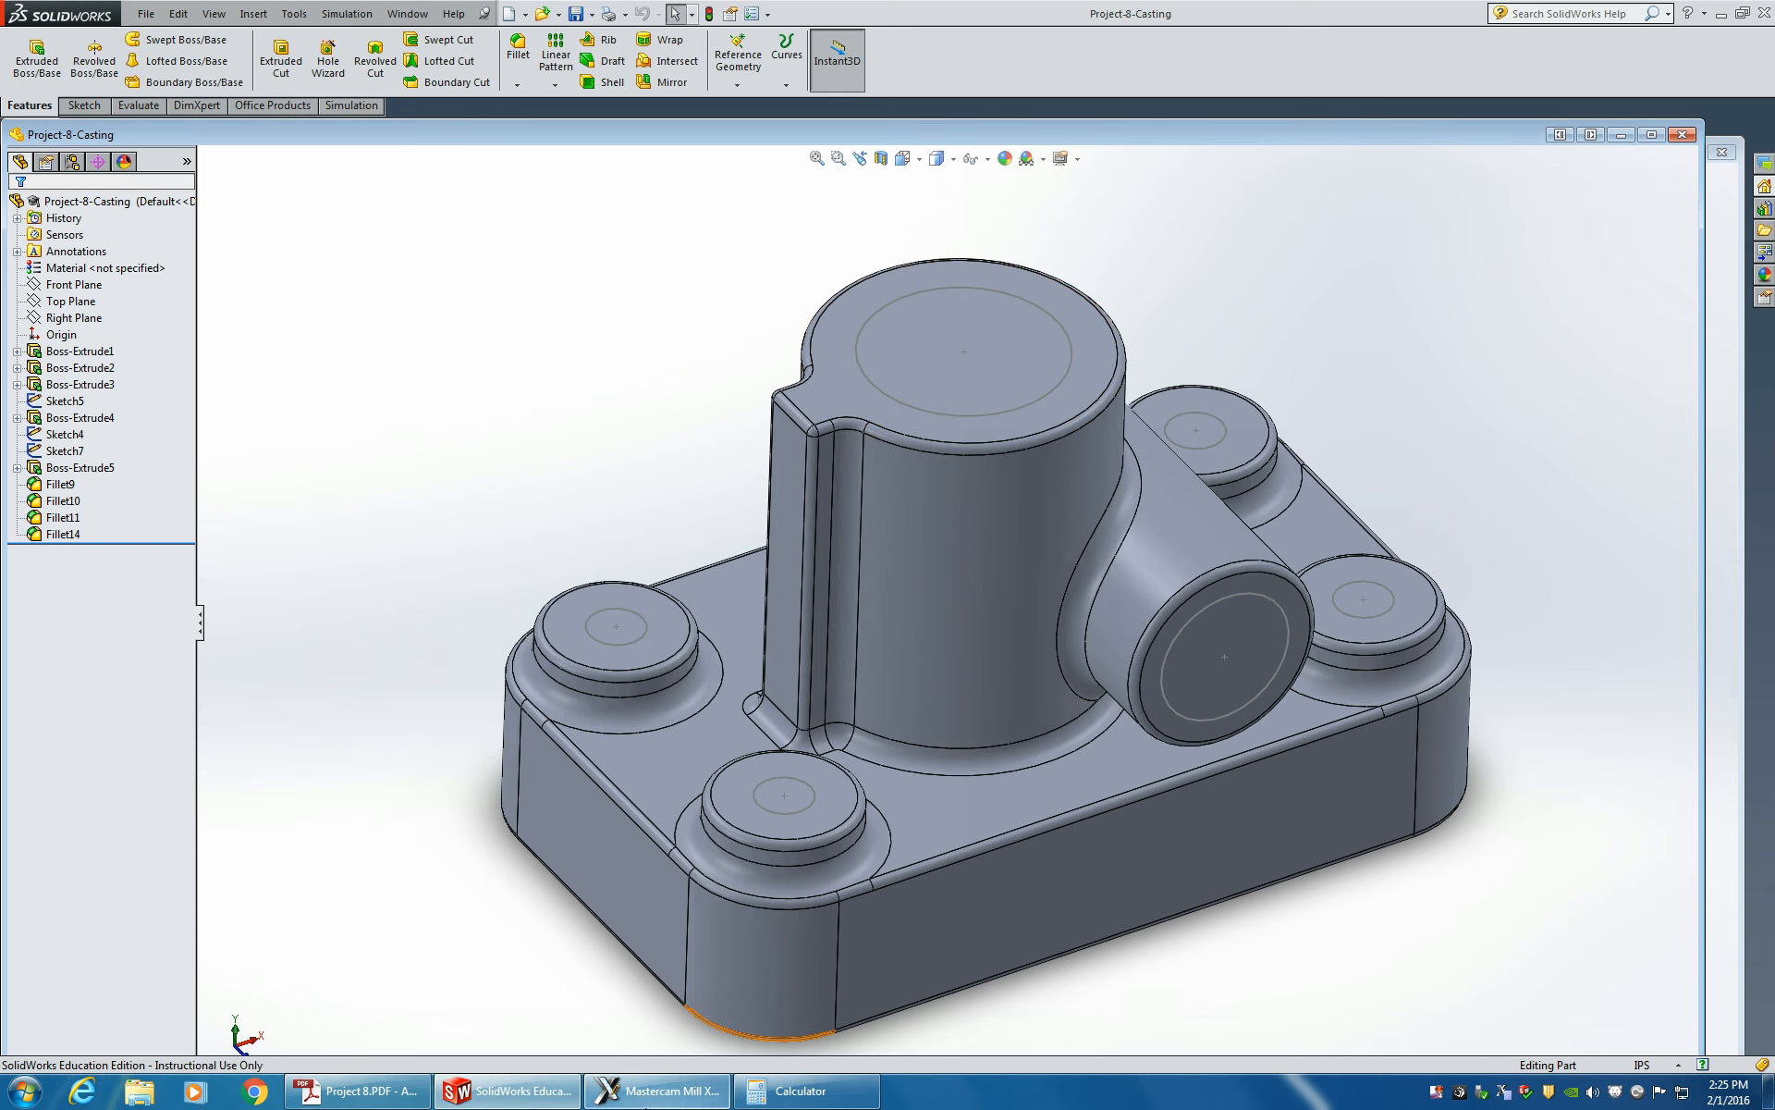
- Switch to the Project 8 drawing in Adobe Reader and examine the part's views and dimensions
{"action": "left_click", "coordinate": [397, 1097]}
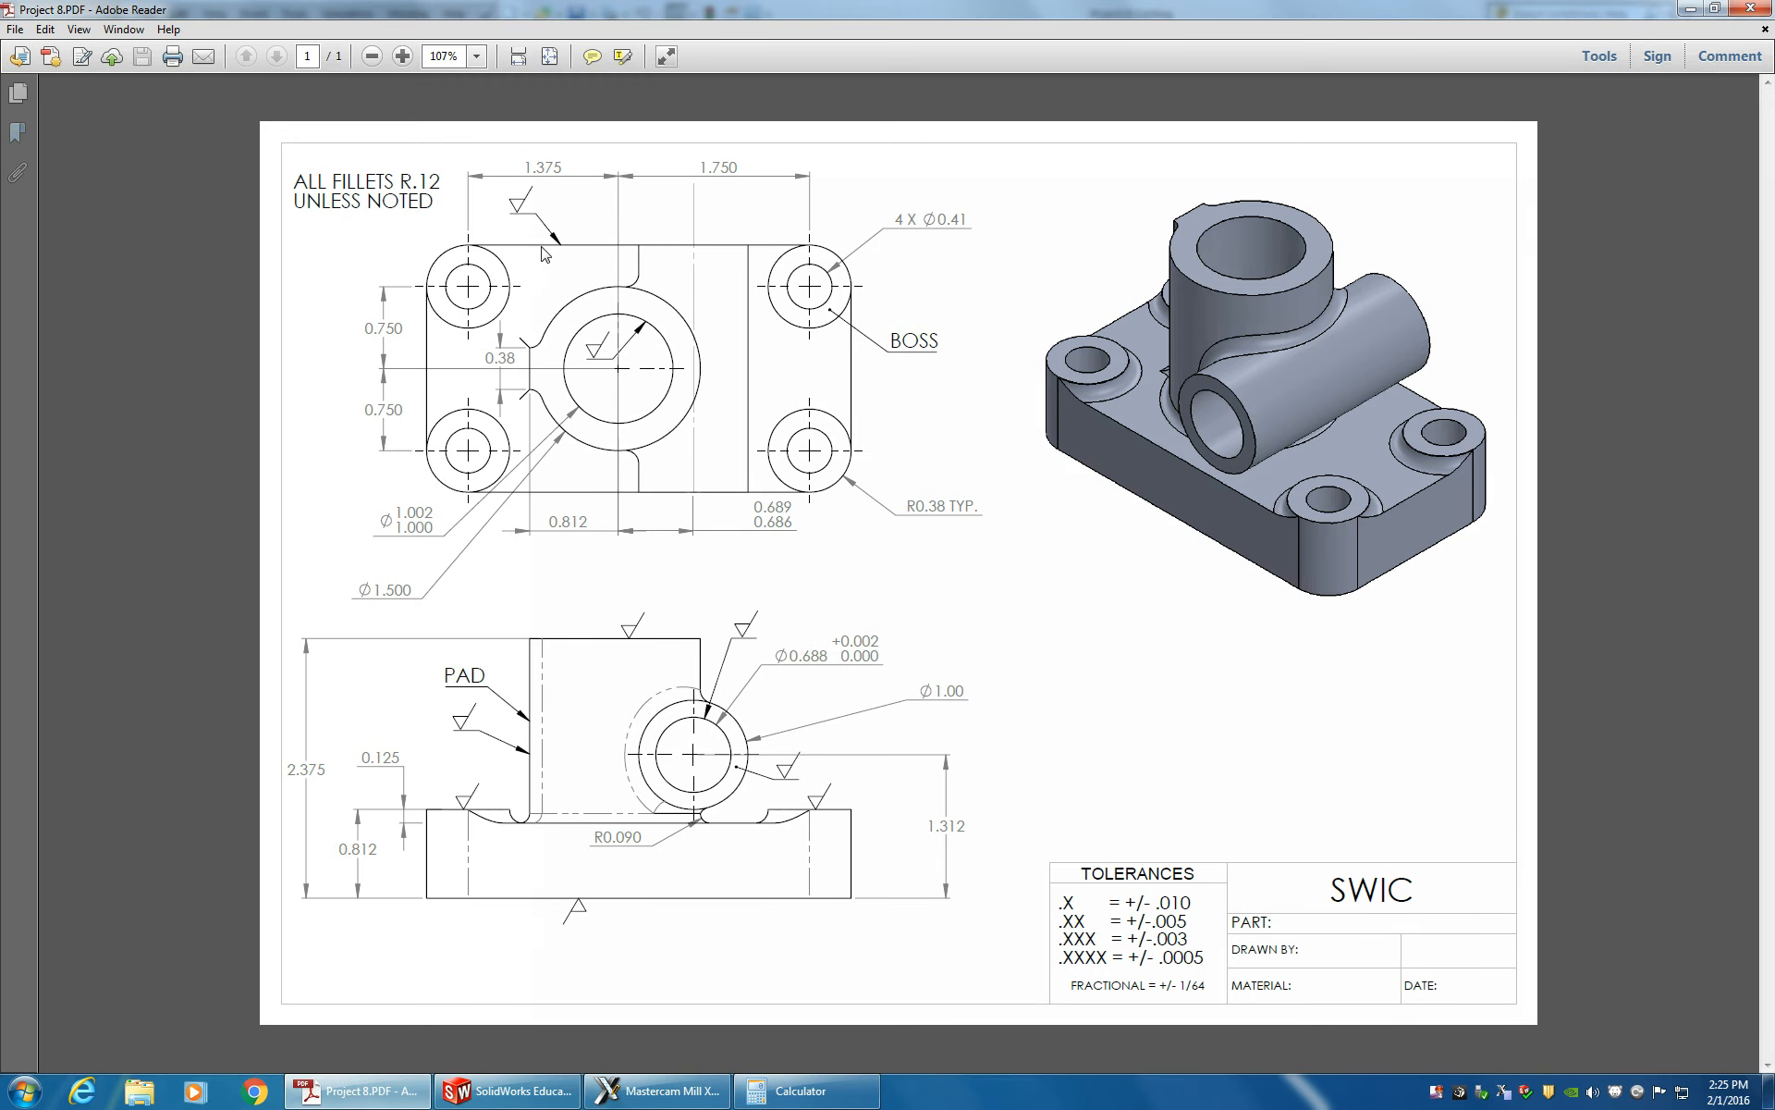
{"action": "left_click", "coordinate": [671, 537]}
{"action": "left_click", "coordinate": [600, 652]}
{"action": "left_click", "coordinate": [645, 634]}
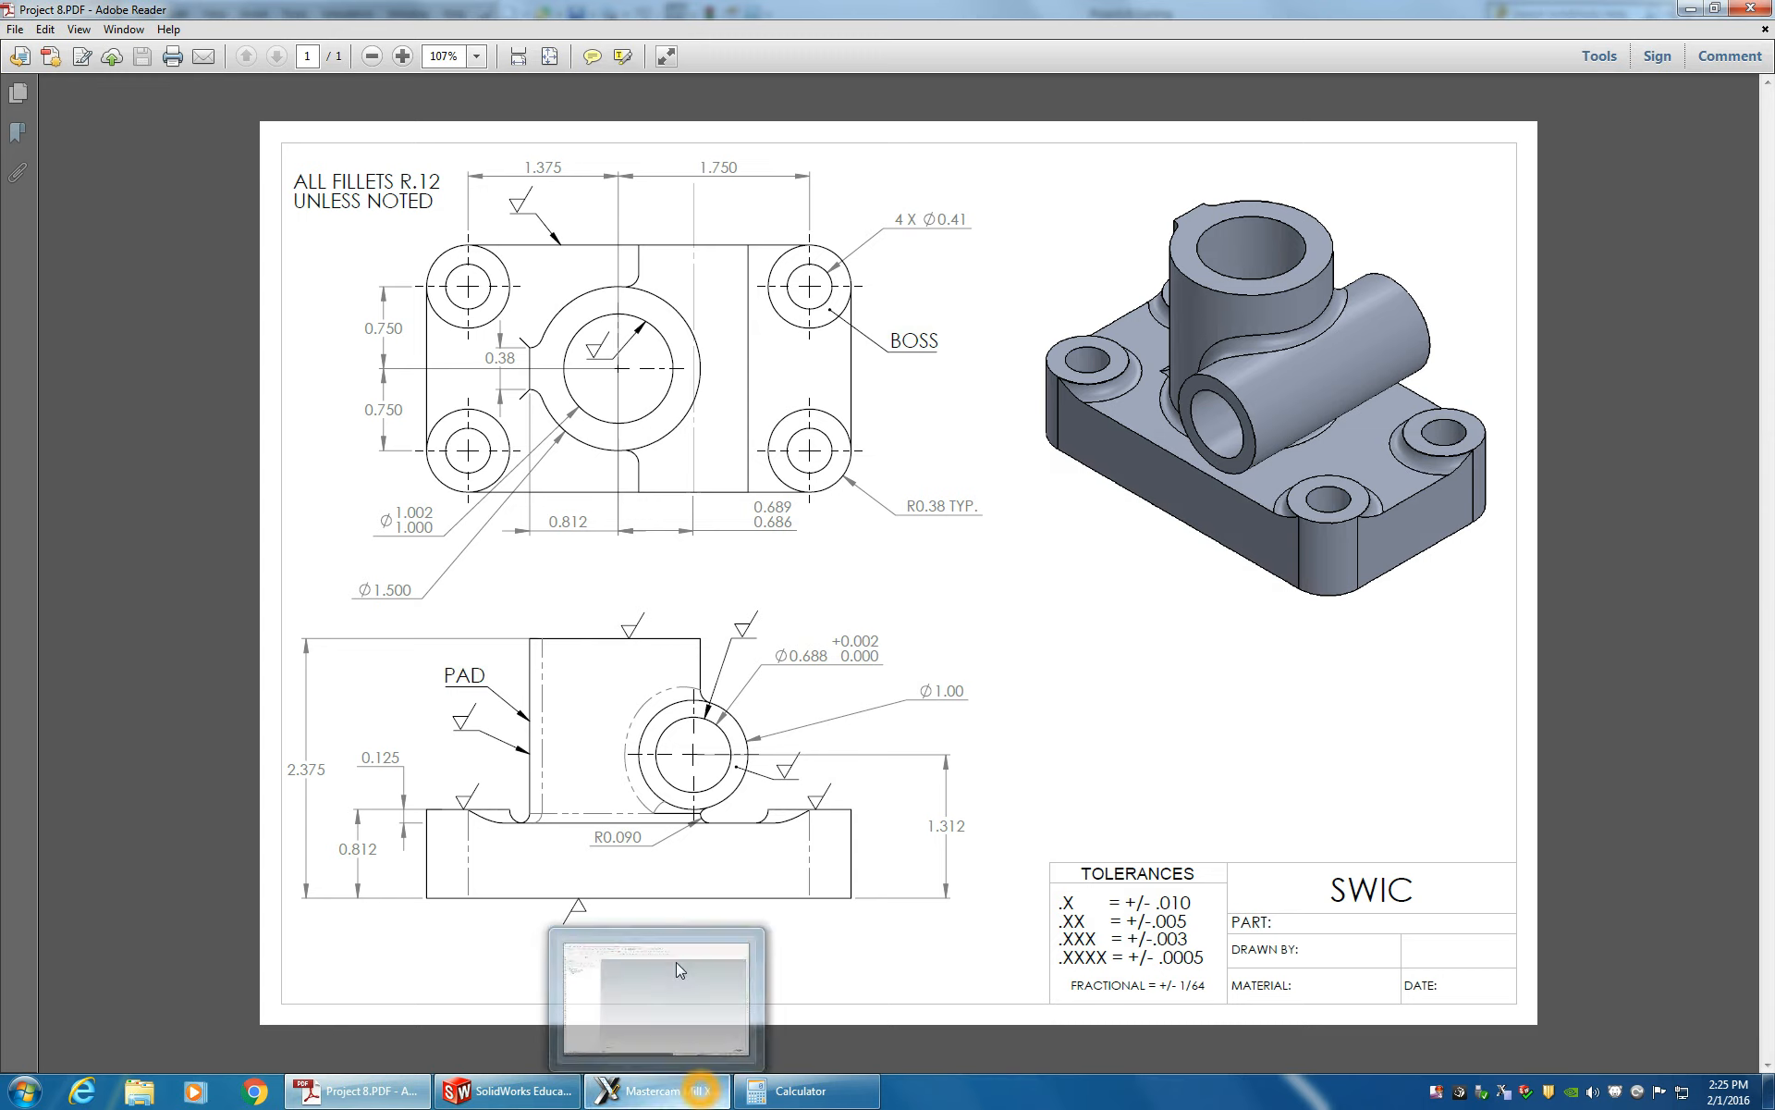
- Switch to Mastercam and open the SolidWorks part Project 8 from the Desktop
{"action": "right_click", "coordinate": [700, 1091]}
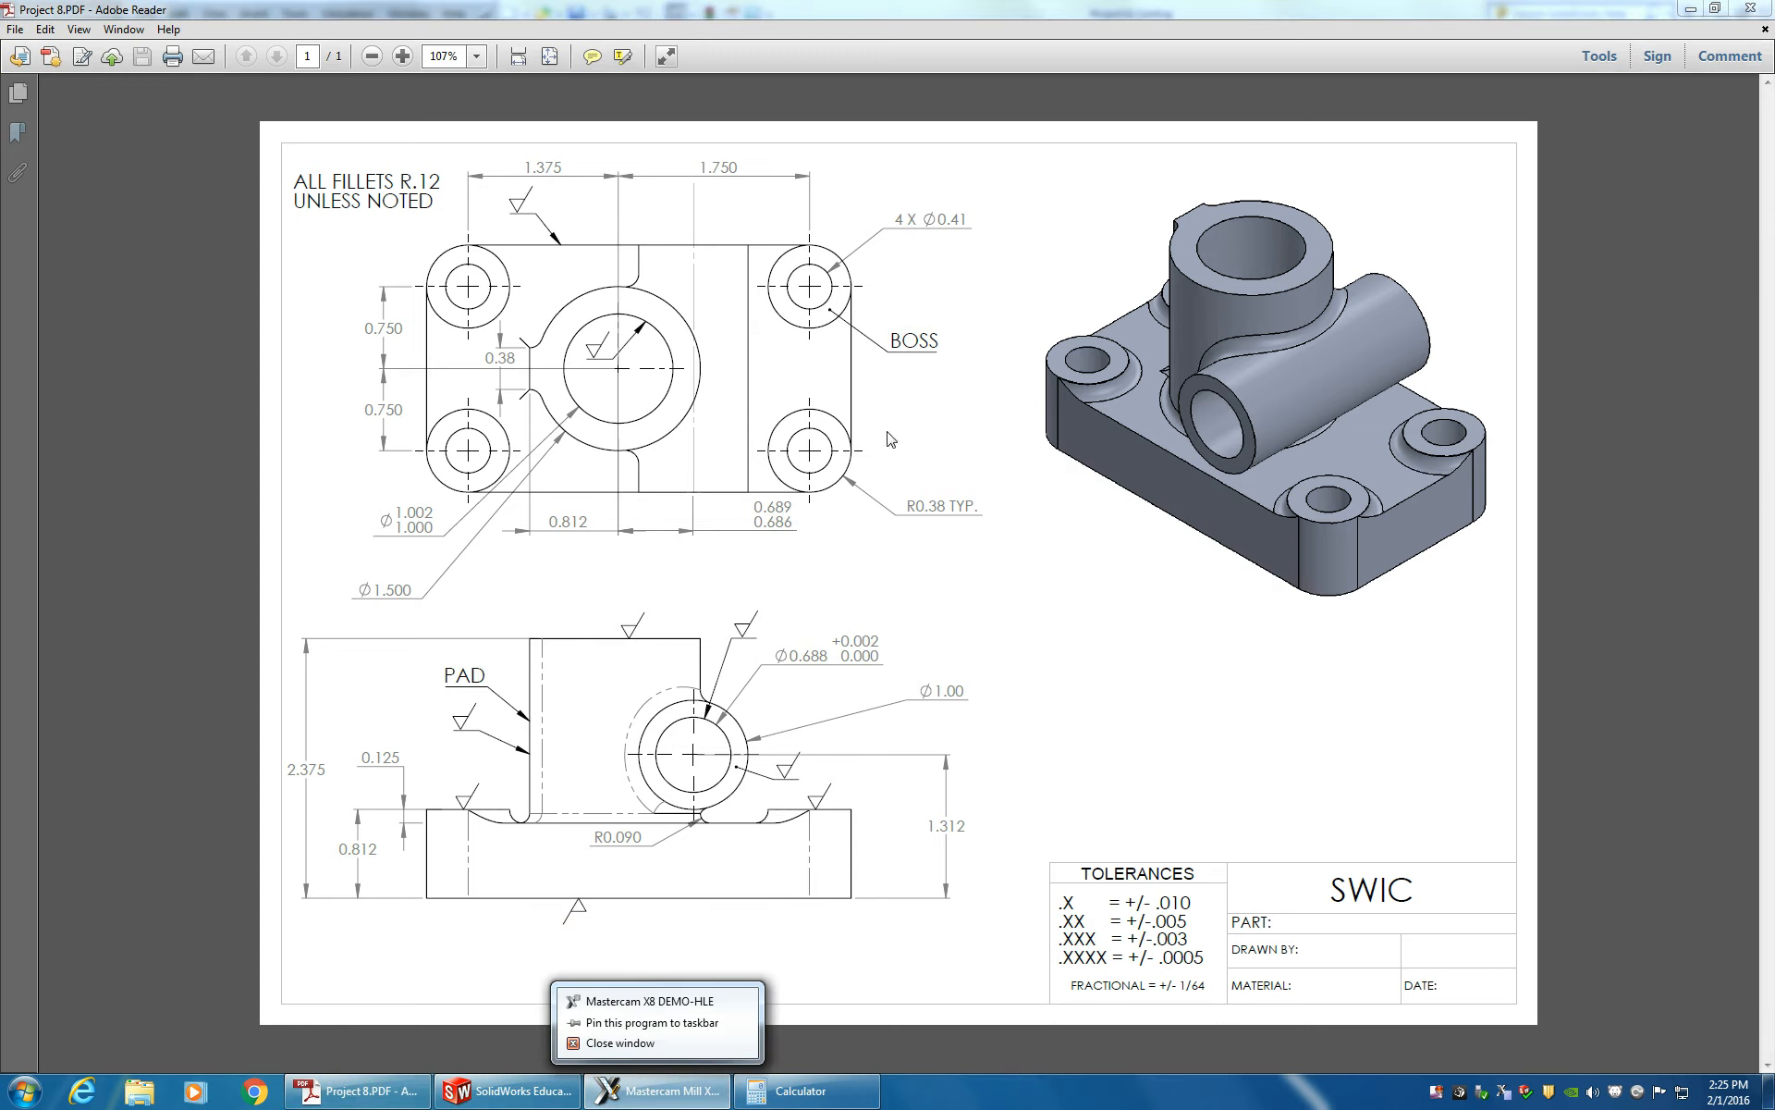
{"action": "left_click", "coordinate": [686, 1093]}
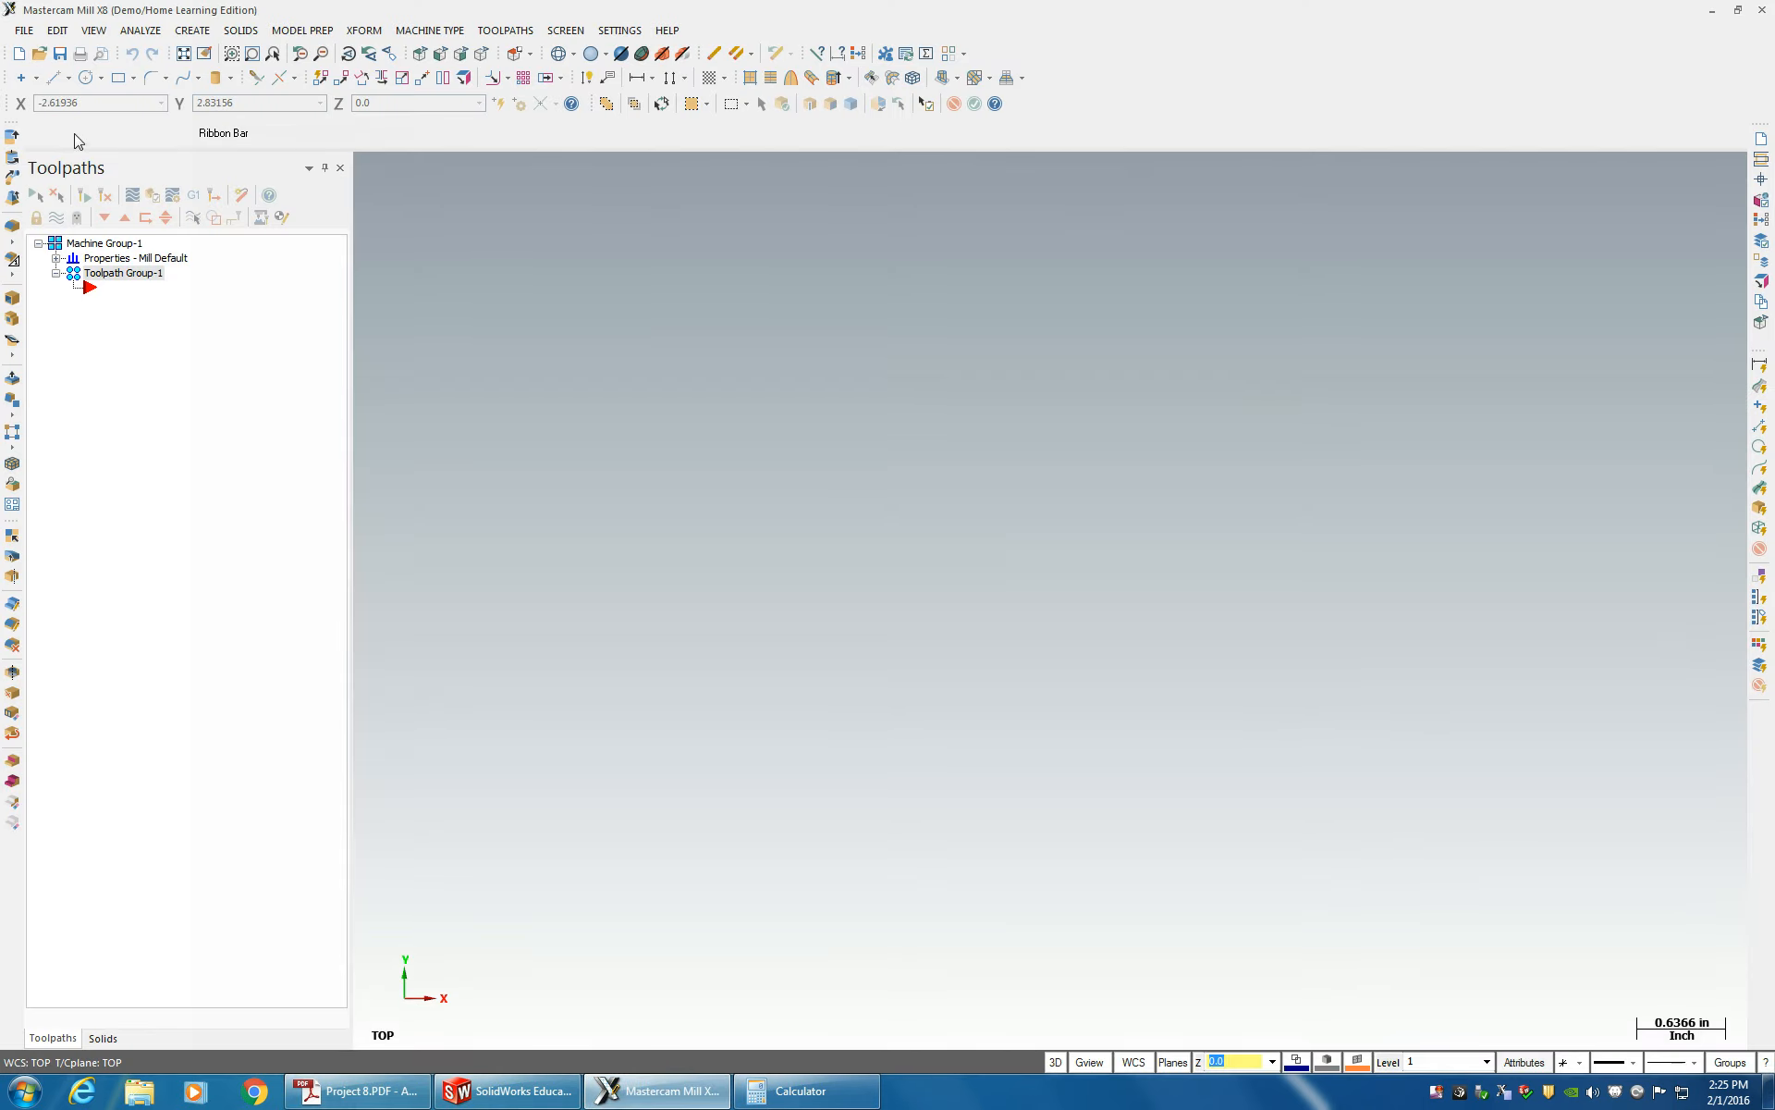
{"action": "left_click", "coordinate": [38, 53]}
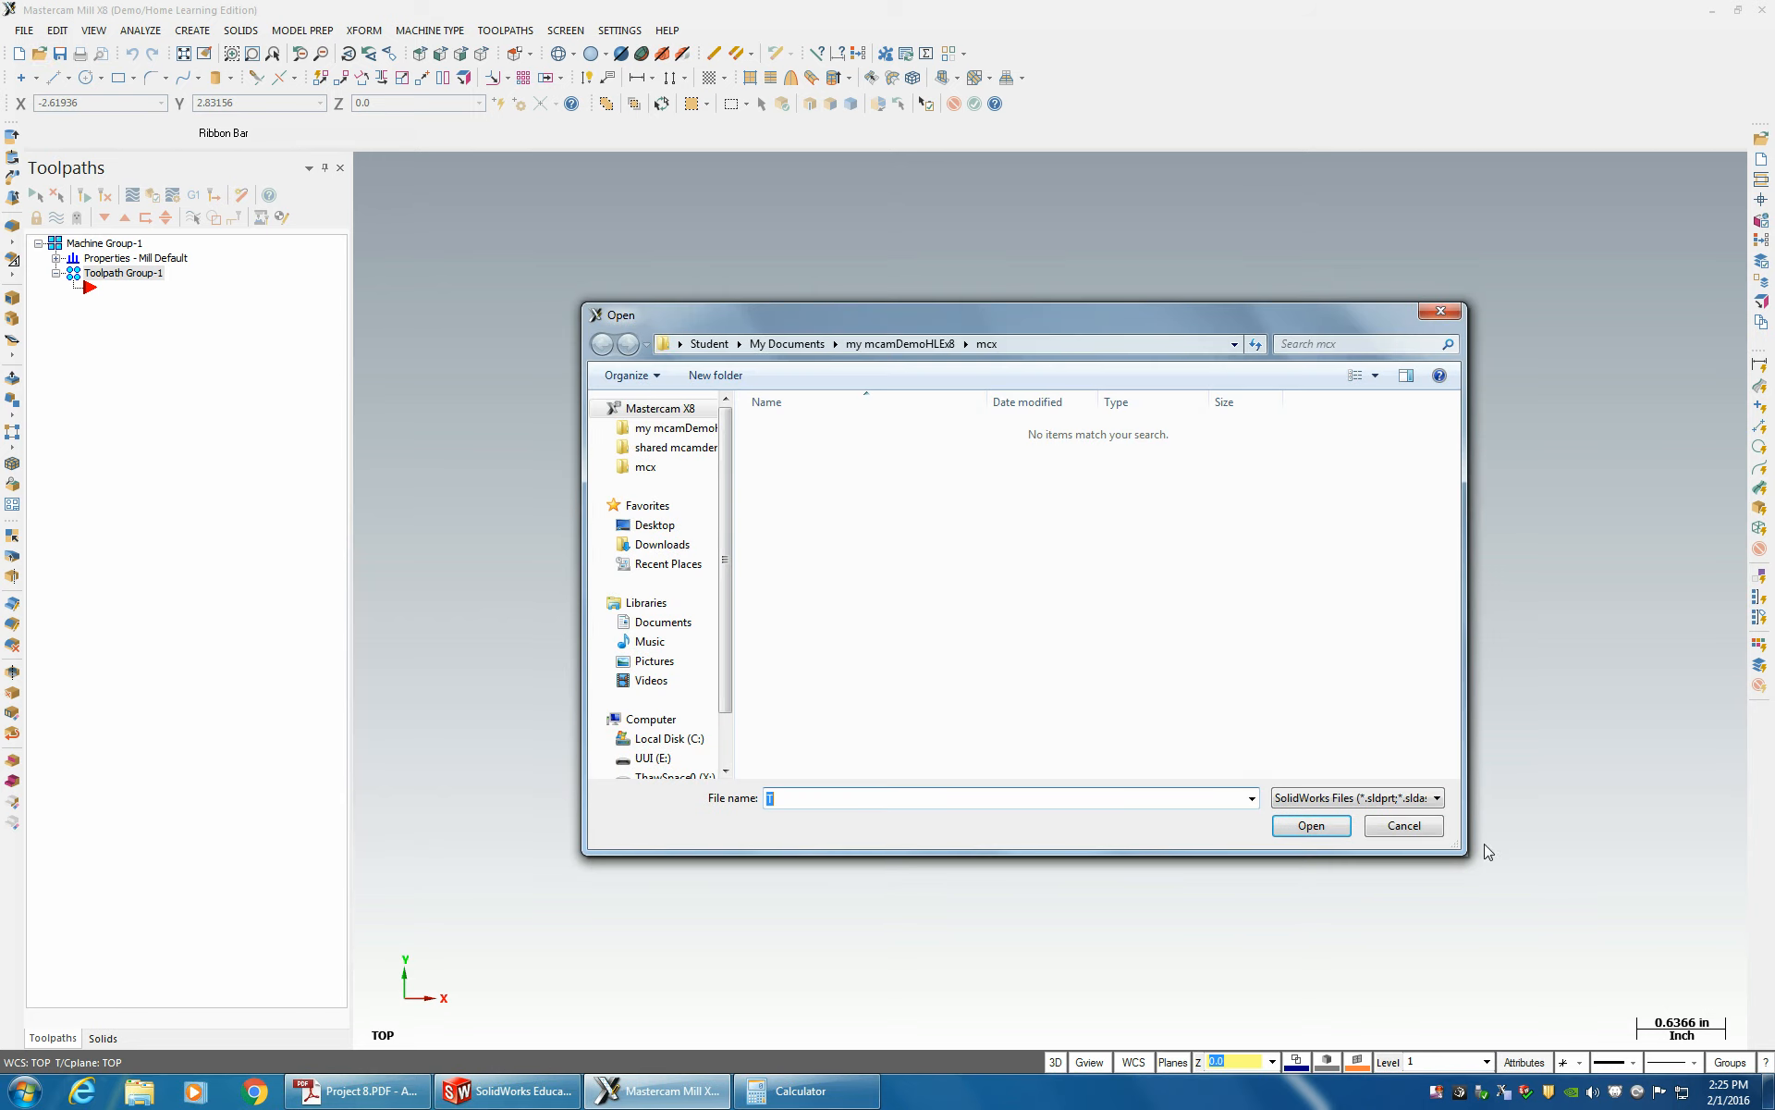
{"action": "left_click", "coordinate": [655, 525]}
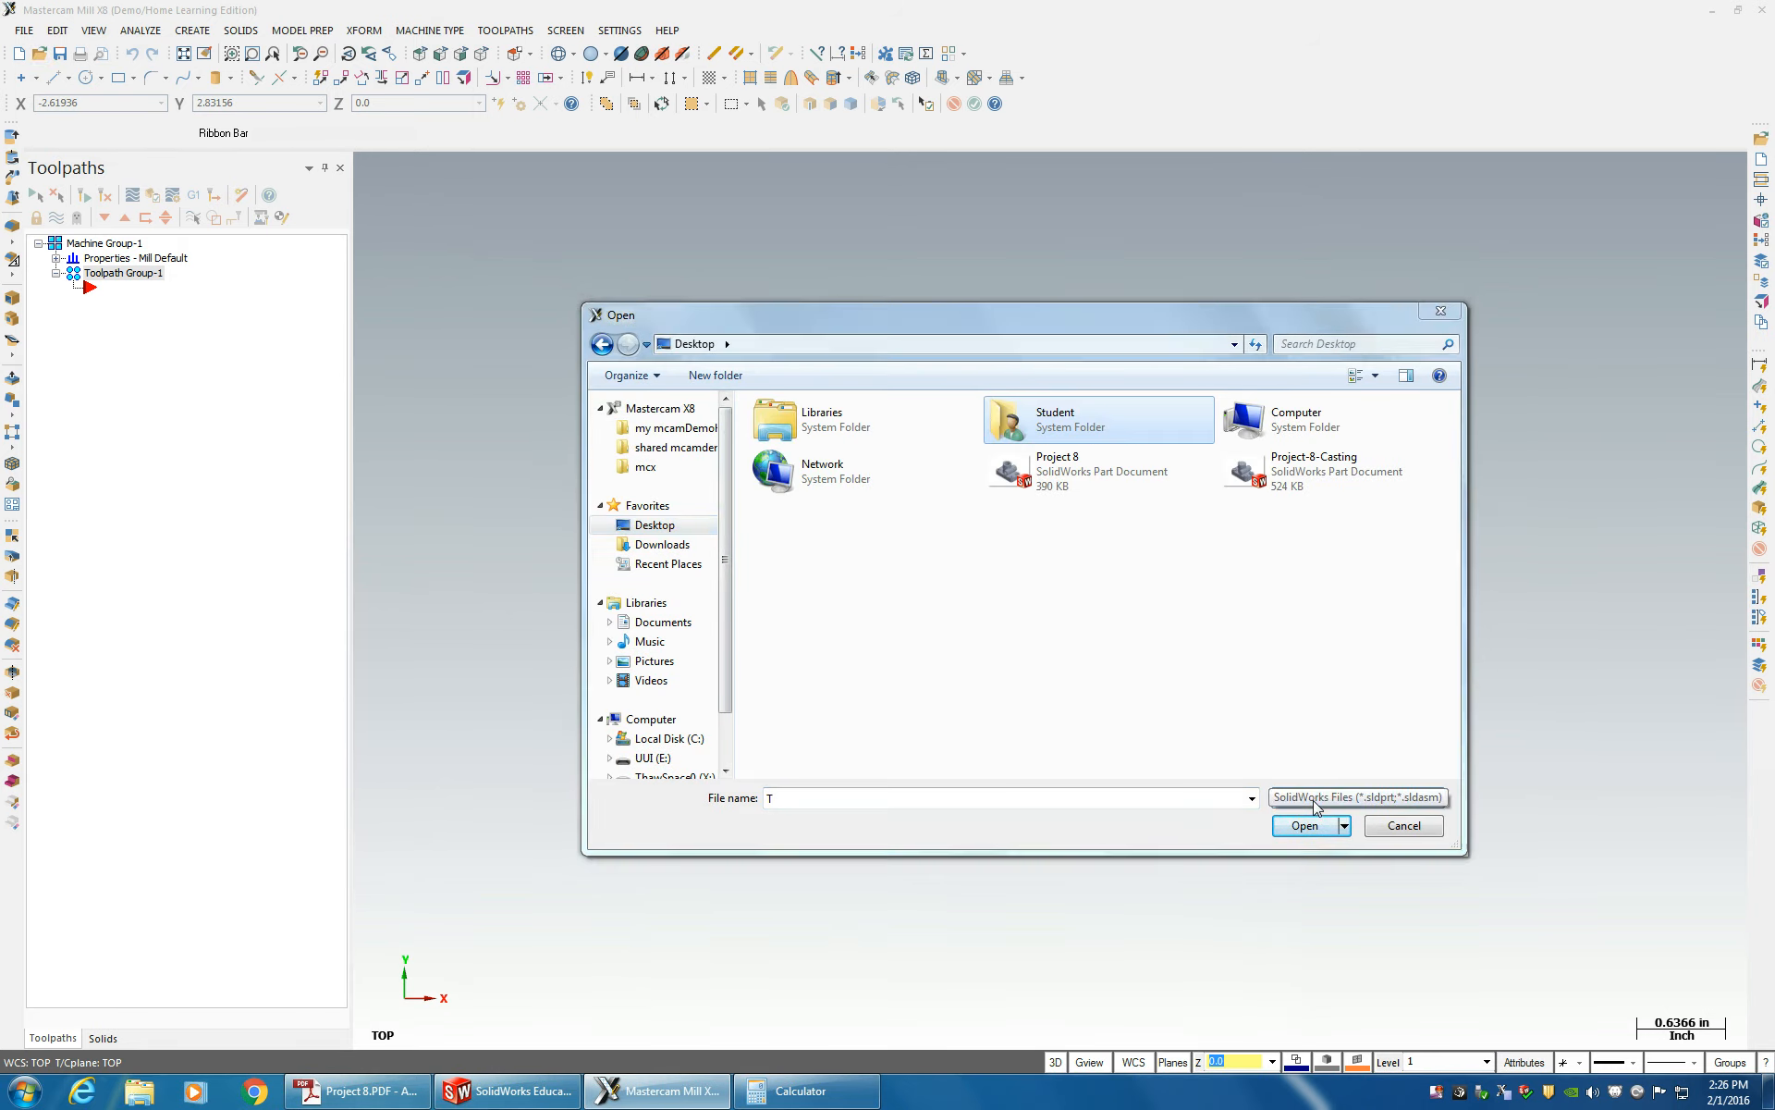
{"action": "left_click", "coordinate": [1350, 797]}
{"action": "left_click", "coordinate": [1317, 613]}
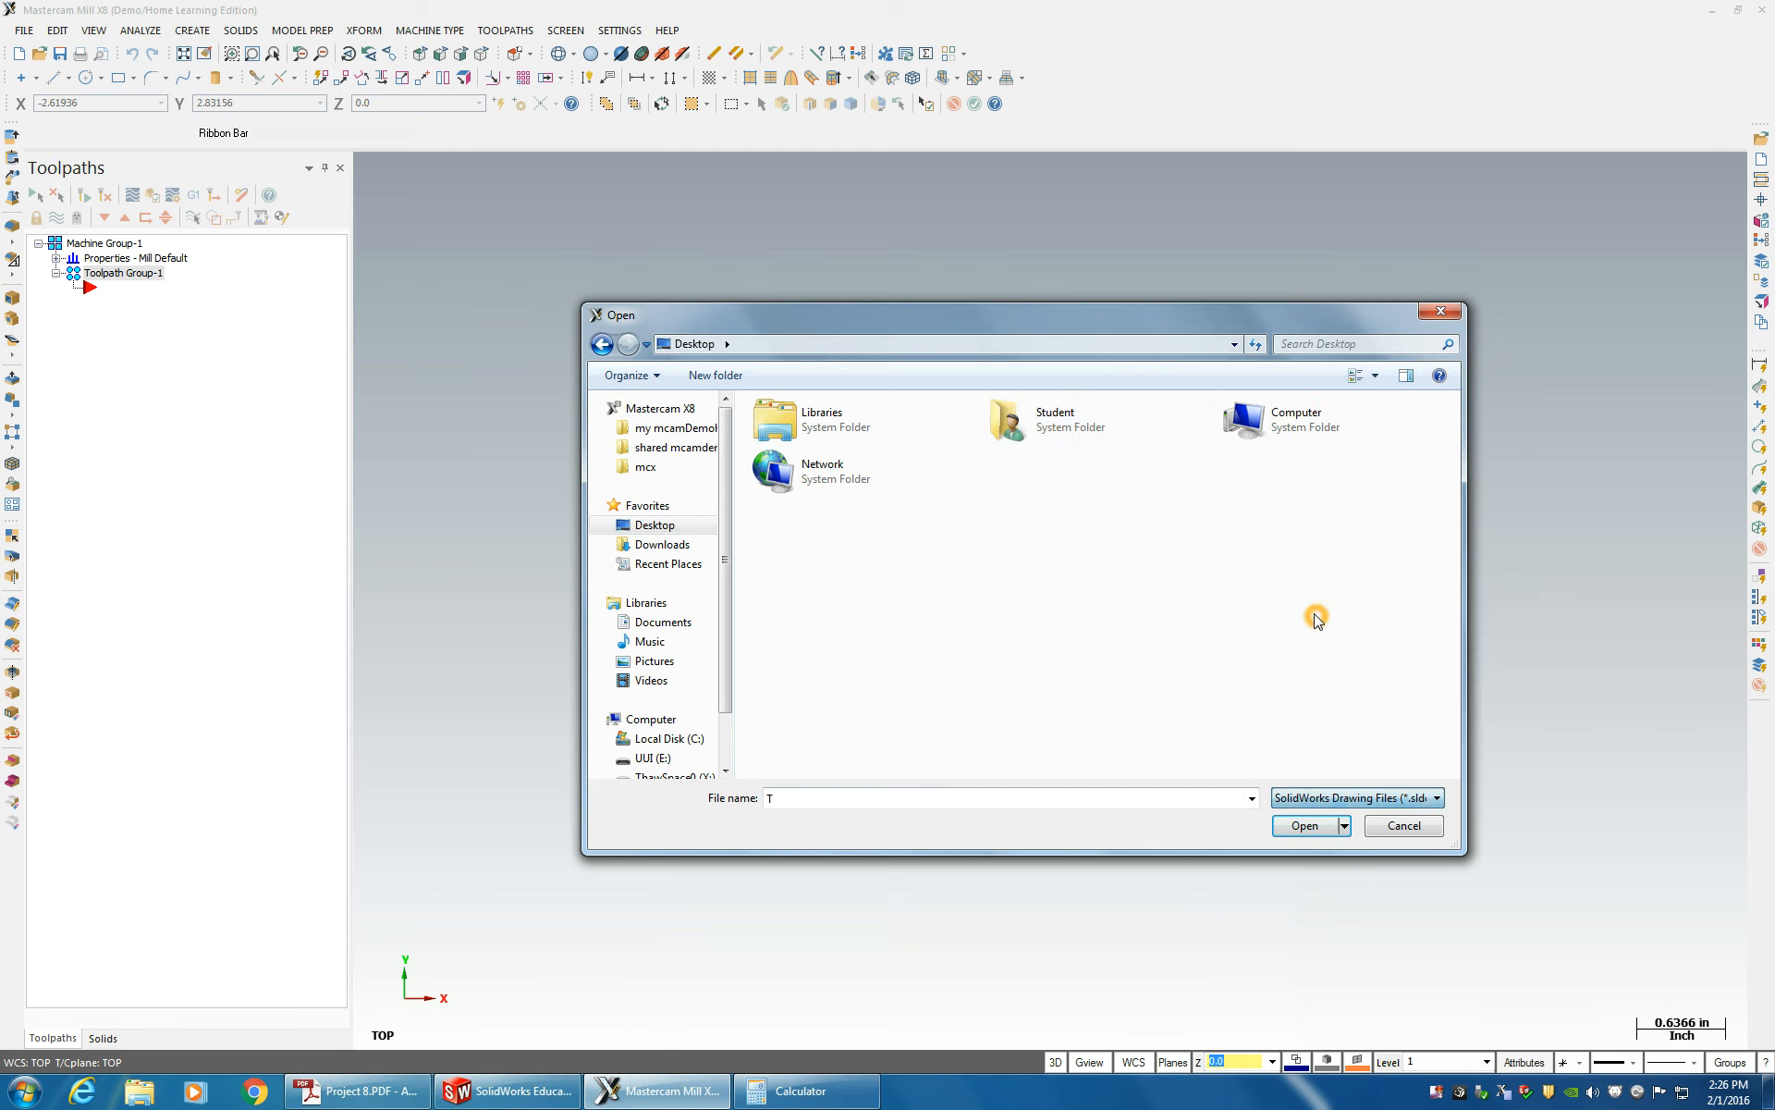
{"action": "left_click", "coordinate": [1328, 798]}
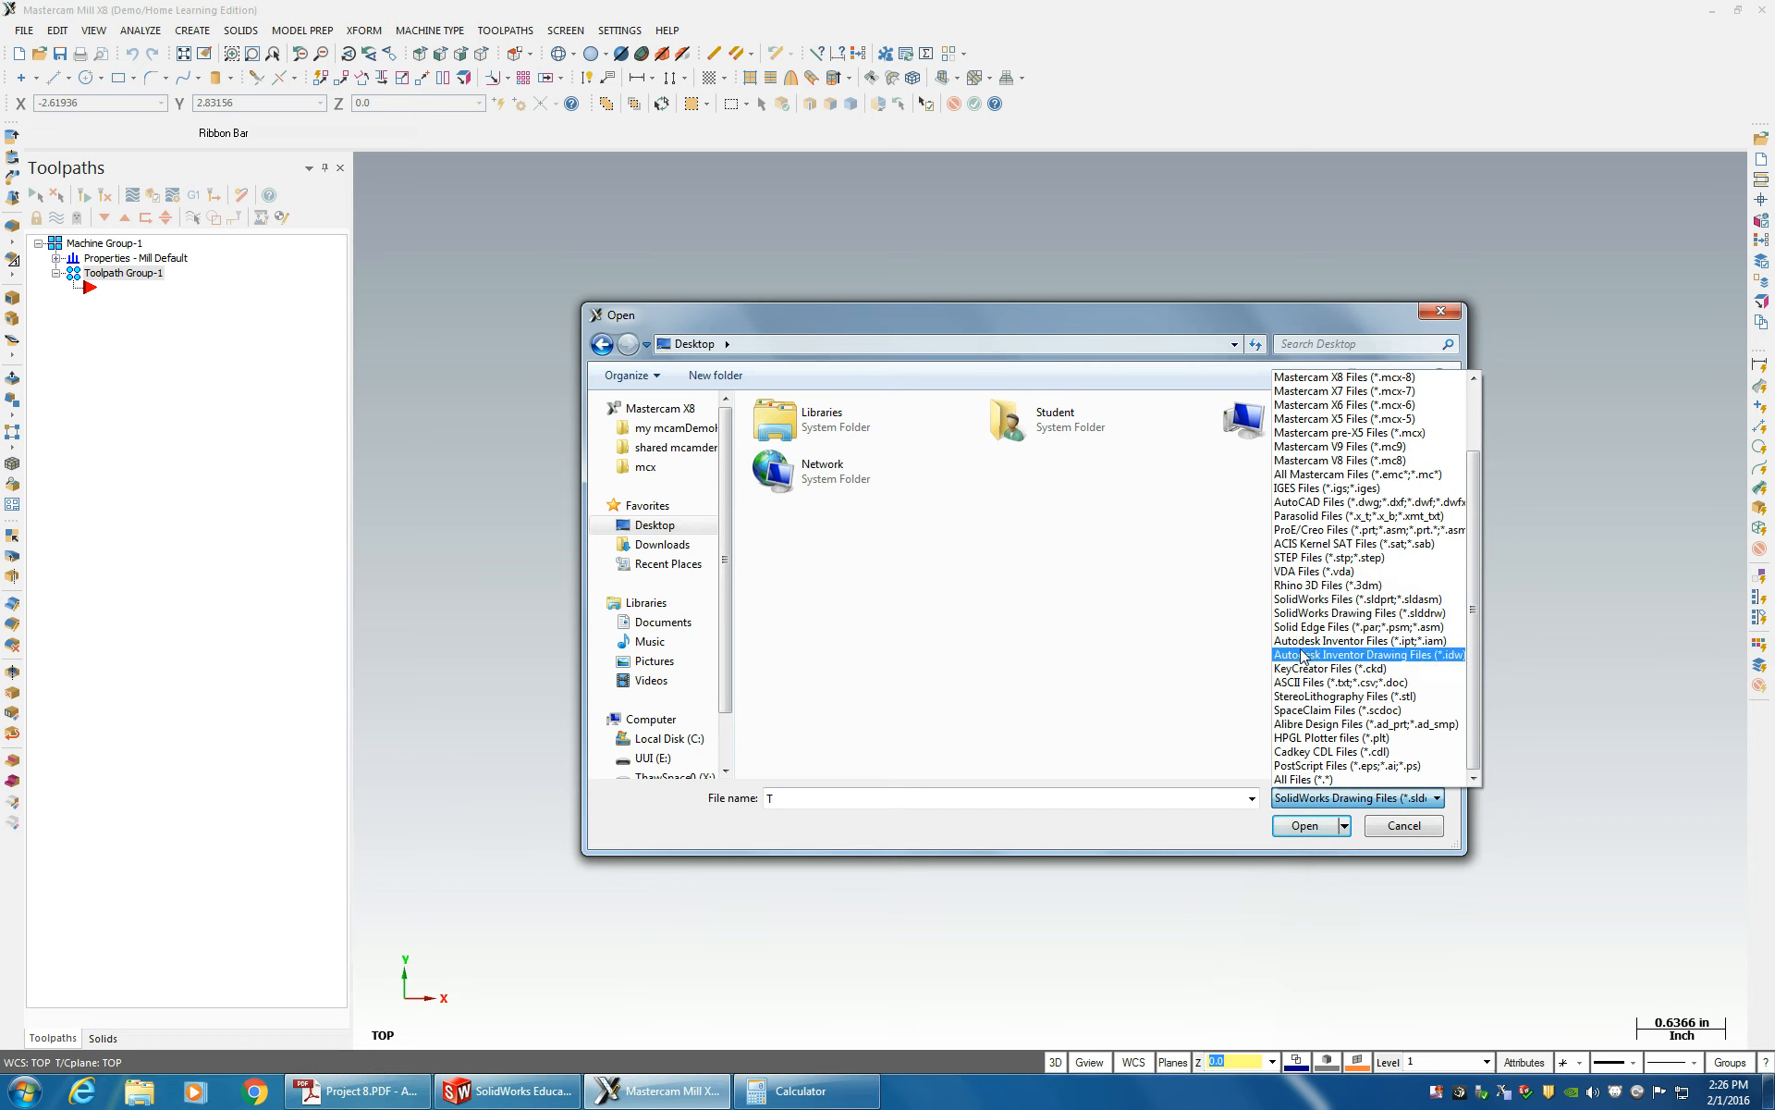
{"action": "left_click", "coordinate": [1313, 600]}
{"action": "left_click", "coordinate": [1026, 486]}
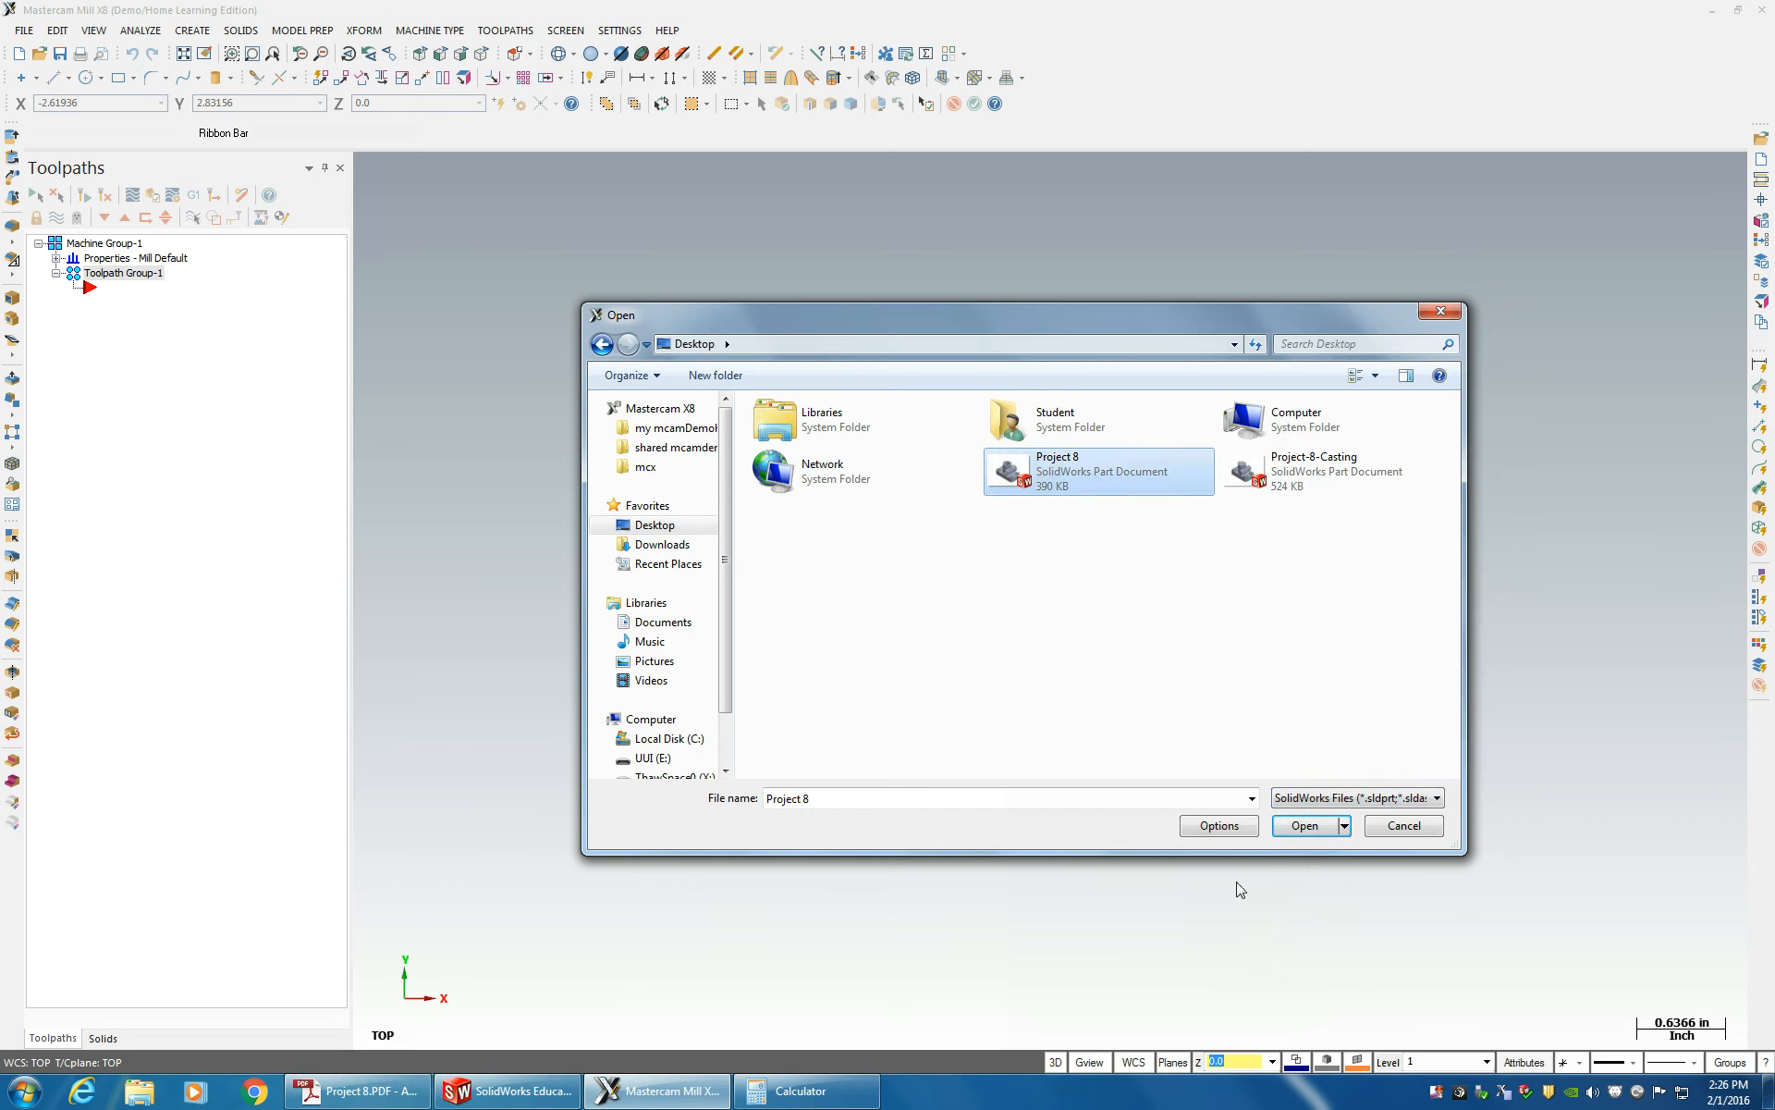
{"action": "left_click", "coordinate": [1303, 828]}
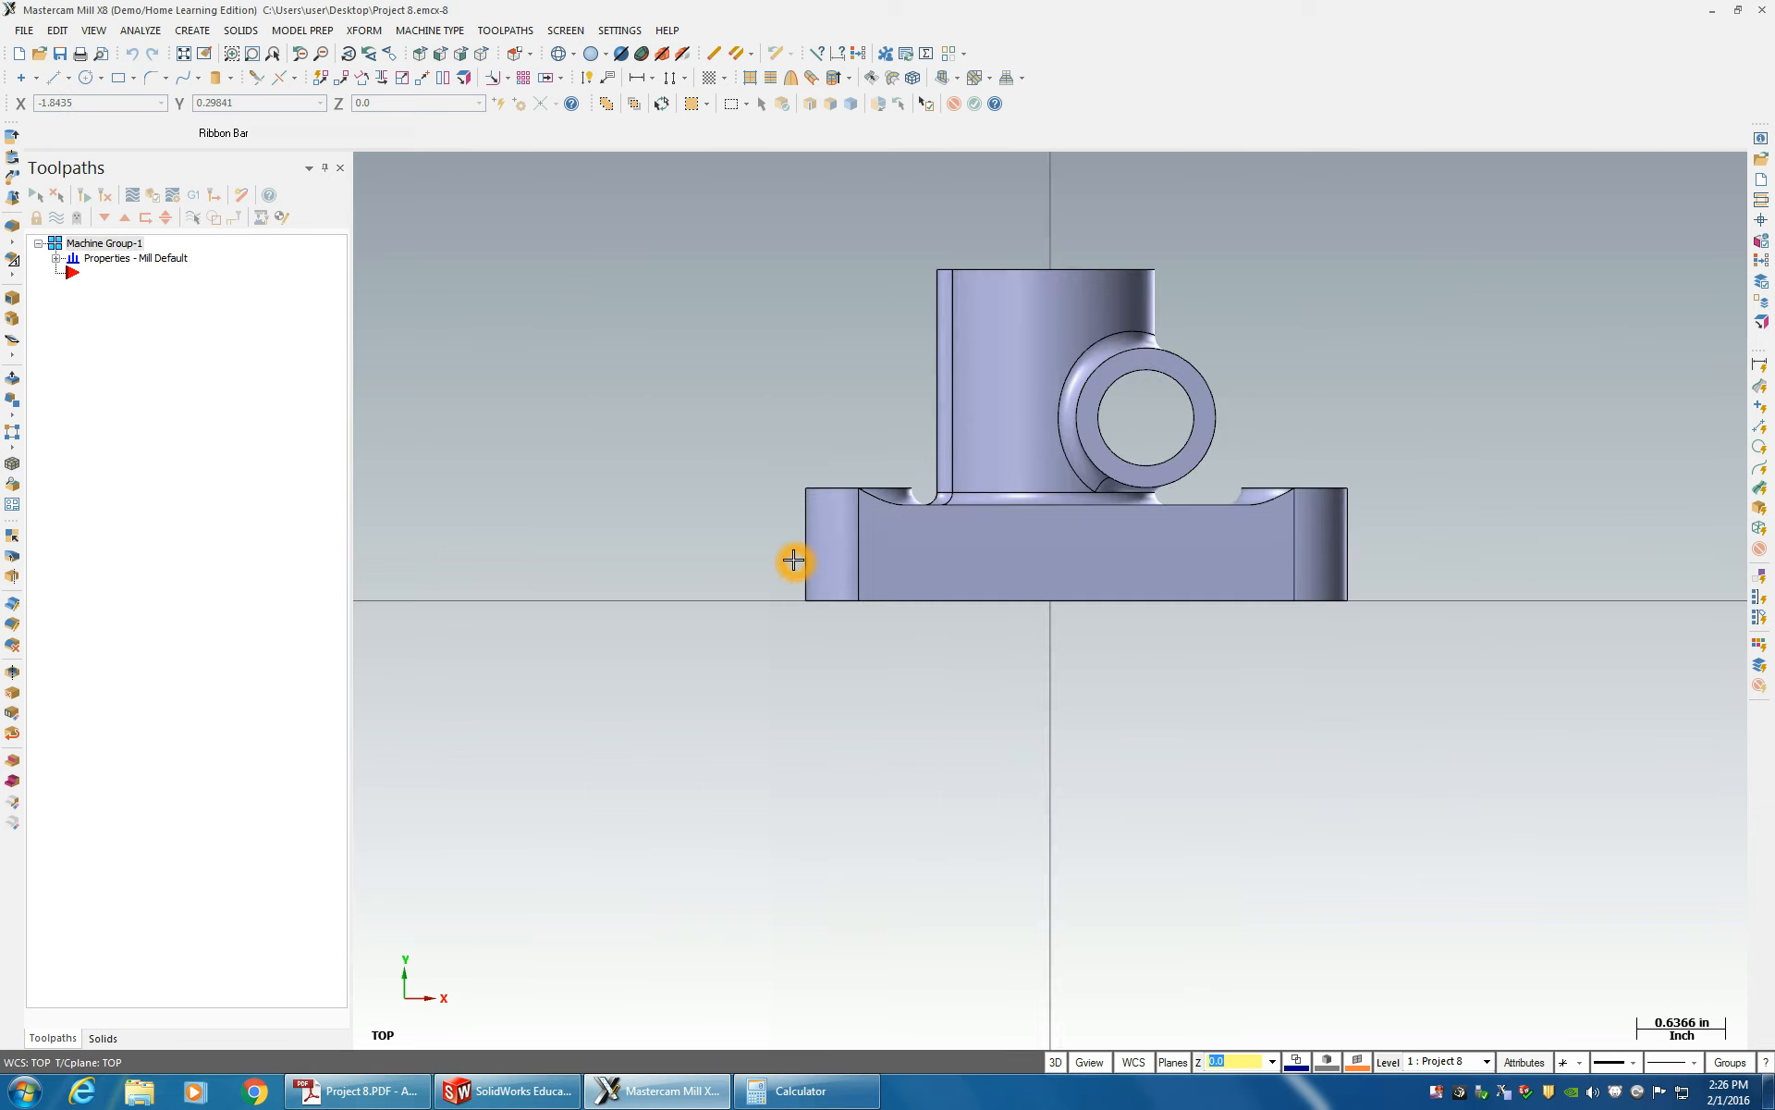
- Examine the imported part's orientation relative to the axes in the top view and in isometric view
{"action": "middle_click_drag", "start_coordinate": [794, 561], "coordinate": [890, 593]}
{"action": "scroll", "coordinate": [1542, 820], "scroll_direction": "up", "scroll_amount": 3}
{"action": "middle_click_drag", "start_coordinate": [1542, 820], "coordinate": [1538, 813]}
{"action": "scroll", "coordinate": [1538, 813], "scroll_direction": "up", "scroll_amount": 2}
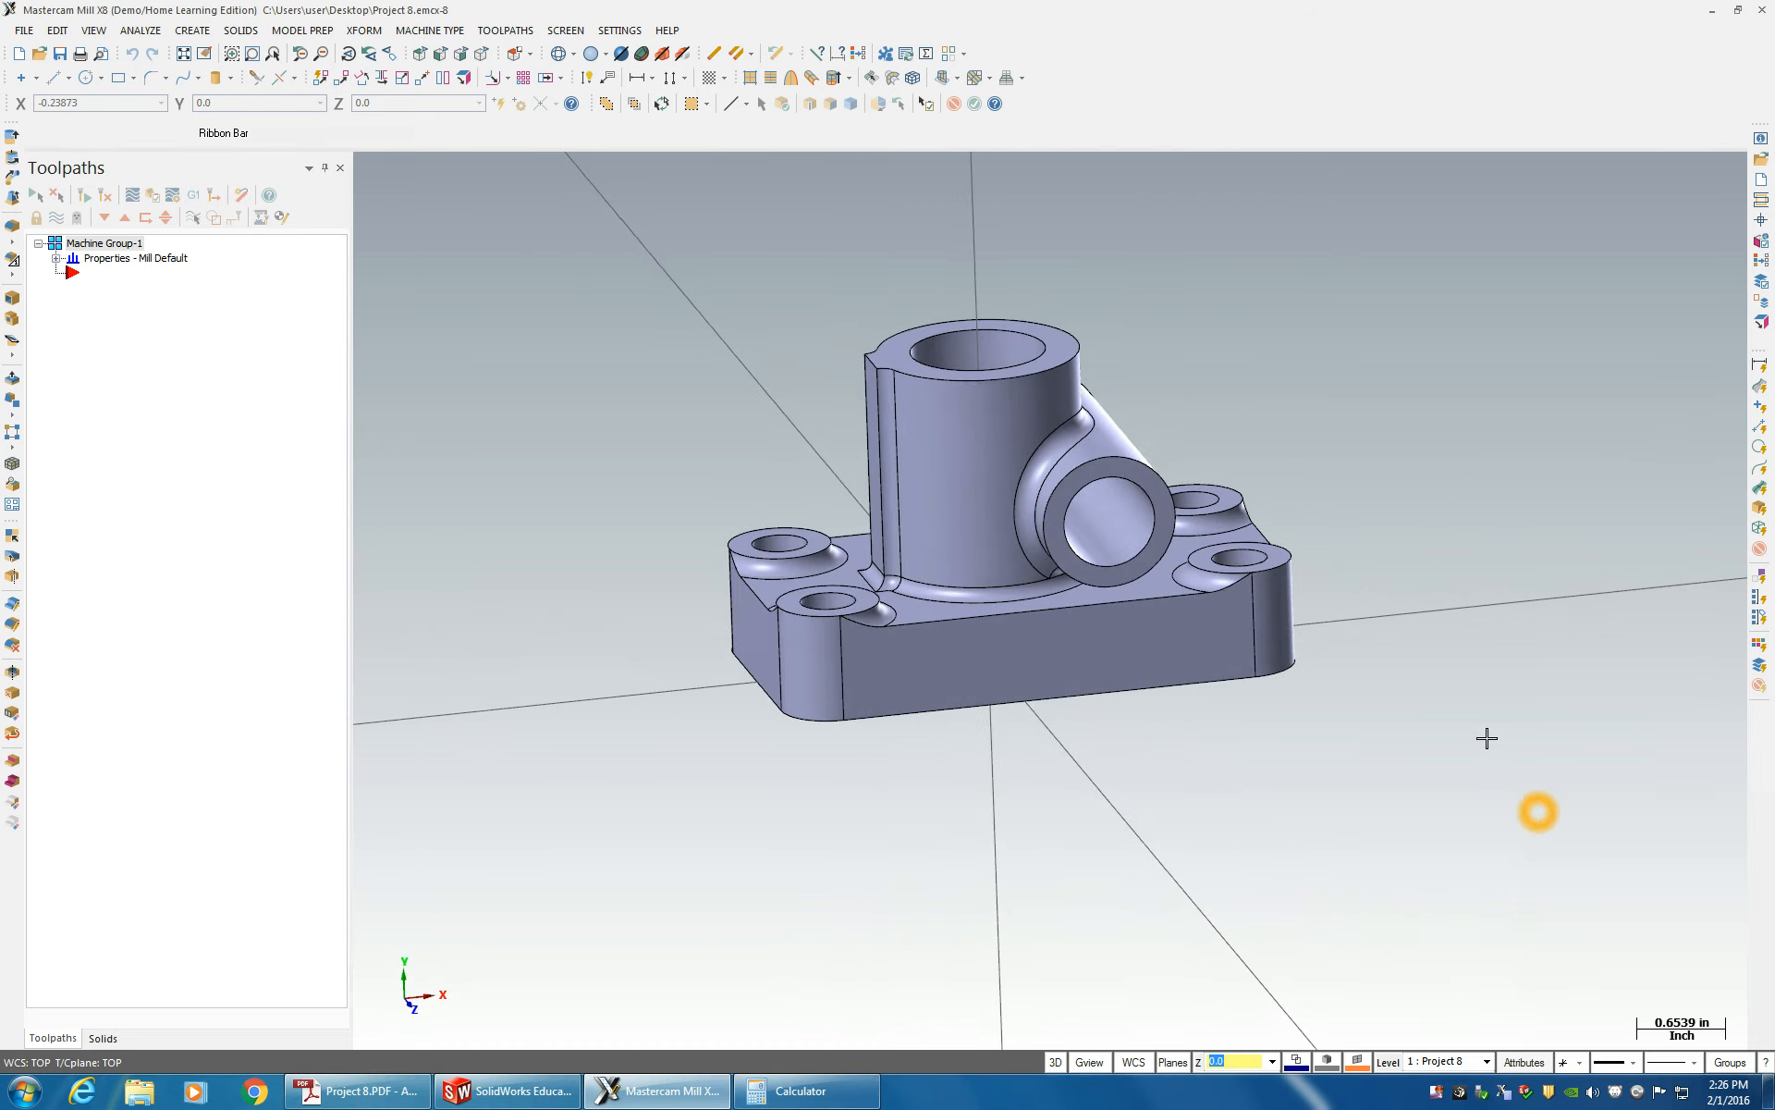
{"action": "middle_click_drag", "start_coordinate": [1031, 654], "coordinate": [1082, 685]}
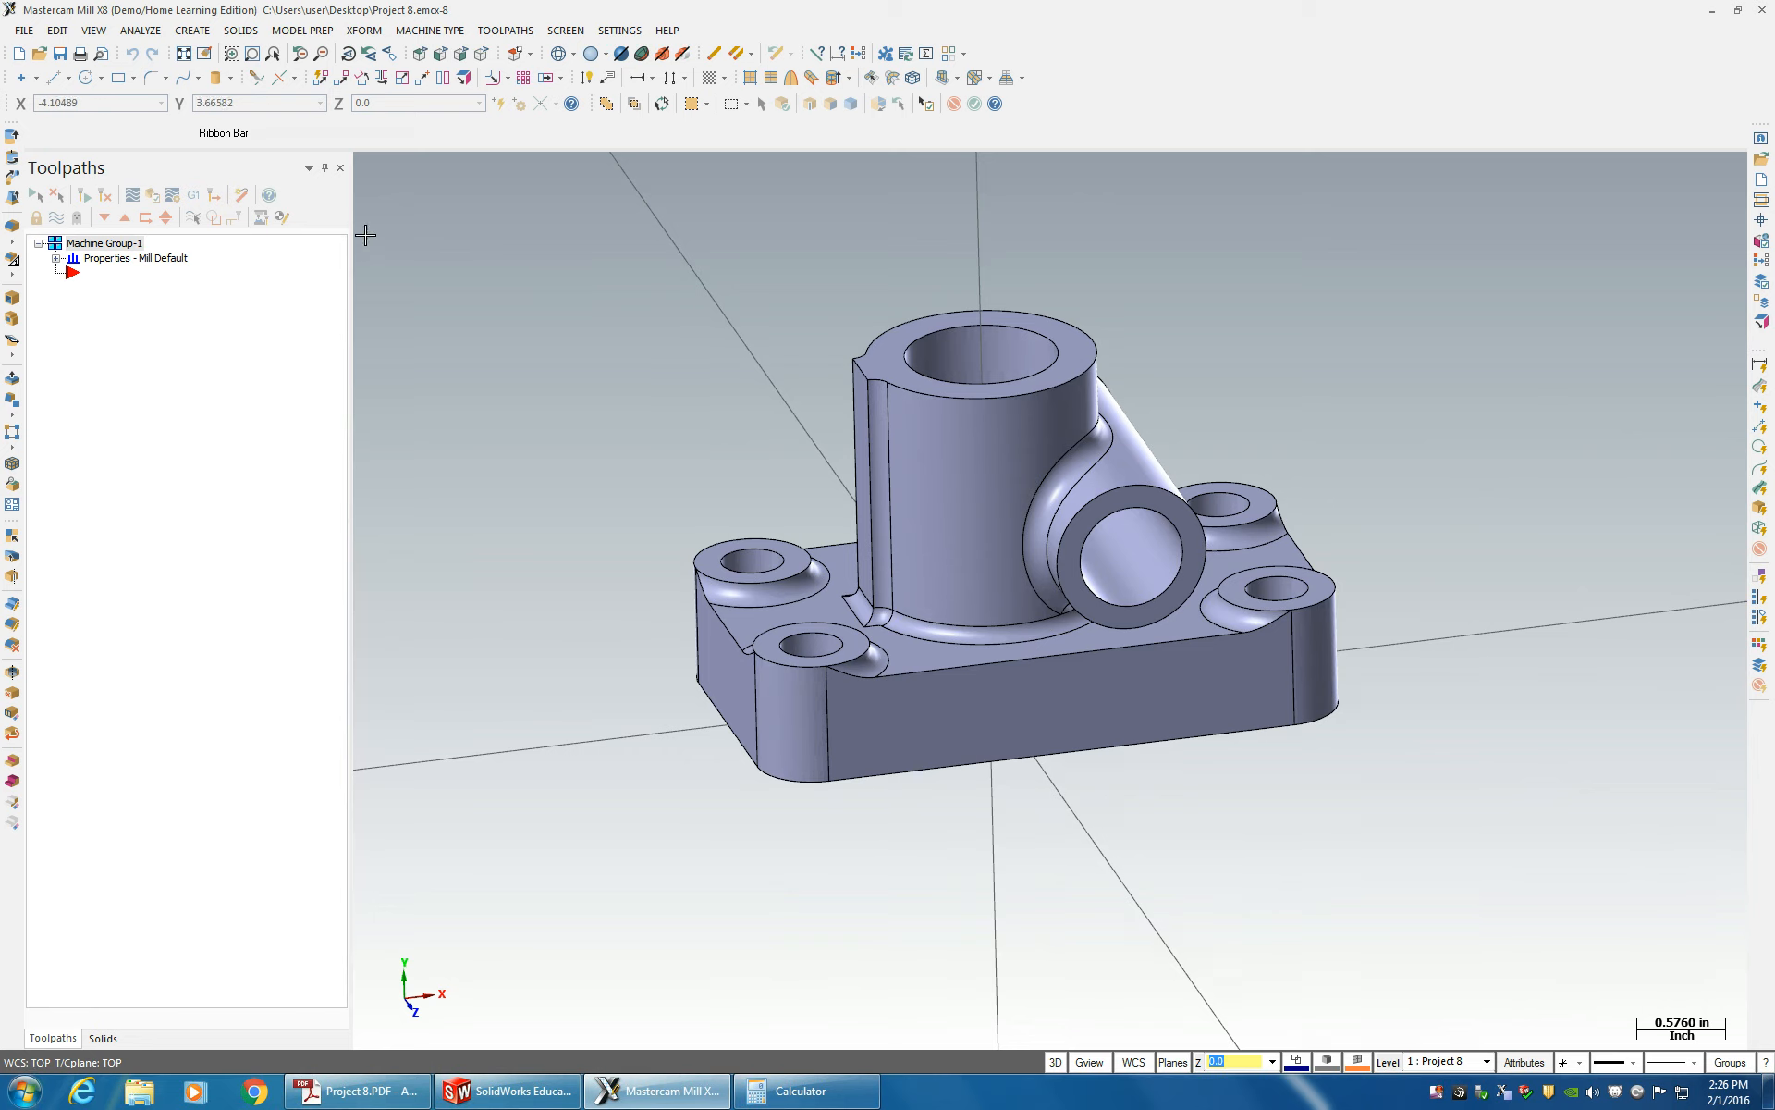
{"action": "left_click", "coordinate": [420, 56]}
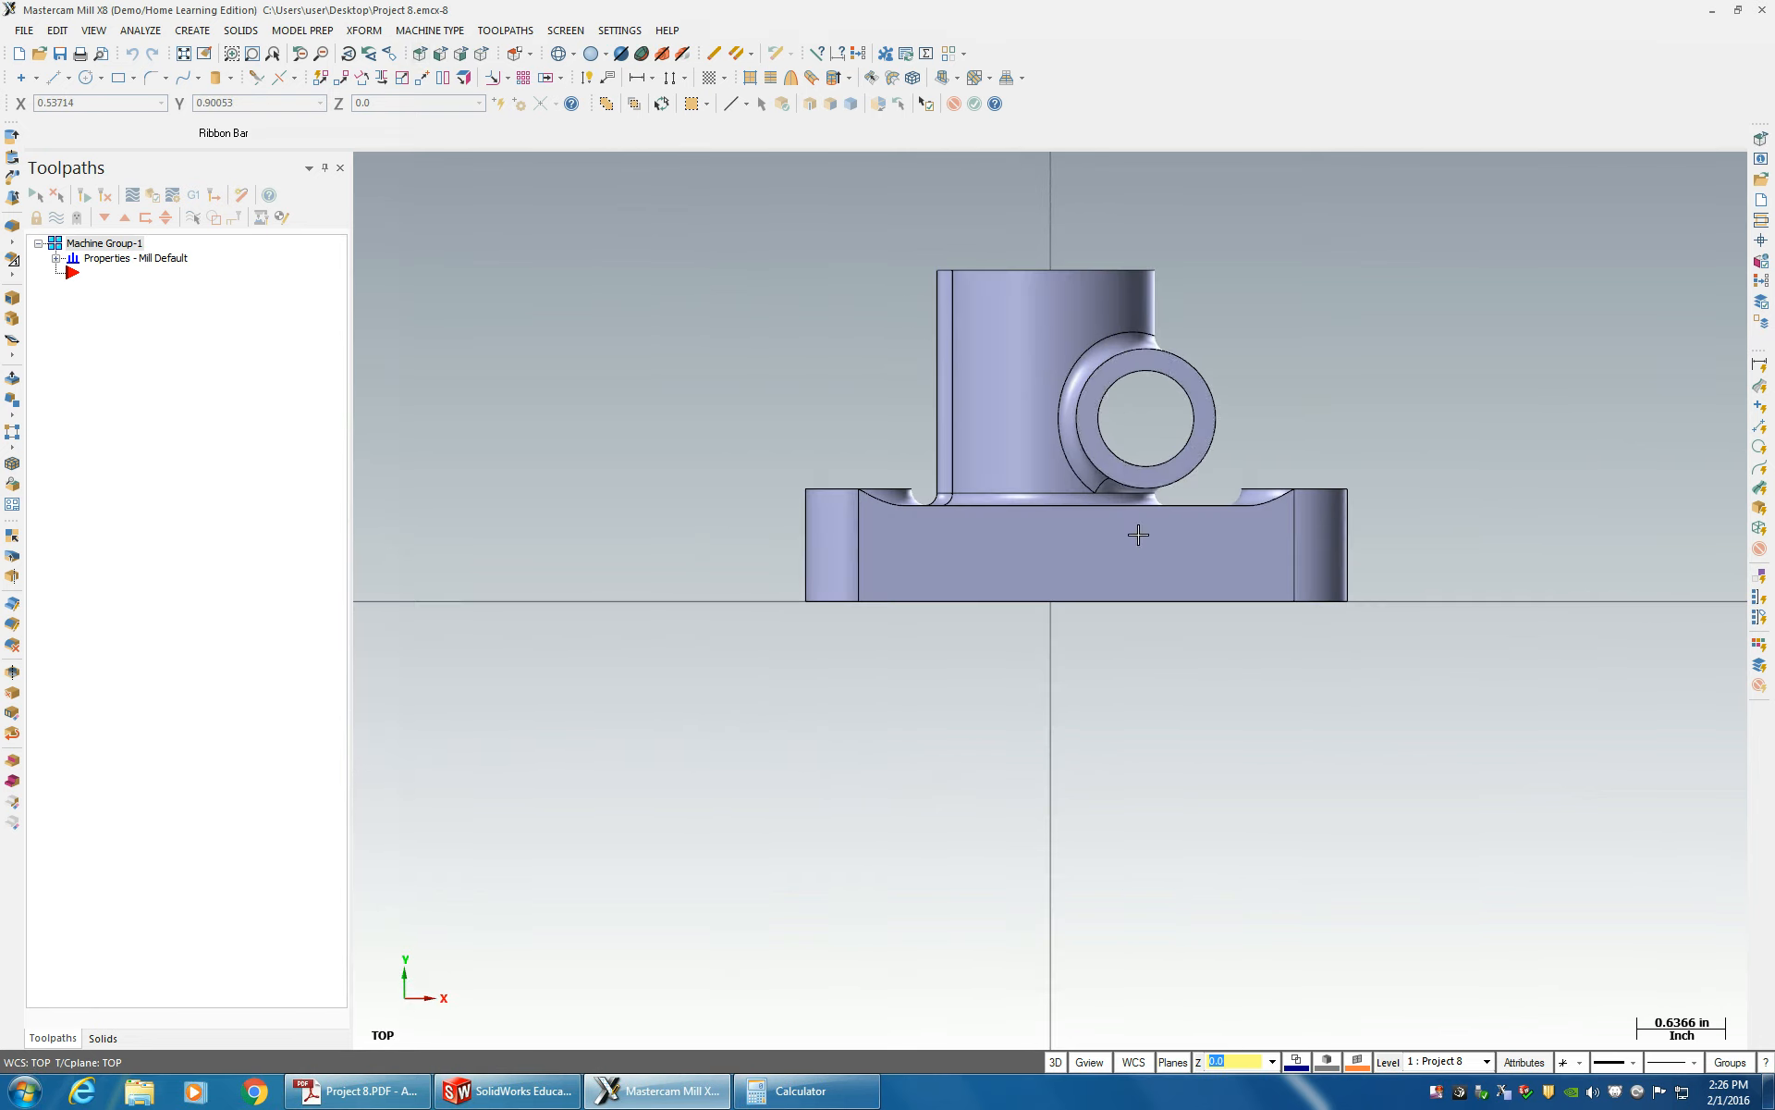
{"action": "key", "text": "alt+7"}
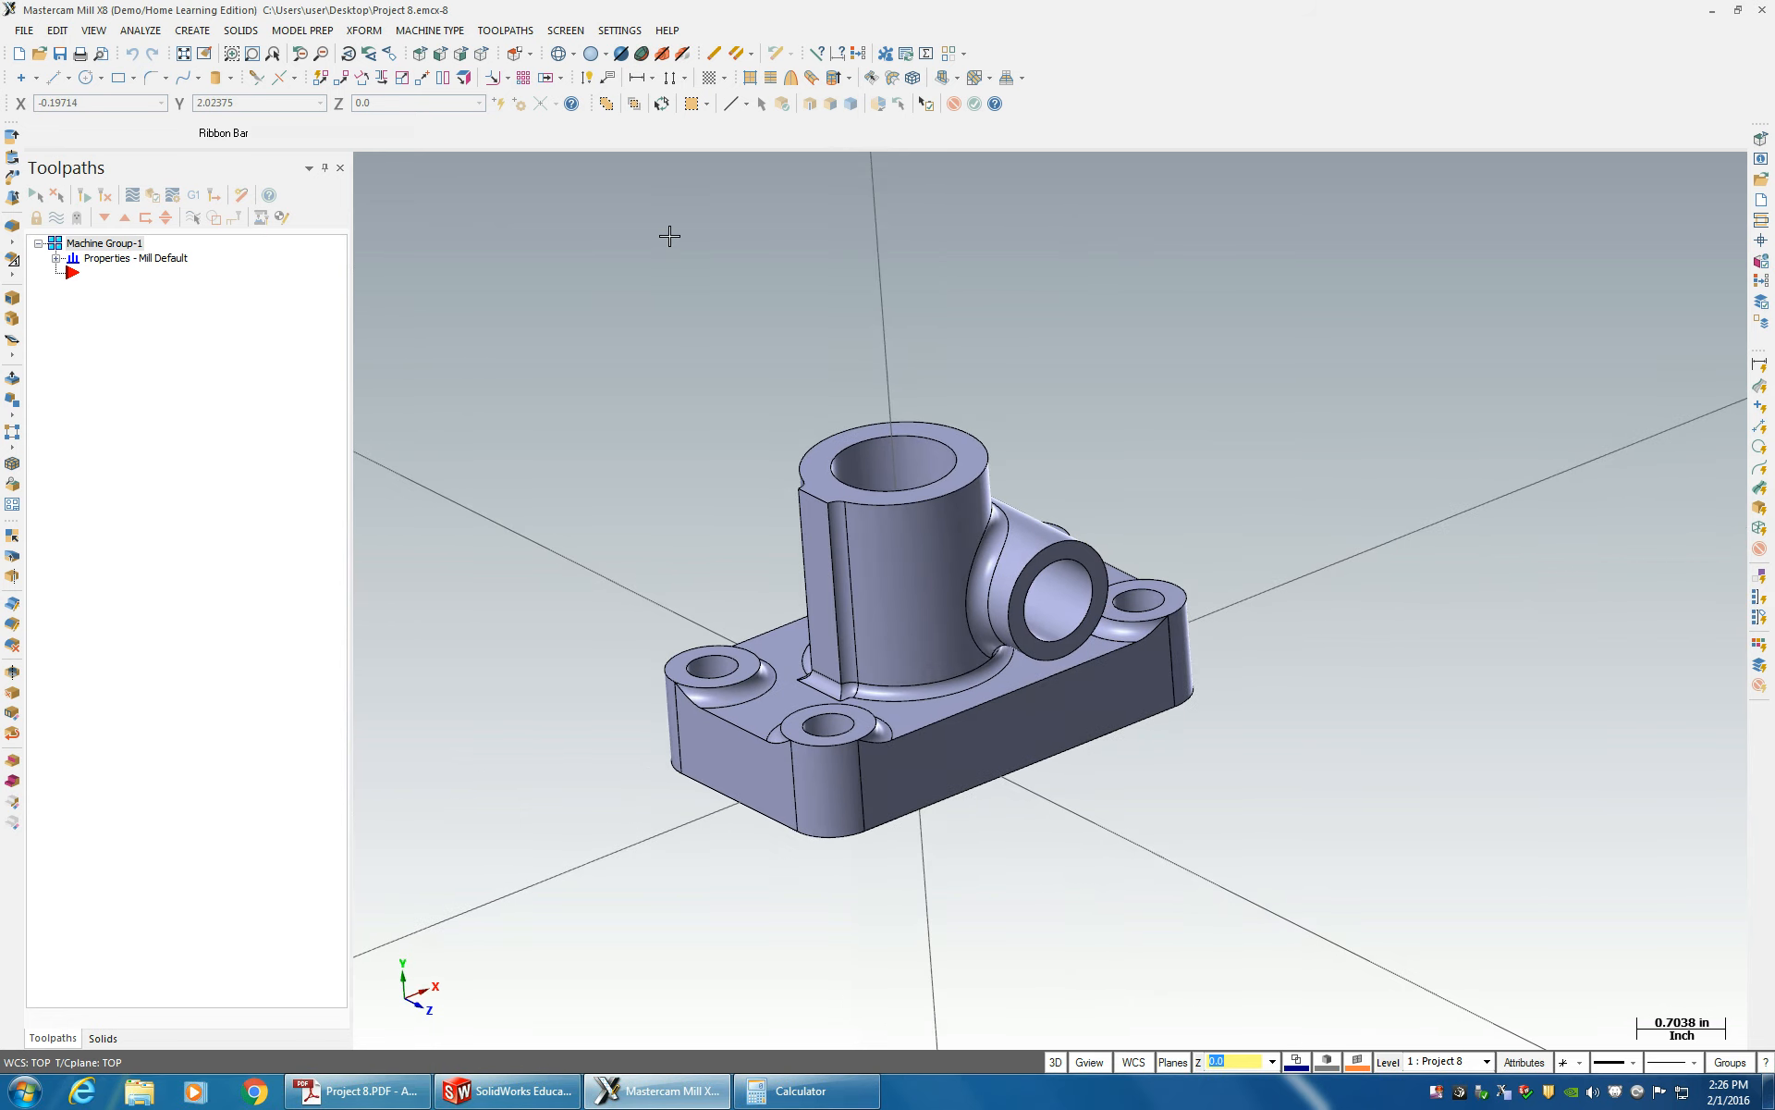
- Move the solid with Translate 3D from source view TOP to destination view FRONT so it stands upright
{"action": "left_click", "coordinate": [370, 36]}
{"action": "left_click", "coordinate": [392, 52]}
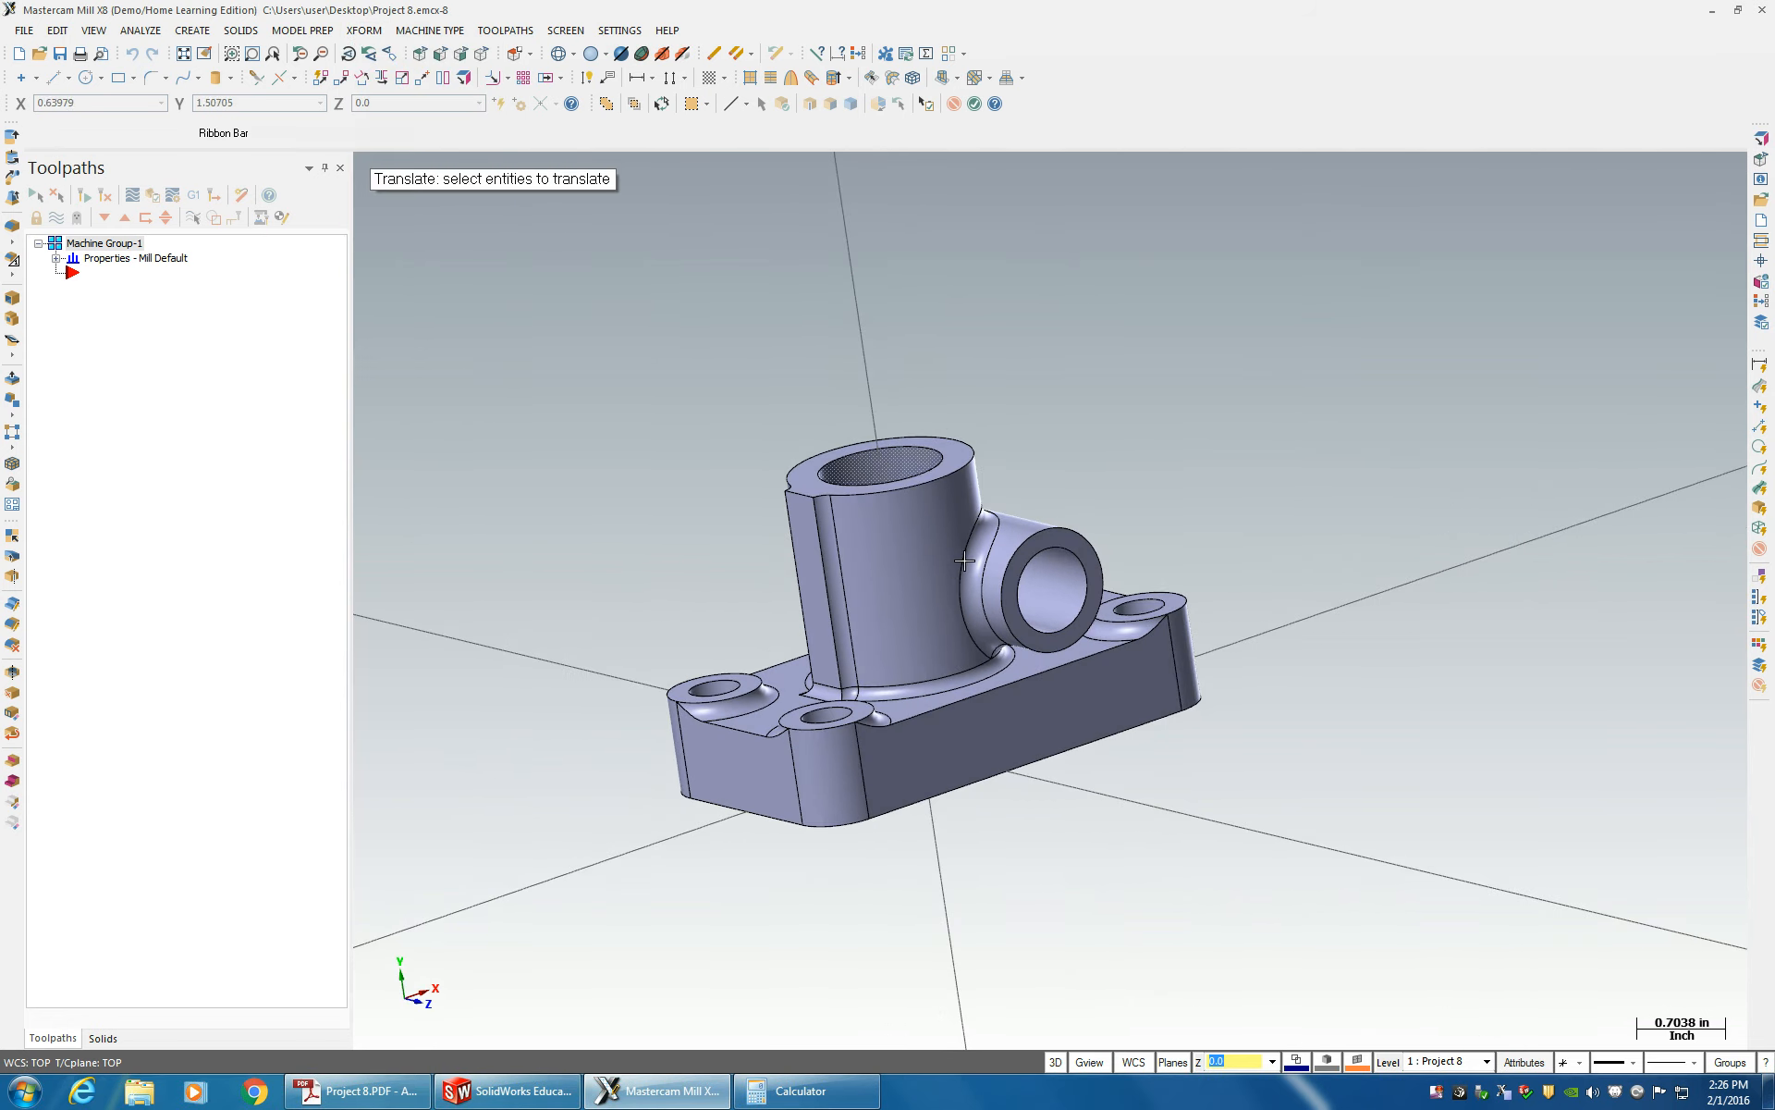
{"action": "left_click", "coordinate": [946, 582]}
{"action": "key", "text": "Return"}
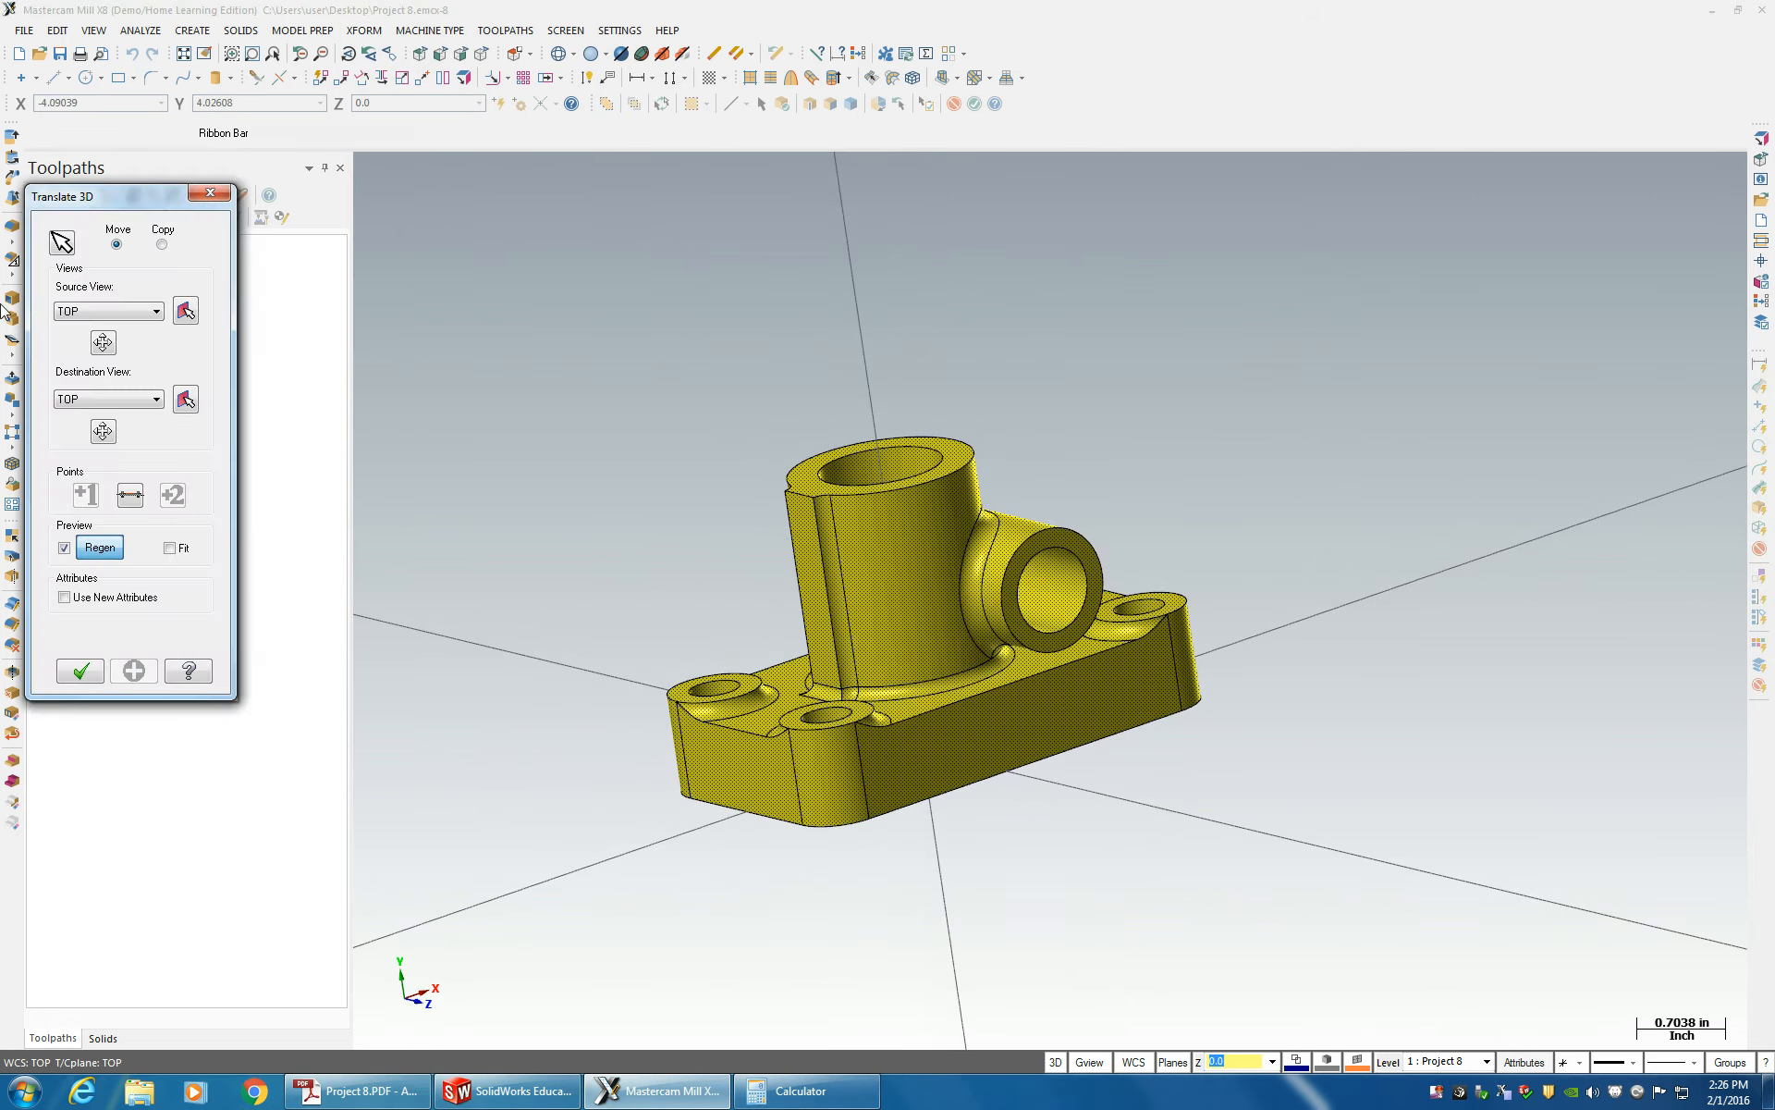
{"action": "left_click", "coordinate": [139, 398]}
{"action": "left_click", "coordinate": [135, 428]}
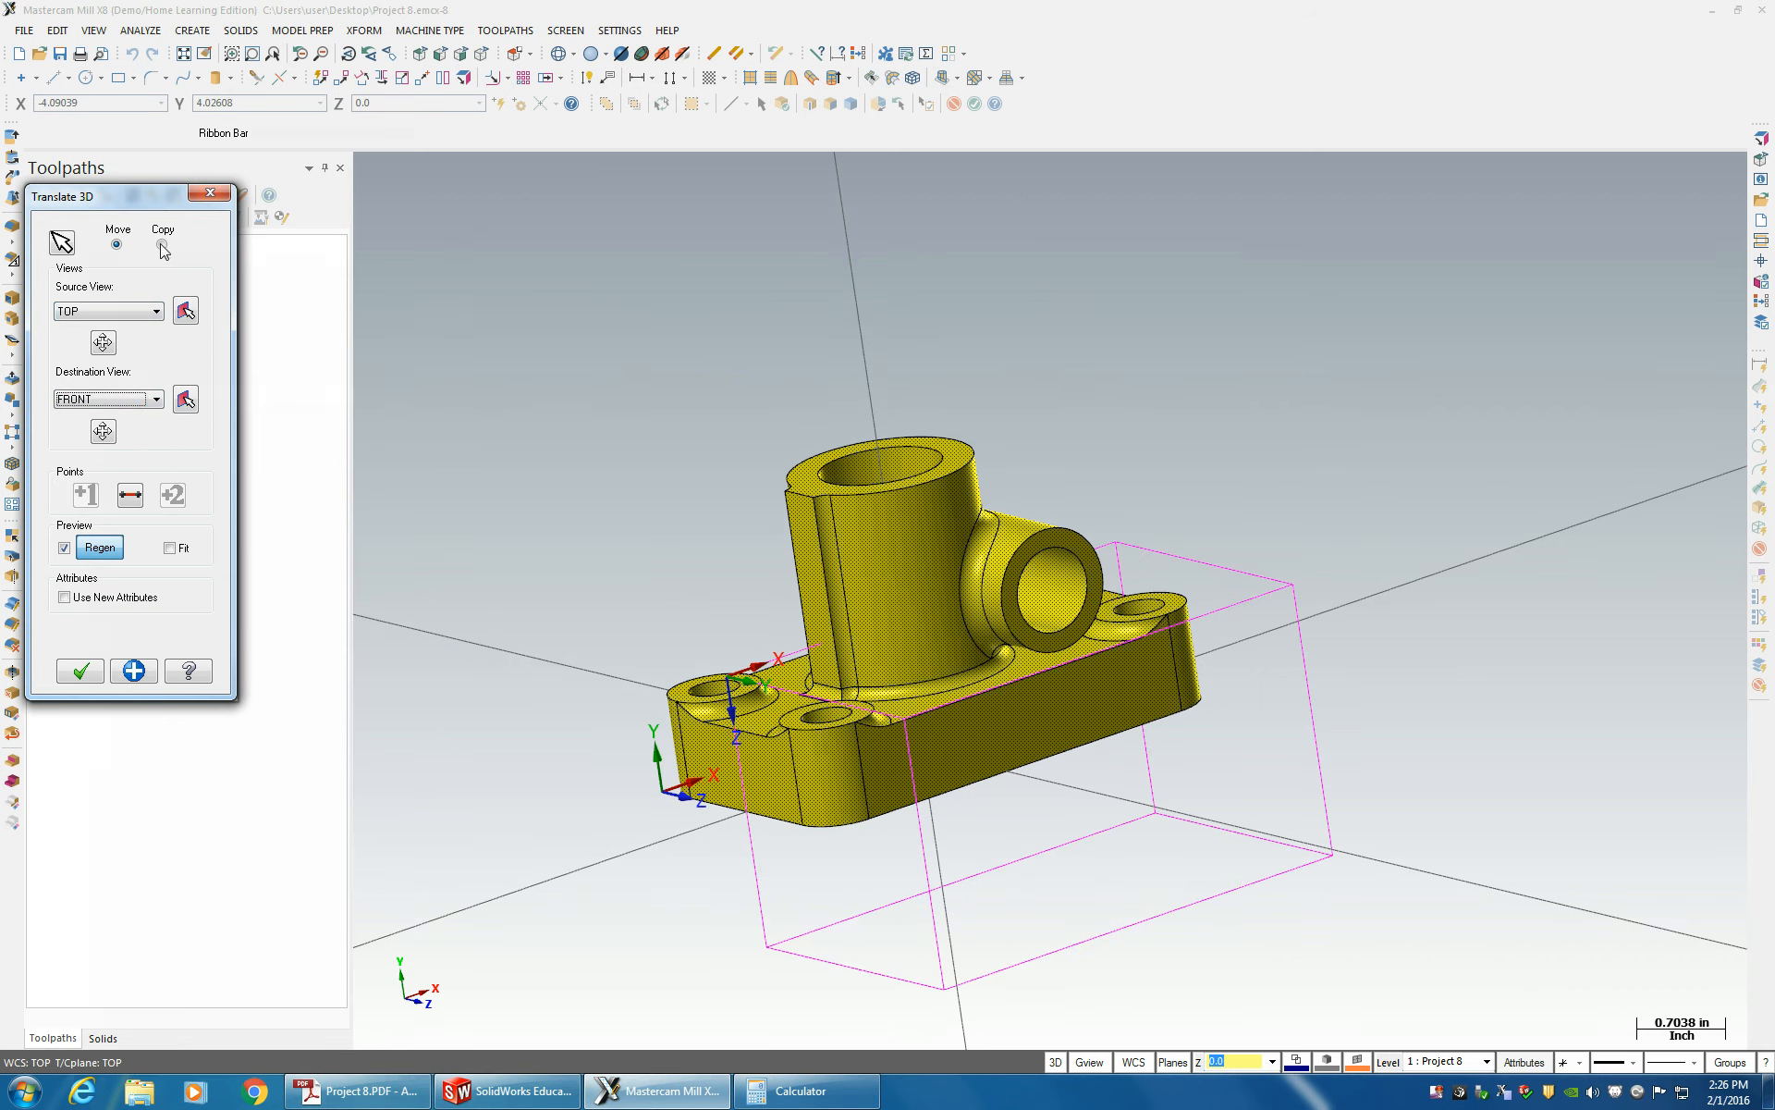
{"action": "left_click", "coordinate": [162, 245]}
{"action": "left_click", "coordinate": [116, 245]}
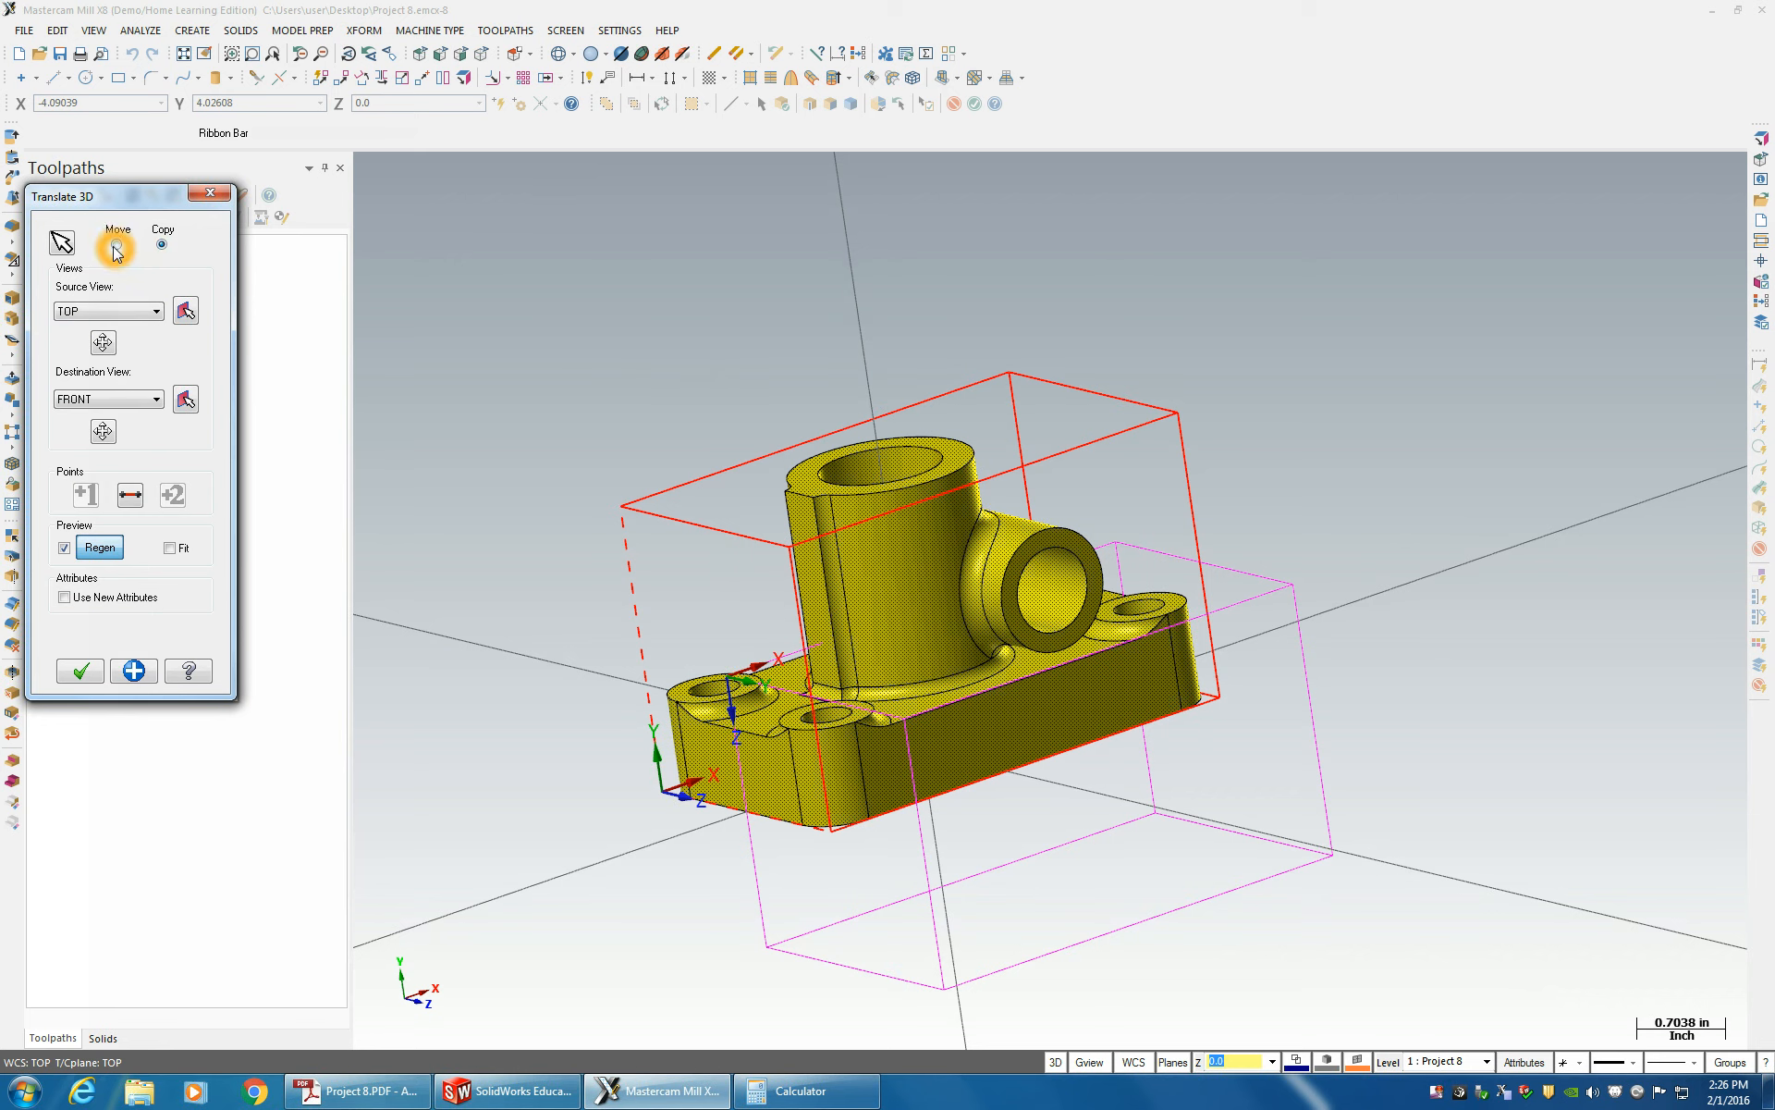
{"action": "left_click", "coordinate": [71, 670]}
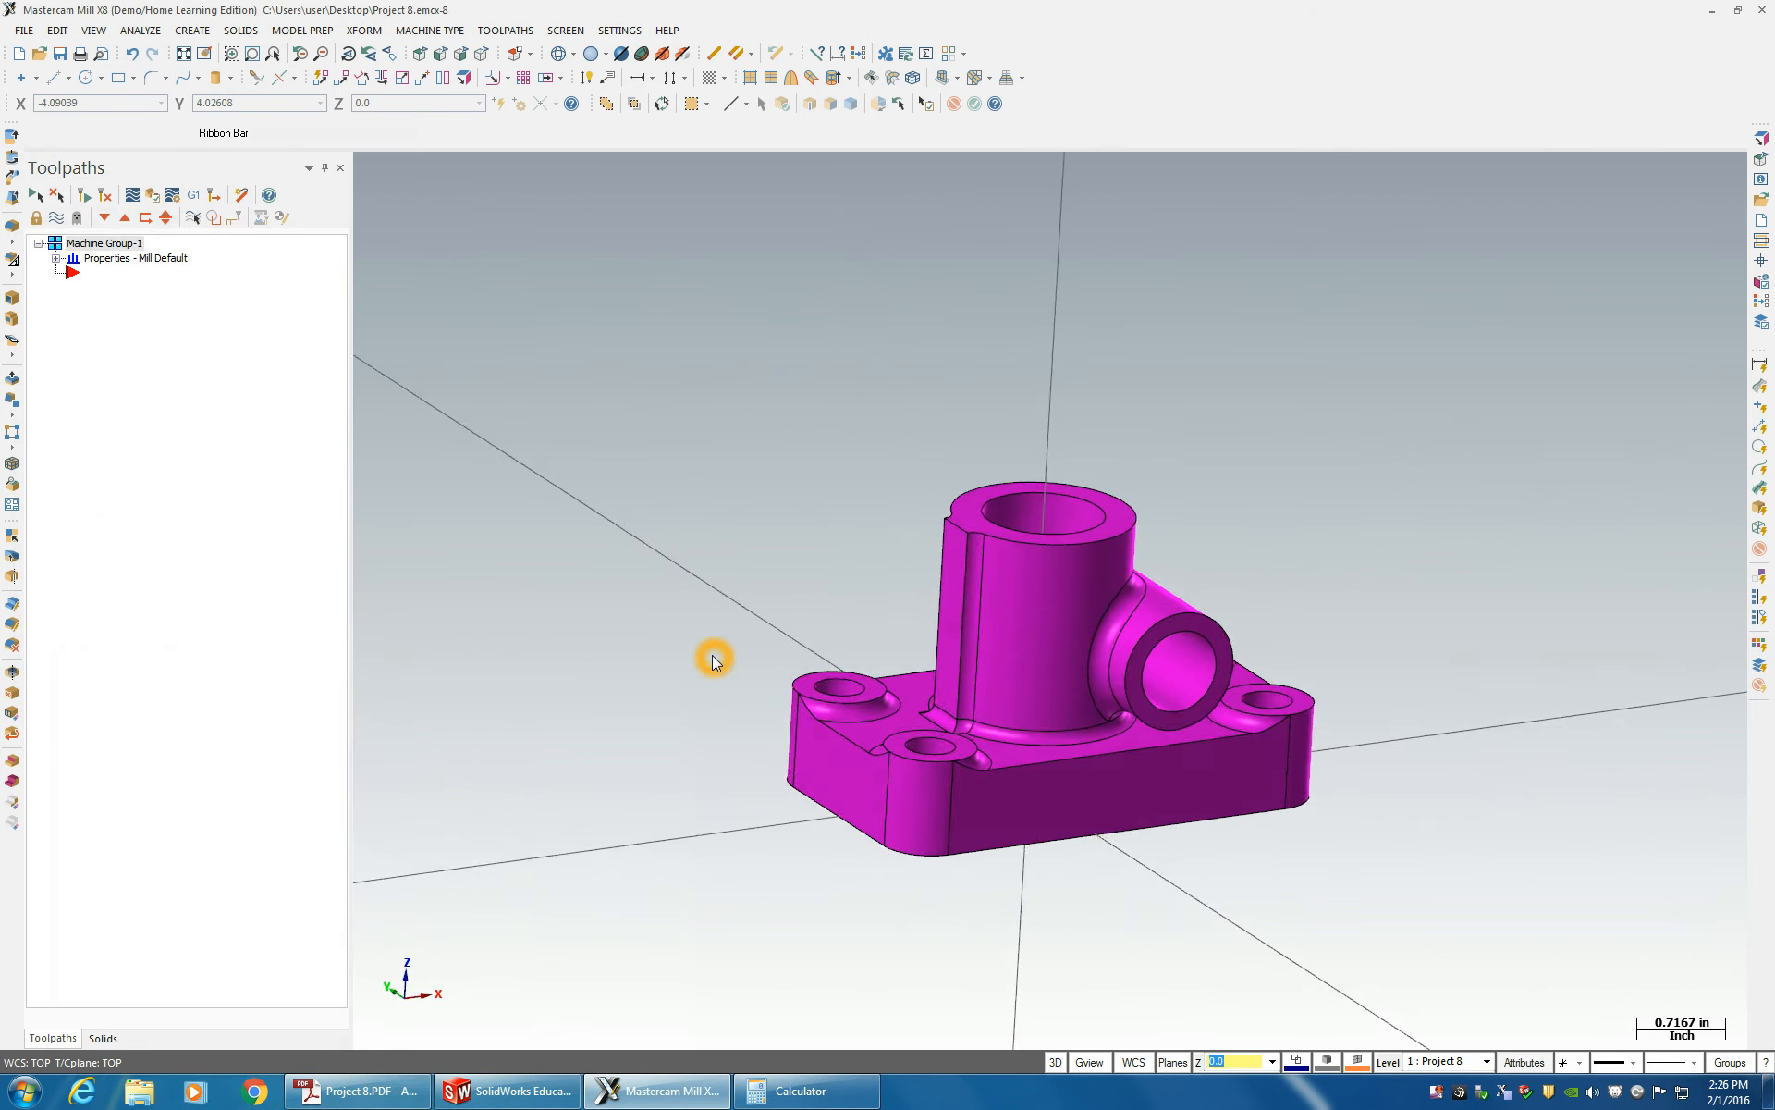
- Check the reoriented part from the top and in 3D, and clear its transform result colors
{"action": "left_click", "coordinate": [421, 54]}
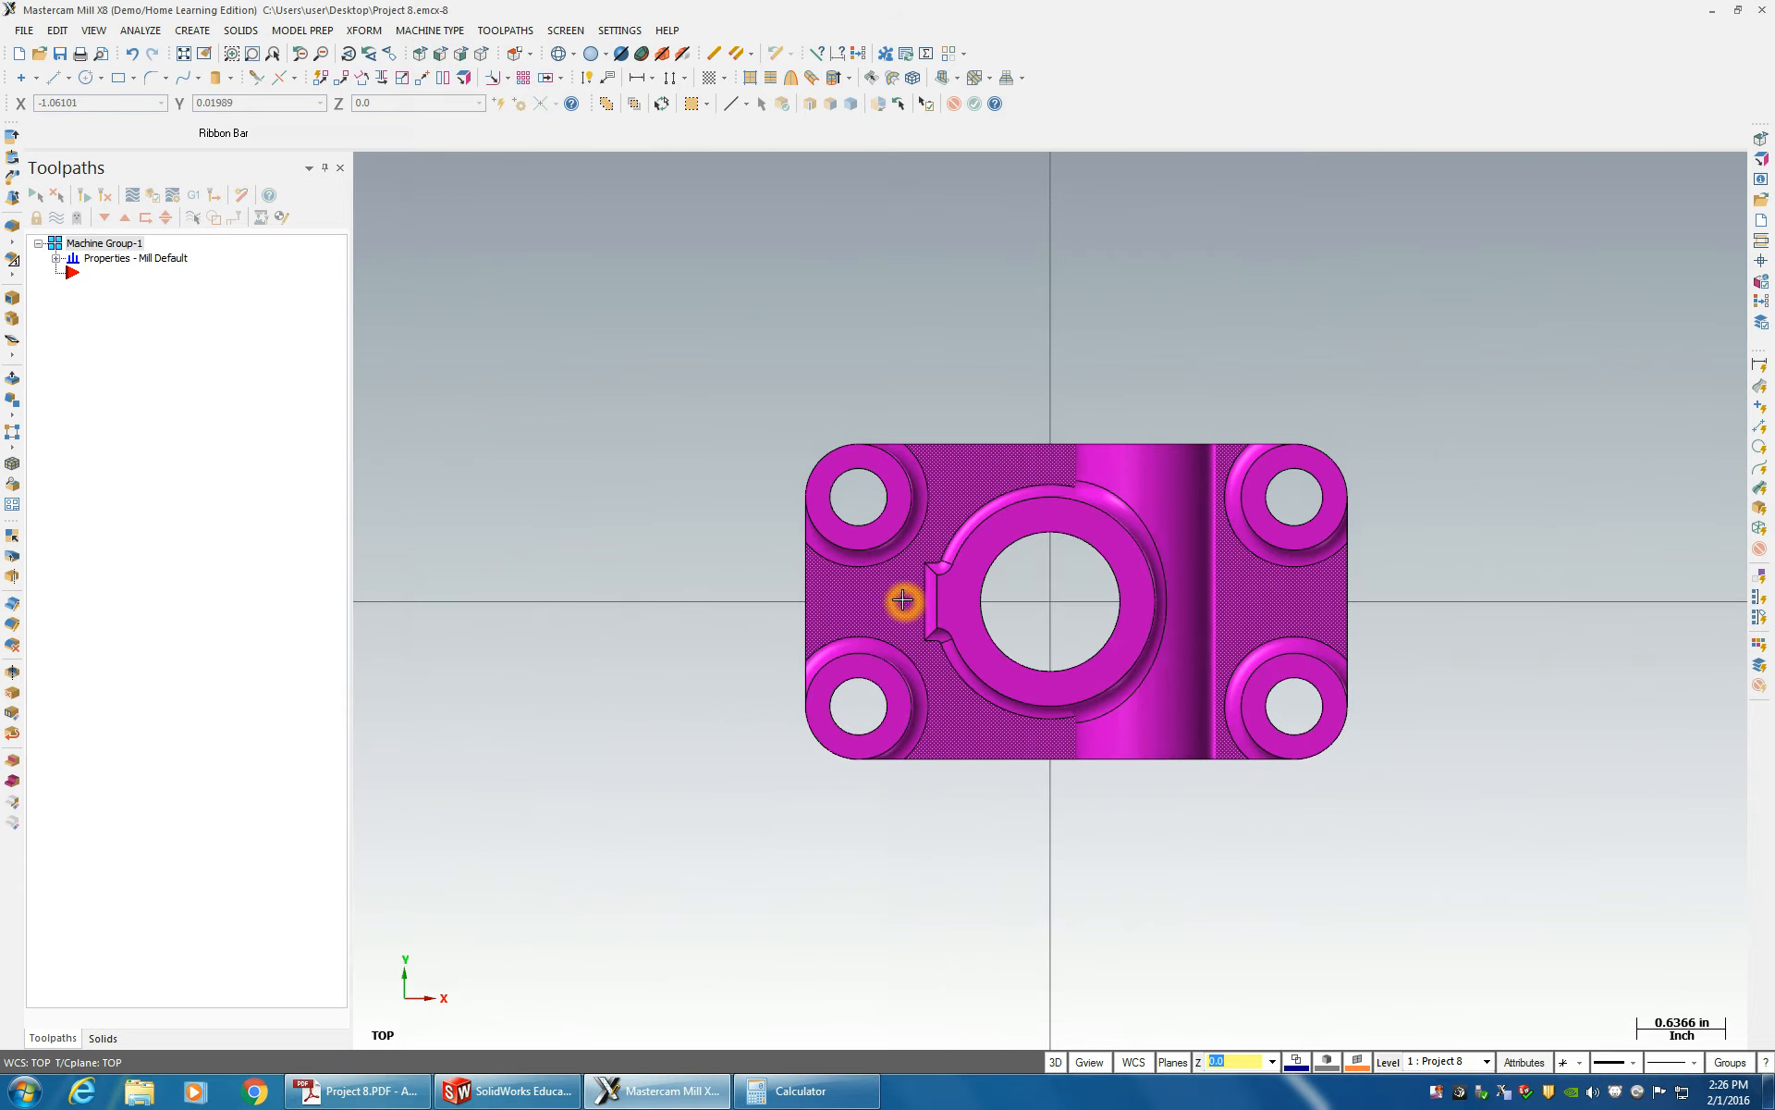
{"action": "middle_click_drag", "start_coordinate": [904, 602], "coordinate": [545, 449]}
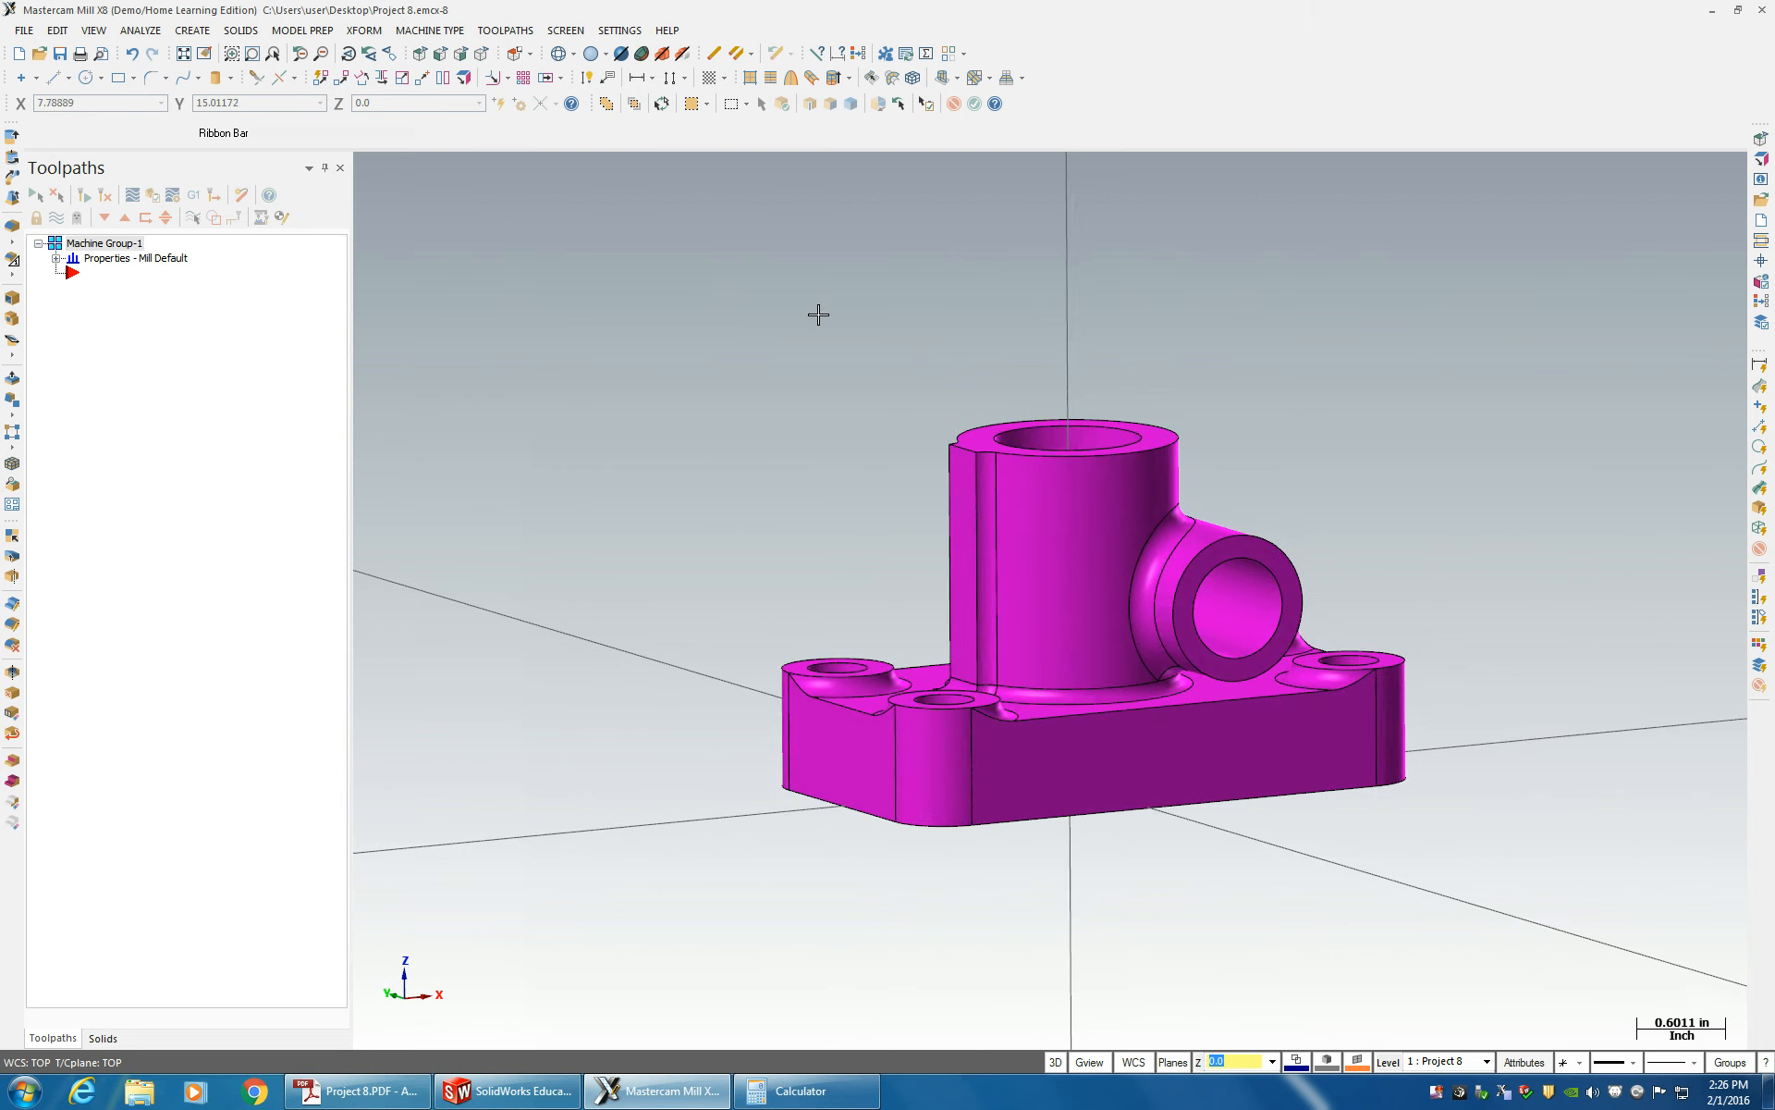
{"action": "middle_click_drag", "start_coordinate": [605, 280], "coordinate": [607, 282]}
{"action": "left_click", "coordinate": [861, 56]}
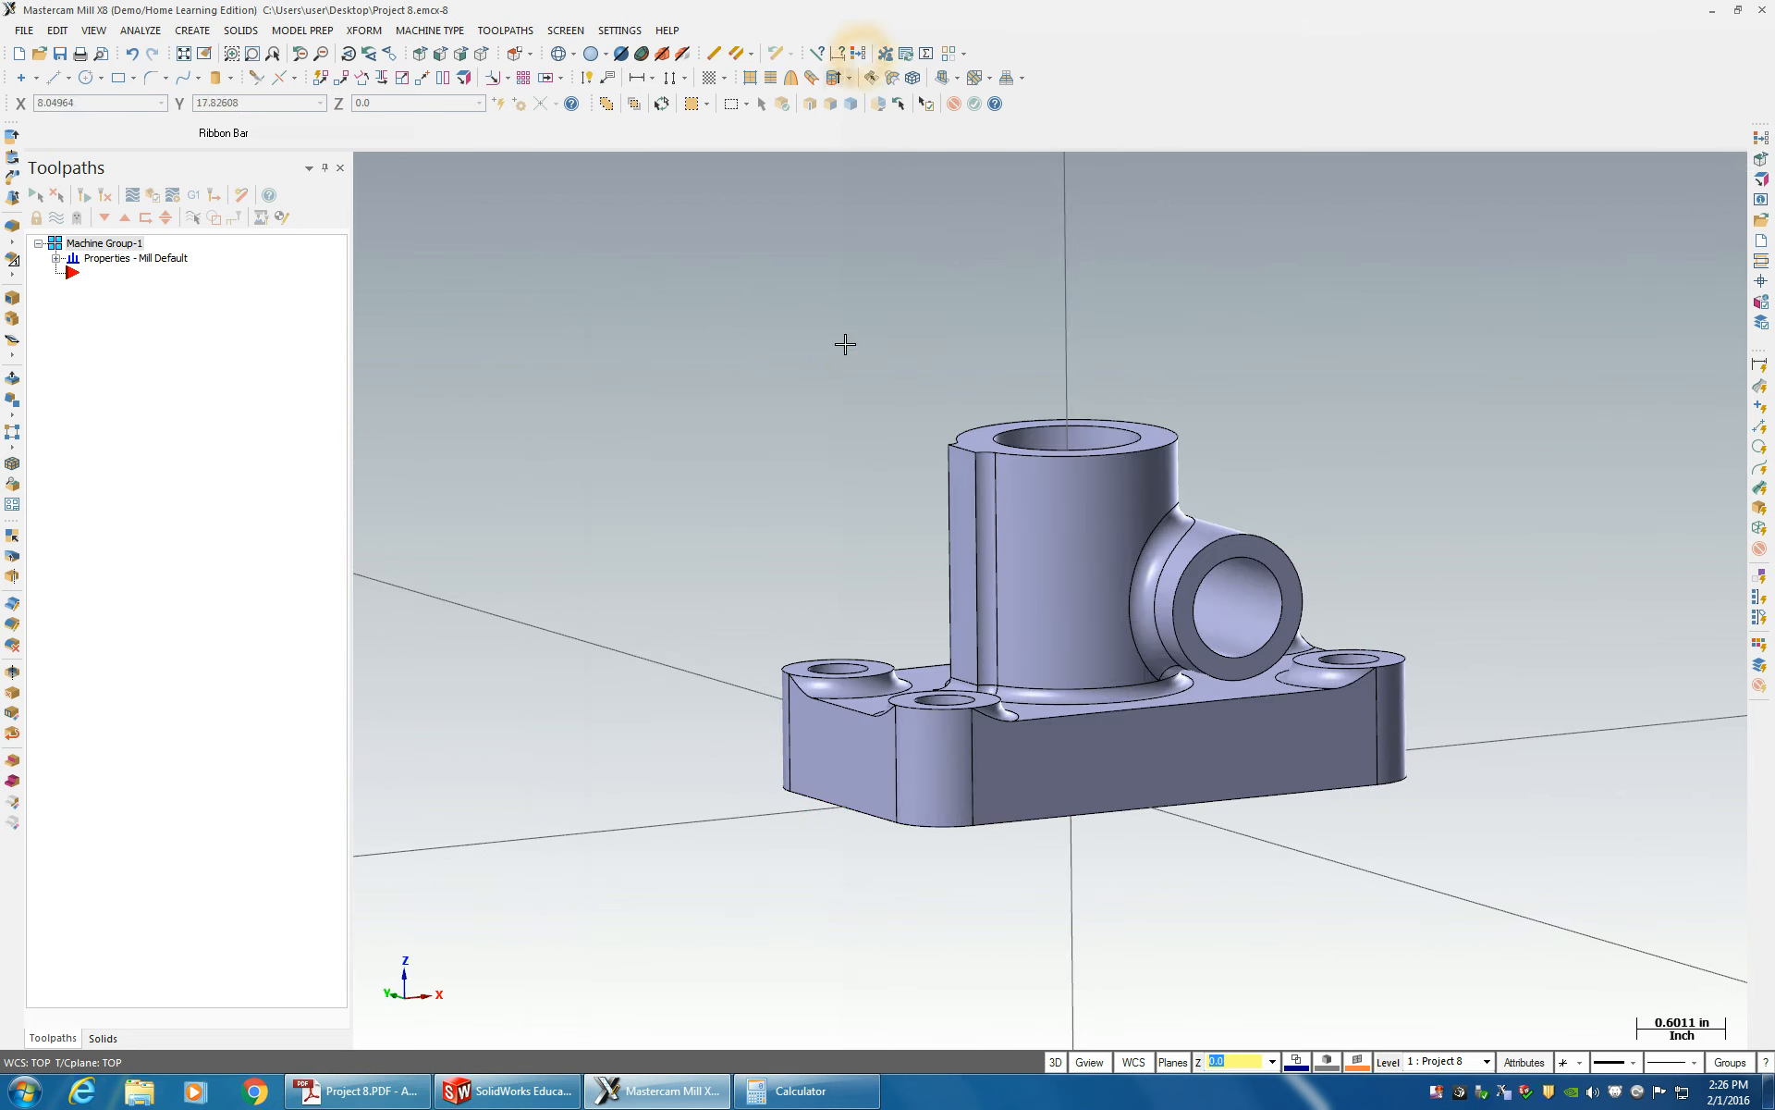
{"action": "middle_click_drag", "start_coordinate": [835, 360], "coordinate": [861, 420]}
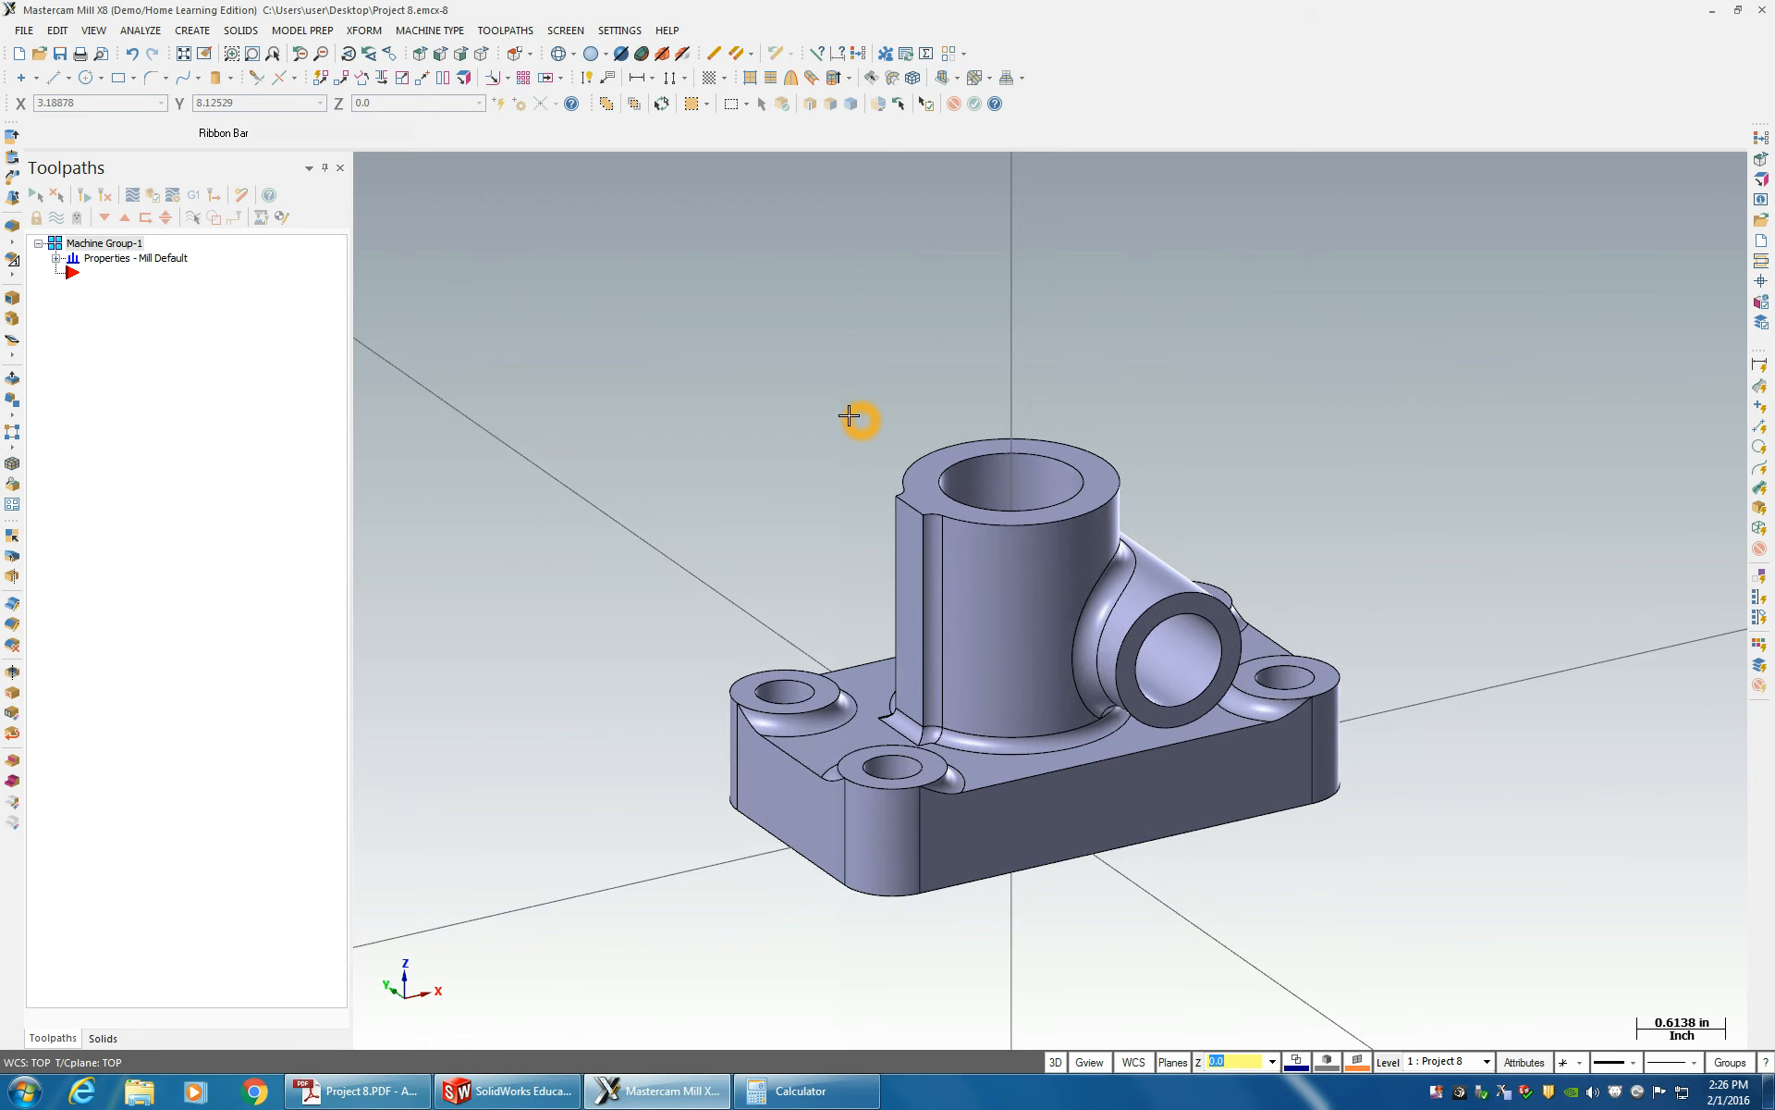
- Merge the SolidWorks part Project-8-Casting from the Desktop into the current file
{"action": "left_click", "coordinate": [25, 30]}
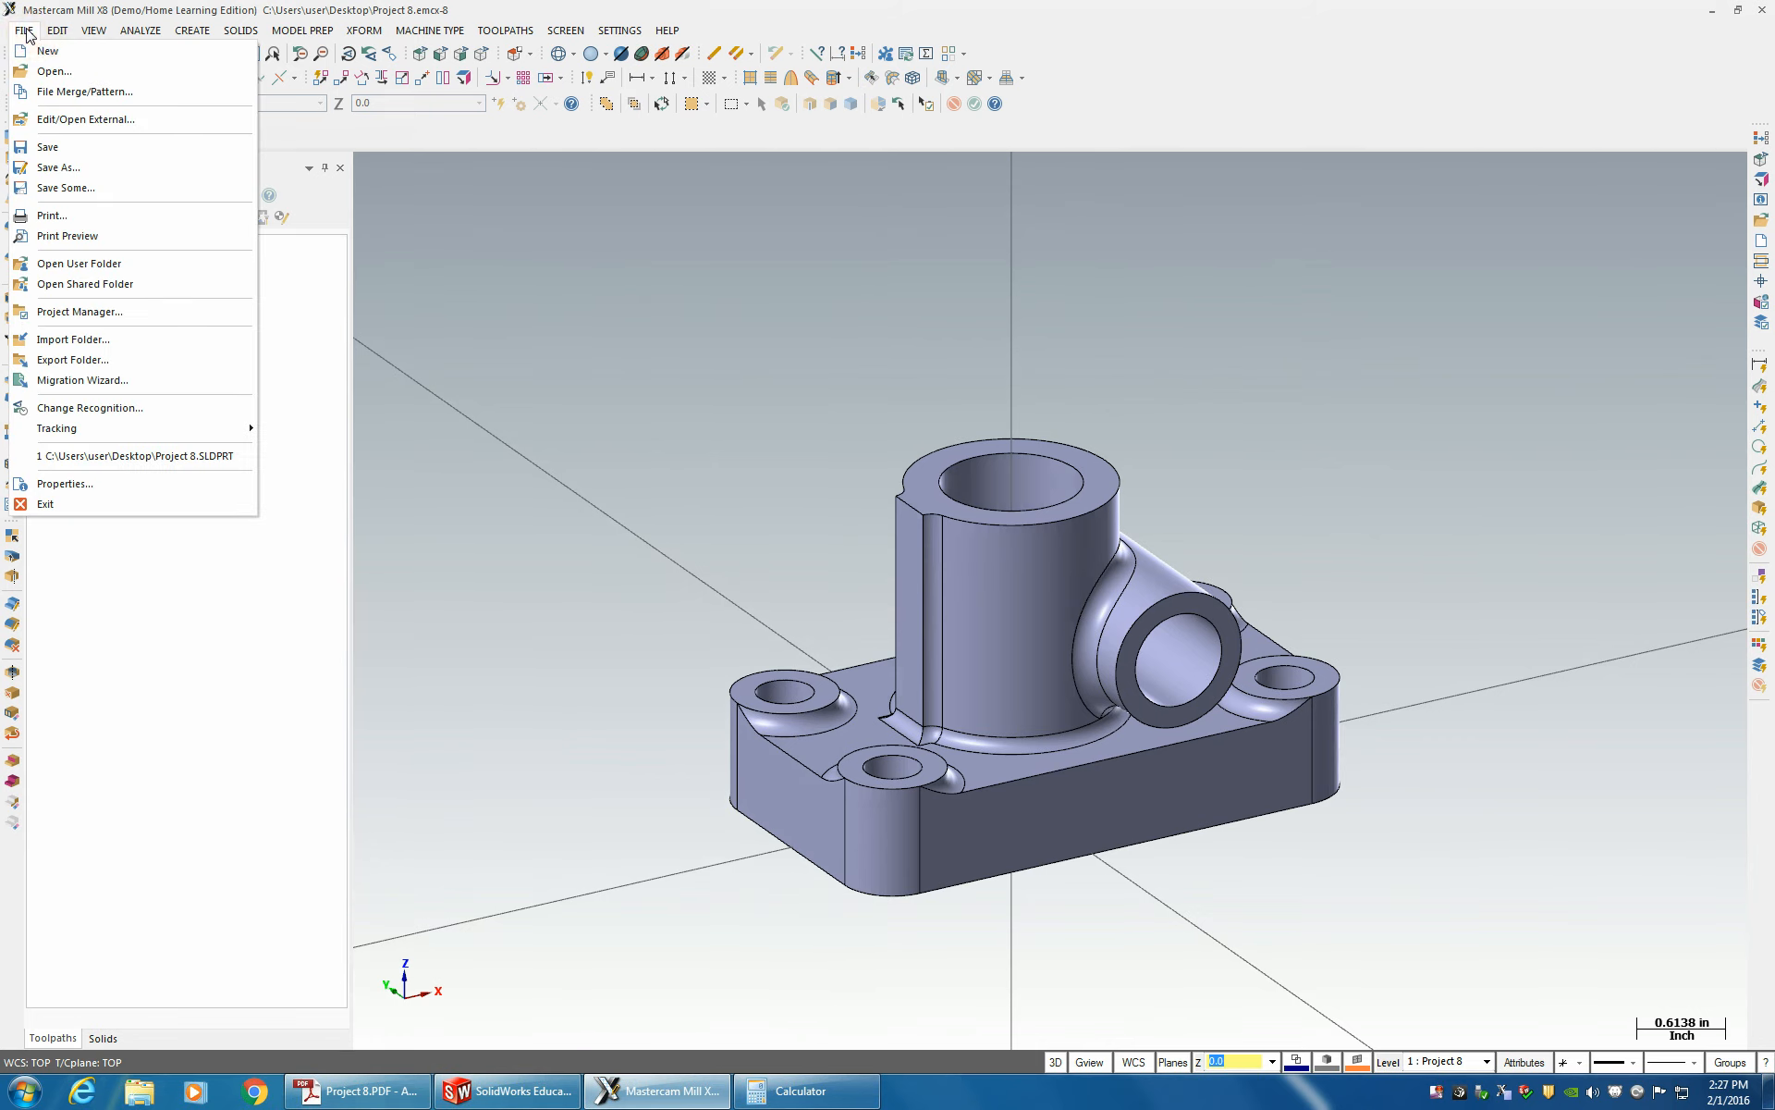
{"action": "left_click", "coordinate": [53, 73]}
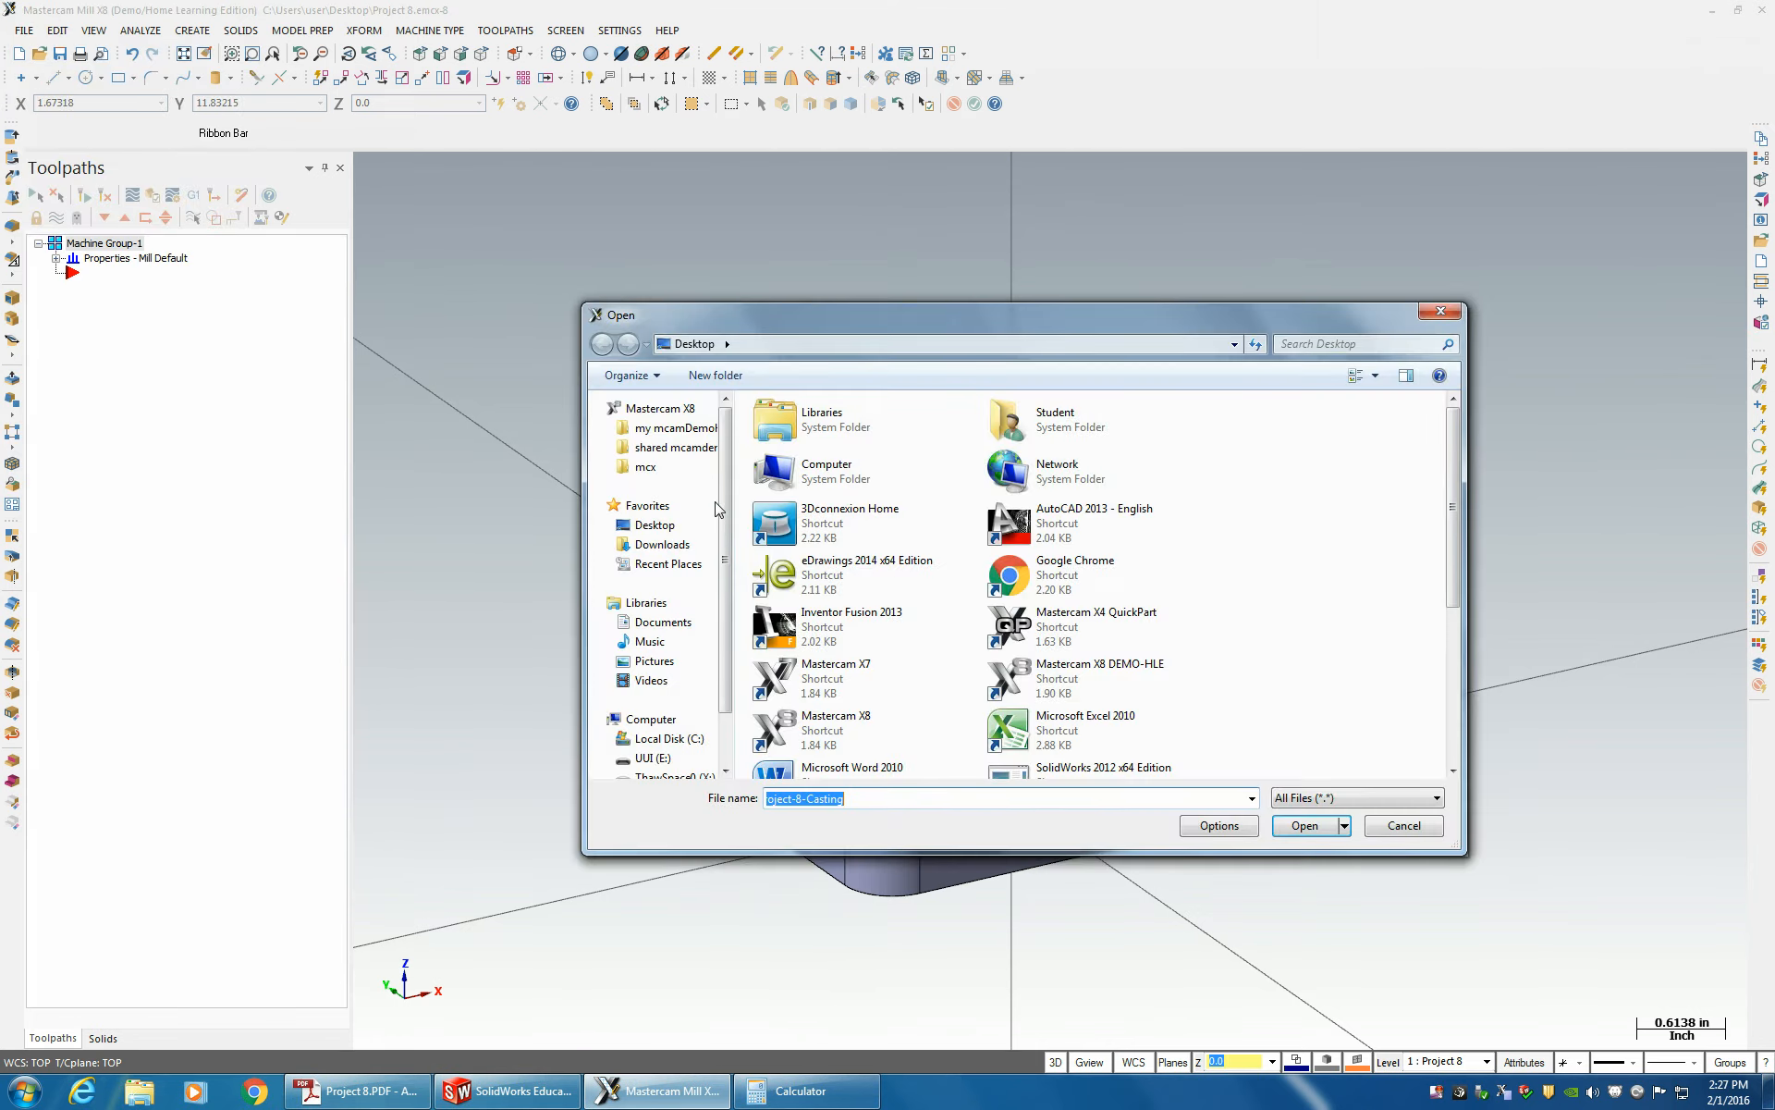
{"action": "left_click", "coordinate": [658, 526]}
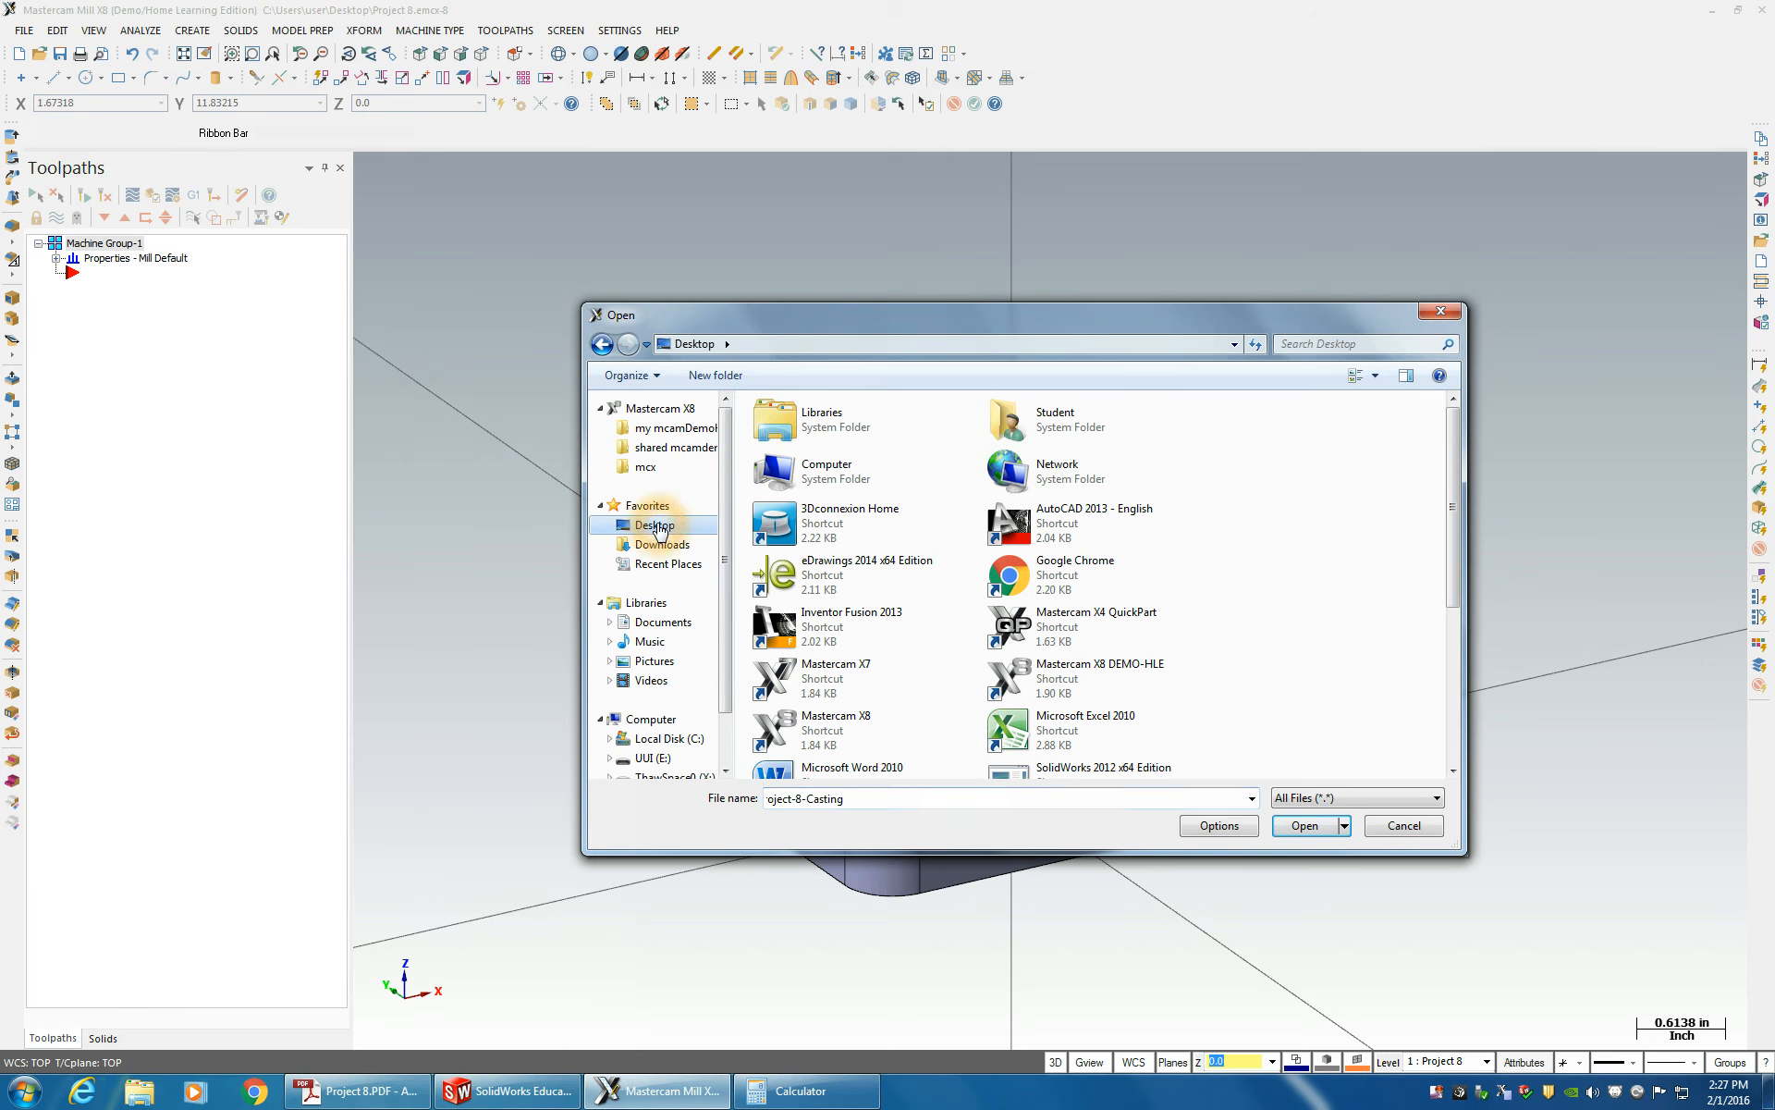
{"action": "left_click", "coordinate": [1387, 799]}
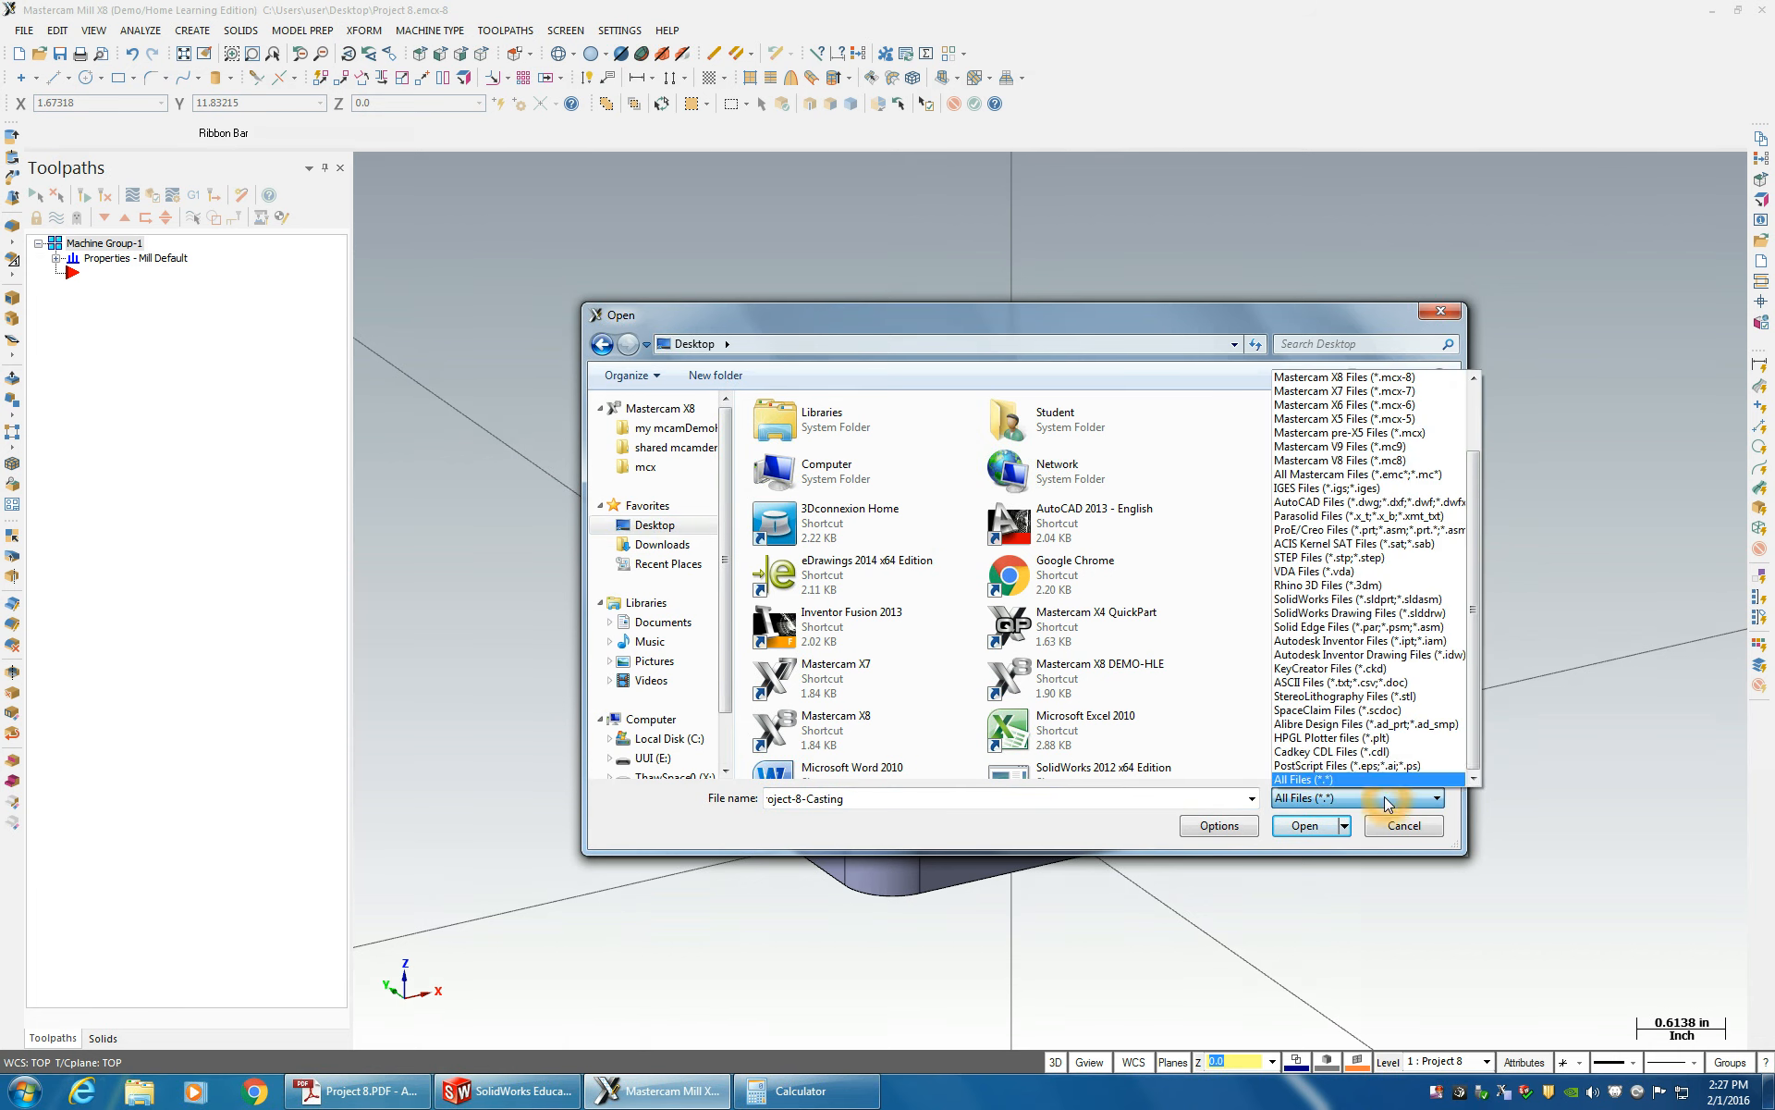
{"action": "left_click", "coordinate": [1322, 600]}
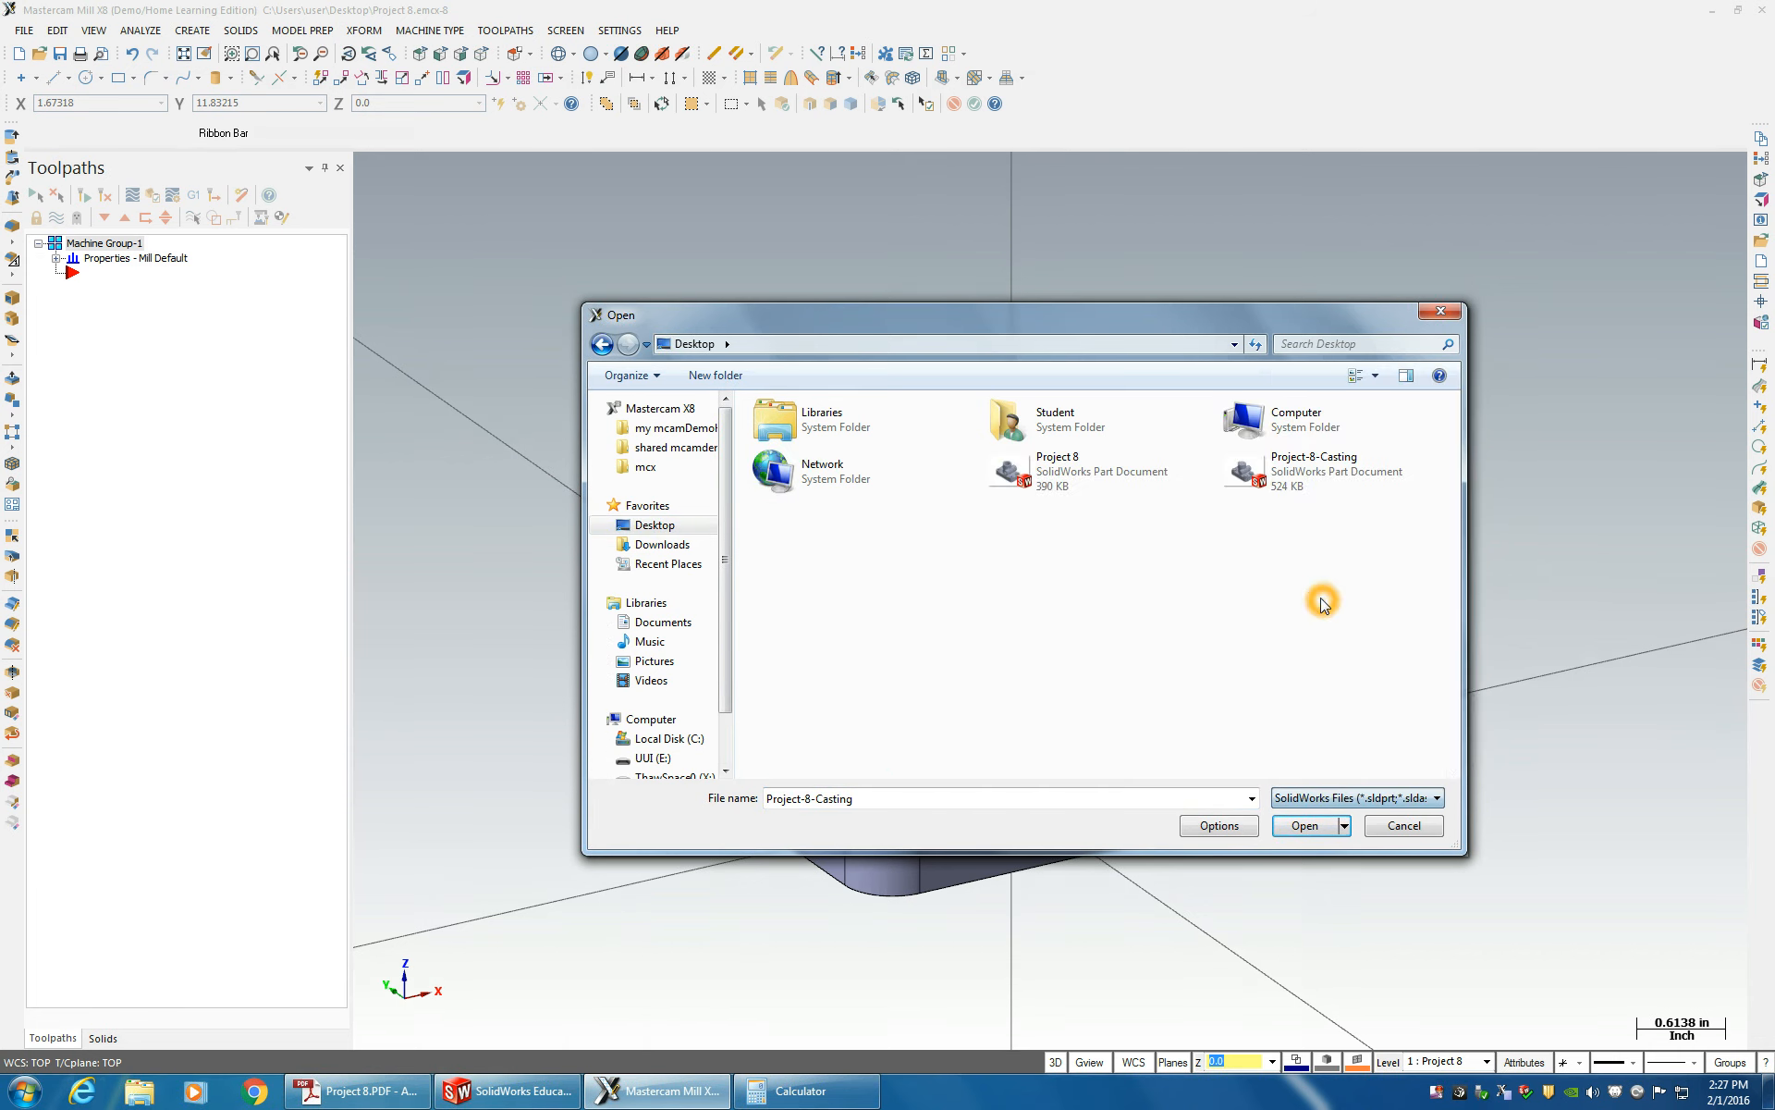
{"action": "left_click", "coordinate": [1284, 475]}
{"action": "left_click", "coordinate": [1302, 826]}
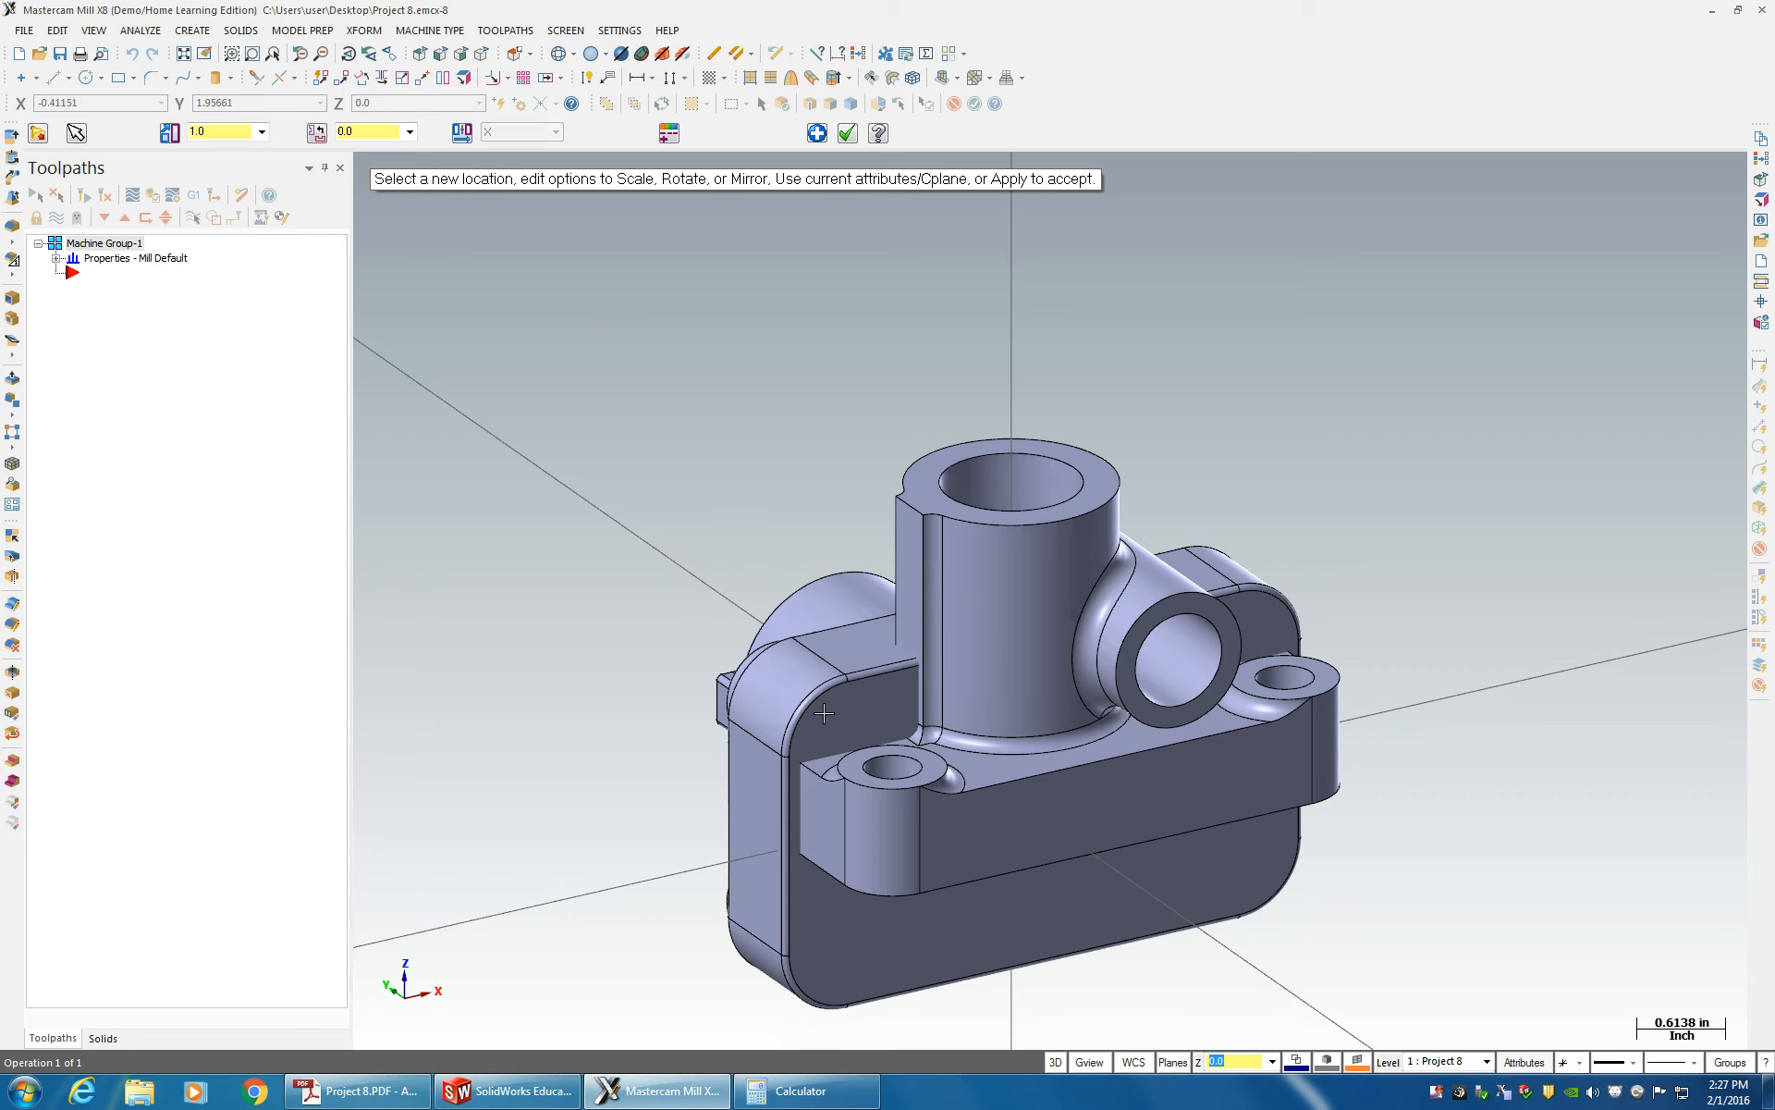
- Rename level 1 as cad in the Level Manager
{"action": "middle_click_drag", "start_coordinate": [824, 713], "coordinate": [843, 634]}
{"action": "middle_click_drag", "start_coordinate": [934, 680], "coordinate": [924, 773]}
{"action": "left_click", "coordinate": [1387, 1062]}
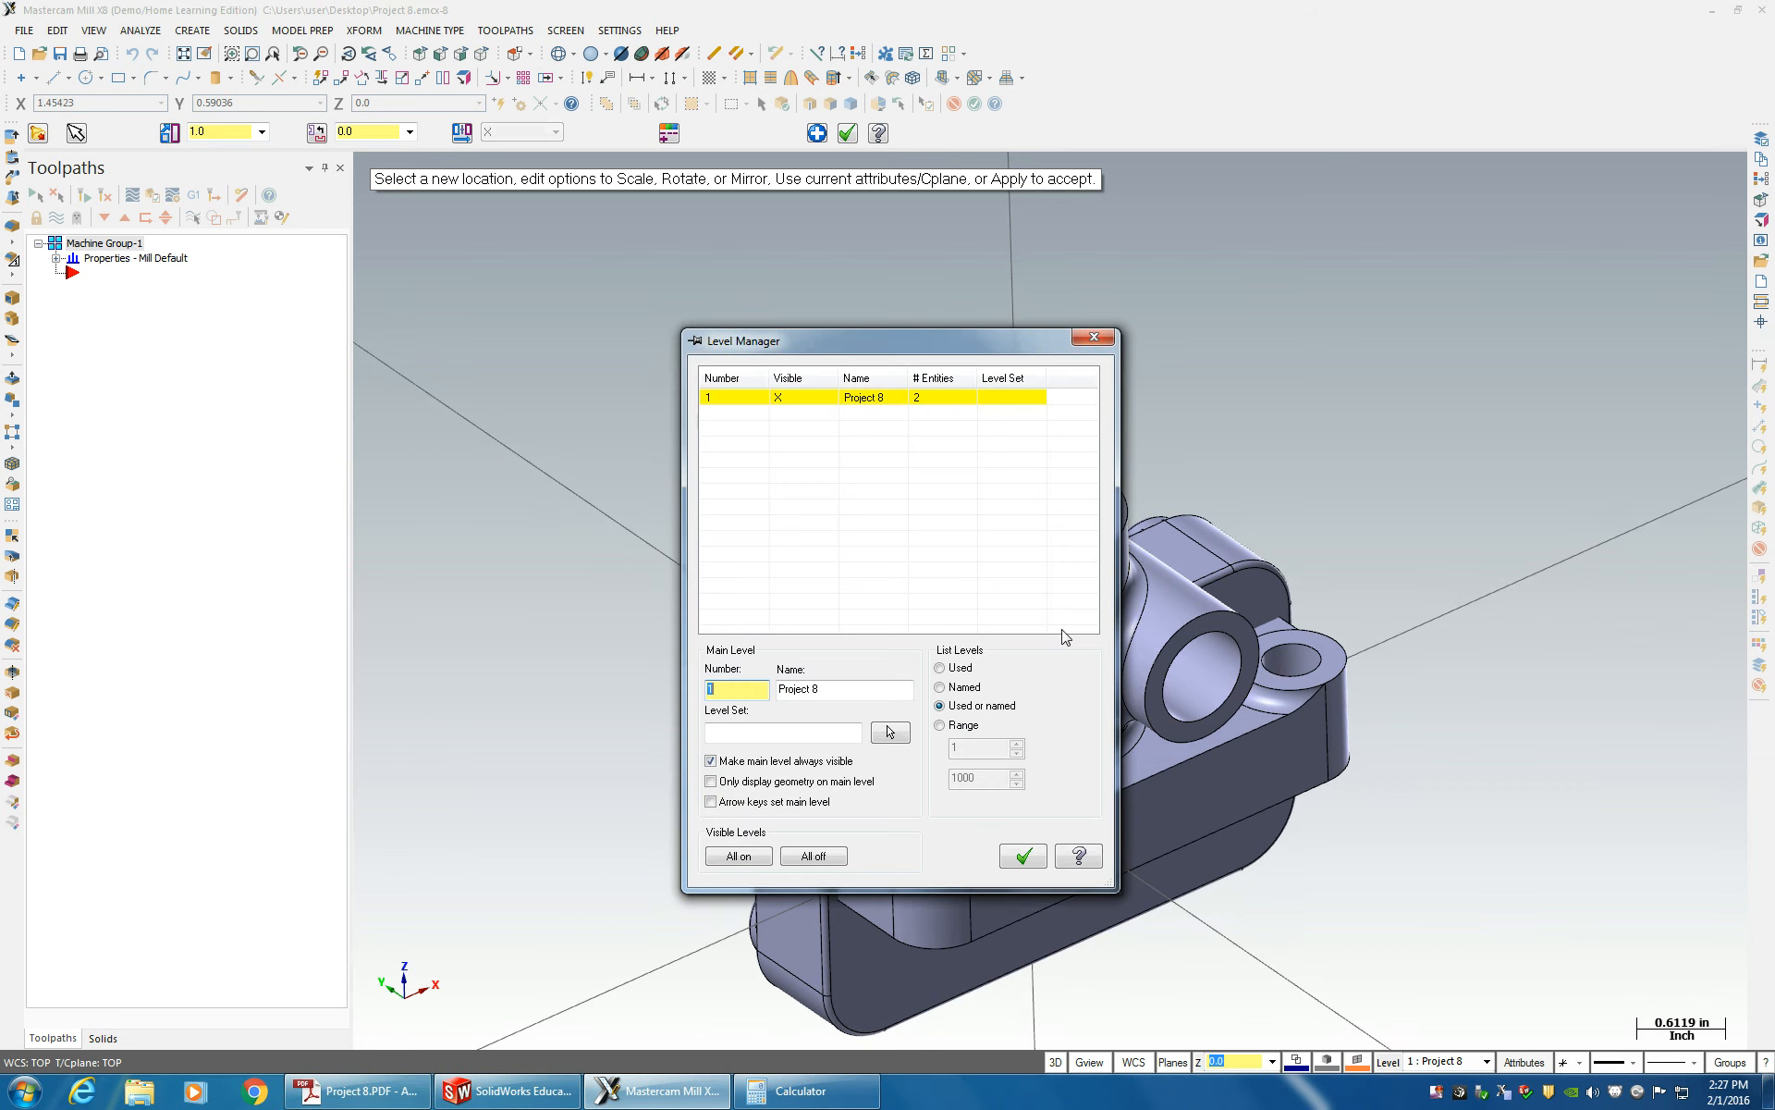
{"action": "left_click_drag", "start_coordinate": [840, 353], "coordinate": [492, 294]}
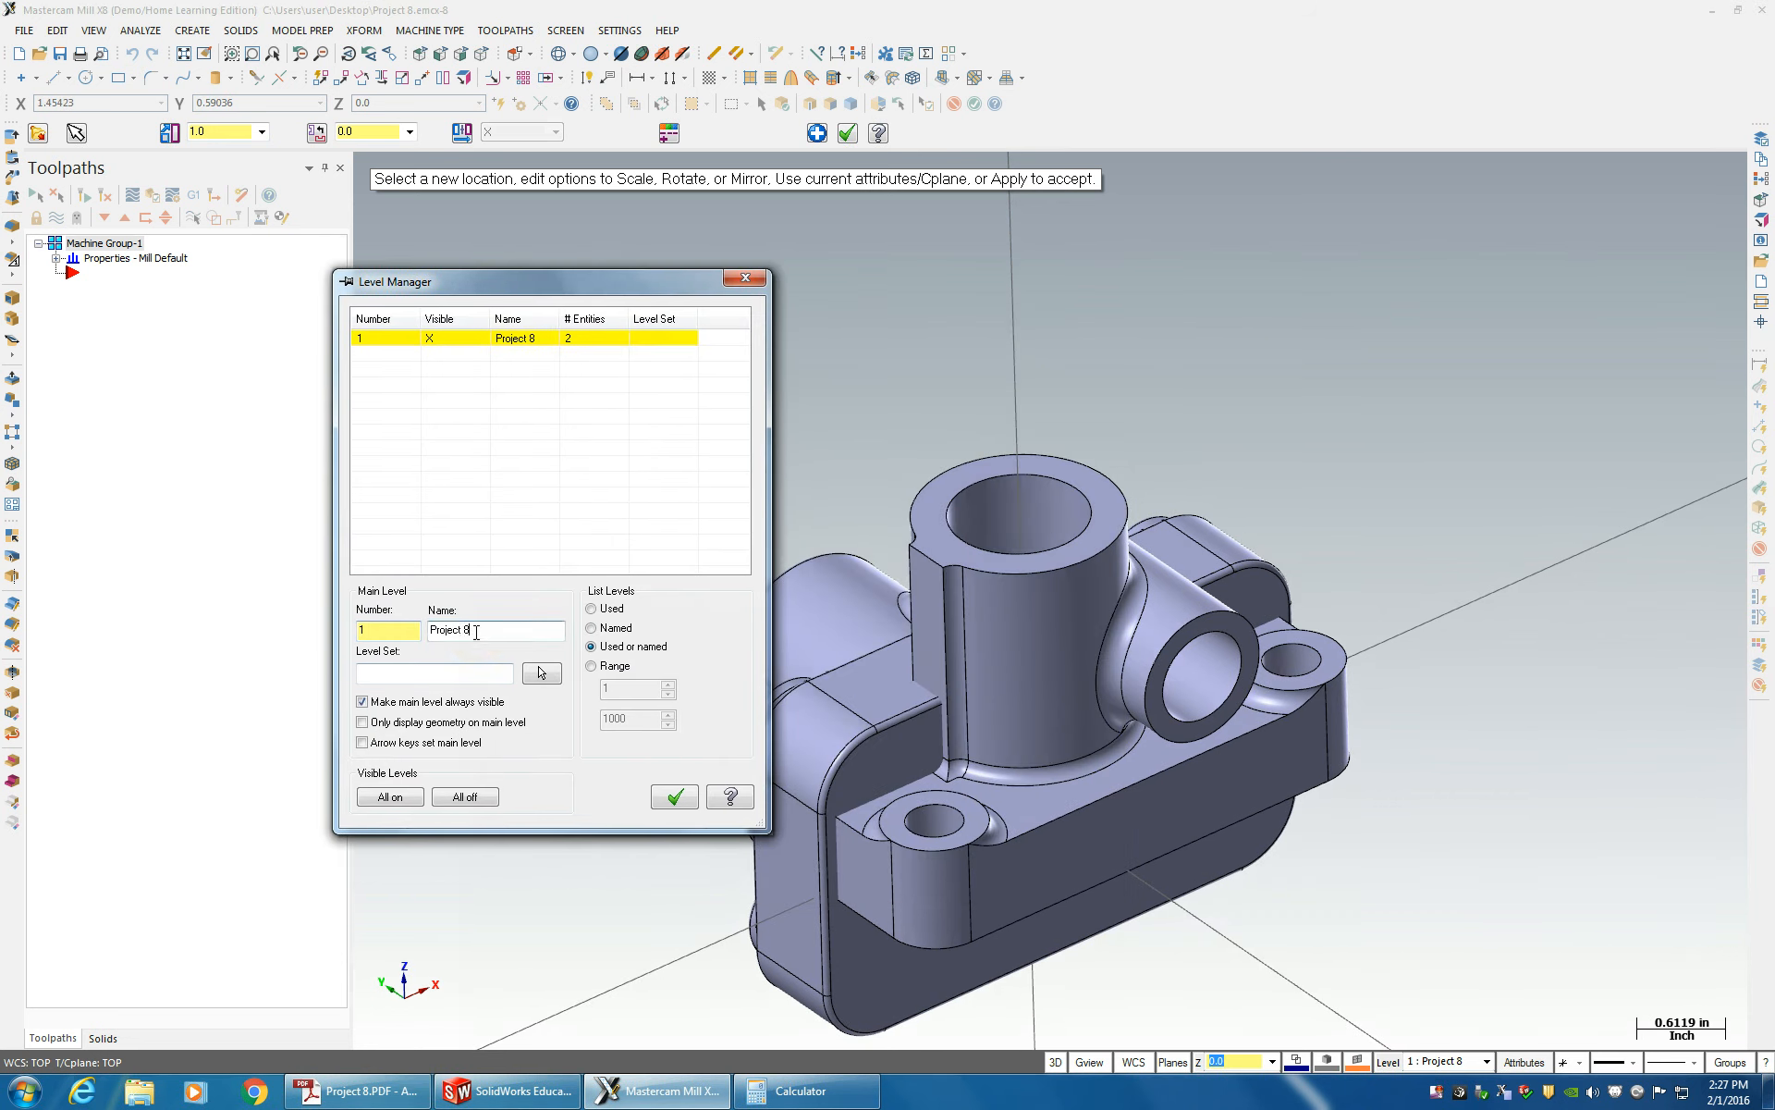
{"action": "left_click_drag", "start_coordinate": [476, 631], "coordinate": [429, 629]}
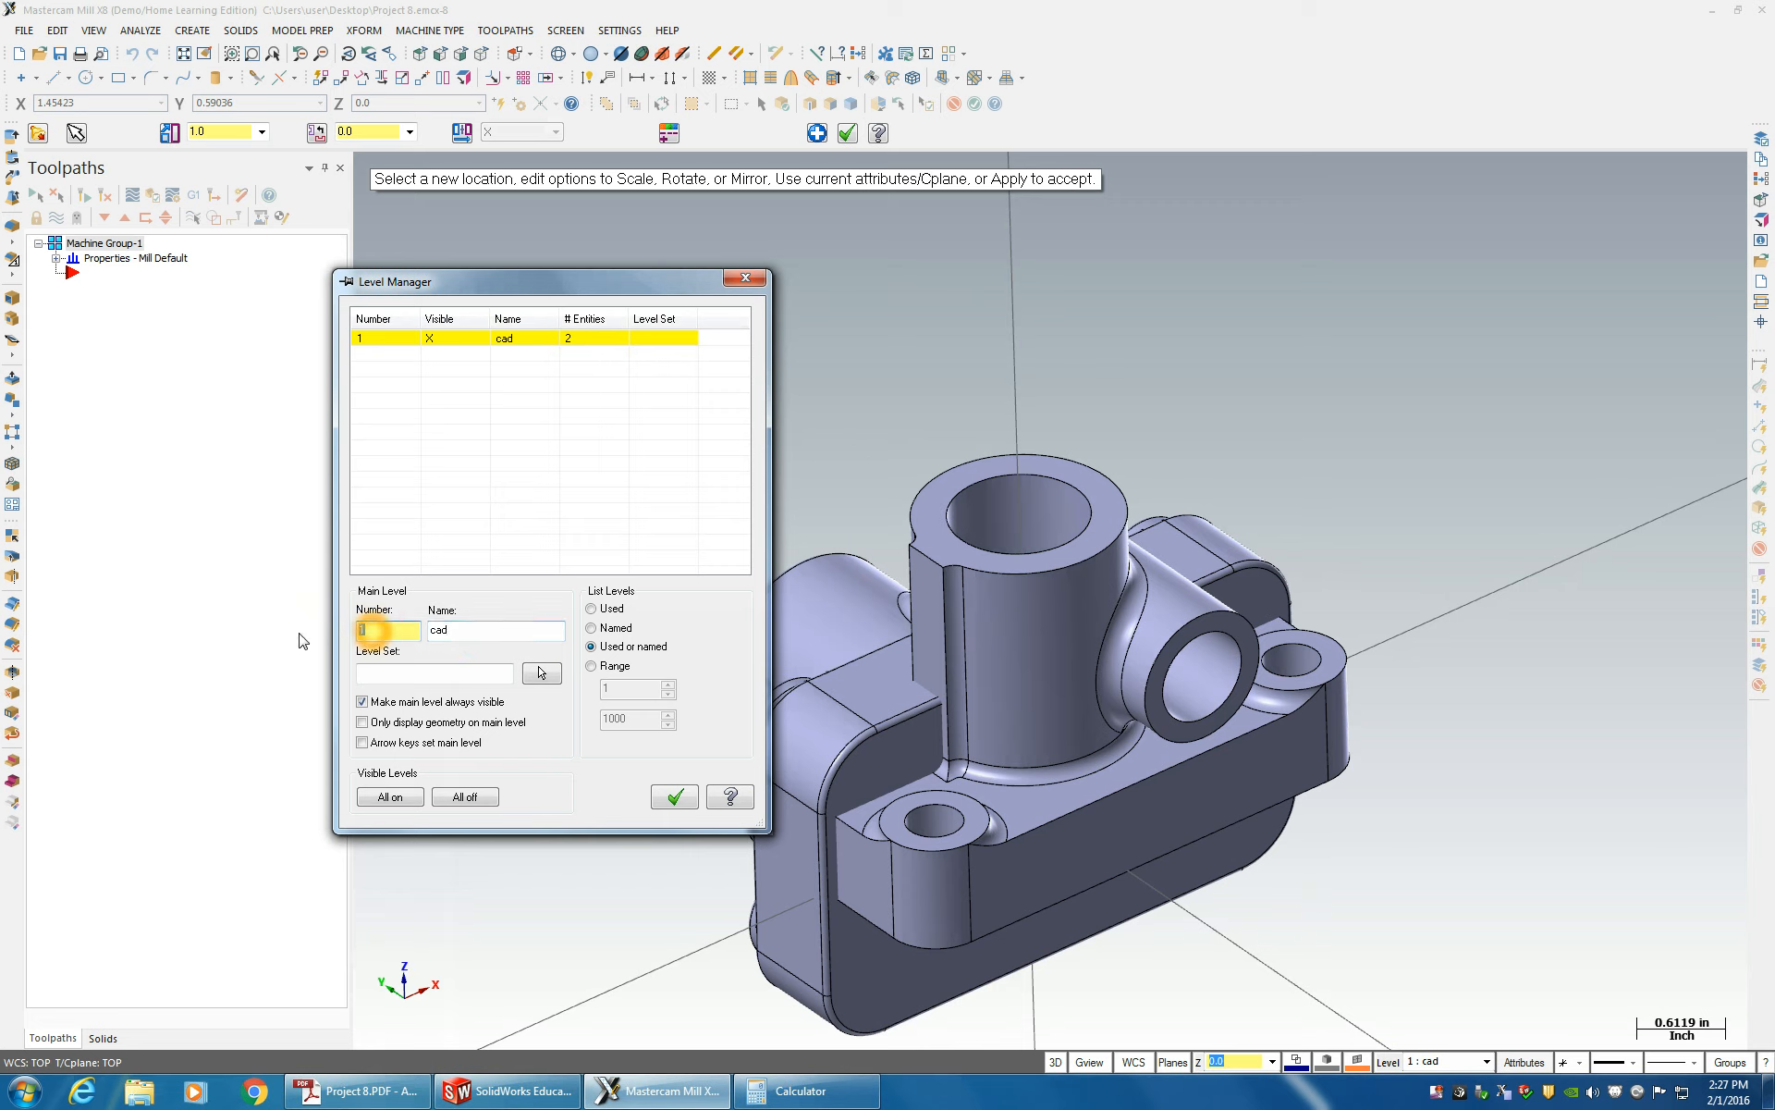
- Add level 2 named Solid and level 3 named Stock, leaving level 3 as the main level
{"action": "type", "text": "2"}
{"action": "key", "text": "Tab"}
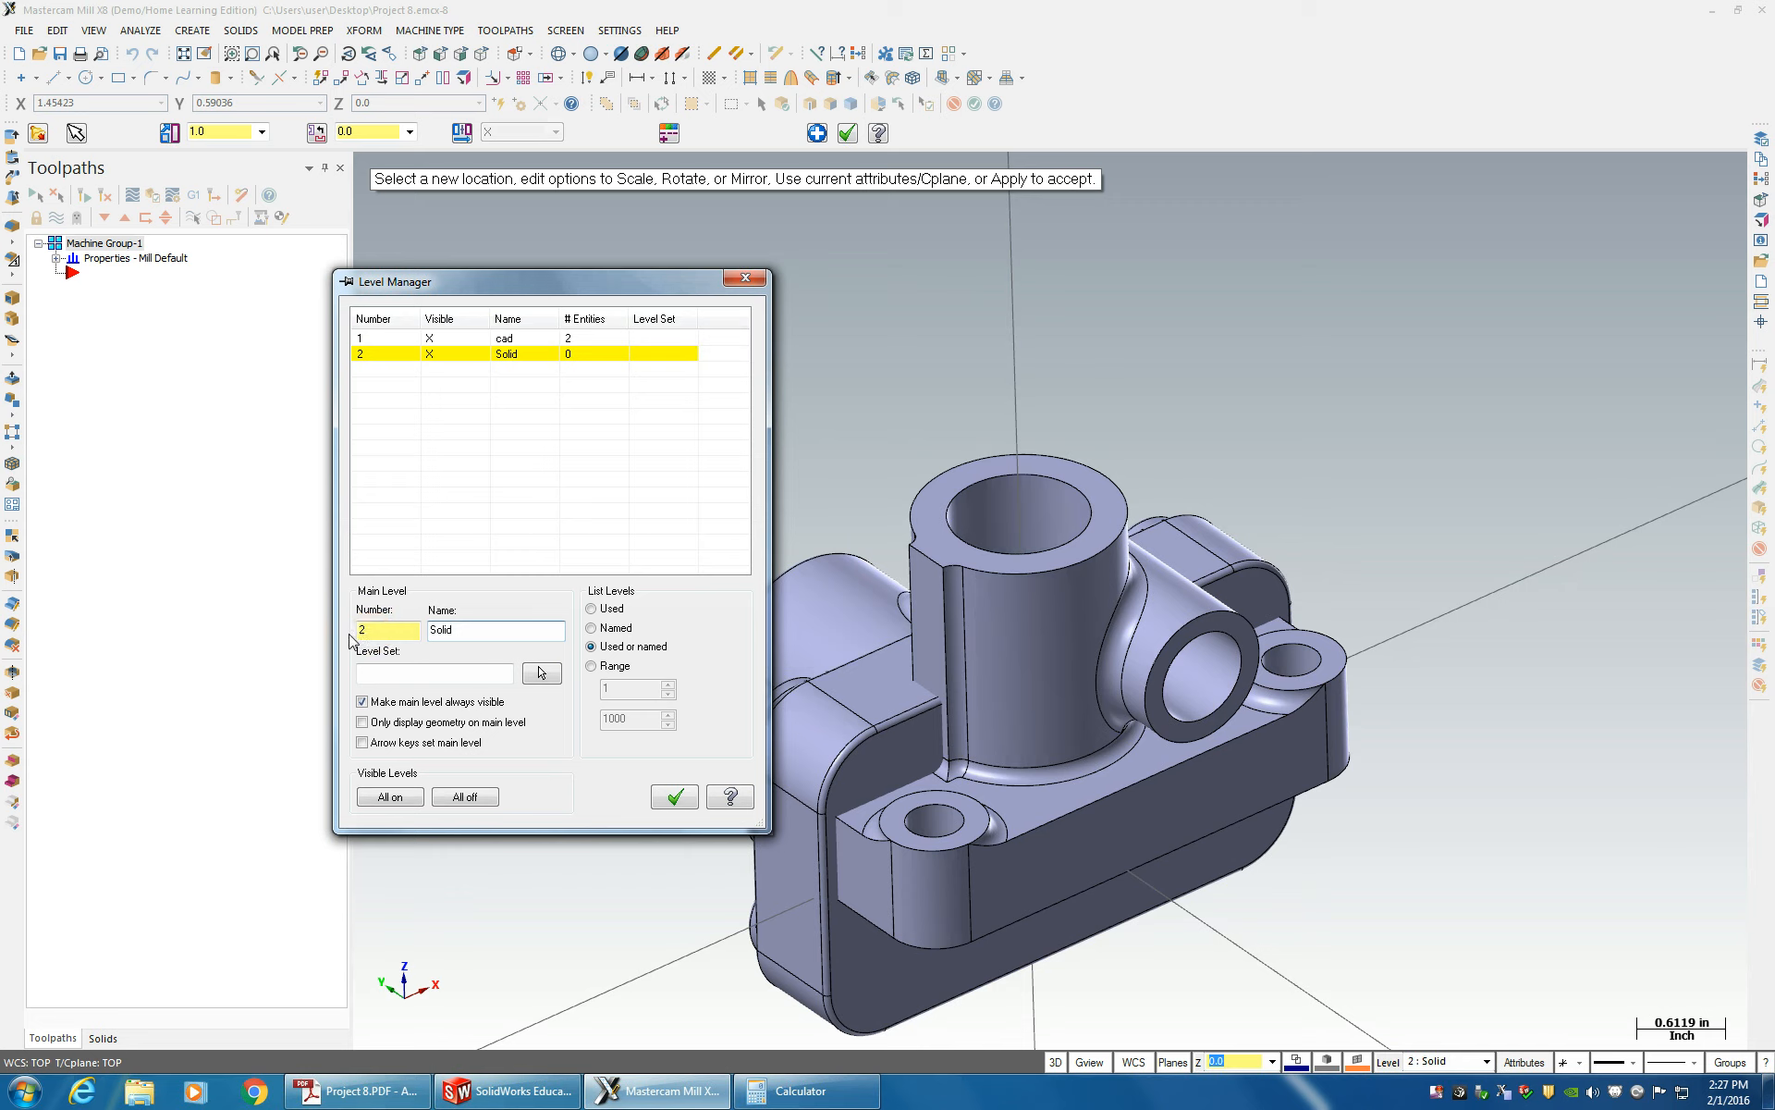
{"action": "type", "text": "3"}
{"action": "key", "text": "Tab"}
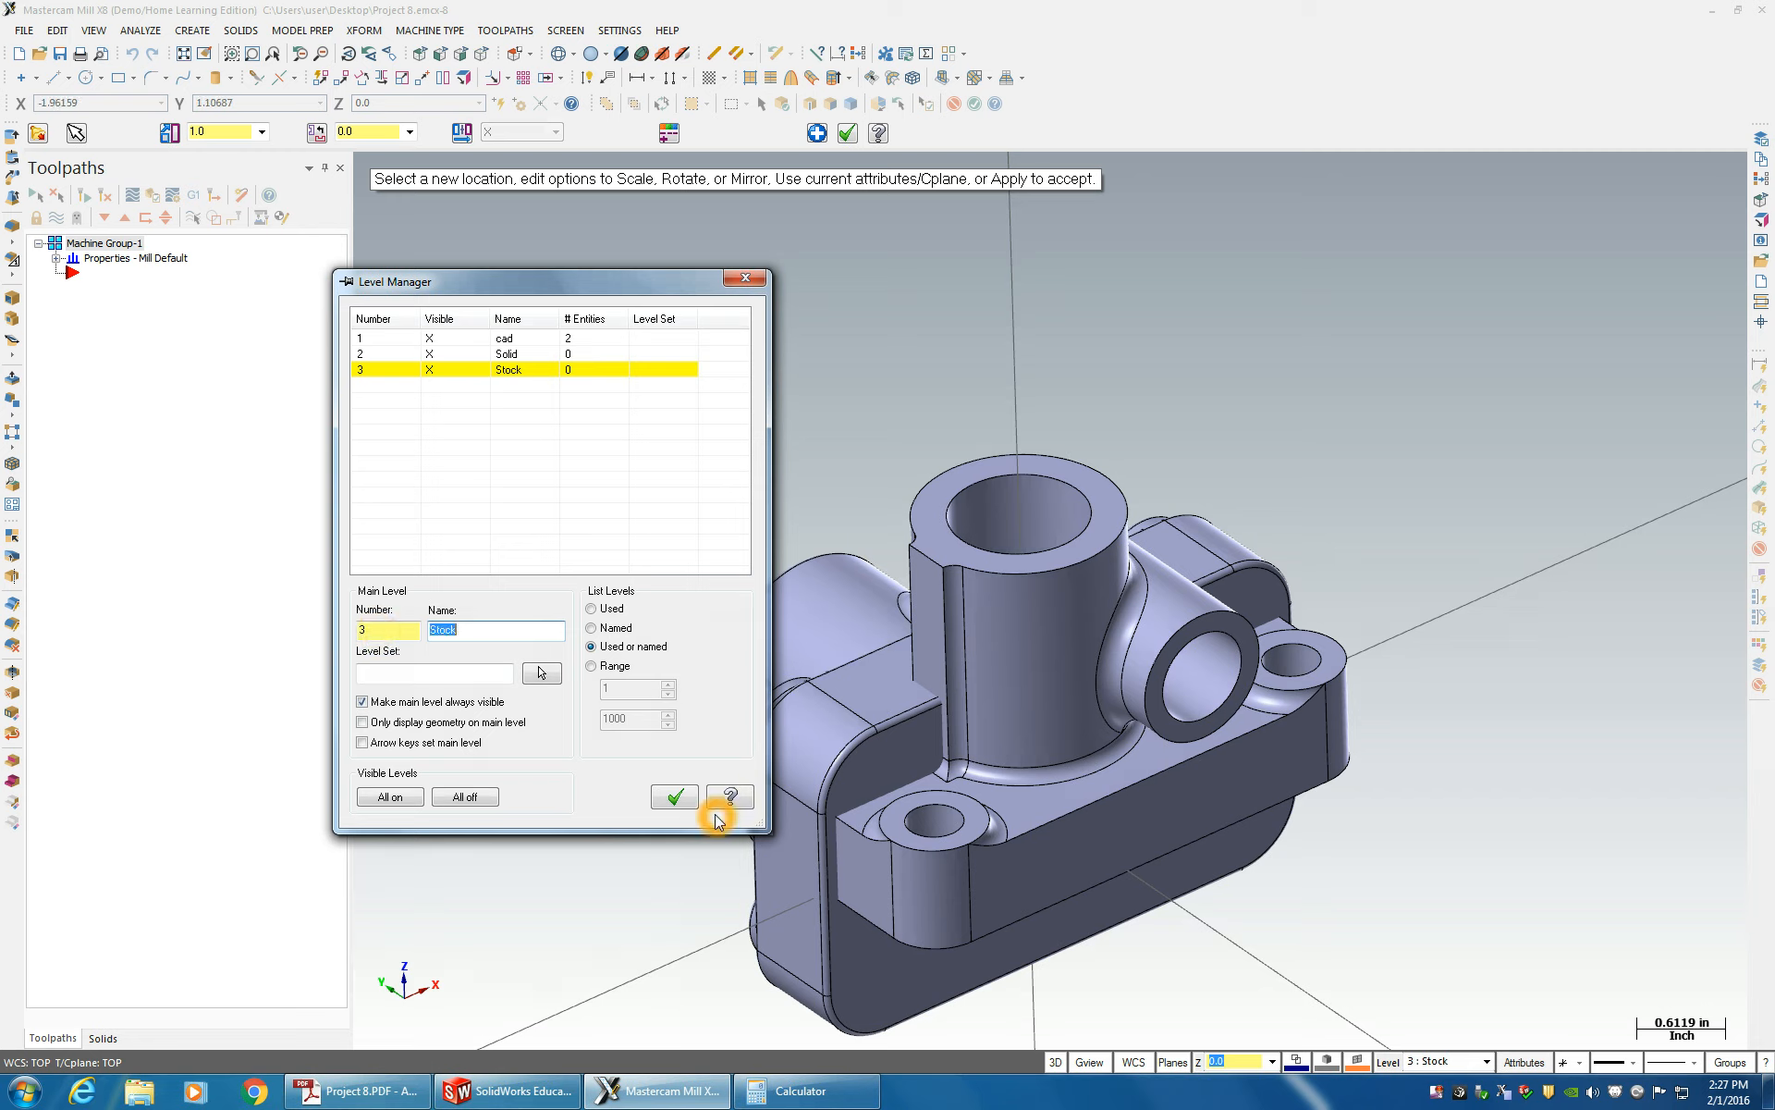
{"action": "left_click", "coordinate": [674, 797]}
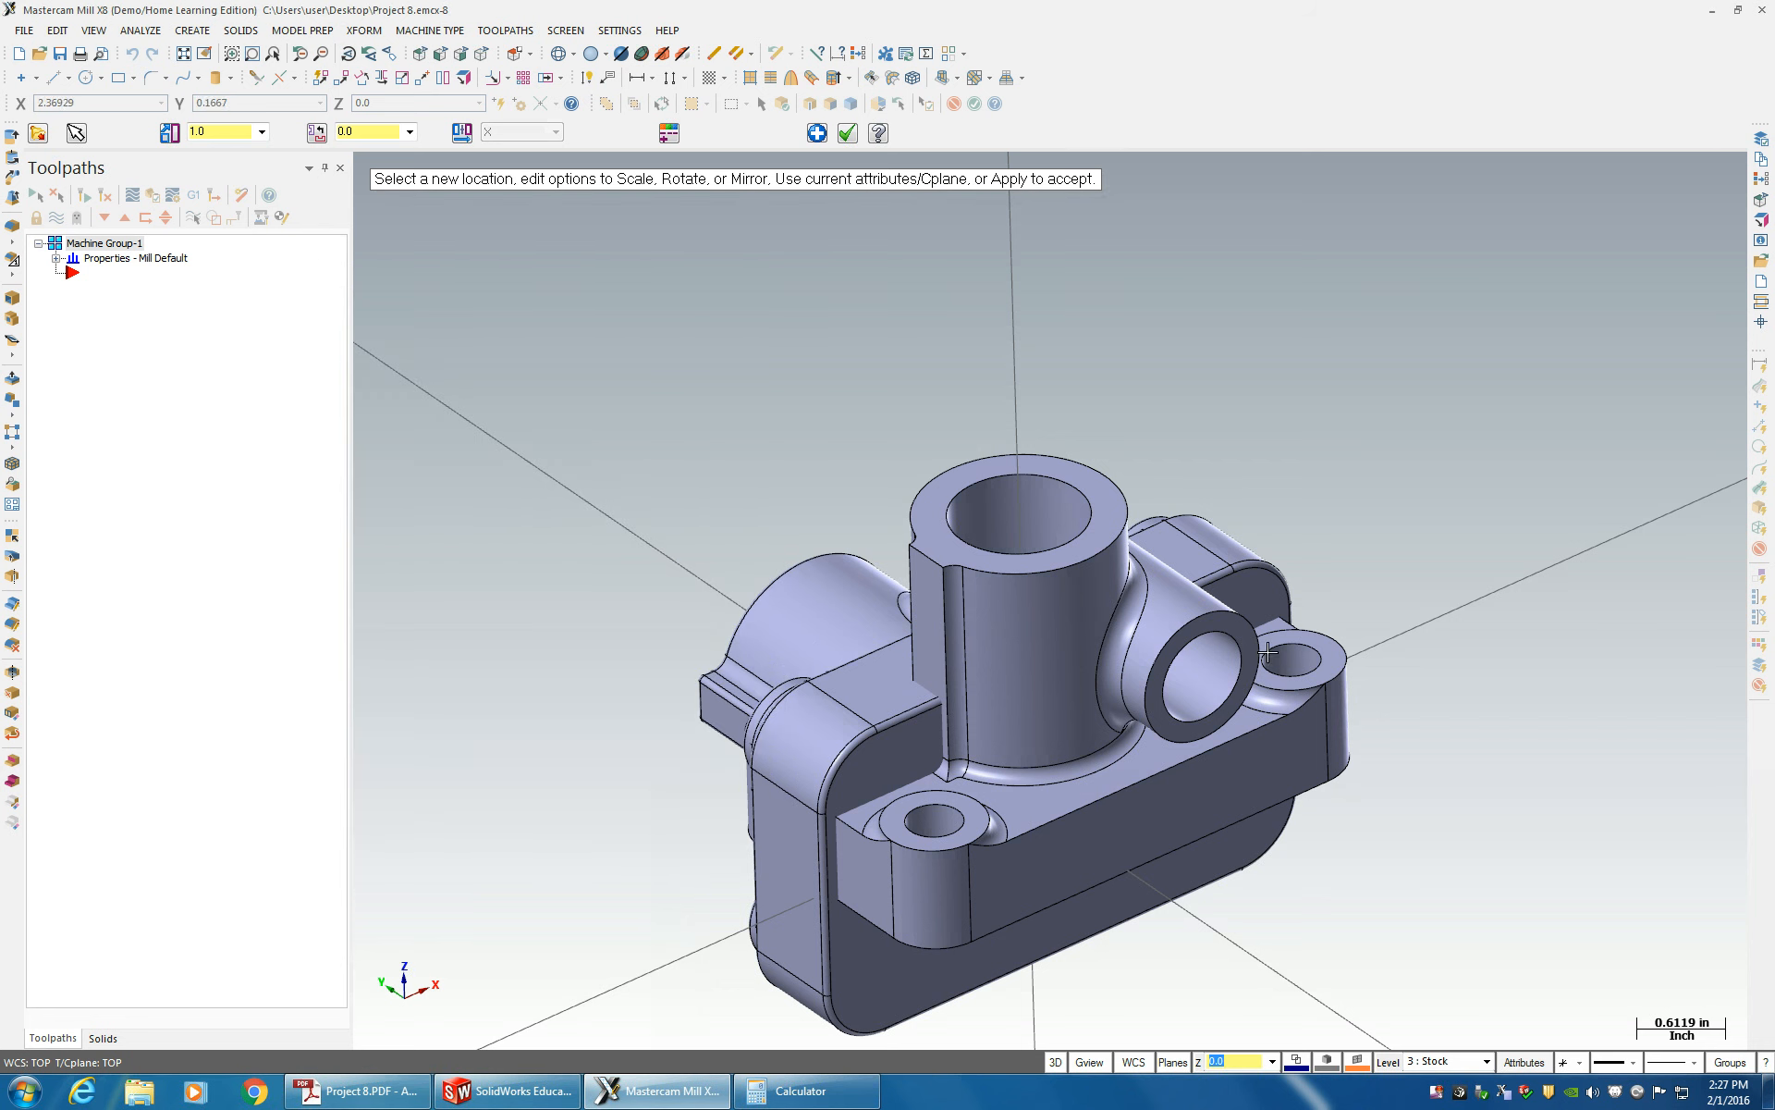
- Finish the casting merge and move the finished part's solid to level 2
{"action": "left_click", "coordinate": [1012, 579]}
{"action": "key", "text": "Escape"}
{"action": "left_click", "coordinate": [1024, 577]}
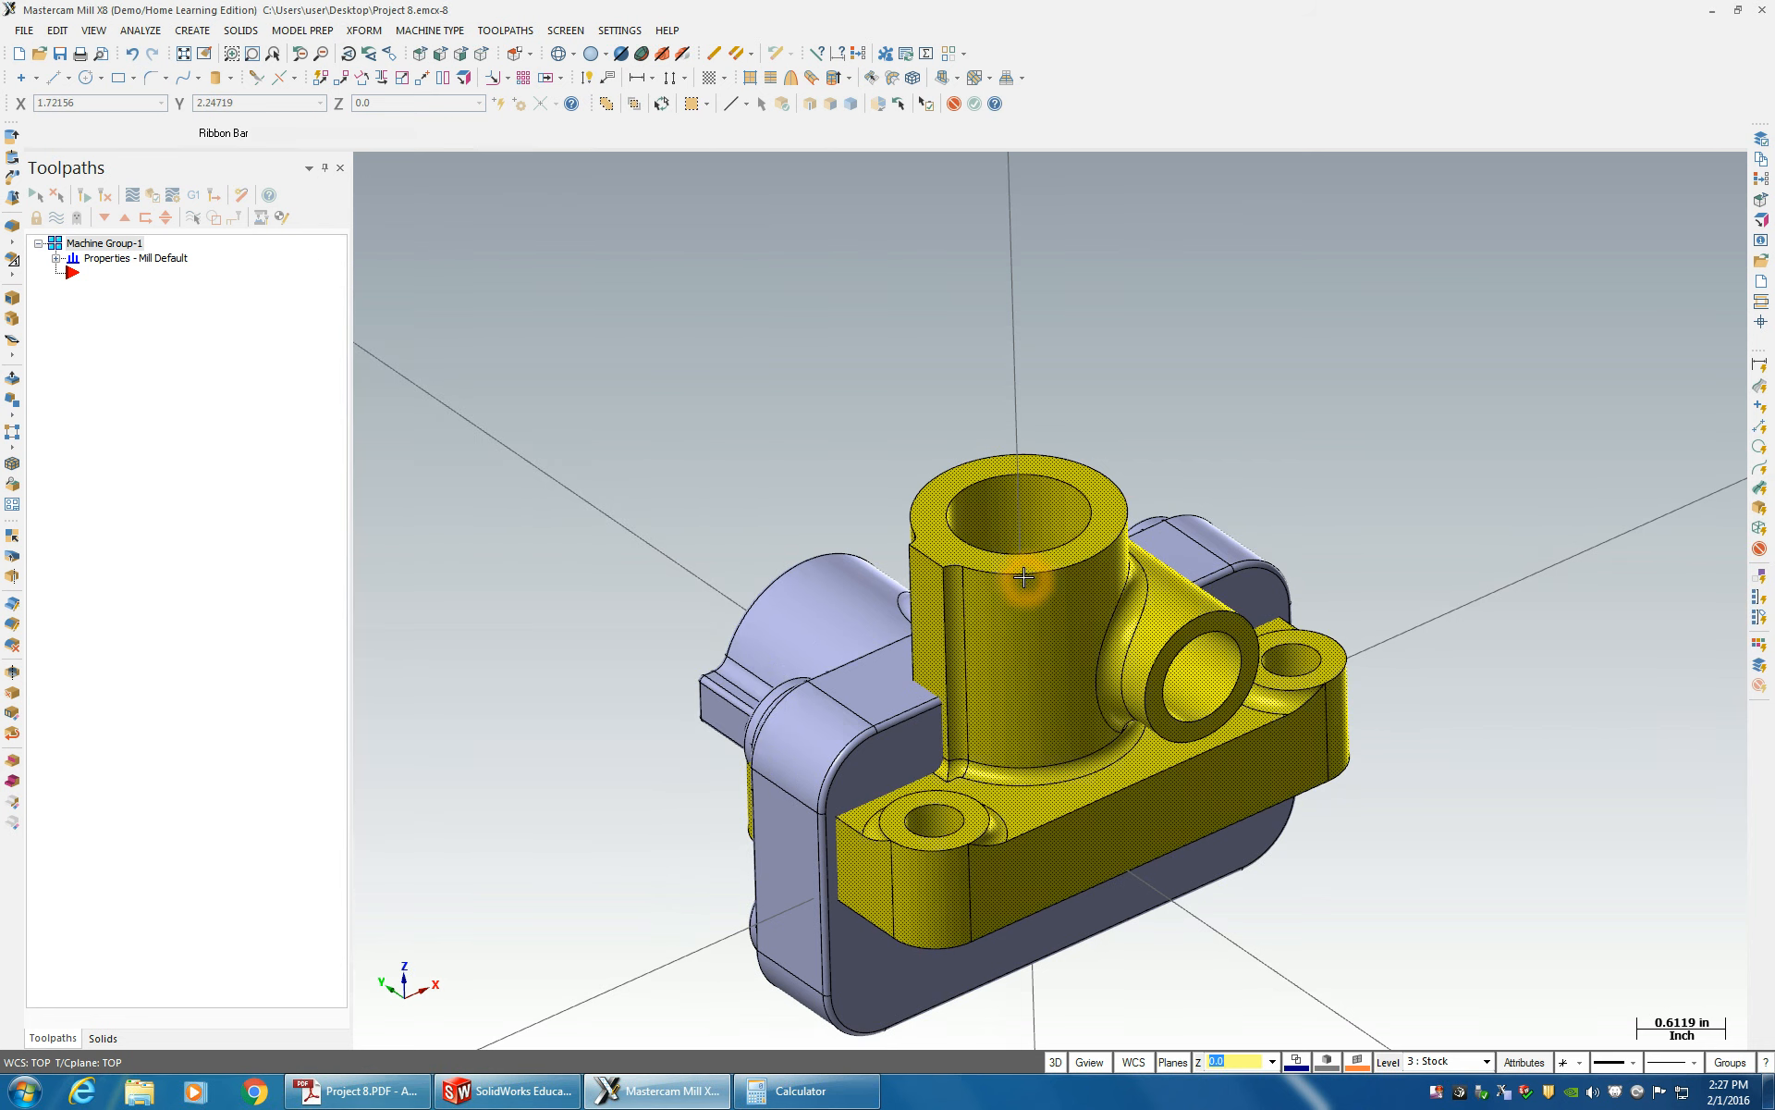
{"action": "right_click", "coordinate": [1388, 1063]}
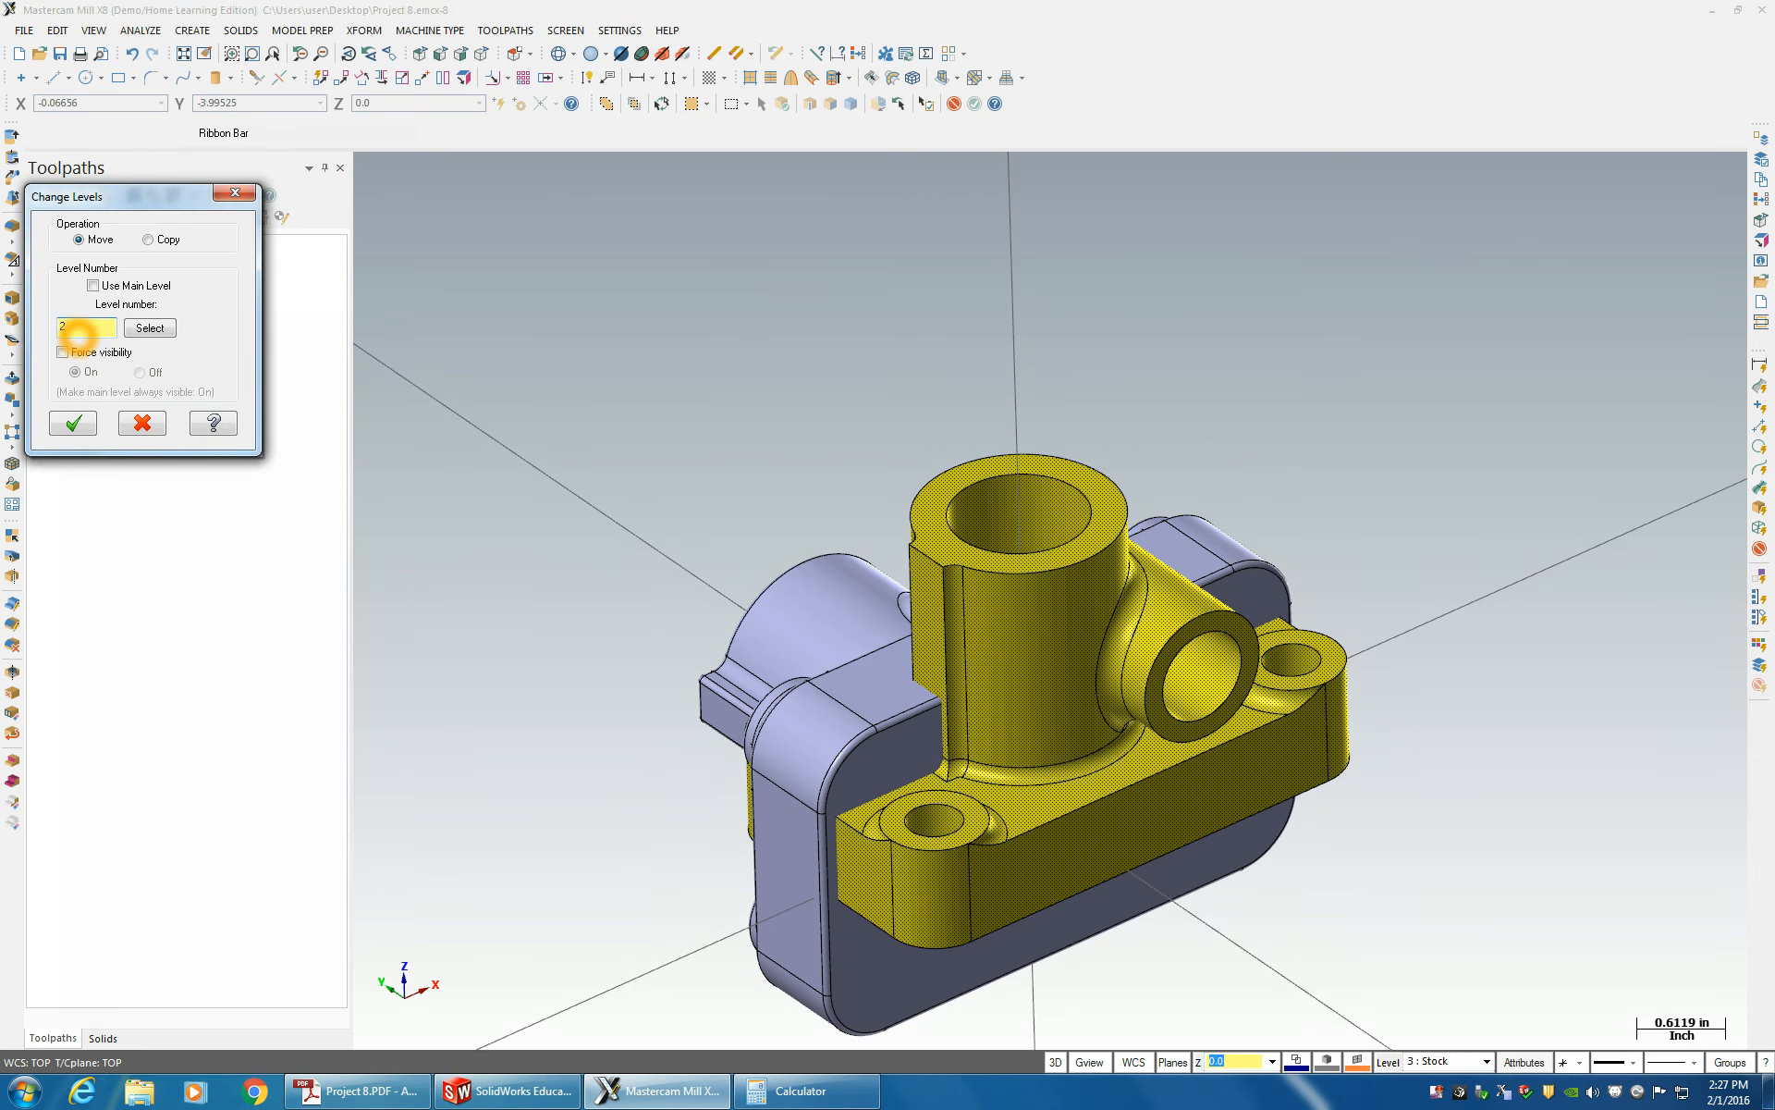
{"action": "left_click", "coordinate": [73, 423]}
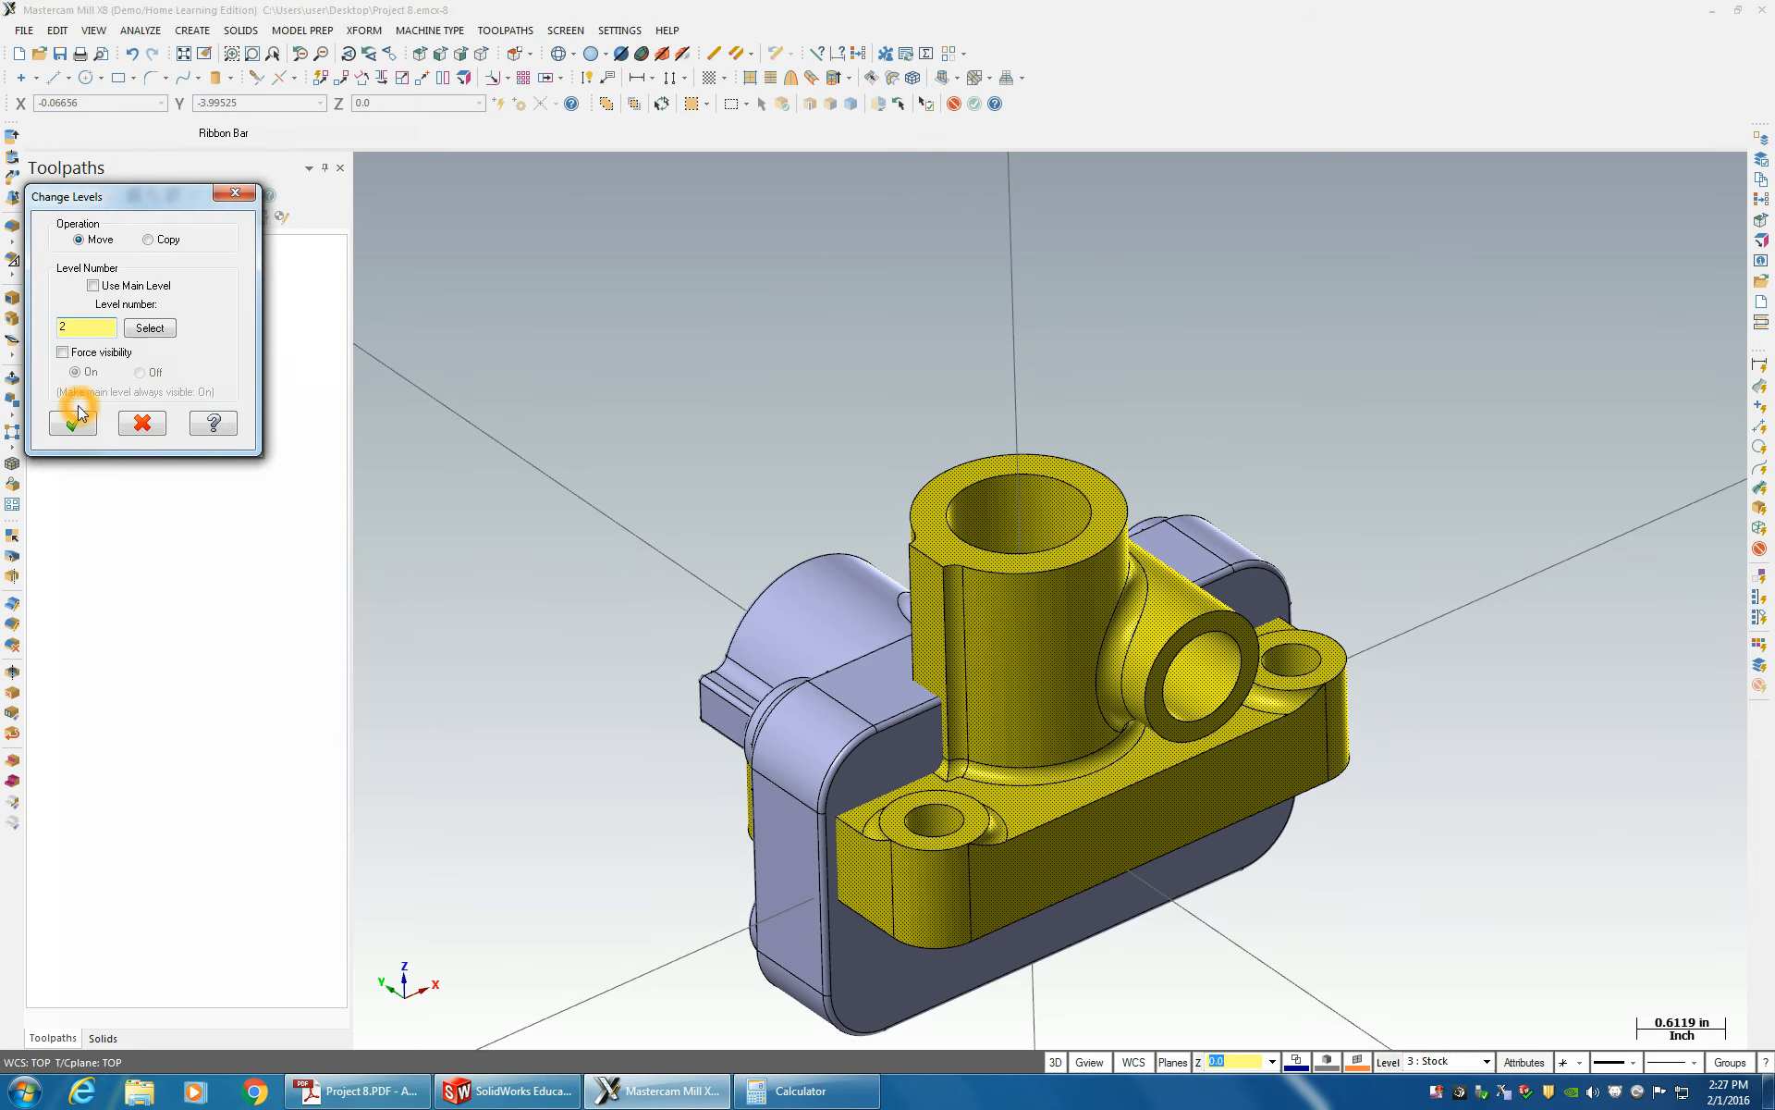
- Hide level 2 (Solid) and move the remaining casting solid to level 3
{"action": "left_click", "coordinate": [1388, 1062]}
{"action": "left_click", "coordinate": [429, 355]}
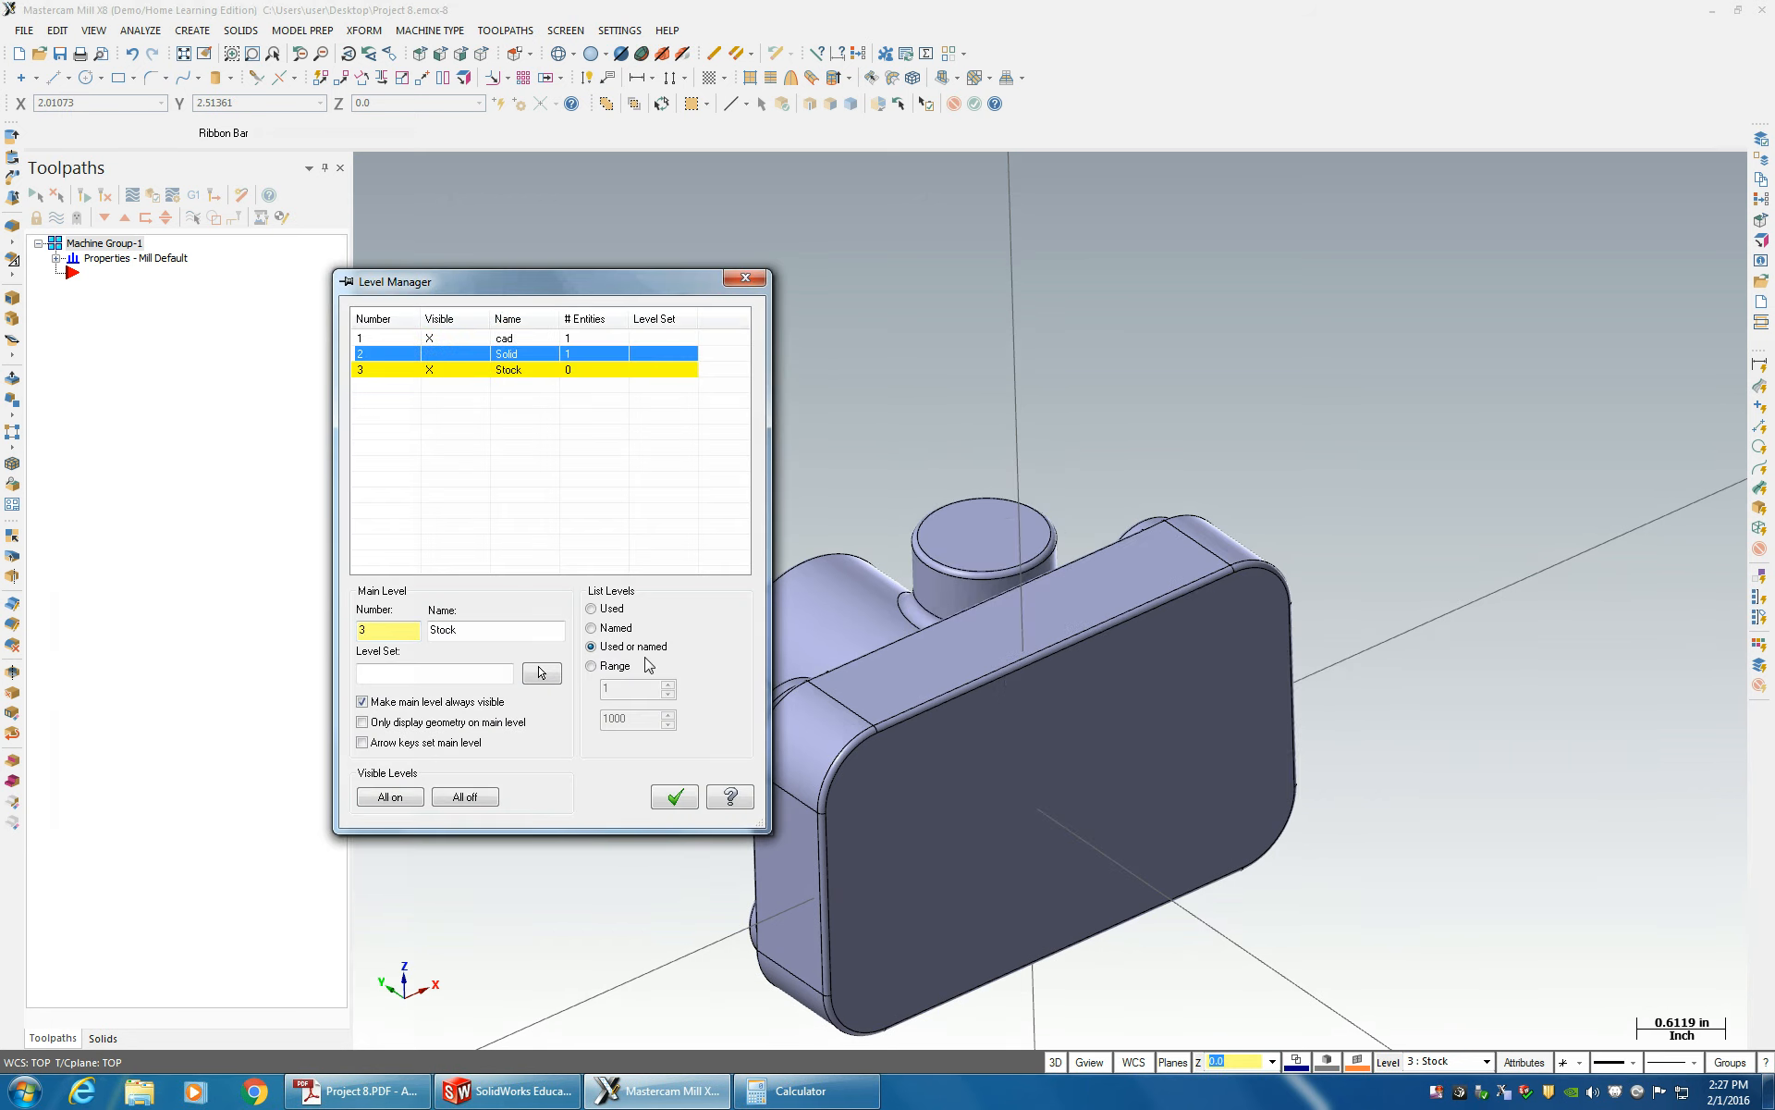
{"action": "left_click", "coordinate": [678, 797]}
{"action": "left_click", "coordinate": [879, 697]}
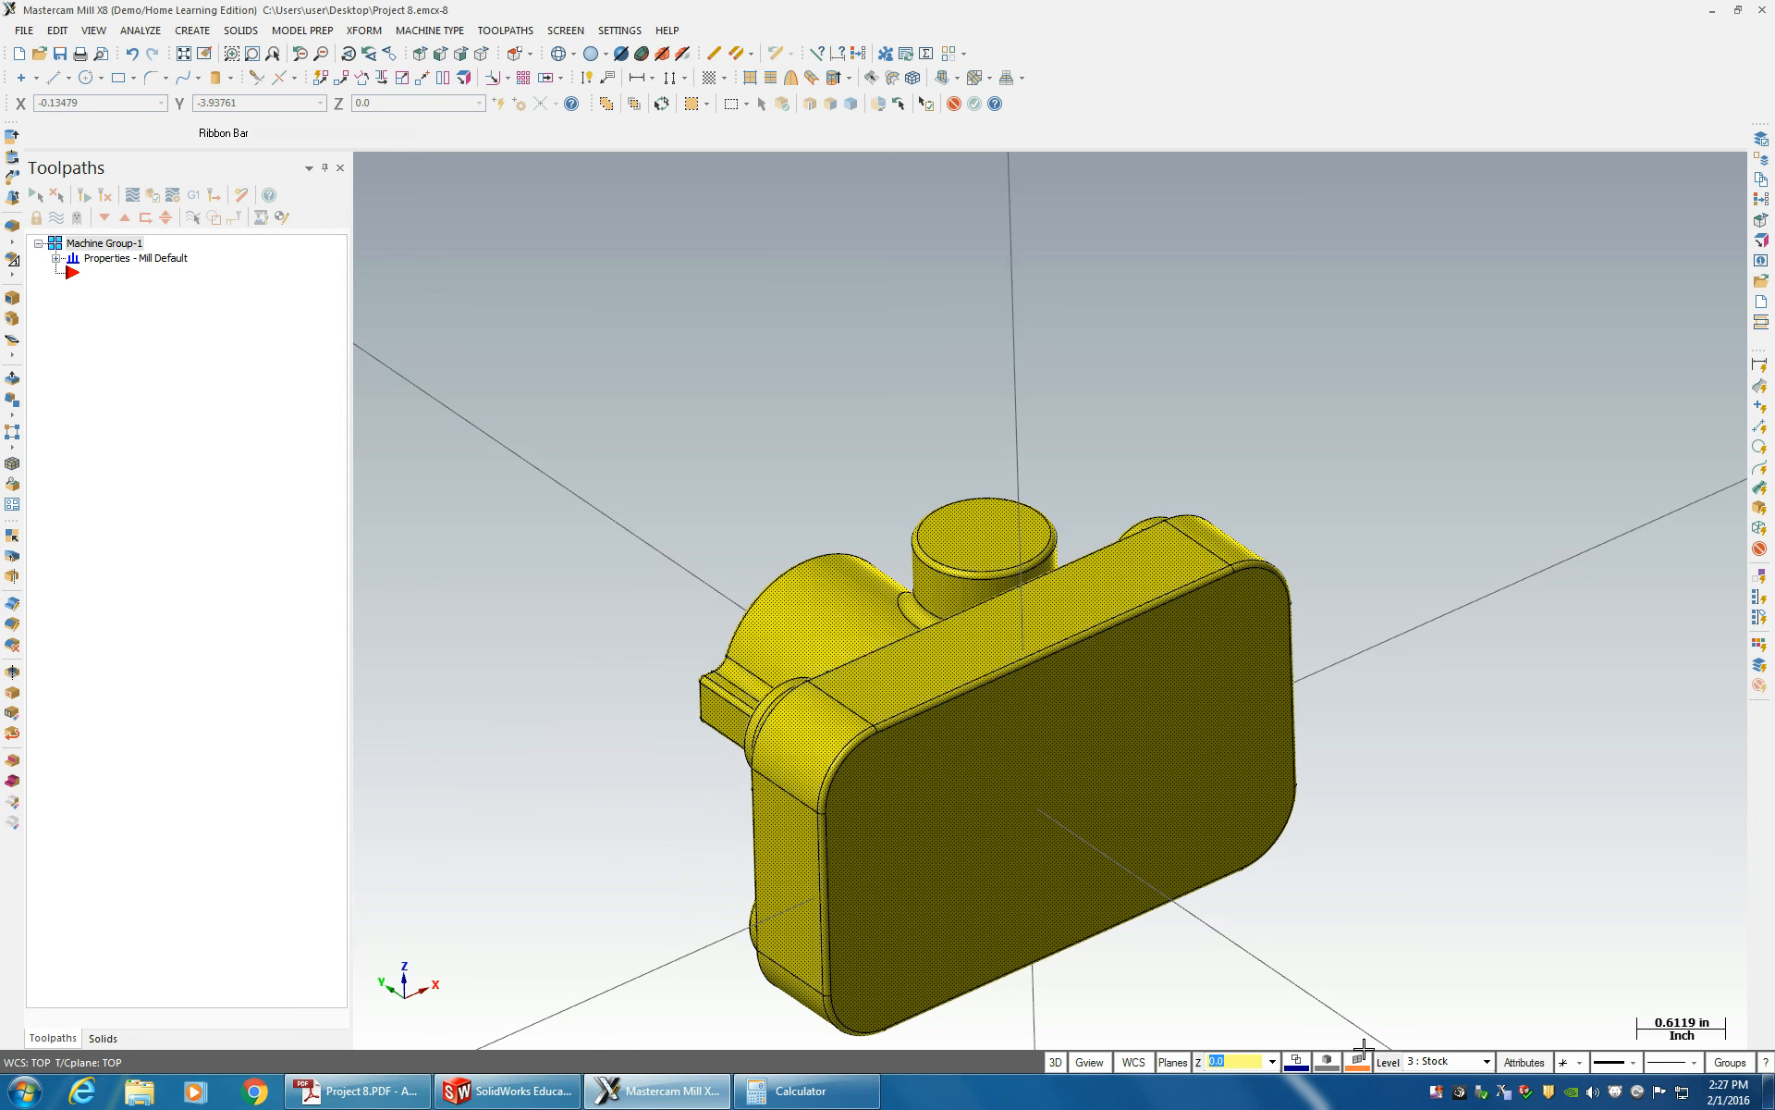
{"action": "right_click", "coordinate": [1390, 1063]}
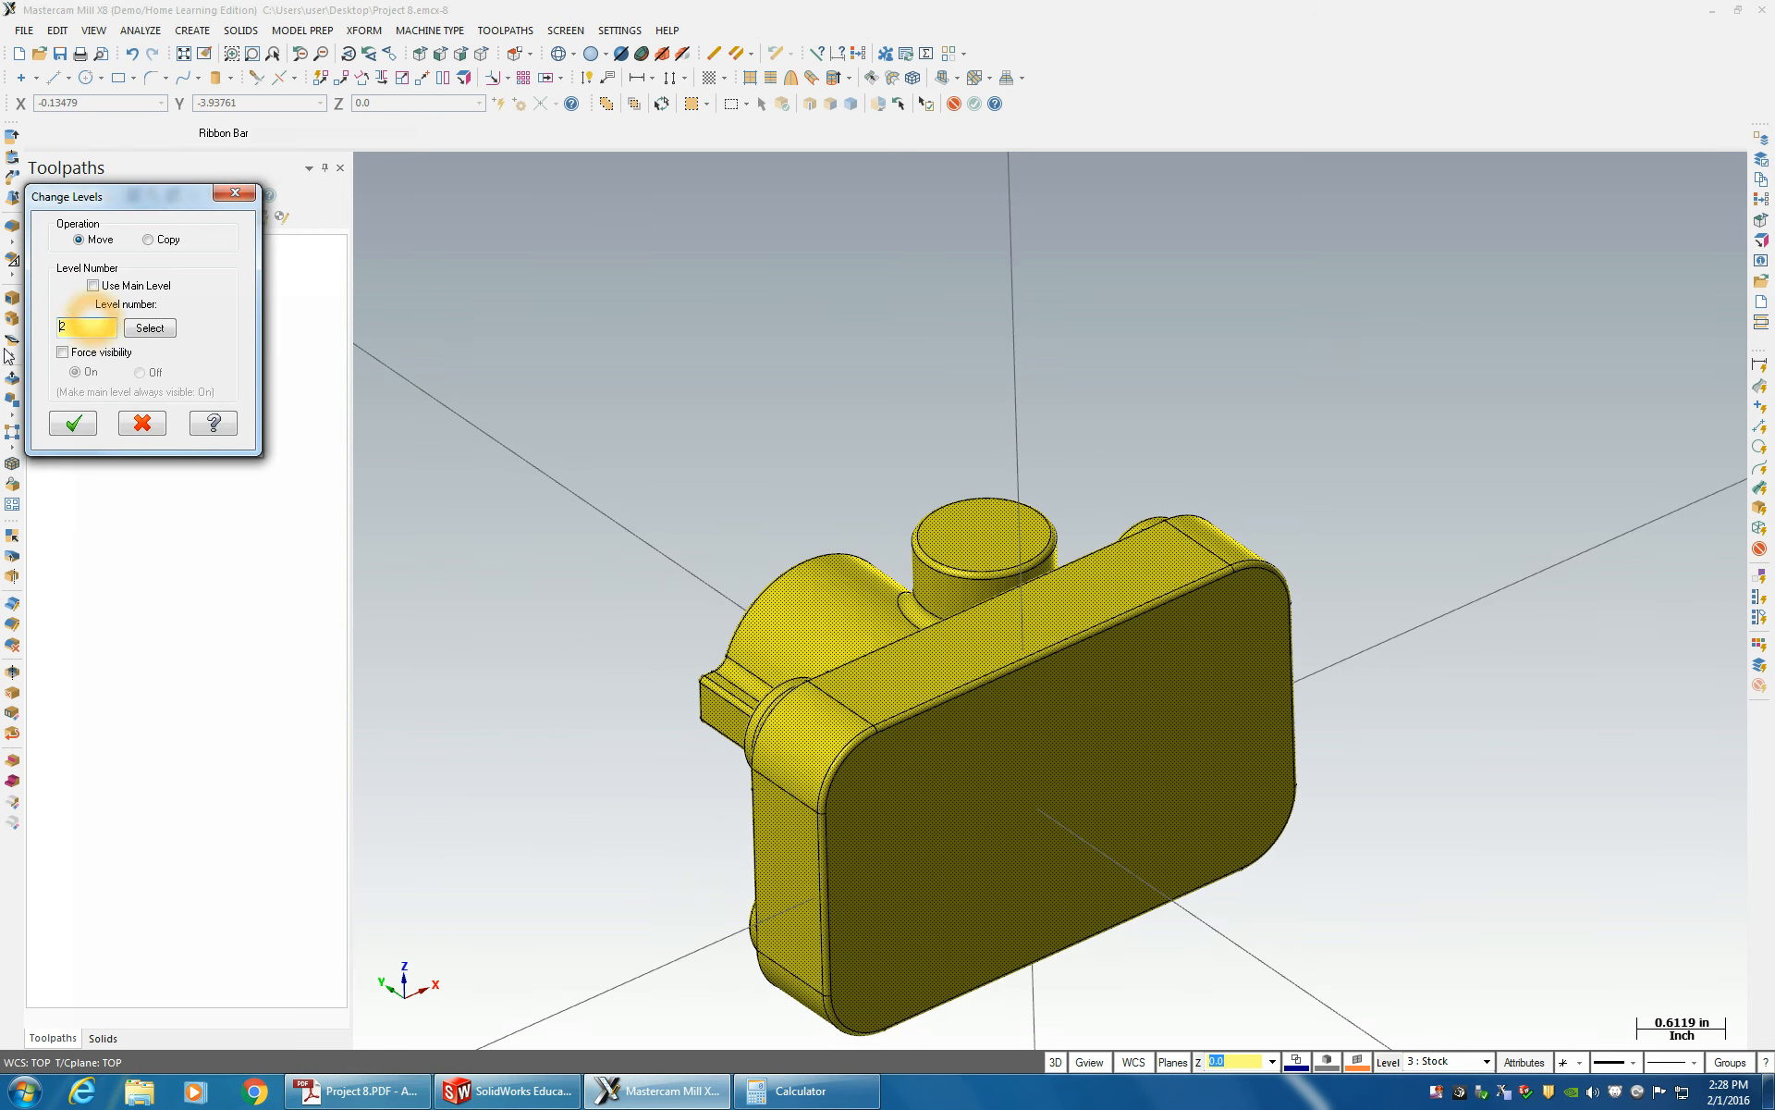
{"action": "left_click", "coordinate": [90, 430]}
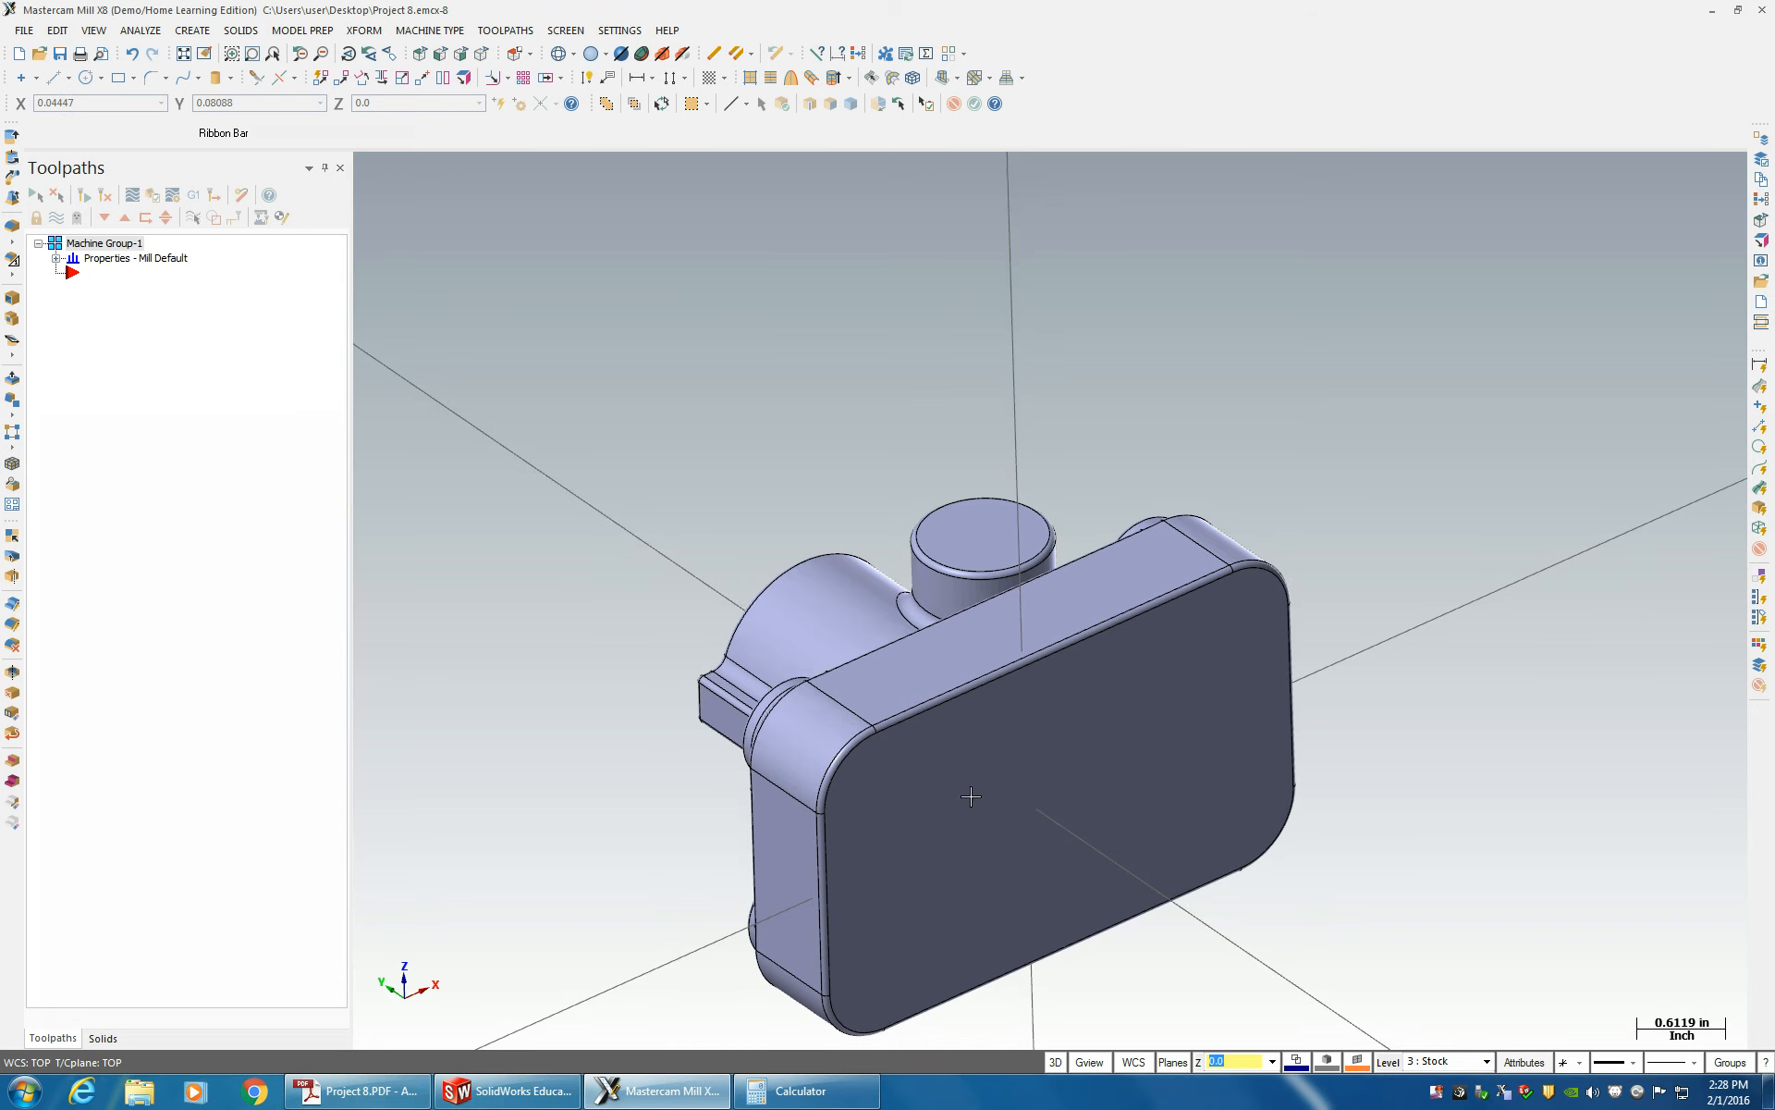
- Reorient the casting with a Translate 3D move from the TOP to the FRONT view, and clear its transform result colors
{"action": "scroll", "coordinate": [975, 796], "scroll_direction": "down", "scroll_amount": 1}
{"action": "middle_click_drag", "start_coordinate": [990, 800], "coordinate": [1073, 780]}
{"action": "left_click", "coordinate": [962, 698], "text": "alt"}
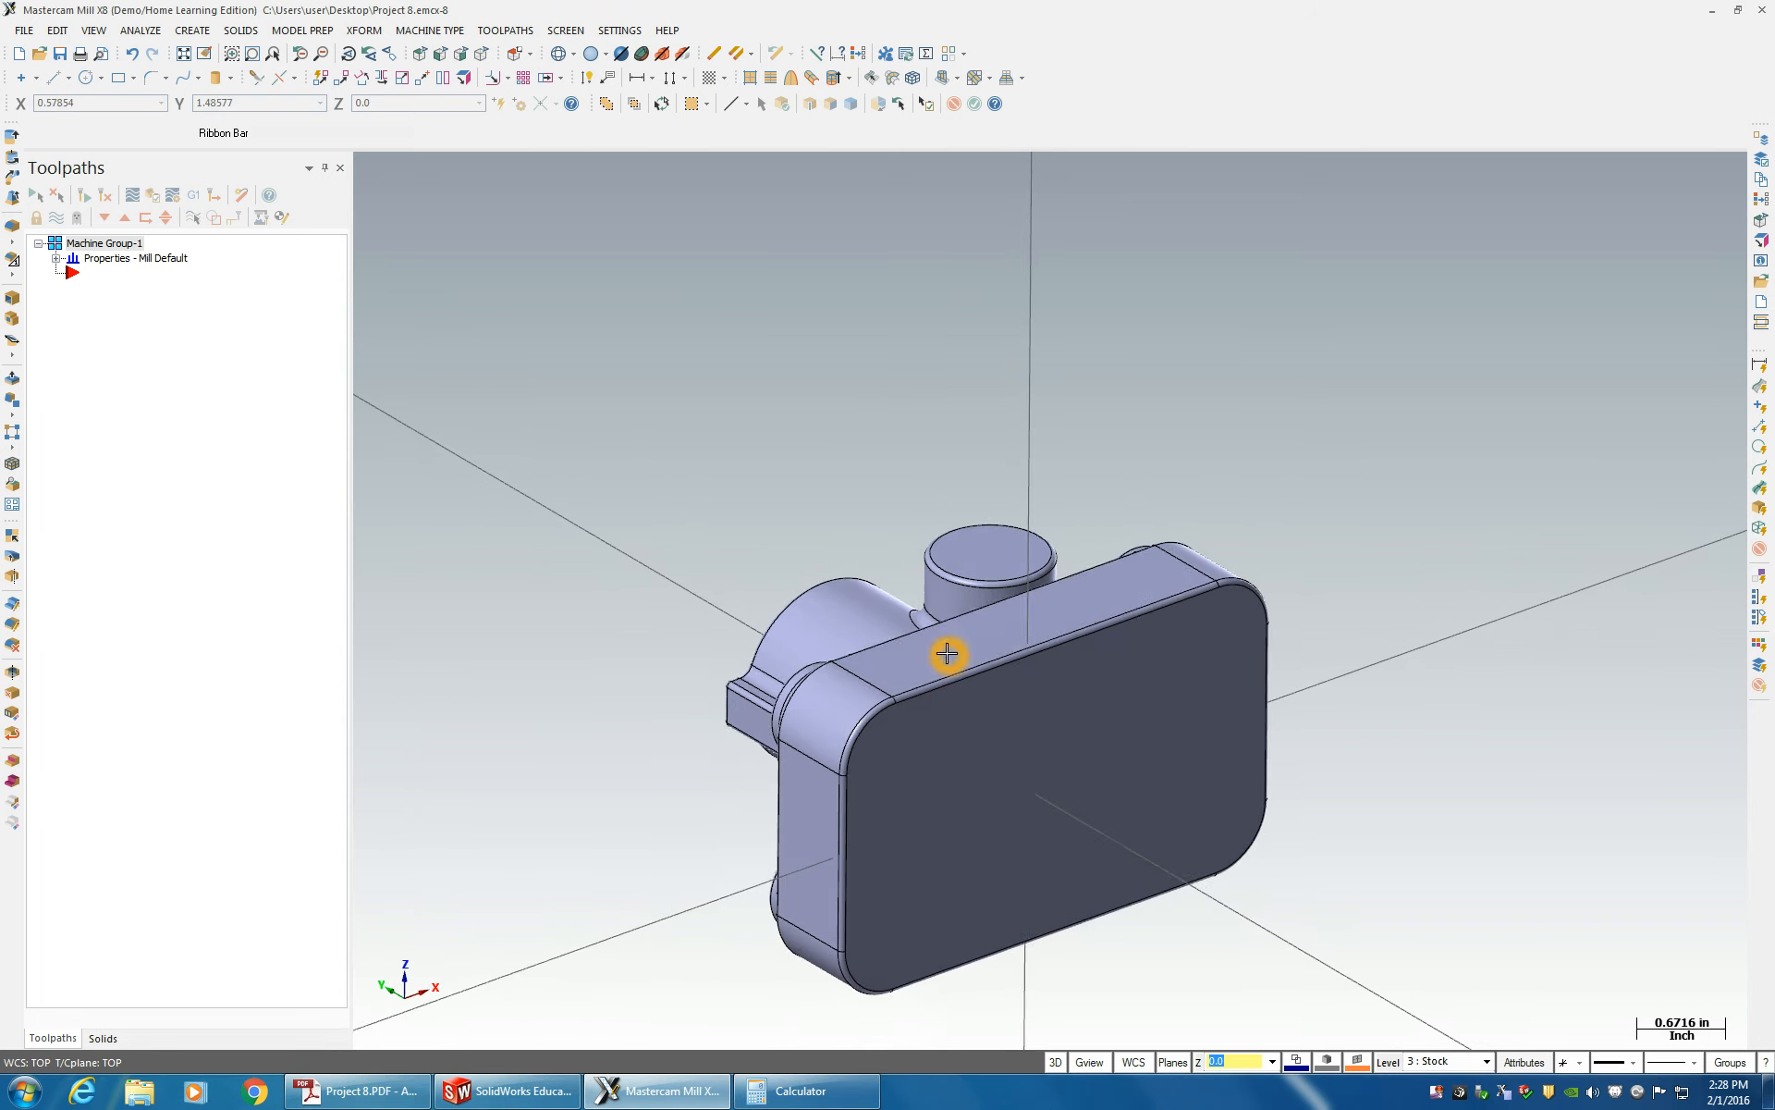
{"action": "left_click", "coordinate": [364, 30]}
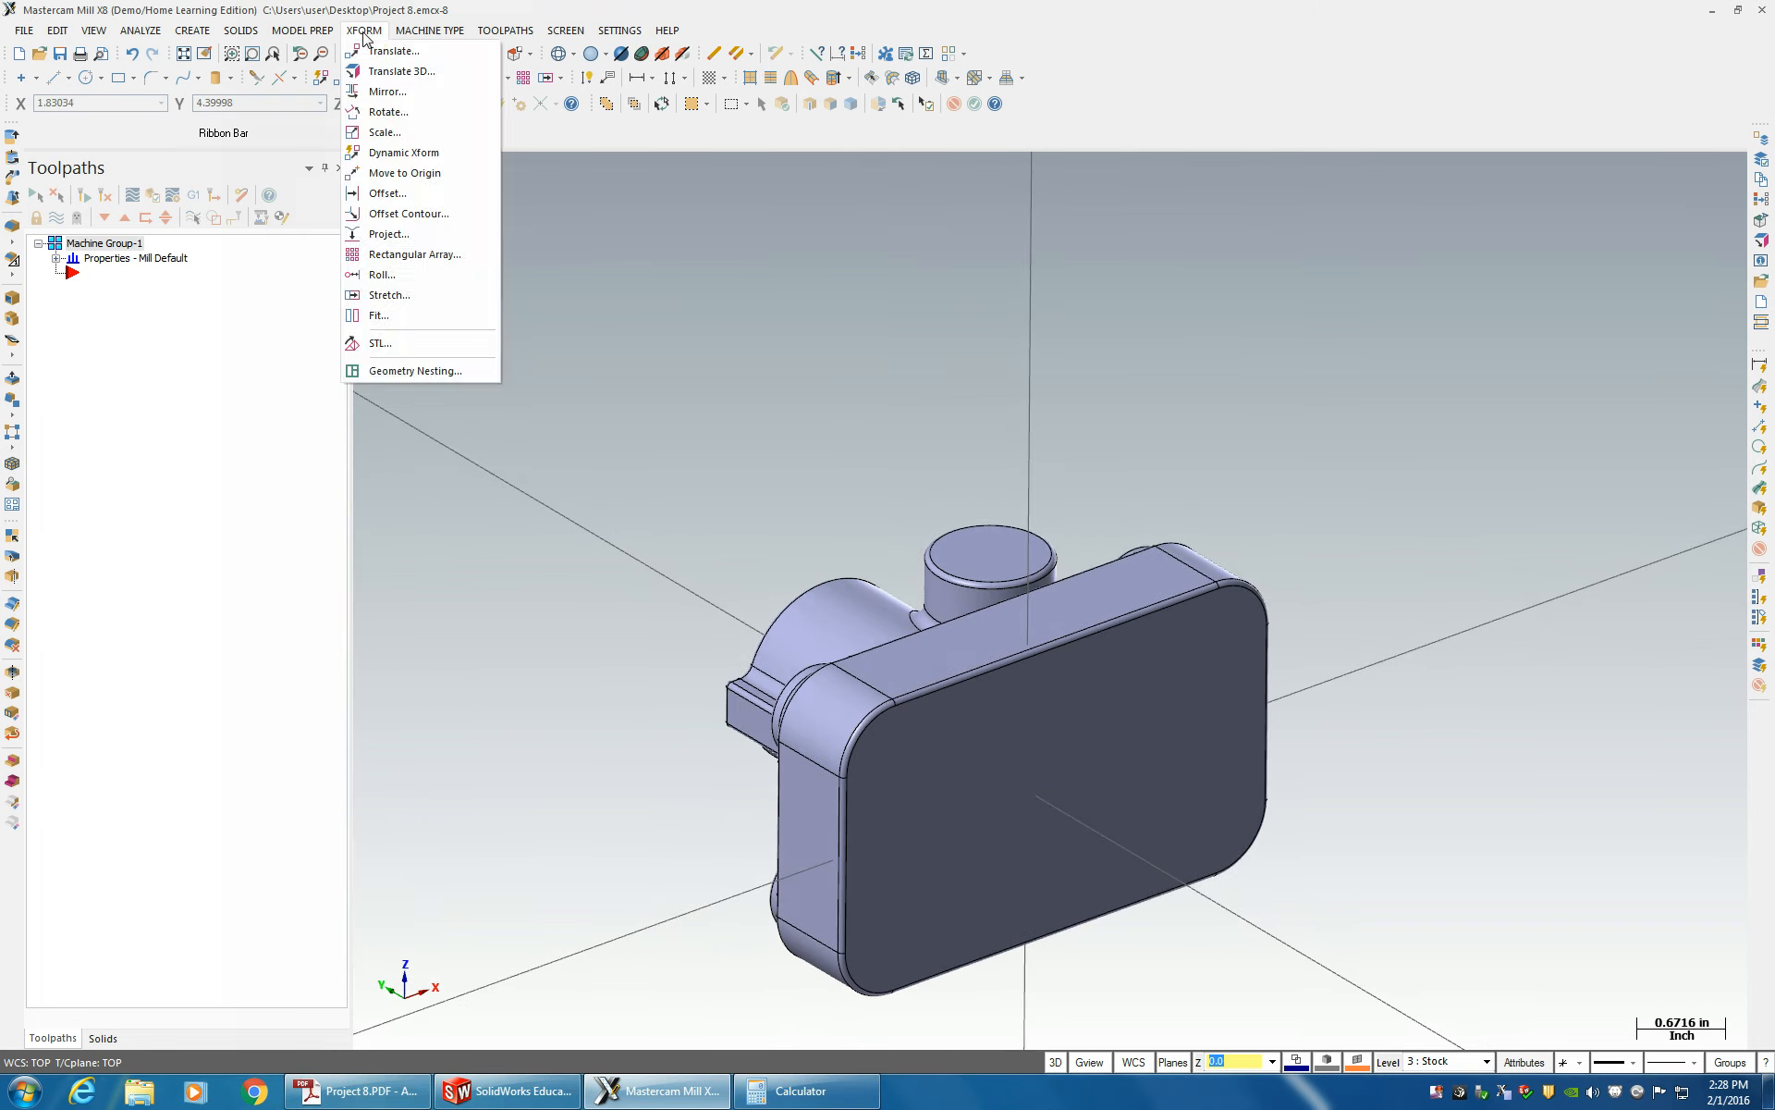
{"action": "left_click", "coordinate": [389, 67]}
{"action": "left_click", "coordinate": [951, 620]}
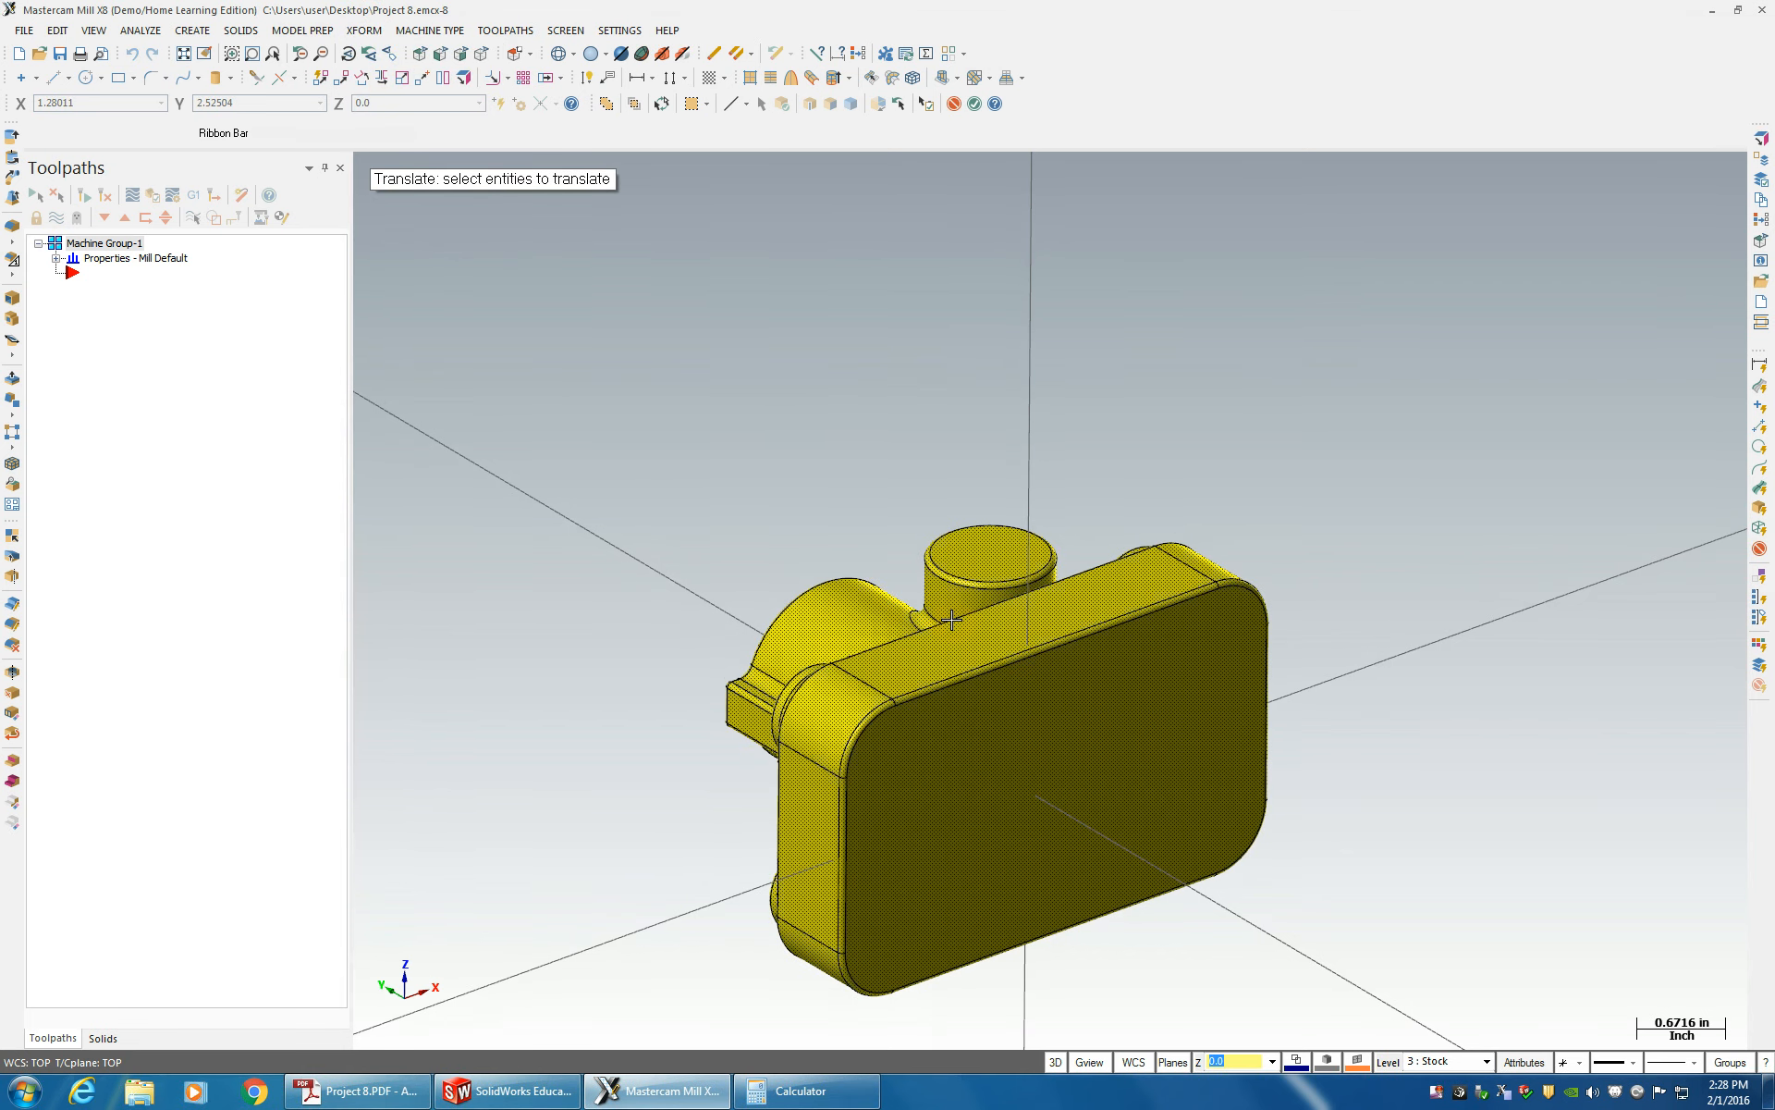
{"action": "key", "text": "Return"}
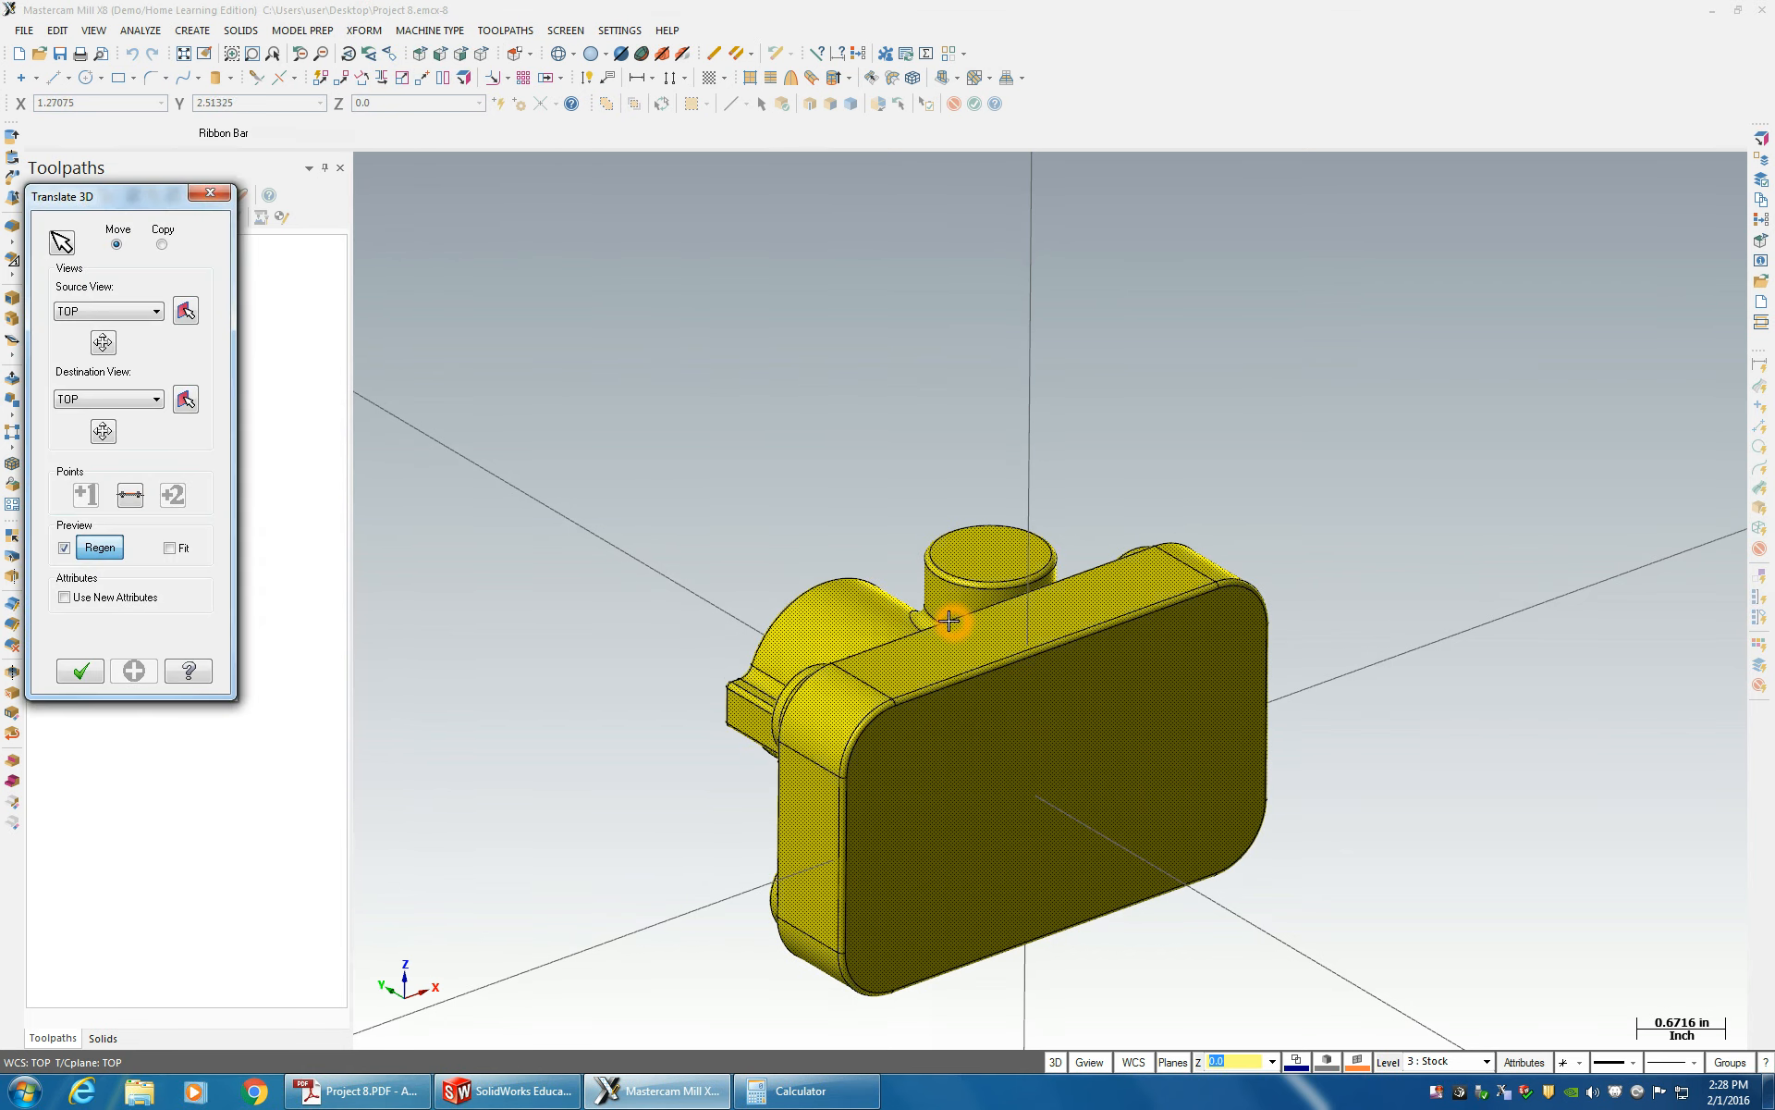
{"action": "left_click", "coordinate": [104, 399]}
{"action": "left_click", "coordinate": [74, 427]}
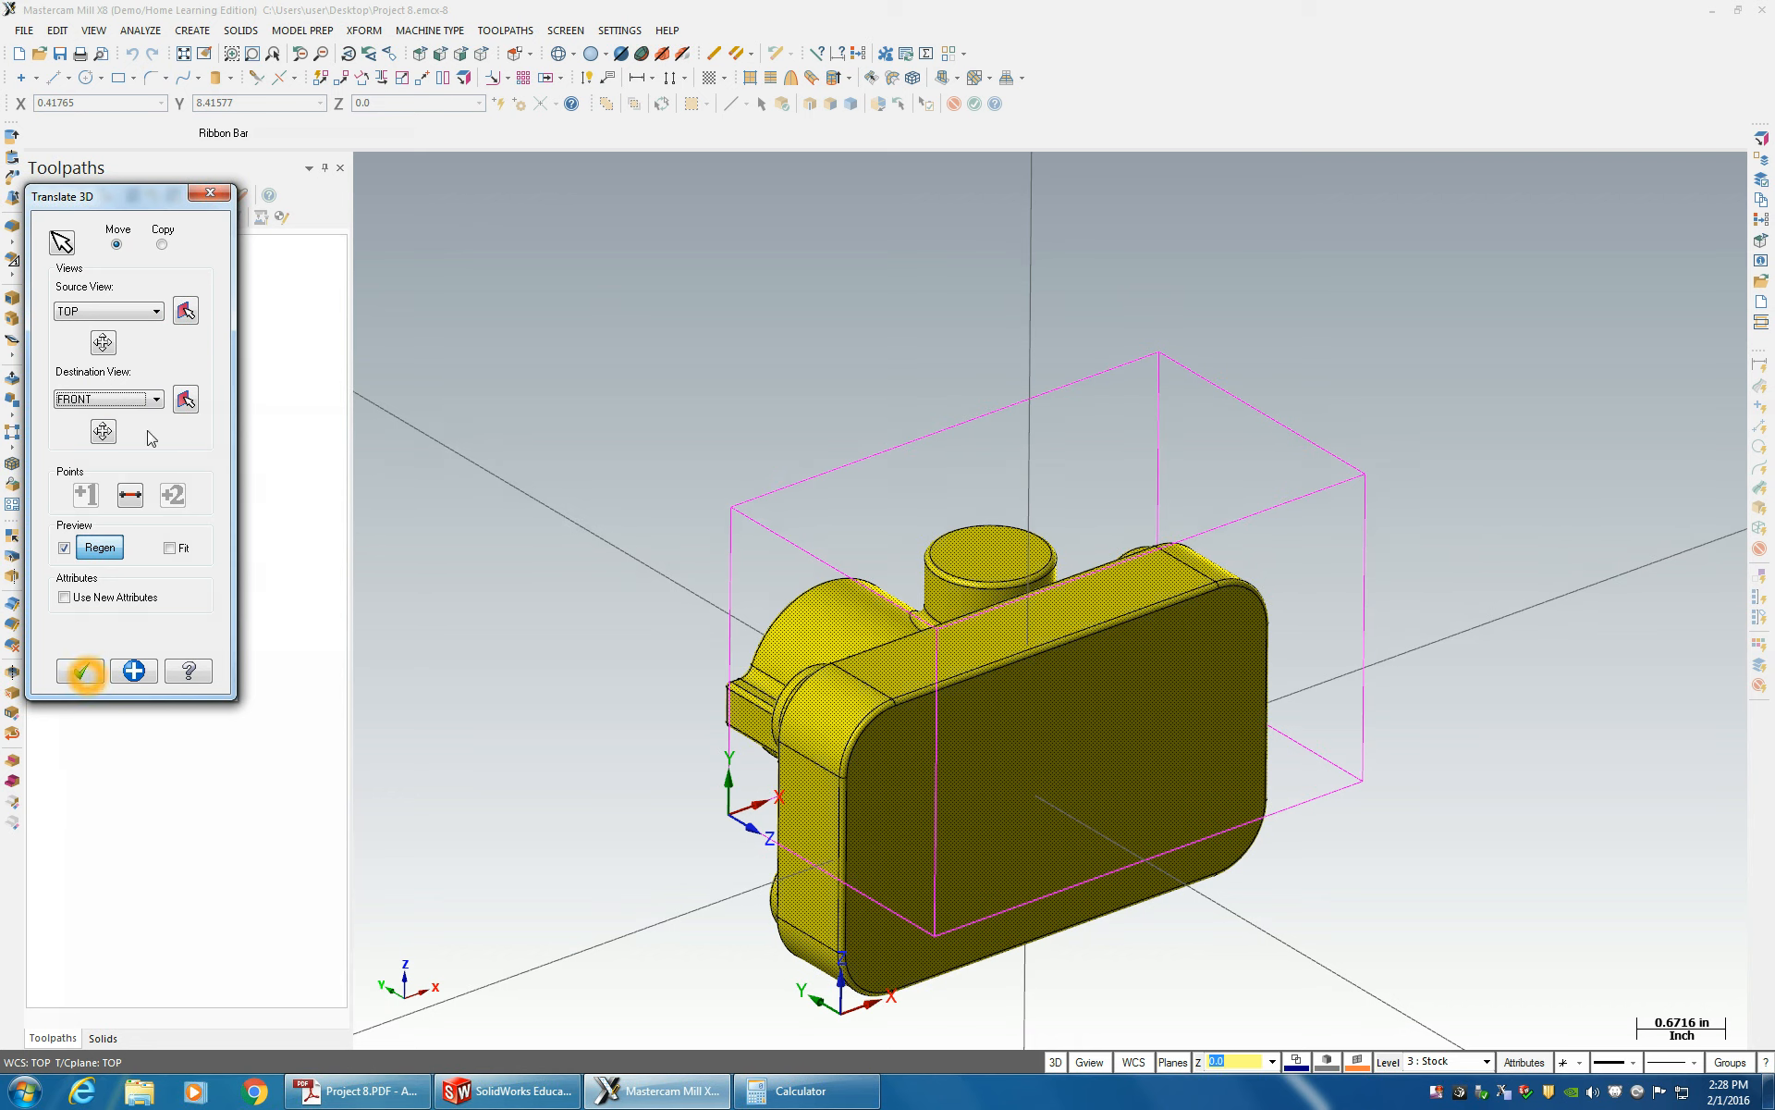
{"action": "left_click", "coordinate": [81, 671]}
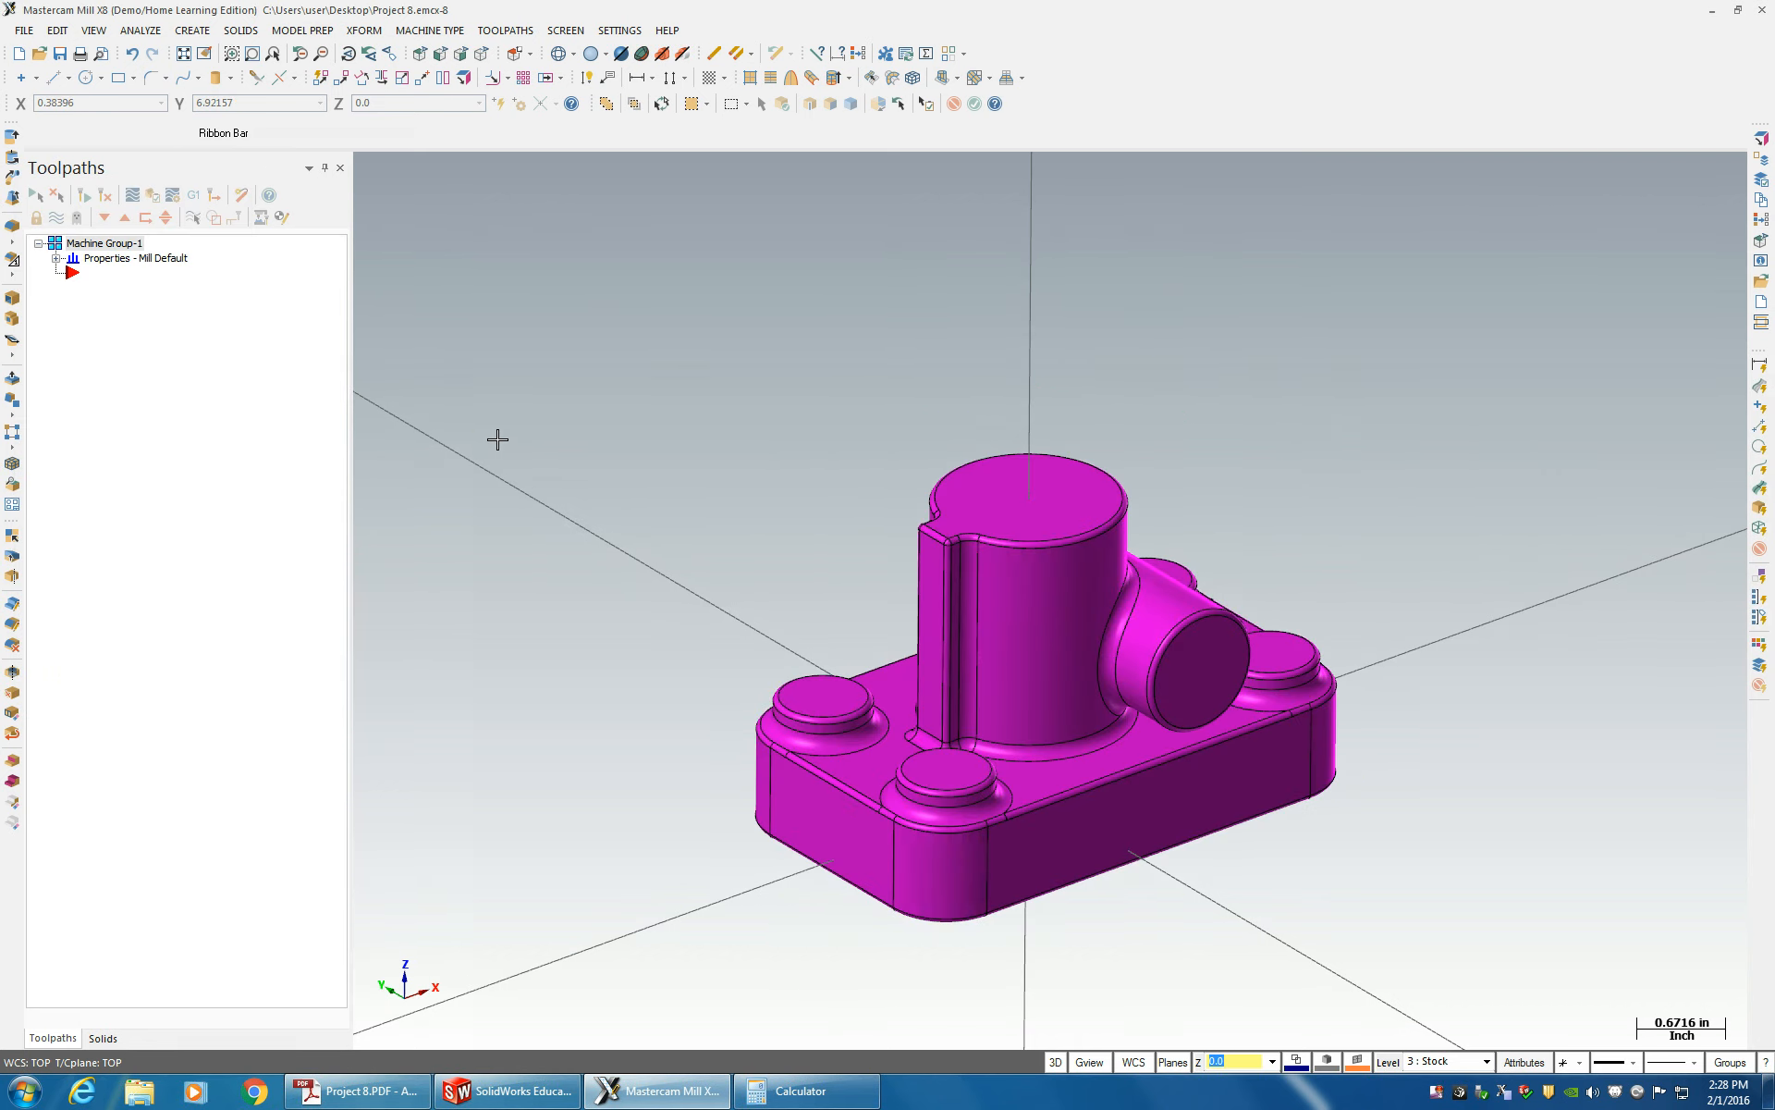
{"action": "middle_click_drag", "start_coordinate": [1334, 919], "coordinate": [1363, 888]}
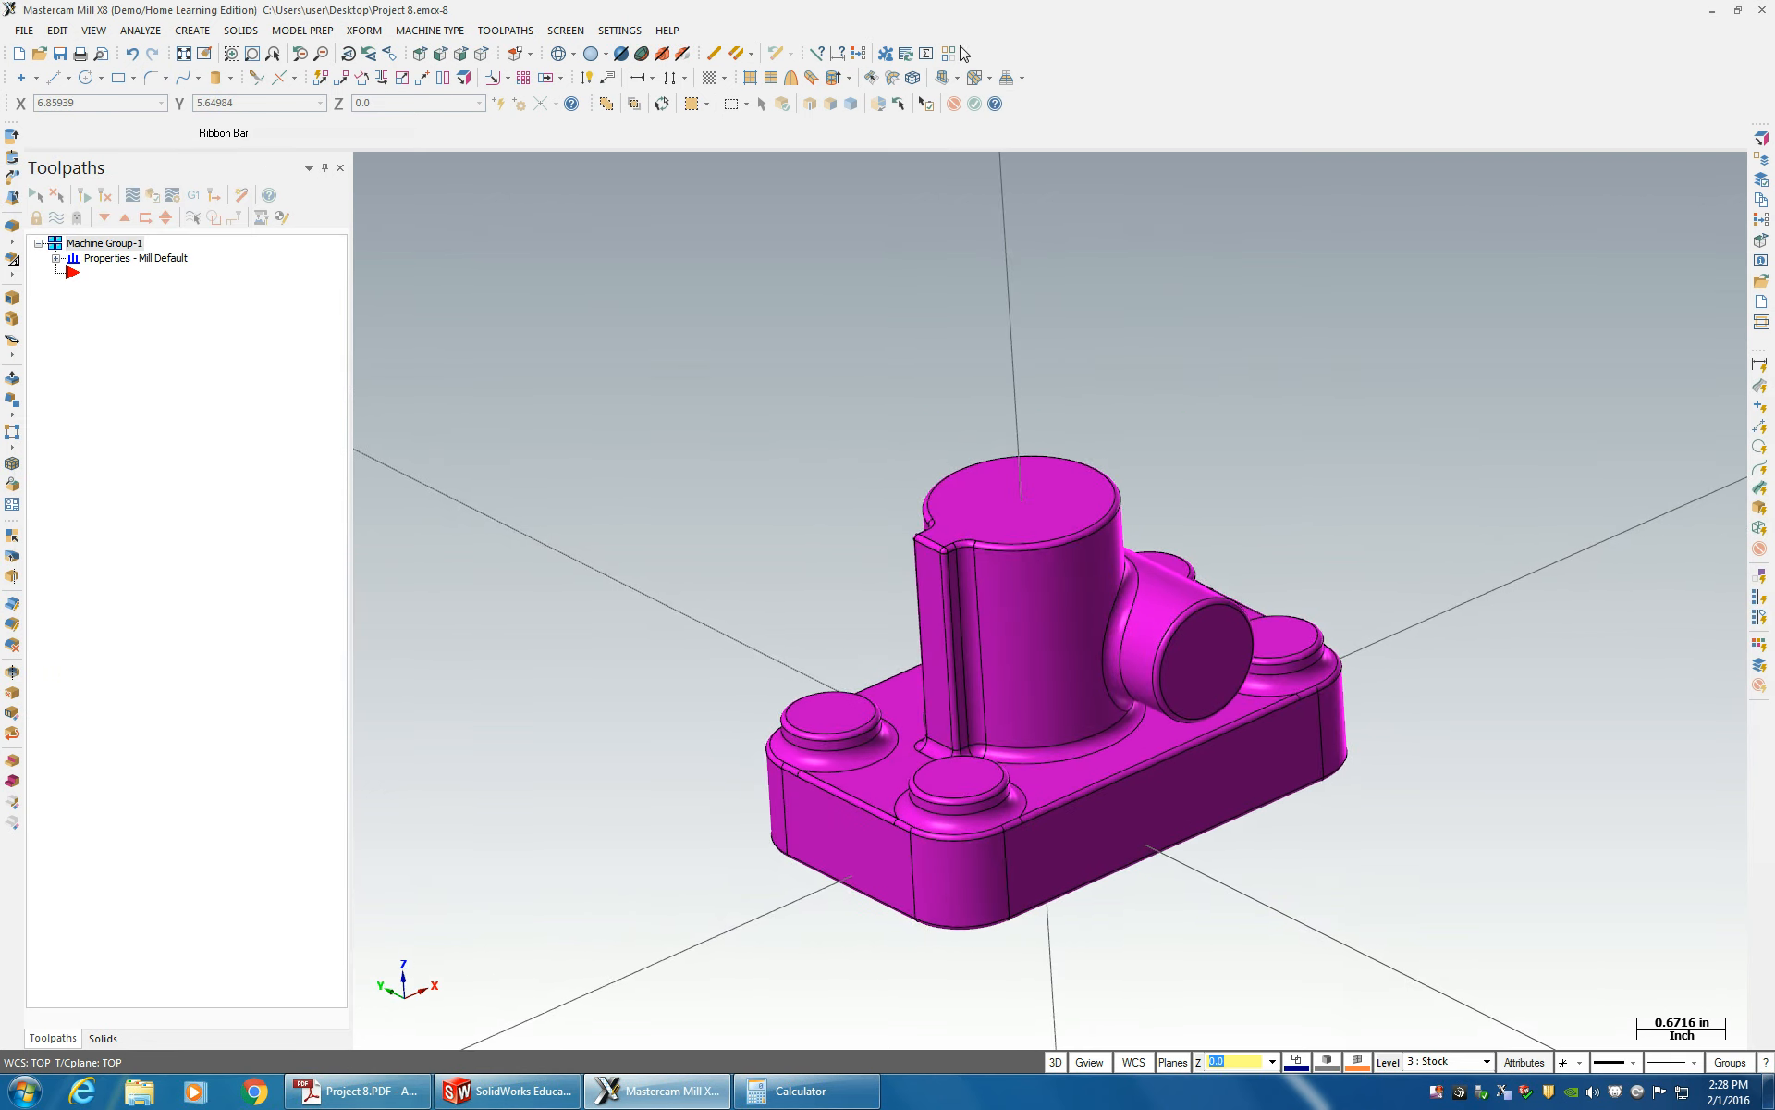
{"action": "left_click", "coordinate": [858, 52]}
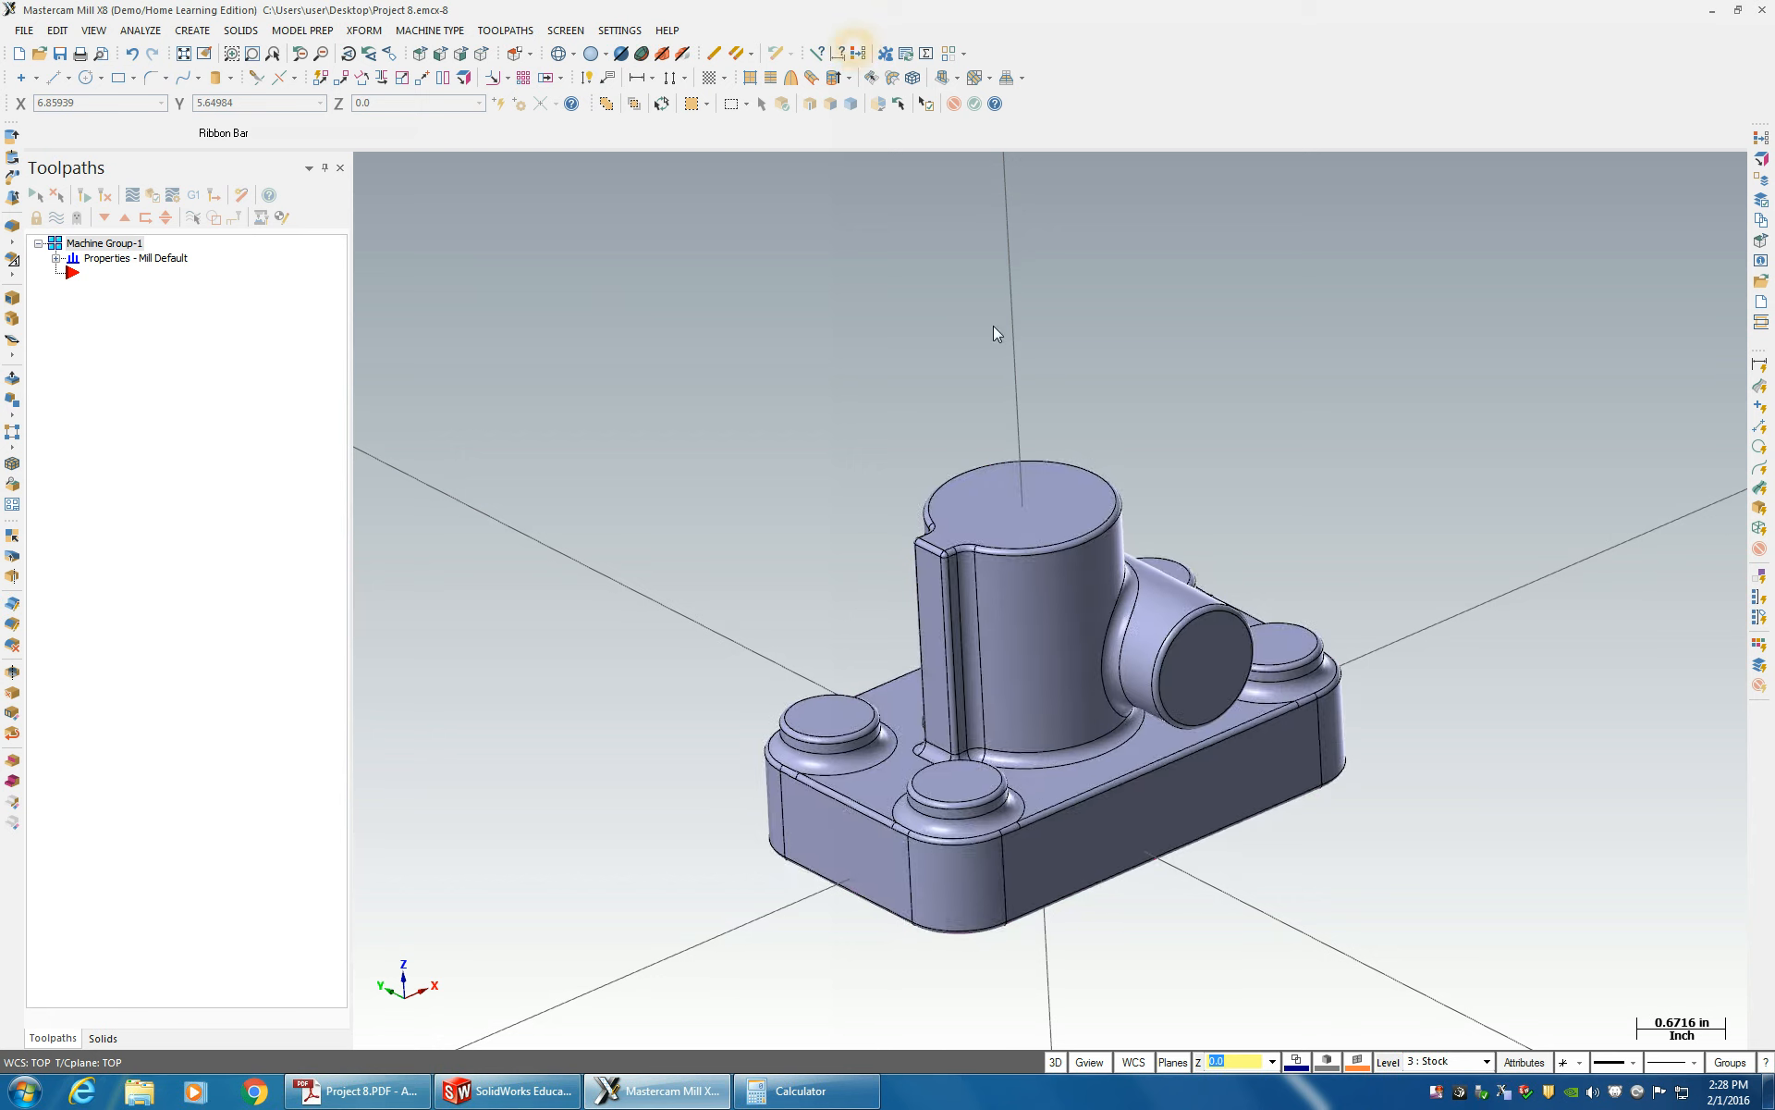
- Briefly show level 2 (Solid) to check the finished part against the casting, and hide it again
{"action": "left_click", "coordinate": [1387, 1062]}
{"action": "left_click", "coordinate": [434, 355]}
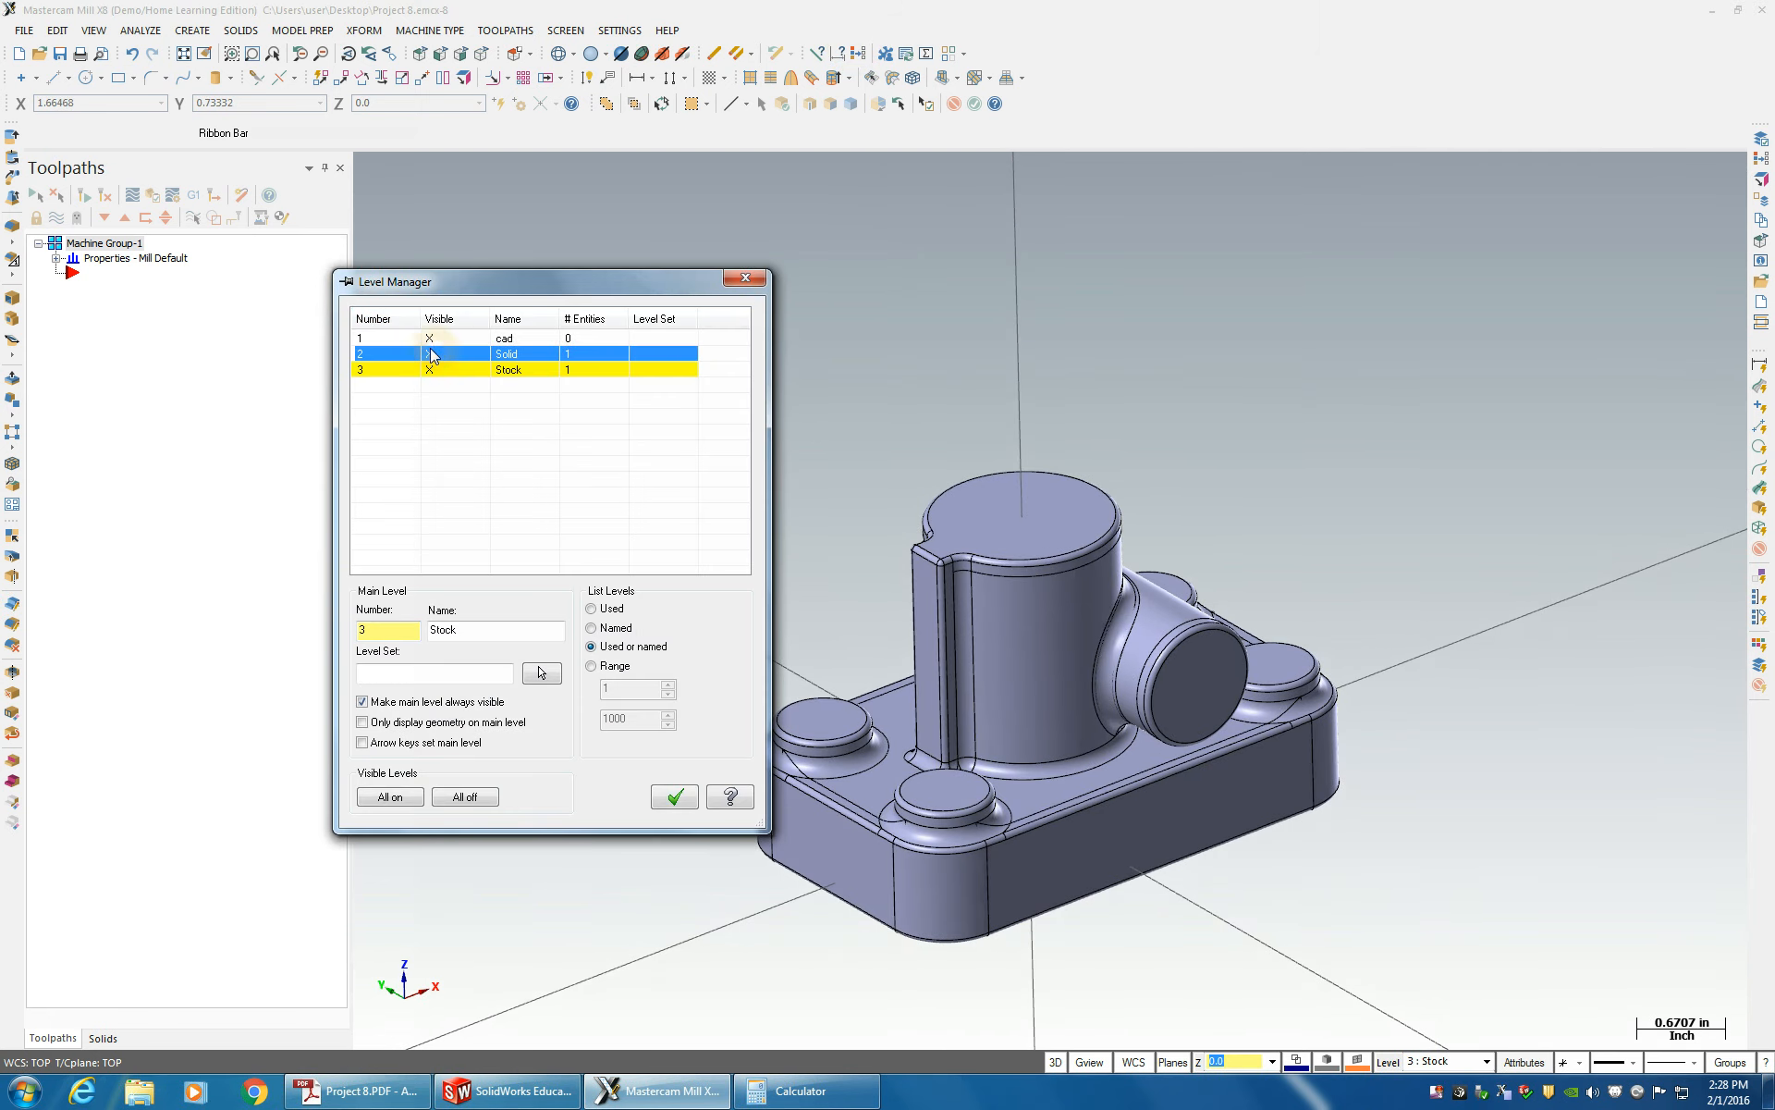
{"action": "left_click", "coordinate": [435, 355]}
{"action": "left_click", "coordinate": [745, 277]}
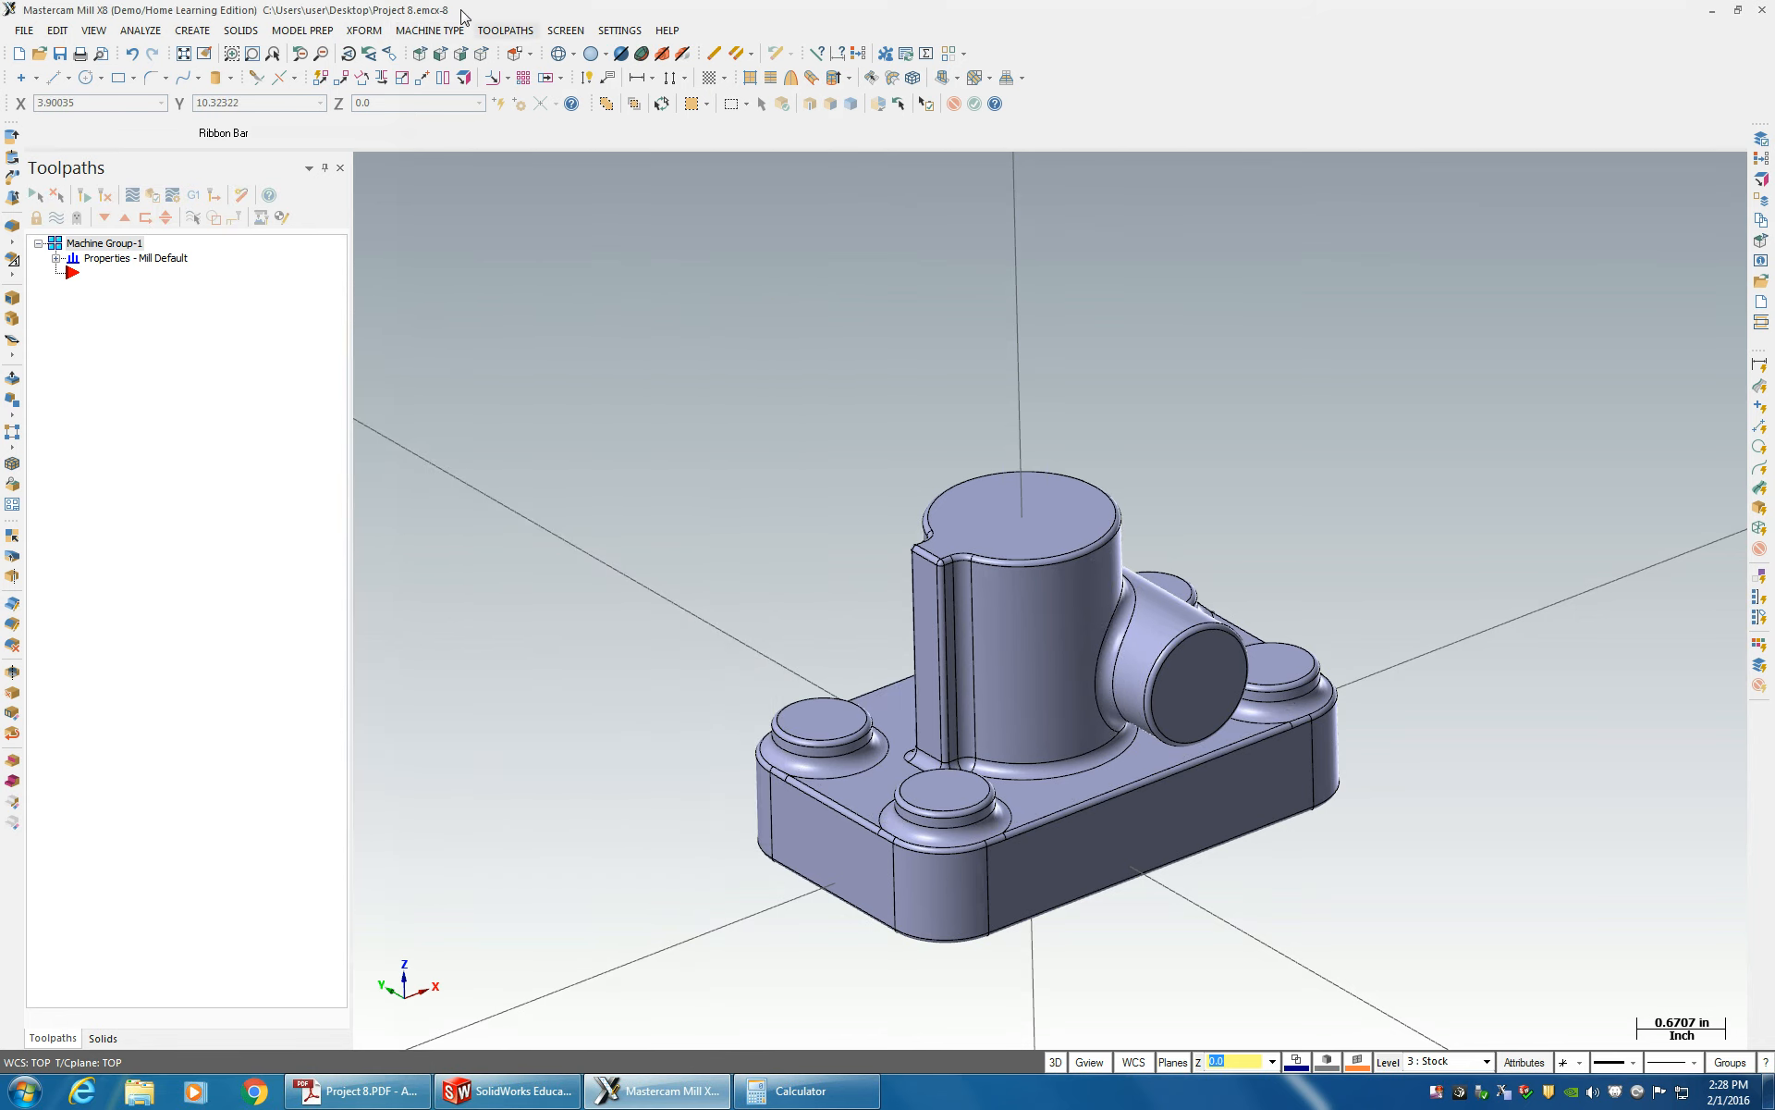
- Review the available mill machine definitions and the machine definition management list
{"action": "left_click", "coordinate": [432, 30]}
{"action": "mouse_move", "coordinate": [427, 50]}
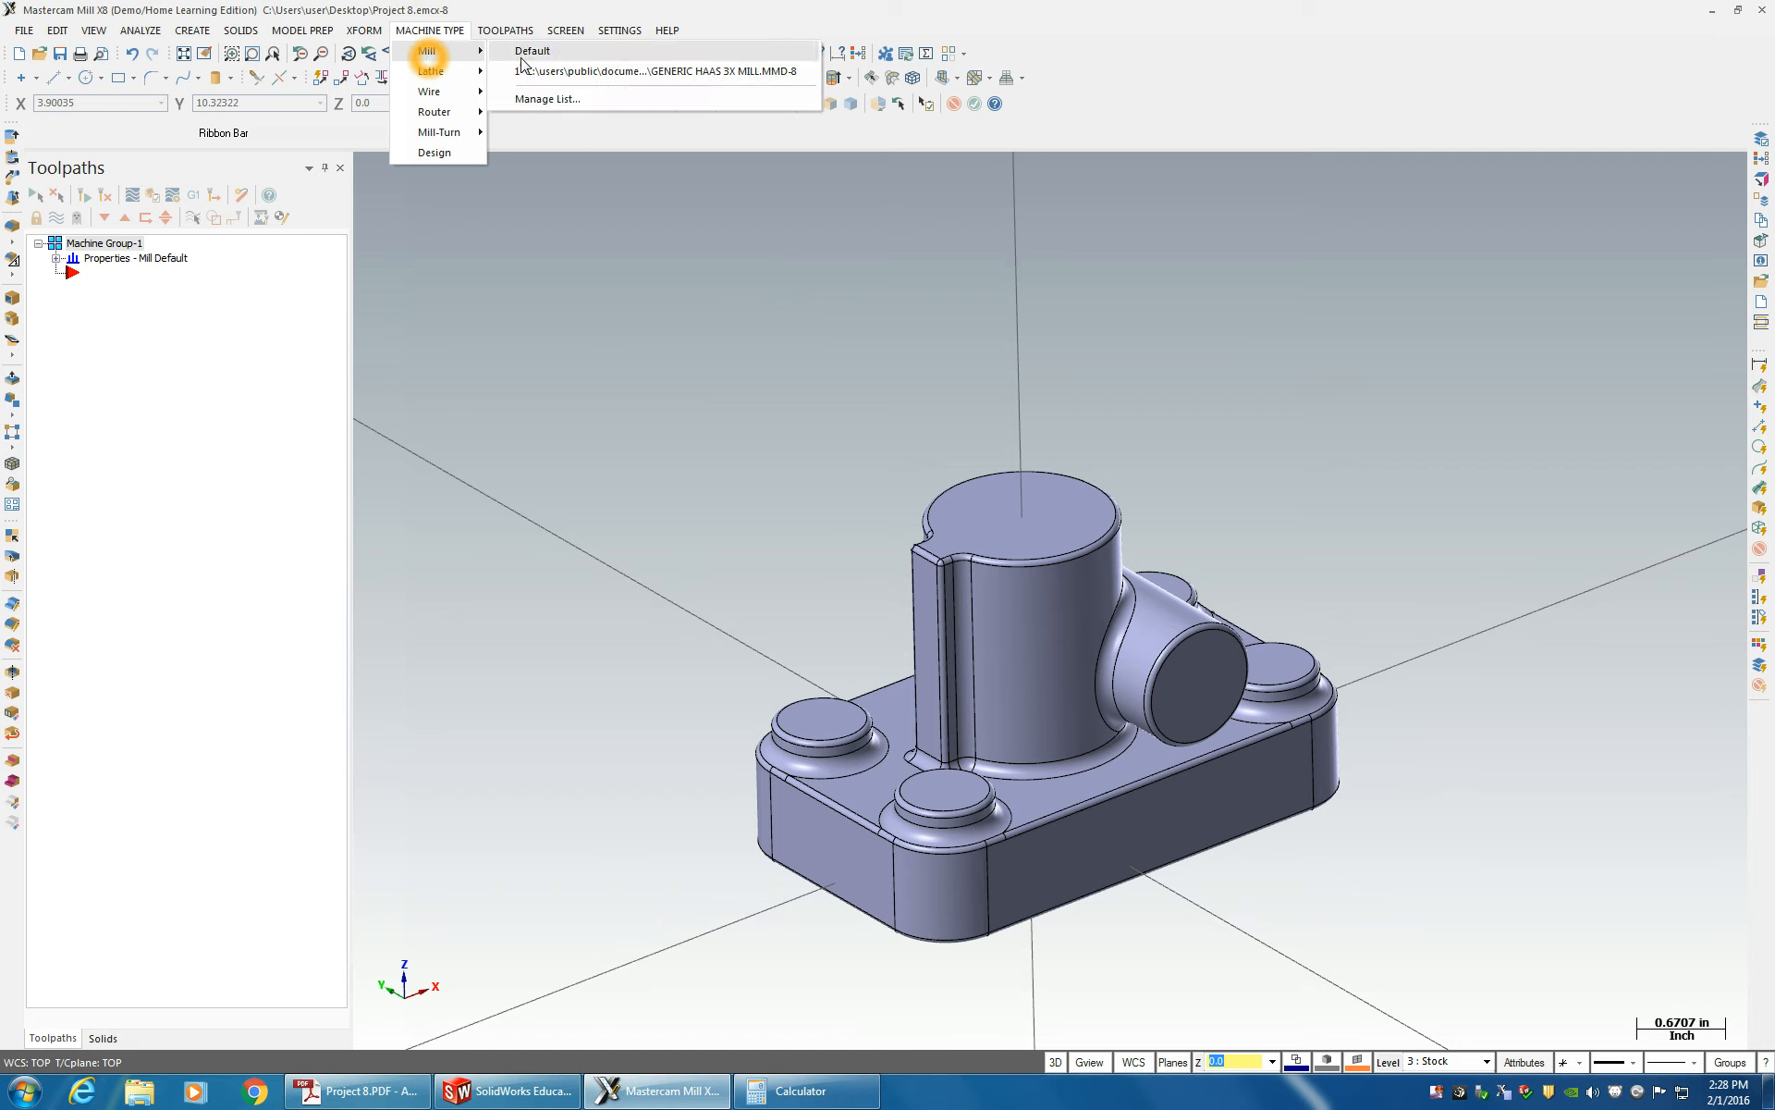
{"action": "left_click", "coordinate": [647, 77]}
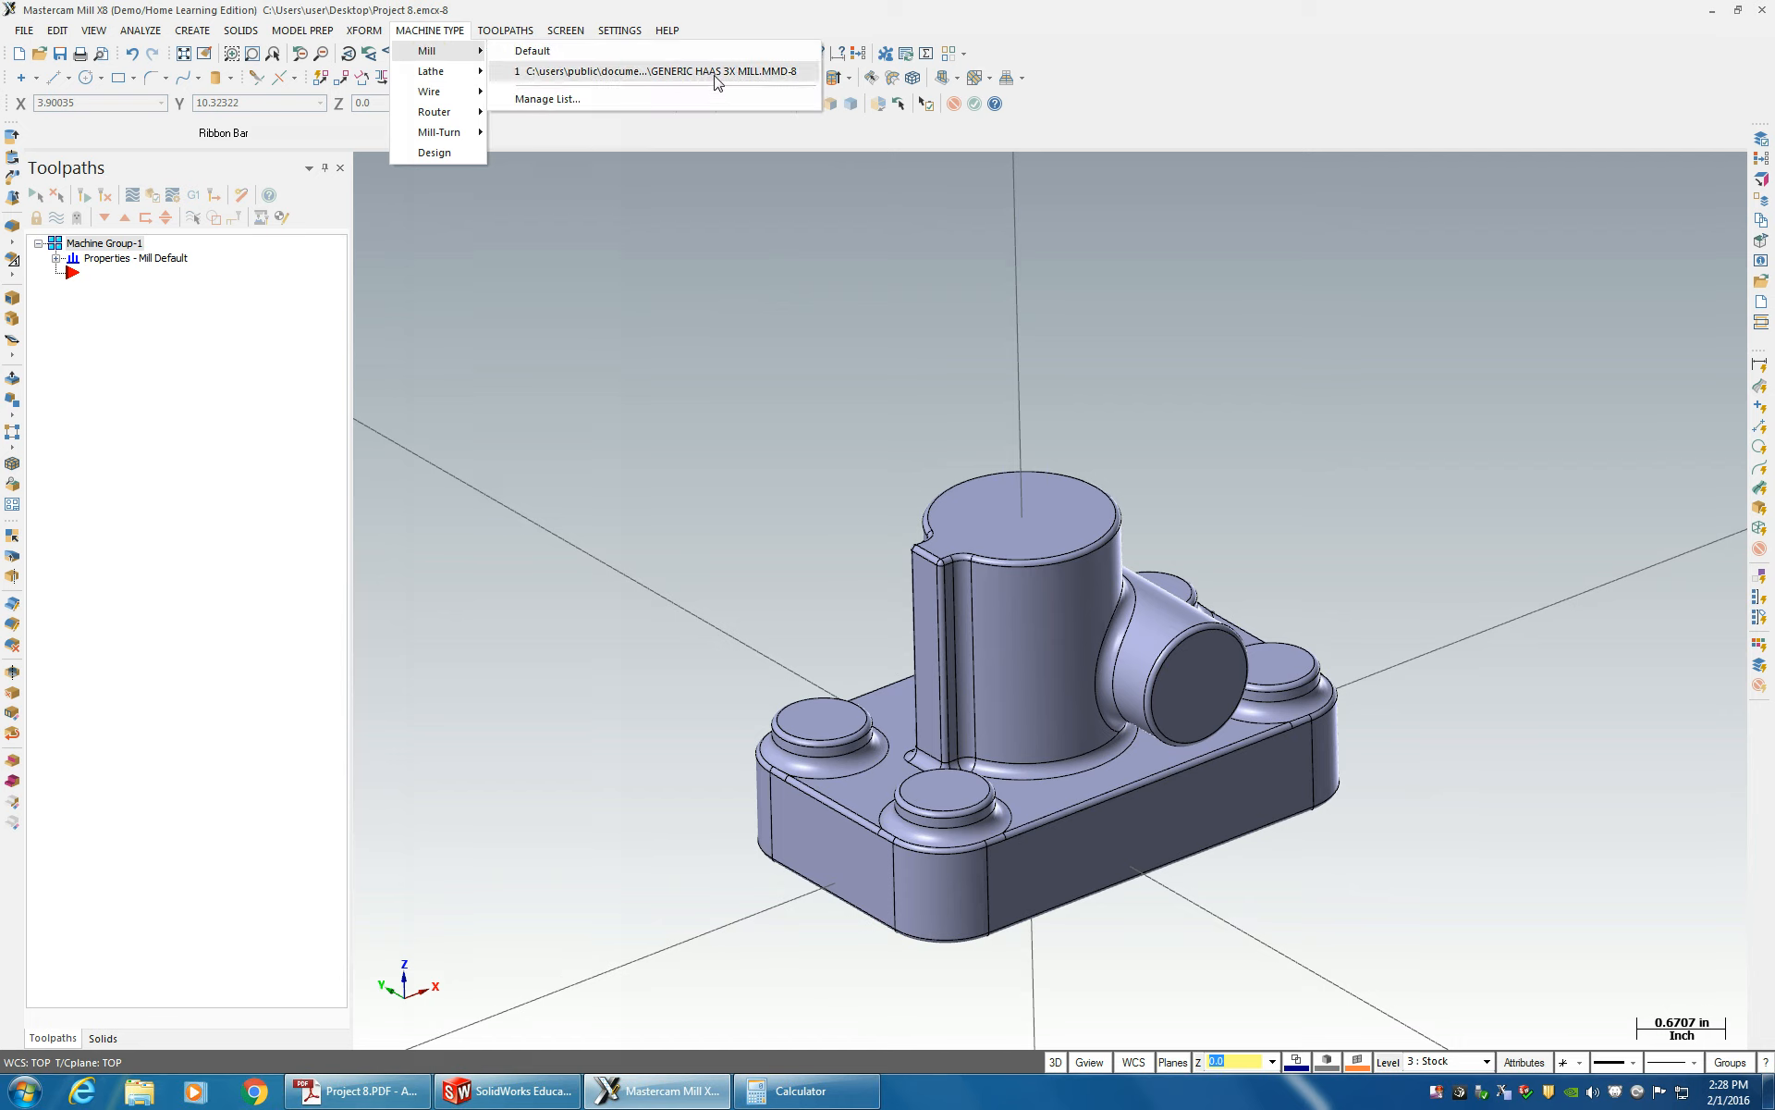
{"action": "left_click", "coordinate": [548, 99]}
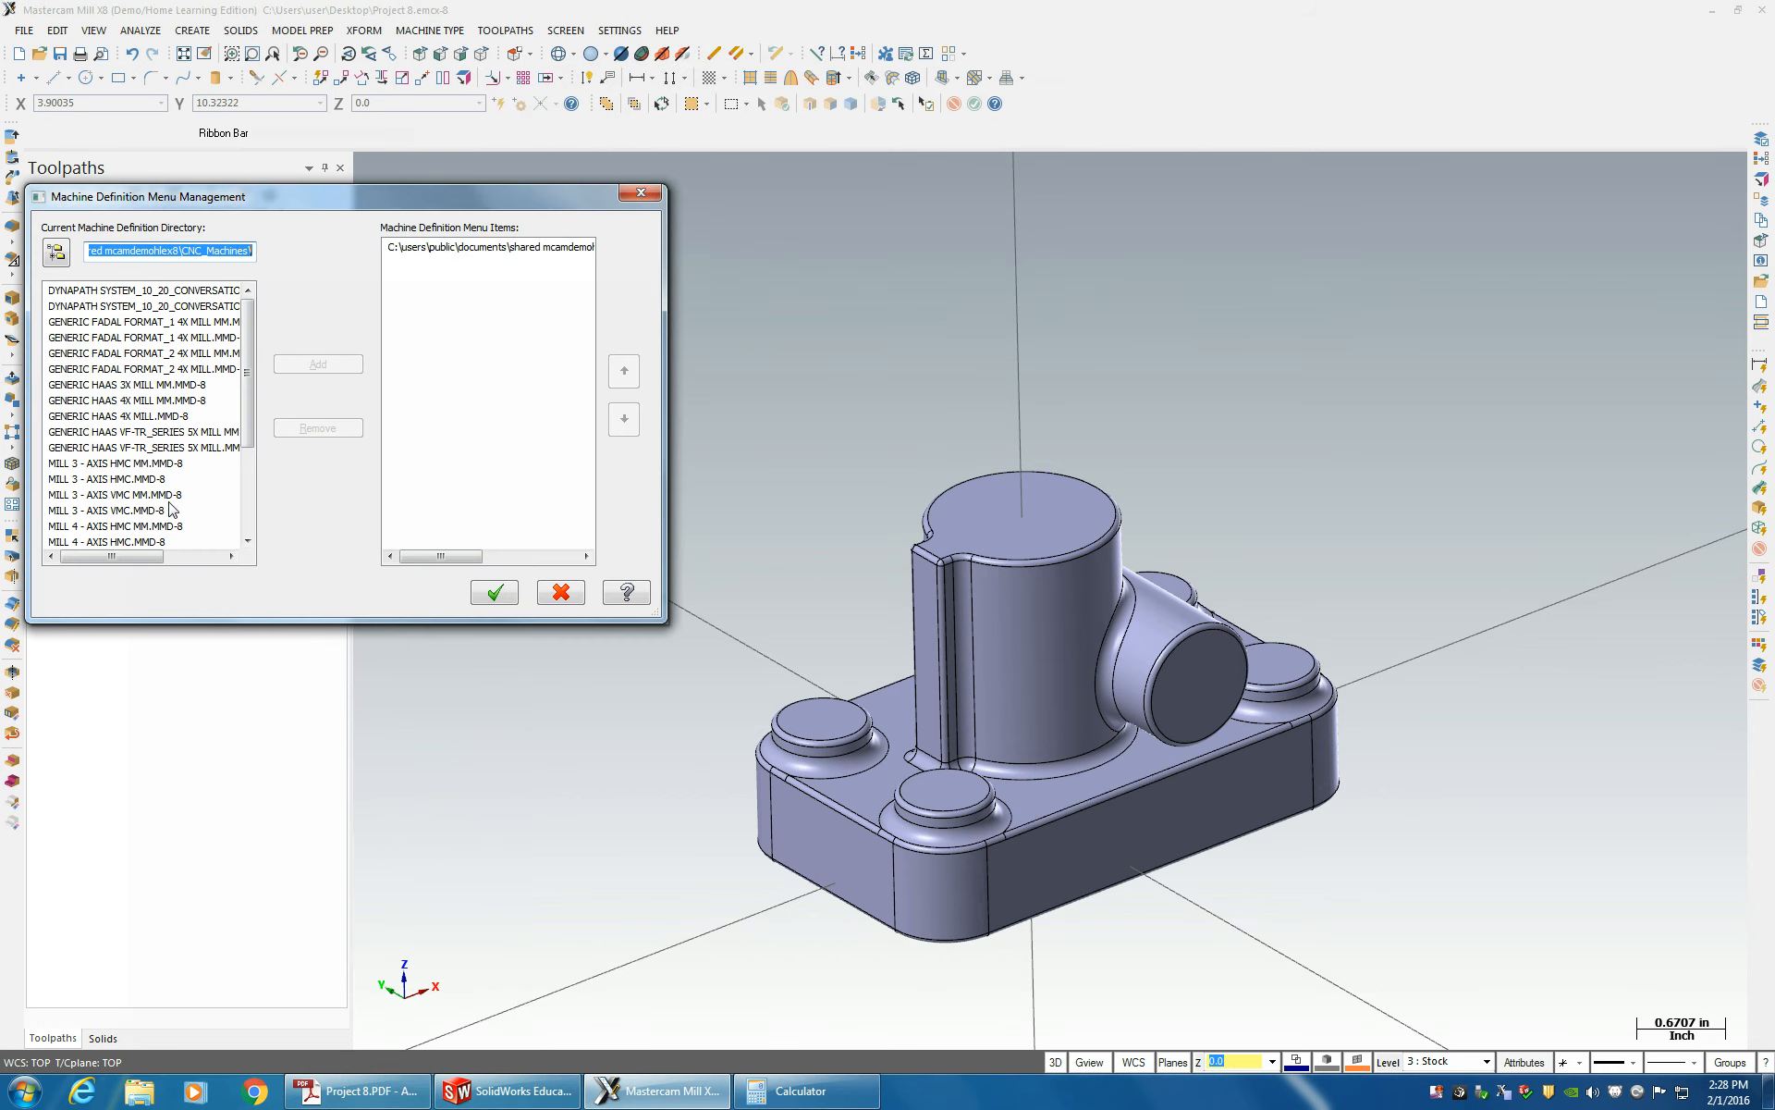
{"action": "left_click", "coordinate": [640, 193]}
{"action": "left_click", "coordinate": [437, 34]}
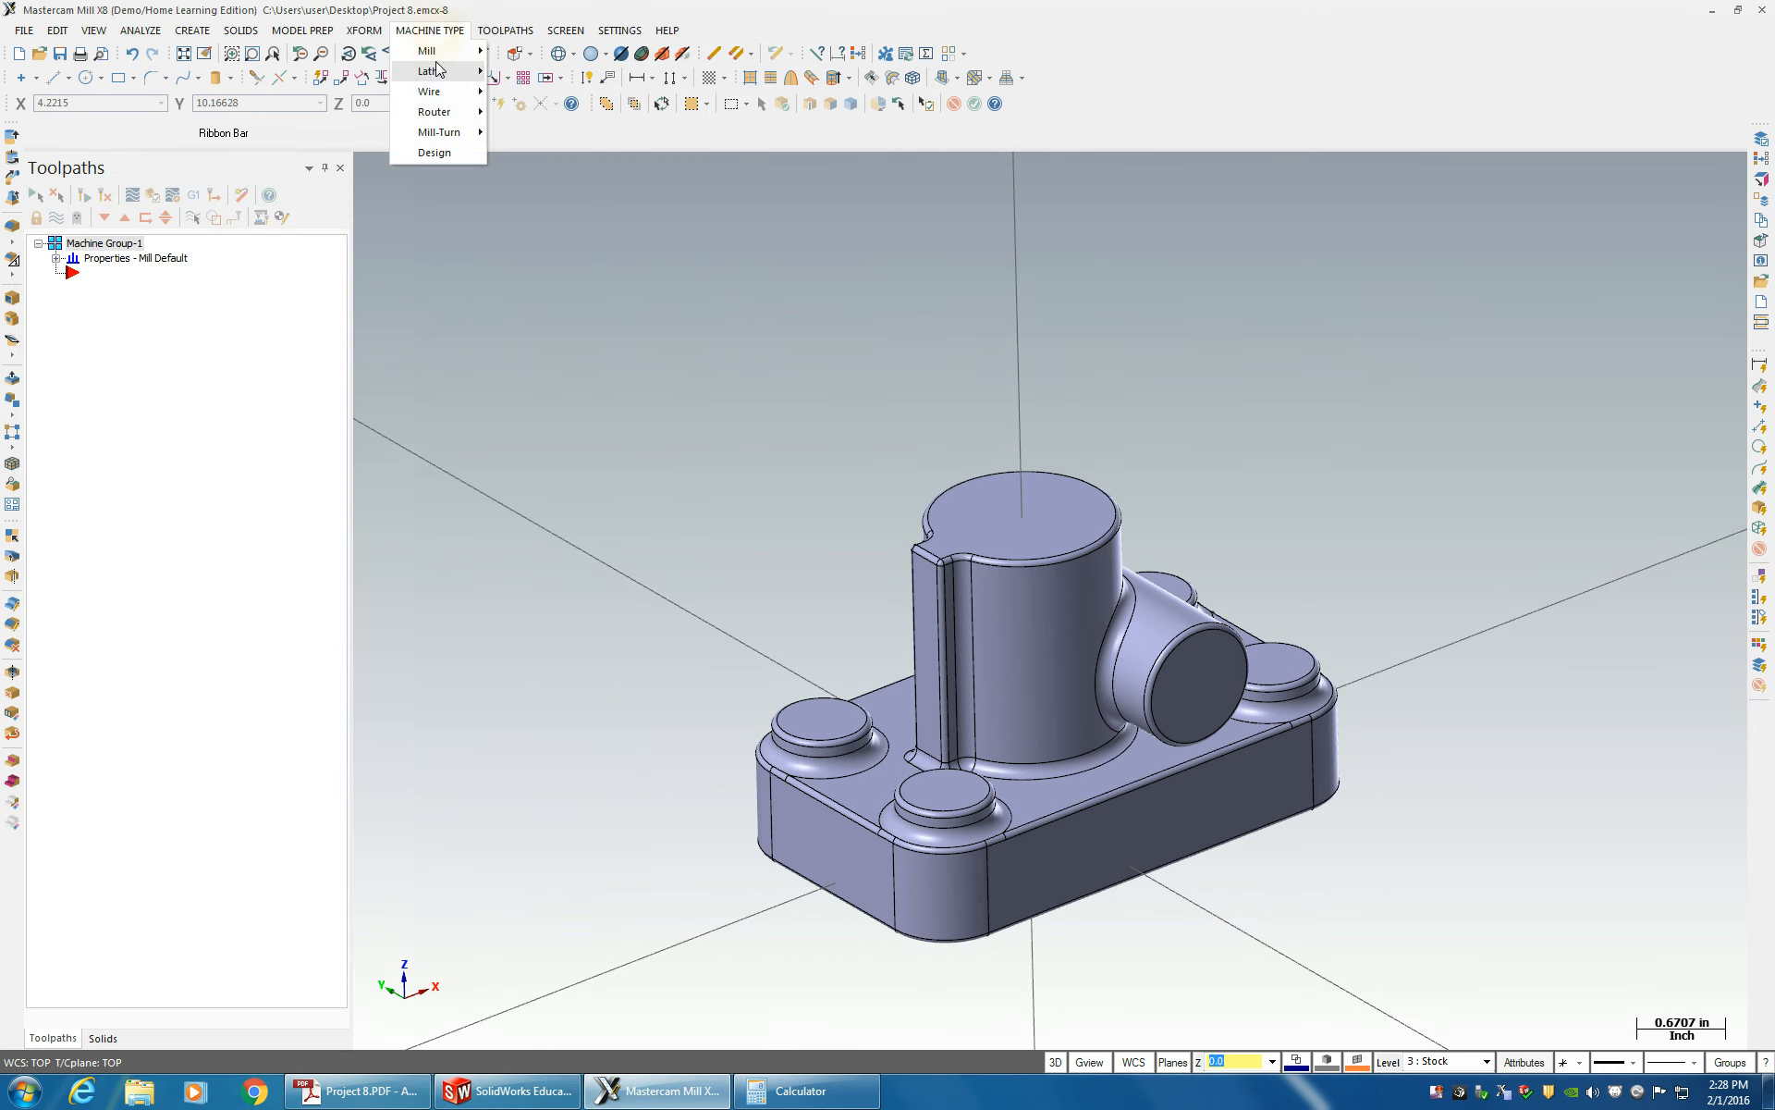
{"action": "left_click", "coordinate": [127, 306]}
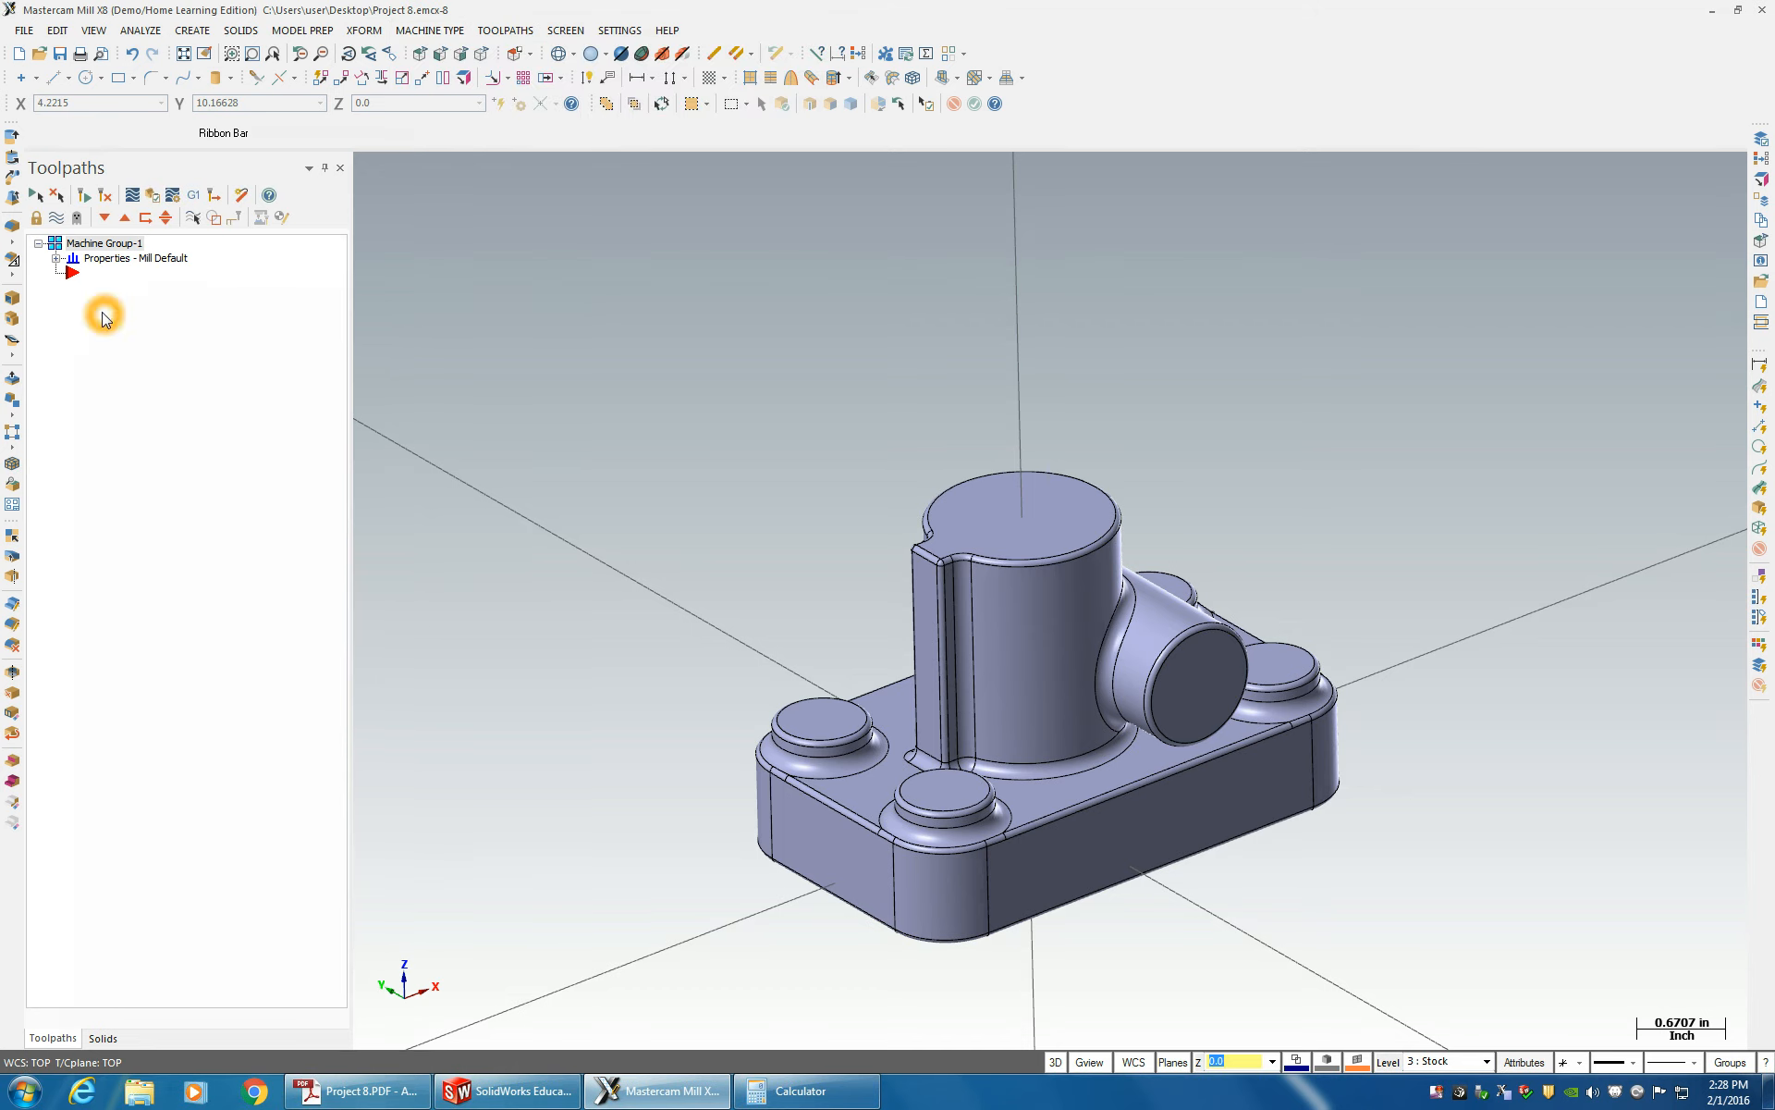
- In the machine group's tool settings, enable sequential tool numbers, duplicate number warnings, the tool's step, peck and coolant, and tool library search
{"action": "left_click", "coordinate": [56, 257]}
{"action": "double_click", "coordinate": [110, 274]}
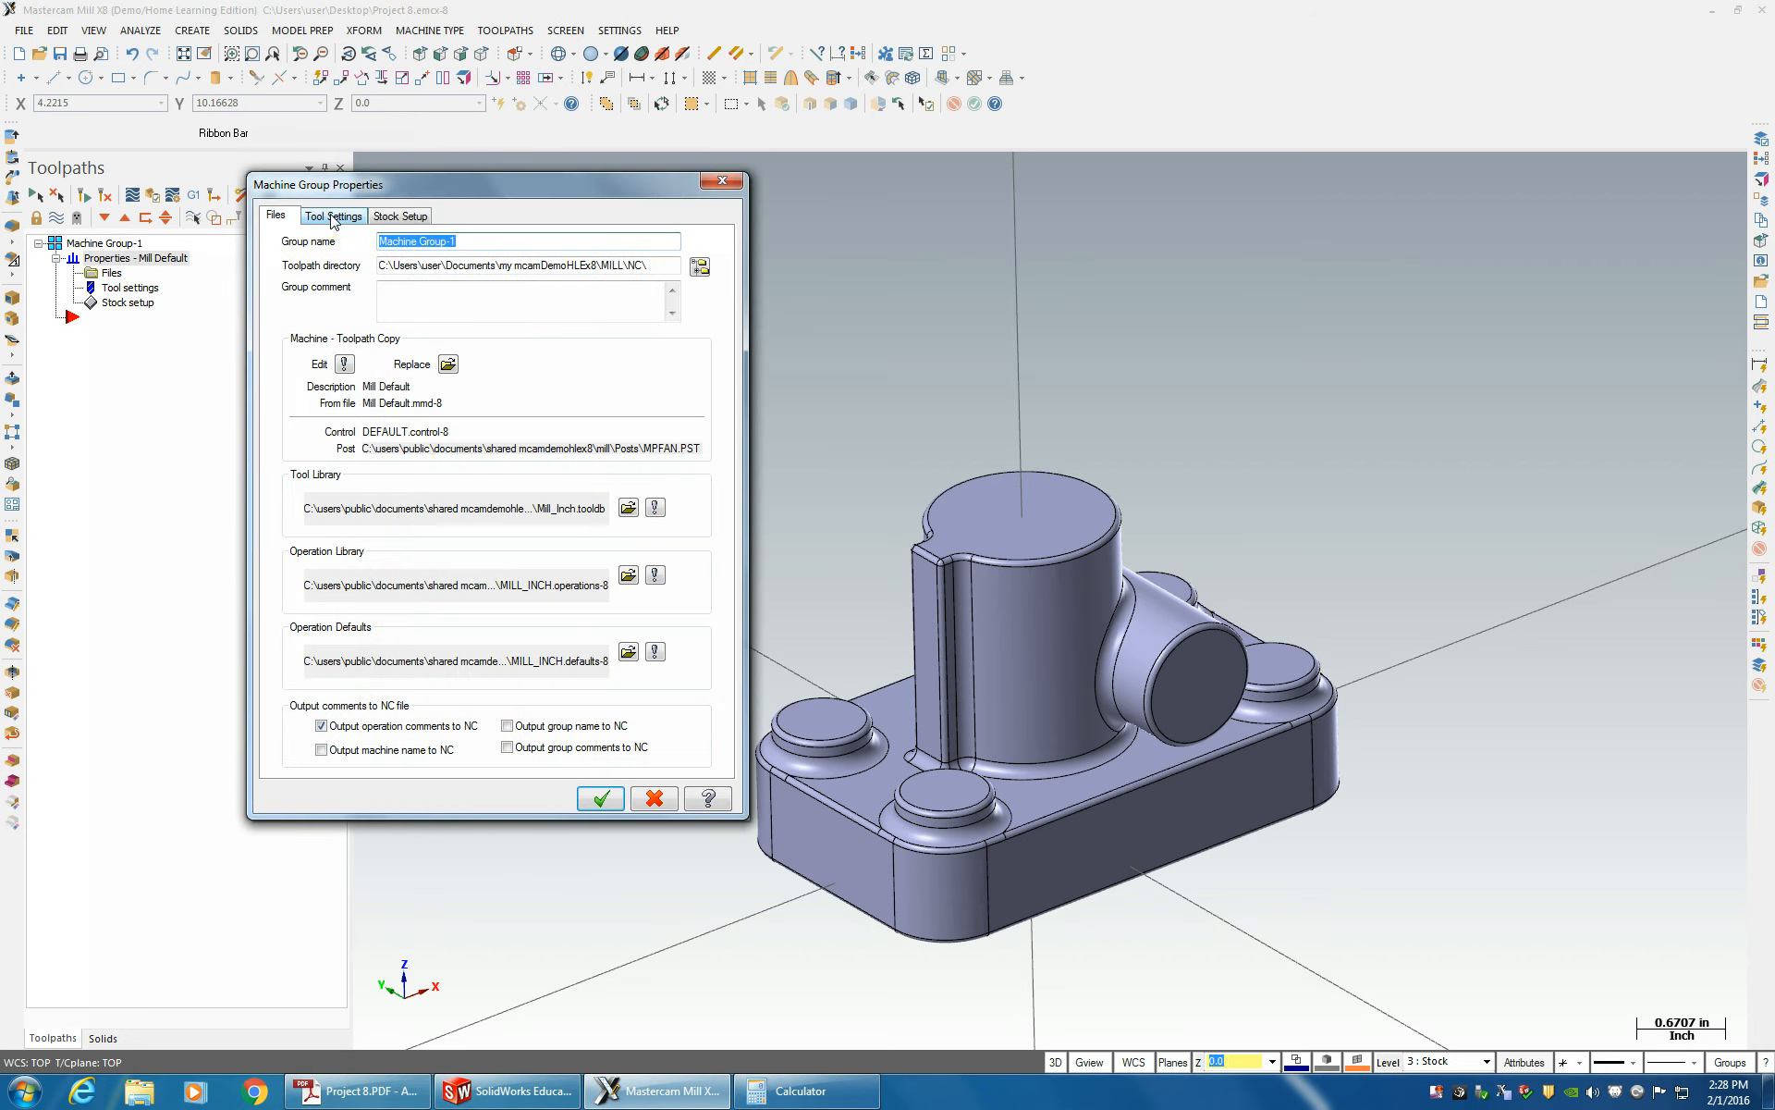
{"action": "left_click", "coordinate": [333, 216]}
{"action": "left_click", "coordinate": [526, 321]}
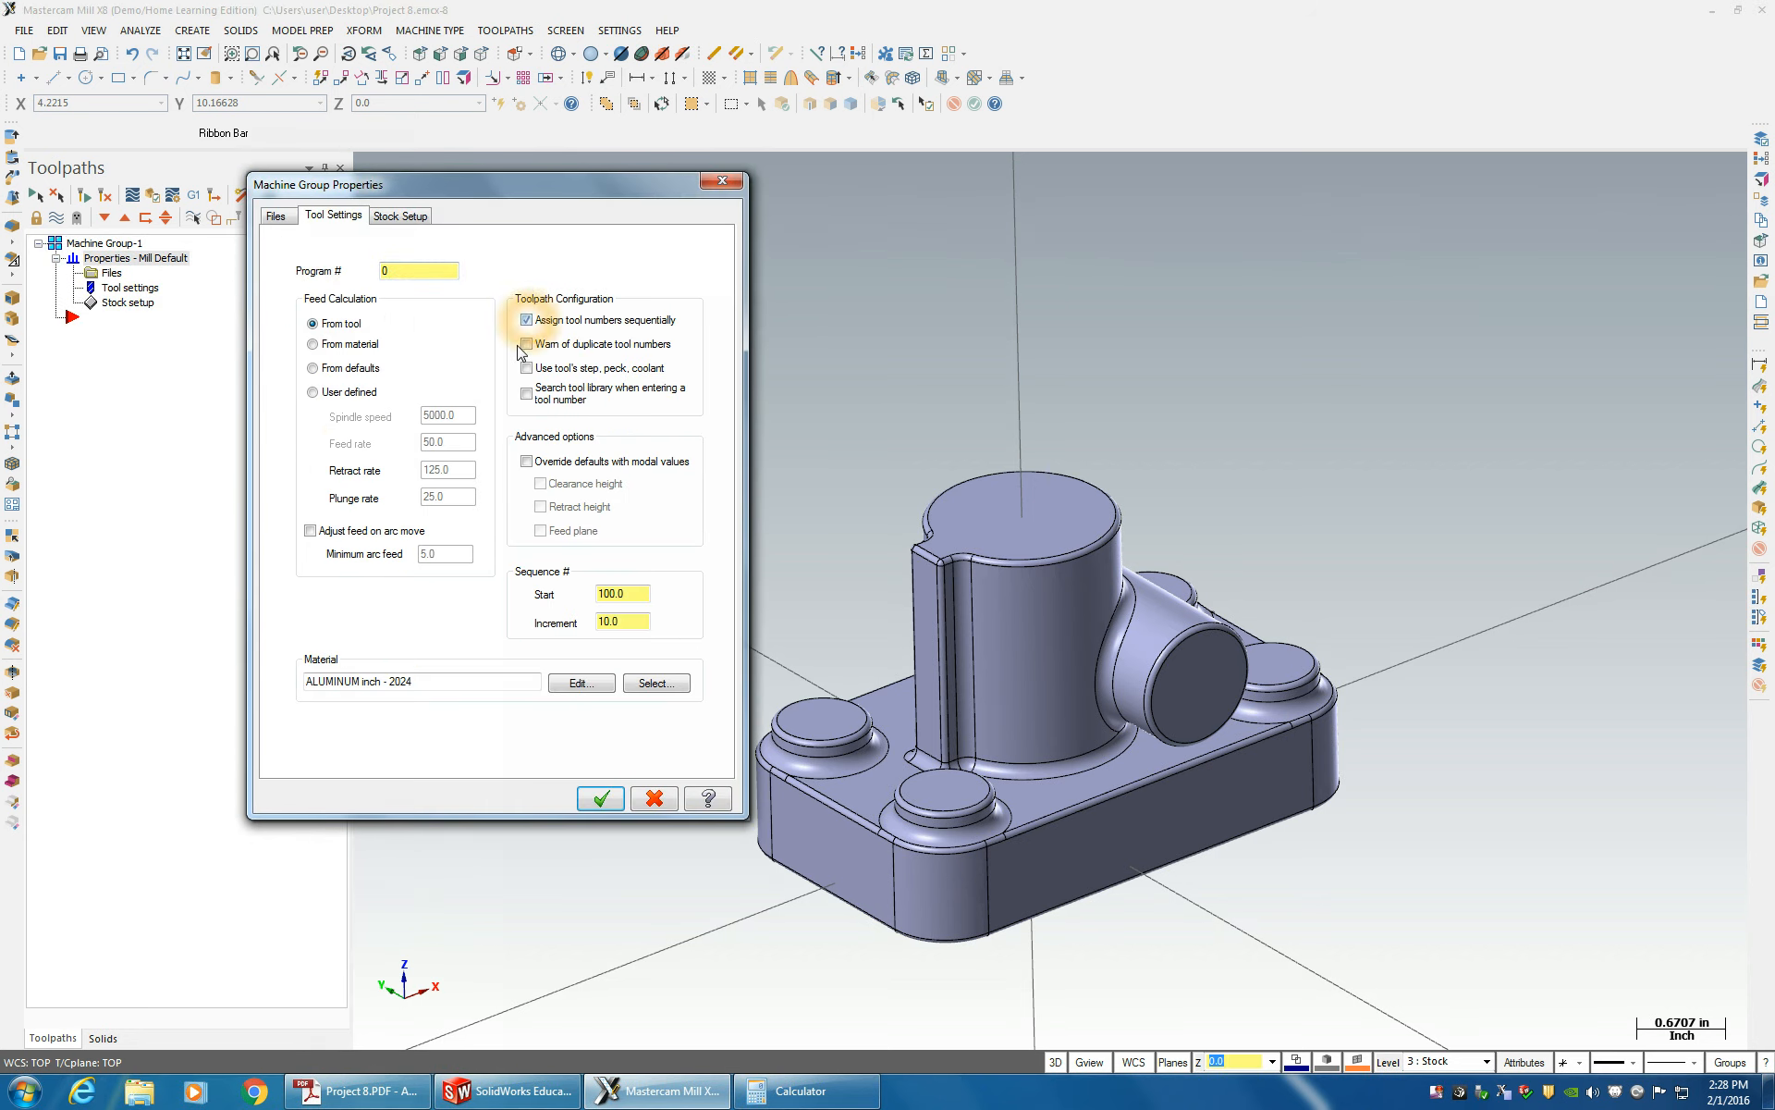
{"action": "left_click", "coordinate": [527, 394]}
{"action": "left_click", "coordinate": [564, 410]}
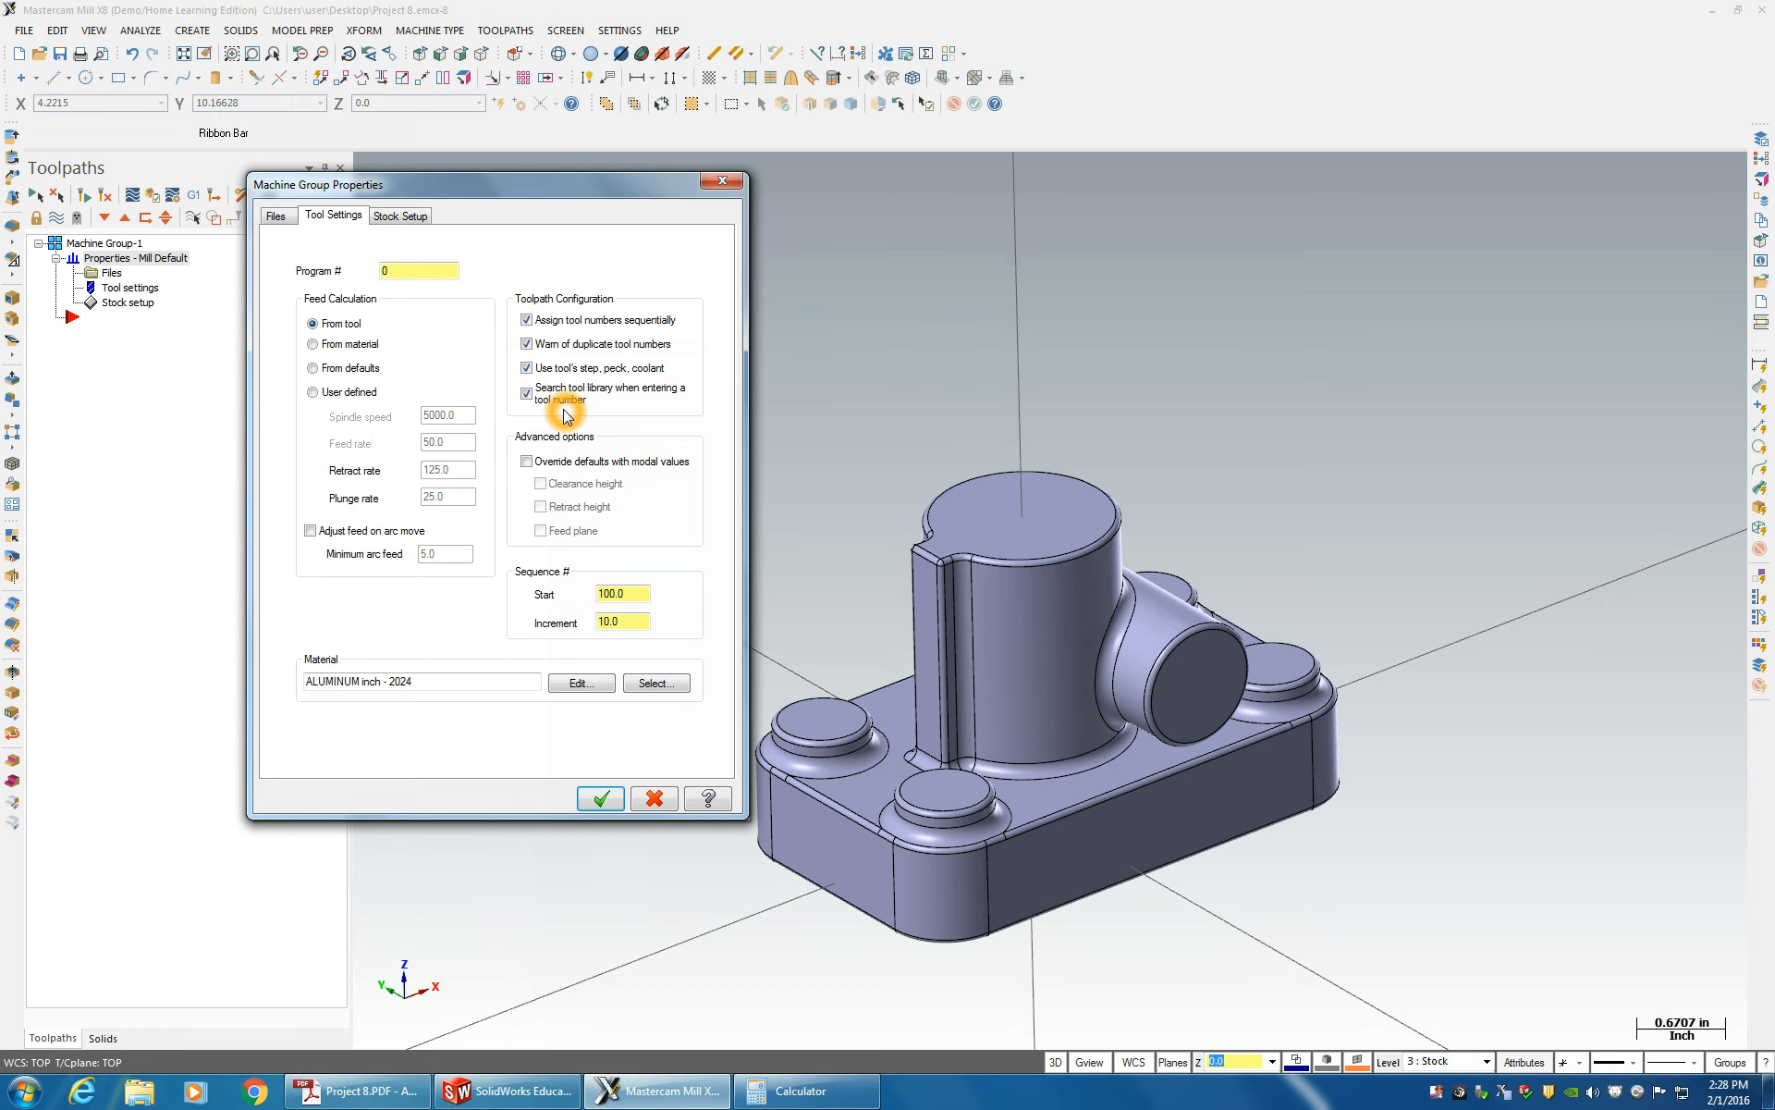
- Define the machine group's stock from the casting solid, and display the stock as a solid
{"action": "left_click", "coordinate": [389, 217]}
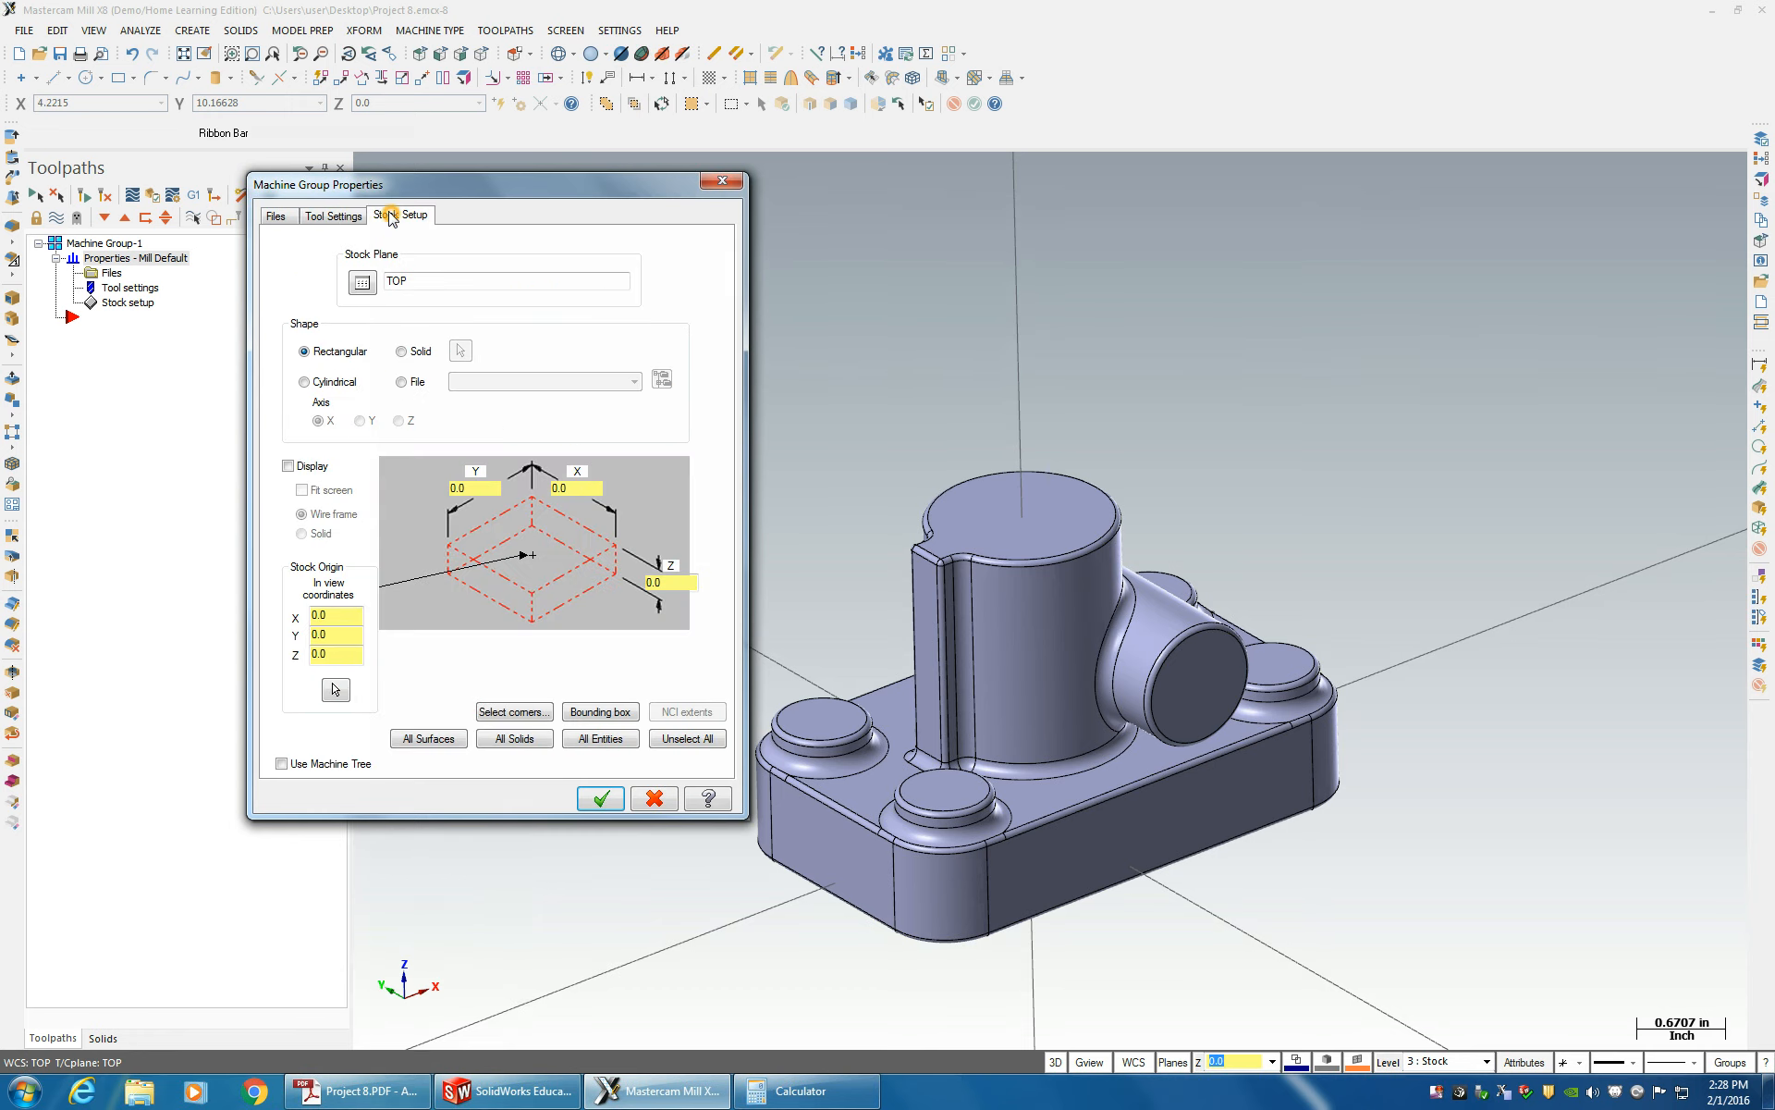
{"action": "left_click", "coordinate": [401, 352]}
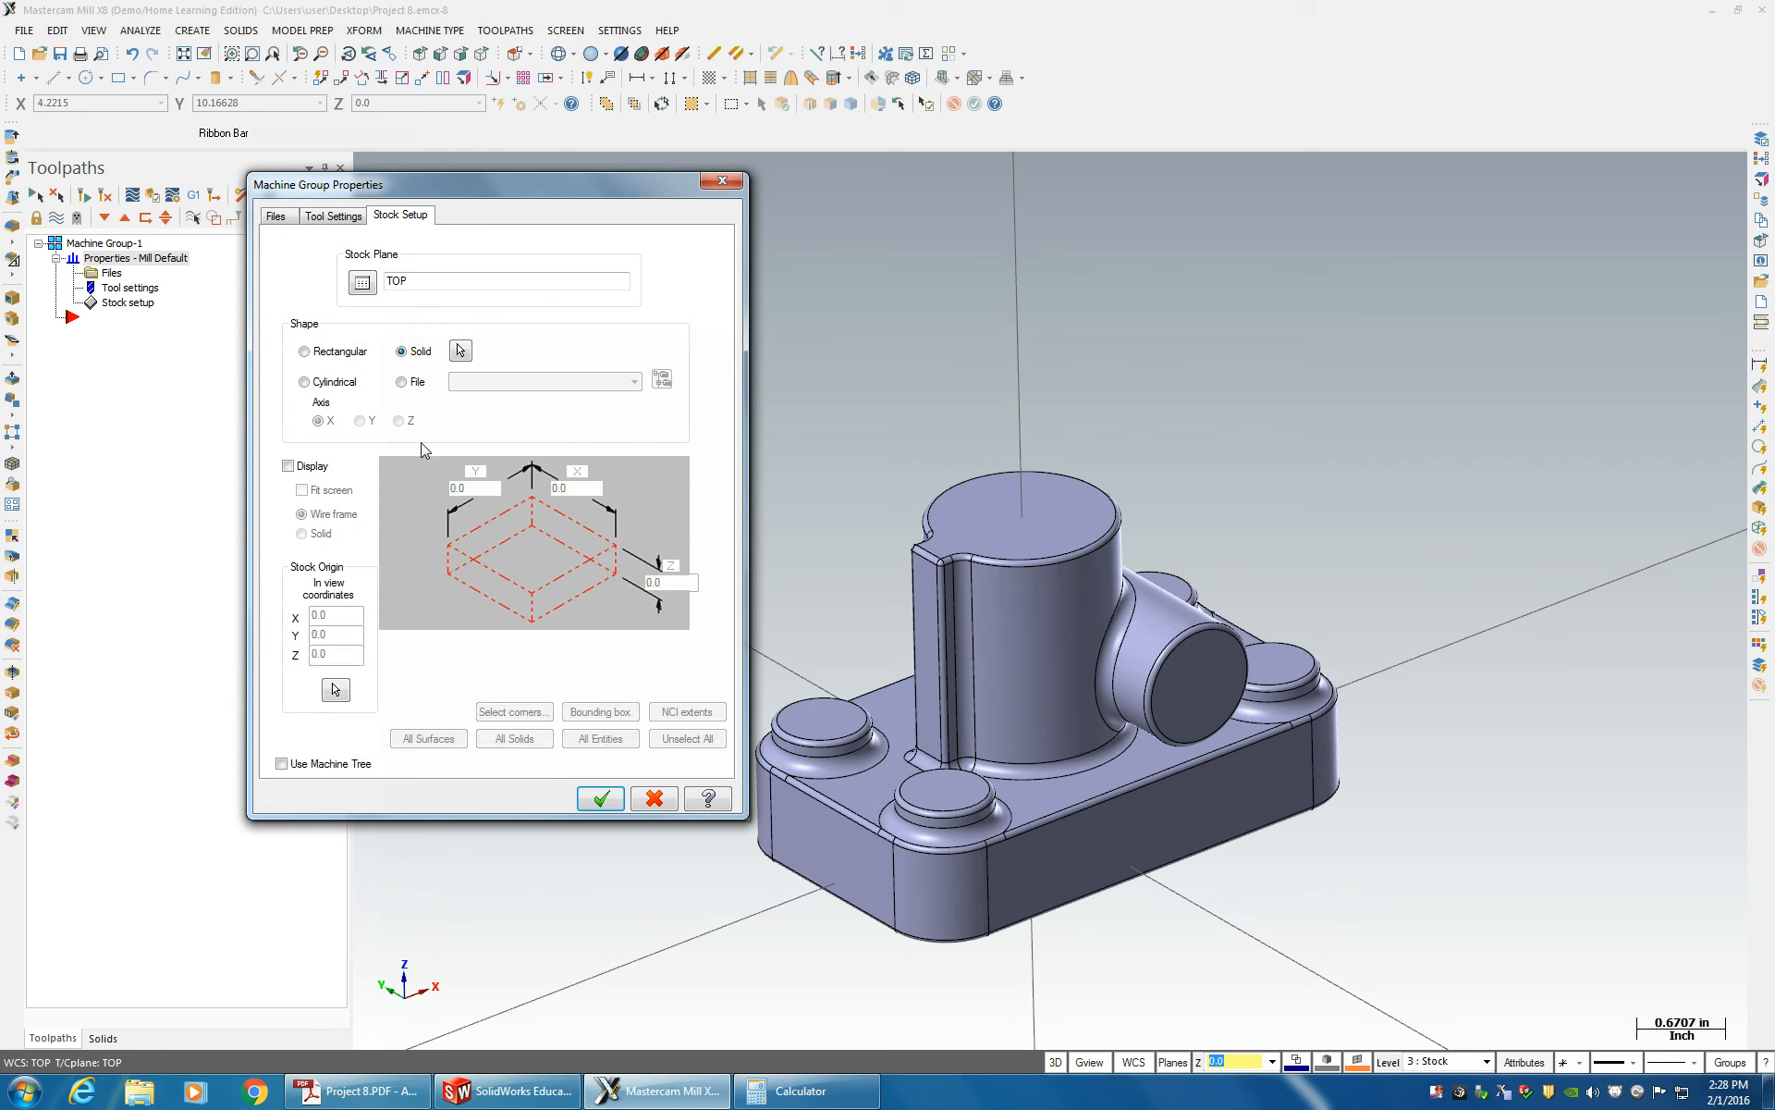
{"action": "left_click", "coordinate": [460, 351]}
{"action": "left_click", "coordinate": [1030, 623]}
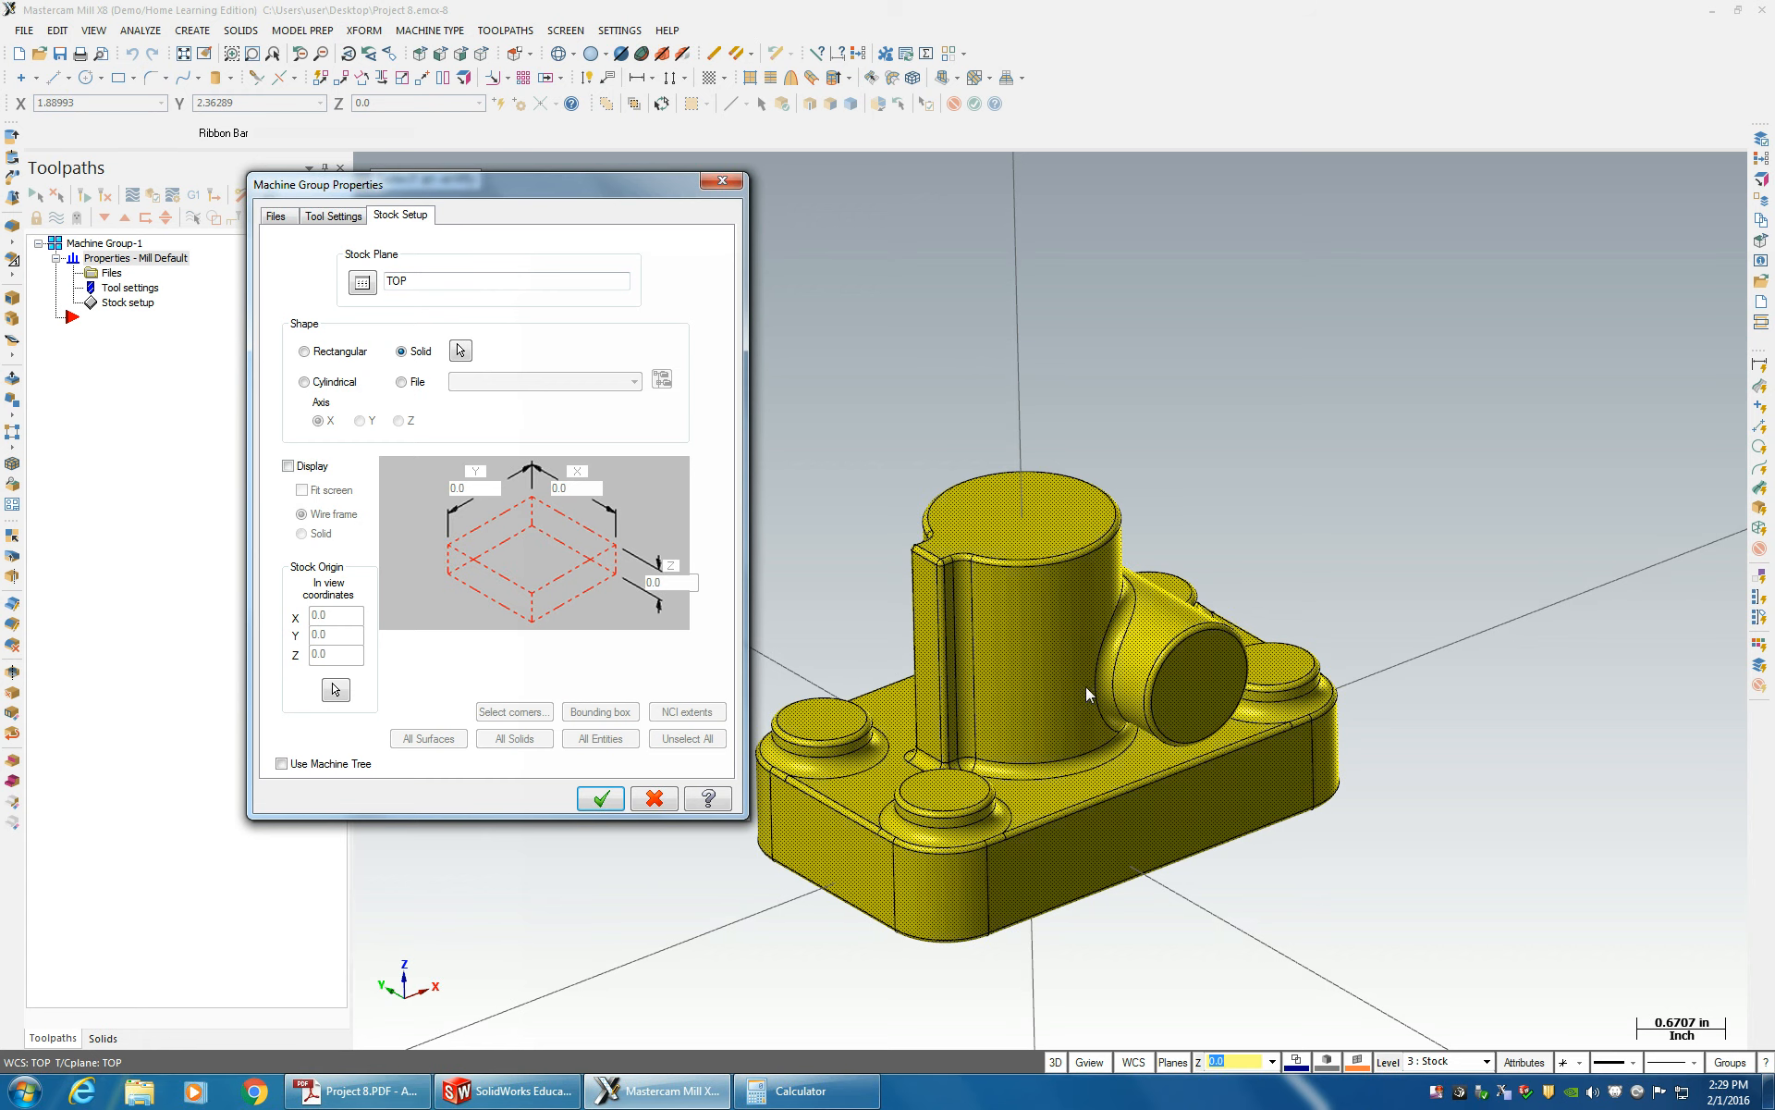
{"action": "left_click", "coordinate": [287, 466]}
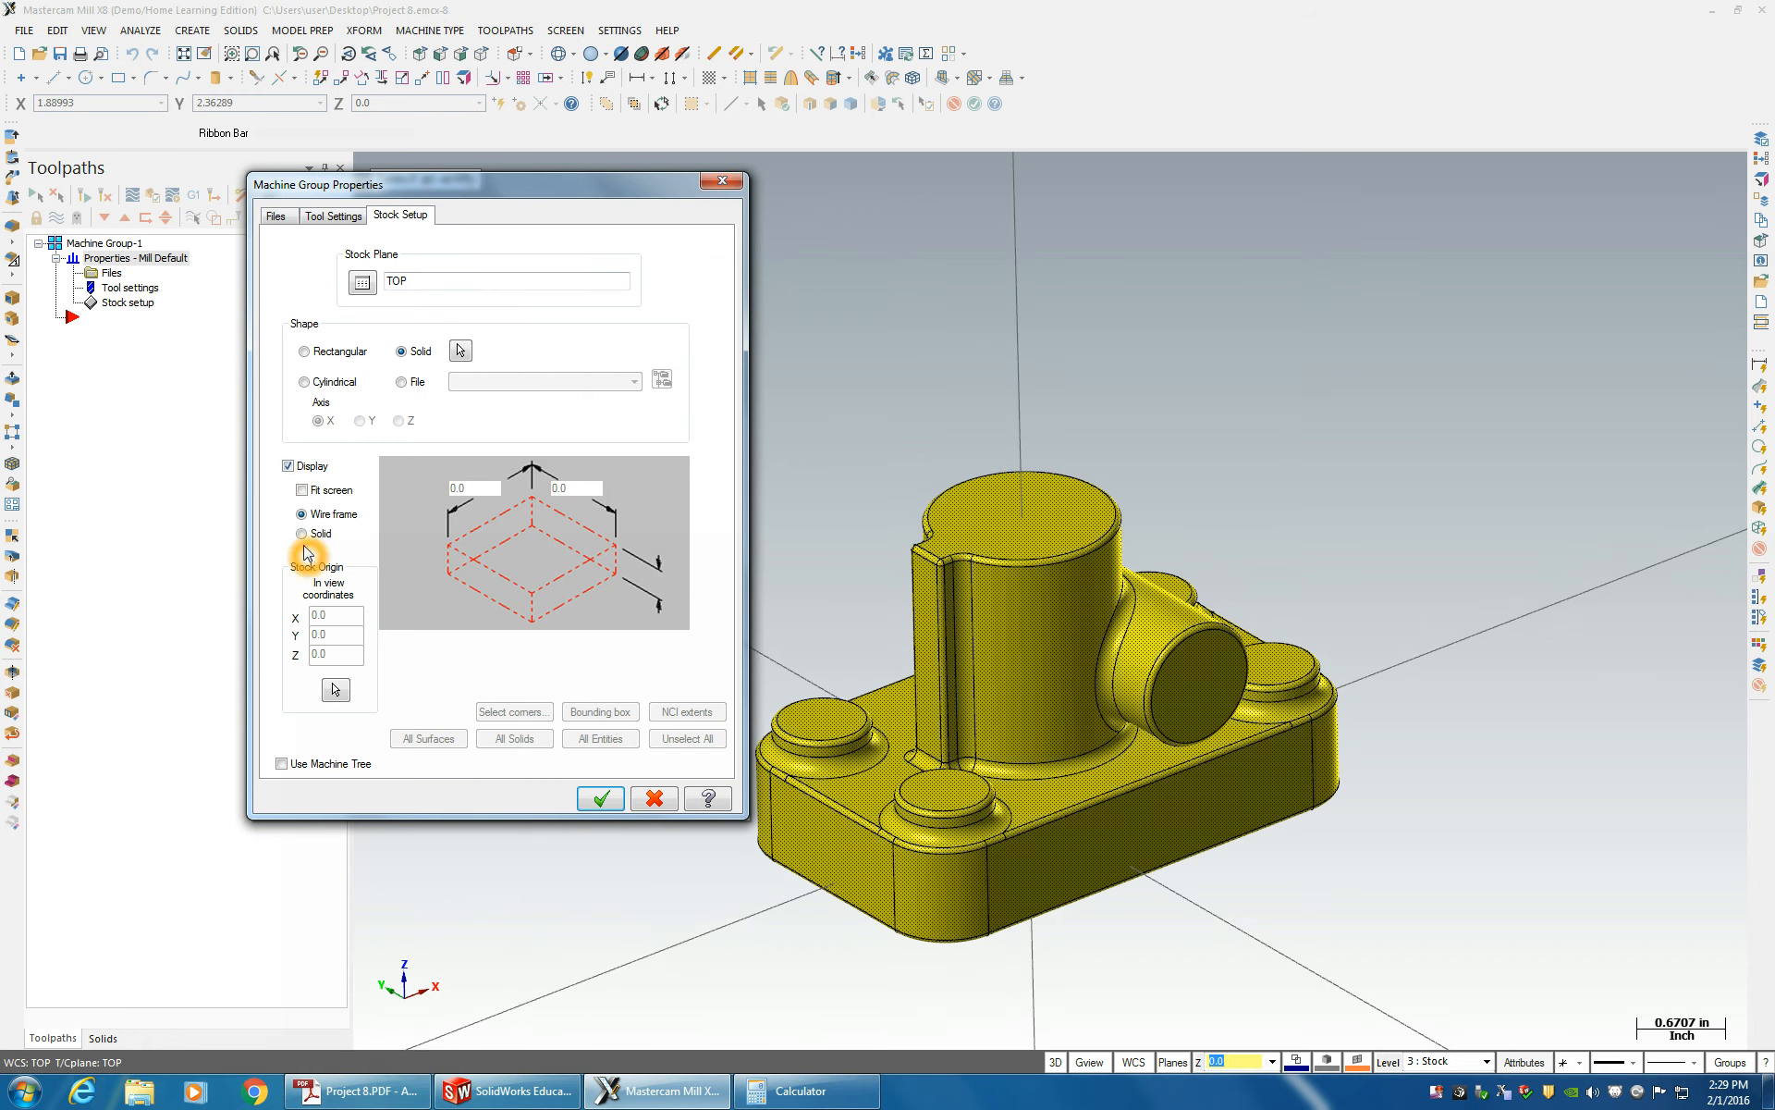
{"action": "left_click", "coordinate": [301, 534]}
{"action": "left_click", "coordinate": [601, 798]}
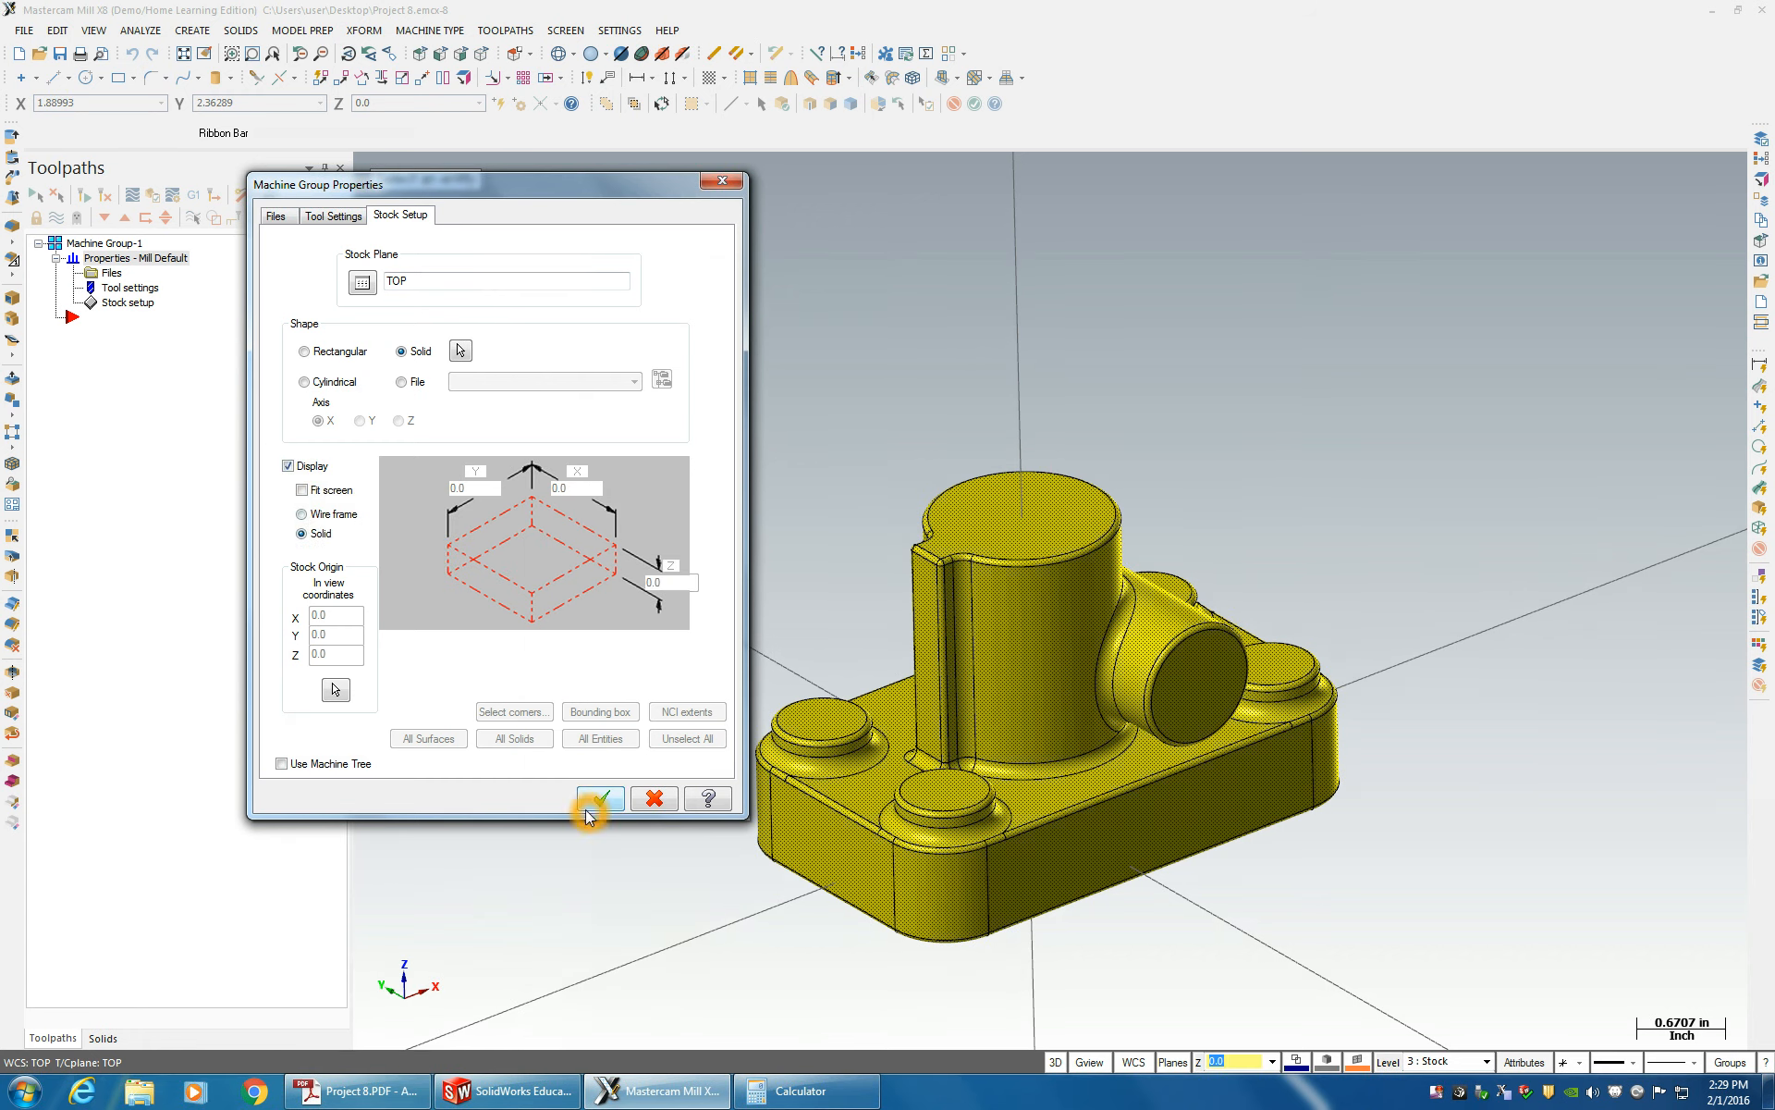
- Make level 1 (cad) the main level, show level 2 (Solid), hide level 3 (Stock), and inspect the part inside the stock
{"action": "left_click", "coordinate": [1388, 1063]}
{"action": "left_click", "coordinate": [386, 340]}
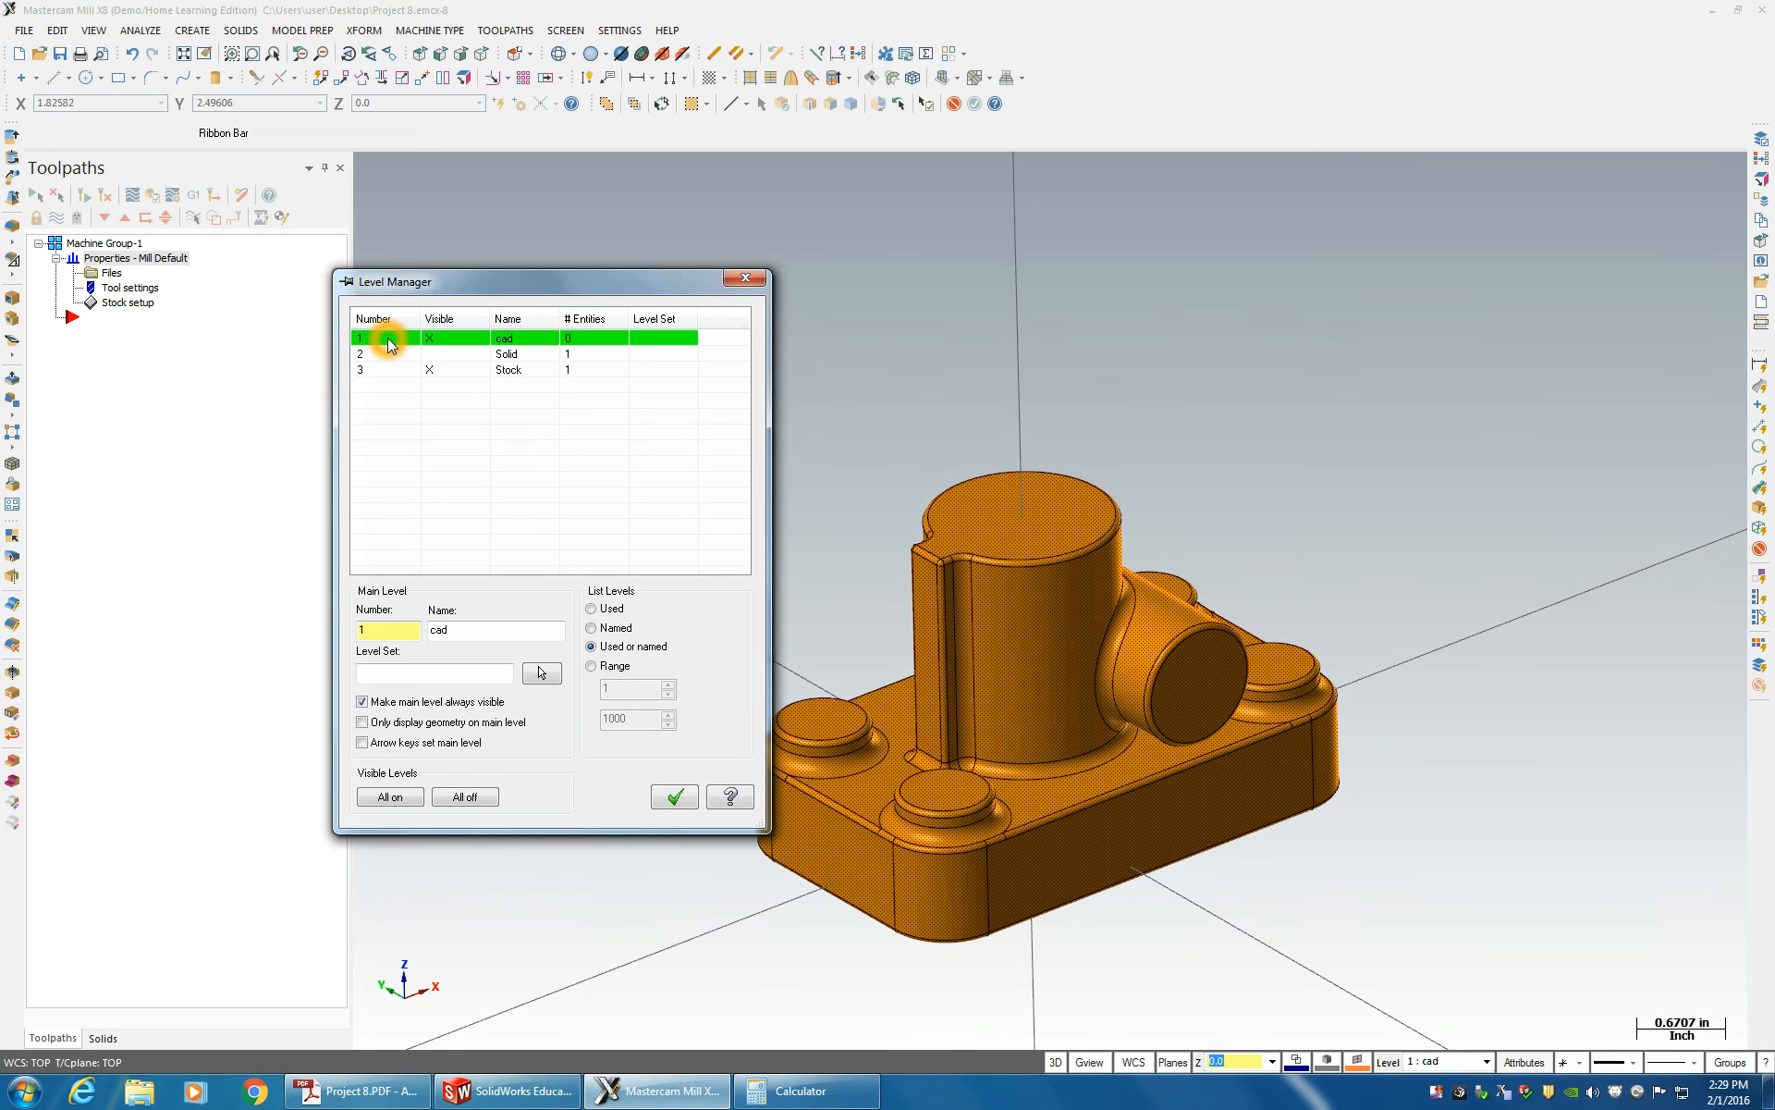
{"action": "left_click", "coordinate": [429, 354]}
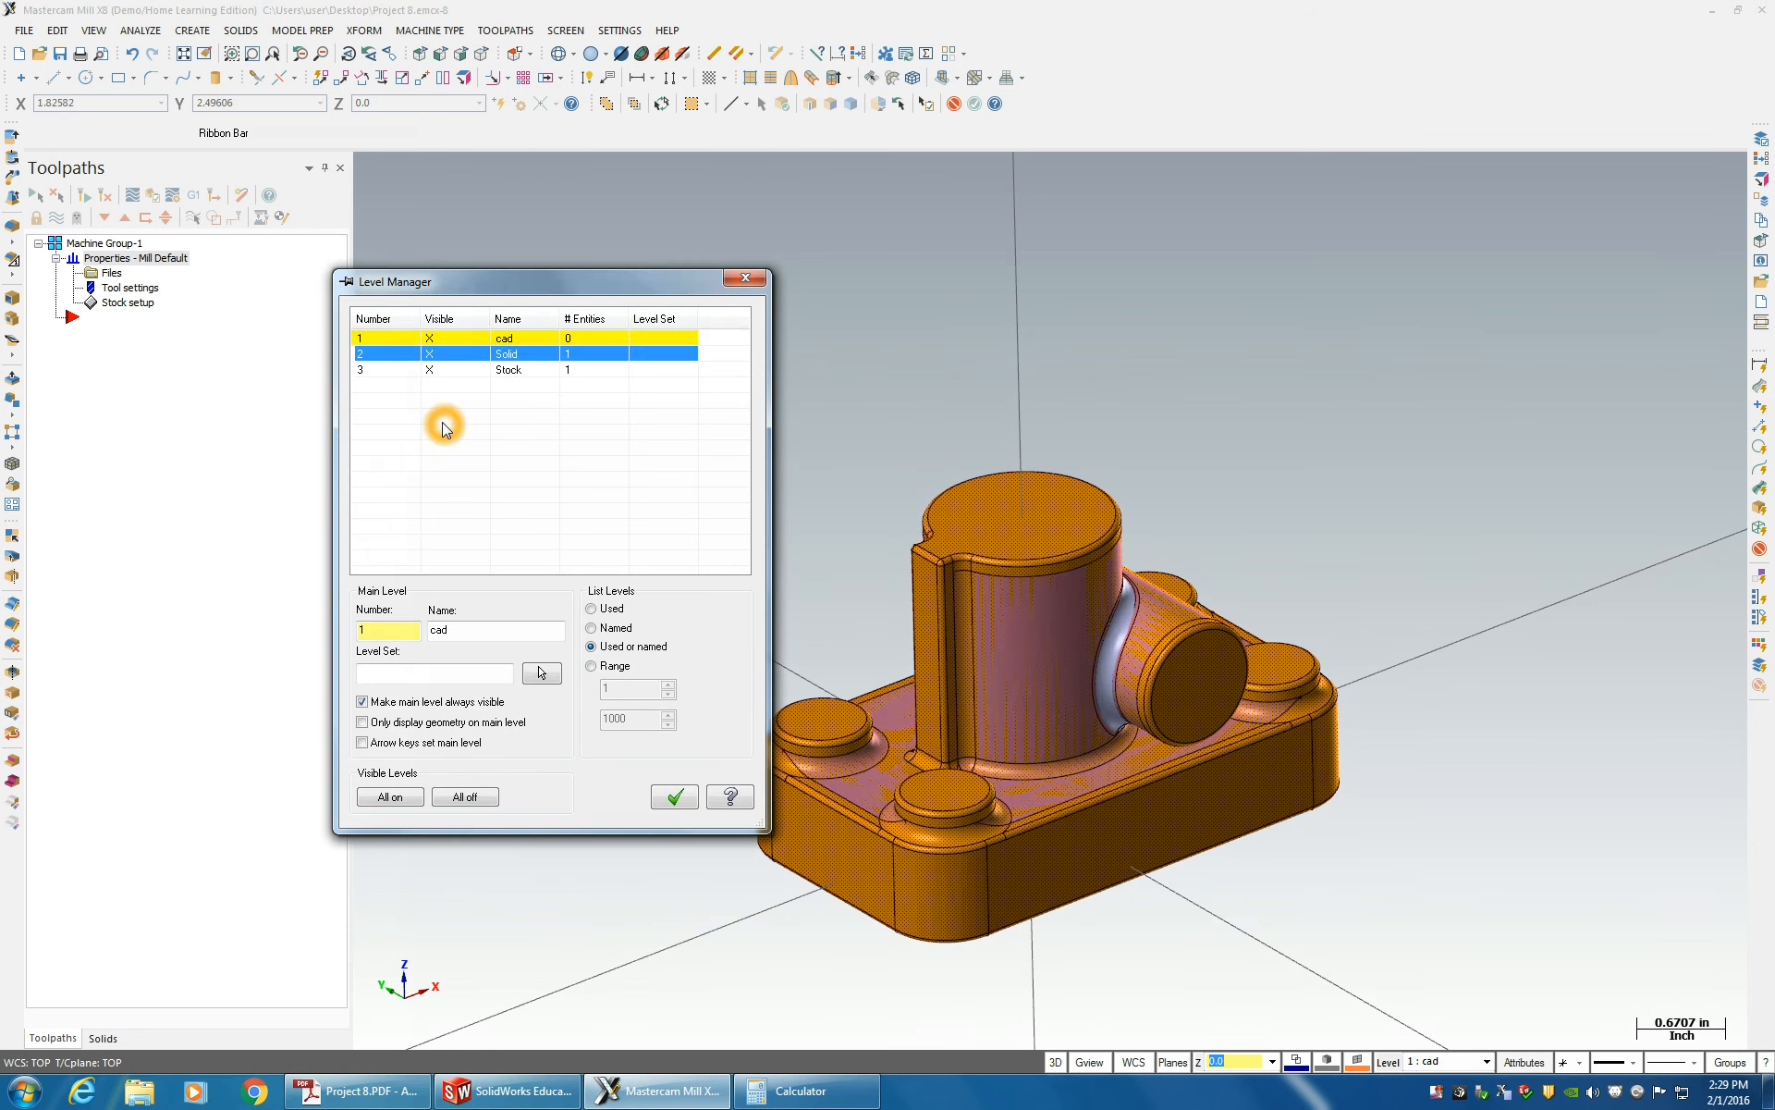
{"action": "left_click", "coordinate": [430, 371]}
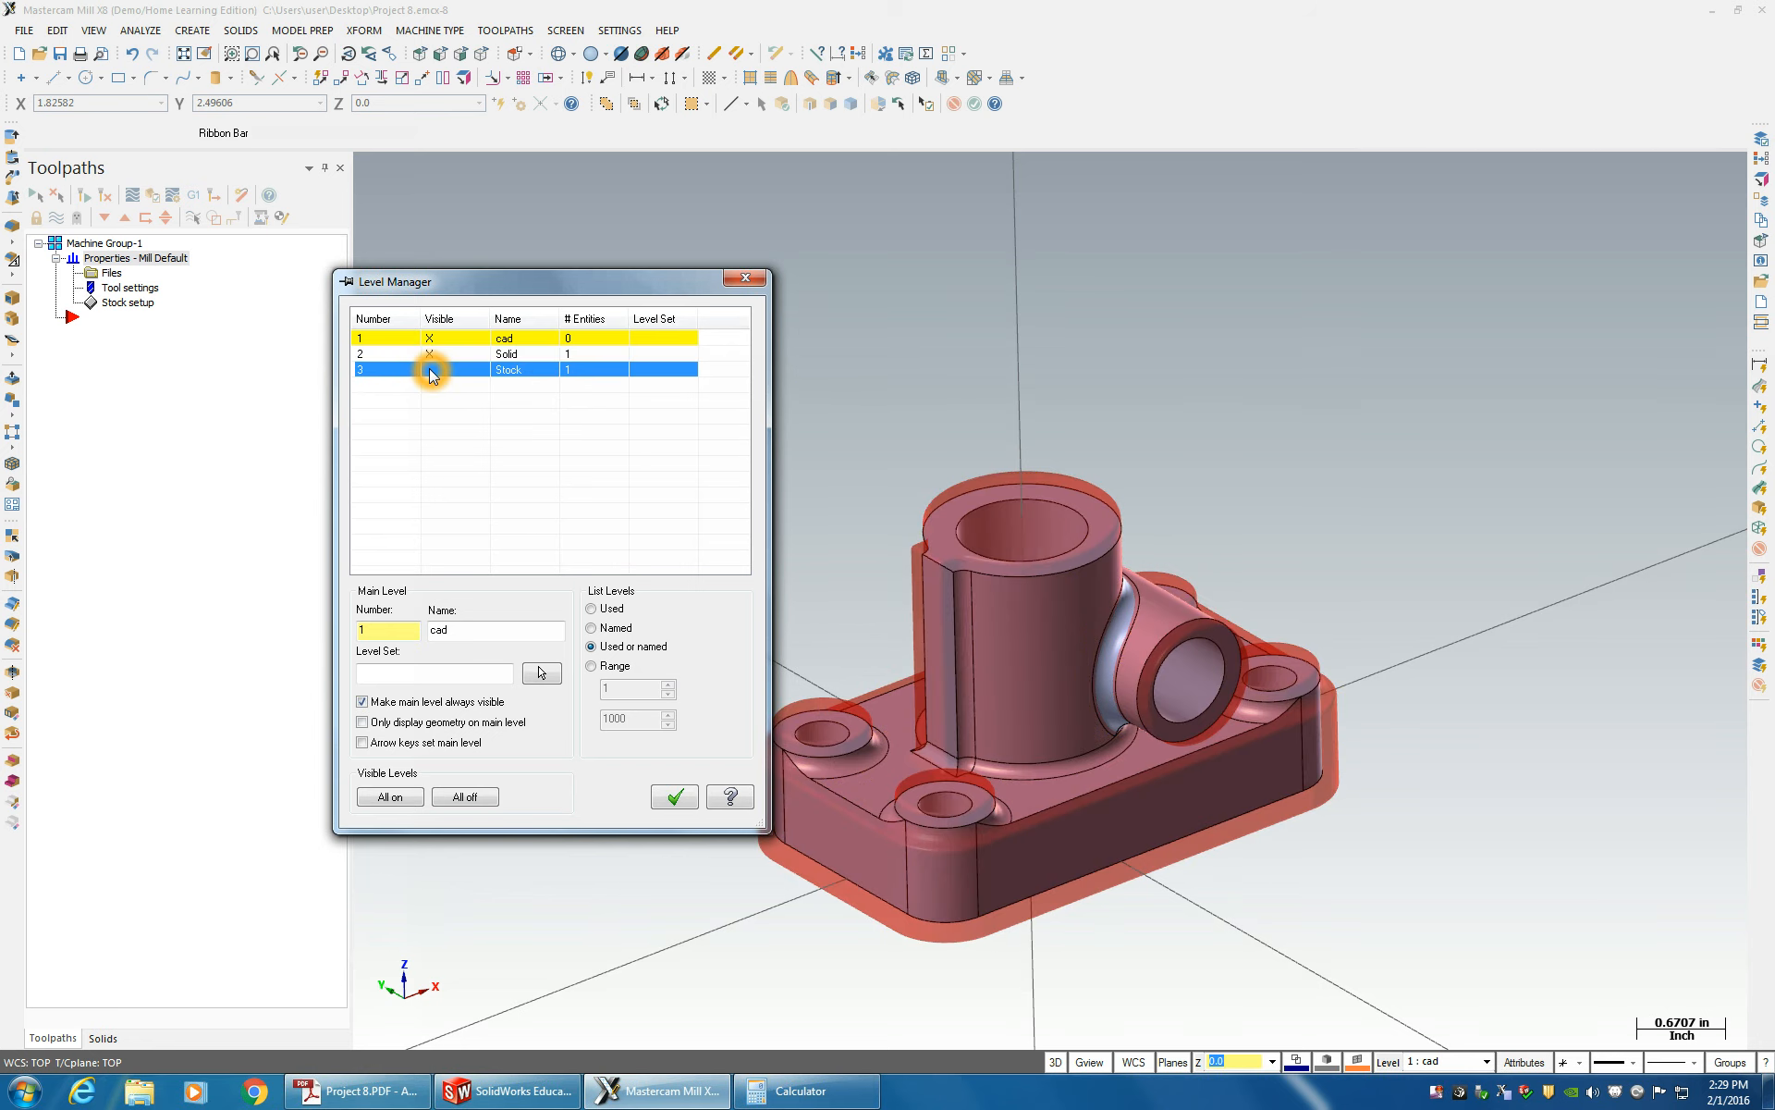
{"action": "left_click", "coordinate": [675, 796]}
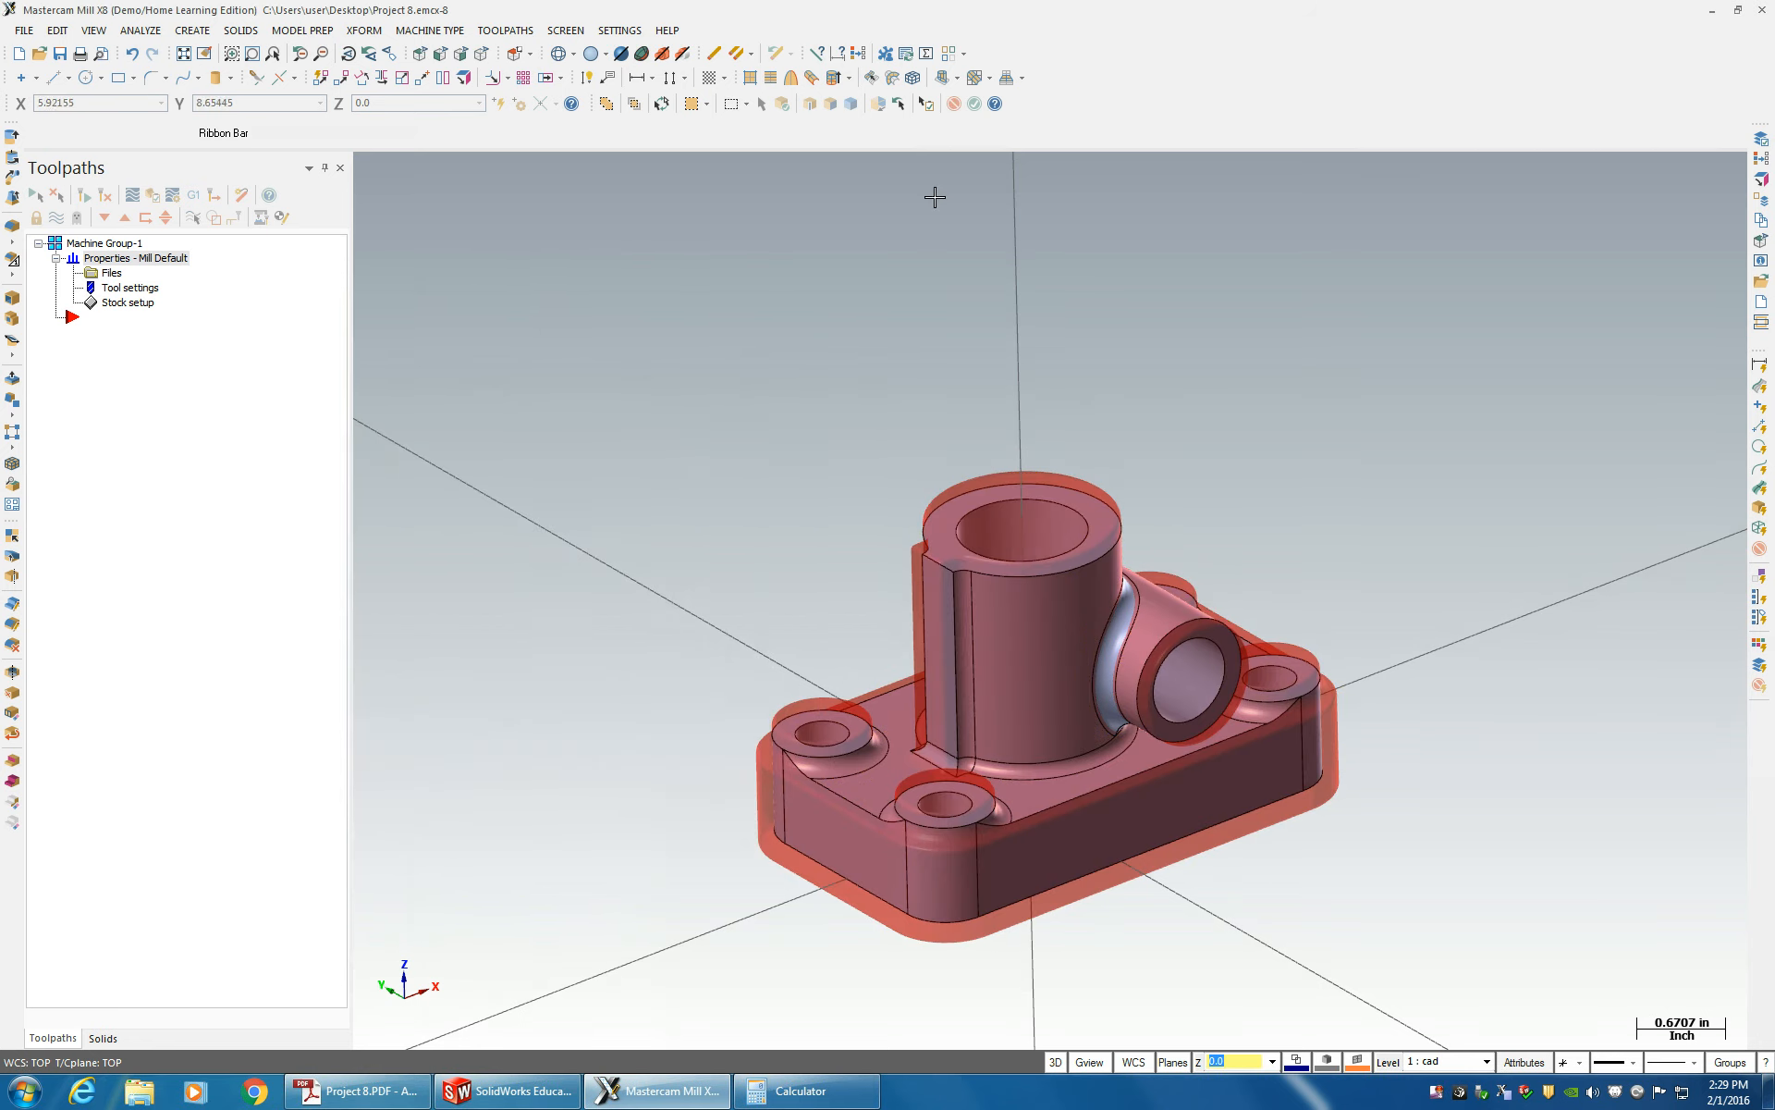
{"action": "middle_click_drag", "start_coordinate": [1526, 786], "coordinate": [924, 624]}
{"action": "middle_click_drag", "start_coordinate": [1174, 628], "coordinate": [1098, 817]}
{"action": "scroll", "coordinate": [1081, 668], "scroll_direction": "up", "scroll_amount": 2}
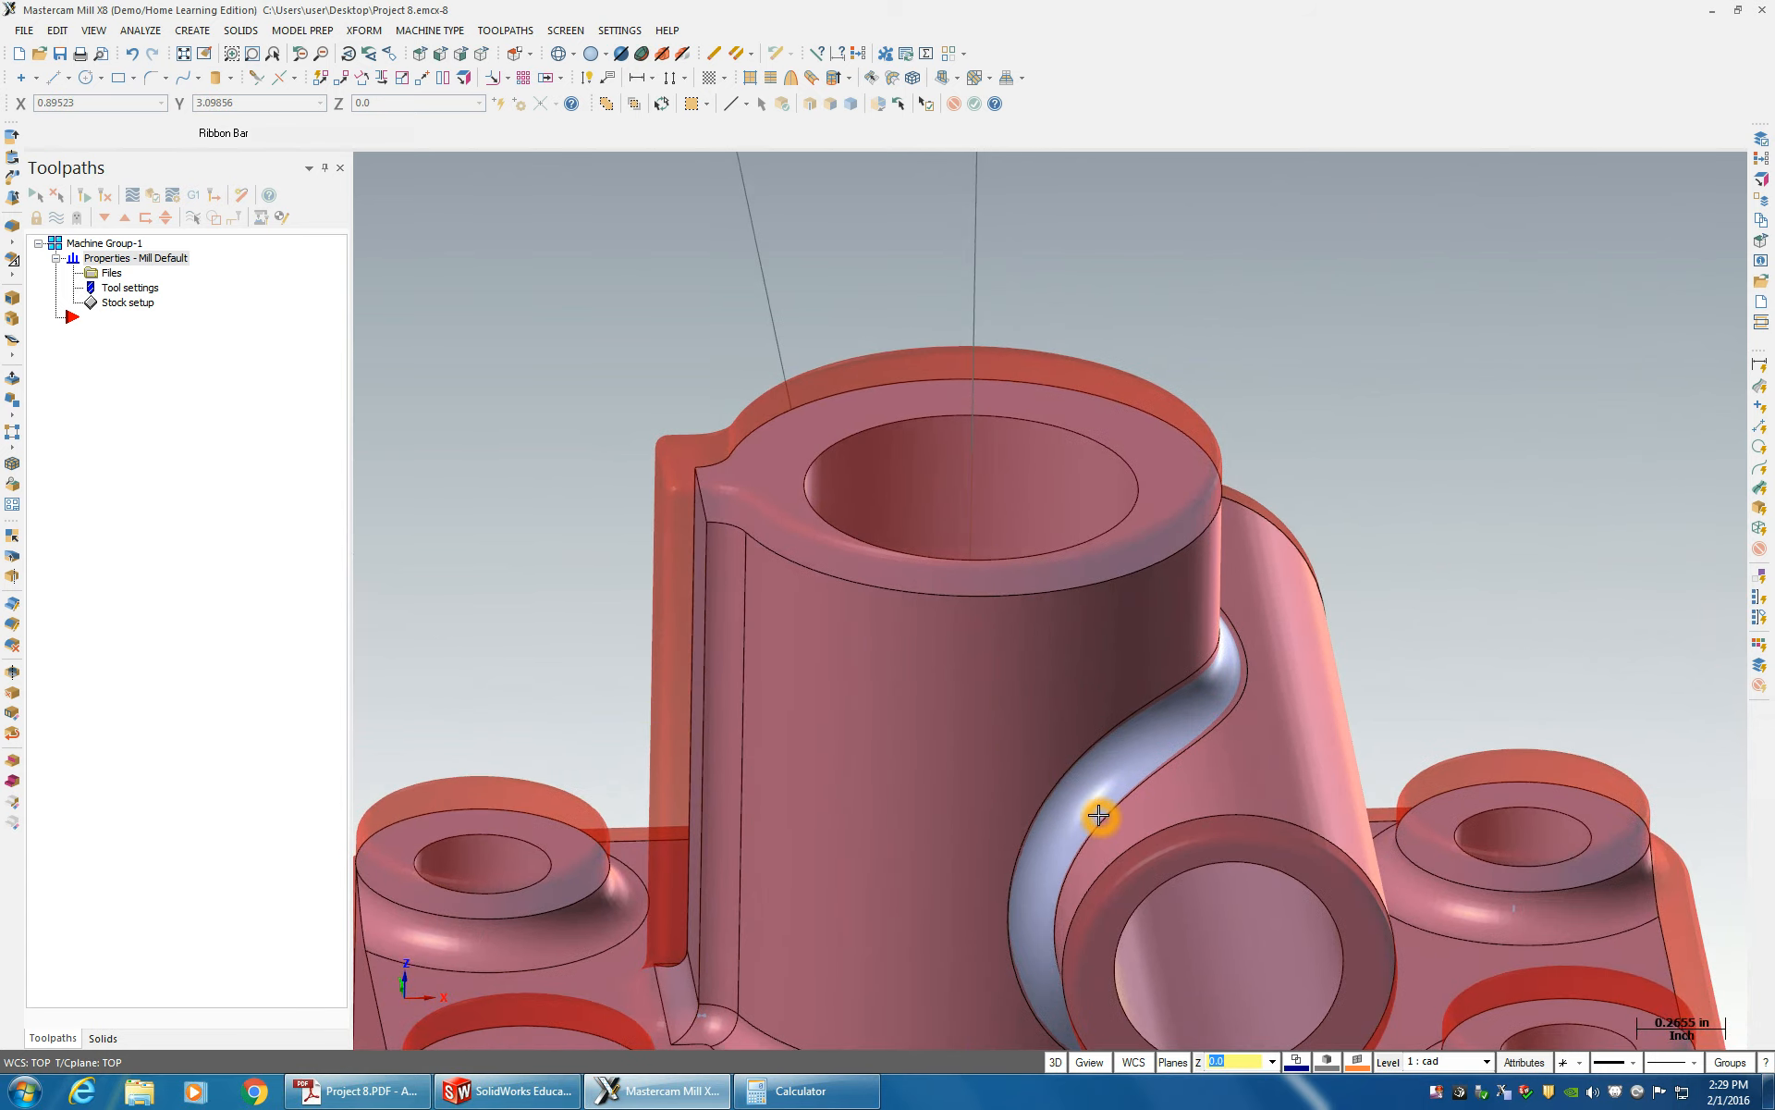
- Examine the part inside the stock from the side and from below, including the base's flat bottom face and the central bore
{"action": "scroll", "coordinate": [1097, 816], "scroll_direction": "down", "scroll_amount": 3}
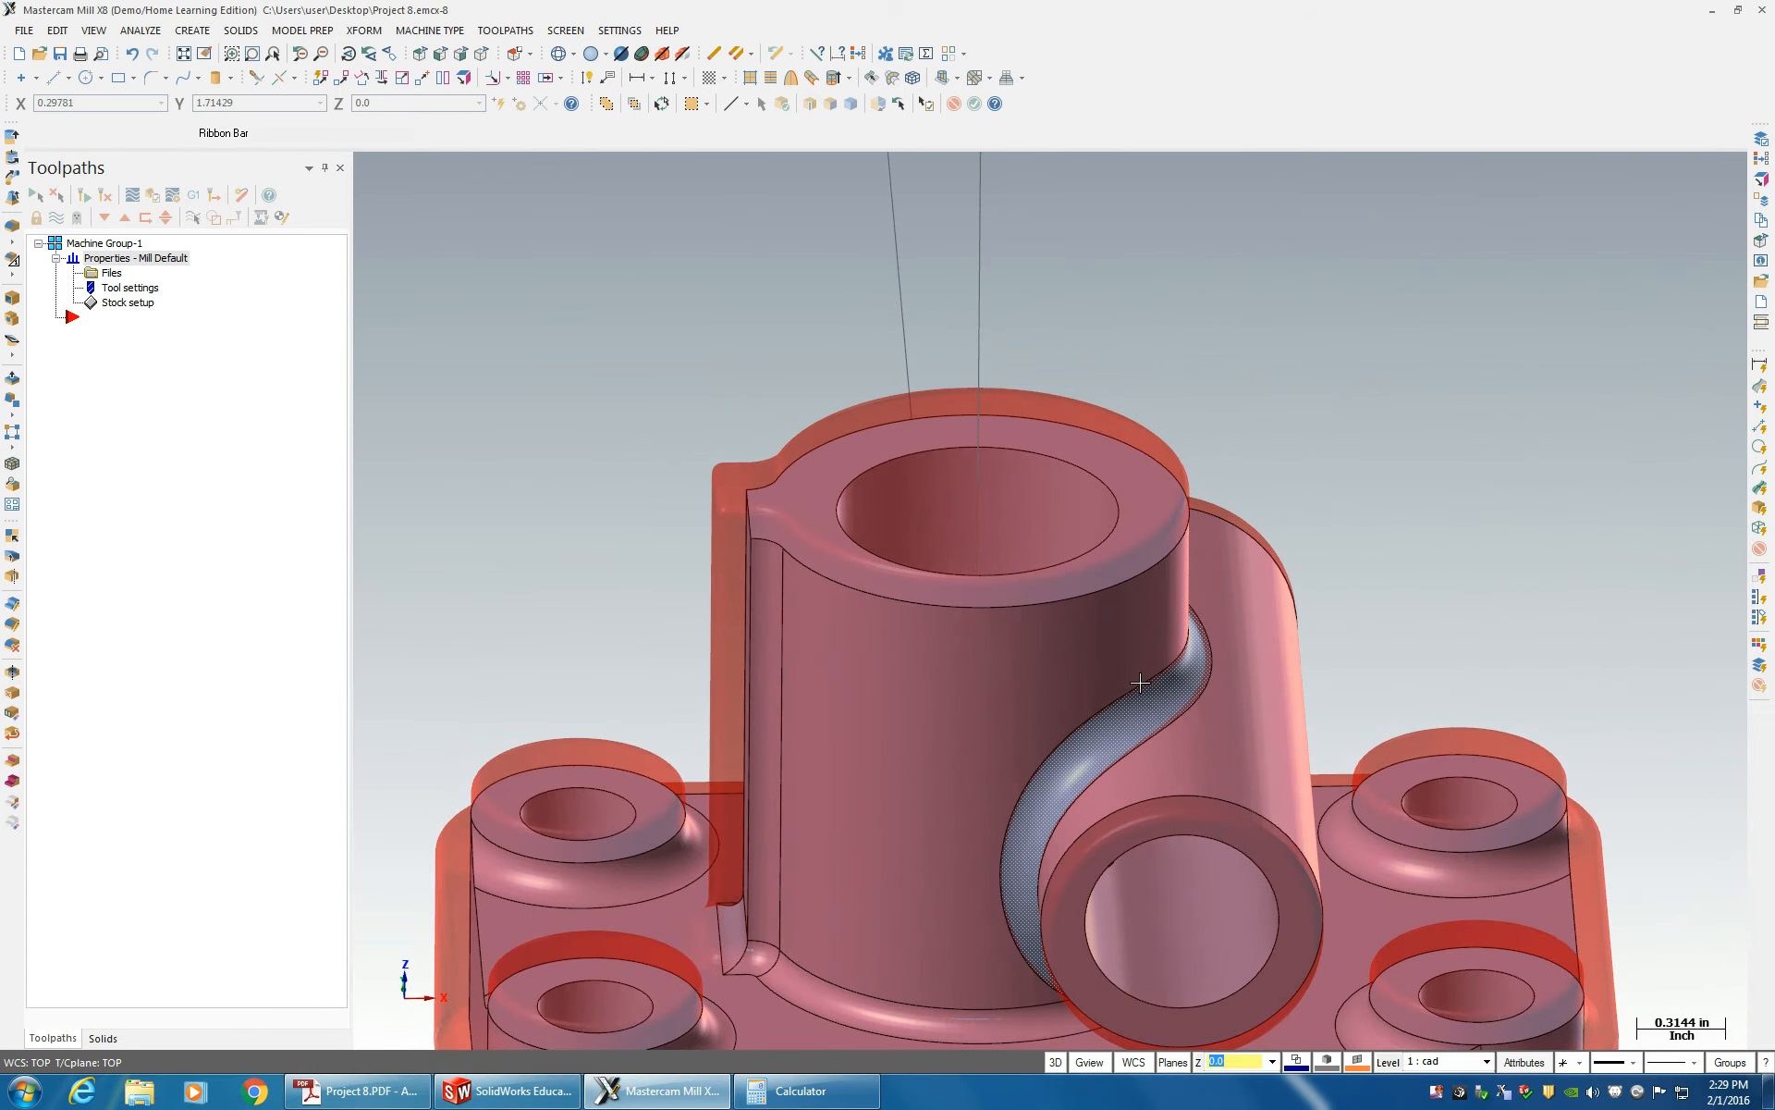
{"action": "middle_click_drag", "start_coordinate": [1379, 618], "coordinate": [1166, 629]}
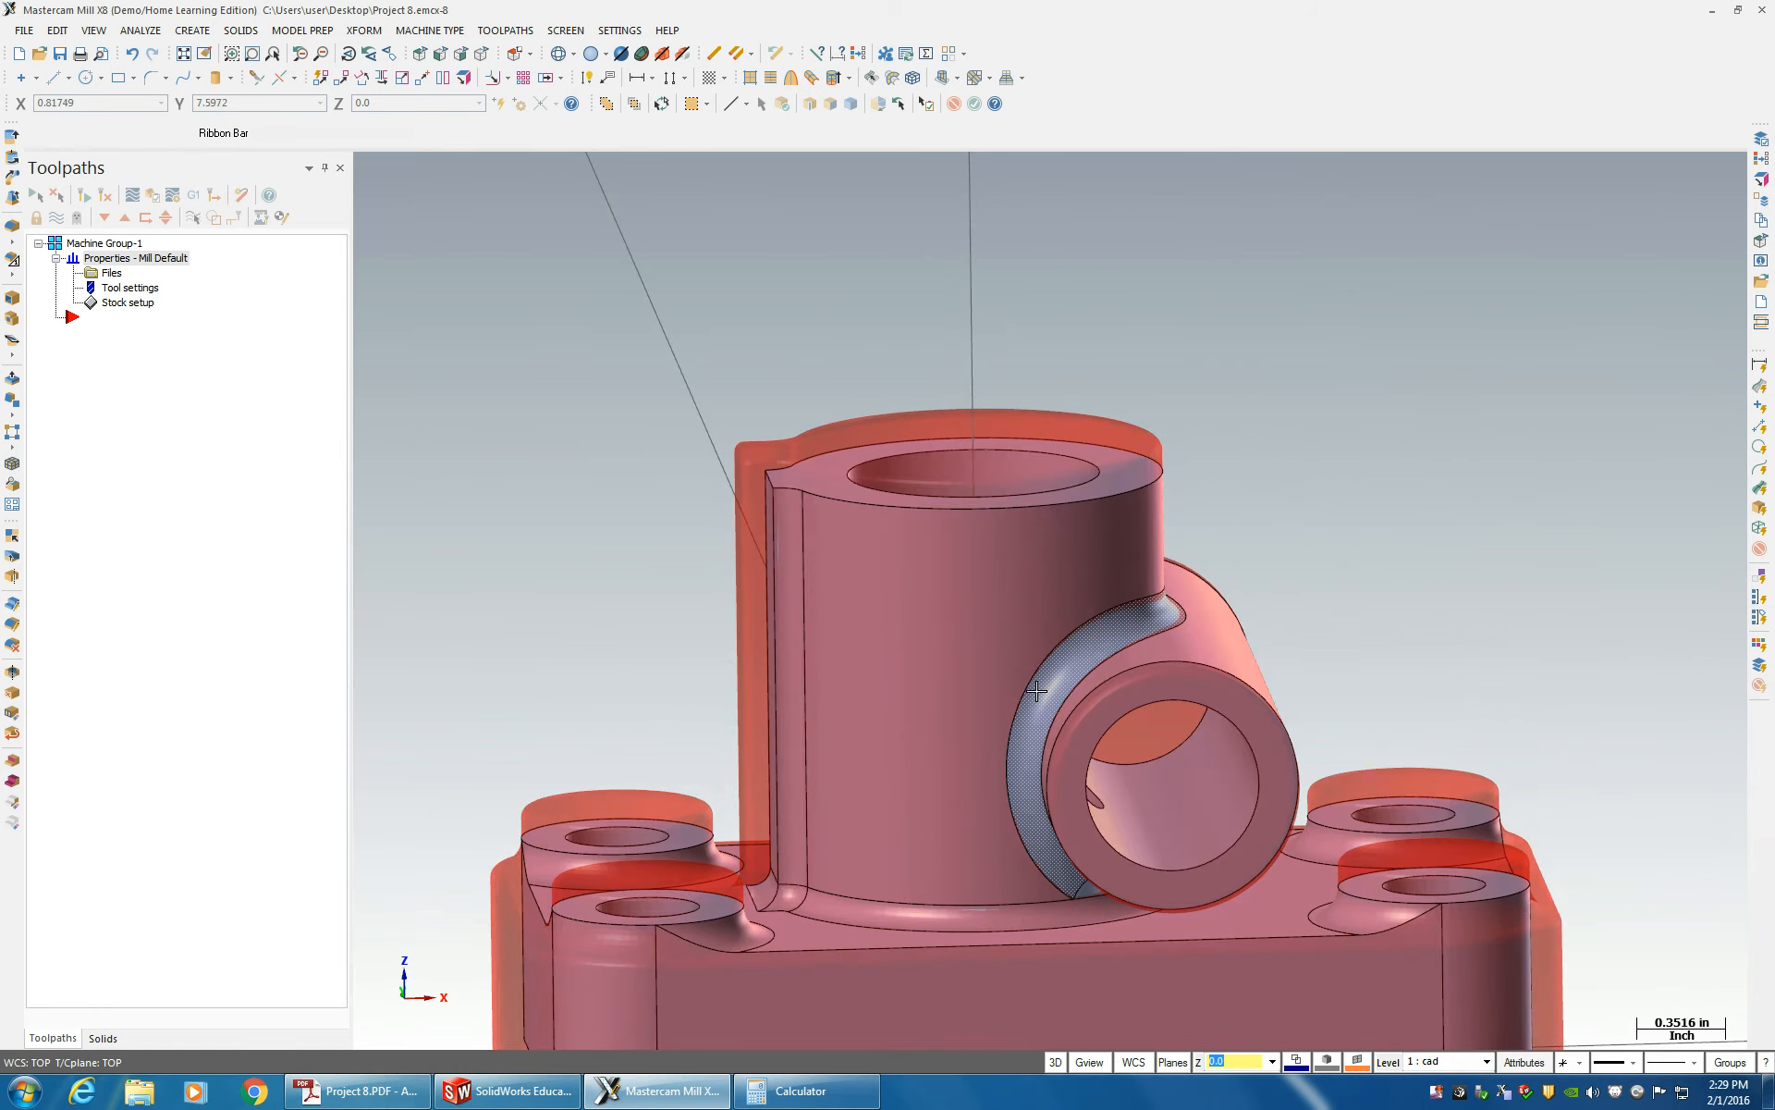
{"action": "middle_click_drag", "start_coordinate": [1360, 478], "coordinate": [1446, 871]}
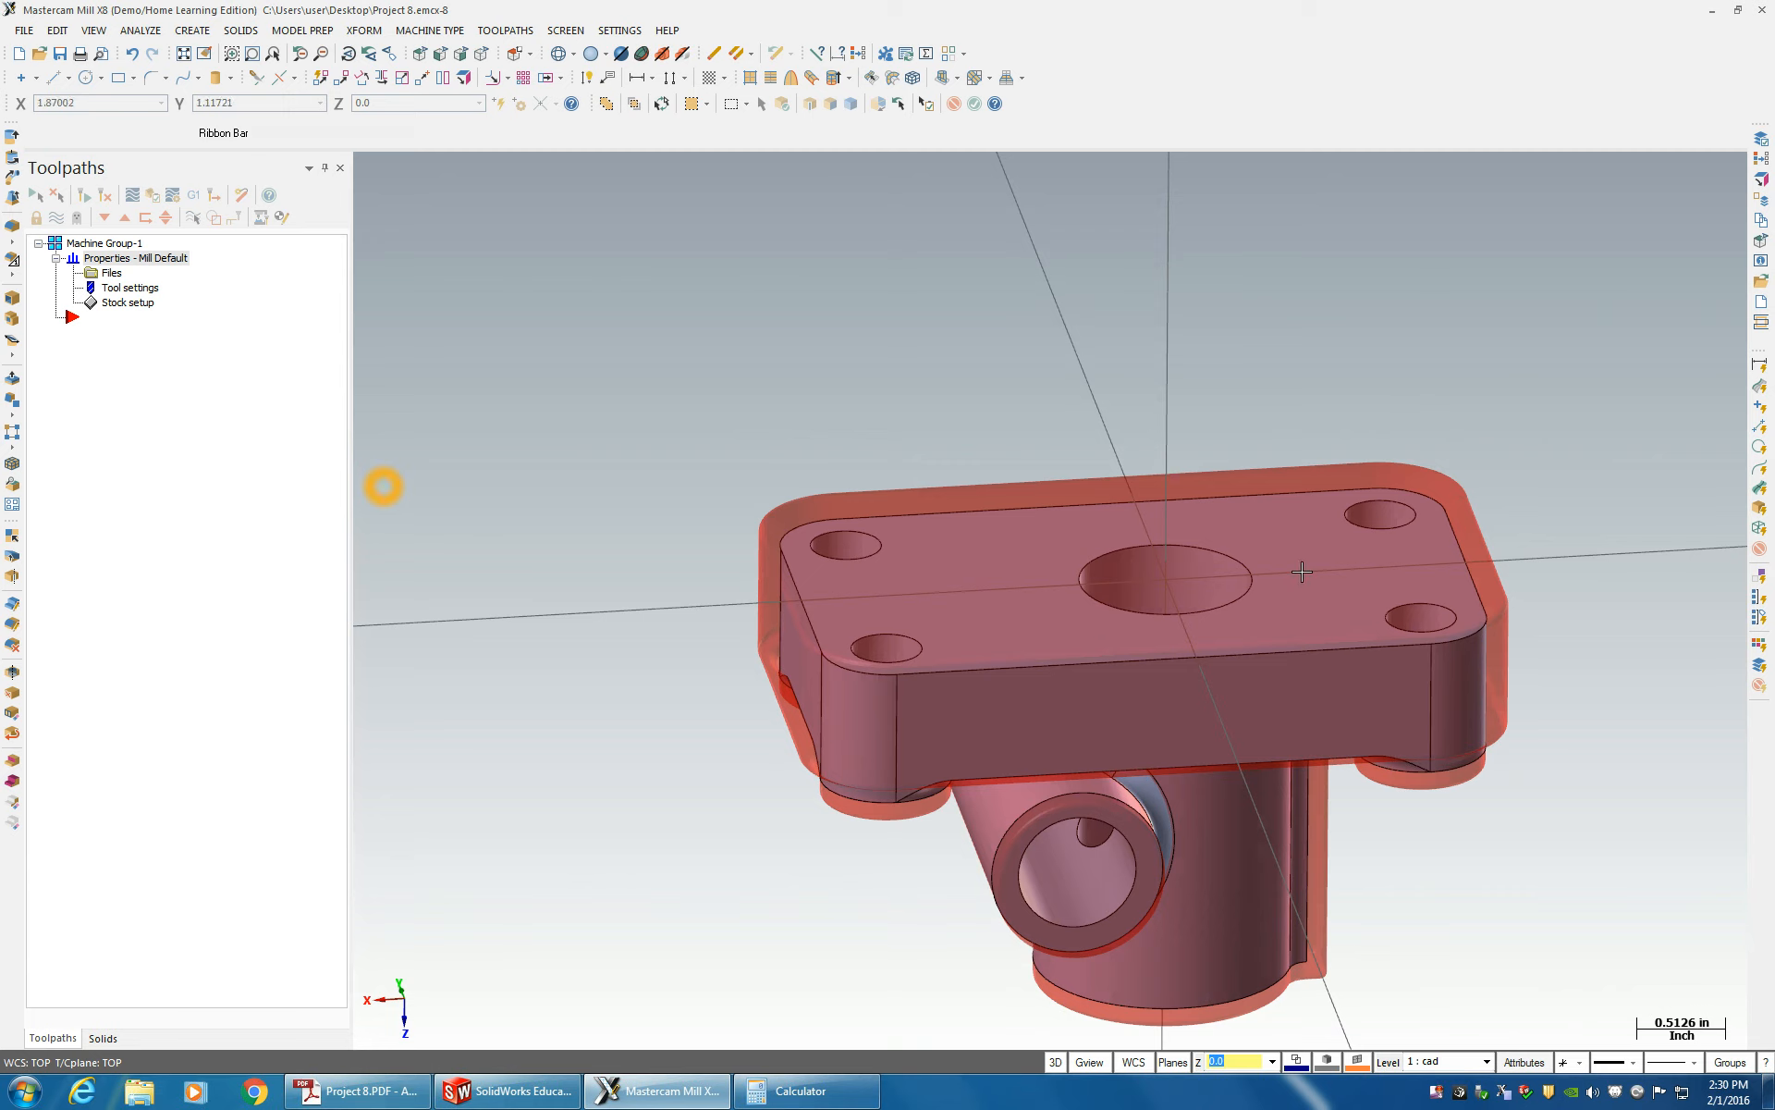
{"action": "left_click", "coordinate": [966, 579]}
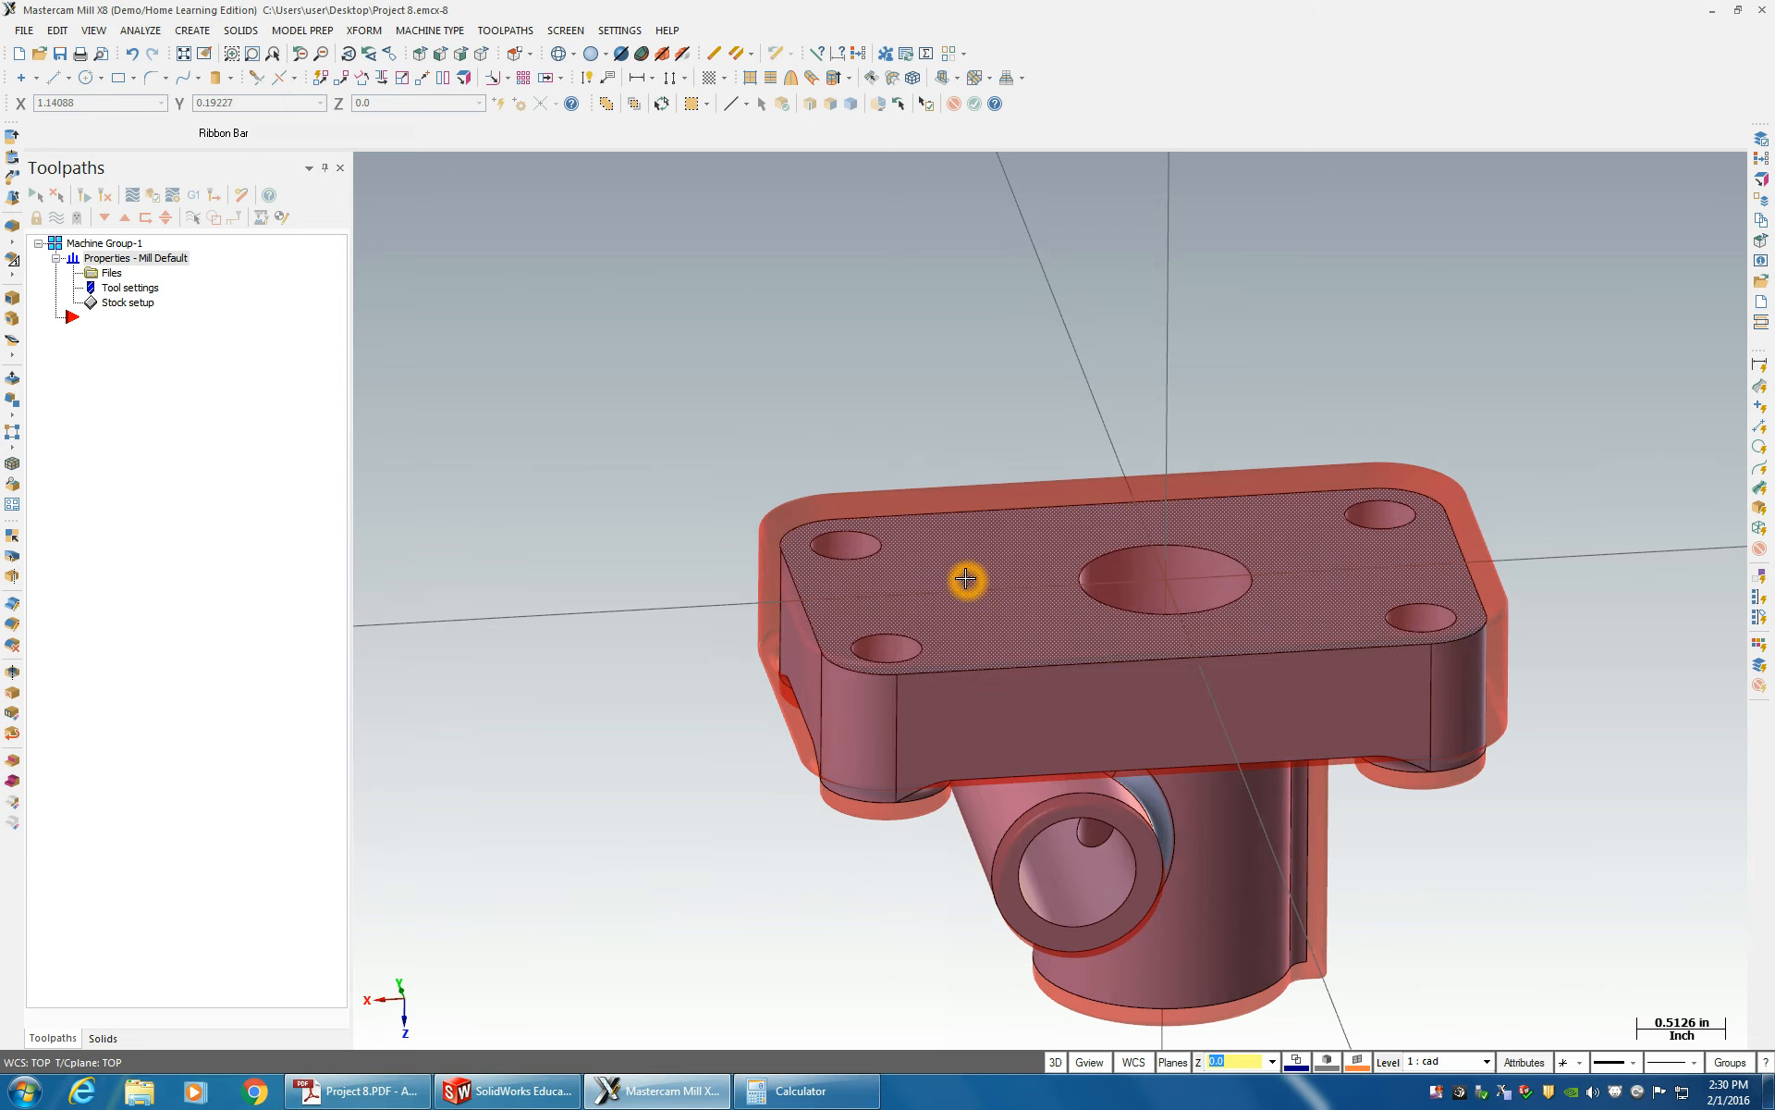
{"action": "left_click", "coordinate": [1157, 567]}
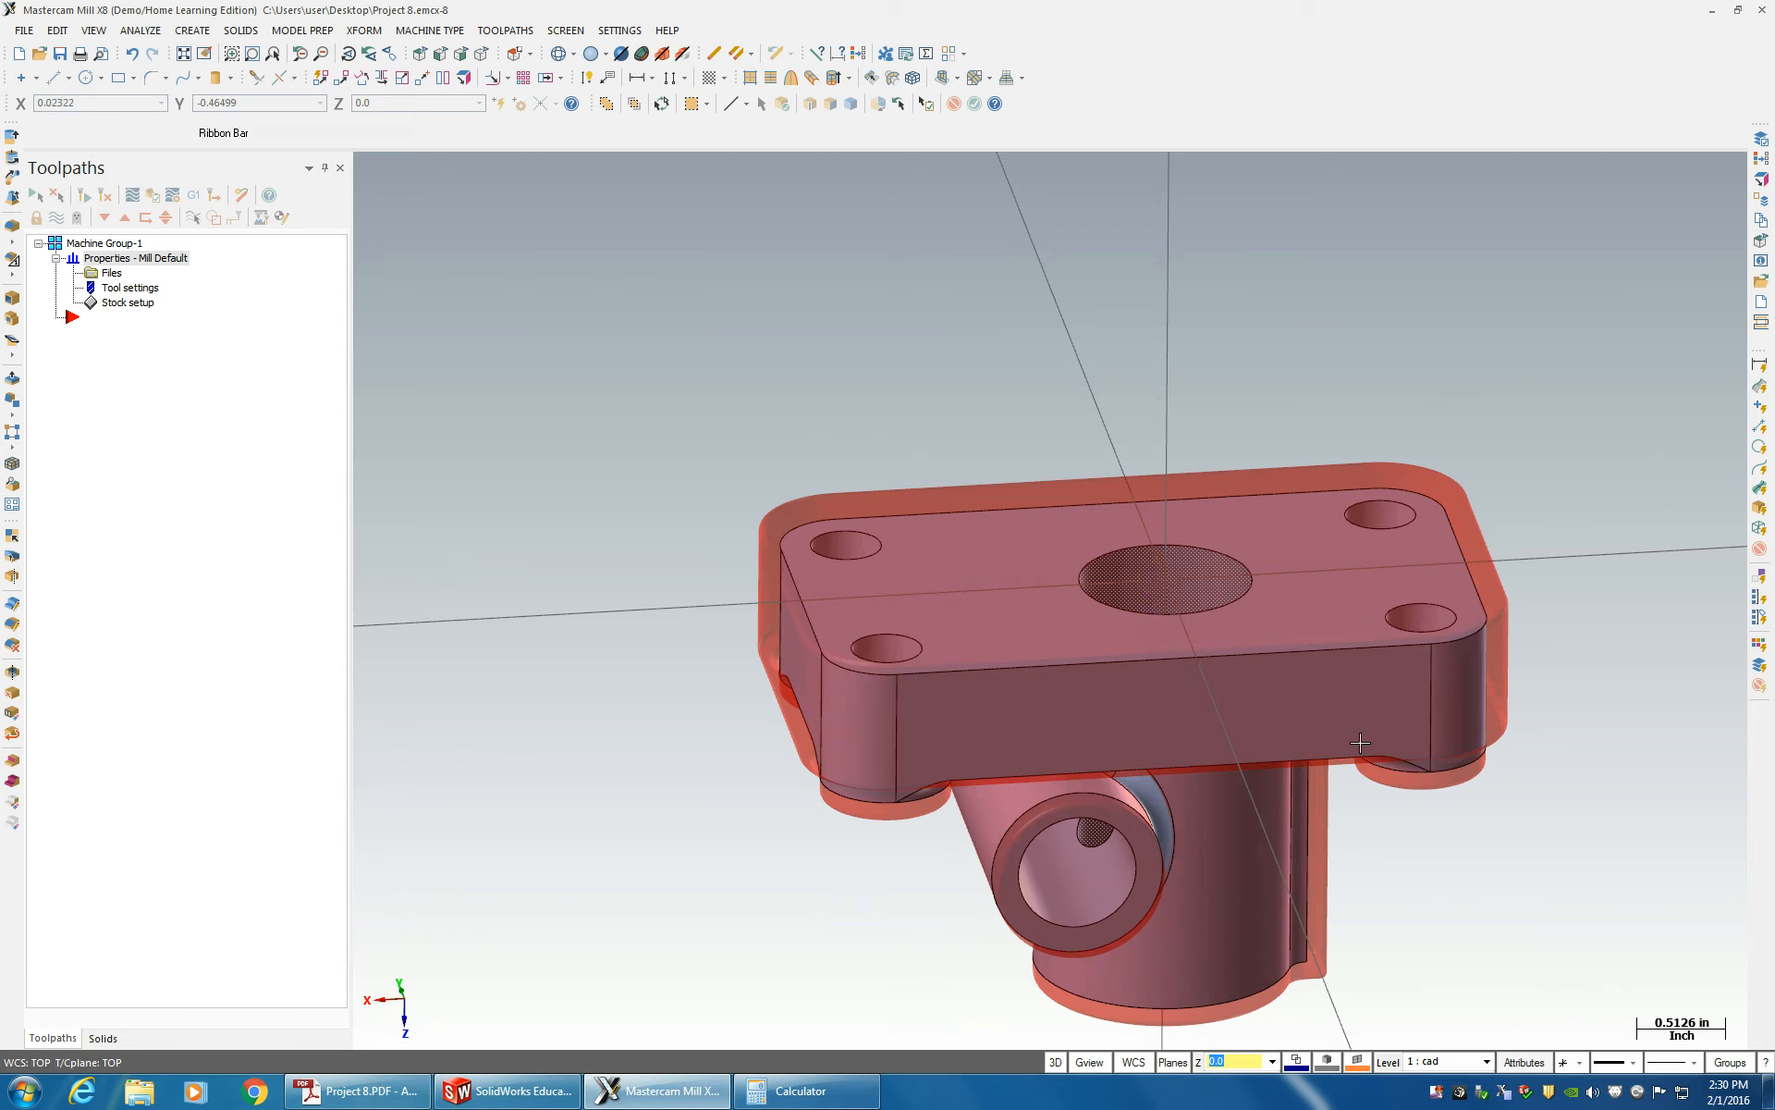
{"action": "left_click", "coordinate": [1671, 814]}
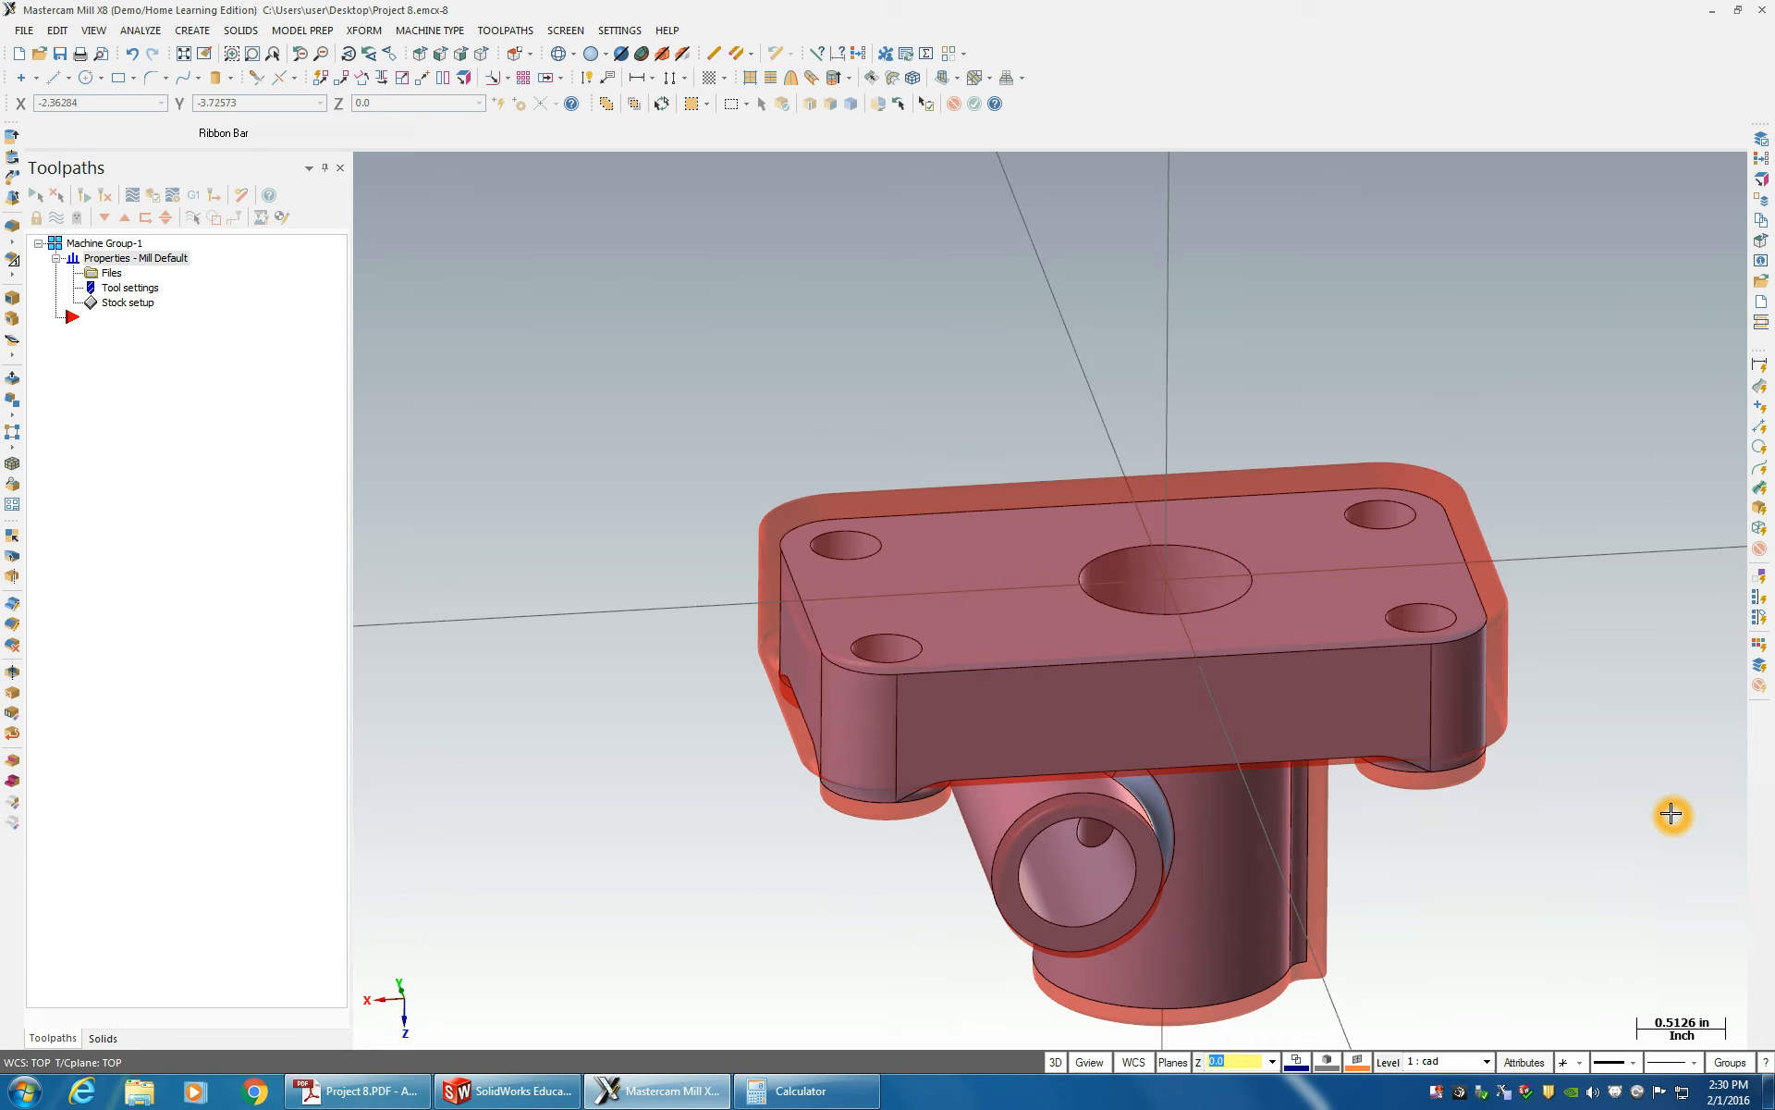
{"action": "left_click", "coordinate": [1156, 581]}
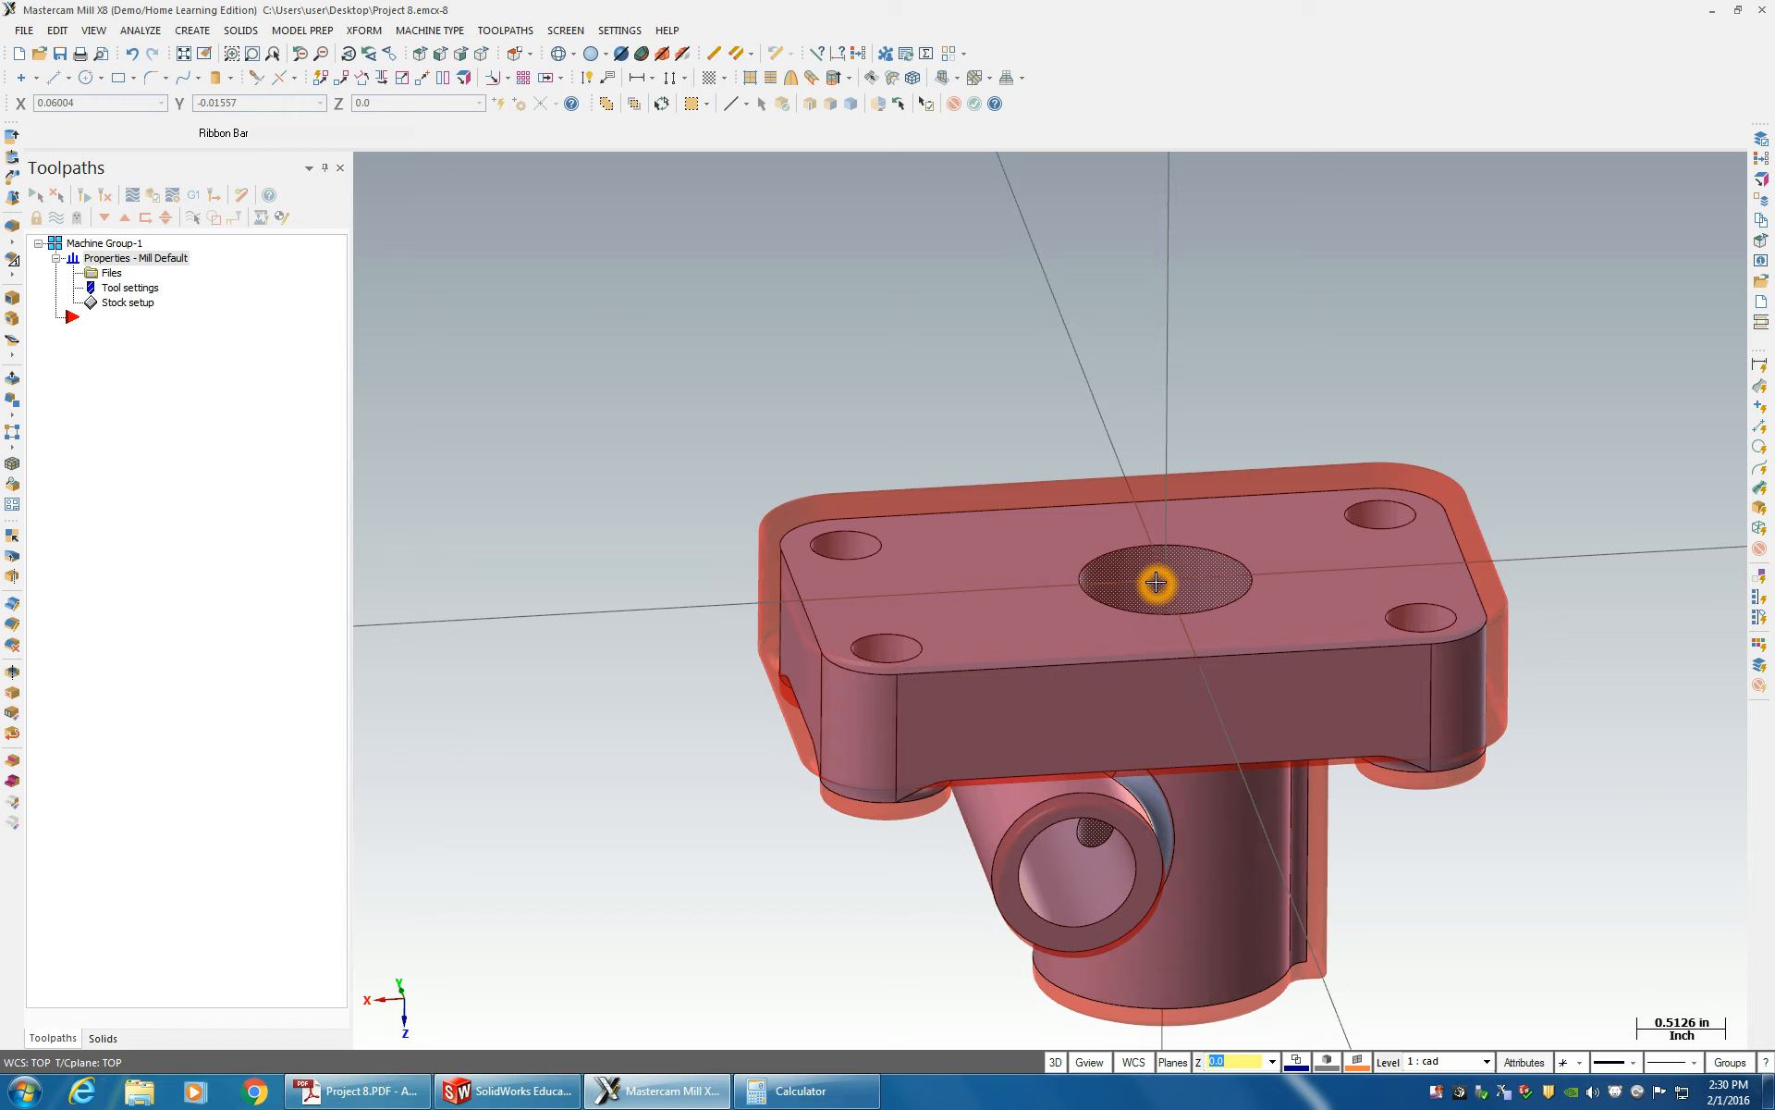
{"action": "left_click", "coordinate": [1195, 597]}
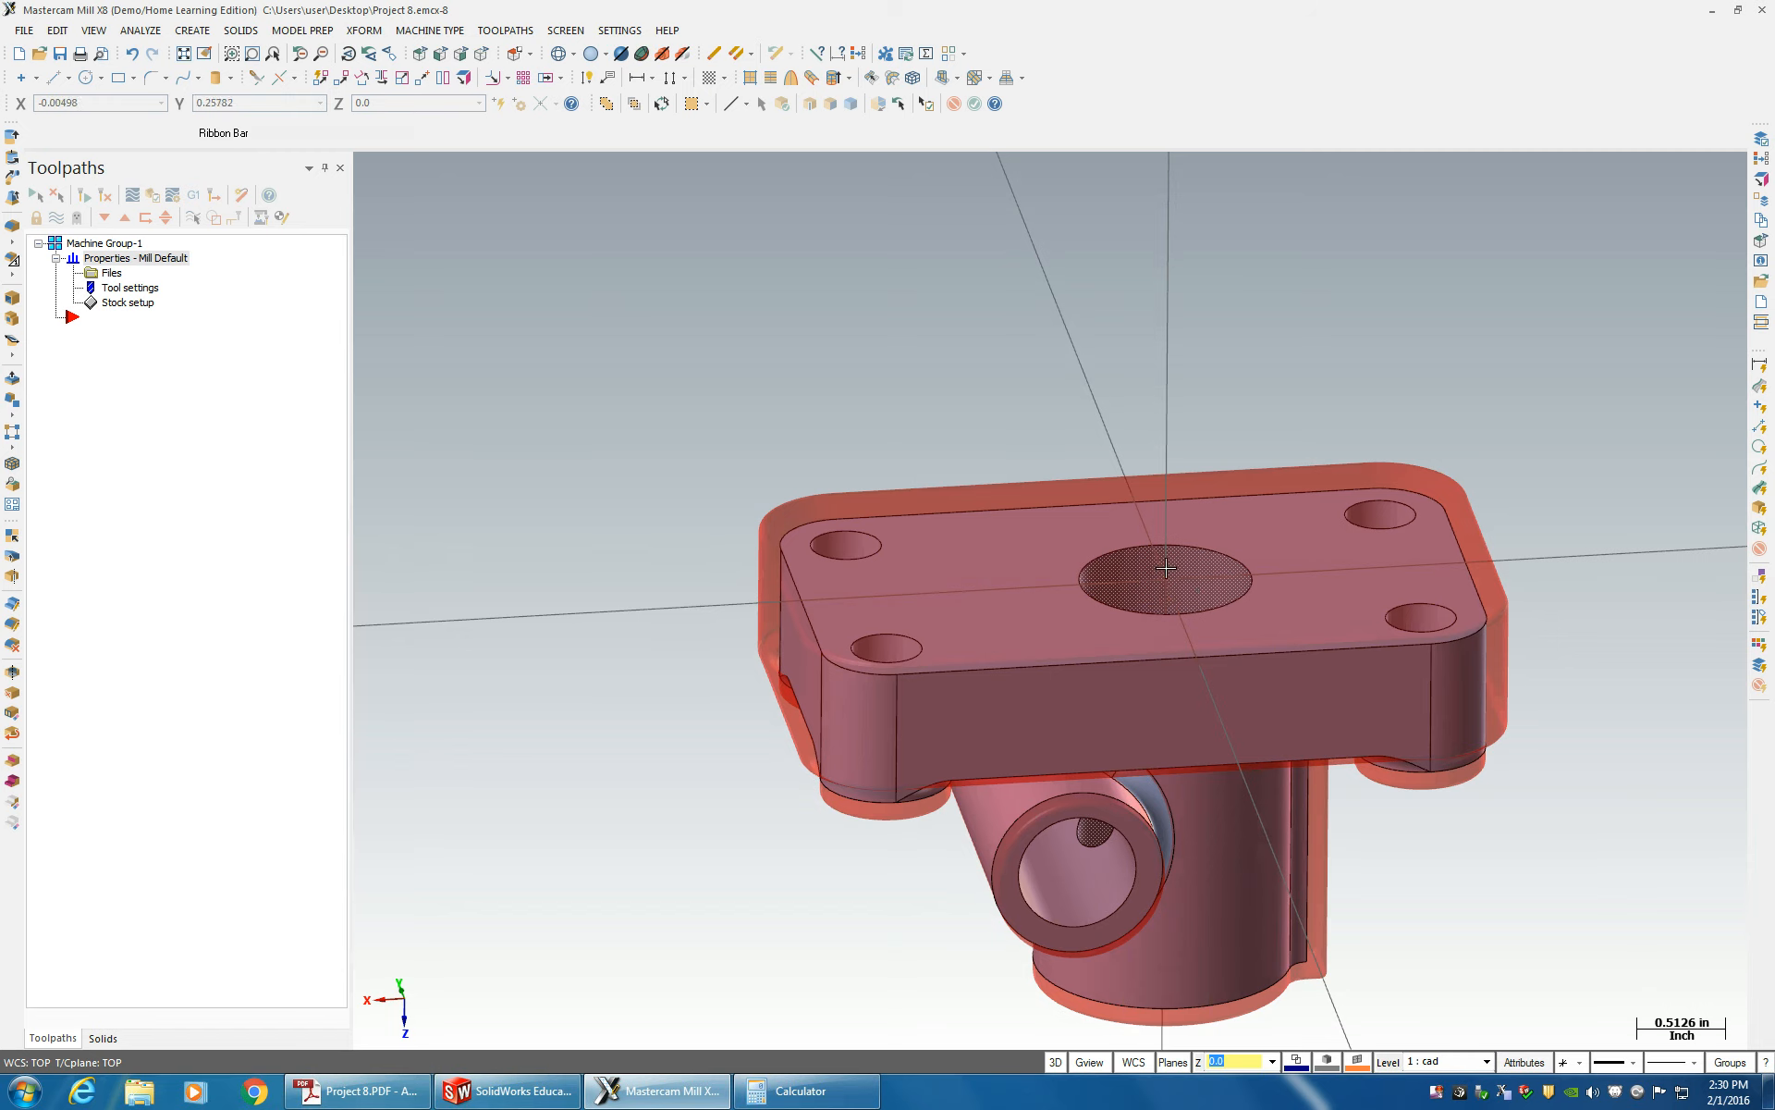
{"action": "left_click", "coordinate": [1170, 577]}
{"action": "left_click", "coordinate": [1169, 579]}
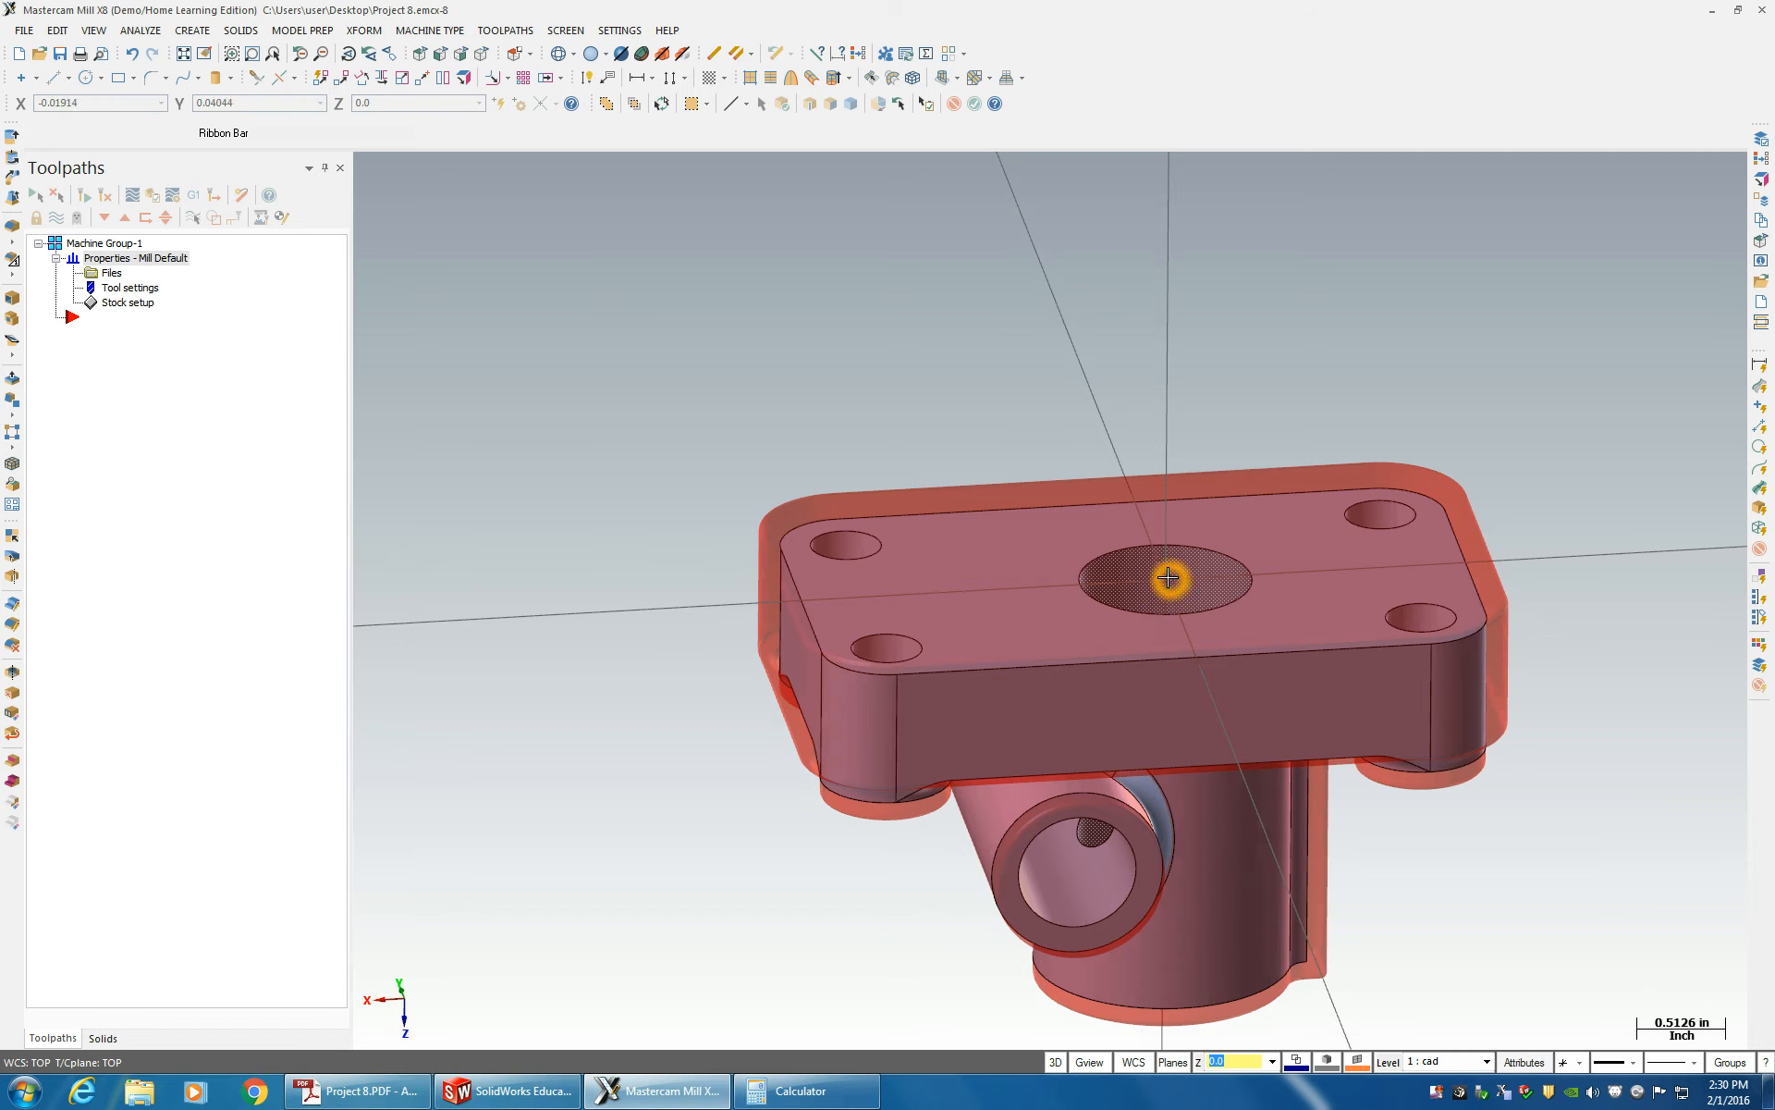
{"action": "left_click", "coordinate": [977, 602]}
{"action": "left_click", "coordinate": [1054, 628]}
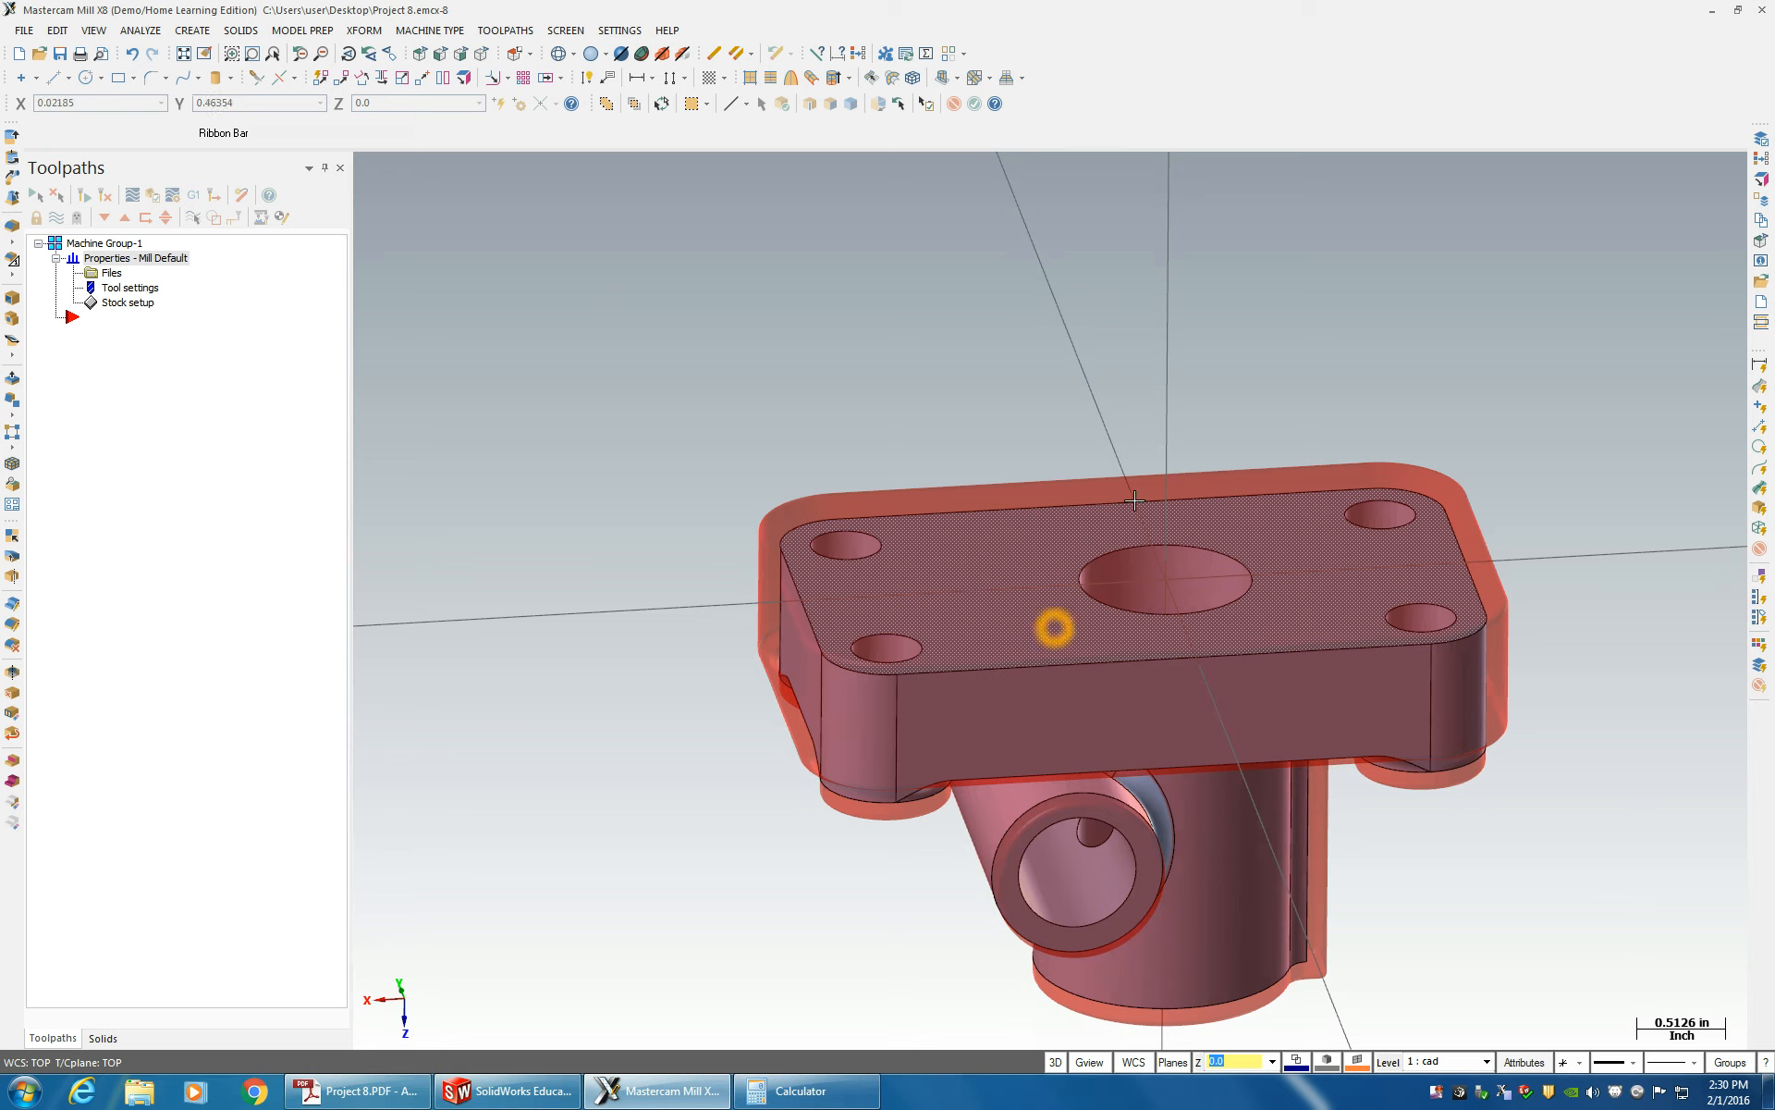
{"action": "left_click", "coordinate": [993, 579]}
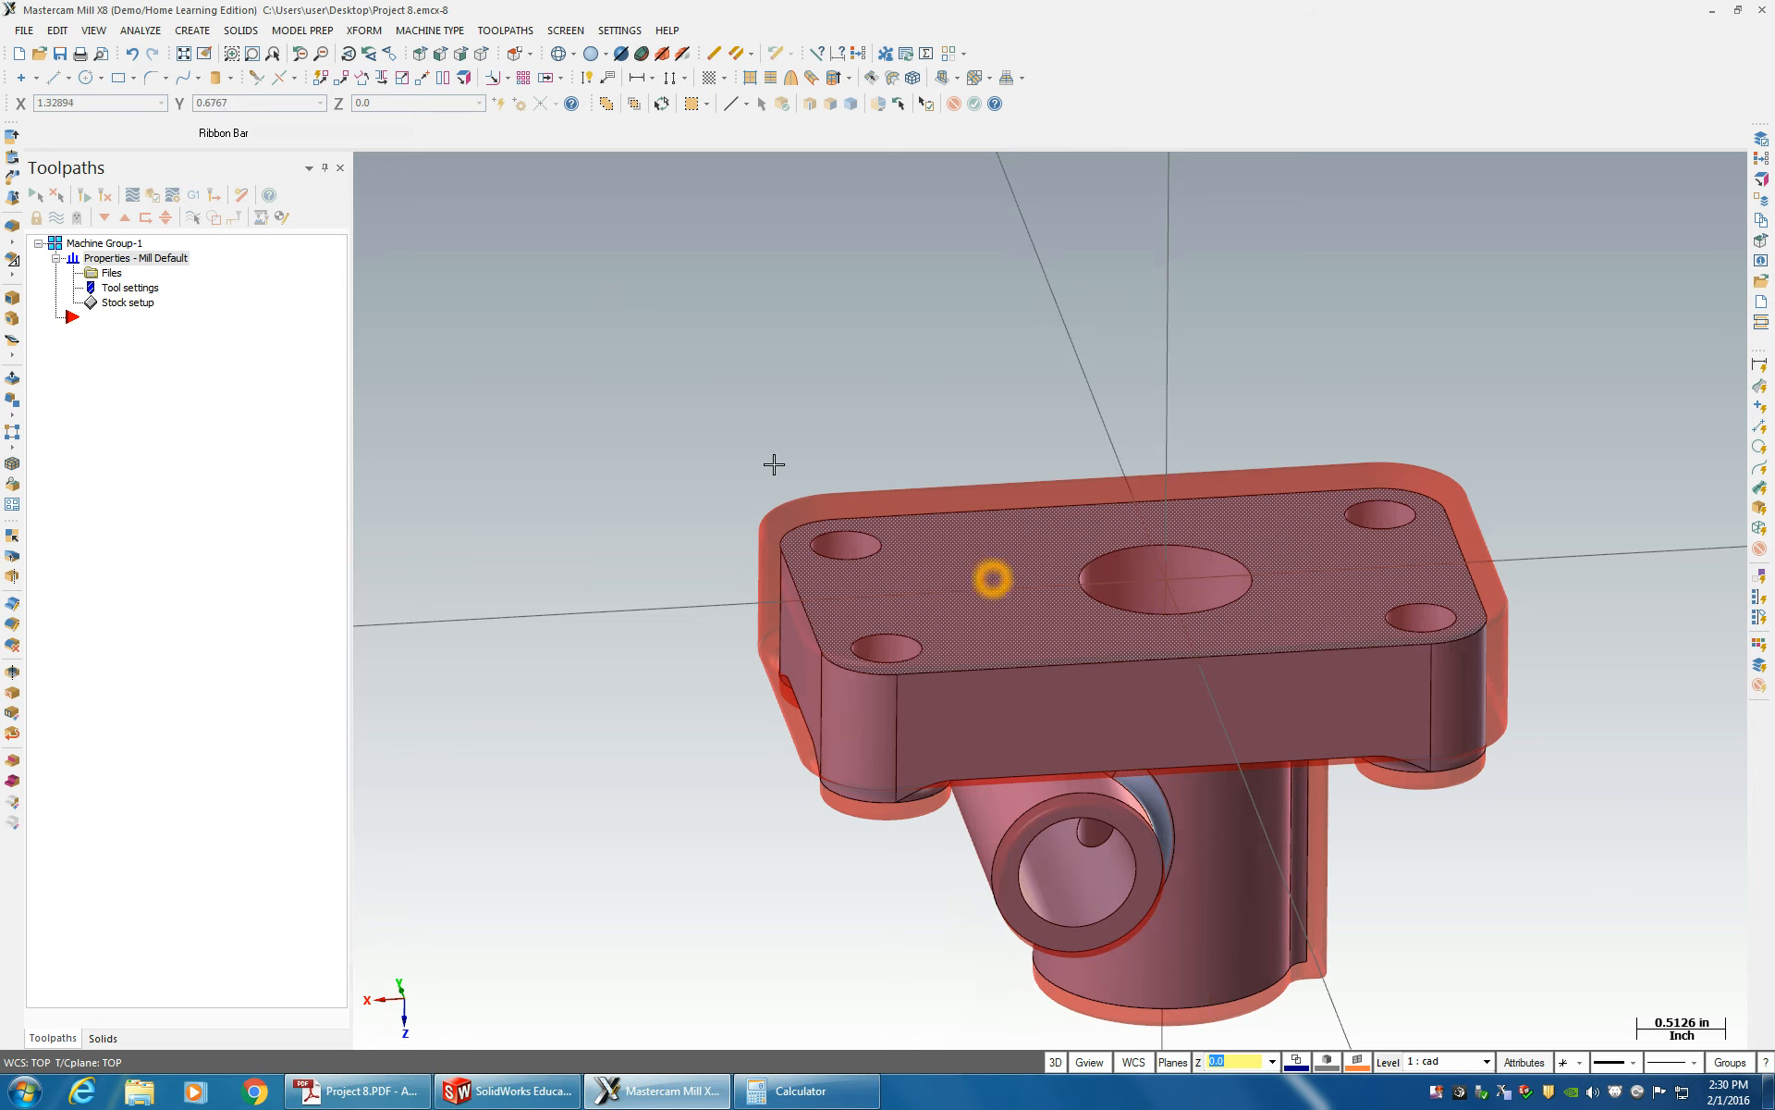
- Create a new plane from the flat bottom face of the part's base
{"action": "left_click", "coordinate": [1138, 1063]}
{"action": "left_click", "coordinate": [1174, 1012]}
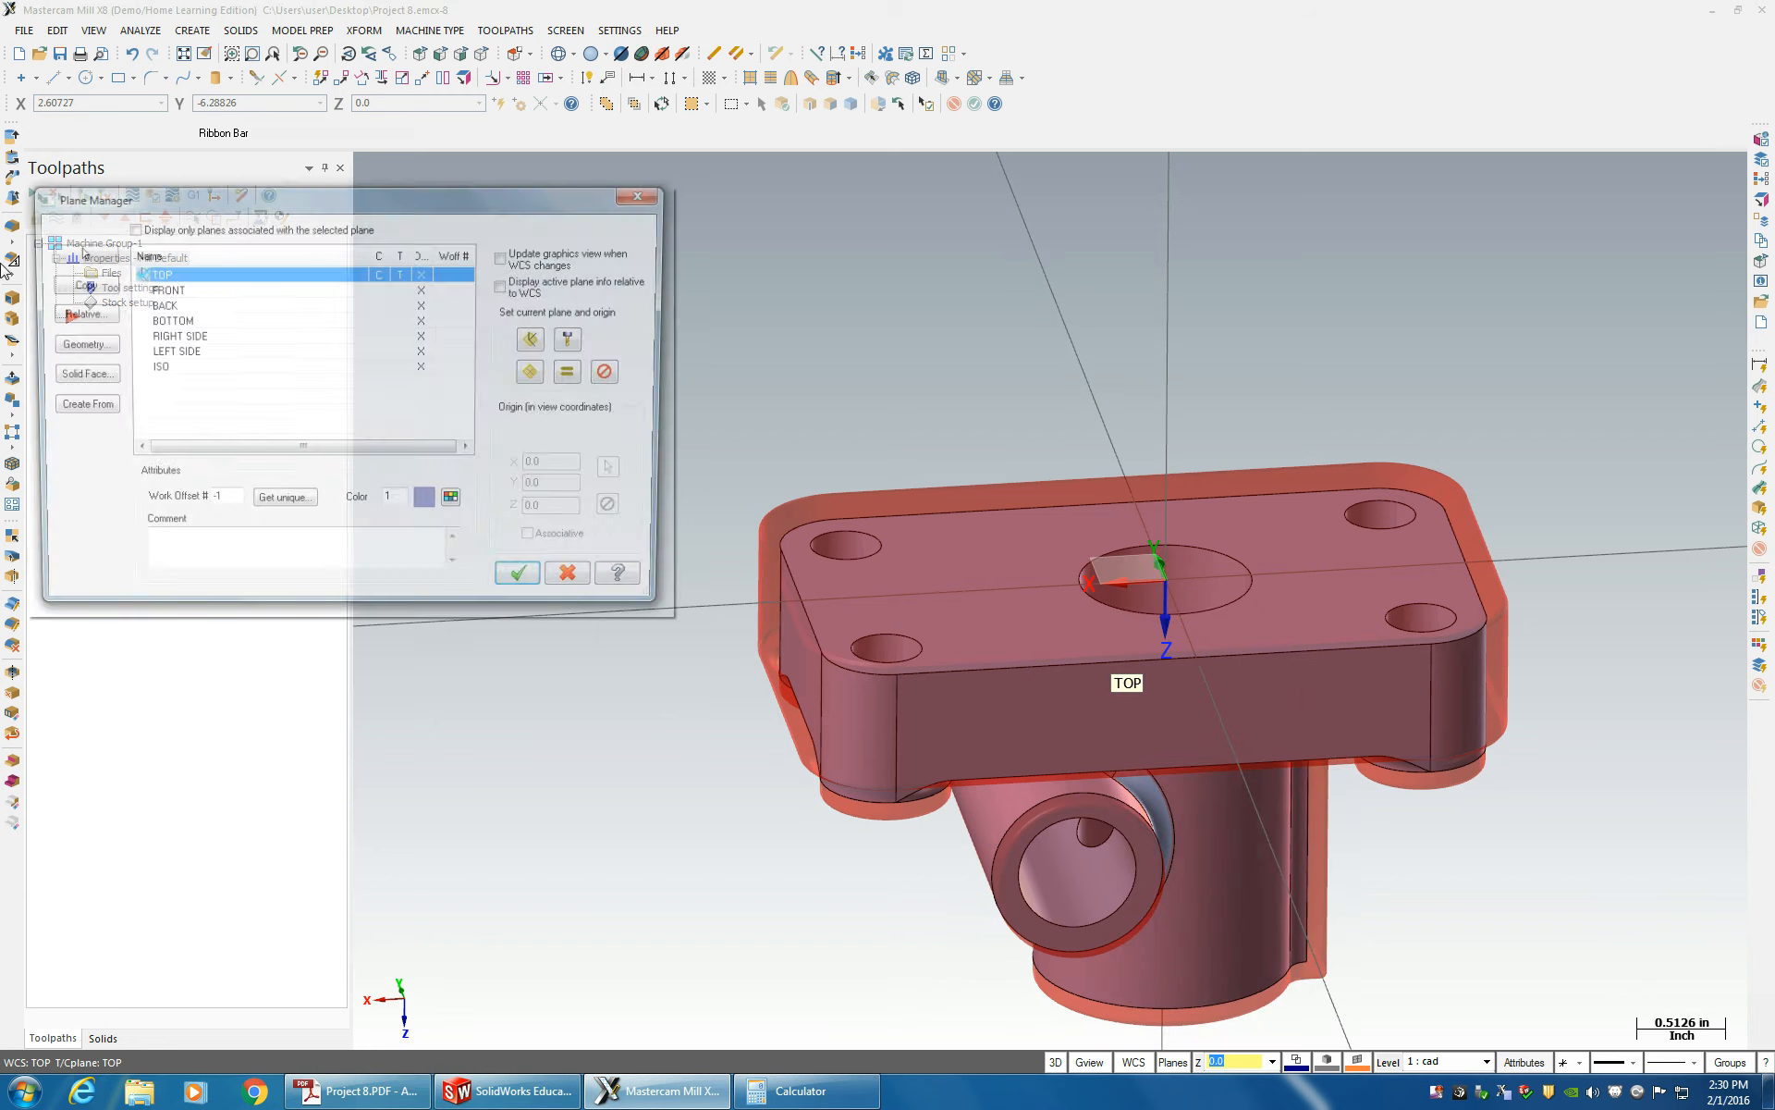
{"action": "left_click", "coordinate": [74, 375]}
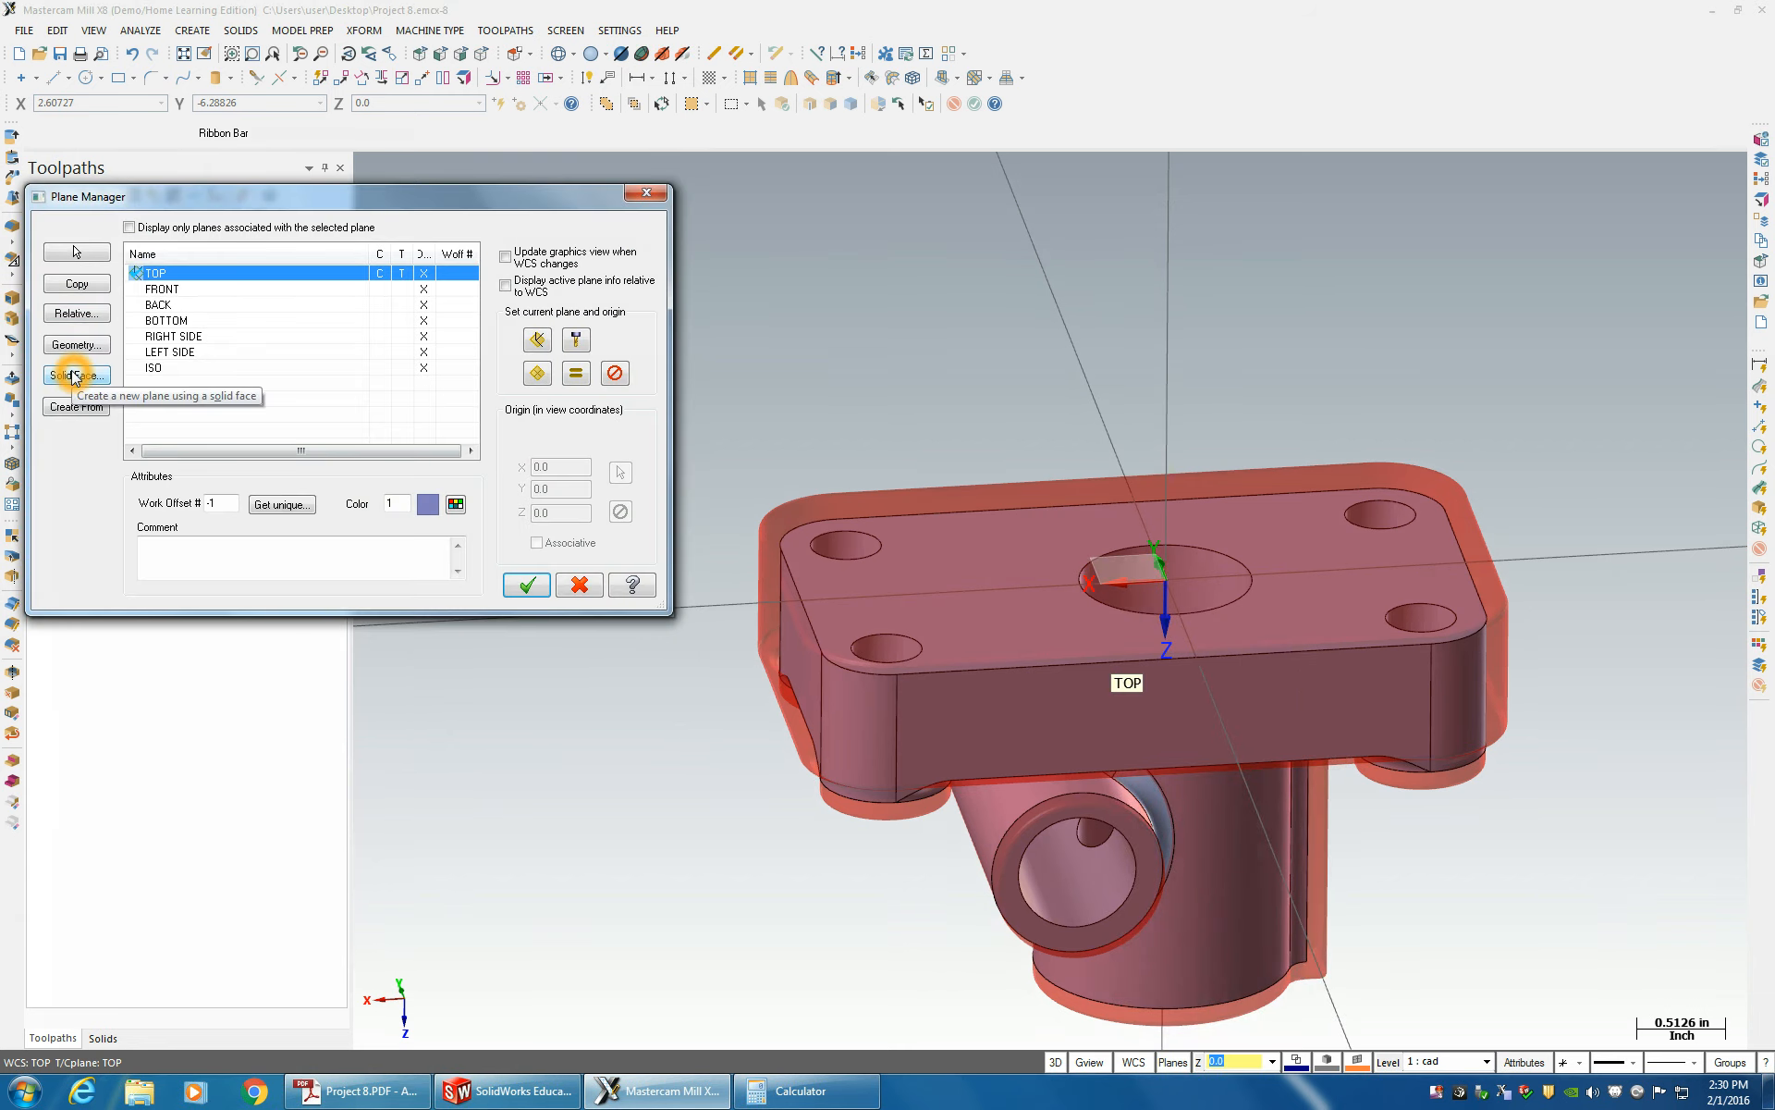
{"action": "left_click", "coordinate": [990, 559]}
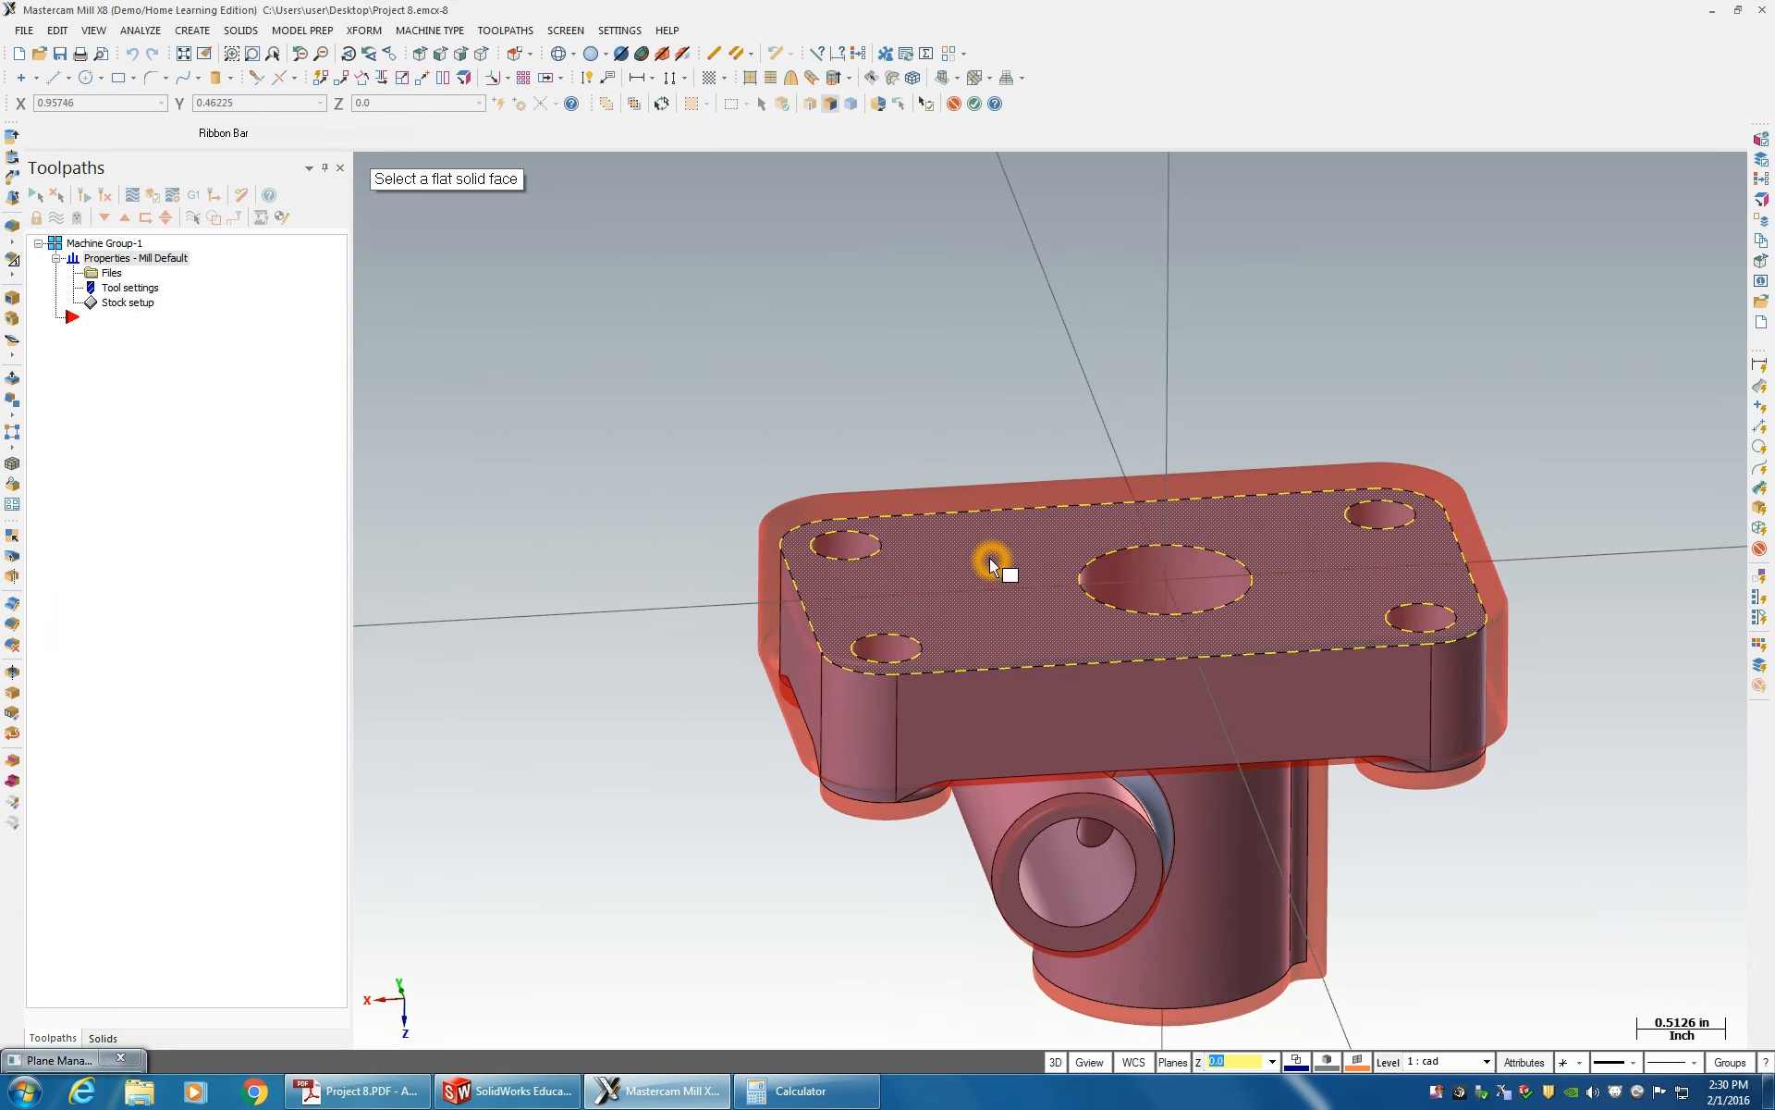
{"action": "middle_click_drag", "start_coordinate": [1030, 622], "coordinate": [998, 611]}
- Compare the proposed orientations for the new plane and accept plane 3 of 8, with Z pointing out of the bottom face
{"action": "left_click", "coordinate": [1001, 580]}
{"action": "left_click", "coordinate": [997, 582]}
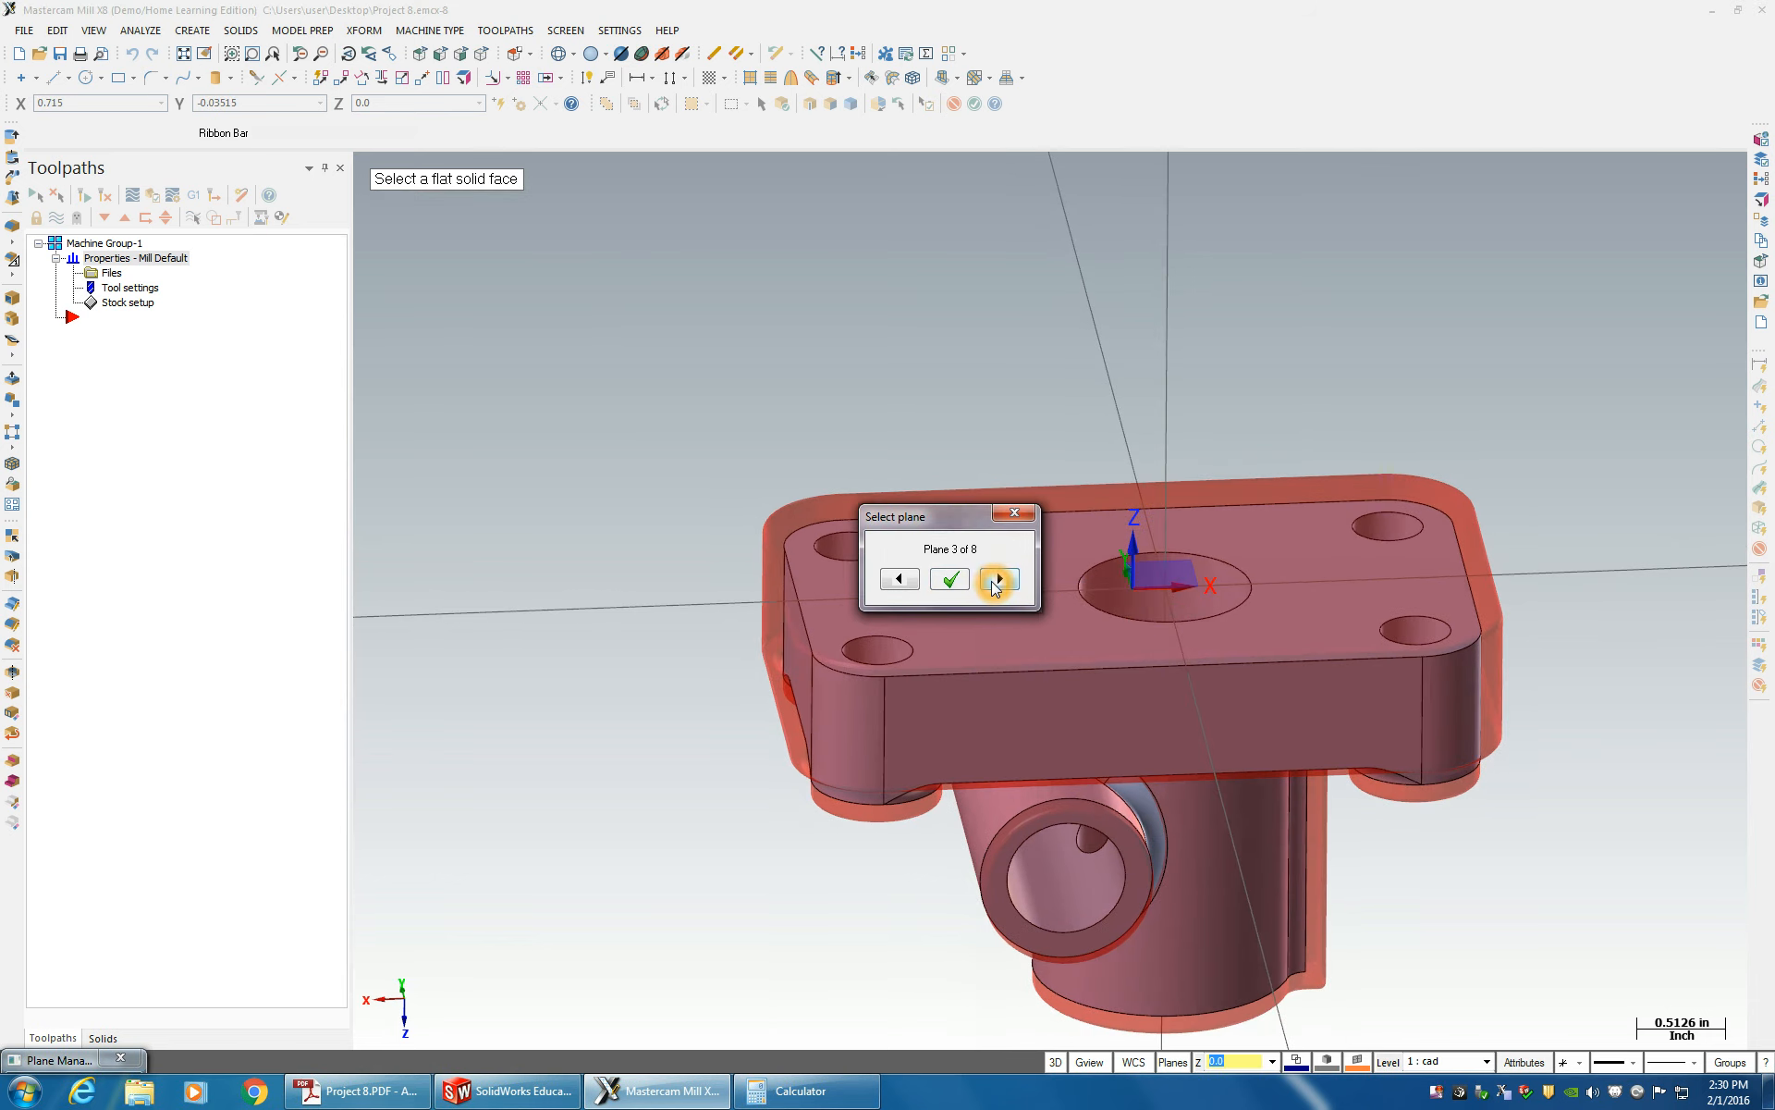
{"action": "left_click", "coordinate": [992, 582]}
{"action": "left_click", "coordinate": [993, 582]}
{"action": "left_click", "coordinate": [992, 582]}
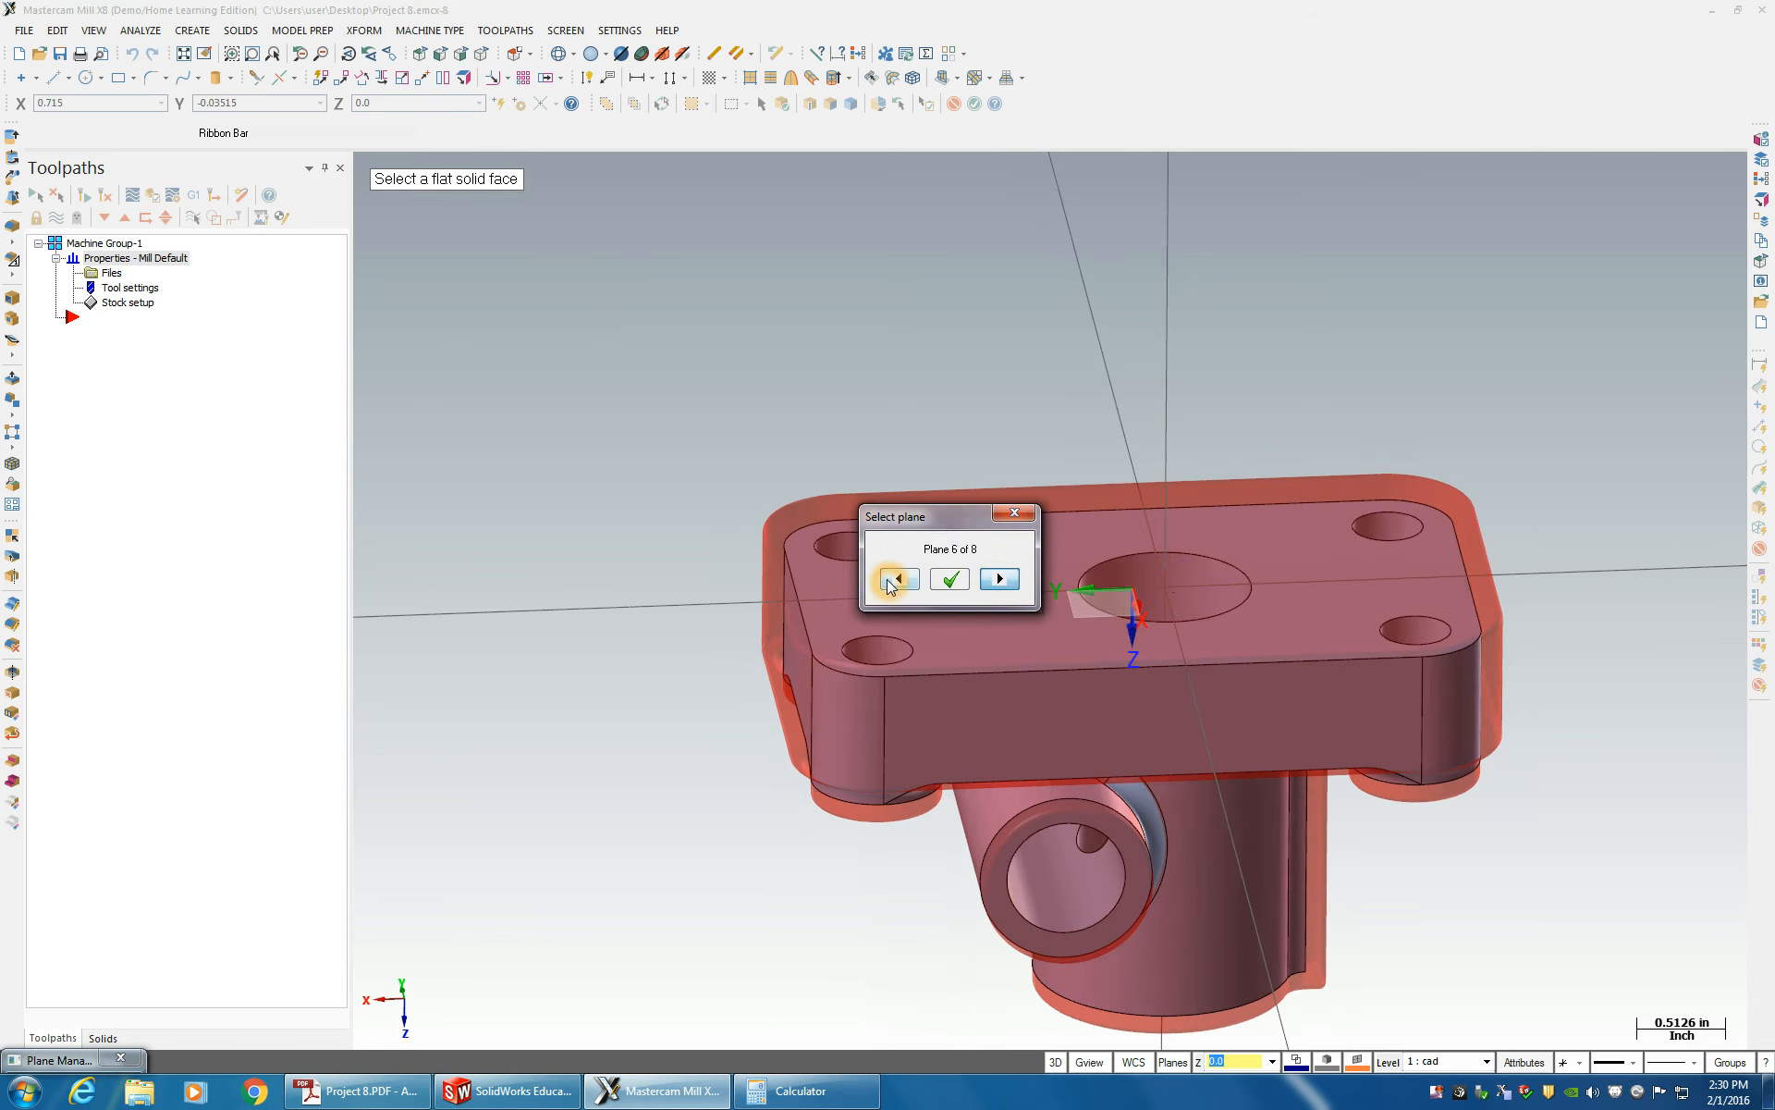
{"action": "left_click", "coordinate": [889, 581]}
{"action": "left_click", "coordinate": [889, 580]}
{"action": "left_click", "coordinate": [889, 580]}
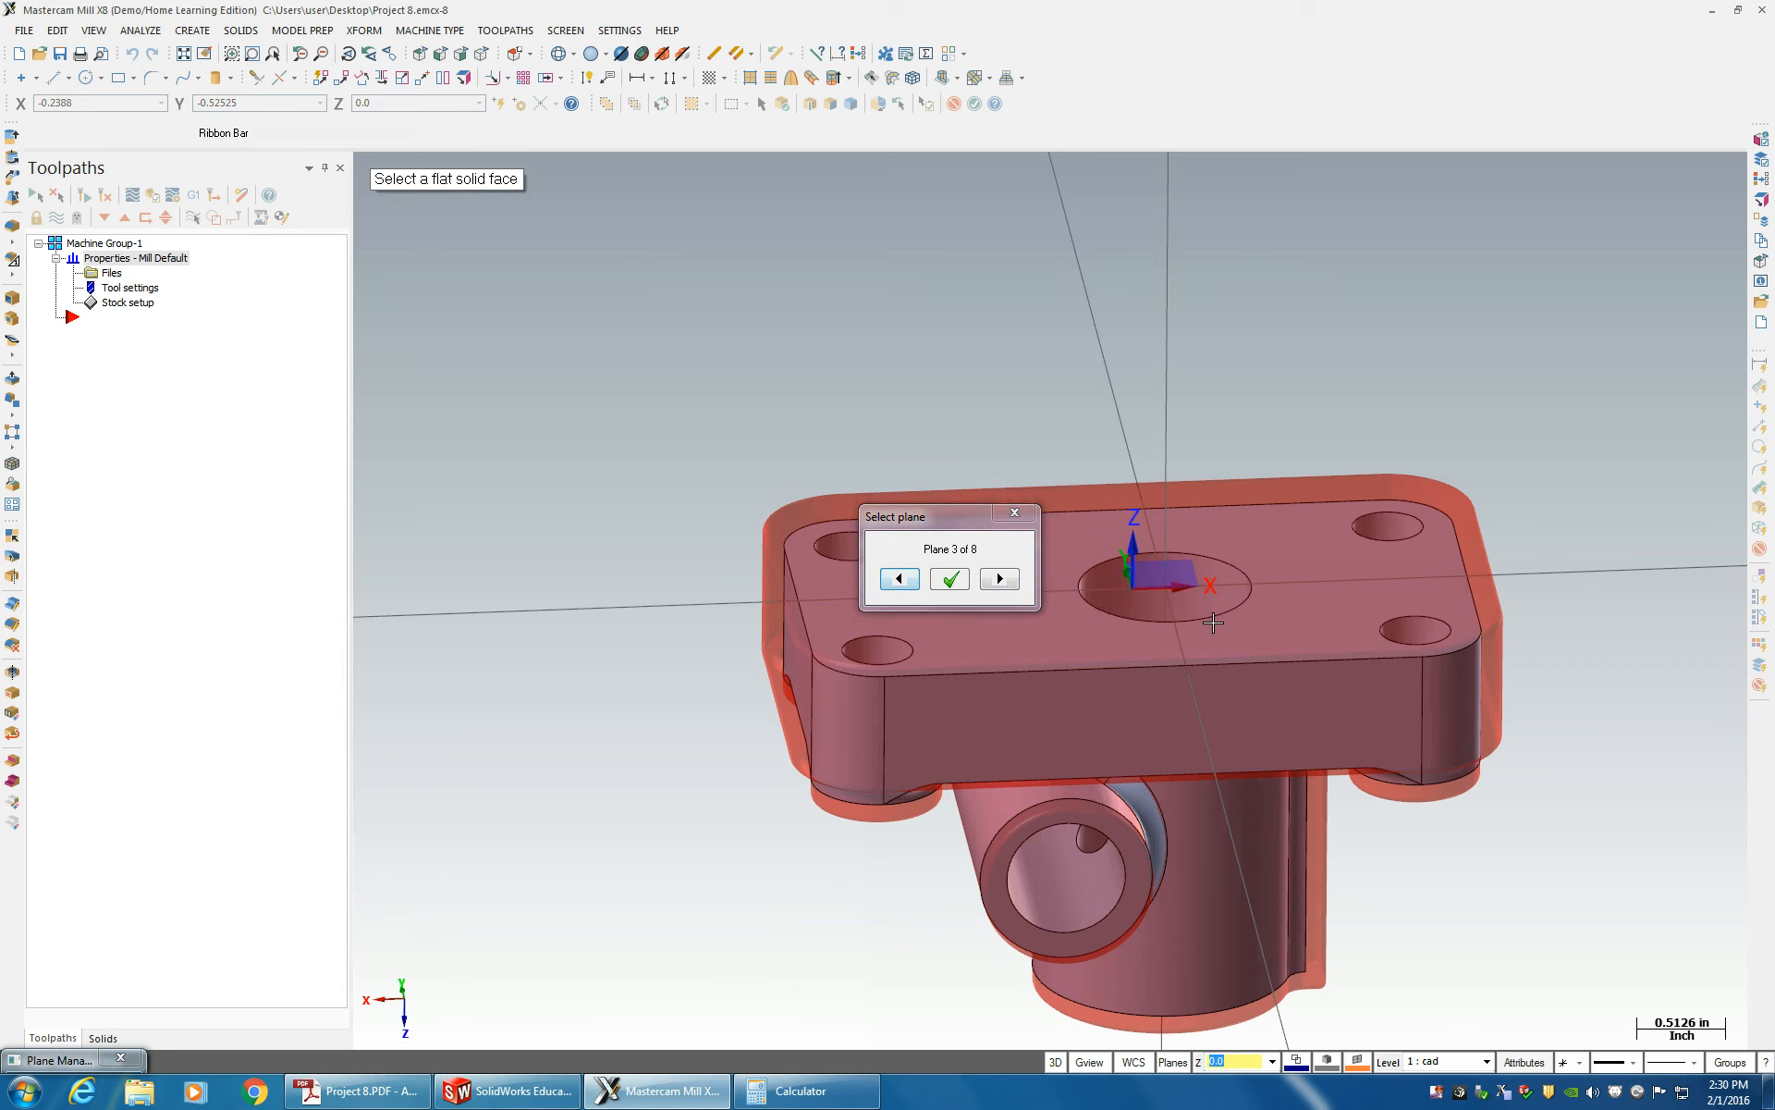
{"action": "middle_click_drag", "start_coordinate": [1109, 638], "coordinate": [1223, 740]}
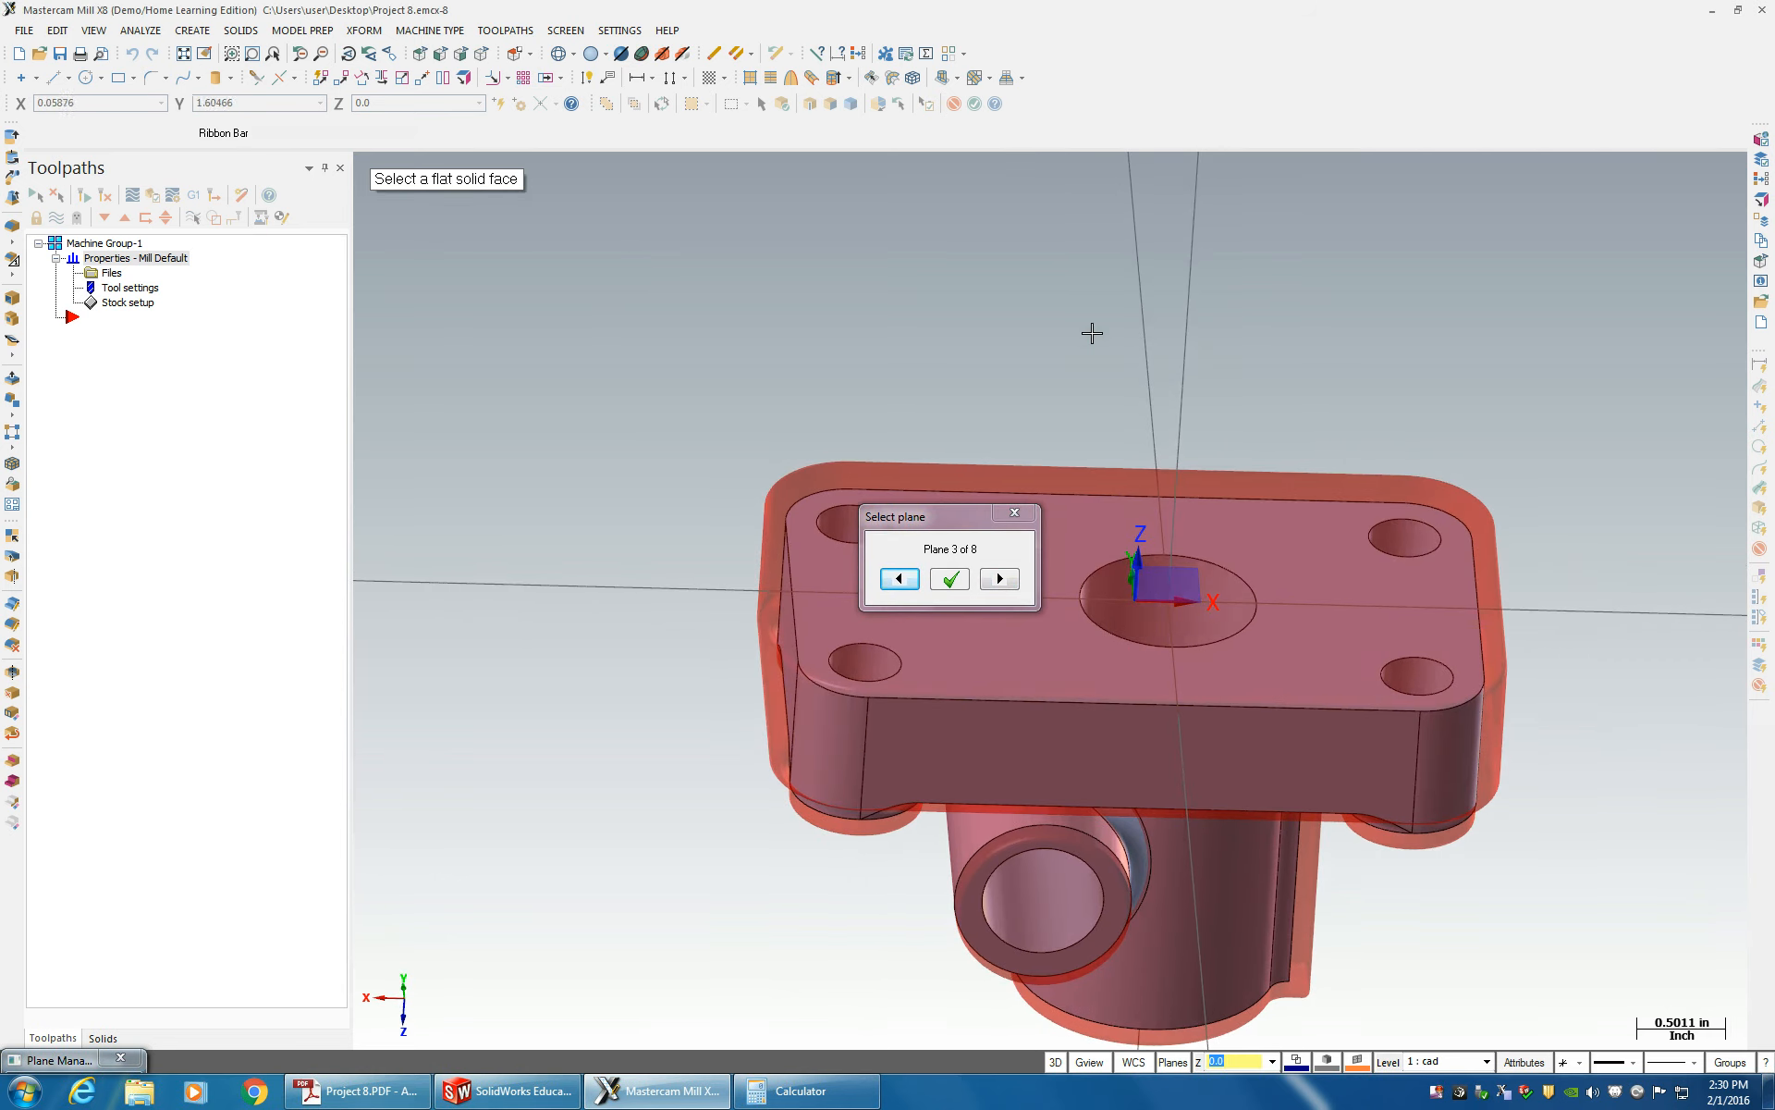
{"action": "left_click", "coordinate": [1137, 614]}
{"action": "left_click", "coordinate": [950, 579]}
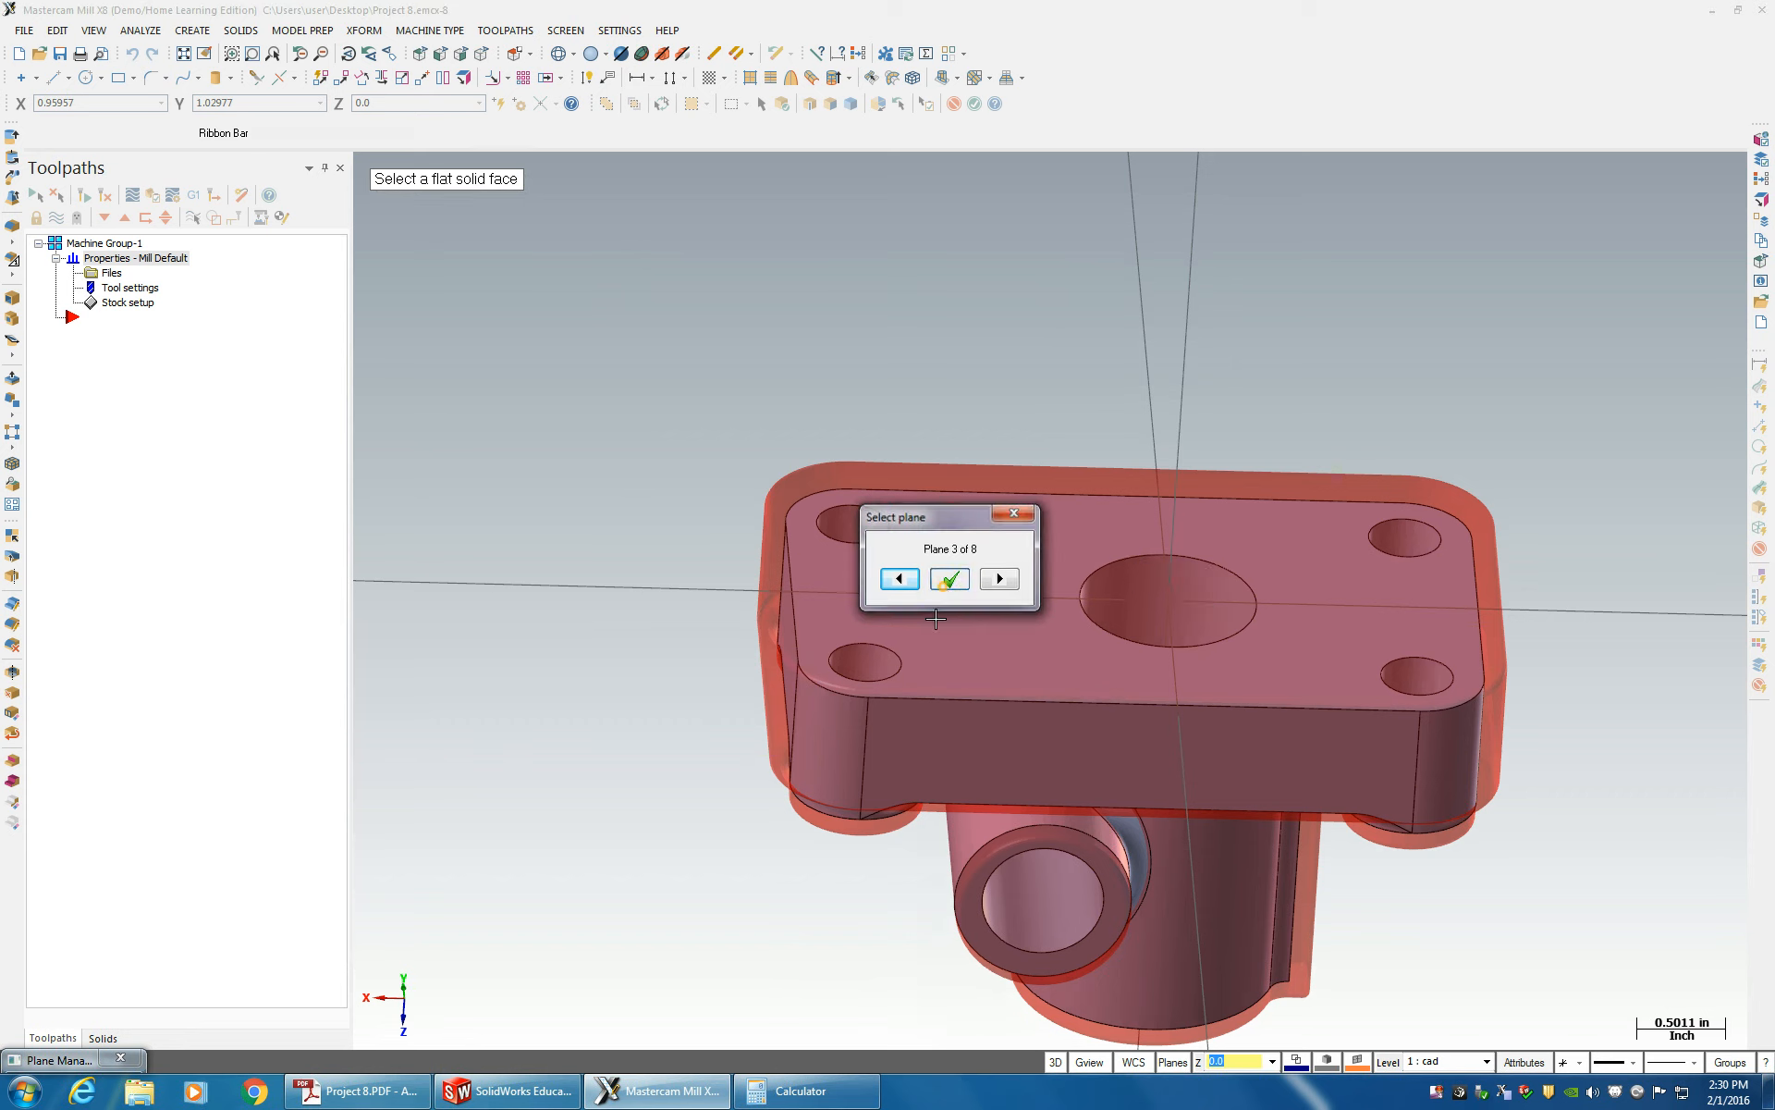
- Name the new plane Bottom Ops and enable its work offset with number 0
{"action": "middle_click_drag", "start_coordinate": [943, 772], "coordinate": [1063, 745]}
{"action": "middle_click_drag", "start_coordinate": [1185, 622], "coordinate": [1202, 617]}
{"action": "left_click", "coordinate": [295, 248]}
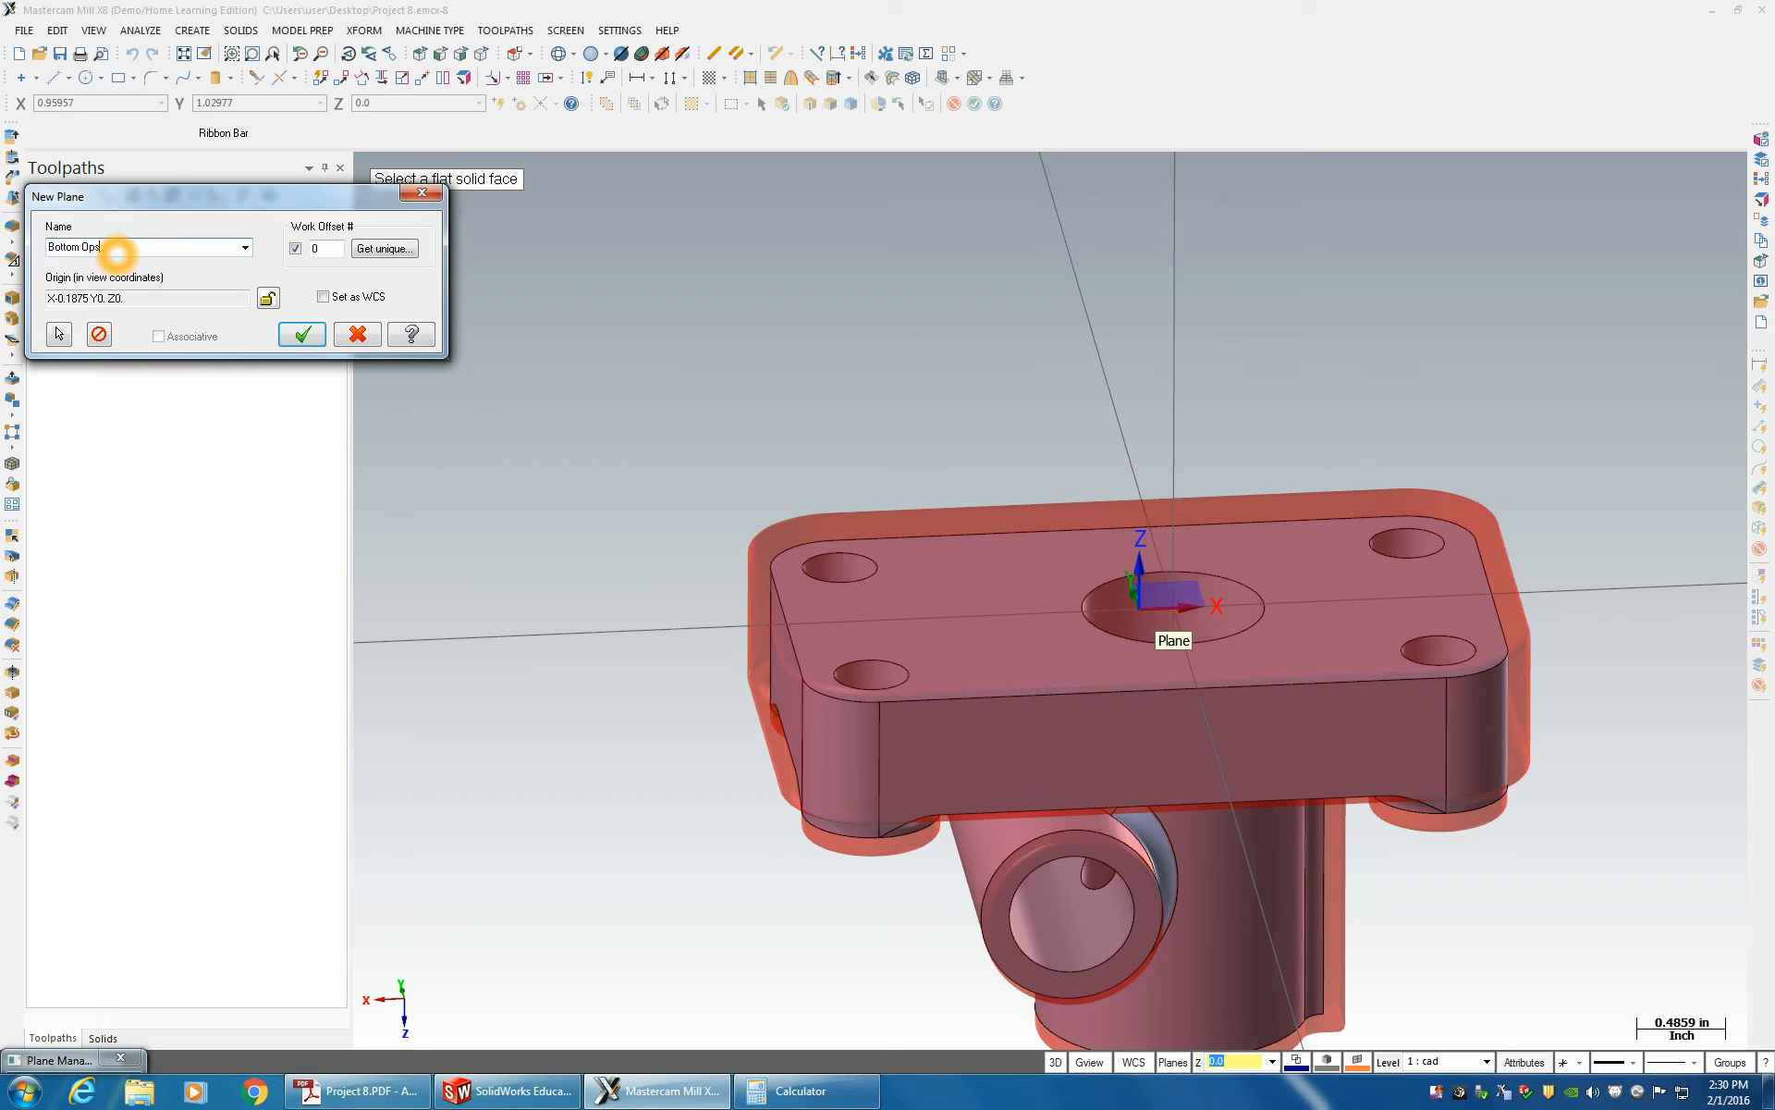
{"action": "left_click", "coordinate": [303, 344]}
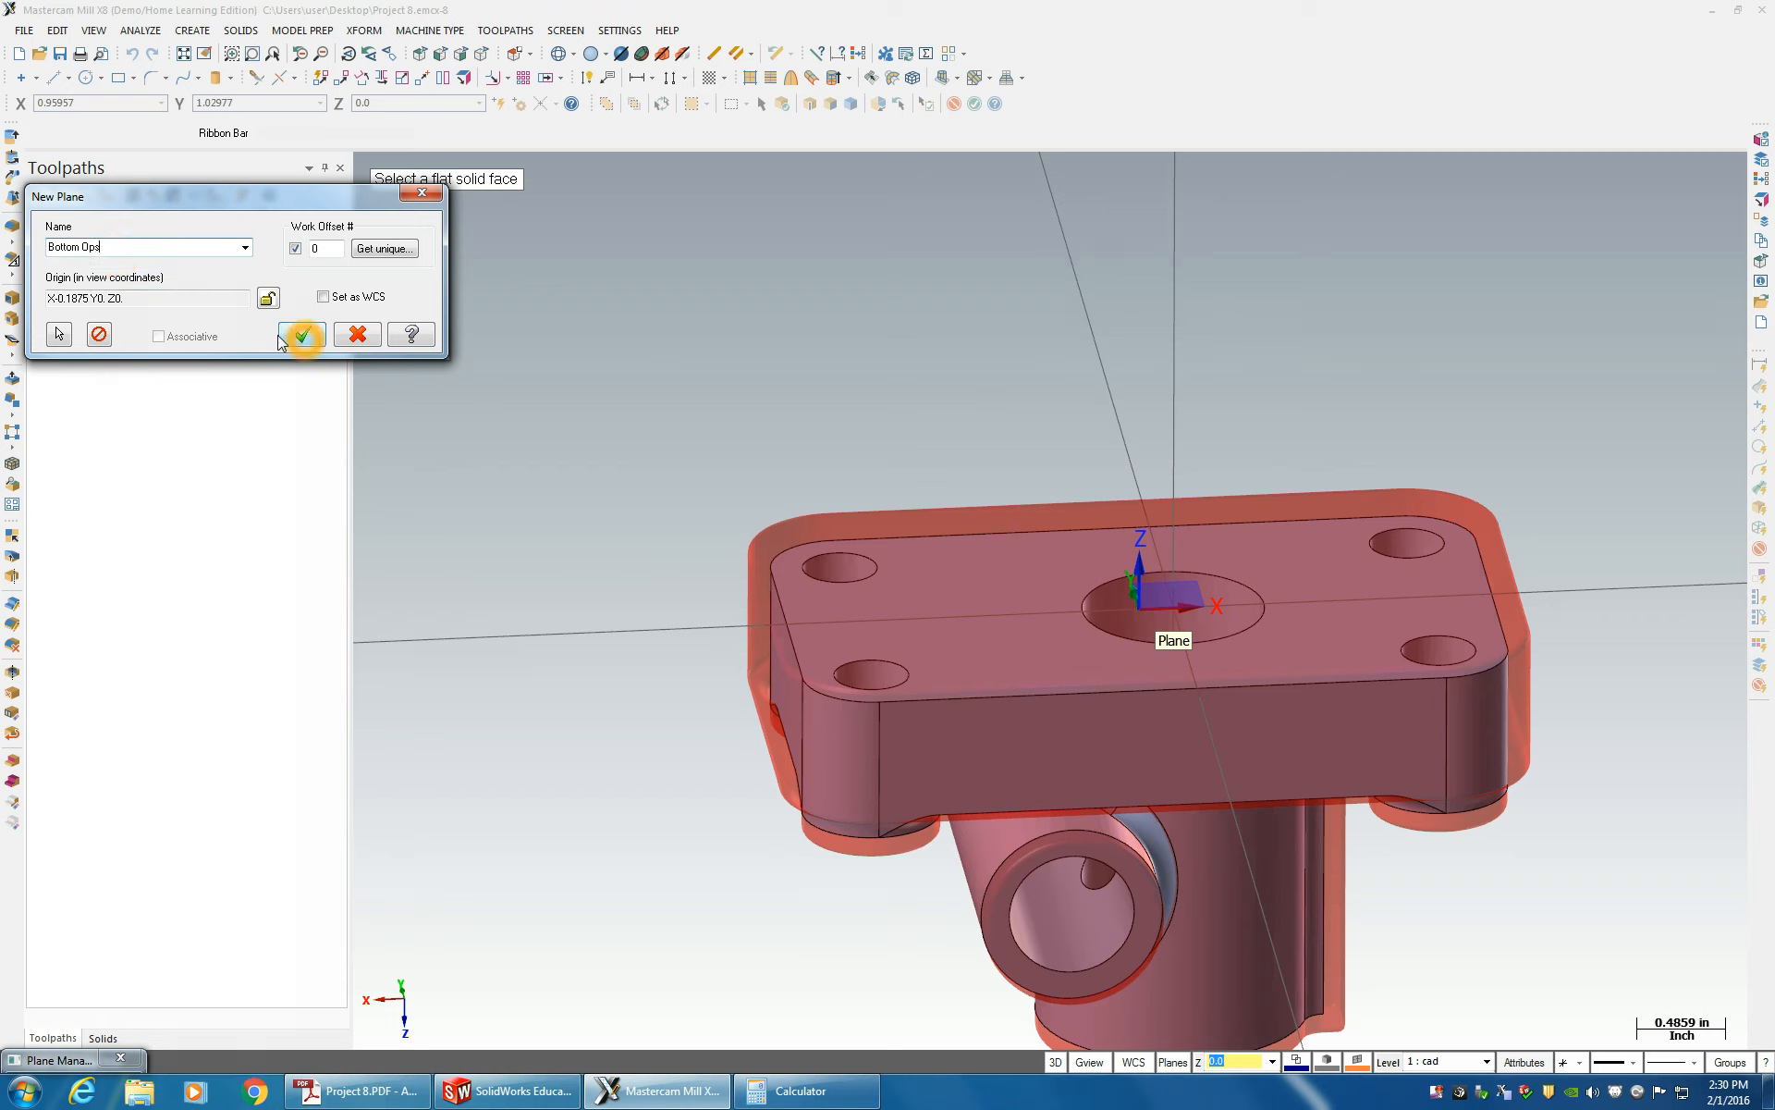
- Set the Bottom Ops plane's origin at the center of the base's central bore and save the plane
{"action": "left_click", "coordinate": [60, 335]}
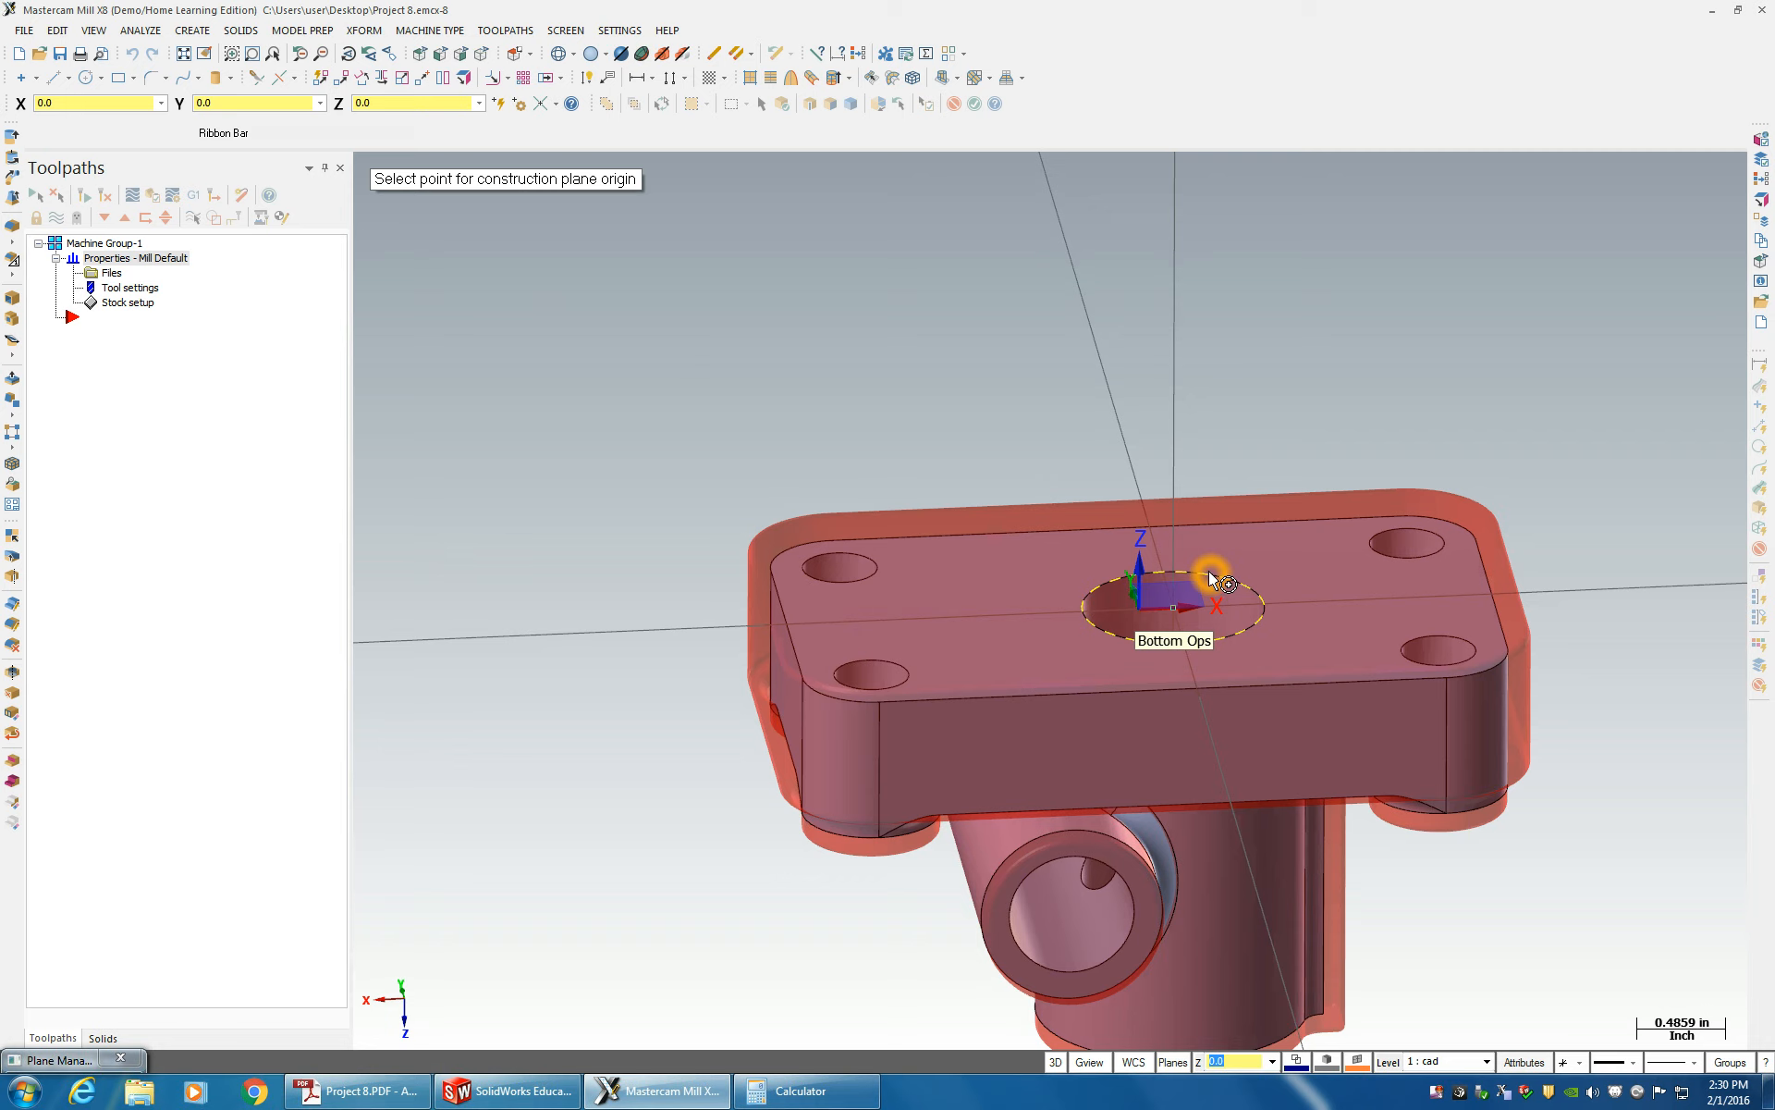
{"action": "left_click", "coordinate": [1201, 577]}
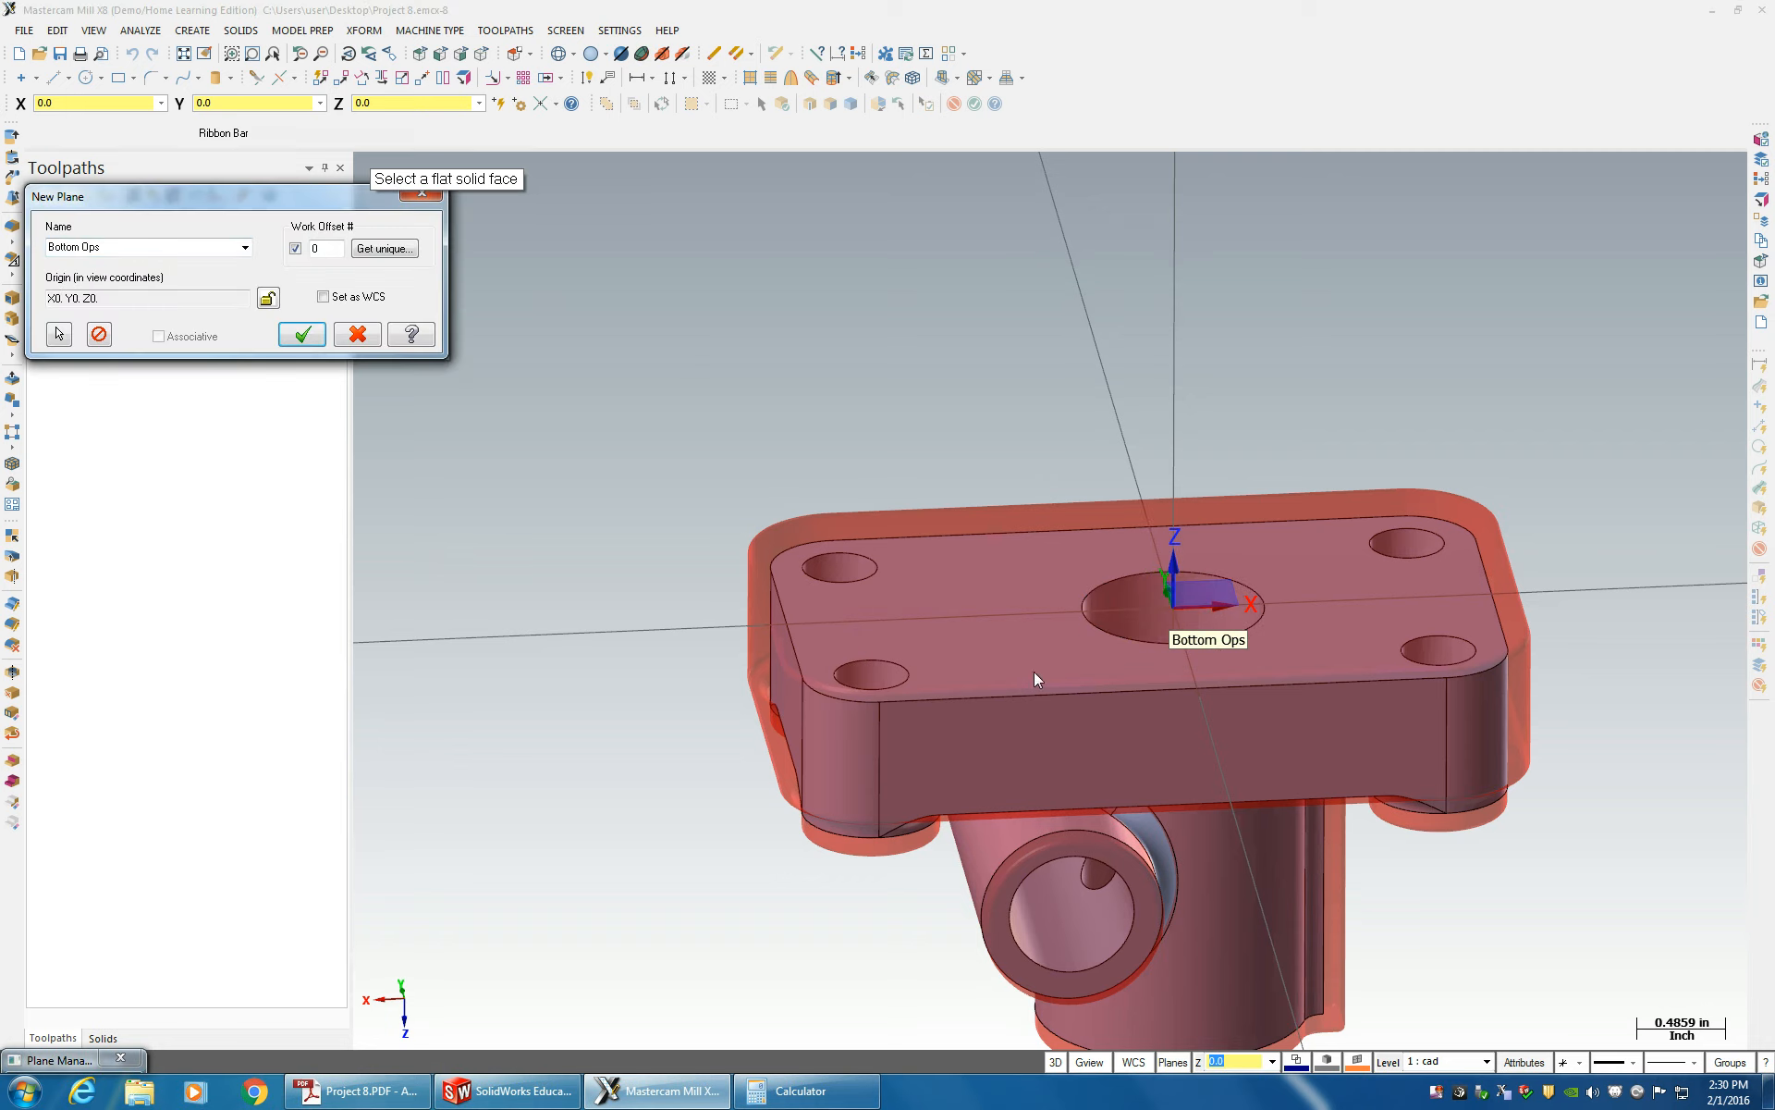
{"action": "left_click", "coordinate": [307, 338]}
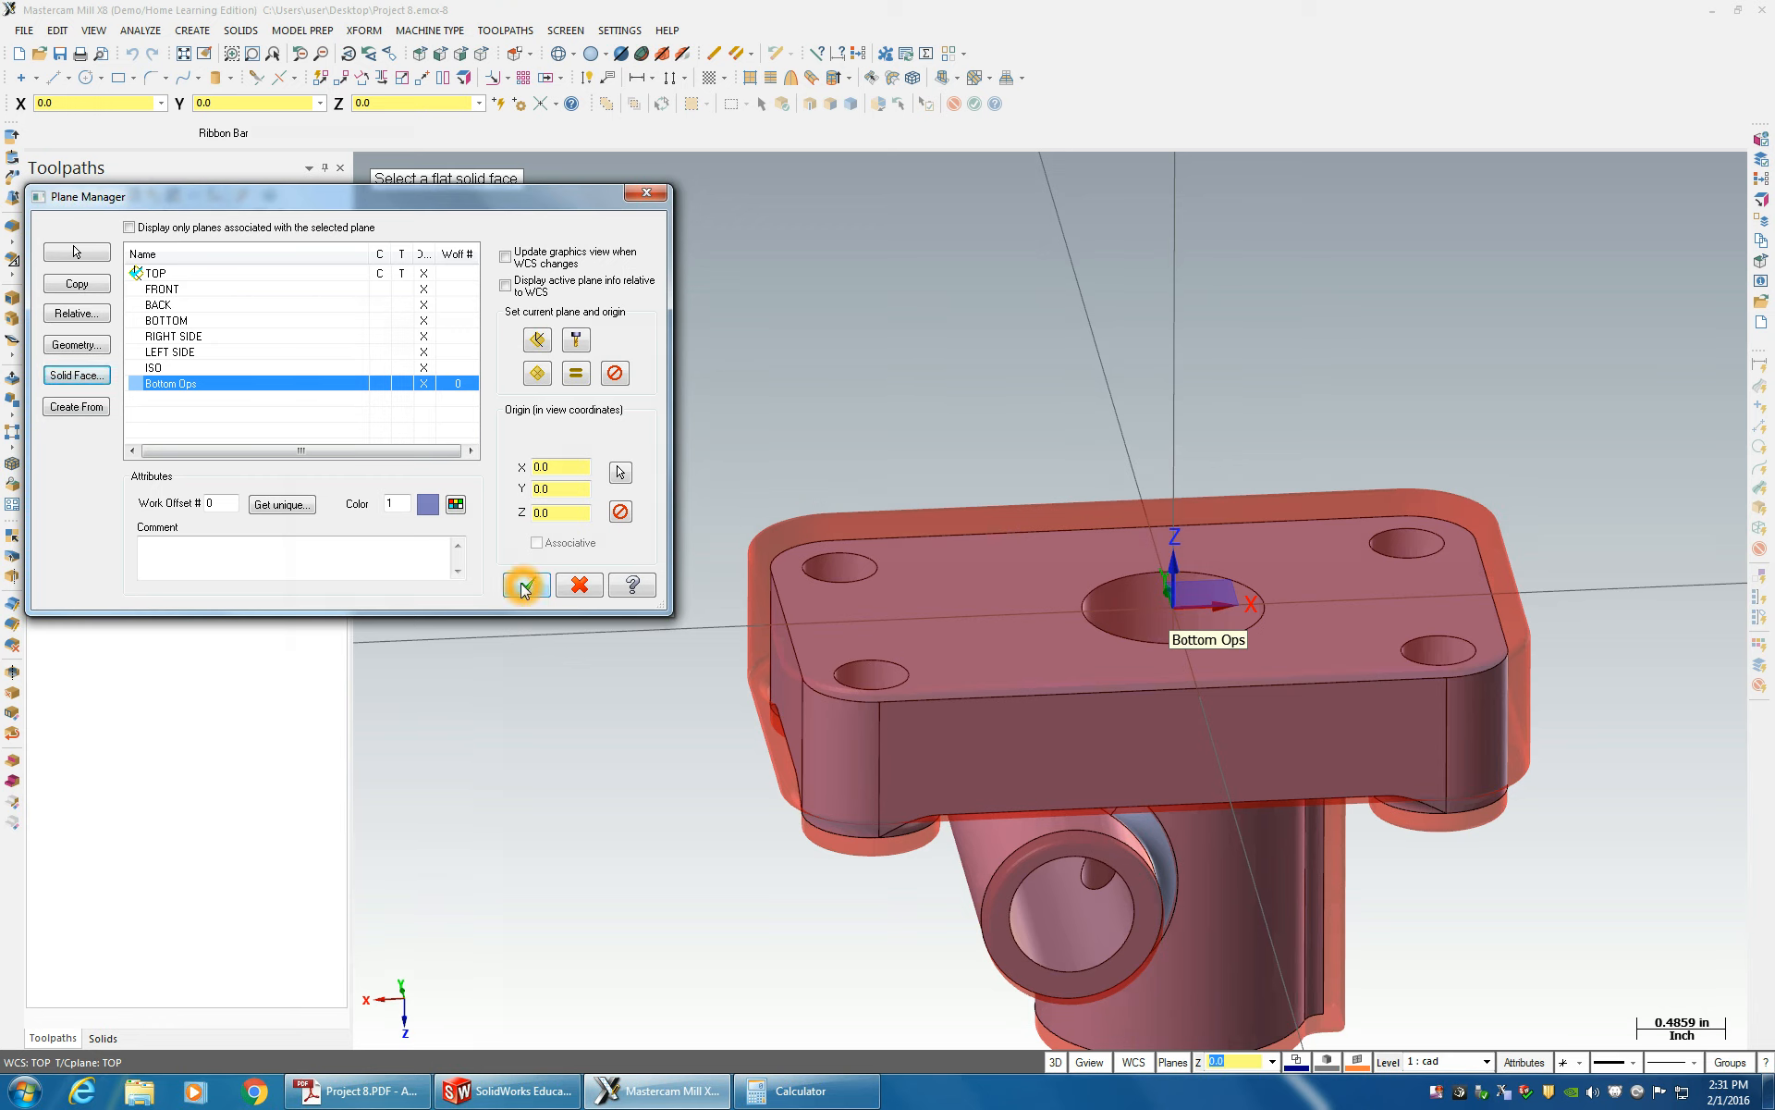
{"action": "left_click", "coordinate": [525, 586]}
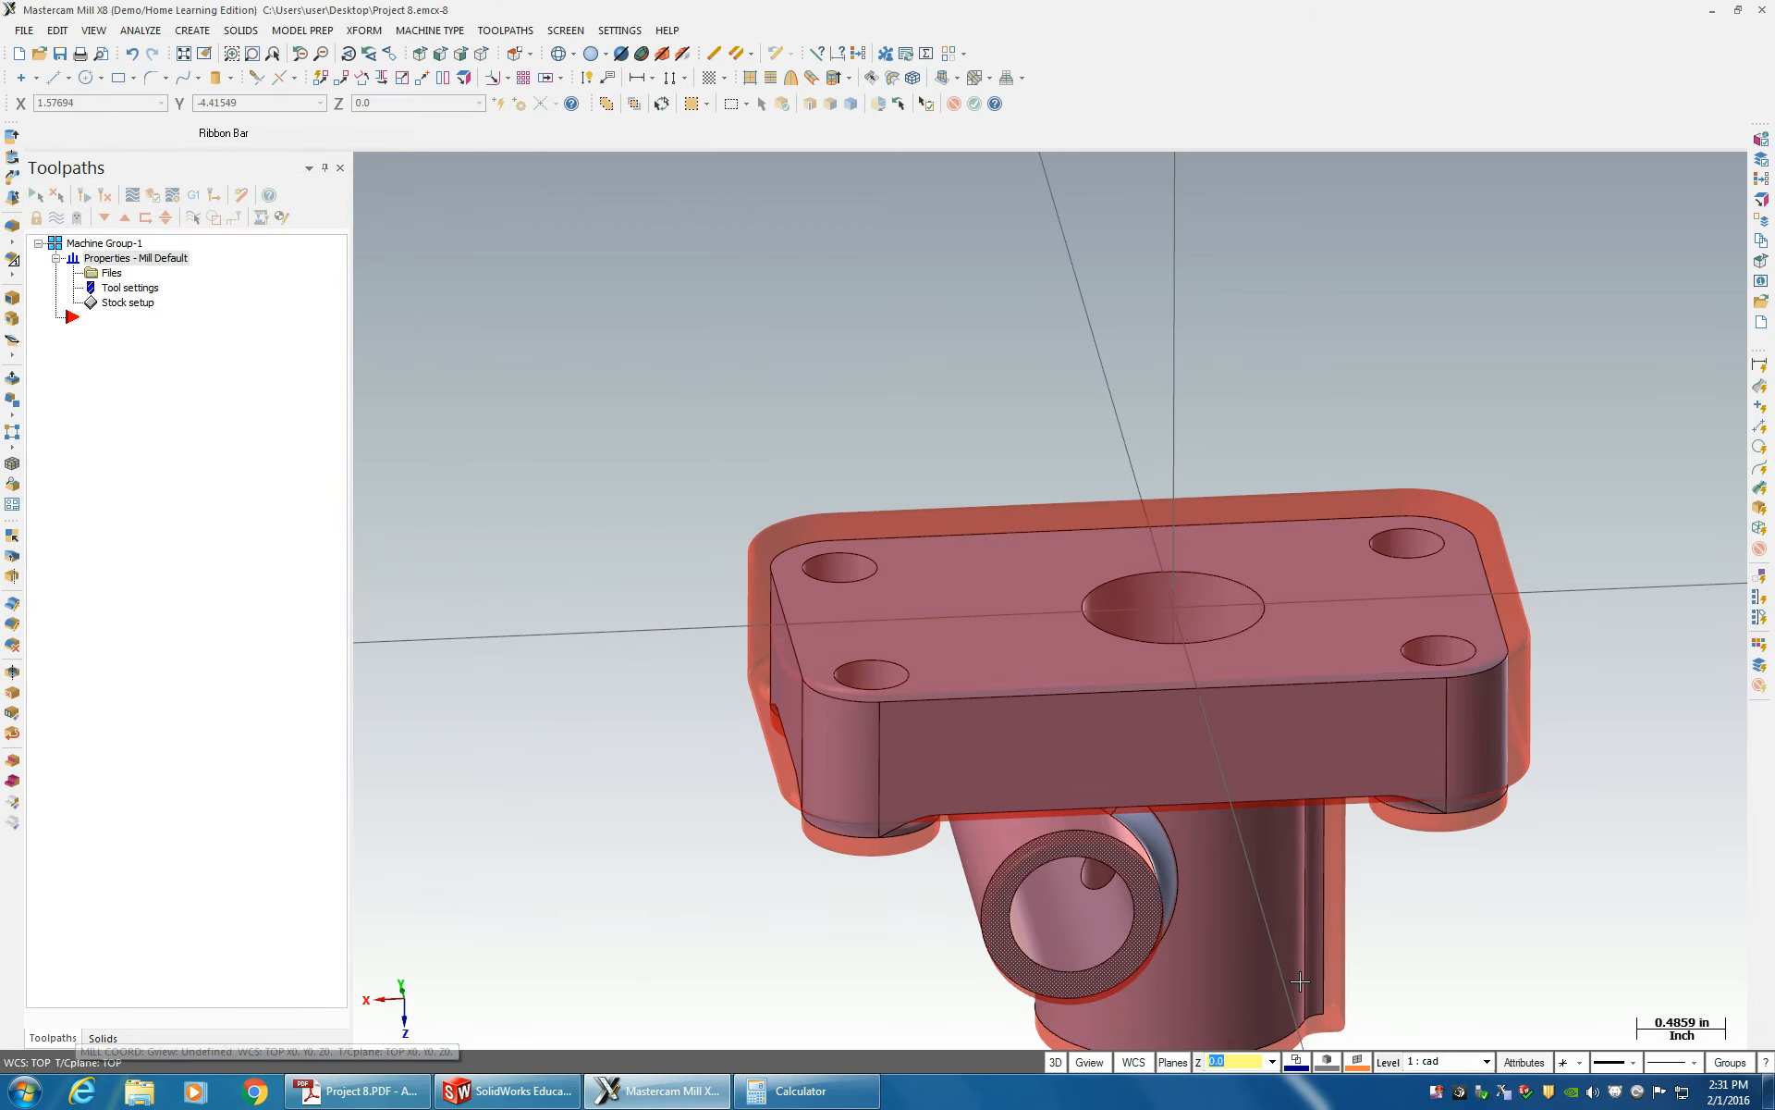
- Set the WCS, construction plane and tool plane to the named plane Bottom Ops
{"action": "left_click", "coordinate": [1134, 1061]}
{"action": "mouse_move", "coordinate": [1213, 775]}
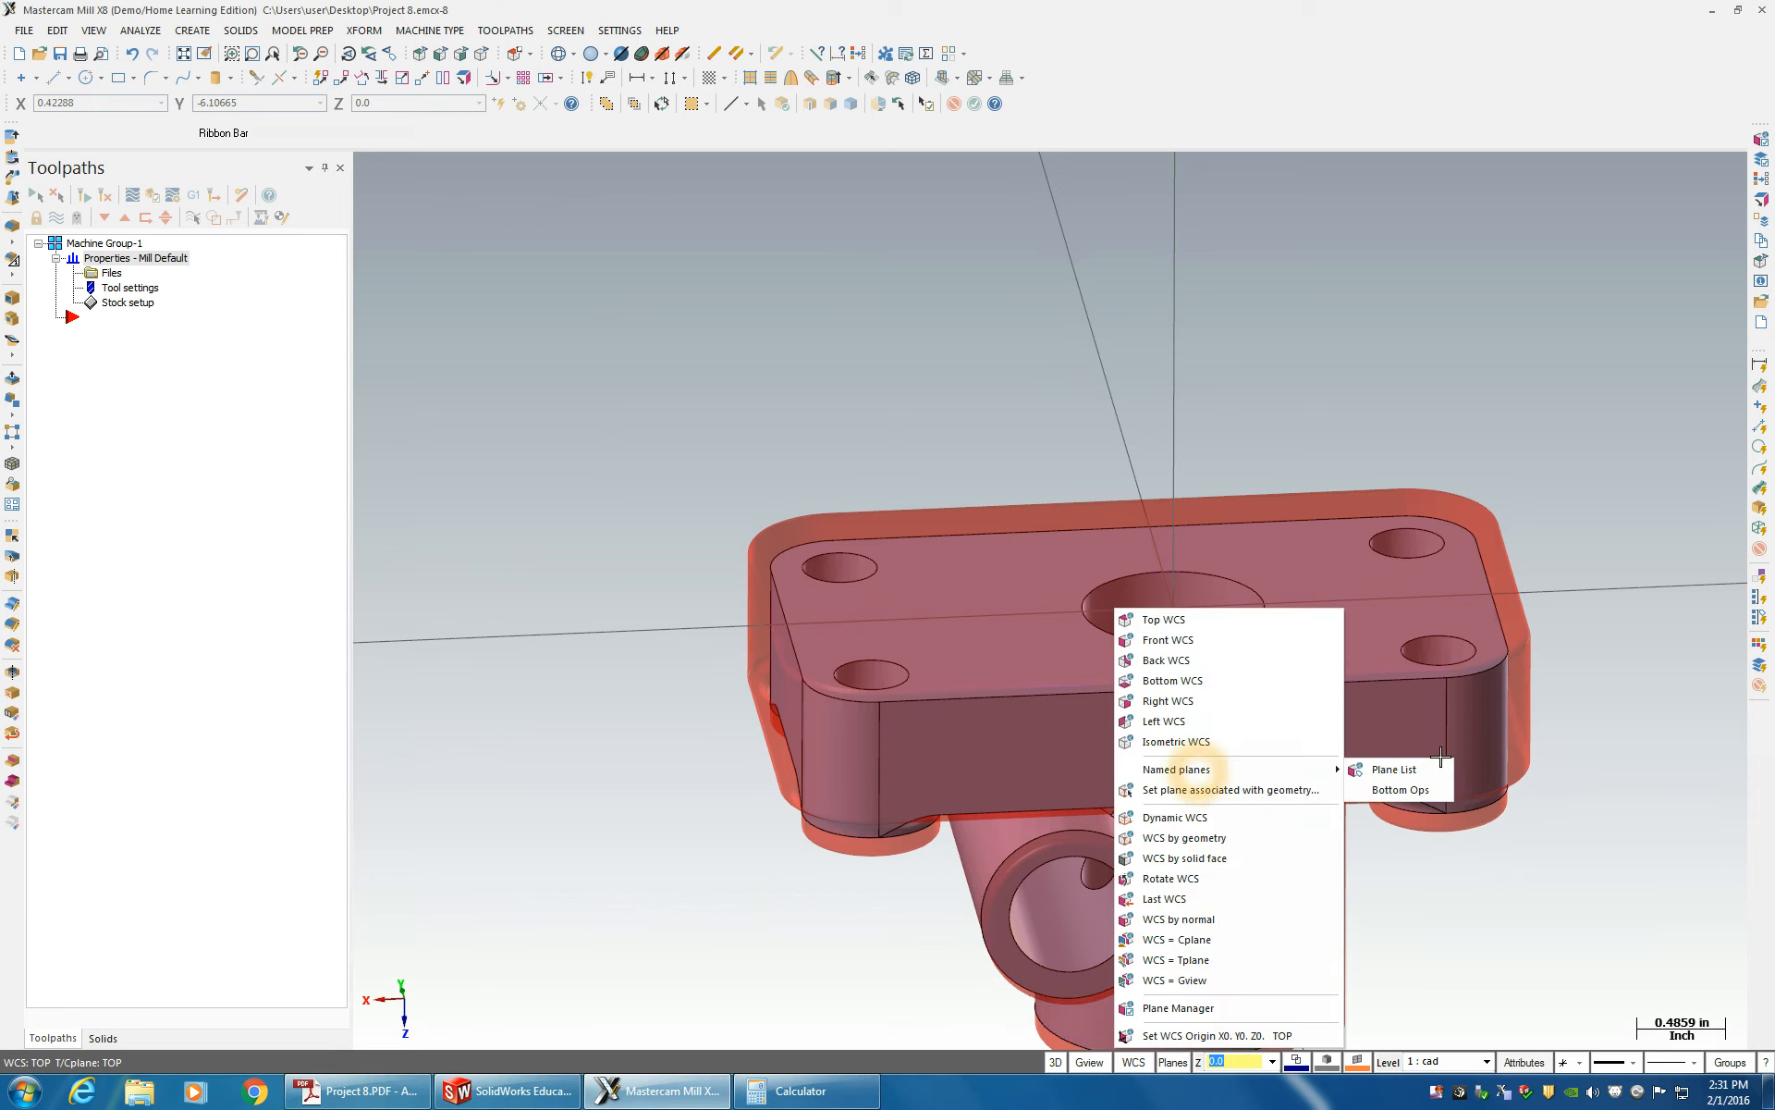
{"action": "left_click", "coordinate": [1400, 789]}
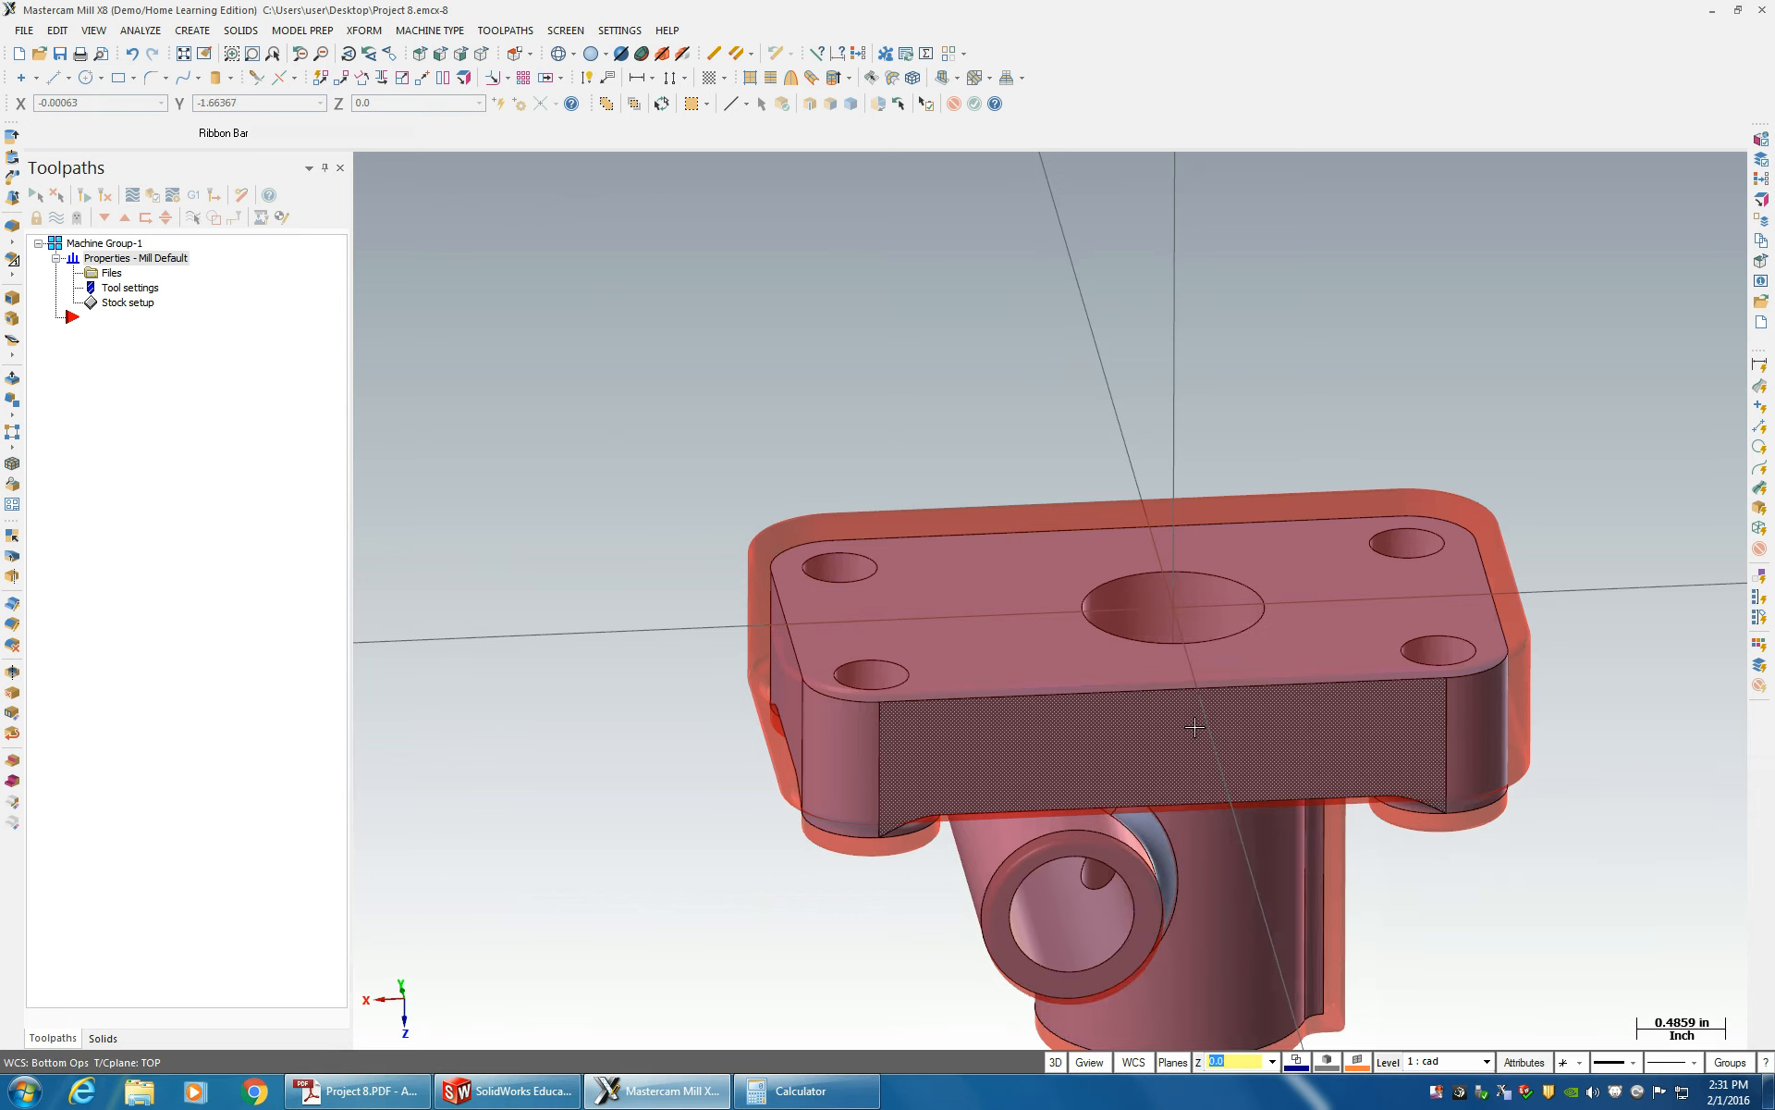
{"action": "left_click", "coordinate": [1172, 1061]}
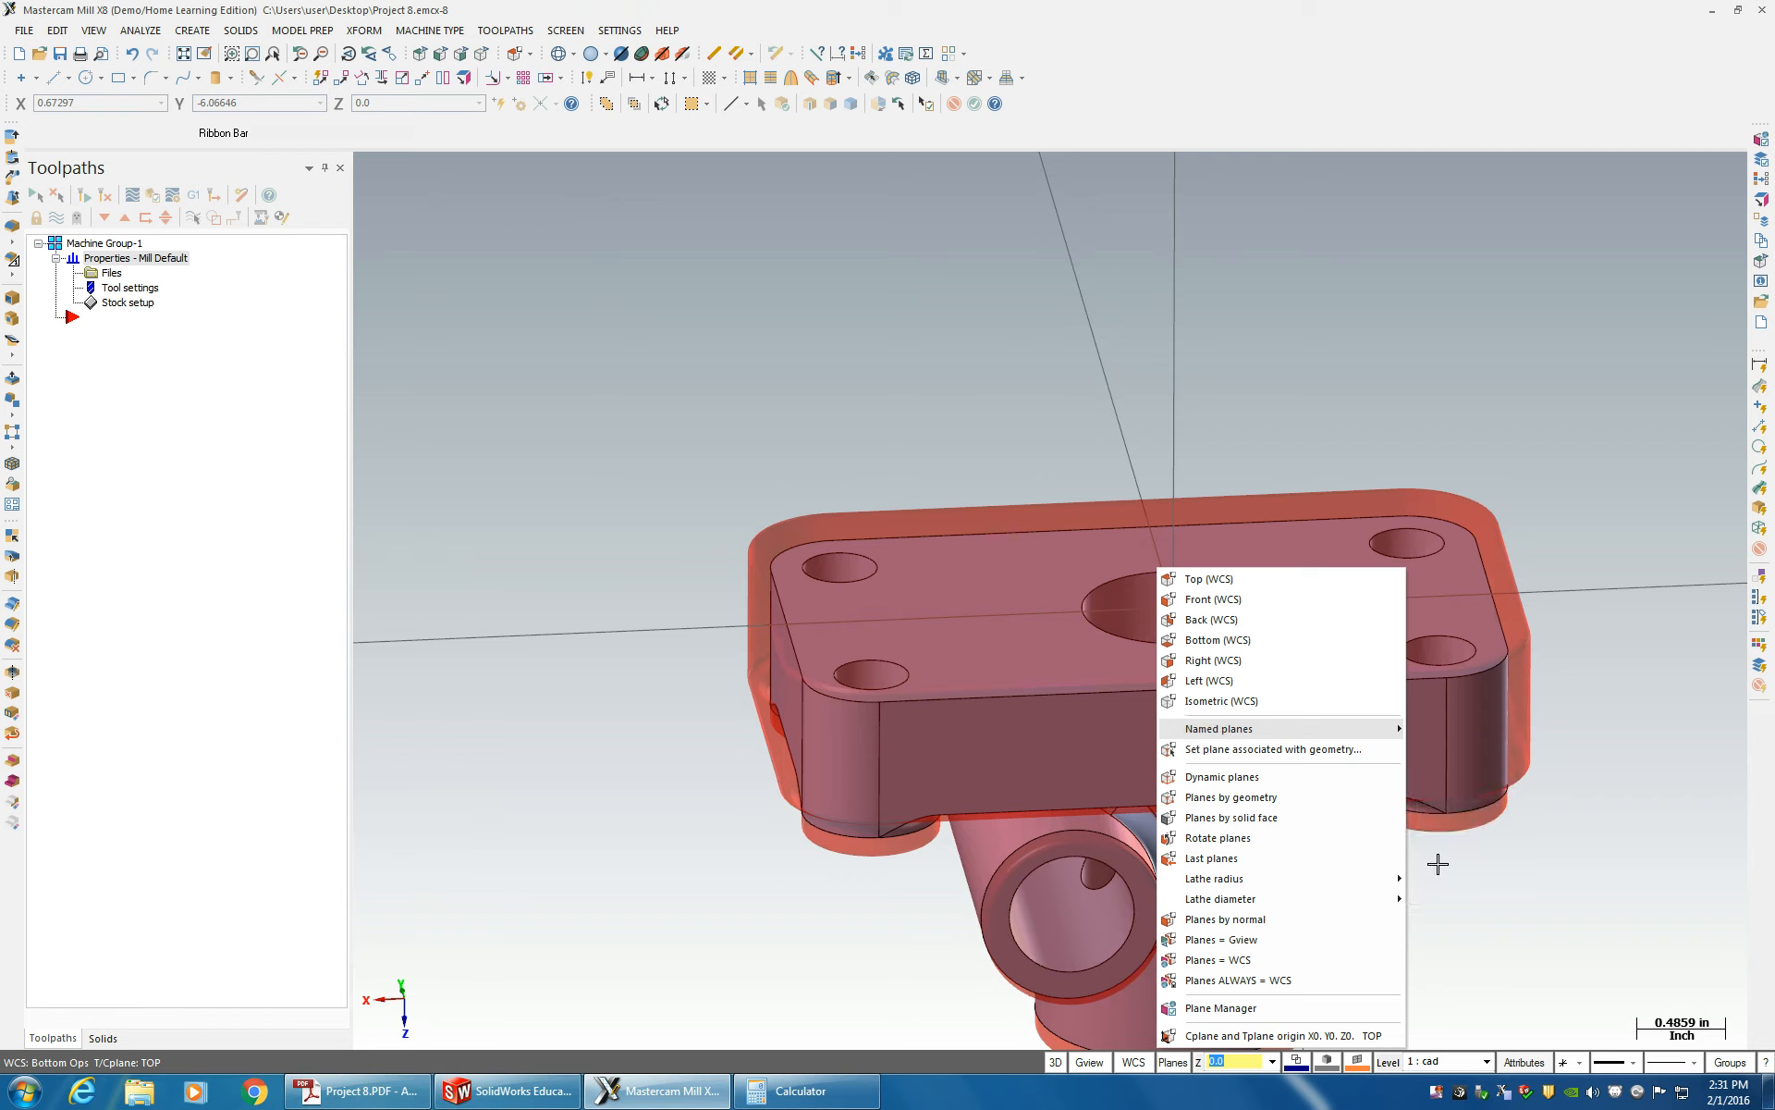
{"action": "mouse_move", "coordinate": [1263, 729]}
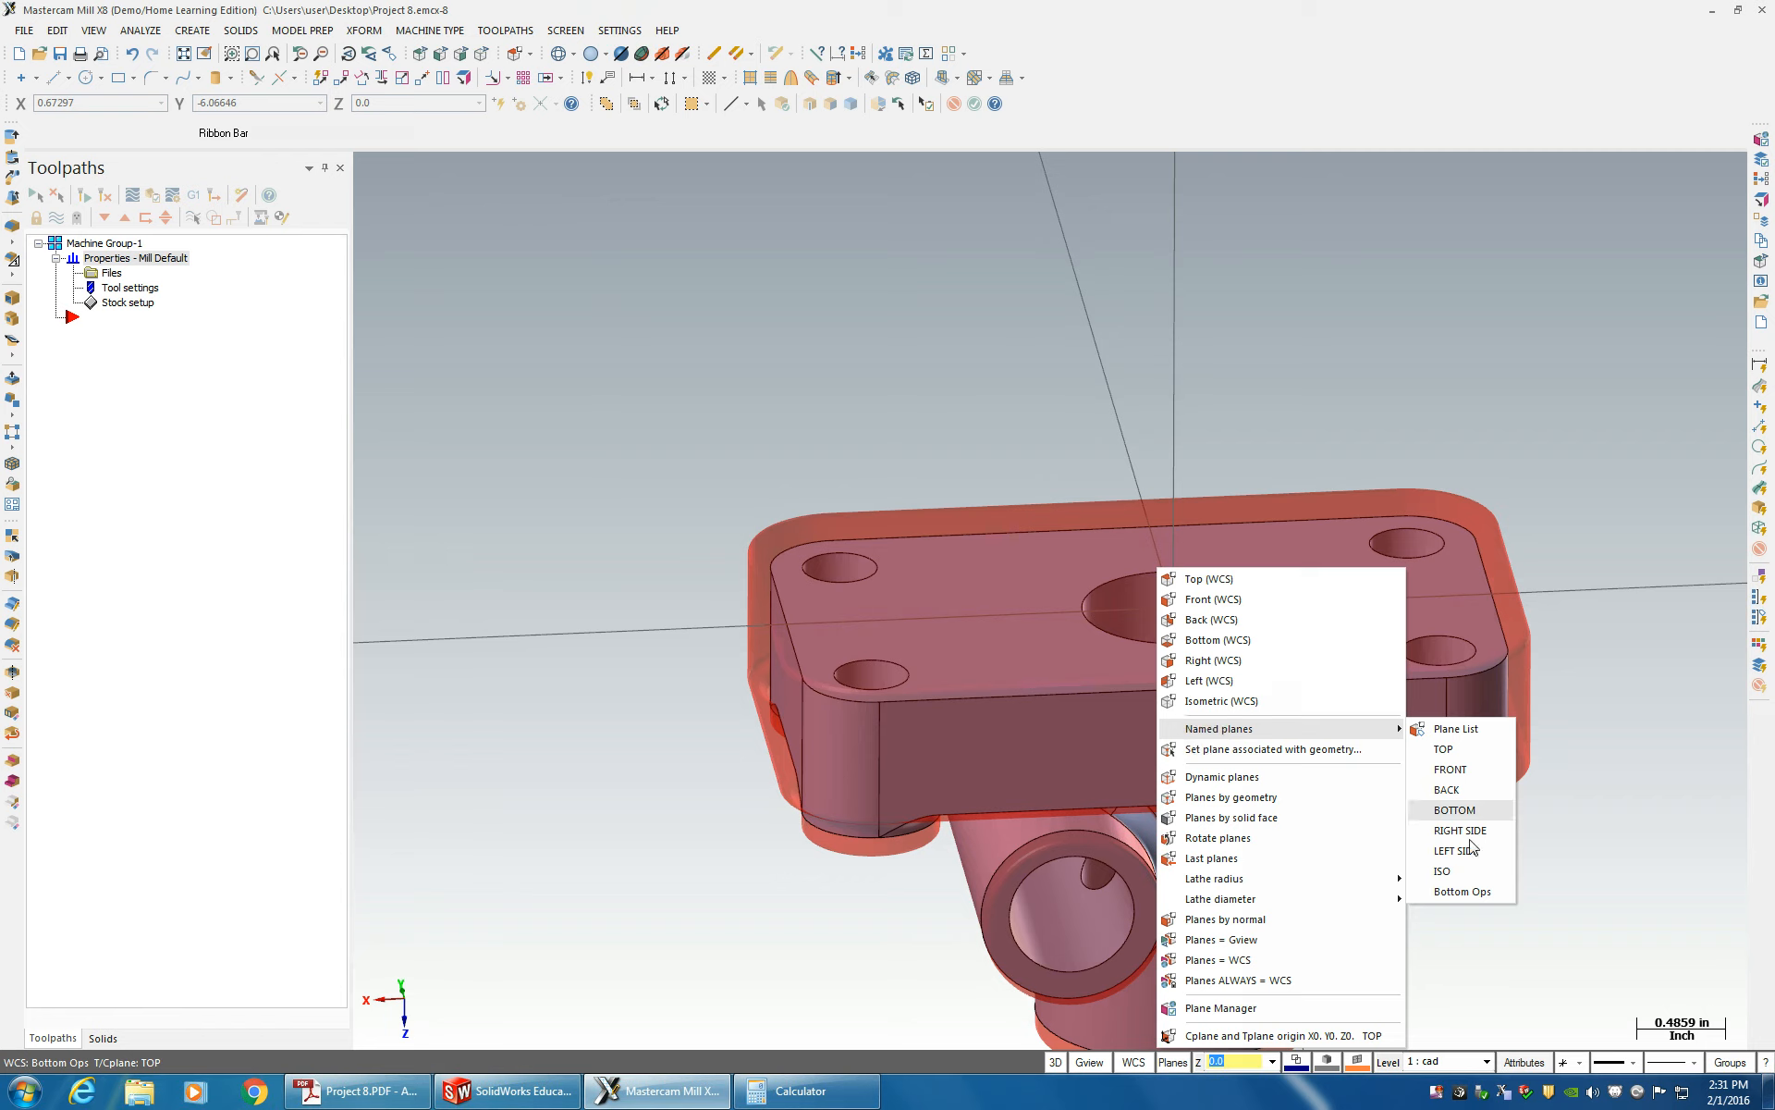
{"action": "left_click", "coordinate": [1448, 883]}
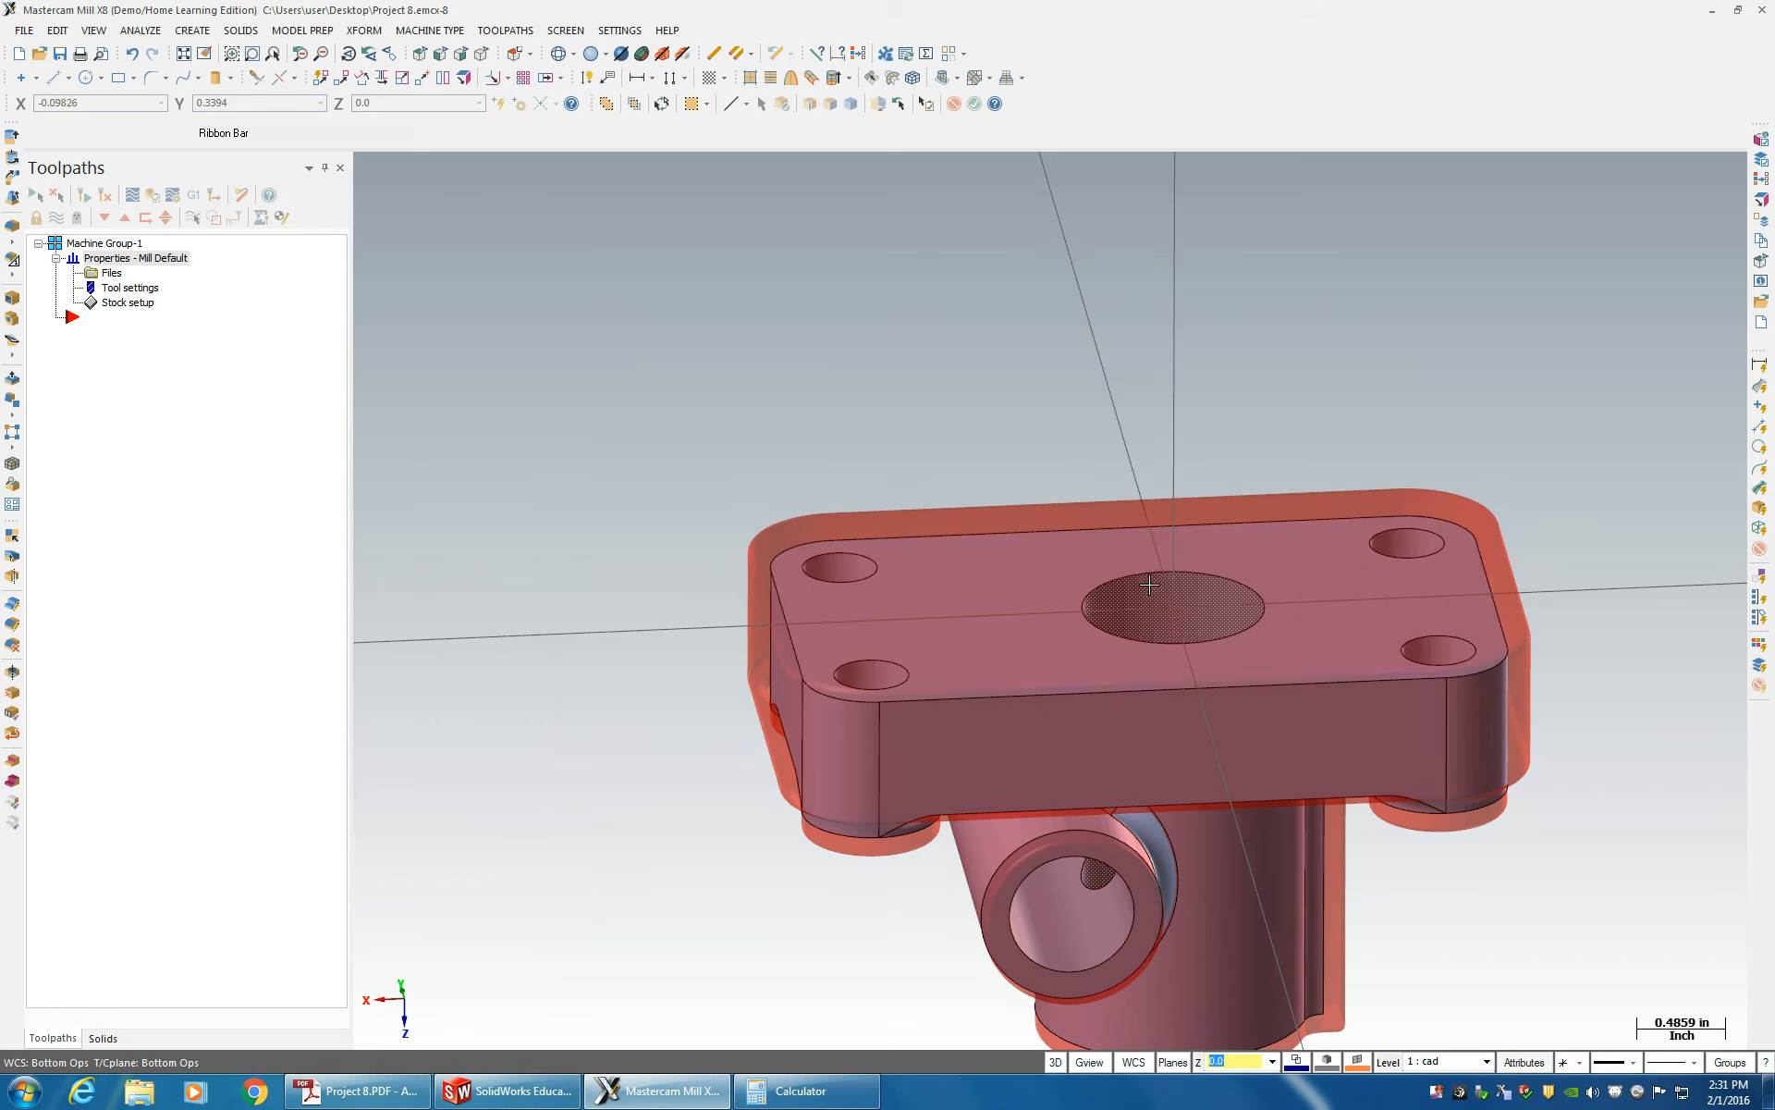
- Start a Face toolpath in a new toolpath group and accept Project 8 as the NC name
{"action": "middle_click_drag", "start_coordinate": [975, 642], "coordinate": [663, 810], "text": "alt"}
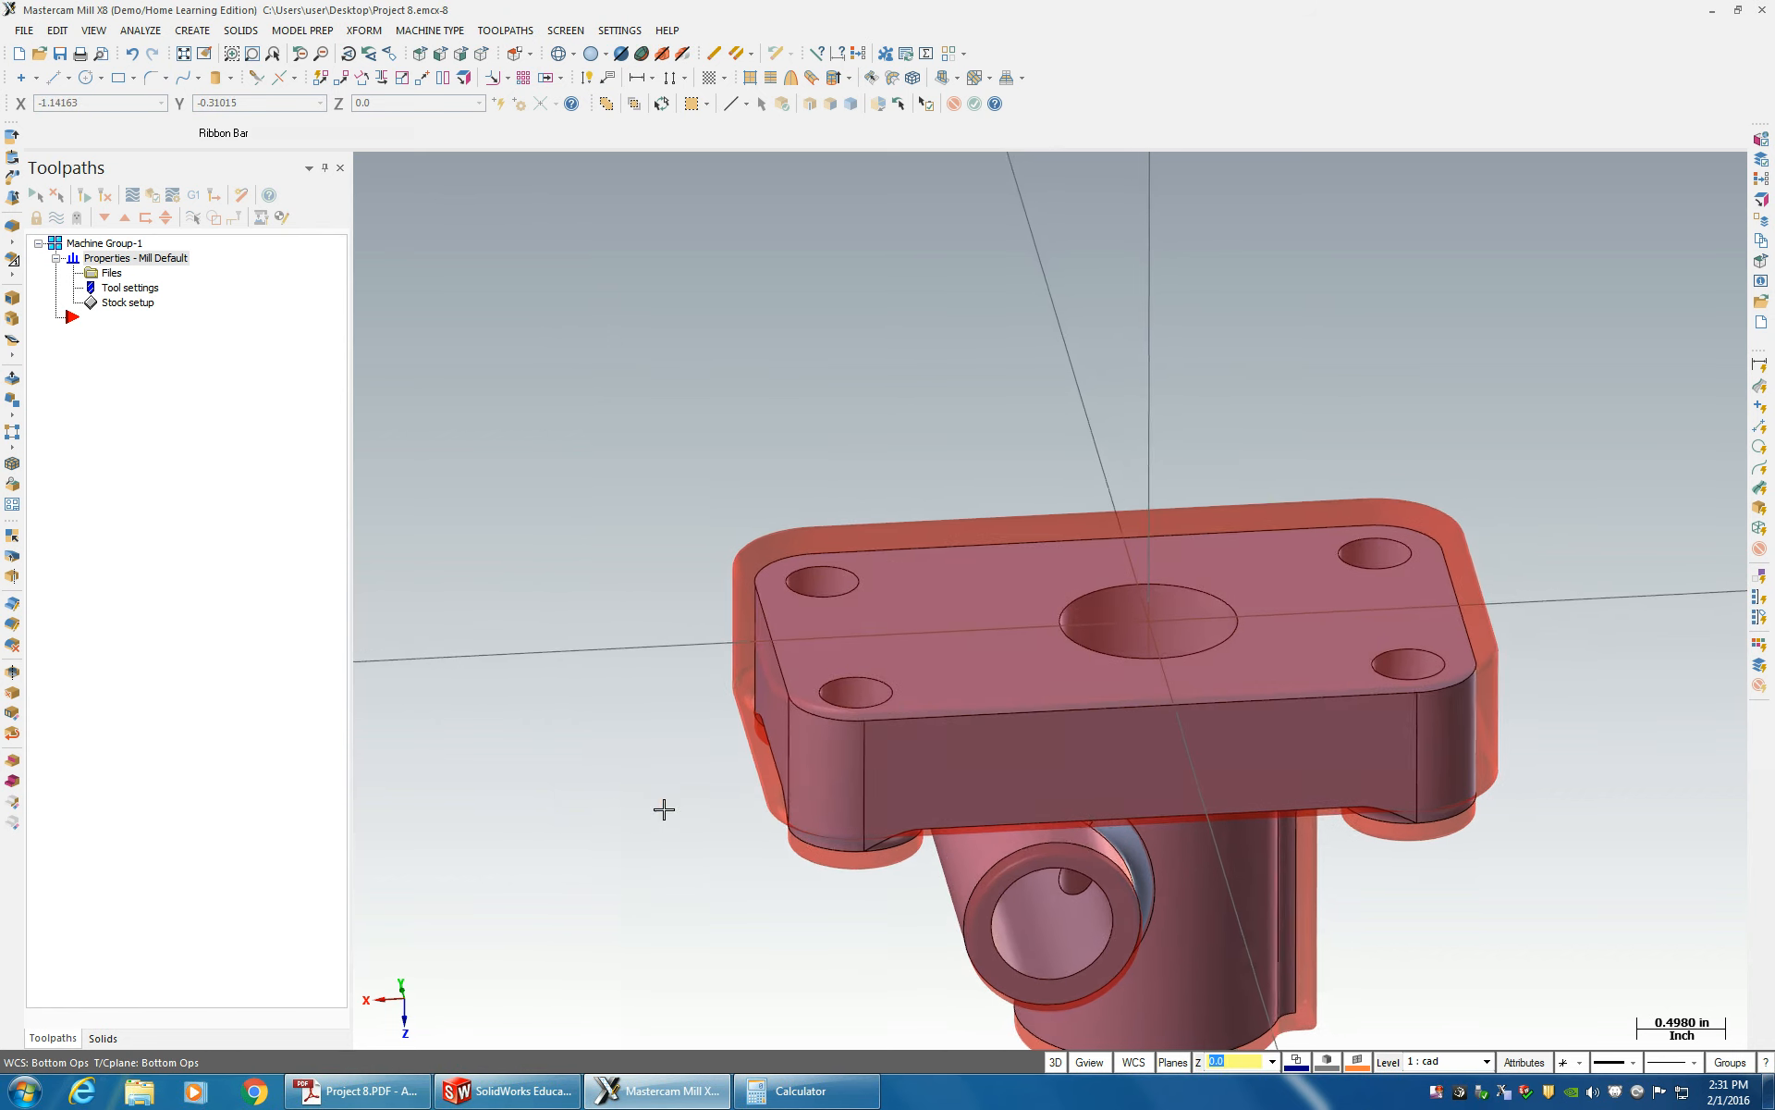
{"action": "right_click", "coordinate": [100, 354]}
{"action": "mouse_move", "coordinate": [139, 364]}
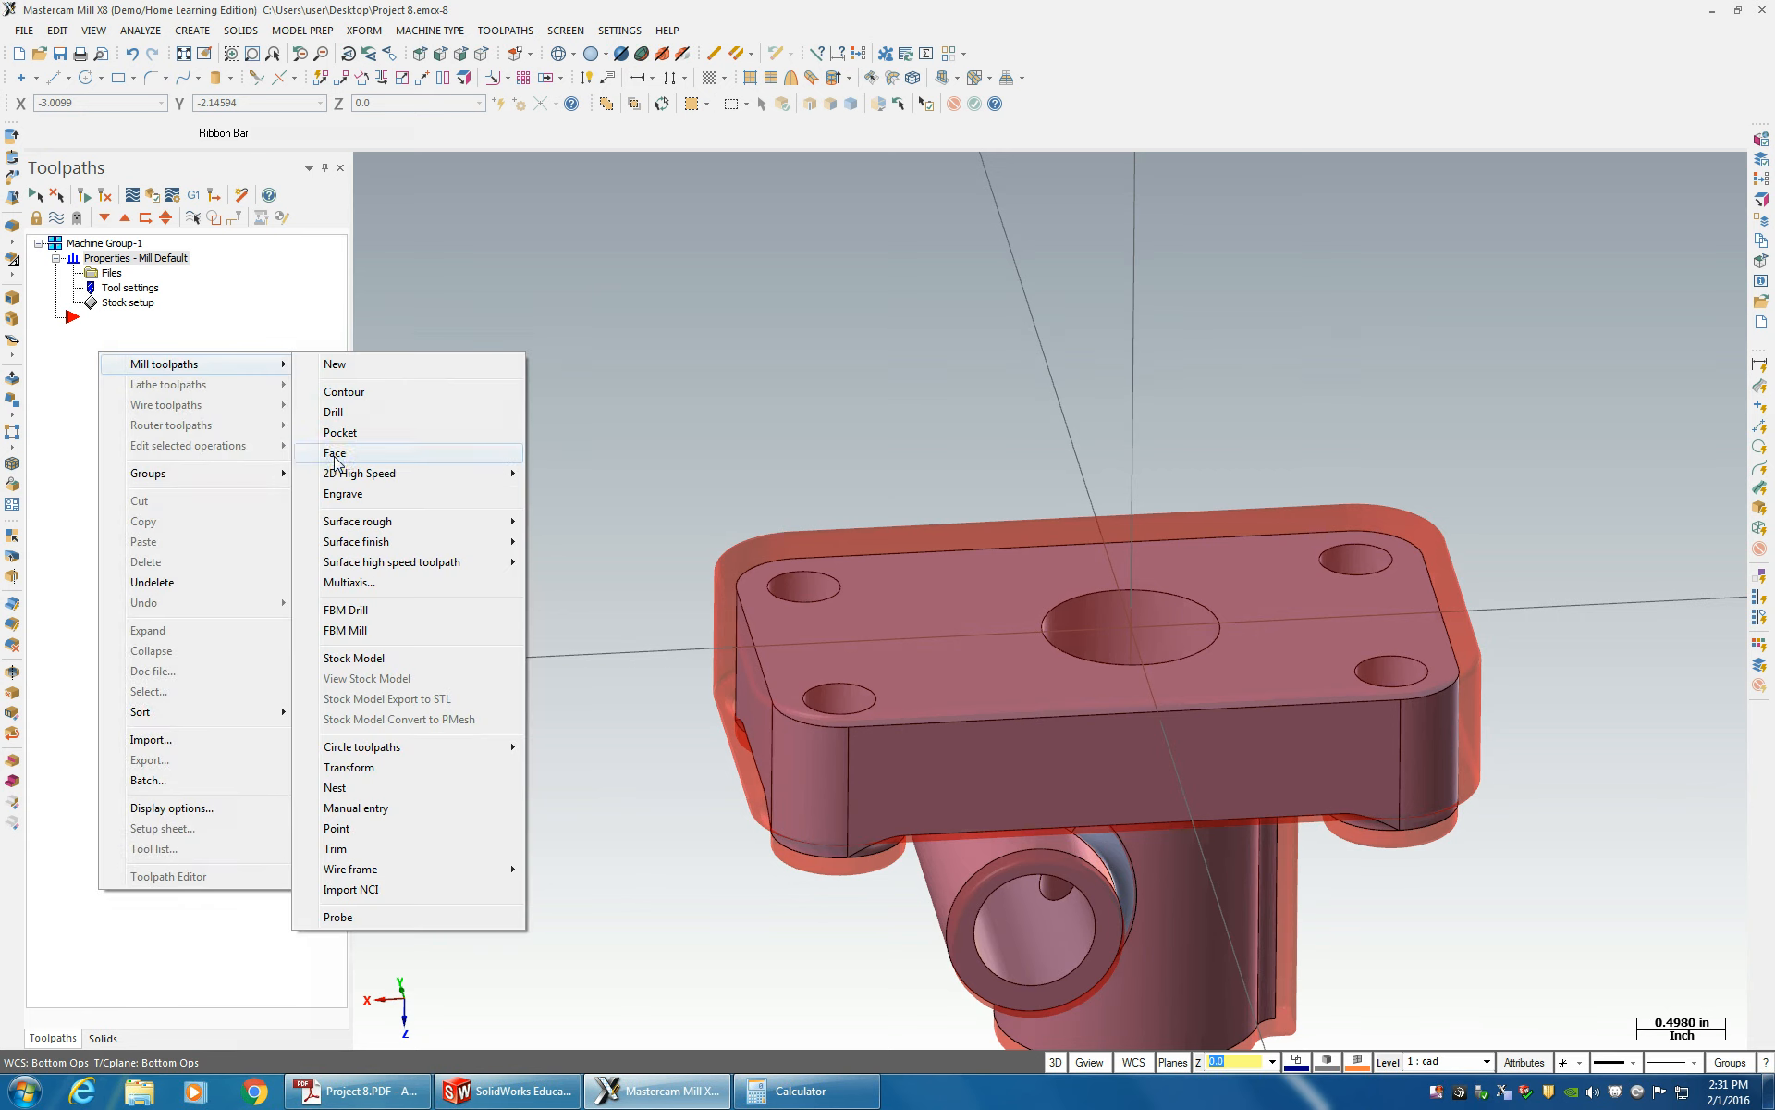
{"action": "left_click", "coordinate": [335, 452]}
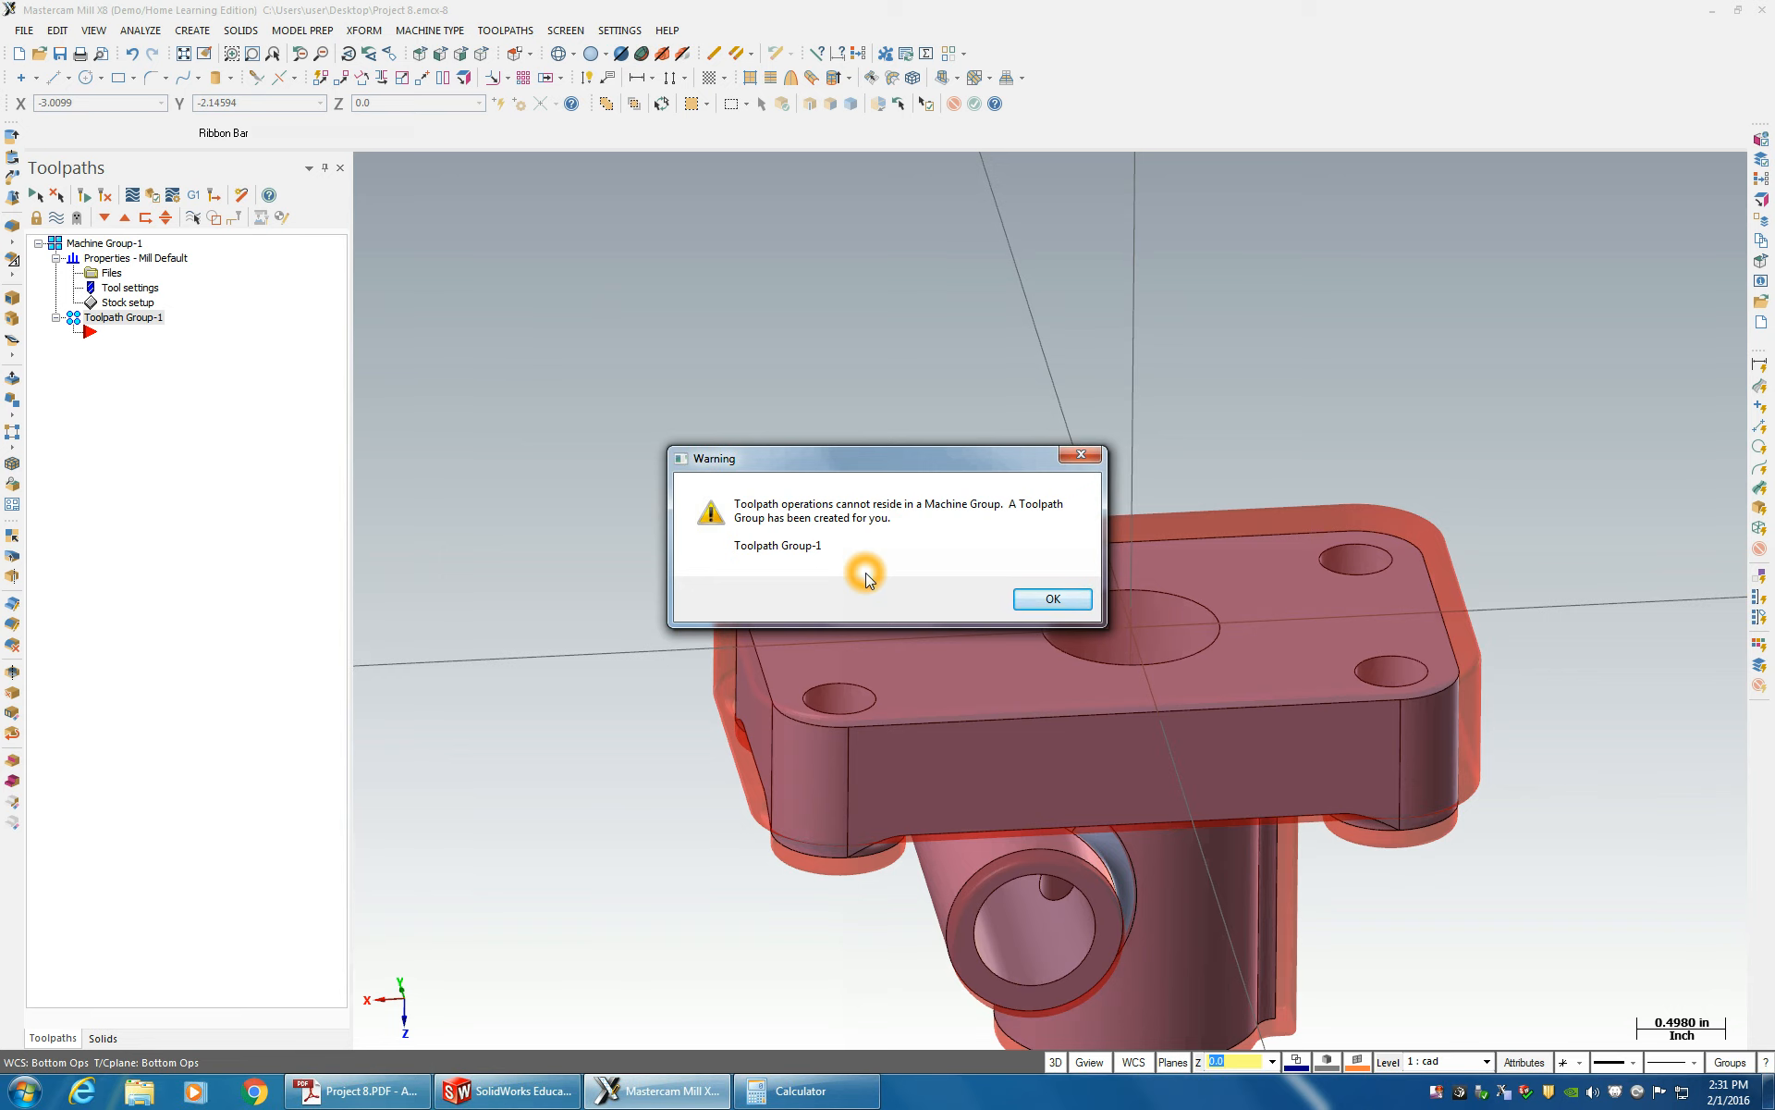
{"action": "left_click", "coordinate": [1050, 598]}
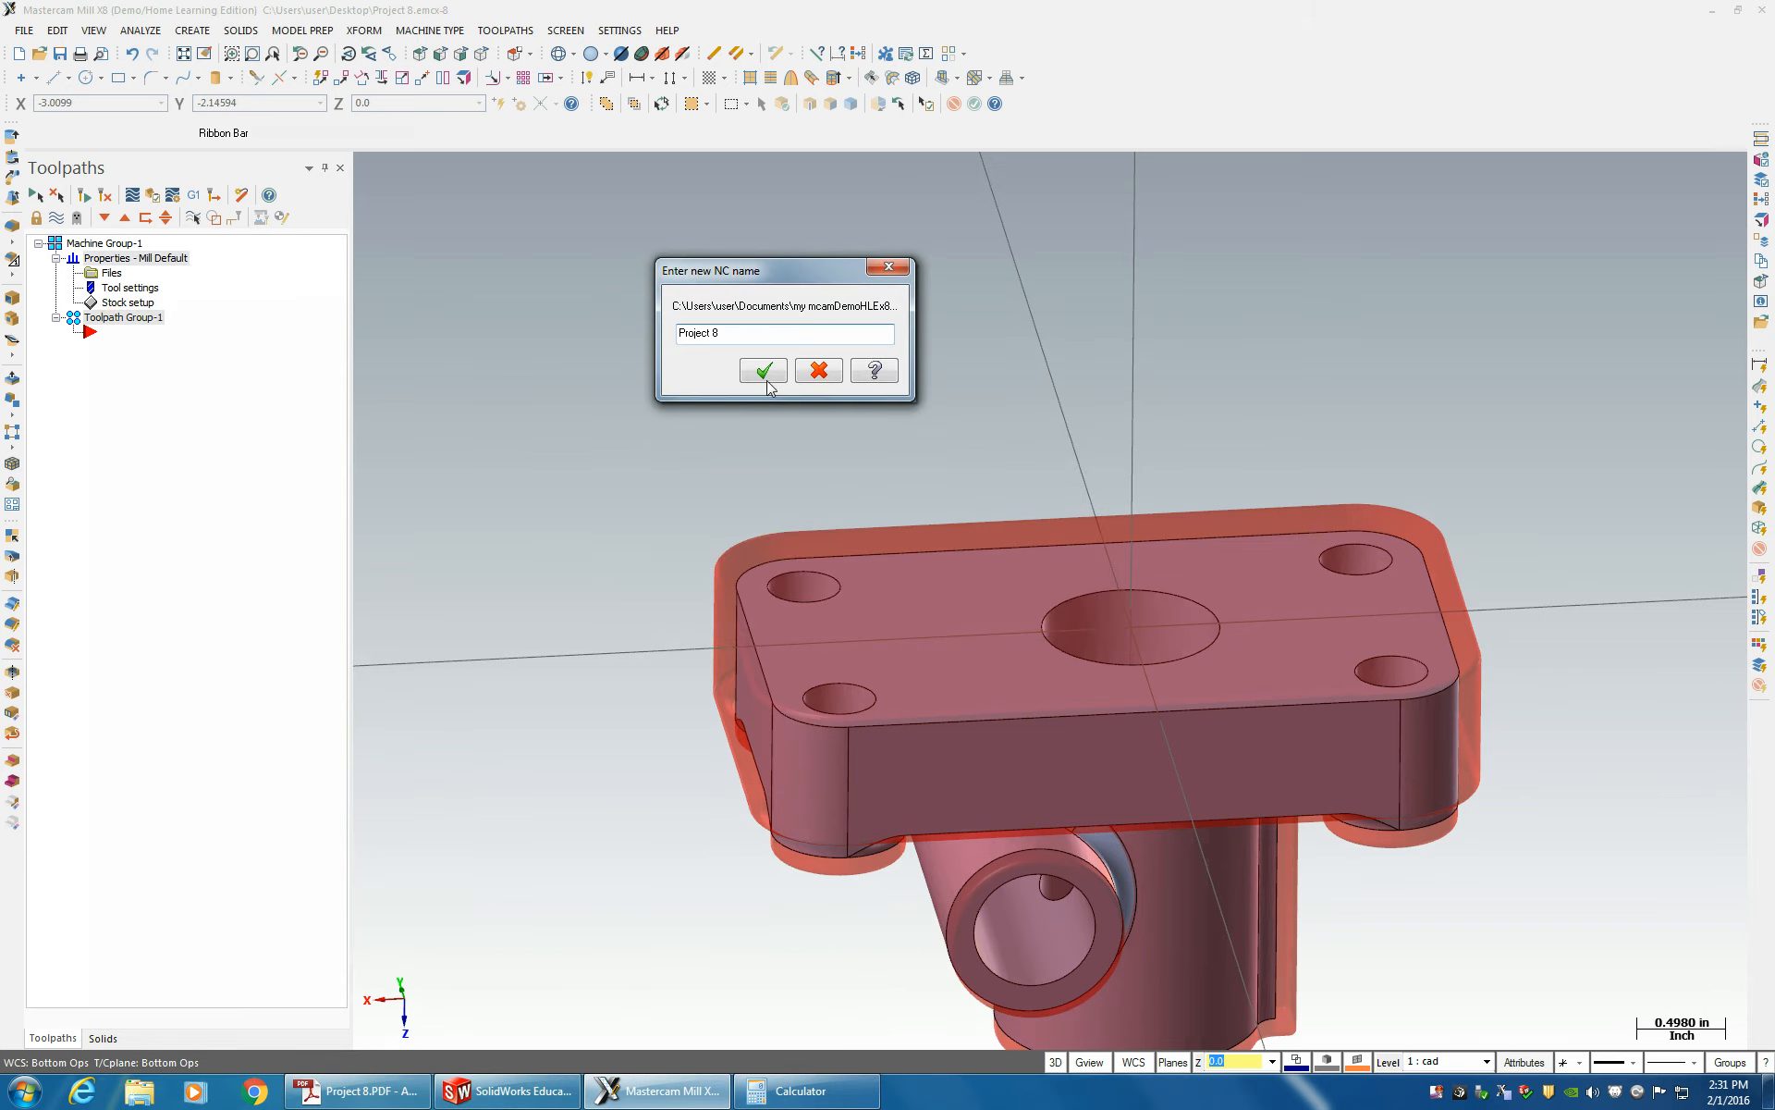
{"action": "left_click", "coordinate": [776, 373]}
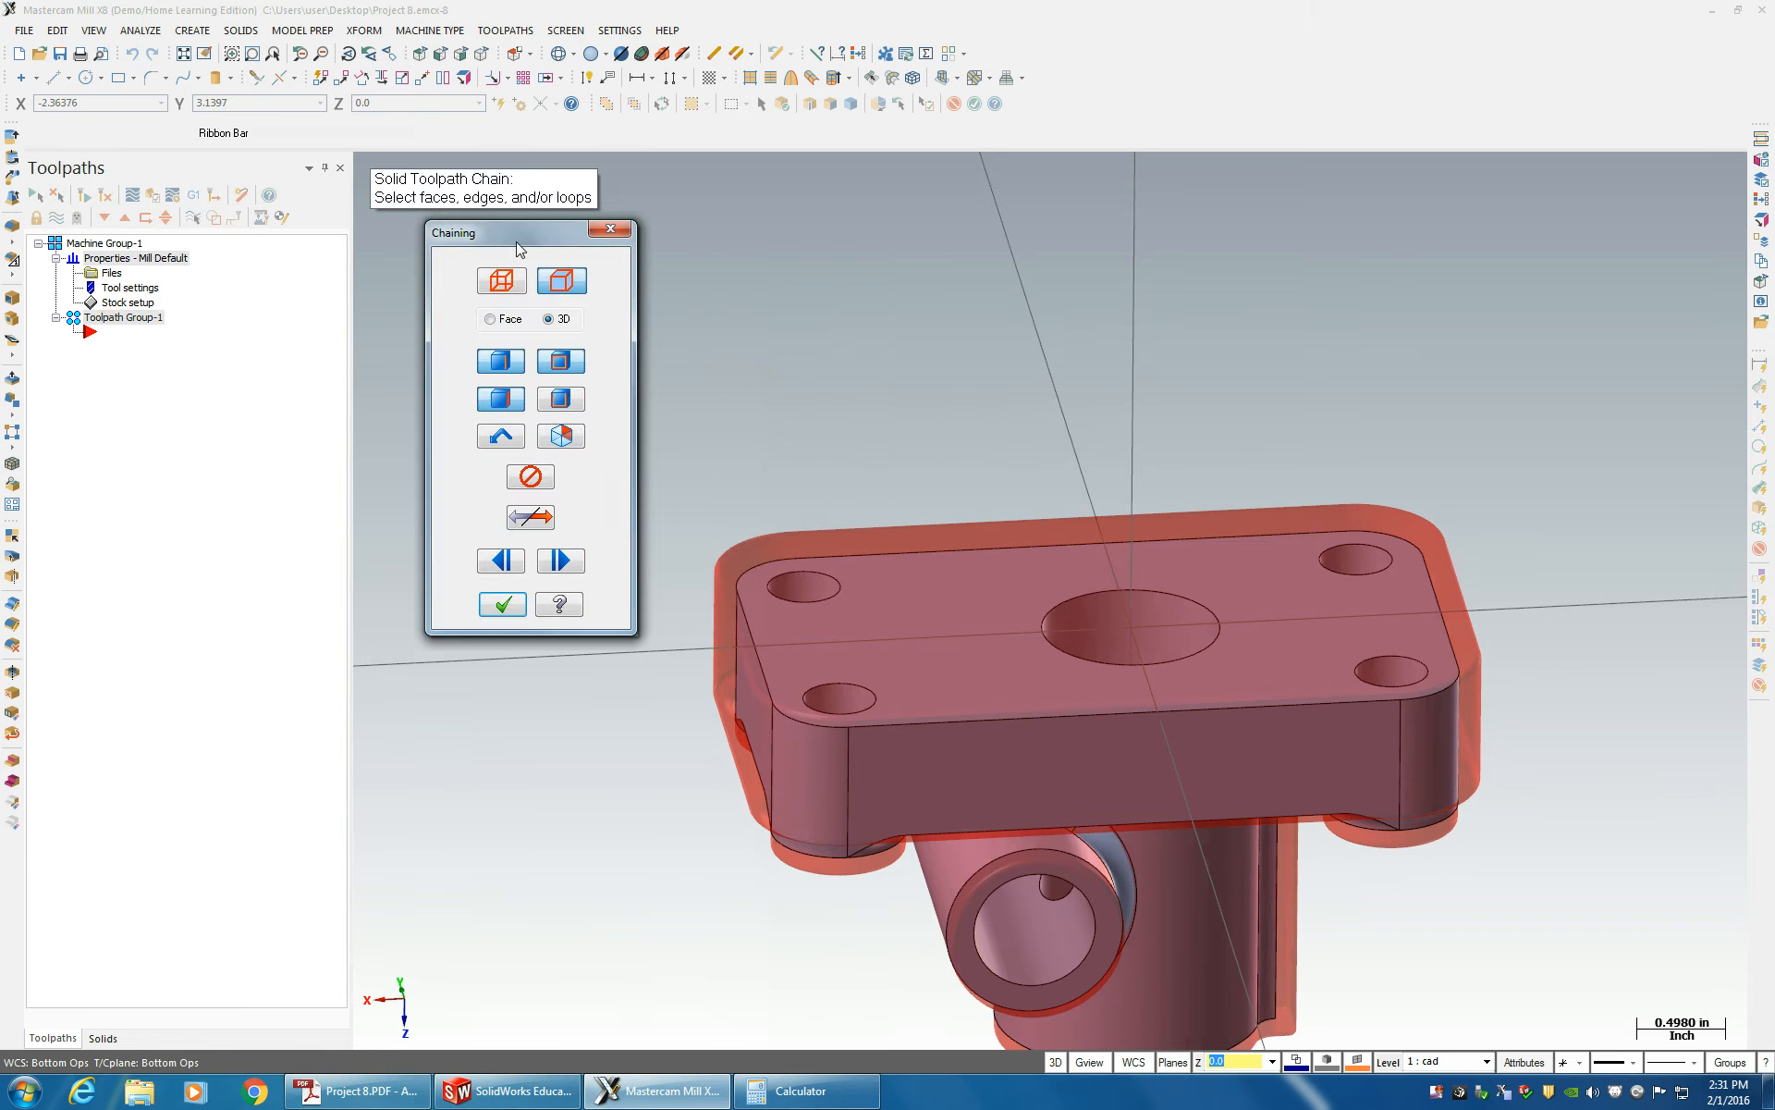
- Chain the outer edge loop of the base's bottom face as the facing boundary, with that face as reference
{"action": "left_click_drag", "start_coordinate": [520, 243], "coordinate": [269, 352]}
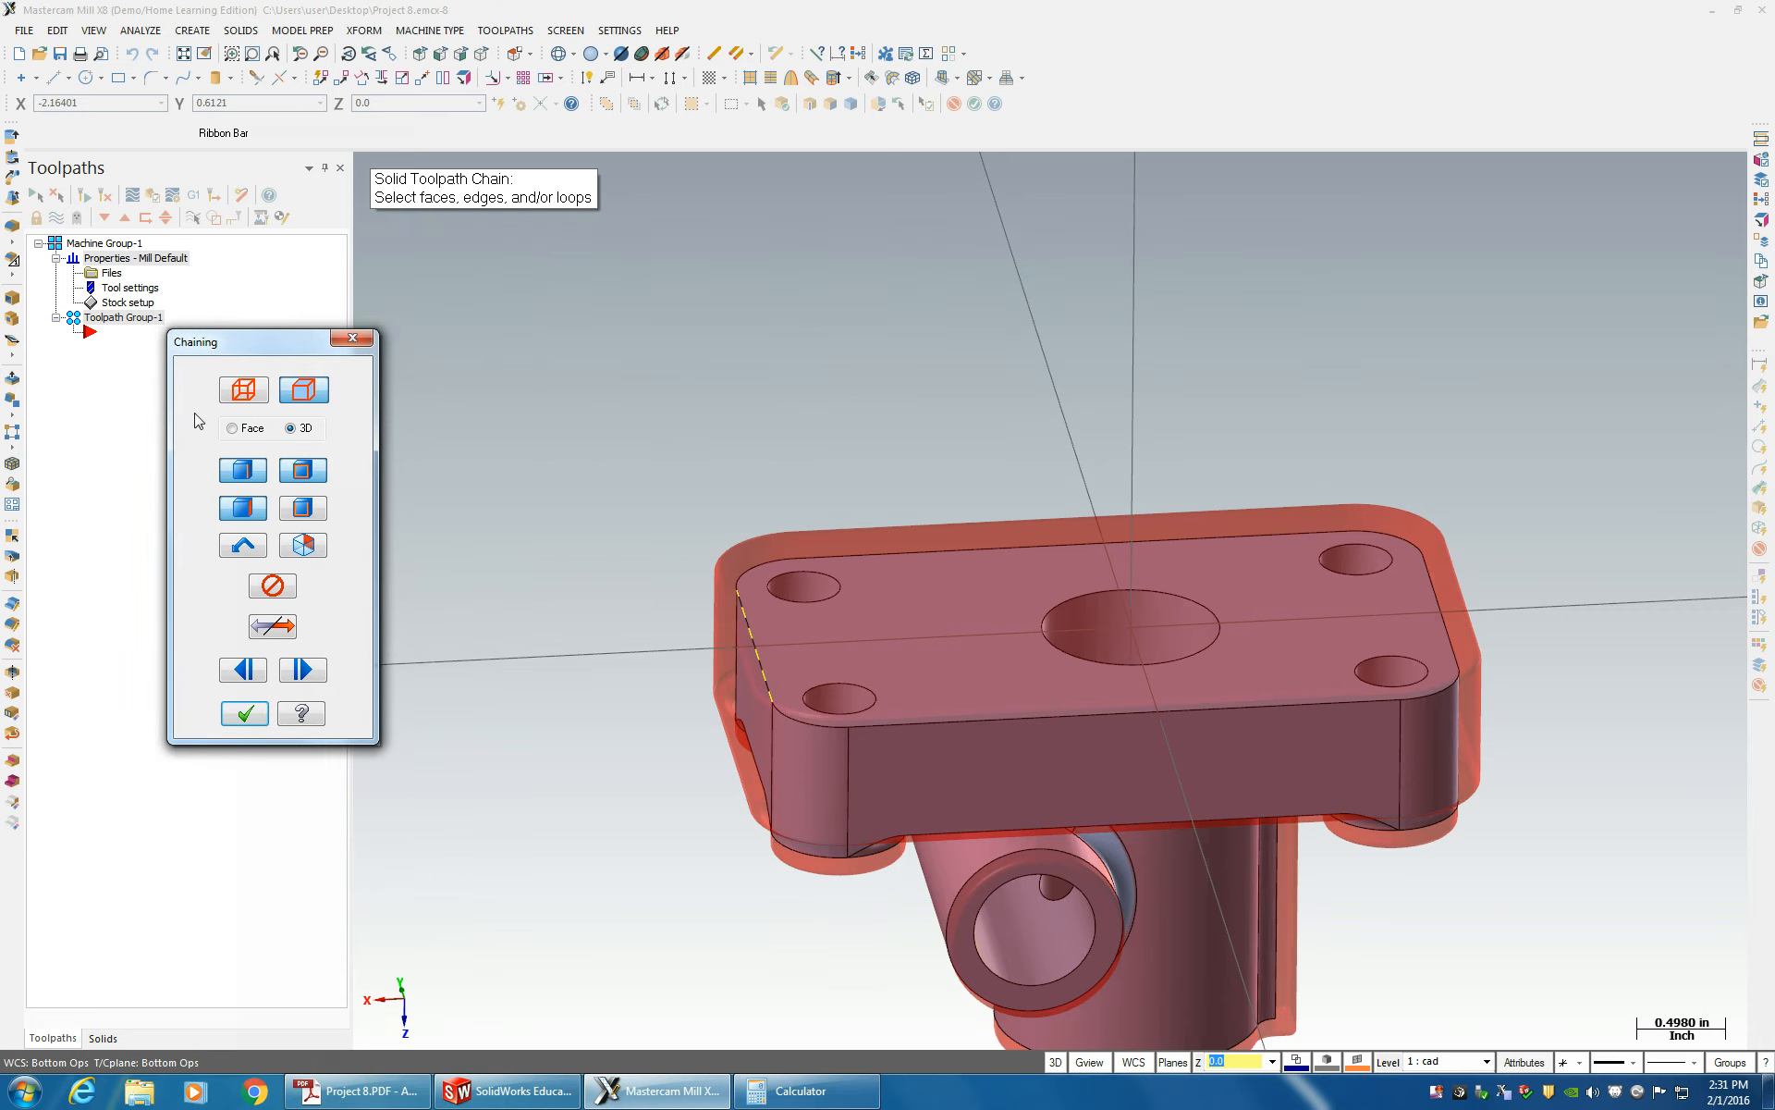
{"action": "left_click_drag", "start_coordinate": [305, 354], "coordinate": [467, 251]}
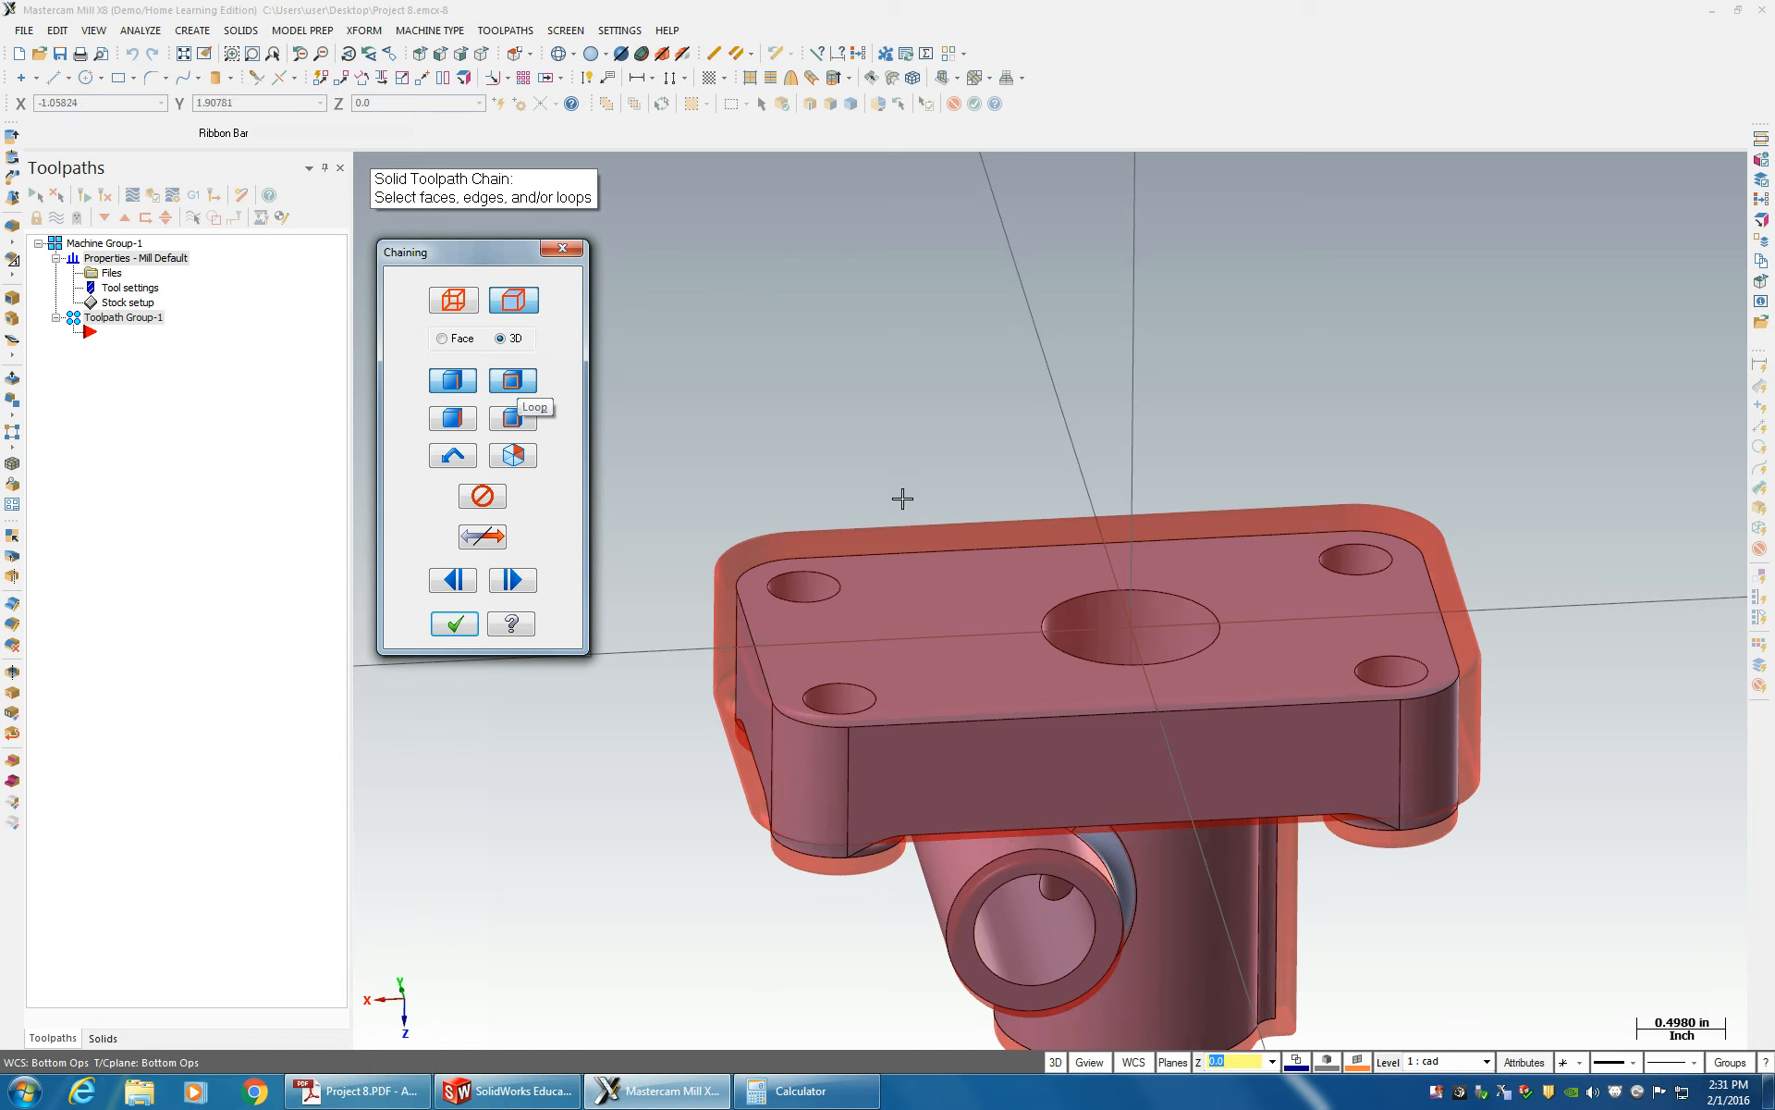
{"action": "left_click", "coordinate": [912, 547]}
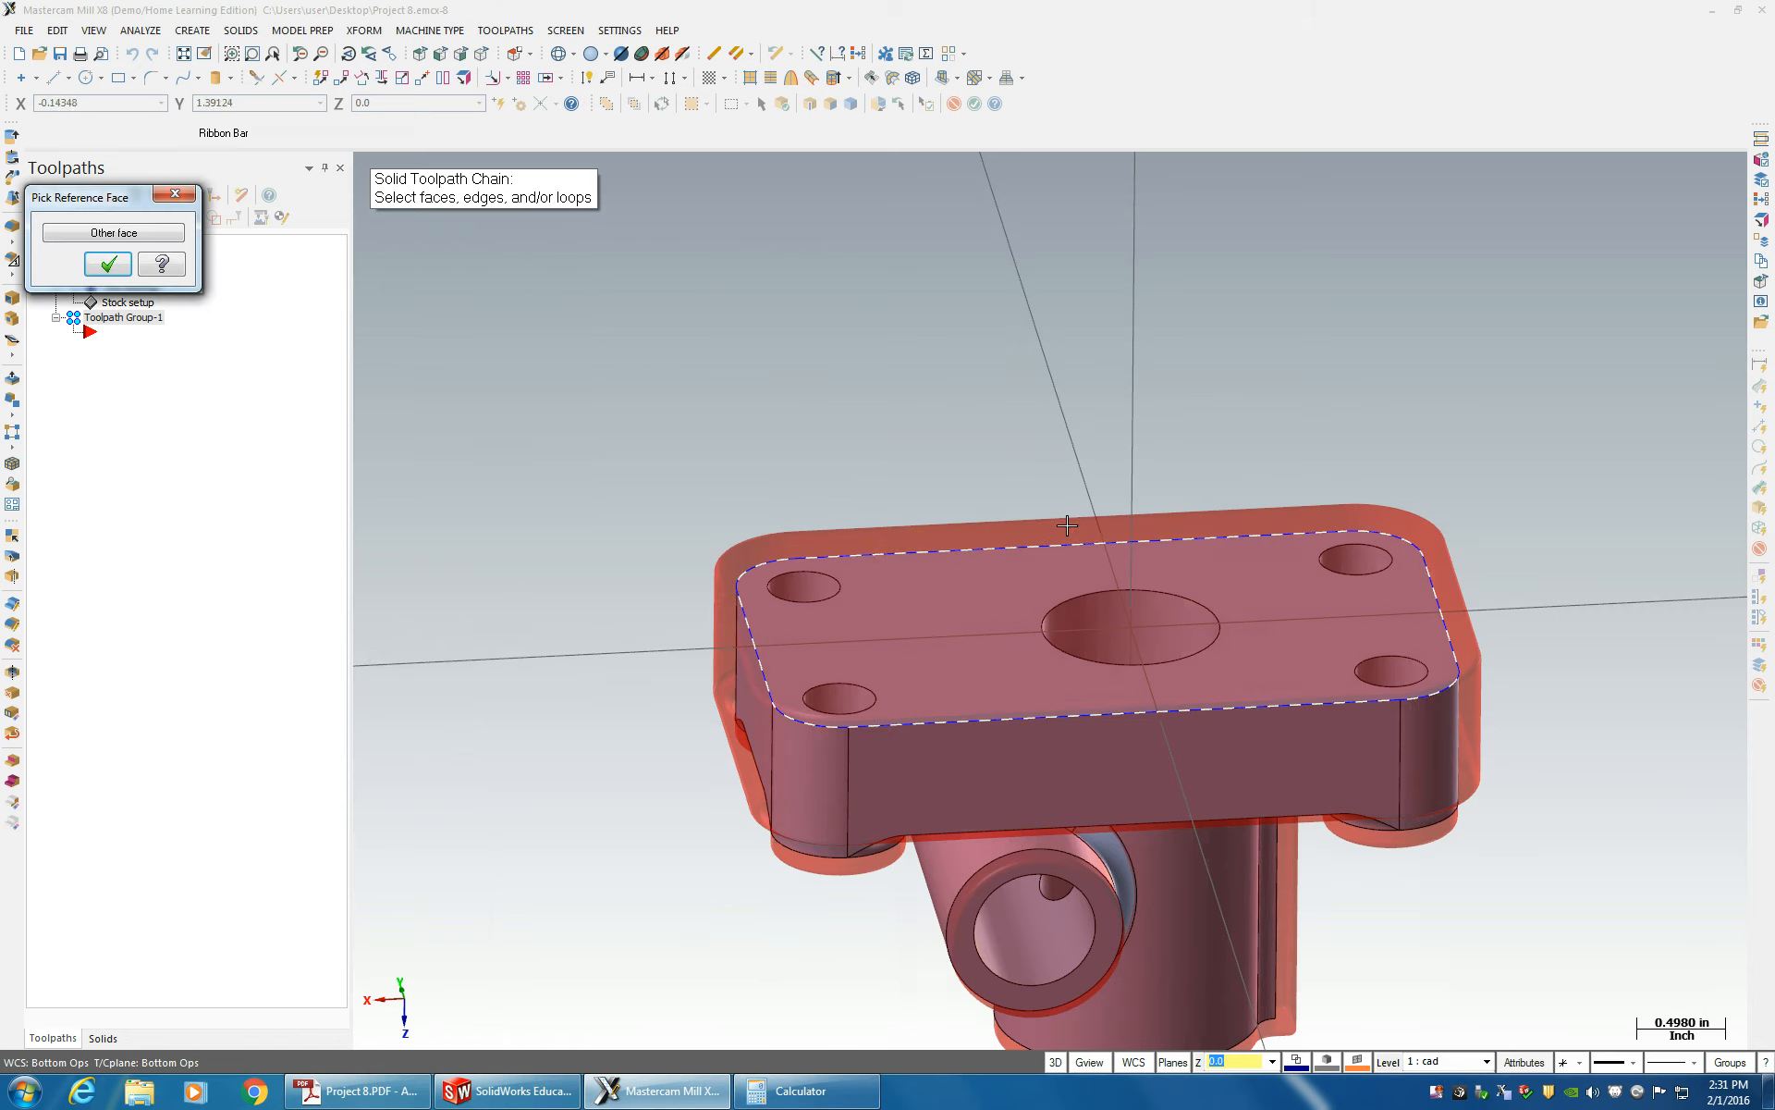
{"action": "left_click", "coordinate": [113, 232]}
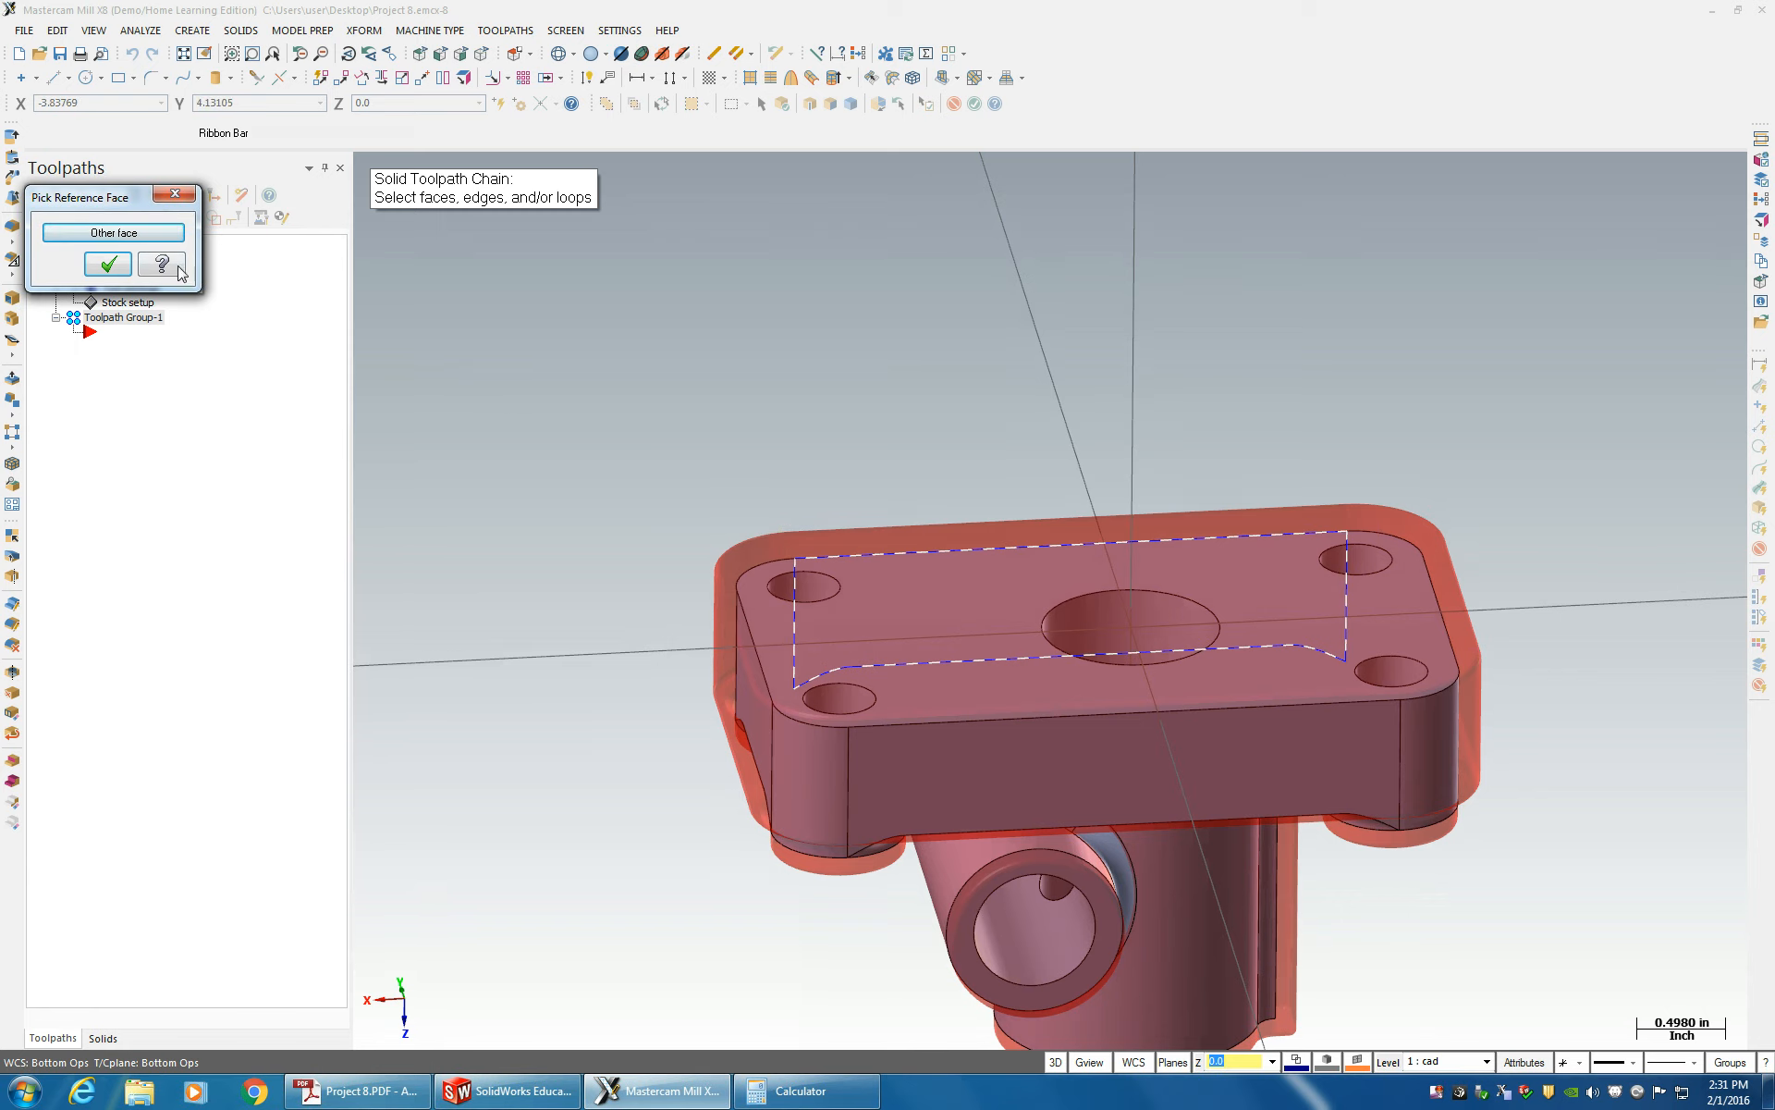
{"action": "left_click", "coordinate": [108, 235]}
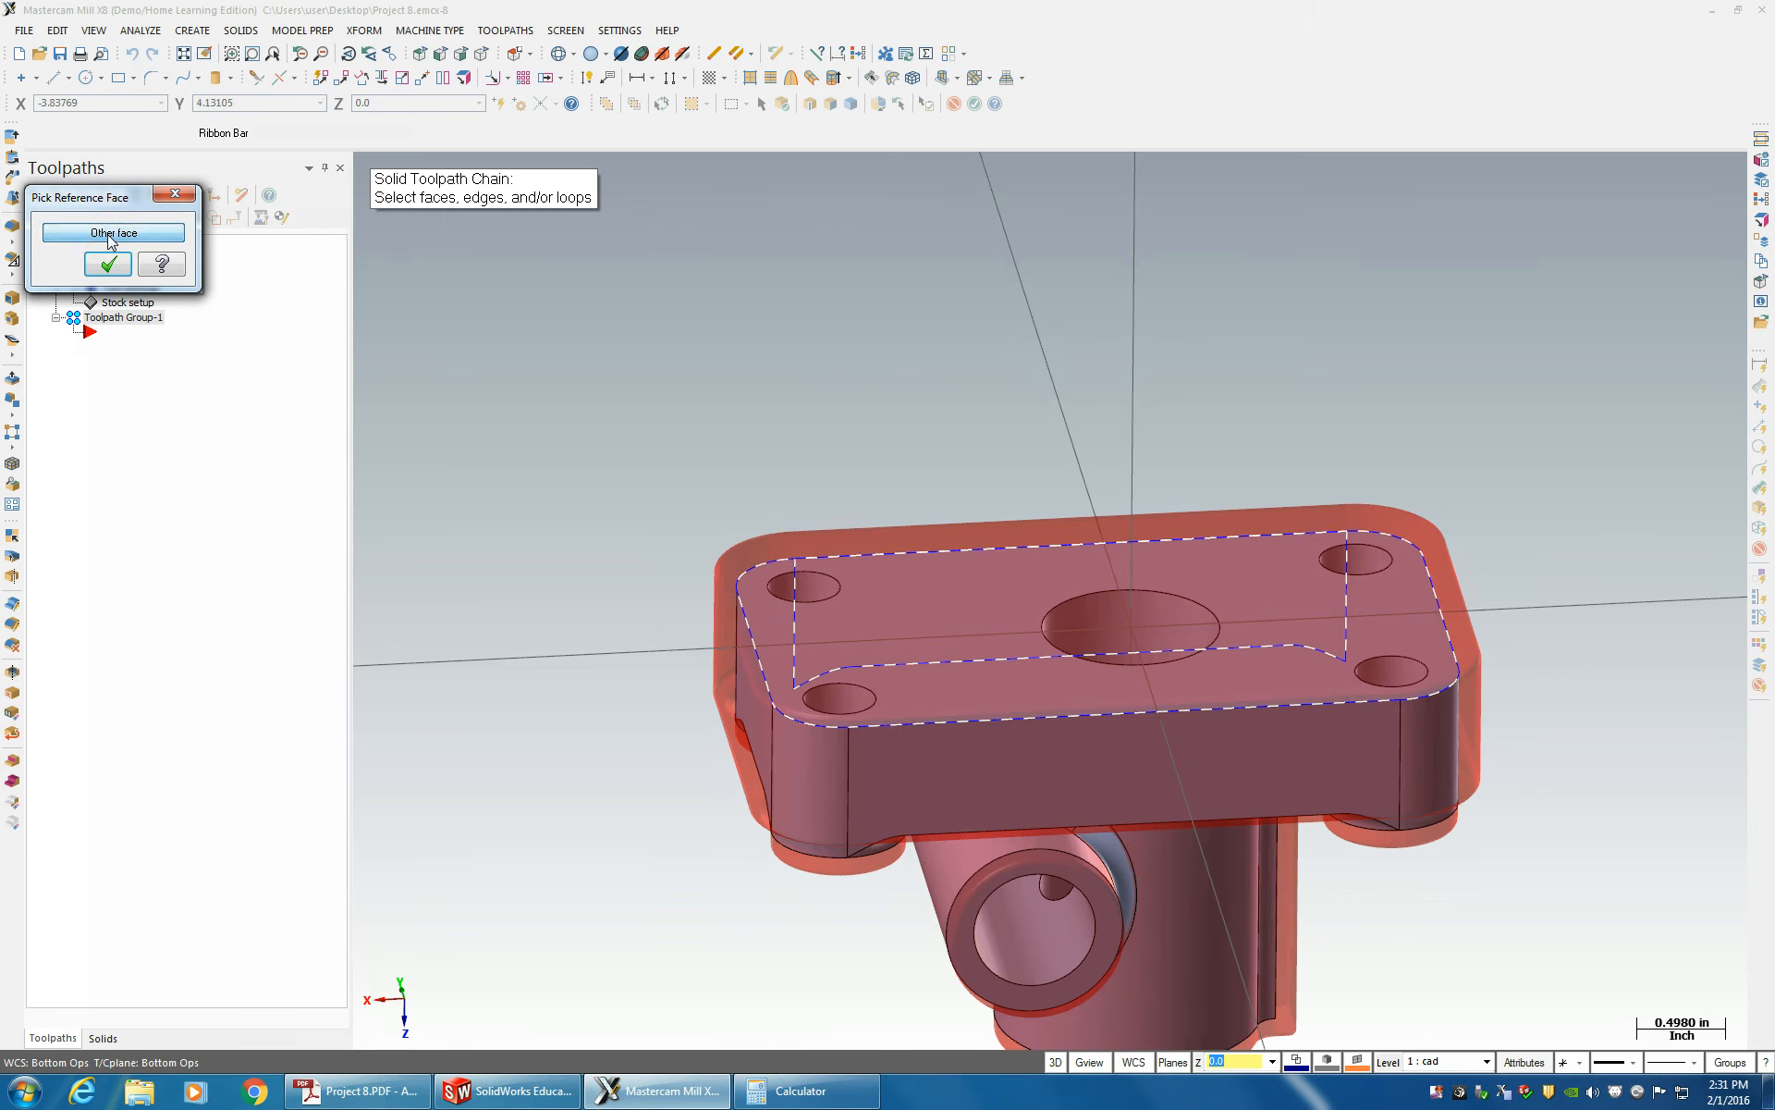
{"action": "left_click", "coordinate": [108, 235]}
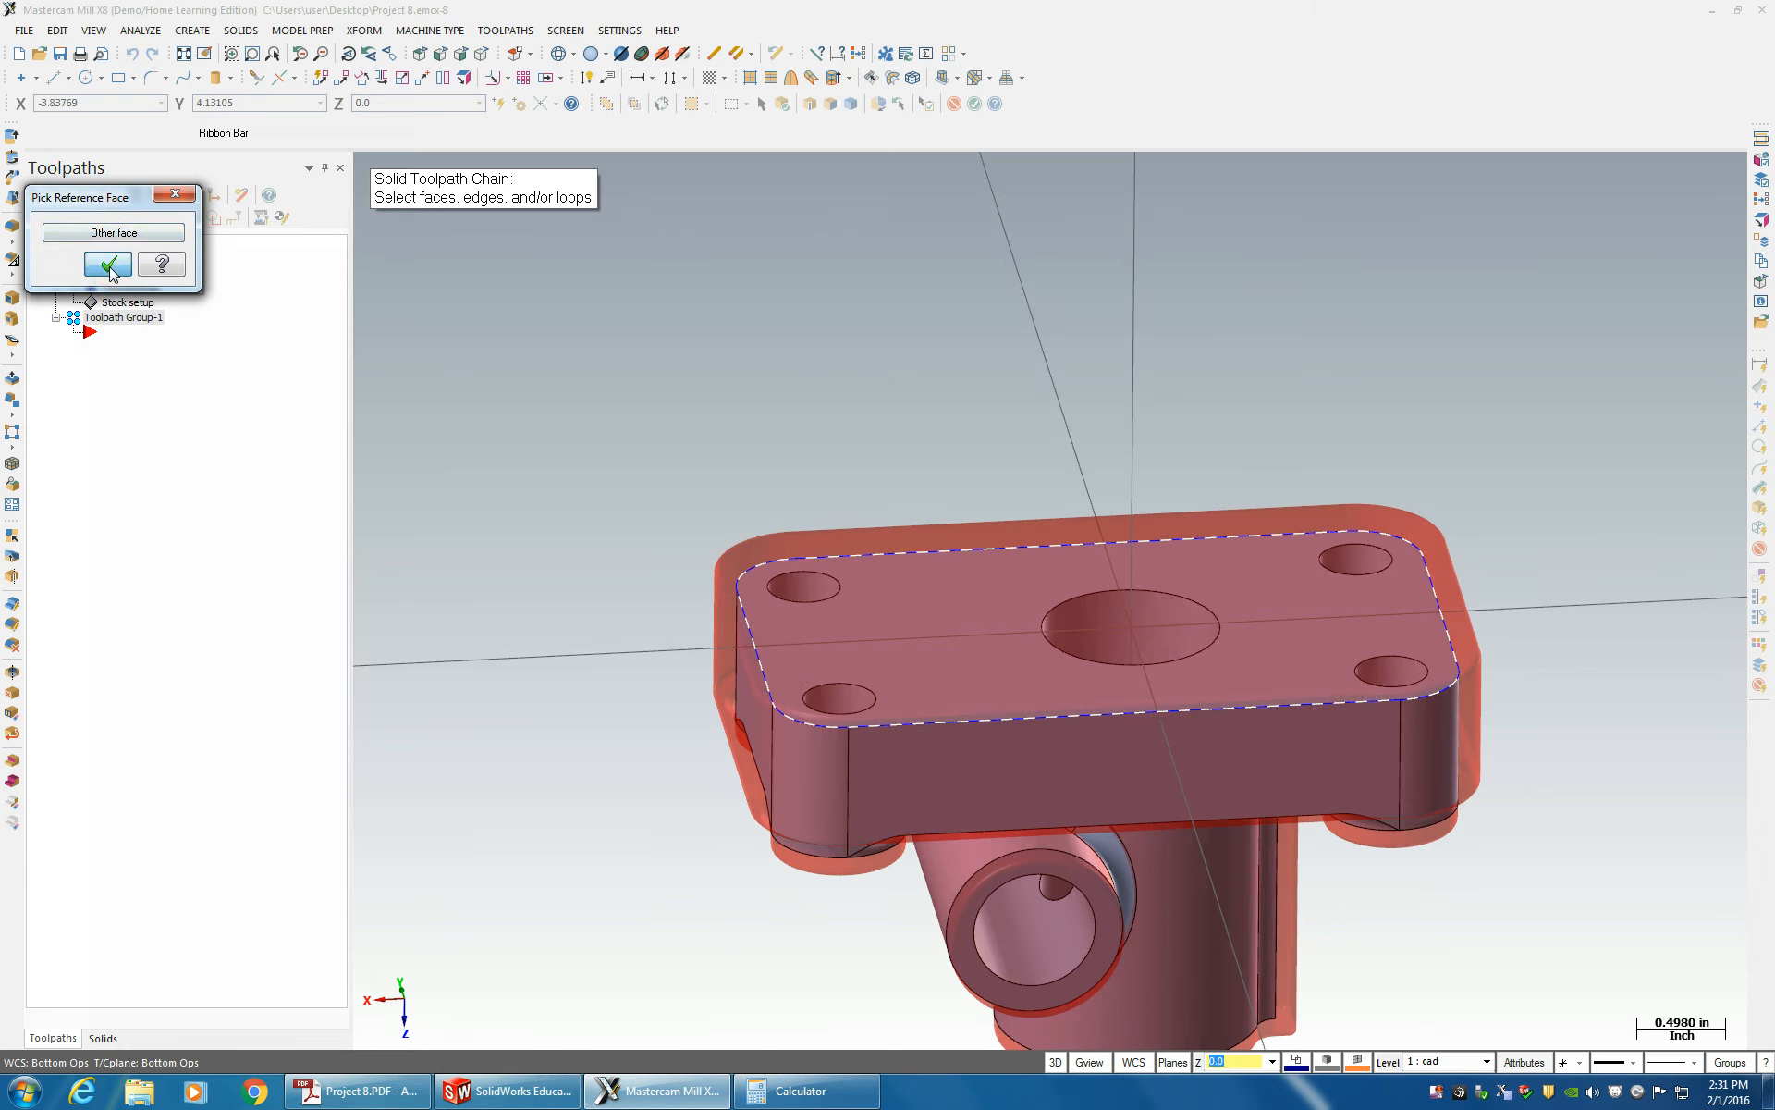
{"action": "left_click", "coordinate": [108, 266]}
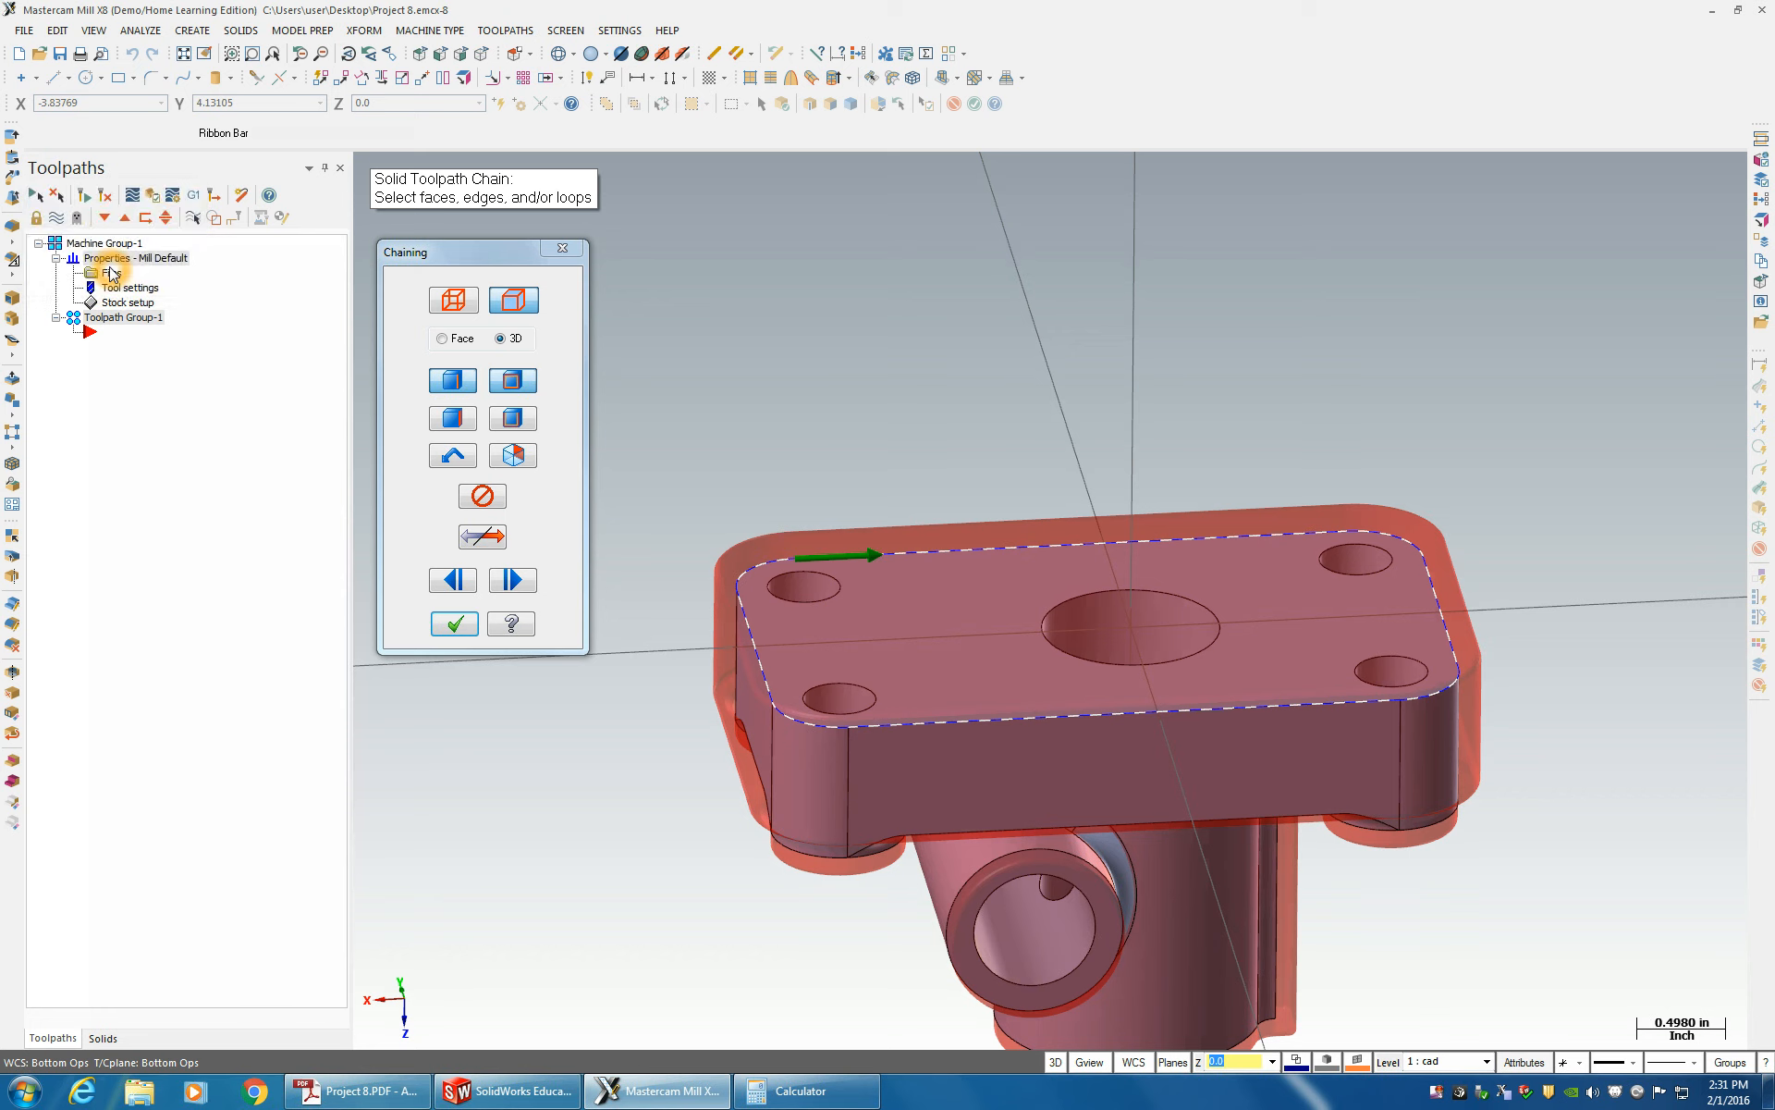
{"action": "left_click", "coordinate": [455, 625]}
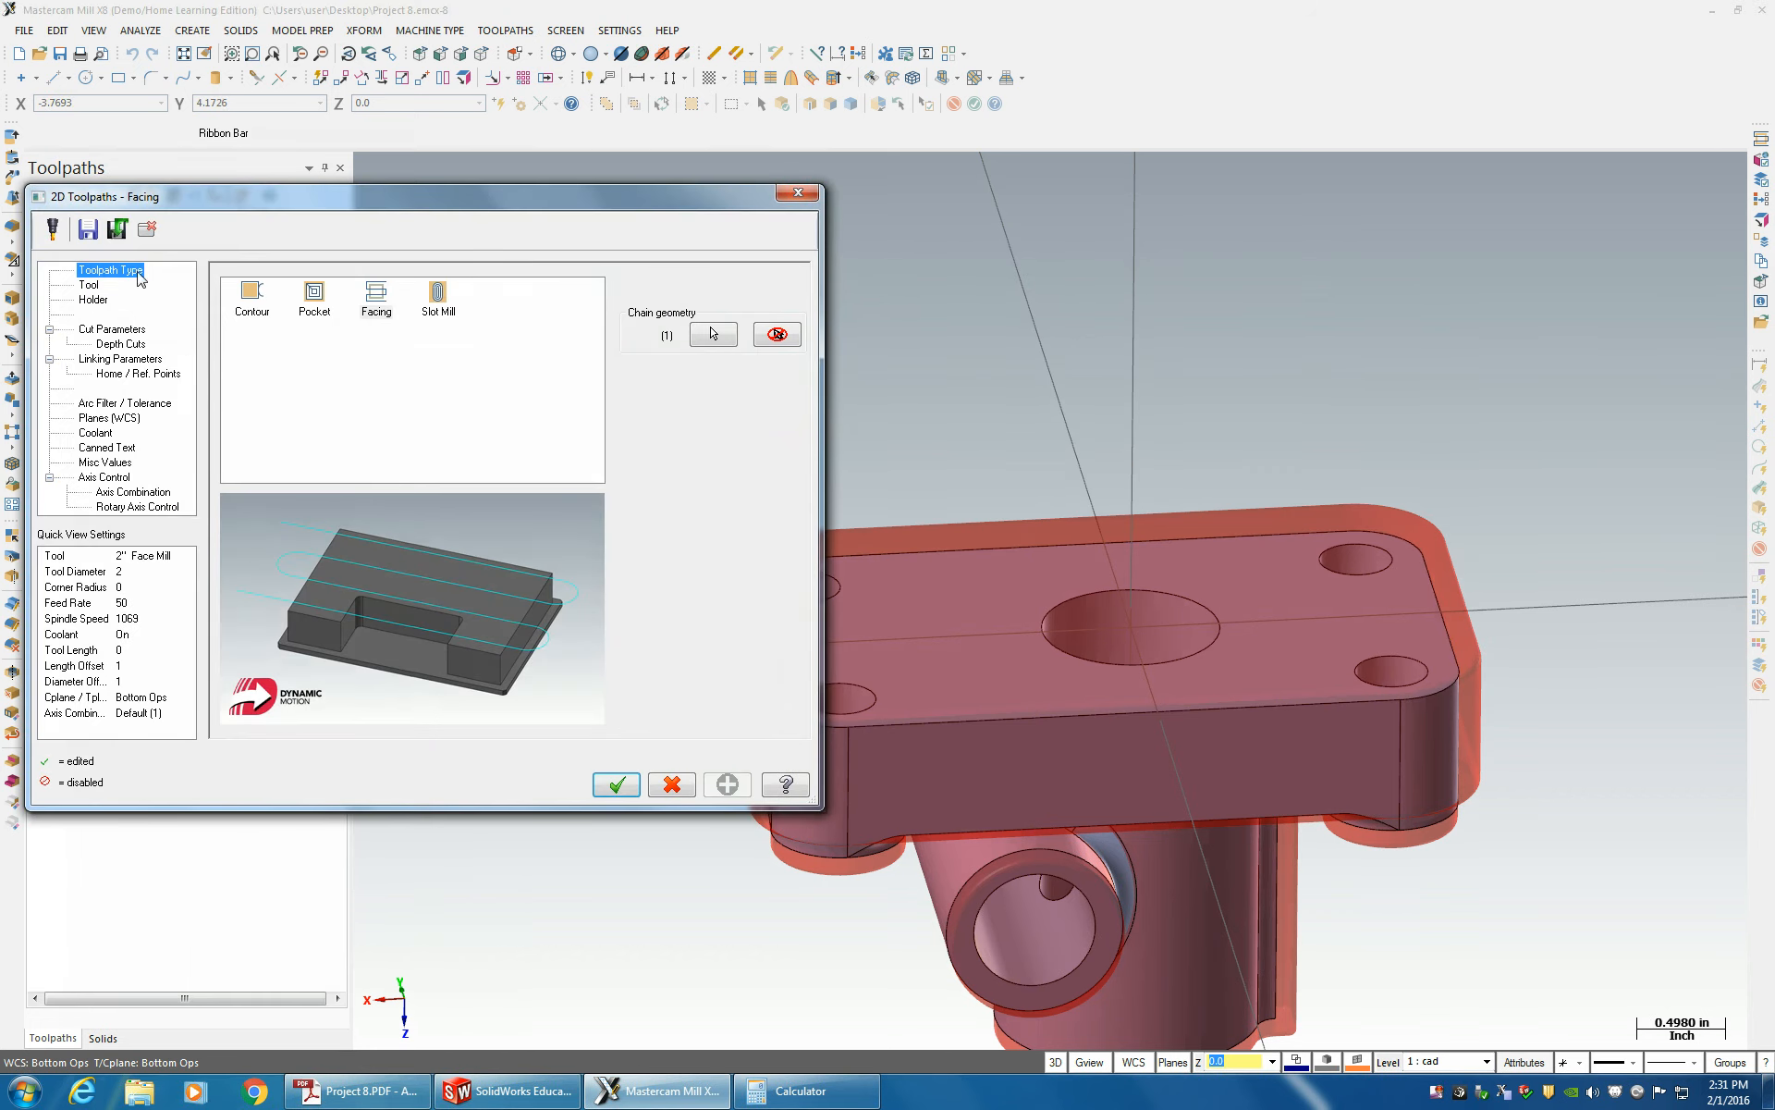
- Create a new tool for the facing operation and choose Face Mill as its type
{"action": "left_click", "coordinate": [80, 287]}
{"action": "left_click", "coordinate": [97, 273]}
{"action": "left_click", "coordinate": [93, 286]}
{"action": "right_click", "coordinate": [341, 369]}
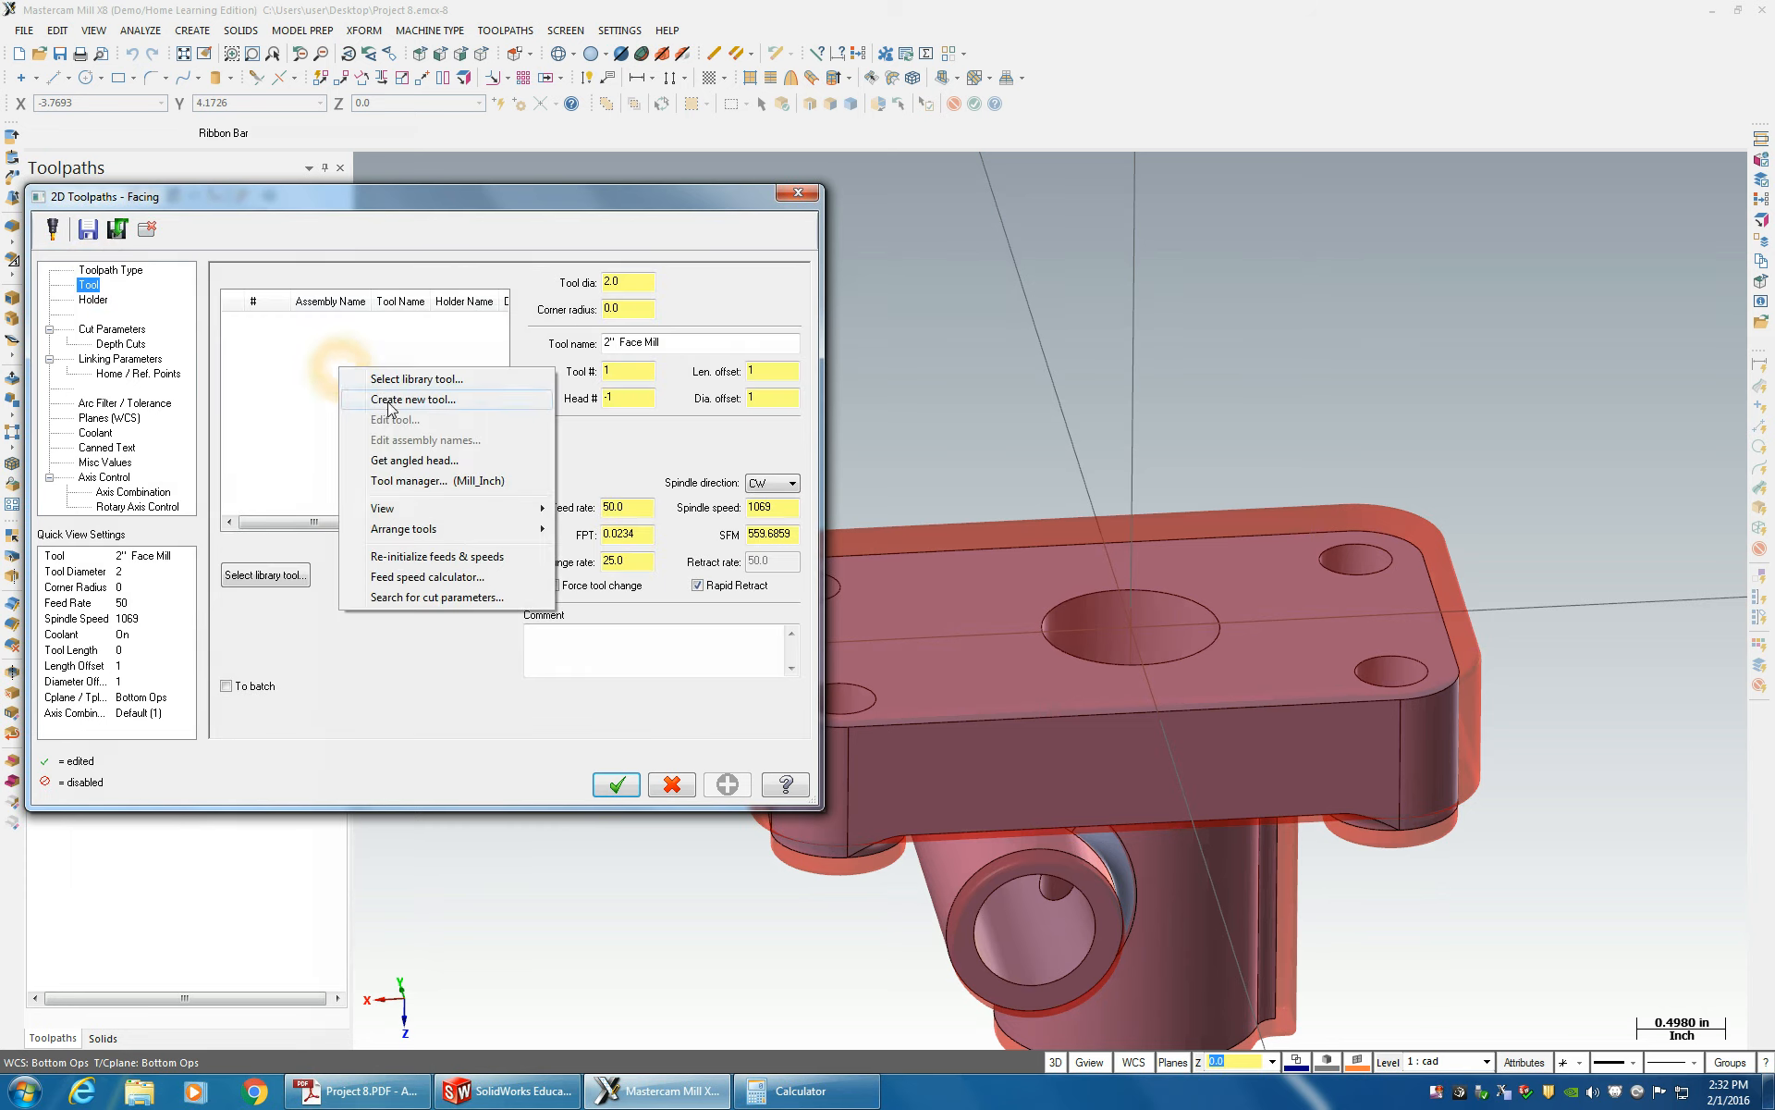
{"action": "left_click", "coordinate": [404, 406]}
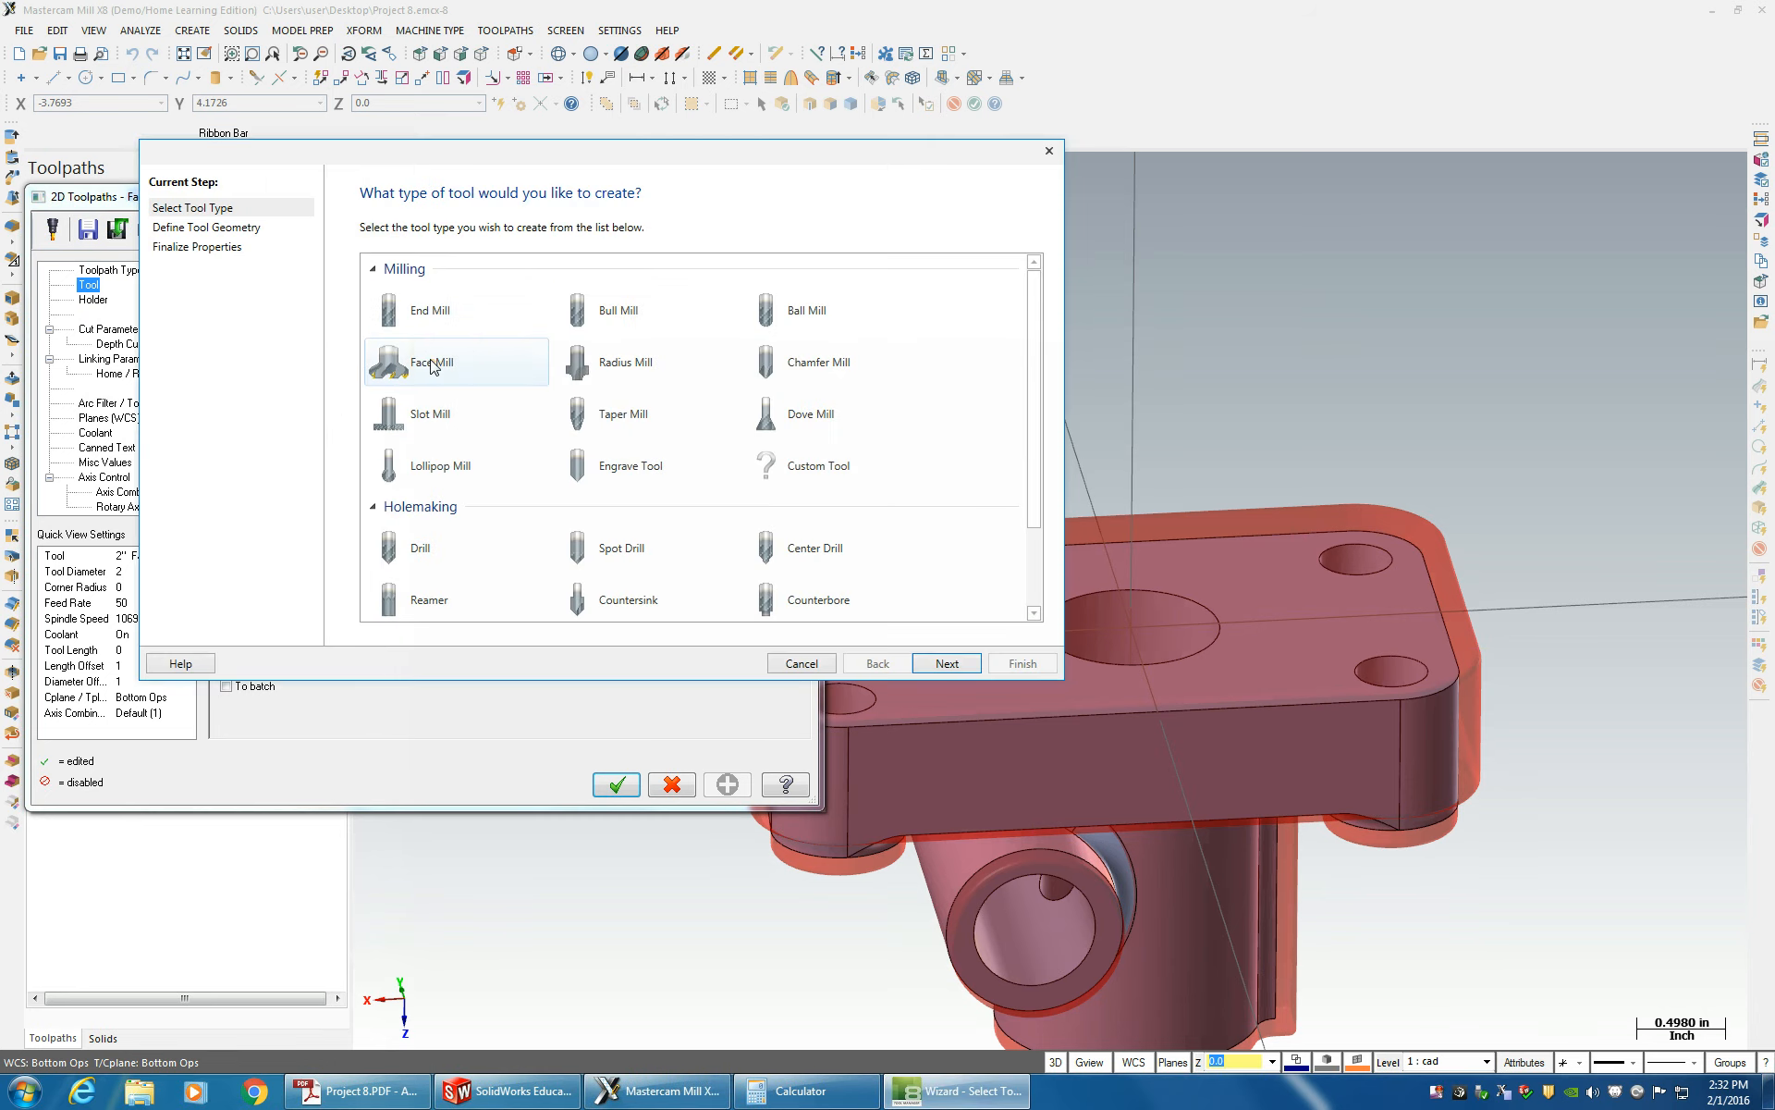
{"action": "left_click", "coordinate": [433, 364]}
{"action": "left_click", "coordinate": [943, 664]}
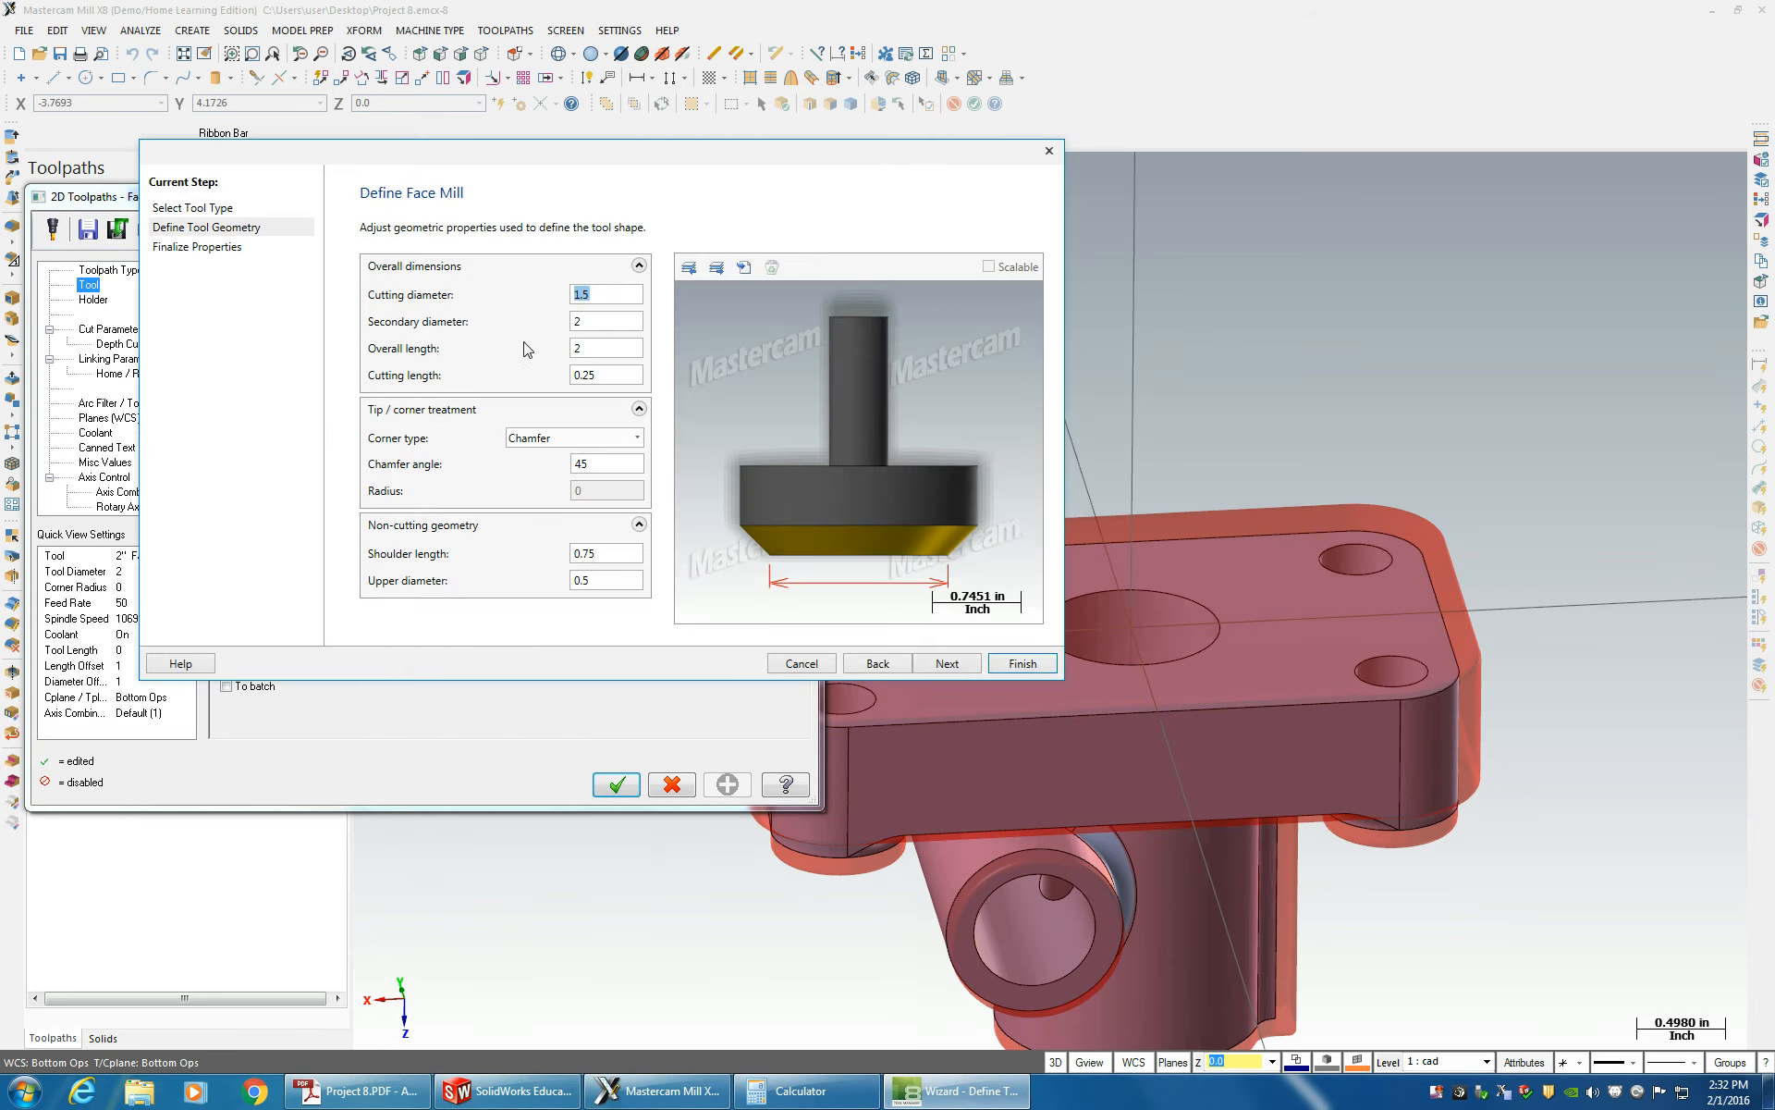
- Set the face mill's cutting diameter to 2.5, secondary diameter to 2.75 and cutting length to 0.375, keeping the 45-degree chamfer corner
{"action": "left_click", "coordinate": [571, 322]}
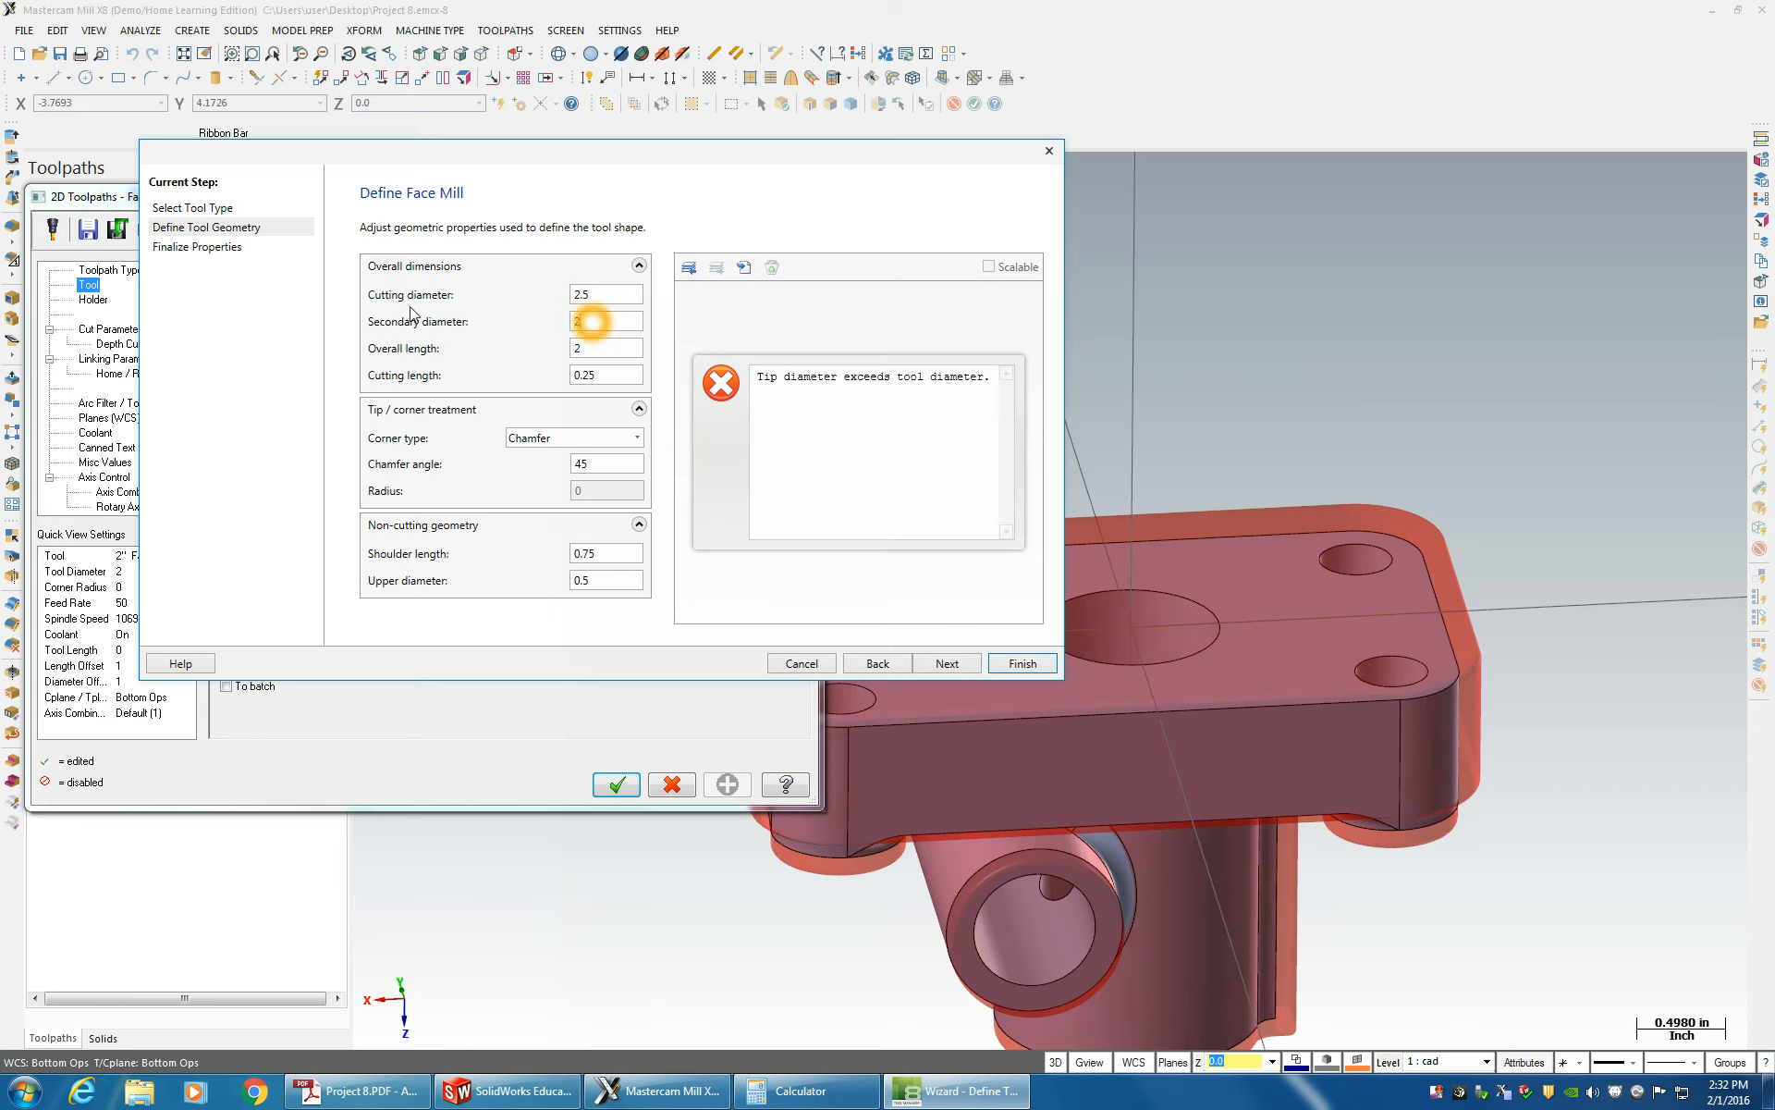
{"action": "left_click", "coordinate": [597, 349]}
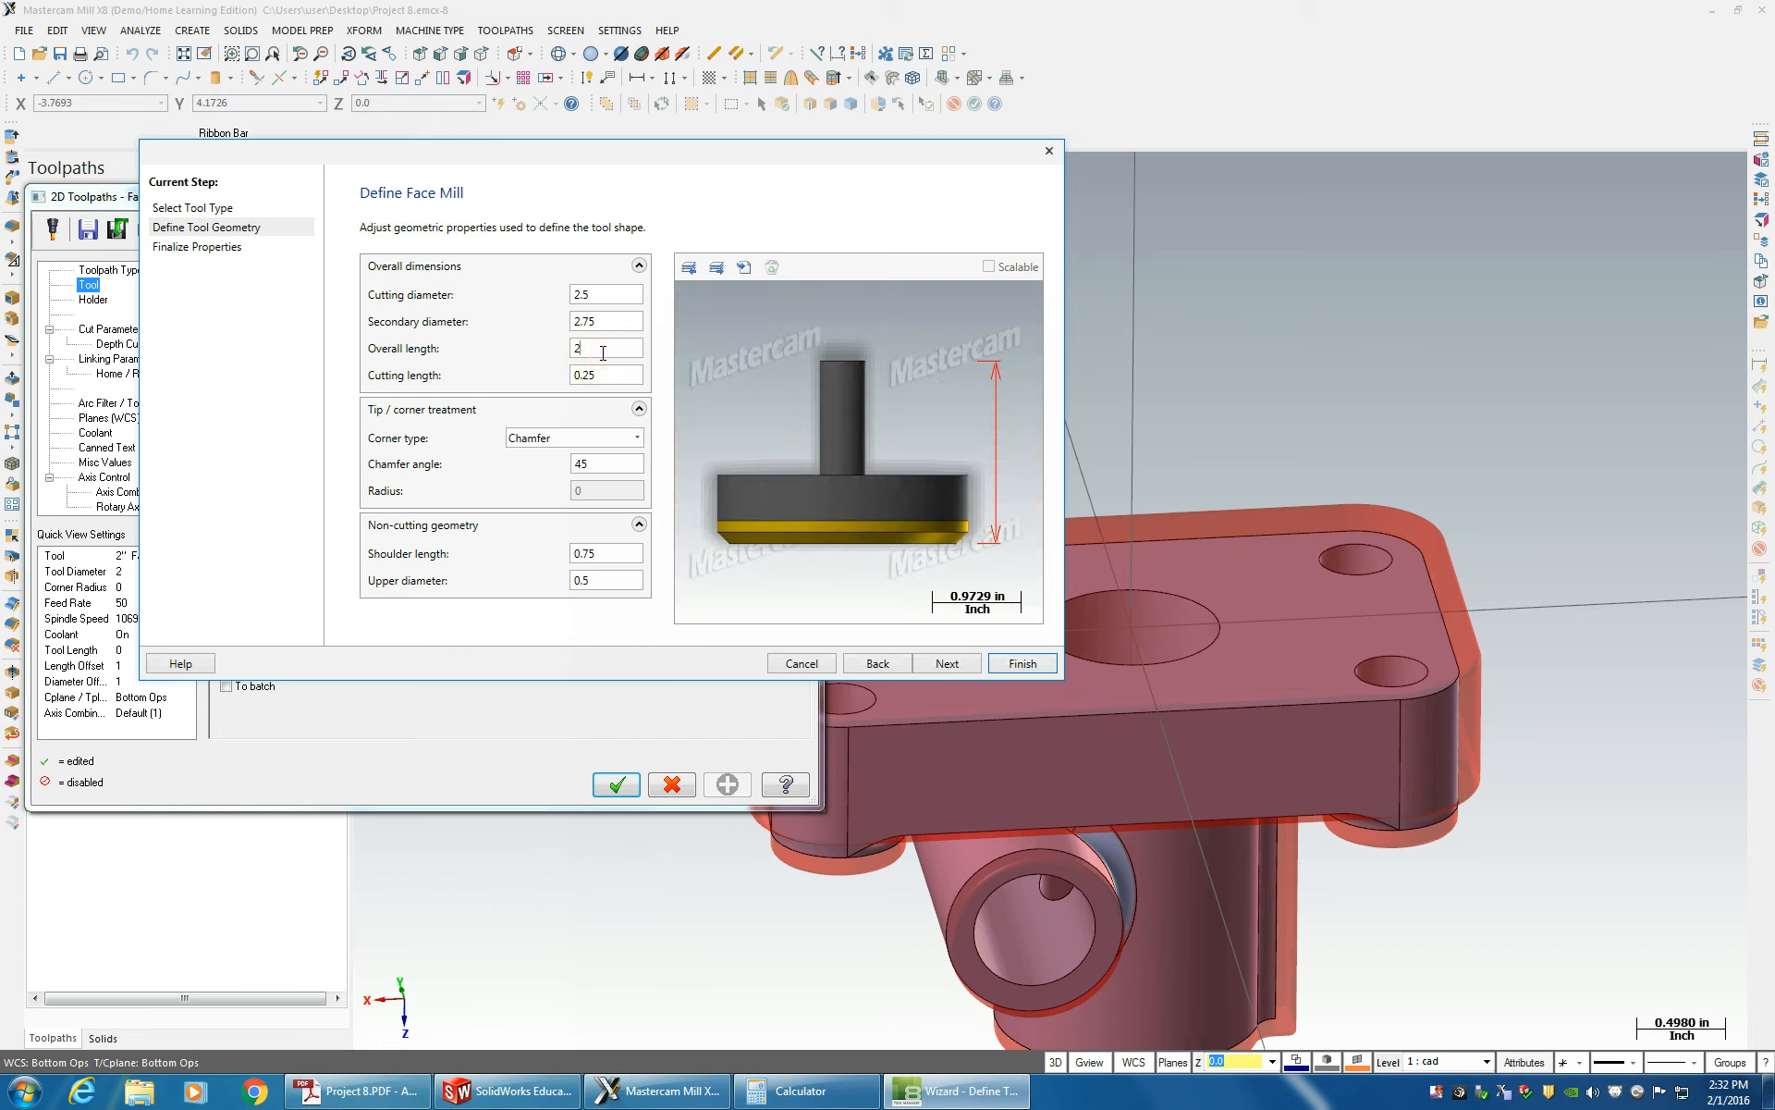
{"action": "double_click", "coordinate": [595, 349]}
{"action": "double_click", "coordinate": [601, 376]}
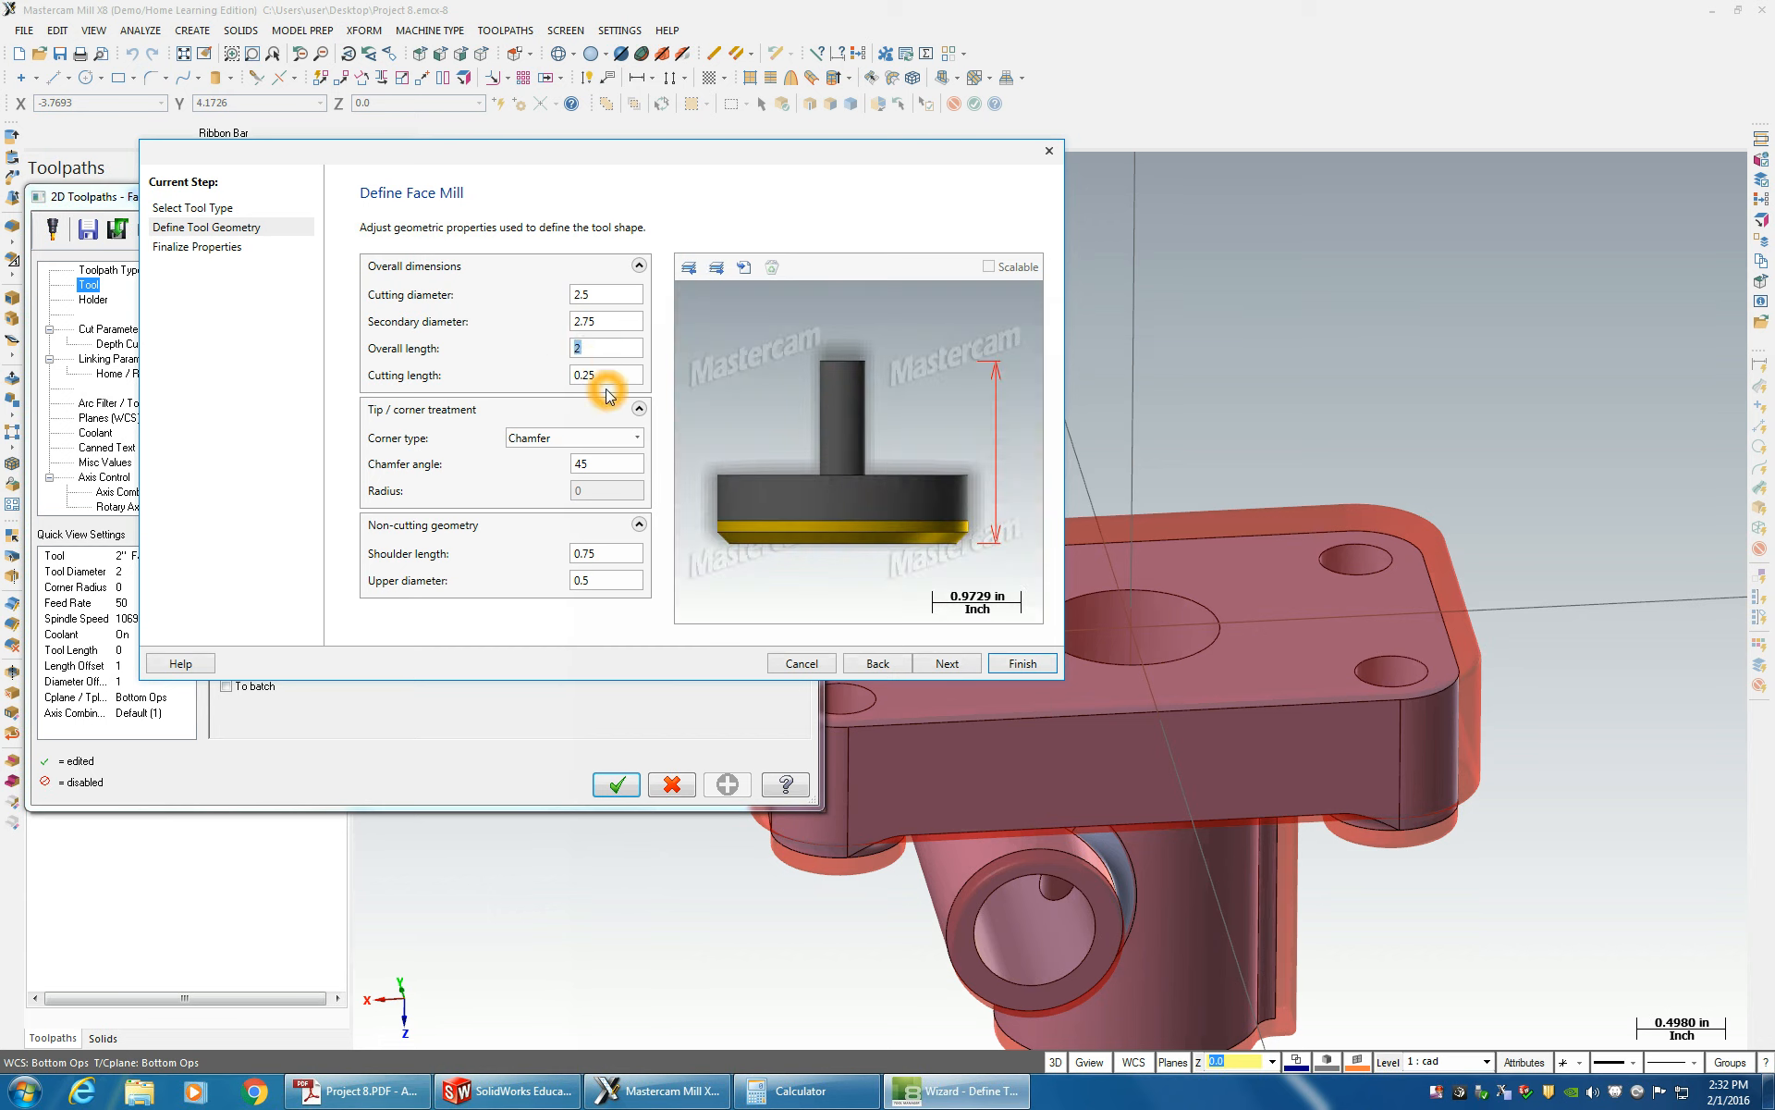
{"action": "left_click", "coordinate": [398, 393]}
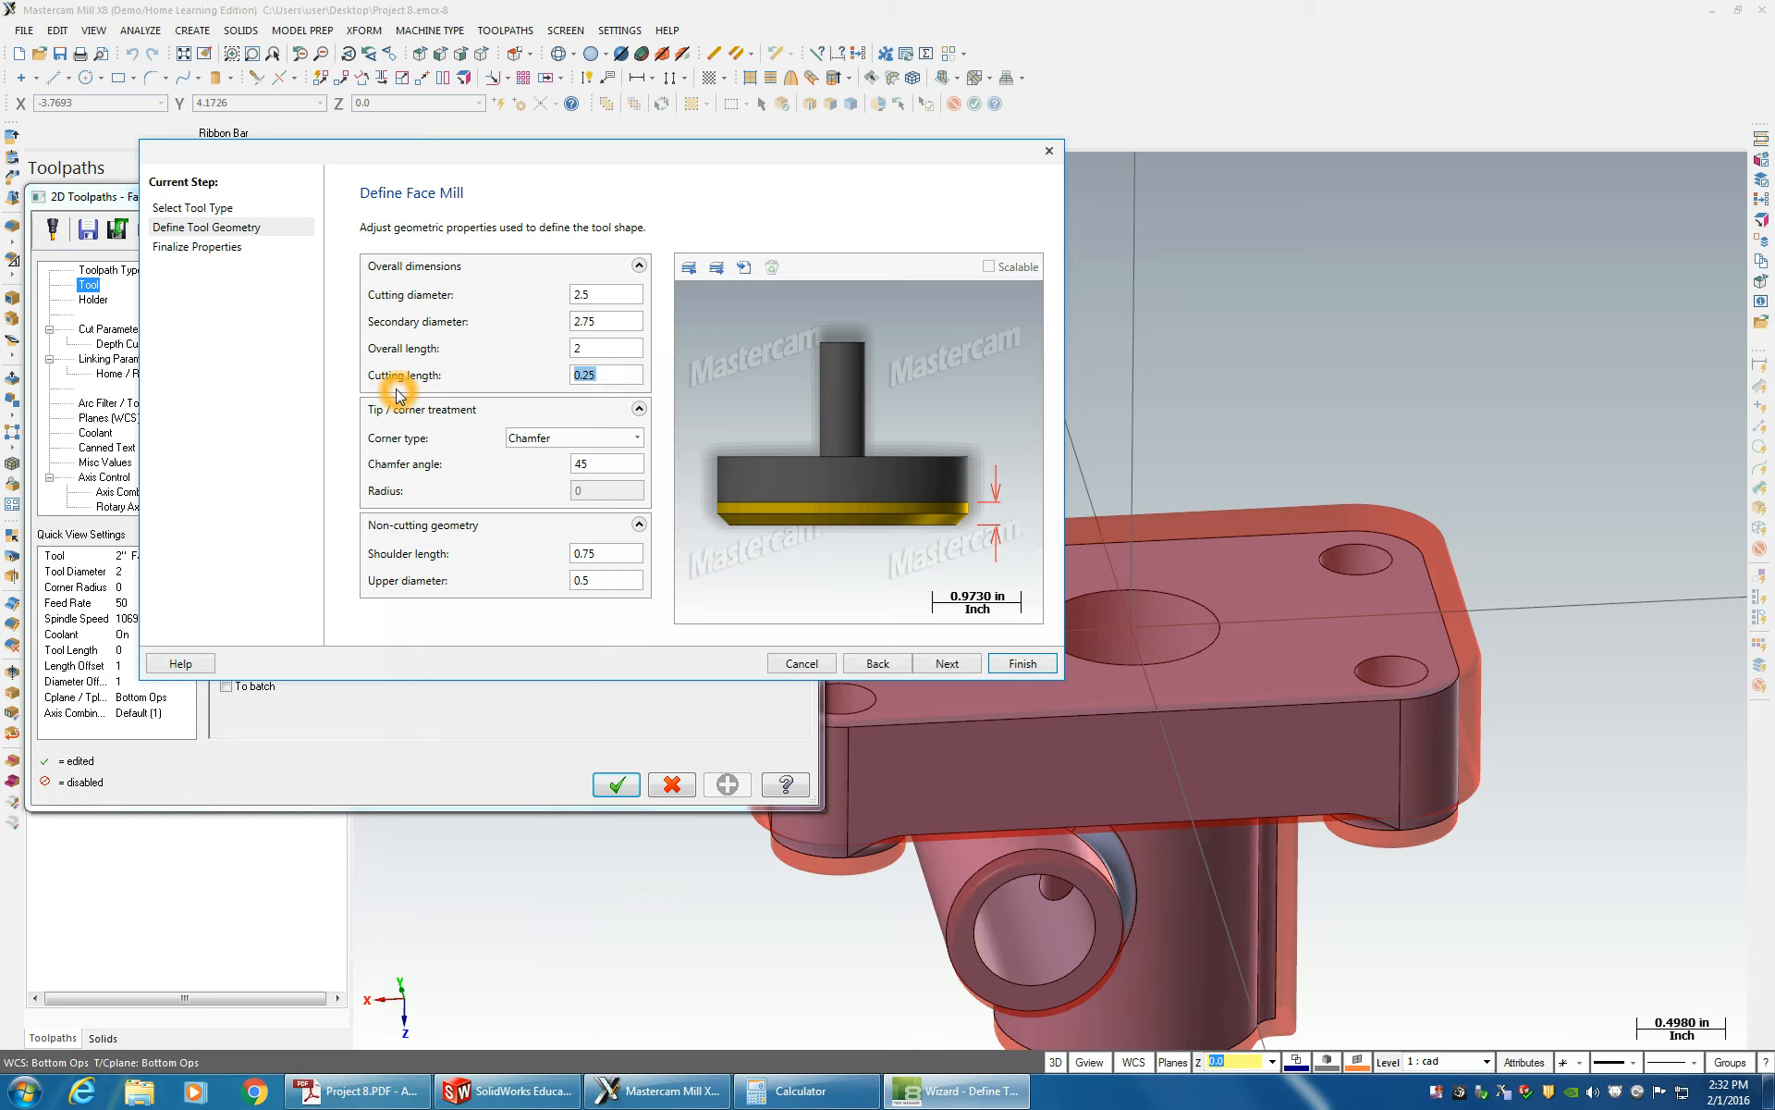
{"action": "left_click", "coordinate": [590, 439]}
{"action": "left_click", "coordinate": [523, 351]}
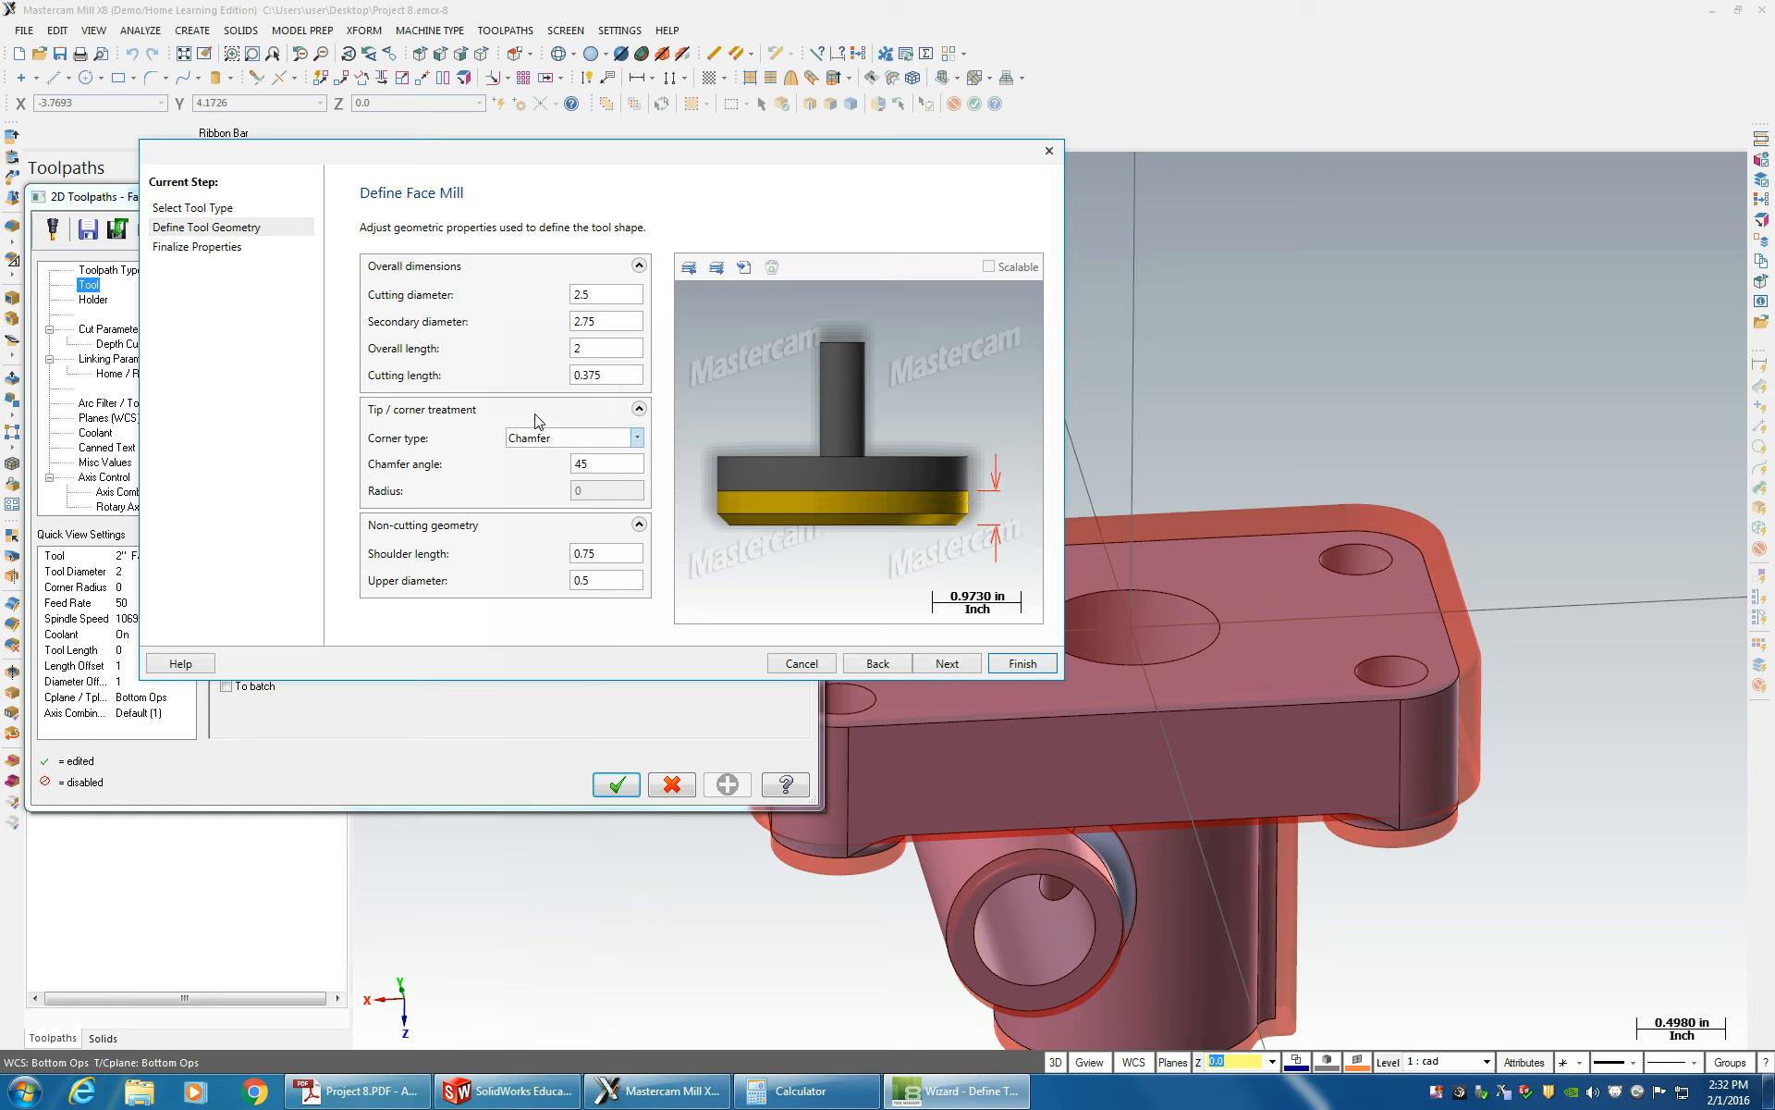
{"action": "left_click", "coordinate": [613, 454]}
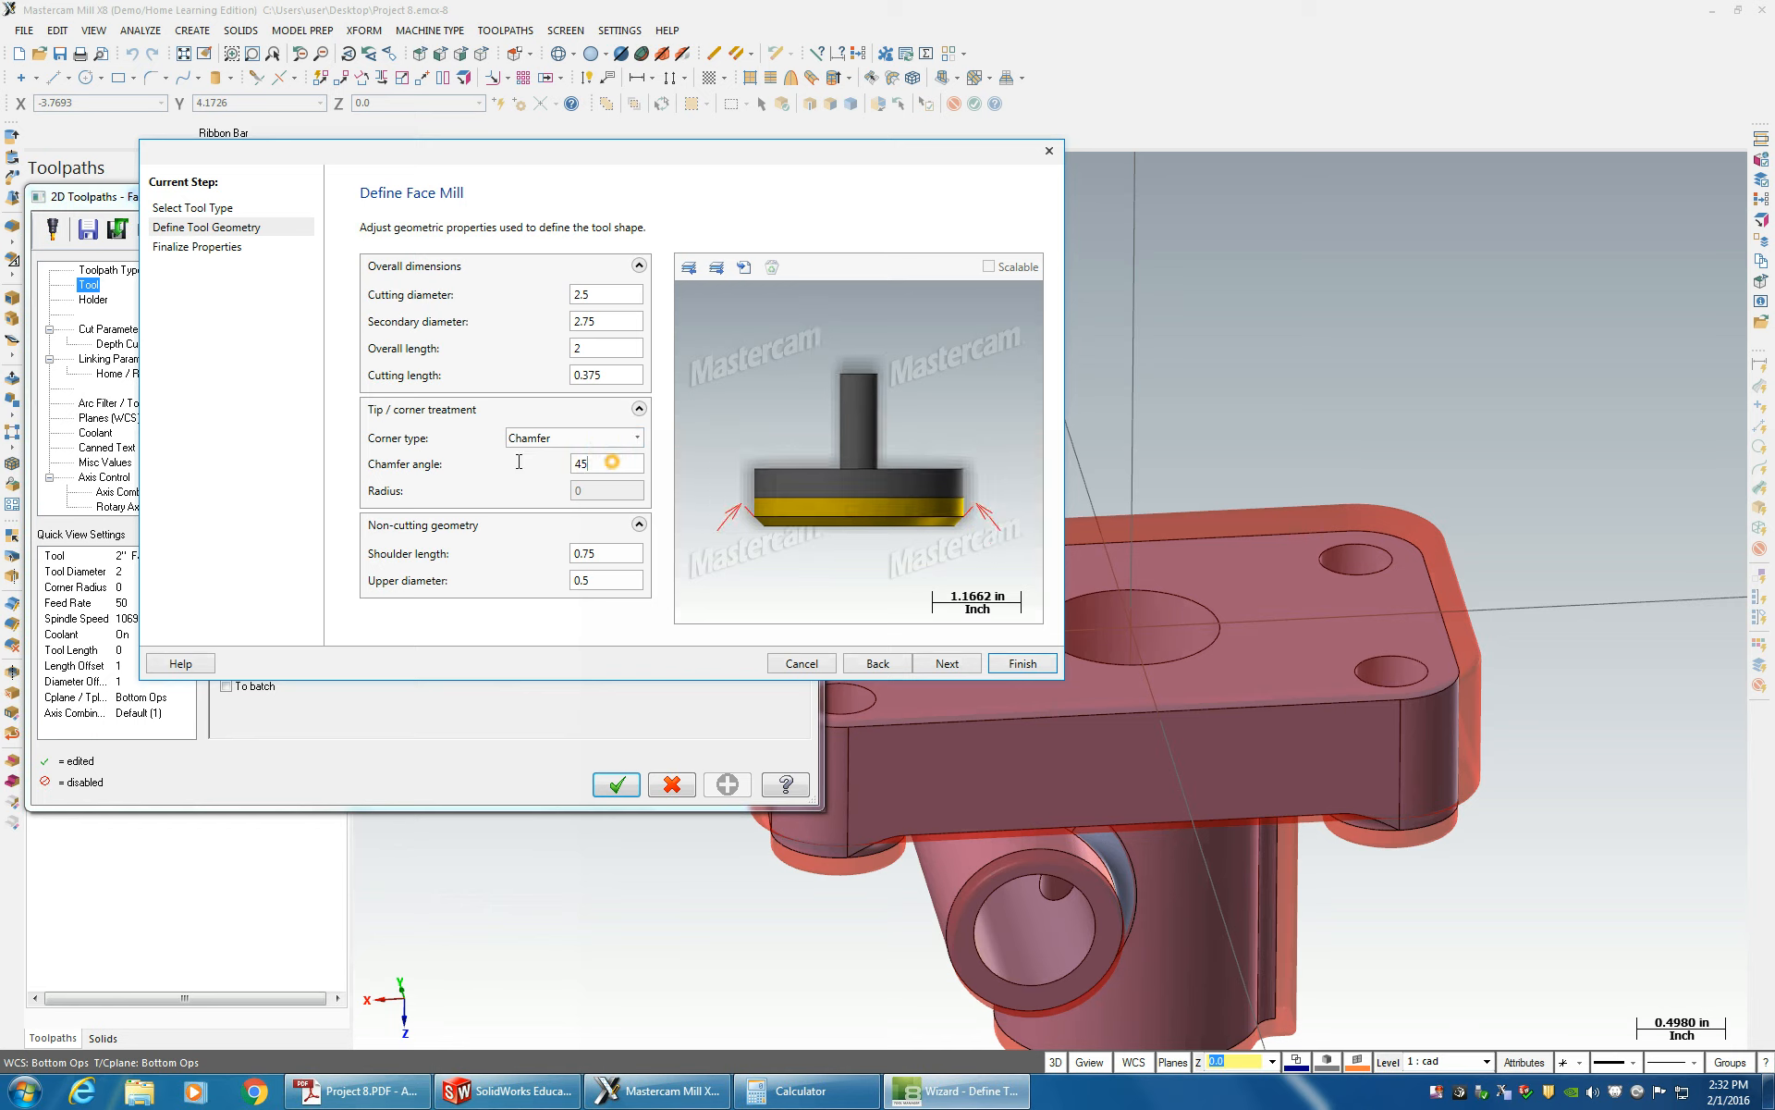
{"action": "left_click", "coordinate": [574, 471]}
- Set the face mill's shoulder length to 2, overall length to 3 and upper diameter to 1
{"action": "left_click", "coordinate": [603, 555]}
{"action": "double_click", "coordinate": [582, 555]}
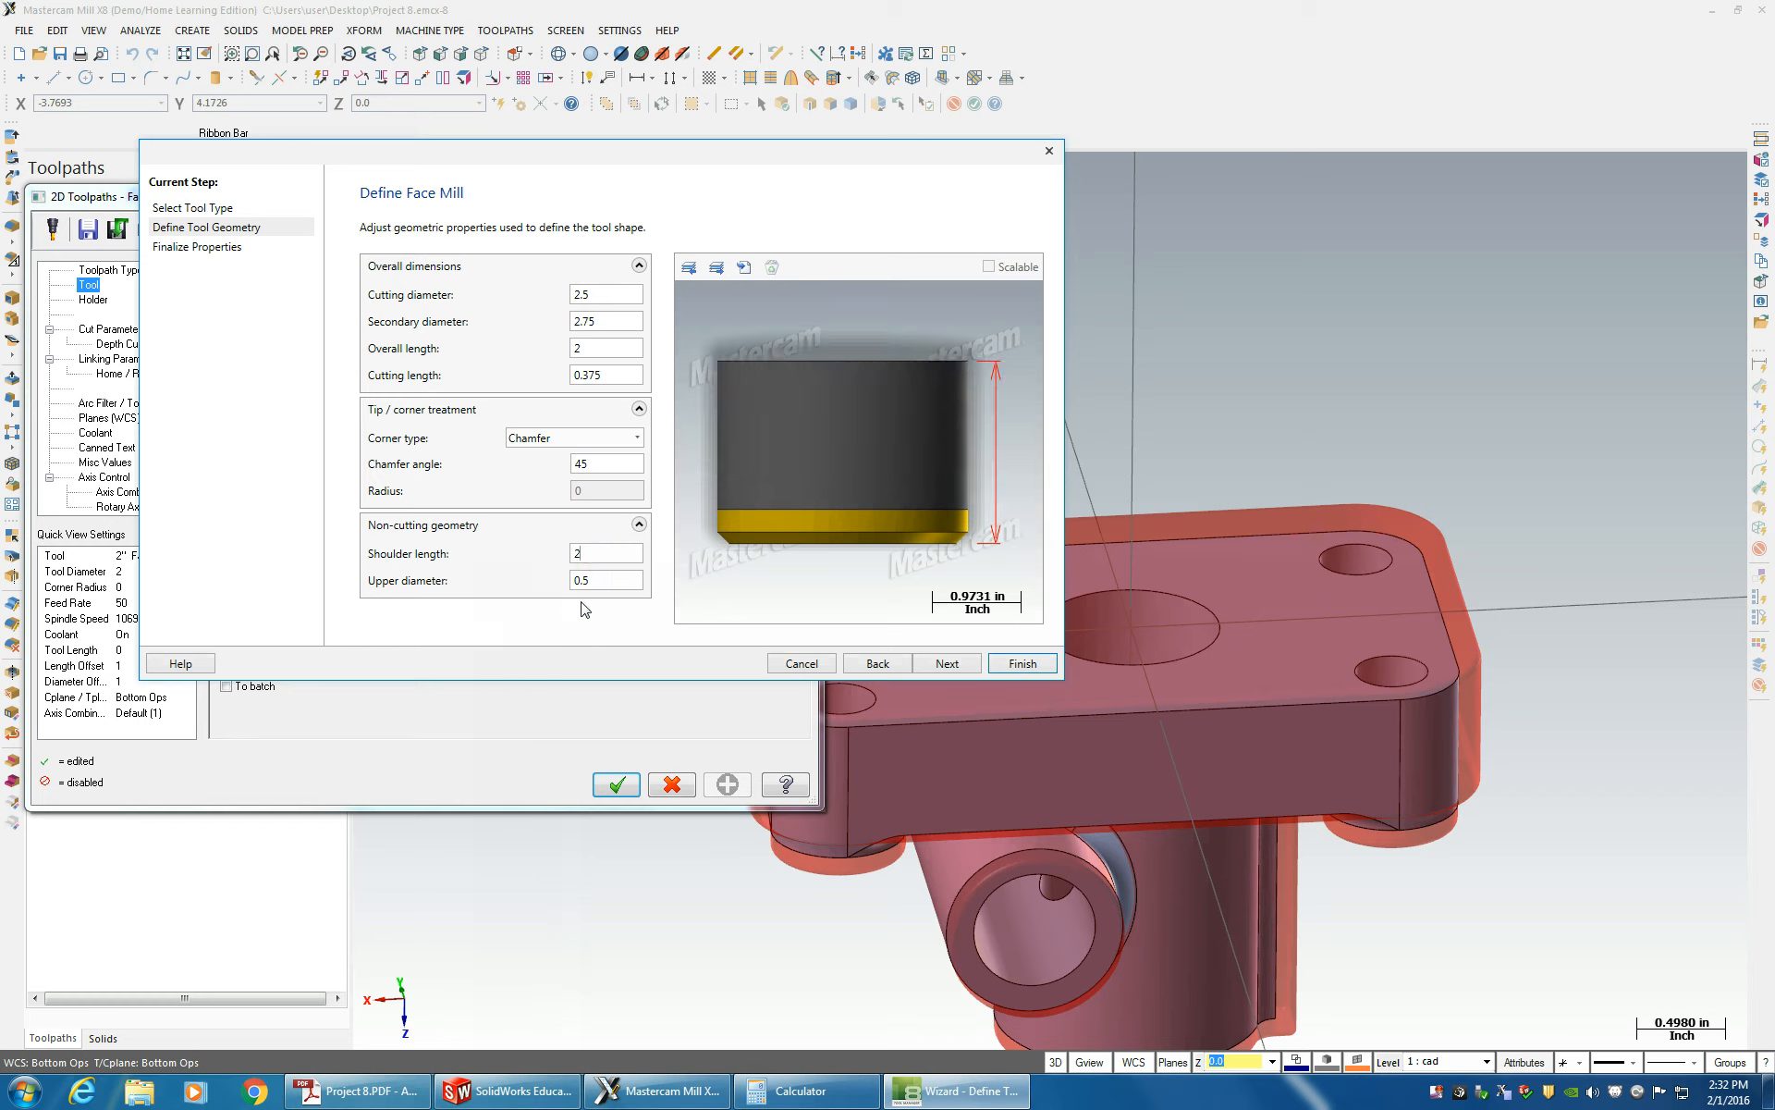
{"action": "double_click", "coordinate": [605, 579]}
{"action": "left_click", "coordinate": [589, 345]}
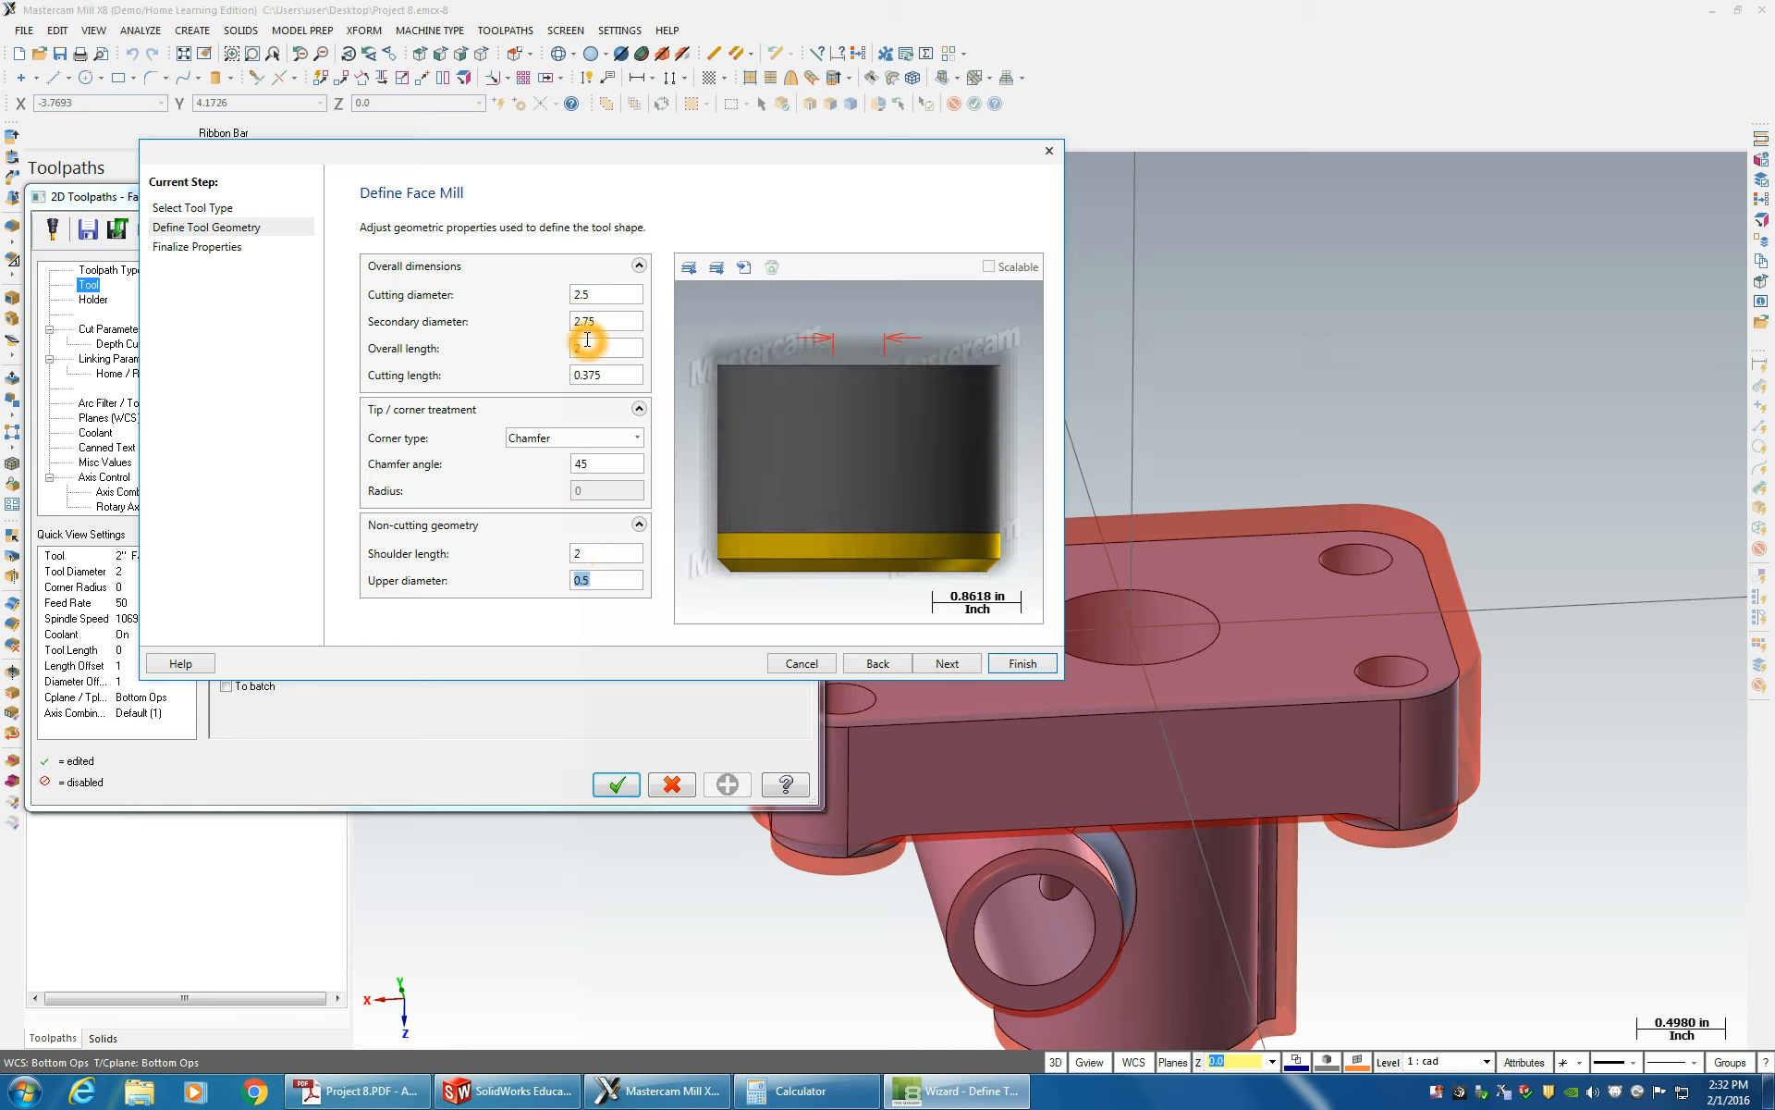
{"action": "key", "text": "BackSpace"}
{"action": "type", "text": "3"}
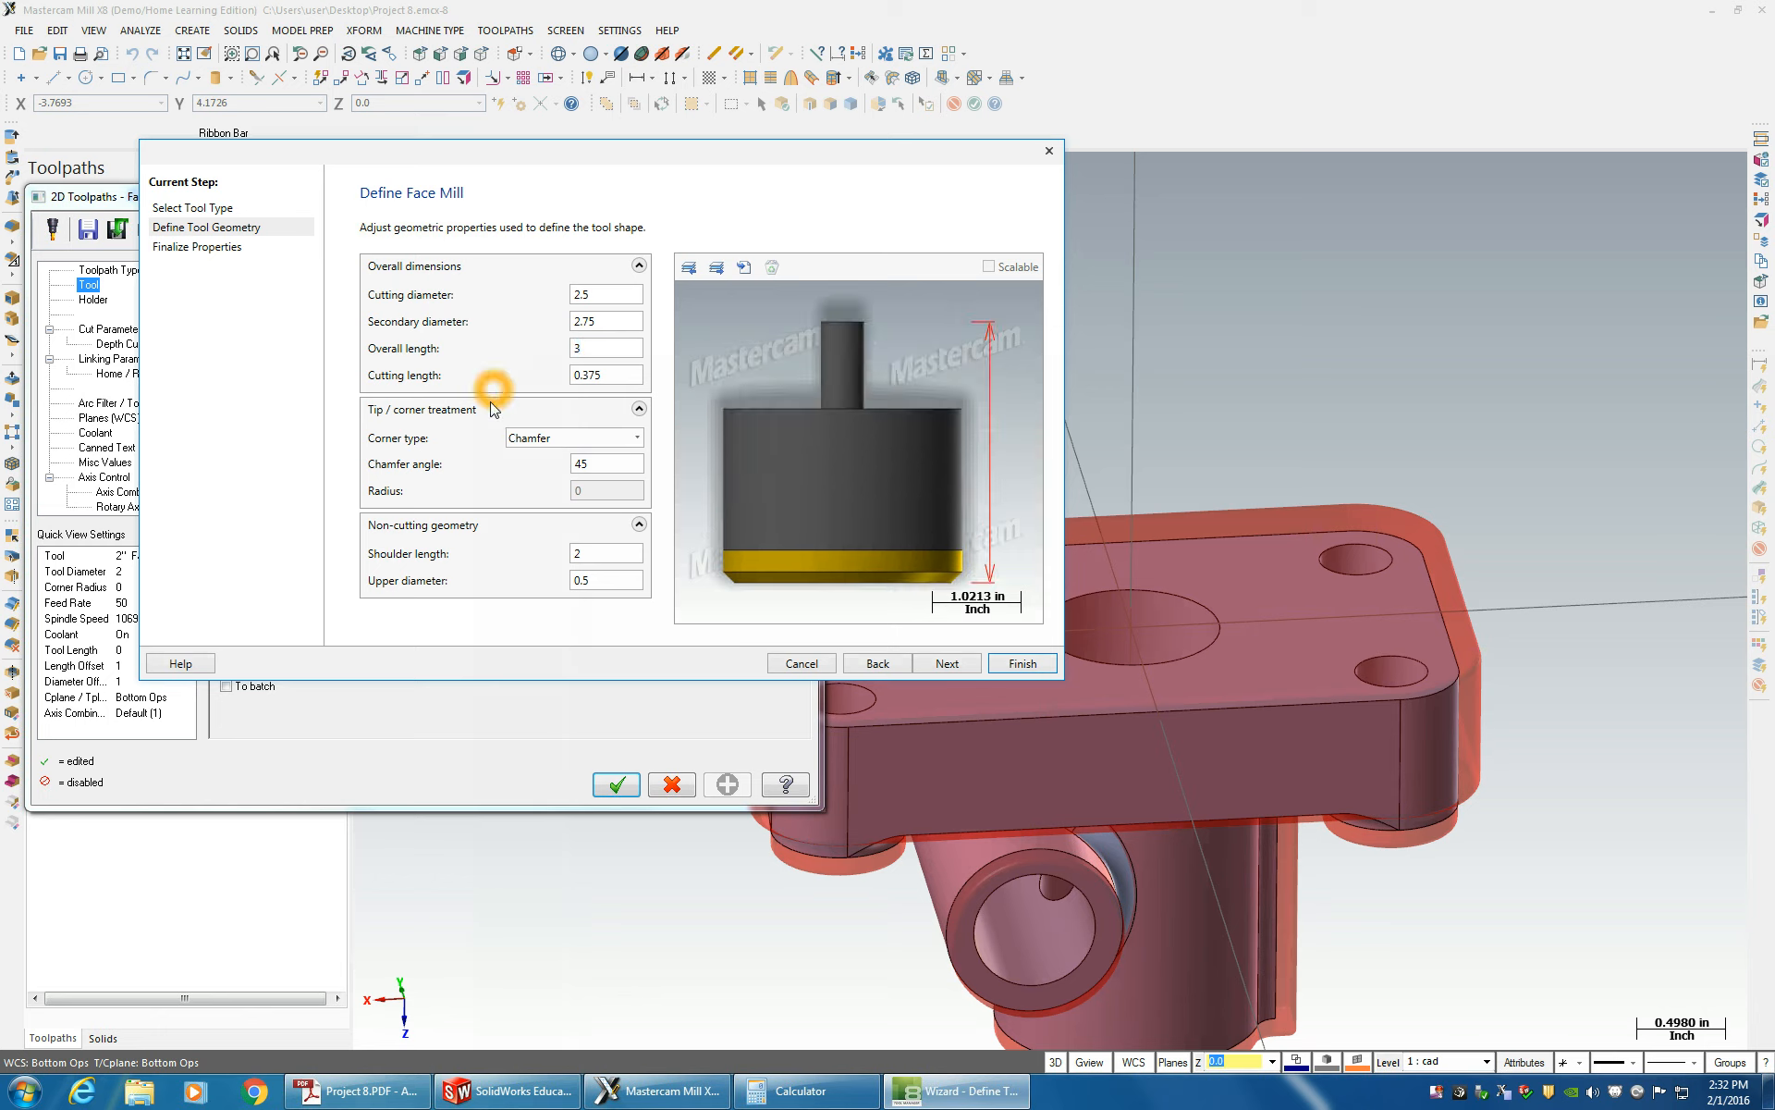
{"action": "double_click", "coordinate": [605, 580]}
{"action": "type", "text": "1"}
{"action": "left_click", "coordinate": [593, 619]}
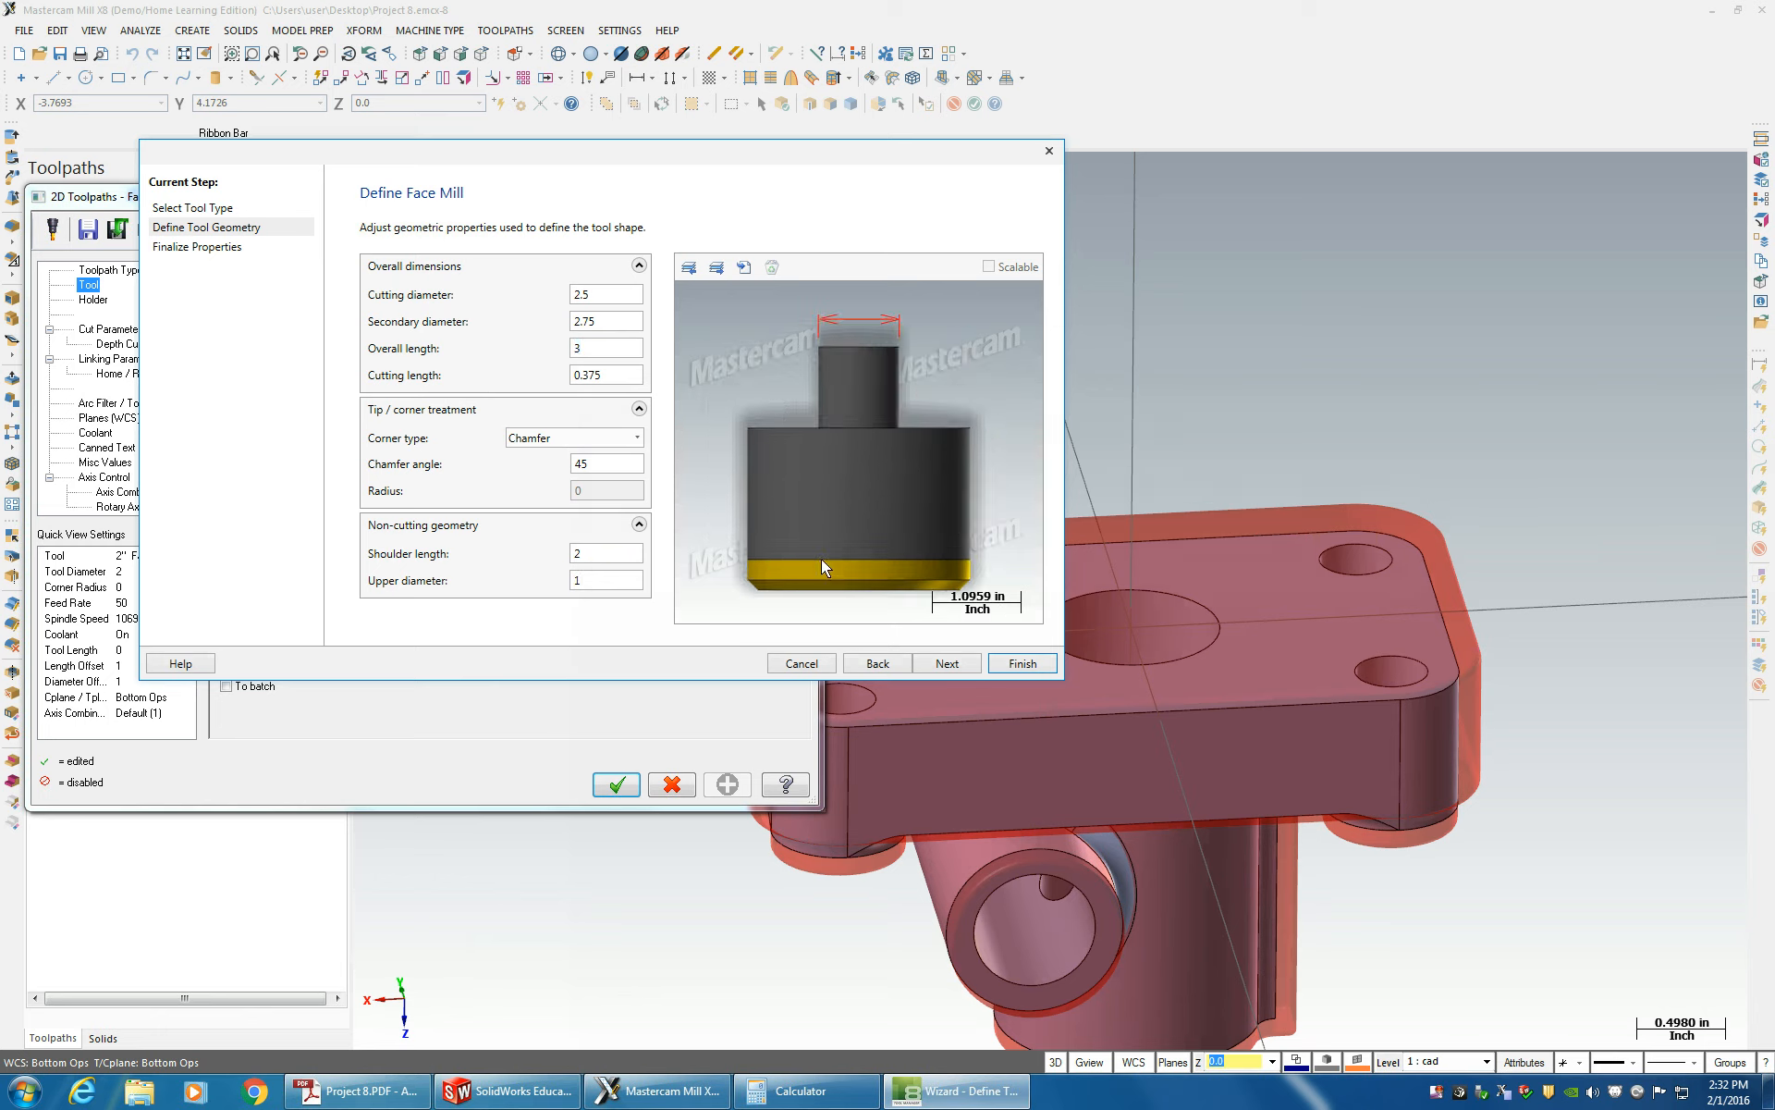
- Continue to the face mill's final properties and set the spindle speed to 1500
{"action": "left_click", "coordinate": [949, 665]}
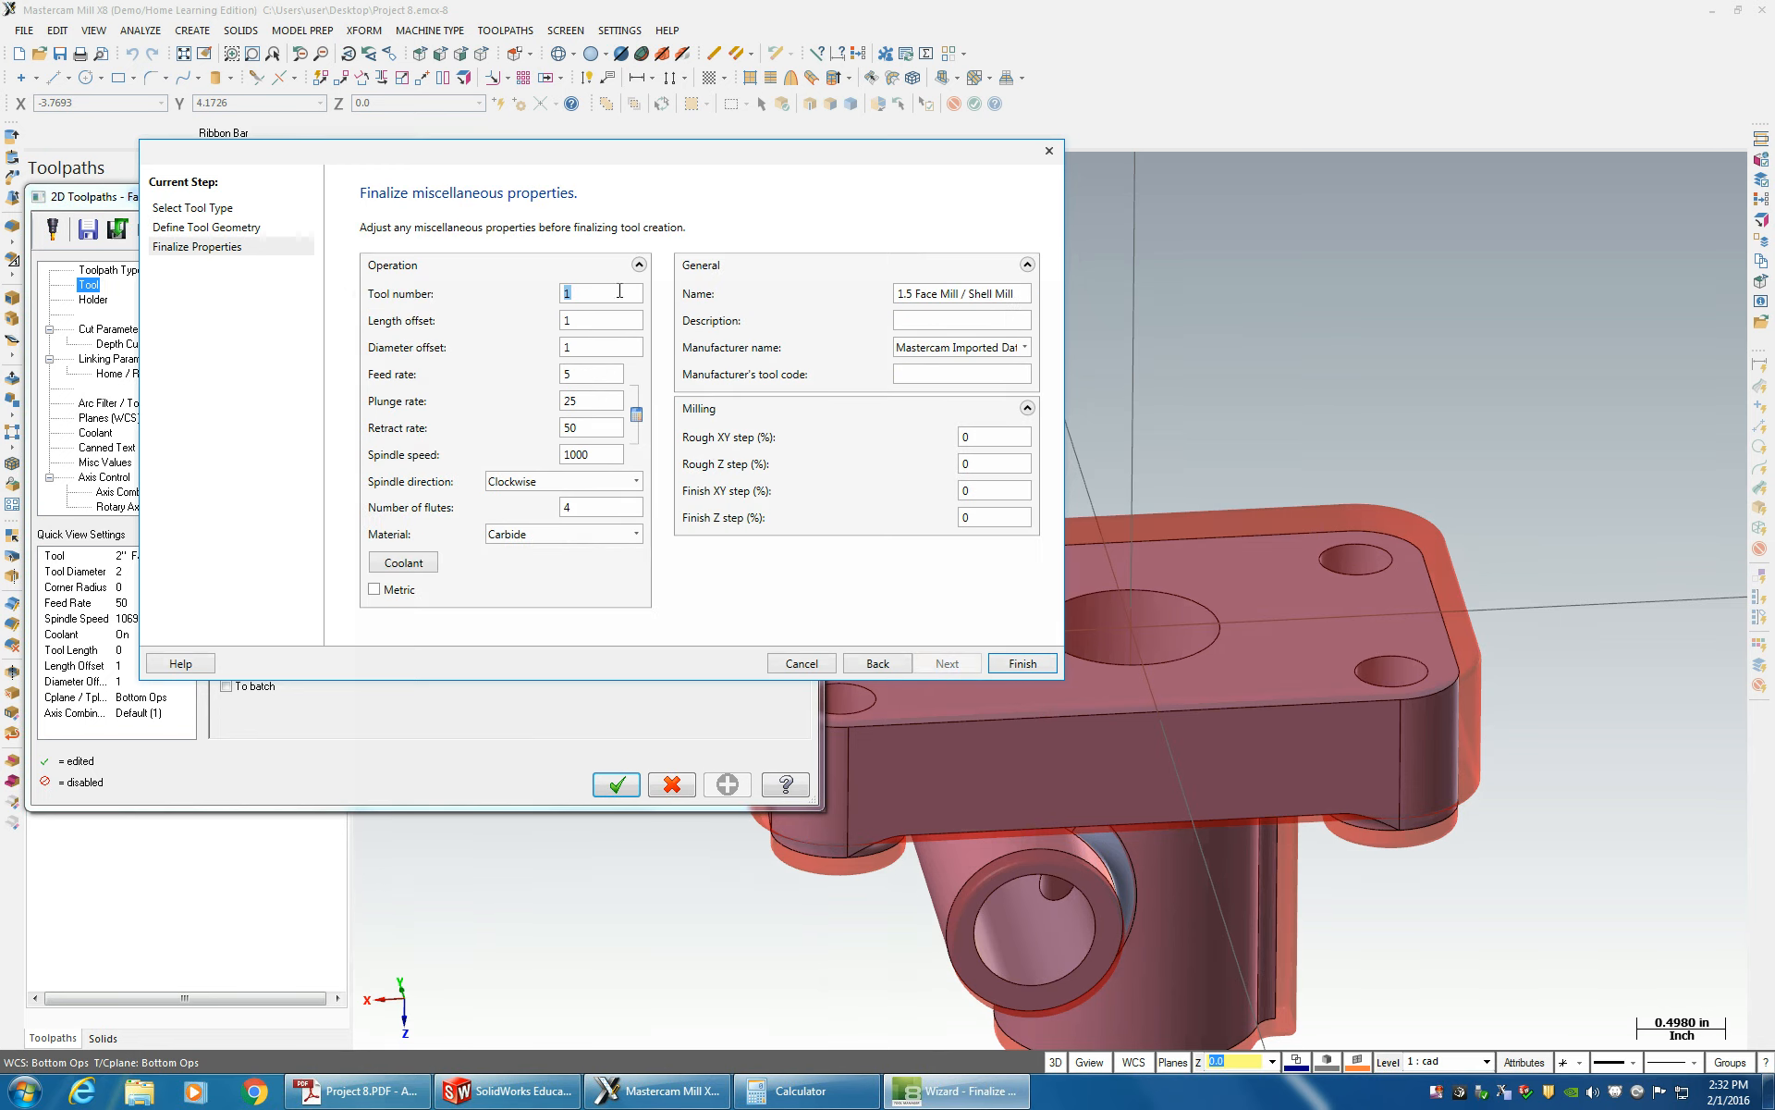
{"action": "double_click", "coordinate": [588, 374]}
{"action": "left_click", "coordinate": [453, 386]}
{"action": "double_click", "coordinate": [608, 452]}
{"action": "right_click", "coordinate": [602, 477]}
{"action": "left_click", "coordinate": [640, 497]}
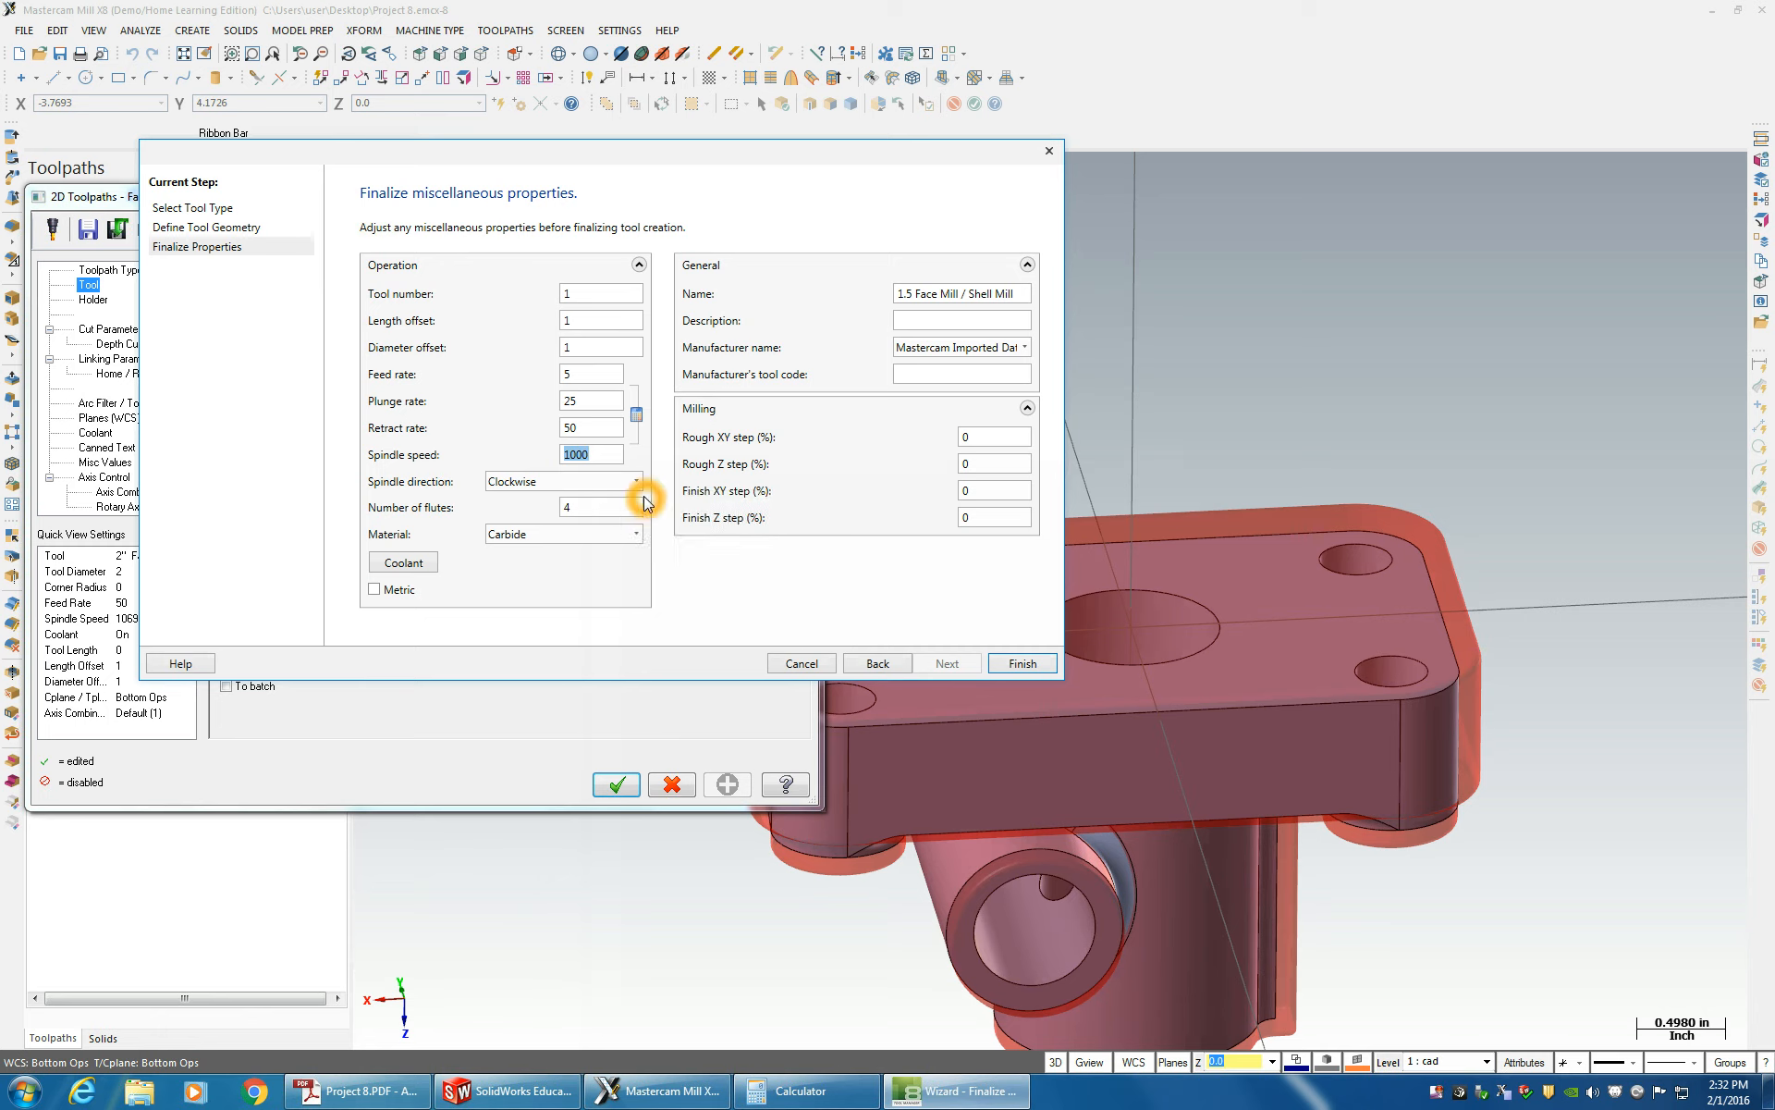
{"action": "type", "text": "1500"}
- Calculate the feed from the 1500 spindle speed in Calculator, and set the face mill's feed rate to 18
{"action": "left_click", "coordinate": [803, 1091]}
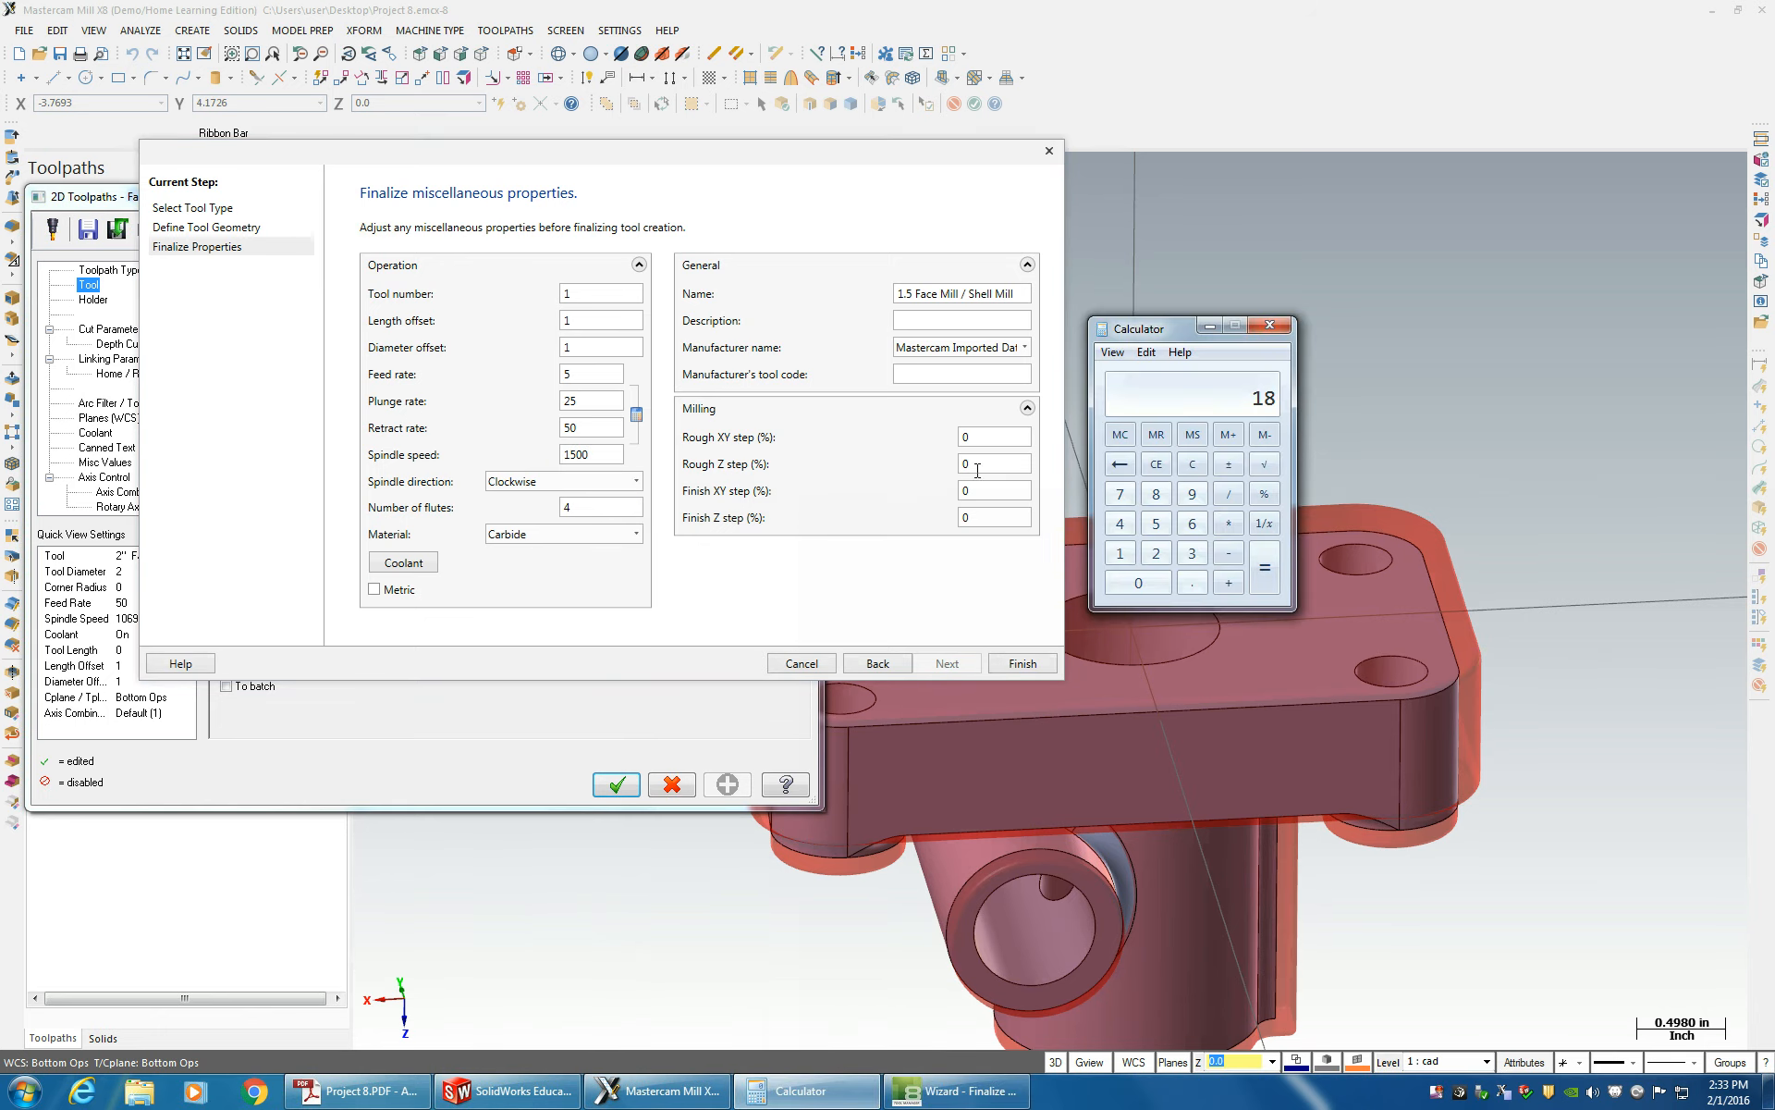
{"action": "left_click", "coordinate": [1192, 464]}
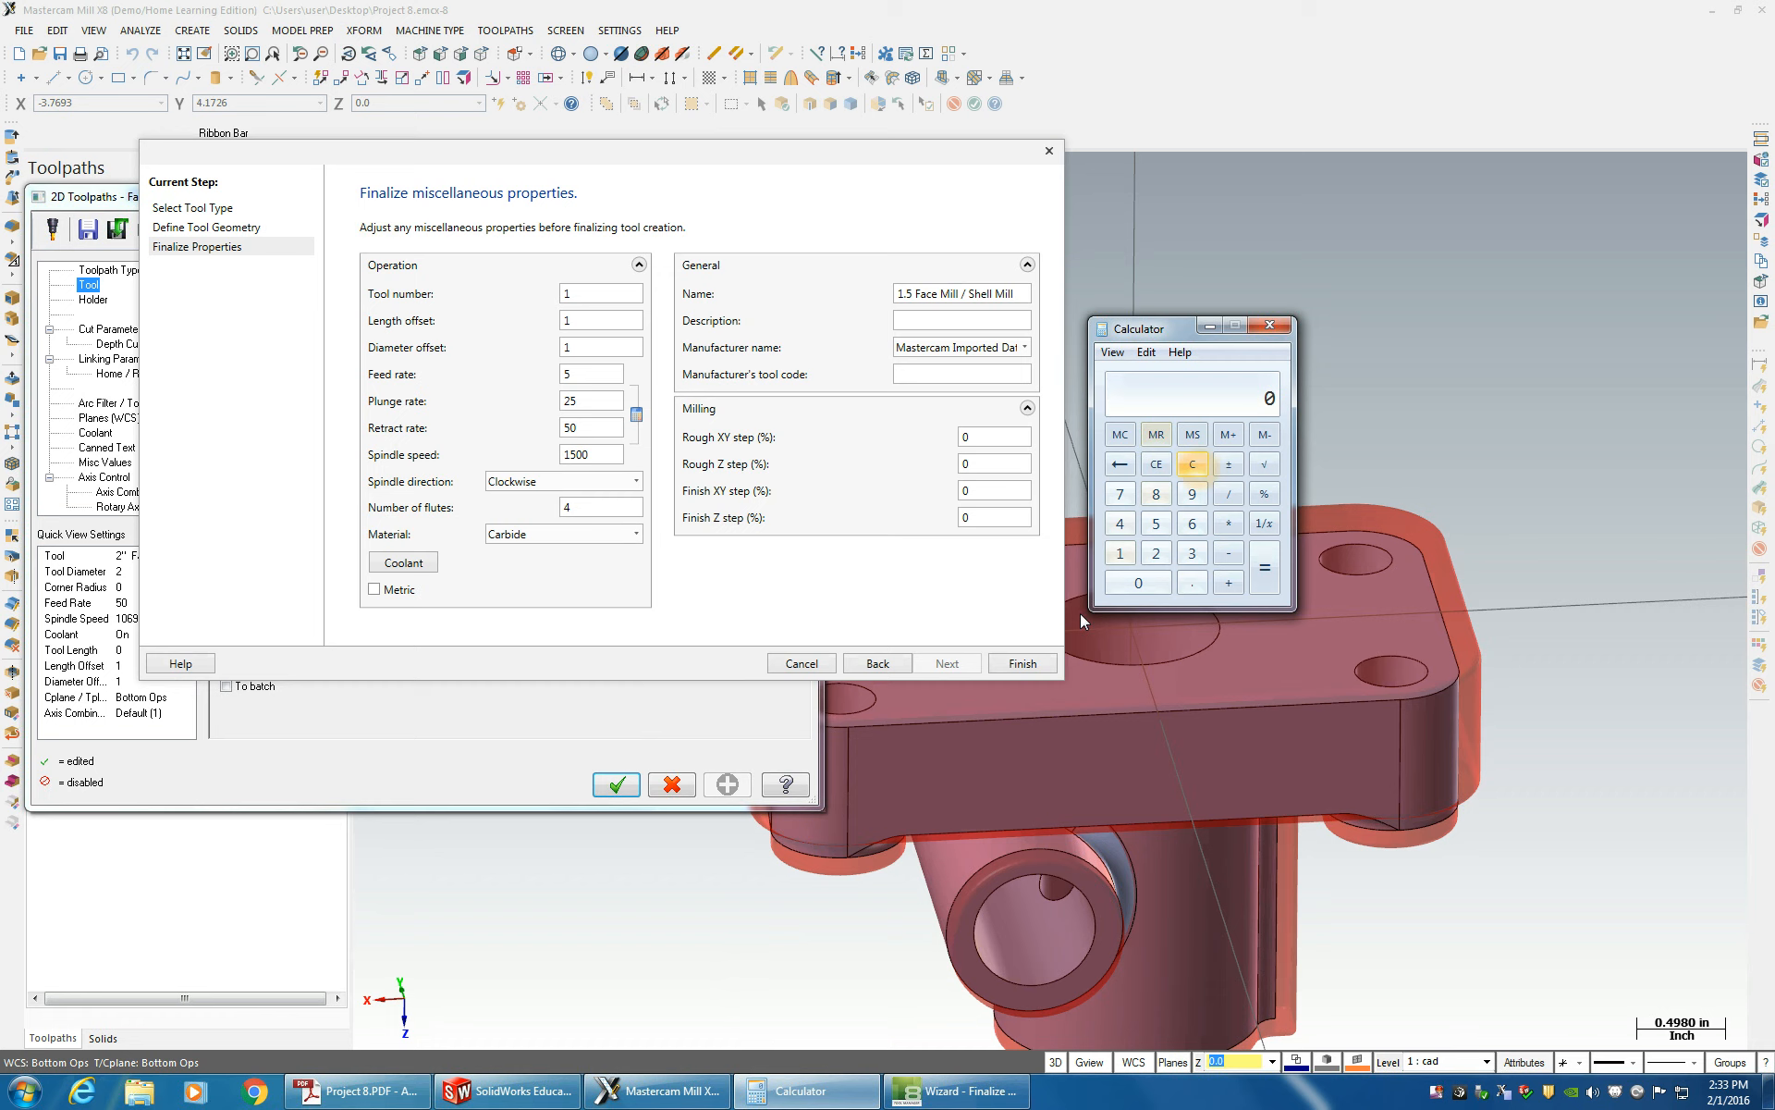
{"action": "left_click", "coordinate": [860, 689]}
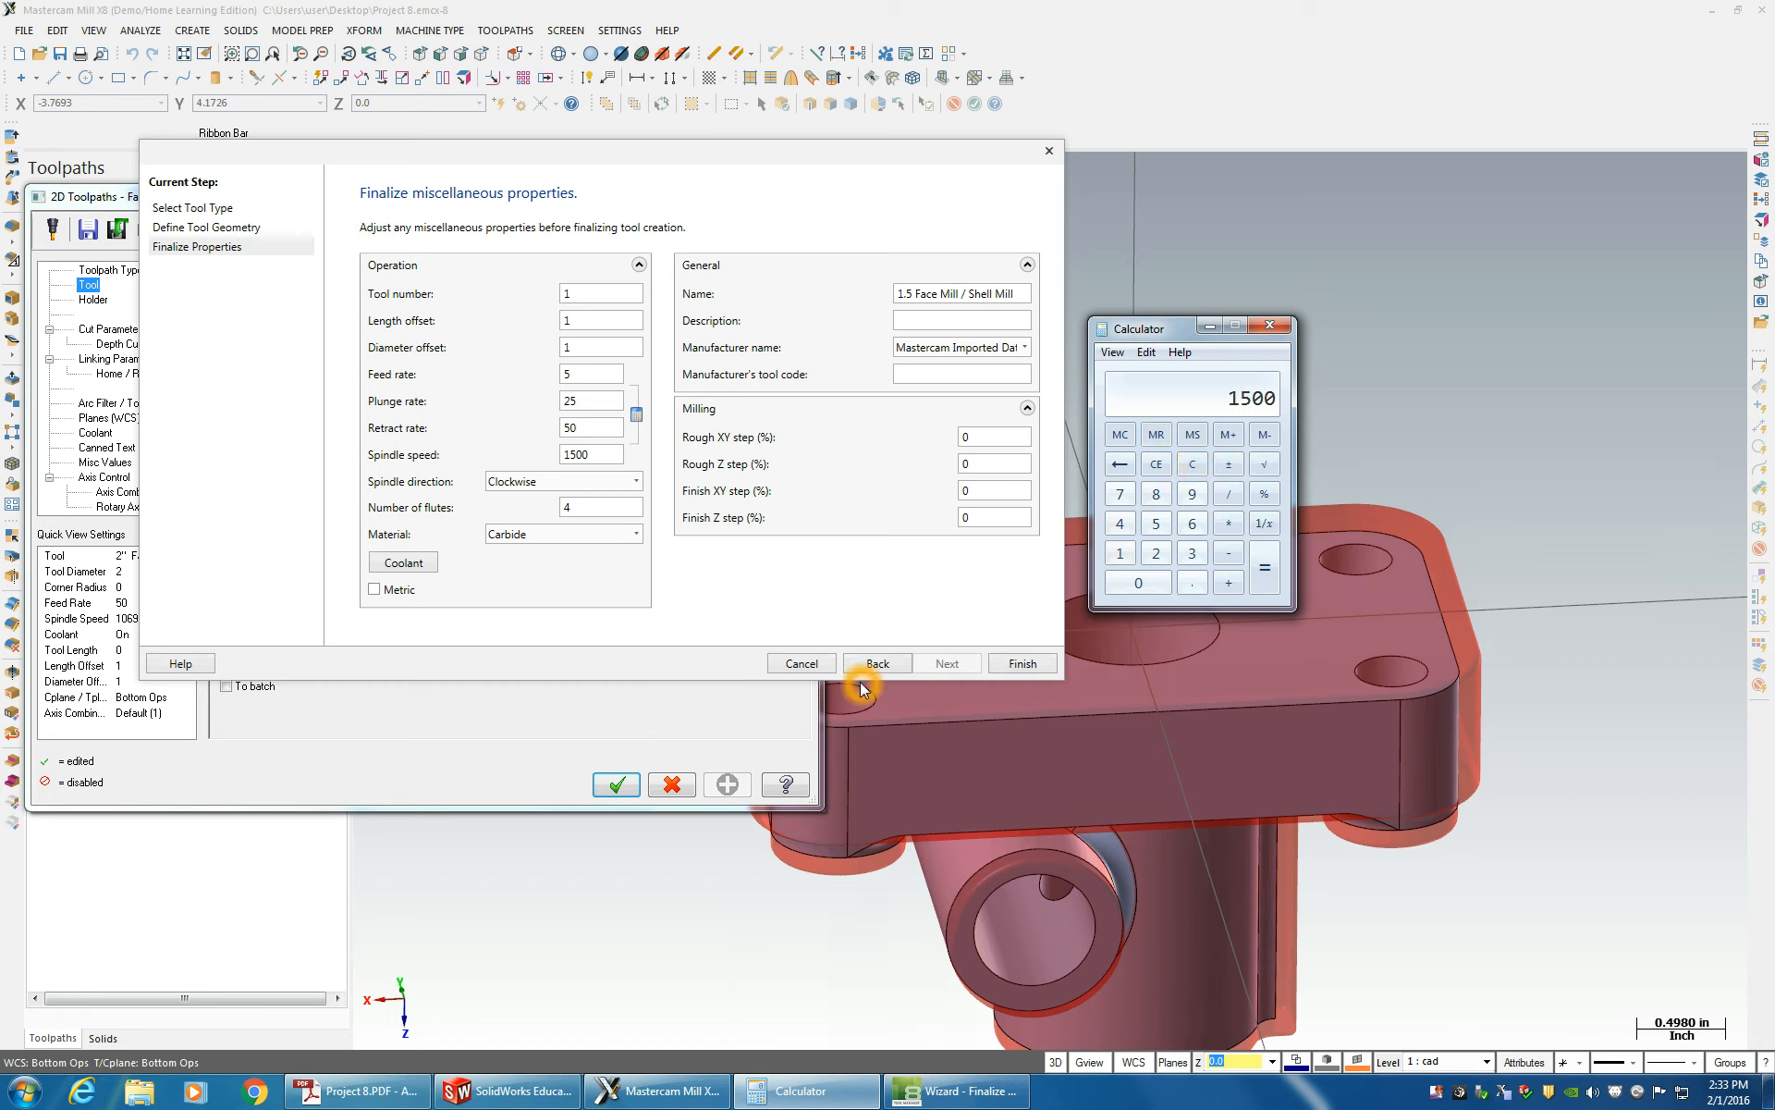
{"action": "key", "text": "asterisk"}
{"action": "key", "text": "Return"}
{"action": "double_click", "coordinate": [568, 374]}
{"action": "type", "text": "18"}
{"action": "left_click", "coordinate": [565, 403]}
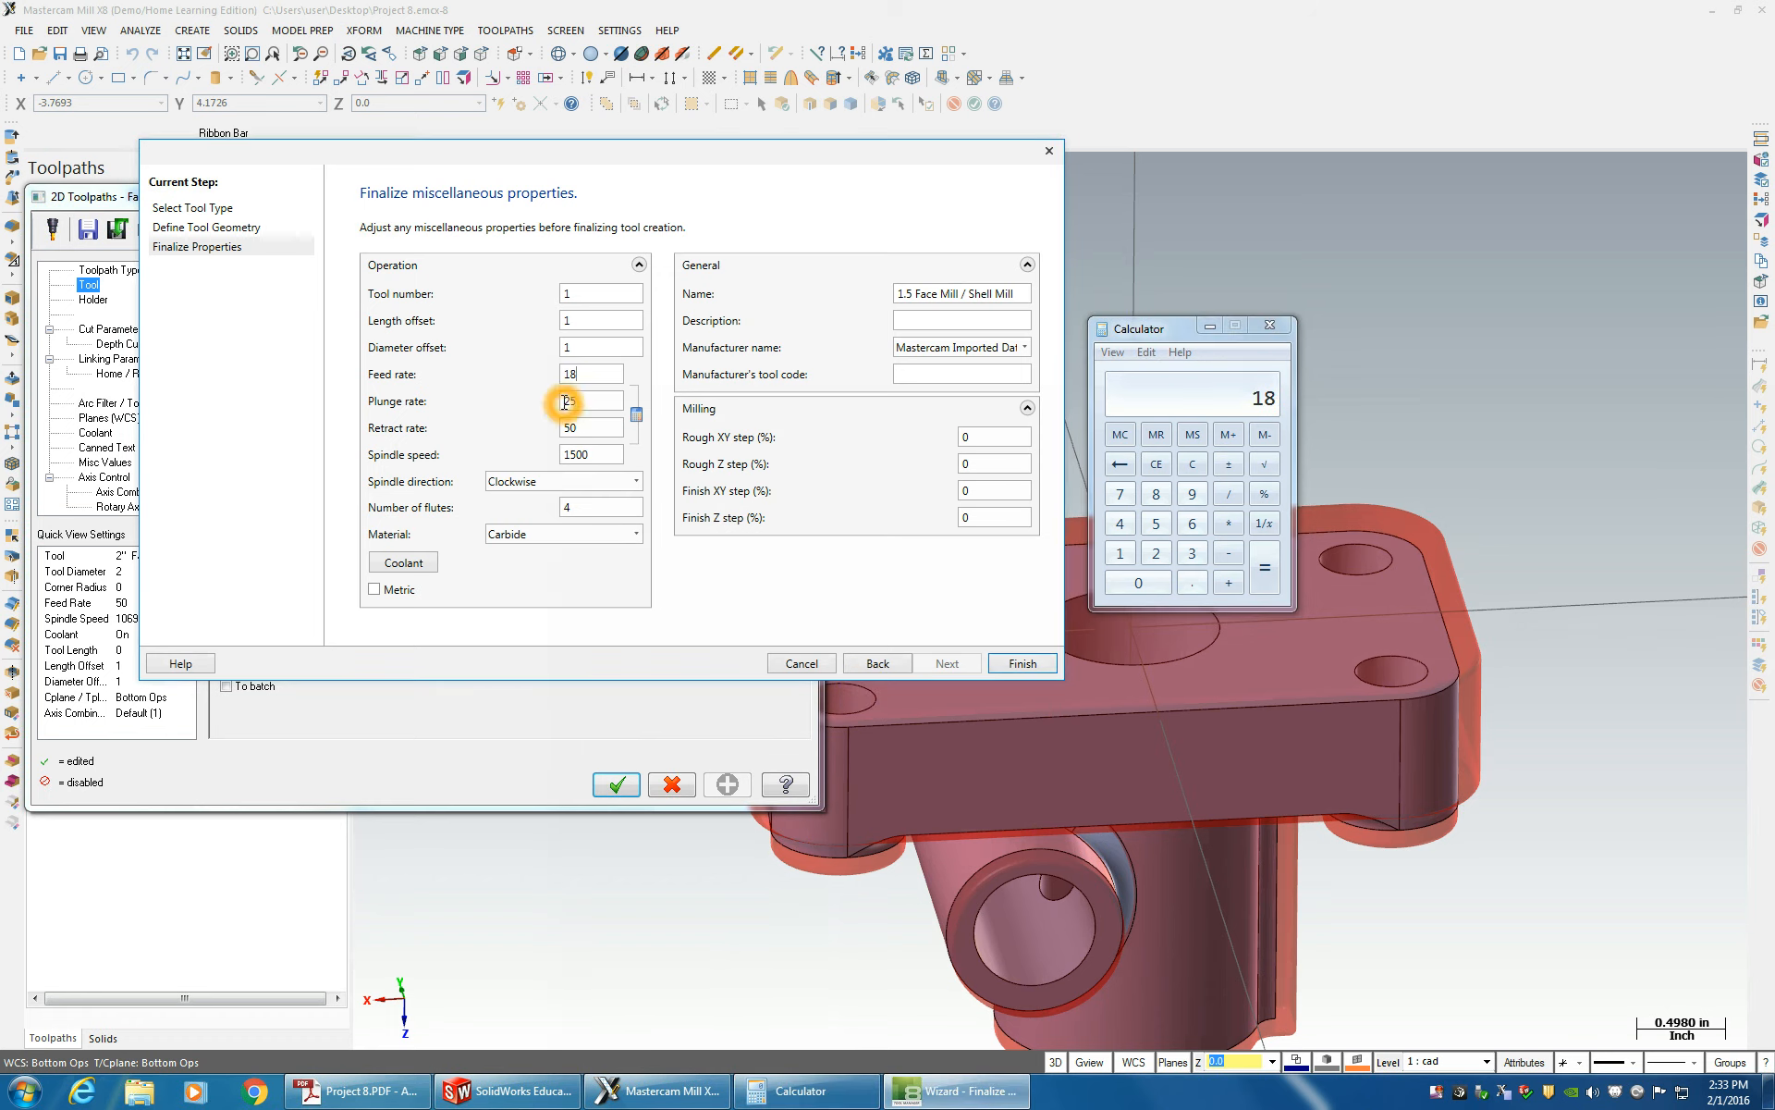
- Set the face mill's plunge rate to 20 and its number of flutes to 6
{"action": "double_click", "coordinate": [567, 400]}
{"action": "type", "text": "20"}
{"action": "left_click", "coordinate": [592, 427]}
{"action": "double_click", "coordinate": [567, 401]}
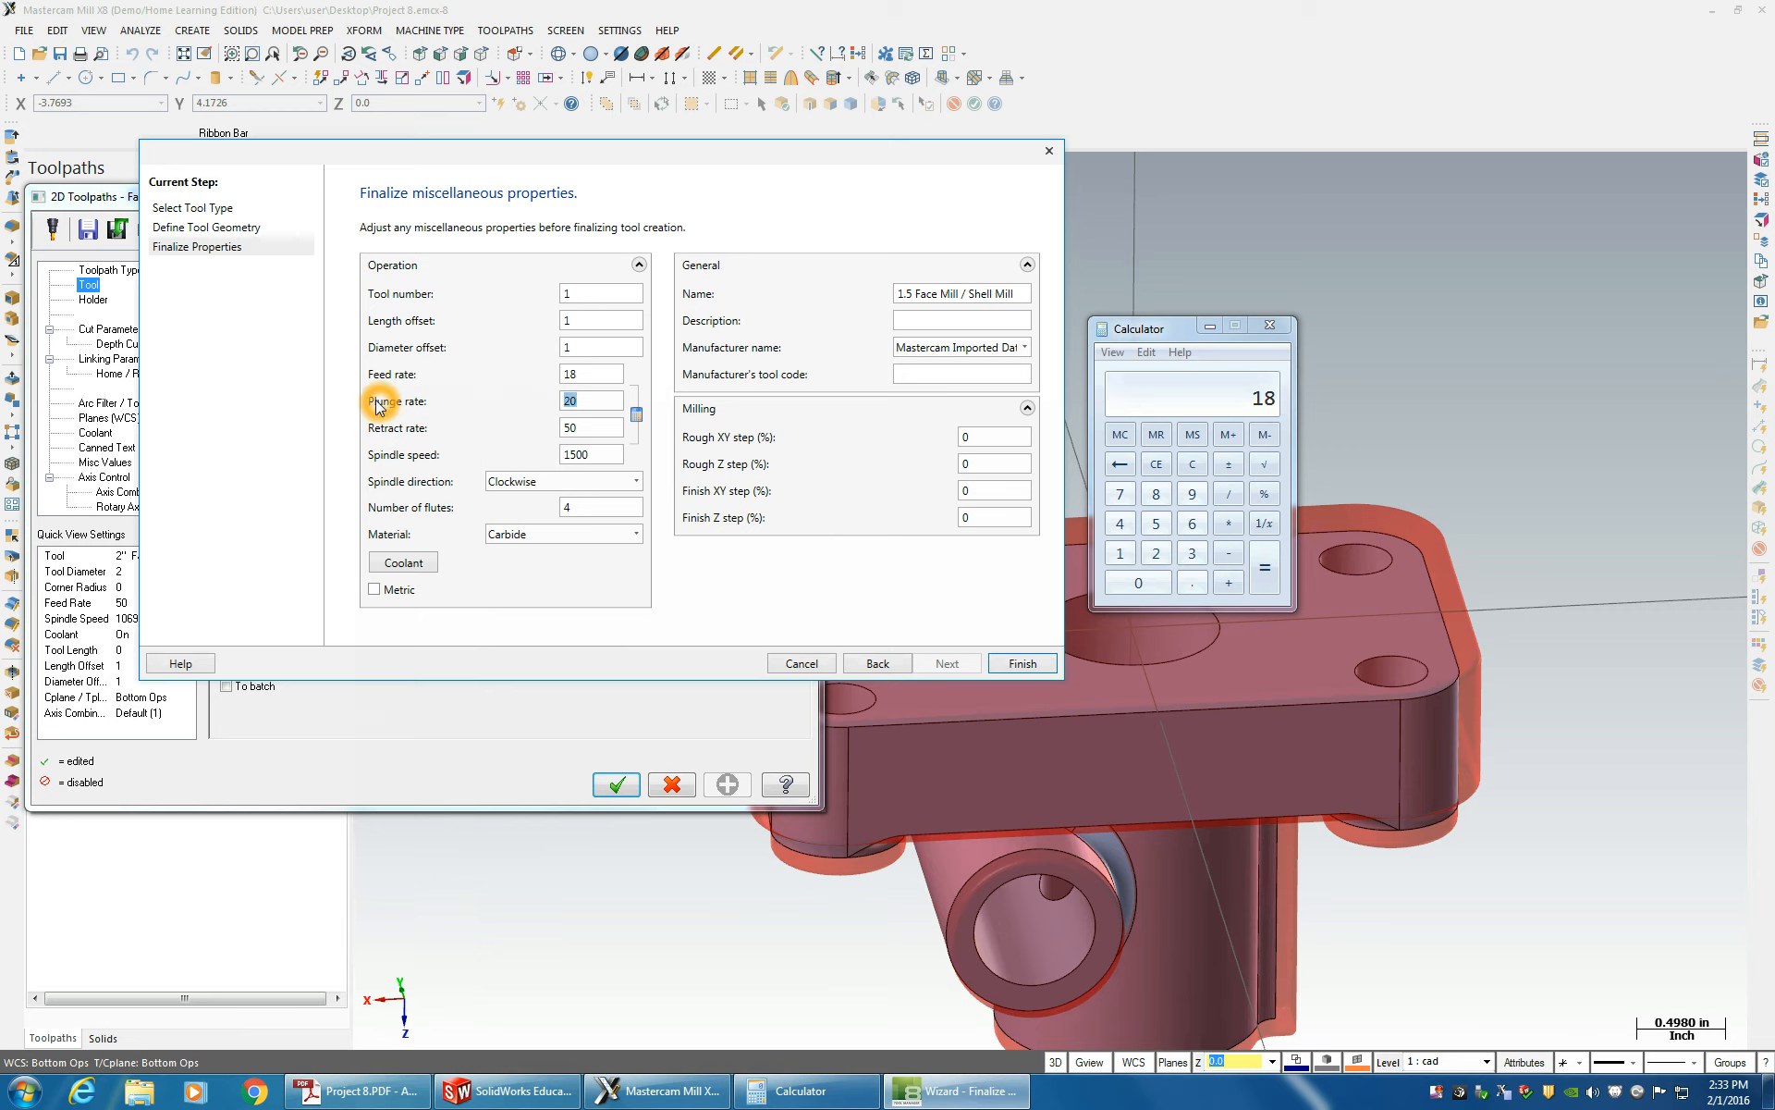
{"action": "left_click", "coordinate": [601, 405]}
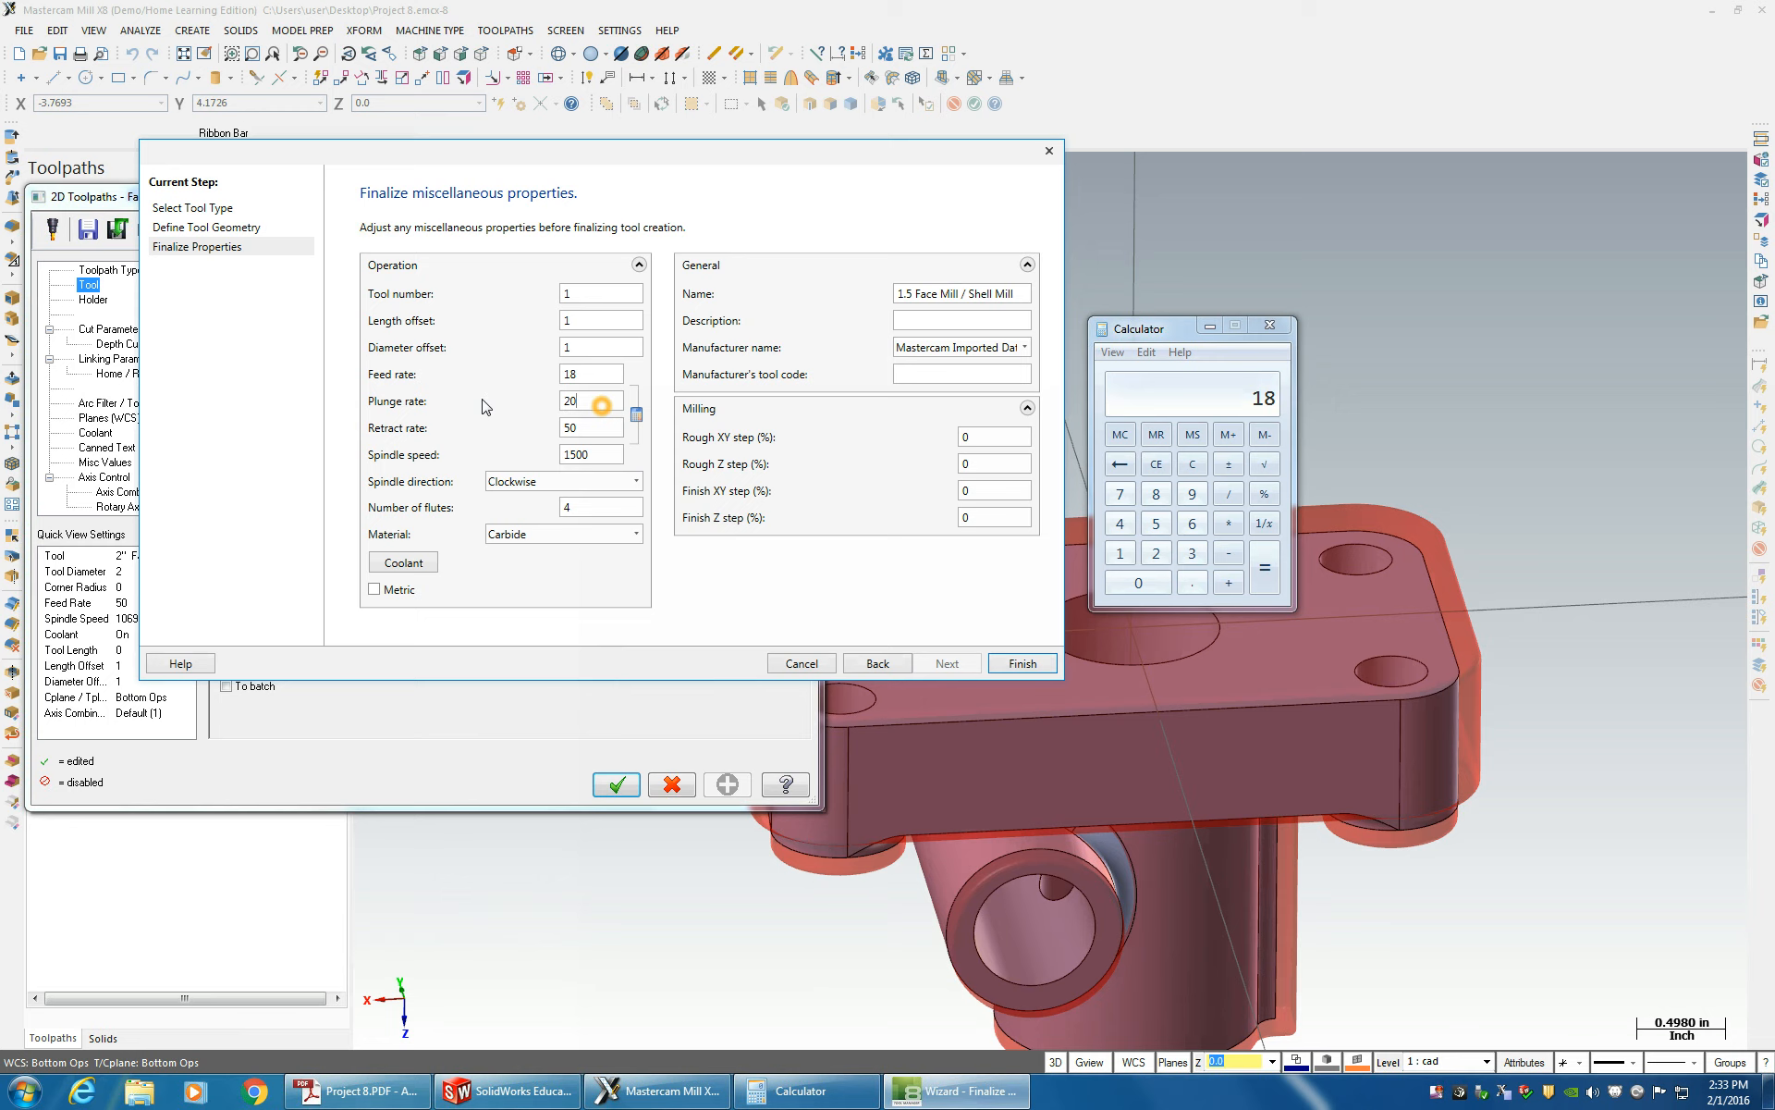
{"action": "double_click", "coordinate": [578, 509]}
{"action": "type", "text": "6"}
{"action": "left_click", "coordinate": [458, 510]}
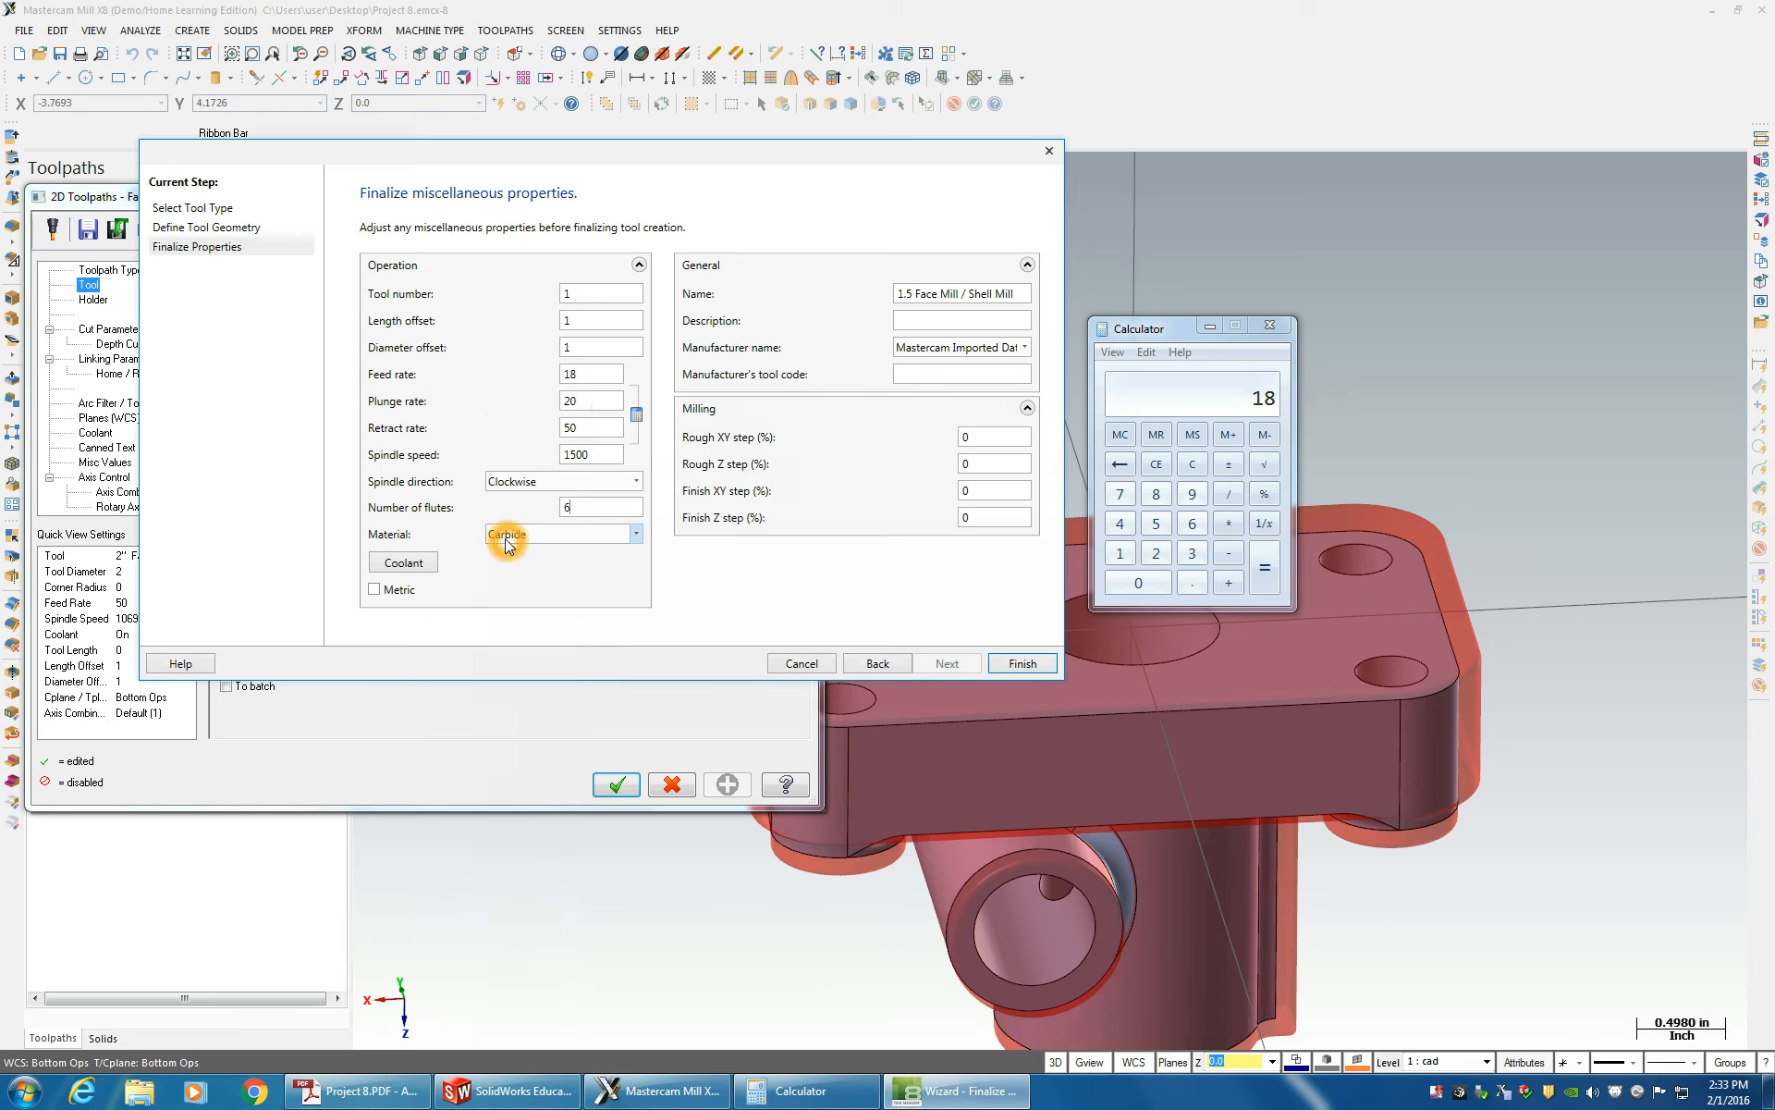
- Turn on flood coolant for the new face mill and accept the coolant settings
{"action": "left_click", "coordinate": [400, 563]}
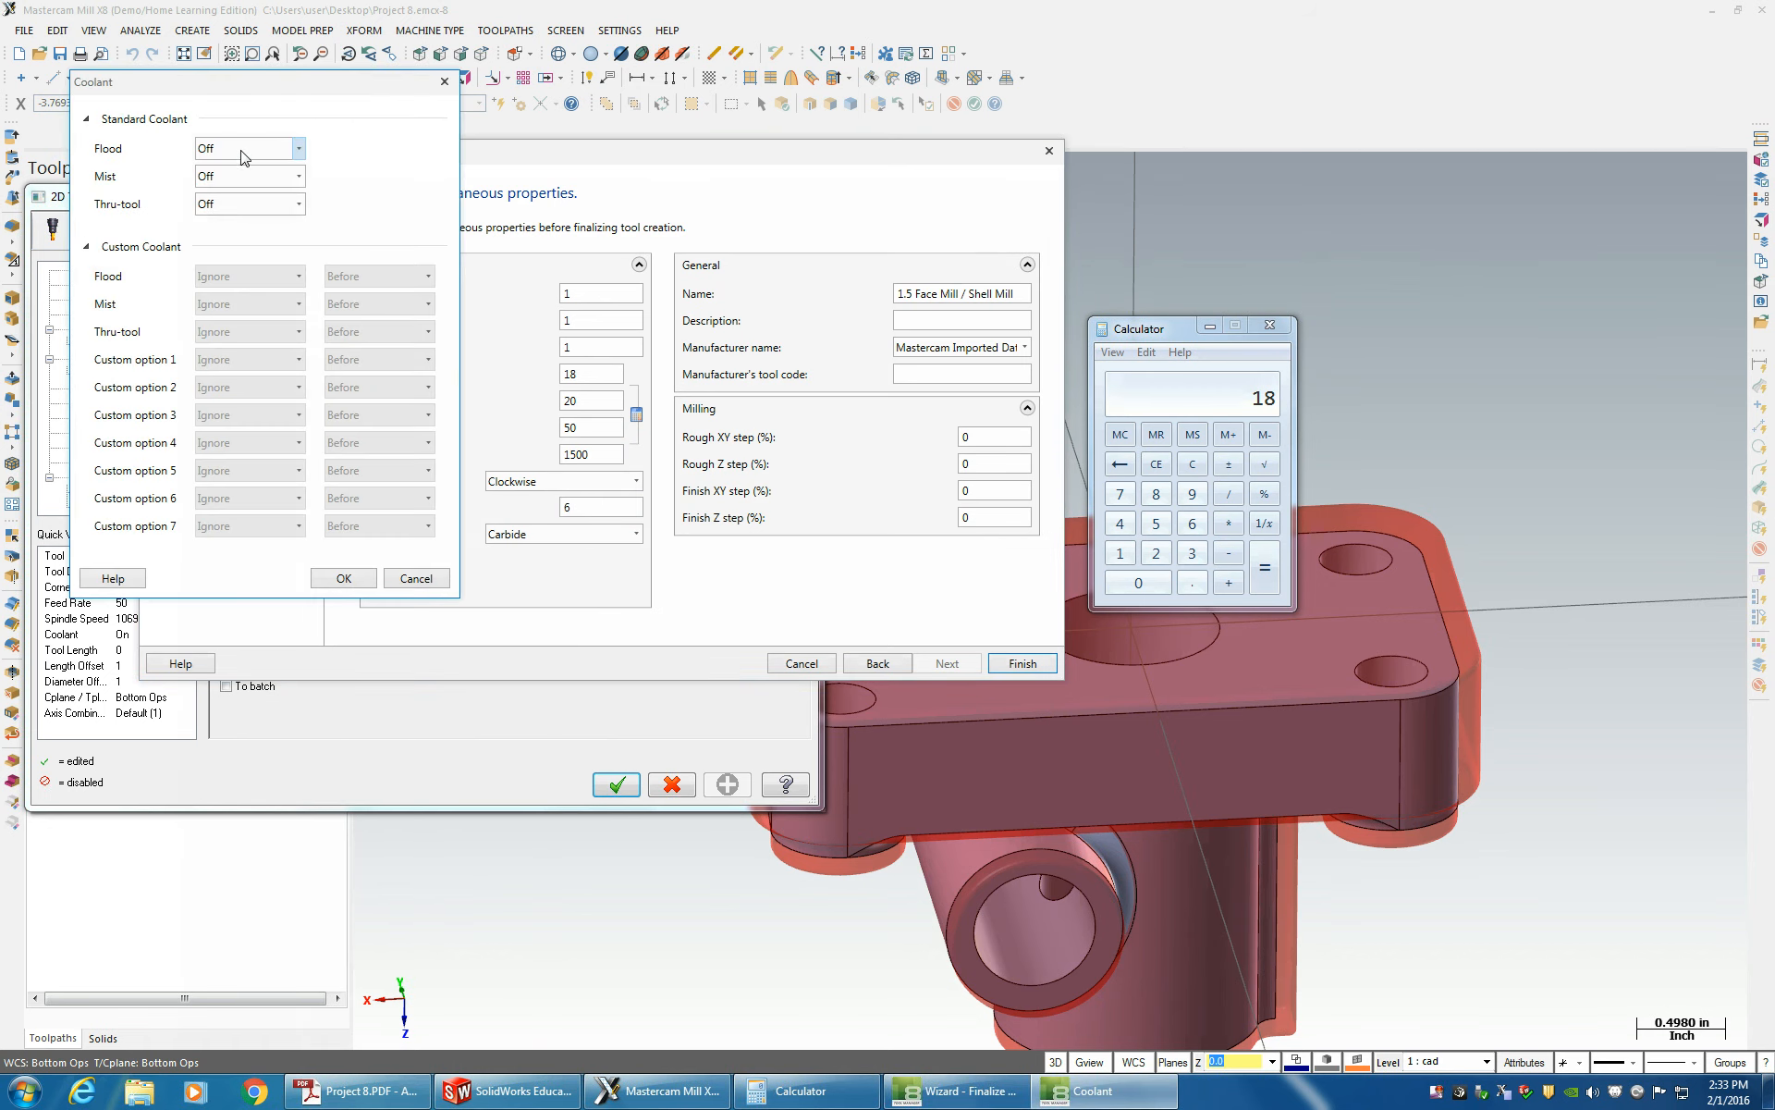
{"action": "left_click", "coordinate": [243, 157]}
{"action": "left_click", "coordinate": [232, 182]}
{"action": "left_click", "coordinate": [343, 578]}
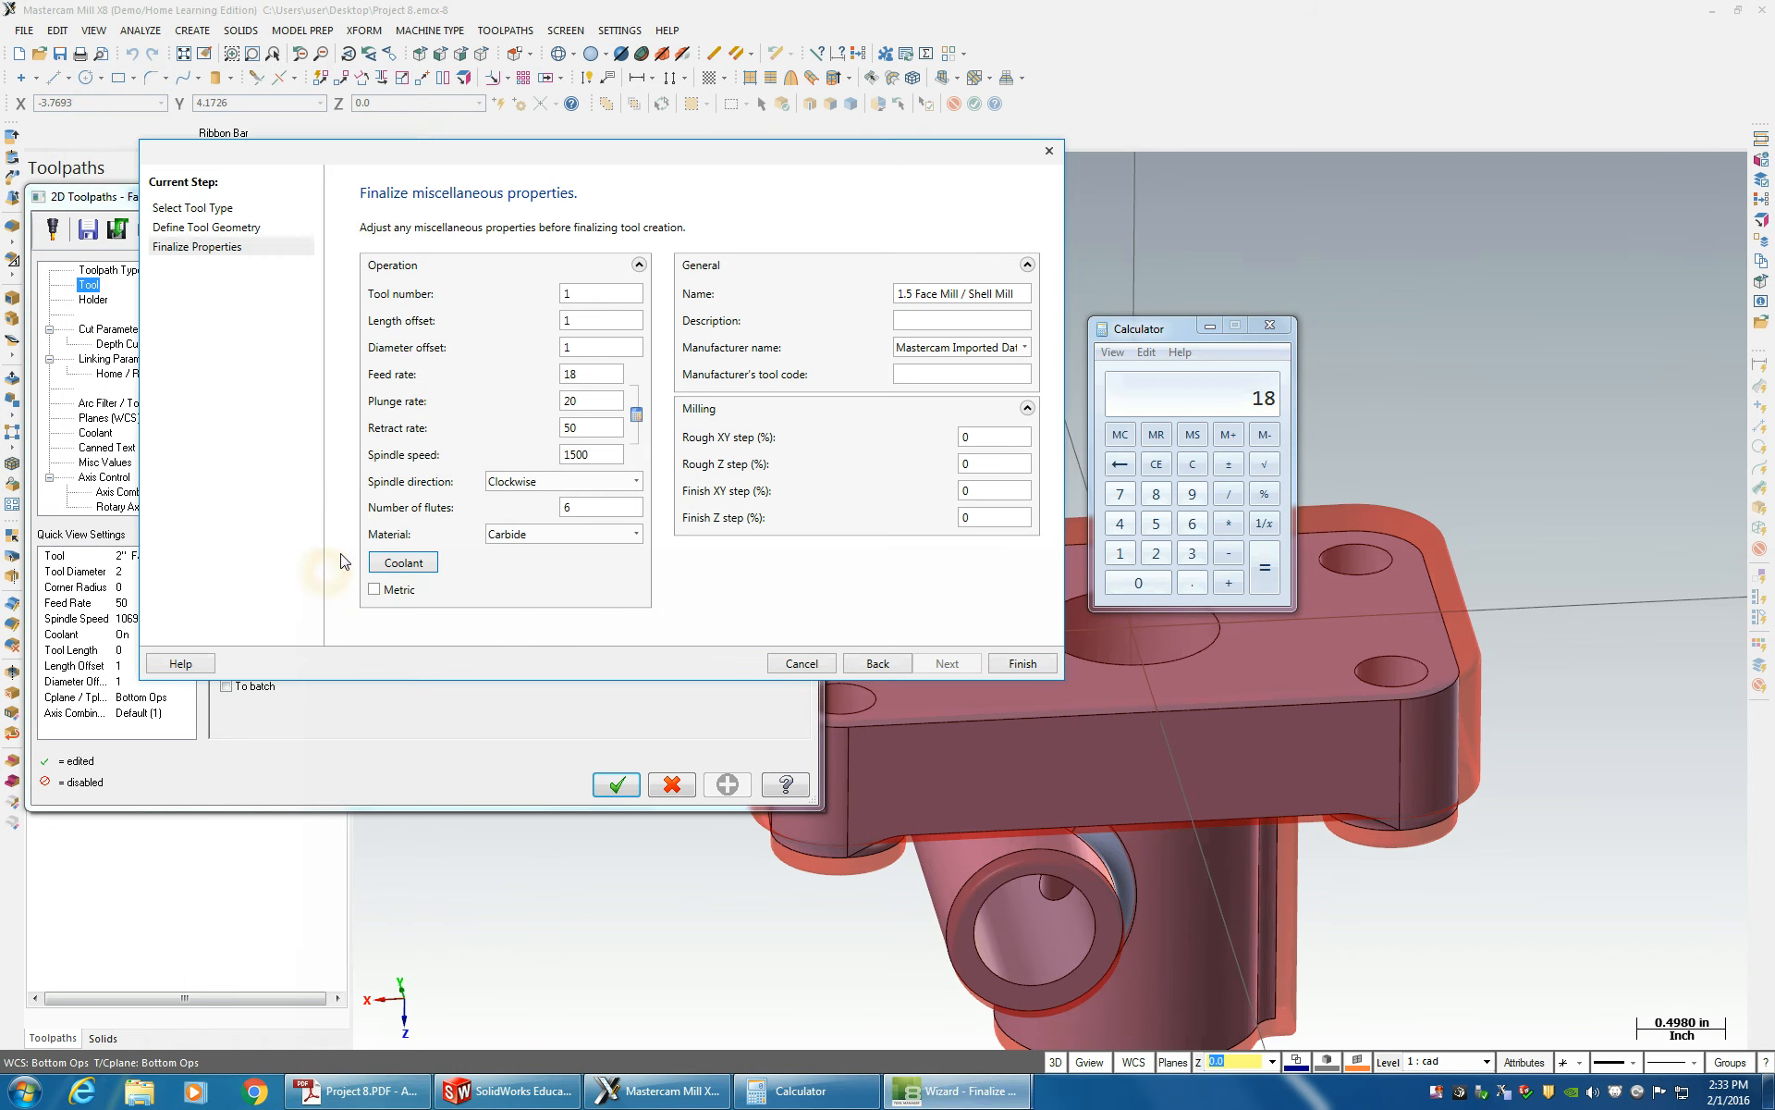
- Name the tool 2.5 Face Mill / Shell Mill, set its XY steps to 45% and Z steps to 5%, and finish creating it
{"action": "double_click", "coordinate": [906, 294]}
{"action": "type", "text": "2"}
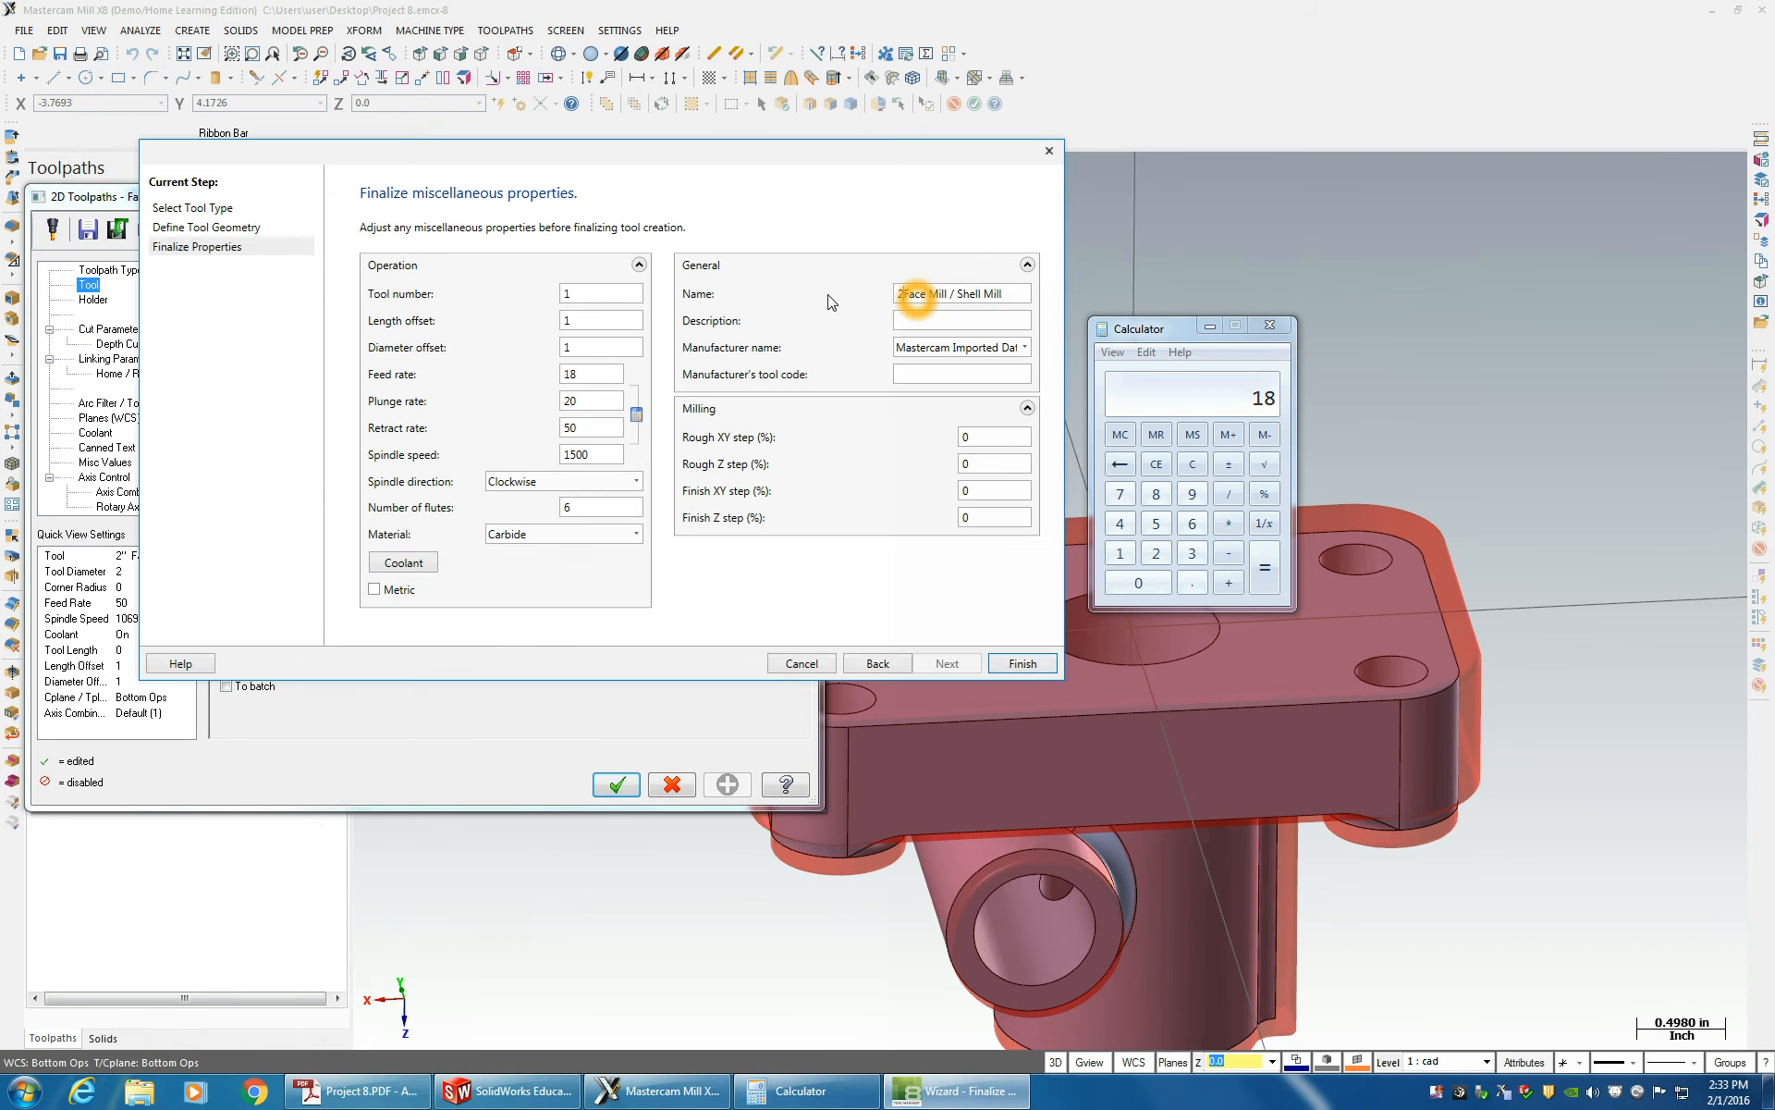
{"action": "type", "text": ".5 m"}
{"action": "key", "text": "BackSpace"}
{"action": "left_click_drag", "start_coordinate": [968, 441], "coordinate": [786, 415]}
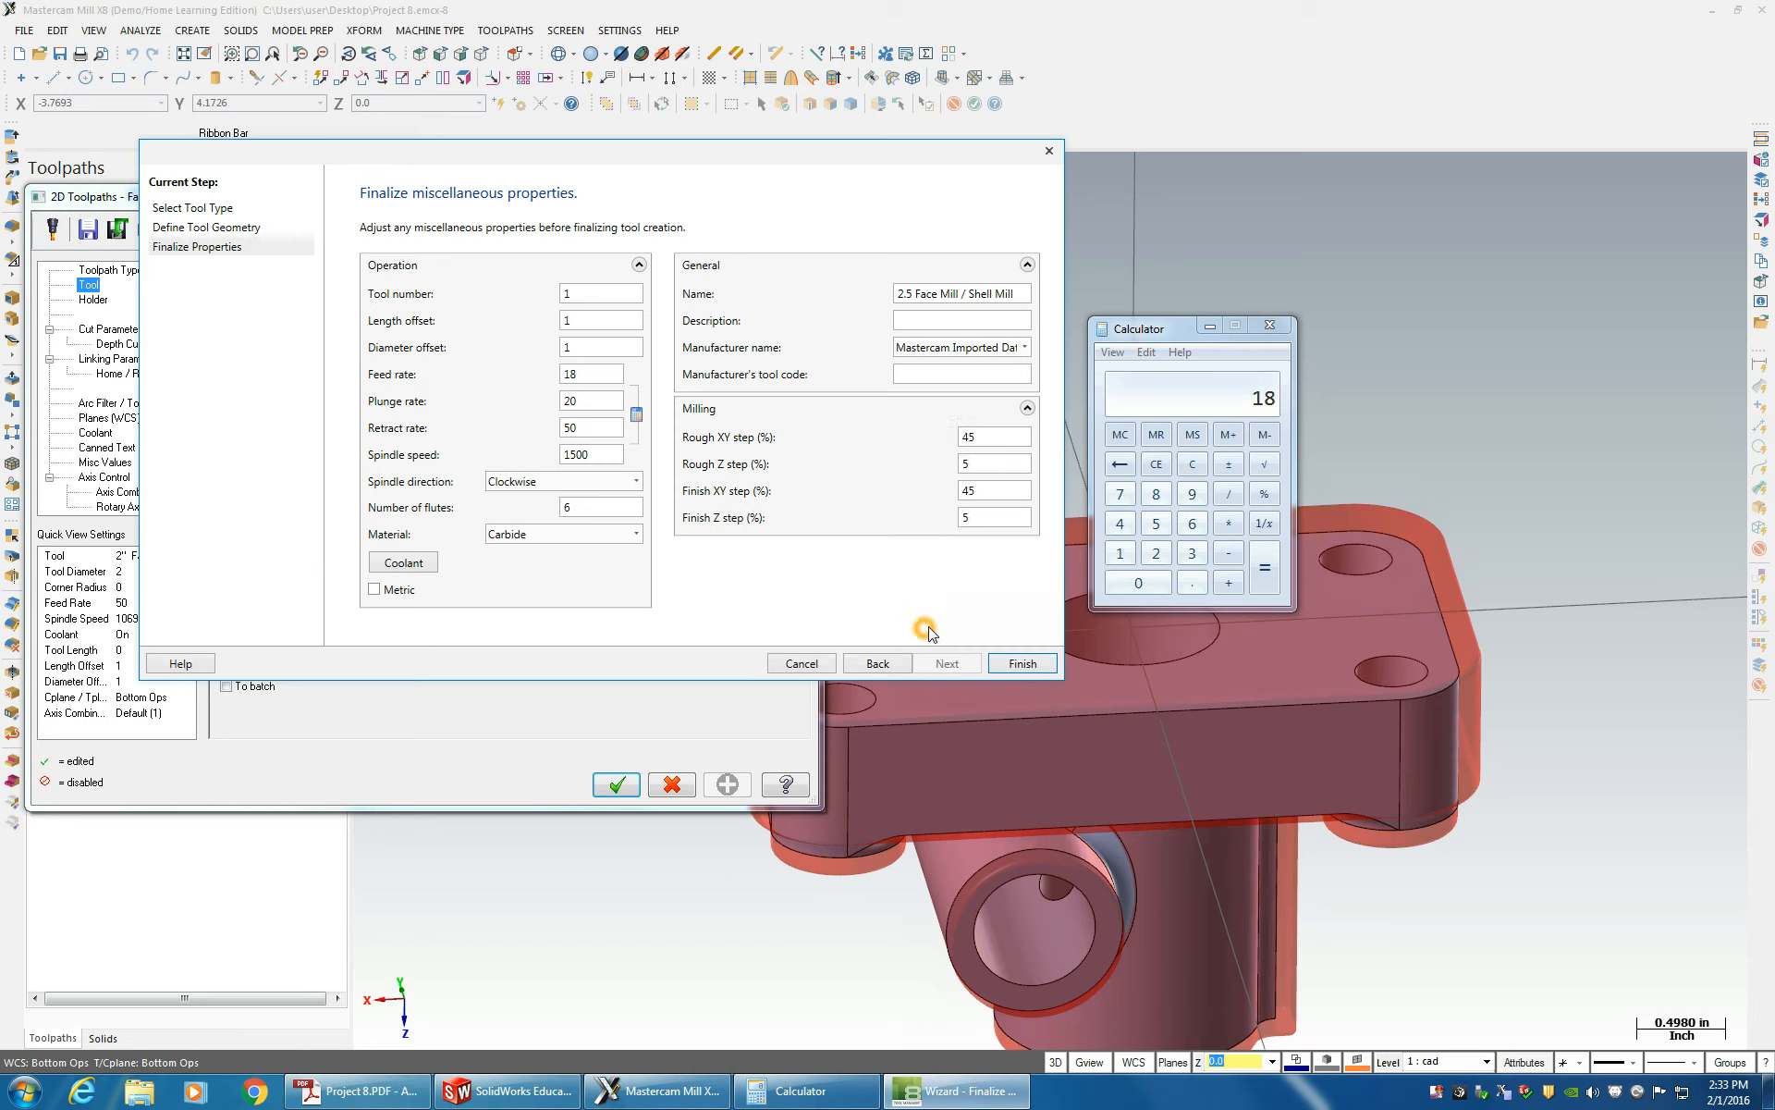
{"action": "left_click", "coordinate": [1015, 662]}
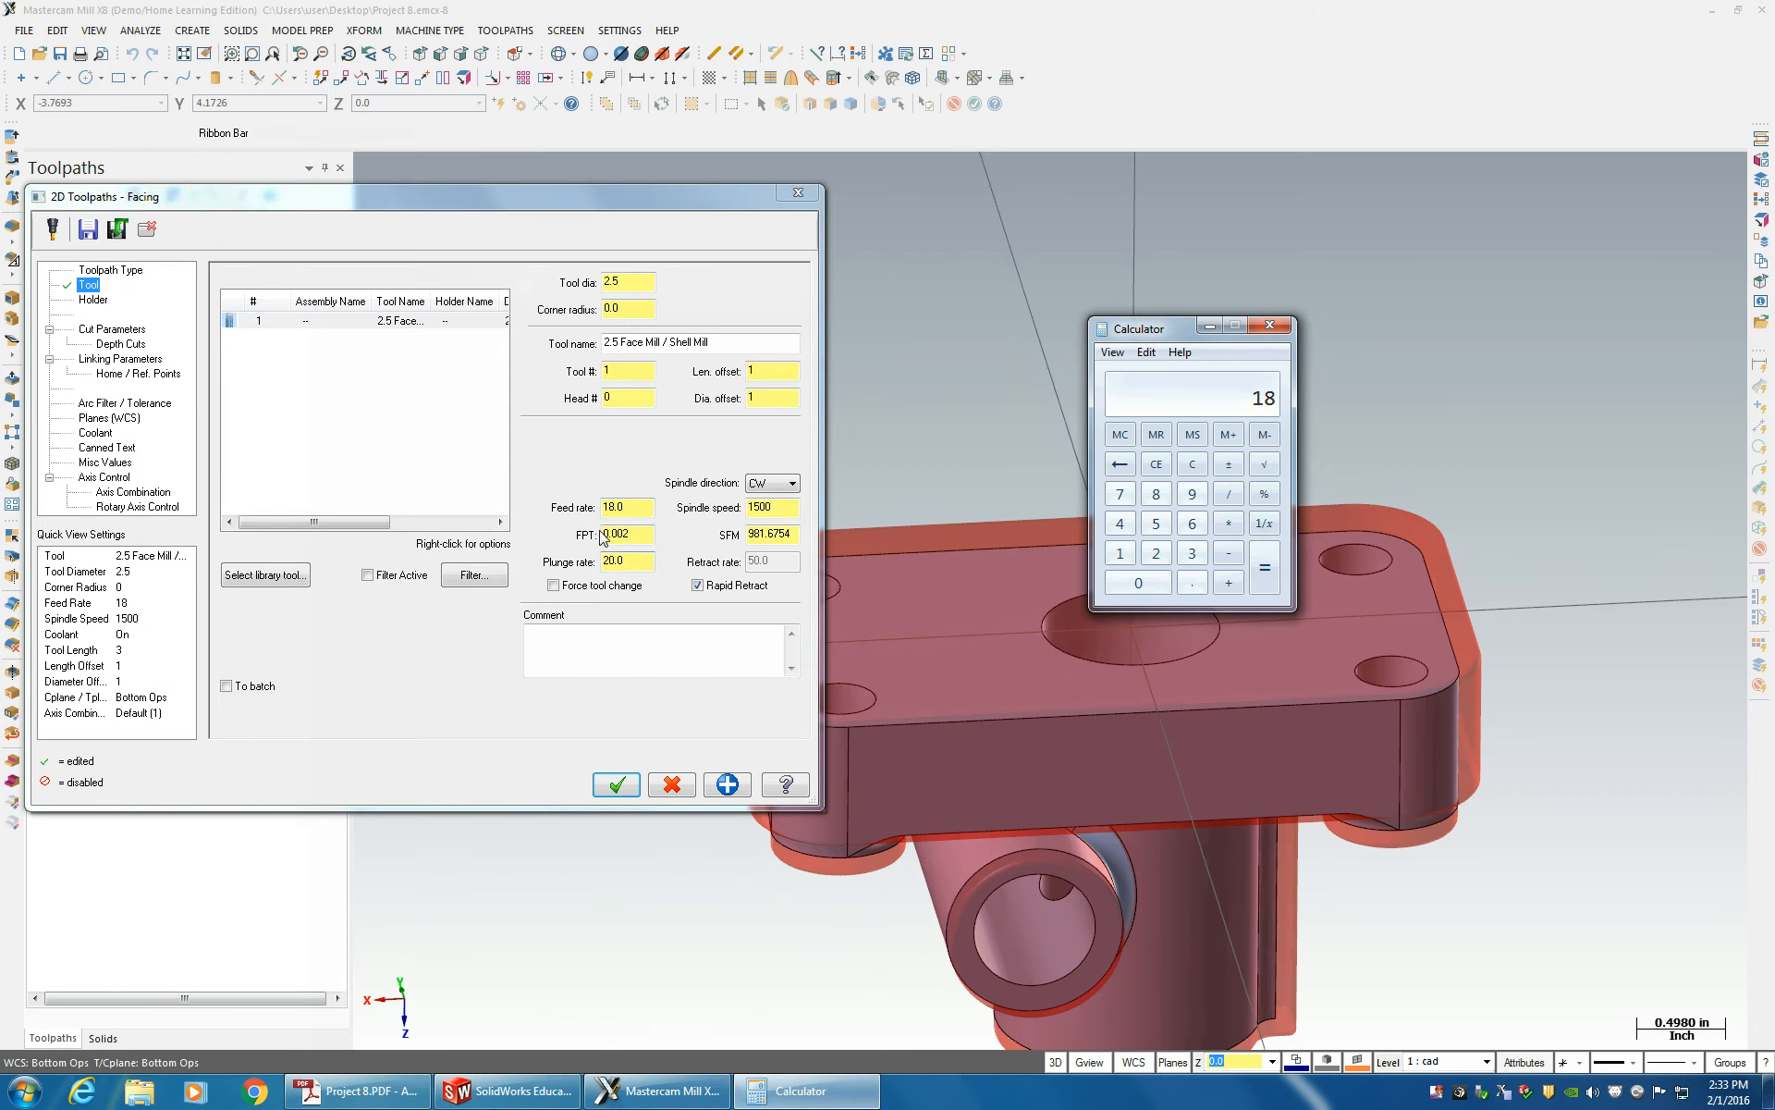
- Review the face mill's feed rate, spindle speed, surface speed and feed per tooth in the facing toolpath
{"action": "double_click", "coordinate": [625, 509]}
{"action": "left_click_drag", "start_coordinate": [783, 509], "coordinate": [662, 535]}
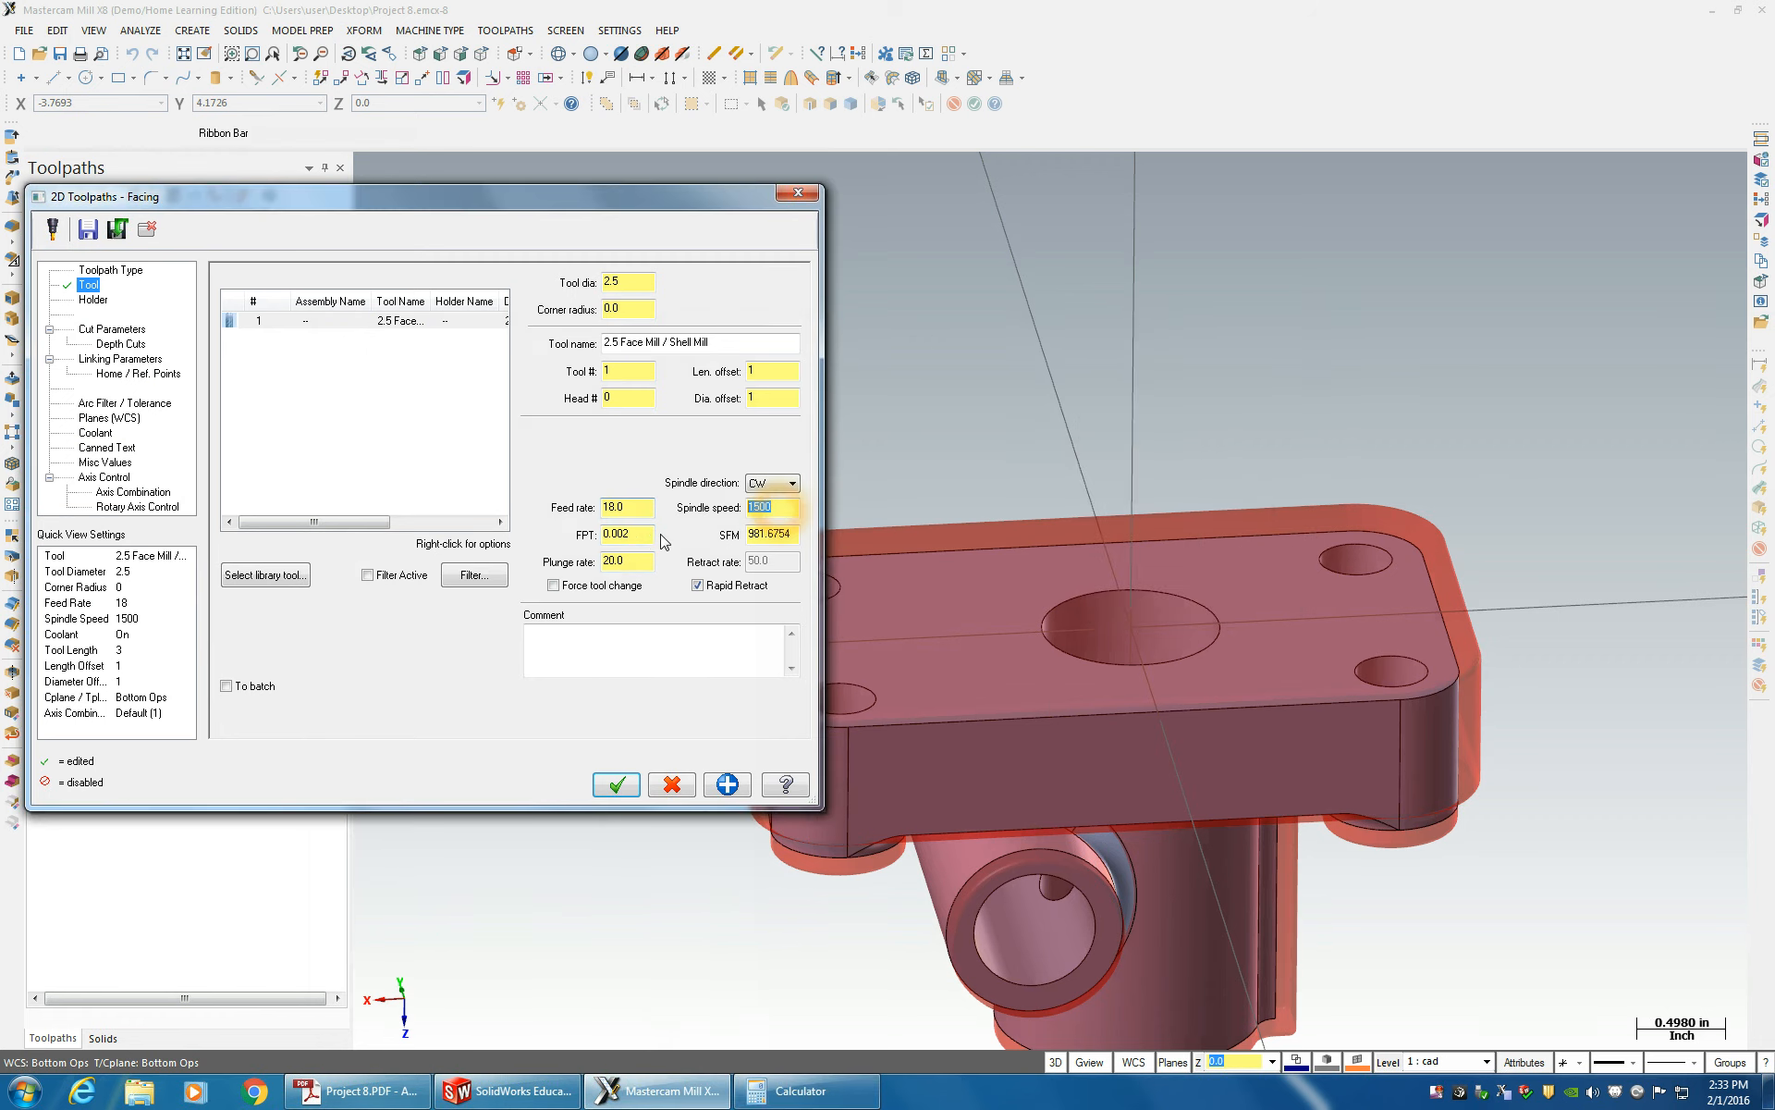
{"action": "left_click_drag", "start_coordinate": [796, 531], "coordinate": [665, 539]}
{"action": "double_click", "coordinate": [632, 534]}
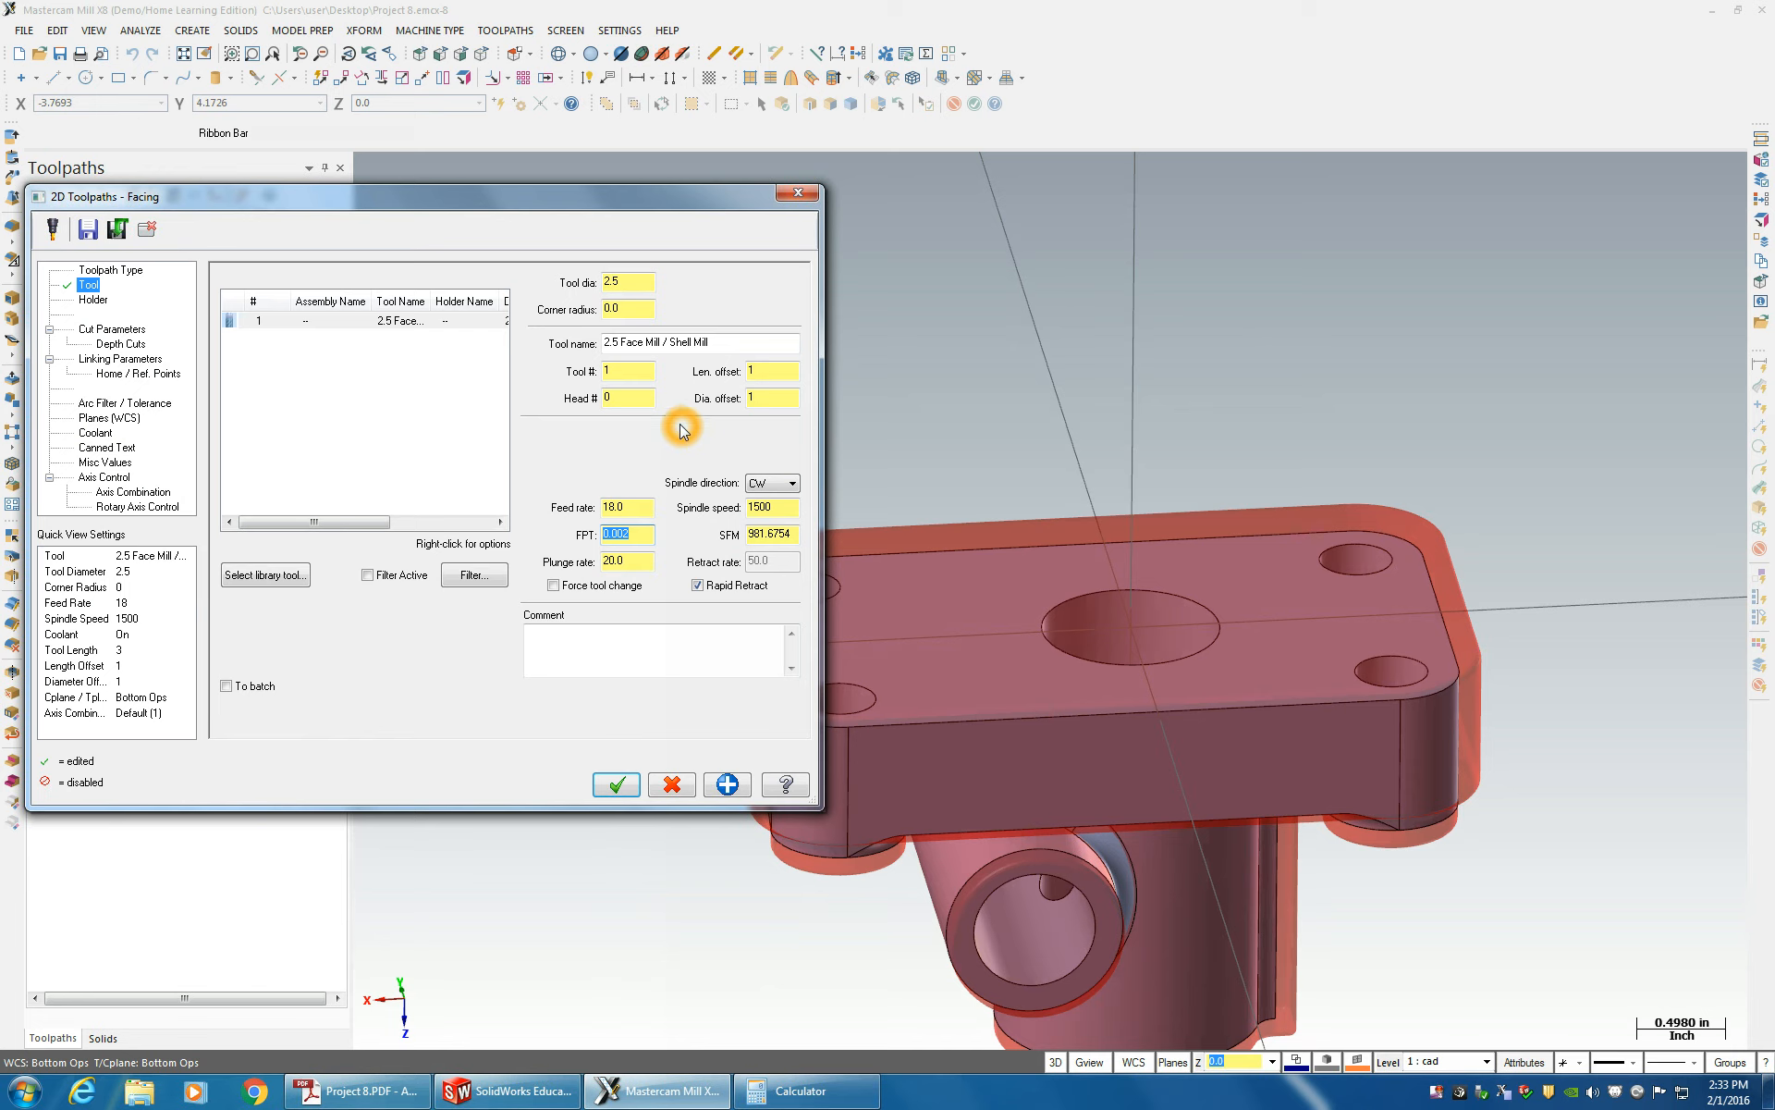
{"action": "double_click", "coordinate": [626, 504]}
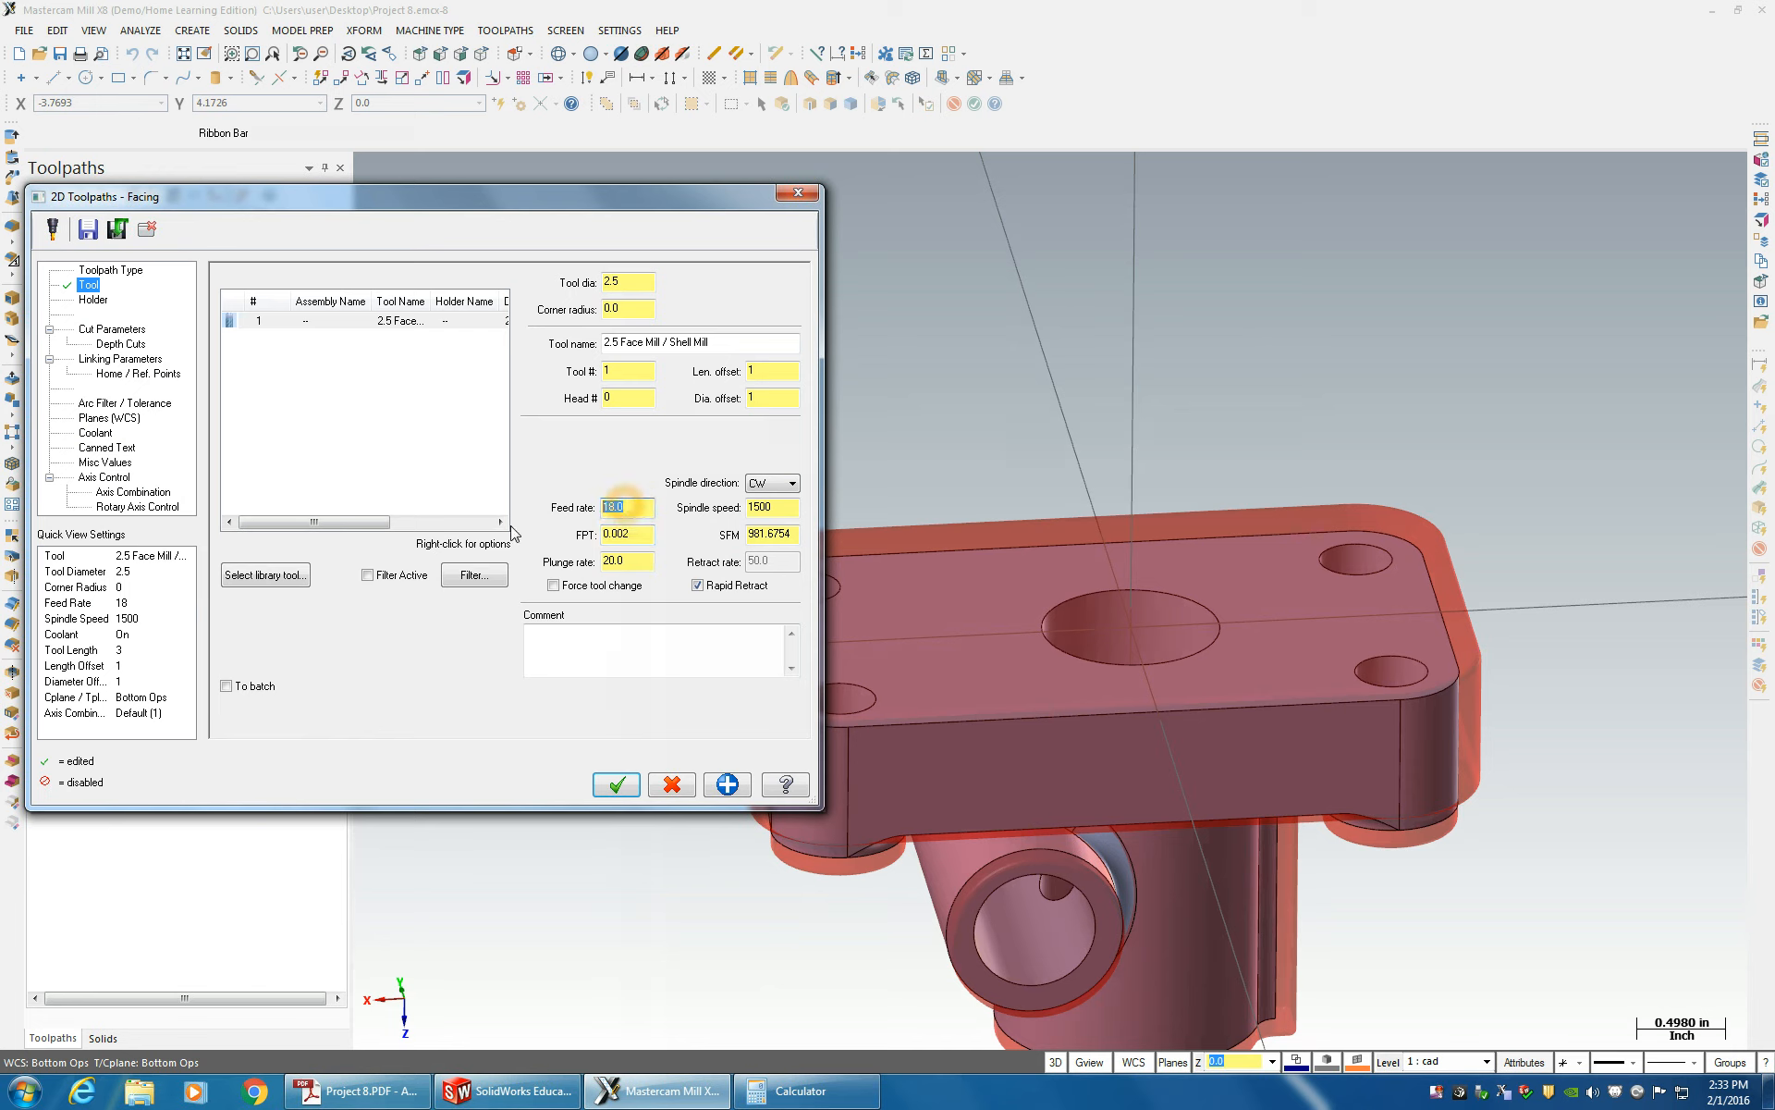
{"action": "left_click", "coordinate": [635, 533]}
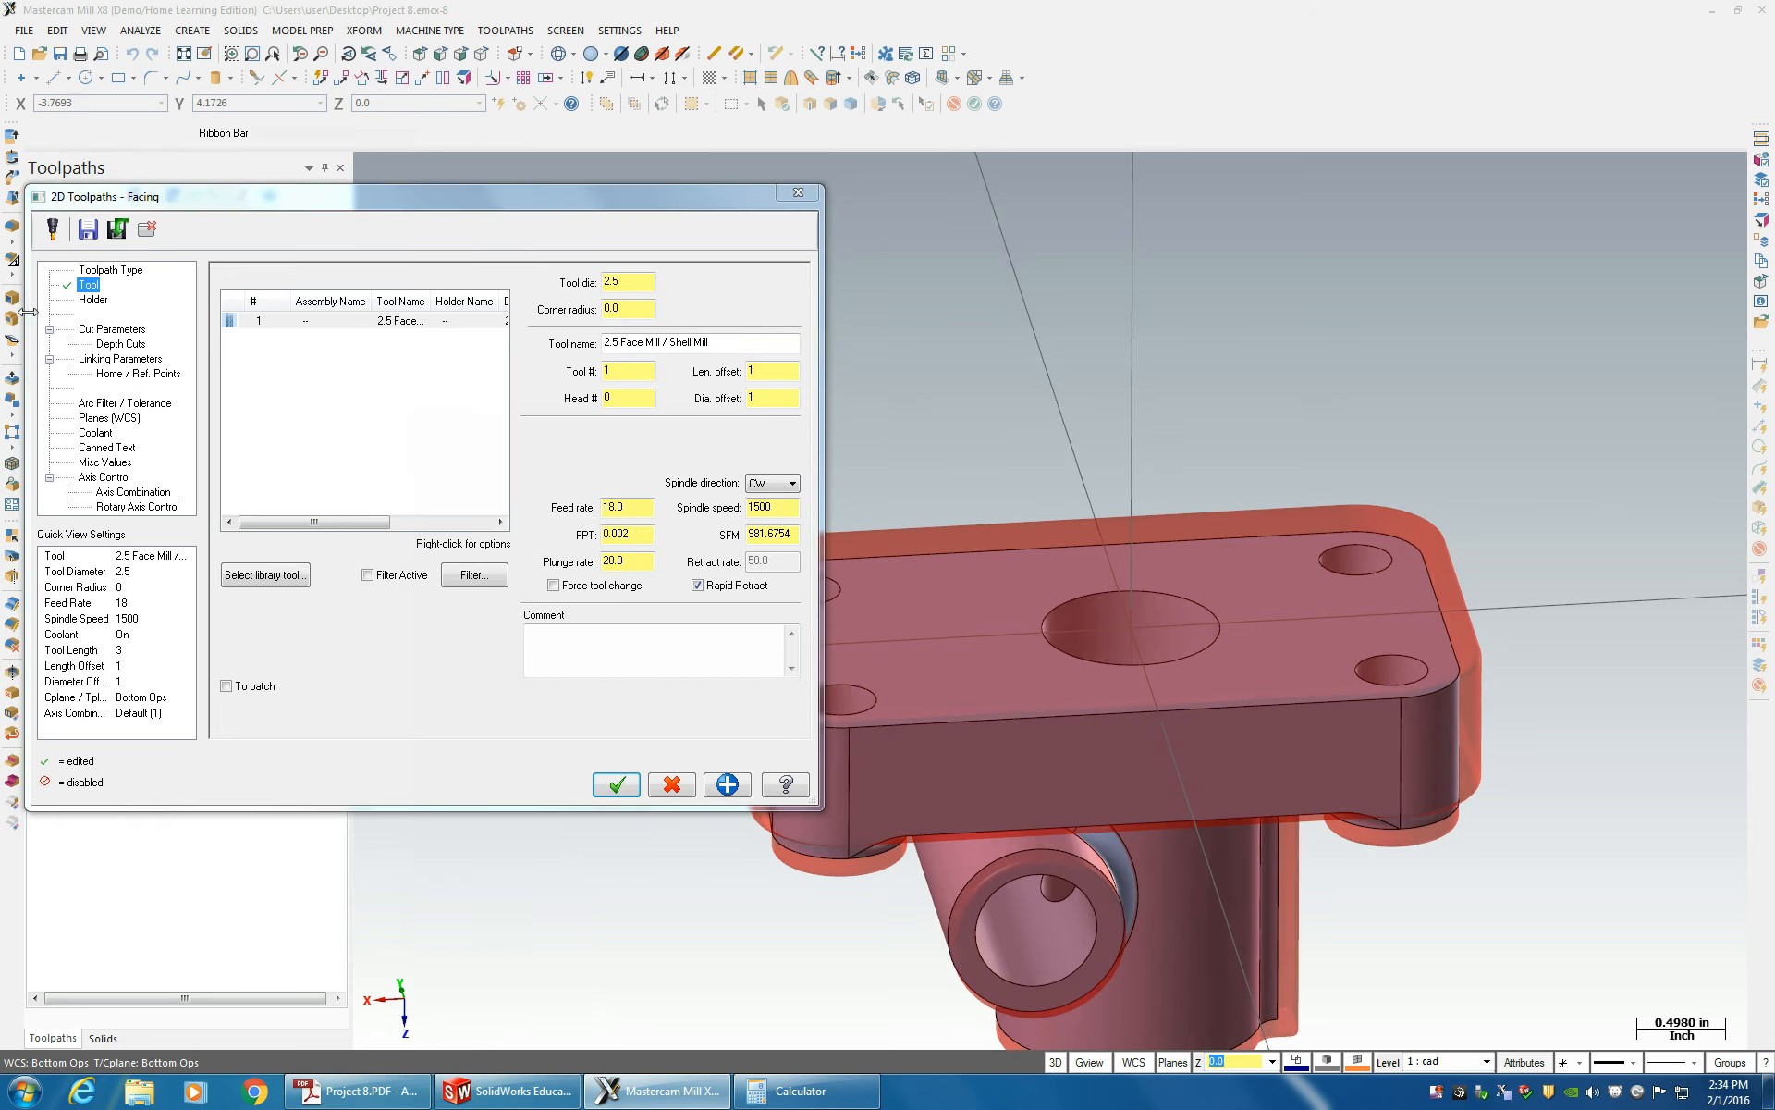
- Set the facing cut style to Zigzag and the across overlap to 45%
{"action": "left_click", "coordinate": [106, 335]}
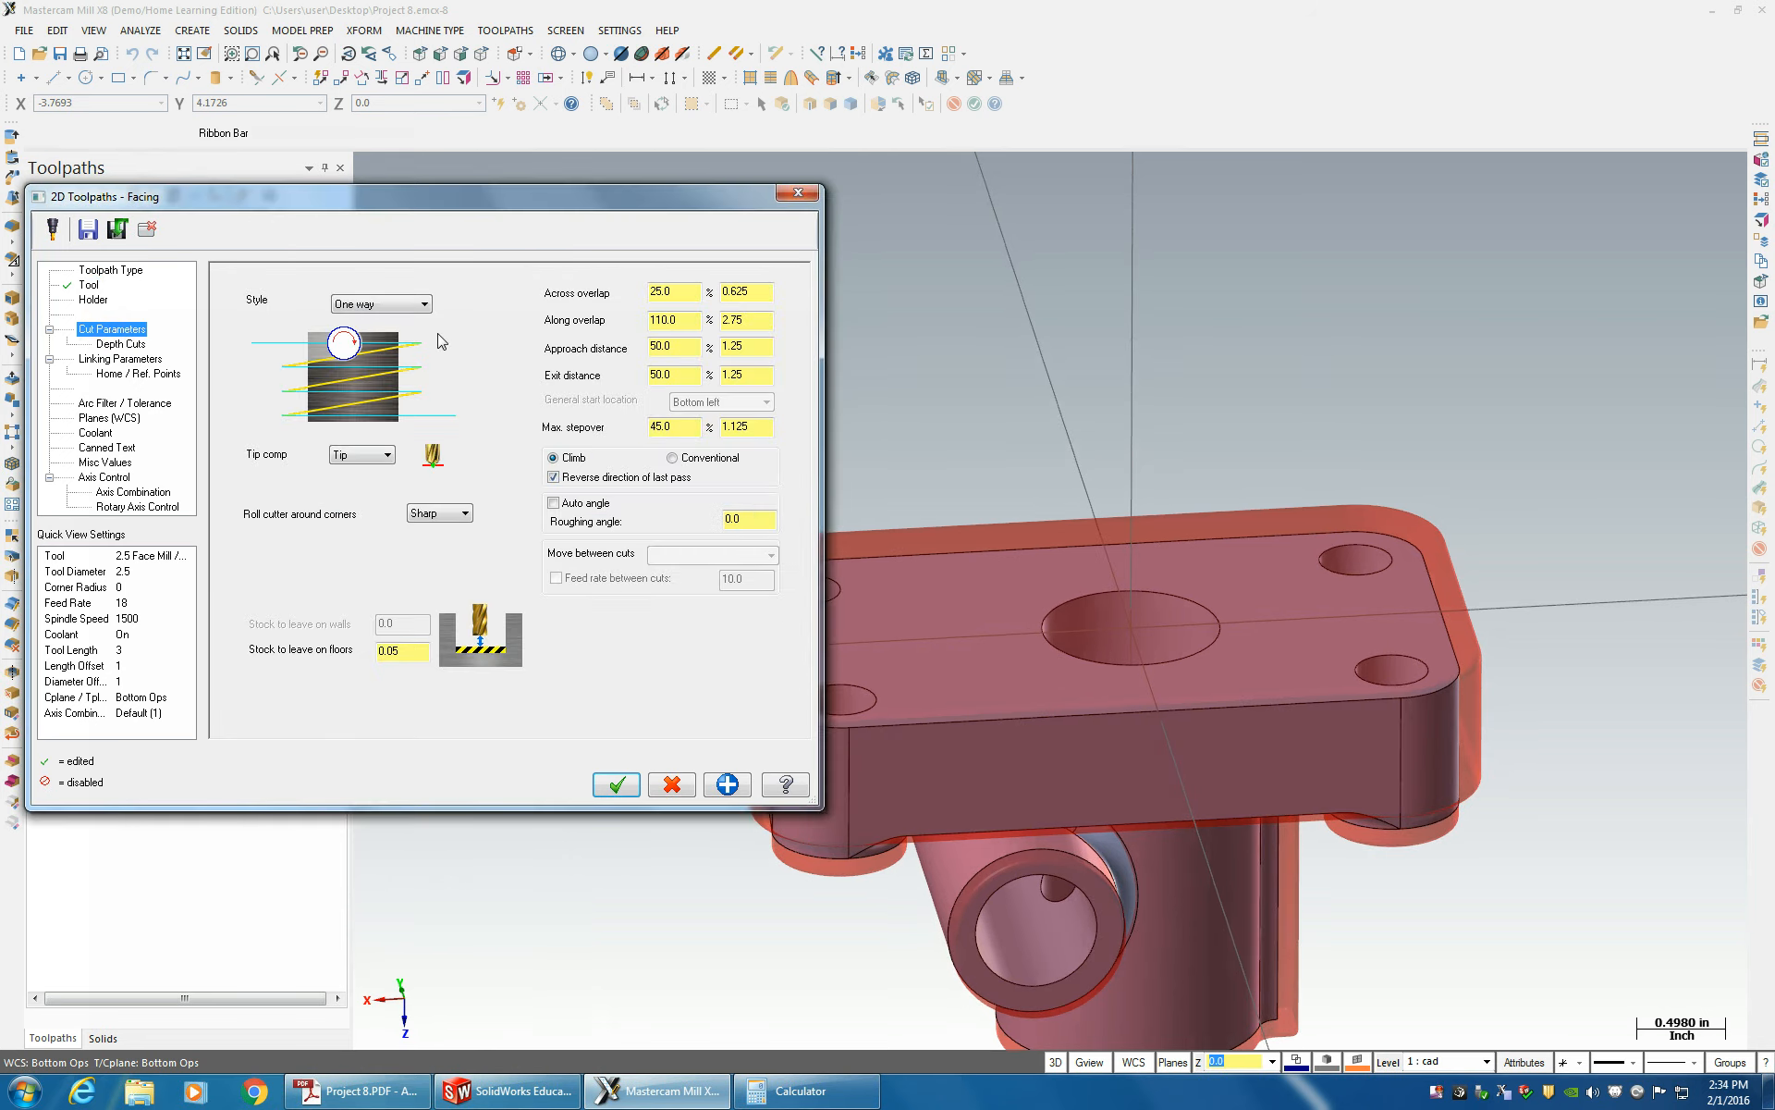
{"action": "left_click", "coordinate": [398, 304]}
{"action": "left_click", "coordinate": [393, 320]}
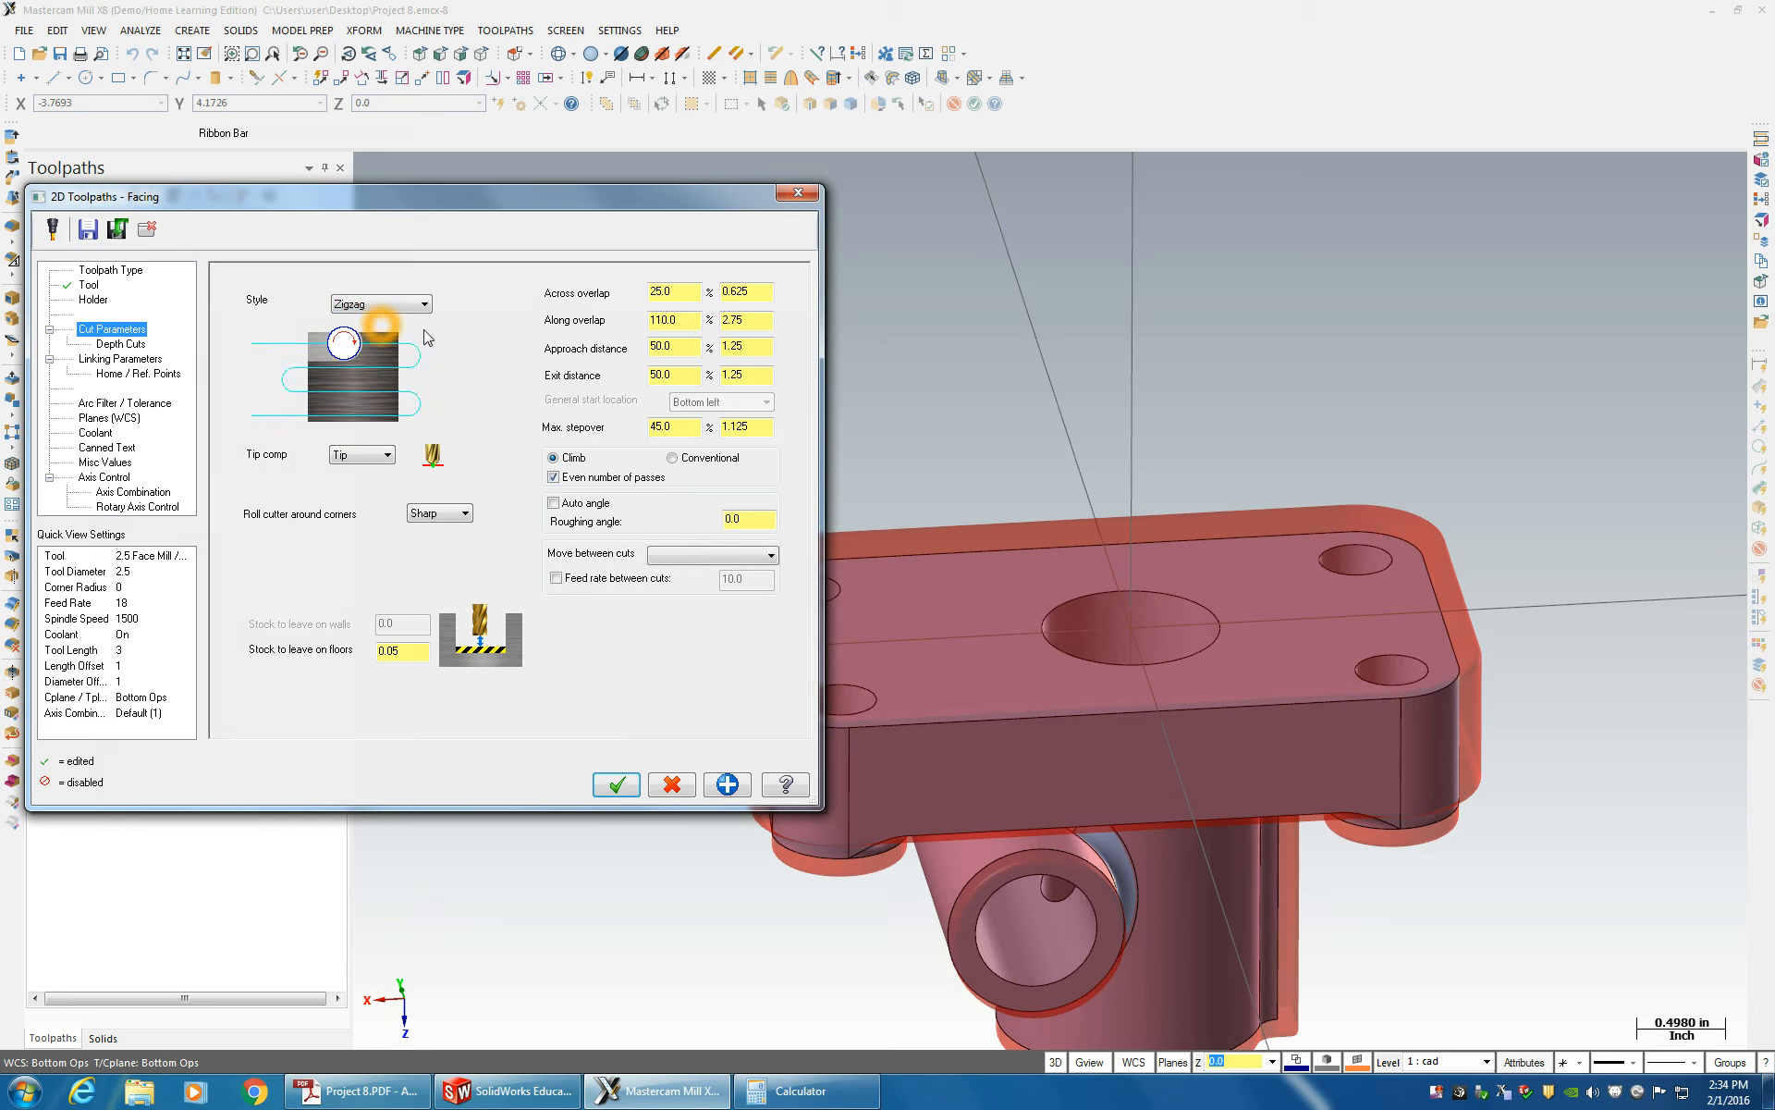
{"action": "double_click", "coordinate": [674, 291]}
{"action": "type", "text": "45"}
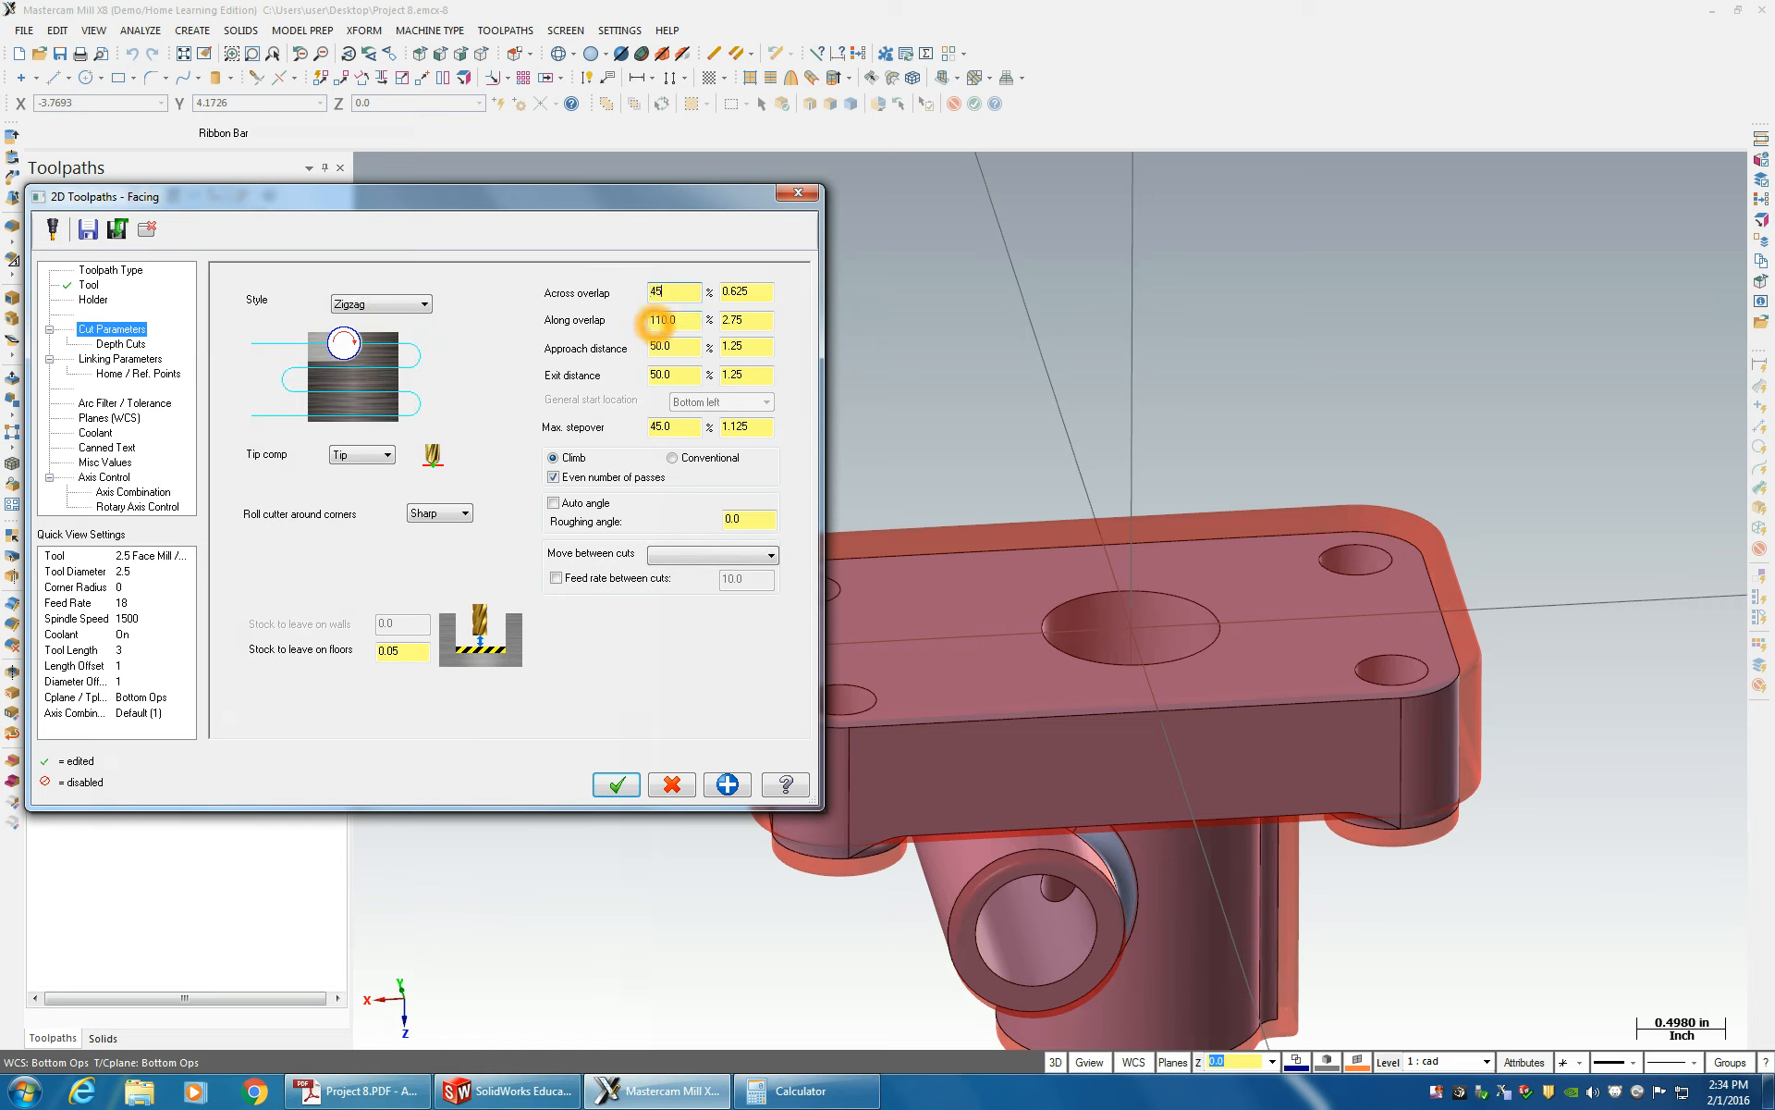
{"action": "left_click", "coordinate": [758, 292]}
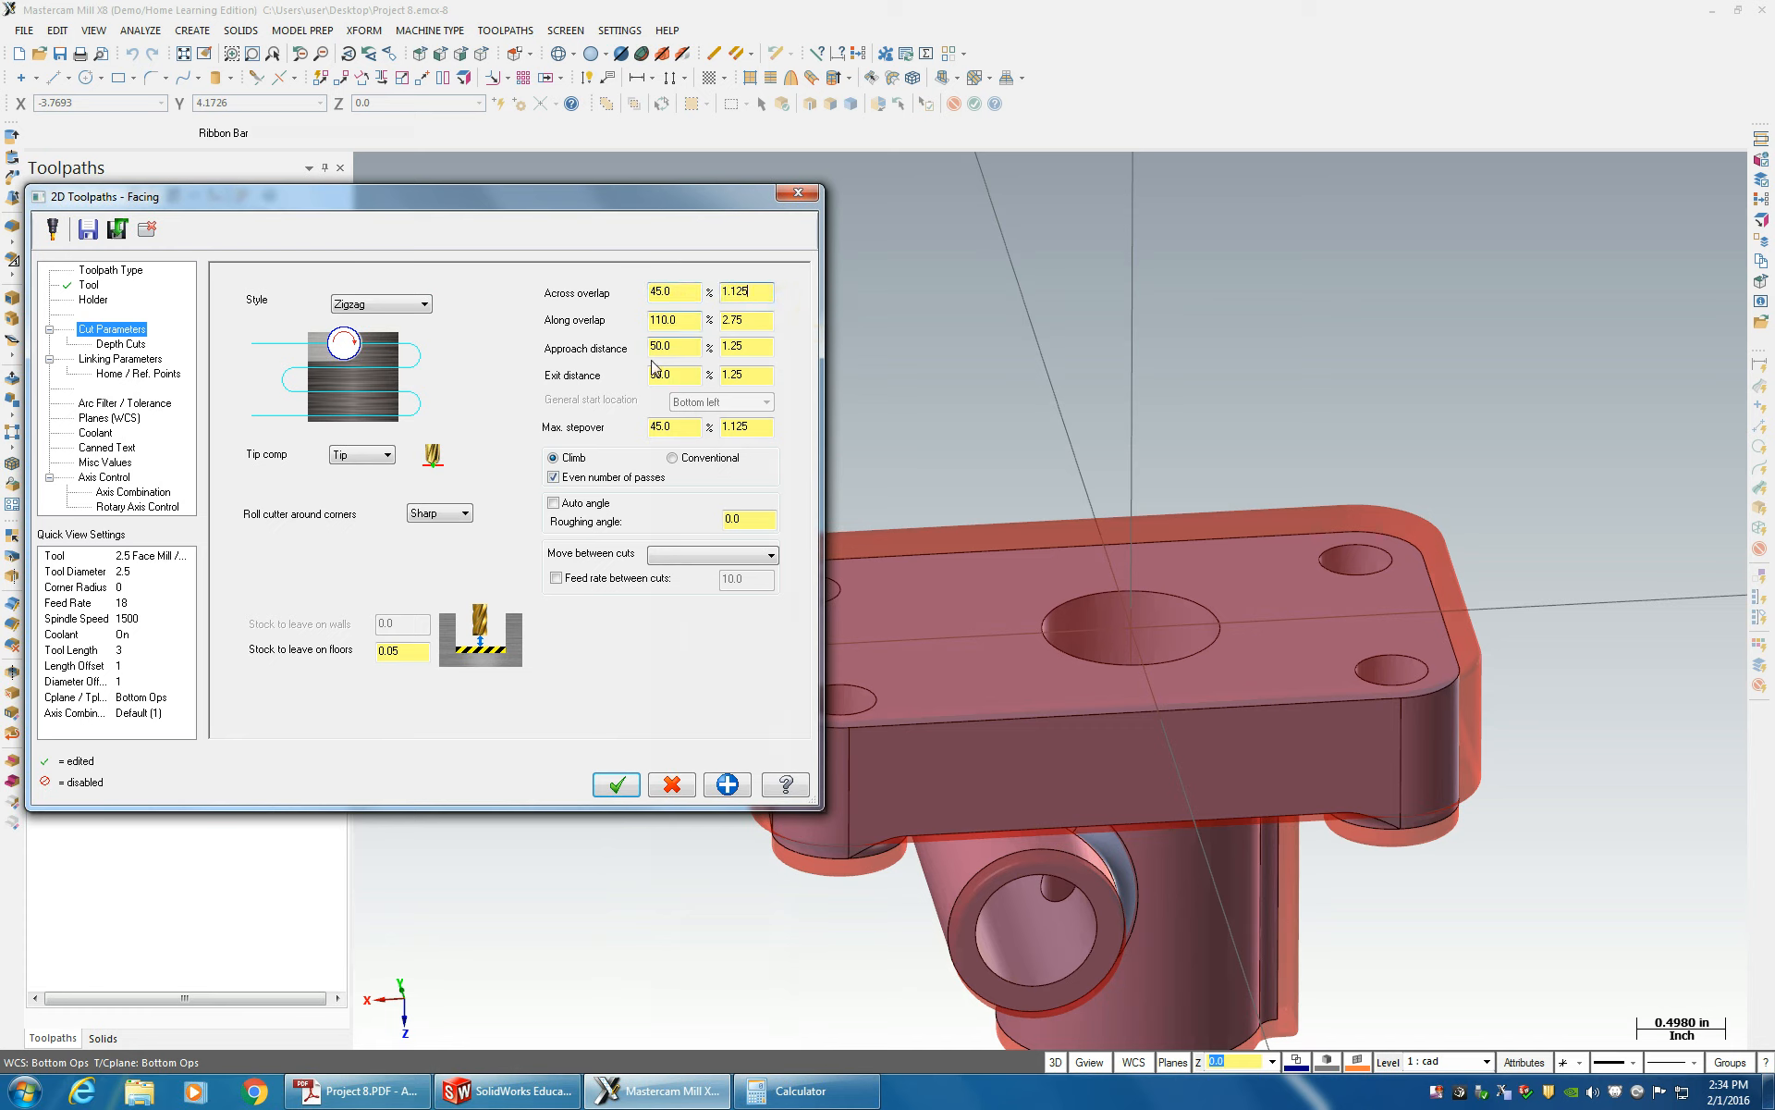
{"action": "left_click", "coordinate": [680, 344]}
{"action": "left_click", "coordinate": [674, 430]}
- Leave no stock on the floors and disable depth cuts for the facing toolpath
{"action": "left_click", "coordinate": [404, 652]}
{"action": "left_click_drag", "start_coordinate": [404, 652], "coordinate": [234, 653]}
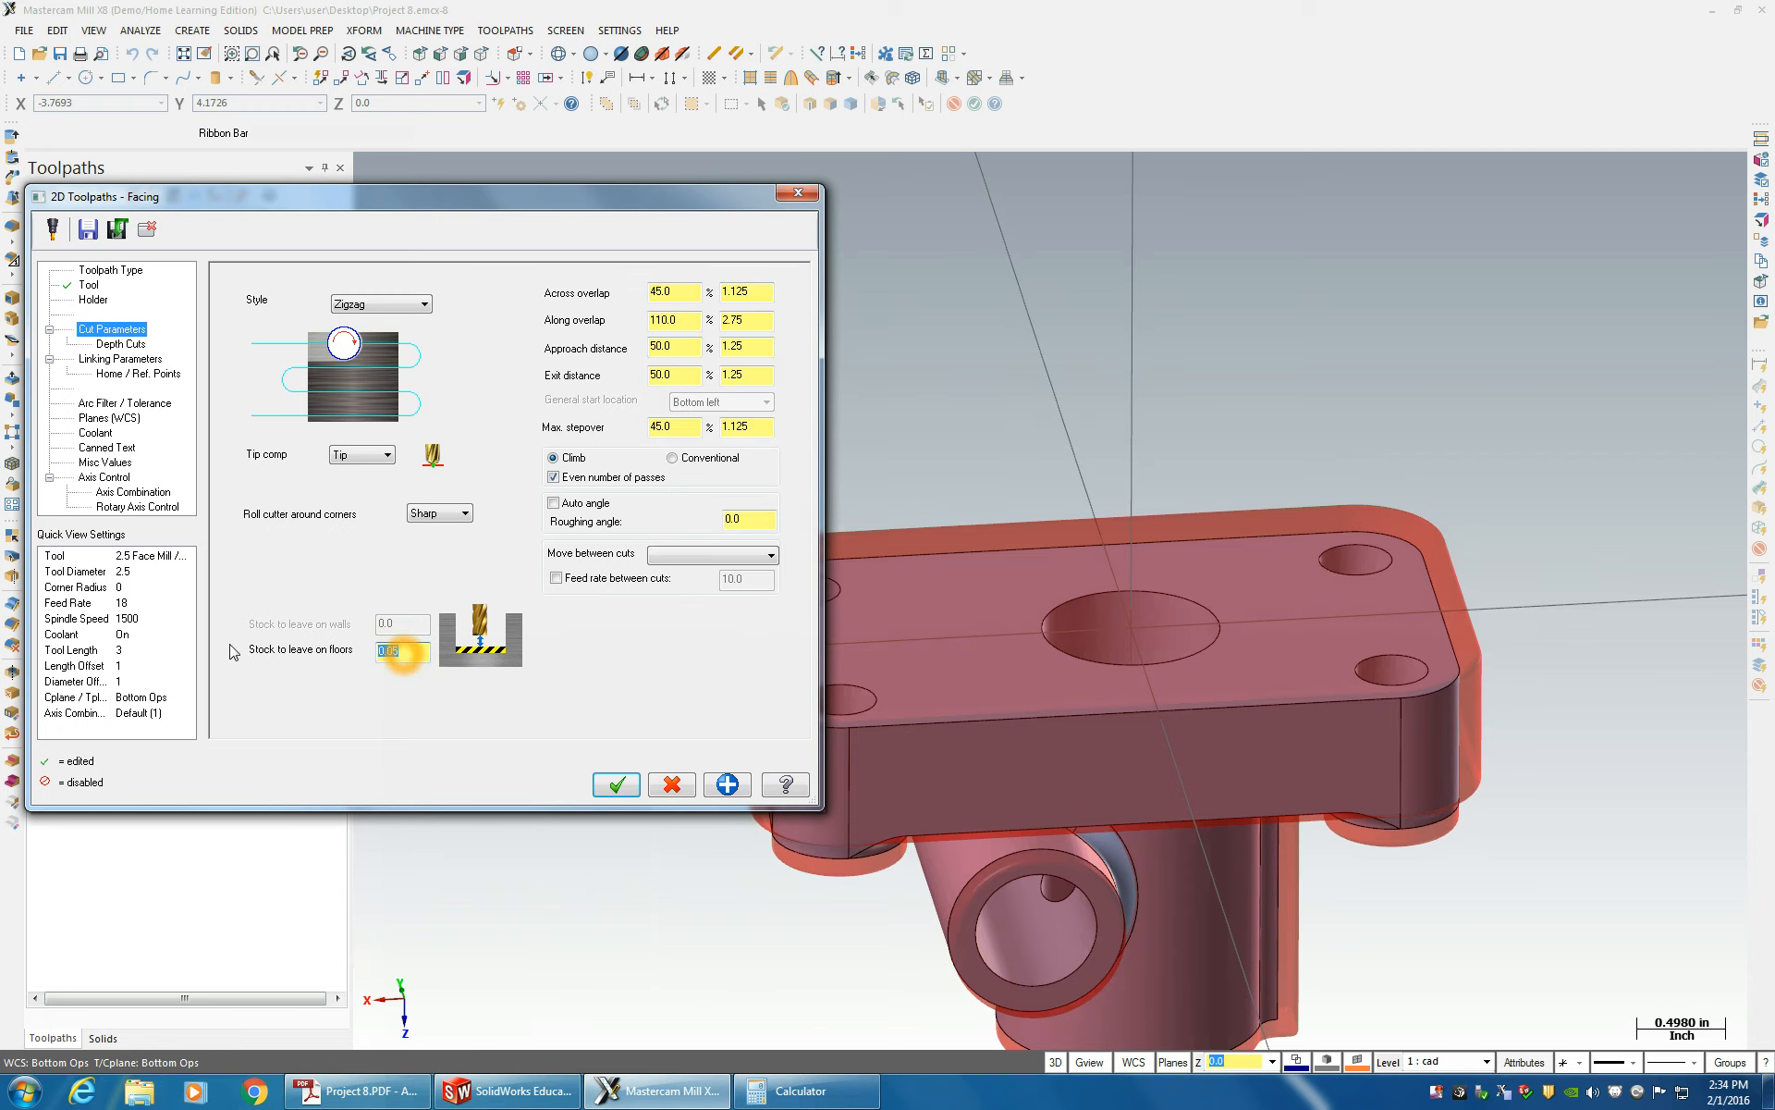
{"action": "left_click", "coordinate": [608, 674]}
{"action": "left_click", "coordinate": [121, 343]}
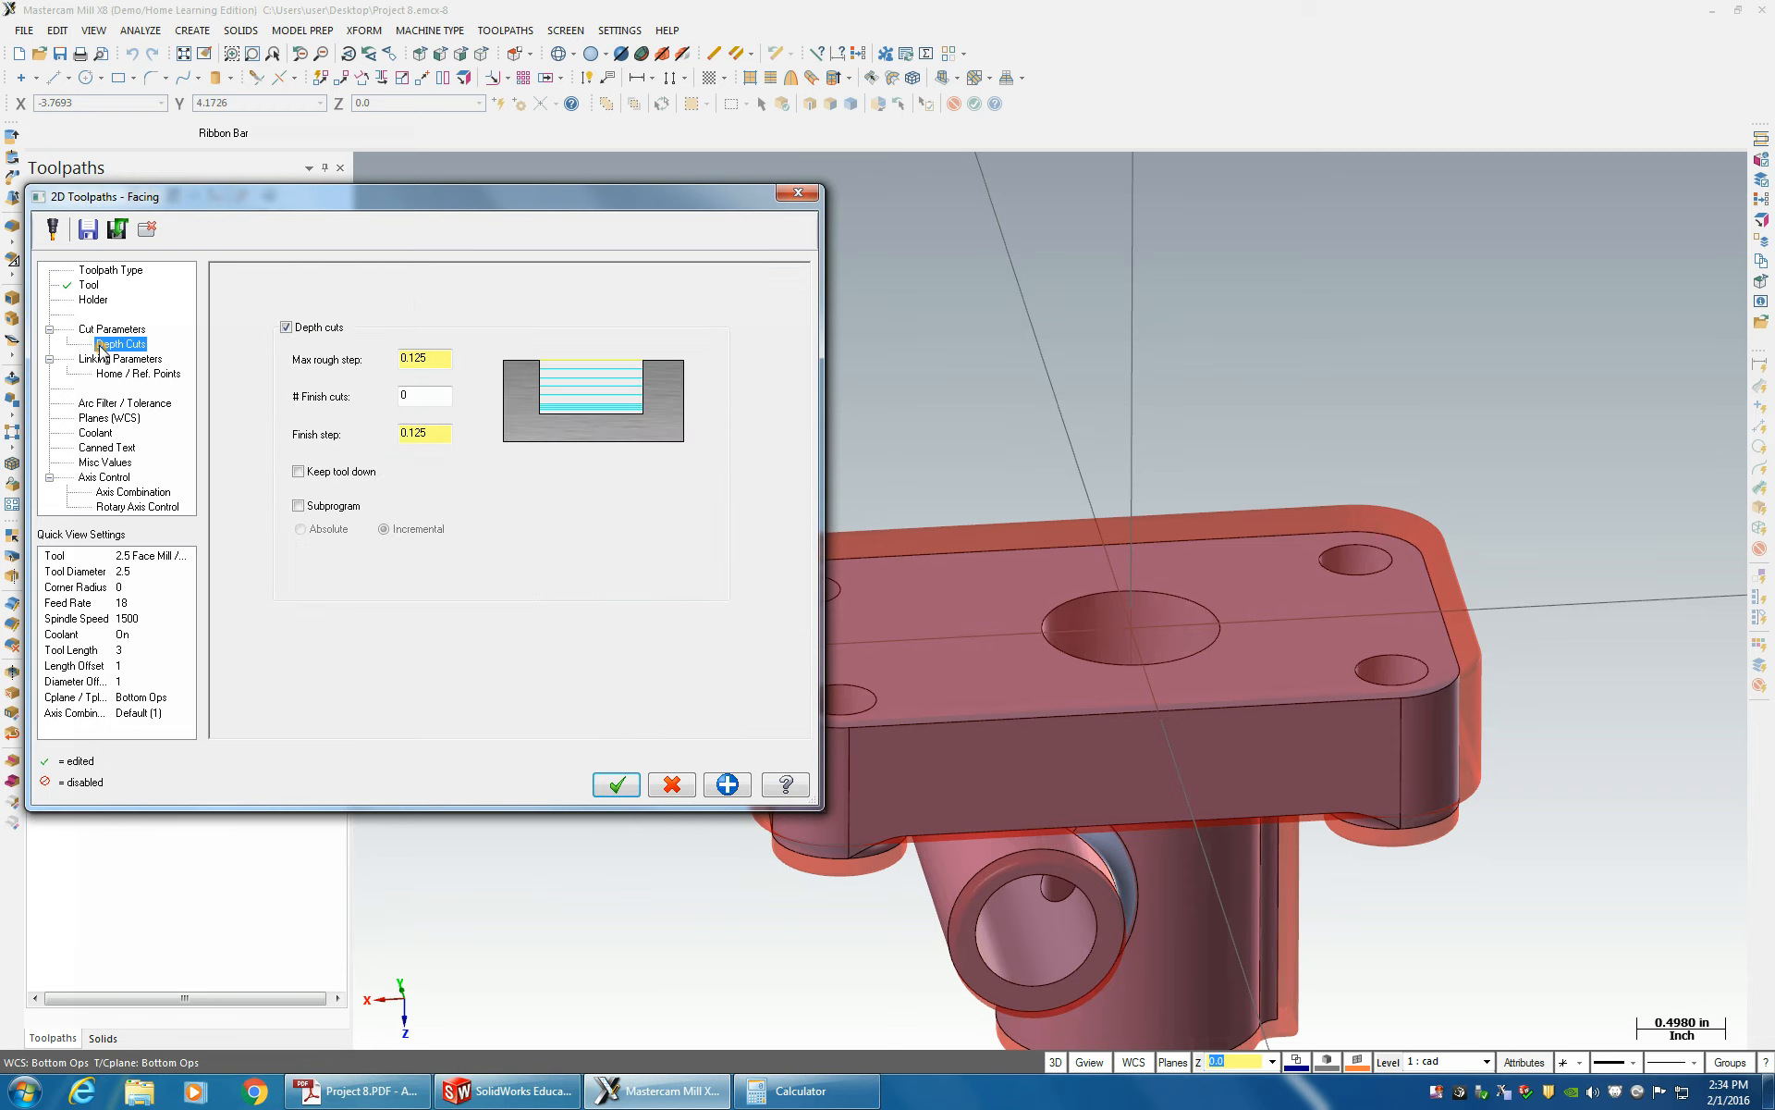
{"action": "left_click", "coordinate": [287, 328]}
- Review the facing toolpath's linking parameters: depth, top of stock, feed plane and retract
{"action": "left_click", "coordinate": [119, 361]}
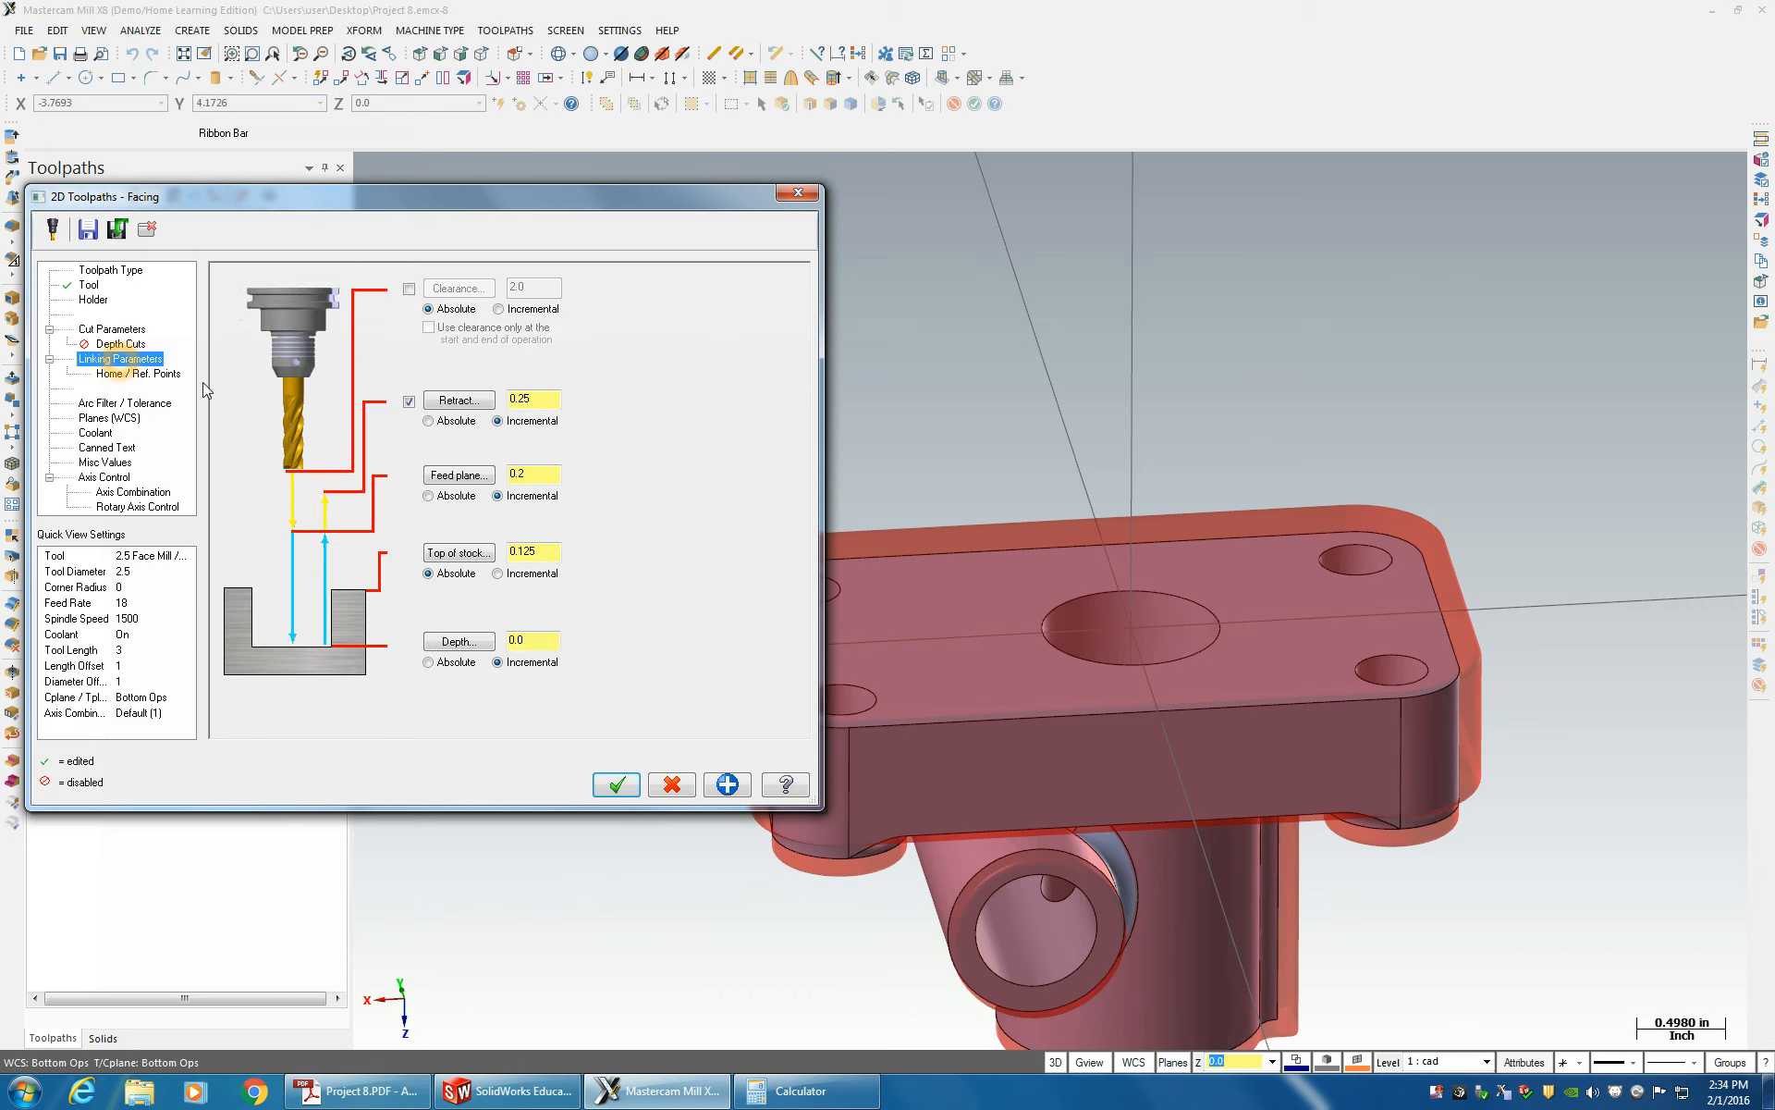
{"action": "left_click", "coordinate": [531, 639]}
{"action": "left_click", "coordinate": [540, 555]}
{"action": "left_click", "coordinate": [645, 439]}
{"action": "left_click_drag", "start_coordinate": [536, 479], "coordinate": [443, 487]}
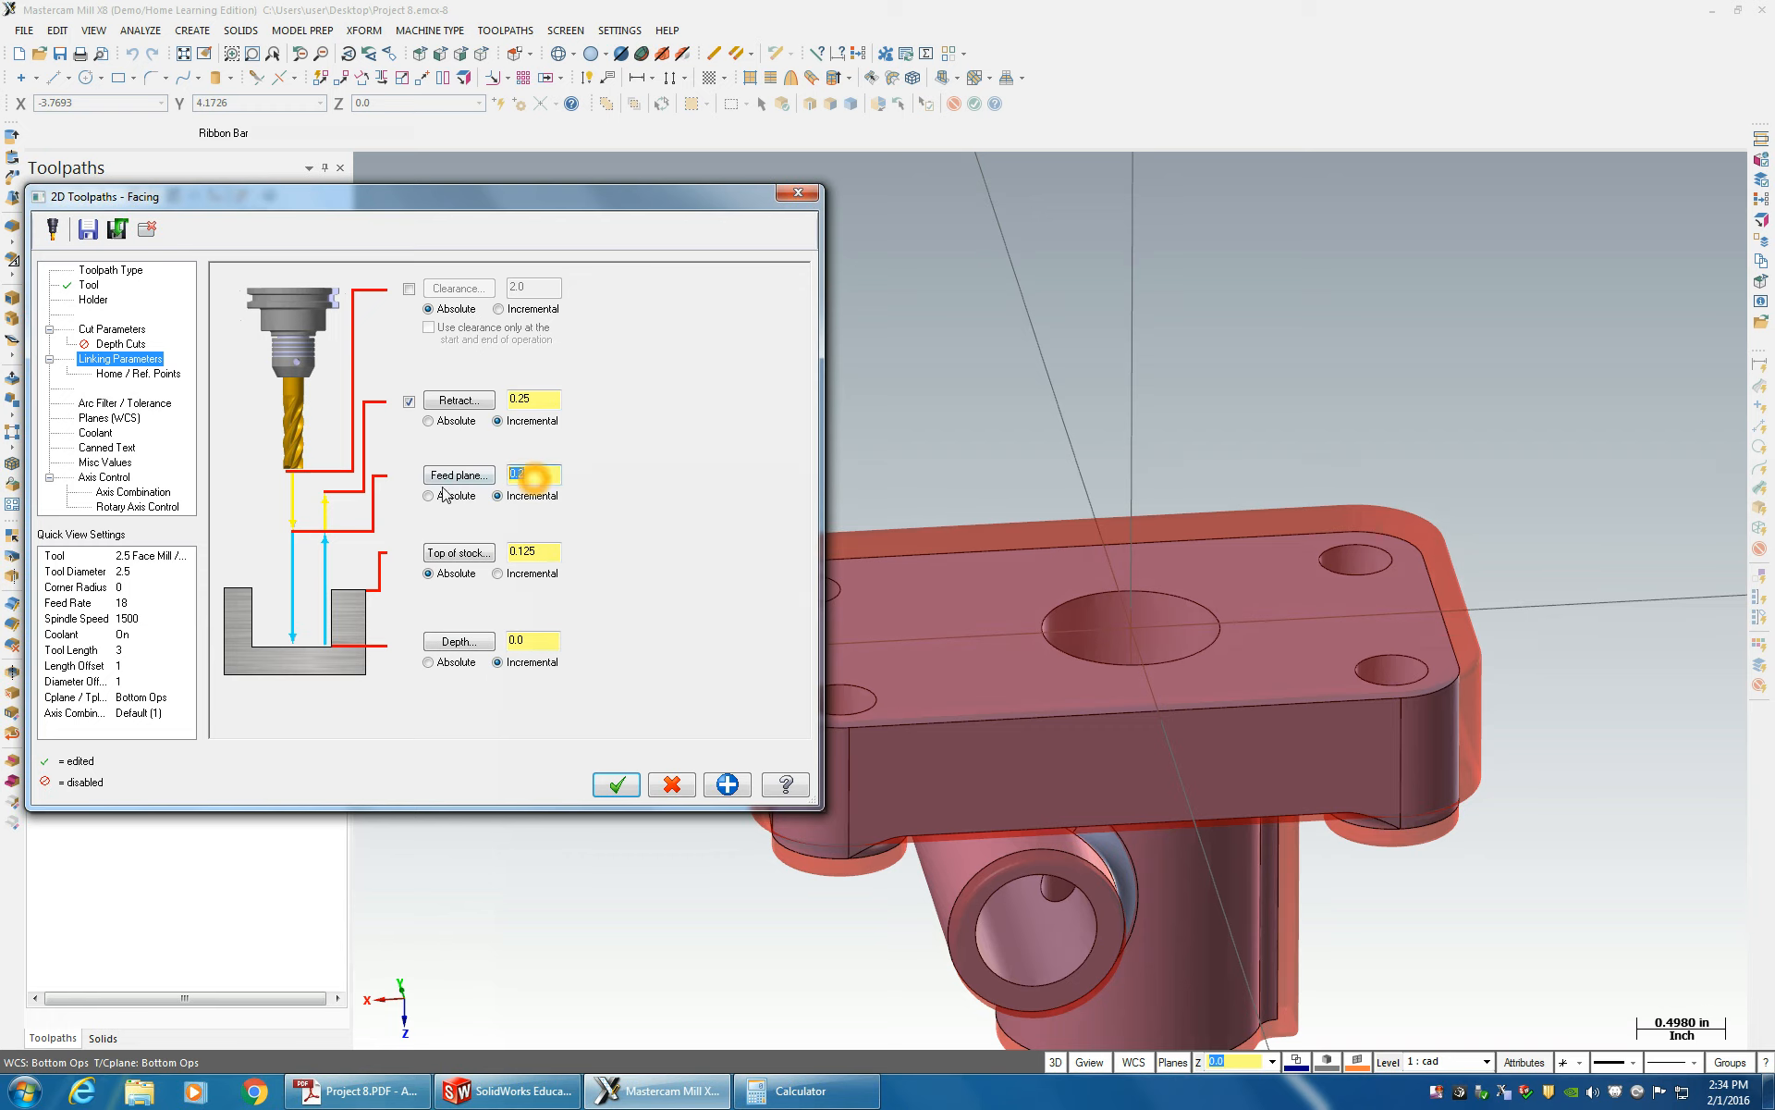
{"action": "left_click", "coordinate": [519, 486]}
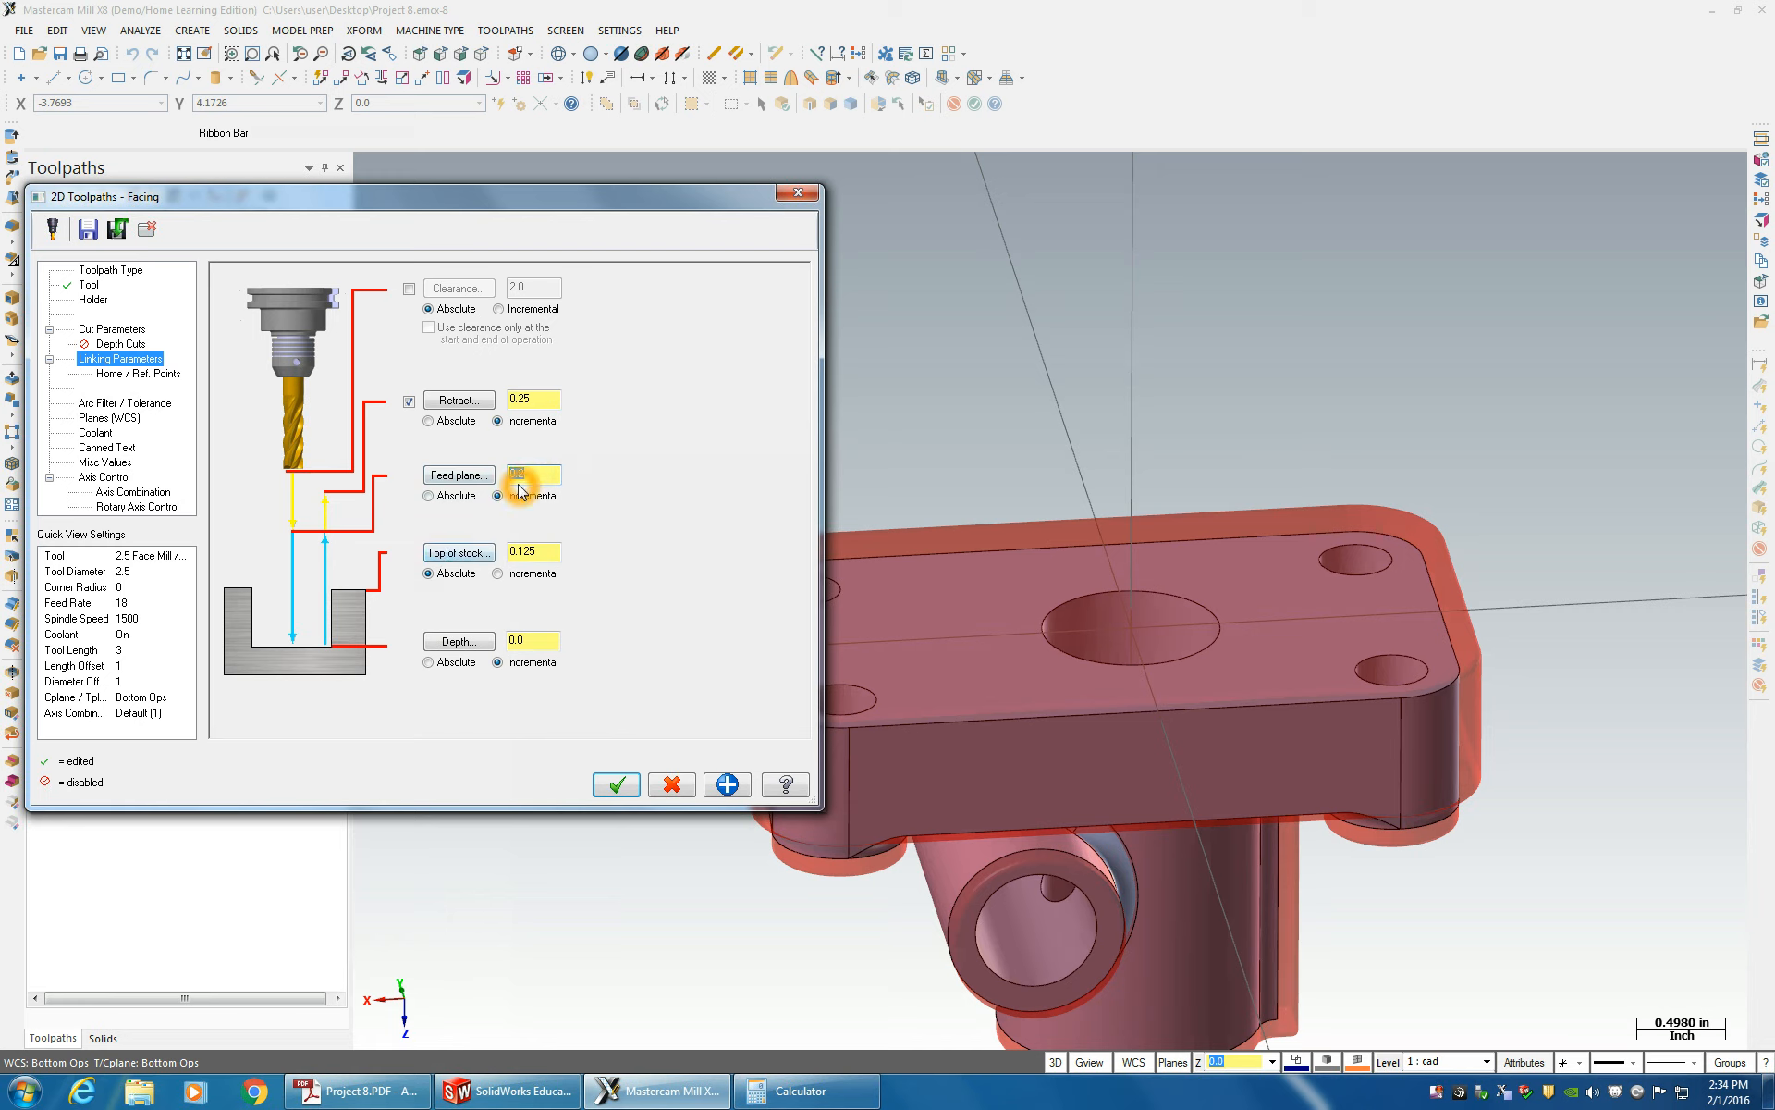
{"action": "left_click", "coordinate": [527, 399]}
{"action": "left_click", "coordinate": [556, 545]}
{"action": "left_click", "coordinate": [552, 512]}
- Check the facing toolpath's planes and work offset, and accept the toolpath
{"action": "left_click", "coordinate": [137, 382]}
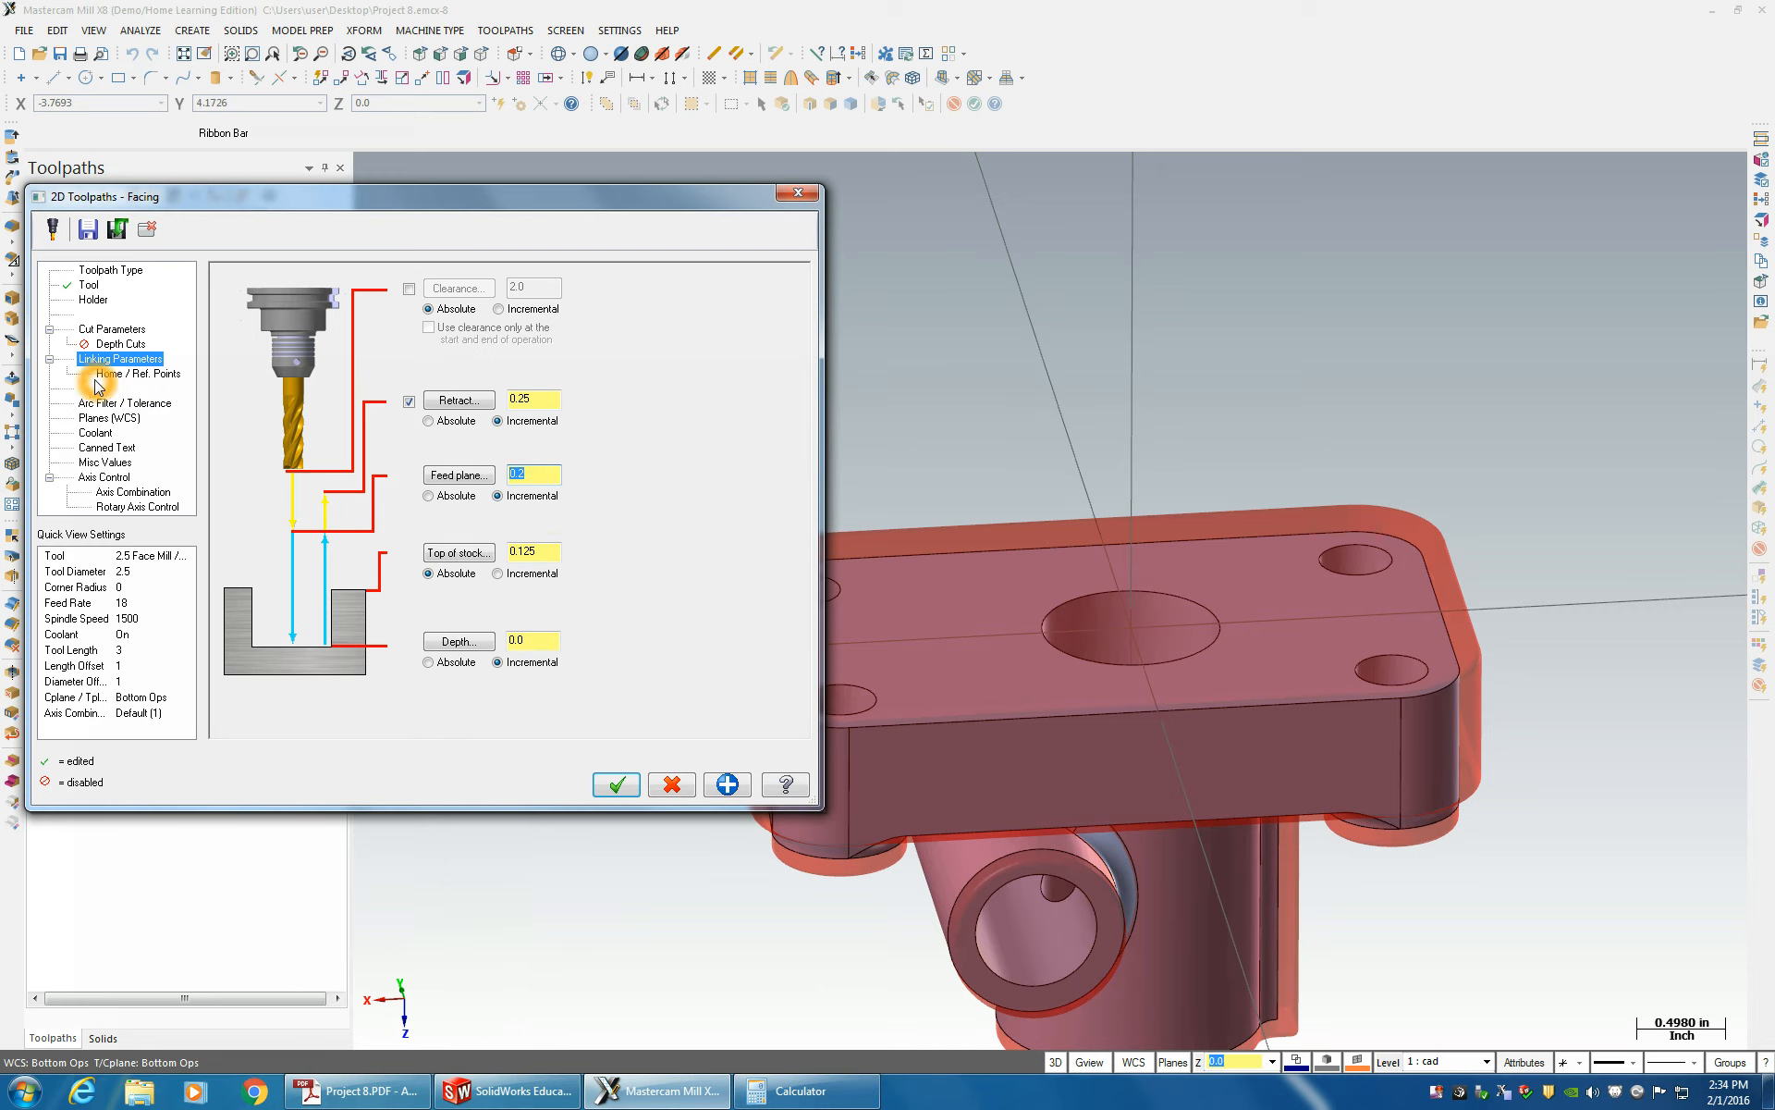
{"action": "left_click", "coordinate": [100, 418]}
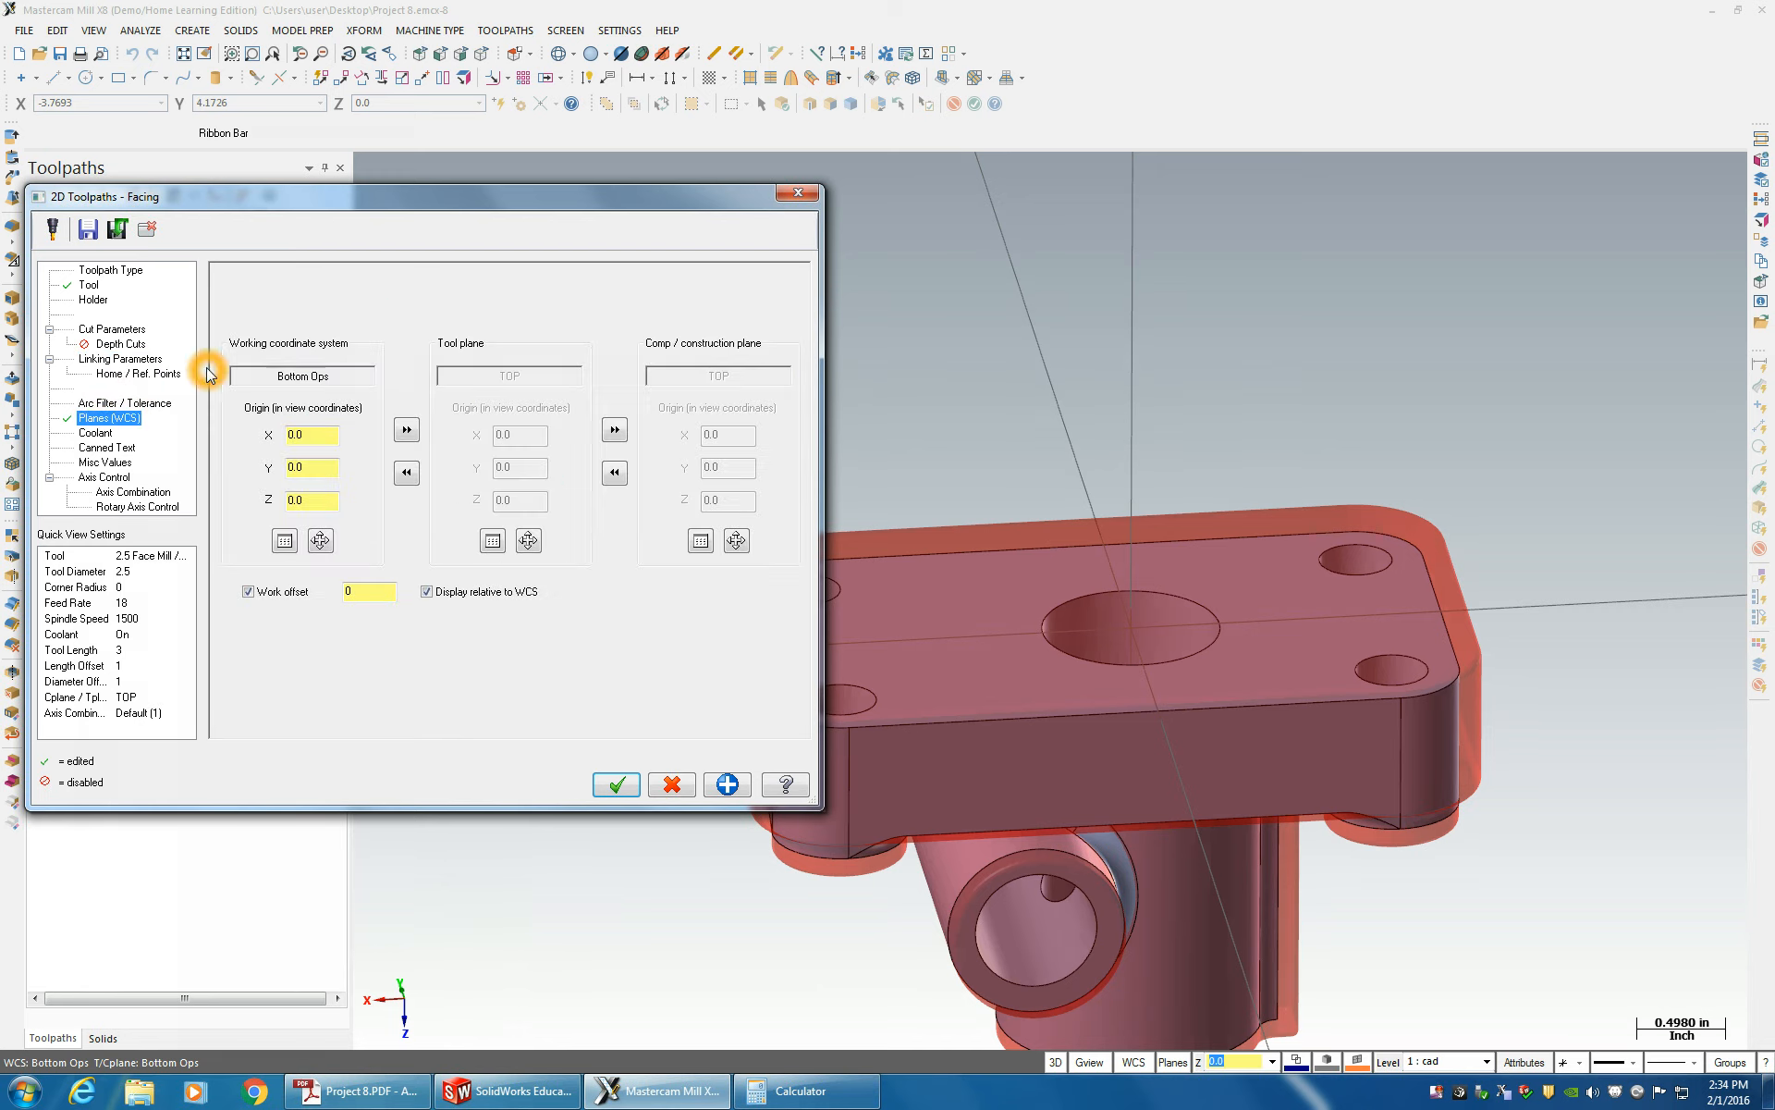
{"action": "left_click", "coordinate": [509, 379]}
{"action": "double_click", "coordinate": [351, 592]}
{"action": "left_click", "coordinate": [616, 784]}
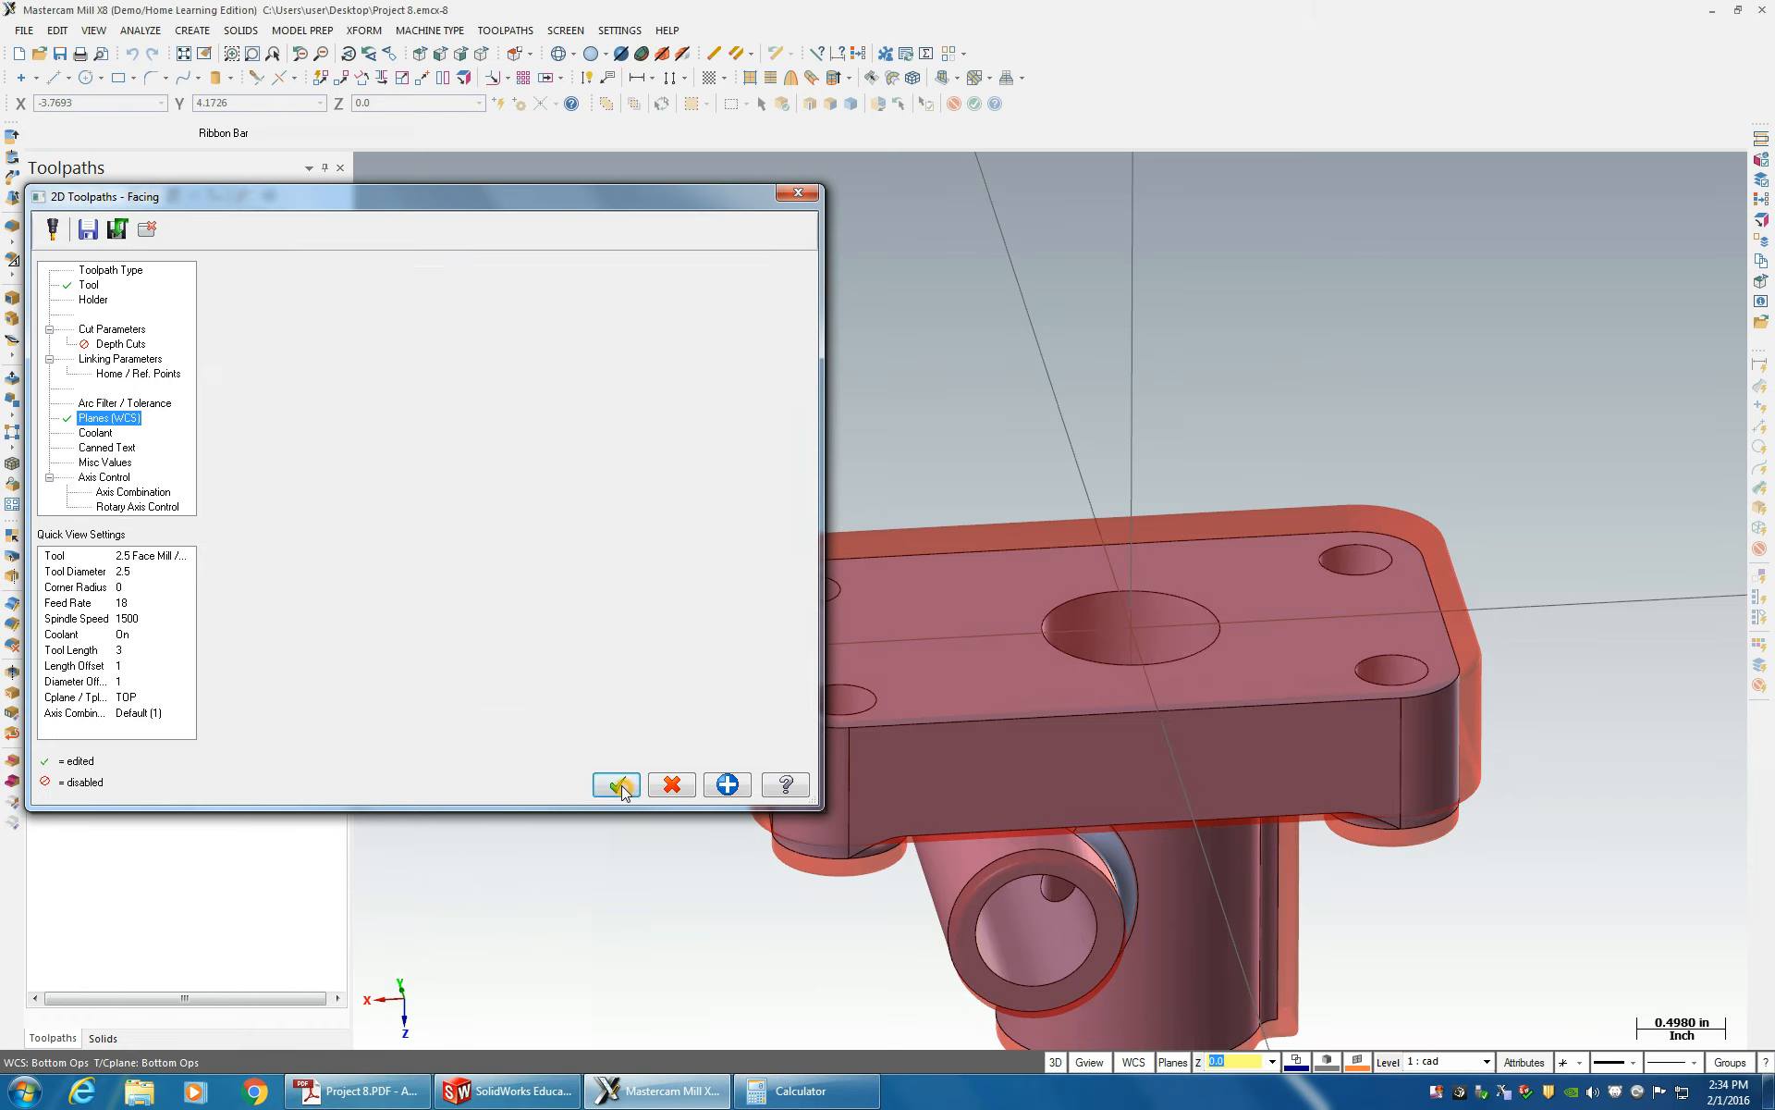
- Verify the facing operation by playing its full cutting simulation on the casting stock in Mastercam Simulator
{"action": "middle_click_drag", "start_coordinate": [715, 478], "coordinate": [928, 574]}
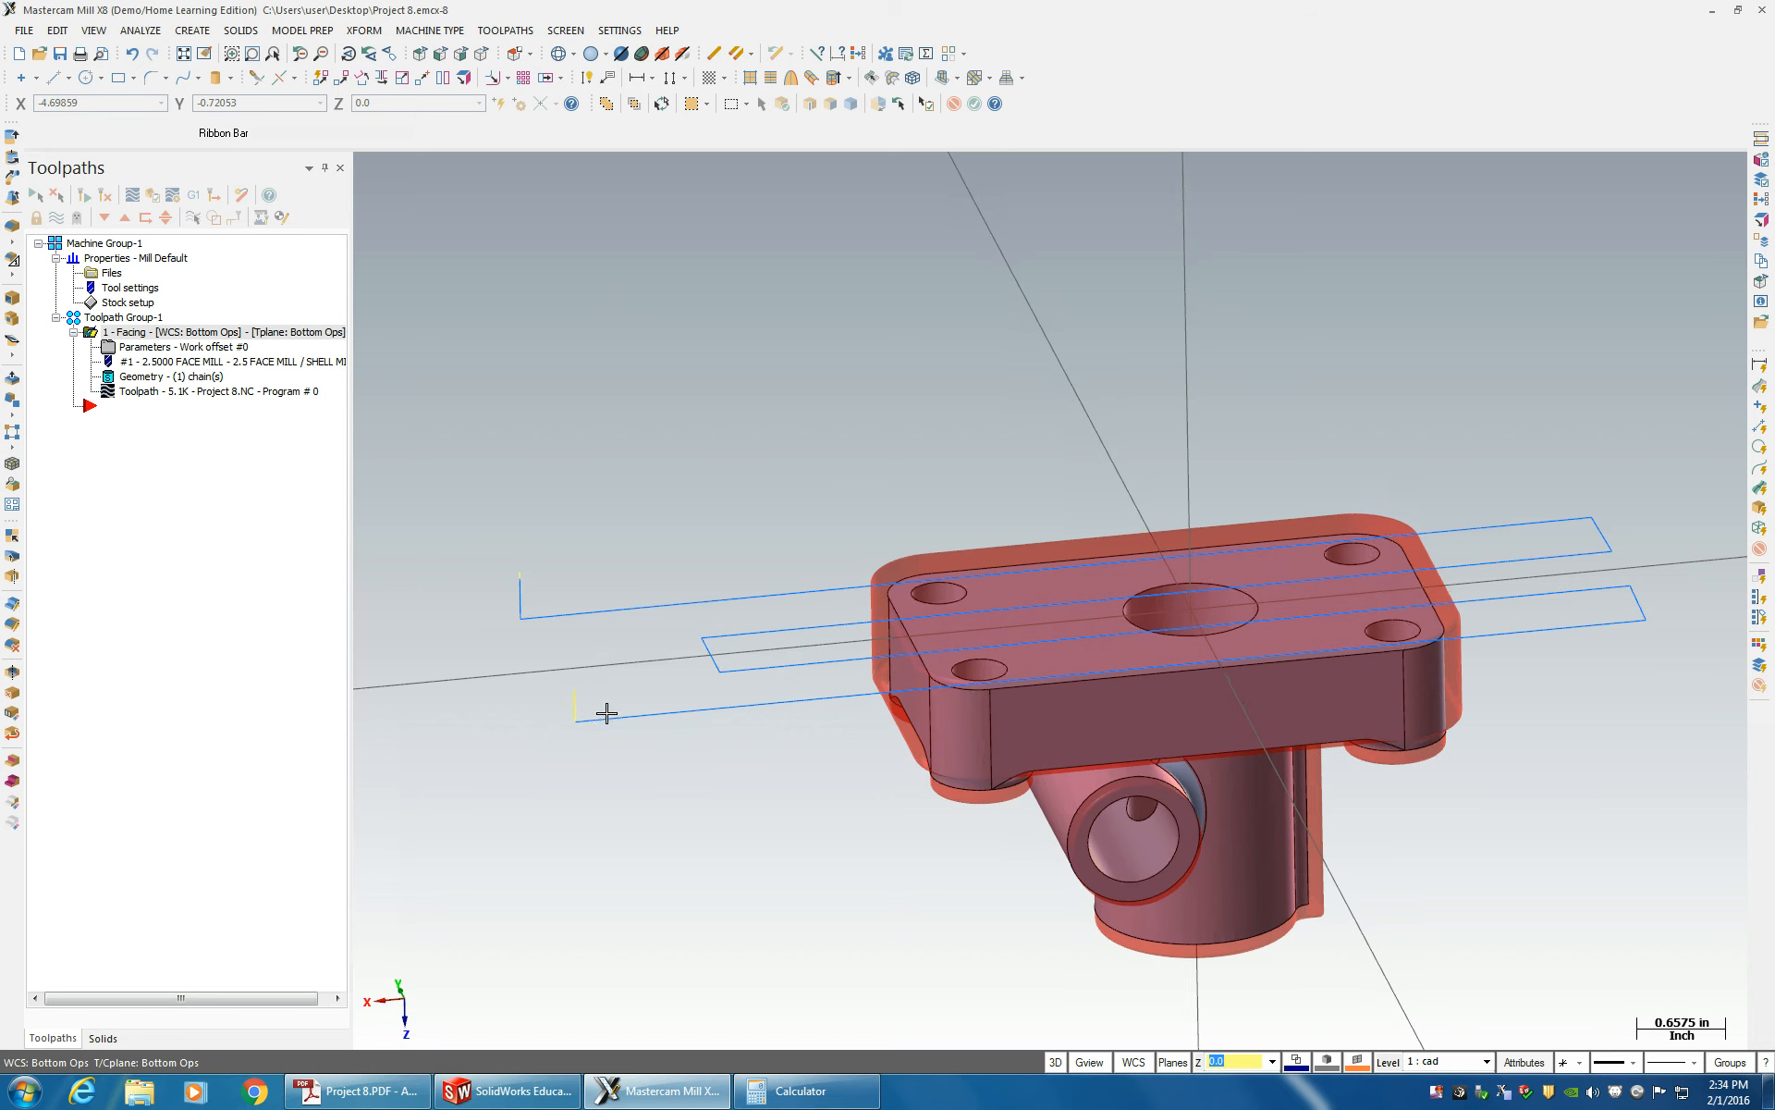
{"action": "middle_click_drag", "start_coordinate": [607, 713], "coordinate": [592, 701]}
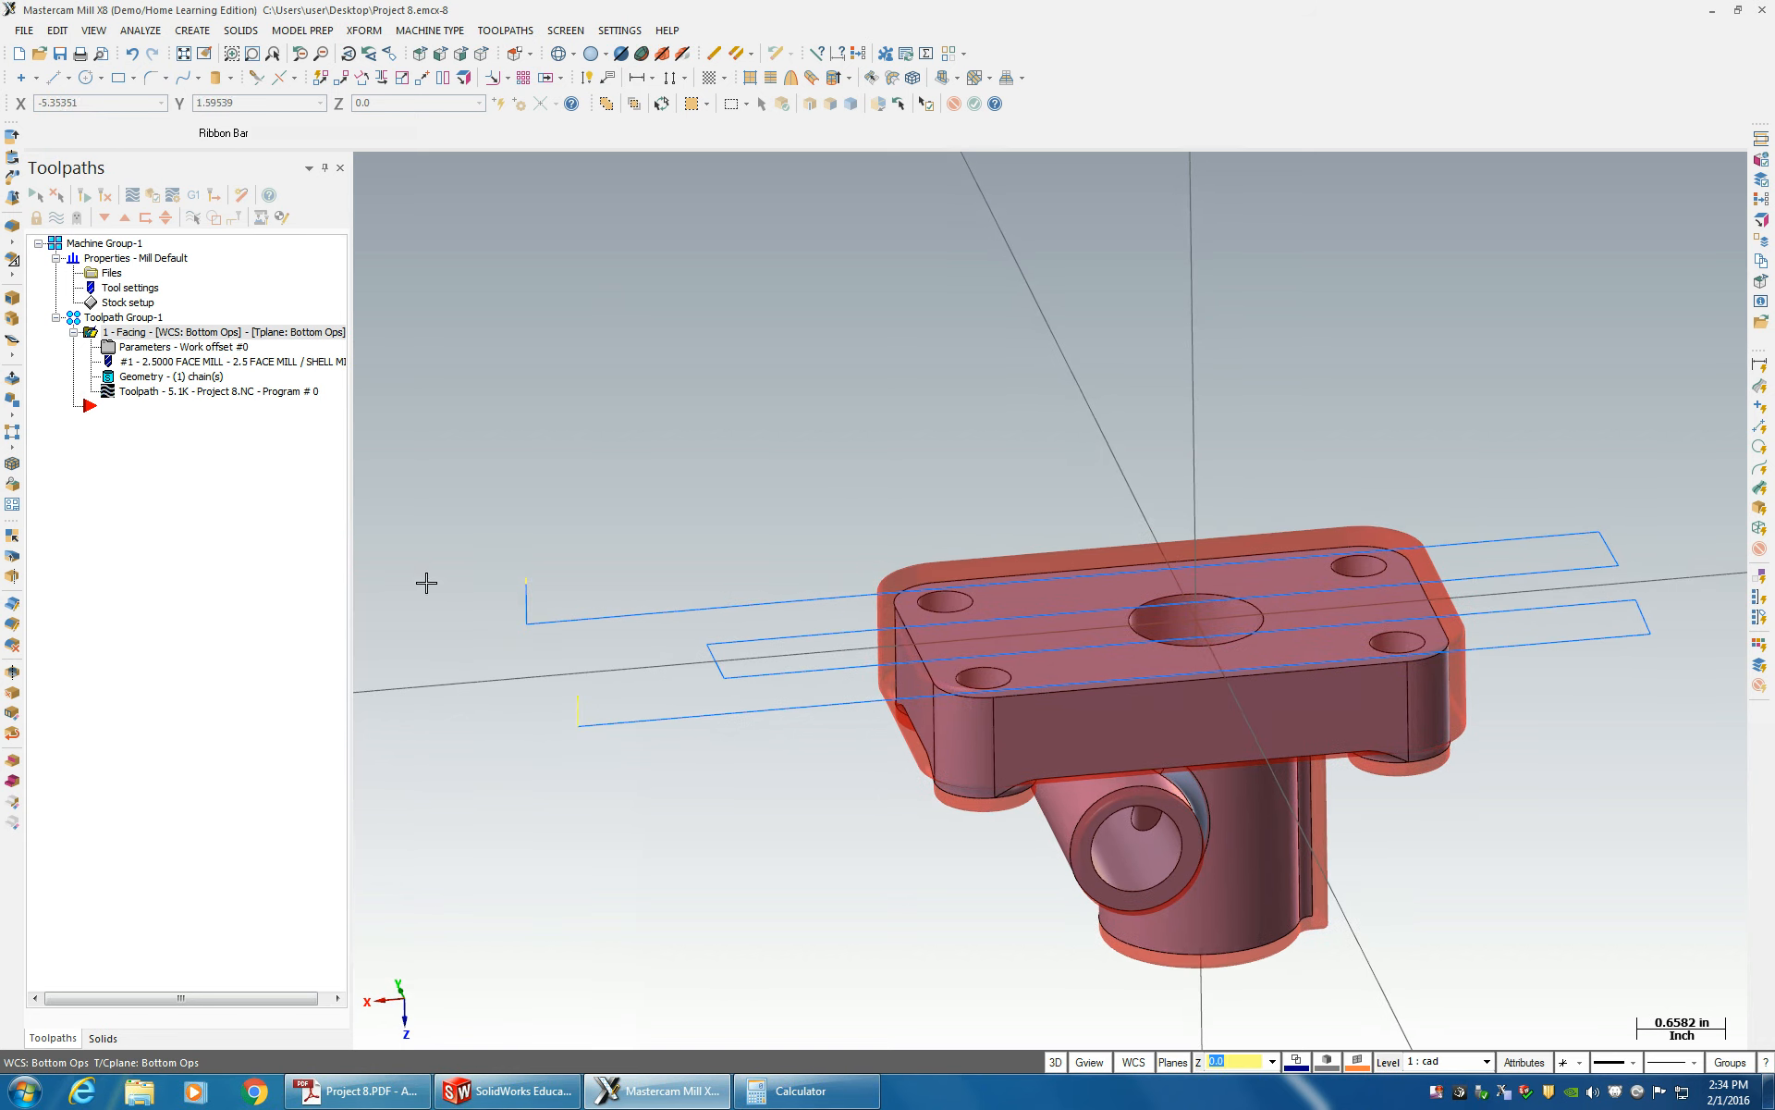
{"action": "left_click", "coordinate": [152, 195]}
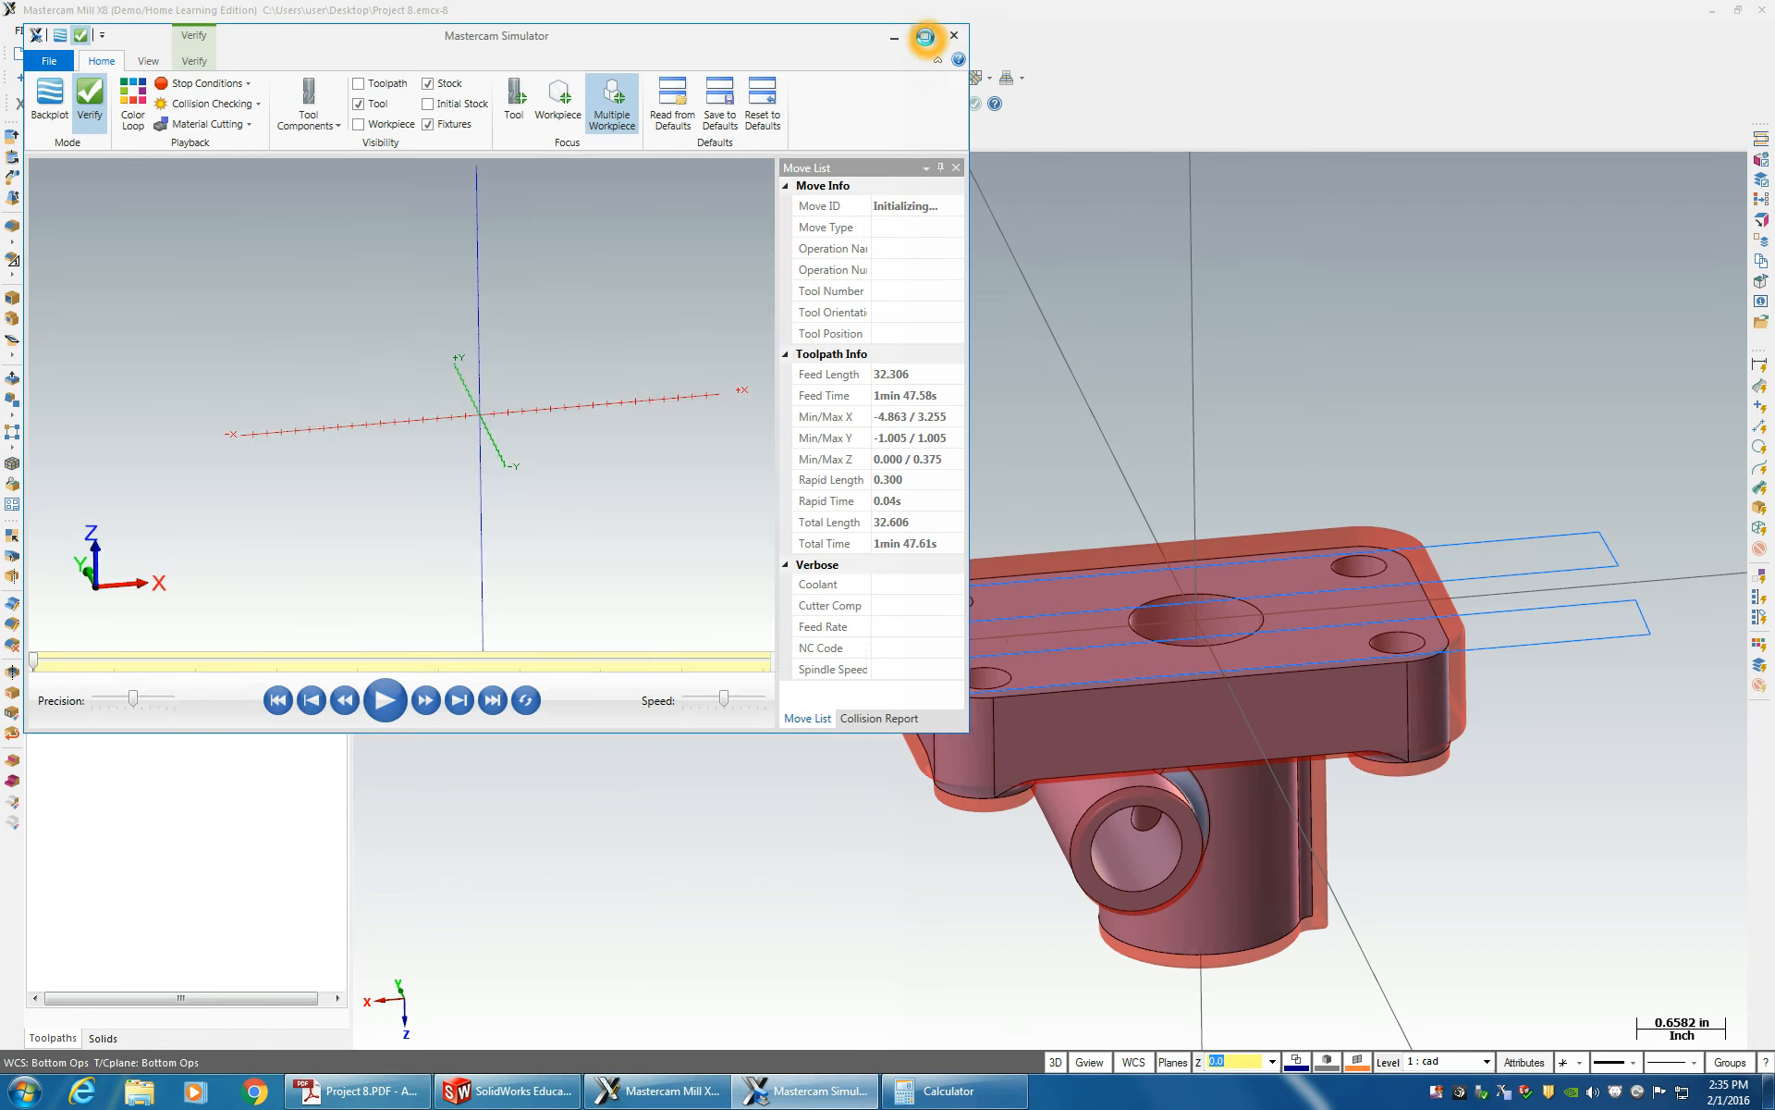
{"action": "left_click", "coordinate": [925, 37]}
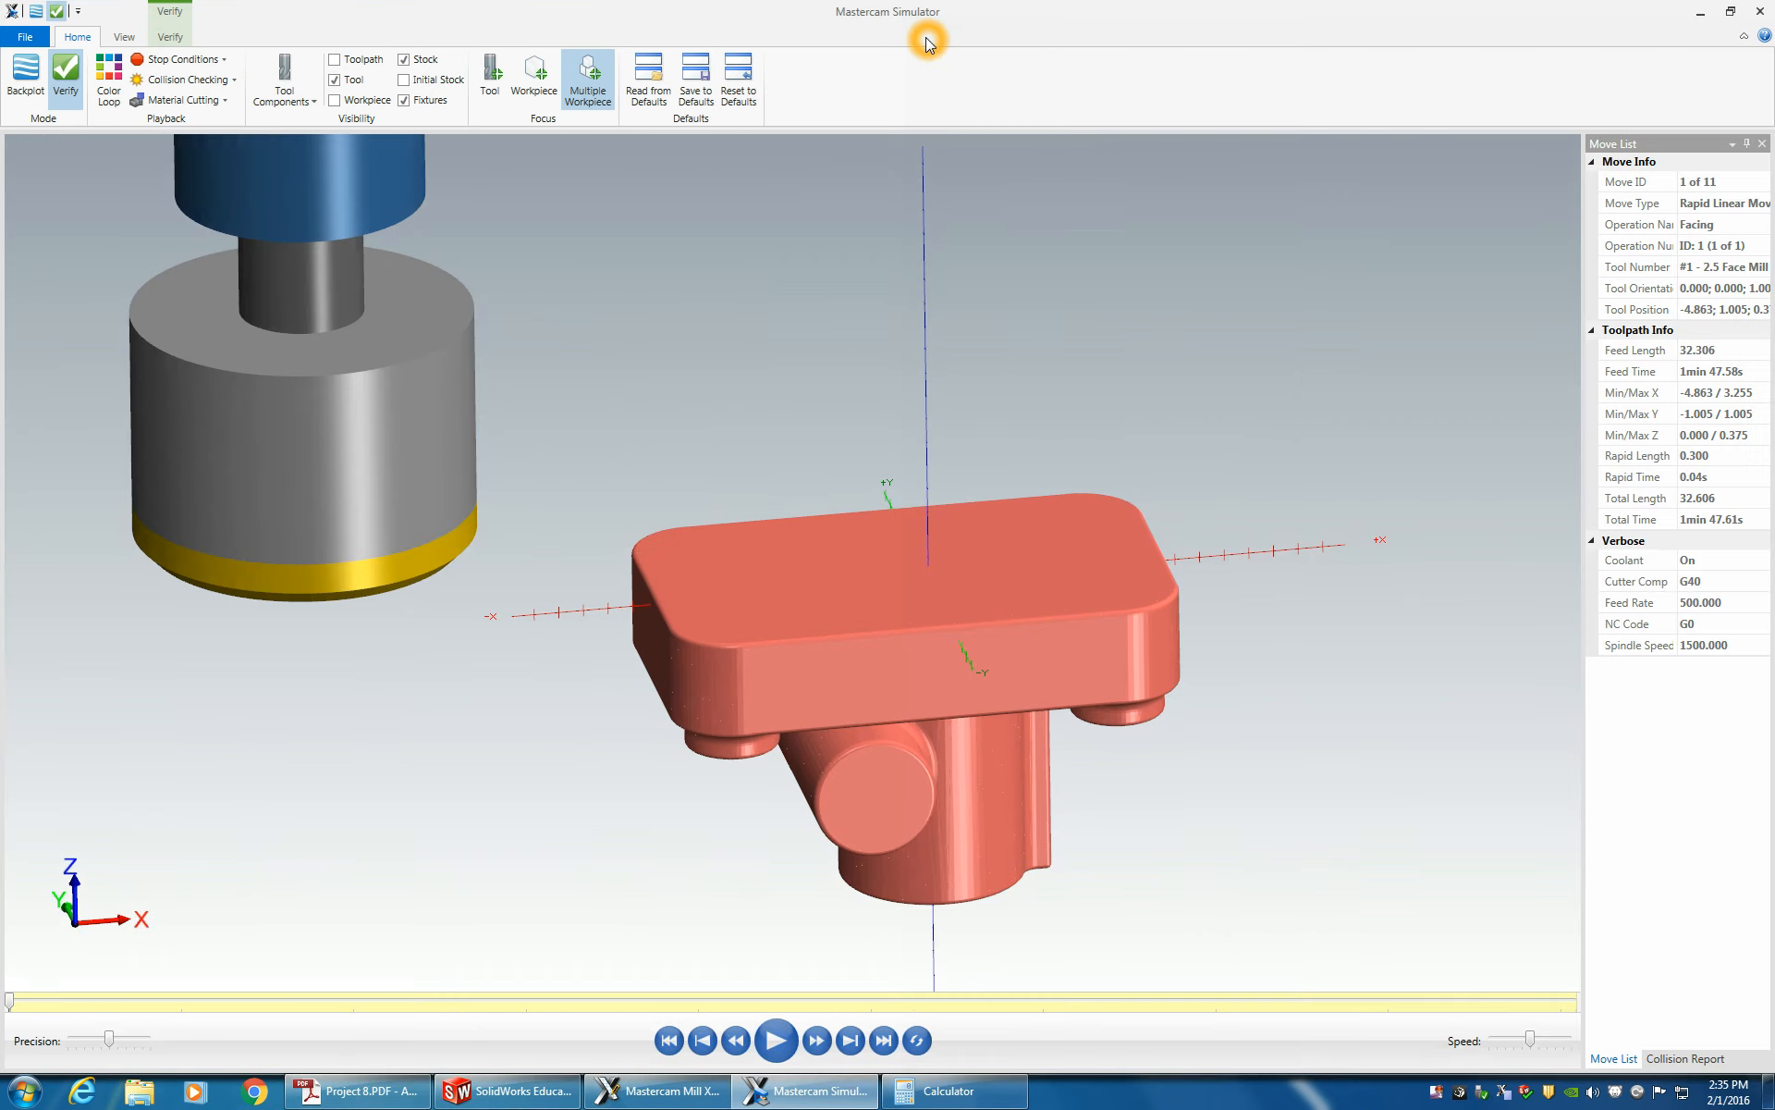
{"action": "left_click", "coordinate": [775, 1036]}
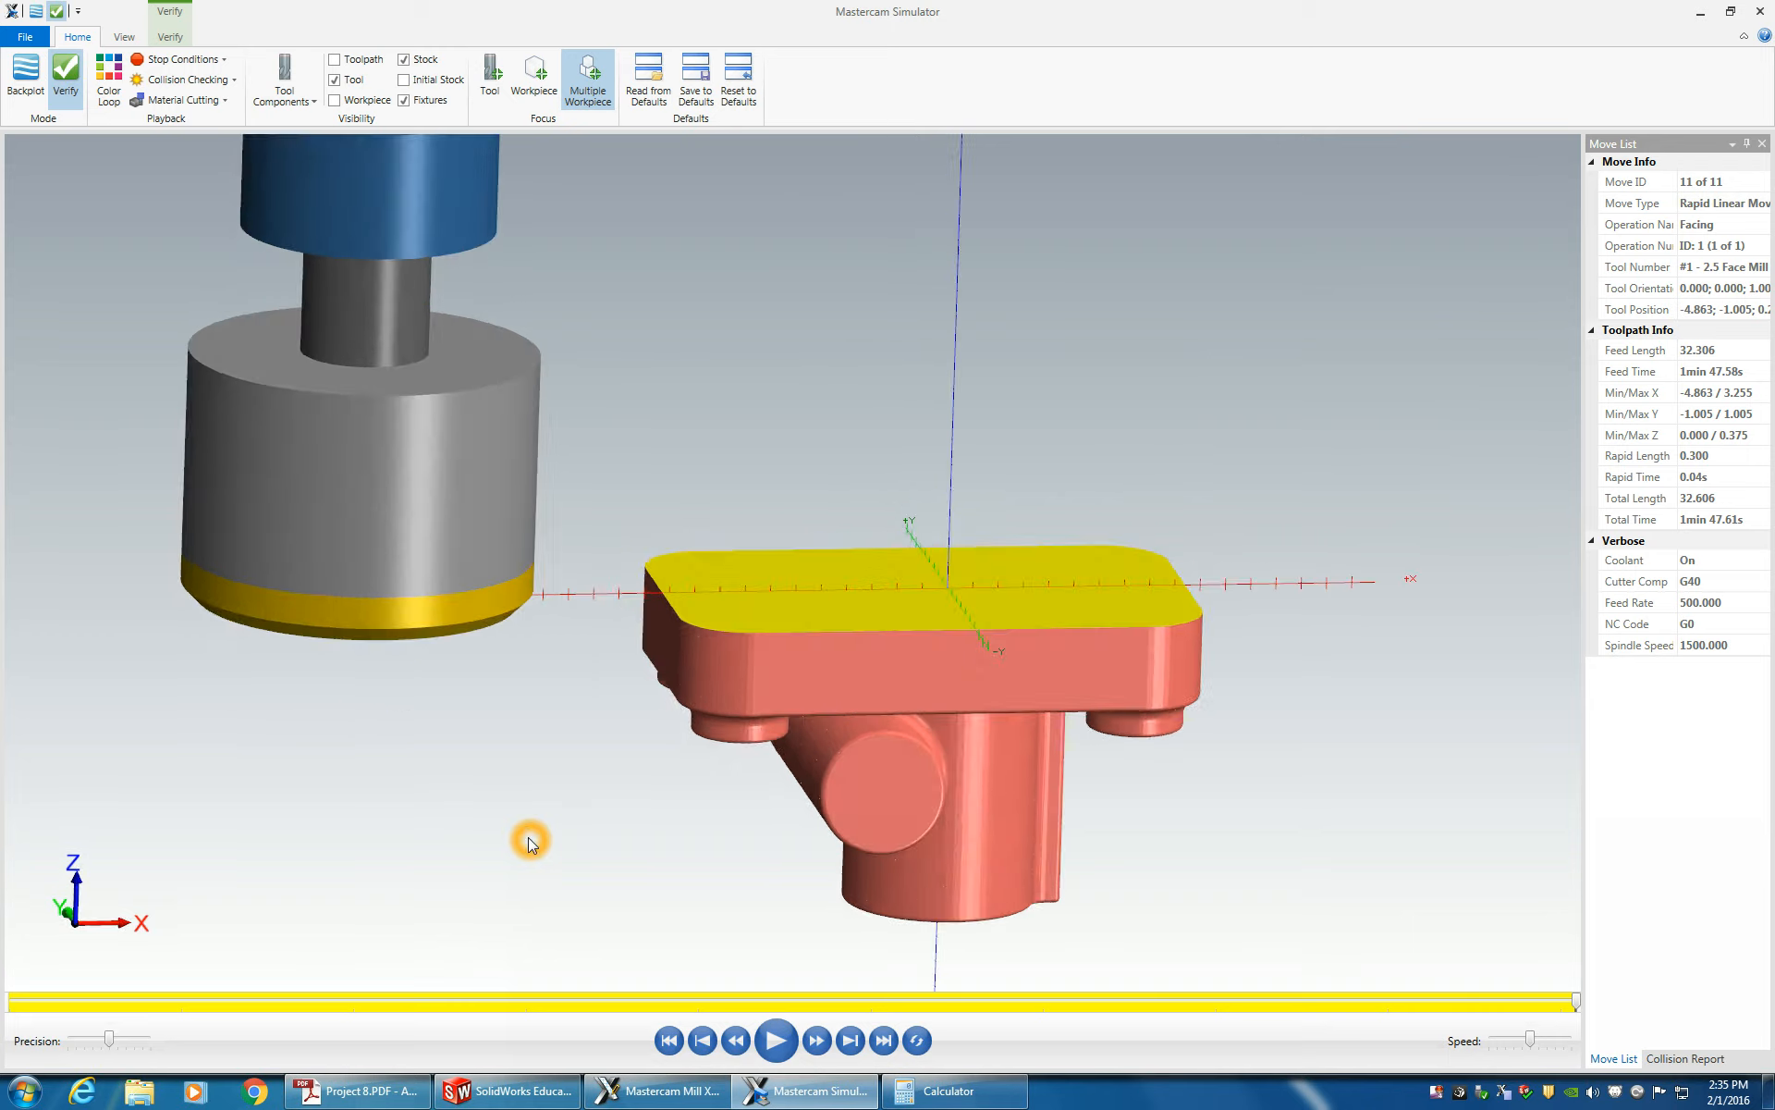
{"action": "middle_click_drag", "start_coordinate": [529, 839], "coordinate": [553, 883]}
- Check the casting model in SolidWorks and the Project 8 drawing in Adobe Reader, and return to Mastercam with the simulator closed
{"action": "left_click", "coordinate": [505, 1090]}
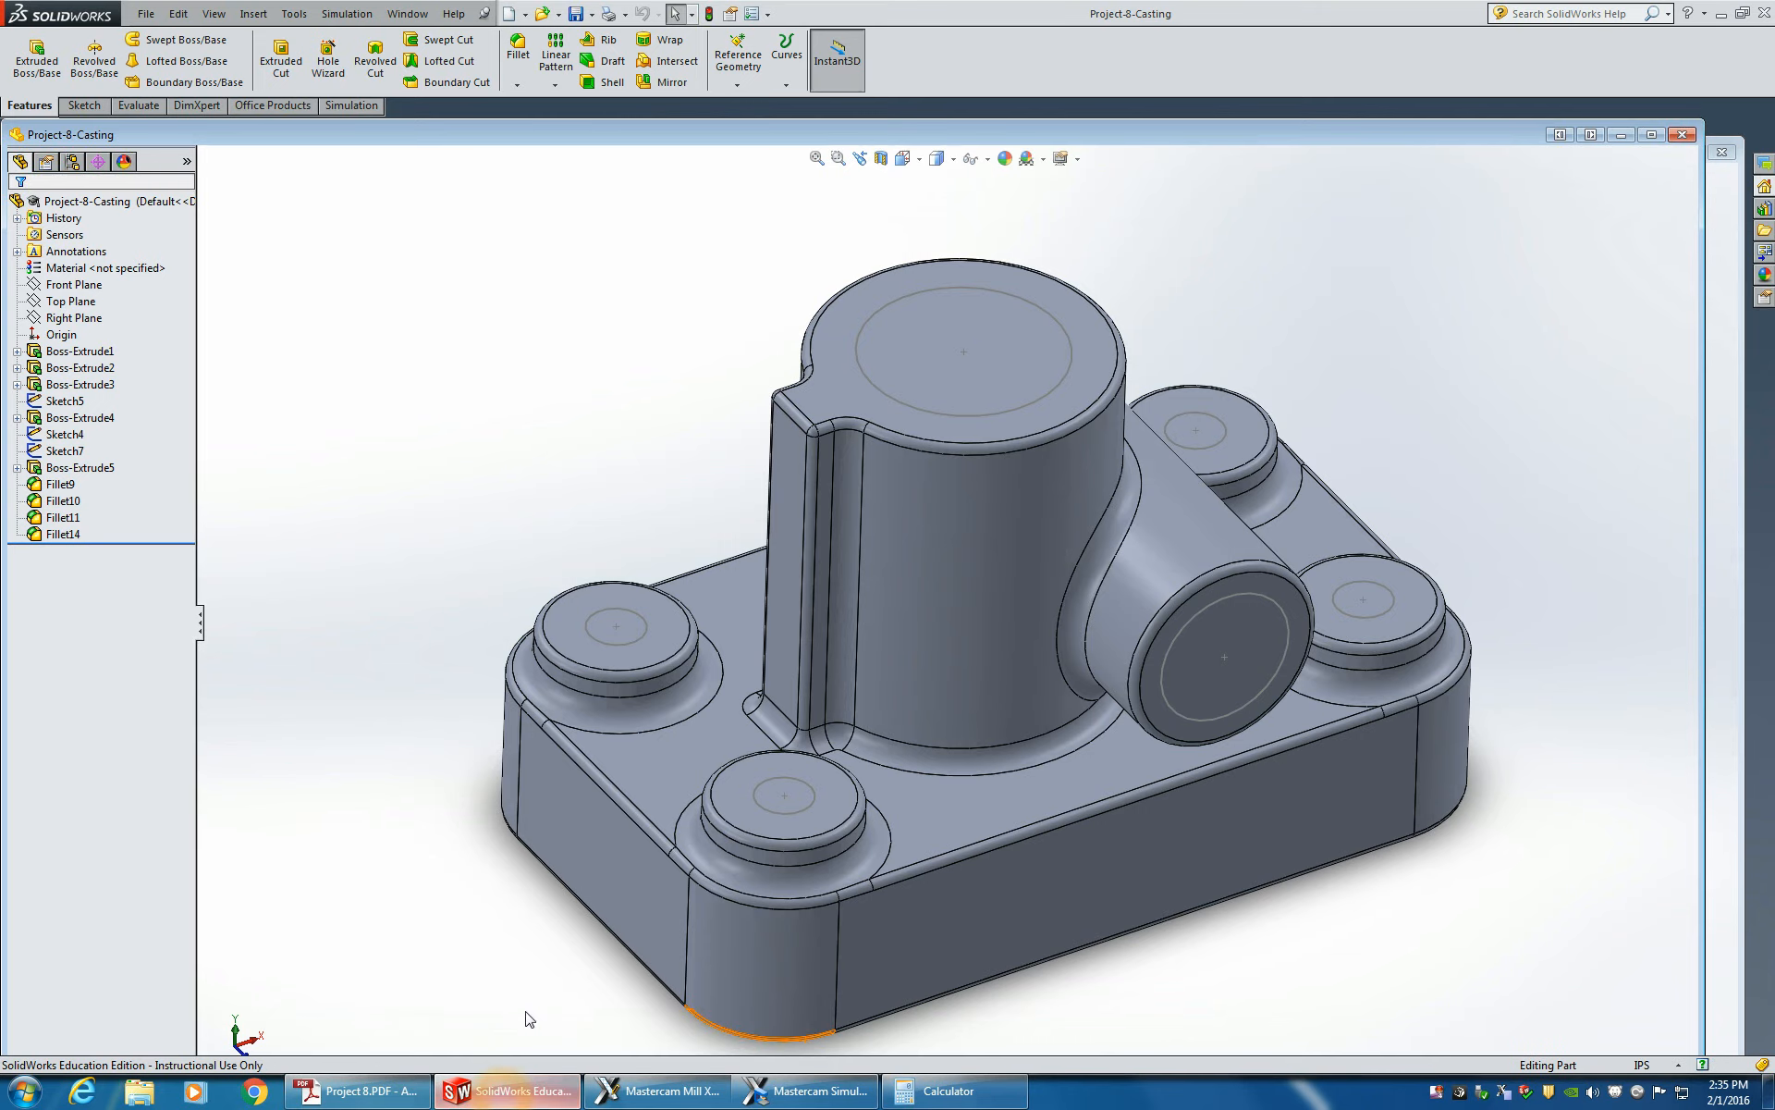
{"action": "left_click", "coordinate": [361, 1090]}
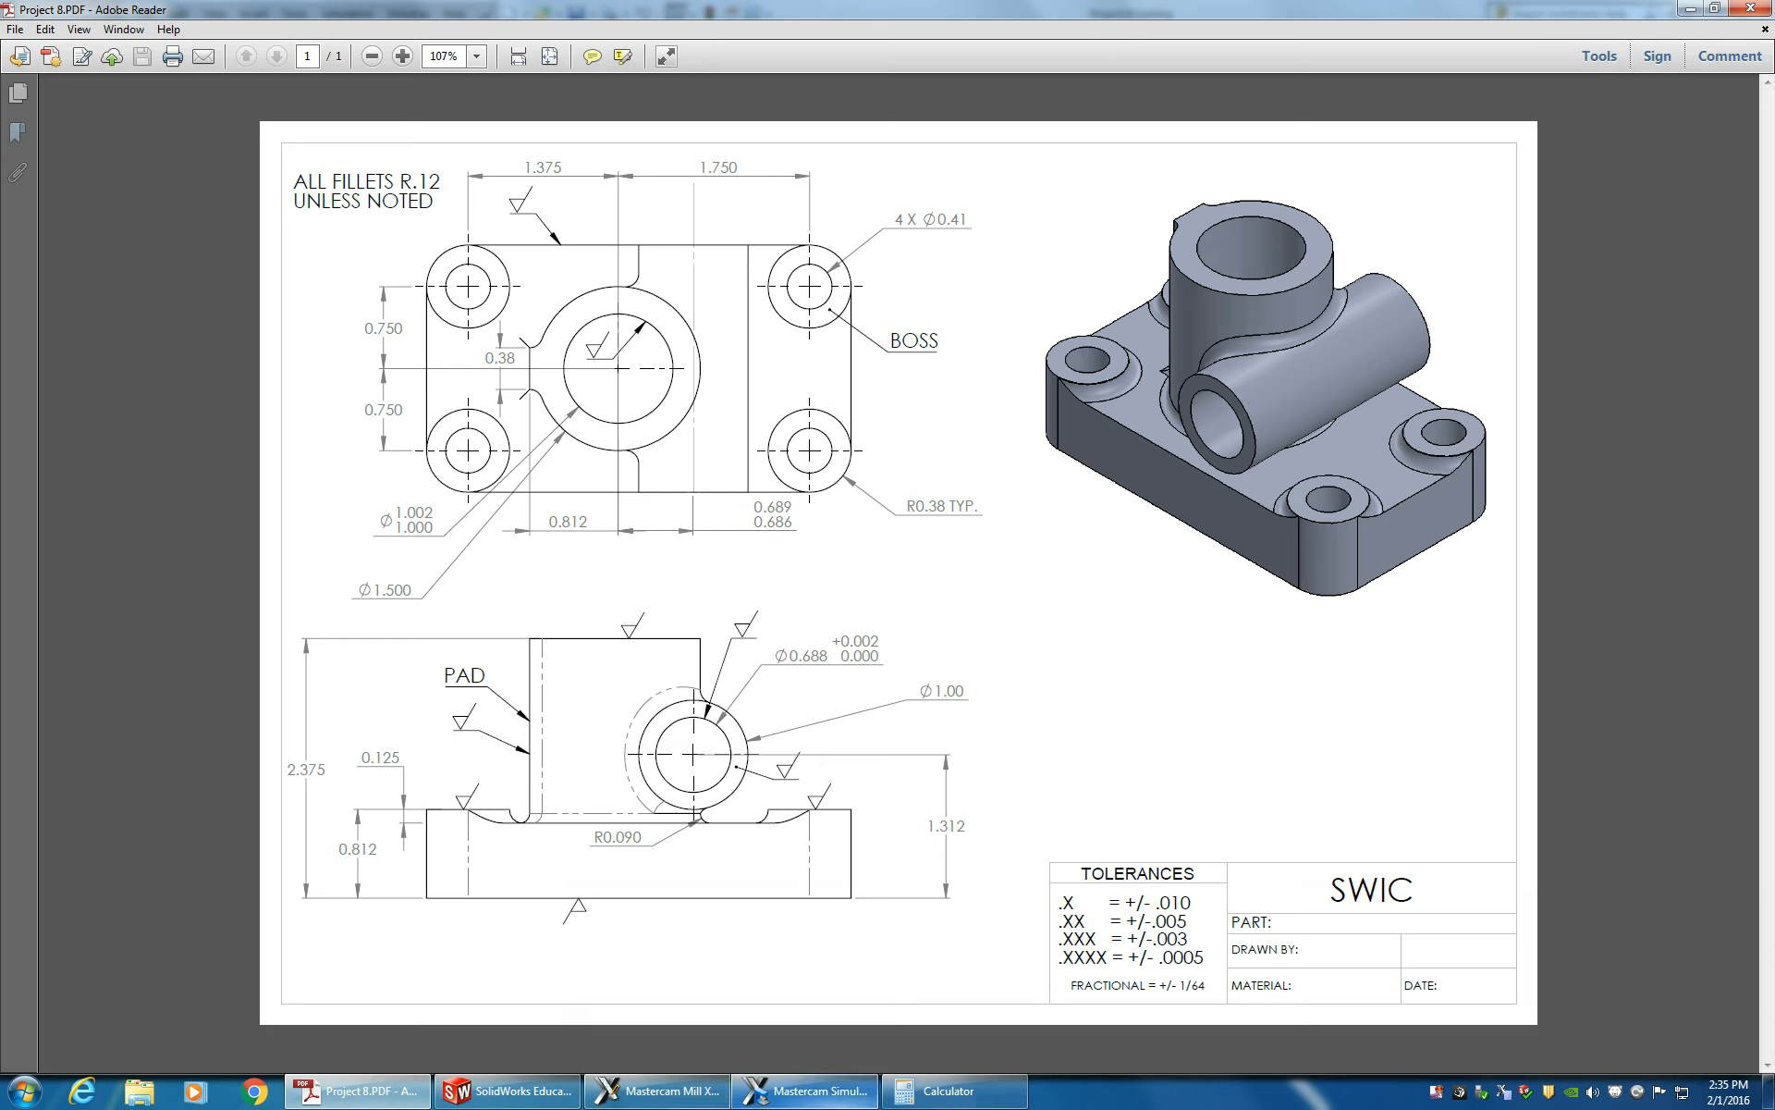
{"action": "left_click", "coordinate": [795, 1093]}
{"action": "left_click", "coordinate": [661, 1091]}
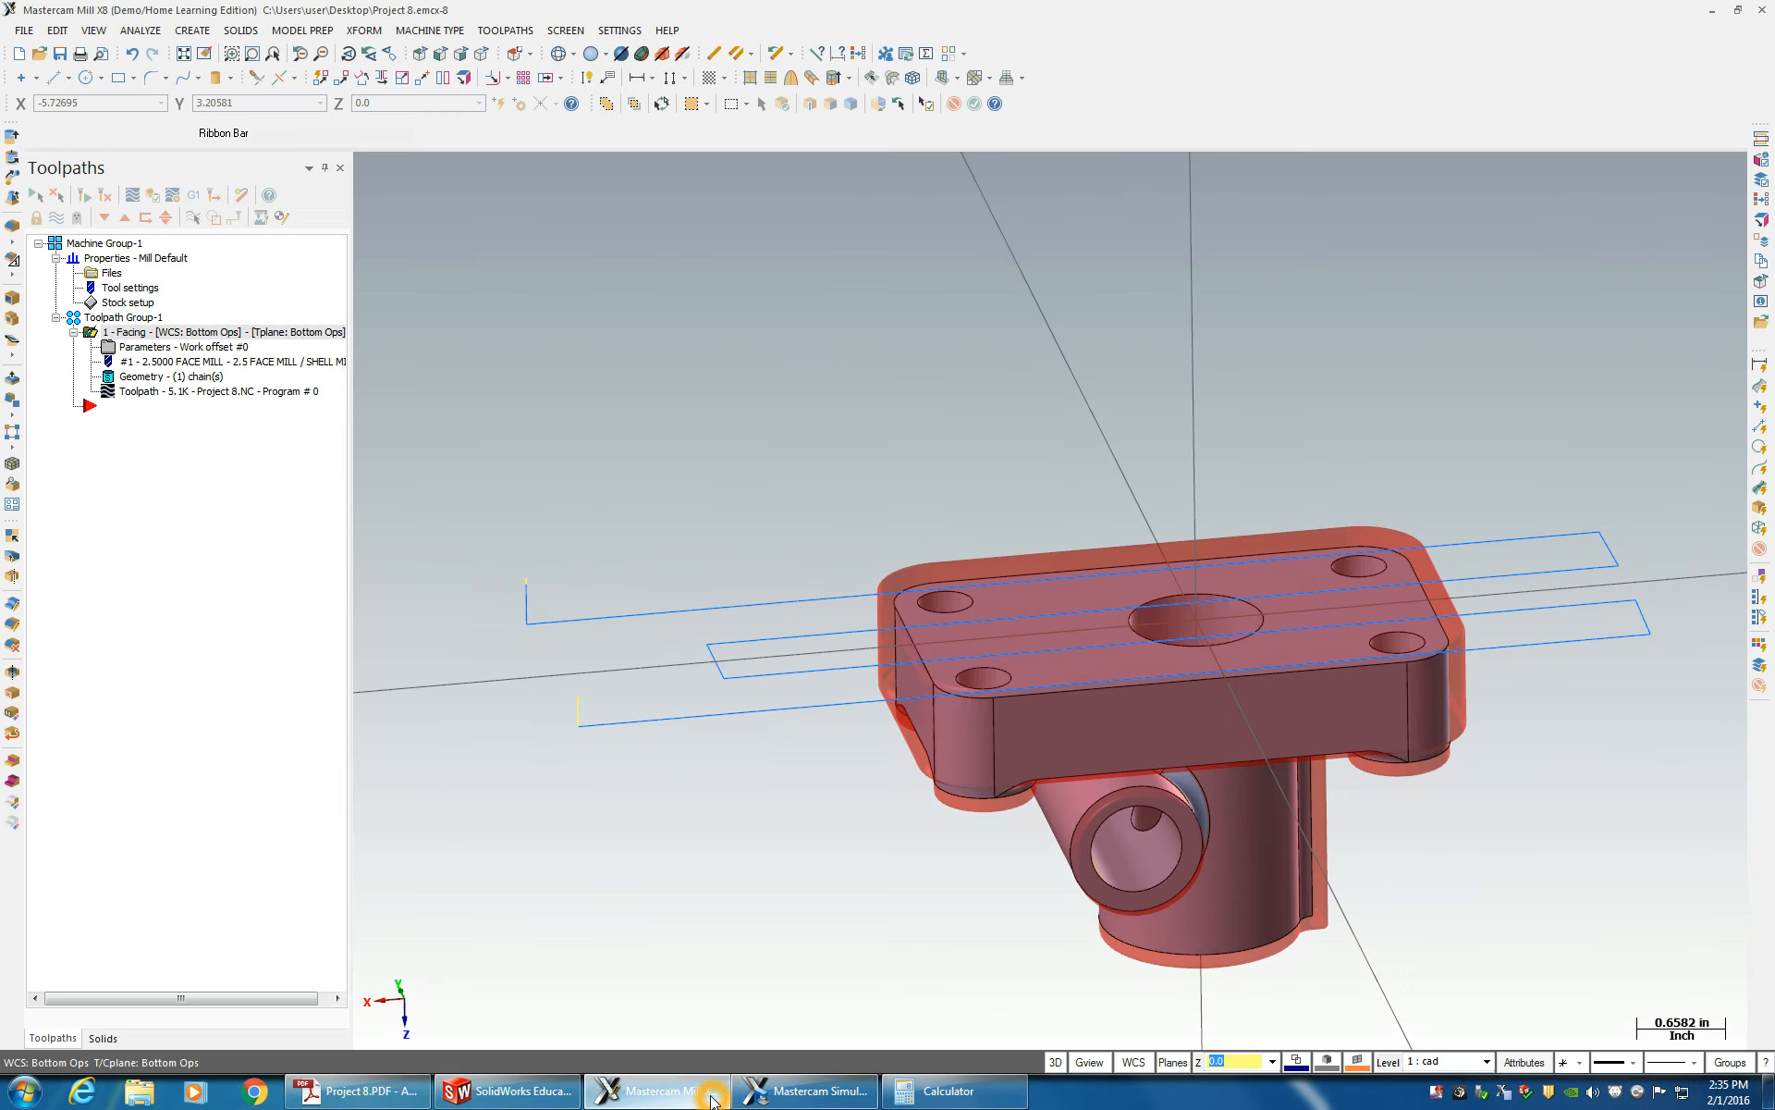
{"action": "left_click", "coordinate": [805, 1091]}
{"action": "left_click", "coordinate": [1761, 11]}
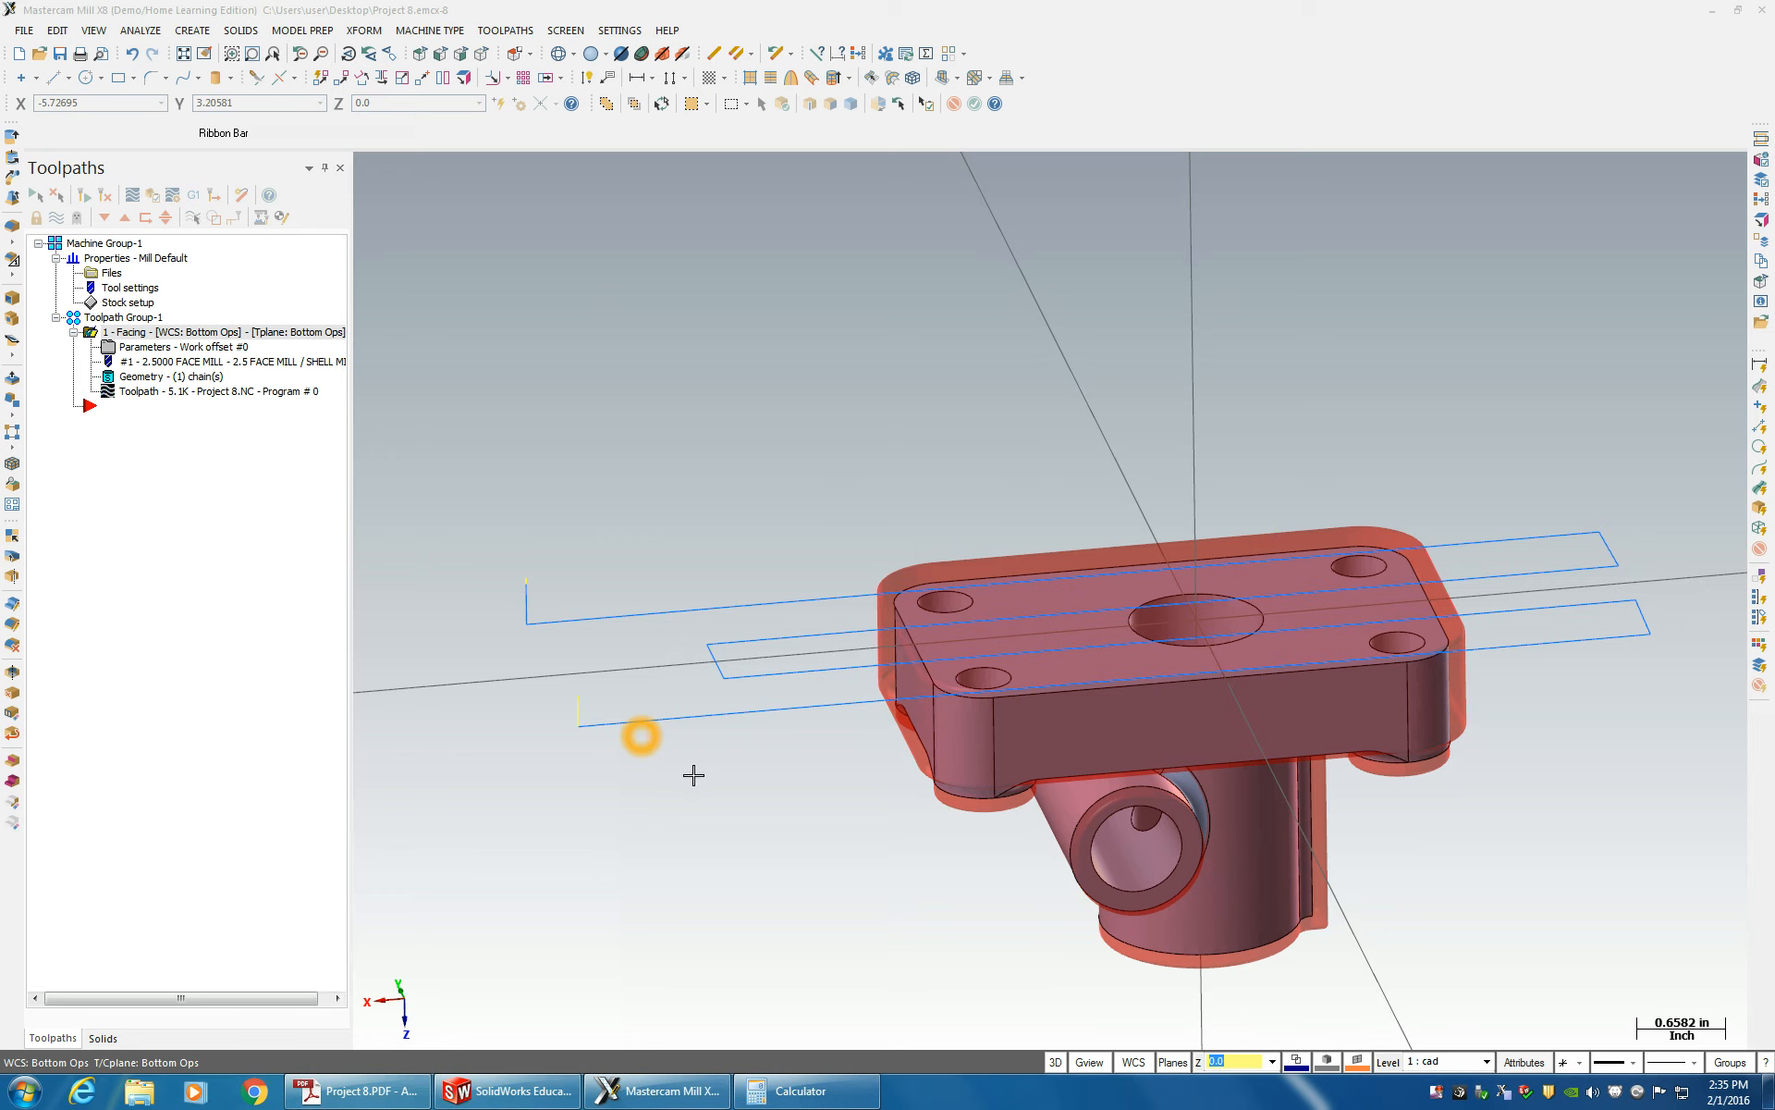
- Add a contour mill toolpath after the facing operation and chain the outer edge loop of the base's bottom face
{"action": "left_click", "coordinate": [103, 407]}
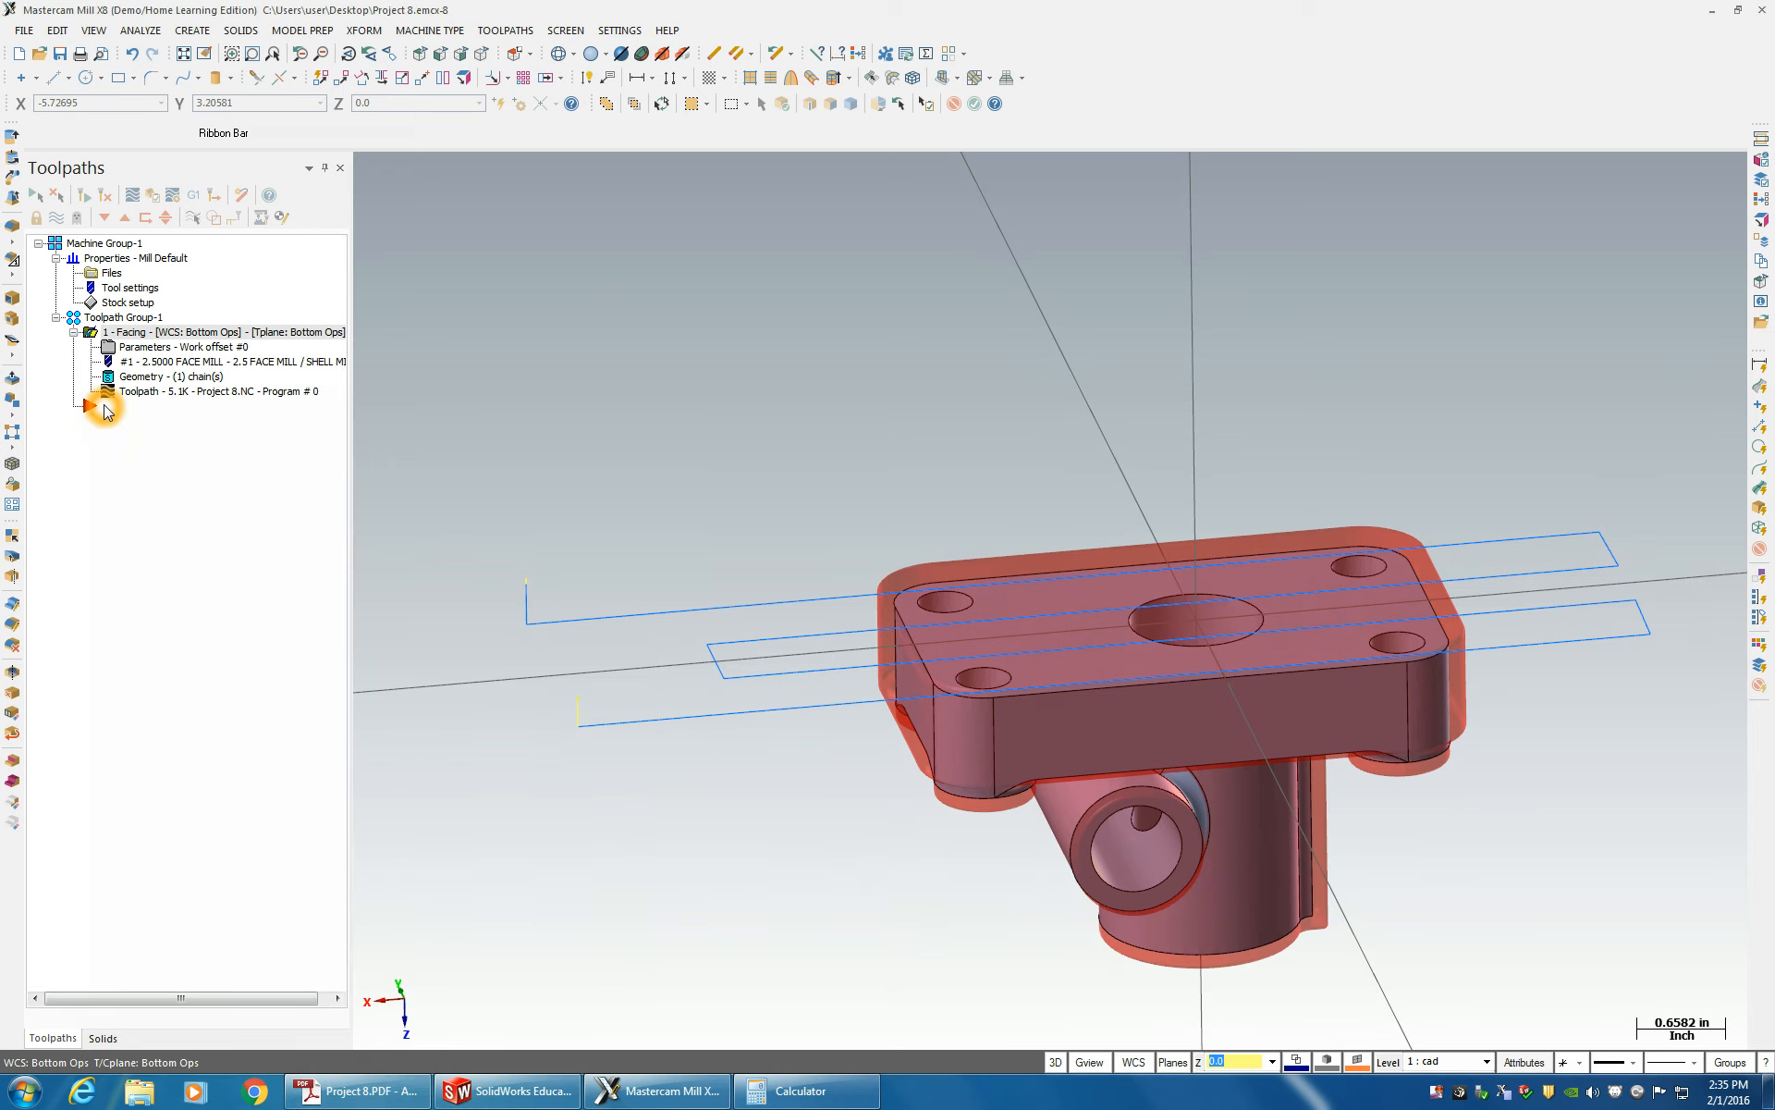
{"action": "right_click", "coordinate": [103, 408]}
{"action": "left_click", "coordinate": [212, 418]}
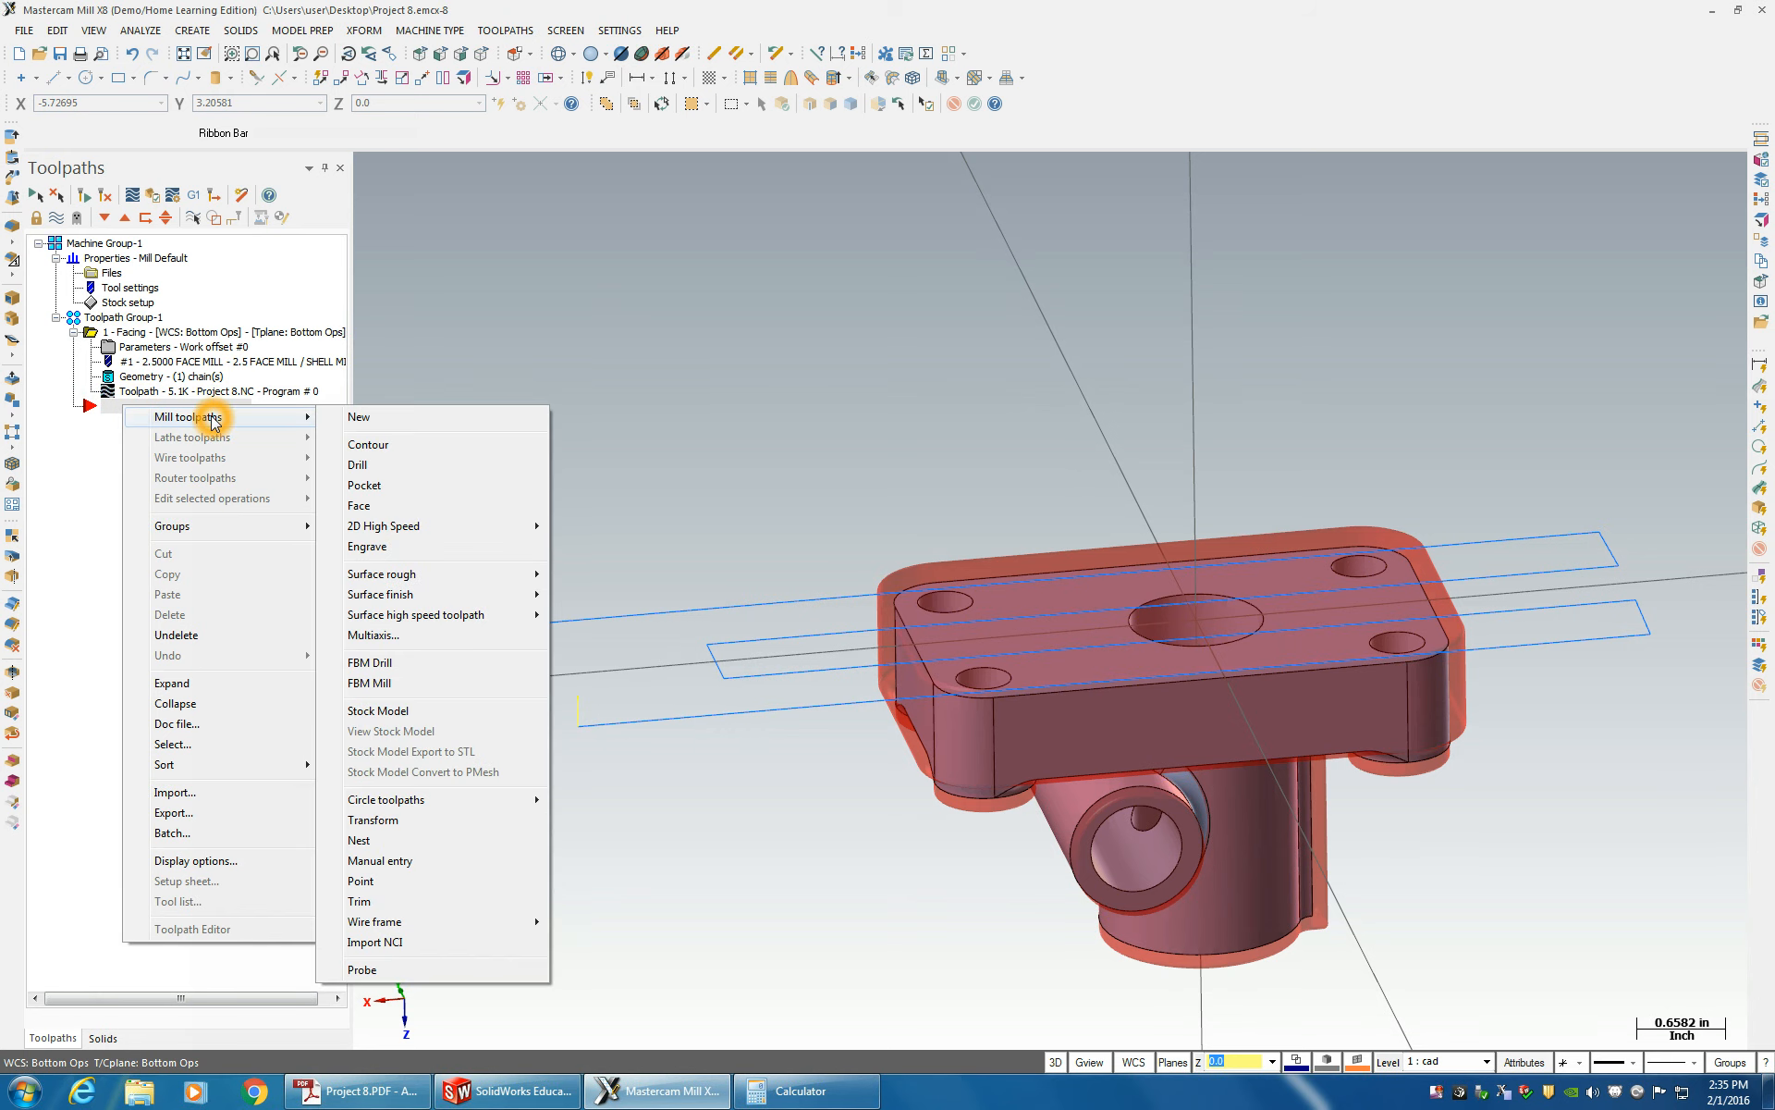
{"action": "left_click", "coordinate": [395, 446]}
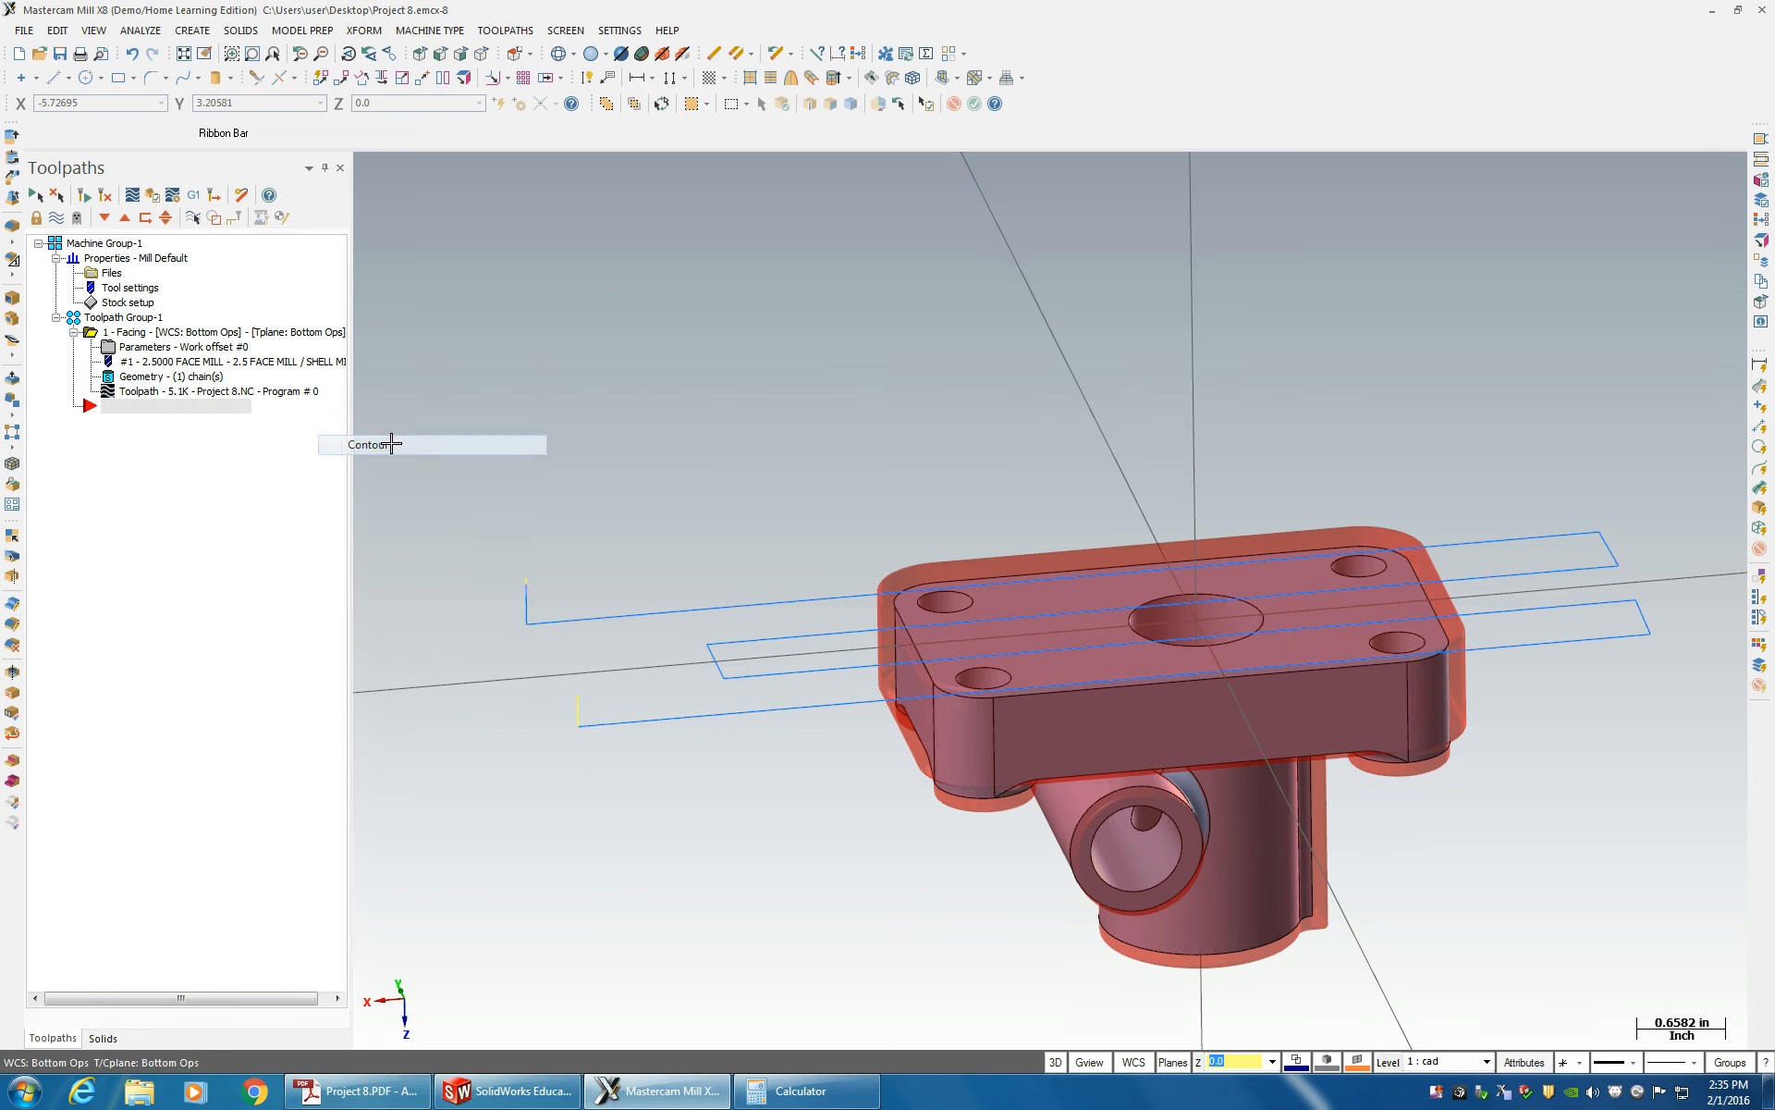
{"action": "left_click", "coordinate": [535, 383]}
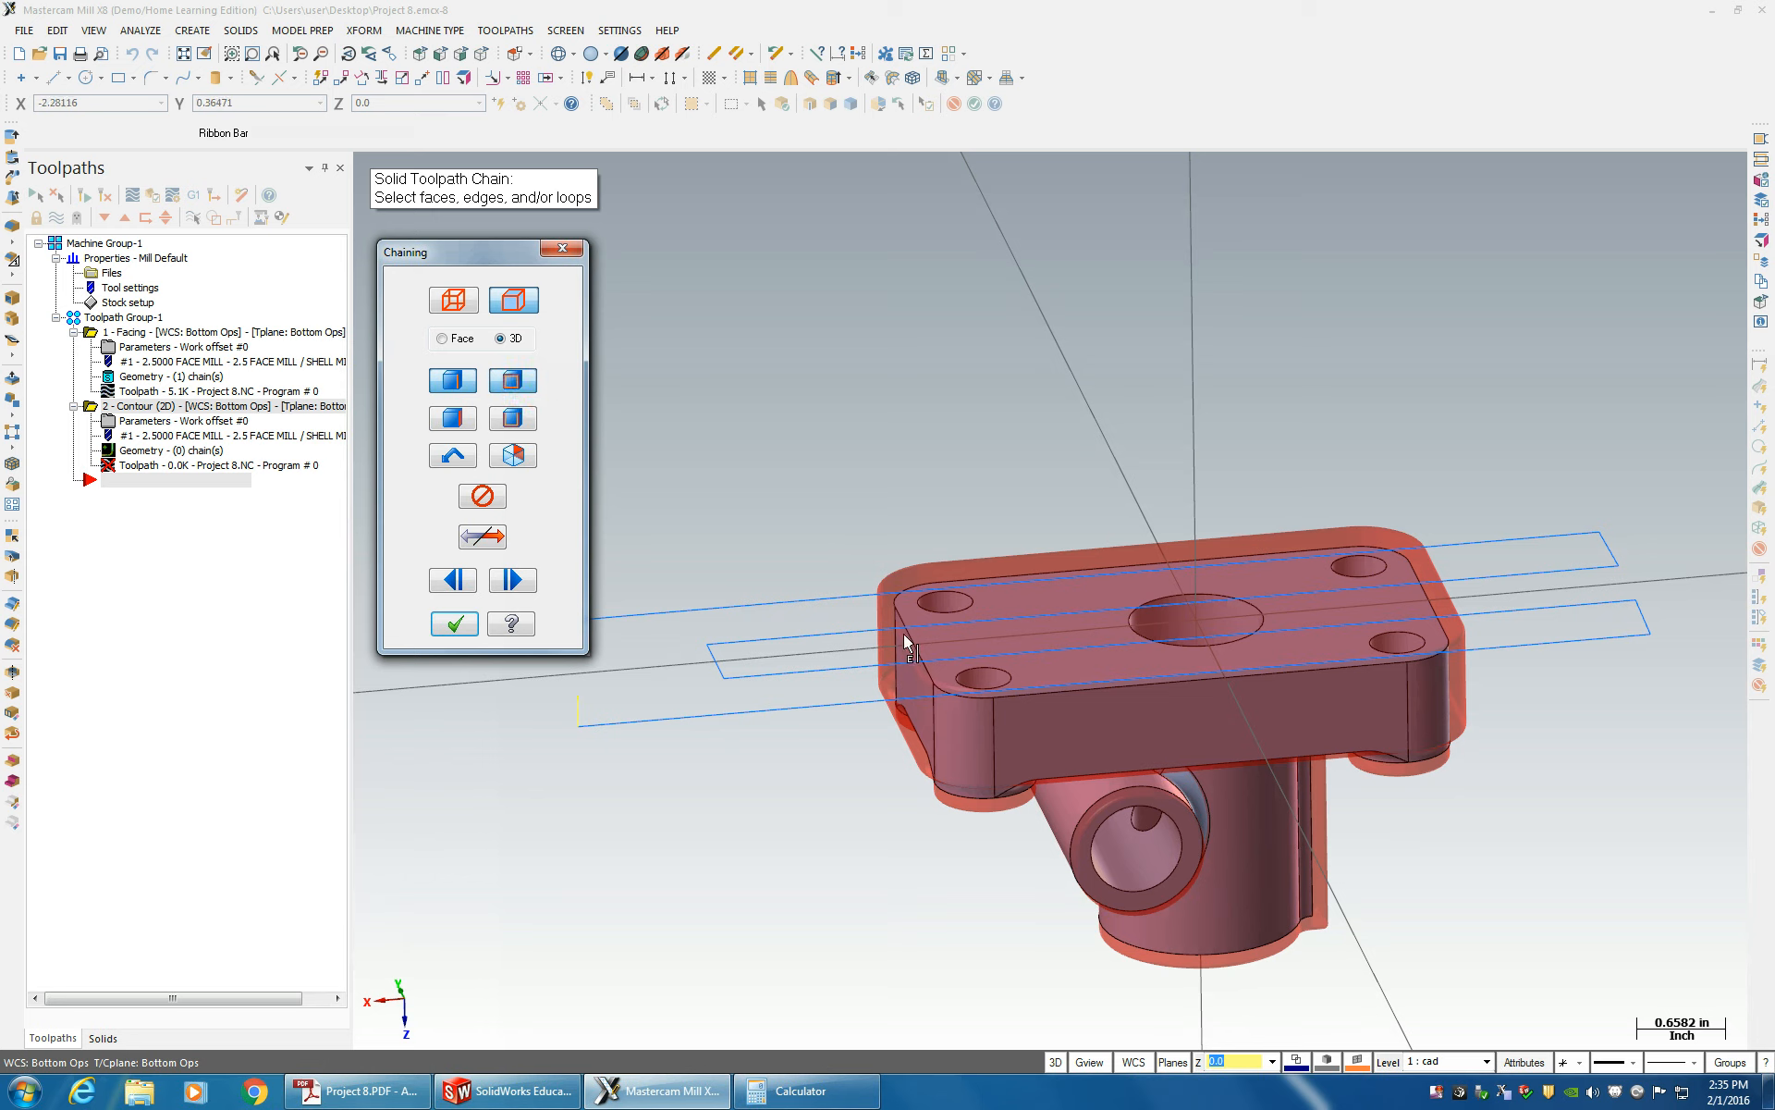
{"action": "left_click", "coordinate": [962, 579]}
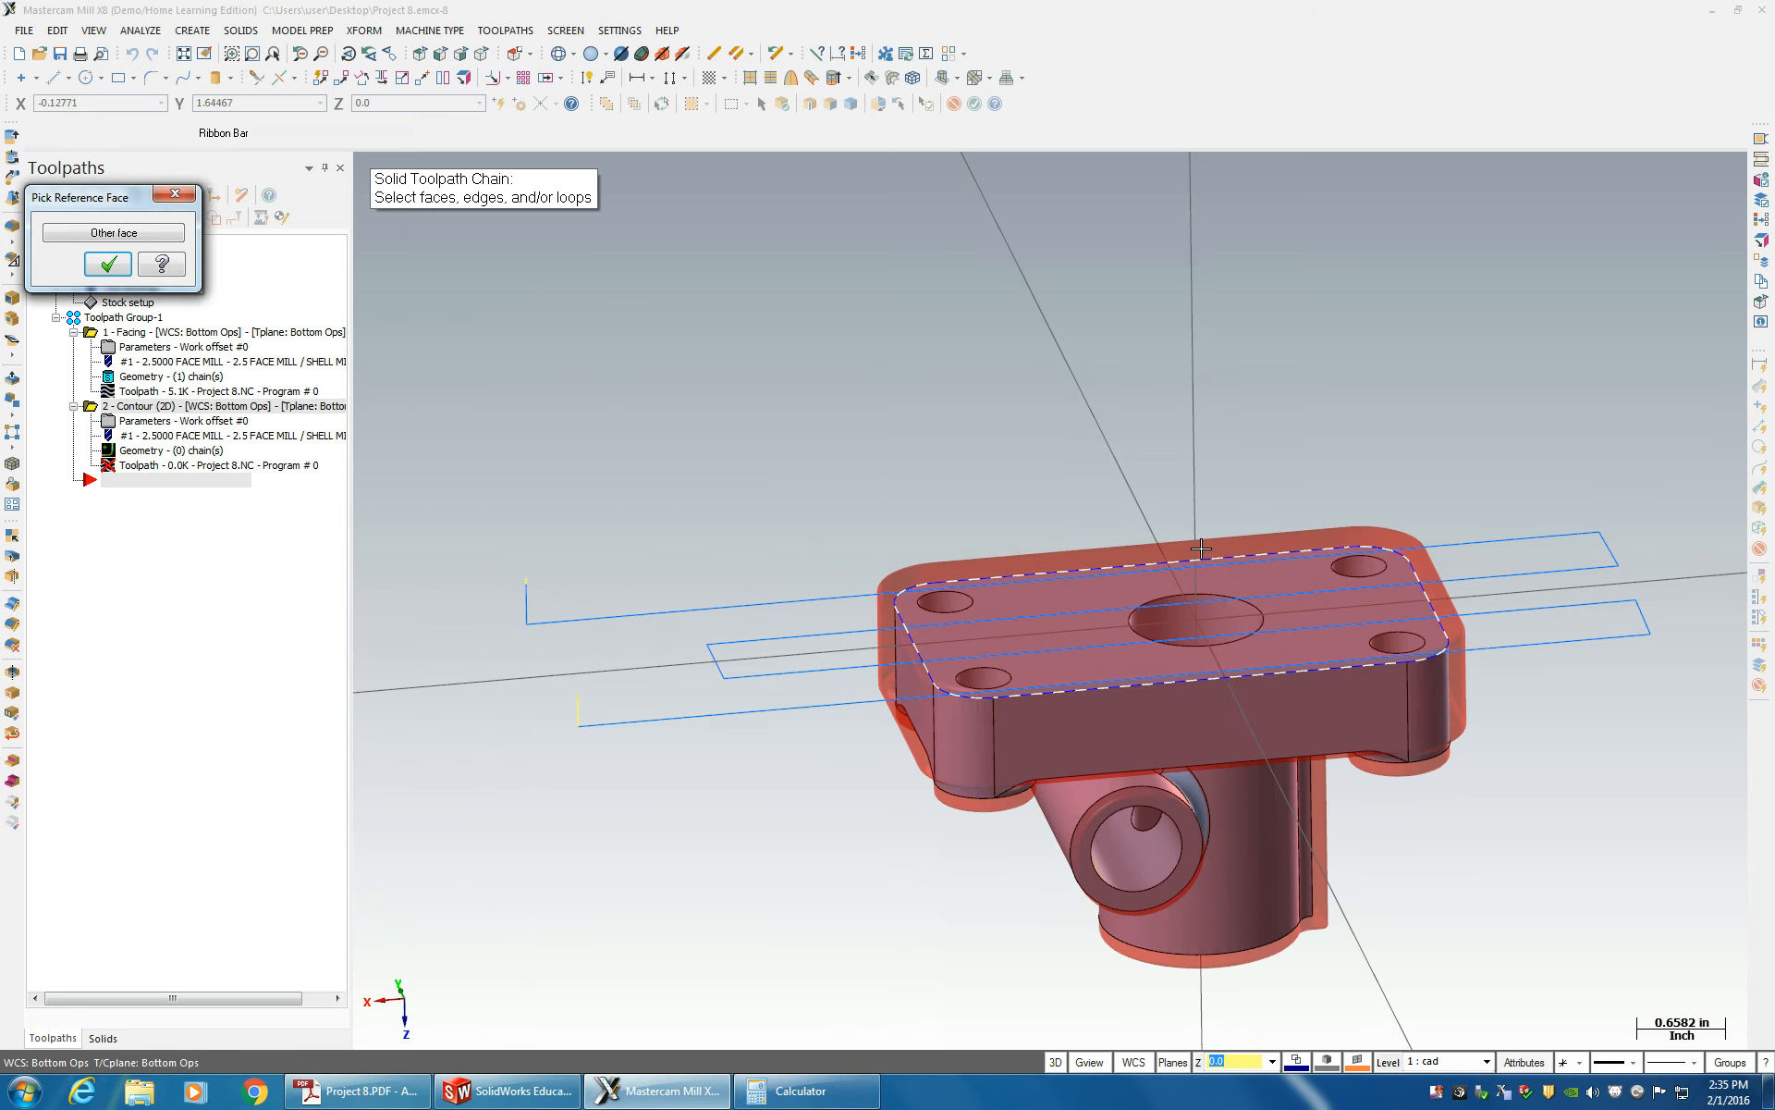
{"action": "left_click", "coordinate": [102, 268]}
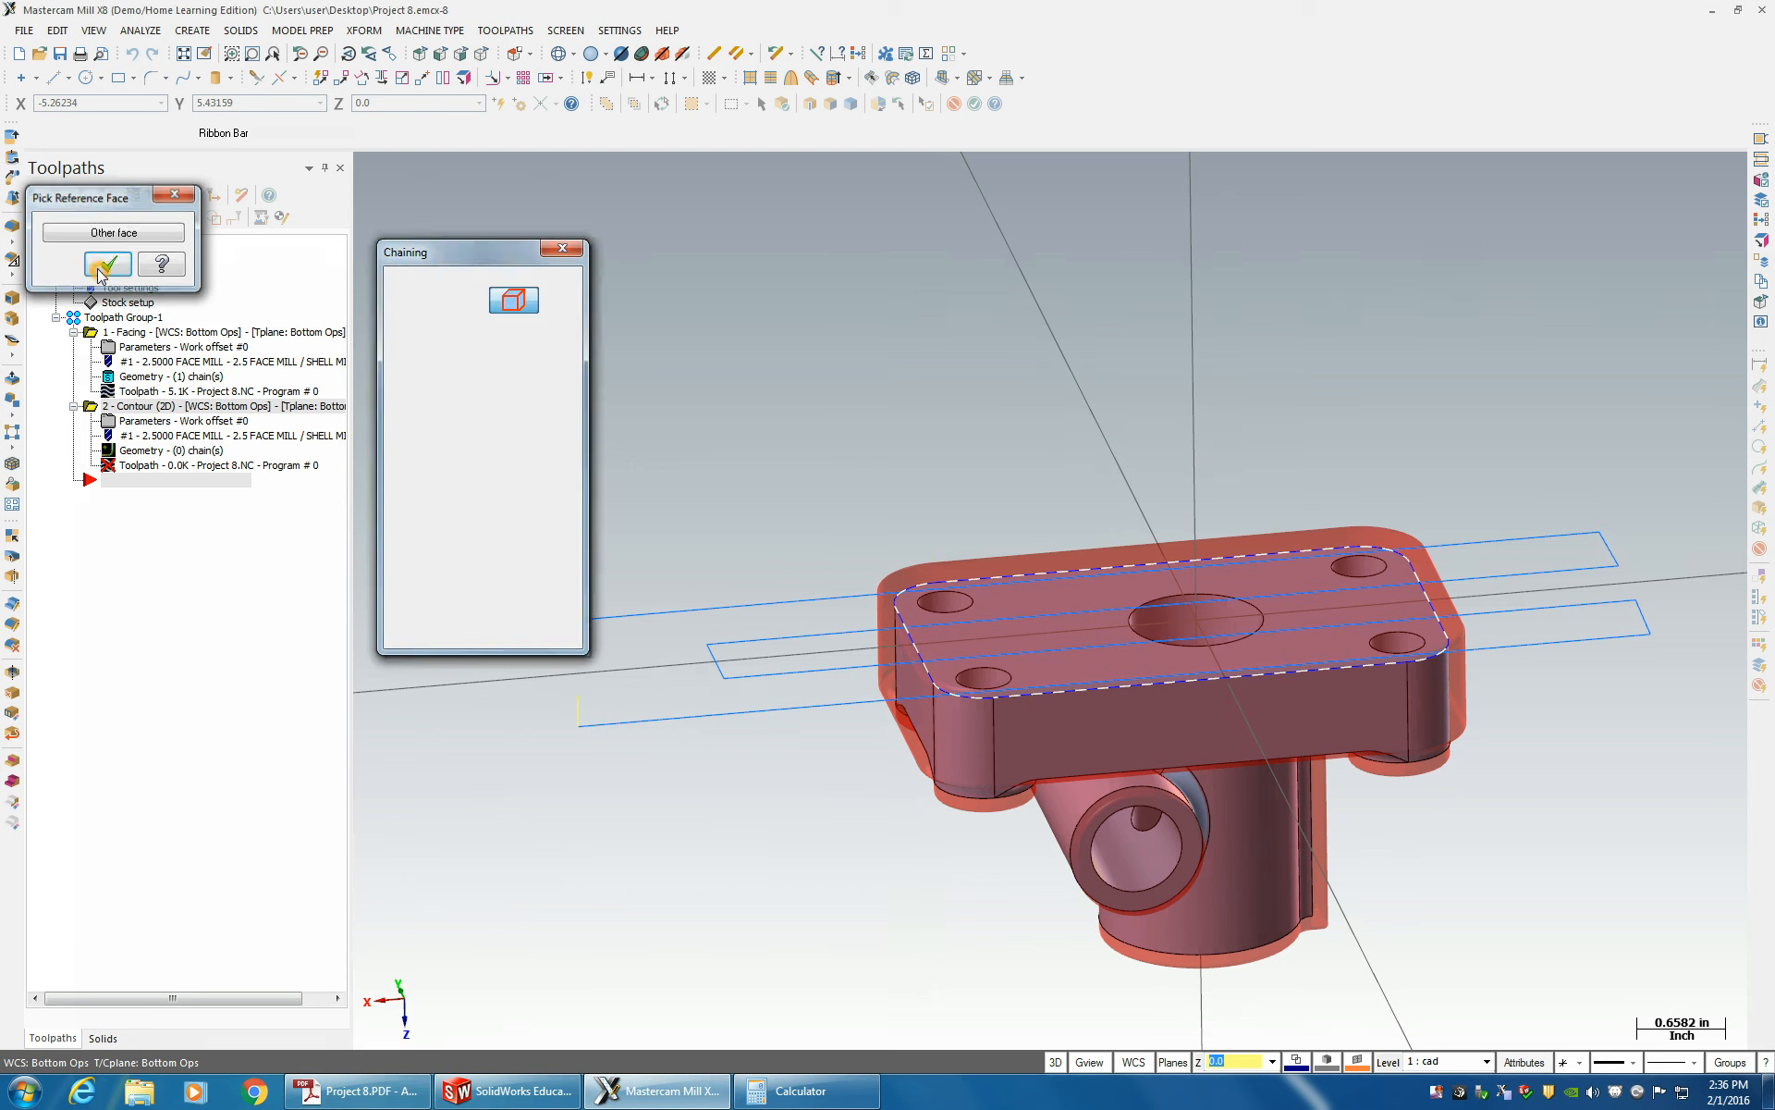
{"action": "left_click", "coordinate": [455, 627]}
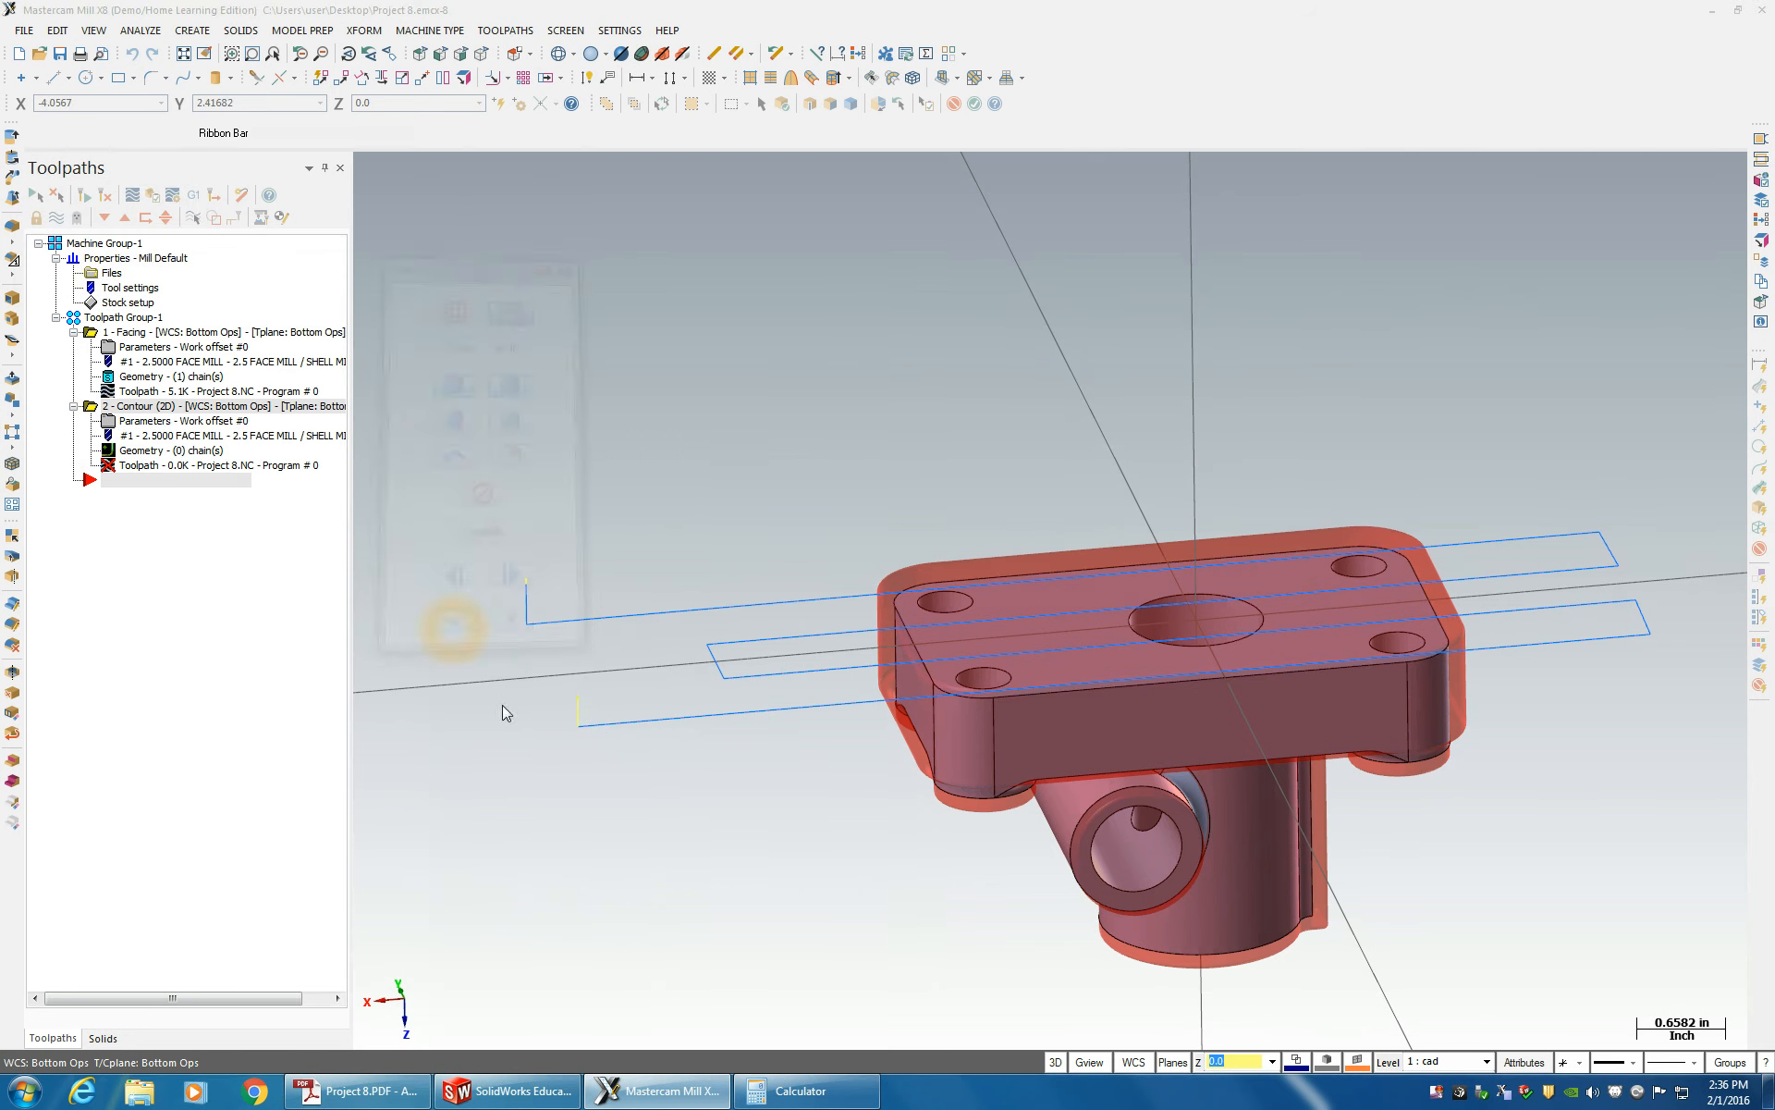
- Start creating a new end mill in the contour toolpath's tool settings
{"action": "left_click", "coordinate": [89, 285]}
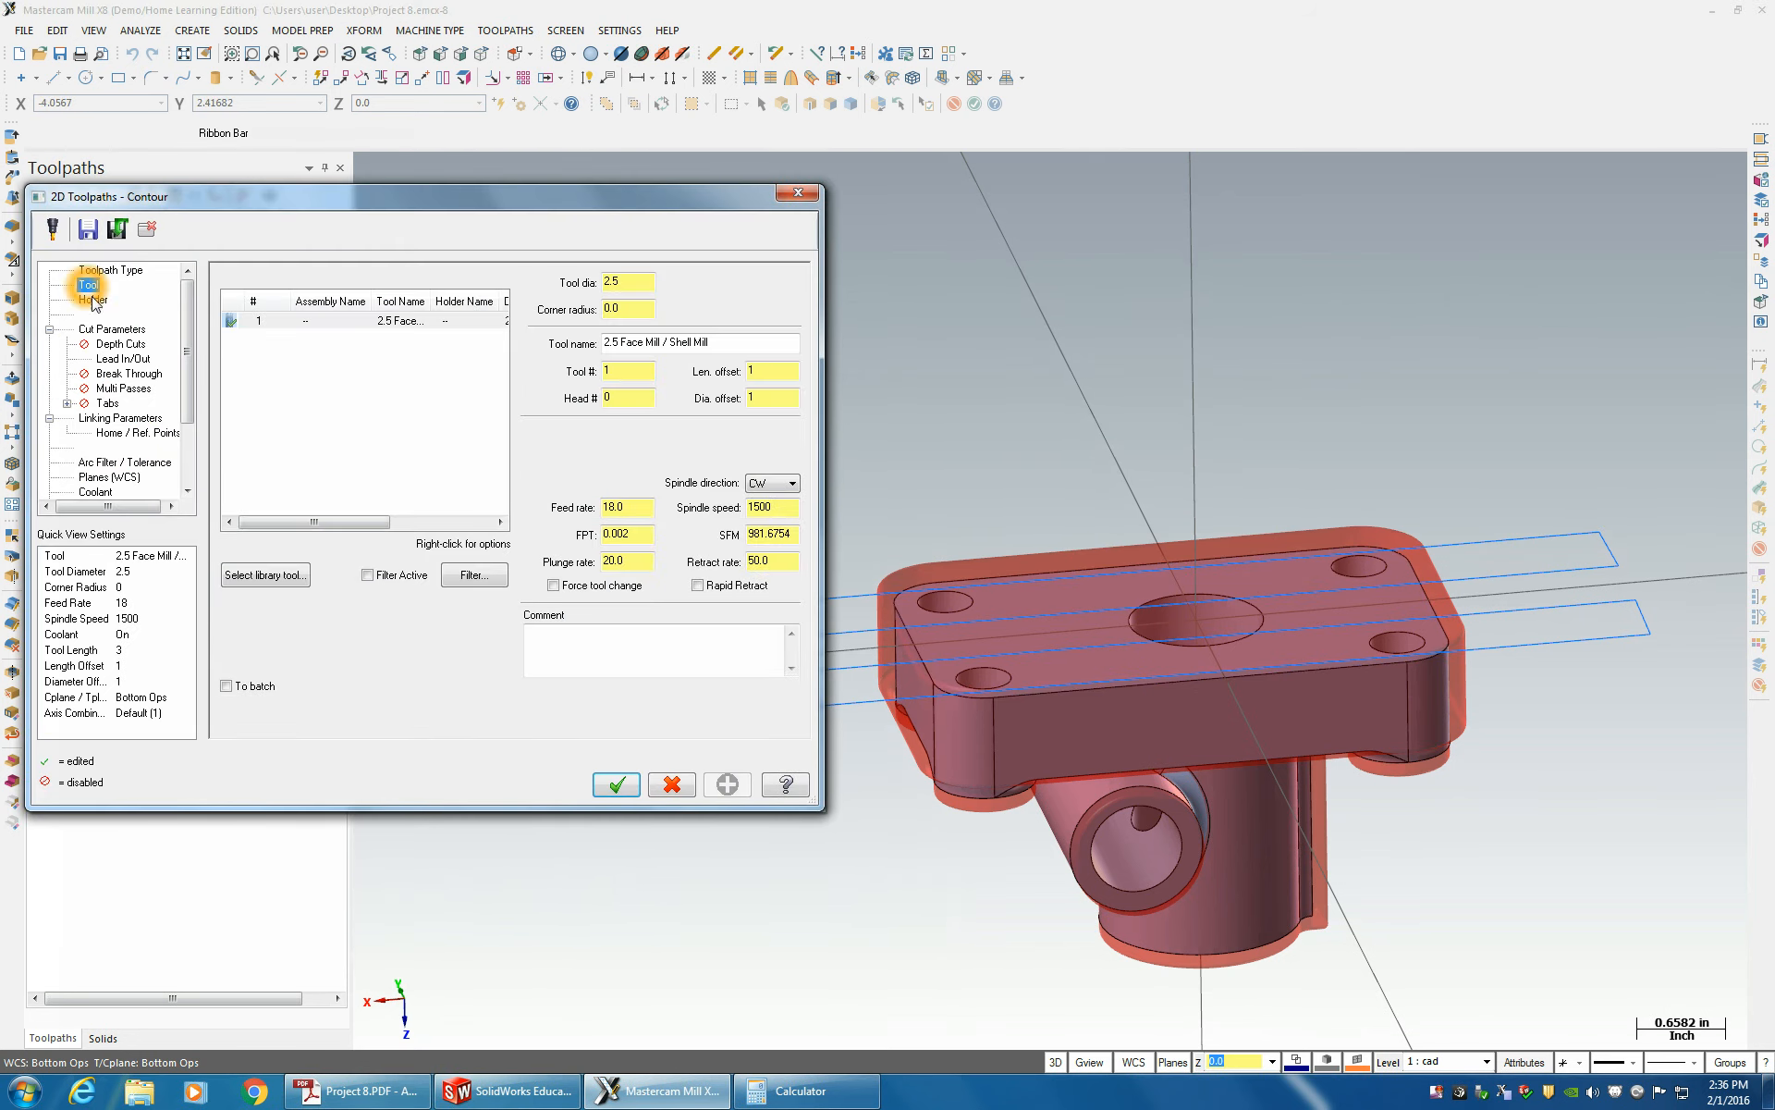
{"action": "left_click", "coordinate": [452, 494]}
{"action": "left_click", "coordinate": [409, 452]}
{"action": "left_click", "coordinate": [410, 452]}
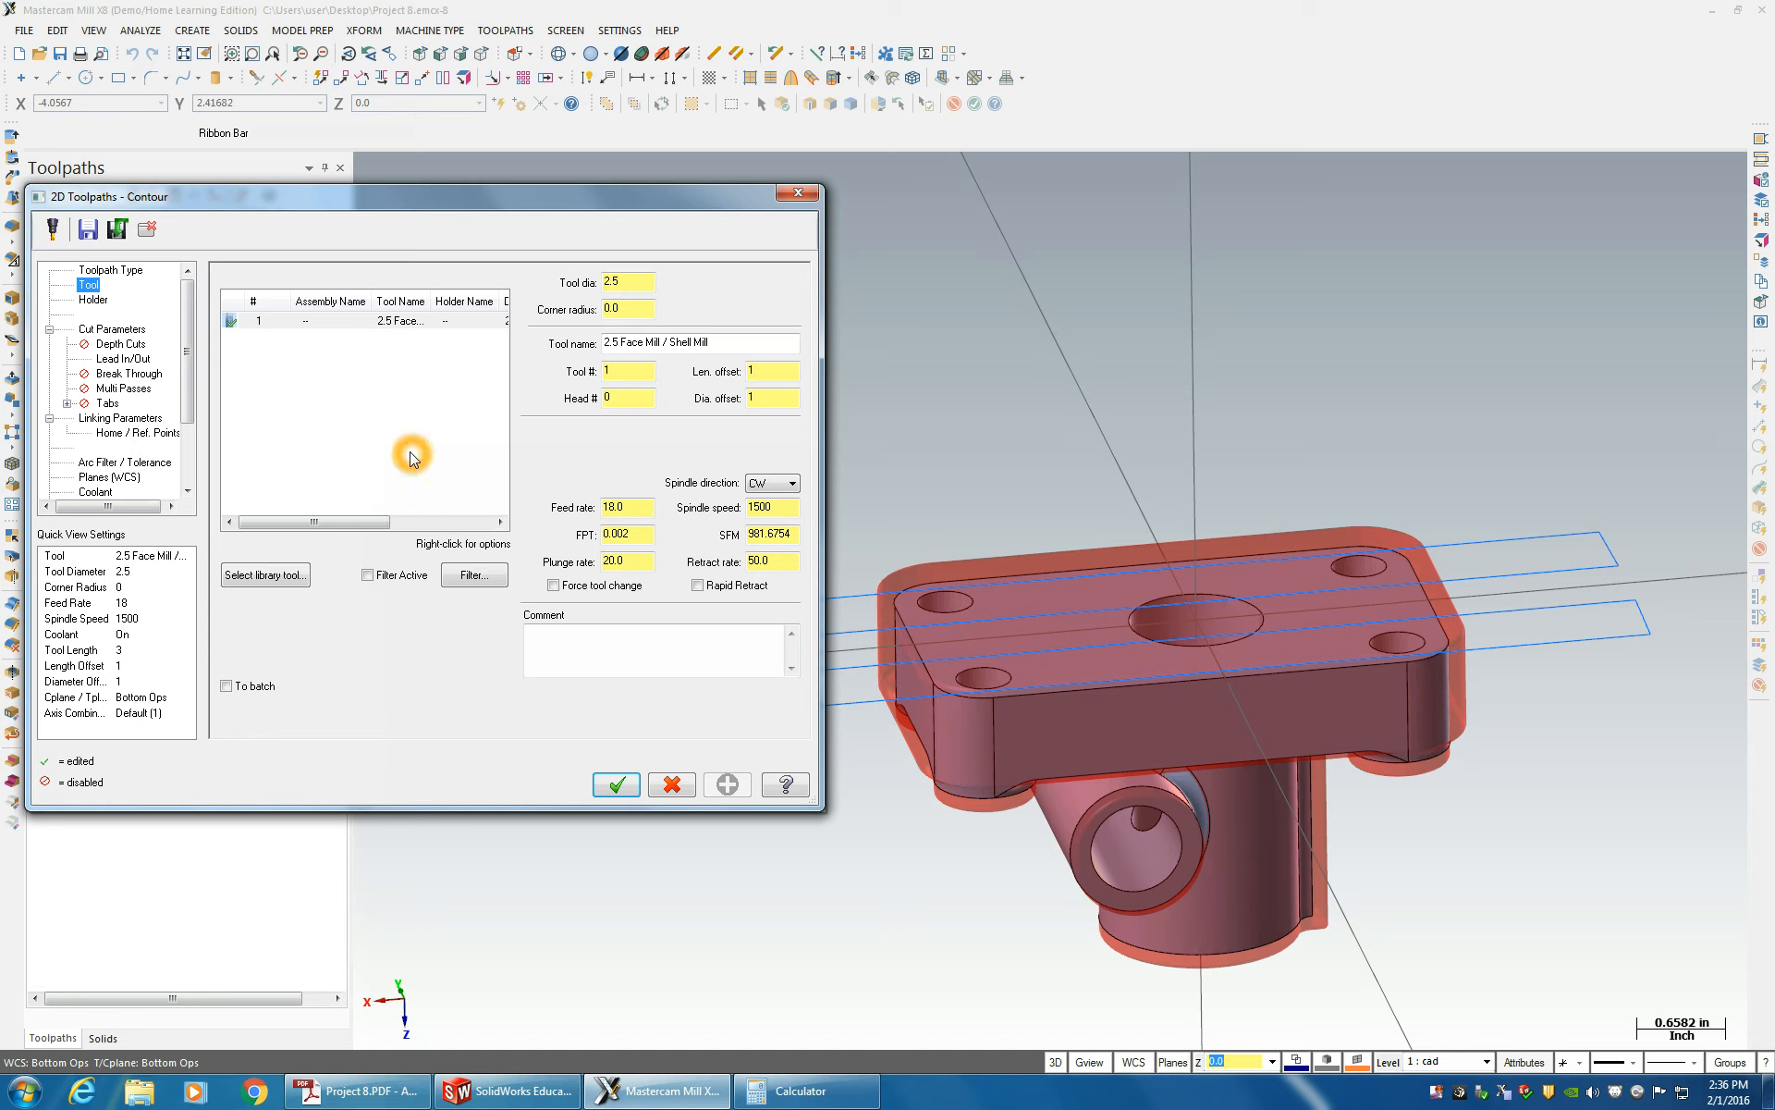
{"action": "right_click", "coordinate": [347, 380]}
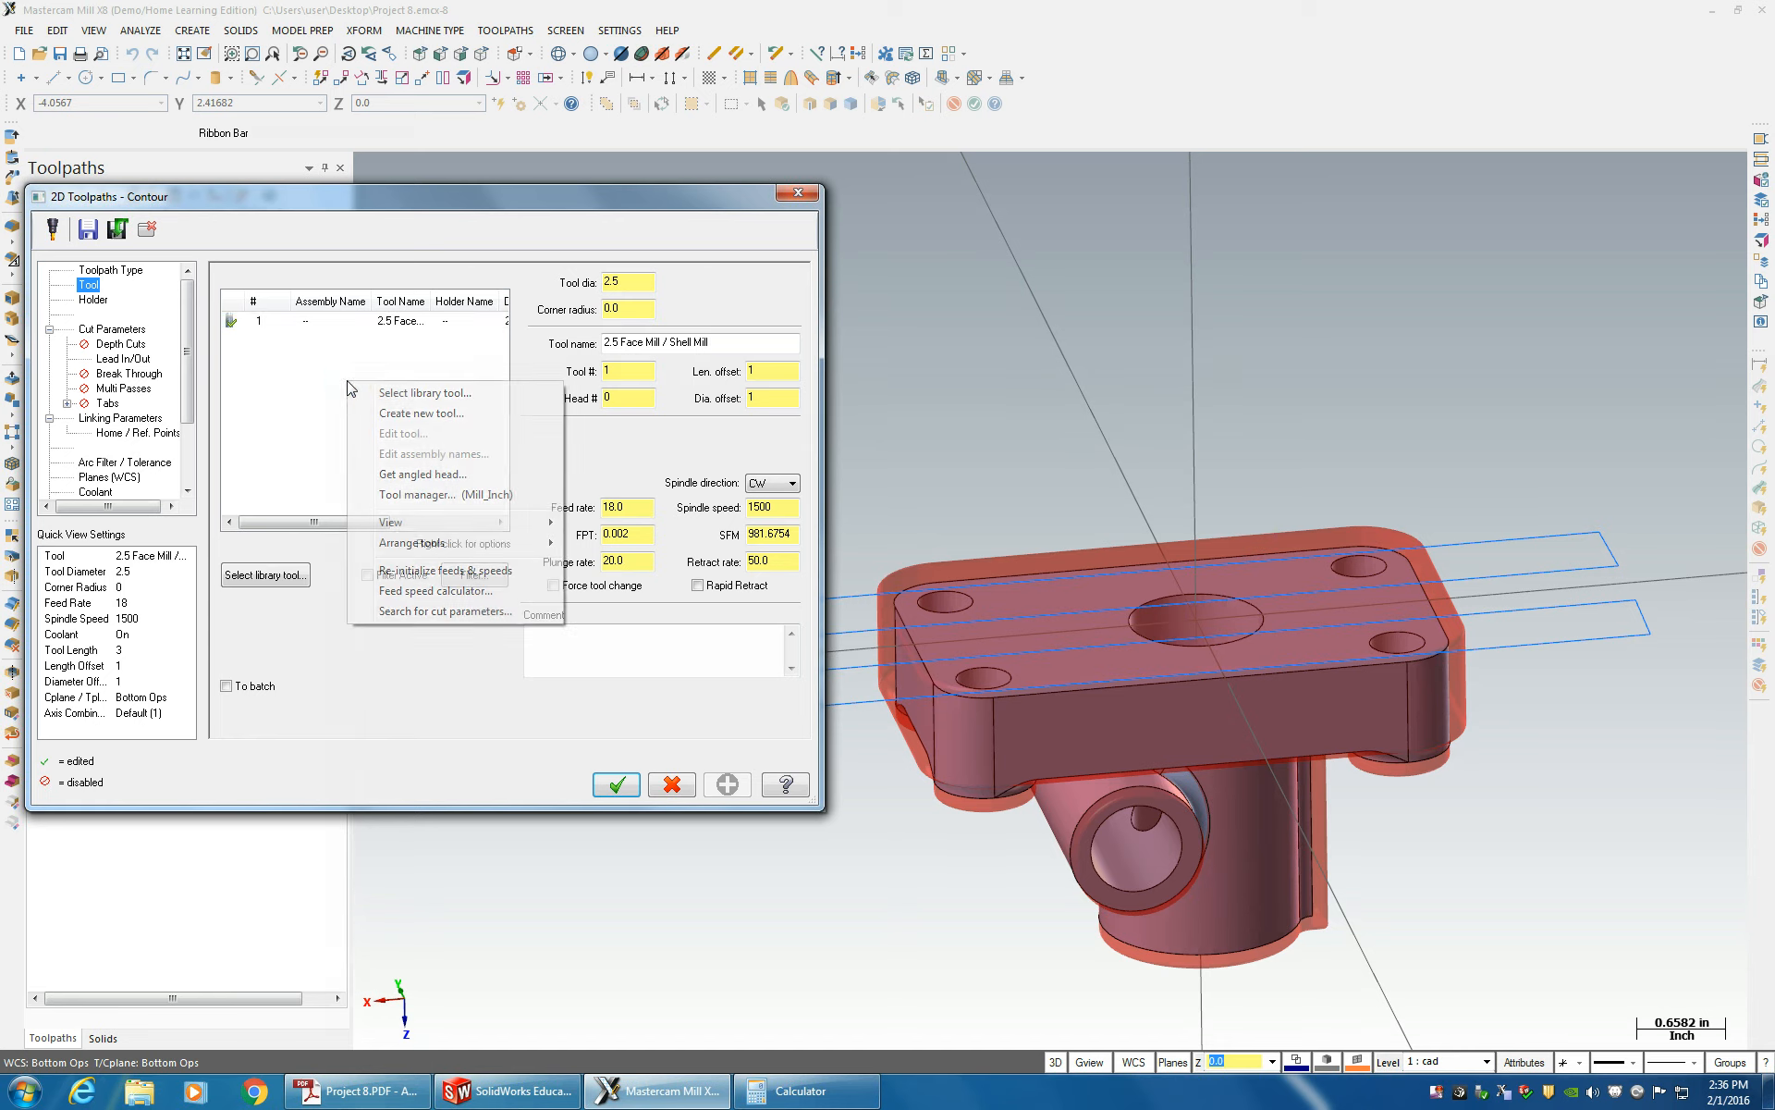
{"action": "left_click", "coordinate": [398, 413]}
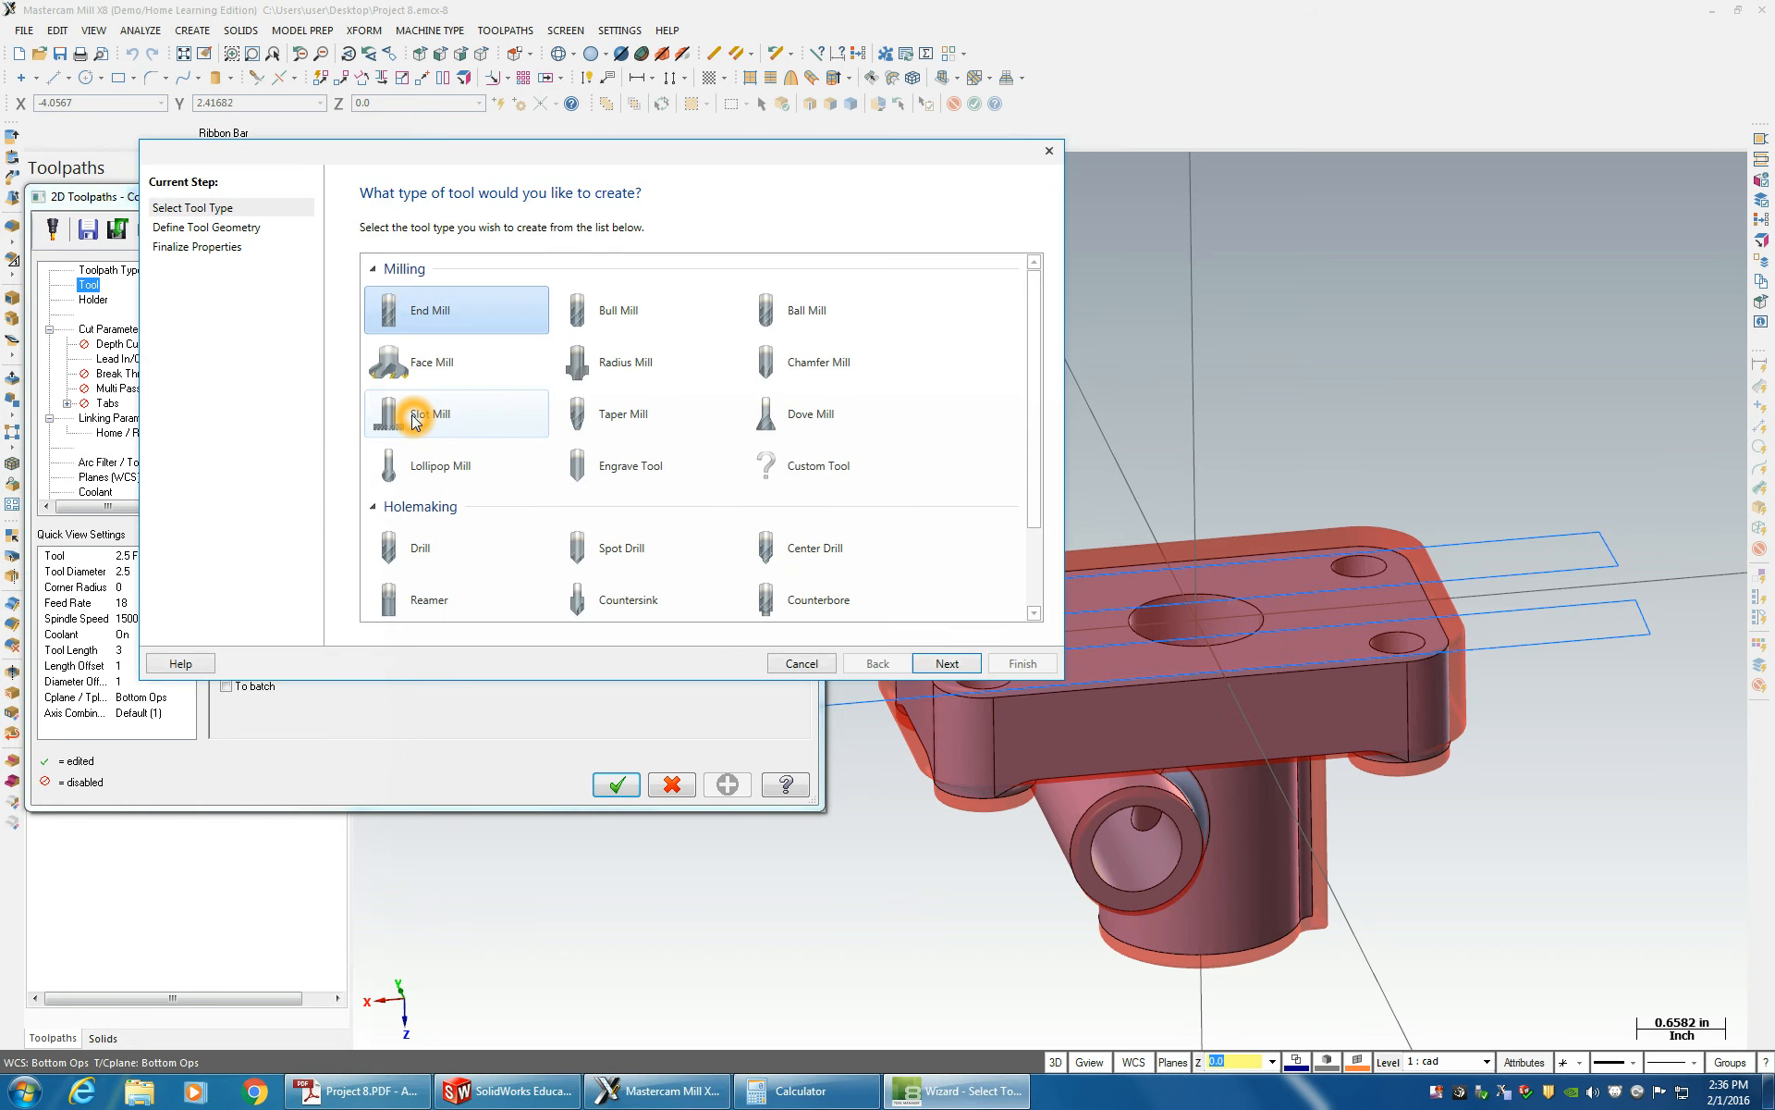
{"action": "left_click", "coordinate": [447, 321]}
{"action": "left_click", "coordinate": [947, 663]}
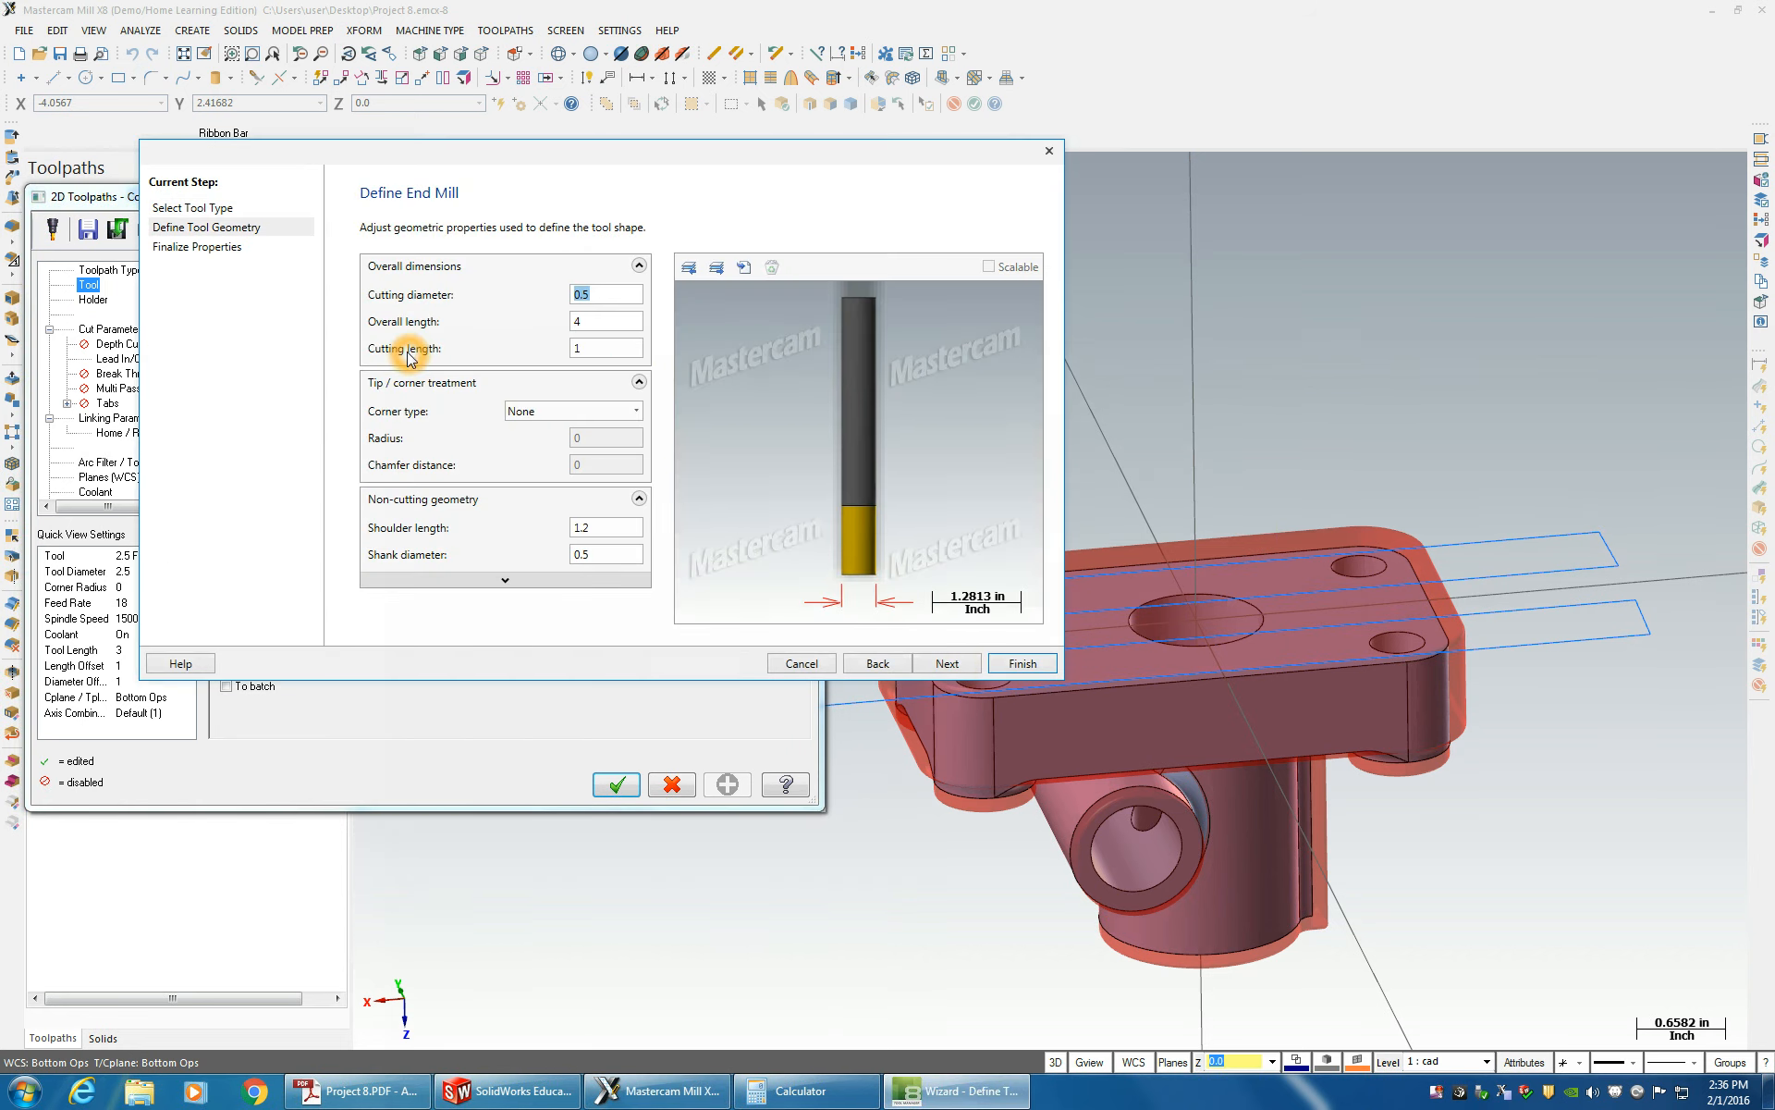
- Define the end mill with a 0.75 cutting diameter and 1.5 cutting length, checking its shoulder and shank, and continue to its properties
{"action": "left_click", "coordinate": [606, 302]}
{"action": "type", "text": ".7"}
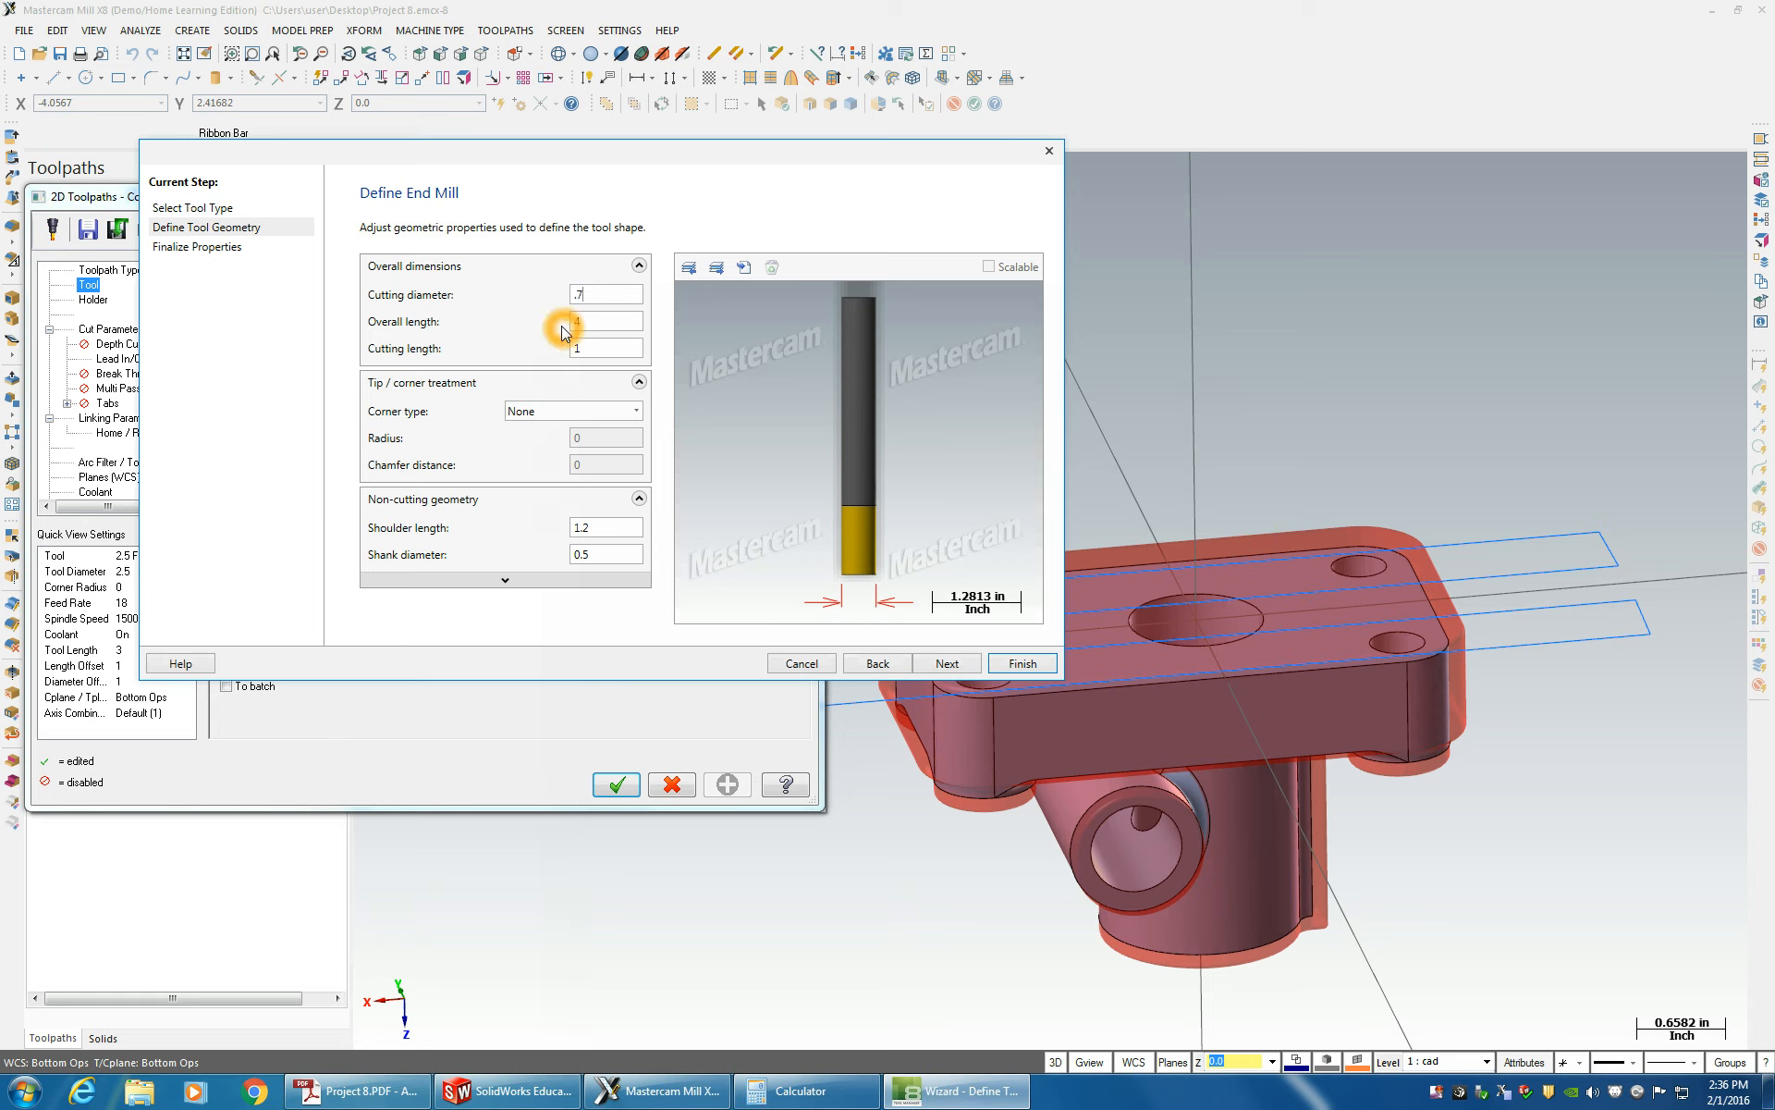
{"action": "type", "text": "5"}
{"action": "left_click", "coordinate": [597, 326]}
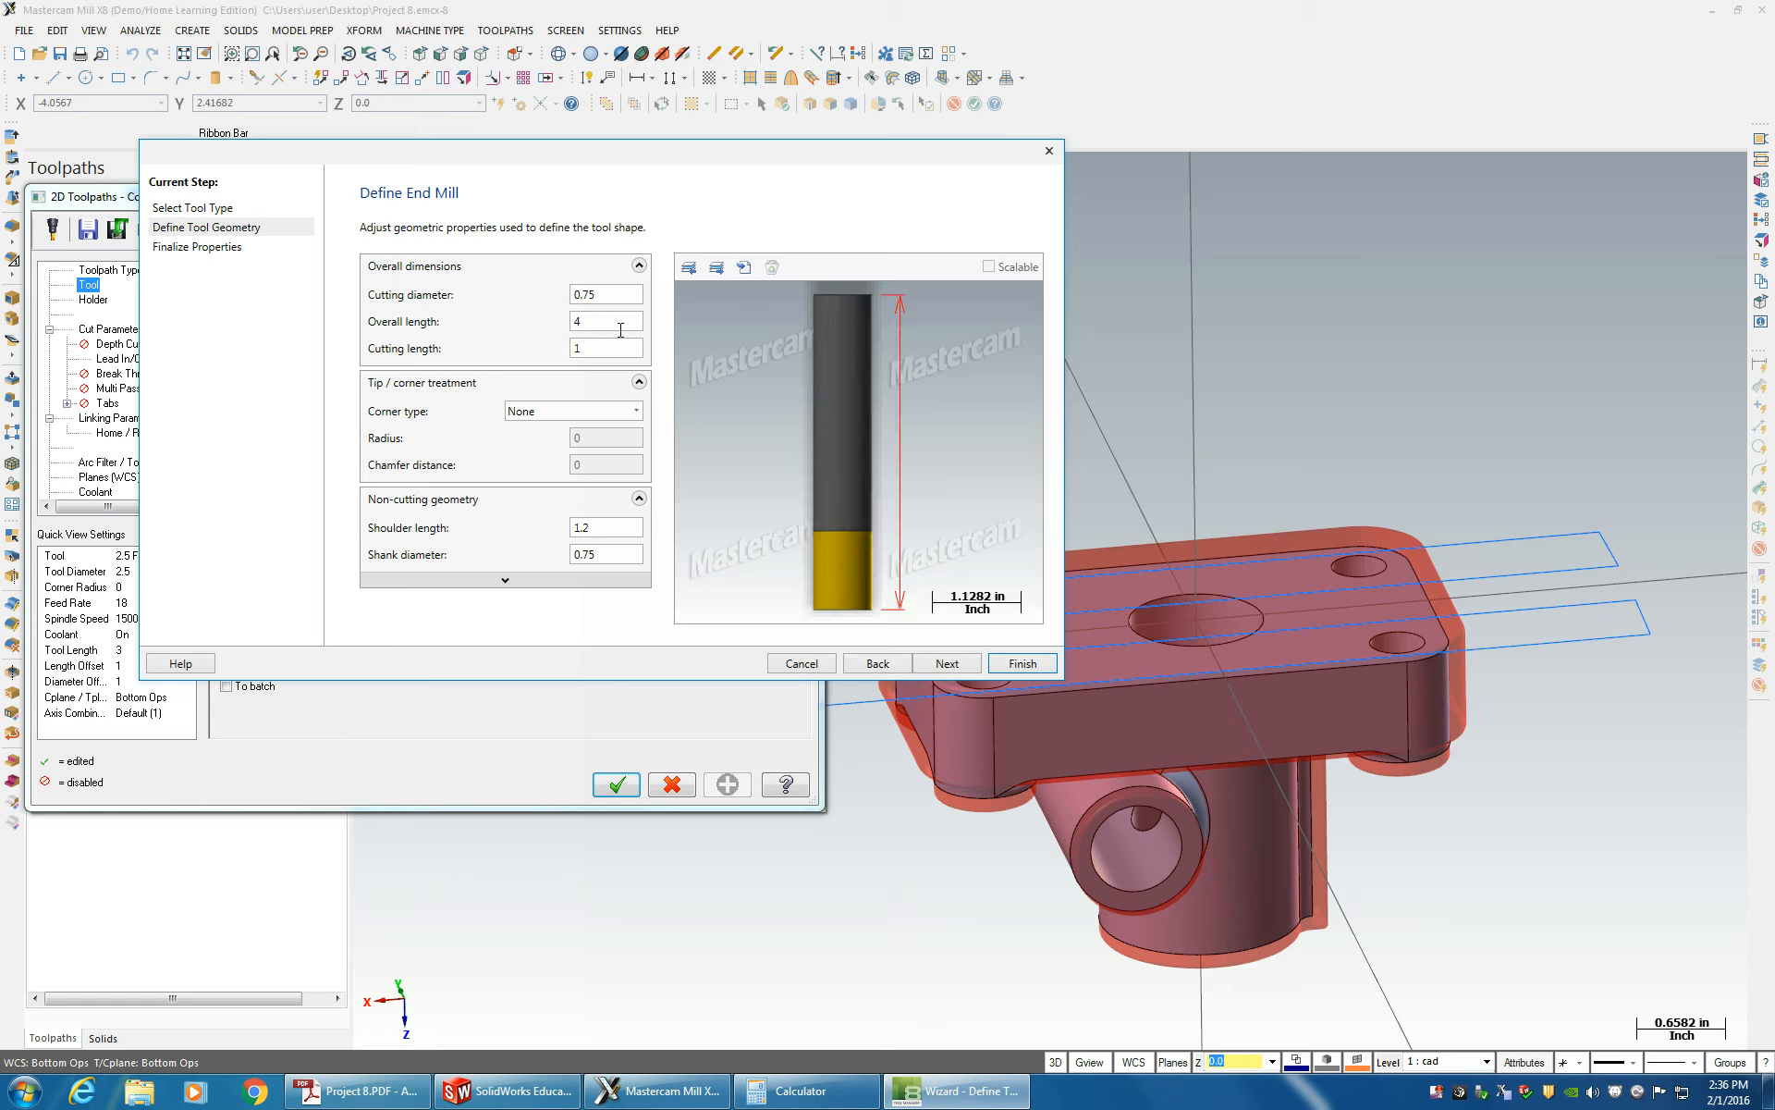
{"action": "left_click", "coordinate": [614, 348]}
{"action": "double_click", "coordinate": [614, 348]}
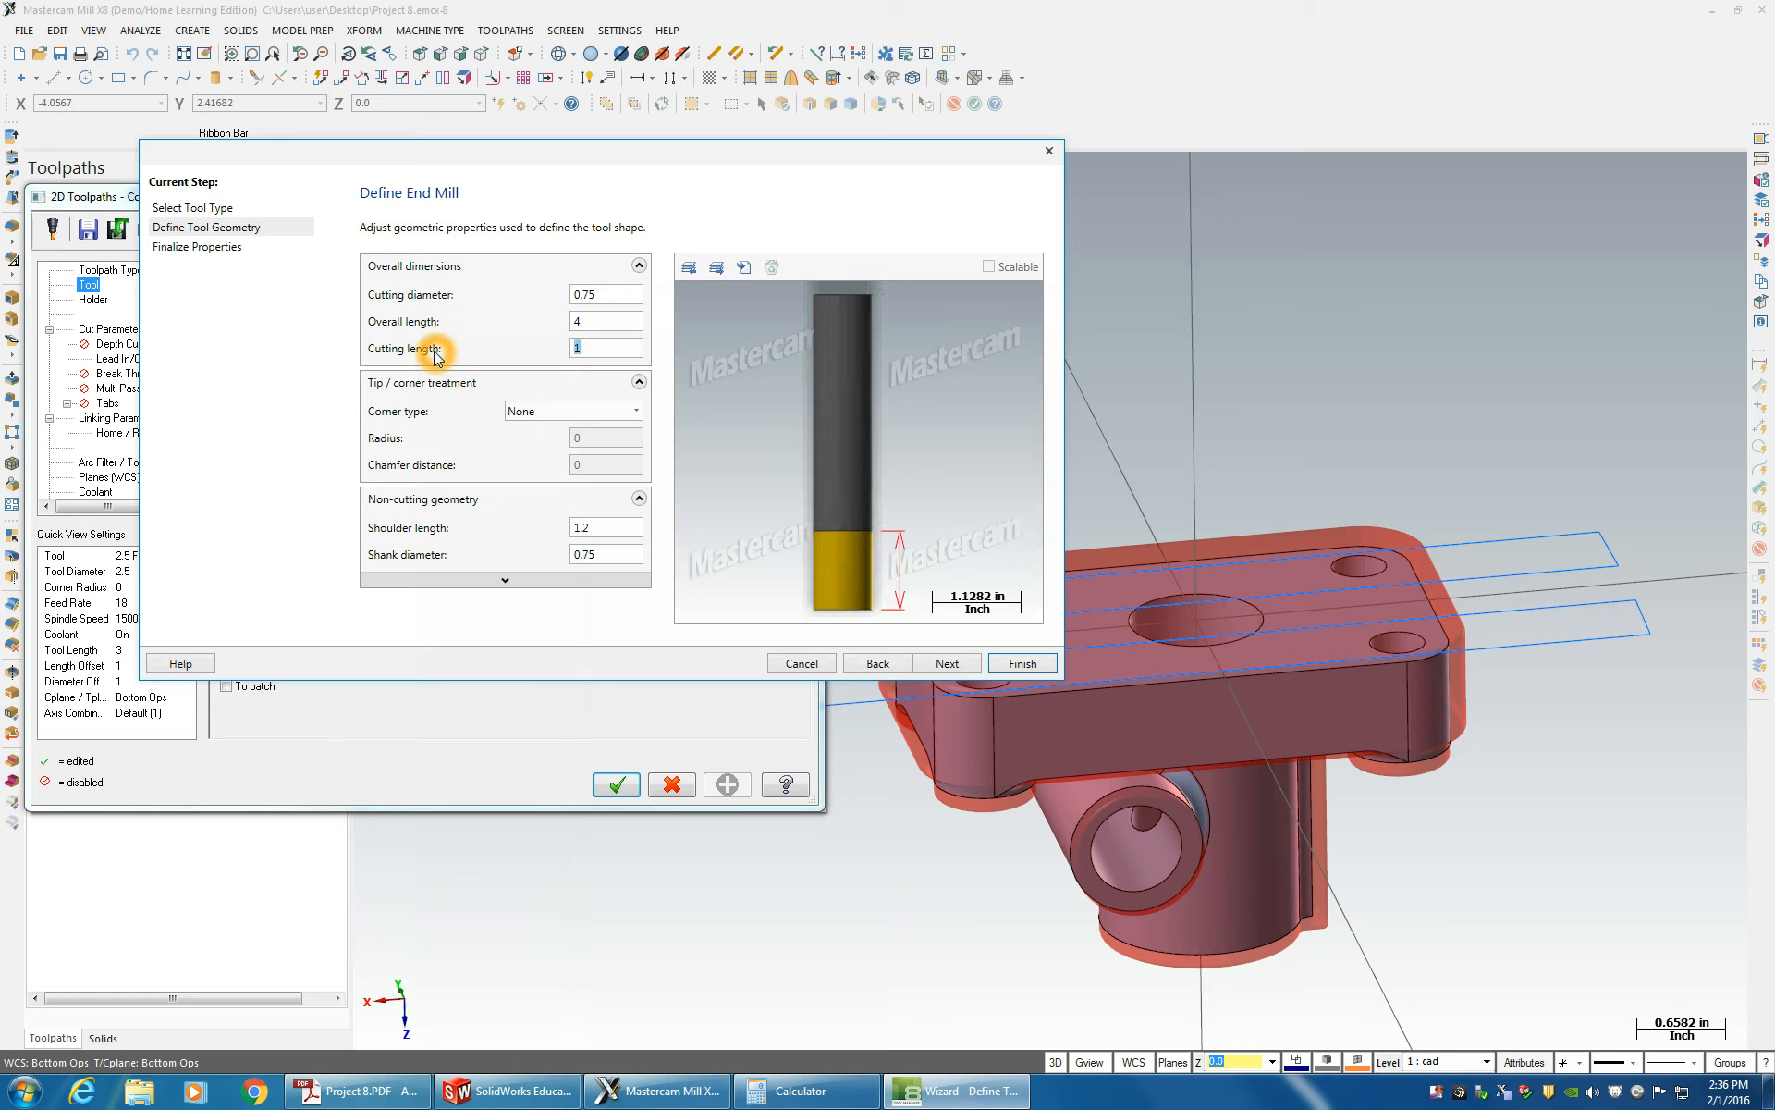
{"action": "left_click", "coordinate": [555, 410]}
{"action": "left_click", "coordinate": [563, 414]}
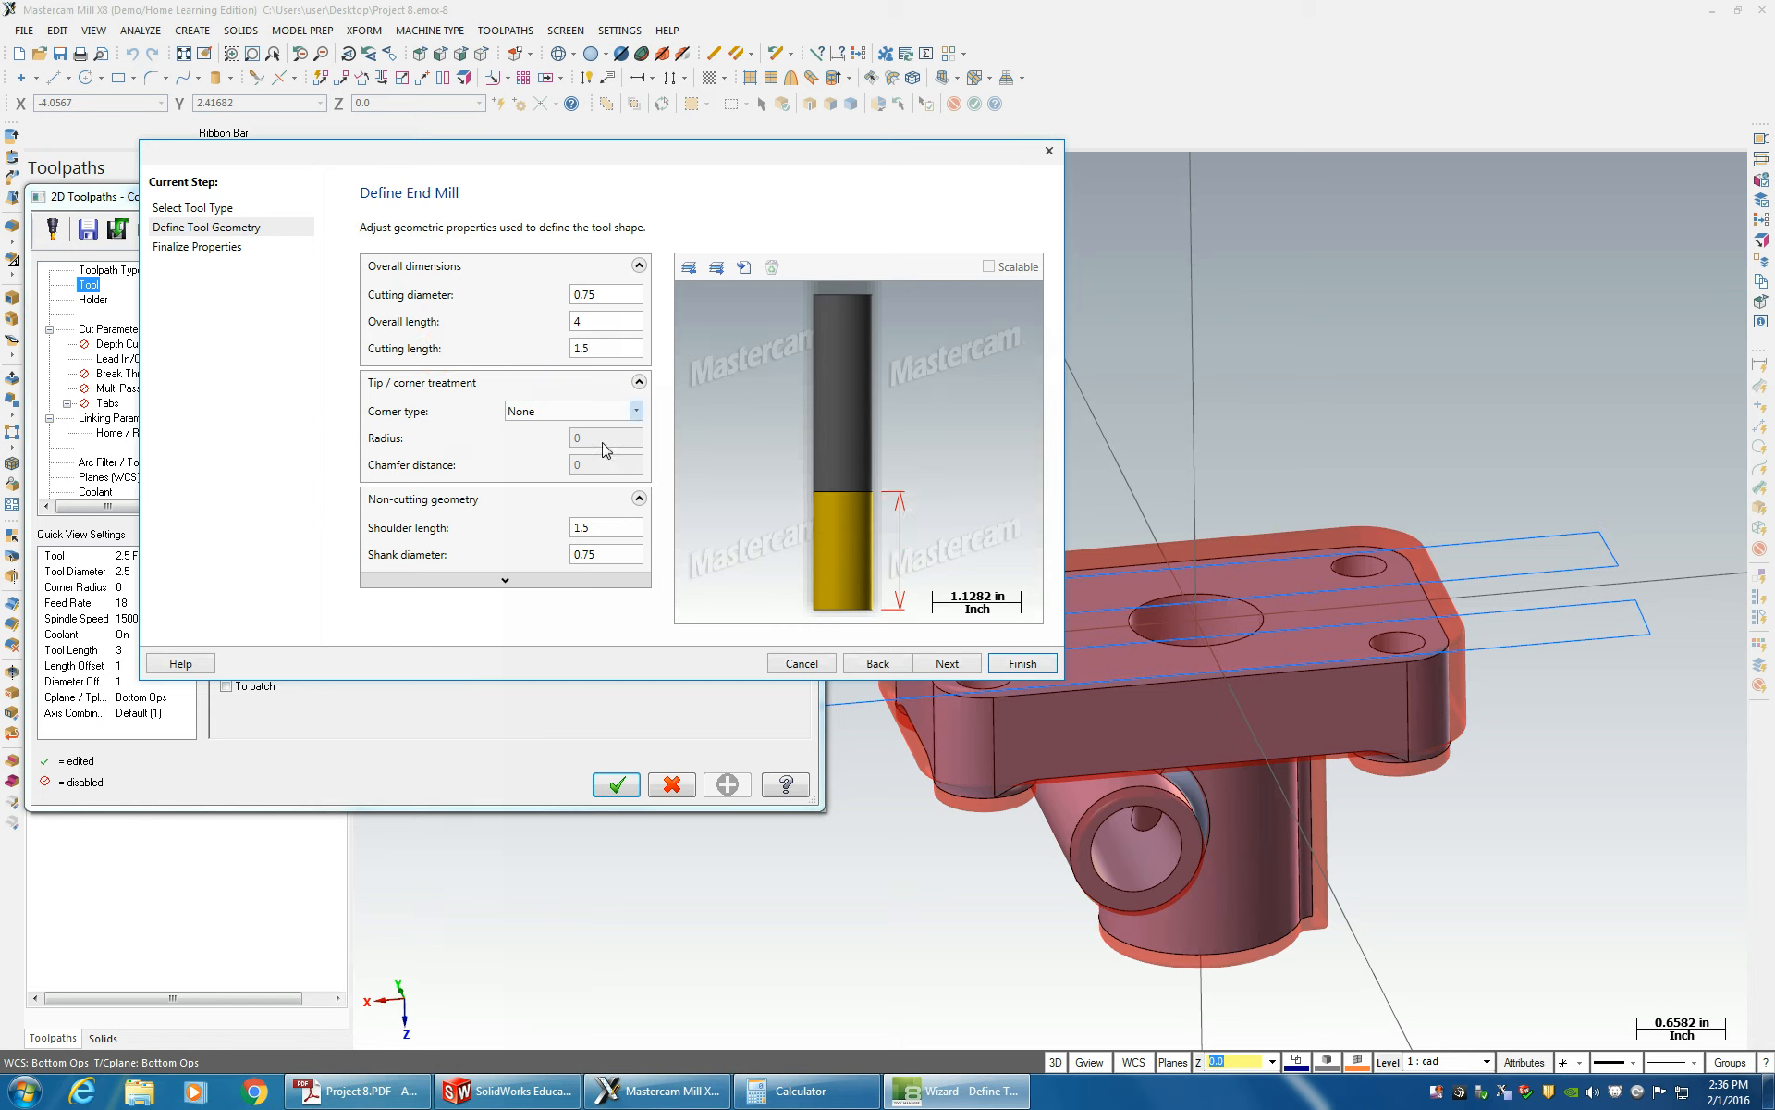
{"action": "left_click", "coordinate": [600, 527]}
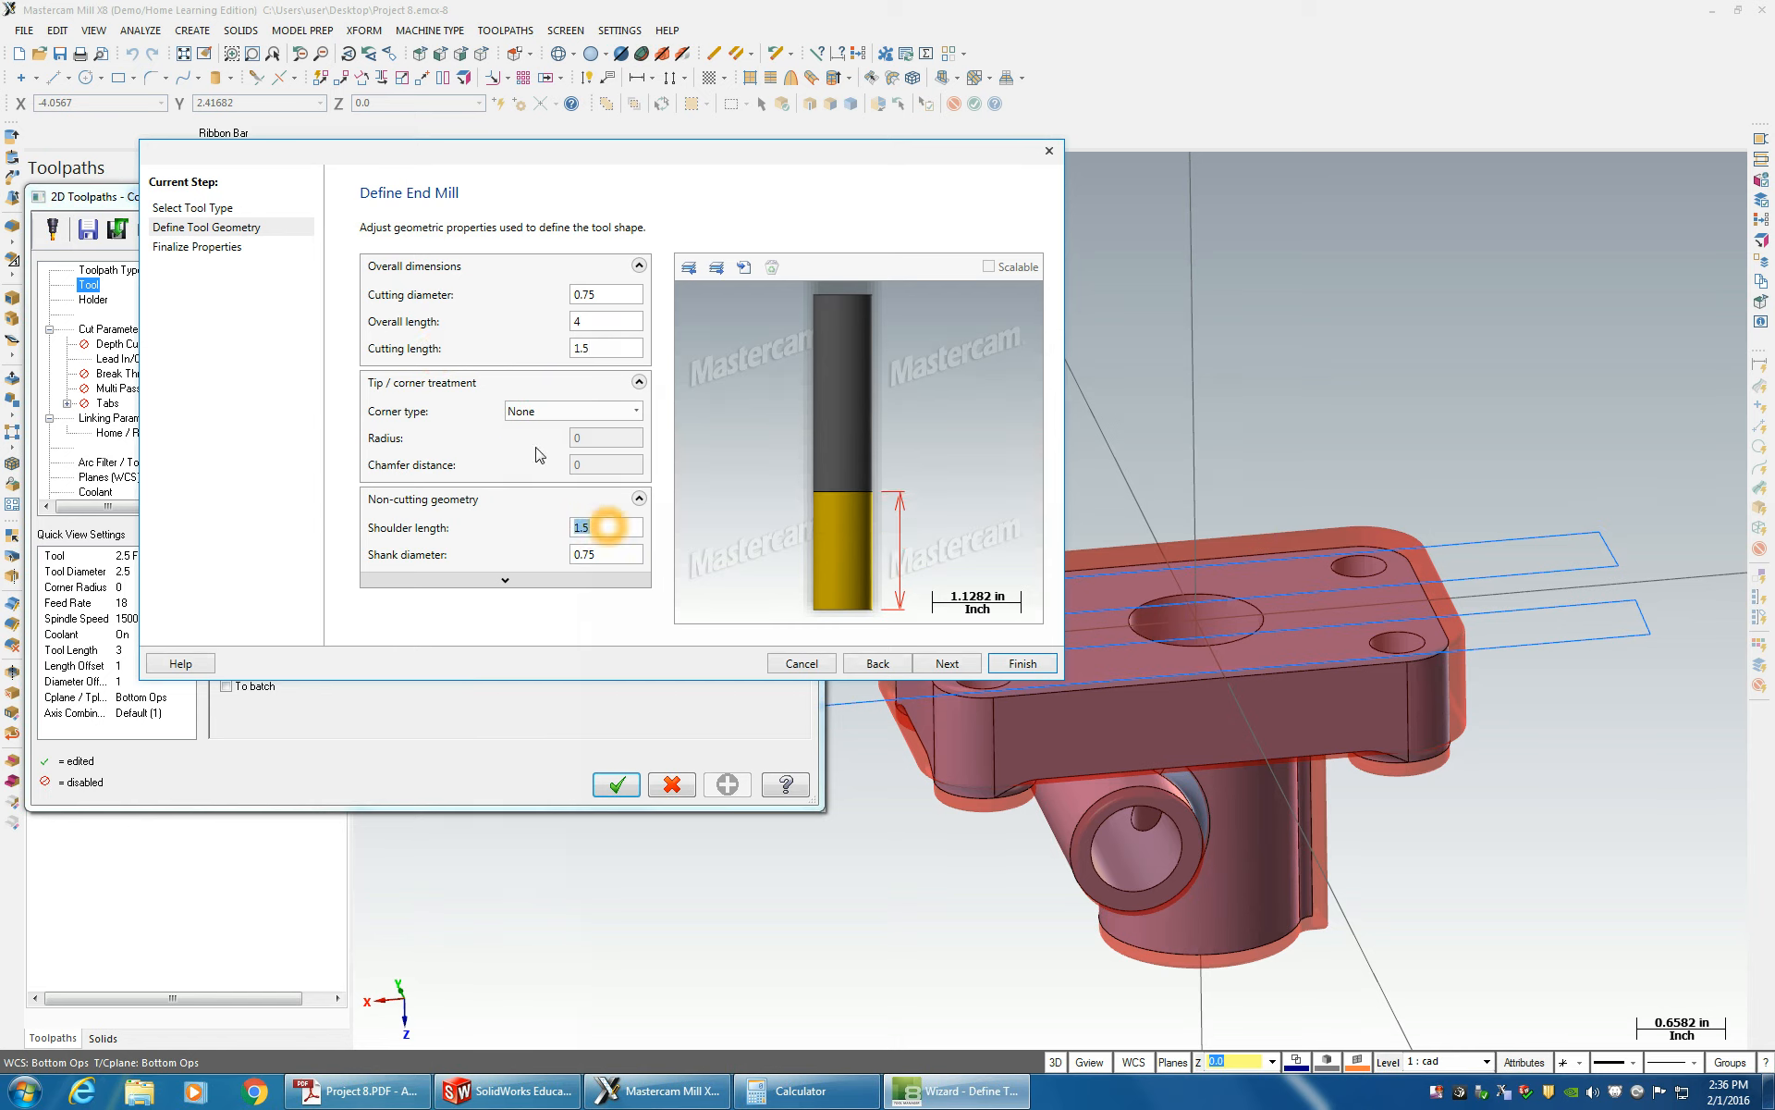
{"action": "left_click", "coordinate": [614, 553]}
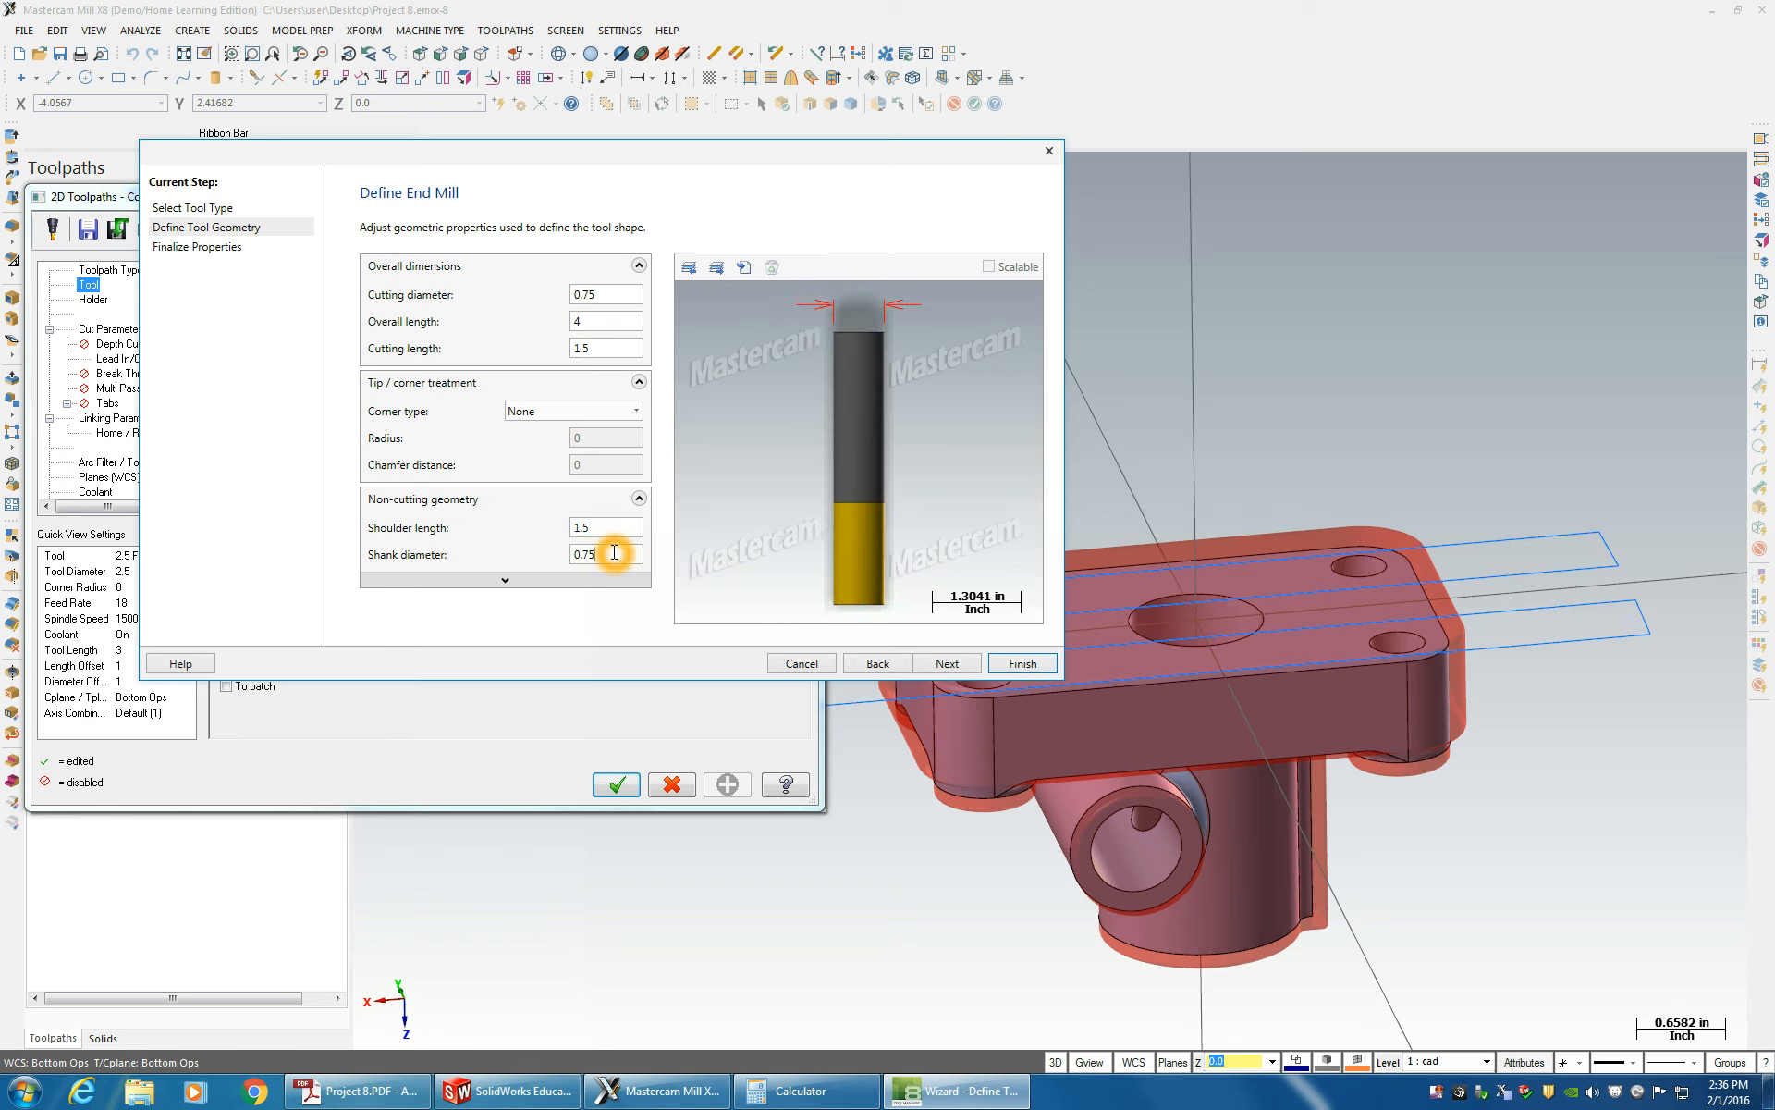
{"action": "left_click", "coordinate": [947, 663]}
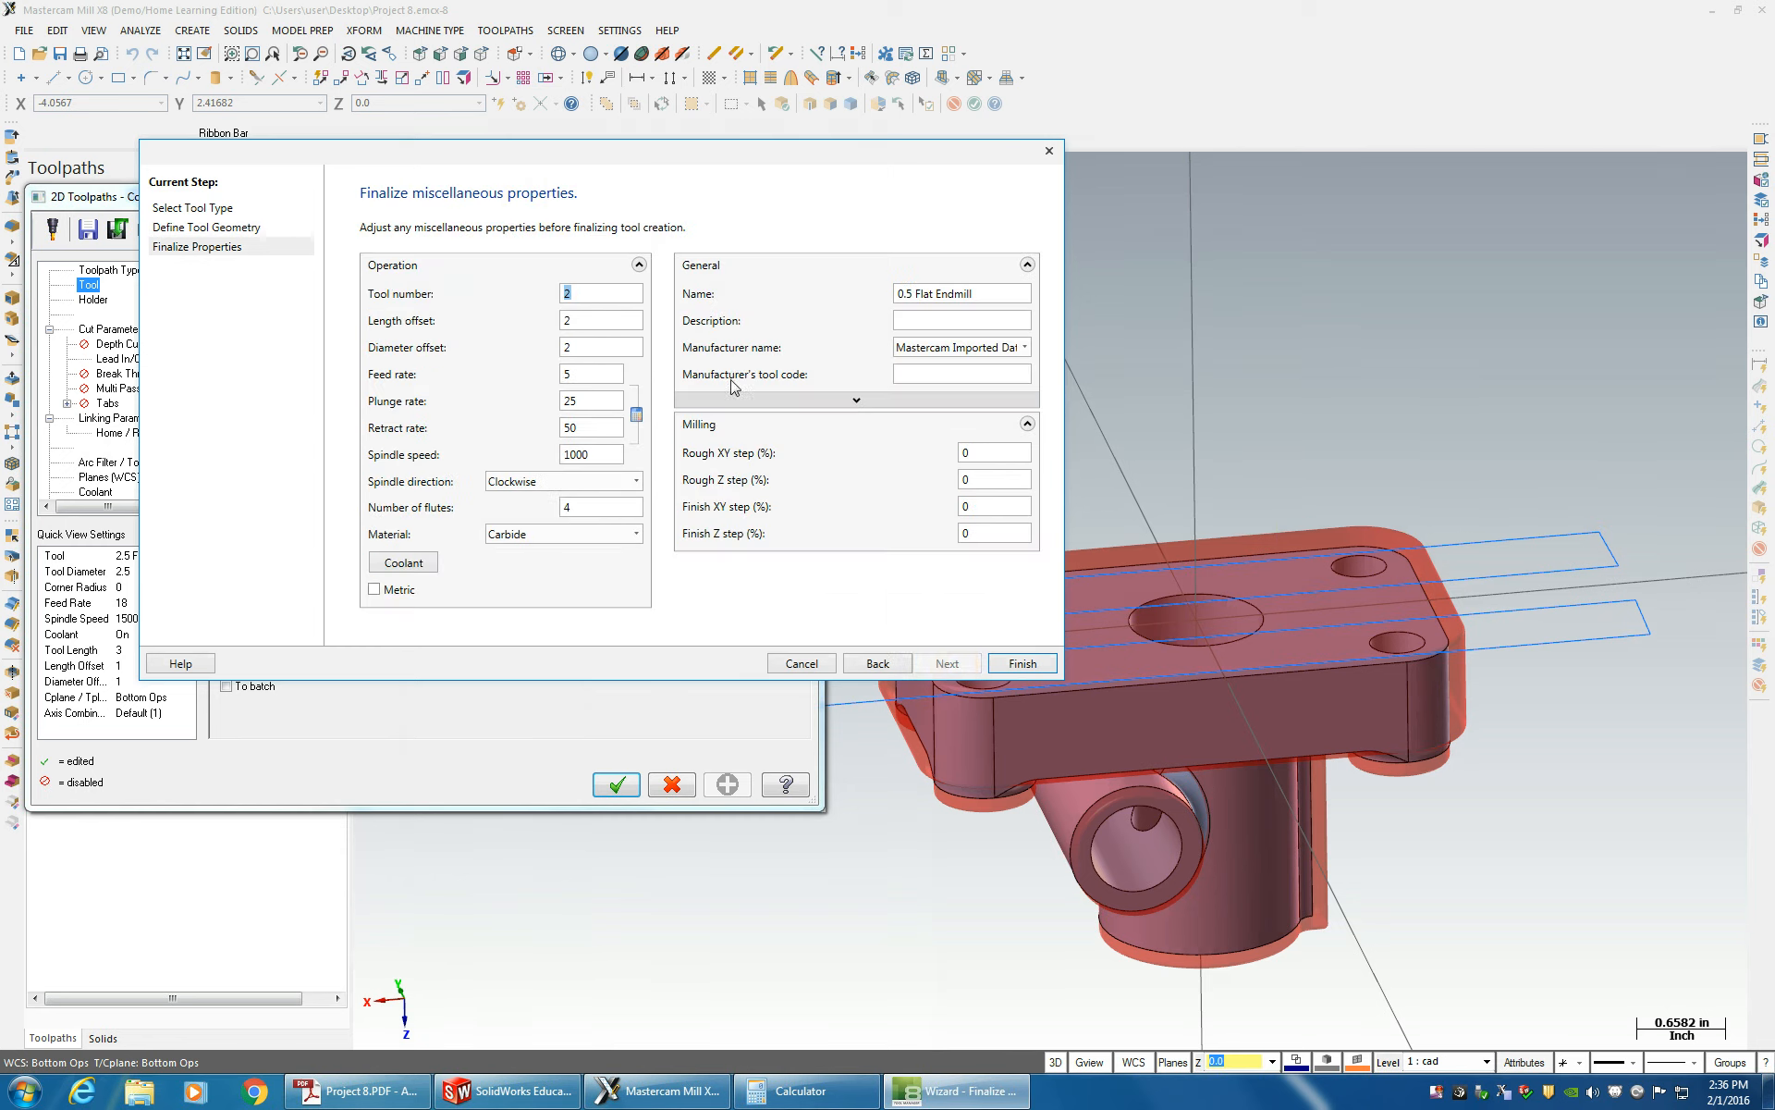
- Calculate the spindle speed for the 0.75-inch end mill in Calculator and set the tool's spindle speed to 1280
{"action": "double_click", "coordinate": [587, 372]}
{"action": "left_click", "coordinate": [801, 1091]}
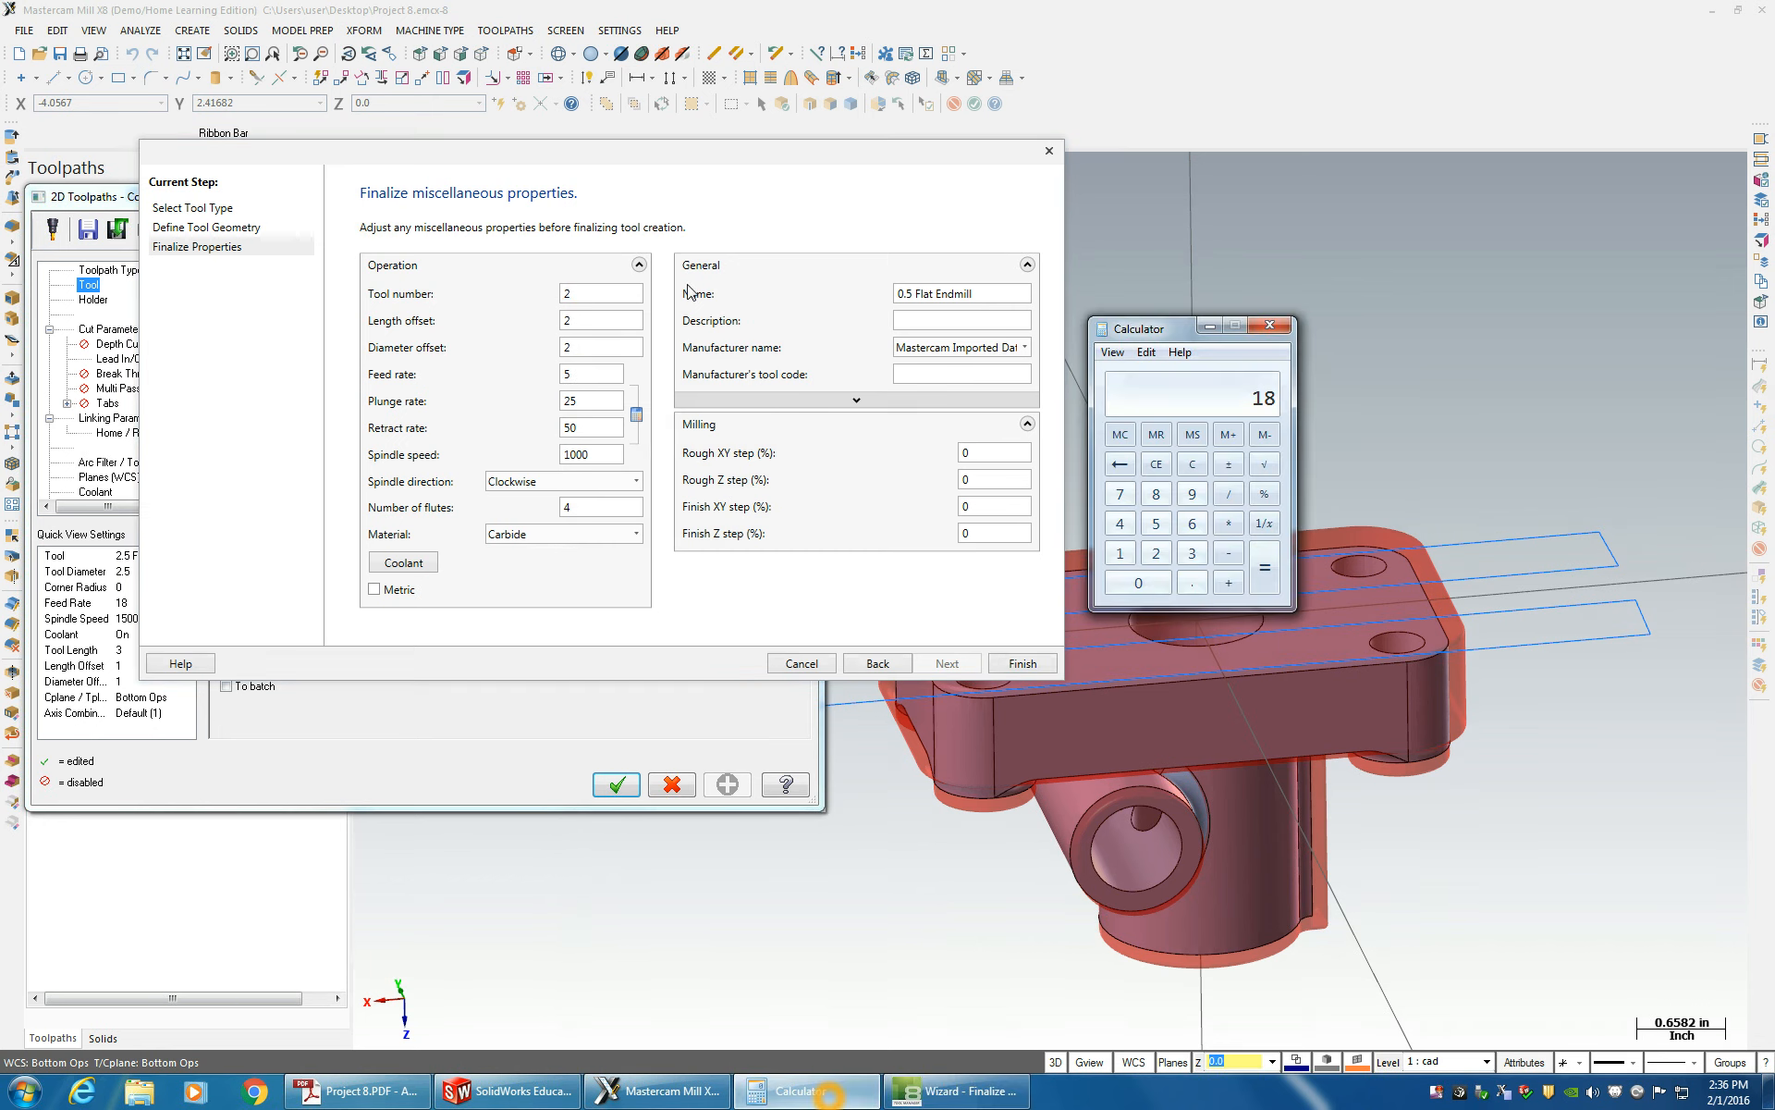
{"action": "left_click", "coordinate": [764, 322]}
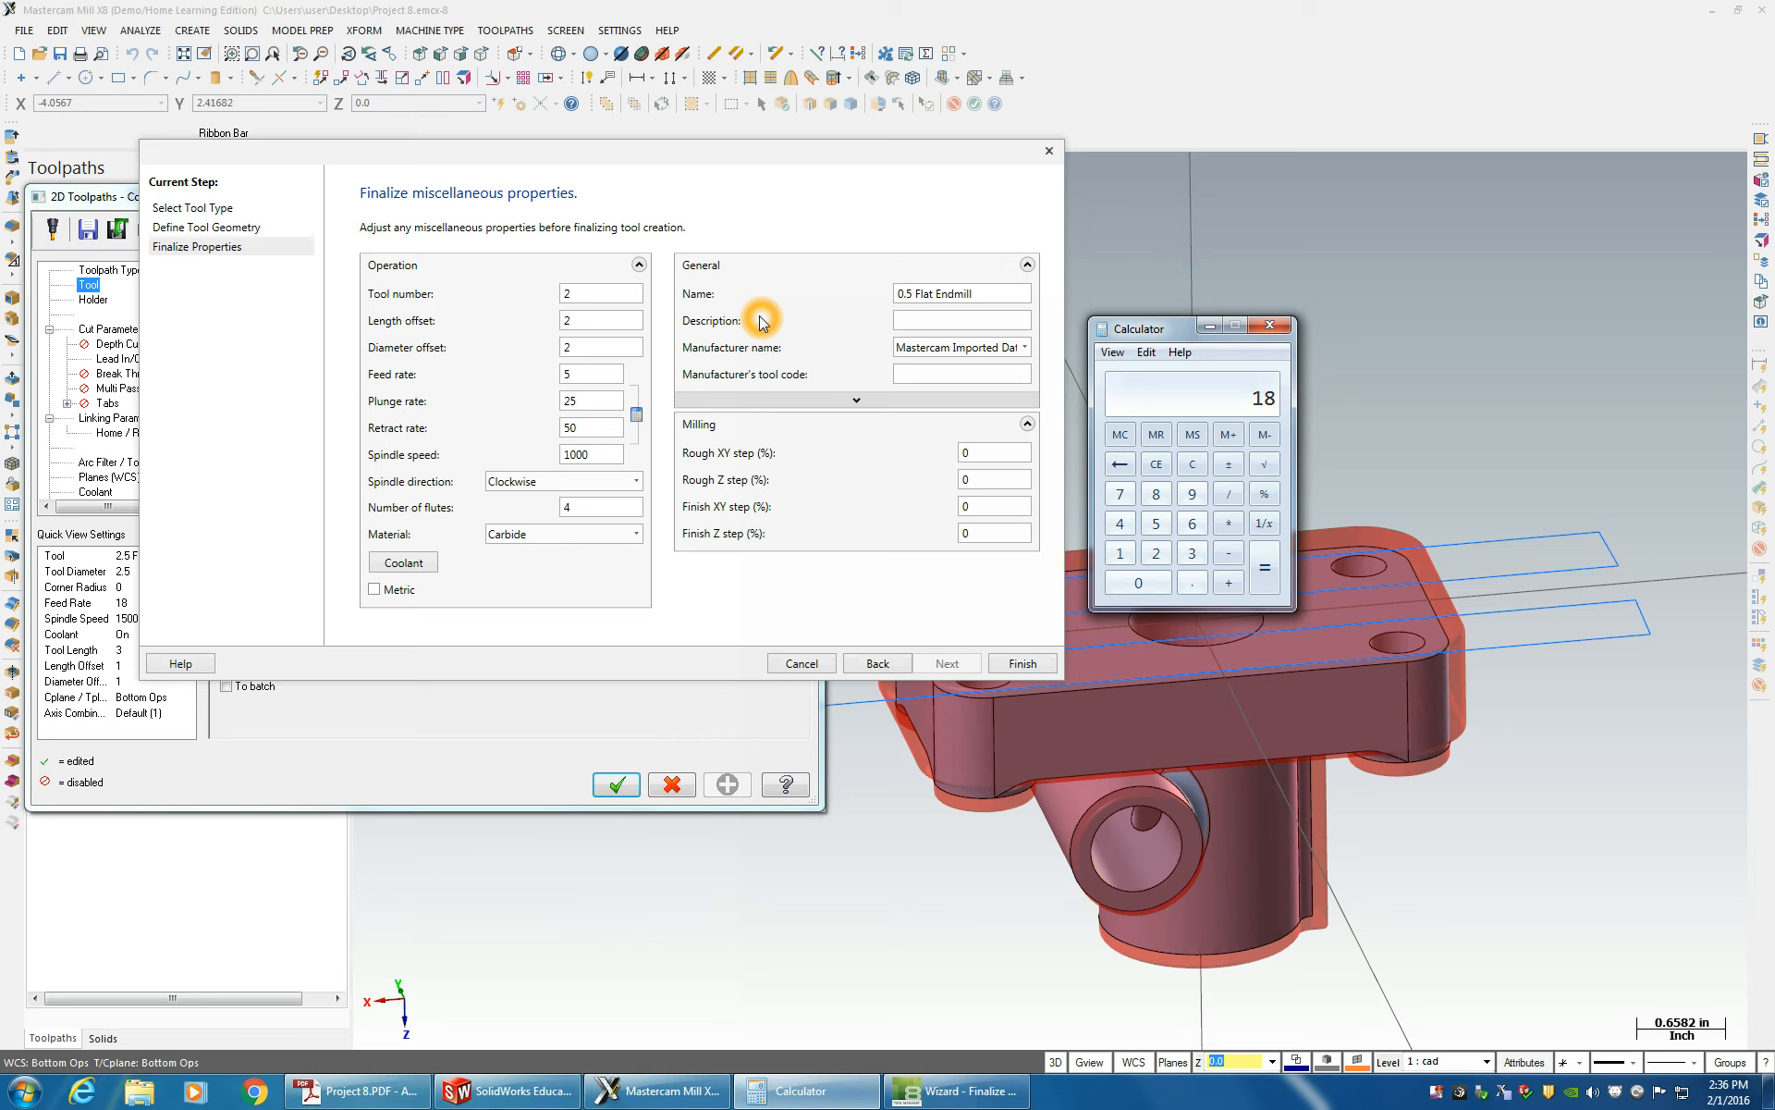
{"action": "type", "text": "*23"}
{"action": "key", "text": "Return"}
{"action": "type", "text": "*4"}
{"action": "key", "text": "Return"}
{"action": "type", "text": "/.75"}
{"action": "key", "text": "Return"}
{"action": "double_click", "coordinate": [592, 454]}
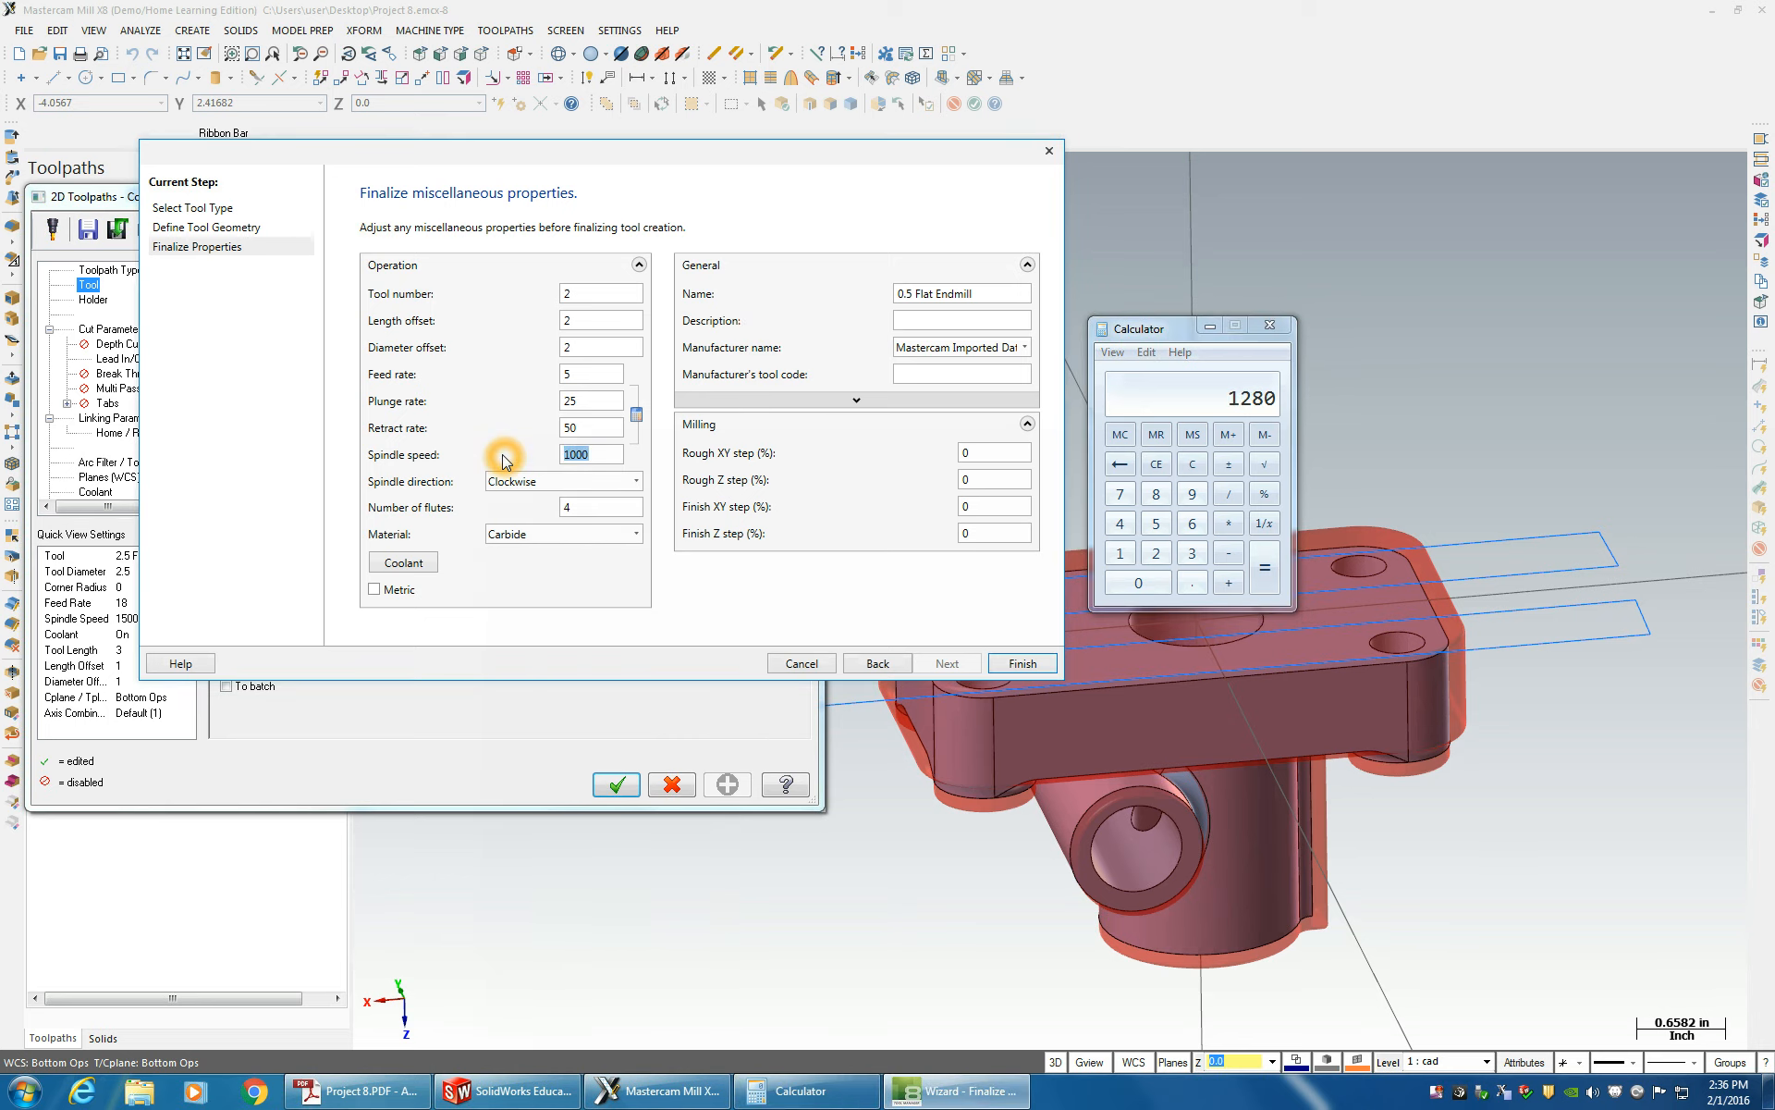
{"action": "type", "text": "1280"}
- Multiply 1280 by 4 and .004 in Calculator and set the tool's feed rate to 20.48
{"action": "left_click", "coordinate": [1227, 524]}
{"action": "type", "text": "4"}
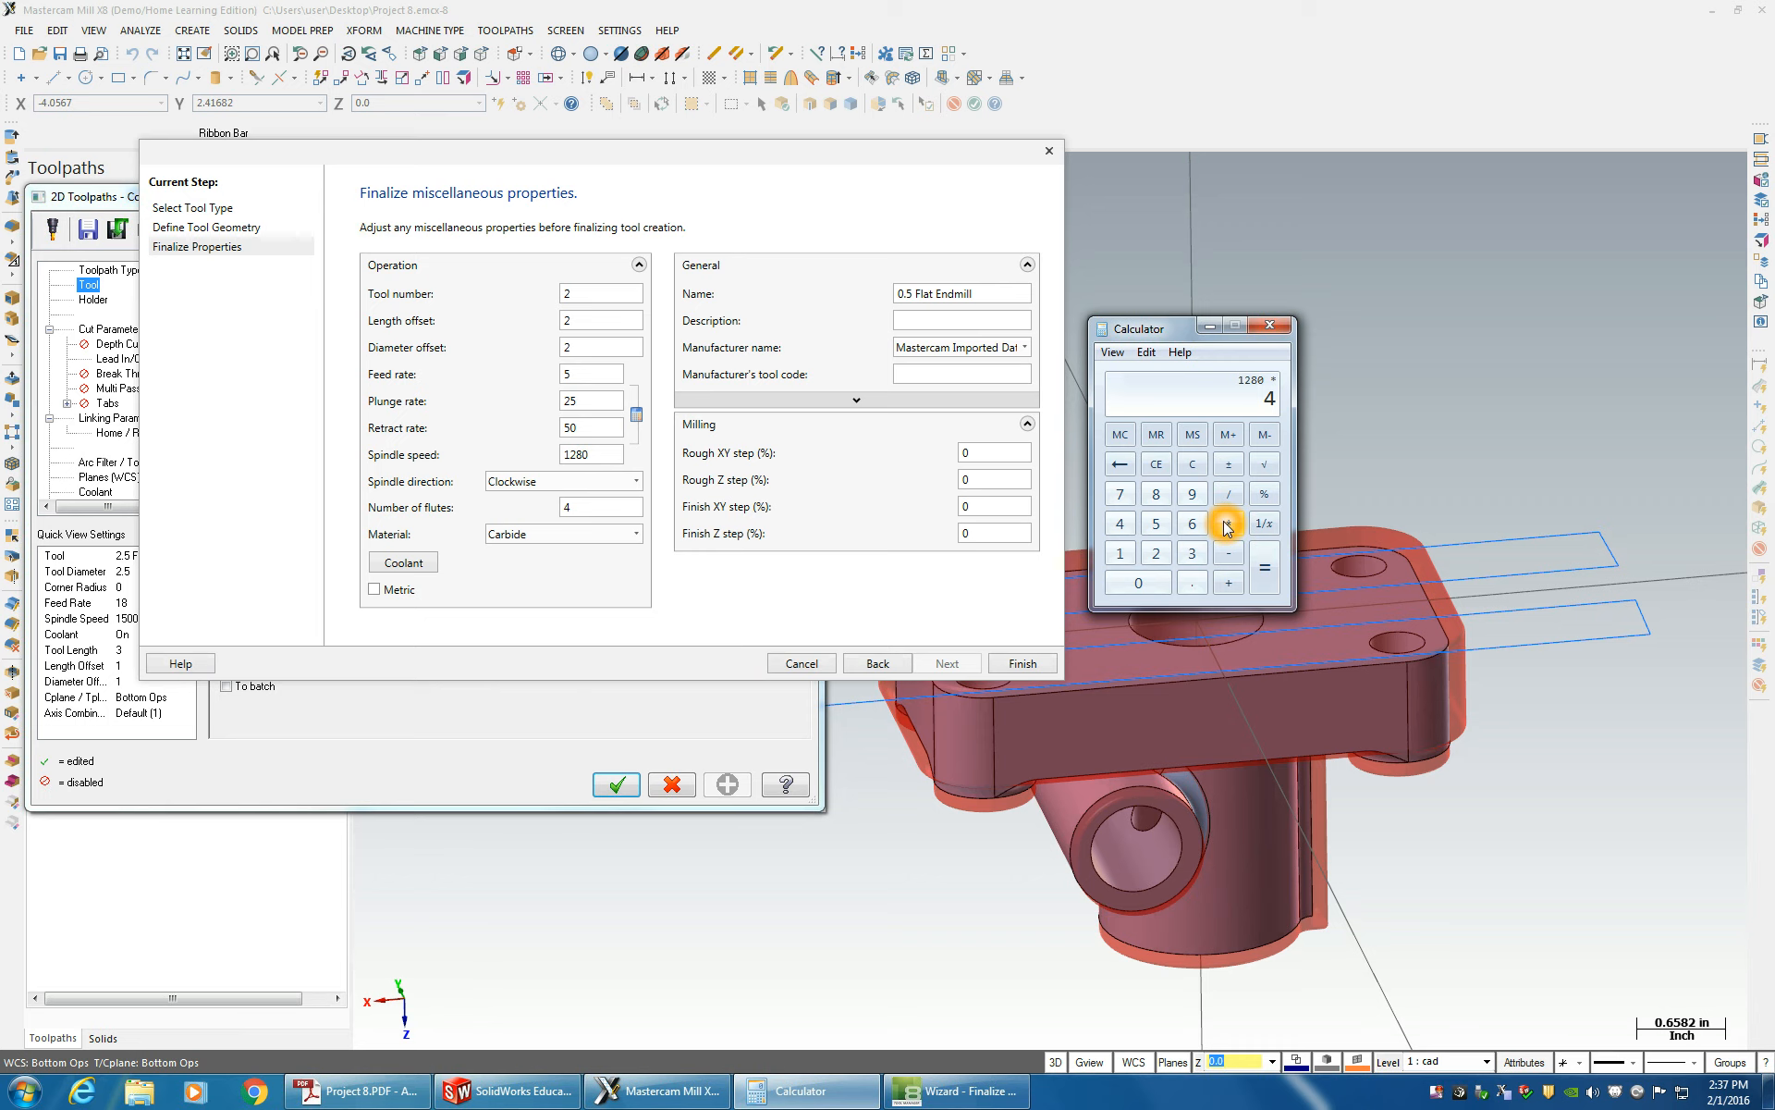
{"action": "left_click", "coordinate": [1227, 524]}
{"action": "type", "text": ".004"}
{"action": "key", "text": "Return"}
{"action": "left_click", "coordinate": [588, 375]}
{"action": "type", "text": "20.48"}
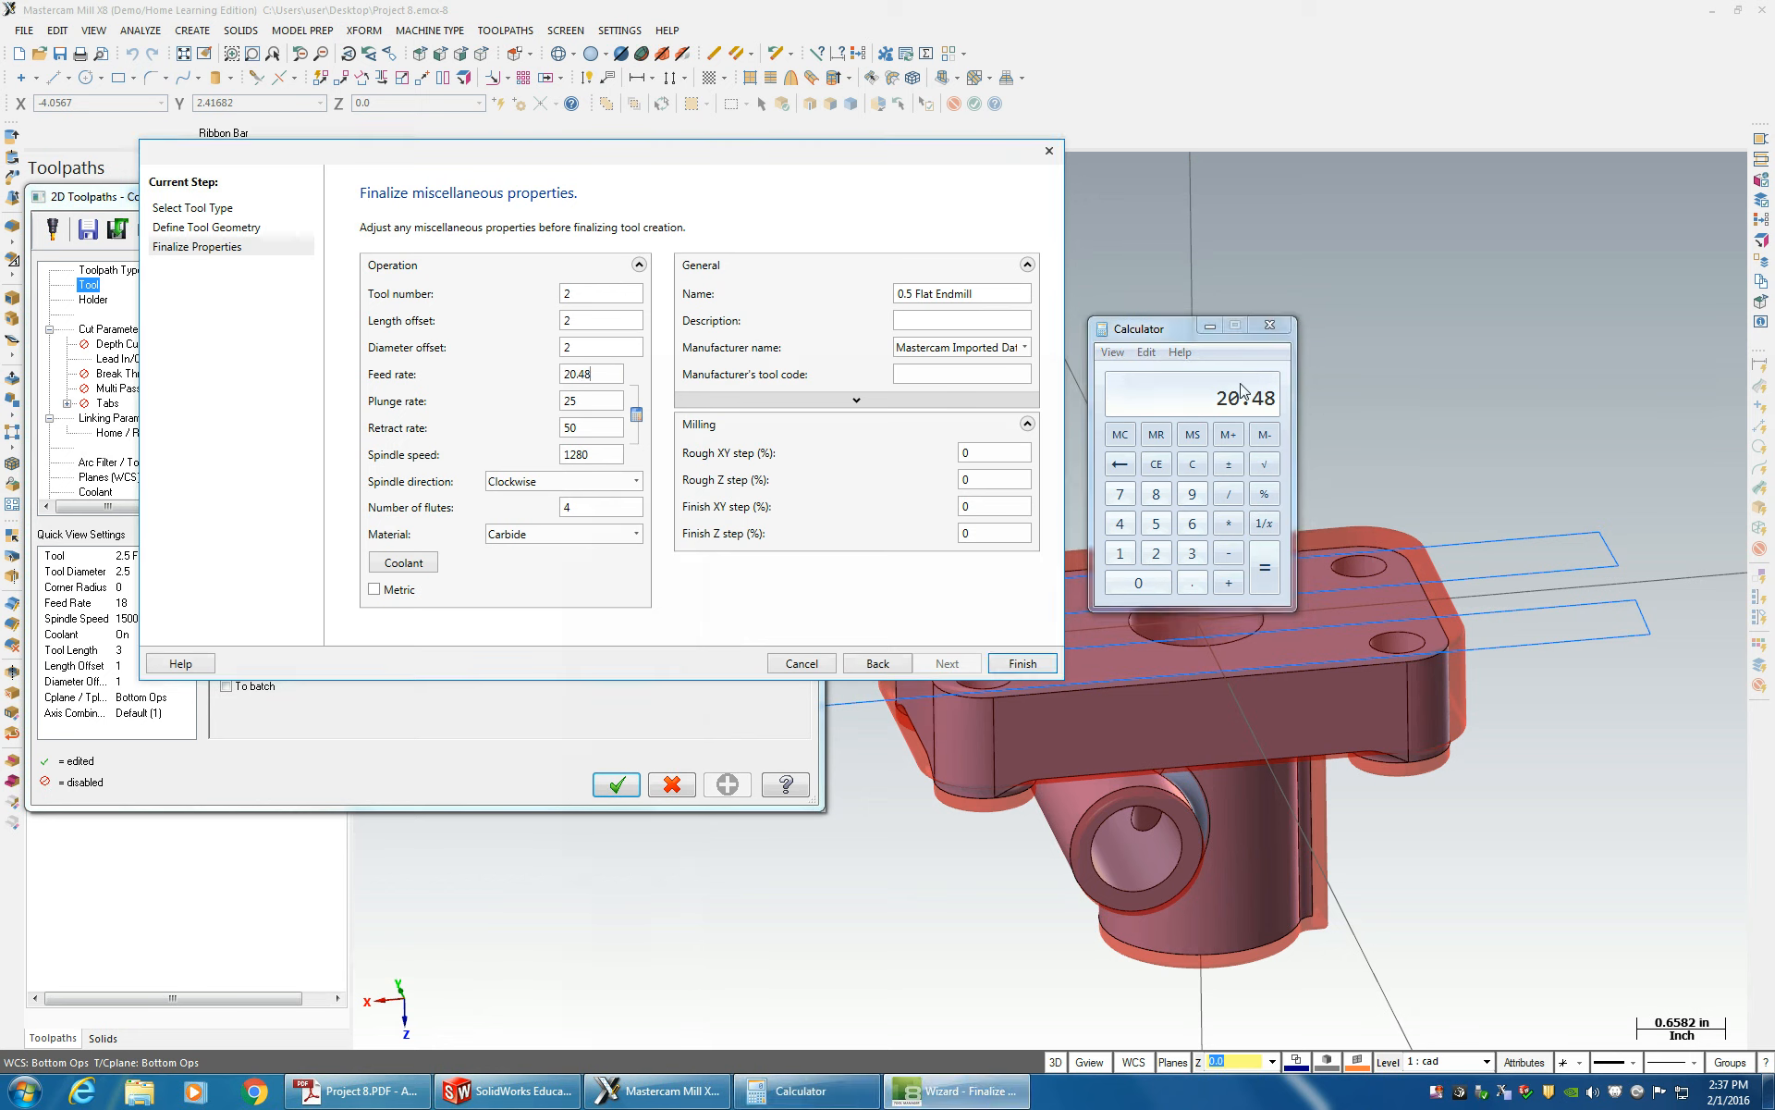
- Review the end mill's plunge rate, retract rate, number of flutes and coolant options, leaving the coolant settings unchanged
{"action": "left_click", "coordinate": [1242, 388]}
{"action": "left_click", "coordinate": [1278, 418]}
{"action": "left_click", "coordinate": [1115, 465]}
{"action": "left_click", "coordinate": [1157, 402]}
{"action": "left_click", "coordinate": [1114, 356]}
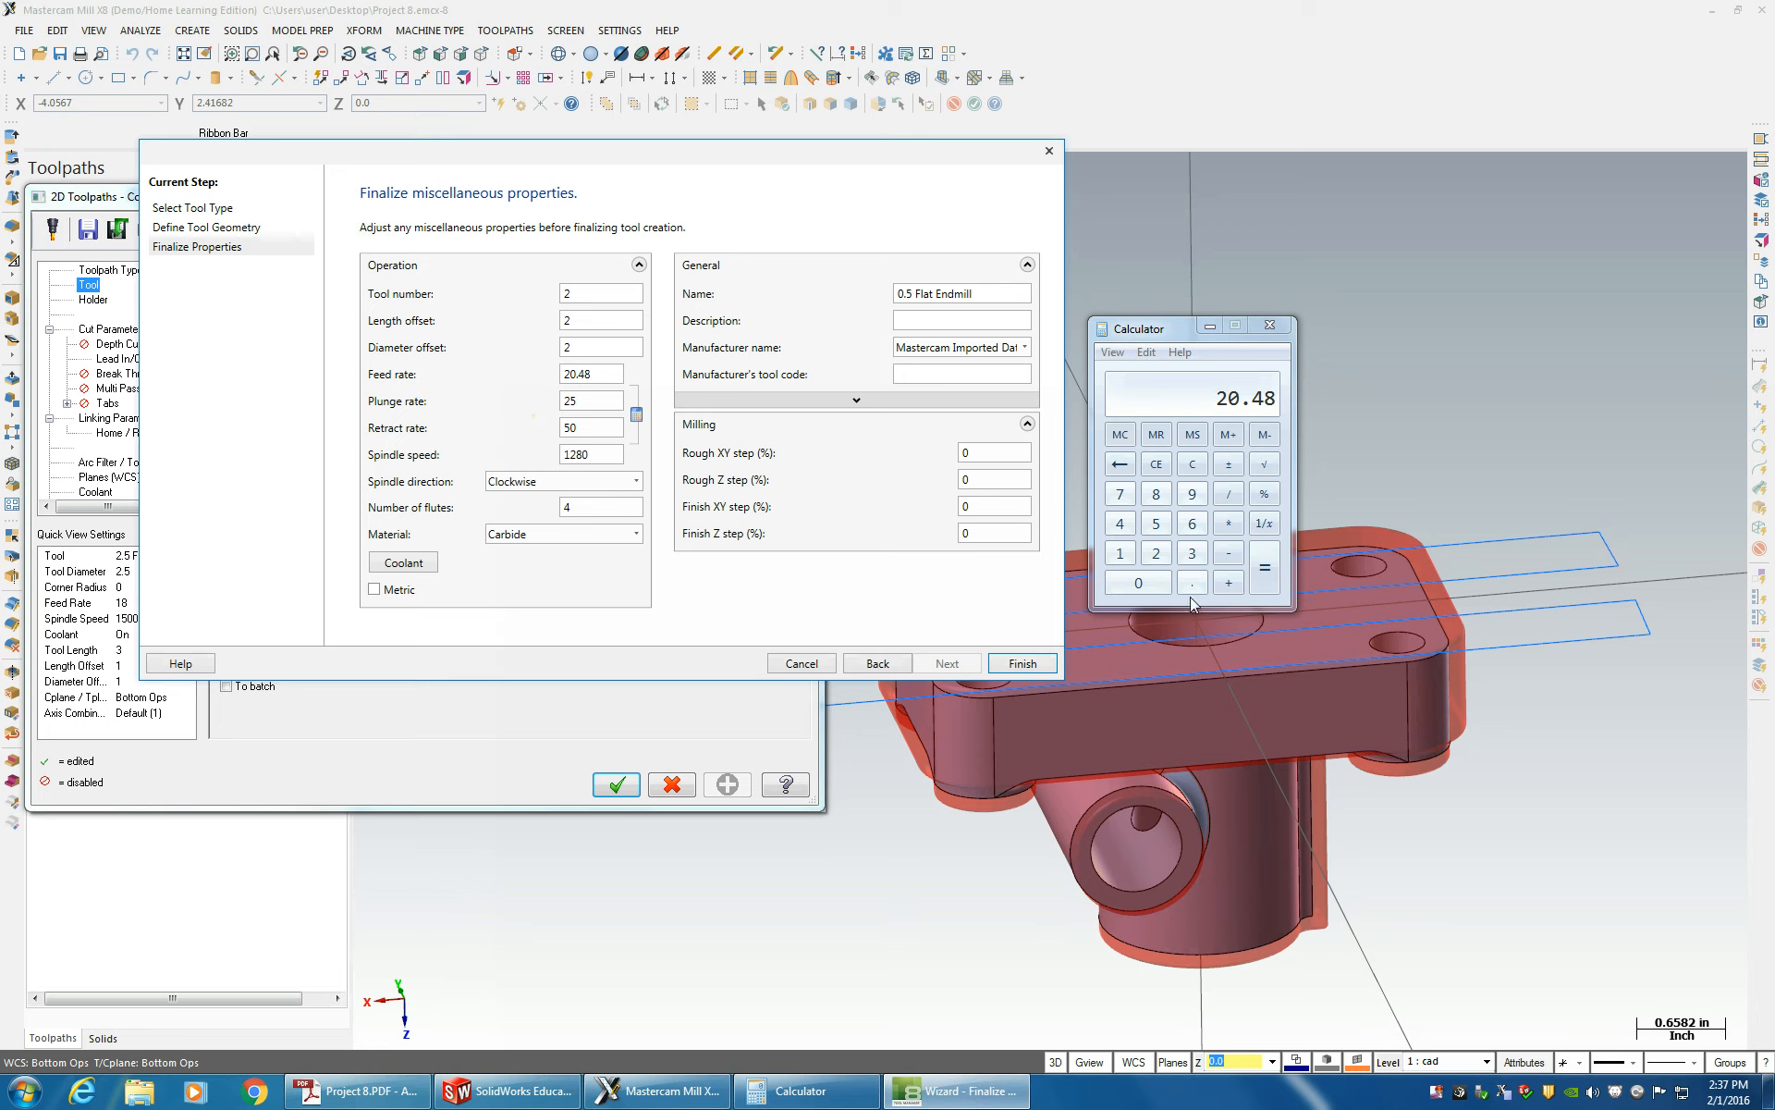
{"action": "double_click", "coordinate": [586, 396]}
{"action": "double_click", "coordinate": [589, 397]}
{"action": "double_click", "coordinate": [592, 428]}
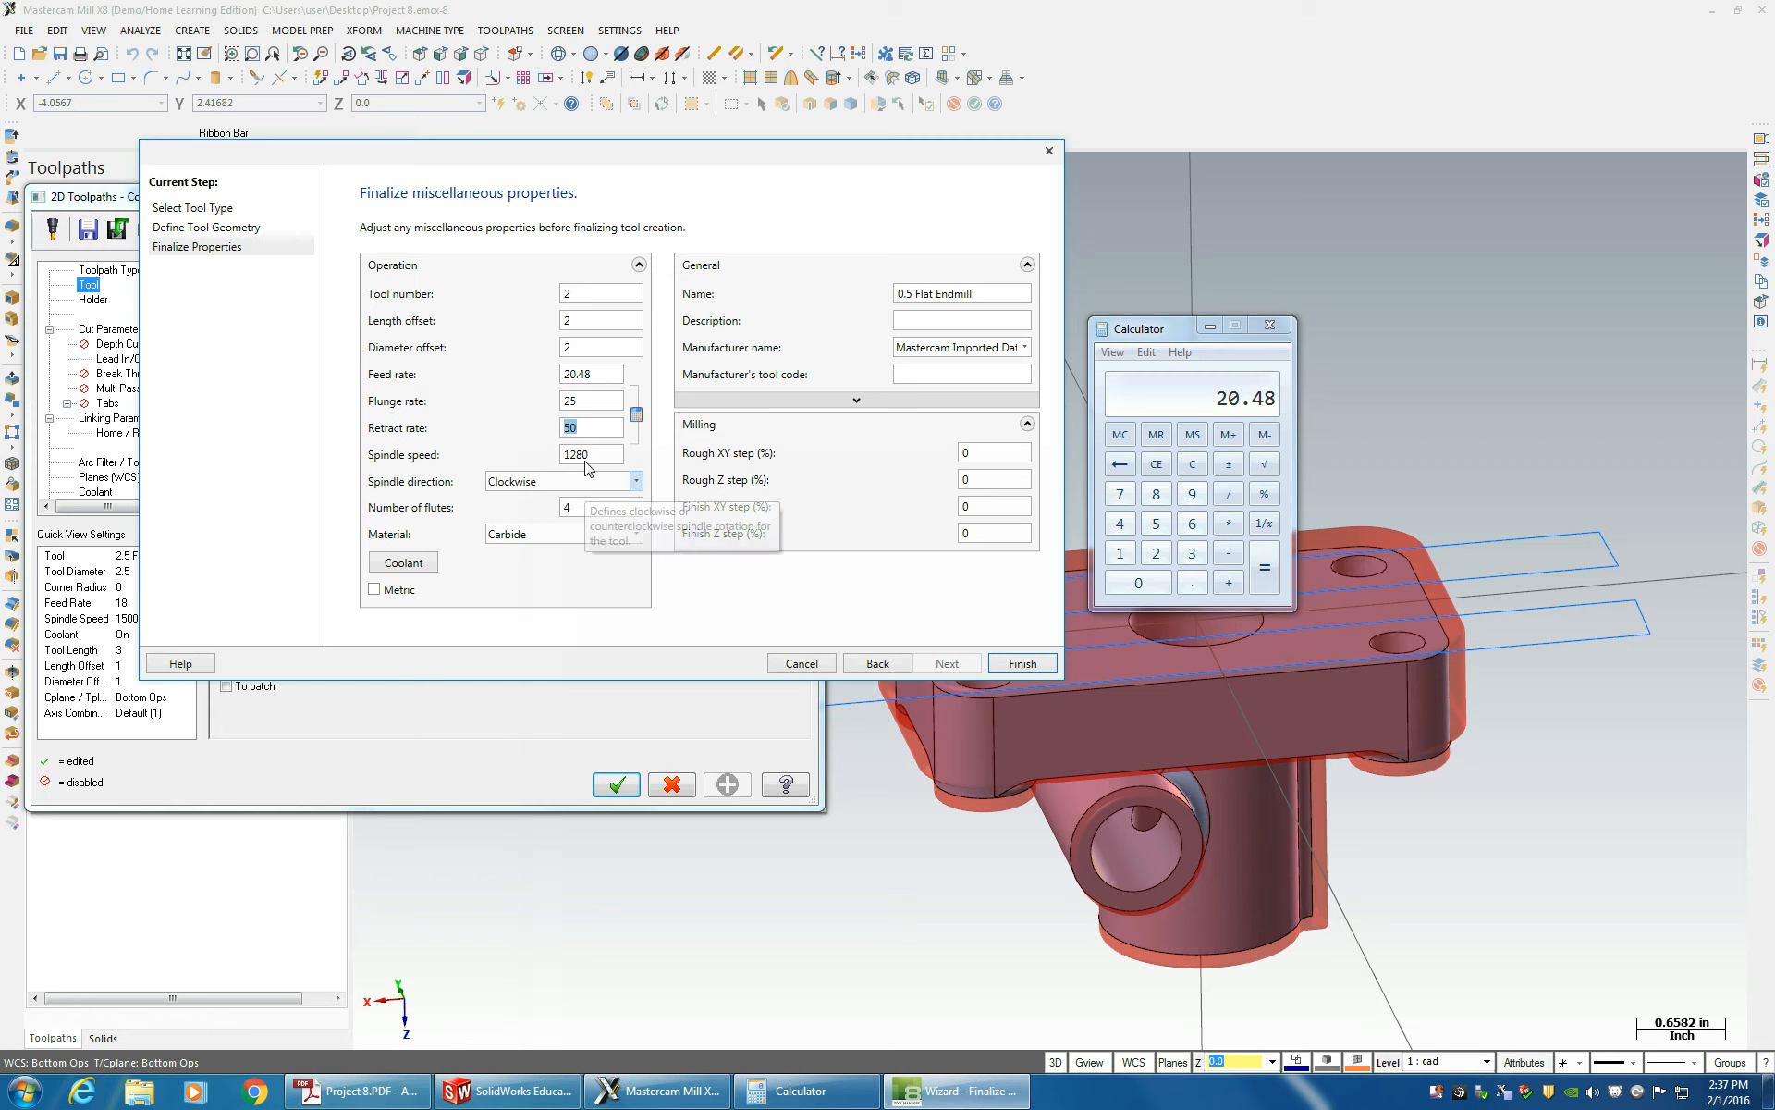
{"action": "double_click", "coordinate": [577, 507]}
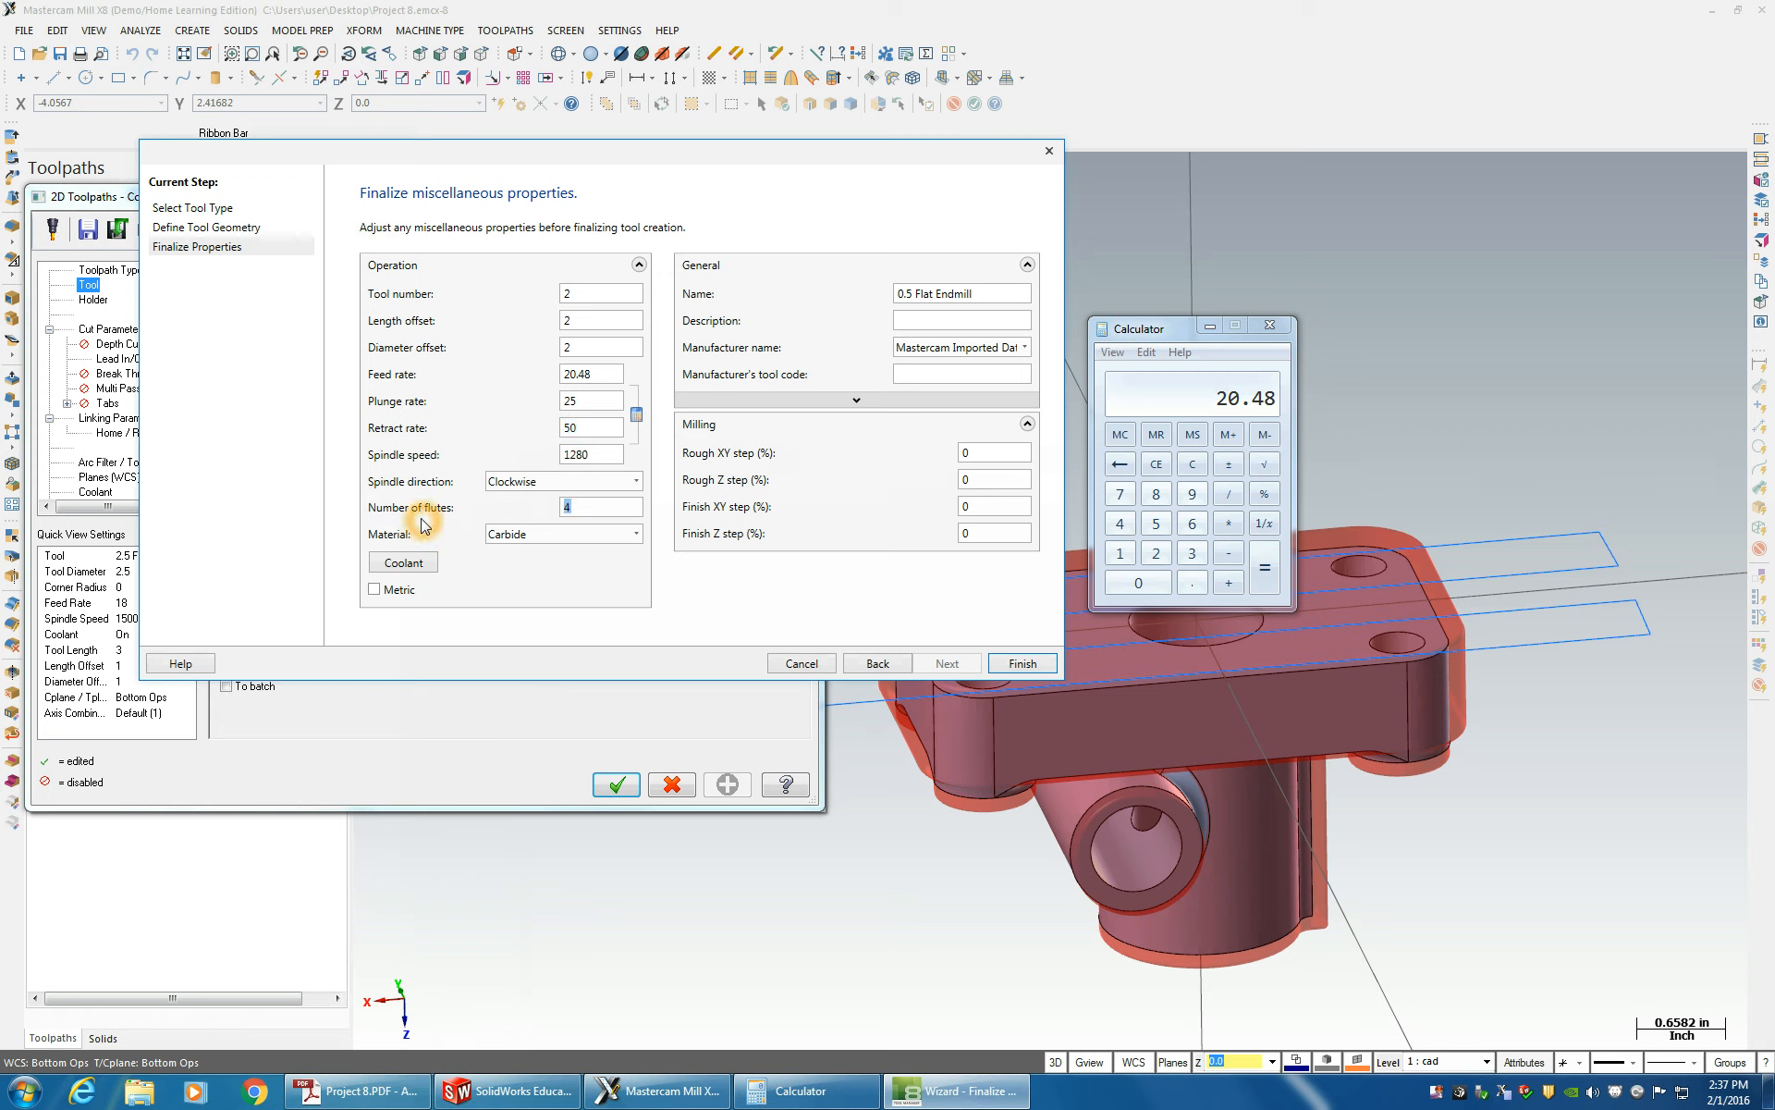
{"action": "left_click", "coordinate": [404, 562]}
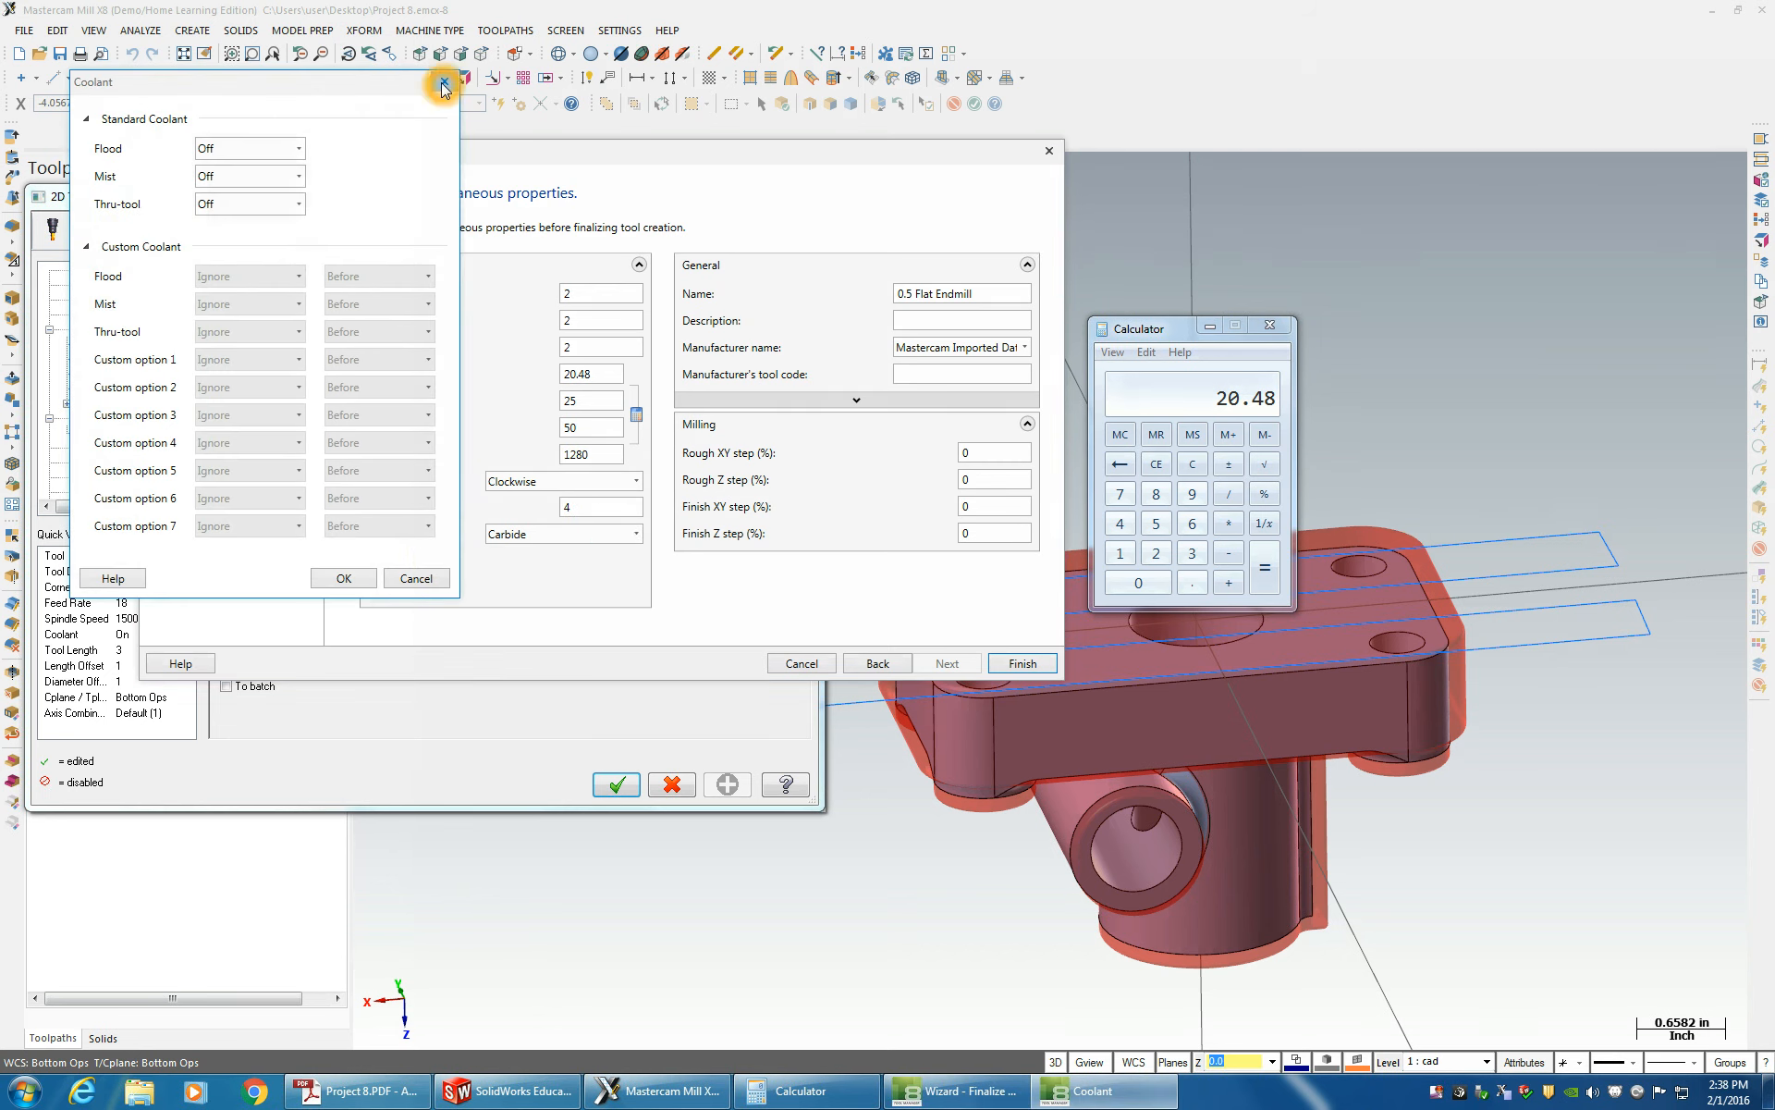
{"action": "left_click", "coordinate": [443, 83]}
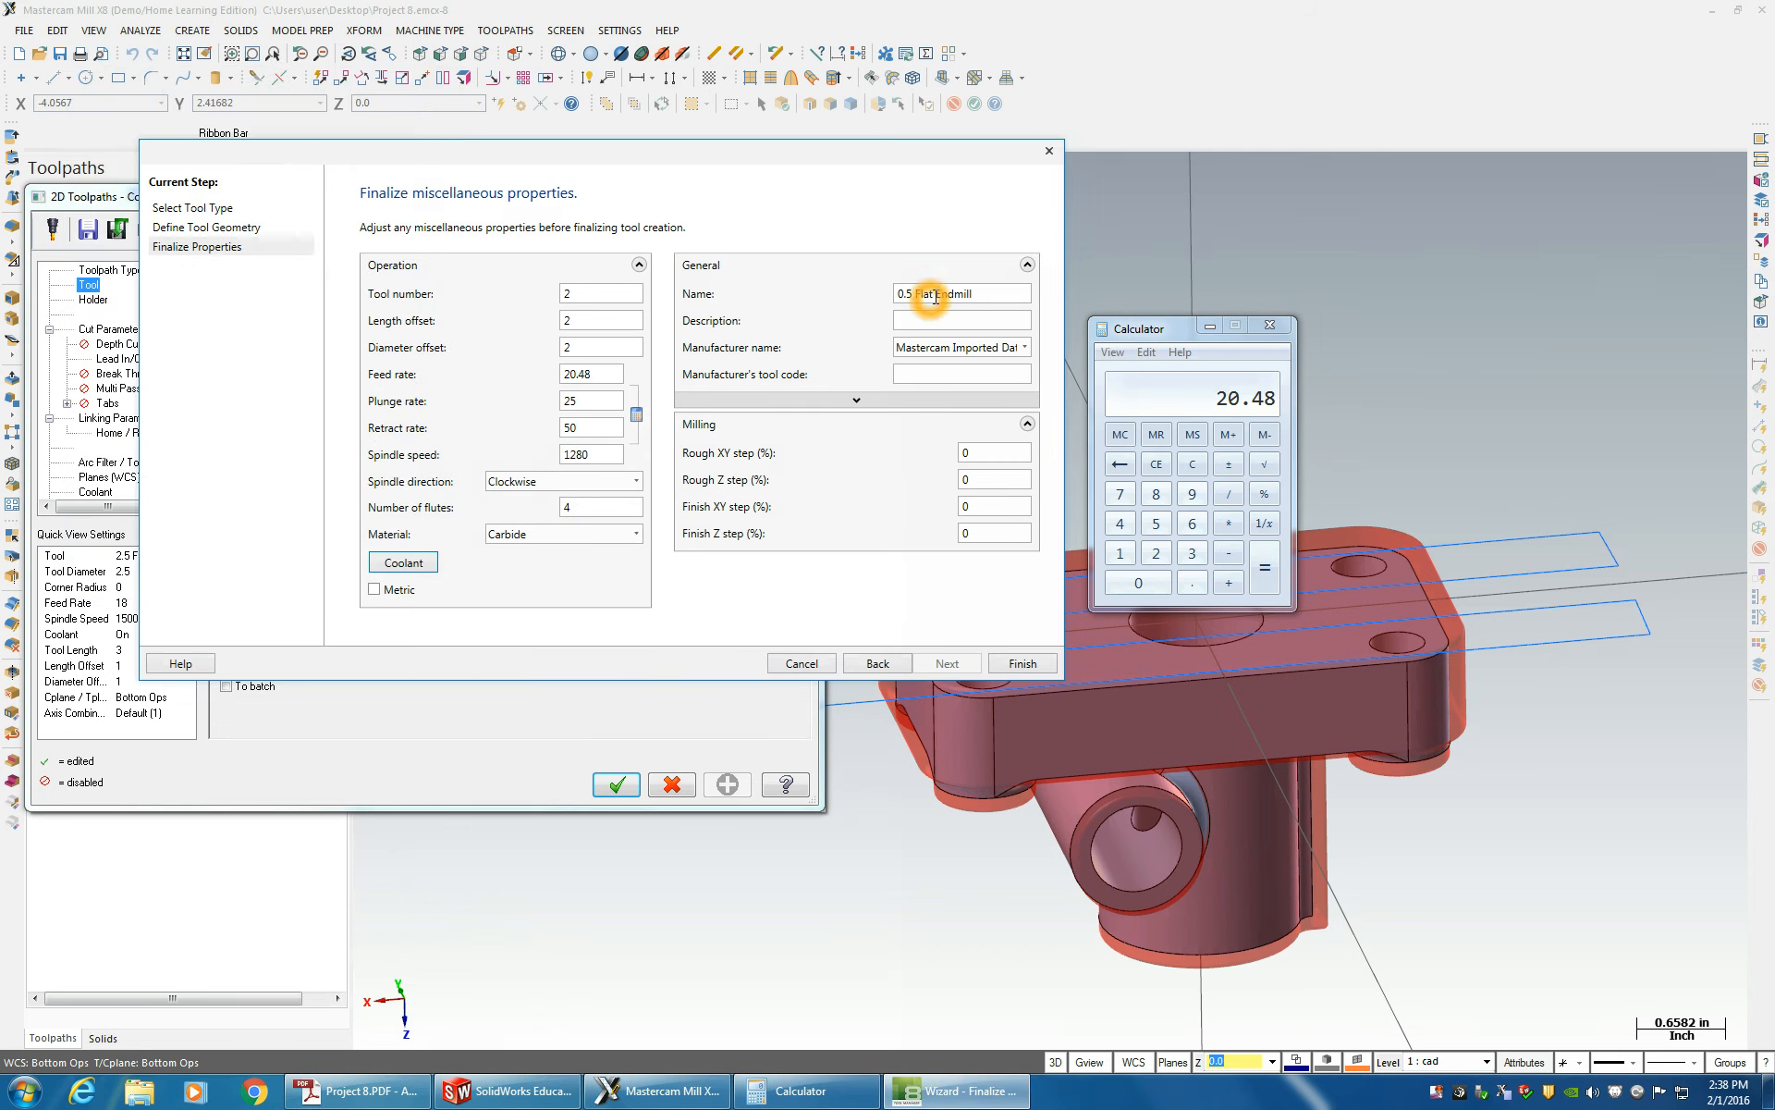
- Name the tool 0.75 Flat Endmill, set rough XY/Z steps to 40/15% and finish XY/Z steps to 25/10%, and finish creating it
{"action": "type", "text": "7"}
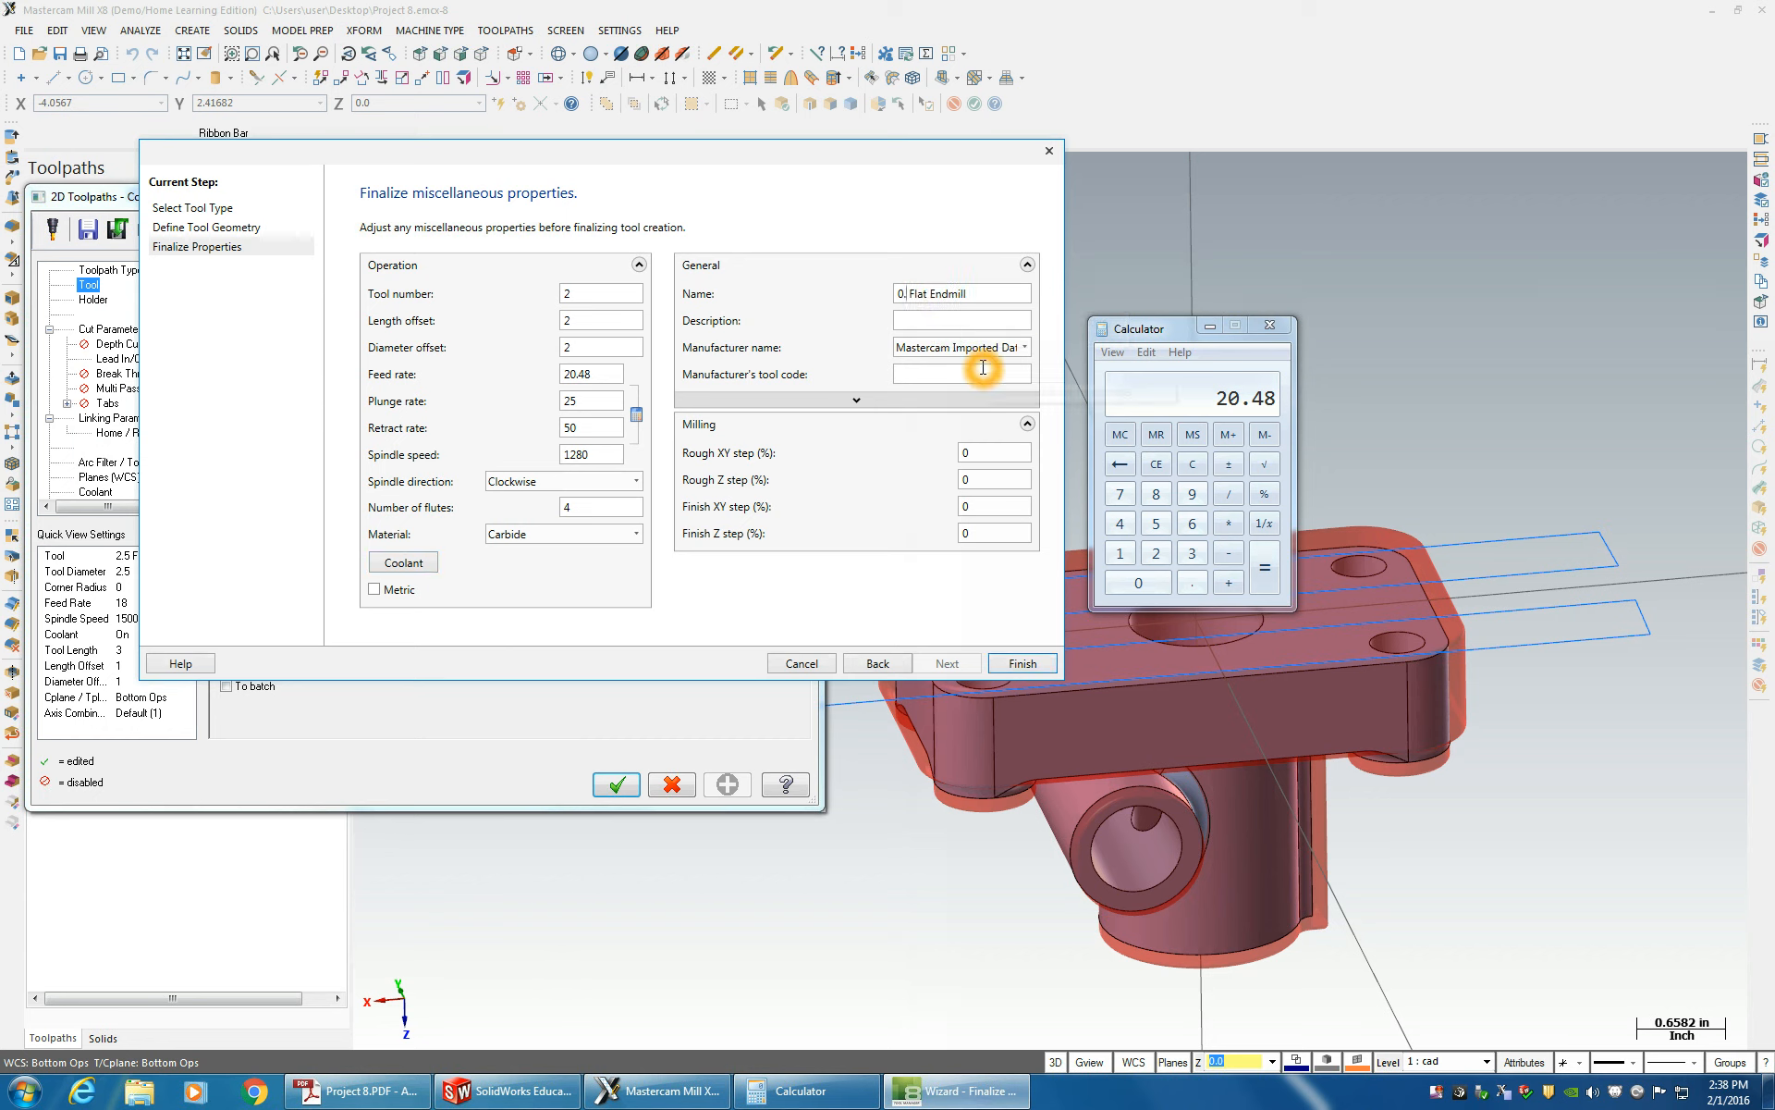
{"action": "left_click", "coordinate": [986, 453]}
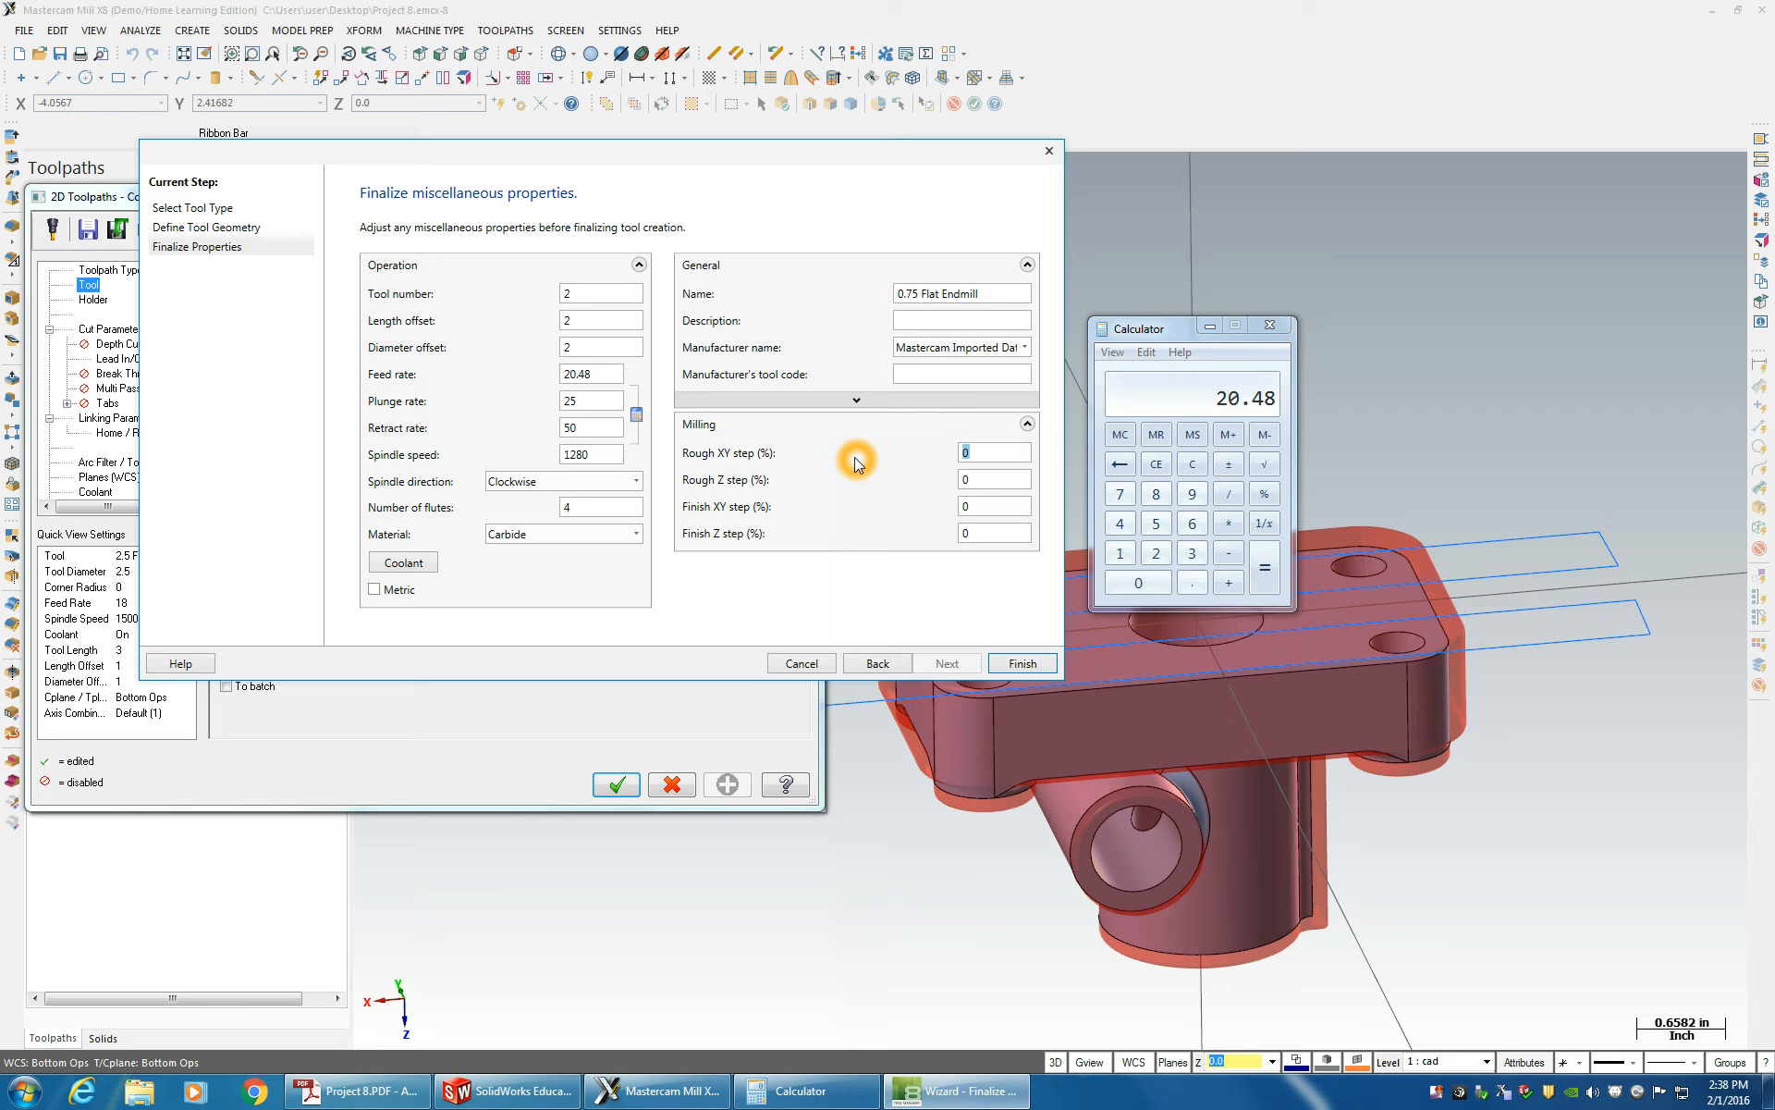
{"action": "type", "text": "40"}
{"action": "key", "text": "Tab"}
{"action": "type", "text": "15"}
{"action": "key", "text": "Tab"}
{"action": "type", "text": "25"}
{"action": "key", "text": "Tab"}
{"action": "type", "text": "10"}
{"action": "left_click", "coordinate": [1023, 662]}
{"action": "left_click", "coordinate": [1012, 534]}
{"action": "left_click", "coordinate": [1042, 628]}
{"action": "left_click", "coordinate": [1024, 663]}
- Review the contour's cut parameters: compensation type, compensation direction and contour type
{"action": "left_click", "coordinate": [113, 329]}
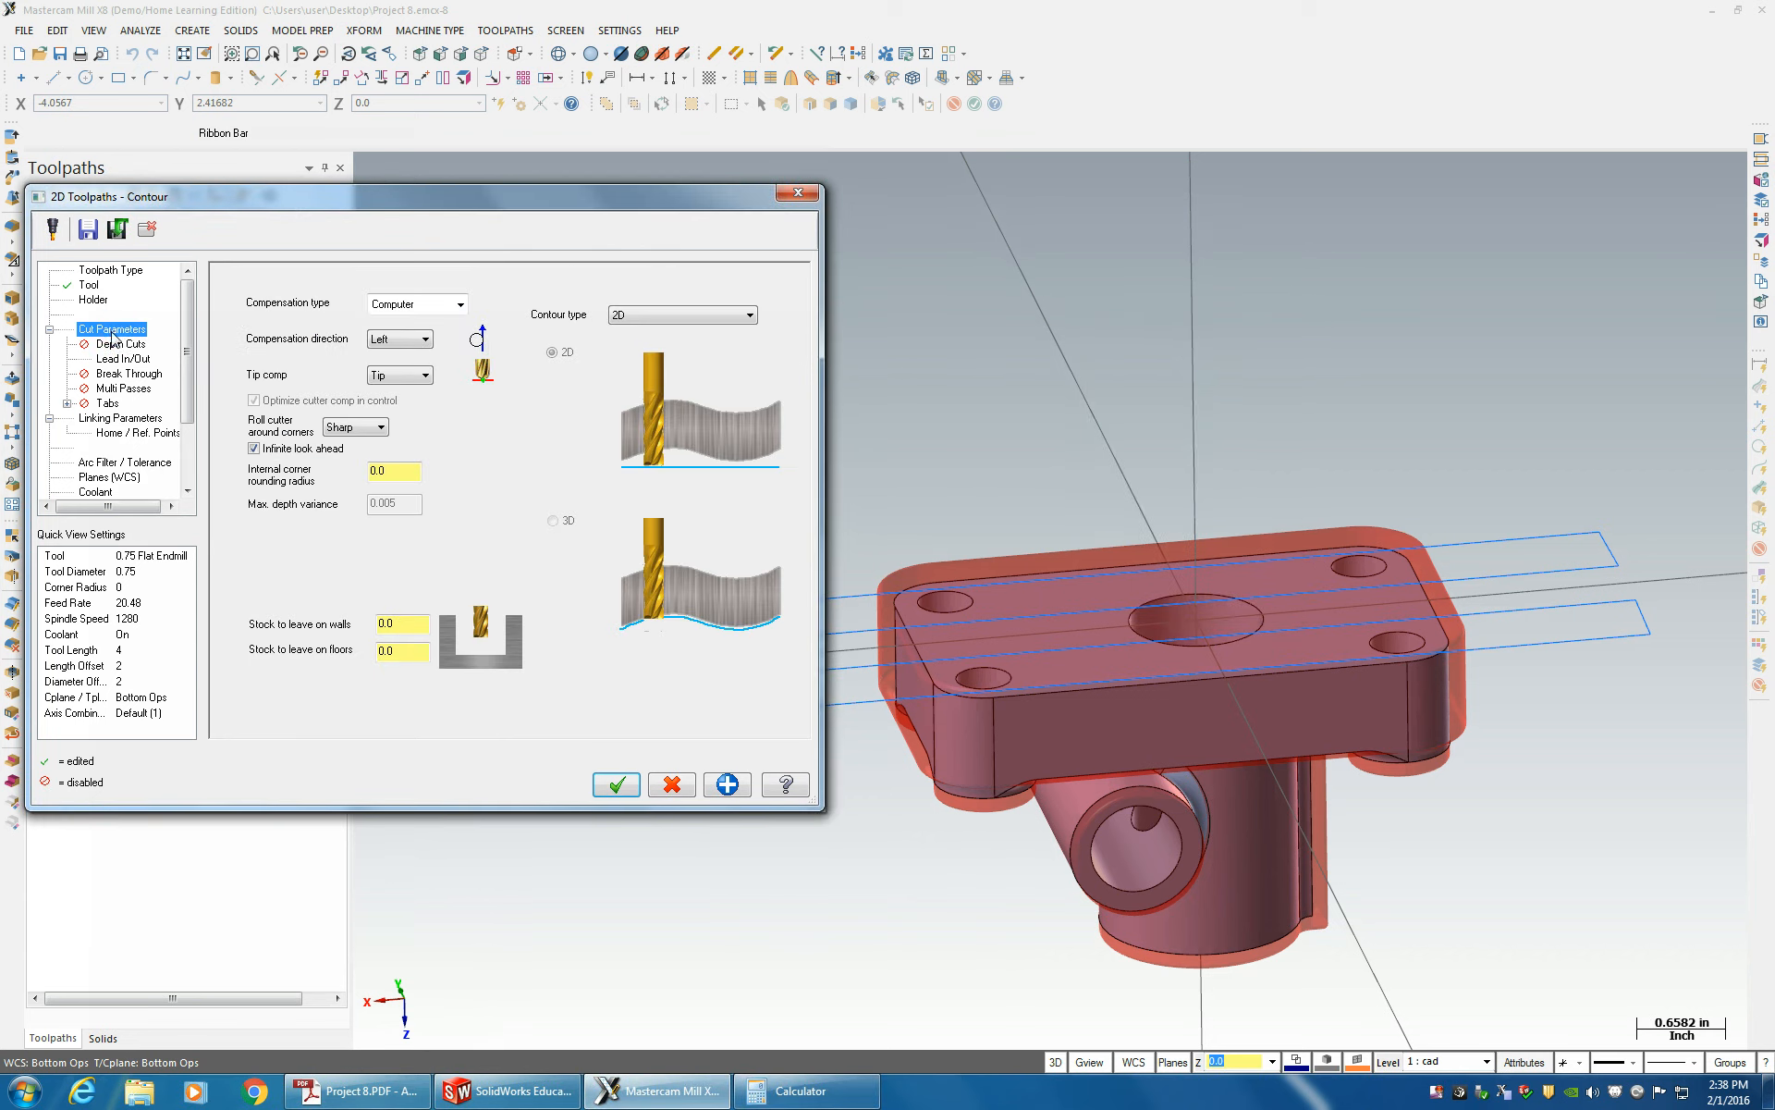
{"action": "left_click", "coordinate": [410, 305]}
{"action": "left_click", "coordinate": [376, 302]}
{"action": "left_click", "coordinate": [725, 314]}
{"action": "left_click", "coordinate": [400, 339]}
{"action": "left_click", "coordinate": [406, 350]}
- Enable depth cuts for the contour toolpath and check the maximum rough step
{"action": "left_click", "coordinate": [121, 344]}
{"action": "left_click", "coordinate": [286, 327]}
{"action": "double_click", "coordinate": [444, 358]}
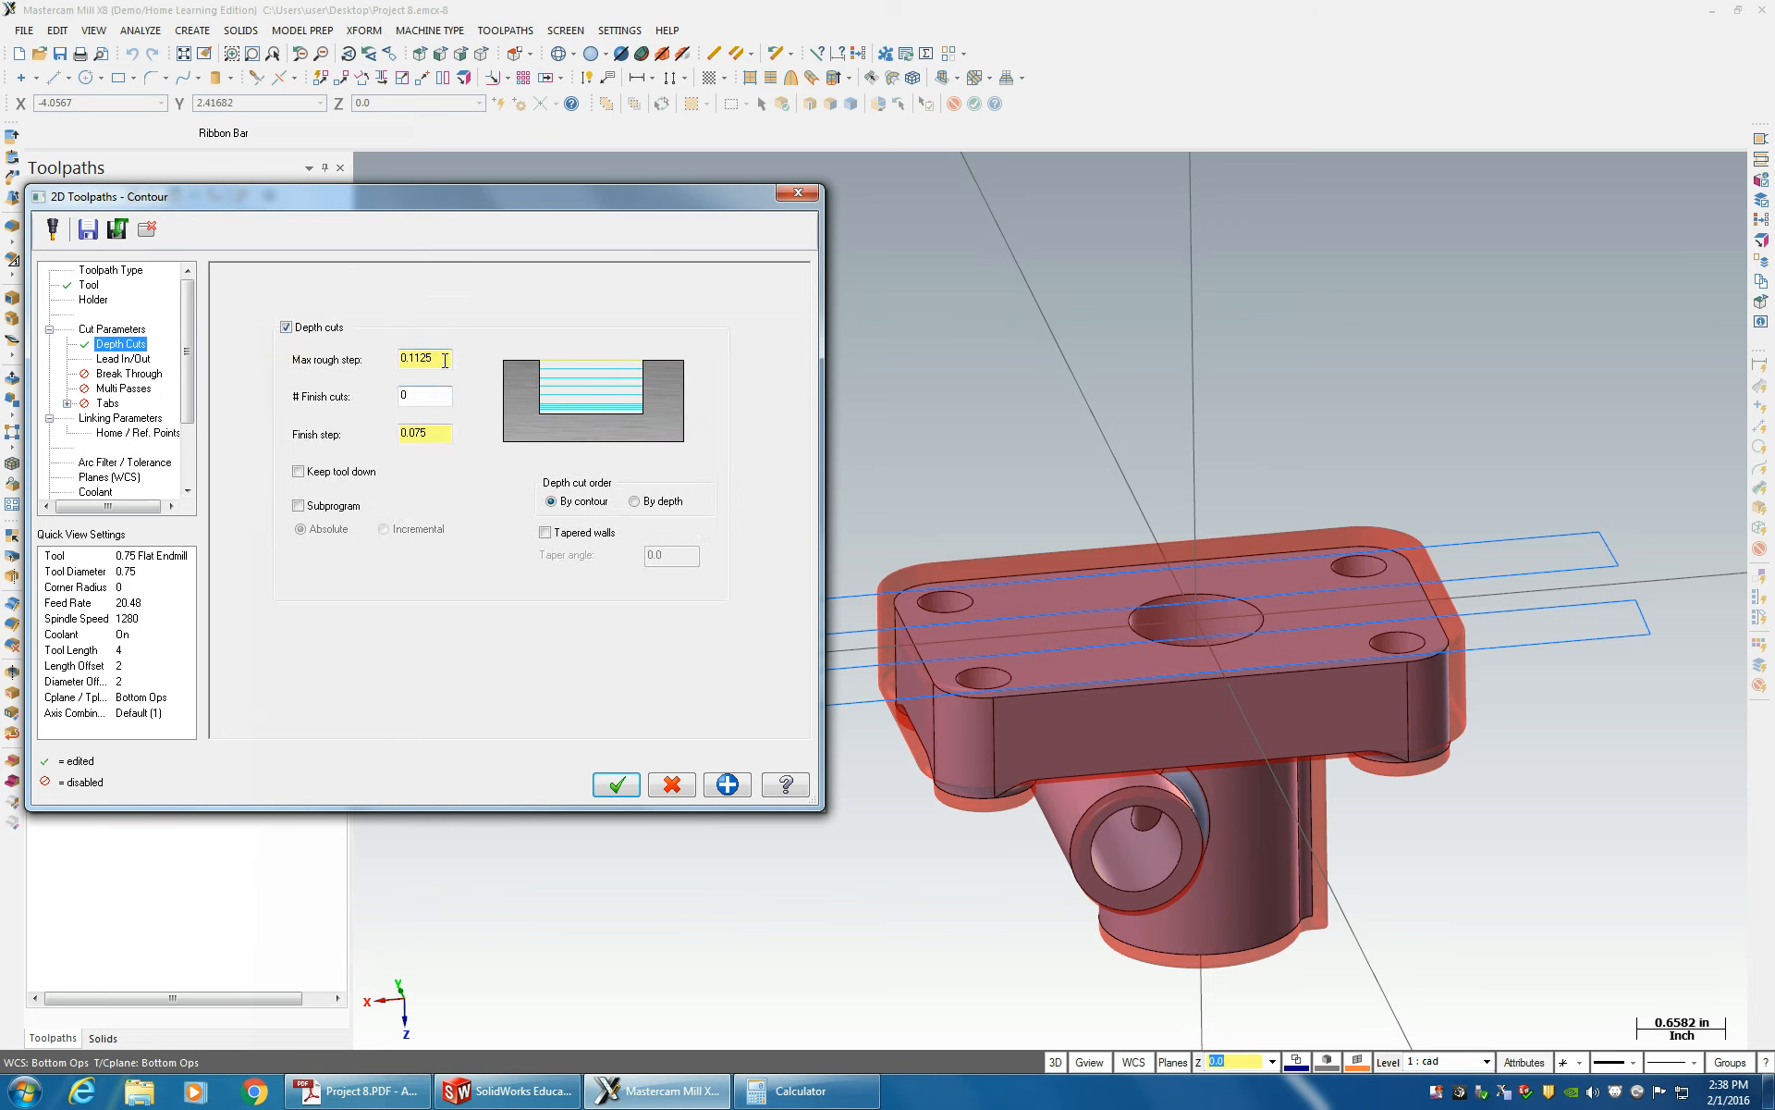
{"action": "left_click", "coordinate": [397, 386]}
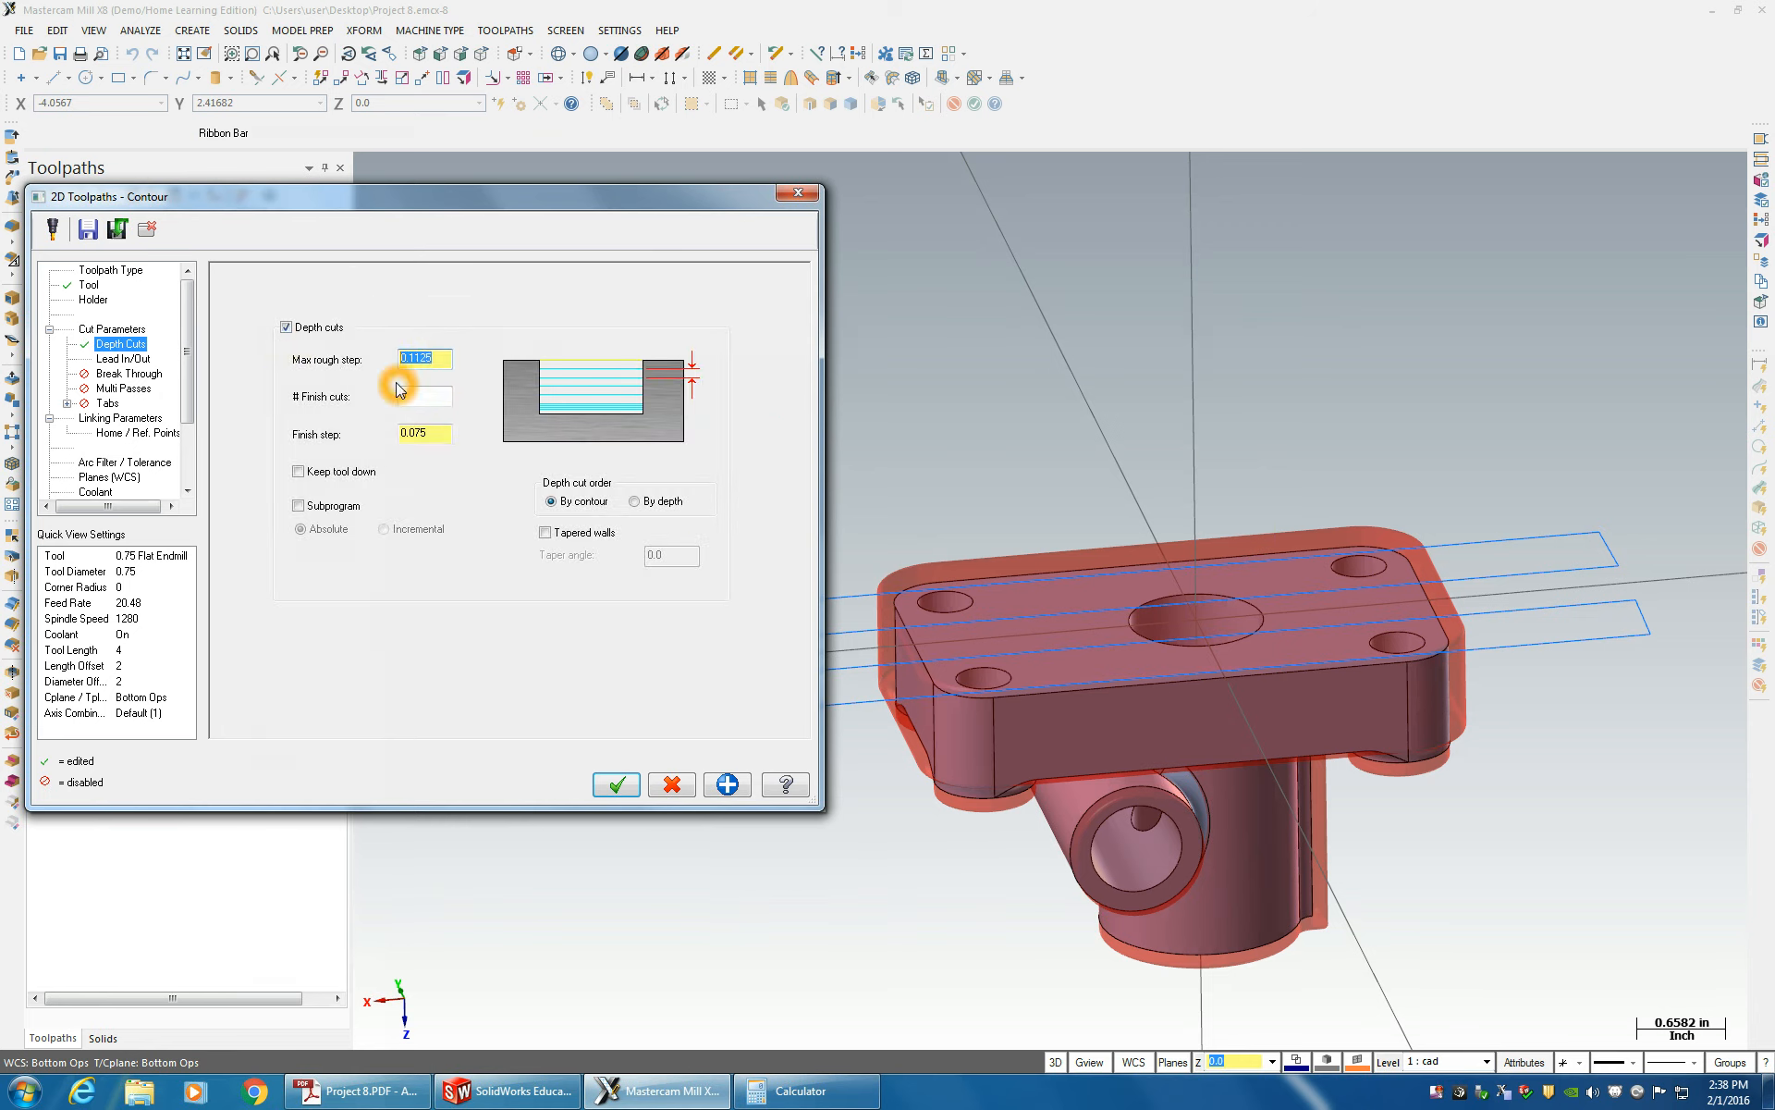
{"action": "left_click", "coordinate": [435, 365]}
- Edit the 0.75 flat end mill and set its rough Z step to 50%
{"action": "left_click", "coordinate": [89, 285]}
{"action": "left_click", "coordinate": [353, 340]}
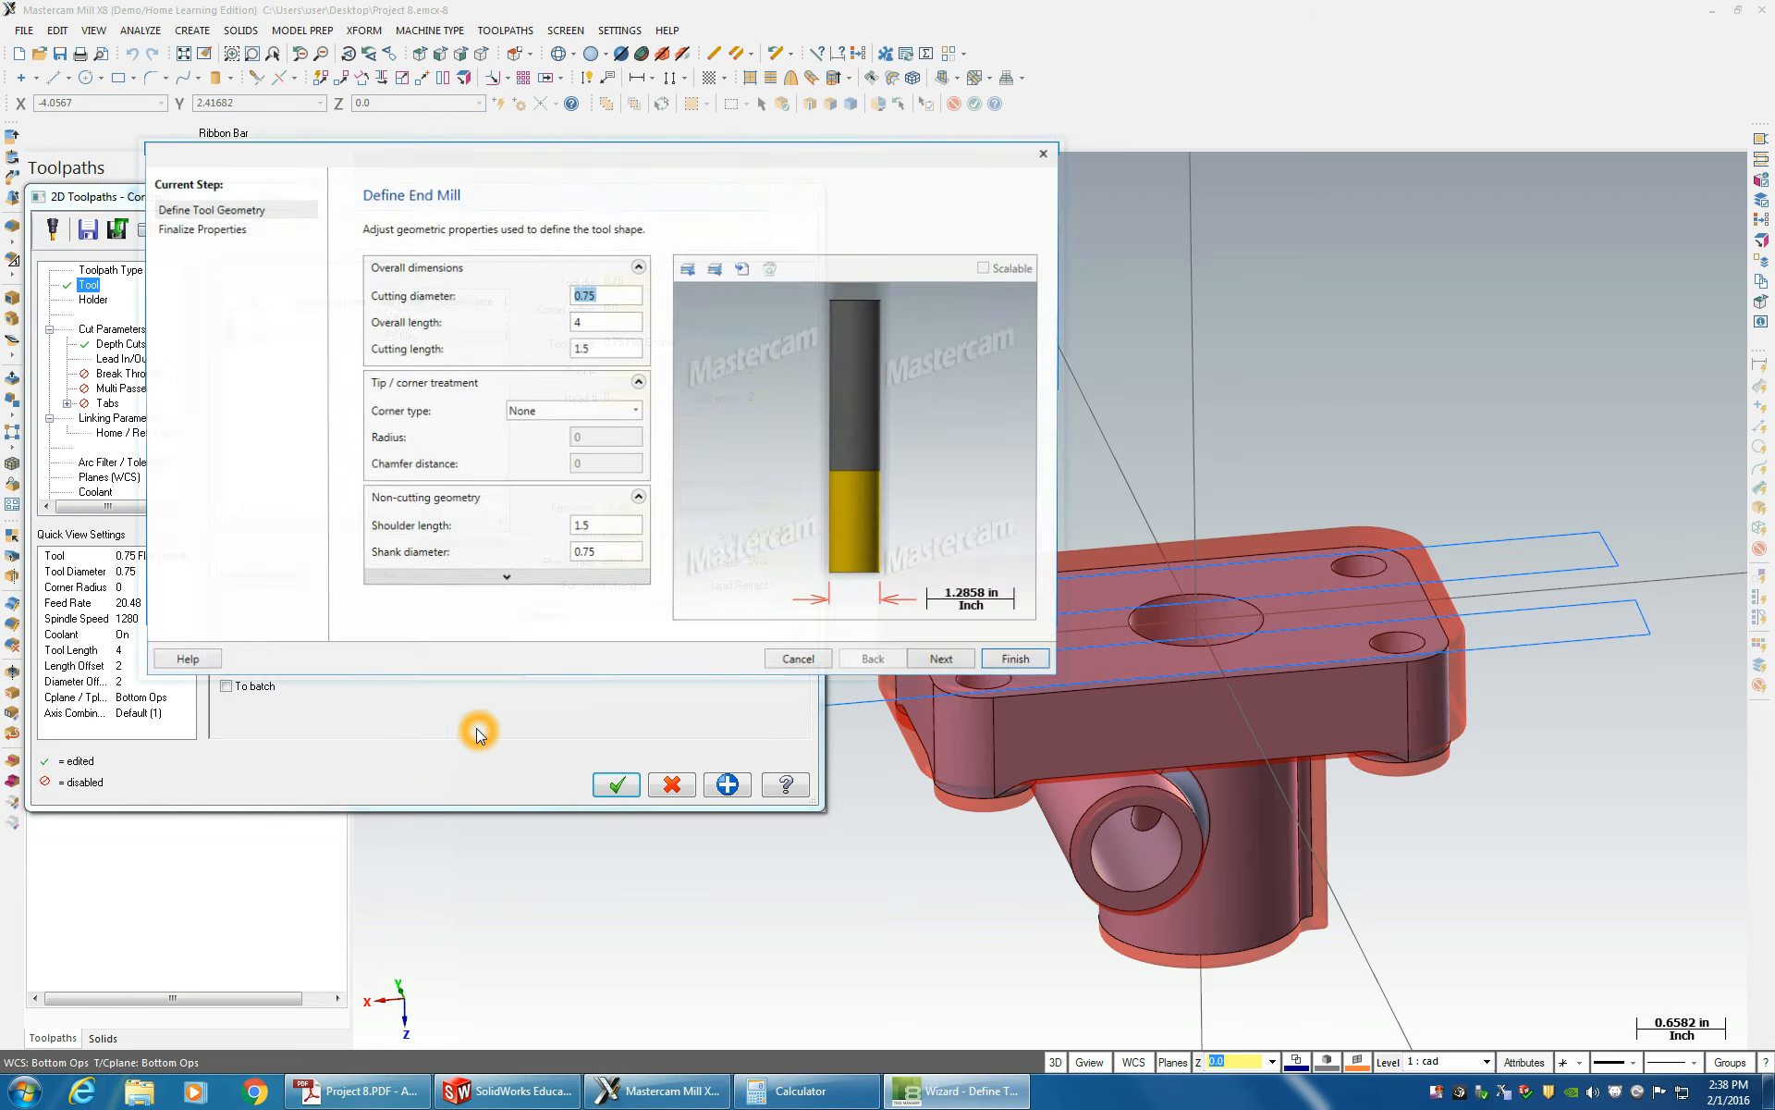
{"action": "left_click", "coordinate": [947, 663]}
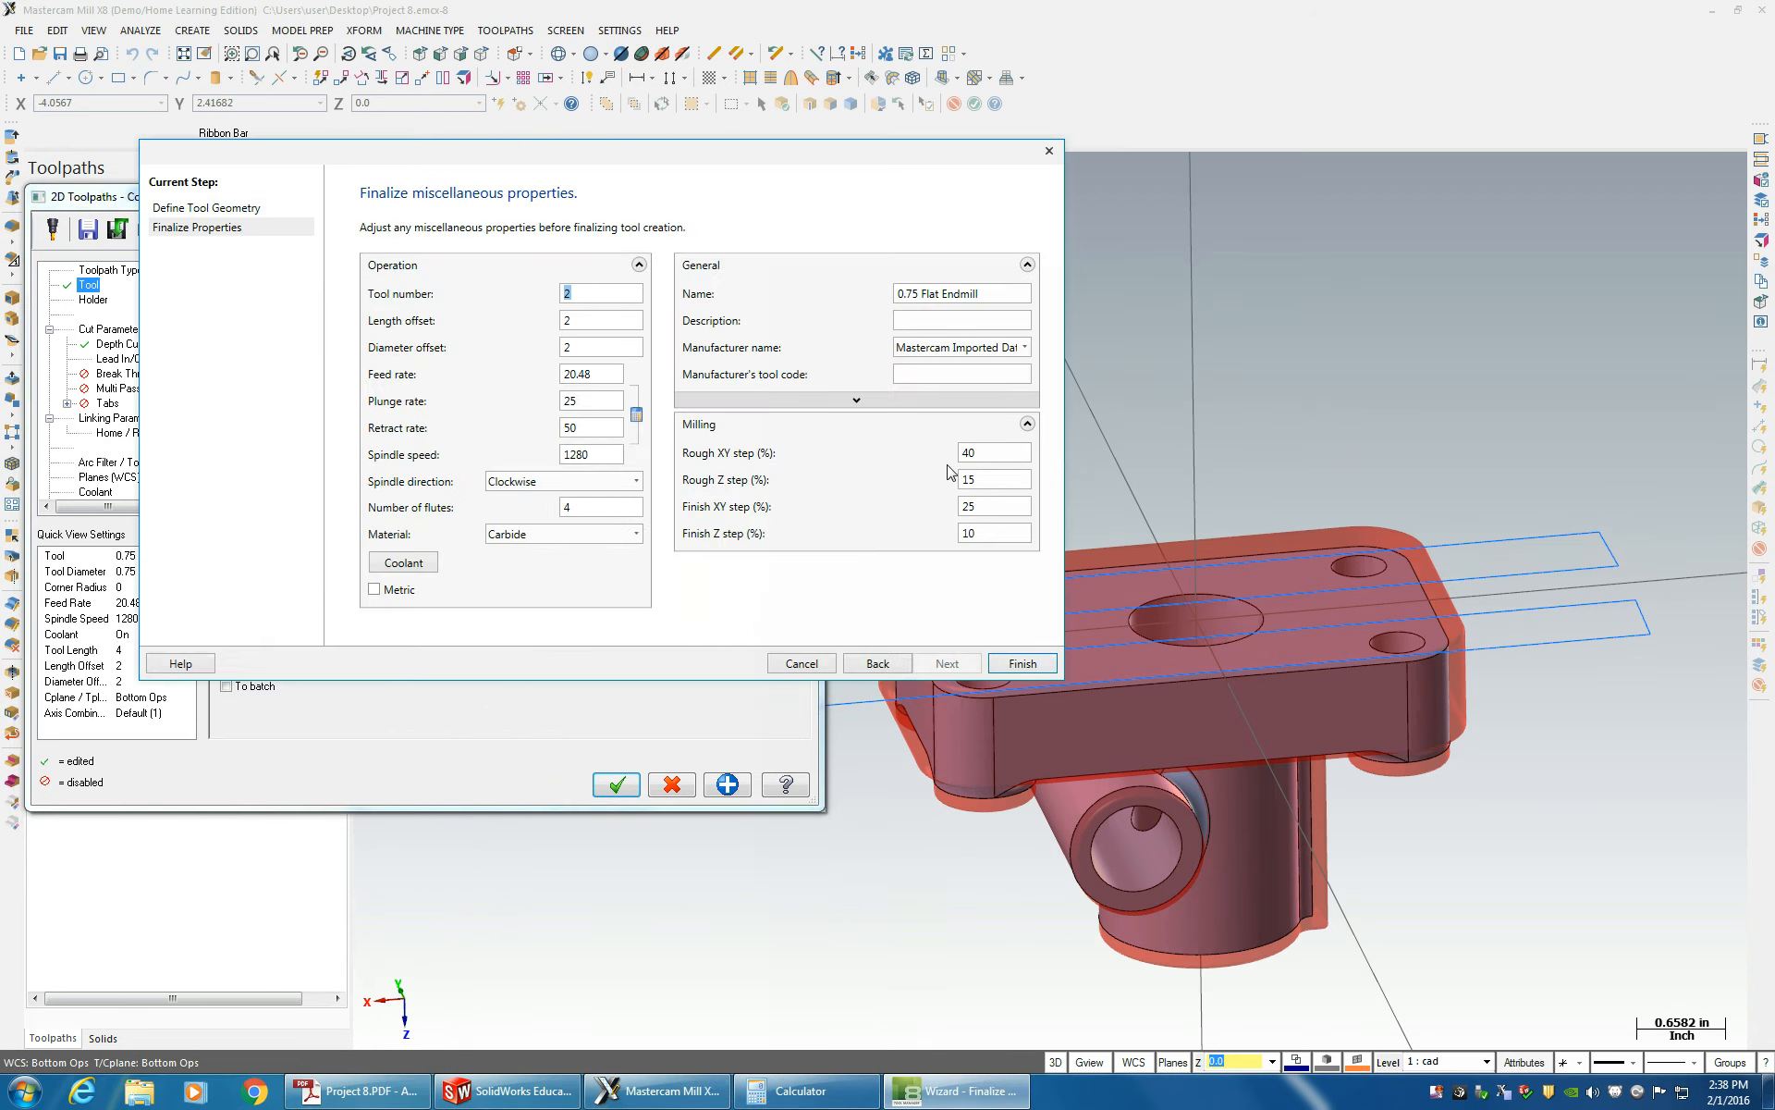
{"action": "left_click", "coordinate": [967, 479]}
{"action": "left_click", "coordinate": [1005, 666]}
{"action": "double_click", "coordinate": [971, 533]}
{"action": "type", "text": "50"}
{"action": "left_click", "coordinate": [1020, 663]}
- Review the contour's depth cuts: maximum rough step, number of finish cuts and finish step
{"action": "left_click", "coordinate": [126, 344]}
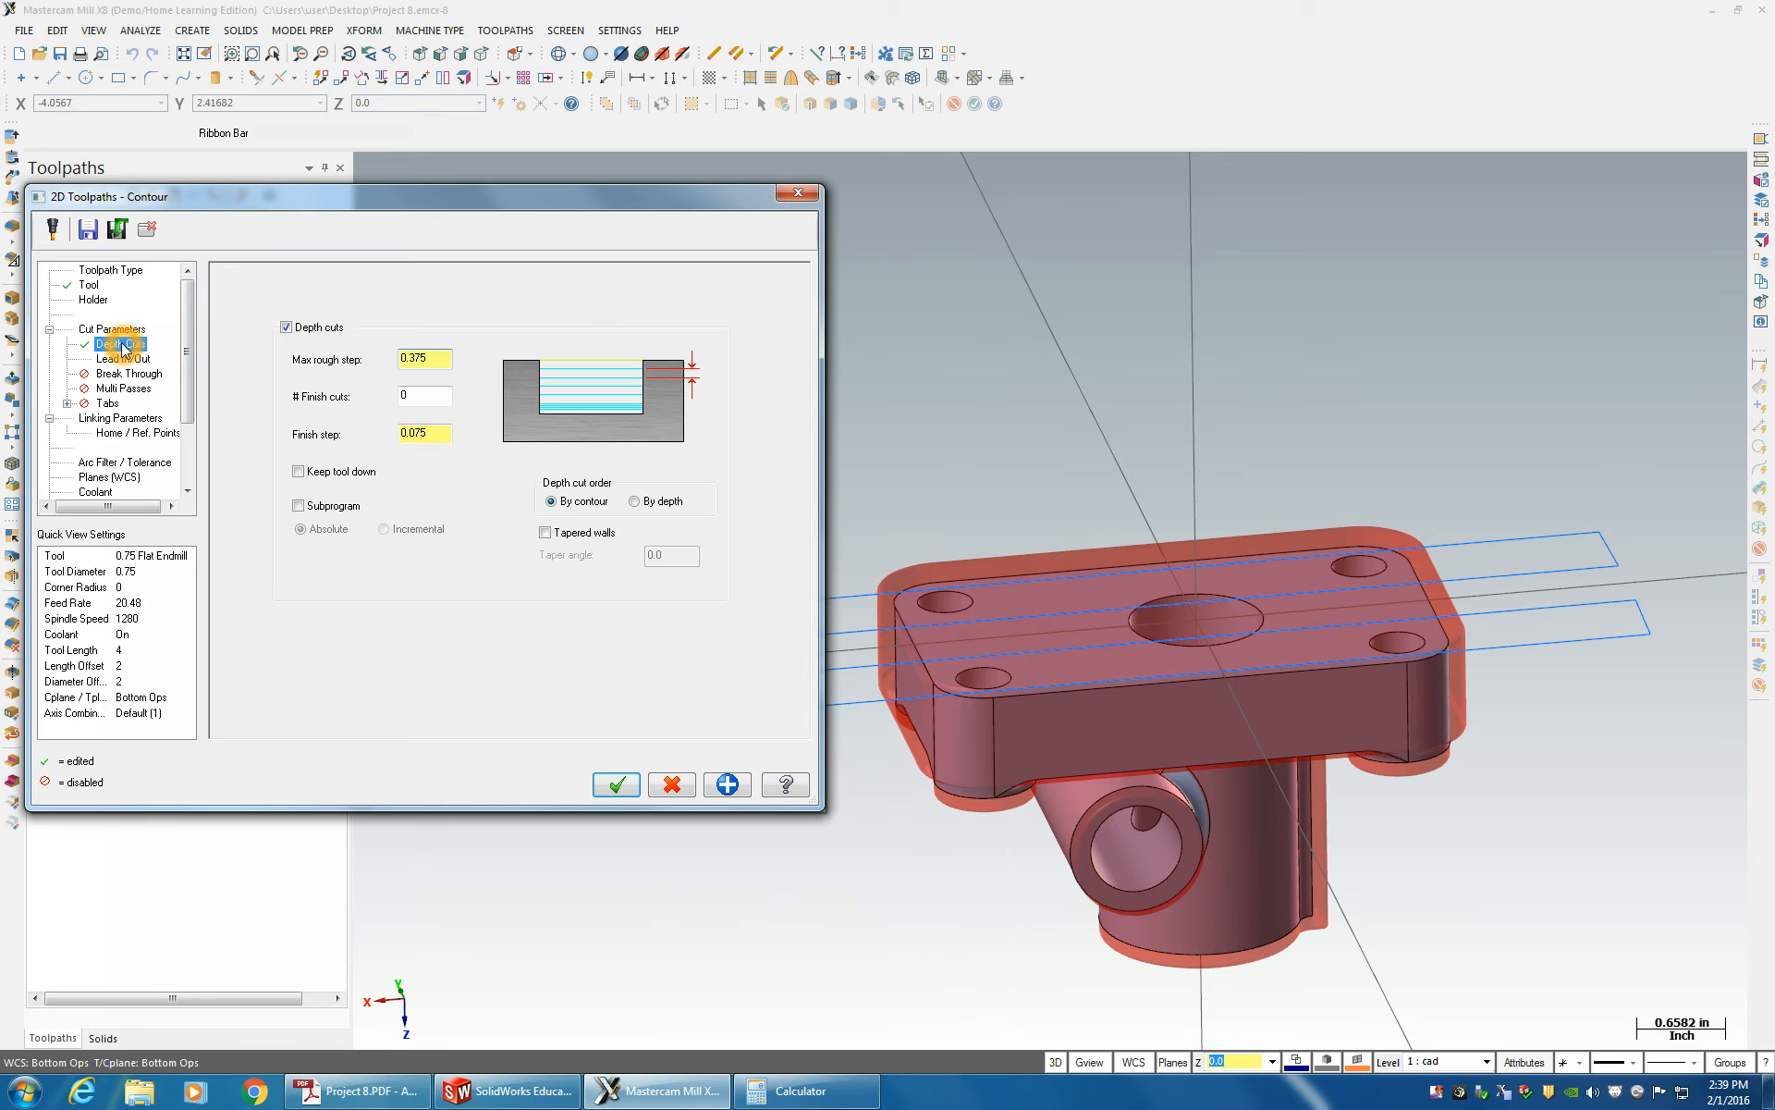
{"action": "double_click", "coordinate": [416, 358]}
{"action": "double_click", "coordinate": [422, 395]}
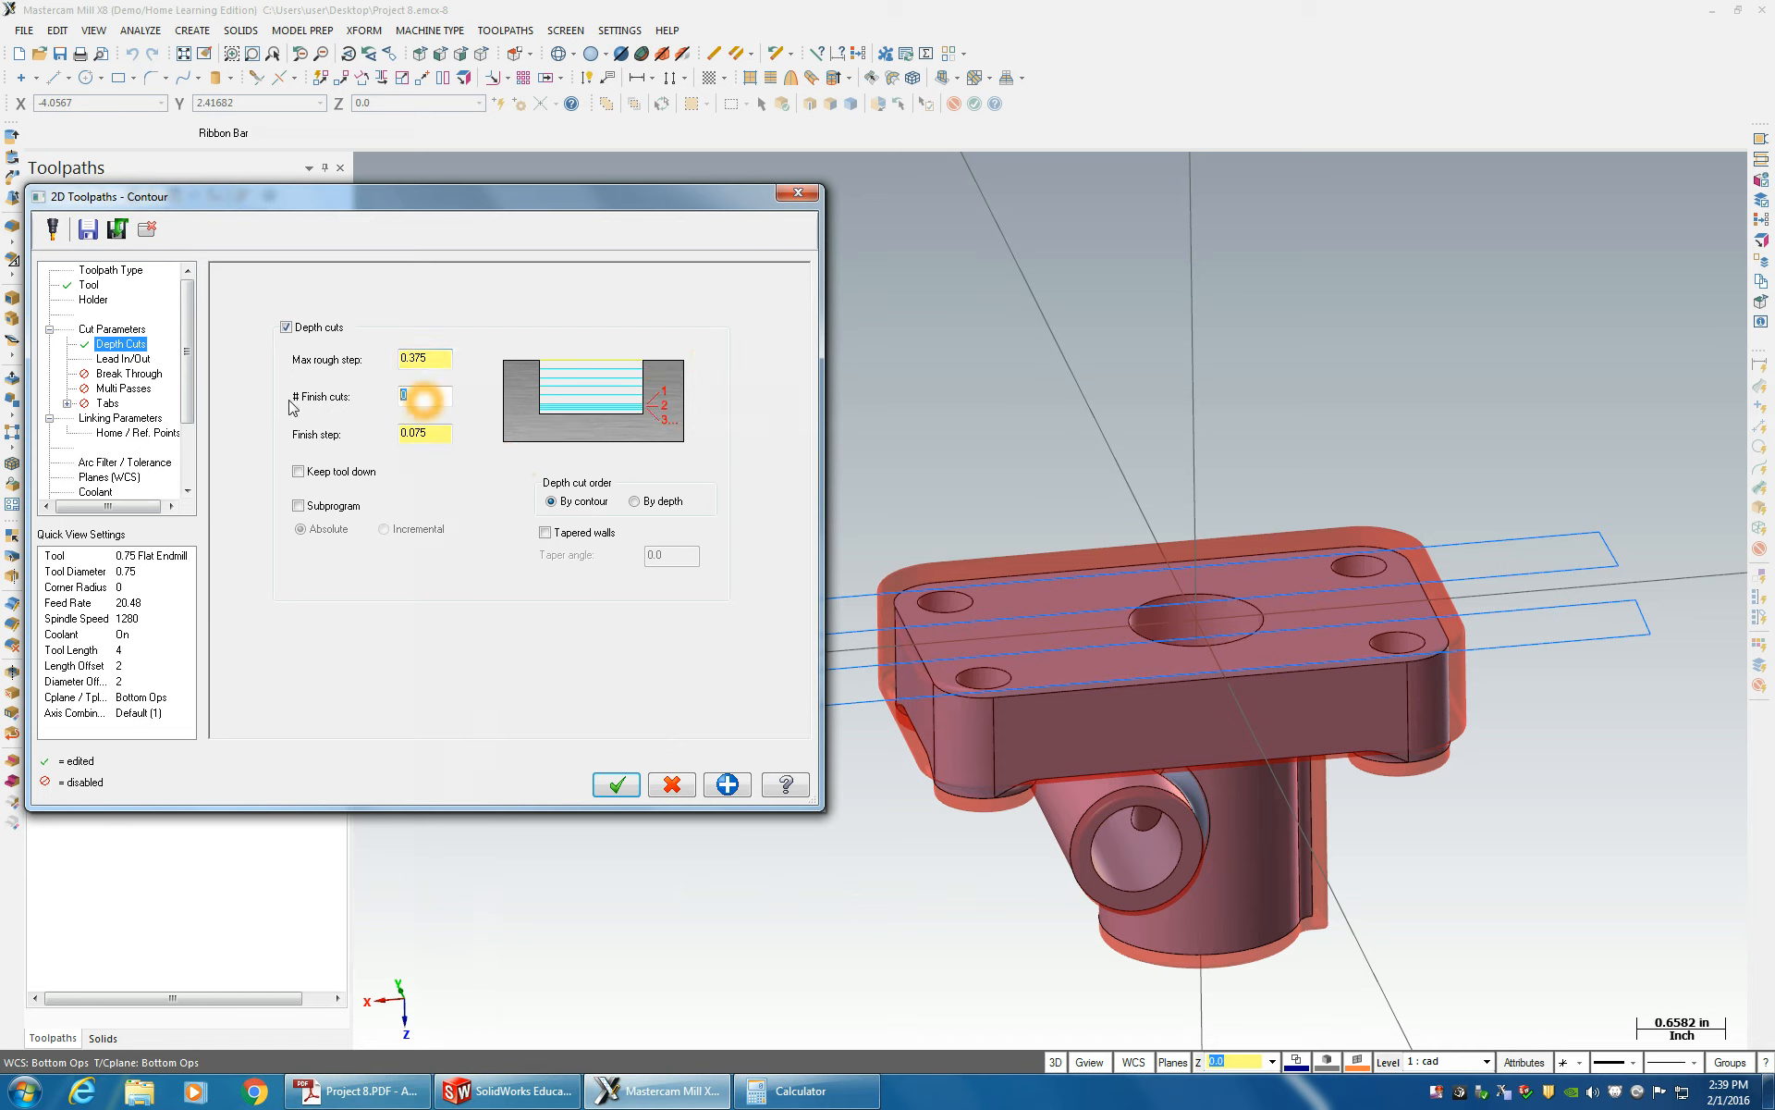
{"action": "left_click", "coordinate": [353, 454]}
{"action": "left_click", "coordinate": [313, 437]}
- Set the lead-in line length and arc radius to 50% of the tool diameter and copy them to the exit
{"action": "left_click", "coordinate": [116, 359]}
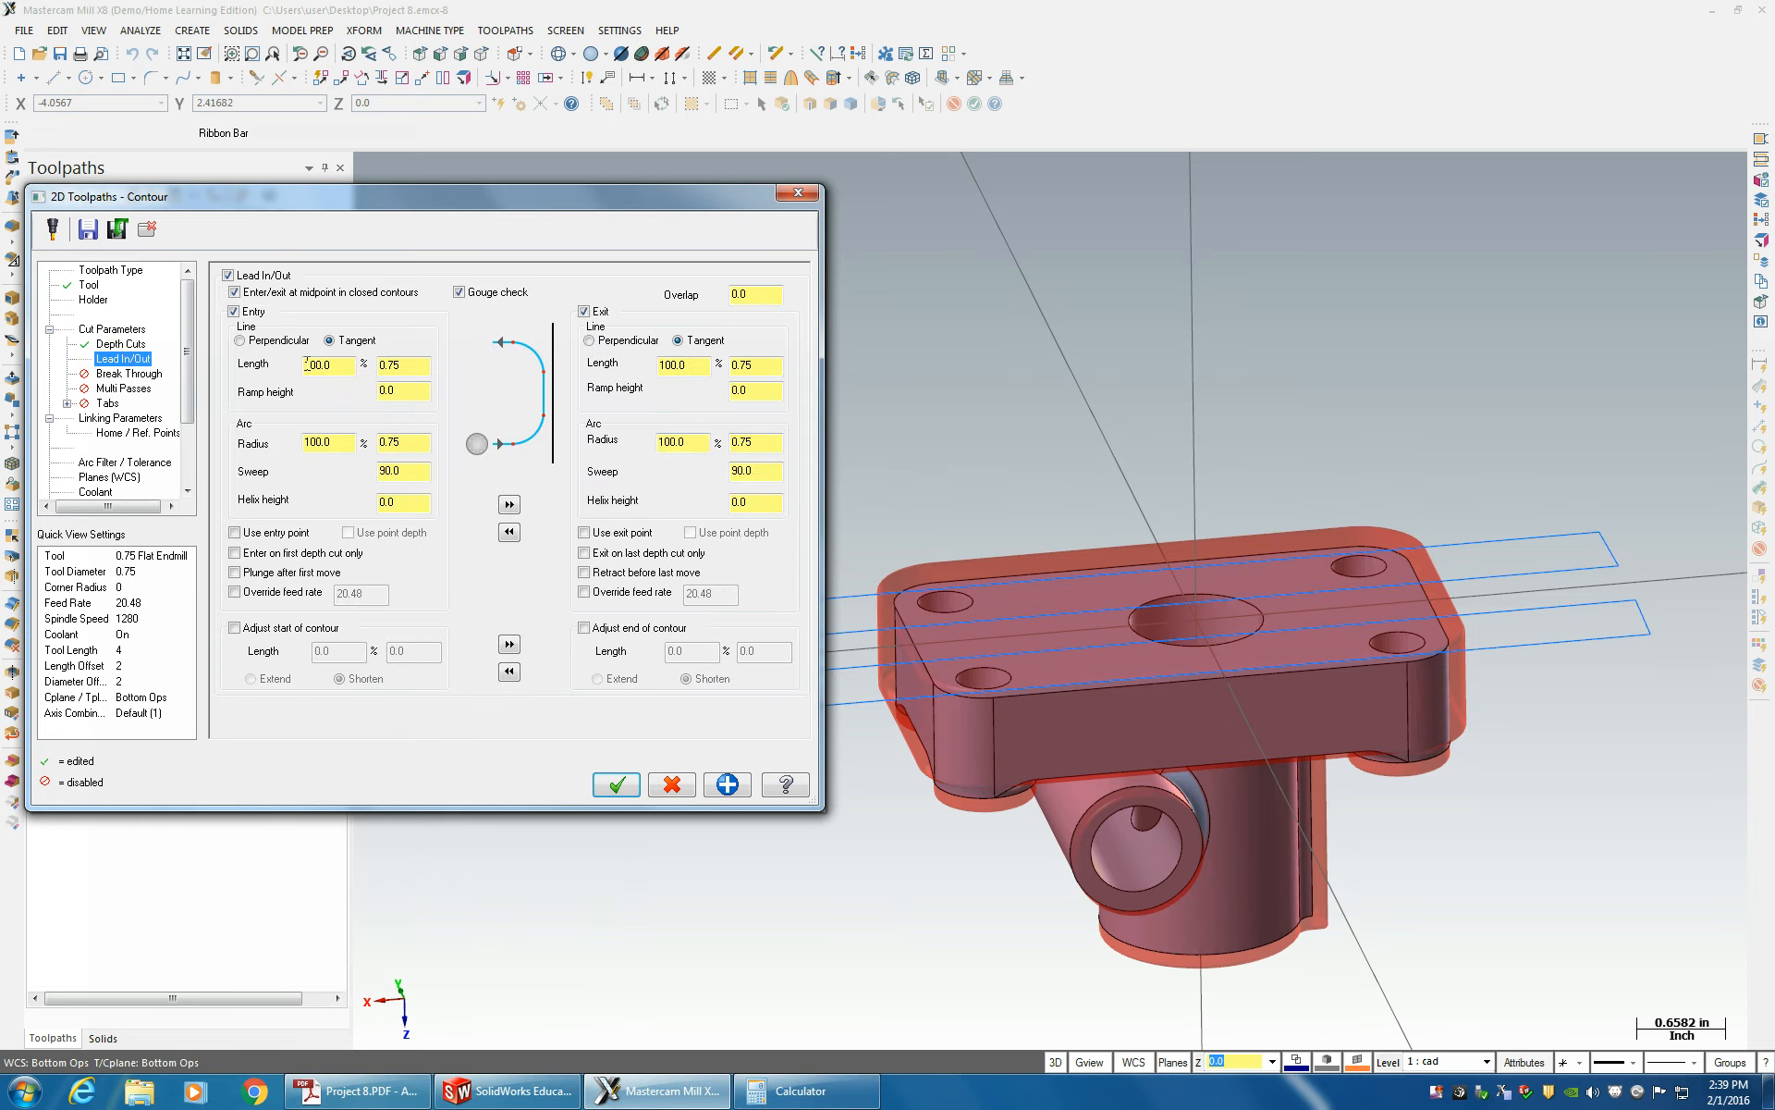
{"action": "double_click", "coordinate": [326, 364]}
{"action": "type", "text": "50"}
{"action": "double_click", "coordinate": [317, 442]}
{"action": "type", "text": "50"}
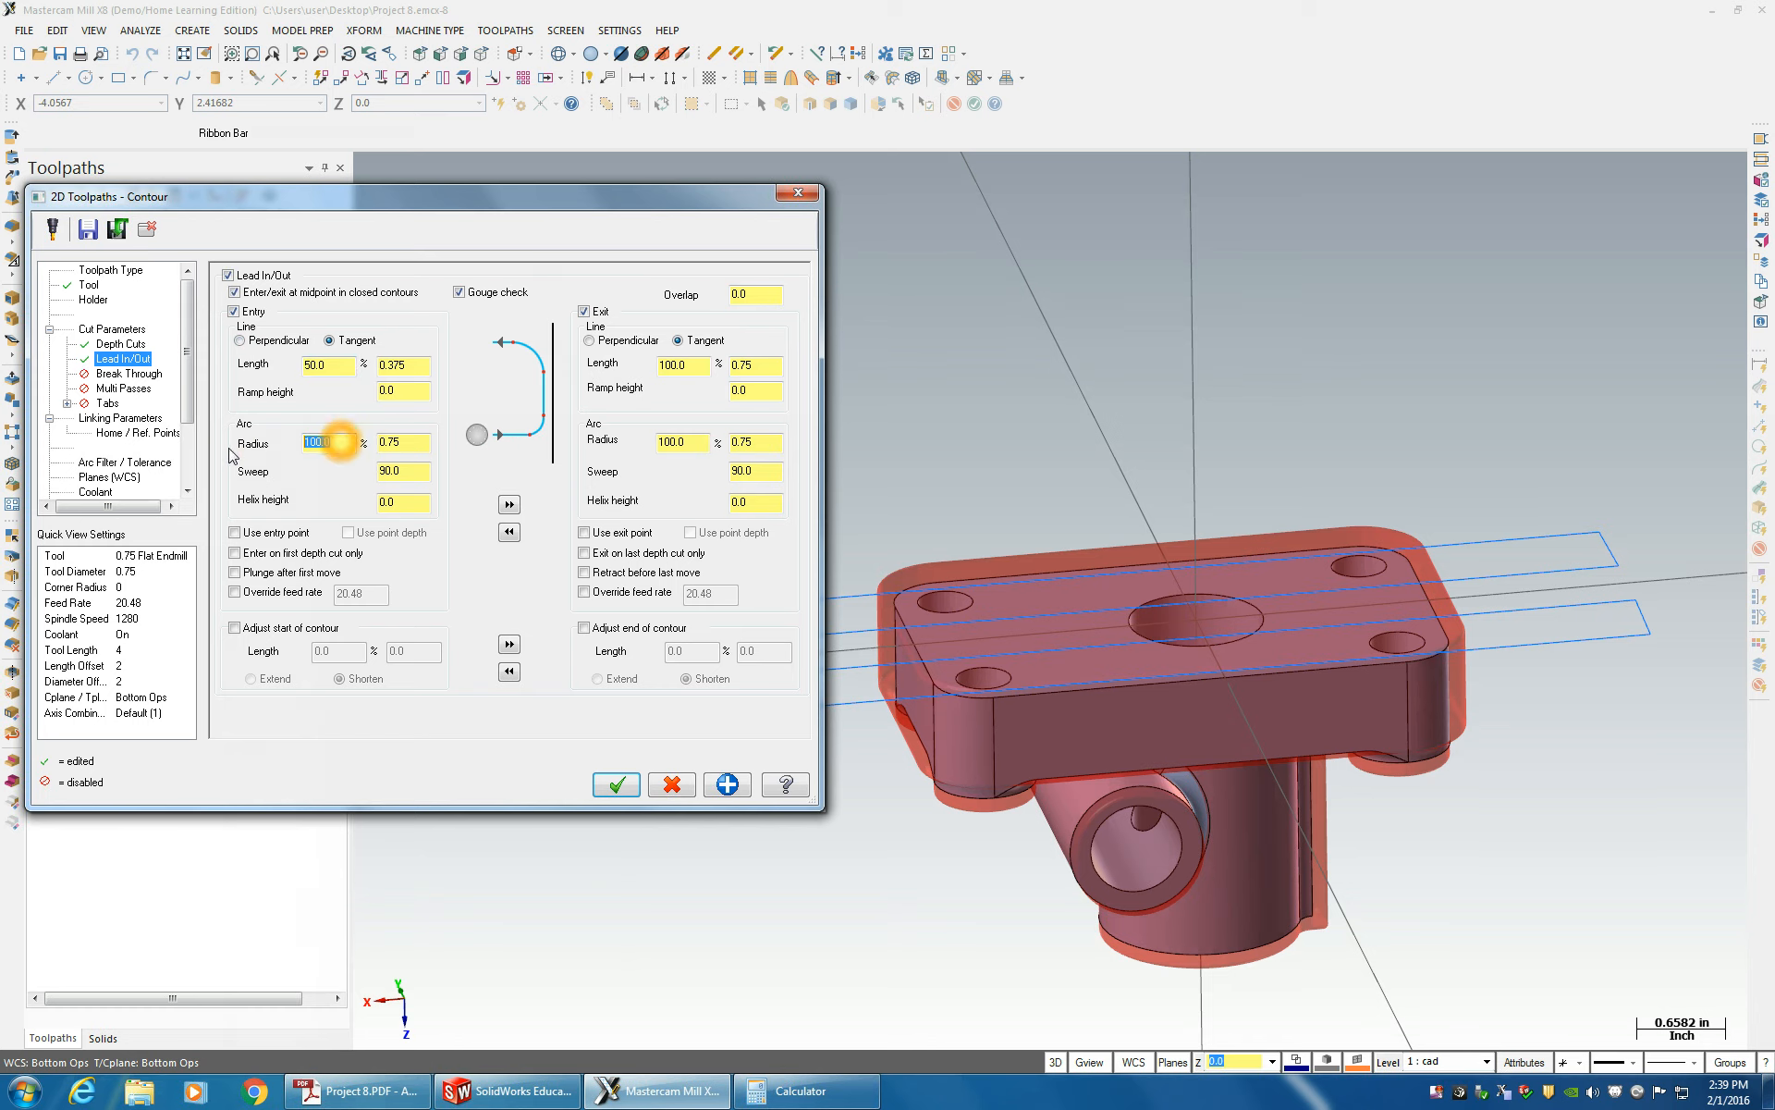
{"action": "left_click", "coordinate": [254, 460]}
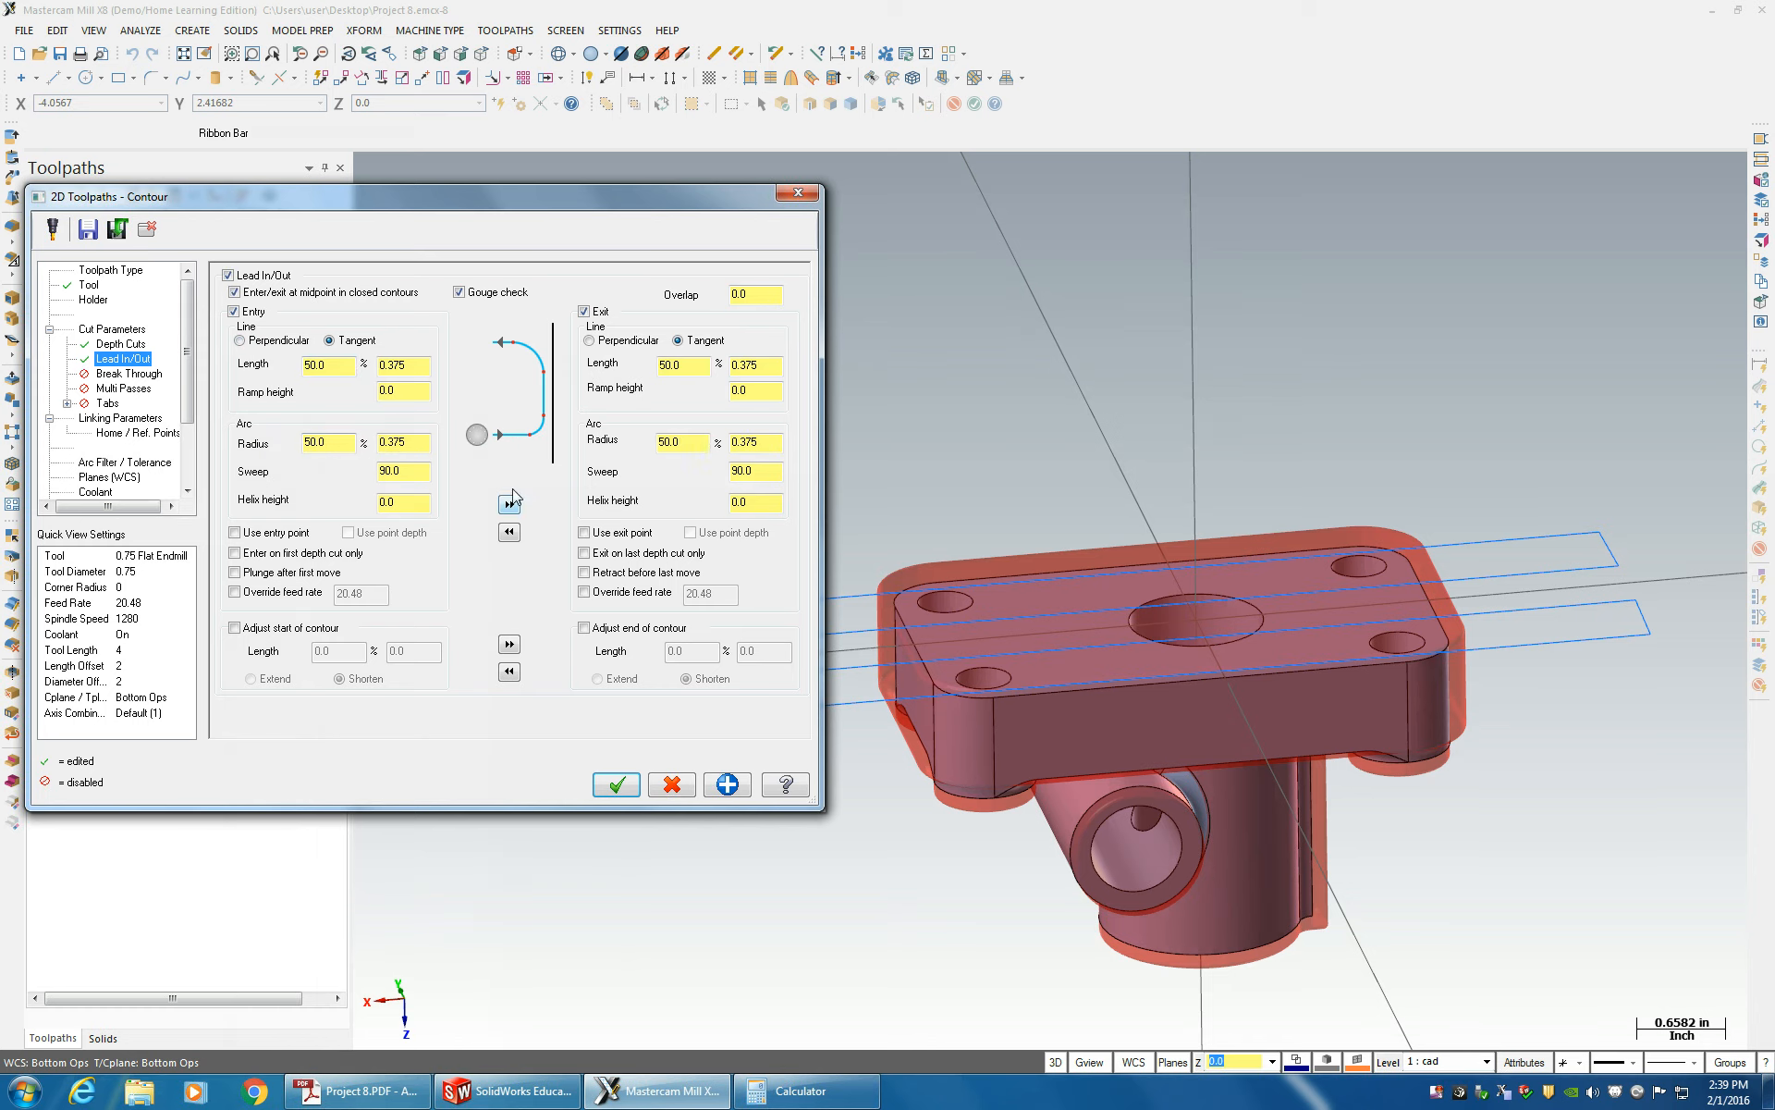
- Set the lead in/out overlap to 0.02
{"action": "left_click", "coordinate": [756, 293]}
{"action": "left_click", "coordinate": [799, 346]}
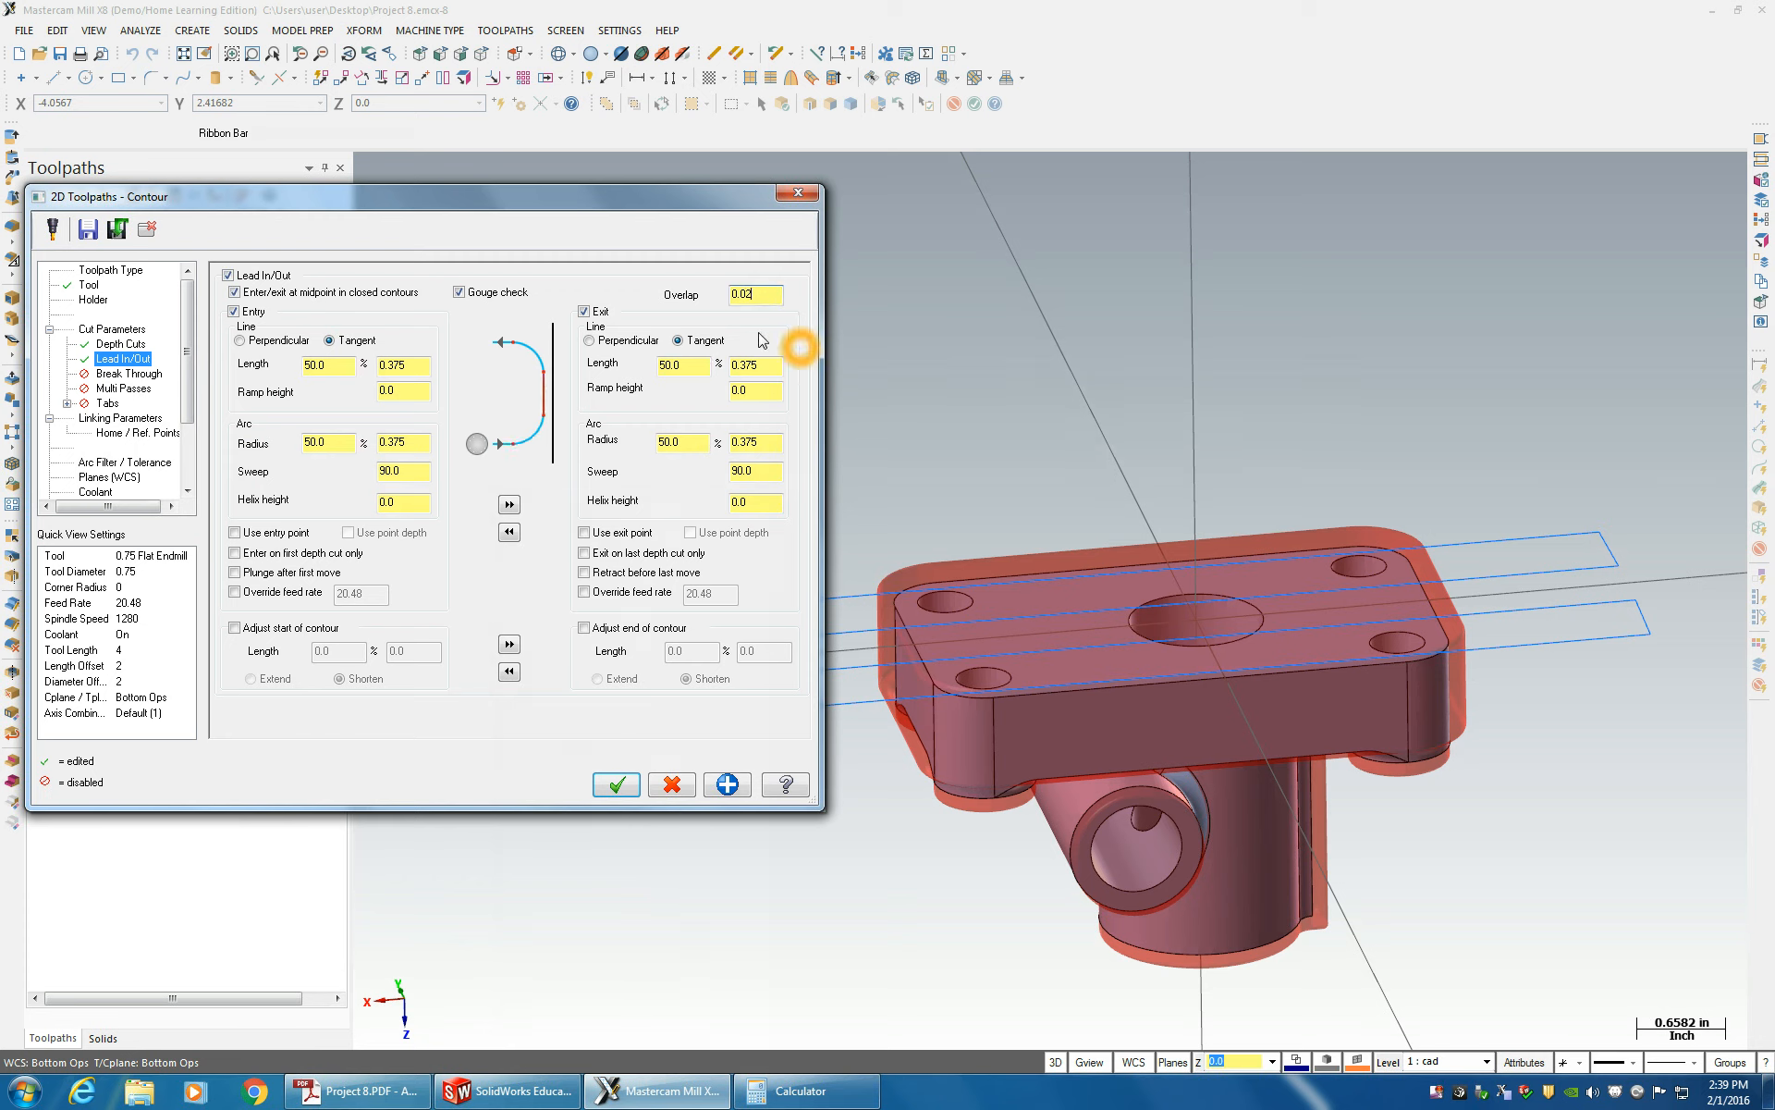
{"action": "type", "text": "2"}
{"action": "left_click", "coordinate": [759, 324]}
{"action": "left_click", "coordinate": [562, 325]}
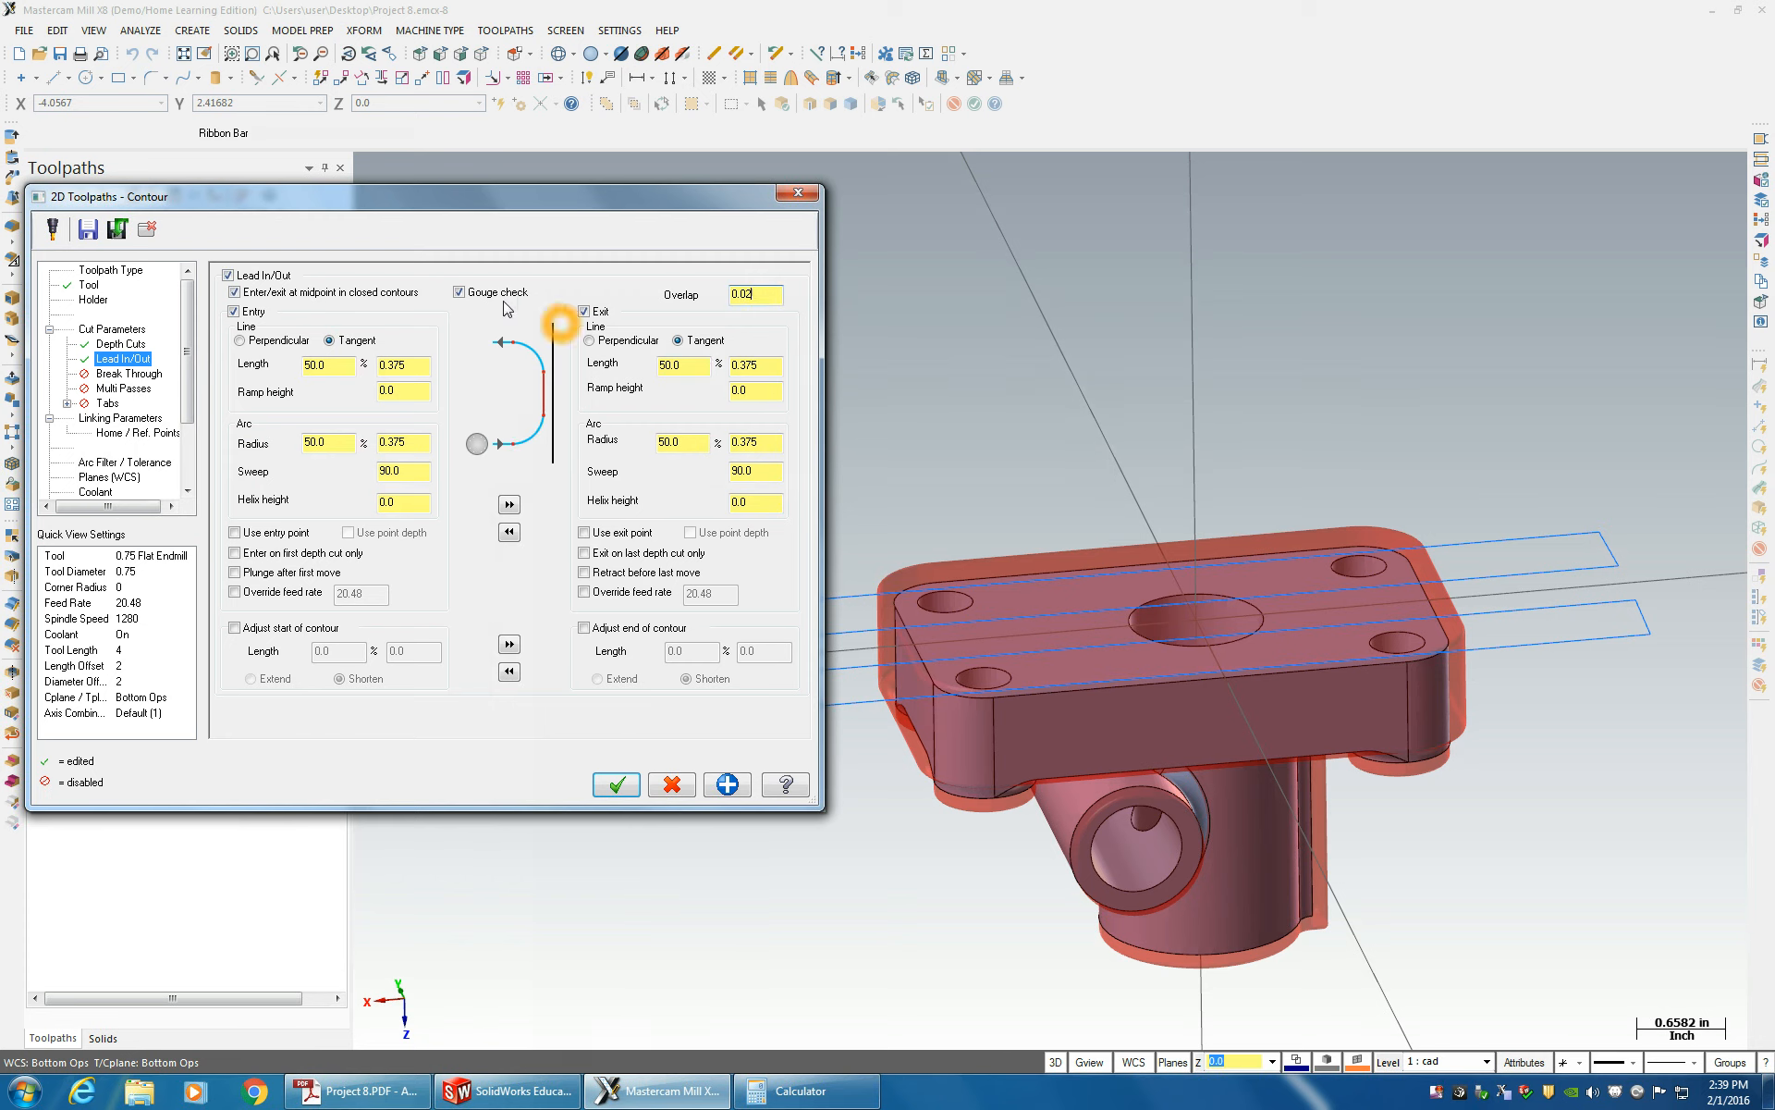
{"action": "left_click", "coordinate": [353, 443]}
- Enable multi passes for the contour, with one finish pass at 0.02 spacing
{"action": "left_click", "coordinate": [112, 374]}
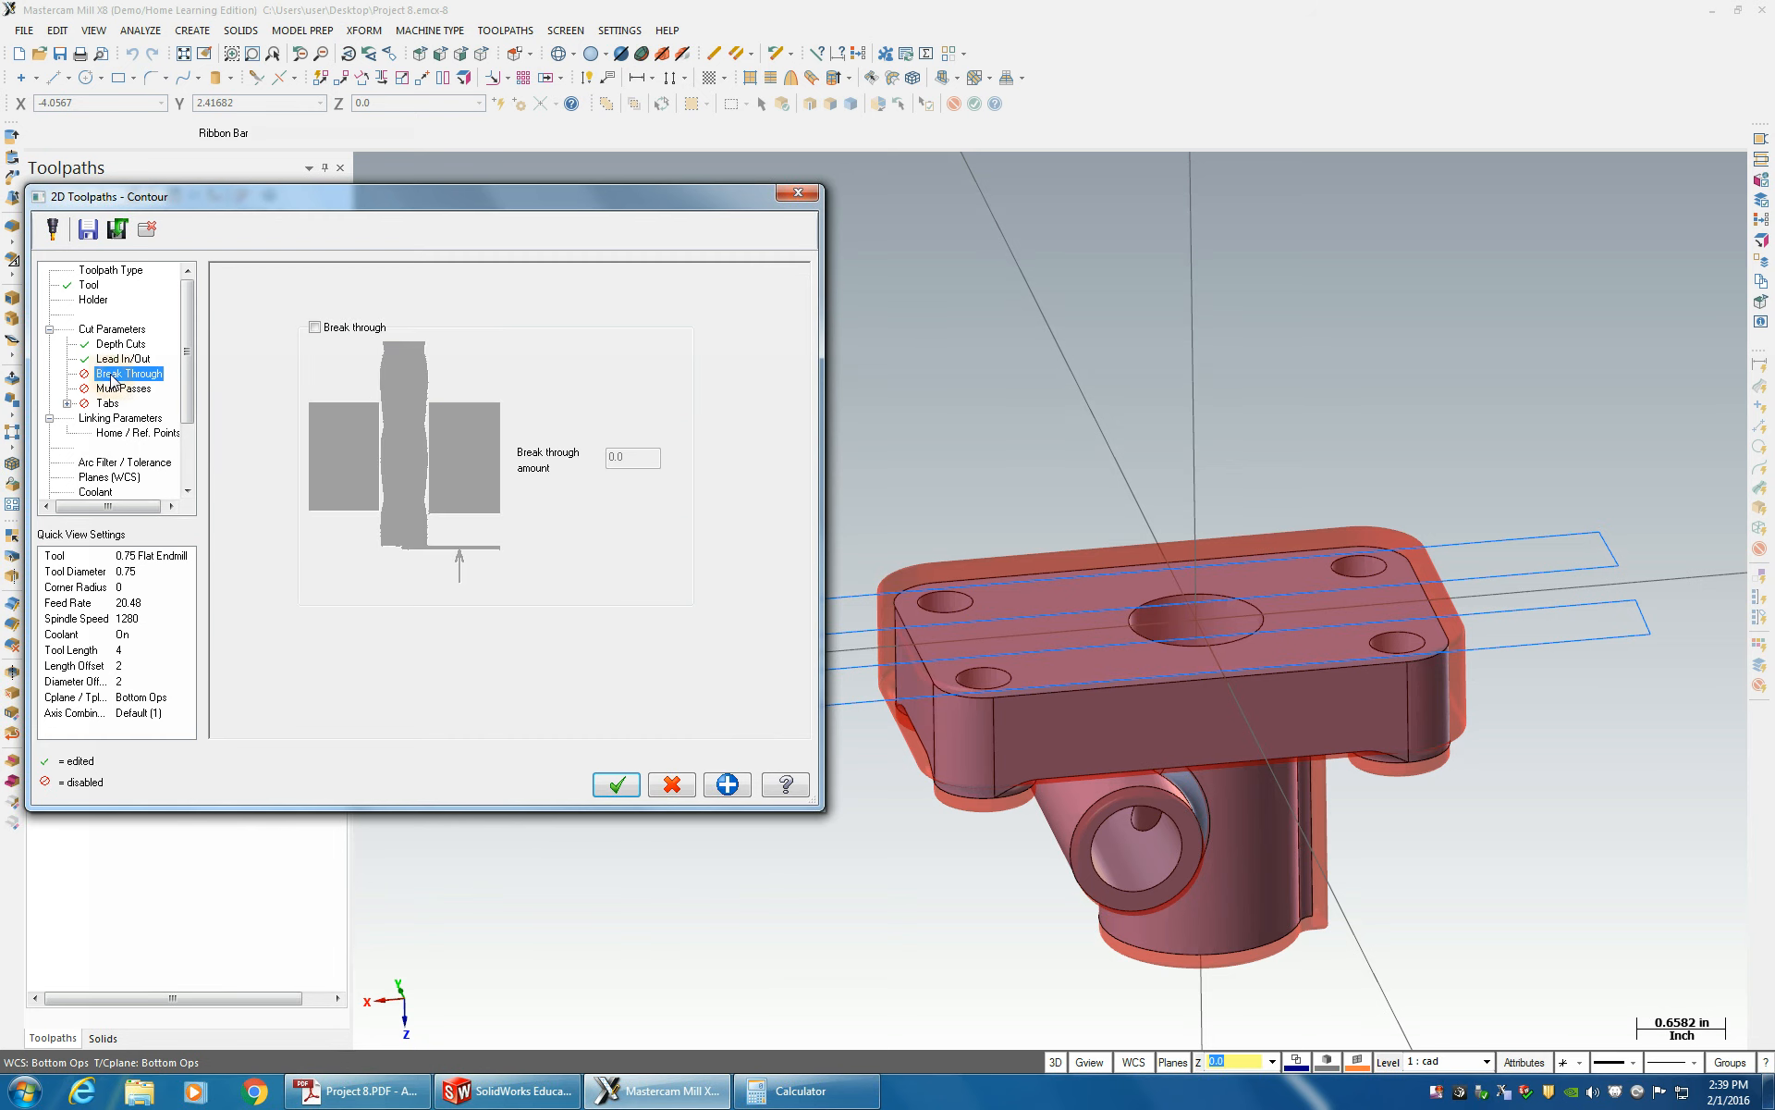
{"action": "left_click", "coordinate": [119, 389]}
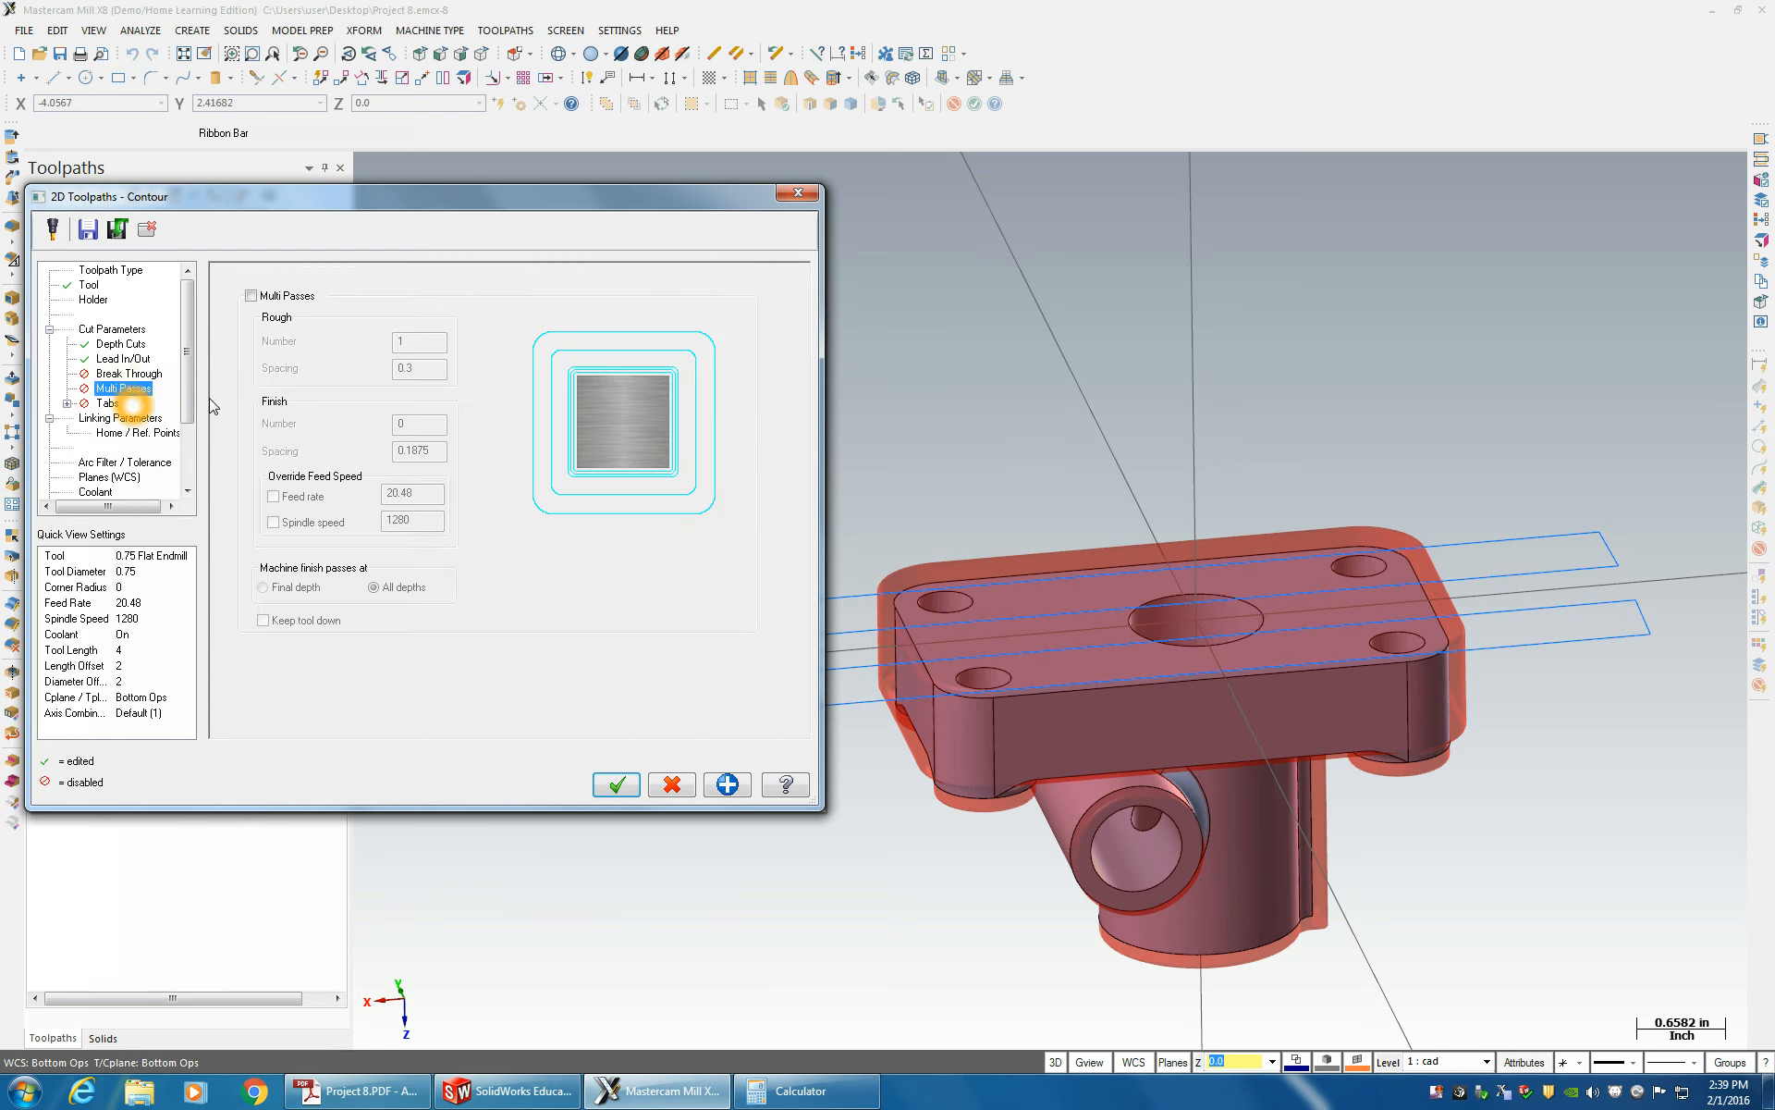
{"action": "left_click", "coordinate": [252, 296]}
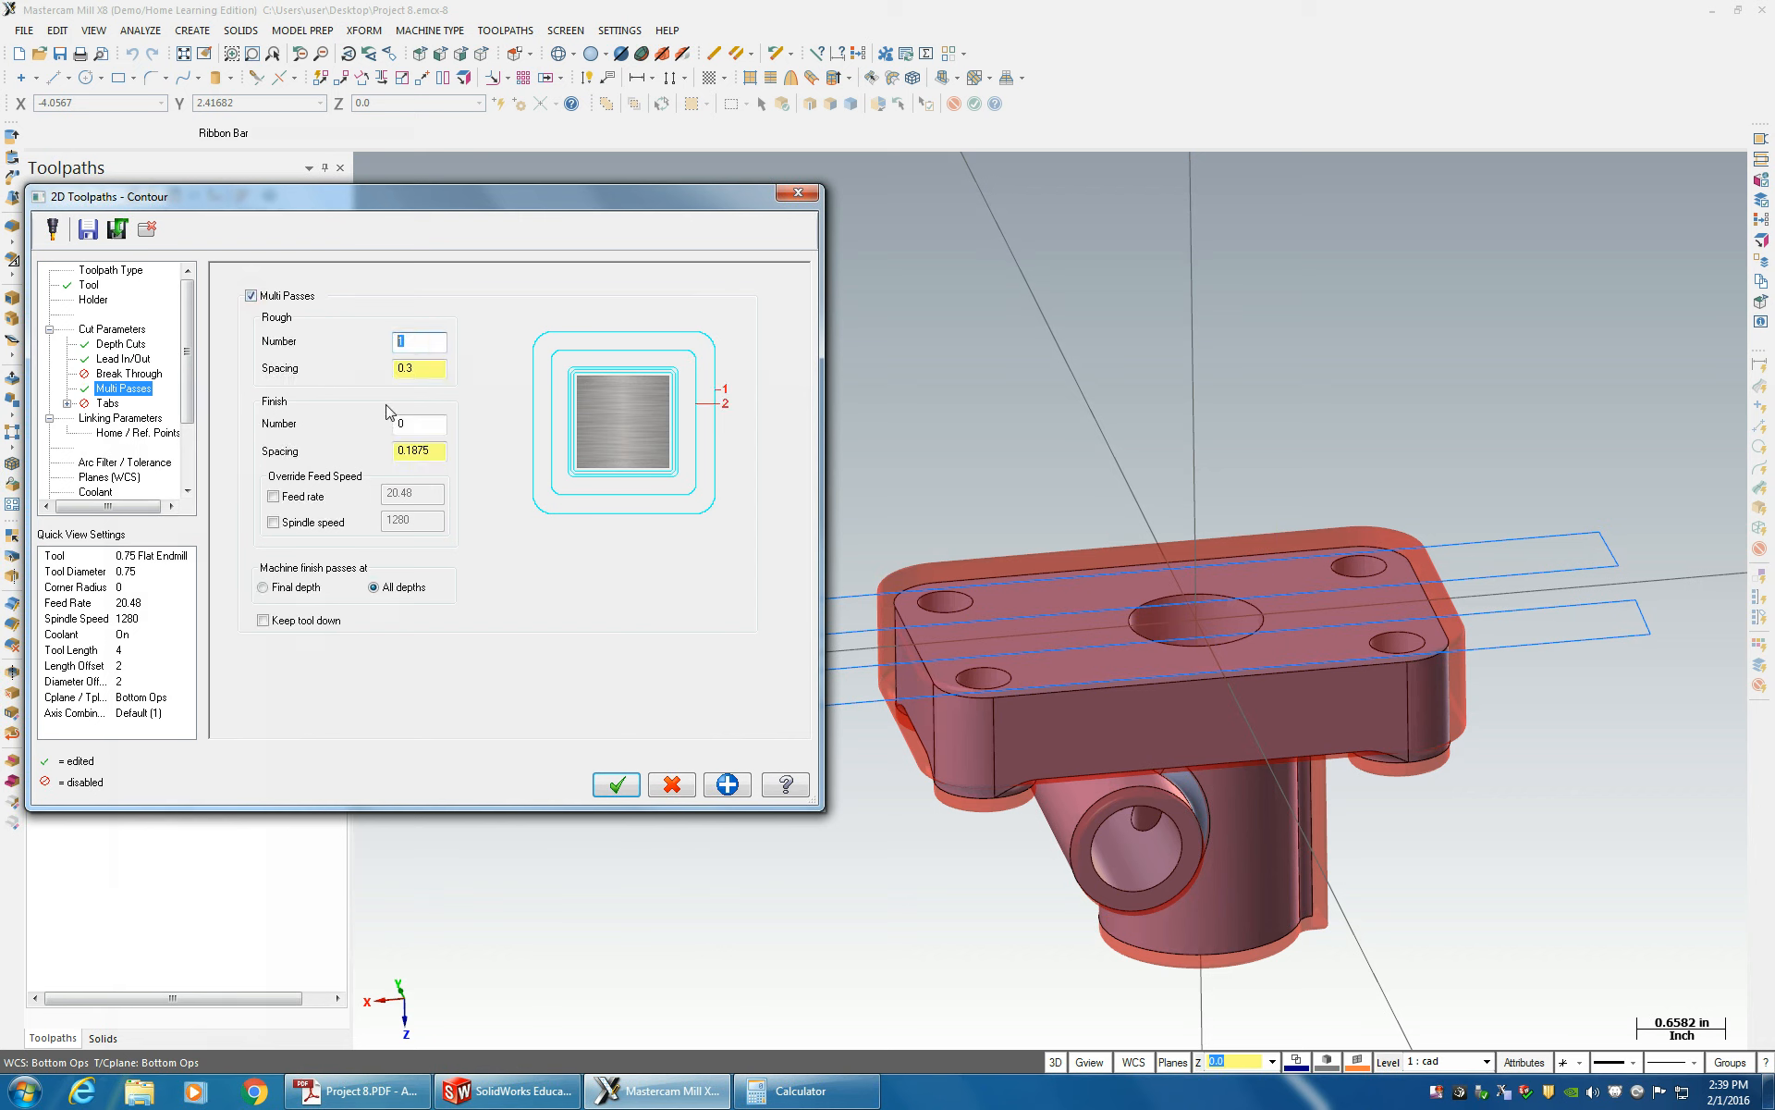
{"action": "left_click", "coordinate": [408, 426]}
{"action": "type", "text": "1"}
{"action": "left_click", "coordinate": [287, 448]}
{"action": "left_click_drag", "start_coordinate": [426, 451], "coordinate": [491, 485]}
{"action": "type", "text": ".02"}
- Machine the contour's finish passes at final depth only, without overriding the feed rate or spindle speed
{"action": "left_click", "coordinate": [275, 501]}
{"action": "left_click", "coordinate": [276, 521]}
{"action": "left_click", "coordinate": [275, 500]}
{"action": "left_click", "coordinate": [263, 587]}
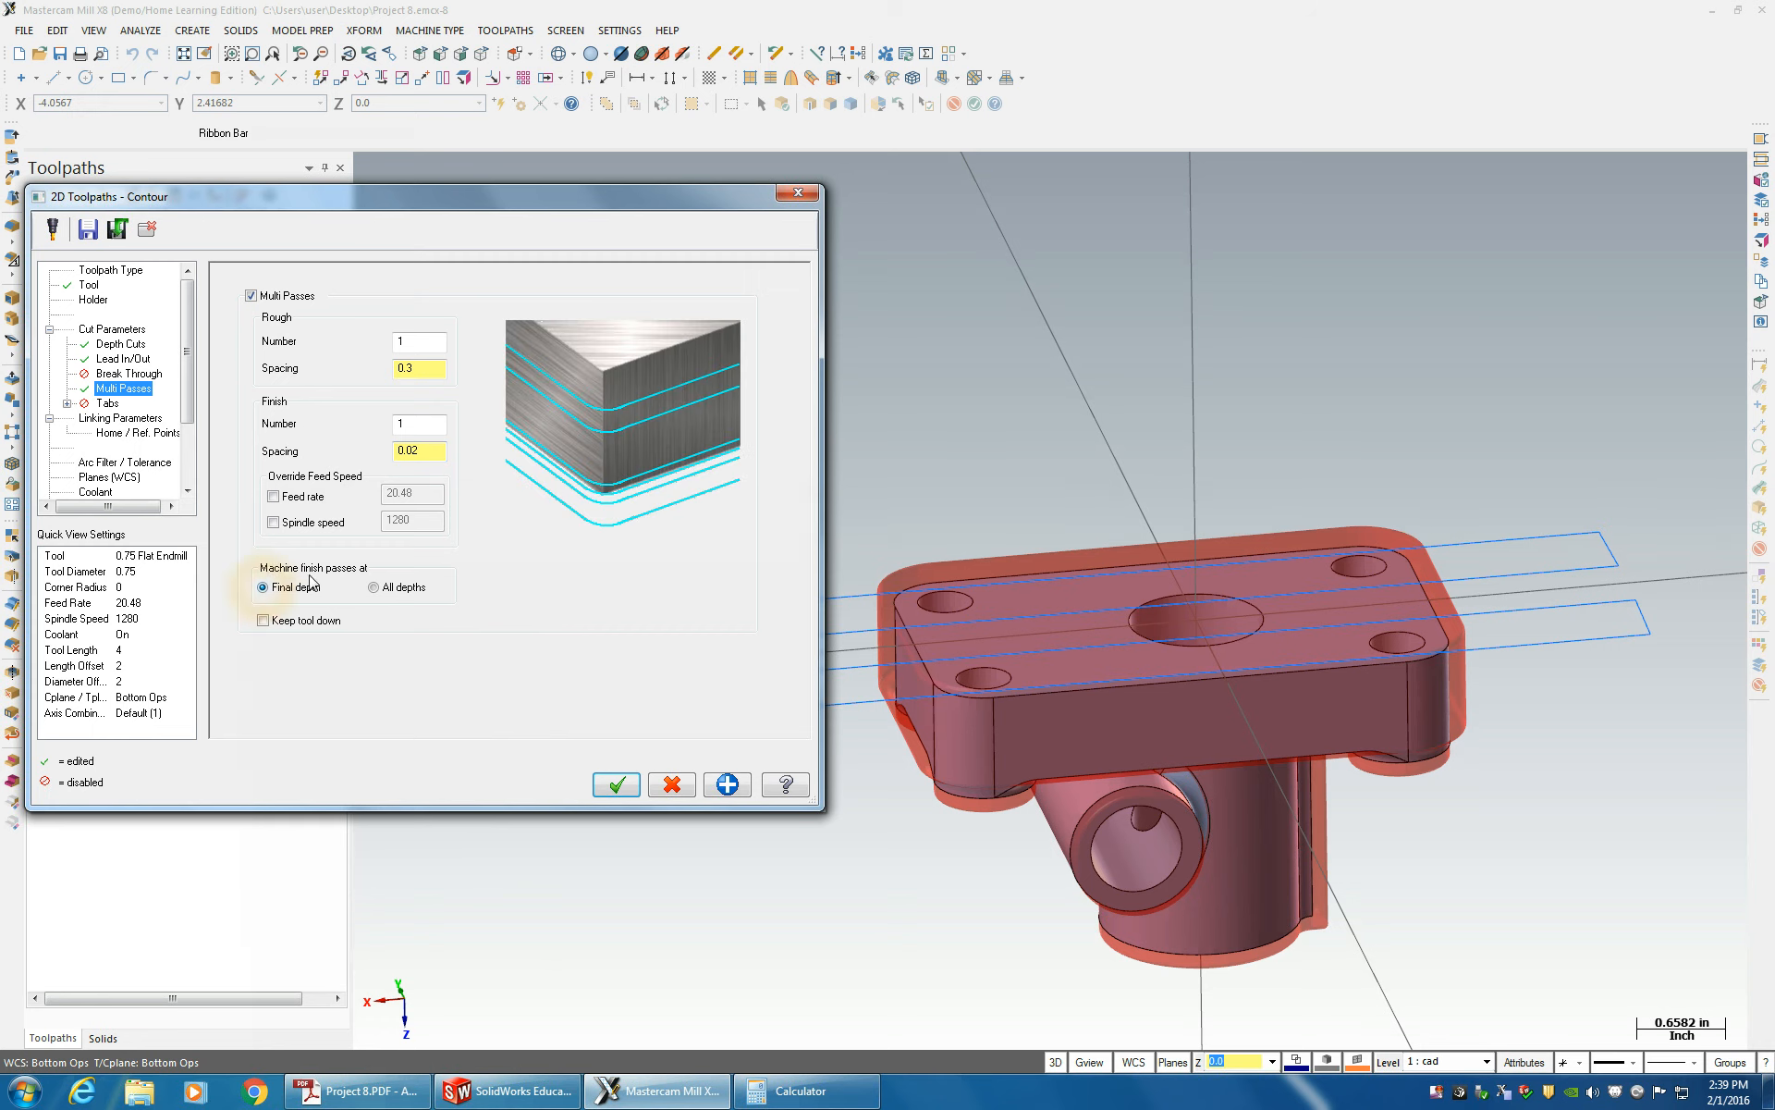
{"action": "left_click", "coordinate": [264, 621]}
- Set the contour's top of stock to an absolute 0 in the linking parameters
{"action": "left_click", "coordinate": [100, 419]}
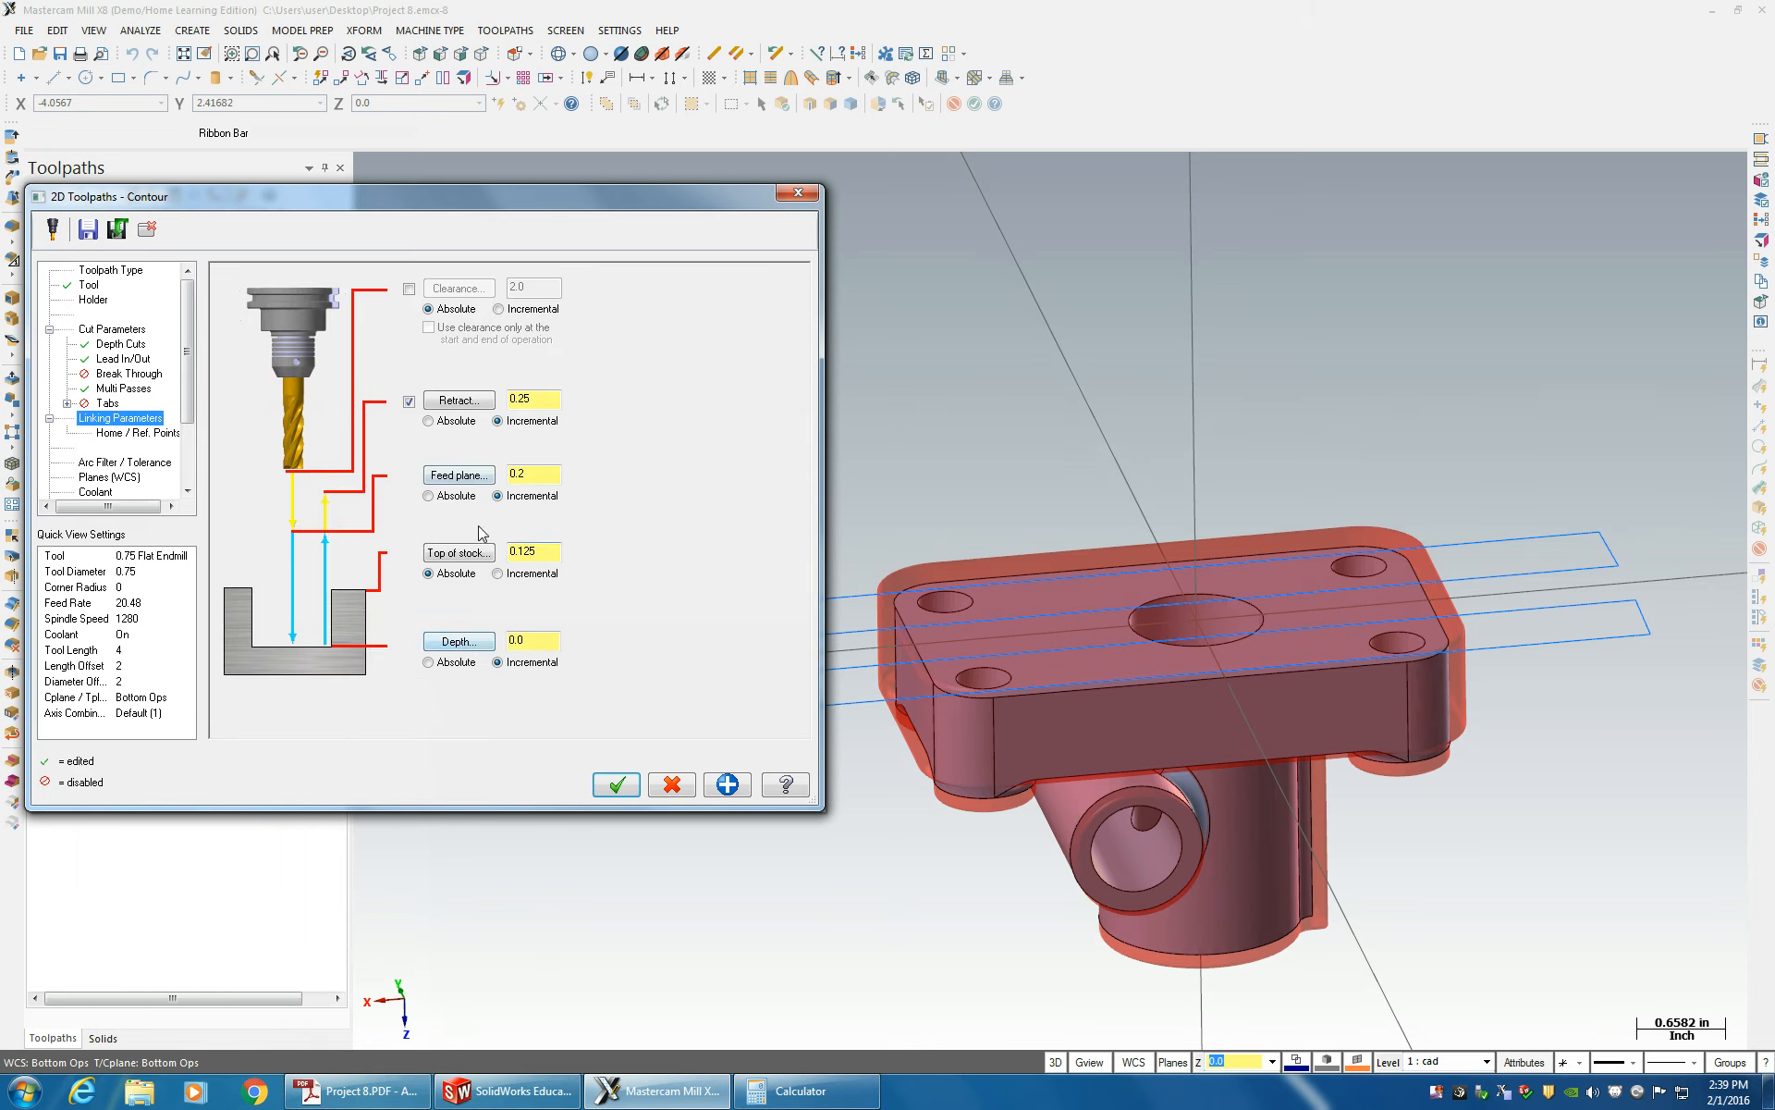
{"action": "left_click", "coordinate": [543, 558]}
{"action": "left_click", "coordinate": [543, 552]}
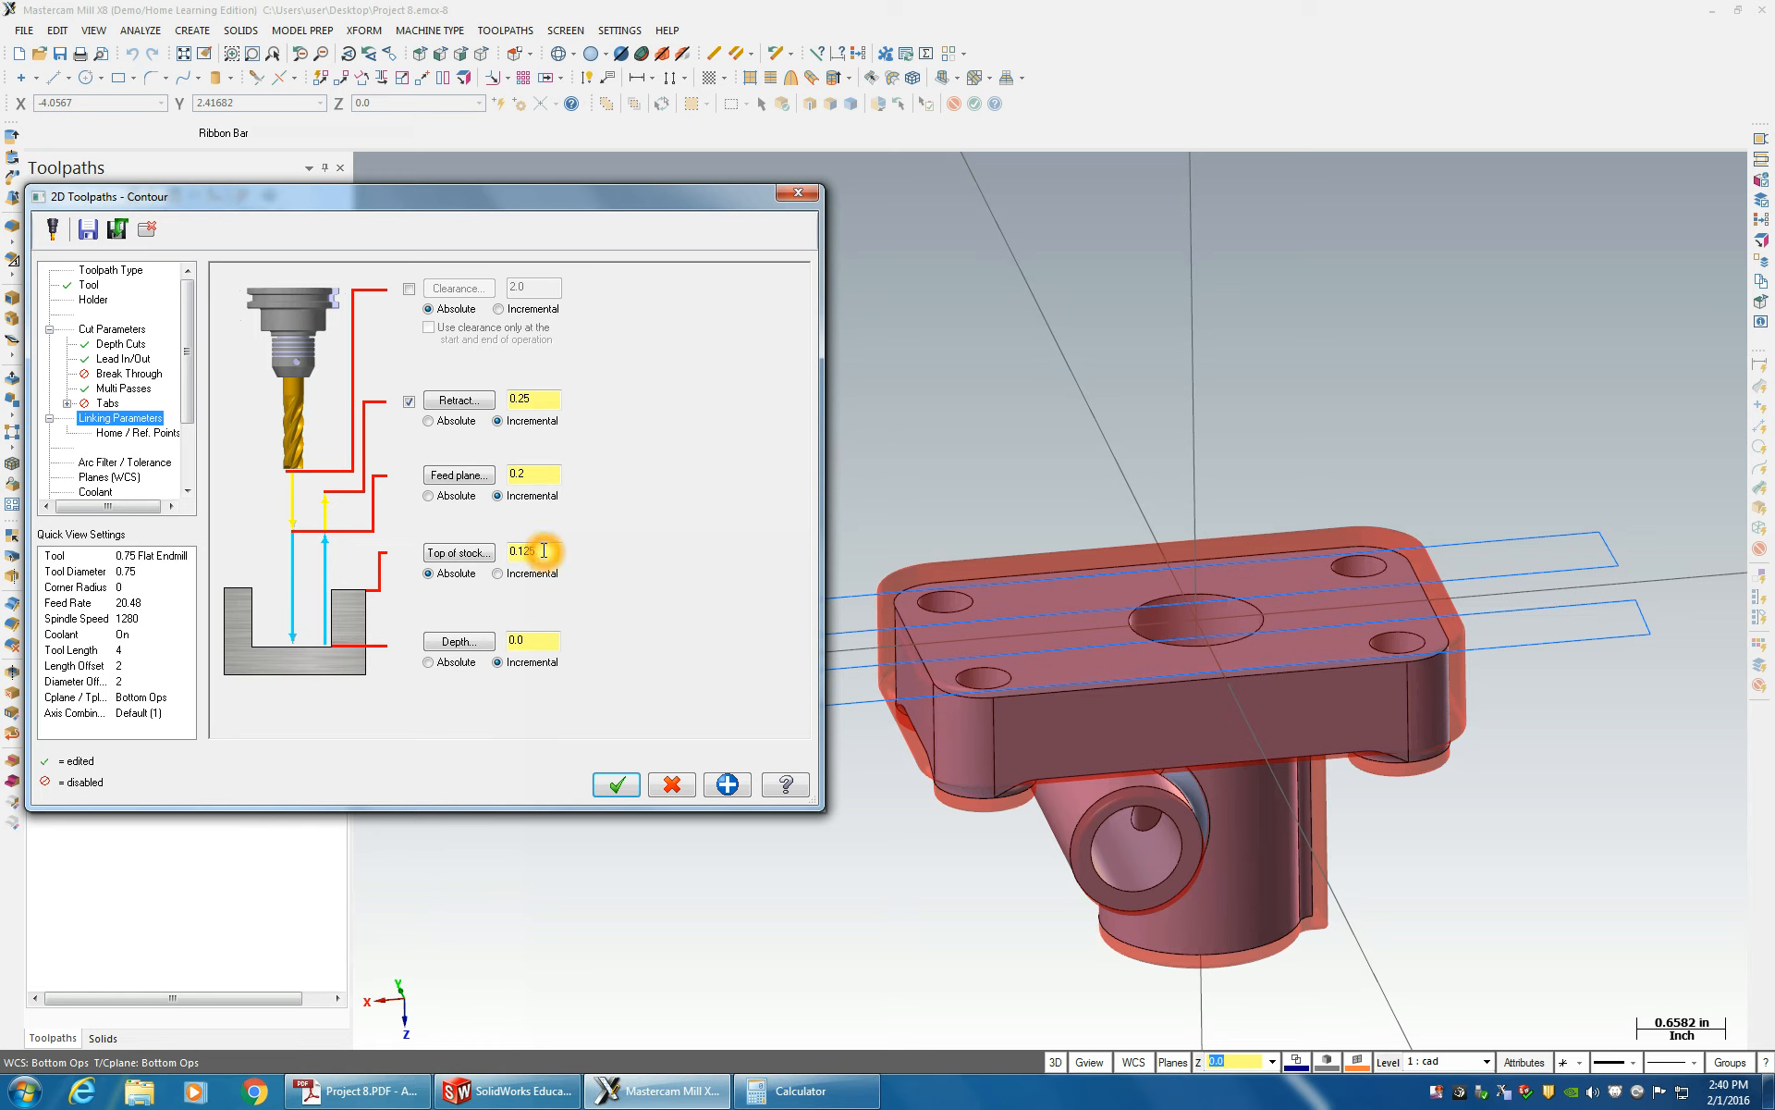
{"action": "left_click", "coordinate": [466, 554]}
{"action": "left_click", "coordinate": [477, 558]}
{"action": "left_click_drag", "start_coordinate": [552, 556], "coordinate": [330, 529]}
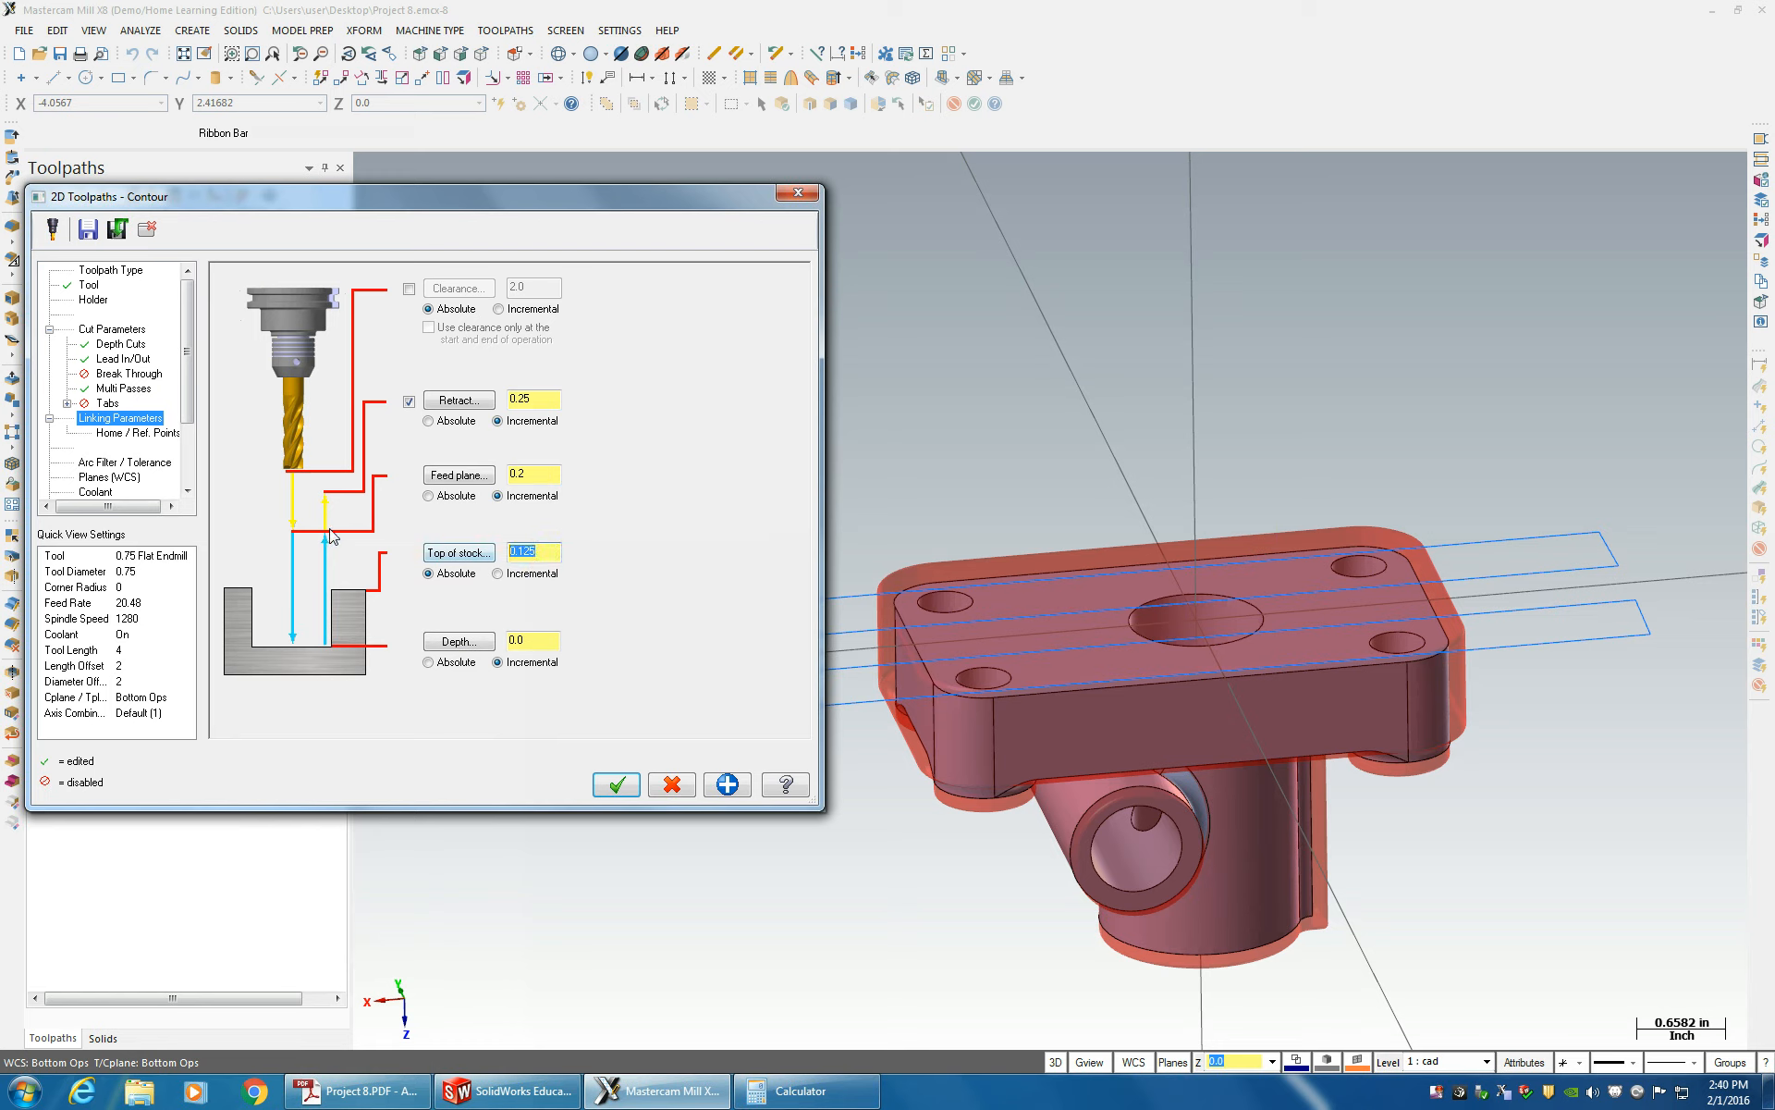
{"action": "left_click", "coordinate": [387, 561]}
{"action": "type", "text": "0"}
- Pick a reference point low on the base for the contour depth and set the depth to -1.0 incremental
{"action": "left_click", "coordinate": [459, 642]}
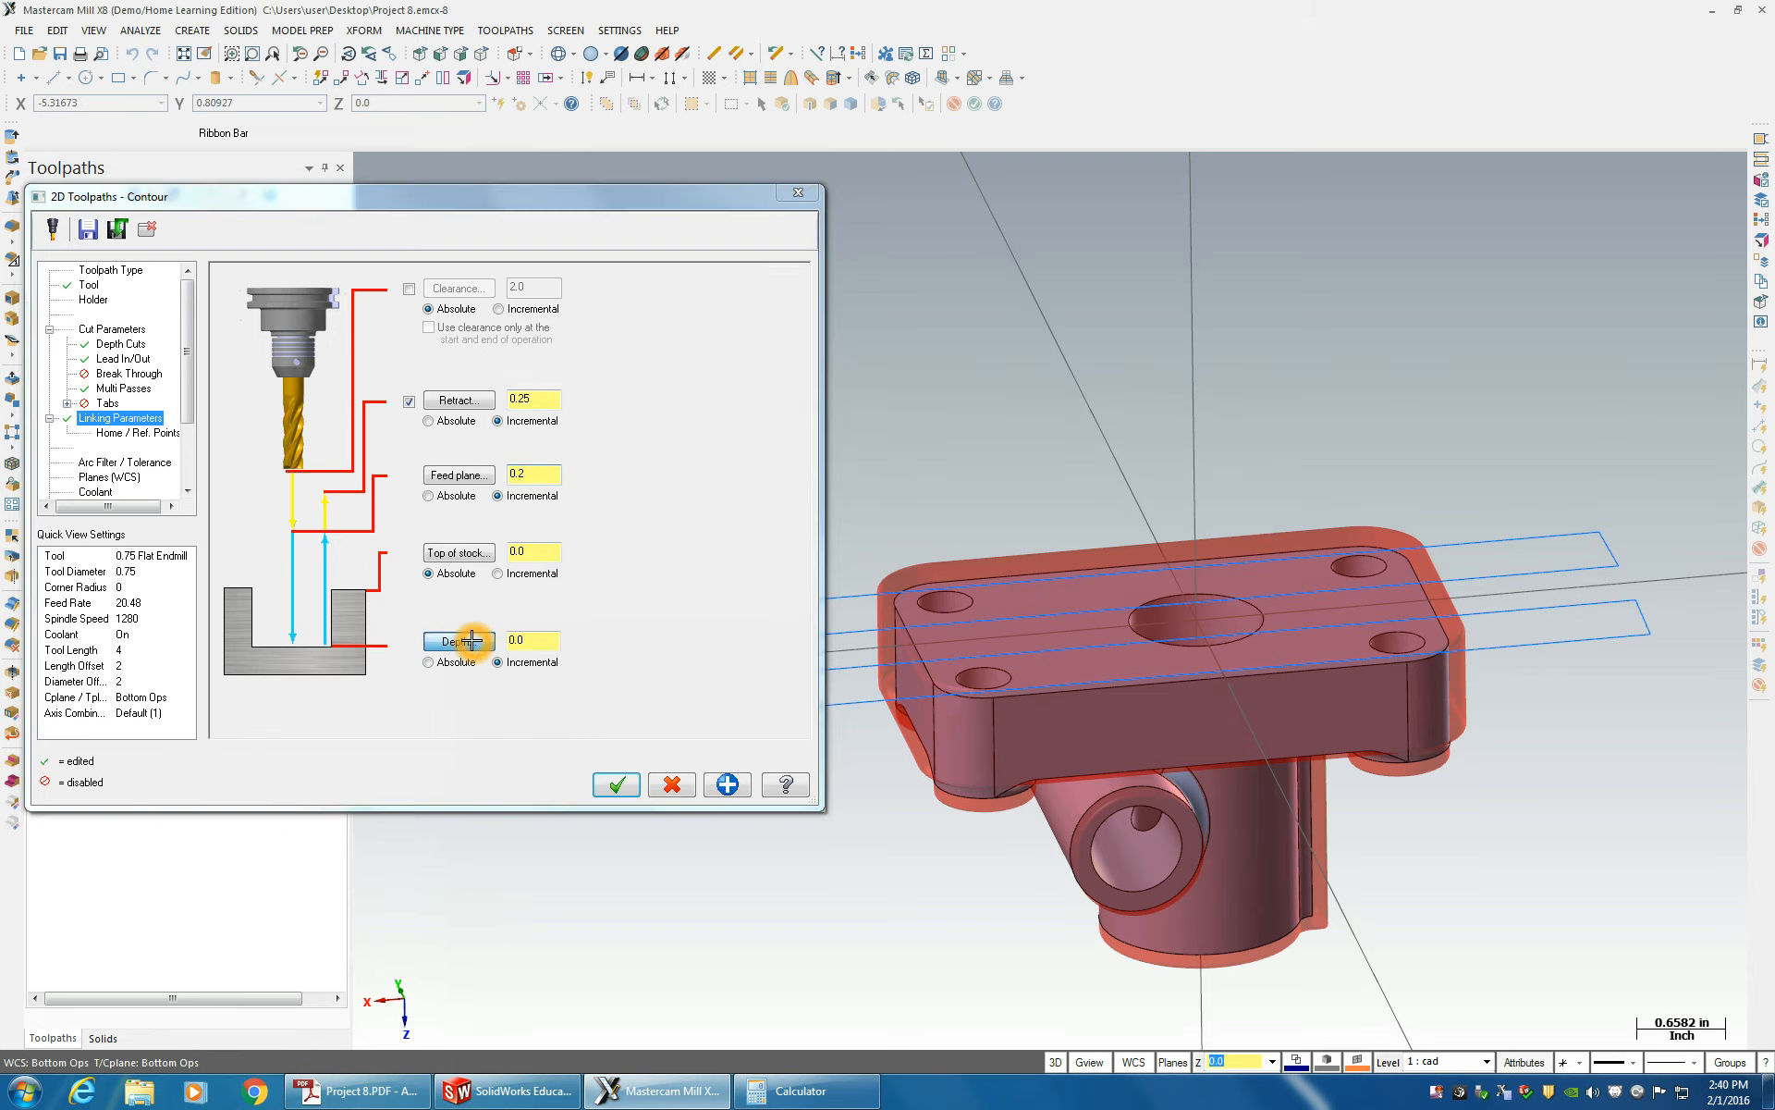
{"action": "left_click", "coordinate": [940, 789]}
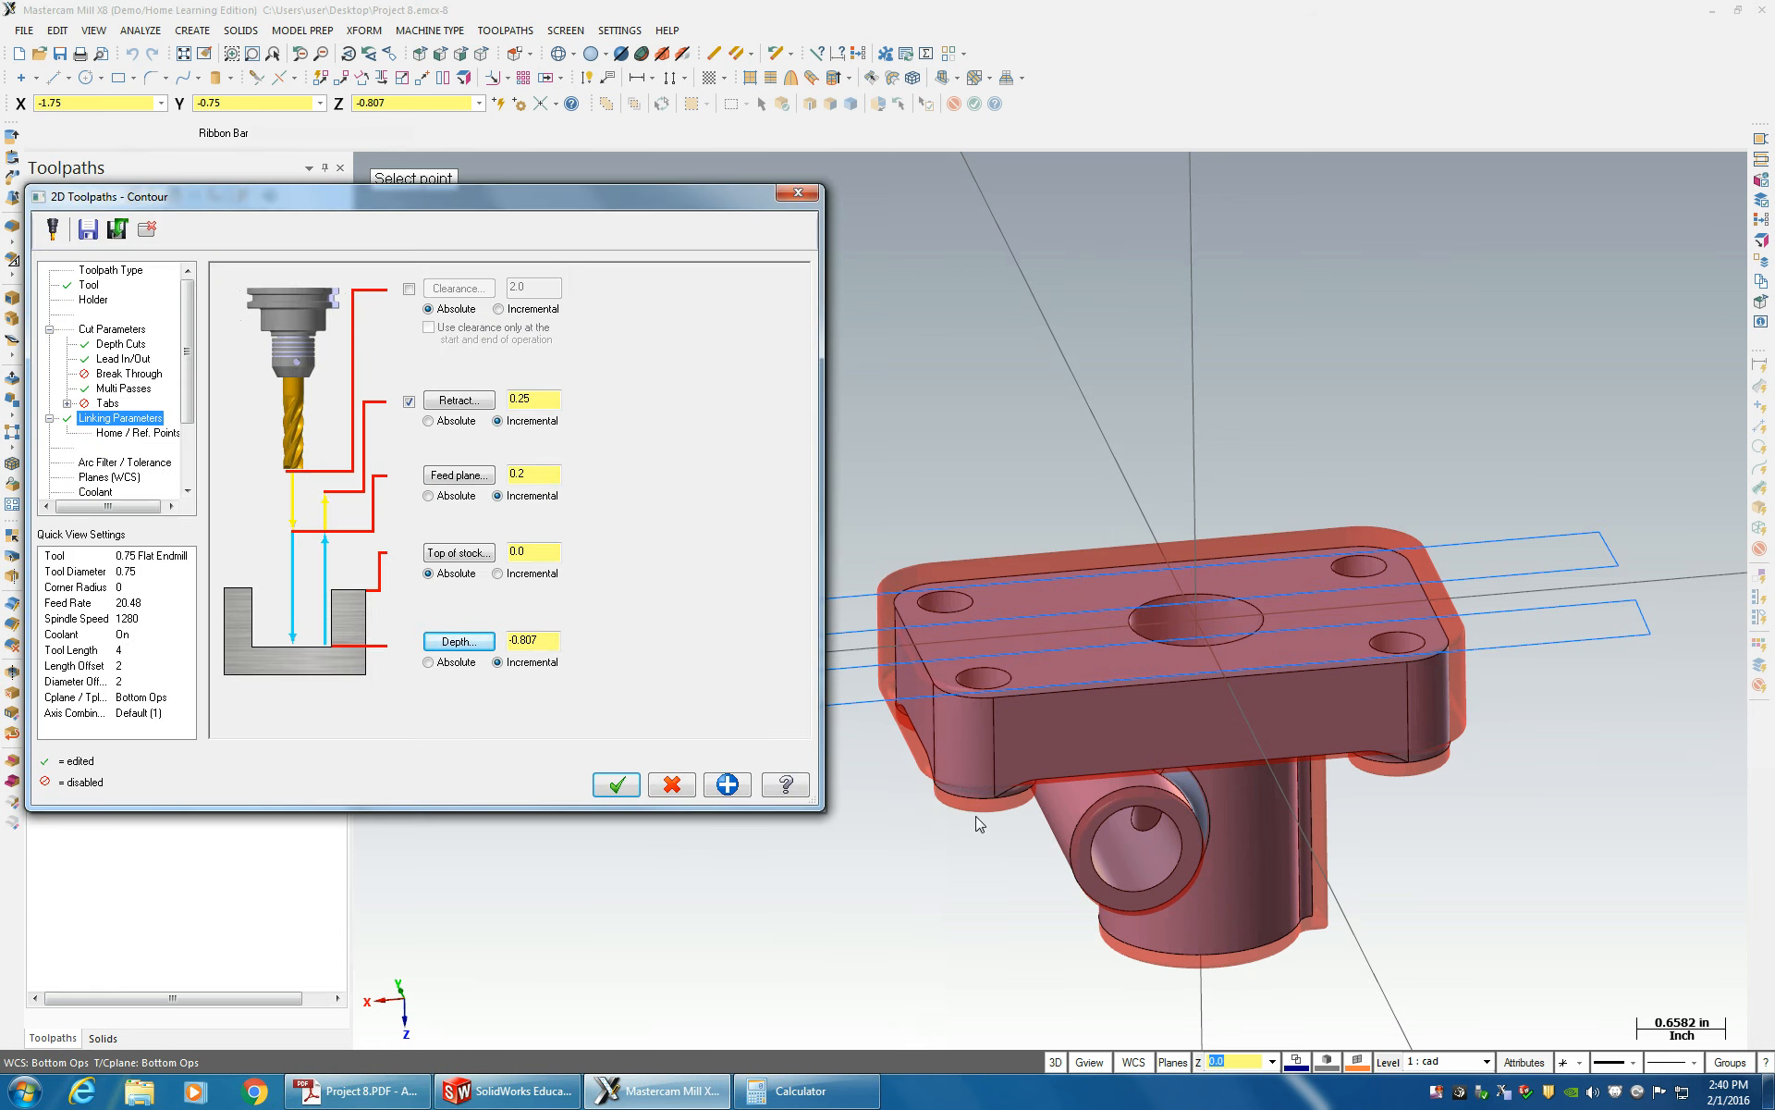
{"action": "mouse_move", "coordinate": [974, 810]}
{"action": "middle_mouse_down"}
{"action": "mouse_move", "coordinate": [976, 607]}
{"action": "mouse_move", "coordinate": [975, 694]}
{"action": "mouse_move", "coordinate": [1019, 826]}
{"action": "mouse_move", "coordinate": [990, 799]}
{"action": "middle_mouse_up"}
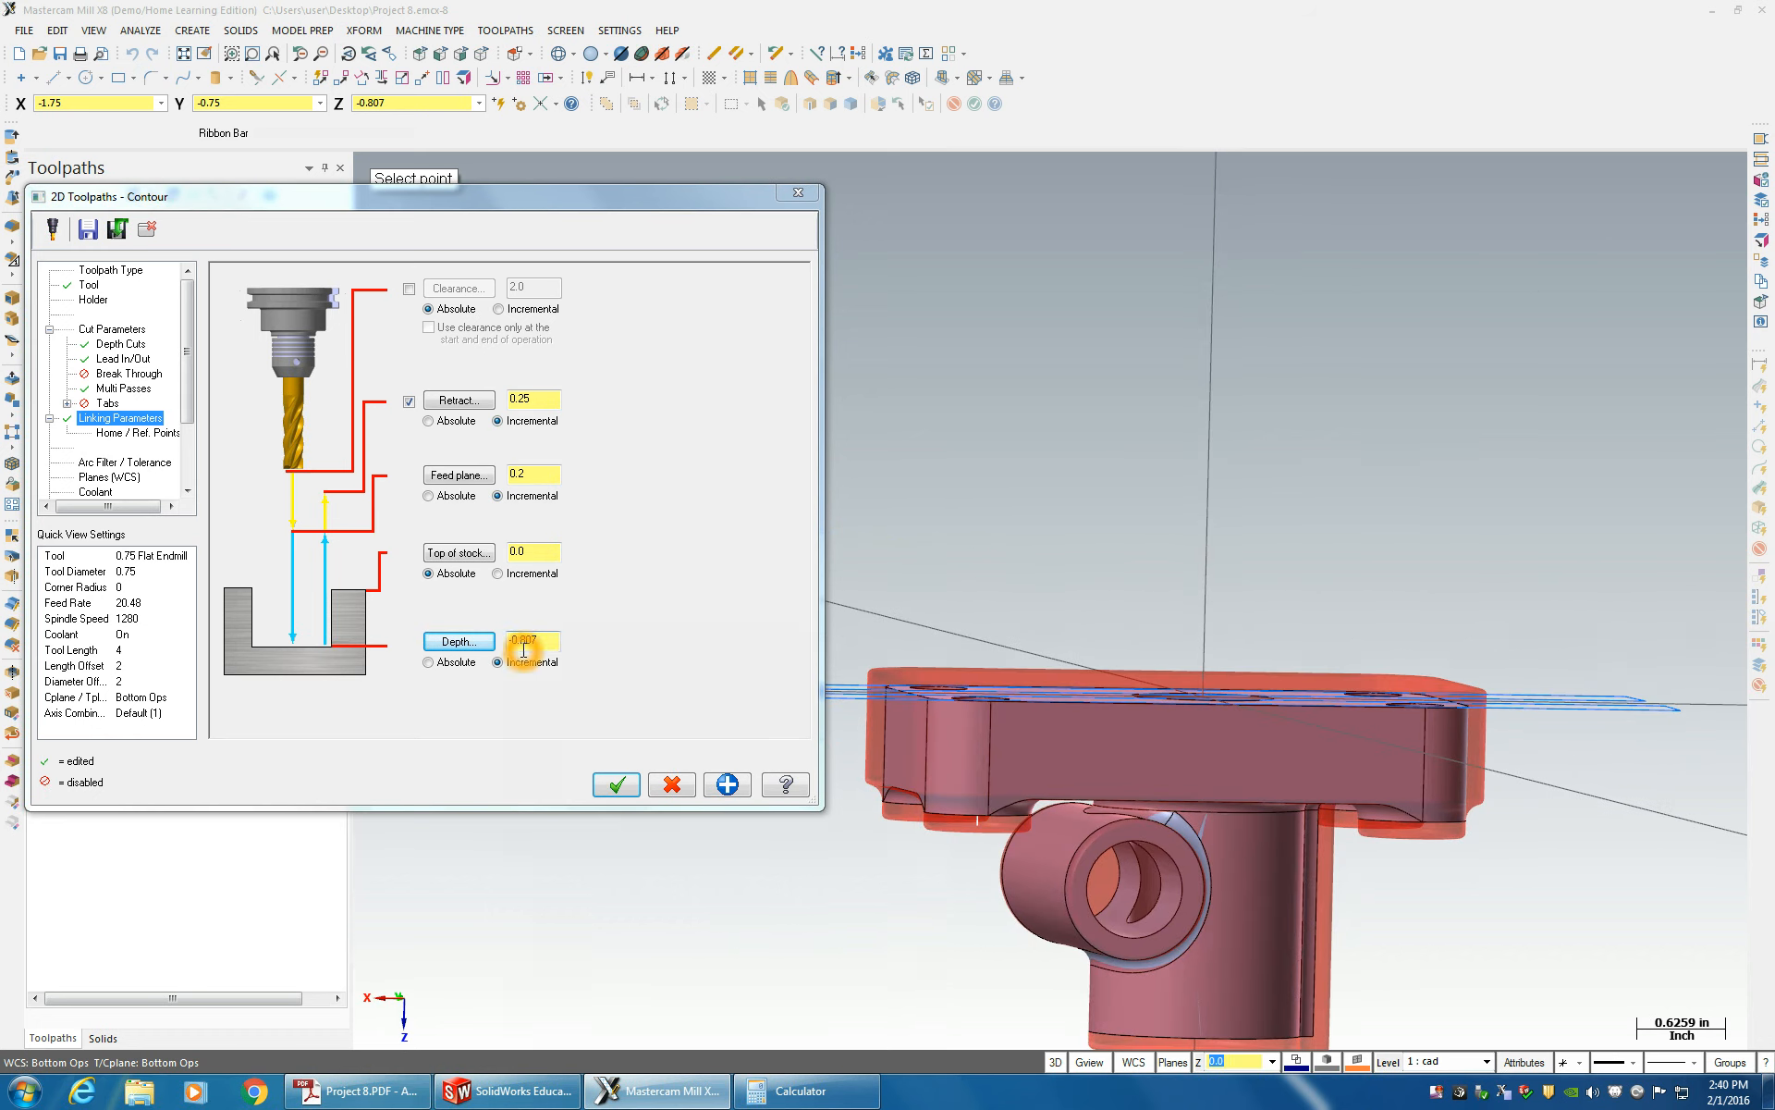
{"action": "mouse_move", "coordinate": [524, 640]}
{"action": "left_mouse_down"}
{"action": "mouse_move", "coordinate": [557, 640]}
{"action": "mouse_move", "coordinate": [541, 645]}
{"action": "left_mouse_up"}
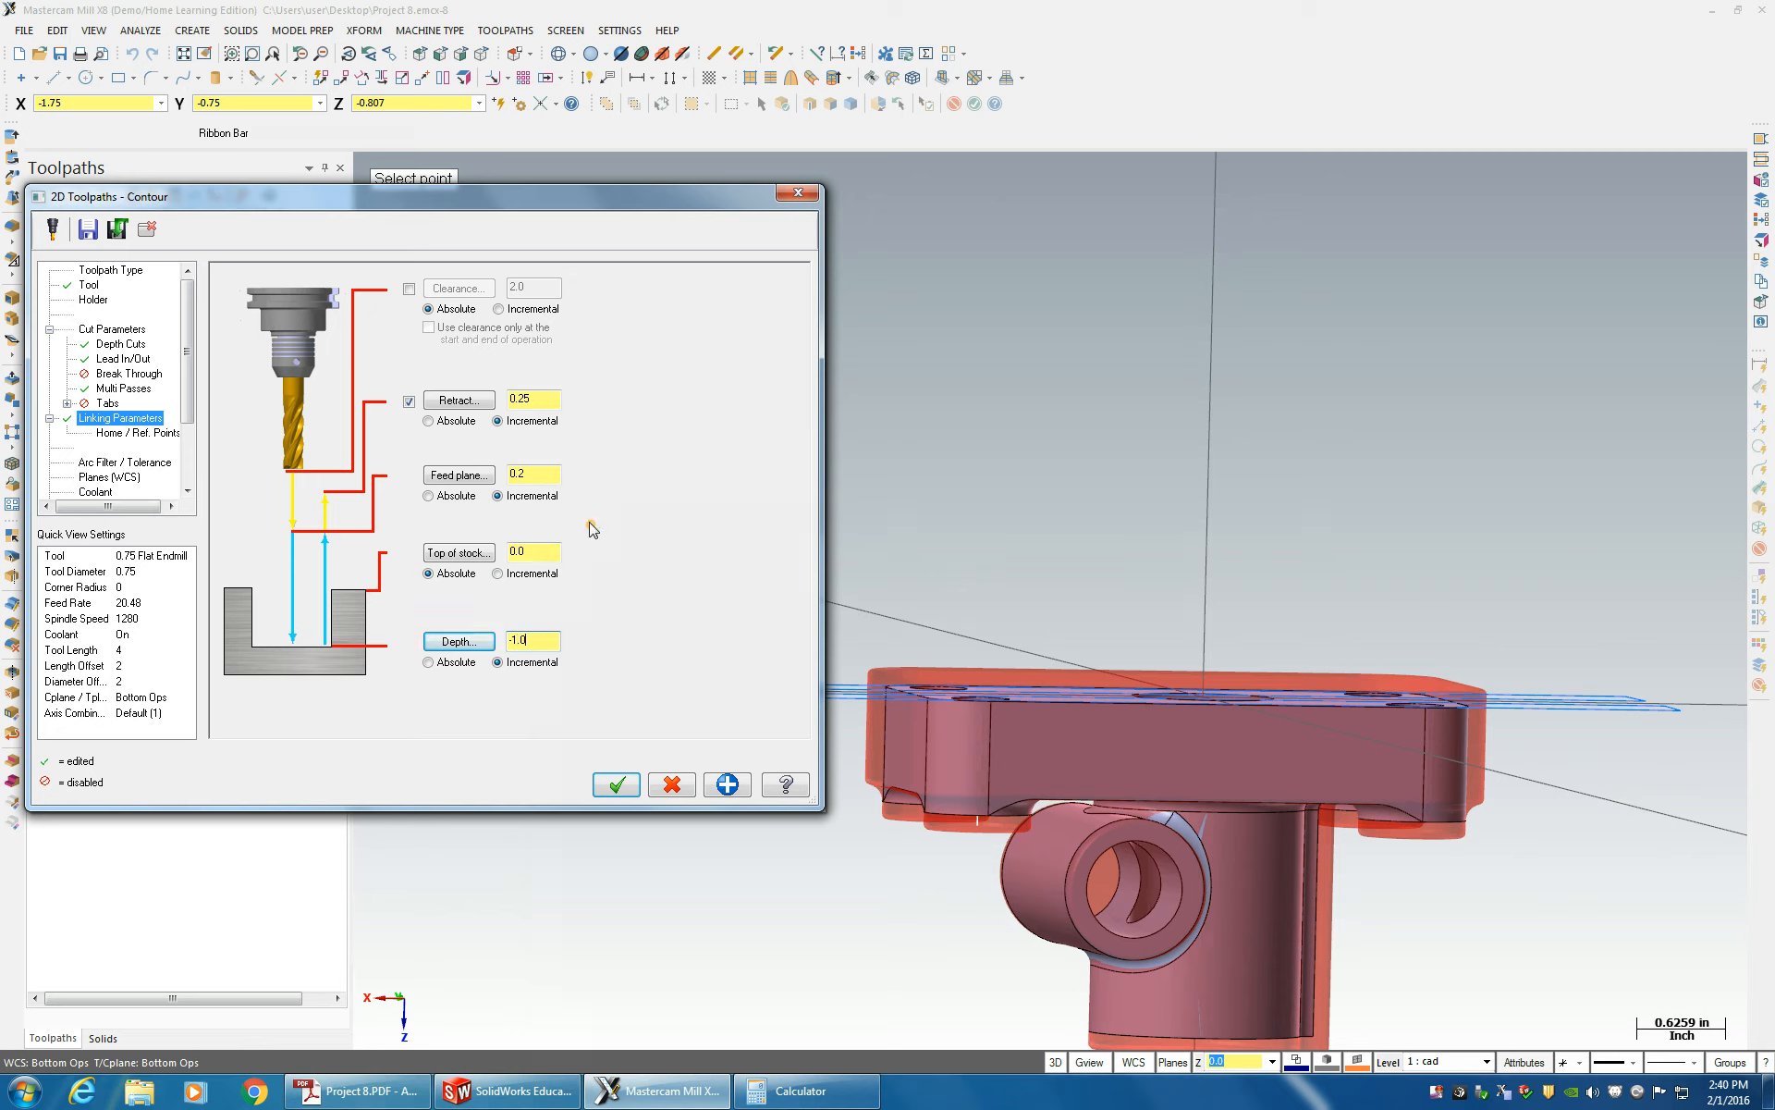
- Check the arc filter tolerance and planes settings, and generate the contour toolpath
{"action": "left_click", "coordinate": [115, 467]}
{"action": "left_click", "coordinate": [108, 477]}
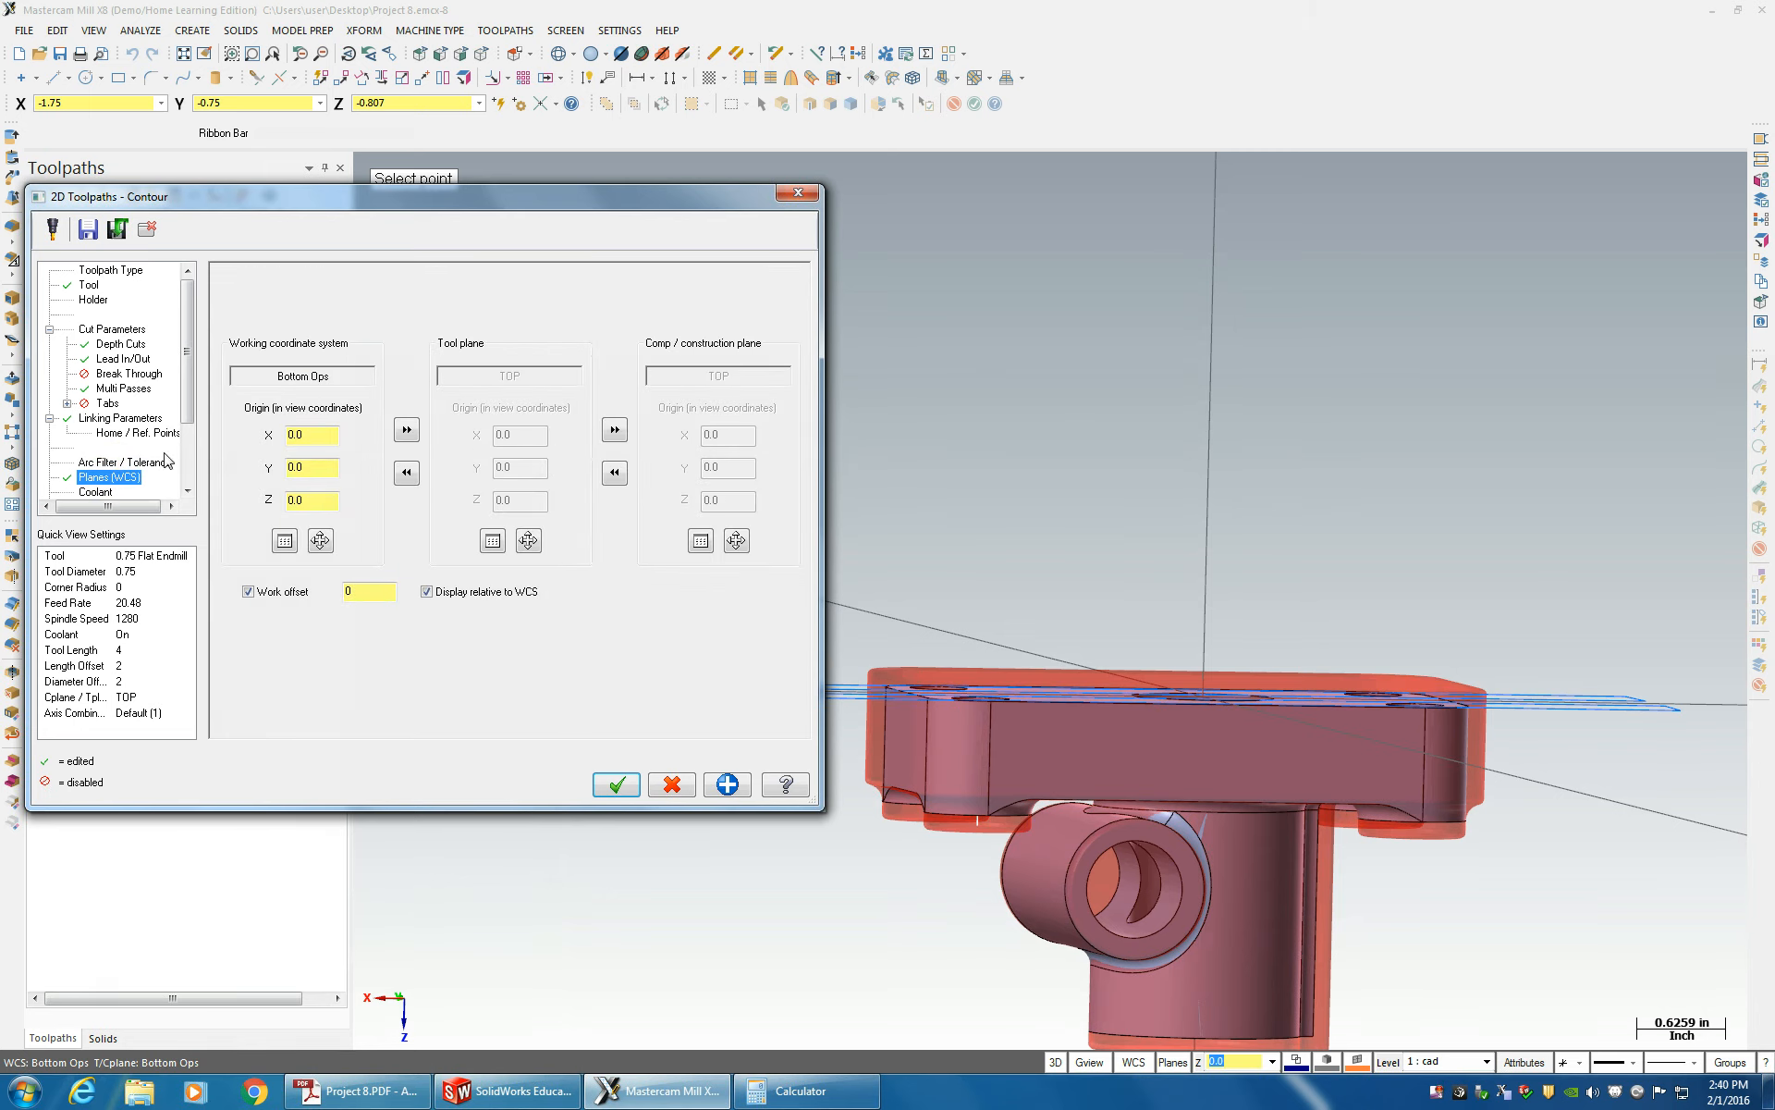
{"action": "left_click", "coordinate": [131, 464]}
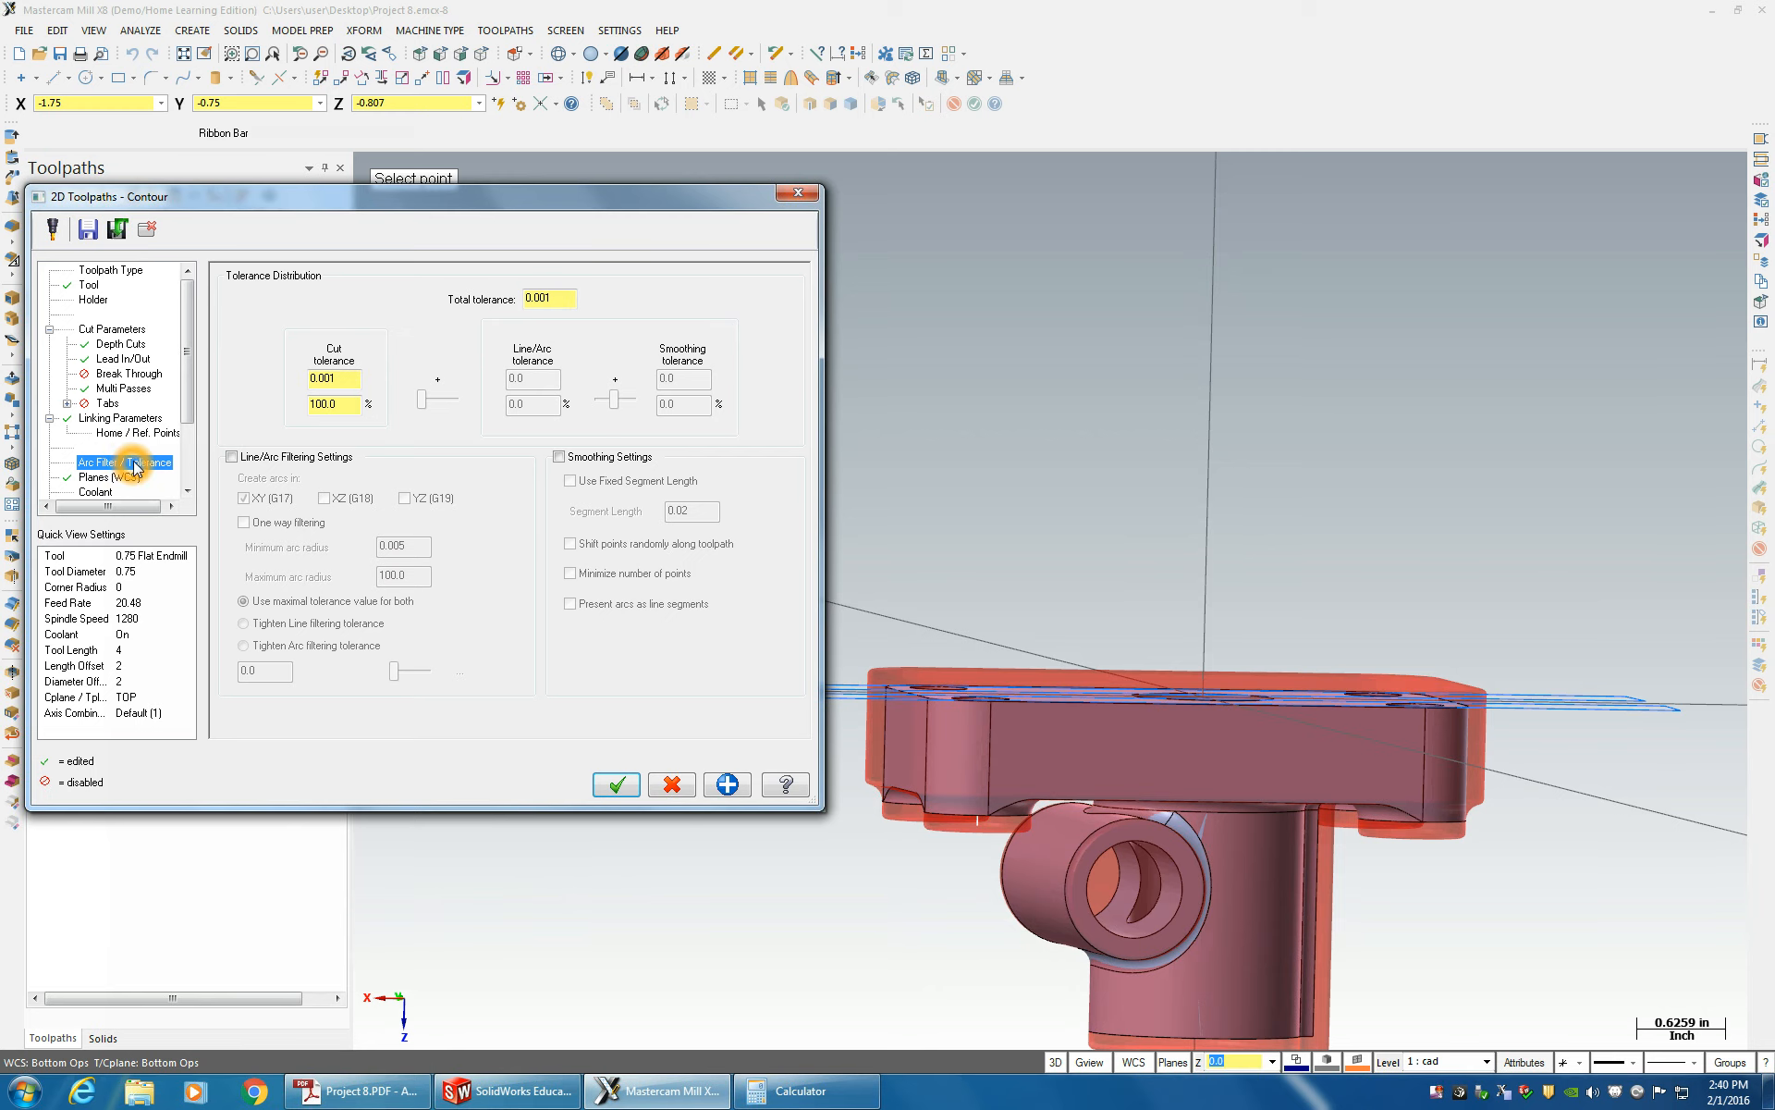
{"action": "left_click", "coordinate": [109, 478]}
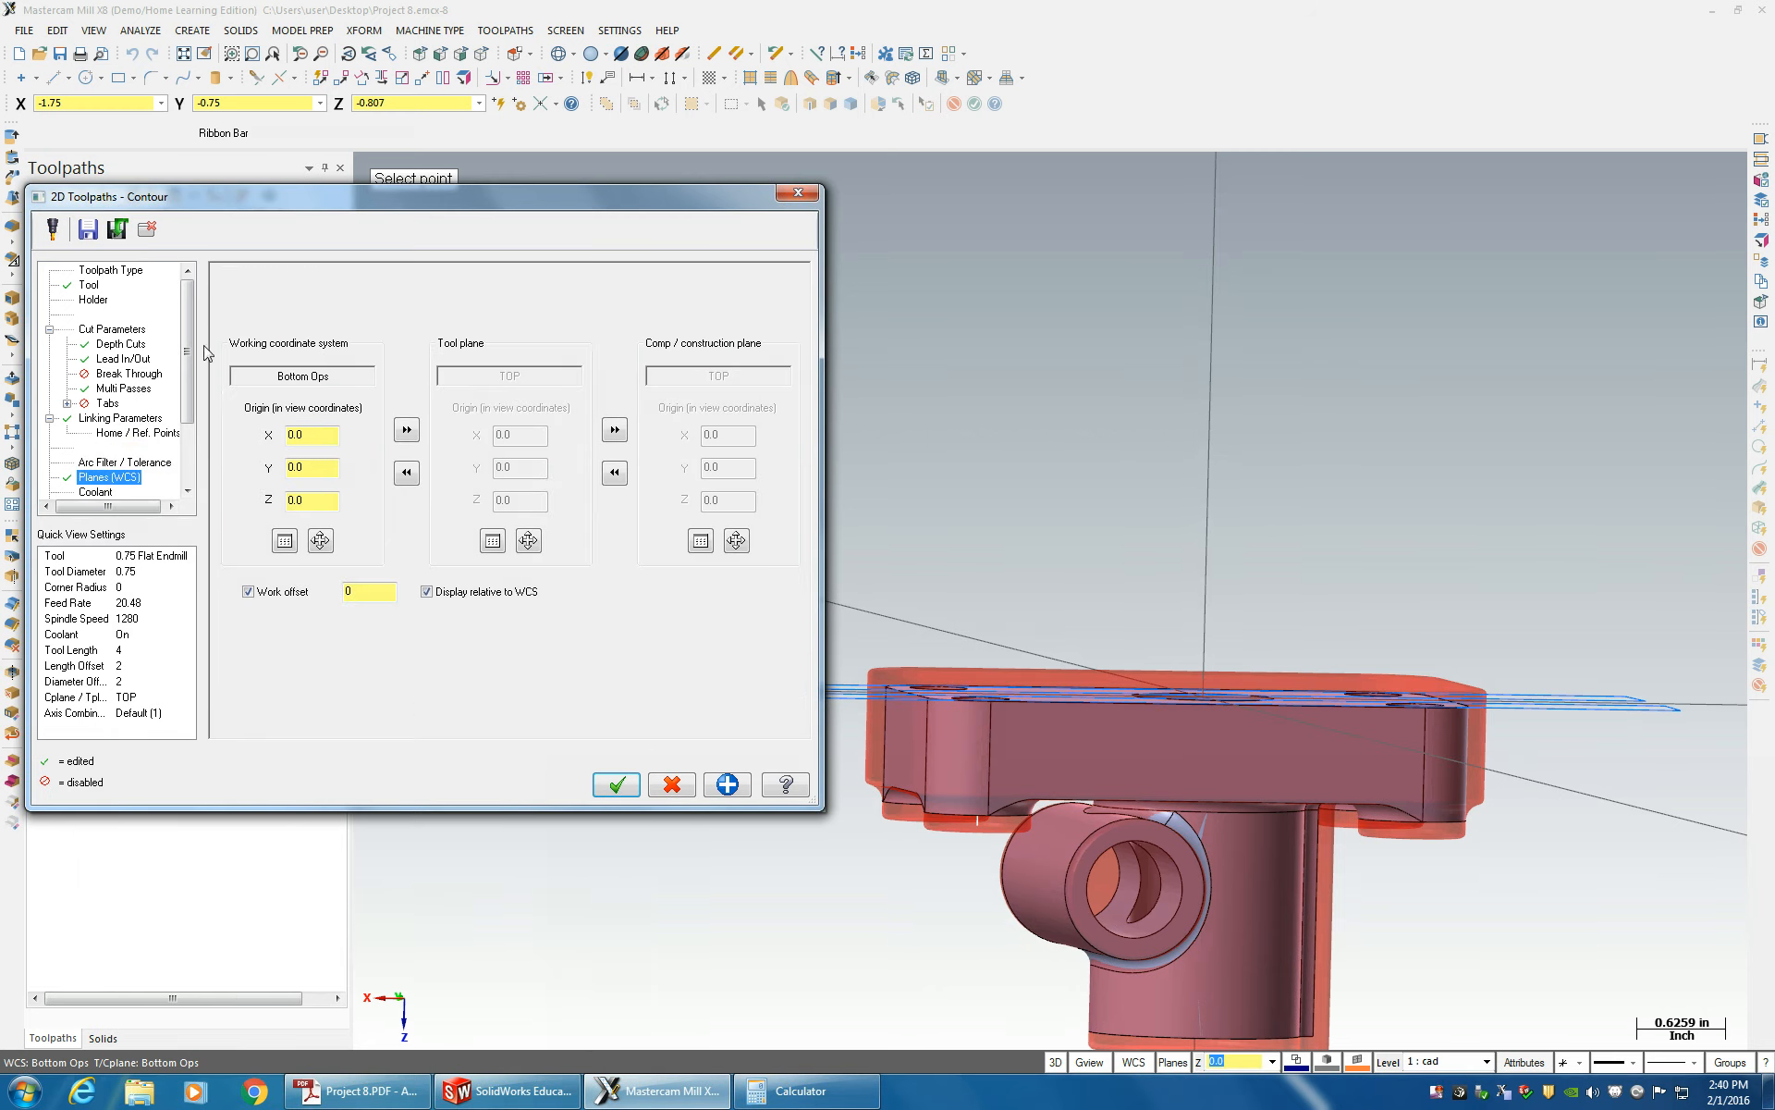
{"action": "left_click", "coordinate": [617, 786]}
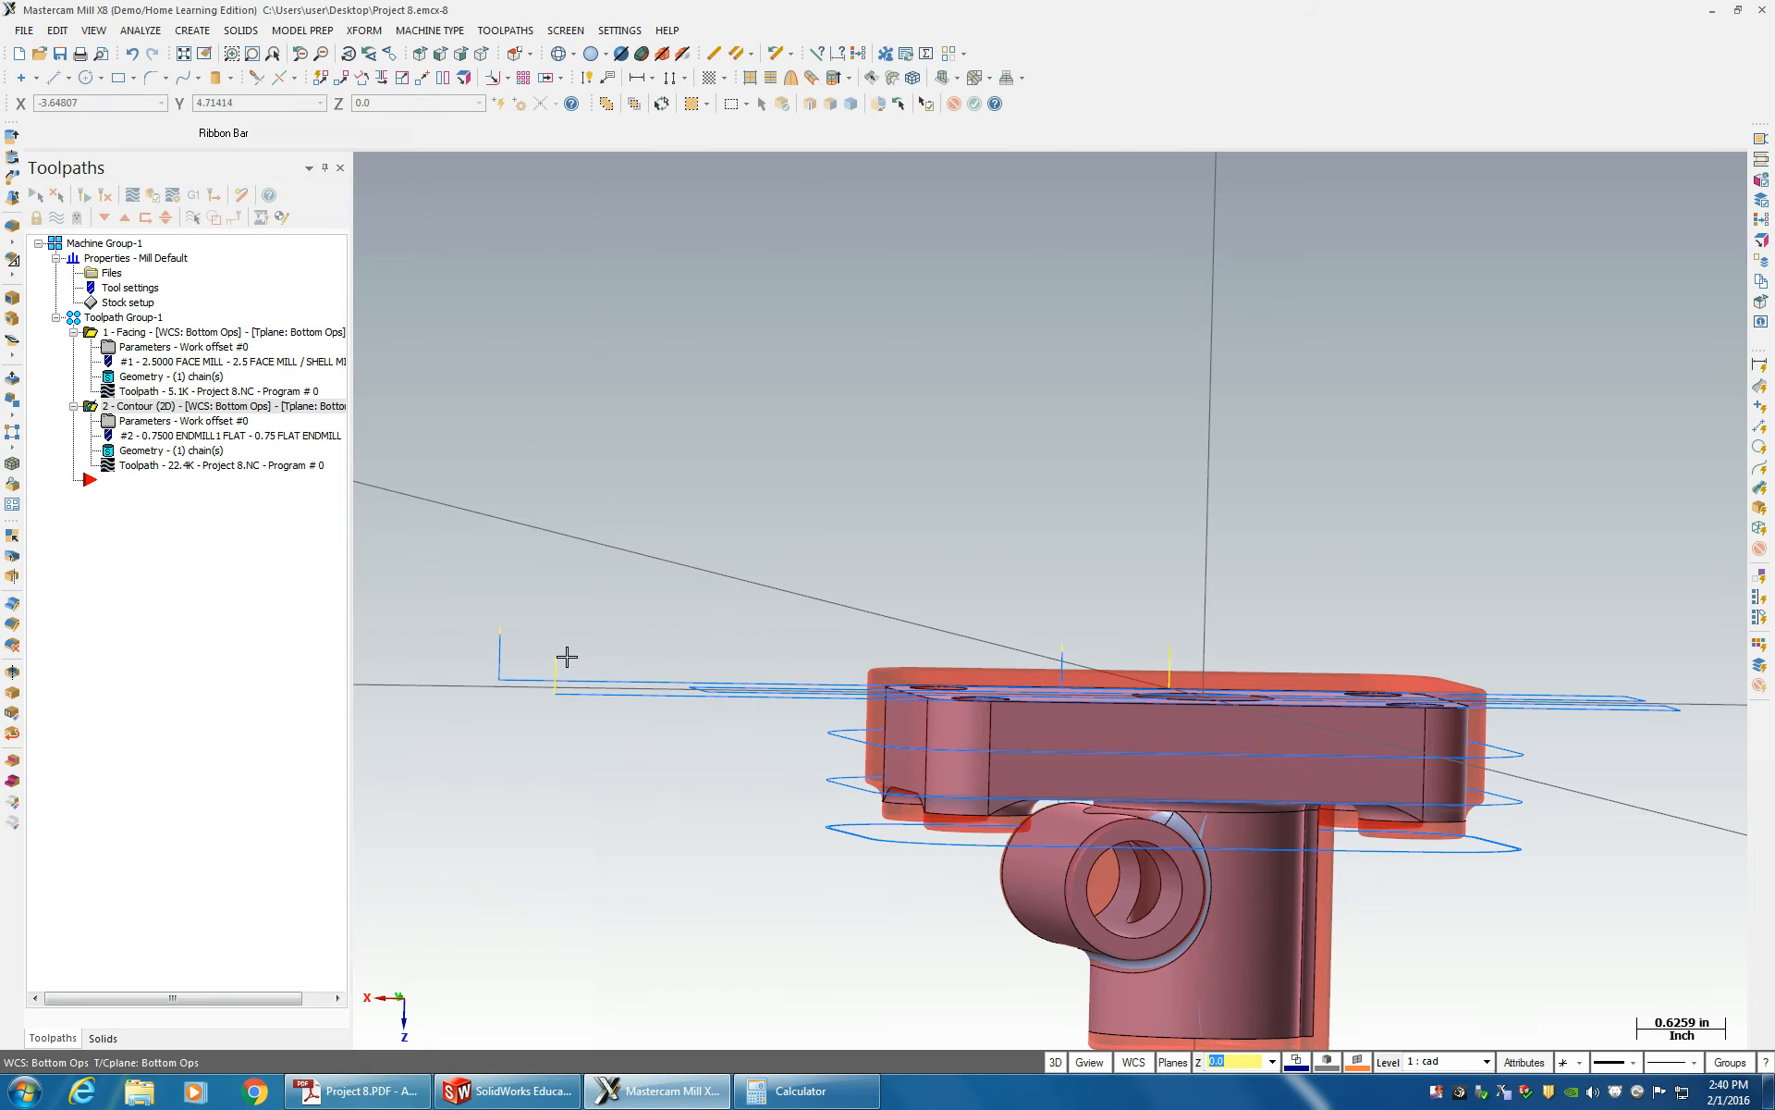
- Inspect the contour toolpath on the base, and start verifying all operations of the toolpath group, pausing during the facing
{"action": "middle_click_drag", "start_coordinate": [1098, 773], "coordinate": [853, 827]}
{"action": "scroll", "coordinate": [1136, 805], "scroll_direction": "up", "scroll_amount": 1}
{"action": "middle_click_drag", "start_coordinate": [837, 897], "coordinate": [862, 966]}
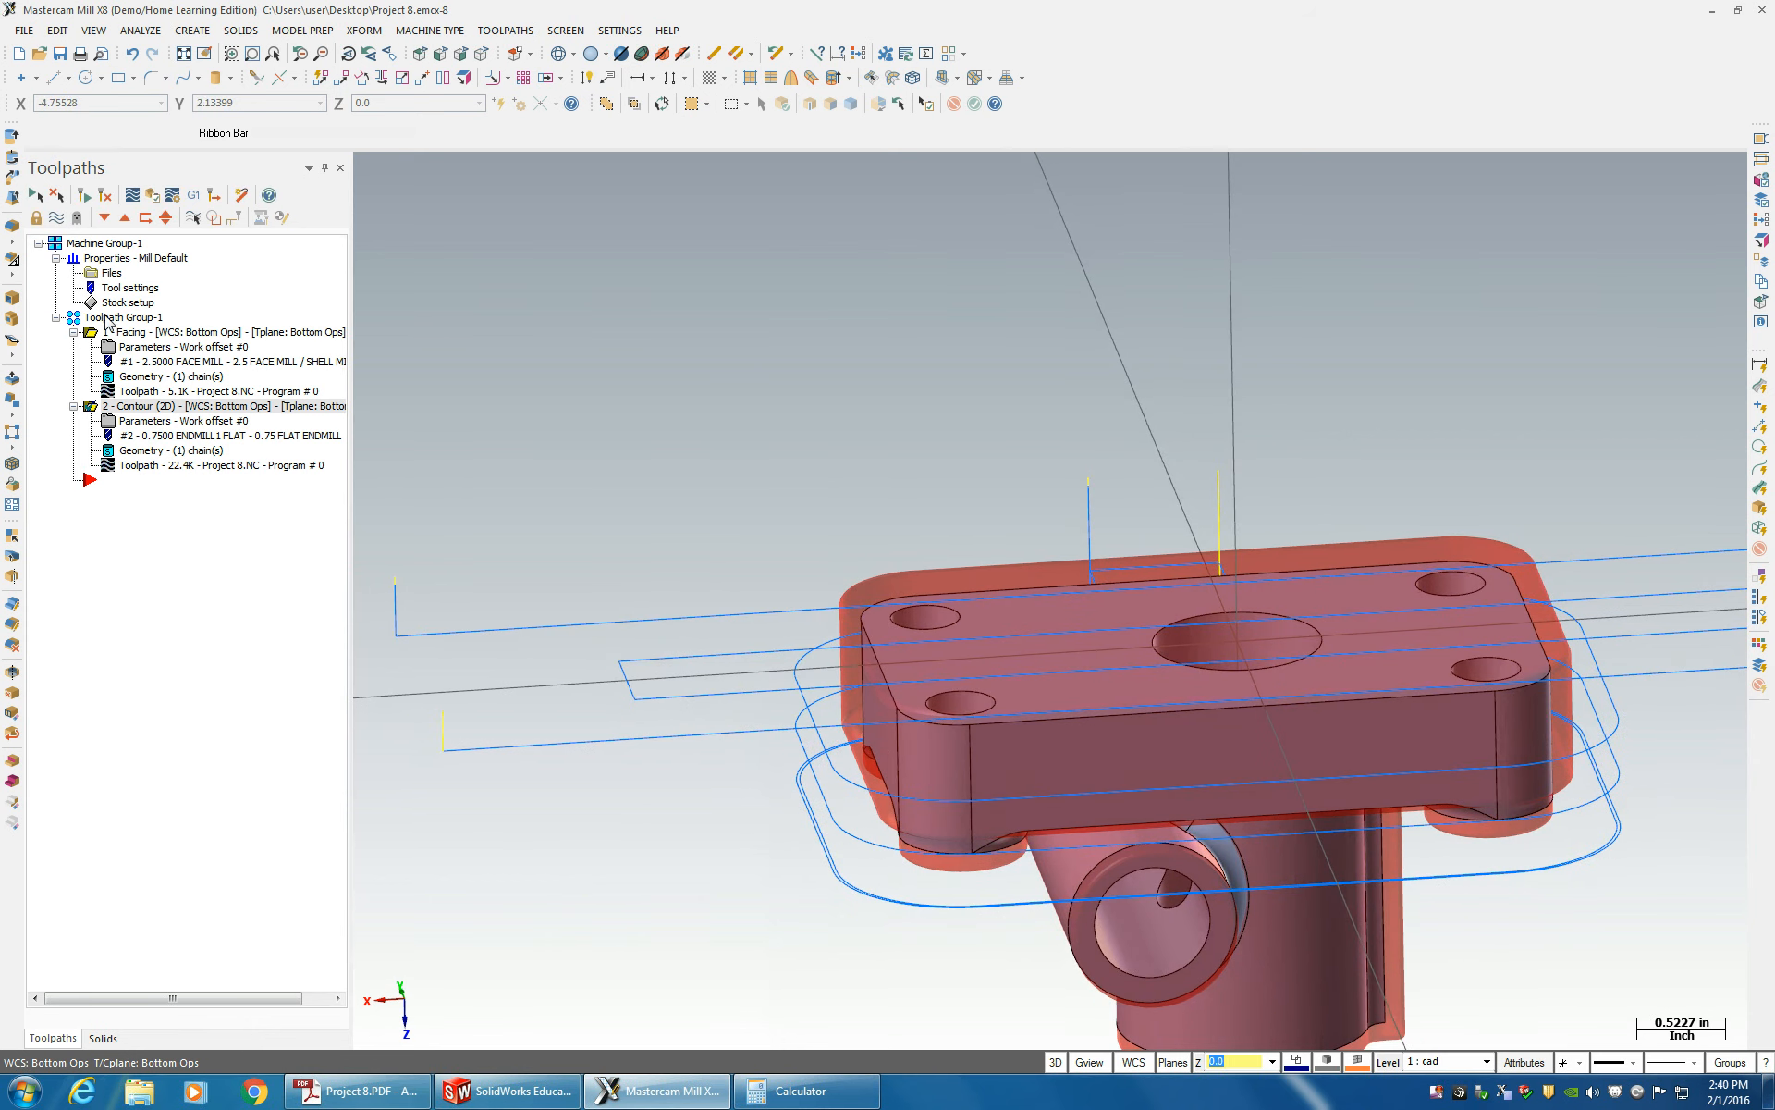
{"action": "left_click", "coordinate": [123, 317]}
{"action": "left_click", "coordinate": [153, 194]}
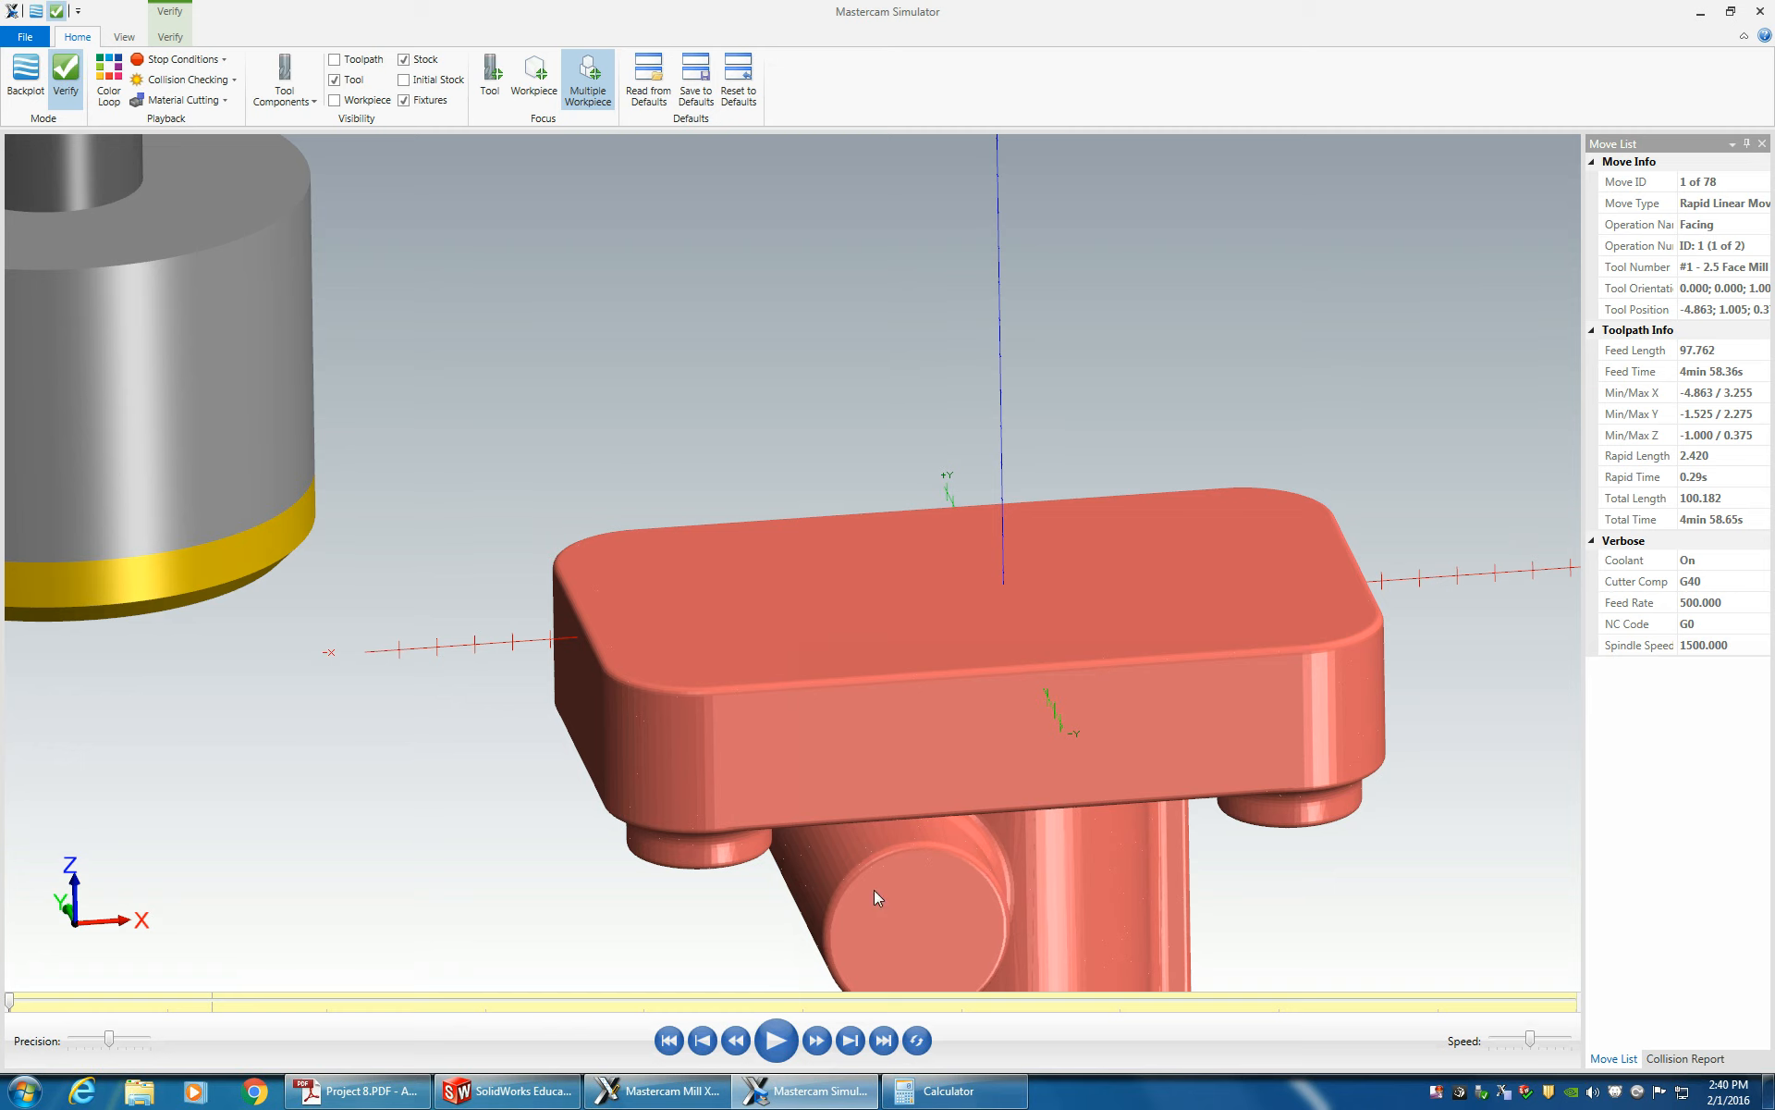
{"action": "left_click", "coordinate": [776, 1041]}
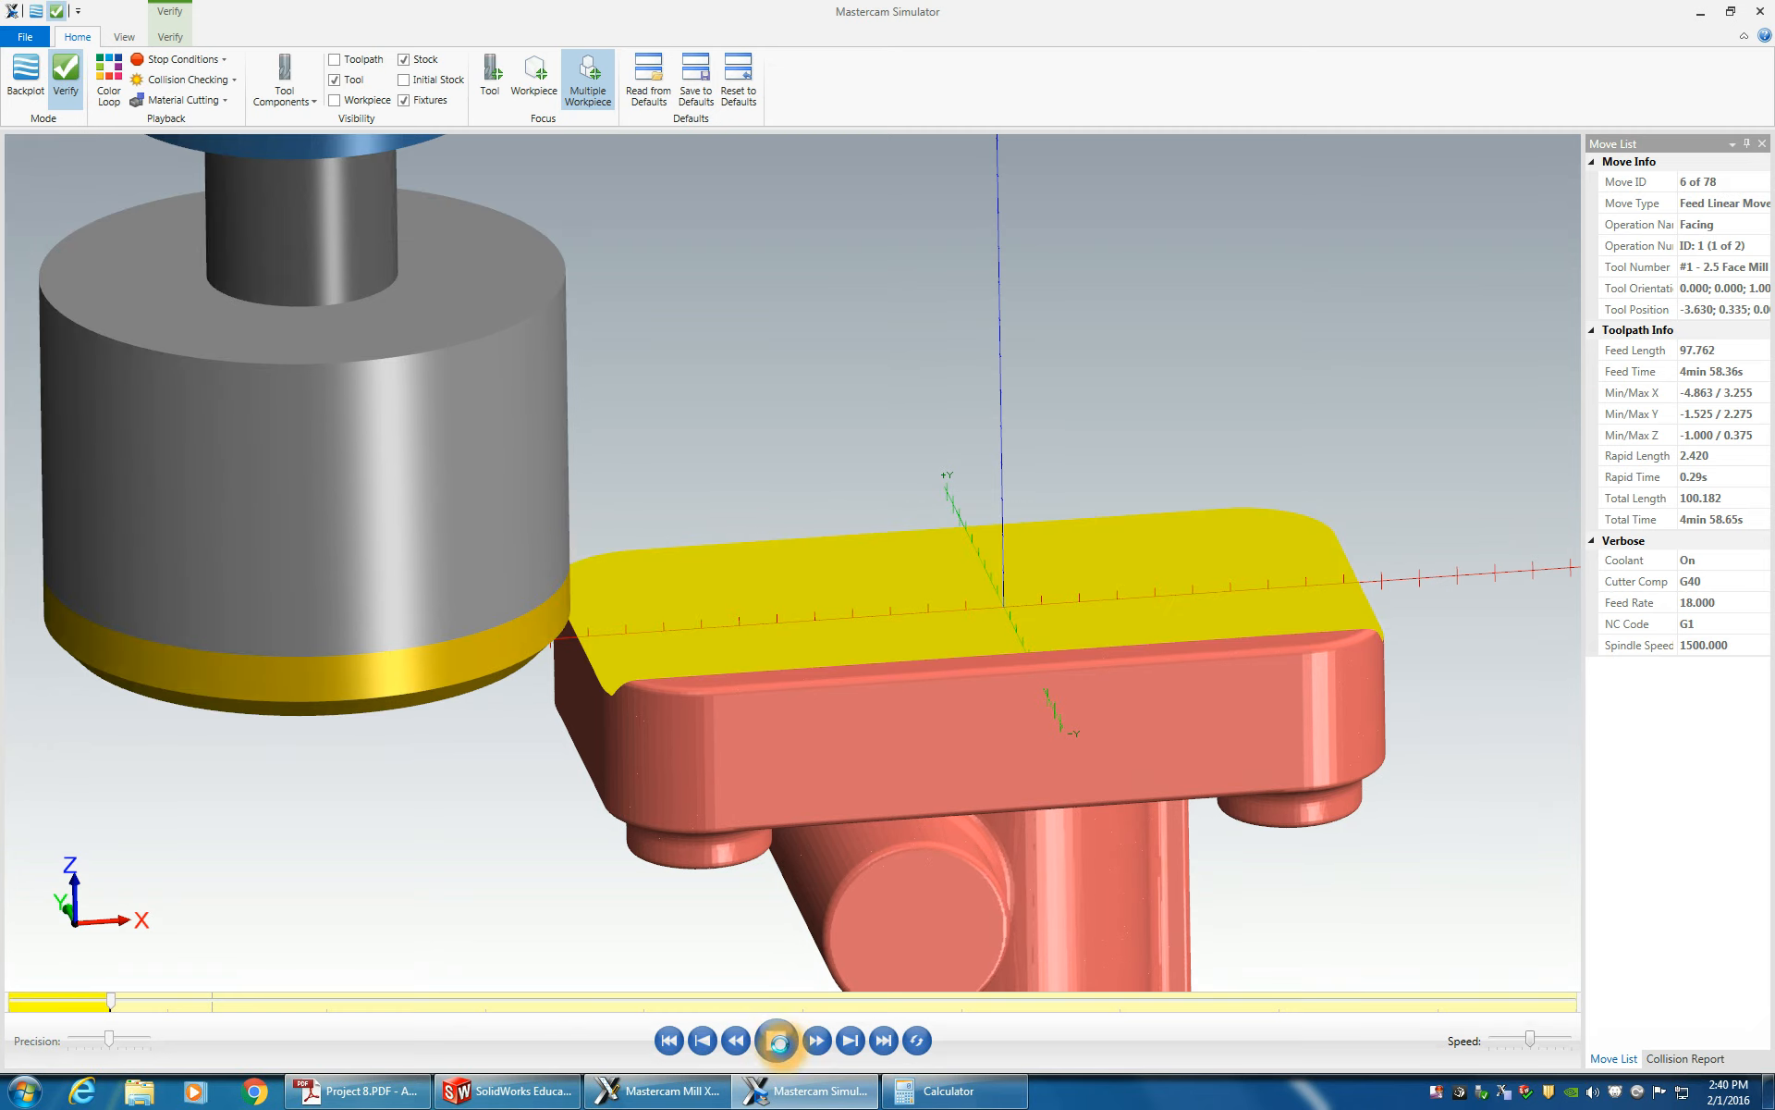
{"action": "left_click", "coordinate": [777, 1040]}
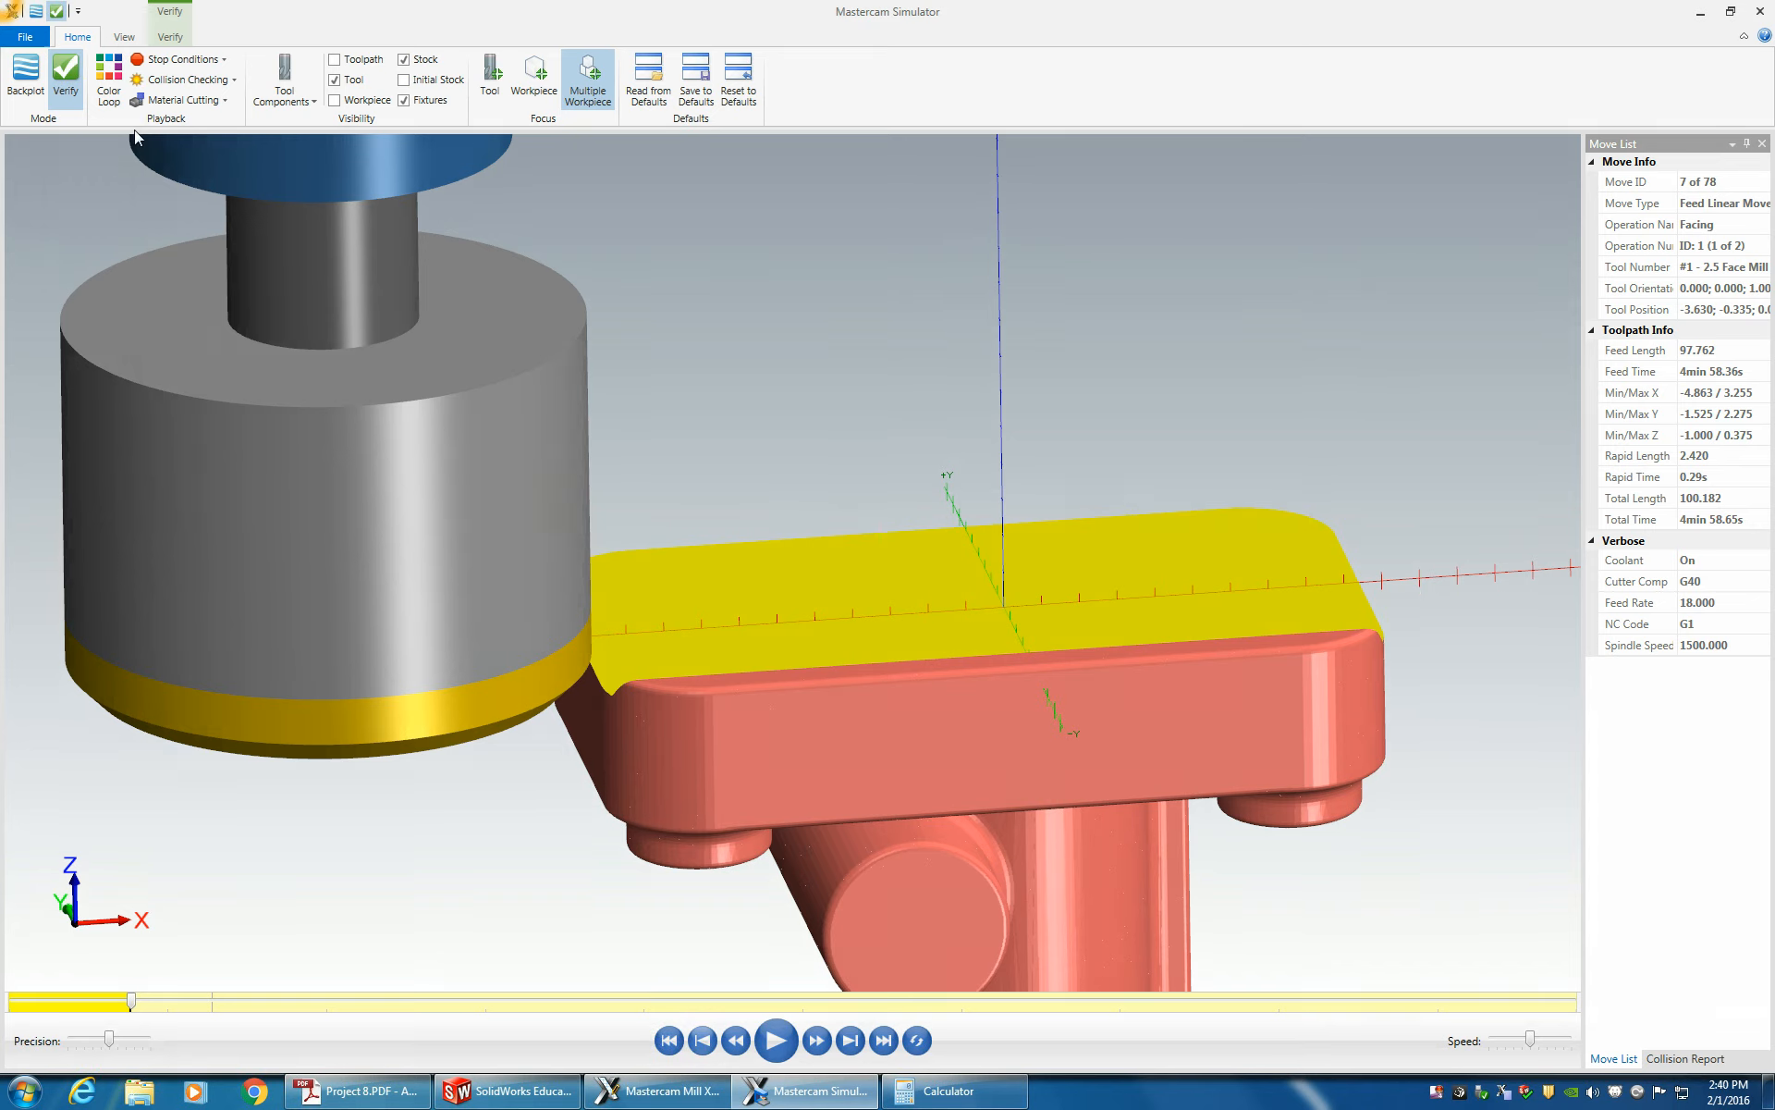
- Color the simulated cuts by operation with Color Loop and play the verification through to the end
{"action": "left_click", "coordinate": [109, 81]}
{"action": "left_click", "coordinate": [781, 1044]}
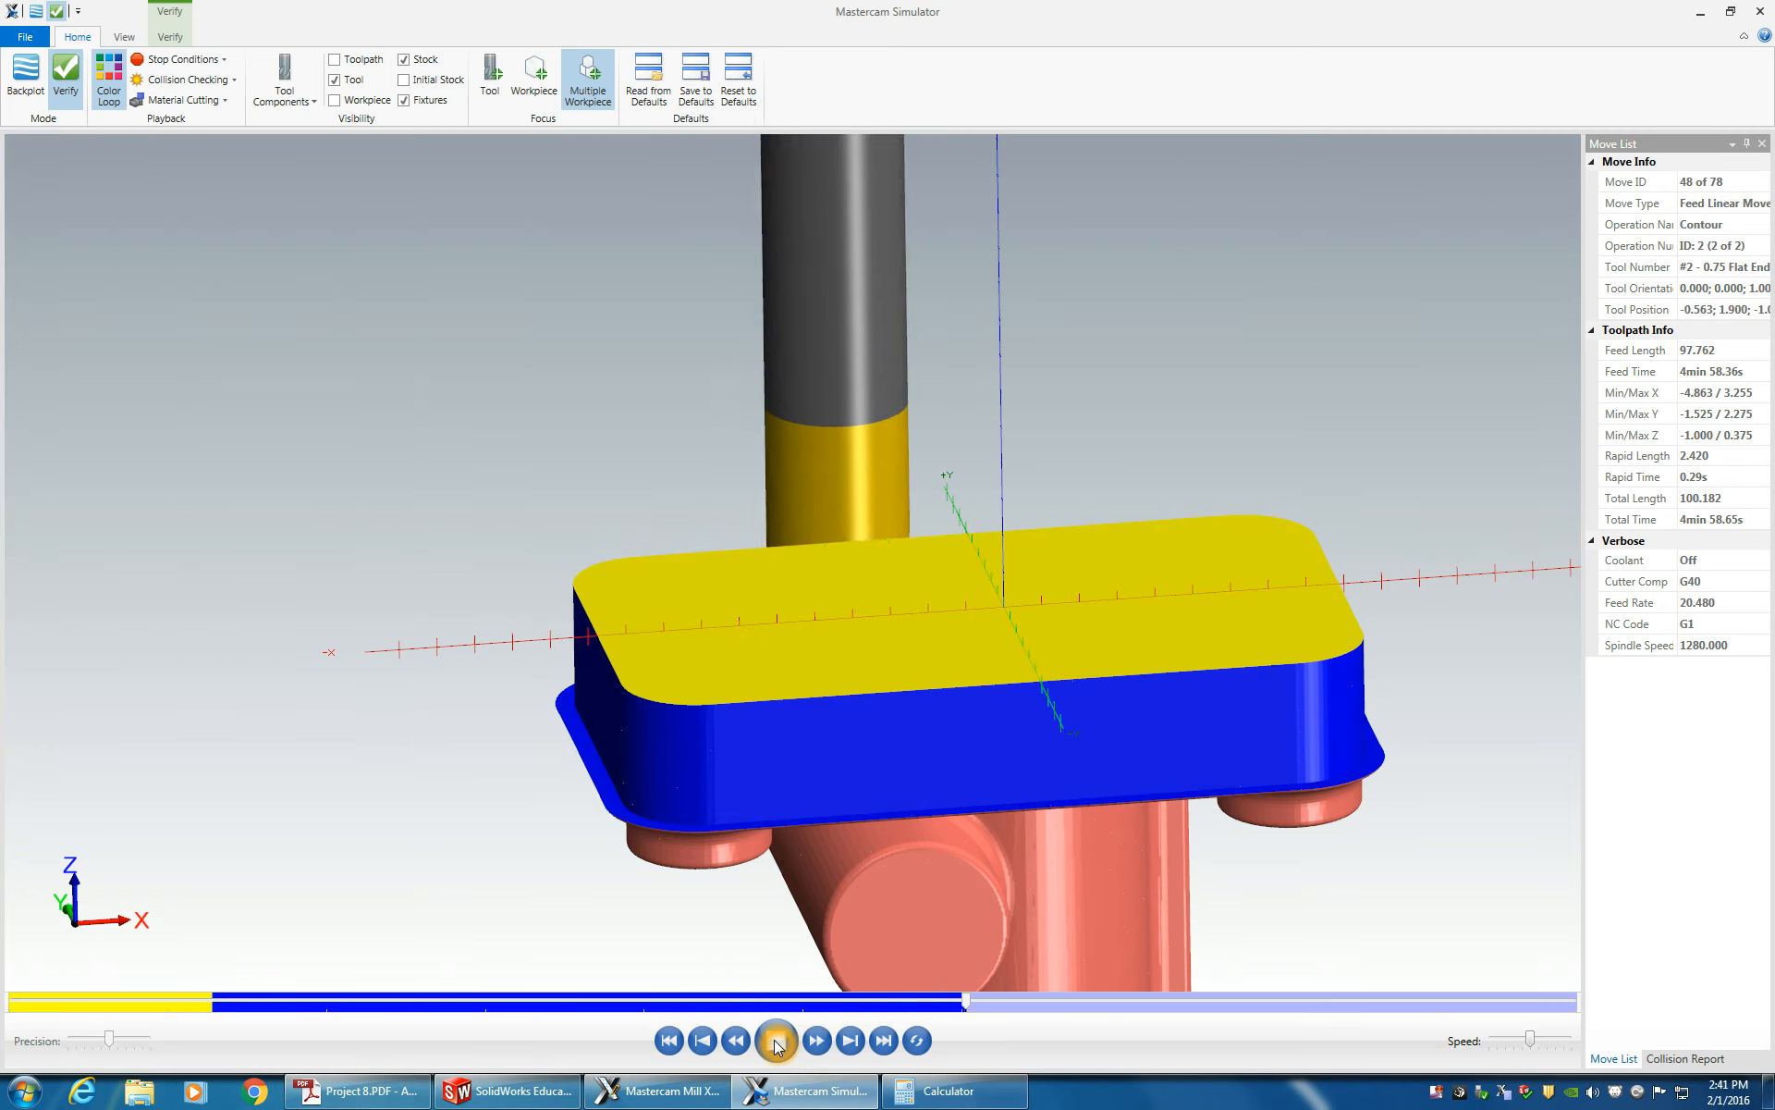
{"action": "left_click", "coordinate": [705, 953]}
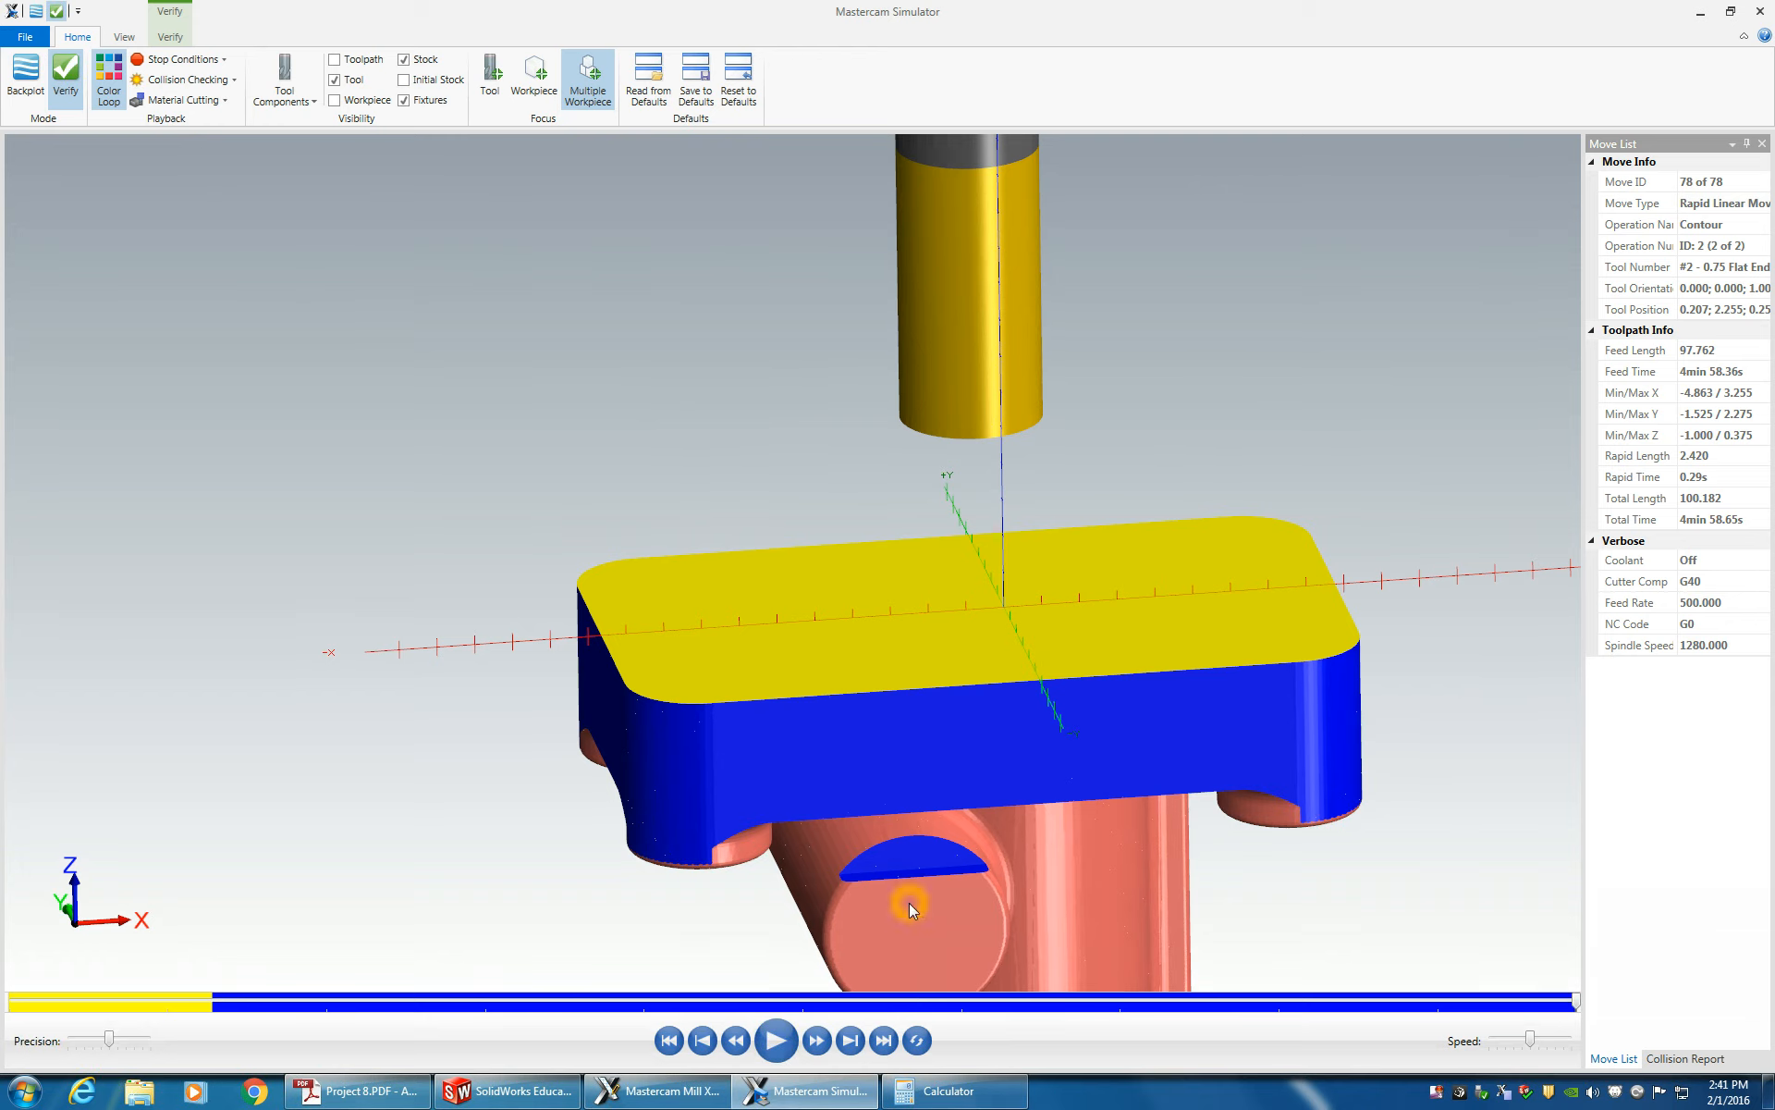
- Examine the machined base and the cut on the cylindrical boss from other angles, and close the simulator
{"action": "left_click_drag", "start_coordinate": [908, 903], "coordinate": [1099, 668]}
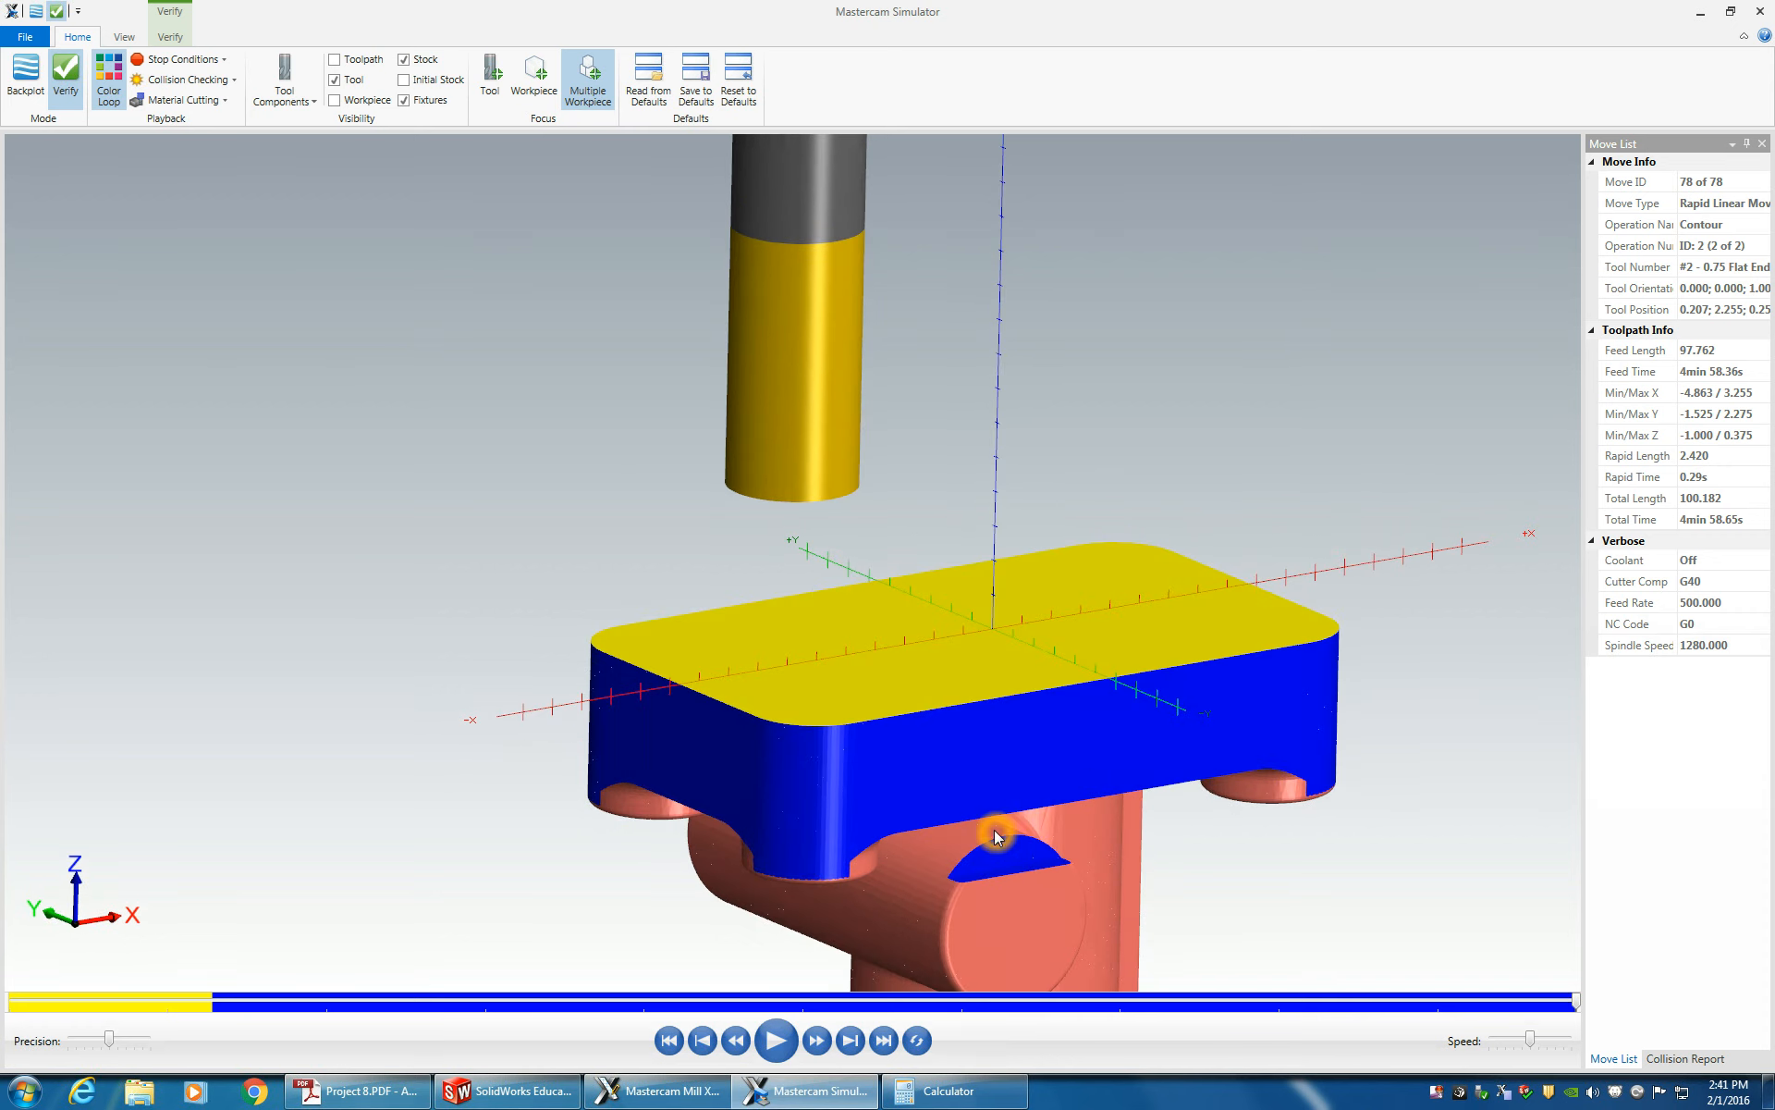
{"action": "left_click_drag", "start_coordinate": [1002, 840], "coordinate": [969, 793]}
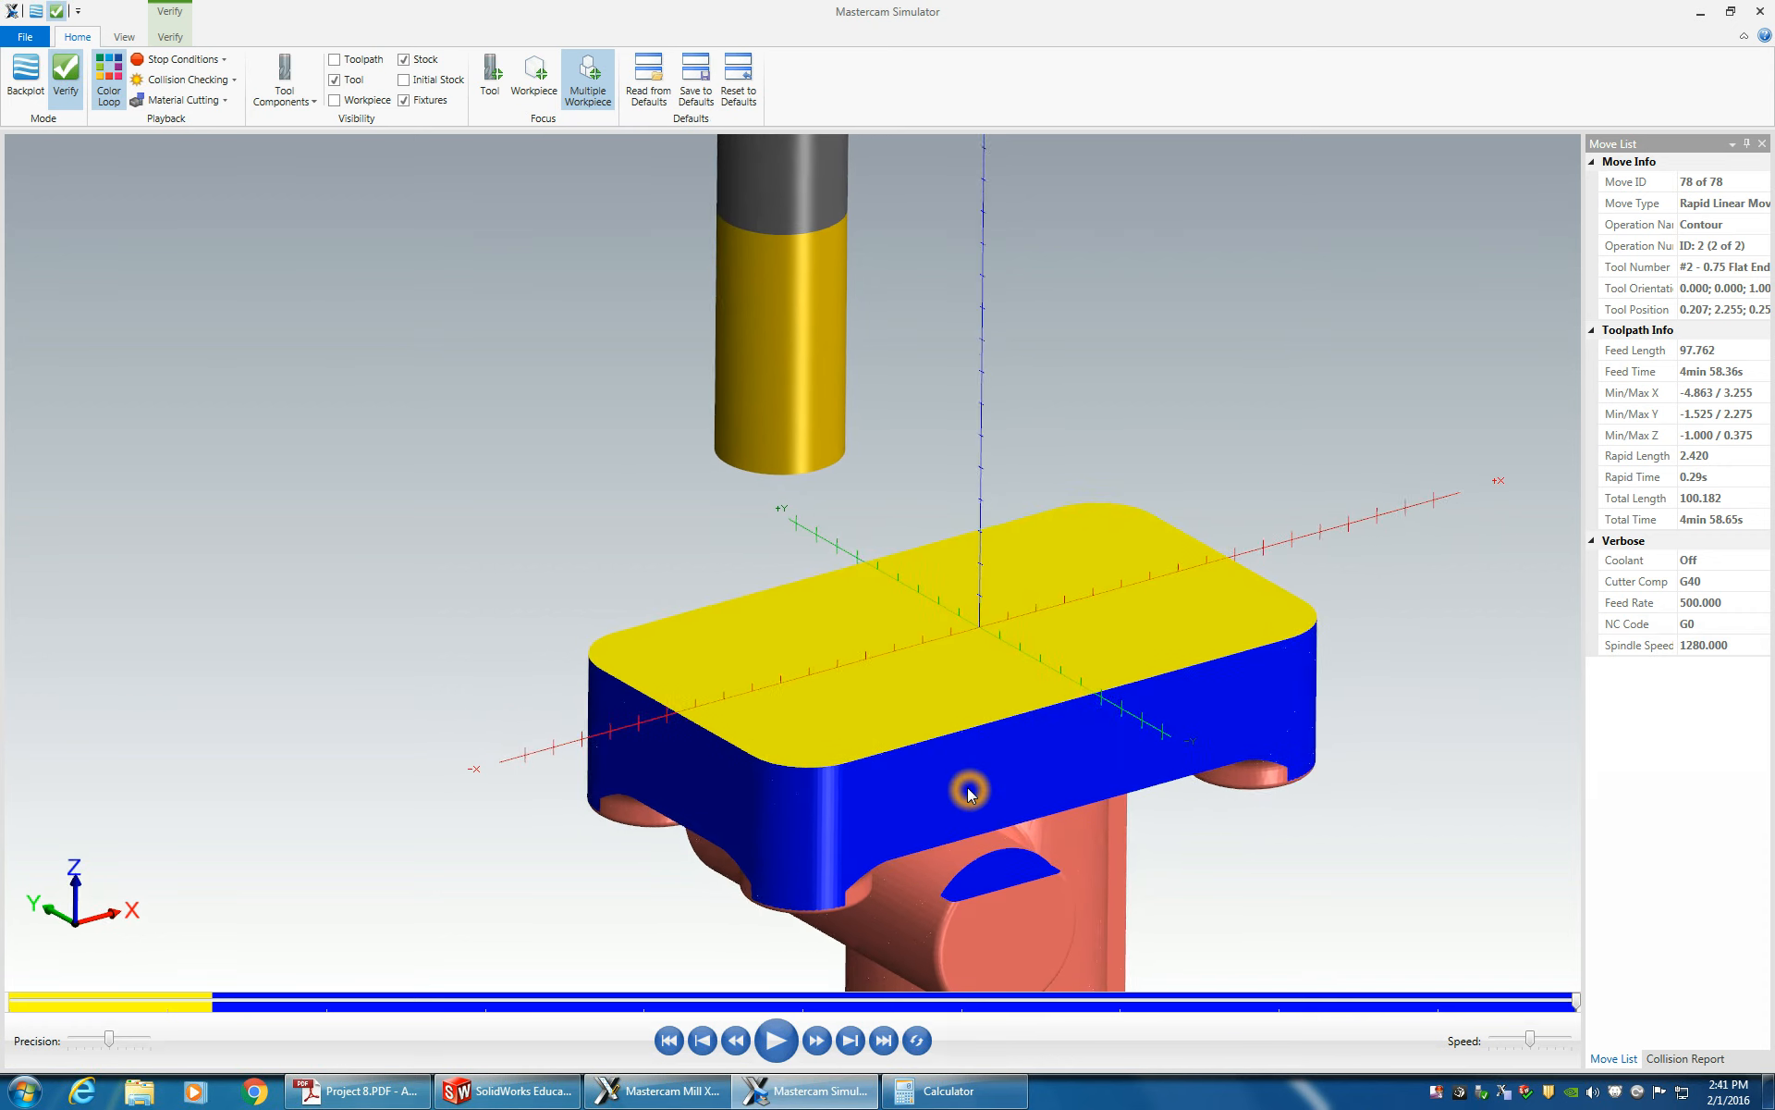
{"action": "left_click", "coordinate": [1760, 11]}
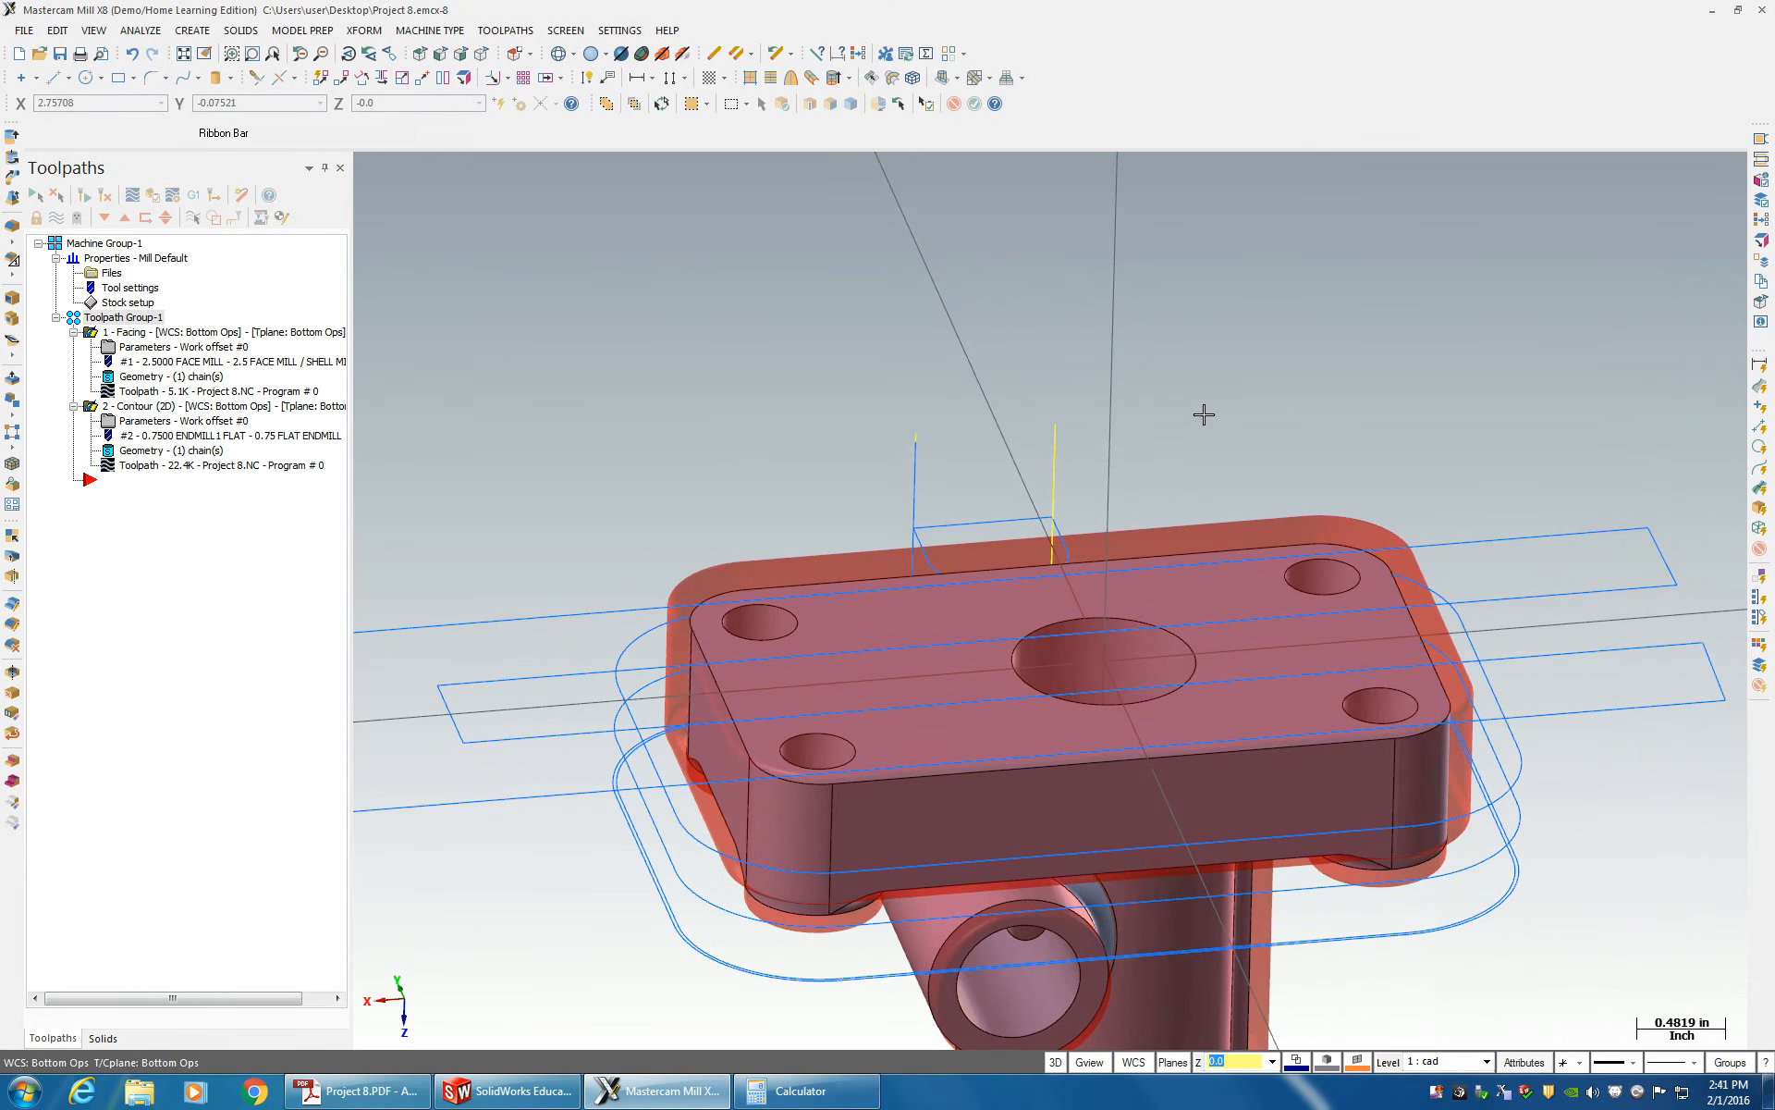
{"action": "scroll", "coordinate": [1202, 414], "scroll_direction": "up", "scroll_amount": 1}
{"action": "middle_click_drag", "start_coordinate": [1196, 416], "coordinate": [889, 318]}
{"action": "right_click", "coordinate": [126, 487]}
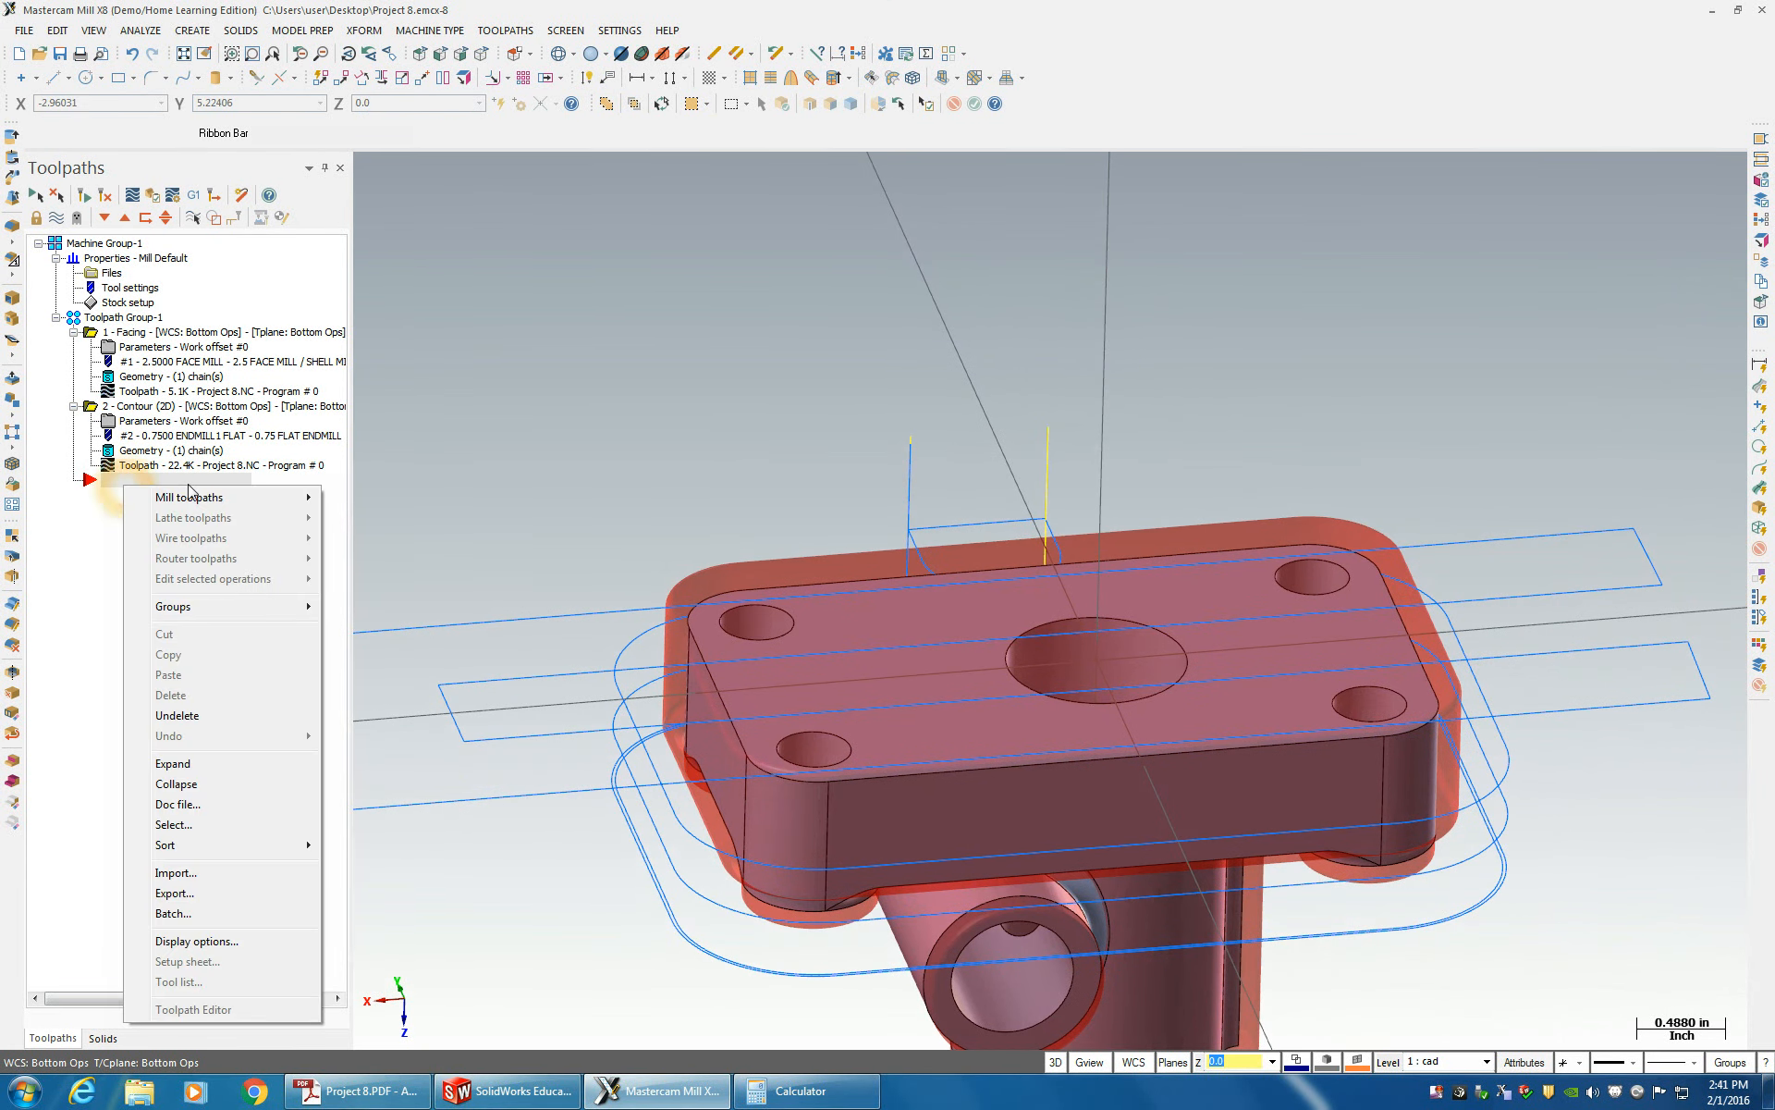
{"action": "mouse_move", "coordinate": [200, 504]}
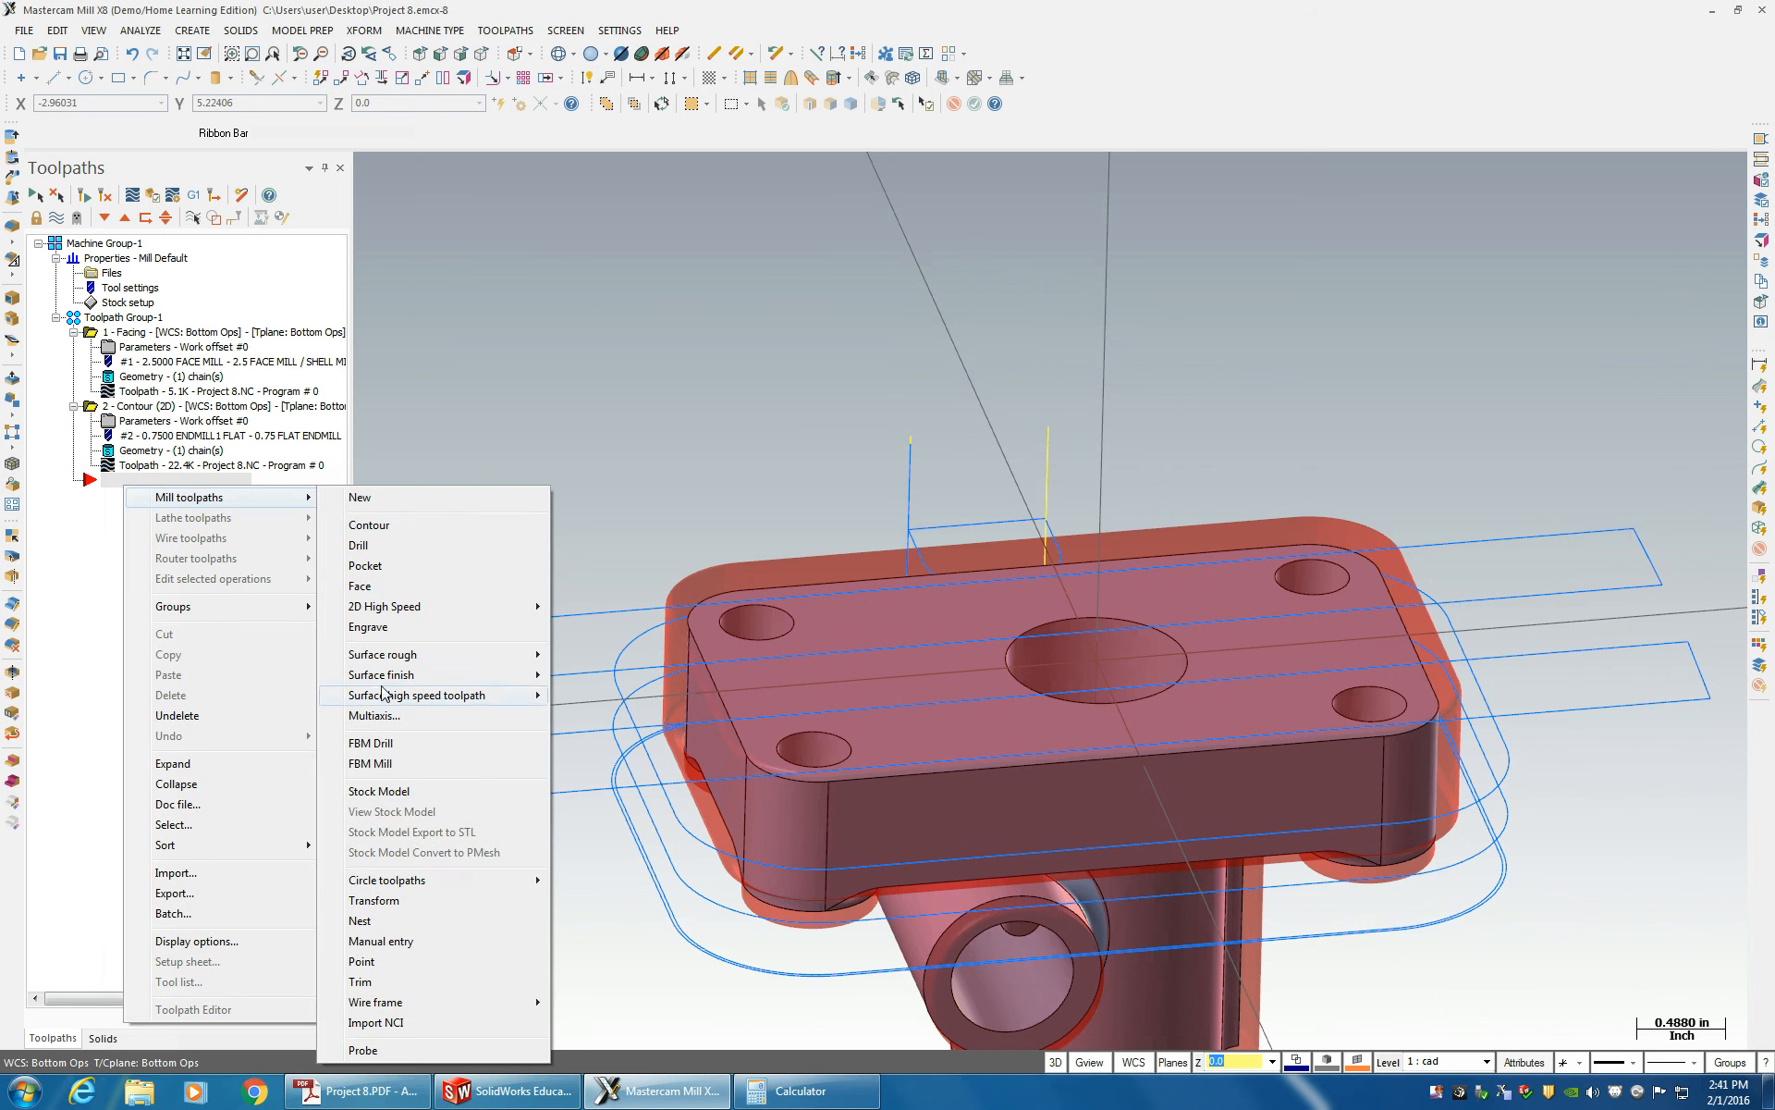
{"action": "left_click", "coordinate": [369, 552]}
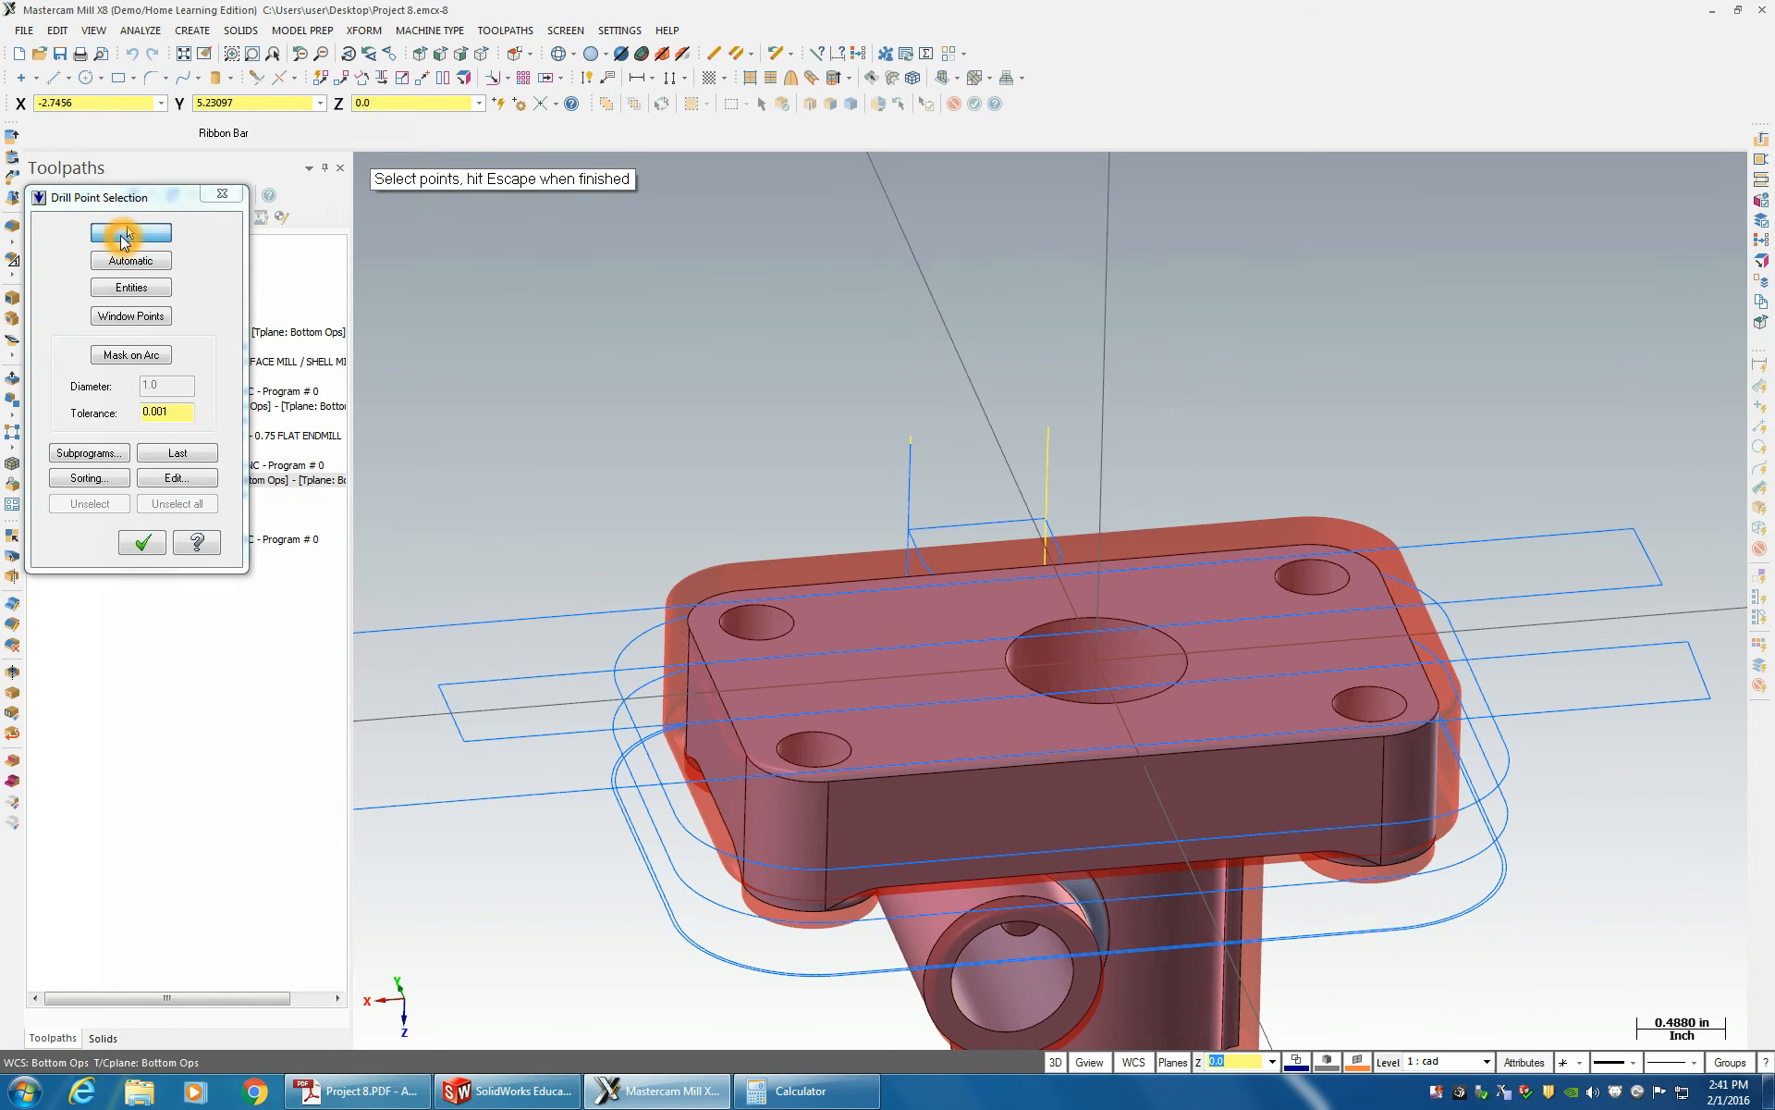
{"action": "left_click", "coordinate": [756, 622]}
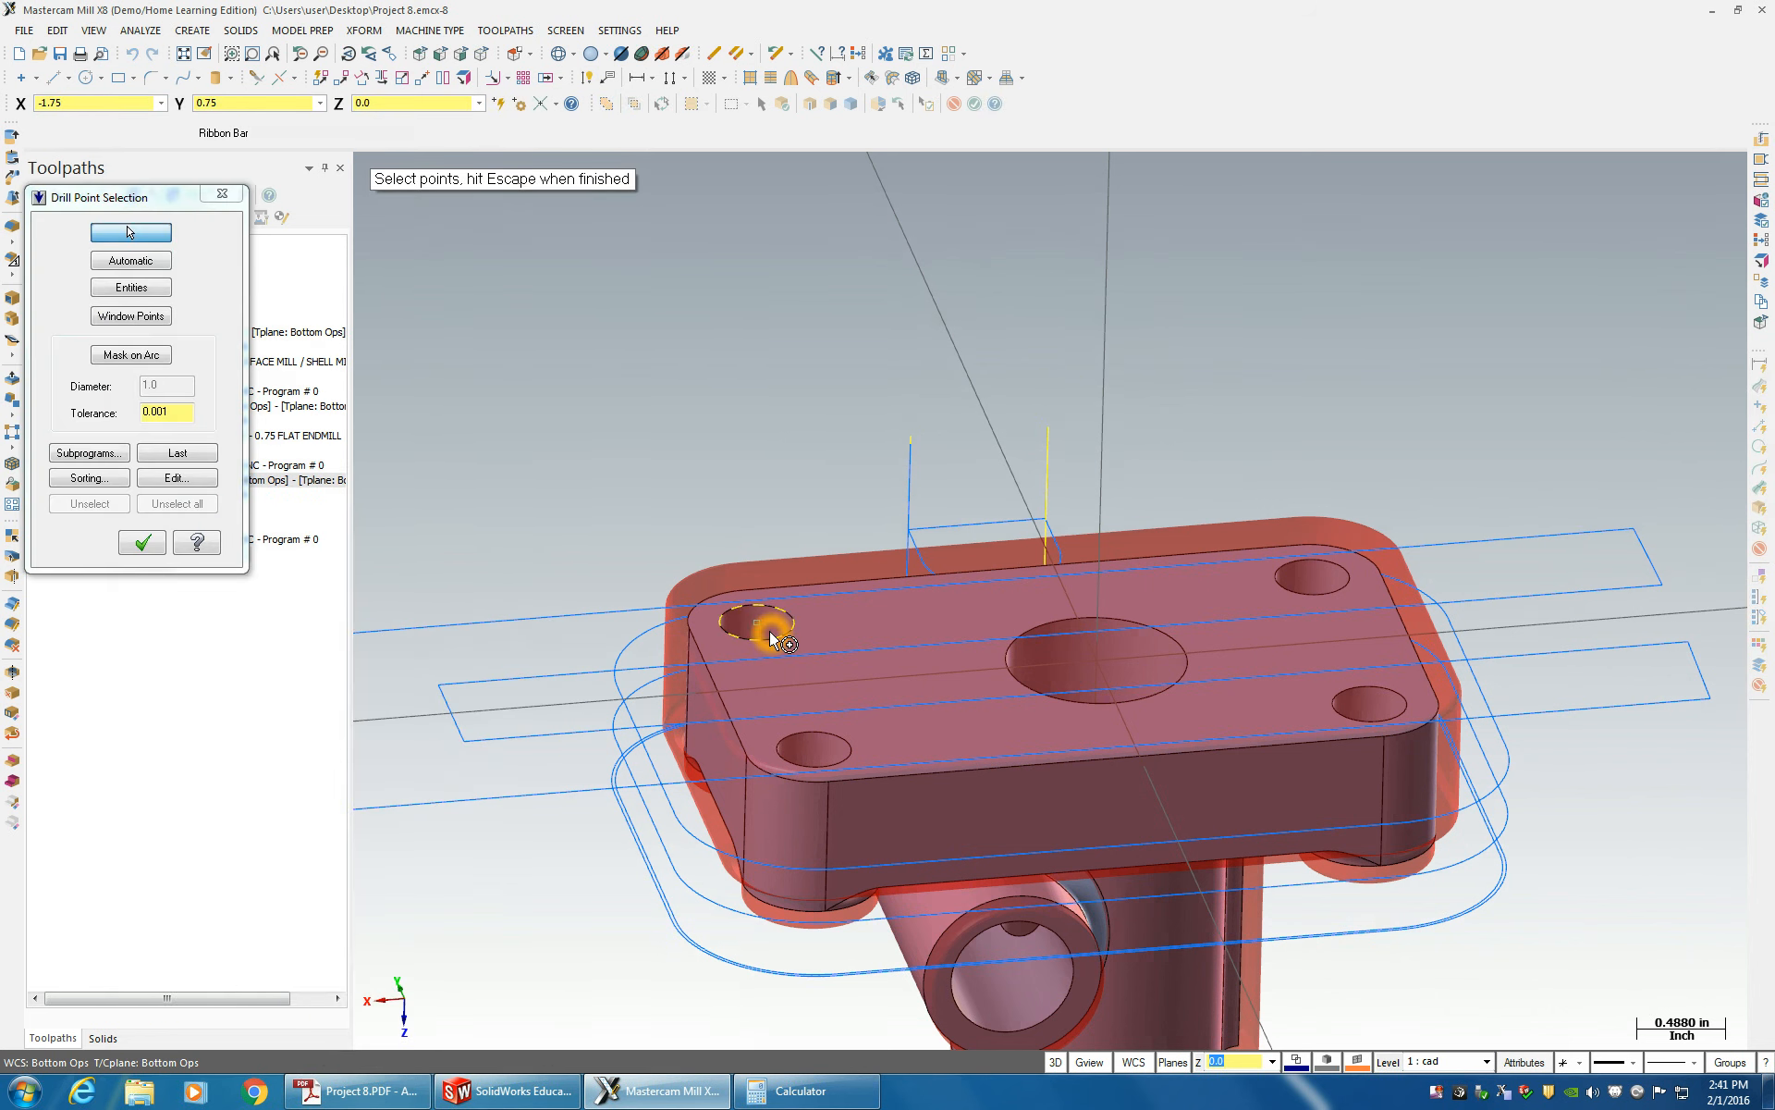
{"action": "left_click", "coordinate": [831, 738]}
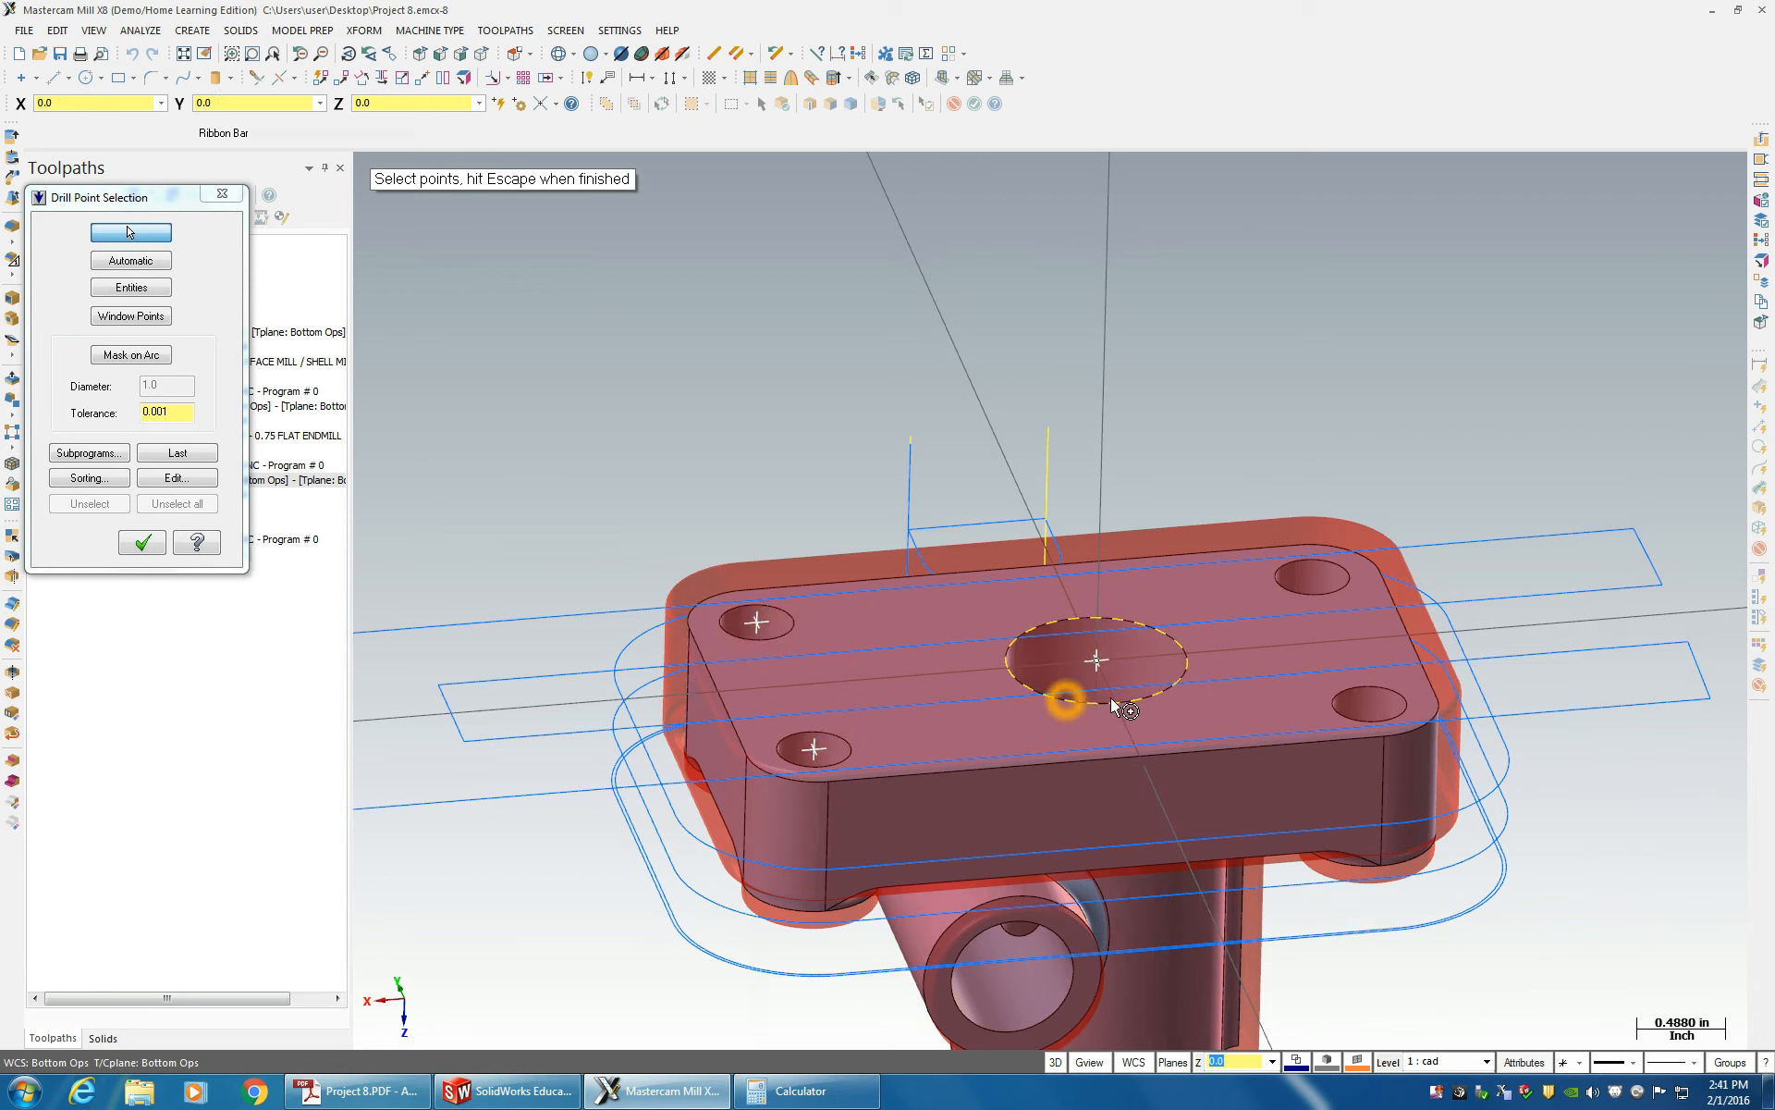
{"action": "left_click", "coordinate": [1323, 609]}
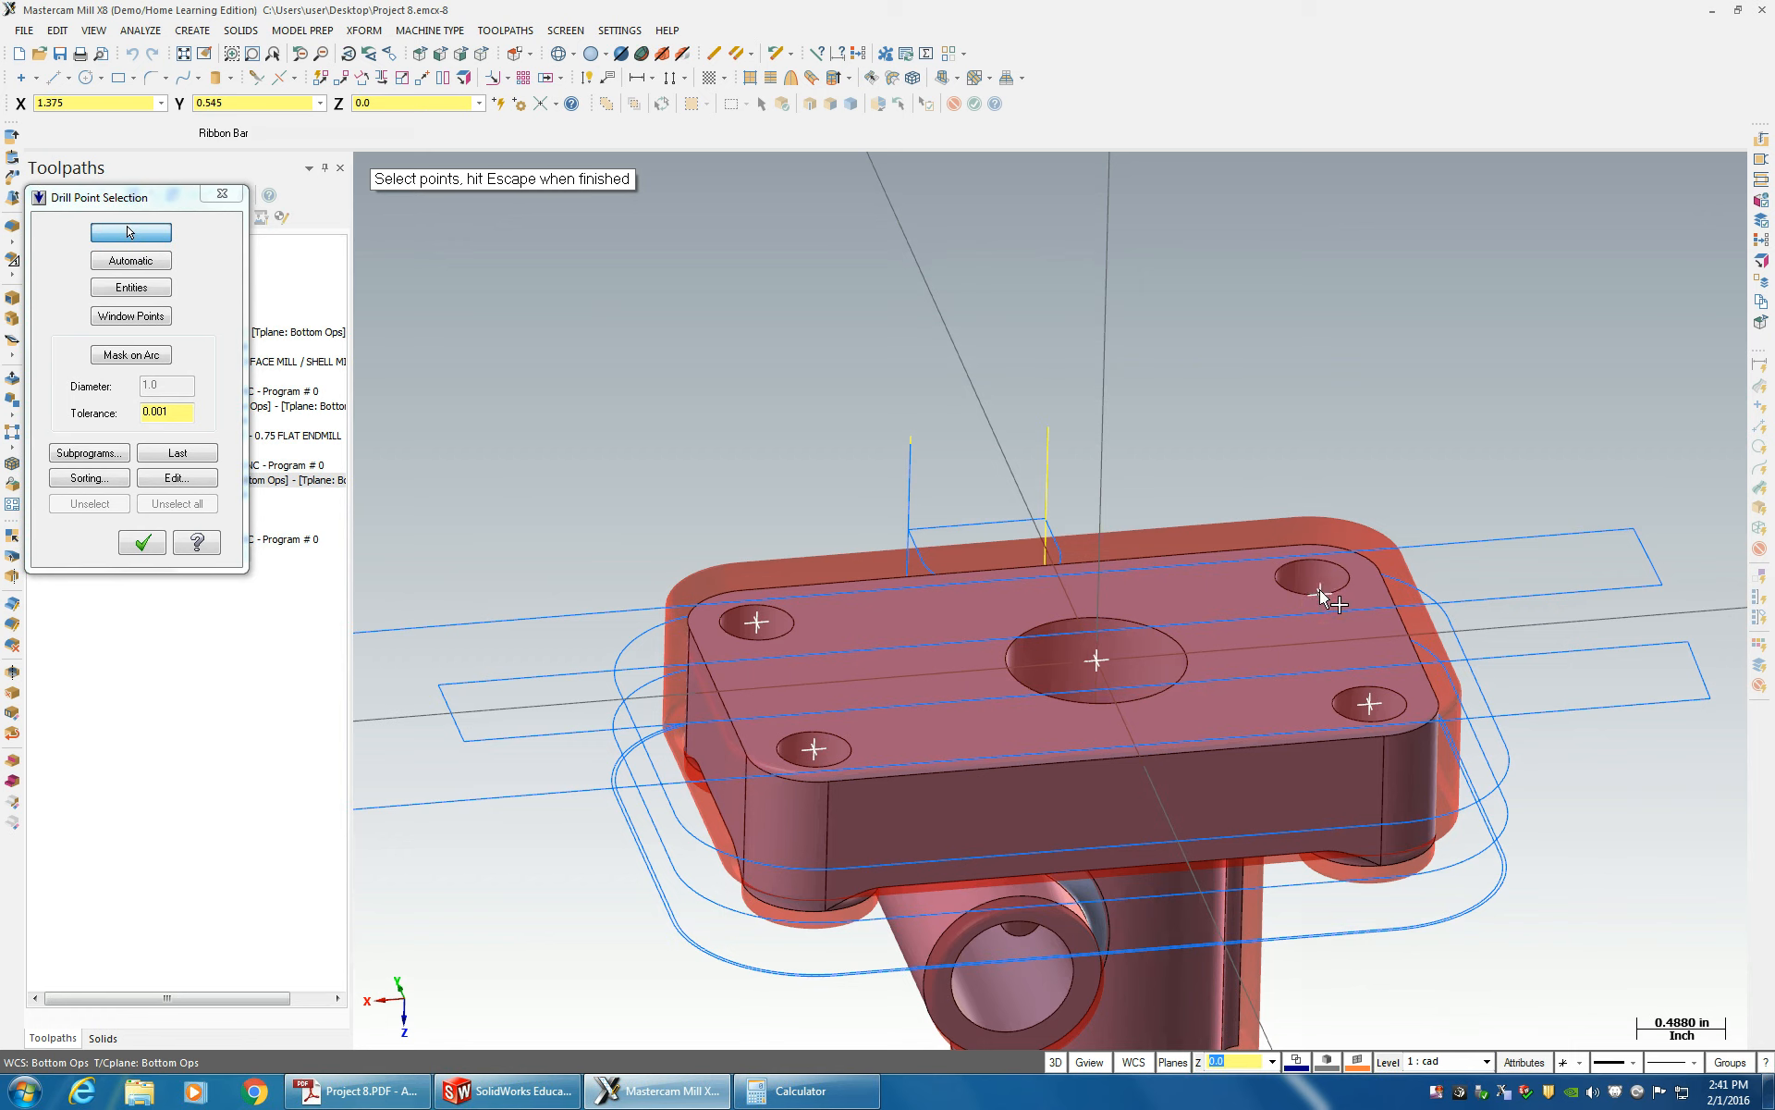
{"action": "left_click", "coordinate": [155, 479]}
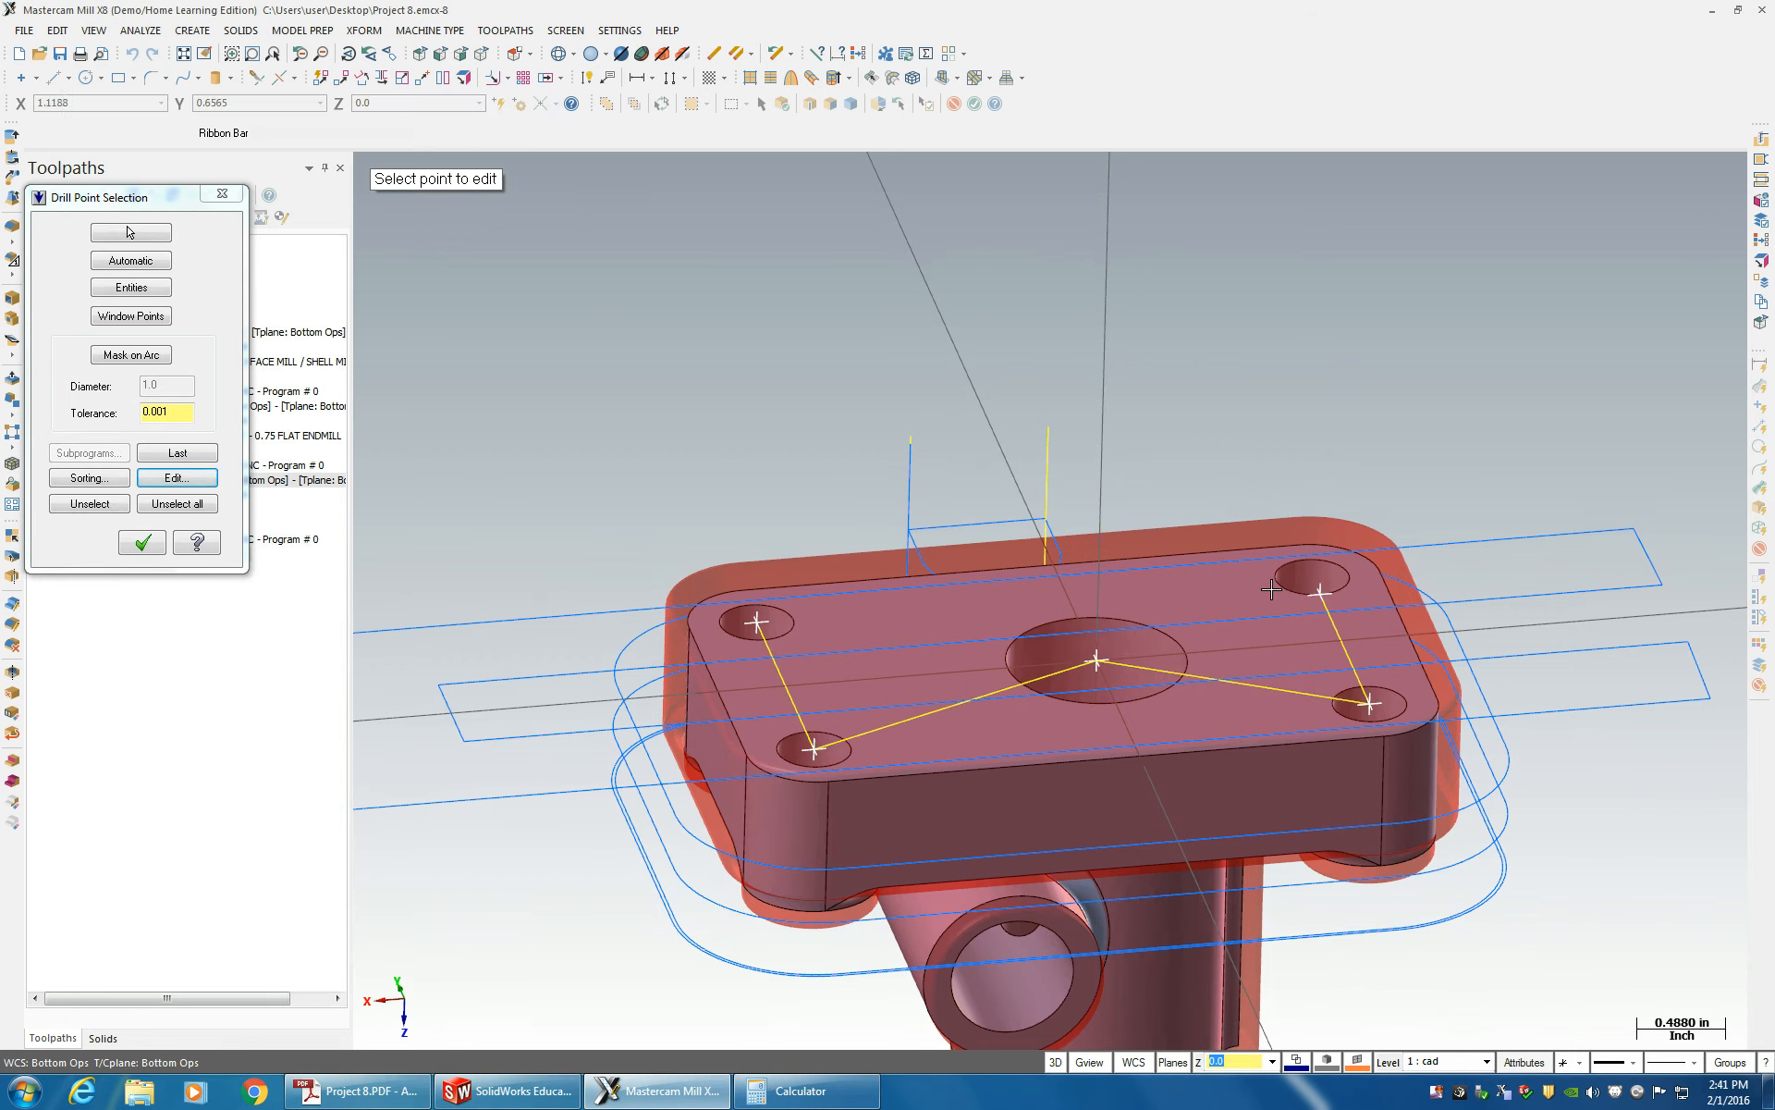
{"action": "left_click", "coordinate": [1323, 596]}
{"action": "left_click", "coordinate": [175, 479]}
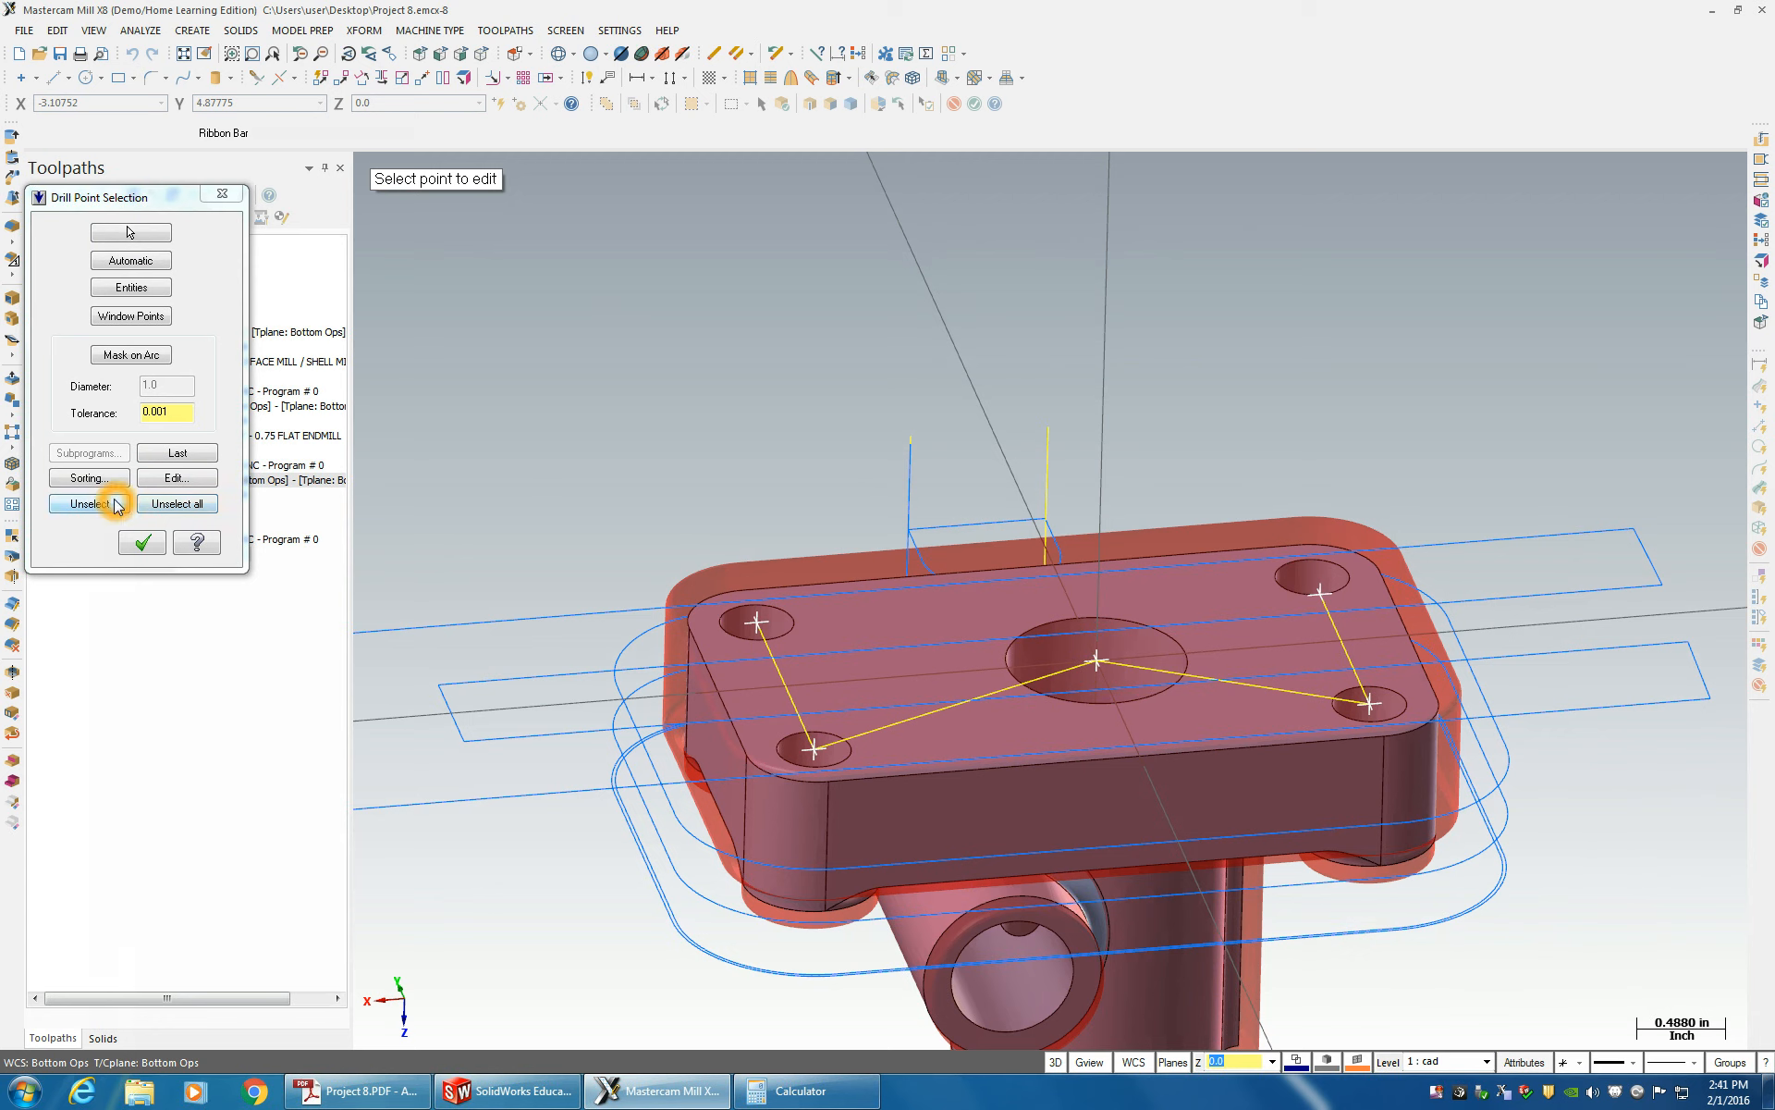
{"action": "left_click", "coordinate": [176, 453]}
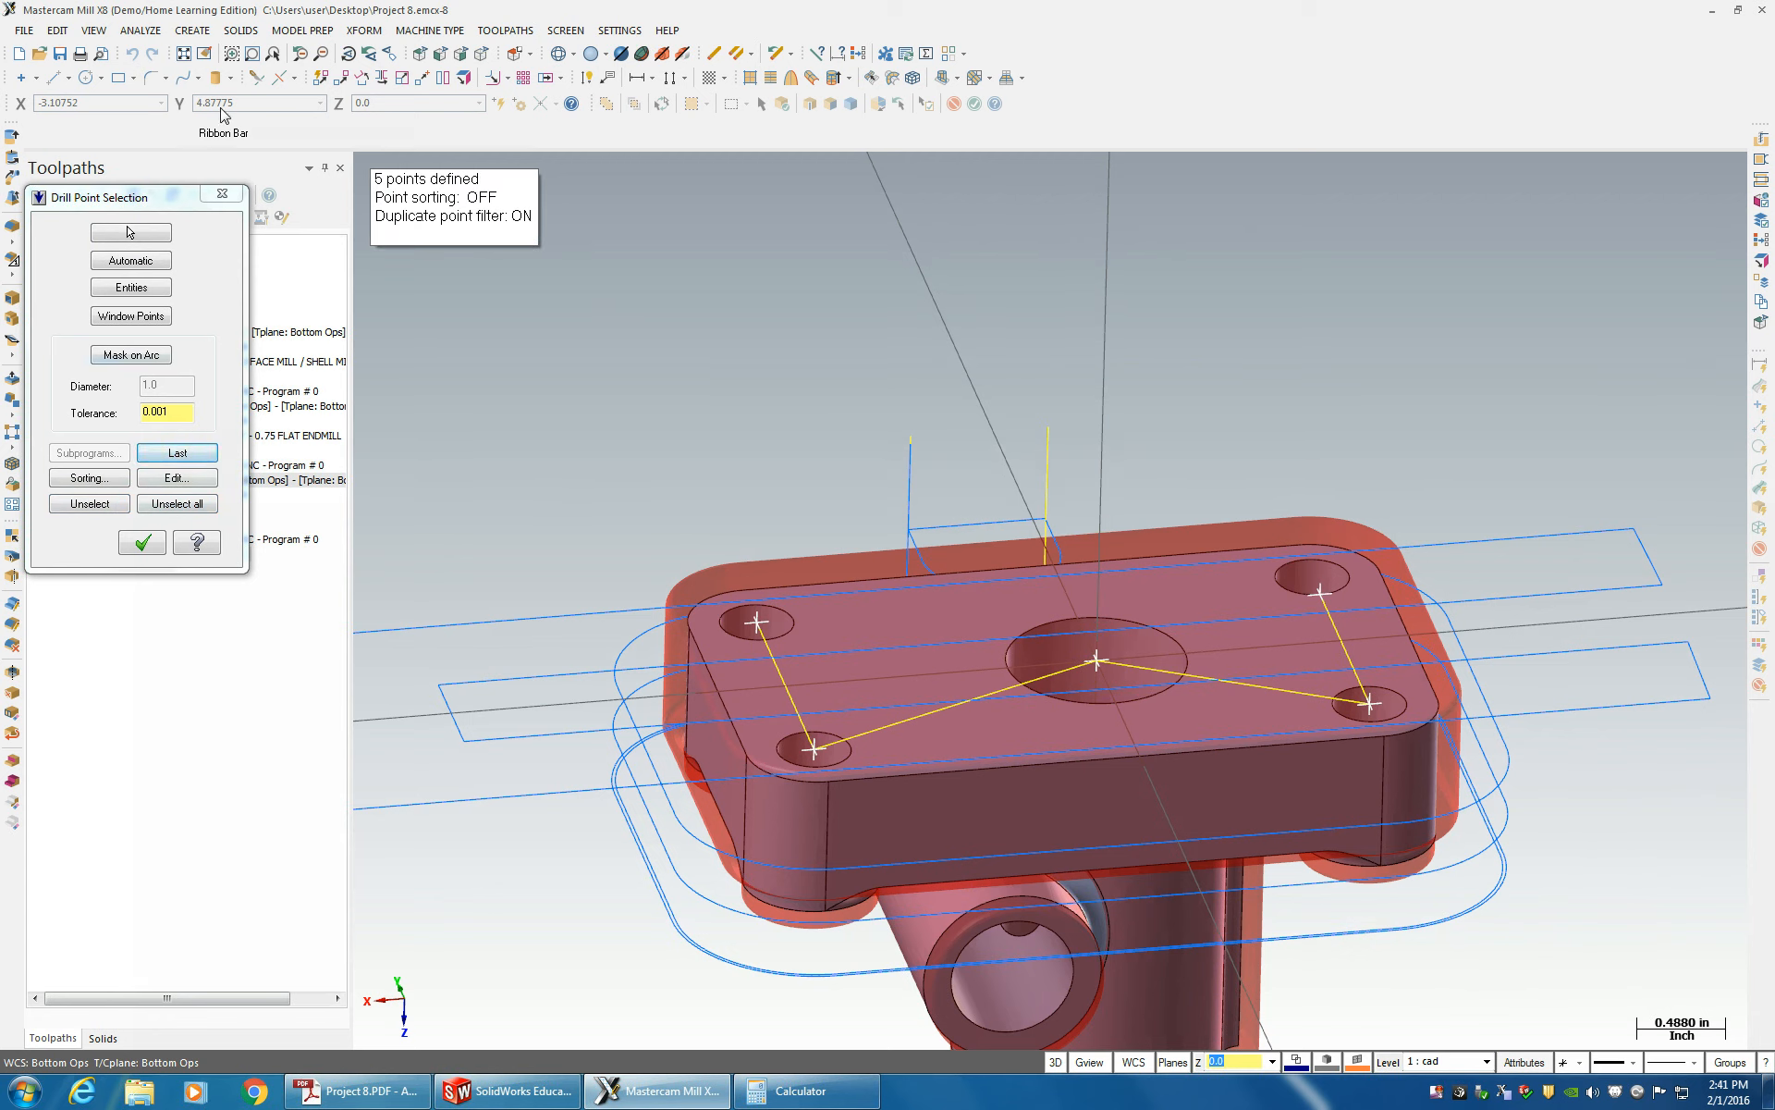
{"action": "left_click", "coordinate": [223, 193]}
{"action": "left_click", "coordinate": [500, 573]}
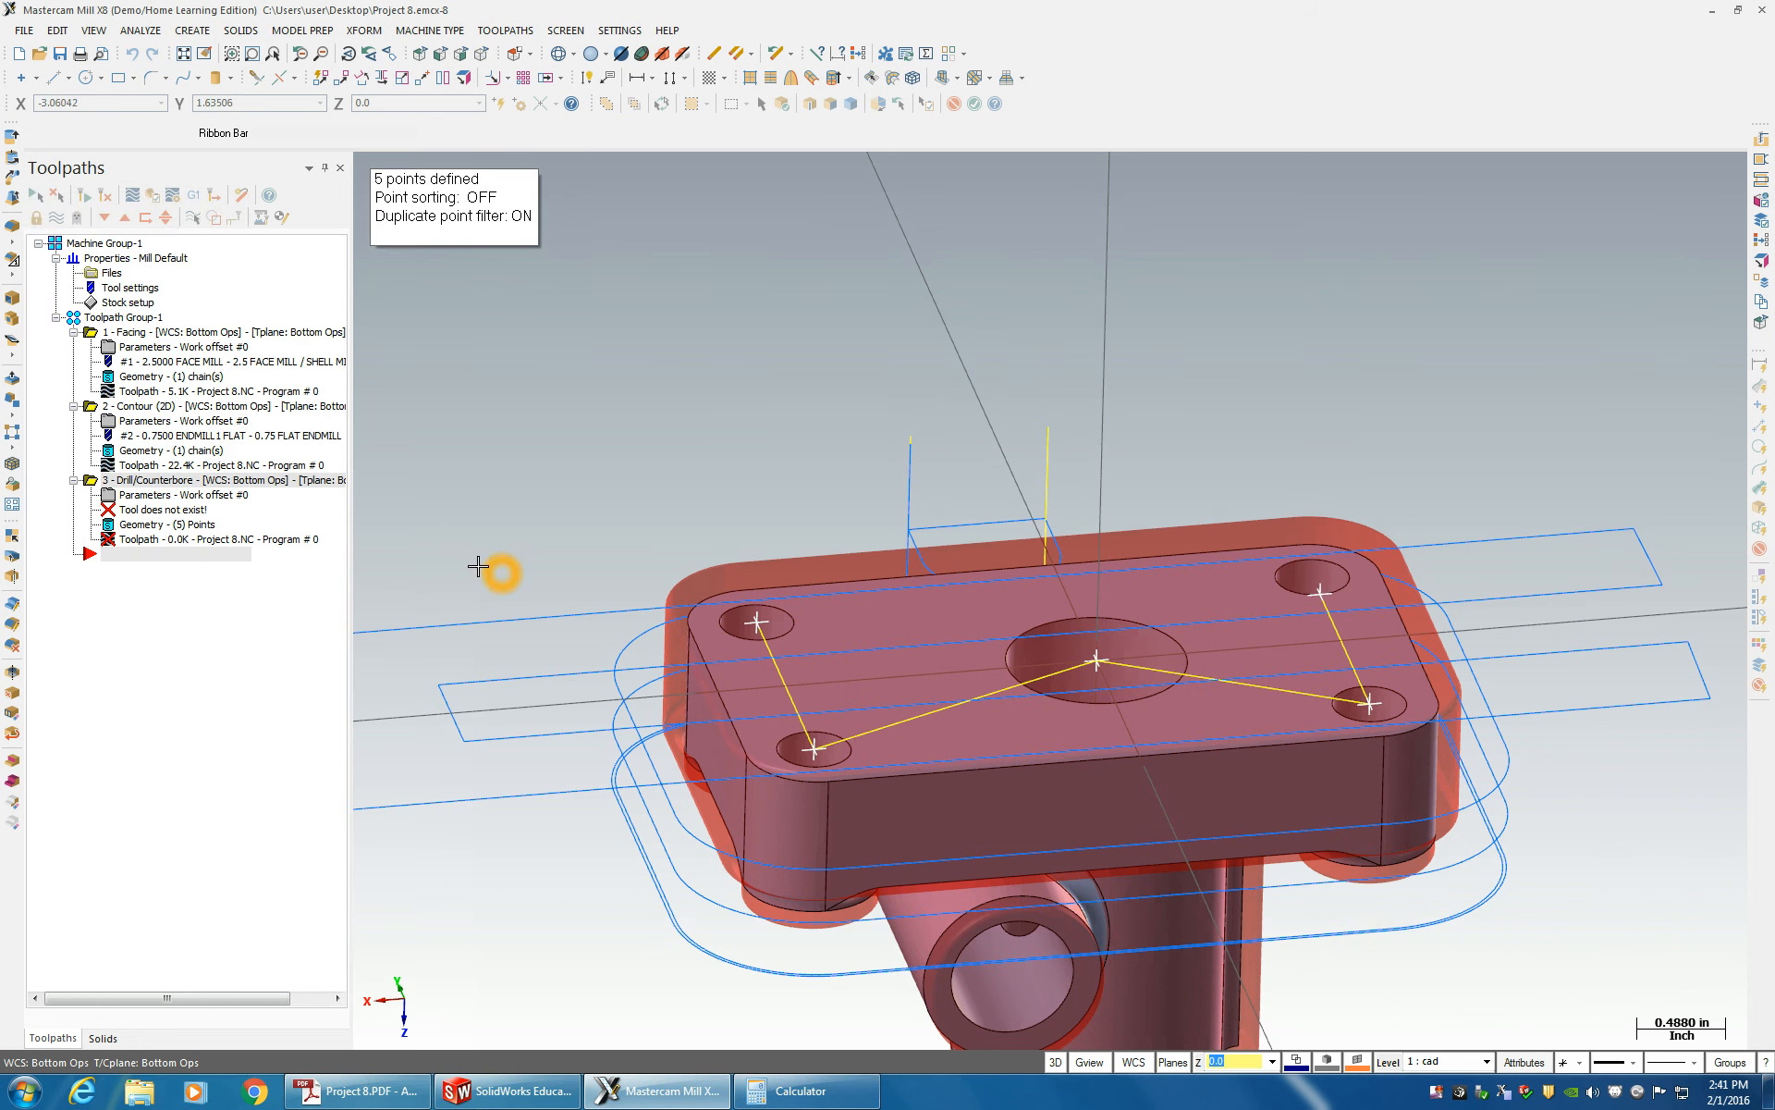
{"action": "left_click", "coordinate": [399, 612]}
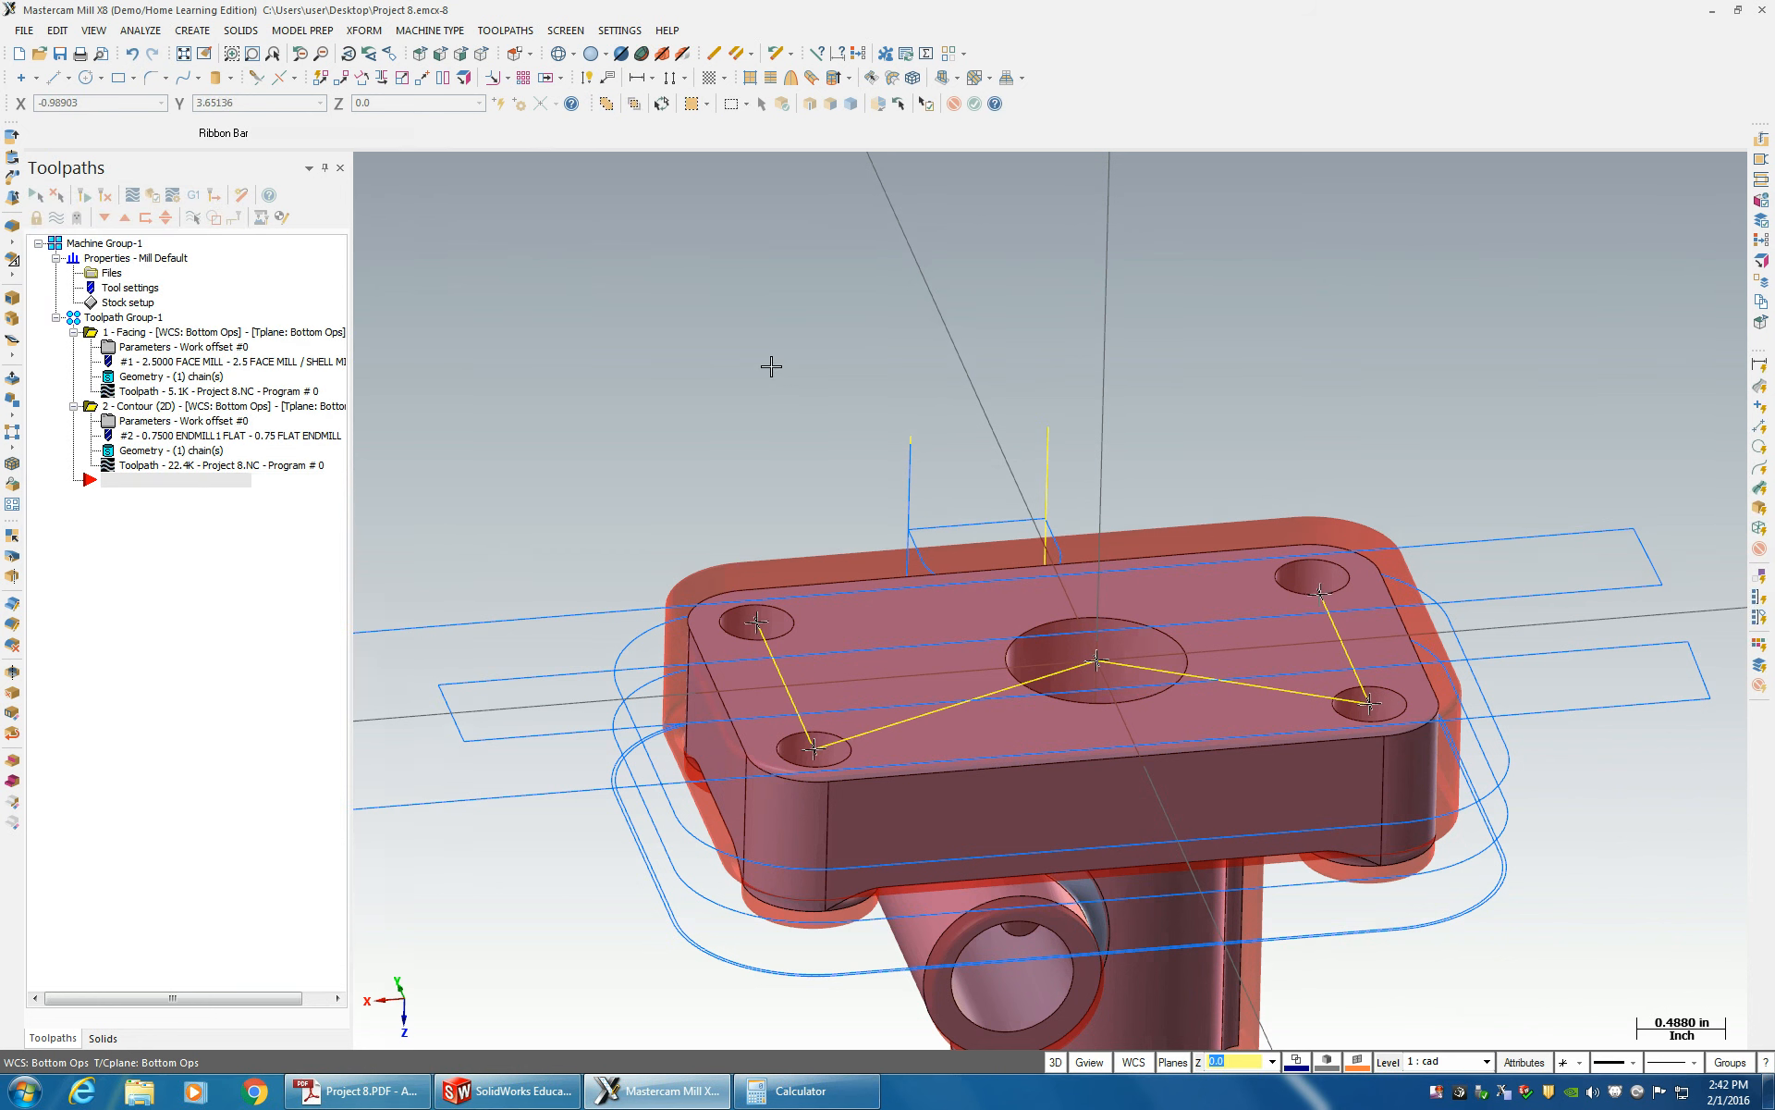
{"action": "left_click", "coordinate": [771, 367]}
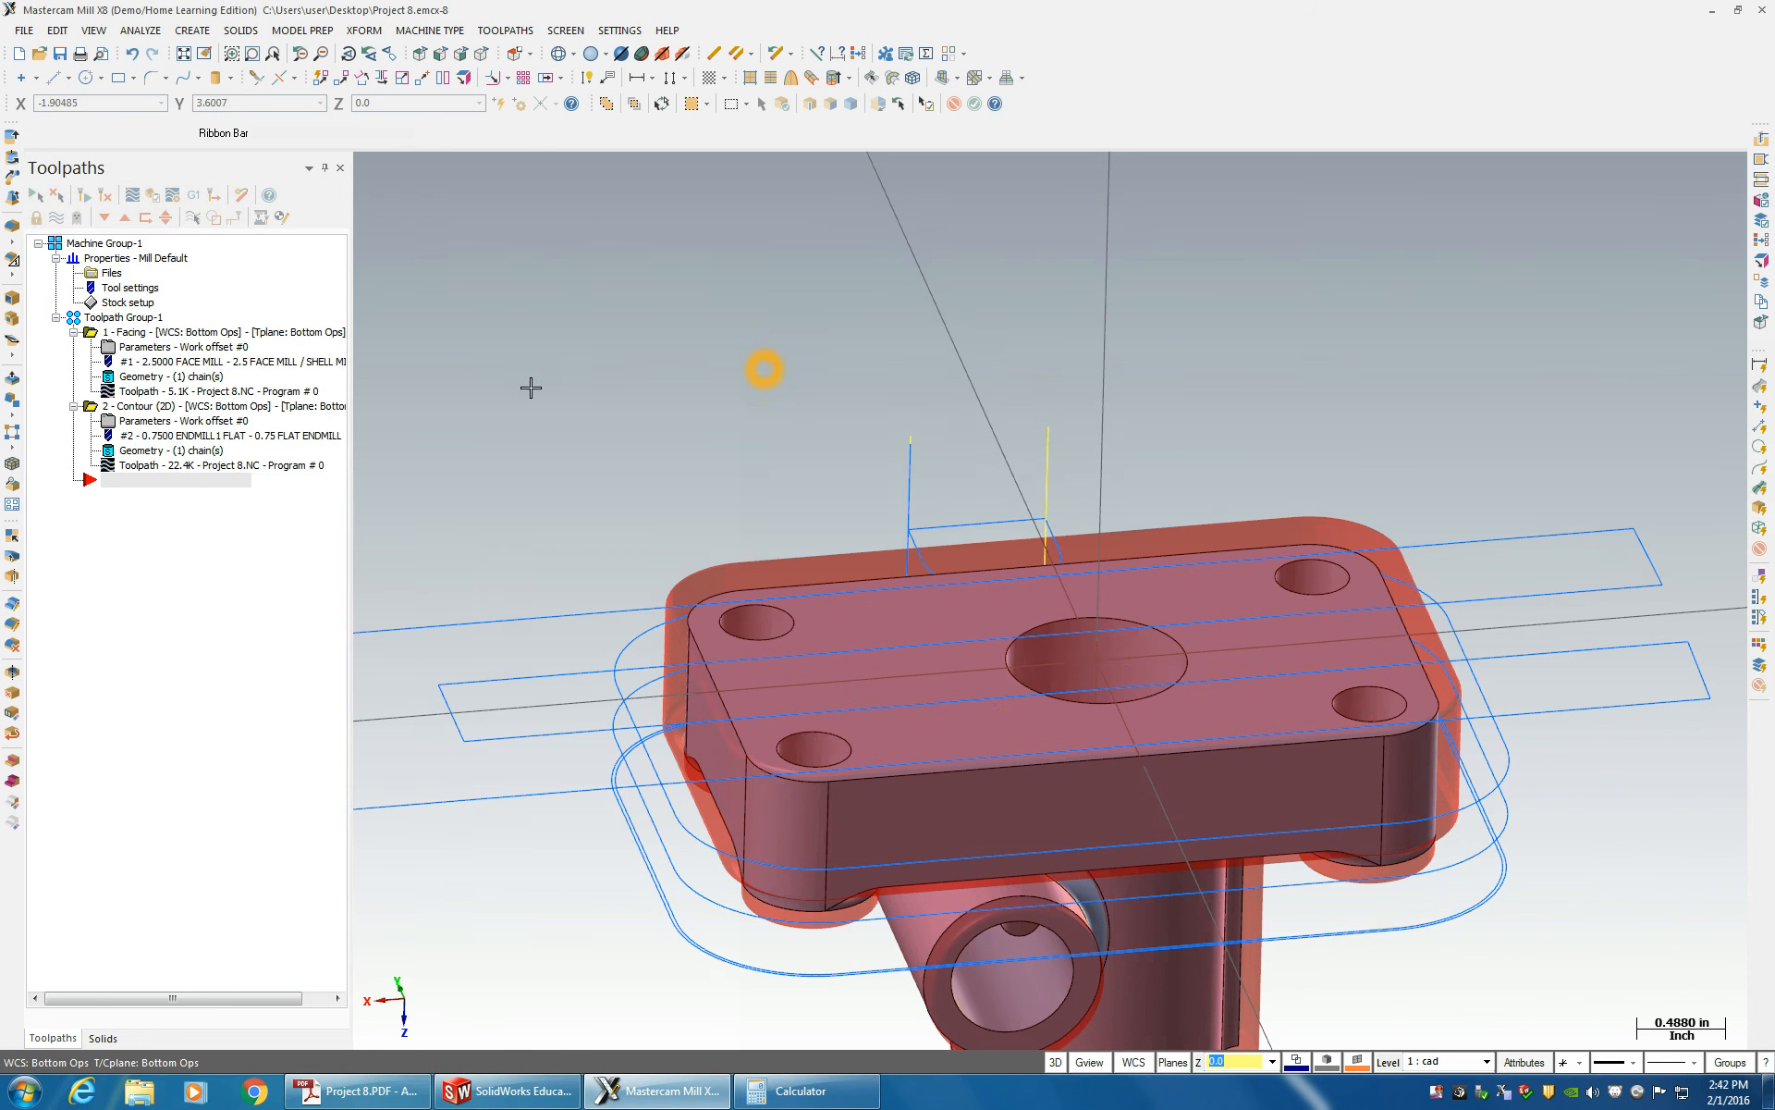
- Create a drill toolpath on the centers of the base's four corner holes and its large central bore
{"action": "right_click", "coordinate": [150, 473]}
{"action": "mouse_move", "coordinate": [162, 495]}
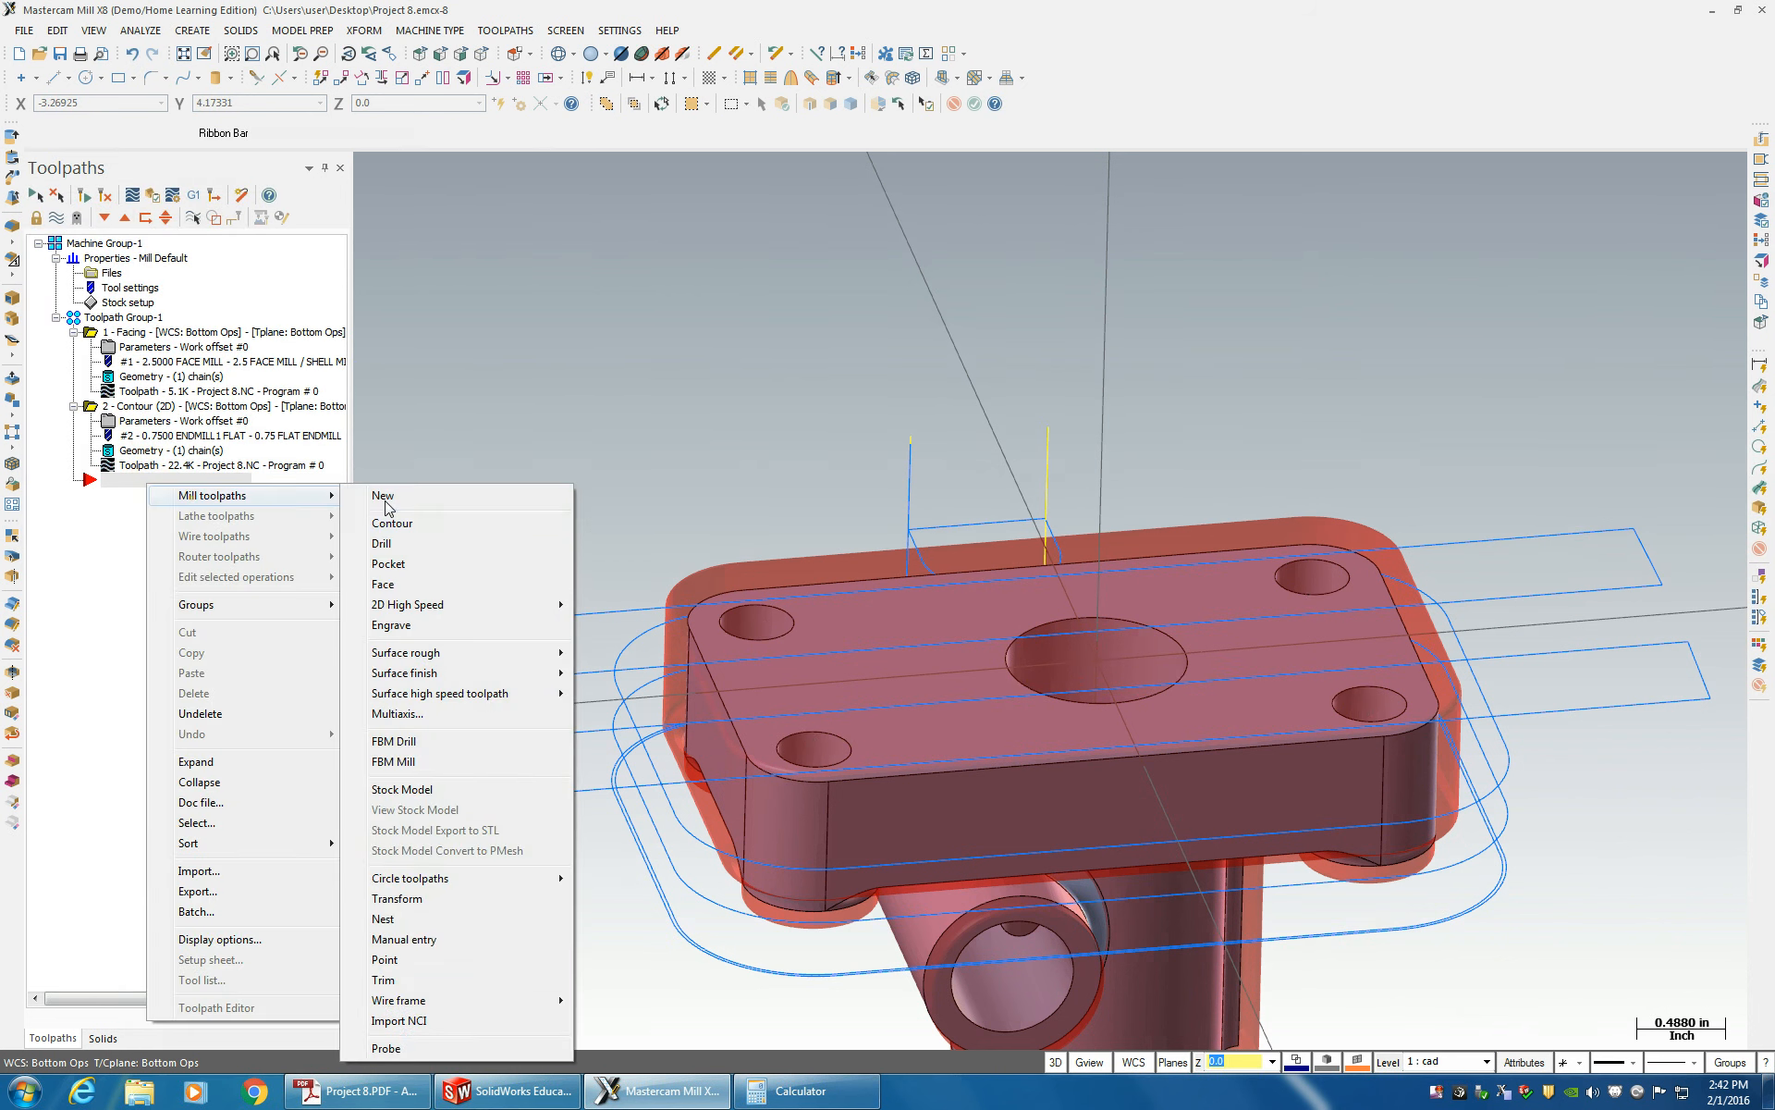
{"action": "left_click", "coordinate": [542, 543]}
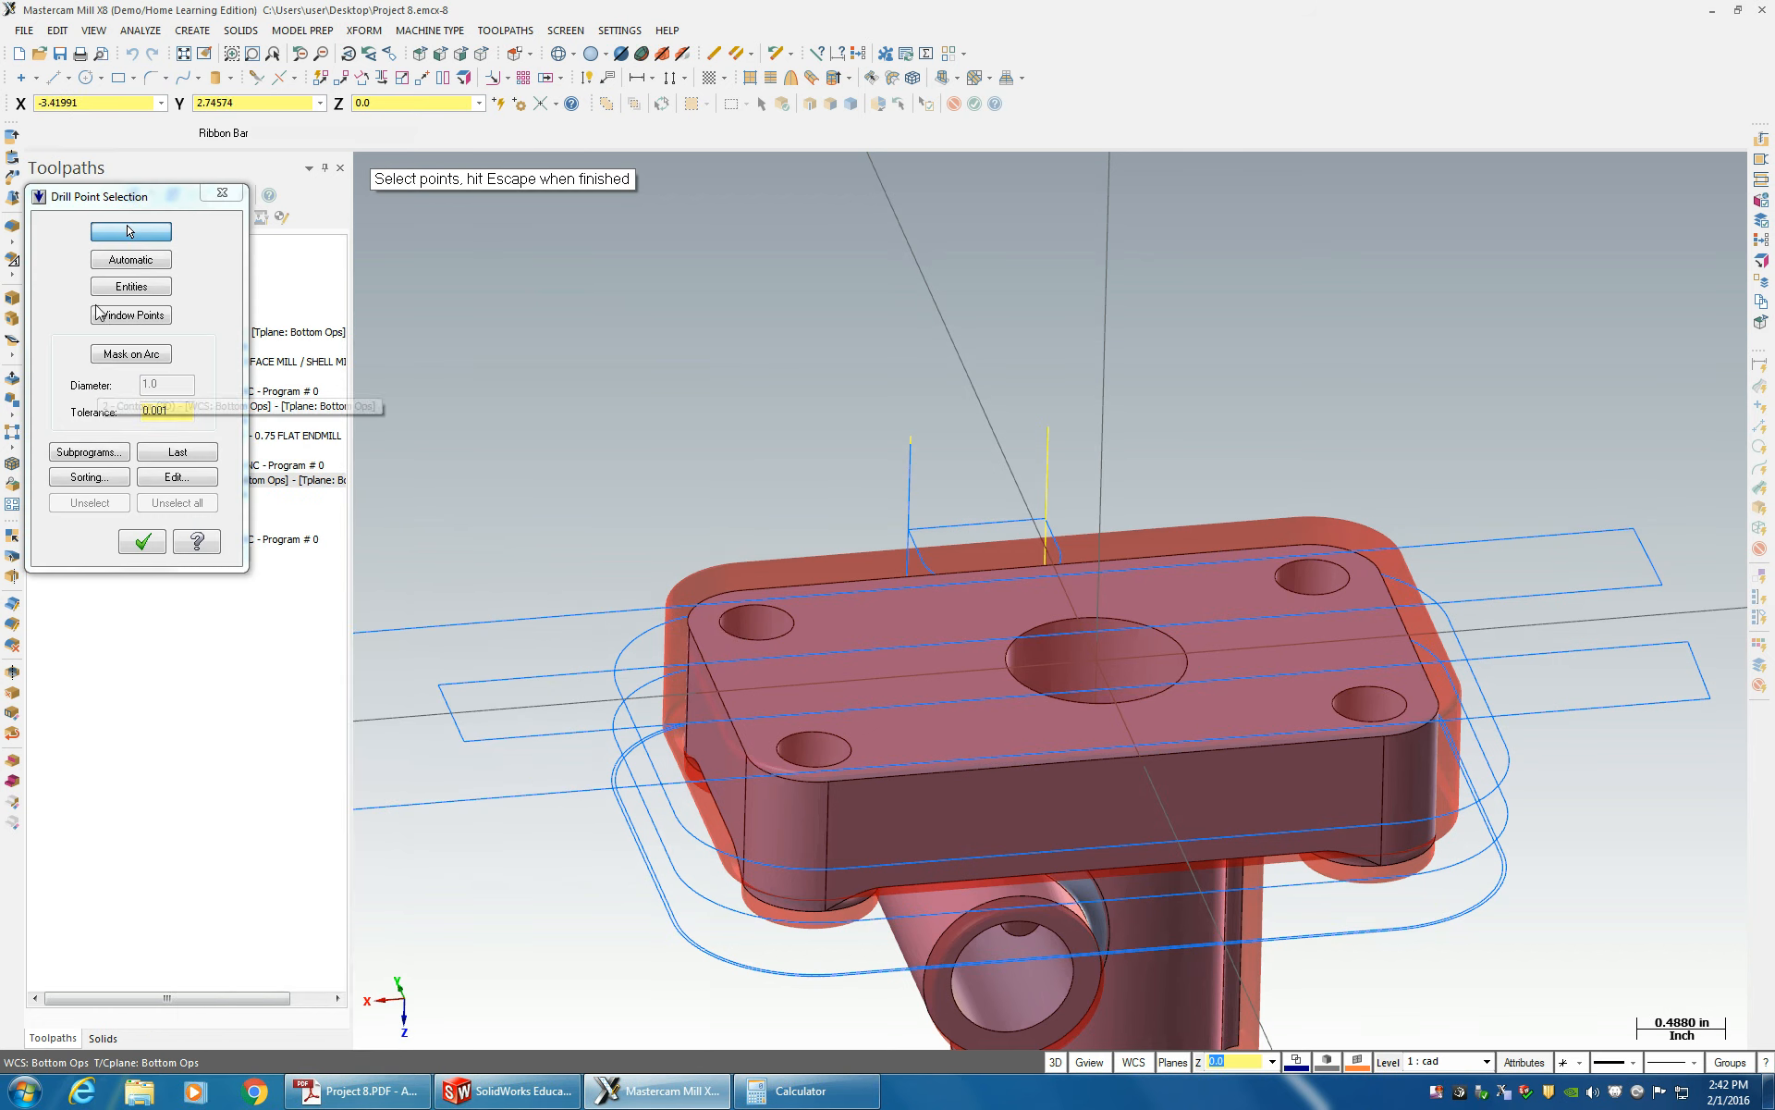
{"action": "left_click", "coordinate": [780, 636]}
{"action": "left_click", "coordinate": [814, 726]}
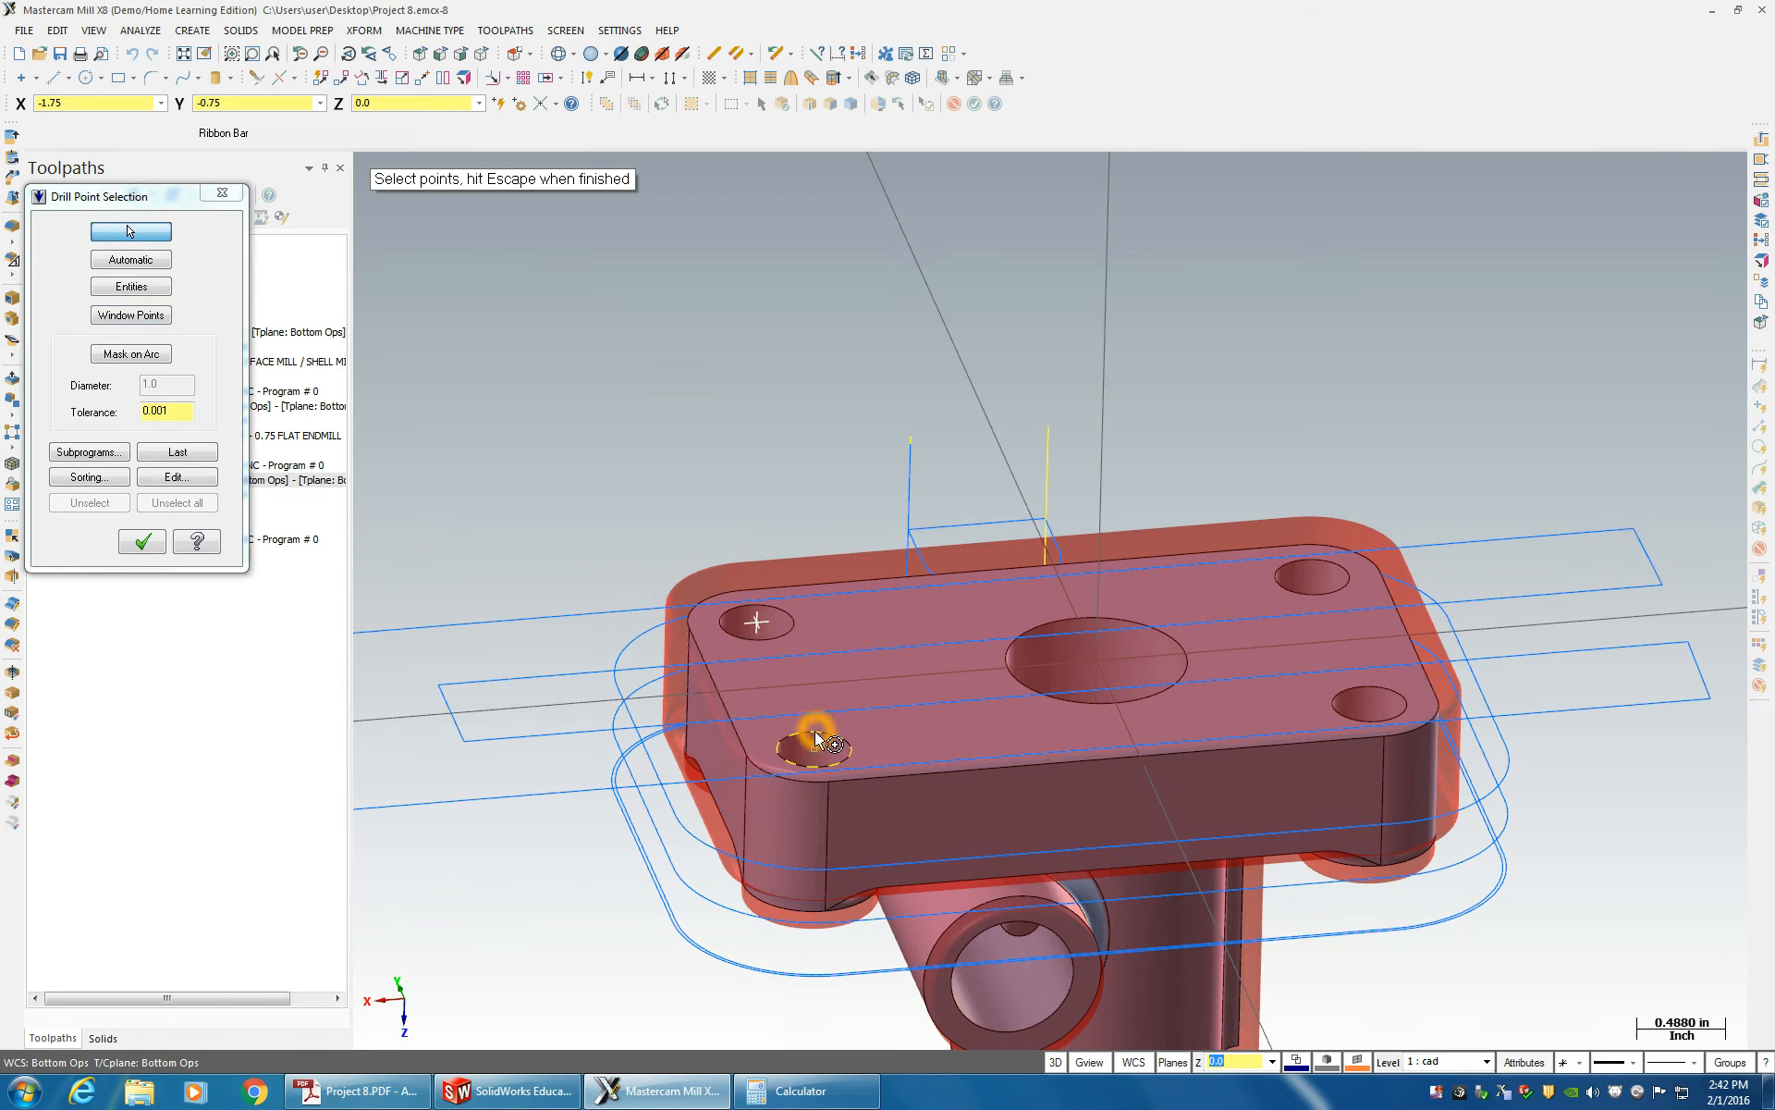
{"action": "left_click", "coordinate": [1083, 706]}
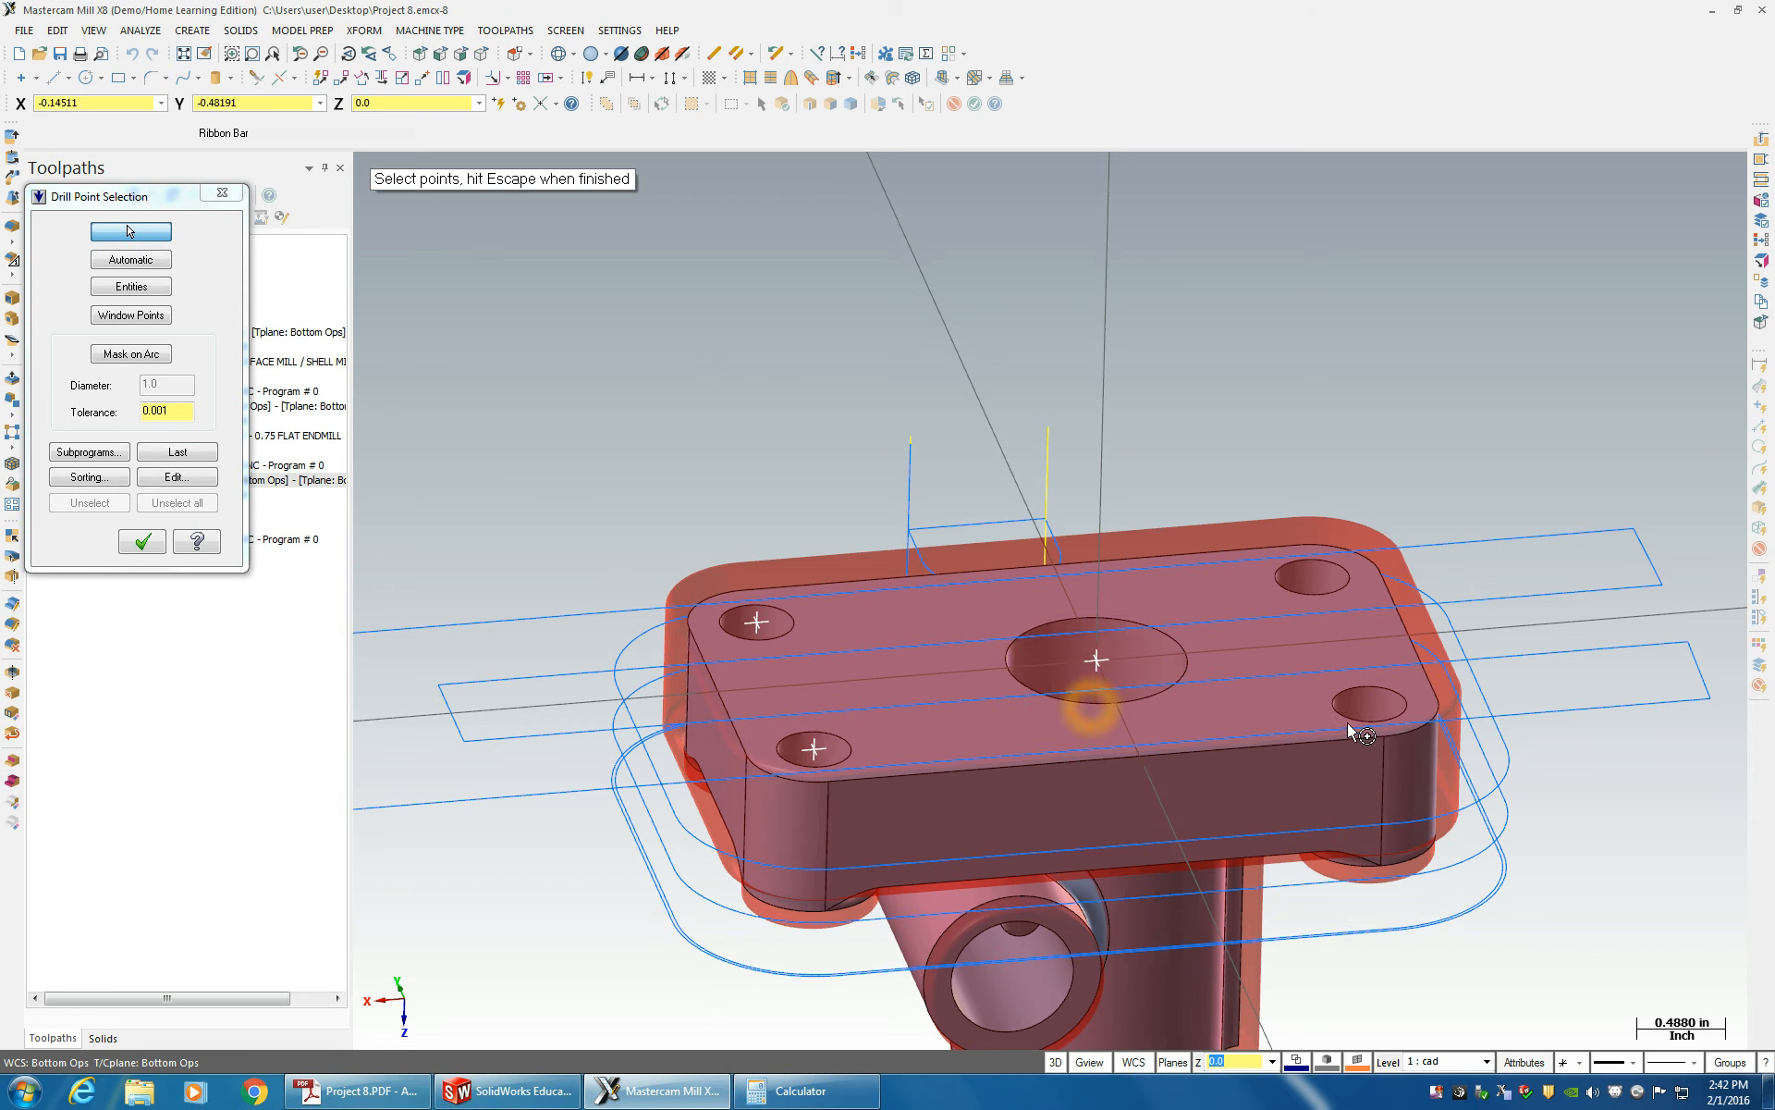
{"action": "left_click", "coordinate": [1355, 723]}
{"action": "left_click", "coordinate": [1307, 598]}
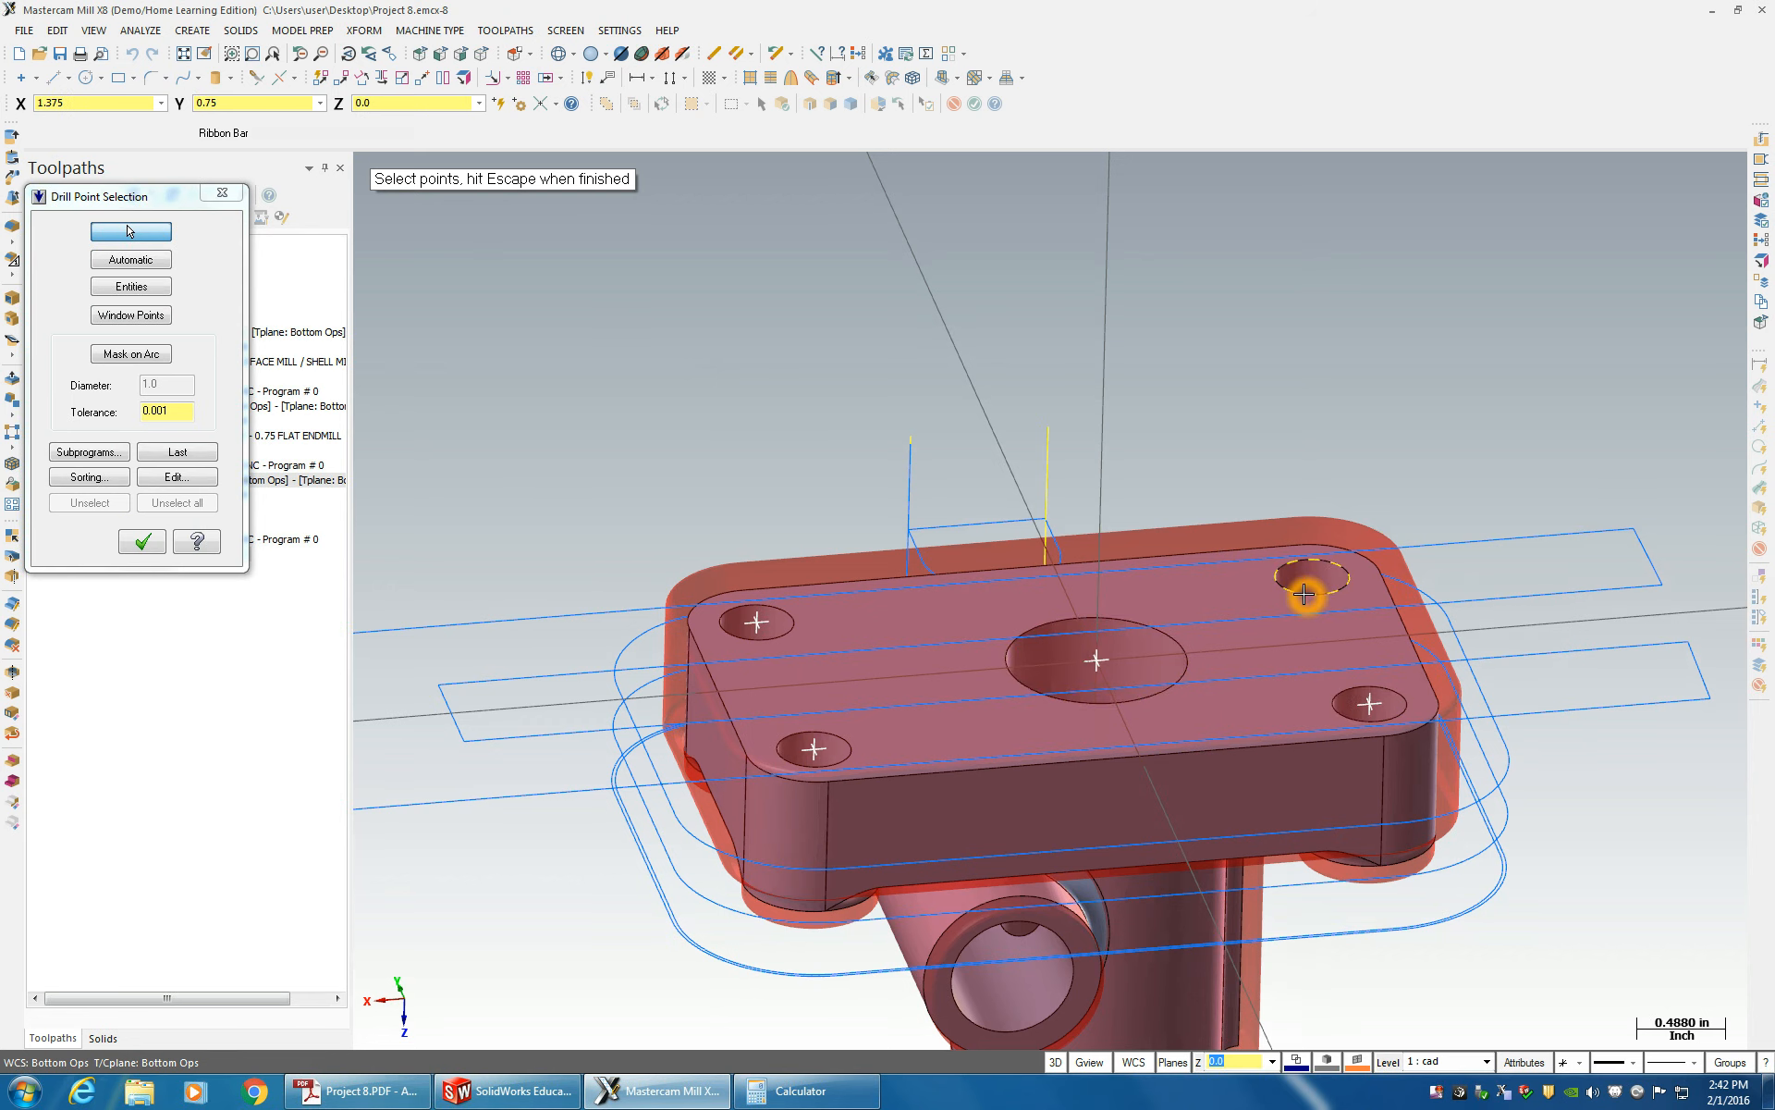
{"action": "left_click", "coordinate": [148, 541]}
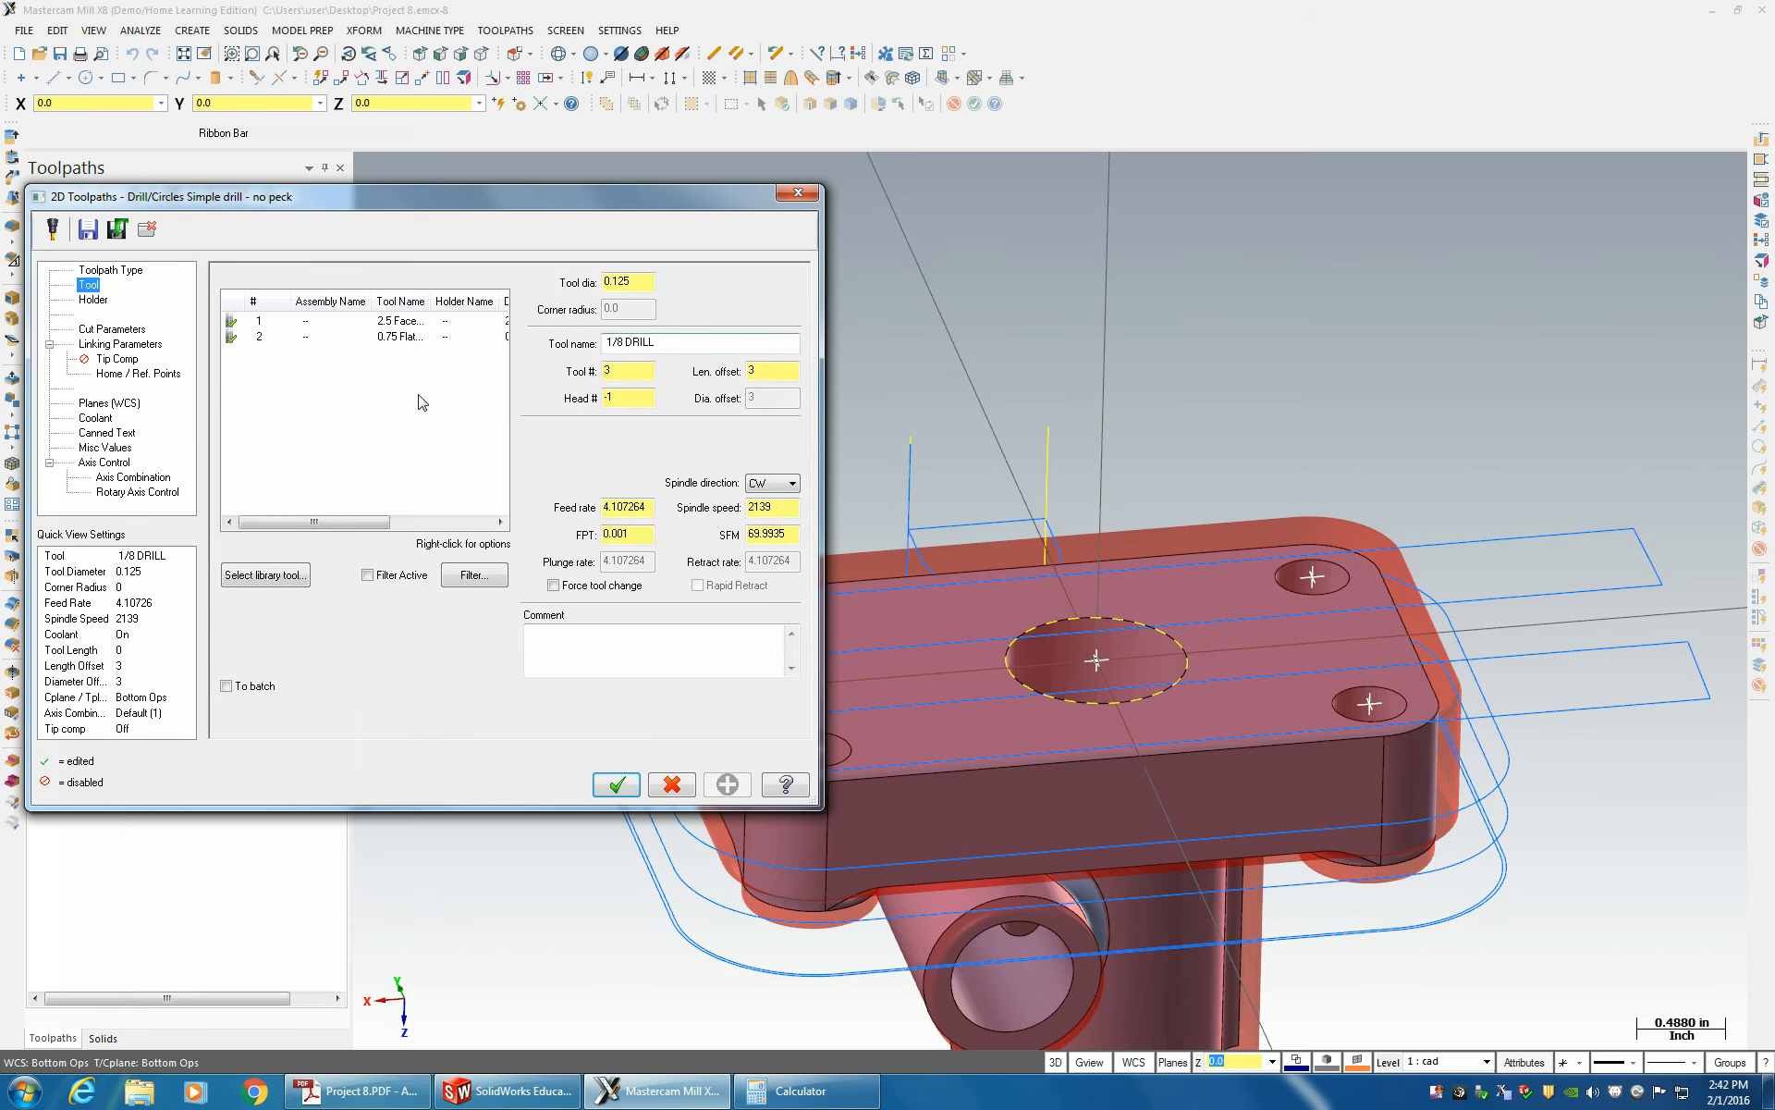
- Filter the tool library to center drills and assign the 0.25-inch 3 CENTER DRILL to the drill toolpath
{"action": "left_click", "coordinate": [265, 574]}
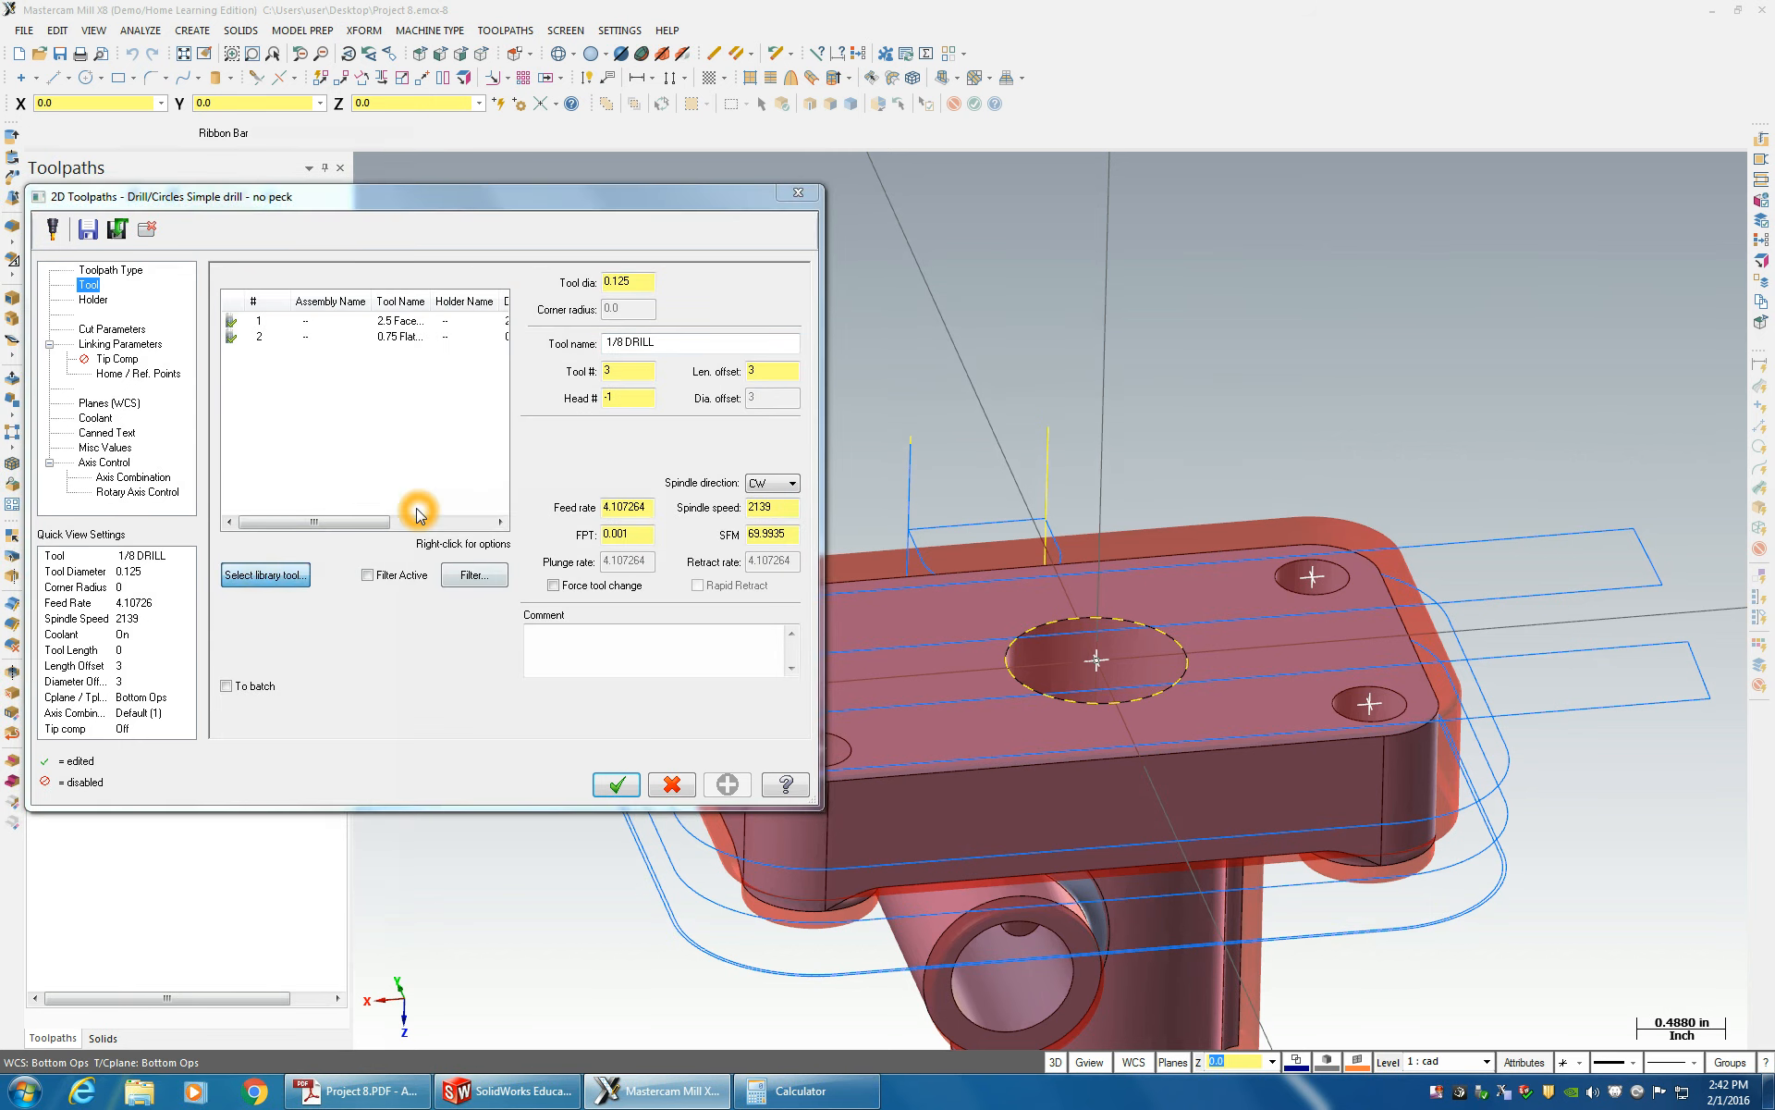
{"action": "left_click", "coordinate": [506, 335]}
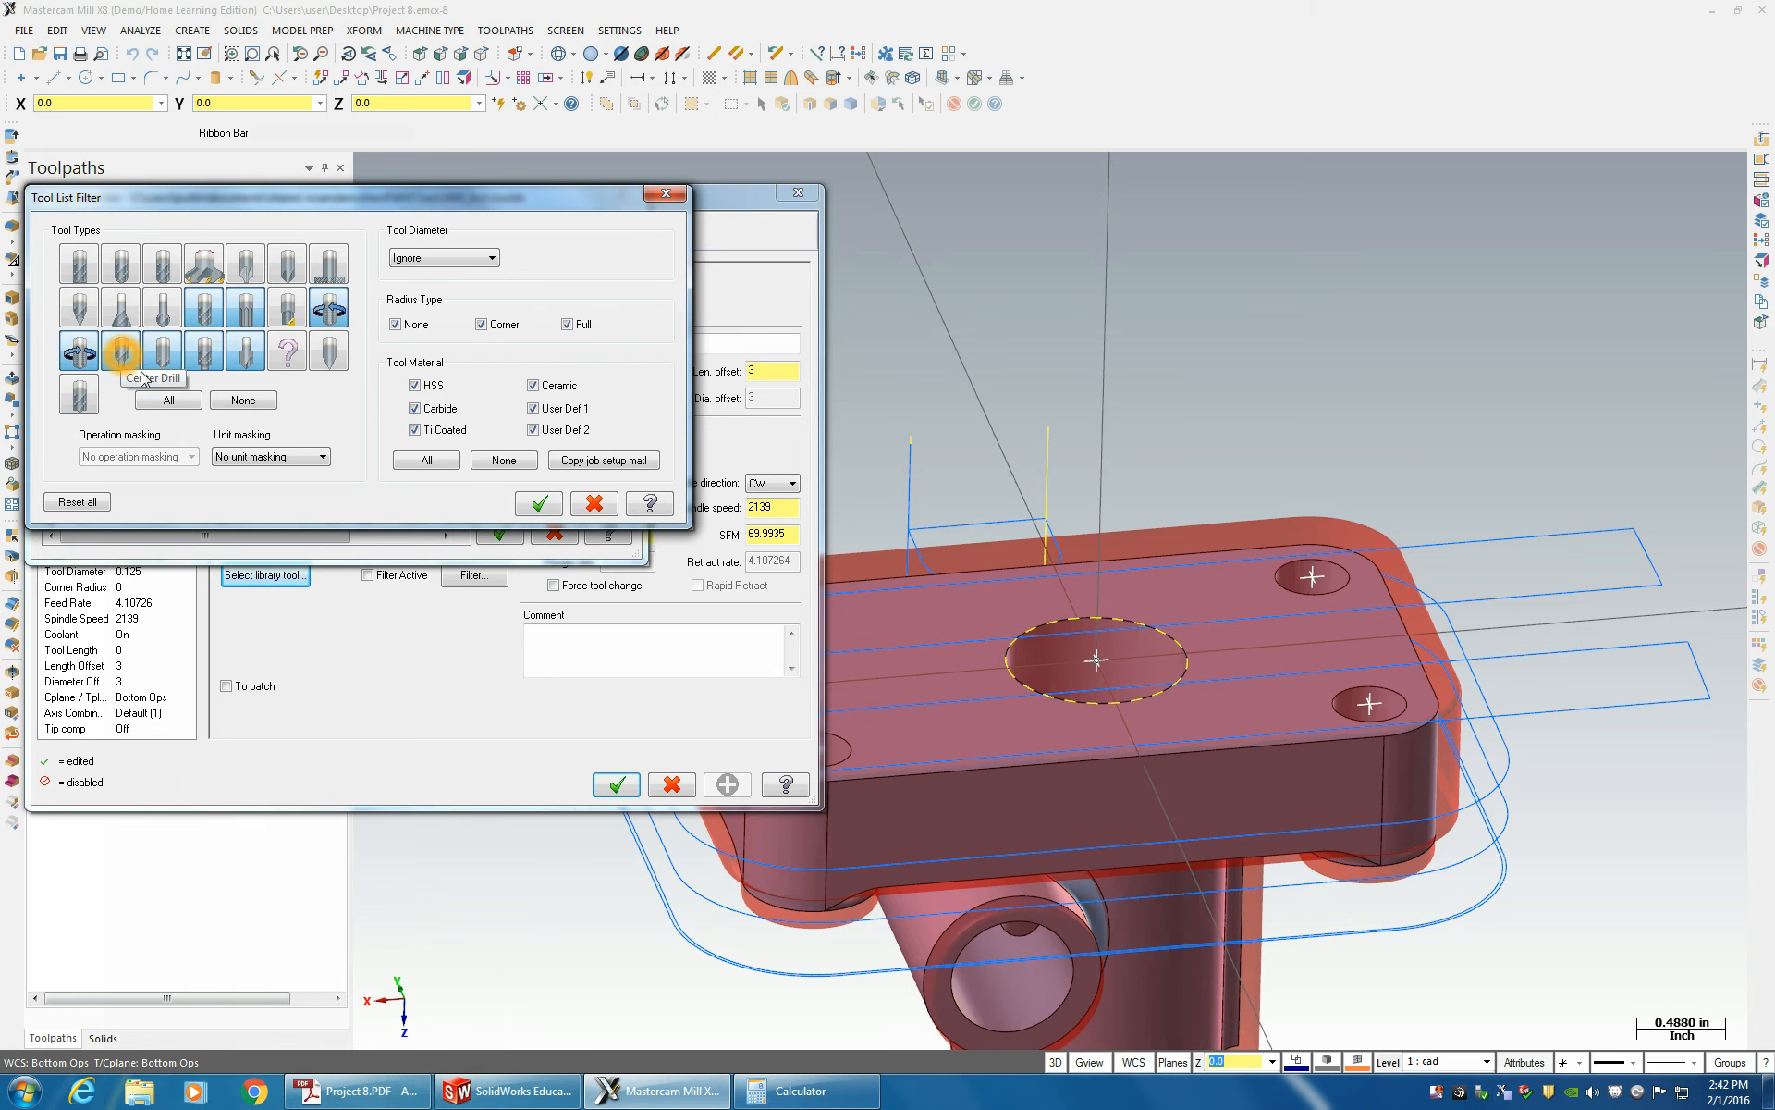
{"action": "left_click", "coordinate": [237, 400]}
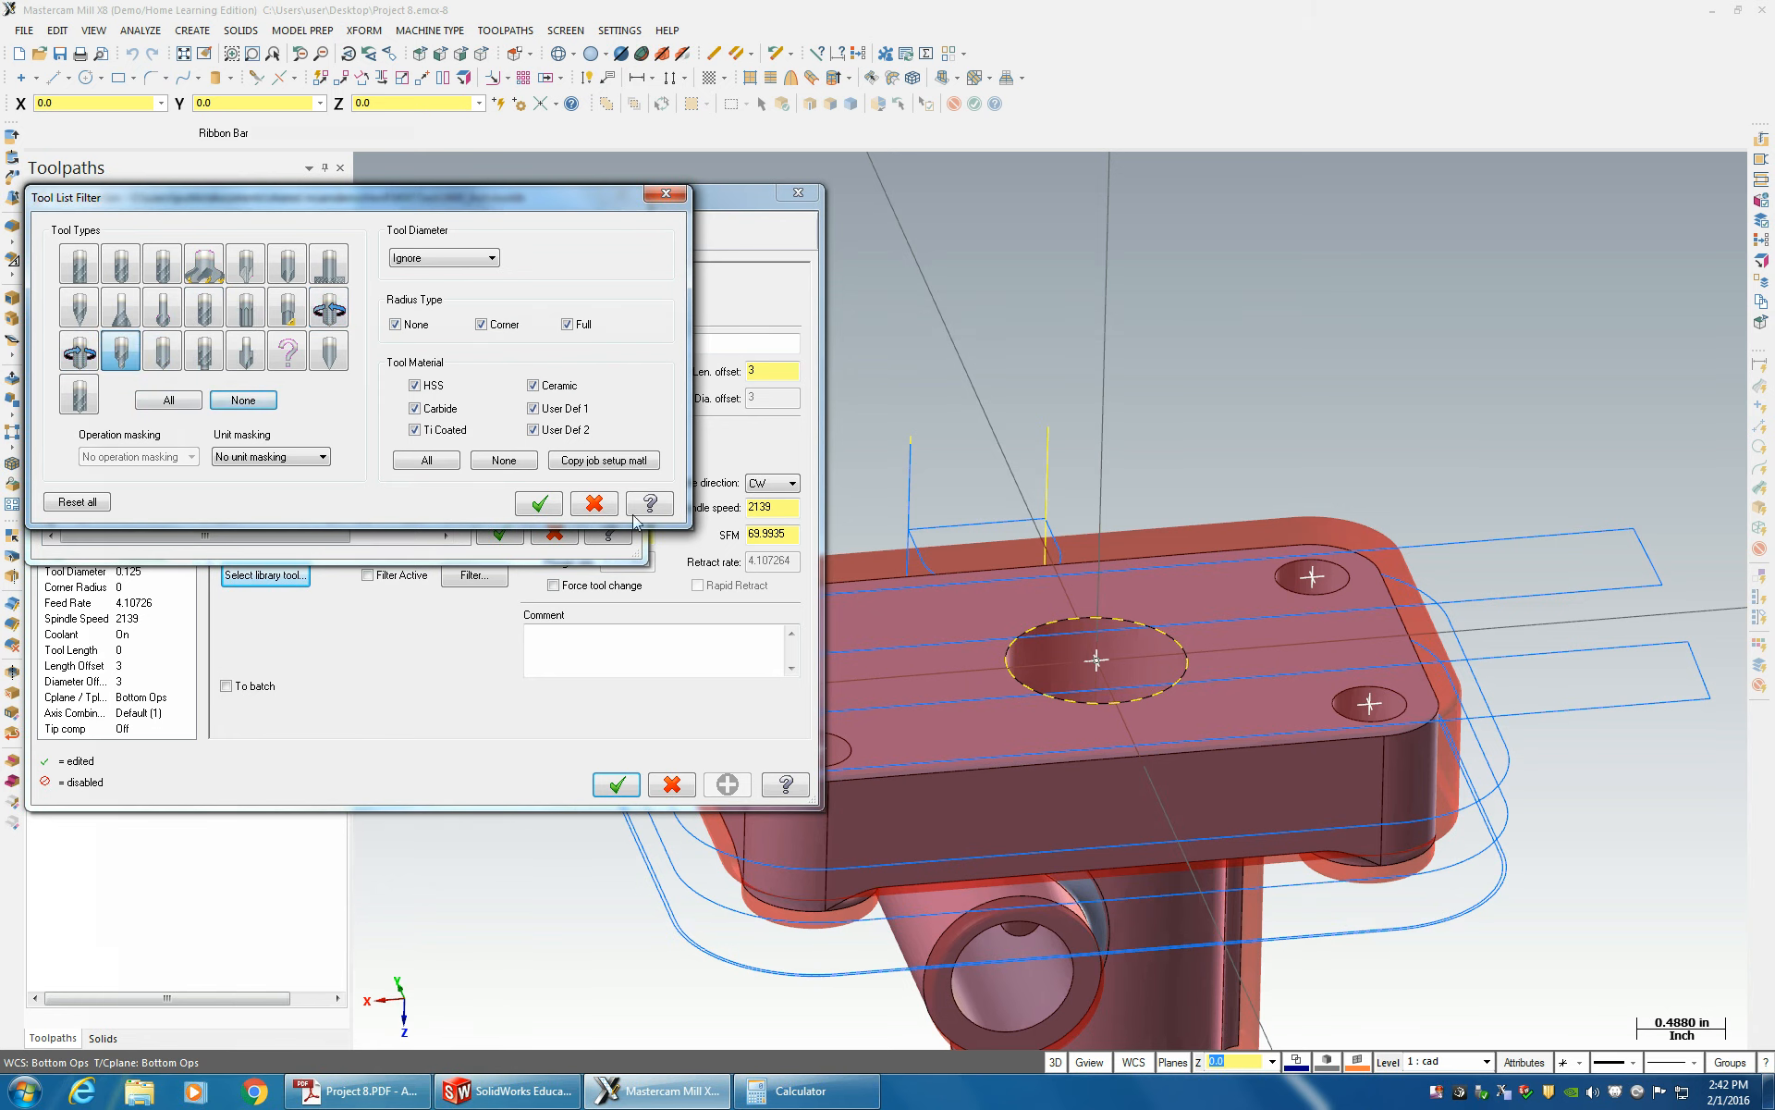
{"action": "left_click", "coordinate": [539, 503]}
{"action": "left_click", "coordinate": [219, 407]}
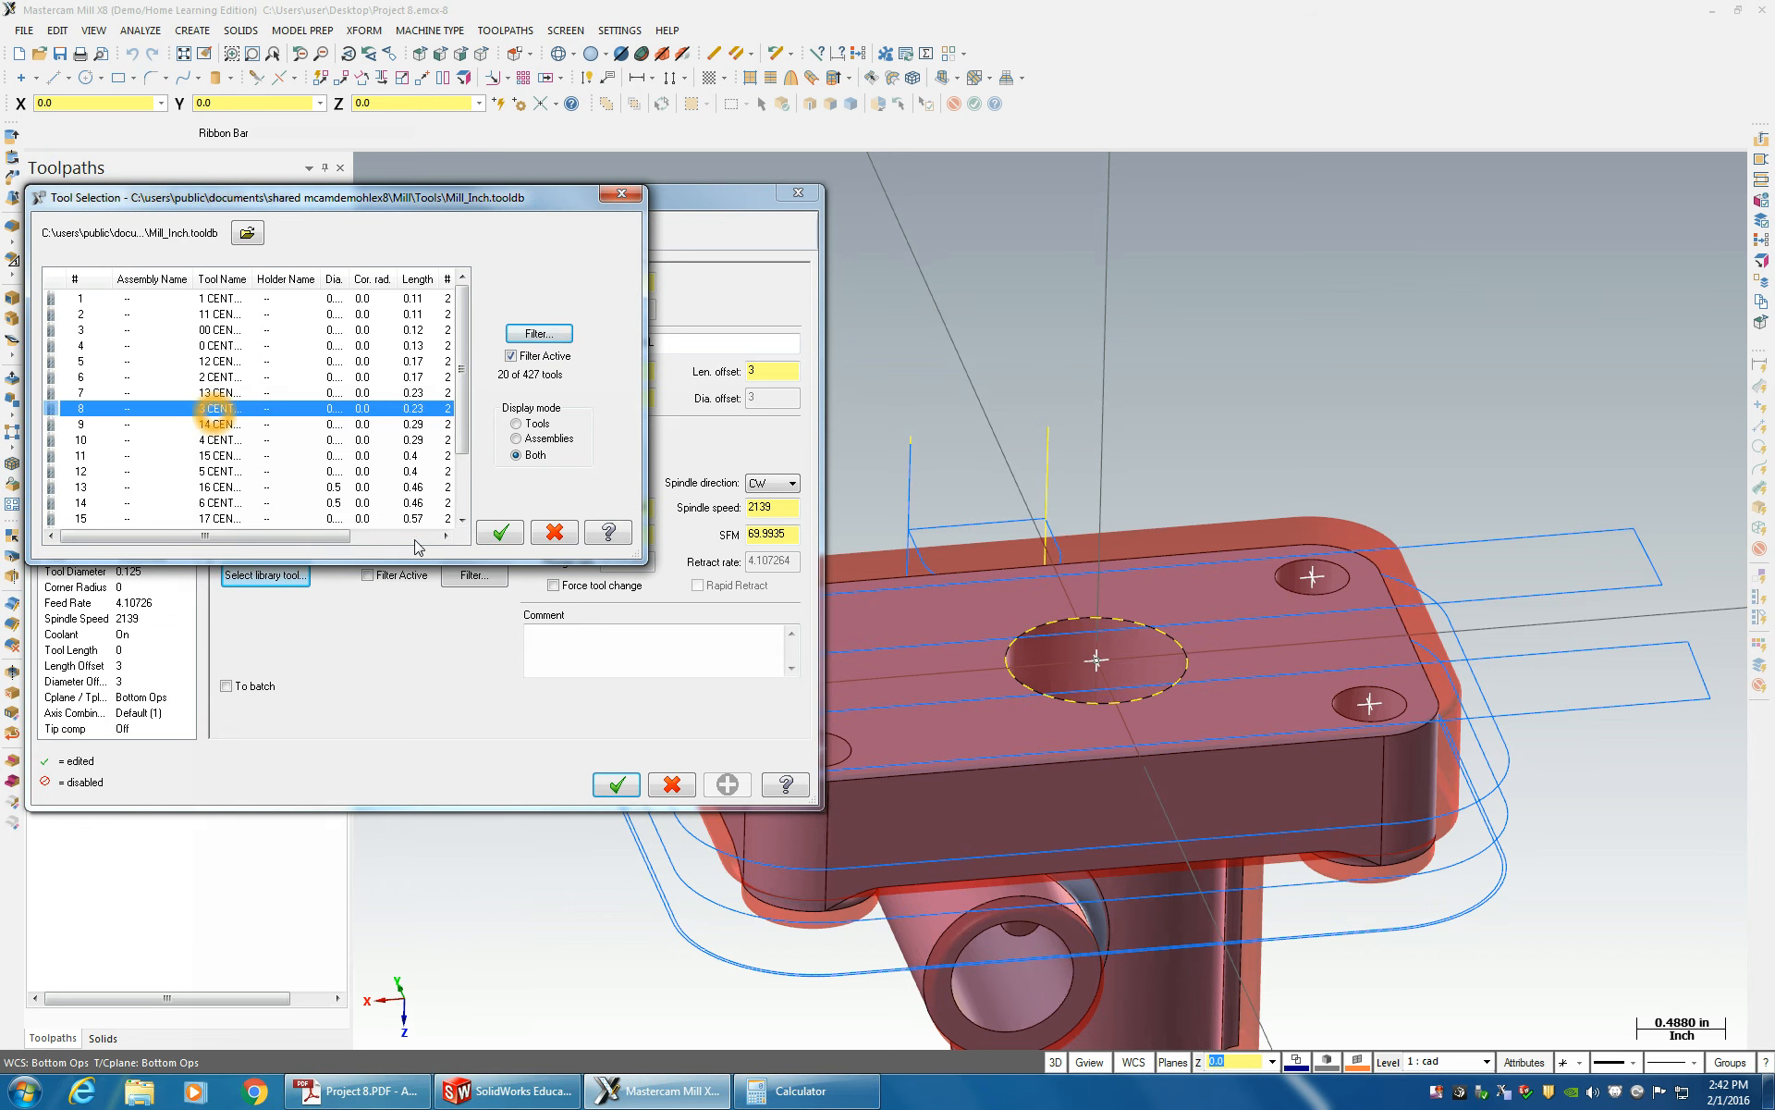
{"action": "left_click", "coordinate": [499, 532]}
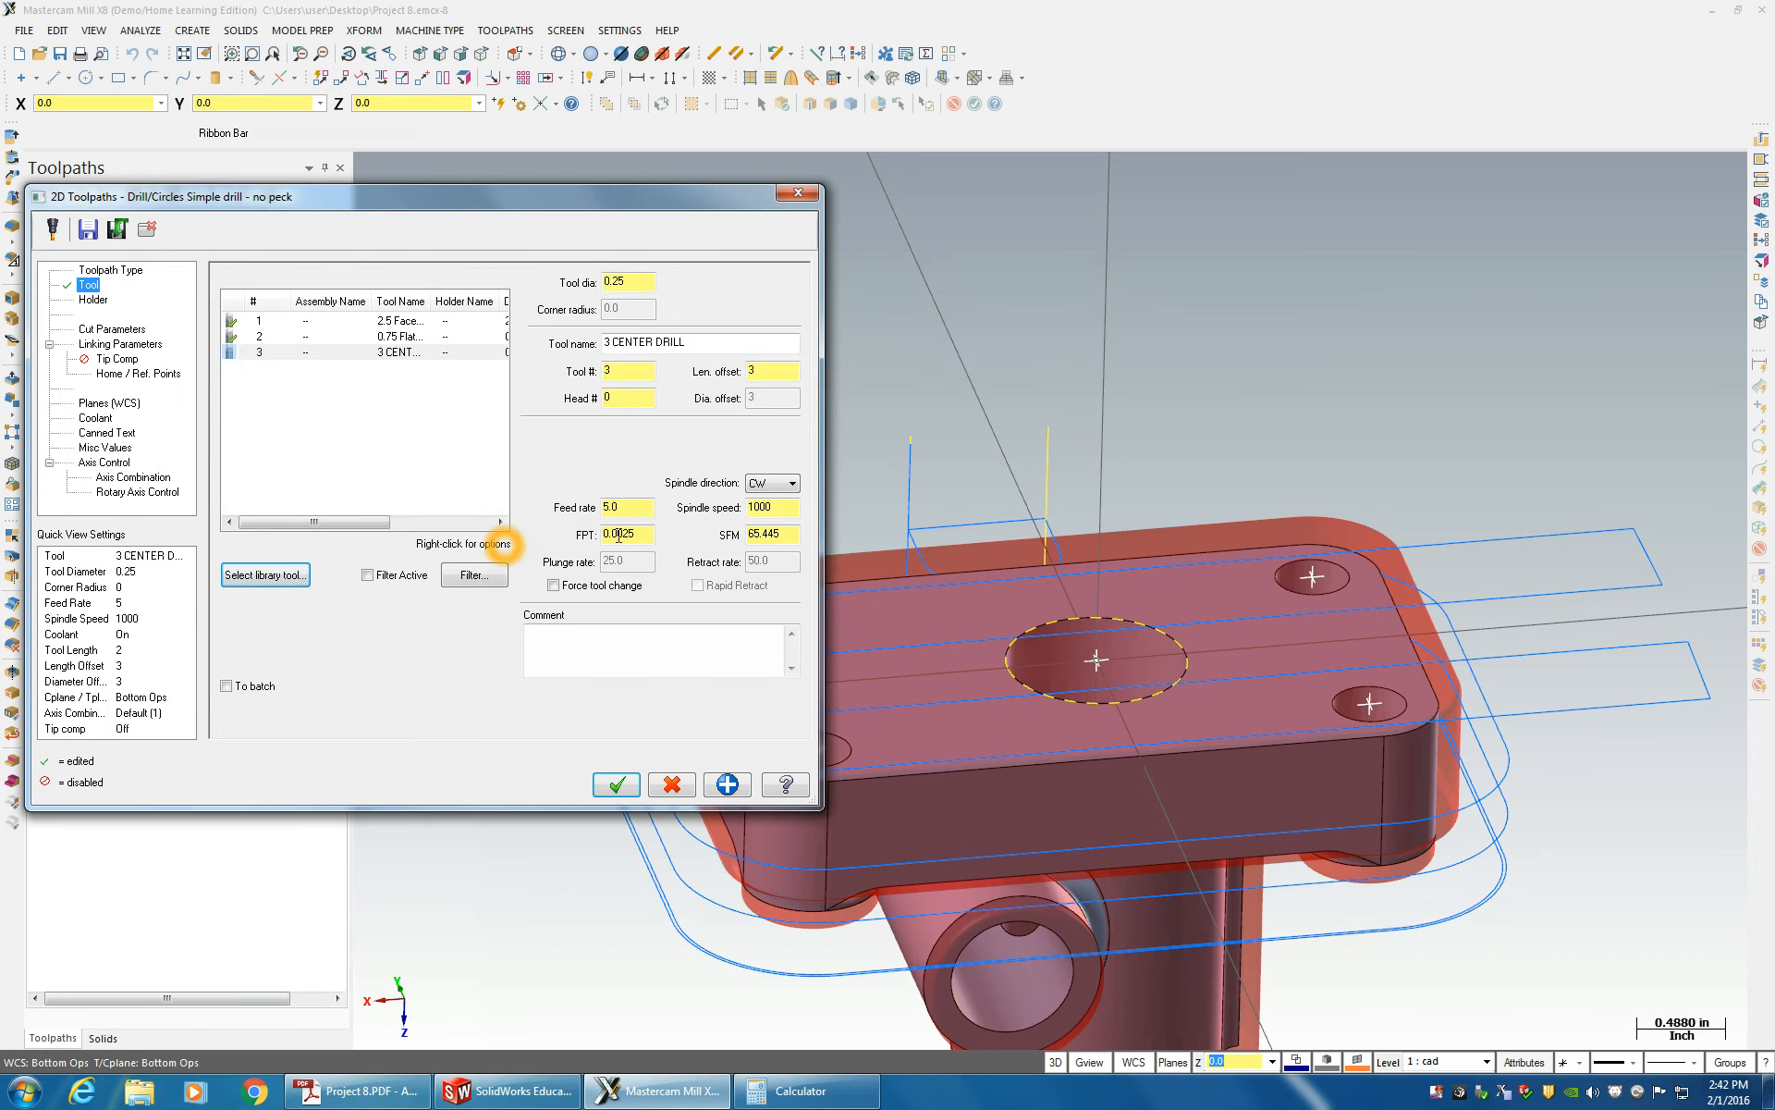
- Set the center drill's spindle speed to 1500, keeping the feed rate at 5.0
{"action": "left_click", "coordinate": [651, 531]}
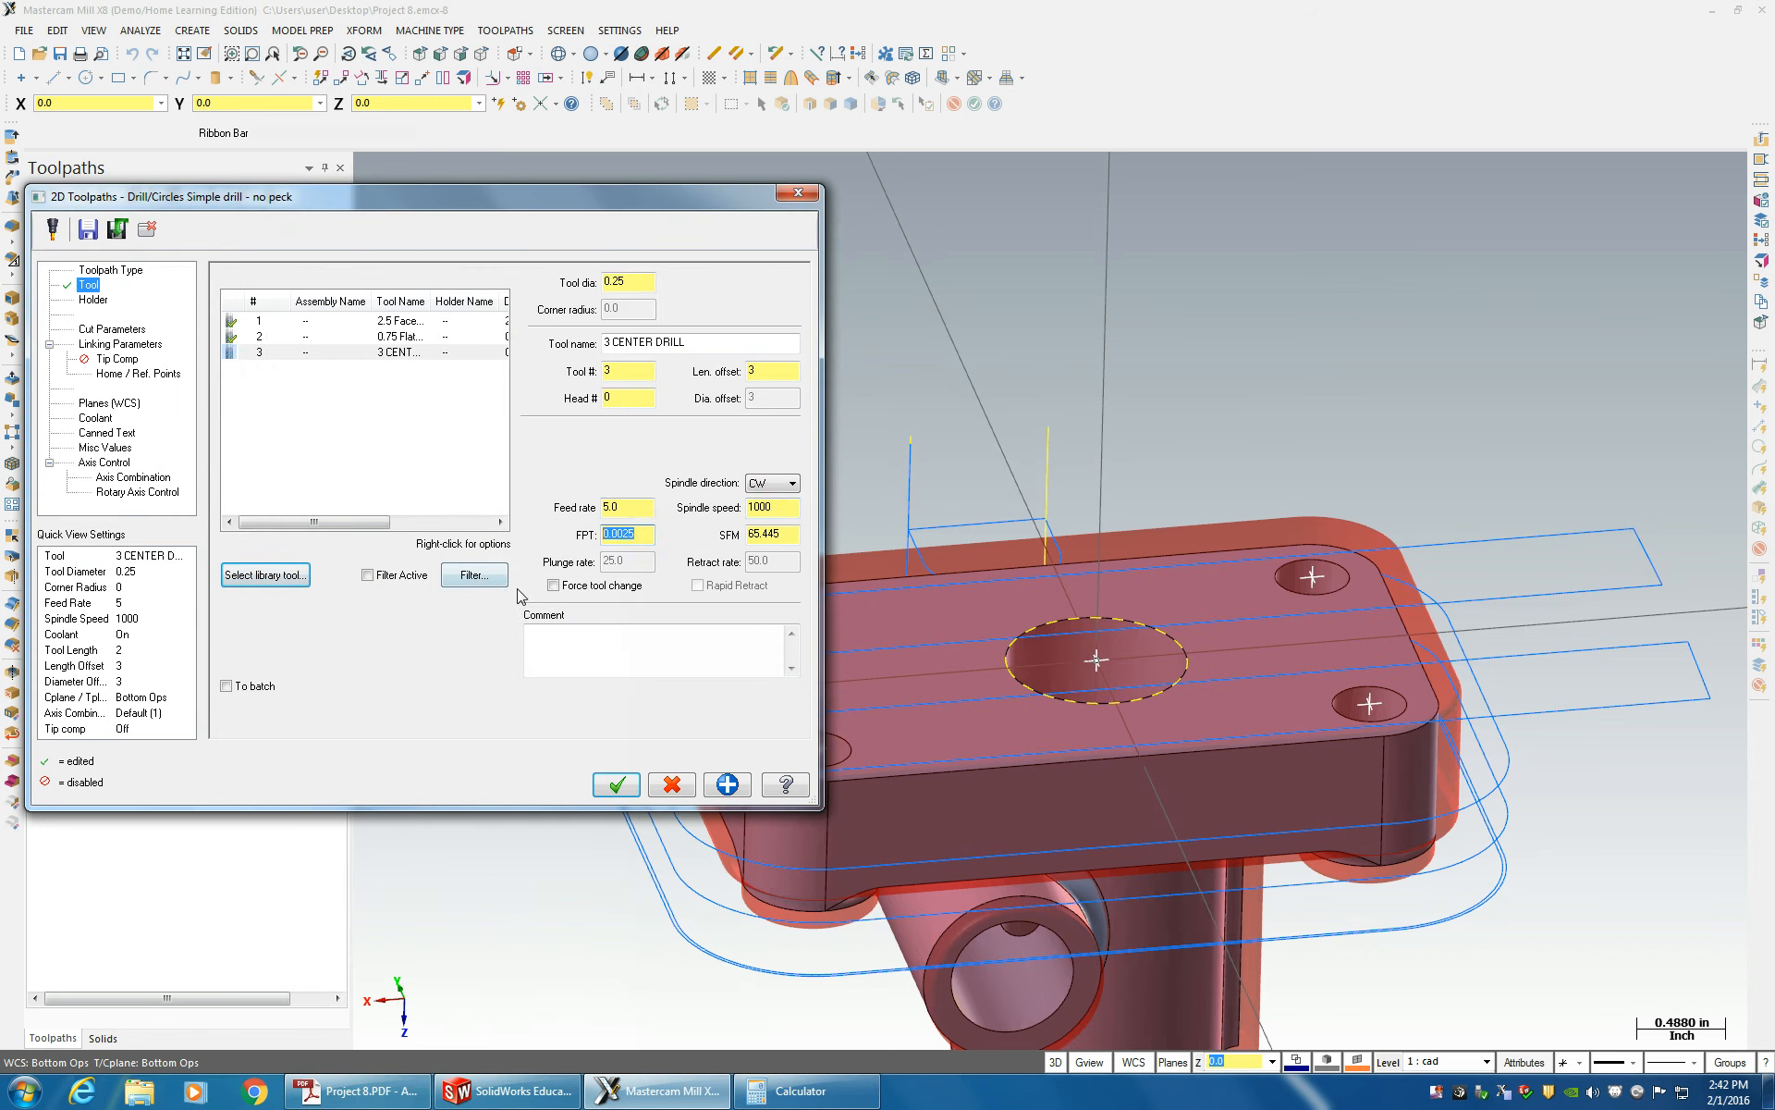
{"action": "left_click", "coordinate": [625, 506]}
{"action": "left_click", "coordinate": [353, 407]}
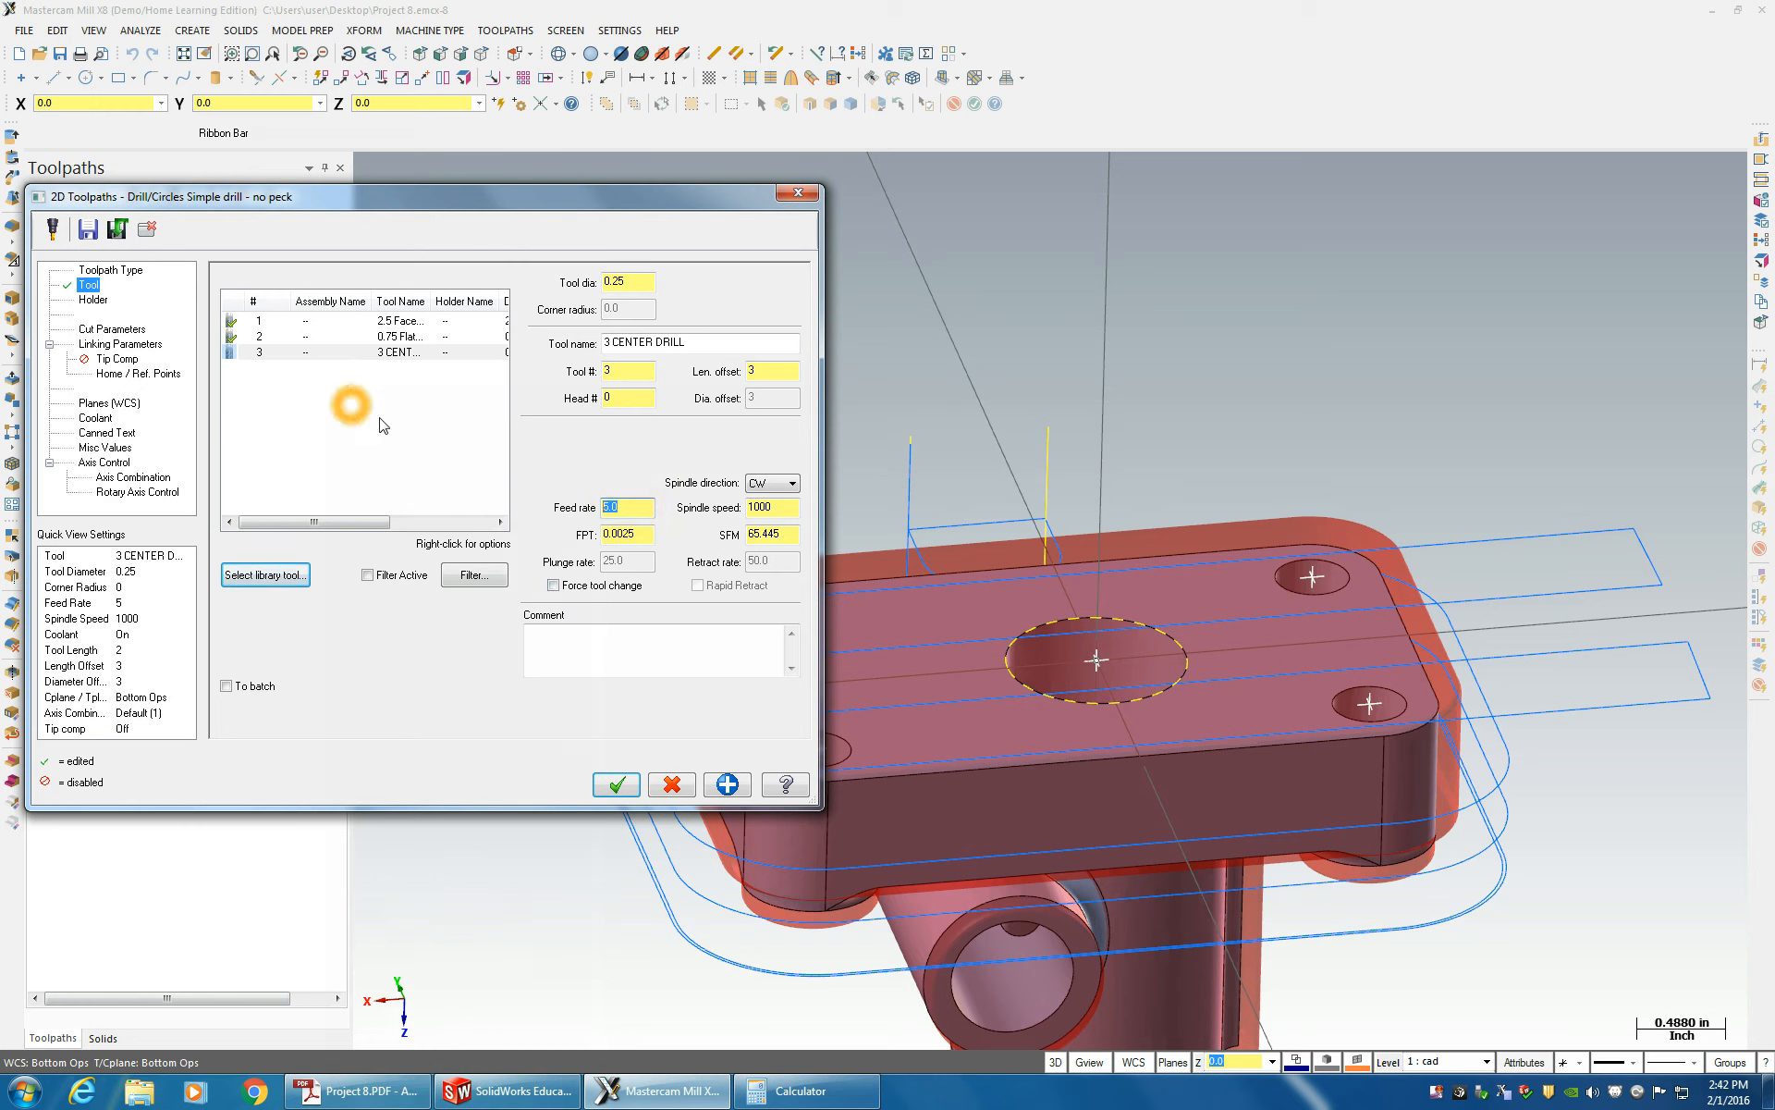
{"action": "left_click", "coordinate": [775, 507]}
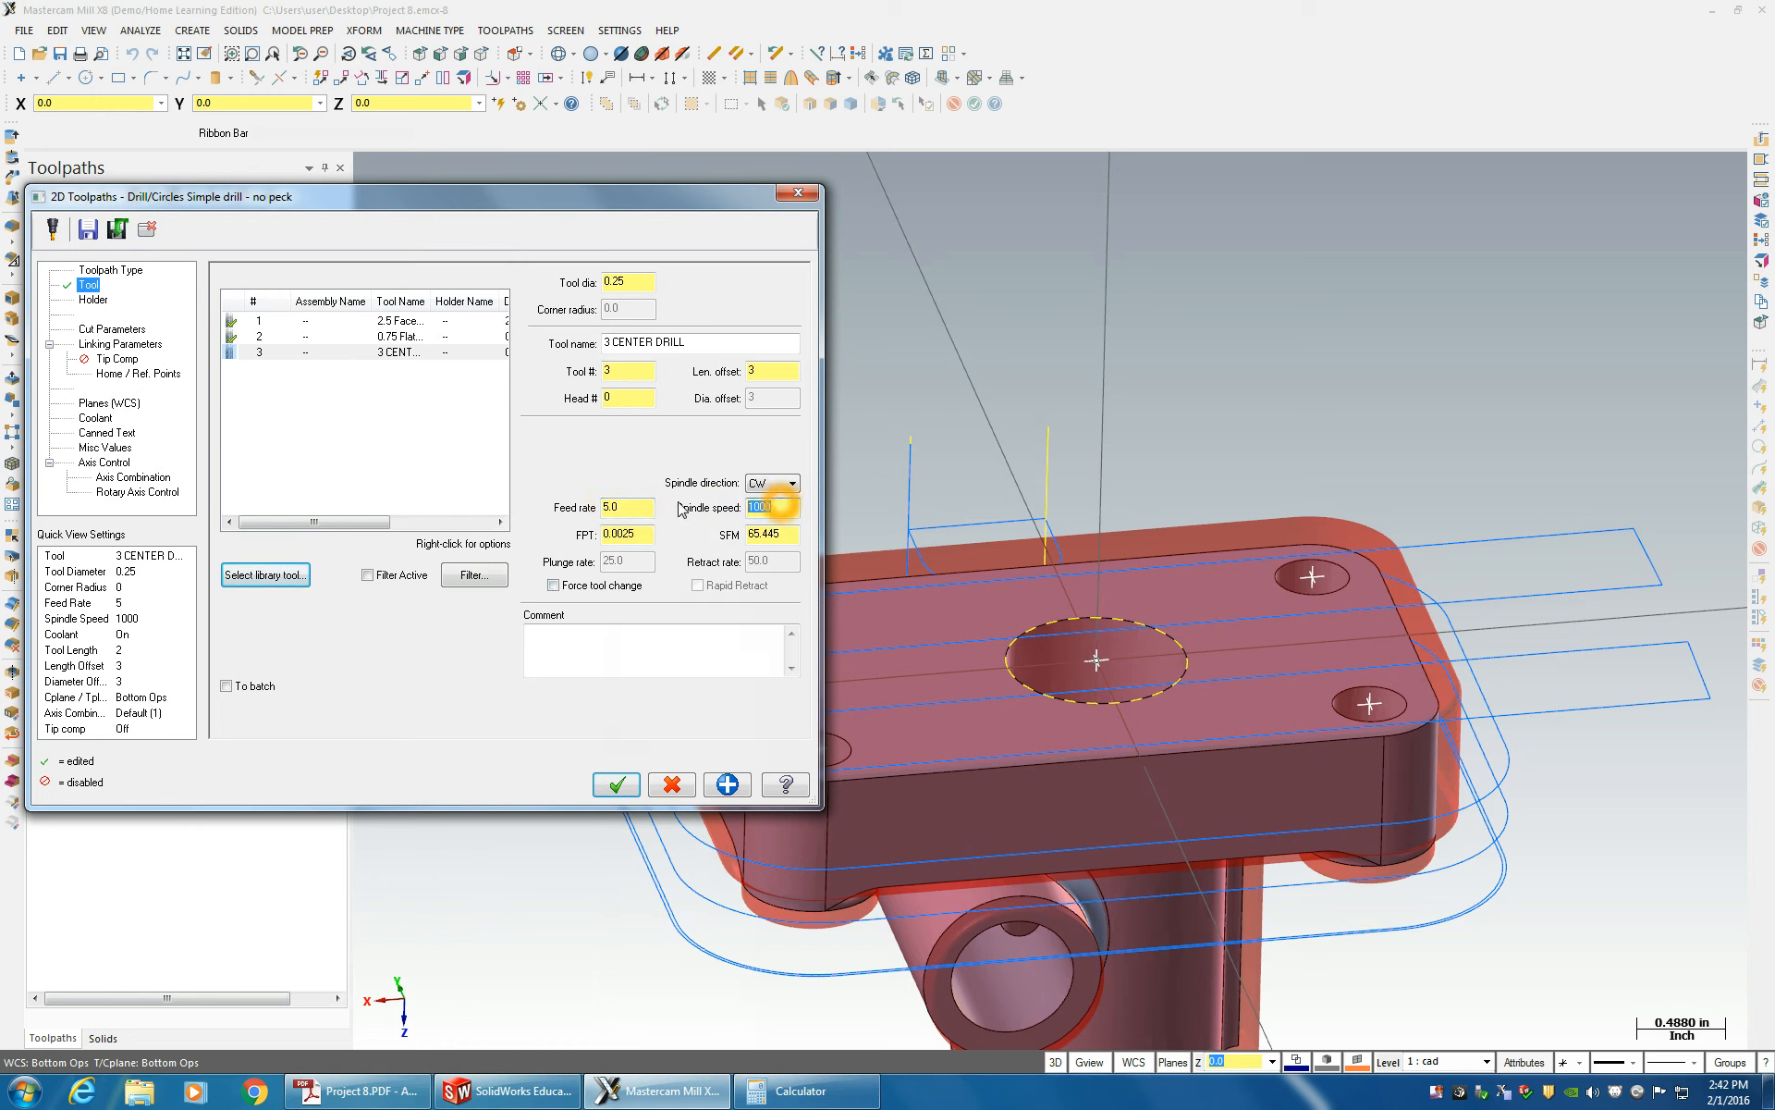
{"action": "type", "text": "15"}
{"action": "left_click", "coordinate": [556, 463]}
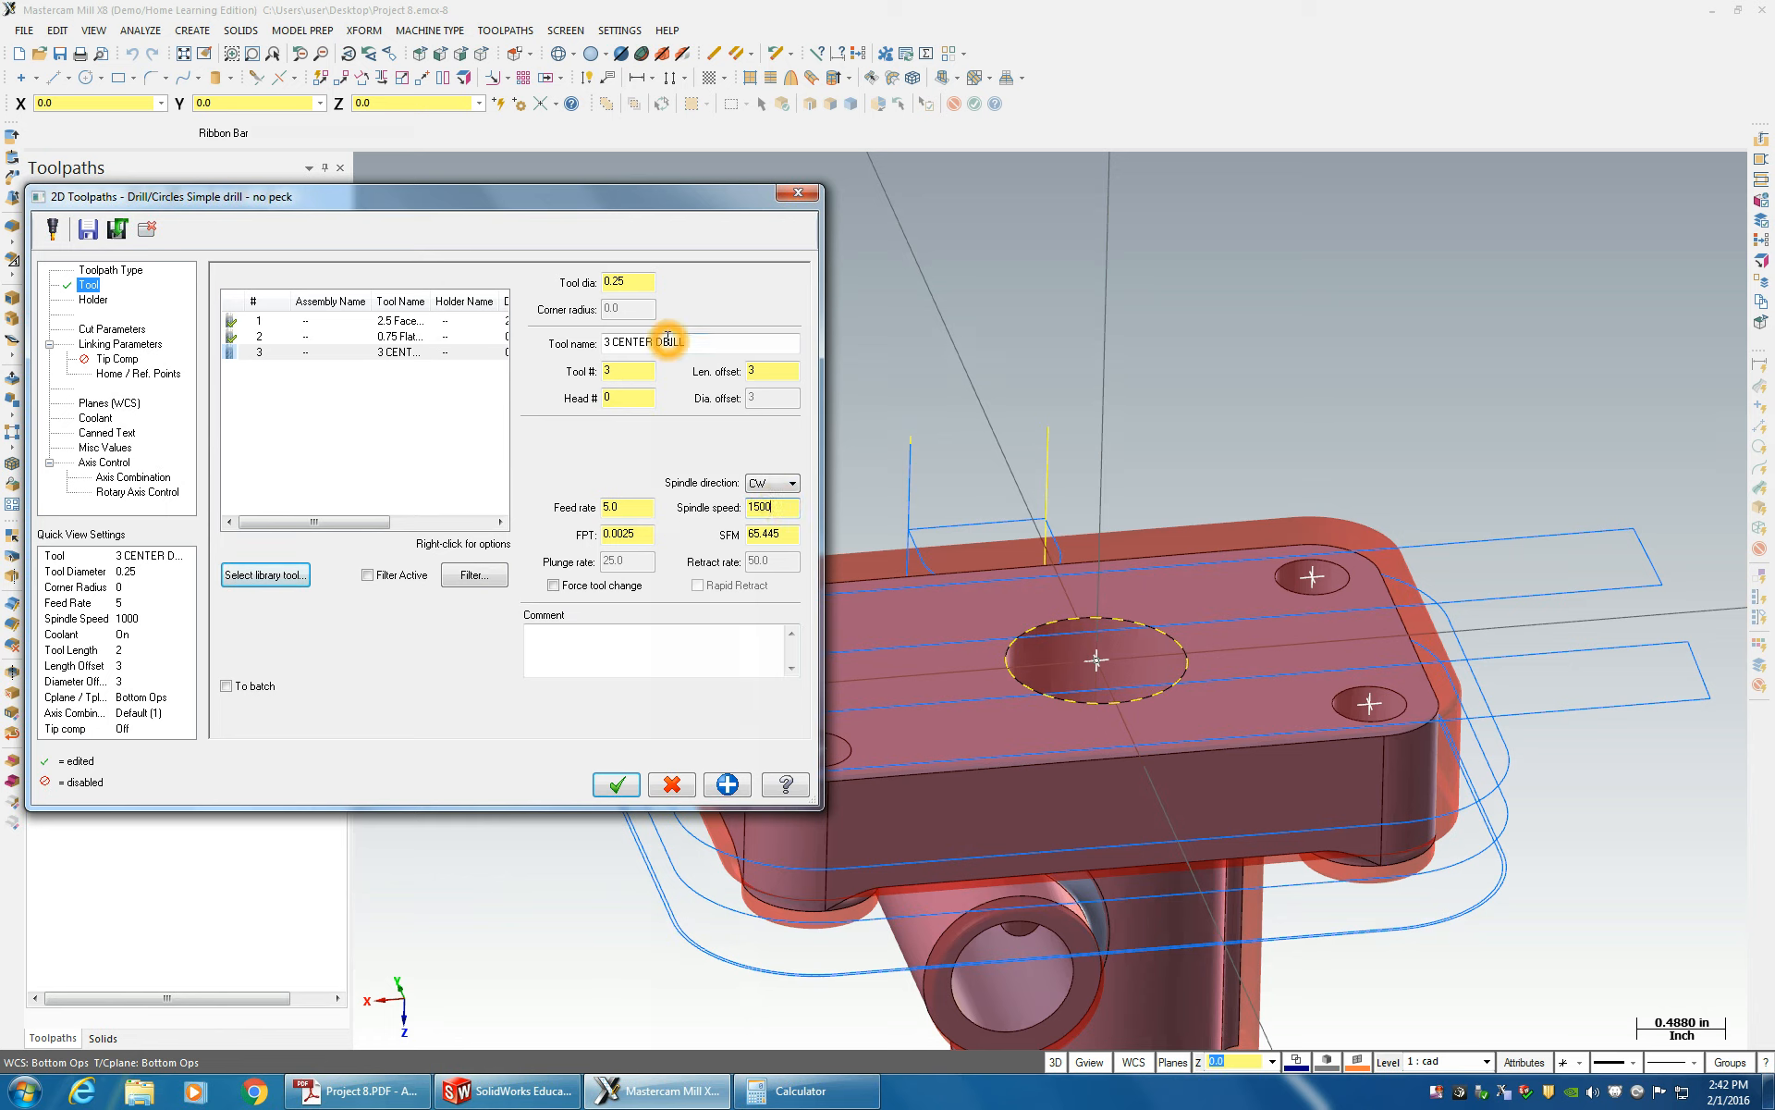
- Keep the Drill/Counterbore cycle, set the incremental depth to -0.05, and pick the top of stock at 0.0 on the base's machined face
{"action": "left_click", "coordinate": [100, 331]}
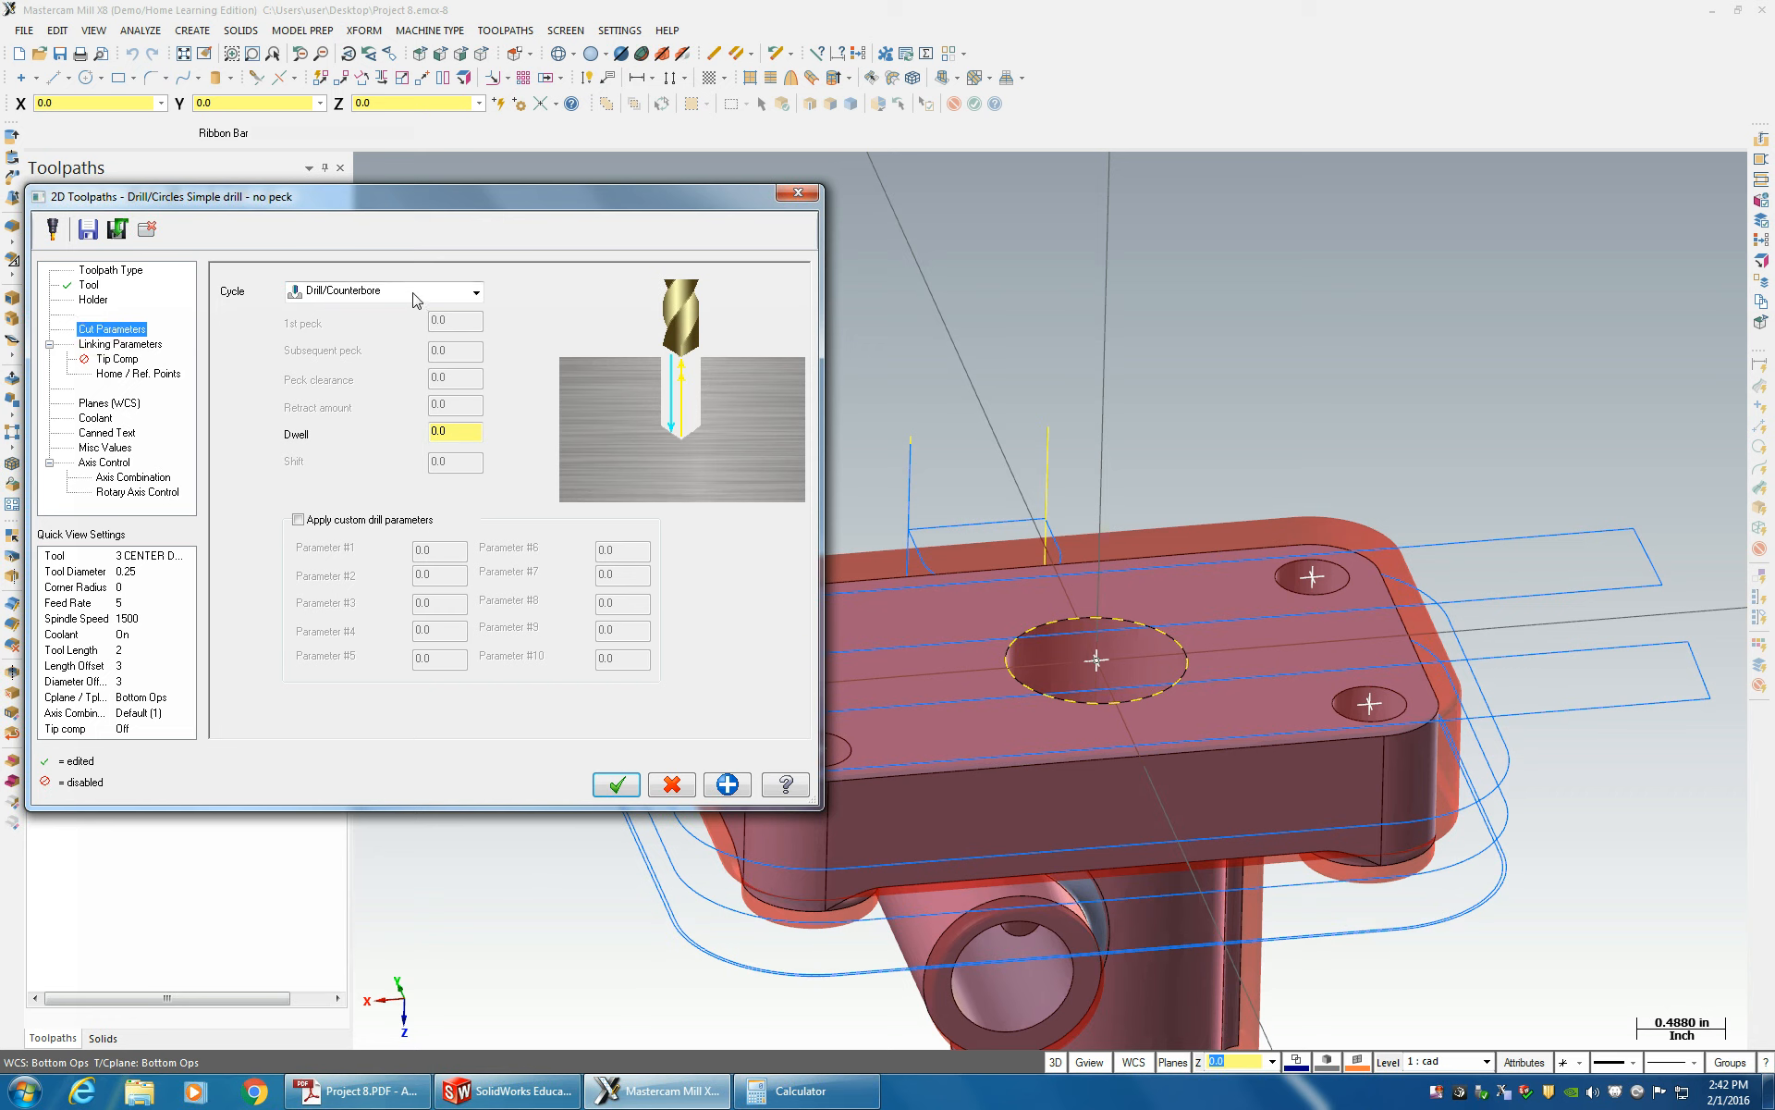
{"action": "left_click", "coordinate": [139, 345]}
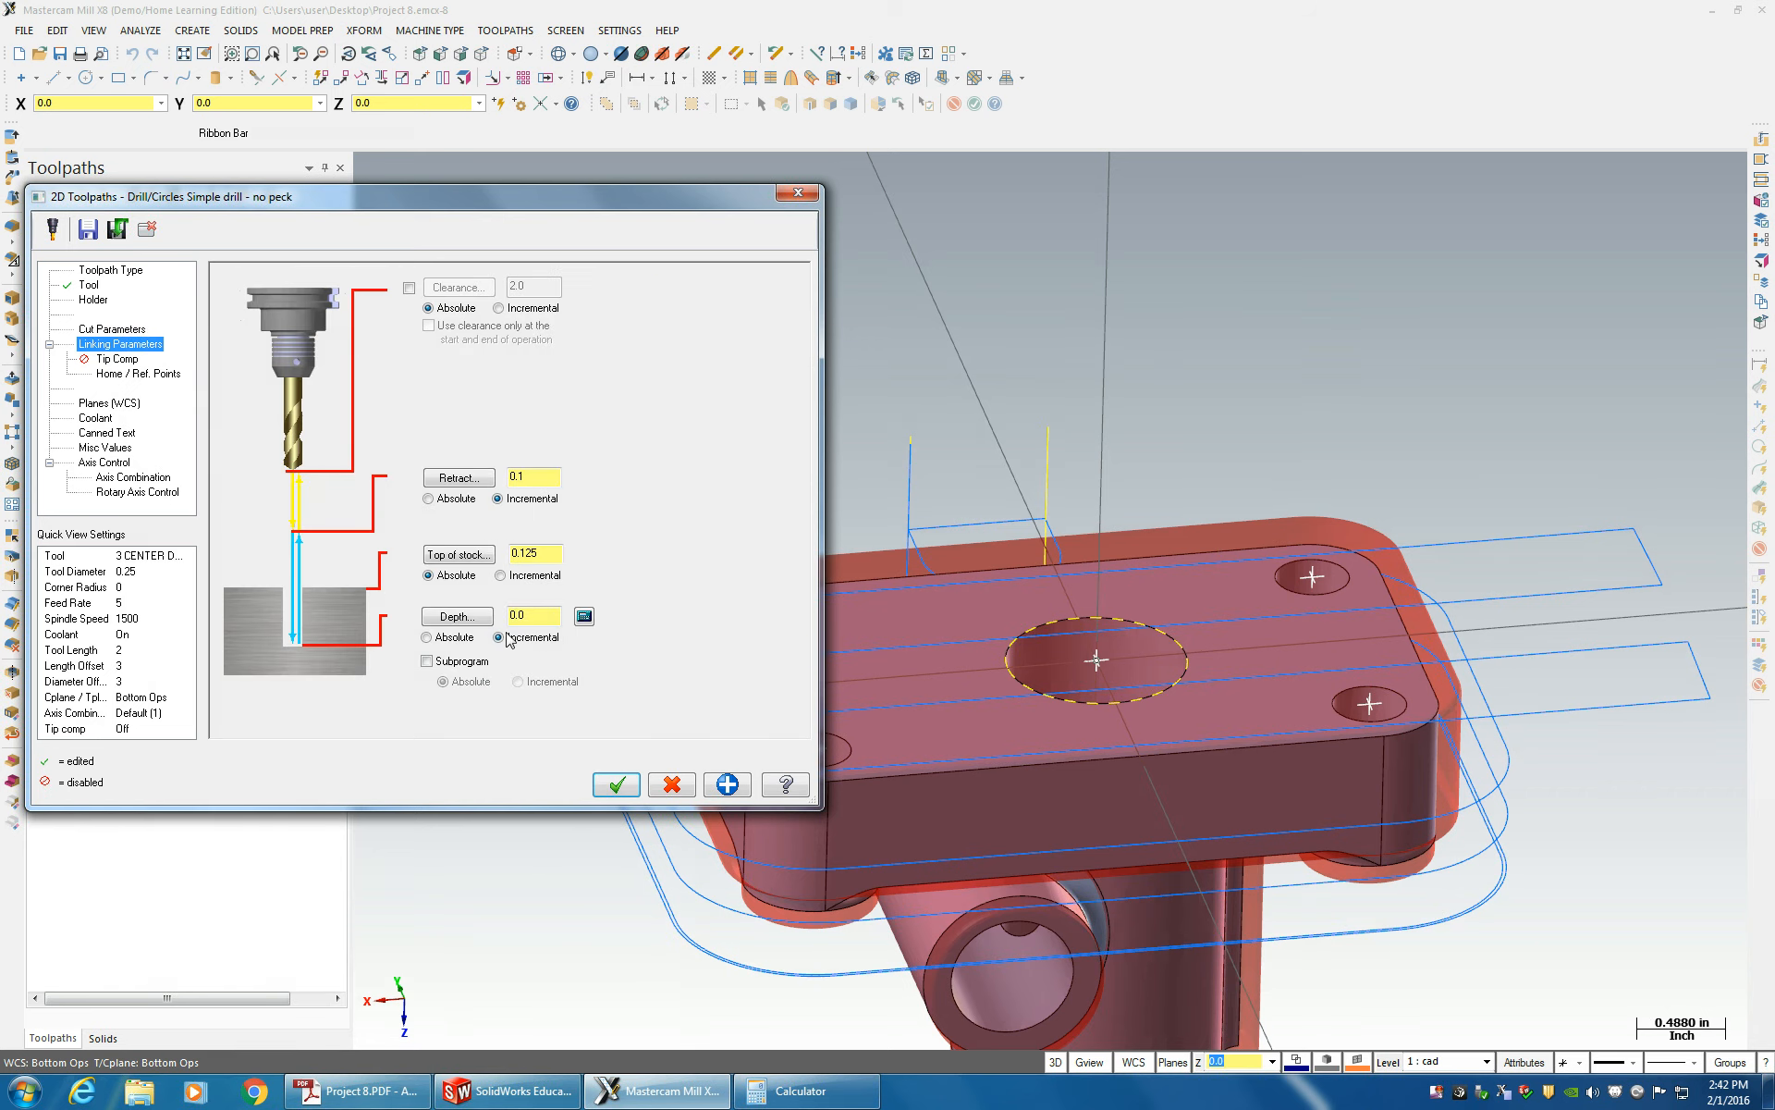
{"action": "left_click", "coordinate": [544, 615]}
{"action": "type", "text": "-"}
{"action": "left_click", "coordinate": [487, 555]}
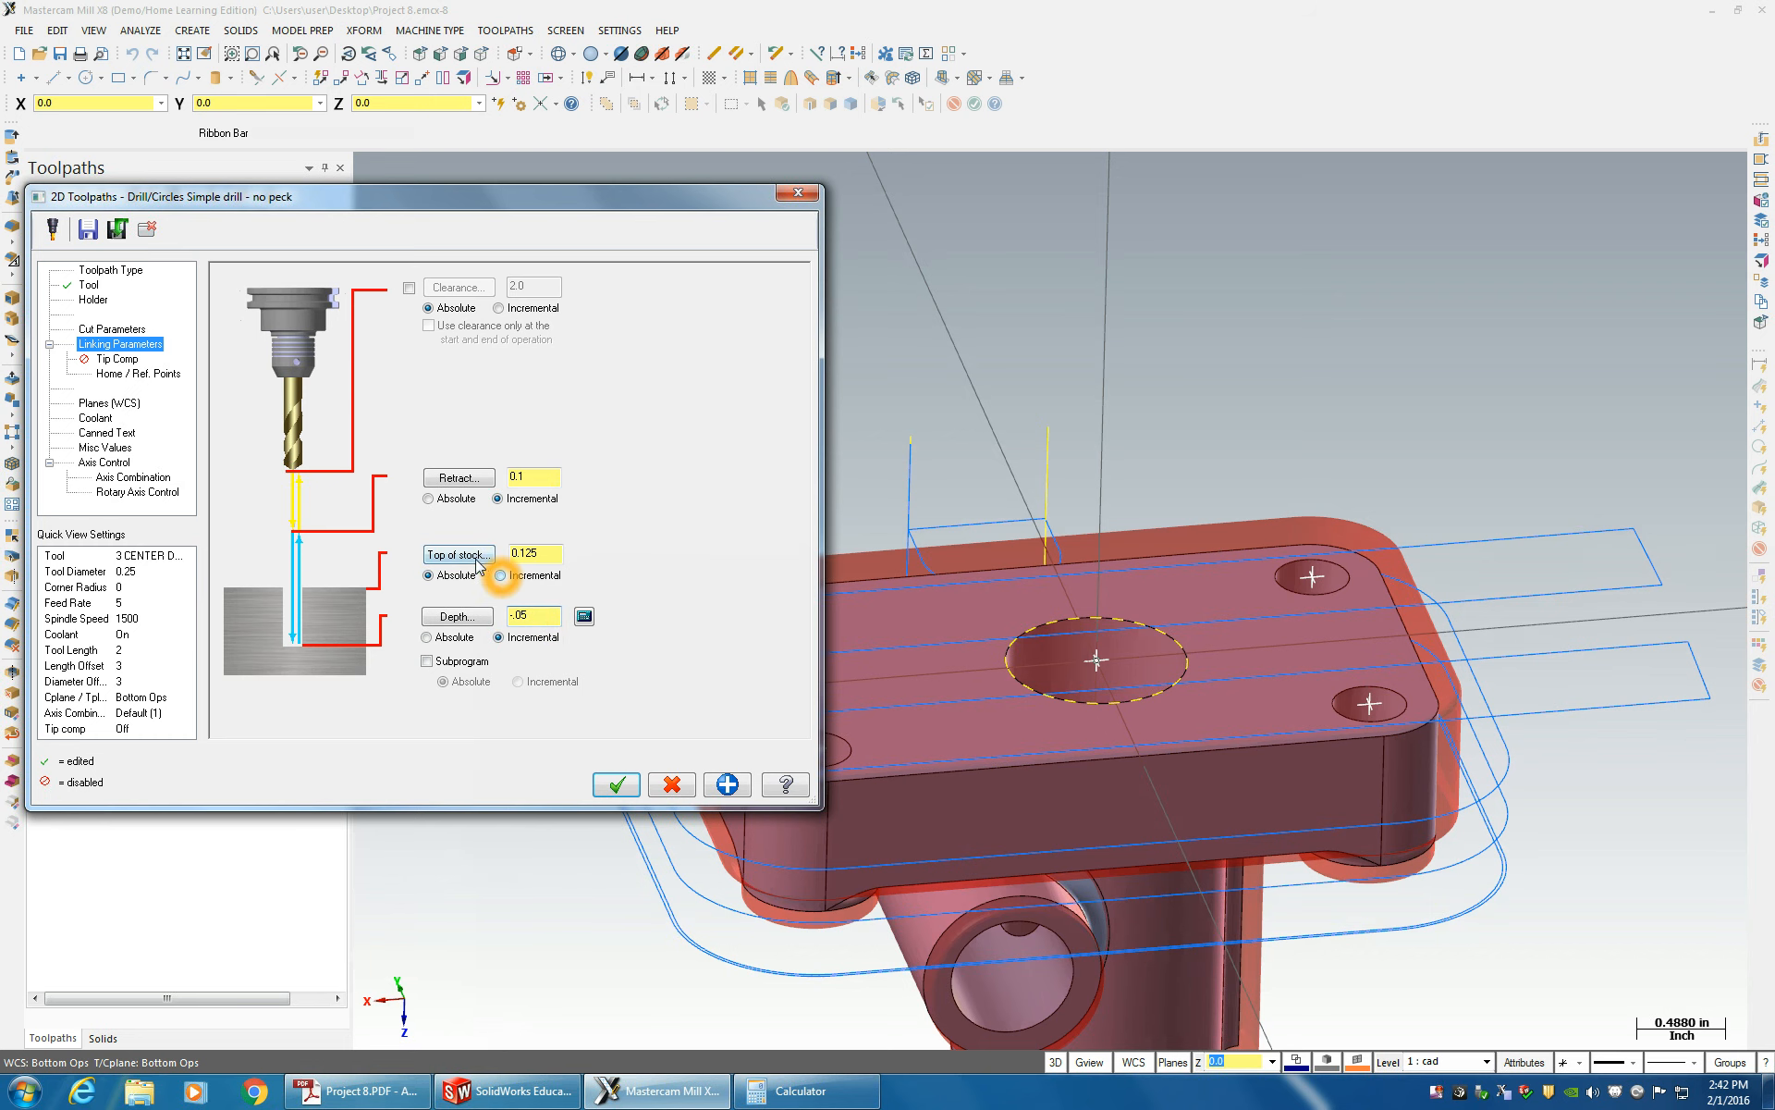
{"action": "left_click", "coordinate": [1037, 700]}
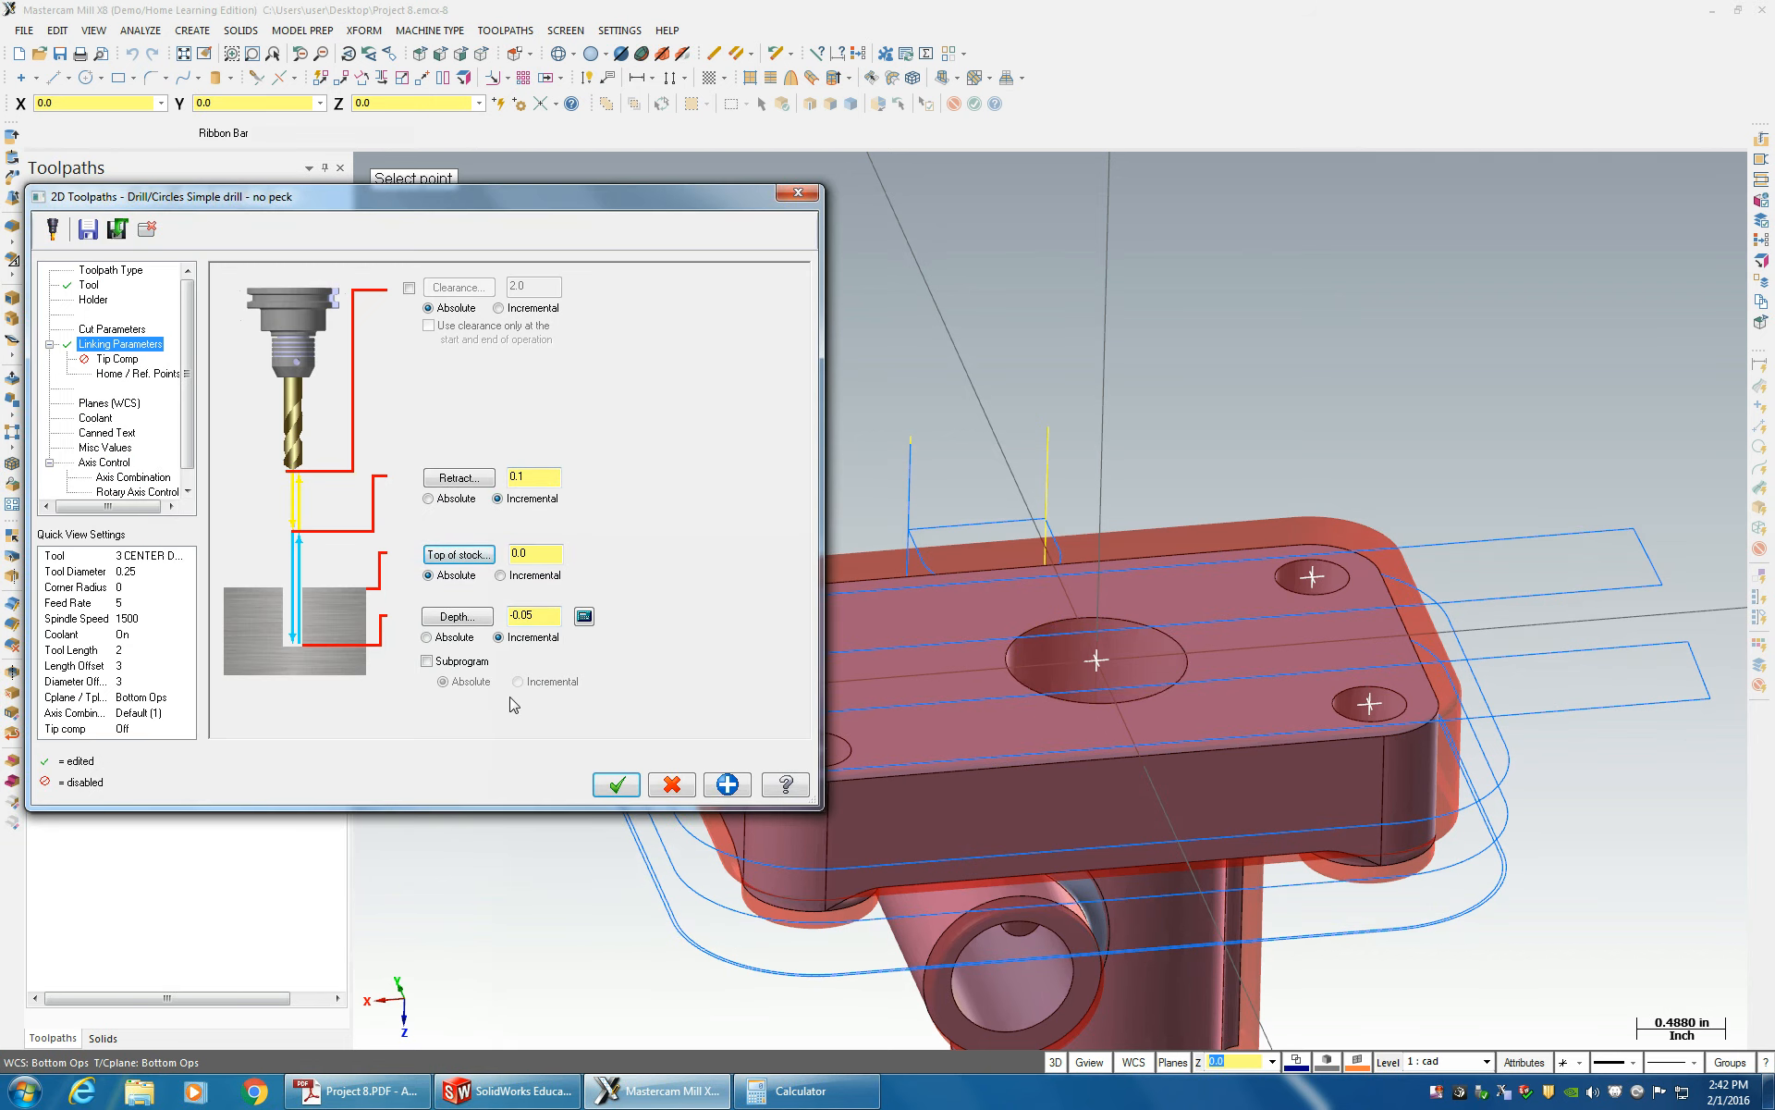
- Check the reference point, planes and coolant settings, and generate the center-drilling toolpath
{"action": "left_click", "coordinate": [117, 371]}
{"action": "left_click", "coordinate": [100, 407]}
{"action": "left_click", "coordinate": [96, 418]}
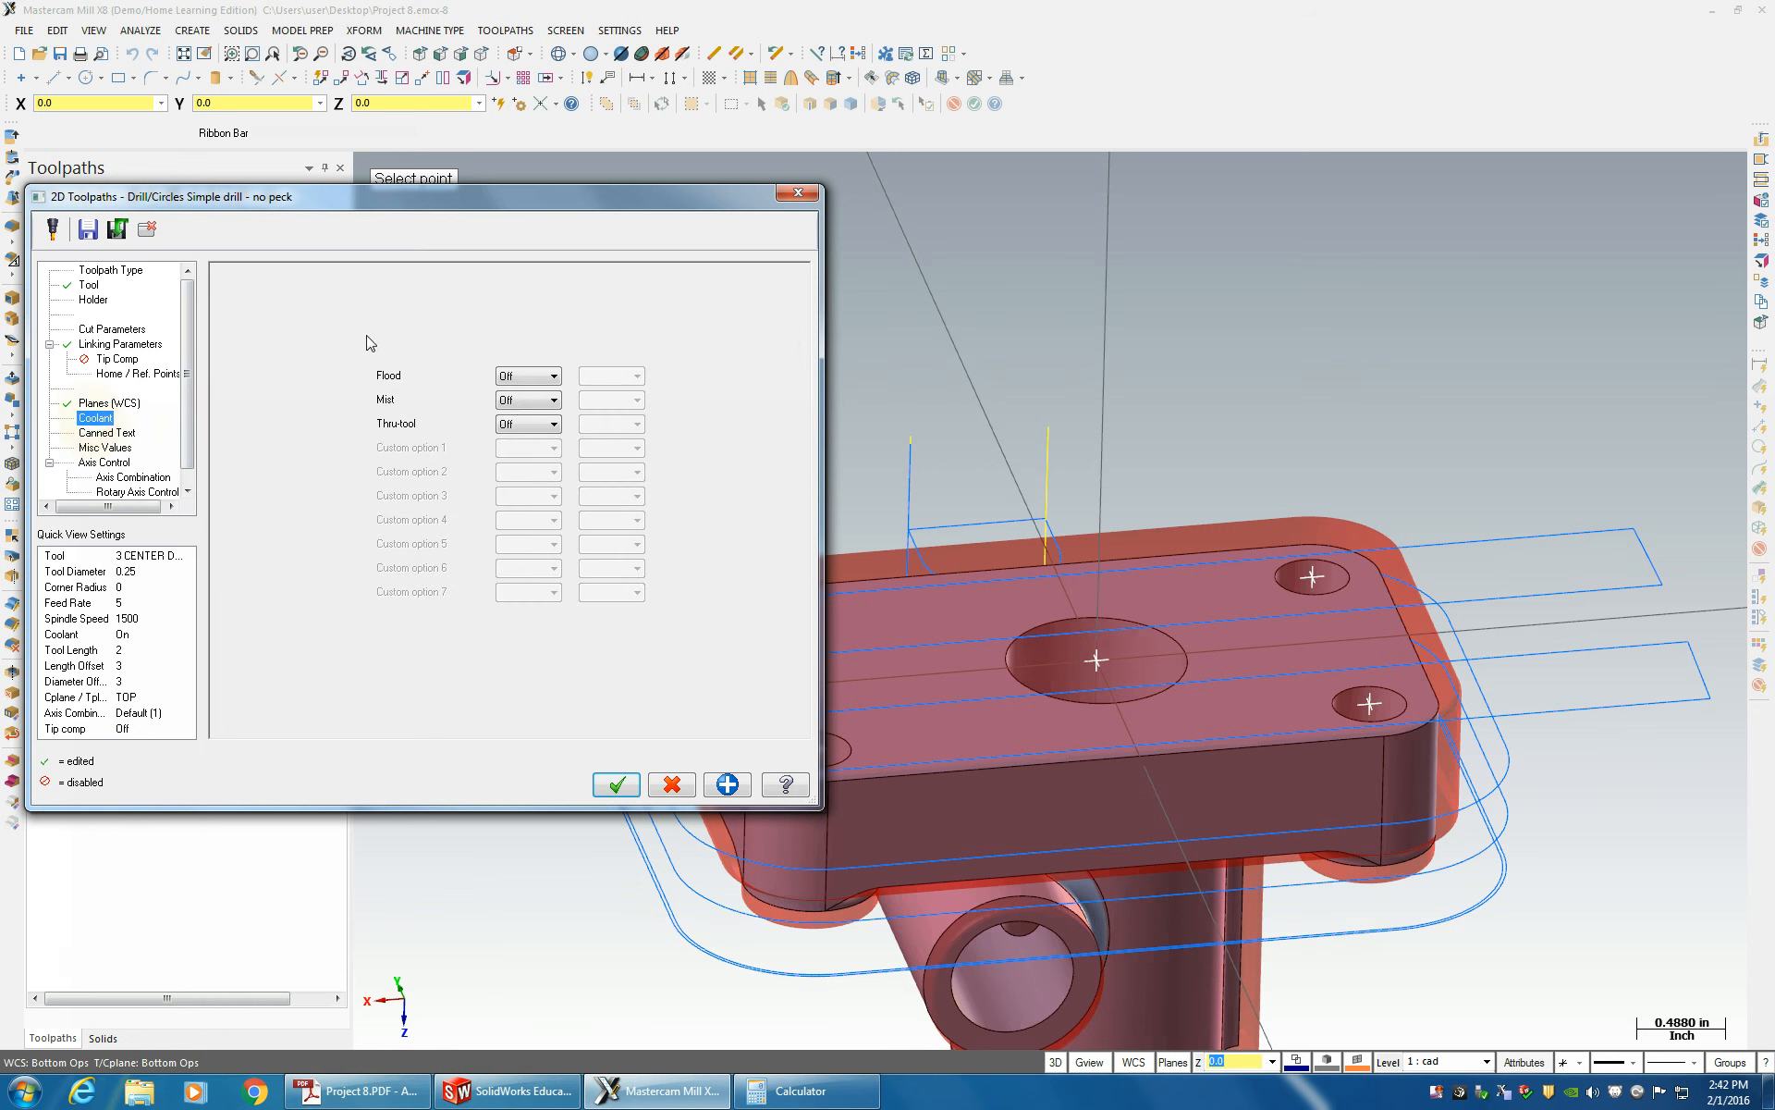
{"action": "left_click", "coordinate": [615, 784]}
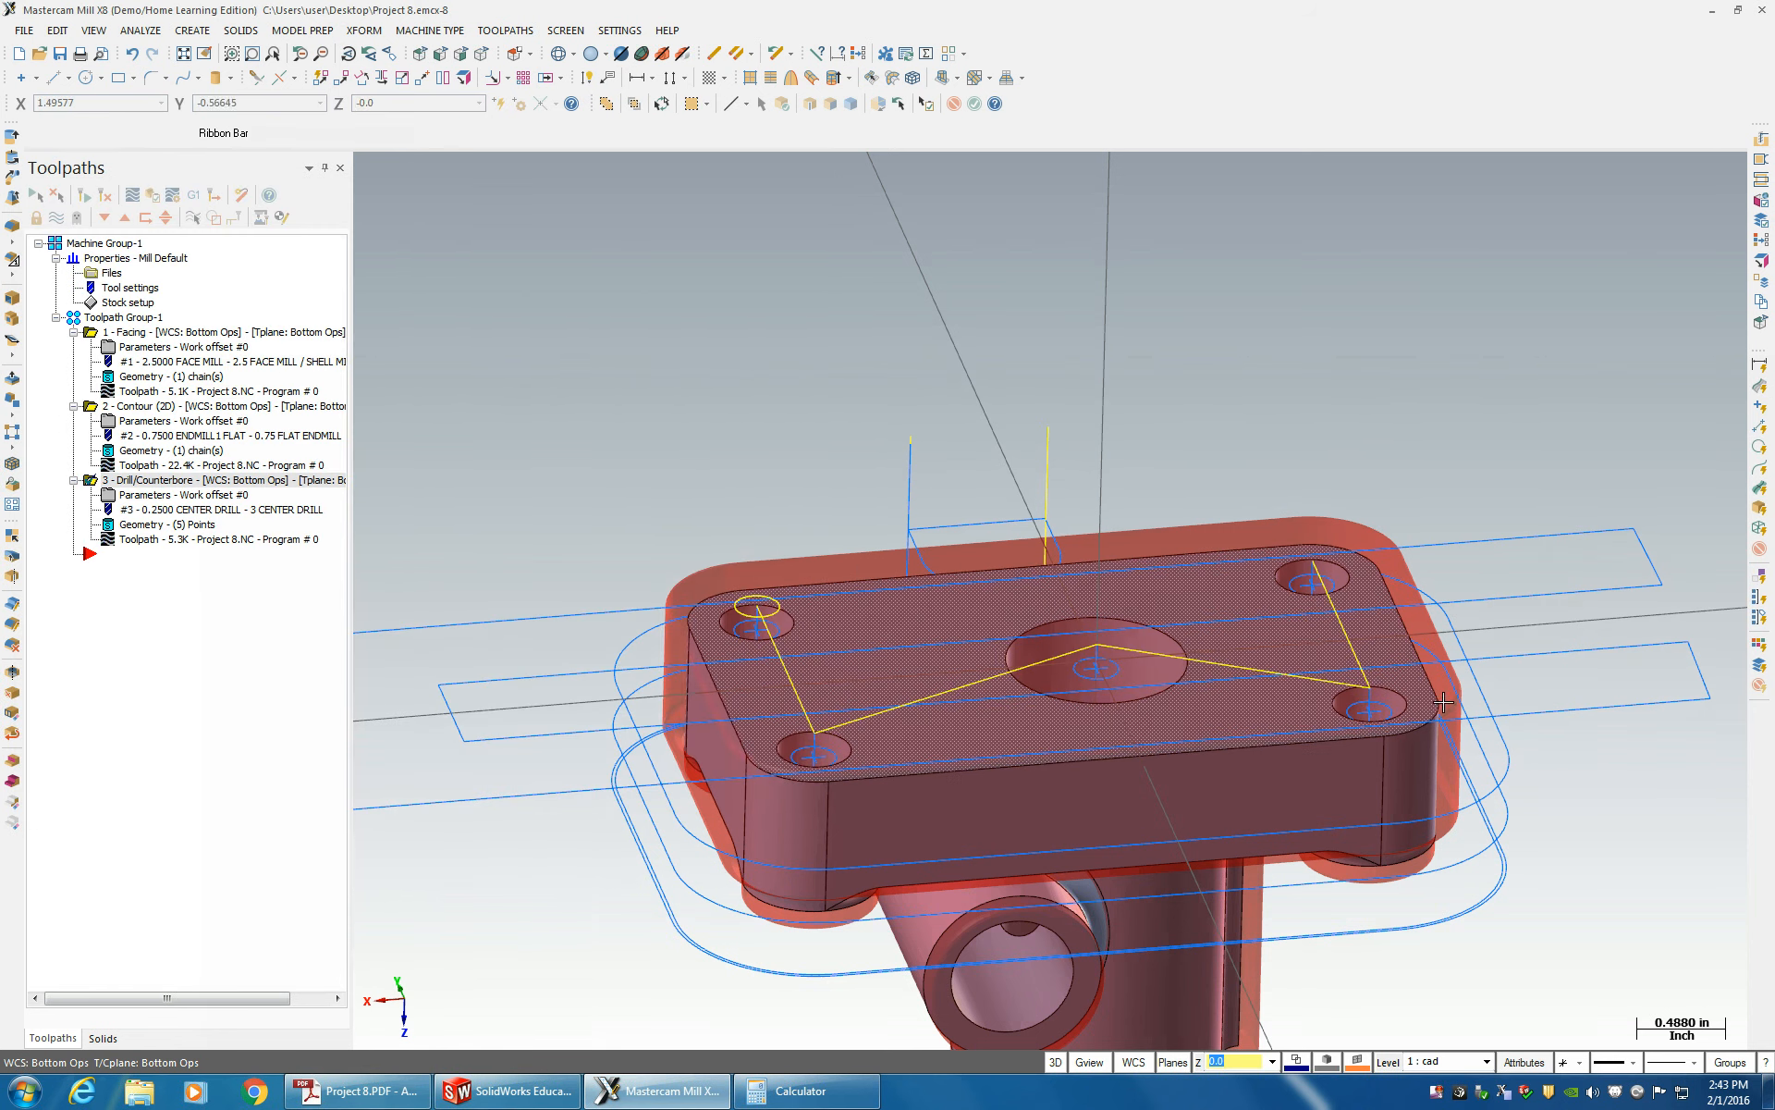
- Switch to the Project 8 PDF drawing in Adobe Reader to consult the hole dimensions
{"action": "left_click", "coordinate": [1121, 476]}
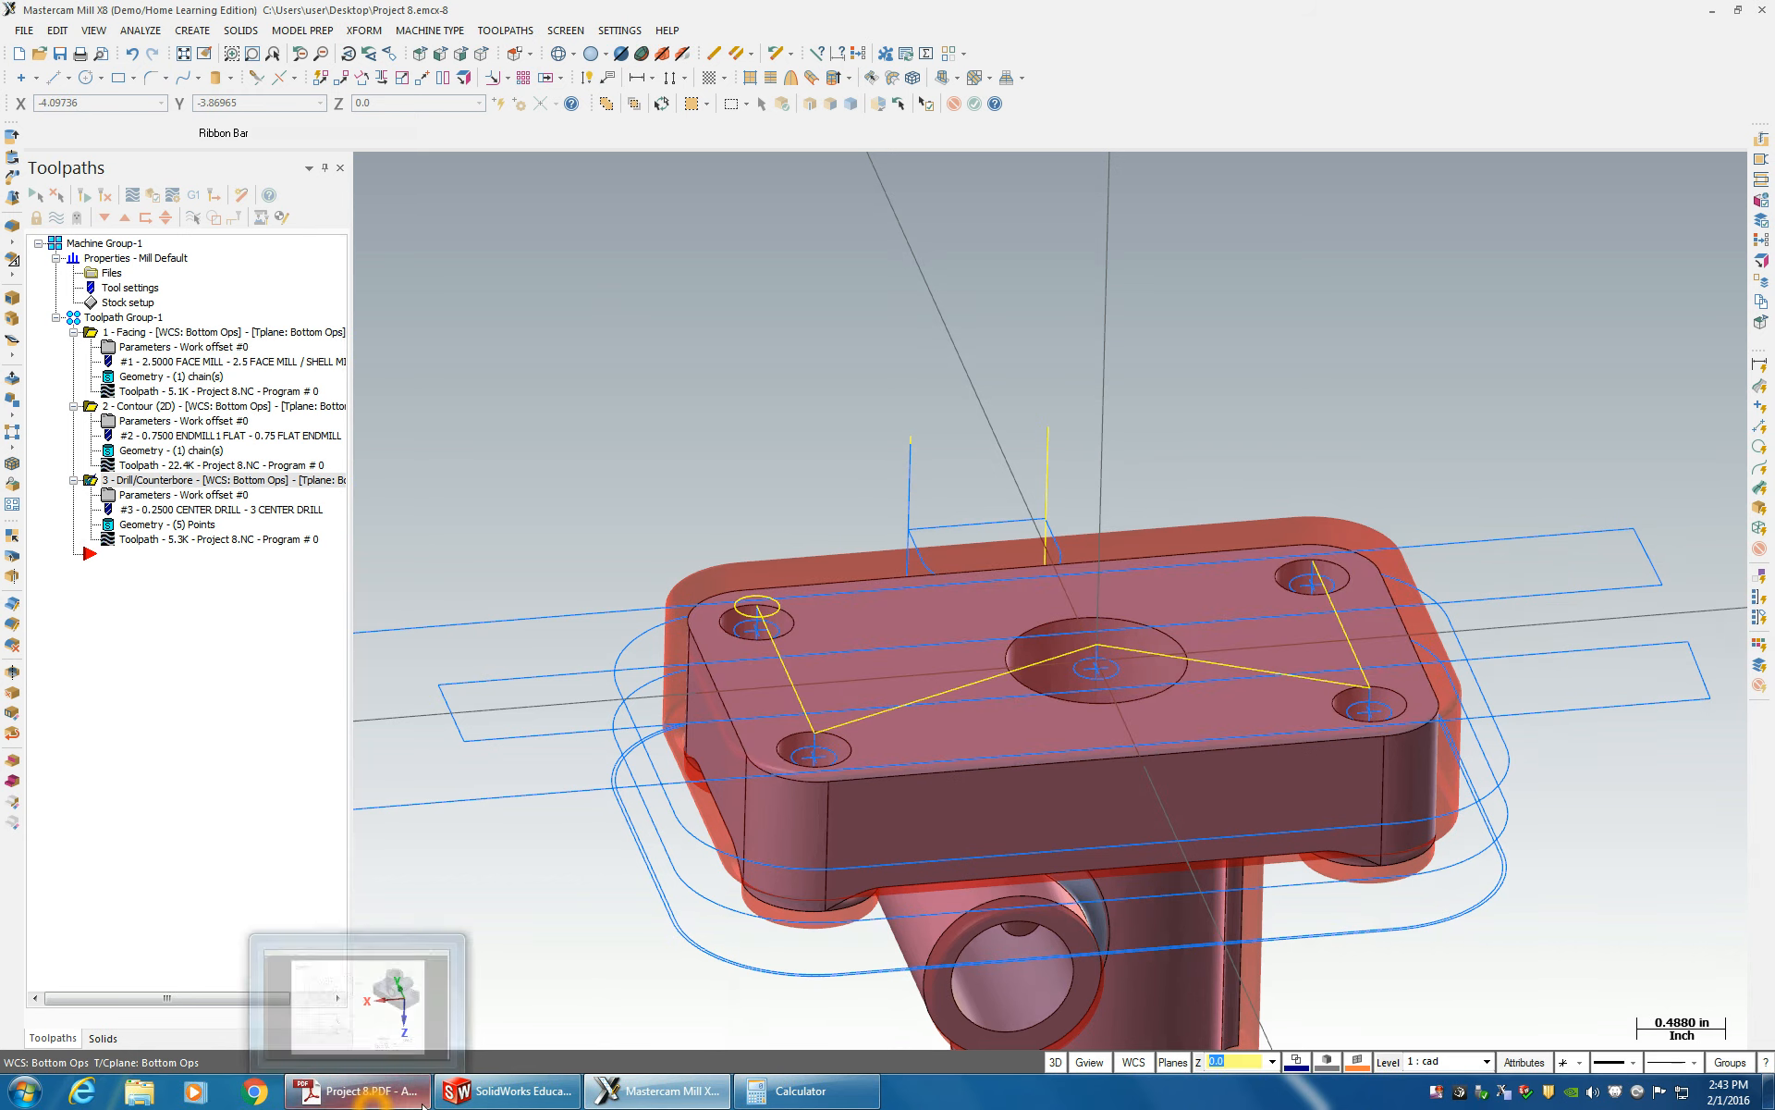
{"action": "left_click", "coordinate": [371, 1096]}
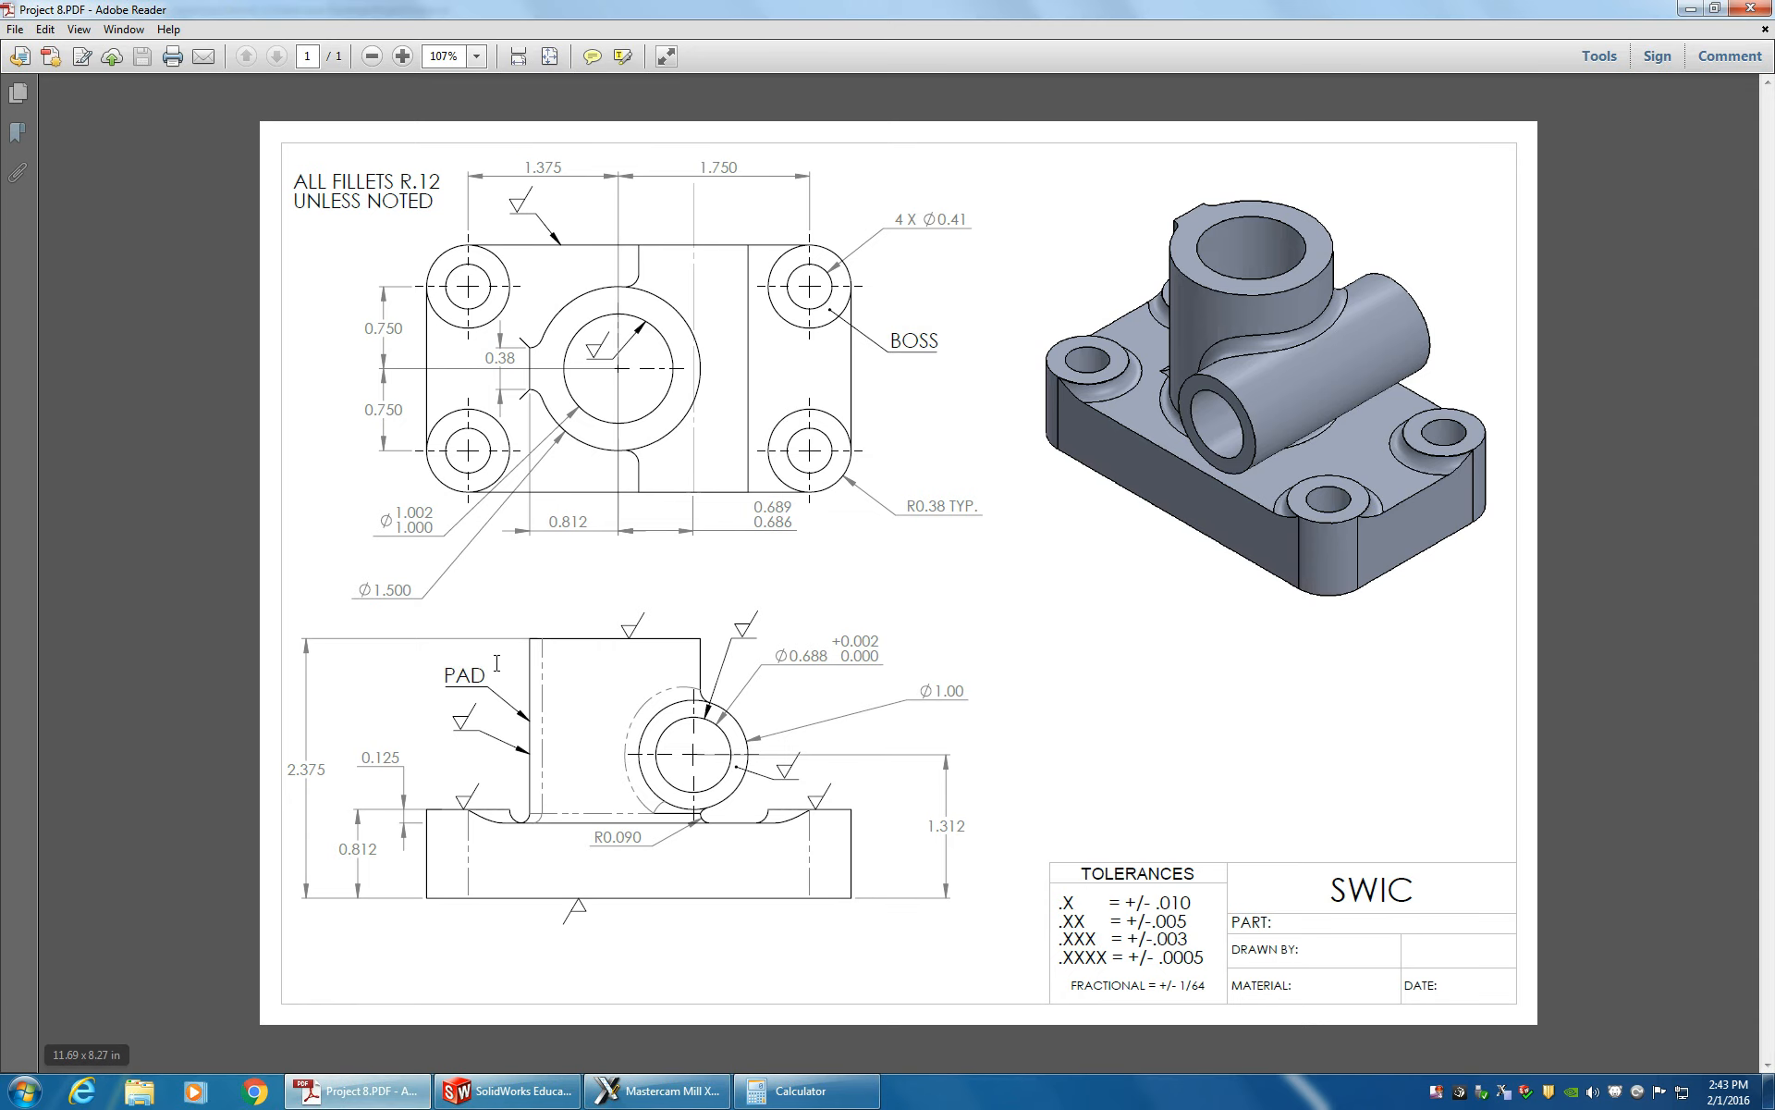
- Consult the drill chart in Internet Explorer for a drill size matching the 4 X Ø0.41 holes, and return to Mastercam
{"action": "left_click", "coordinate": [919, 531]}
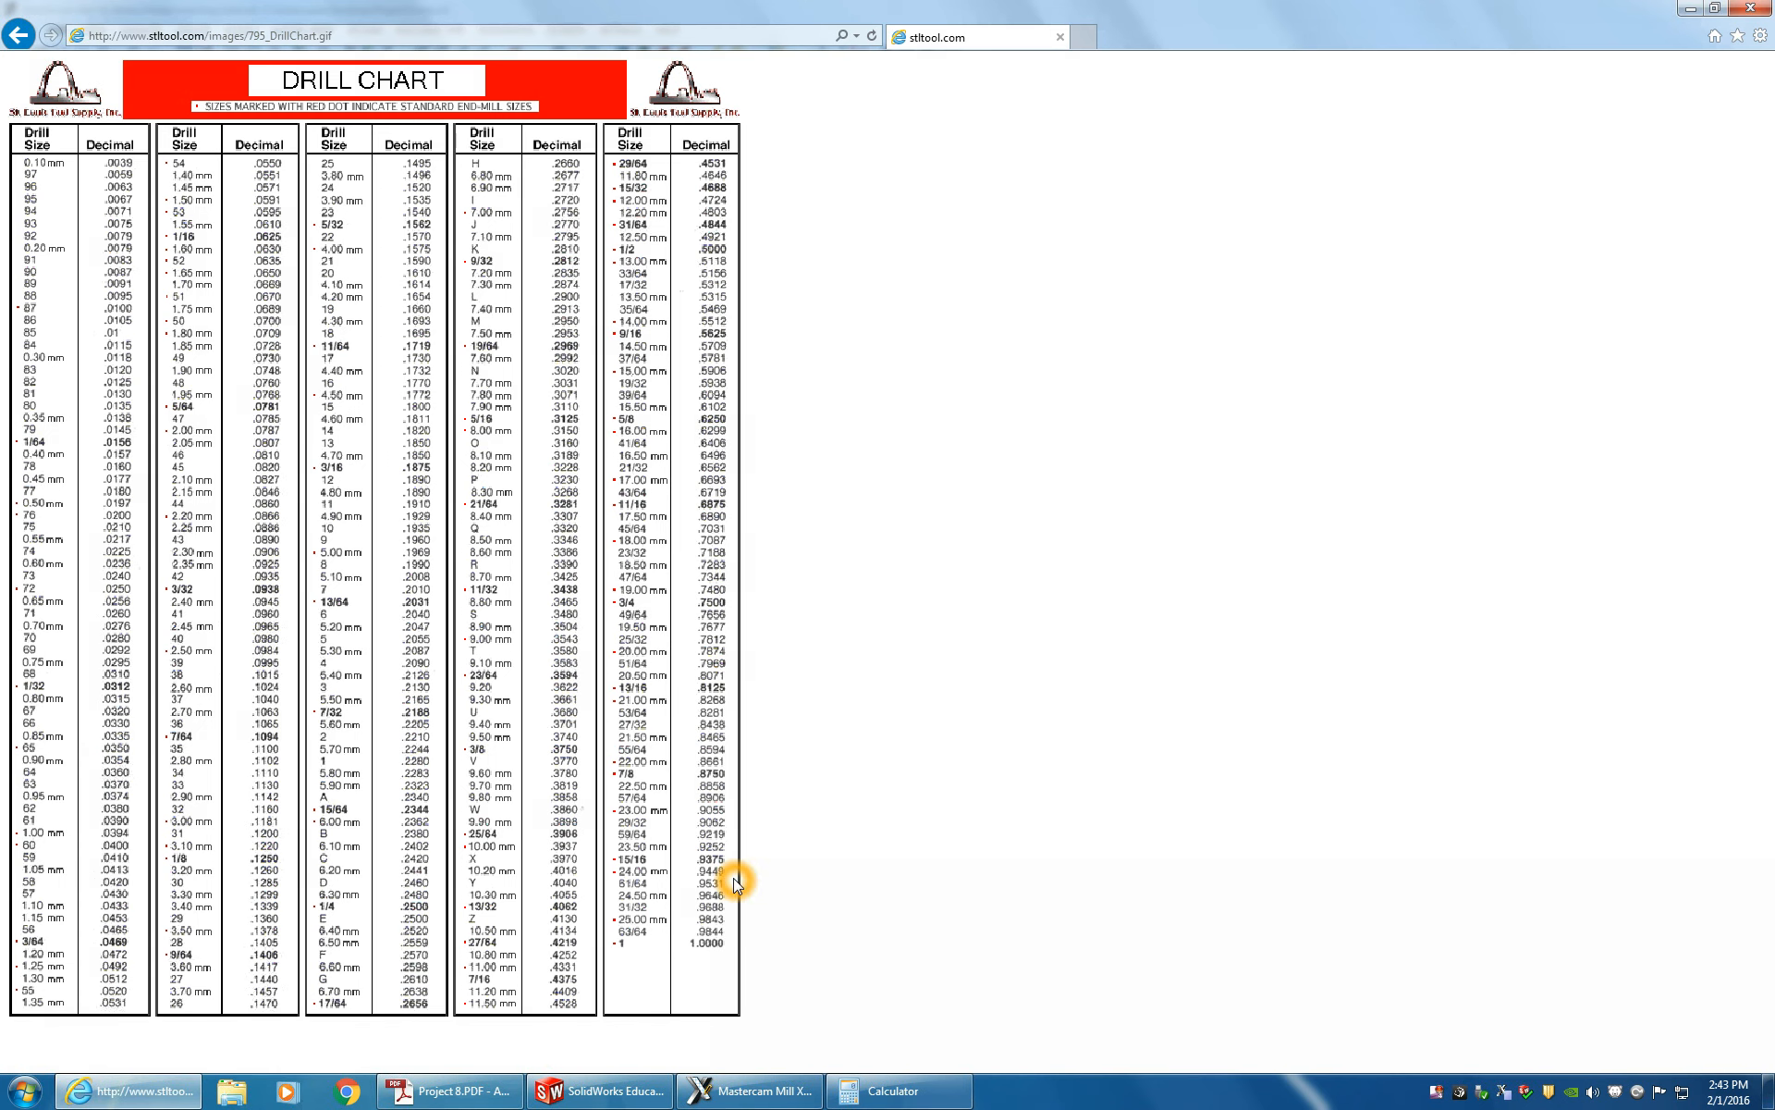
{"action": "left_click", "coordinate": [587, 484]}
{"action": "left_click", "coordinate": [463, 559]}
{"action": "left_click", "coordinate": [483, 920]}
{"action": "left_click_drag", "start_coordinate": [545, 922], "coordinate": [585, 925]}
{"action": "left_click", "coordinate": [472, 924]}
{"action": "left_click", "coordinate": [564, 925]}
{"action": "left_click", "coordinate": [566, 931]}
{"action": "left_click", "coordinate": [572, 928]}
{"action": "left_click", "coordinate": [573, 918]}
{"action": "left_click", "coordinate": [569, 907]}
{"action": "left_click", "coordinate": [558, 926]}
{"action": "left_click", "coordinate": [568, 921]}
{"action": "left_click", "coordinate": [566, 920]}
{"action": "left_click", "coordinate": [571, 921]}
{"action": "left_click", "coordinate": [731, 1095]}
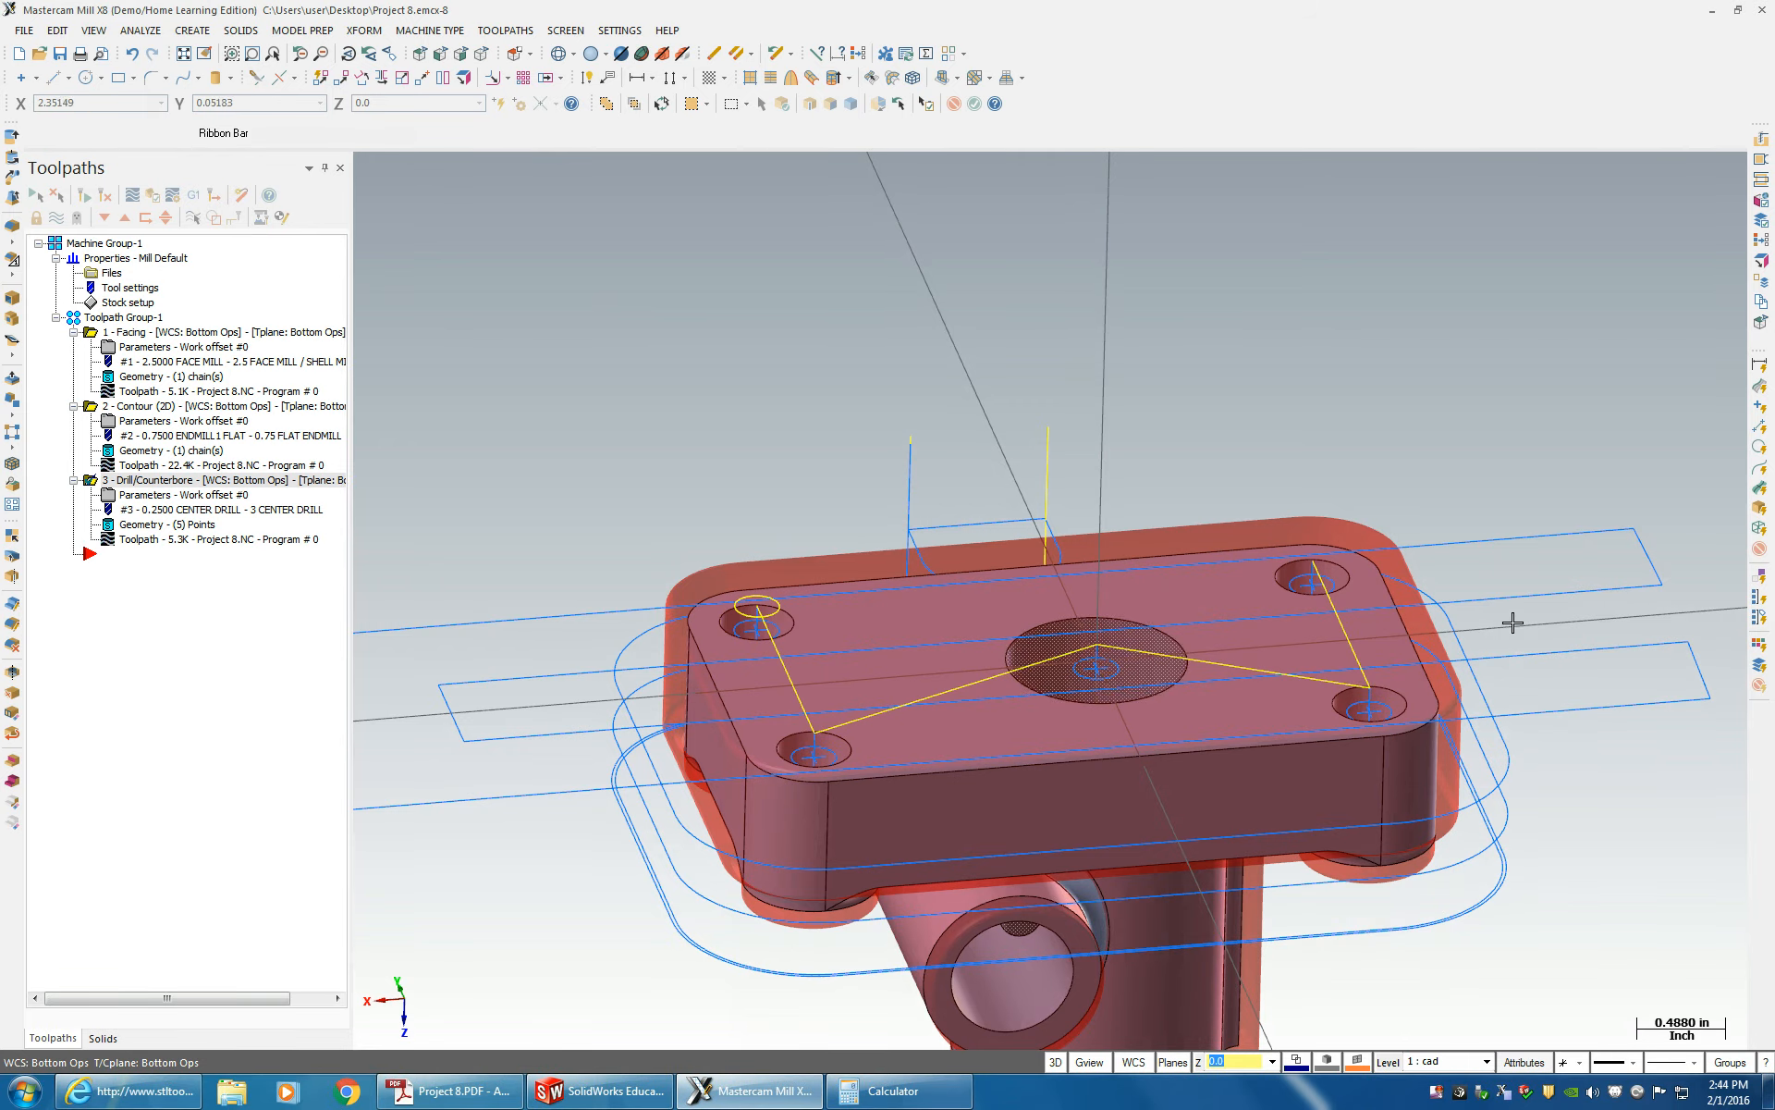
{"action": "left_click", "coordinate": [1265, 727]}
{"action": "right_click", "coordinate": [120, 551]}
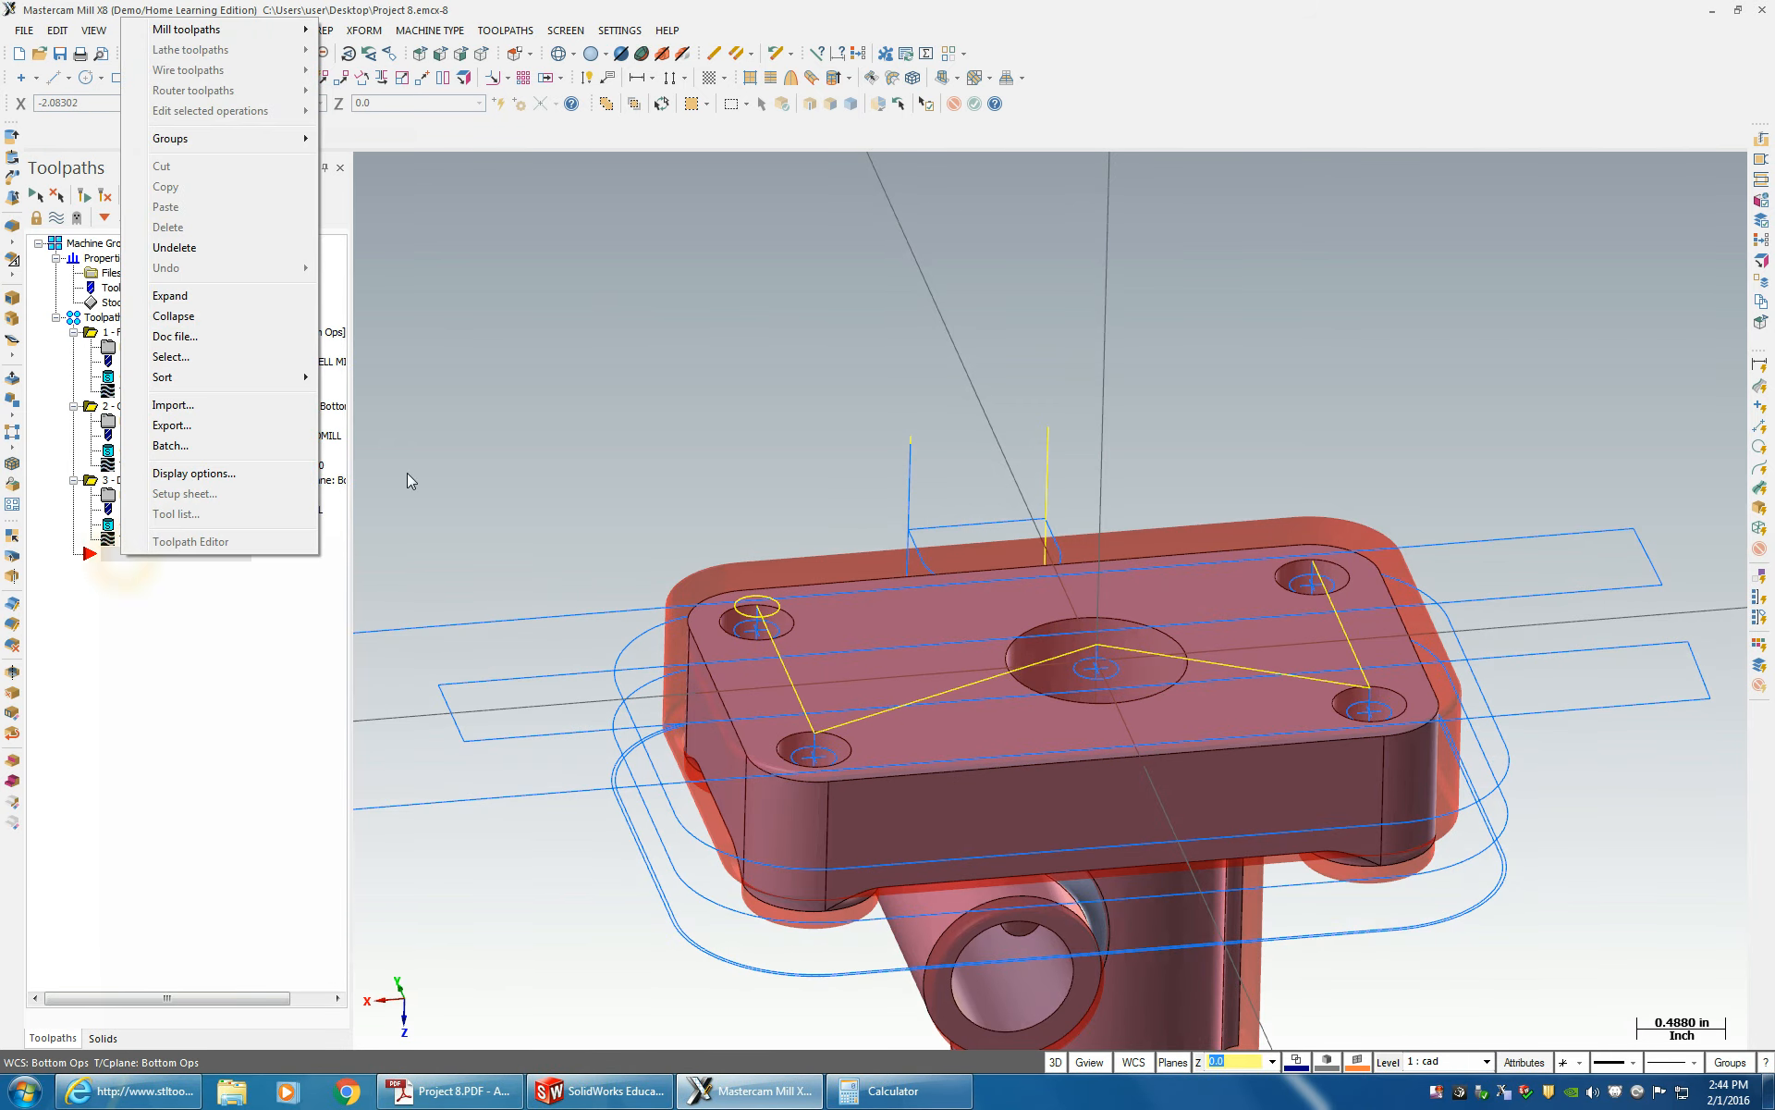
{"action": "mouse_move", "coordinate": [203, 29]}
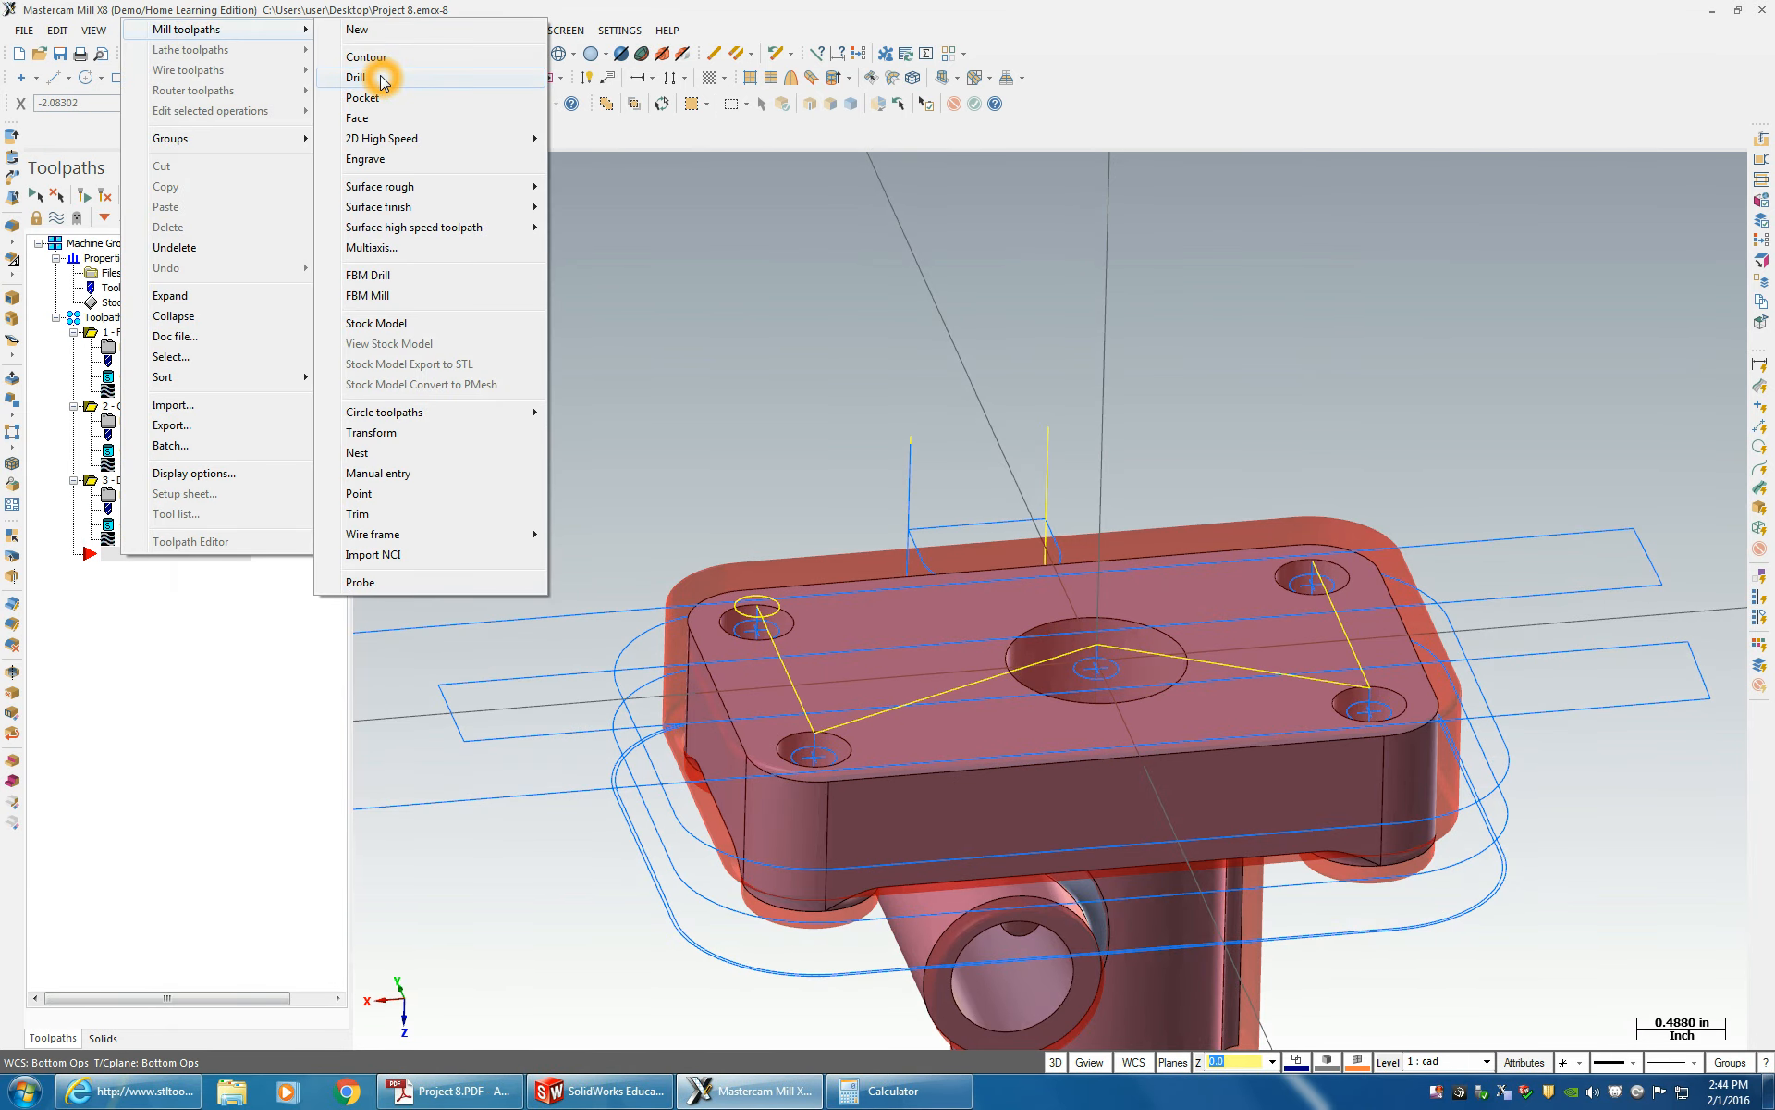
{"action": "left_click", "coordinate": [382, 80]}
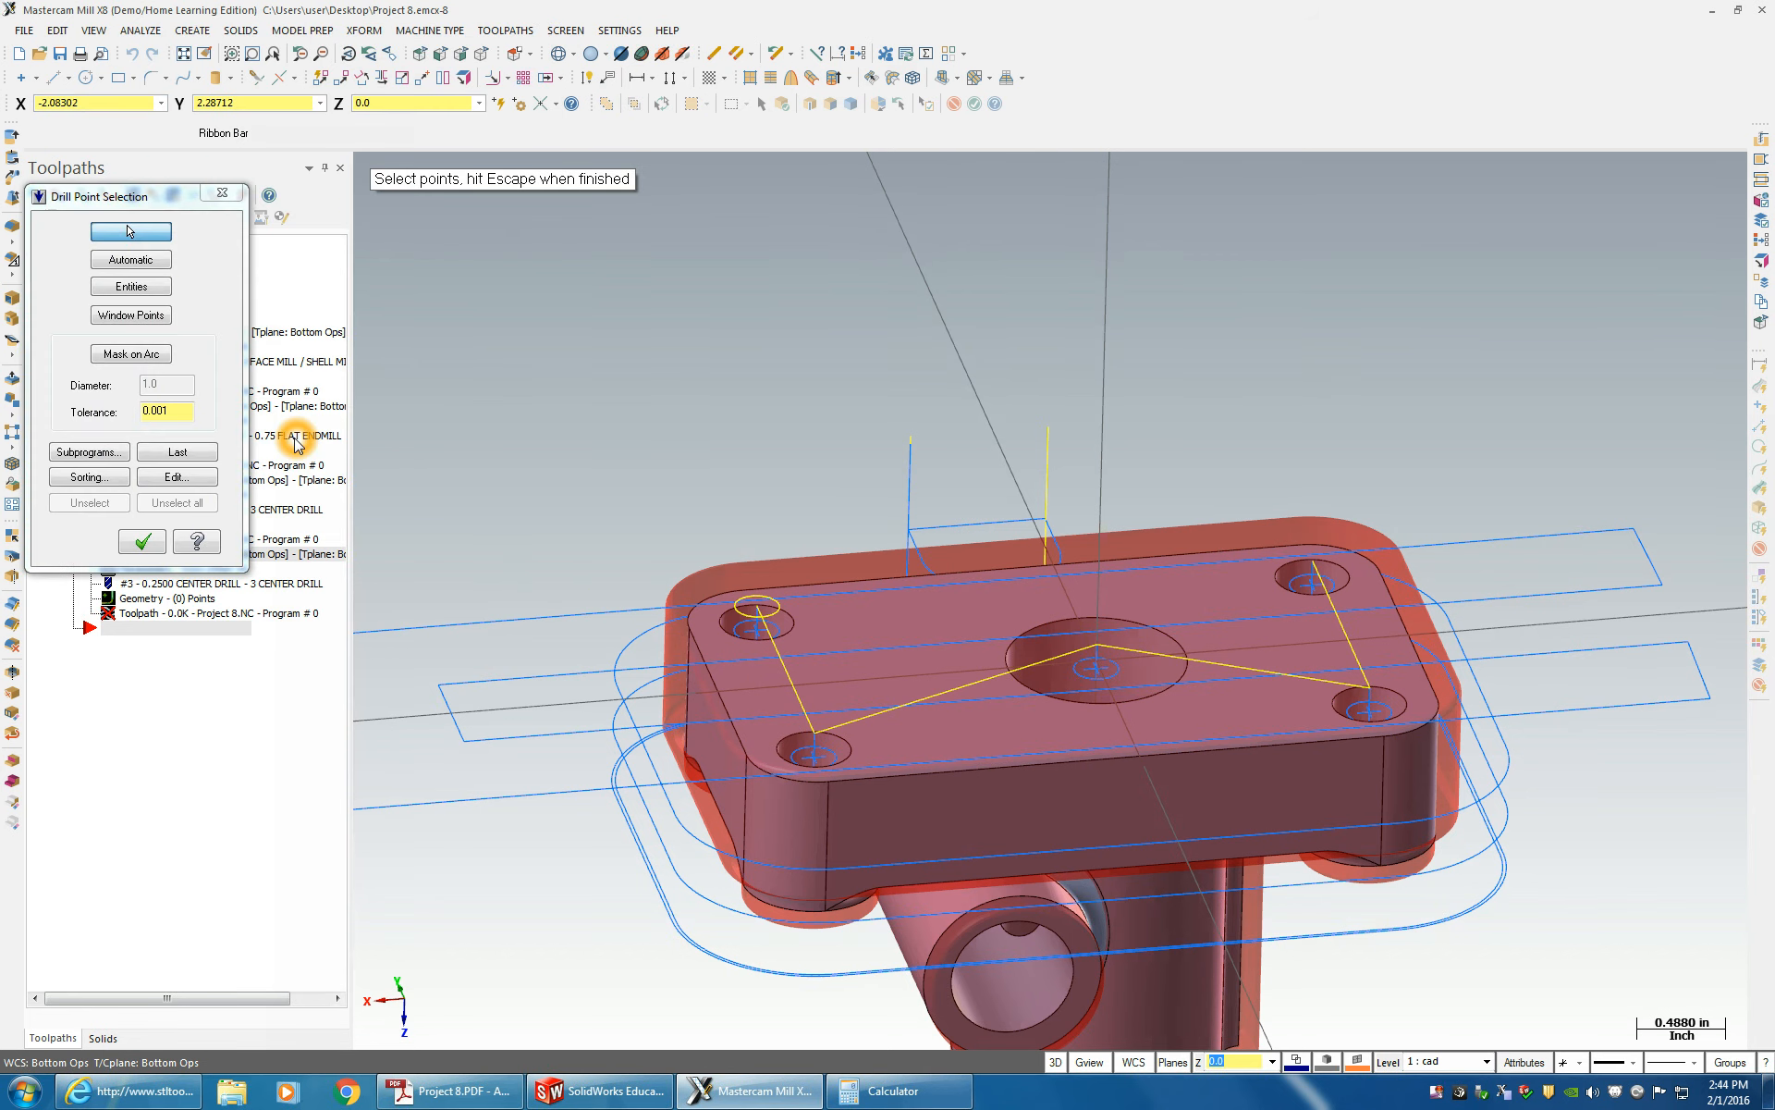
{"action": "left_click", "coordinate": [220, 194]}
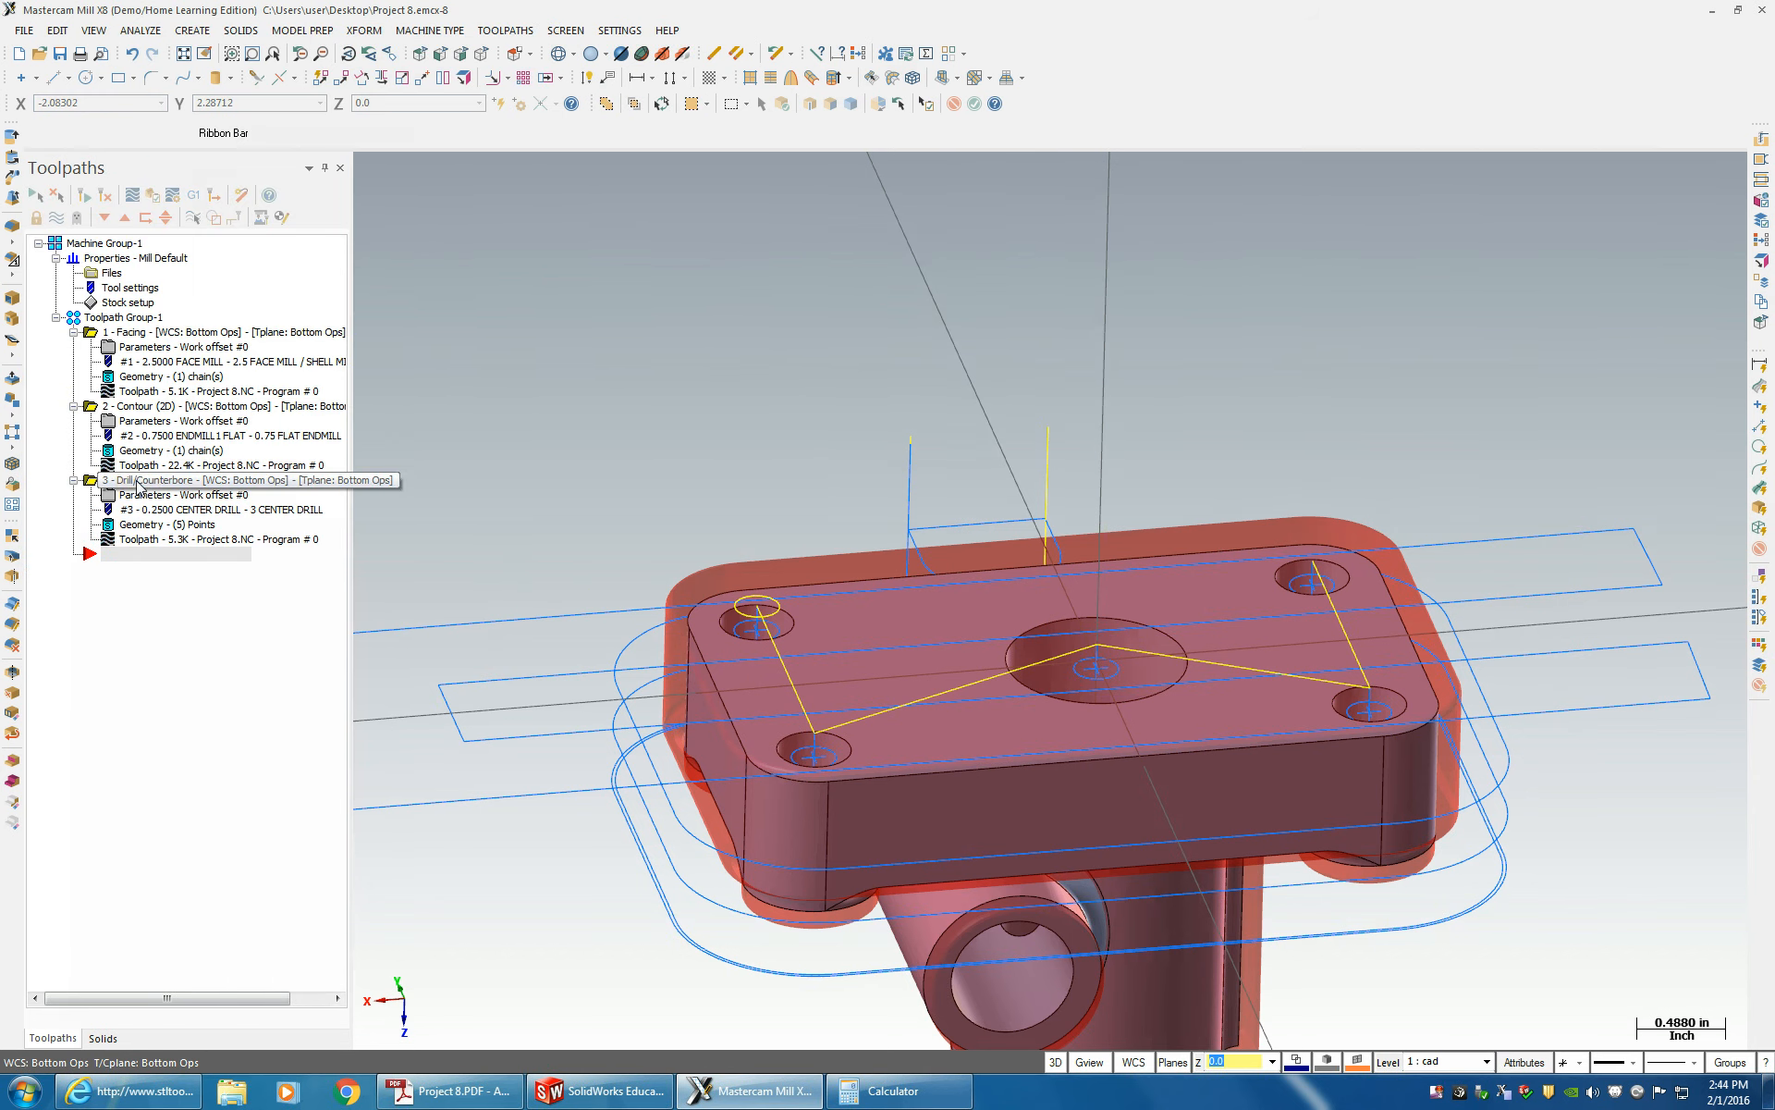
- Duplicate the five-hole center drill operation at the end of Toolpath Group-1 and select the copy
{"action": "left_click", "coordinate": [100, 481]}
{"action": "right_click", "coordinate": [136, 483]}
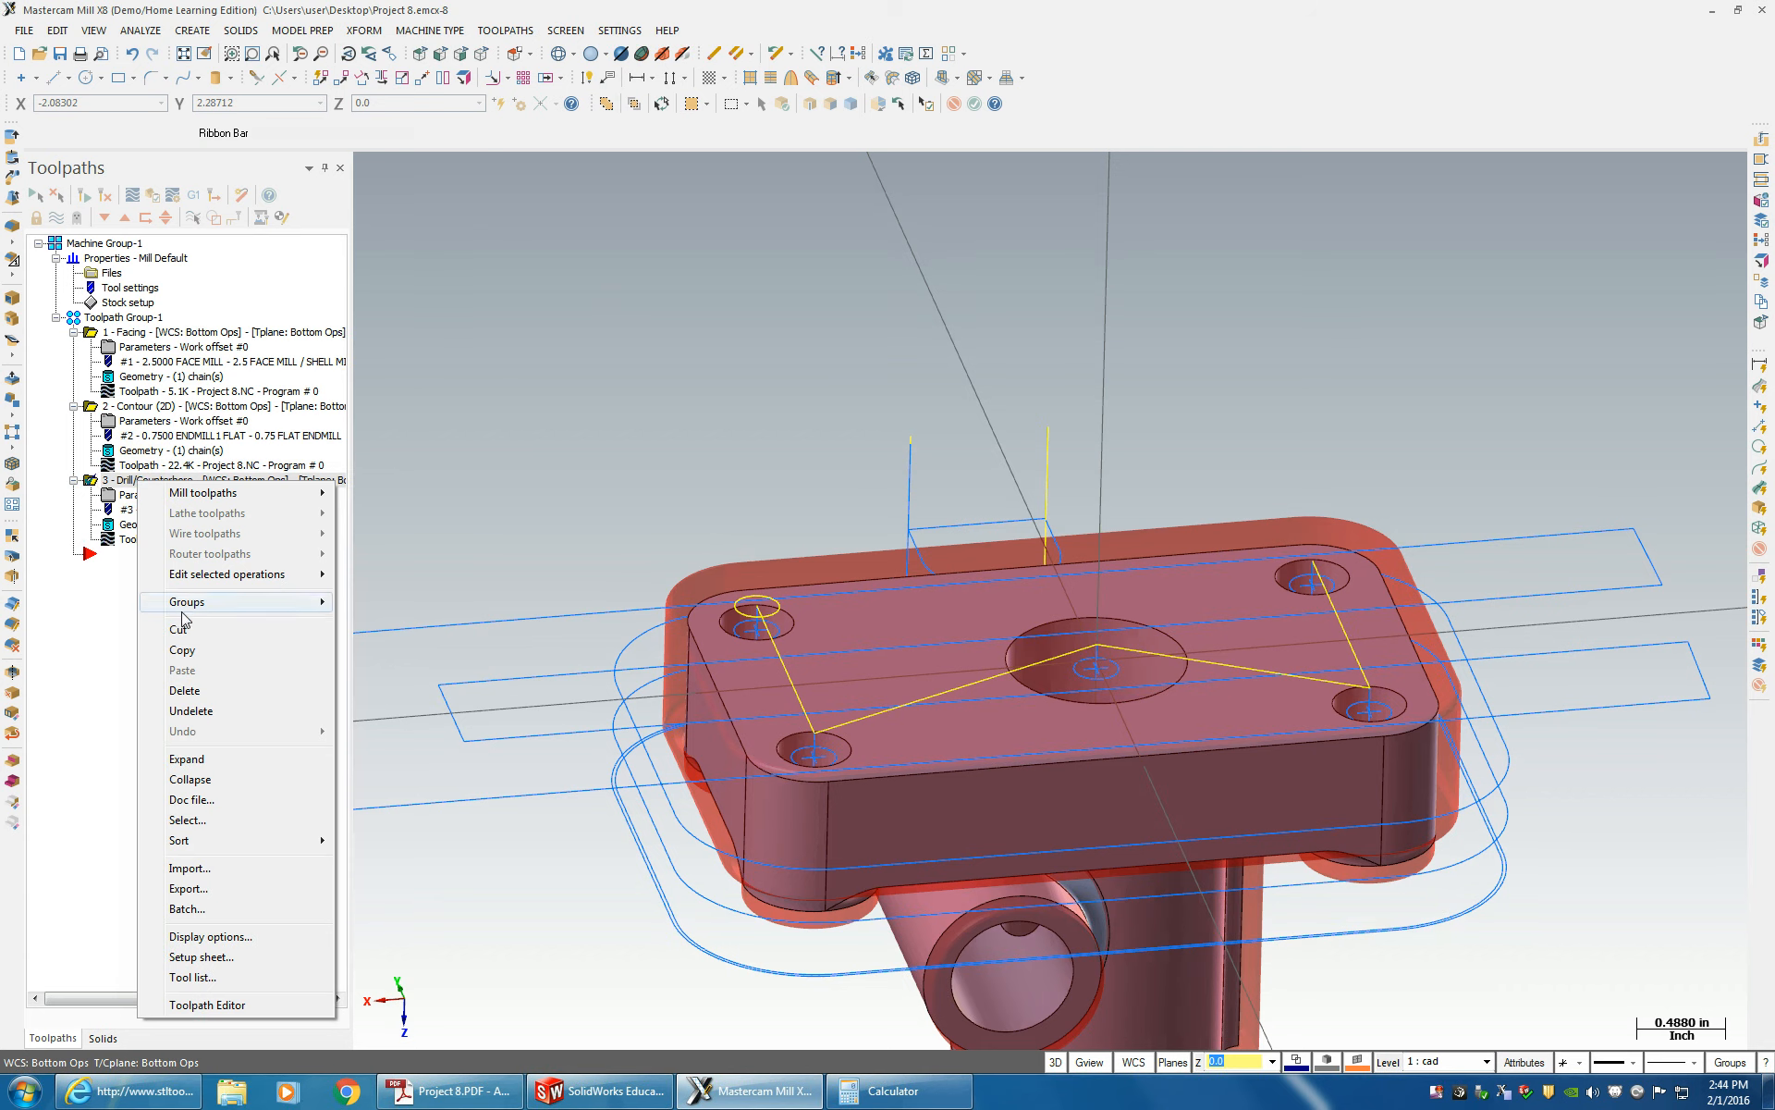
{"action": "left_click", "coordinate": [184, 648]}
{"action": "left_click", "coordinate": [148, 559]}
{"action": "right_click", "coordinate": [144, 555]}
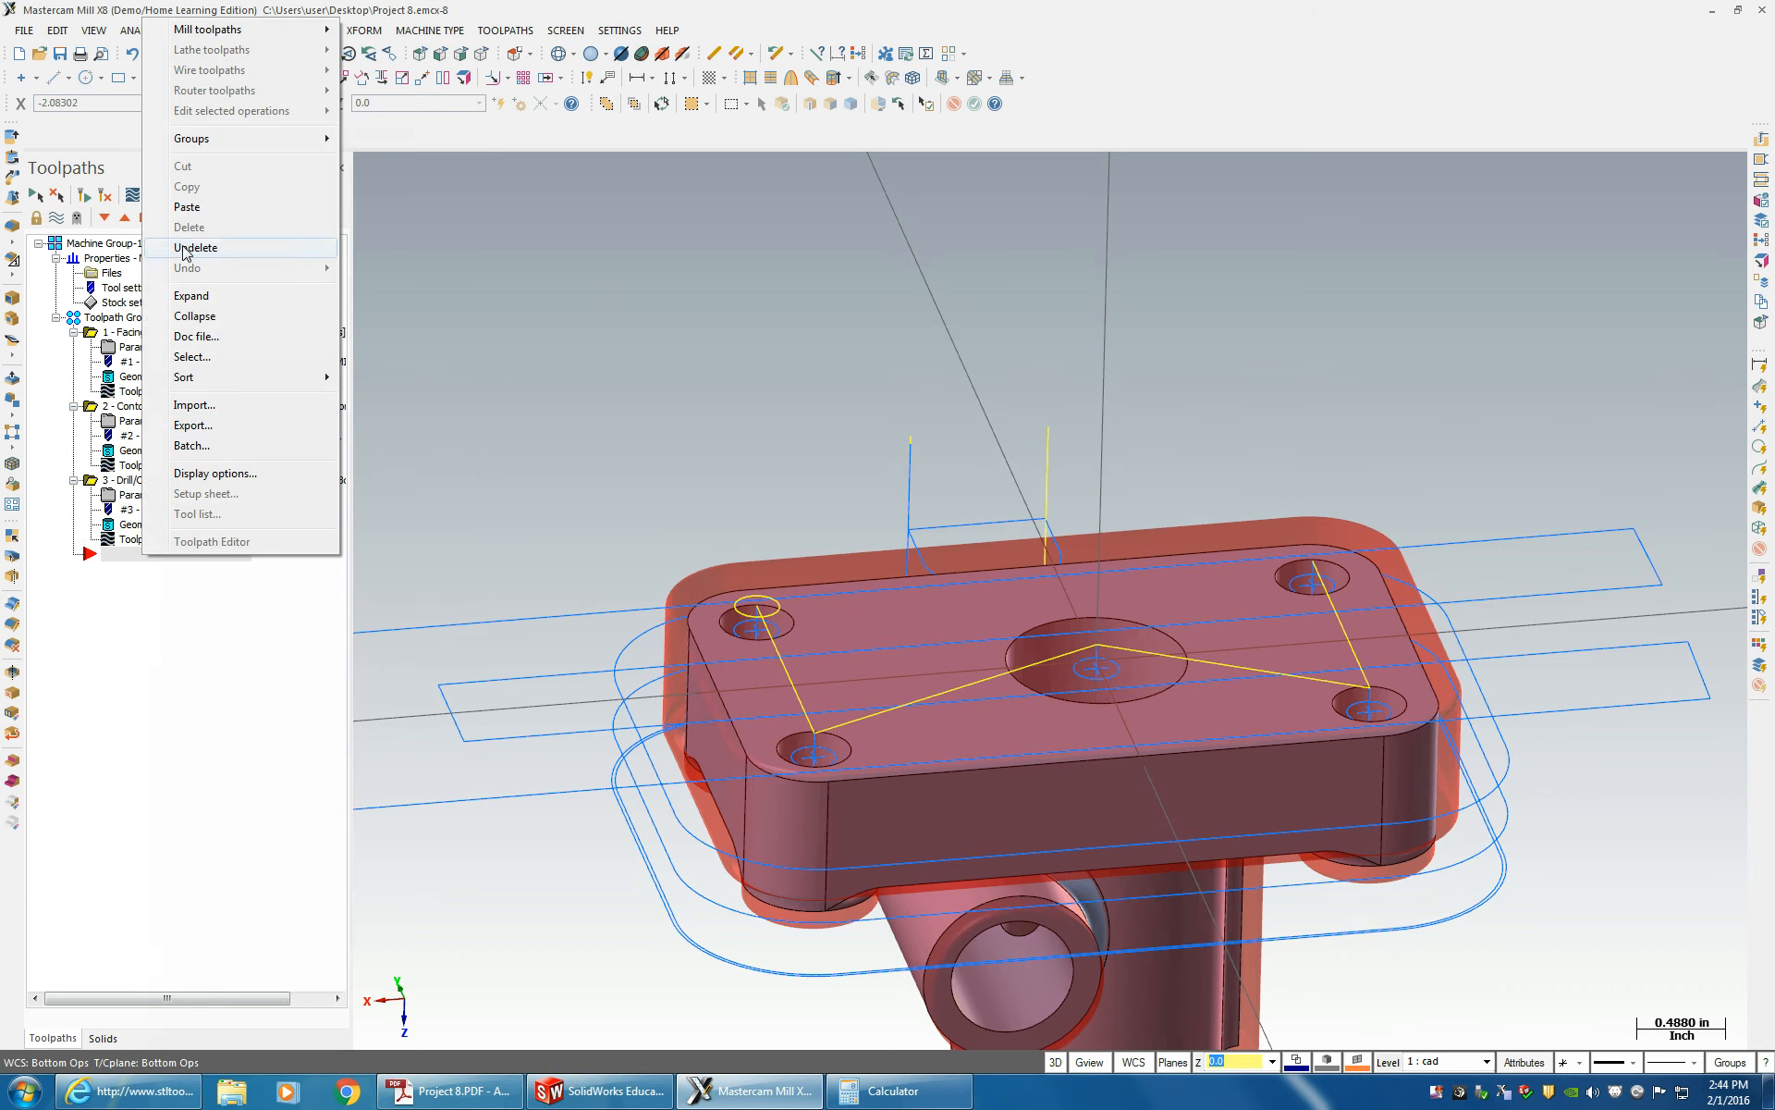
{"action": "left_click", "coordinate": [187, 207]}
{"action": "left_click", "coordinate": [140, 439]}
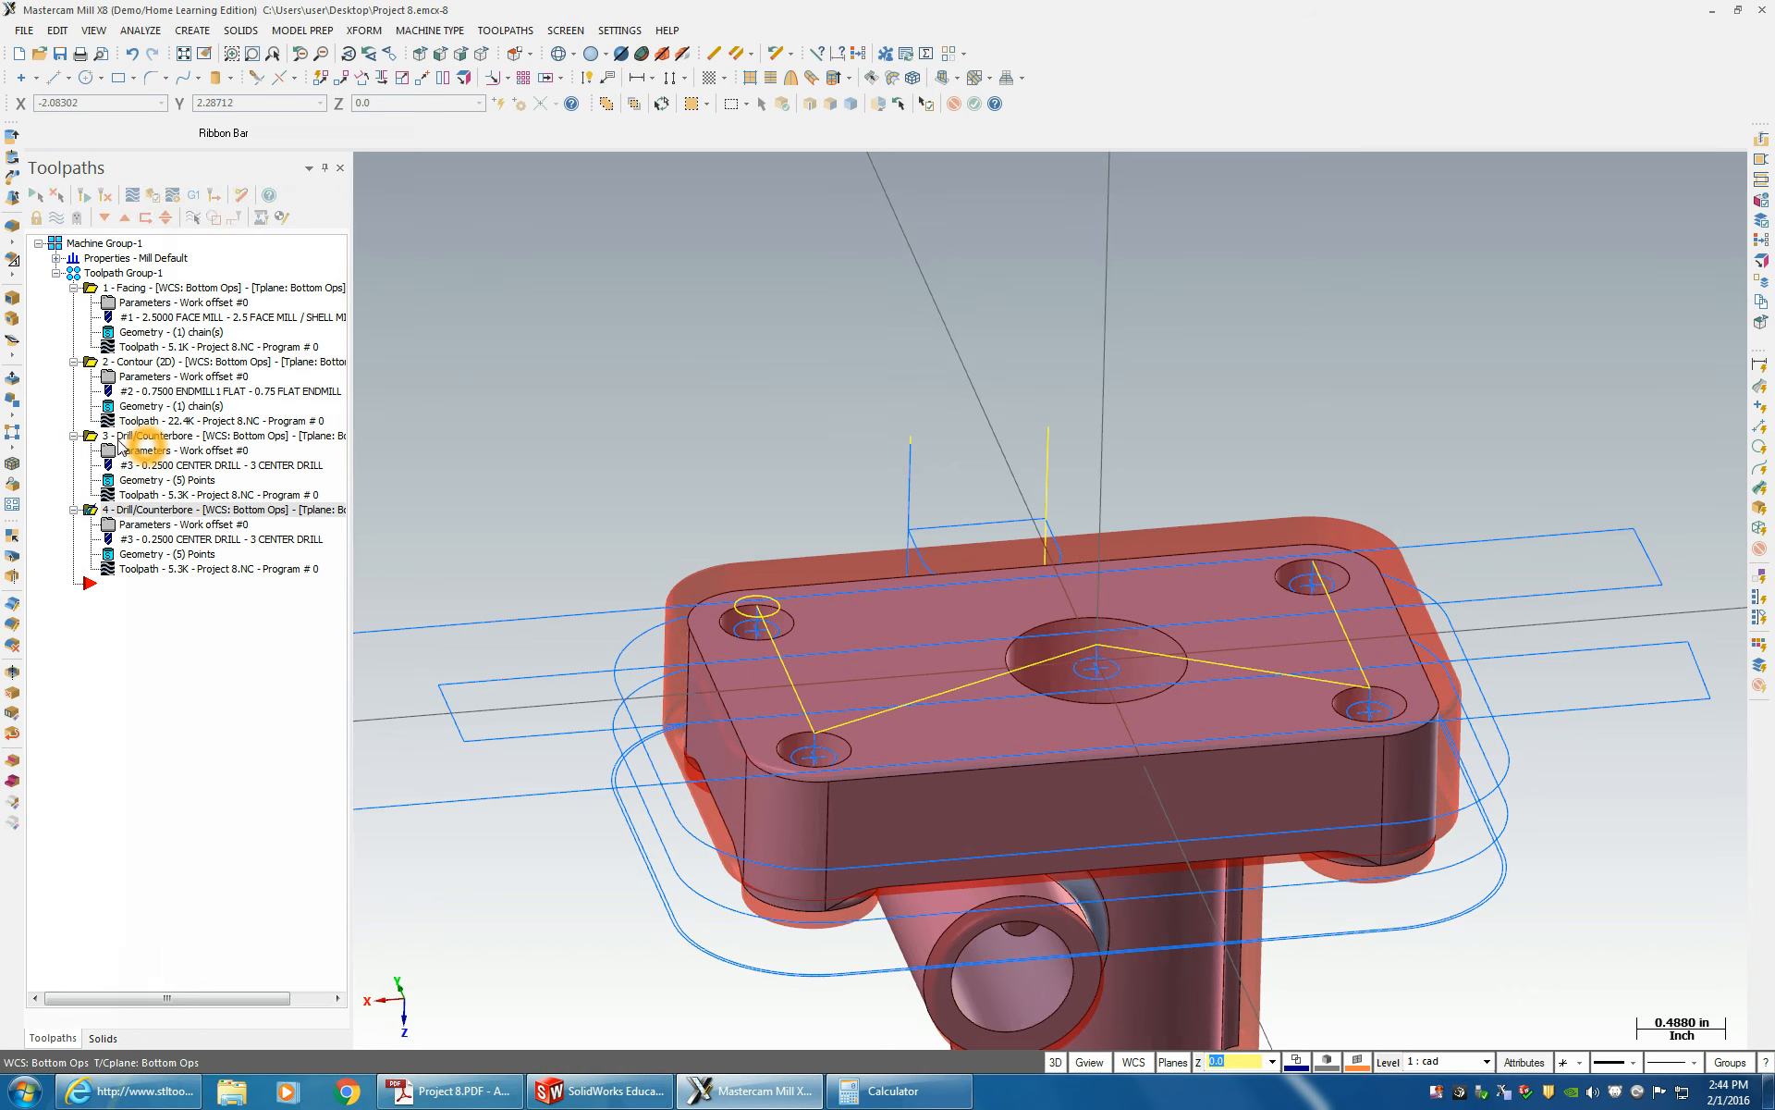
{"action": "left_click", "coordinate": [95, 432]}
{"action": "left_click", "coordinate": [97, 509]}
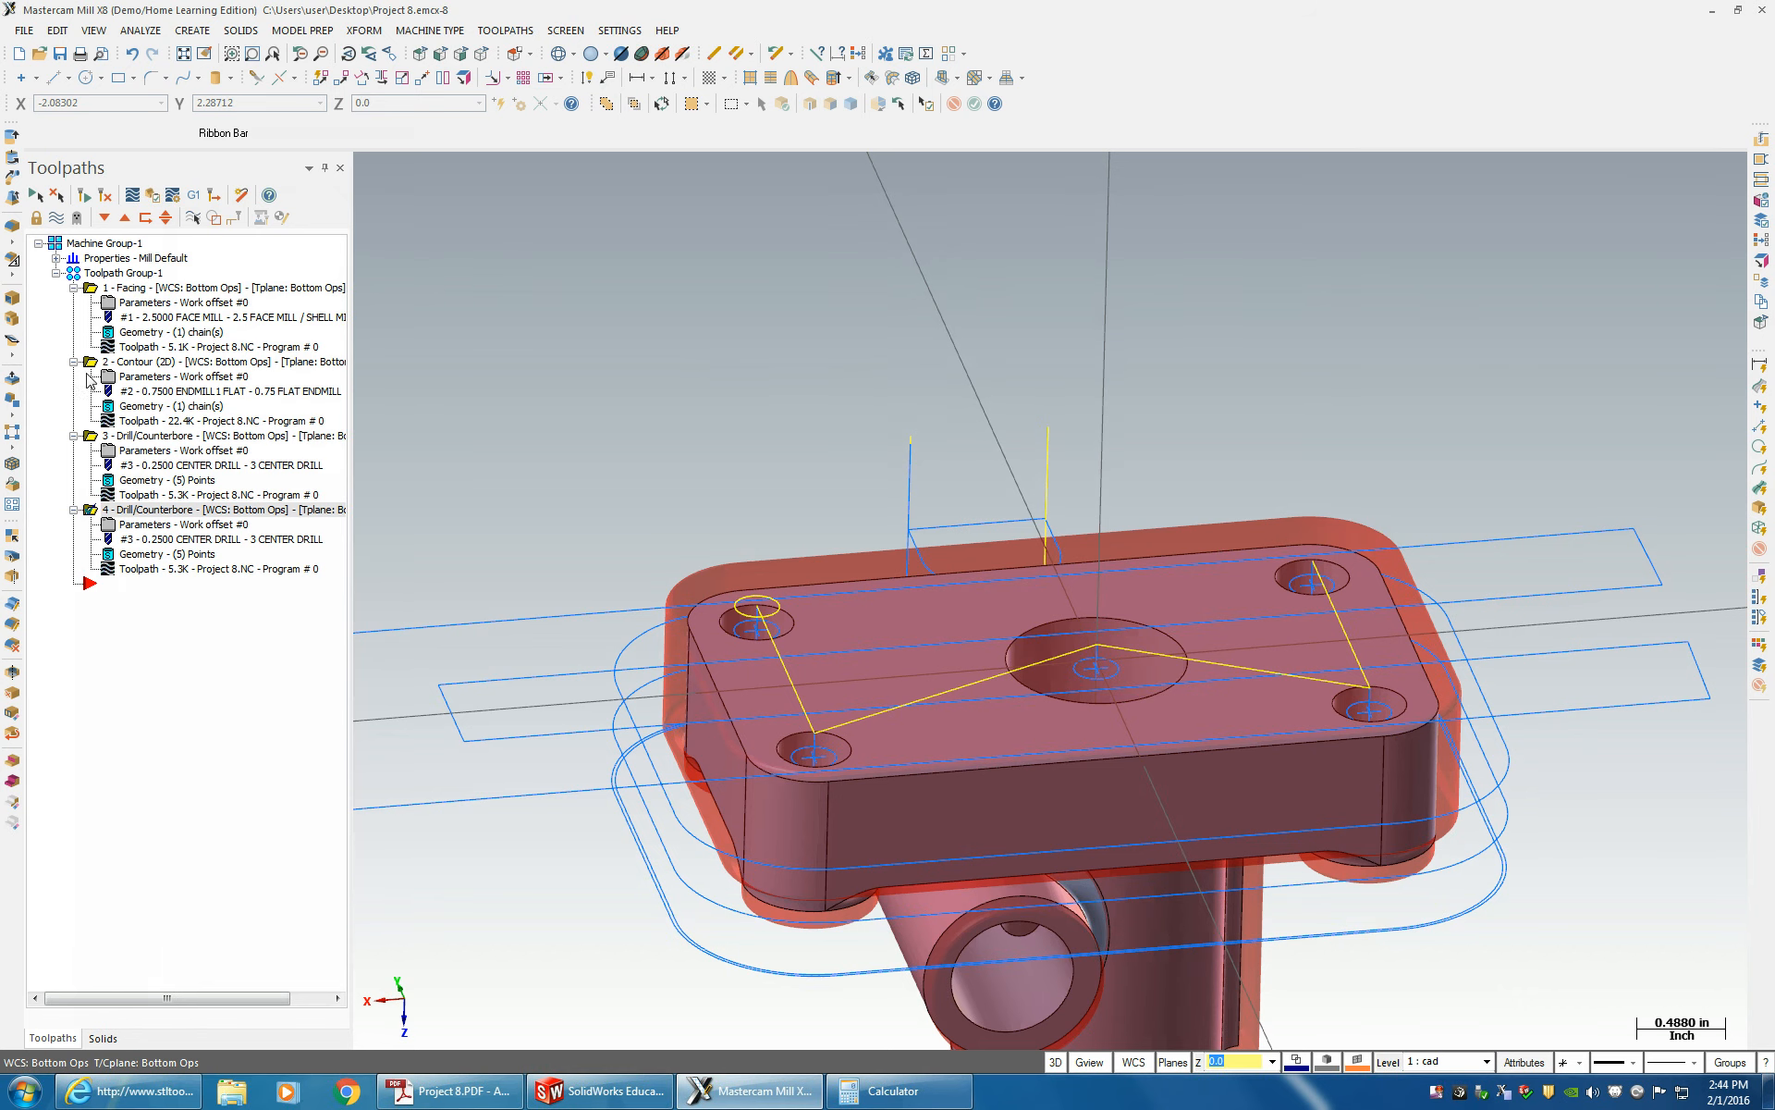
{"action": "left_click", "coordinate": [90, 436], "text": "ctrl"}
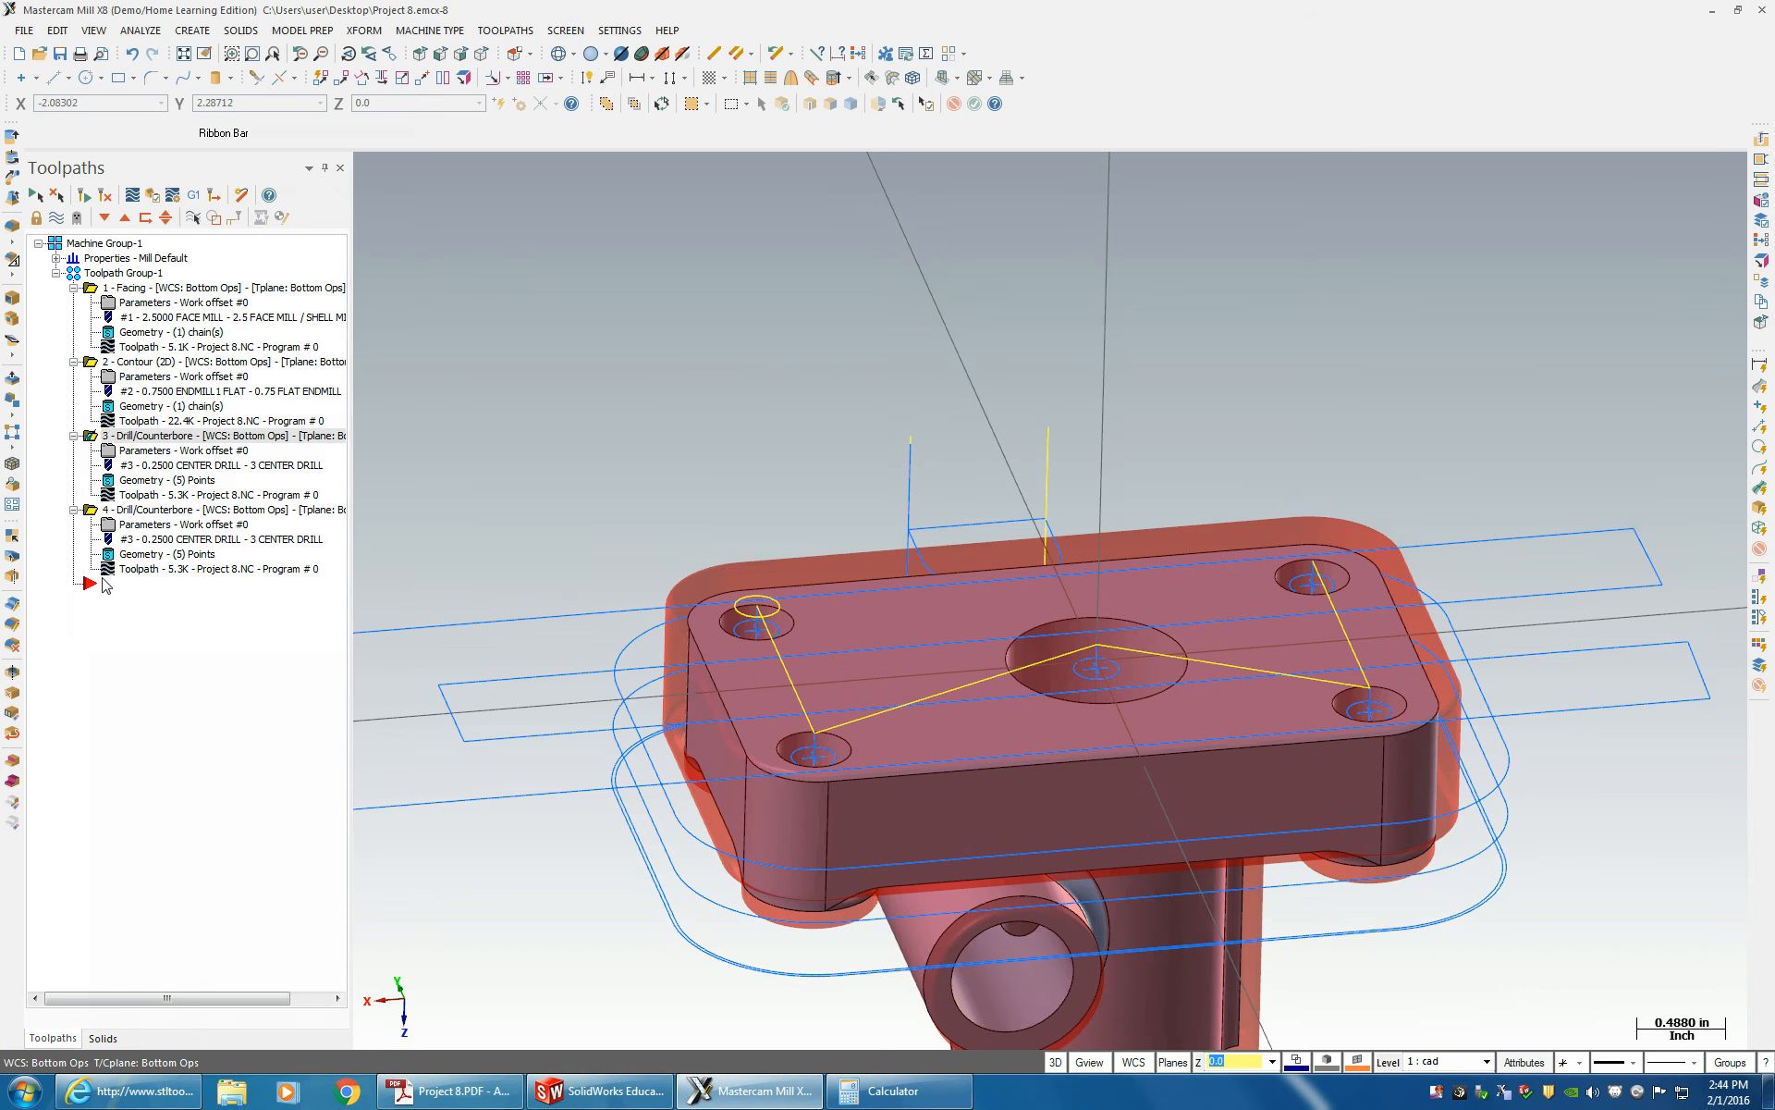
{"action": "left_click", "coordinate": [96, 513]}
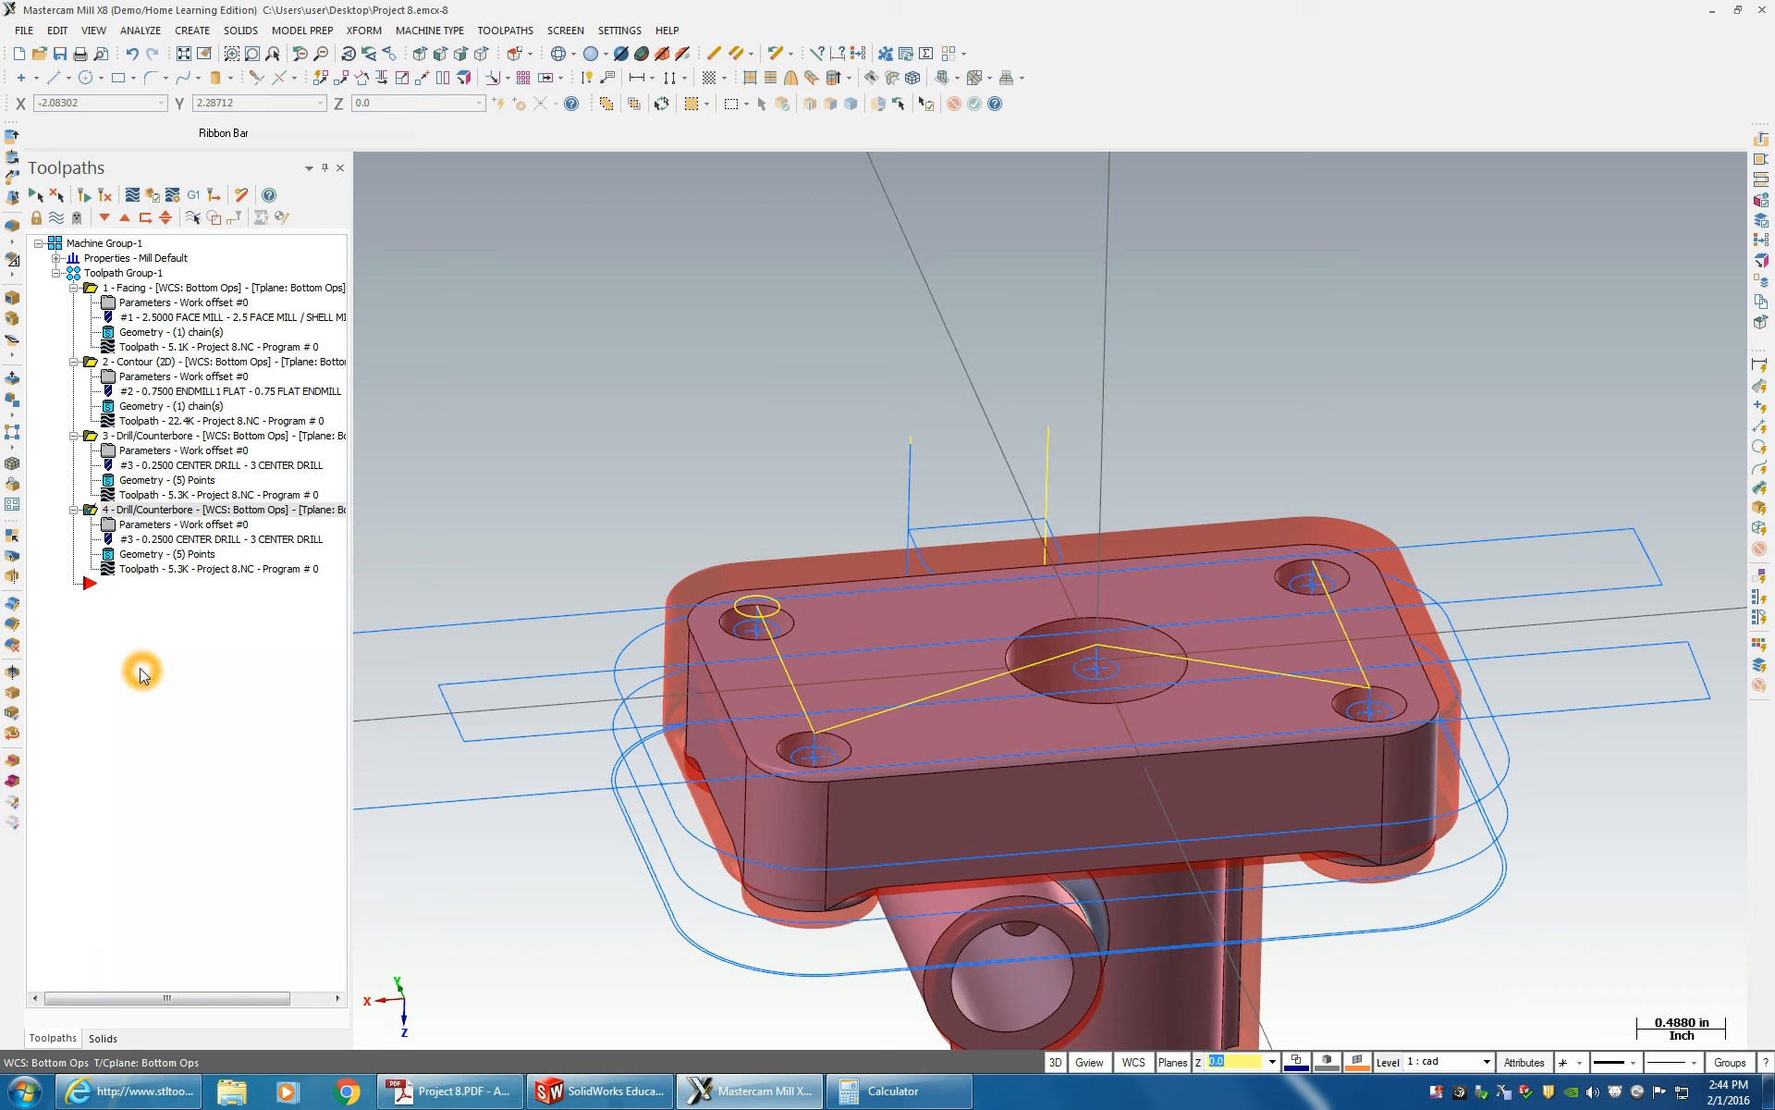
- Open the copied operation's tool parameters and filter the Mill_Inch tool library to the Drill type
{"action": "left_click", "coordinate": [137, 534]}
{"action": "left_click", "coordinate": [89, 285]}
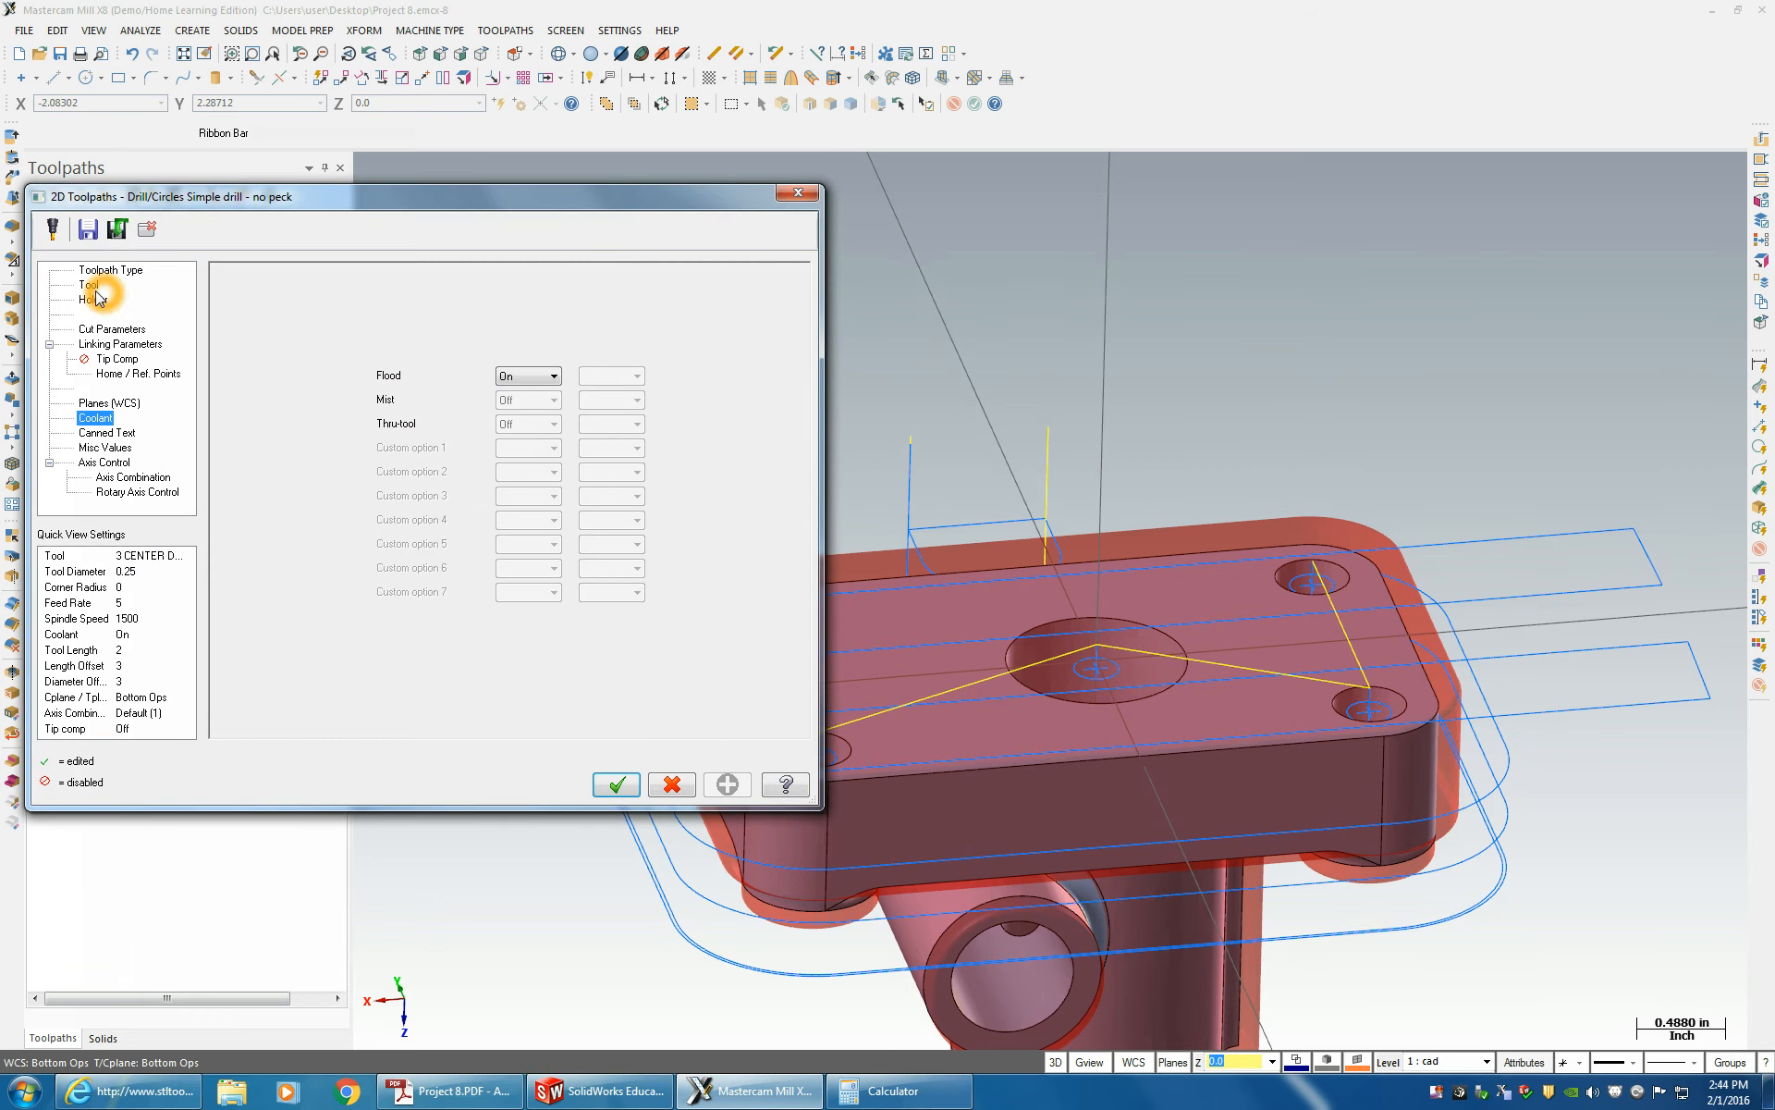
{"action": "left_click", "coordinate": [323, 371]}
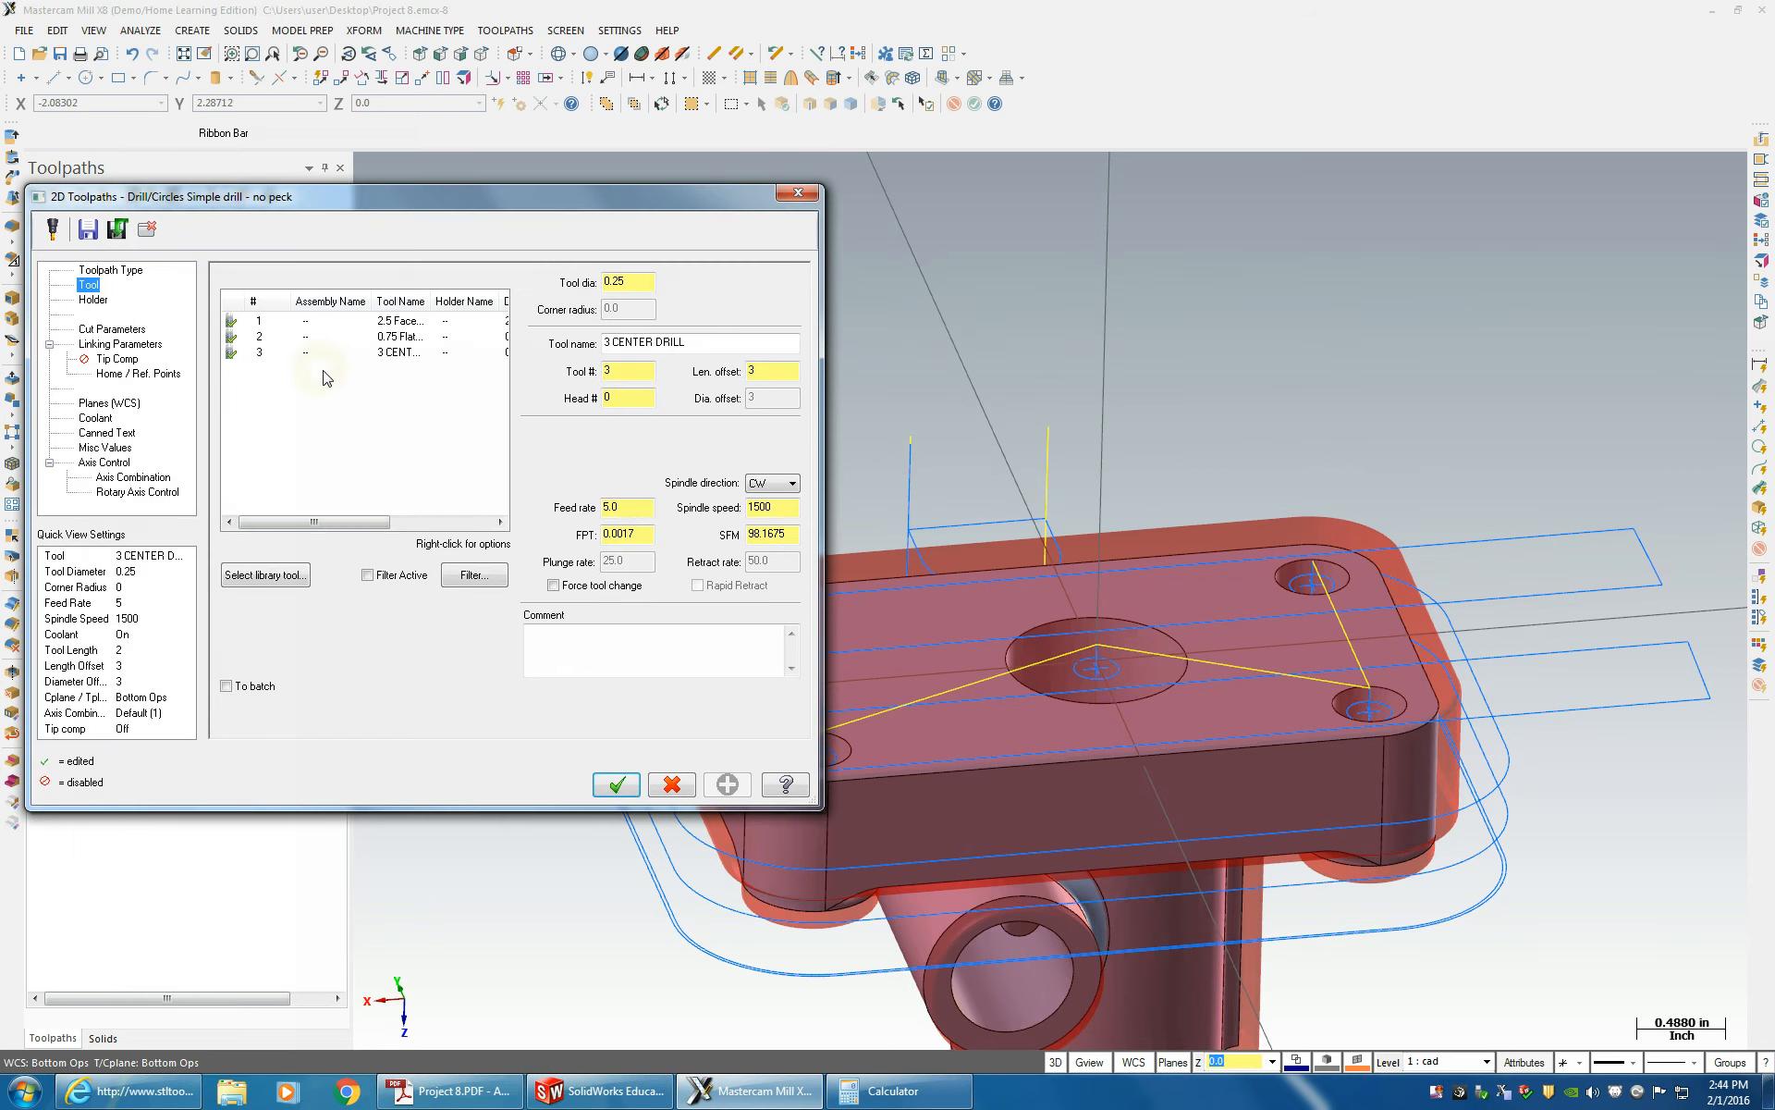
{"action": "left_click", "coordinate": [277, 577]}
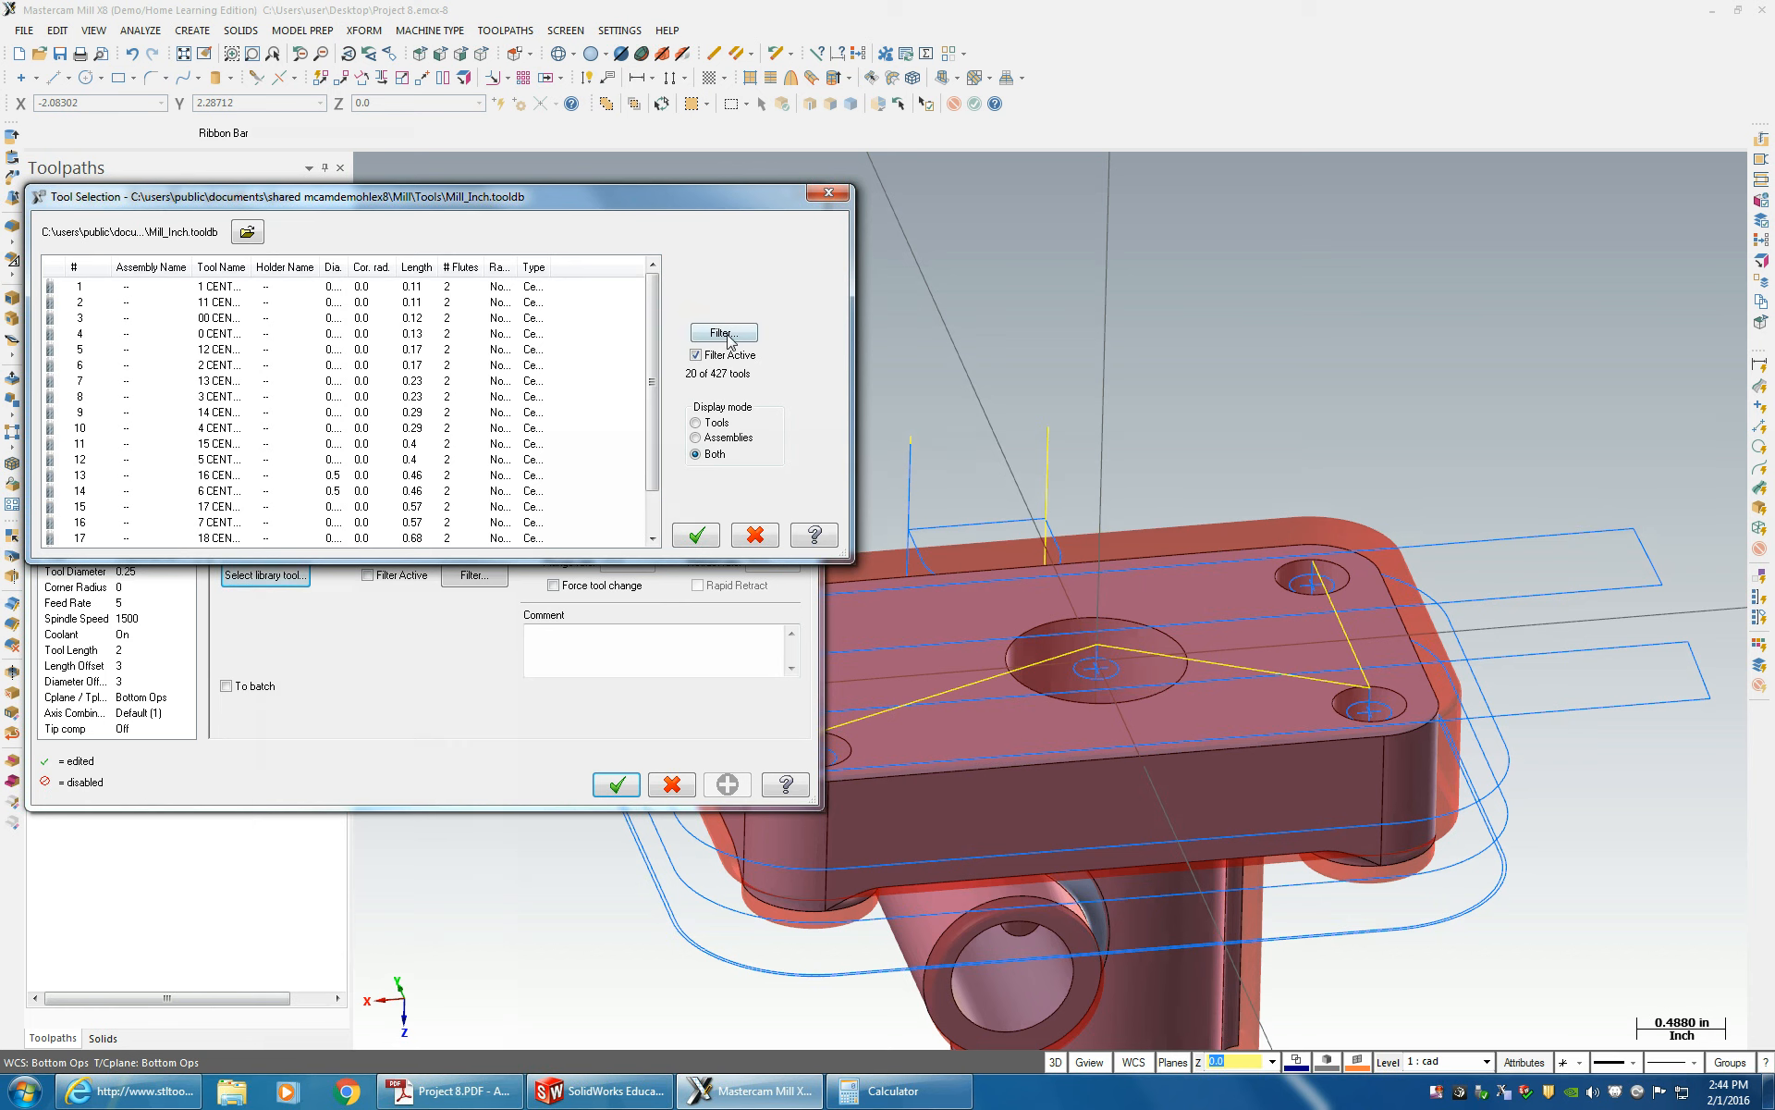
{"action": "left_click", "coordinate": [727, 334]}
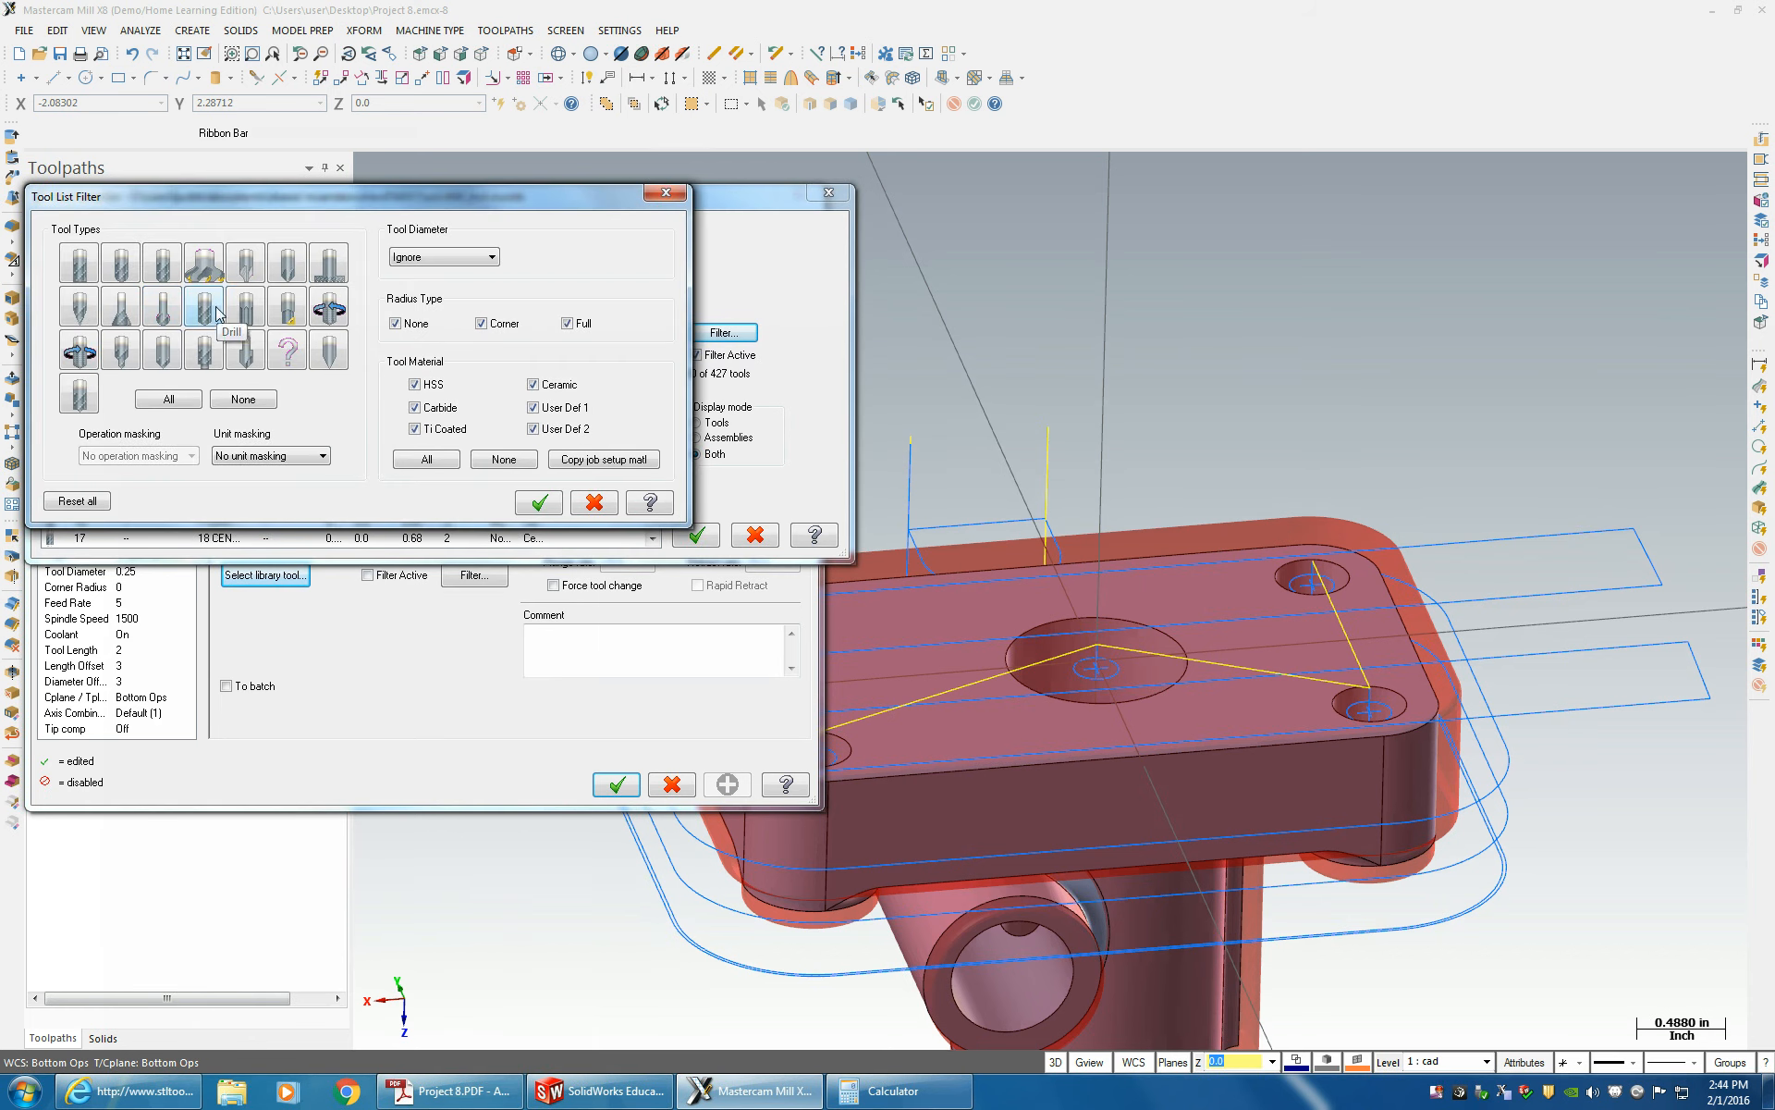
{"action": "left_click", "coordinate": [205, 308]}
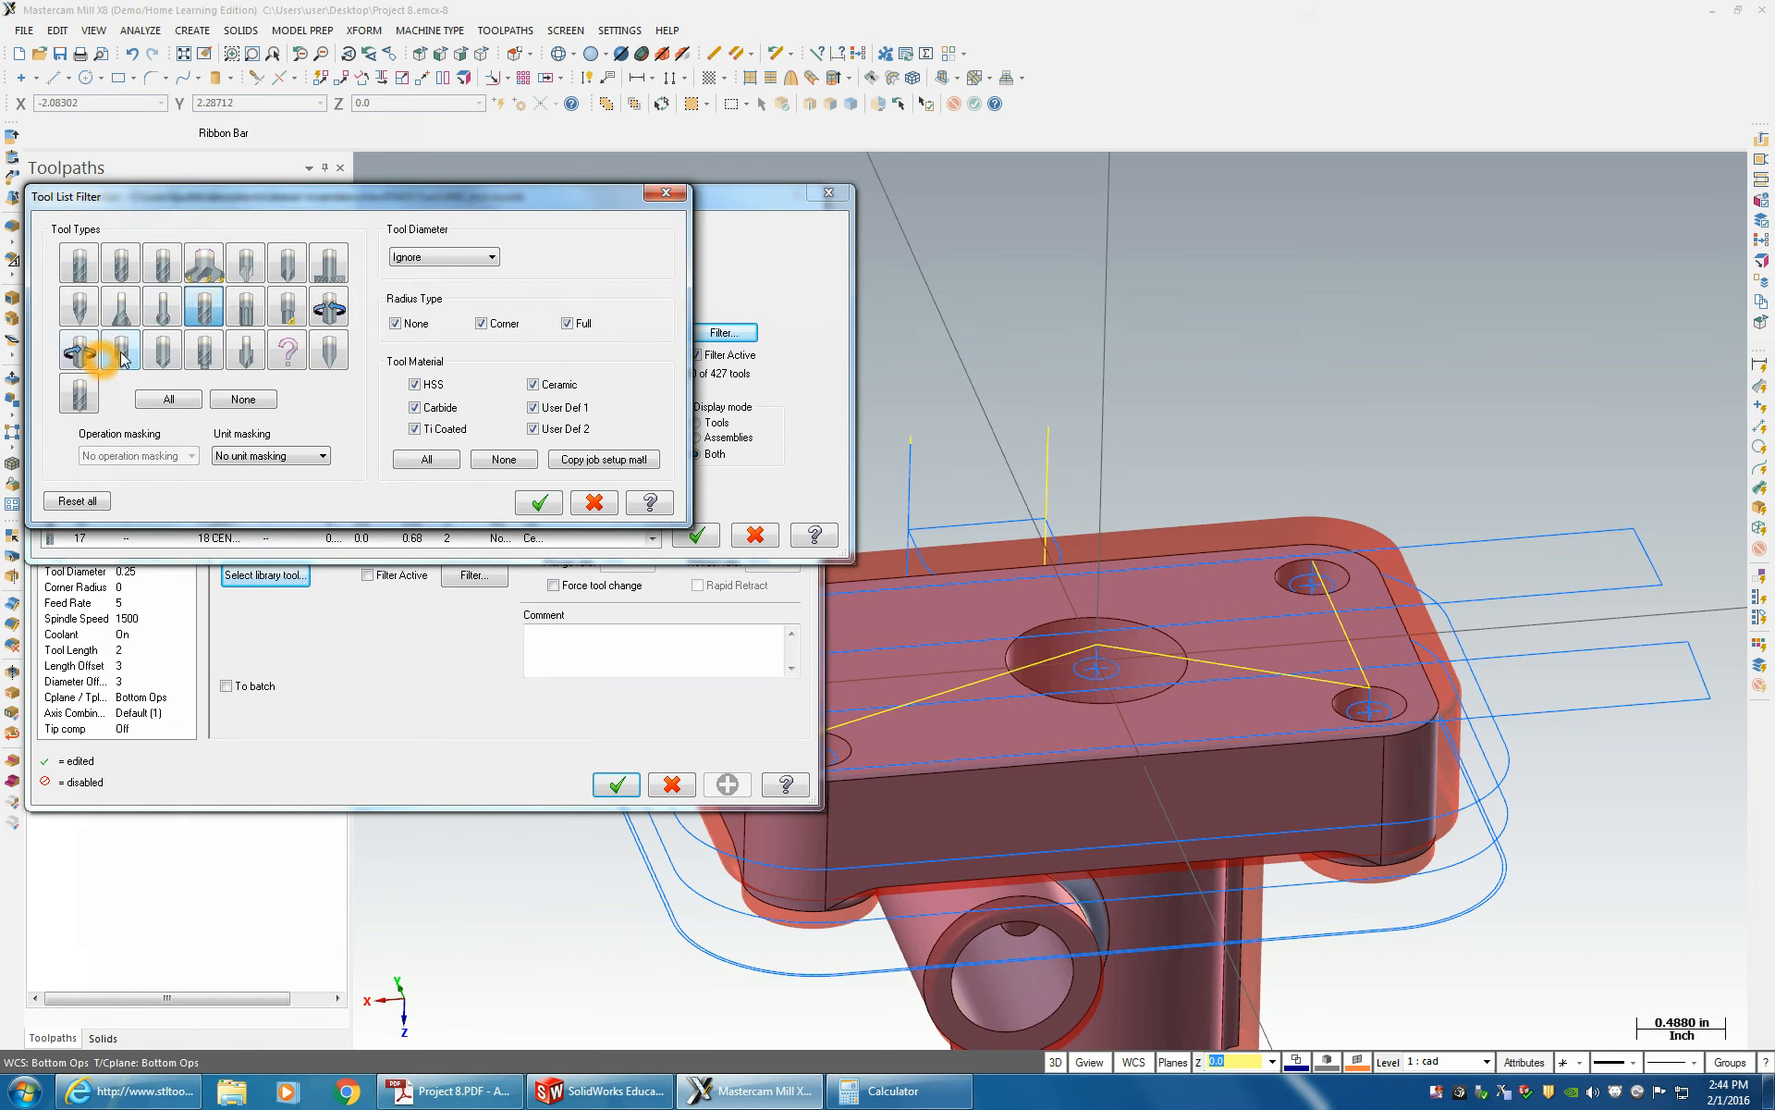
{"action": "left_click", "coordinate": [540, 502]}
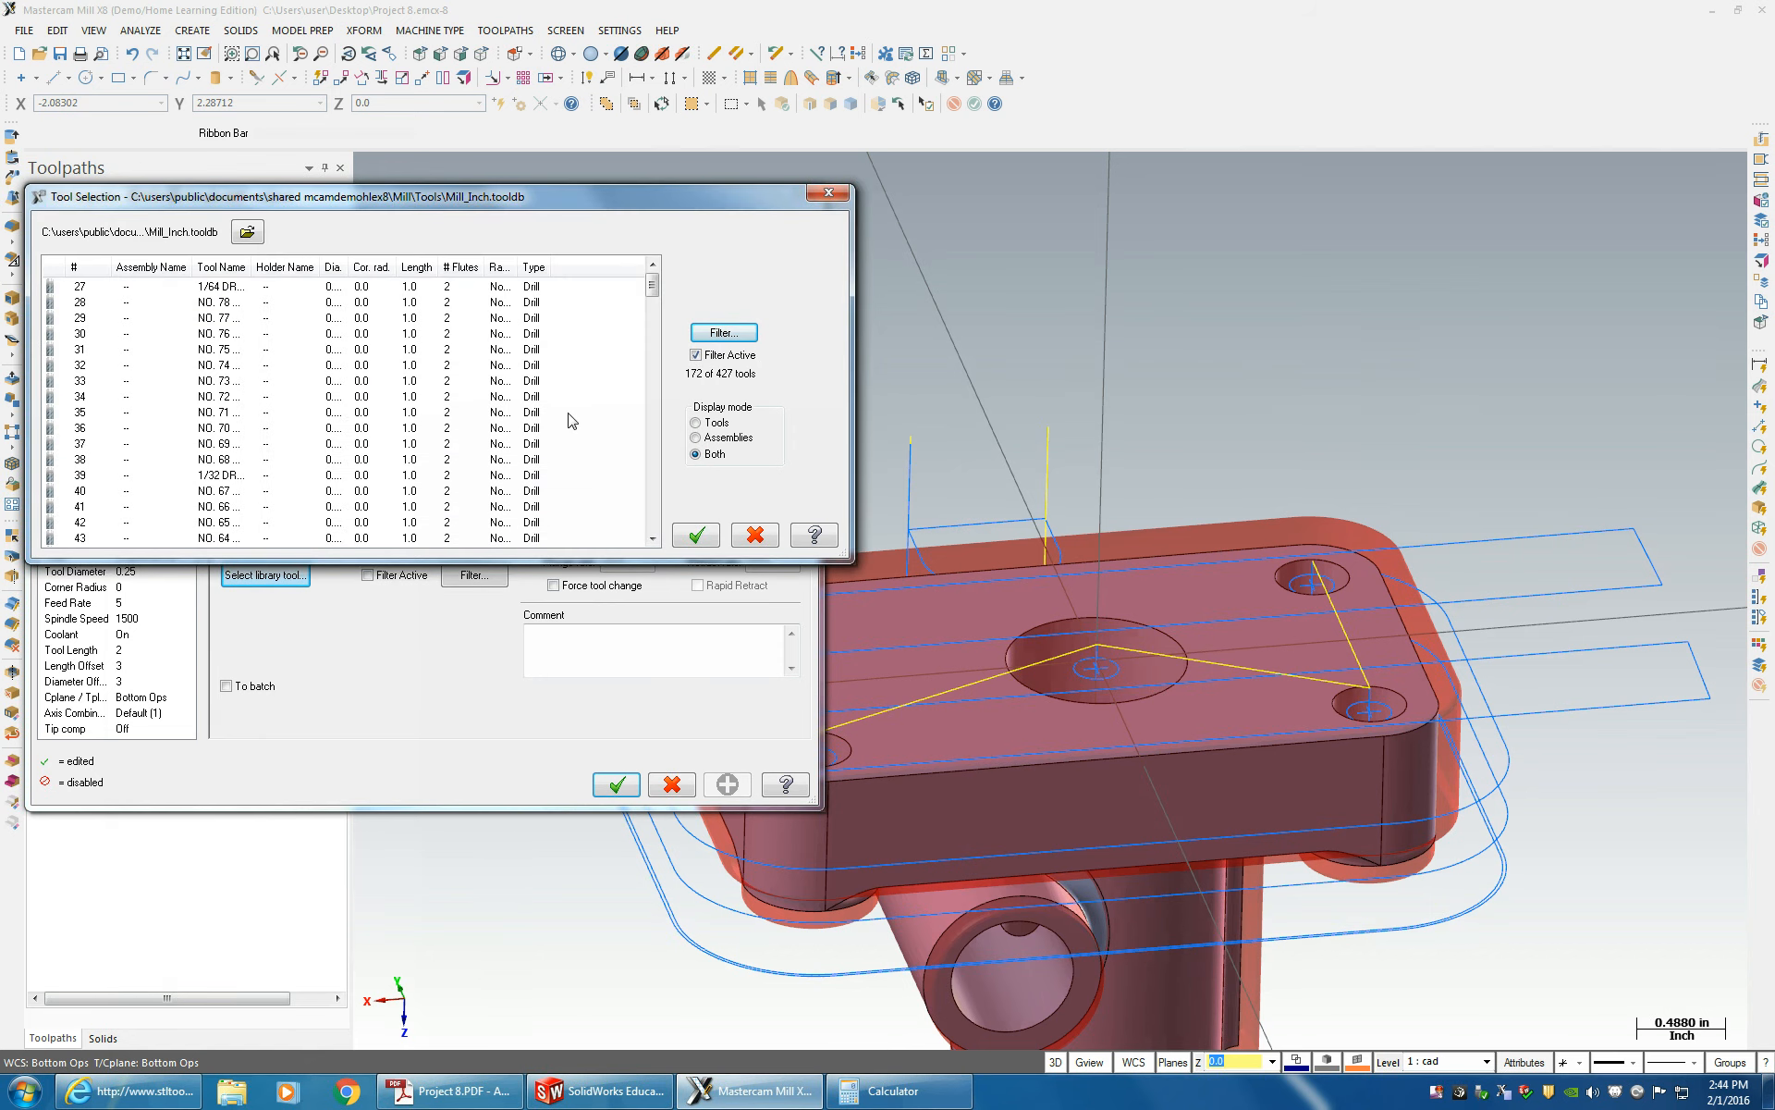
{"action": "left_click", "coordinate": [724, 333]}
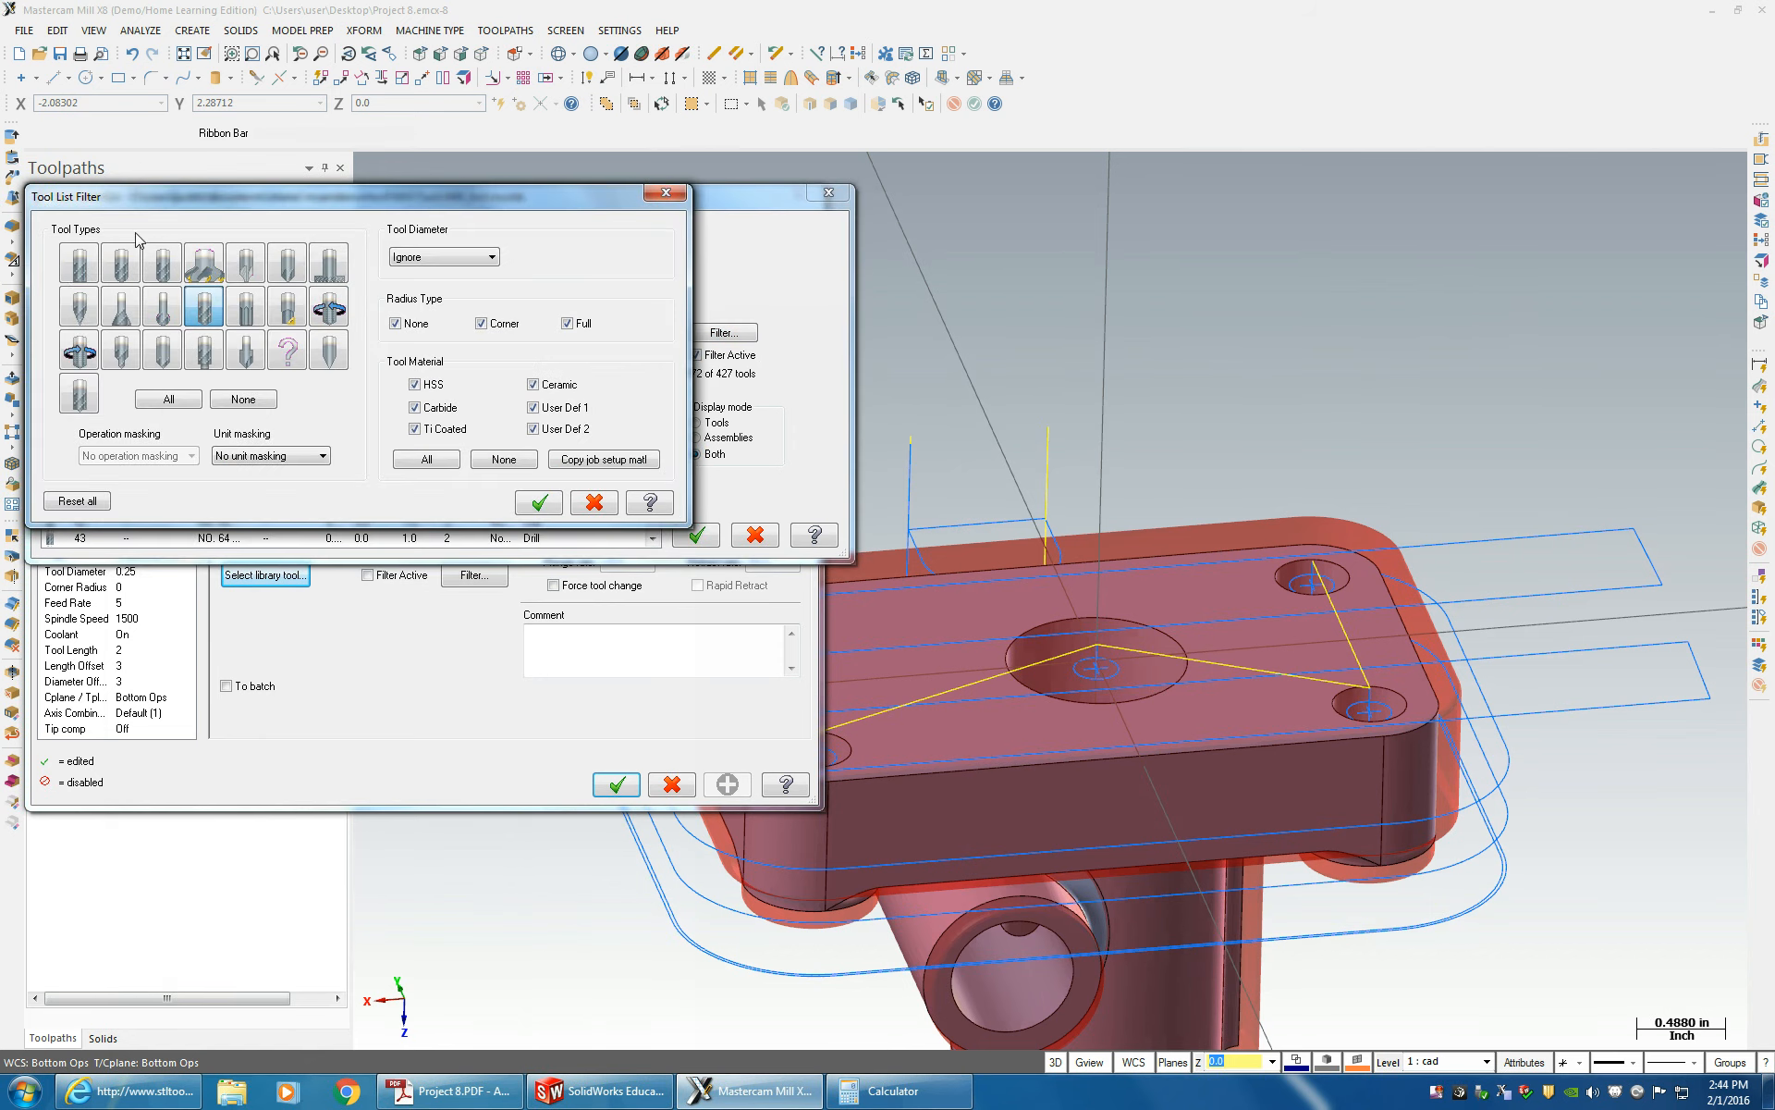
{"action": "left_click", "coordinate": [533, 498]}
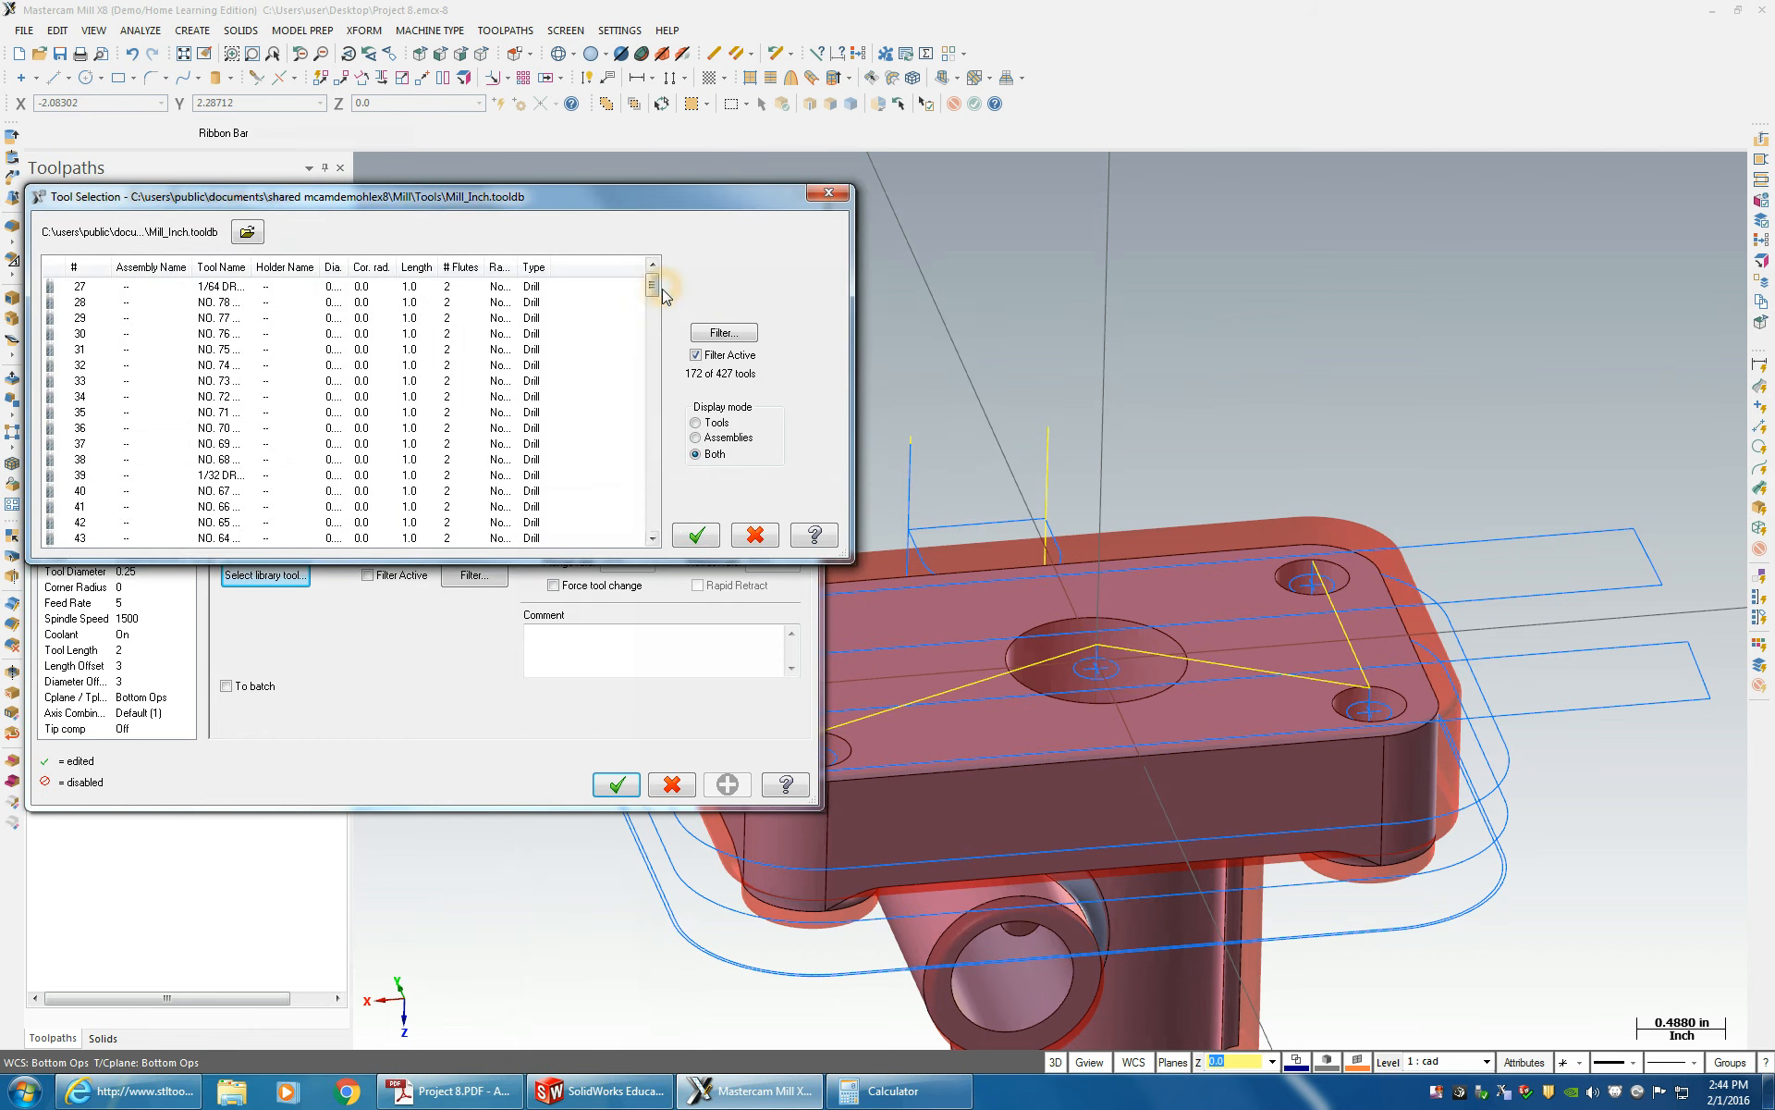
- Assign the LTR. Z drill from the filtered library to the copied operation
{"action": "scroll", "coordinate": [614, 365], "scroll_direction": "down", "scroll_amount": 14}
{"action": "scroll", "coordinate": [541, 463], "scroll_direction": "down", "scroll_amount": 3}
{"action": "scroll", "coordinate": [533, 477], "scroll_direction": "down", "scroll_amount": 12}
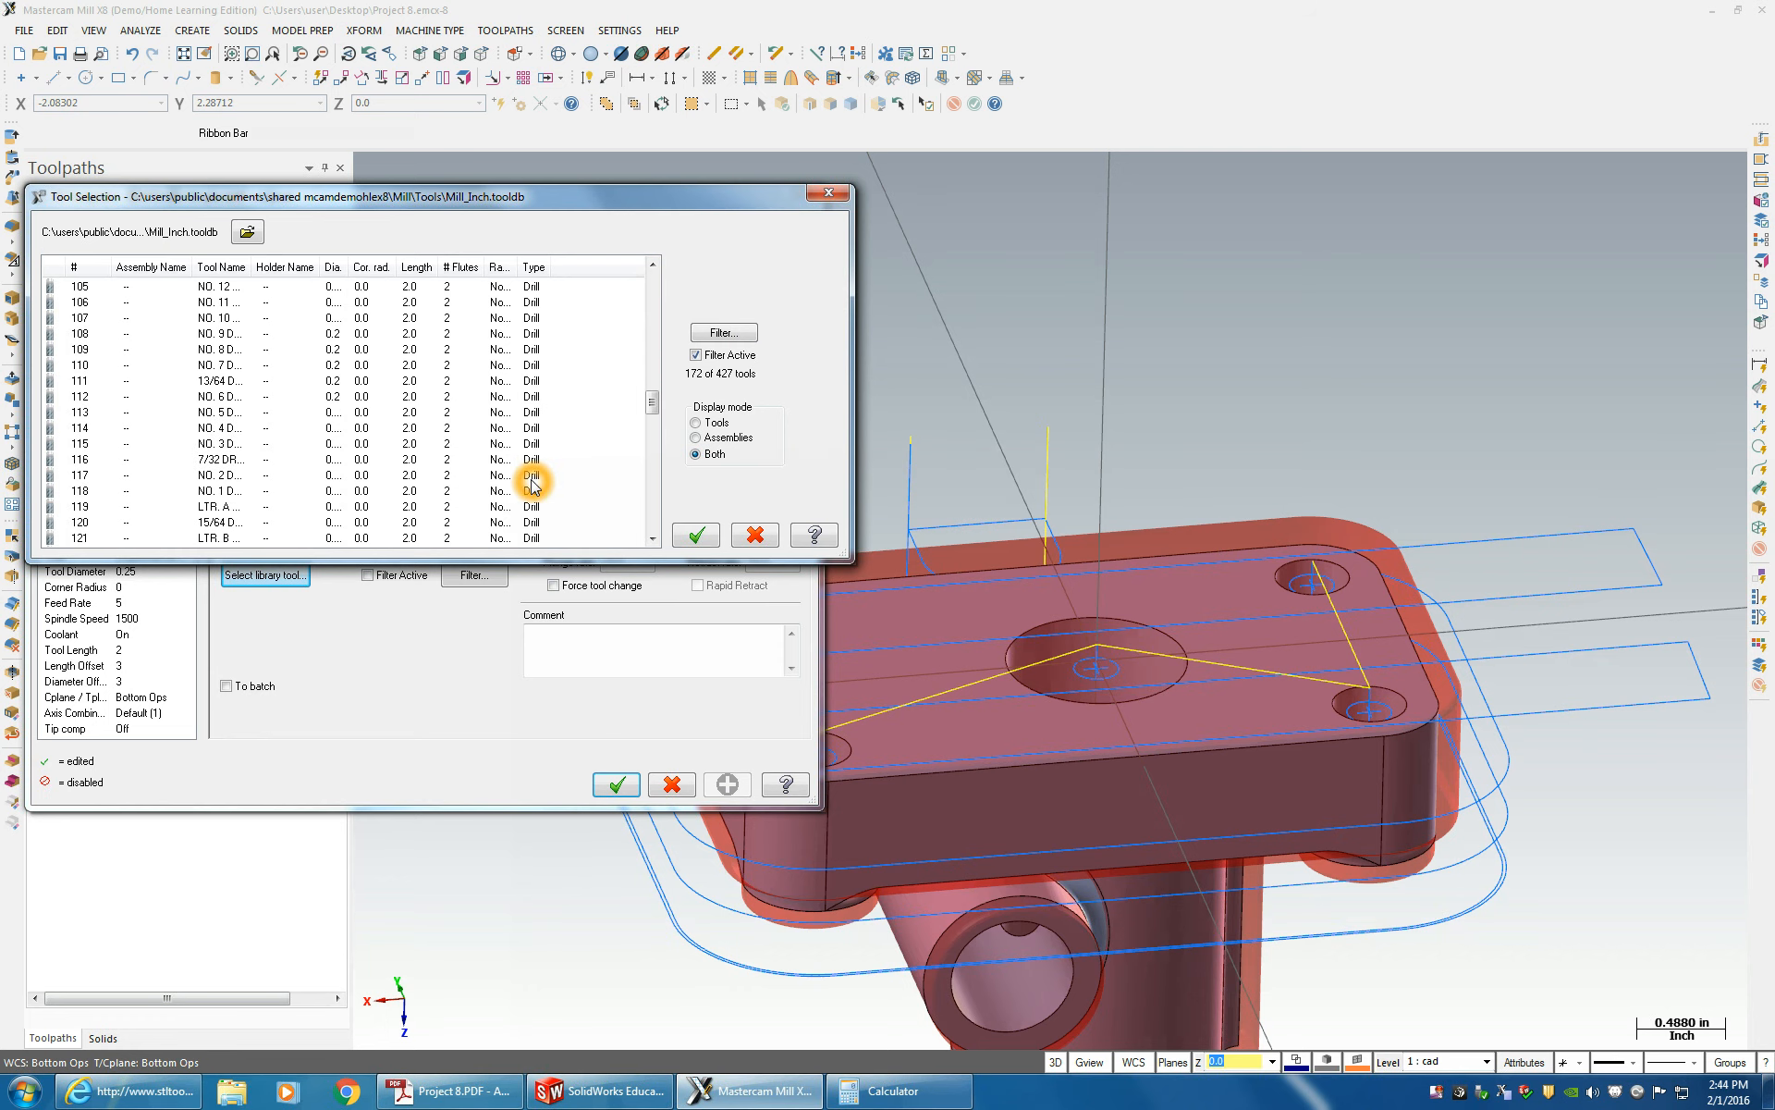
{"action": "scroll", "coordinate": [533, 482], "scroll_direction": "down", "scroll_amount": 8}
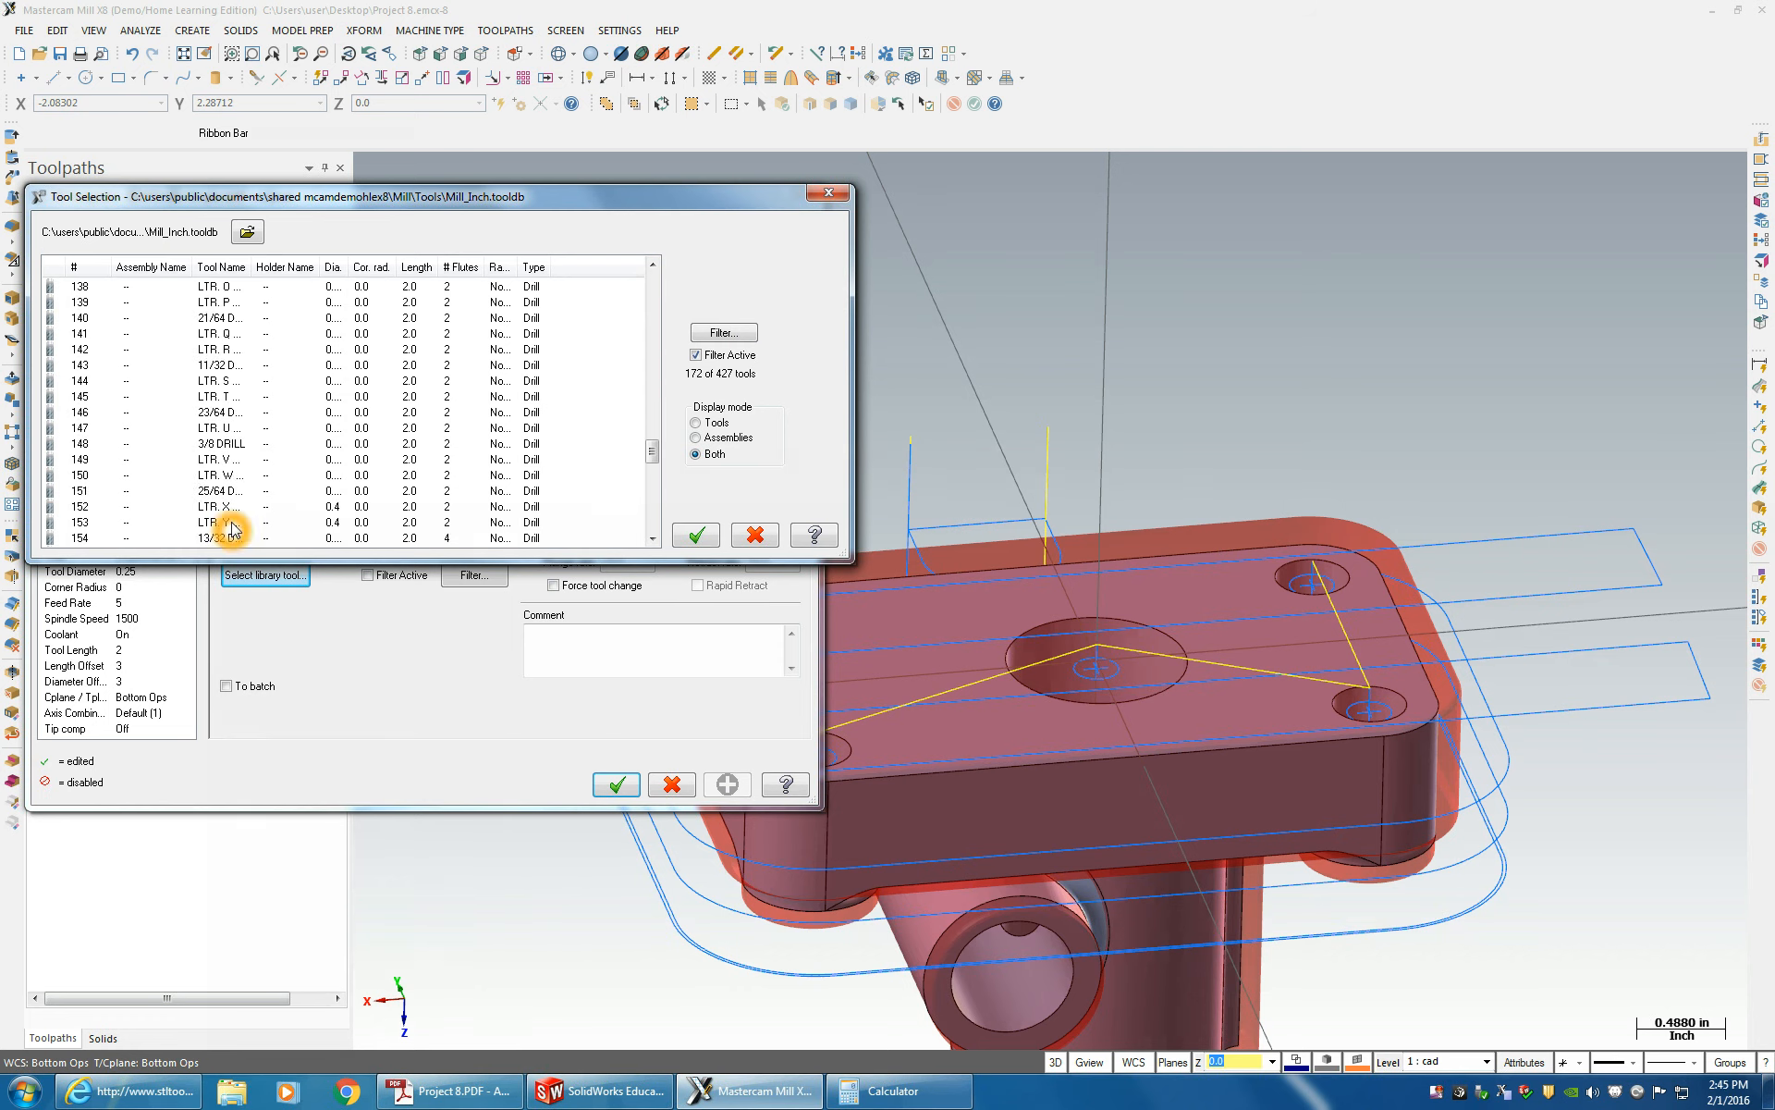
{"action": "scroll", "coordinate": [250, 509], "scroll_direction": "down", "scroll_amount": 2}
{"action": "left_click", "coordinate": [217, 476]}
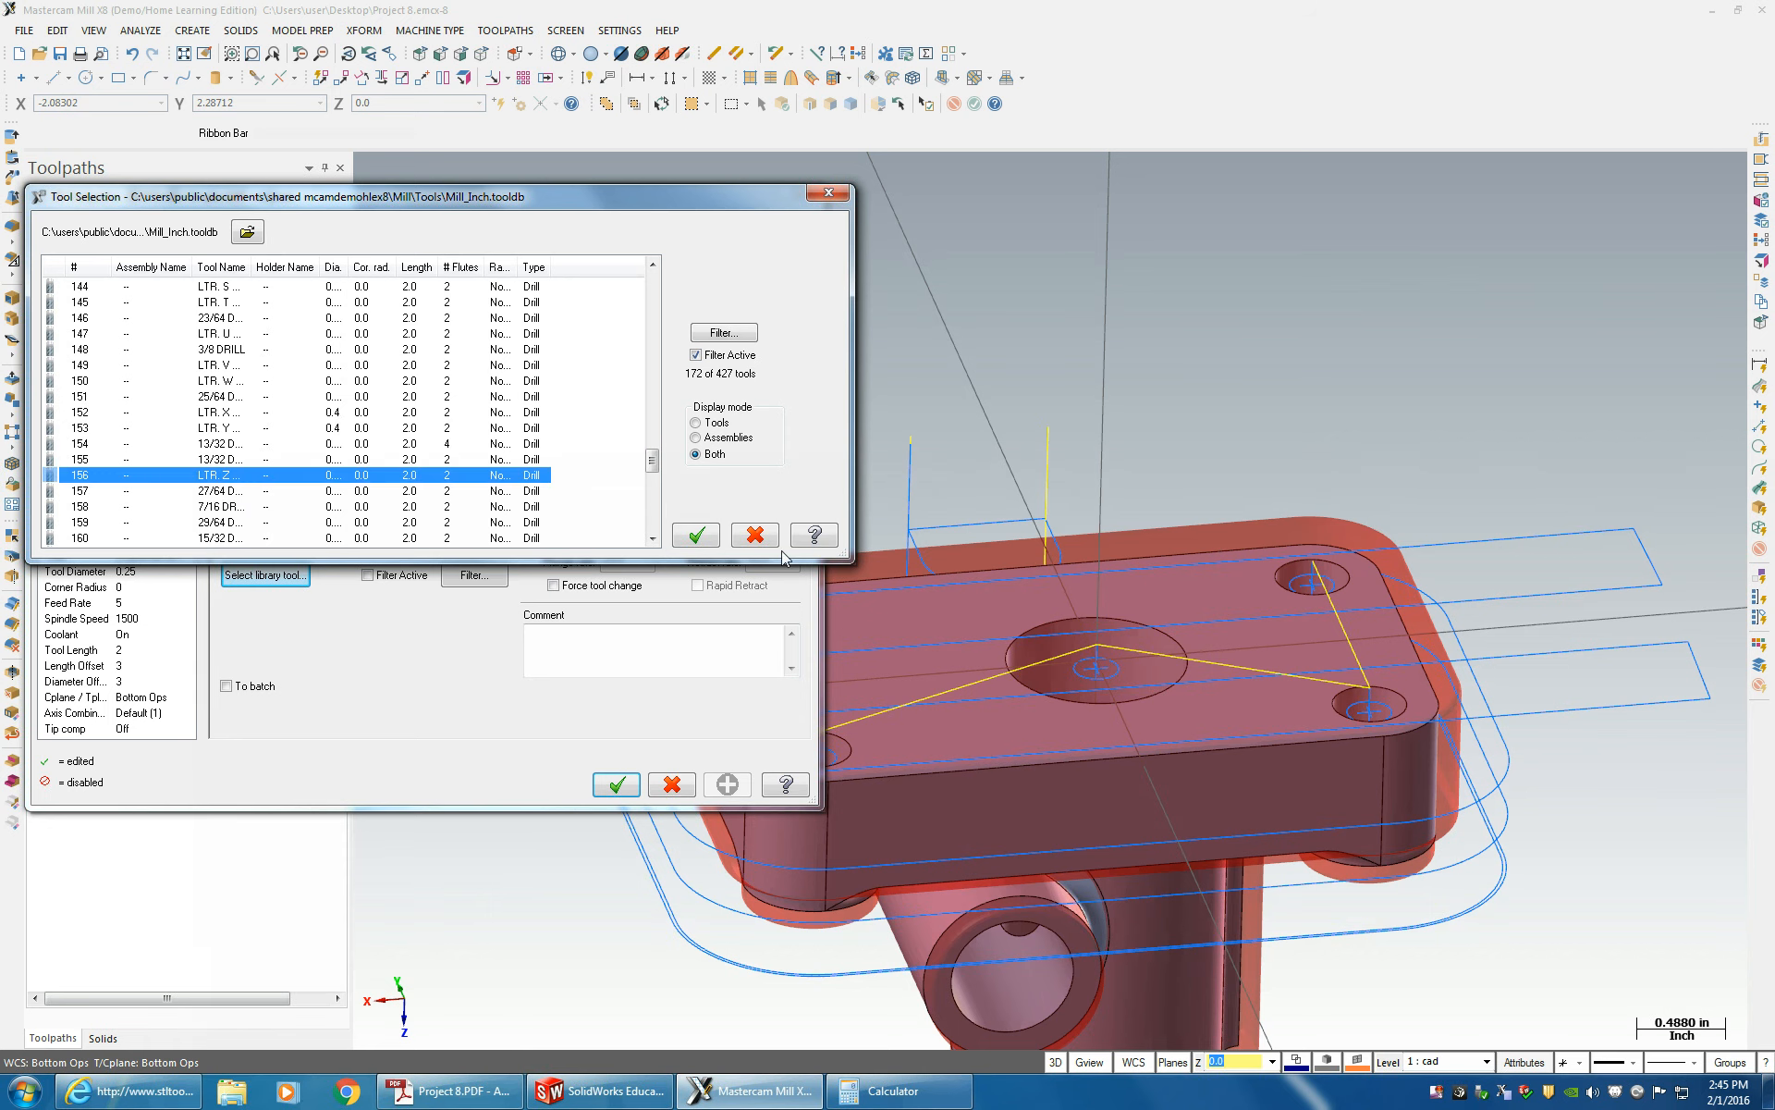
{"action": "left_click", "coordinate": [686, 530]}
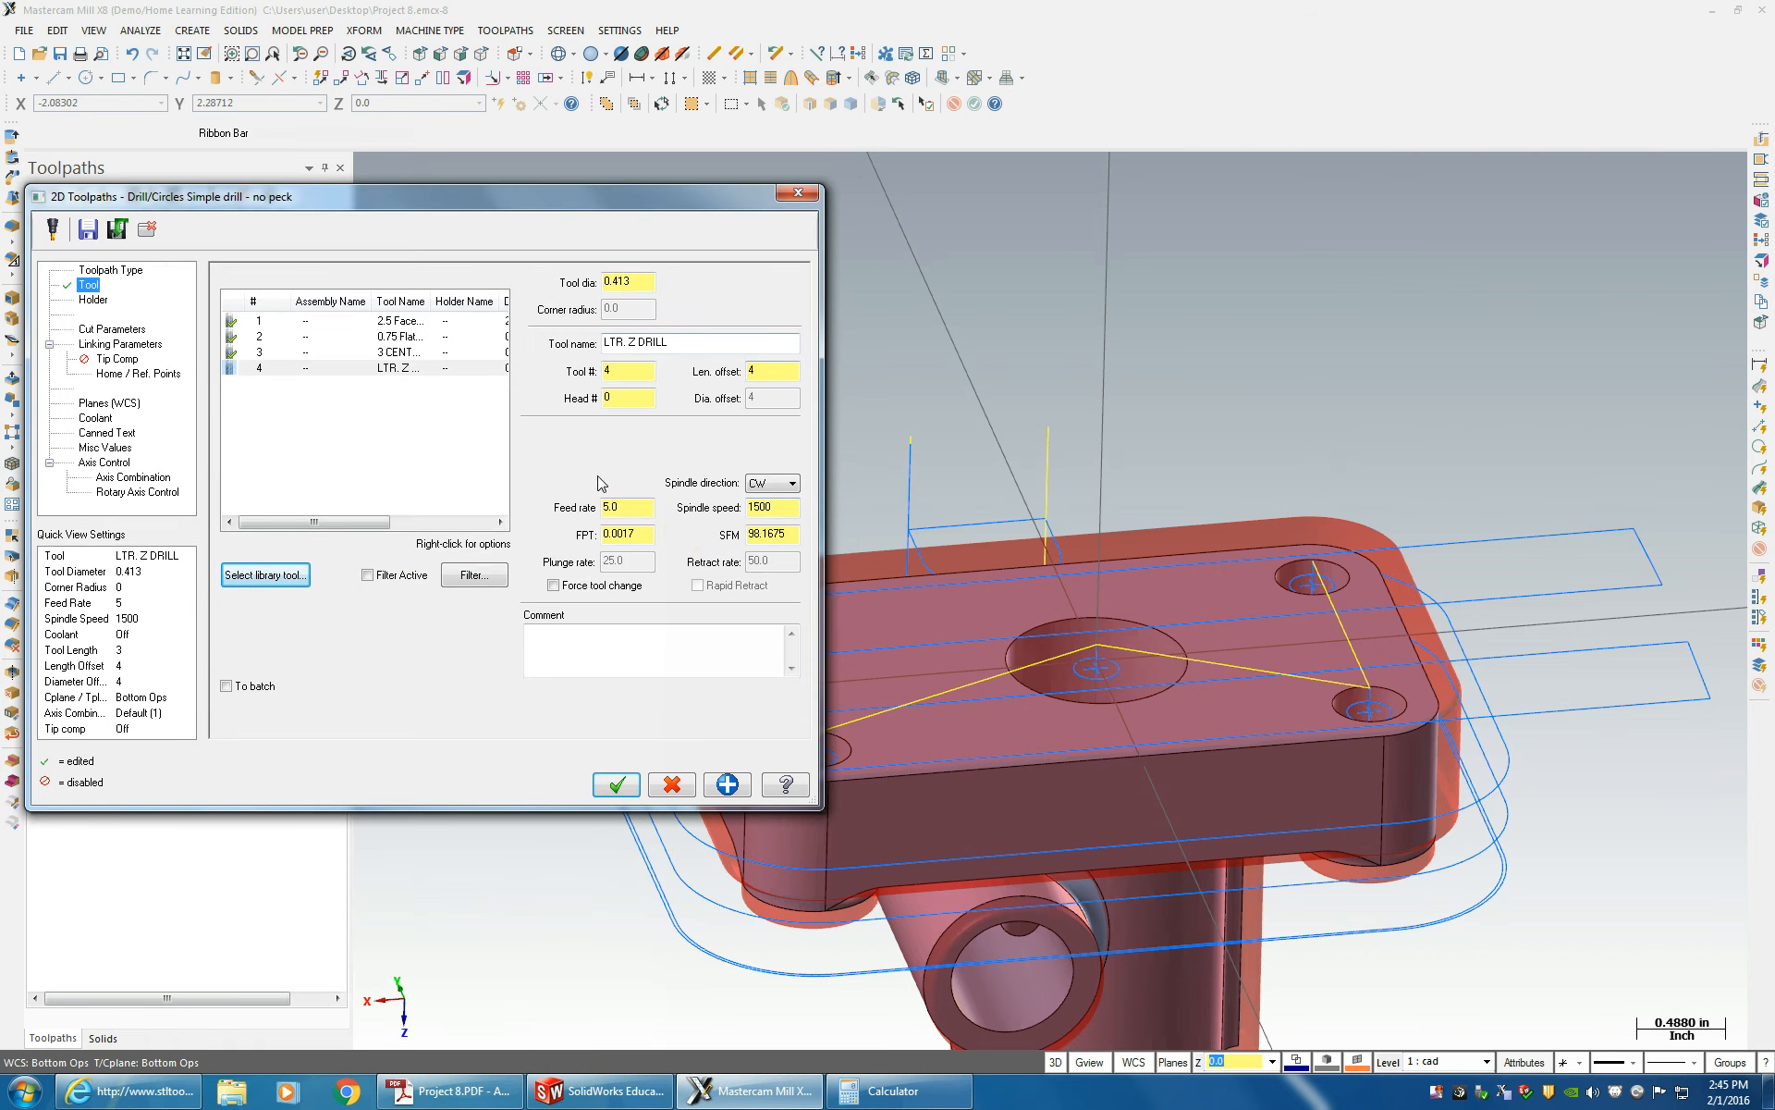
- Calculate the spindle speed for the 0.413 drill diameter in Calculator and set the drill's spindle speed to 387
{"action": "left_click", "coordinate": [774, 507]}
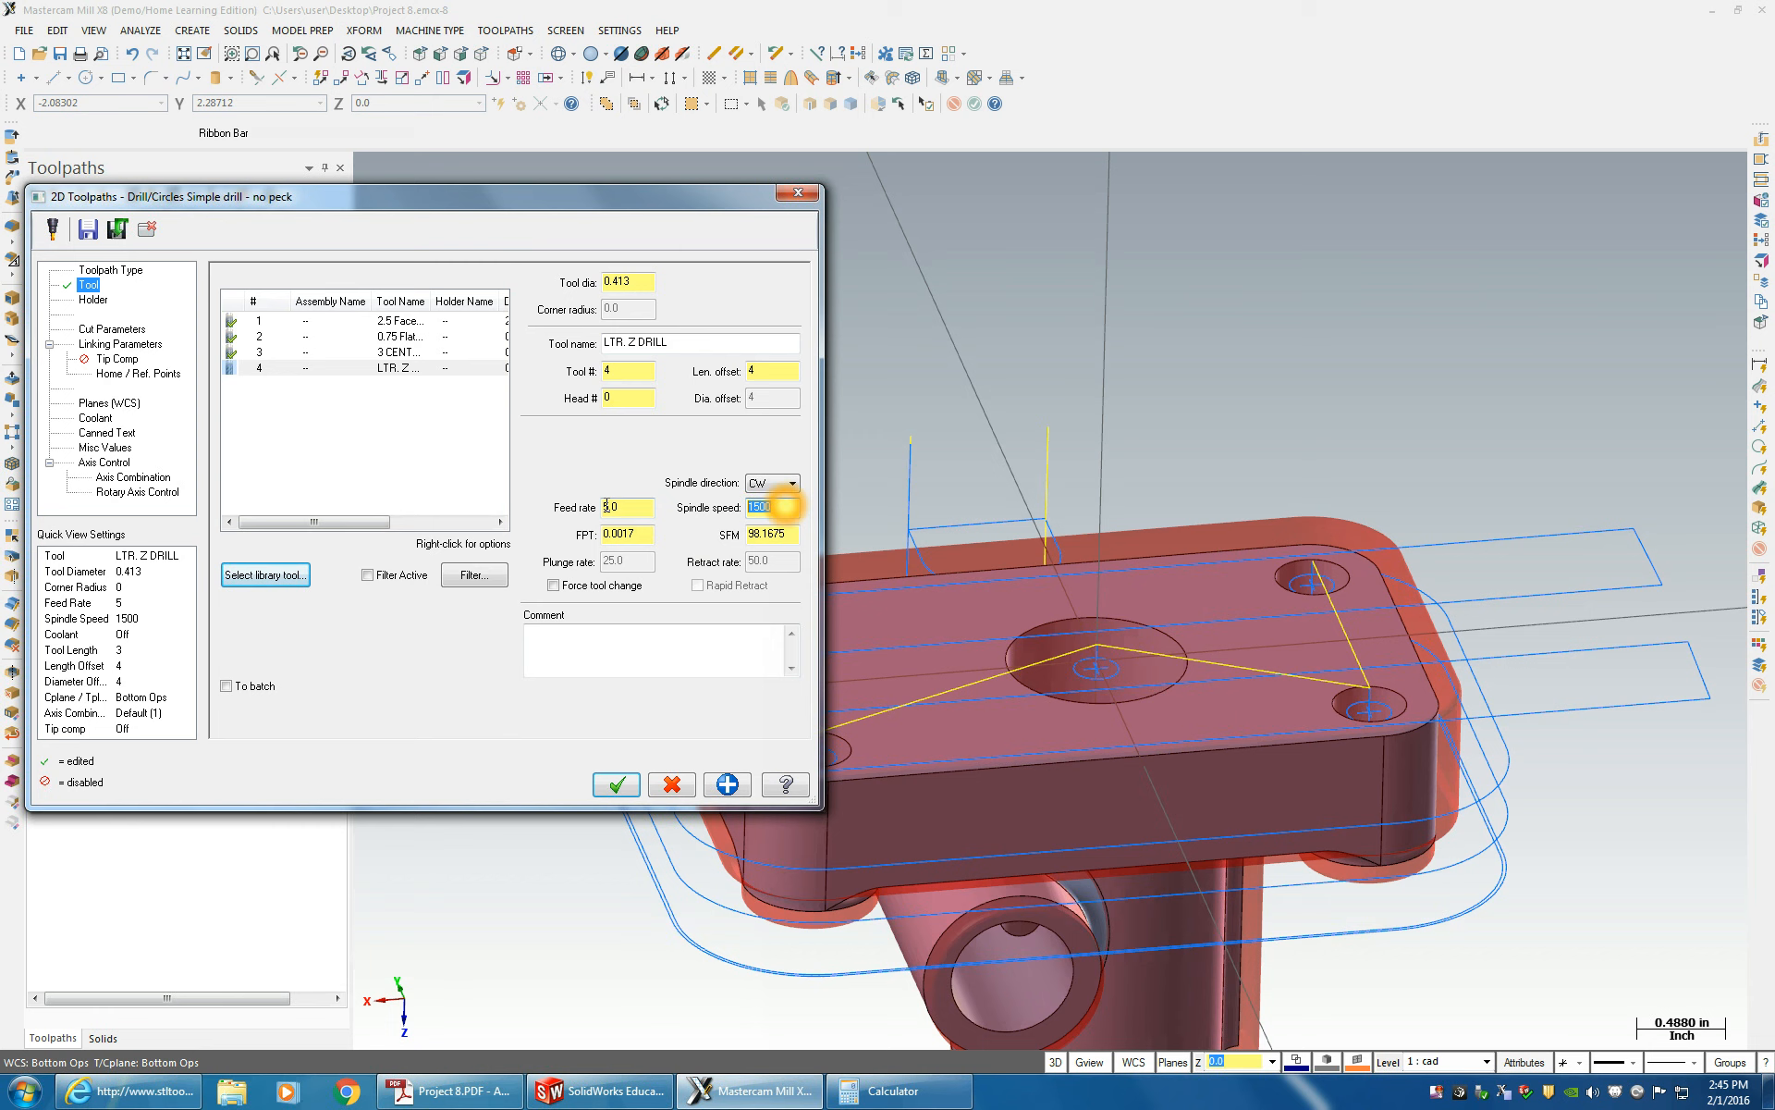
{"action": "left_click", "coordinate": [696, 633]}
{"action": "left_click", "coordinate": [897, 1090]}
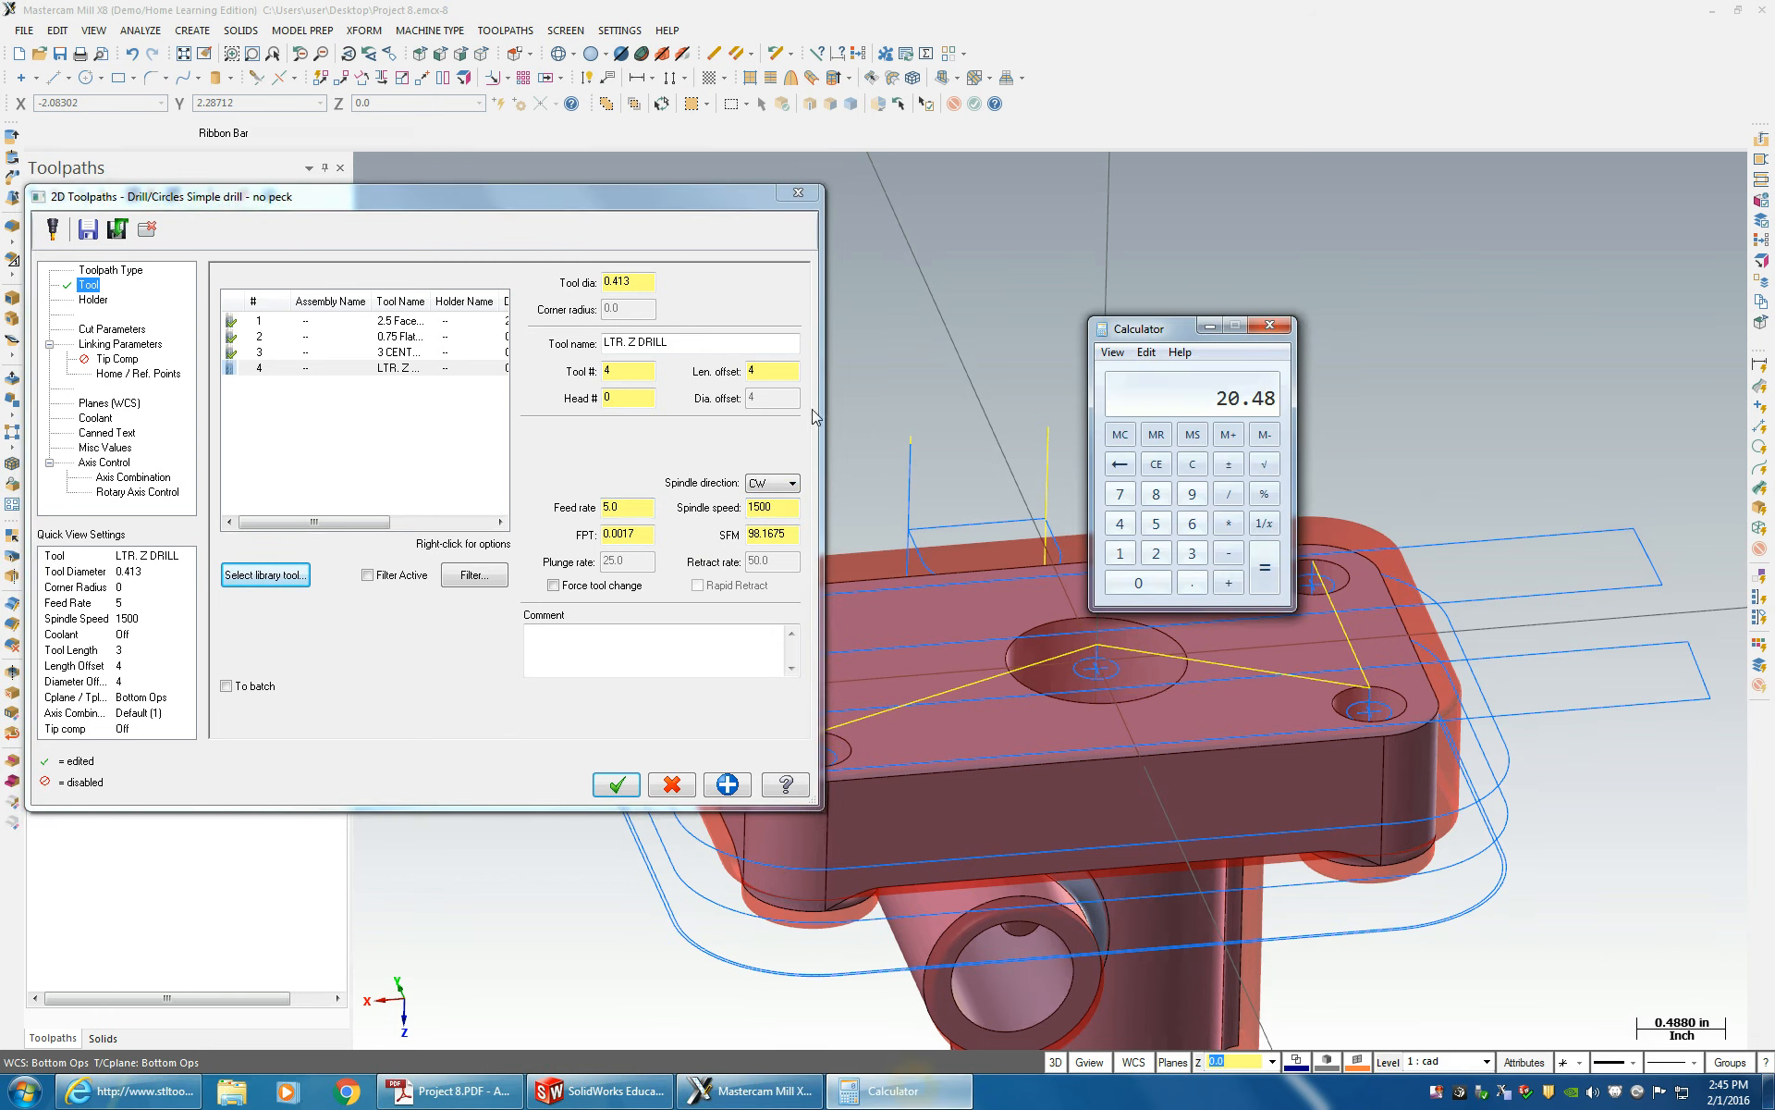
{"action": "left_click_drag", "start_coordinate": [1149, 324], "coordinate": [934, 260]}
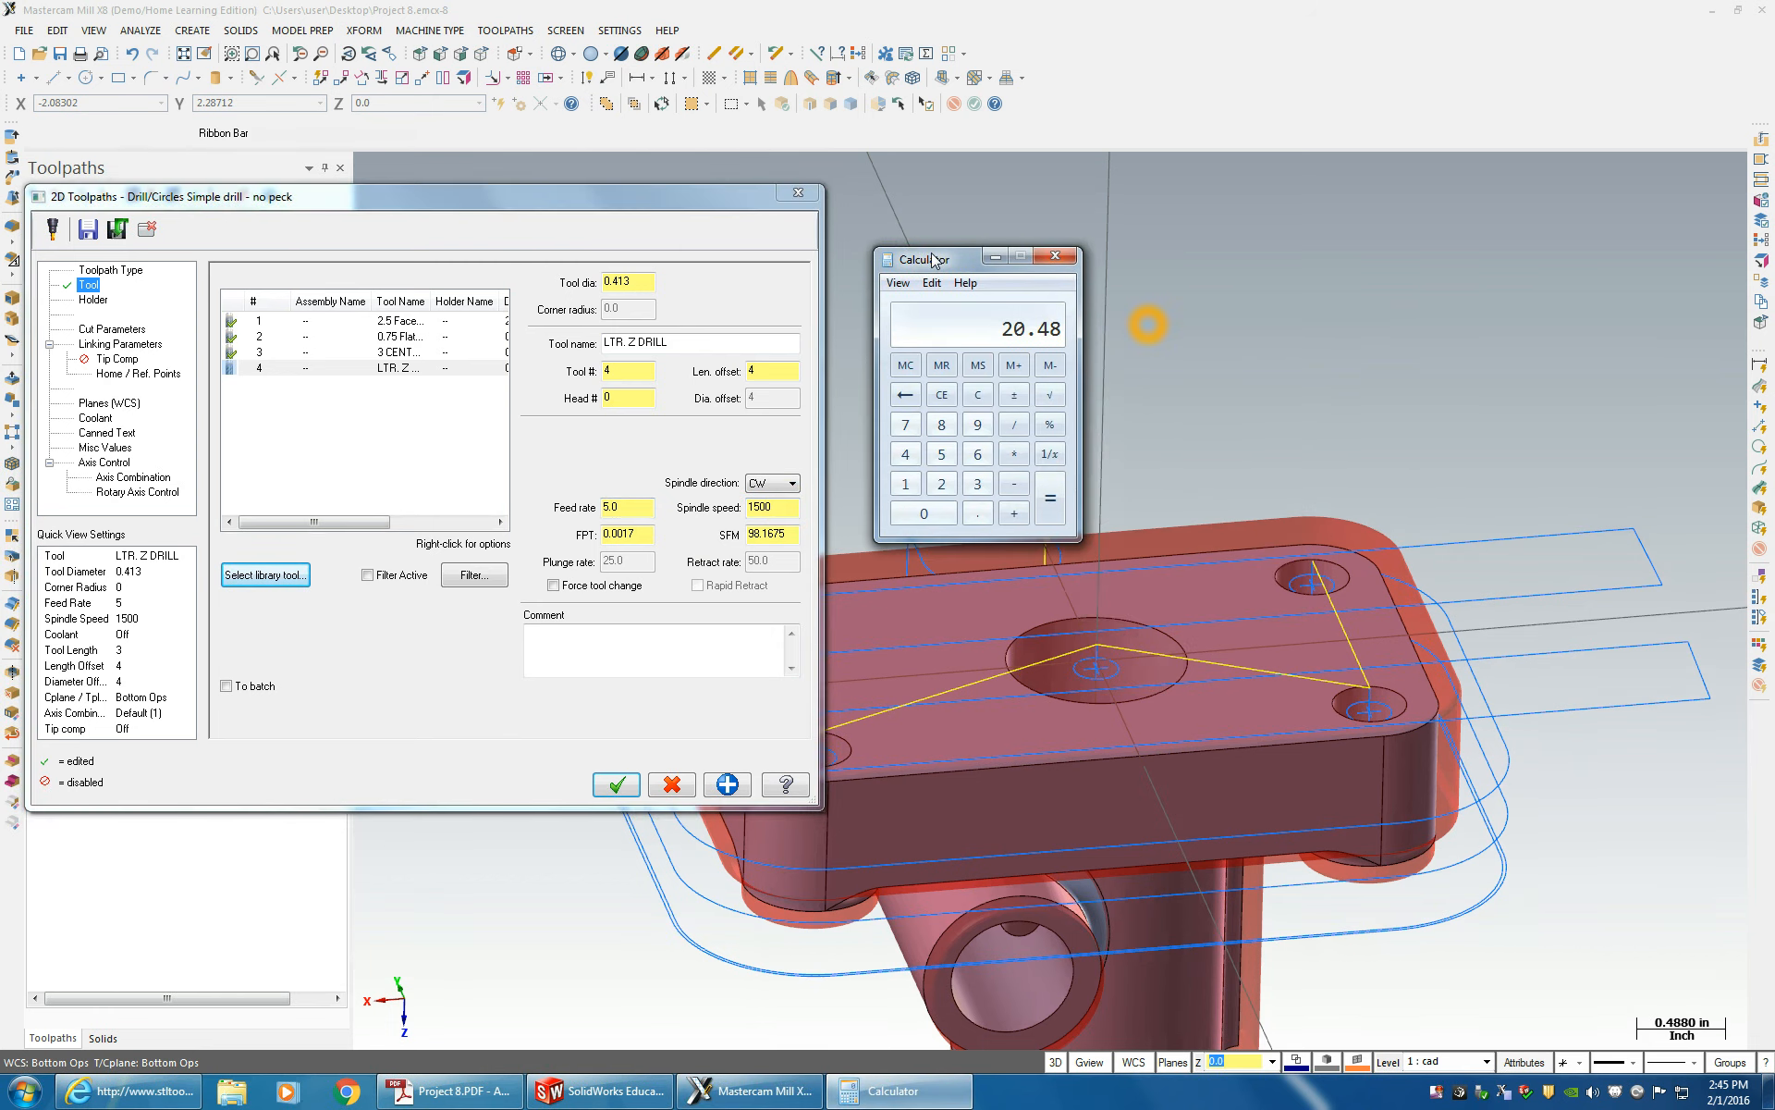
{"action": "type", "text": "3"}
{"action": "key", "text": "BackSpace"}
{"action": "key", "text": "BackSpace"}
{"action": "type", "text": "."}
{"action": "type", "text": "413"}
{"action": "key", "text": "Return"}
{"action": "type", "text": "/2"}
{"action": "key", "text": "Return"}
{"action": "left_click", "coordinate": [786, 506]}
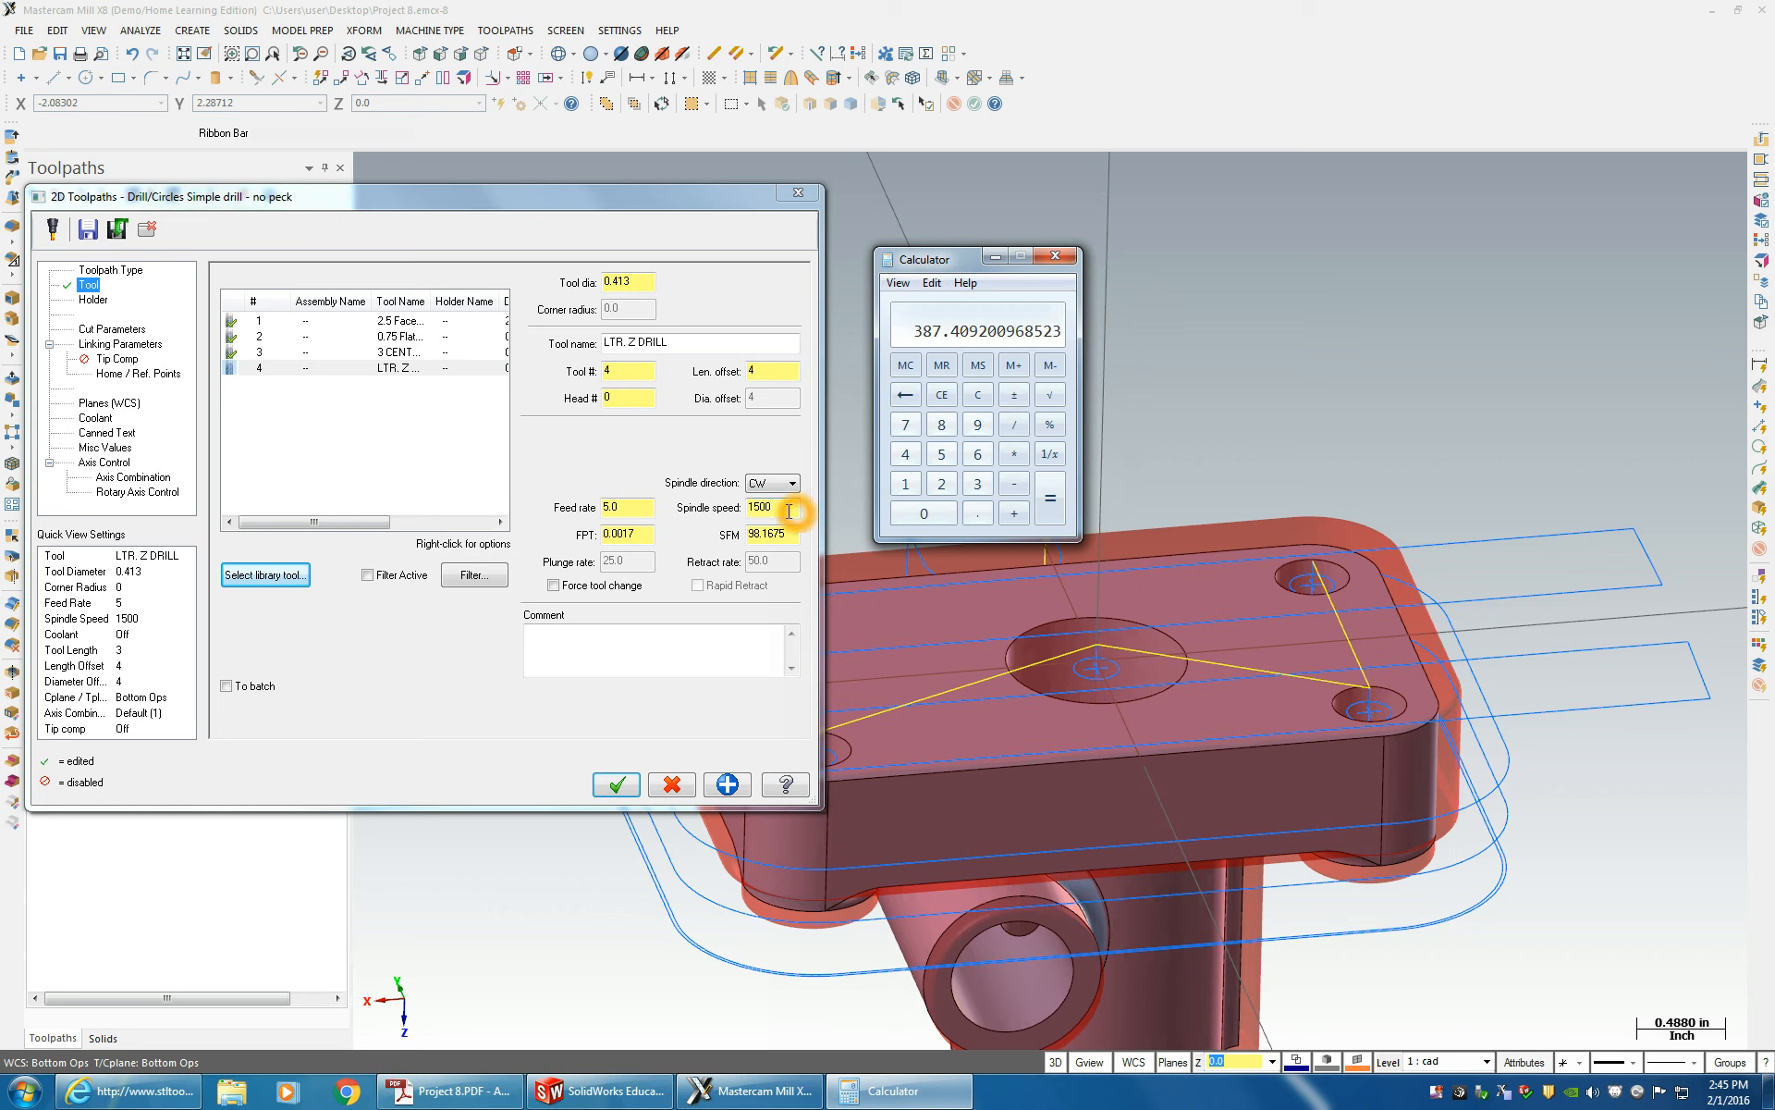
{"action": "type", "text": "387"}
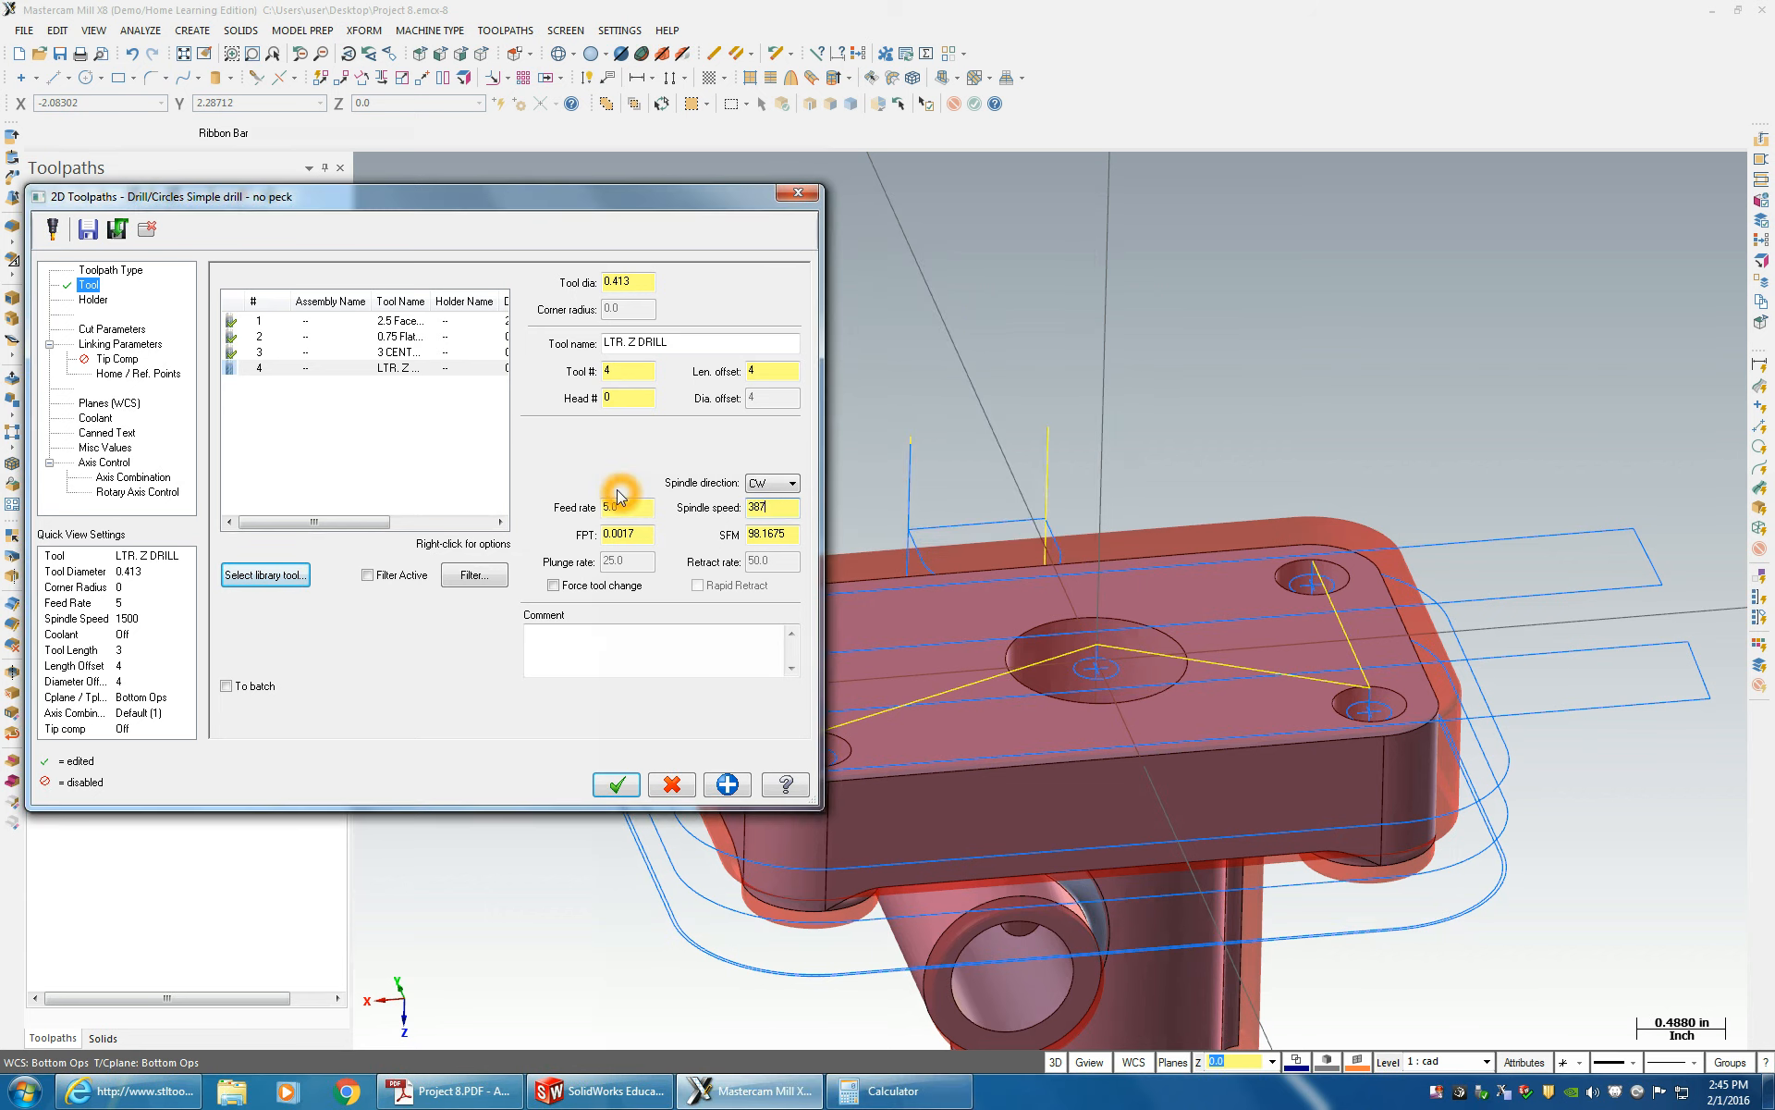
- Multiply the calculated spindle speed by 0.004 in Calculator, set the drill's feed rate to 1.6, and check the feed per tooth
{"action": "left_click", "coordinate": [892, 1091]}
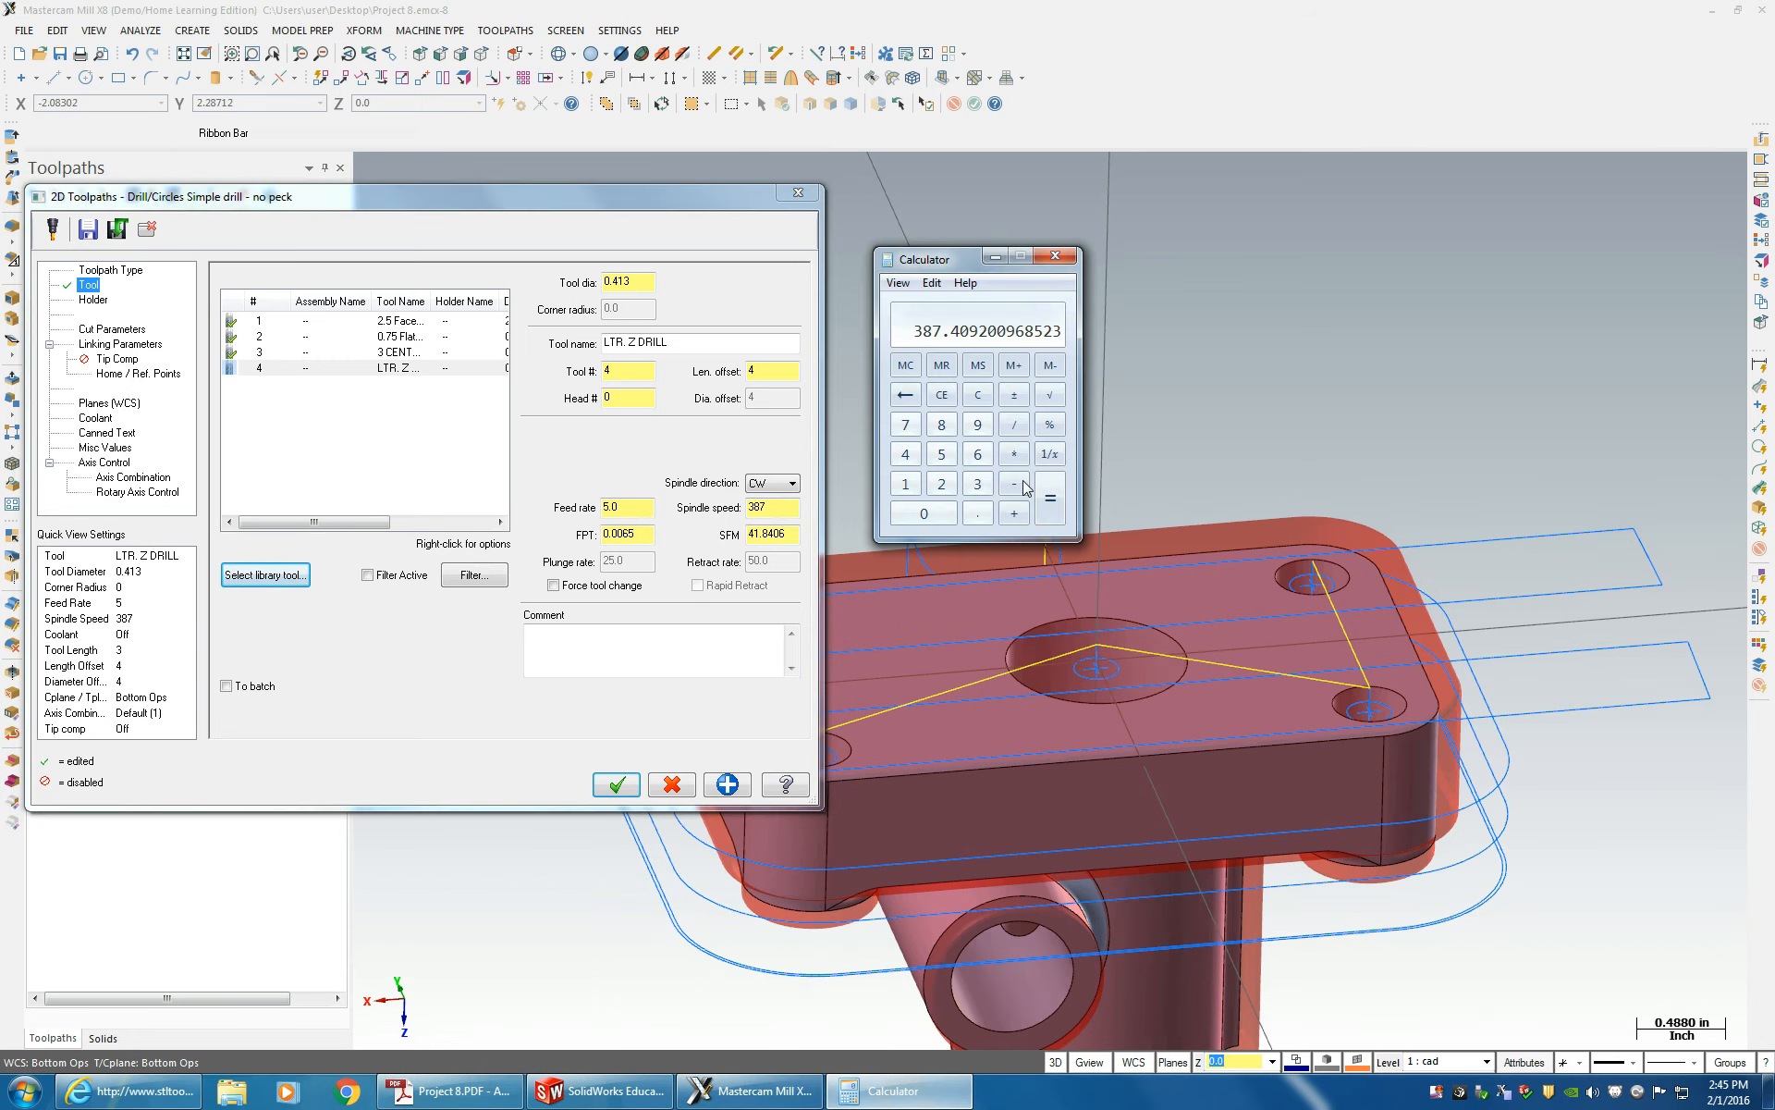
{"action": "left_click", "coordinate": [1015, 489]}
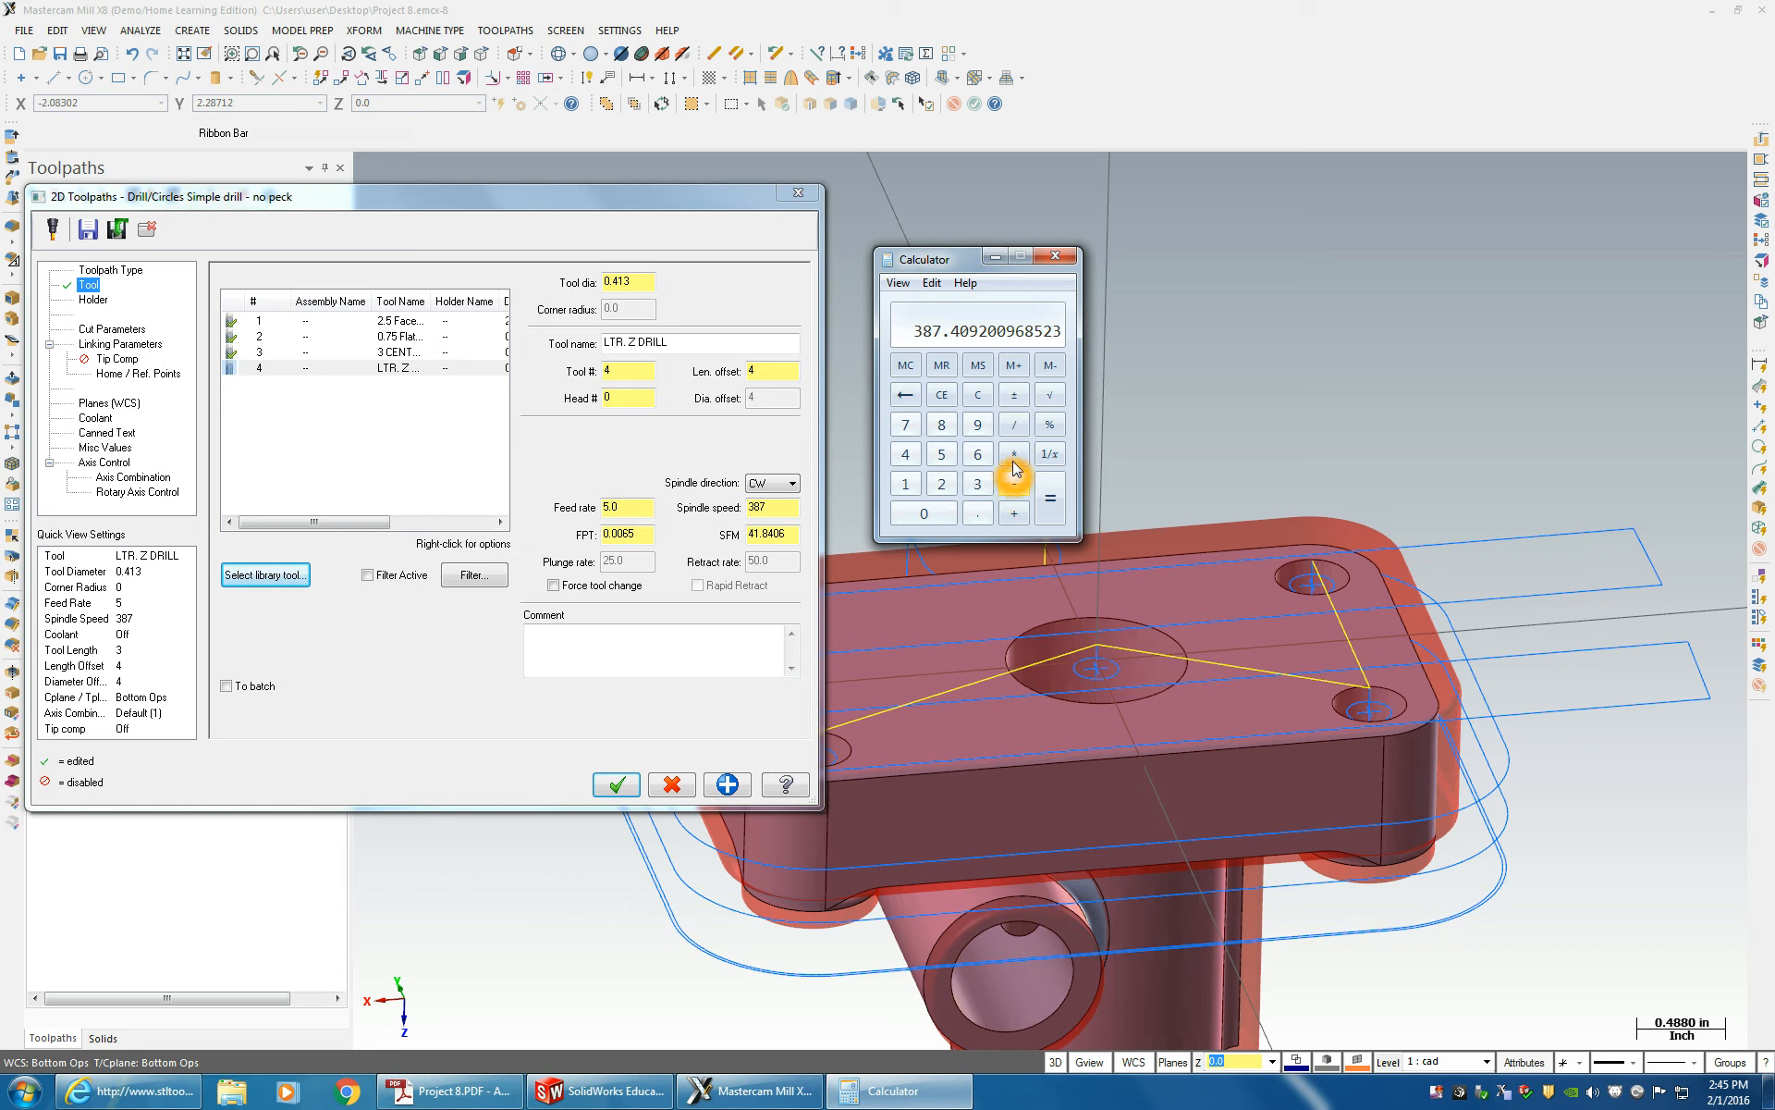
{"action": "left_click", "coordinate": [1015, 454]}
{"action": "type", "text": "0.004"}
{"action": "key", "text": "Return"}
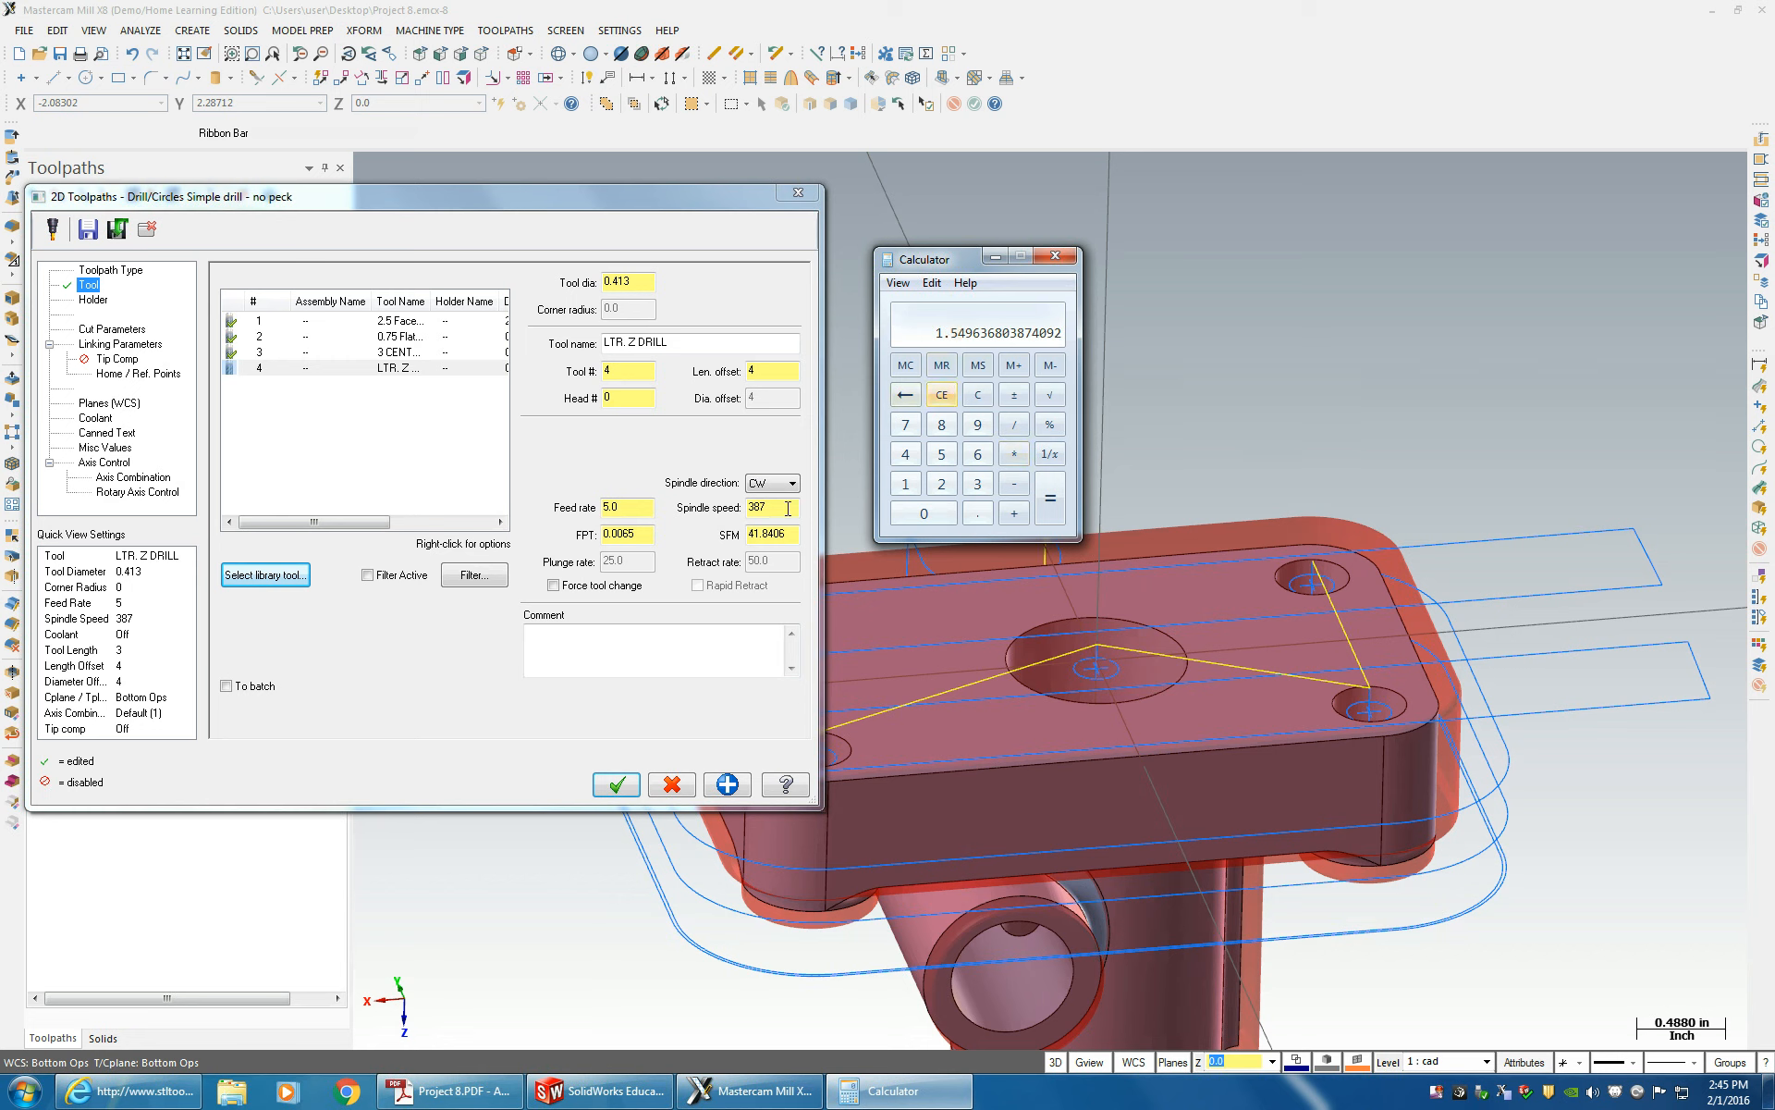
{"action": "double_click", "coordinate": [621, 507]}
{"action": "double_click", "coordinate": [643, 505]}
{"action": "type", "text": "1.6"}
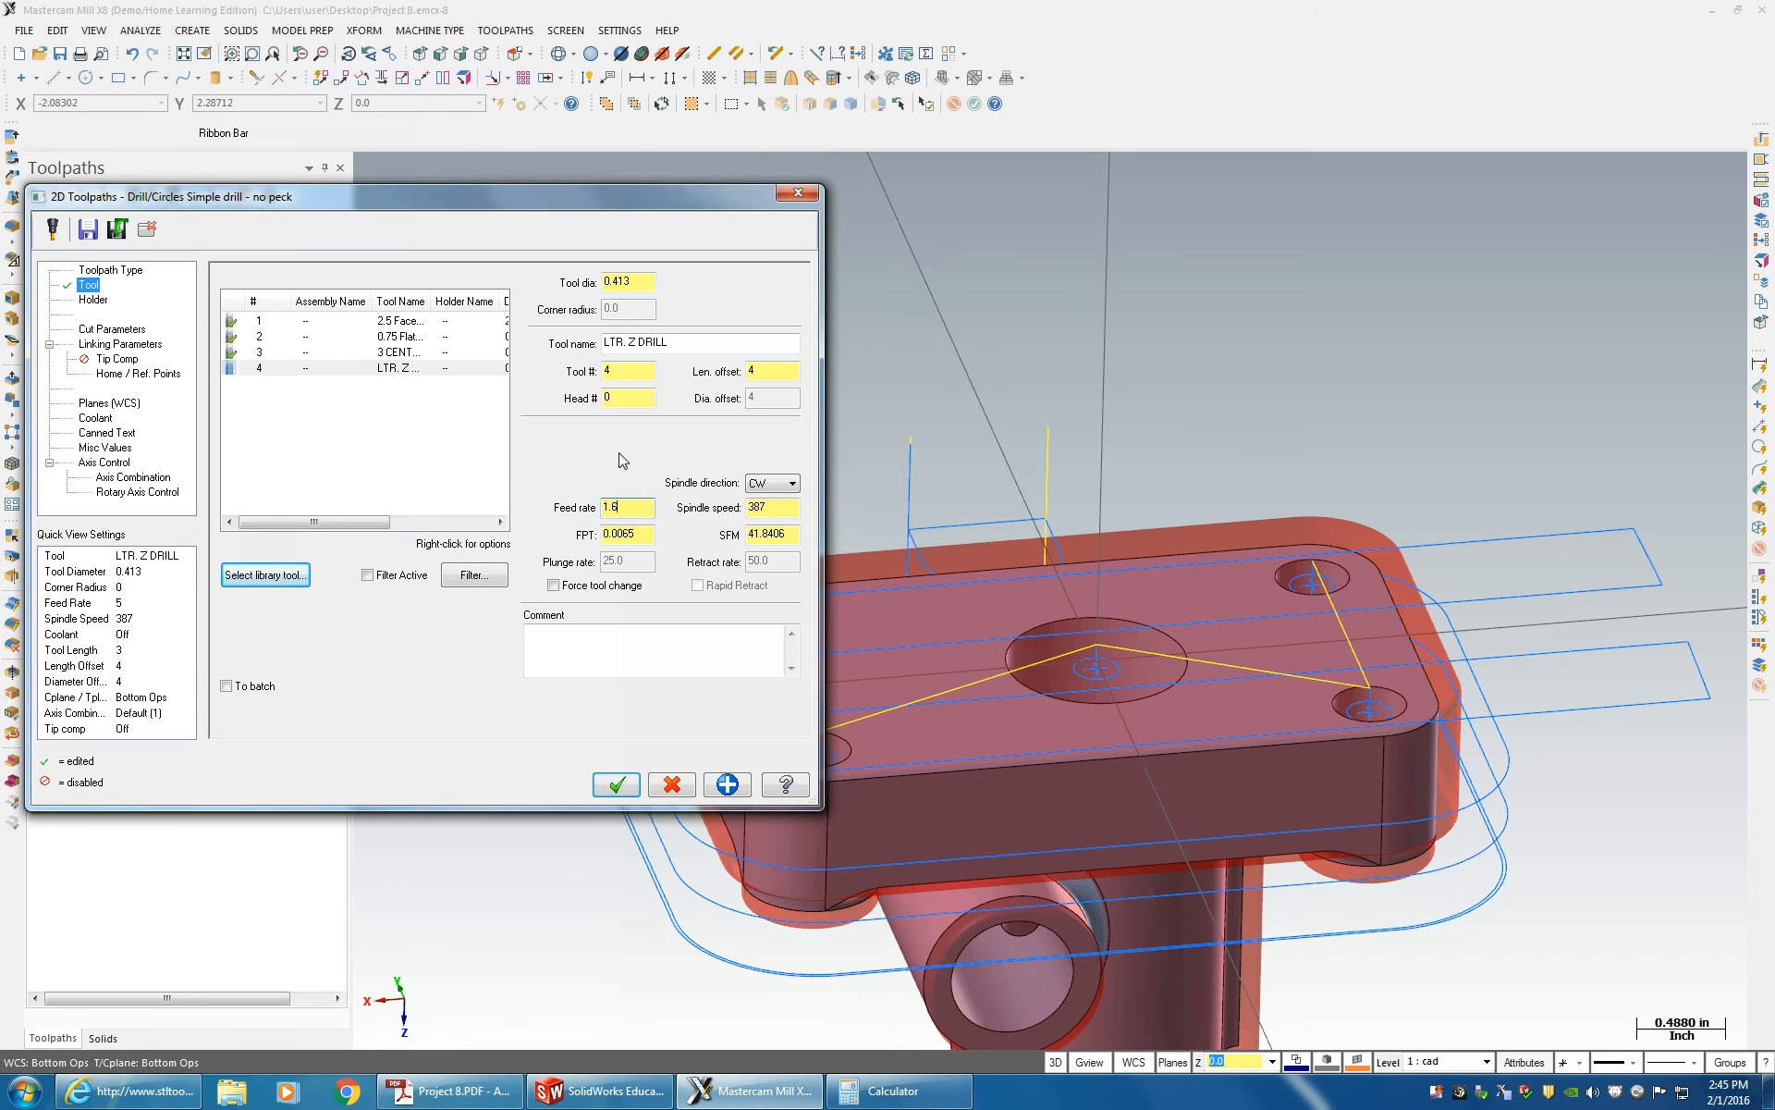
{"action": "left_click", "coordinate": [622, 534]}
{"action": "left_click_drag", "start_coordinate": [623, 535], "coordinate": [637, 537]}
{"action": "left_click", "coordinate": [647, 551]}
{"action": "left_click", "coordinate": [646, 537]}
- Set the copied drill operation's cycle to Chip Break and edit its peck amount
{"action": "left_click", "coordinate": [98, 330]}
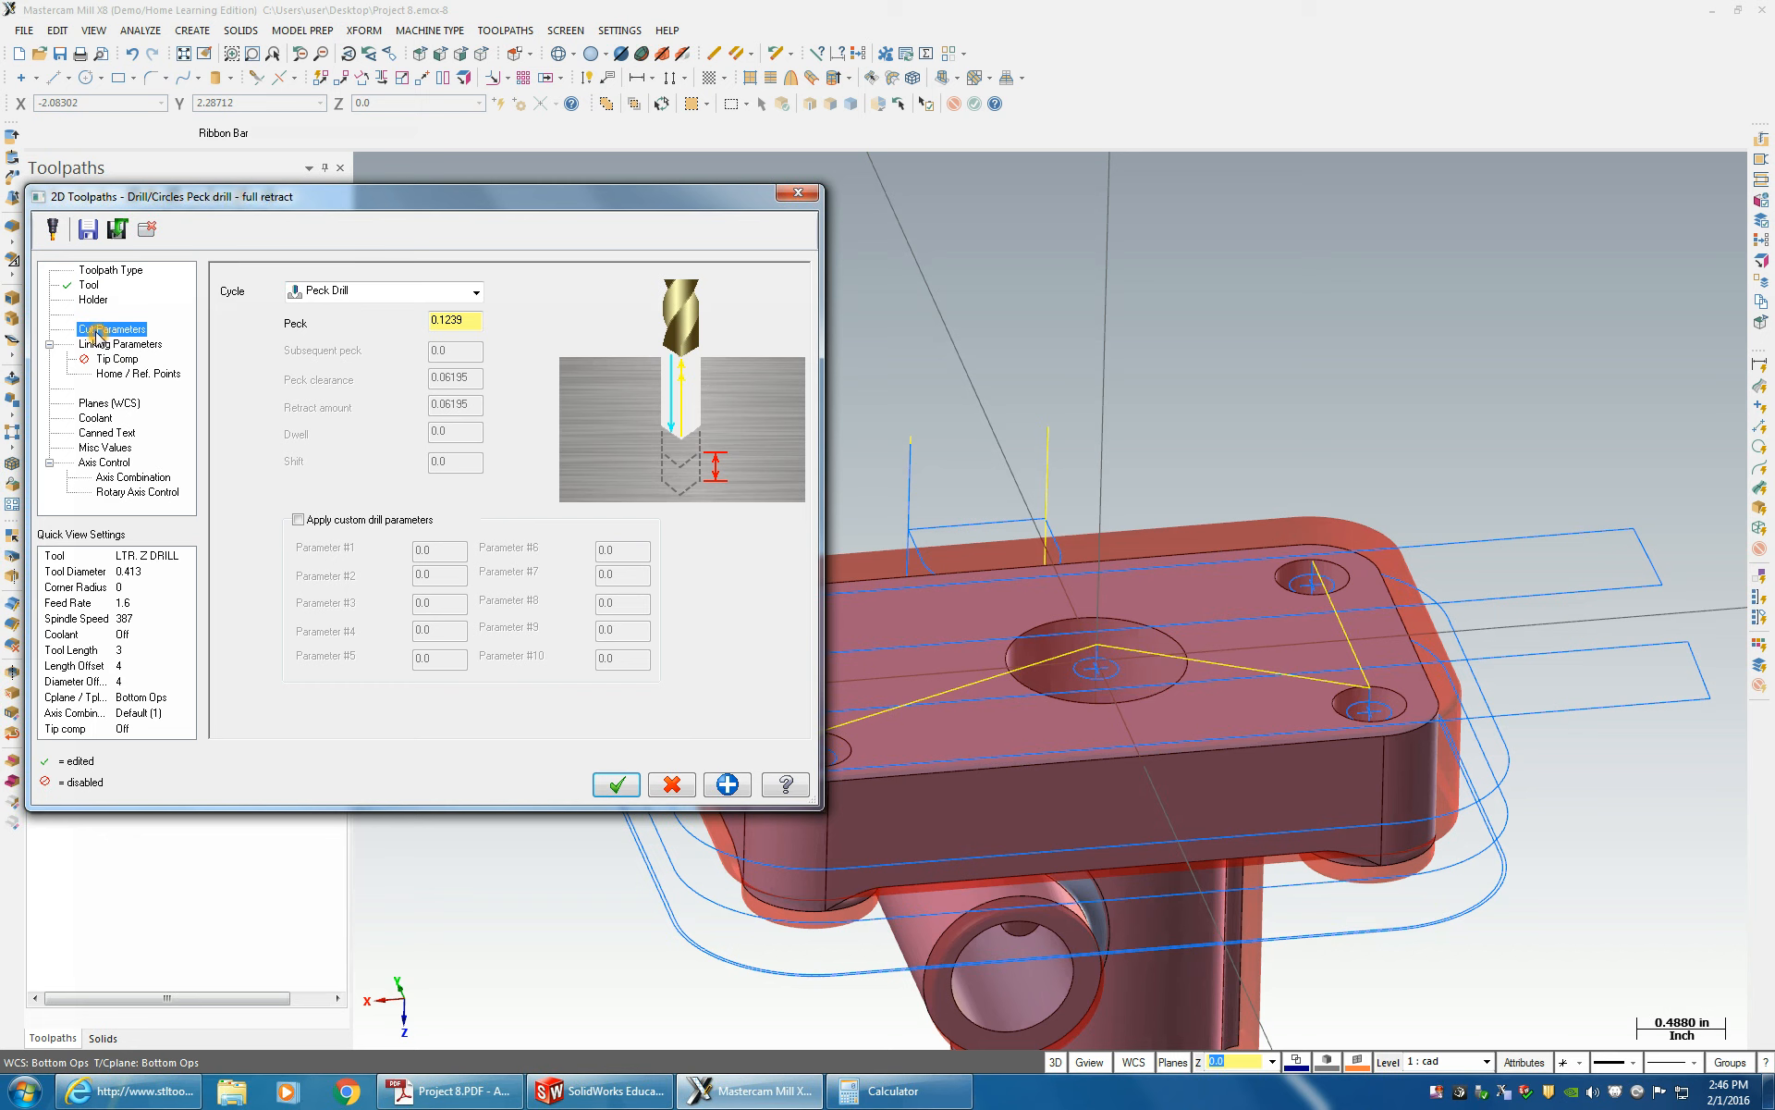
{"action": "left_click", "coordinate": [476, 293]}
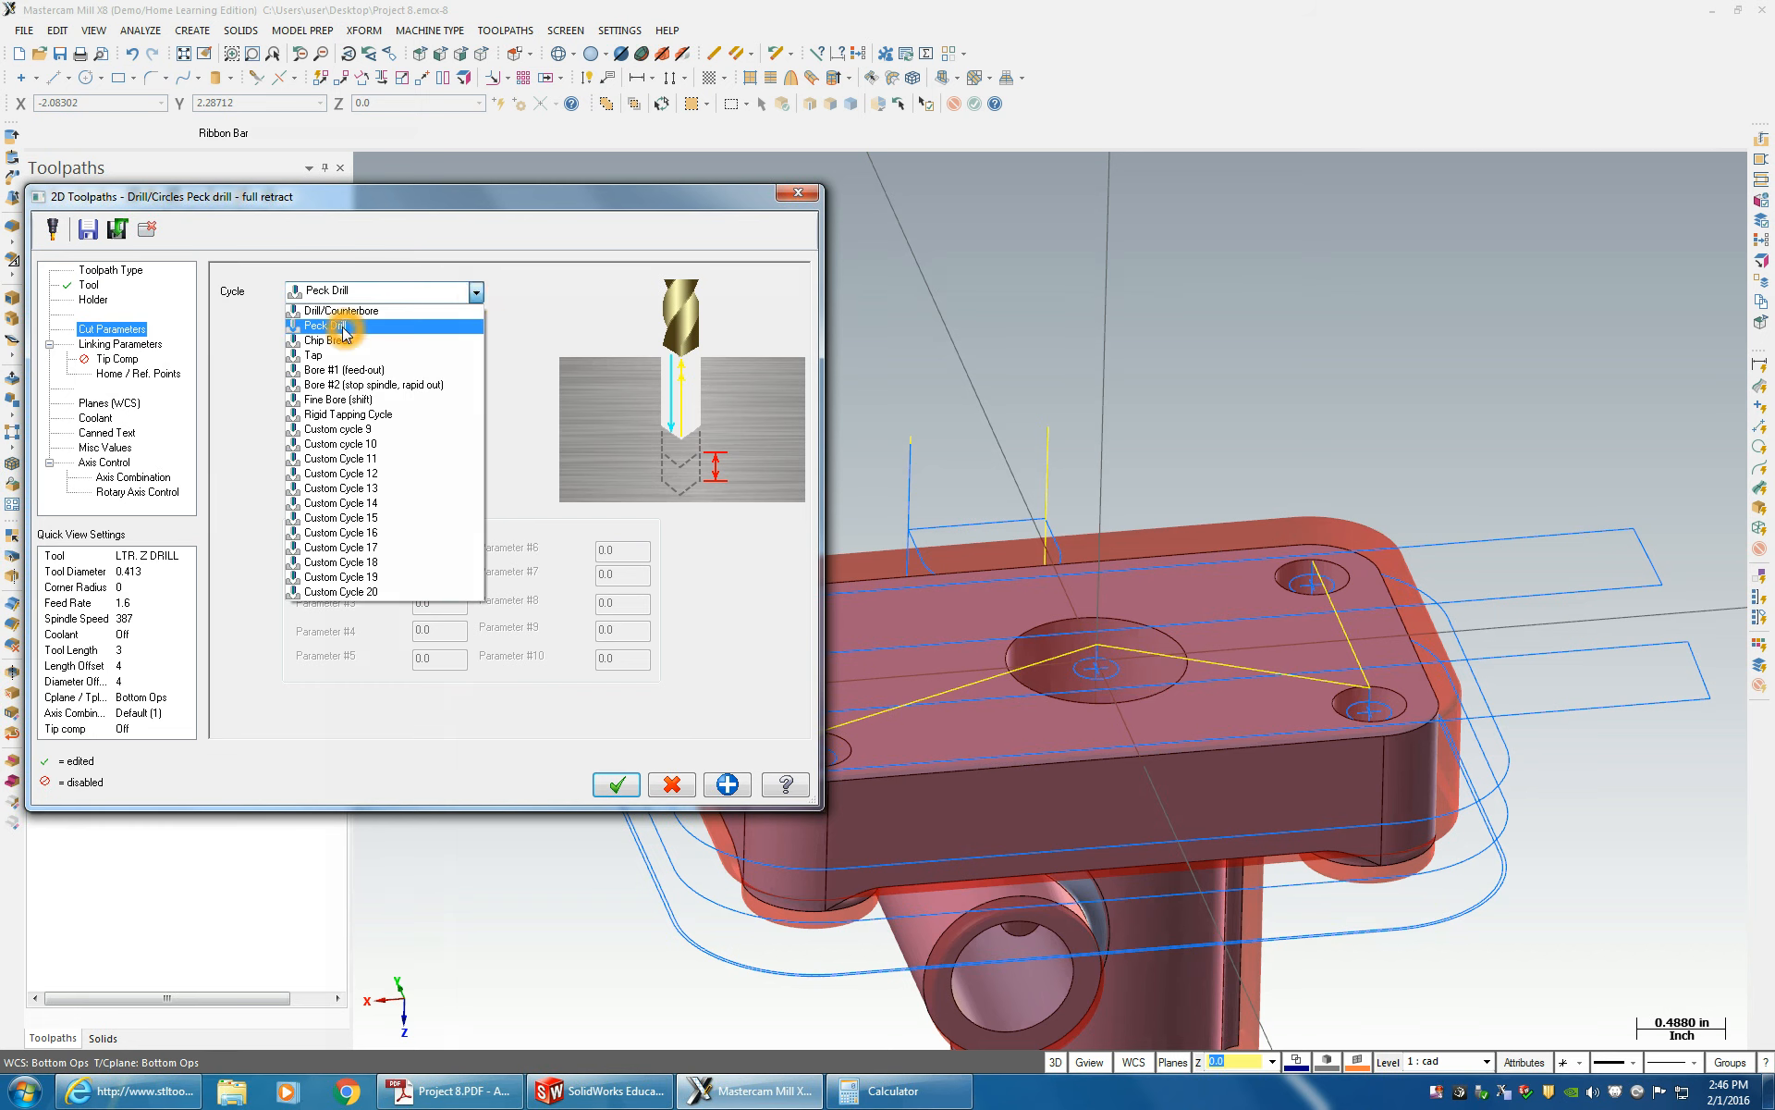
{"action": "left_click", "coordinate": [347, 342]}
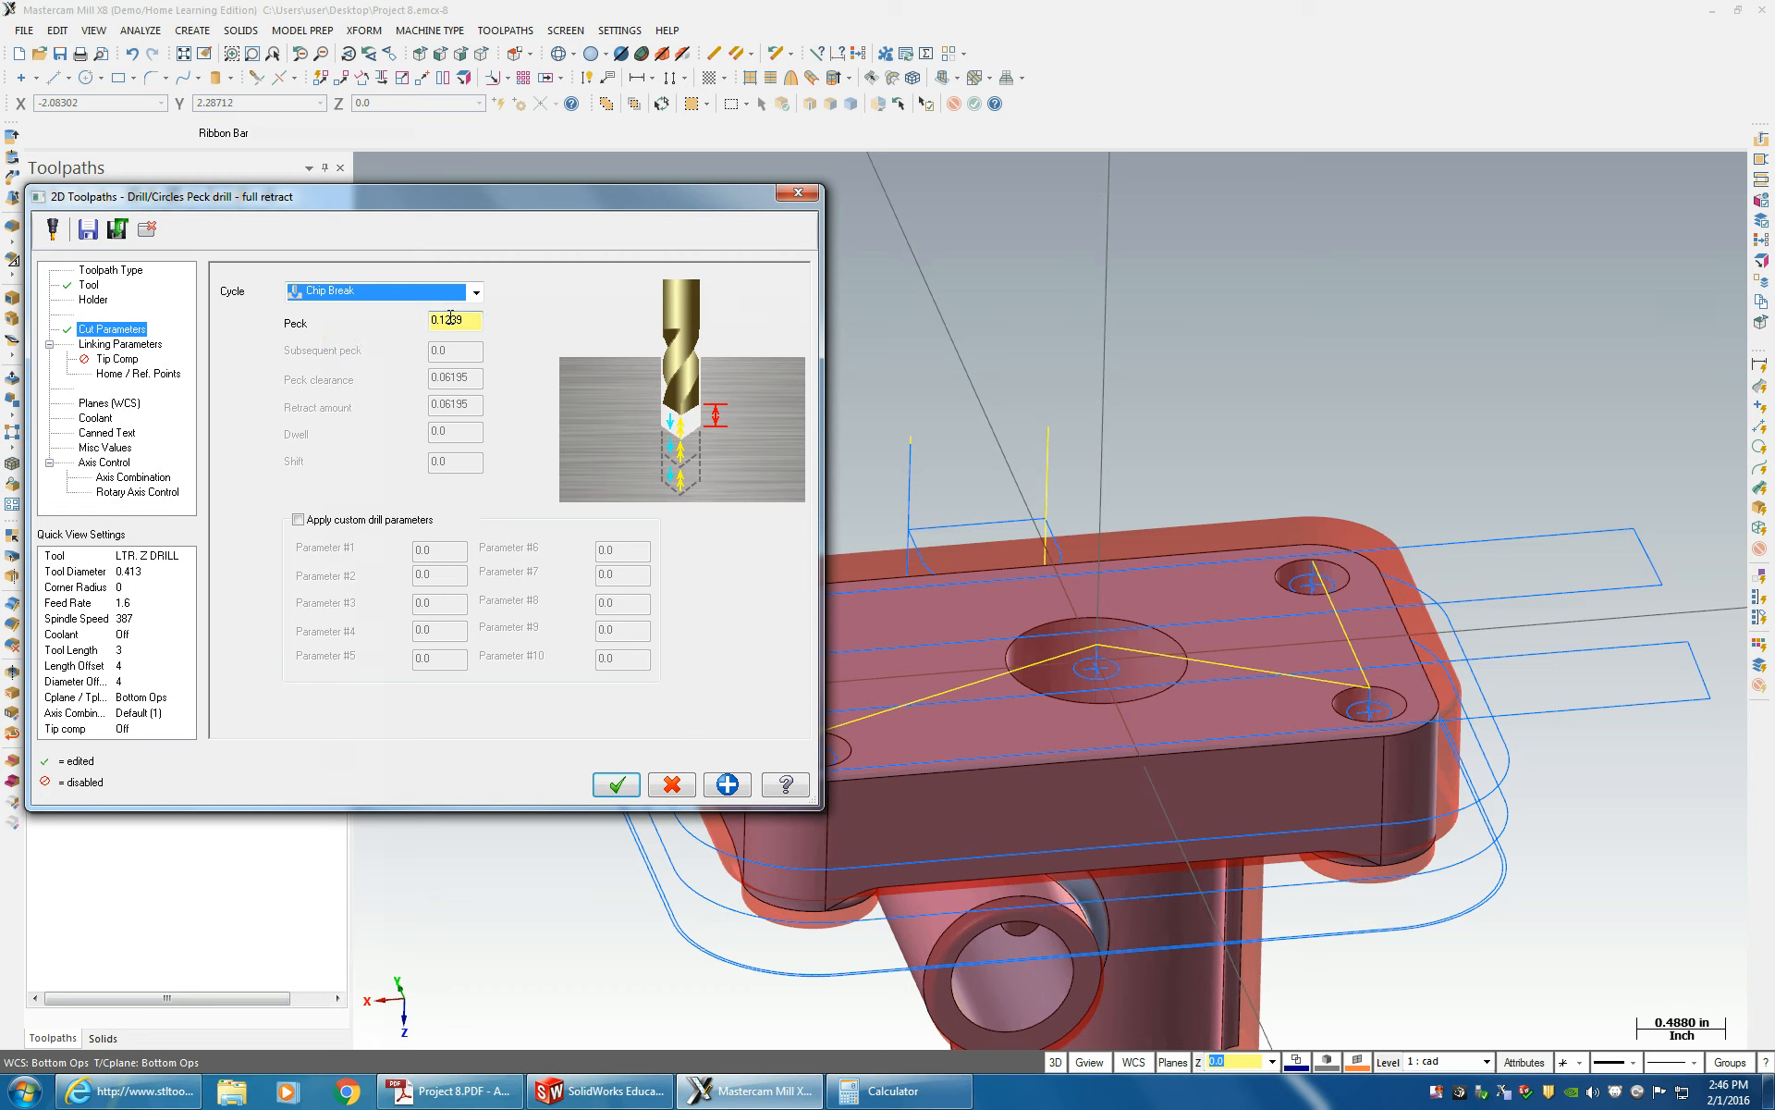
{"action": "left_click_drag", "start_coordinate": [441, 320], "coordinate": [479, 376]}
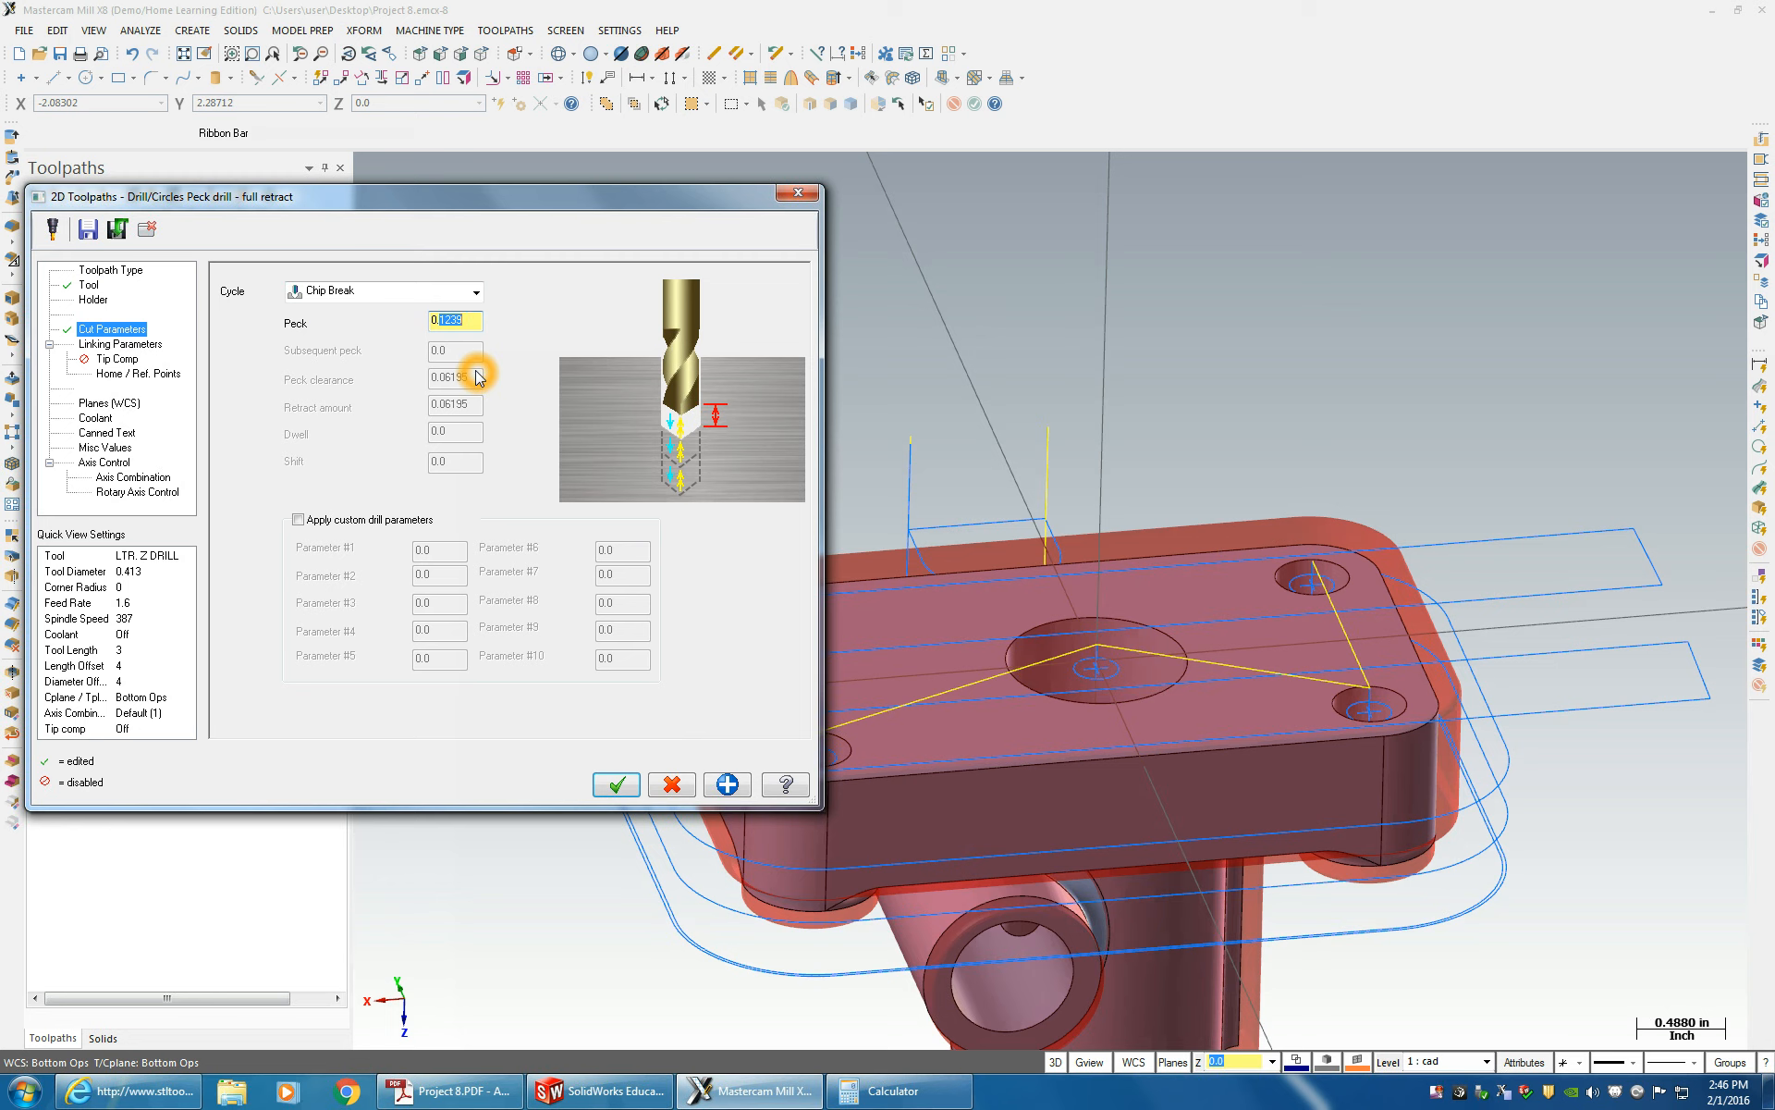
{"action": "key", "text": "BackSpace"}
{"action": "key", "text": "BackSpace"}
{"action": "key", "text": "BackSpace"}
{"action": "key", "text": "Return"}
- Set the drilling depth by picking the centre of a corner hole at the underside of its boss, Z -0.807
{"action": "left_click", "coordinate": [120, 344]}
{"action": "left_click", "coordinate": [553, 502]}
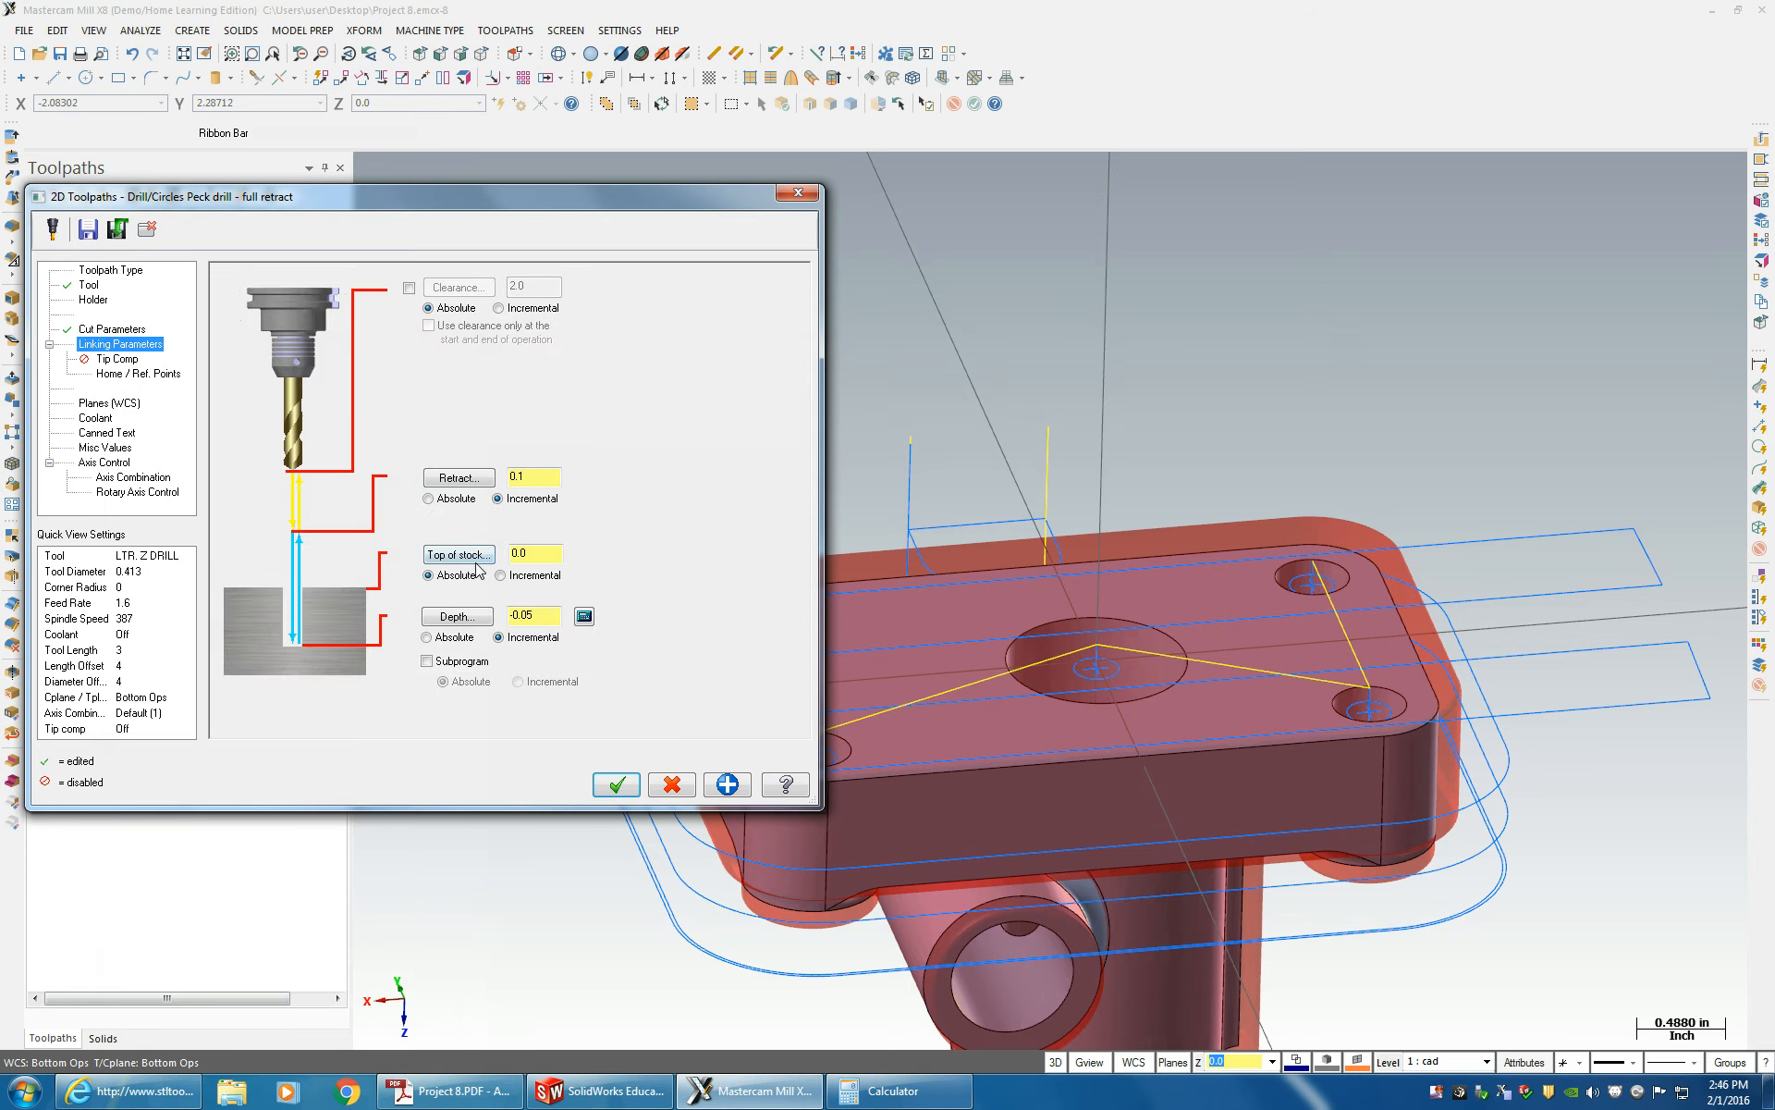
{"action": "left_click", "coordinate": [475, 468]}
{"action": "left_click", "coordinate": [525, 479]}
{"action": "left_click", "coordinate": [481, 621]}
{"action": "left_click", "coordinate": [462, 612]}
{"action": "scroll", "coordinate": [778, 884], "scroll_direction": "up", "scroll_amount": 5}
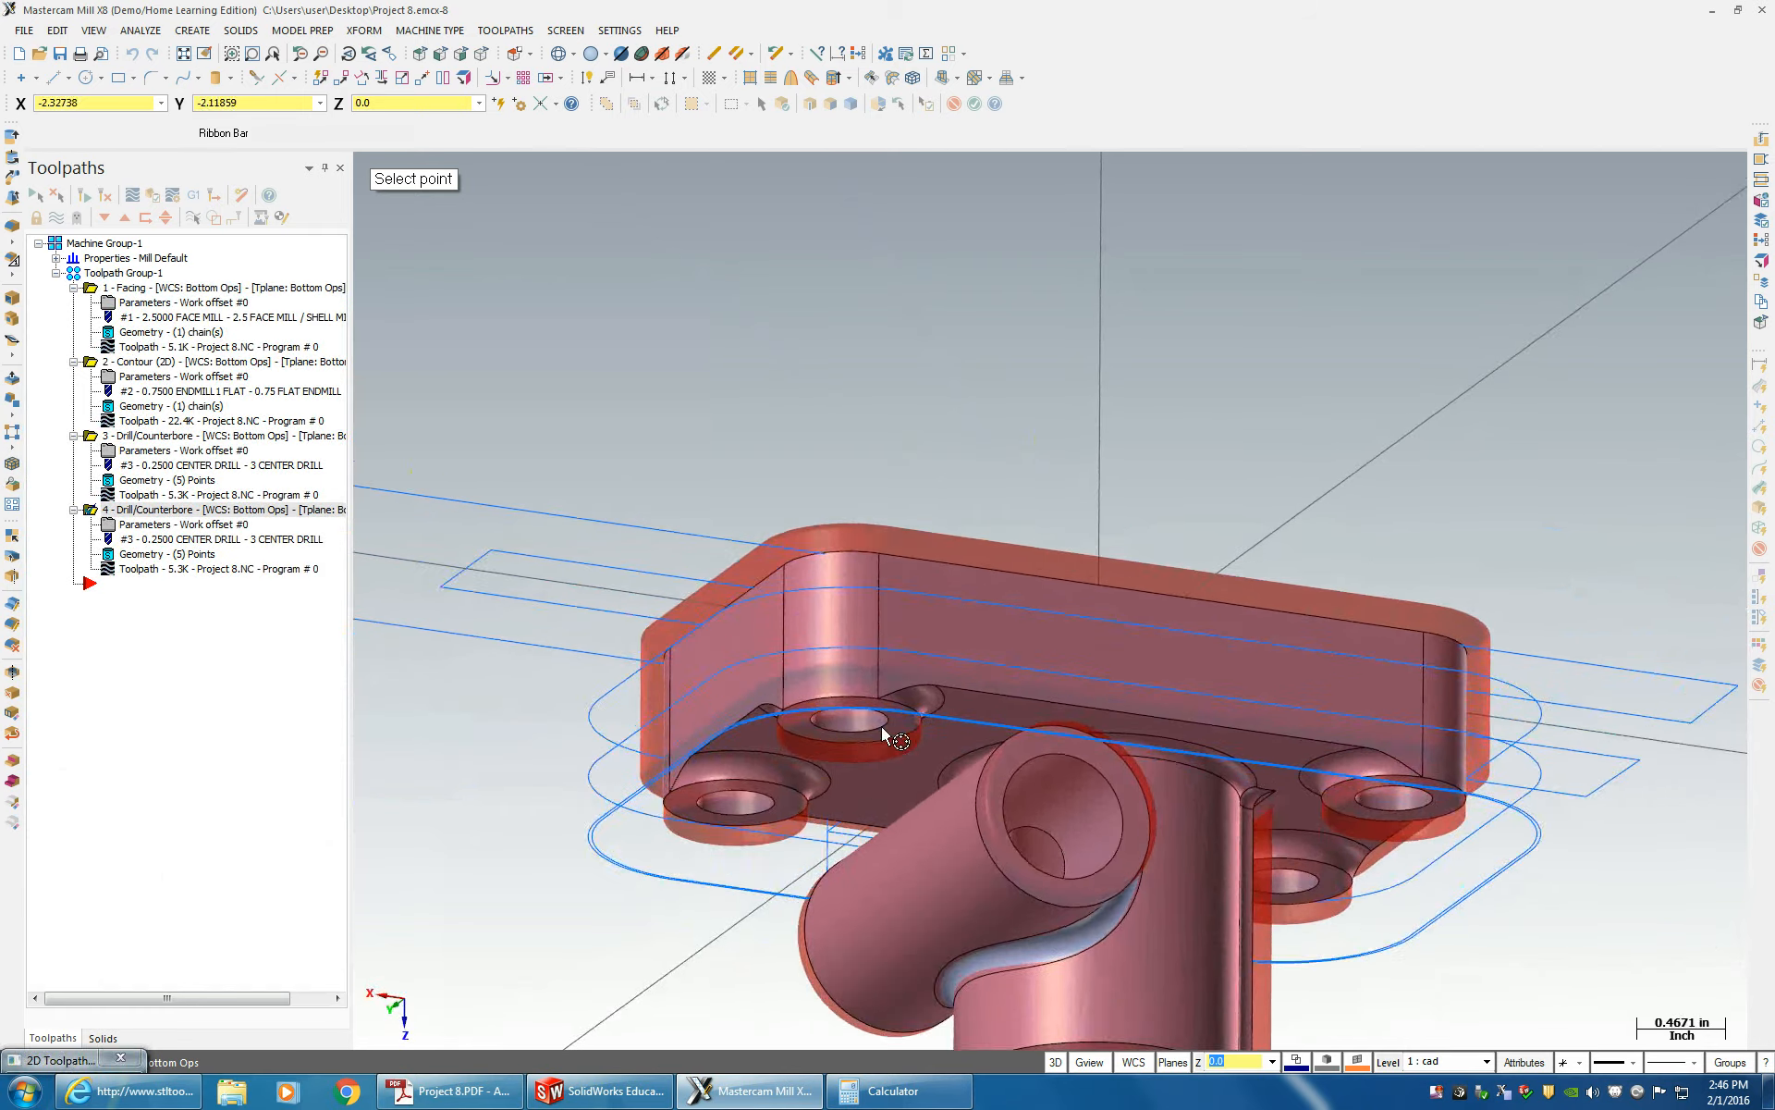
{"action": "left_click", "coordinate": [726, 786]}
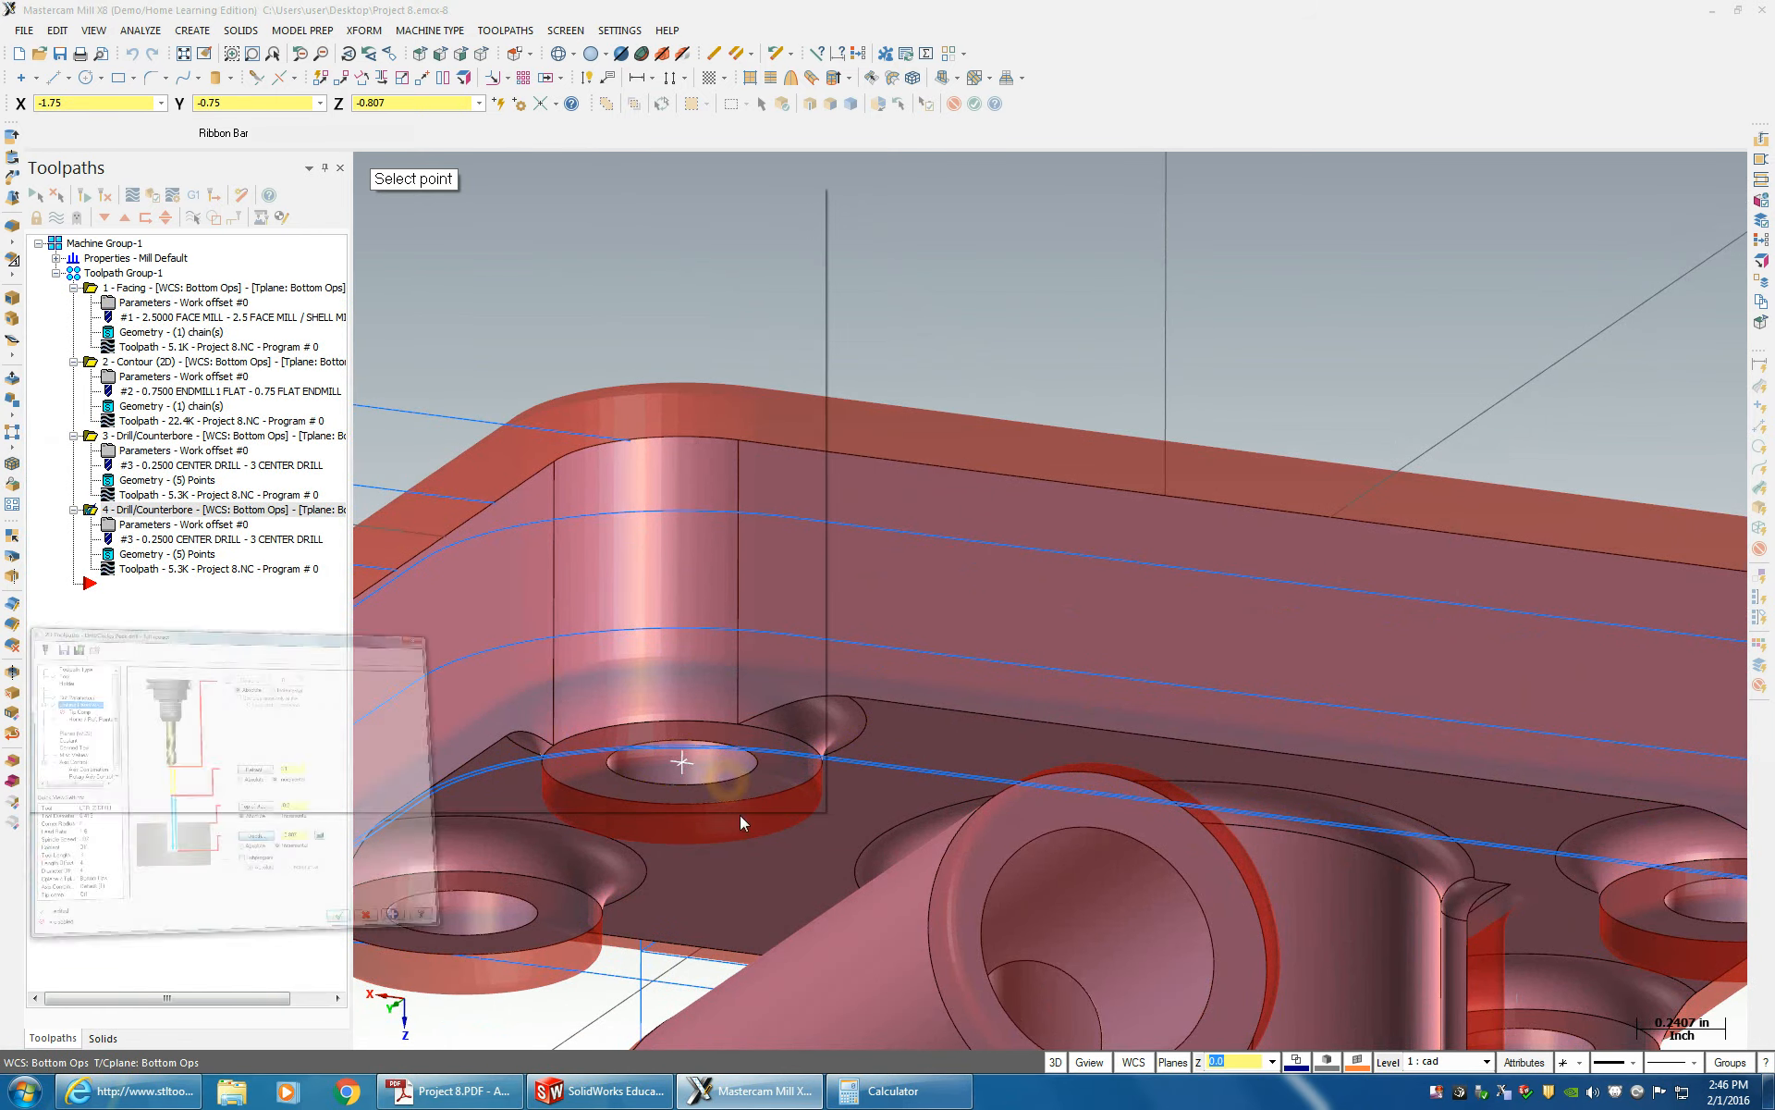
- Enable tip compensation for the drill with a breakthrough amount of 0.125
{"action": "left_click", "coordinate": [113, 359]}
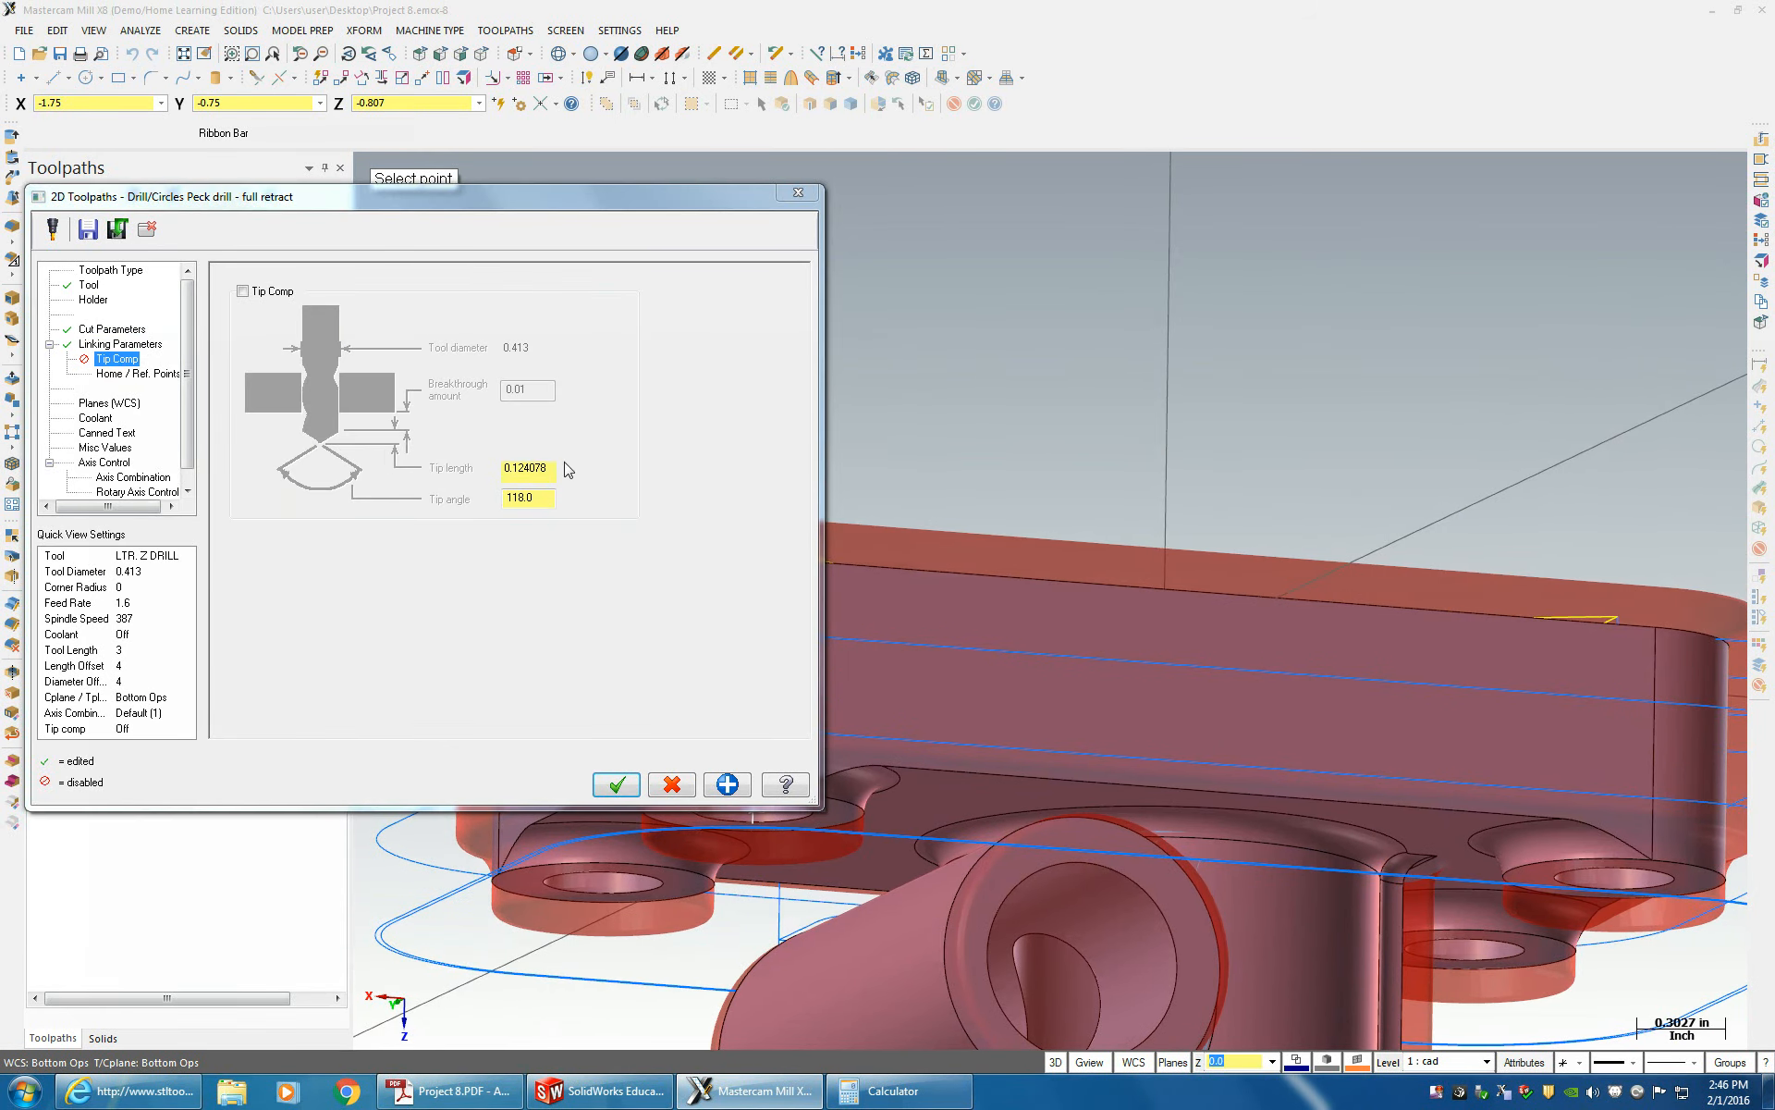
{"action": "left_click", "coordinate": [242, 291]}
{"action": "left_click", "coordinate": [520, 390]}
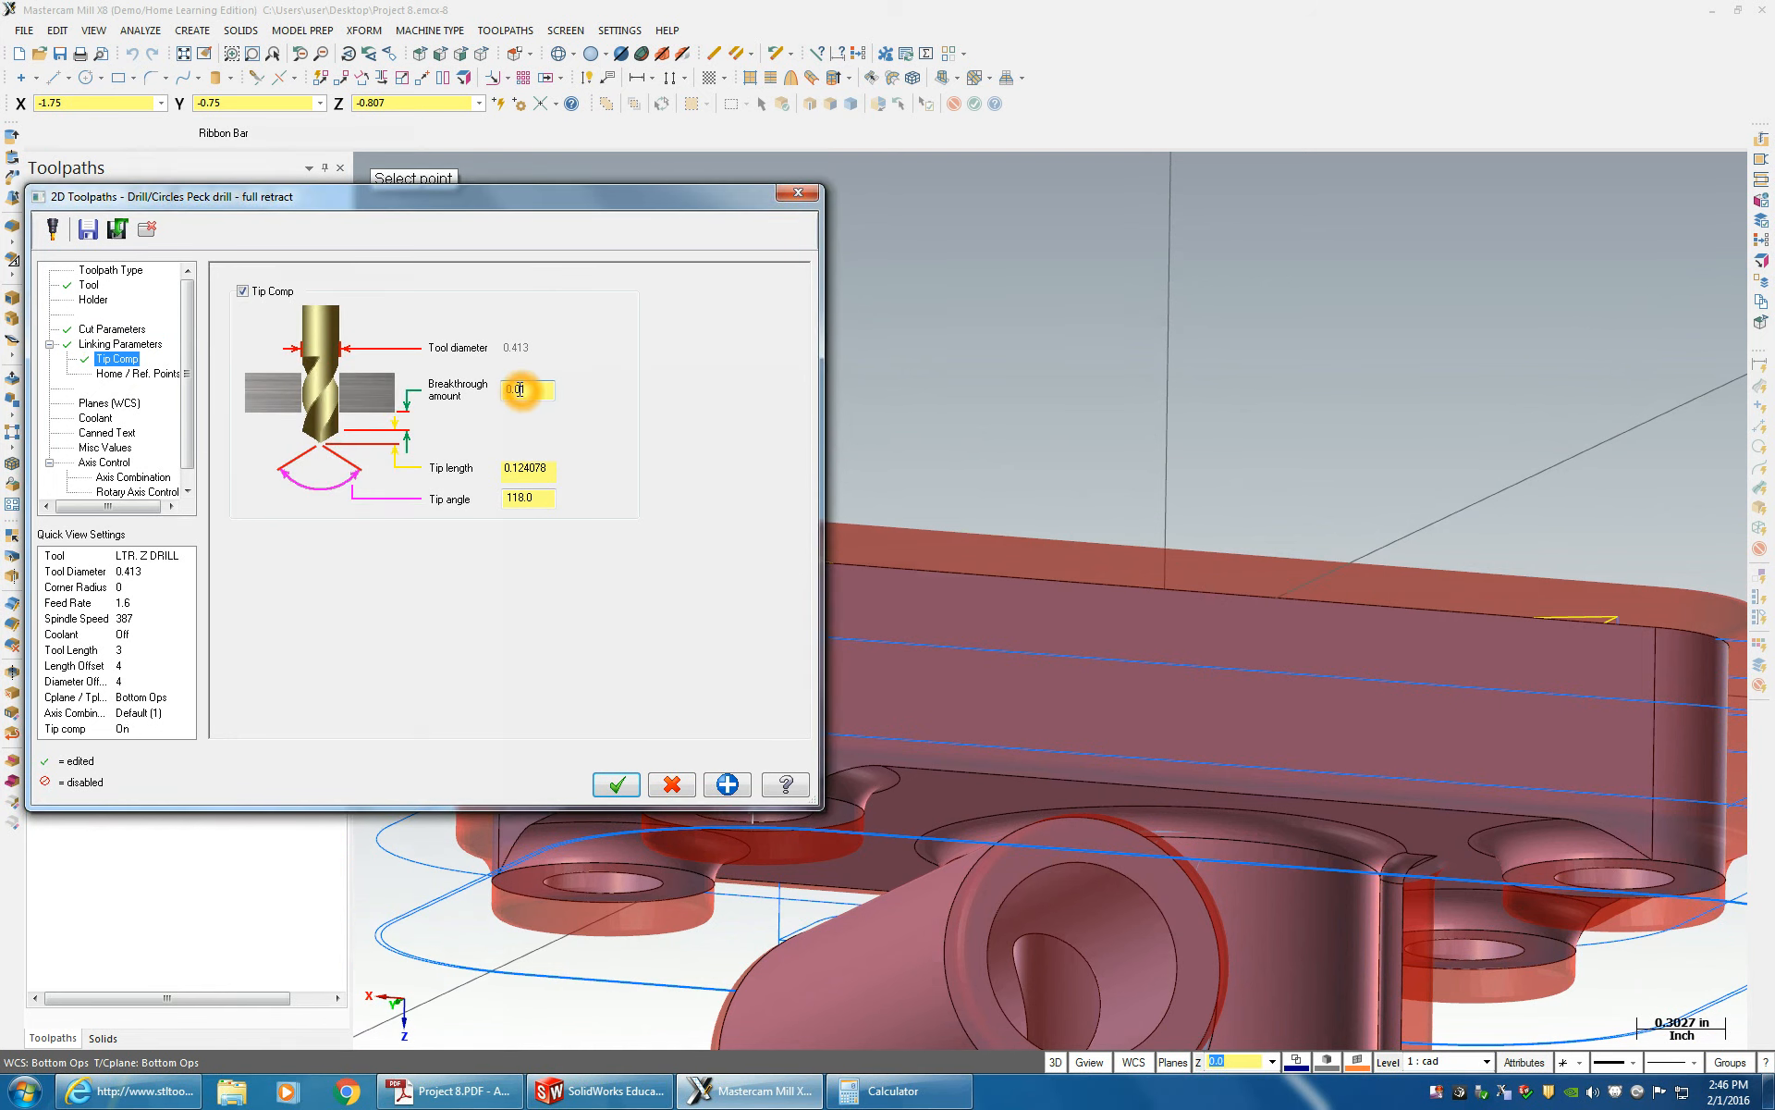
{"action": "left_click", "coordinate": [522, 391]}
{"action": "left_click_drag", "start_coordinate": [535, 390], "coordinate": [516, 389]}
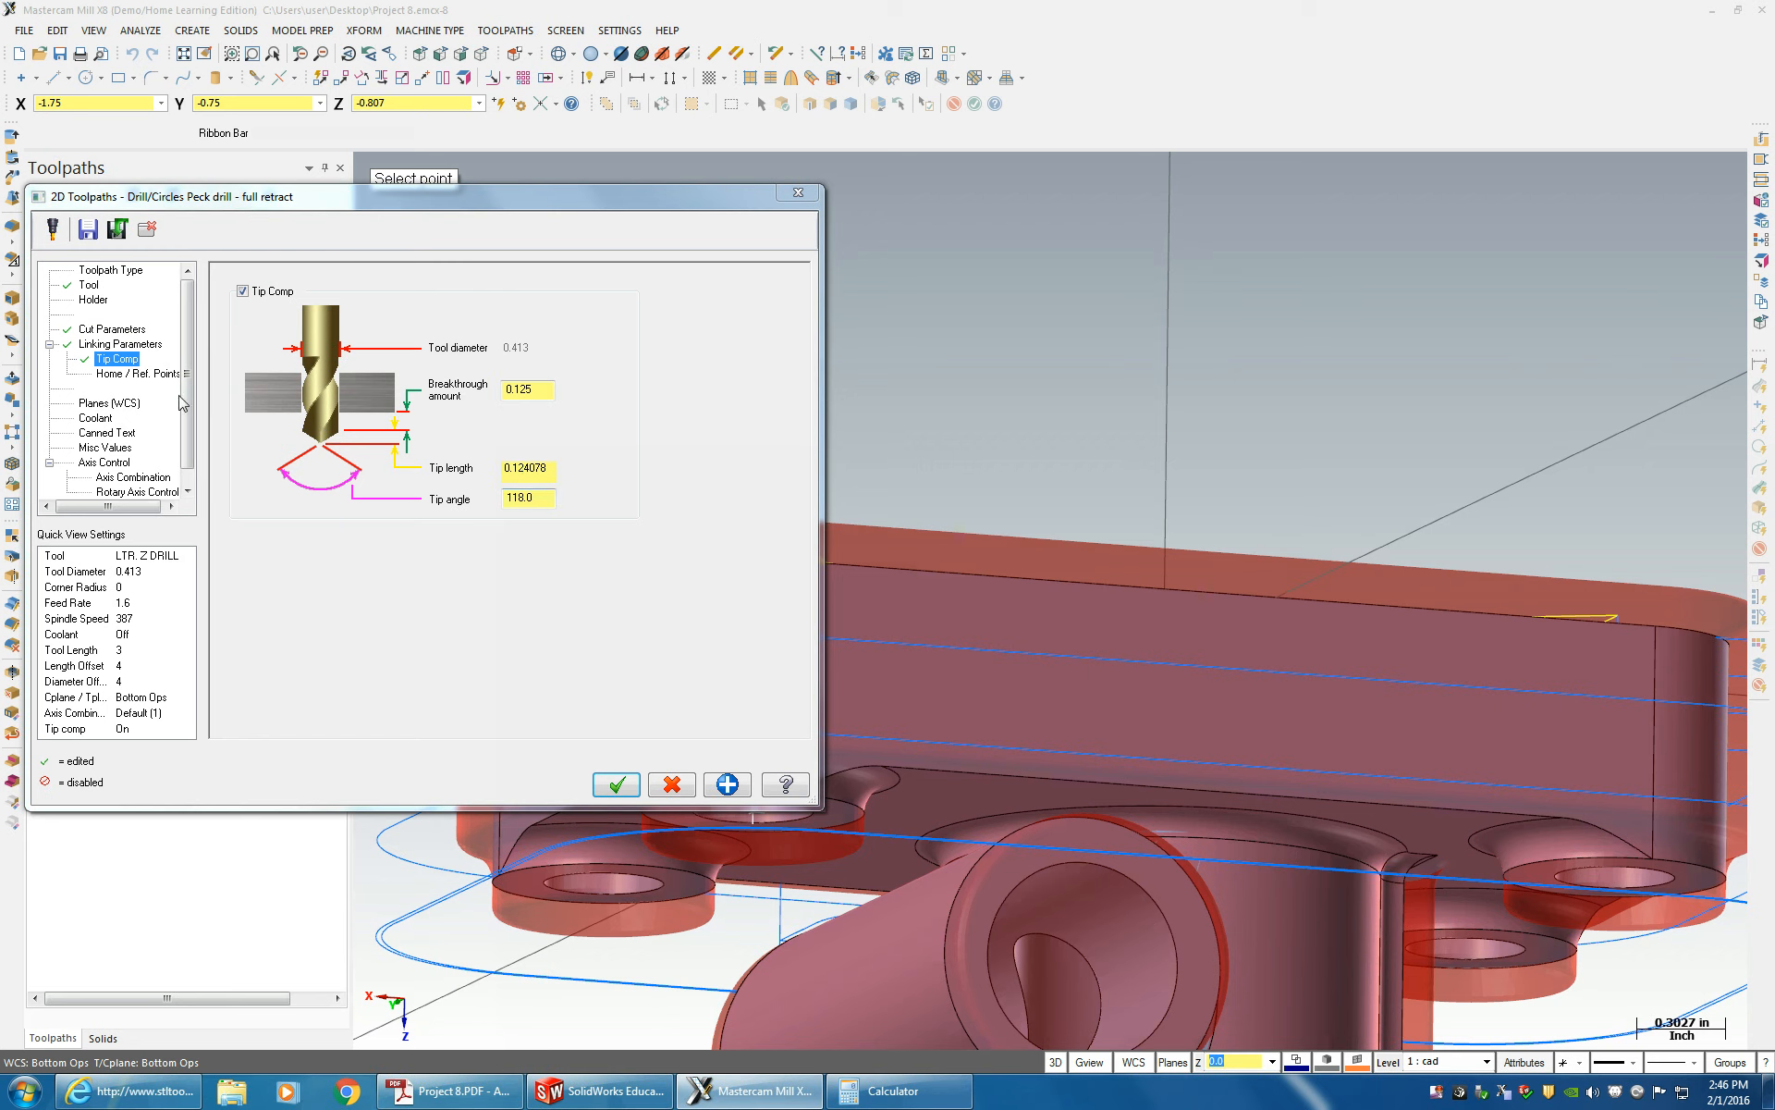
- Check the operation's planes, turn flood coolant on, and accept the chip break parameters
{"action": "left_click", "coordinate": [89, 404]}
{"action": "left_click", "coordinate": [280, 382]}
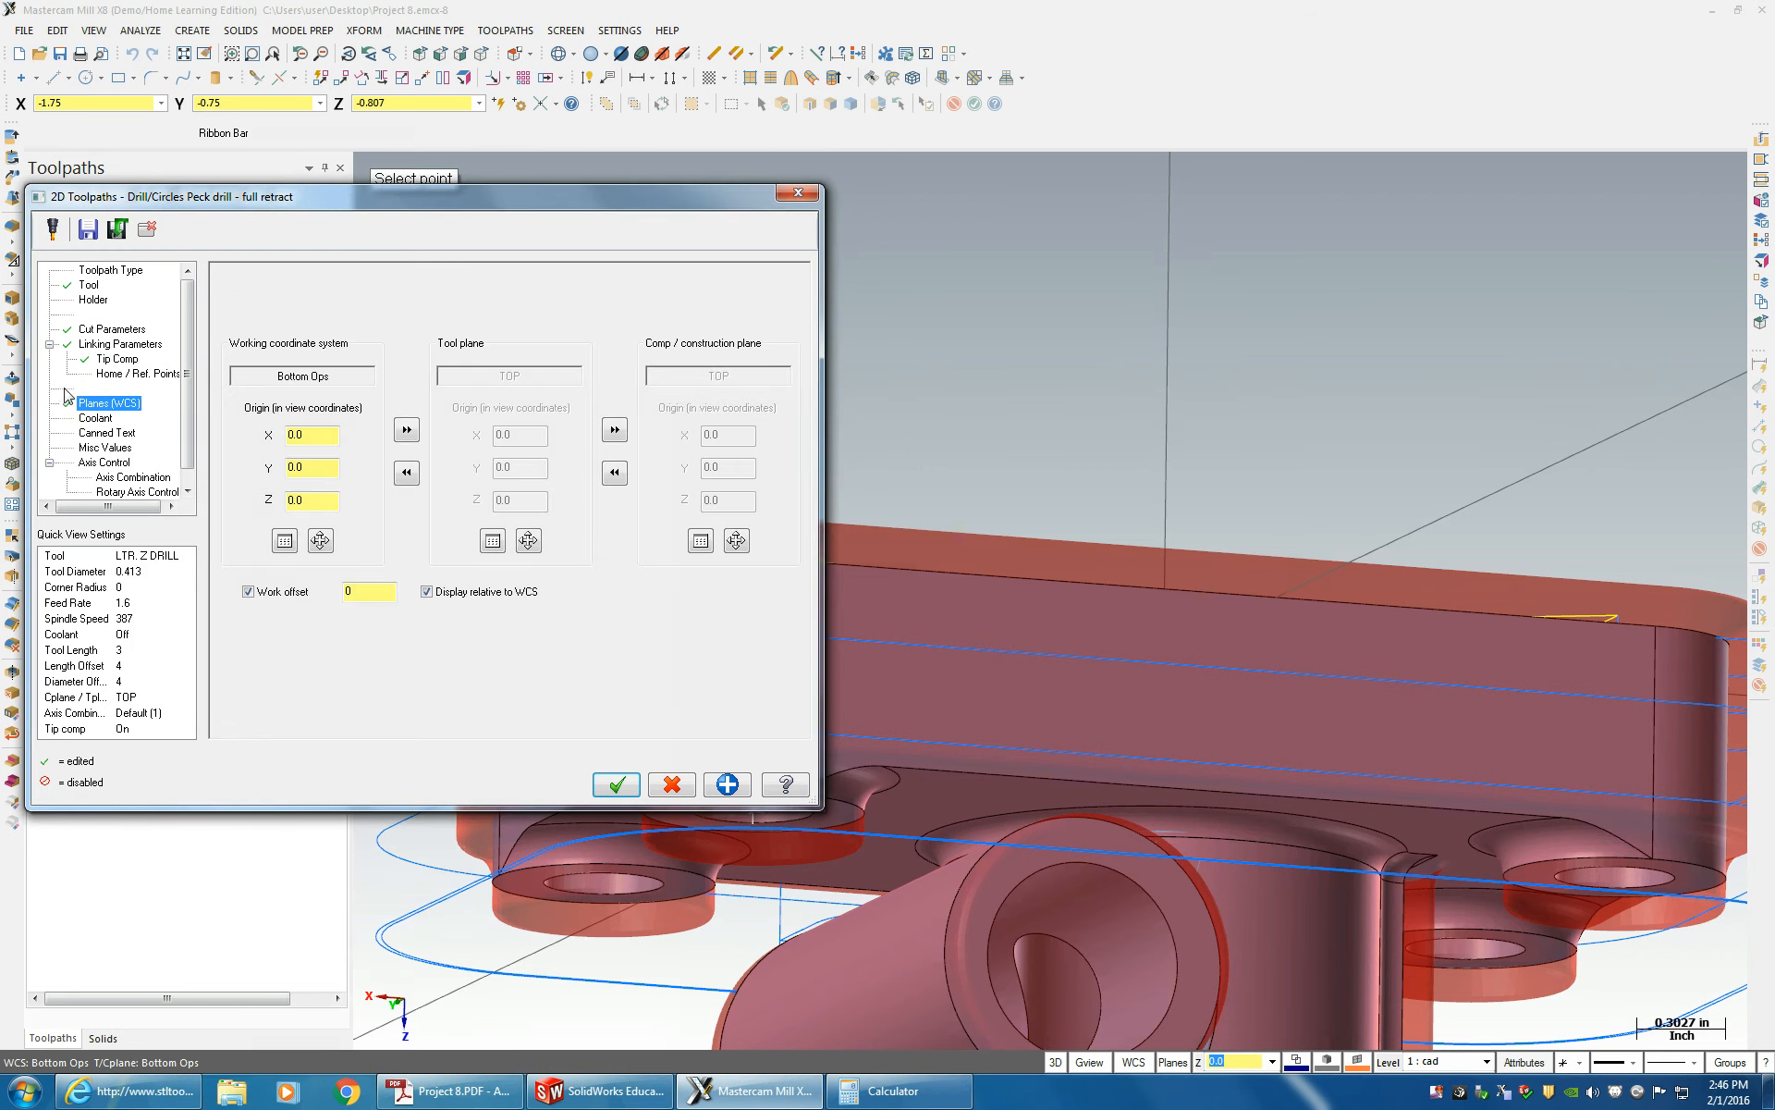
{"action": "left_click", "coordinate": [96, 418]}
{"action": "left_click", "coordinate": [553, 376]}
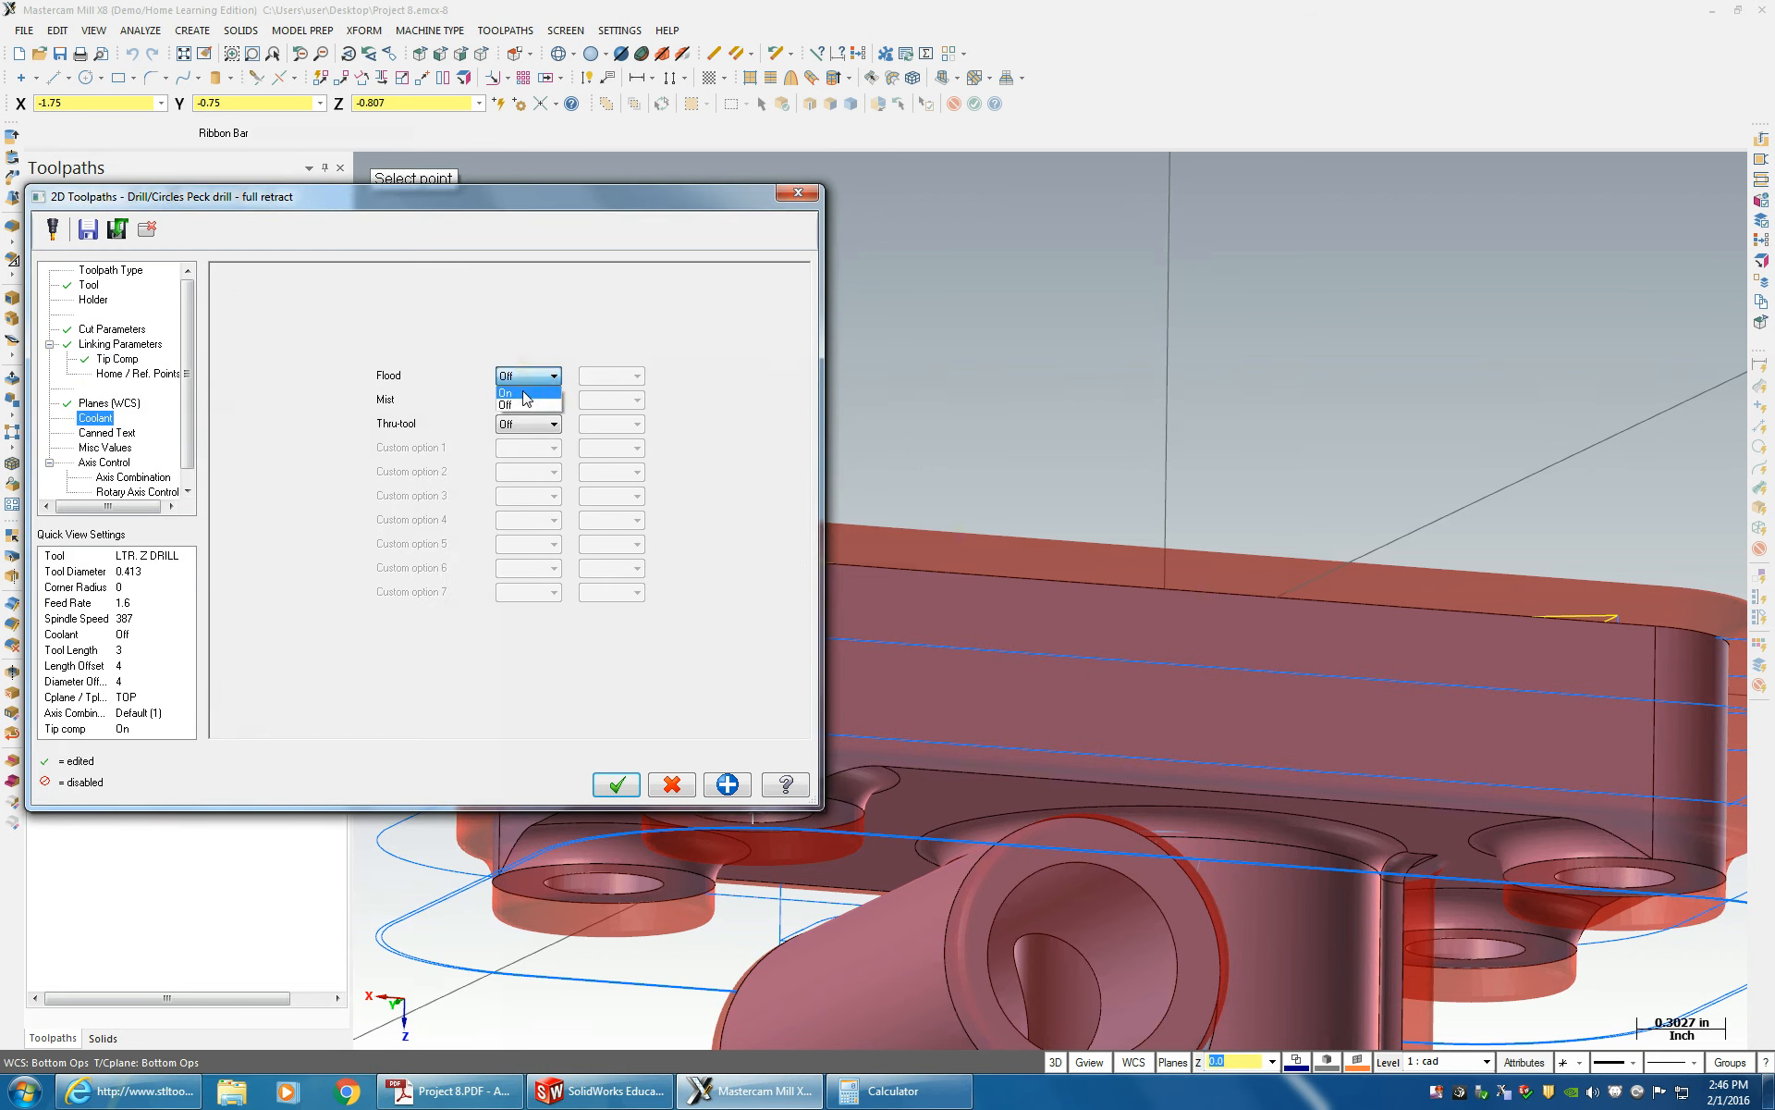
{"action": "left_click", "coordinate": [523, 393]}
{"action": "left_click", "coordinate": [617, 786]}
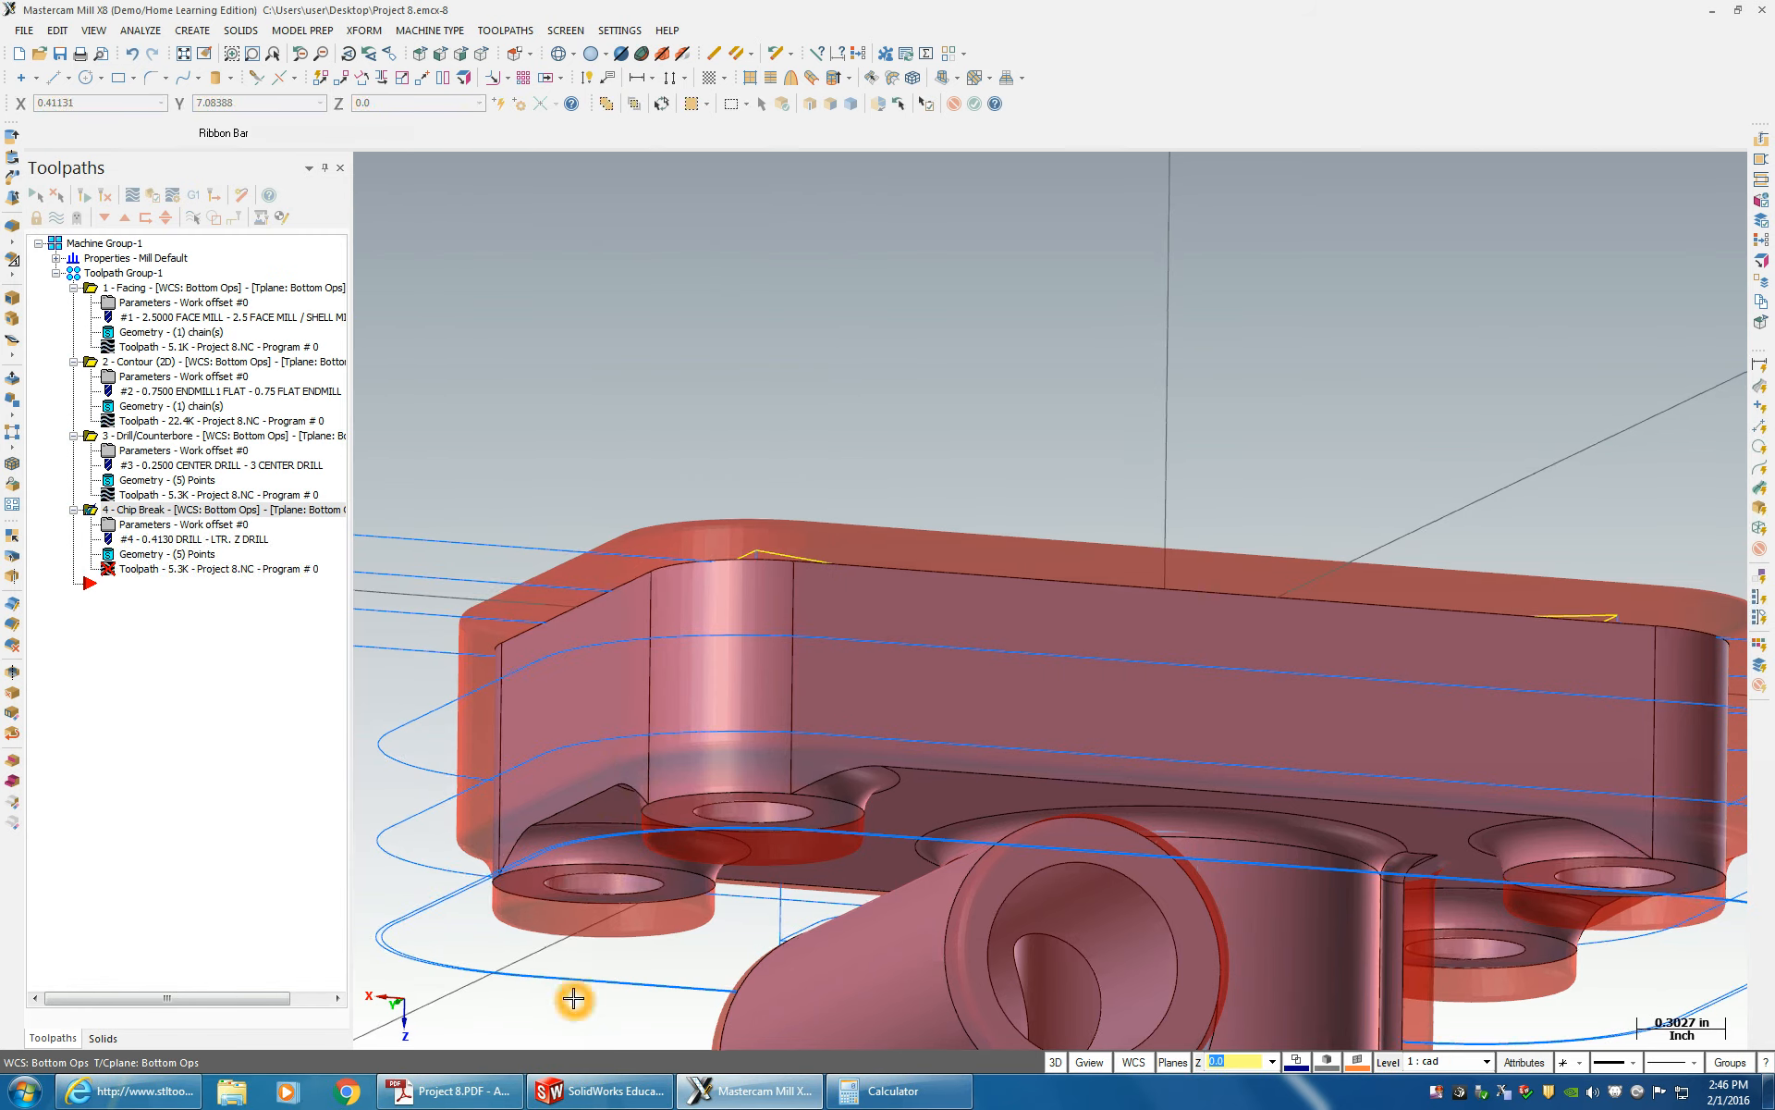
- Regenerate the chip break drilling toolpath on the base
{"action": "scroll", "coordinate": [574, 999], "scroll_direction": "down", "scroll_amount": 3}
{"action": "middle_click_drag", "start_coordinate": [575, 999], "coordinate": [844, 658]}
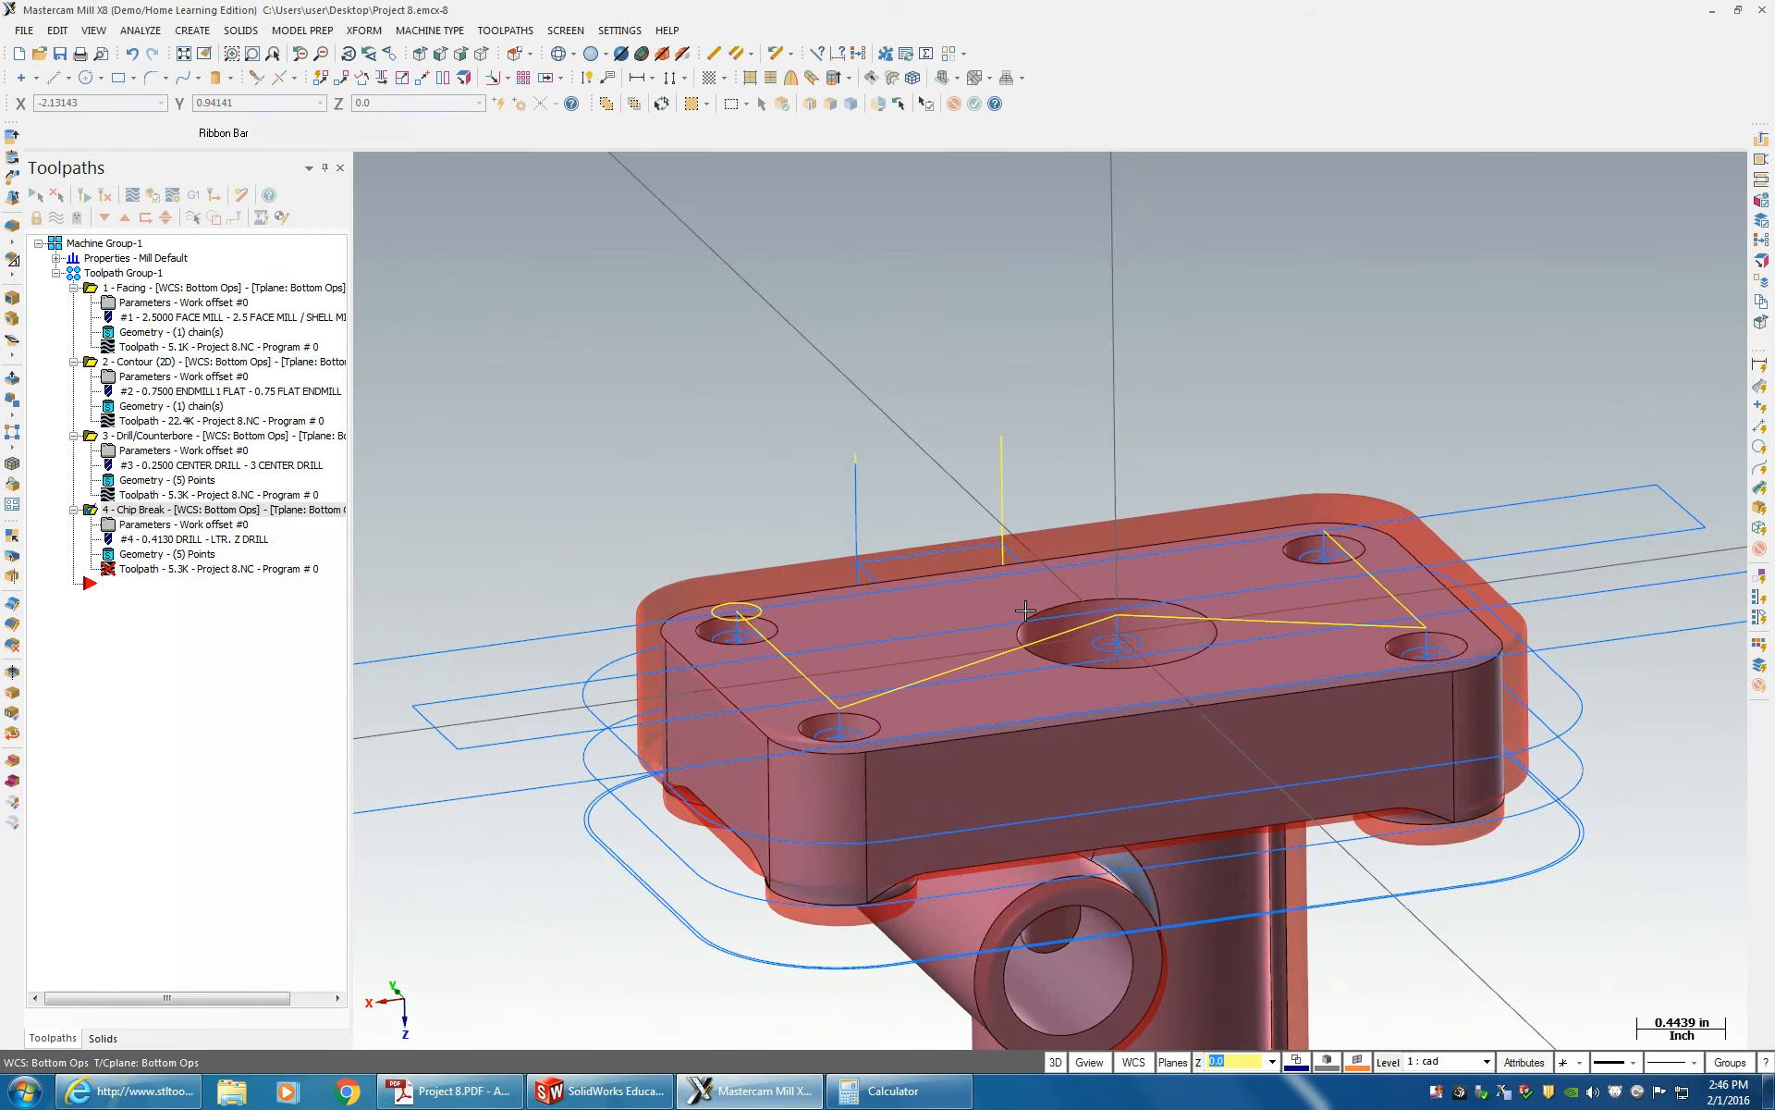
{"action": "middle_click_drag", "start_coordinate": [1030, 608], "coordinate": [1003, 610]}
{"action": "left_click", "coordinate": [191, 567]}
{"action": "left_click", "coordinate": [134, 556]}
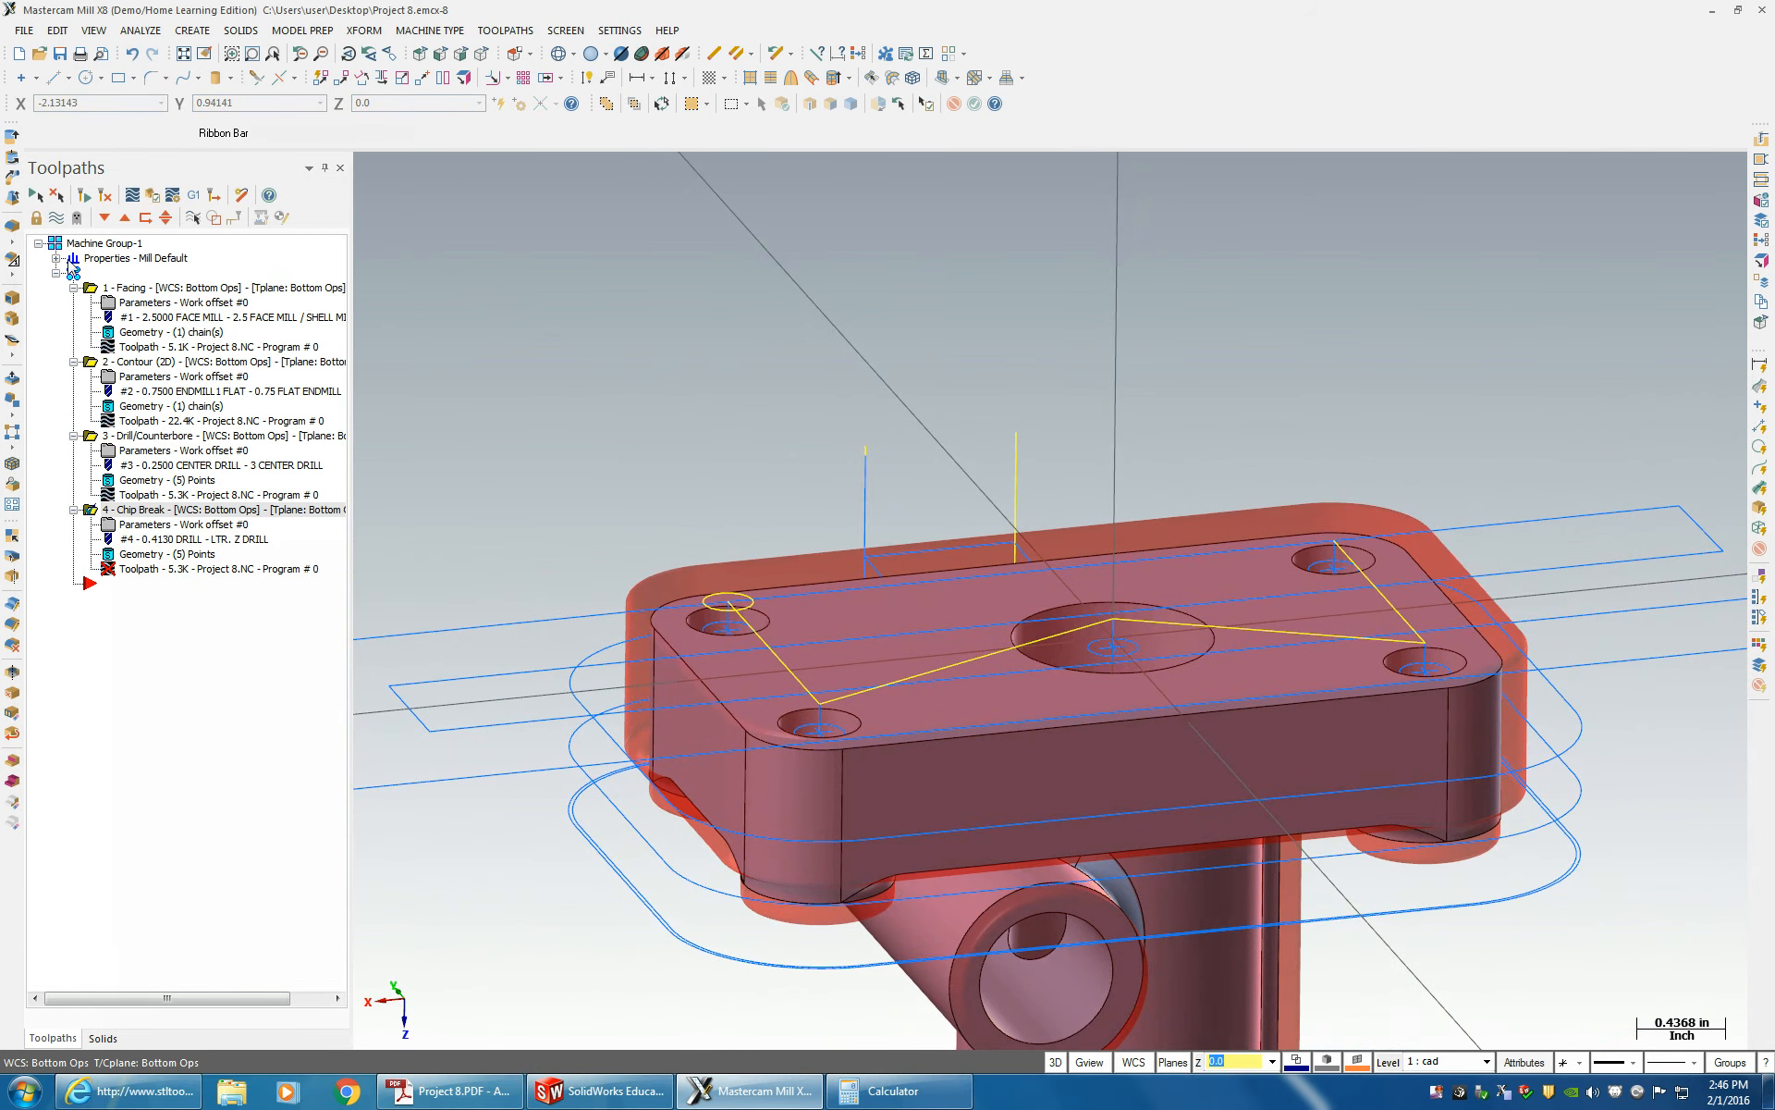
{"action": "left_click", "coordinate": [85, 193]}
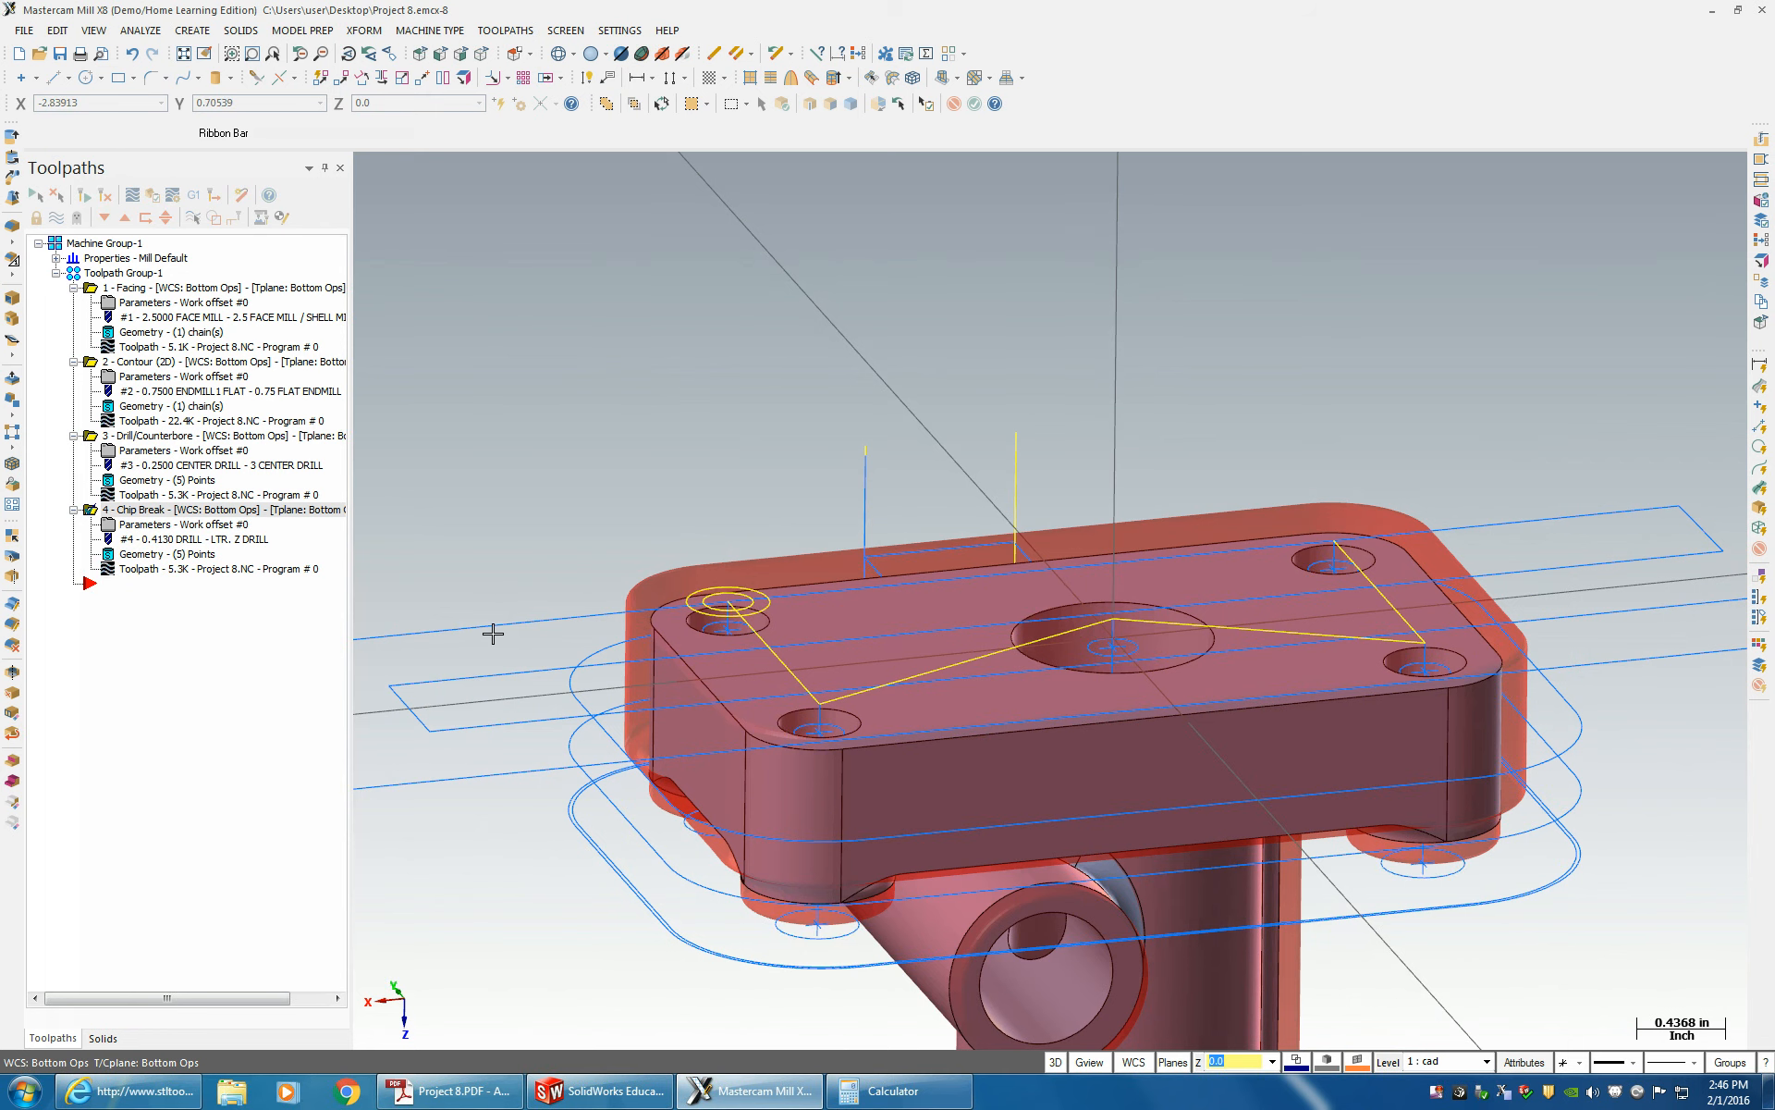
- Try to delete the large centre hole's point from the chip break operation's geometry
{"action": "left_click", "coordinate": [139, 555]}
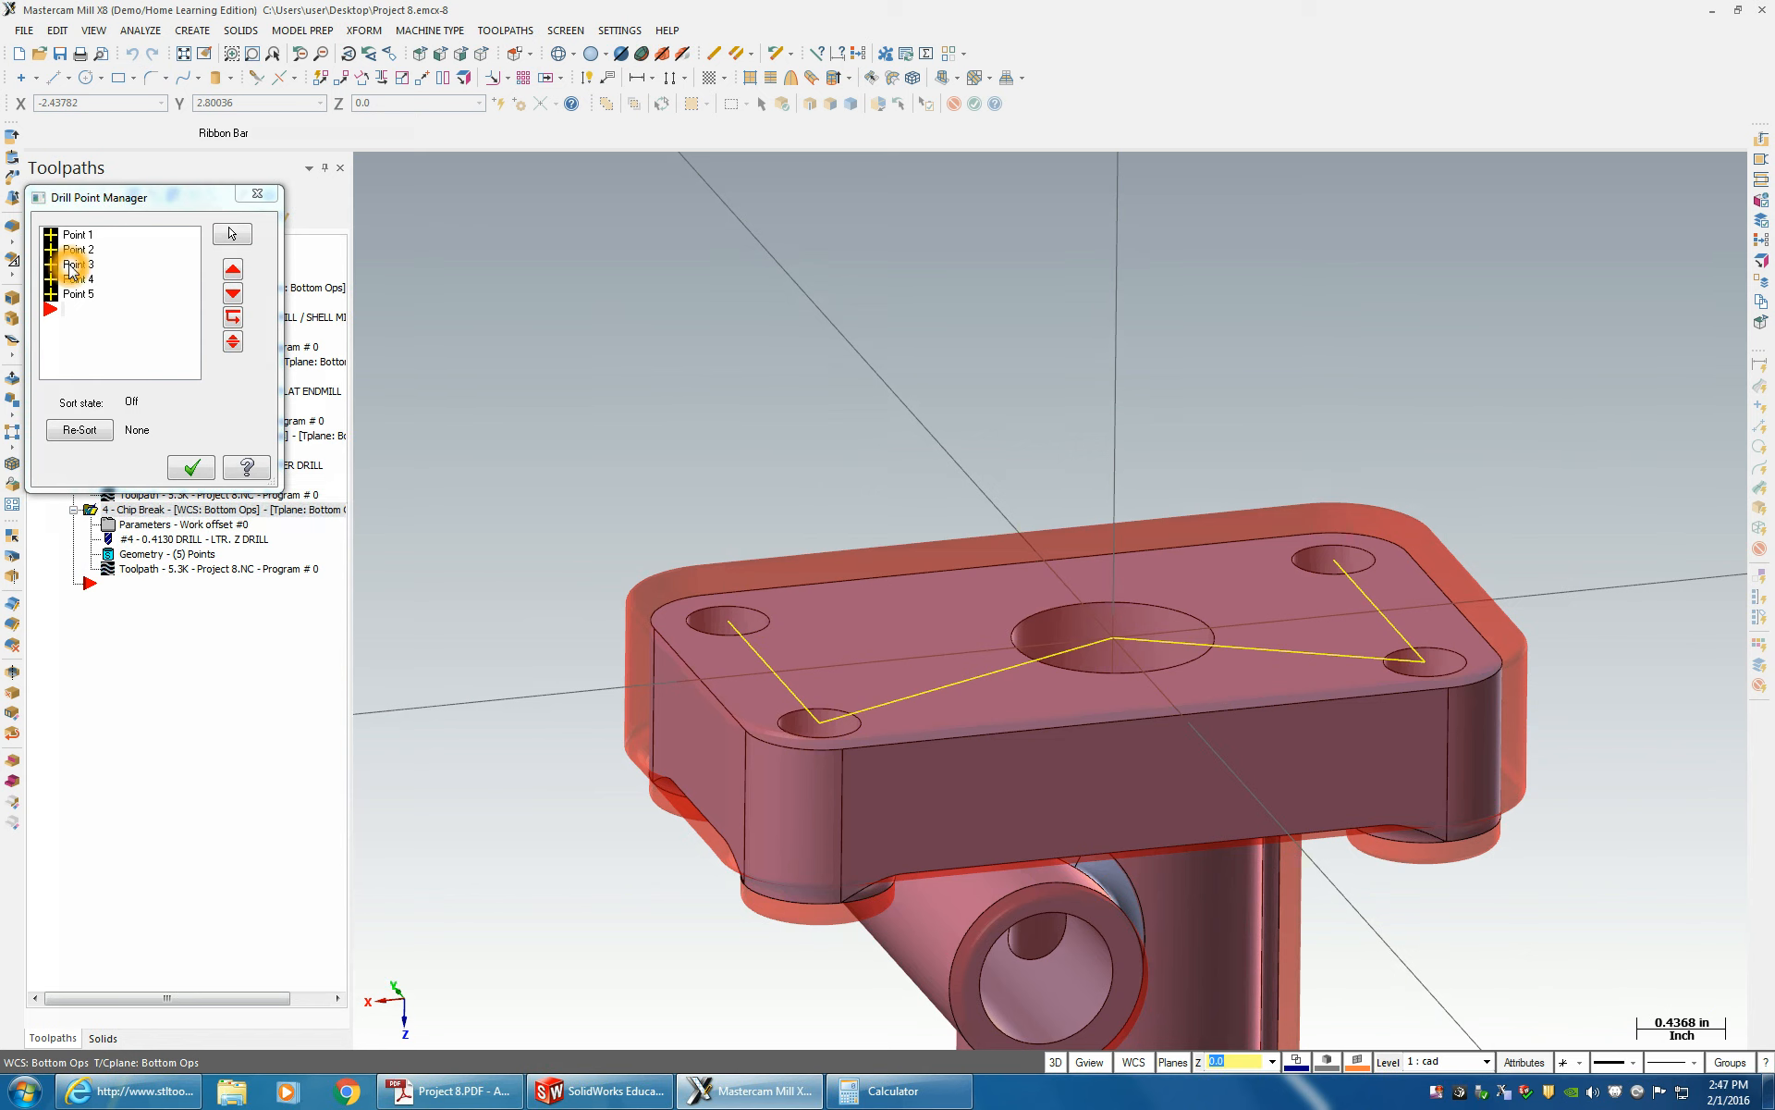
{"action": "left_click", "coordinate": [76, 236]}
{"action": "left_click", "coordinate": [74, 233]}
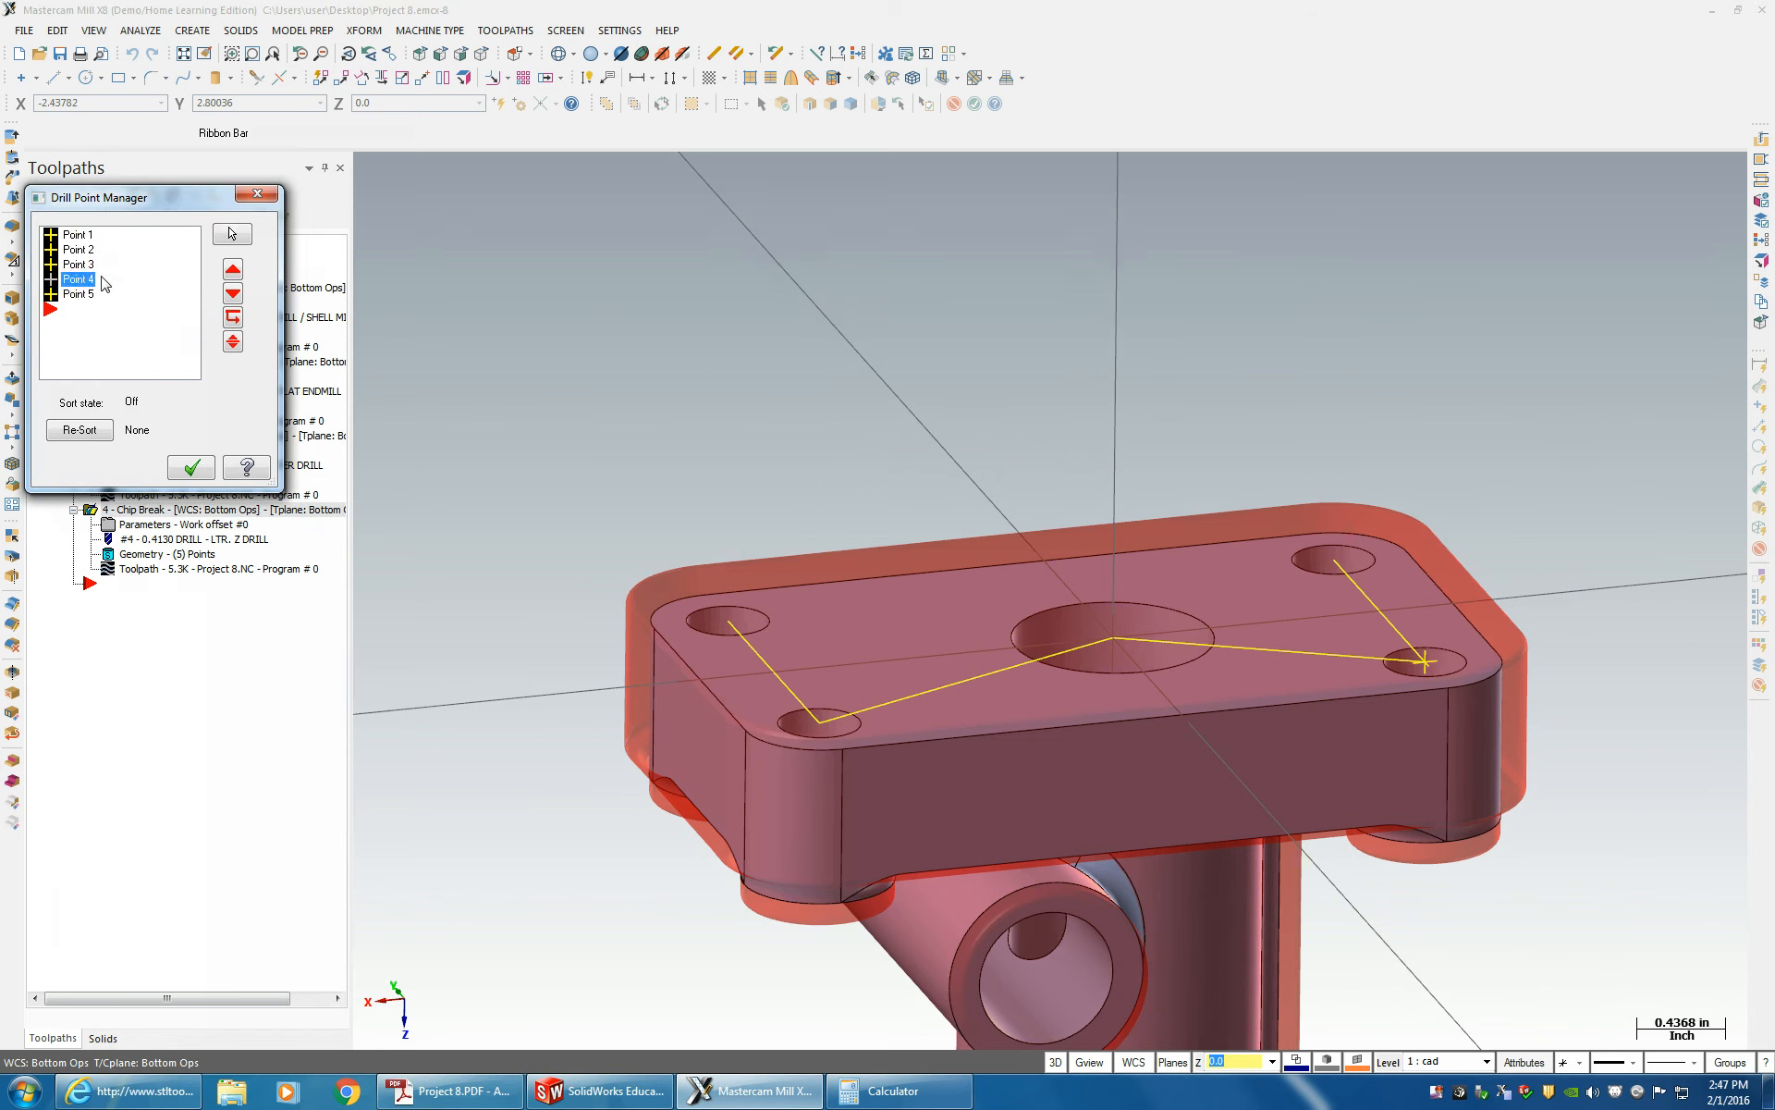
{"action": "left_click", "coordinate": [1119, 640]}
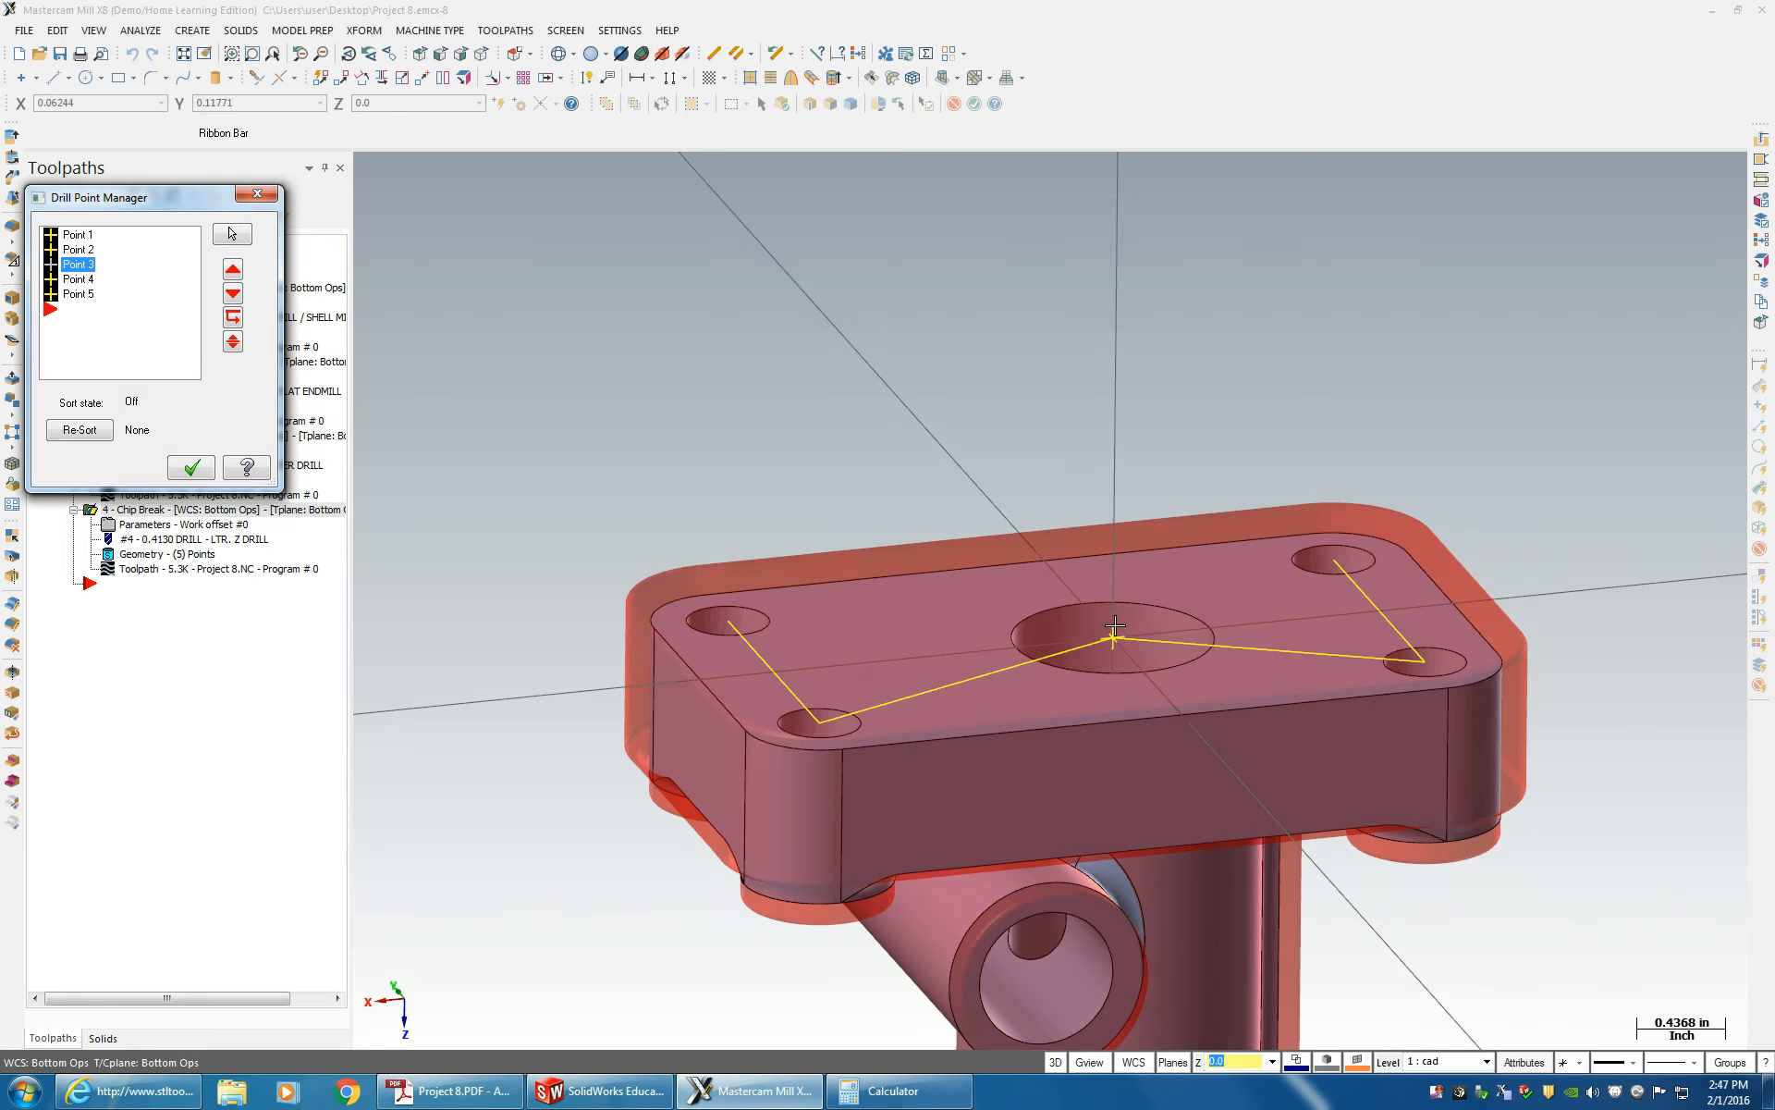
{"action": "left_click", "coordinate": [1120, 642]}
{"action": "right_click", "coordinate": [77, 246]}
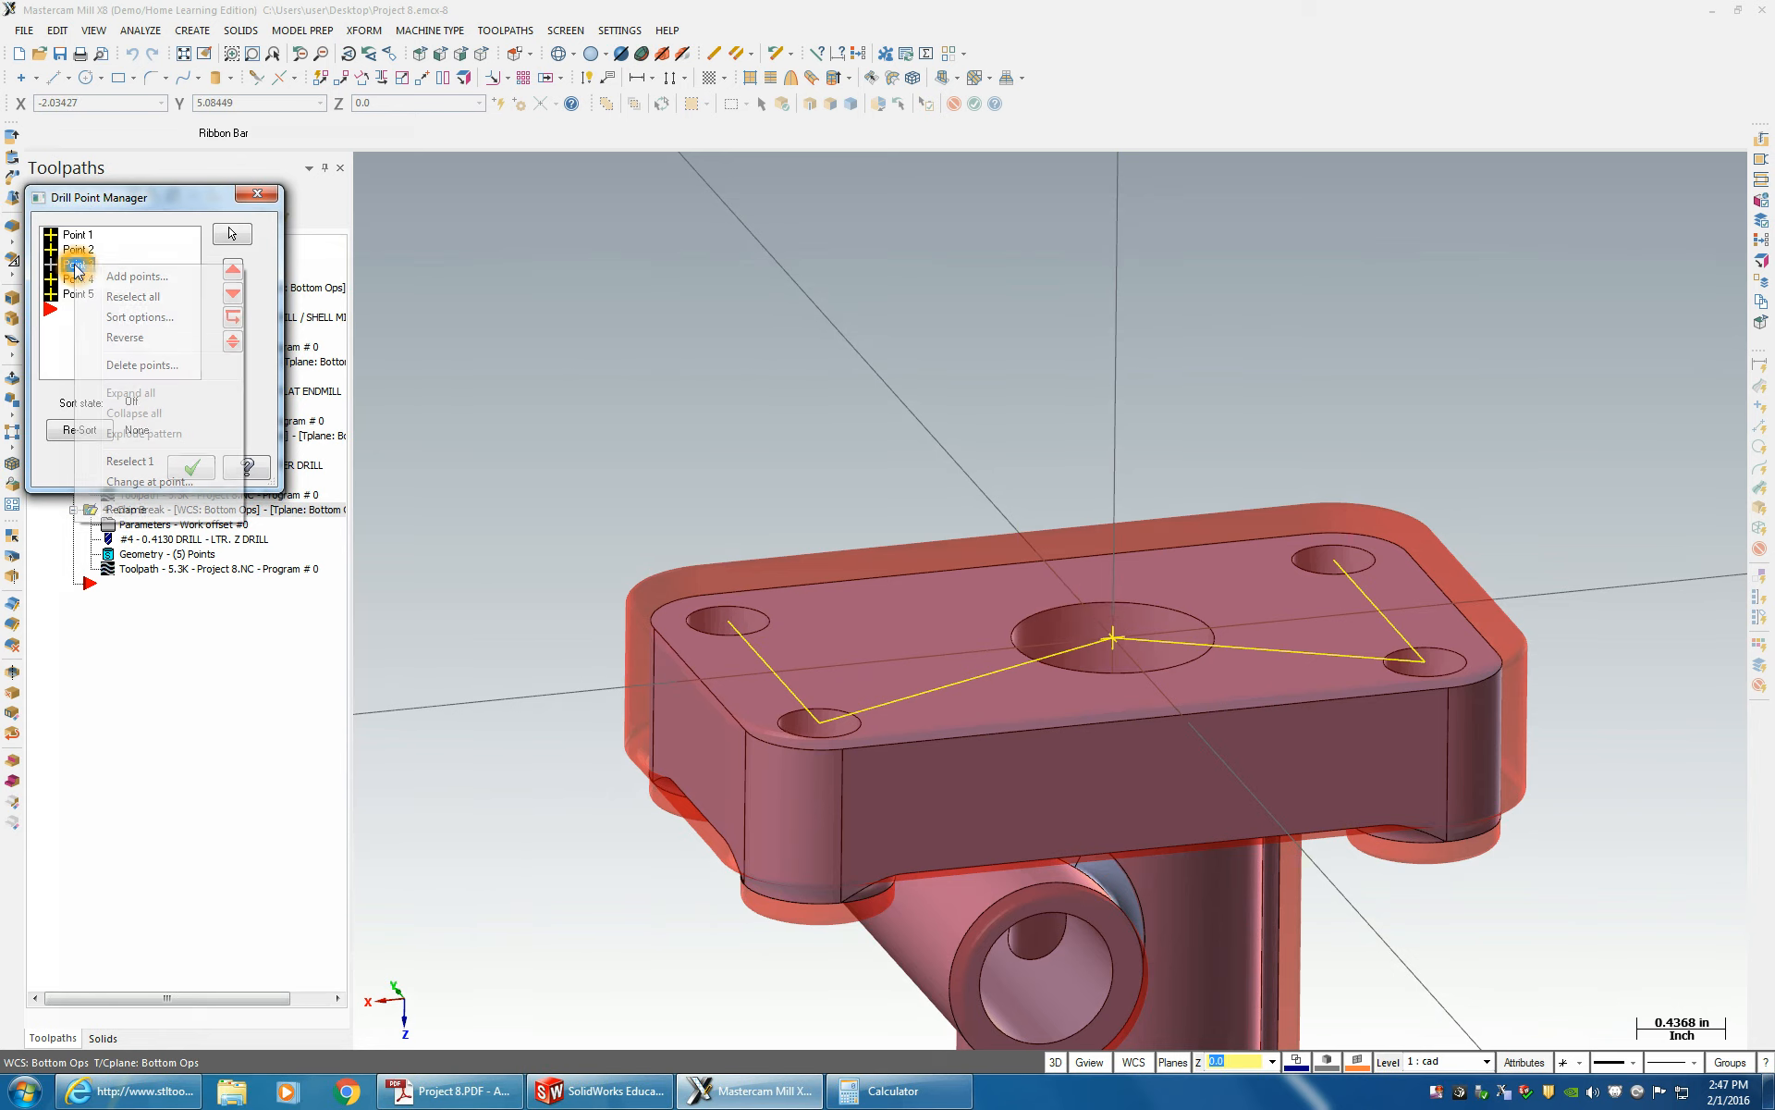
{"action": "left_click", "coordinate": [139, 366]}
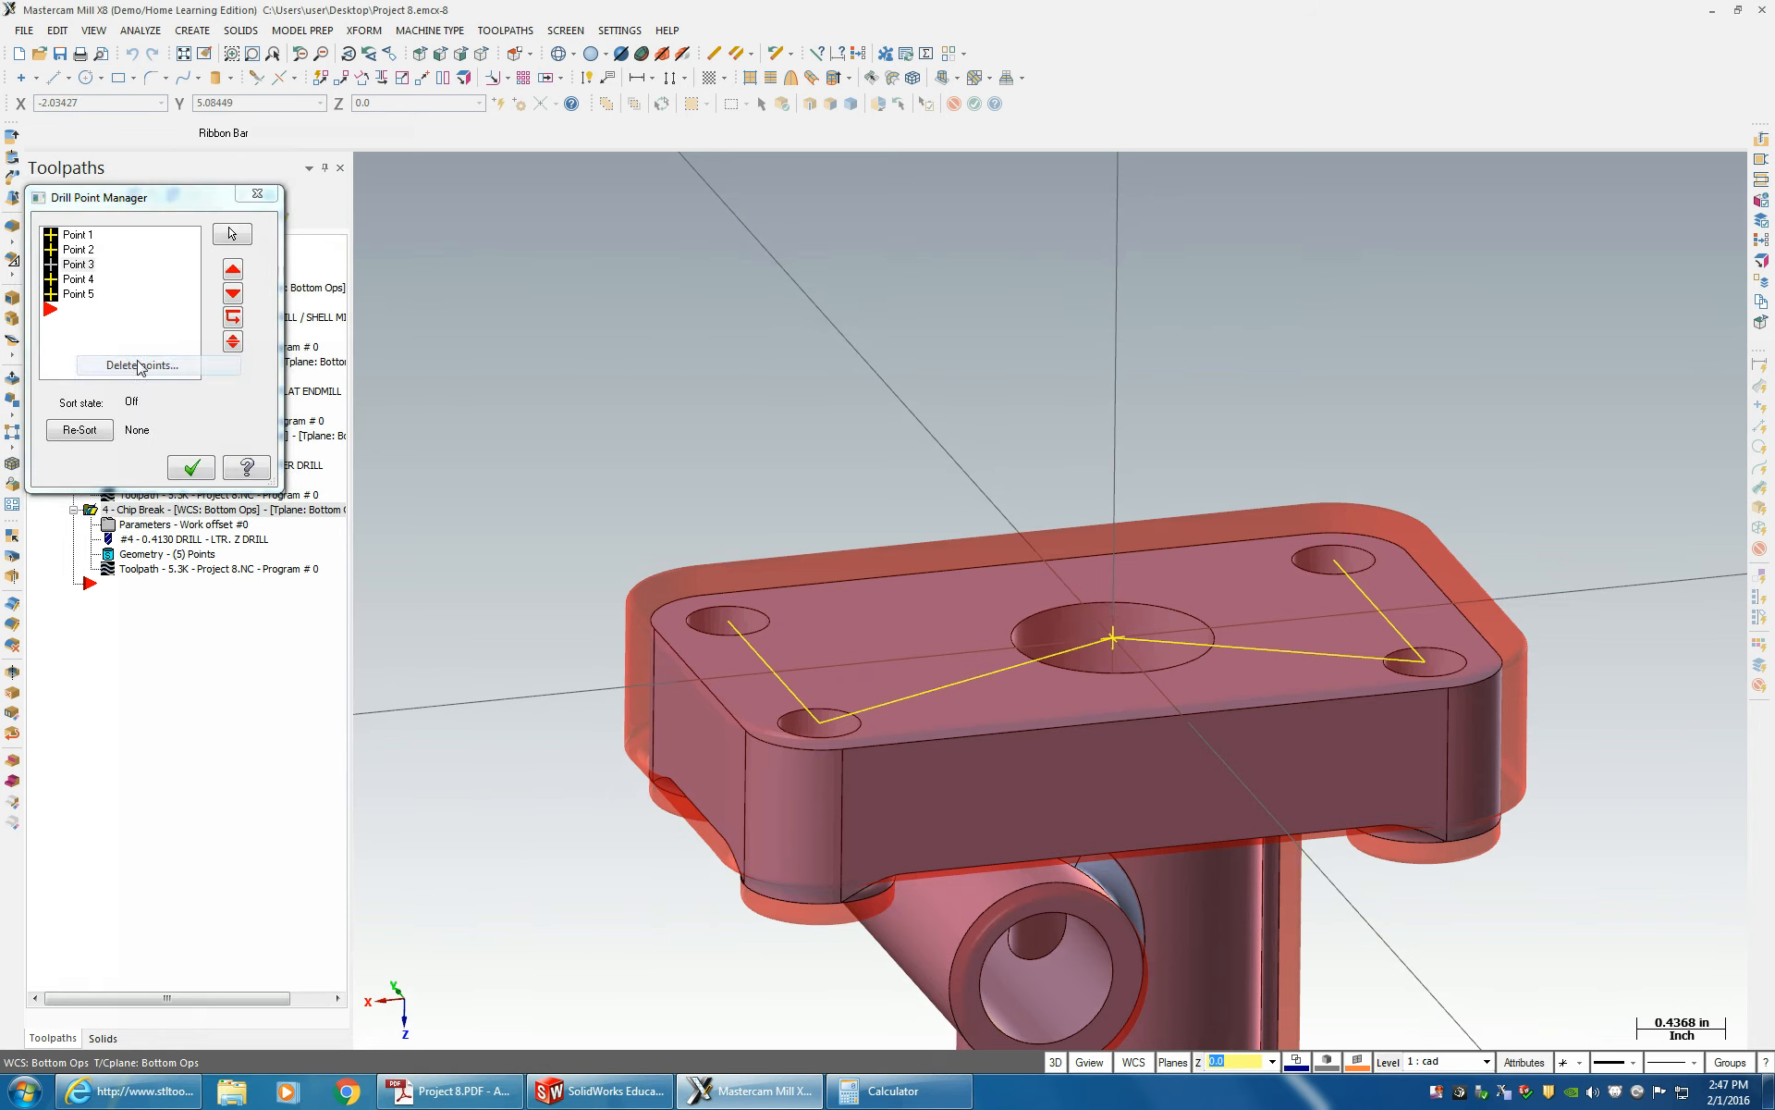
{"action": "right_click", "coordinate": [80, 265]}
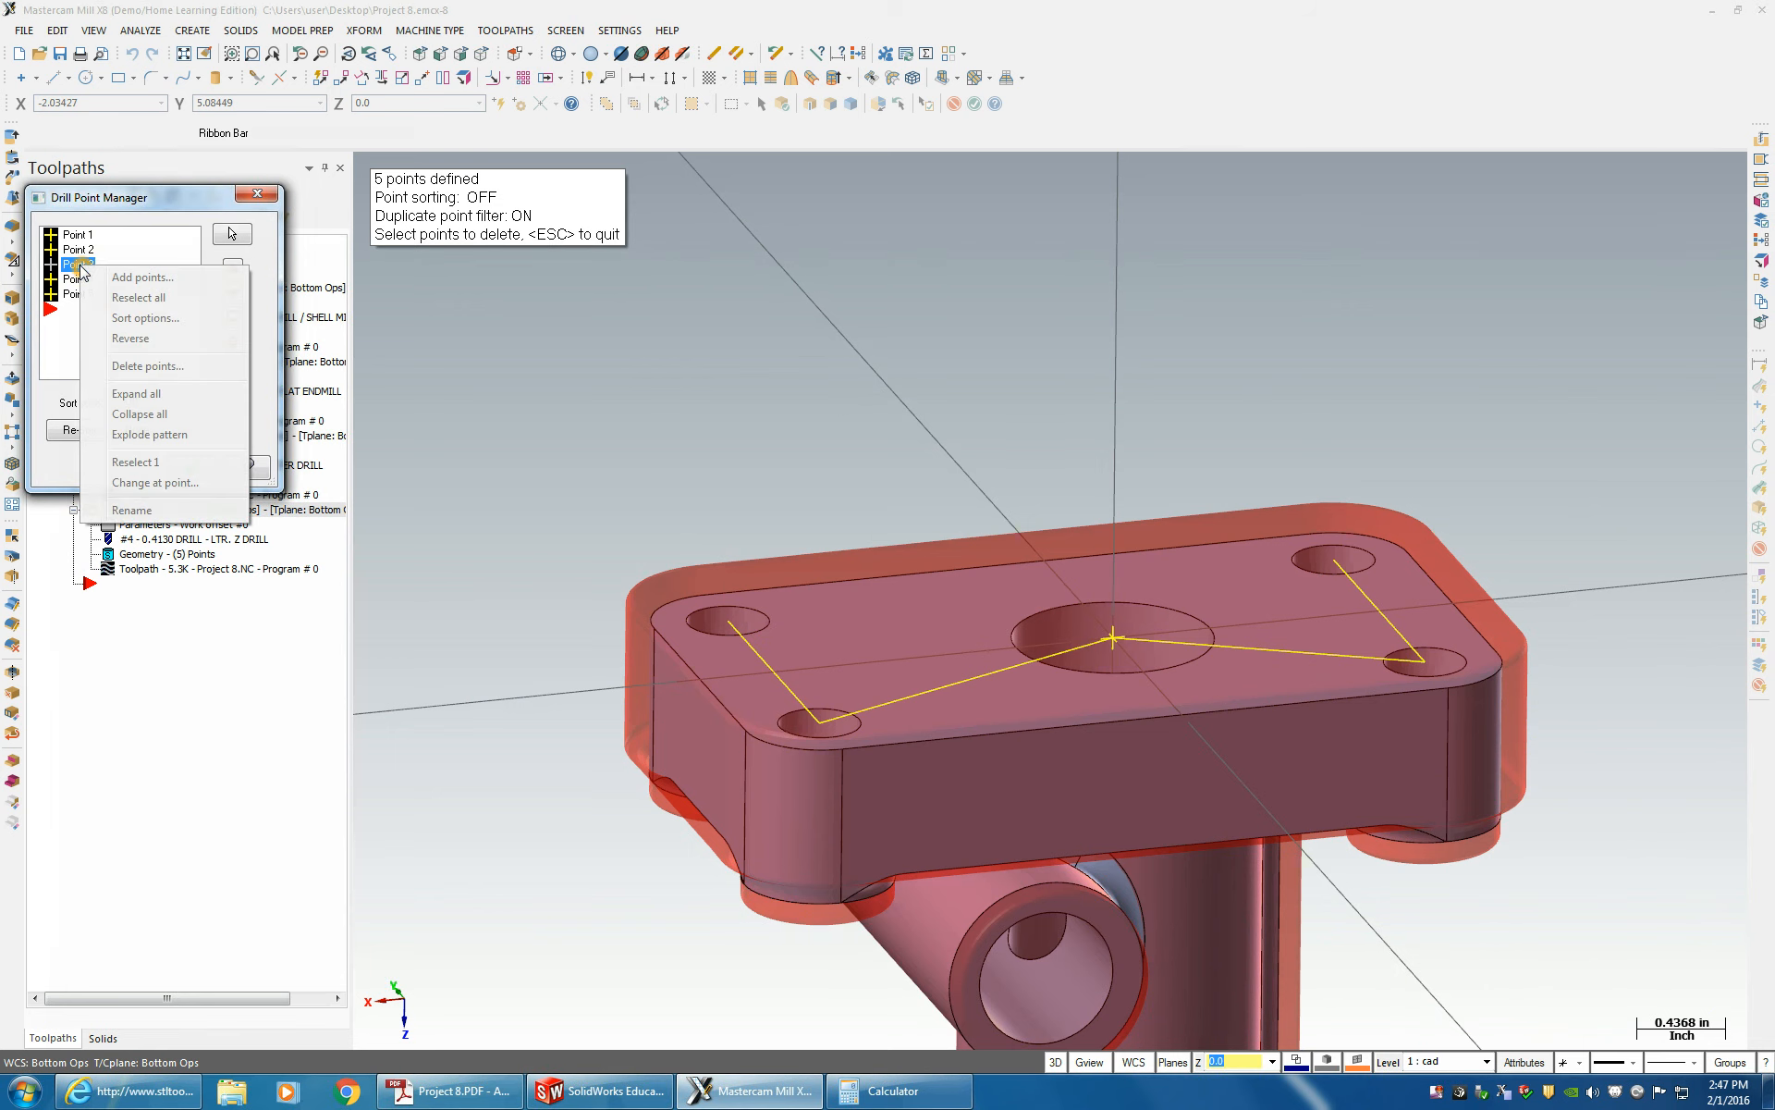
{"action": "left_click", "coordinate": [27, 369]}
{"action": "key", "text": "Escape"}
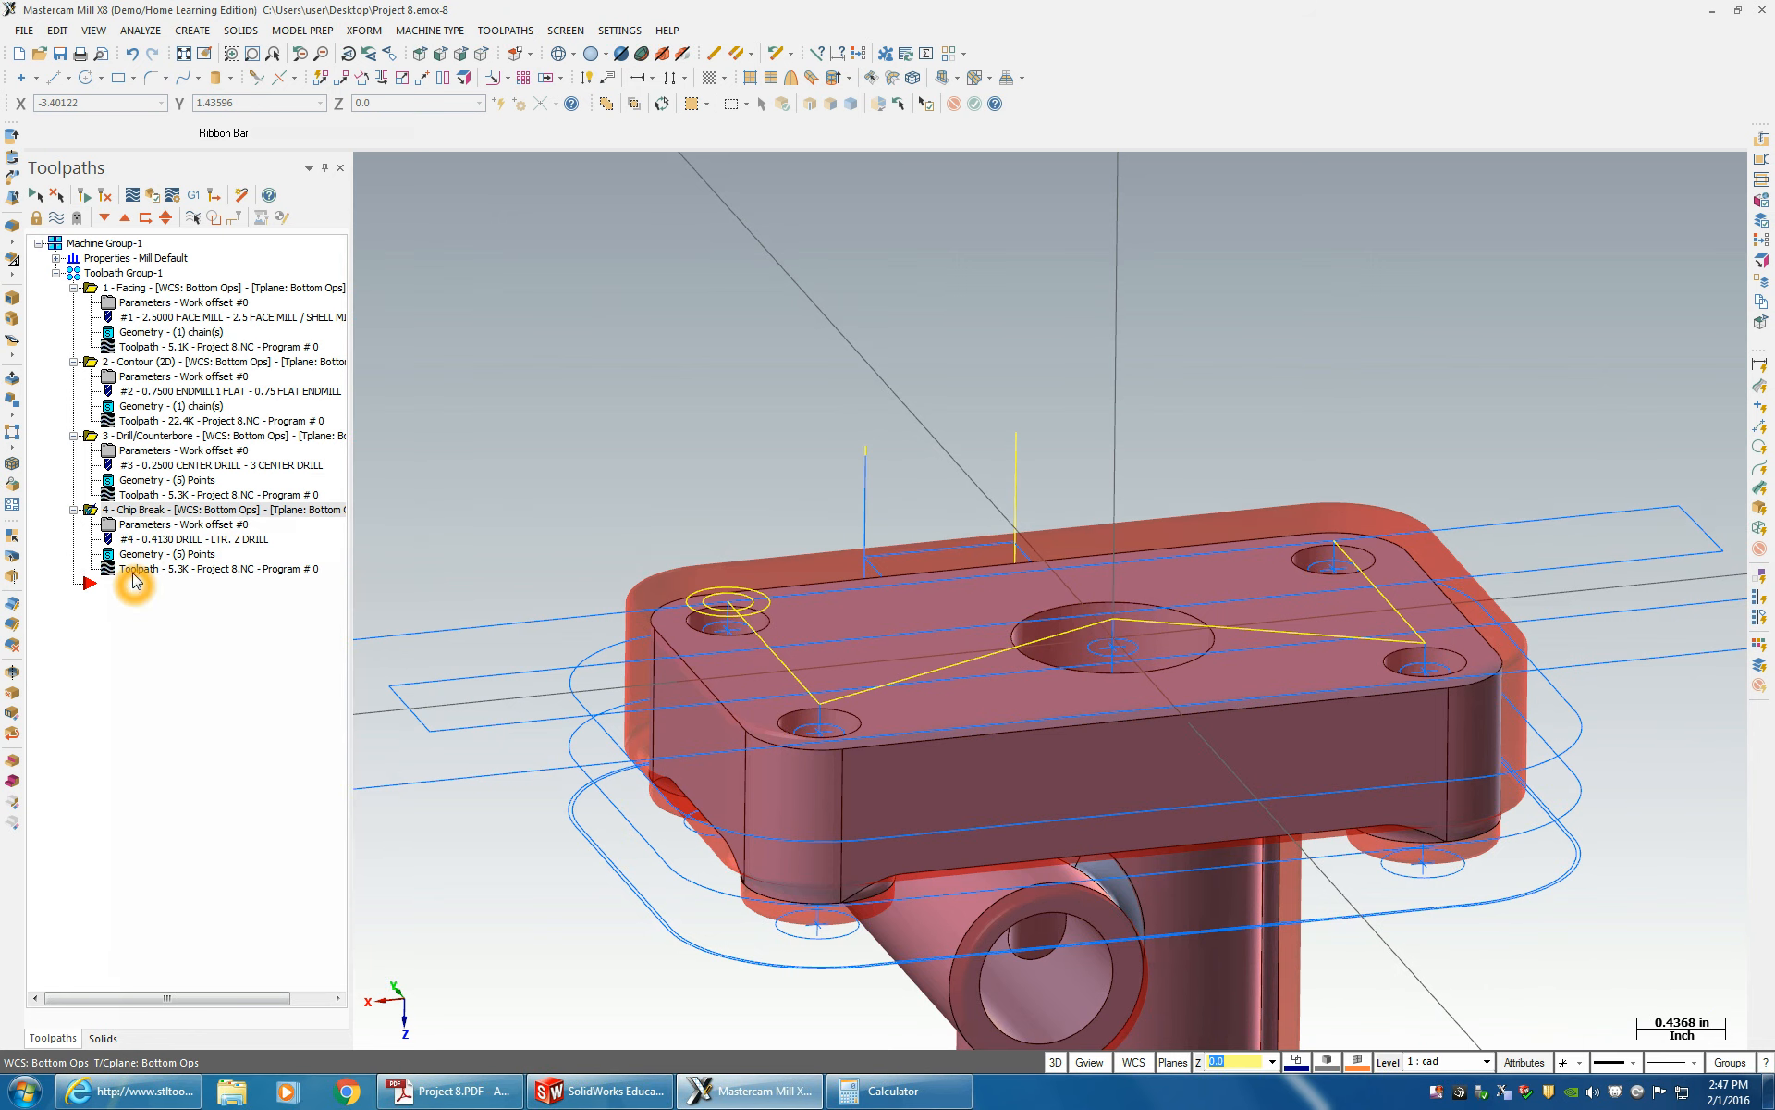
{"action": "left_click", "coordinate": [148, 524]}
{"action": "left_click", "coordinate": [799, 193]}
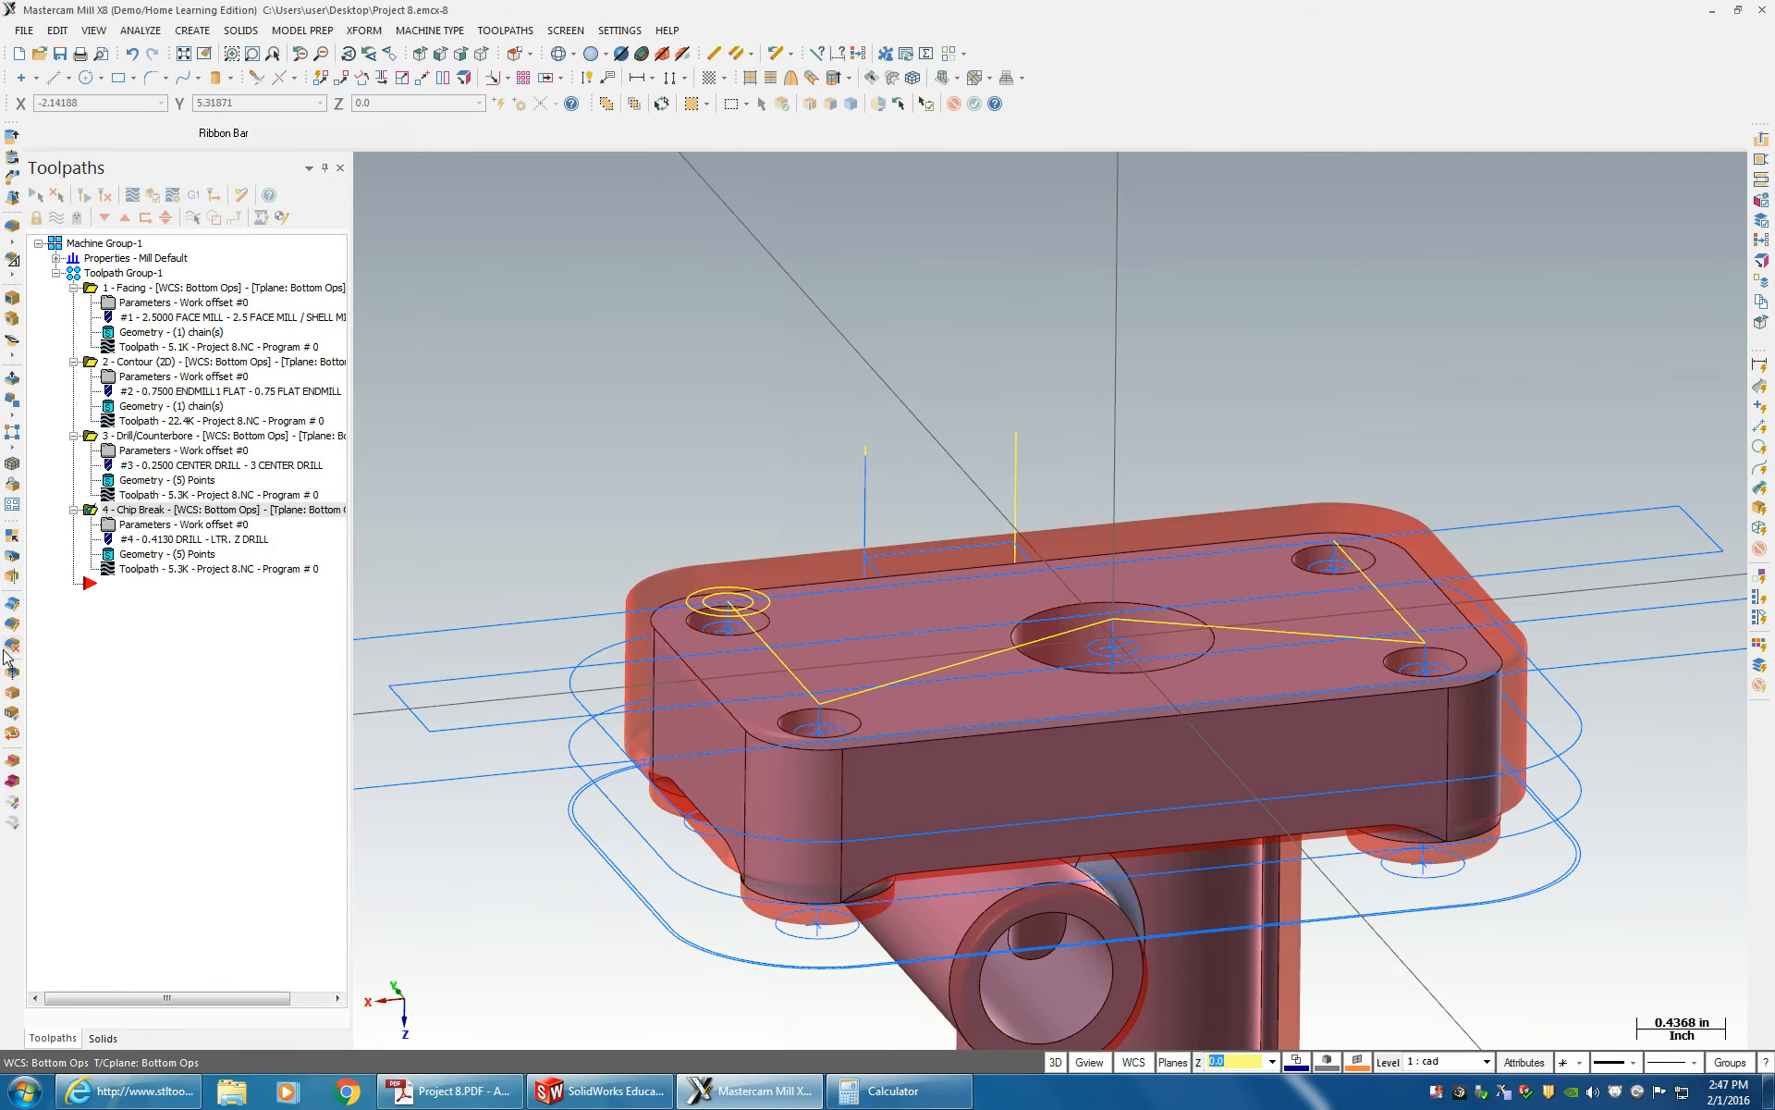
- Delete Point 3, the large centre hole, from the chip break operation's drill points and regenerate the toolpath
{"action": "left_click", "coordinate": [146, 555]}
{"action": "left_click", "coordinate": [80, 264]}
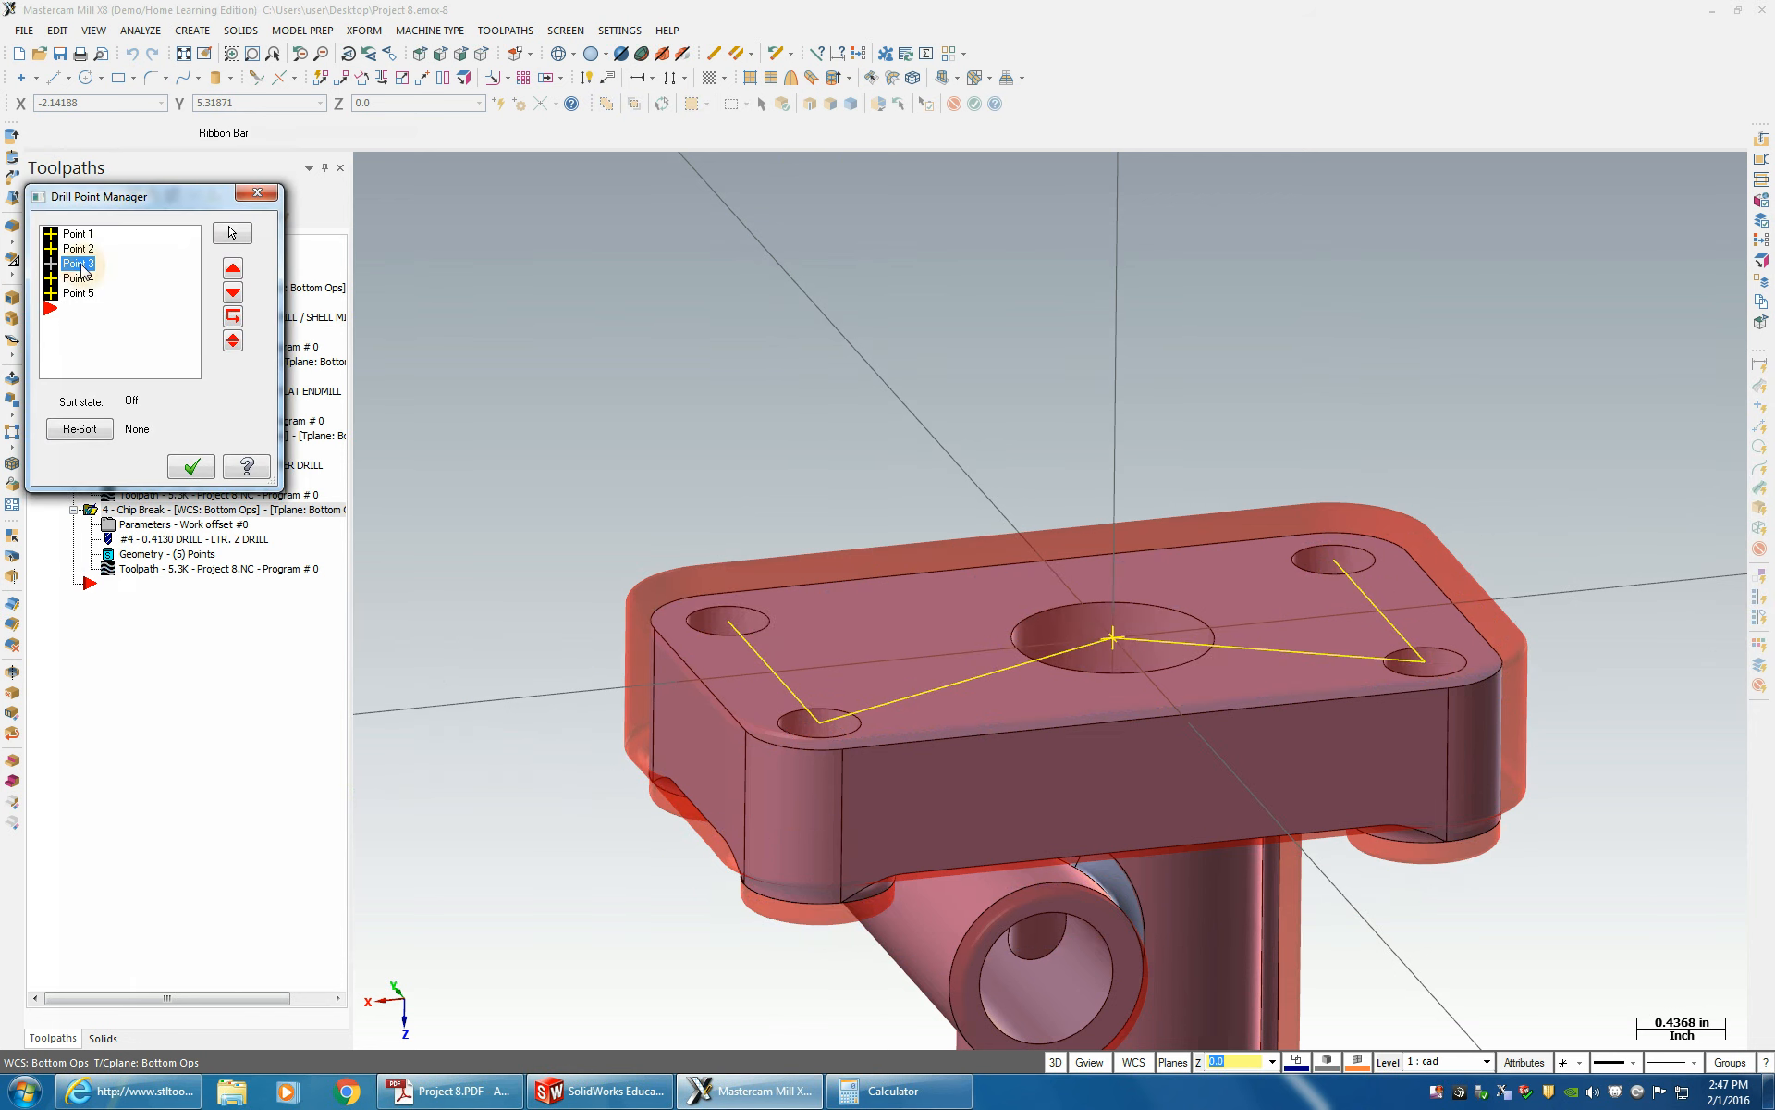
{"action": "key", "text": "Delete"}
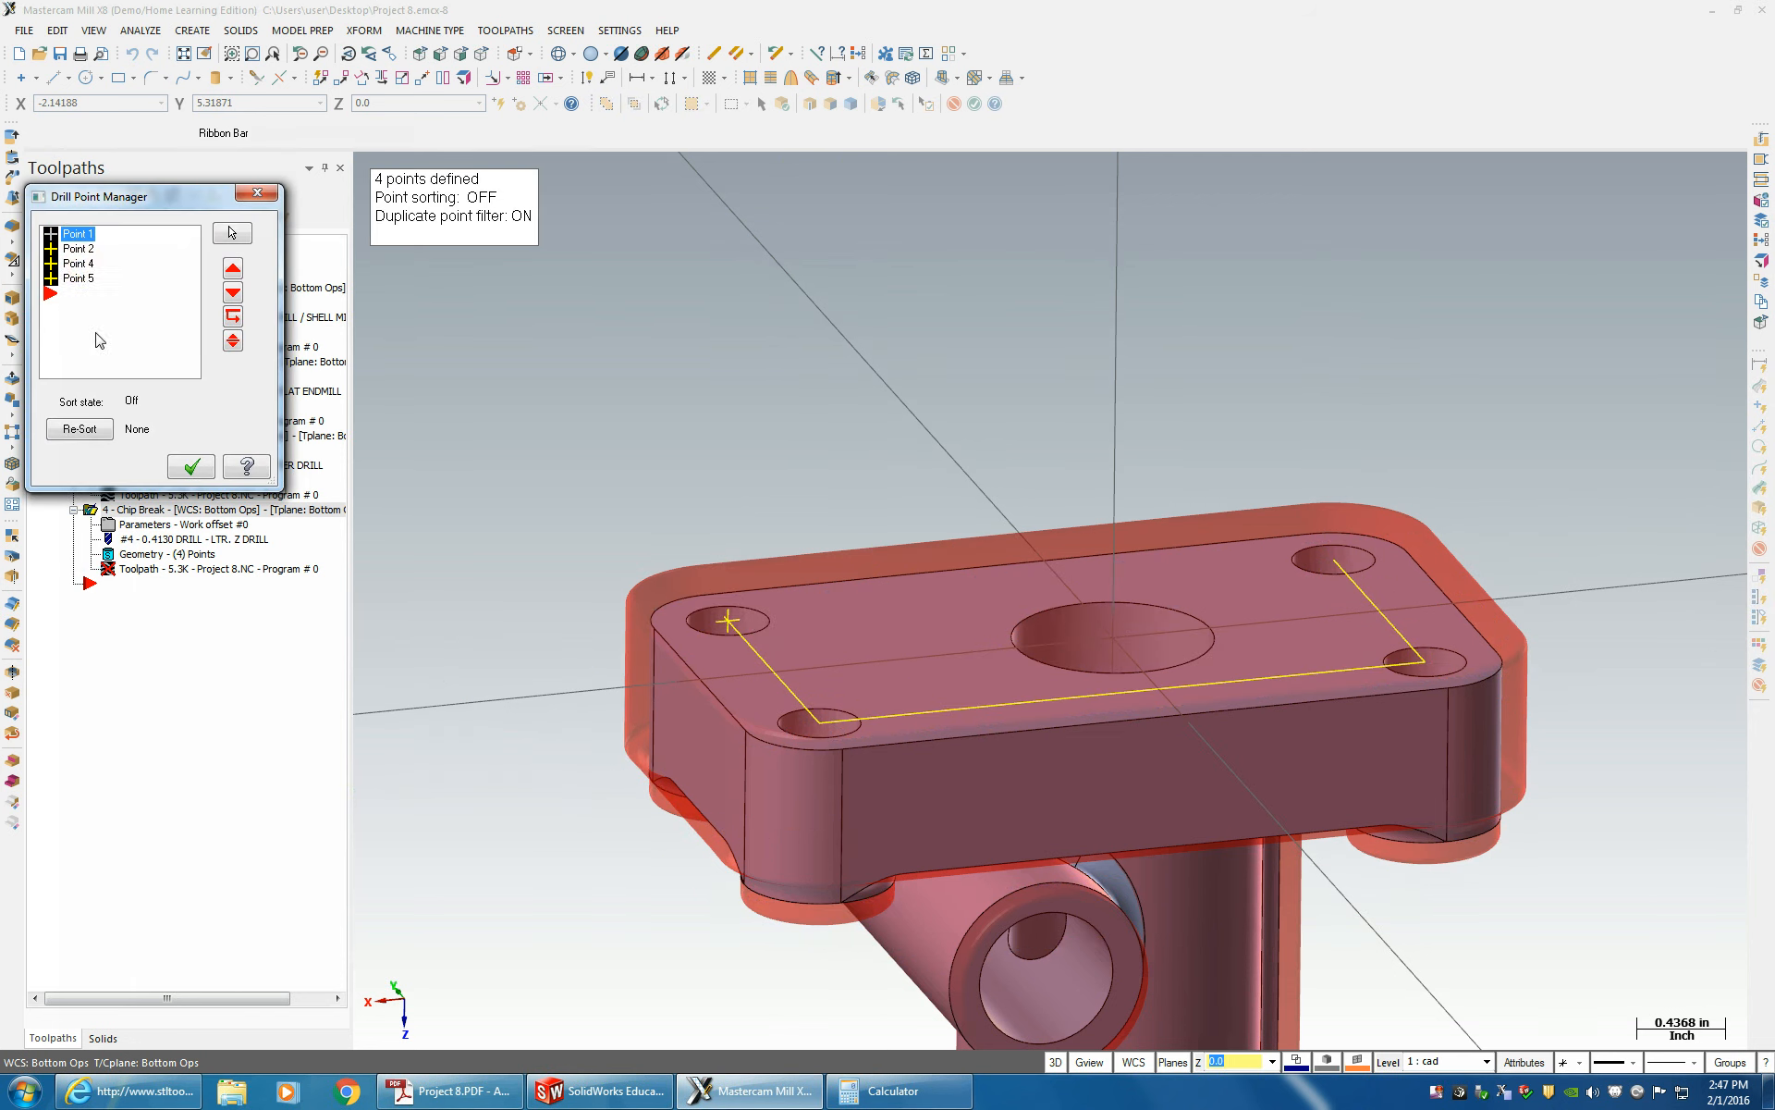
{"action": "left_click", "coordinate": [192, 466]}
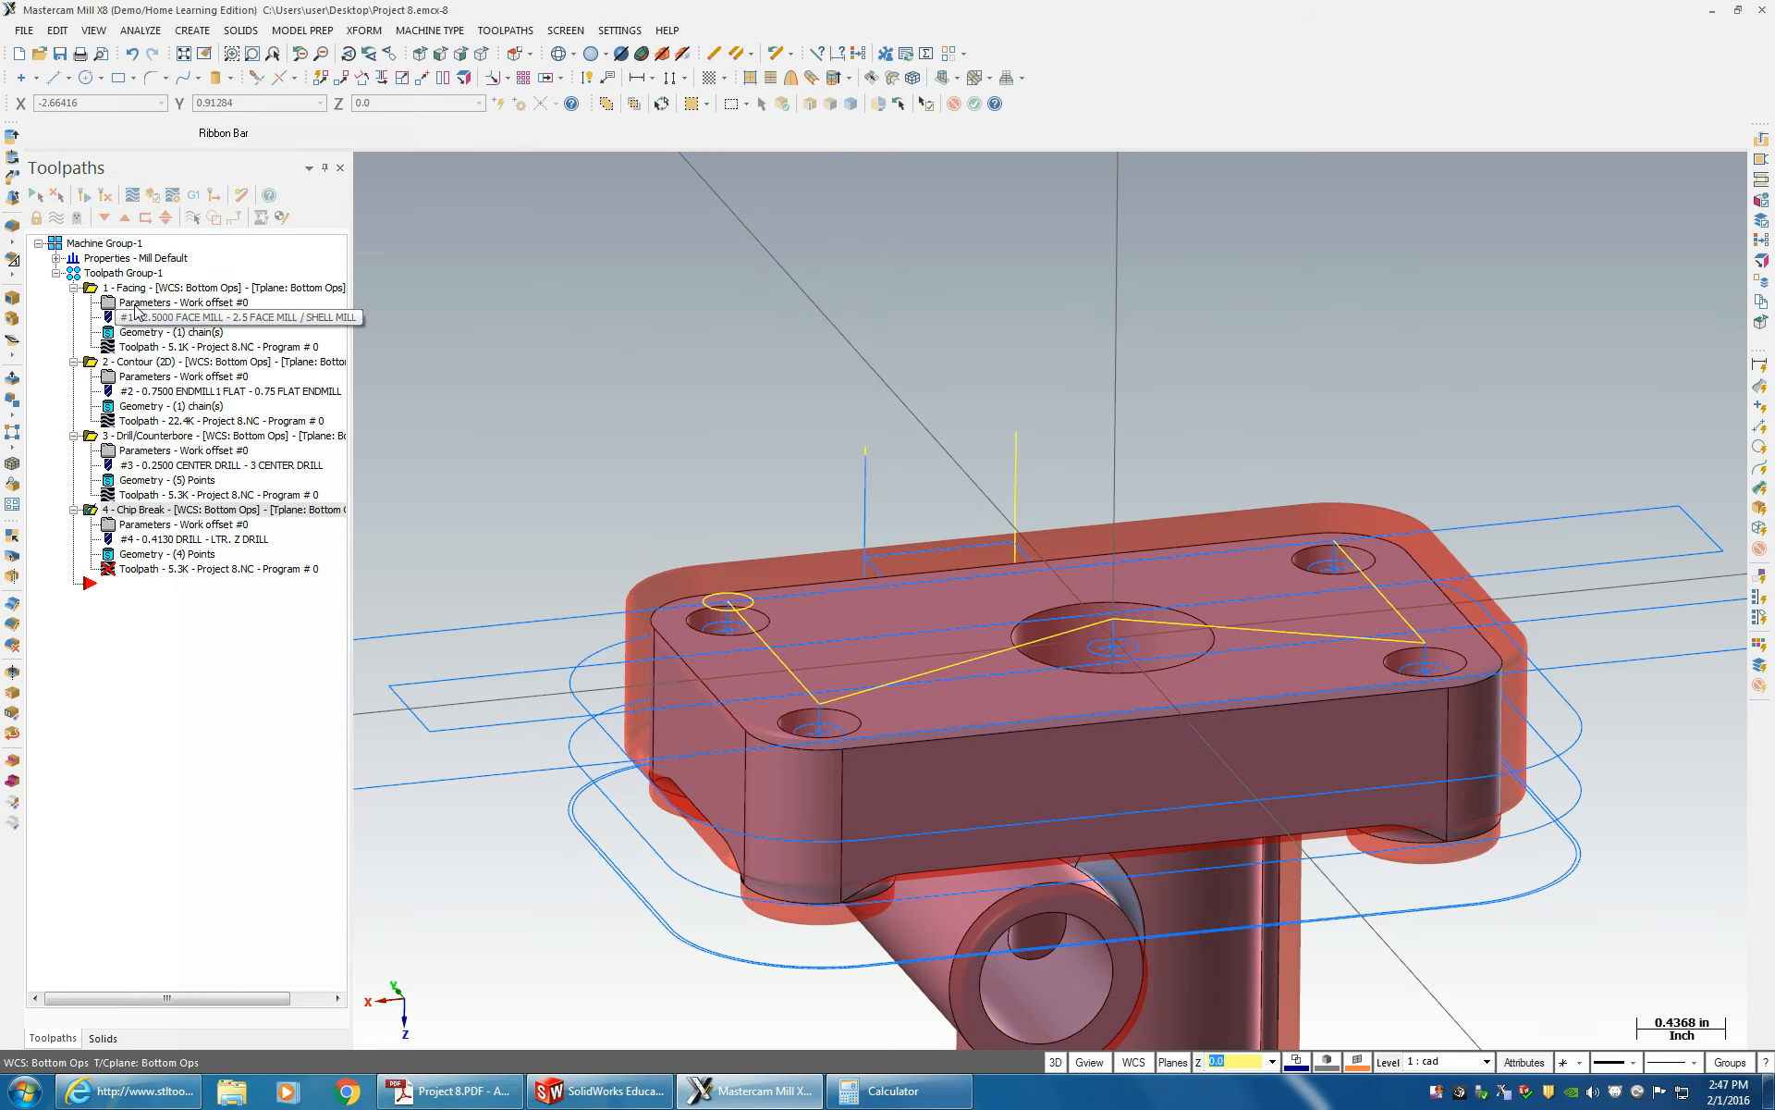
{"action": "left_click", "coordinate": [102, 202]}
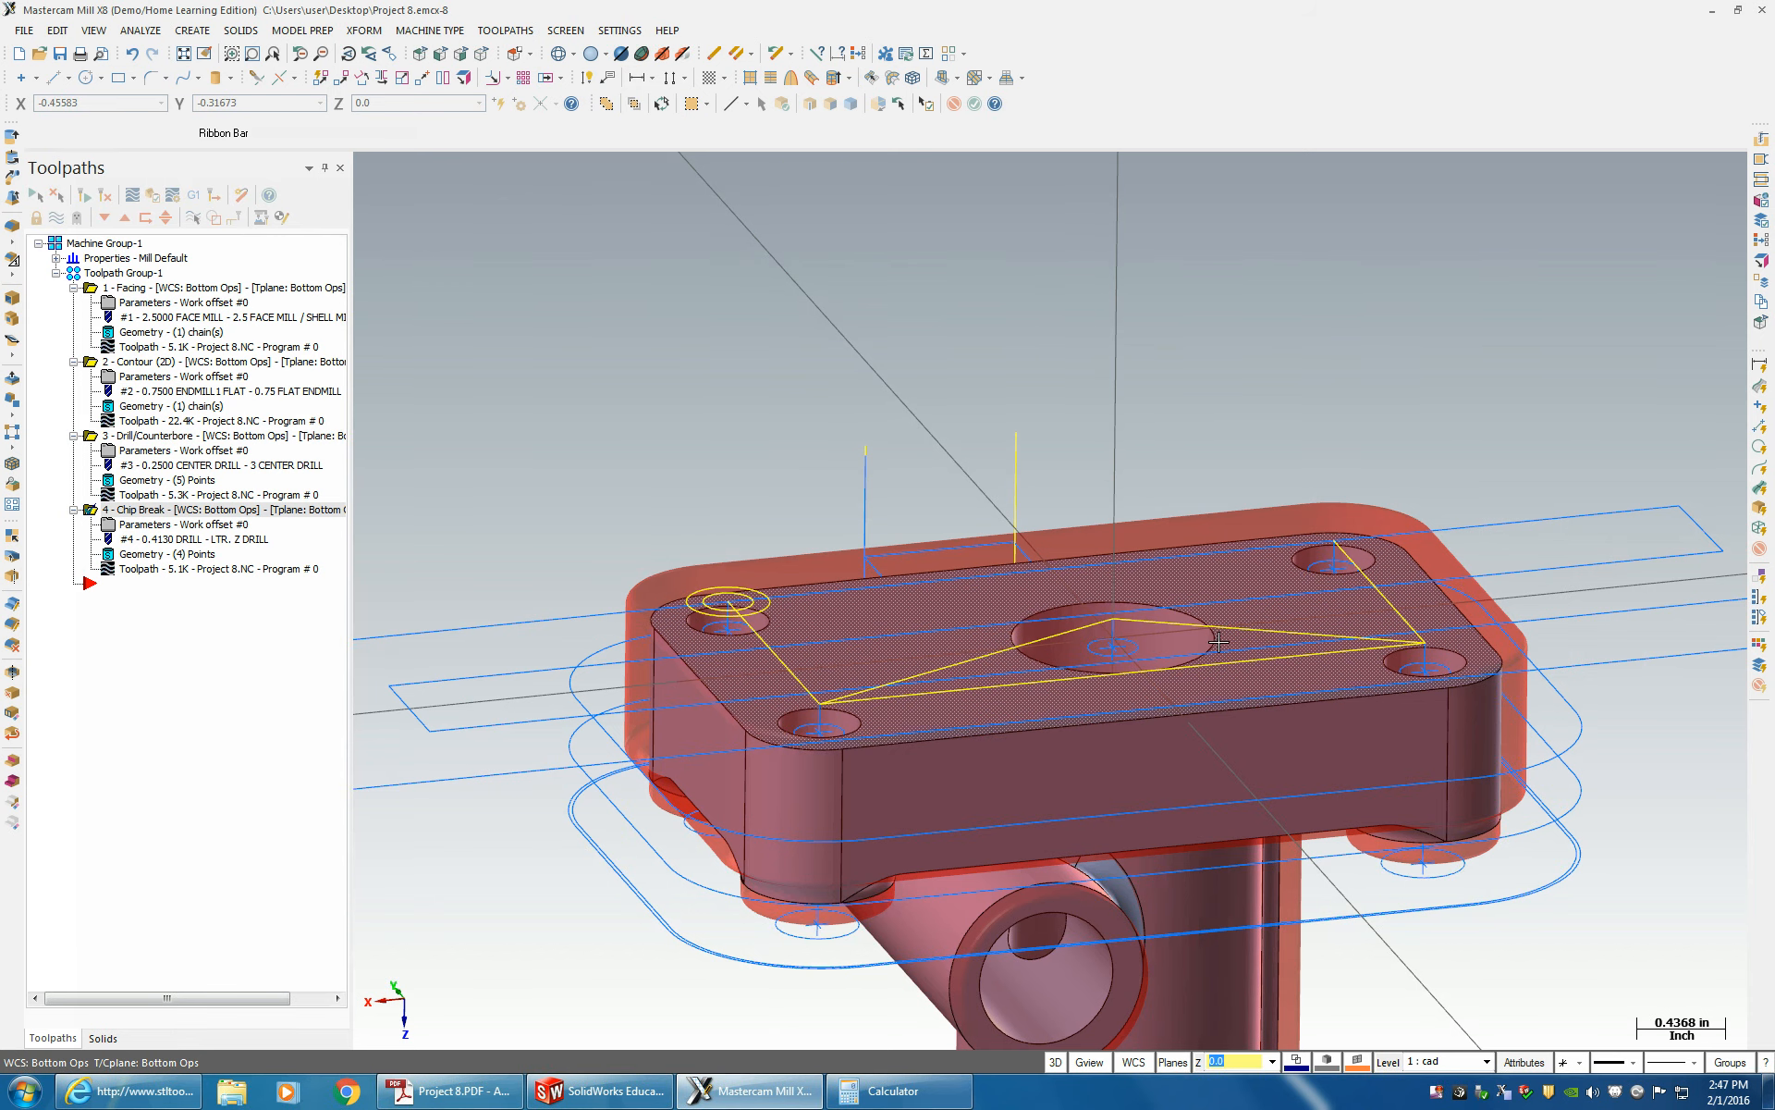
- Verify all four operations in the Mastercam Simulator, examine the drilled base from several angles, and close the simulator
{"action": "left_click", "coordinate": [93, 273]}
{"action": "left_click", "coordinate": [153, 198]}
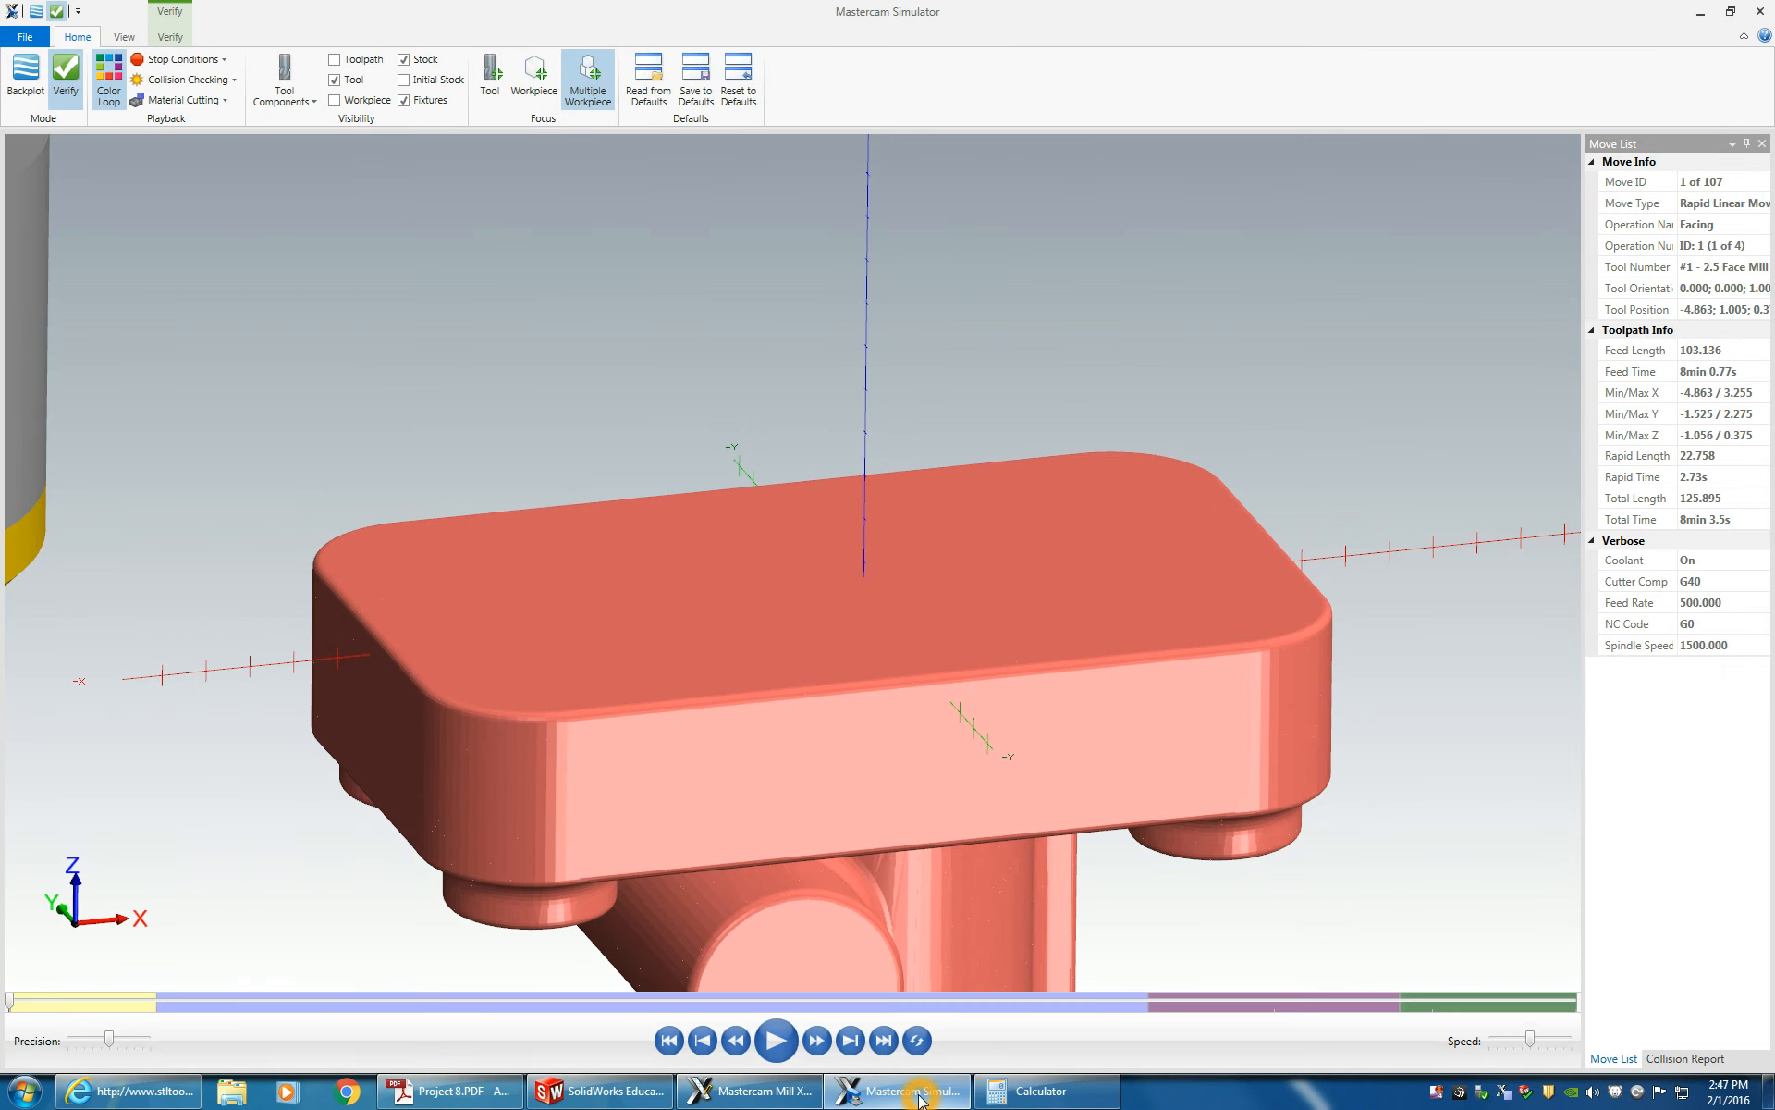
{"action": "mouse_move", "coordinate": [911, 1091]}
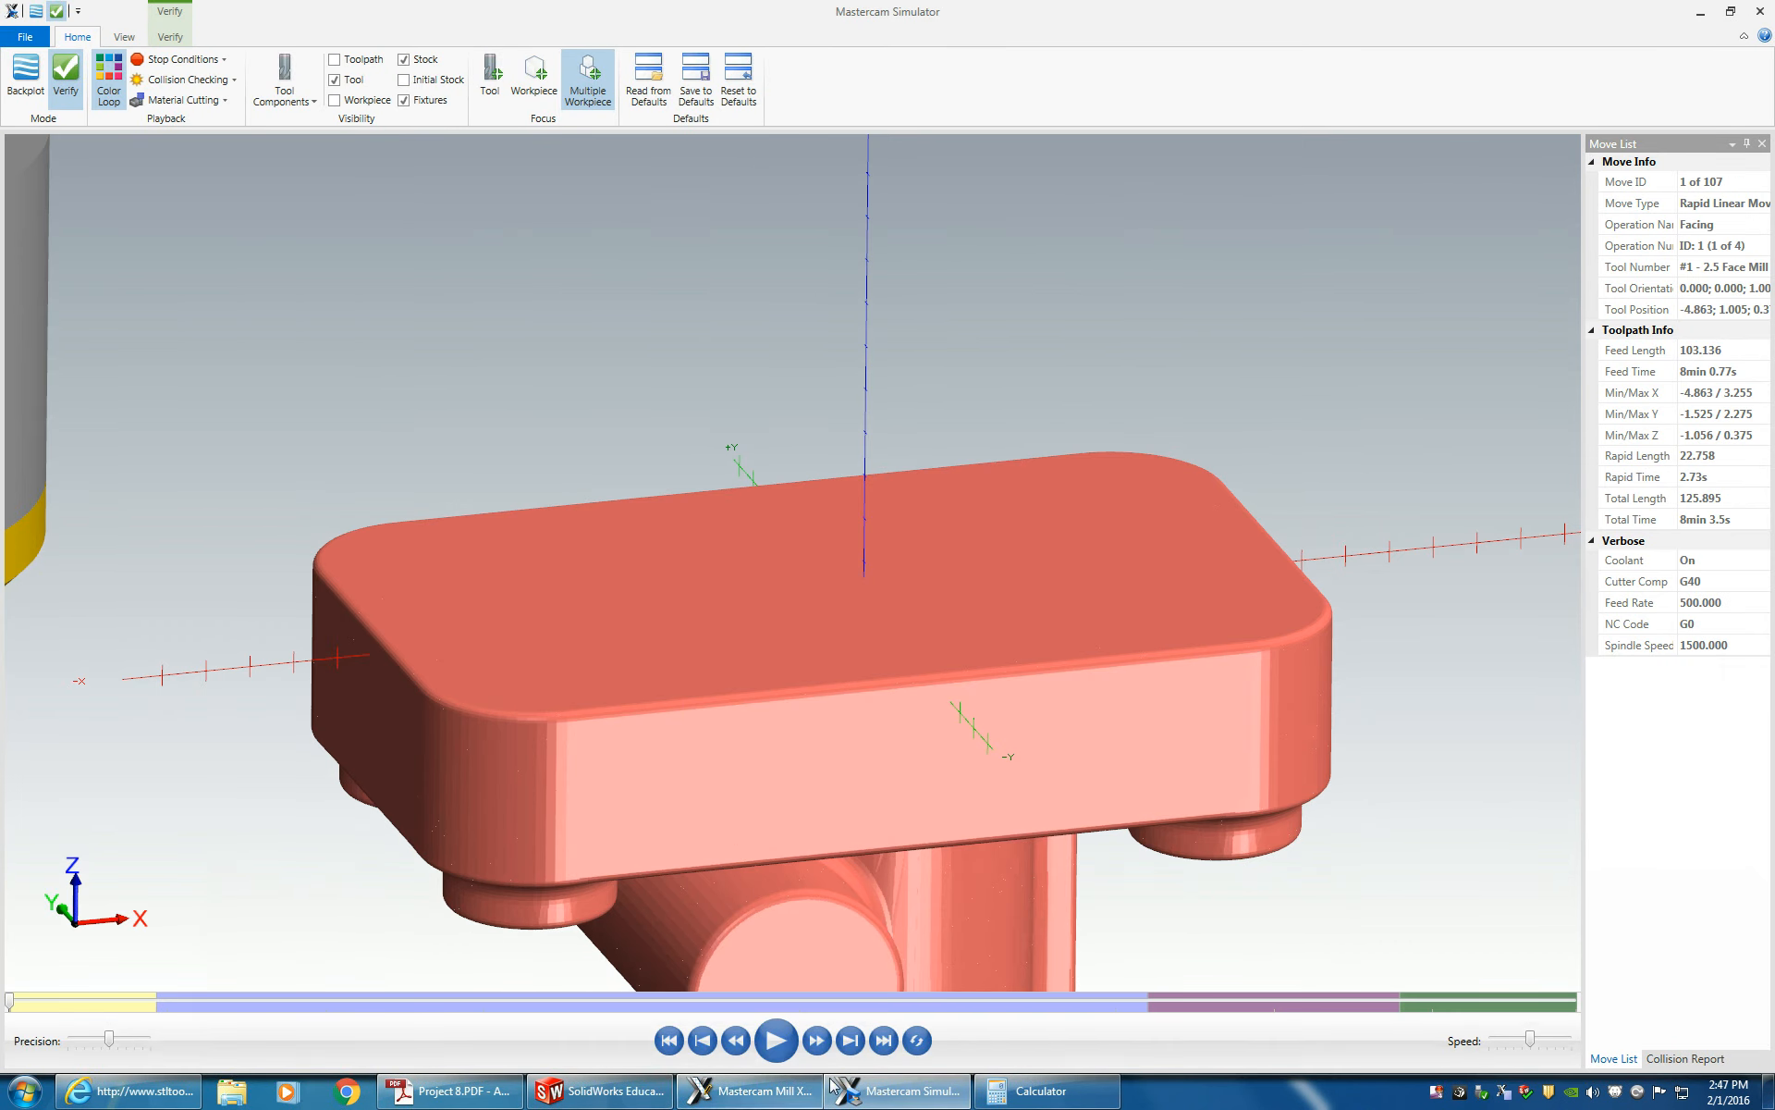
{"action": "left_click", "coordinate": [775, 1040]}
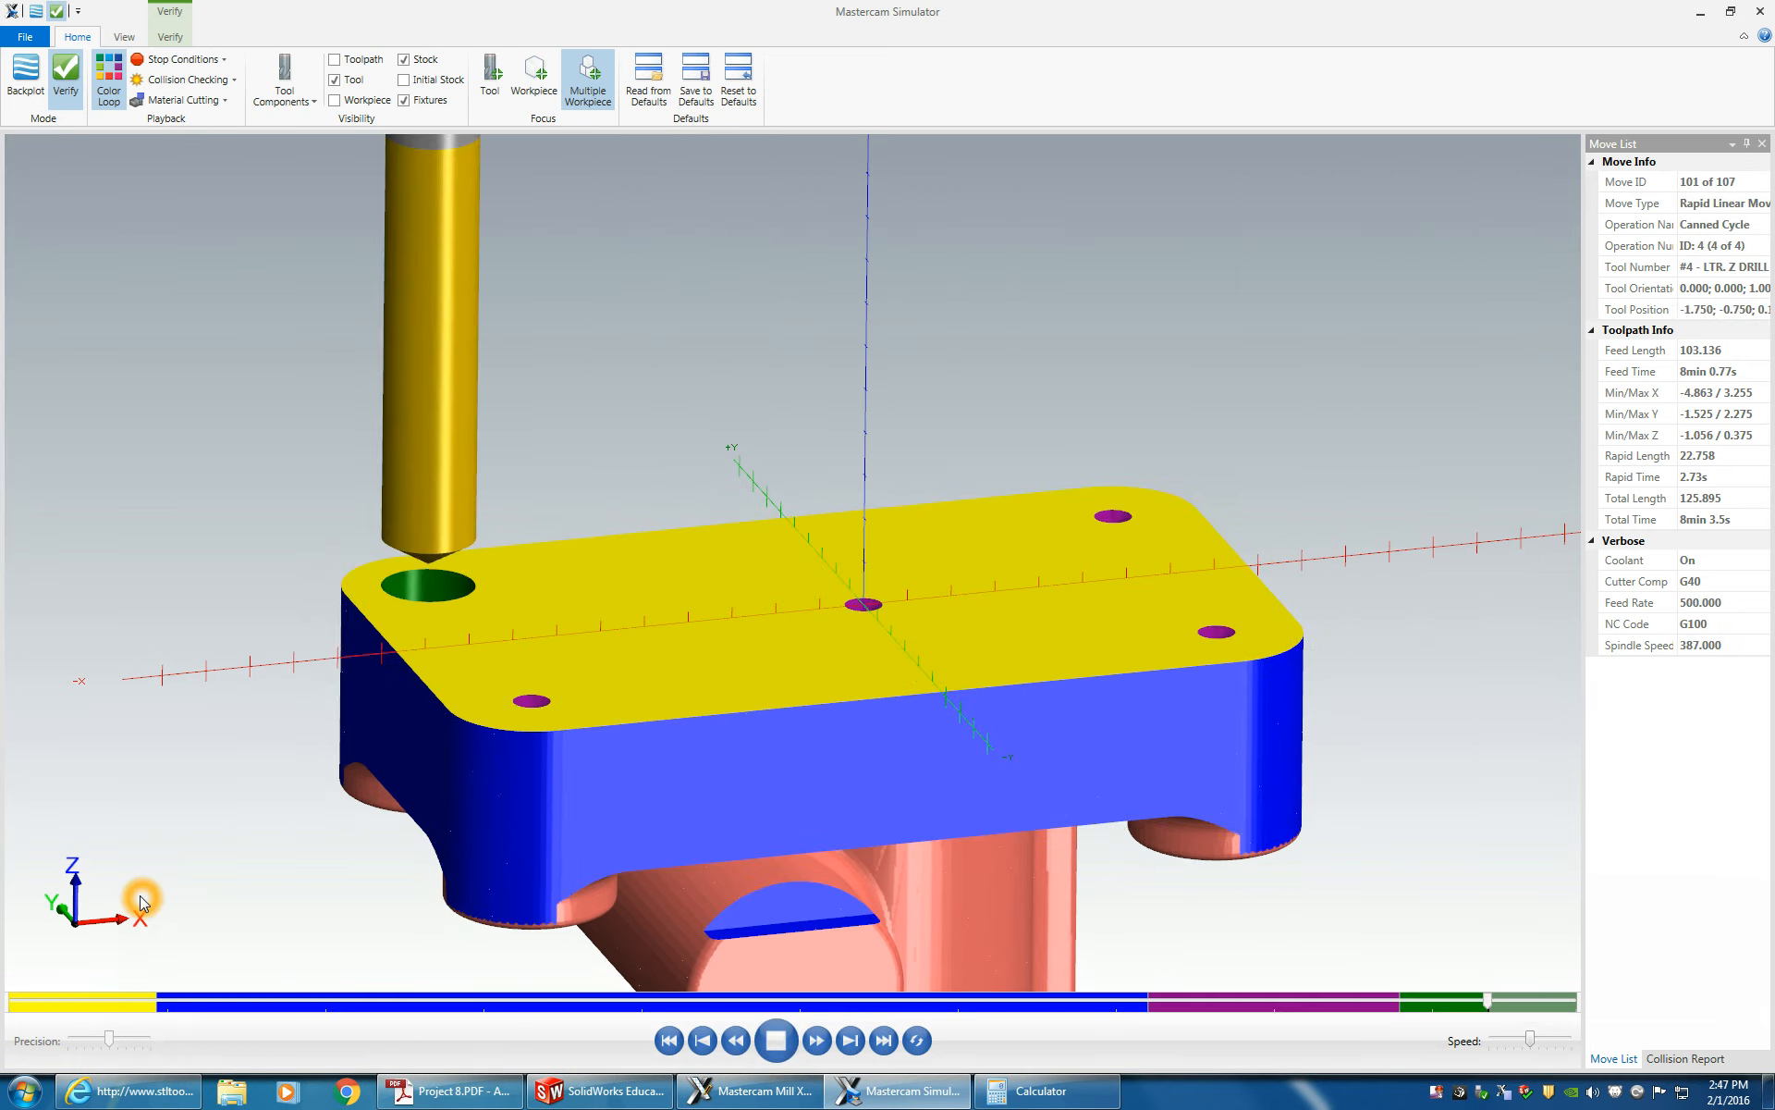
{"action": "middle_click_drag", "start_coordinate": [739, 407], "coordinate": [740, 461]}
{"action": "middle_click_drag", "start_coordinate": [880, 601], "coordinate": [453, 357]}
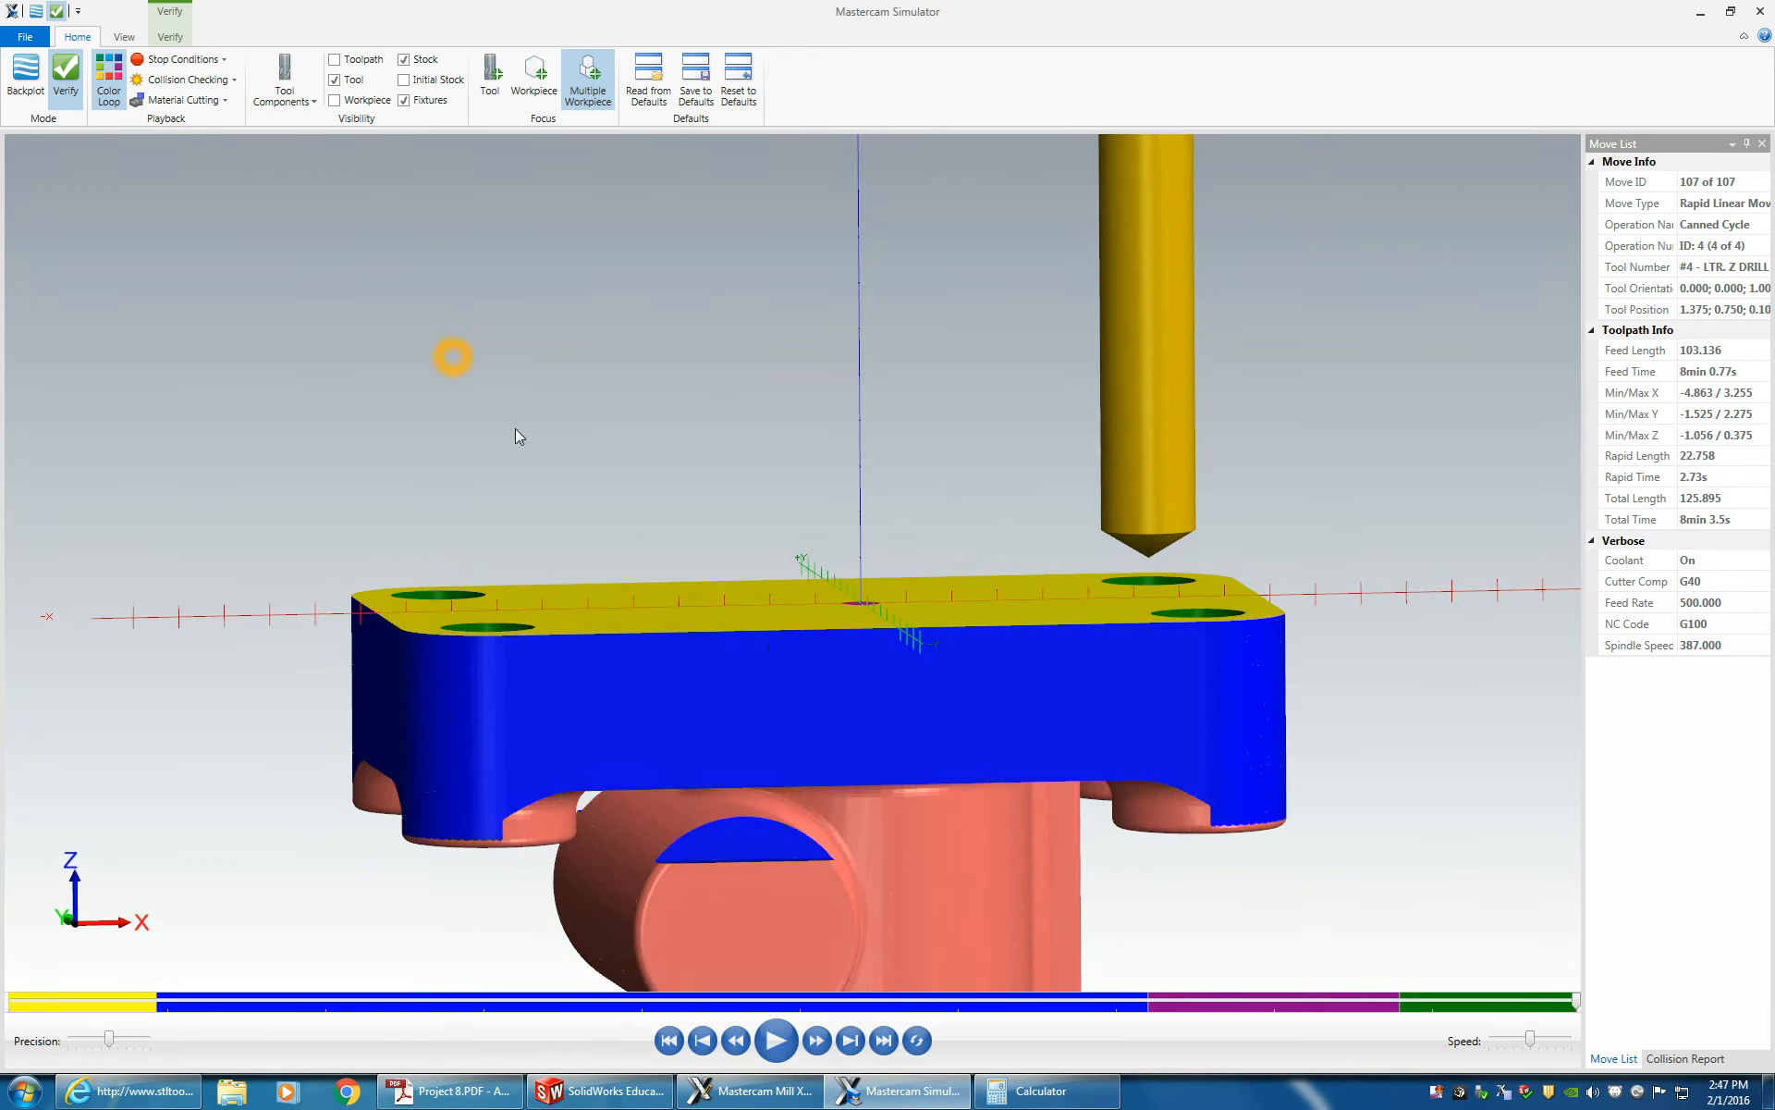
{"action": "middle_click_drag", "start_coordinate": [800, 565], "coordinate": [834, 638]}
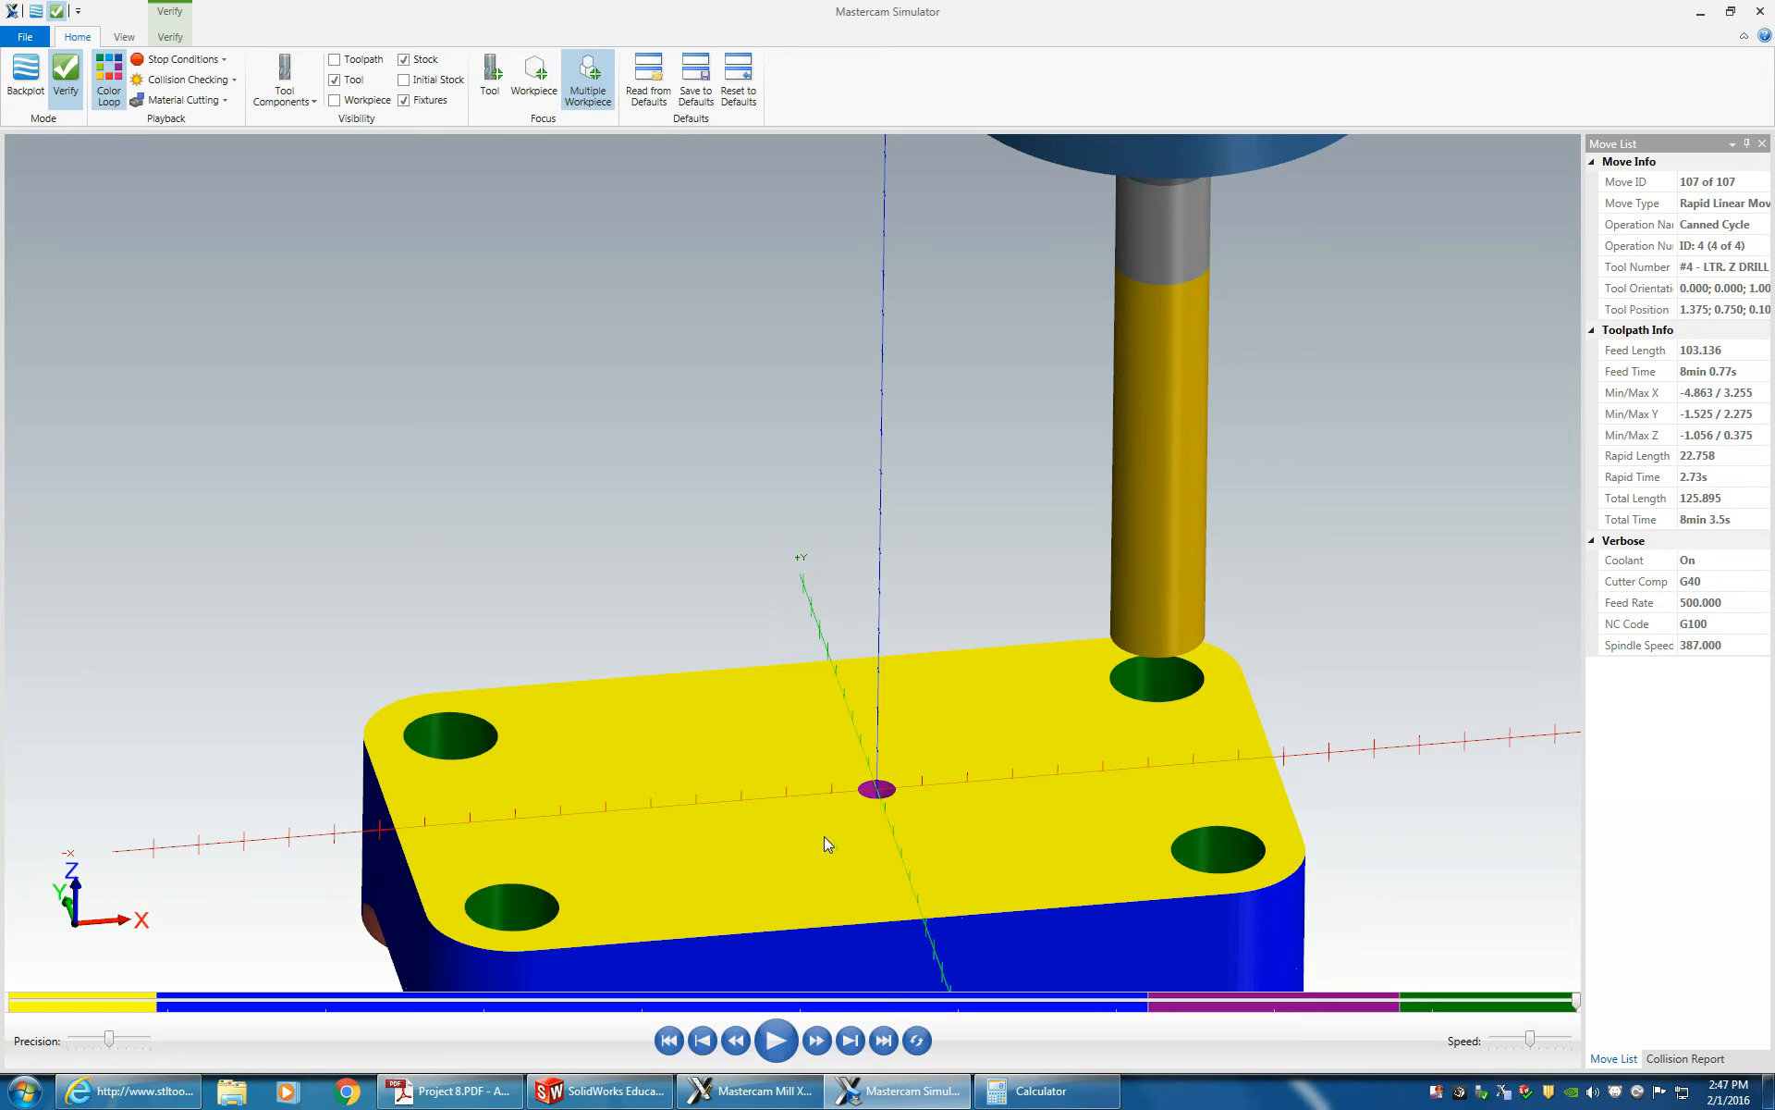
{"action": "middle_click_drag", "start_coordinate": [903, 825], "coordinate": [860, 730]}
{"action": "left_click", "coordinate": [1760, 11]}
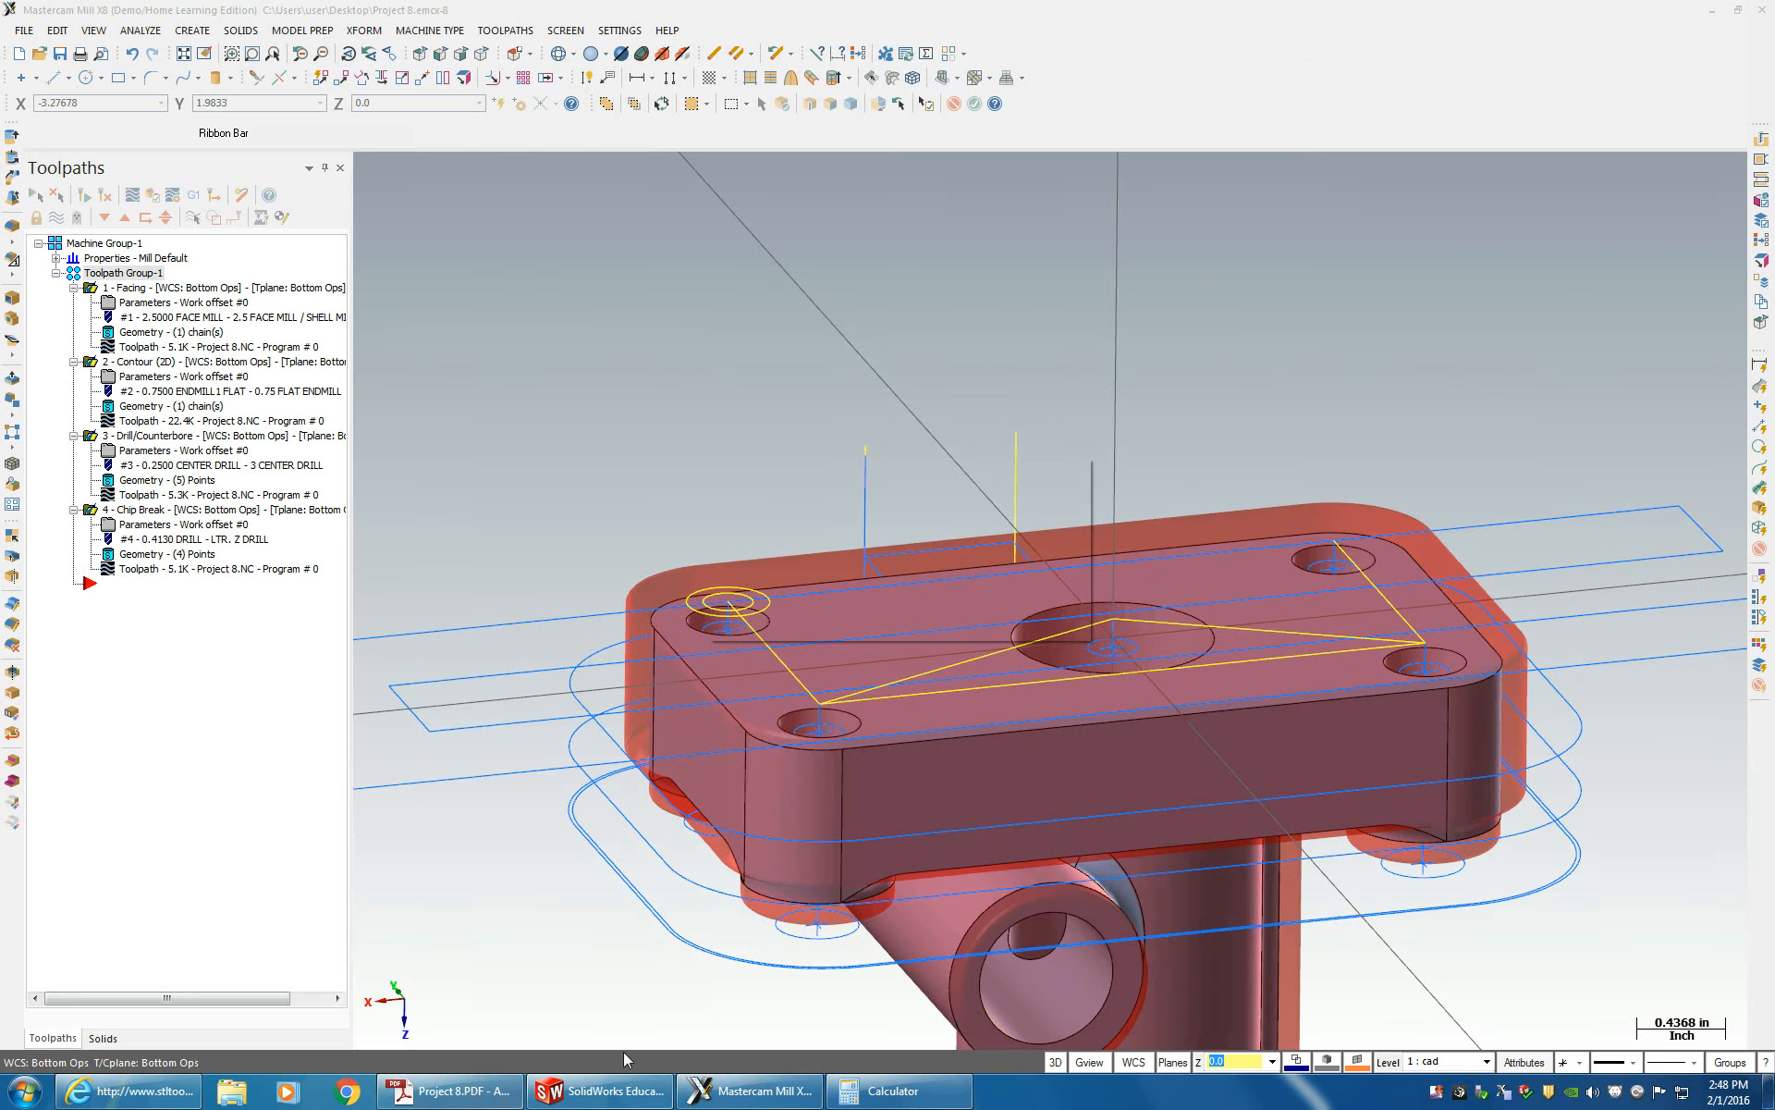
- Add the large centre hole's point back to the chip break operation's drill points and regenerate the toolpath
{"action": "left_click", "coordinate": [134, 560]}
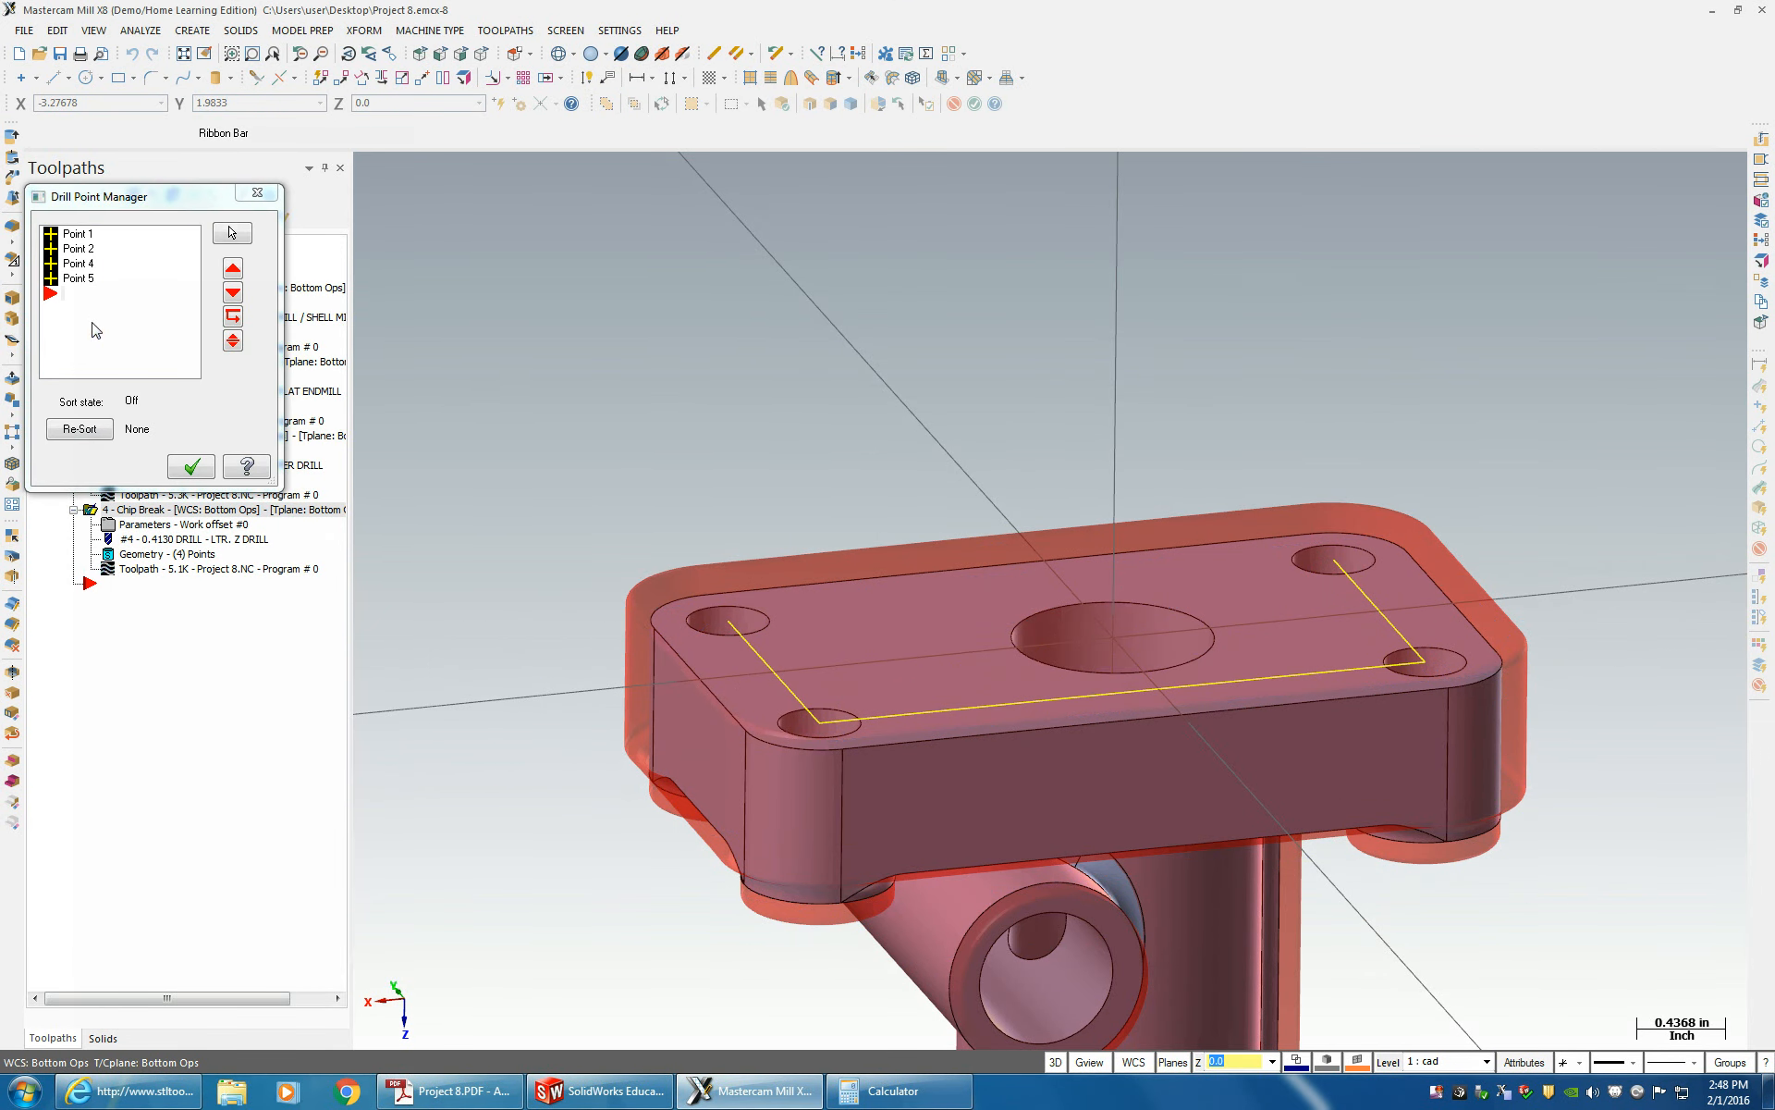
{"action": "right_click", "coordinate": [94, 322]}
{"action": "left_click", "coordinate": [135, 335]}
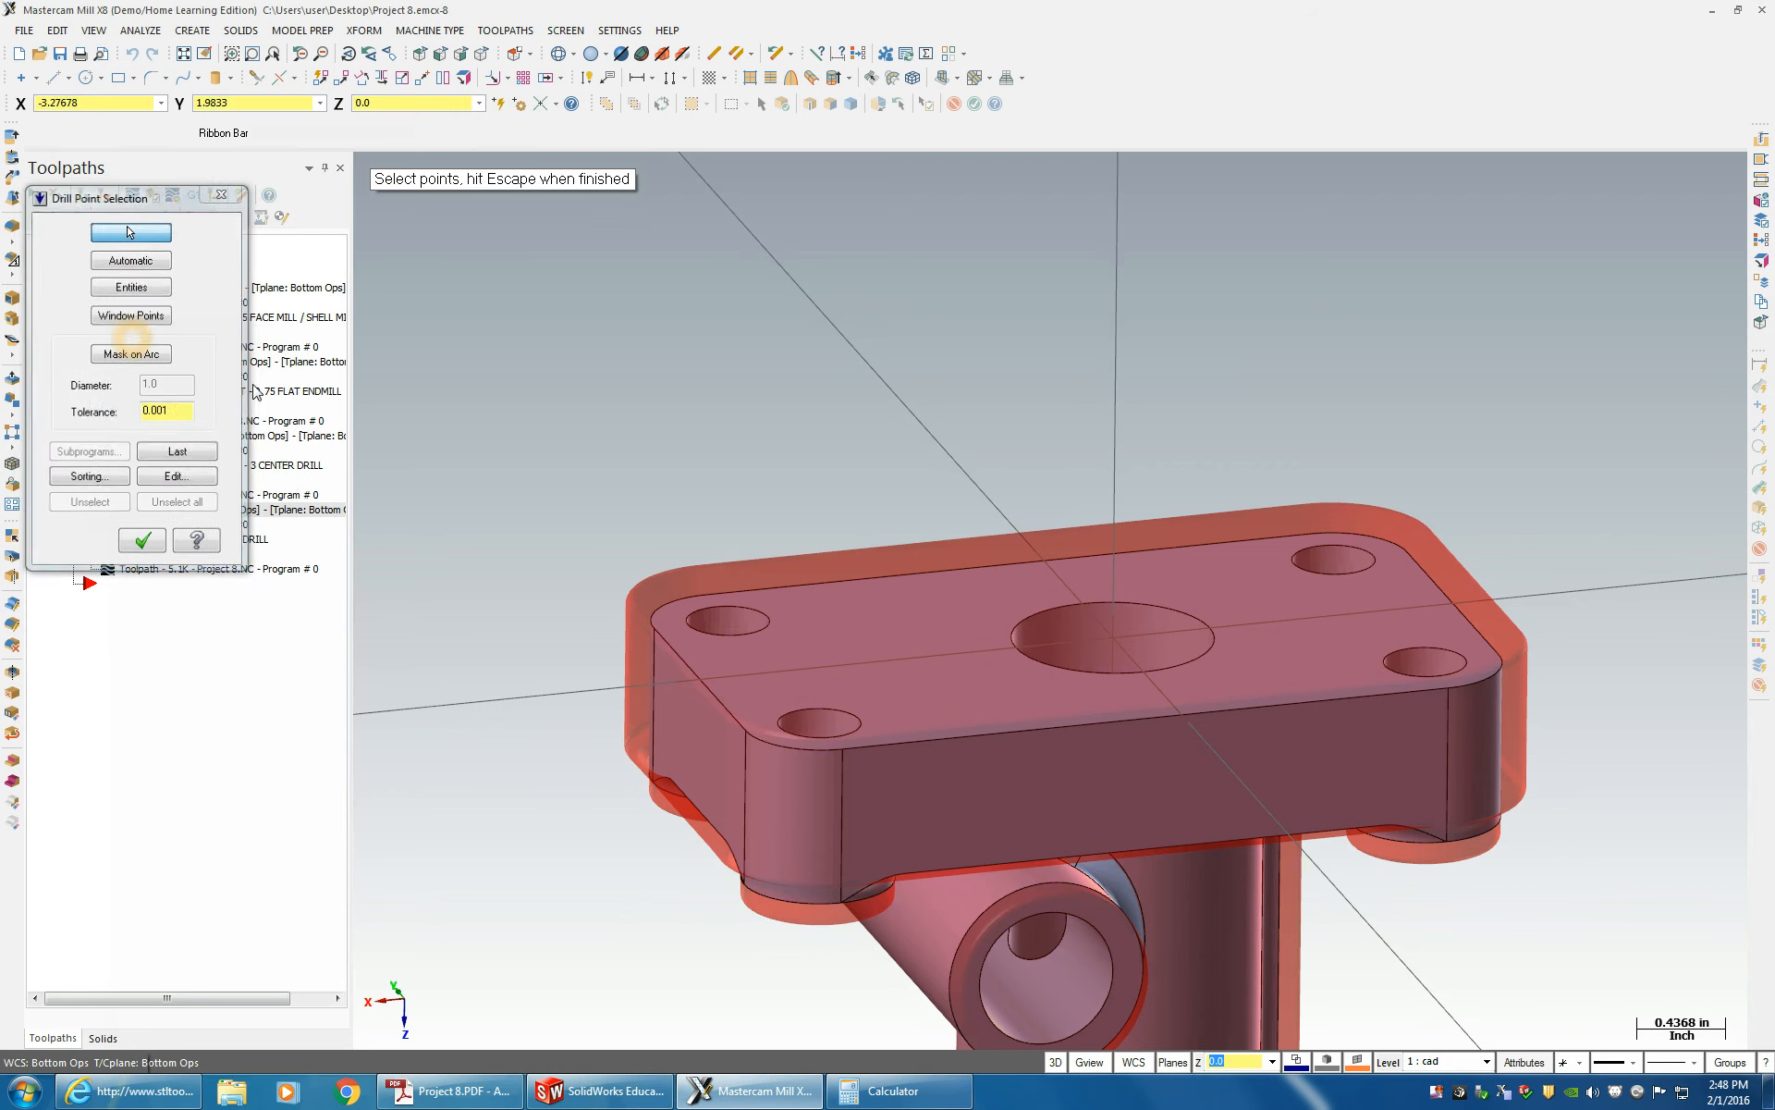
{"action": "left_click", "coordinate": [1023, 632]}
{"action": "left_click", "coordinate": [143, 541]}
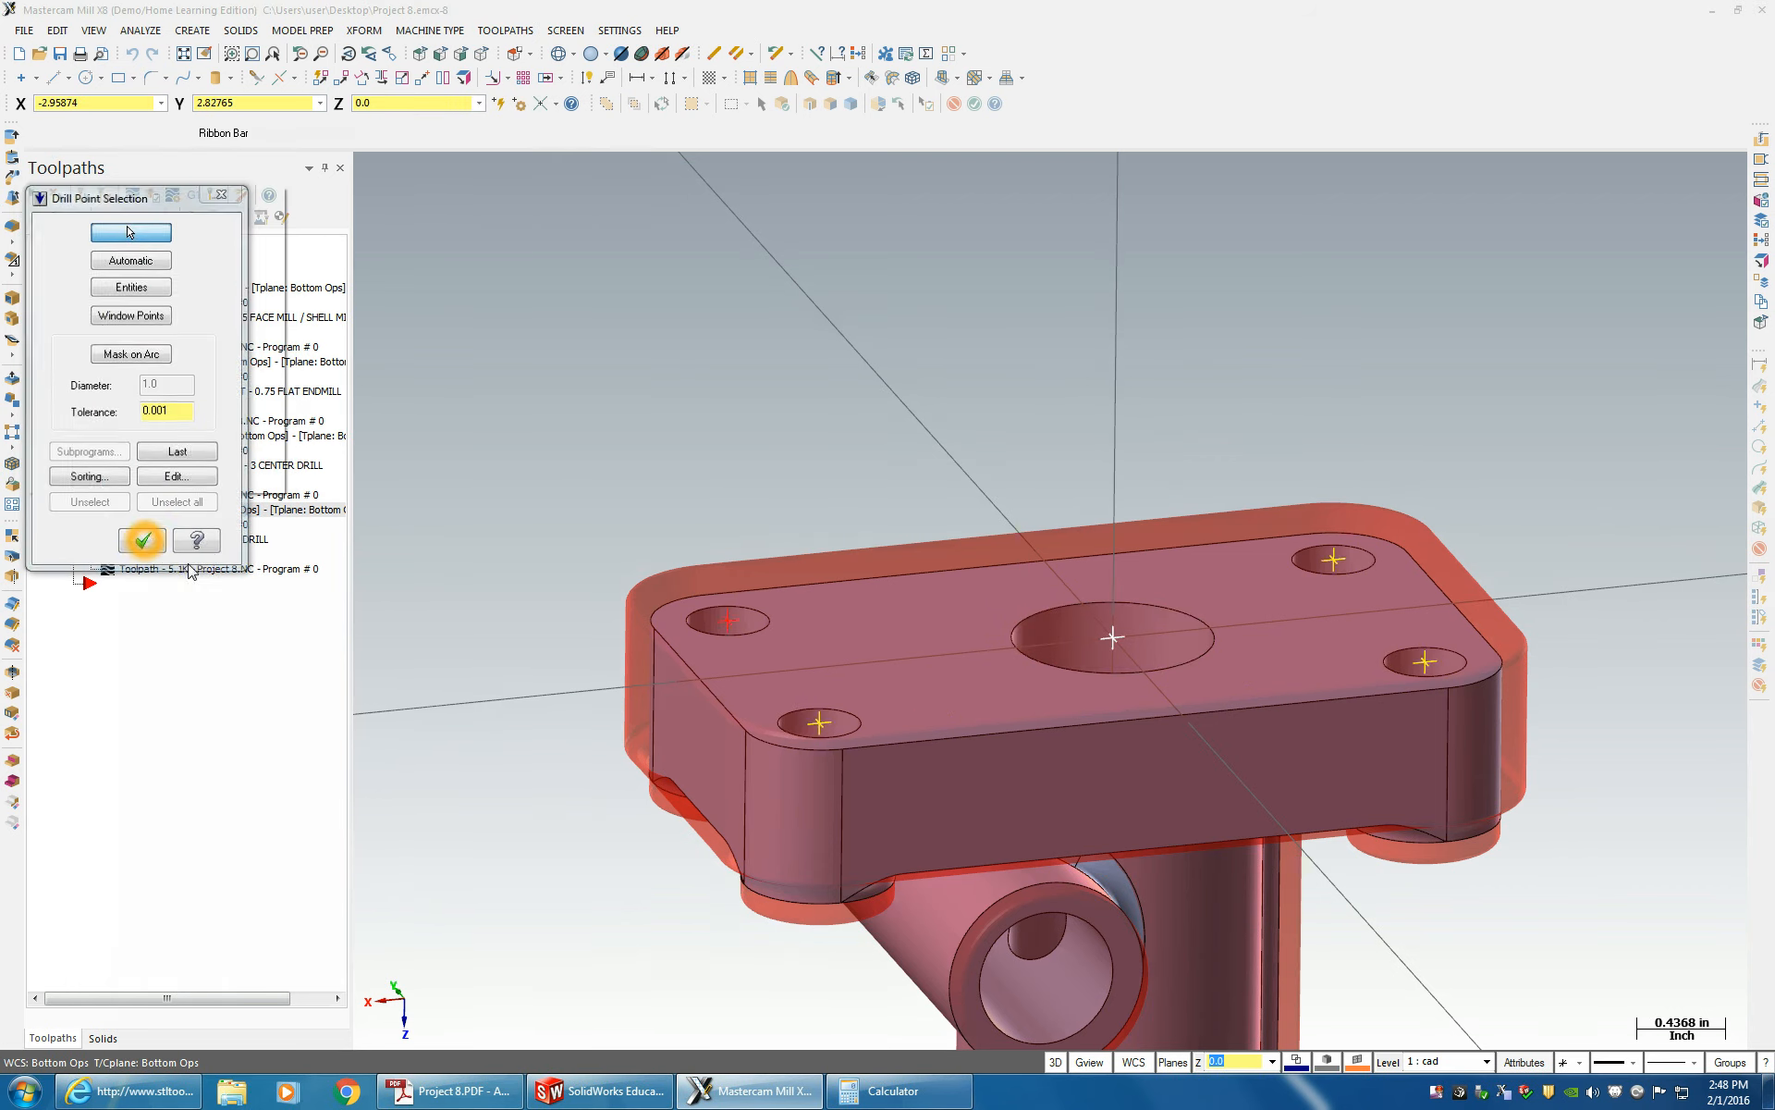
{"action": "middle_click_drag", "start_coordinate": [539, 705], "coordinate": [569, 724]}
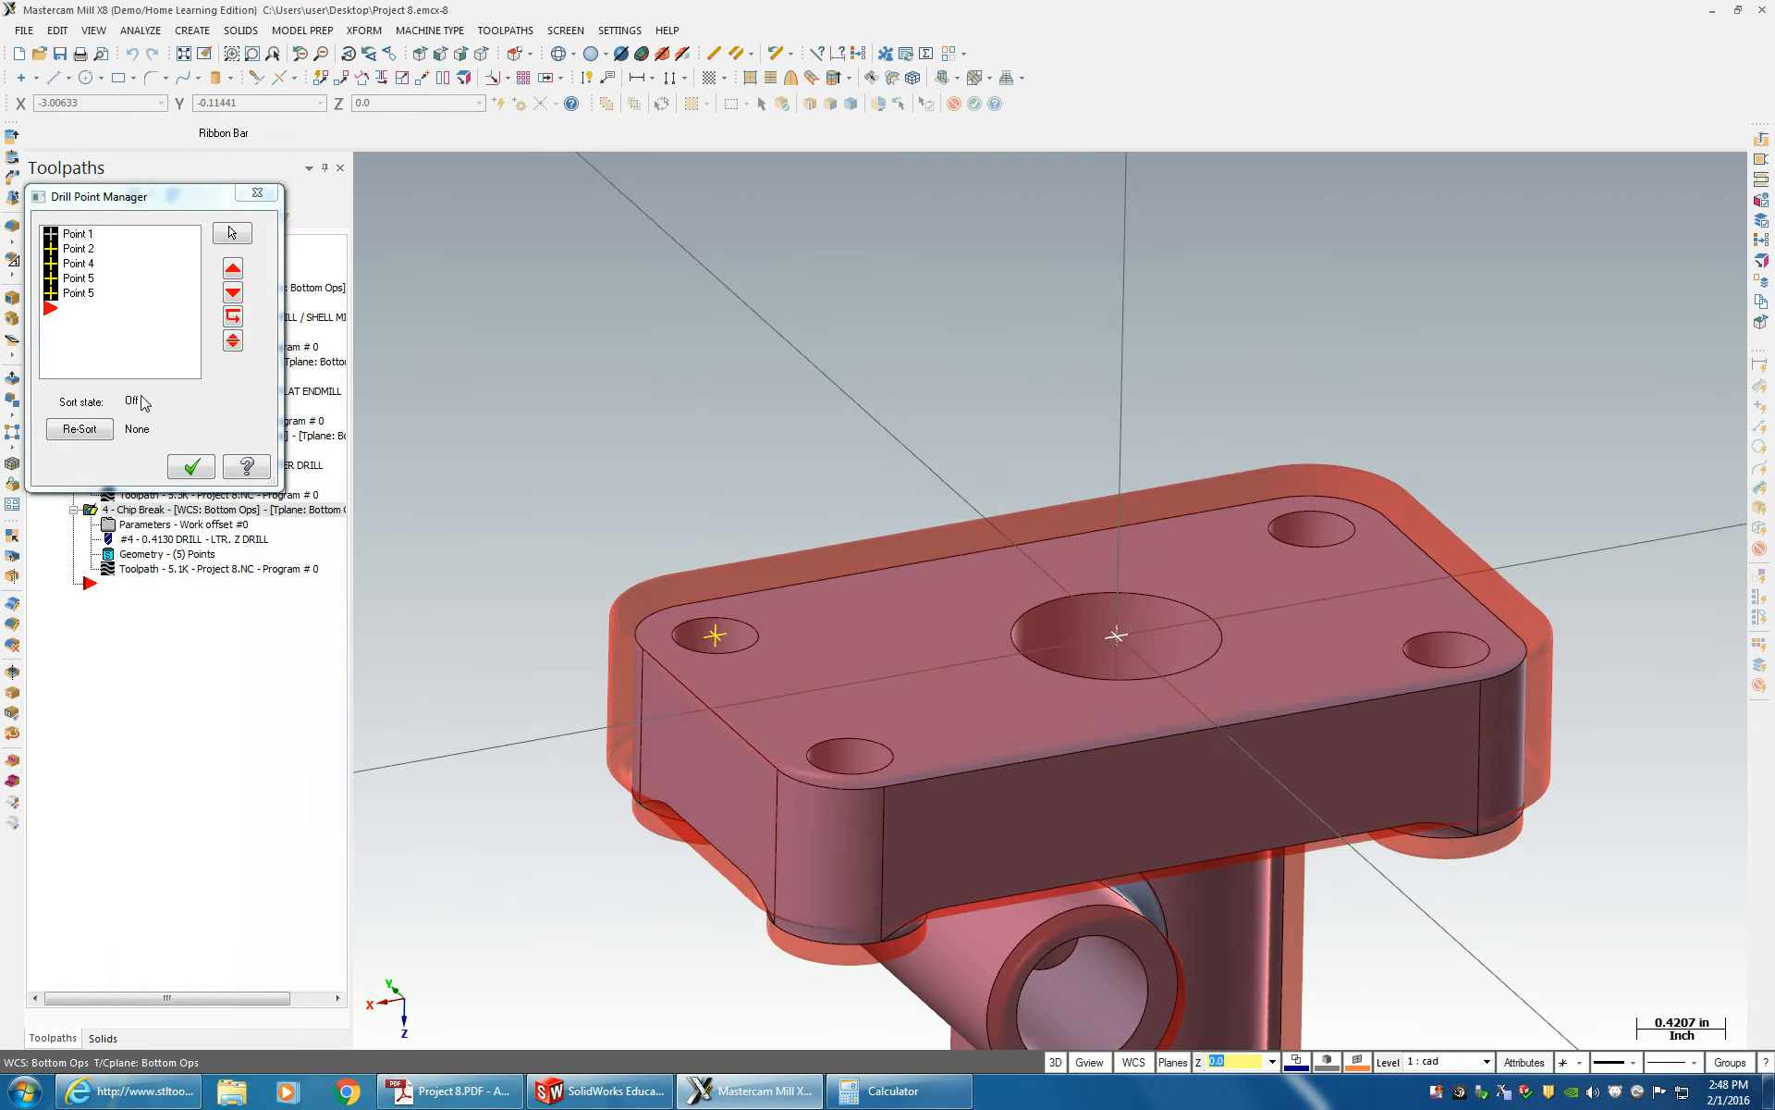
{"action": "left_click", "coordinate": [192, 468]}
{"action": "middle_click_drag", "start_coordinate": [1011, 616], "coordinate": [971, 622]}
{"action": "left_click", "coordinate": [105, 195]}
{"action": "middle_click_drag", "start_coordinate": [618, 514], "coordinate": [599, 518]}
- Sort the chip break operation's drill points with the X+ Y+ 2D sort method
{"action": "left_click", "coordinate": [131, 553]}
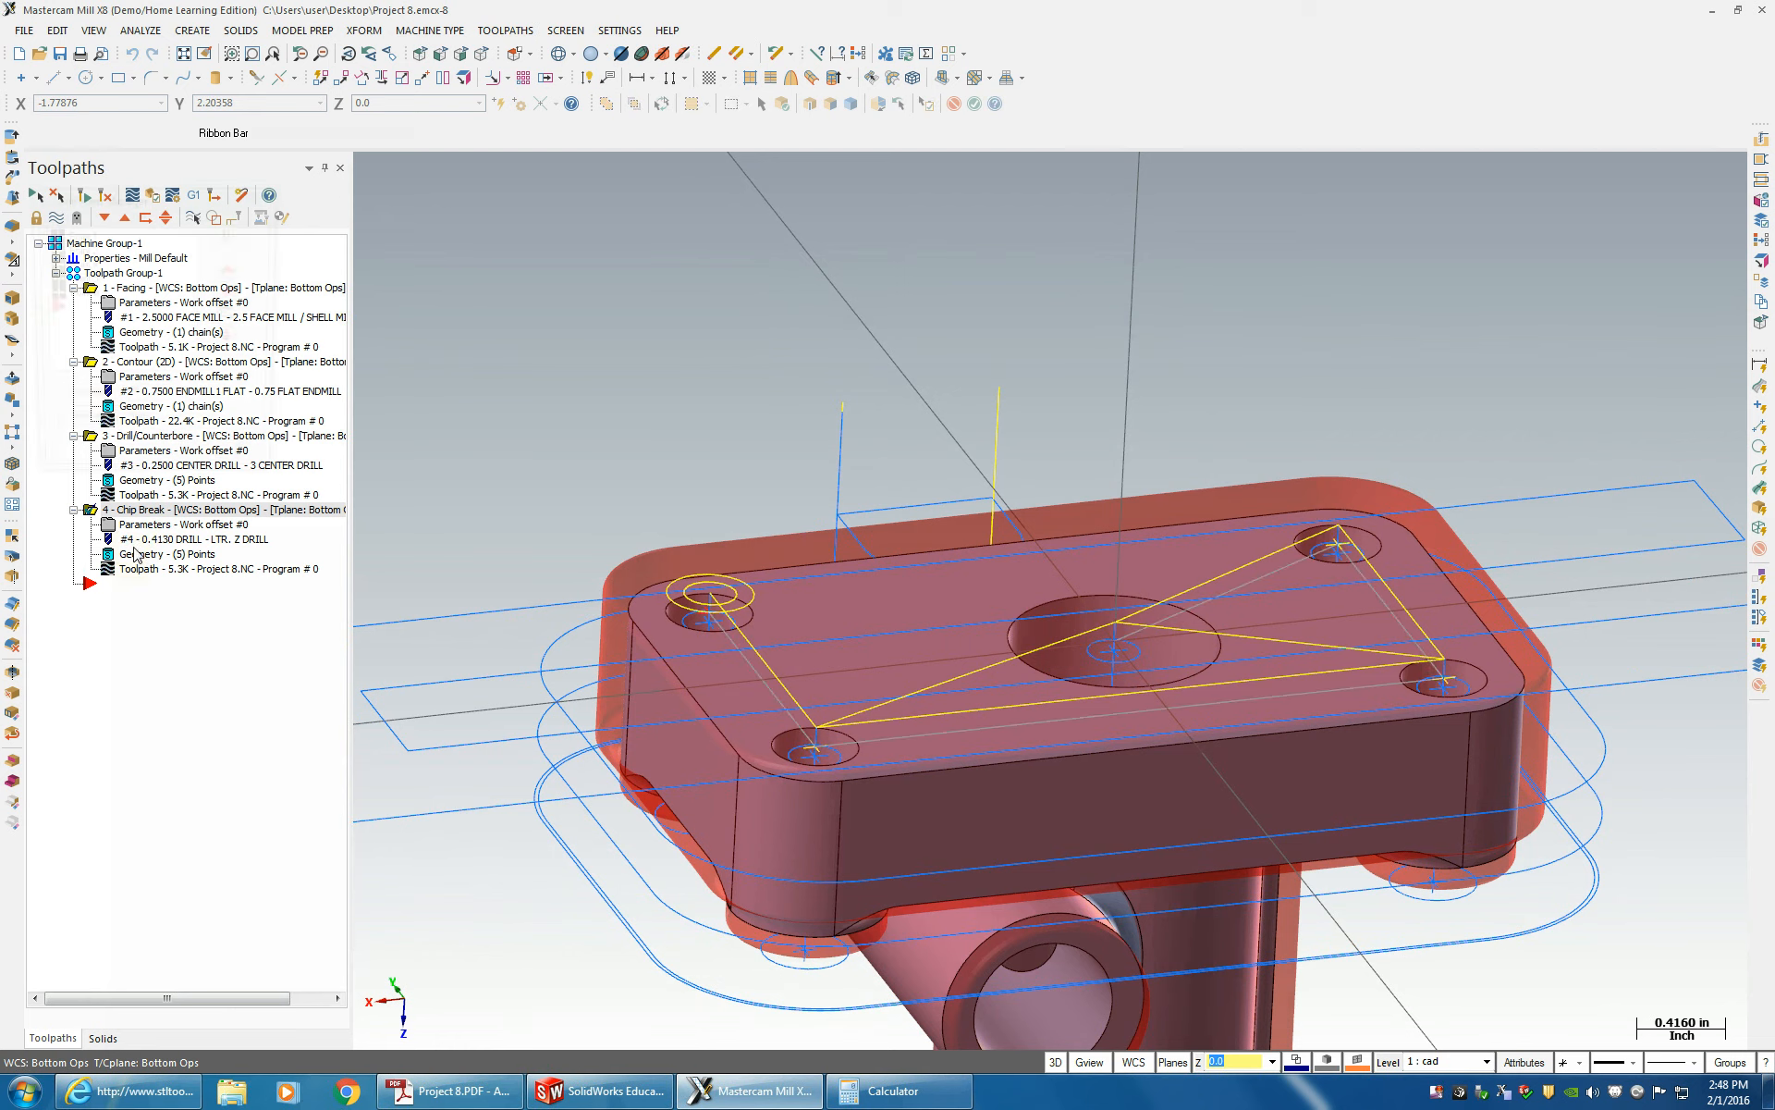
{"action": "left_click", "coordinate": [74, 297]}
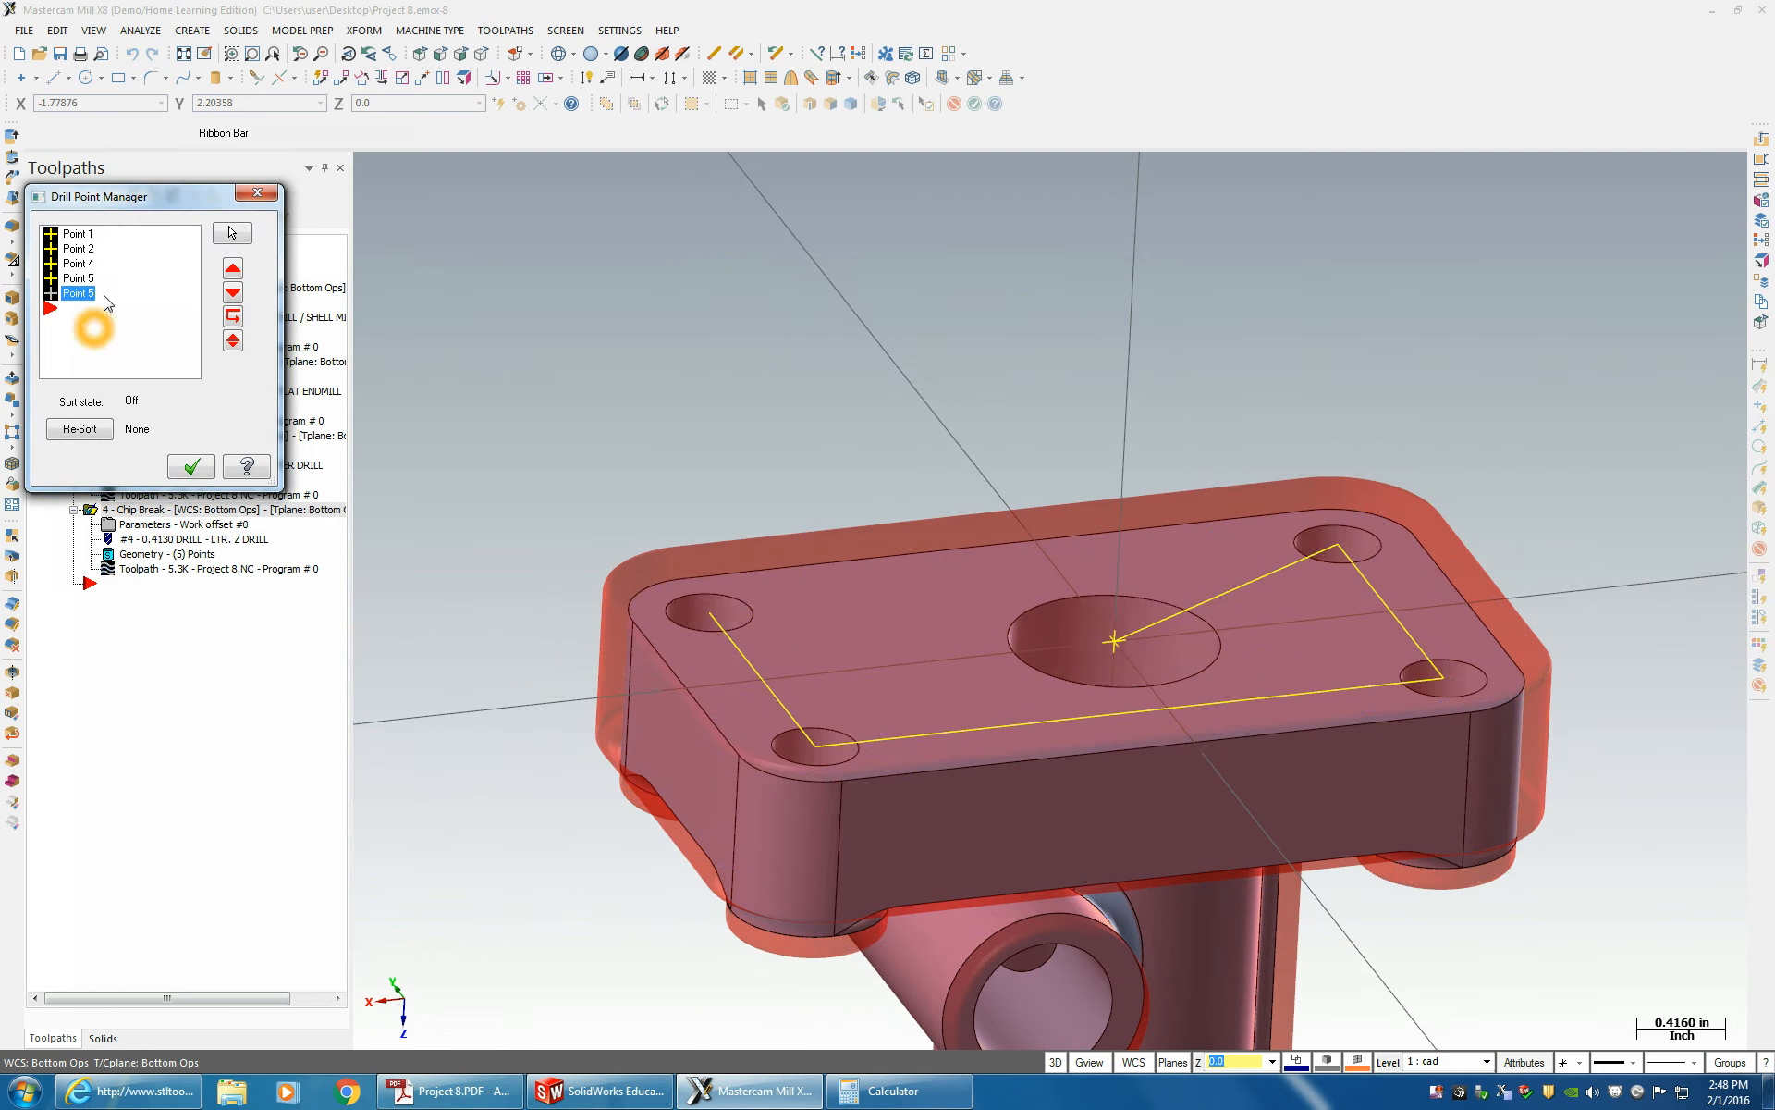
{"action": "right_click", "coordinate": [93, 228]}
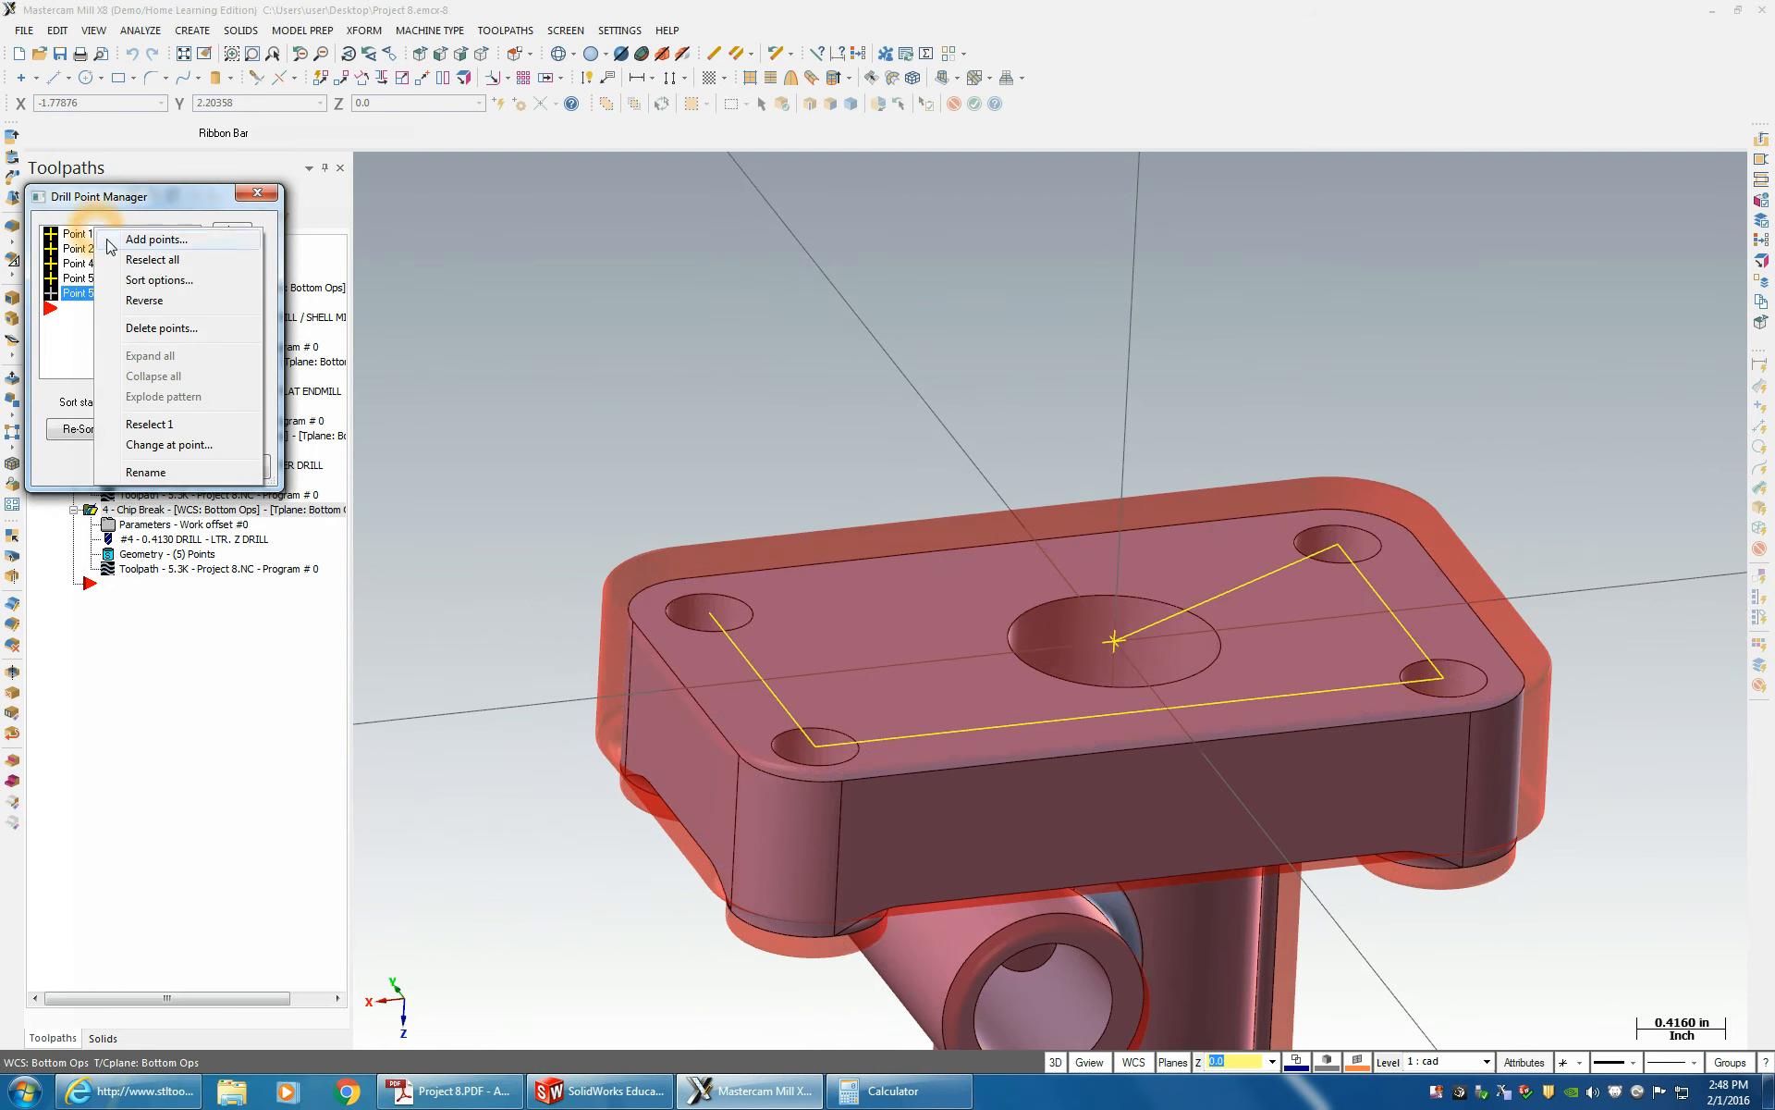
{"action": "left_click", "coordinate": [159, 281]}
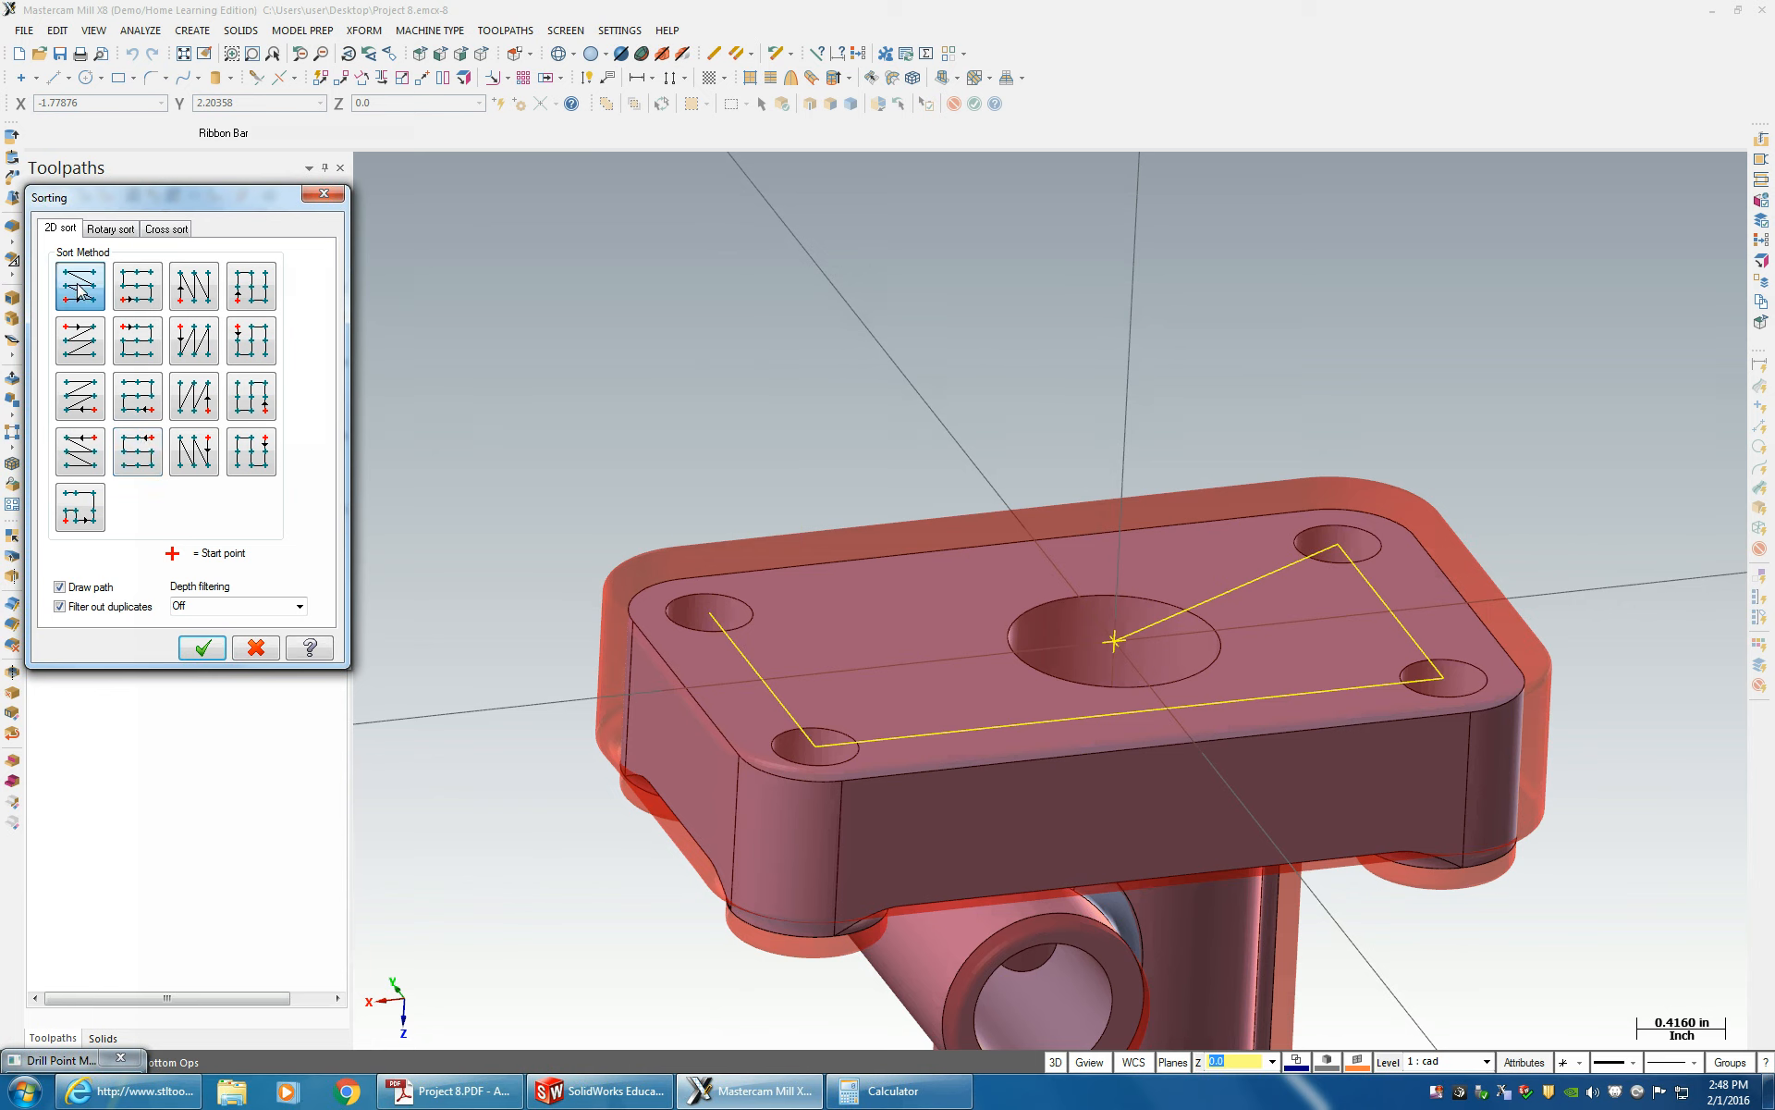
{"action": "left_click", "coordinate": [208, 654]}
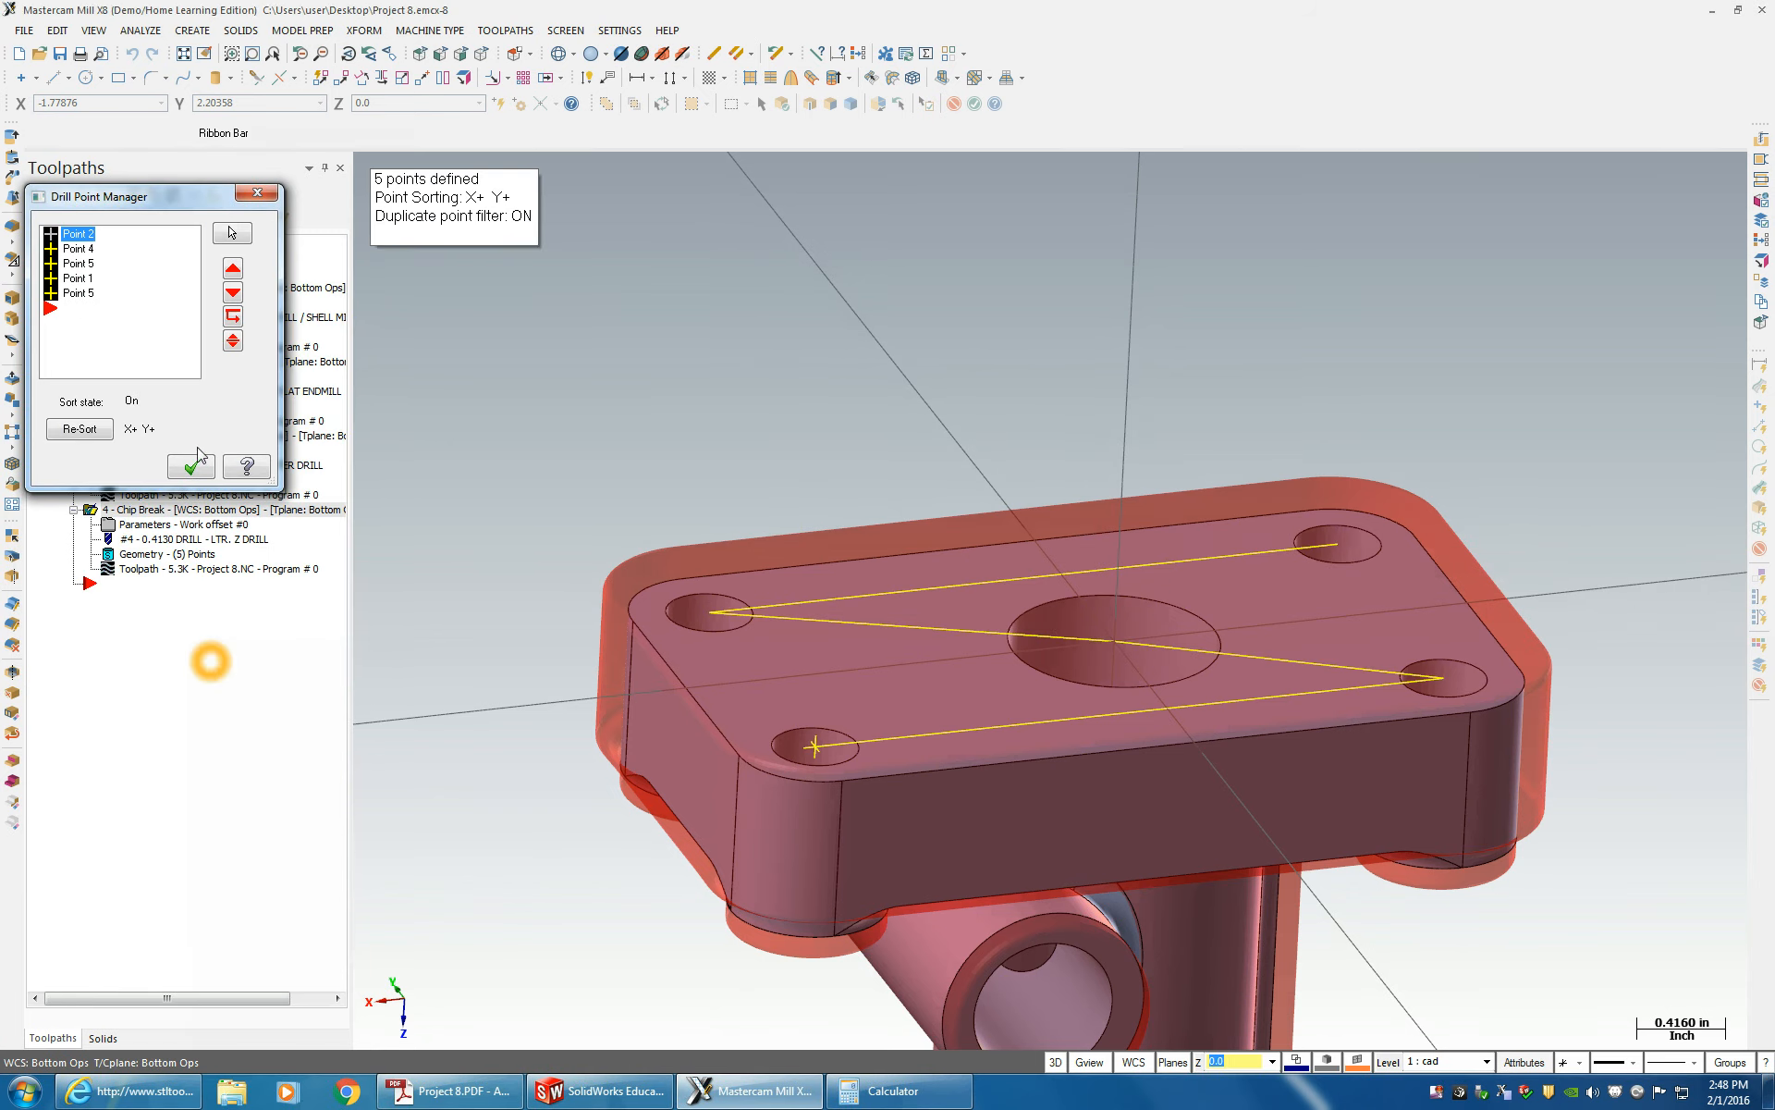
- Change the drill points' 2D sort to the N-shaped zigzag method that runs along the Y direction first
{"action": "left_click", "coordinate": [180, 312]}
{"action": "right_click", "coordinate": [158, 262]}
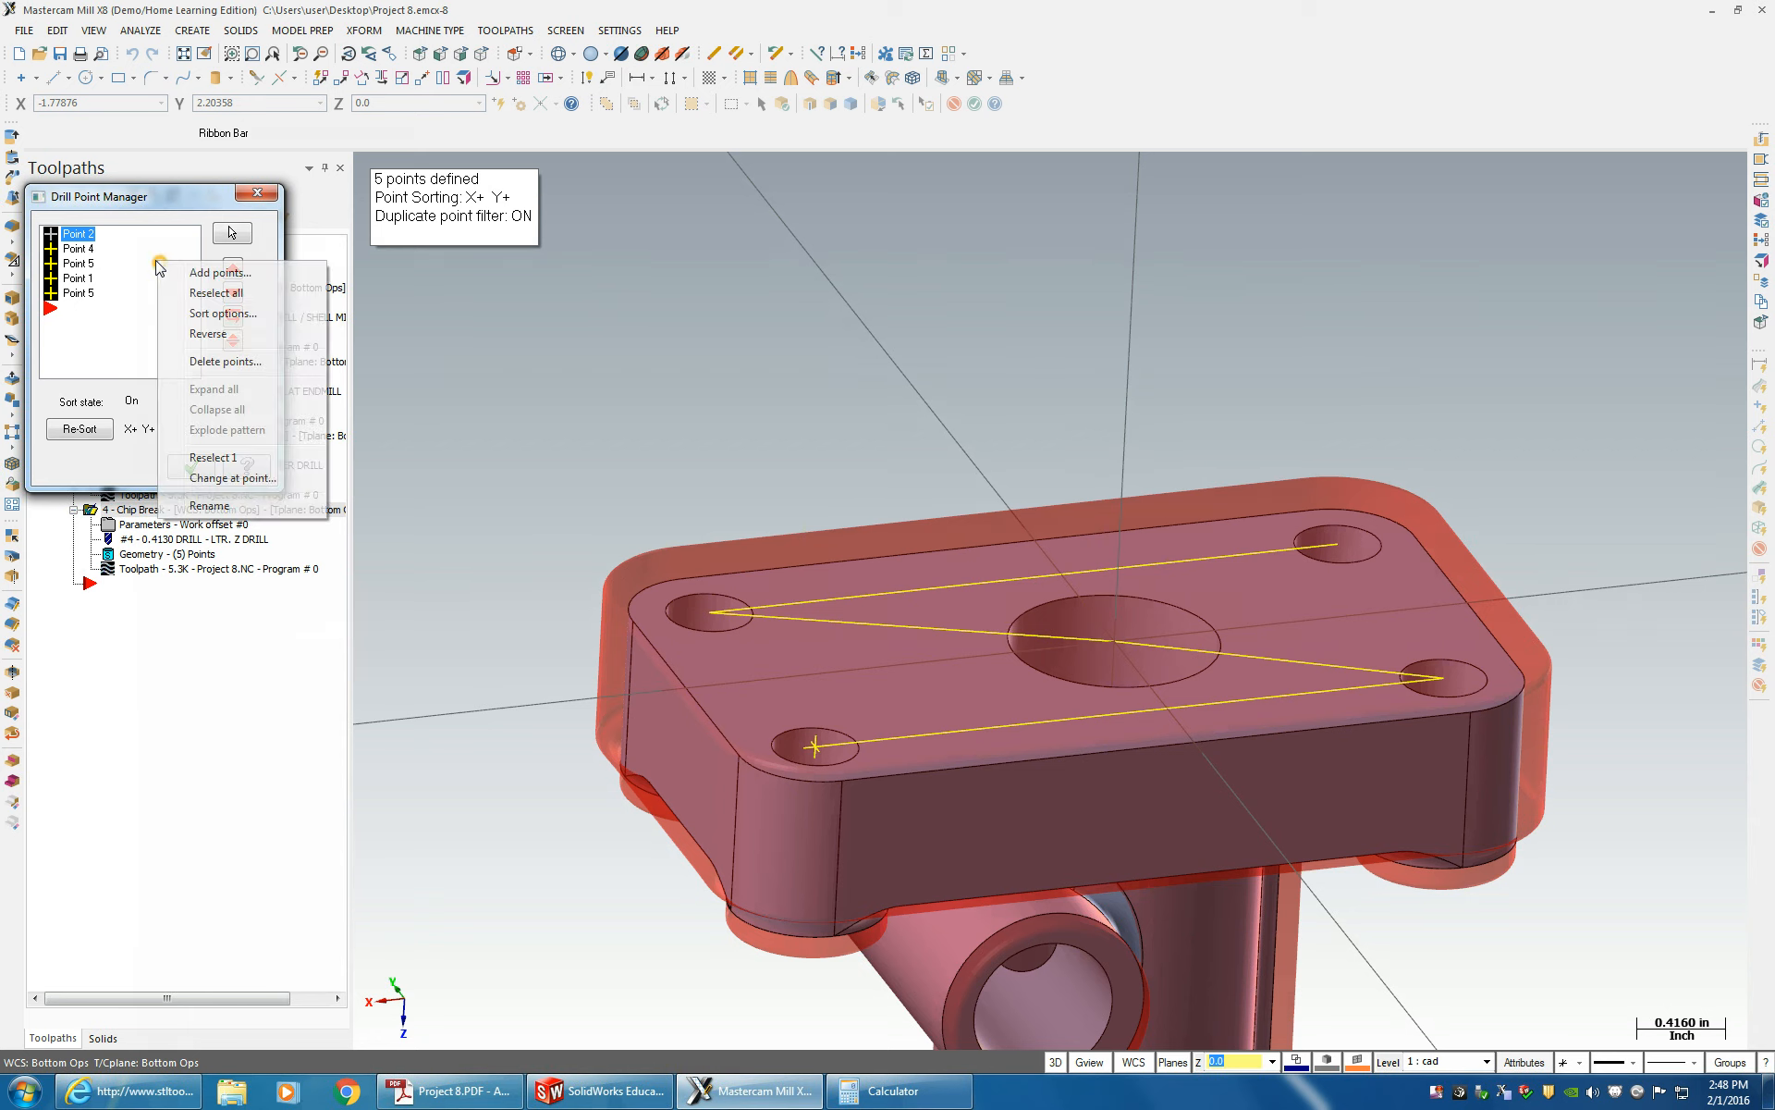
{"action": "left_click", "coordinate": [218, 317]}
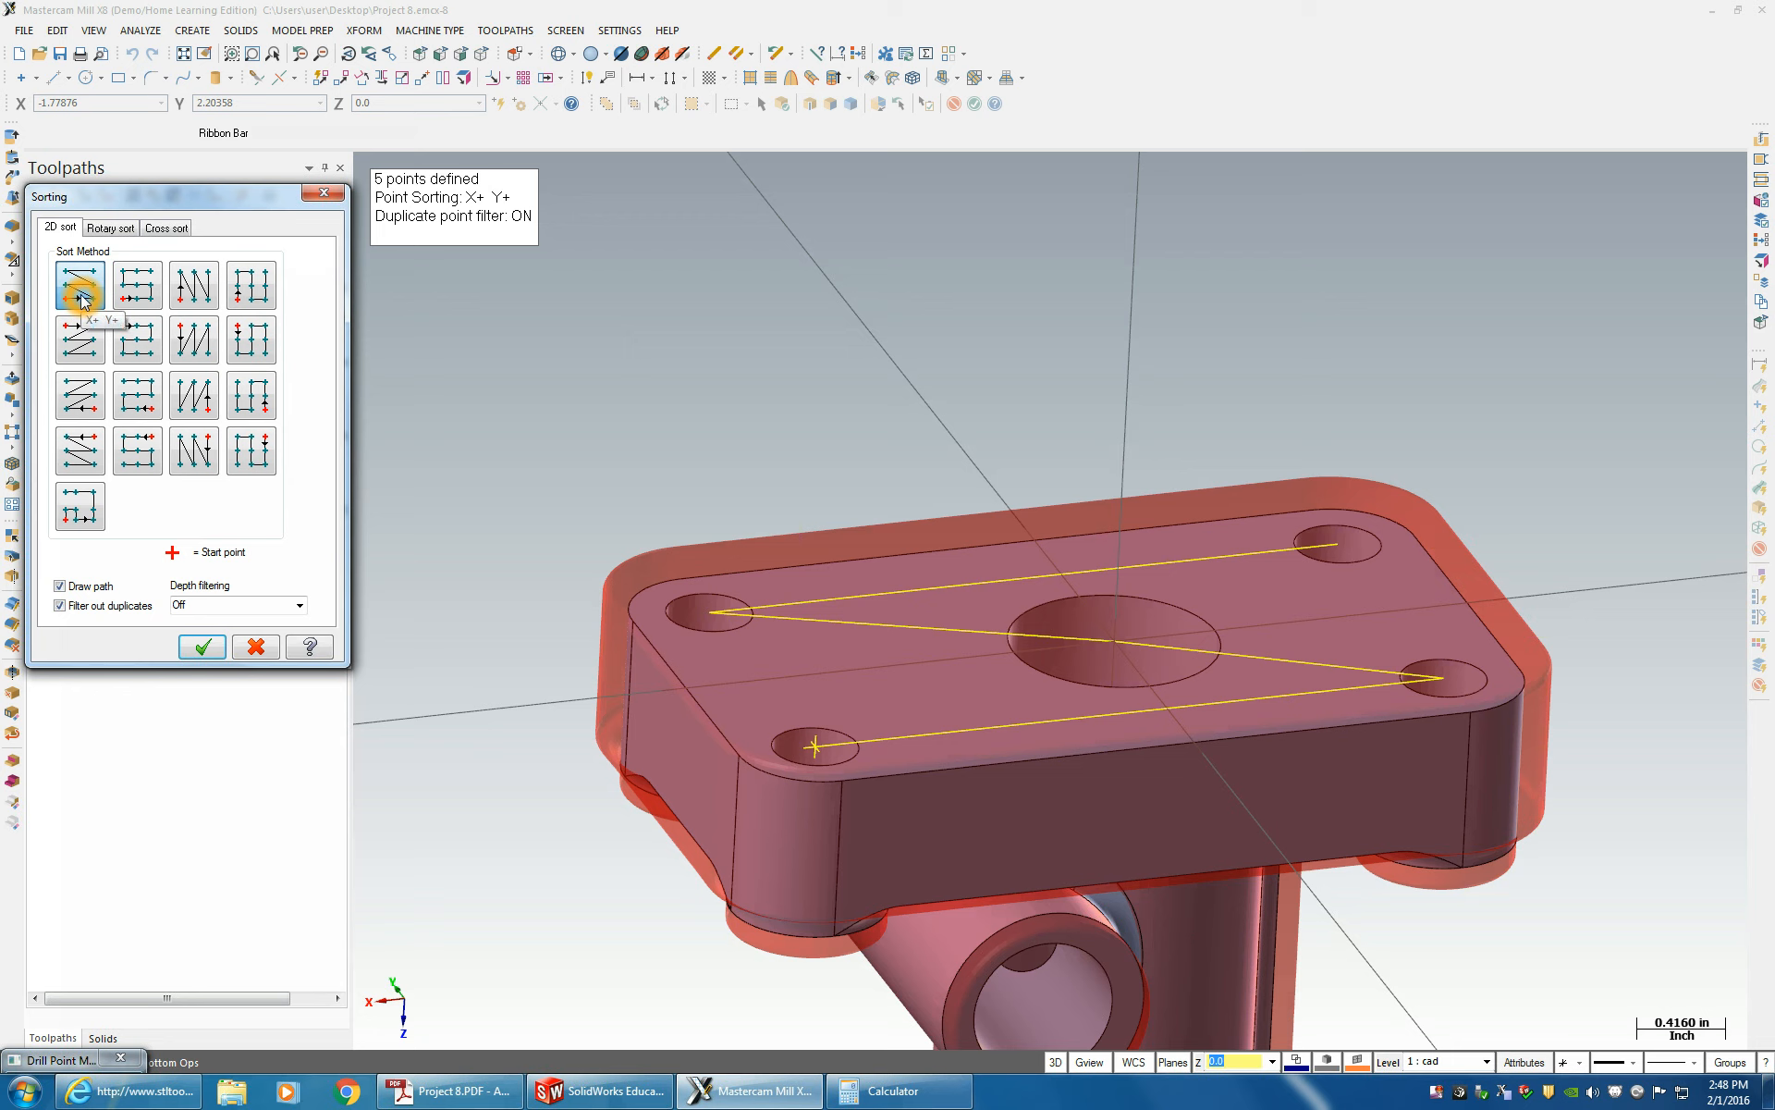
{"action": "left_click", "coordinate": [201, 292]}
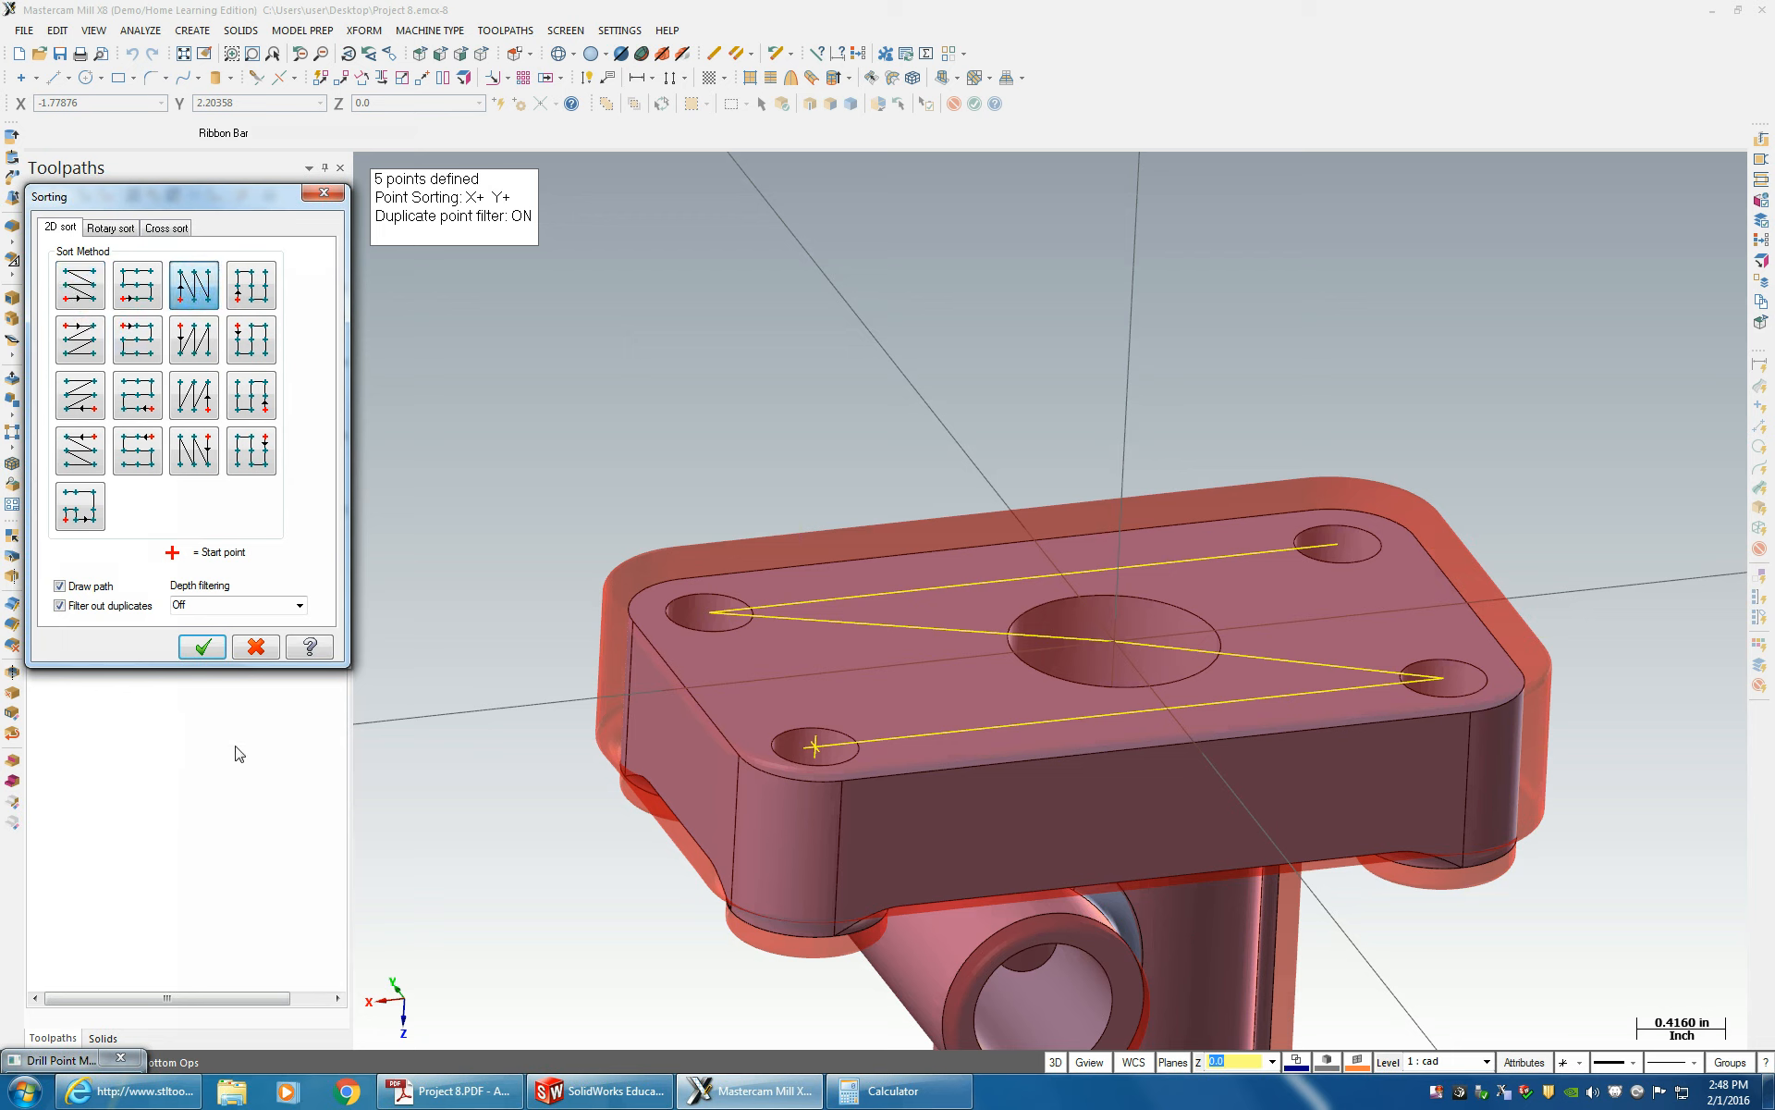
- Apply the Y+ X+ point sorting to the LTR. Z chip break operation's drill points and regenerate its toolpath
{"action": "left_click", "coordinate": [200, 647]}
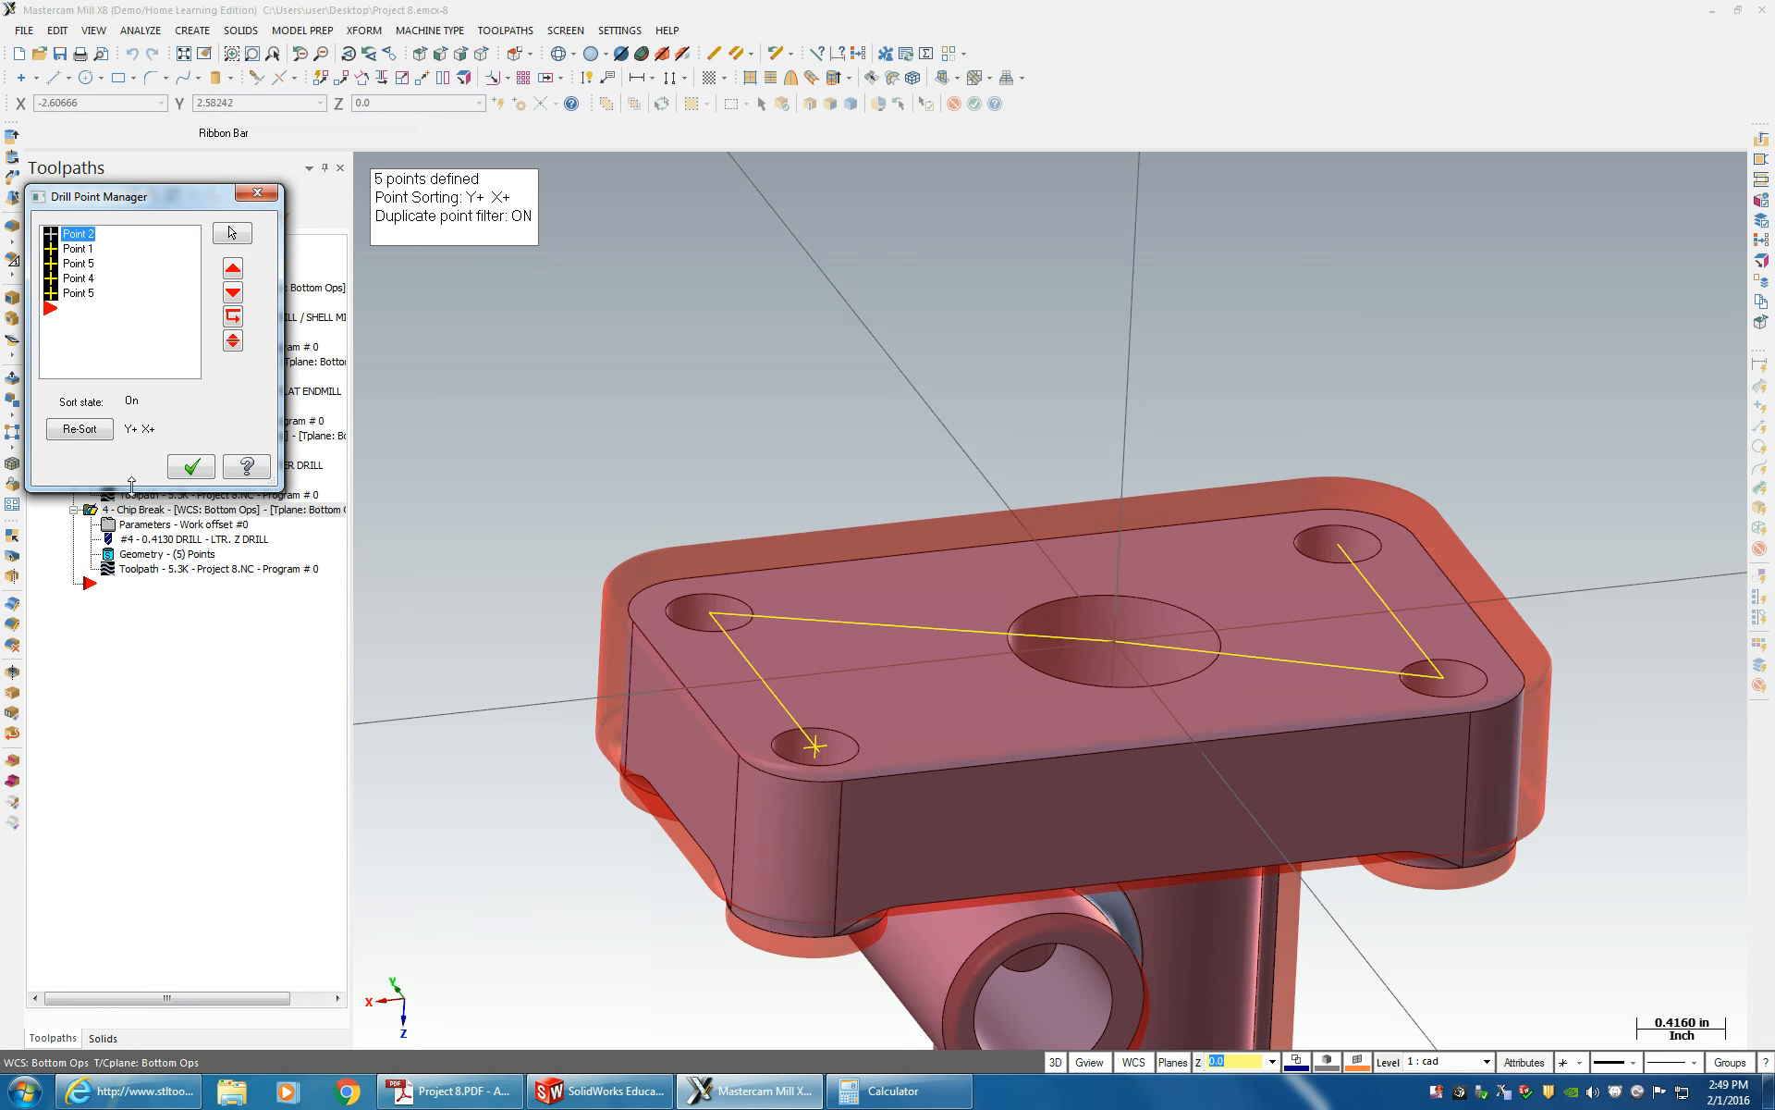
{"action": "left_click", "coordinate": [192, 467]}
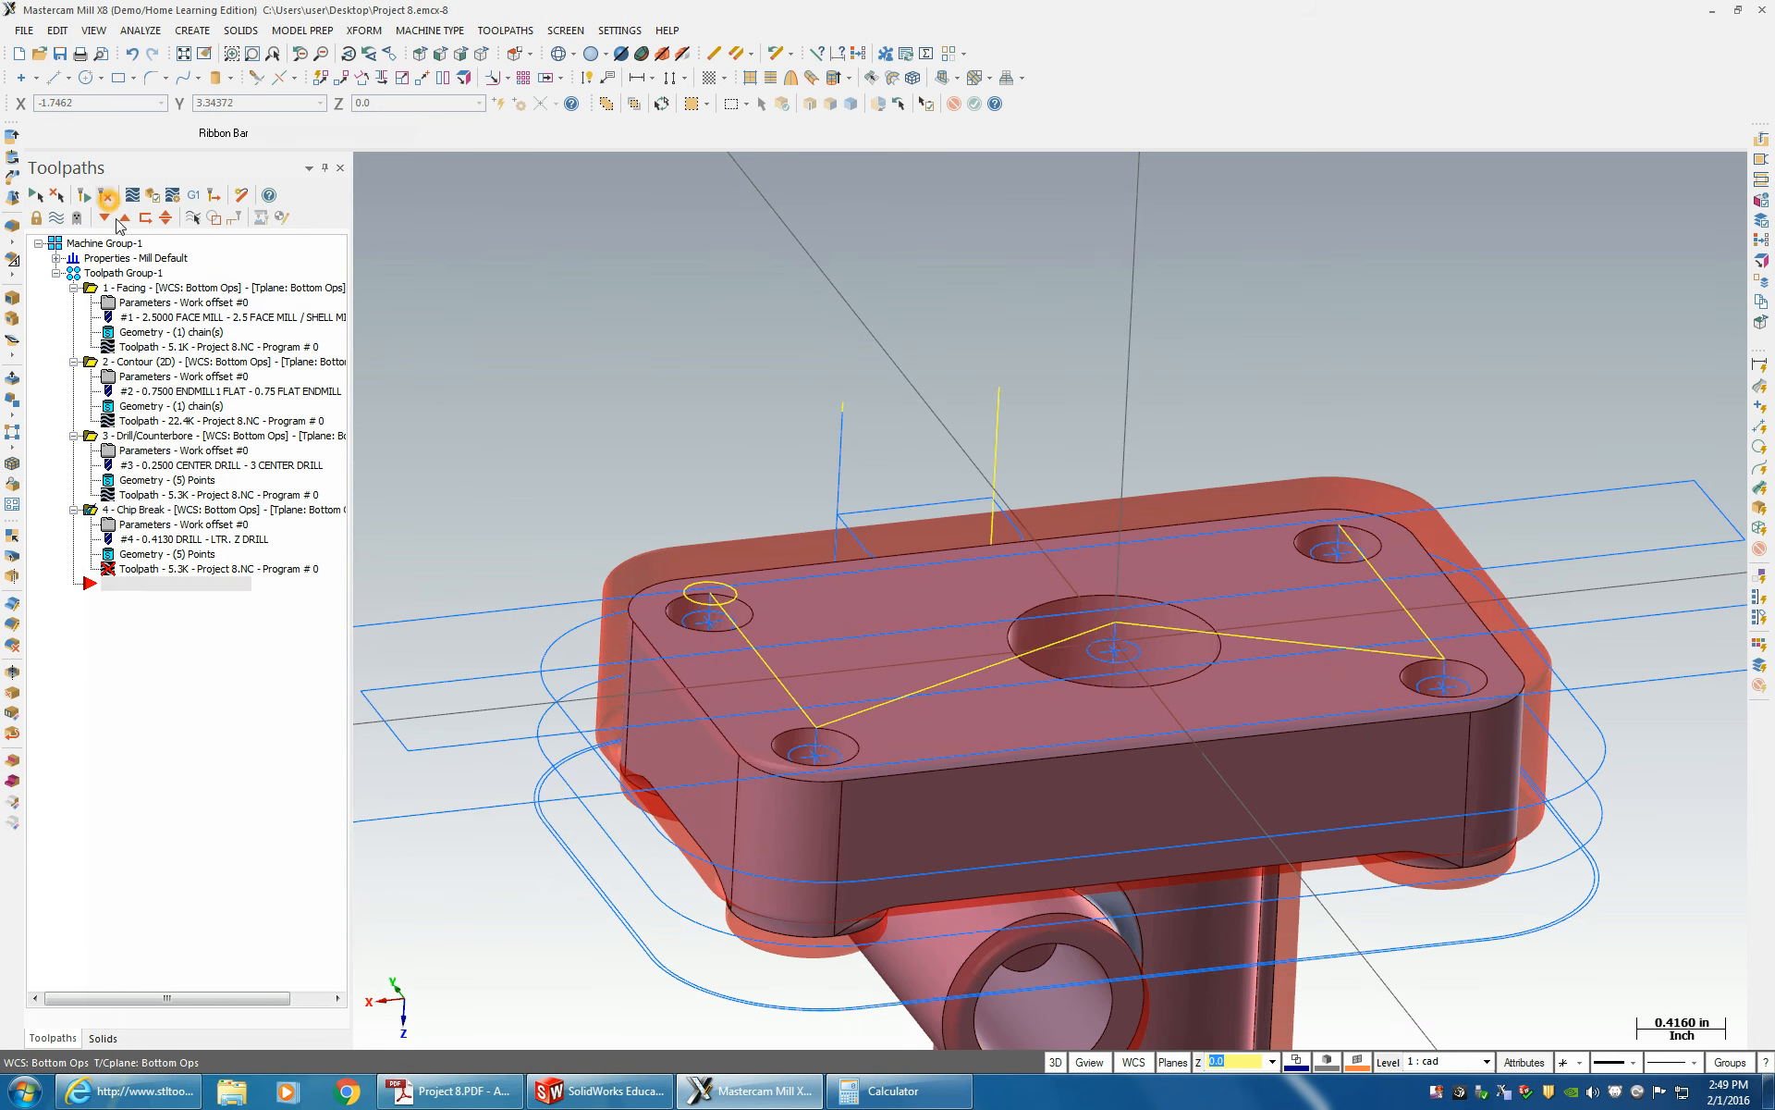
{"action": "left_click", "coordinate": [107, 197]}
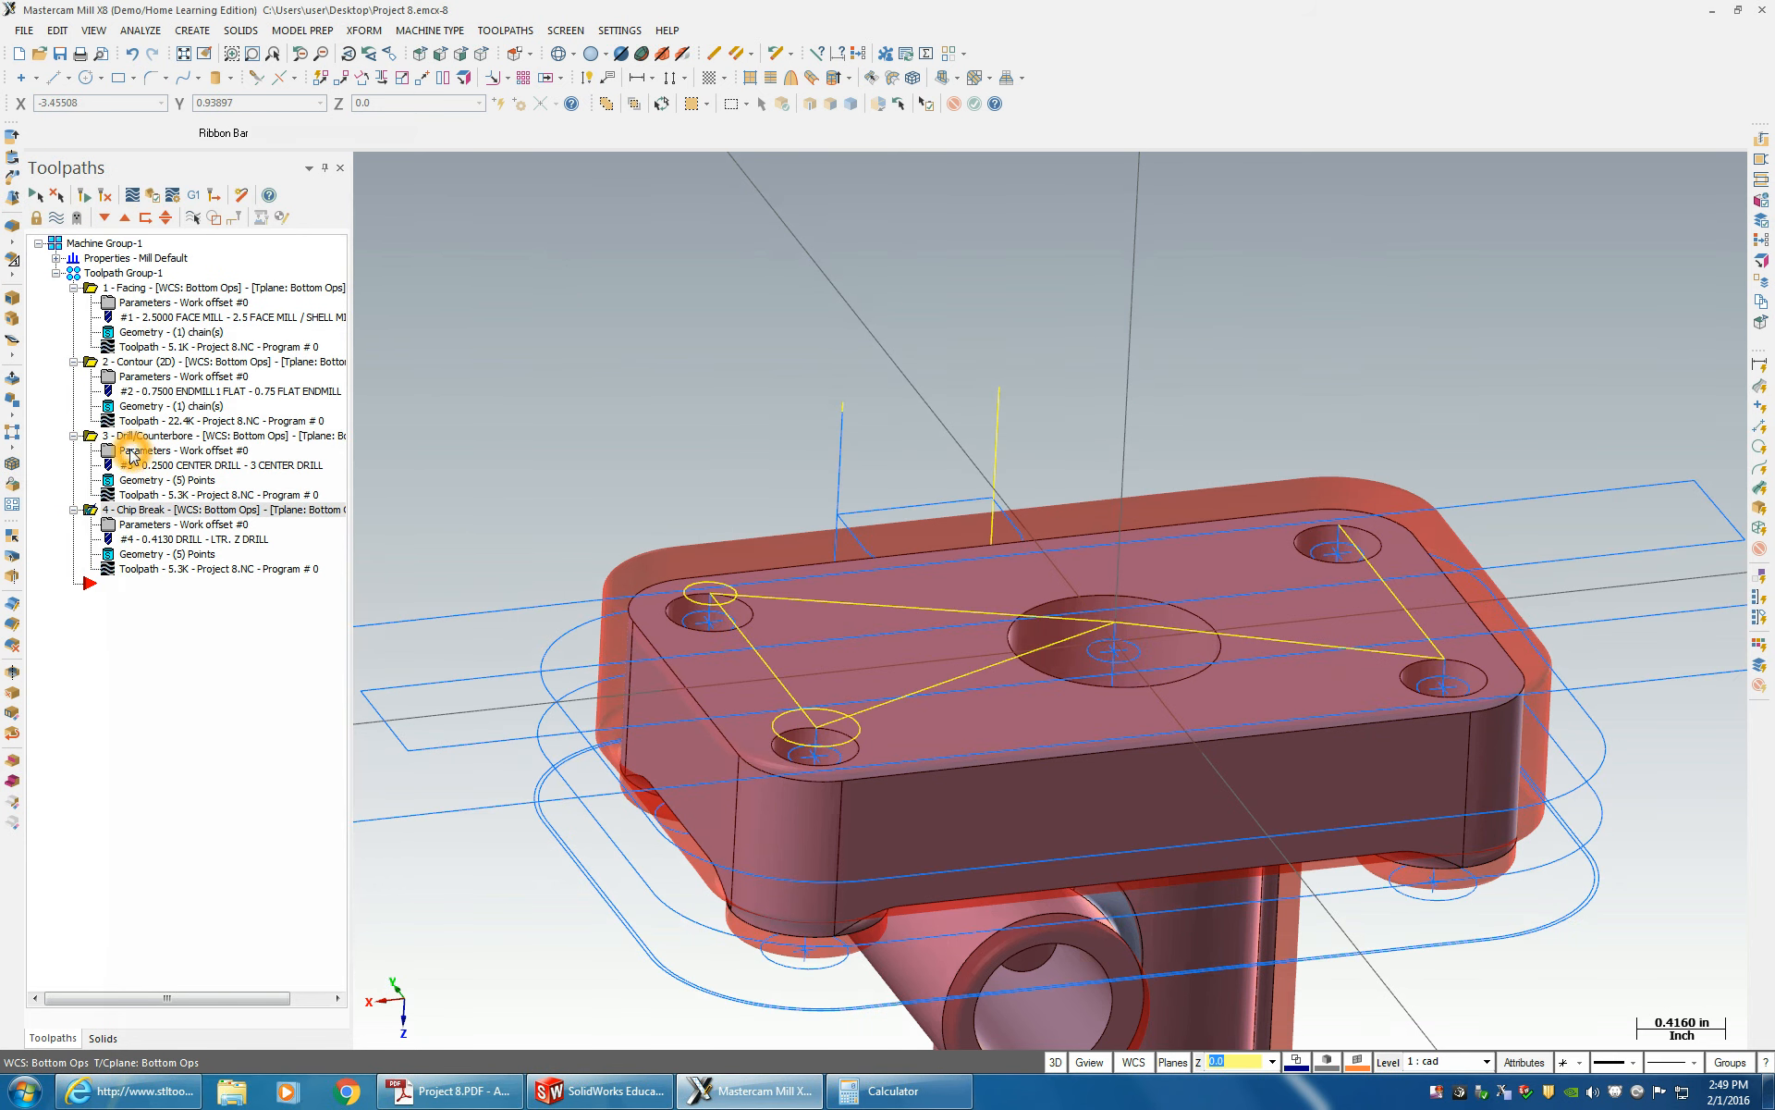
- Sort the center drill operation's five points with the same Y+ X+ 2D method and regenerate its toolpath
{"action": "left_click", "coordinate": [158, 479]}
{"action": "right_click", "coordinate": [113, 276]}
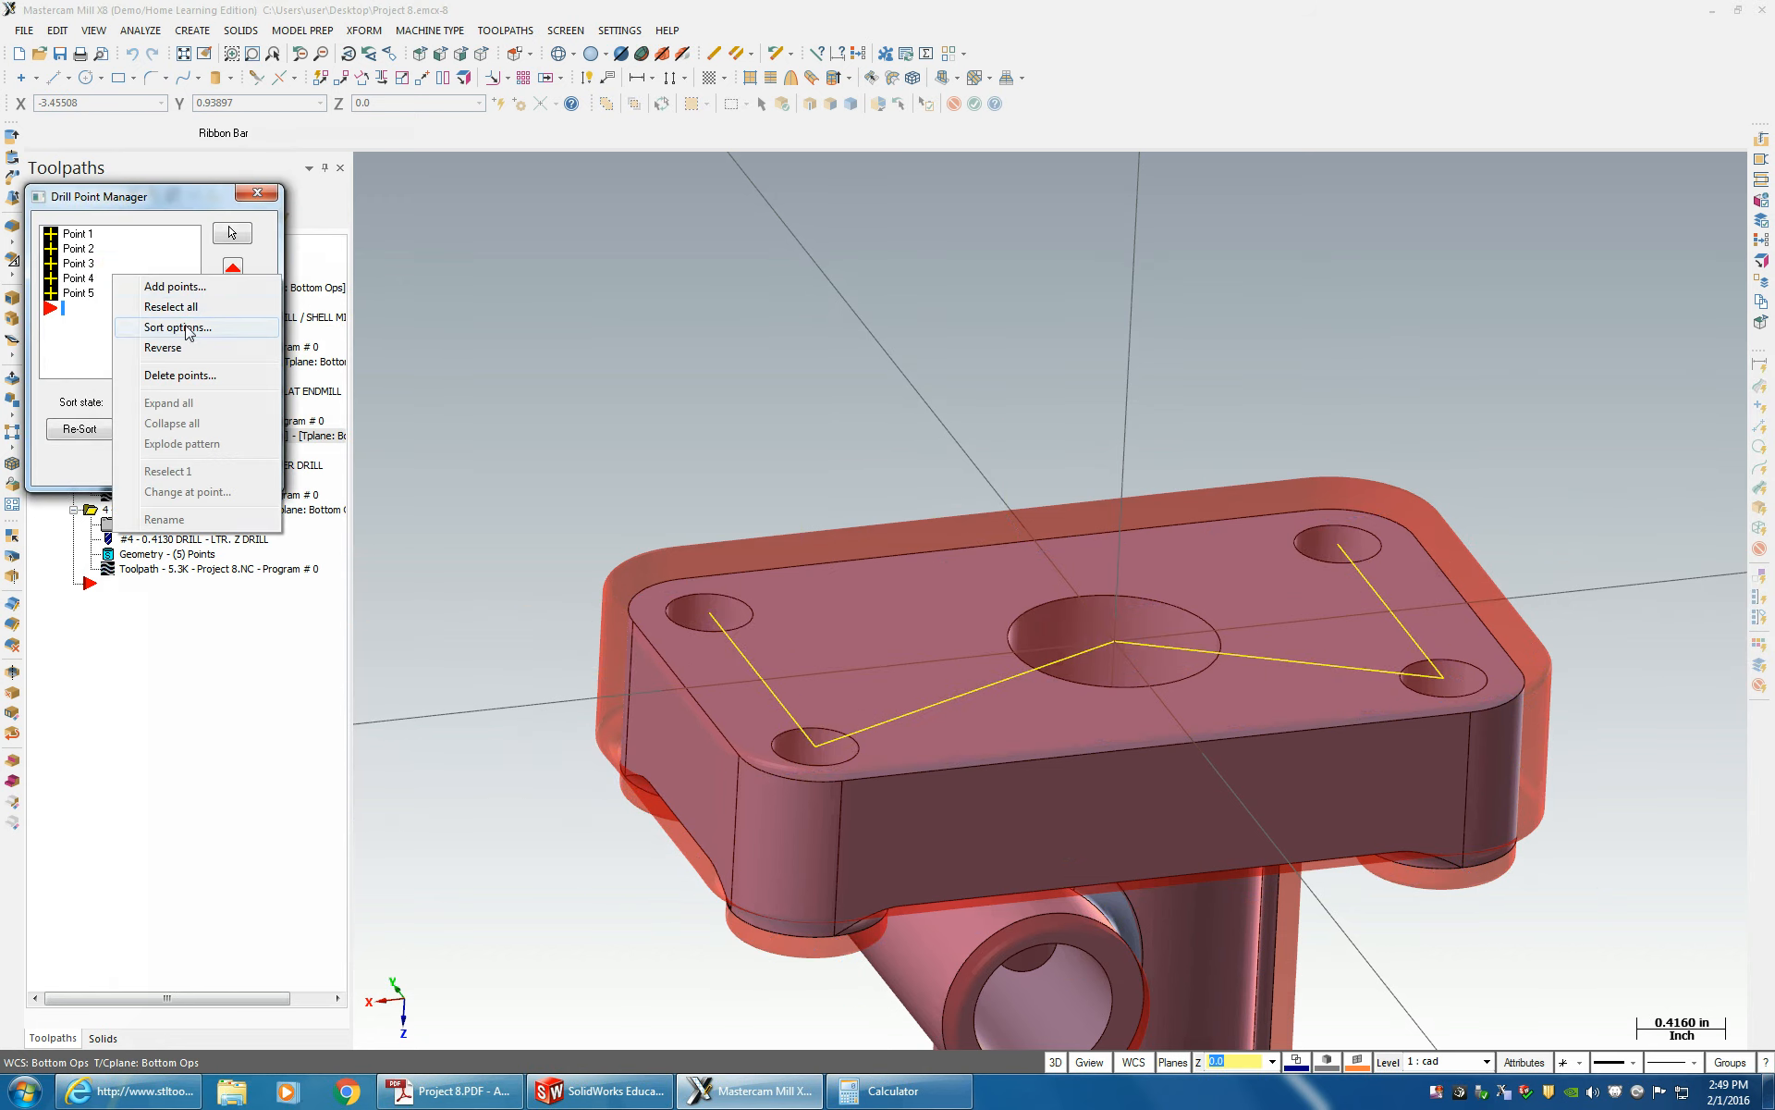
{"action": "left_click", "coordinate": [177, 327]}
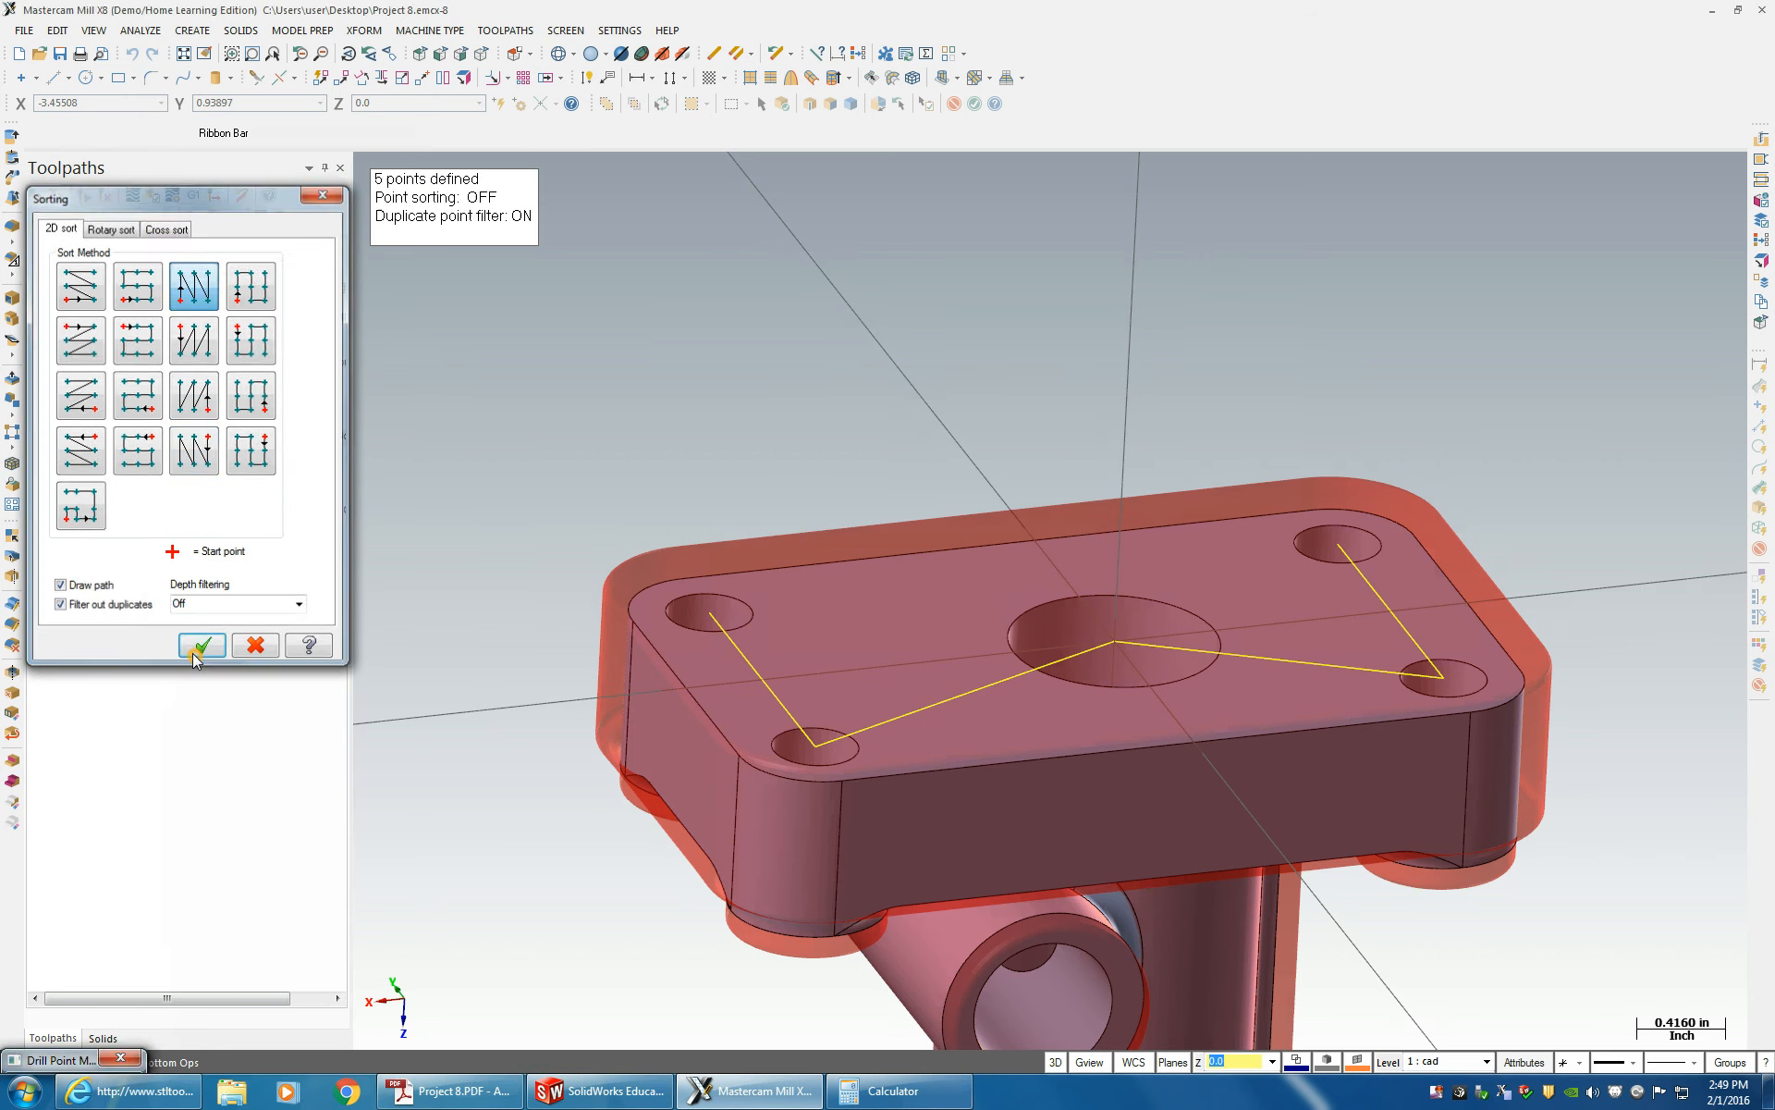
{"action": "left_click", "coordinate": [199, 645]}
{"action": "left_click", "coordinate": [196, 469]}
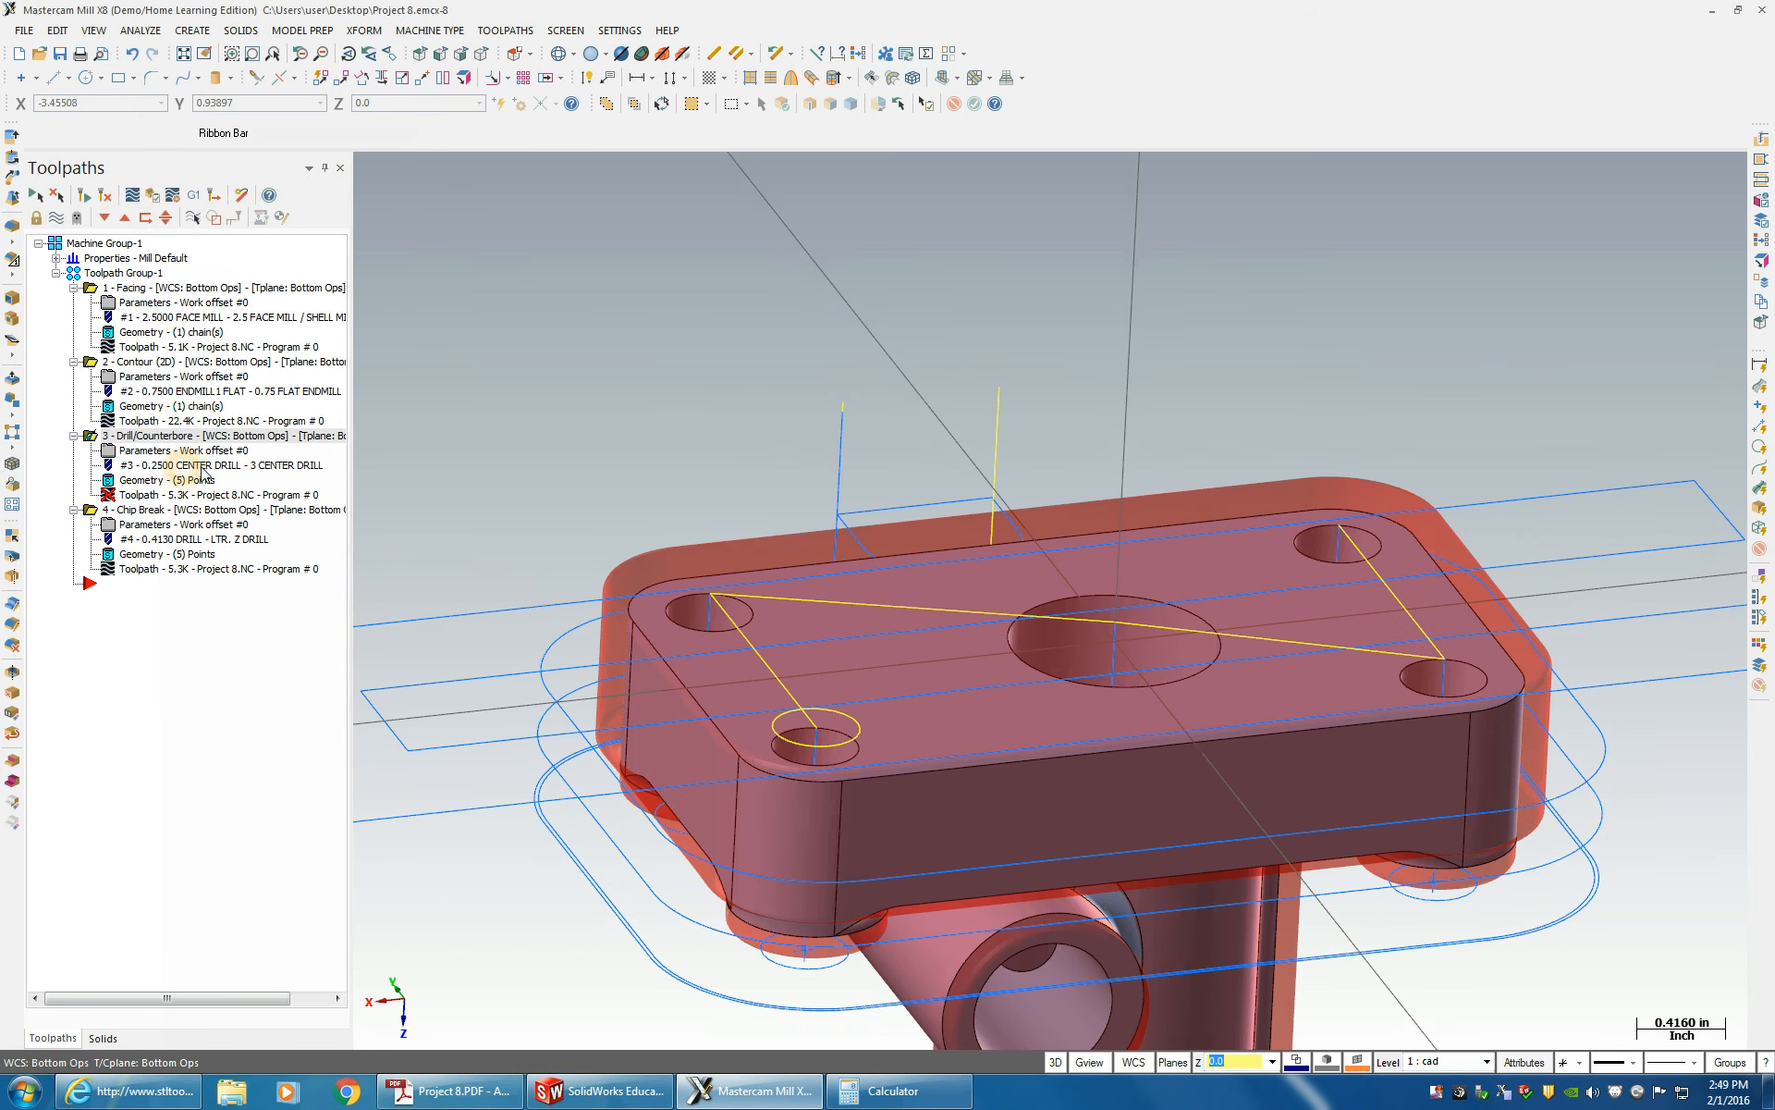
{"action": "left_click", "coordinate": [108, 203]}
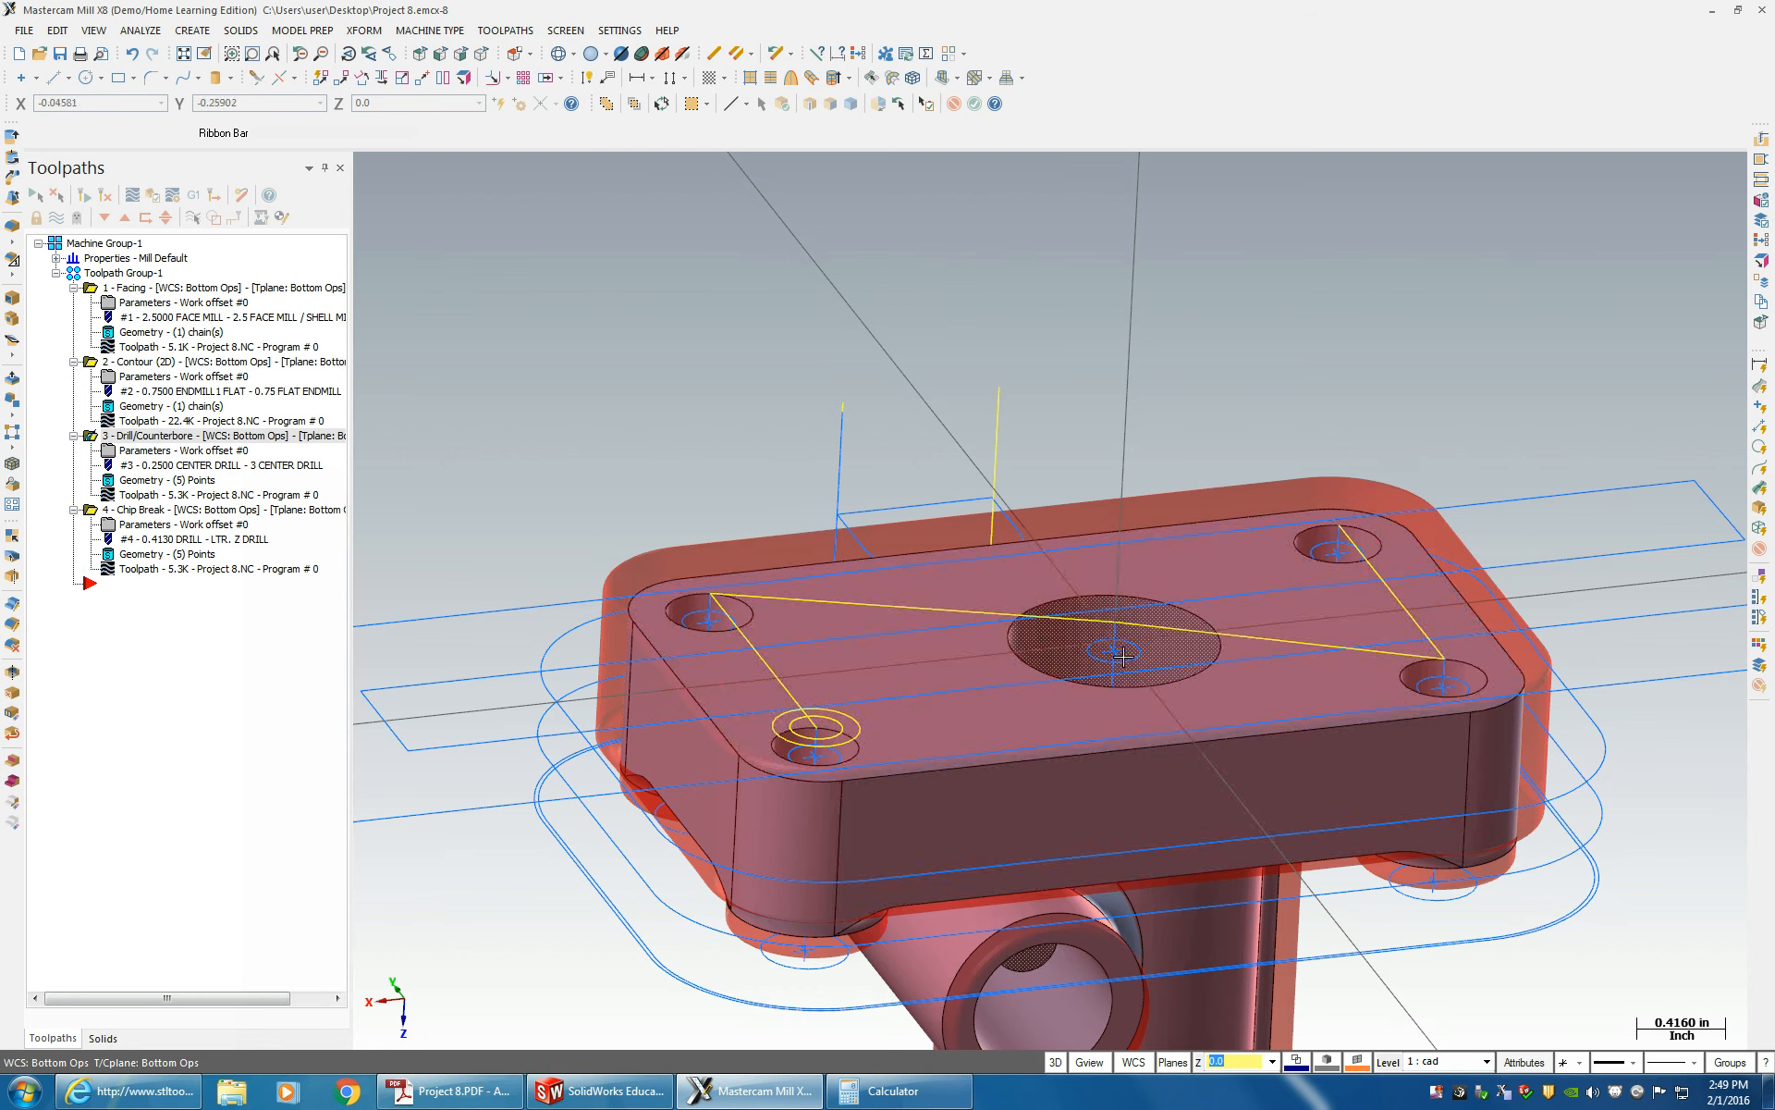
{"action": "middle_click_drag", "start_coordinate": [1123, 656], "coordinate": [1155, 921]}
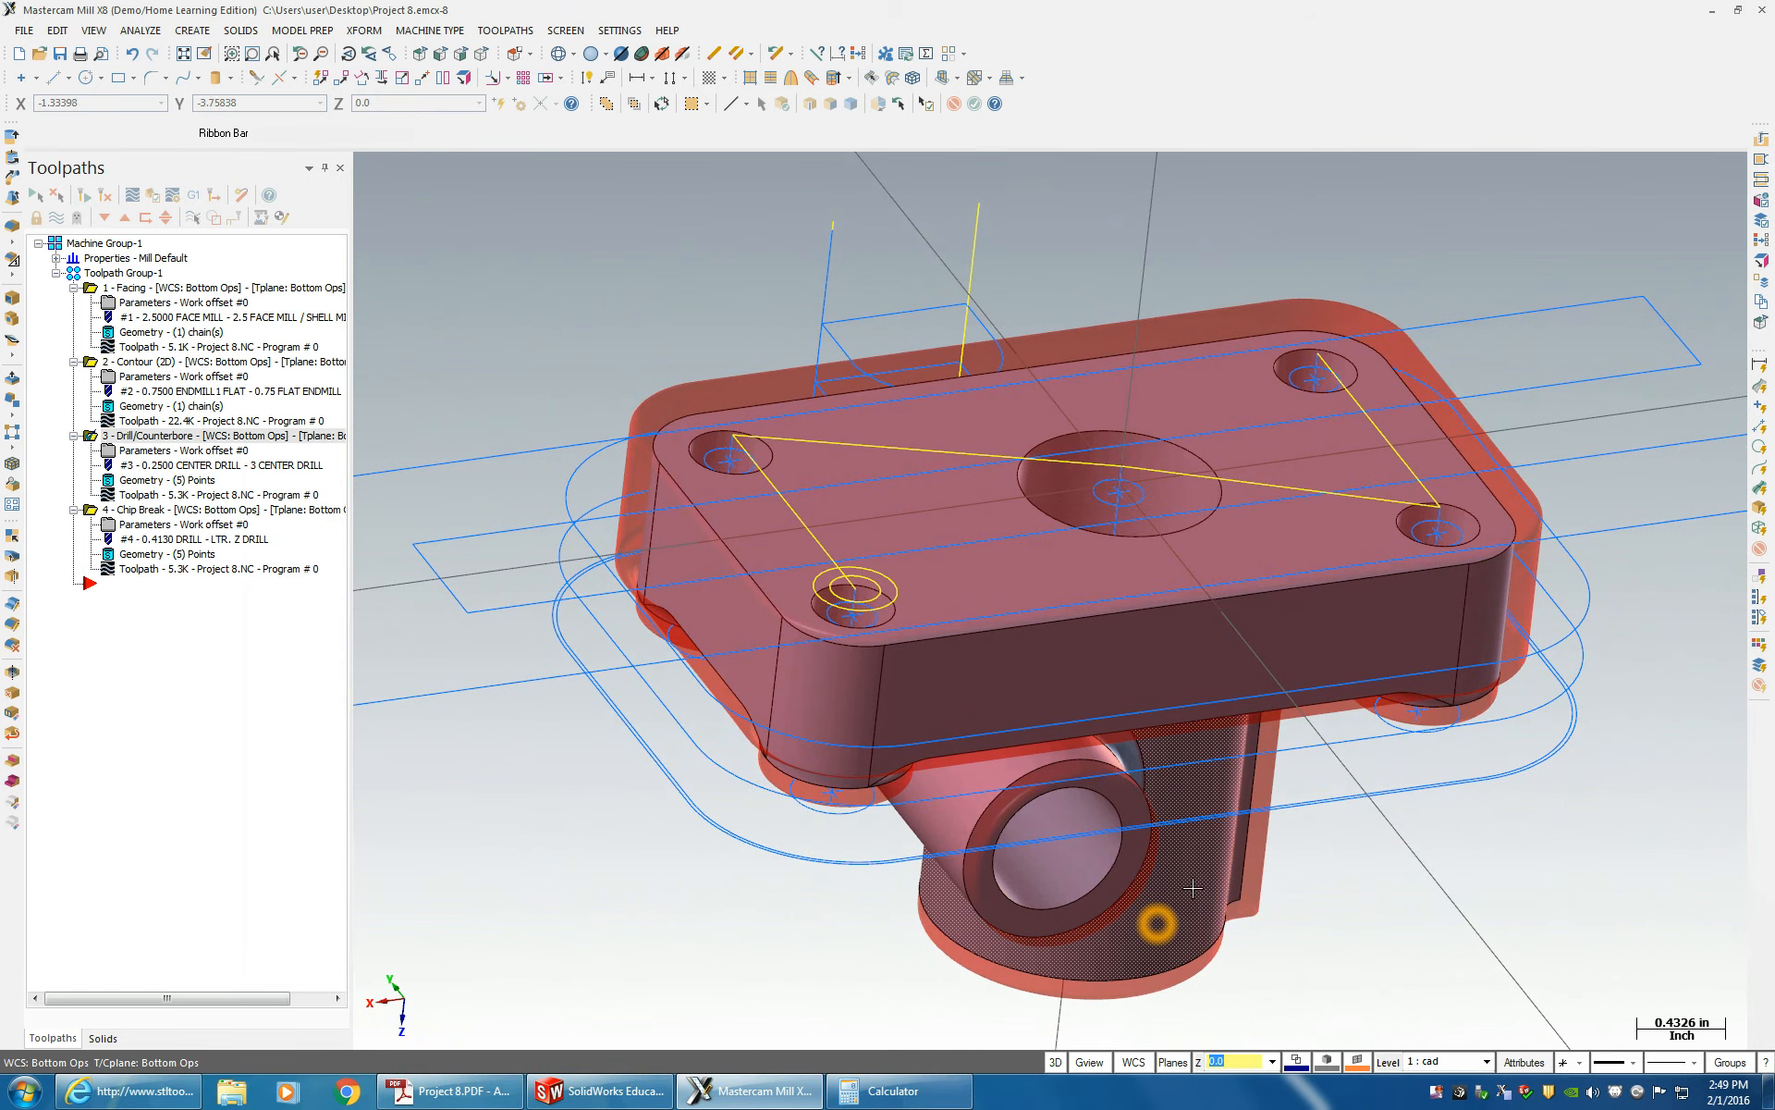
{"action": "left_click", "coordinate": [137, 564]}
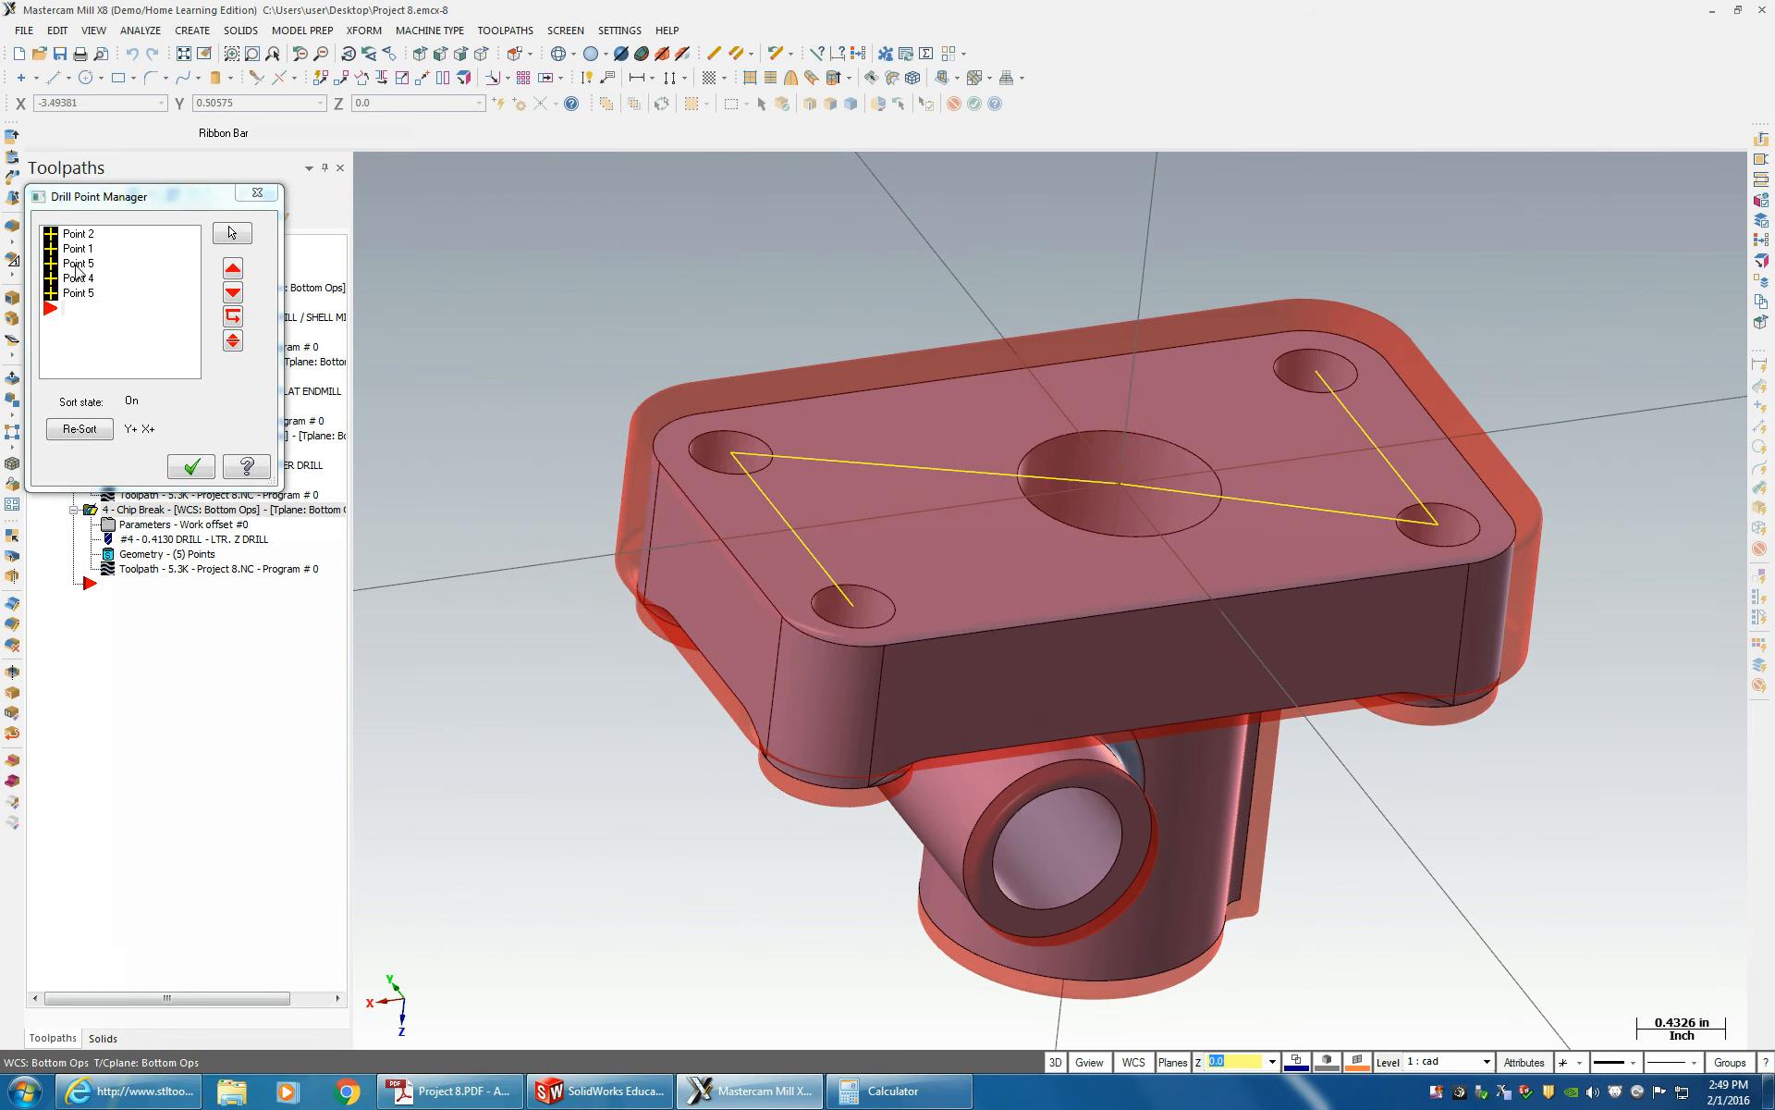
{"action": "left_click", "coordinate": [77, 264]}
{"action": "right_click", "coordinate": [78, 267]}
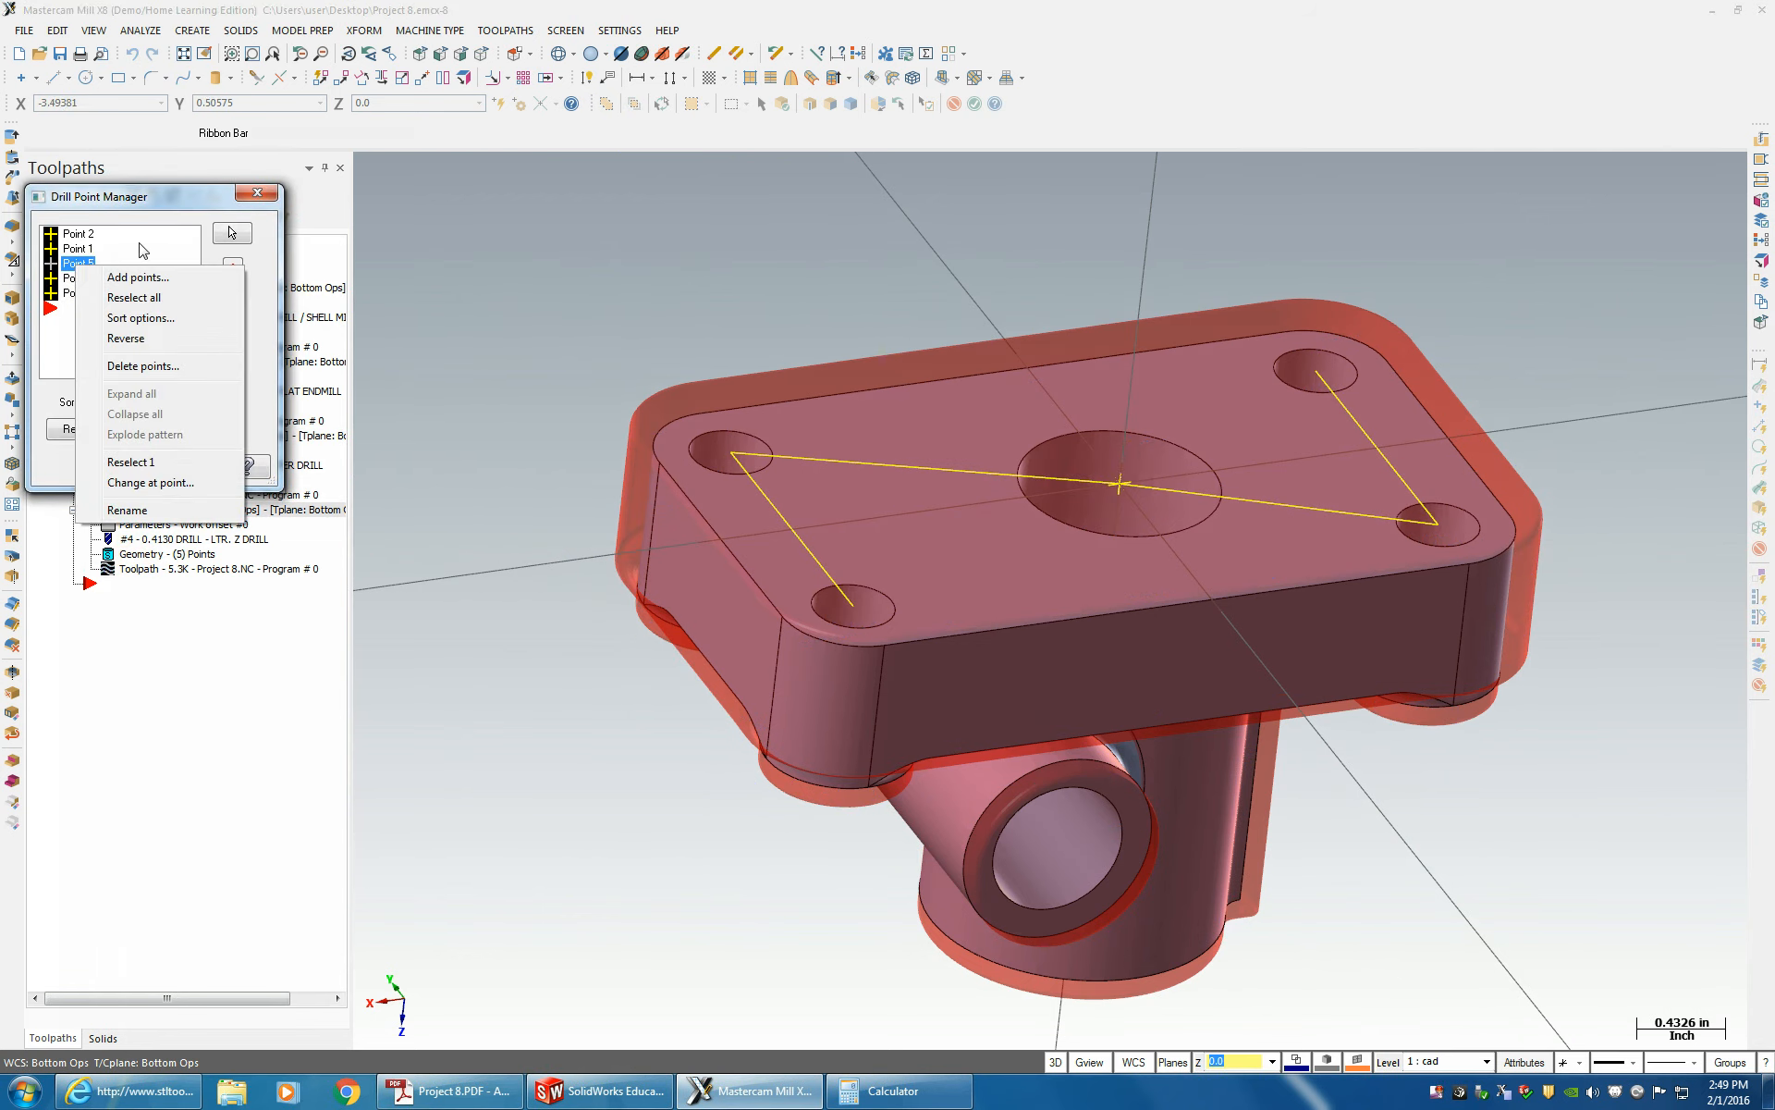
{"action": "left_click", "coordinate": [65, 341]}
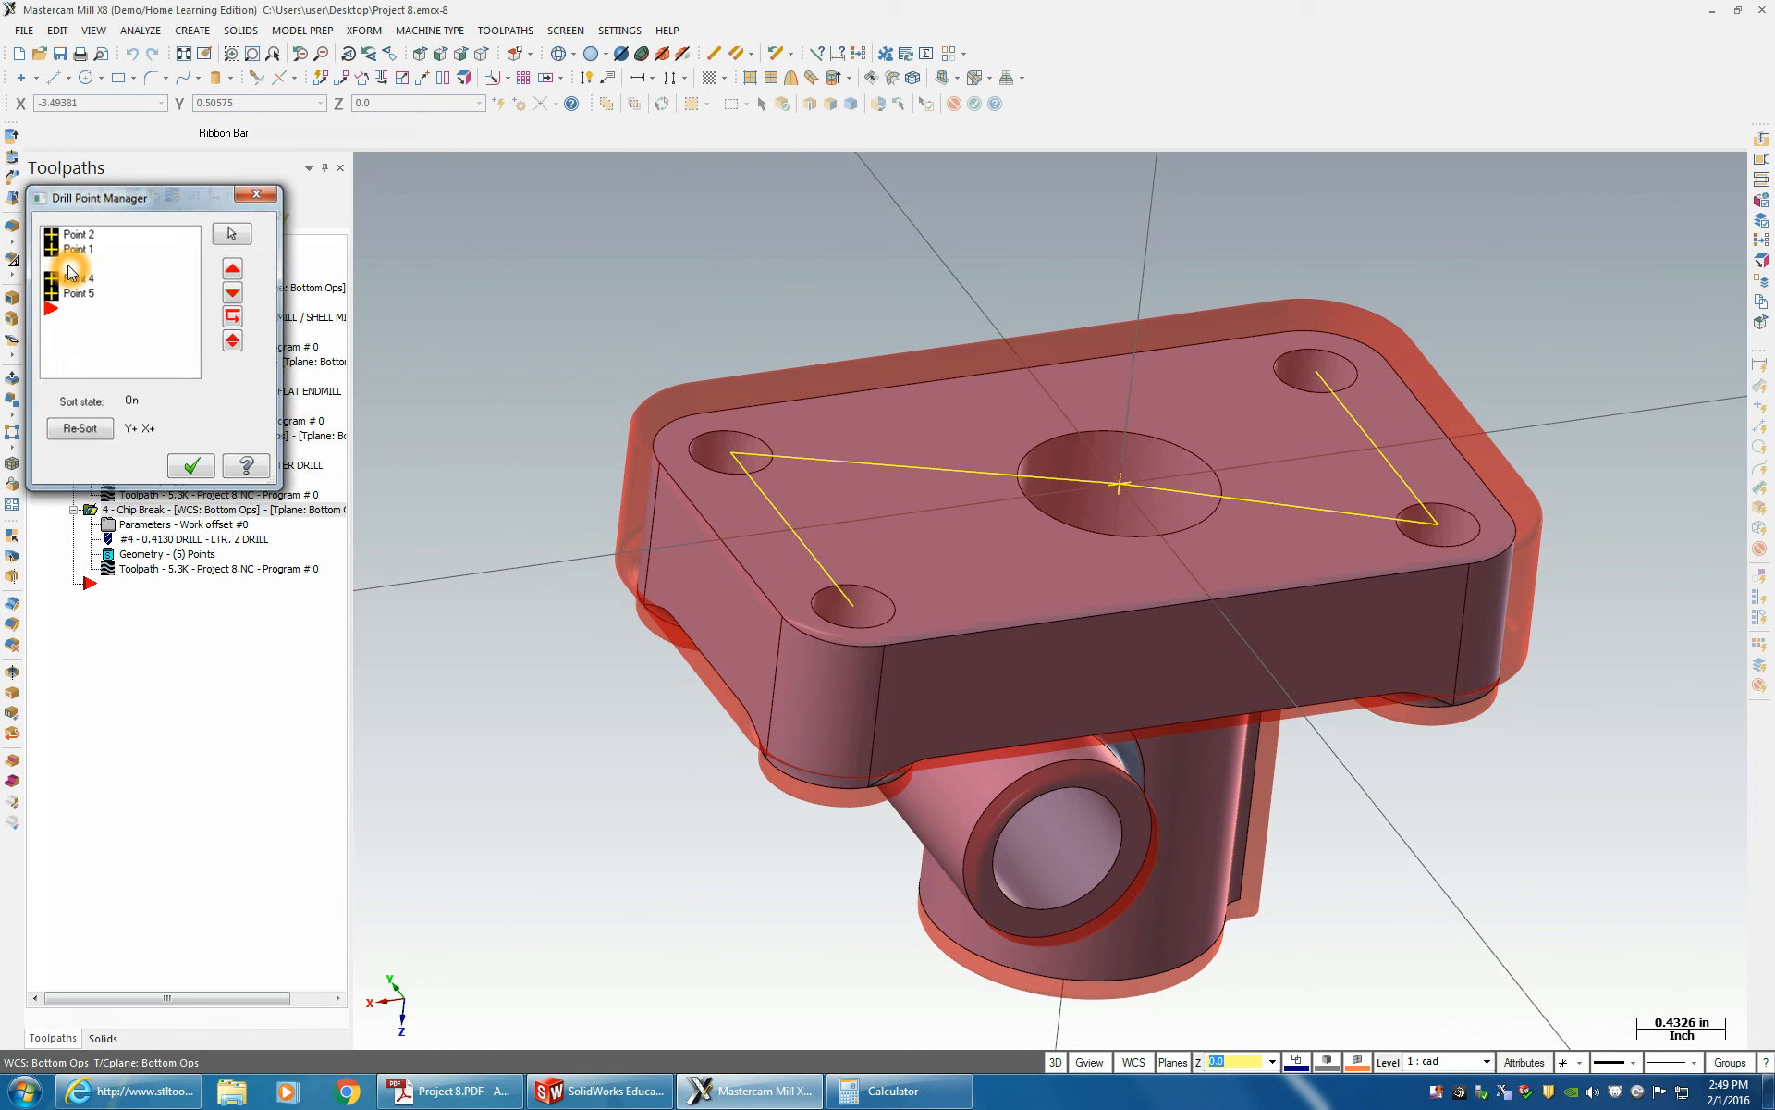
{"action": "left_click", "coordinate": [191, 466]}
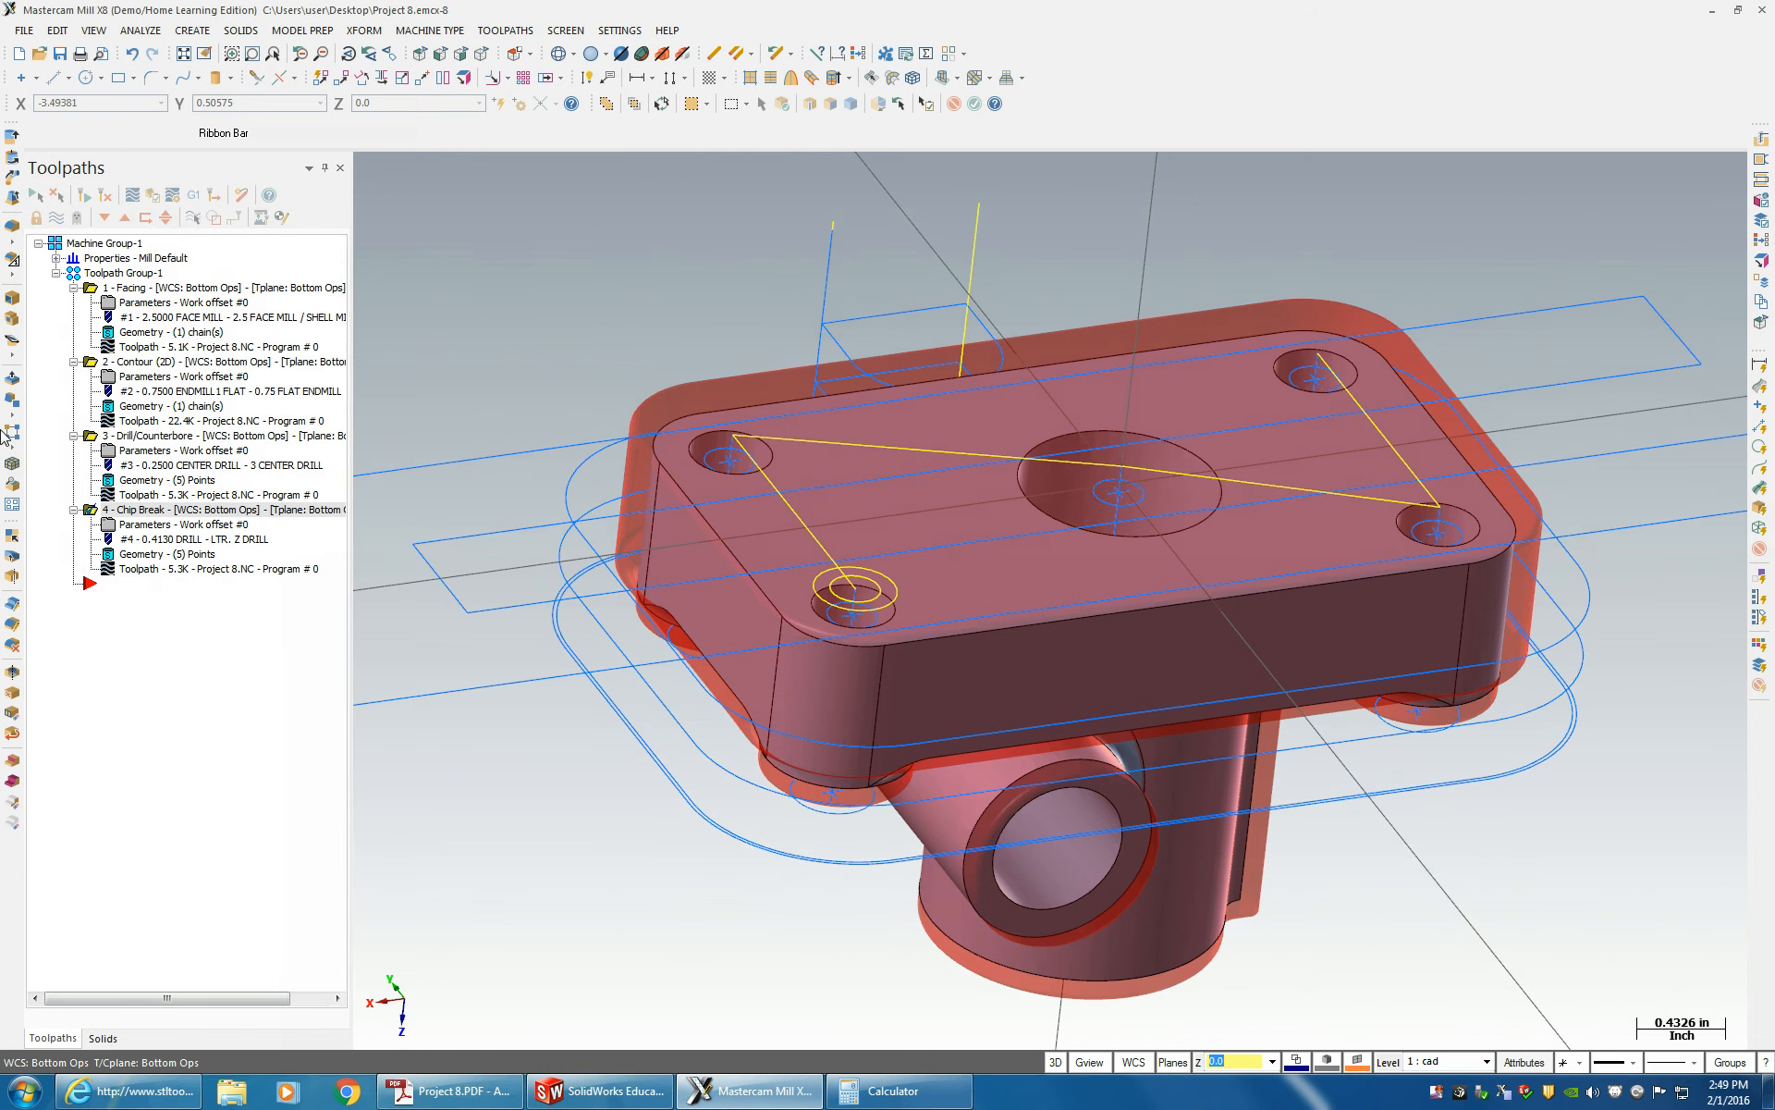
- Delete the large center hole's point from the chip break operation's drill points and regenerate its toolpath
{"action": "left_click", "coordinate": [139, 554]}
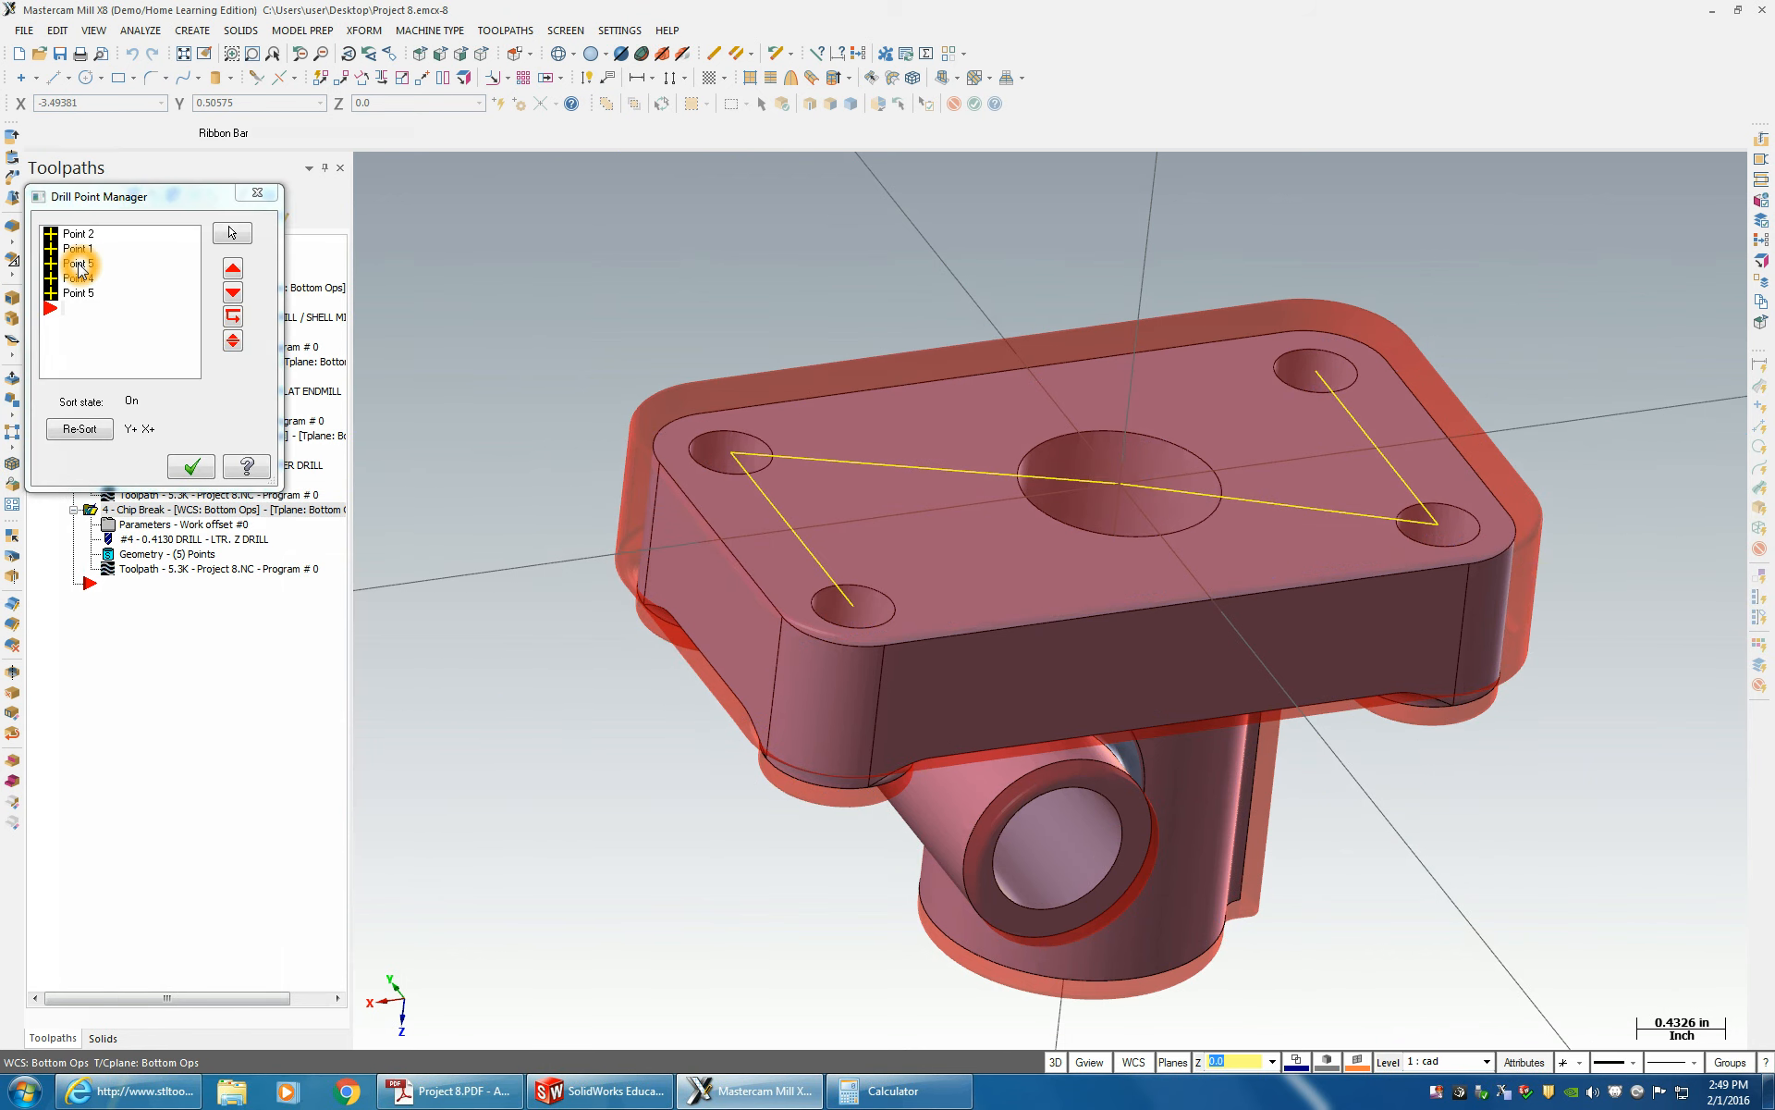
{"action": "left_click", "coordinate": [79, 263]}
{"action": "key", "text": "Delete"}
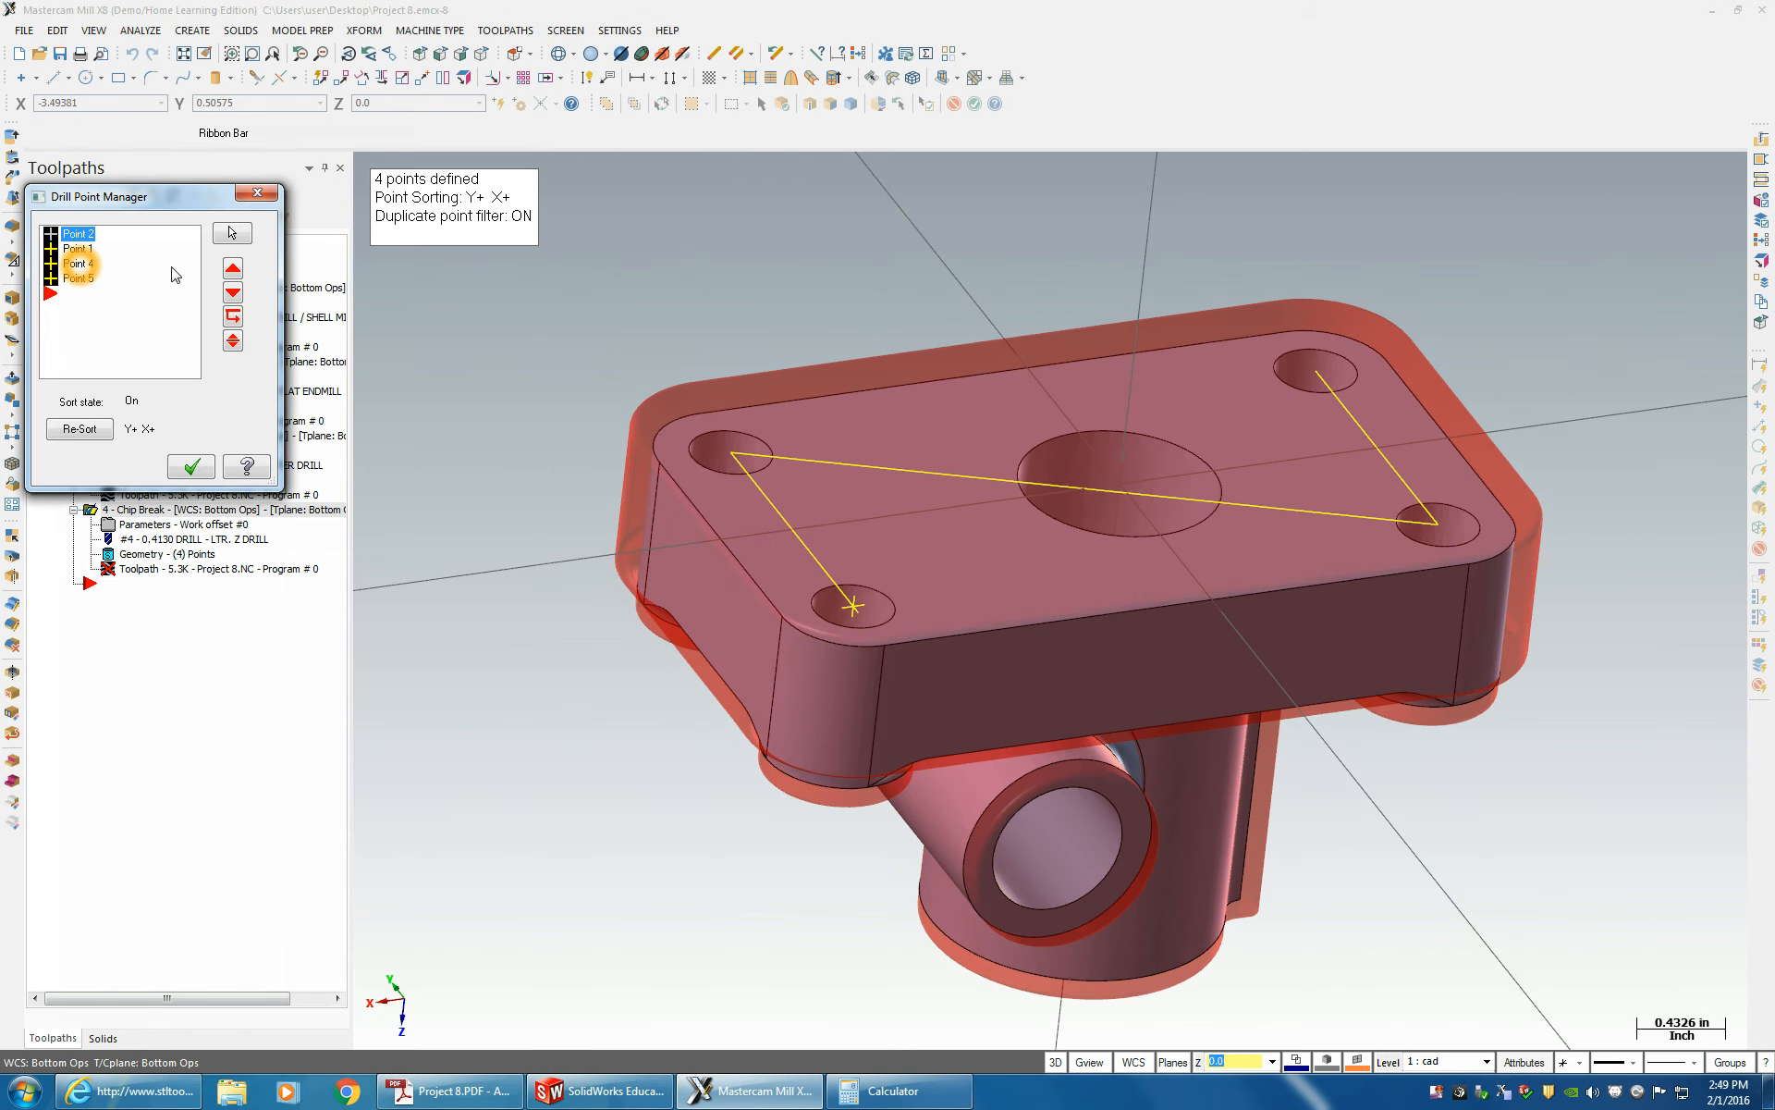
{"action": "left_click", "coordinate": [191, 468]}
{"action": "left_click", "coordinate": [104, 194]}
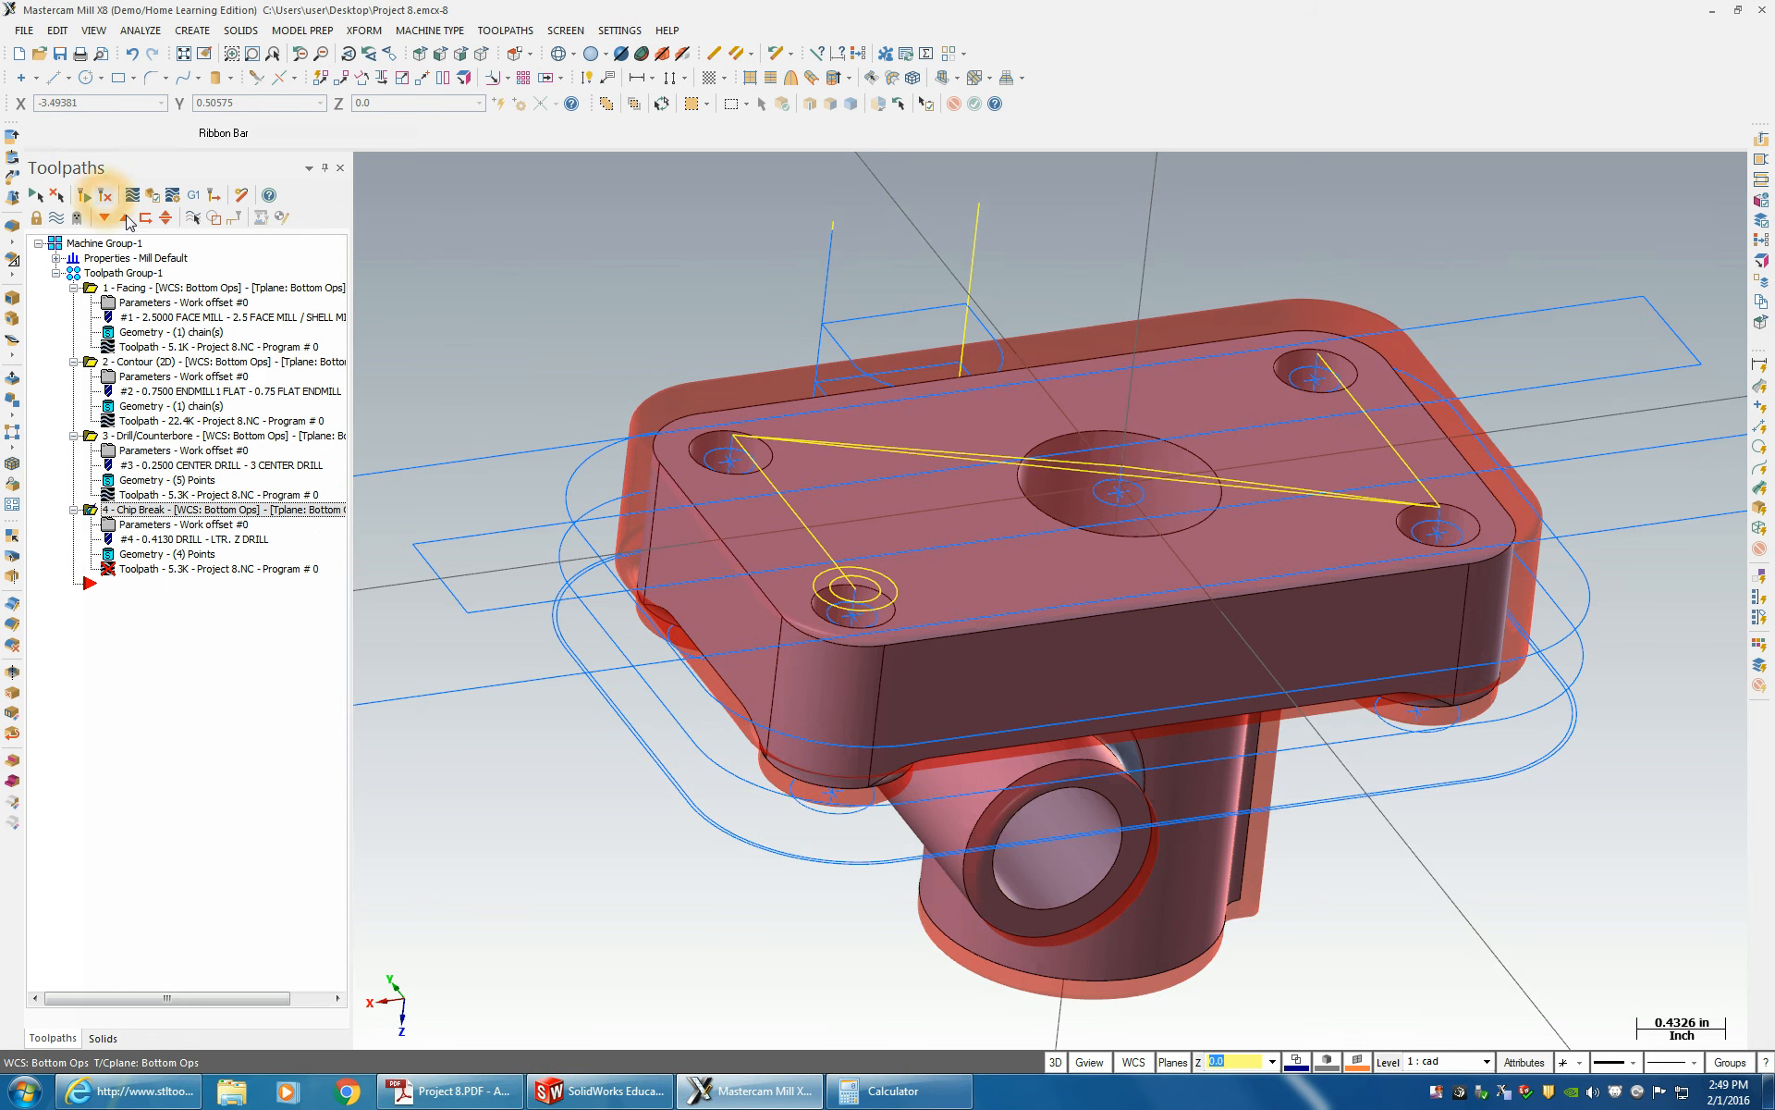
- Copy the Chip Break operation and paste the duplicate at the end of Toolpath Group-1
{"action": "left_click", "coordinate": [136, 583]}
{"action": "left_click", "coordinate": [130, 512]}
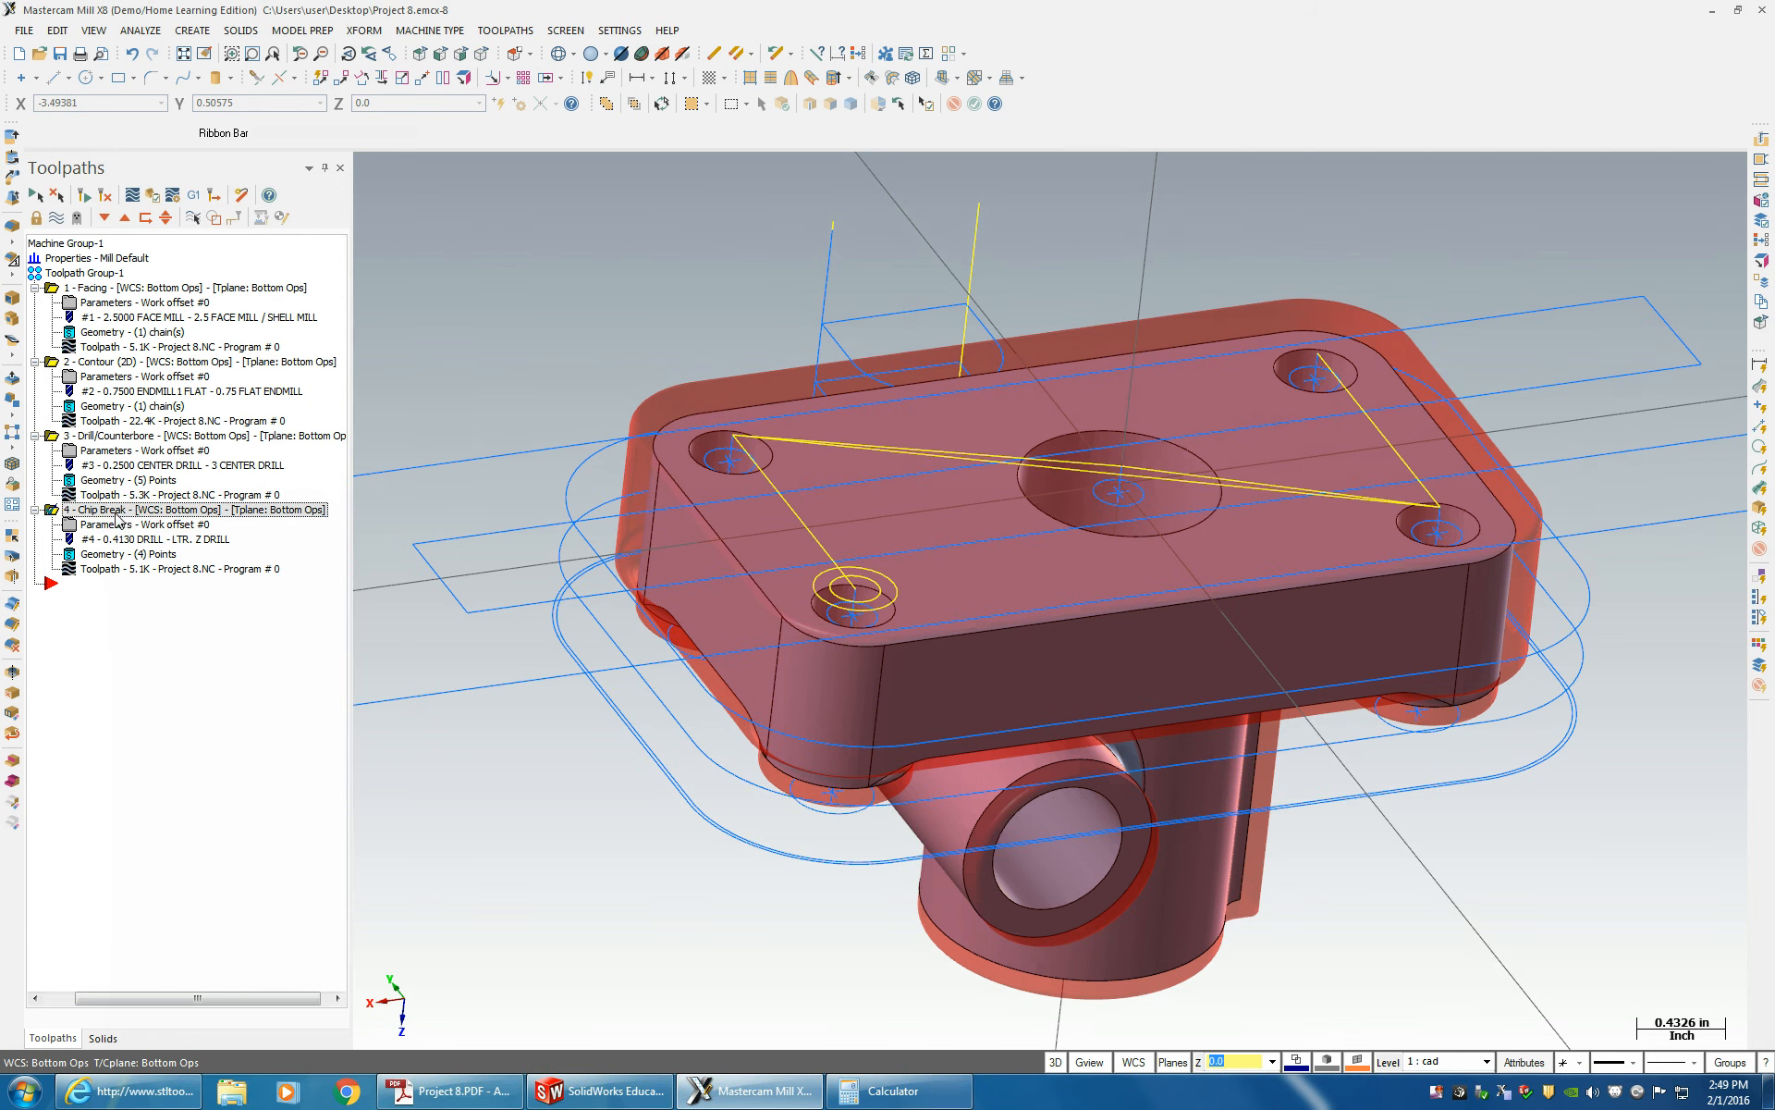
{"action": "right_click", "coordinate": [116, 516]}
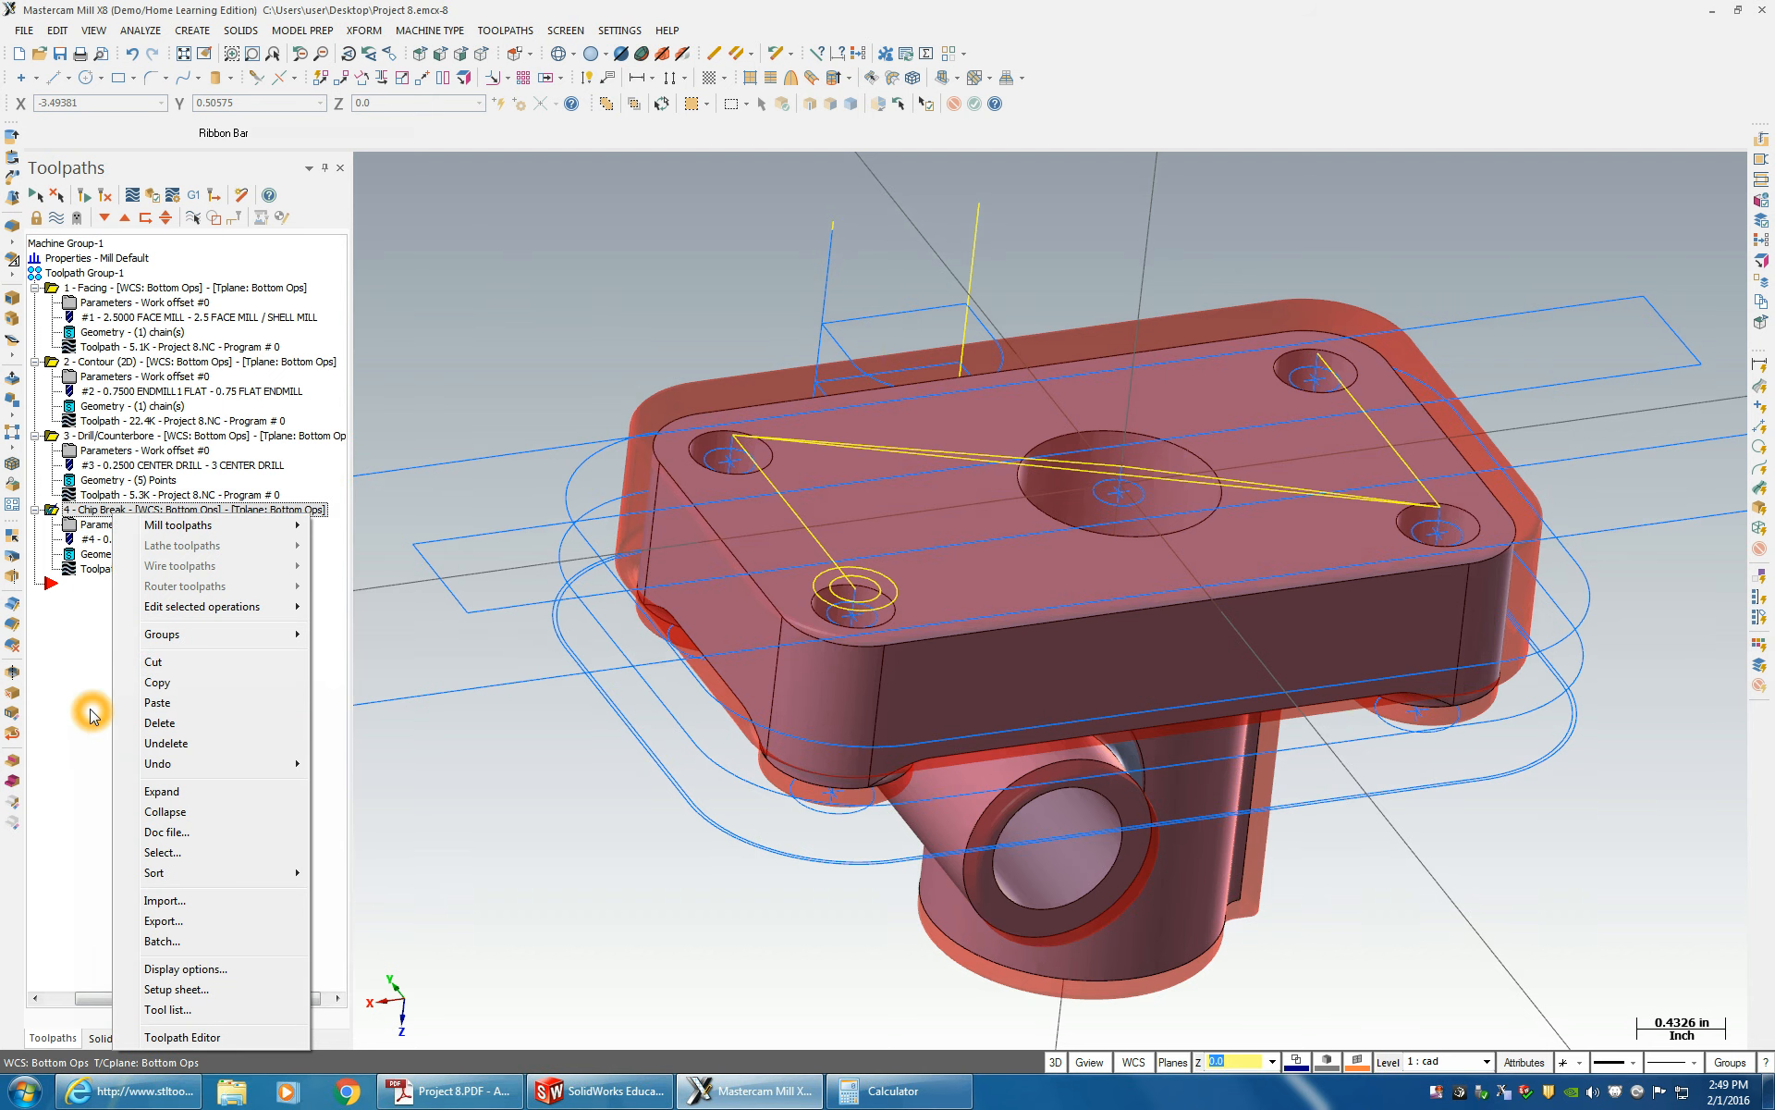
{"action": "left_click", "coordinate": [159, 683]}
{"action": "left_click", "coordinate": [91, 585]}
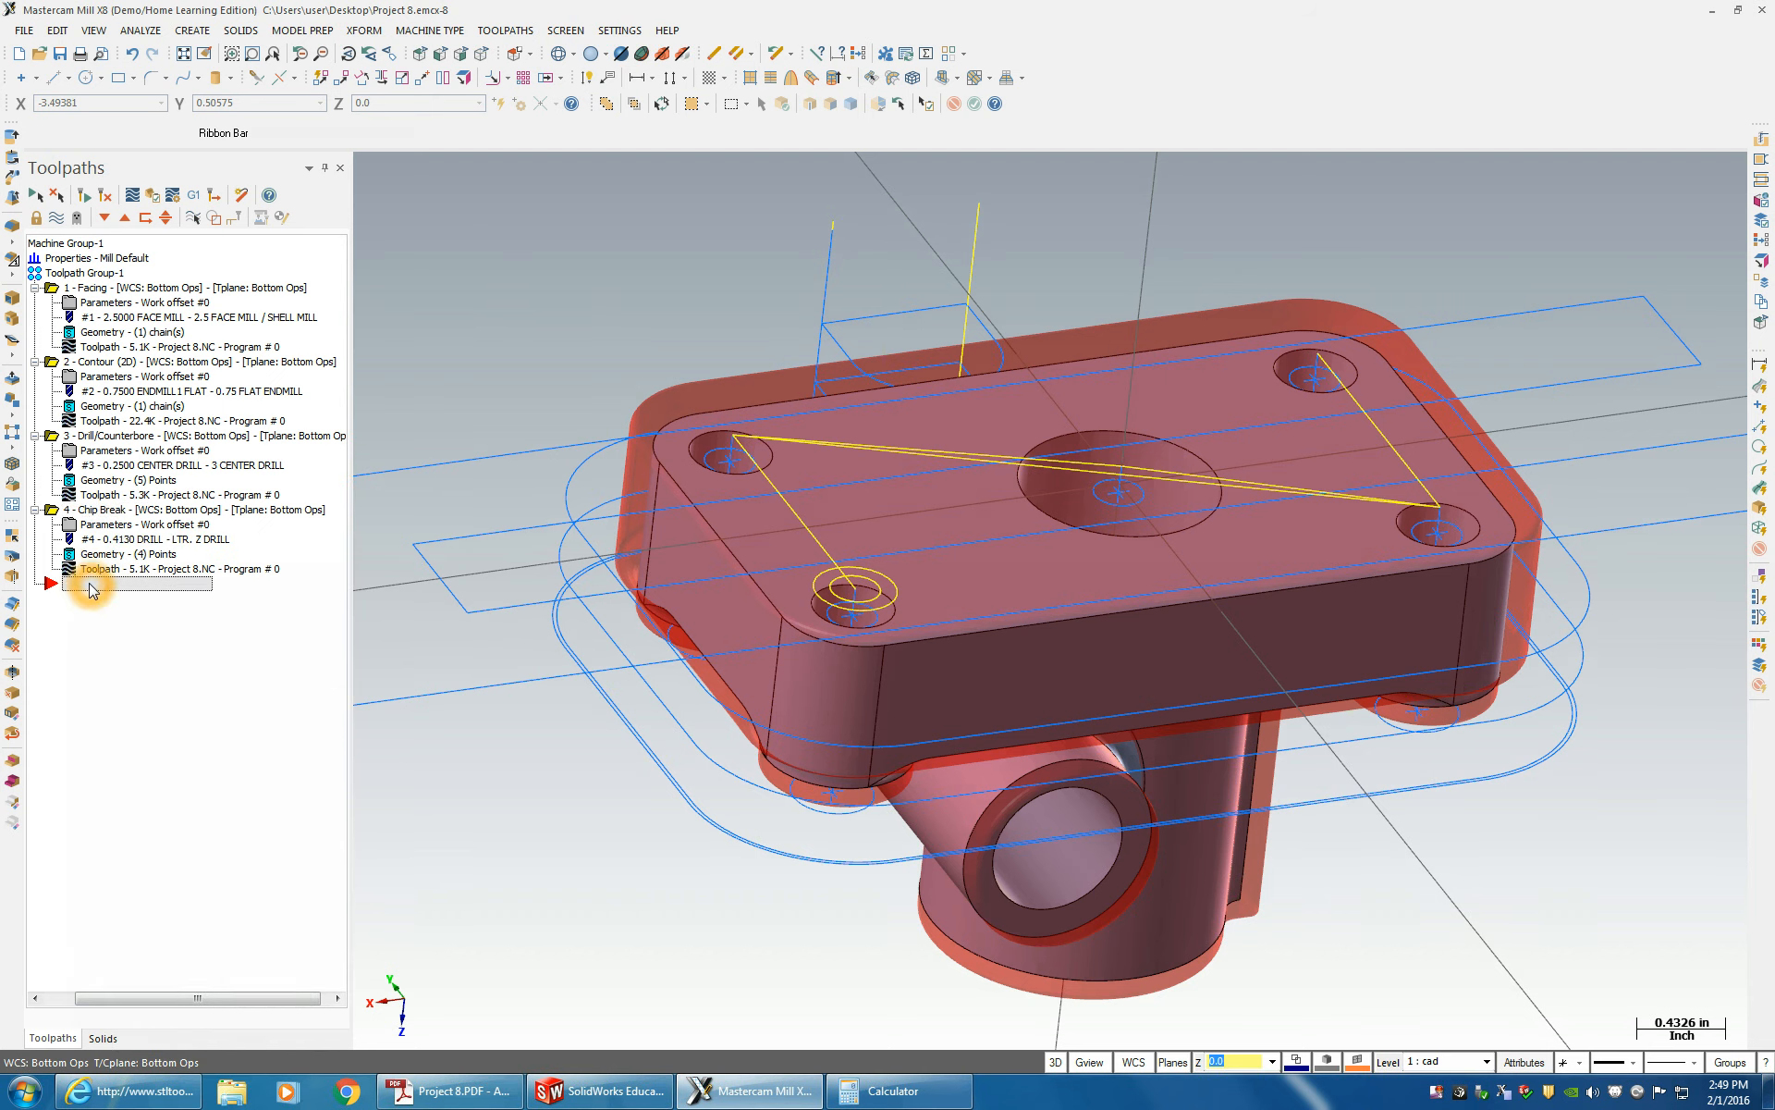
{"action": "right_click", "coordinate": [90, 585]}
{"action": "left_click", "coordinate": [134, 236]}
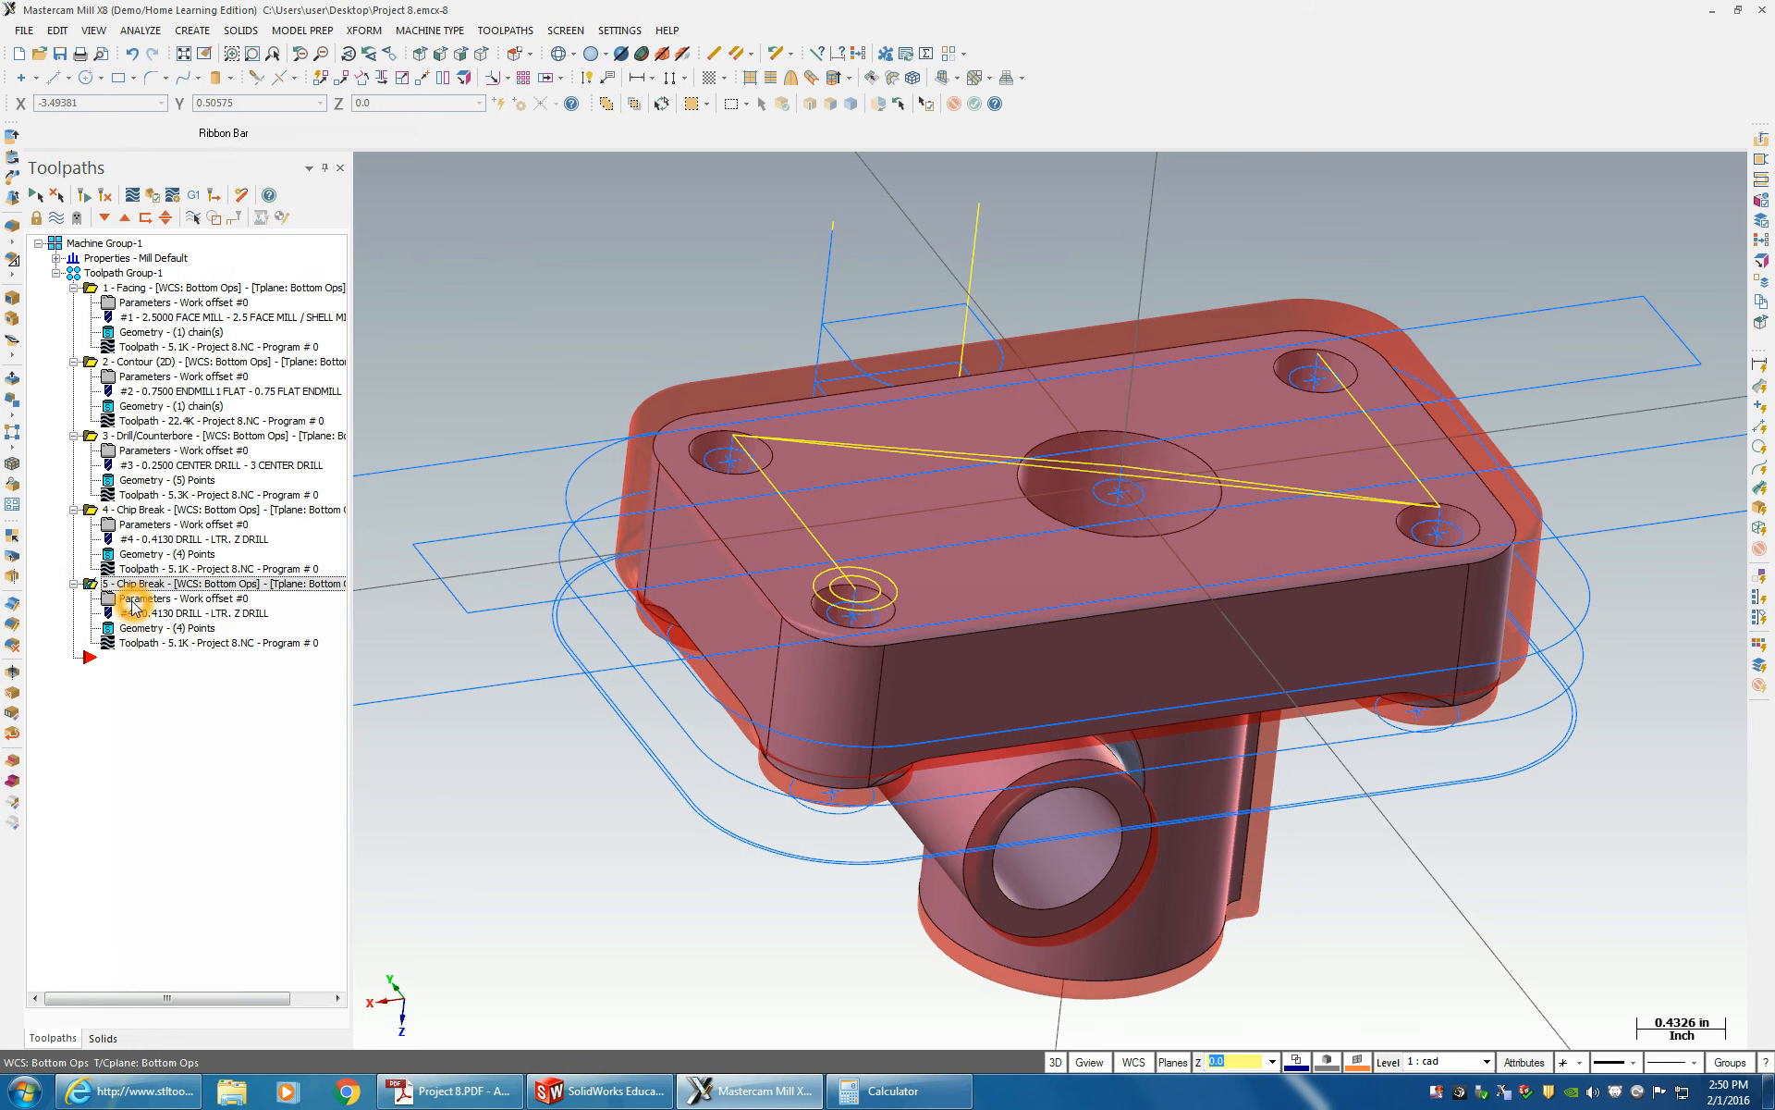
- Reselect the duplicated chip break operation's drill points so that it drills only the plate's large center hole
{"action": "left_click", "coordinate": [139, 628]}
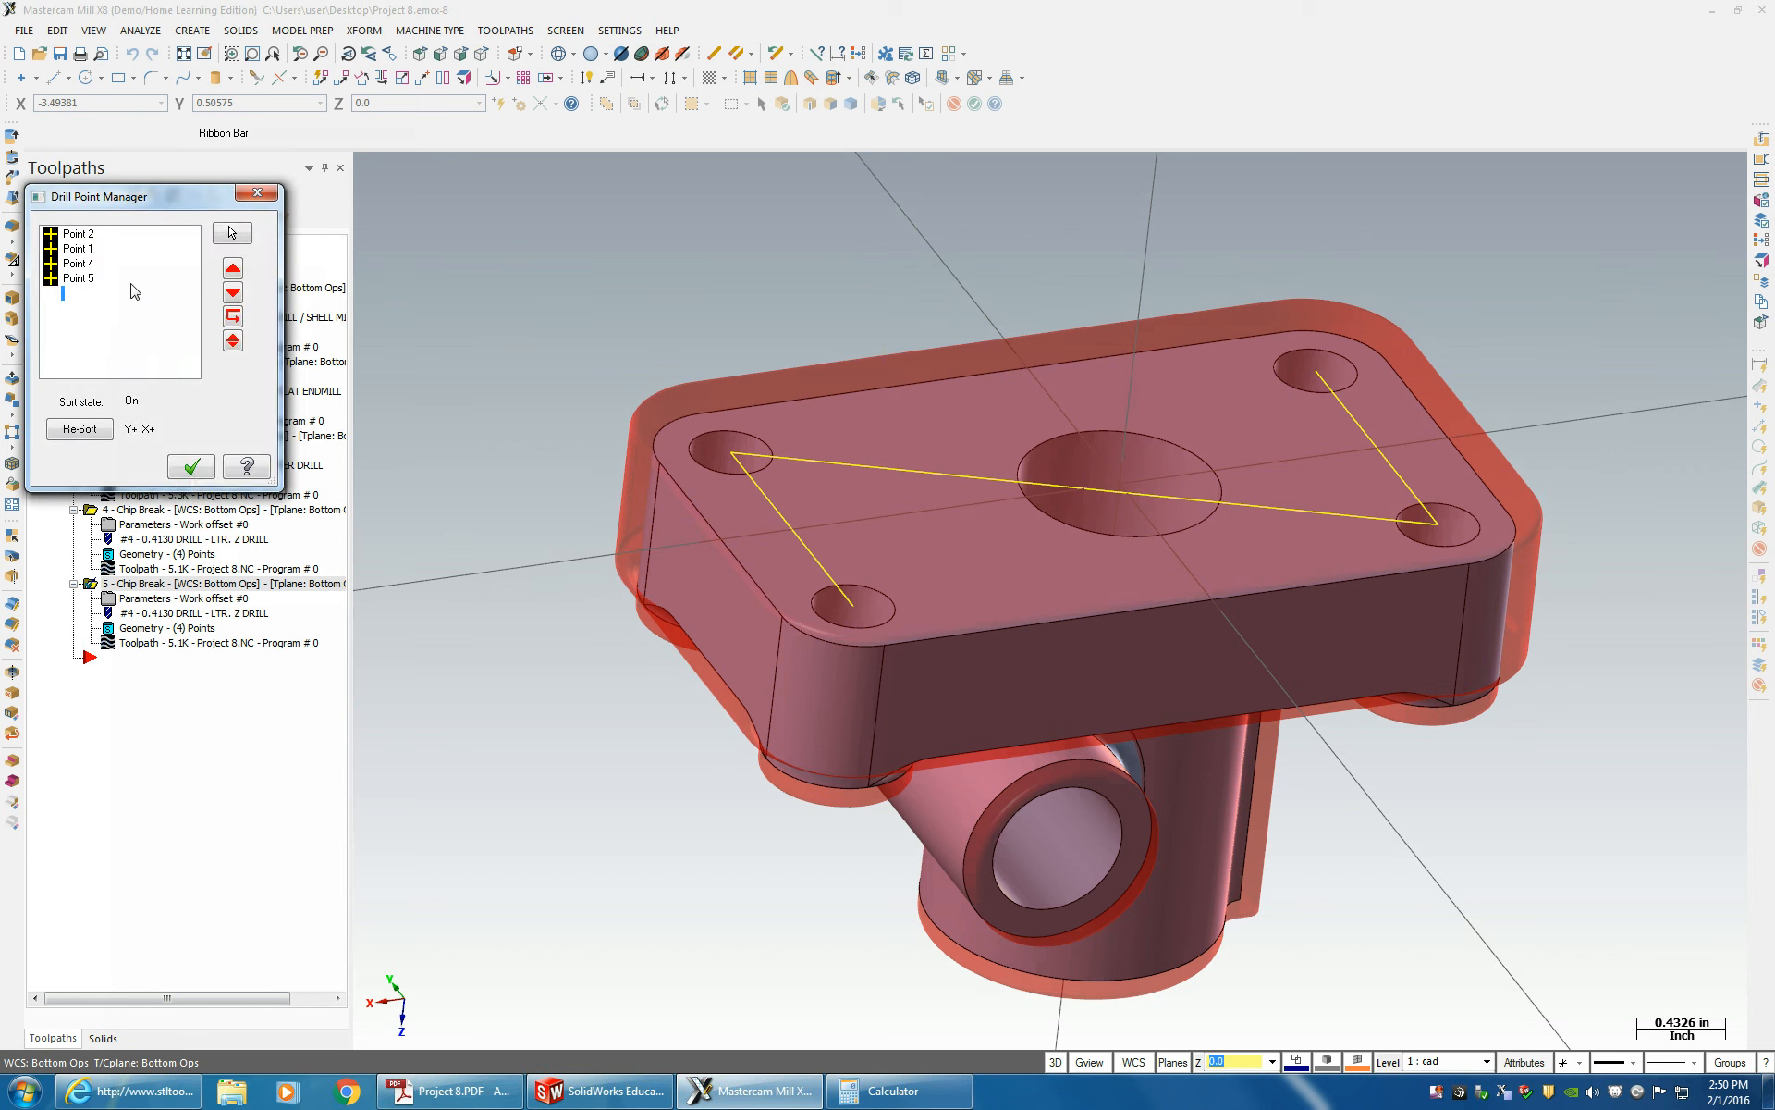
{"action": "right_click", "coordinate": [134, 287]}
{"action": "left_click", "coordinate": [189, 316]}
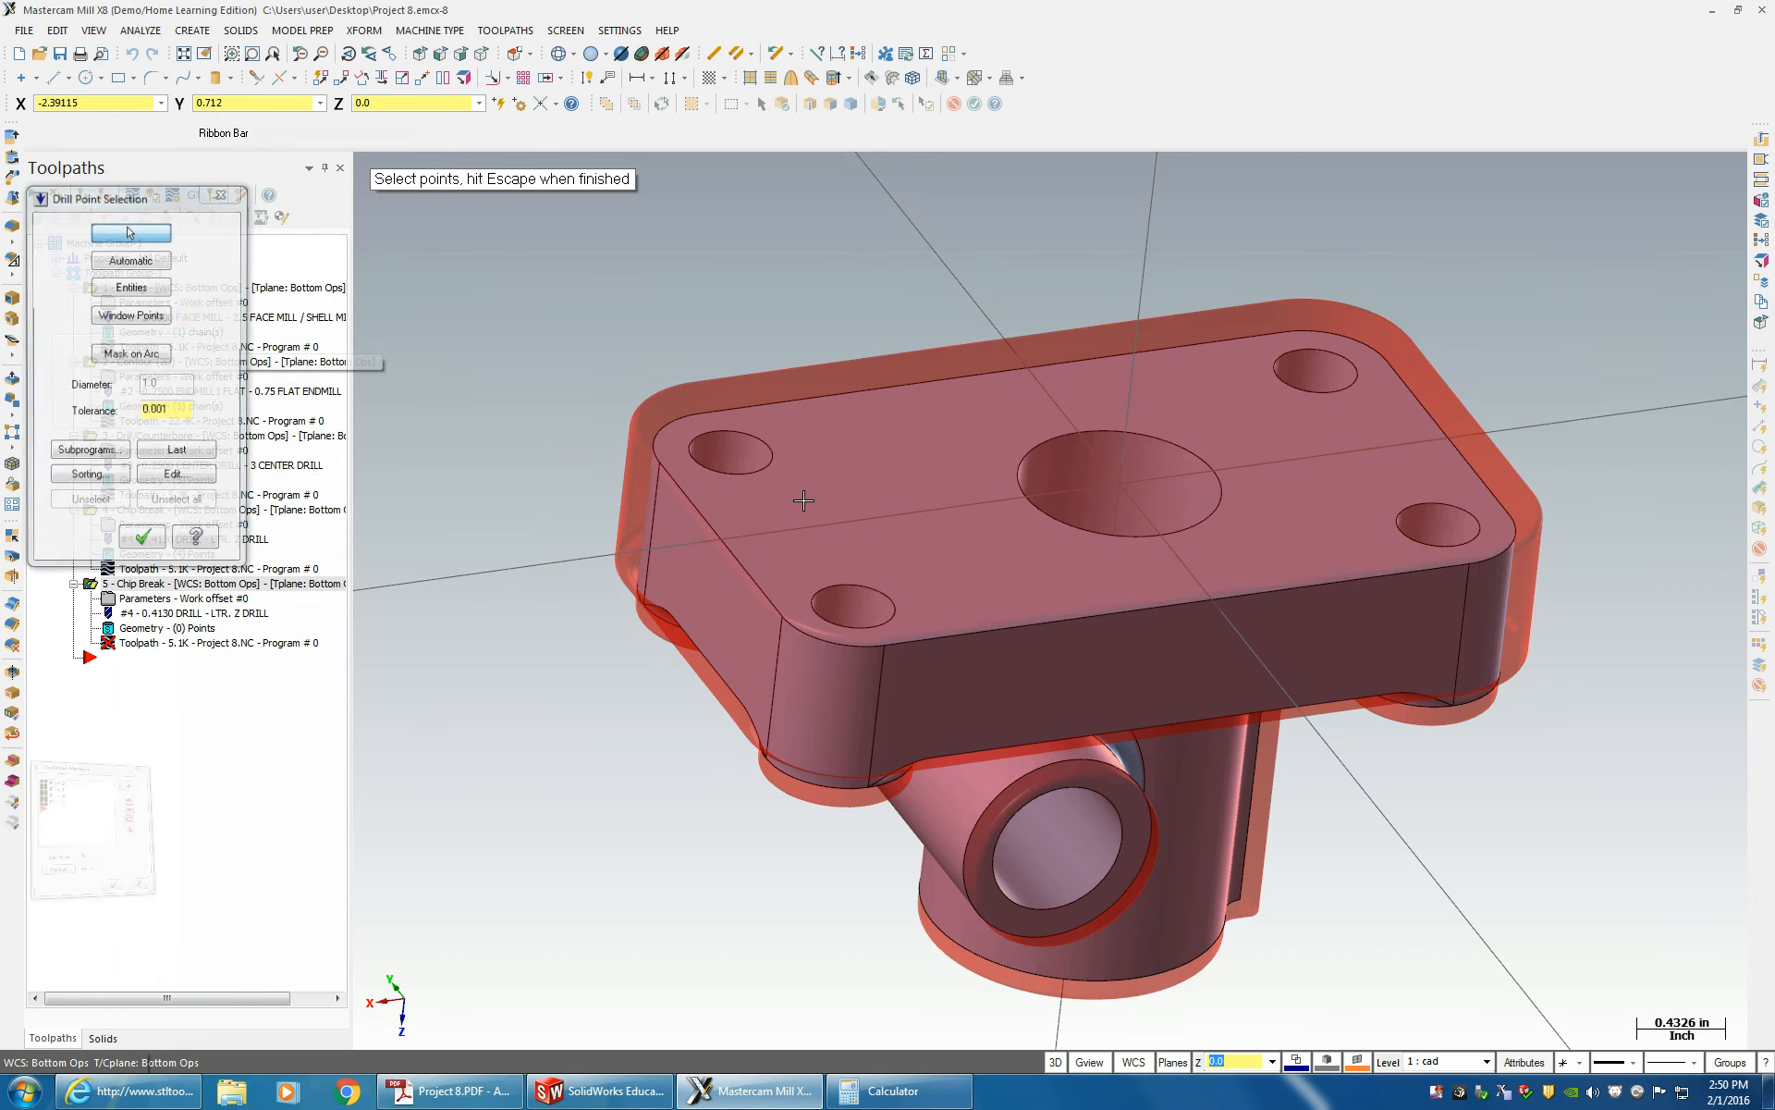
{"action": "left_click", "coordinate": [1078, 449]}
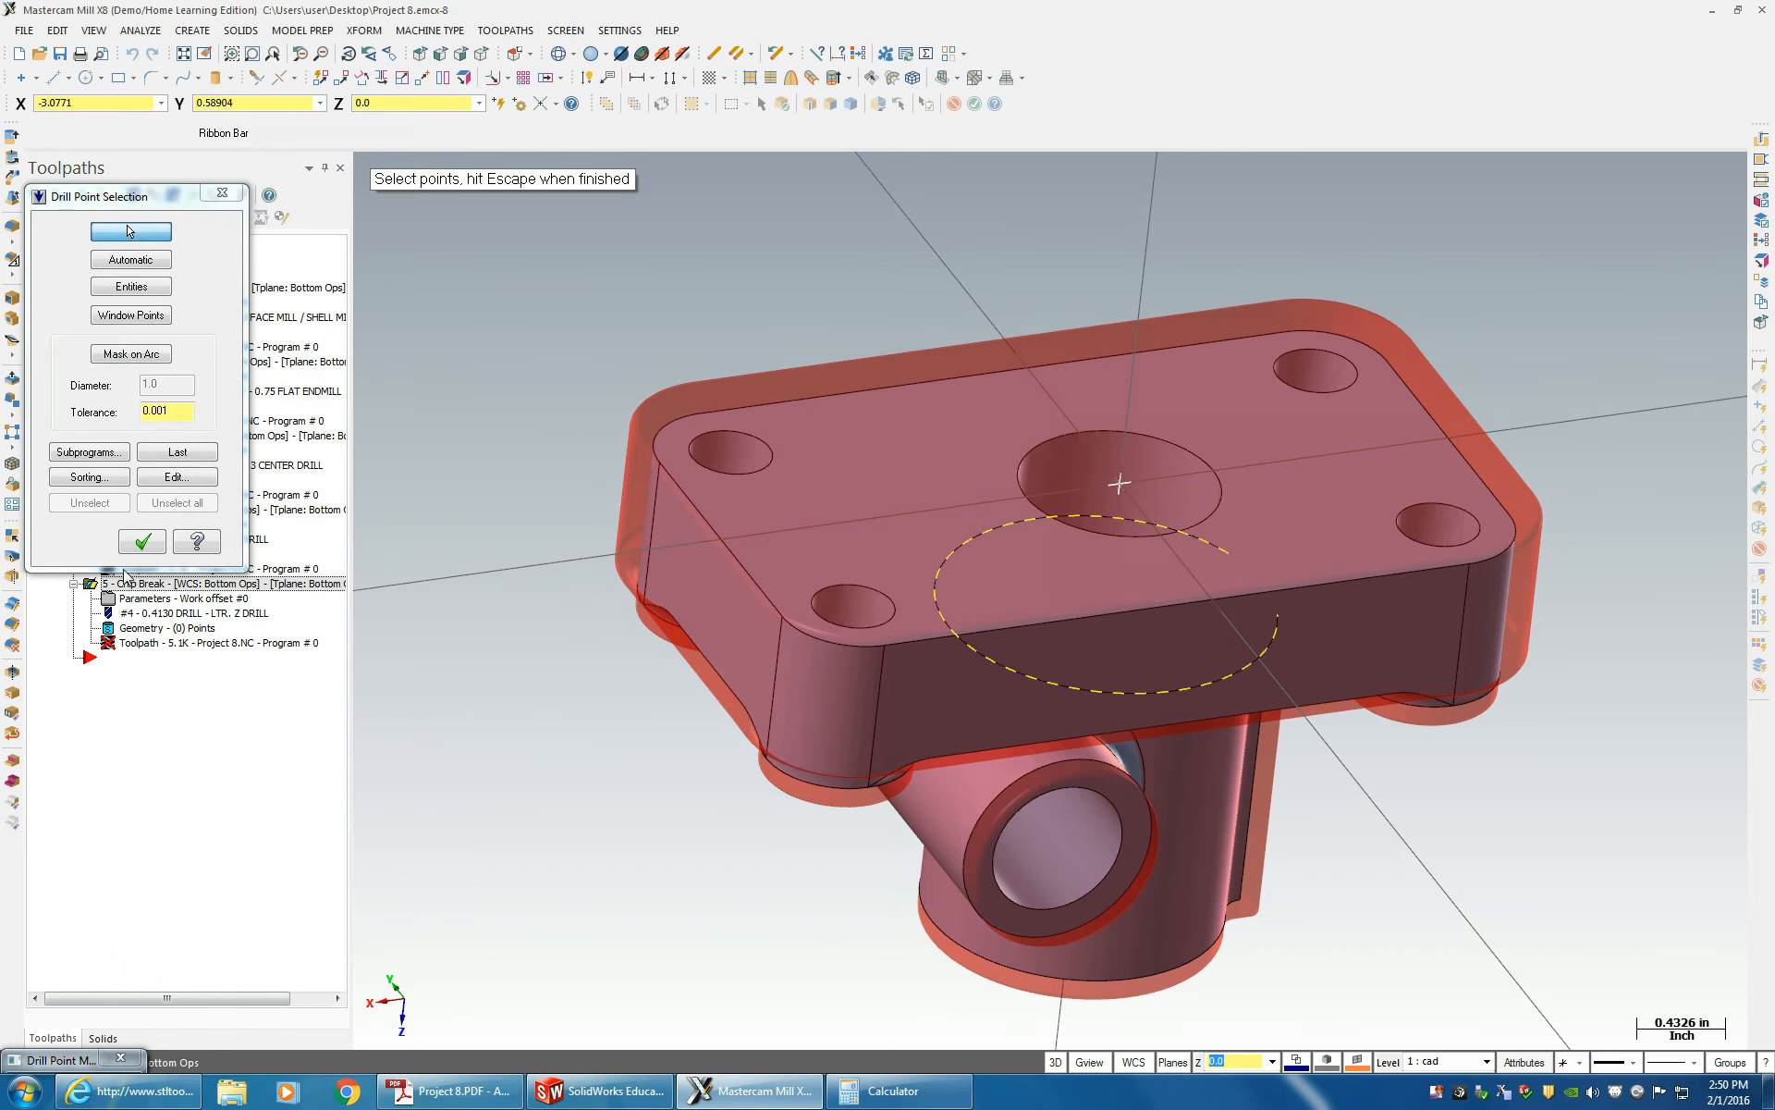
{"action": "left_click", "coordinate": [145, 541]}
{"action": "left_click", "coordinate": [140, 601]}
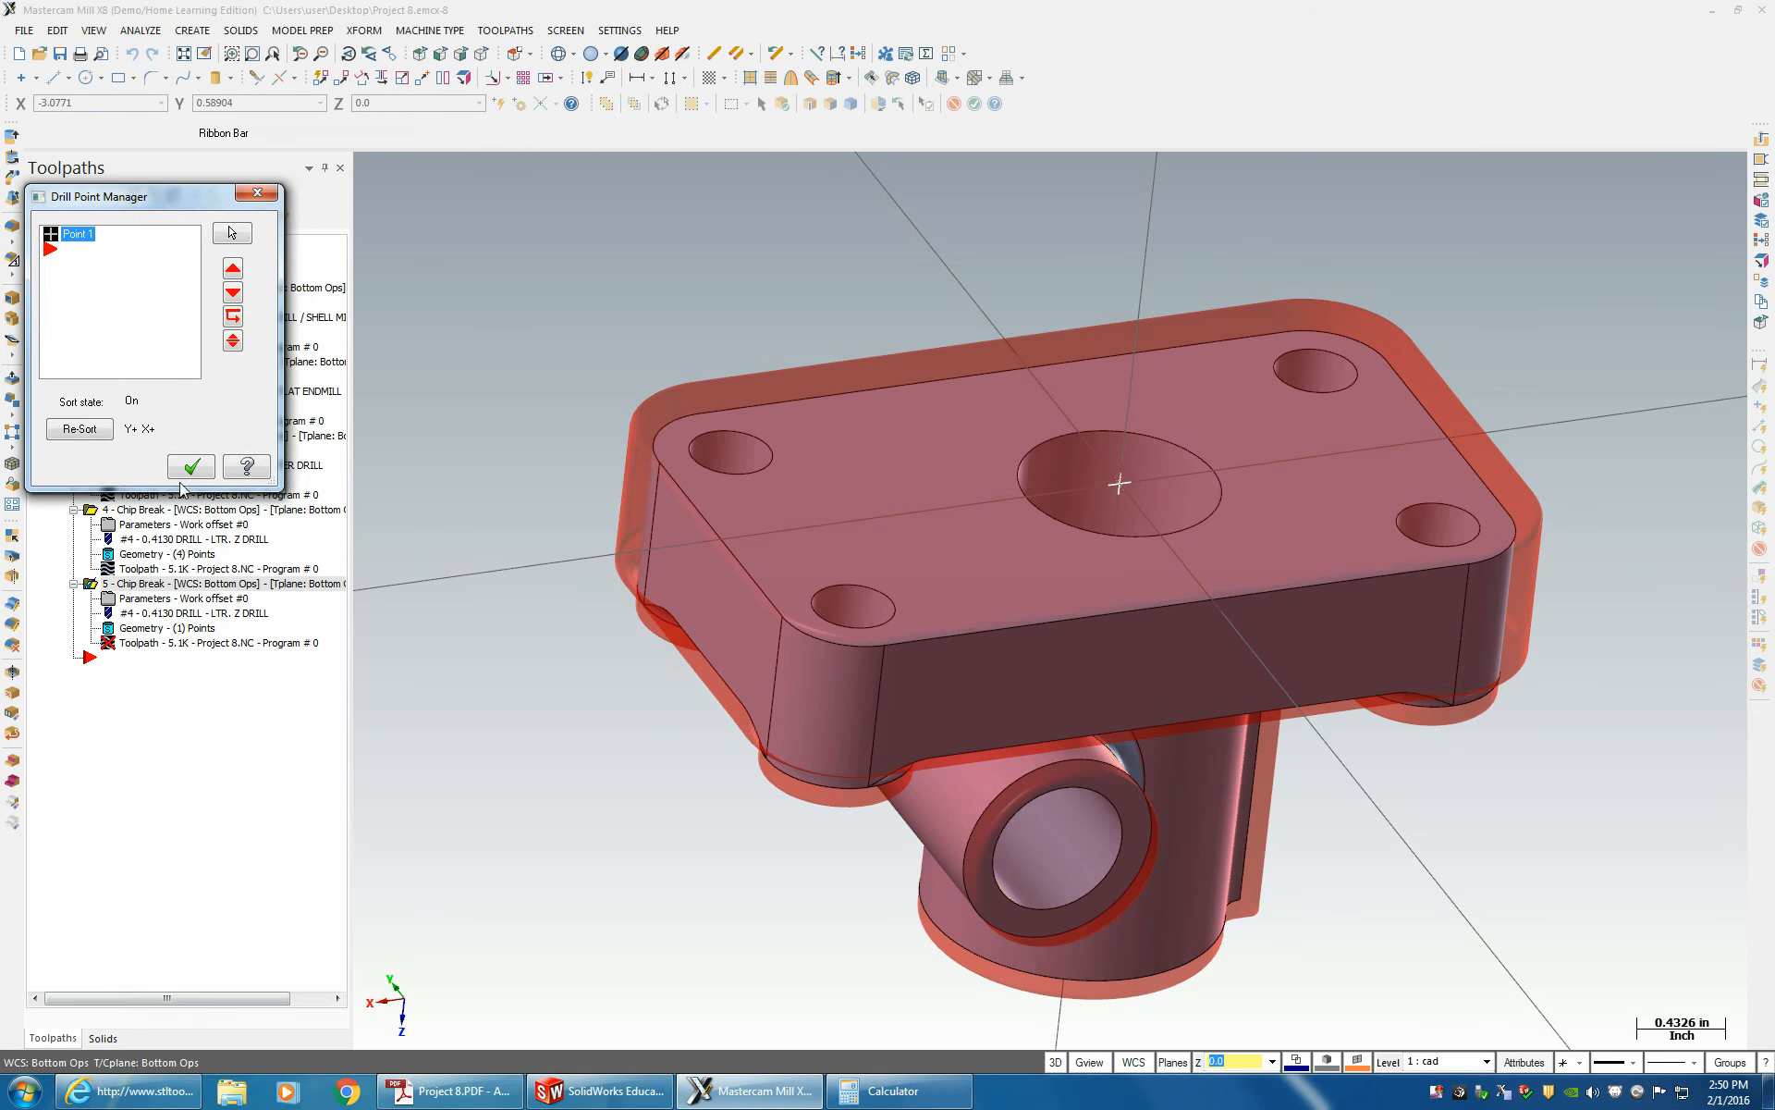
{"action": "left_click", "coordinate": [185, 473]}
- Set the duplicated chip break operation's incremental depth to -2.375 from the center of the lower boss's bottom face and regenerate its toolpath
{"action": "left_click", "coordinate": [143, 601]}
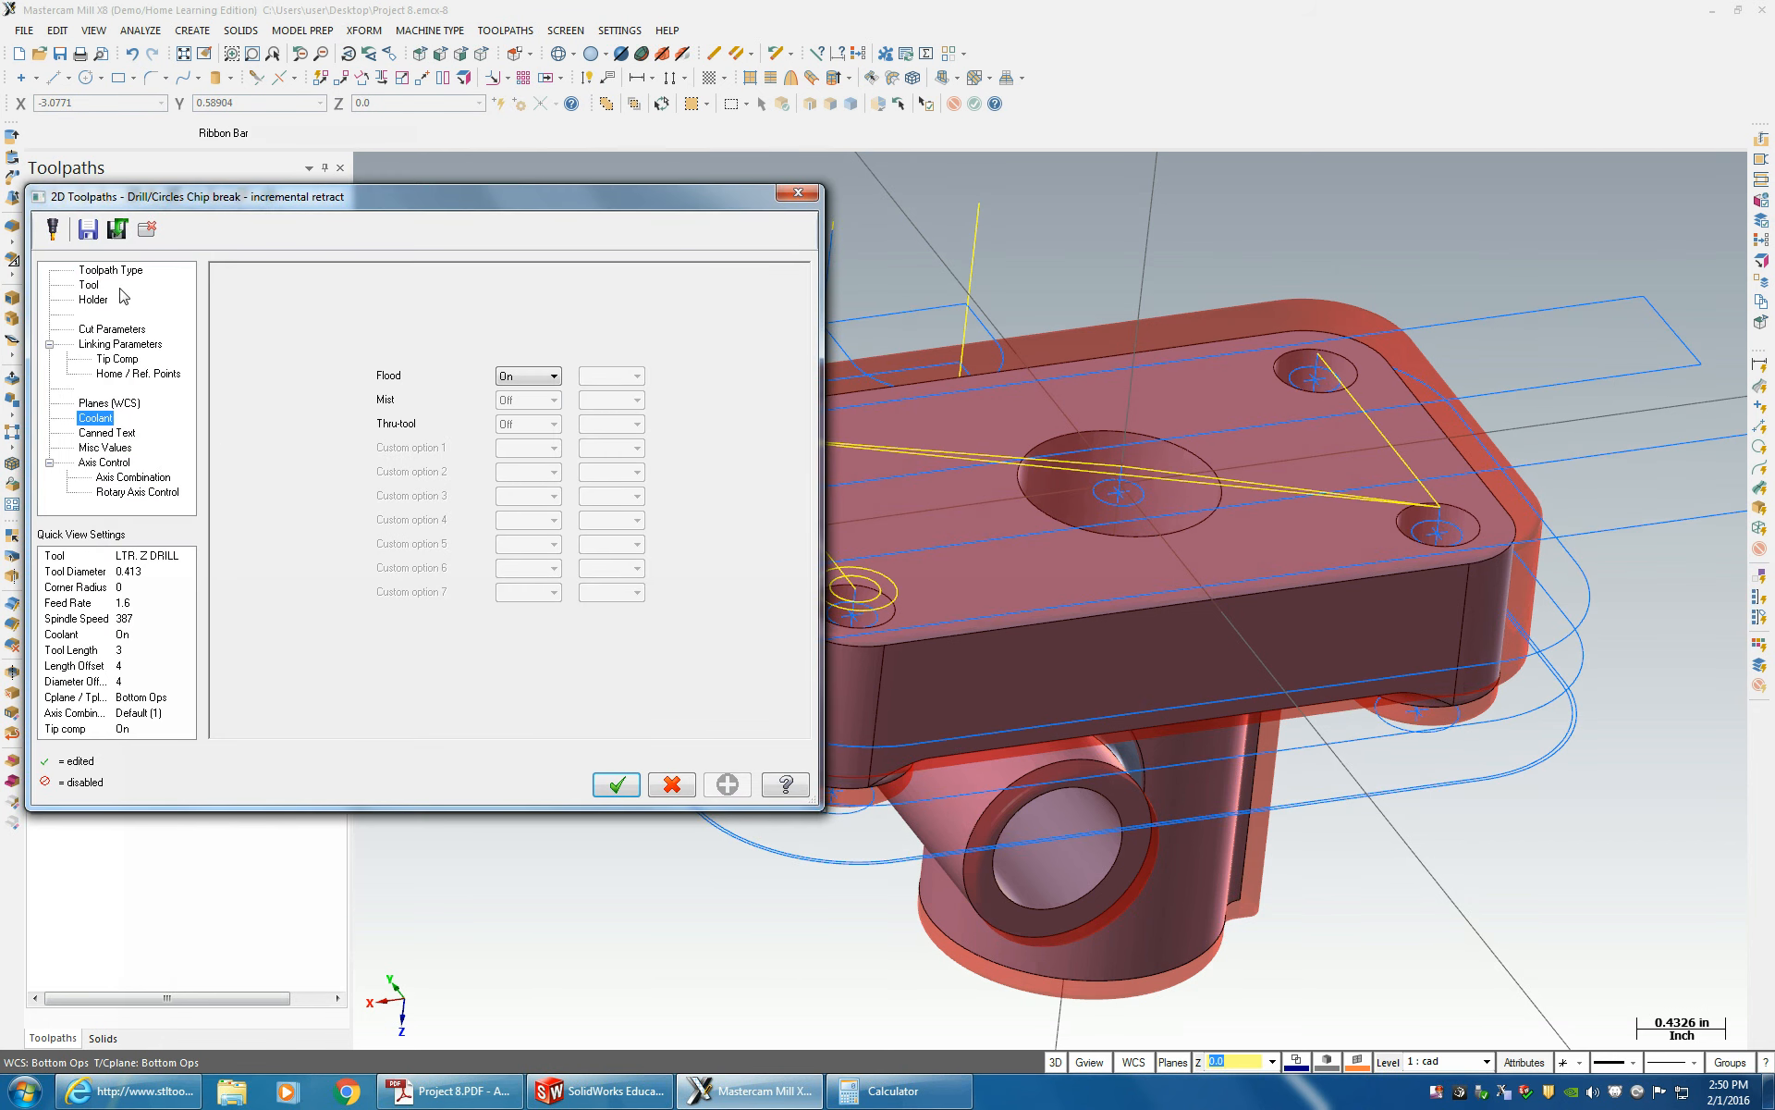
{"action": "left_click", "coordinate": [104, 344]}
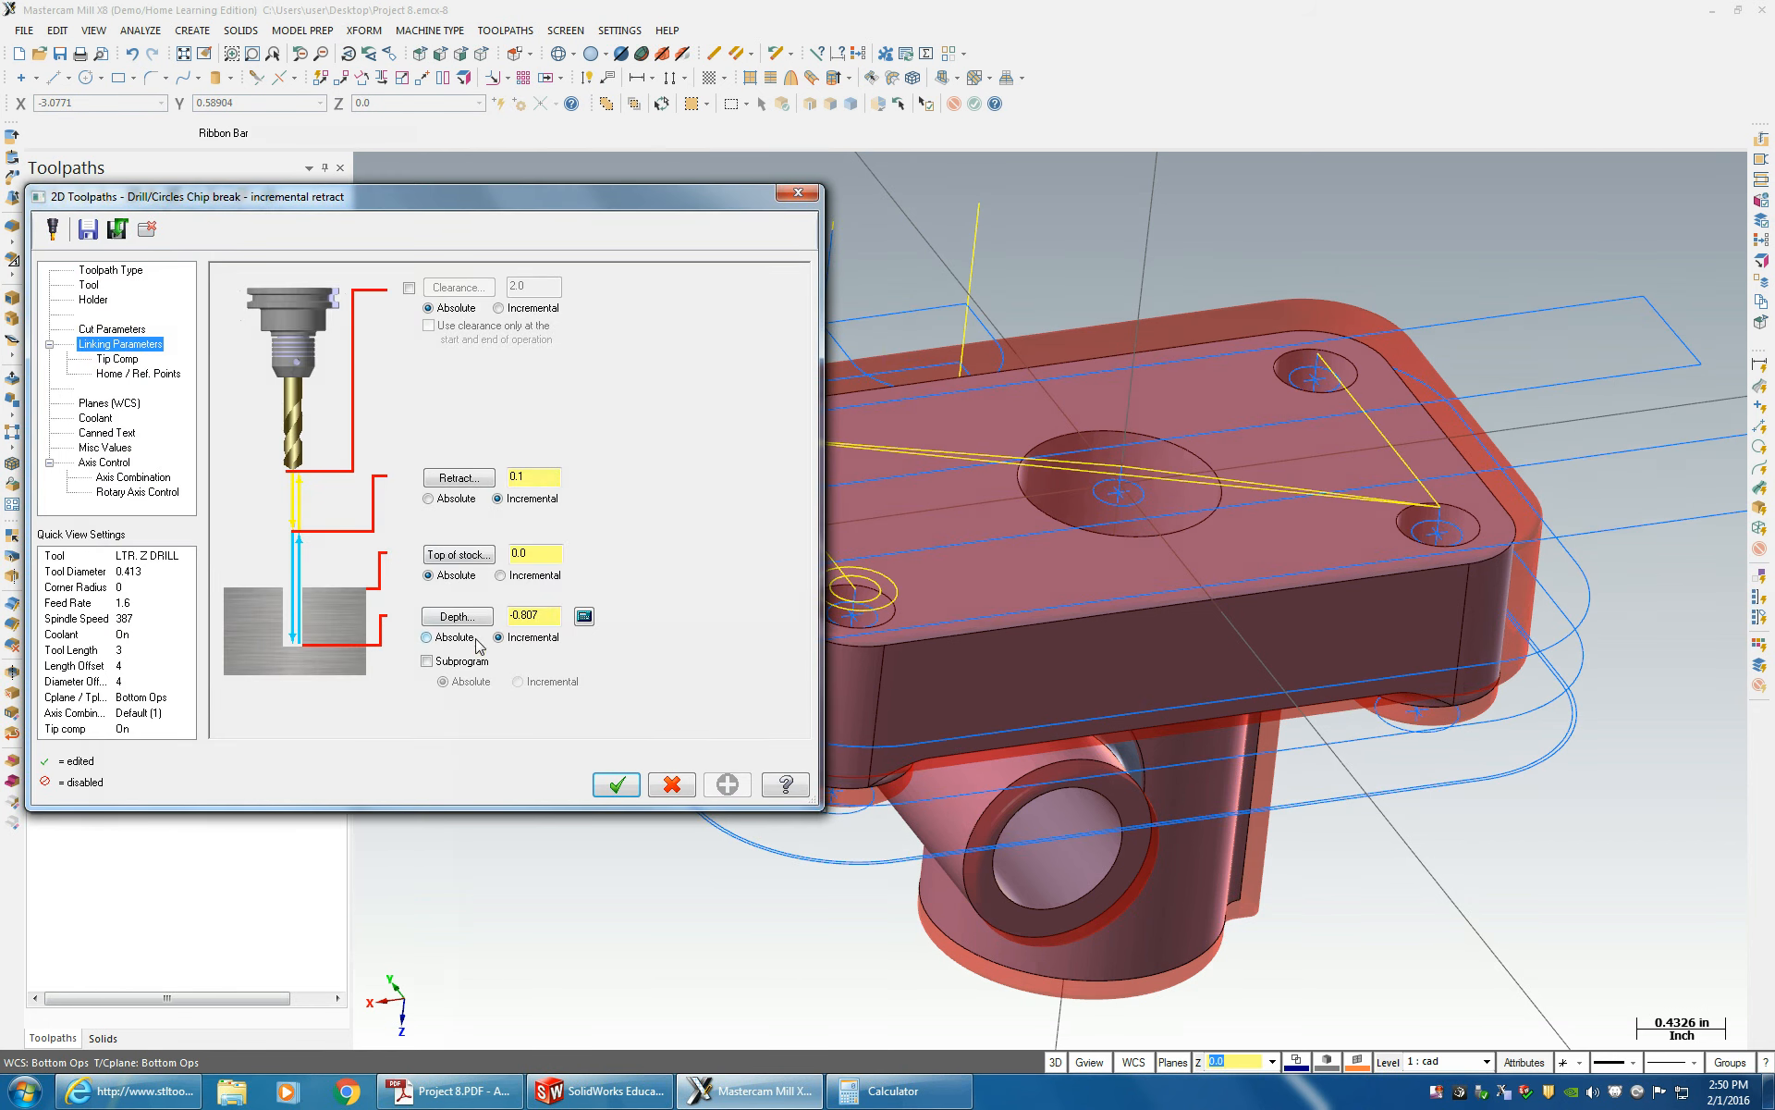
{"action": "left_click", "coordinate": [458, 616]}
{"action": "middle_click_drag", "start_coordinate": [939, 915], "coordinate": [1017, 925]}
{"action": "left_click", "coordinate": [1021, 935]}
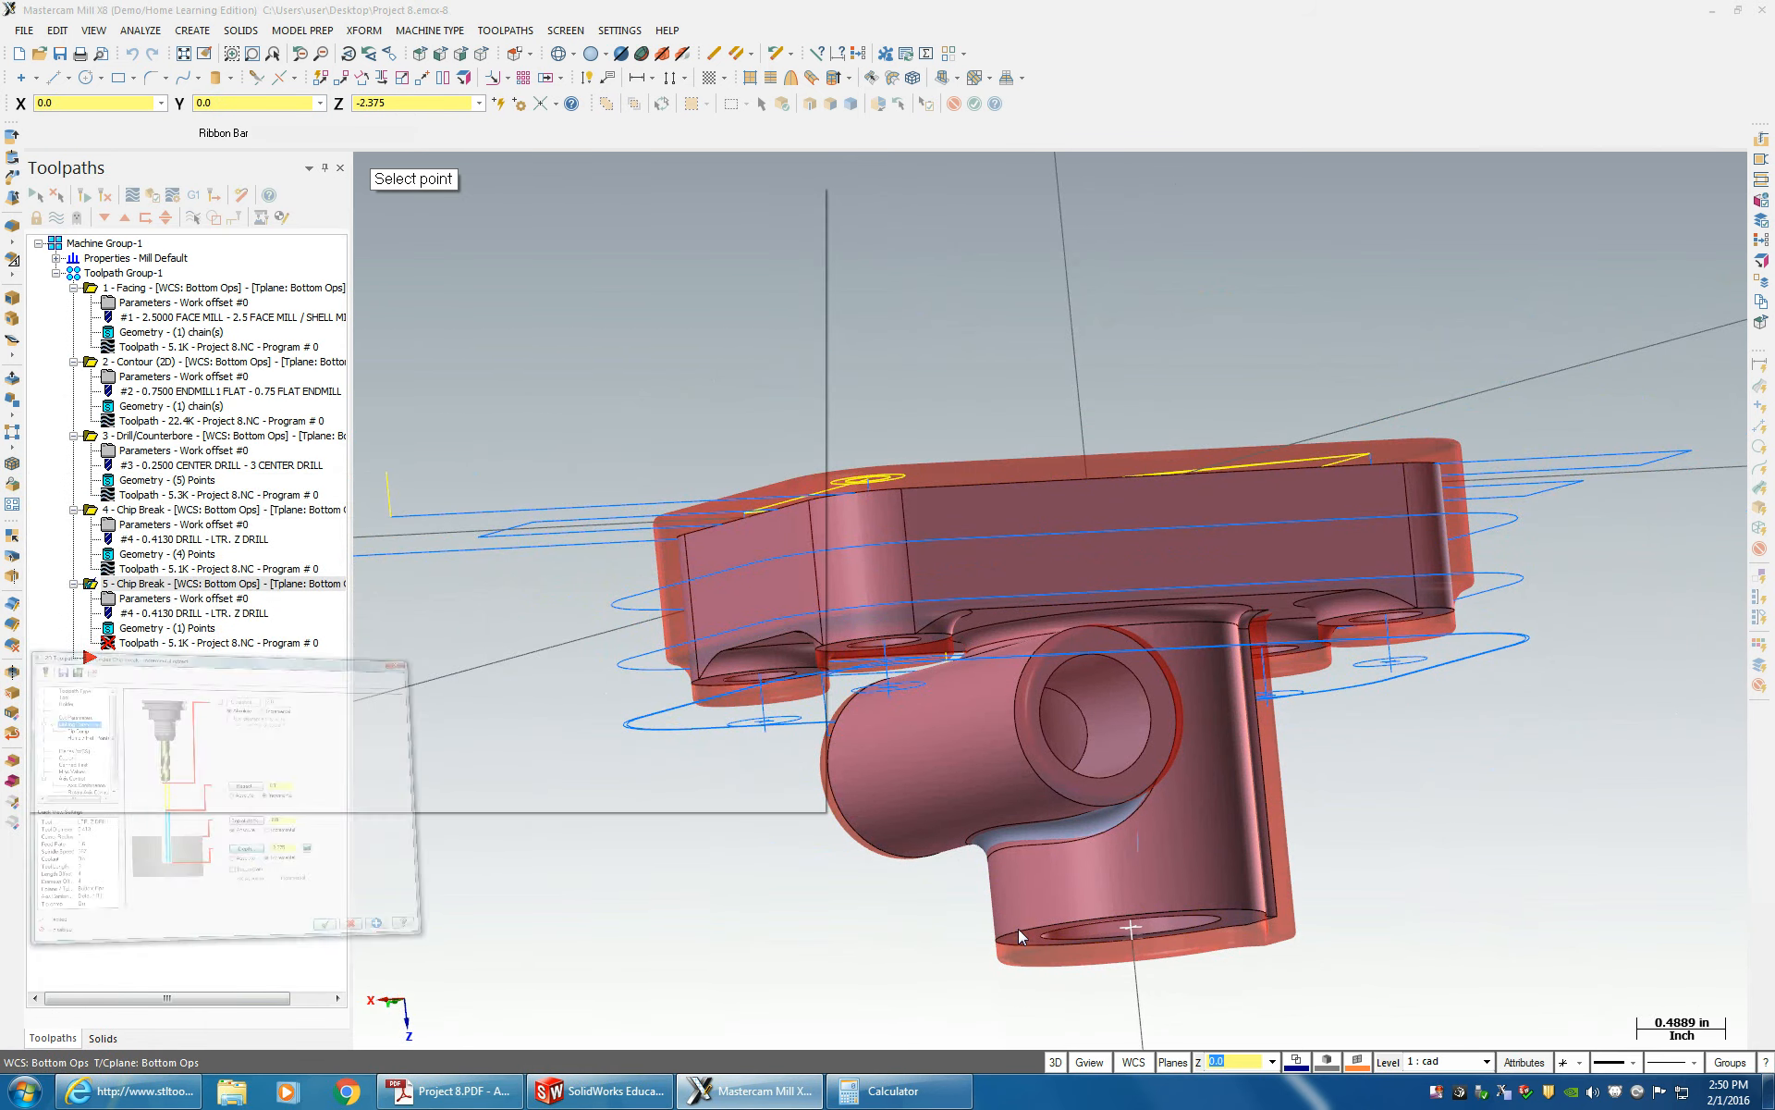
{"action": "left_click", "coordinate": [616, 788]}
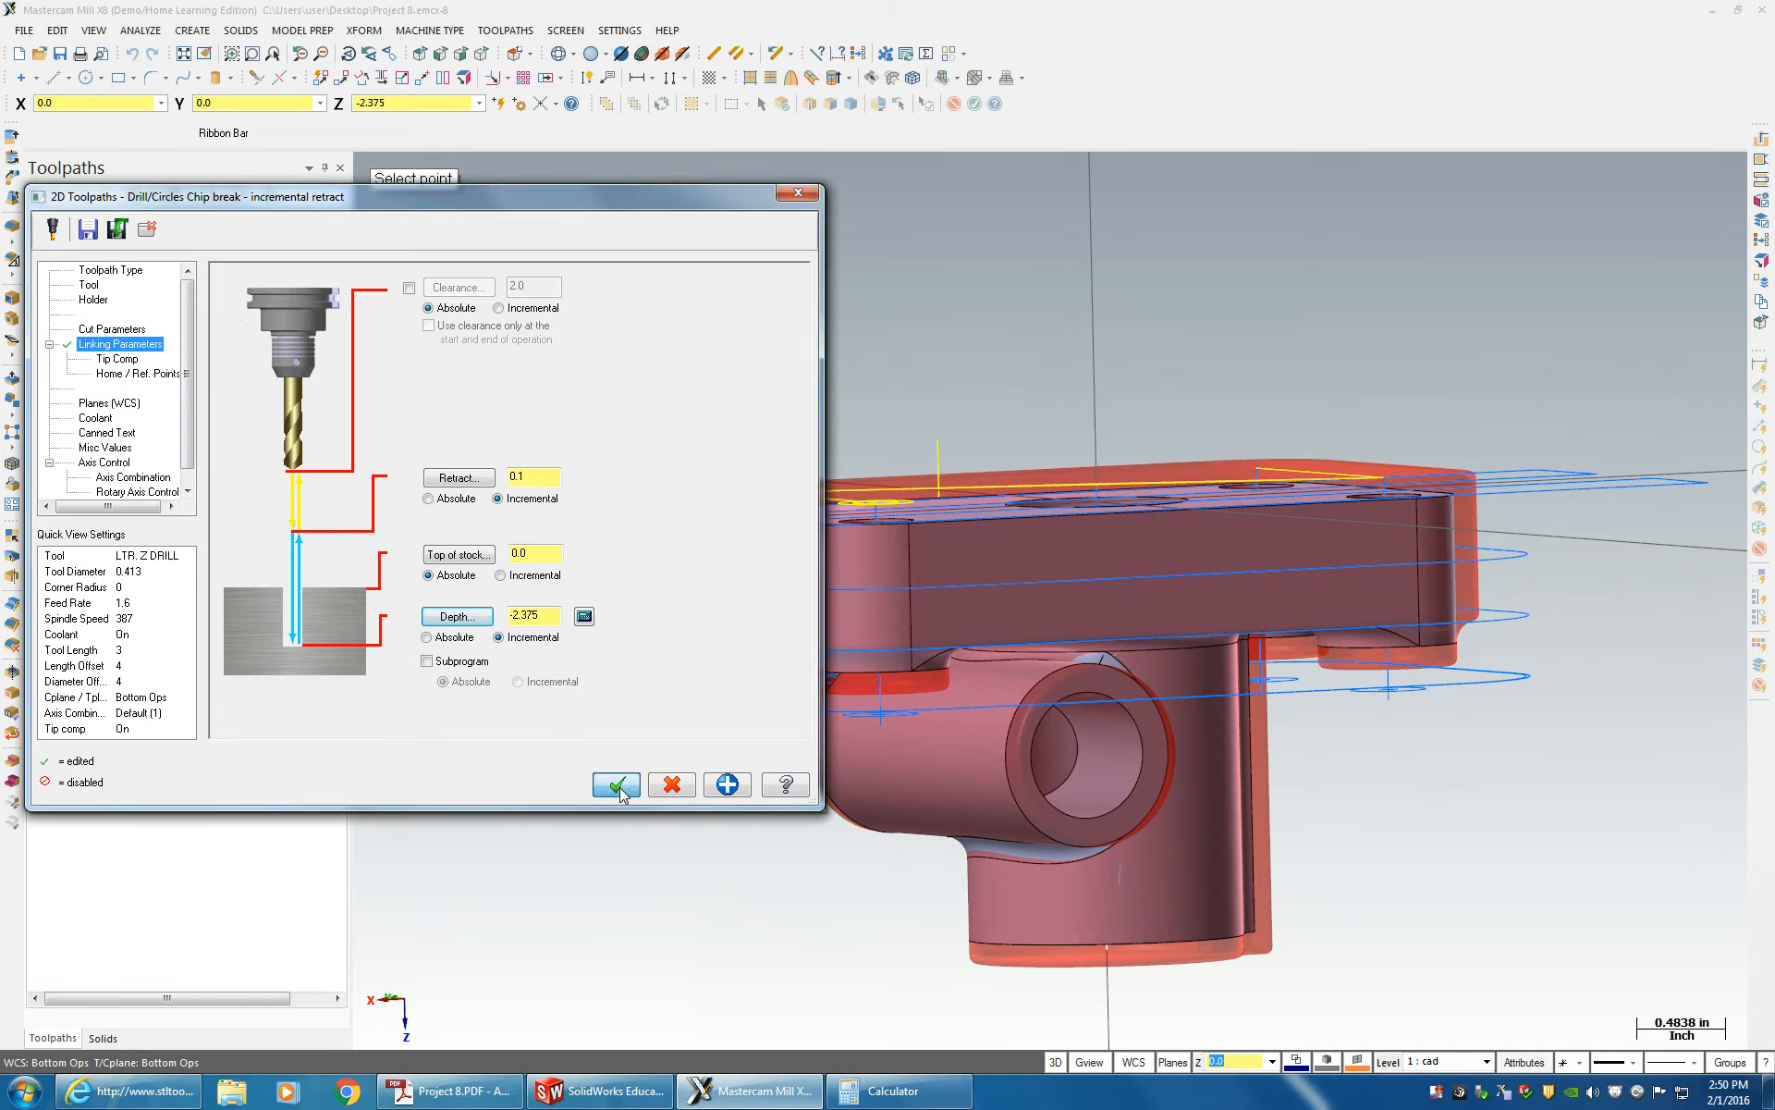
{"action": "middle_click_drag", "start_coordinate": [636, 860], "coordinate": [494, 641]}
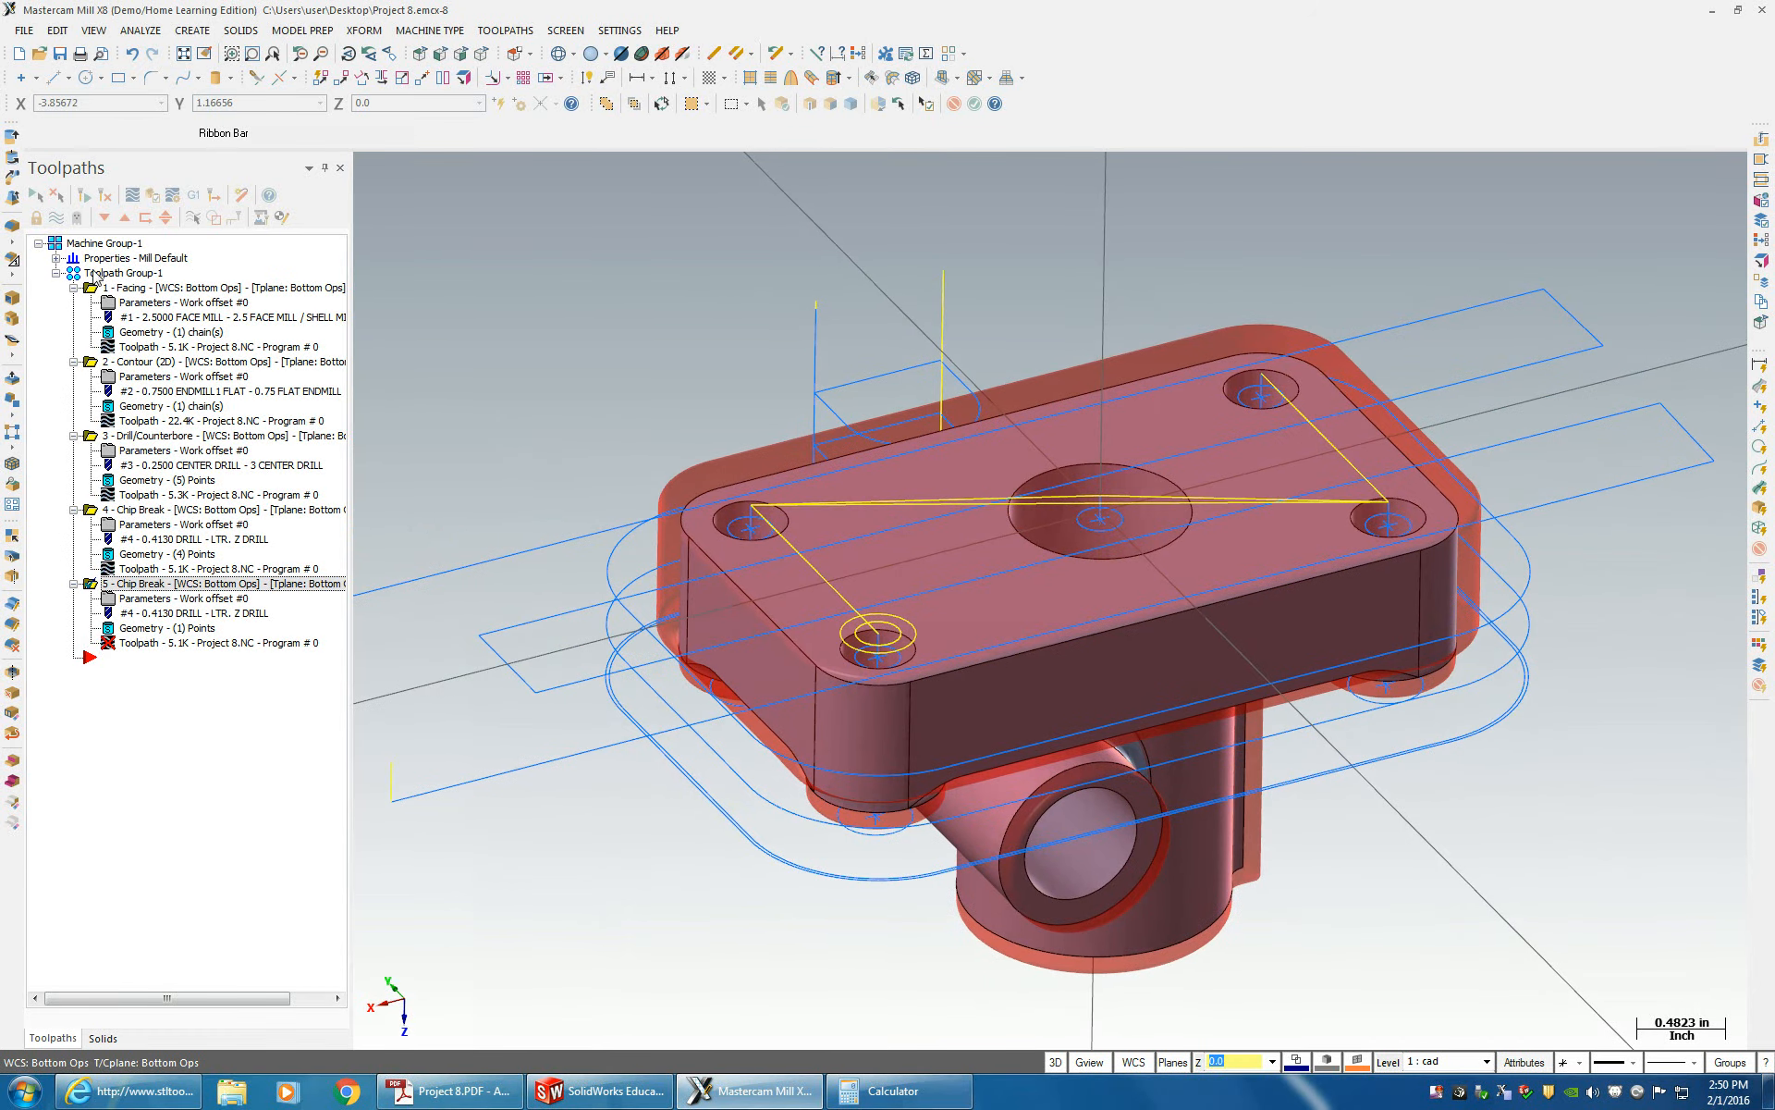
{"action": "left_click", "coordinate": [105, 195]}
- Simulate all operations of Toolpath Group-1 in Verify and examine the machined plate, corner holes and center hole
{"action": "middle_click_drag", "start_coordinate": [407, 408], "coordinate": [462, 514]}
{"action": "left_click", "coordinate": [121, 273]}
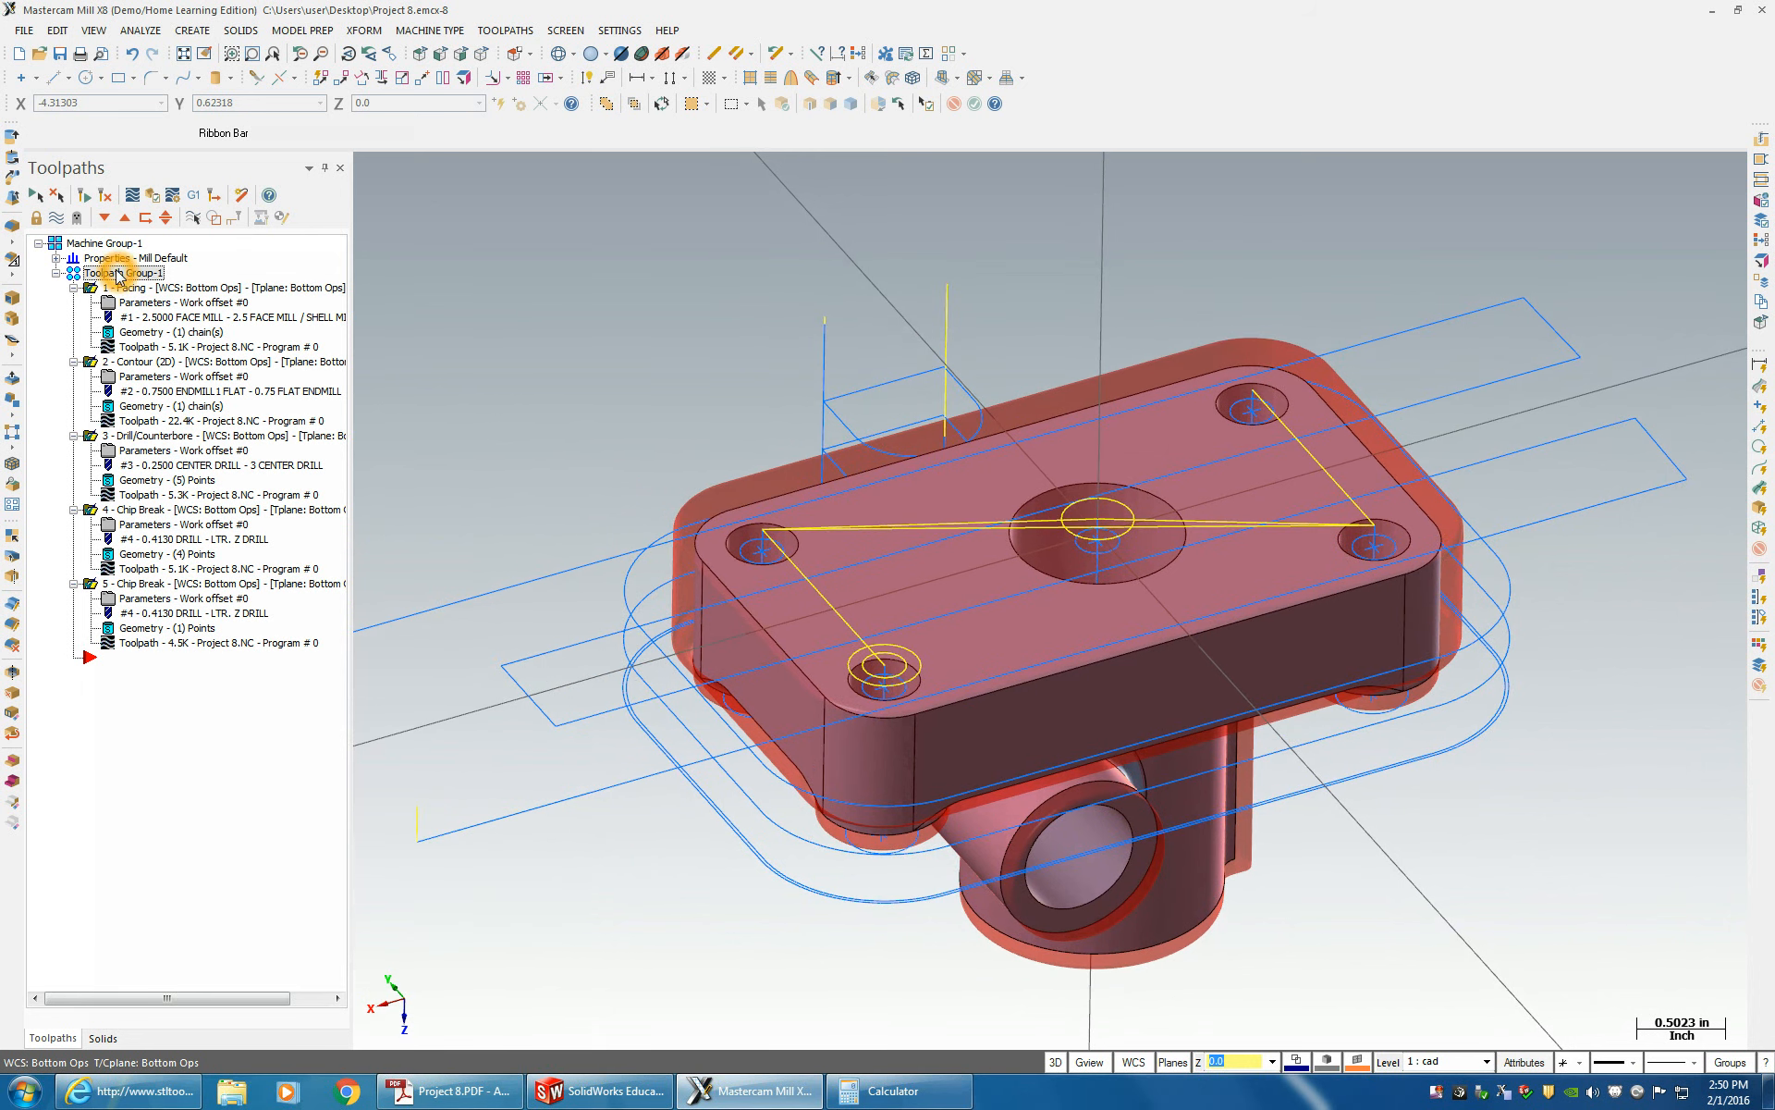
{"action": "left_click", "coordinate": [153, 195]}
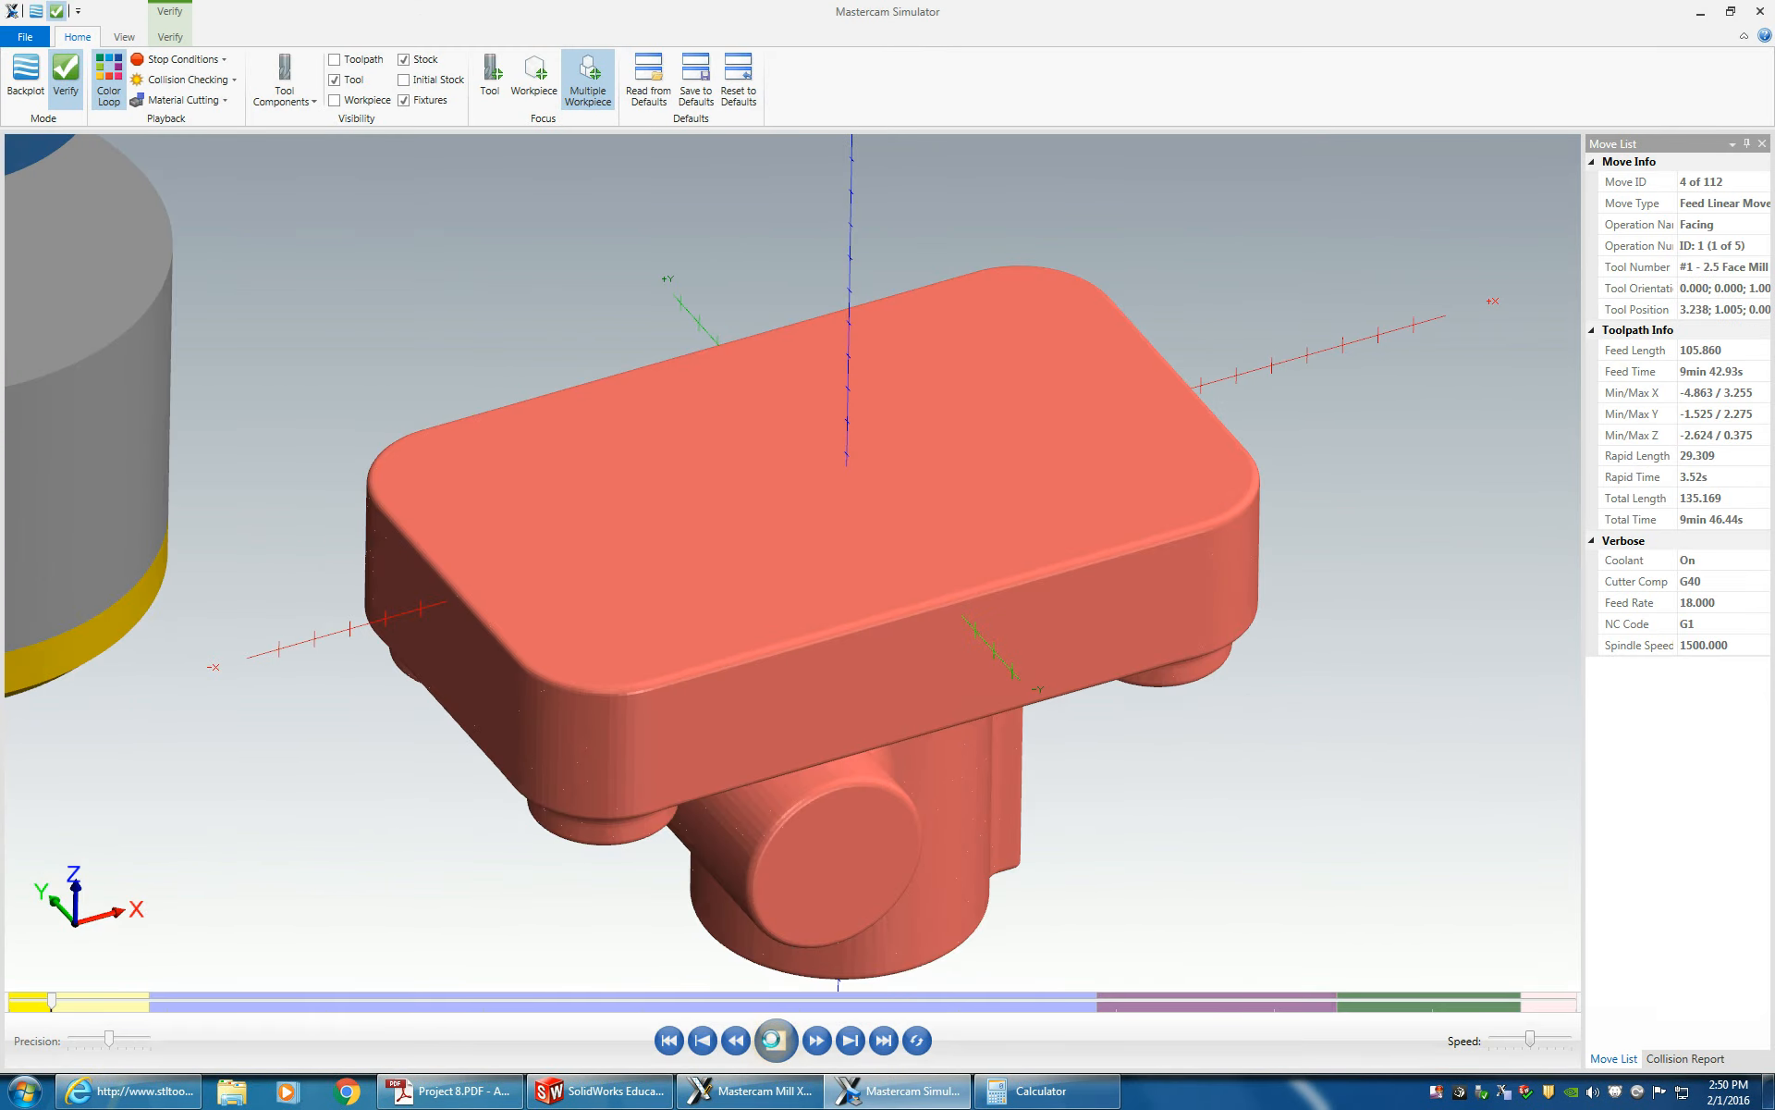
{"action": "left_click", "coordinate": [774, 1041]}
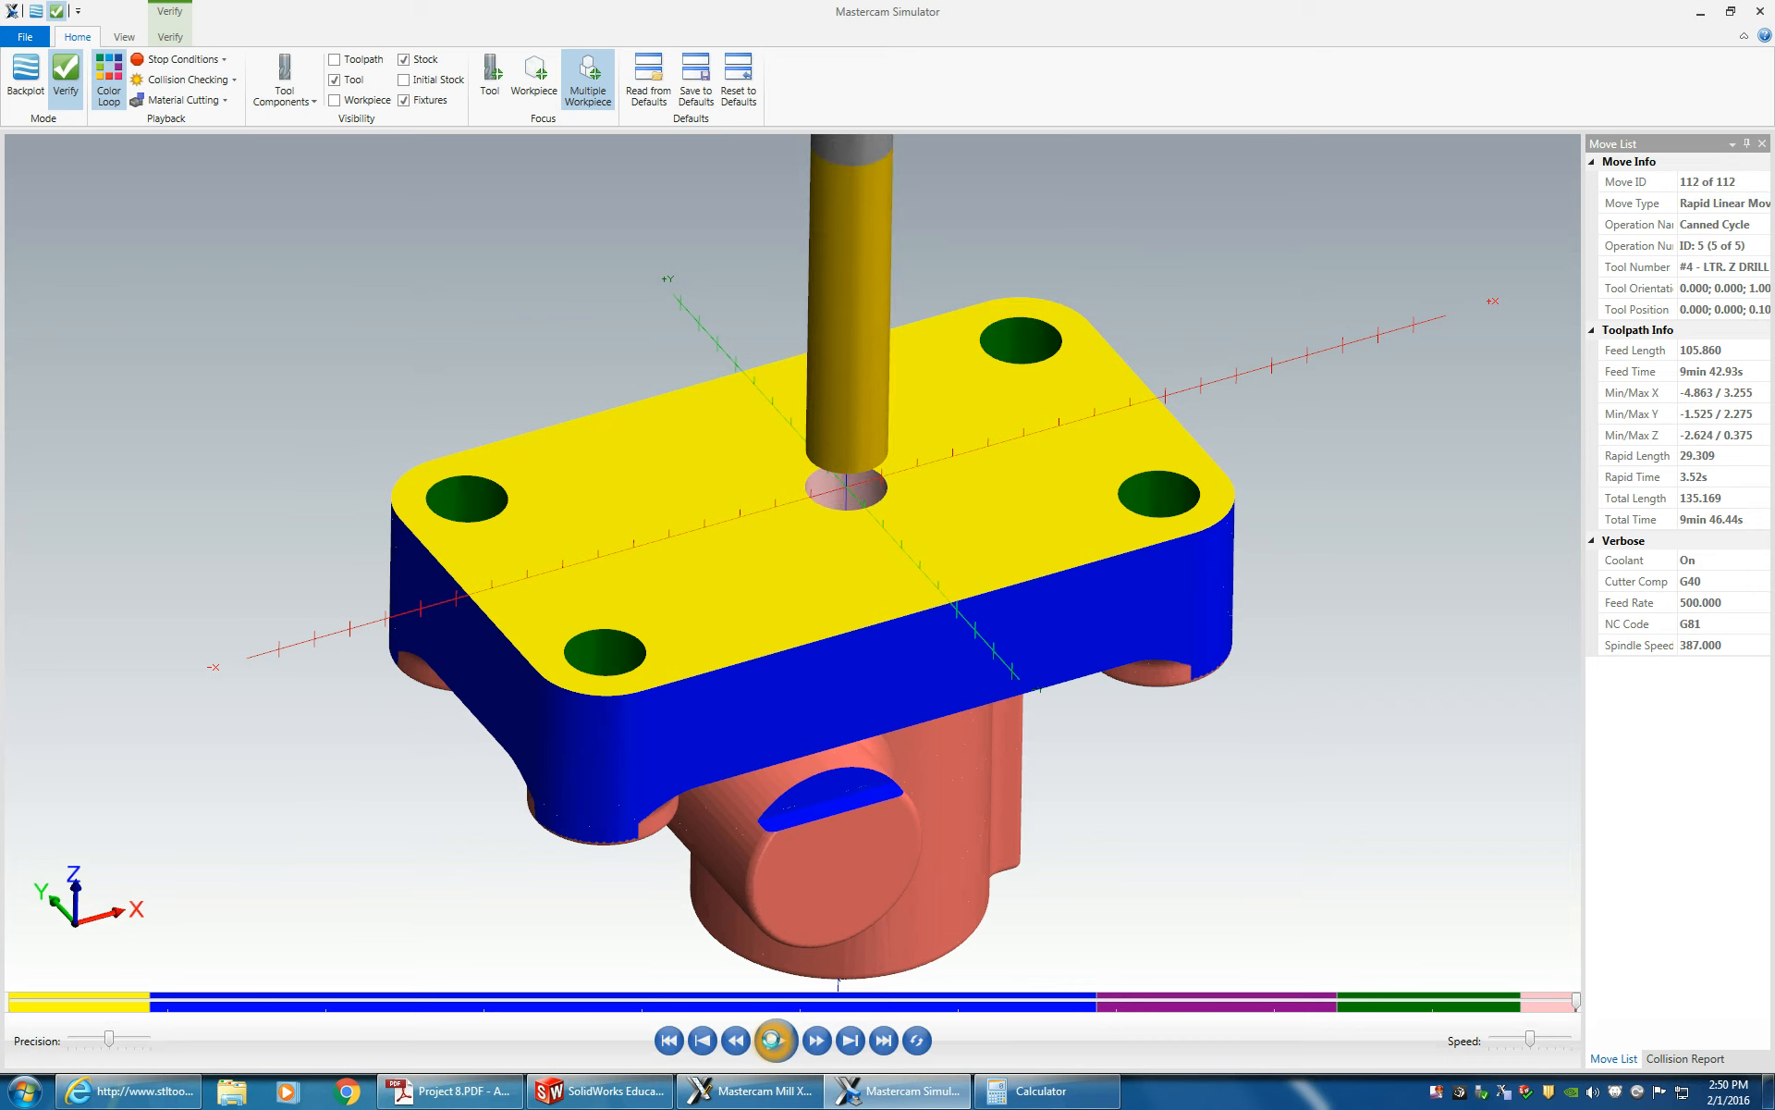
{"action": "middle_click_drag", "start_coordinate": [895, 479], "coordinate": [947, 207]}
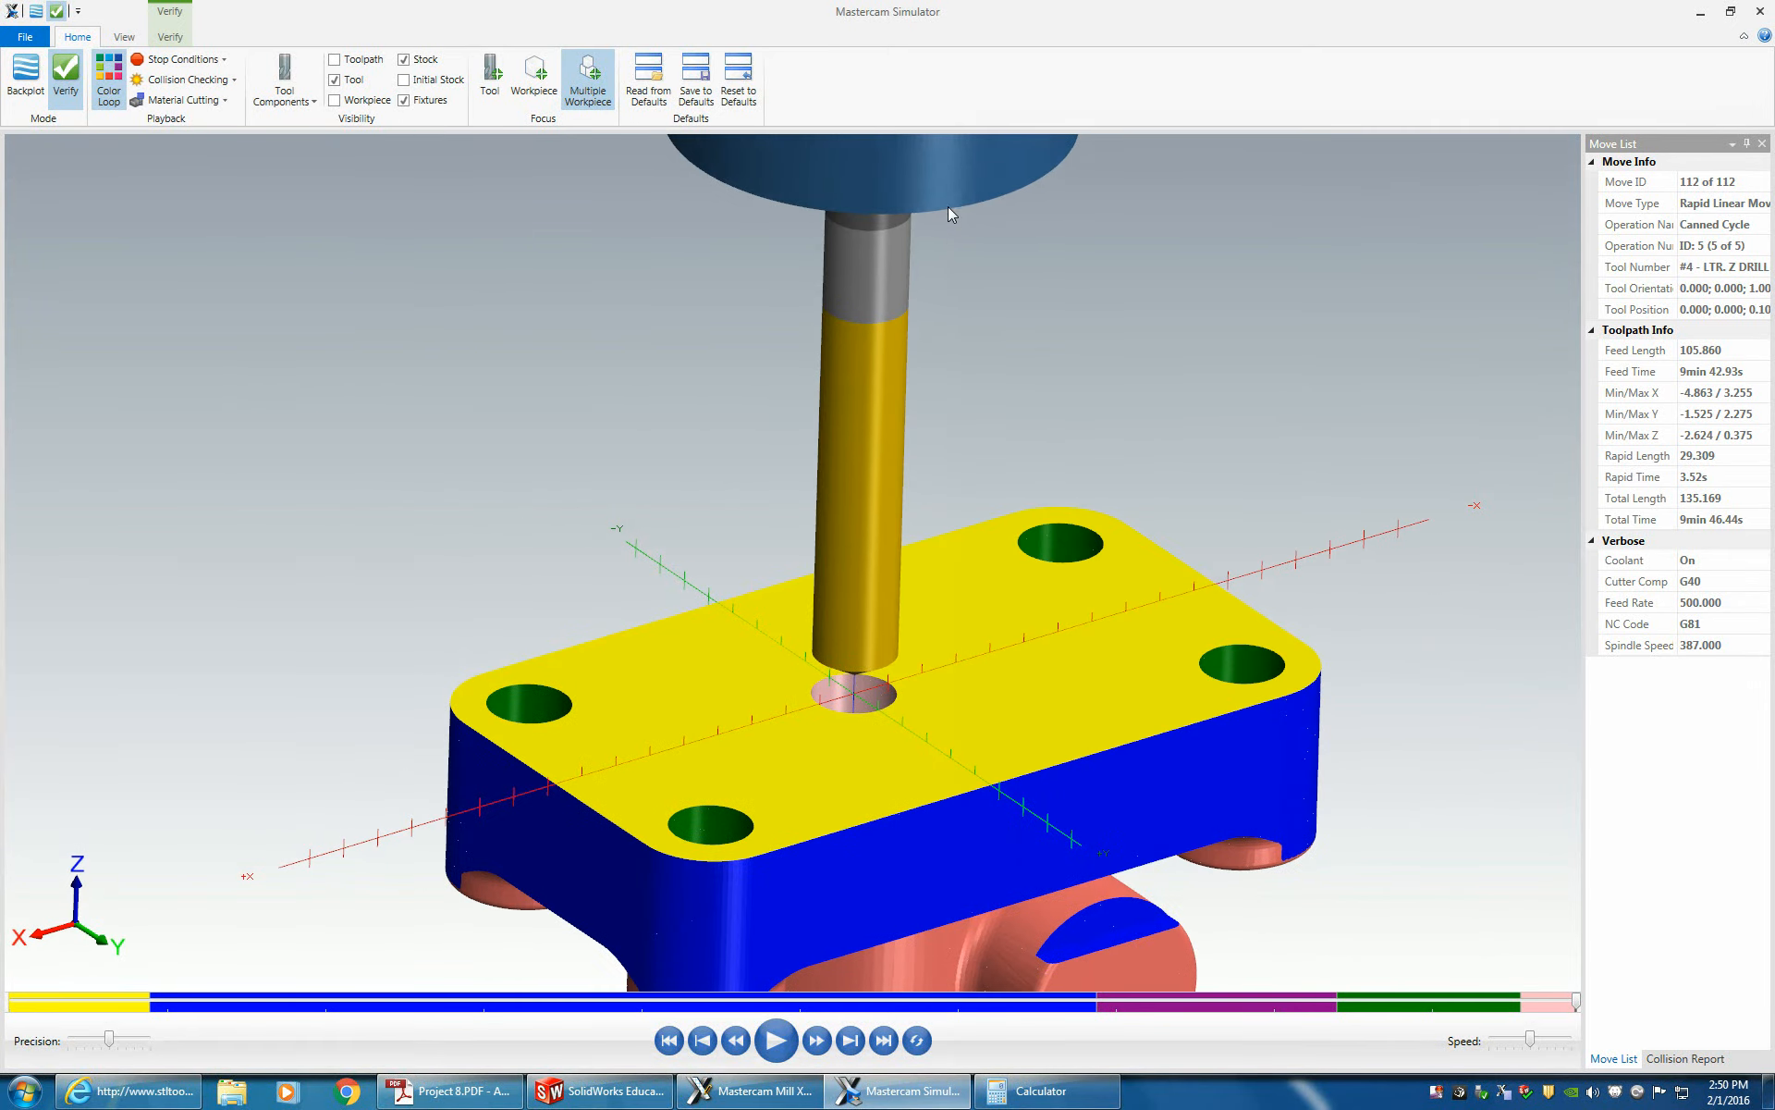
{"action": "middle_click_drag", "start_coordinate": [921, 767], "coordinate": [829, 653]}
{"action": "middle_click_drag", "start_coordinate": [797, 524], "coordinate": [804, 626]}
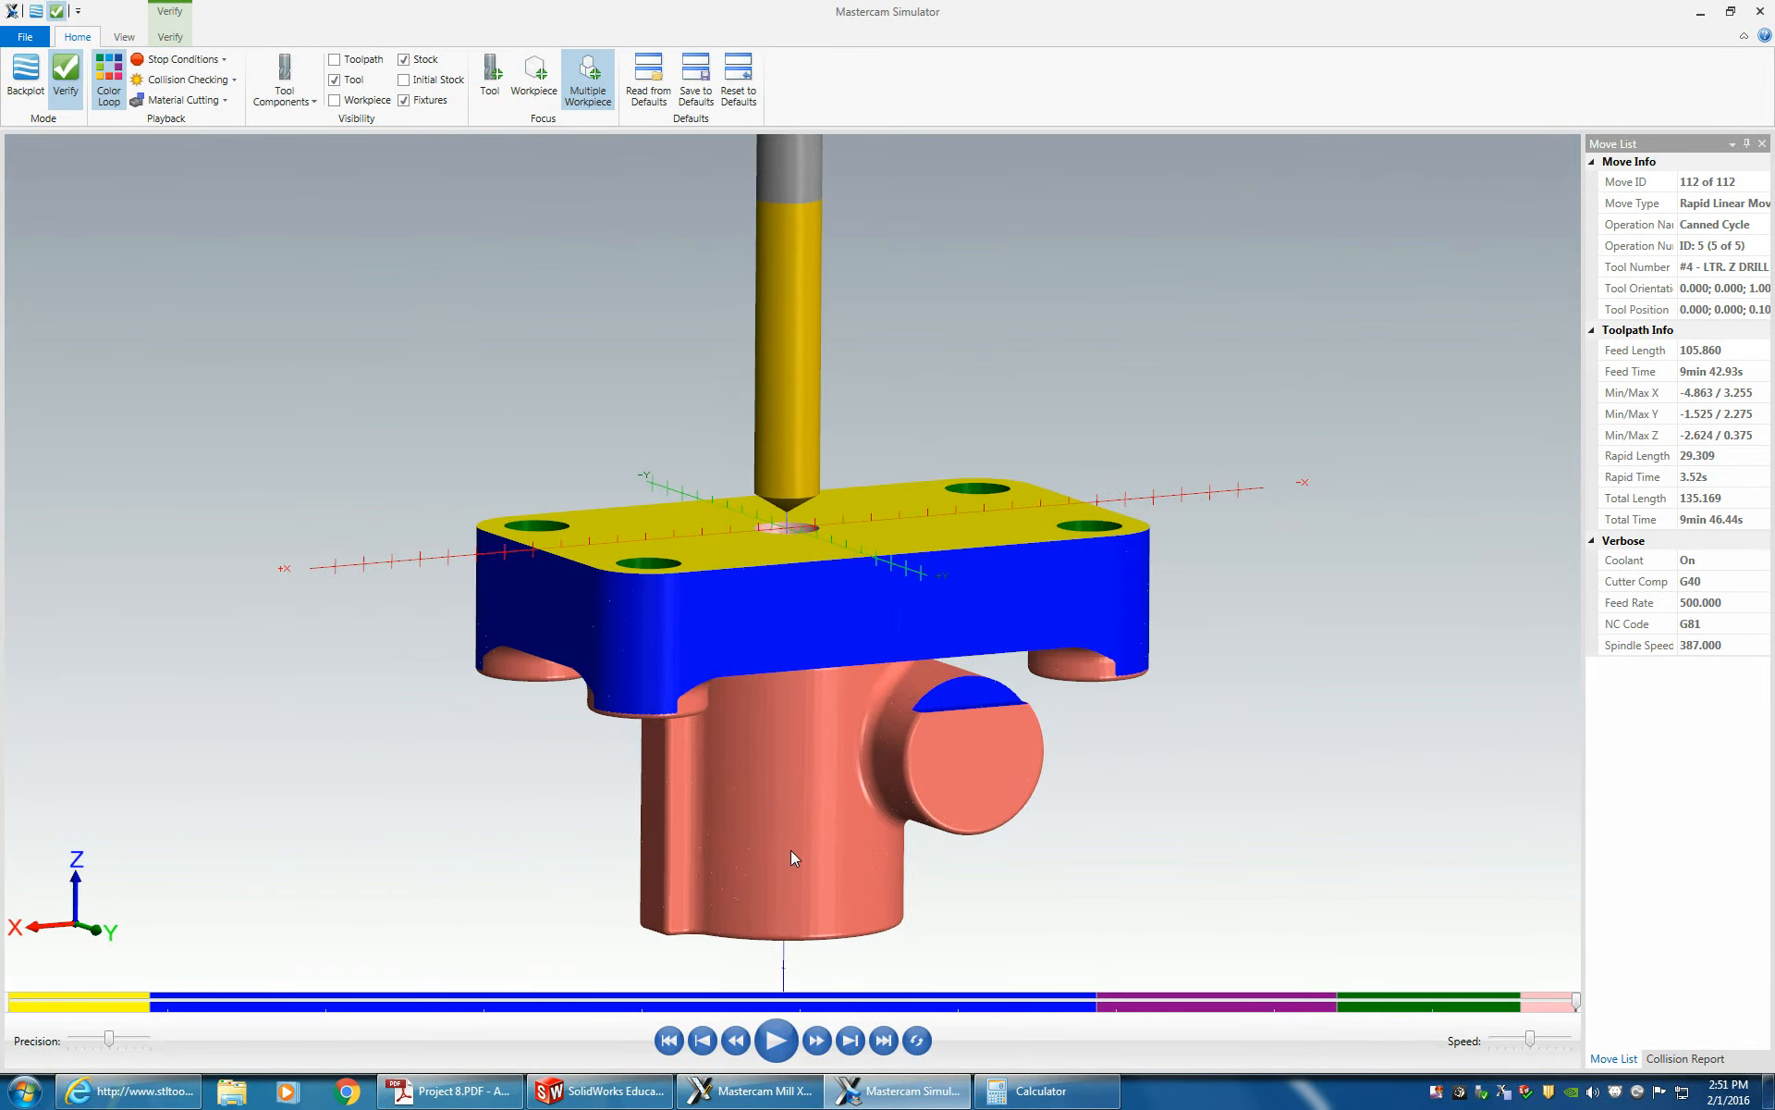
{"action": "middle_click_drag", "start_coordinate": [790, 850], "coordinate": [792, 873]}
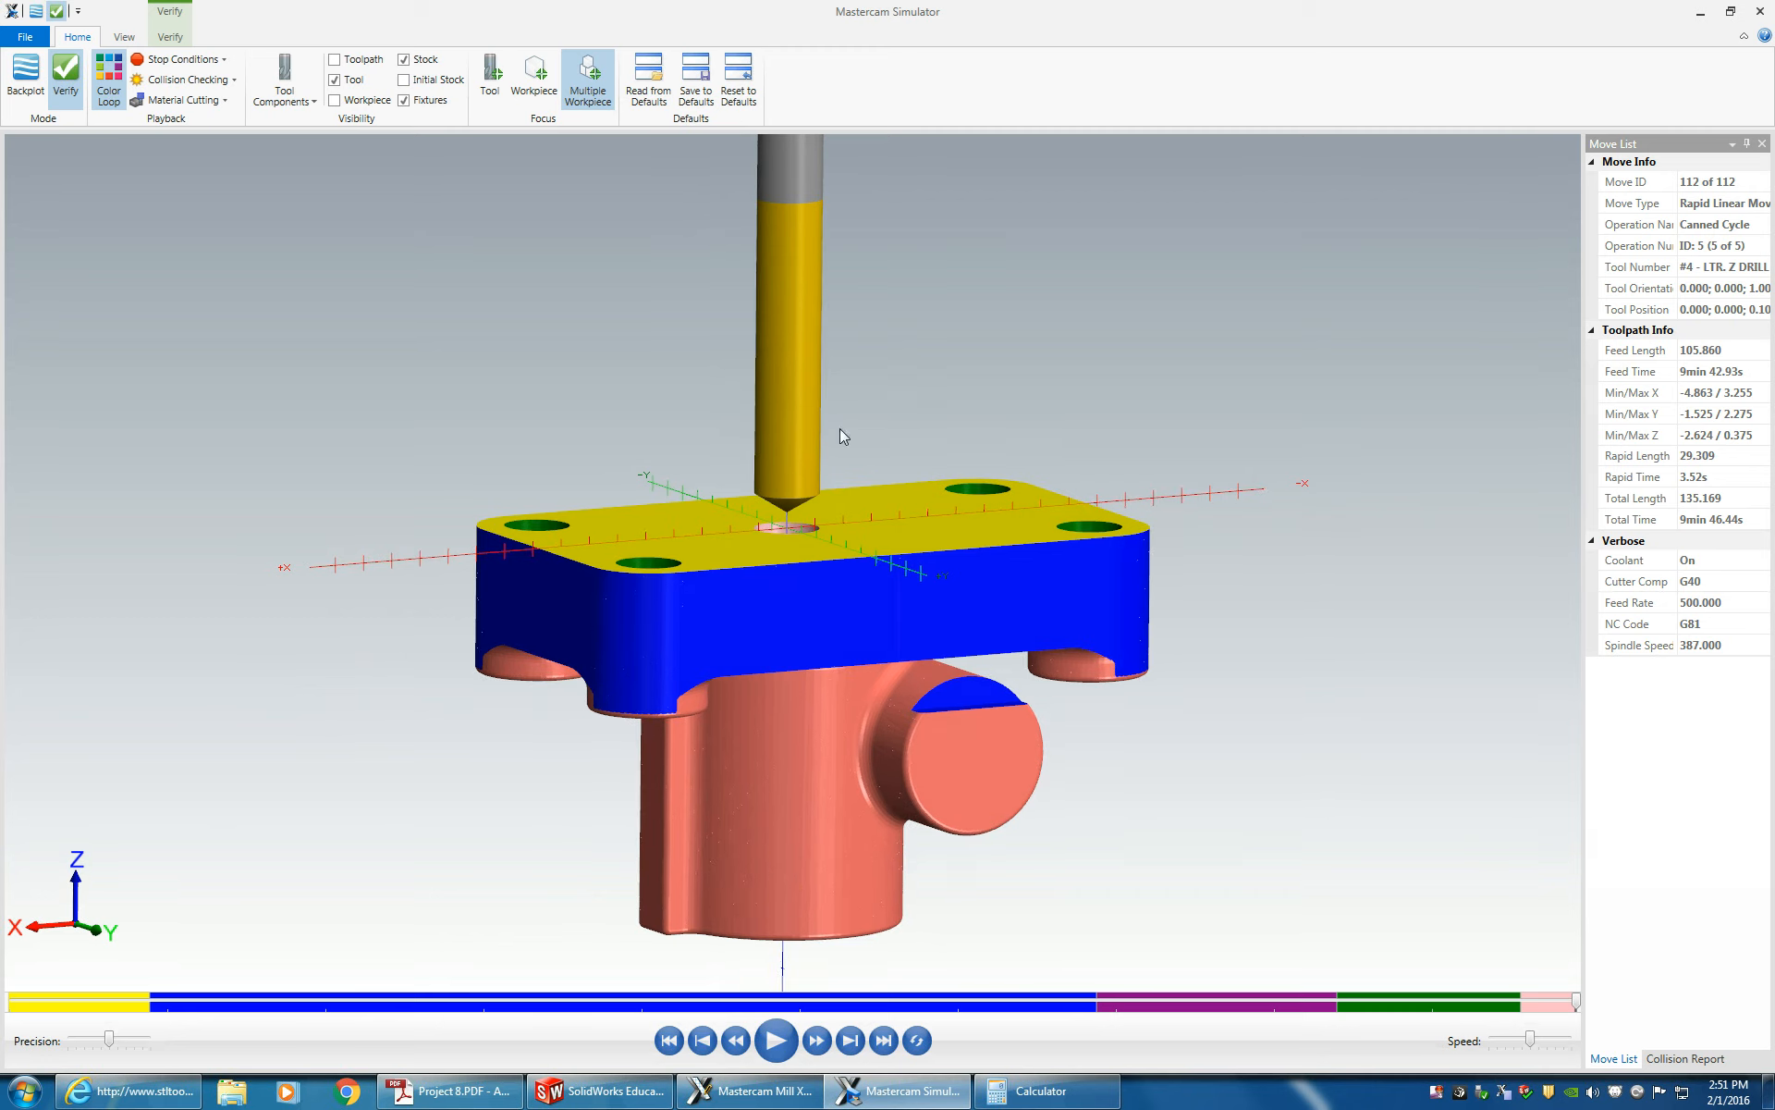
{"action": "middle_click_drag", "start_coordinate": [814, 322], "coordinate": [830, 664]}
{"action": "middle_click_drag", "start_coordinate": [732, 1099], "coordinate": [729, 1107]}
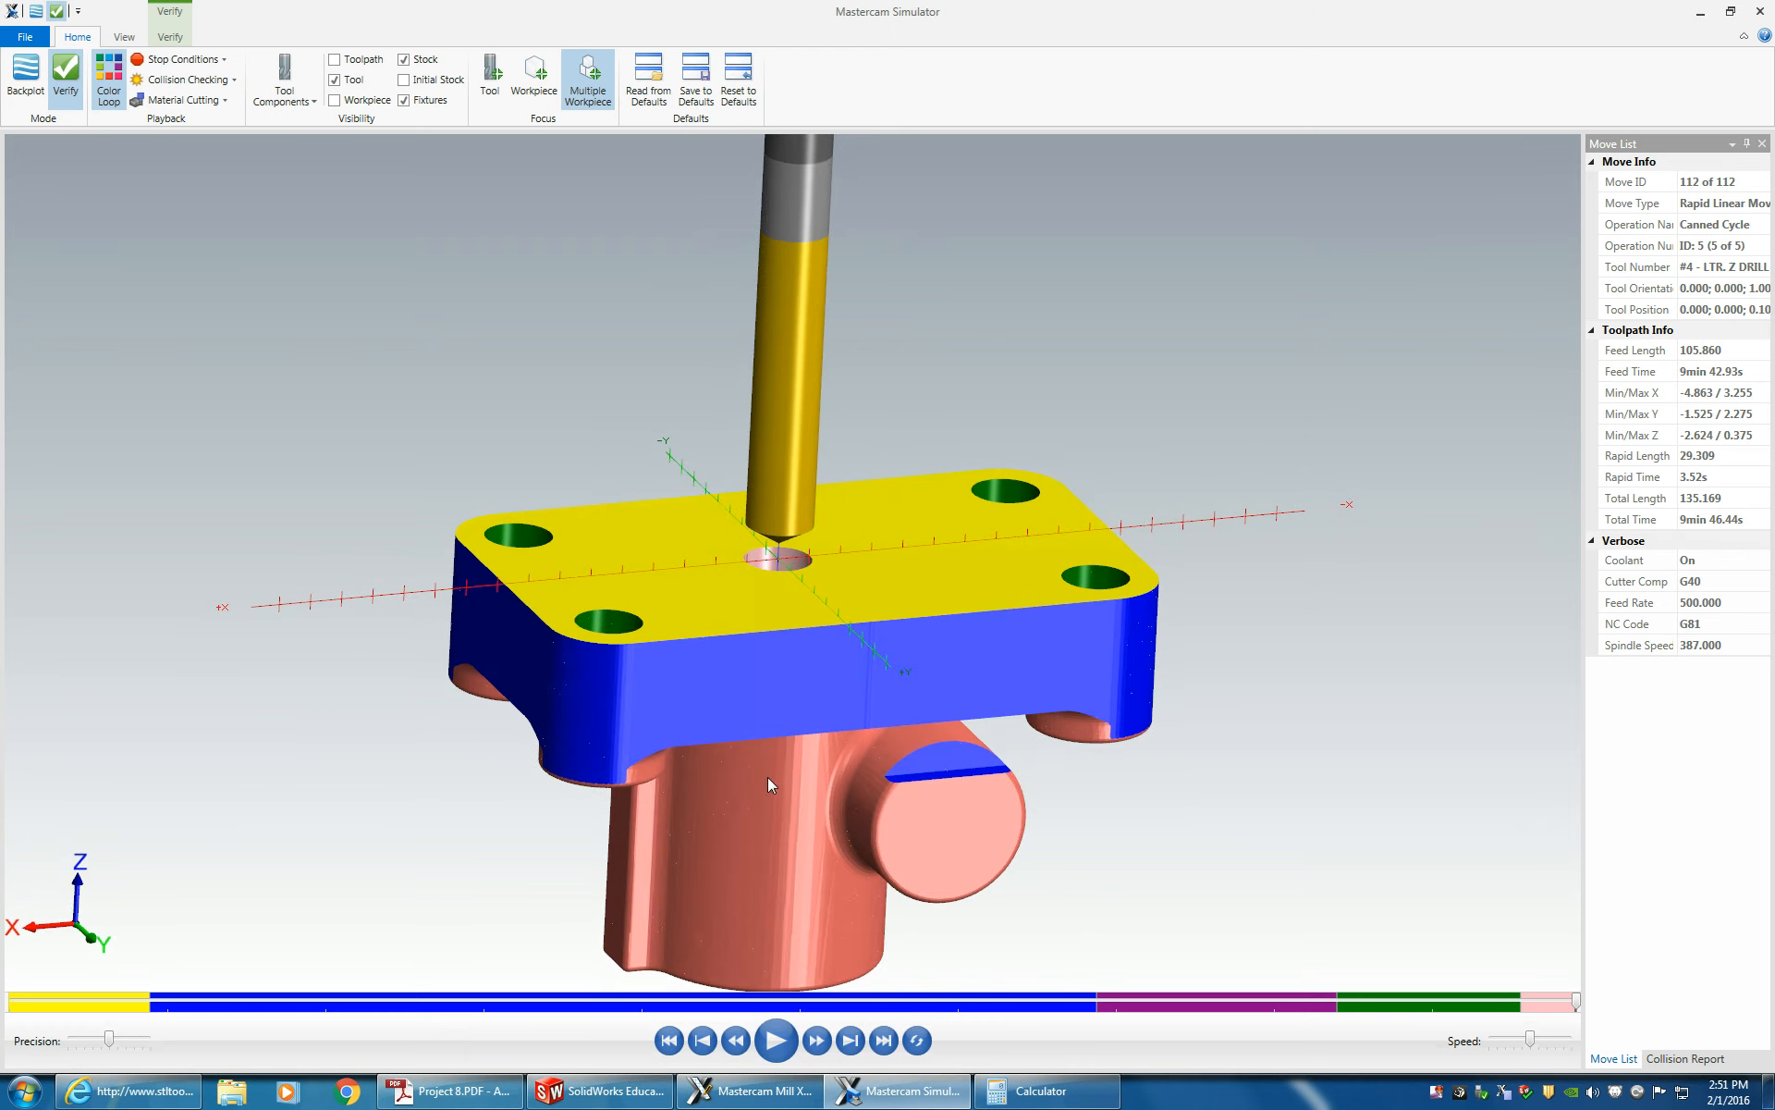
- Finish inspecting the machined plate and close the Verify simulation
{"action": "middle_click_drag", "start_coordinate": [779, 778], "coordinate": [780, 778]}
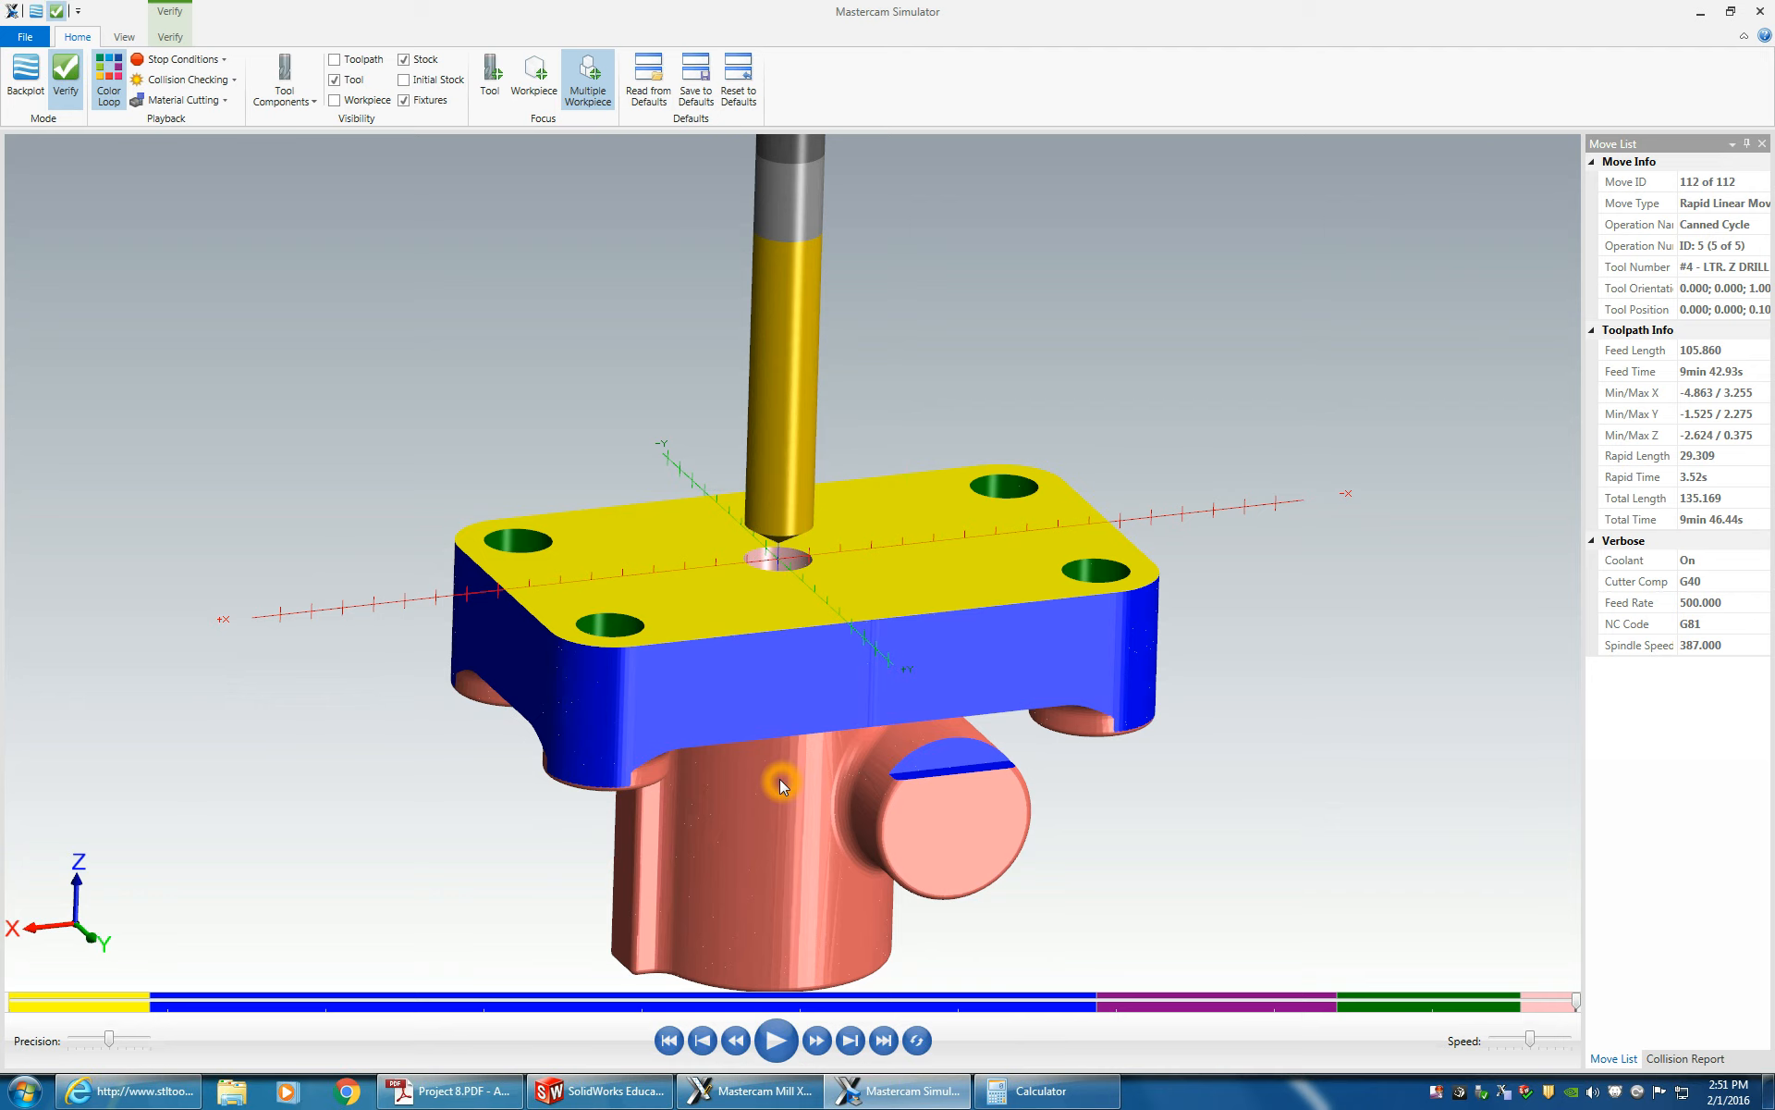
{"action": "left_click", "coordinate": [1759, 13]}
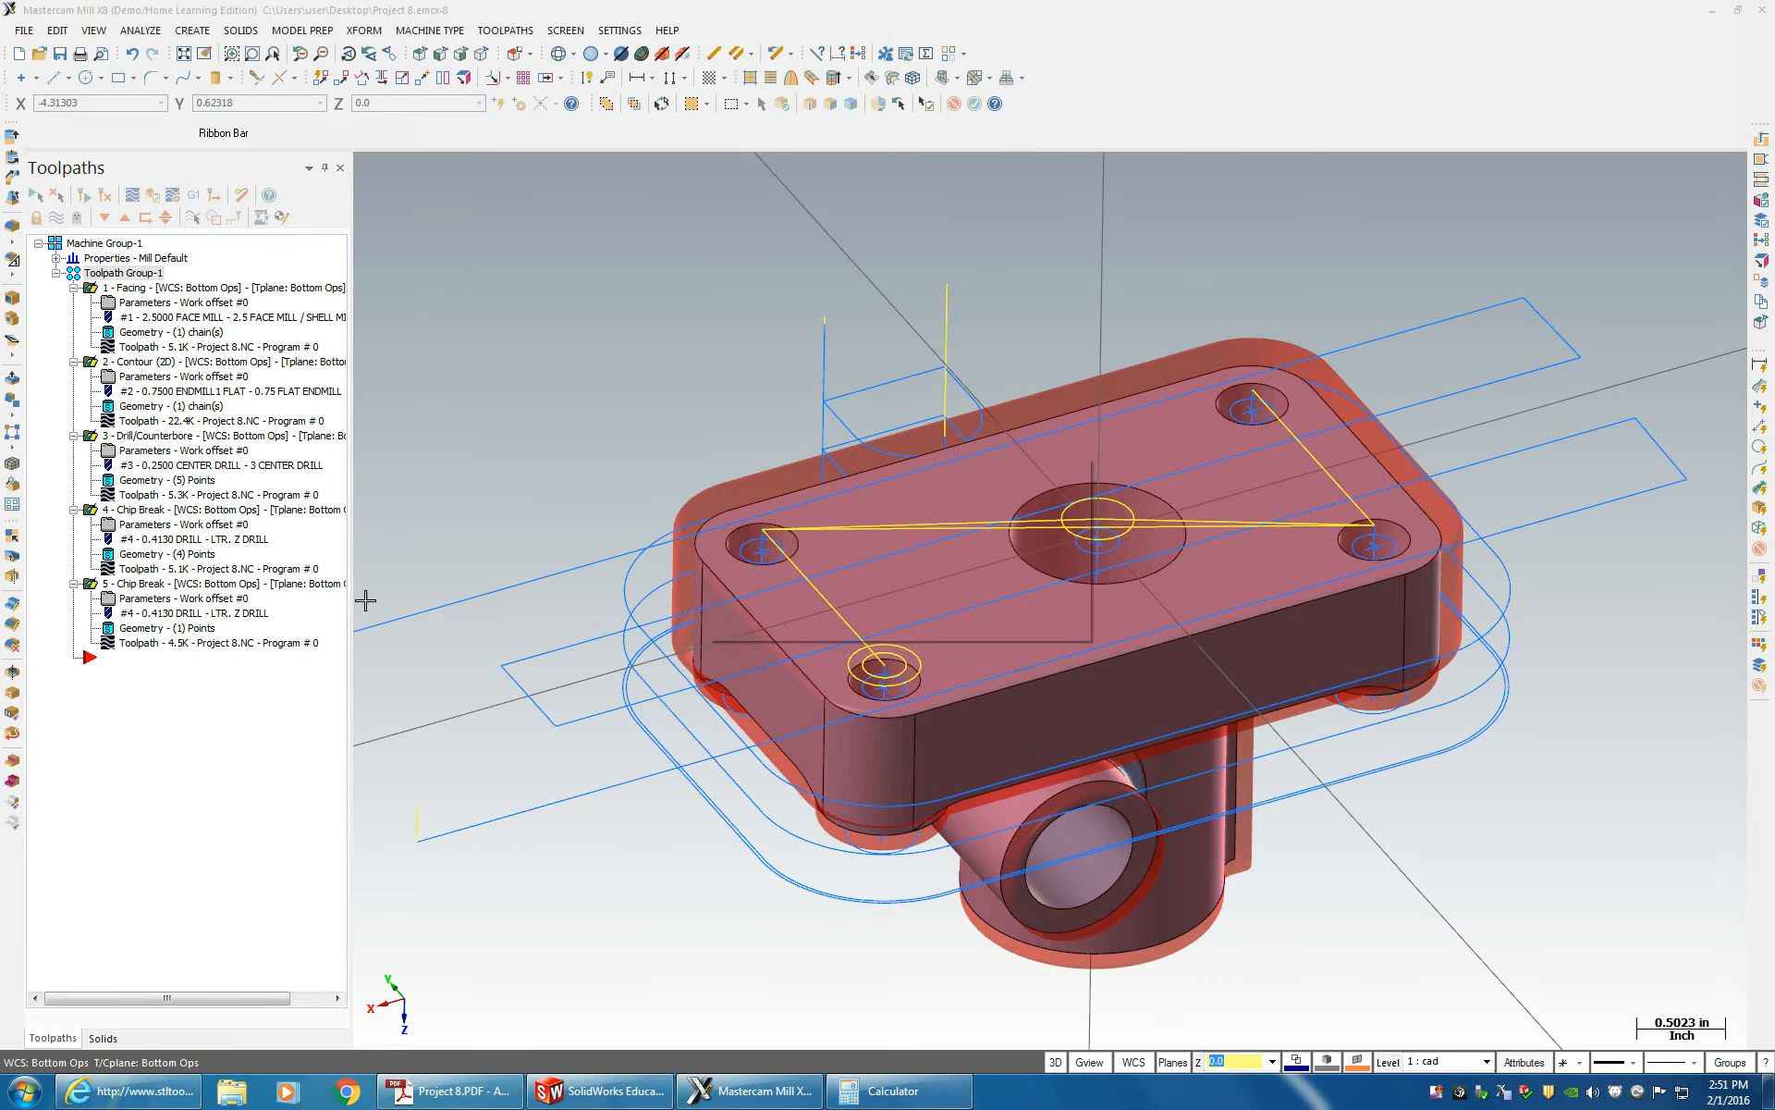
{"action": "right_click", "coordinate": [175, 661]}
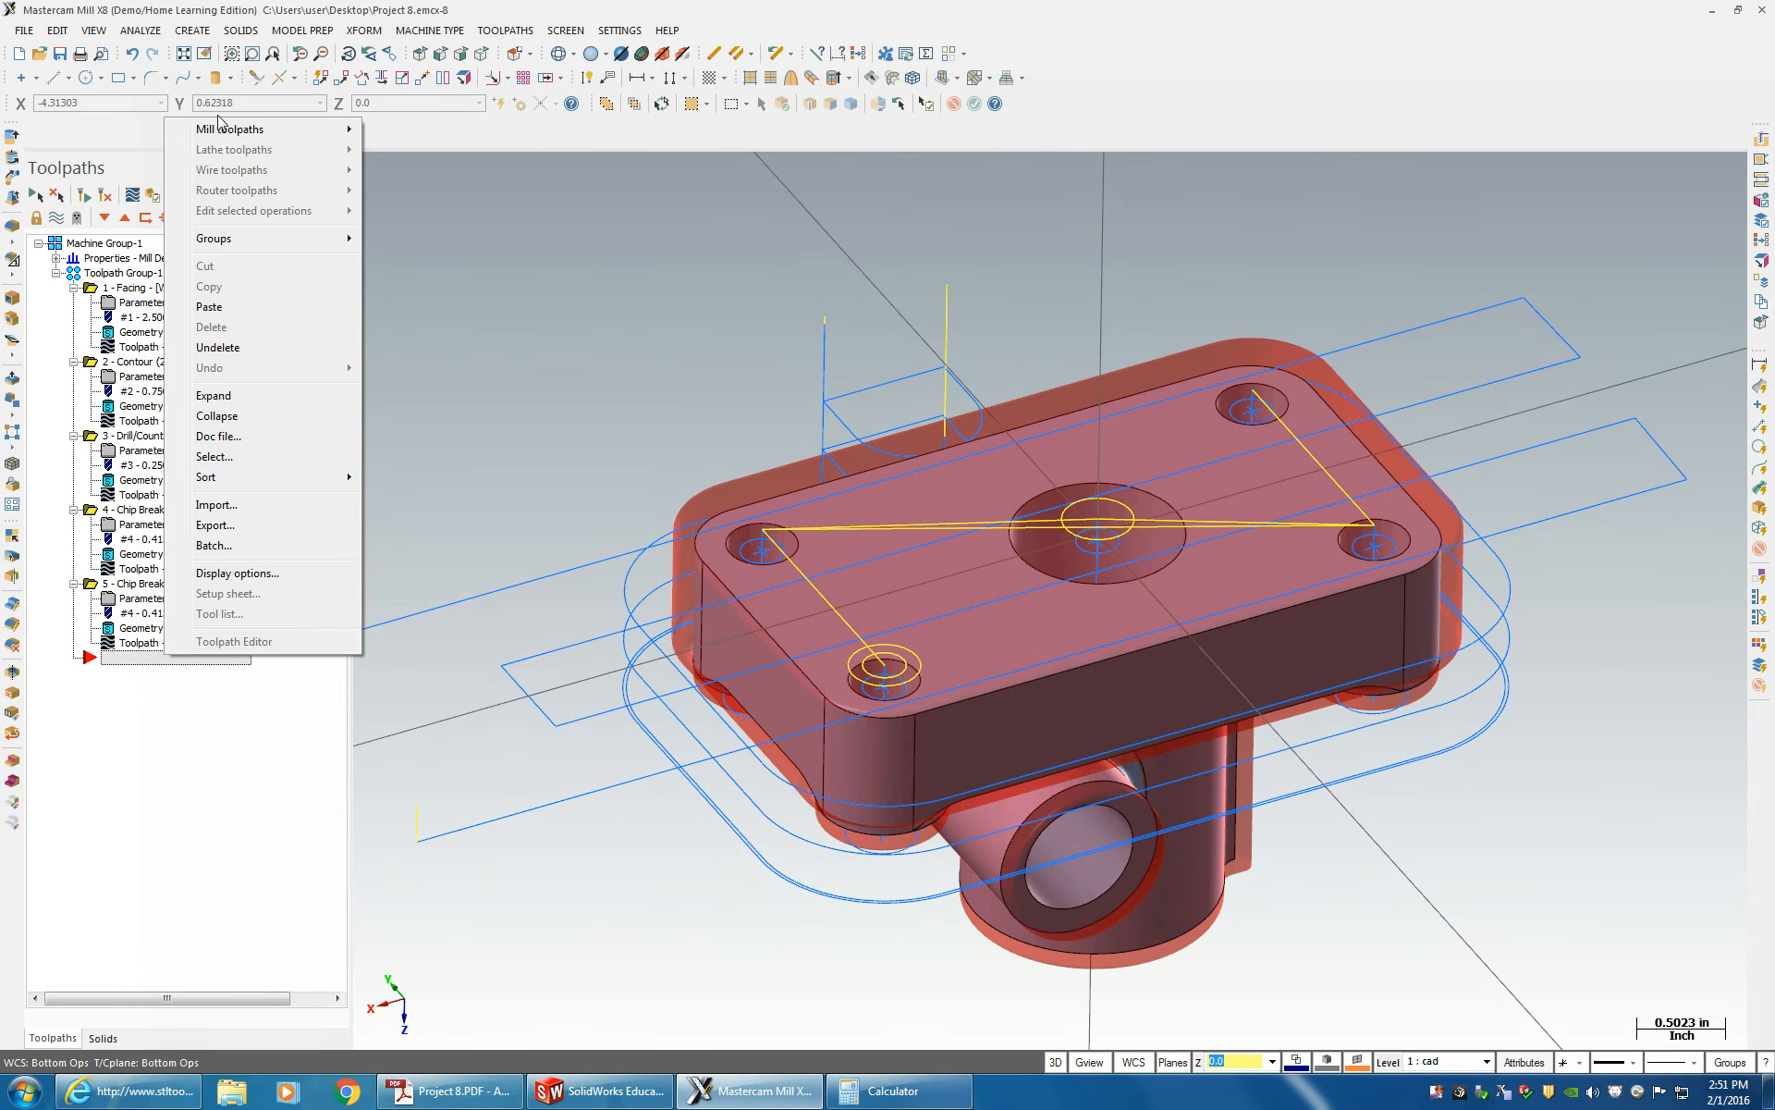
{"action": "mouse_move", "coordinate": [316, 141]}
{"action": "left_click", "coordinate": [407, 197]}
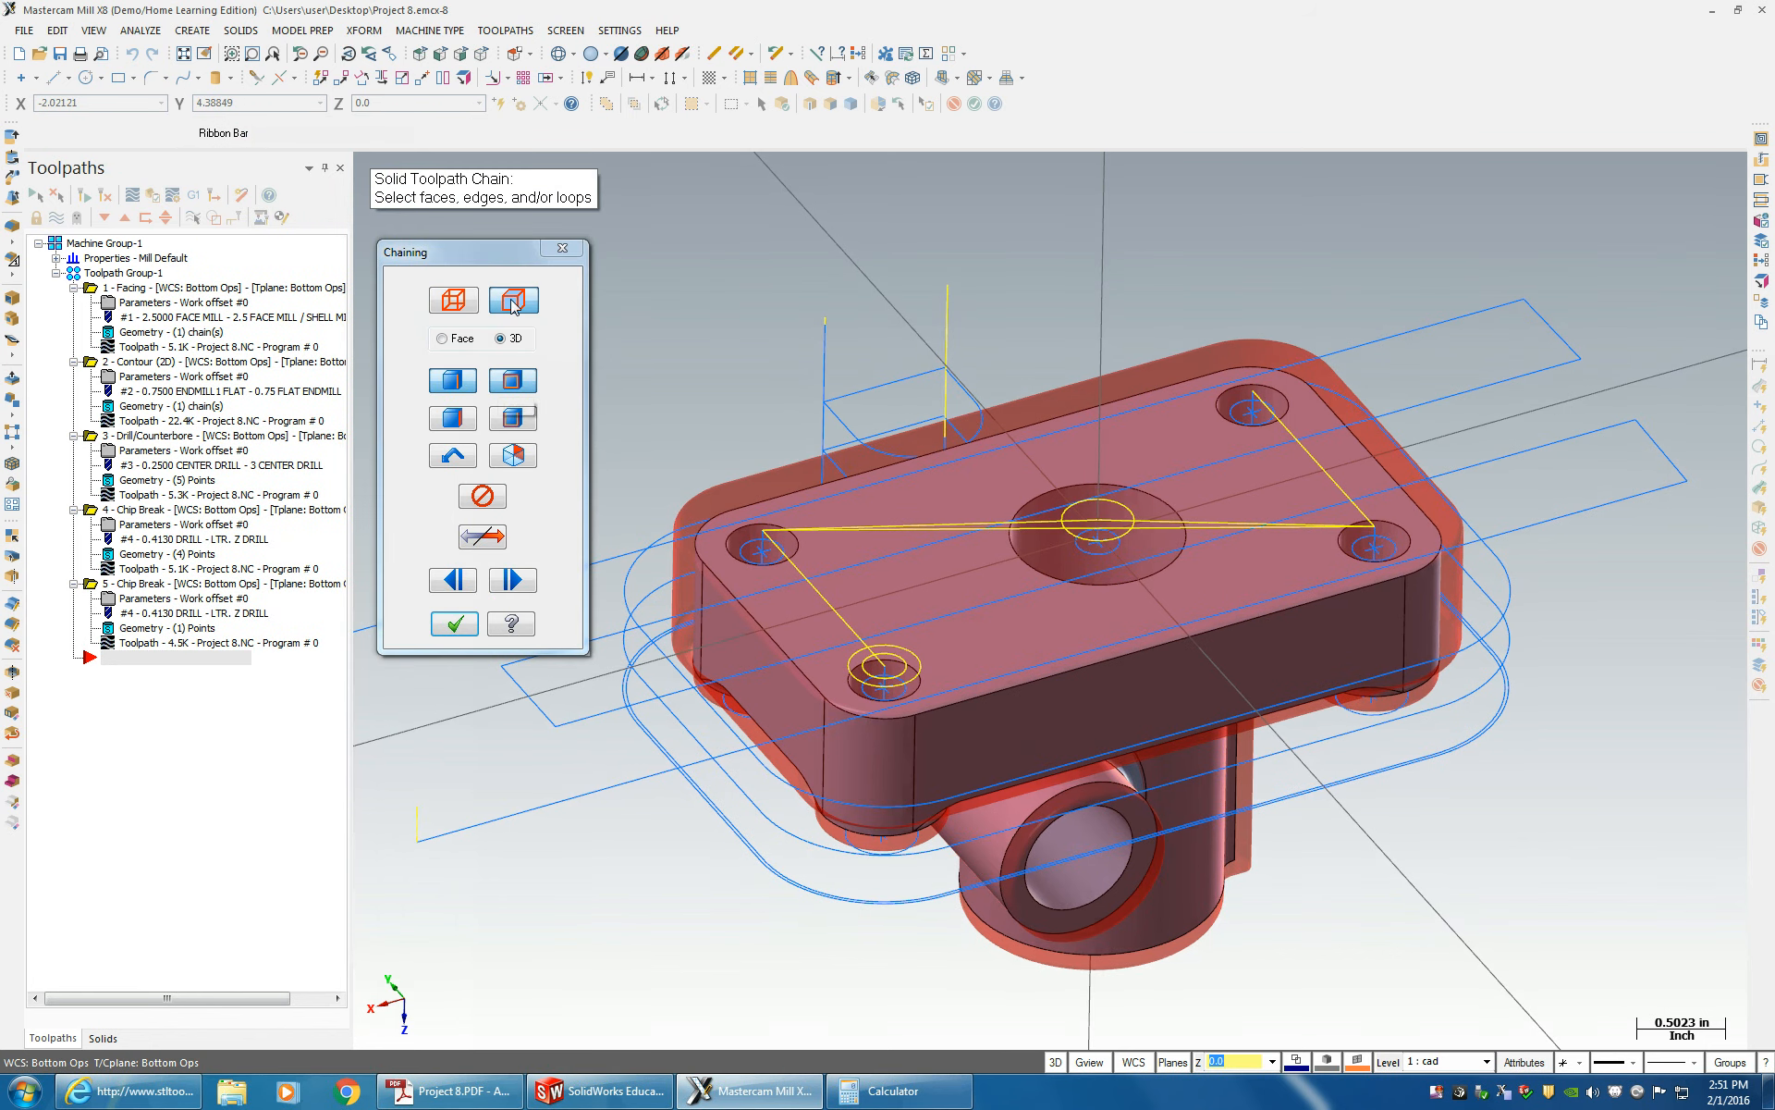
{"action": "left_click", "coordinate": [1150, 489]}
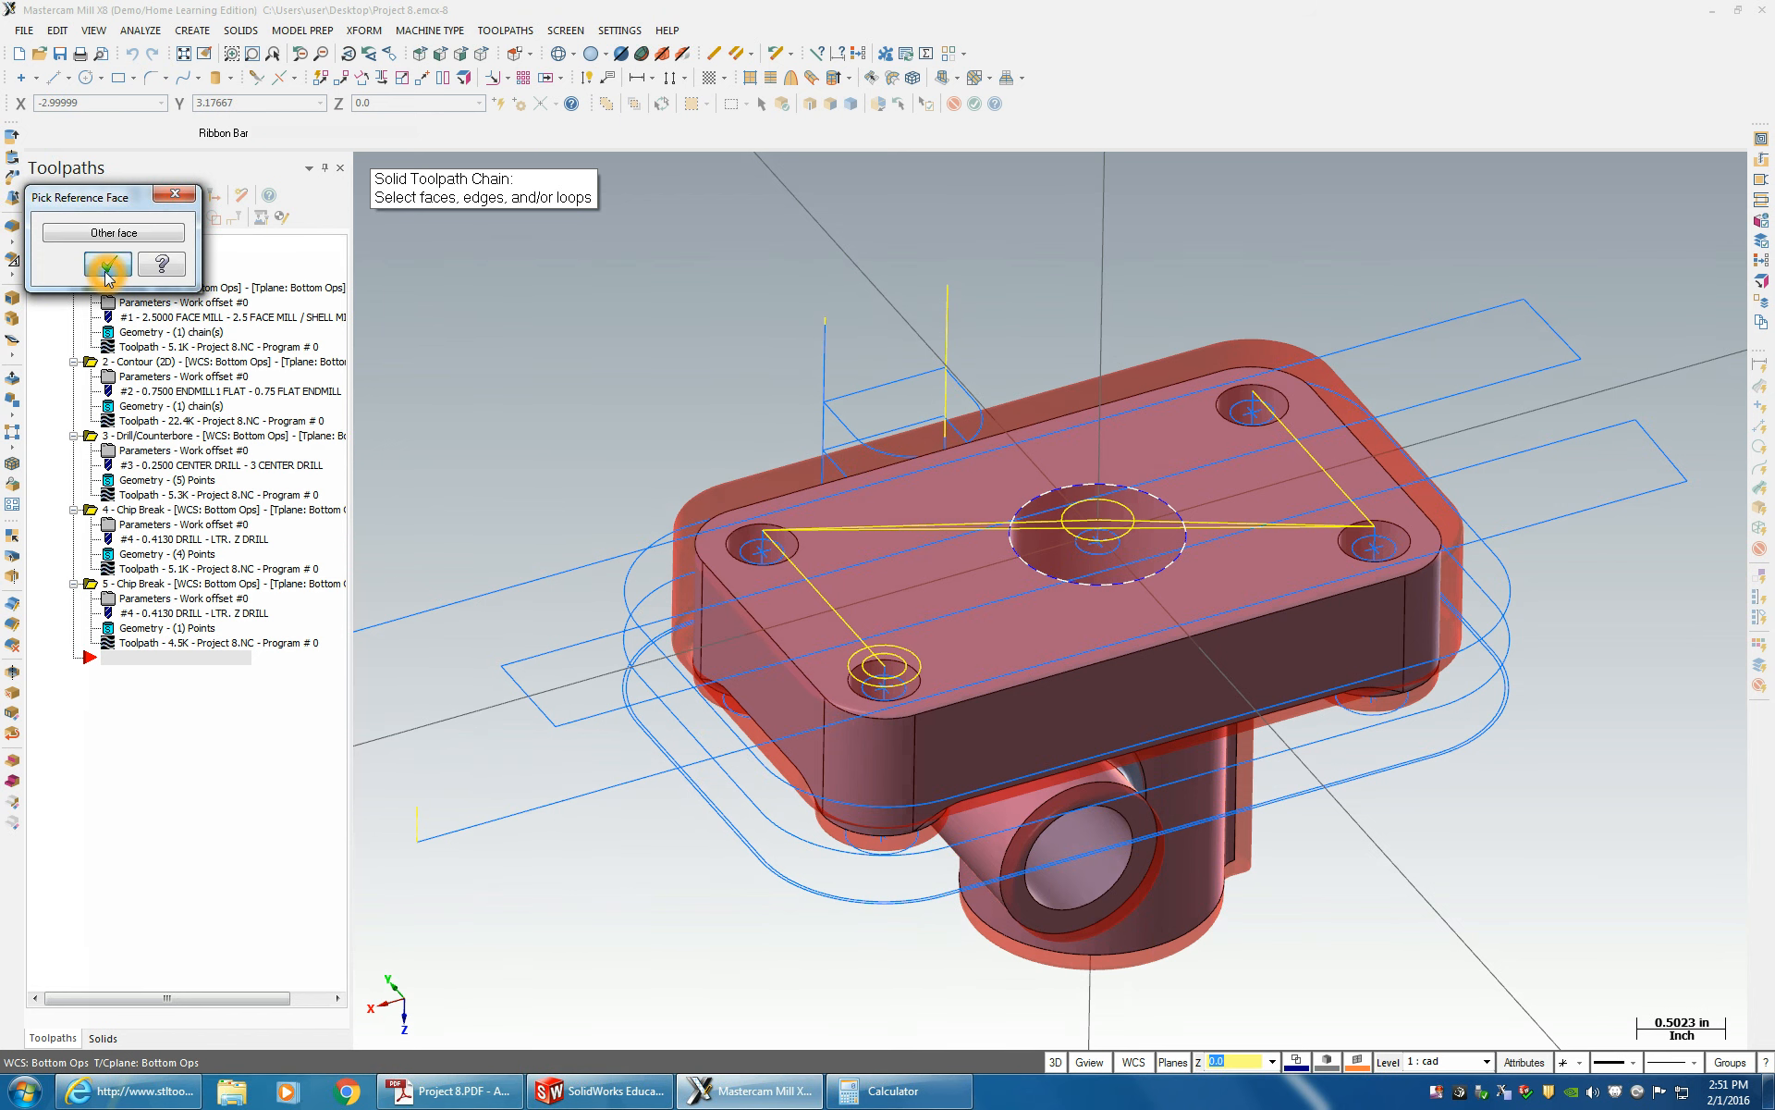
{"action": "left_click", "coordinate": [107, 269]}
{"action": "left_click", "coordinate": [454, 624]}
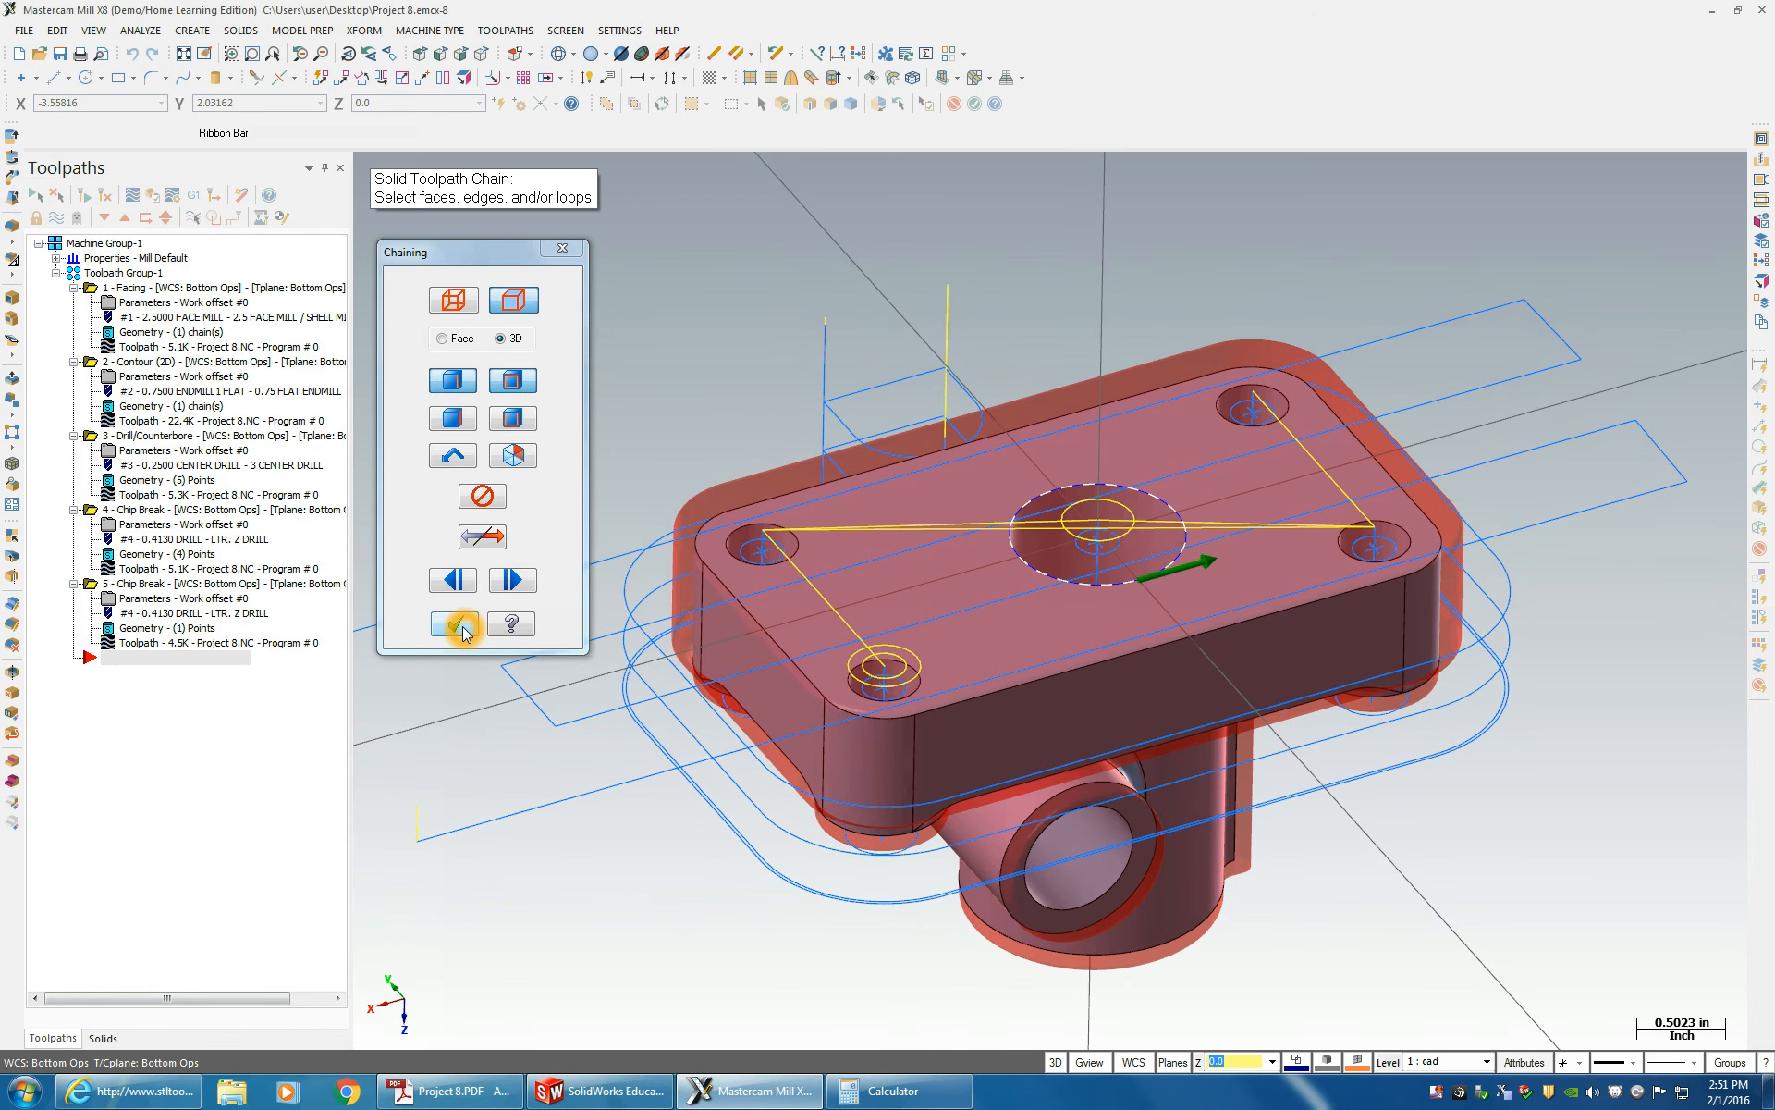
{"action": "left_click", "coordinate": [1027, 574]}
{"action": "left_click", "coordinate": [452, 626]}
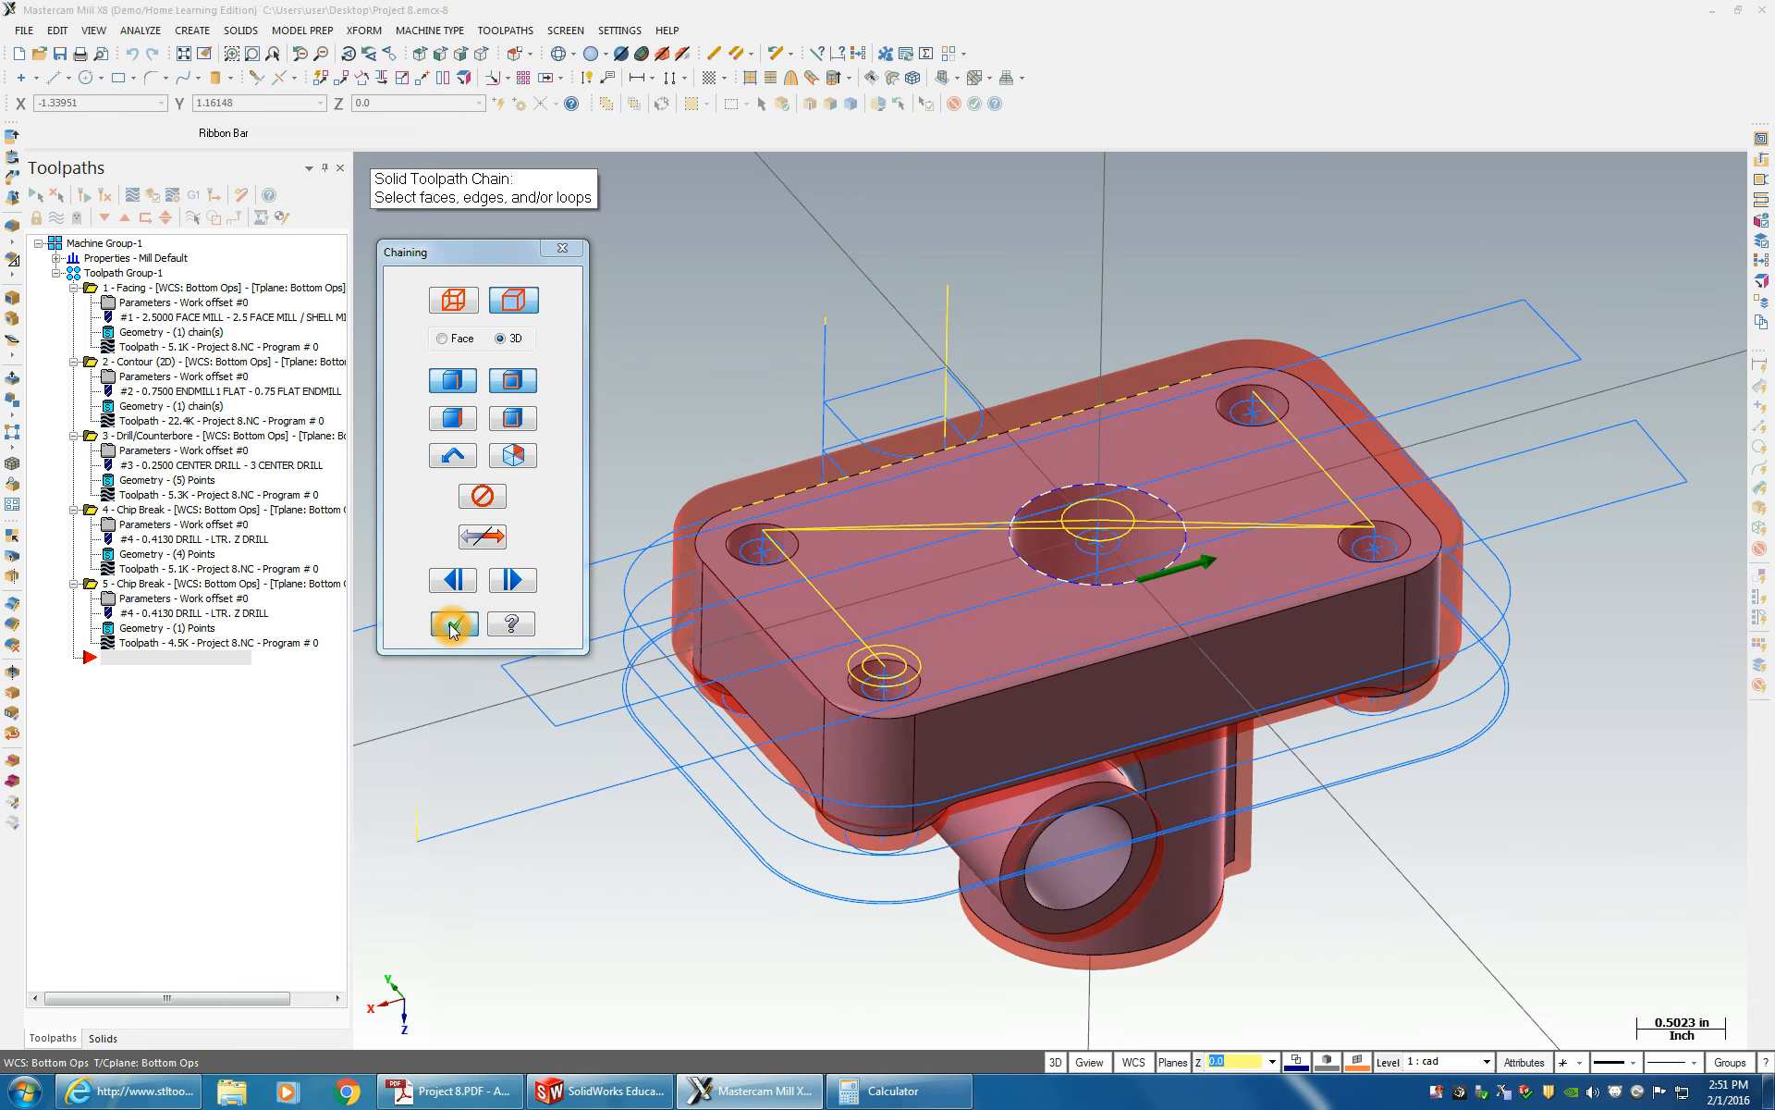
{"action": "left_click", "coordinate": [88, 285]}
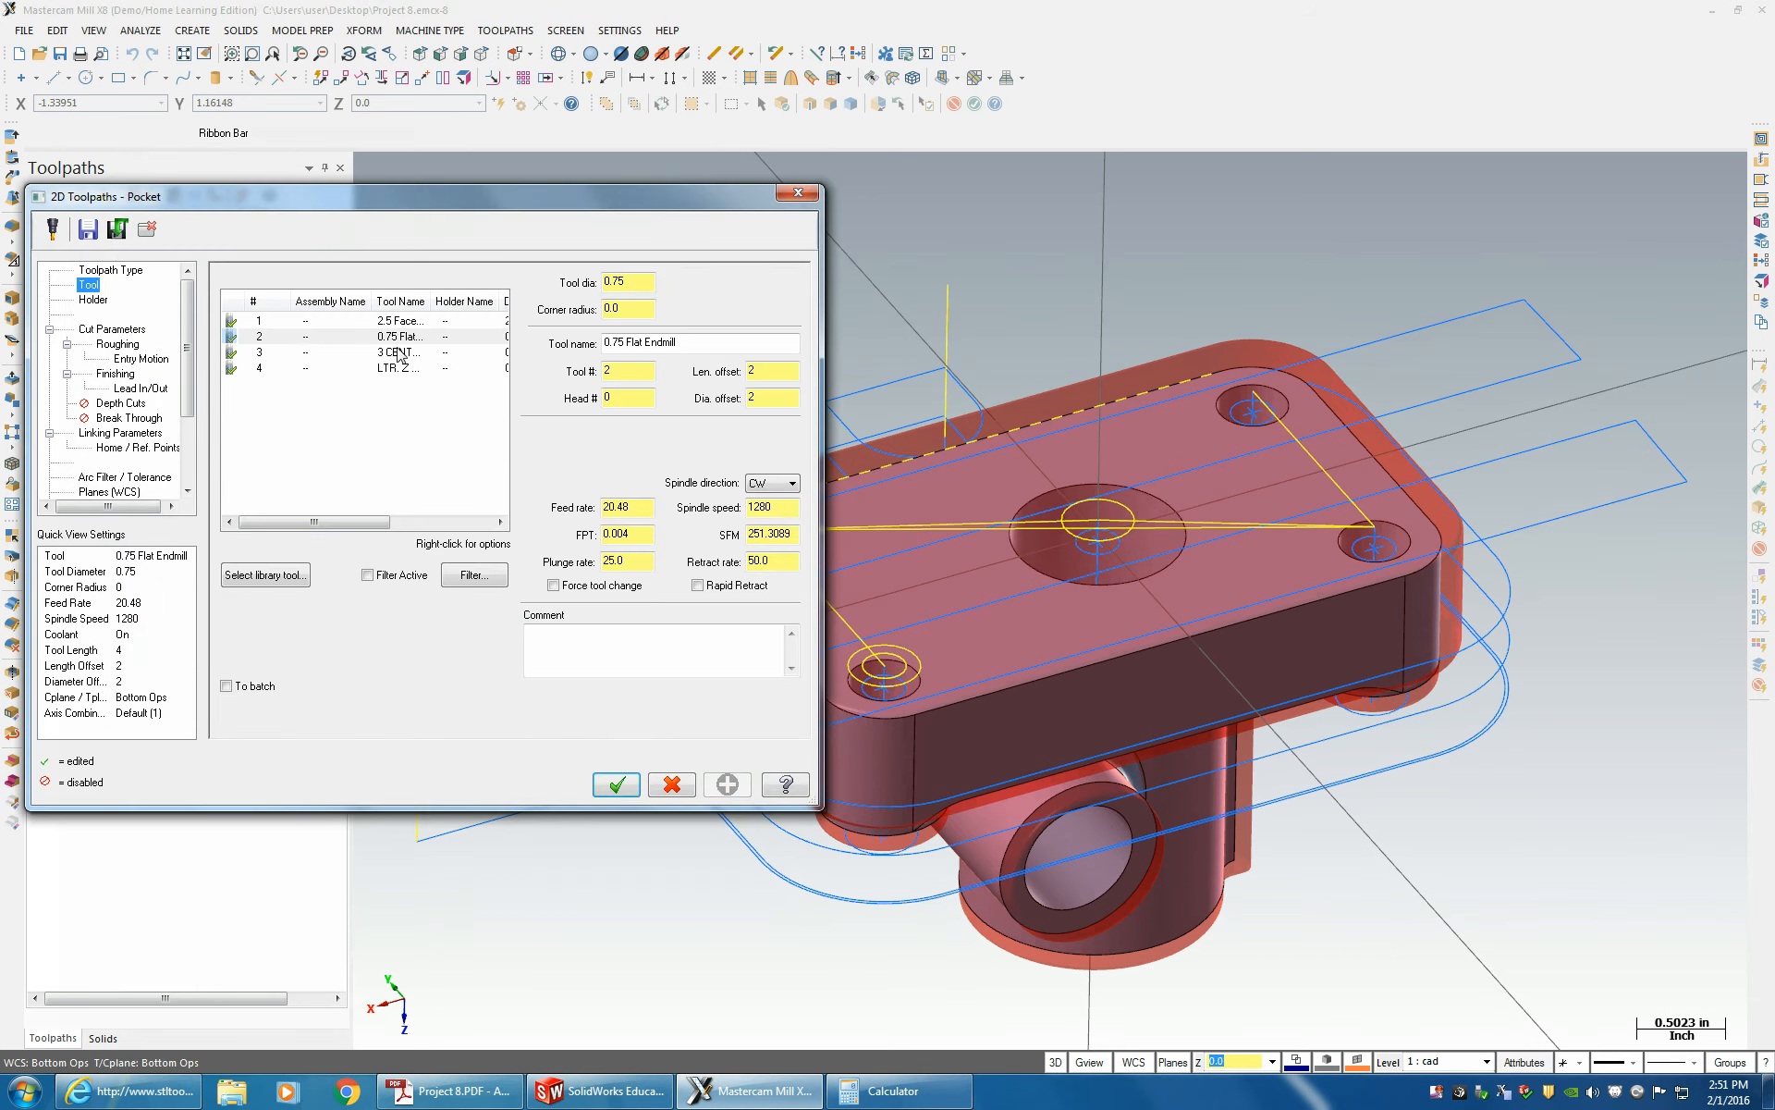
{"action": "left_click", "coordinate": [382, 379]}
{"action": "right_click", "coordinate": [382, 390]}
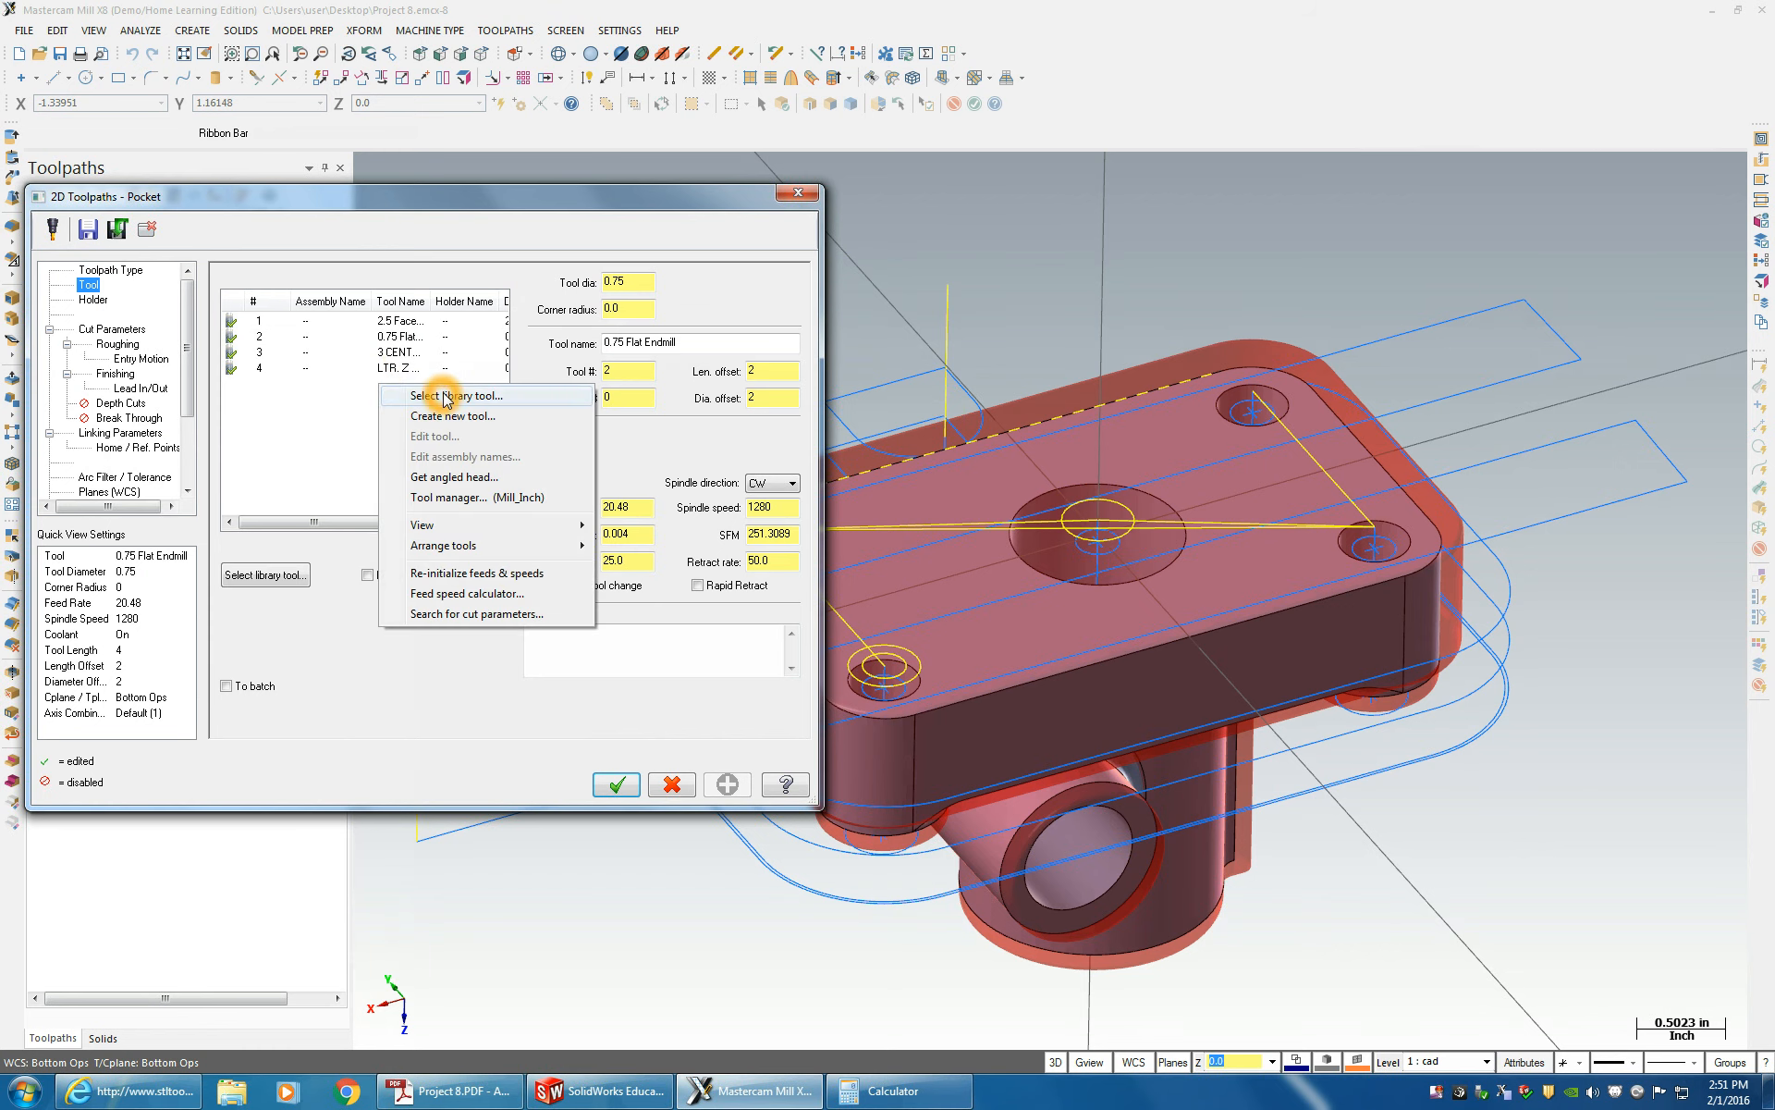
{"action": "left_click", "coordinate": [339, 399]}
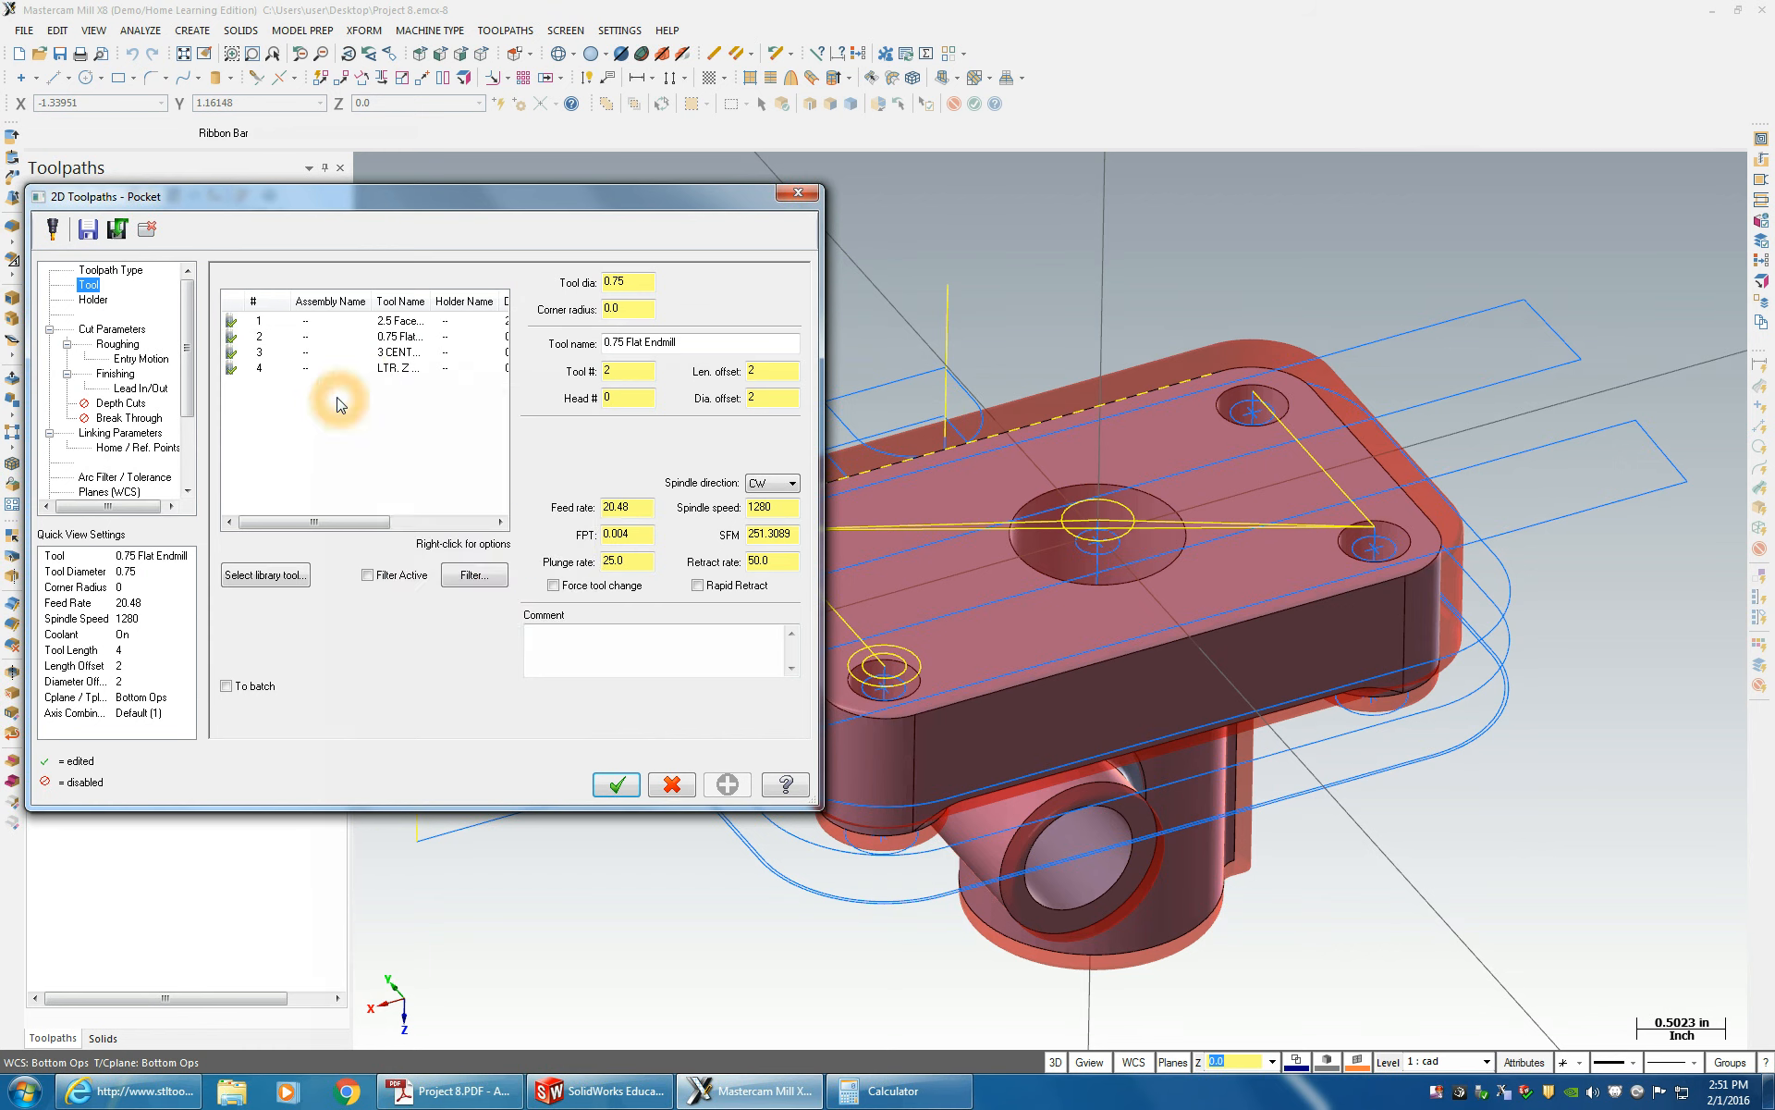
{"action": "left_click", "coordinate": [414, 337]}
{"action": "left_click", "coordinate": [603, 606]}
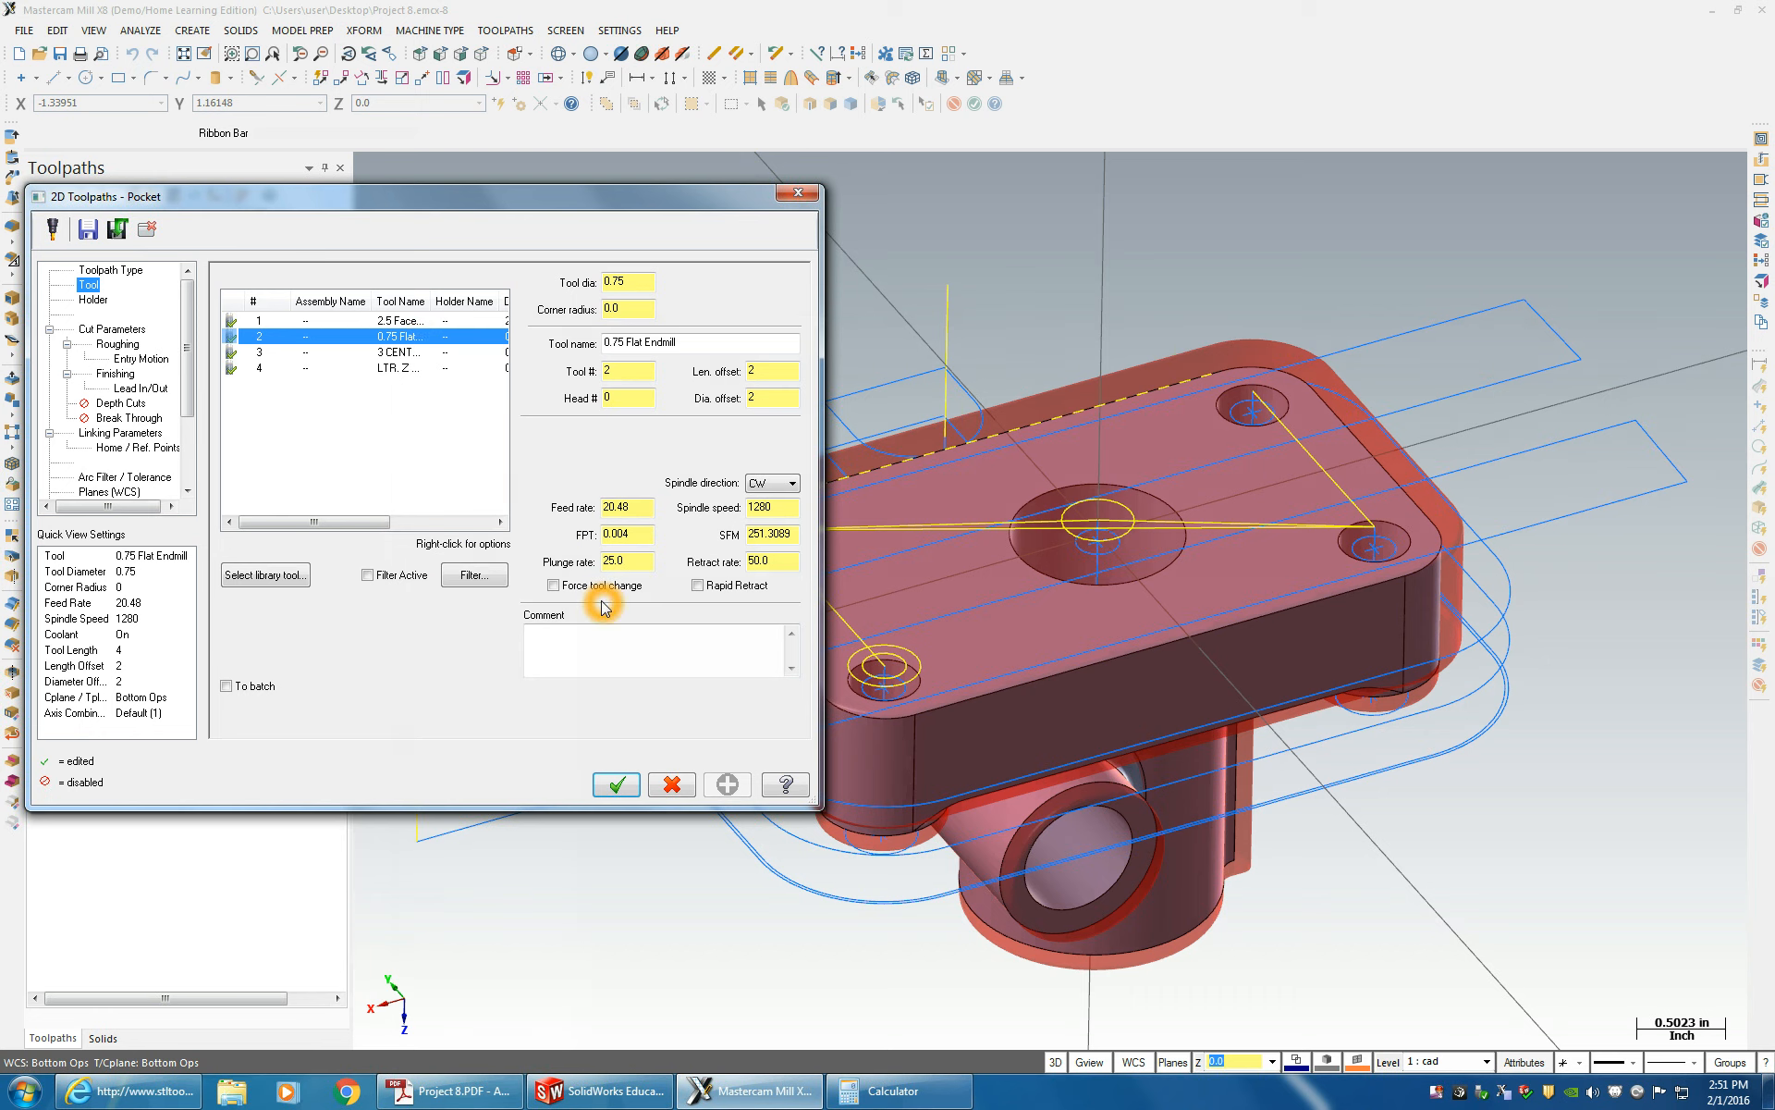
- Check the center bore's diameter in the Project 8 PDF drawing and return to Mastercam
{"action": "left_click", "coordinate": [615, 1100]}
{"action": "left_click", "coordinate": [615, 1100]}
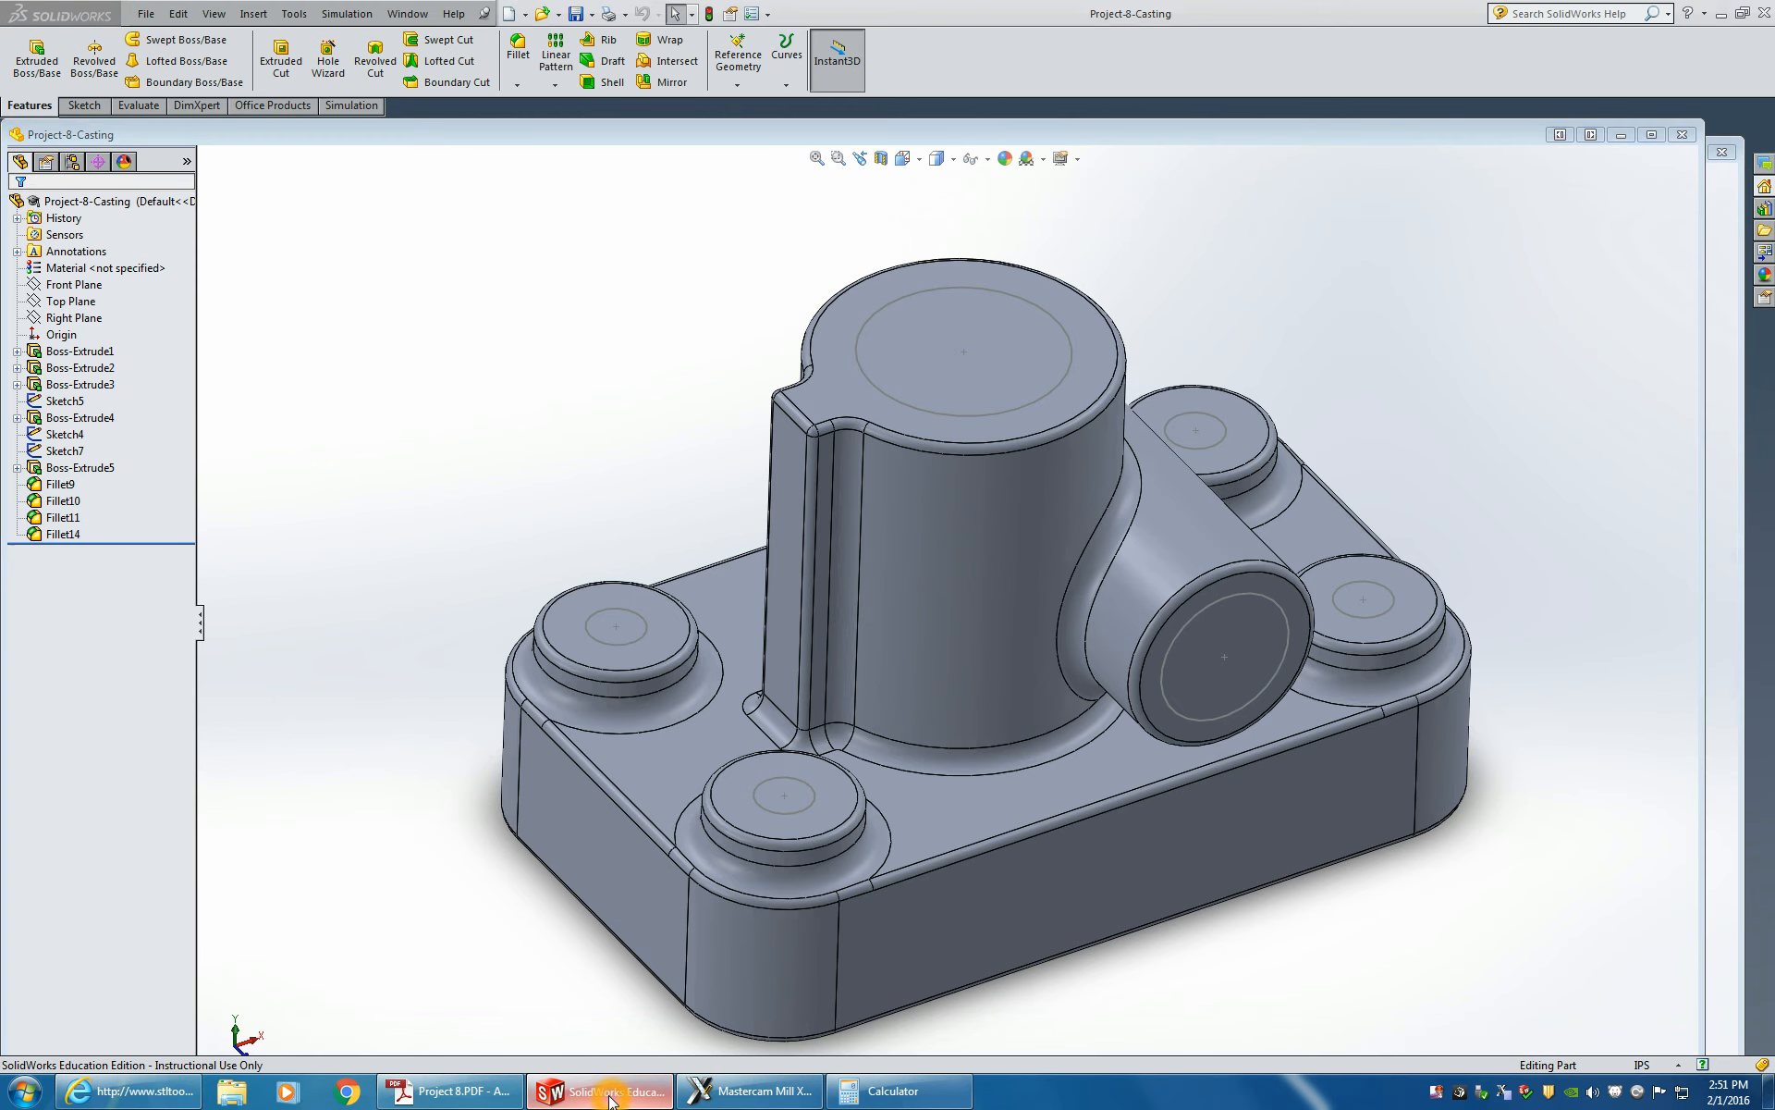
{"action": "left_click", "coordinate": [509, 1100]}
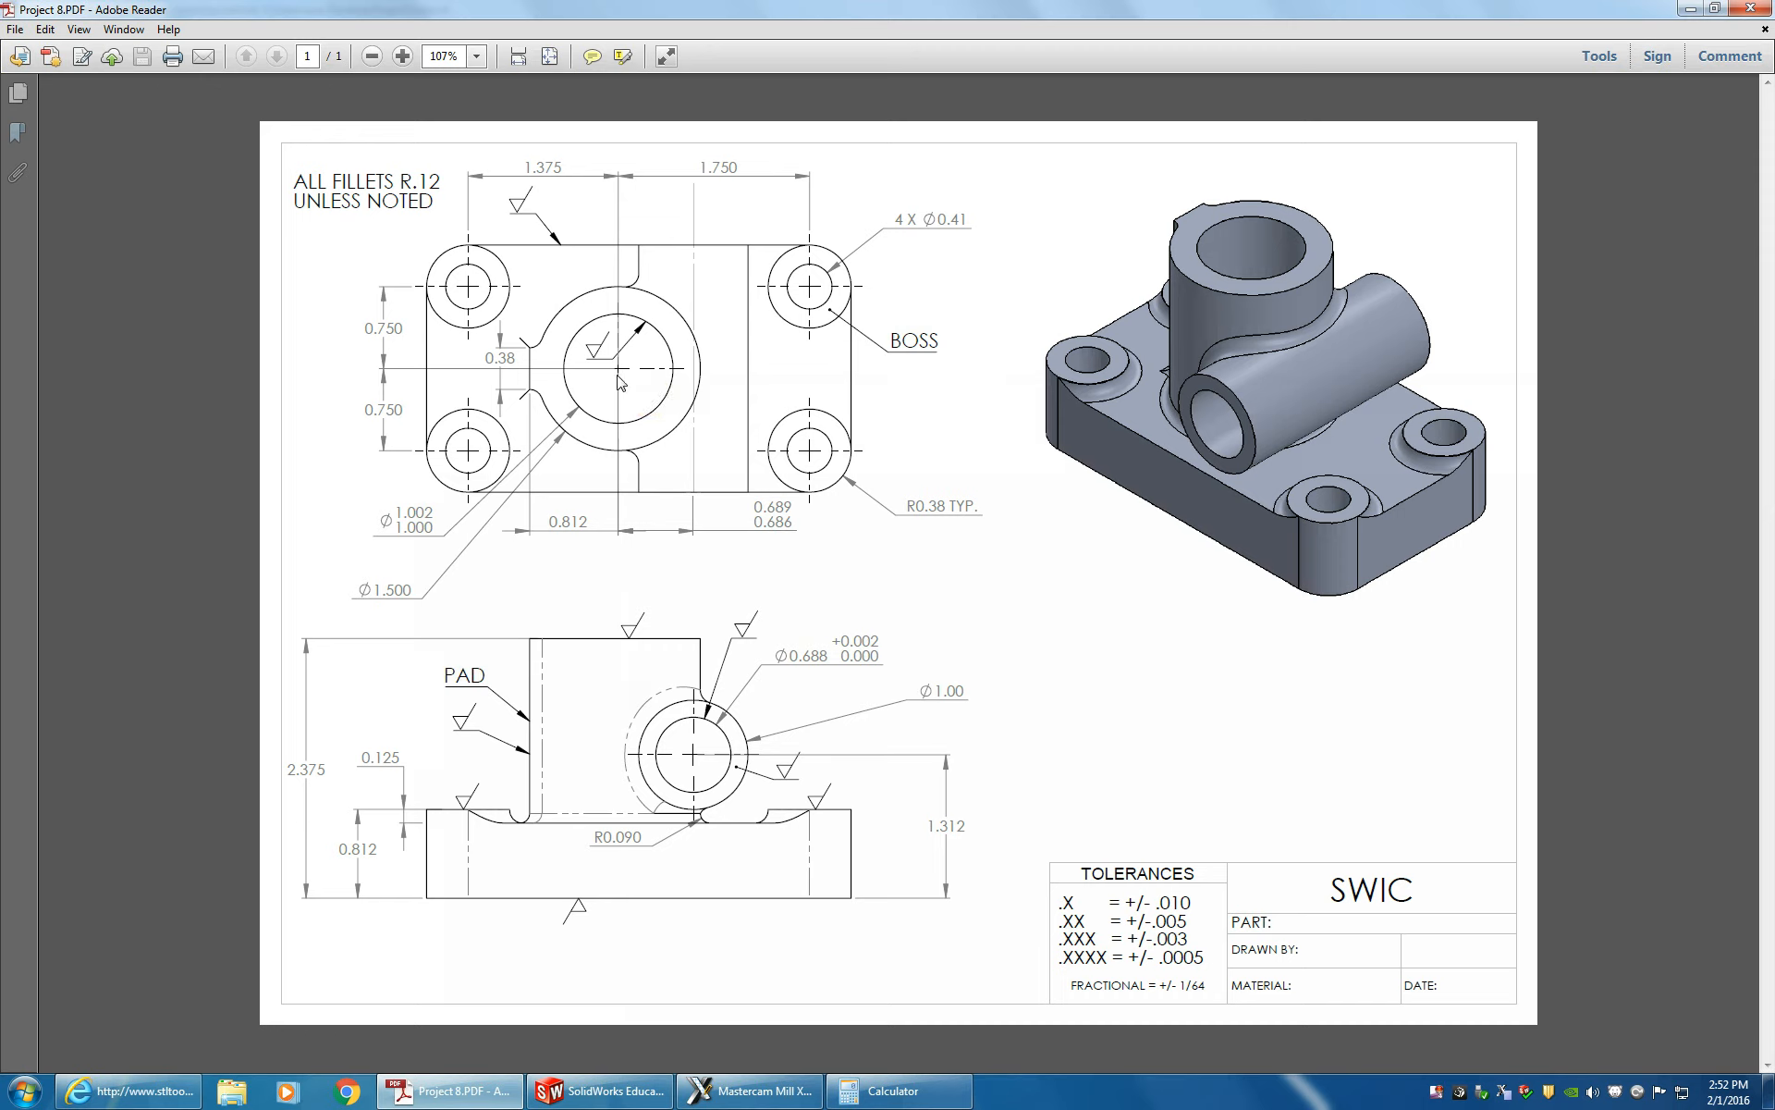
{"action": "left_click_drag", "start_coordinate": [628, 398], "coordinate": [621, 369]}
{"action": "left_click", "coordinate": [753, 1091]}
{"action": "left_click", "coordinate": [353, 354]}
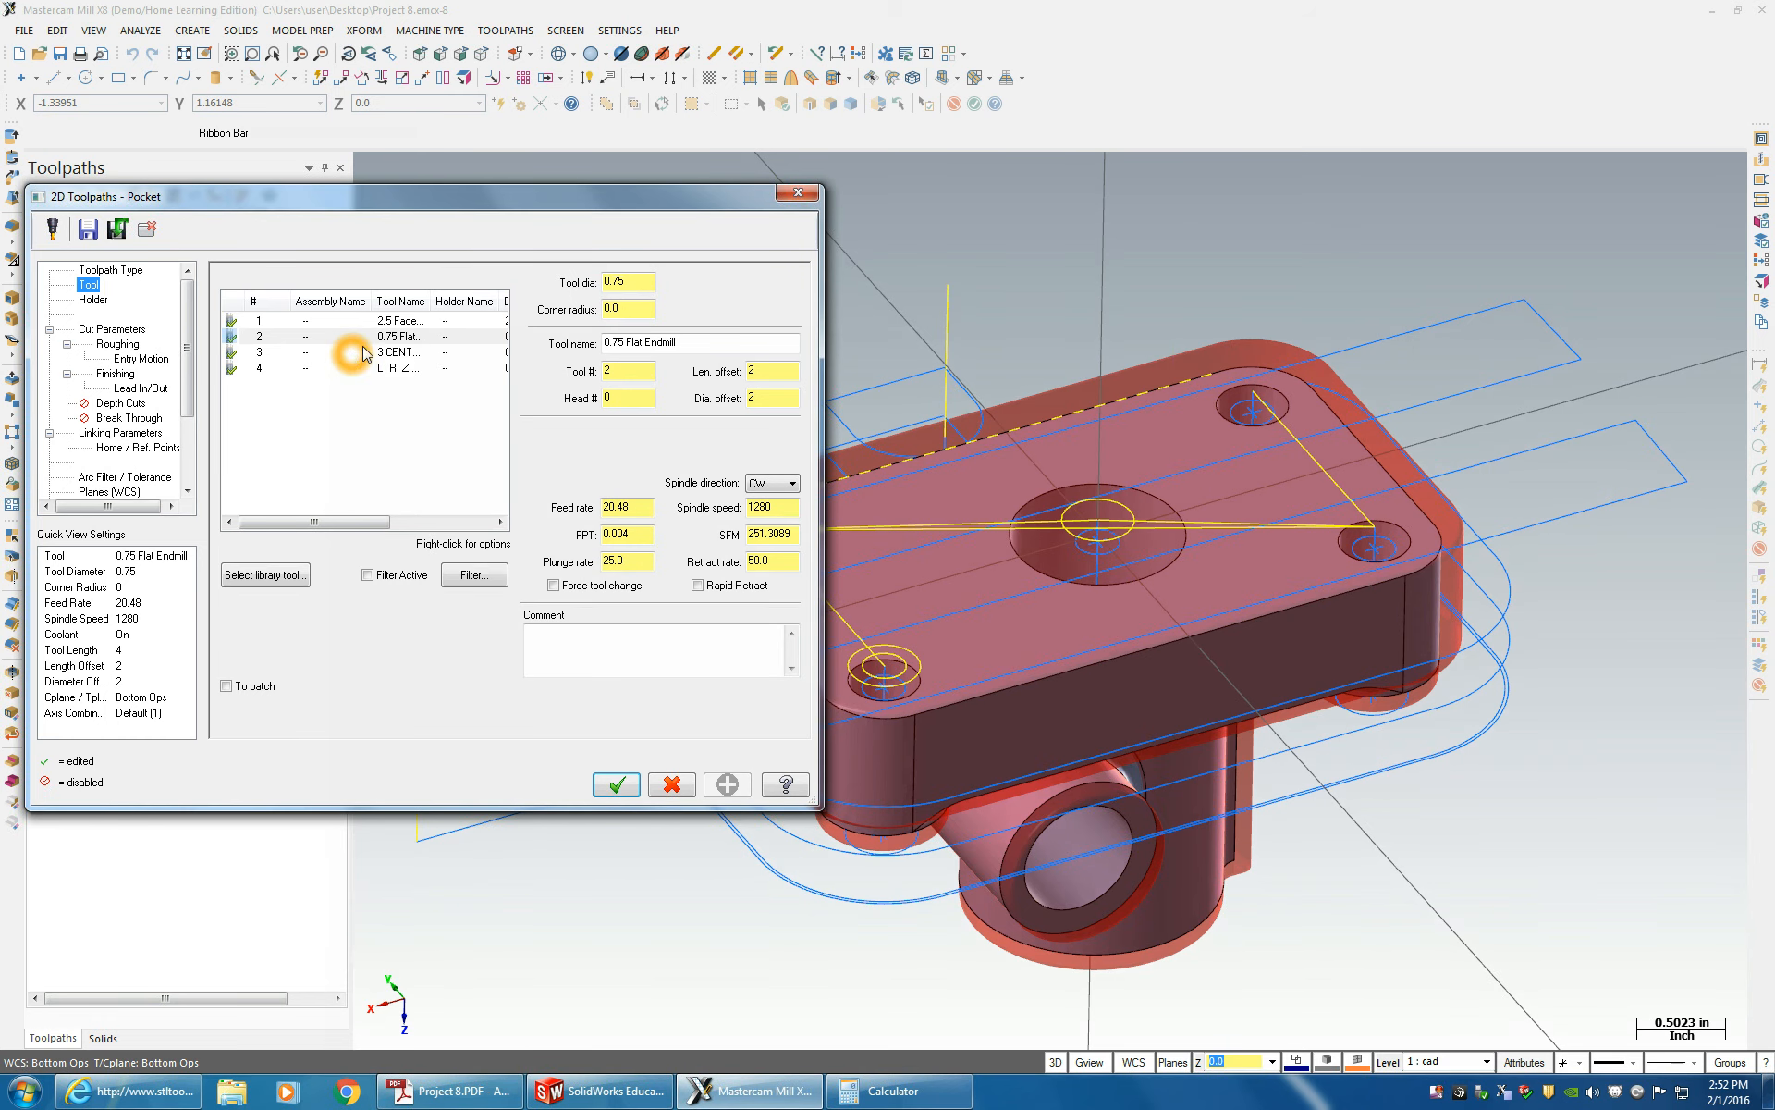
{"action": "left_click", "coordinate": [792, 195]}
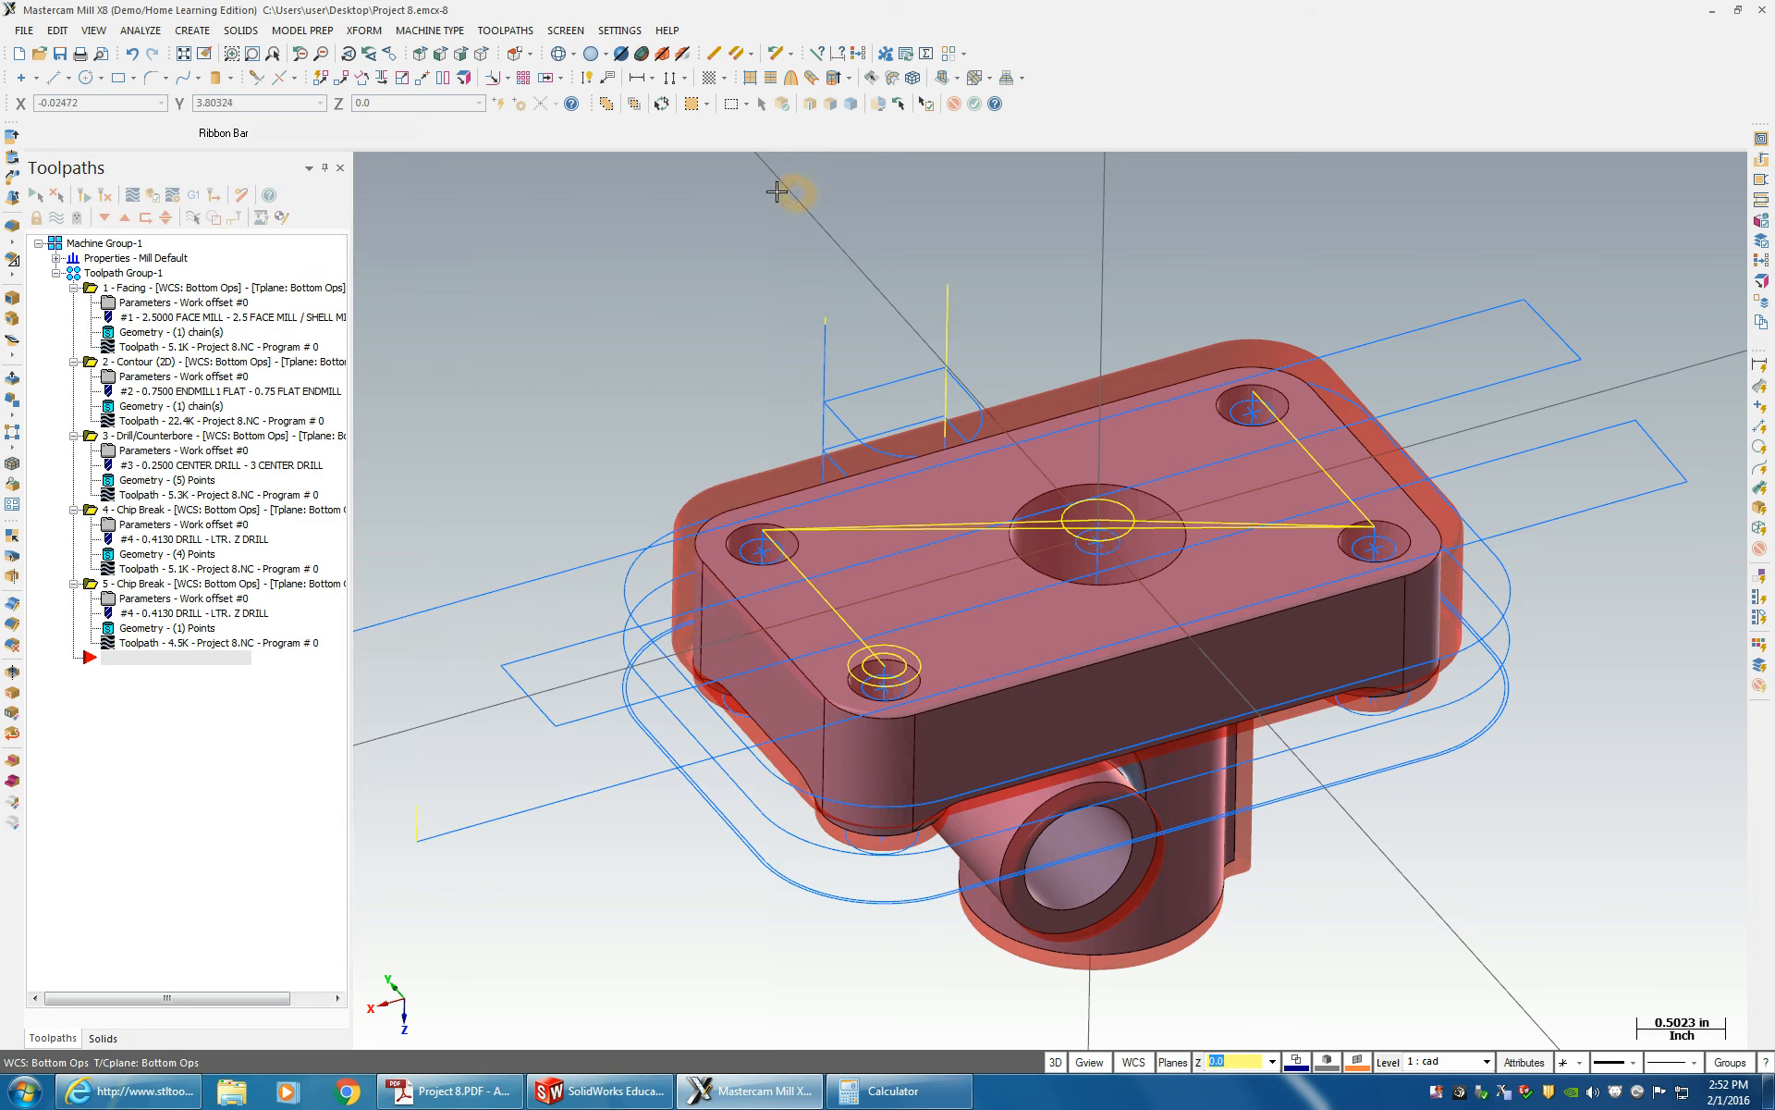
- Replace the tool of the center hole's chip break operation with the 3/4 drill from the Mill_Inch tool library
{"action": "left_click", "coordinate": [149, 604]}
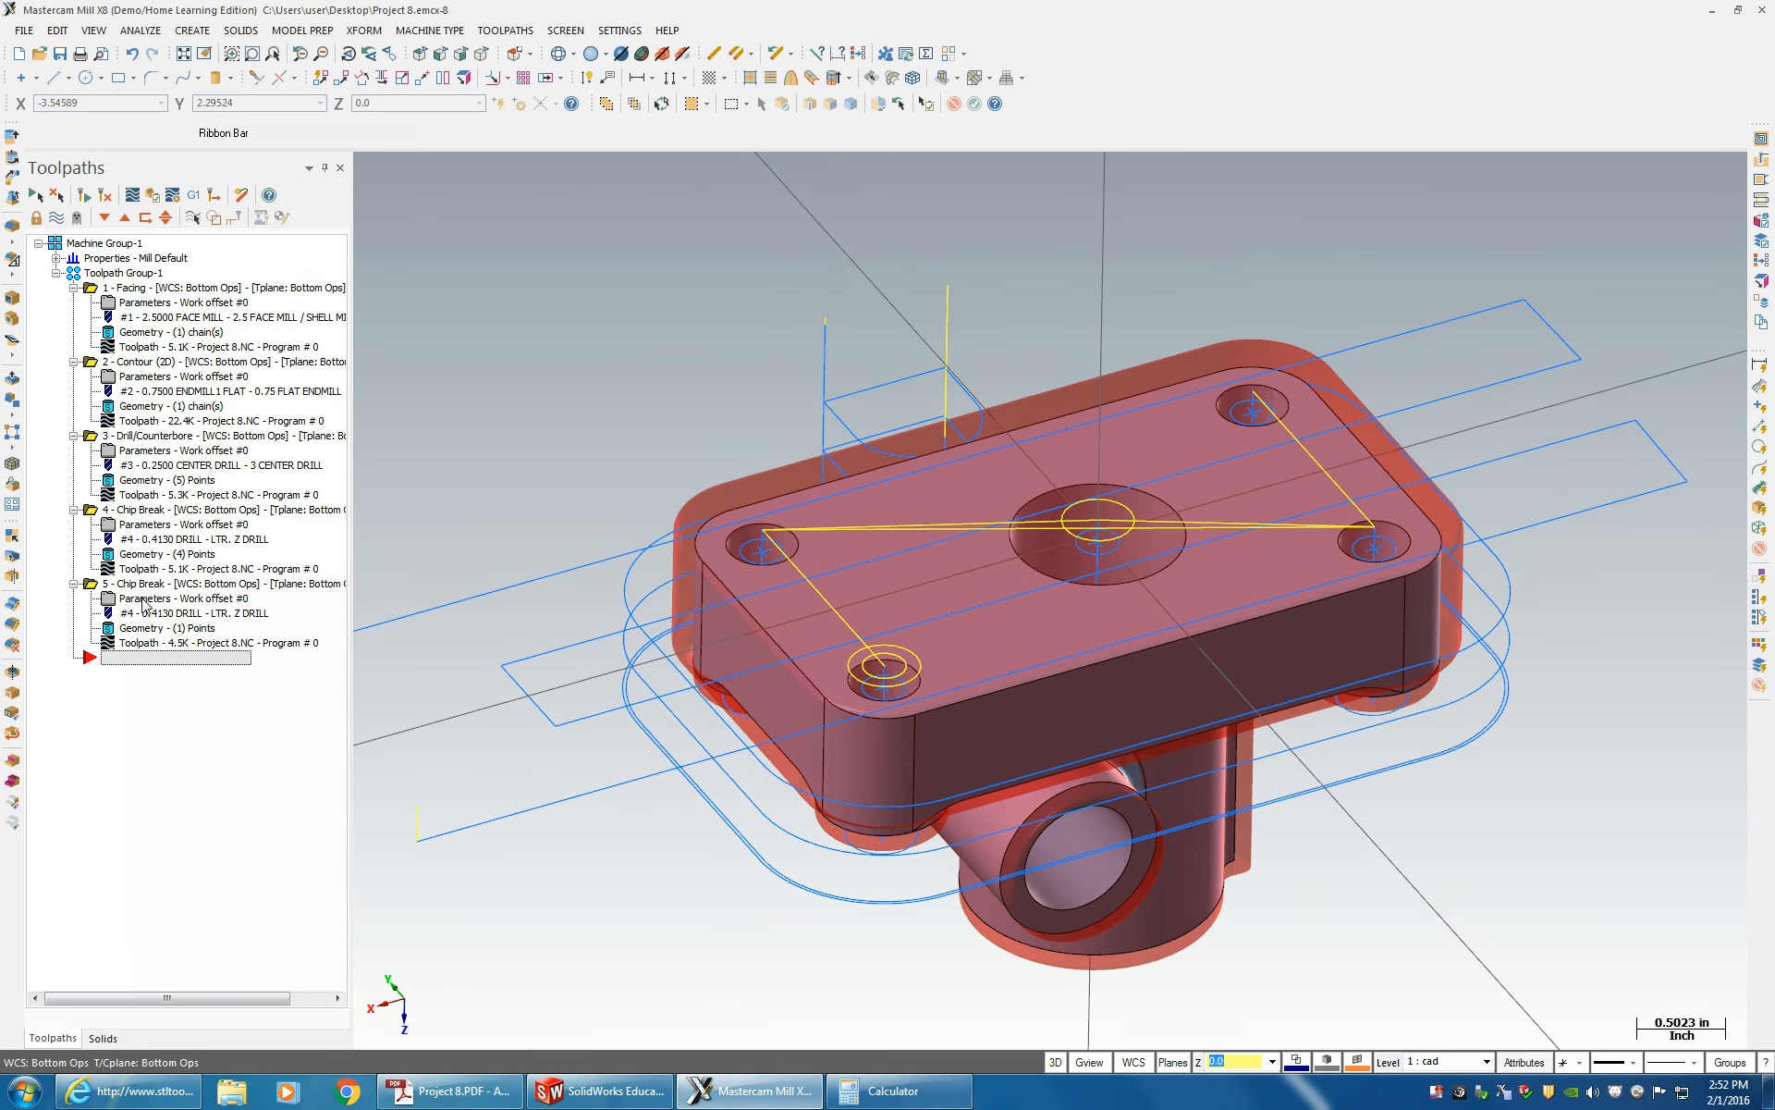
{"action": "double_click", "coordinate": [143, 603]}
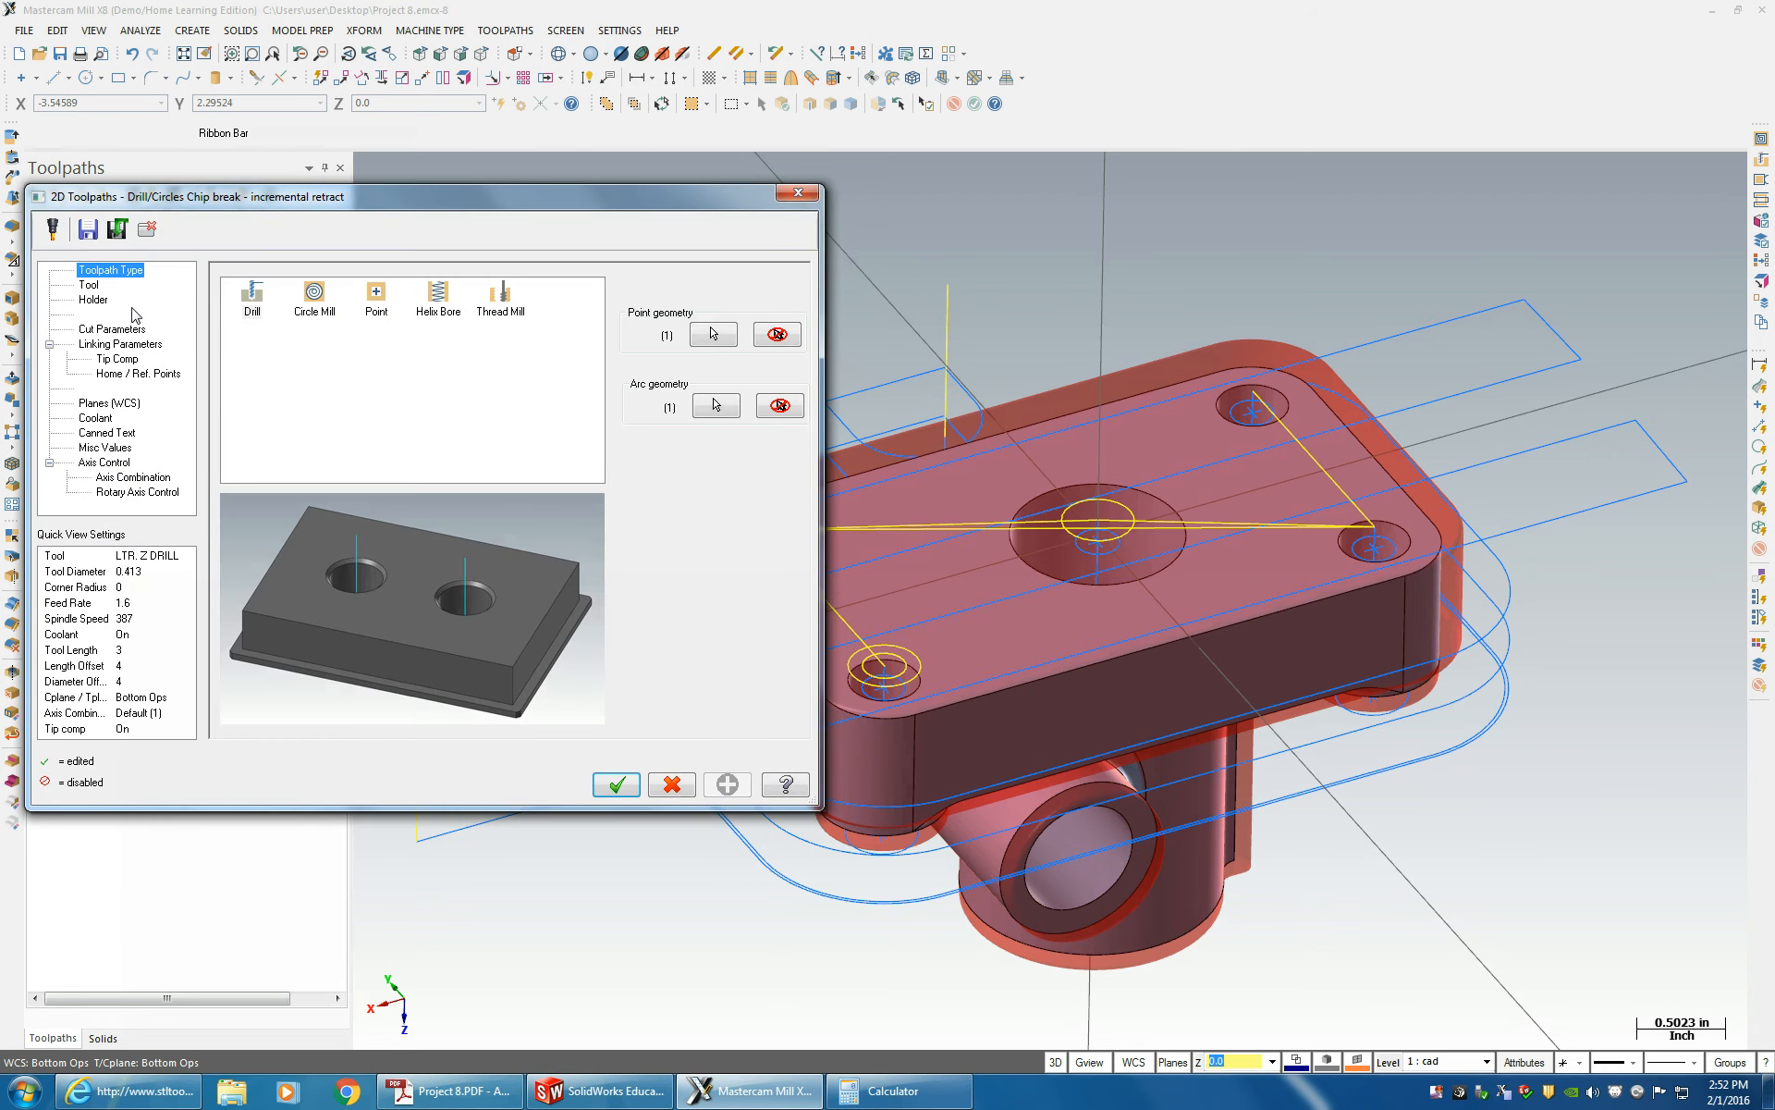
{"action": "right_click", "coordinate": [291, 433]}
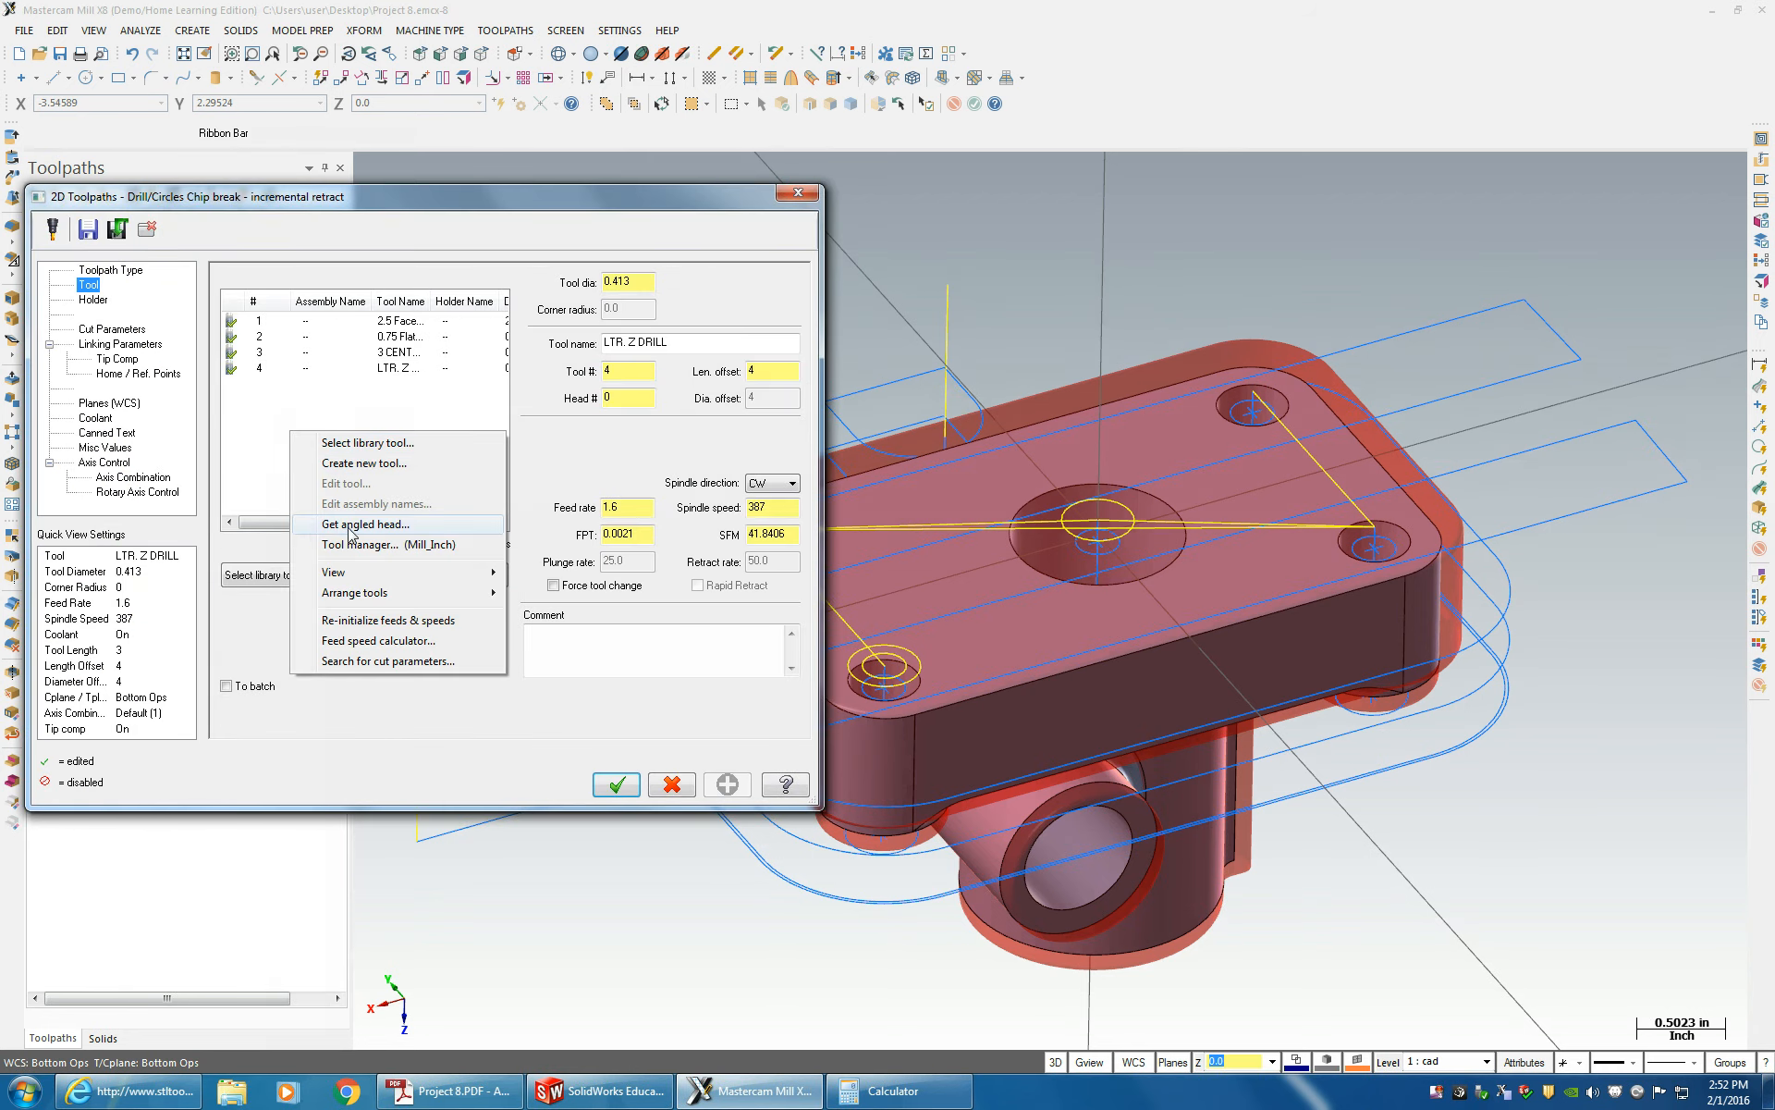
{"action": "left_click", "coordinate": [352, 444]}
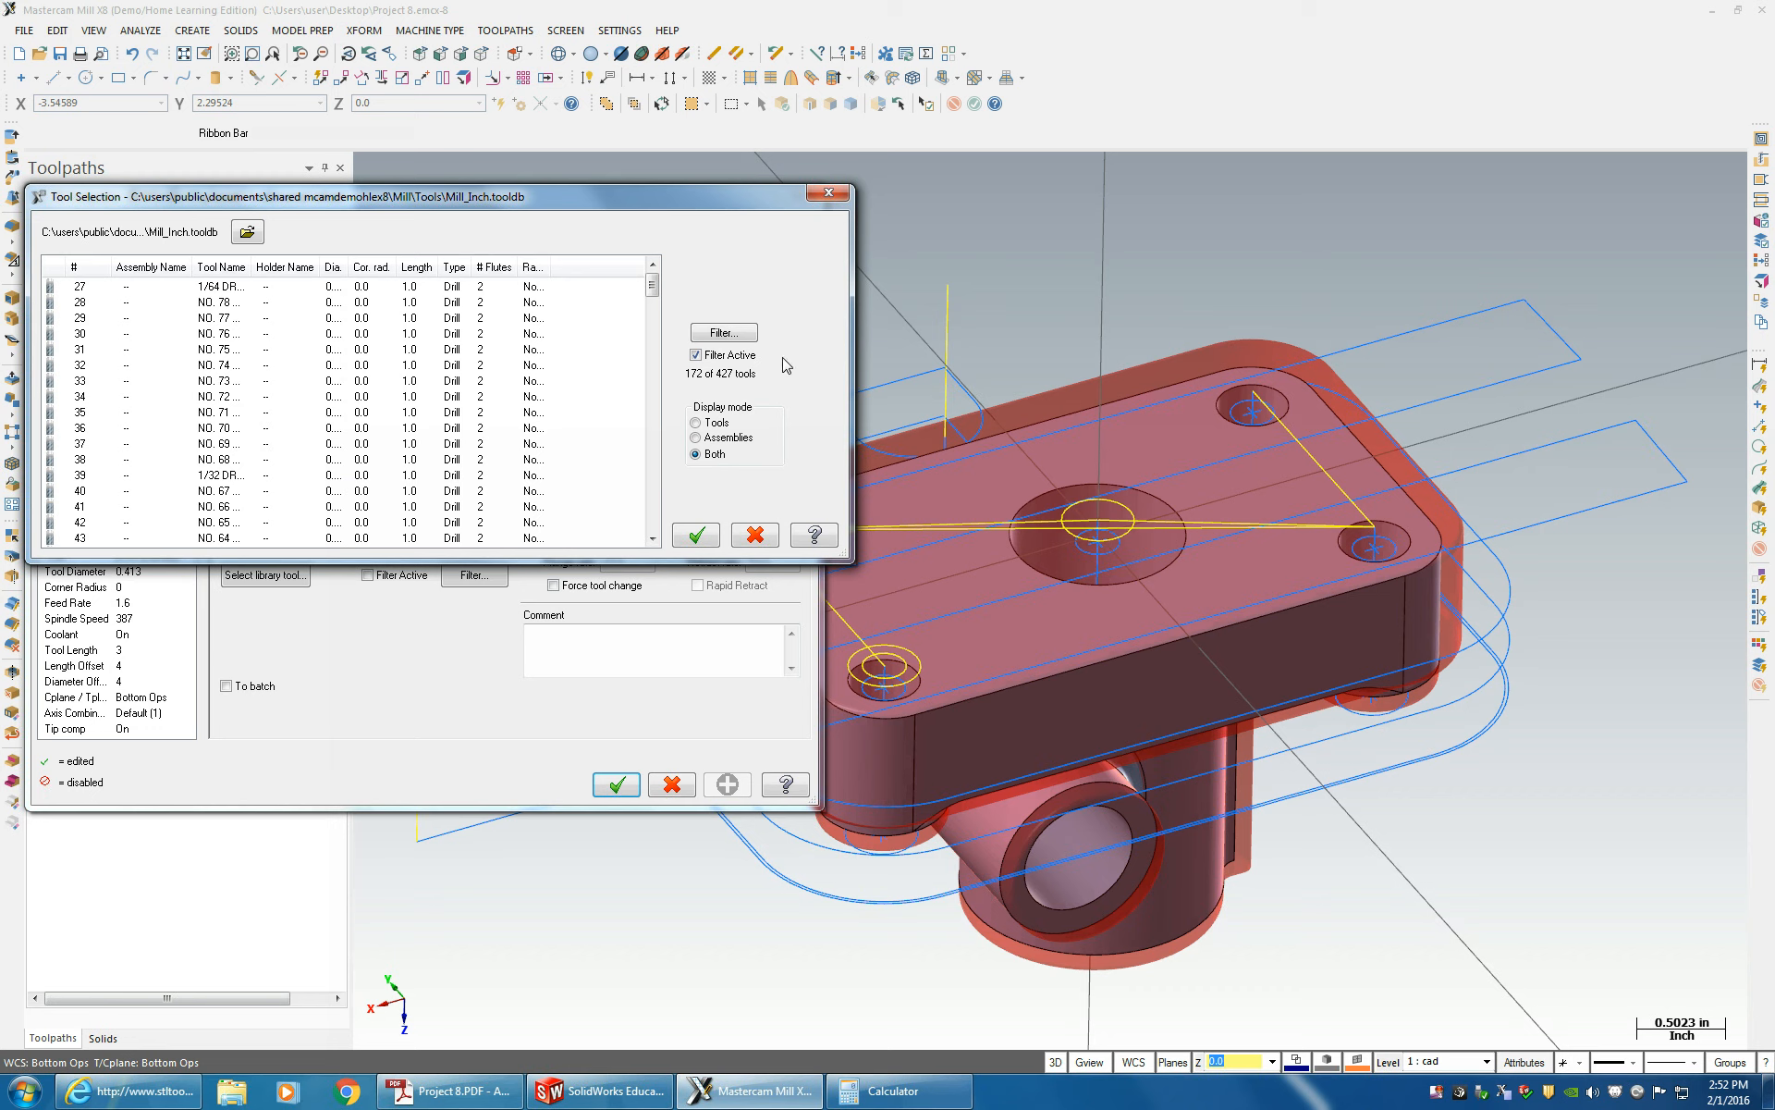
{"action": "left_click_drag", "start_coordinate": [660, 293], "coordinate": [662, 492]}
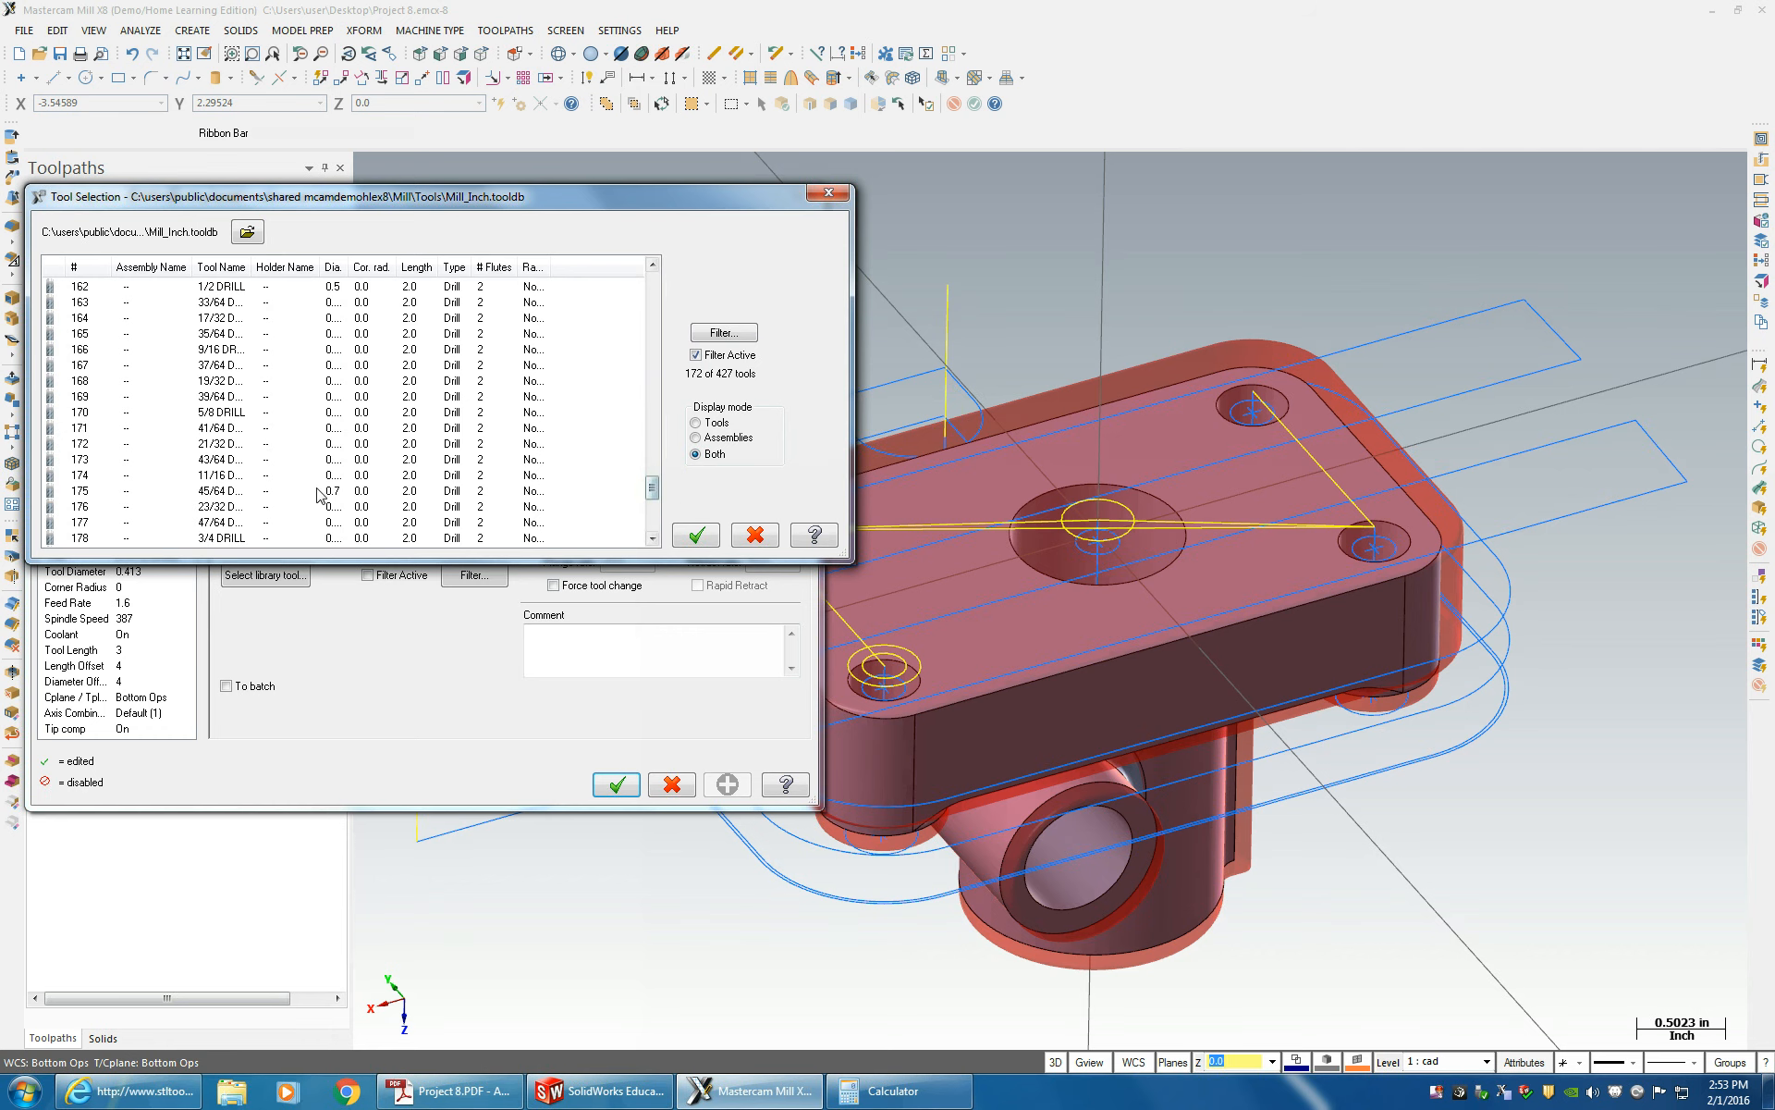
{"action": "left_click", "coordinate": [239, 492]}
{"action": "left_click", "coordinate": [689, 541]}
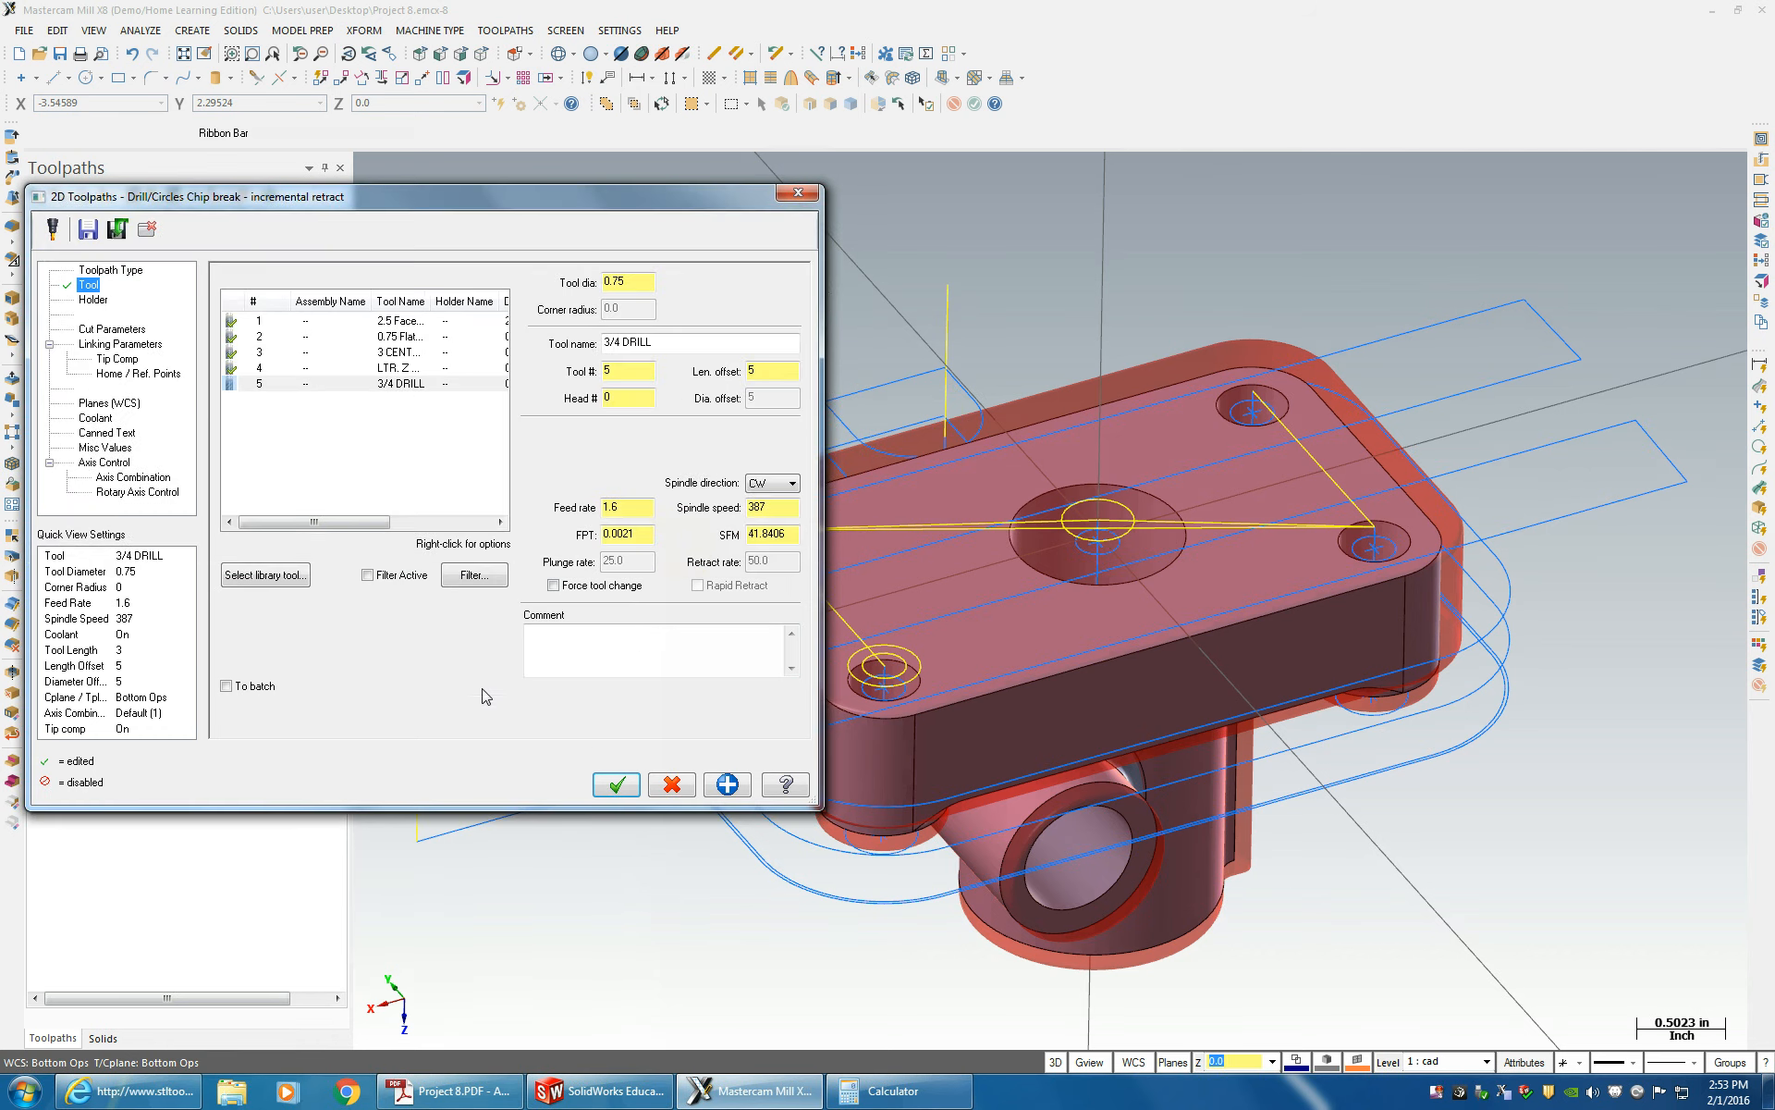
{"action": "left_click", "coordinate": [893, 1090]}
{"action": "left_click", "coordinate": [943, 336]}
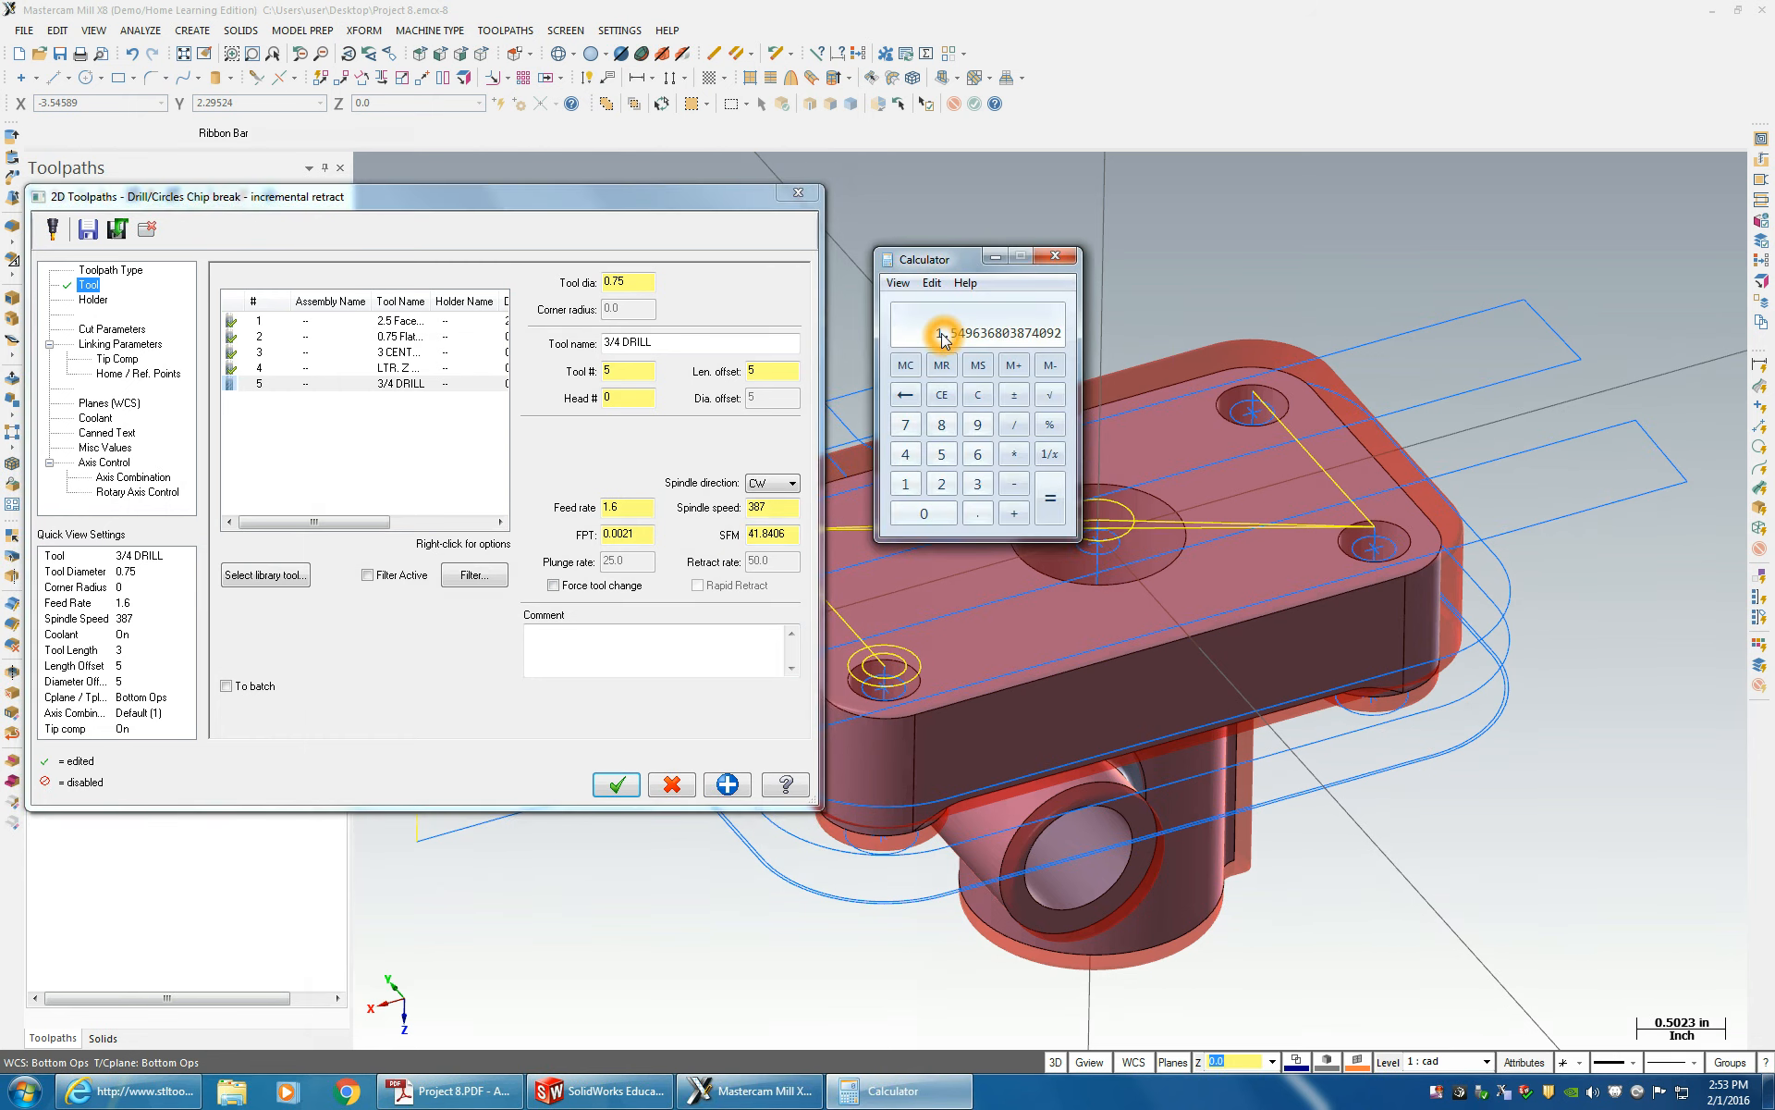
{"action": "type", "text": "4"}
{"action": "key", "text": "Return"}
{"action": "type", "text": "2"}
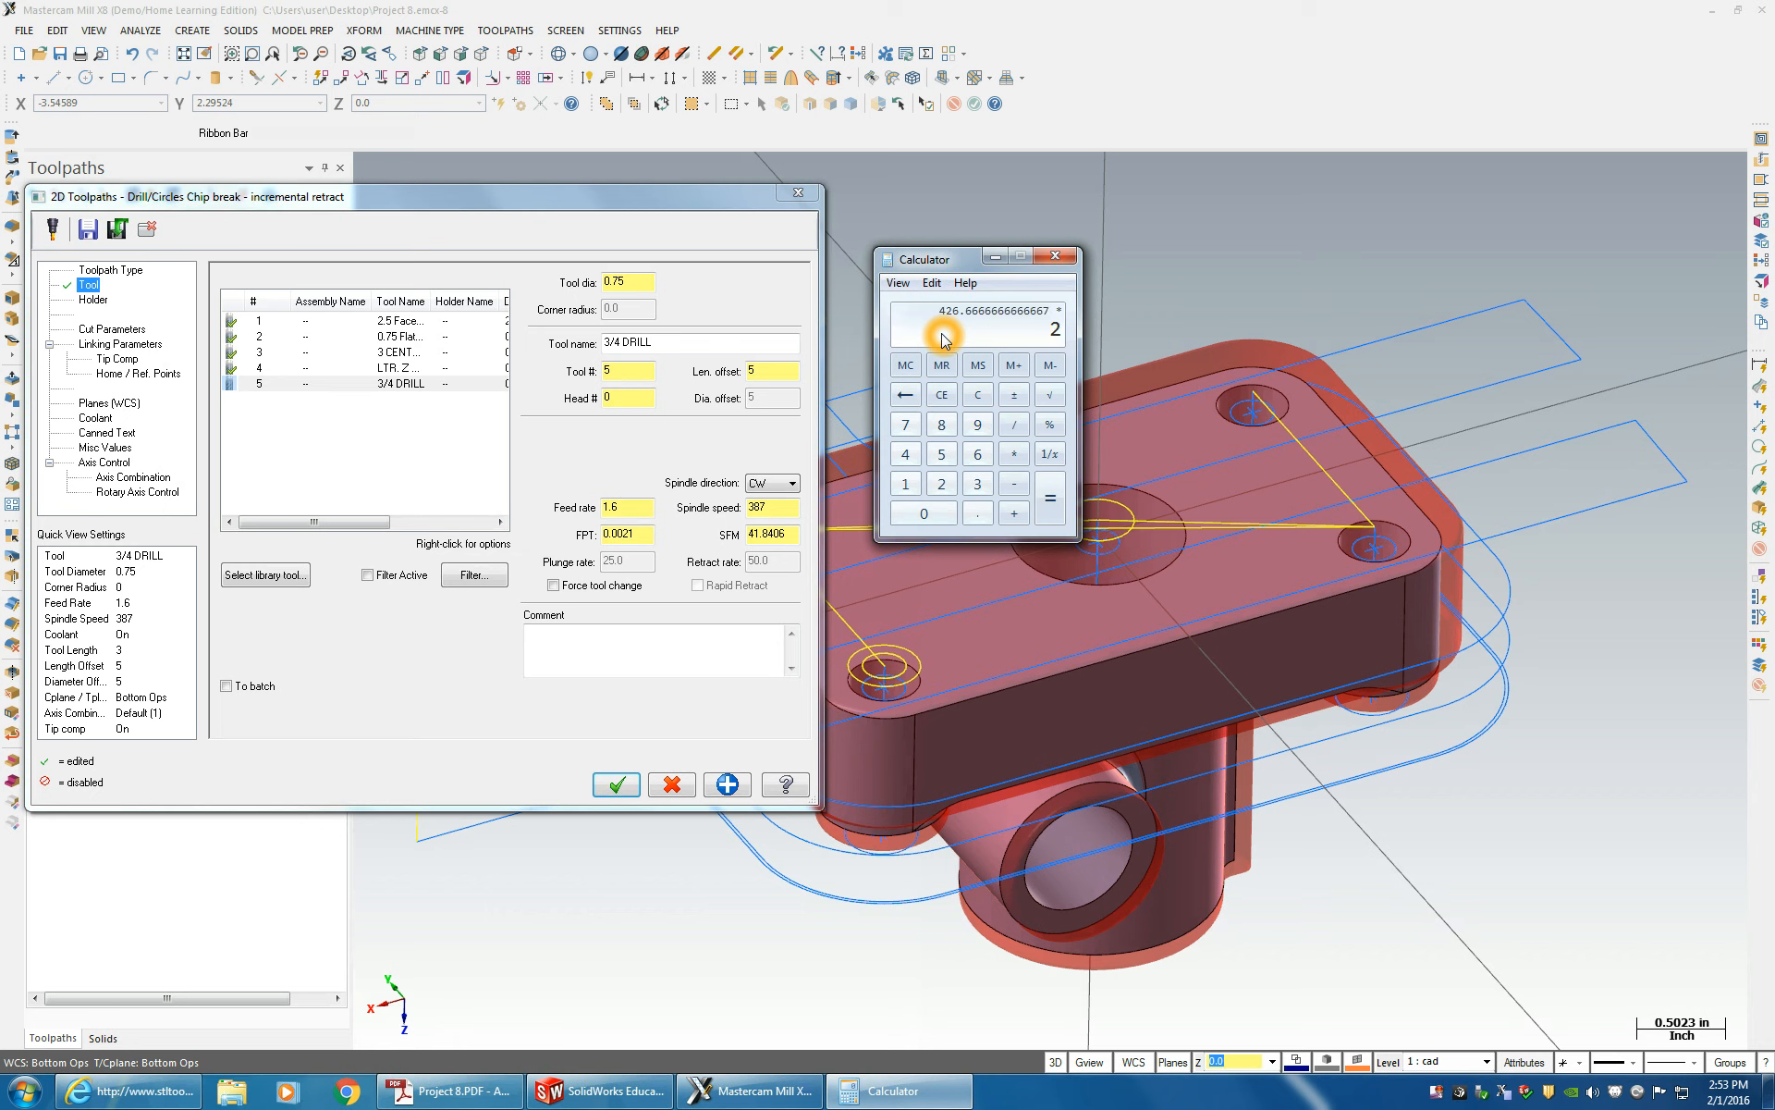
{"action": "type", "text": "/"}
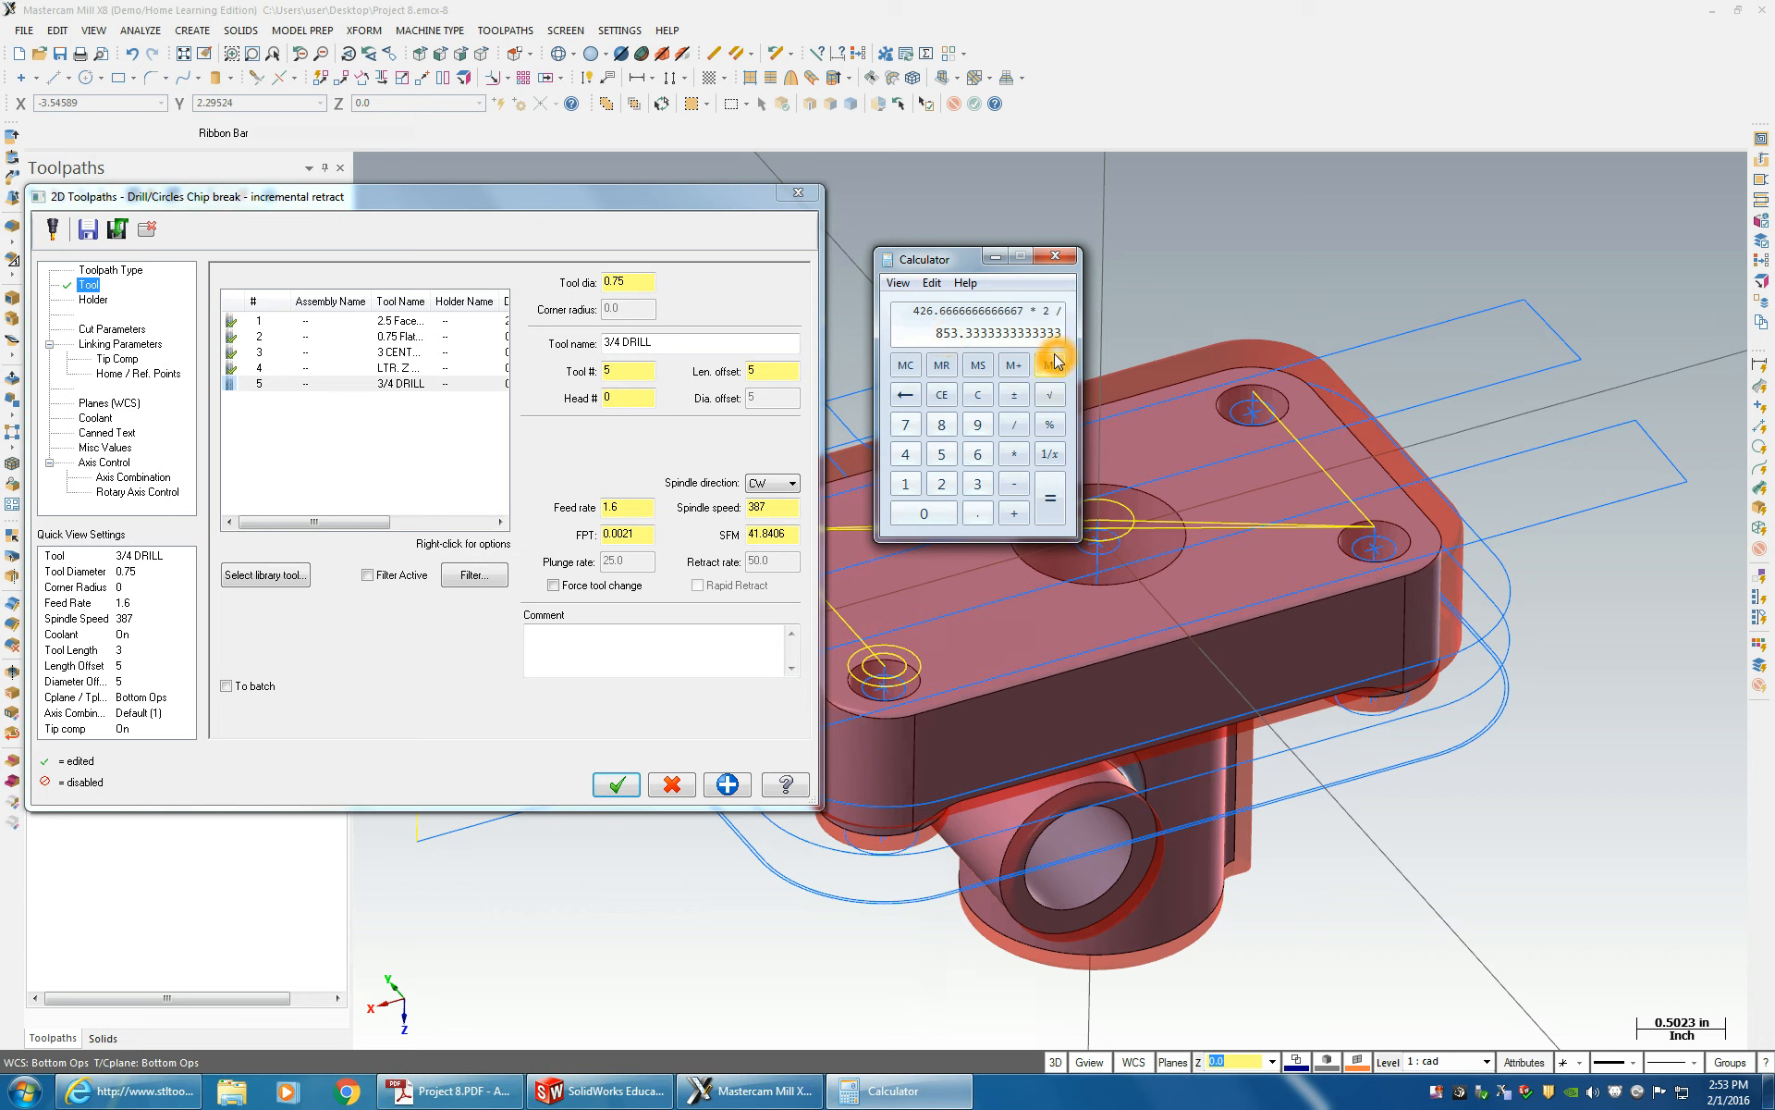
{"action": "type", "text": "7"}
{"action": "key", "text": "Return"}
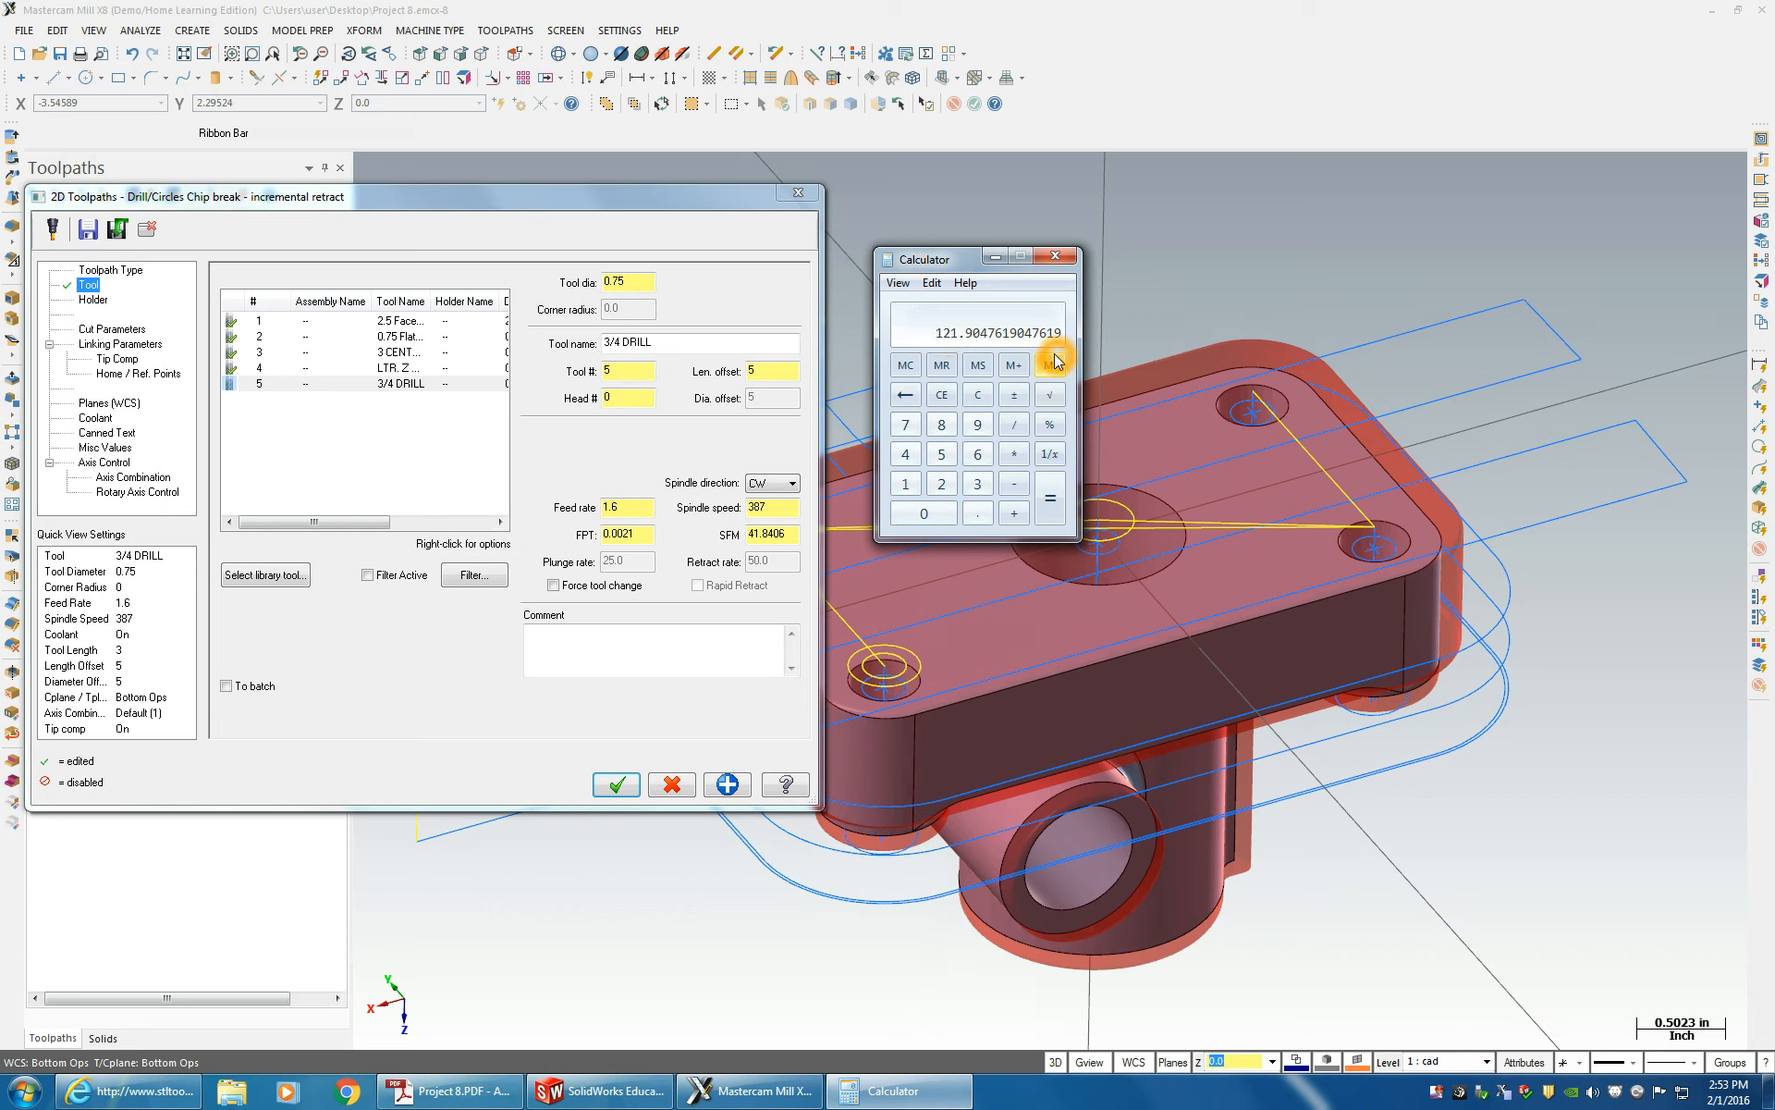
- Calculate half of 320 divided by the 0.75 tool diameter in Calculator and set the 3/4 drill's spindle speed to 213
{"action": "left_click", "coordinate": [978, 395]}
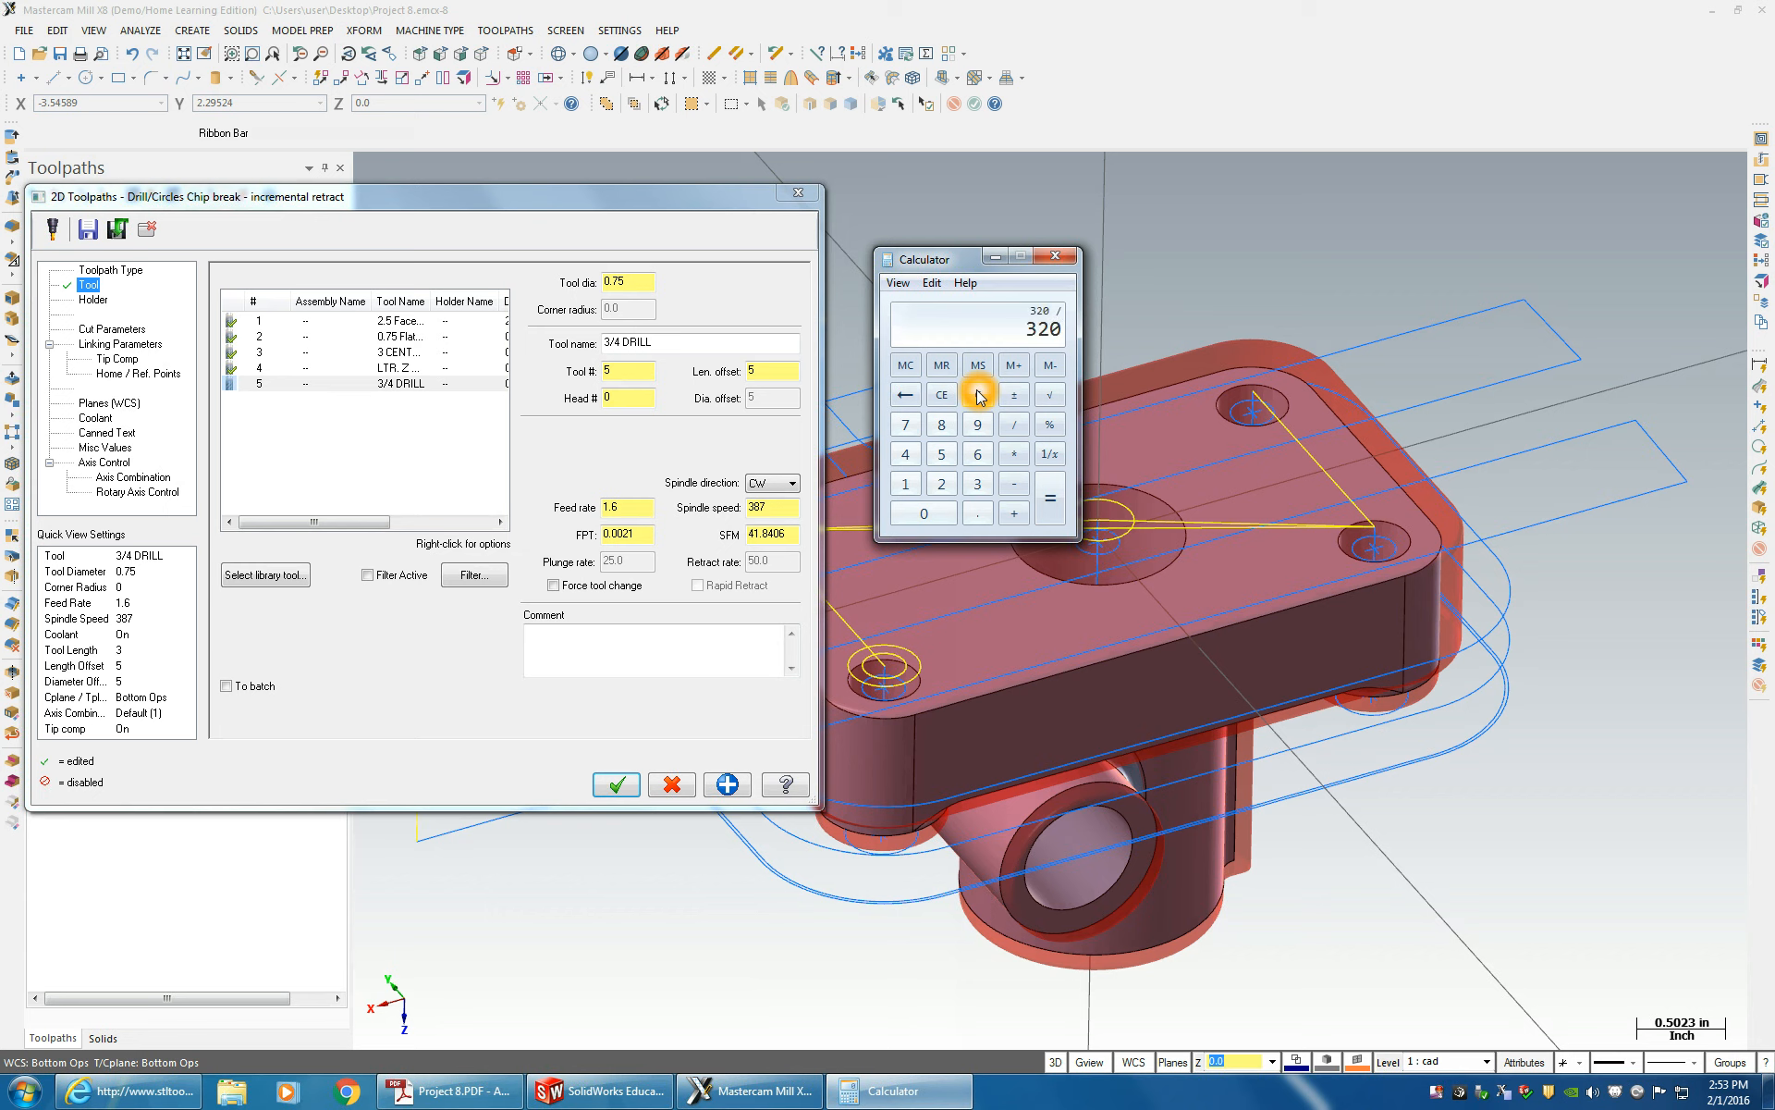
{"action": "key", "text": "Return"}
{"action": "type", "text": "/2"}
{"action": "key", "text": "Return"}
{"action": "left_click_drag", "start_coordinate": [785, 508], "coordinate": [678, 511]}
{"action": "type", "text": "213"}
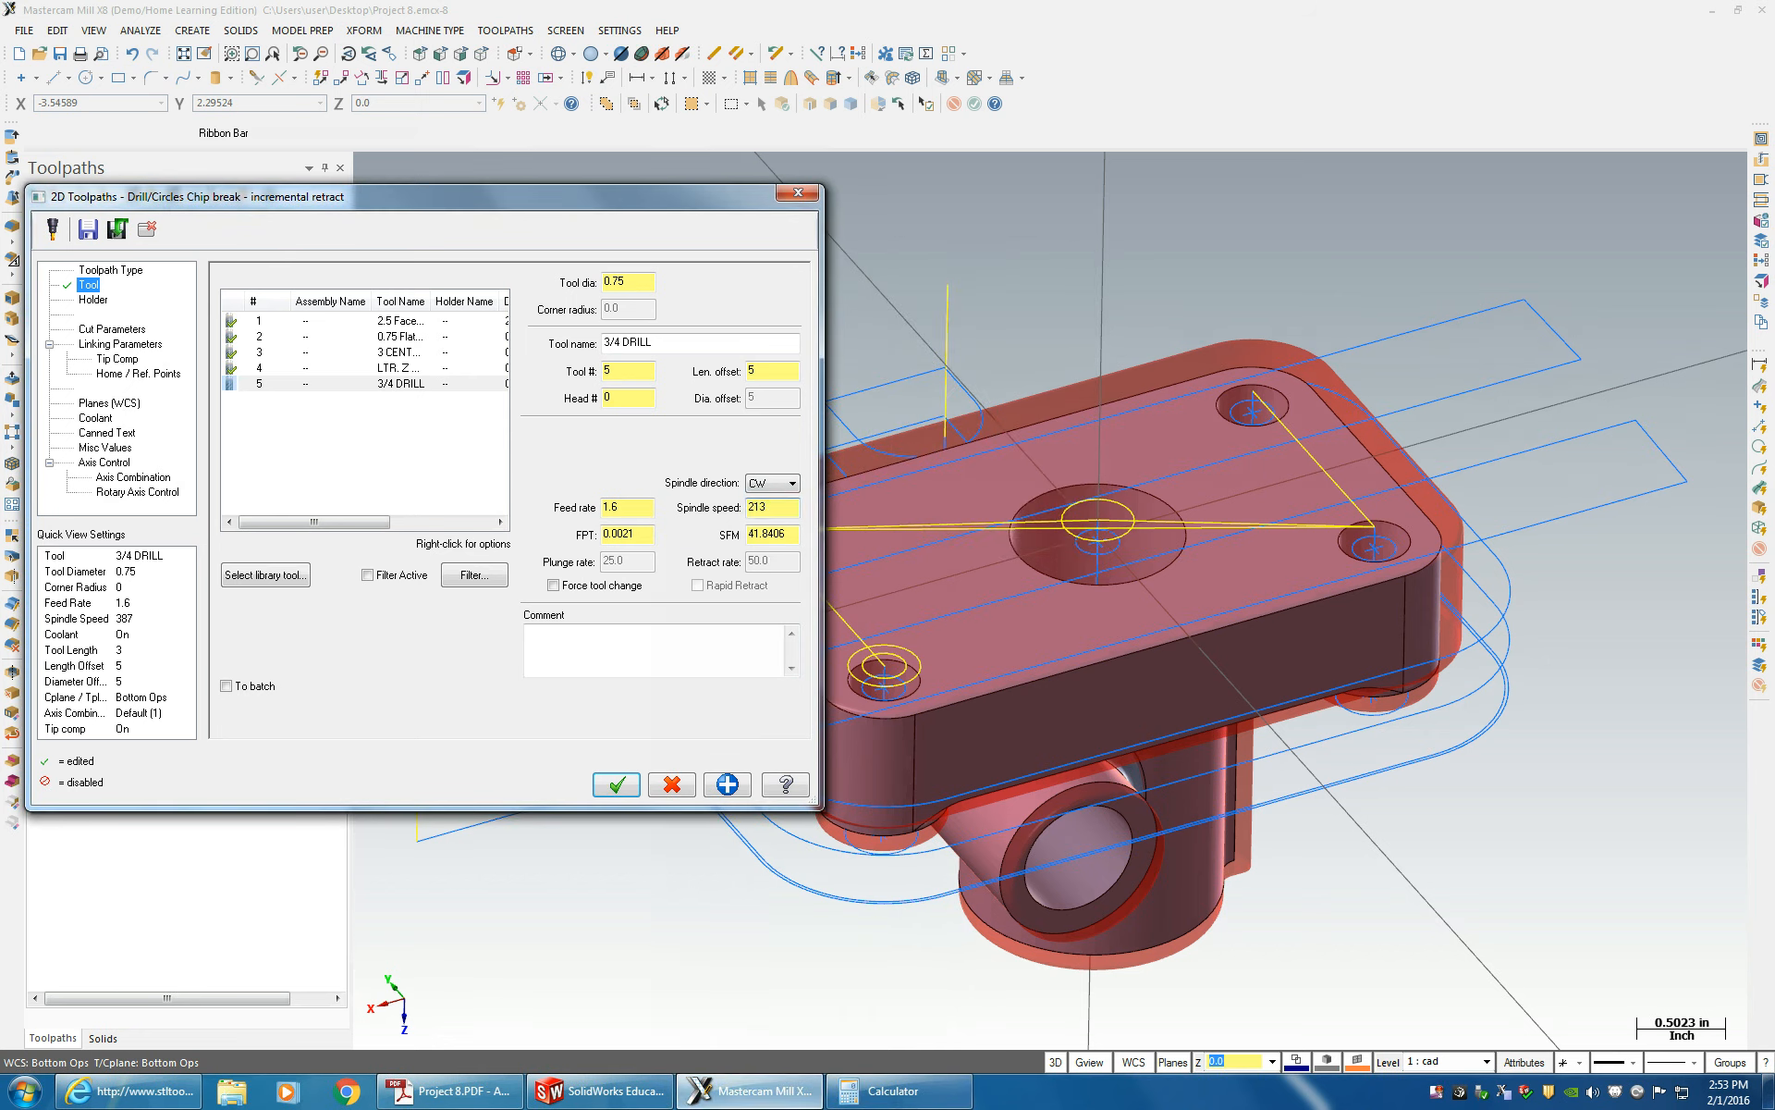
- Calculate the 3/4 drill's feed rate from its spindle speed in Calculator and set the feed rate to 1.5
{"action": "left_click", "coordinate": [893, 1091]}
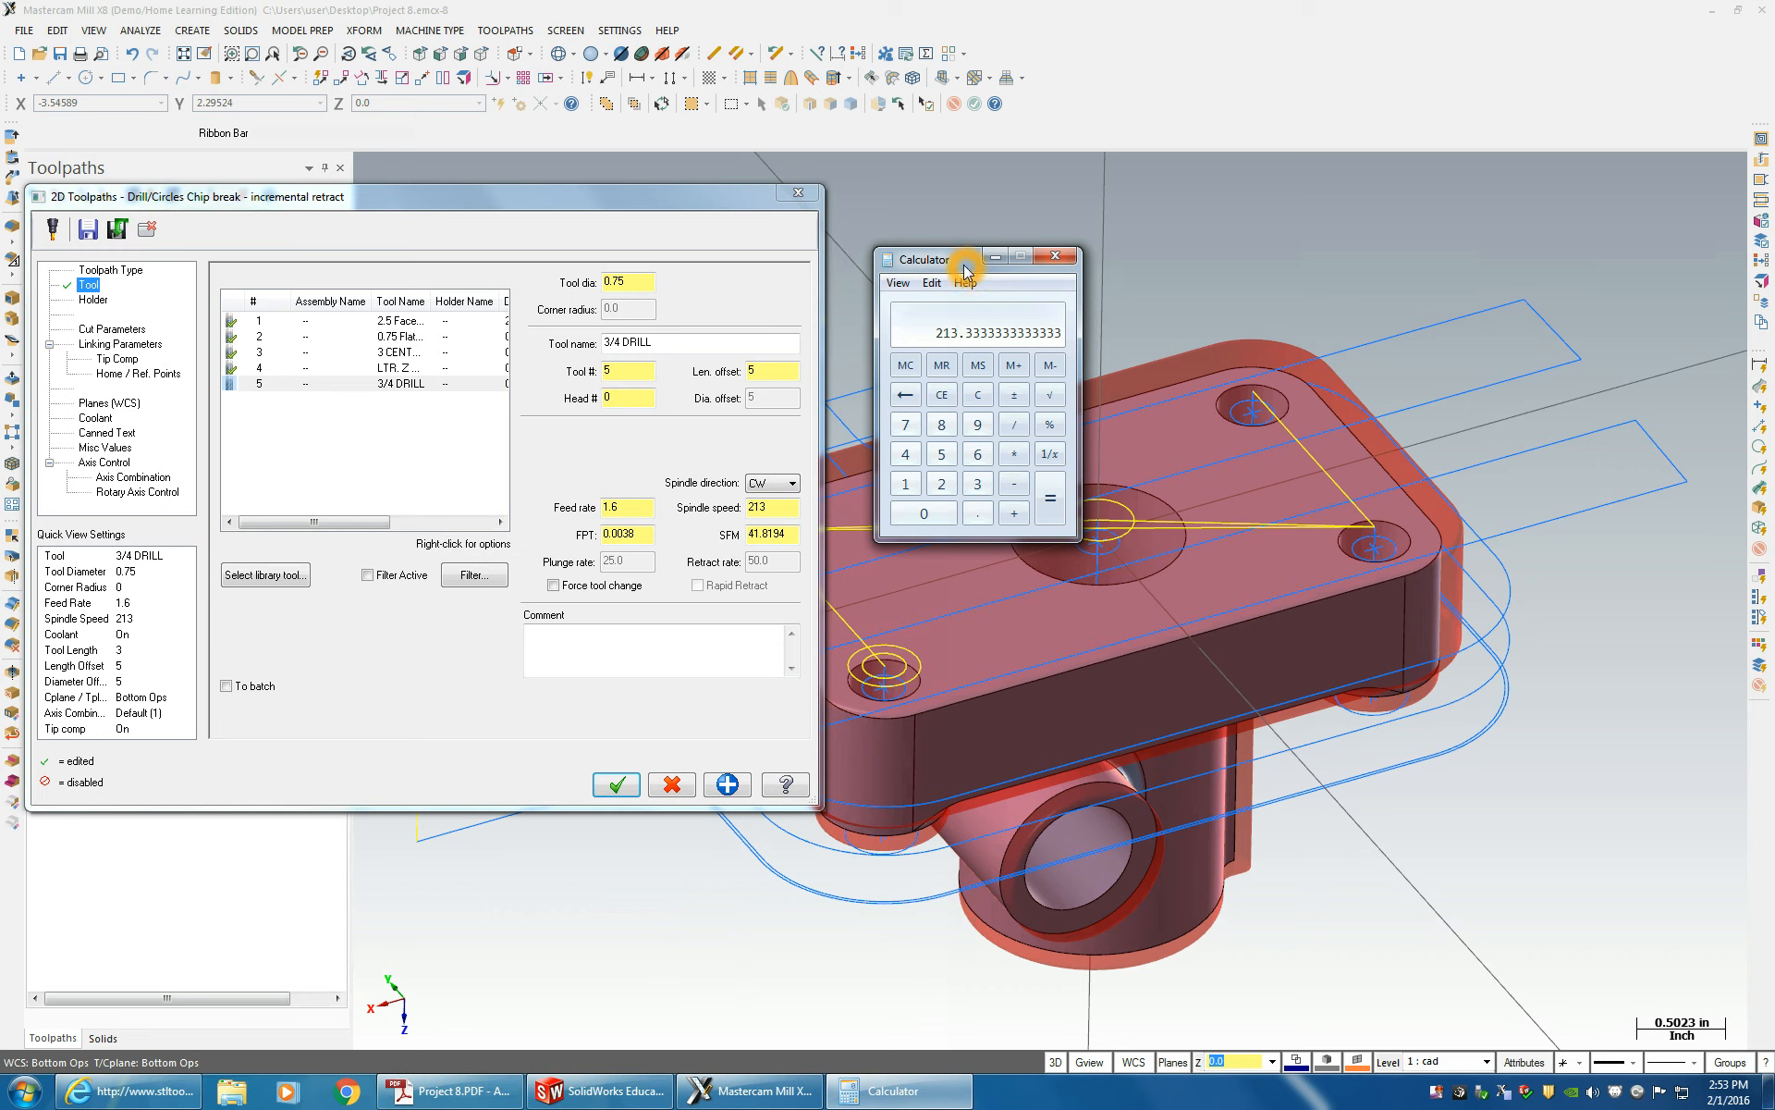
{"action": "left_click", "coordinate": [1015, 454]}
{"action": "key", "text": "Return"}
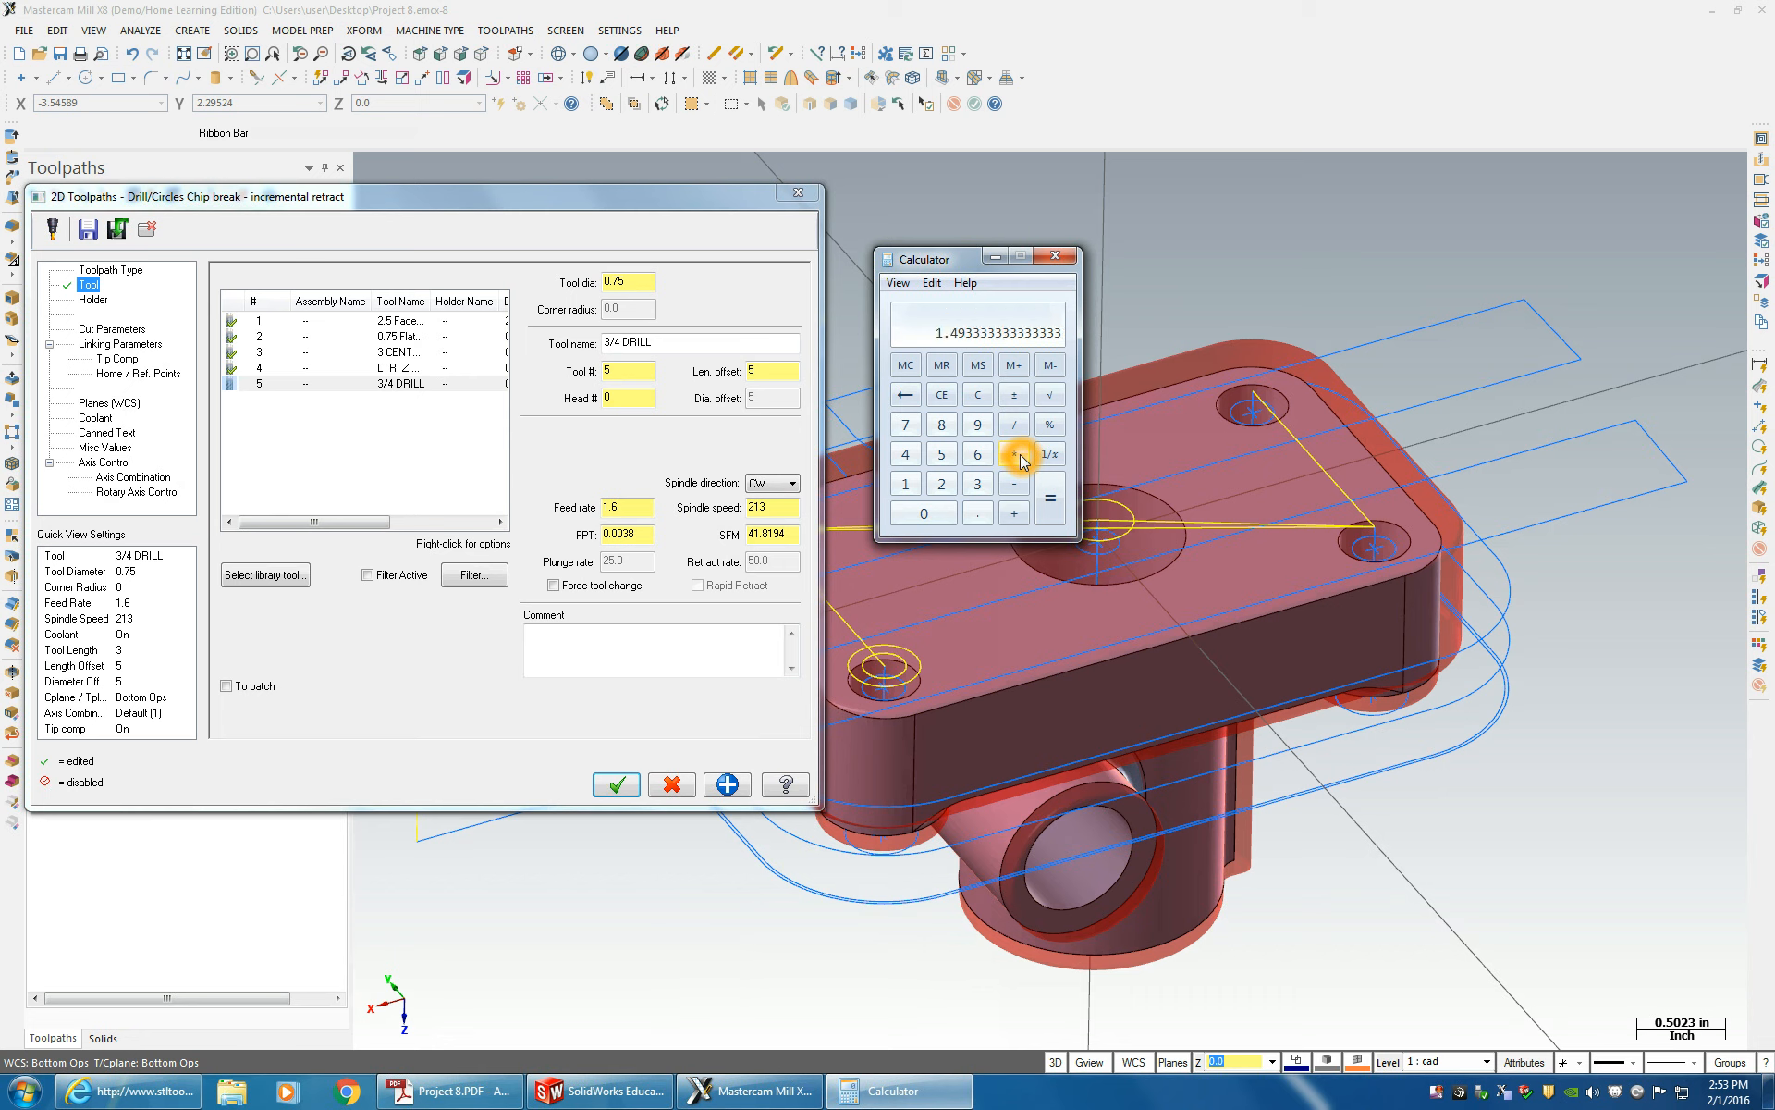
{"action": "left_click", "coordinate": [634, 510]}
{"action": "left_click", "coordinate": [612, 508]}
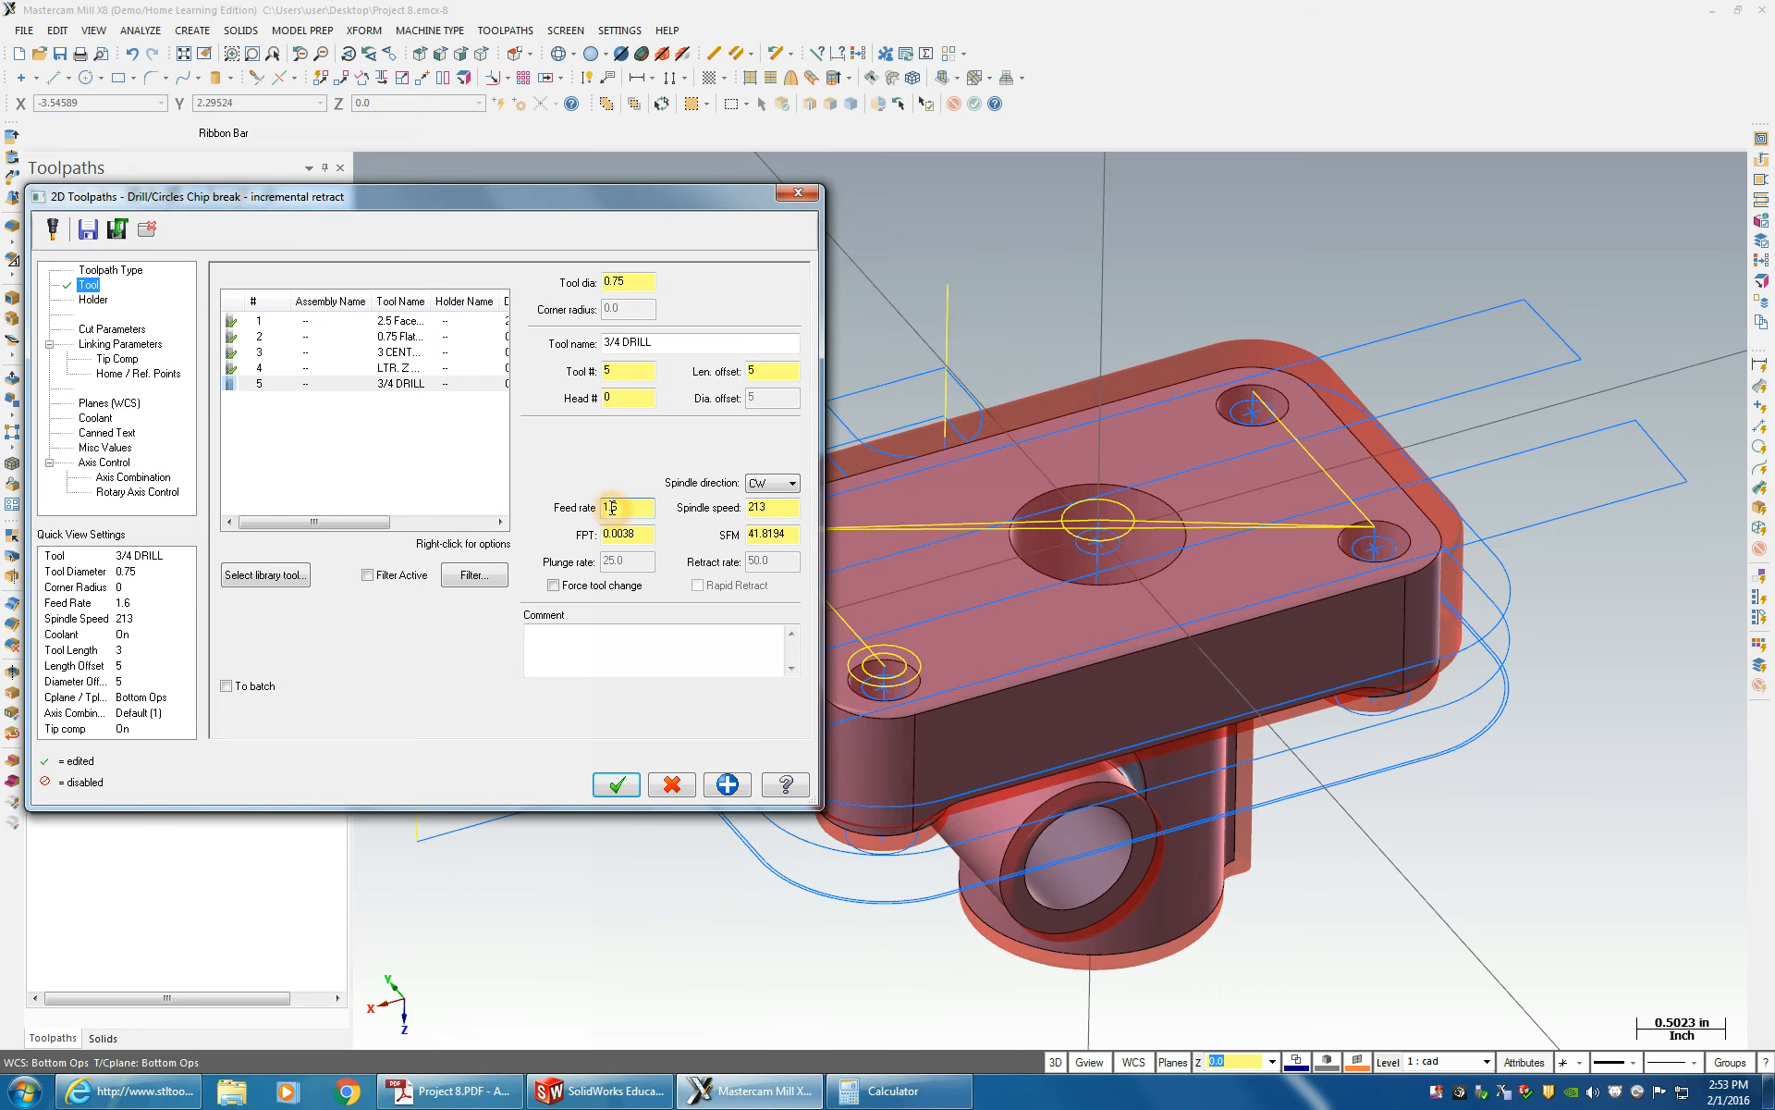
{"action": "left_click", "coordinate": [665, 511]}
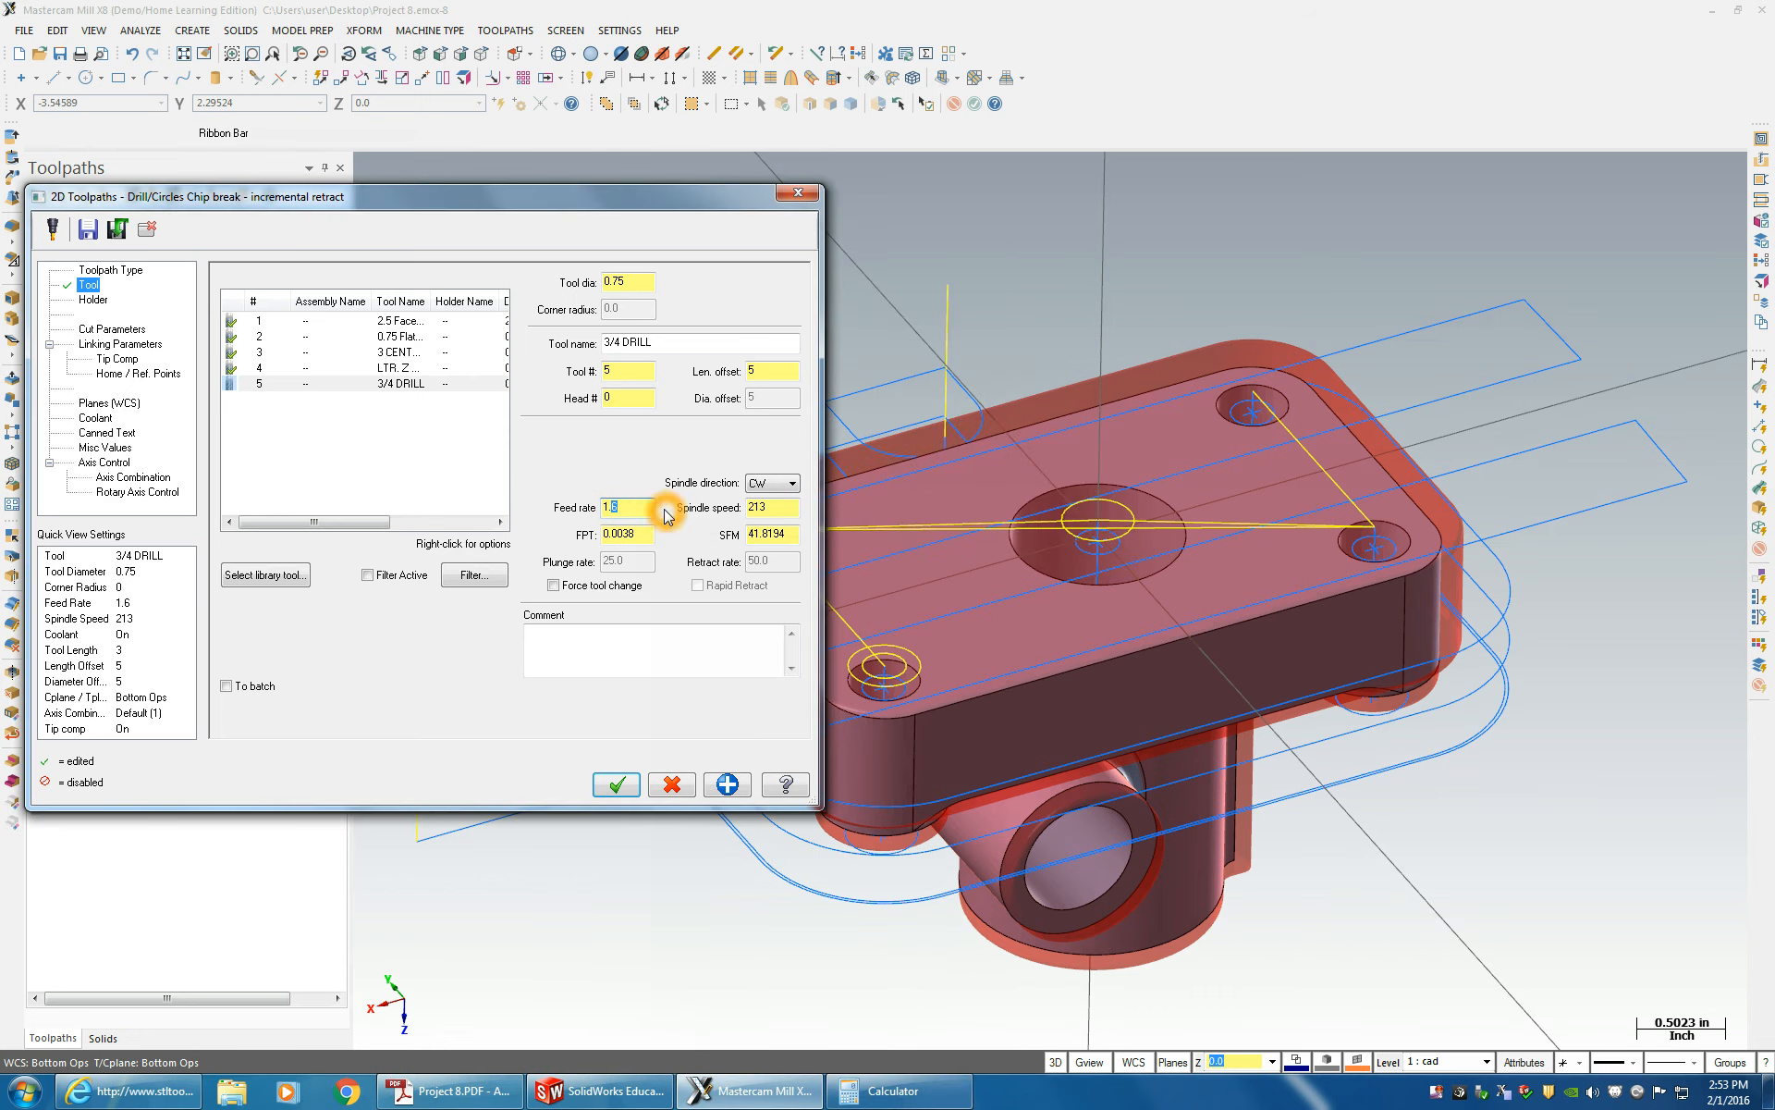
{"action": "double_click", "coordinate": [786, 507]}
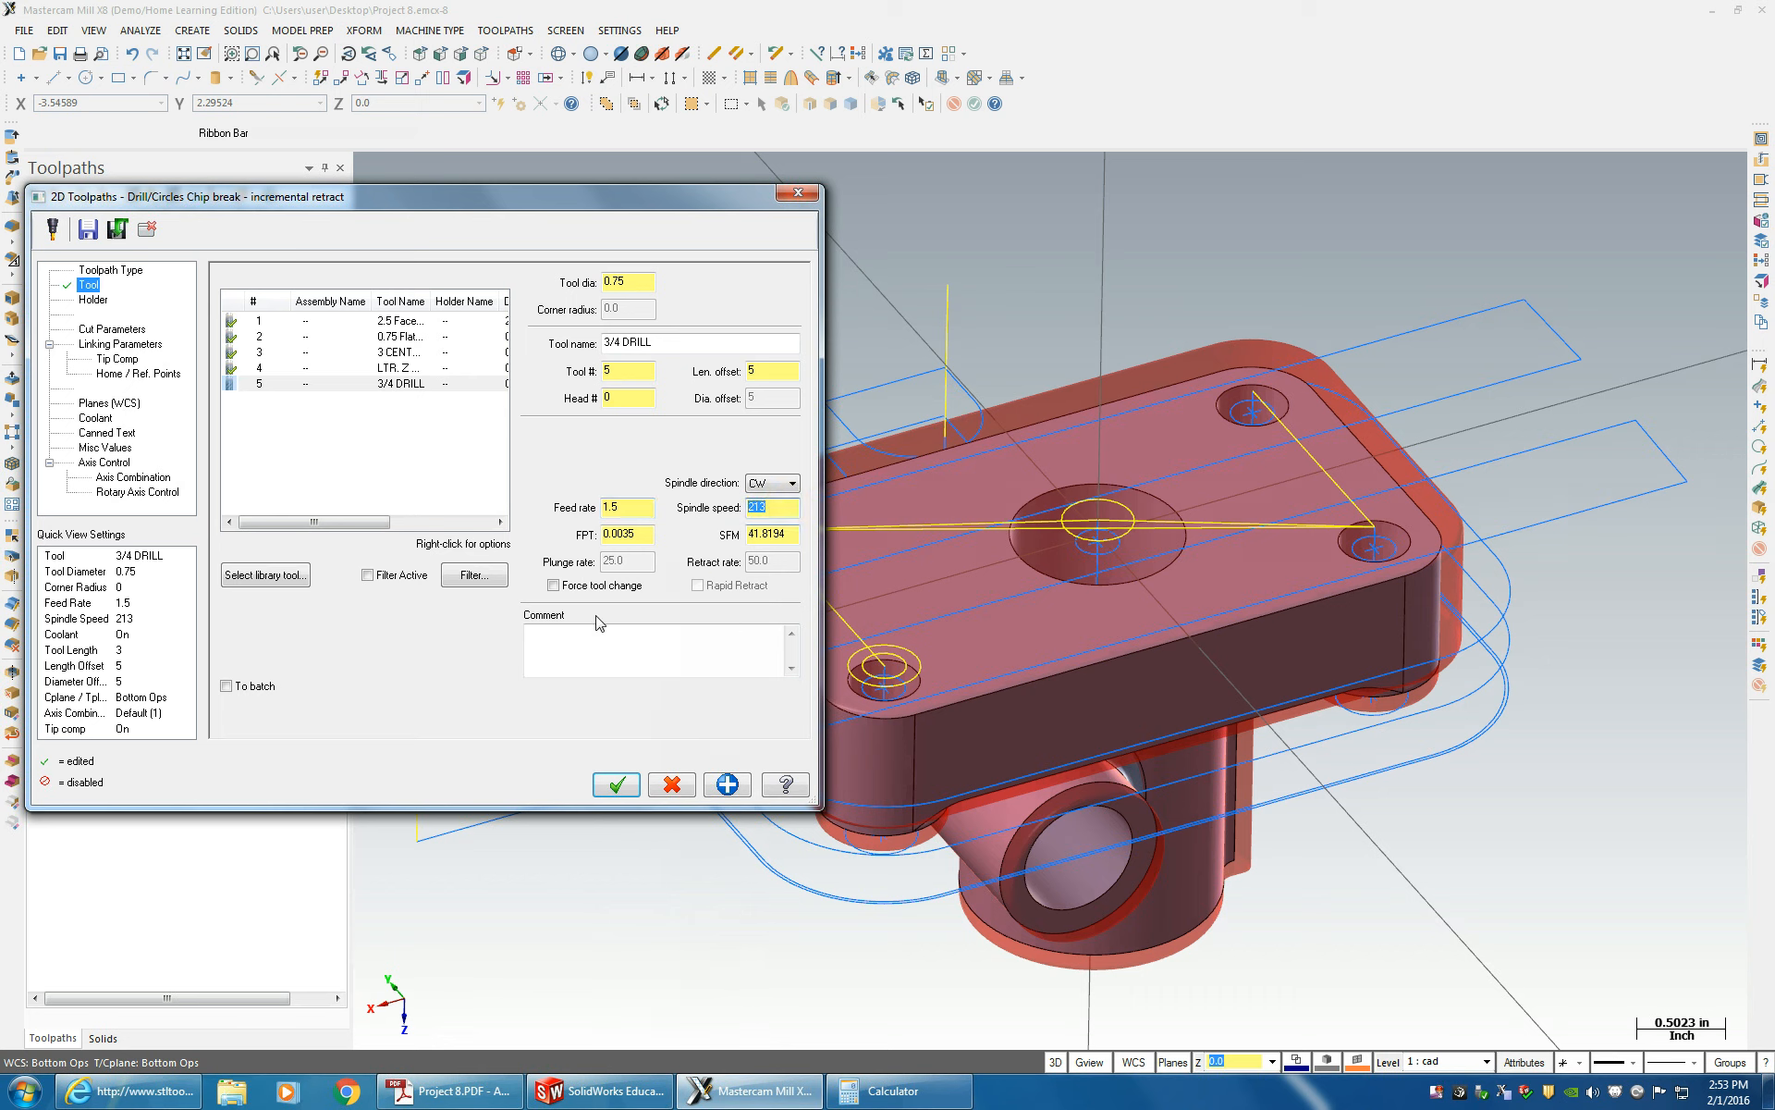
{"action": "left_click", "coordinate": [553, 616]}
- Use the Peck Drill cycle for the center hole's 3/4 drill operation and set the peck to 0.75
{"action": "left_click", "coordinate": [113, 329]}
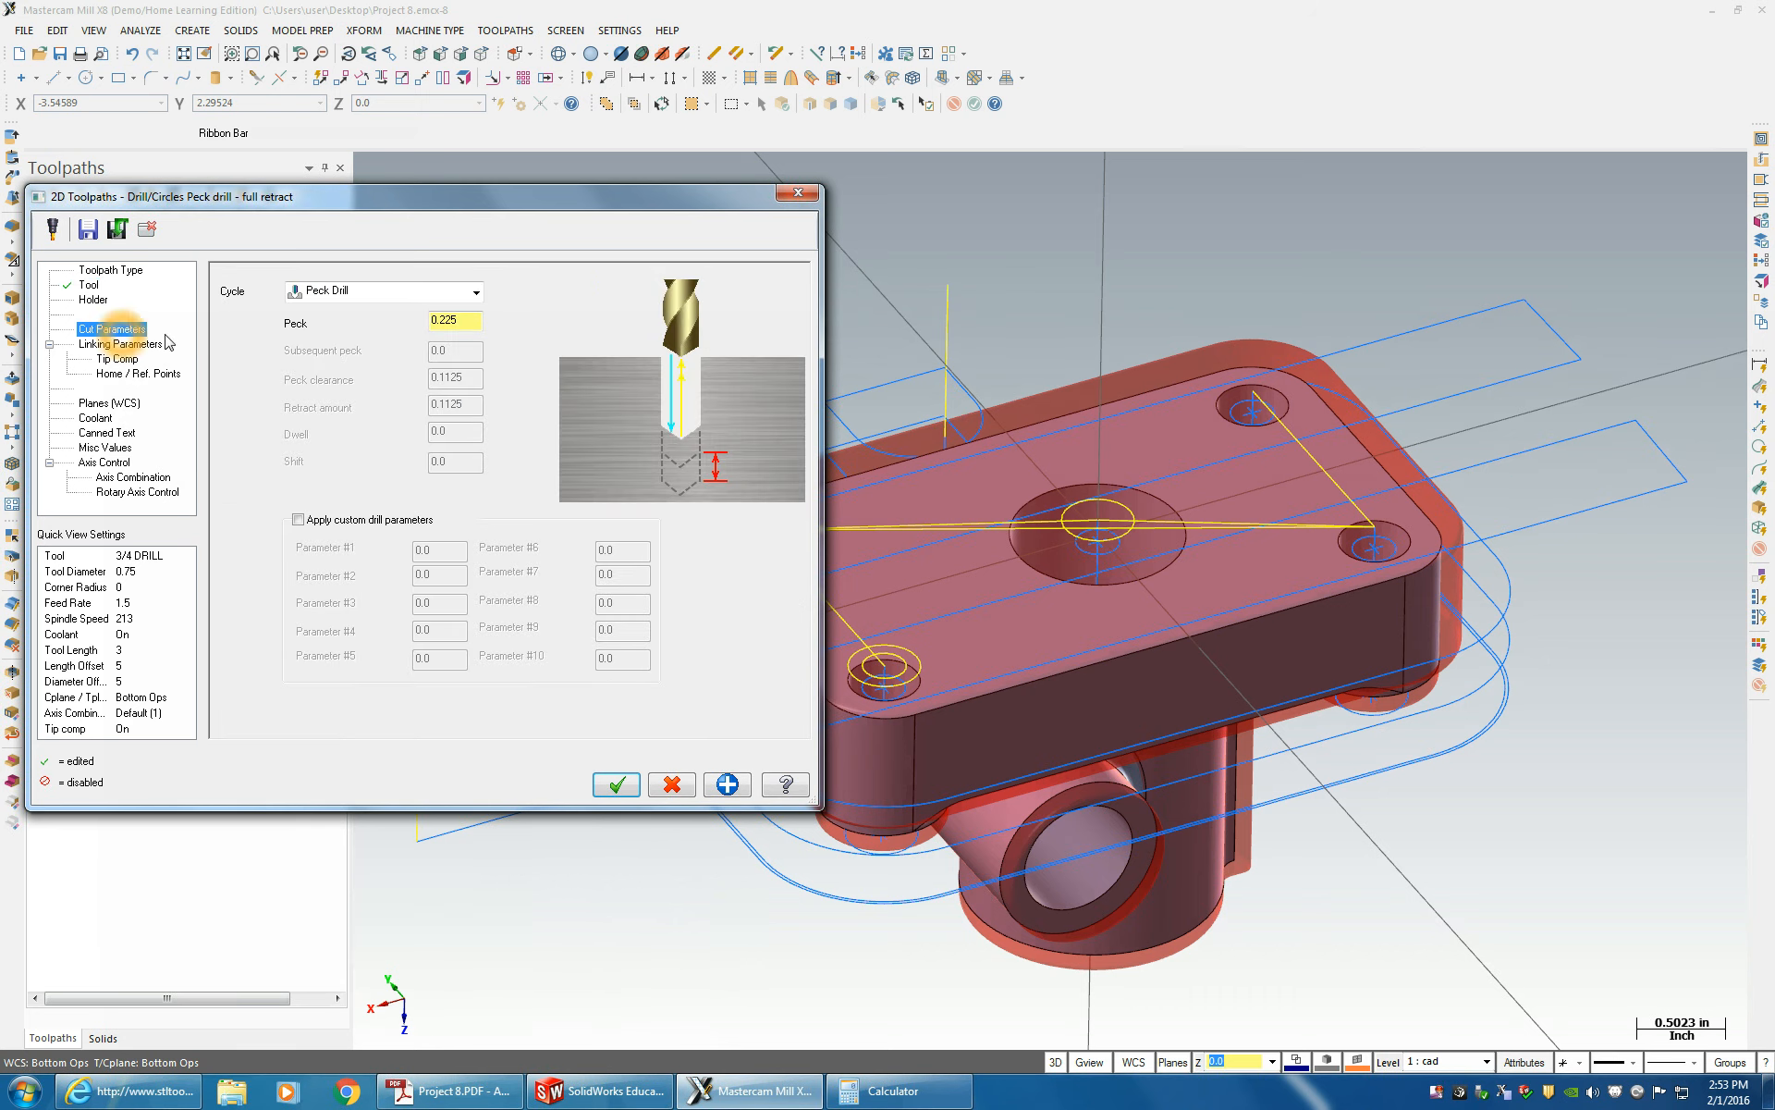
{"action": "left_click", "coordinate": [457, 321]}
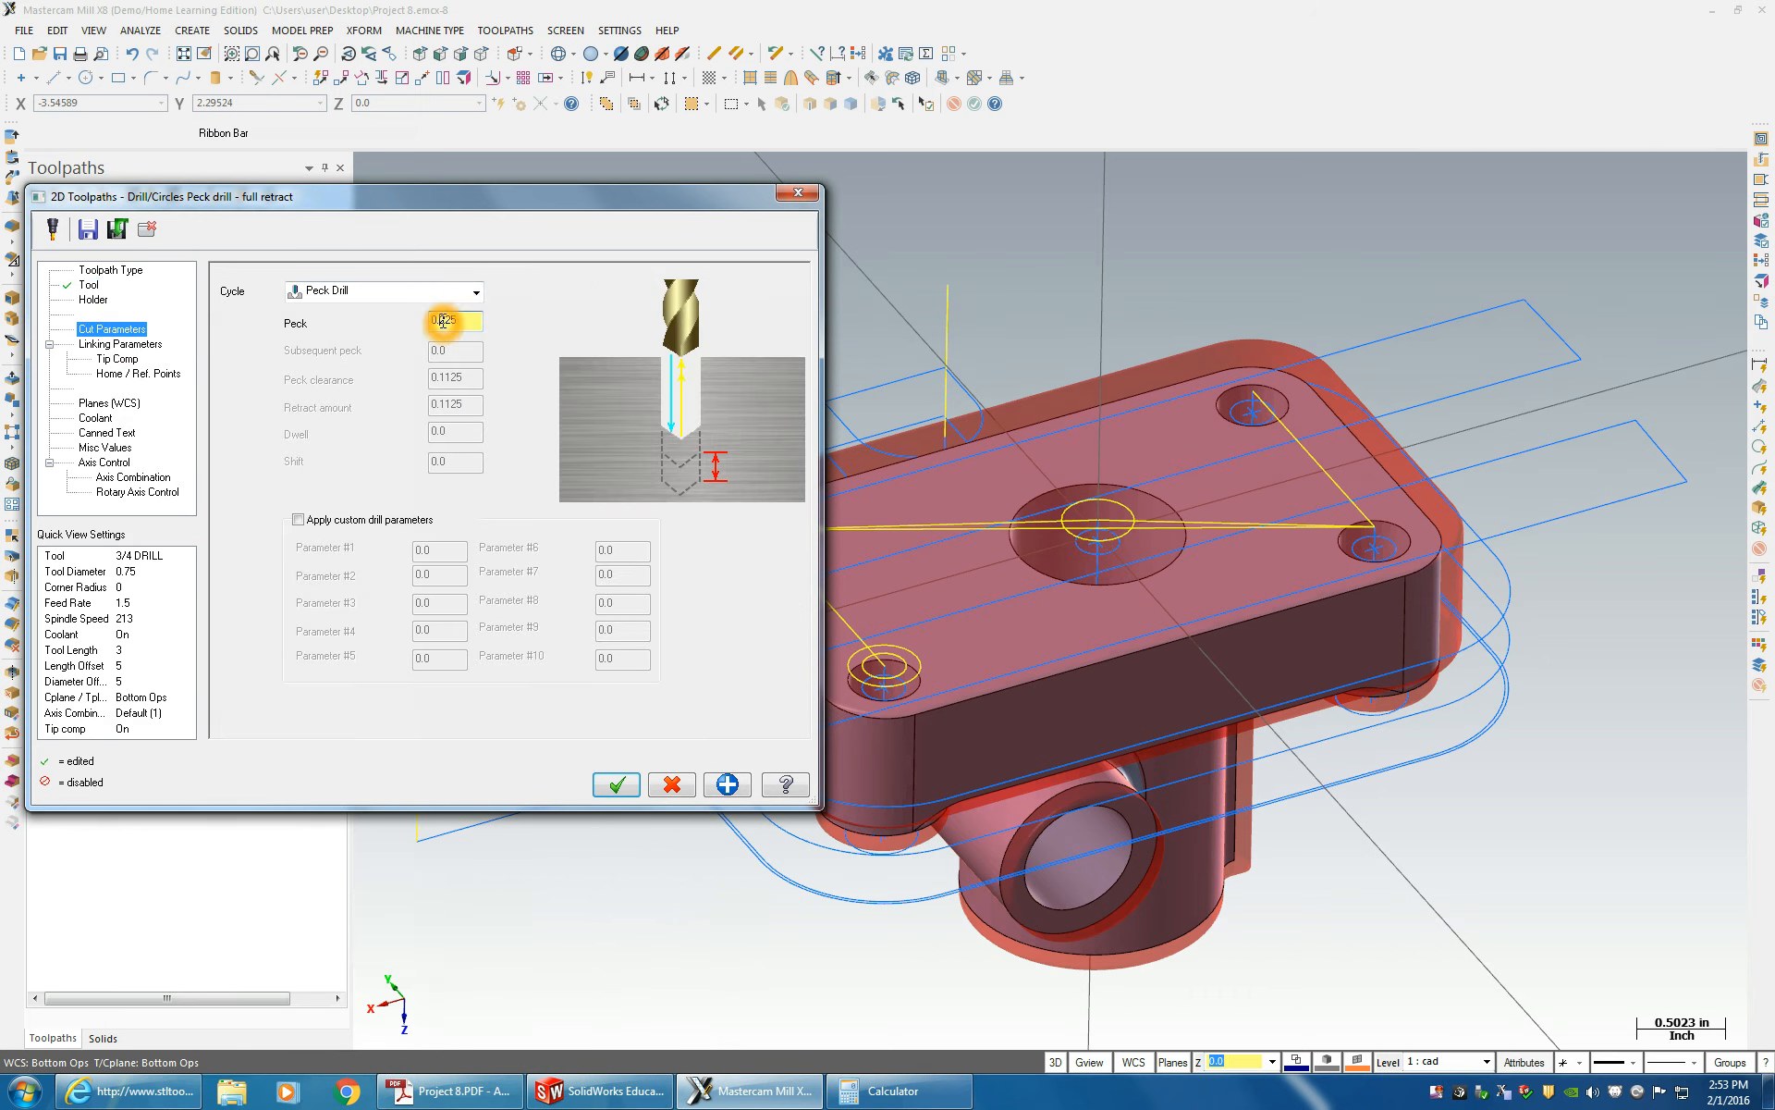
{"action": "double_click", "coordinate": [443, 320]}
{"action": "left_click", "coordinate": [754, 1001]}
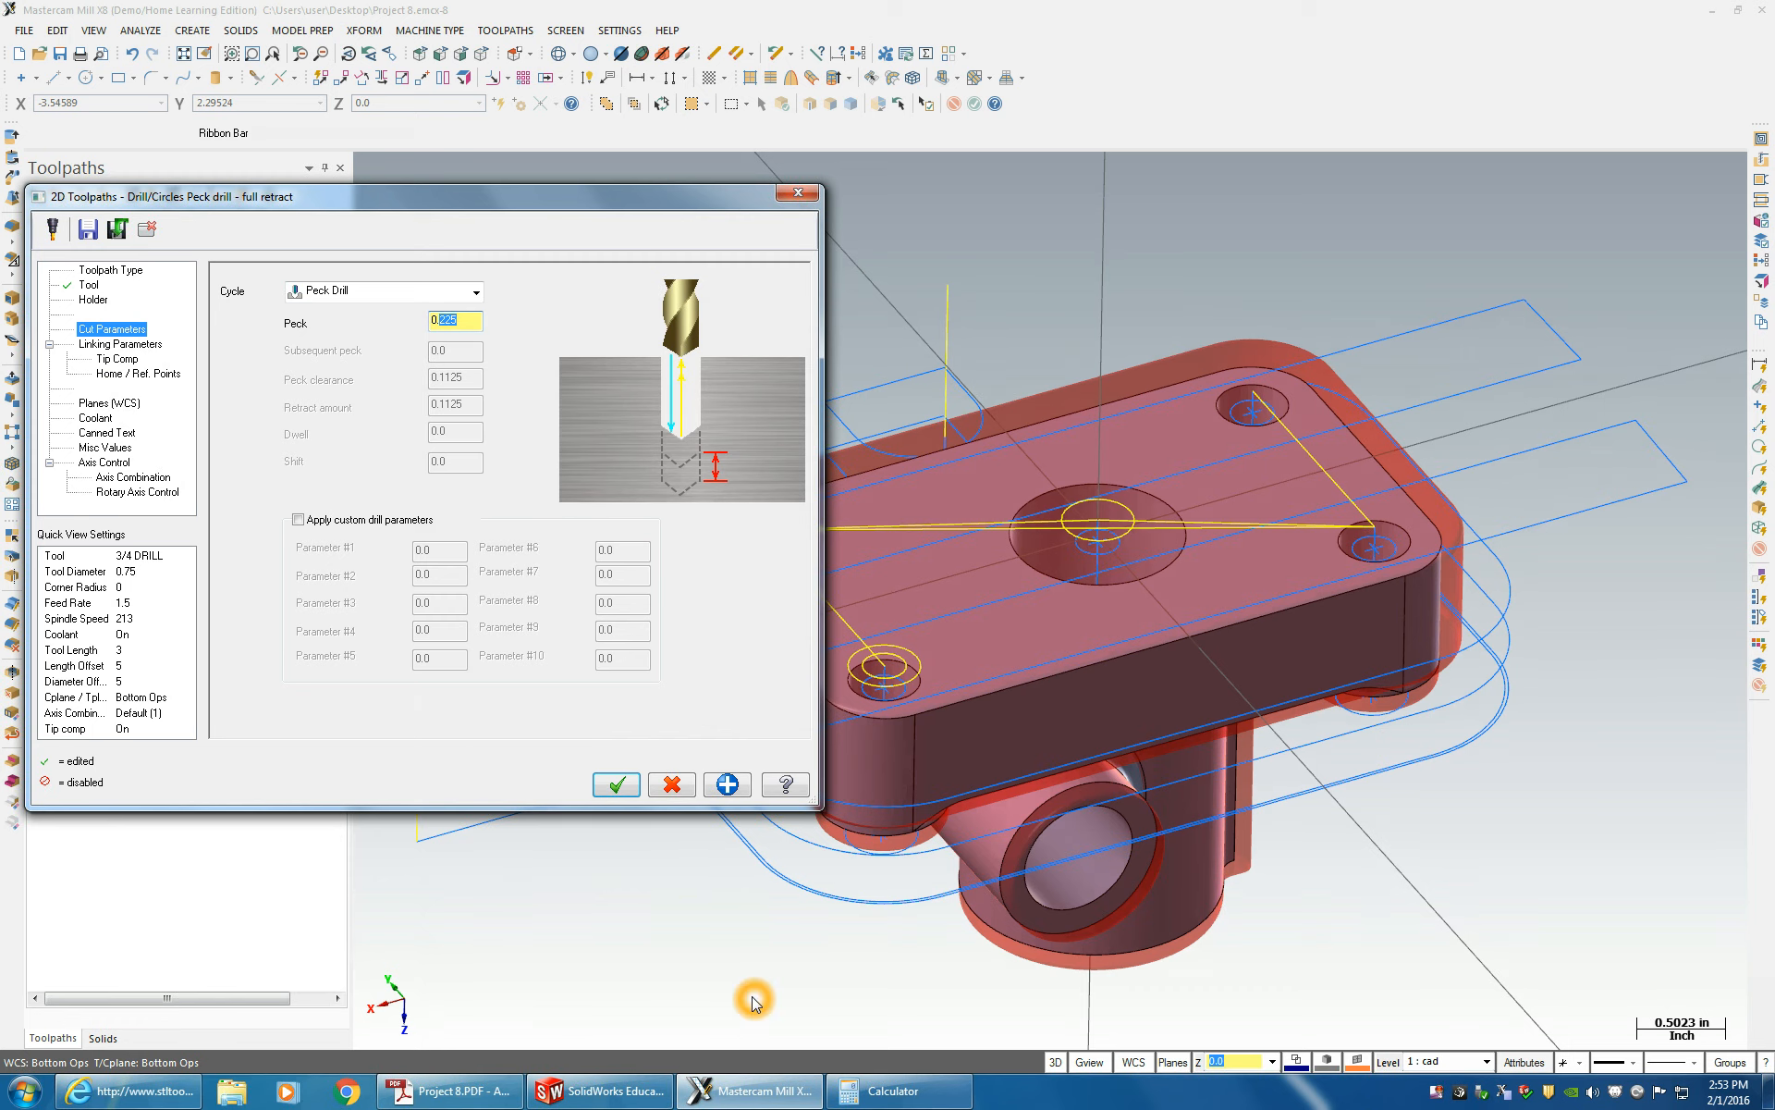
{"action": "left_click", "coordinate": [438, 464]}
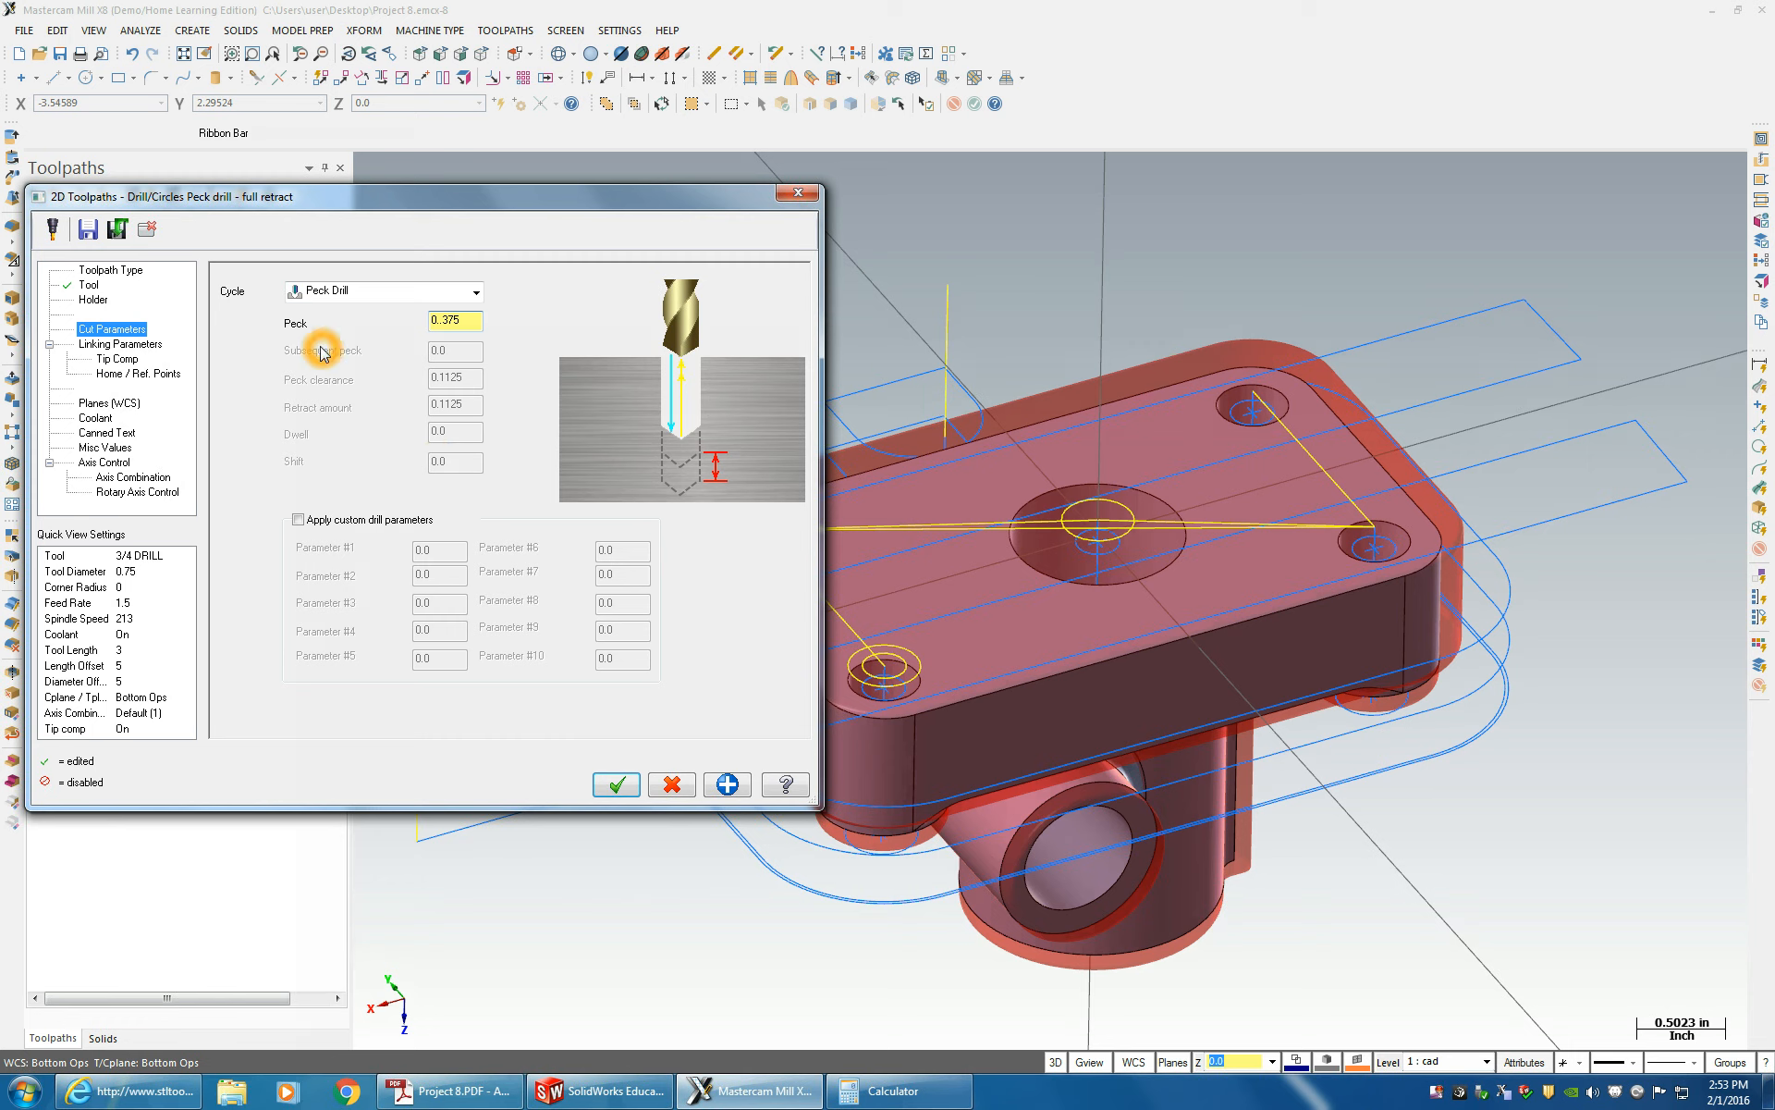
{"action": "double_click", "coordinate": [468, 319]}
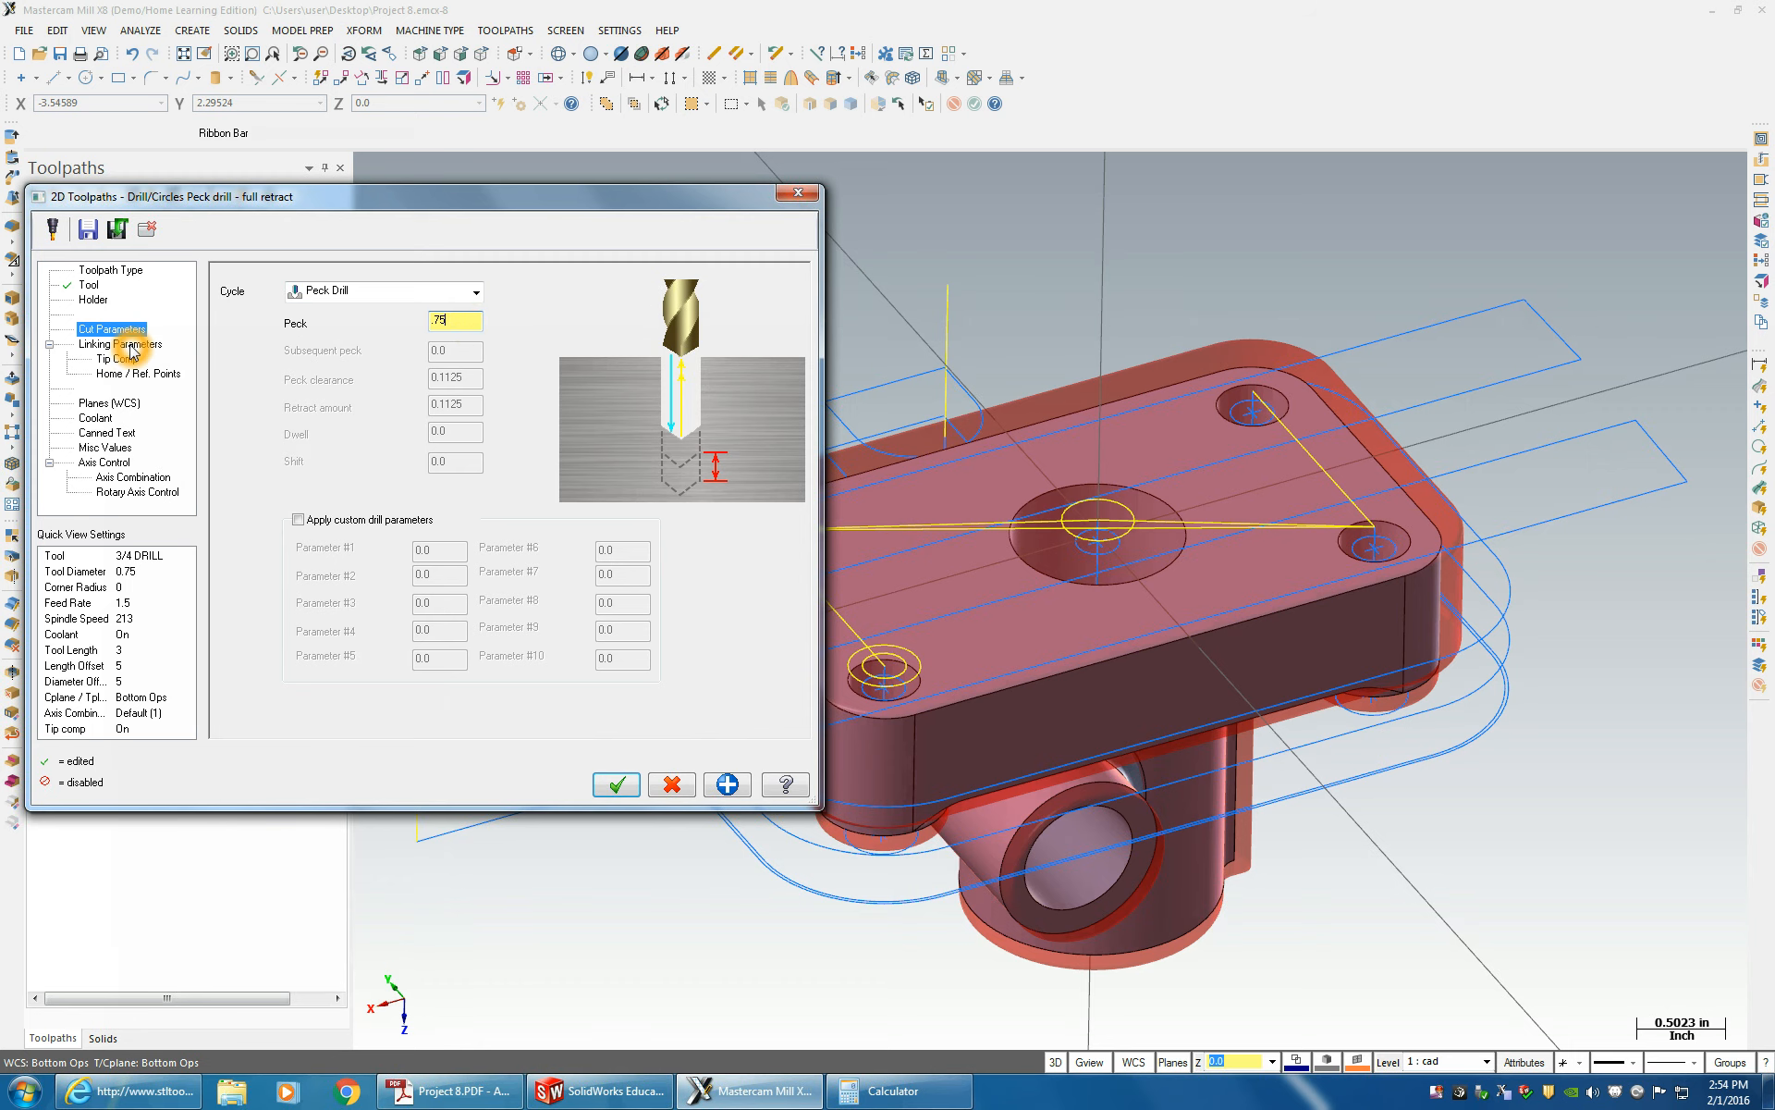
- Turn flood coolant on for the 3/4 drill operation, accept its parameters and regenerate the toolpath
{"action": "left_click", "coordinate": [106, 403]}
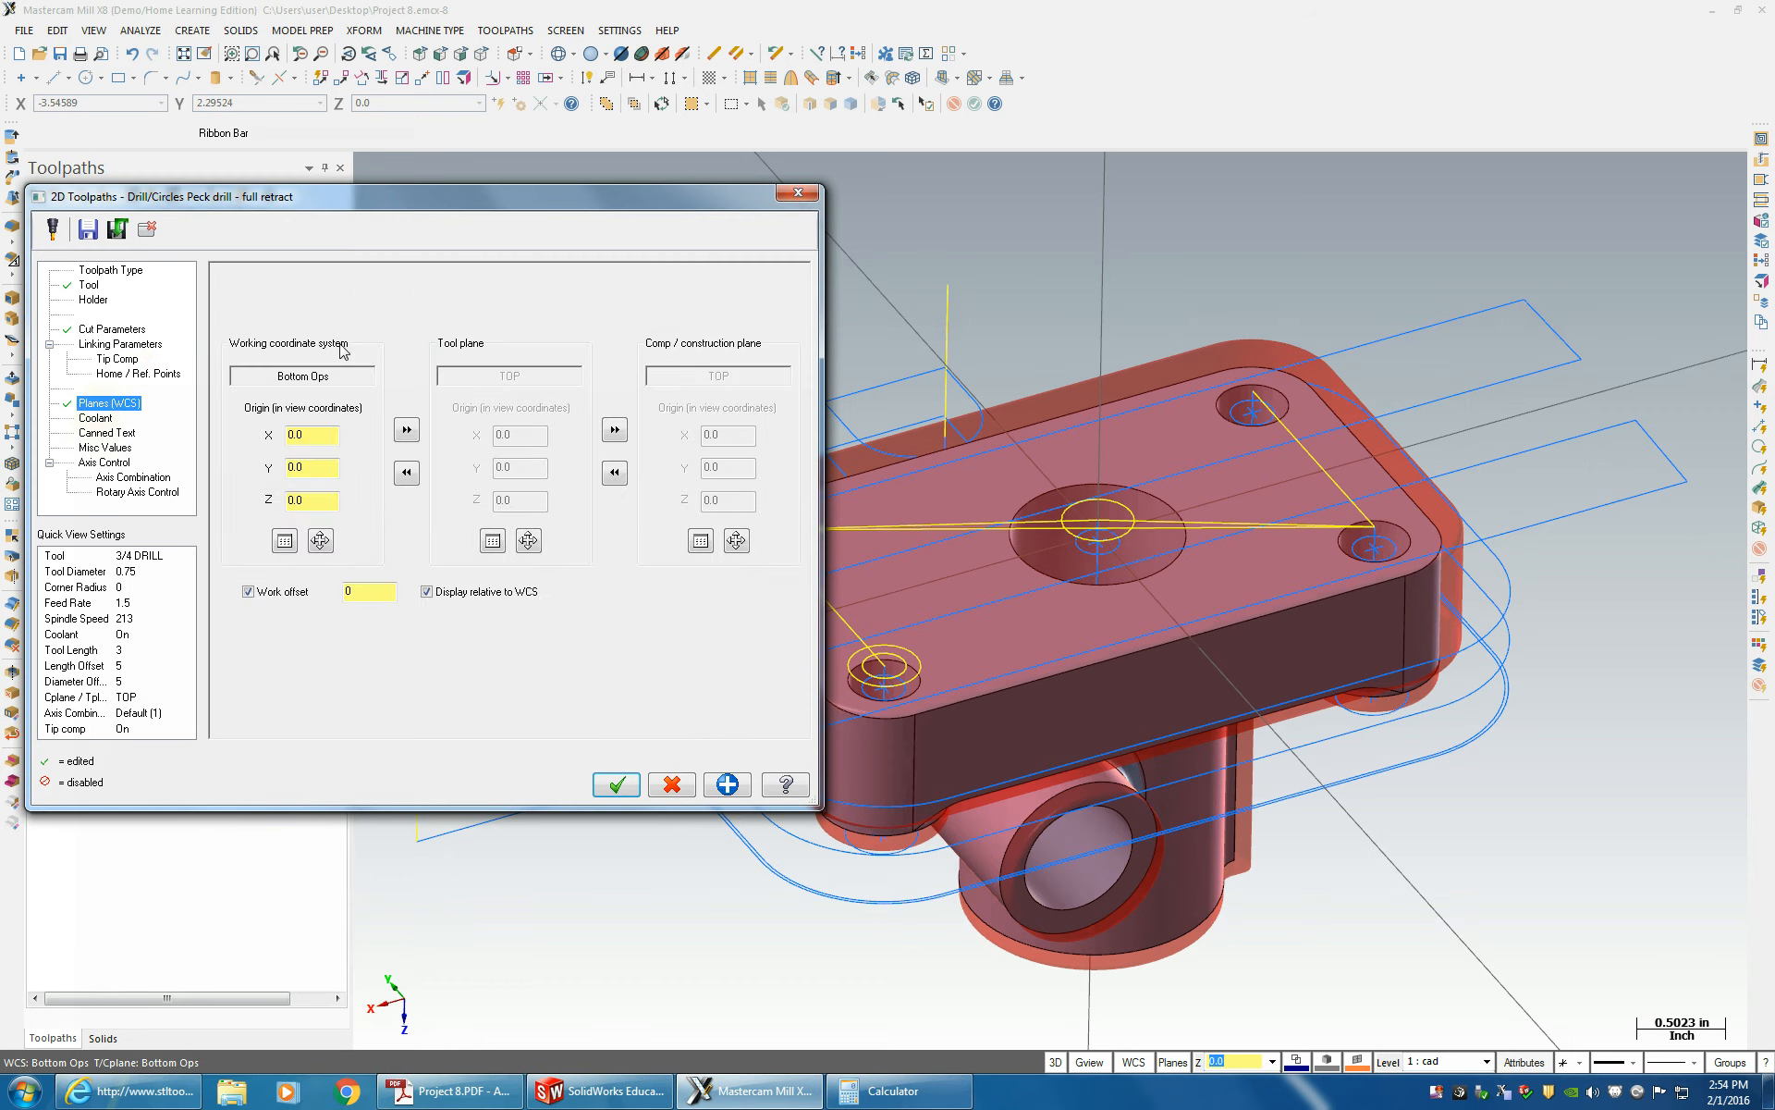
{"action": "left_click", "coordinate": [96, 418]}
{"action": "left_click", "coordinate": [524, 379]}
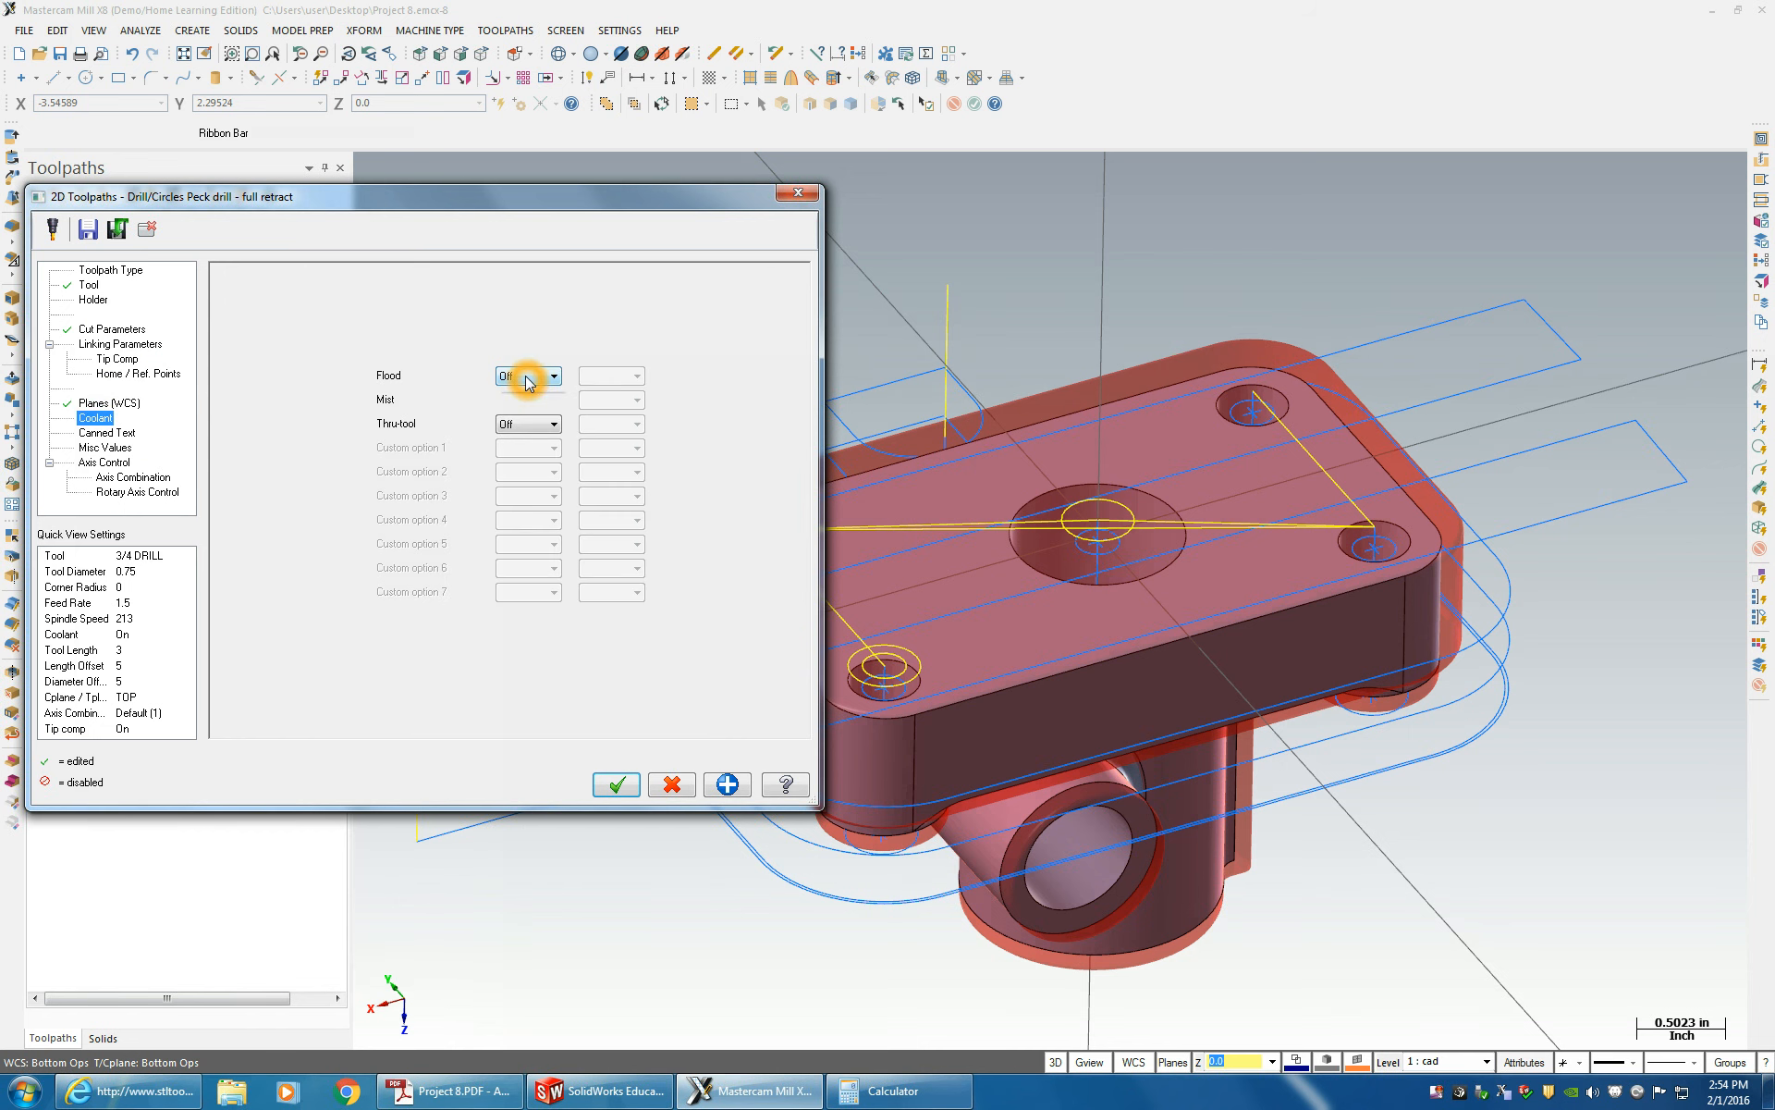
{"action": "left_click", "coordinate": [521, 393]}
{"action": "left_click", "coordinate": [616, 783]}
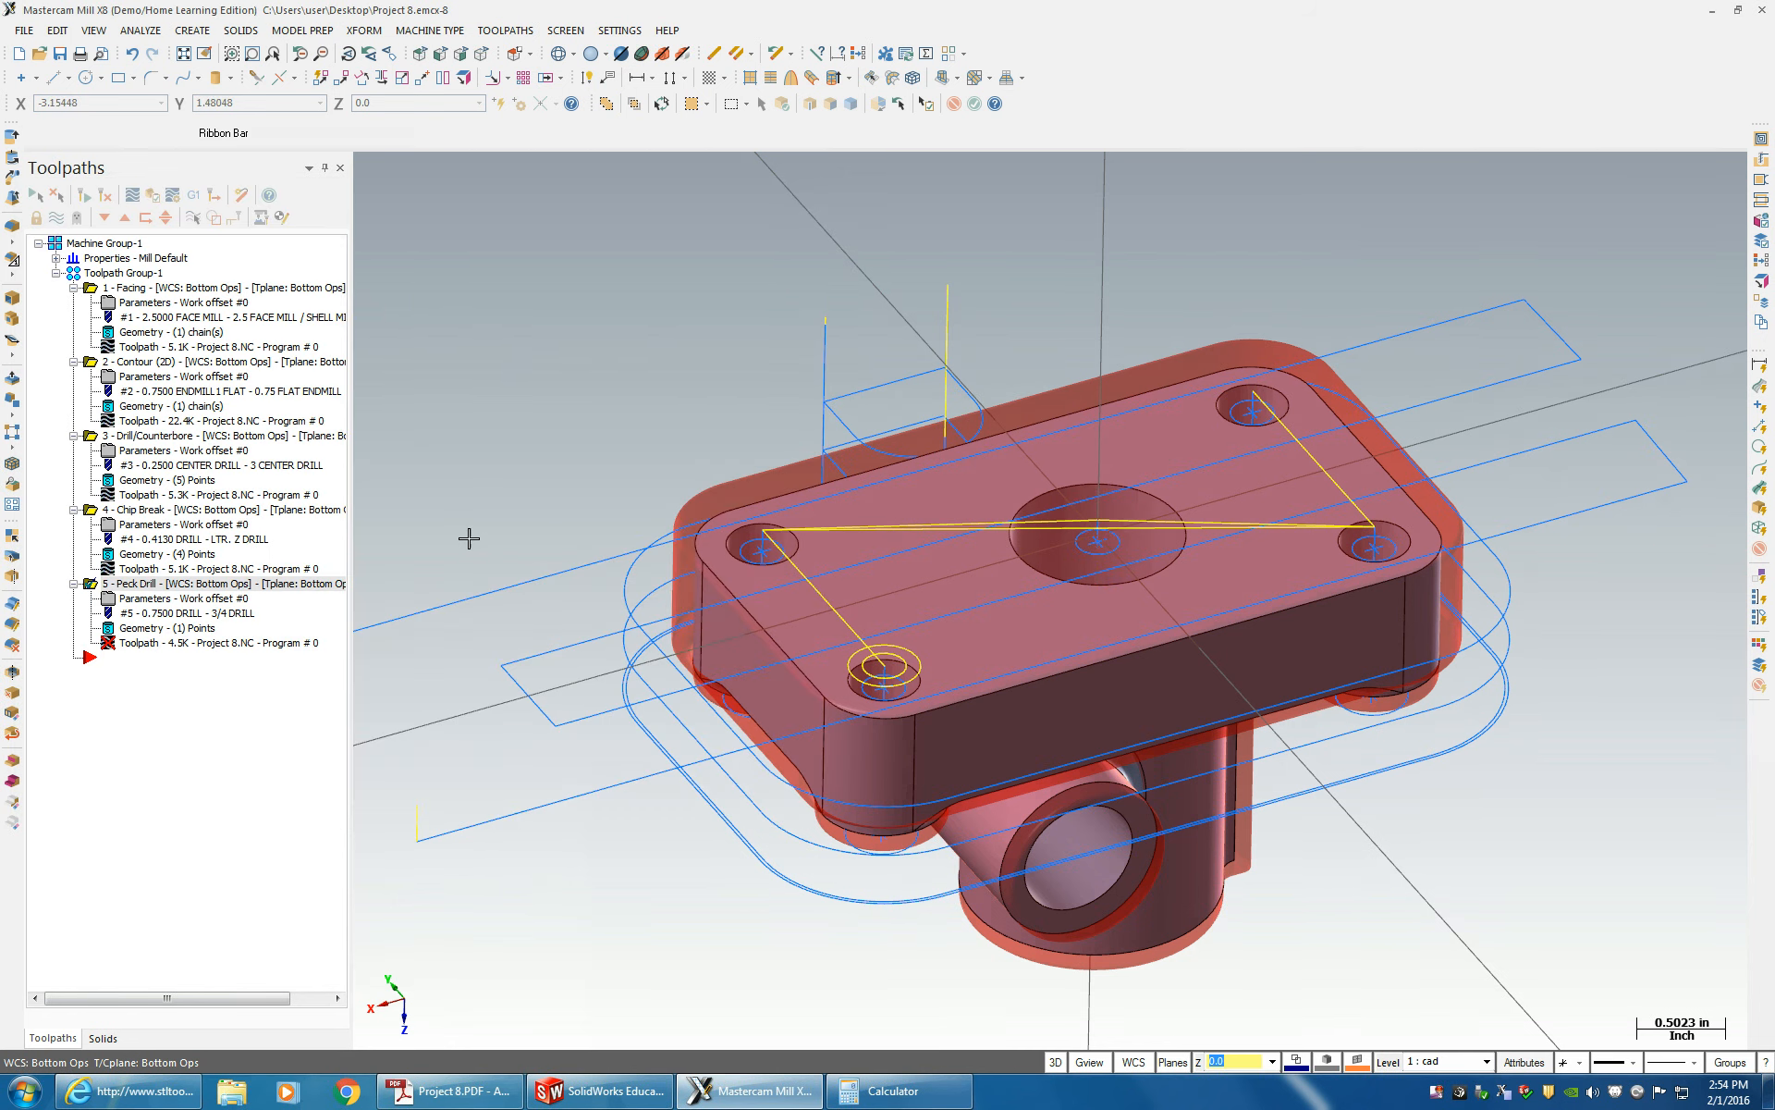
{"action": "left_click", "coordinate": [105, 194]}
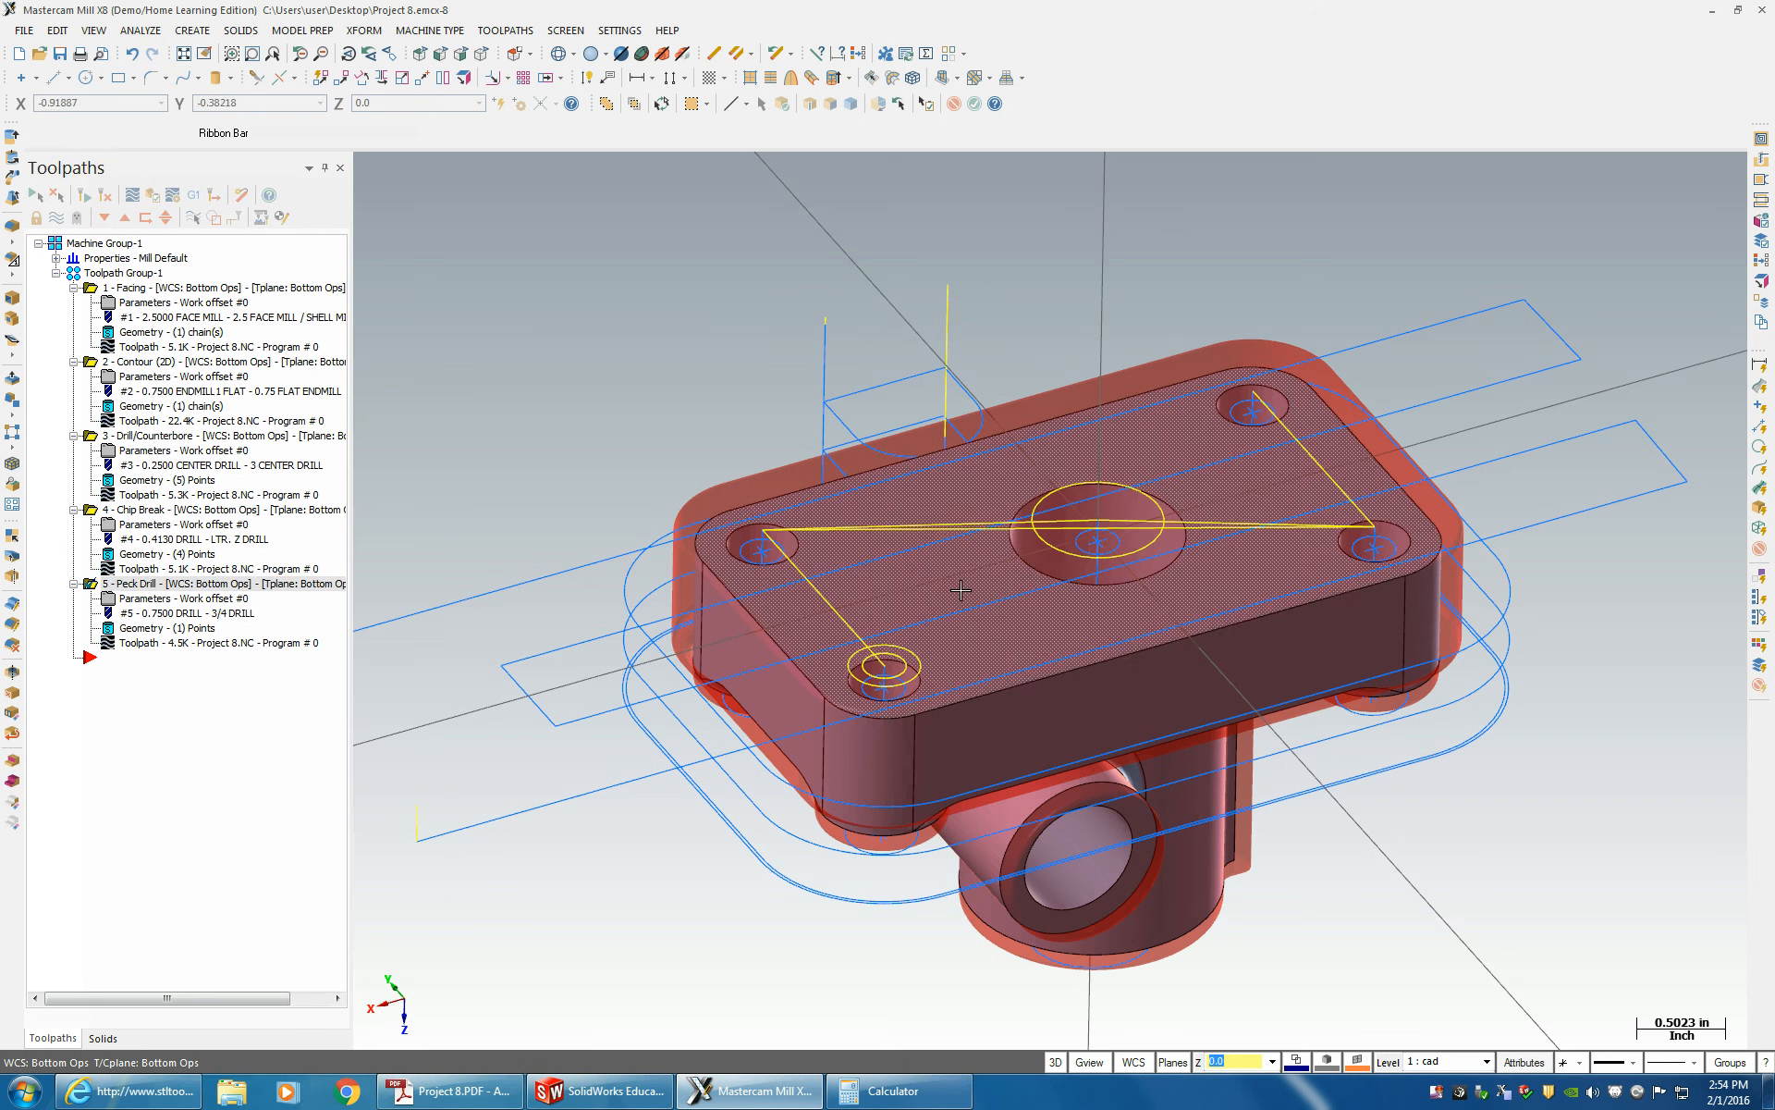
- Verify all operations of Toolpath Group-1 in the simulator, inspect the machined part and return to the toolpaths
{"action": "left_click", "coordinate": [123, 273]}
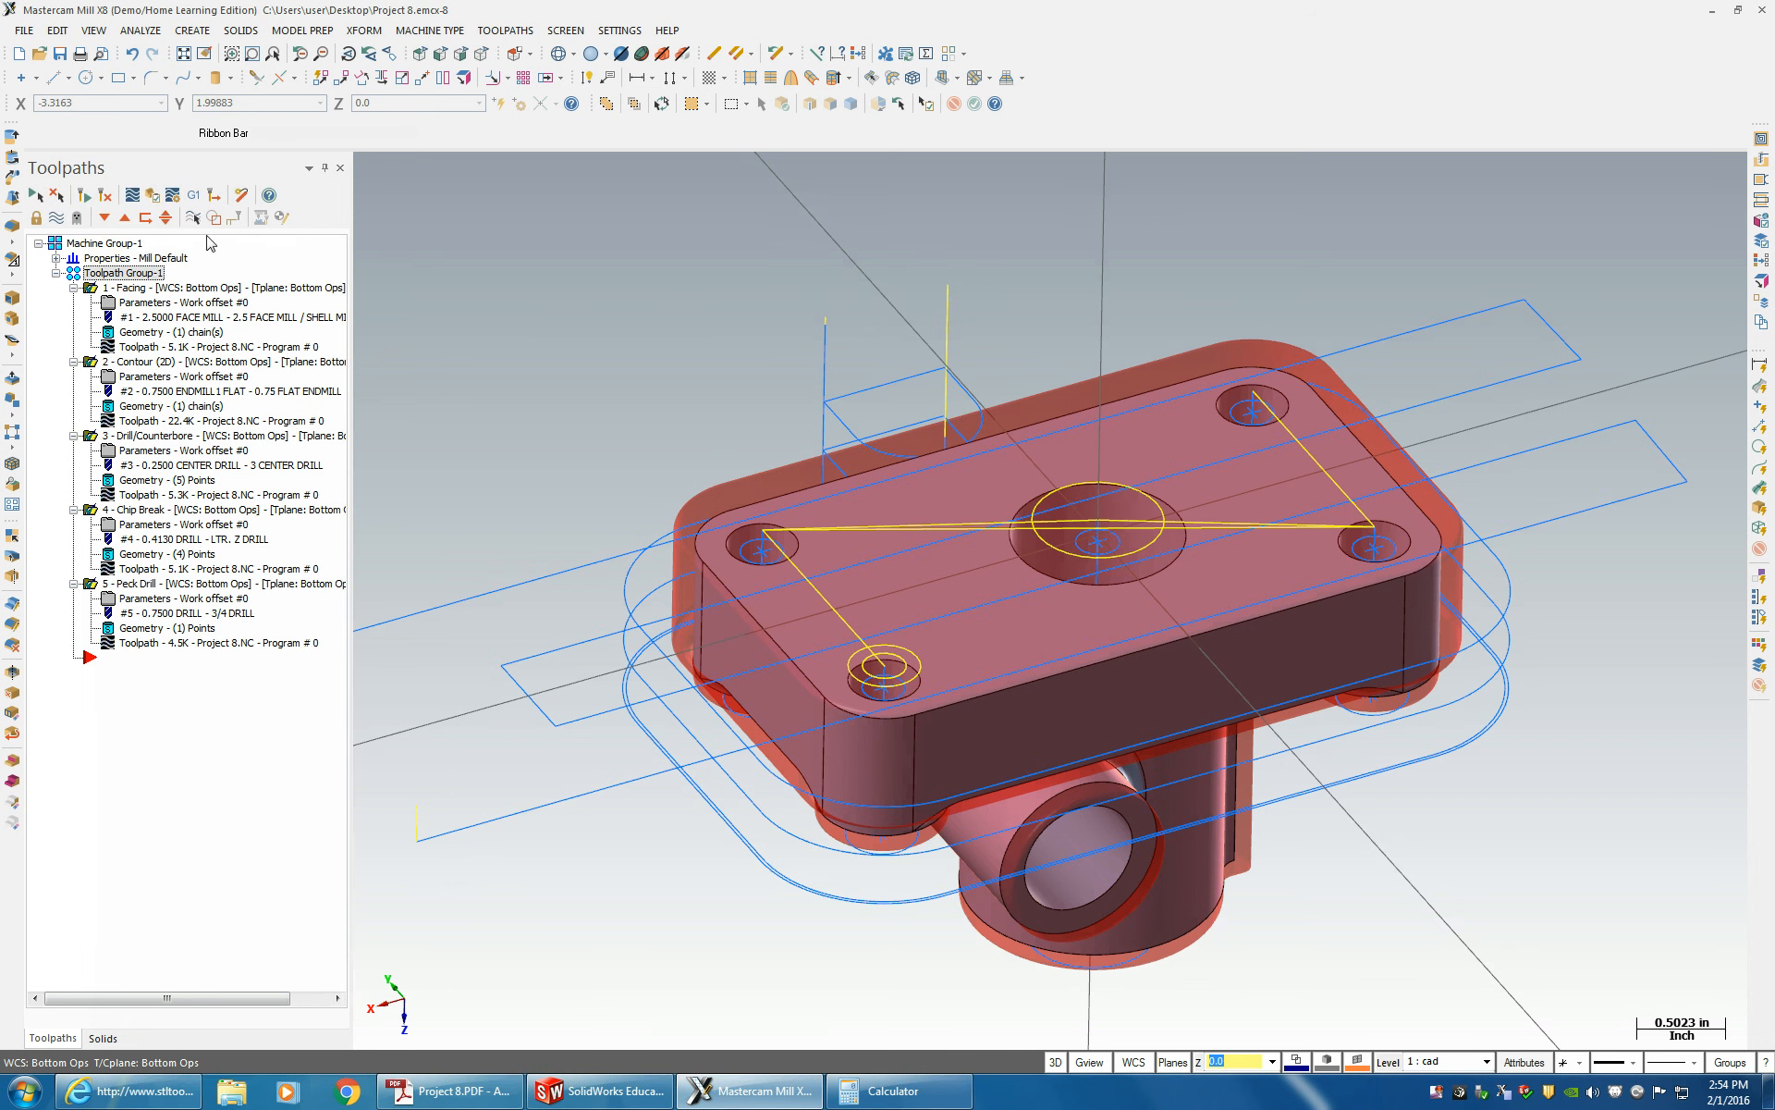
{"action": "left_click", "coordinate": [153, 195]}
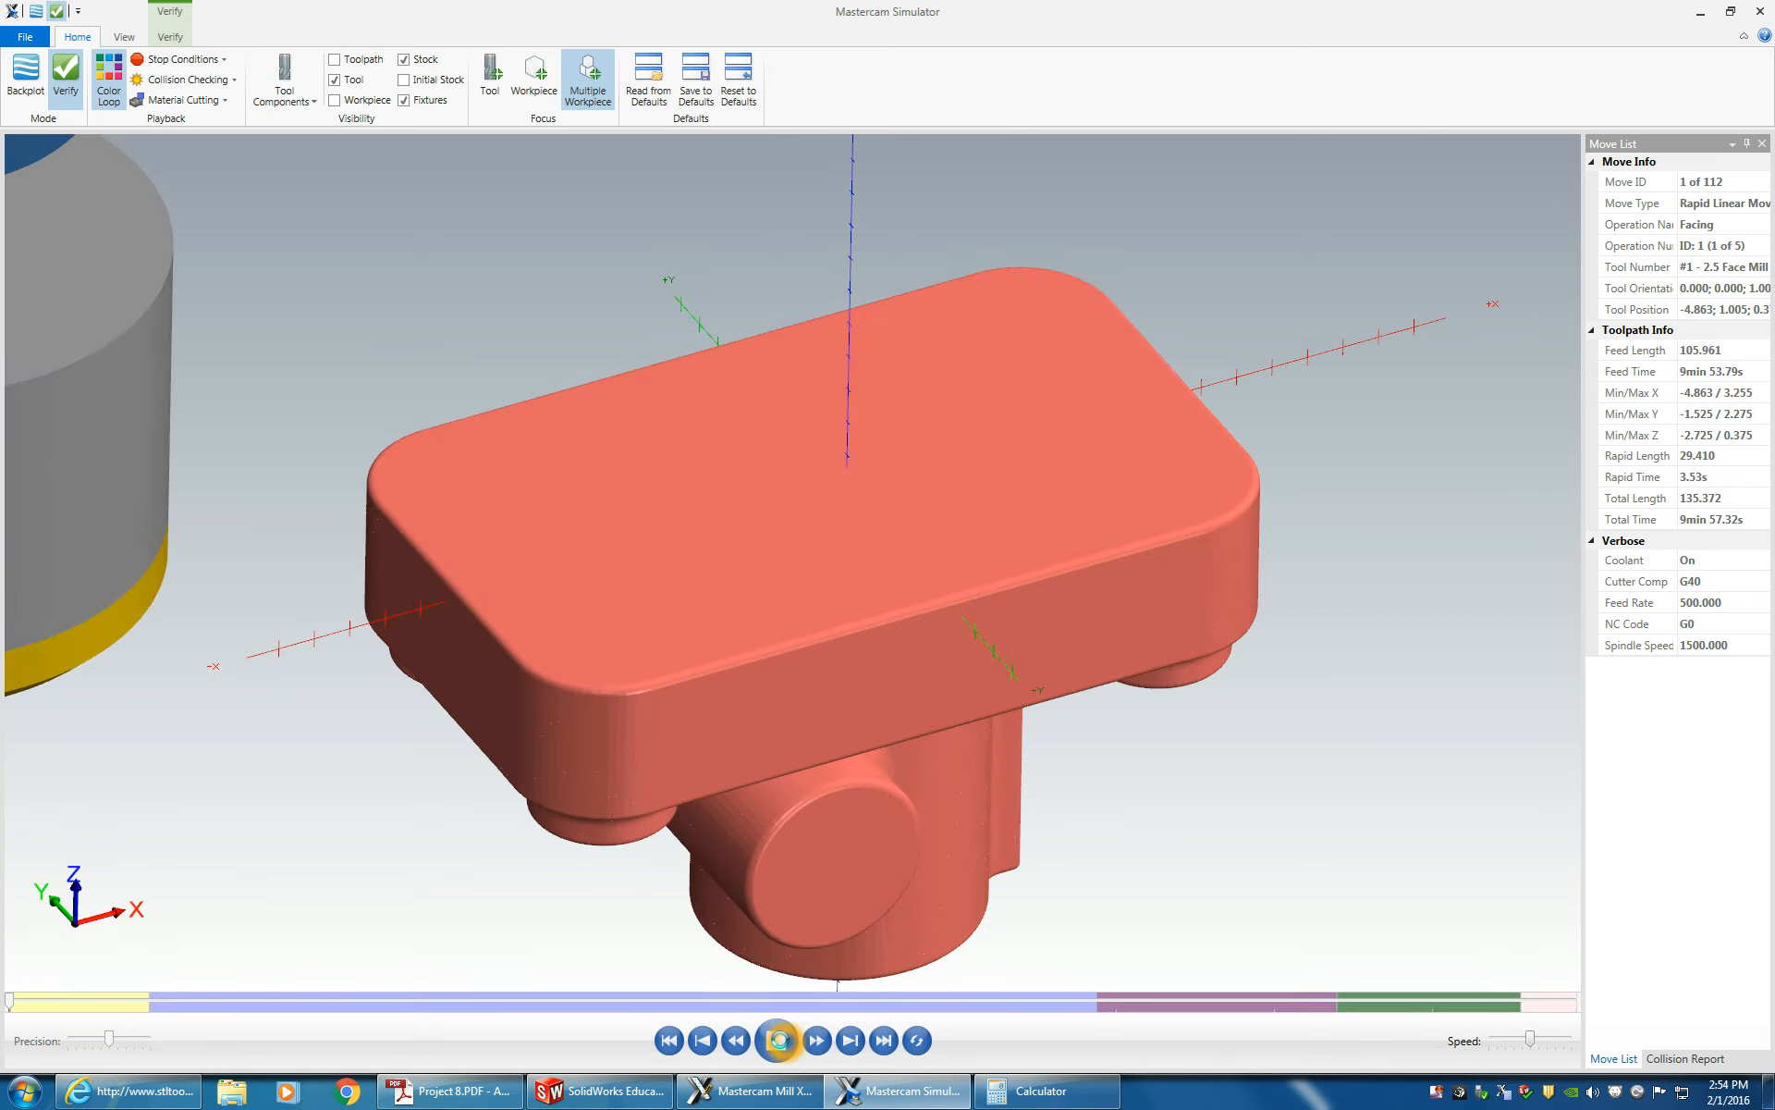
{"action": "left_click", "coordinate": [780, 1040]}
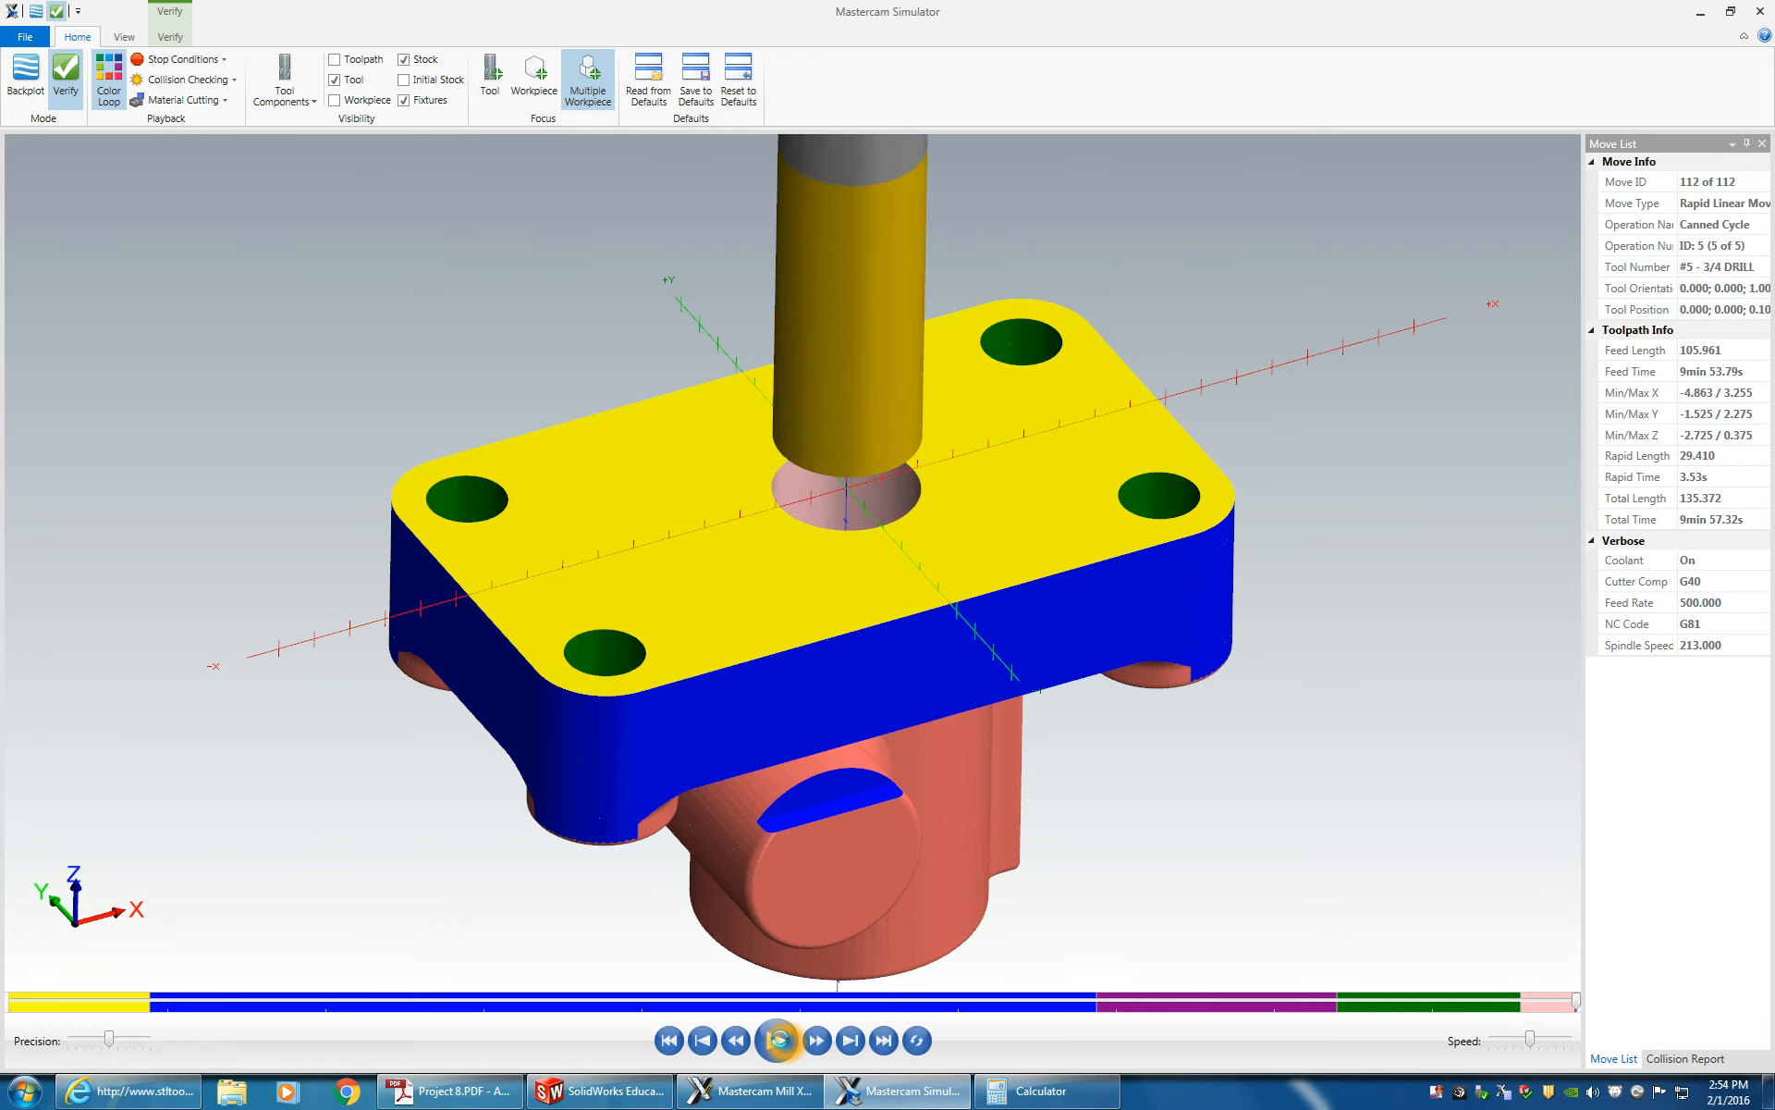
{"action": "mouse_move", "coordinate": [1051, 530]}
{"action": "middle_mouse_down"}
{"action": "mouse_move", "coordinate": [1039, 508]}
{"action": "mouse_move", "coordinate": [1023, 531]}
{"action": "mouse_move", "coordinate": [1038, 543]}
{"action": "mouse_move", "coordinate": [1068, 504]}
{"action": "middle_mouse_up"}
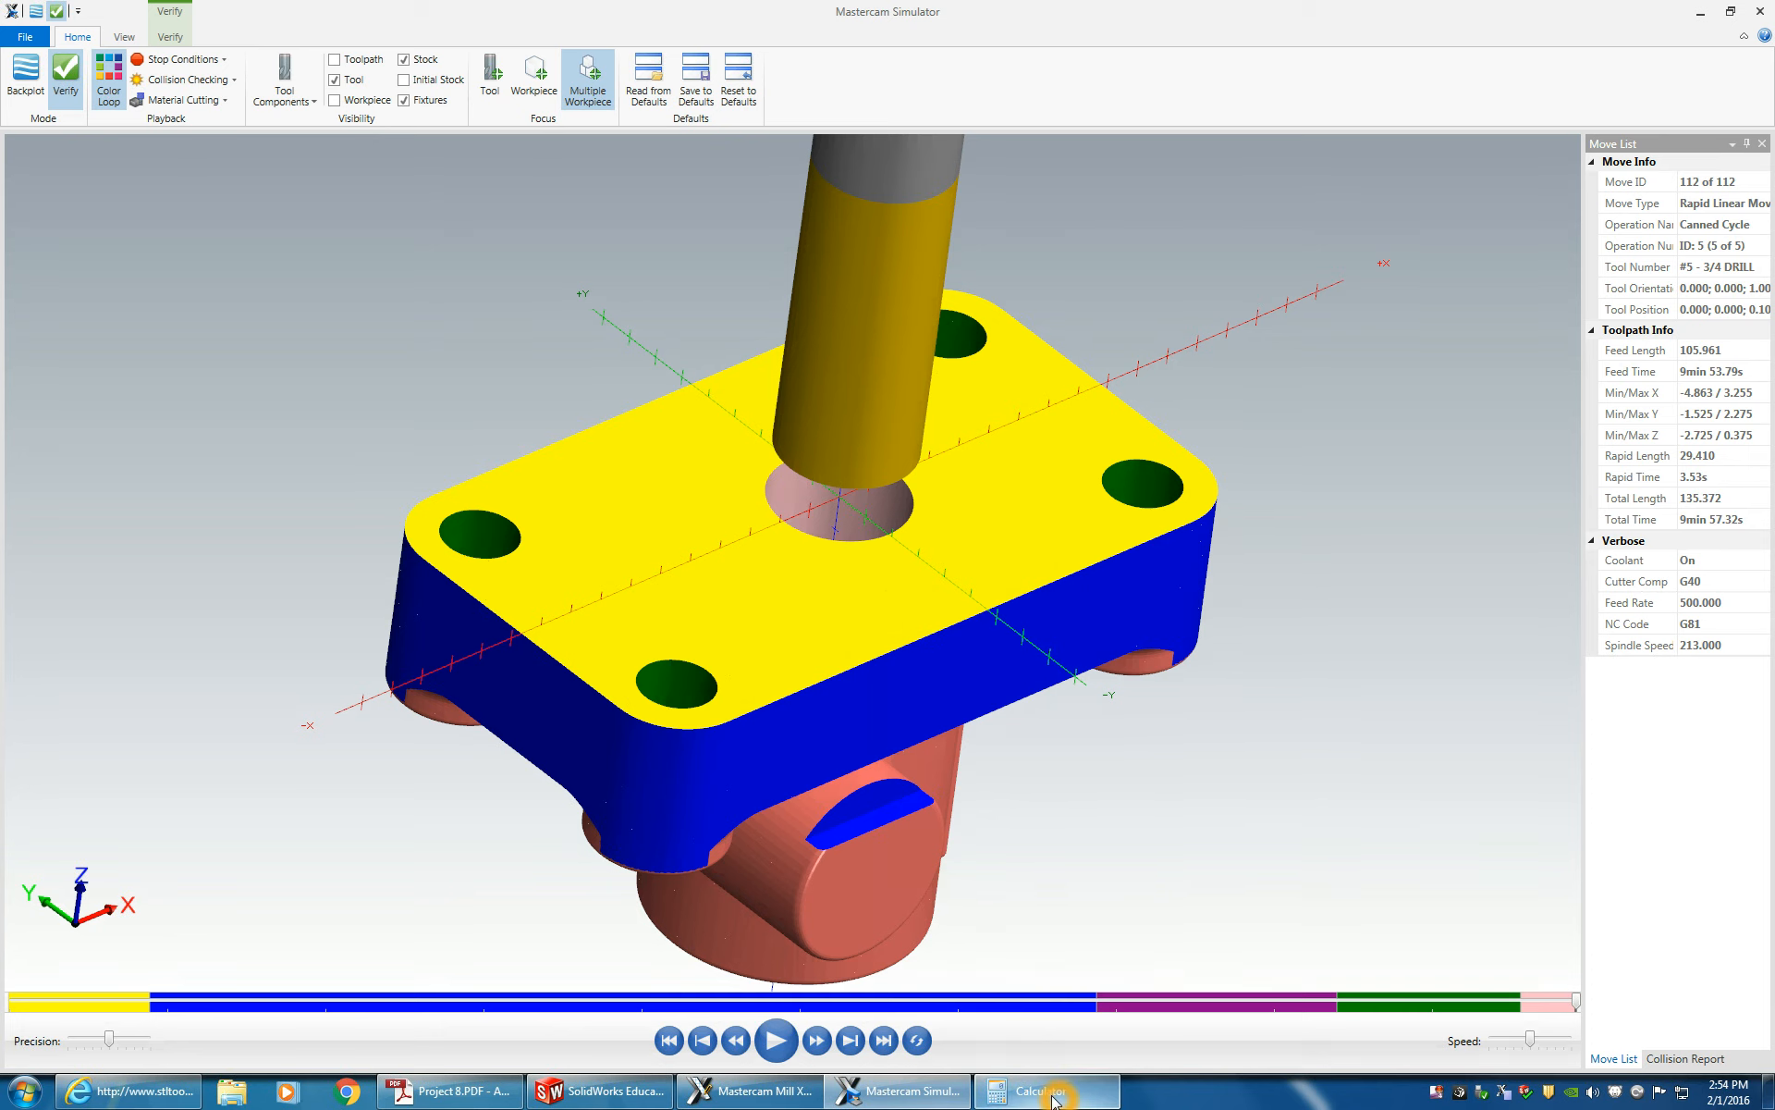
{"action": "mouse_move", "coordinate": [1054, 1099]}
{"action": "middle_click_drag", "start_coordinate": [962, 740], "coordinate": [867, 588]}
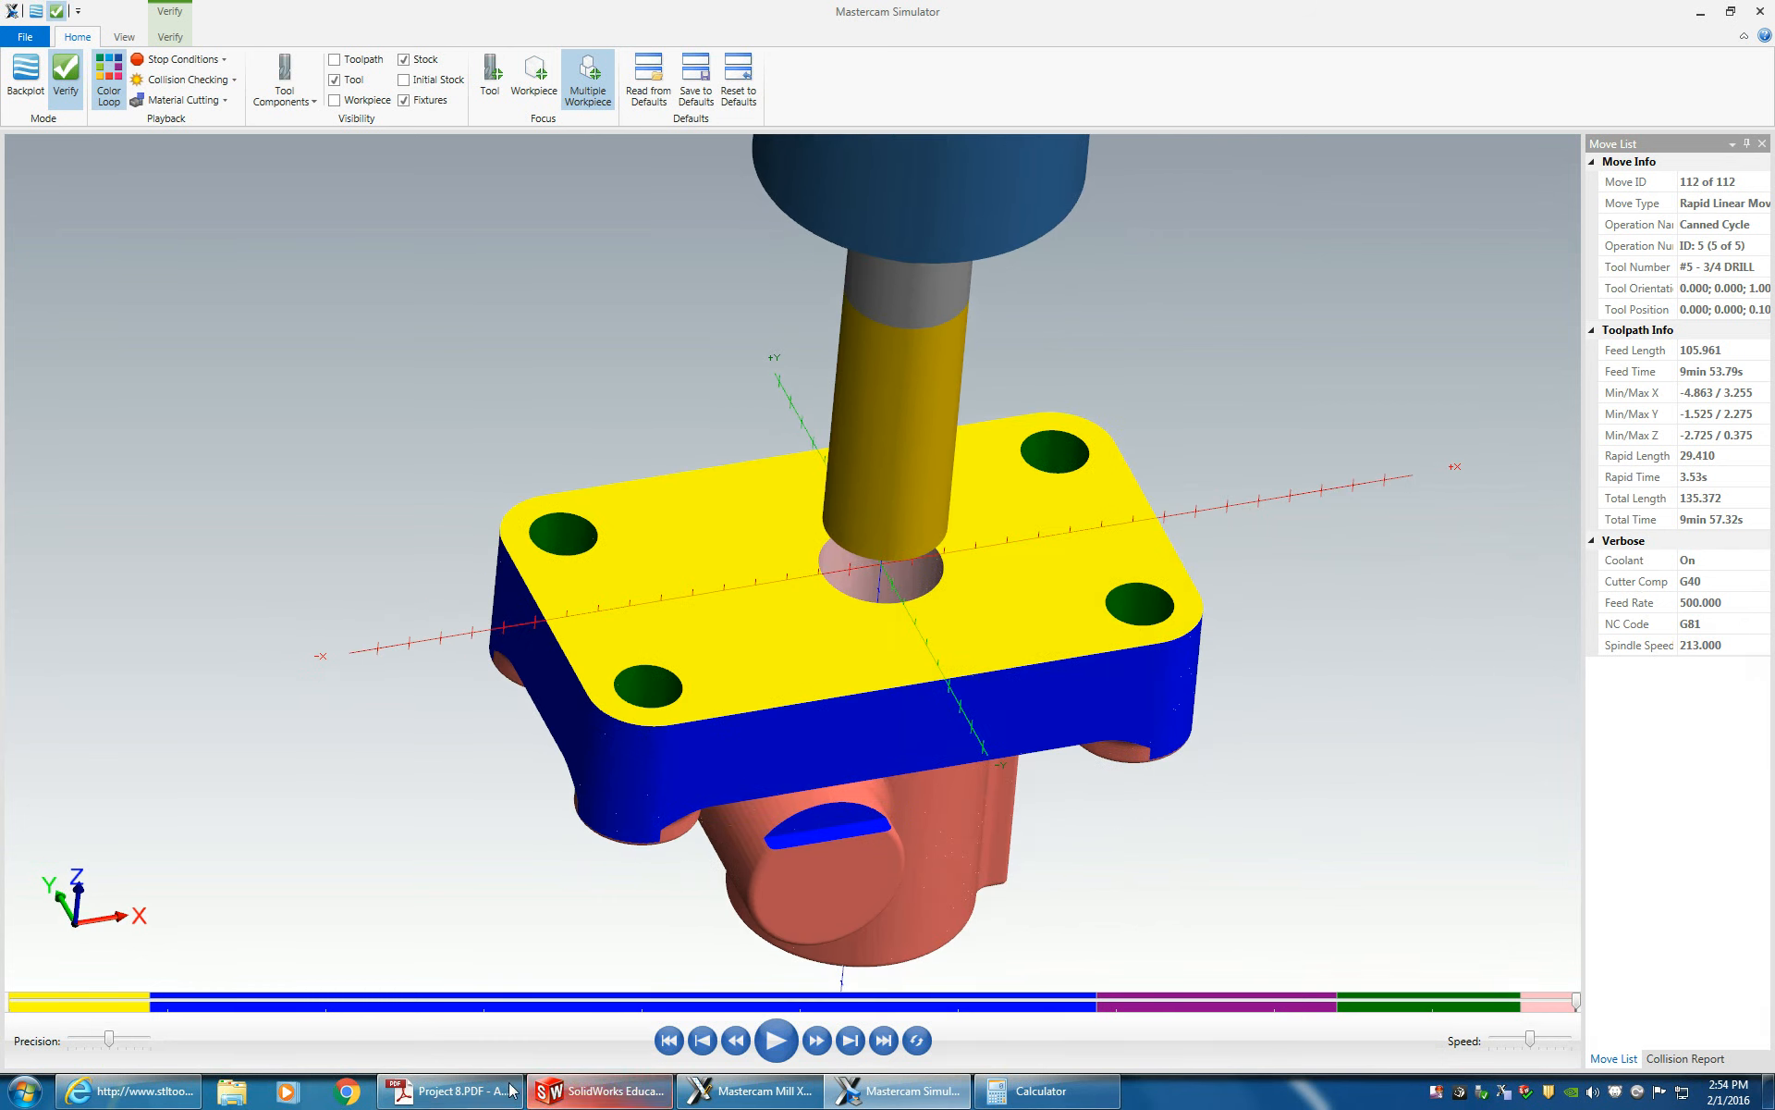
{"action": "left_click", "coordinate": [1760, 11]}
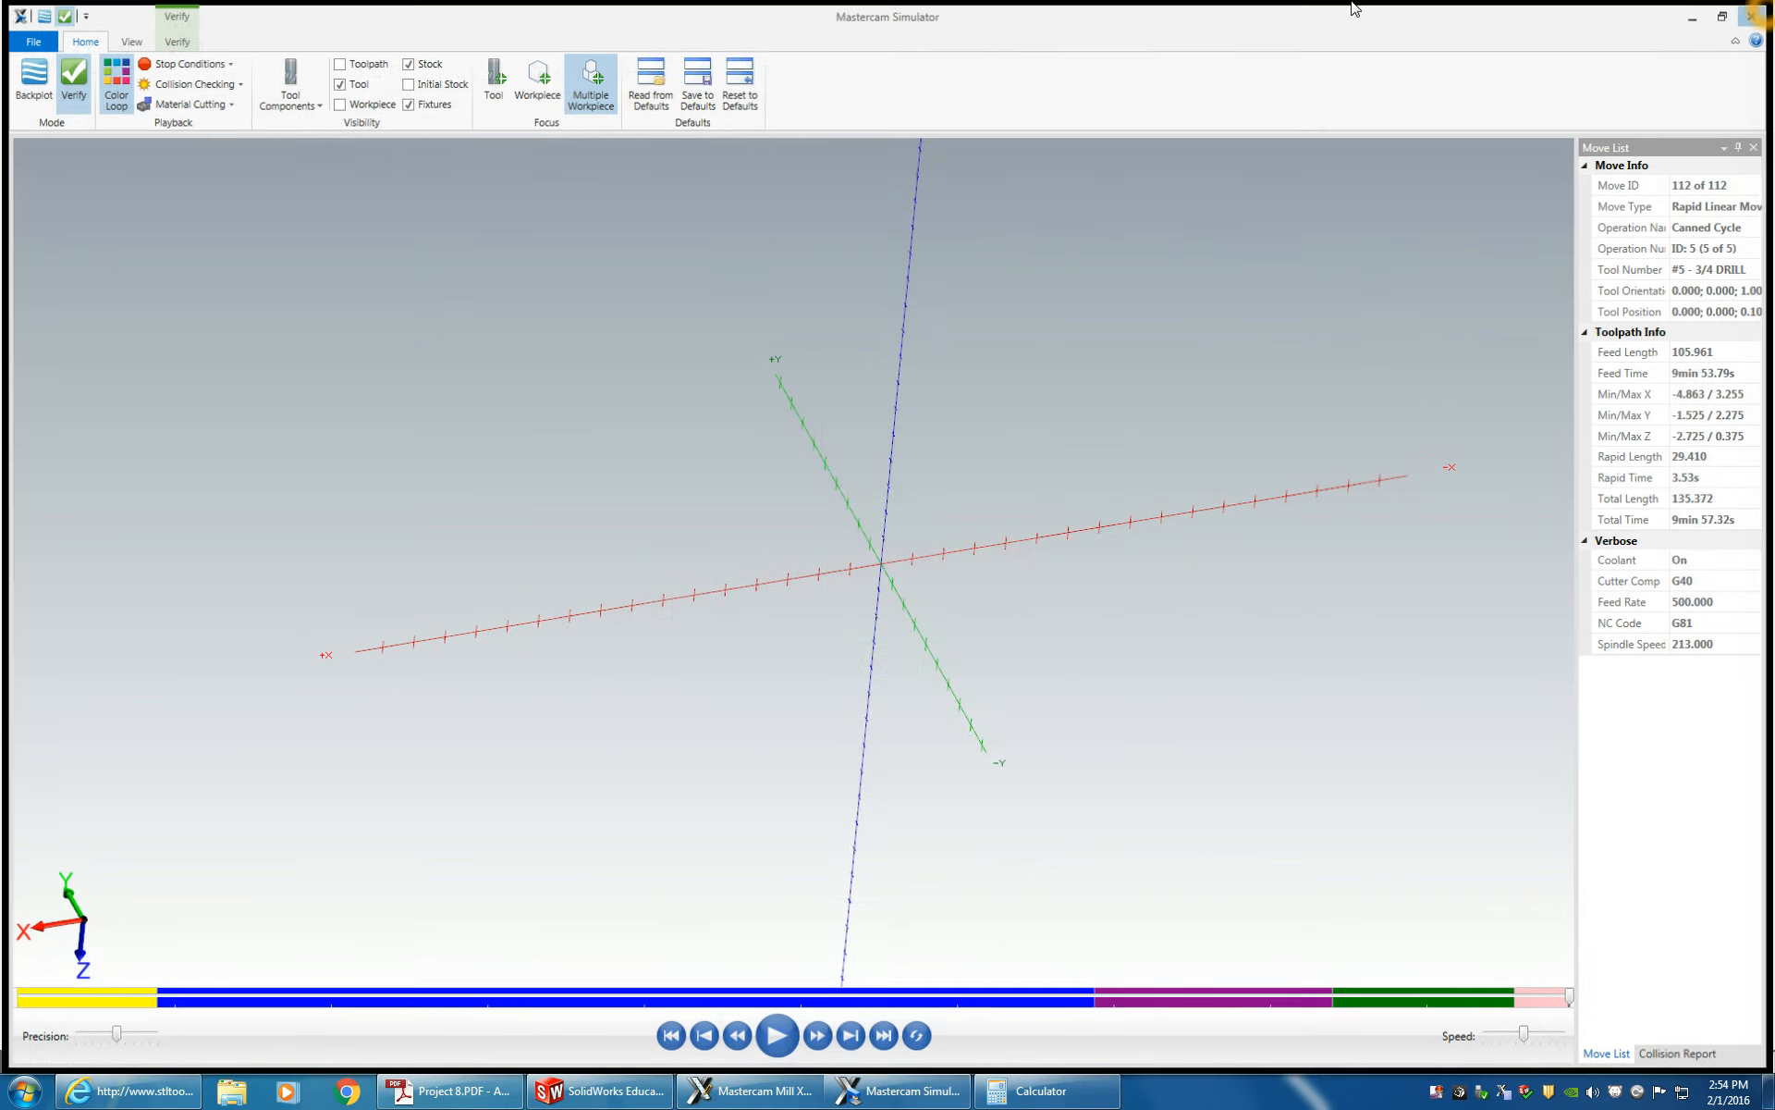
- Start a pocket toolpath and chain the center bore's edge on the plate's face as its geometry
{"action": "right_click", "coordinate": [120, 665]}
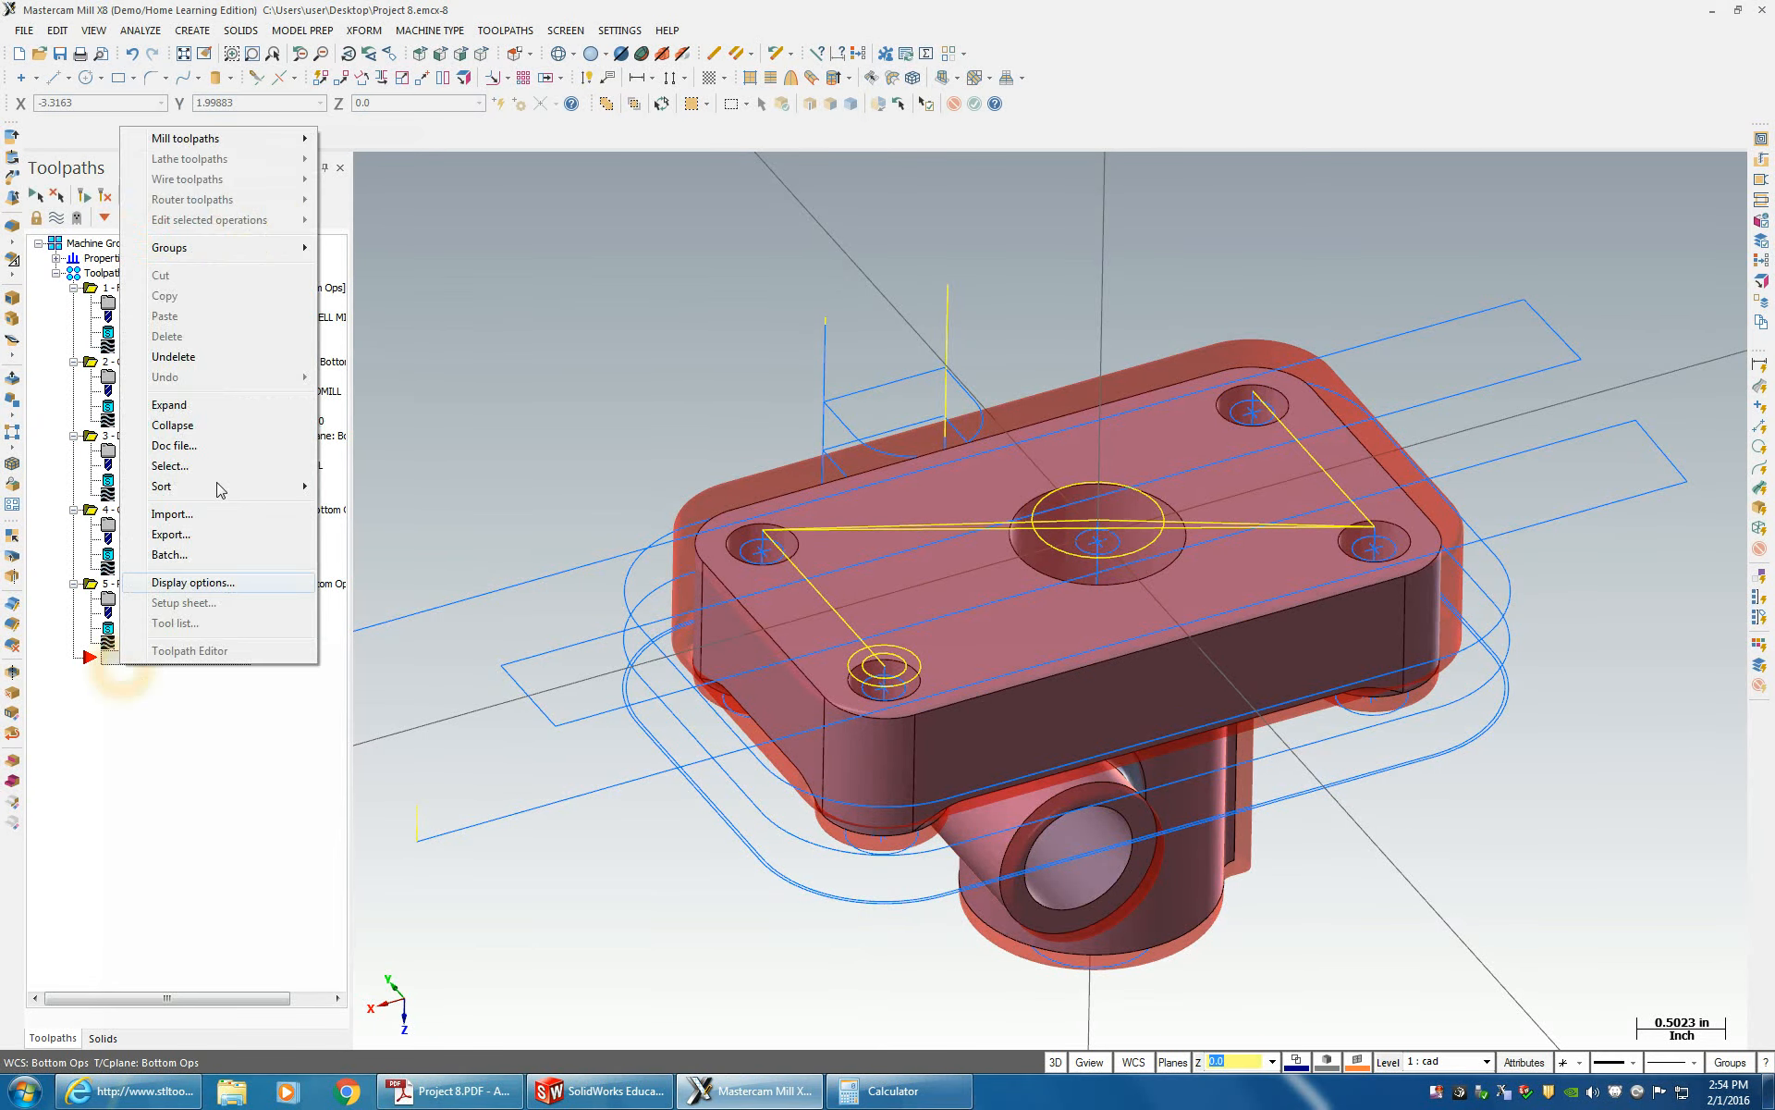
{"action": "mouse_move", "coordinate": [185, 139]}
{"action": "left_click", "coordinate": [378, 208]}
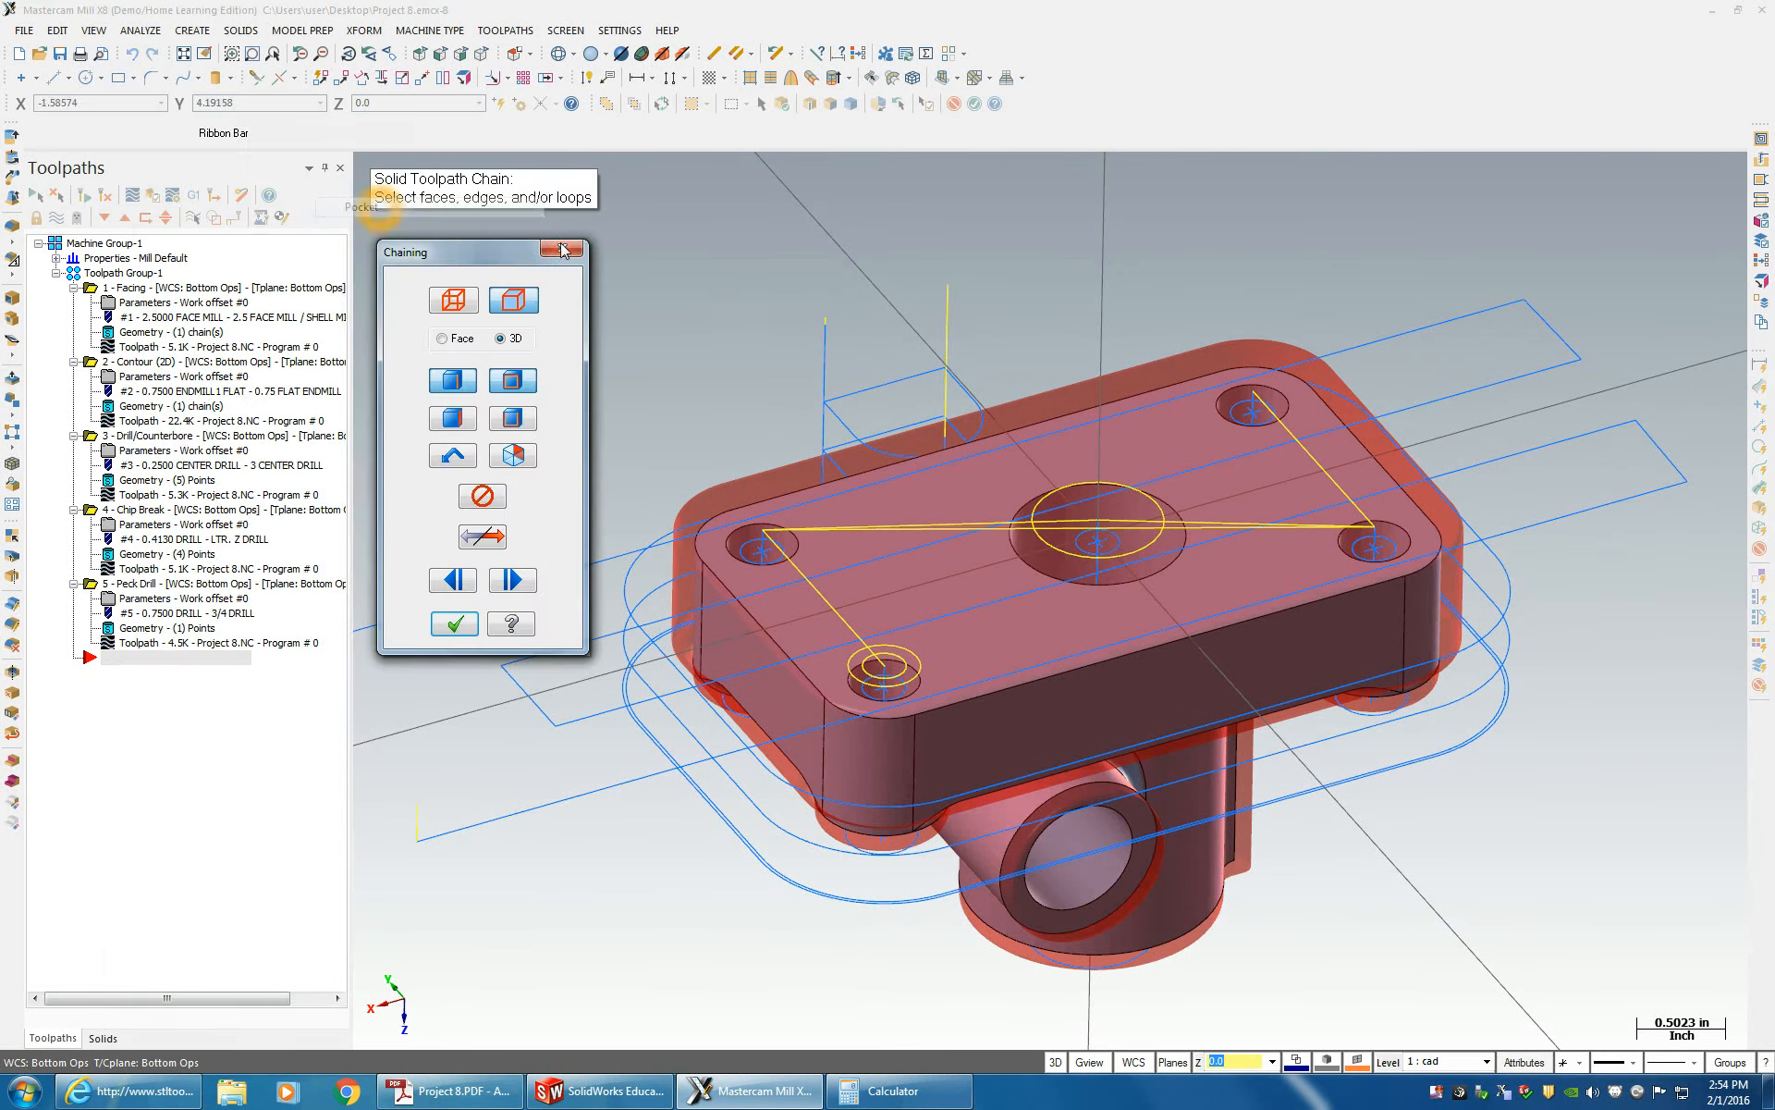
{"action": "left_click", "coordinate": [1175, 502]}
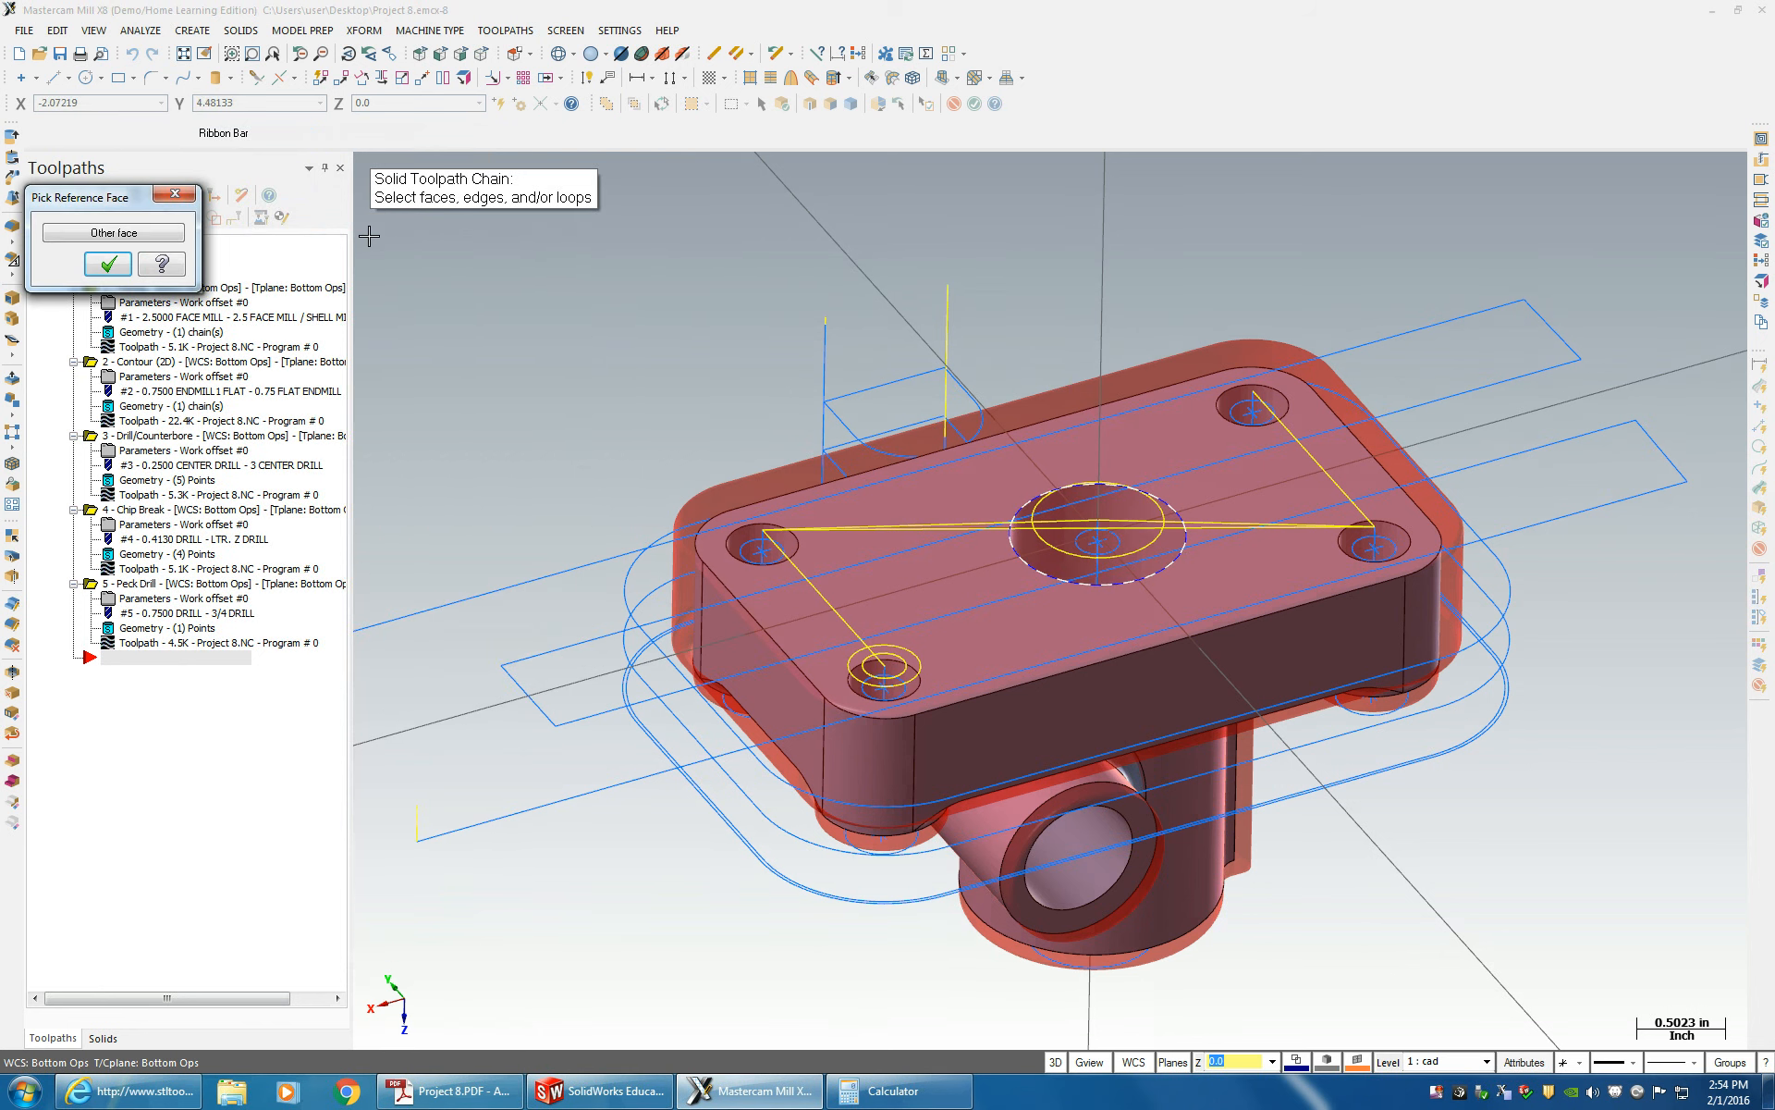
{"action": "left_click", "coordinate": [125, 267]}
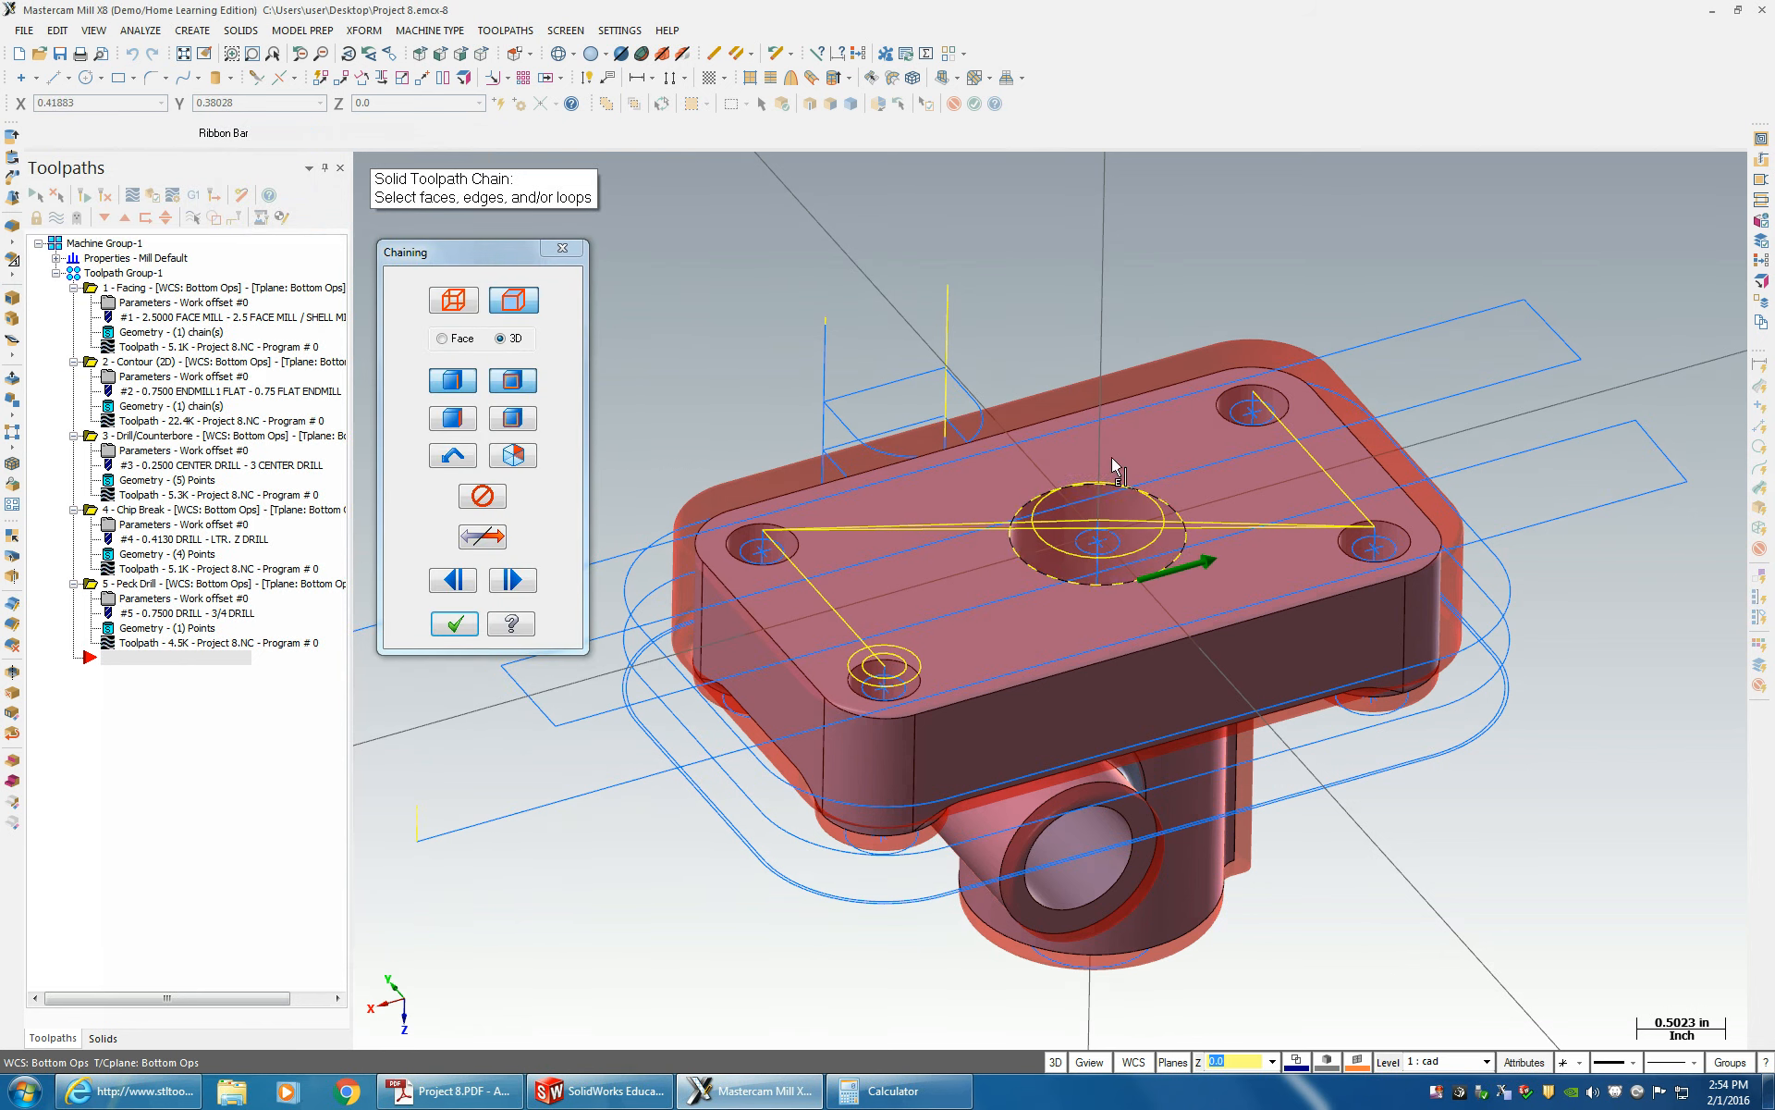
{"action": "left_click", "coordinate": [454, 623]}
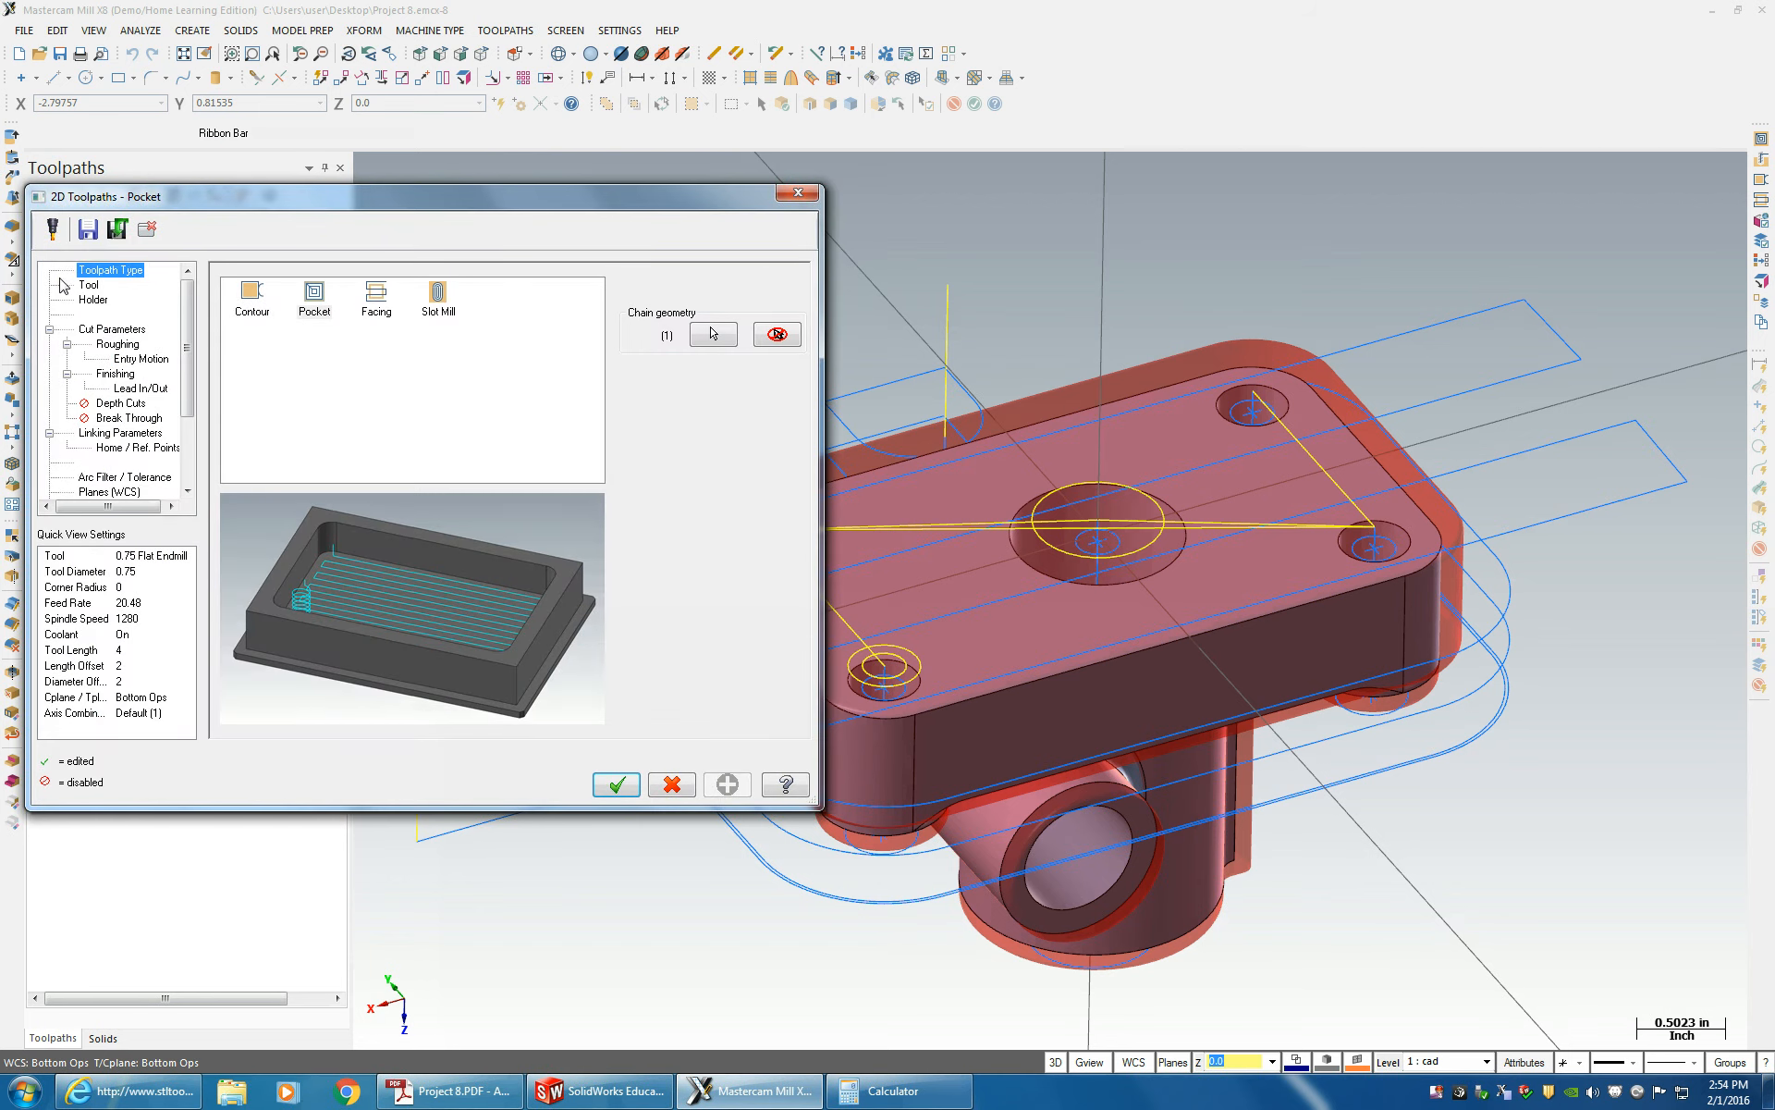
- Assign the 0.75 flat endmill to the pocket and set the stock to leave to 0.01 on walls and 0.0 on floors
{"action": "left_click", "coordinate": [86, 285]}
{"action": "left_click", "coordinate": [404, 338]}
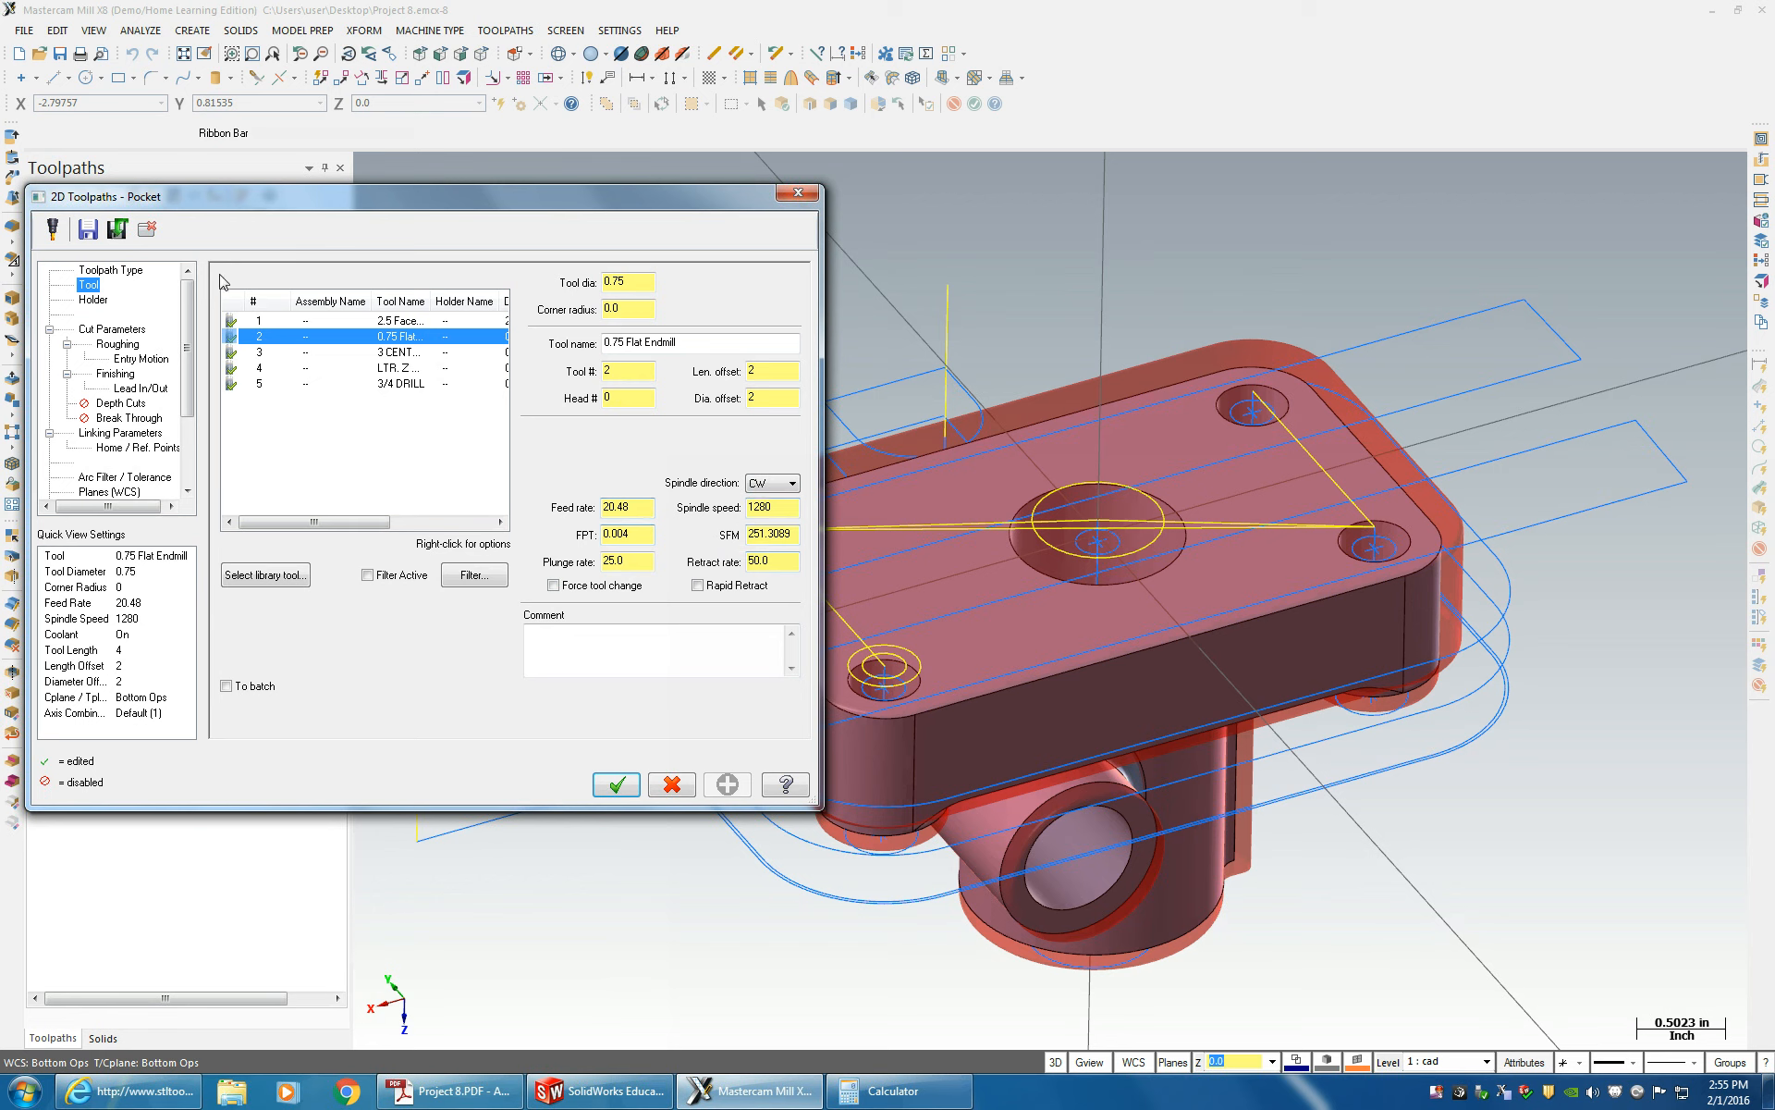
{"action": "left_click", "coordinate": [113, 331]}
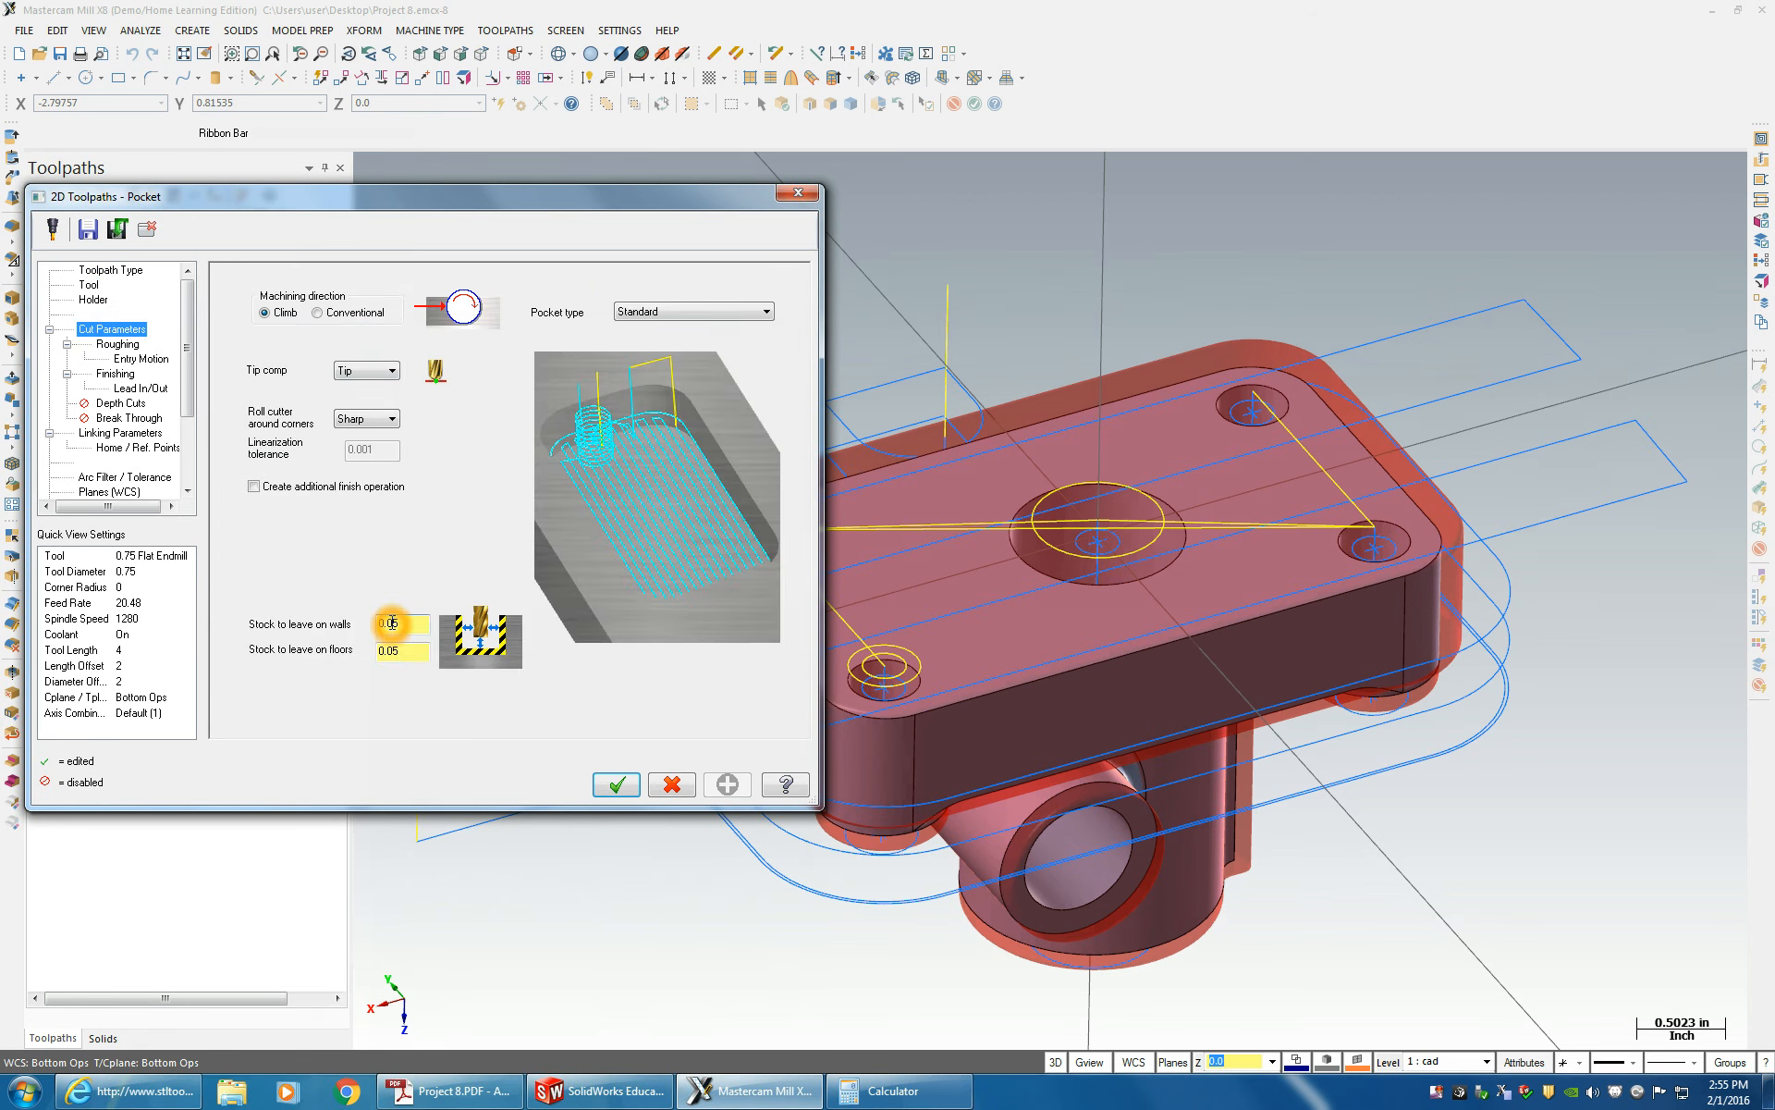
{"action": "left_click_drag", "start_coordinate": [395, 650], "coordinate": [412, 623]}
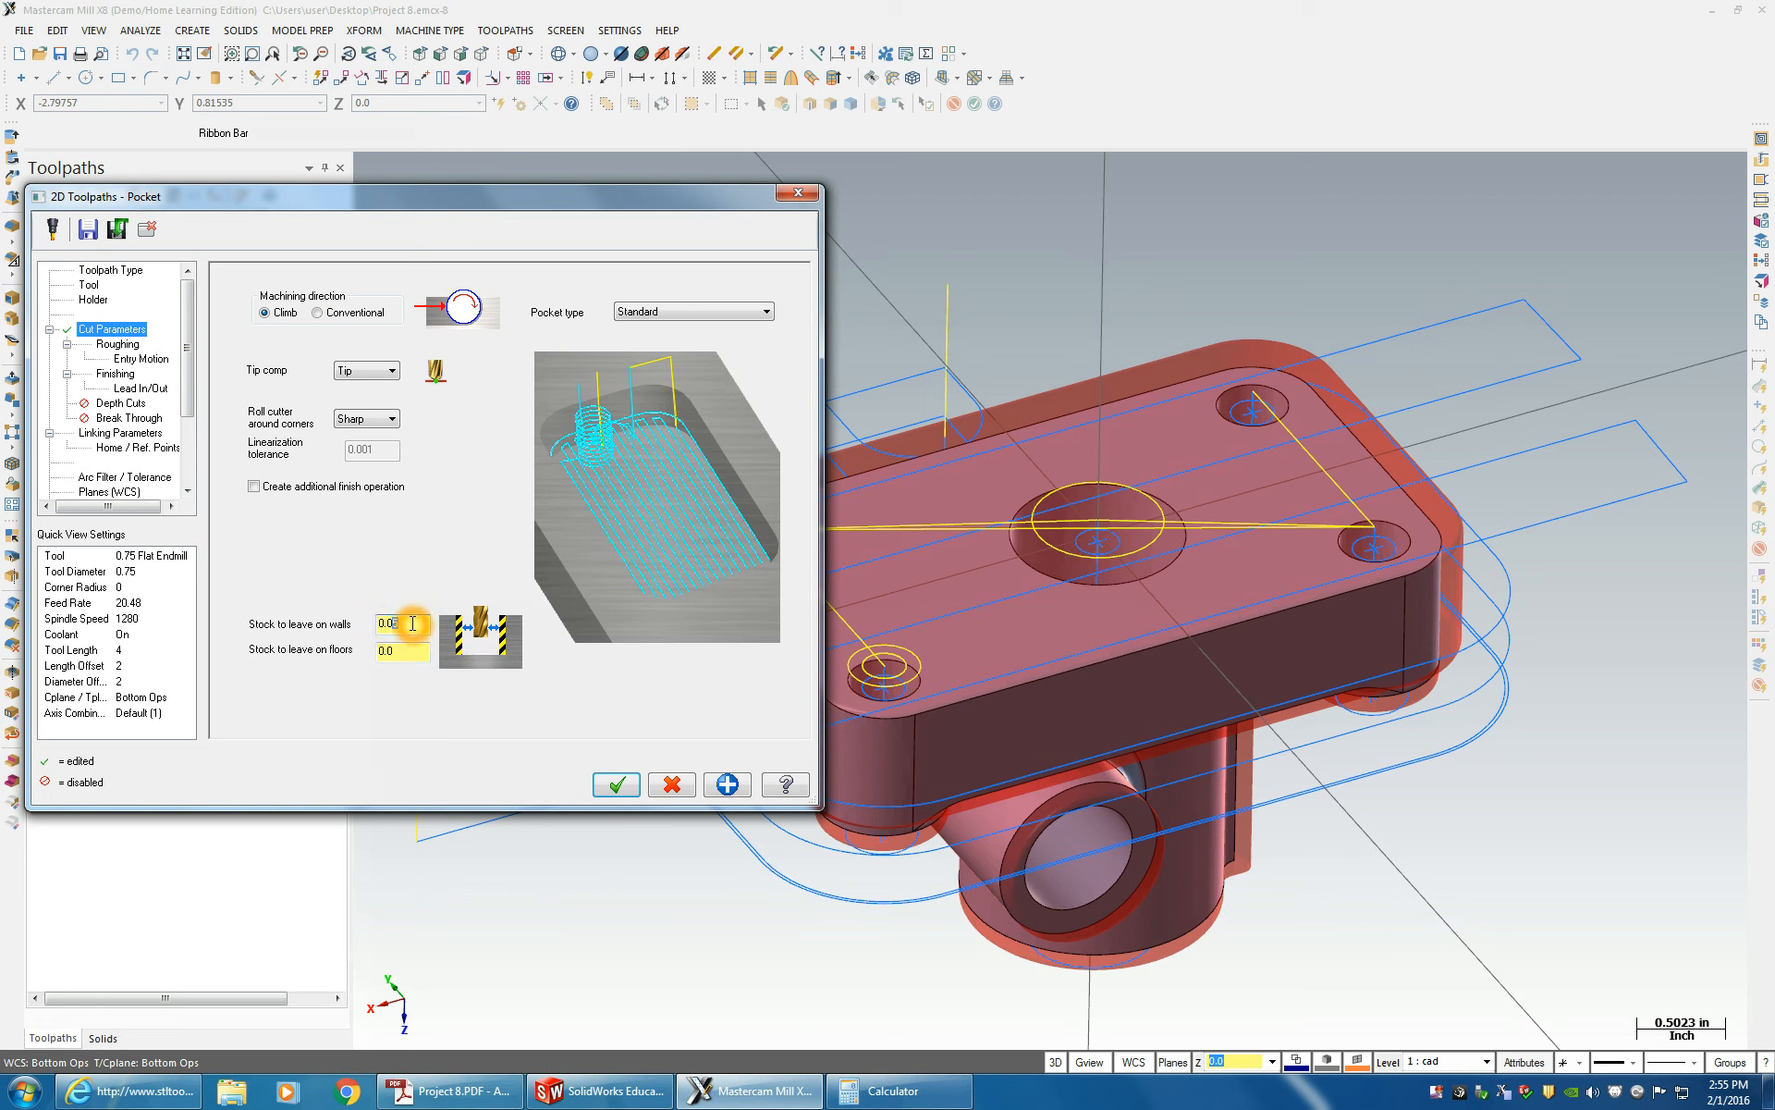
{"action": "type", "text": "1"}
- Turn the pocket's entry motion off and set the roughing cutting method to True Spiral
{"action": "left_click", "coordinate": [115, 344]}
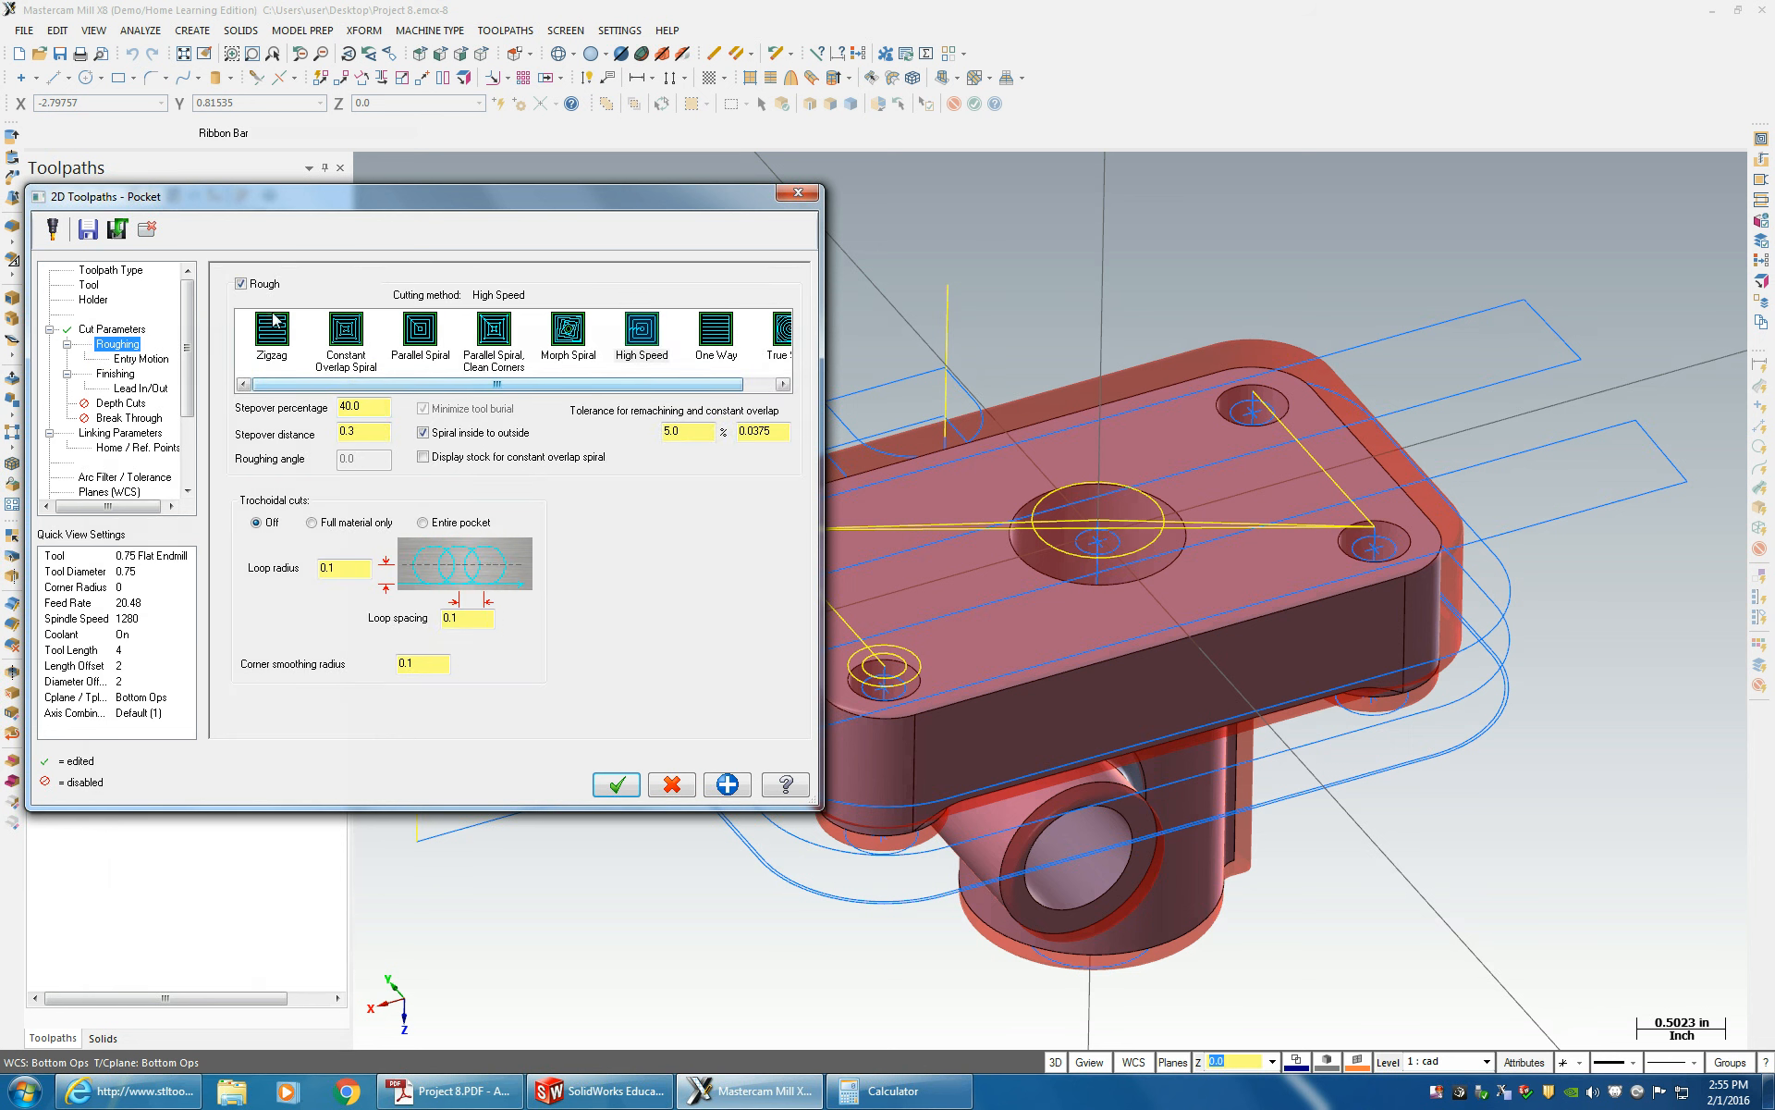
{"action": "left_click", "coordinate": [137, 359]}
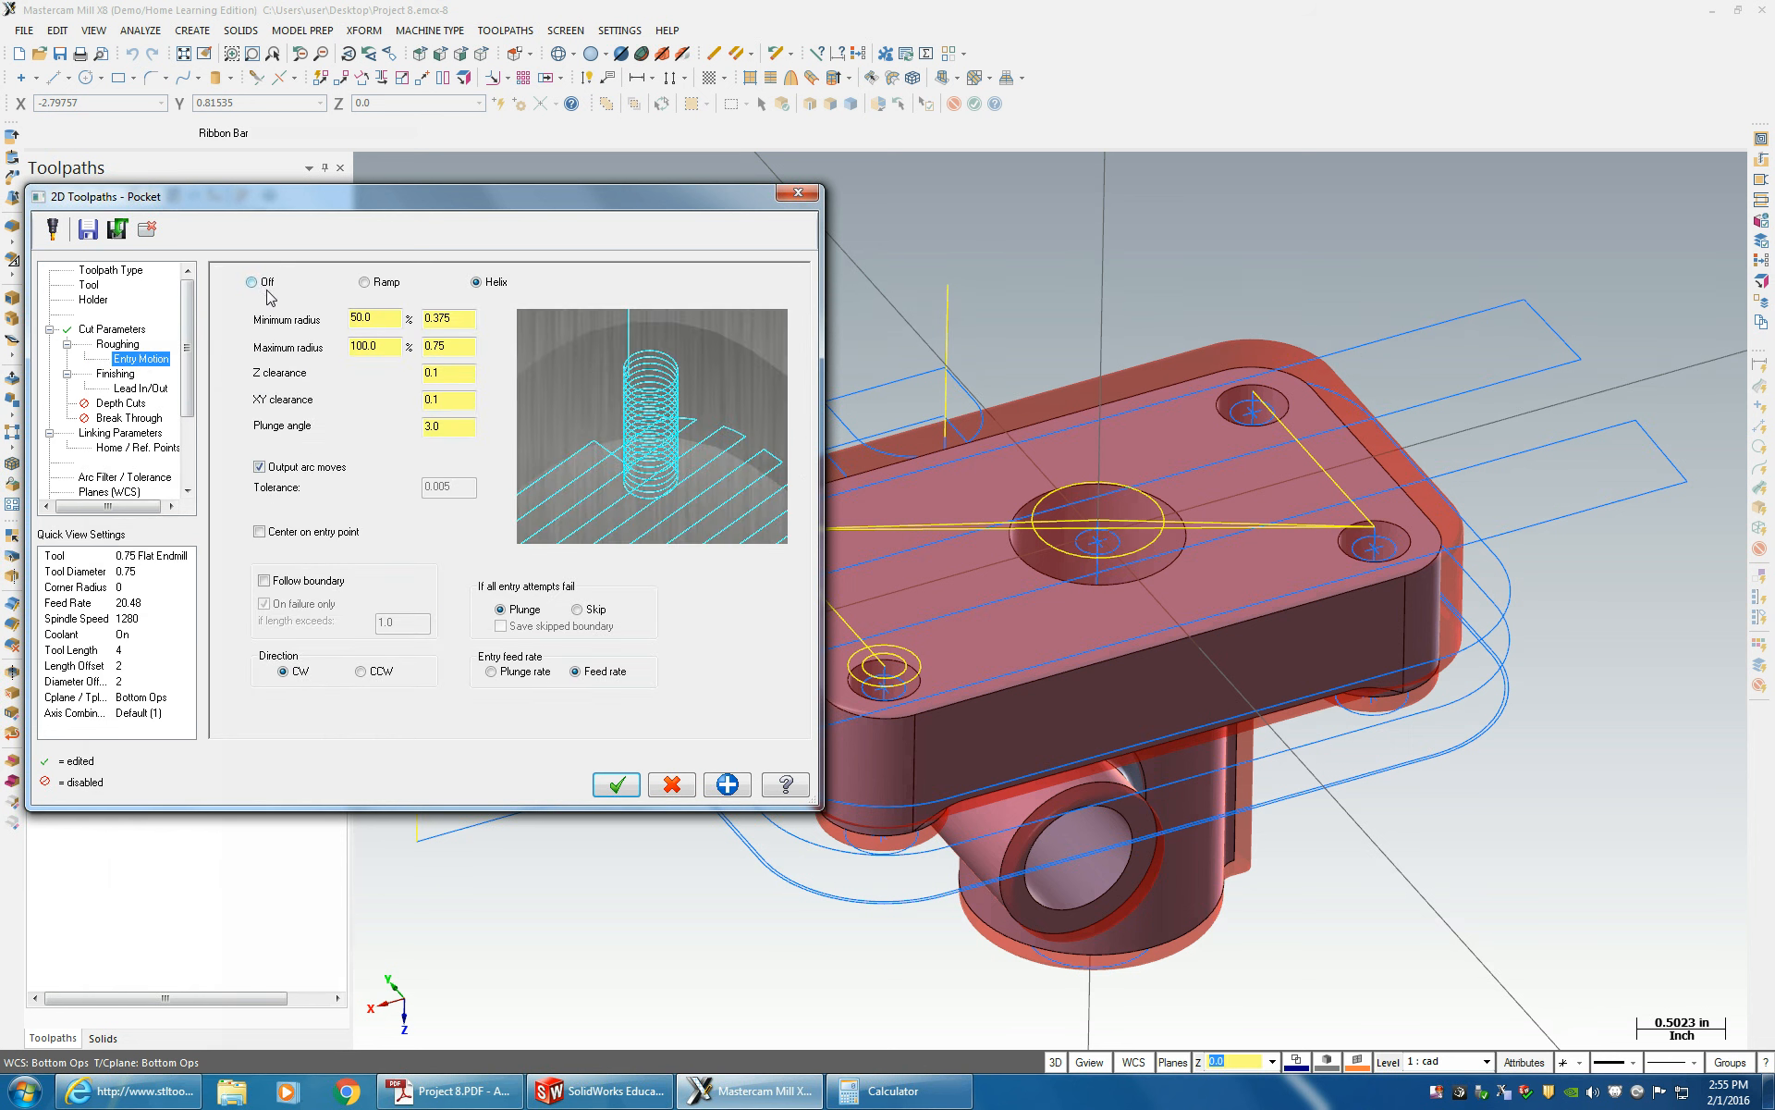
{"action": "left_click", "coordinate": [253, 283]}
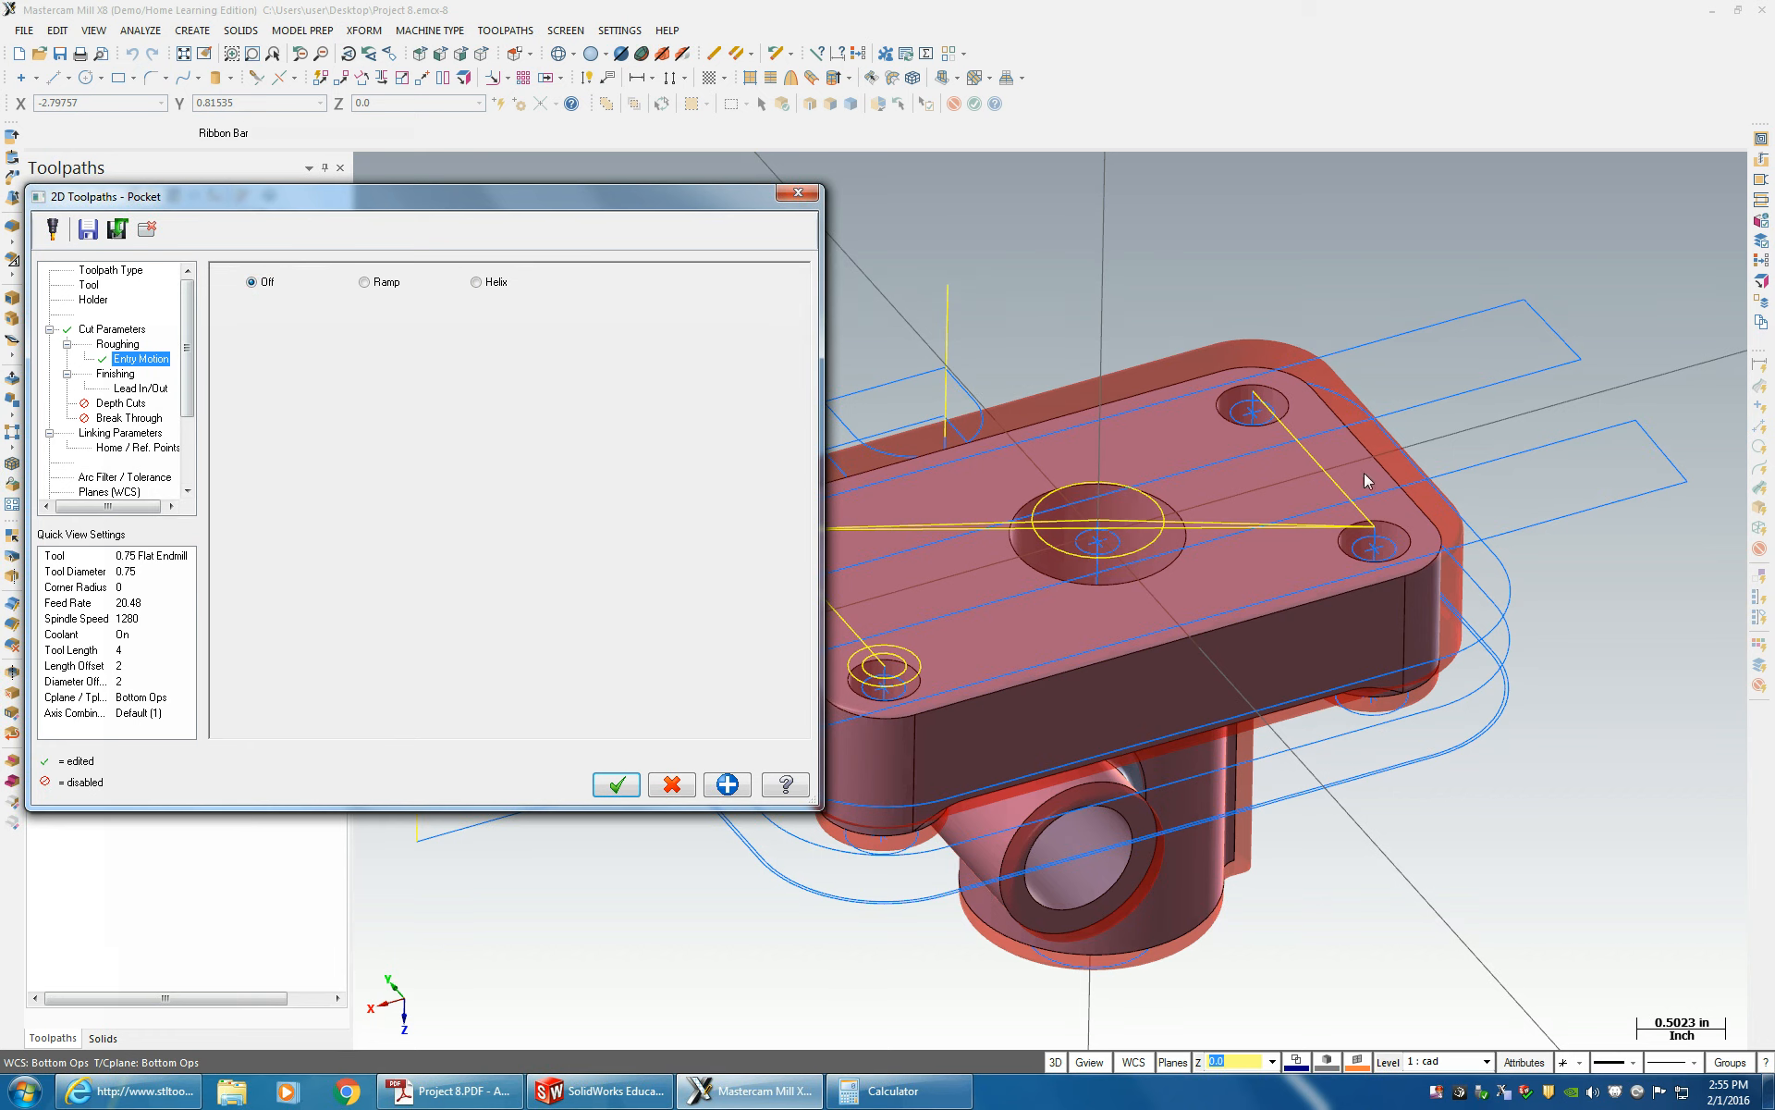
{"action": "left_click", "coordinate": [118, 343]}
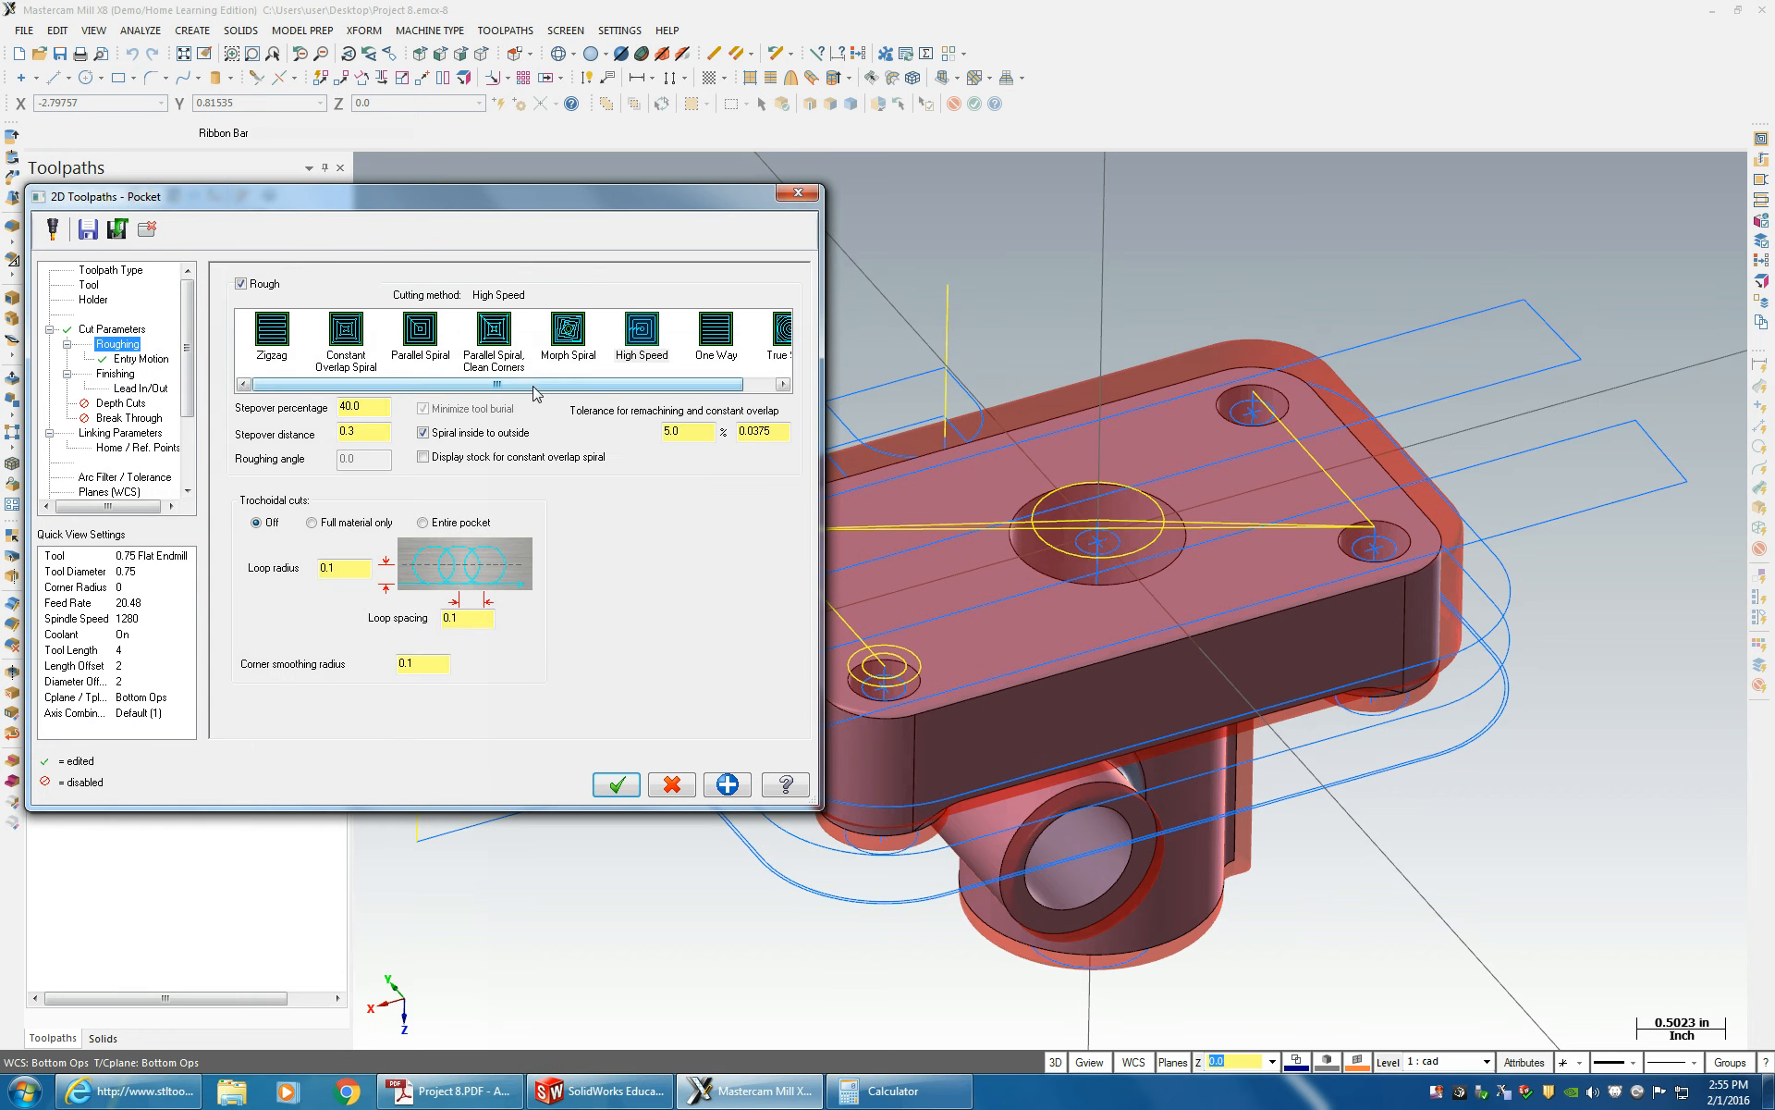
{"action": "left_click_drag", "start_coordinate": [703, 384], "coordinate": [748, 379]}
{"action": "left_click", "coordinate": [754, 331]}
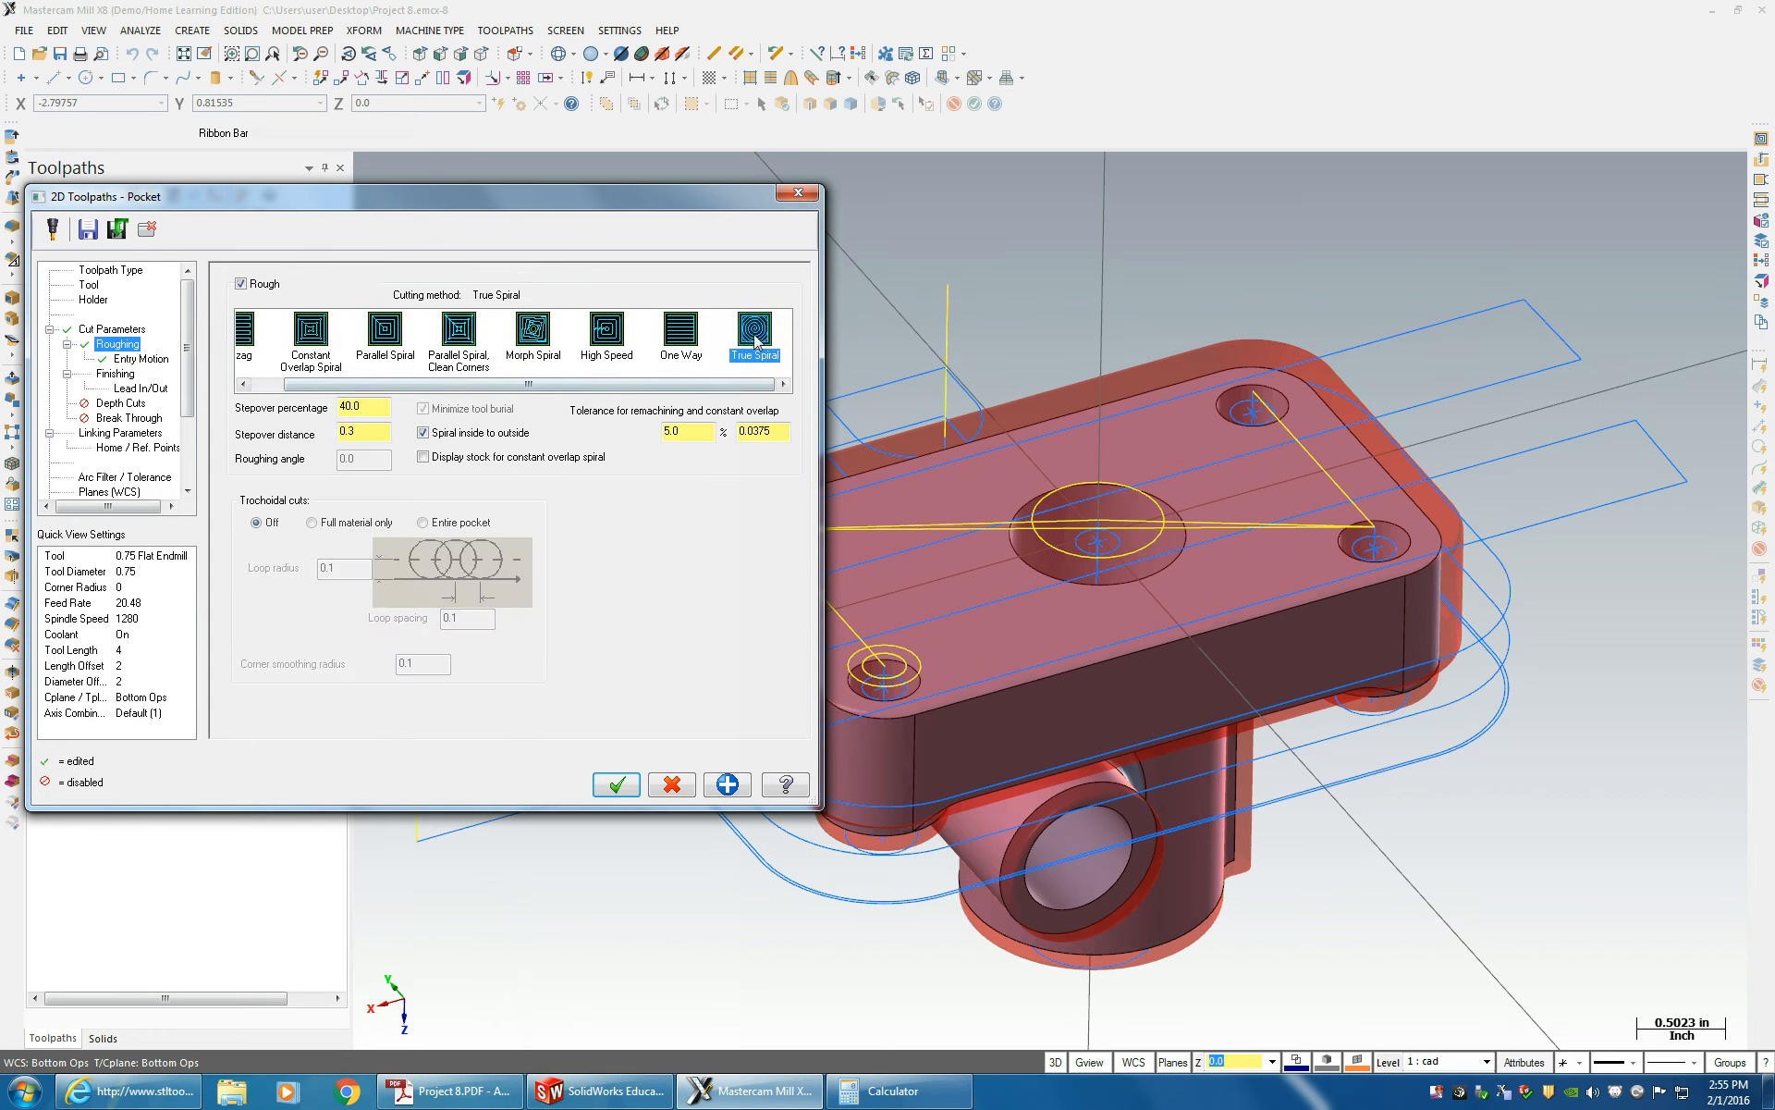
- Disable the pocket's finish passes and enable depth cuts with a 0.375 max rough step
{"action": "left_click", "coordinate": [111, 374]}
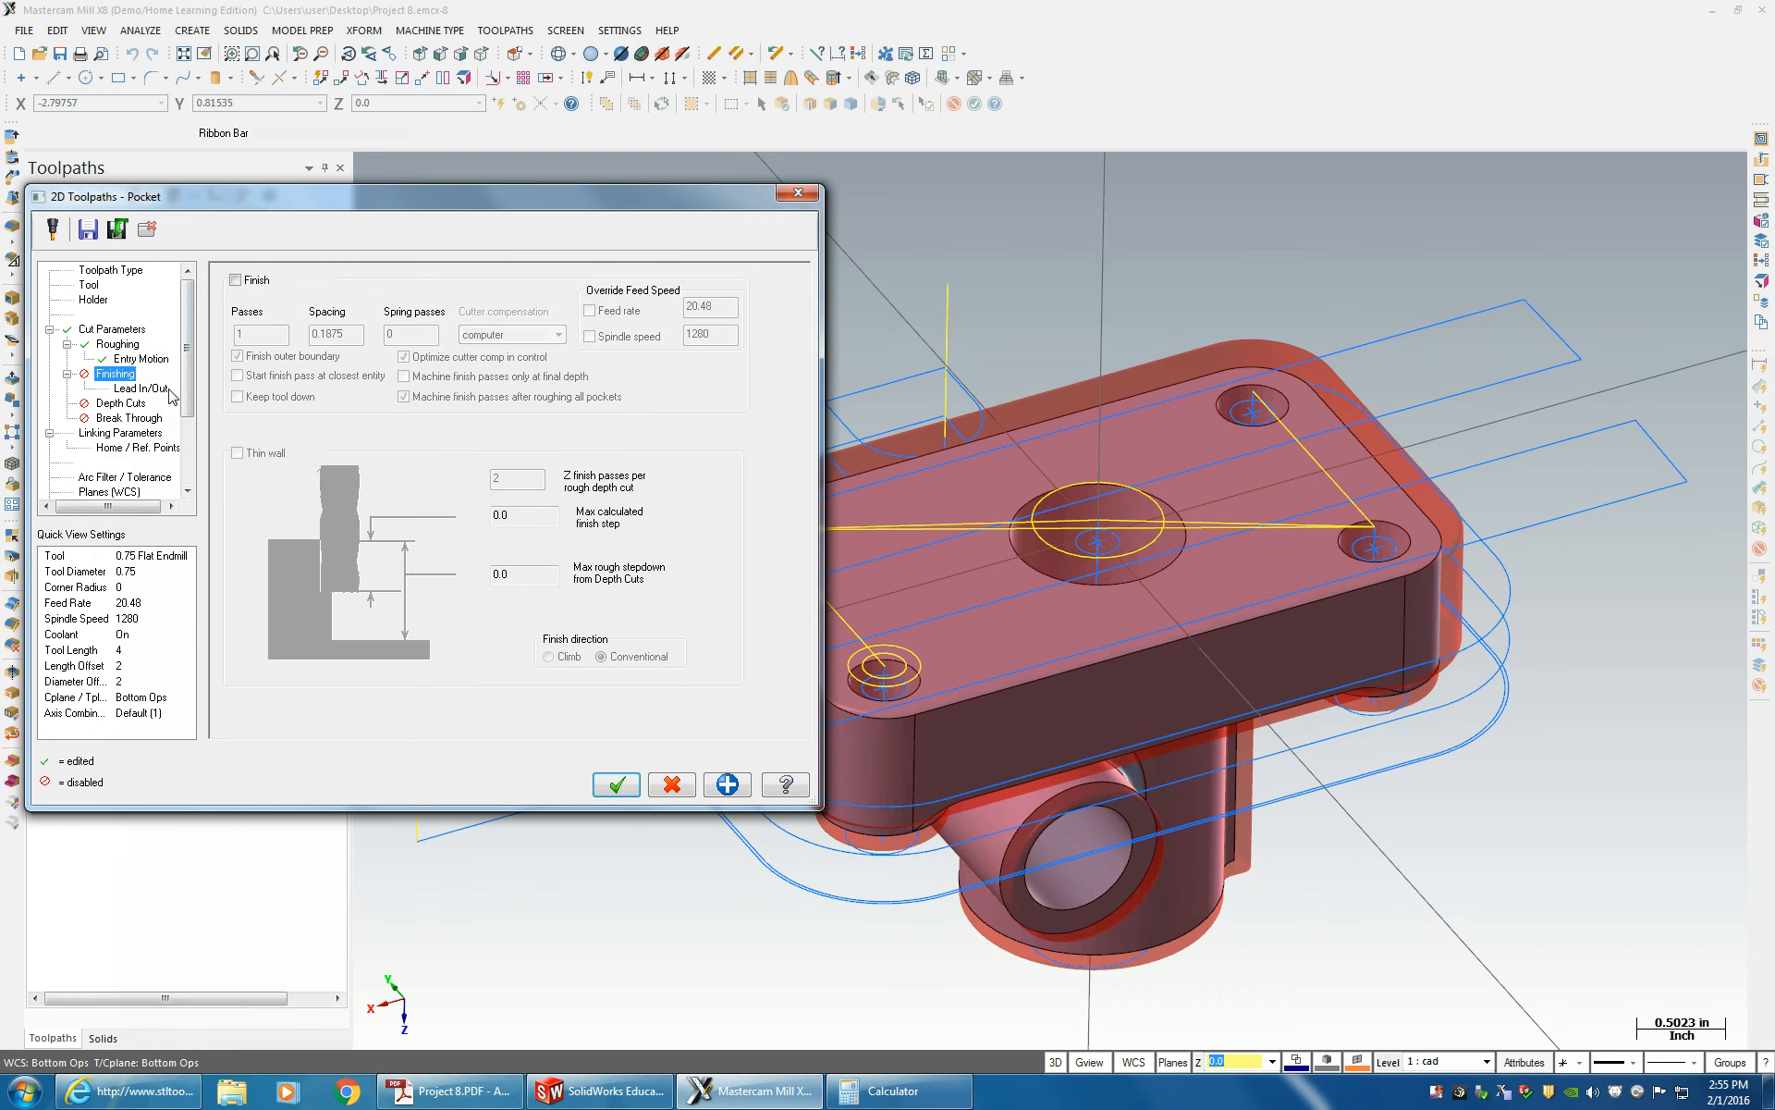
{"action": "left_click", "coordinate": [135, 404]}
{"action": "left_click", "coordinate": [255, 290]}
{"action": "left_click", "coordinate": [388, 323]}
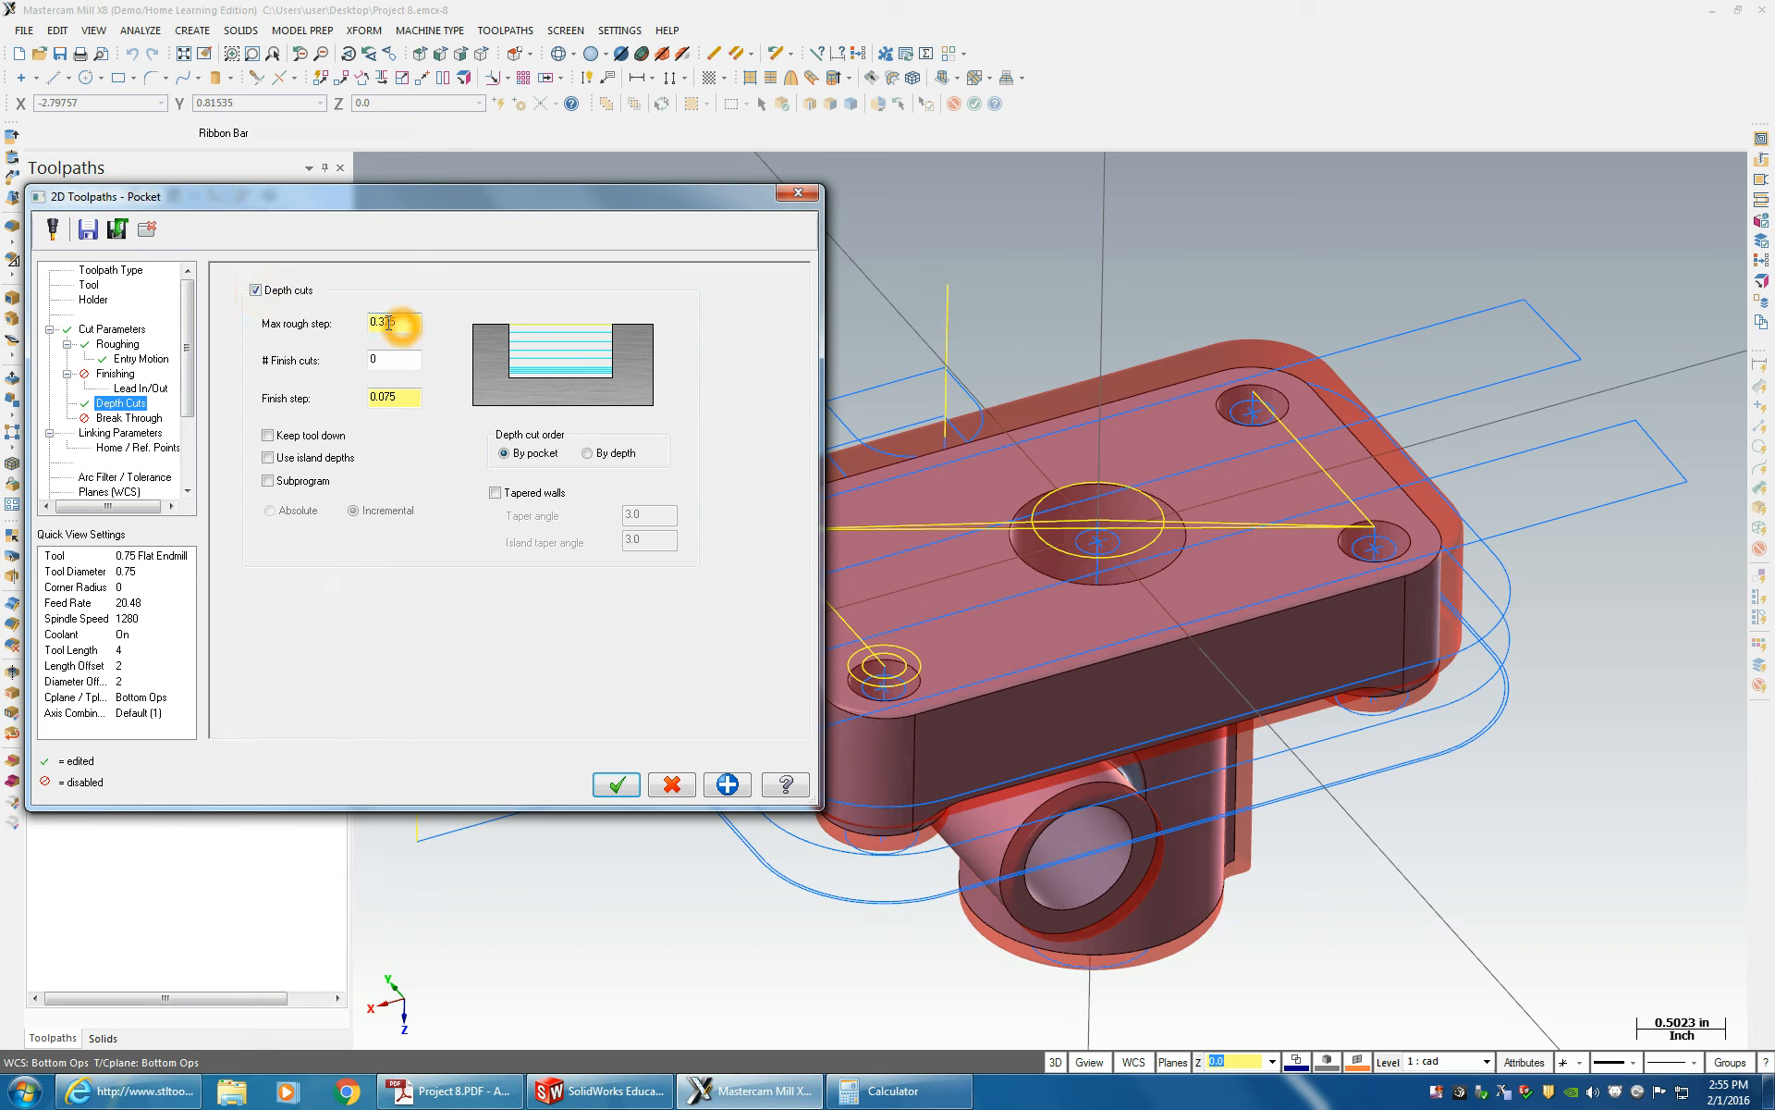
{"action": "double_click", "coordinate": [388, 323]}
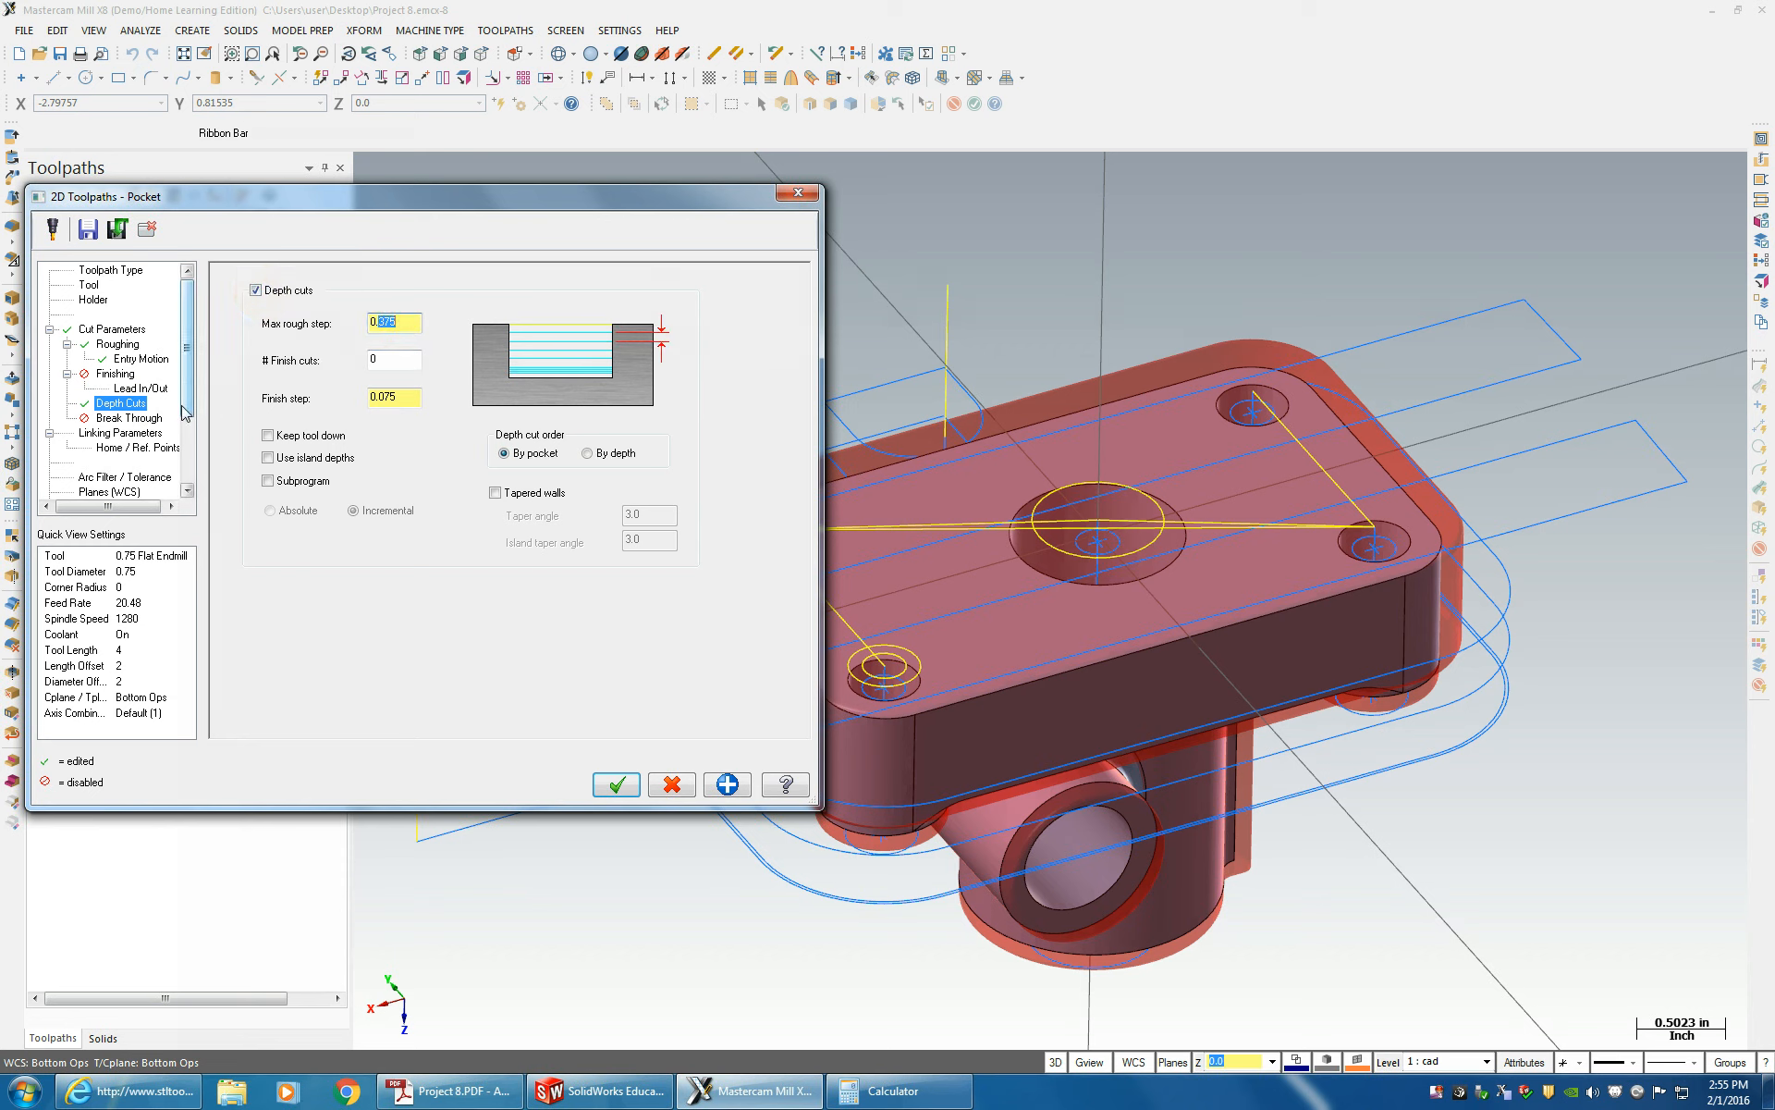
- Pick a depth point on the side bore's rim and set the pocket's incremental depth to -1.2
{"action": "left_click", "coordinate": [140, 420]}
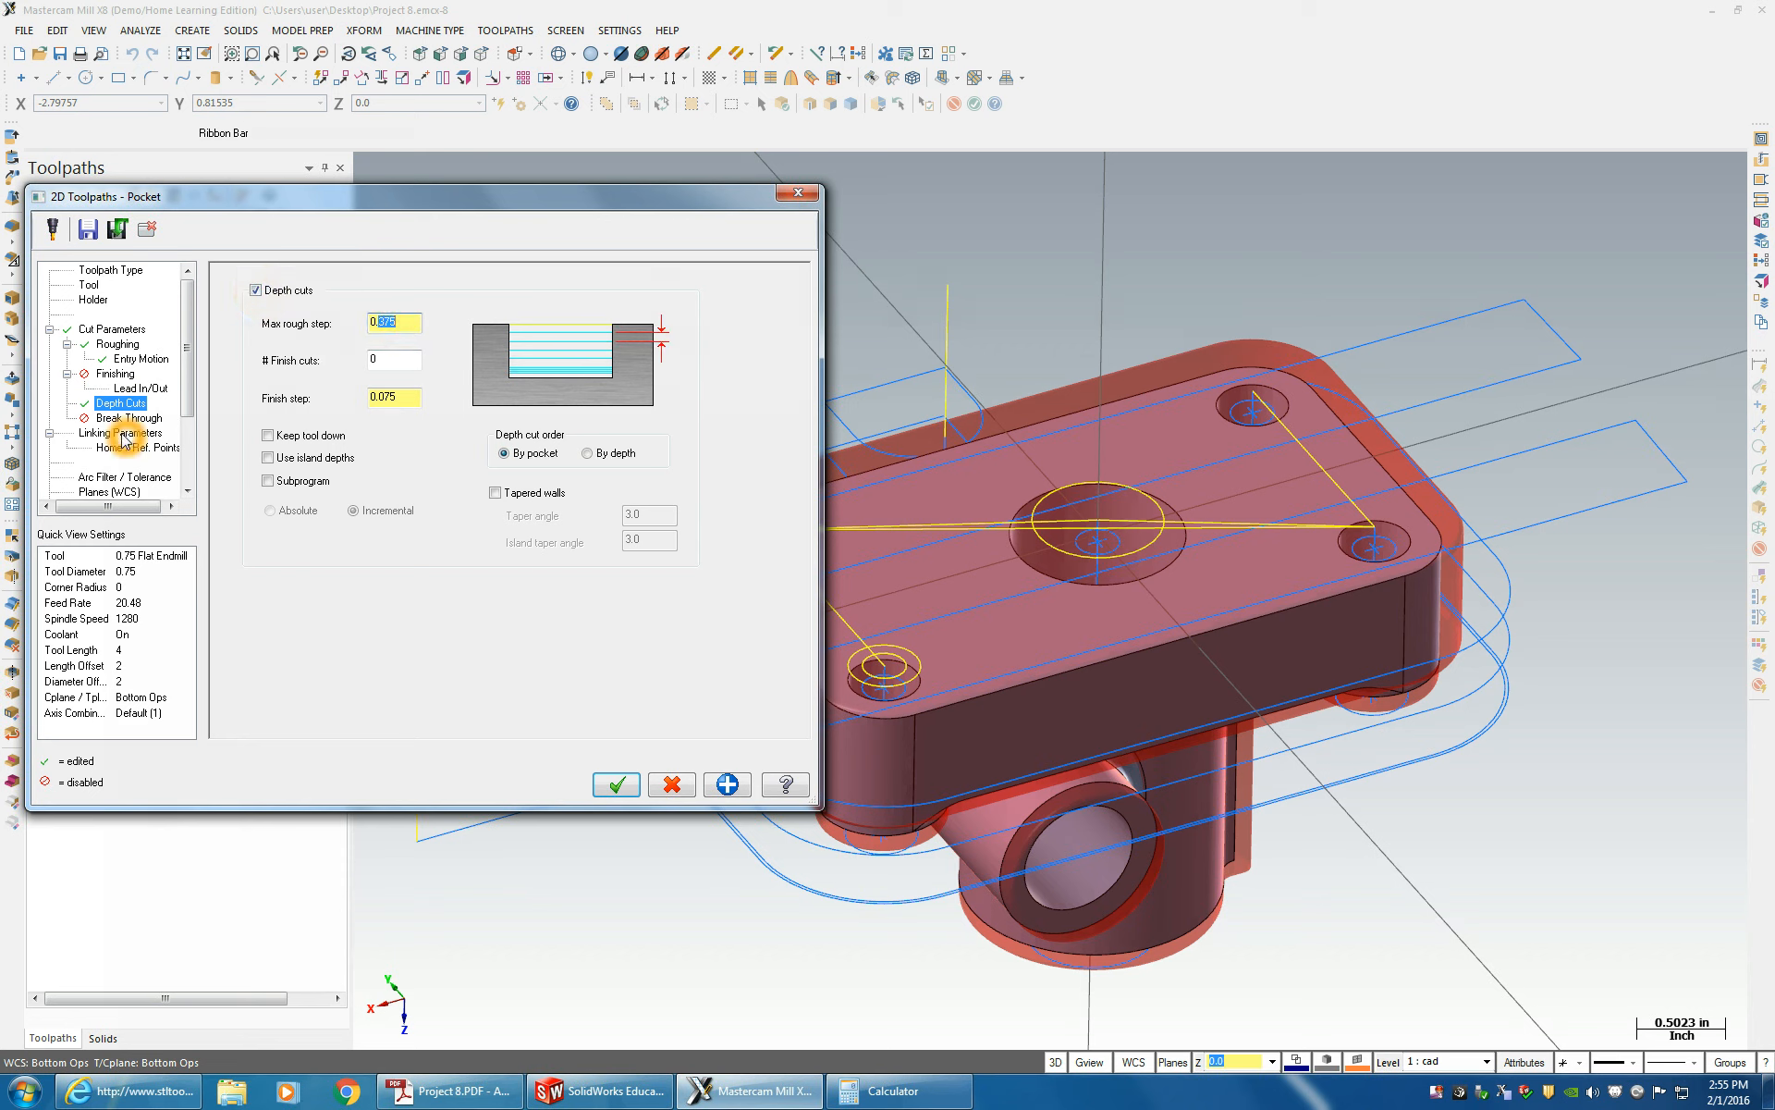
{"action": "left_click", "coordinate": [121, 432]}
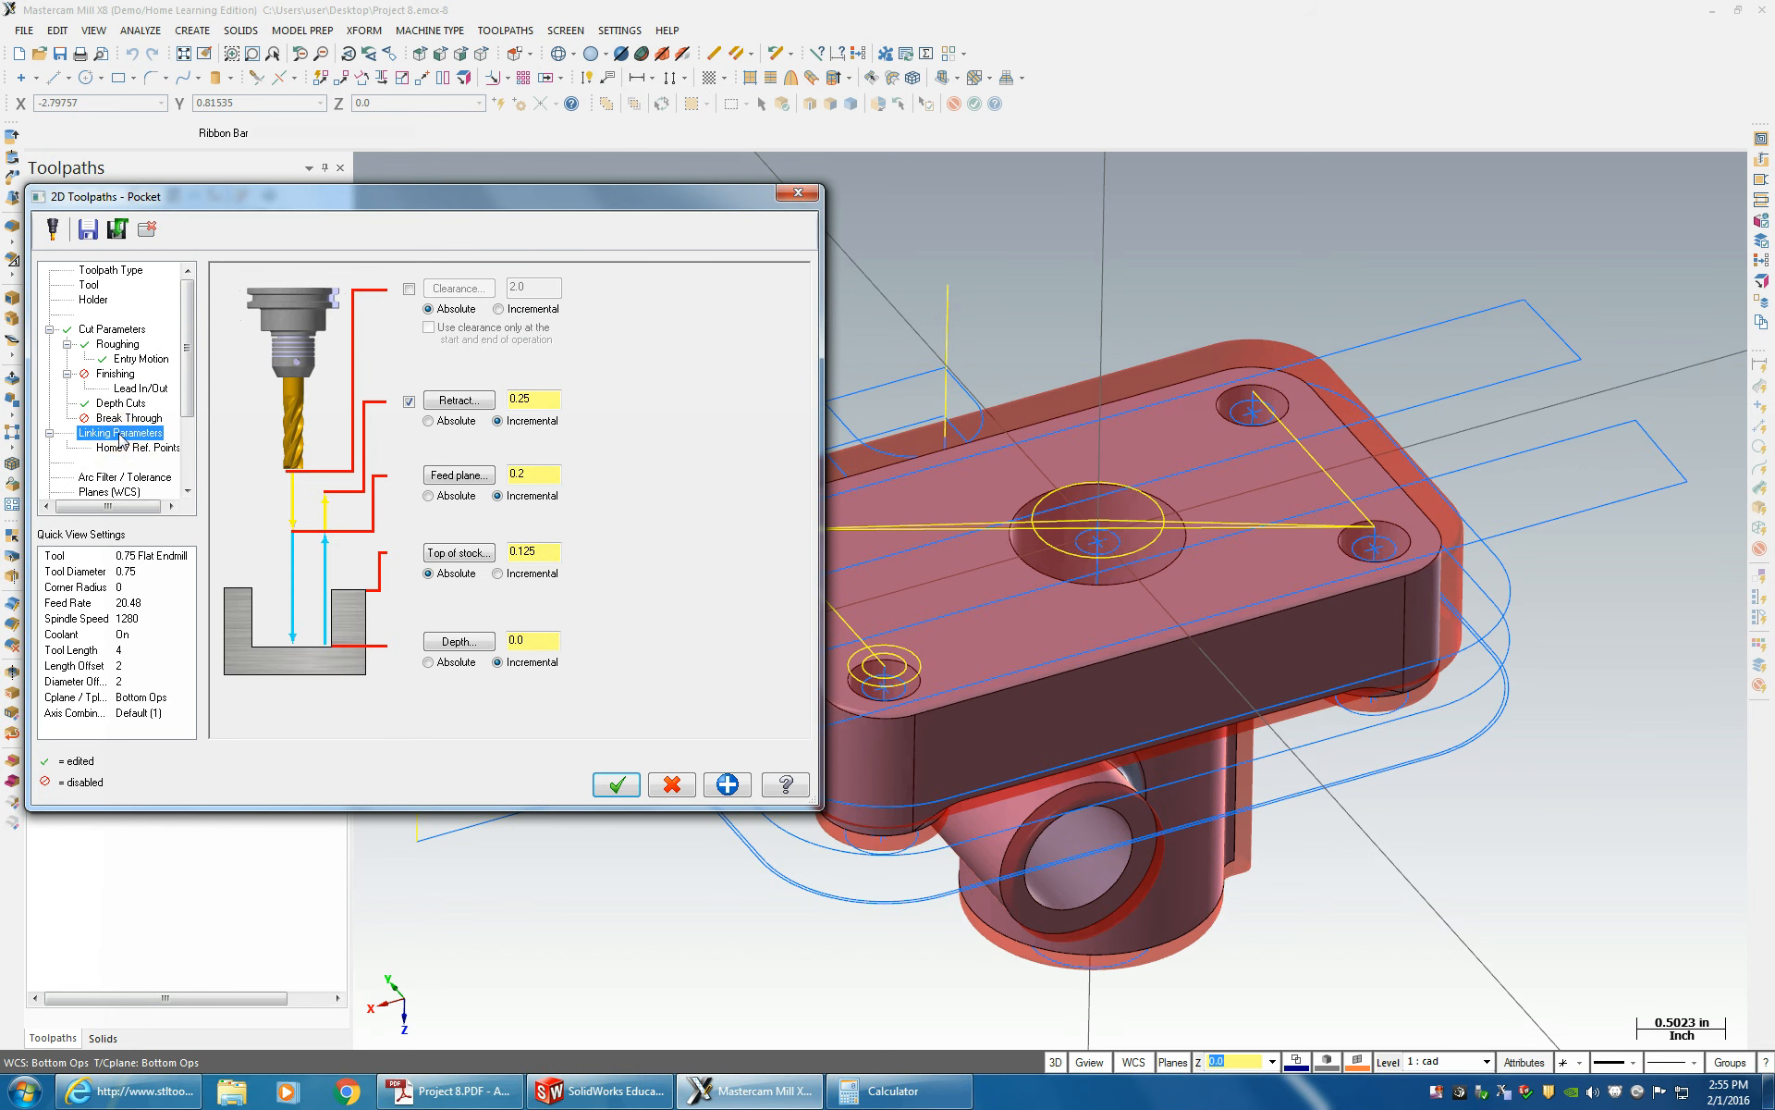
{"action": "left_click", "coordinate": [474, 650]}
{"action": "middle_click_drag", "start_coordinate": [1128, 1012], "coordinate": [1118, 846]}
{"action": "left_click", "coordinate": [1098, 836]}
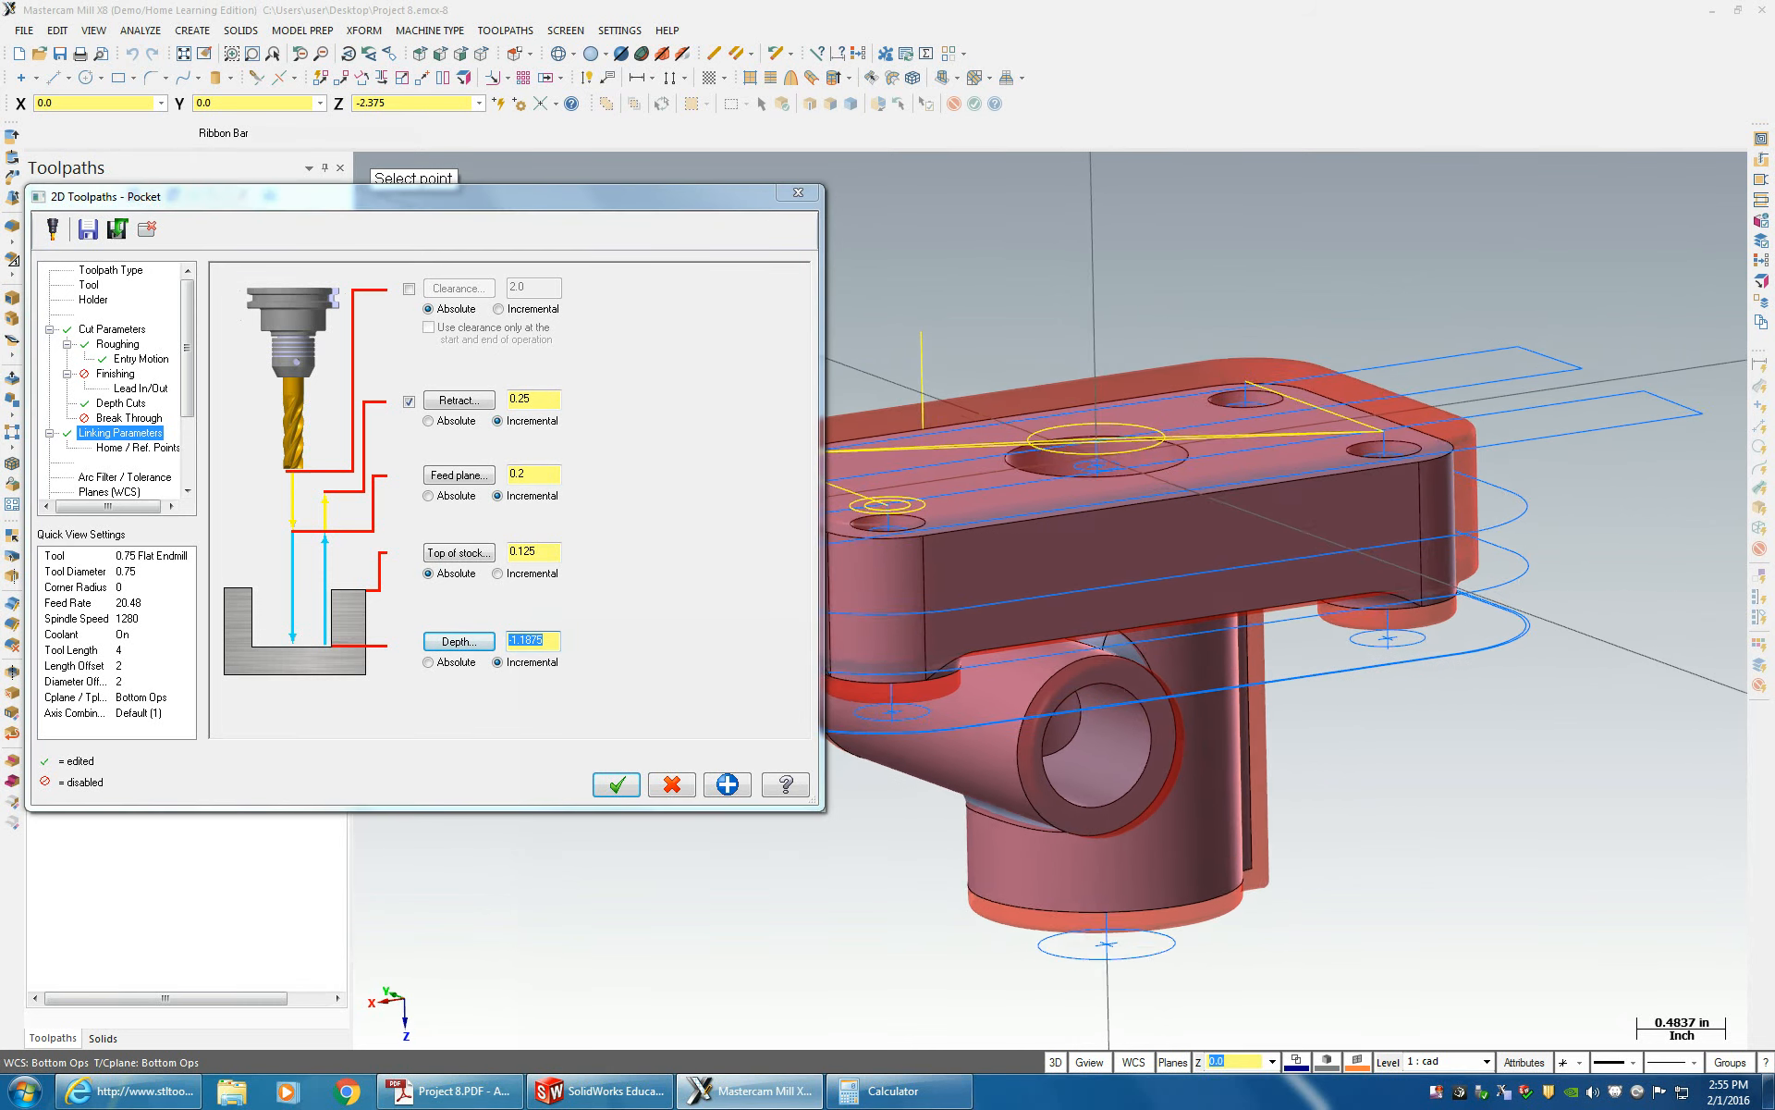
{"action": "left_click_drag", "start_coordinate": [520, 640], "coordinate": [552, 643]}
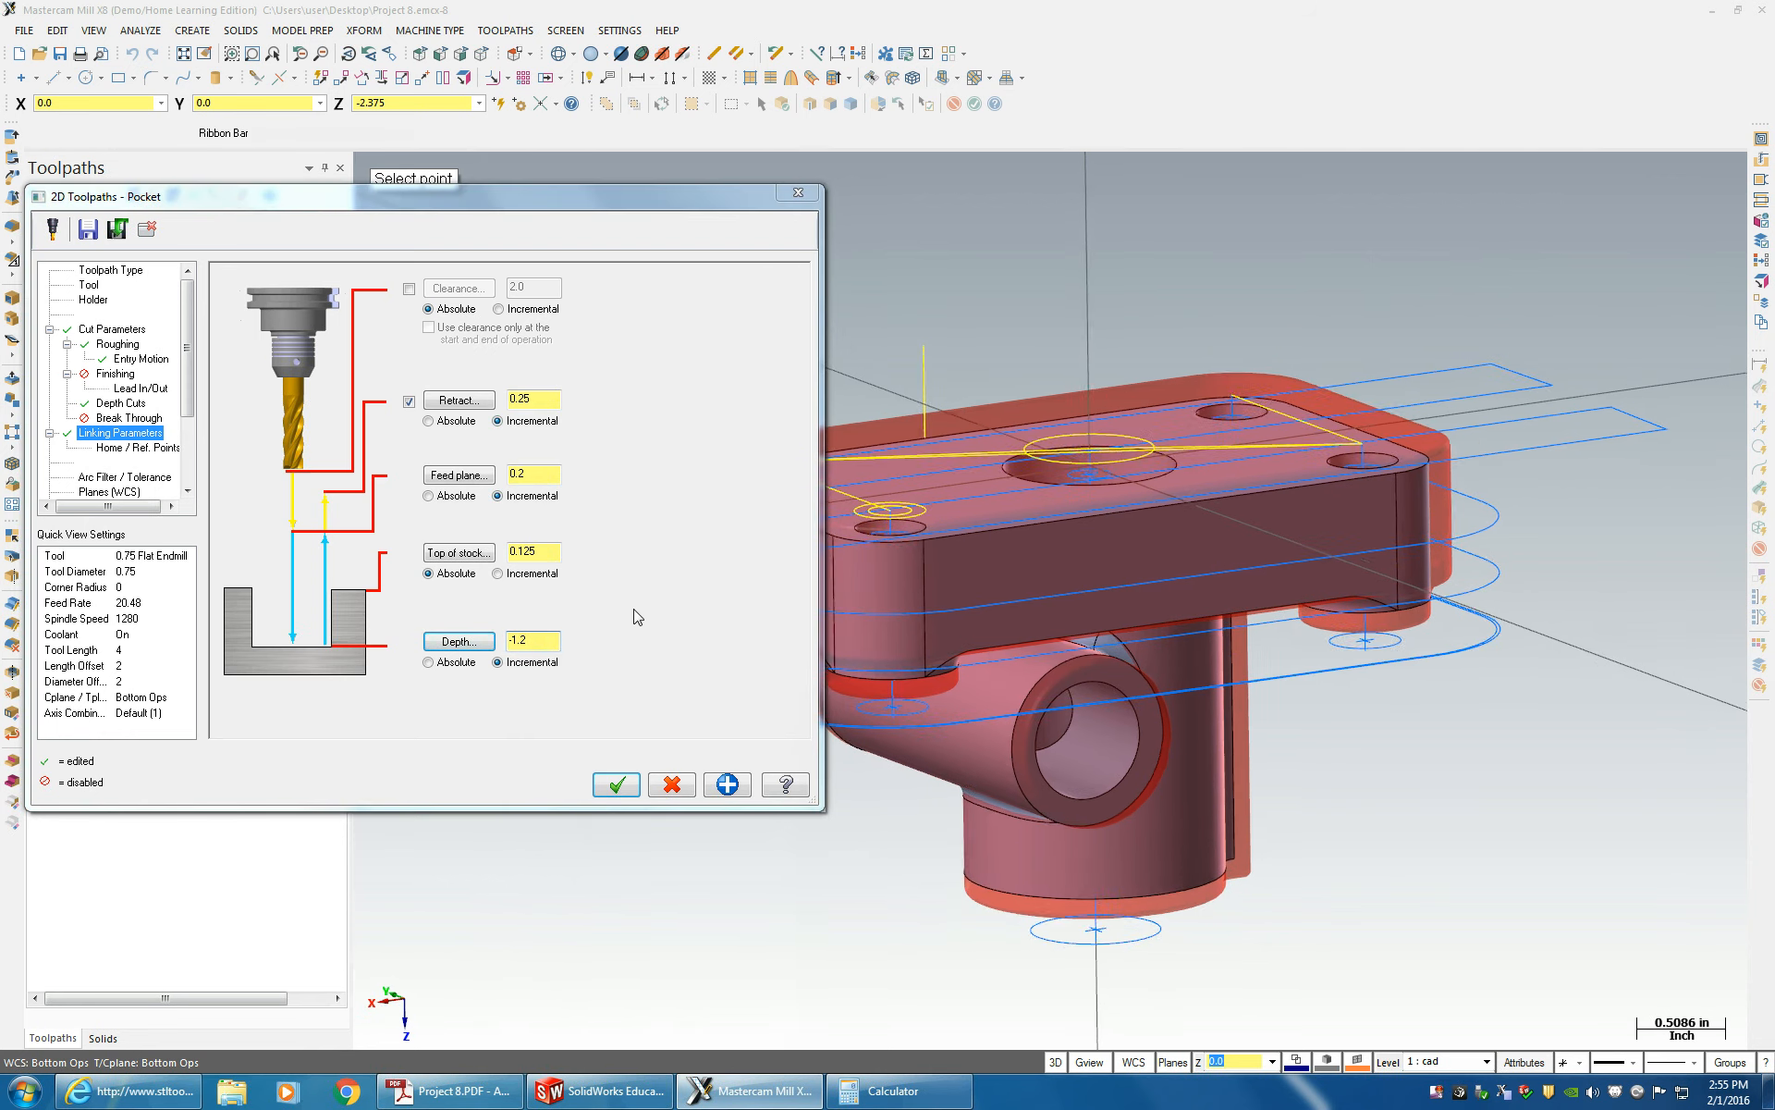
- Set the pocket's absolute top of stock to 0.0 in the linking parameters
{"action": "double_click", "coordinate": [546, 550]}
{"action": "type", "text": "0"}
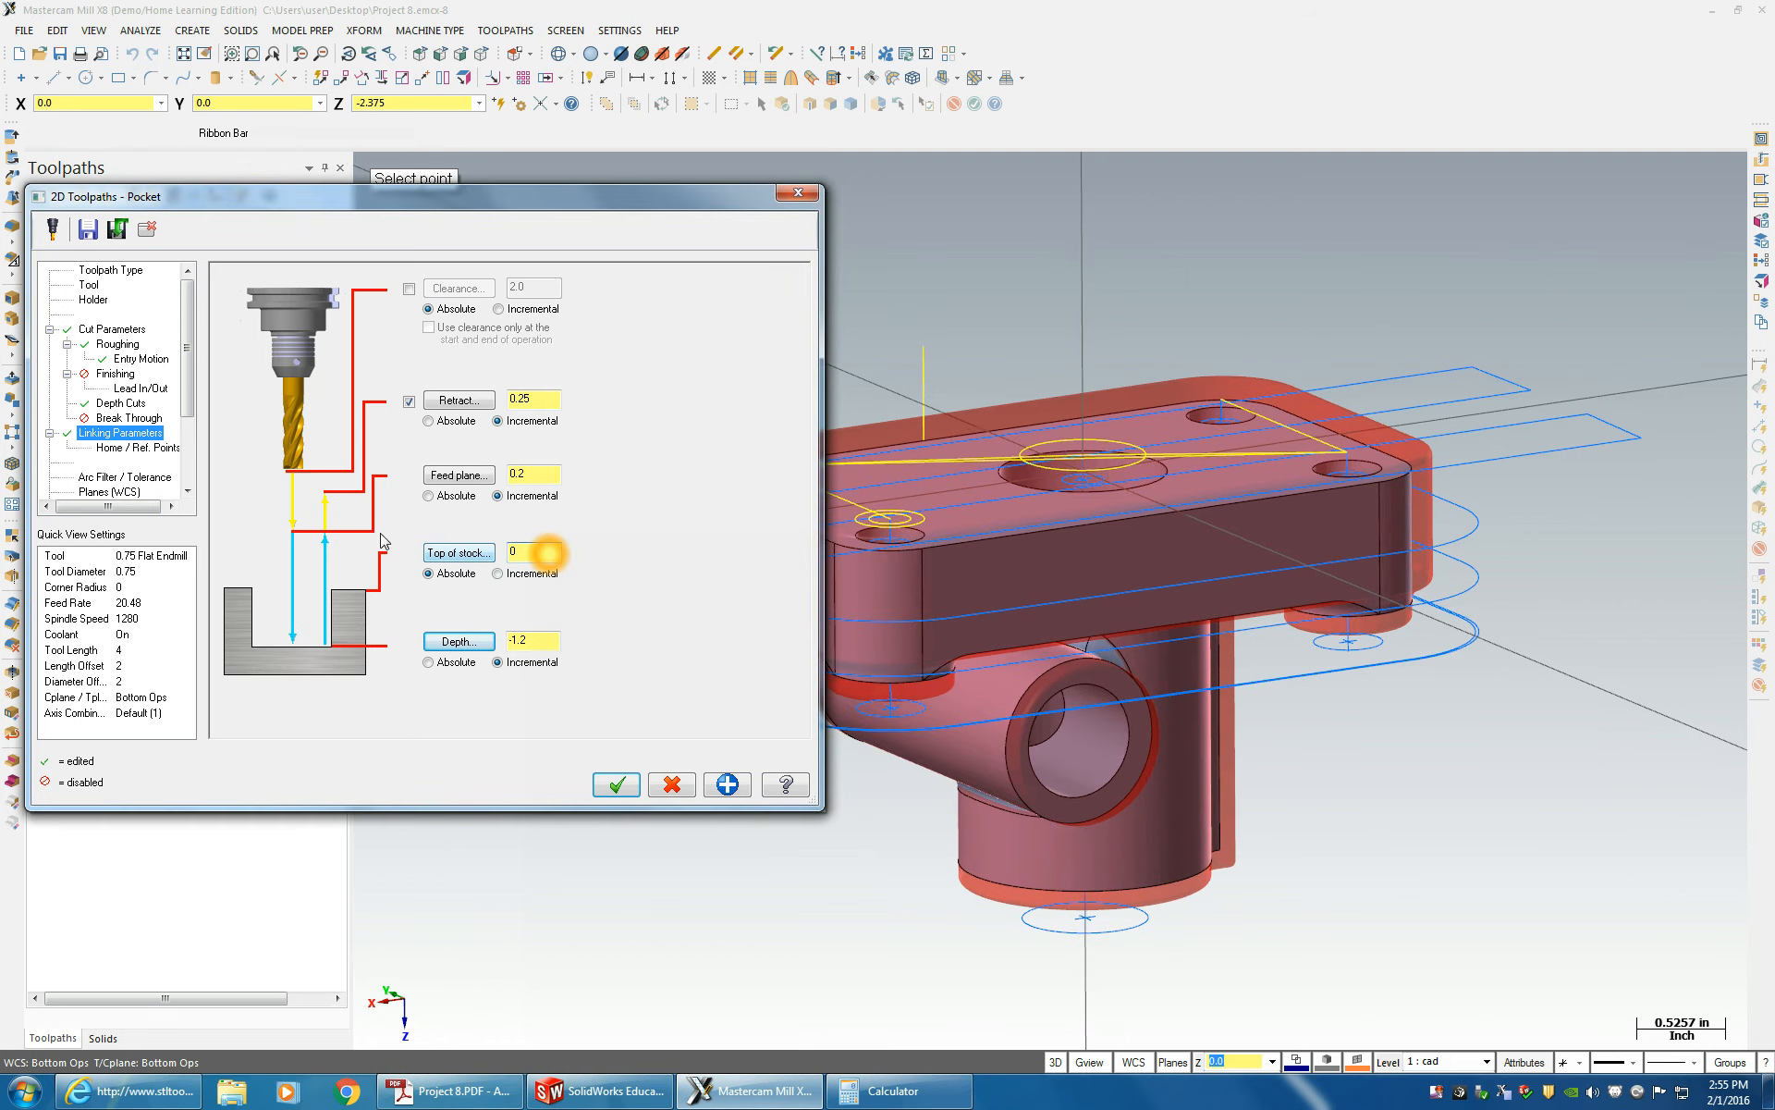
{"action": "left_click", "coordinate": [531, 470]}
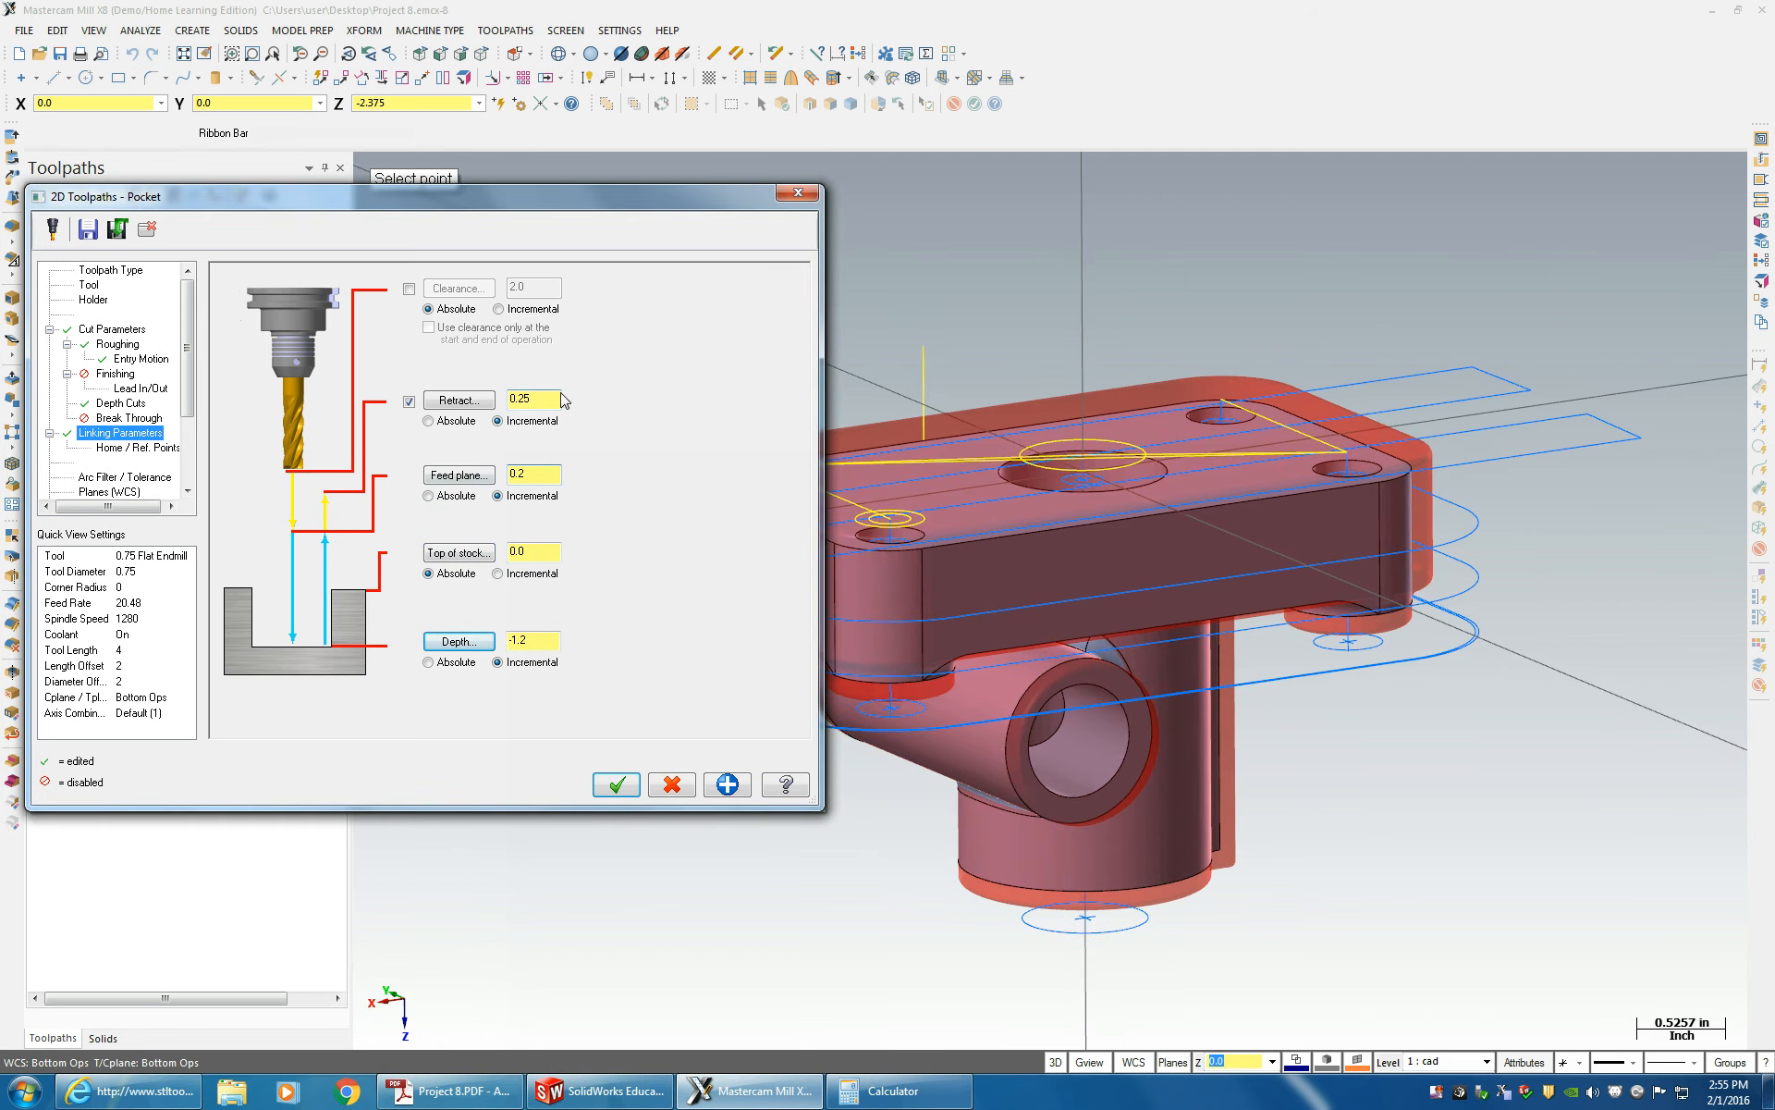
- Review the pocket's planes, turn flood coolant on and accept the toolpath parameters
{"action": "left_click", "coordinate": [97, 493]}
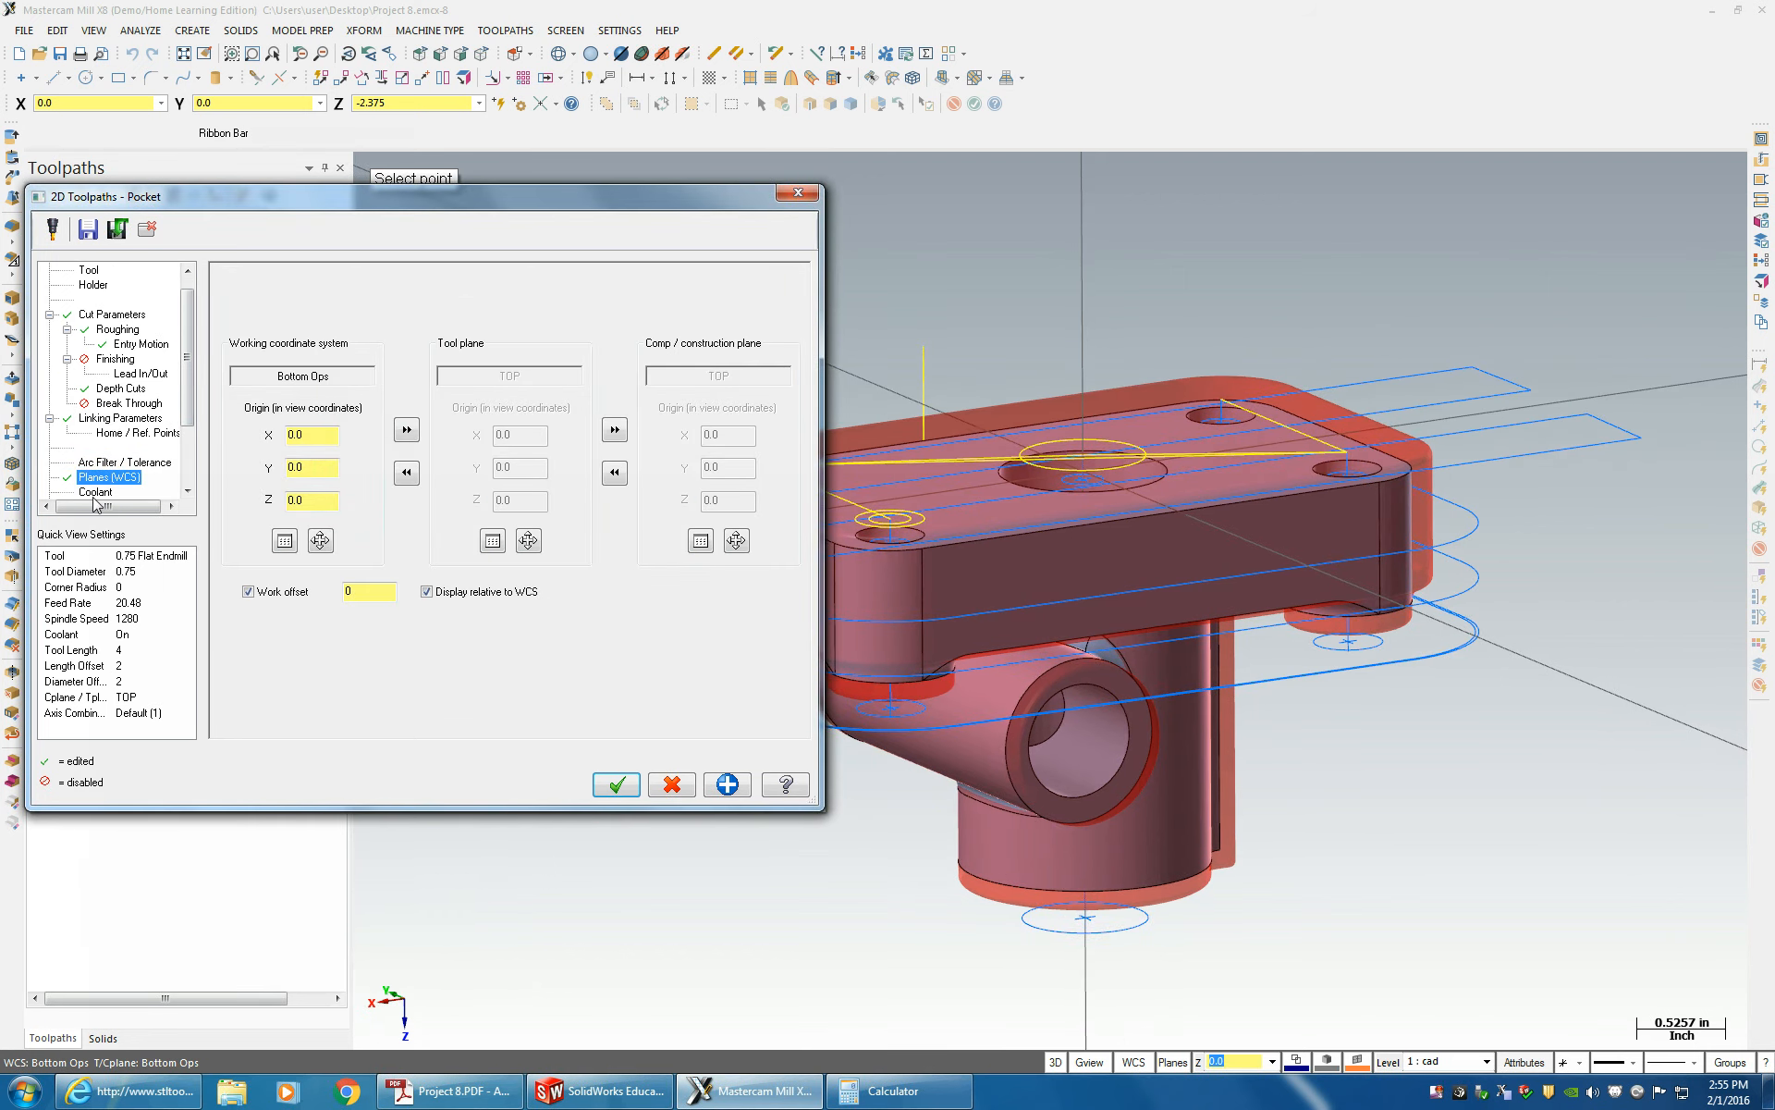
{"action": "left_click", "coordinate": [95, 493]}
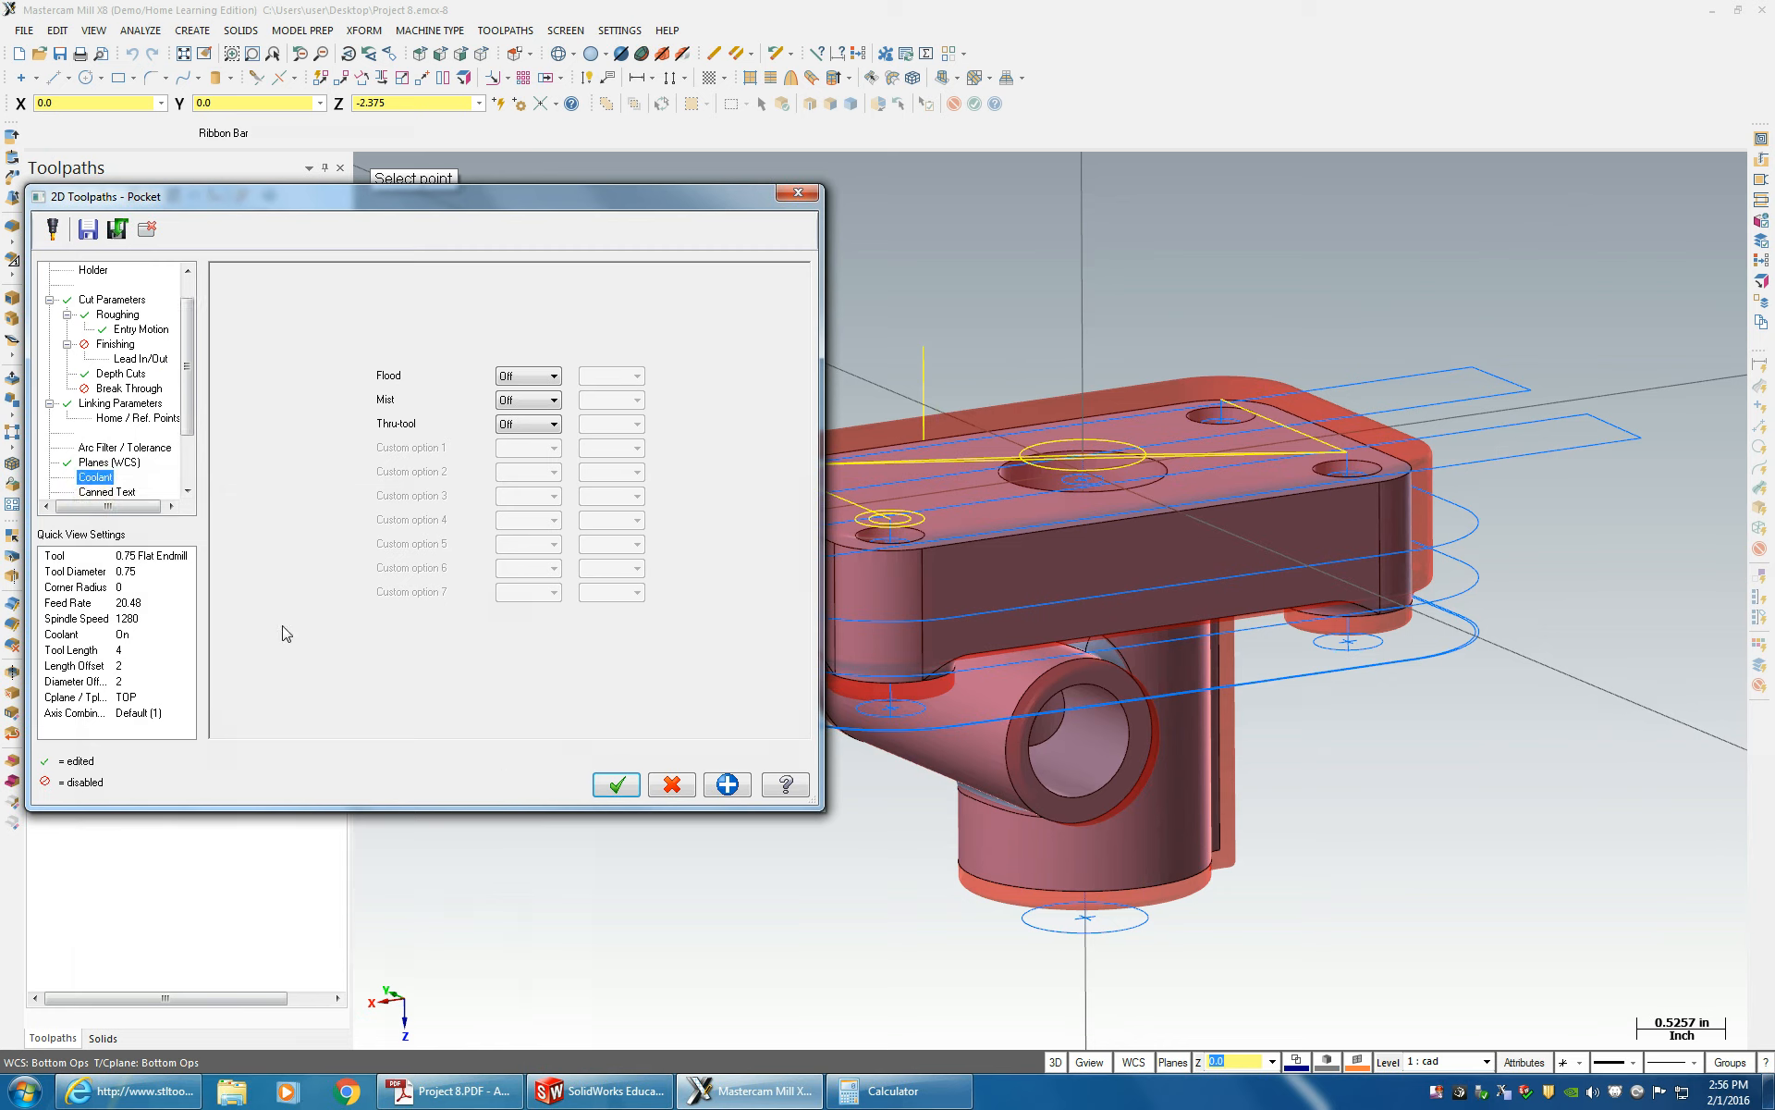
{"action": "left_click", "coordinate": [399, 422]}
{"action": "left_click", "coordinate": [389, 403]}
{"action": "left_click", "coordinate": [553, 377]}
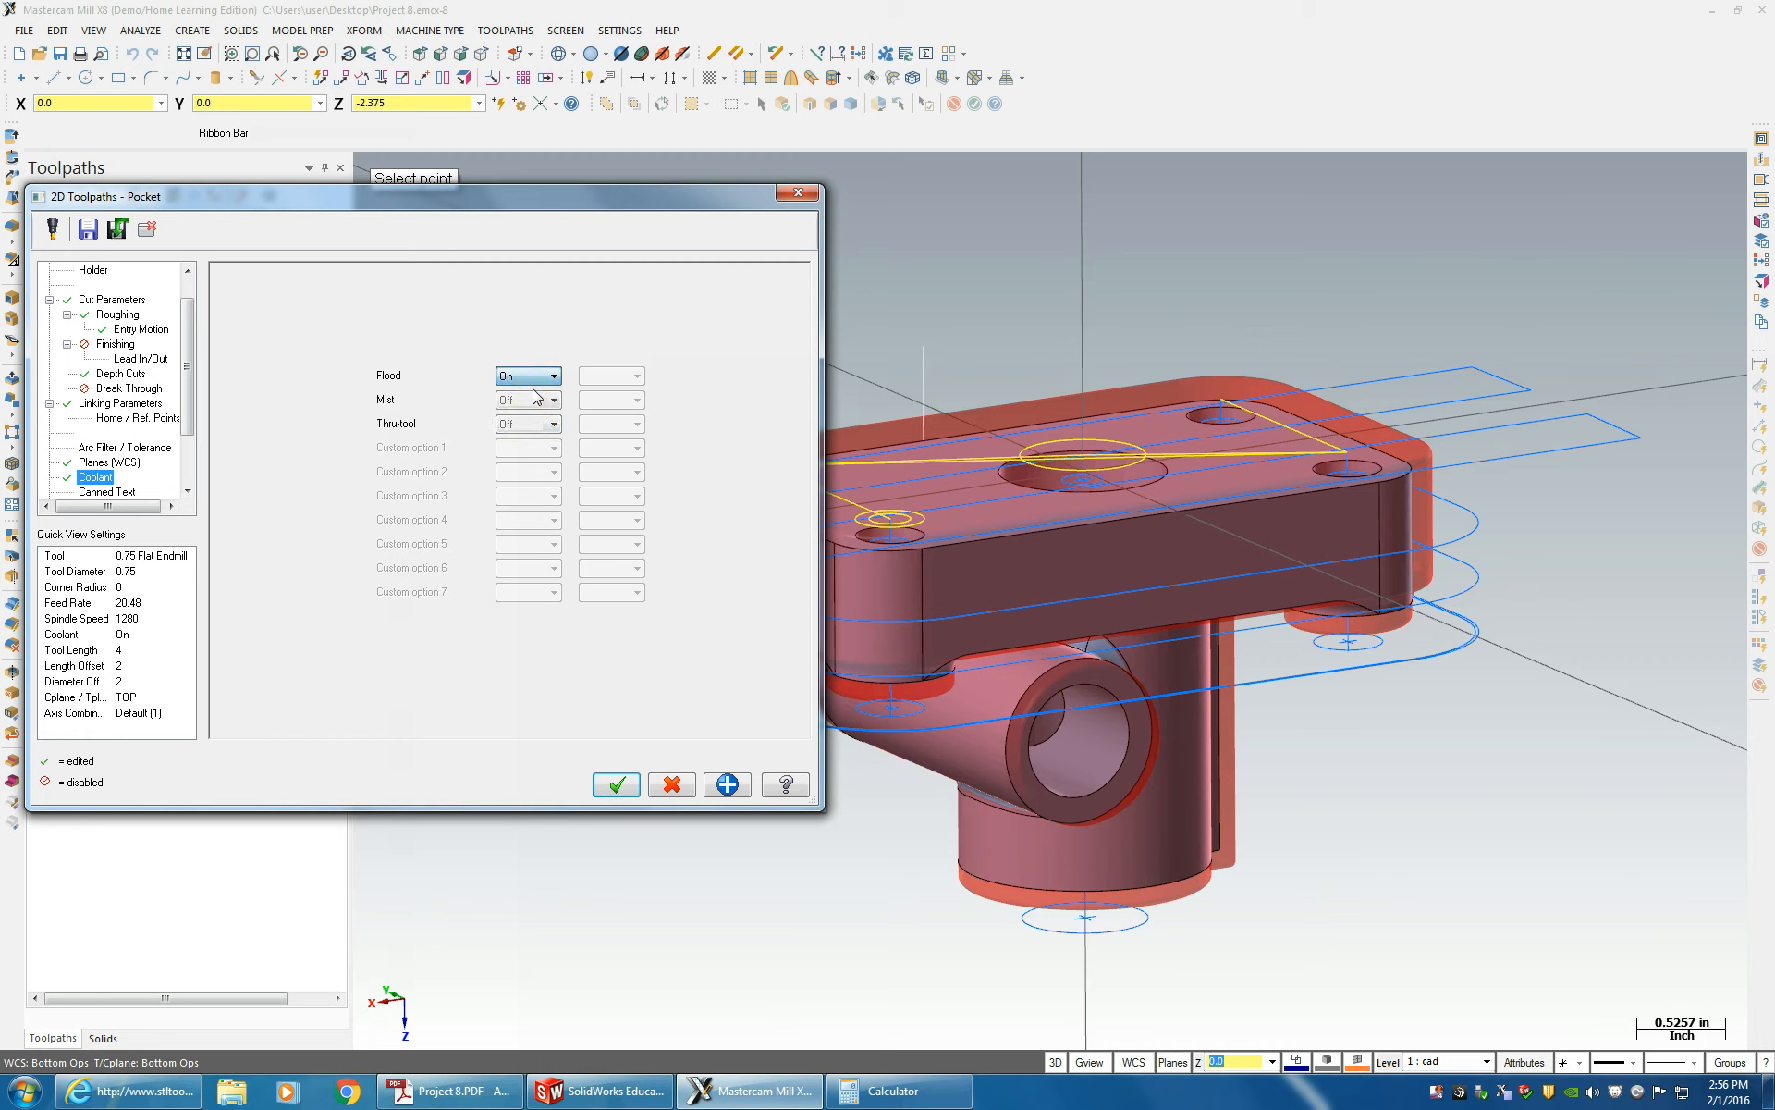
{"action": "left_click", "coordinate": [527, 400]}
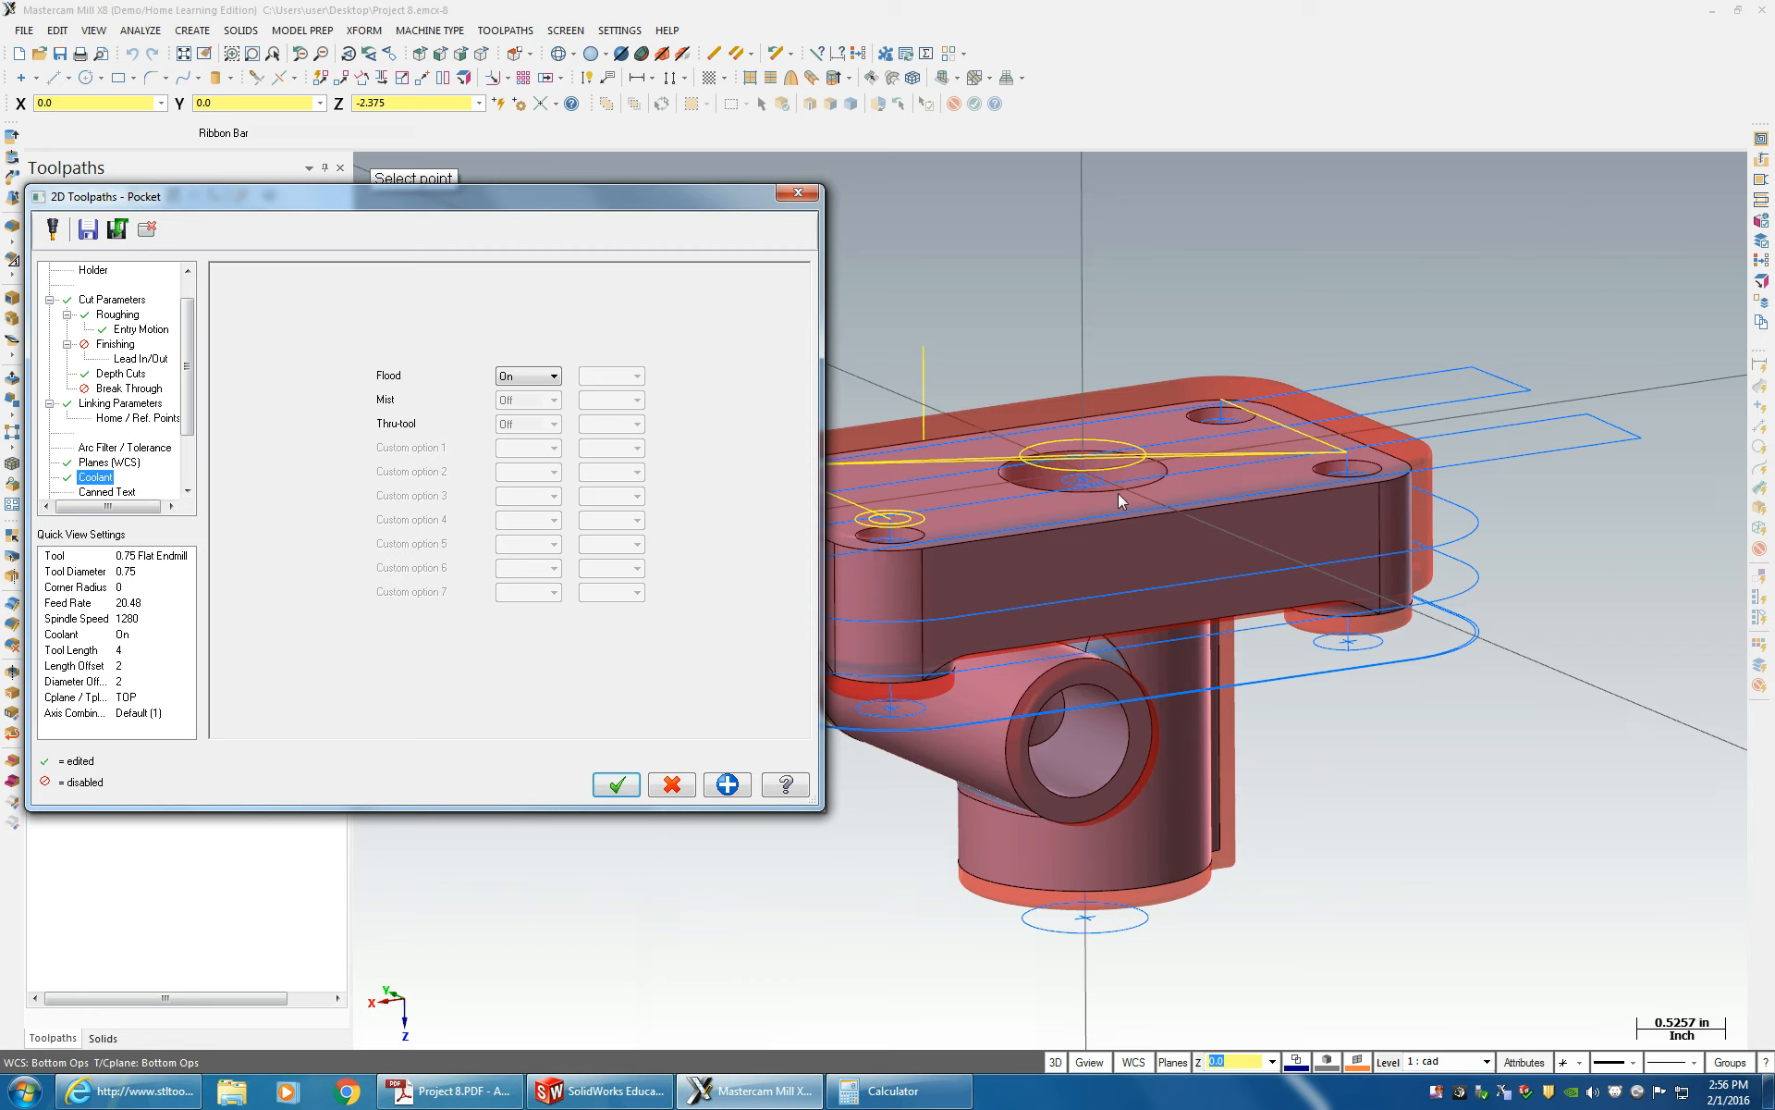
{"action": "left_click", "coordinate": [608, 786]}
{"action": "left_click", "coordinate": [608, 788]}
- Select the whole toolpath group, verify all six operations in the simulator, inspect the machined stock and close the simulation
{"action": "middle_click_drag", "start_coordinate": [1023, 547], "coordinate": [1069, 674]}
{"action": "scroll", "coordinate": [1050, 592], "scroll_direction": "up", "scroll_amount": 4}
{"action": "scroll", "coordinate": [1050, 593], "scroll_direction": "up", "scroll_amount": 3}
{"action": "scroll", "coordinate": [1050, 647], "scroll_direction": "down", "scroll_amount": 3}
{"action": "left_click", "coordinate": [144, 273]}
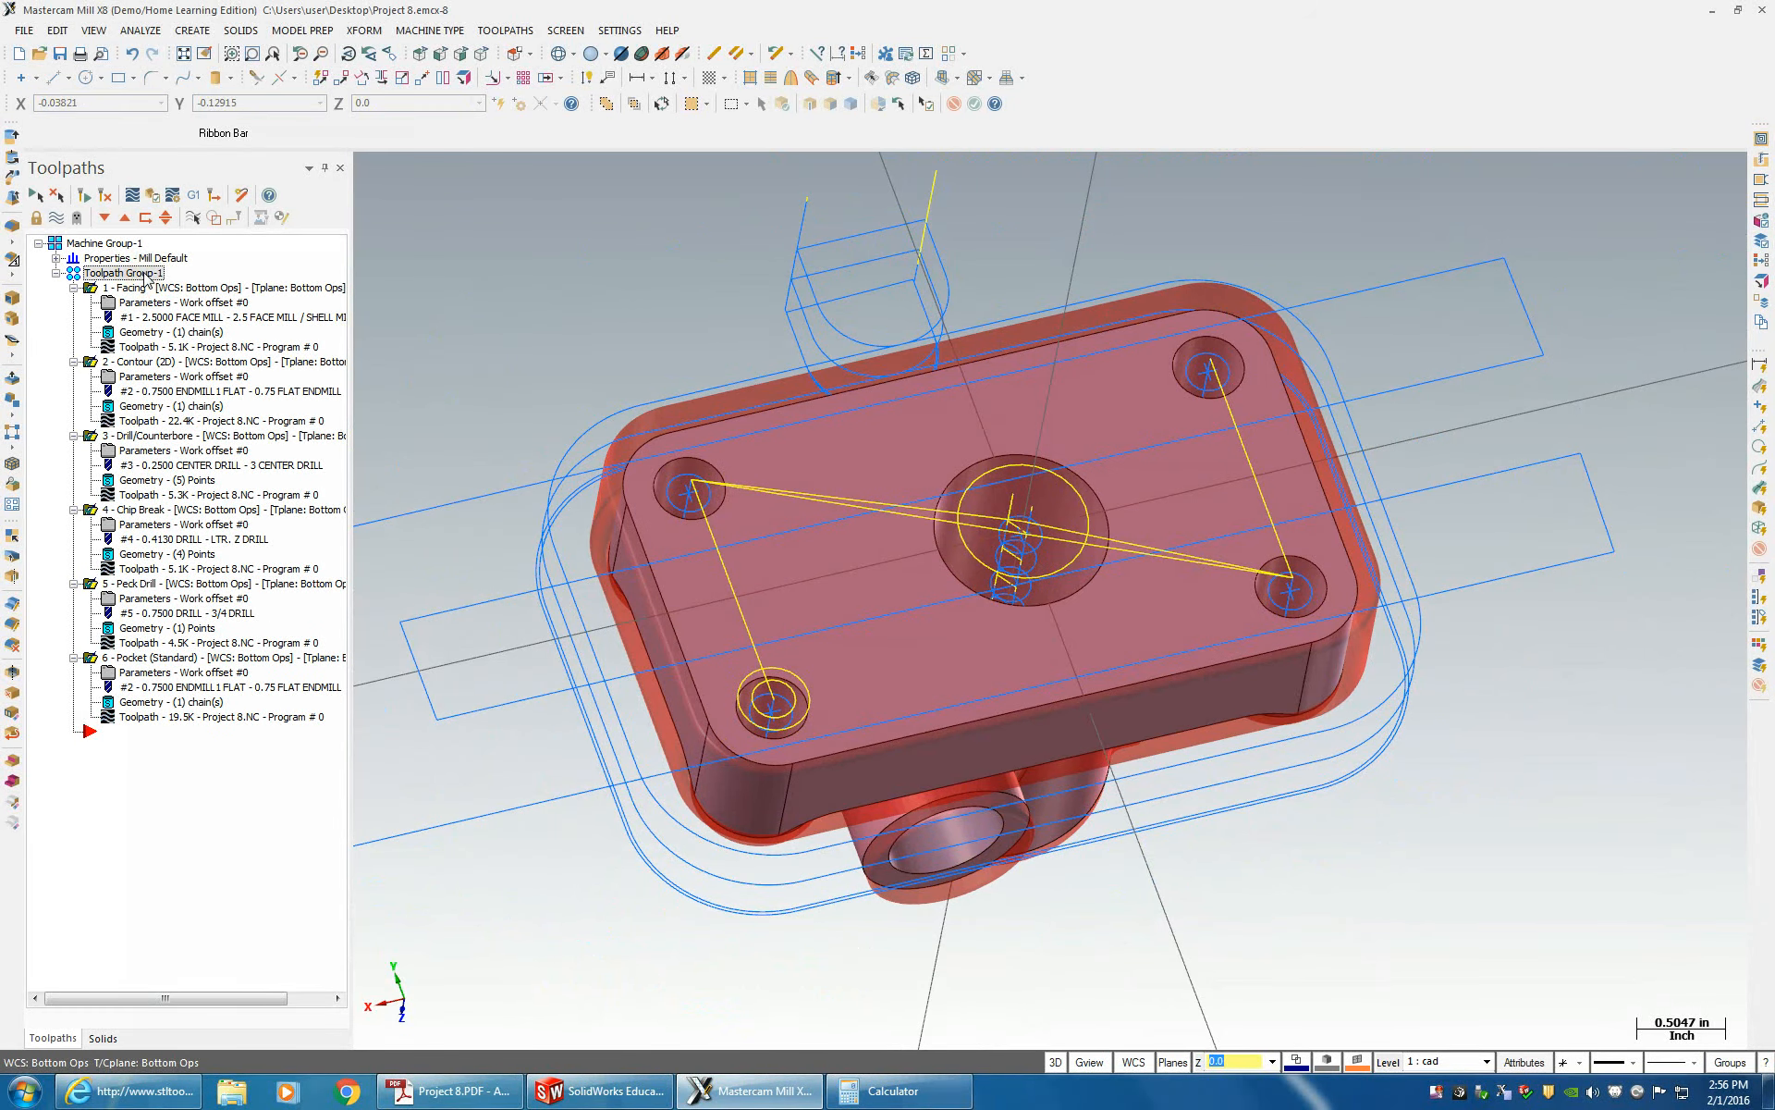
{"action": "left_click", "coordinate": [152, 194]}
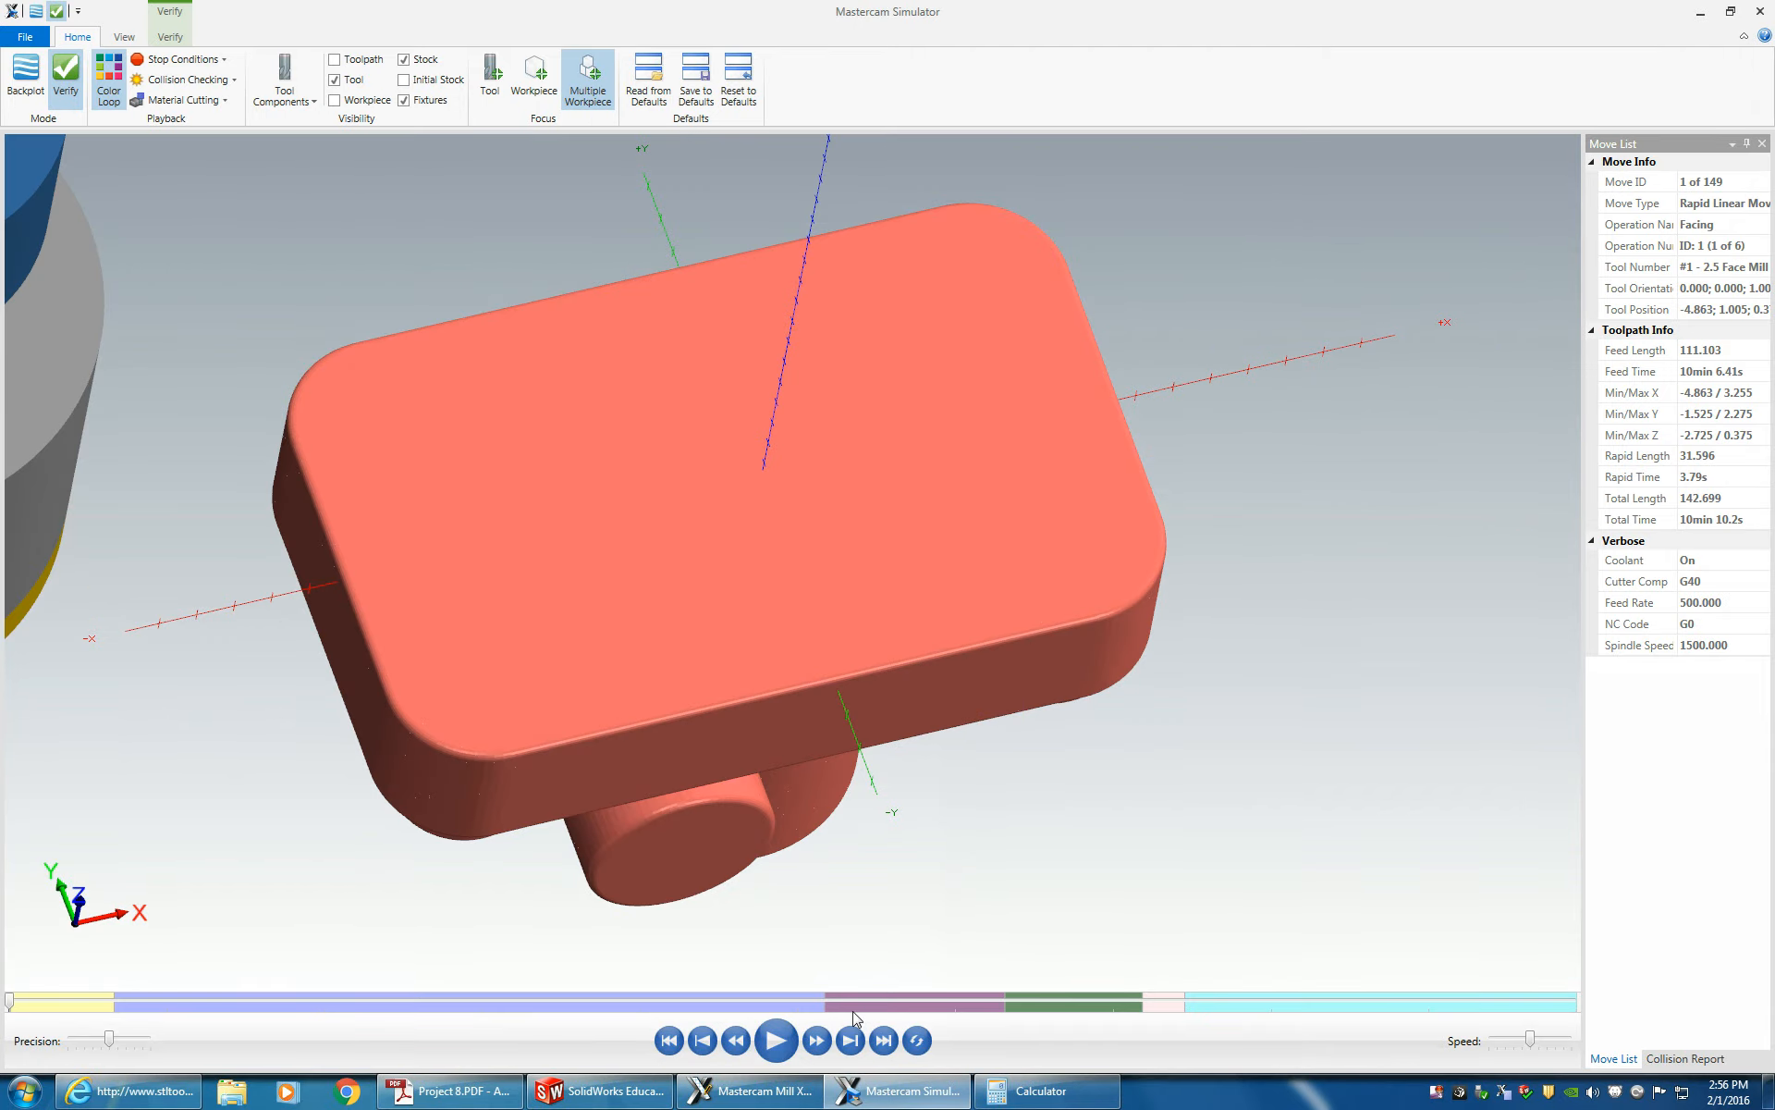
{"action": "left_click", "coordinate": [774, 1042]}
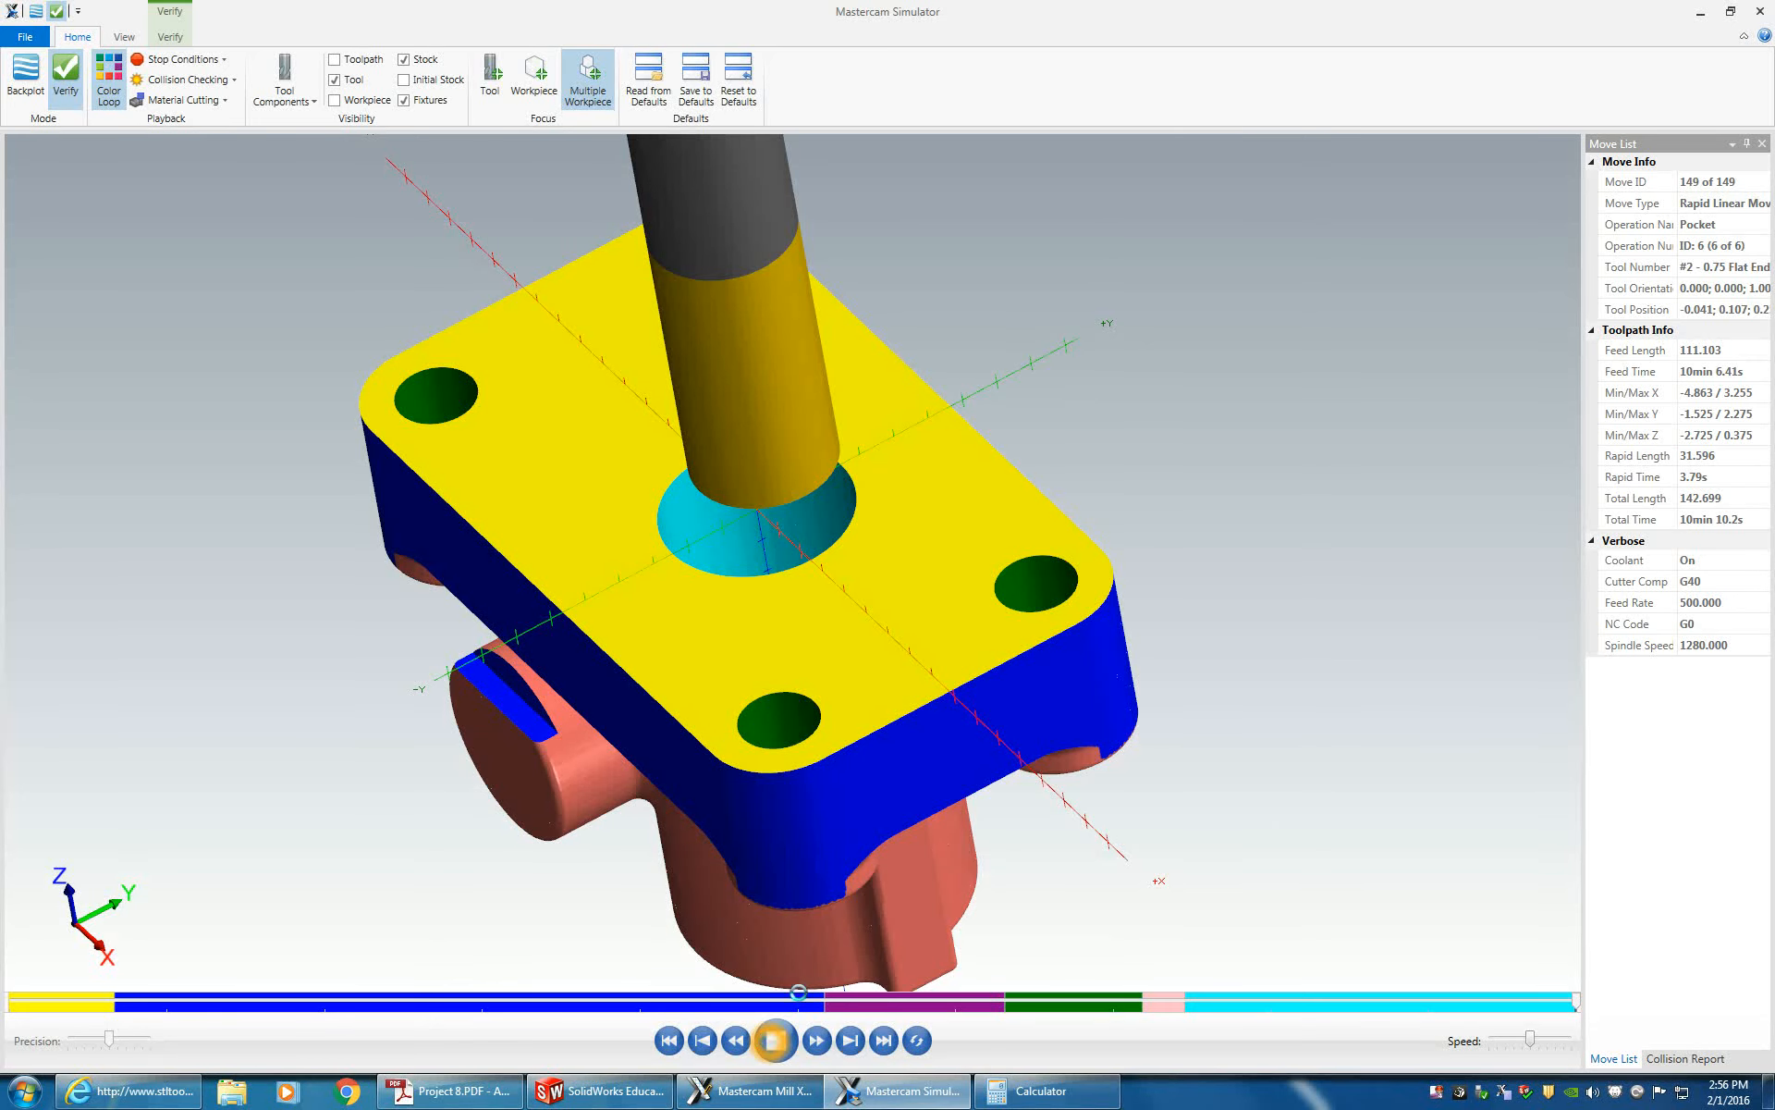
{"action": "middle_click_drag", "start_coordinate": [760, 630], "coordinate": [769, 636]}
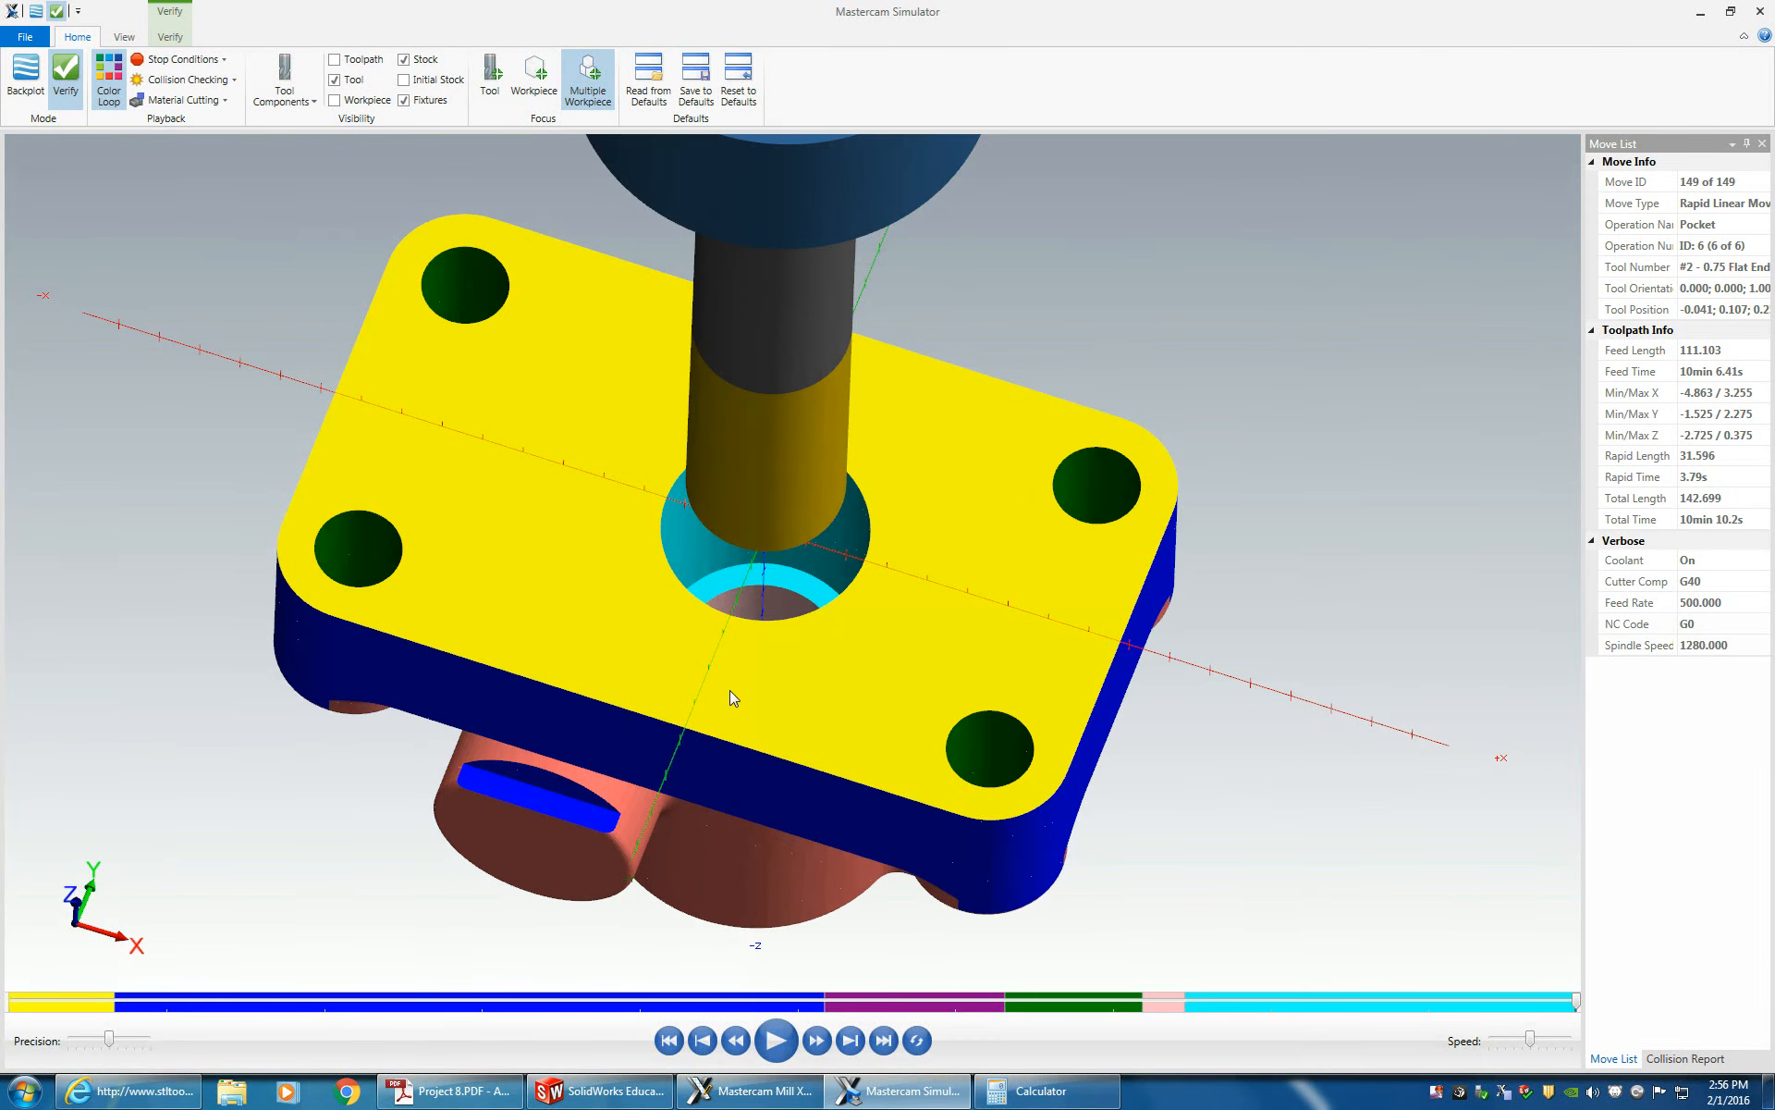
{"action": "middle_click_drag", "start_coordinate": [652, 644], "coordinate": [856, 745]}
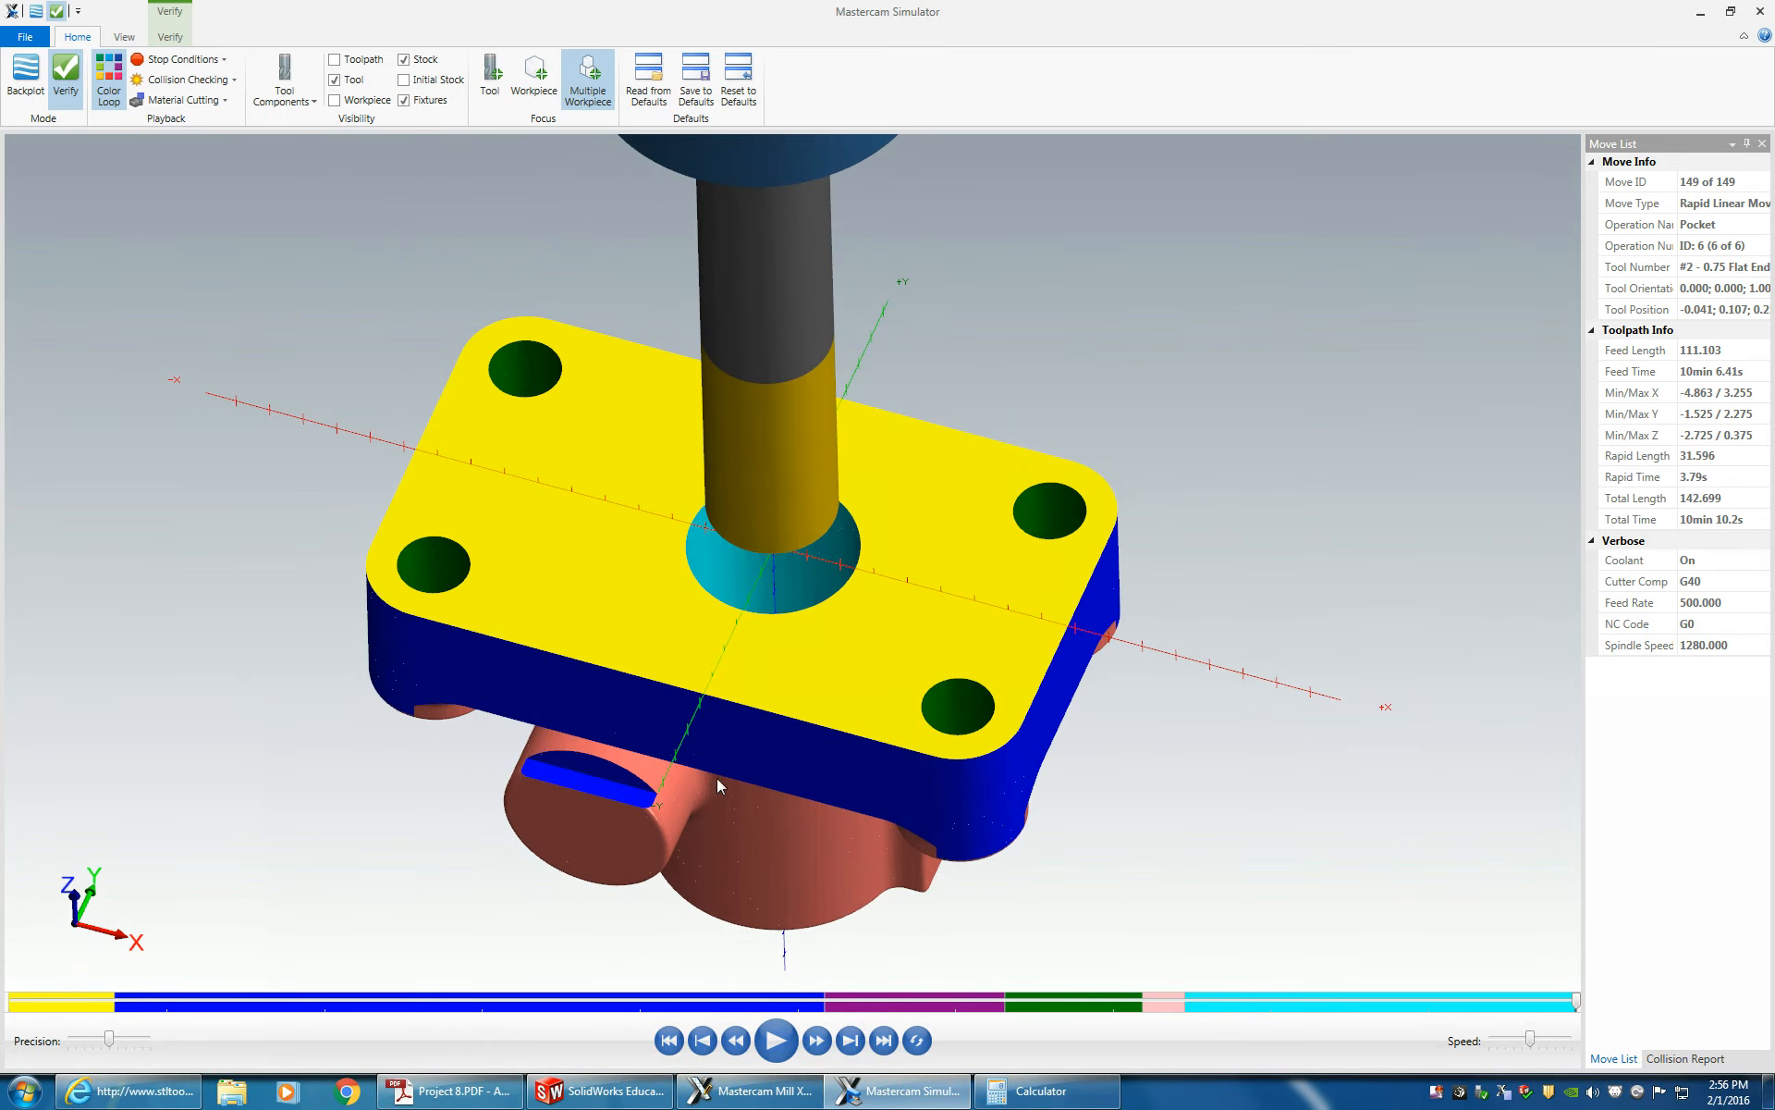
{"action": "left_click", "coordinate": [791, 612]}
{"action": "left_click", "coordinate": [826, 543]}
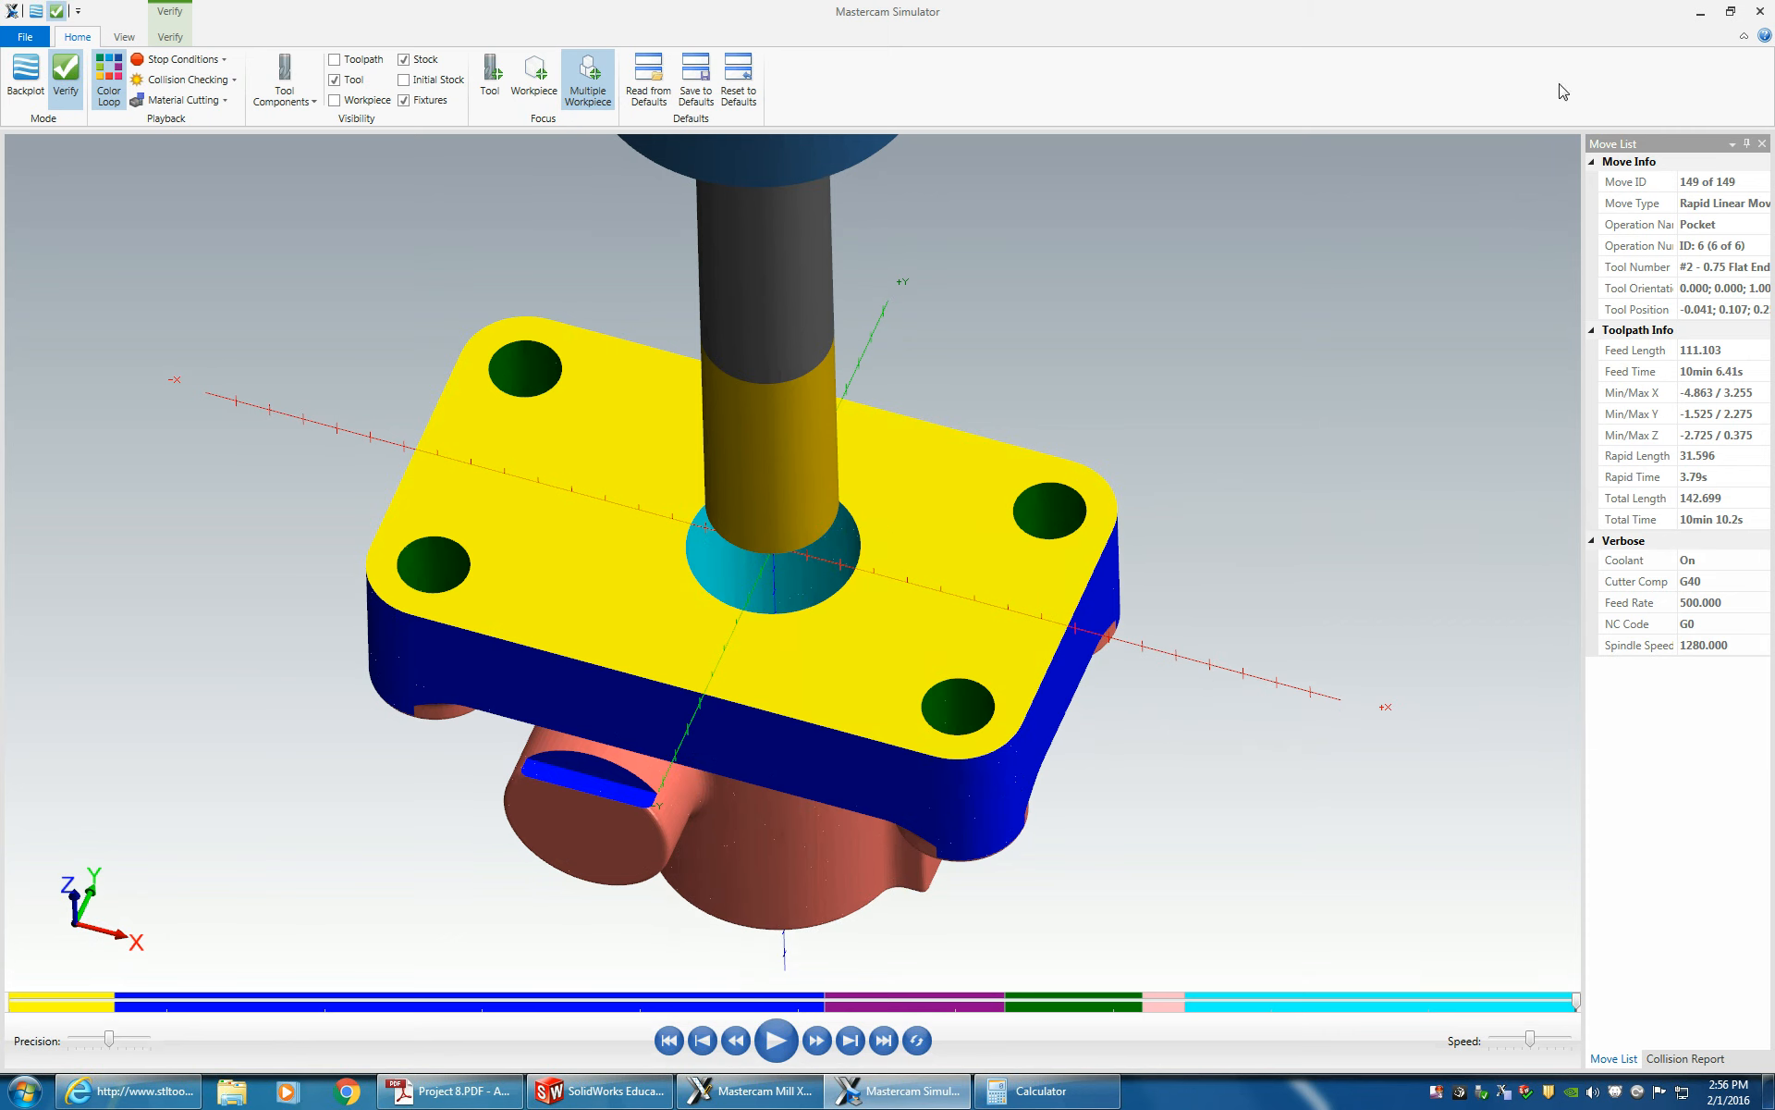
{"action": "left_click", "coordinate": [1764, 13]}
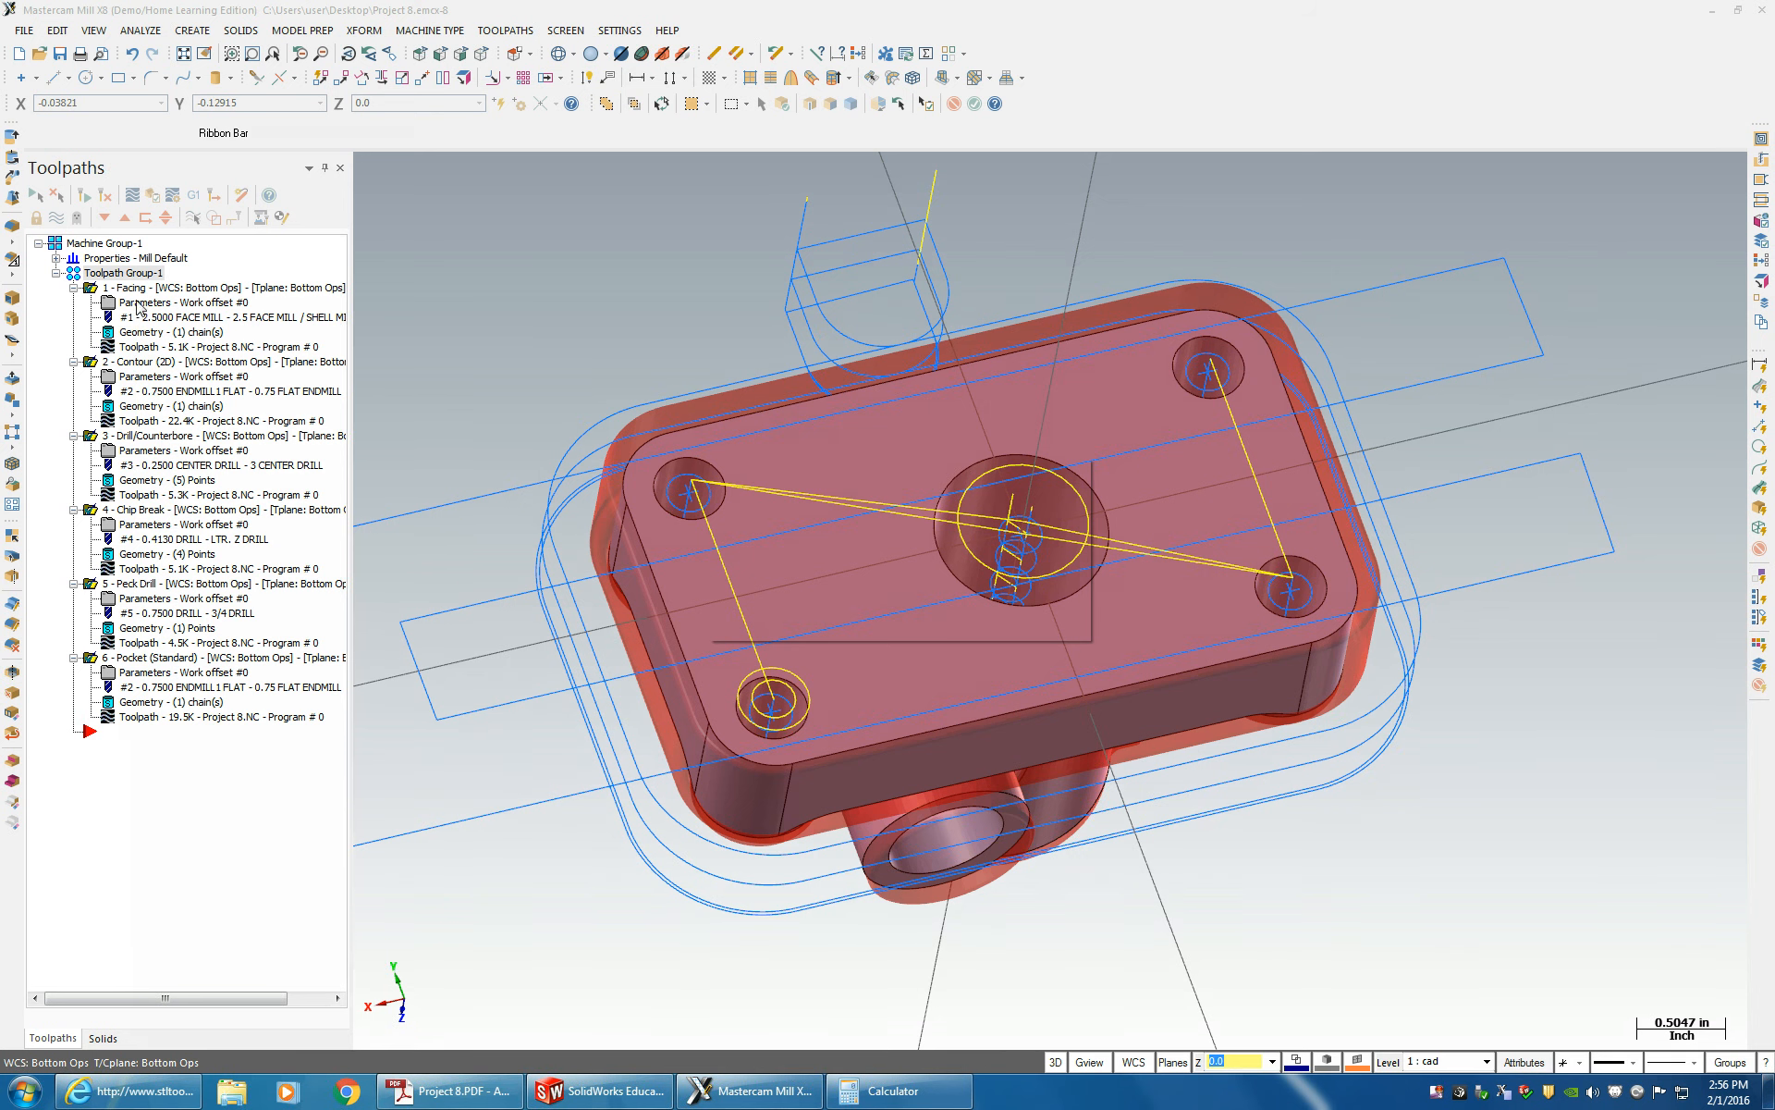
- Collapse the Drill/Counterbore operation in the toolpath tree, closing the center drill definition without changes
{"action": "left_click", "coordinate": [135, 290]}
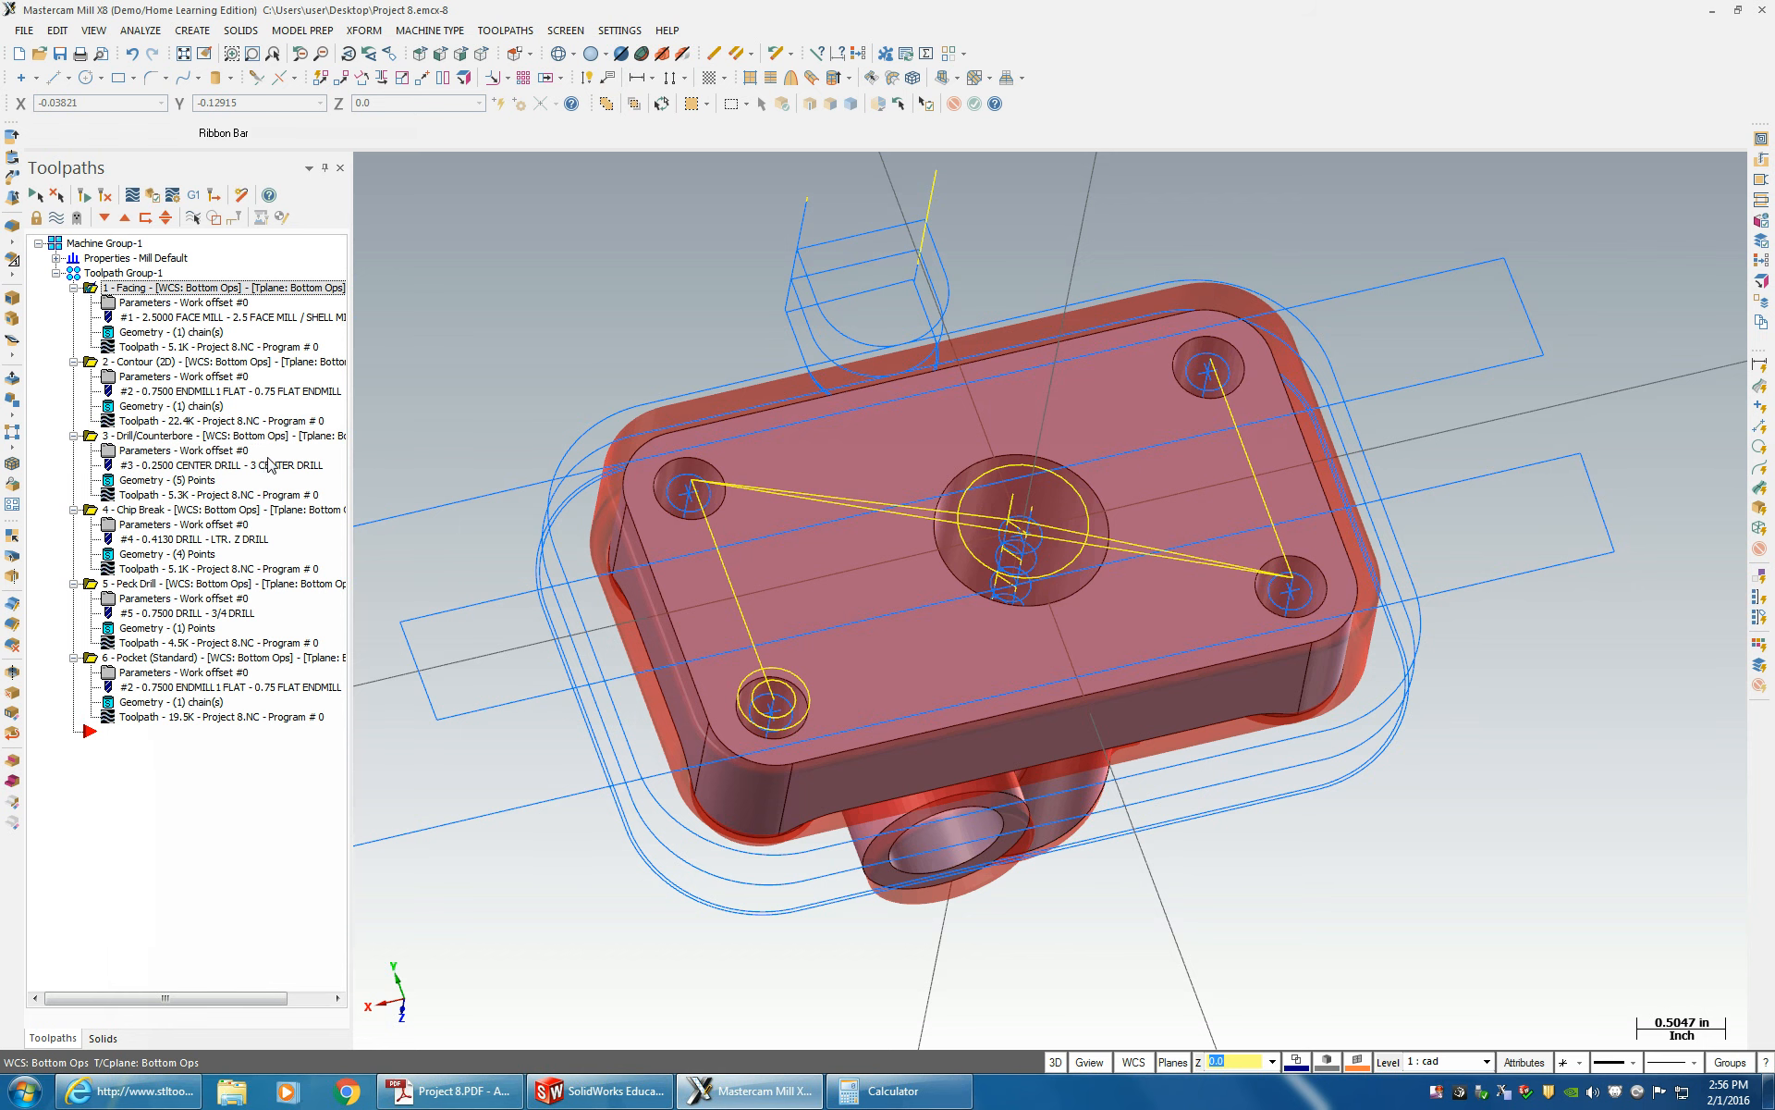
{"action": "left_click", "coordinate": [117, 438]}
{"action": "left_click", "coordinate": [79, 436]}
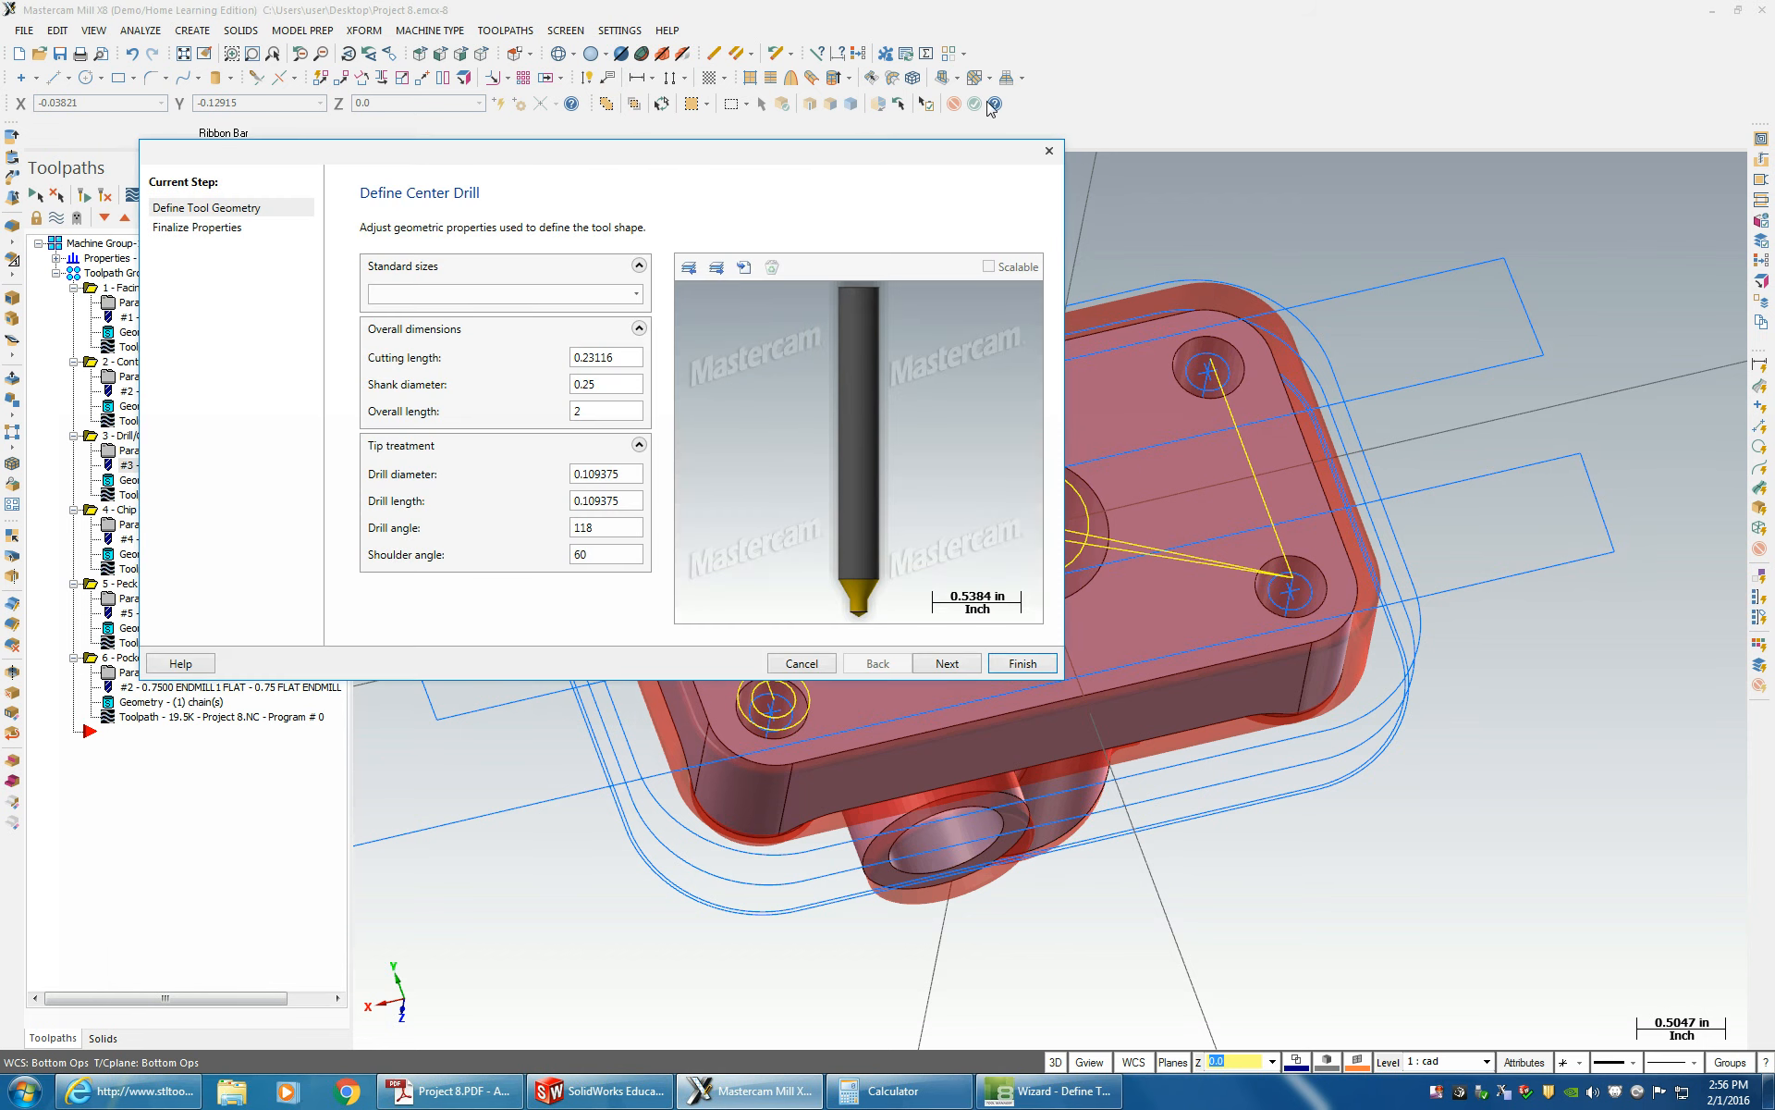
{"action": "left_click", "coordinate": [1046, 156]}
{"action": "left_click", "coordinate": [80, 437]}
{"action": "left_click", "coordinate": [74, 435]}
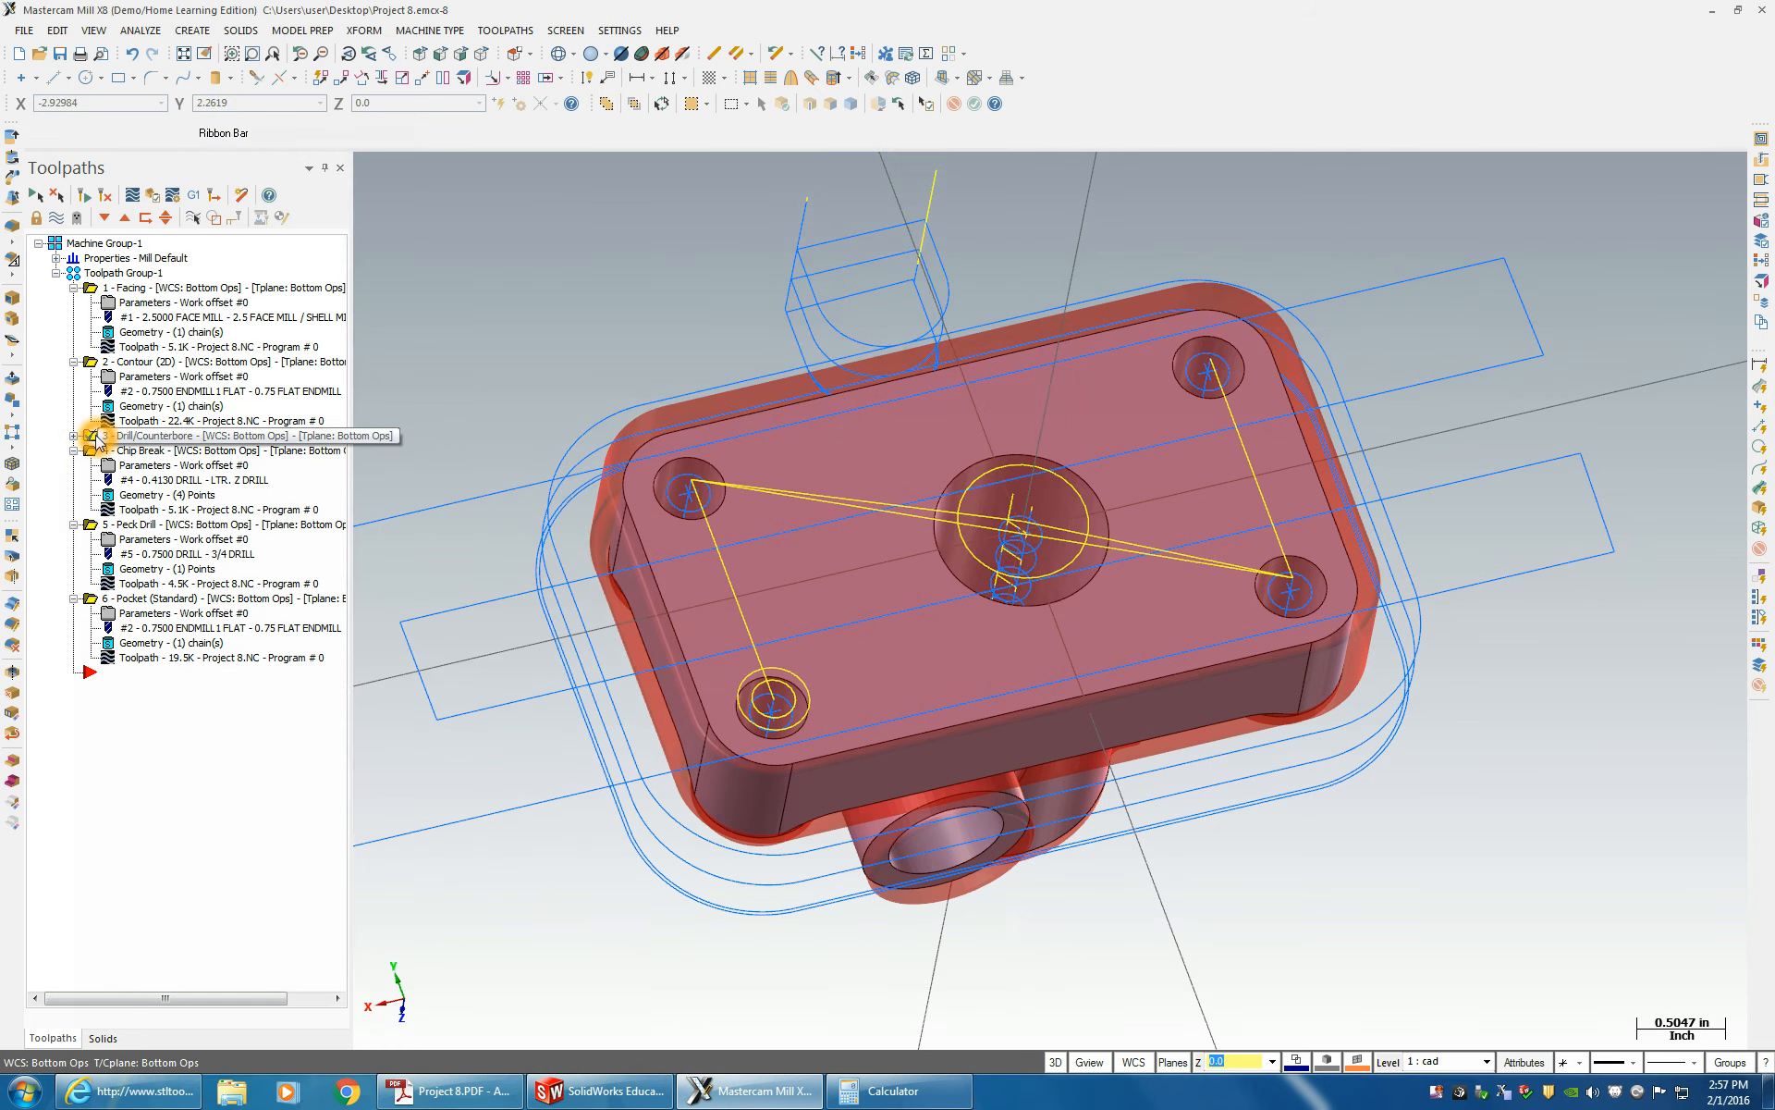
- Reorder the operations so Drill/Counterbore, Chip Break and Peck Drill follow Facing and precede the 2D contour
{"action": "left_click_drag", "start_coordinate": [109, 363], "coordinate": [107, 288]}
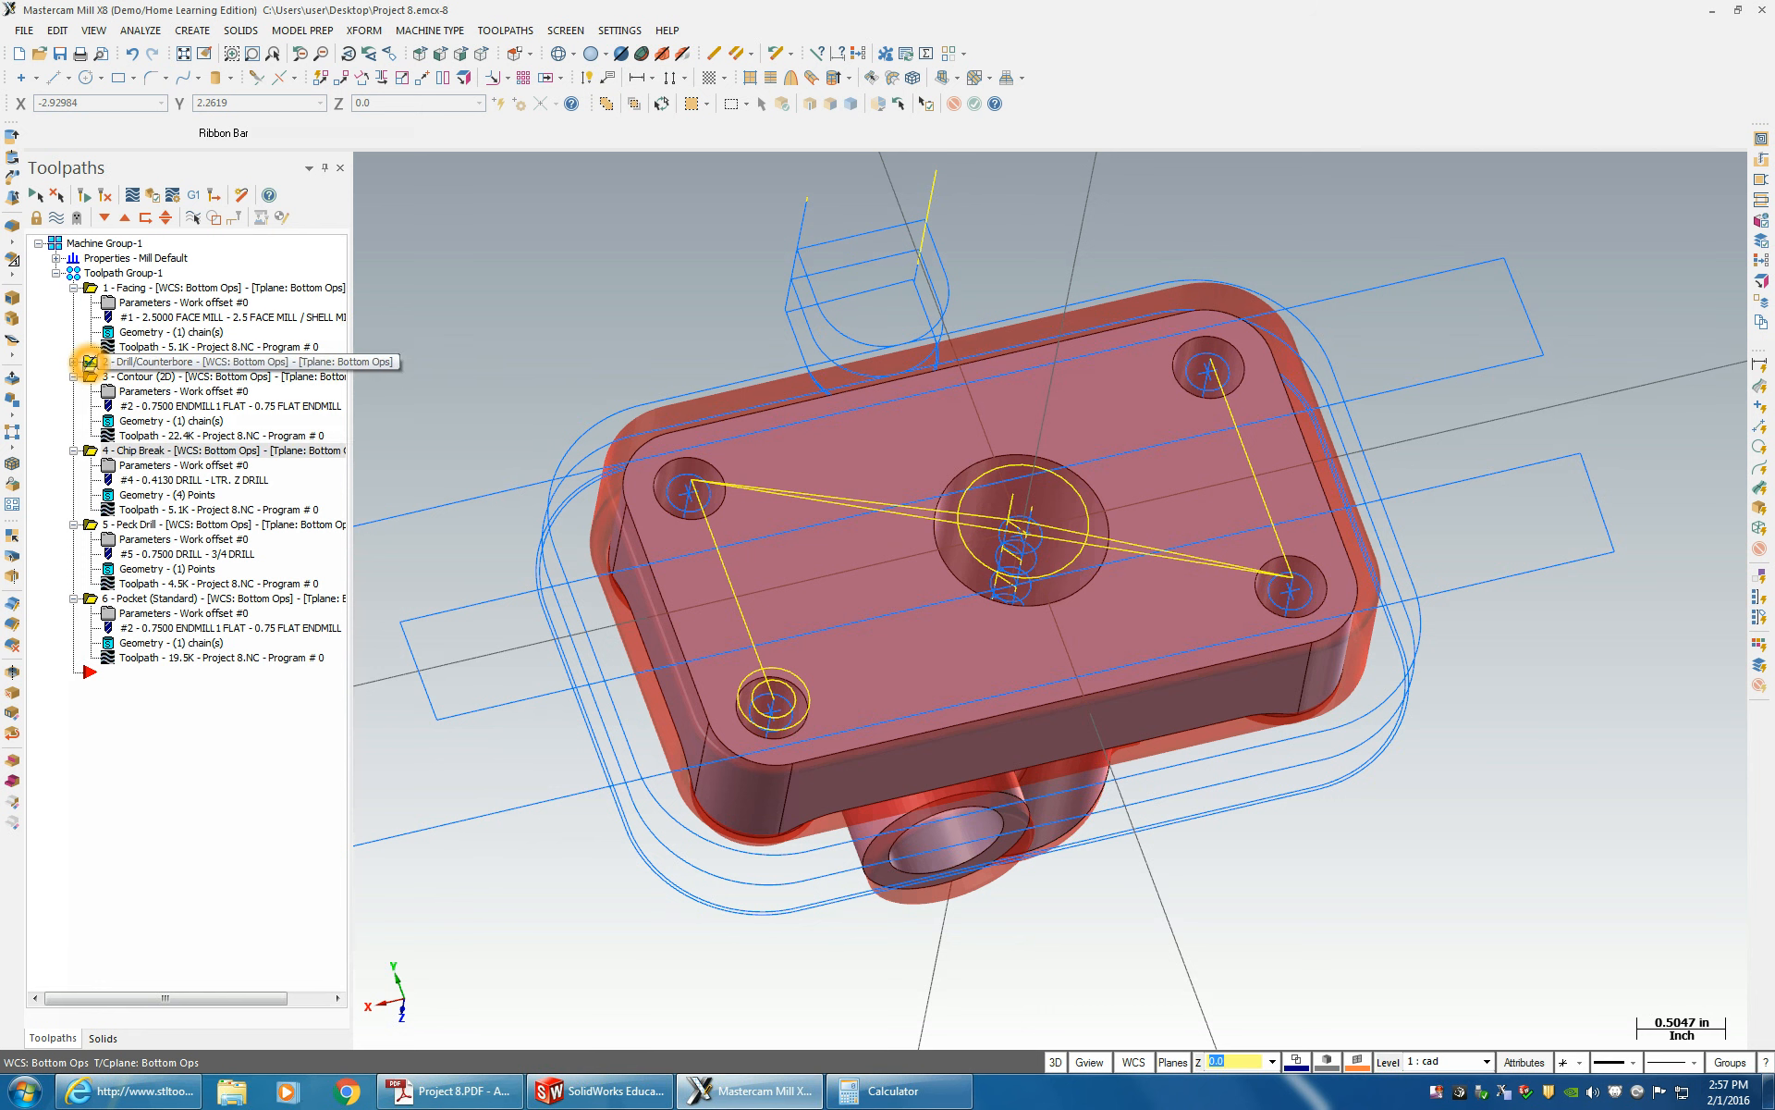
{"action": "left_click_drag", "start_coordinate": [88, 360], "coordinate": [88, 363]}
{"action": "left_click", "coordinate": [162, 381]}
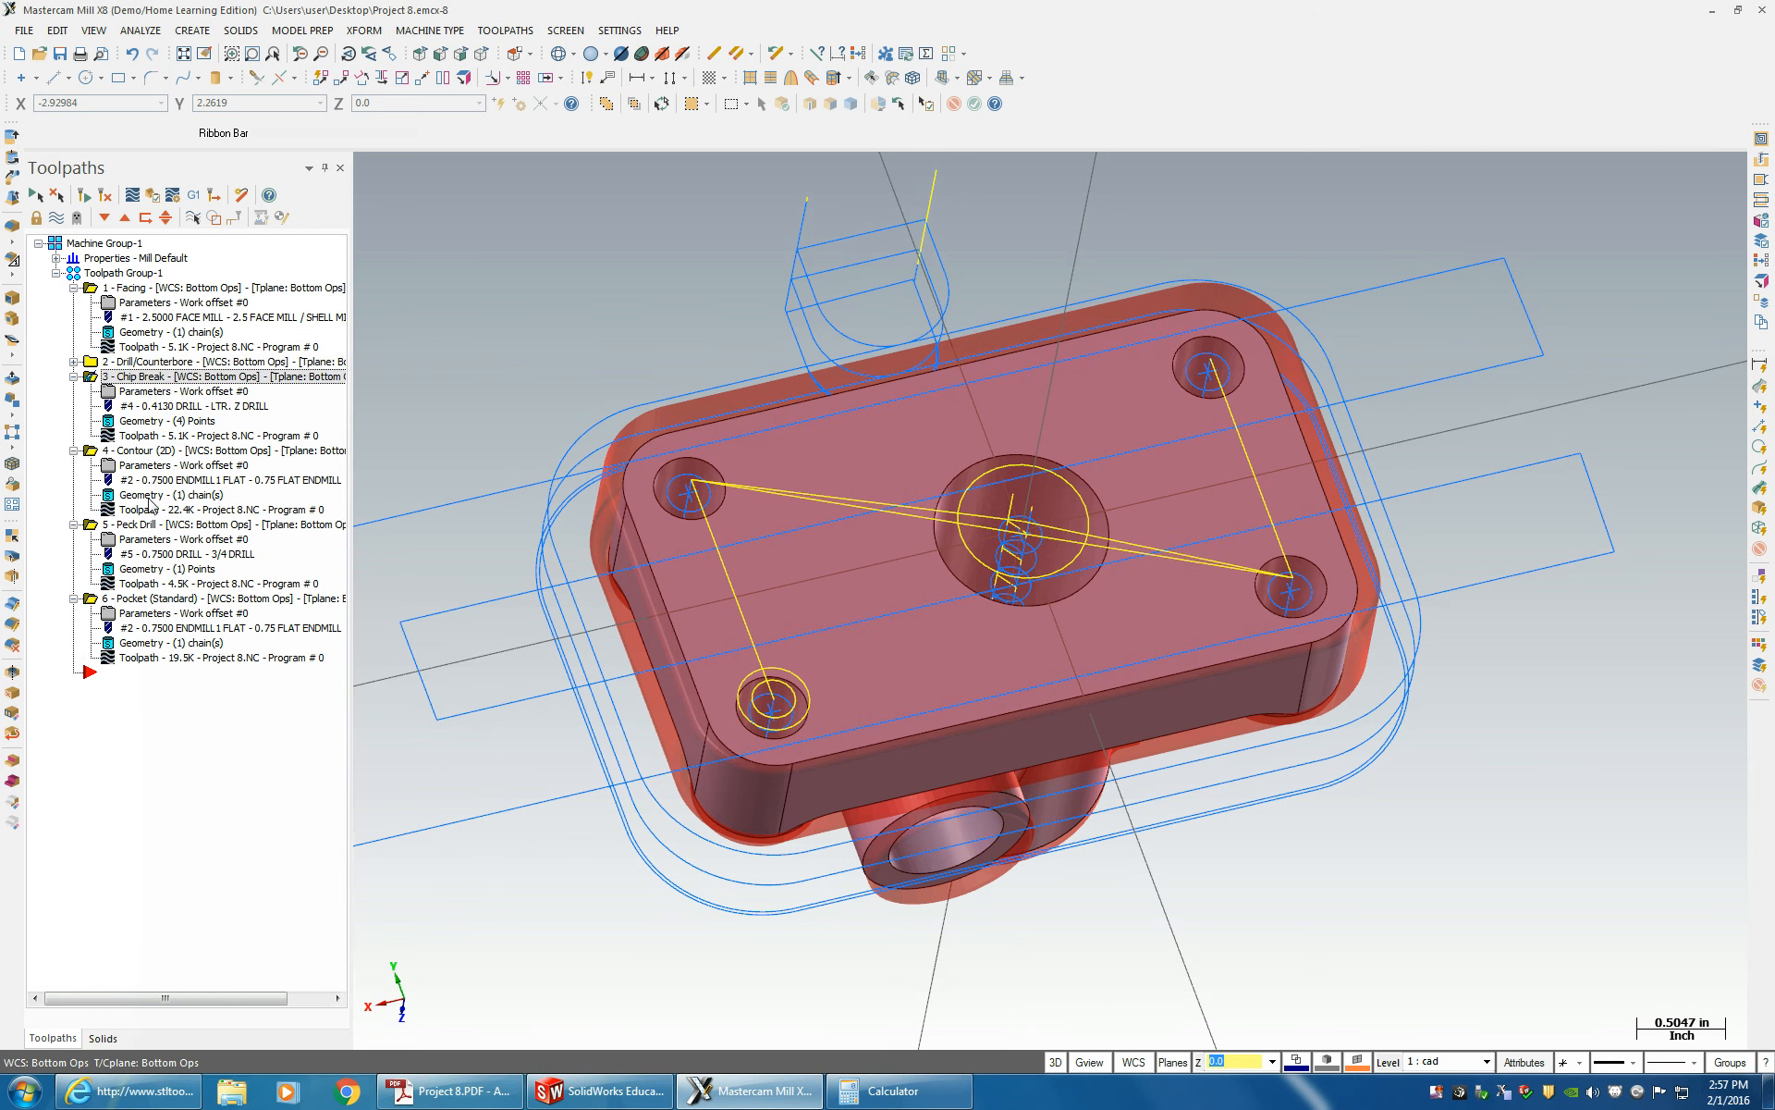
{"action": "left_click_drag", "start_coordinate": [120, 526], "coordinate": [93, 377]}
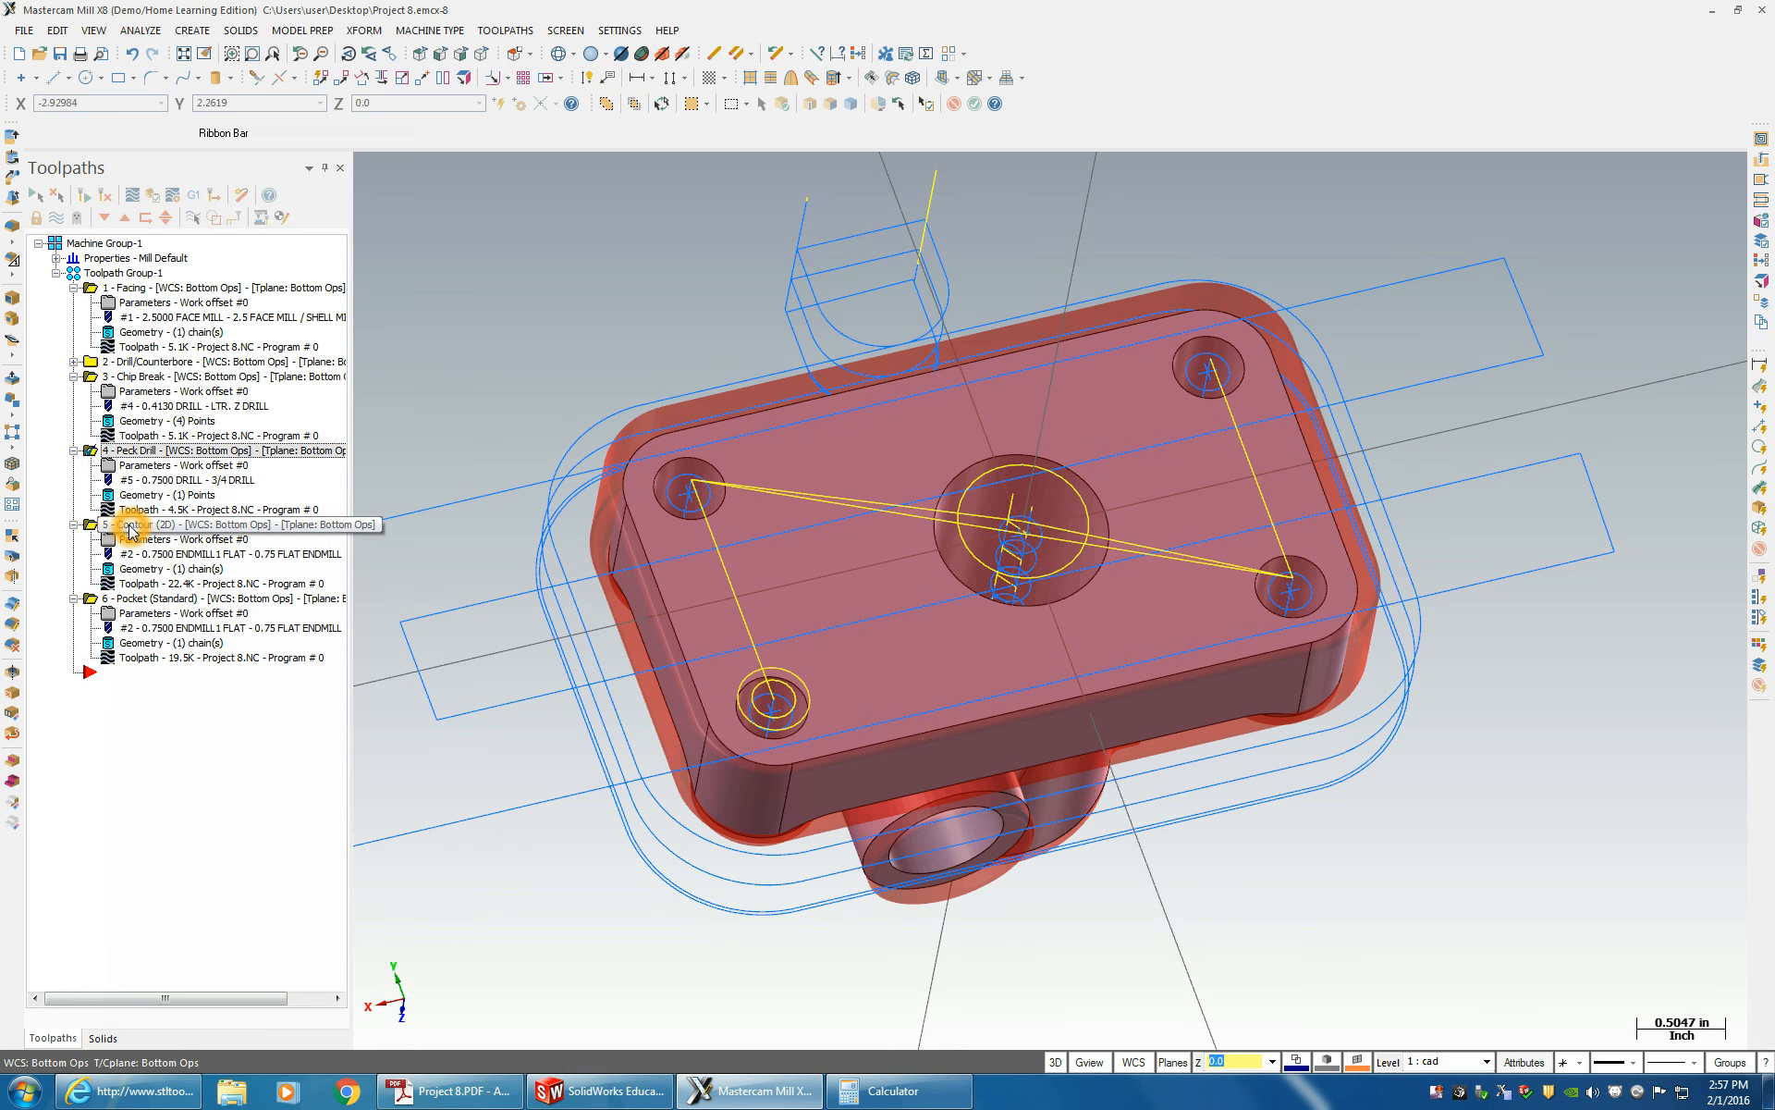
{"action": "left_click_drag", "start_coordinate": [93, 608], "coordinate": [94, 574]}
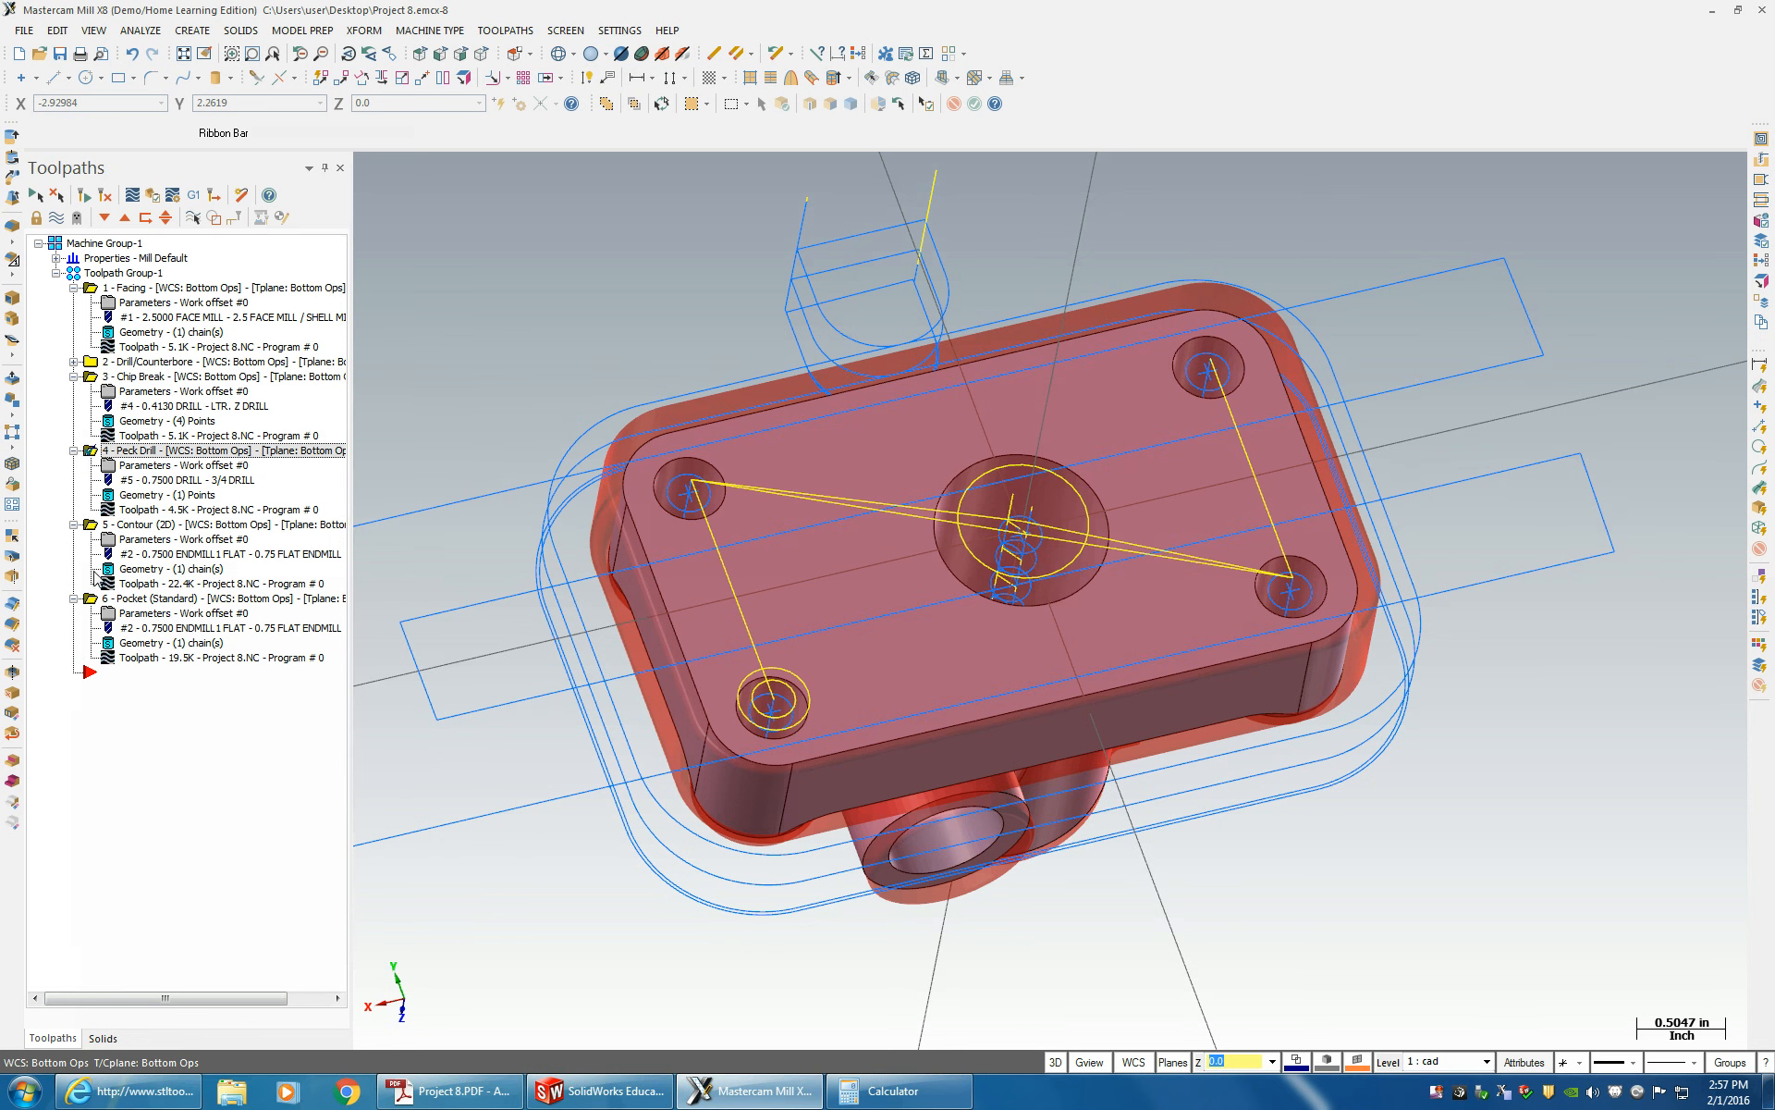
- Collapse the Facing, Chip Break, Peck Drill, Contour and Pocket operations in the toolpath tree
{"action": "left_click", "coordinate": [74, 376]}
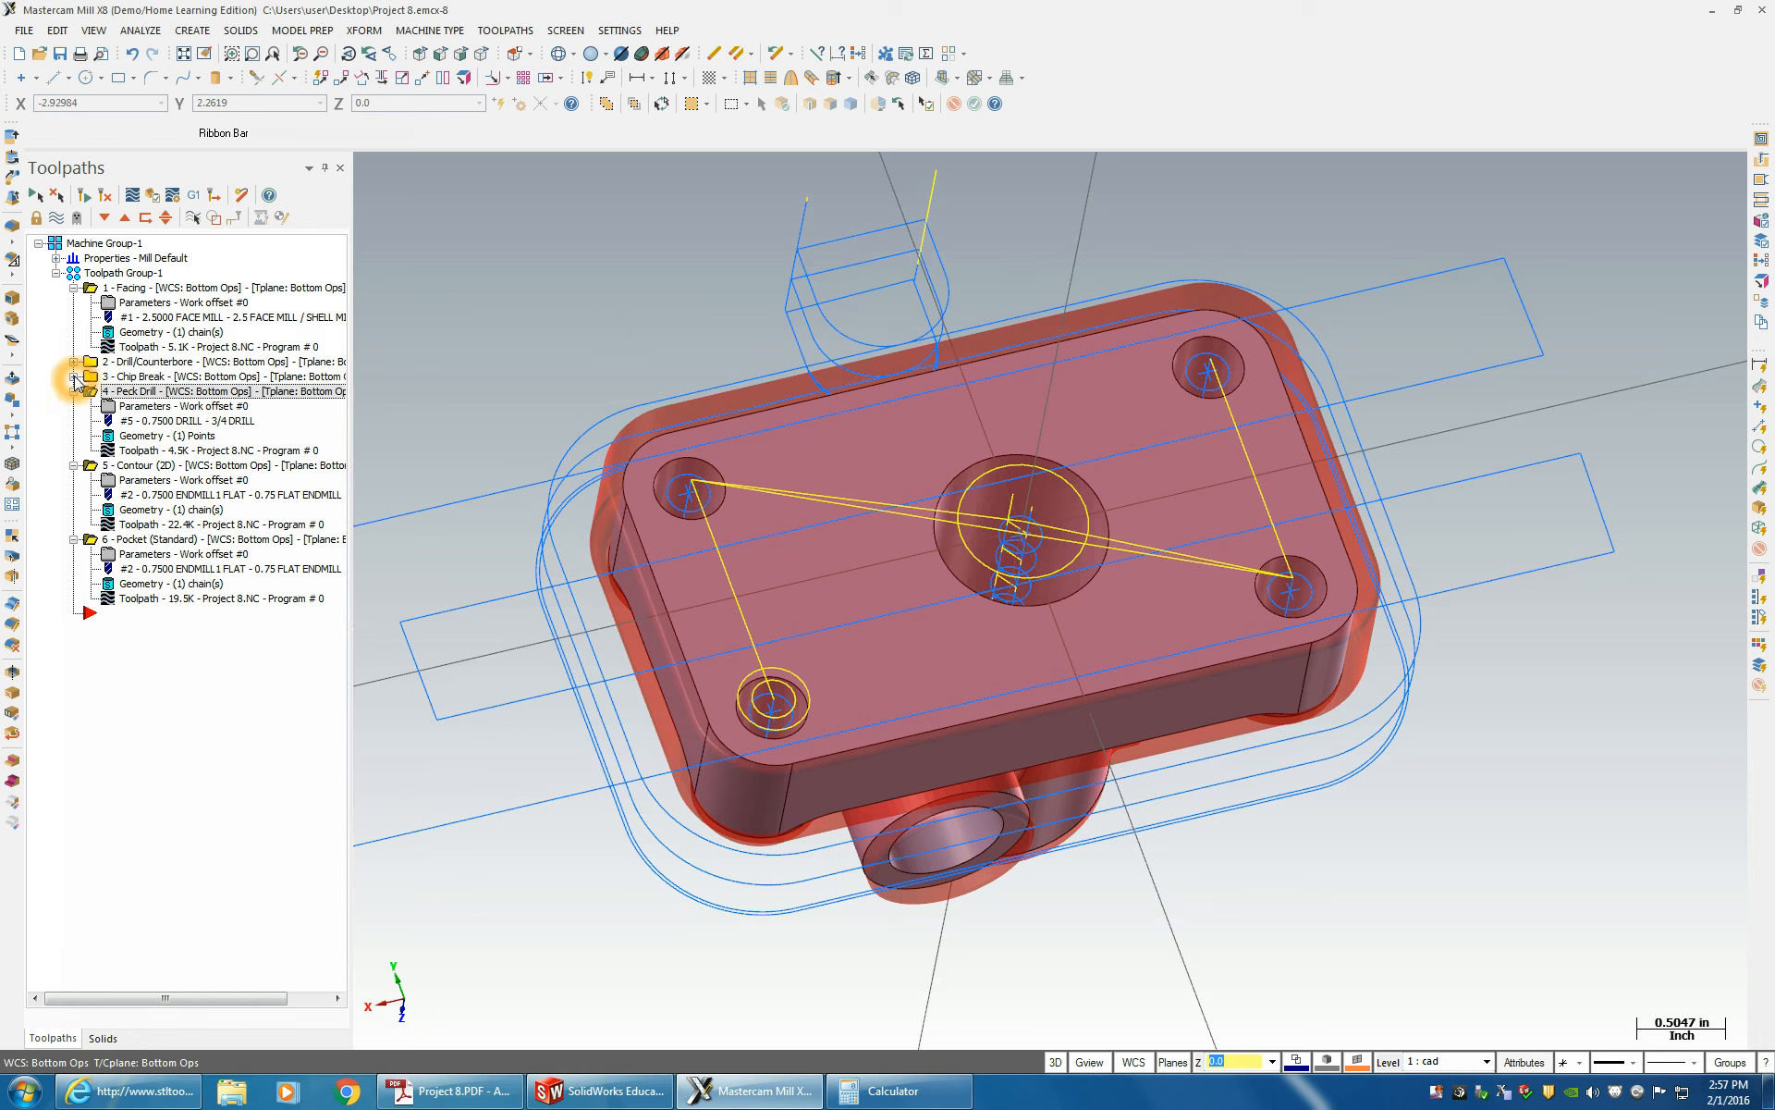
{"action": "left_click", "coordinate": [73, 392]}
{"action": "left_click", "coordinate": [74, 406]}
{"action": "left_click", "coordinate": [73, 421]}
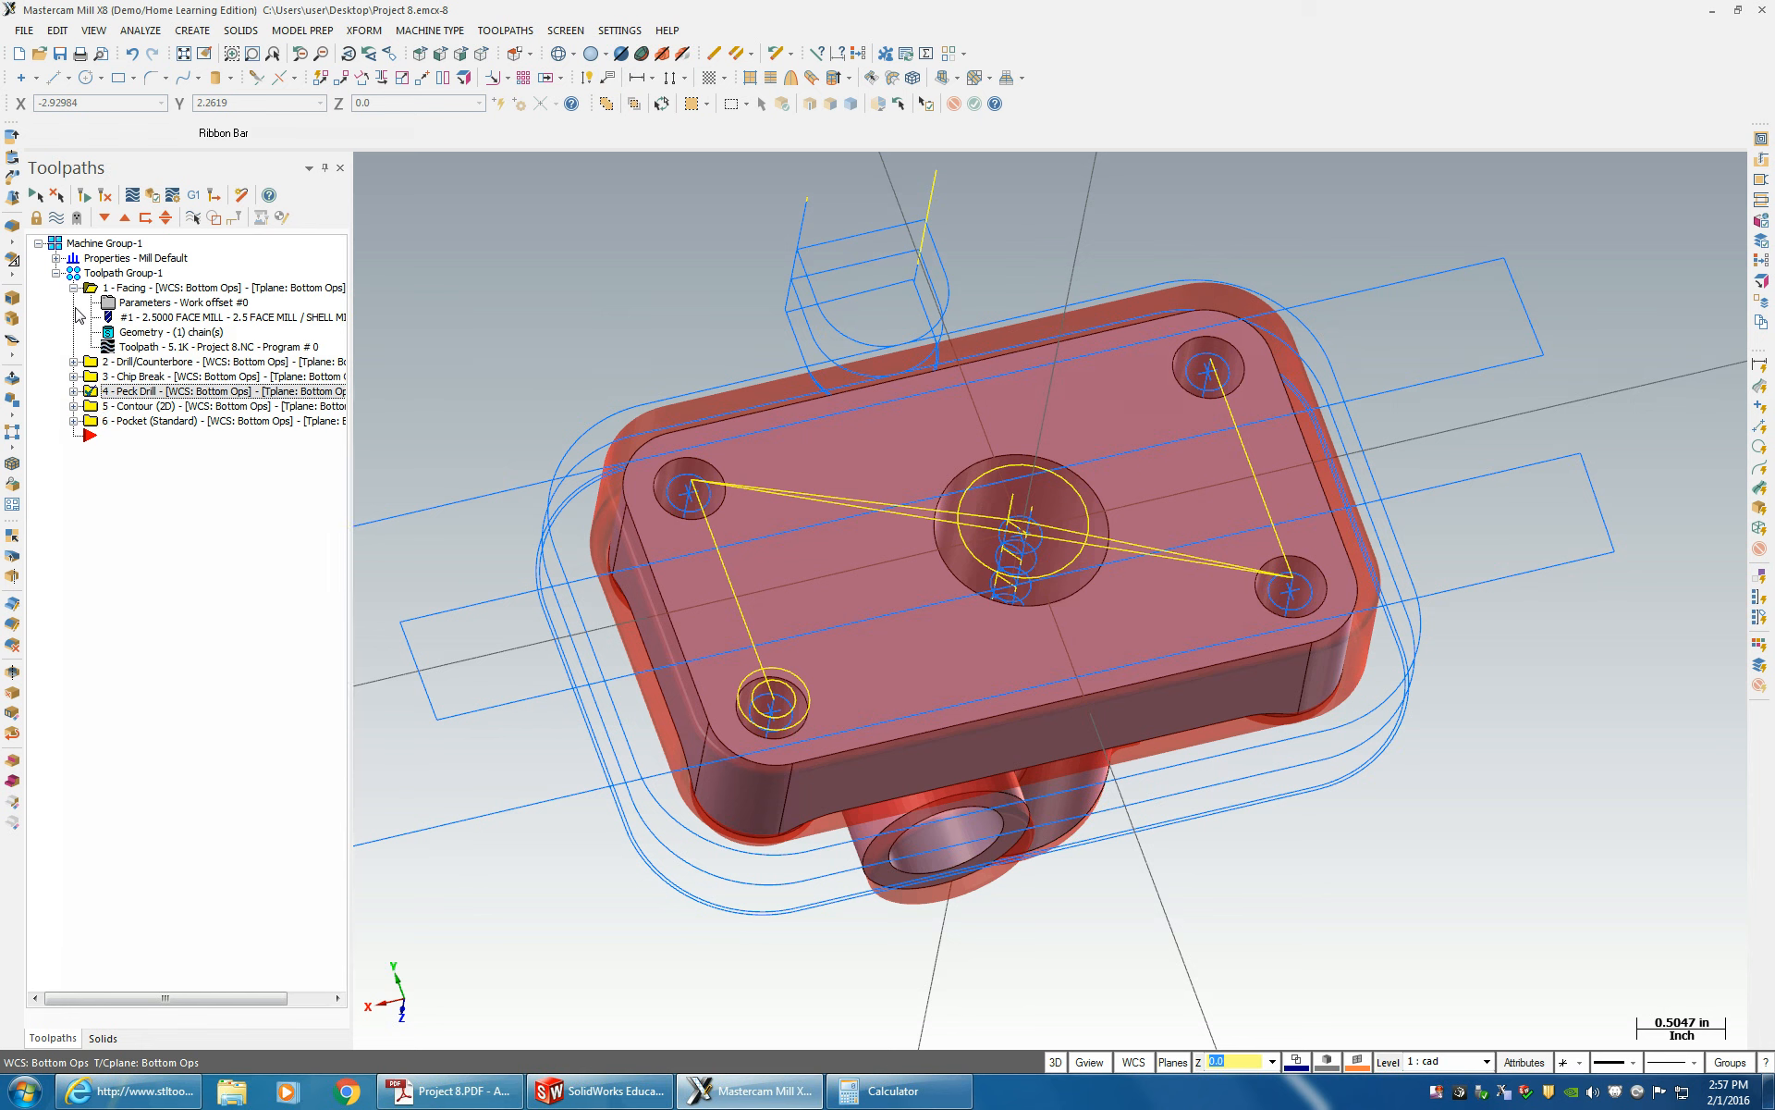
{"action": "left_click", "coordinate": [73, 288]}
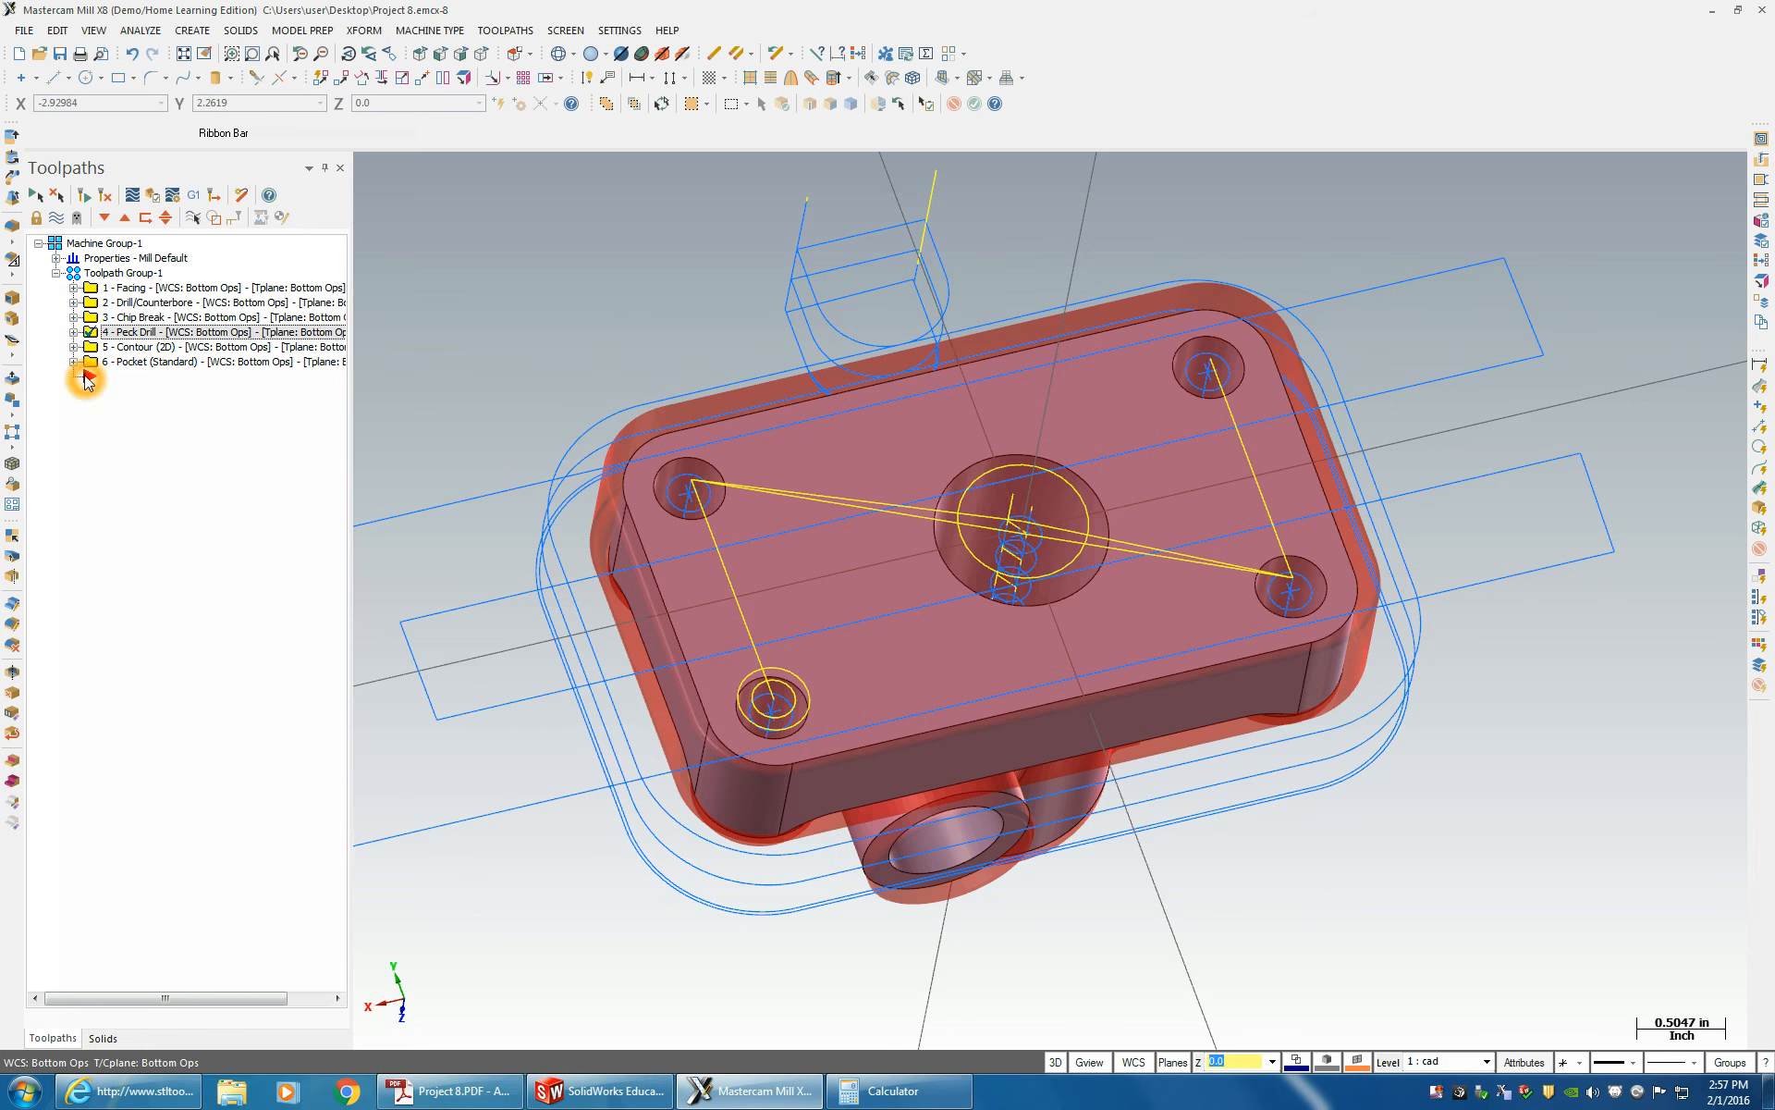
- Verify the entire reordered toolpath group in the simulator, inspect the machined part and close the simulation
{"action": "left_click", "coordinate": [106, 274]}
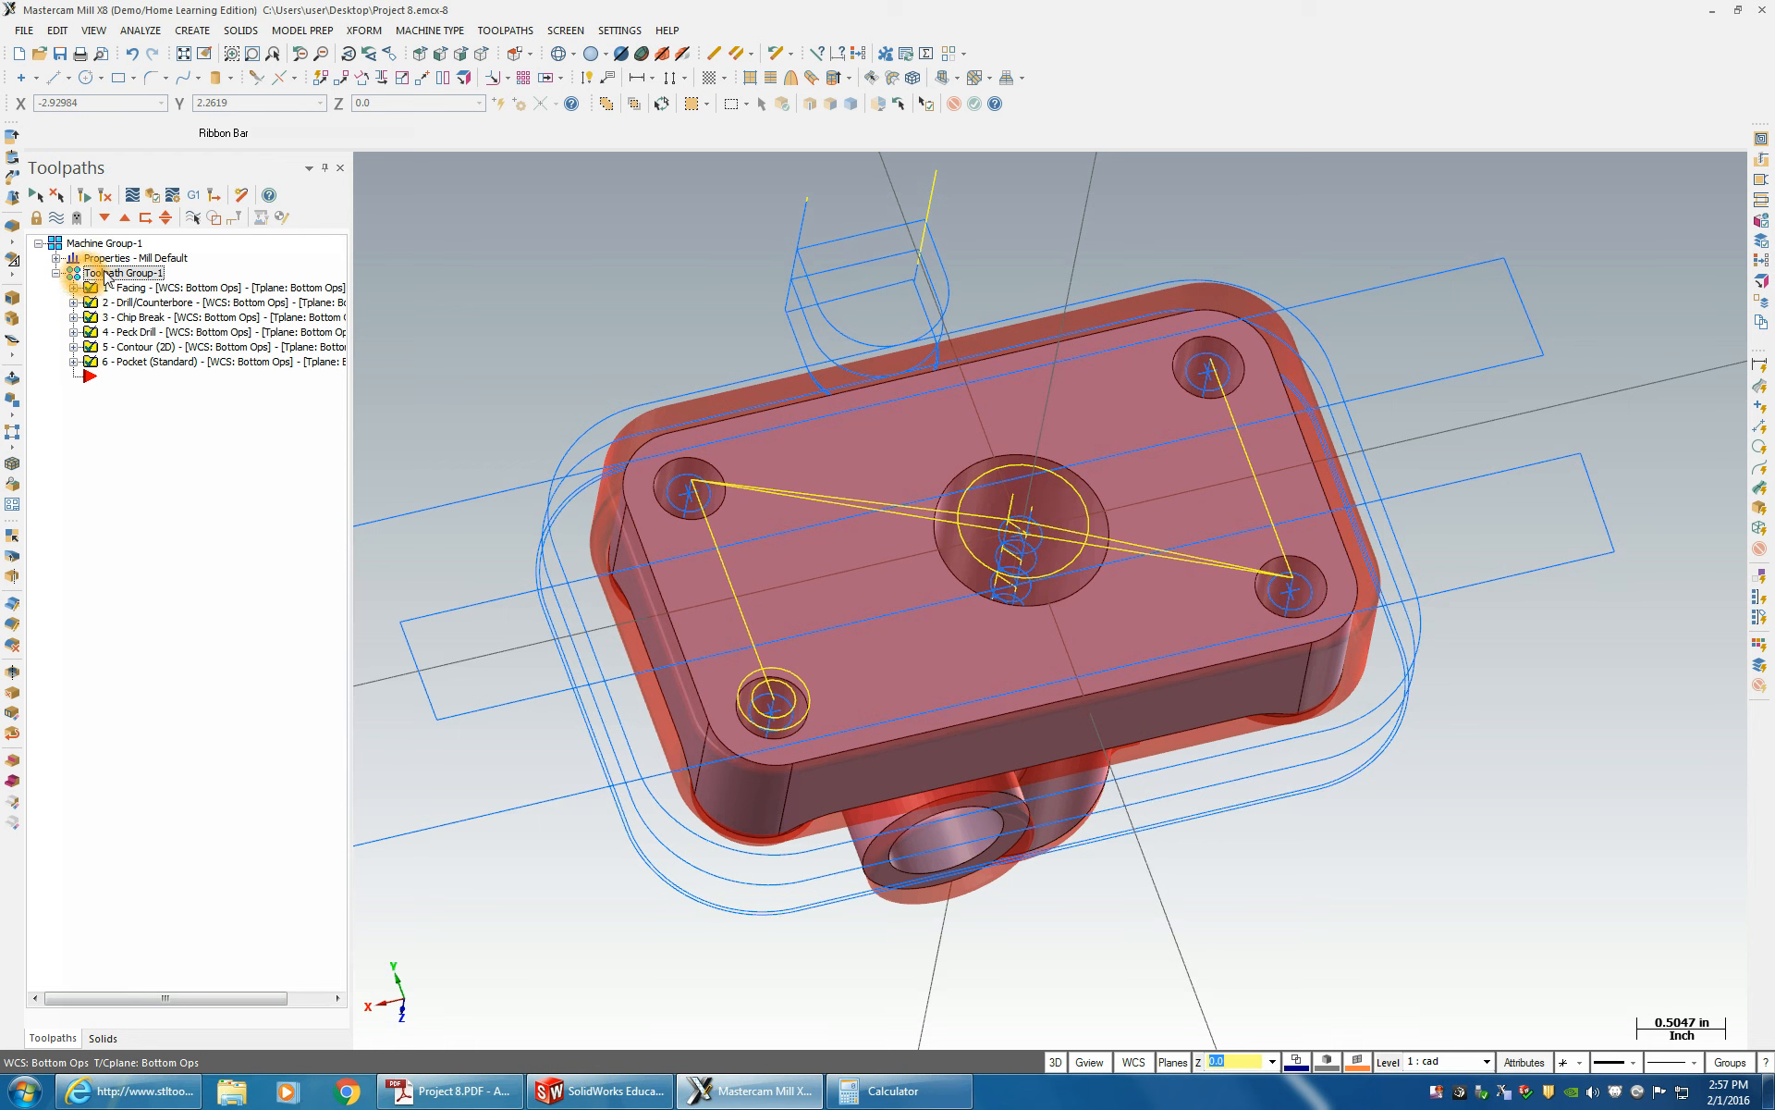
{"action": "left_click", "coordinate": [151, 196]}
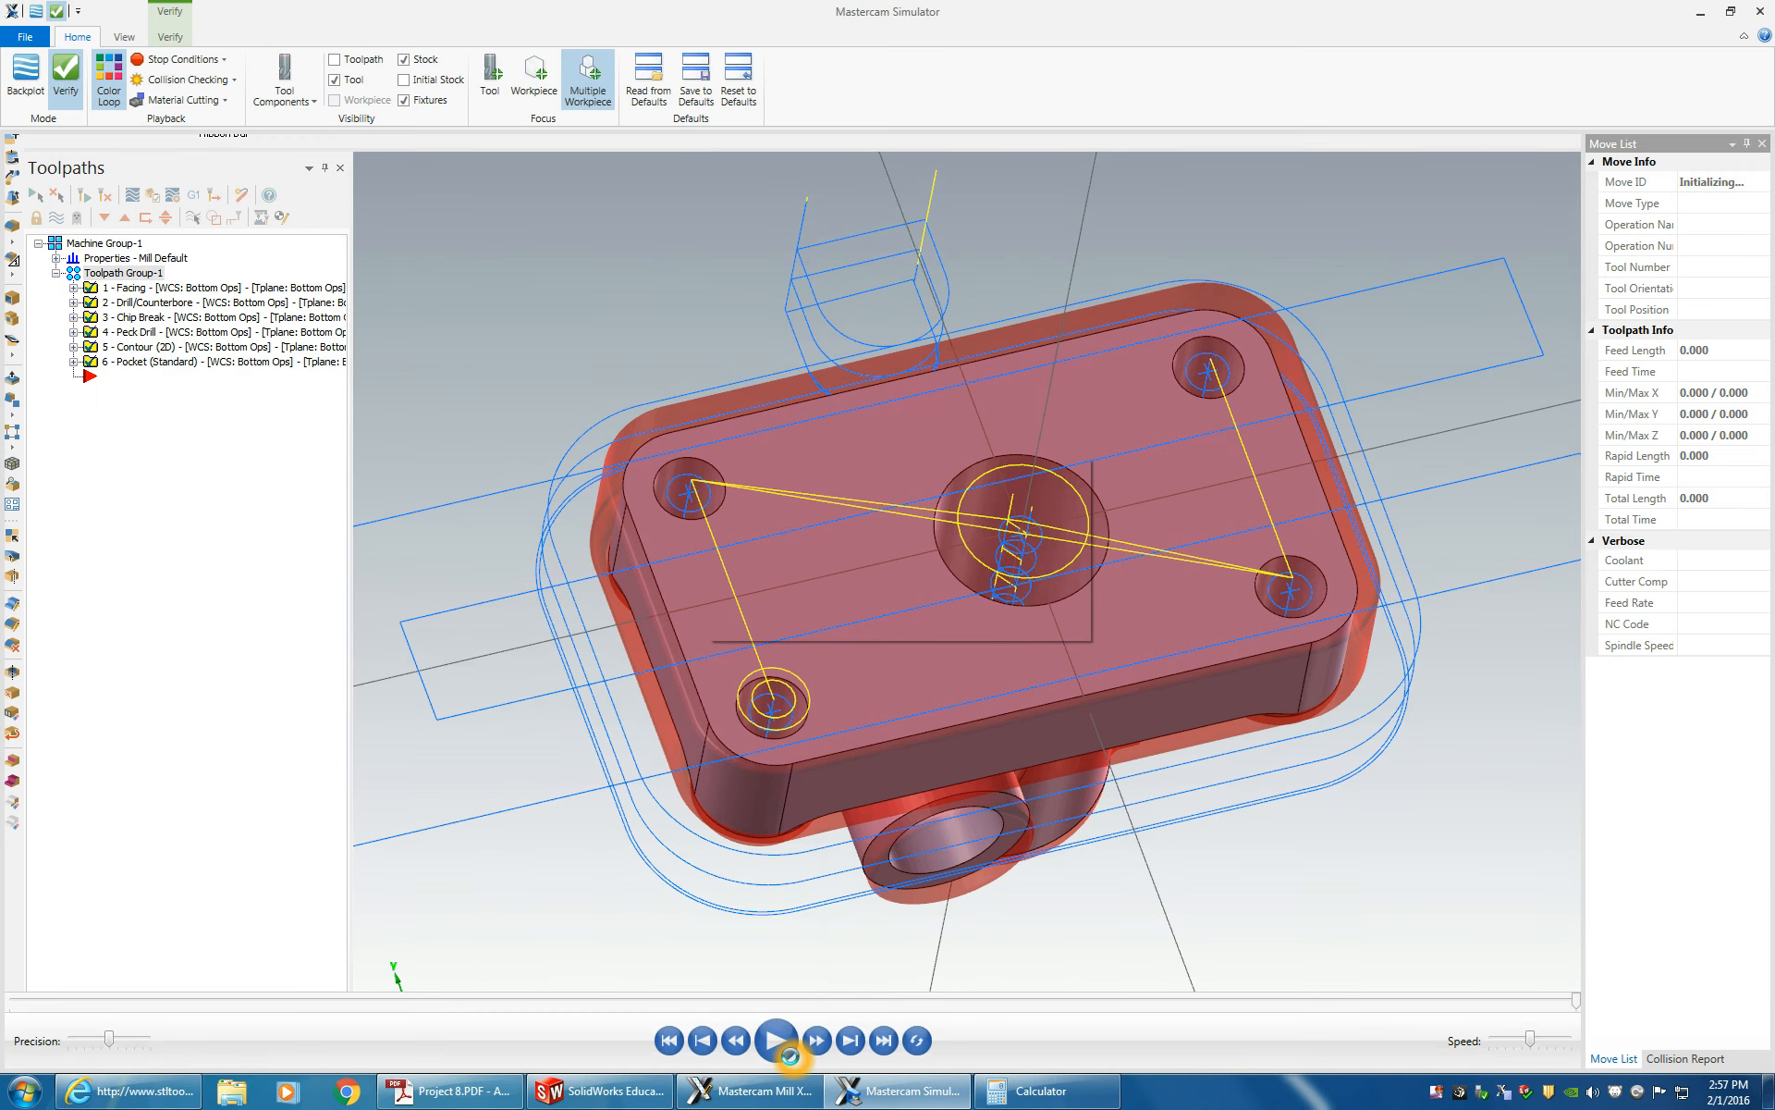
{"action": "left_click", "coordinate": [793, 1052]}
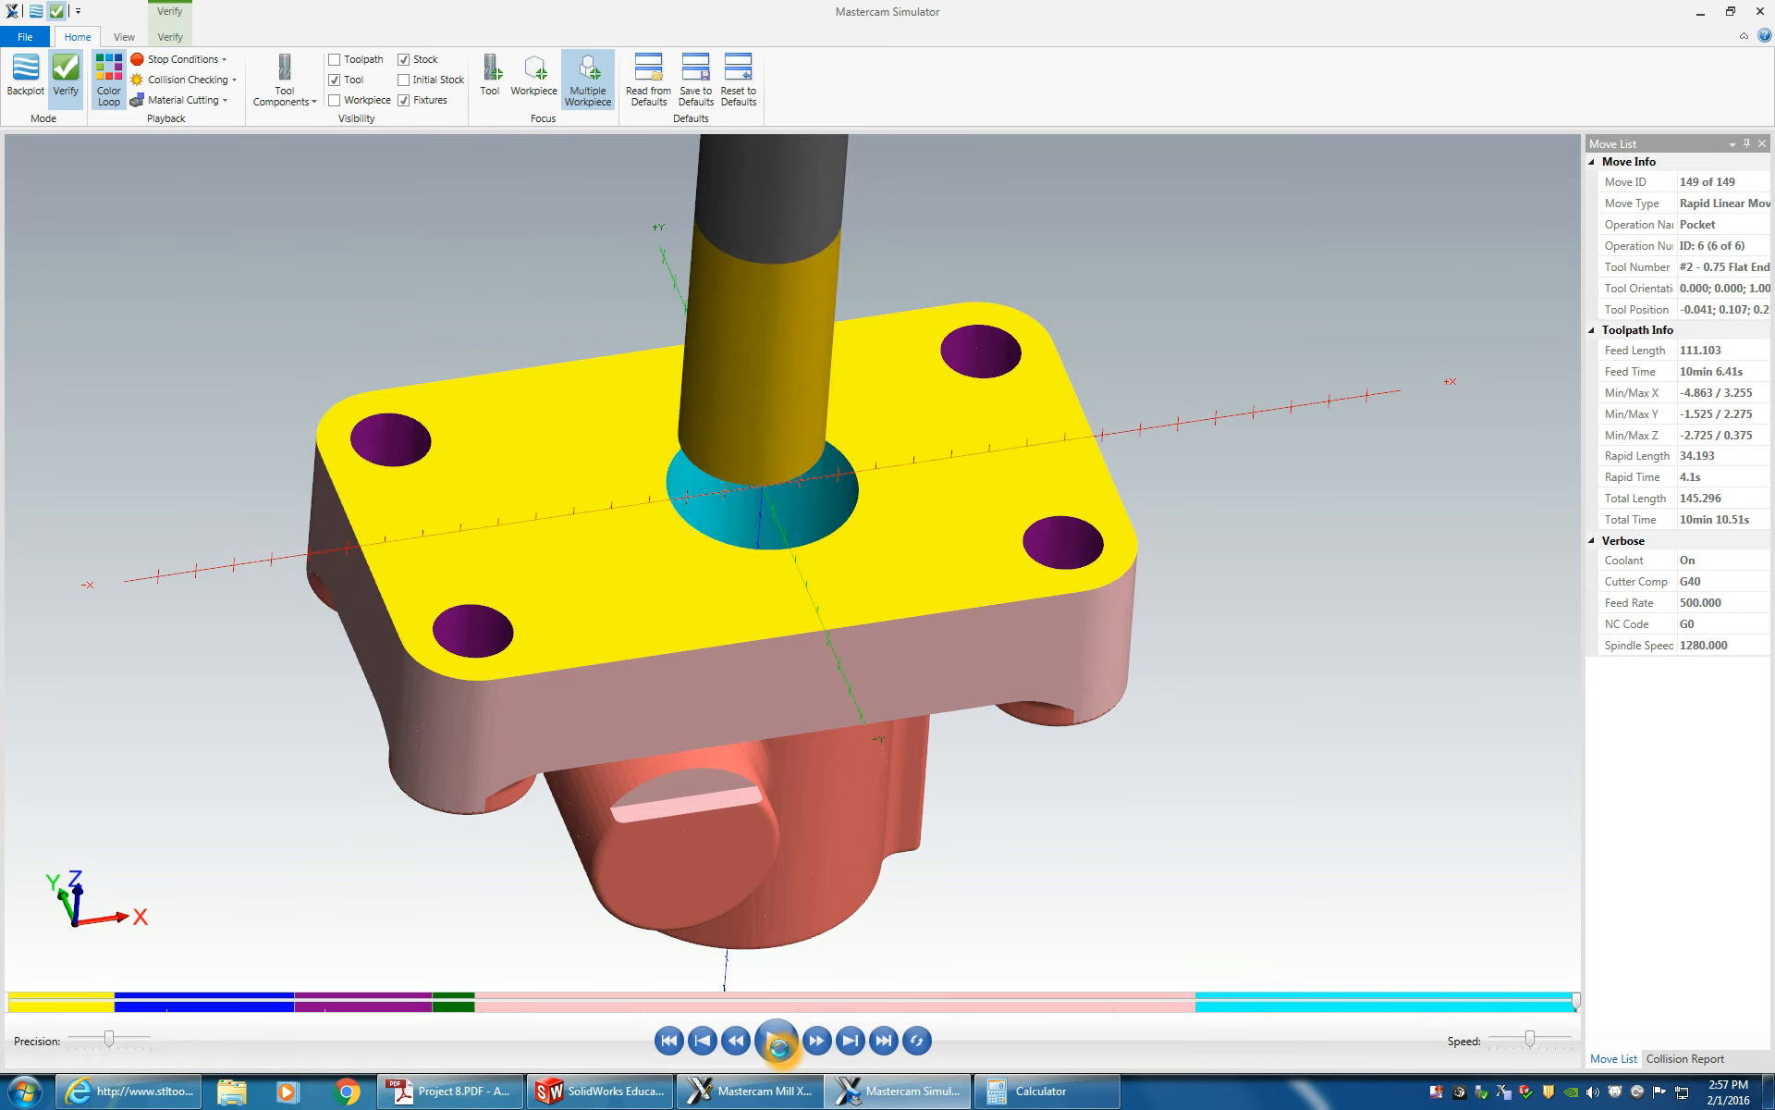
{"action": "scroll", "coordinate": [722, 573], "scroll_direction": "down", "scroll_amount": 2}
{"action": "middle_click_drag", "start_coordinate": [1010, 814], "coordinate": [1012, 814]}
{"action": "left_click", "coordinate": [1771, 9]}
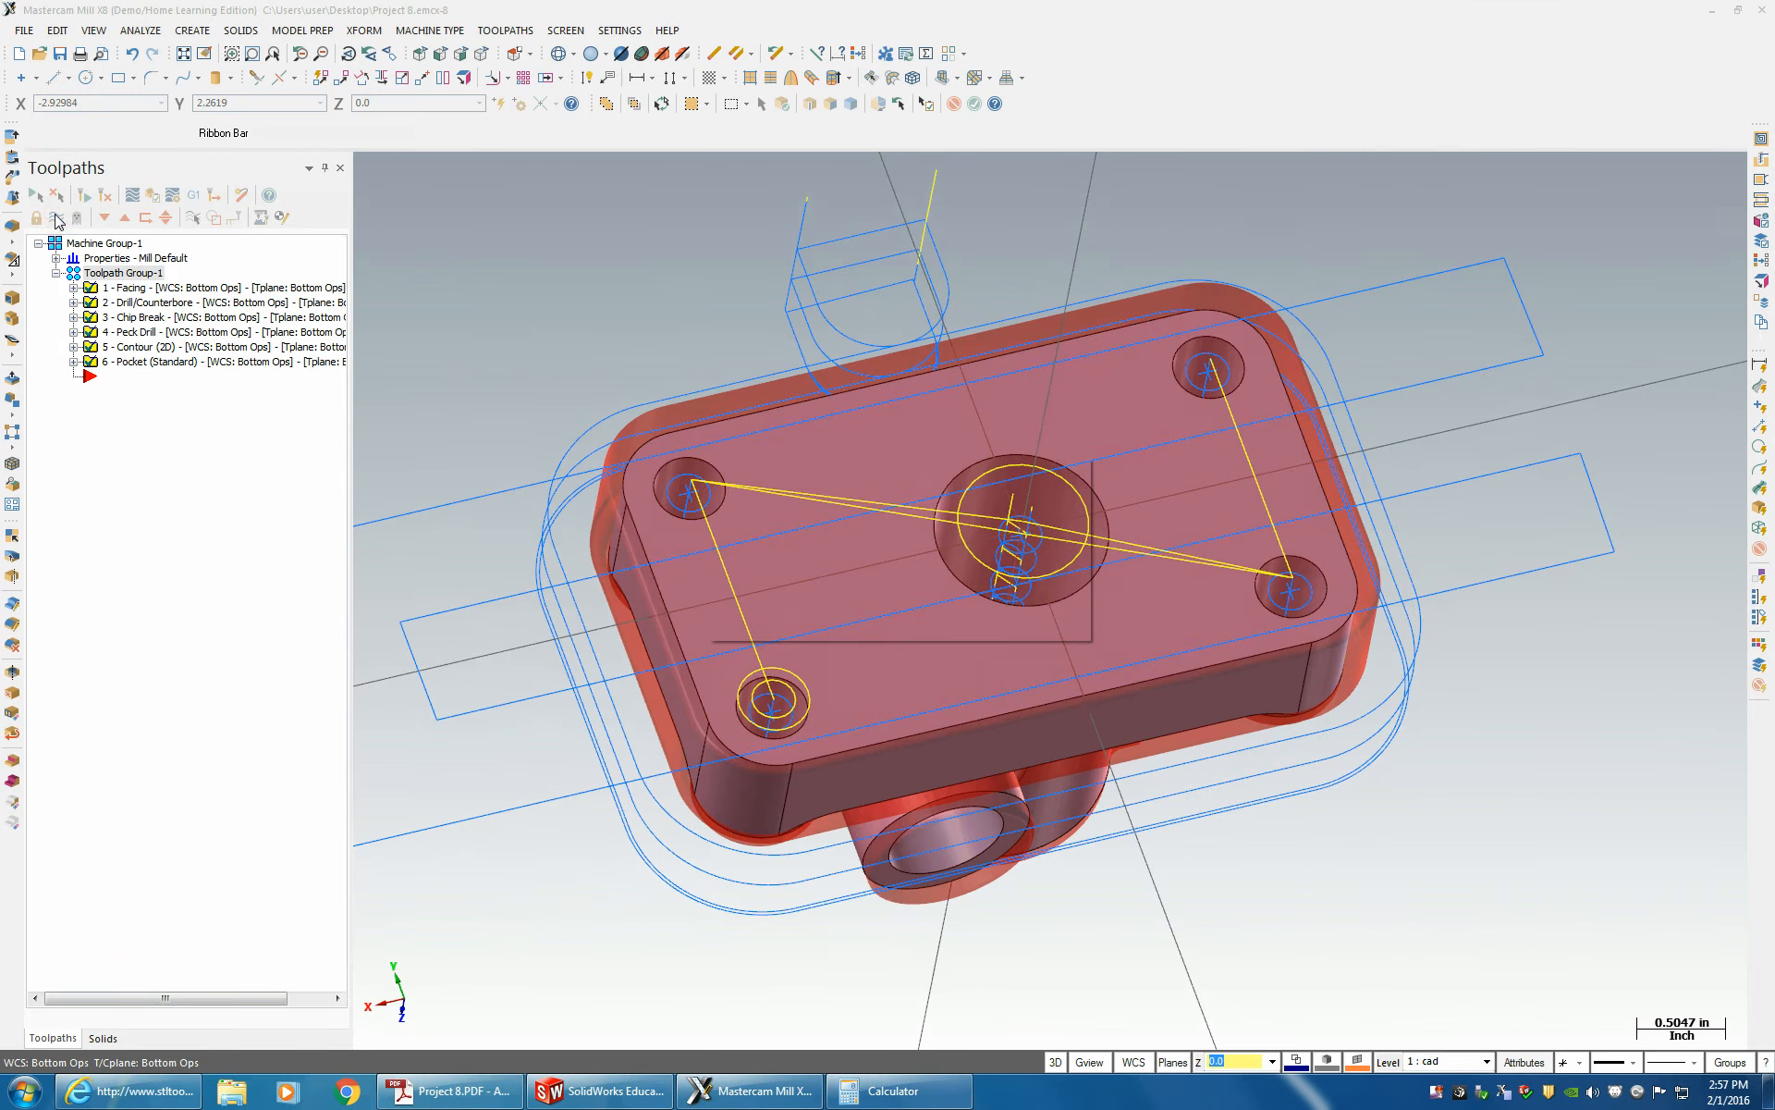
- Hide the toolpath display of all six Bottom Ops operations
{"action": "left_click", "coordinate": [57, 218]}
{"action": "scroll", "coordinate": [582, 436], "scroll_direction": "up", "scroll_amount": 2}
{"action": "middle_click_drag", "start_coordinate": [546, 362], "coordinate": [1167, 802]}
{"action": "scroll", "coordinate": [585, 488], "scroll_direction": "down", "scroll_amount": 3}
{"action": "scroll", "coordinate": [1167, 802], "scroll_direction": "up", "scroll_amount": 1}
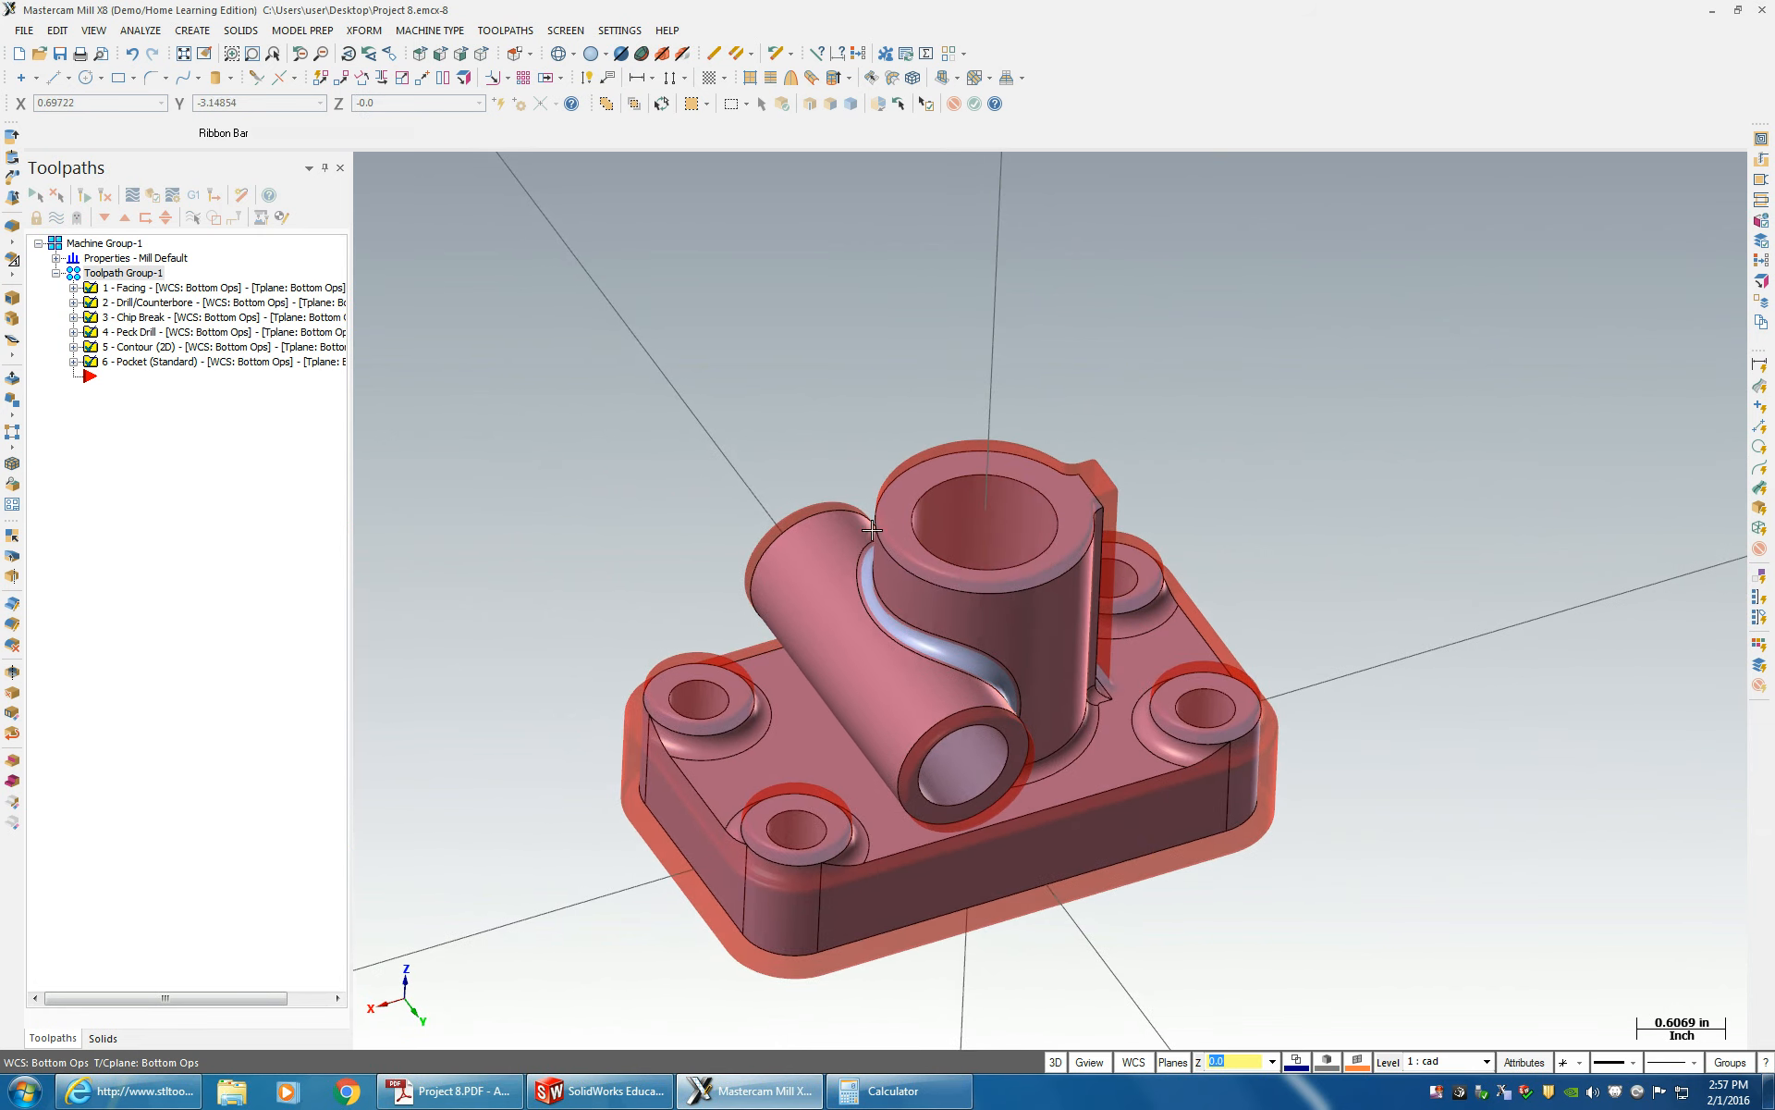
- Examine the part's upper side, including the mounting bosses, base faces, side bore and vertical cylinder, for the remaining machining
{"action": "left_click", "coordinate": [1139, 579]}
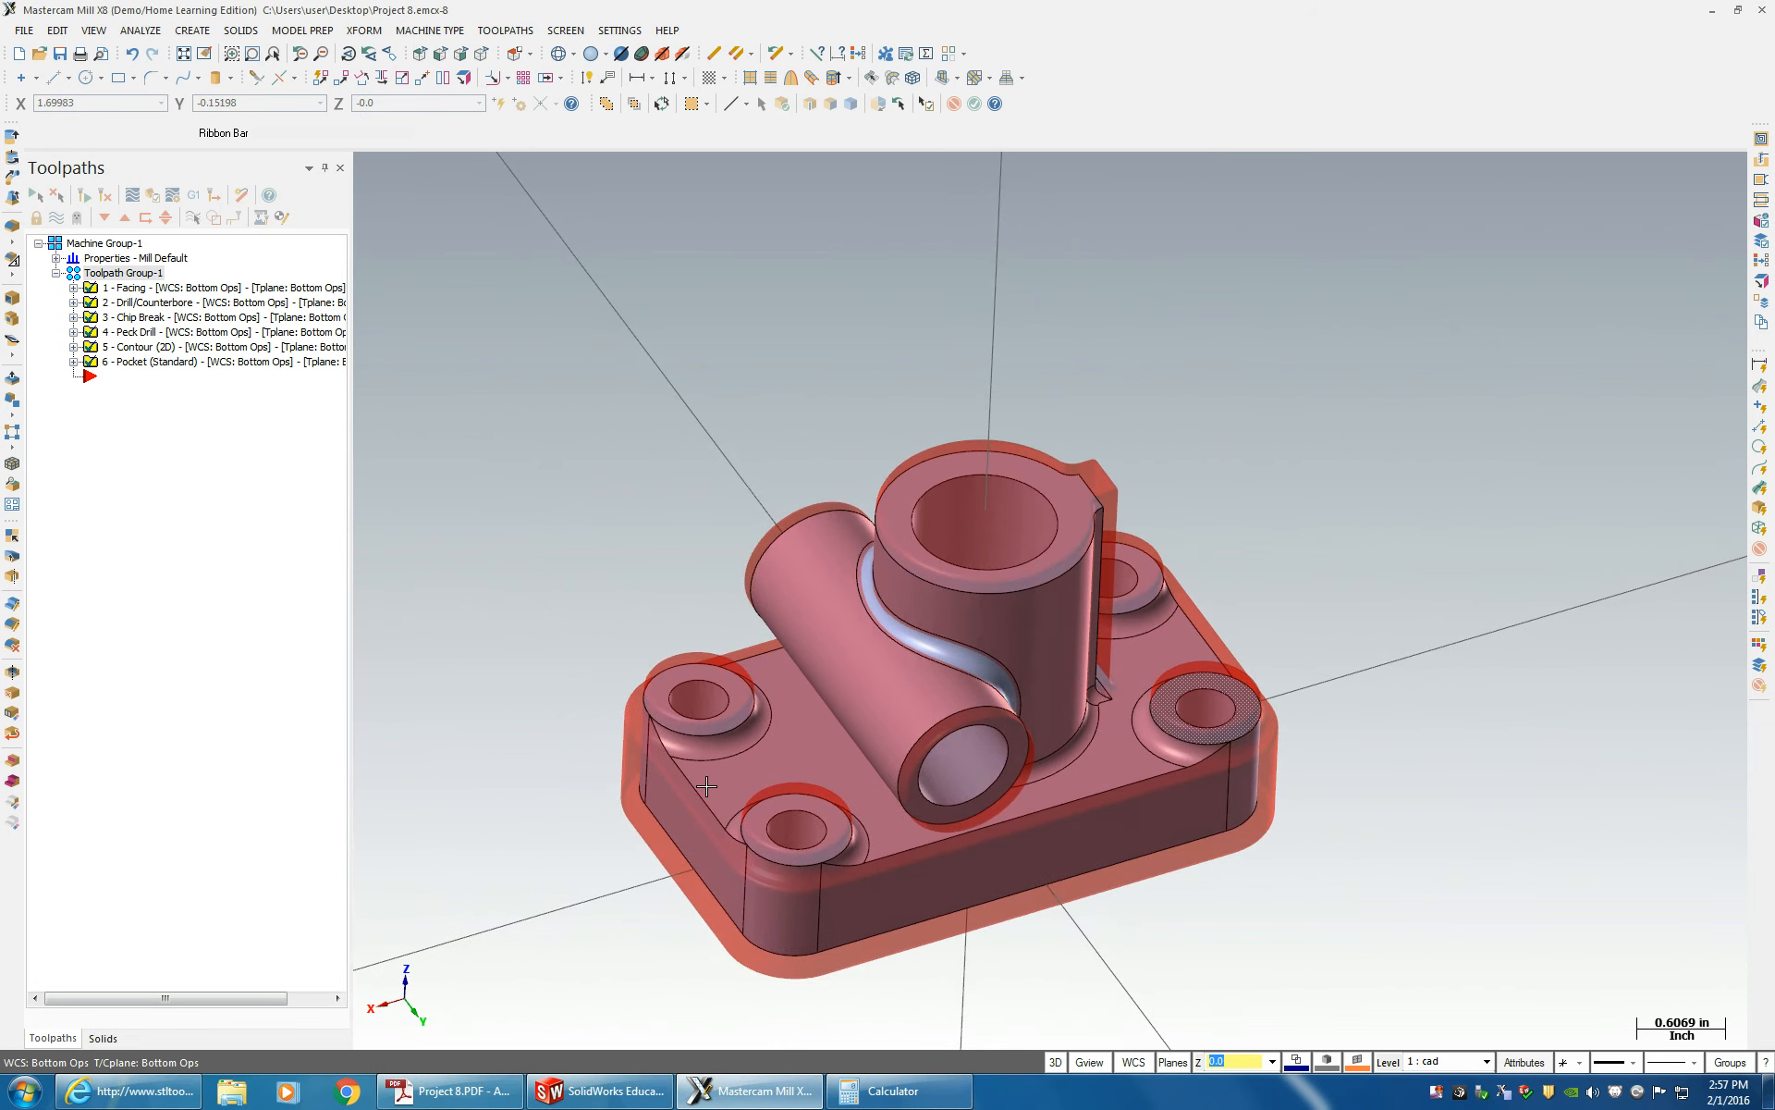
{"action": "left_click", "coordinate": [619, 614]}
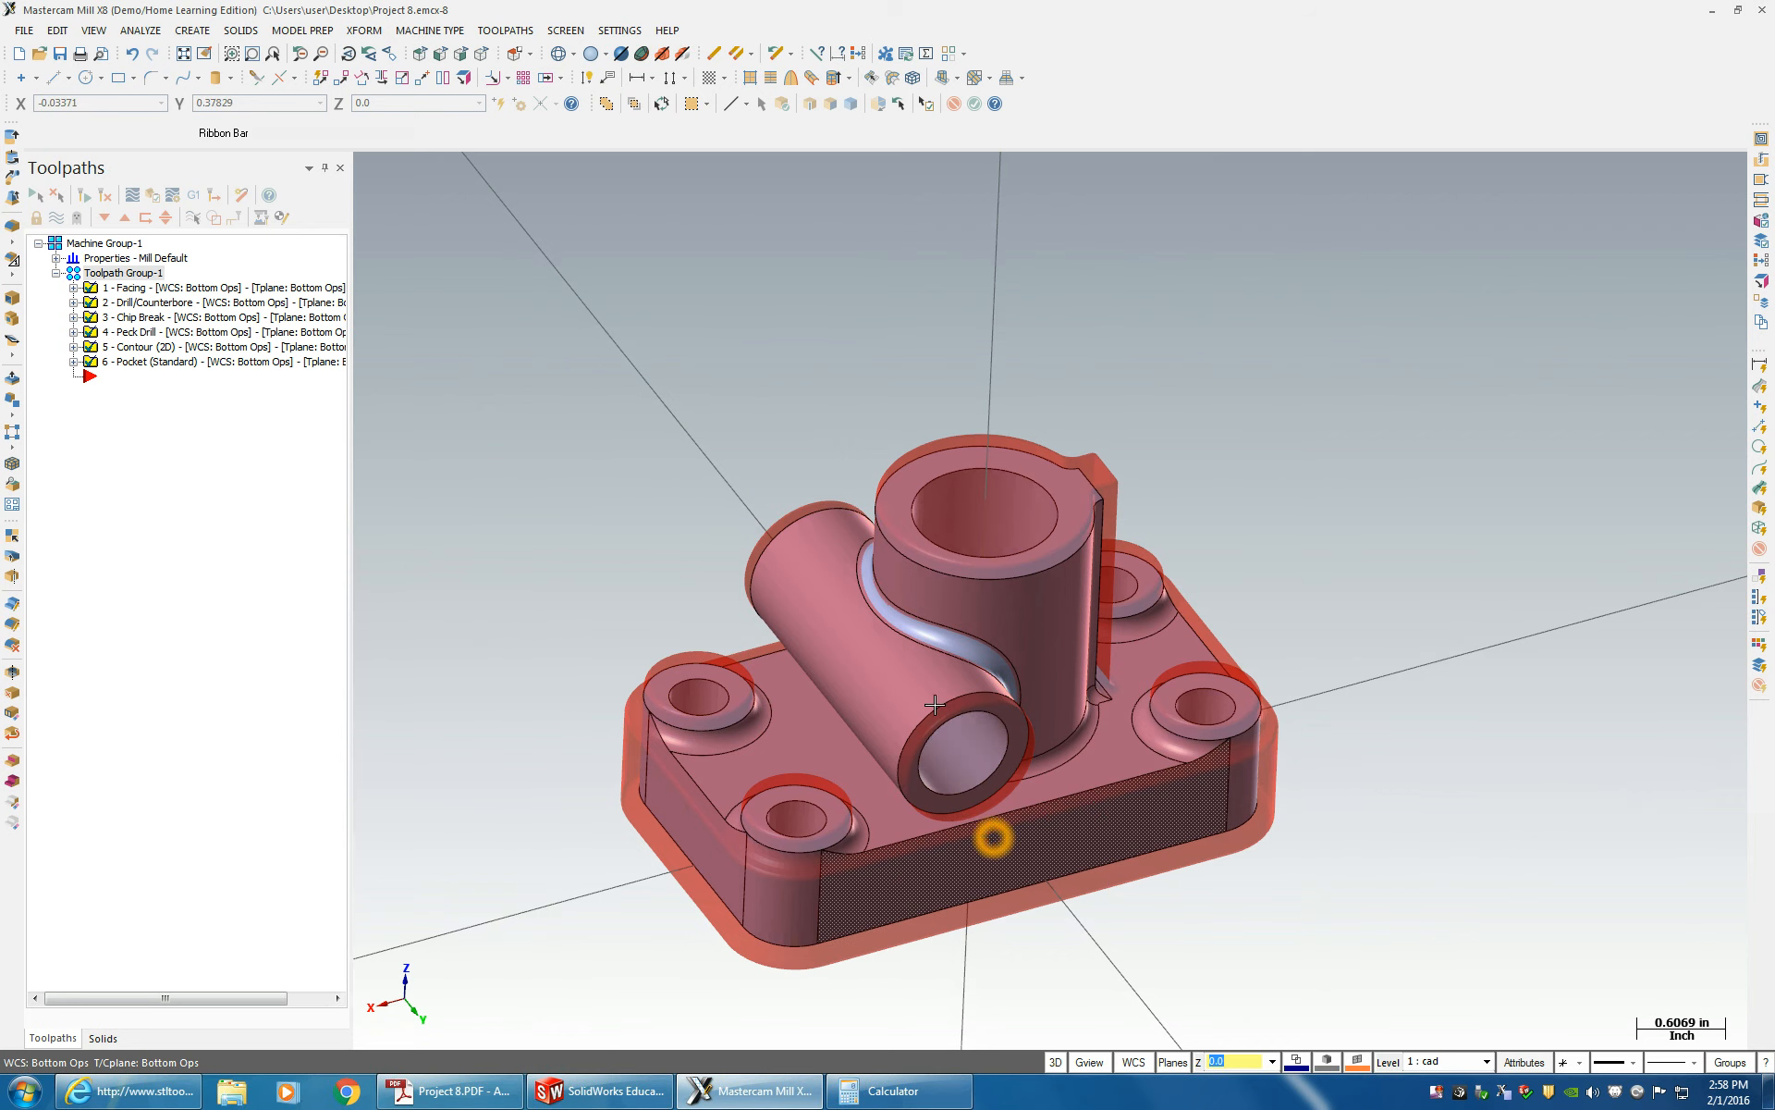
{"action": "middle_click_drag", "start_coordinate": [997, 689], "coordinate": [1073, 604]}
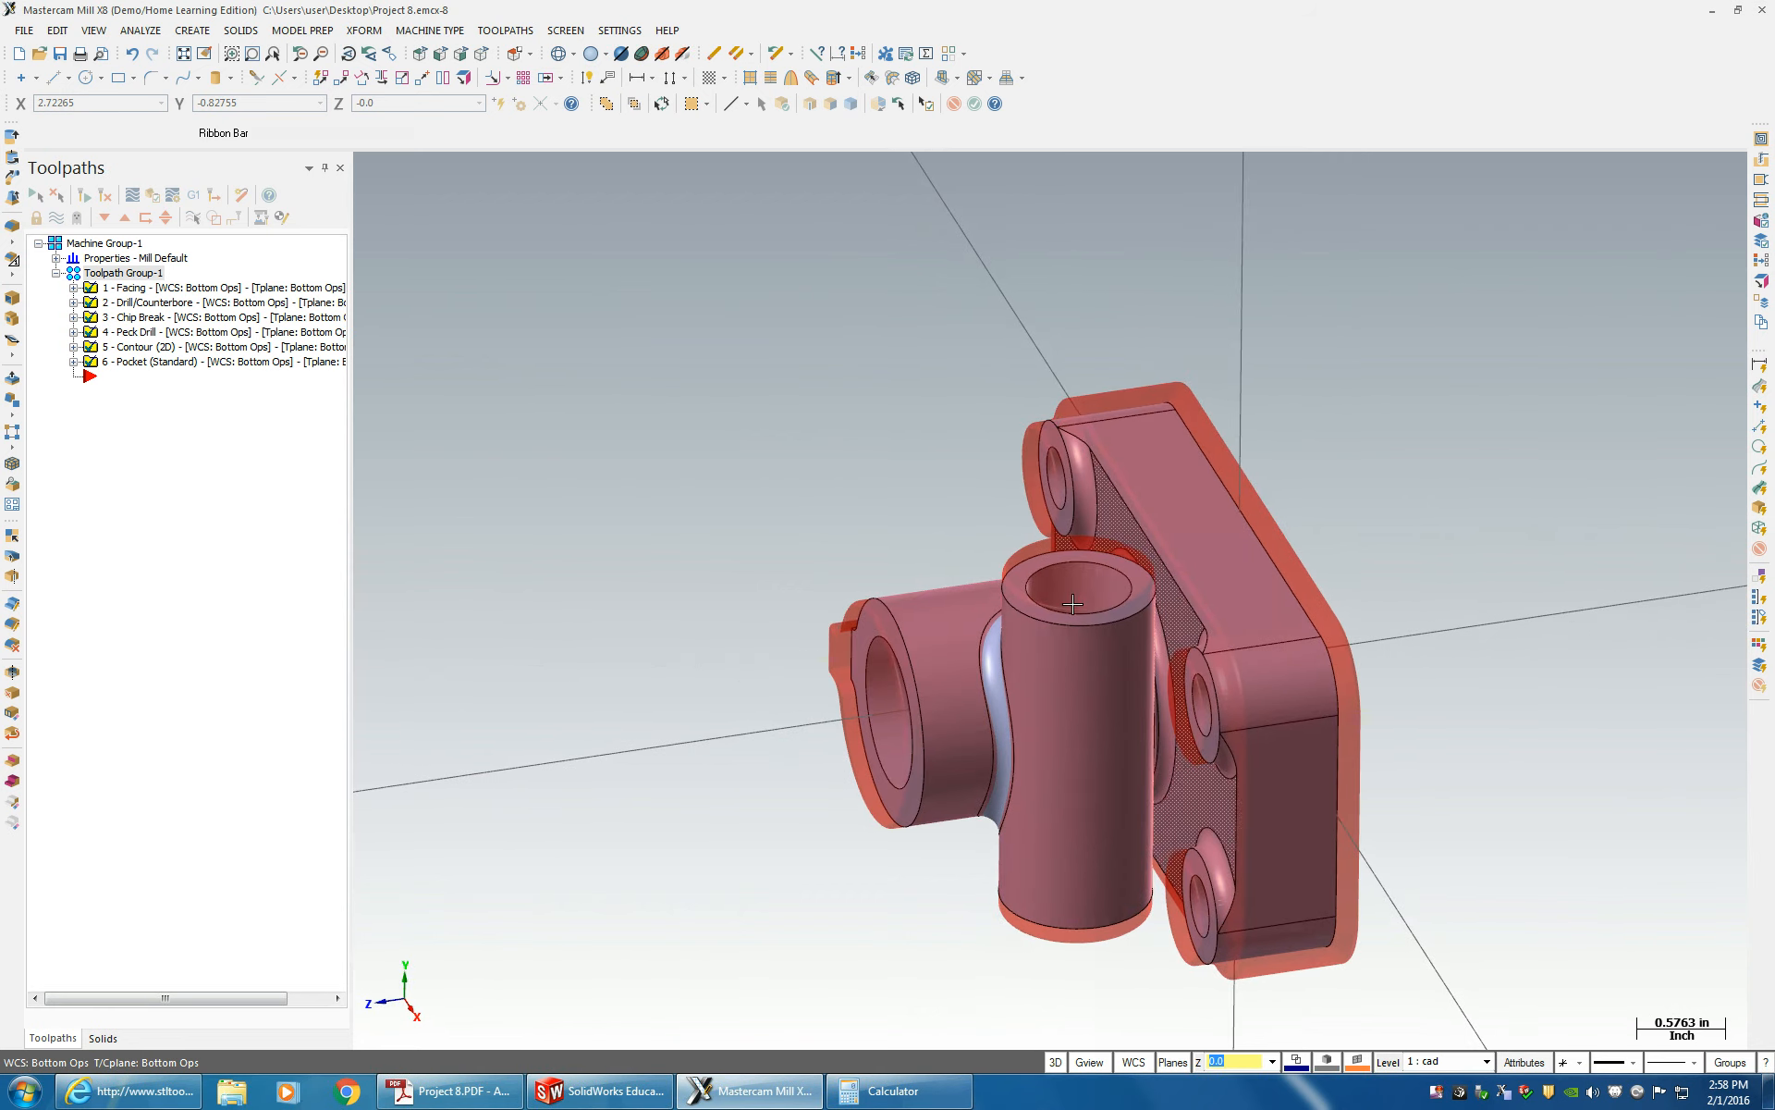
{"action": "left_click", "coordinate": [1043, 558]}
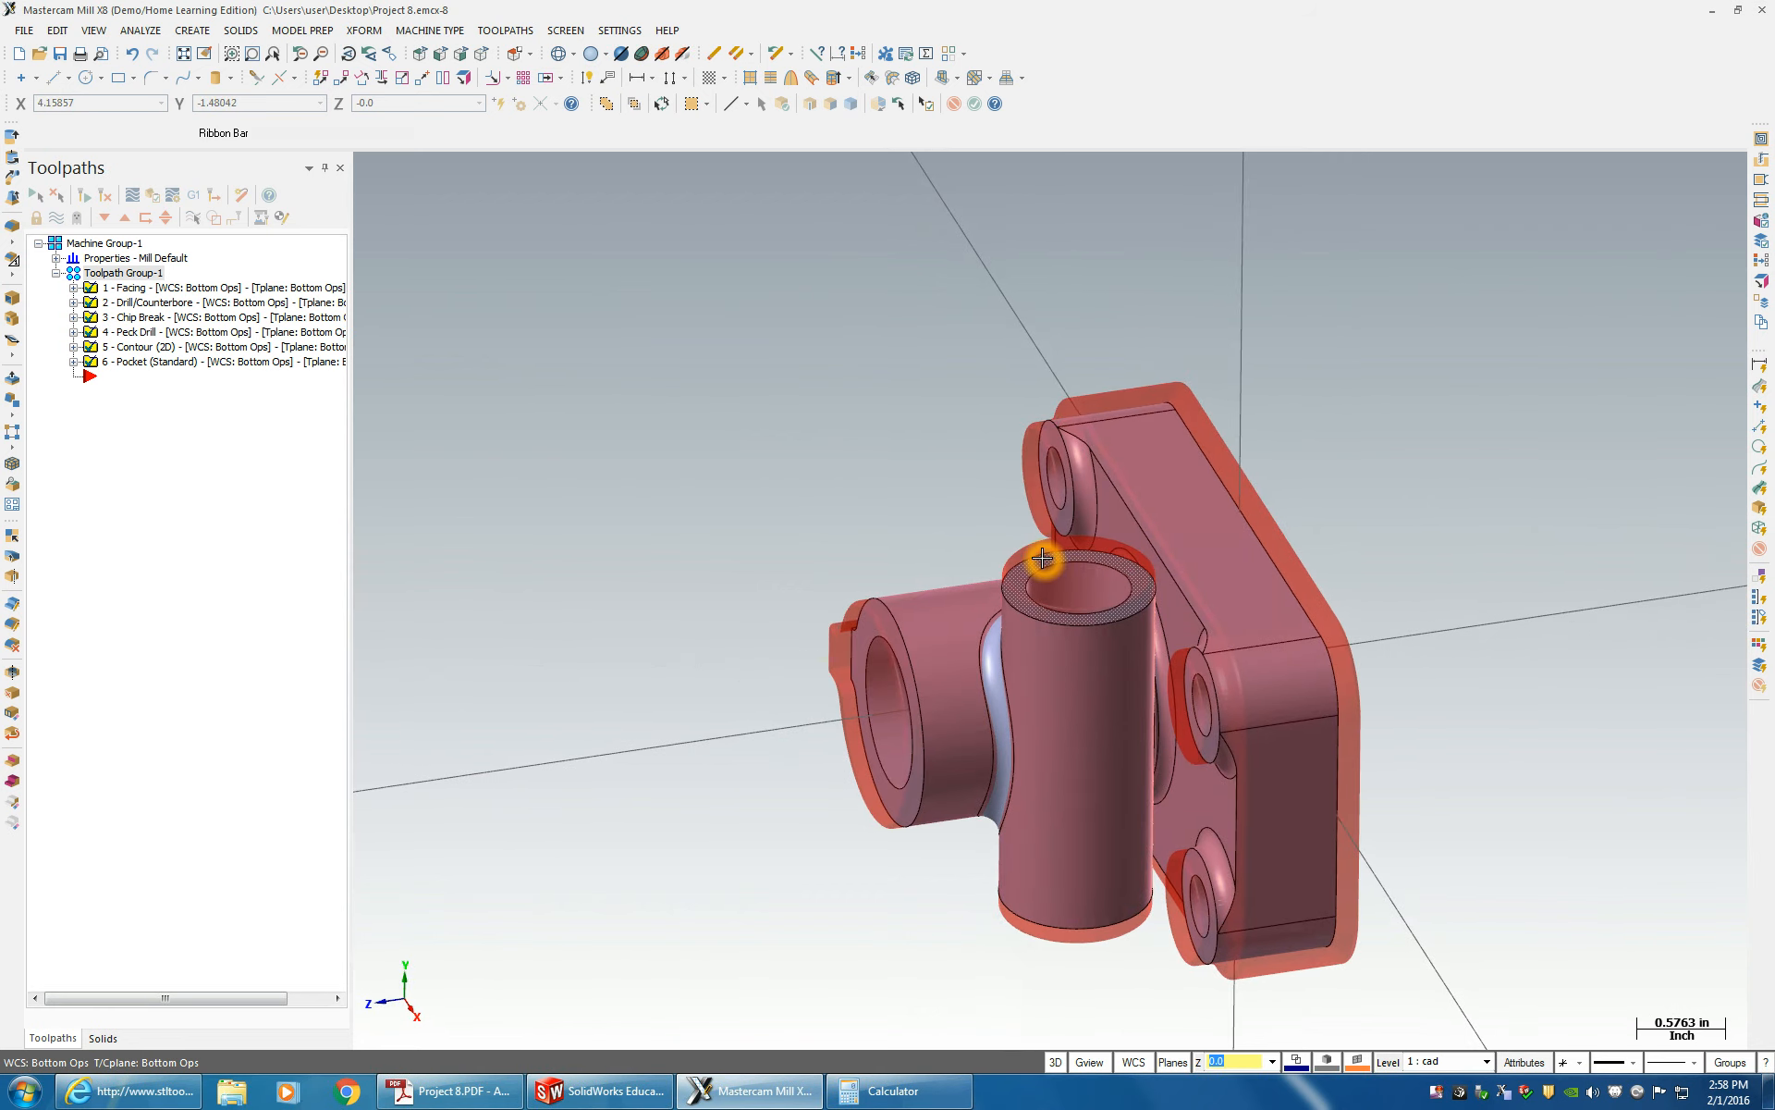
{"action": "mouse_move", "coordinate": [1106, 875]}
{"action": "middle_mouse_down"}
{"action": "mouse_move", "coordinate": [1189, 872]}
{"action": "mouse_move", "coordinate": [1077, 555]}
{"action": "mouse_move", "coordinate": [1146, 642]}
{"action": "mouse_move", "coordinate": [1196, 808]}
{"action": "mouse_move", "coordinate": [1267, 638]}
{"action": "middle_mouse_up"}
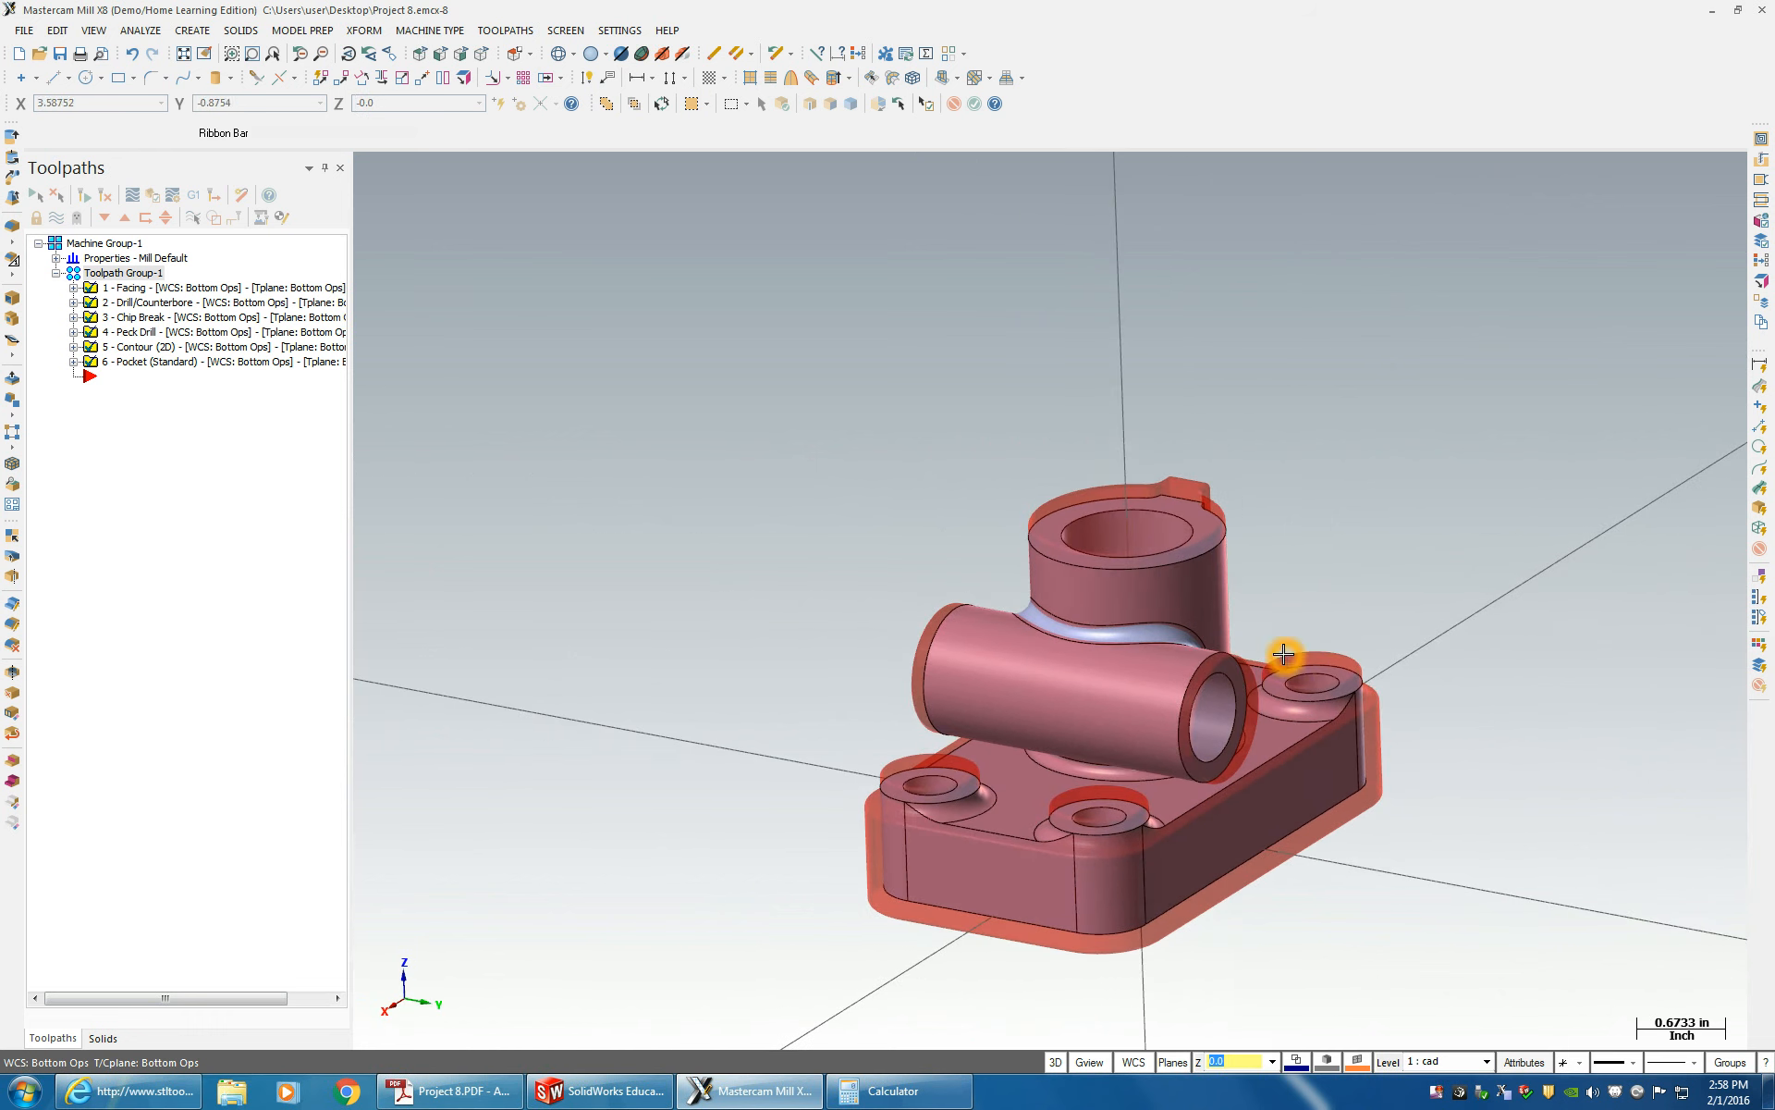
{"action": "middle_click_drag", "start_coordinate": [654, 683], "coordinate": [654, 684]}
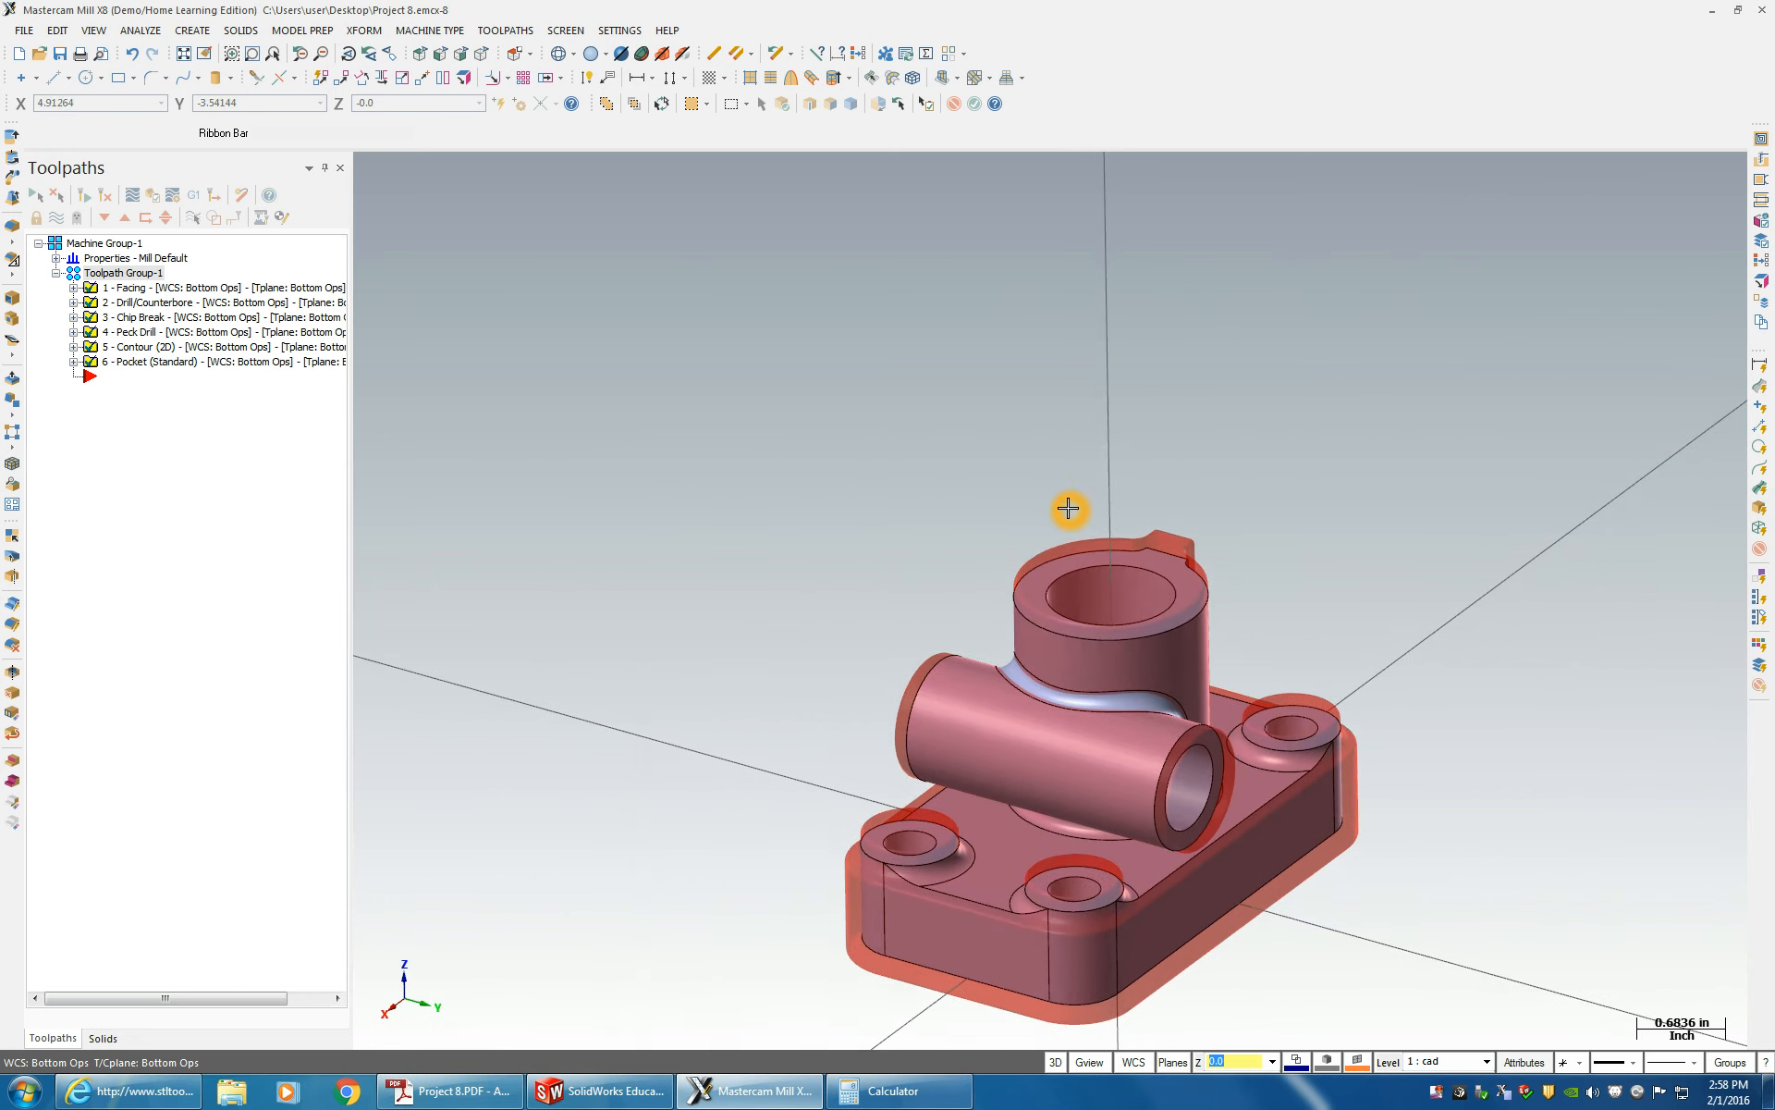
{"action": "middle_click_drag", "start_coordinate": [1068, 507], "coordinate": [1246, 595]}
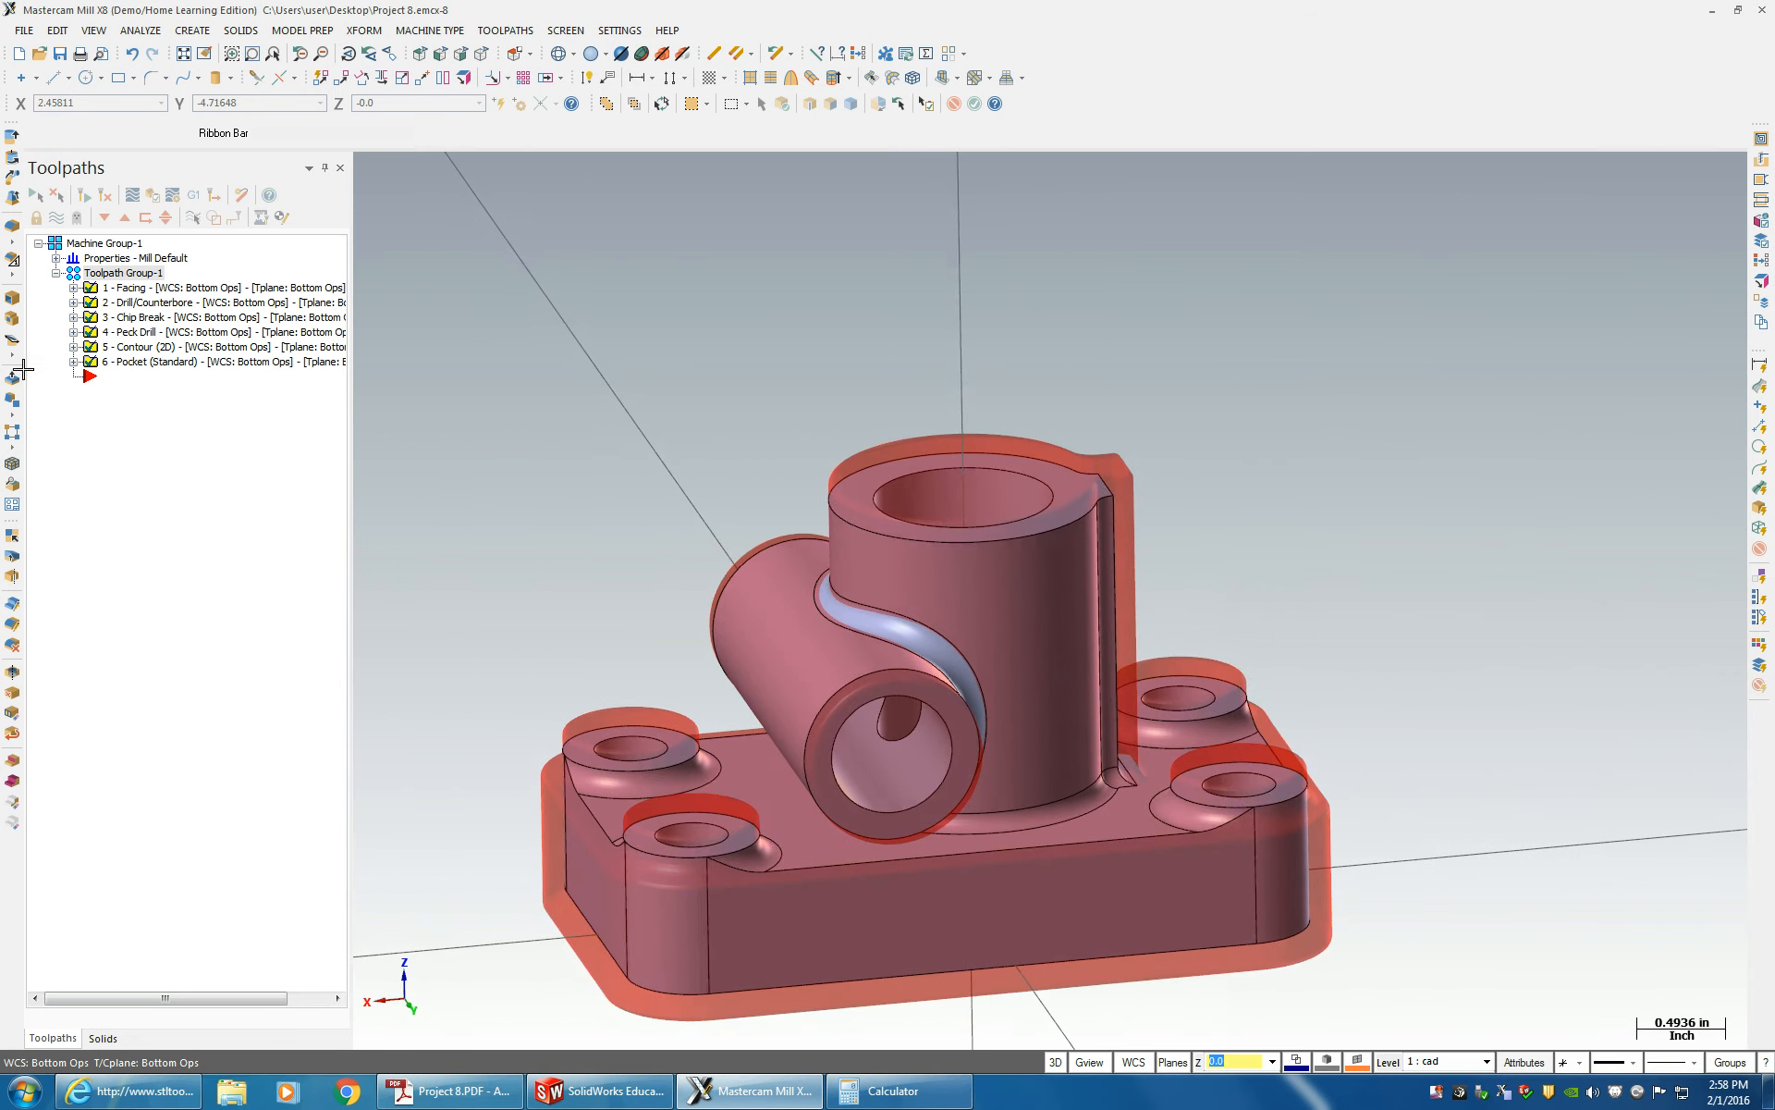
- Create a new toolpath group inside Toolpath Group-1
{"action": "right_click", "coordinate": [97, 275]}
{"action": "mouse_move", "coordinate": [167, 399]}
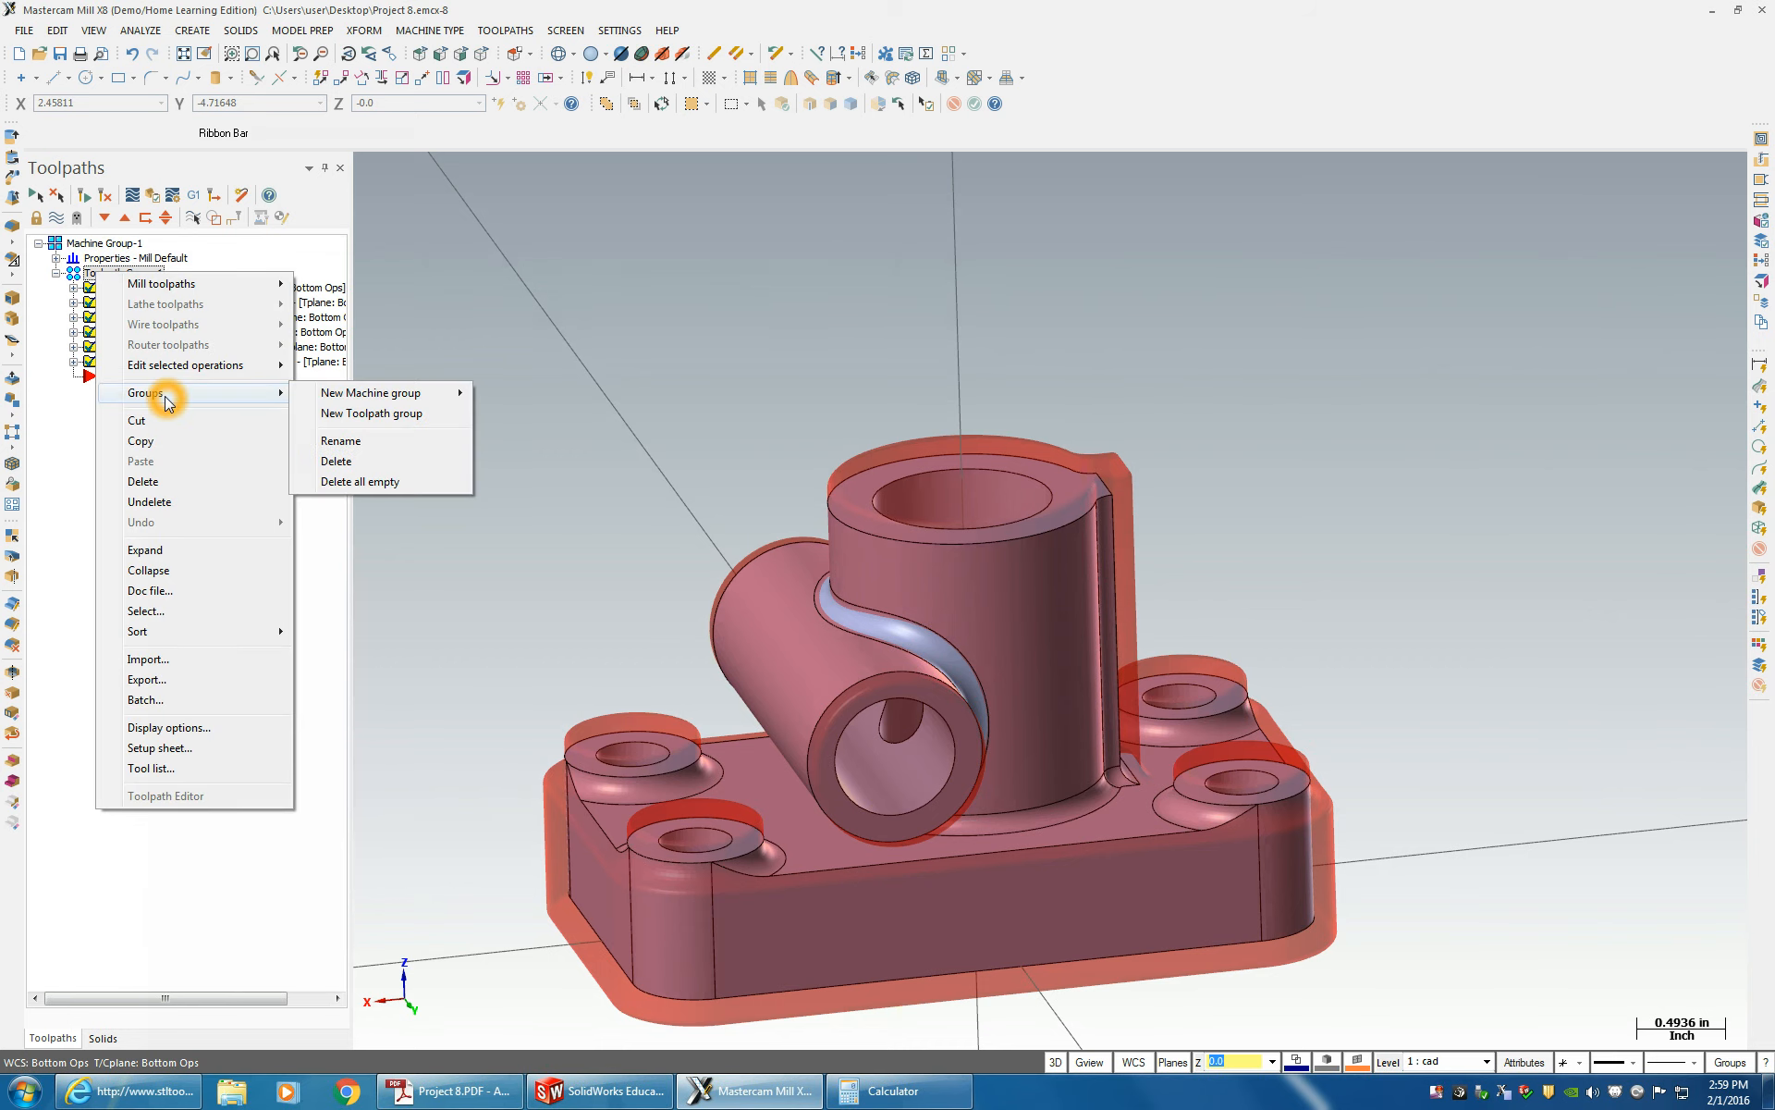
{"action": "left_click", "coordinate": [371, 413]}
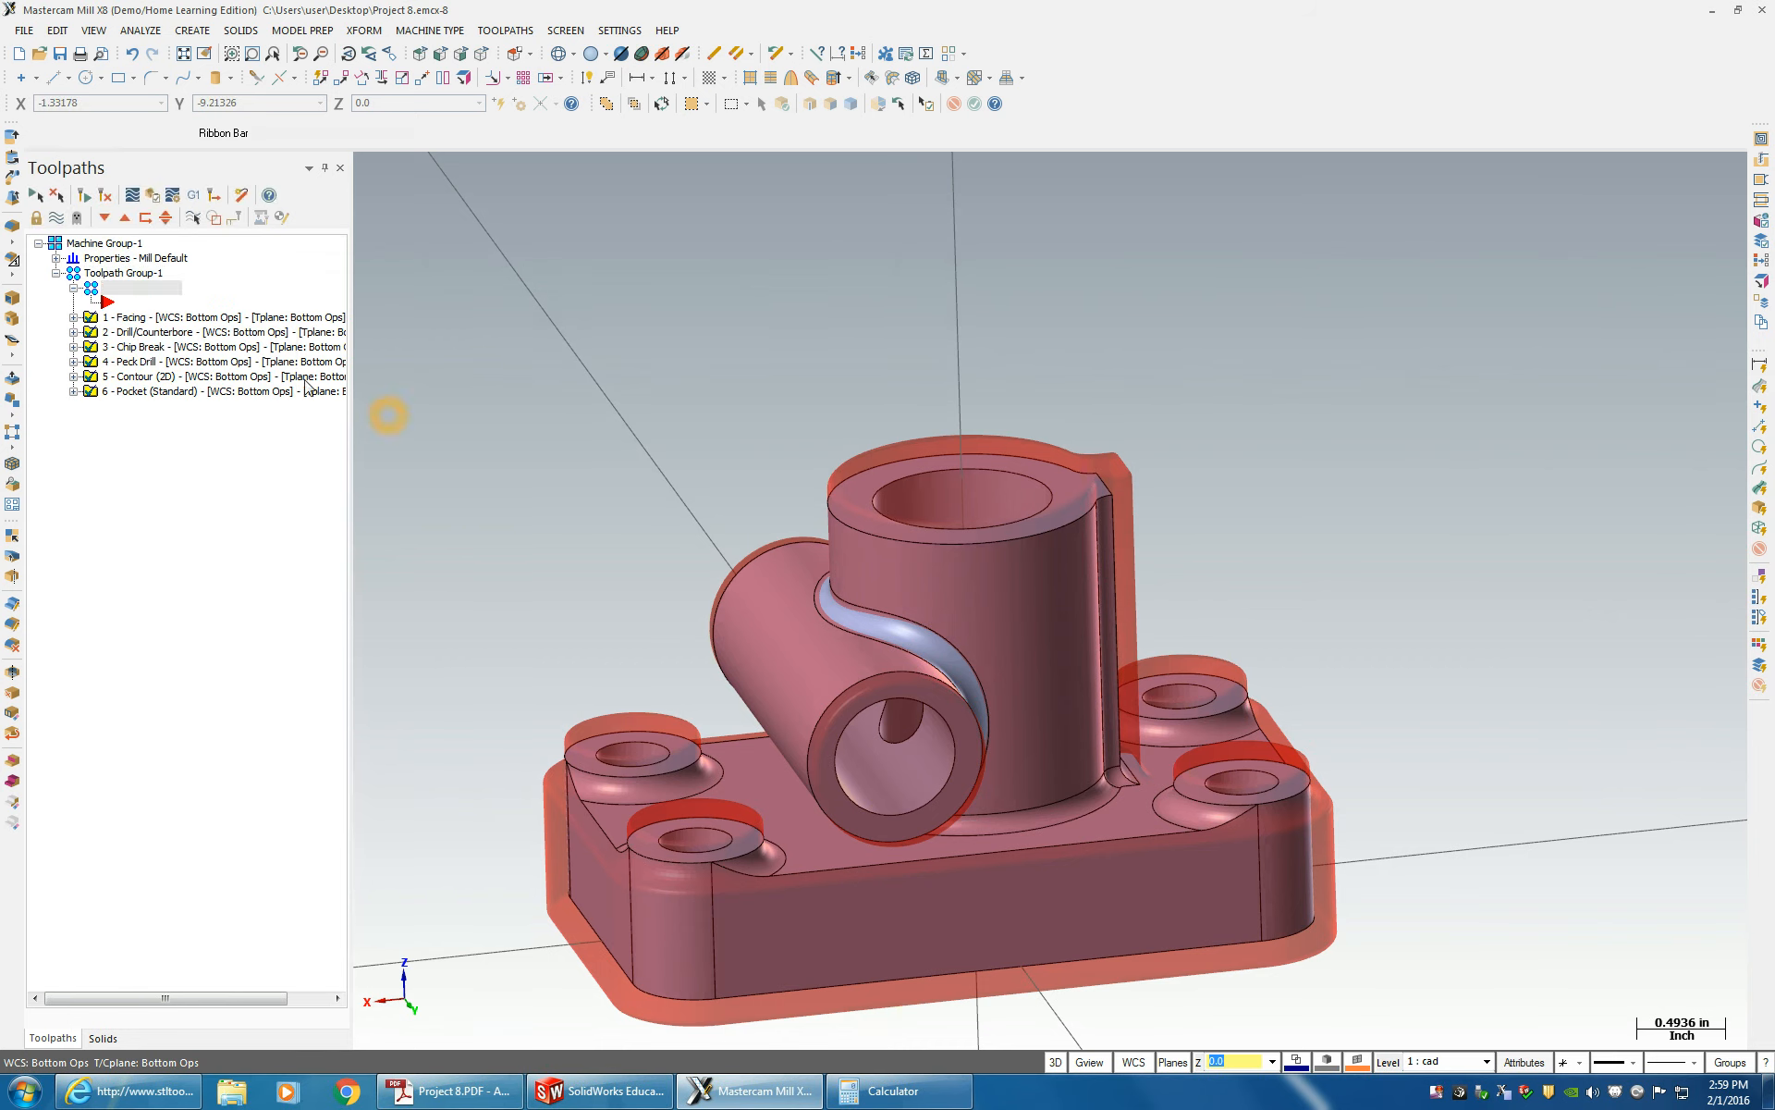
{"action": "left_click", "coordinate": [93, 289]}
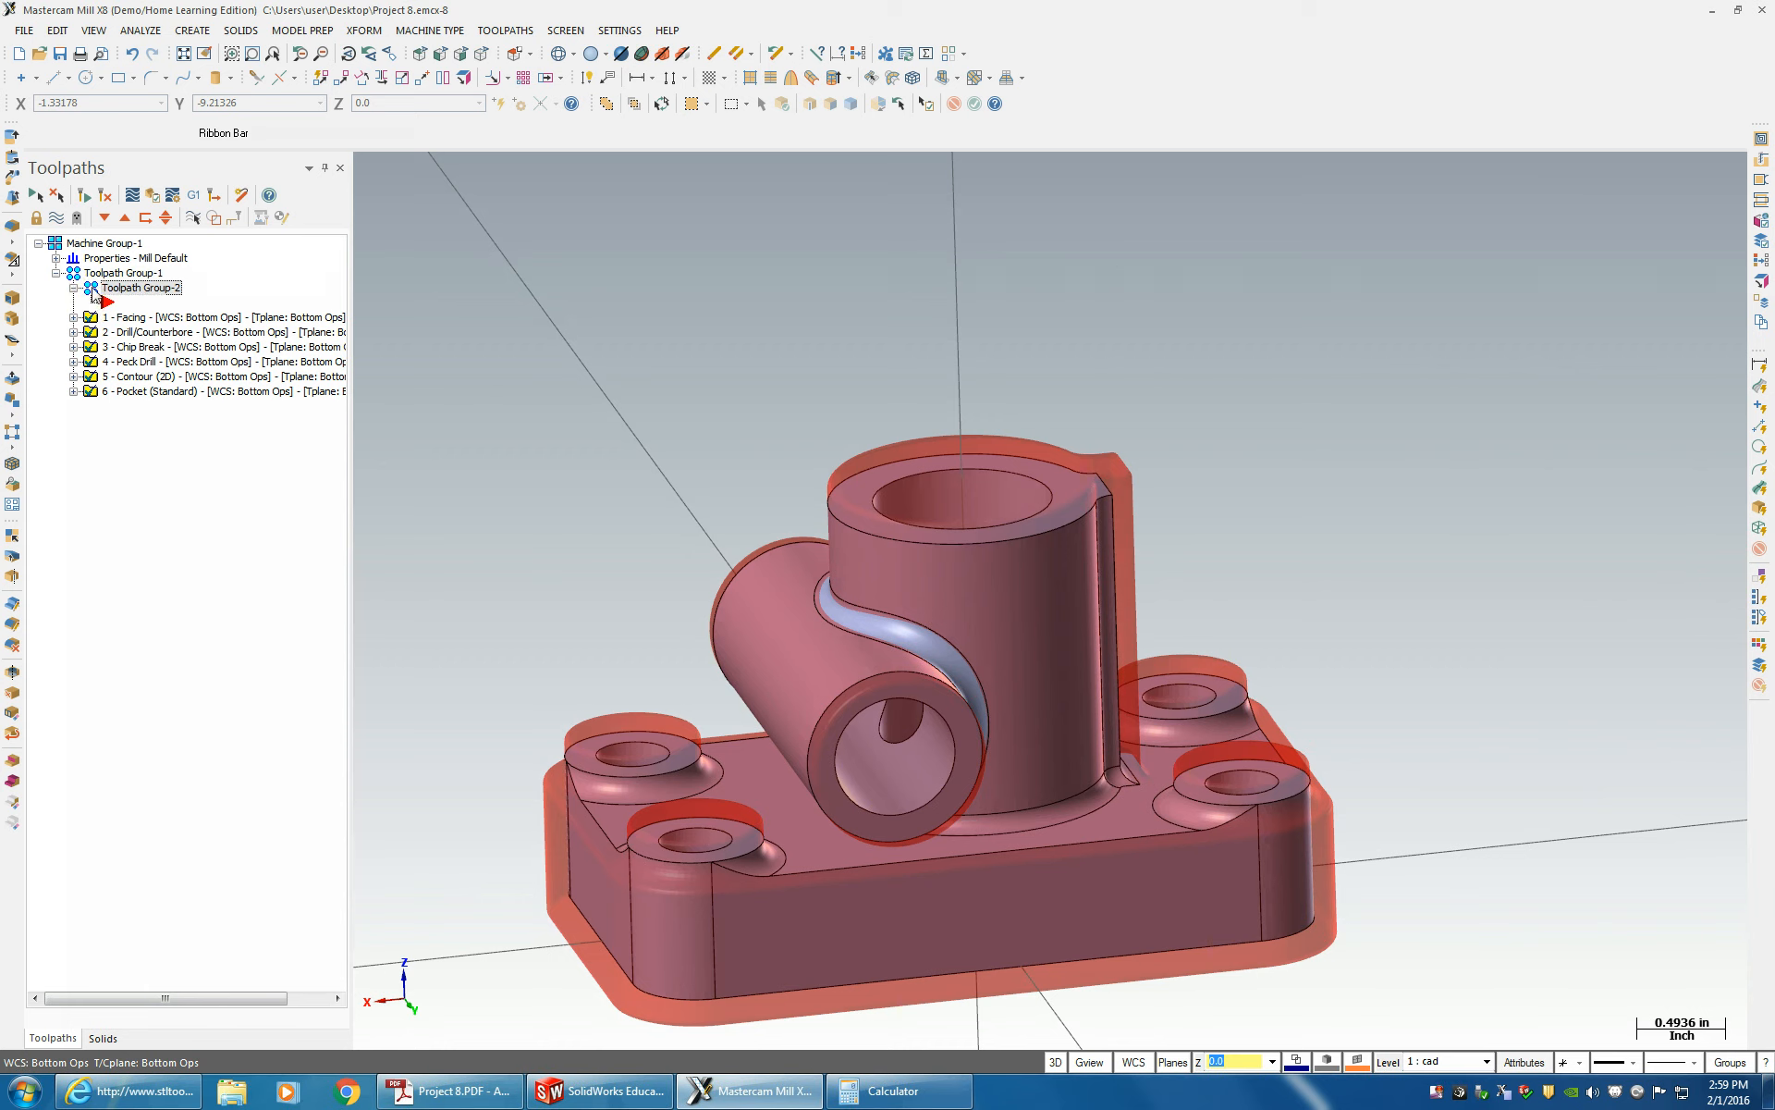
- Move Toolpath Group-2 out of Toolpath Group-1 so it sits directly under Machine Group-1
{"action": "left_click_drag", "start_coordinate": [96, 317], "coordinate": [74, 273]}
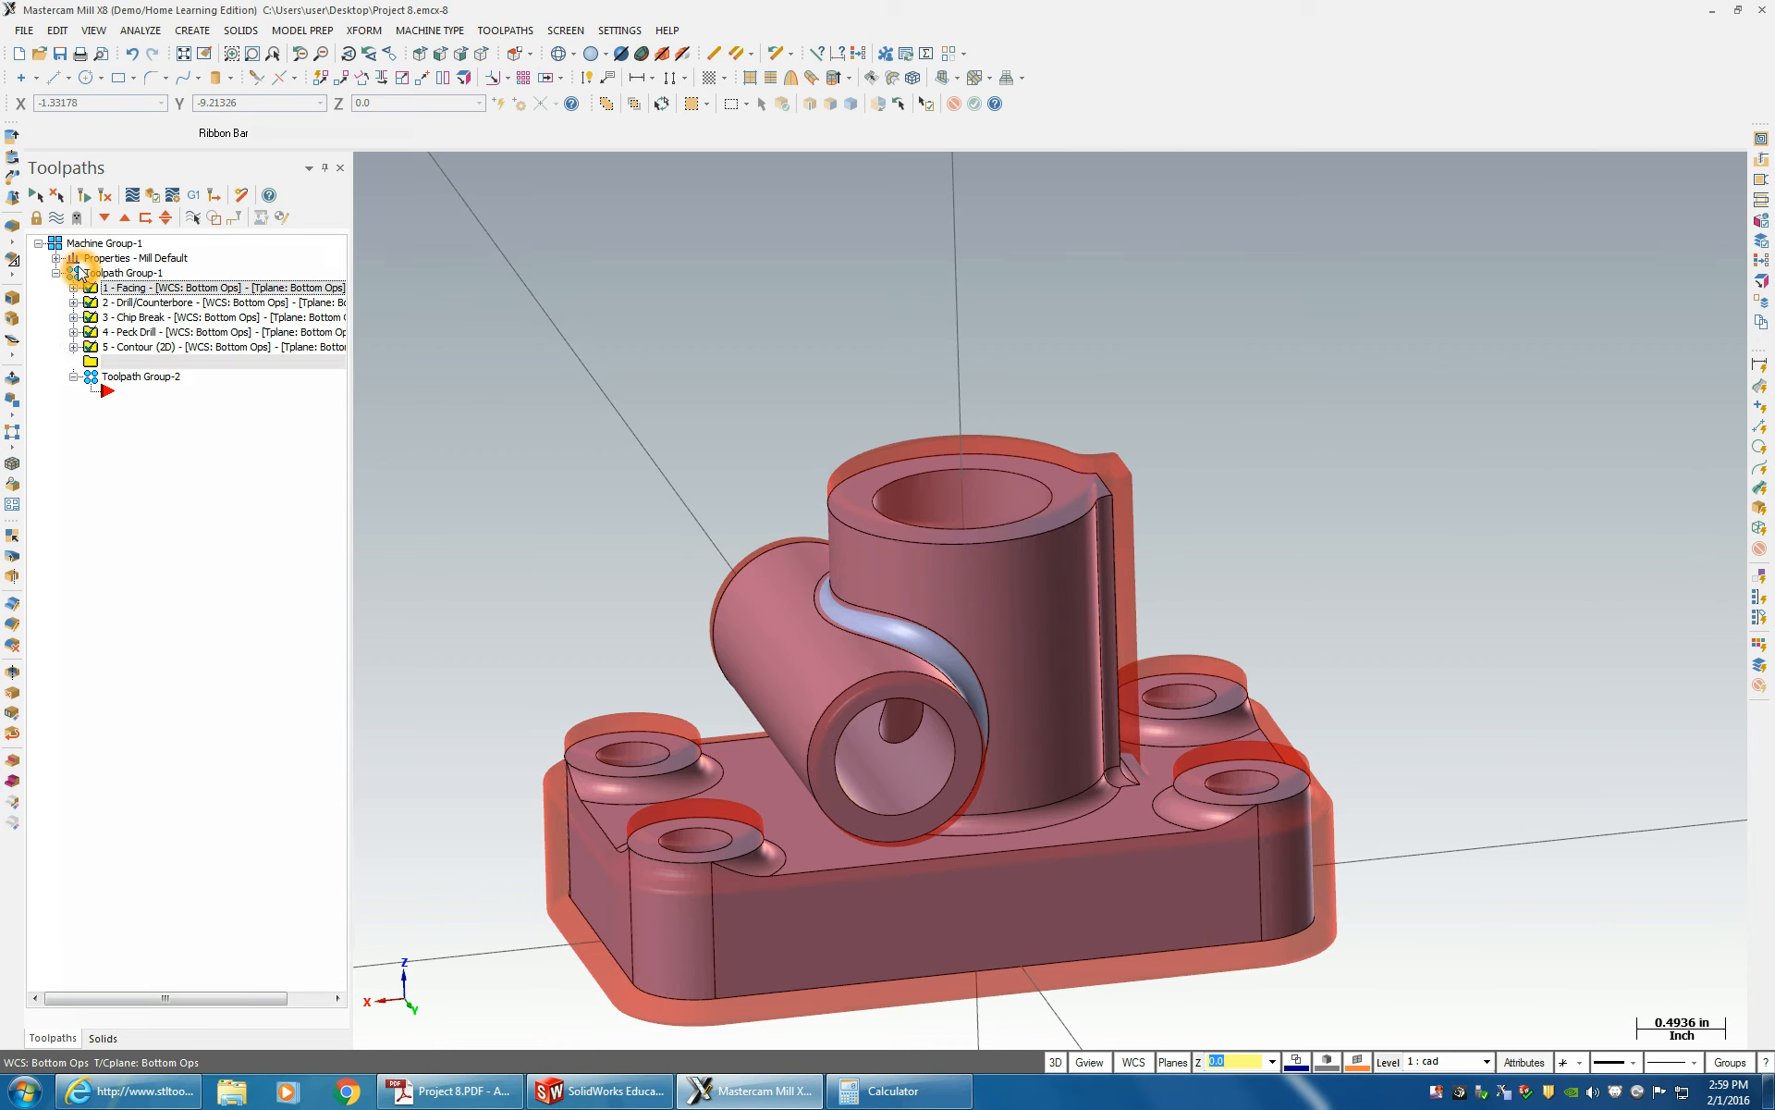
{"action": "left_click", "coordinate": [96, 380]}
{"action": "left_click", "coordinate": [109, 423]}
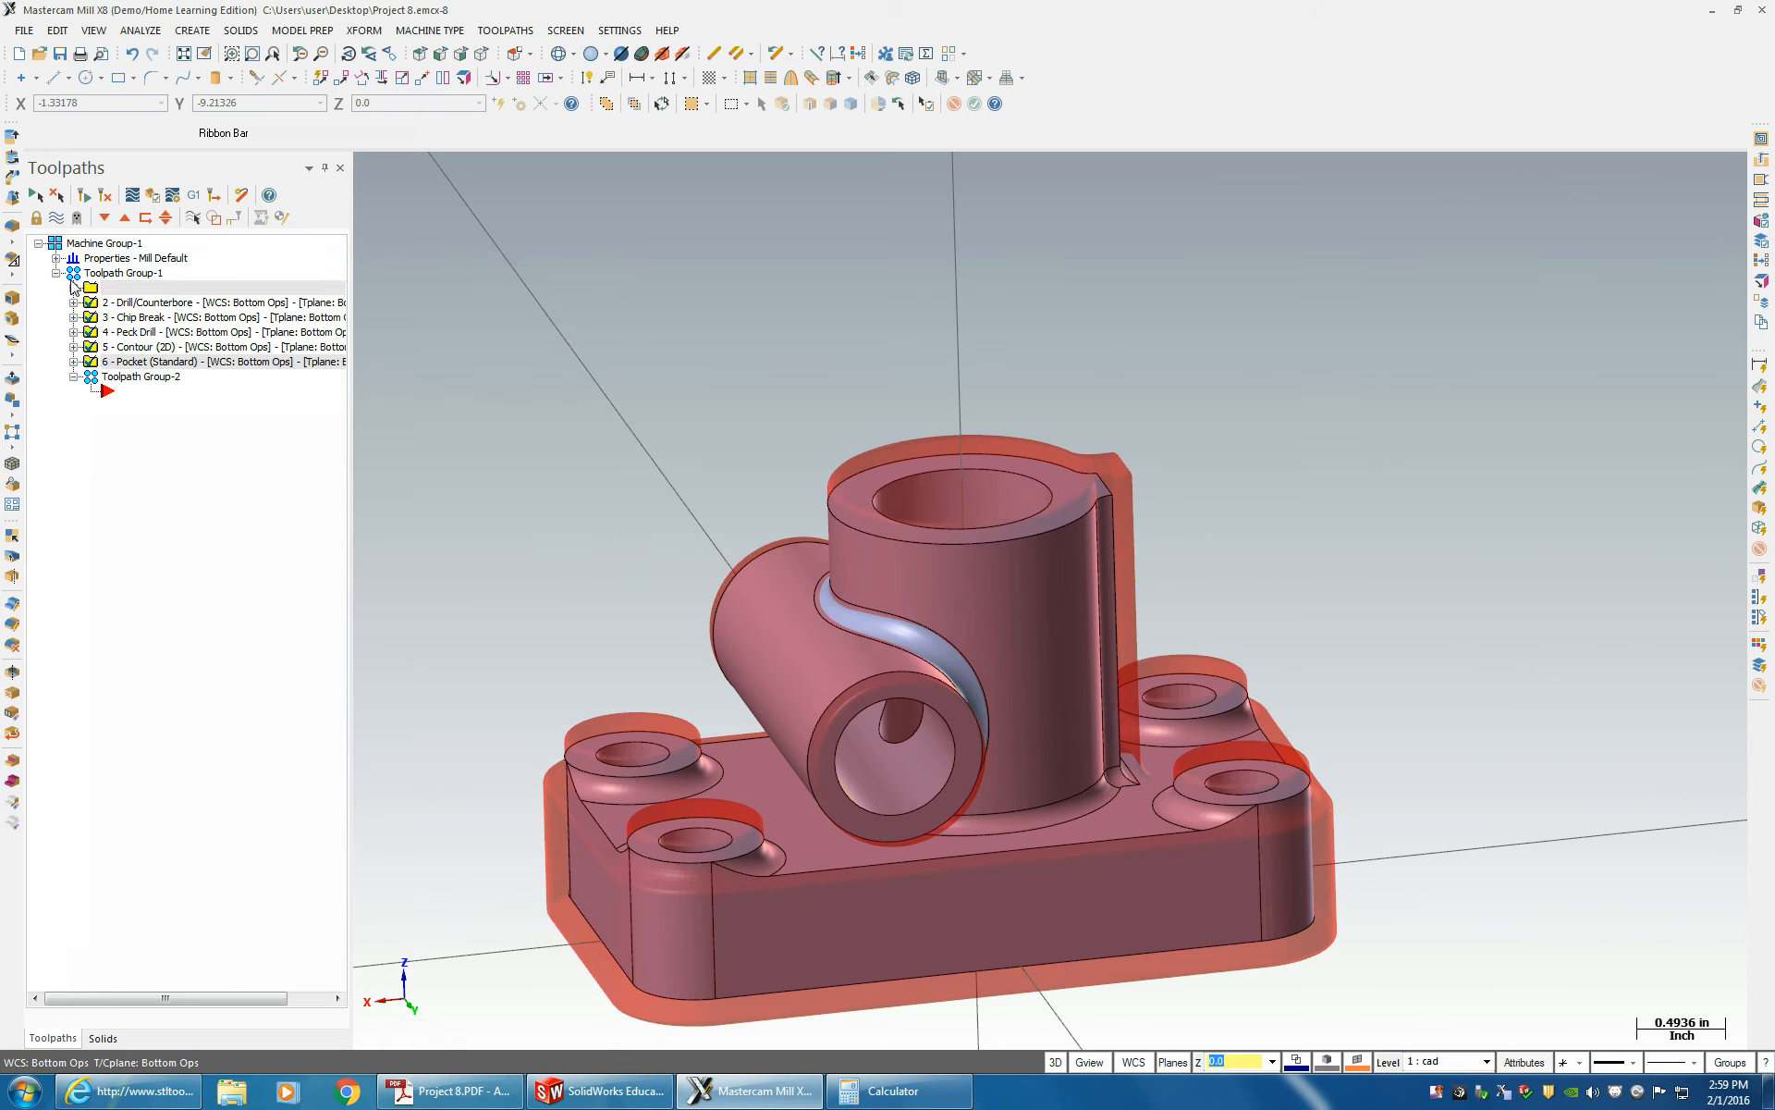
{"action": "left_click", "coordinate": [91, 374]}
{"action": "left_click_drag", "start_coordinate": [92, 375], "coordinate": [31, 421]}
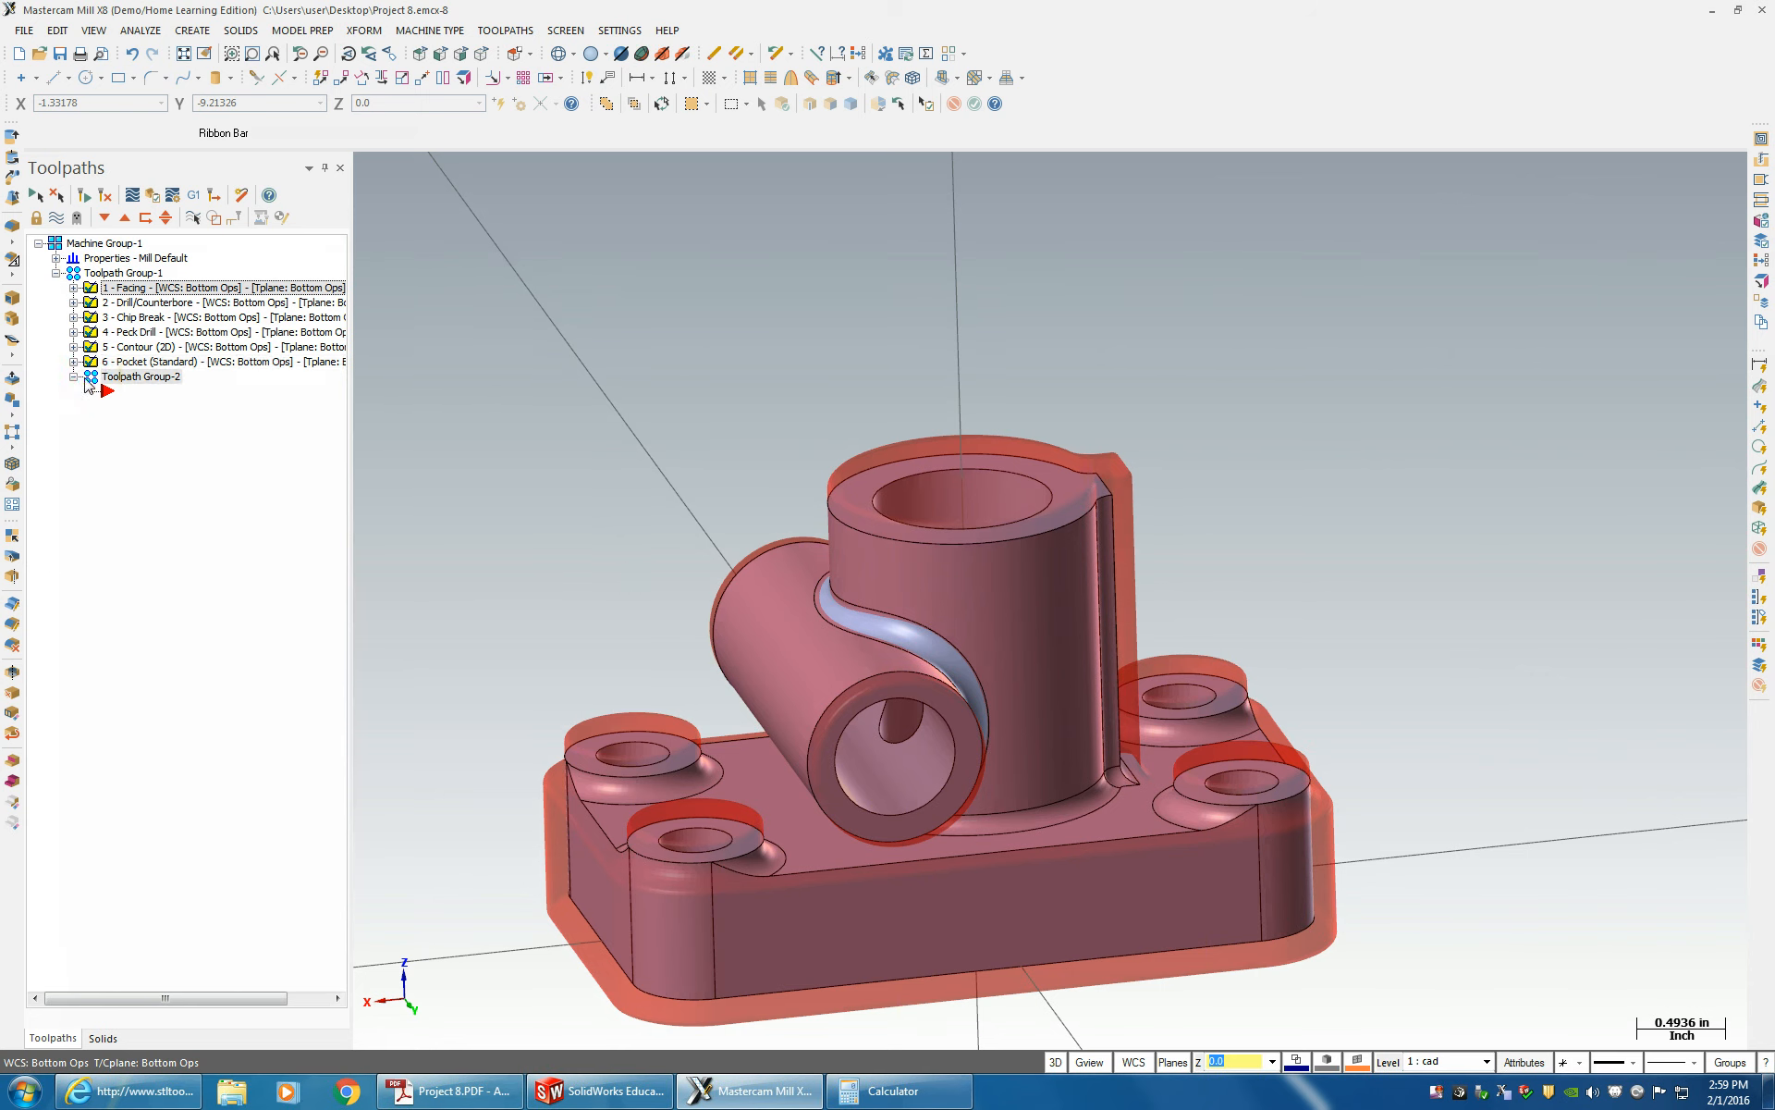
{"action": "left_click", "coordinate": [71, 248]}
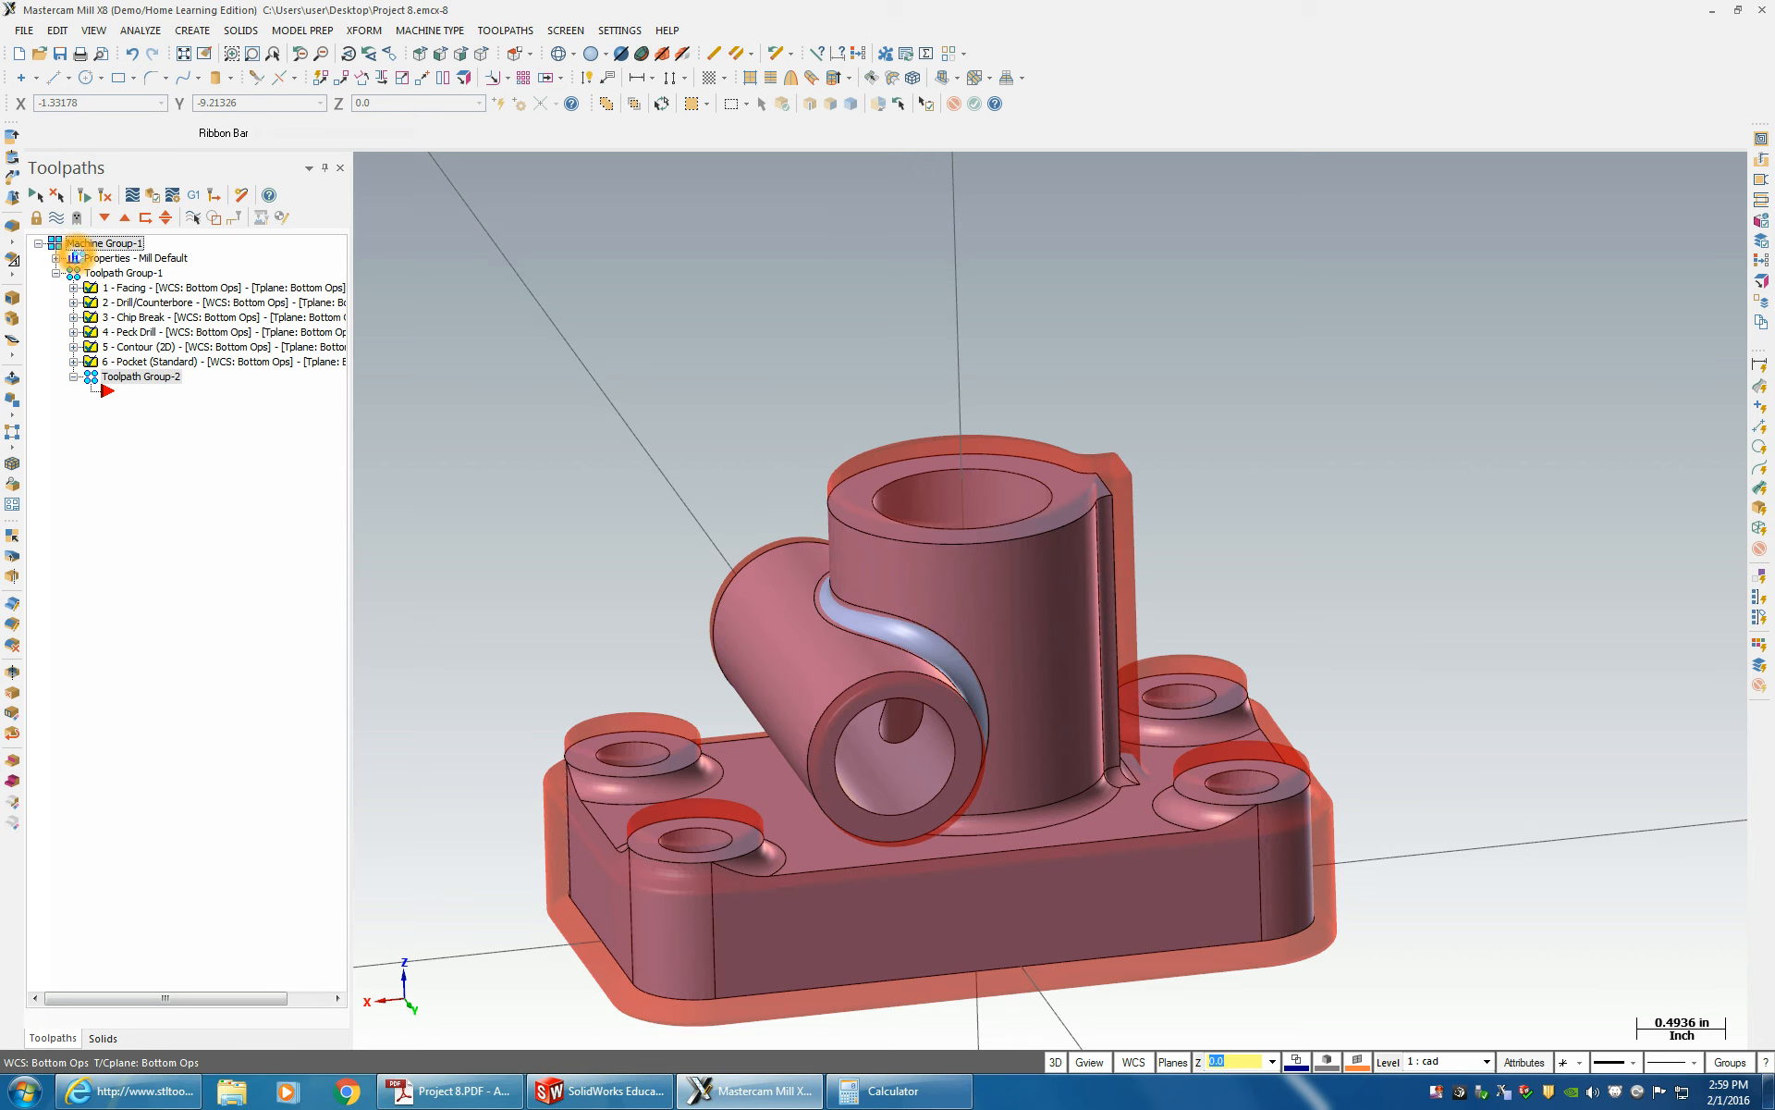
{"action": "left_click_drag", "start_coordinate": [74, 251], "coordinate": [78, 263]}
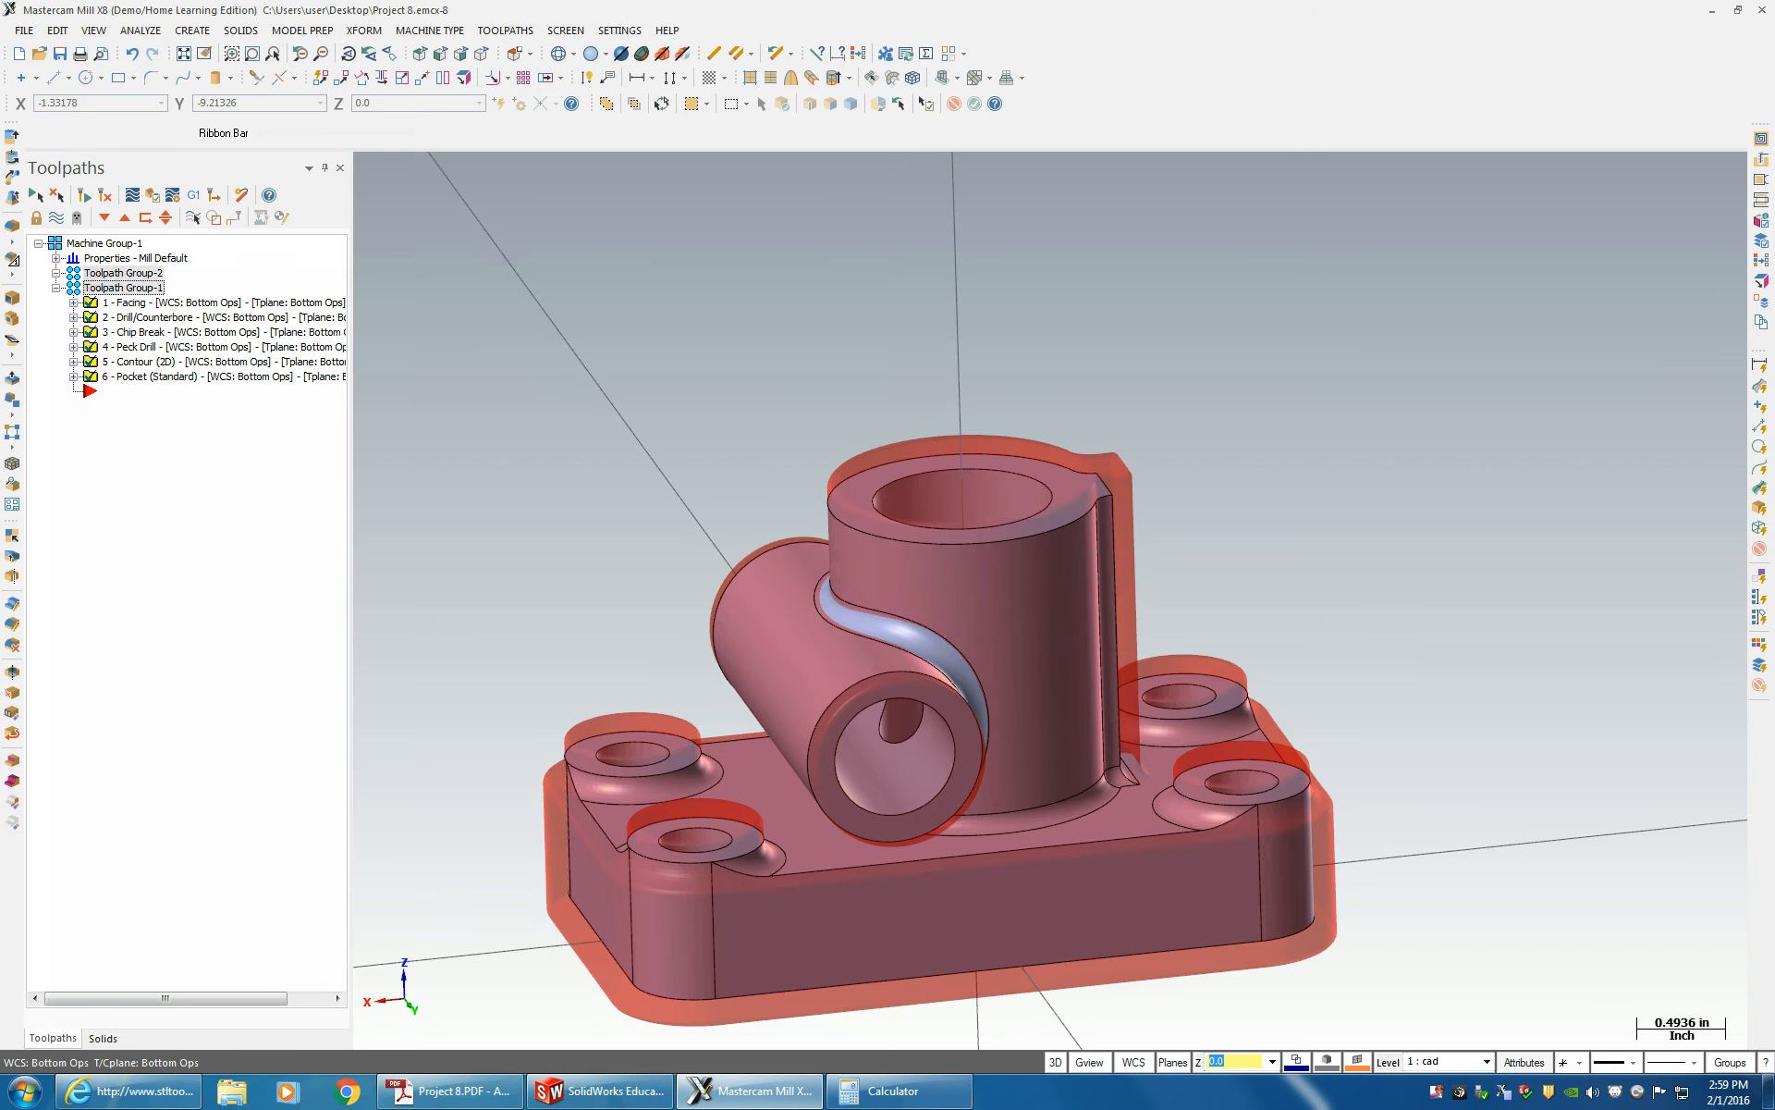
{"action": "right_click_drag", "start_coordinate": [56, 407], "coordinate": [57, 407]}
{"action": "left_click", "coordinate": [261, 504]}
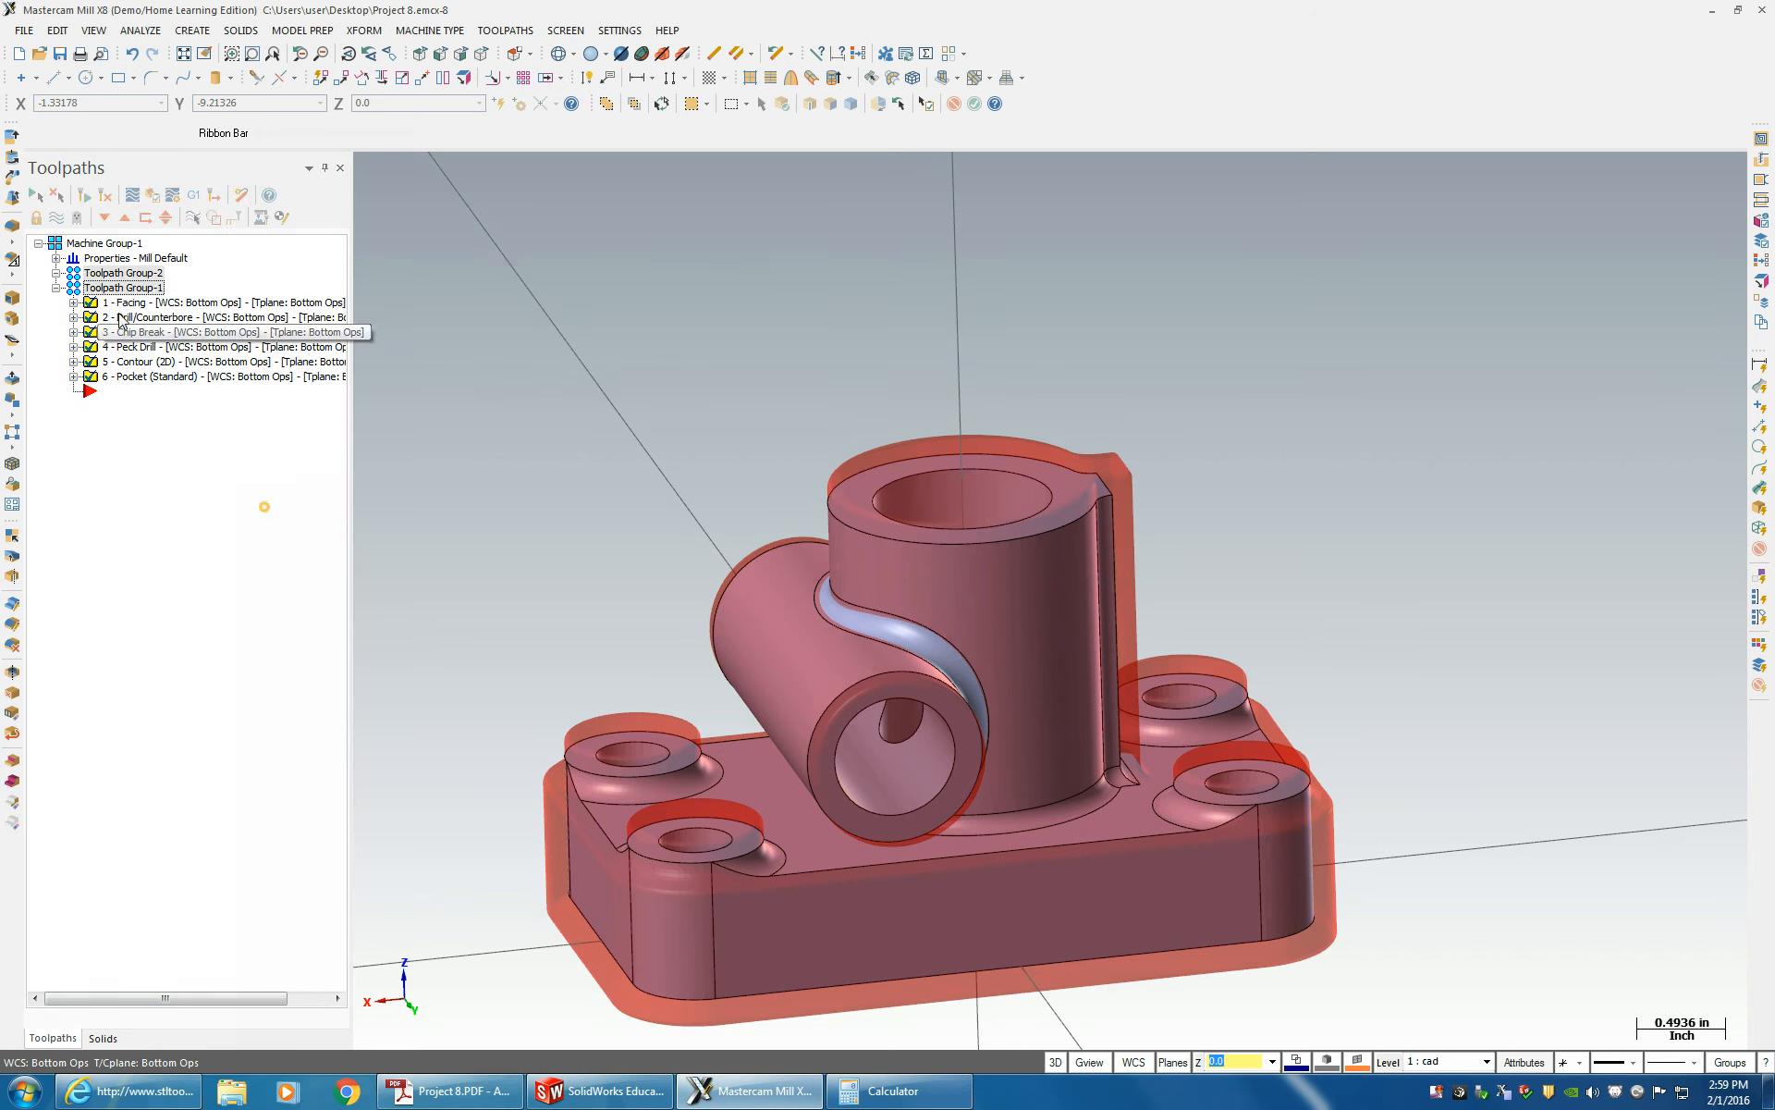
- Collapse Toolpath Group-1 and move it ahead of Toolpath Group-2 in the machine group
{"action": "left_click", "coordinate": [56, 289]}
{"action": "left_click_drag", "start_coordinate": [73, 292], "coordinate": [74, 278]}
{"action": "right_click_drag", "start_coordinate": [74, 278], "coordinate": [74, 271]}
{"action": "left_click", "coordinate": [41, 324]}
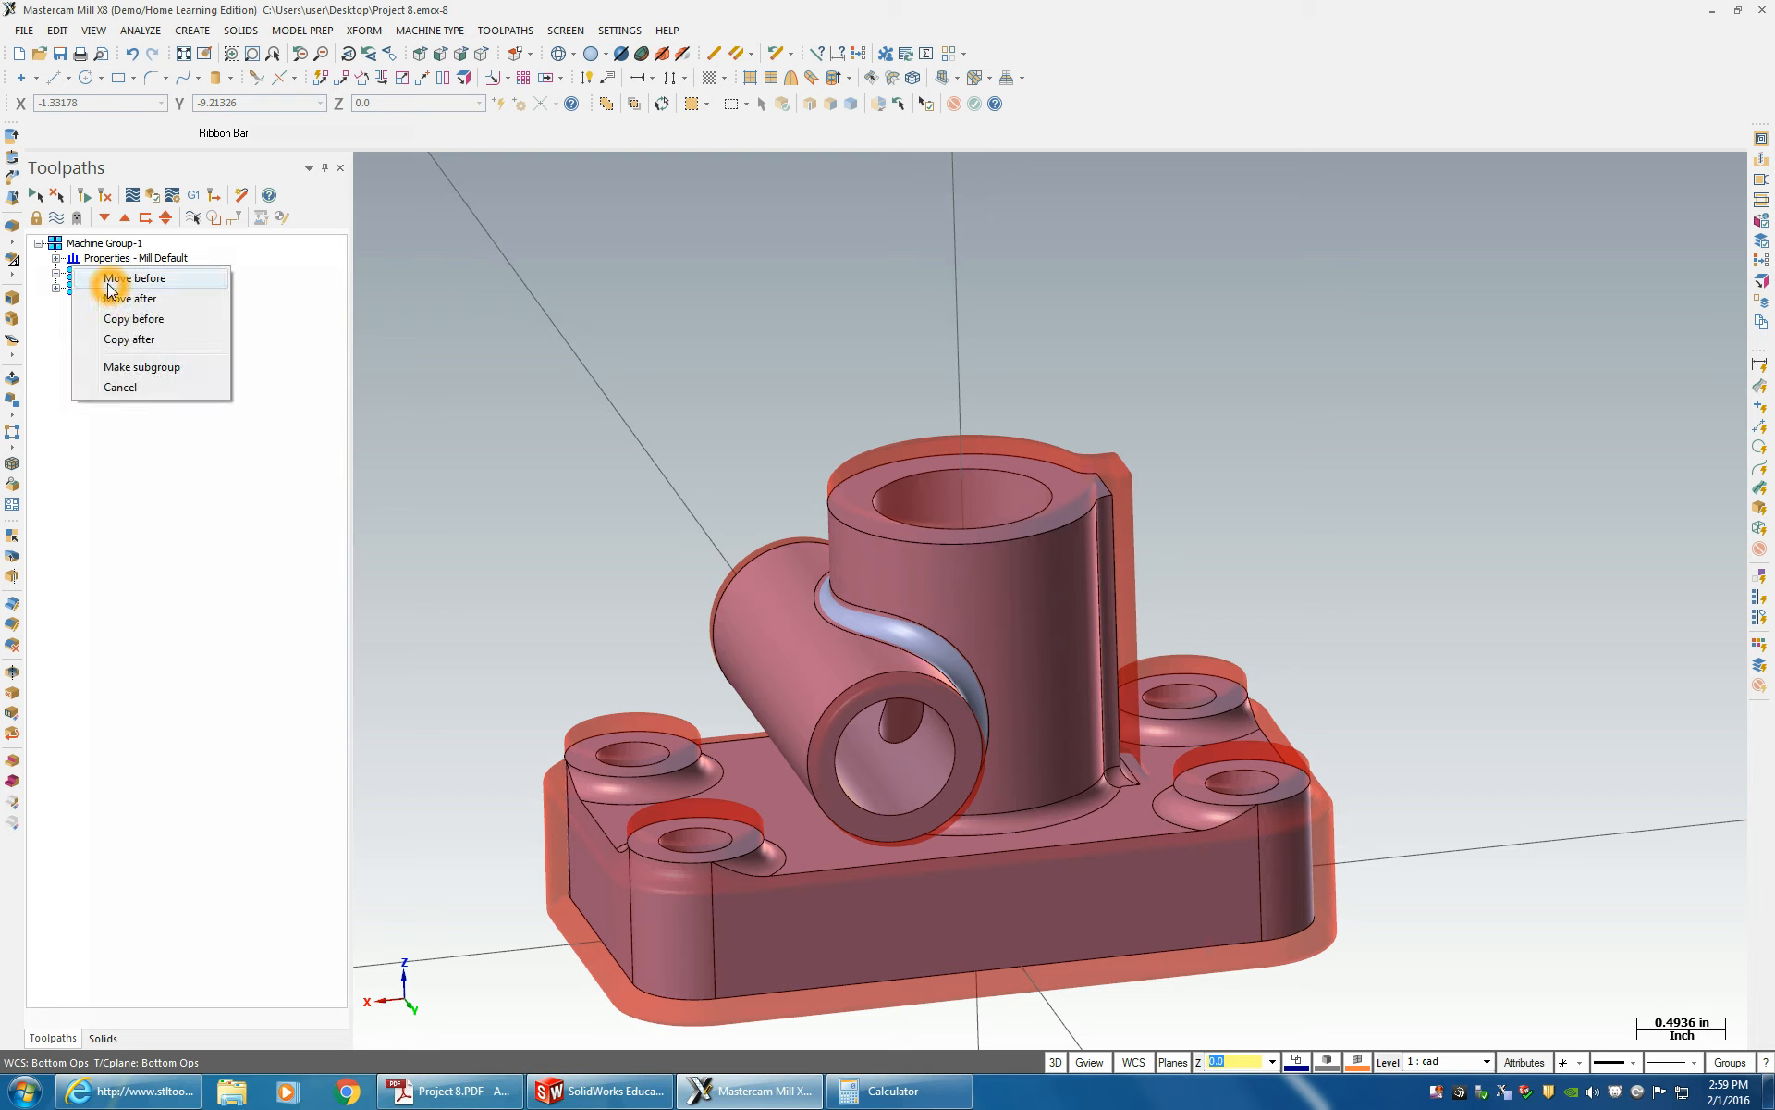
{"action": "left_click", "coordinate": [108, 281]}
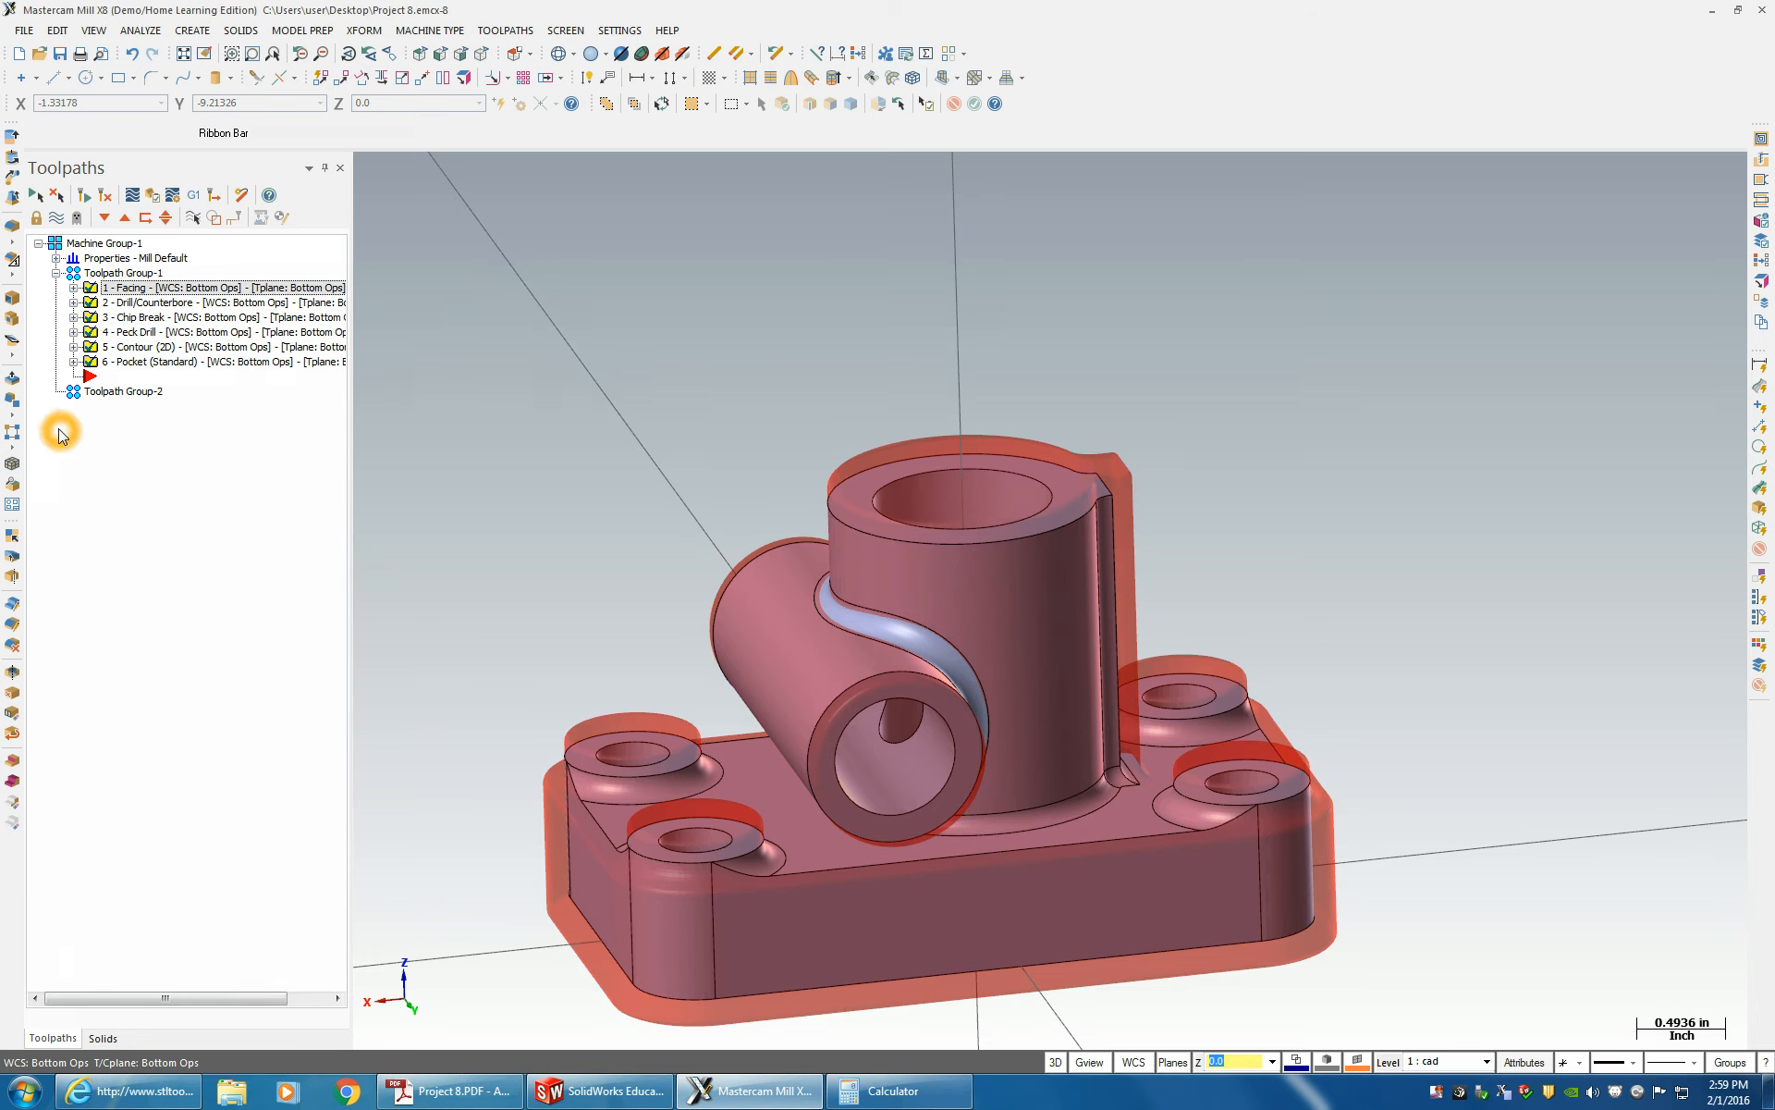
- Rename Toolpath Group-1 as "Bottom Opp"
{"action": "left_click", "coordinate": [56, 274]}
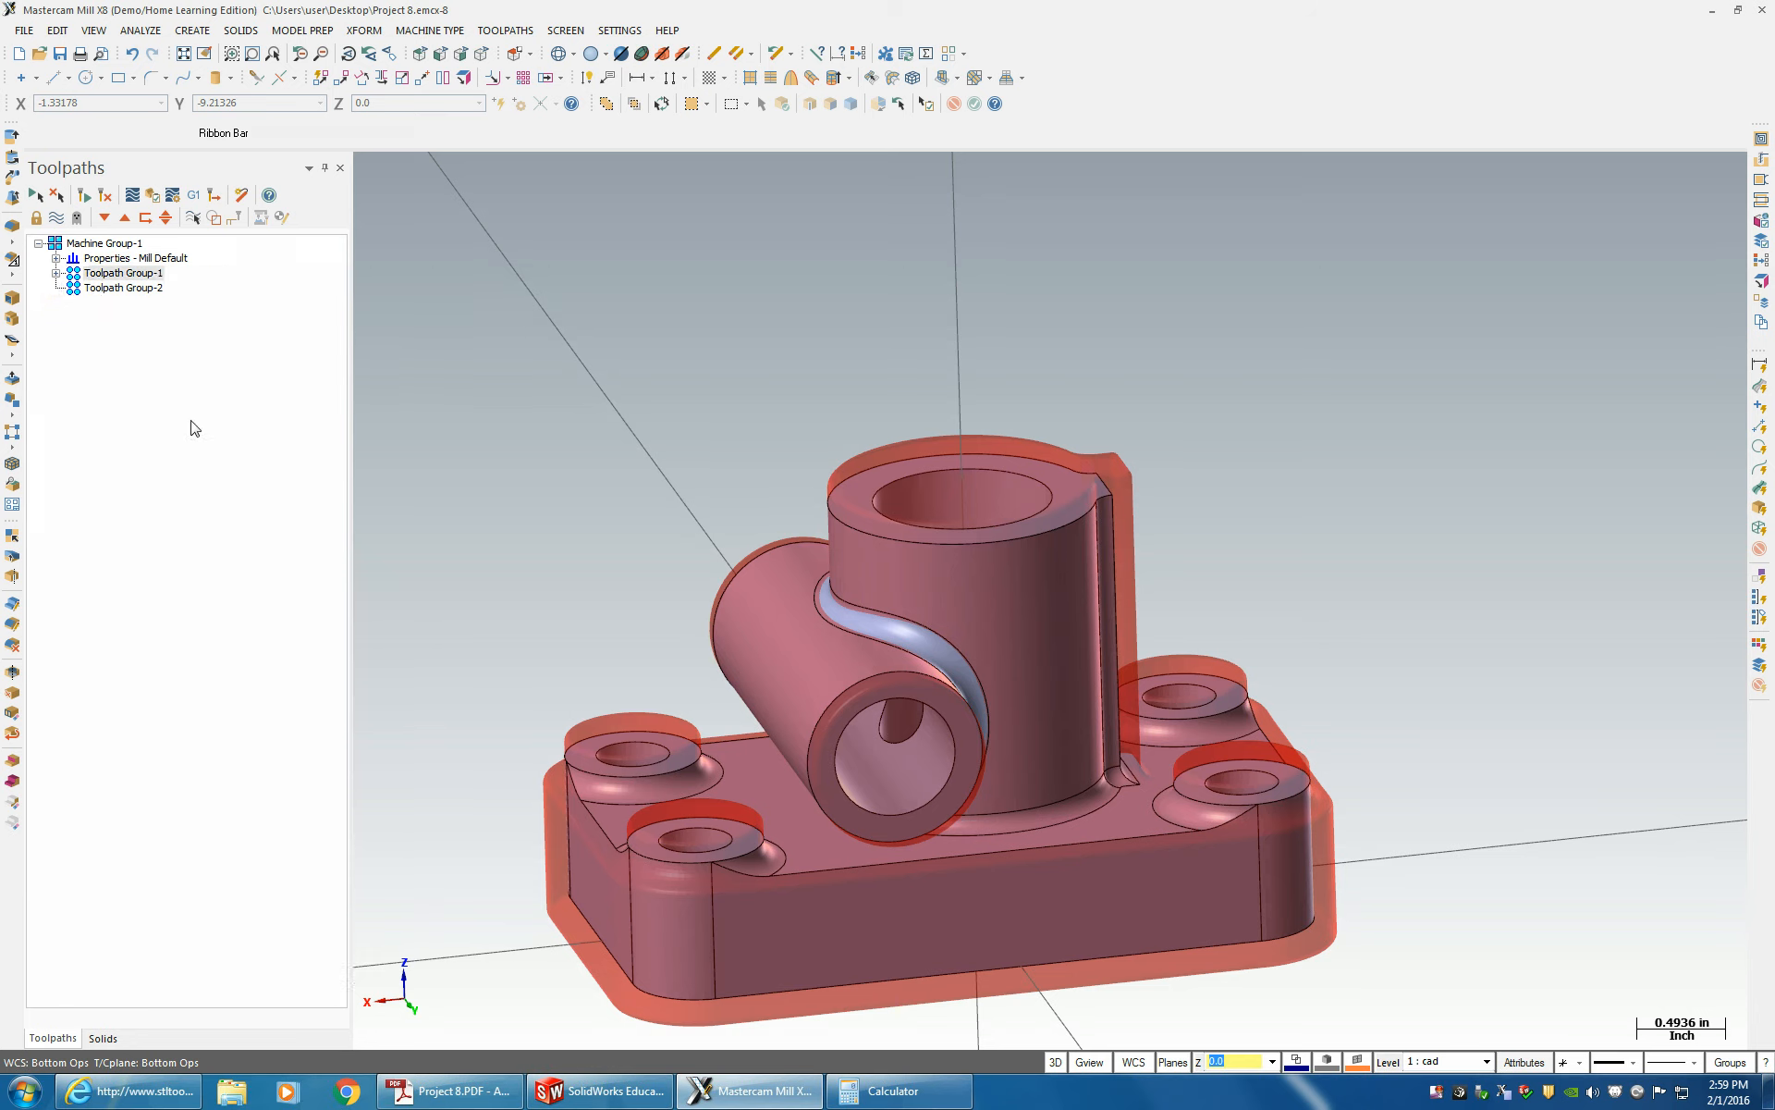
{"action": "left_click", "coordinate": [56, 274]}
{"action": "left_click", "coordinate": [92, 276]}
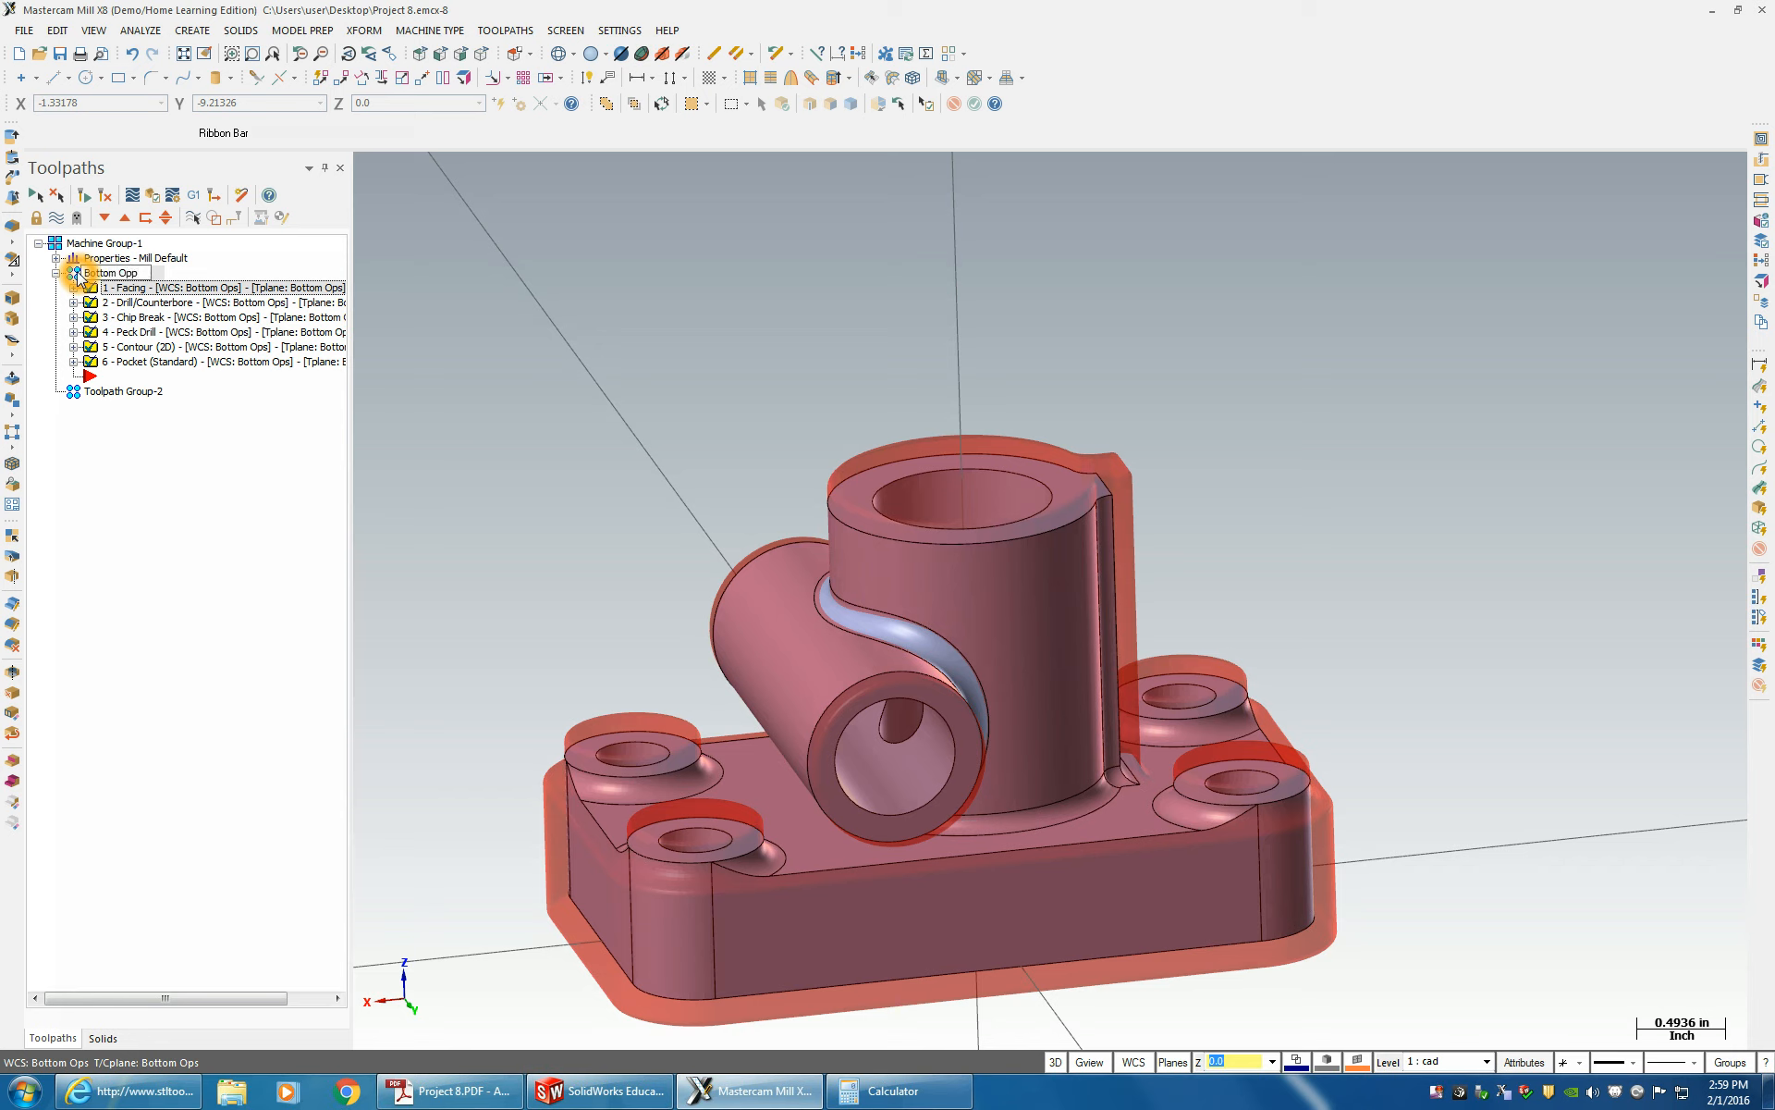
{"action": "key", "text": "Return"}
- Rename Toolpath Group-2 as "Top Opp" and move the toolpath insert position into it
{"action": "left_click", "coordinate": [121, 392]}
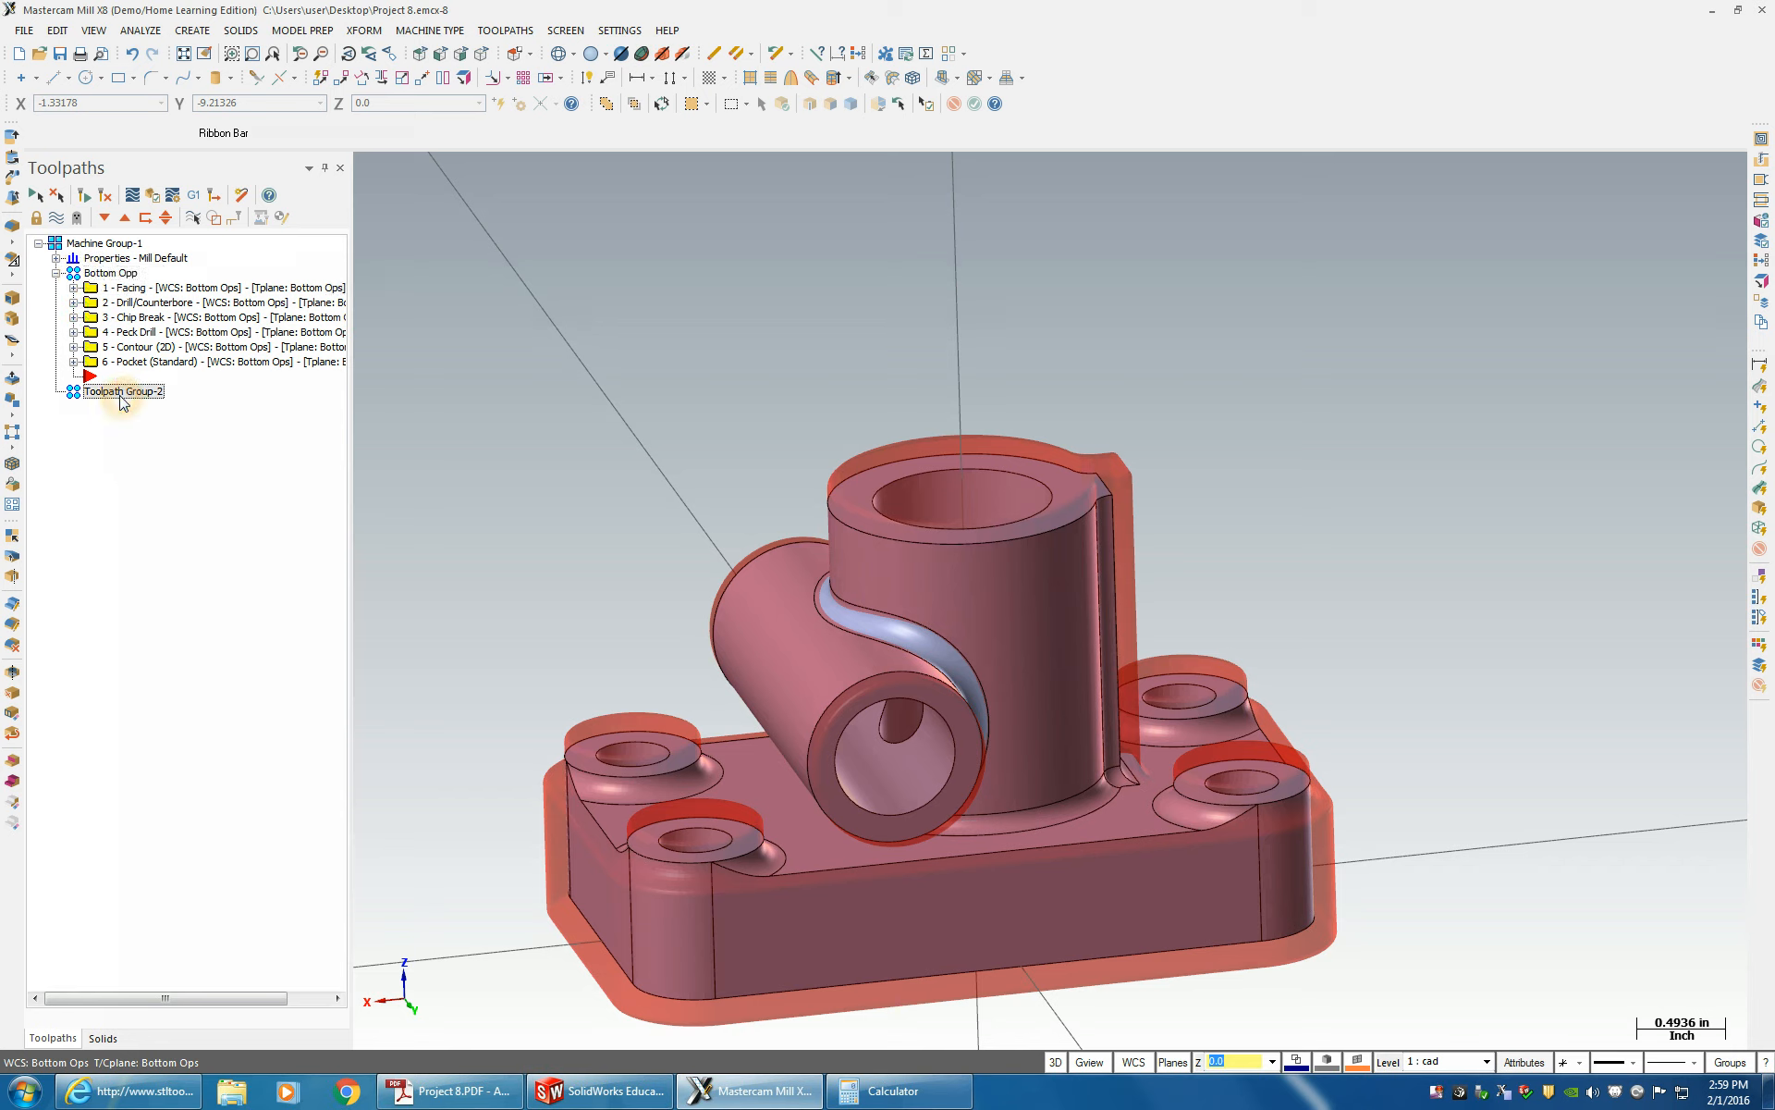
{"action": "left_click", "coordinate": [120, 394]}
{"action": "type", "text": "Top Opp"}
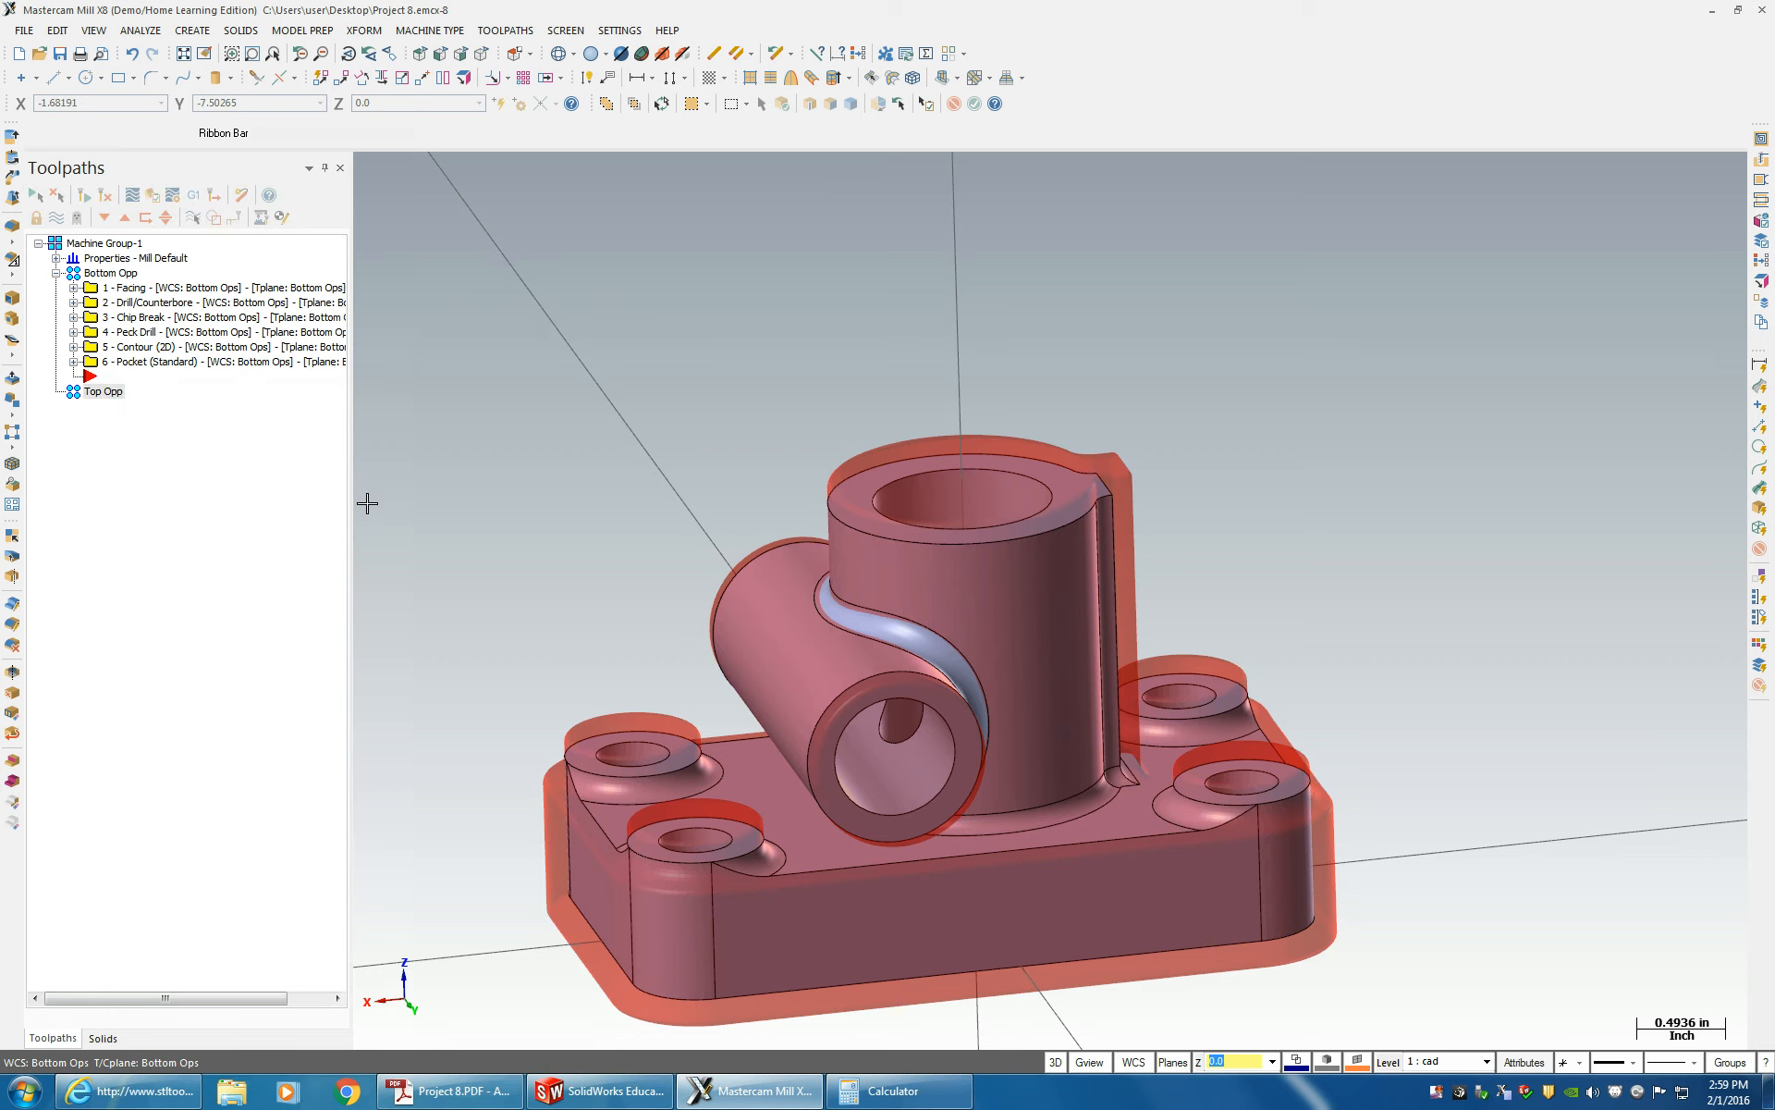
{"action": "key", "text": "Return"}
{"action": "left_click_drag", "start_coordinate": [90, 376], "coordinate": [92, 392]}
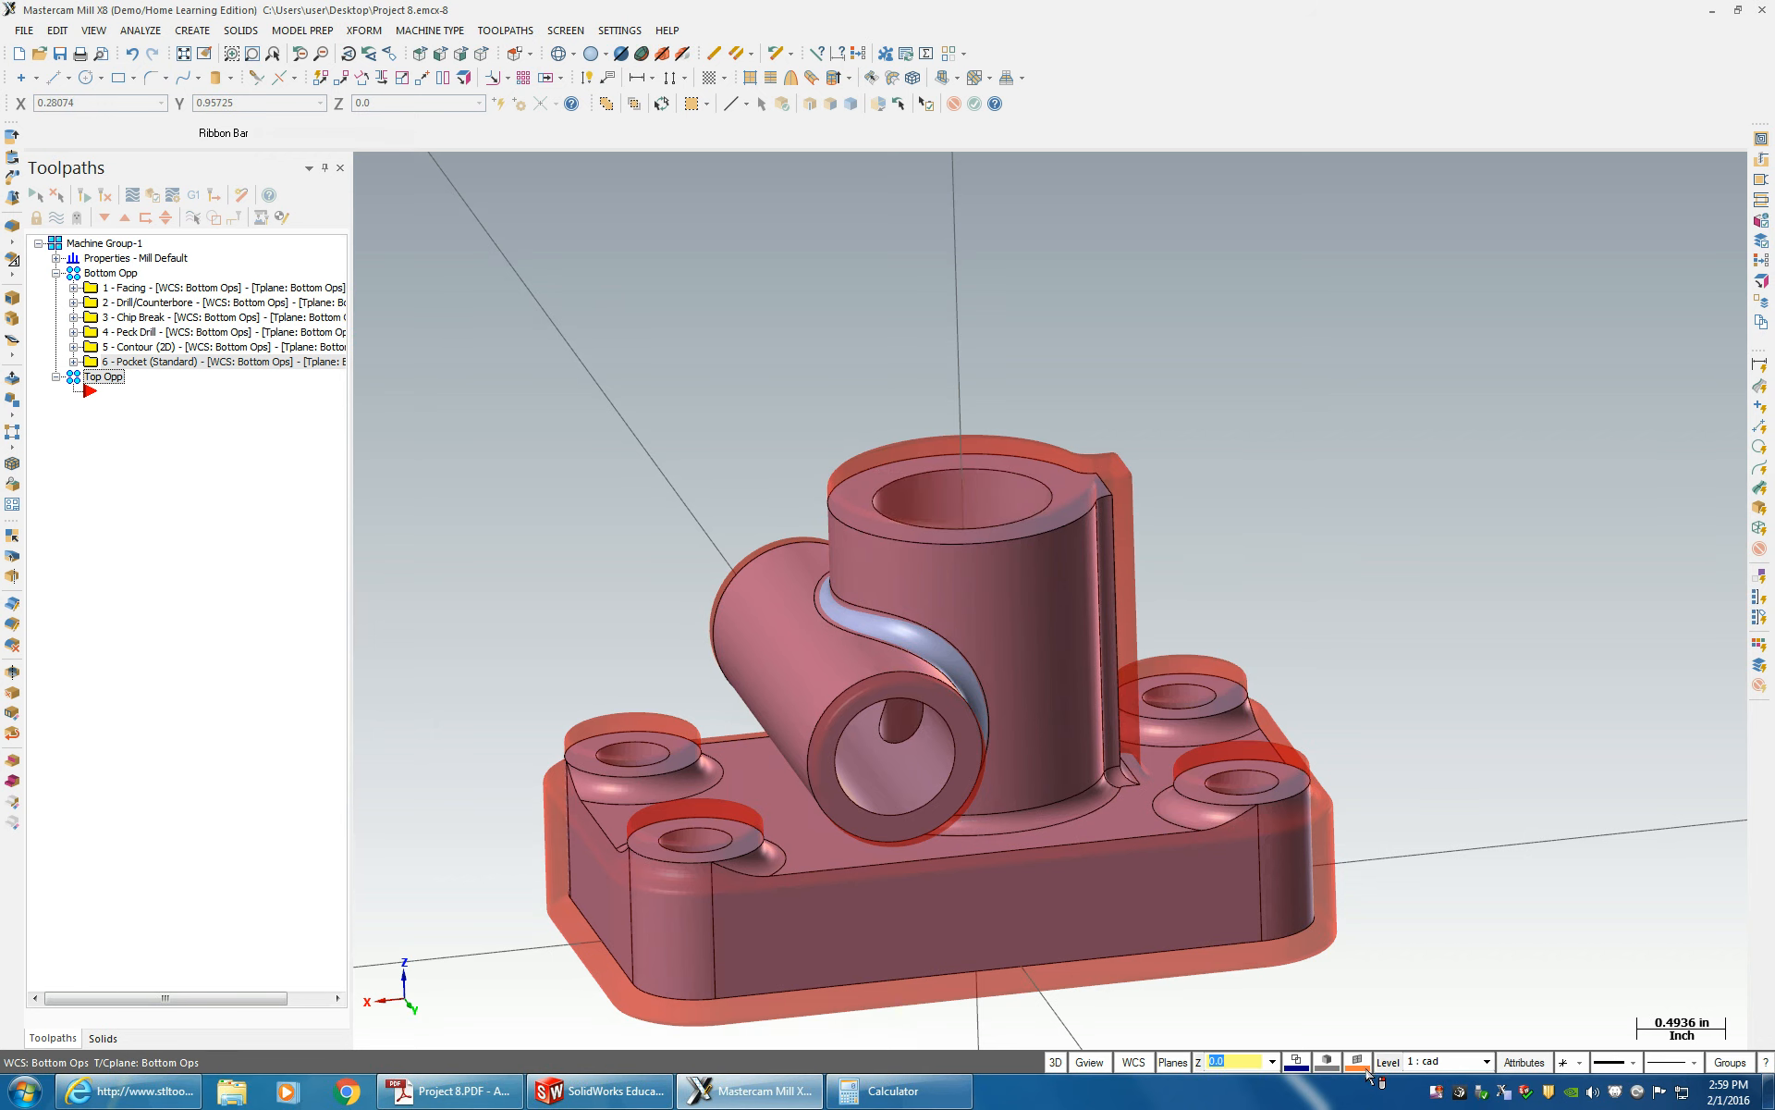
- Define a new plane from the flat upper face of the vertical cylinder, using orientation 3 of 8
{"action": "left_click", "coordinate": [1170, 1063]}
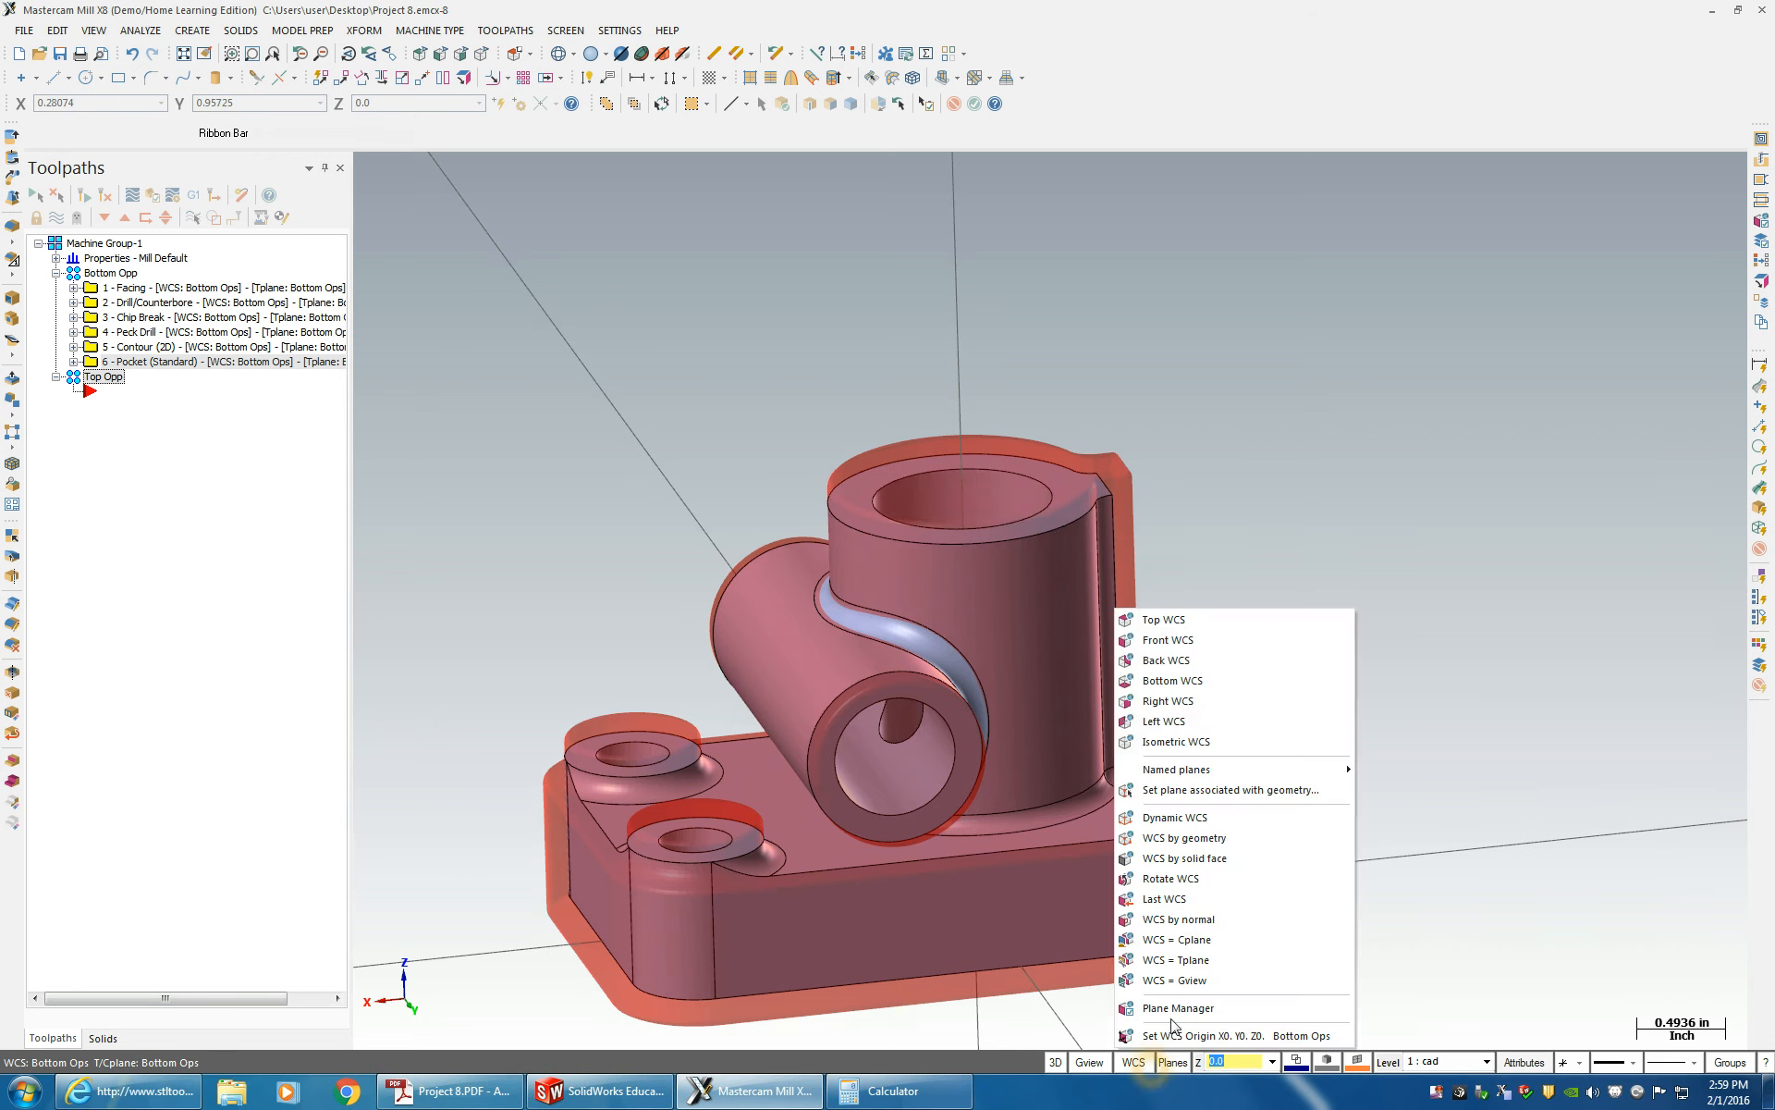
{"action": "left_click", "coordinate": [1170, 1000]}
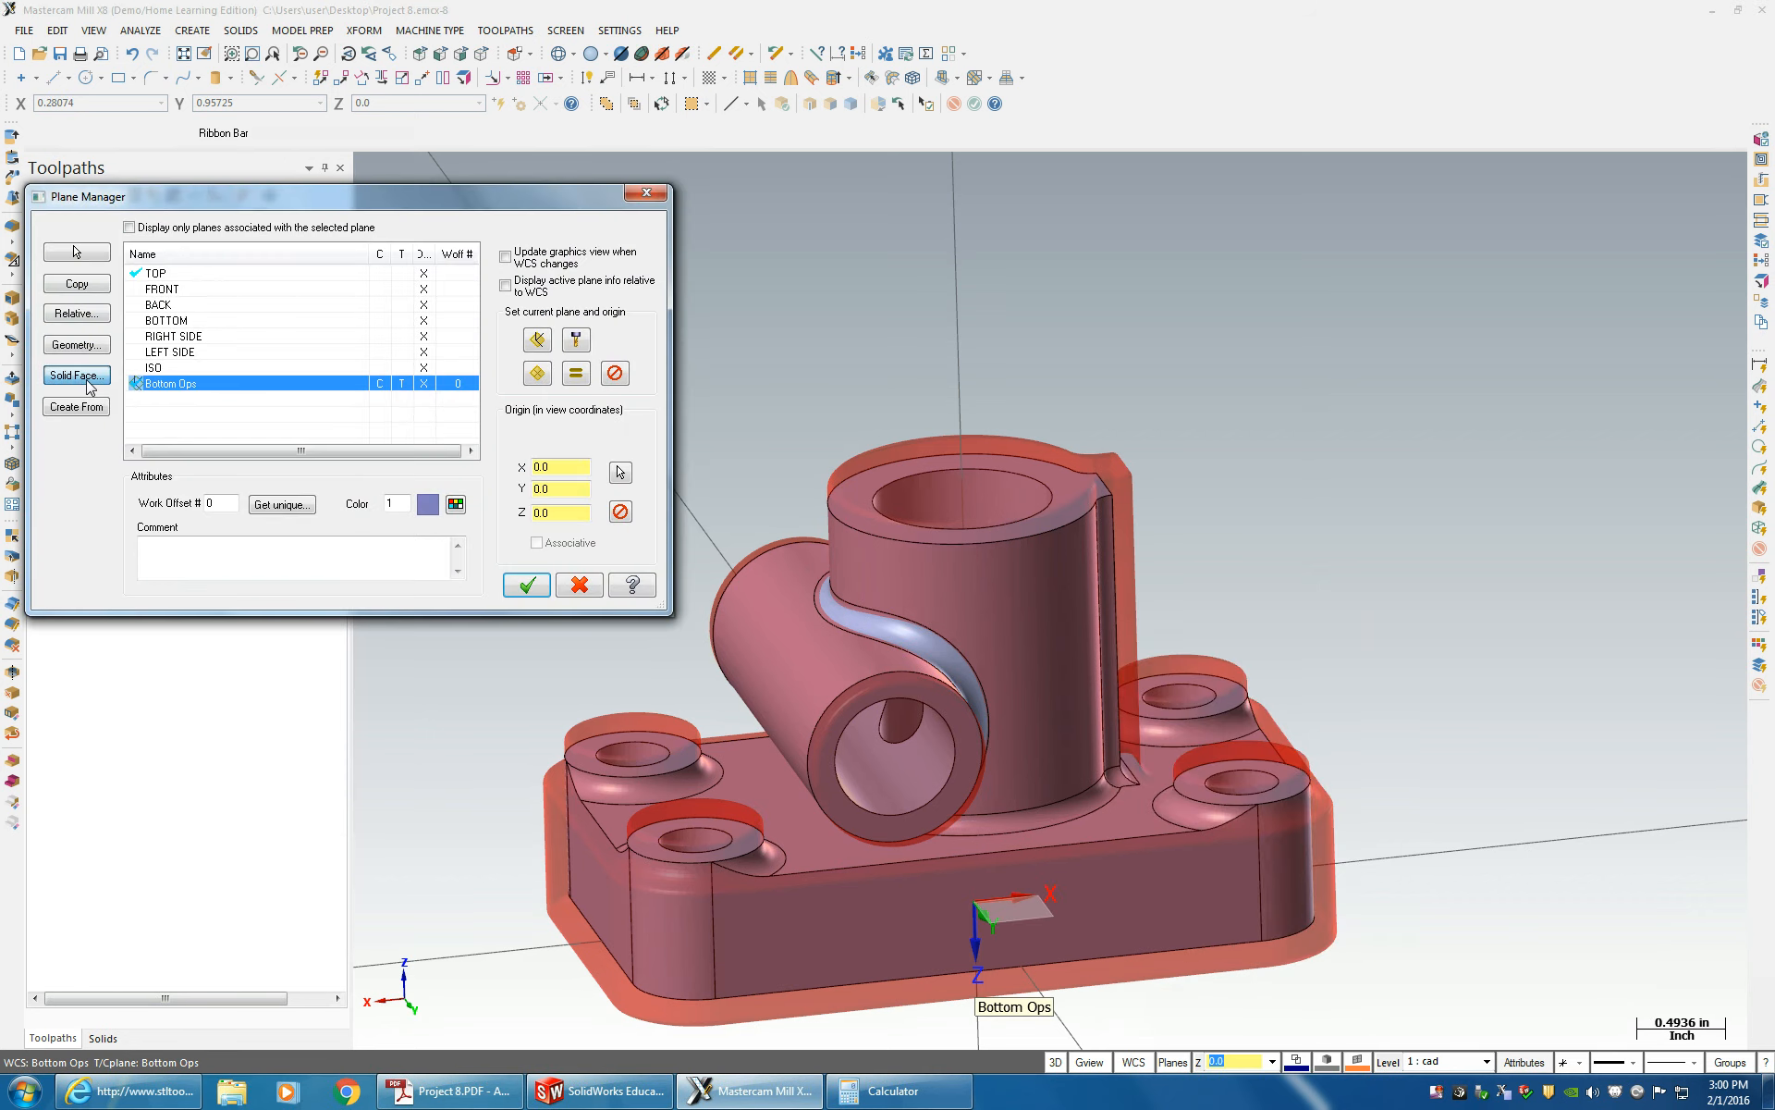
{"action": "left_click", "coordinate": [90, 387]}
{"action": "left_click", "coordinate": [962, 499]}
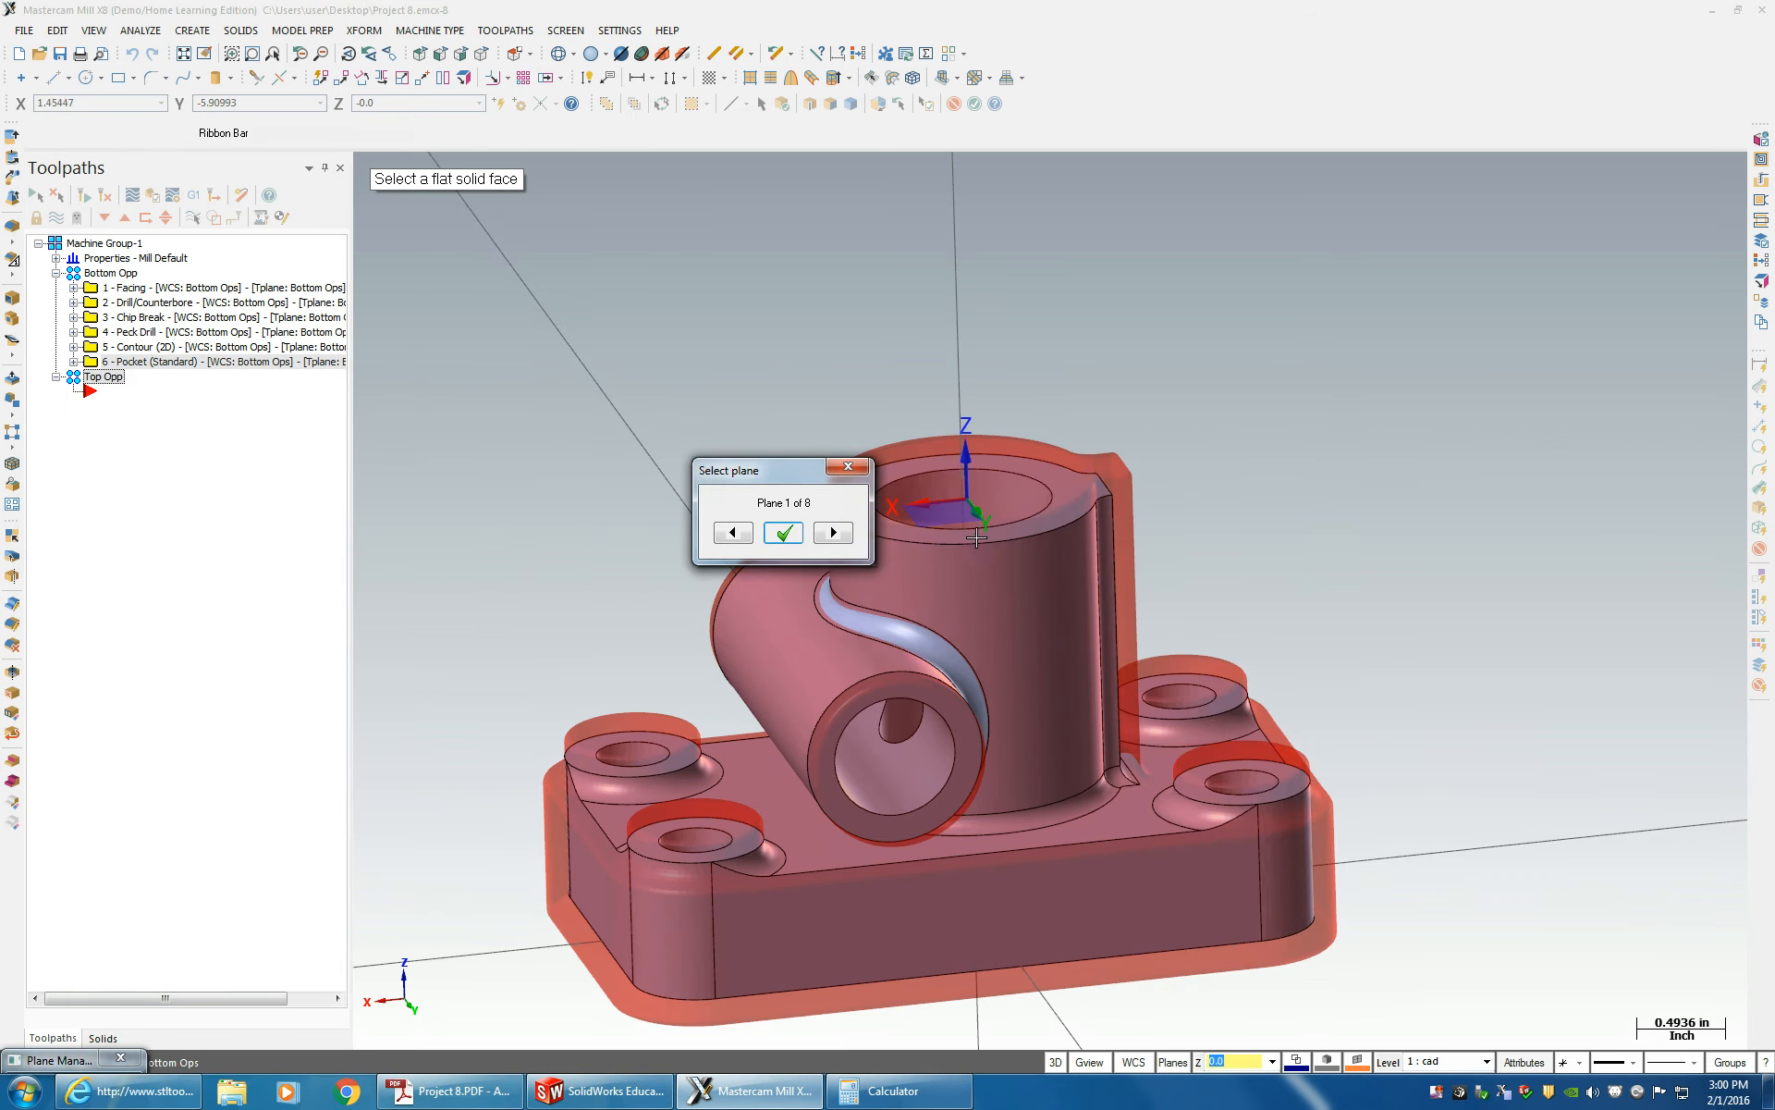
{"action": "mouse_move", "coordinate": [1019, 659]}
{"action": "middle_mouse_down"}
{"action": "mouse_move", "coordinate": [919, 644]}
{"action": "mouse_move", "coordinate": [957, 773]}
{"action": "mouse_move", "coordinate": [988, 774]}
{"action": "middle_mouse_up"}
{"action": "left_click", "coordinate": [832, 534]}
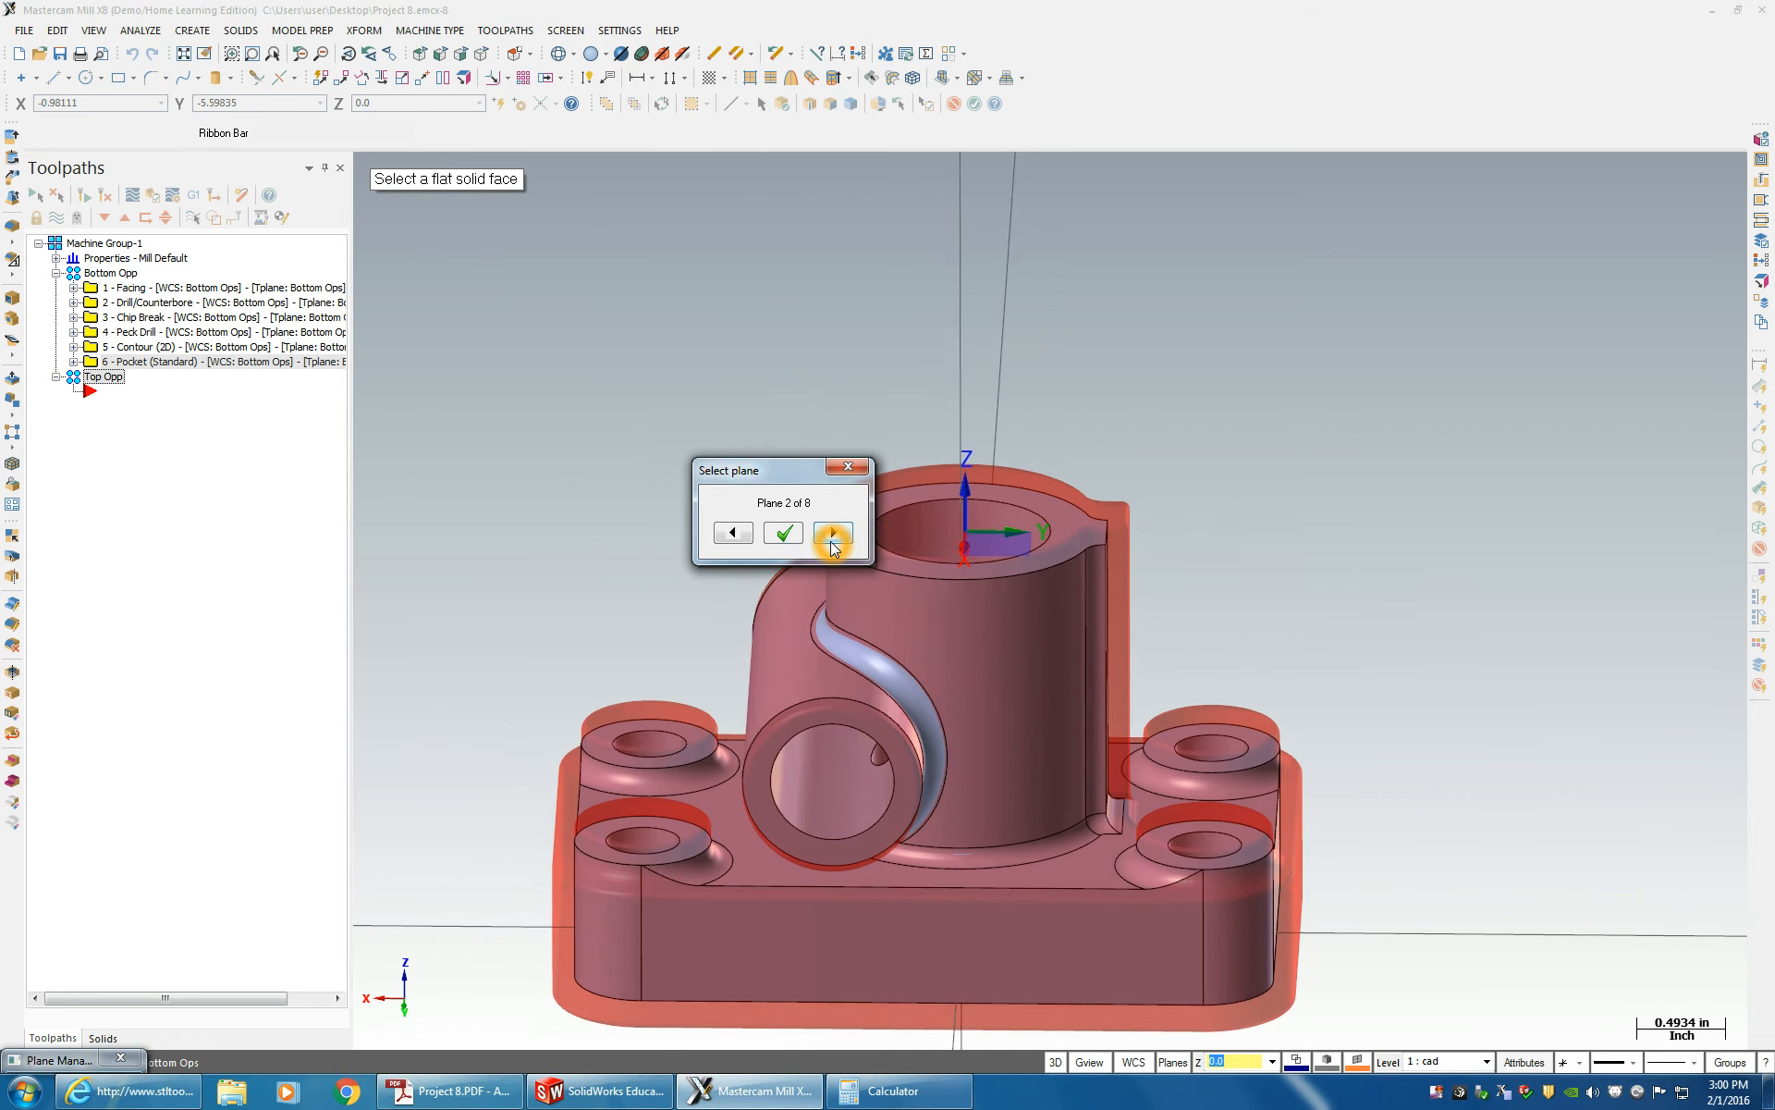
{"action": "left_click", "coordinate": [832, 534]}
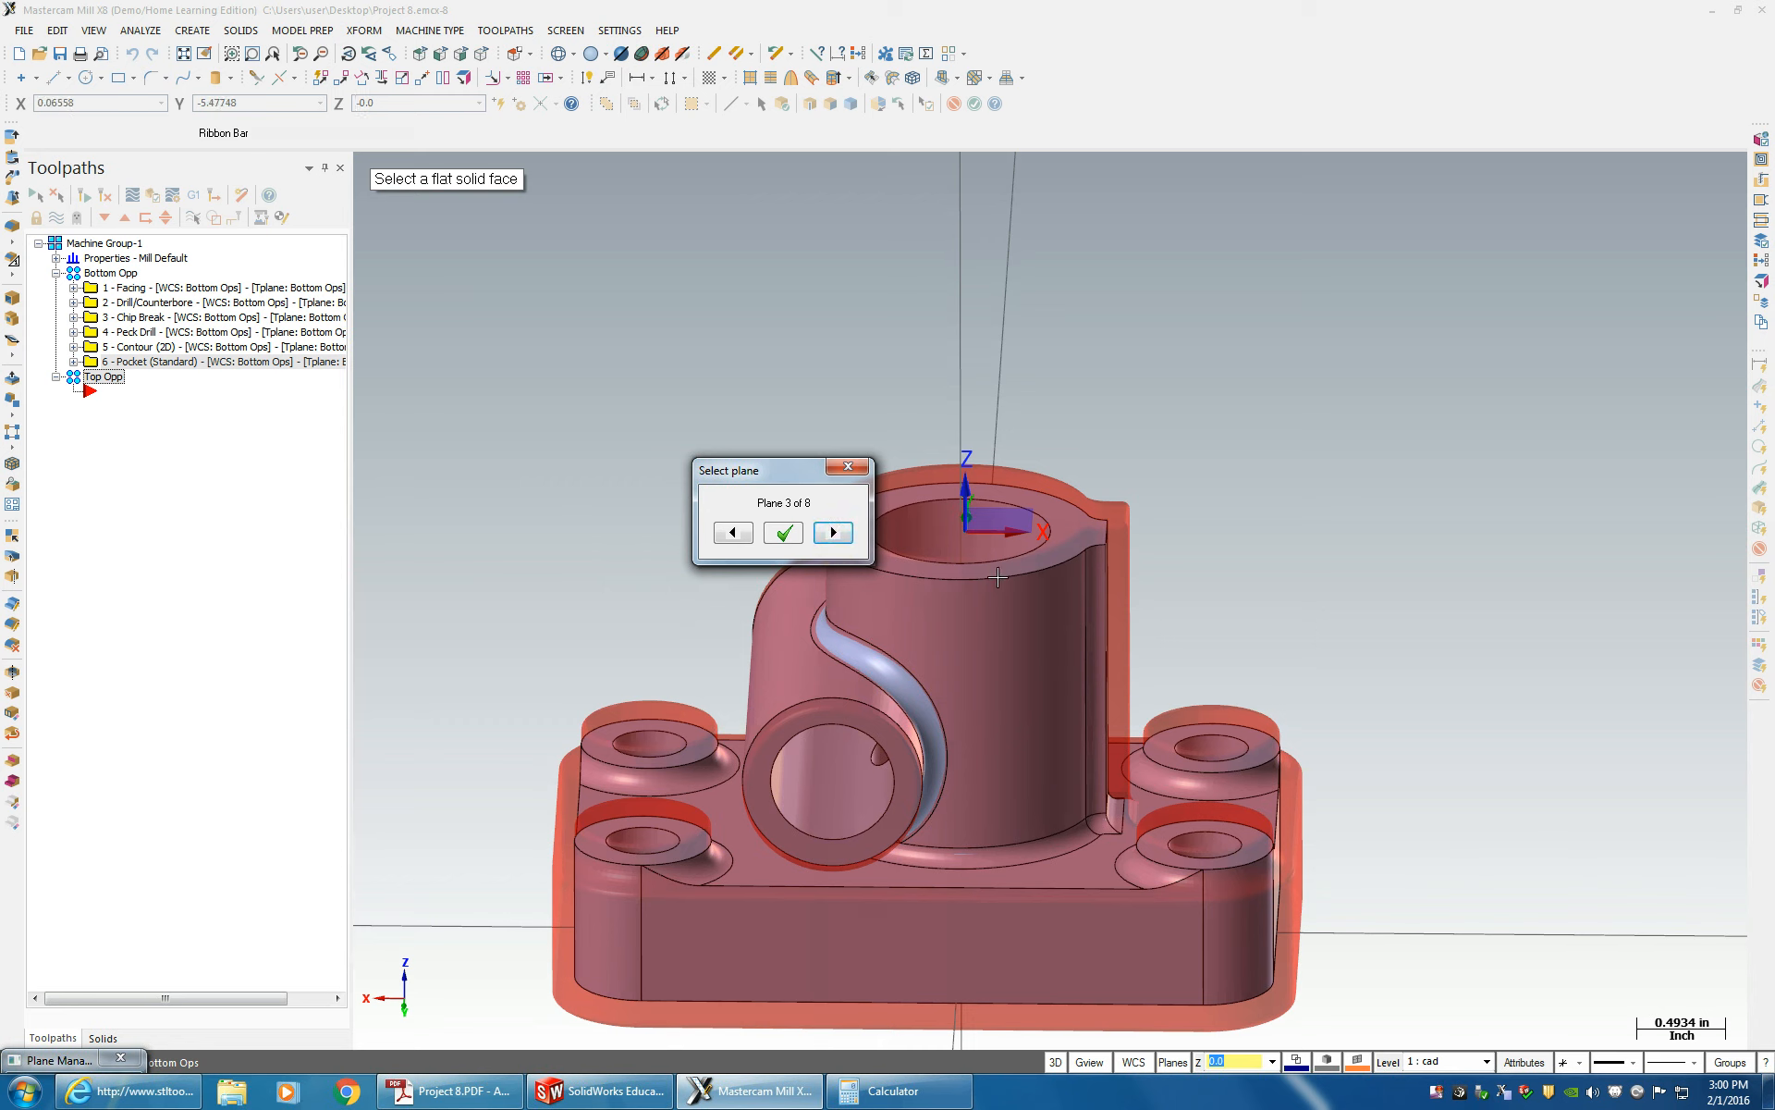
{"action": "middle_click_drag", "start_coordinate": [1092, 489], "coordinate": [1161, 571]}
{"action": "left_click", "coordinate": [784, 534]}
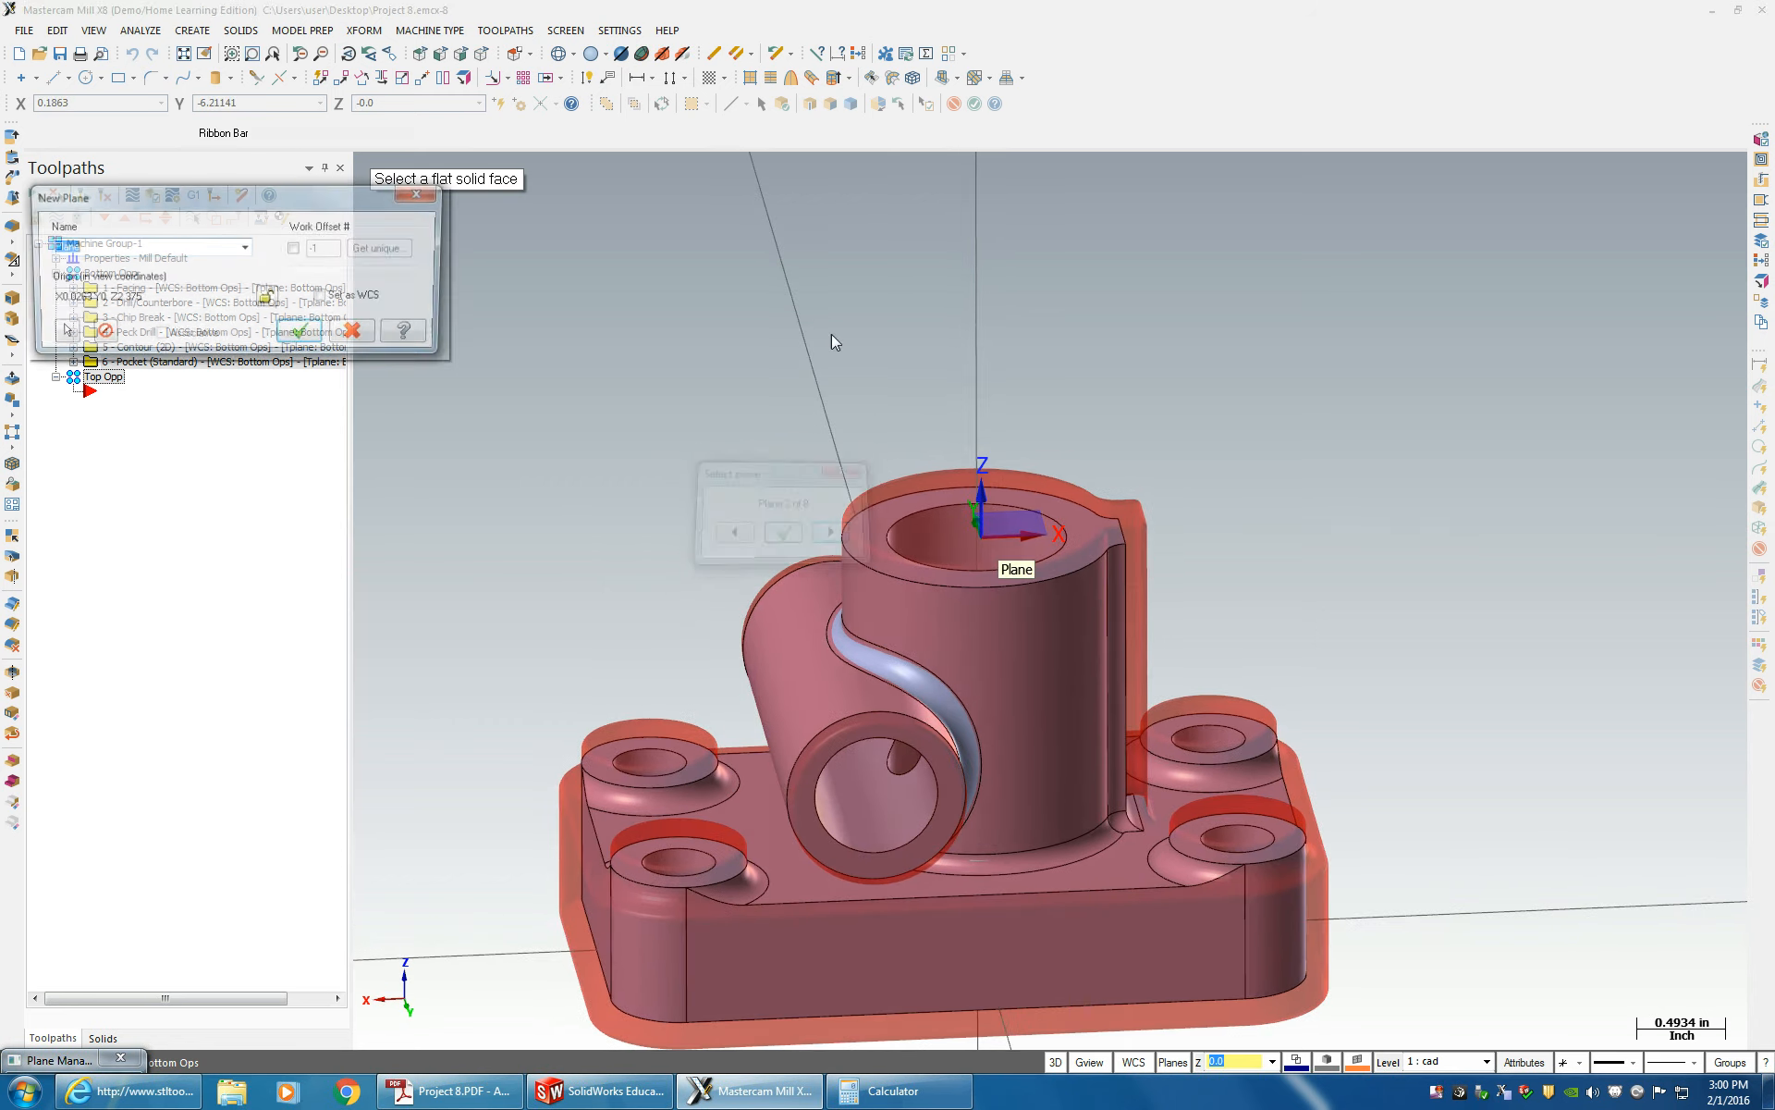
- Name the new plane "Top Opp", give it work offset 1 and place its origin at X0, Y0, Z2.375
{"action": "left_click", "coordinate": [295, 249]}
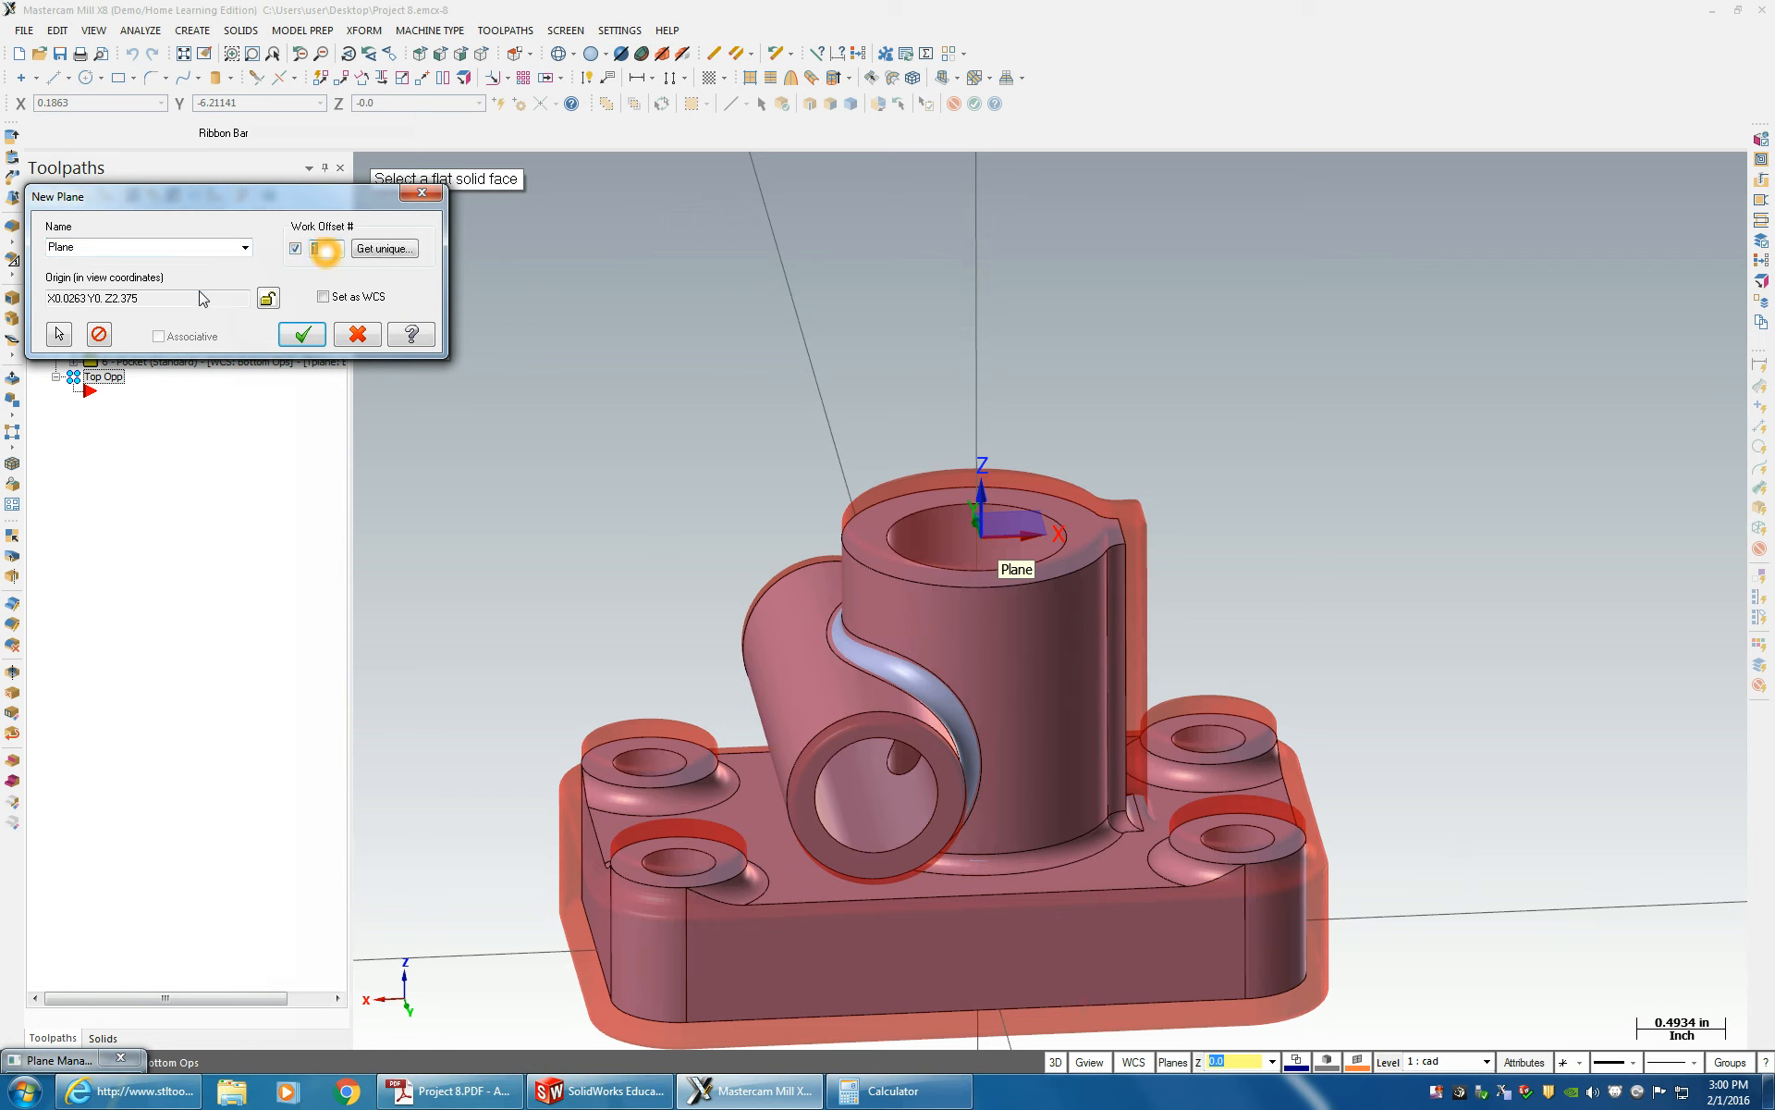
{"action": "double_click", "coordinate": [86, 248]}
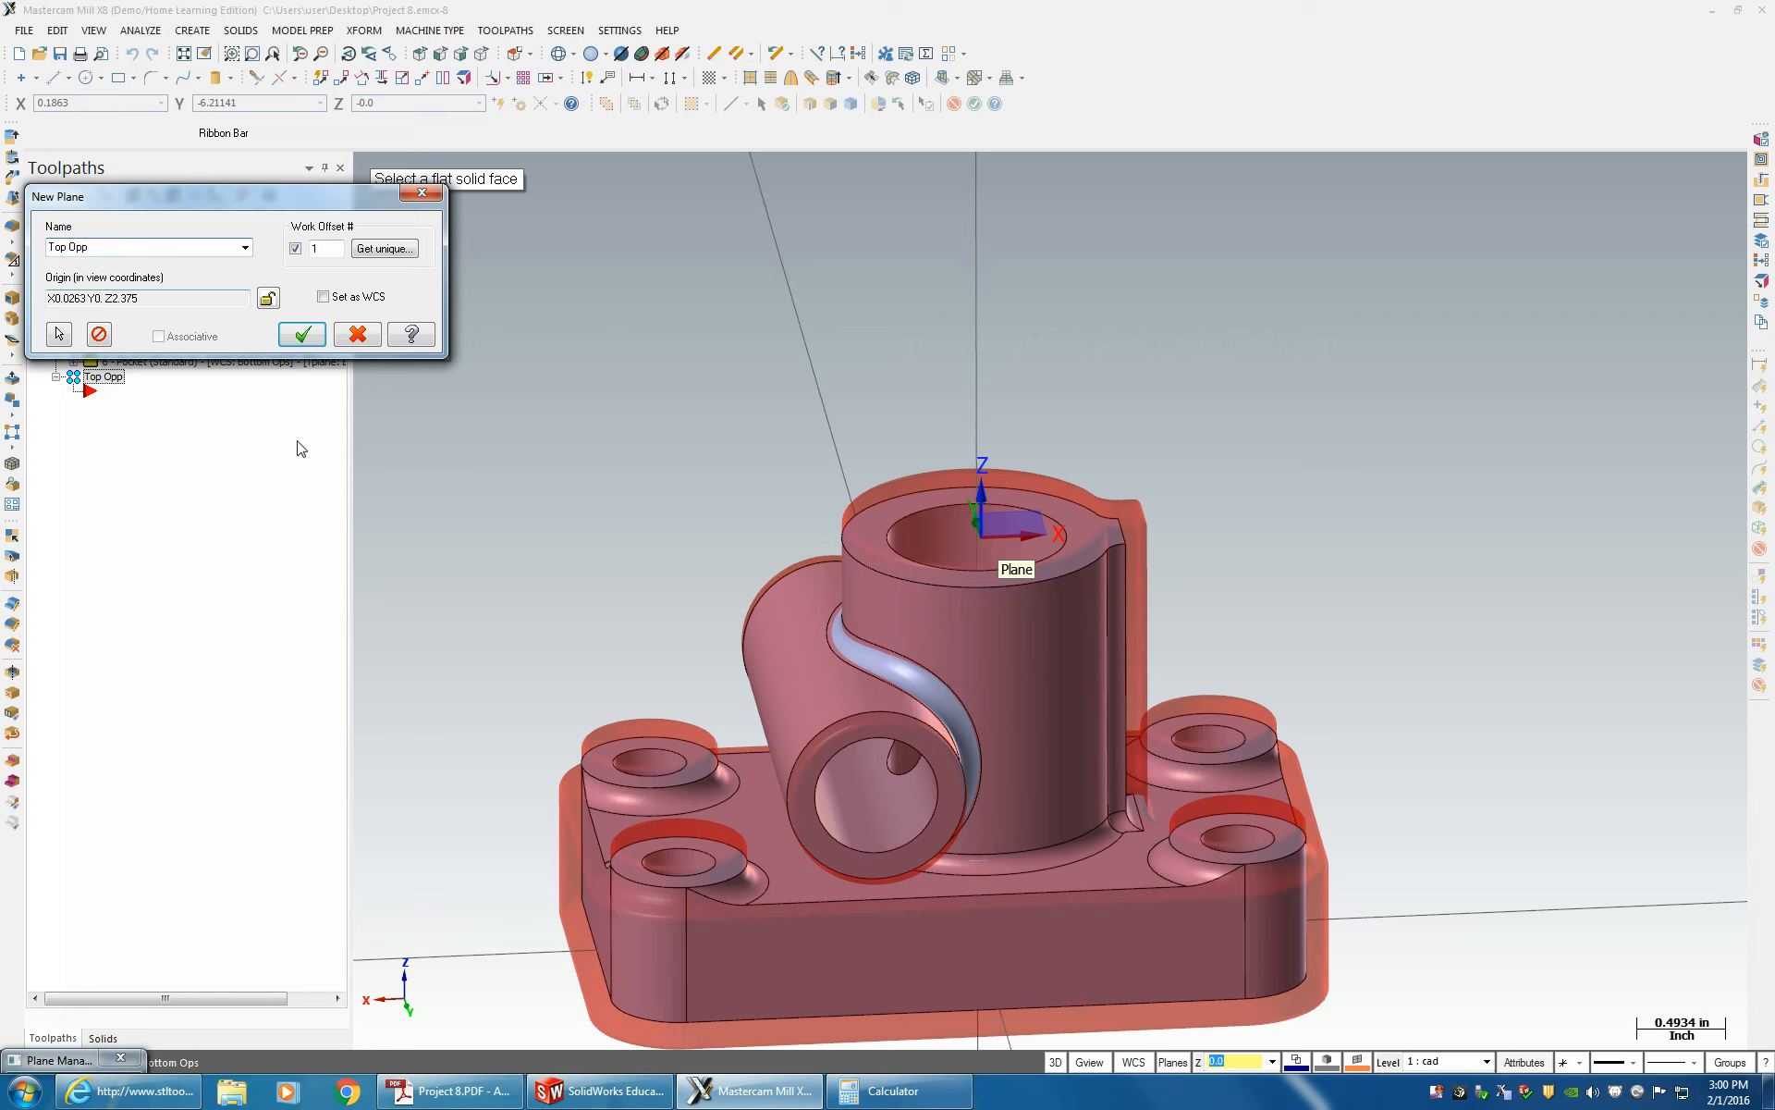
{"action": "left_click", "coordinate": [56, 335]}
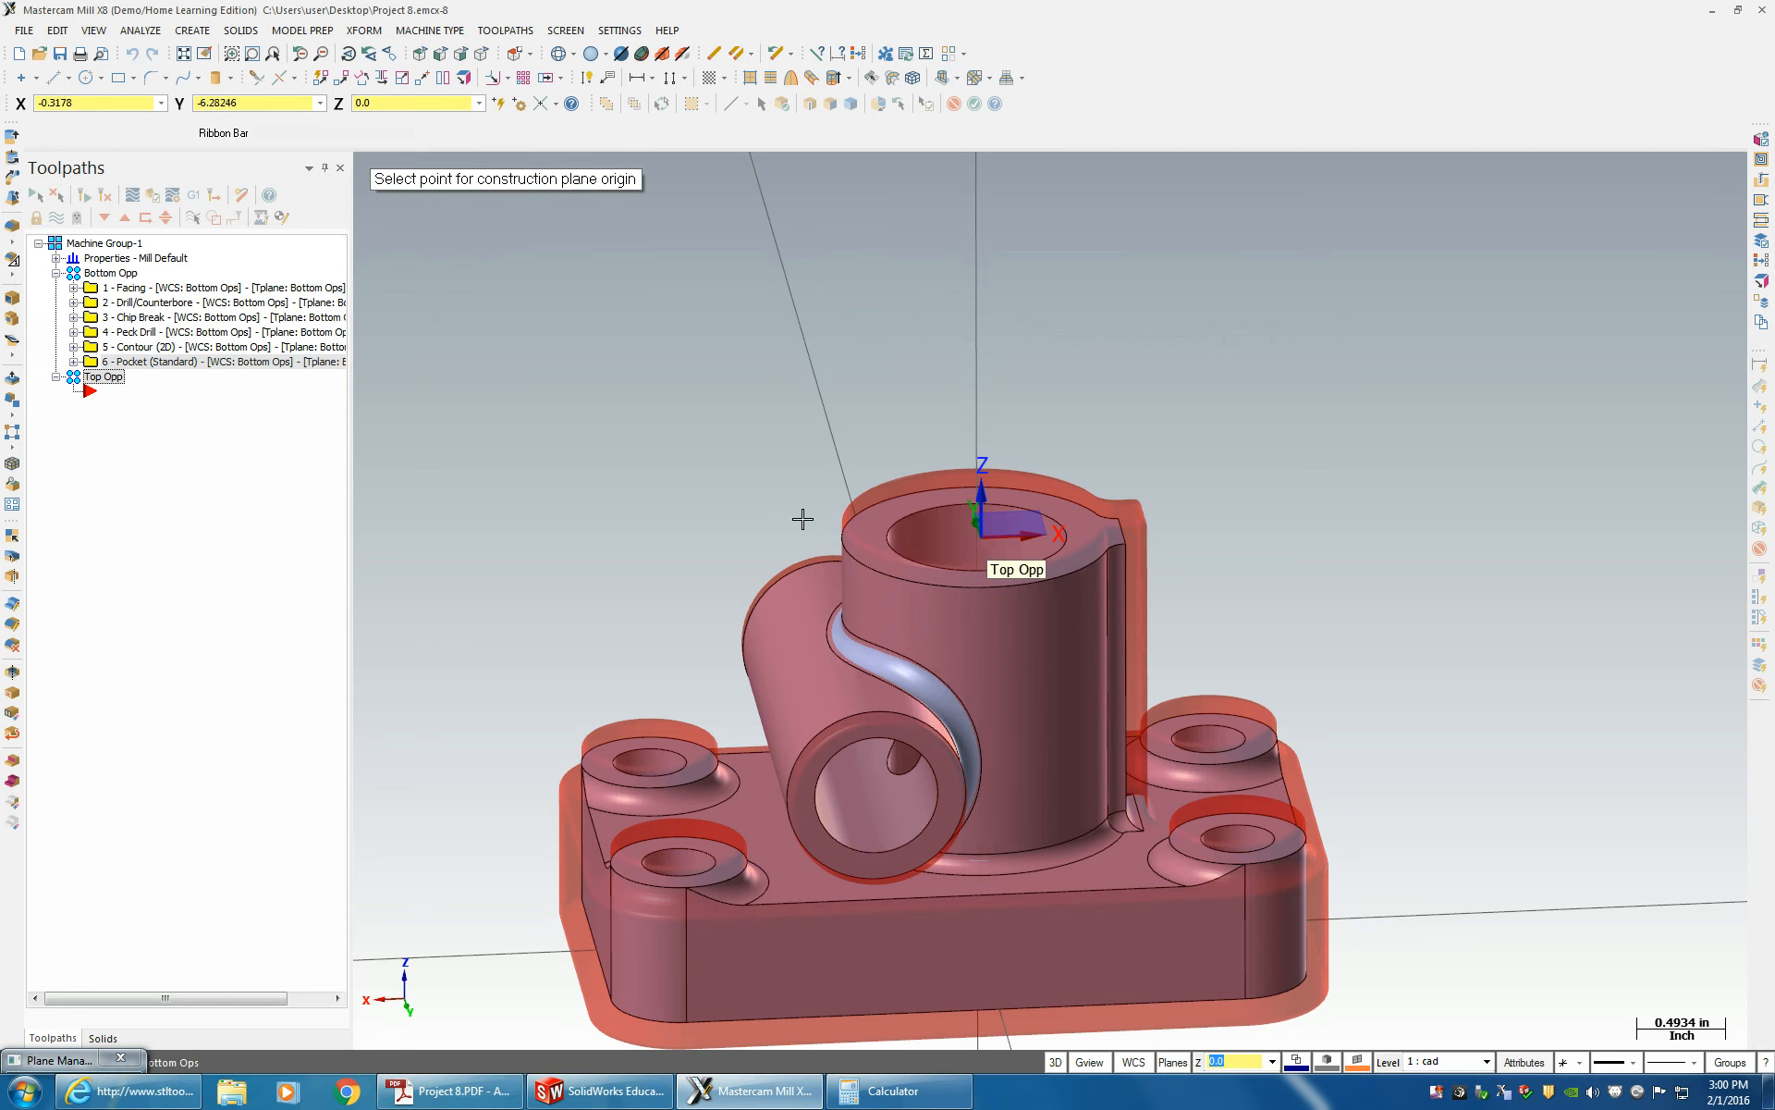
{"action": "left_click", "coordinate": [883, 527]}
{"action": "left_click", "coordinate": [413, 336]}
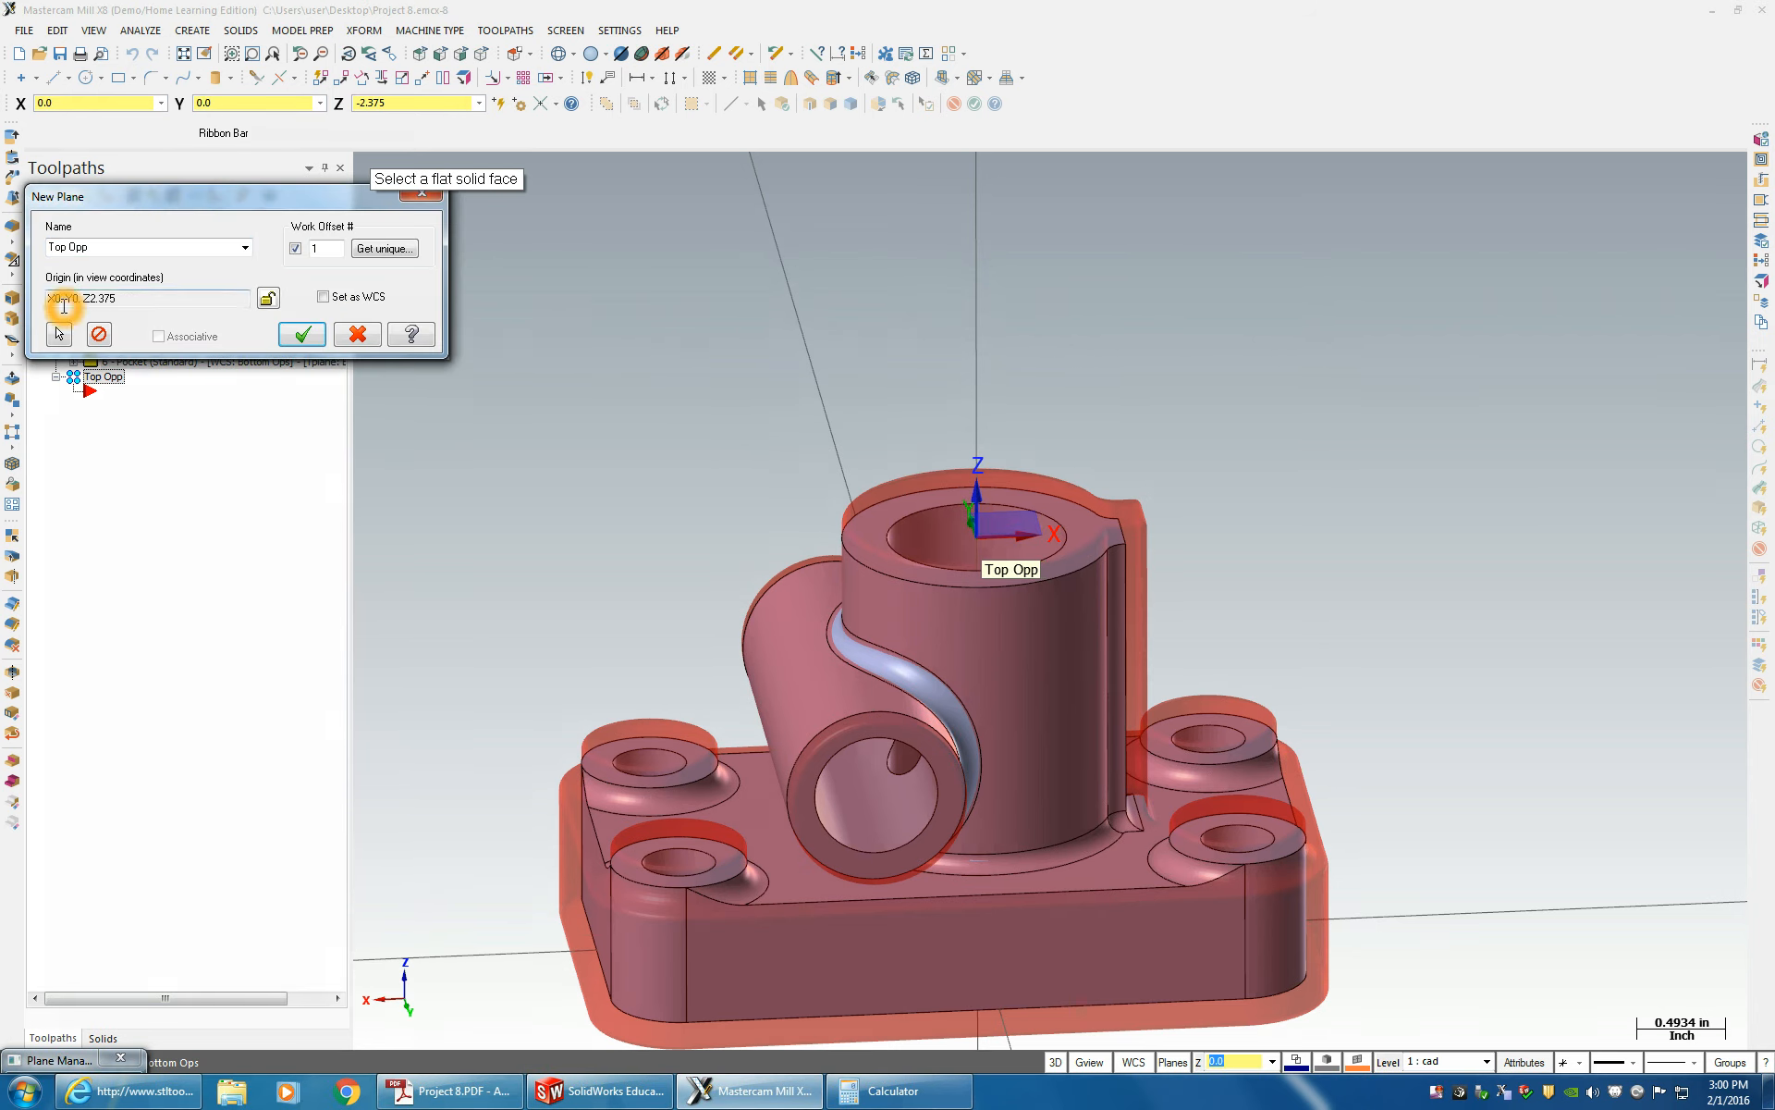
{"action": "left_click", "coordinate": [301, 334]}
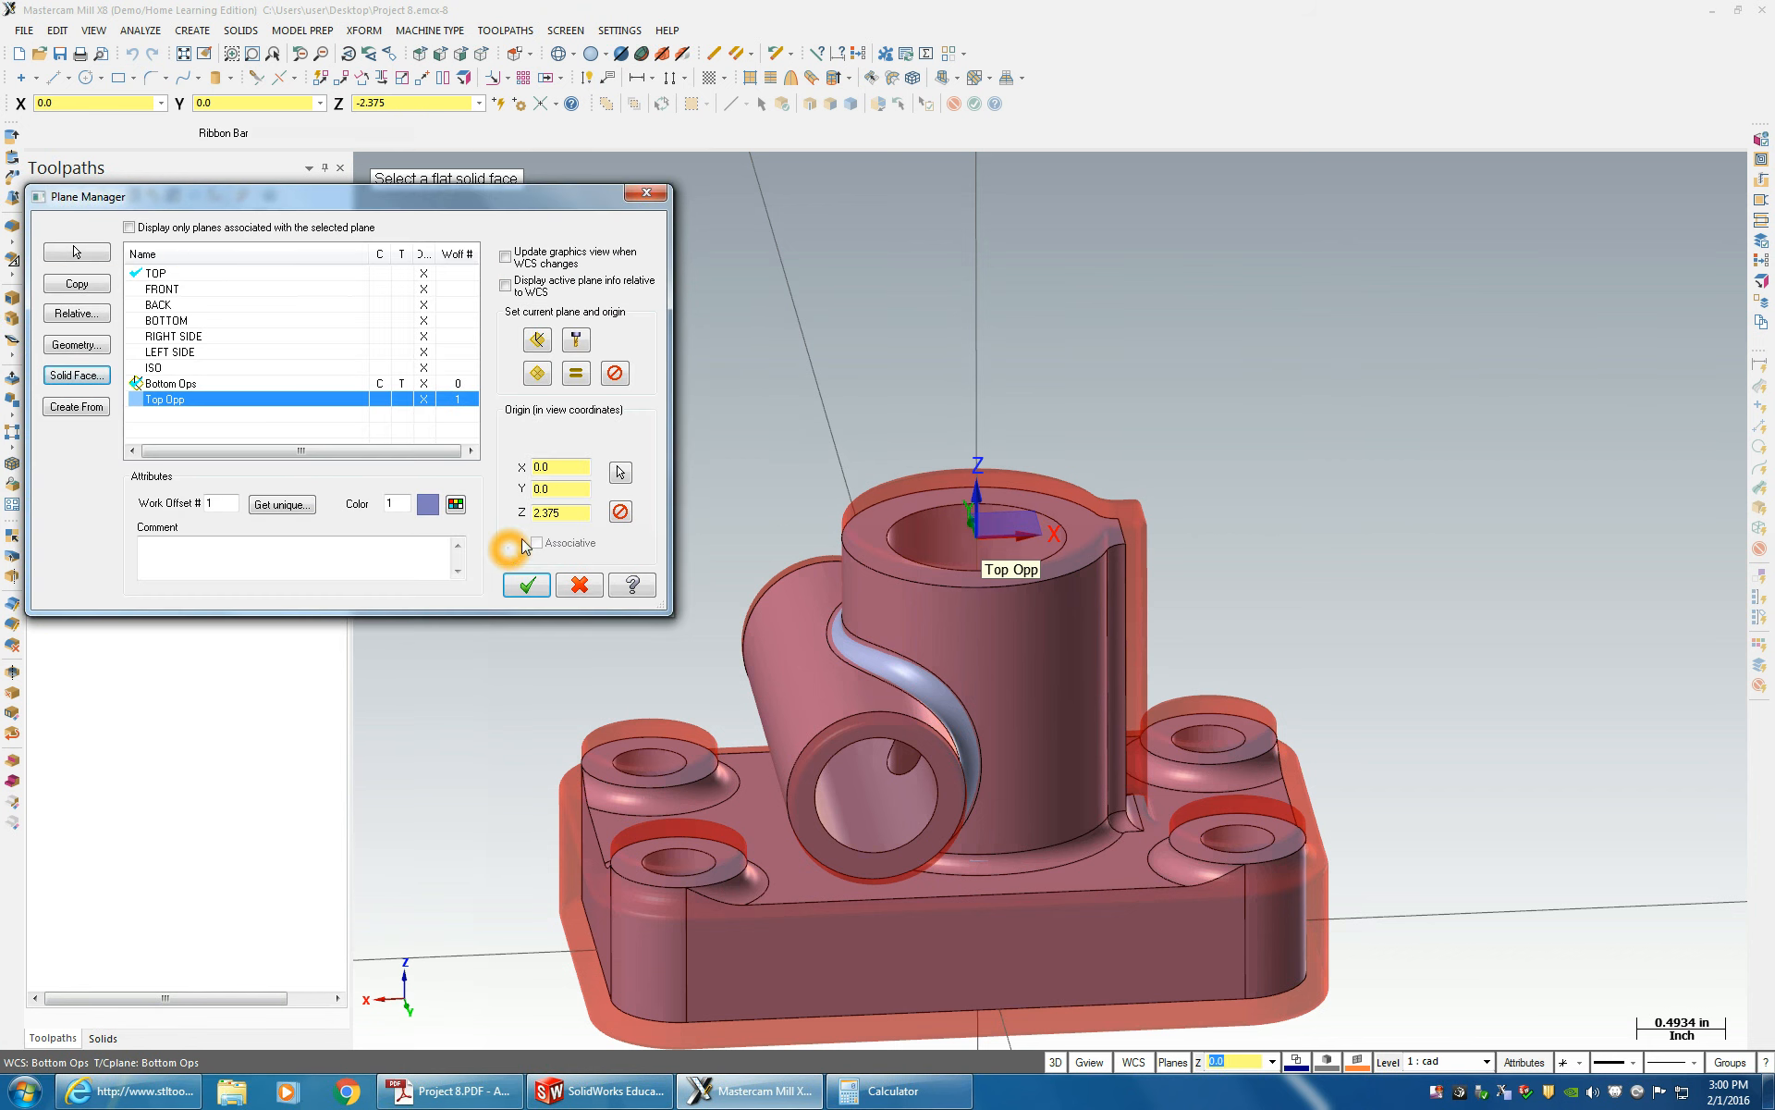
{"action": "left_click", "coordinate": [528, 583]}
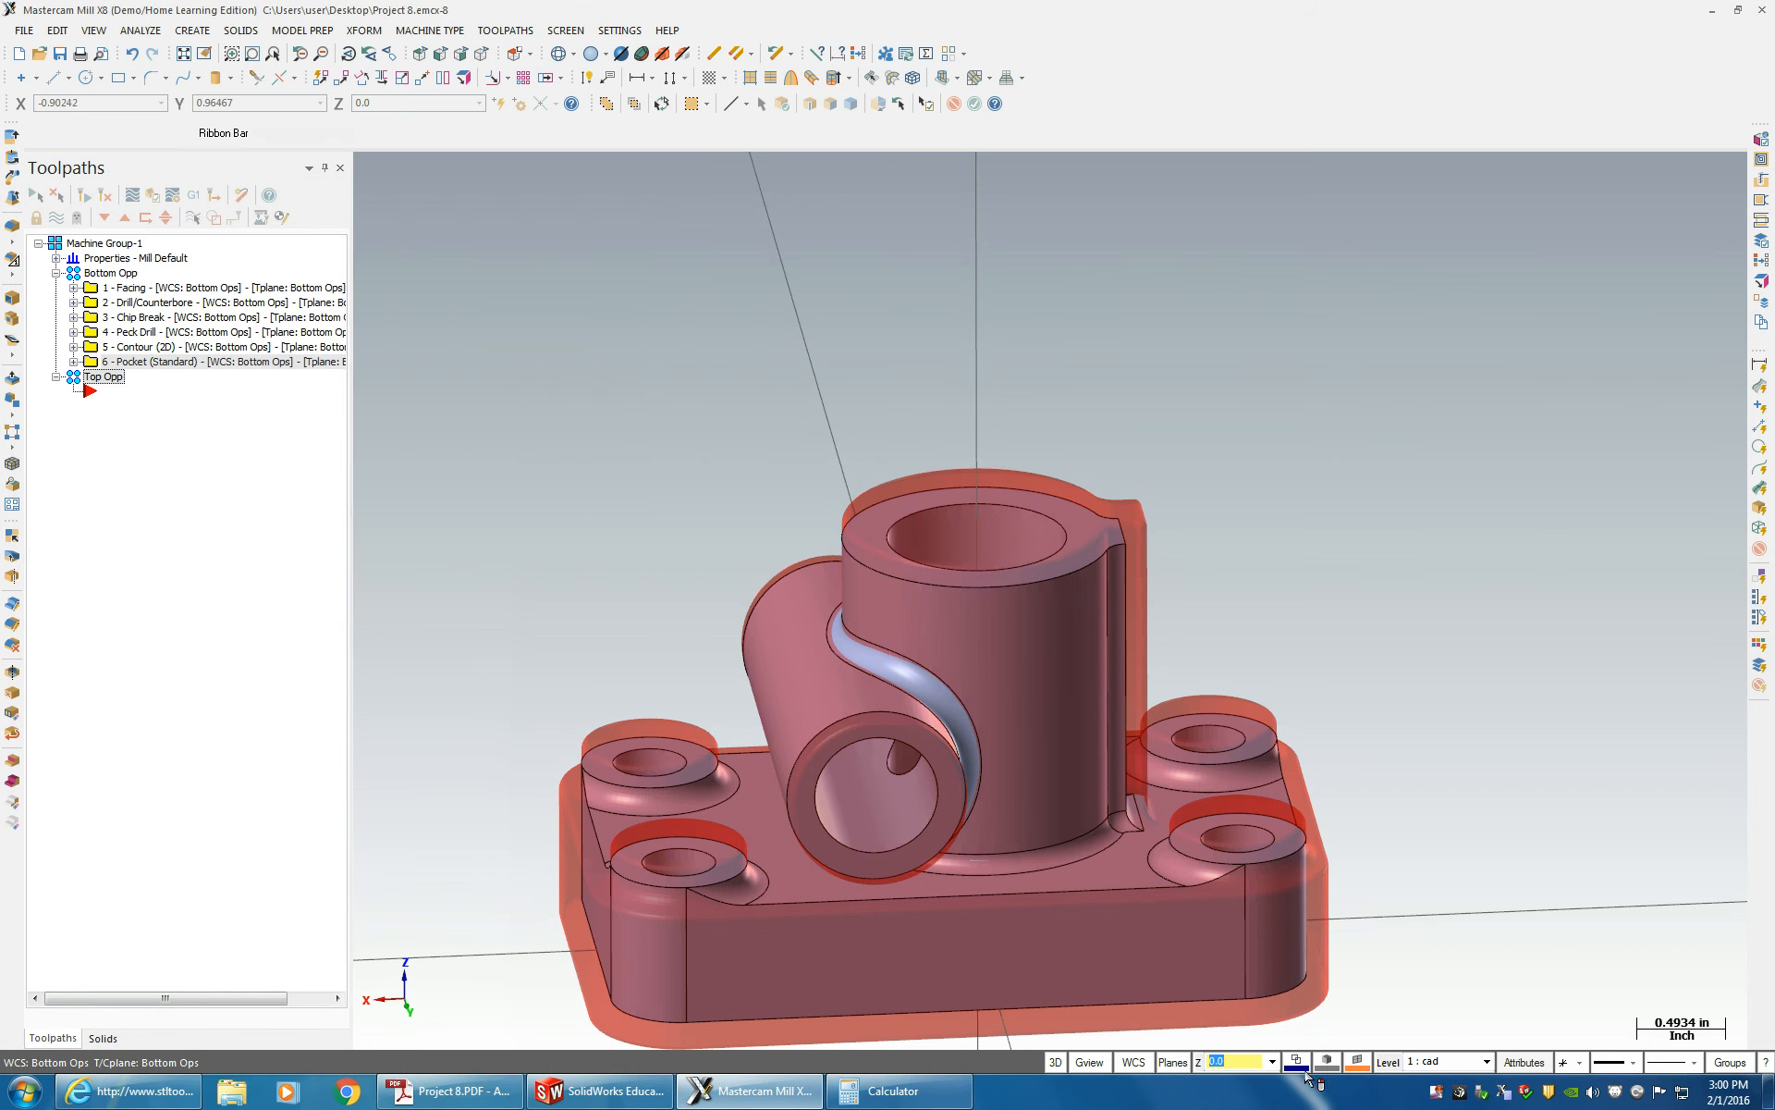
- Make Top Opp the active WCS, construction plane and tool plane
{"action": "left_click", "coordinate": [1133, 1065]}
{"action": "mouse_move", "coordinate": [1176, 769]}
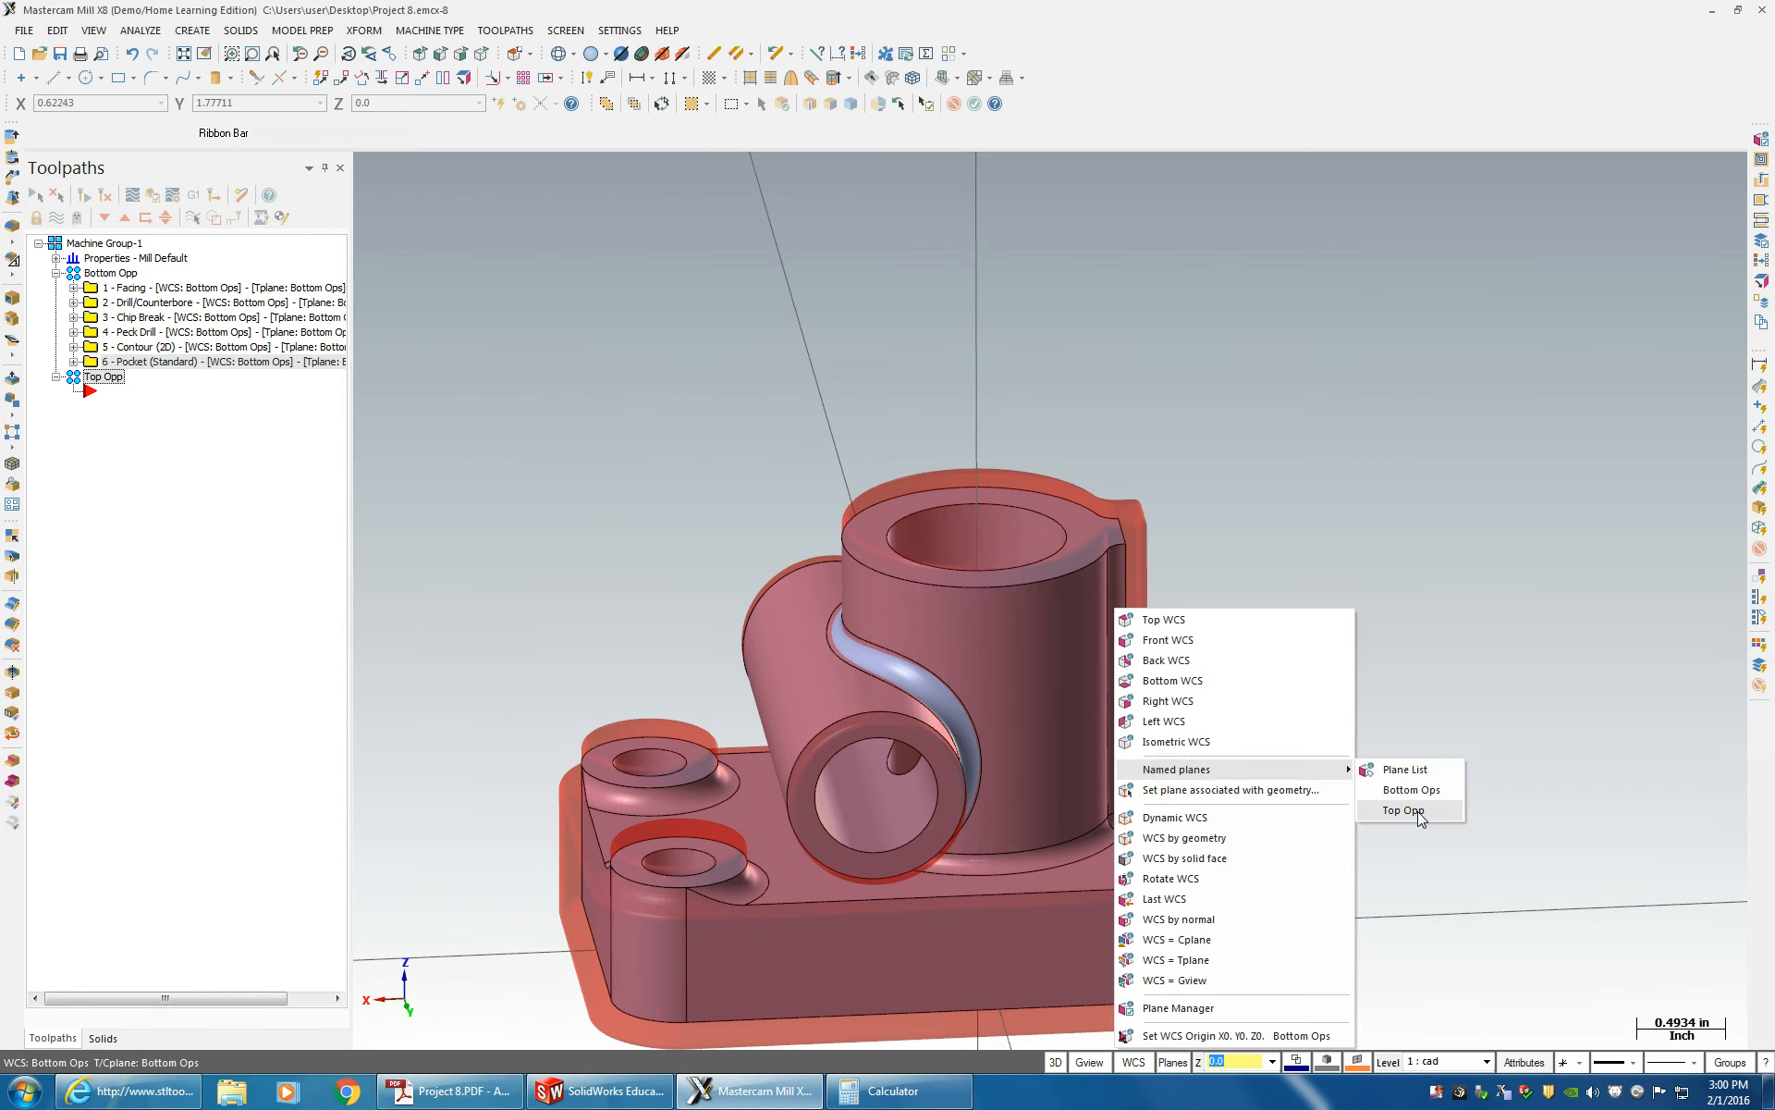
{"action": "left_click", "coordinate": [1421, 814]}
{"action": "left_click", "coordinate": [1182, 1065]}
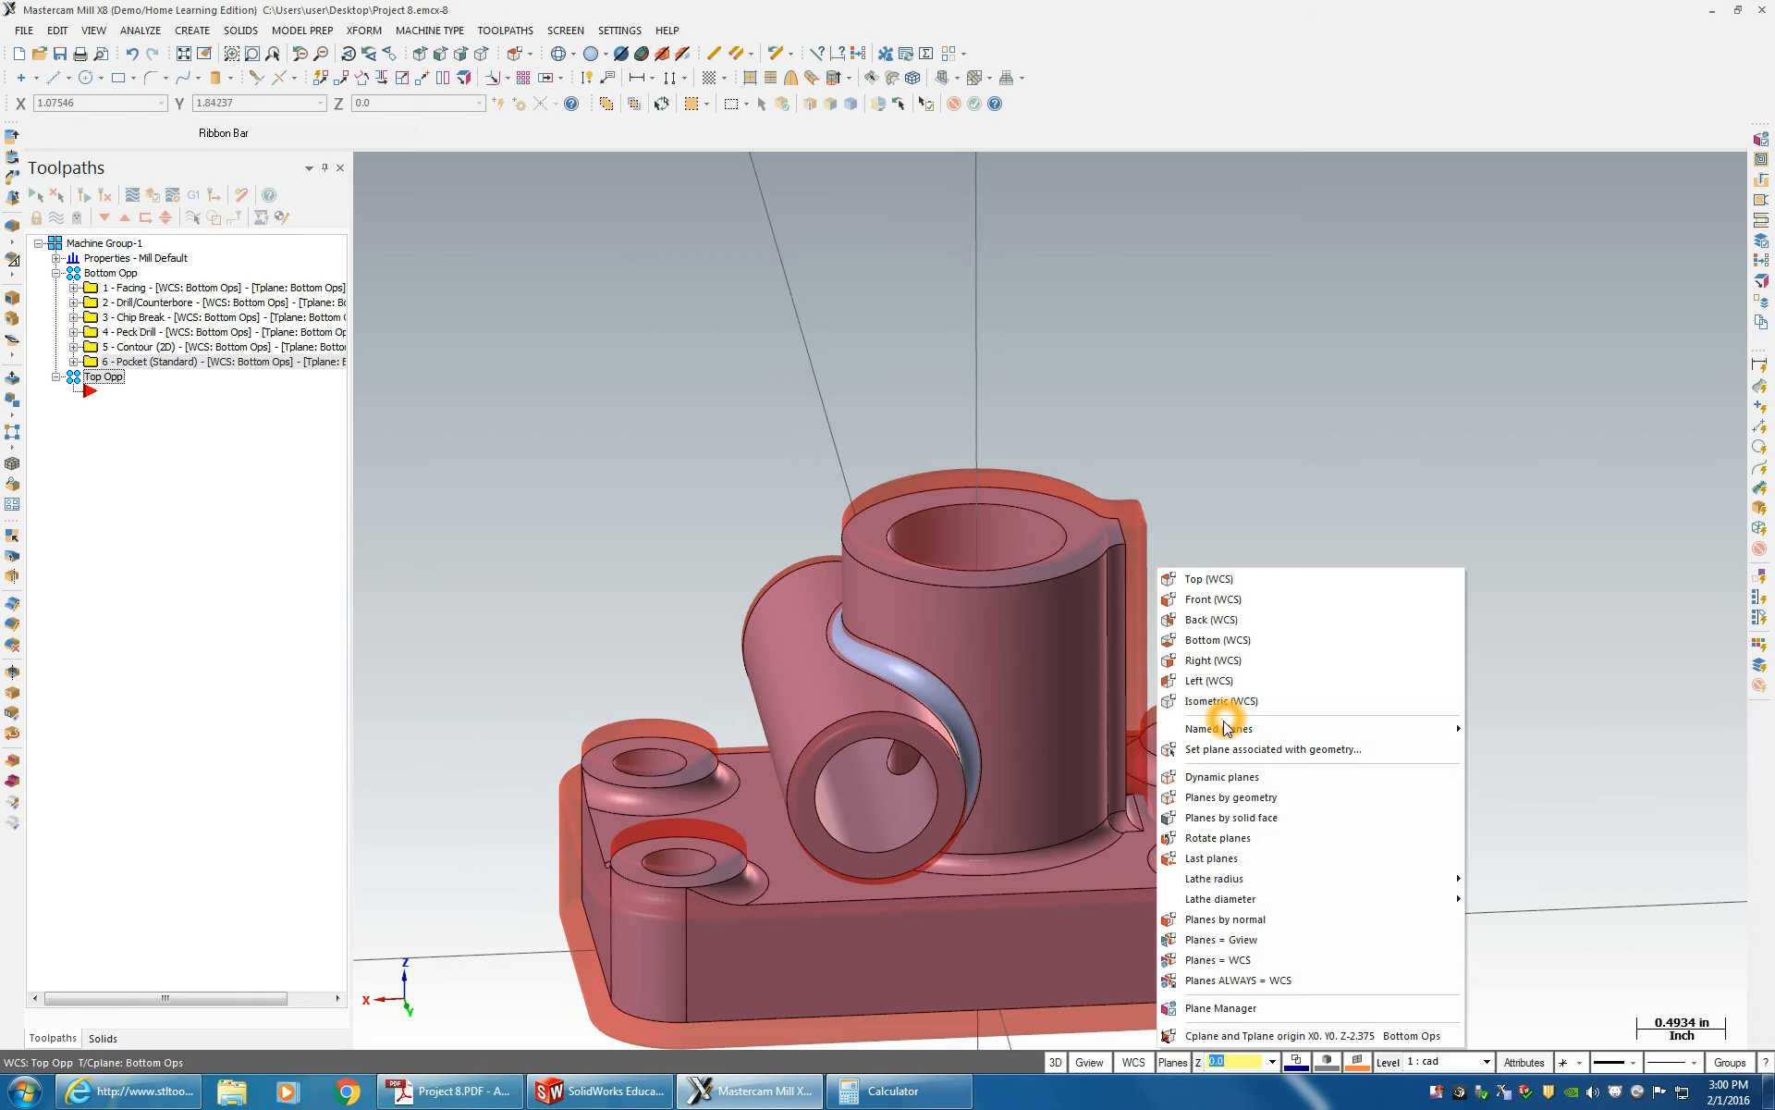
{"action": "mouse_move", "coordinate": [1227, 727]}
{"action": "left_click", "coordinate": [1513, 912]}
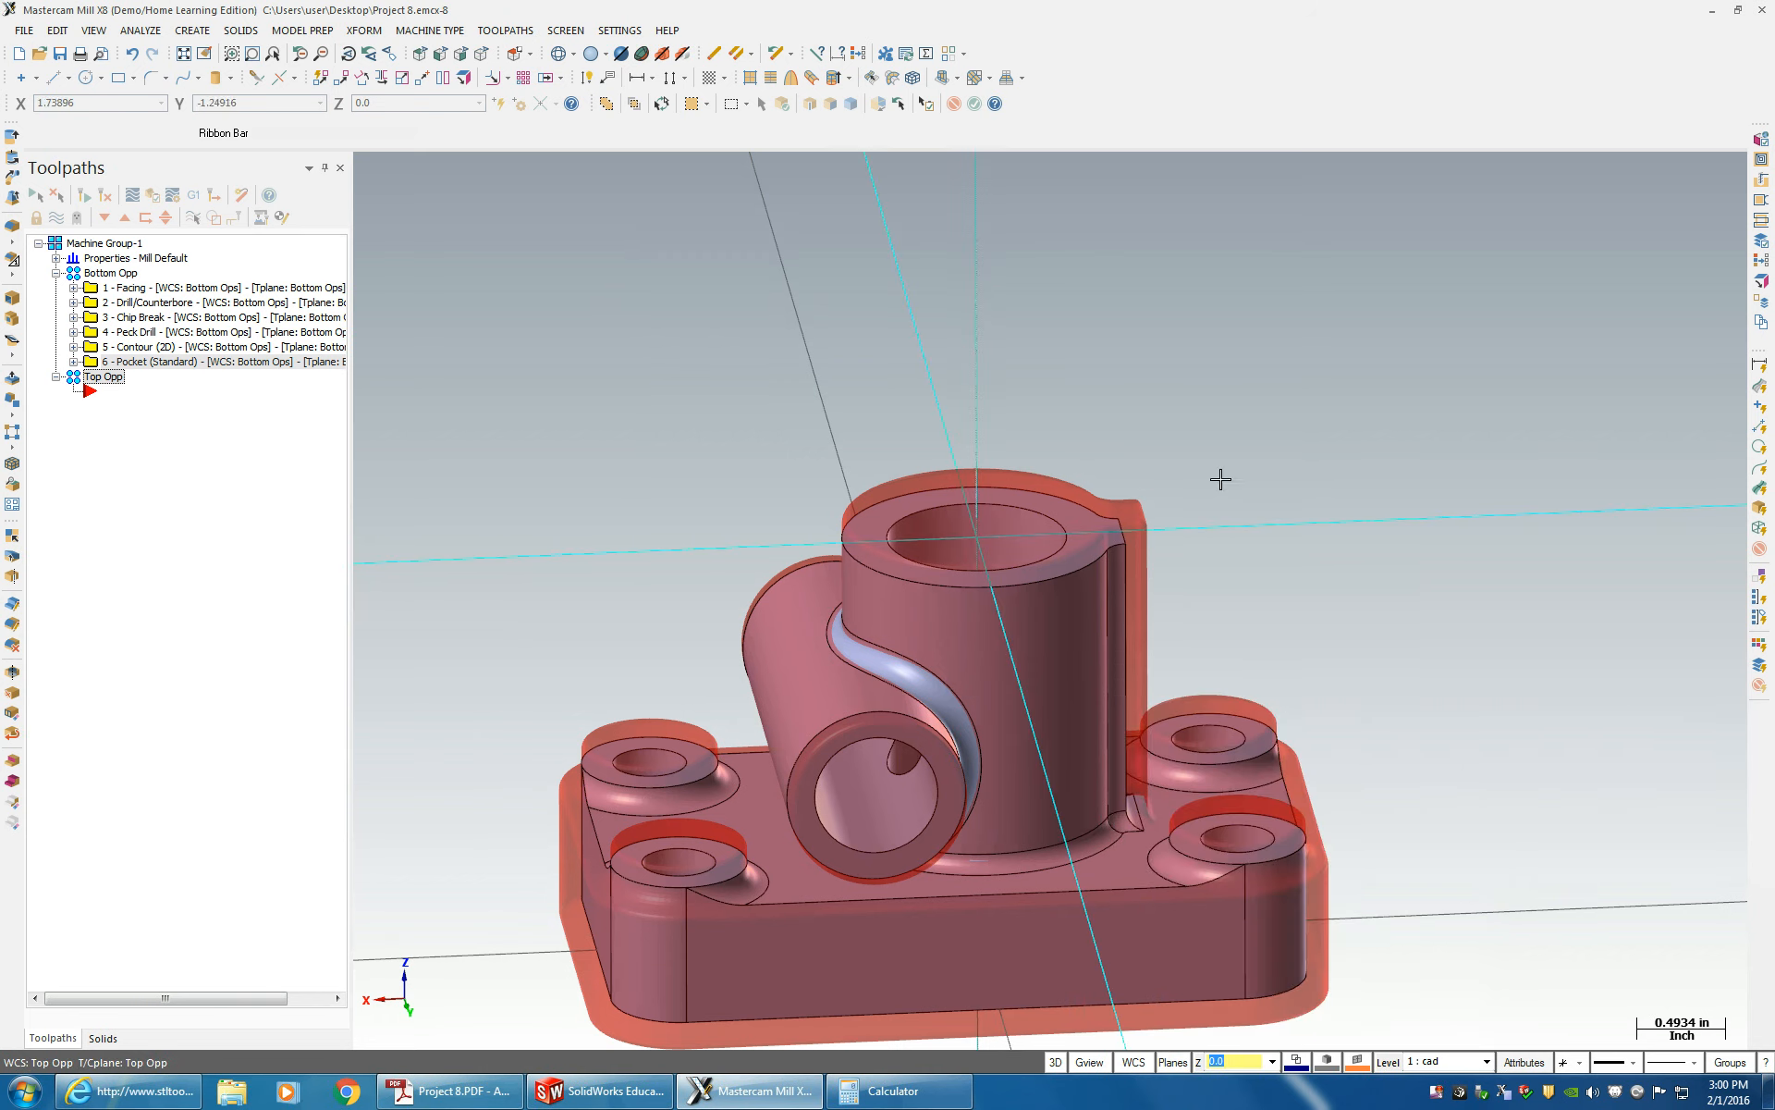
{"action": "middle_click_drag", "start_coordinate": [996, 578], "coordinate": [1062, 702]}
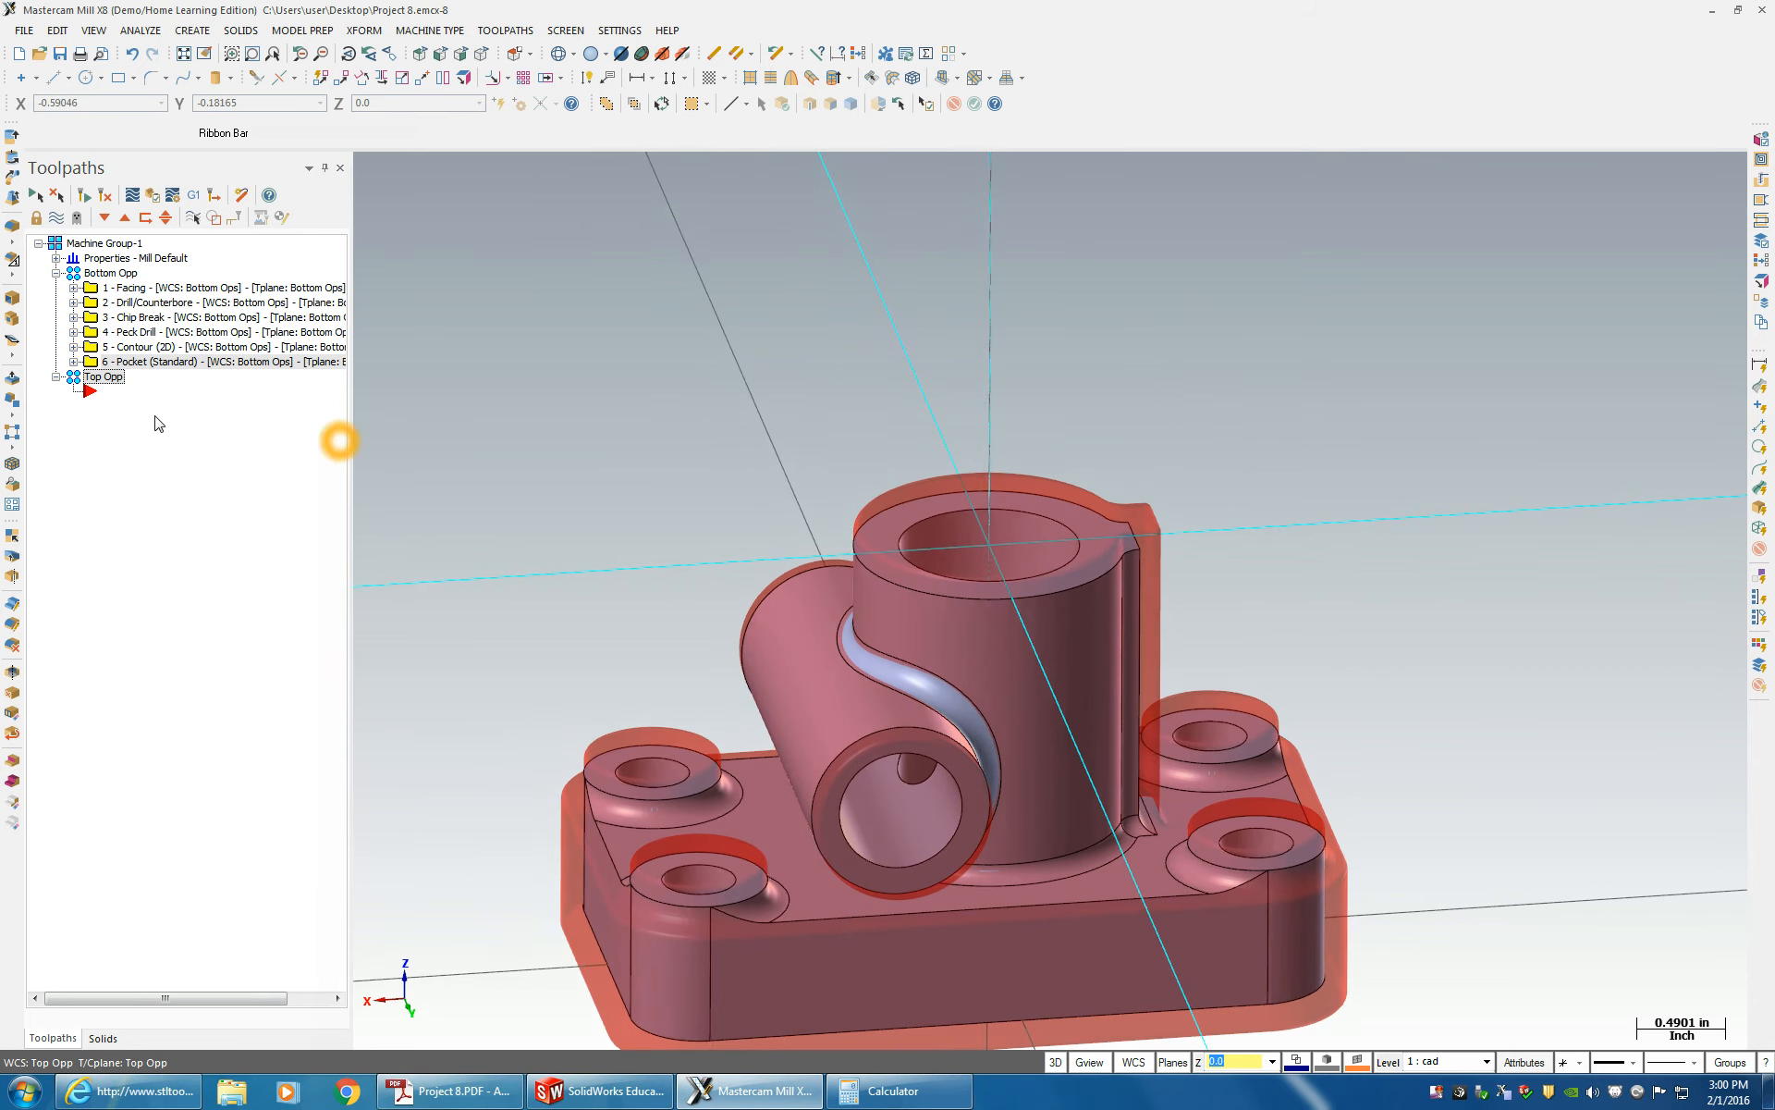
- Start a Face toolpath in the Top Opp group and chain the outer loop of the vertical cylinder's flat upper face
{"action": "right_click", "coordinate": [119, 389]}
{"action": "left_click", "coordinate": [112, 370]}
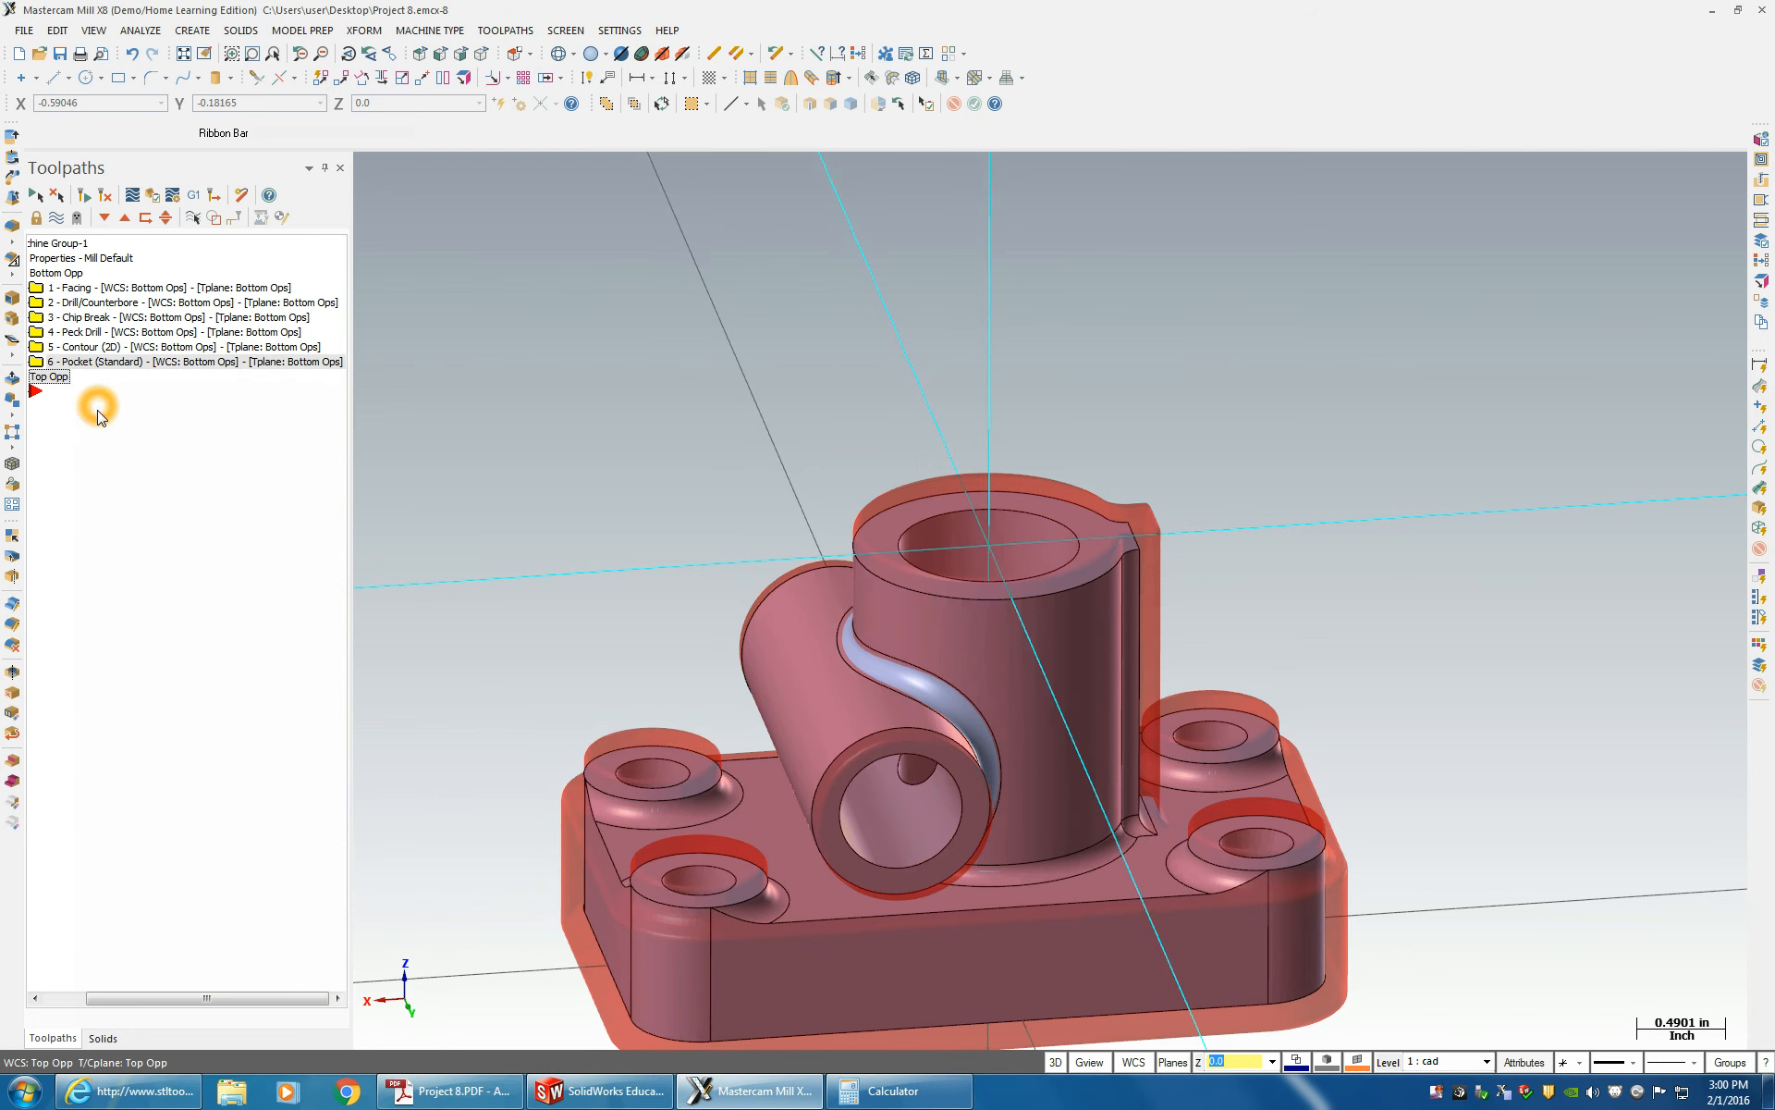
{"action": "left_click_drag", "start_coordinate": [261, 997], "coordinate": [219, 998]}
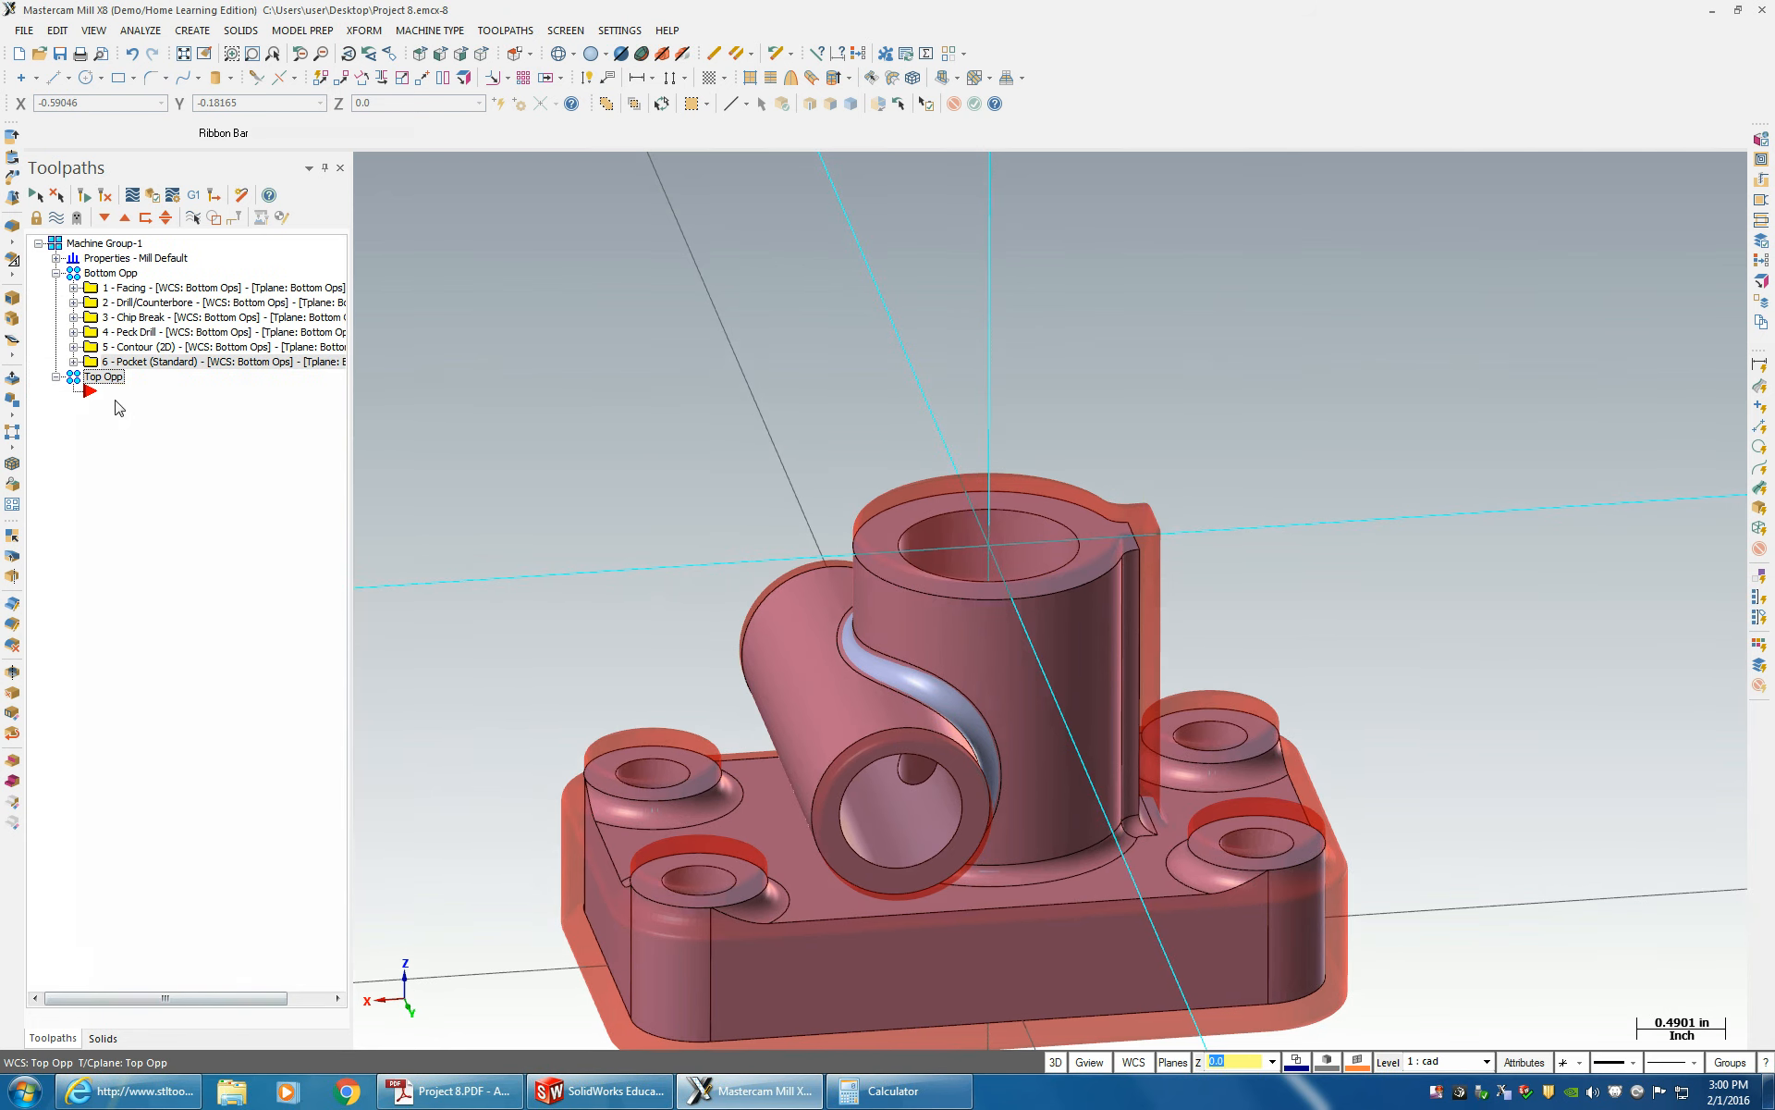
{"action": "right_click", "coordinate": [112, 391]}
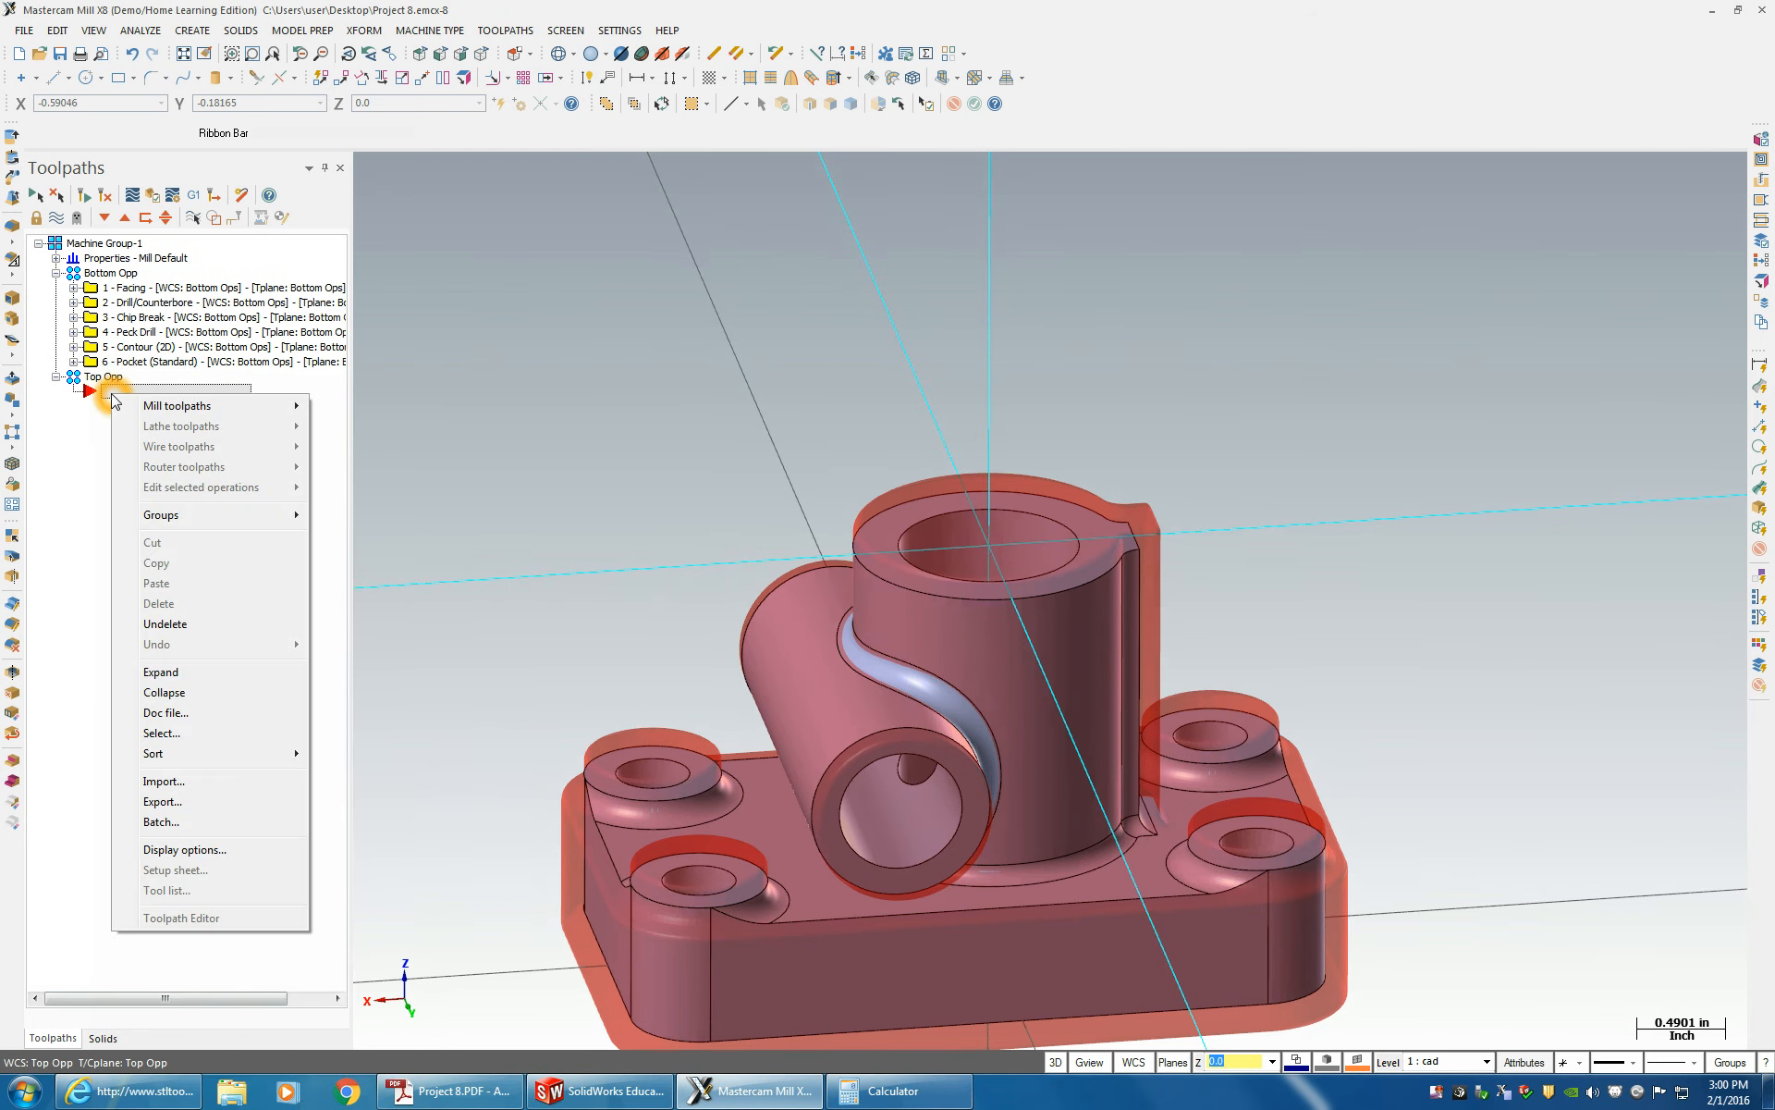
{"action": "mouse_move", "coordinate": [200, 408]}
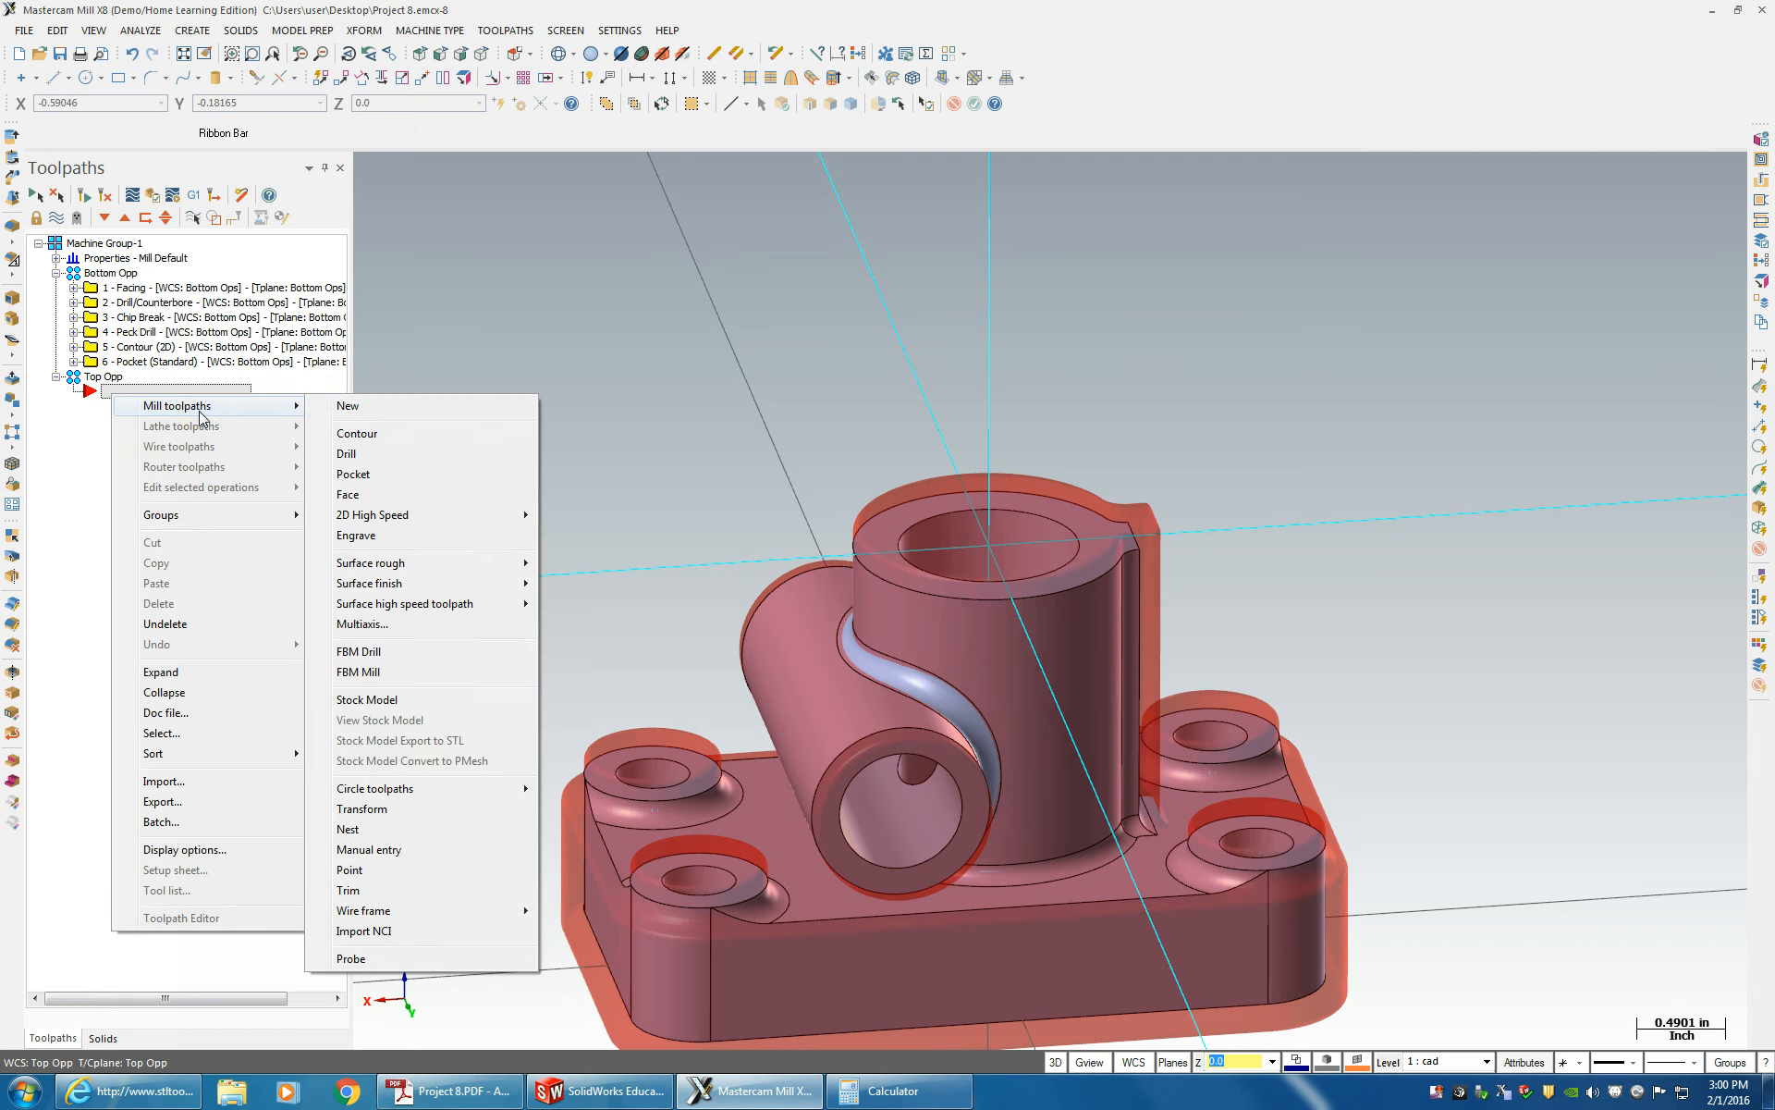
{"action": "left_click", "coordinate": [368, 497]}
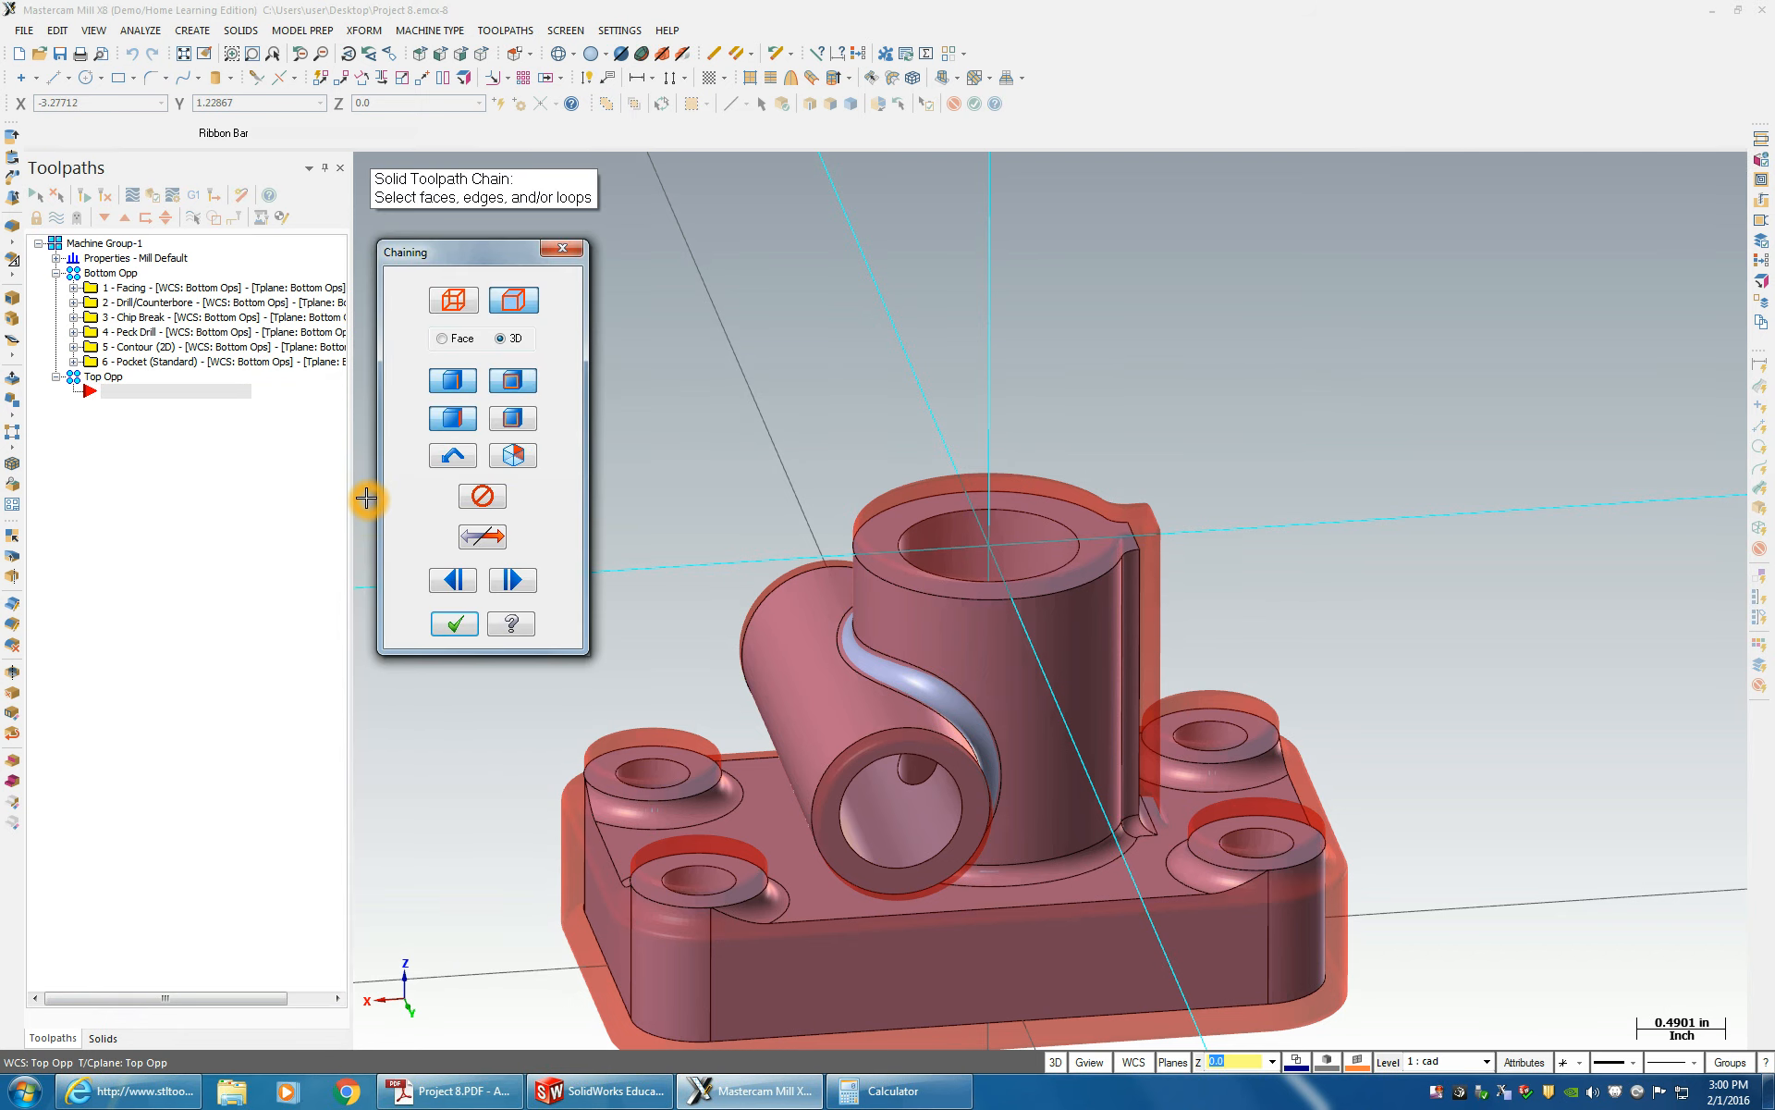
{"action": "left_click", "coordinate": [921, 505]}
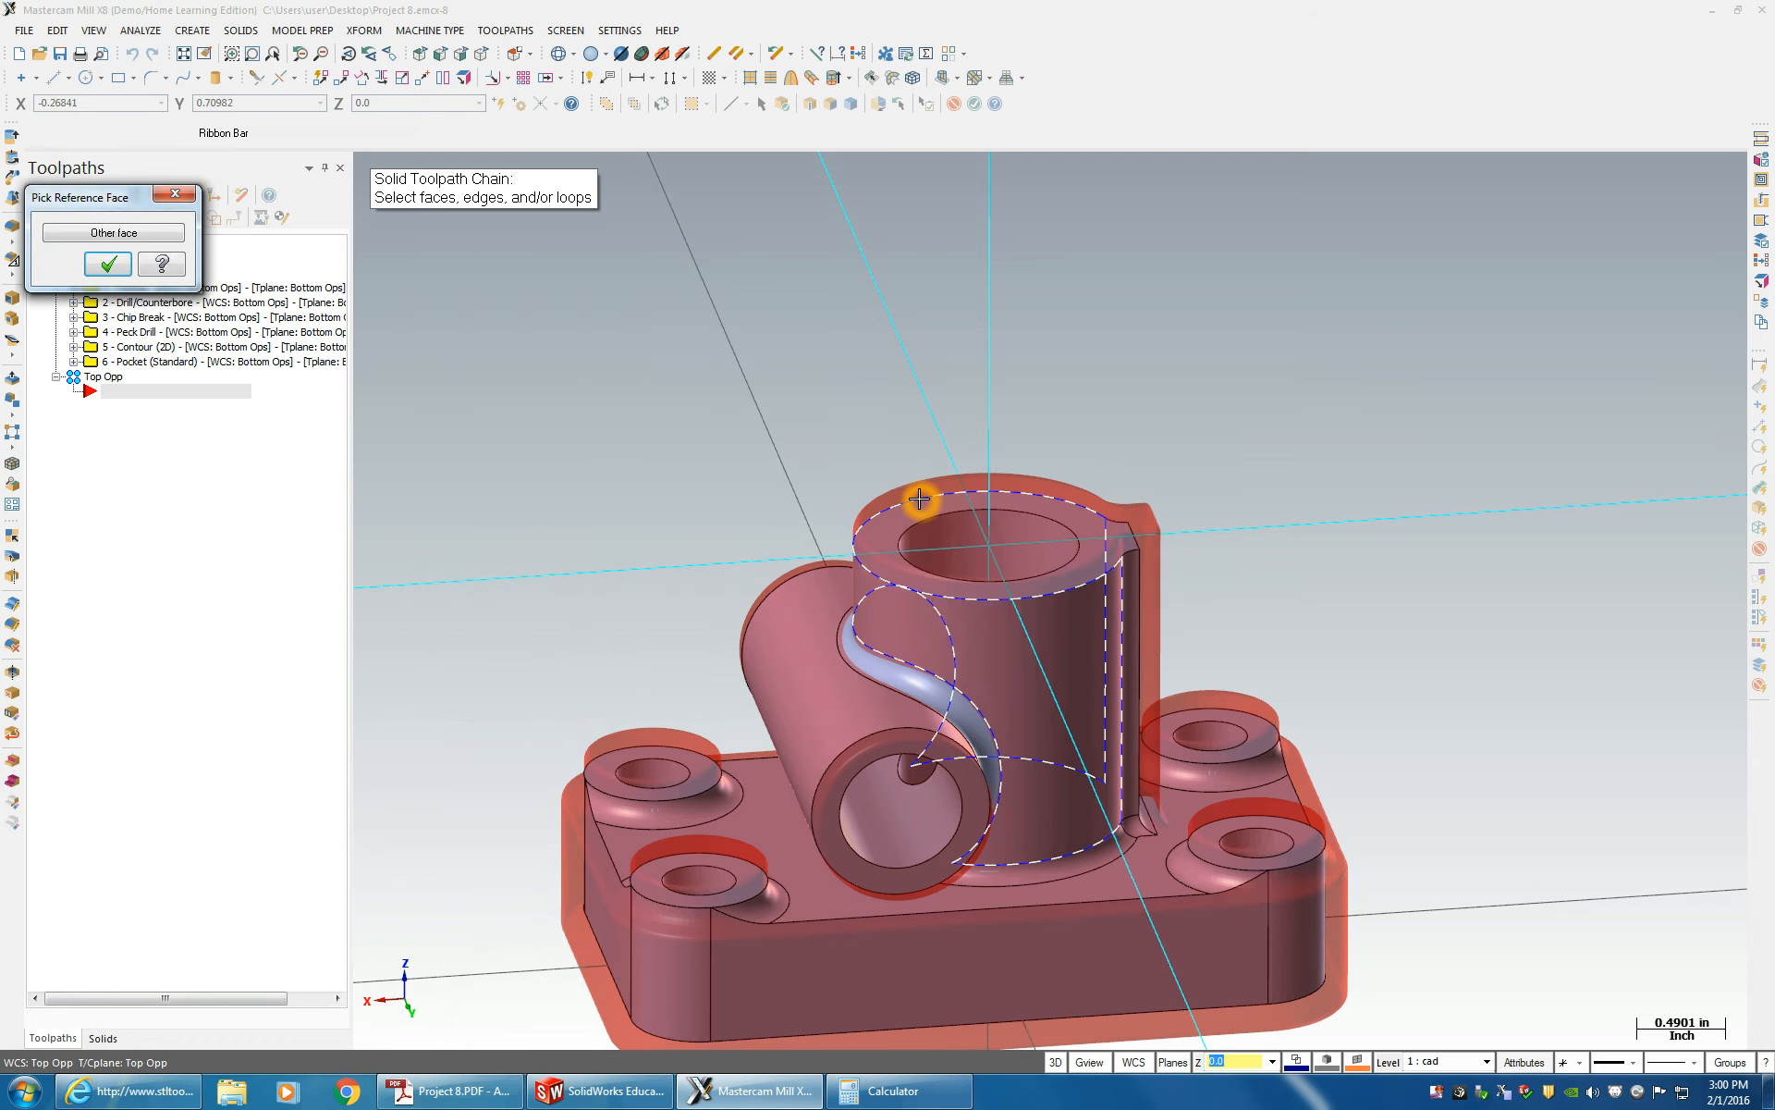
{"action": "left_click", "coordinate": [104, 233]}
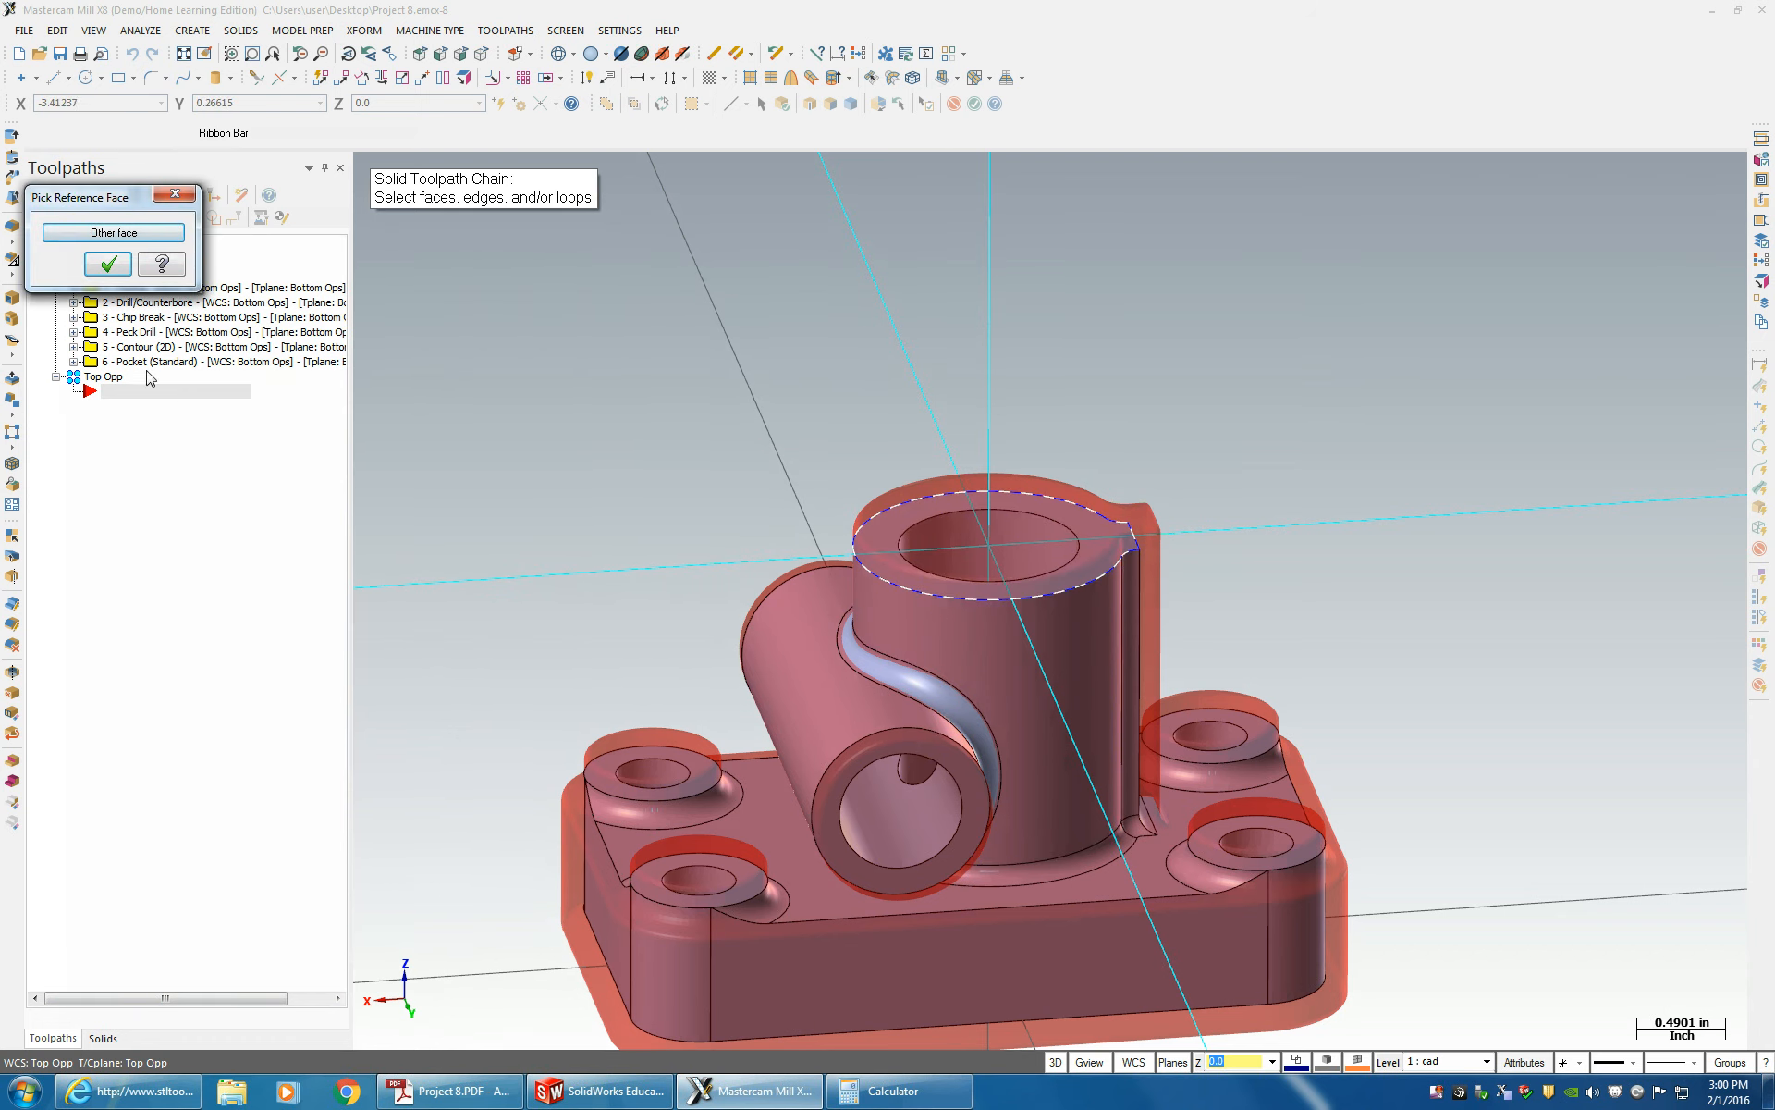
{"action": "key", "text": "Return"}
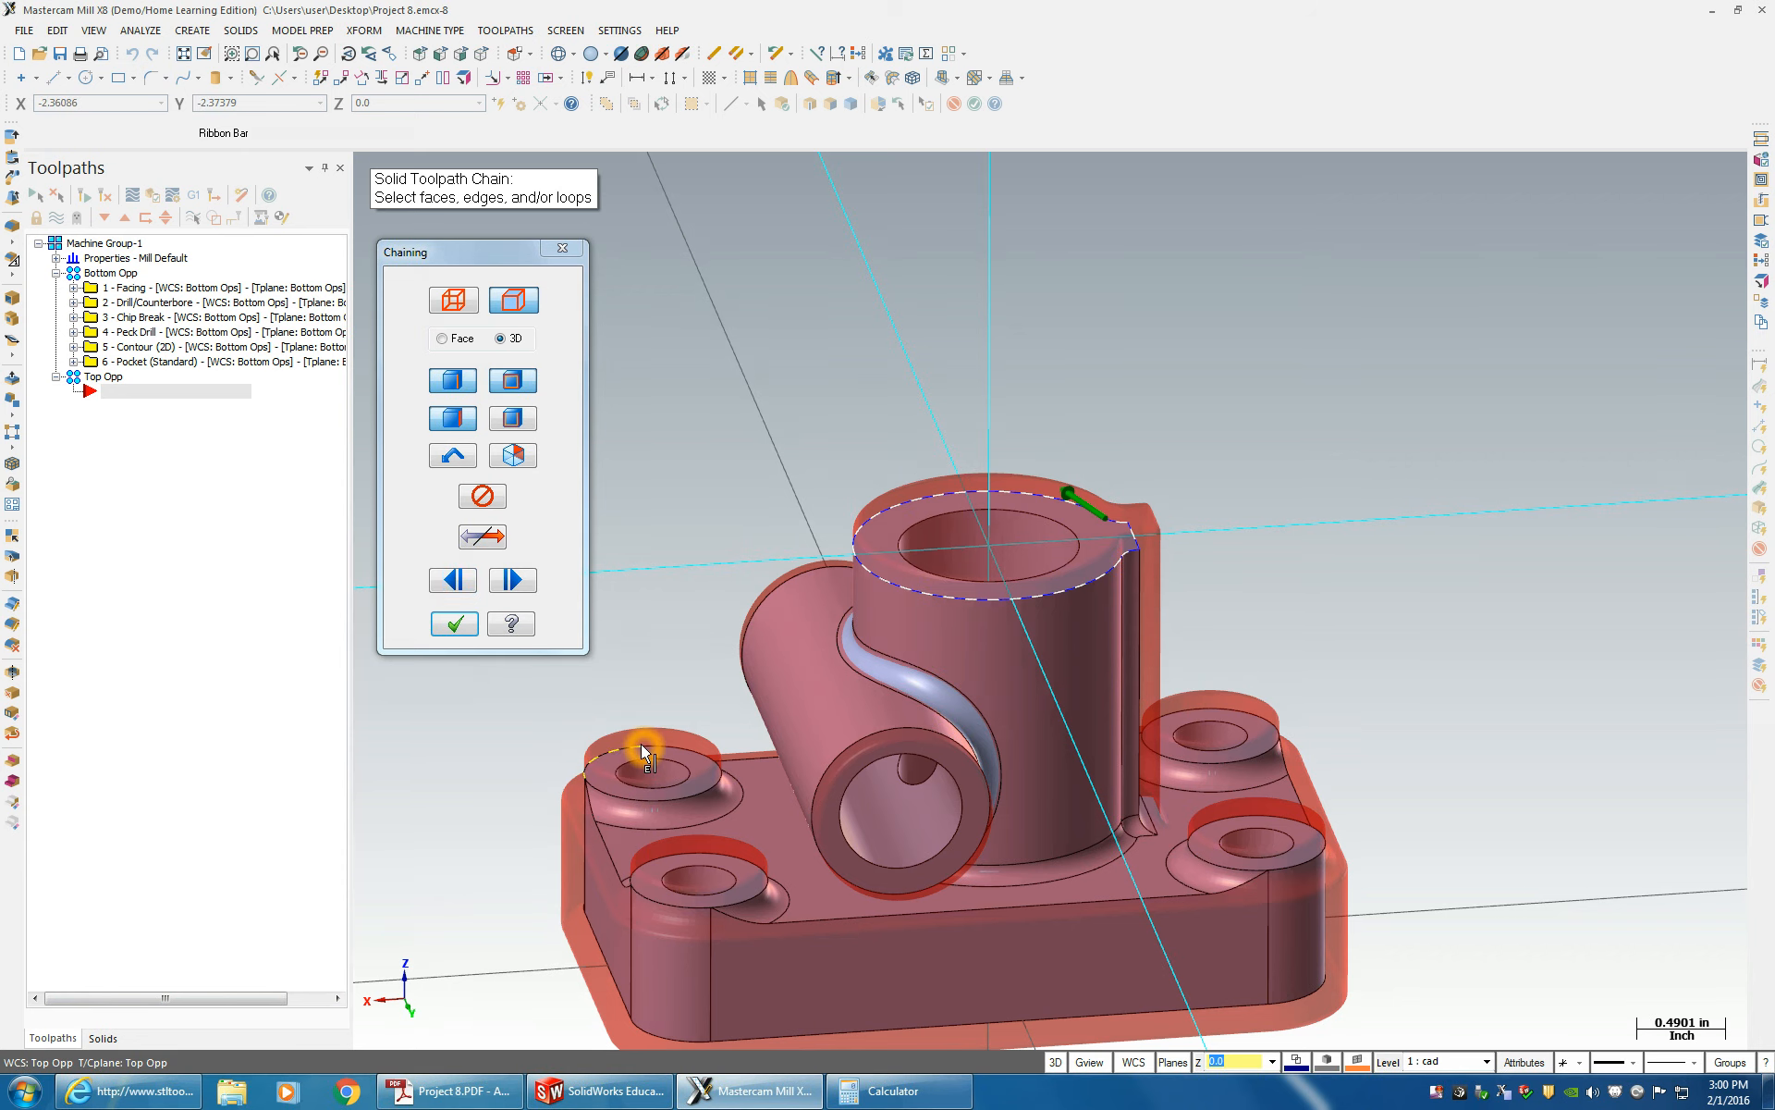
- Add the outer loops of the four corner bosses' upper faces to the facing chain and accept the selection
{"action": "left_click", "coordinate": [641, 744]}
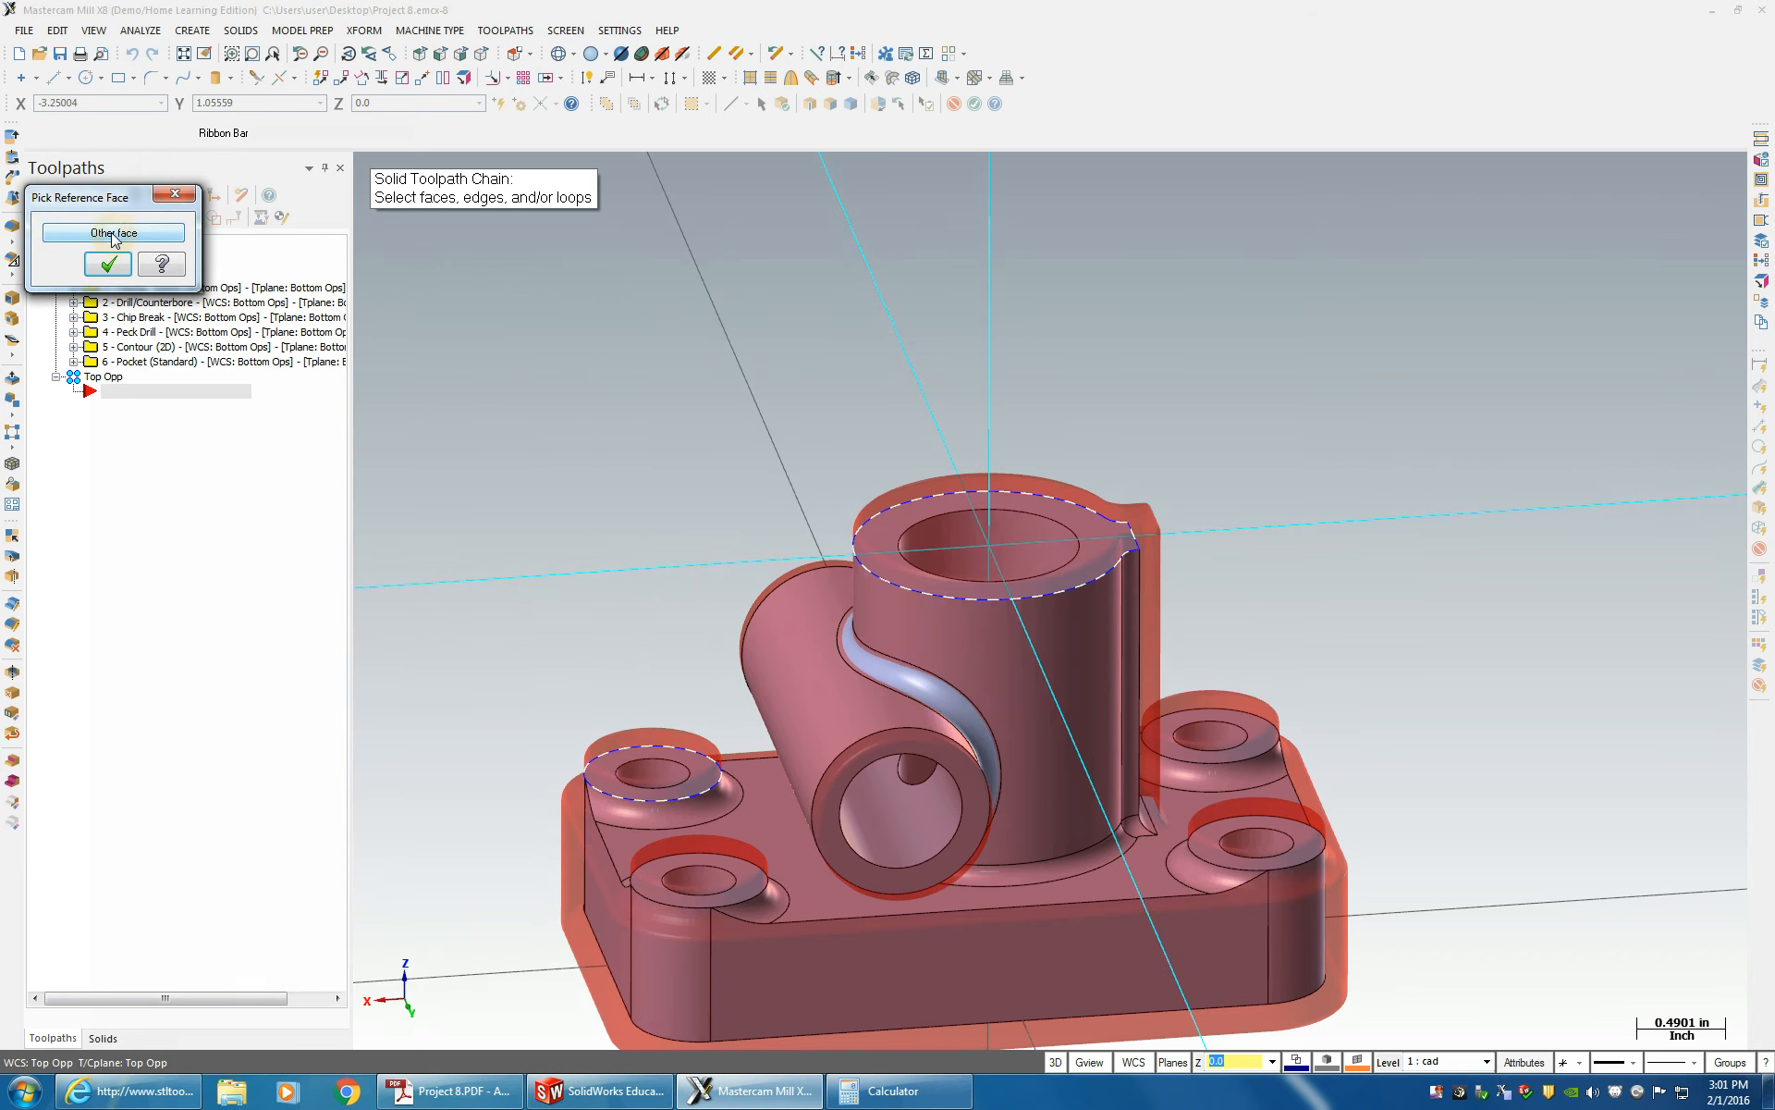
{"action": "left_click", "coordinate": [109, 266]}
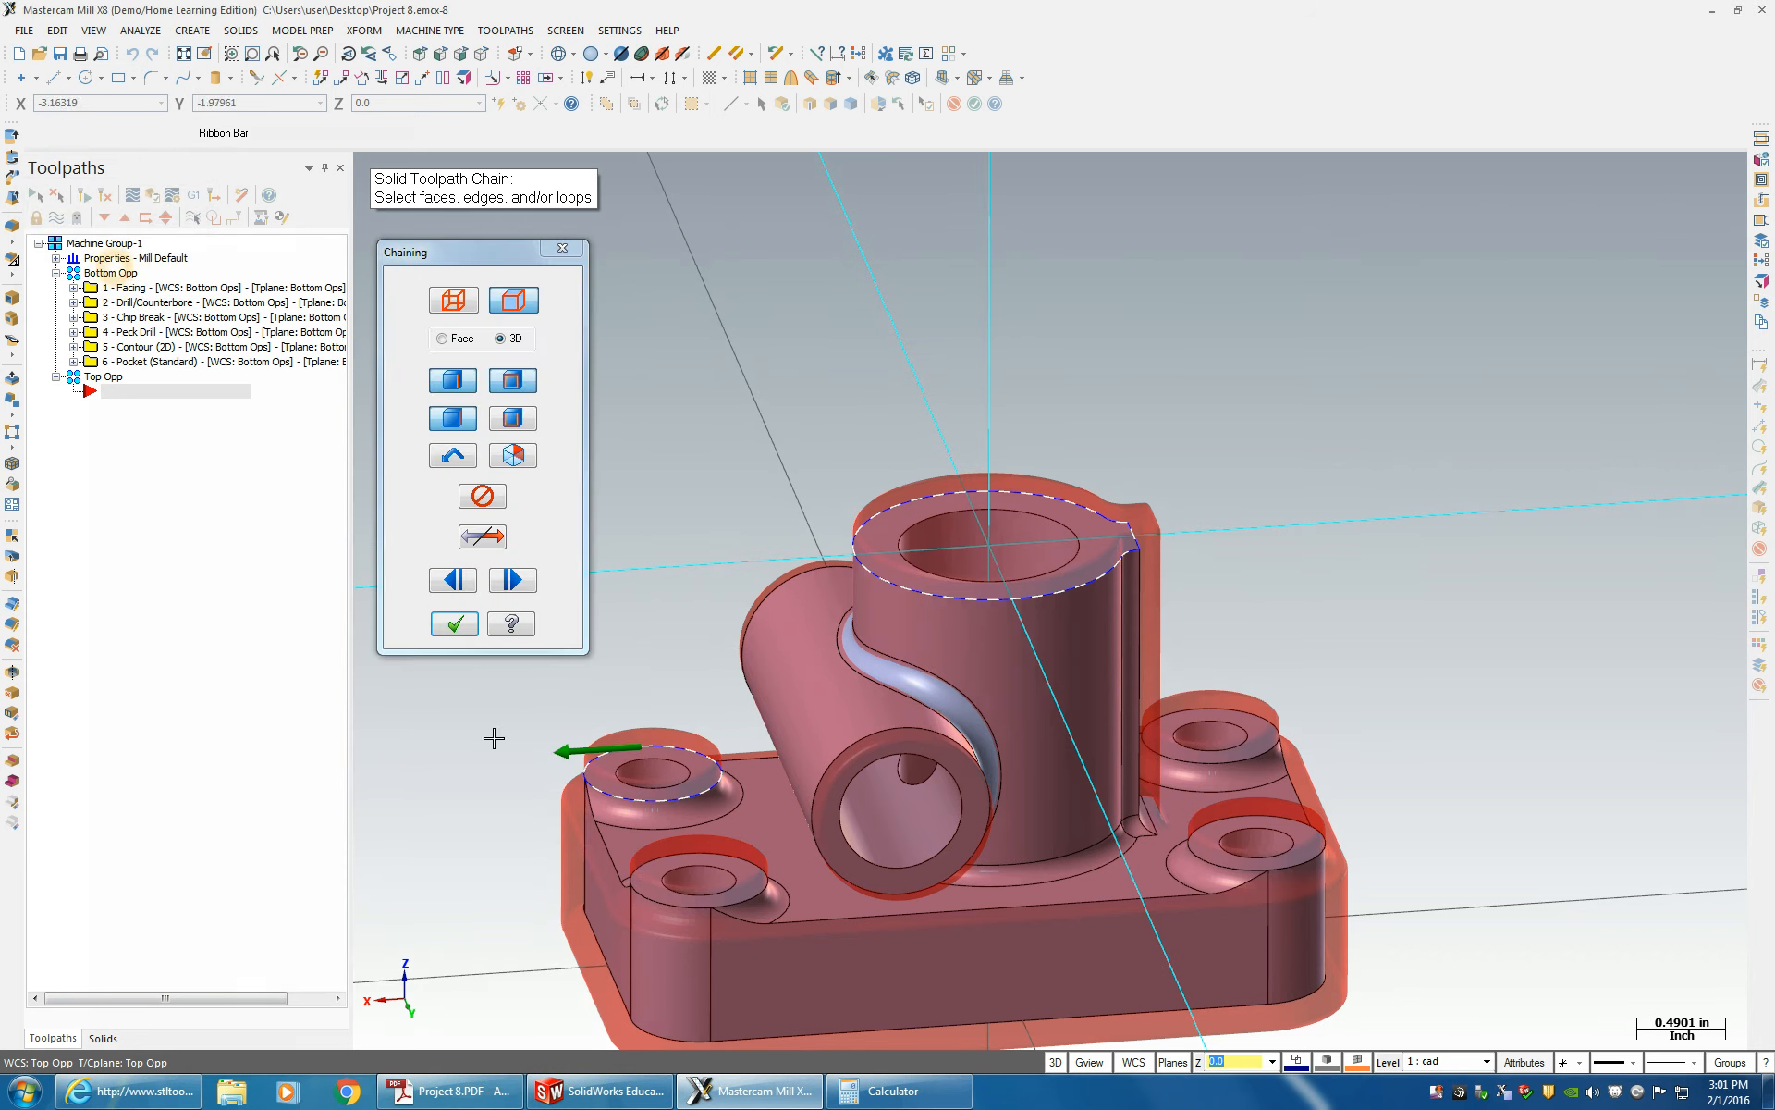
{"action": "left_click", "coordinate": [639, 866]}
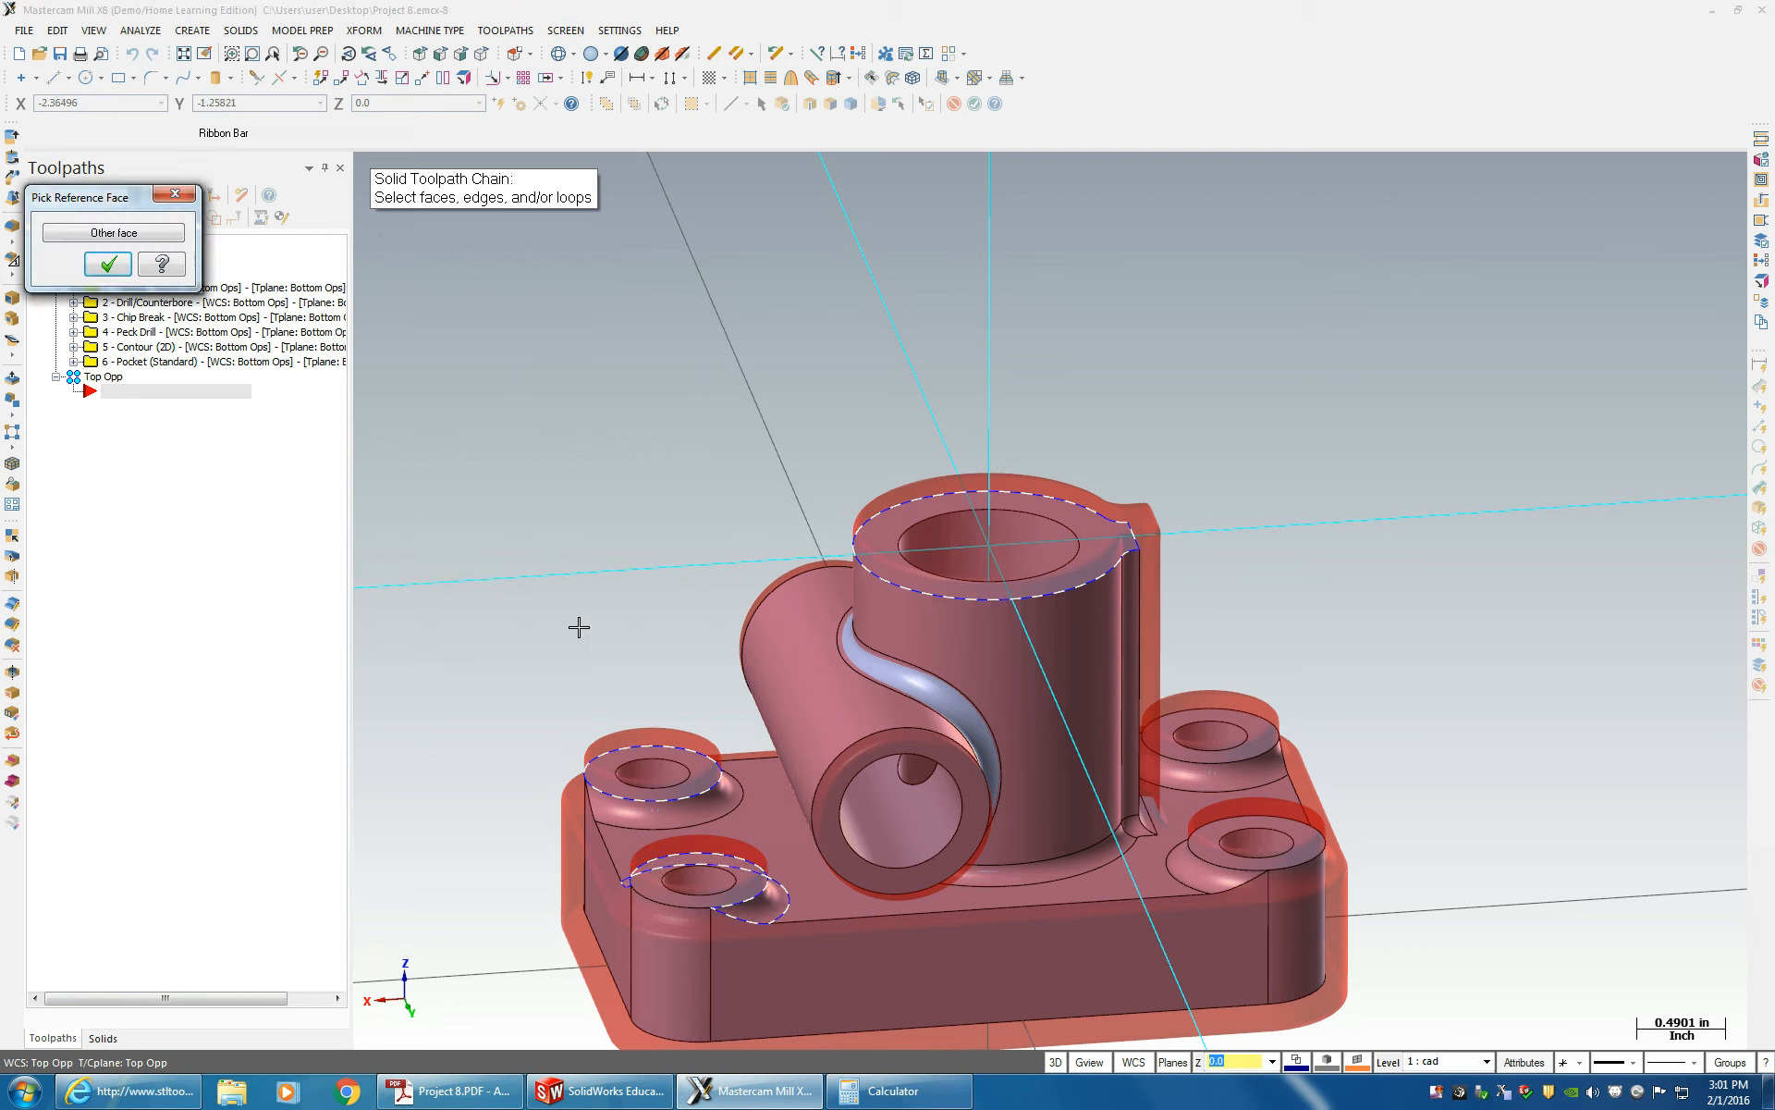
{"action": "left_click", "coordinate": [109, 264]}
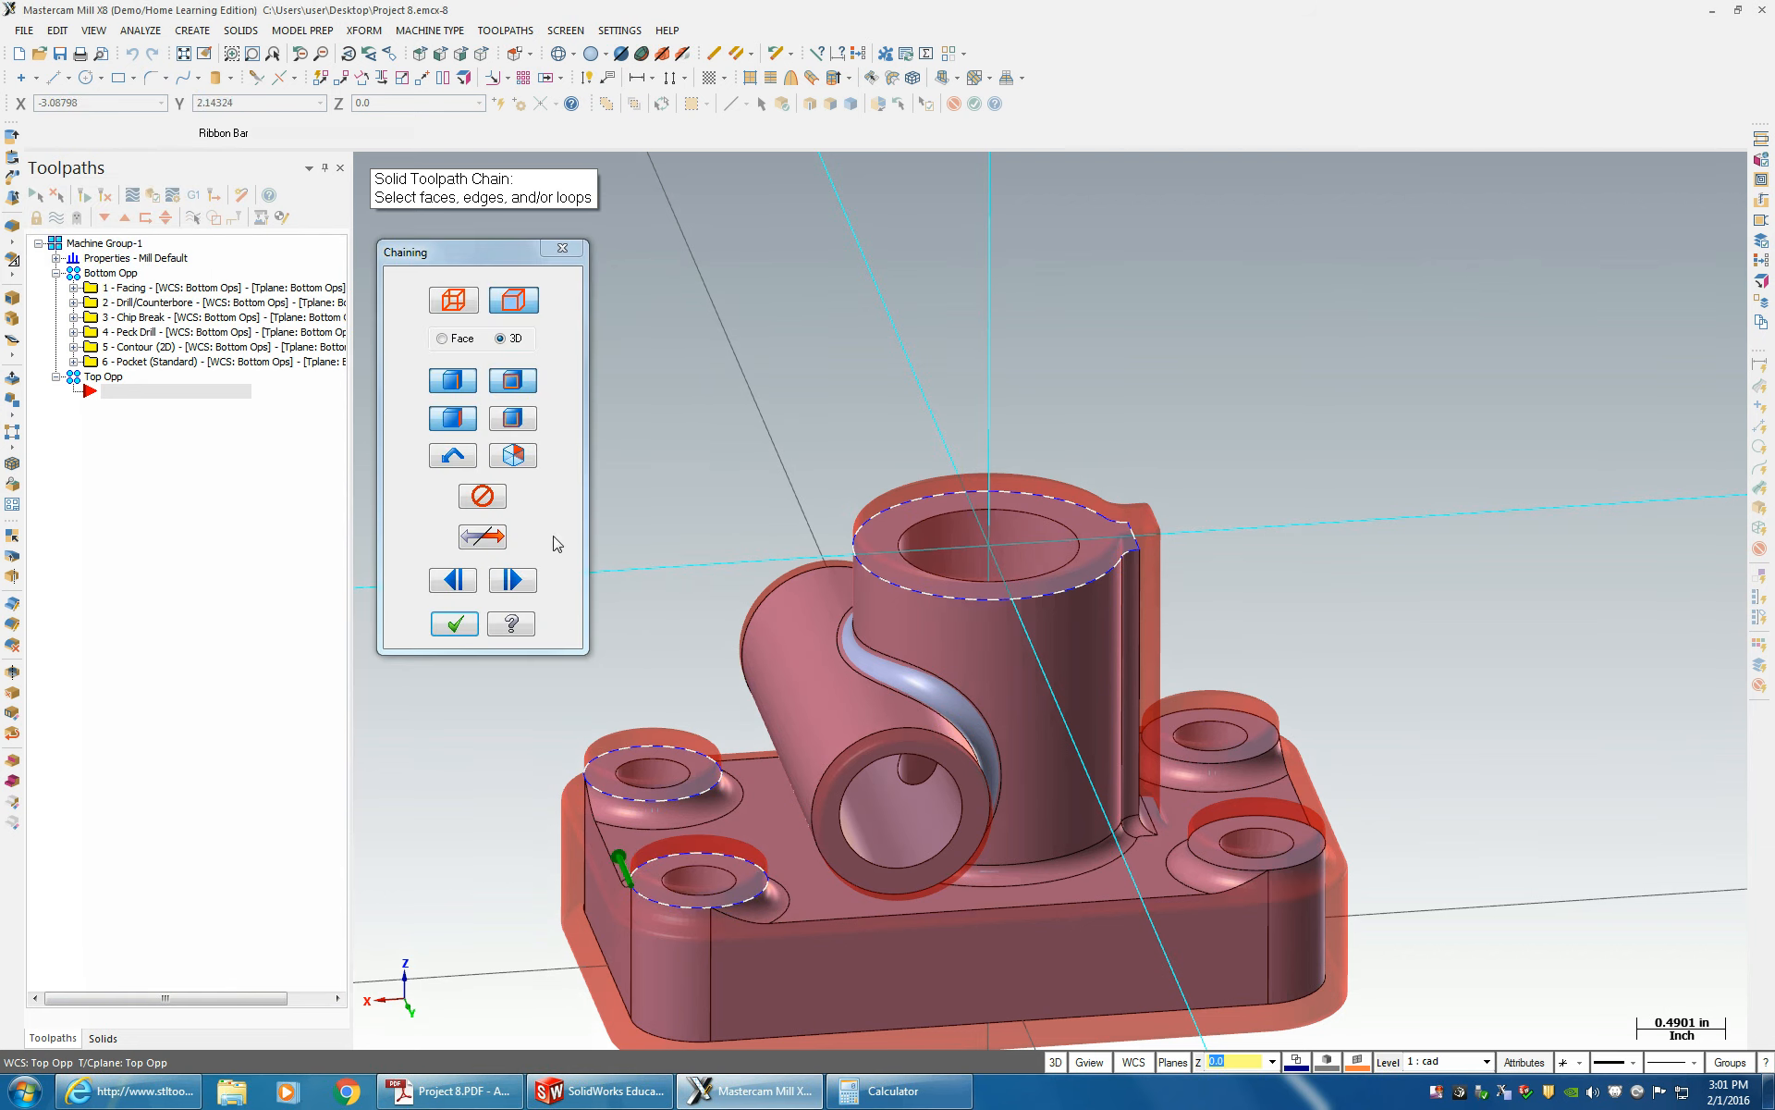
{"action": "left_click", "coordinate": [1250, 724]}
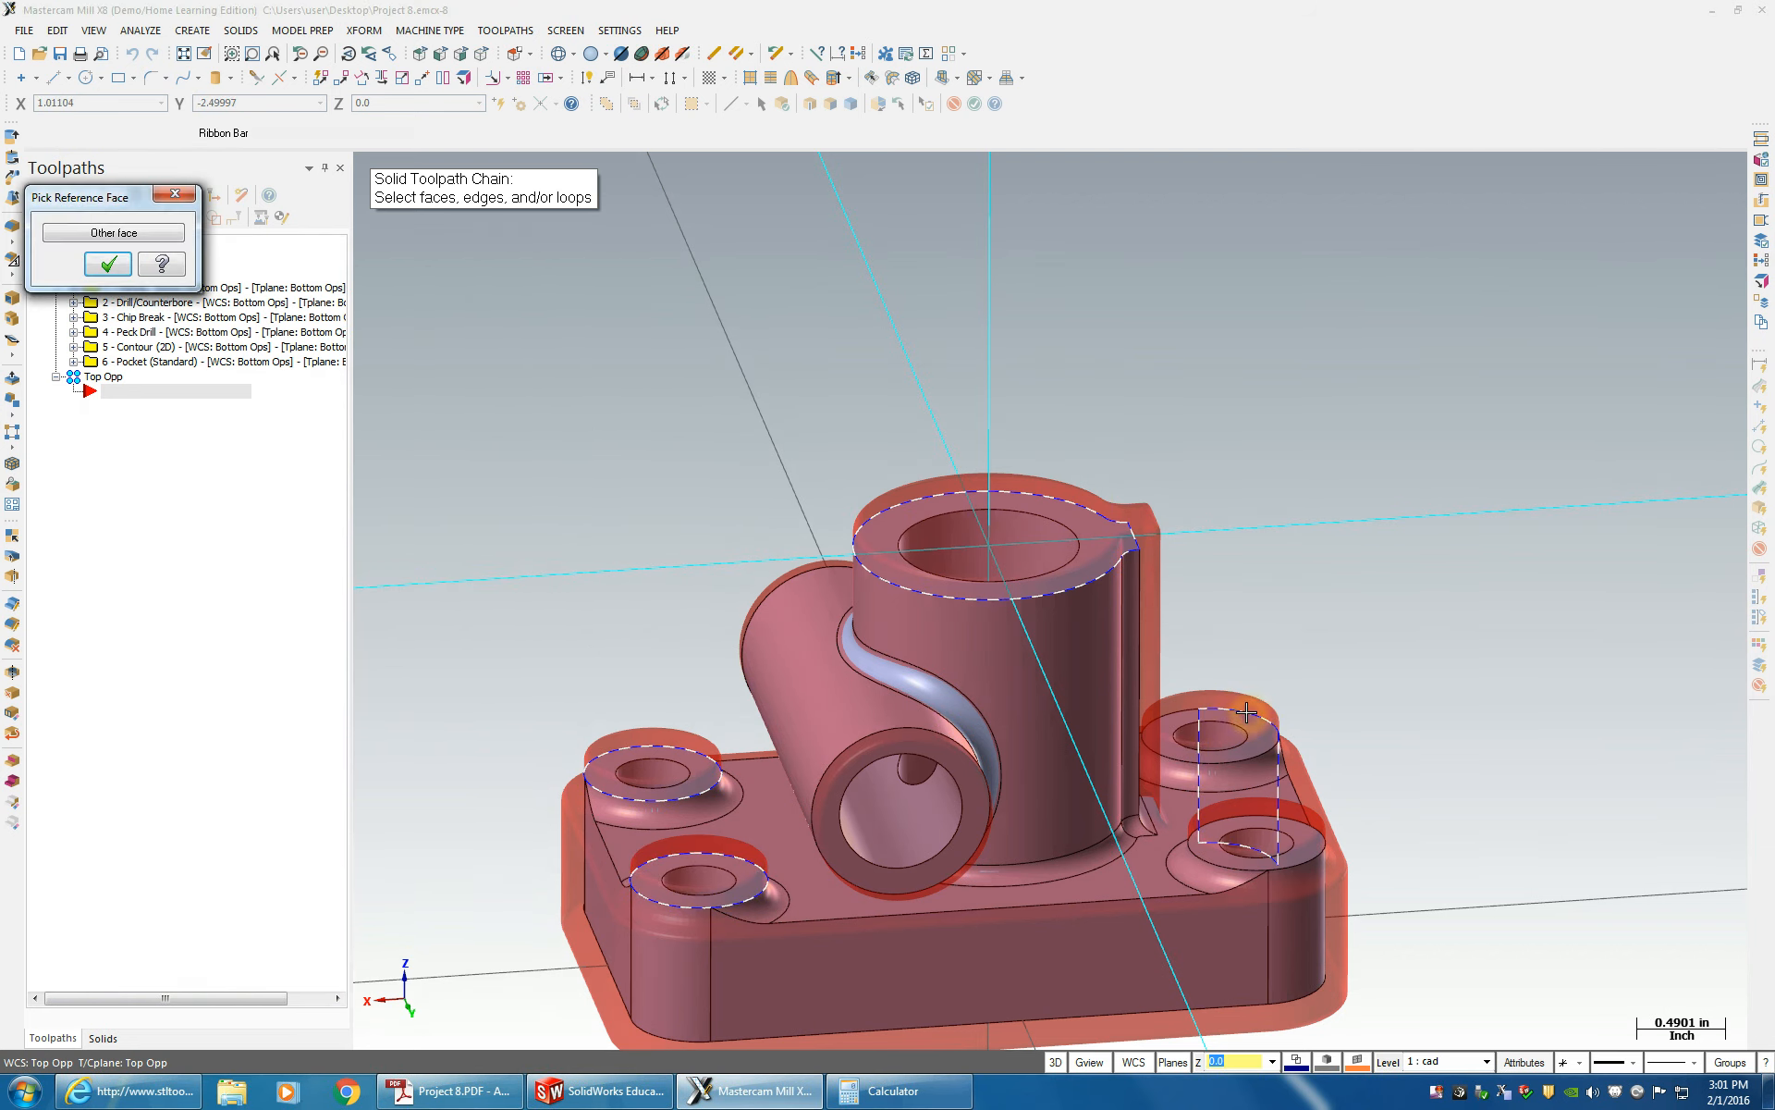
{"action": "left_click", "coordinate": [104, 237]}
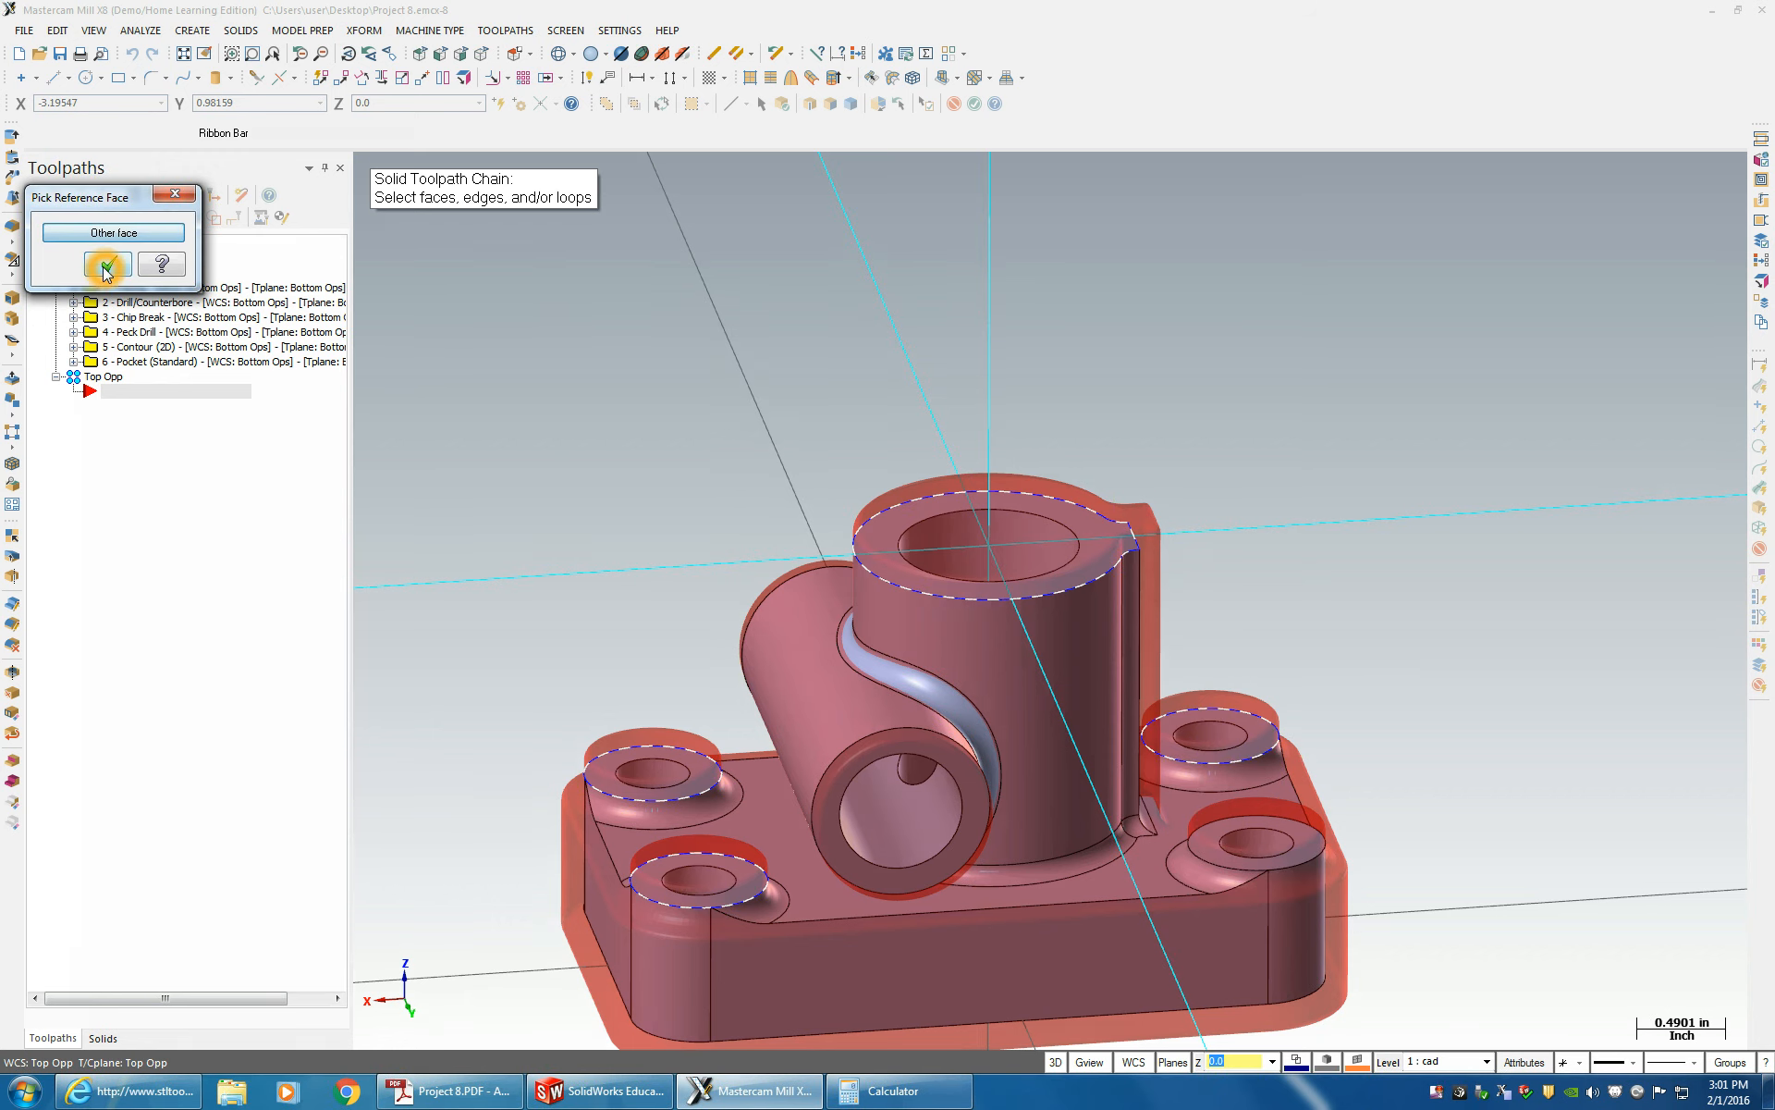
{"action": "left_click", "coordinate": [106, 266]}
{"action": "left_click", "coordinate": [1285, 817]}
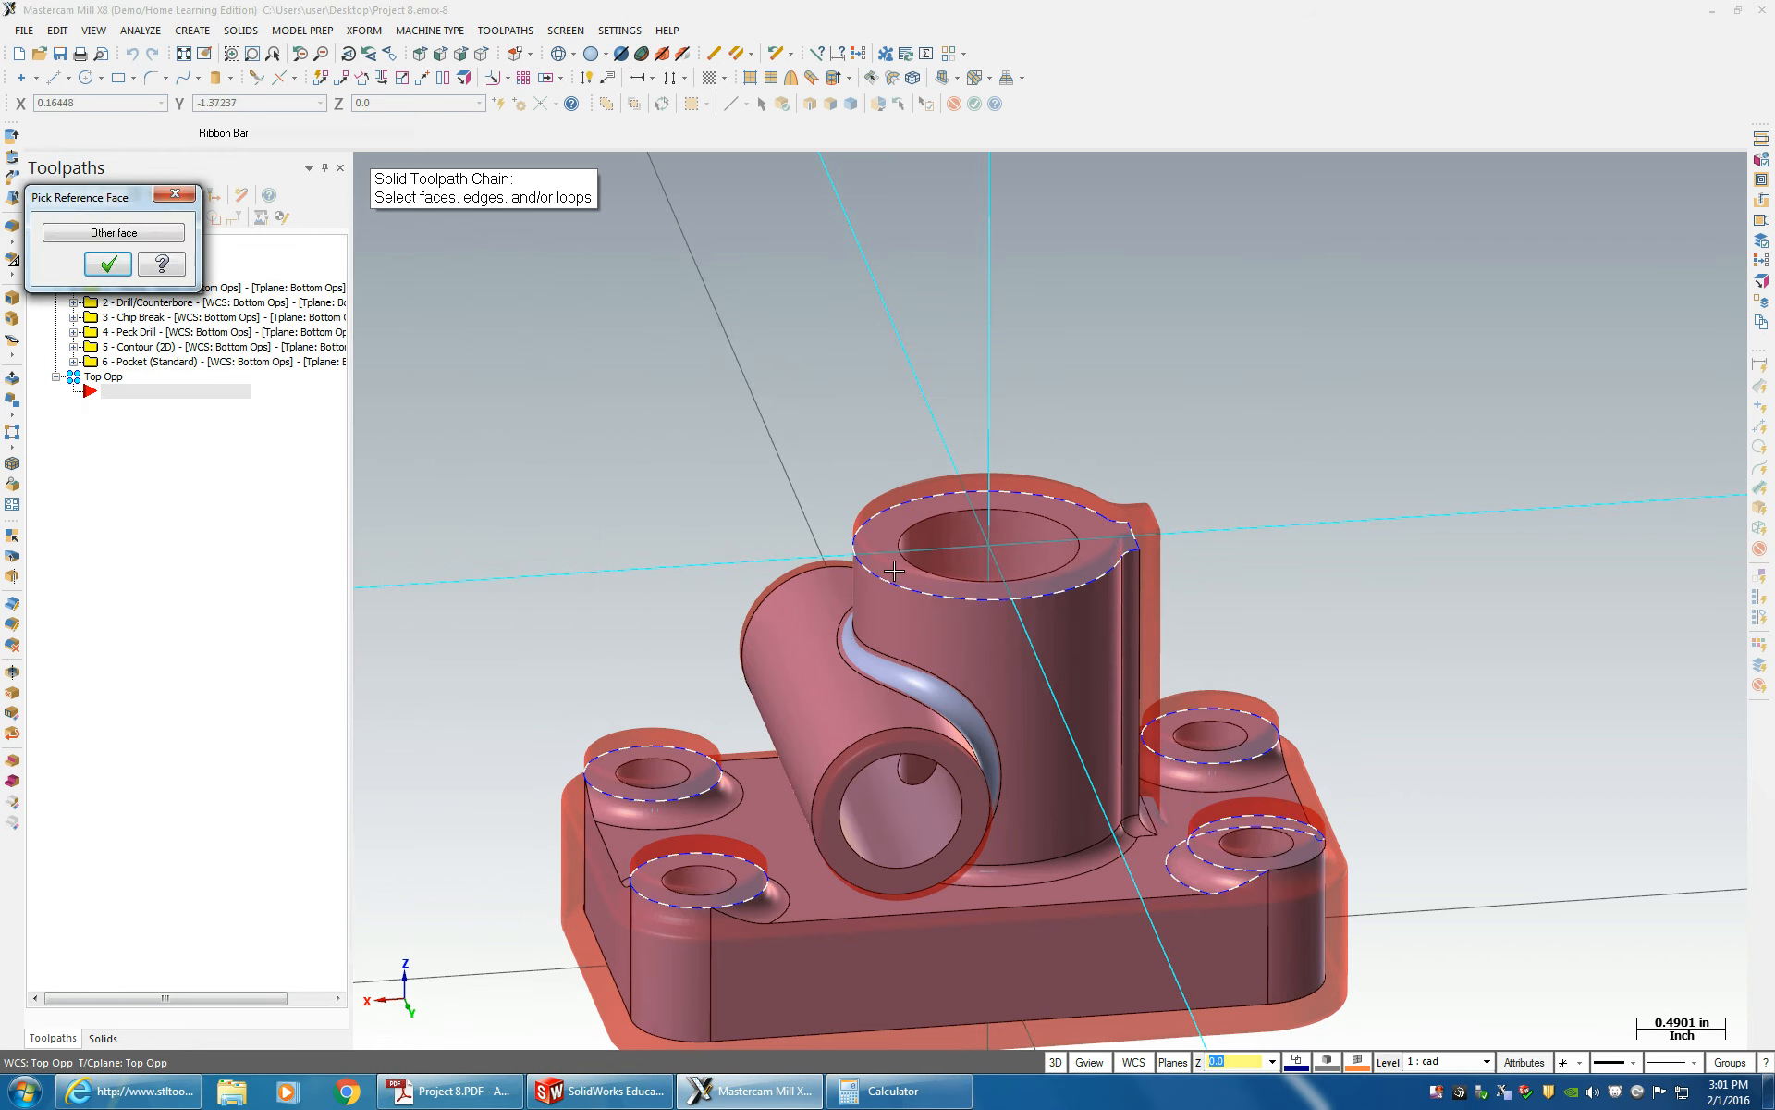
{"action": "left_click", "coordinate": [98, 242]}
{"action": "left_click", "coordinate": [106, 265]}
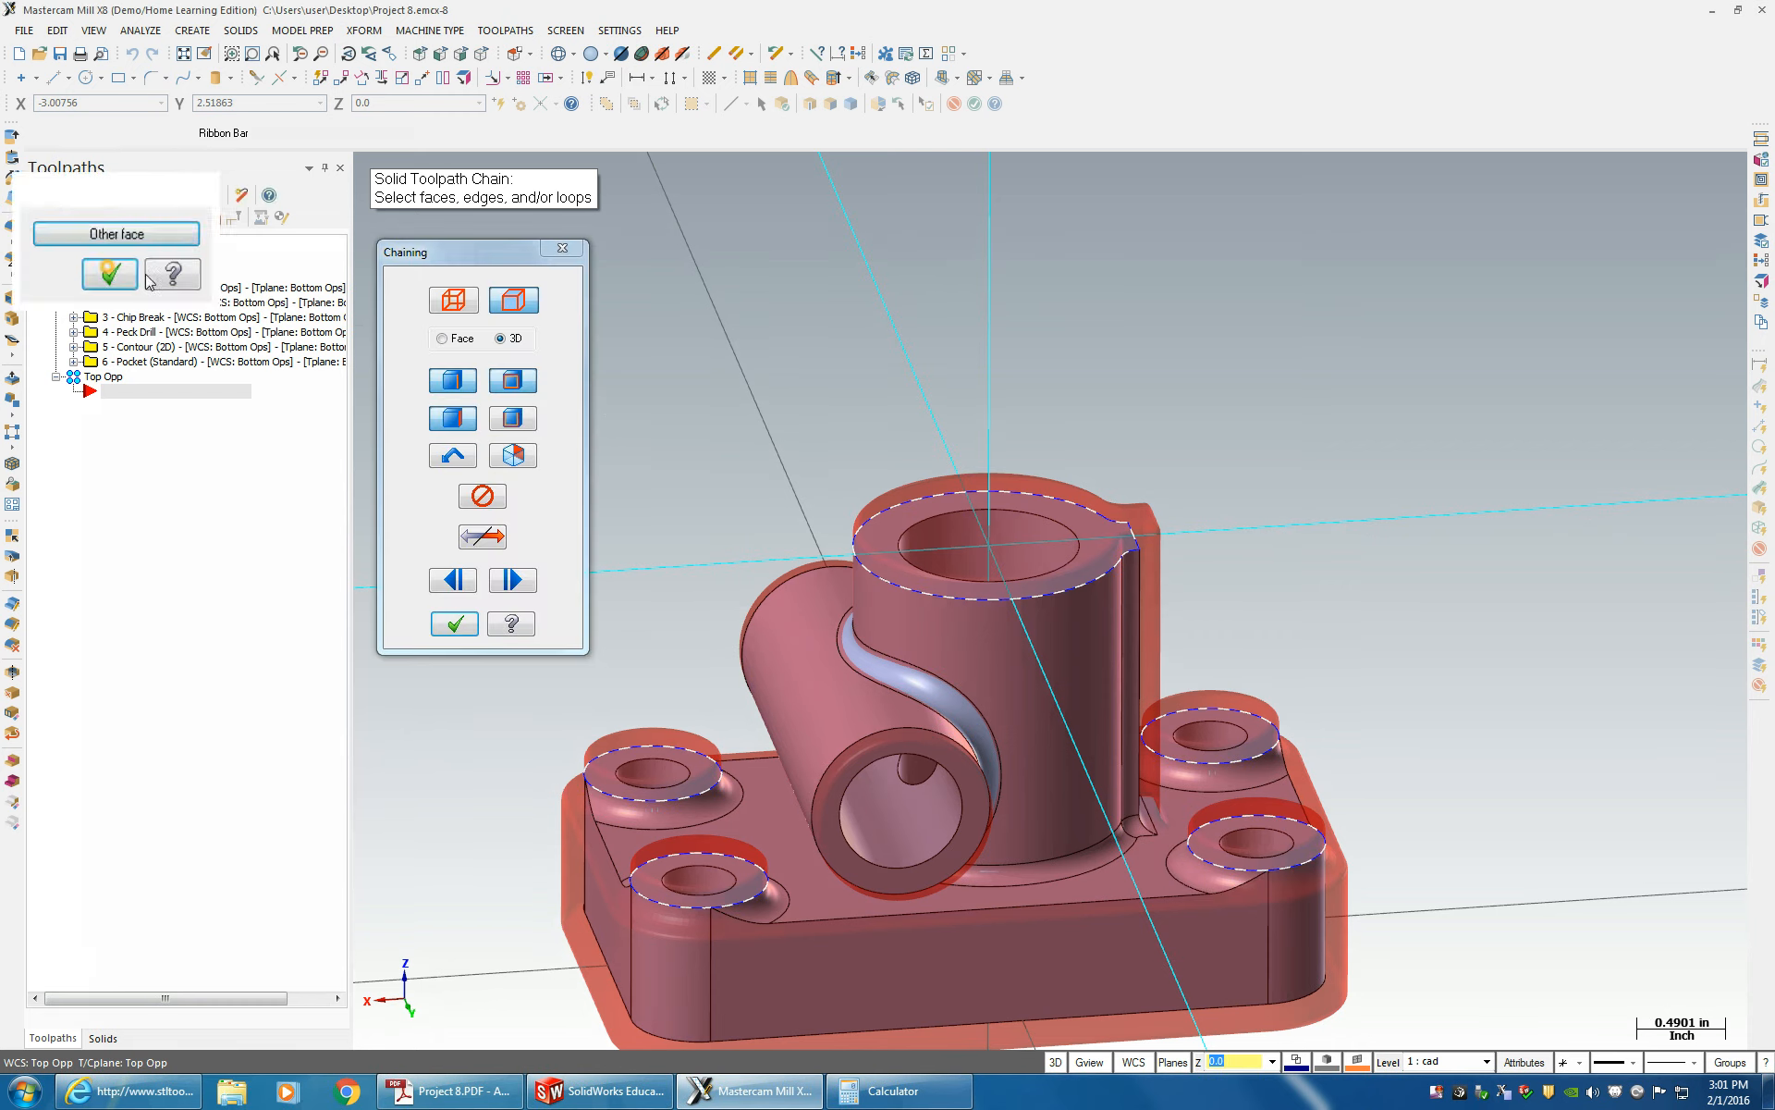
{"action": "left_click", "coordinate": [455, 624]}
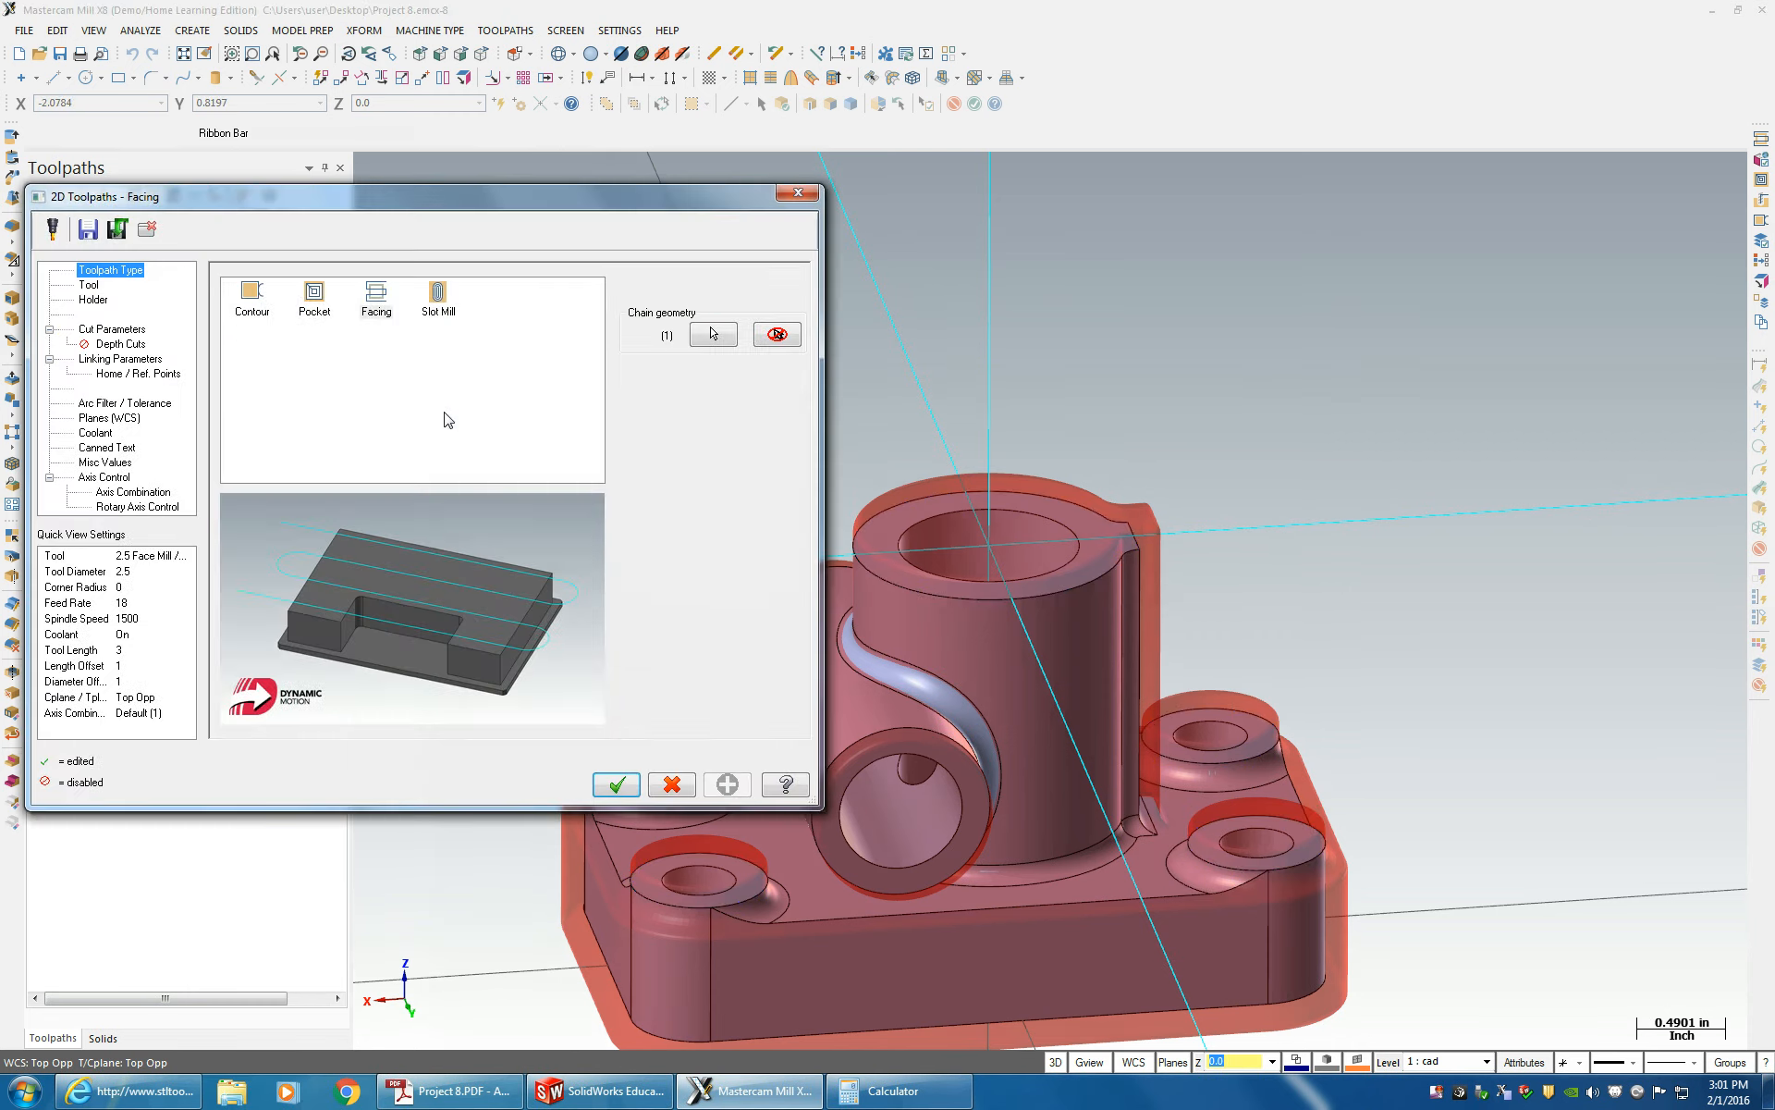
- Choose the 0.75 Flat Endmill, tool 2, for the facing toolpath
{"action": "left_click", "coordinate": [86, 286]}
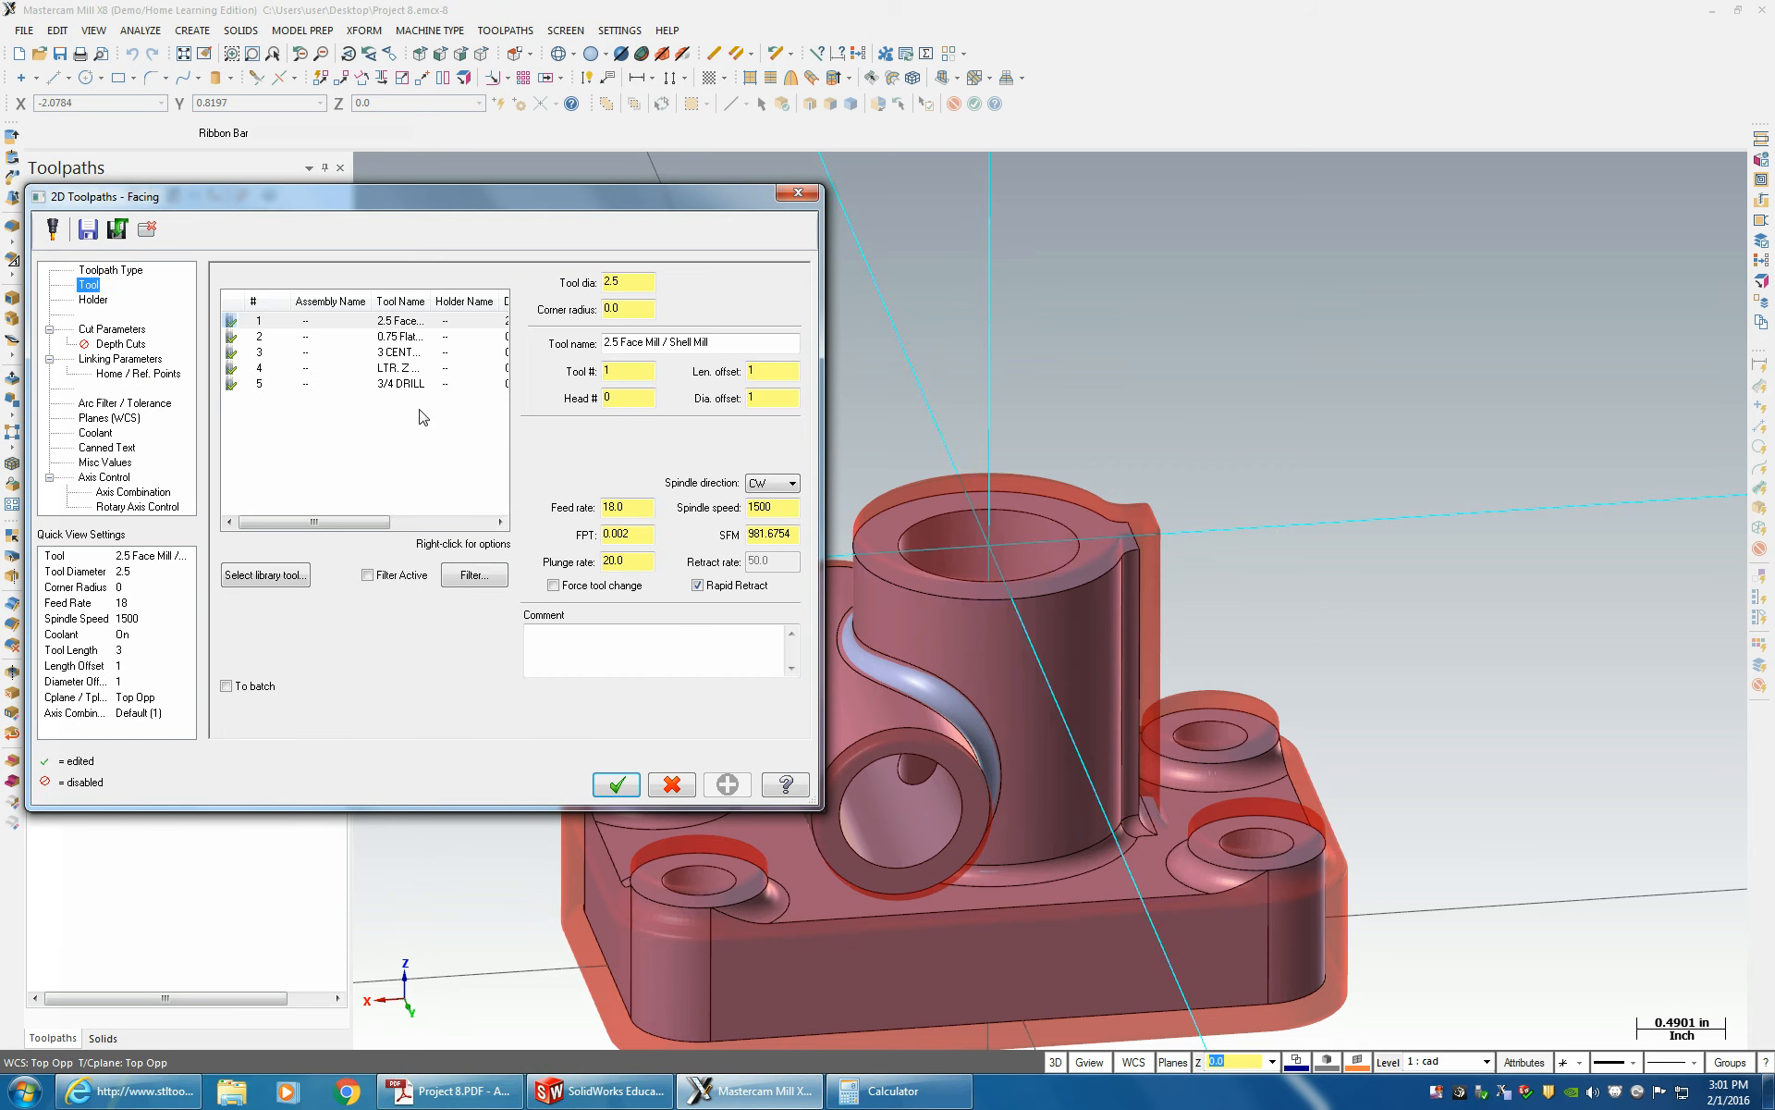
{"action": "left_click", "coordinate": [392, 324]}
{"action": "left_click", "coordinate": [398, 339]}
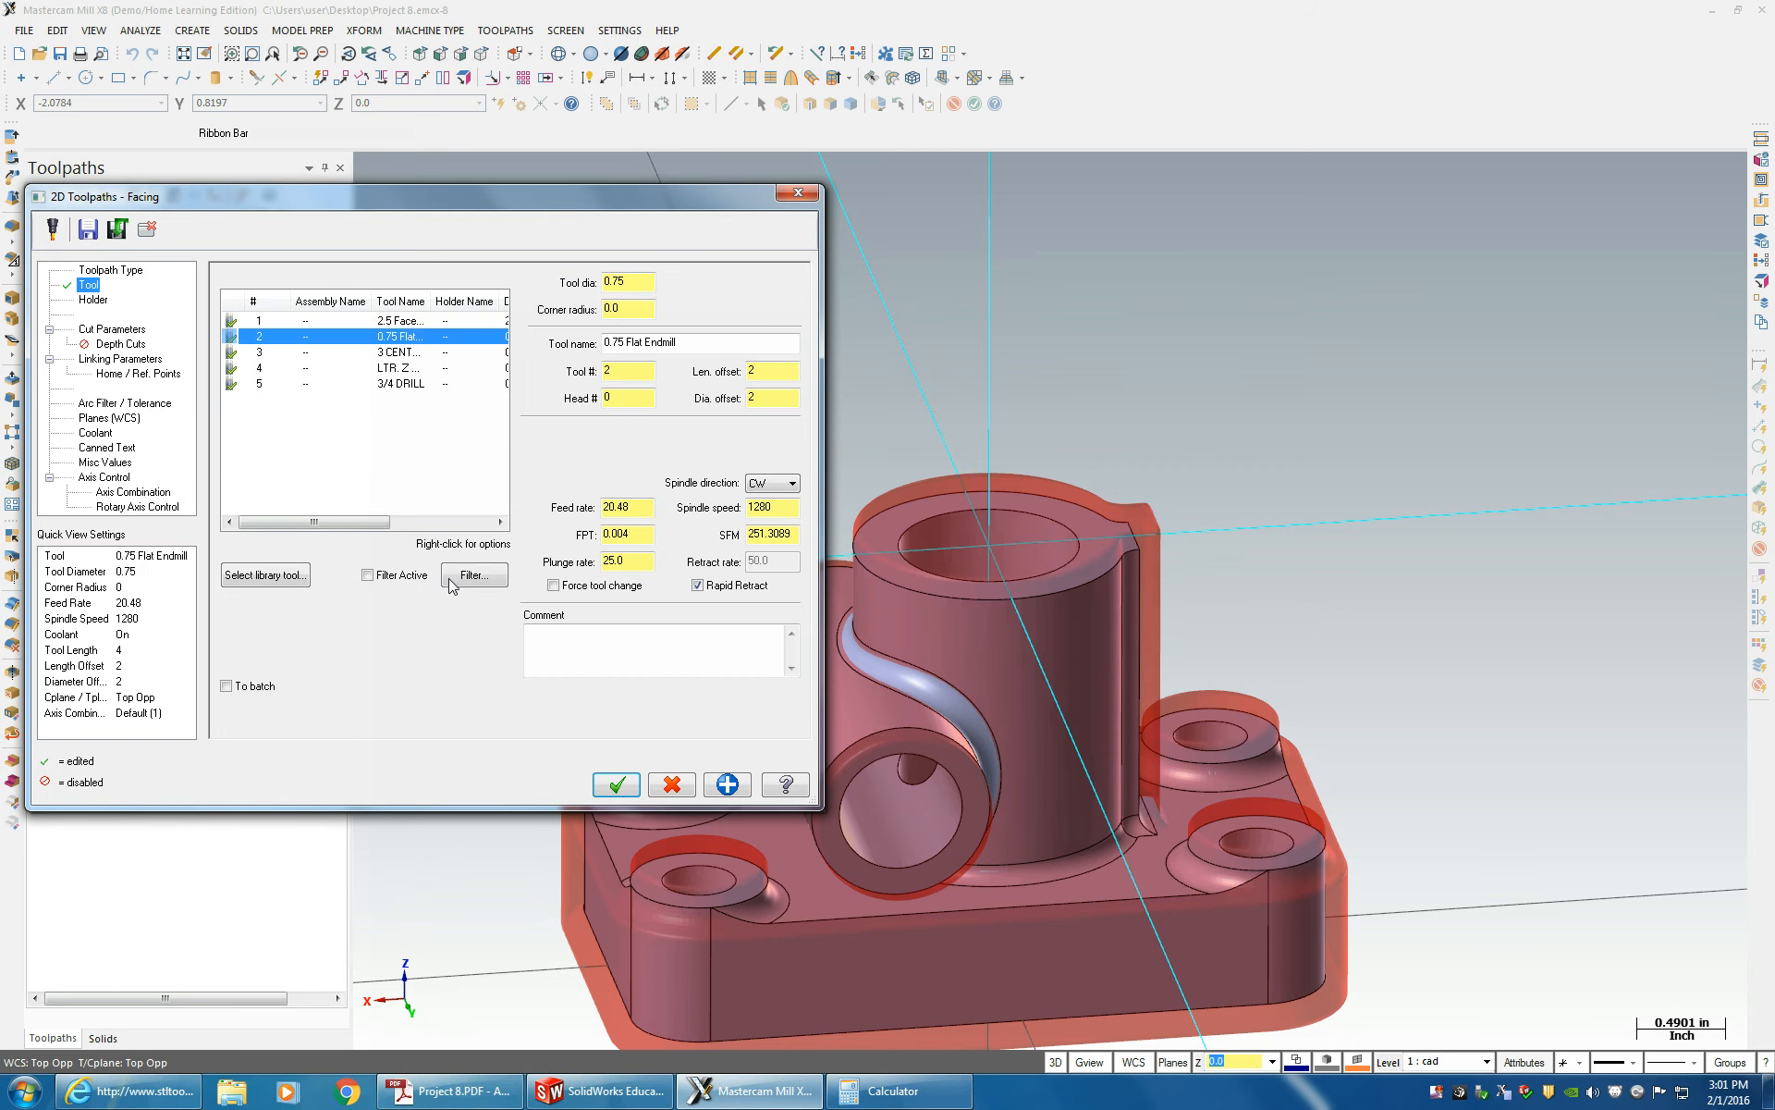
- Use Top Opp for the facing's planes, with 0.125 absolute top of stock and 0.0 incremental depth, and generate the toolpath
{"action": "left_click", "coordinate": [98, 357]}
{"action": "left_click", "coordinate": [109, 329]}
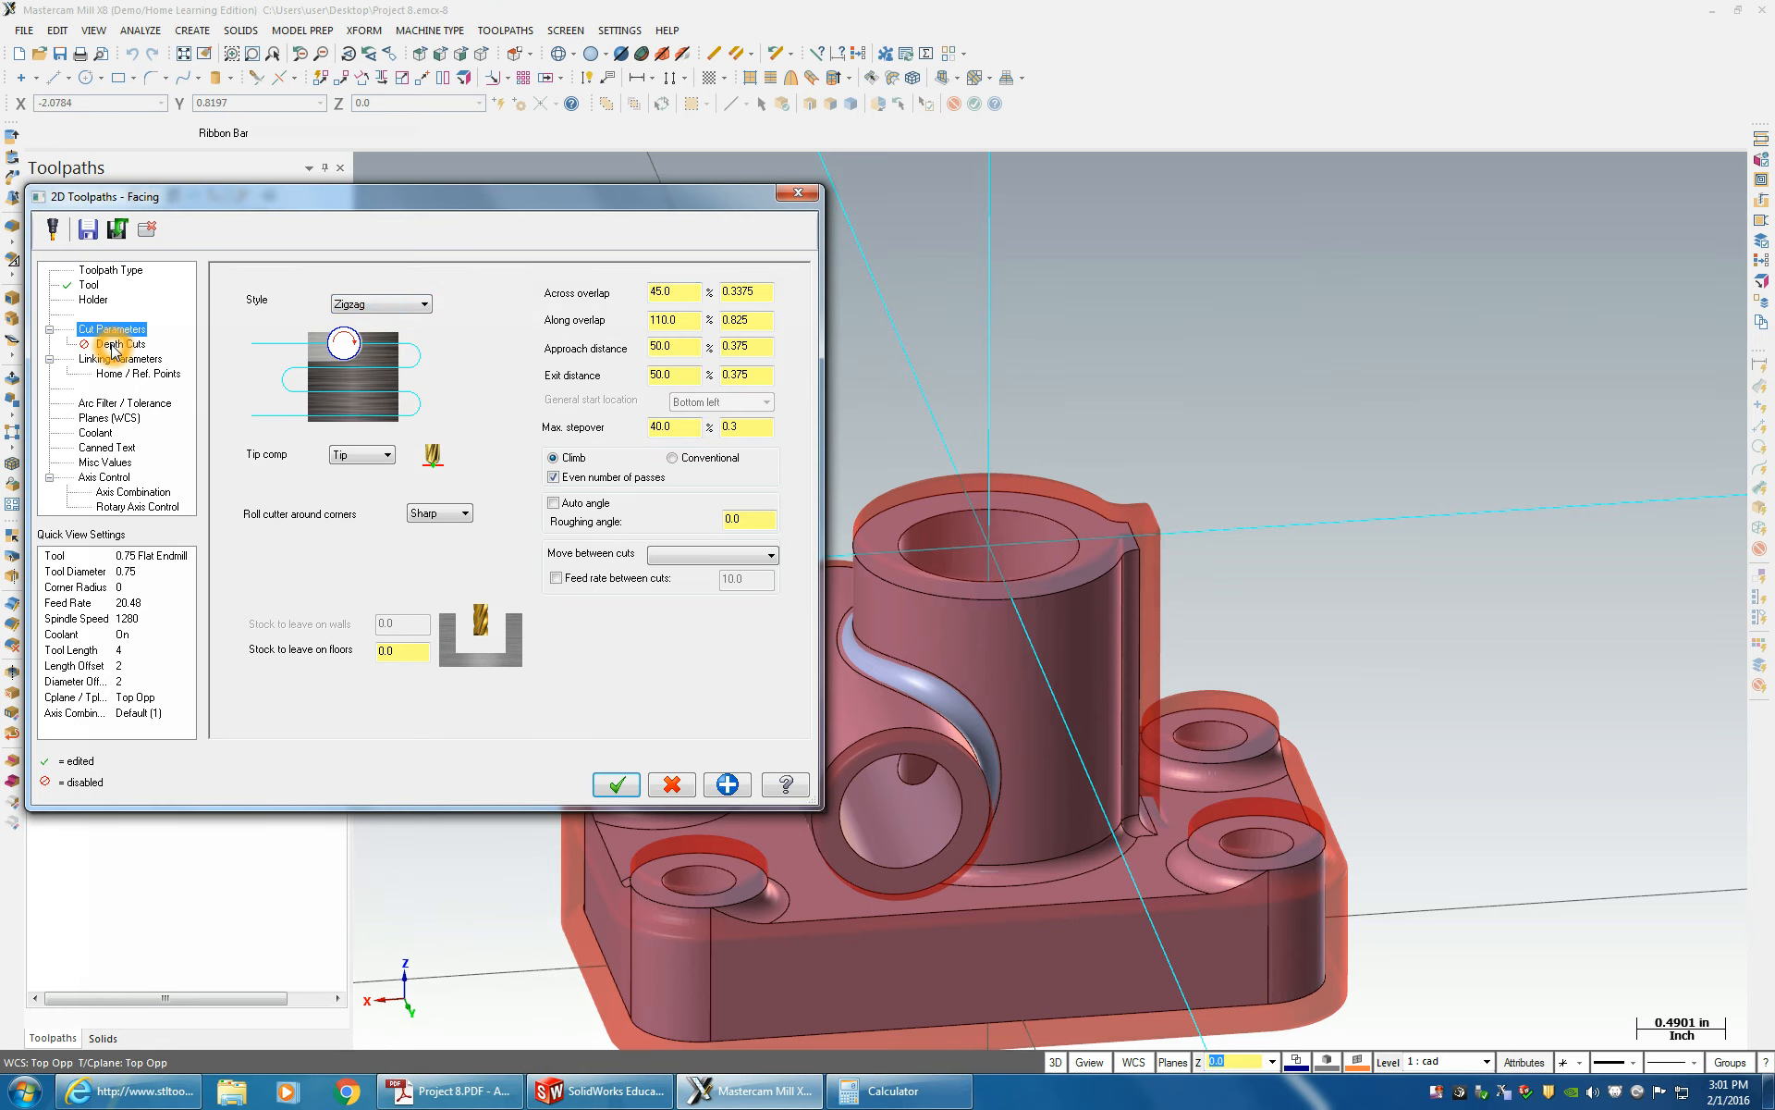
{"action": "left_click", "coordinate": [98, 361]}
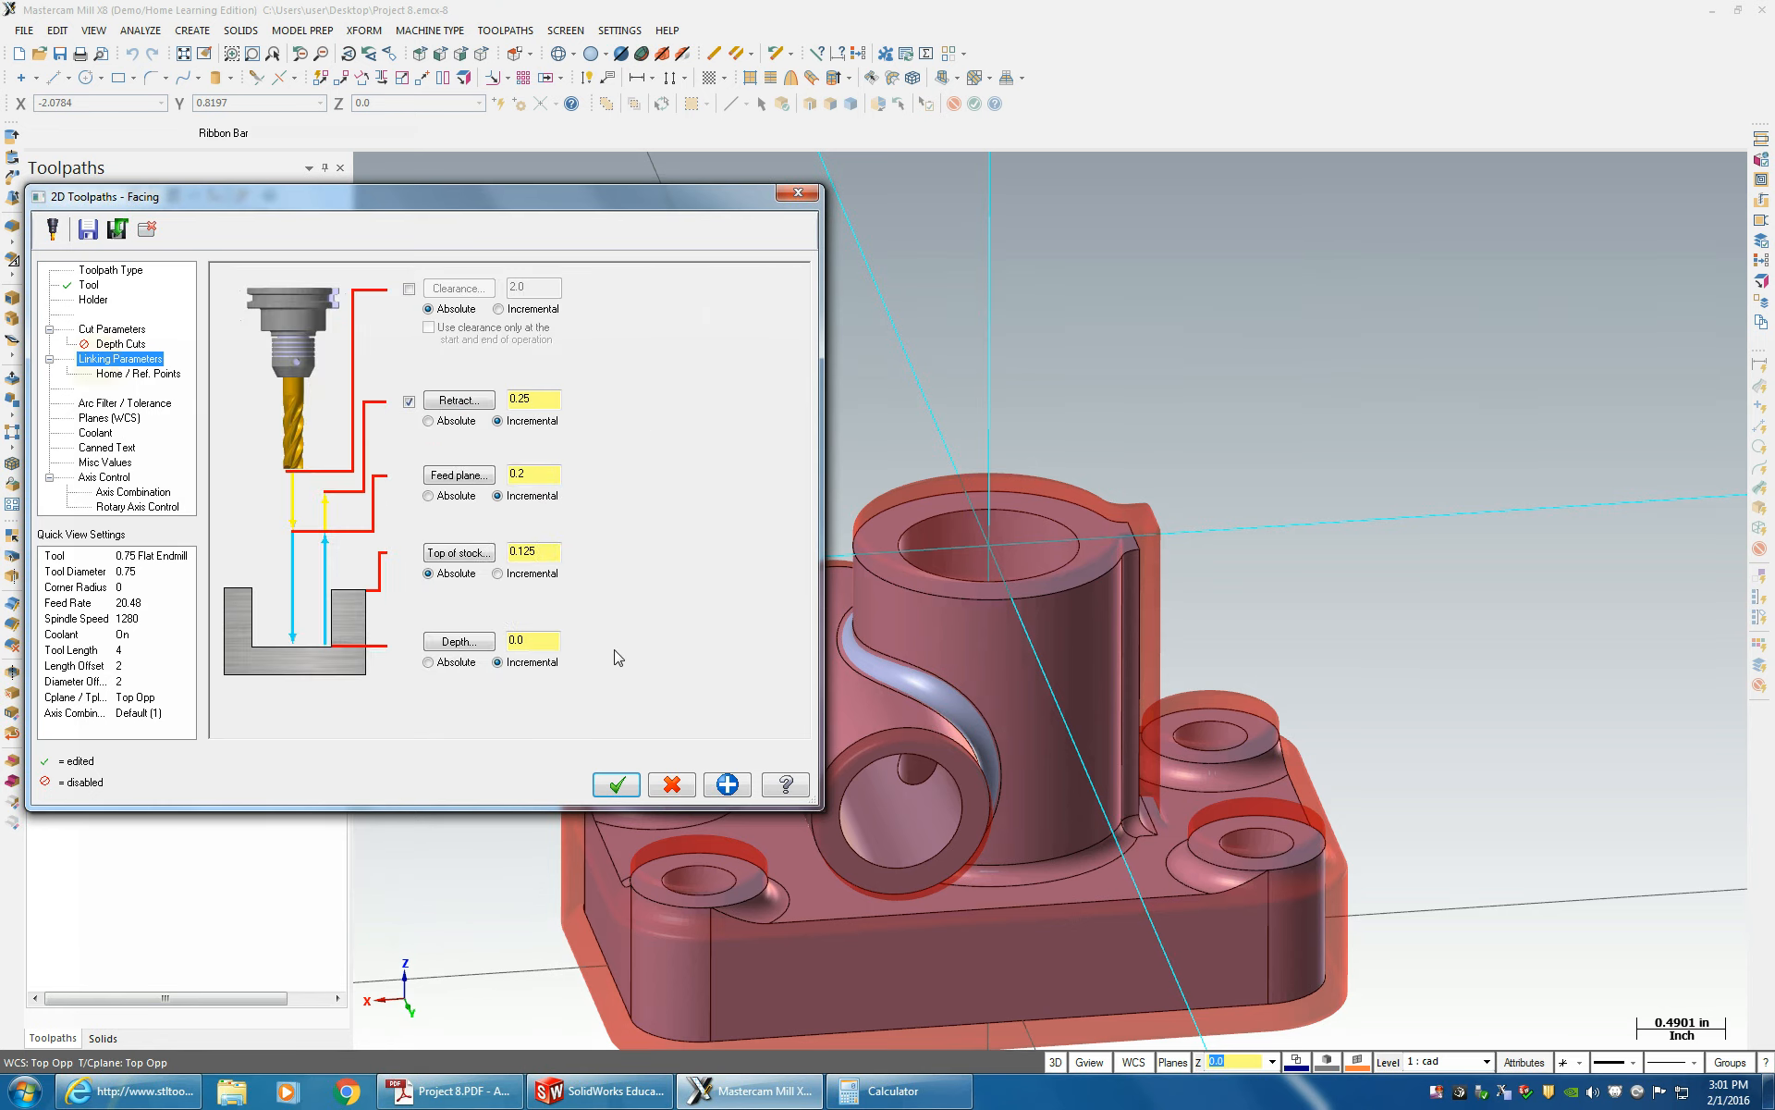
{"action": "double_click", "coordinate": [529, 644]}
{"action": "double_click", "coordinate": [545, 554]}
{"action": "left_click", "coordinate": [102, 422]}
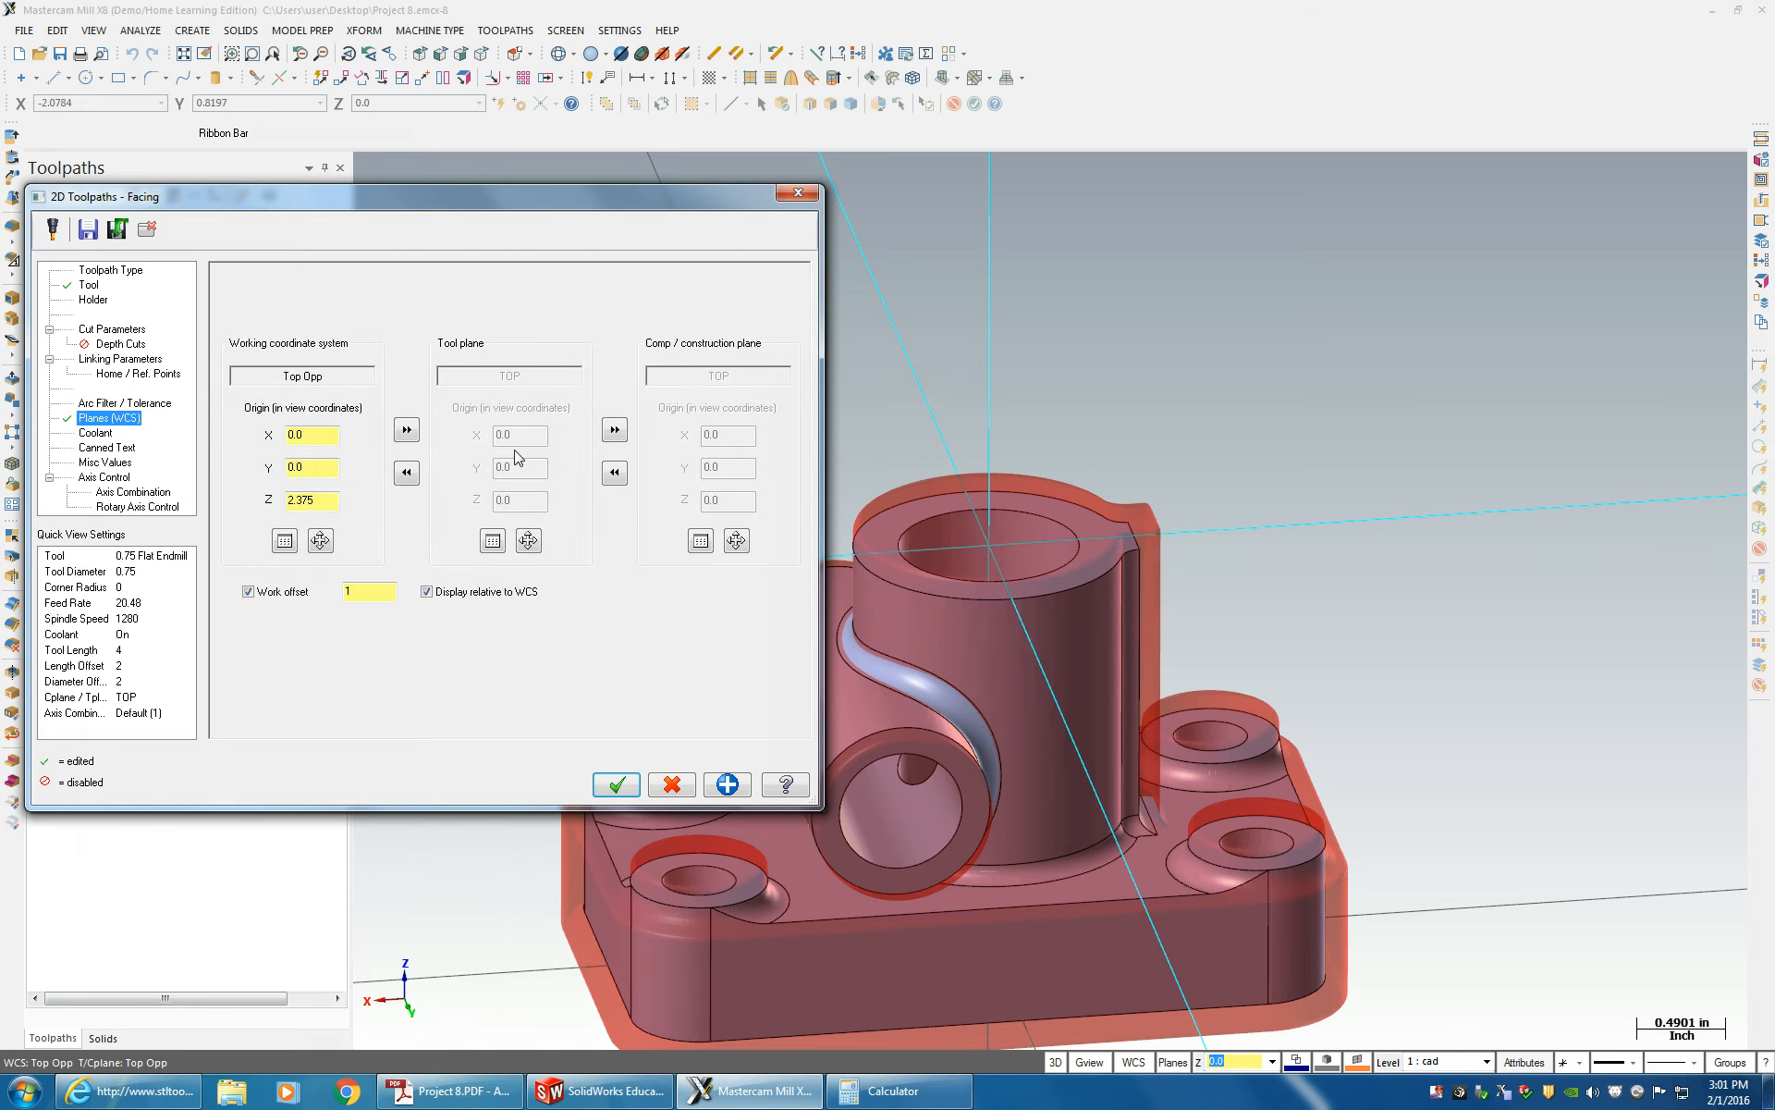
{"action": "left_click", "coordinate": [96, 434]}
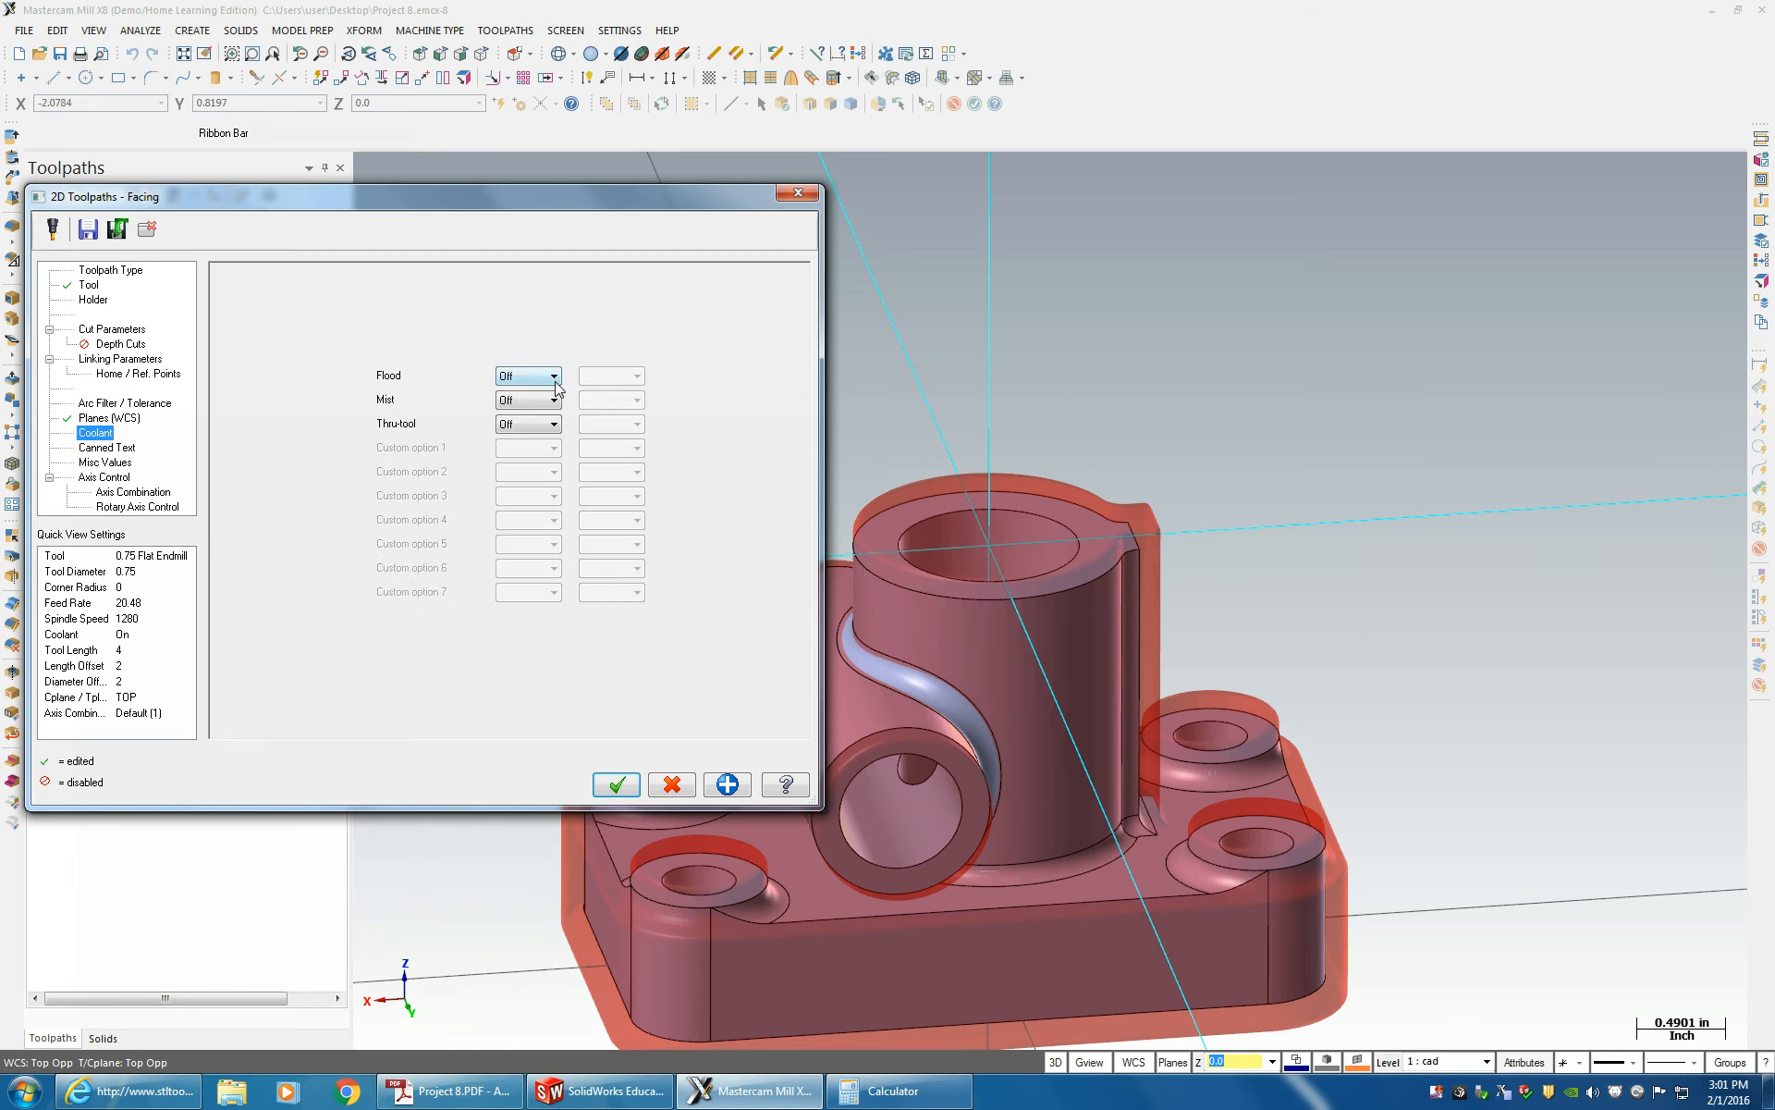
{"action": "left_click", "coordinate": [617, 785]}
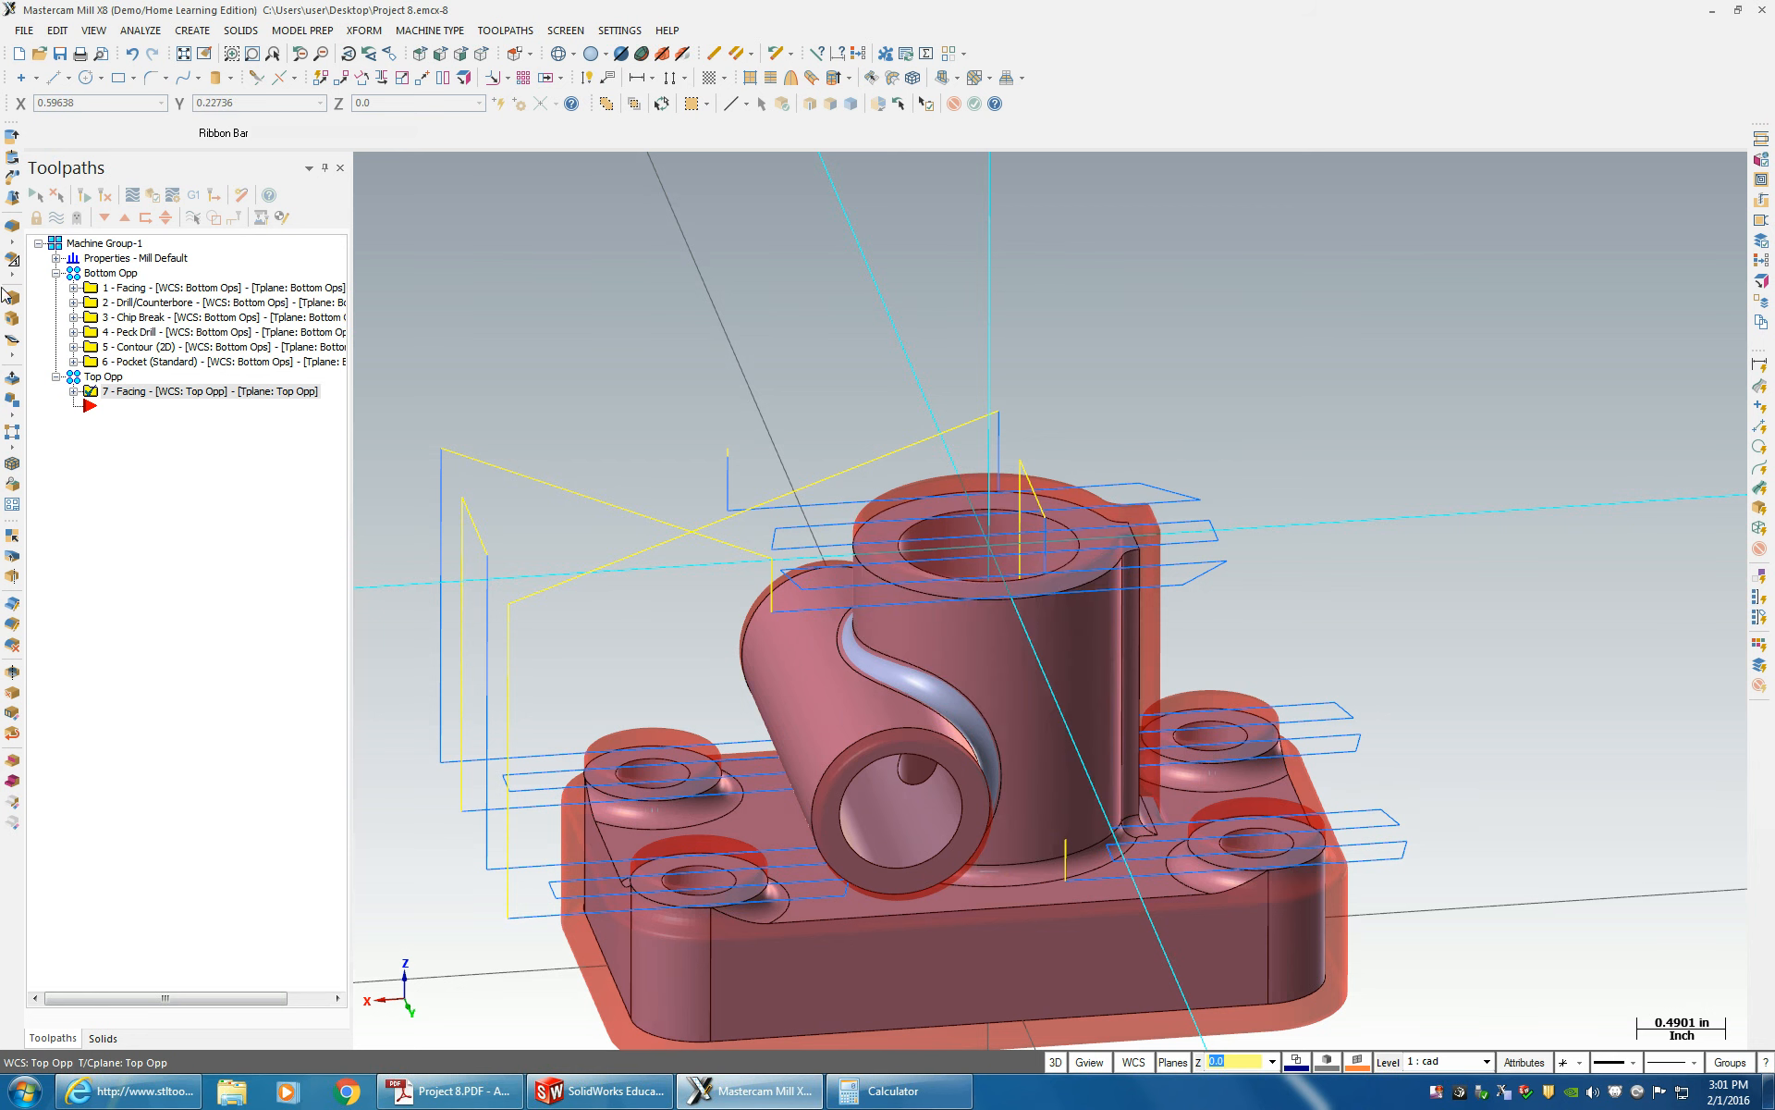
- Change the facing toolpath's roughing angle so its passes run along Y, and regenerate it
{"action": "left_click", "coordinate": [73, 391]}
{"action": "left_click", "coordinate": [133, 414]}
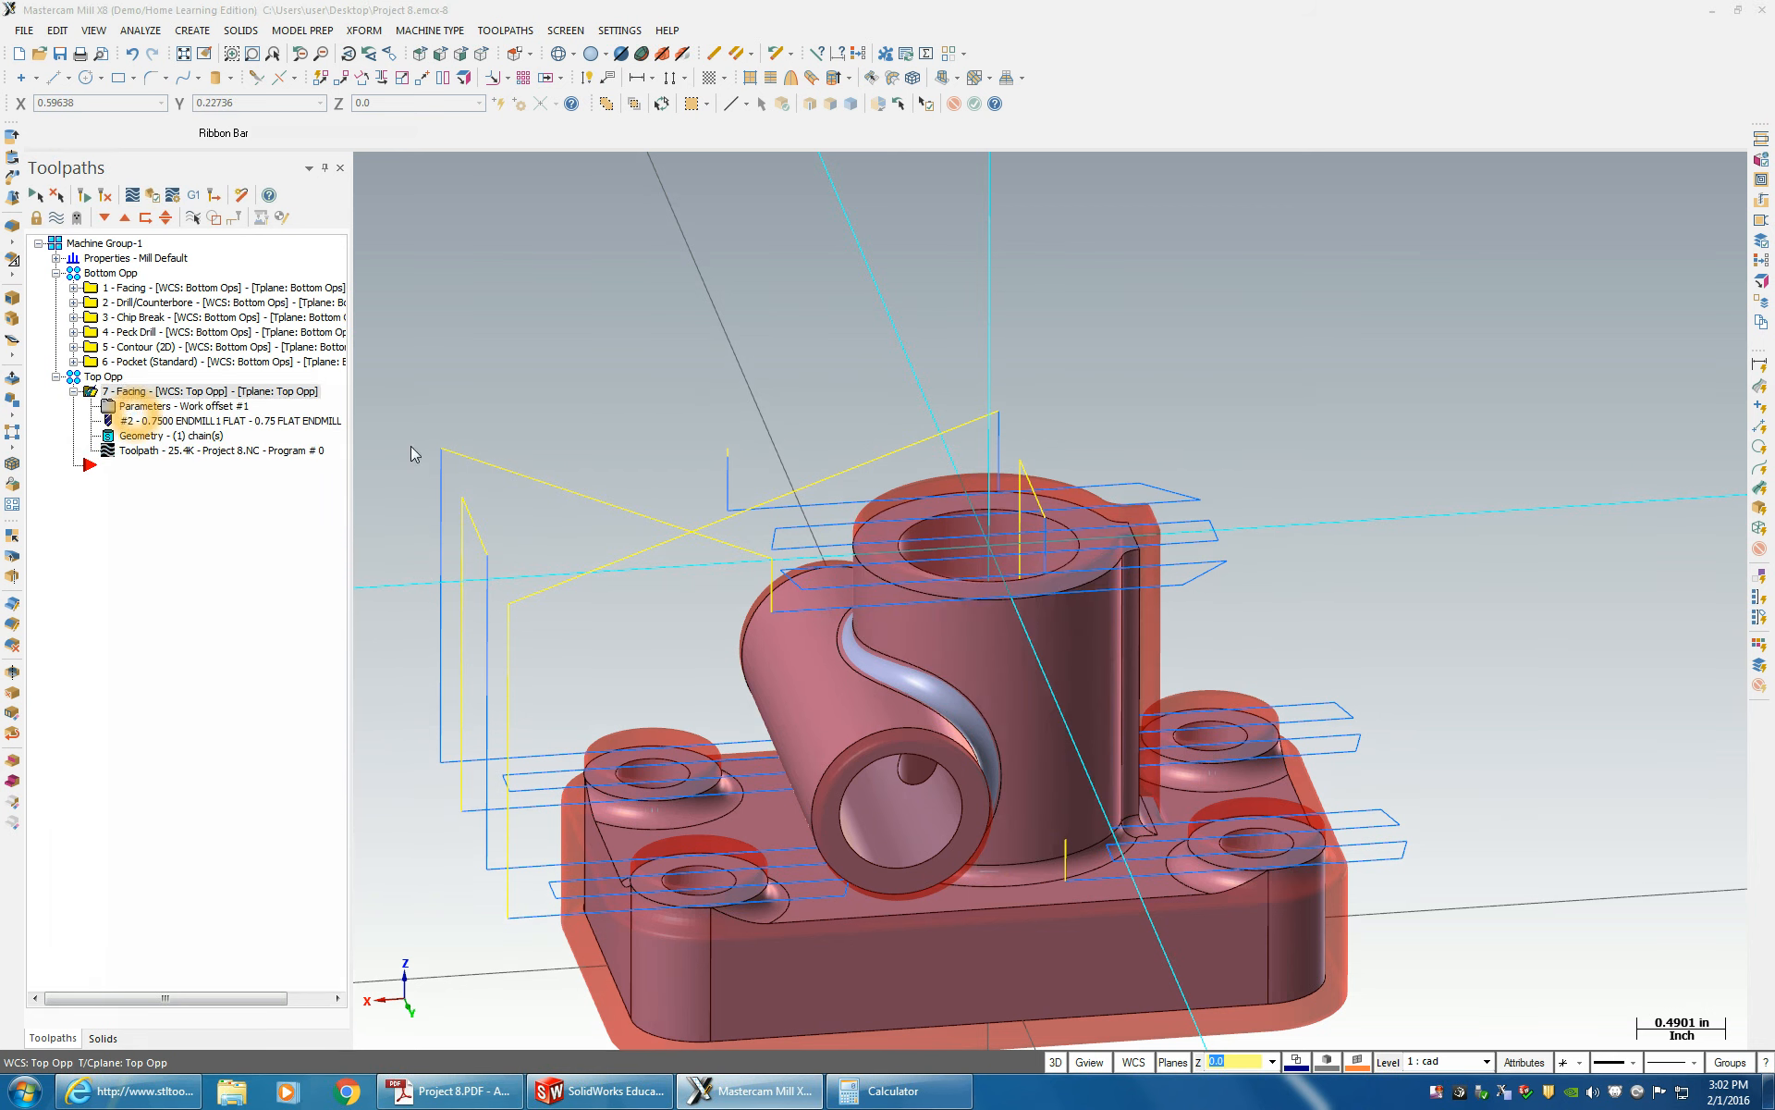
{"action": "left_click", "coordinate": [108, 333]}
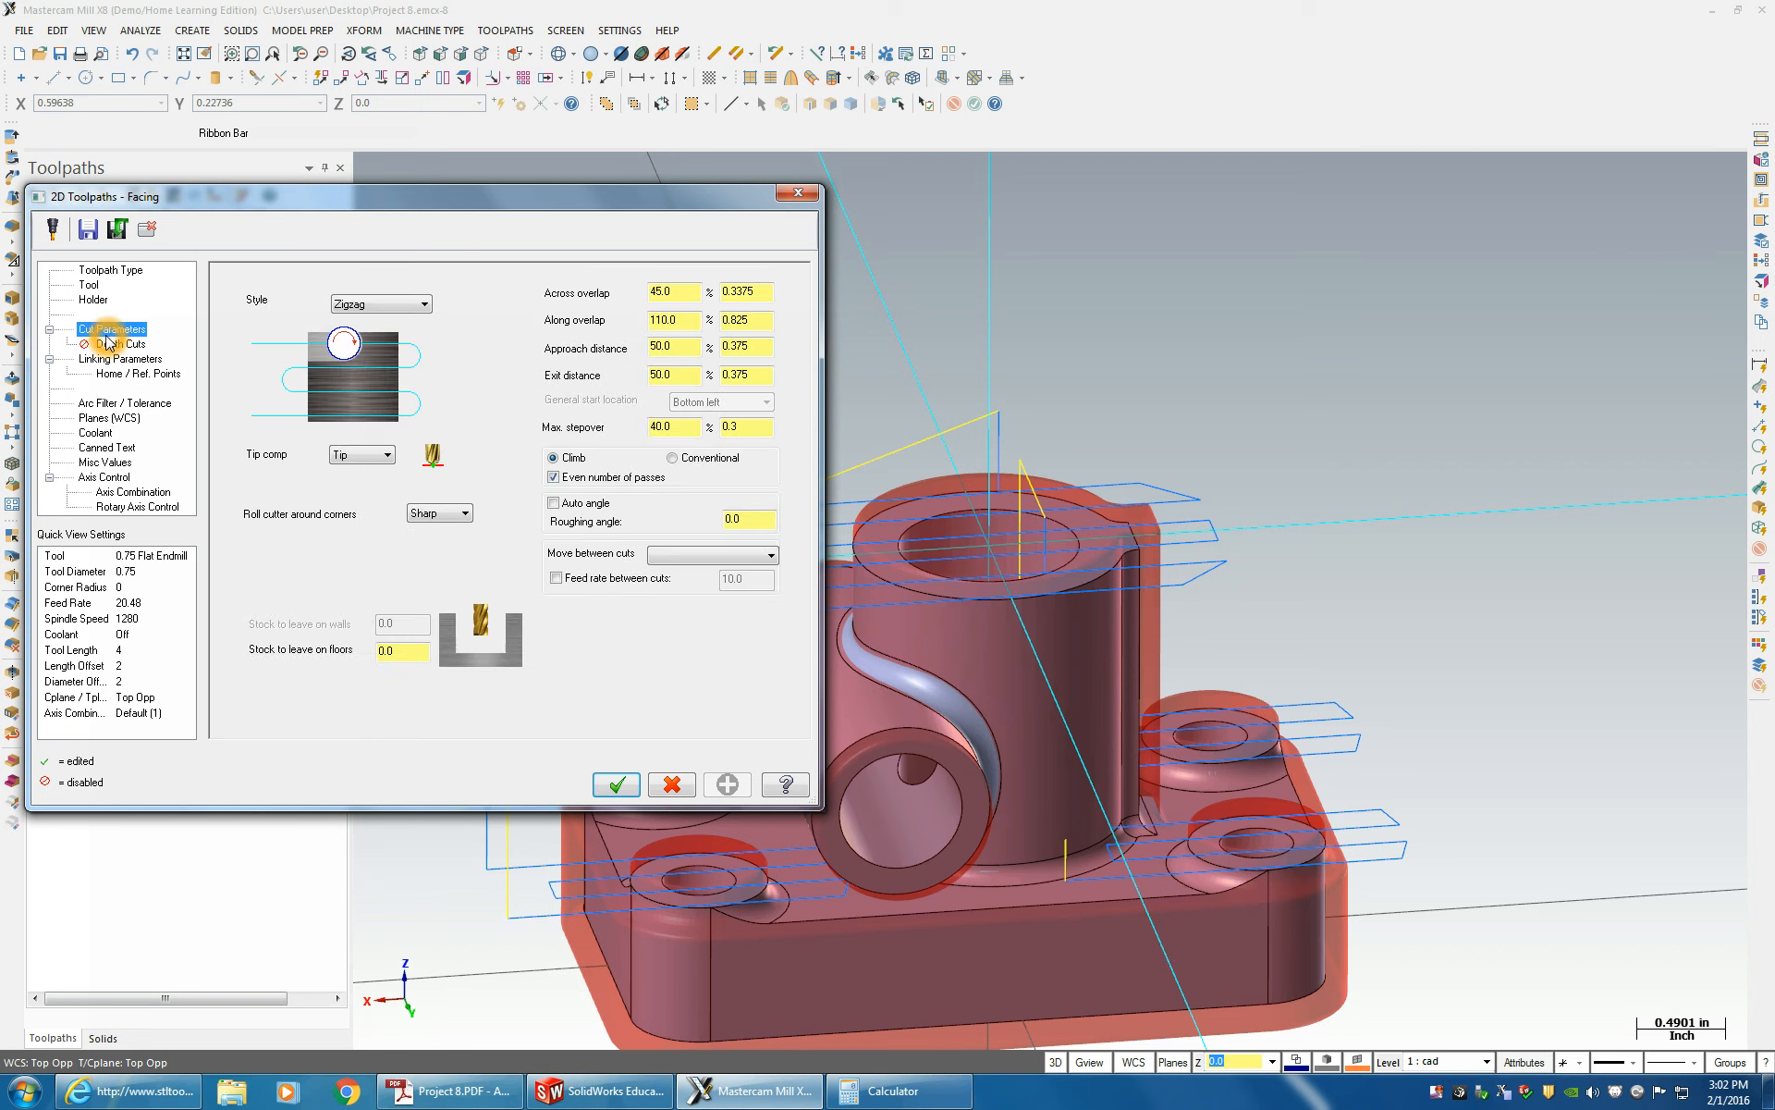
{"action": "double_click", "coordinate": [737, 518]}
{"action": "left_click", "coordinate": [617, 786]}
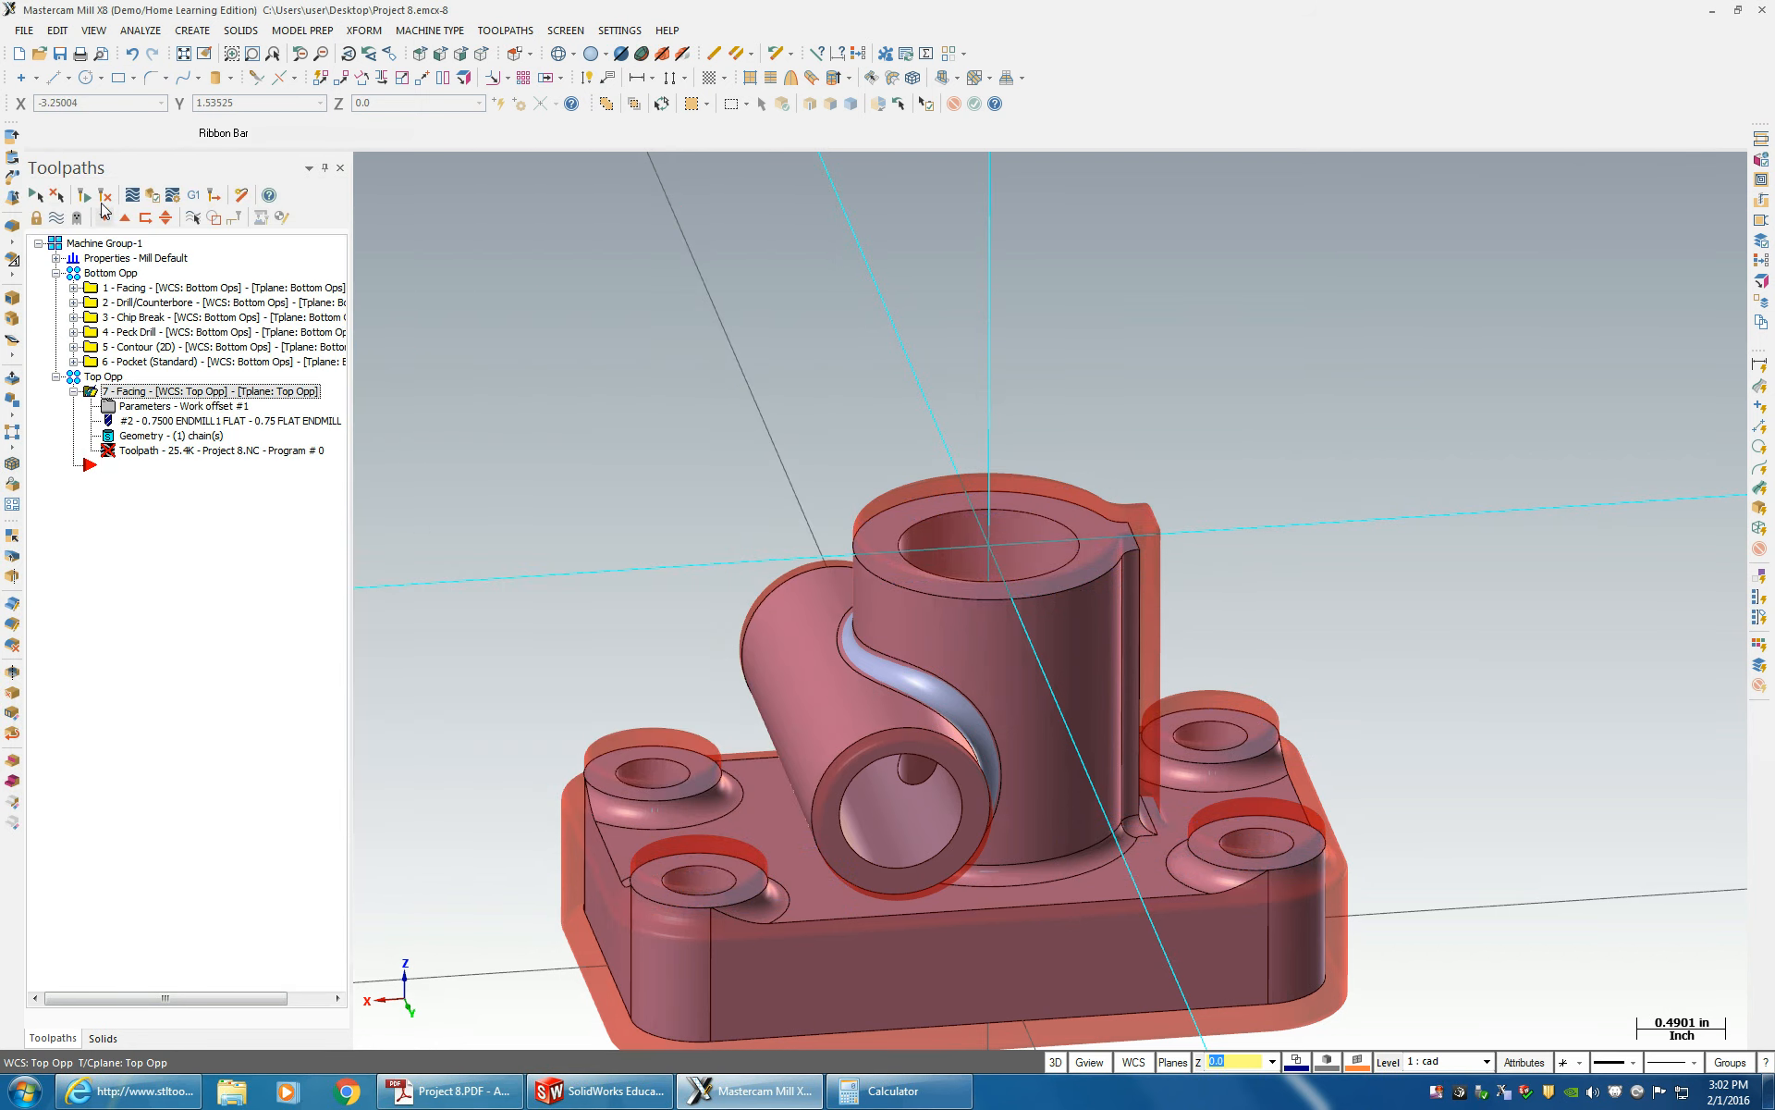
{"action": "left_click", "coordinate": [103, 197]}
- Simulate the facing toolpath in Verify, inspecting the cylinder and bosses for unwanted cuts, and return to the model
{"action": "left_click", "coordinate": [678, 851]}
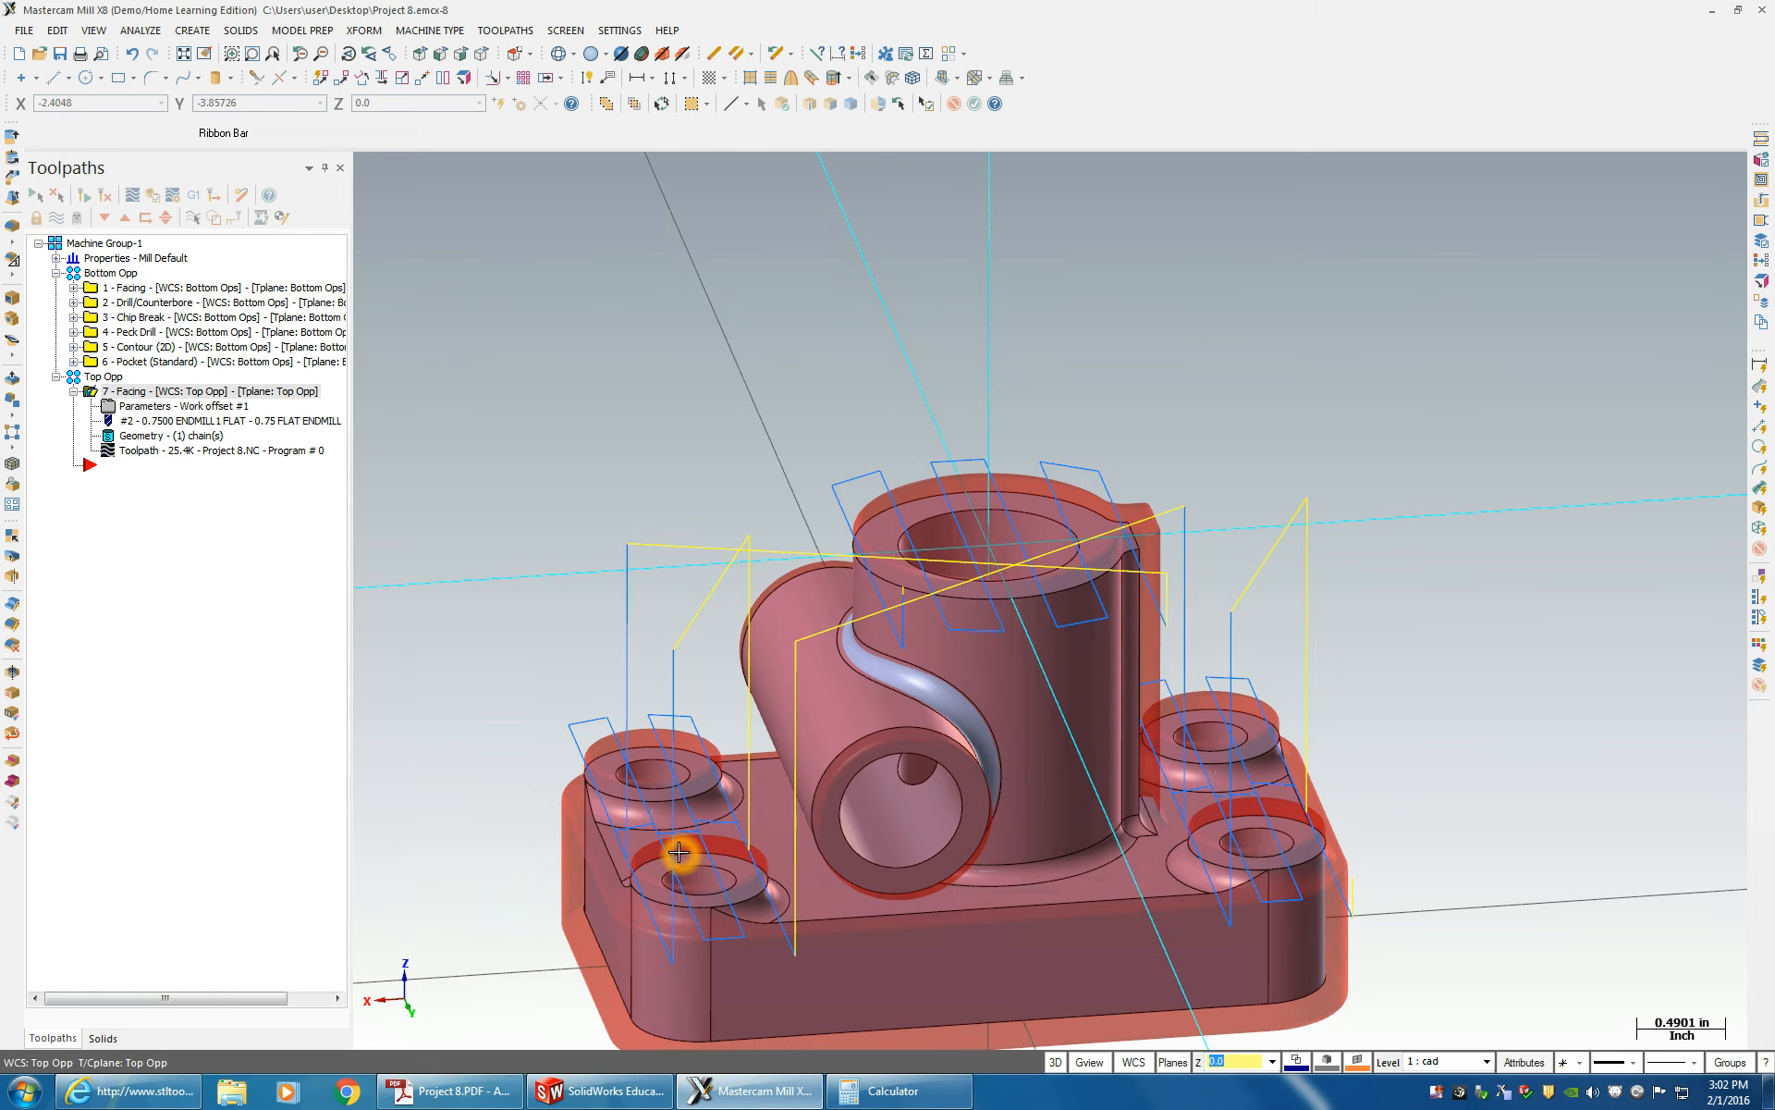
{"action": "middle_click_drag", "start_coordinate": [678, 852], "coordinate": [686, 757]}
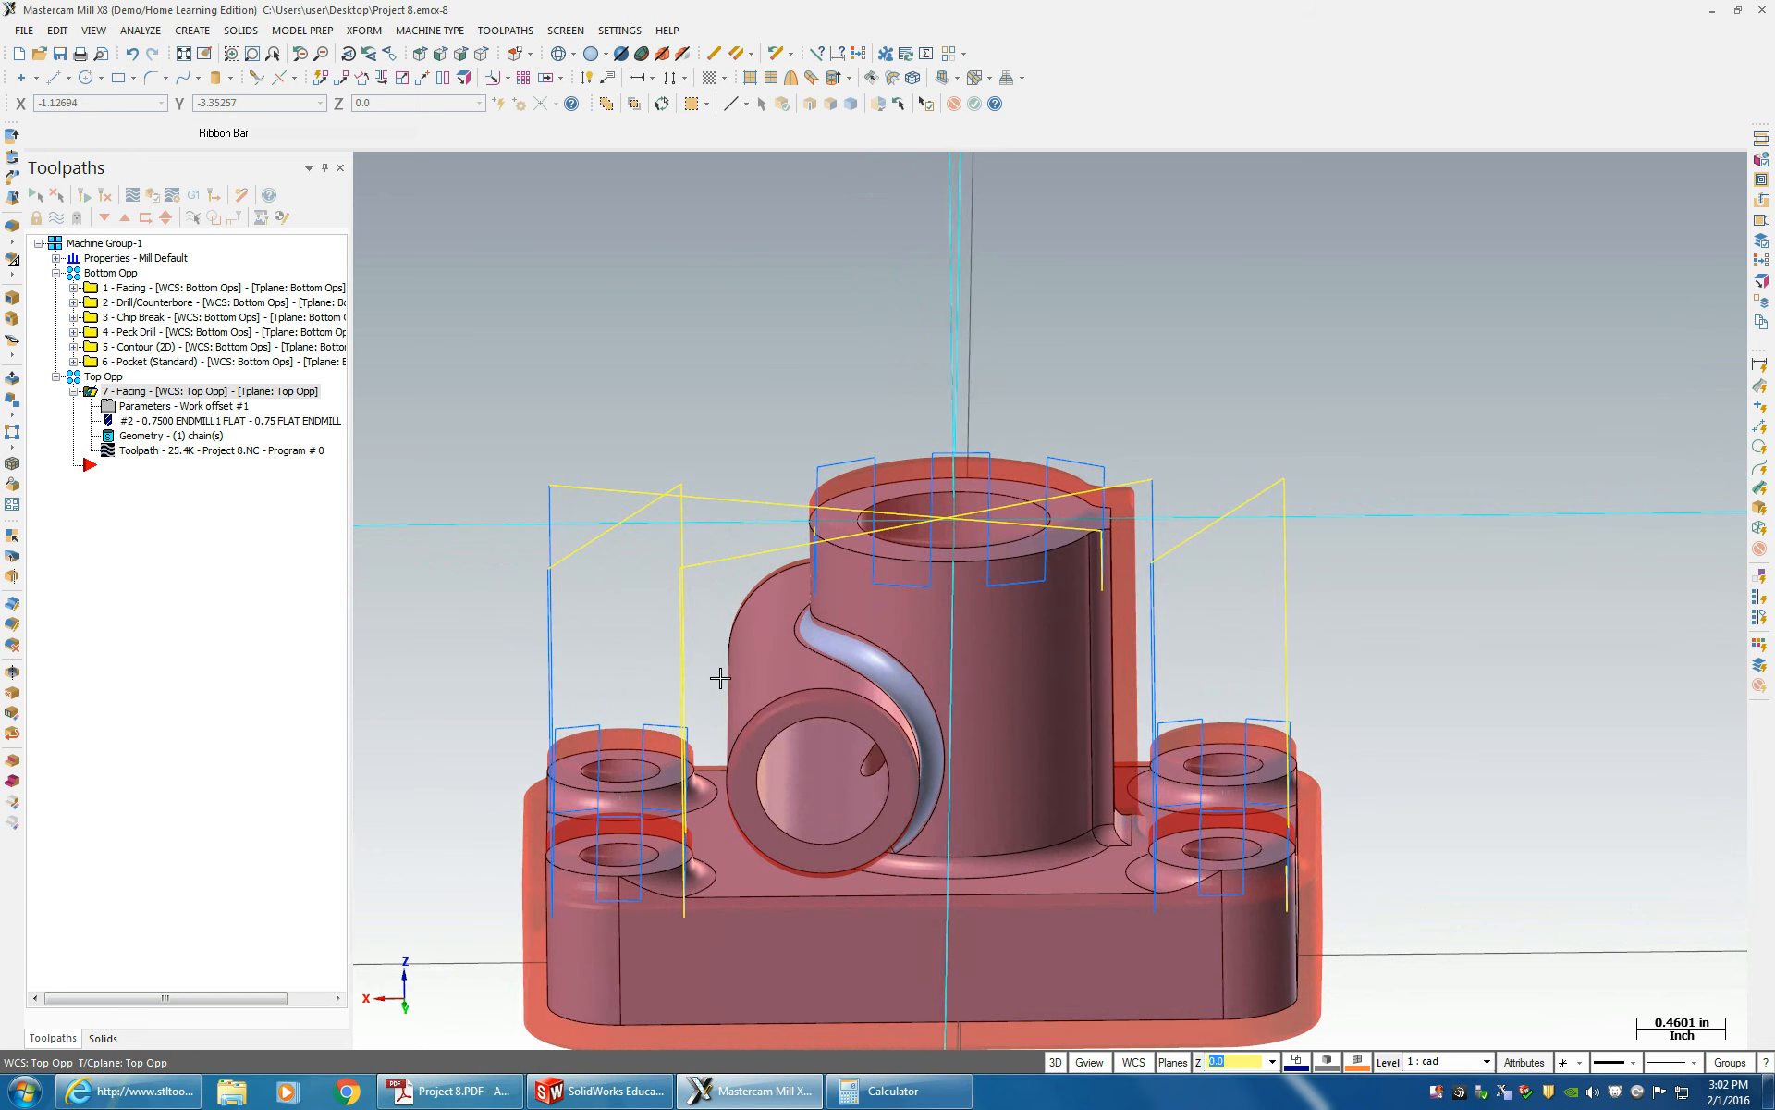
{"action": "mouse_move", "coordinate": [1149, 824]}
{"action": "middle_mouse_down"}
{"action": "mouse_move", "coordinate": [1005, 813]}
{"action": "mouse_move", "coordinate": [924, 747]}
{"action": "middle_mouse_up"}
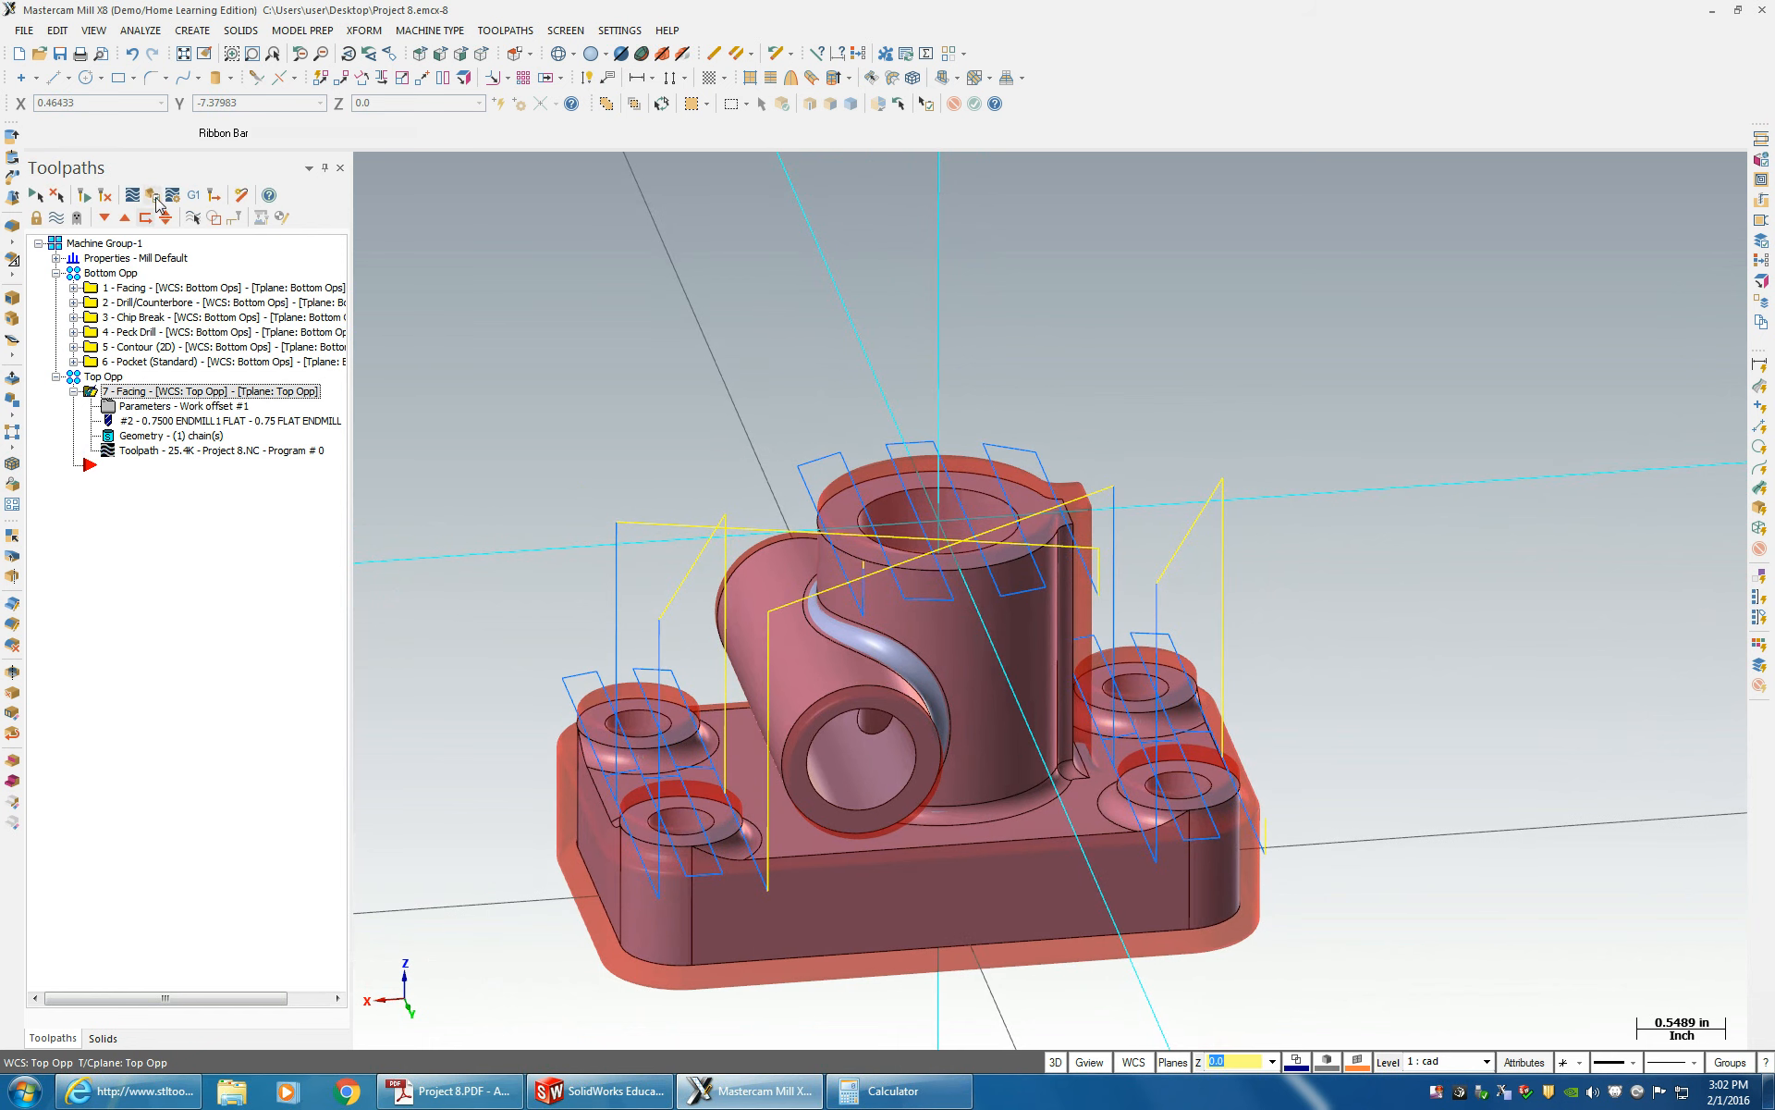
{"action": "left_click", "coordinate": [159, 200]}
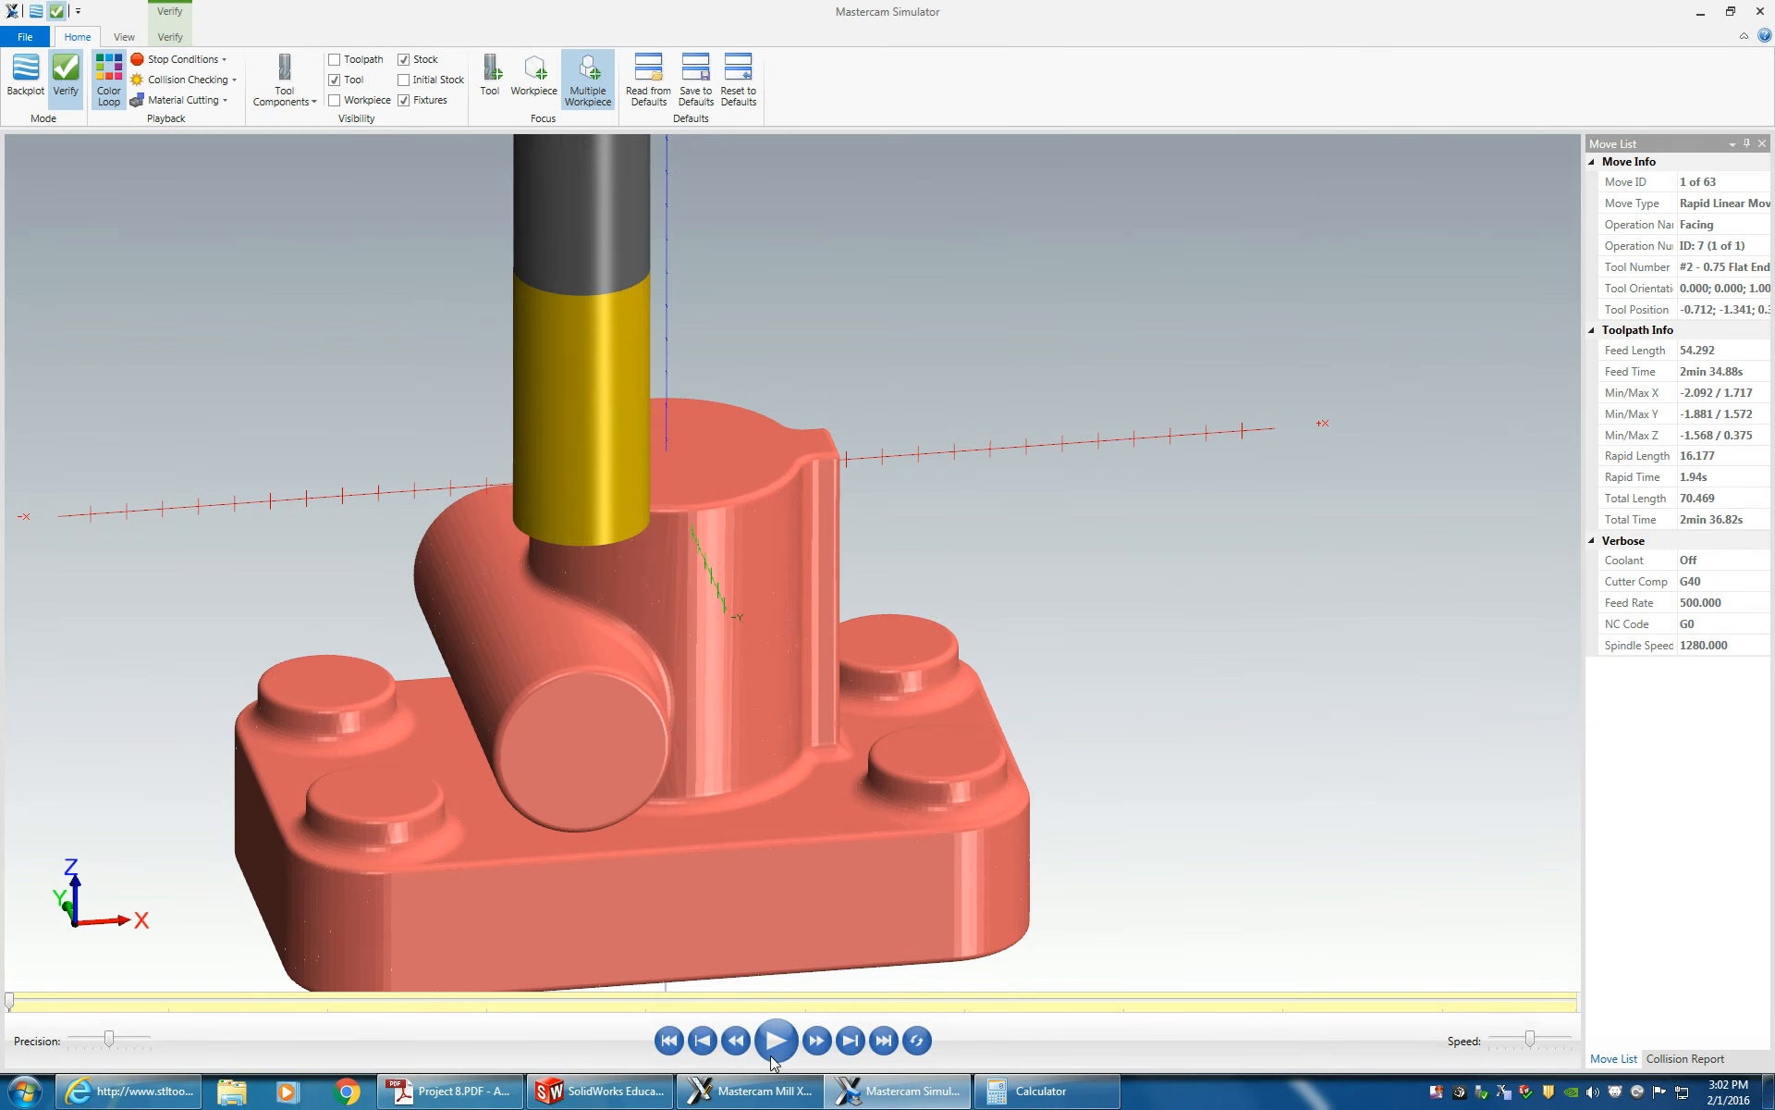
{"action": "left_click", "coordinate": [776, 1041]}
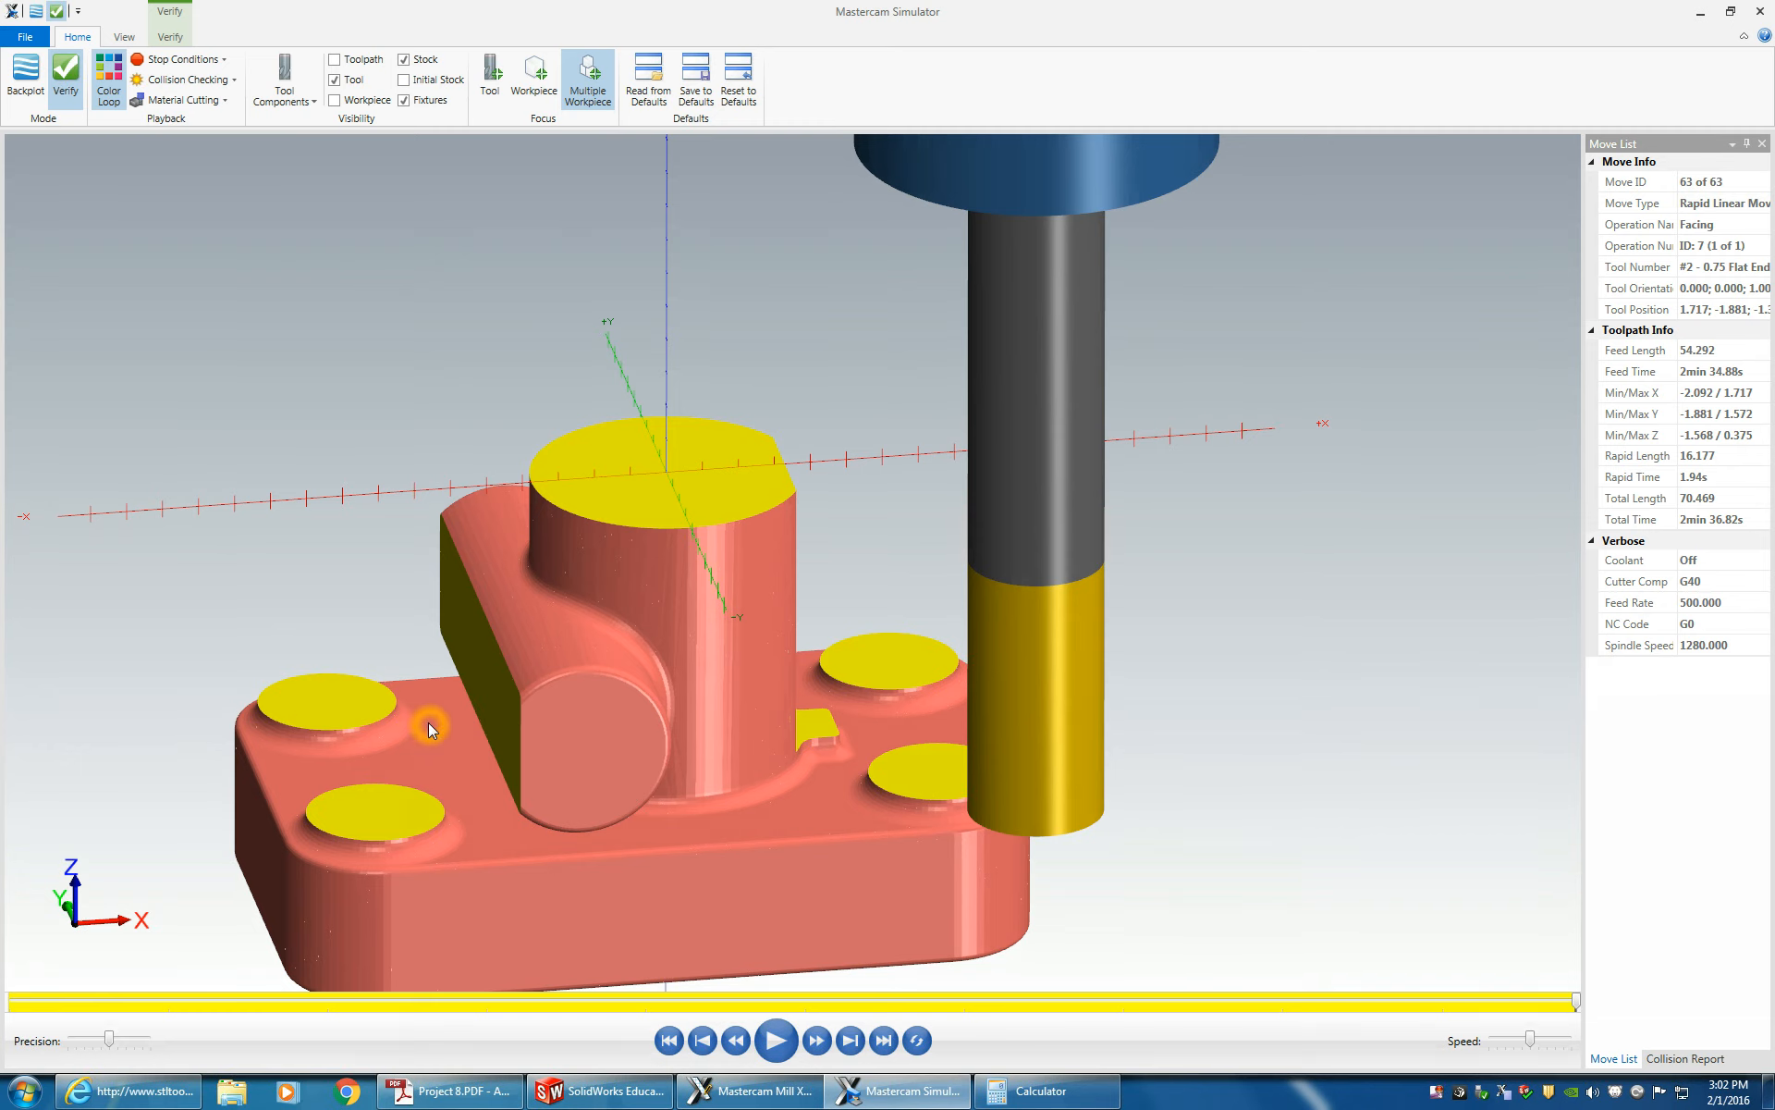
{"action": "mouse_move", "coordinate": [429, 723]}
{"action": "middle_mouse_down"}
{"action": "mouse_move", "coordinate": [962, 859]}
{"action": "mouse_move", "coordinate": [1039, 785]}
{"action": "mouse_move", "coordinate": [718, 623]}
{"action": "mouse_move", "coordinate": [456, 773]}
{"action": "mouse_move", "coordinate": [863, 835]}
{"action": "mouse_move", "coordinate": [940, 778]}
{"action": "mouse_move", "coordinate": [1336, 763]}
{"action": "mouse_move", "coordinate": [1289, 255]}
{"action": "mouse_move", "coordinate": [1461, 391]}
{"action": "middle_mouse_up"}
{"action": "left_click", "coordinate": [1753, 13]}
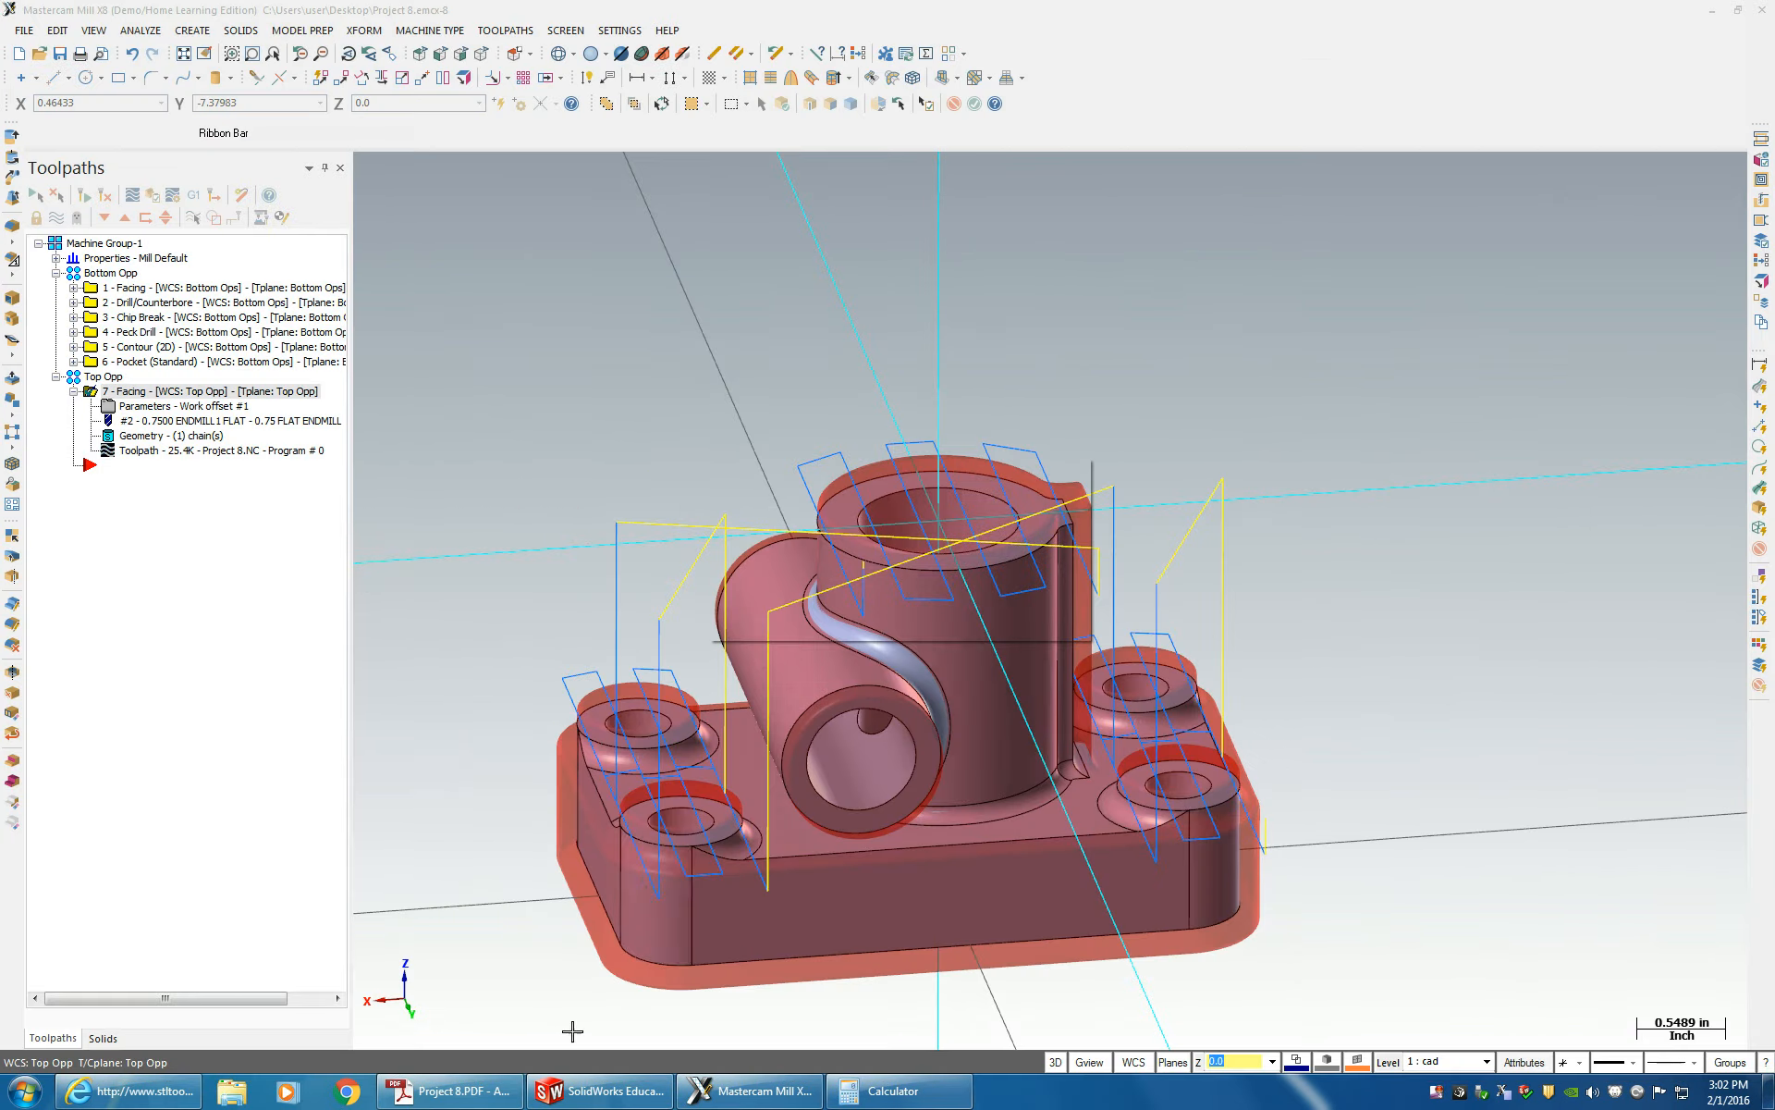
- Remove the four corner boss loops from the facing toolpath's geometry, keeping only the vertical cylinder's top loop, and regenerate it
{"action": "left_click", "coordinate": [129, 437]}
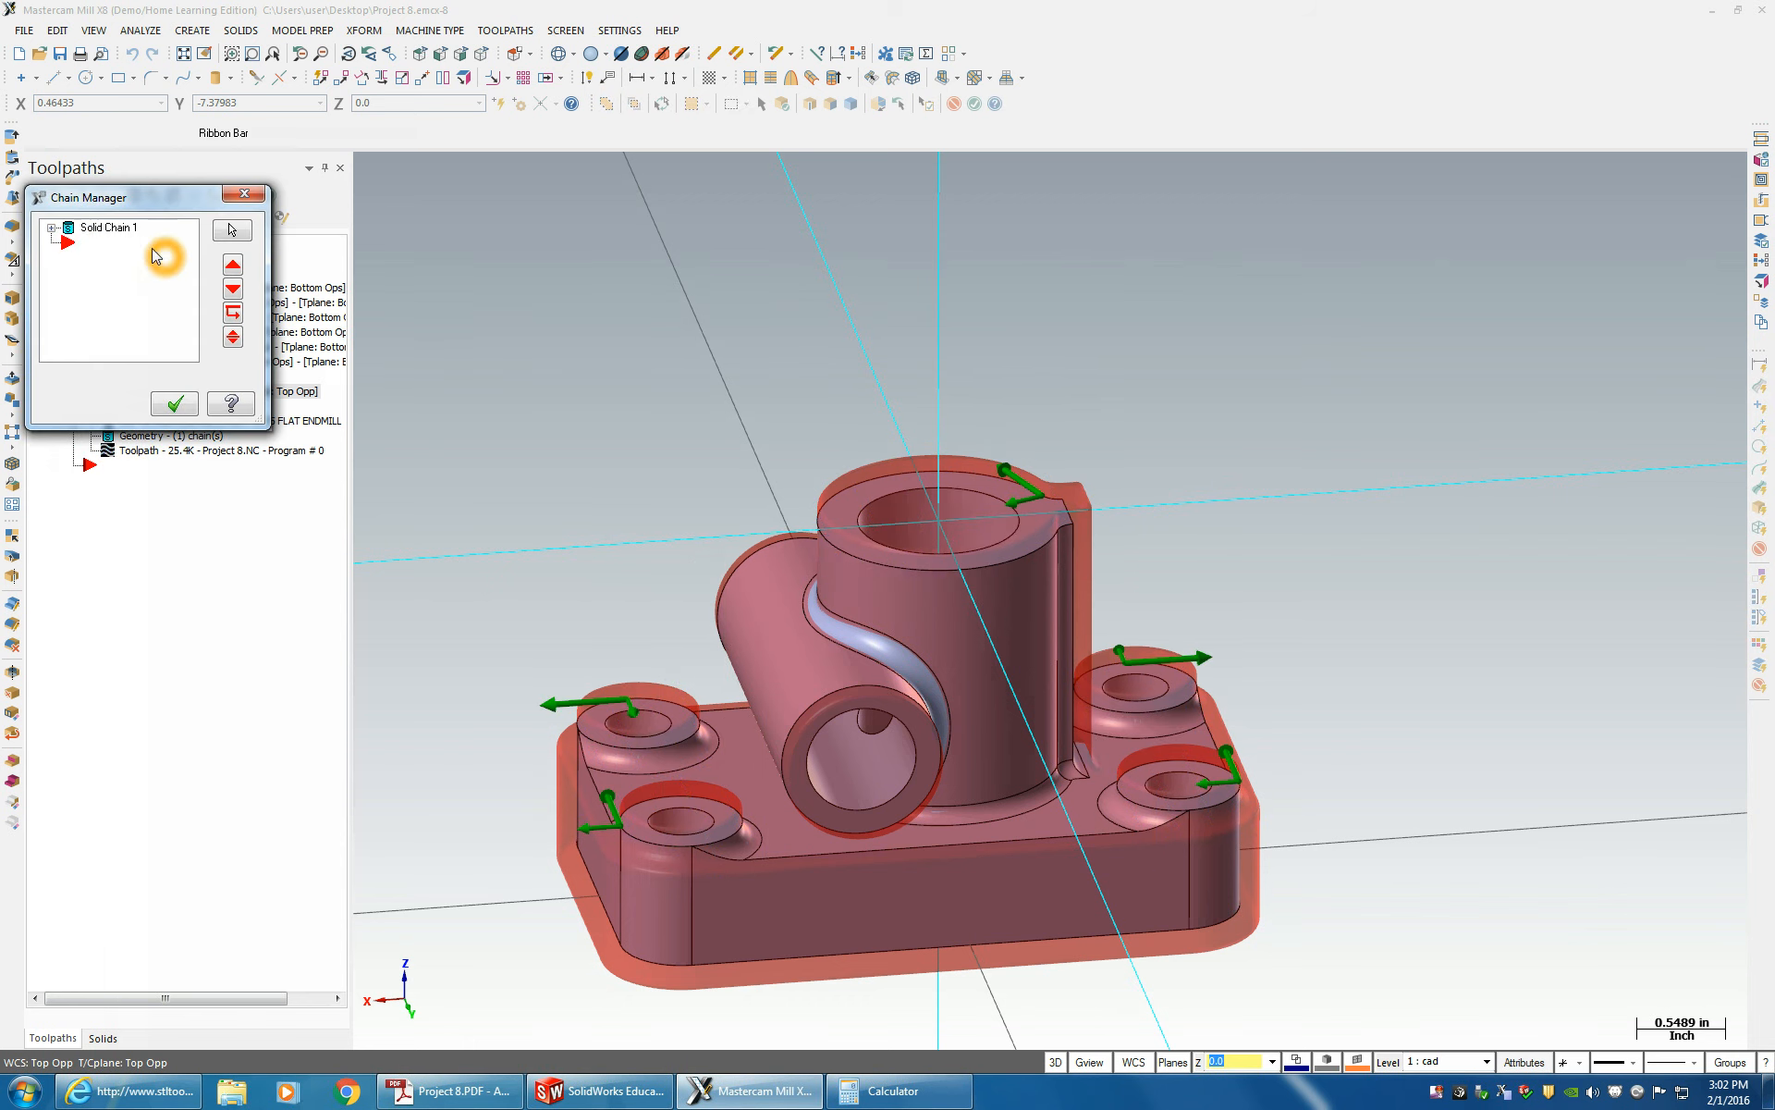
{"action": "left_click", "coordinate": [51, 227]}
{"action": "left_click", "coordinate": [109, 258]}
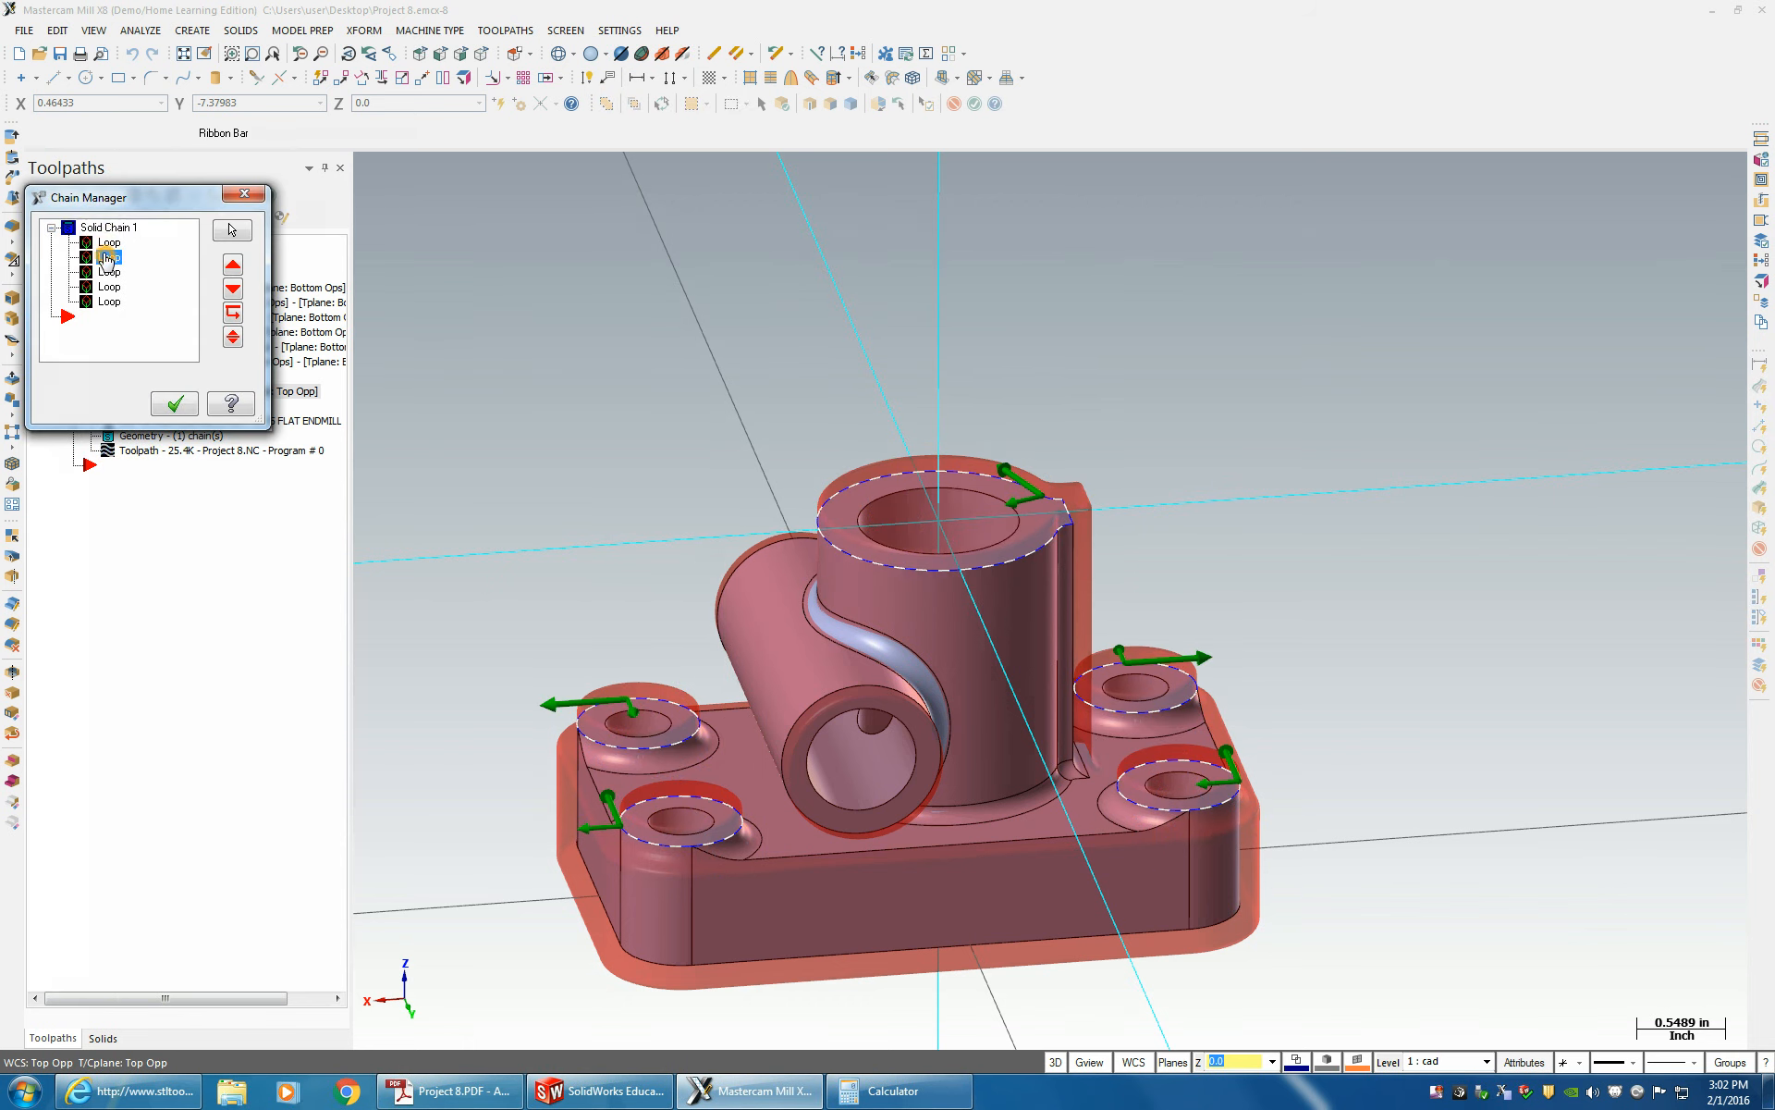
{"action": "left_click", "coordinate": [109, 260]}
{"action": "key", "text": "Delete"}
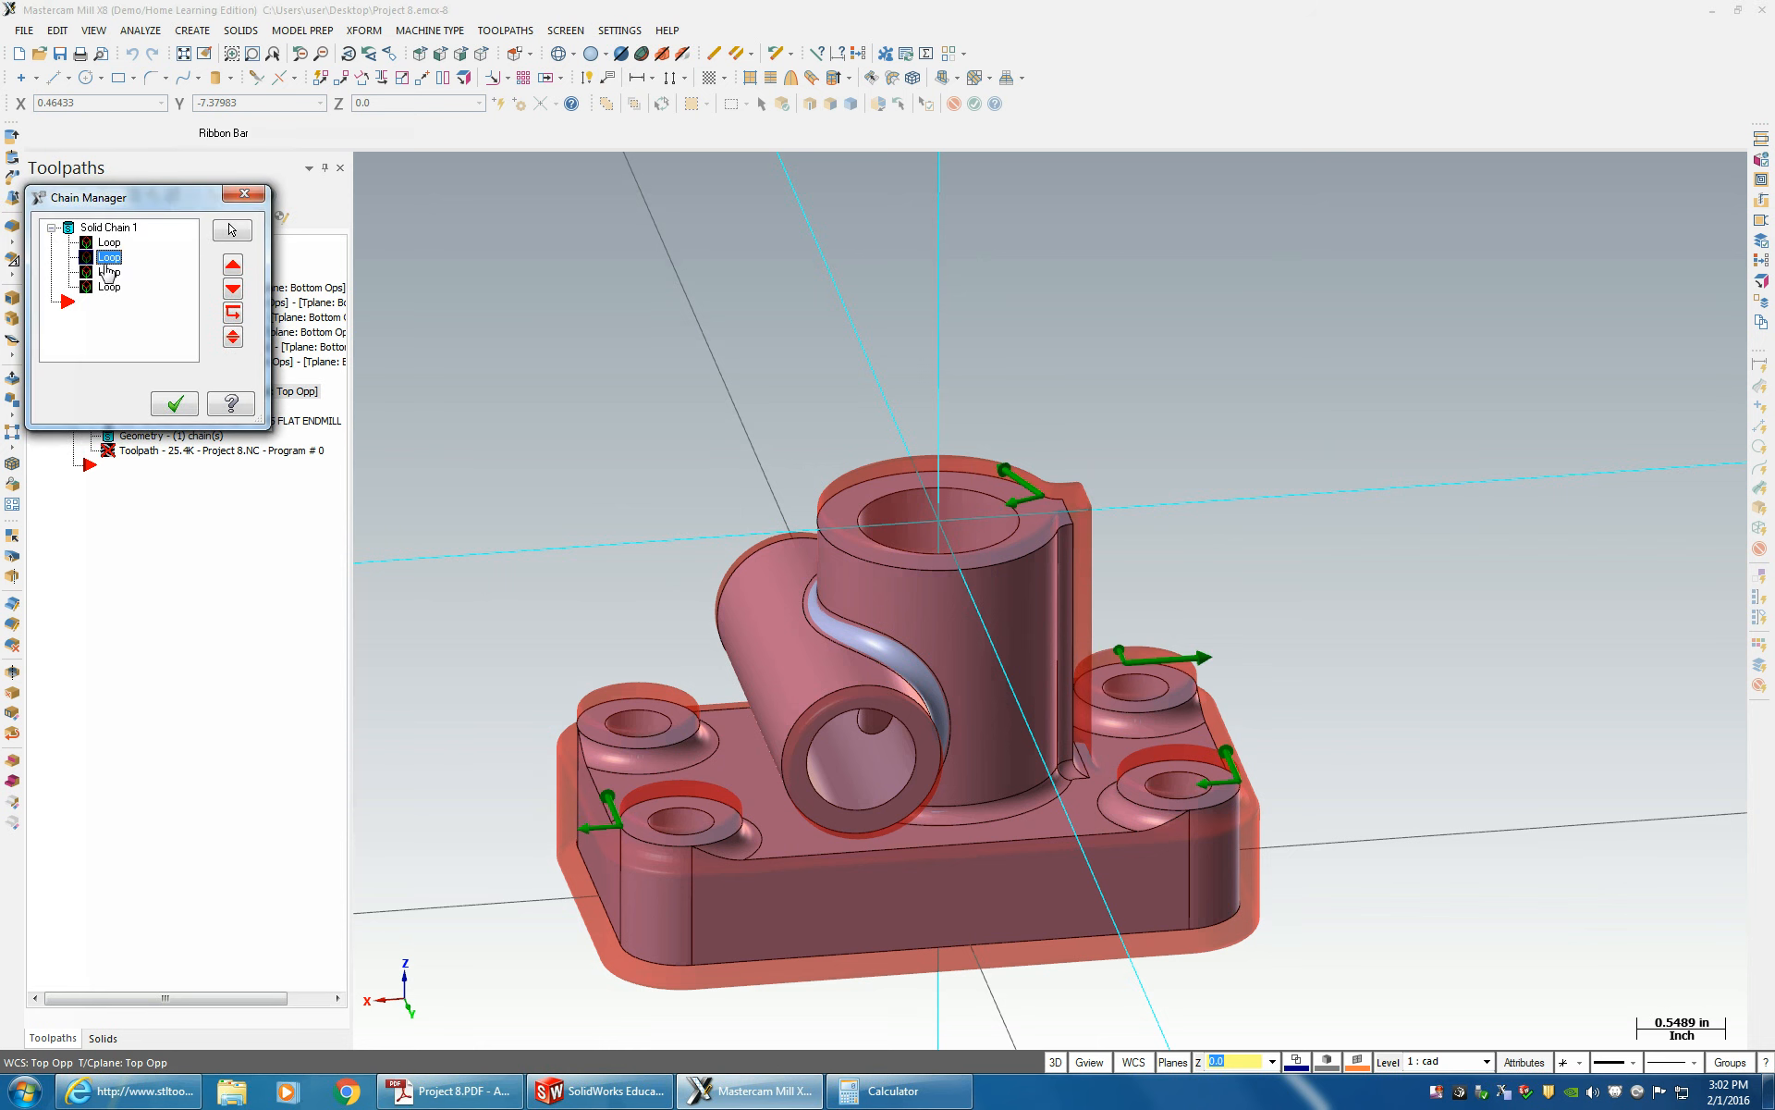
{"action": "left_click", "coordinate": [105, 260]}
{"action": "key", "text": "Delete"}
{"action": "left_click", "coordinate": [106, 260]}
{"action": "key", "text": "Delete"}
{"action": "left_click", "coordinate": [105, 260]}
{"action": "key", "text": "Delete"}
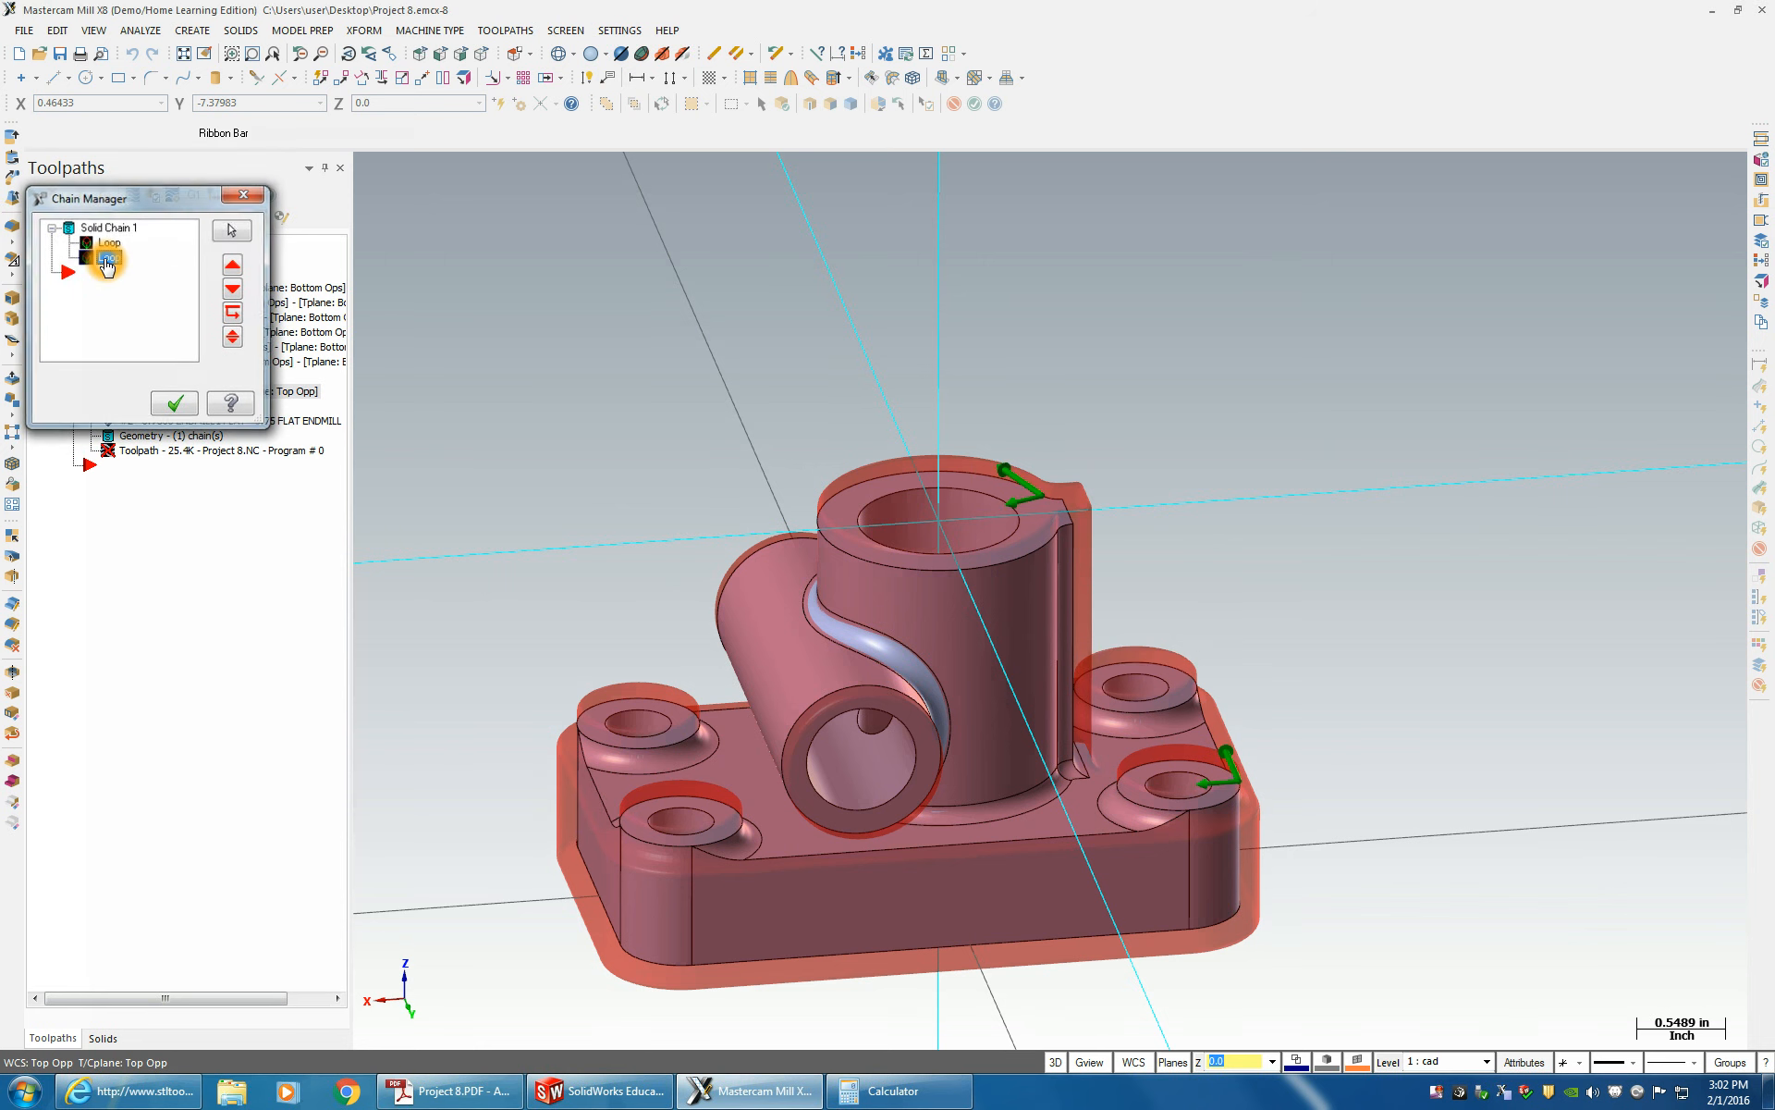
{"action": "key", "text": "Delete"}
{"action": "left_click", "coordinate": [173, 404]}
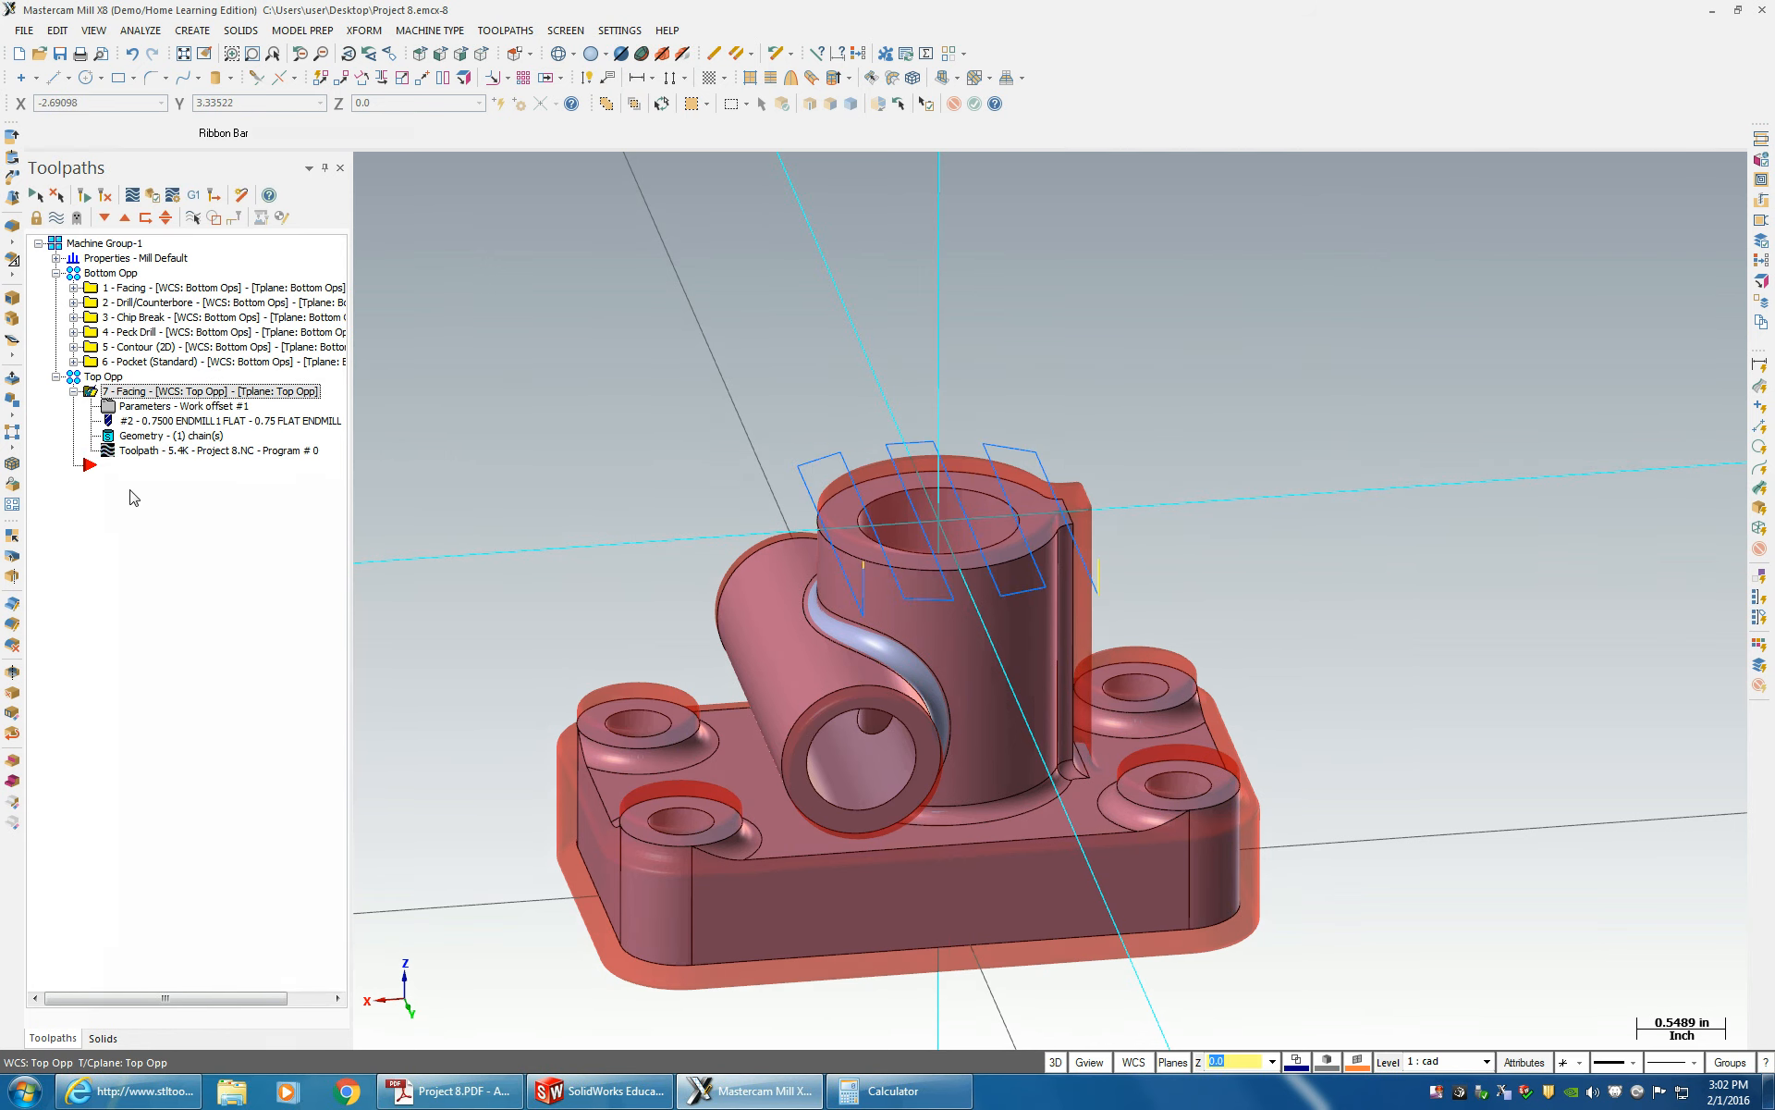
- Copy the vertical cylinder's facing toolpath and paste the duplicate at the end of the Top Opp group
{"action": "right_click", "coordinate": [110, 391]}
{"action": "left_click", "coordinate": [92, 395]}
{"action": "right_click", "coordinate": [194, 399]}
{"action": "left_click", "coordinate": [238, 561]}
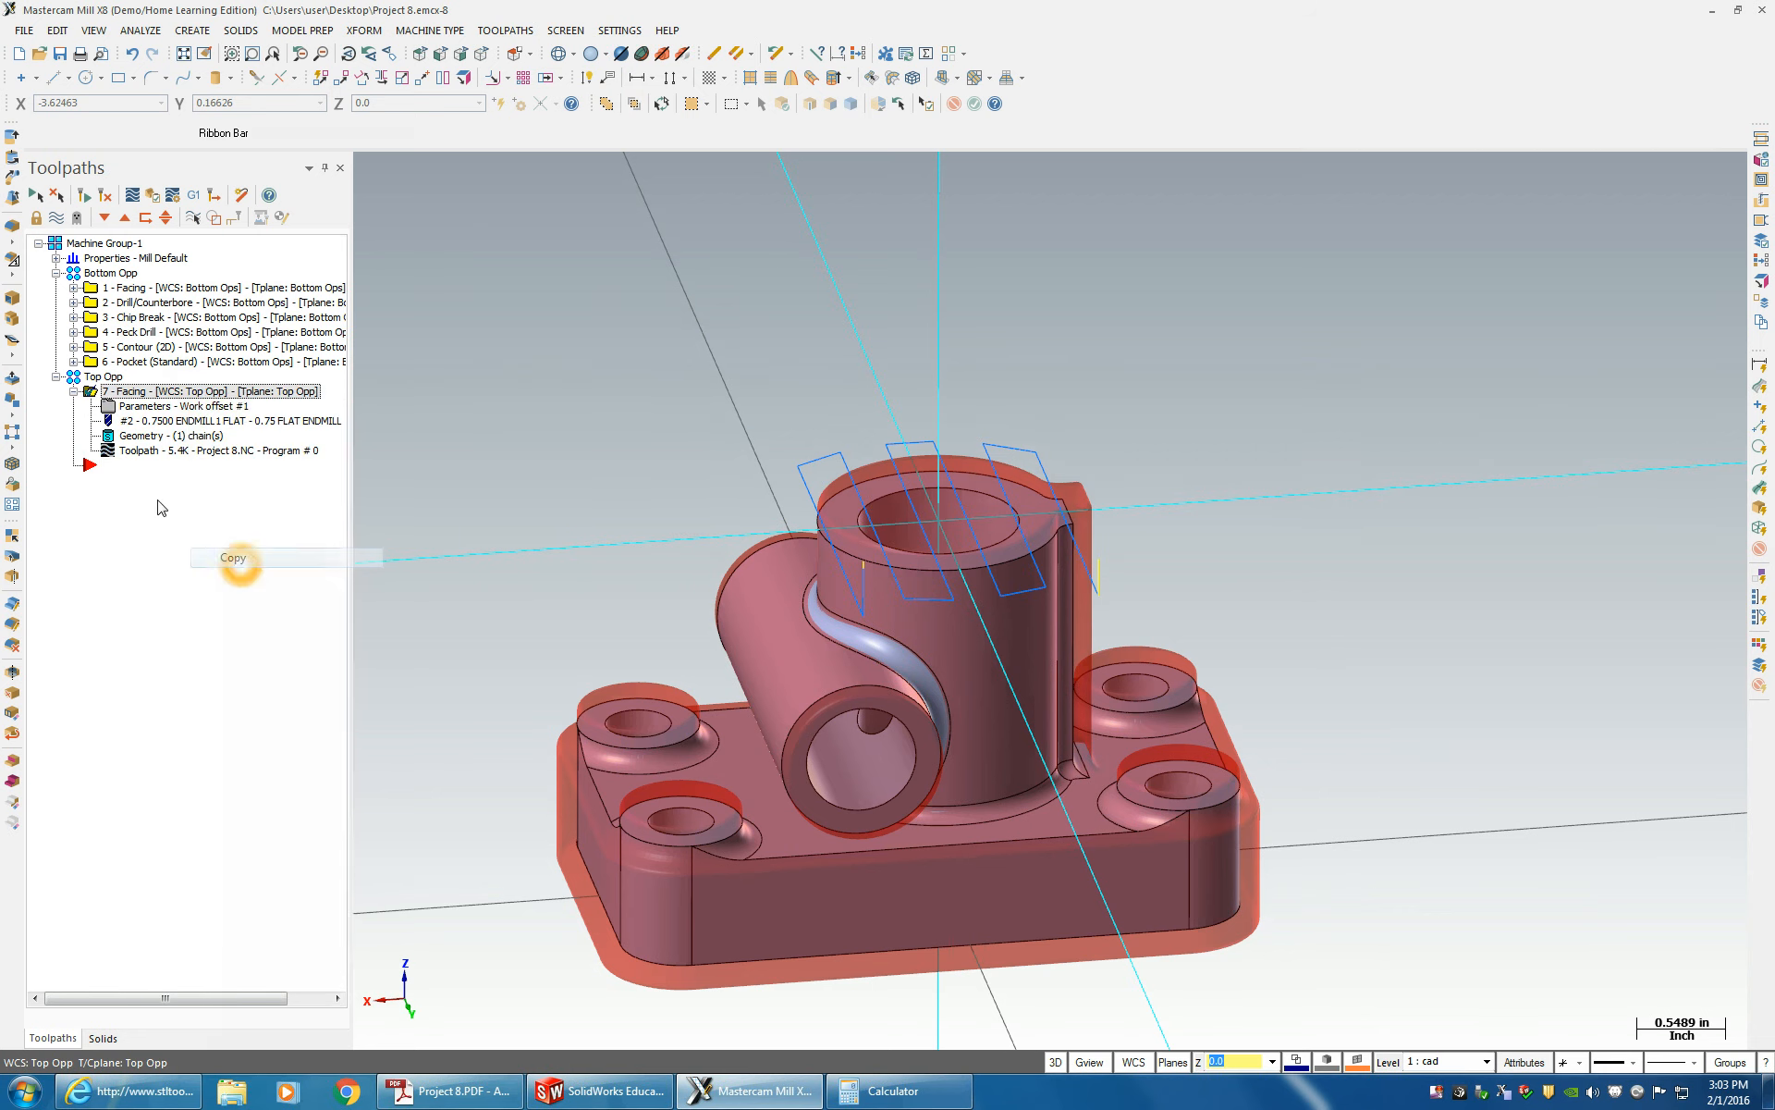
{"action": "right_click", "coordinate": [136, 476]}
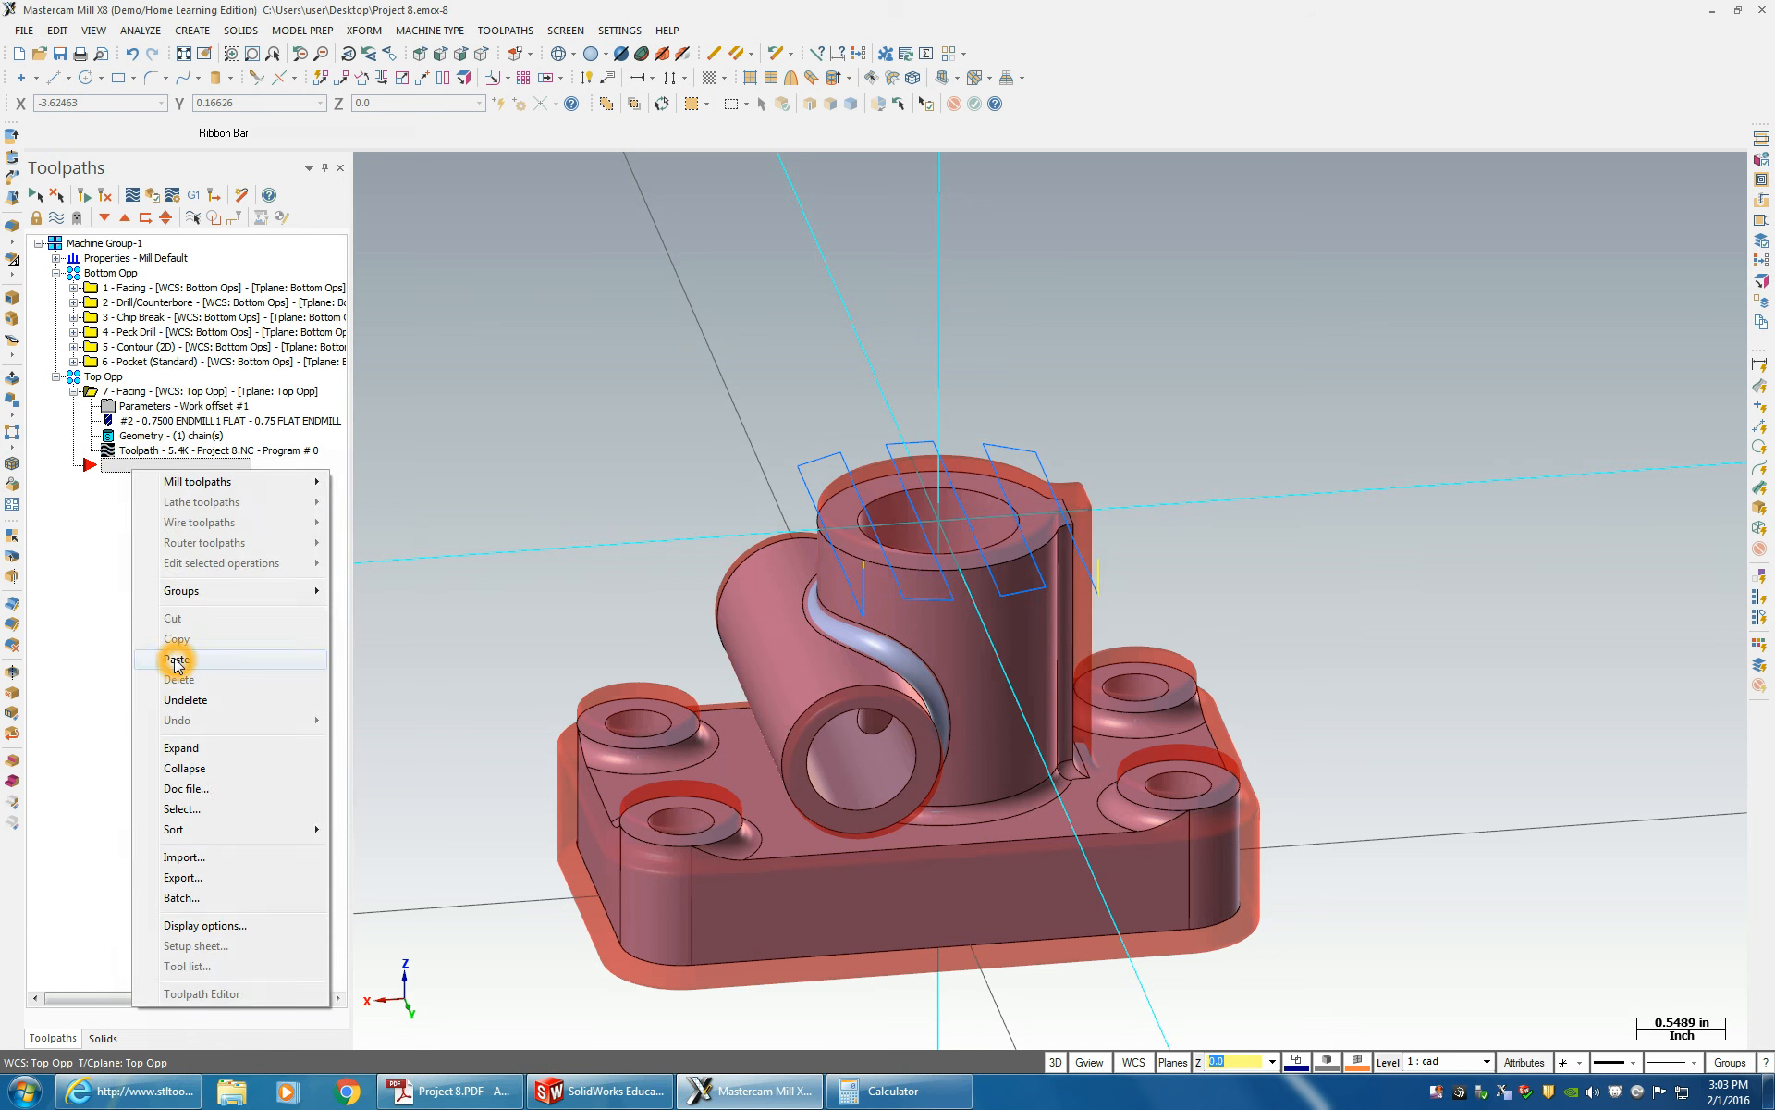
{"action": "left_click", "coordinate": [170, 658]}
- Rechain the copied facing's geometry, selecting the outer edges of the two +X corner bosses with their top faces as reference
{"action": "left_click", "coordinate": [125, 511]}
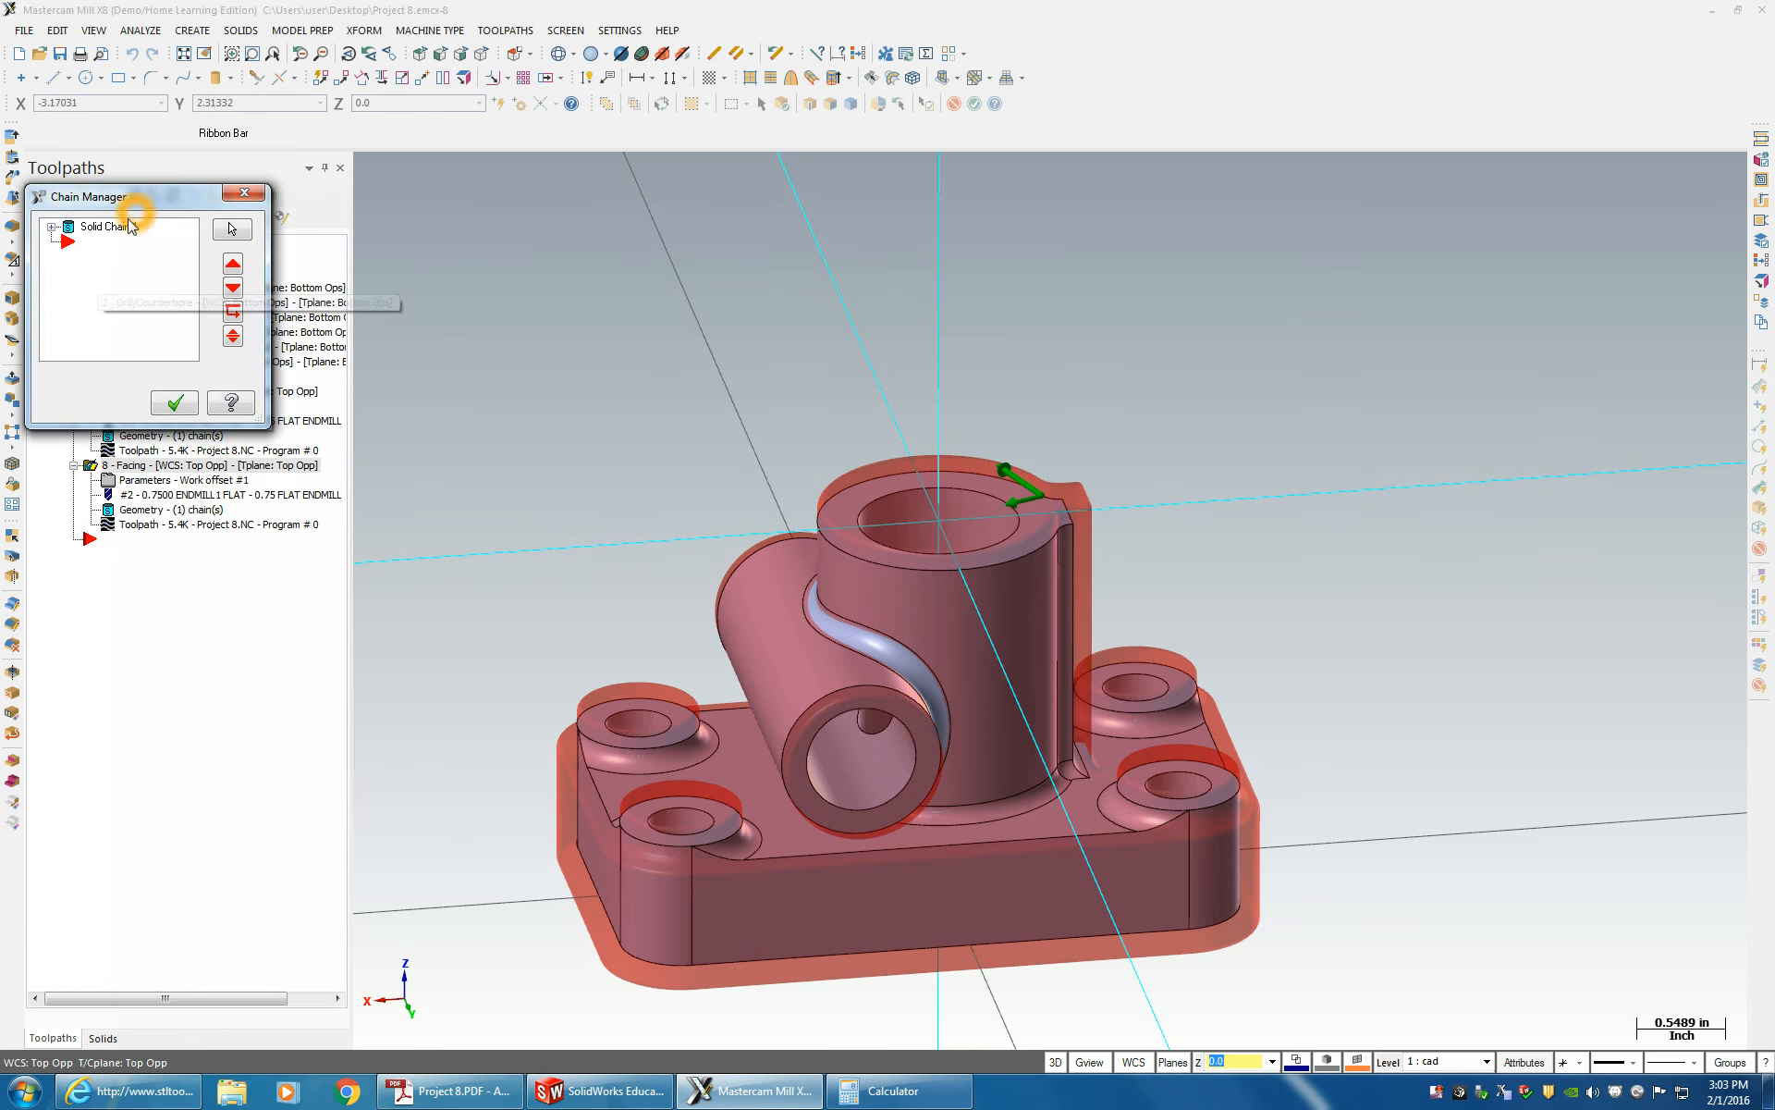
{"action": "left_click", "coordinate": [52, 227]}
{"action": "right_click", "coordinate": [138, 231]}
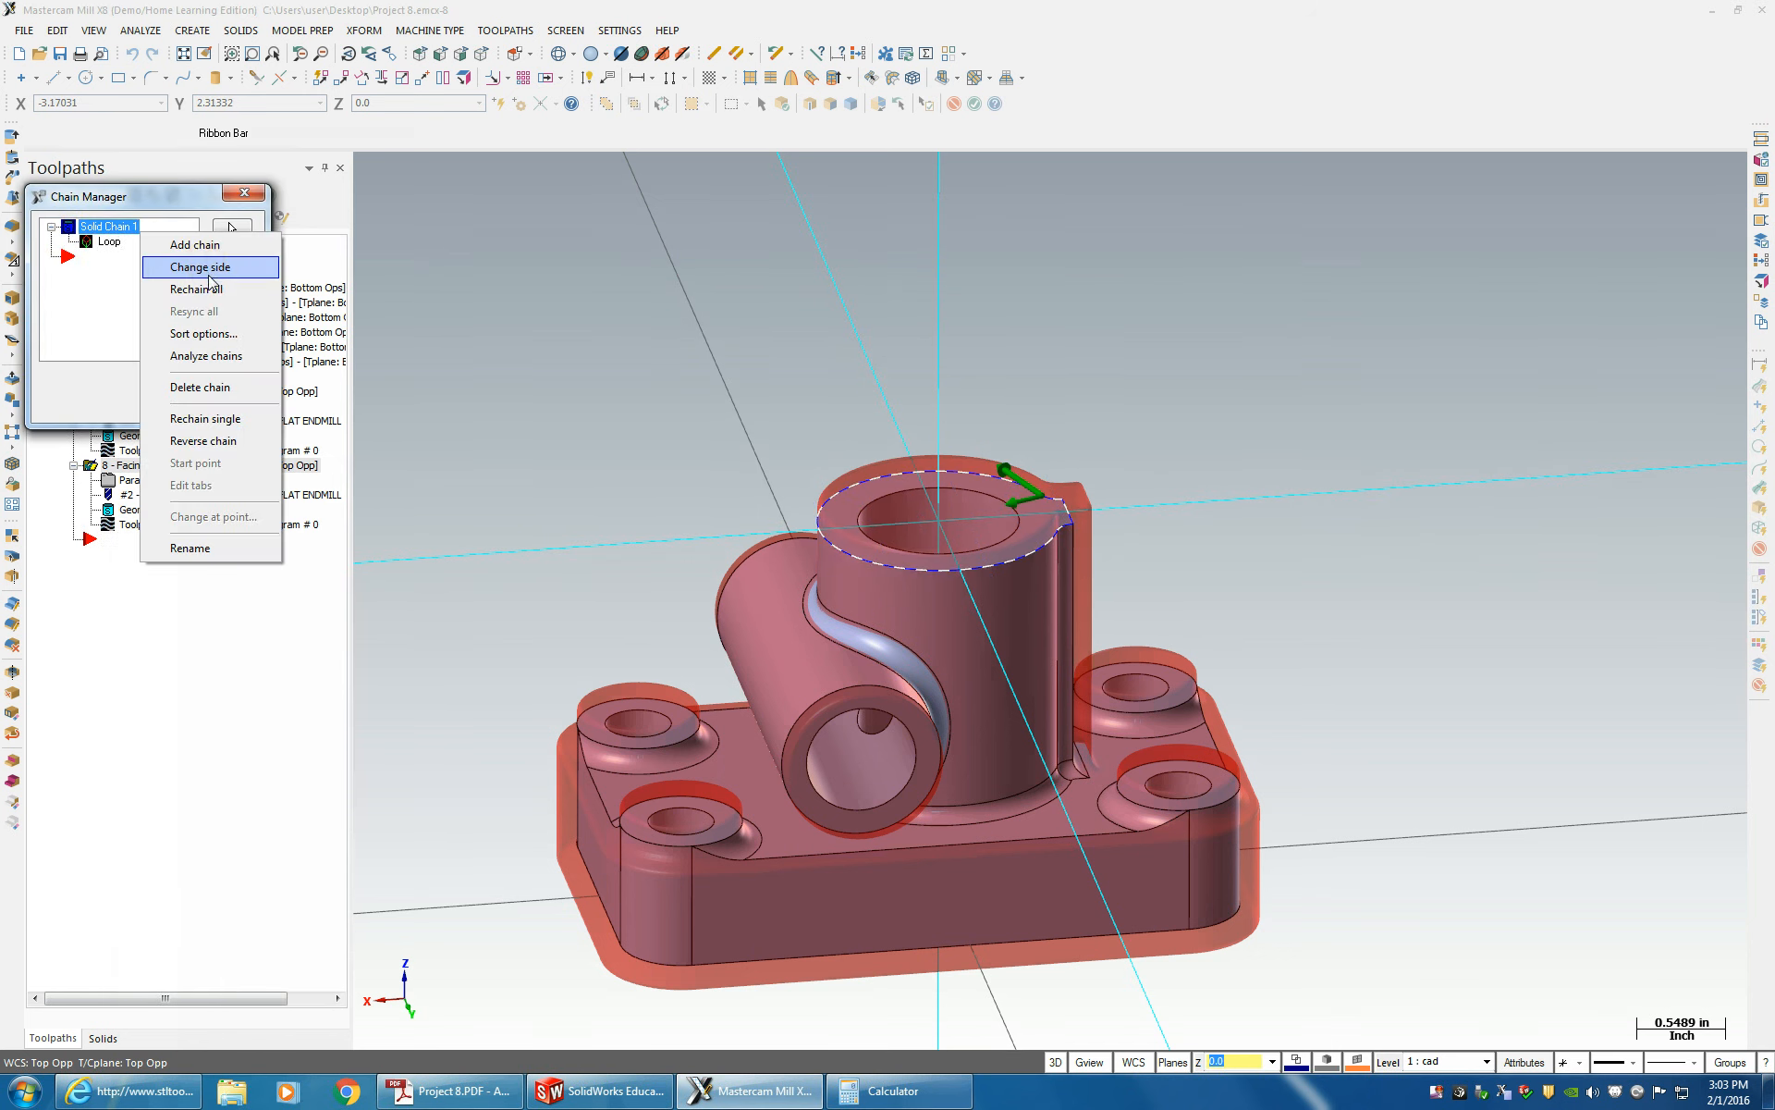
{"action": "left_click", "coordinate": [215, 289]}
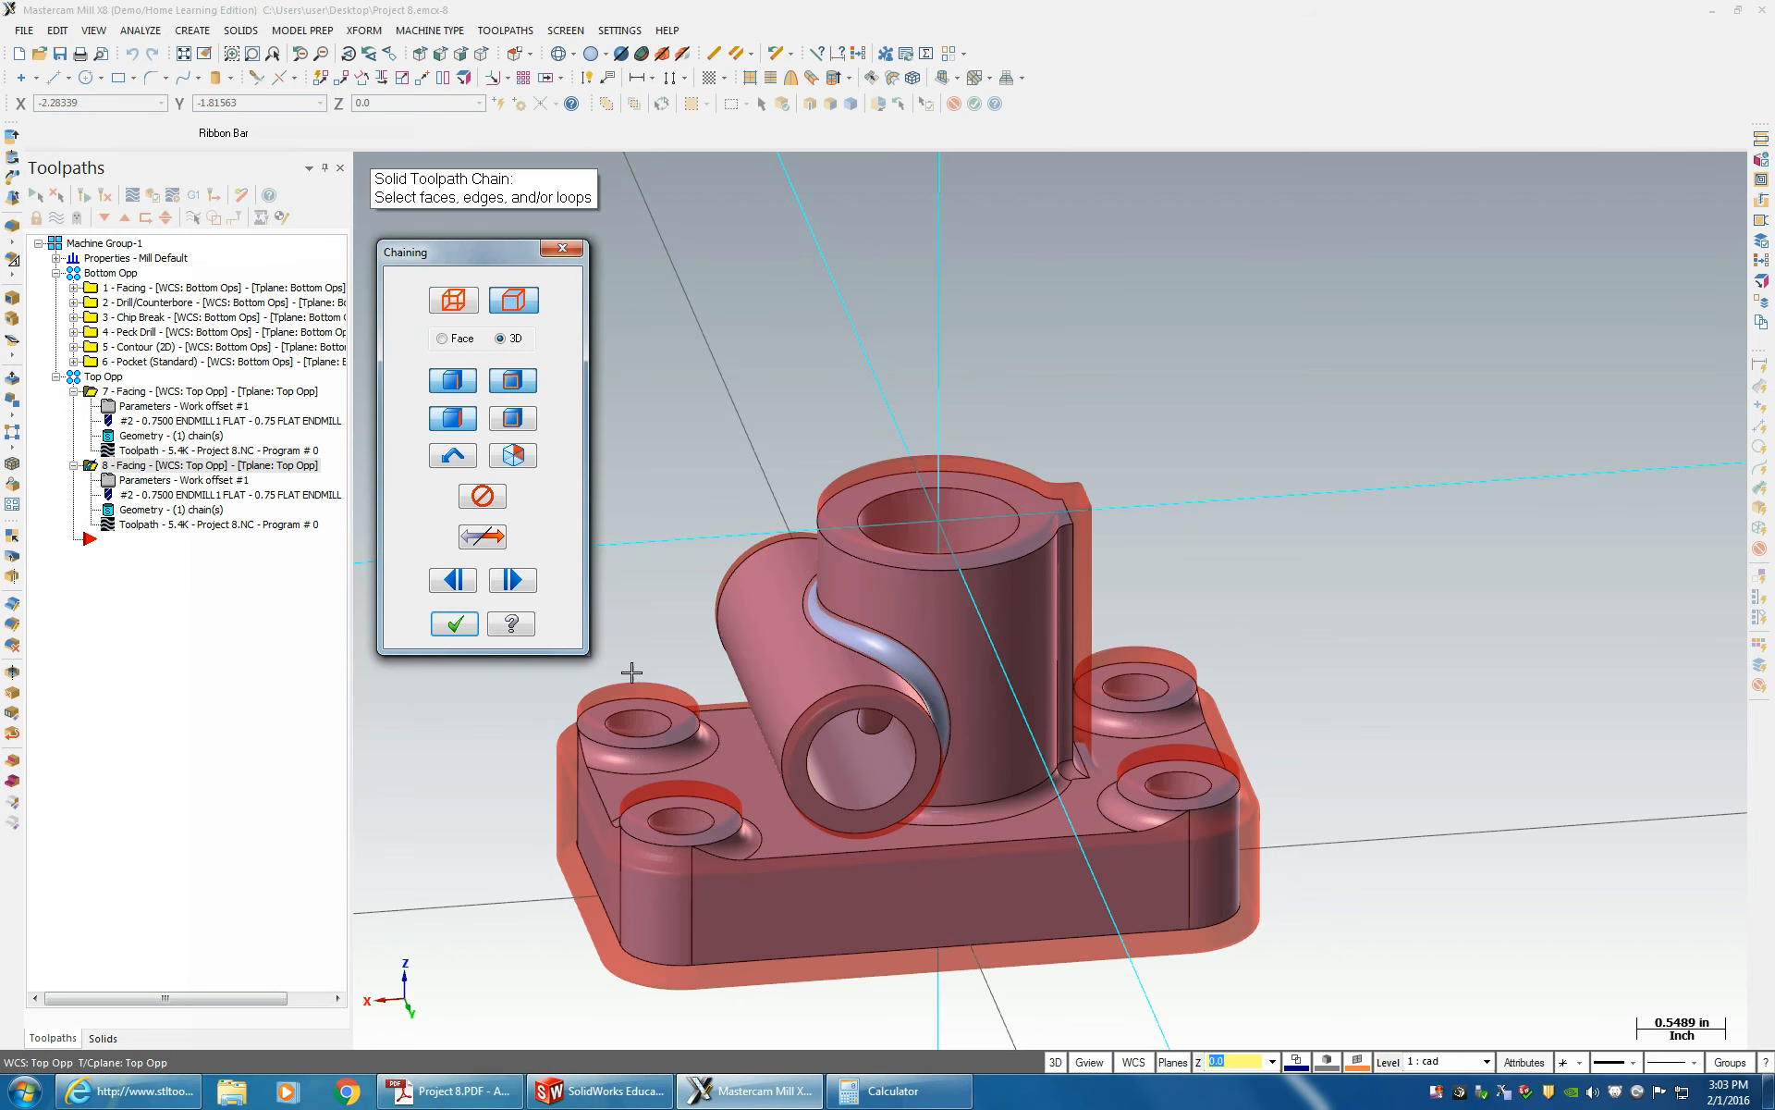
{"action": "left_click", "coordinate": [651, 701]}
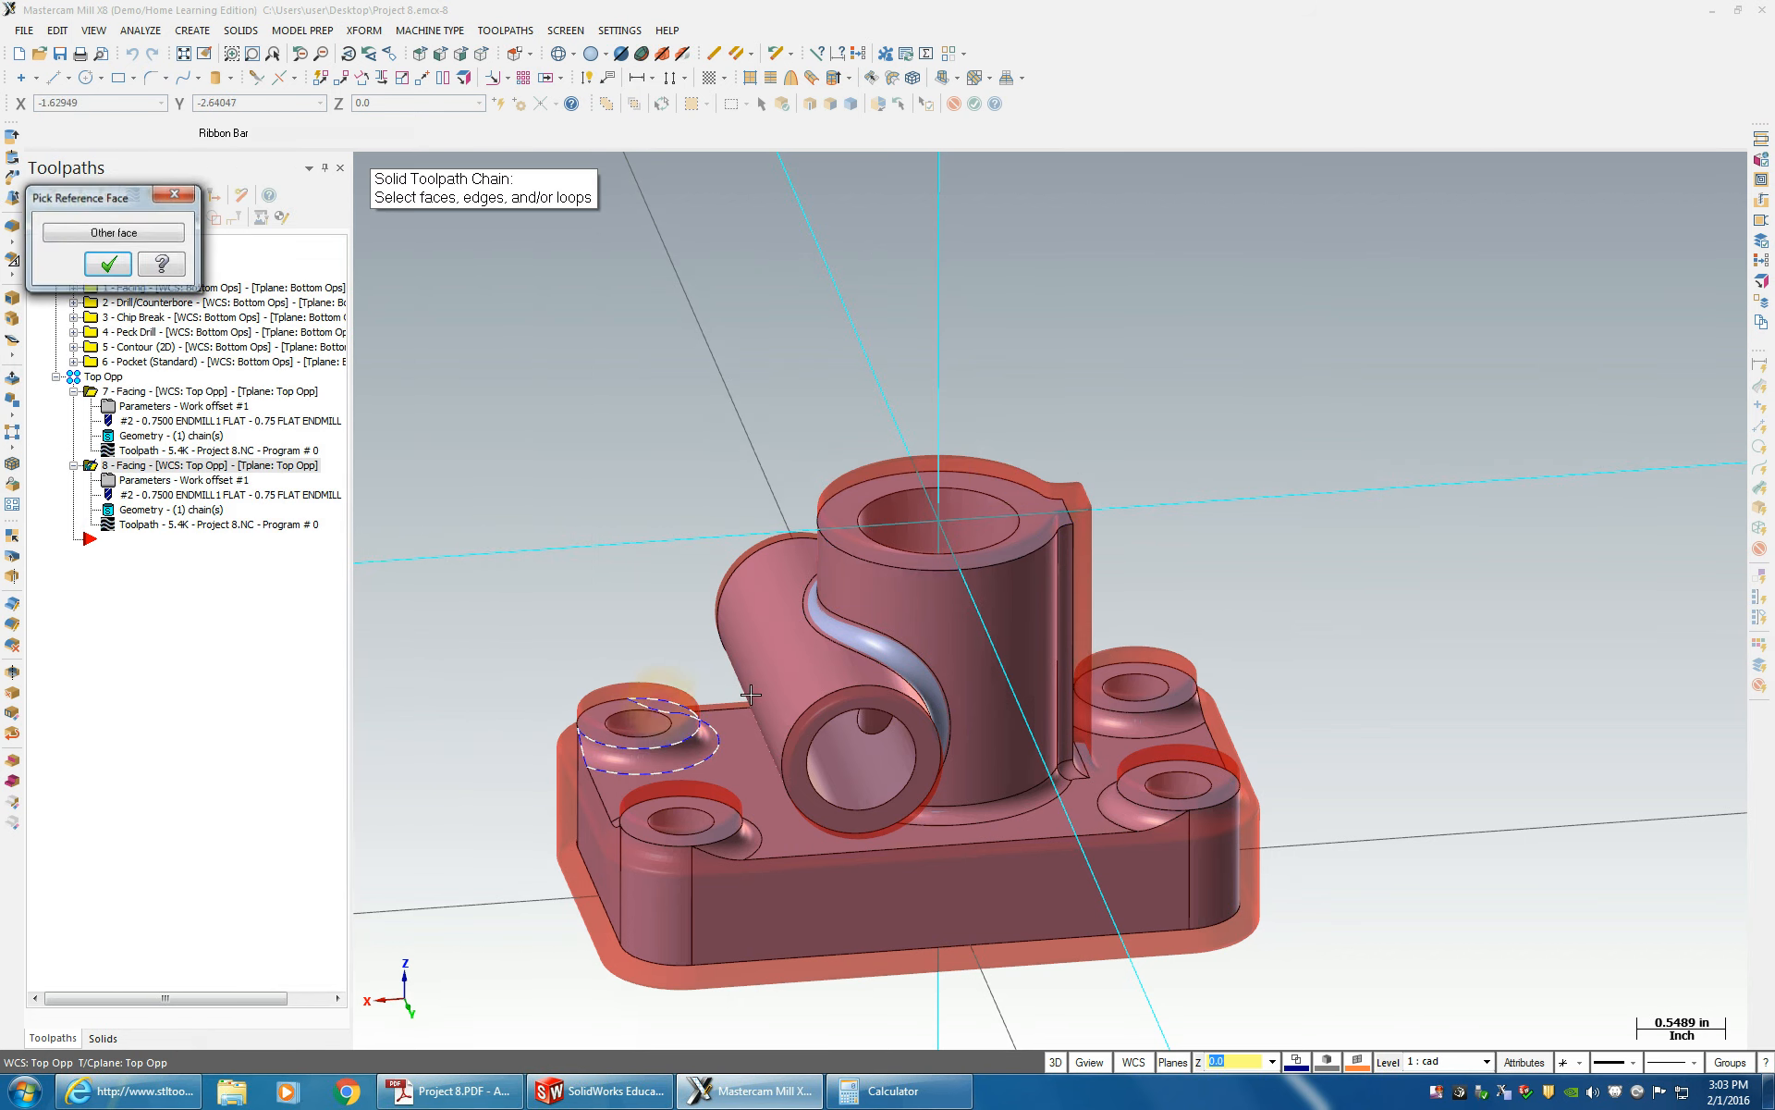
{"action": "left_click", "coordinate": [102, 239]}
{"action": "left_click", "coordinate": [107, 264]}
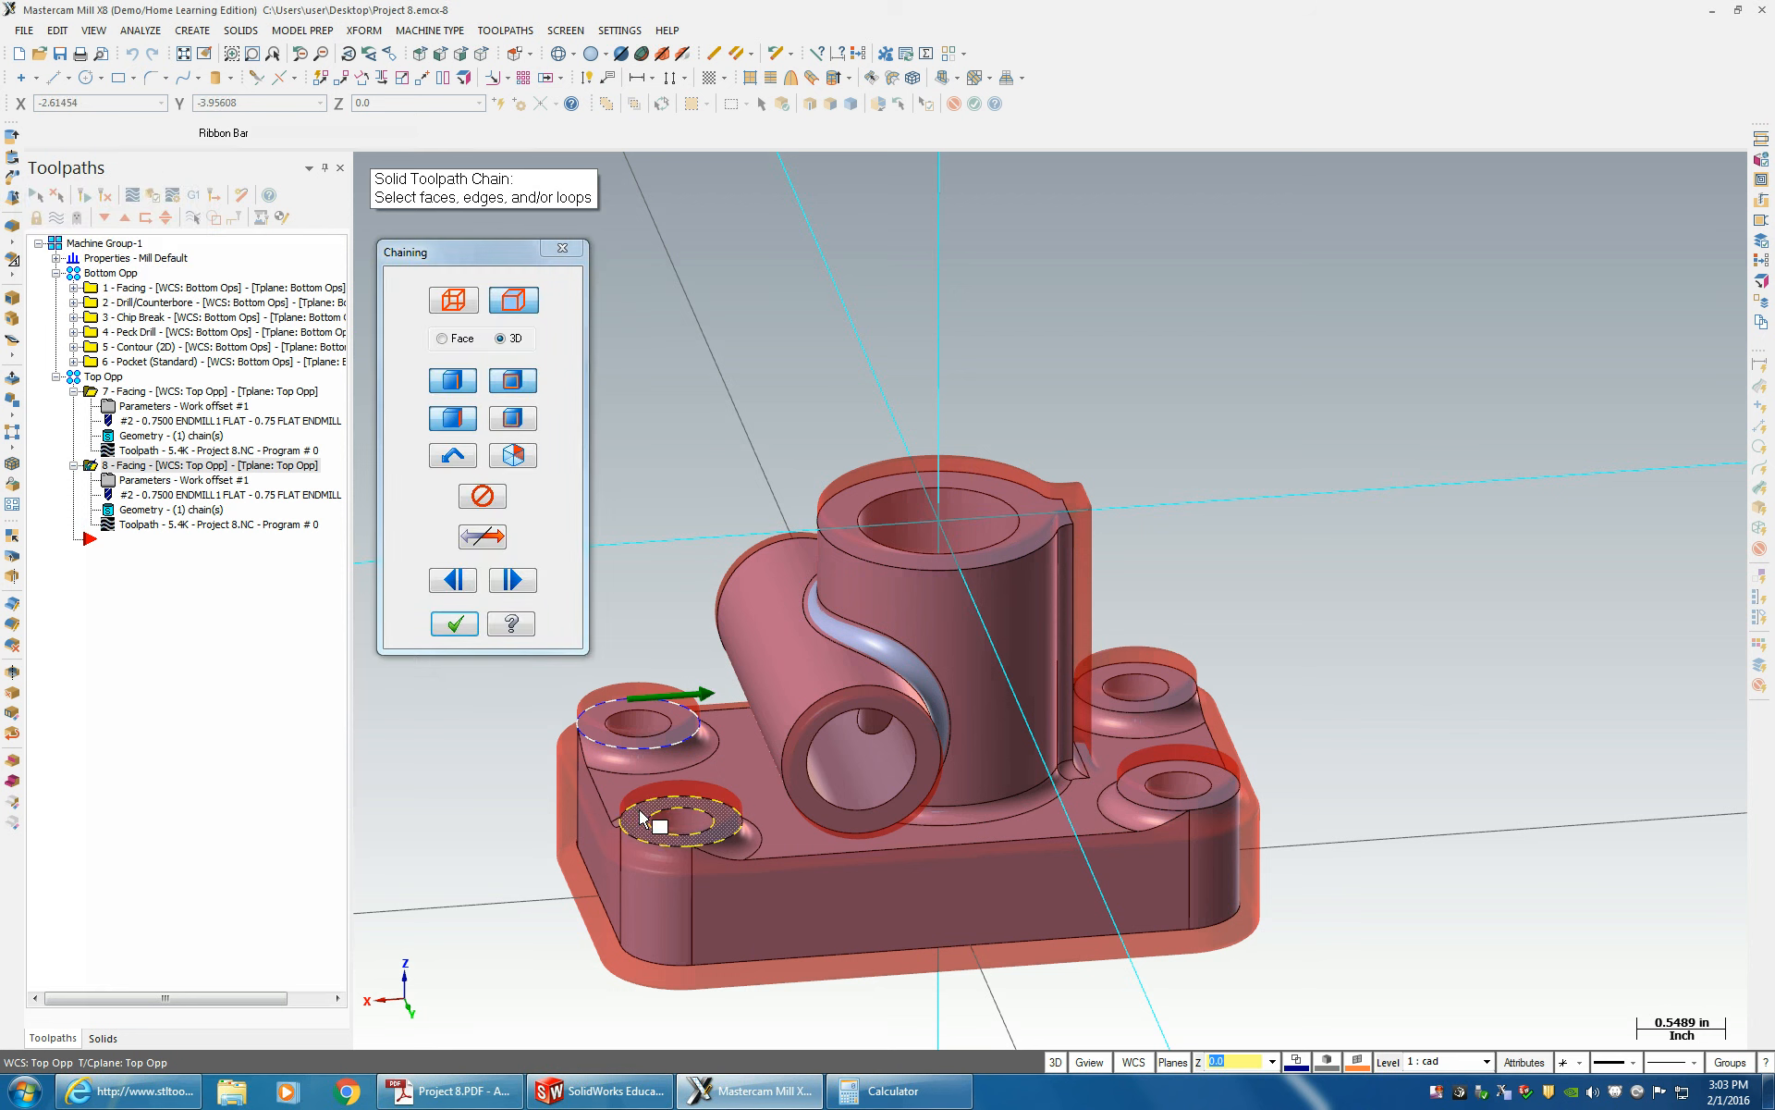
{"action": "left_click", "coordinate": [653, 809]}
{"action": "left_click", "coordinate": [105, 239]}
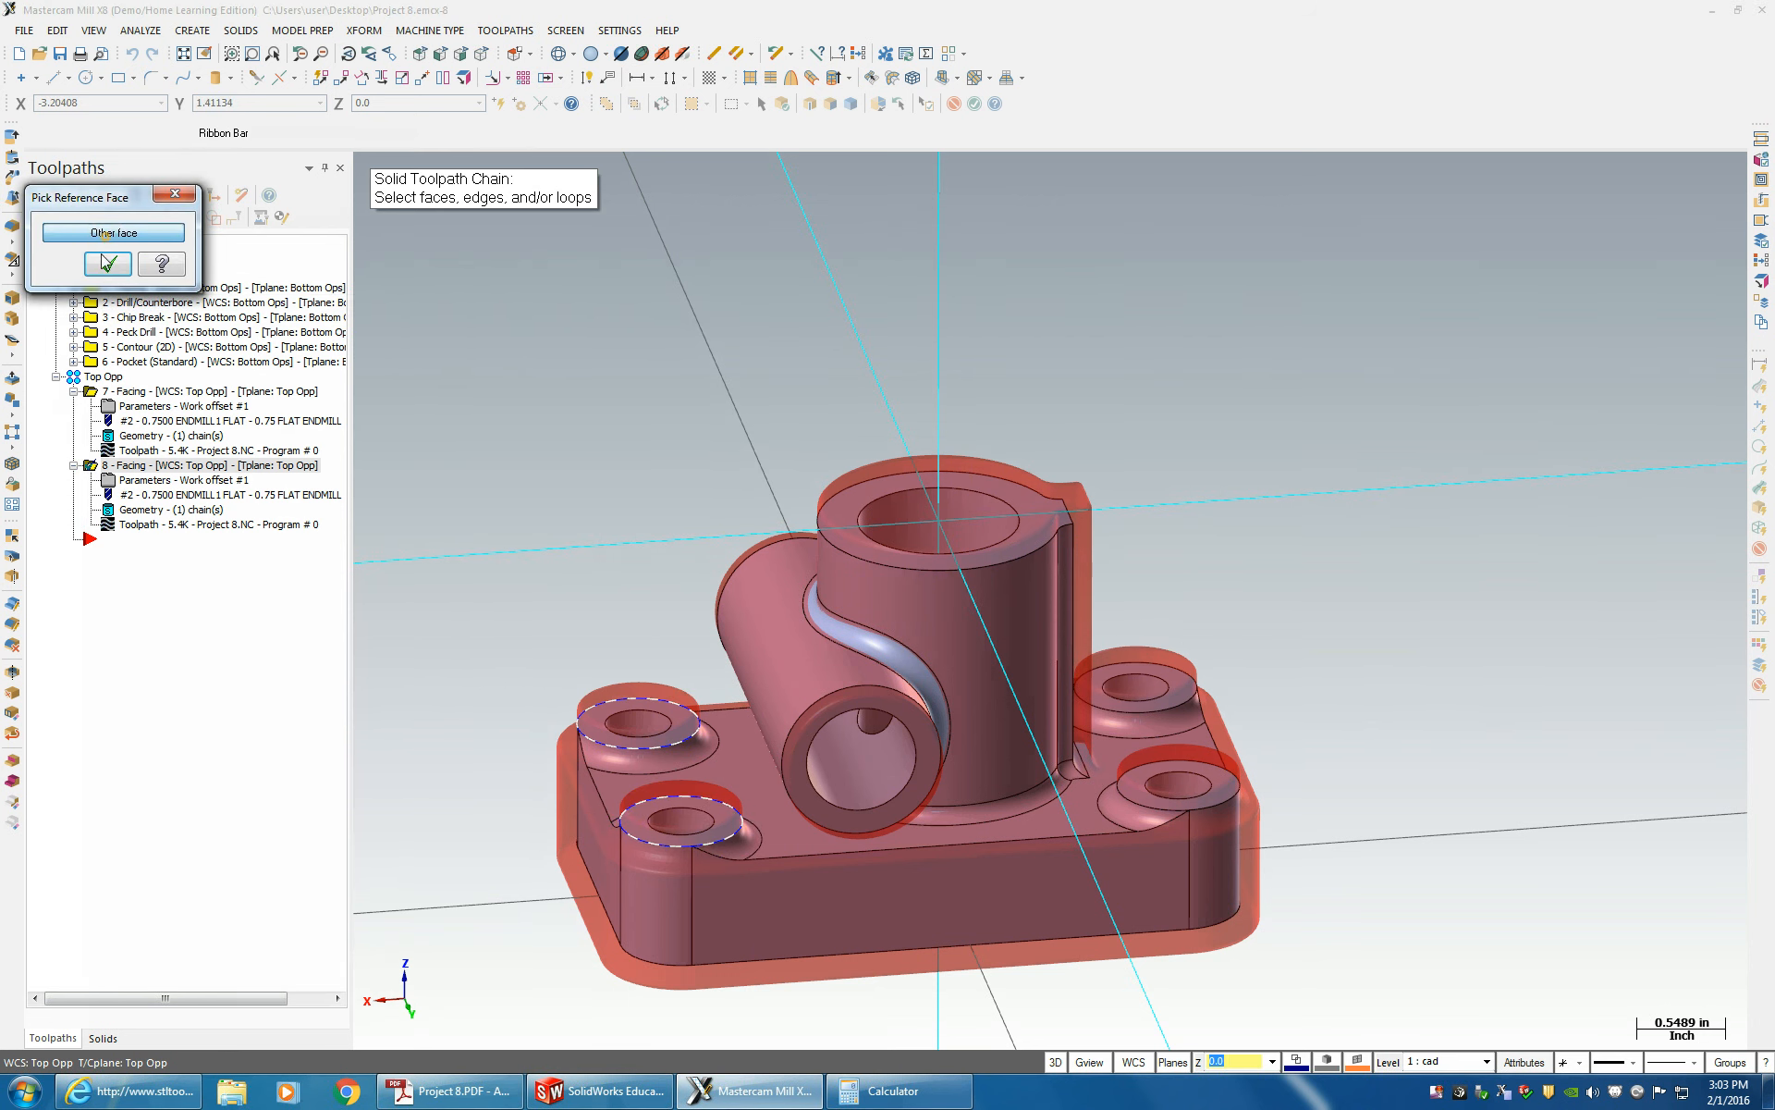
{"action": "left_click", "coordinate": [105, 266]}
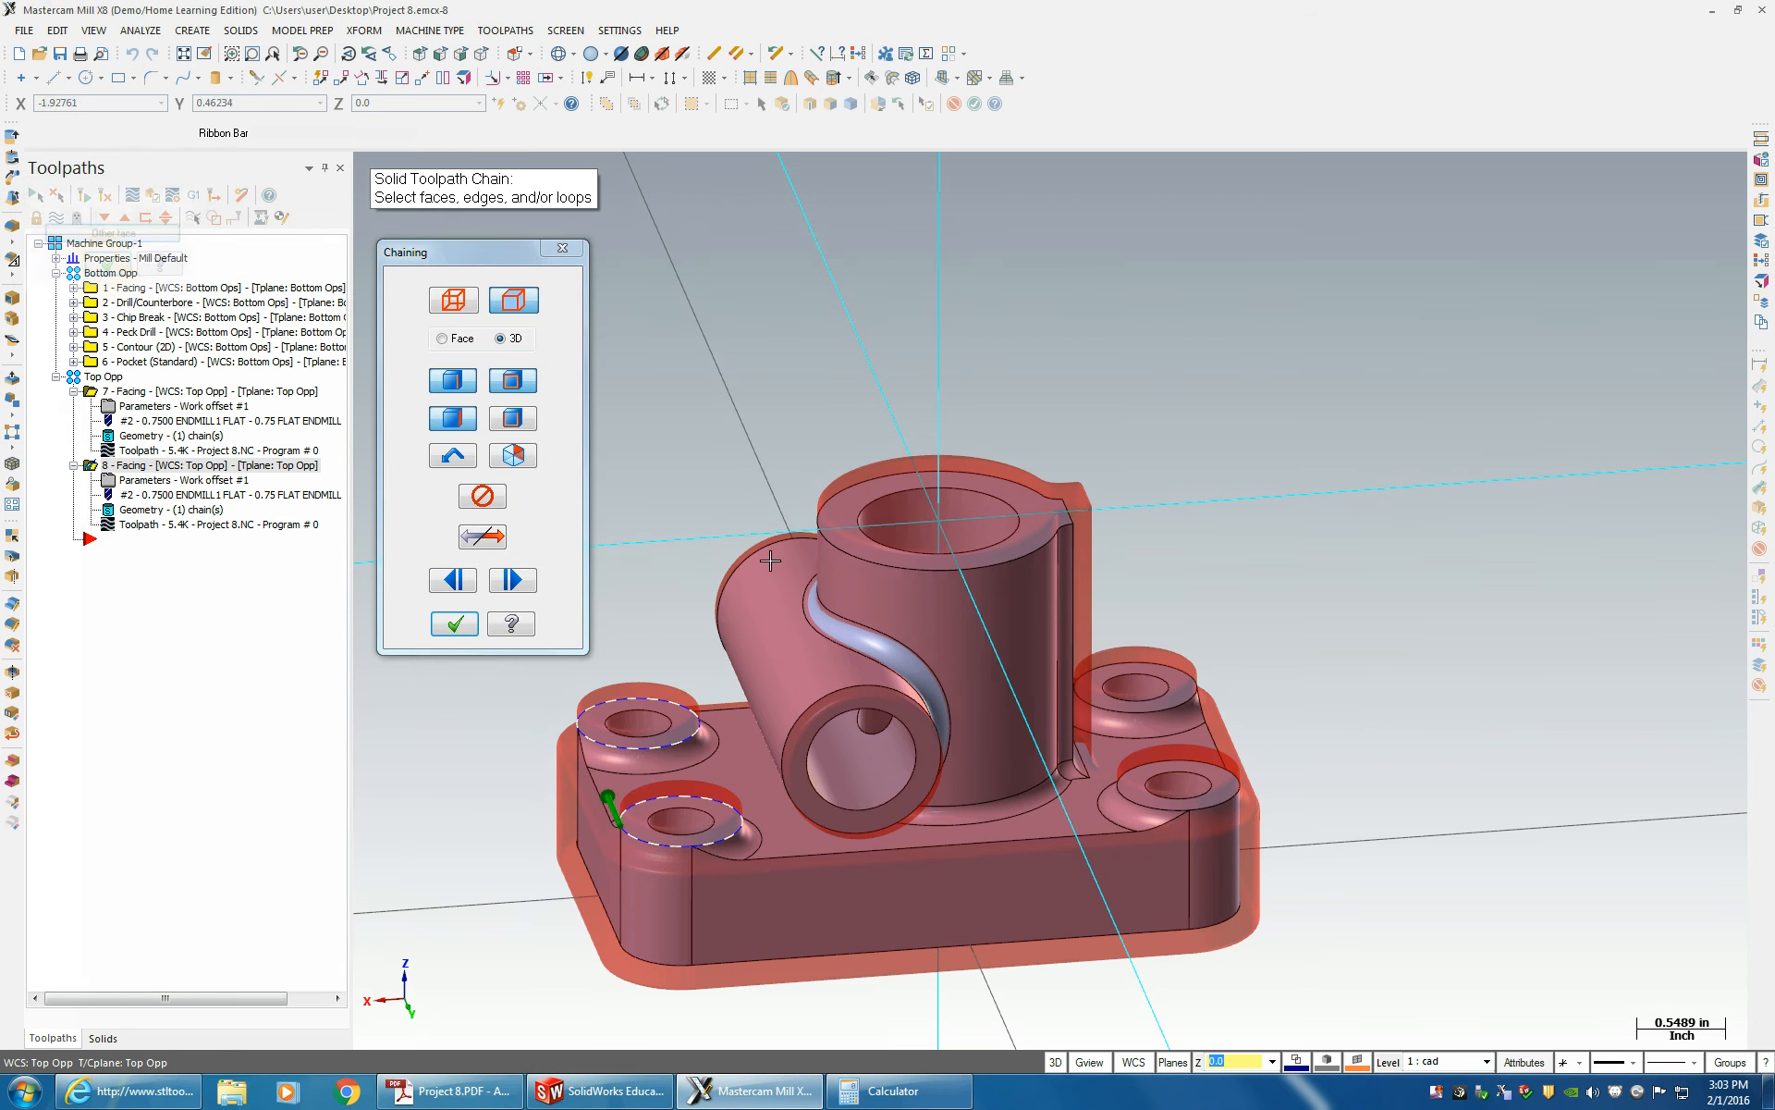
- Add the outer top edges of the two remaining corner bosses to the copied facing's chain and accept the geometry
{"action": "left_click", "coordinate": [1149, 655]}
{"action": "left_click", "coordinate": [105, 239]}
{"action": "left_click", "coordinate": [107, 273]}
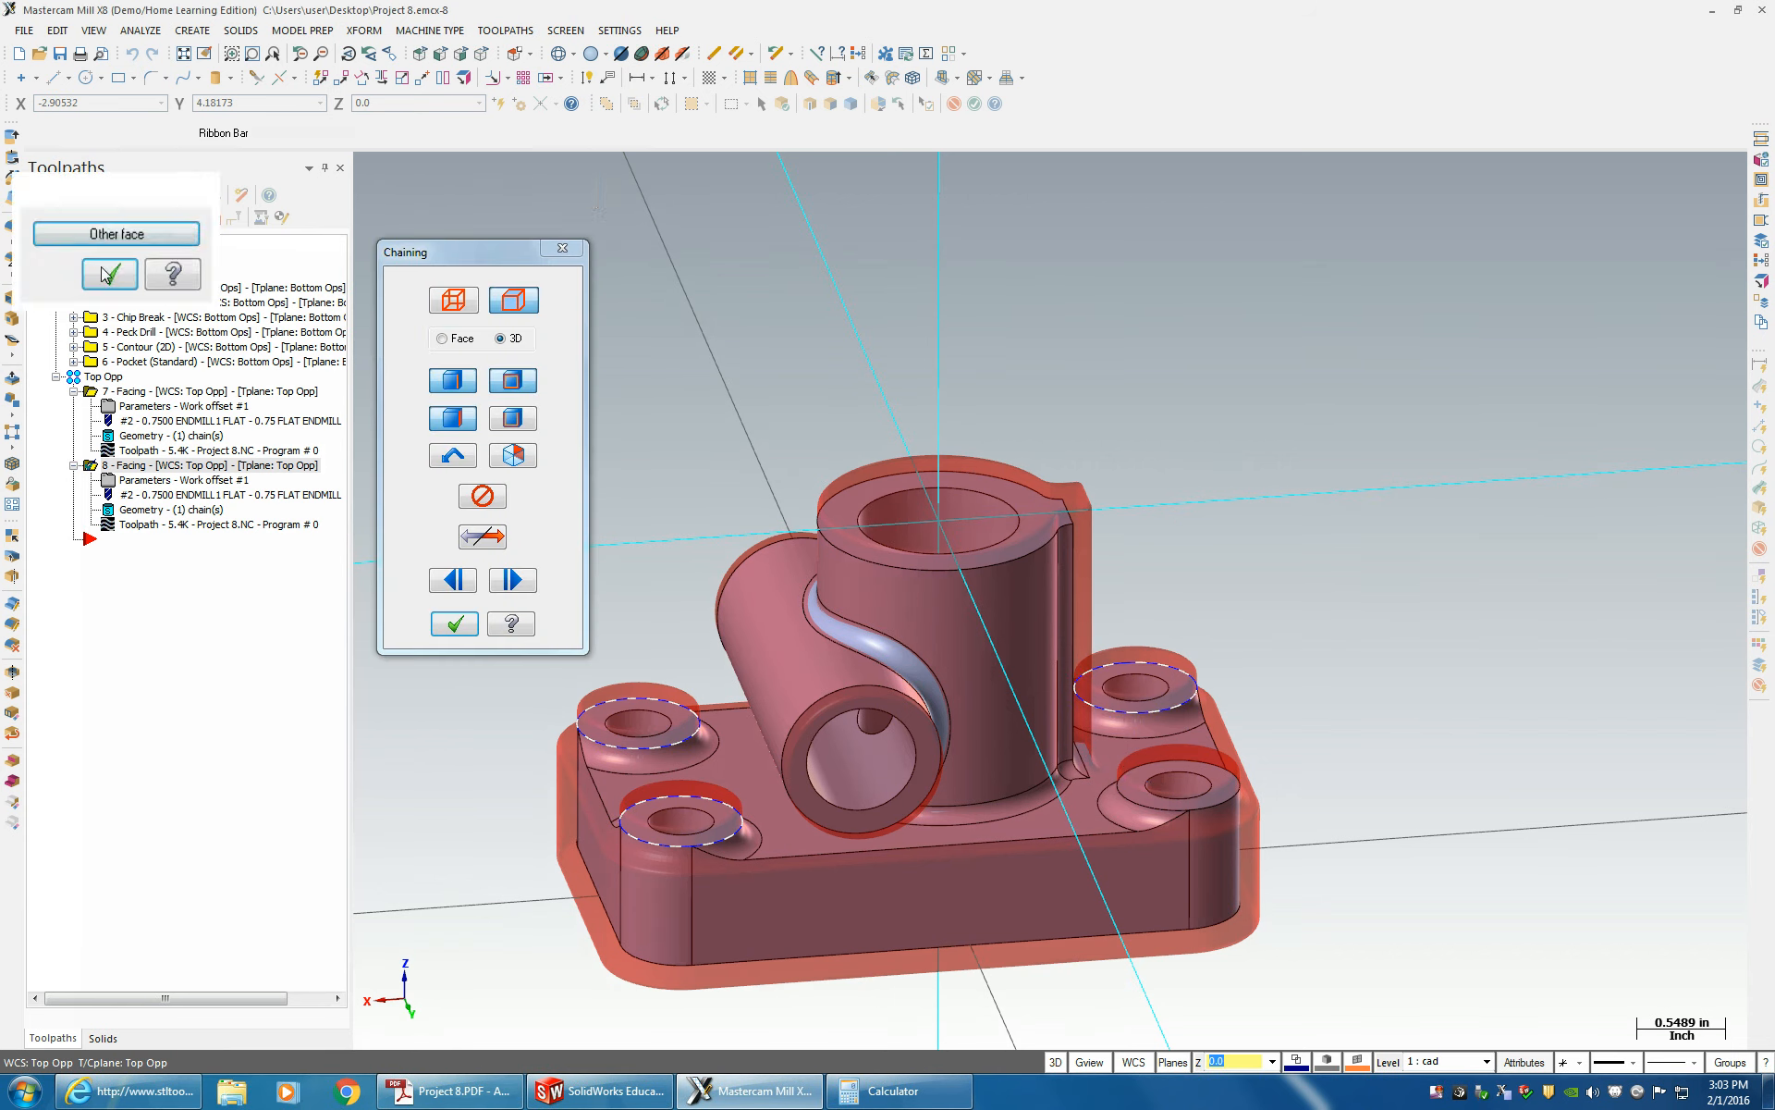
{"action": "left_click", "coordinate": [1226, 769]}
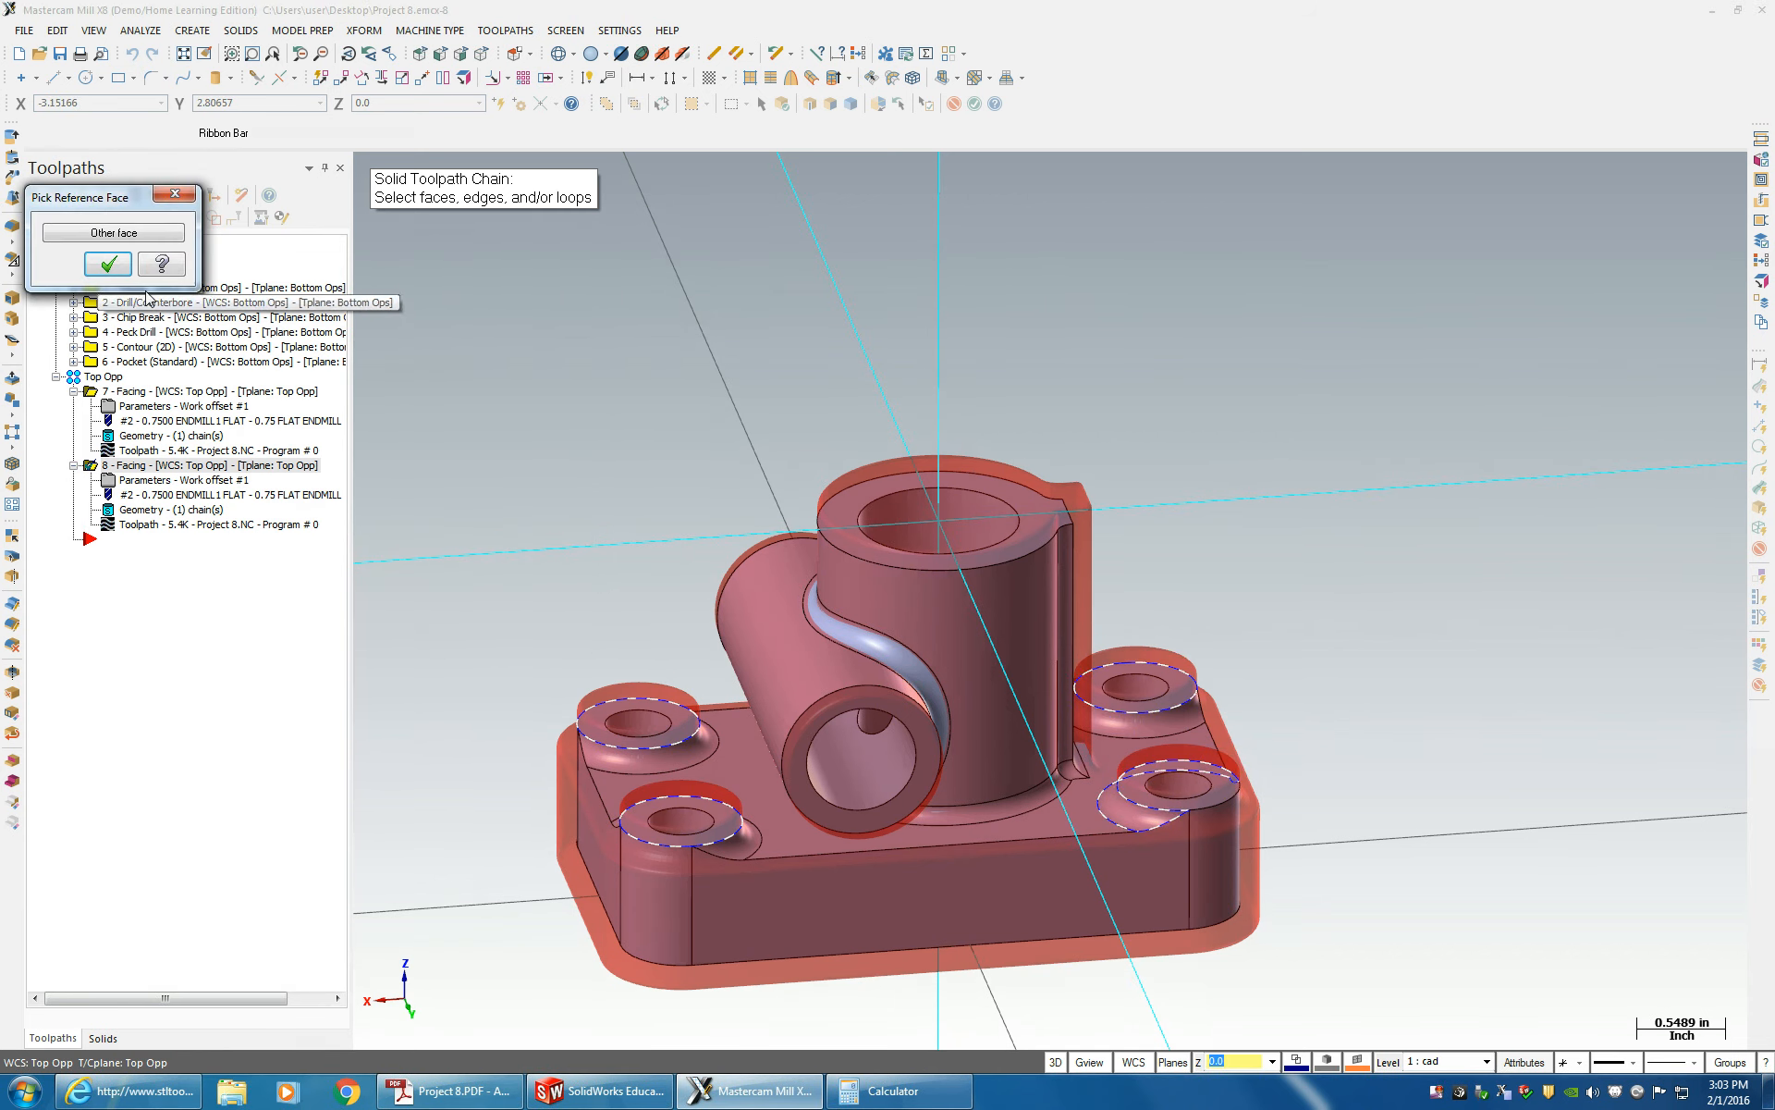
{"action": "left_click", "coordinate": [114, 233]}
{"action": "left_click", "coordinate": [105, 265]}
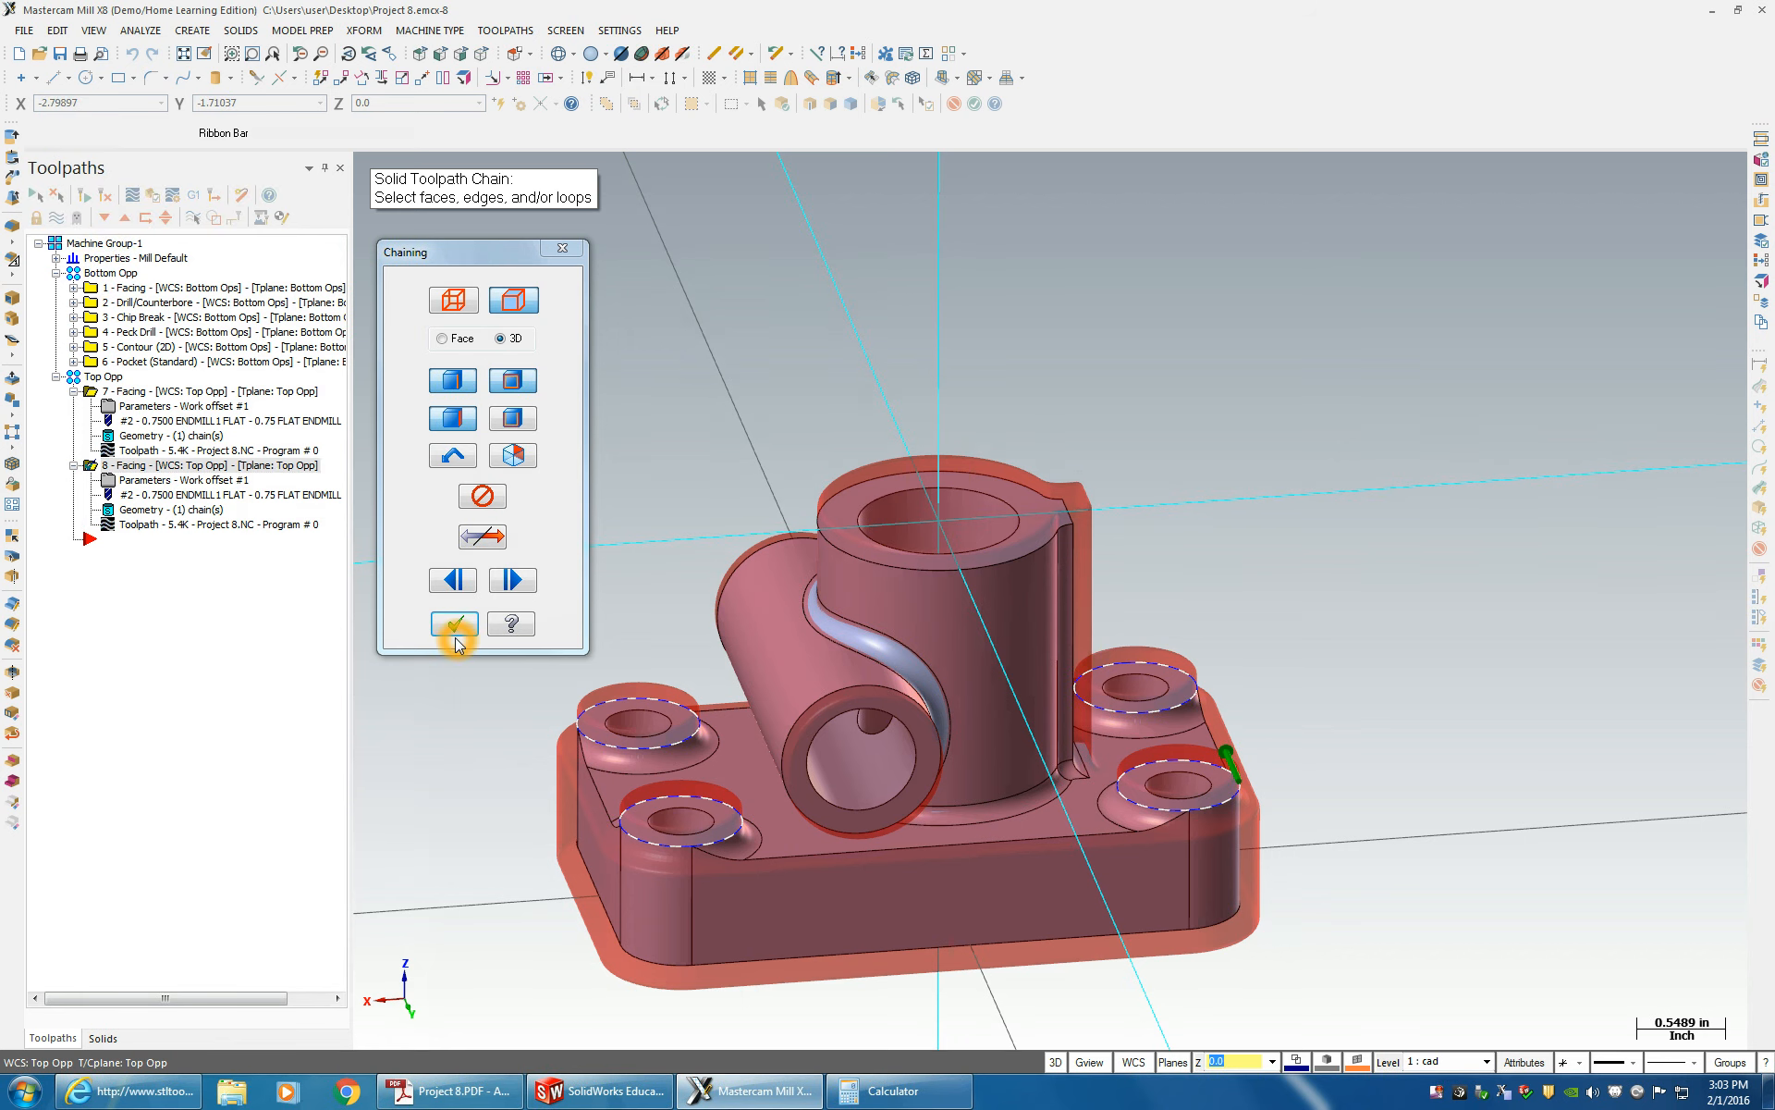
{"action": "left_click", "coordinate": [455, 634]}
{"action": "left_click", "coordinate": [456, 630]}
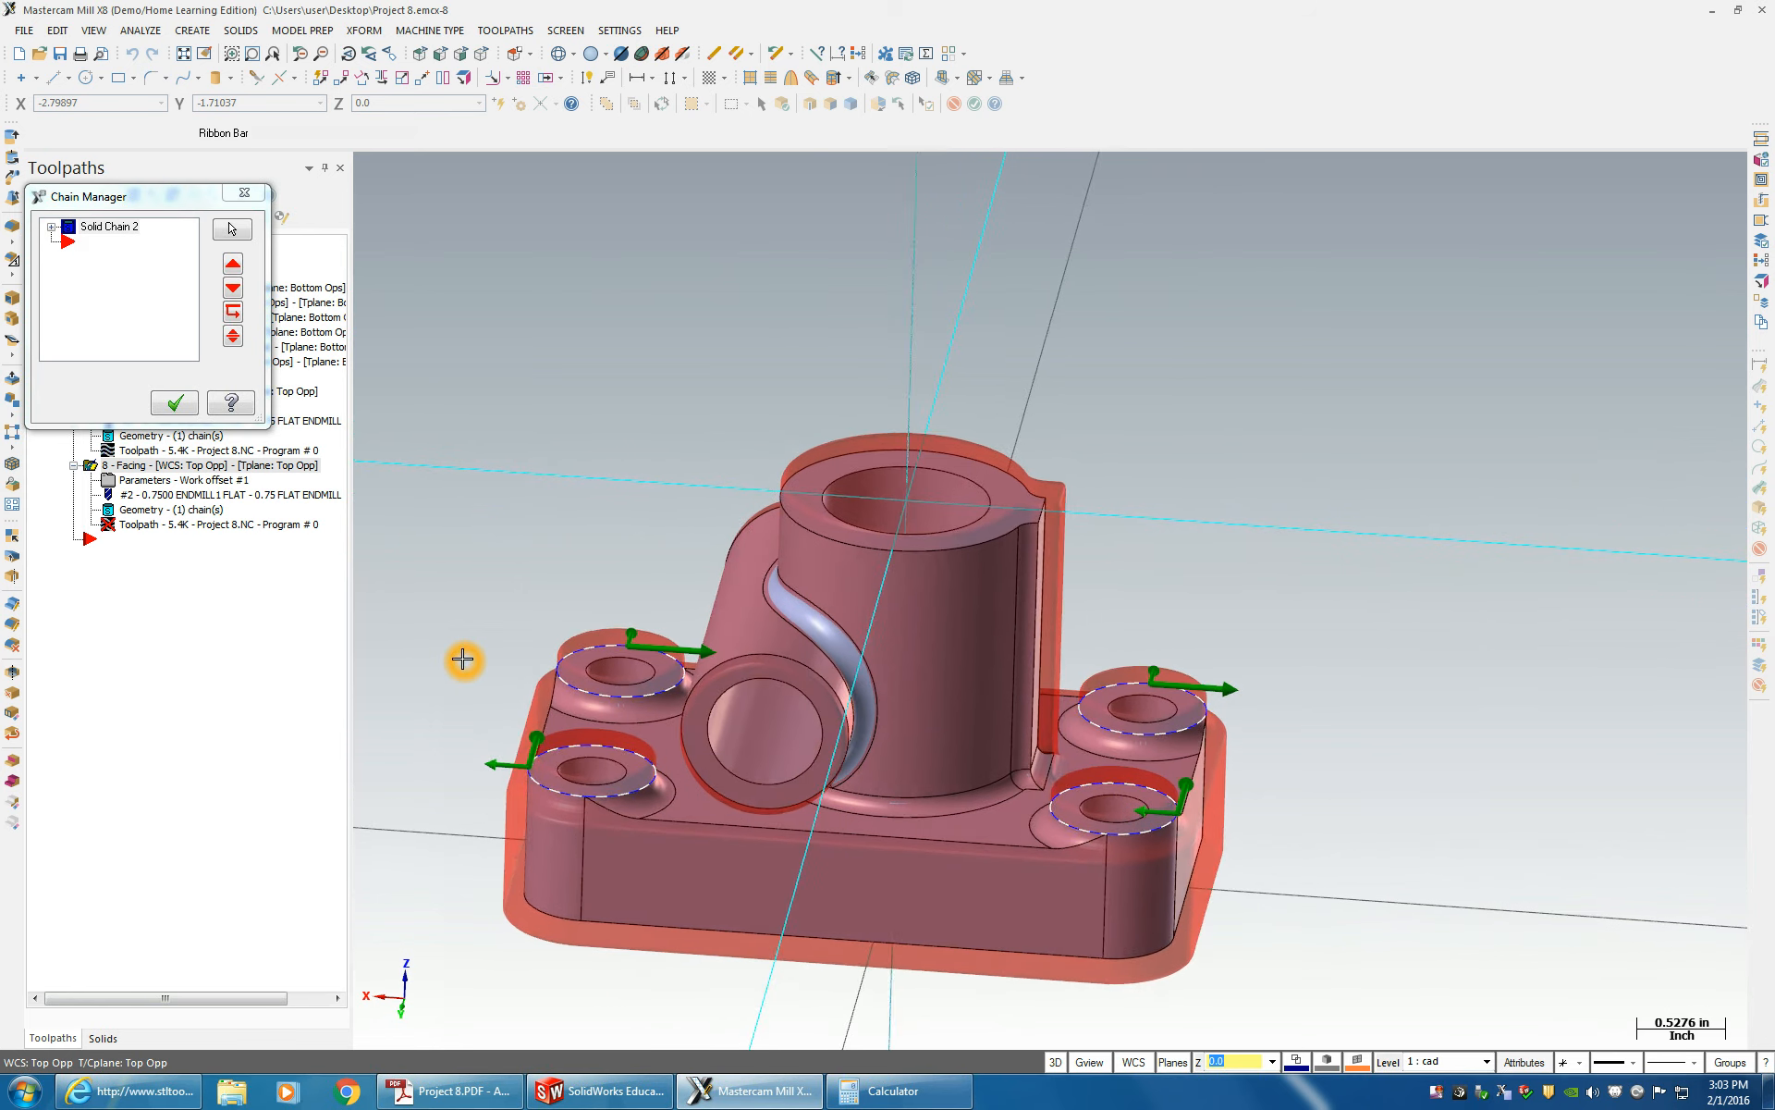
{"action": "left_click", "coordinate": [179, 400]}
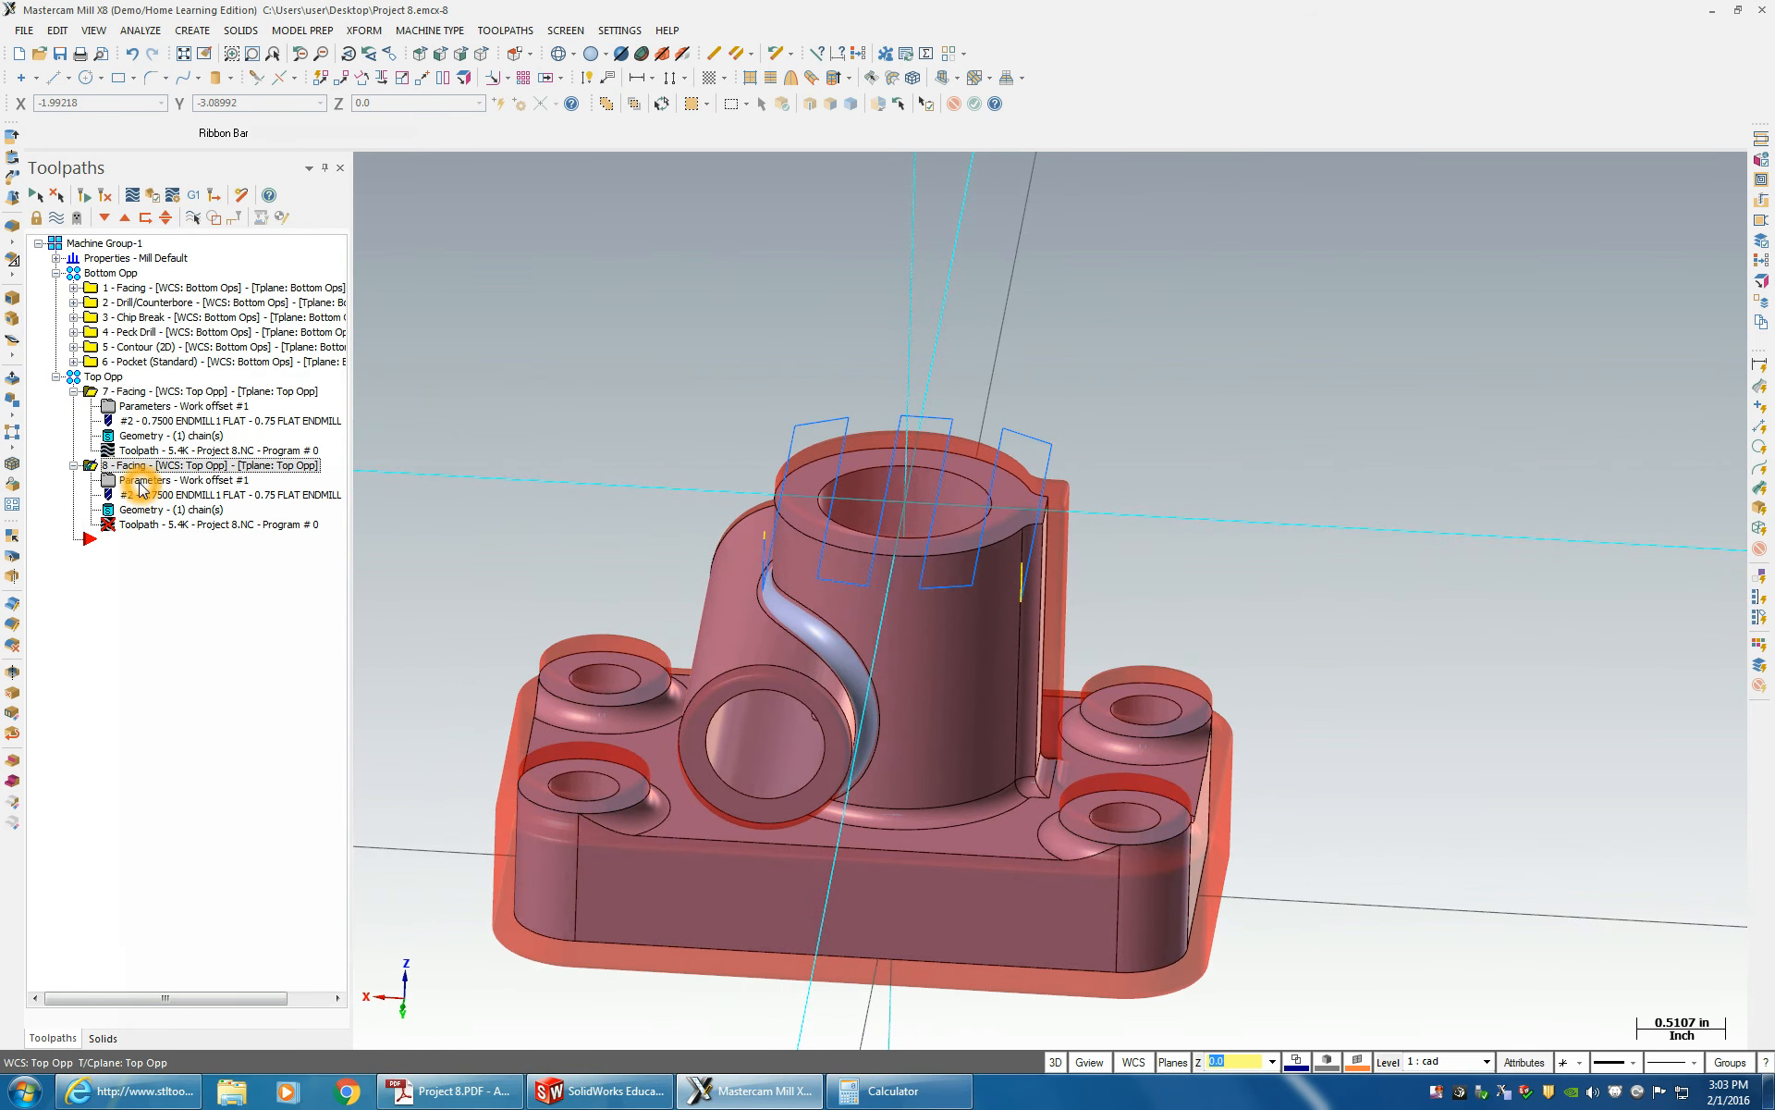
- Try to regenerate the copied boss facing toolpath with the One pass cutting style
{"action": "left_click", "coordinate": [141, 487]}
{"action": "left_click", "coordinate": [381, 303]}
{"action": "left_click", "coordinate": [403, 335]}
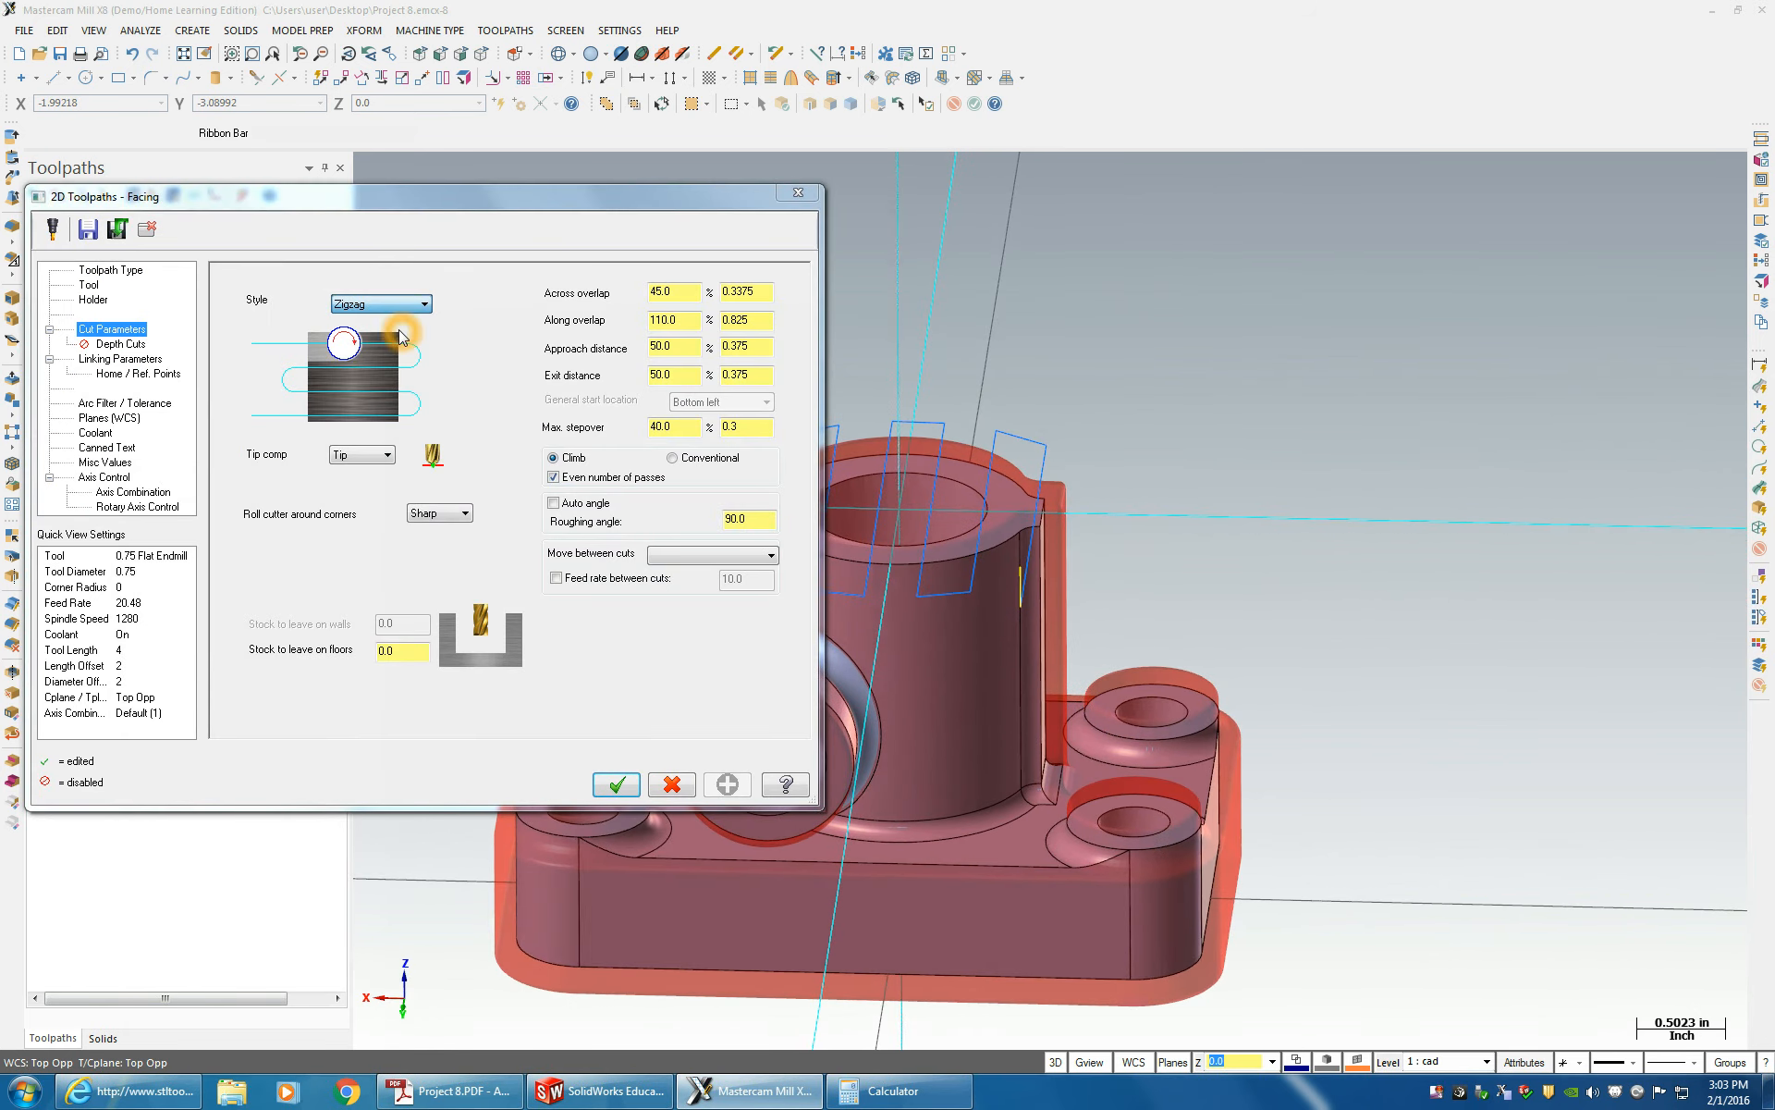
{"action": "left_click", "coordinate": [386, 303]}
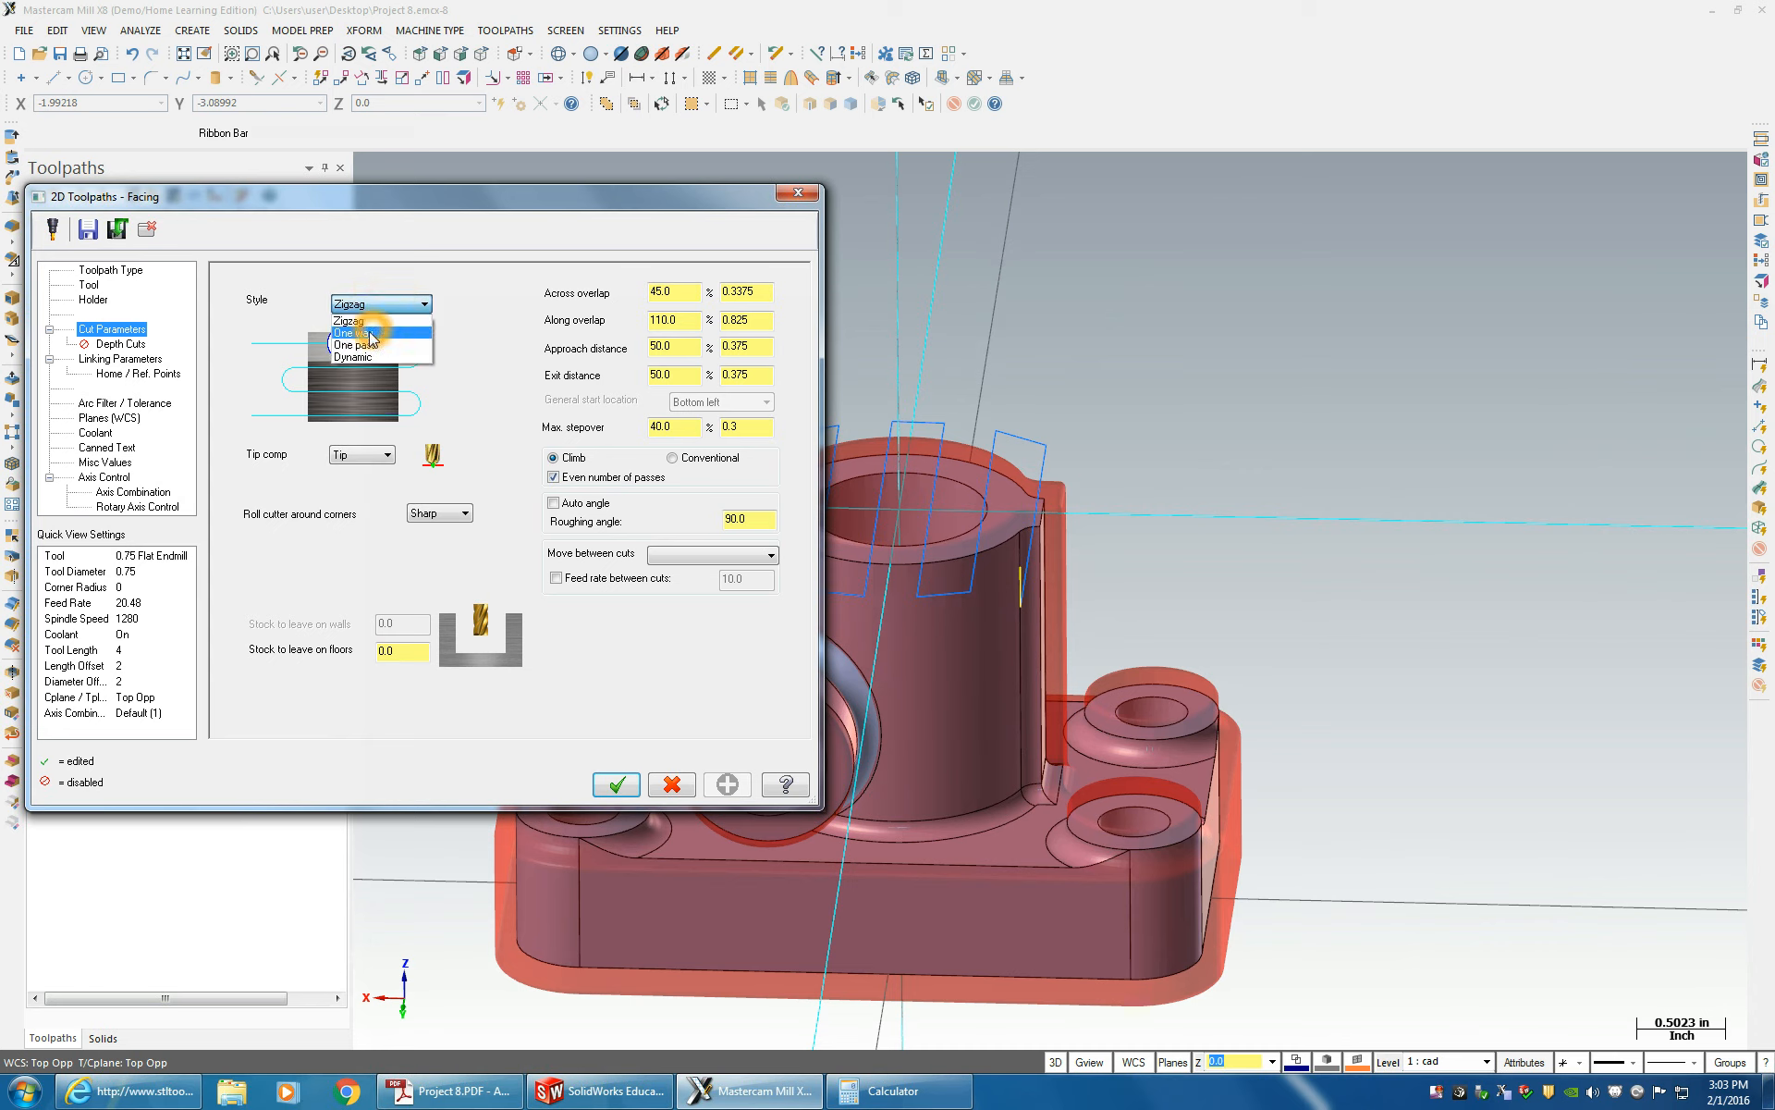
{"action": "left_click", "coordinate": [370, 334]}
{"action": "left_click", "coordinate": [383, 305]}
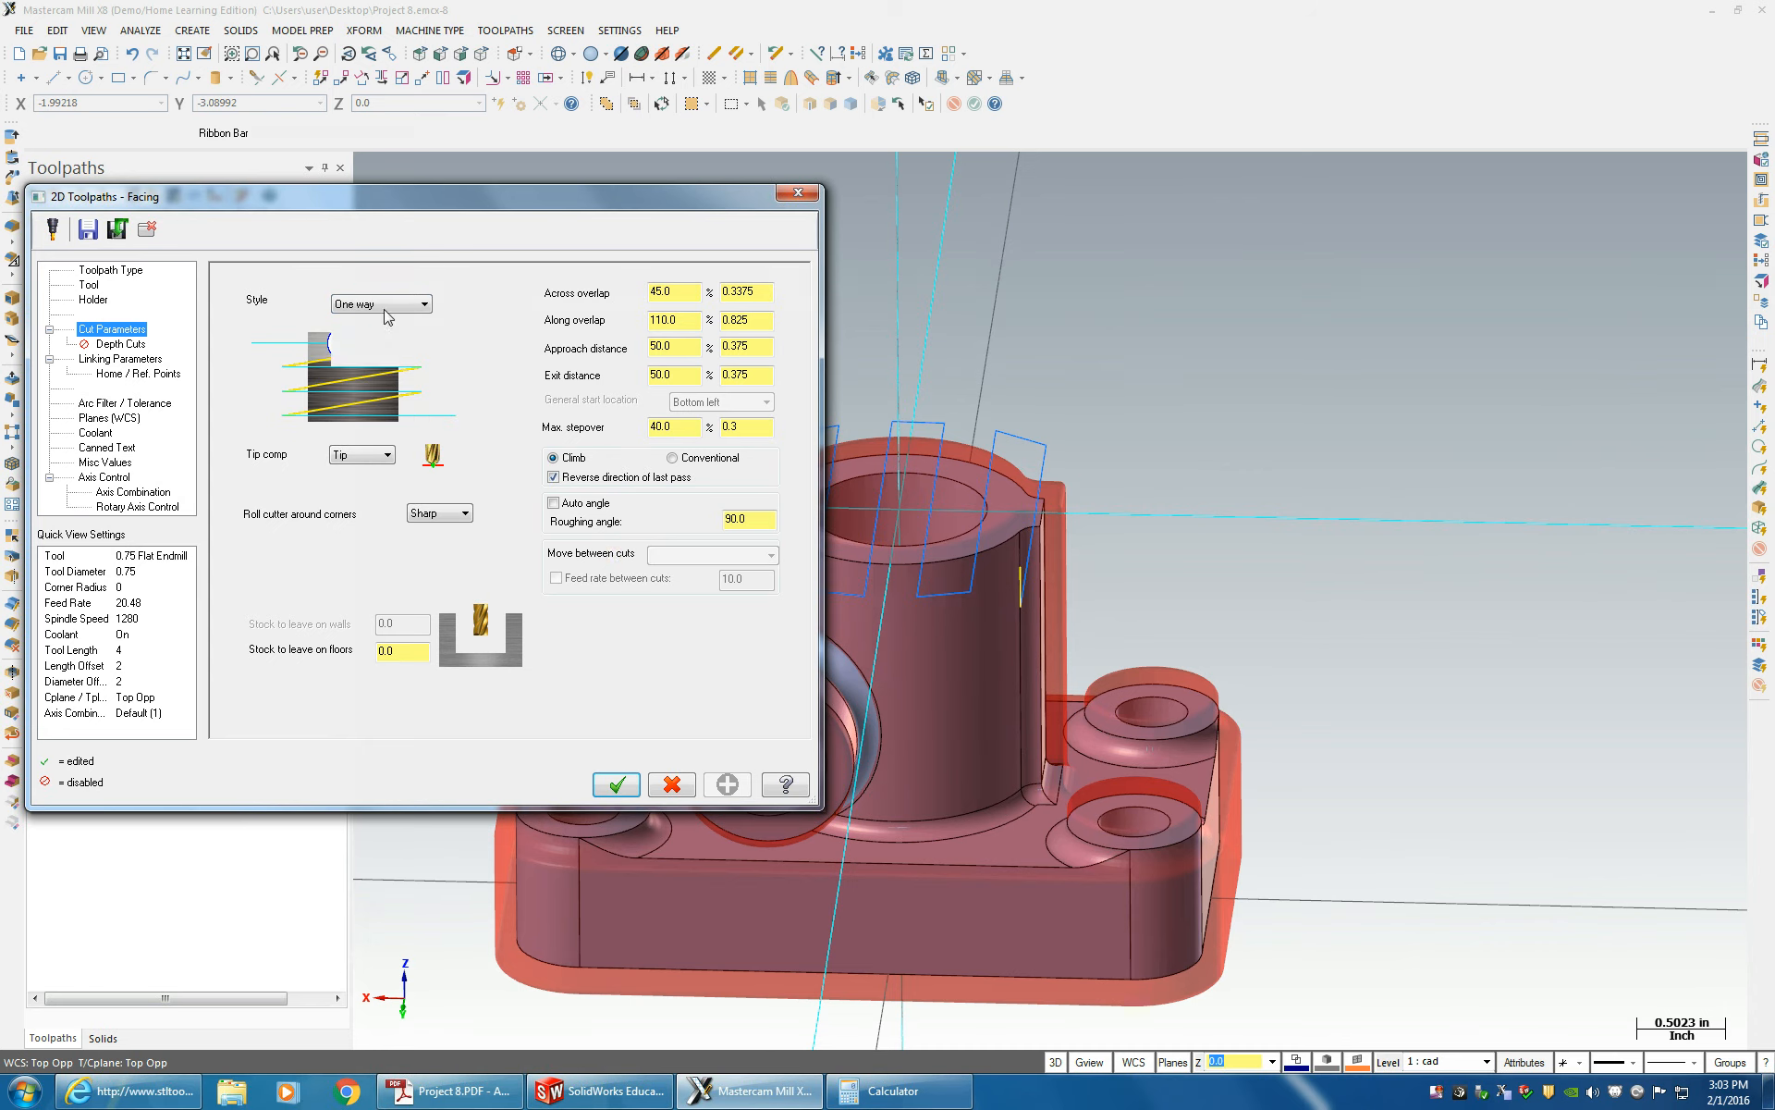
{"action": "left_click", "coordinate": [379, 350]}
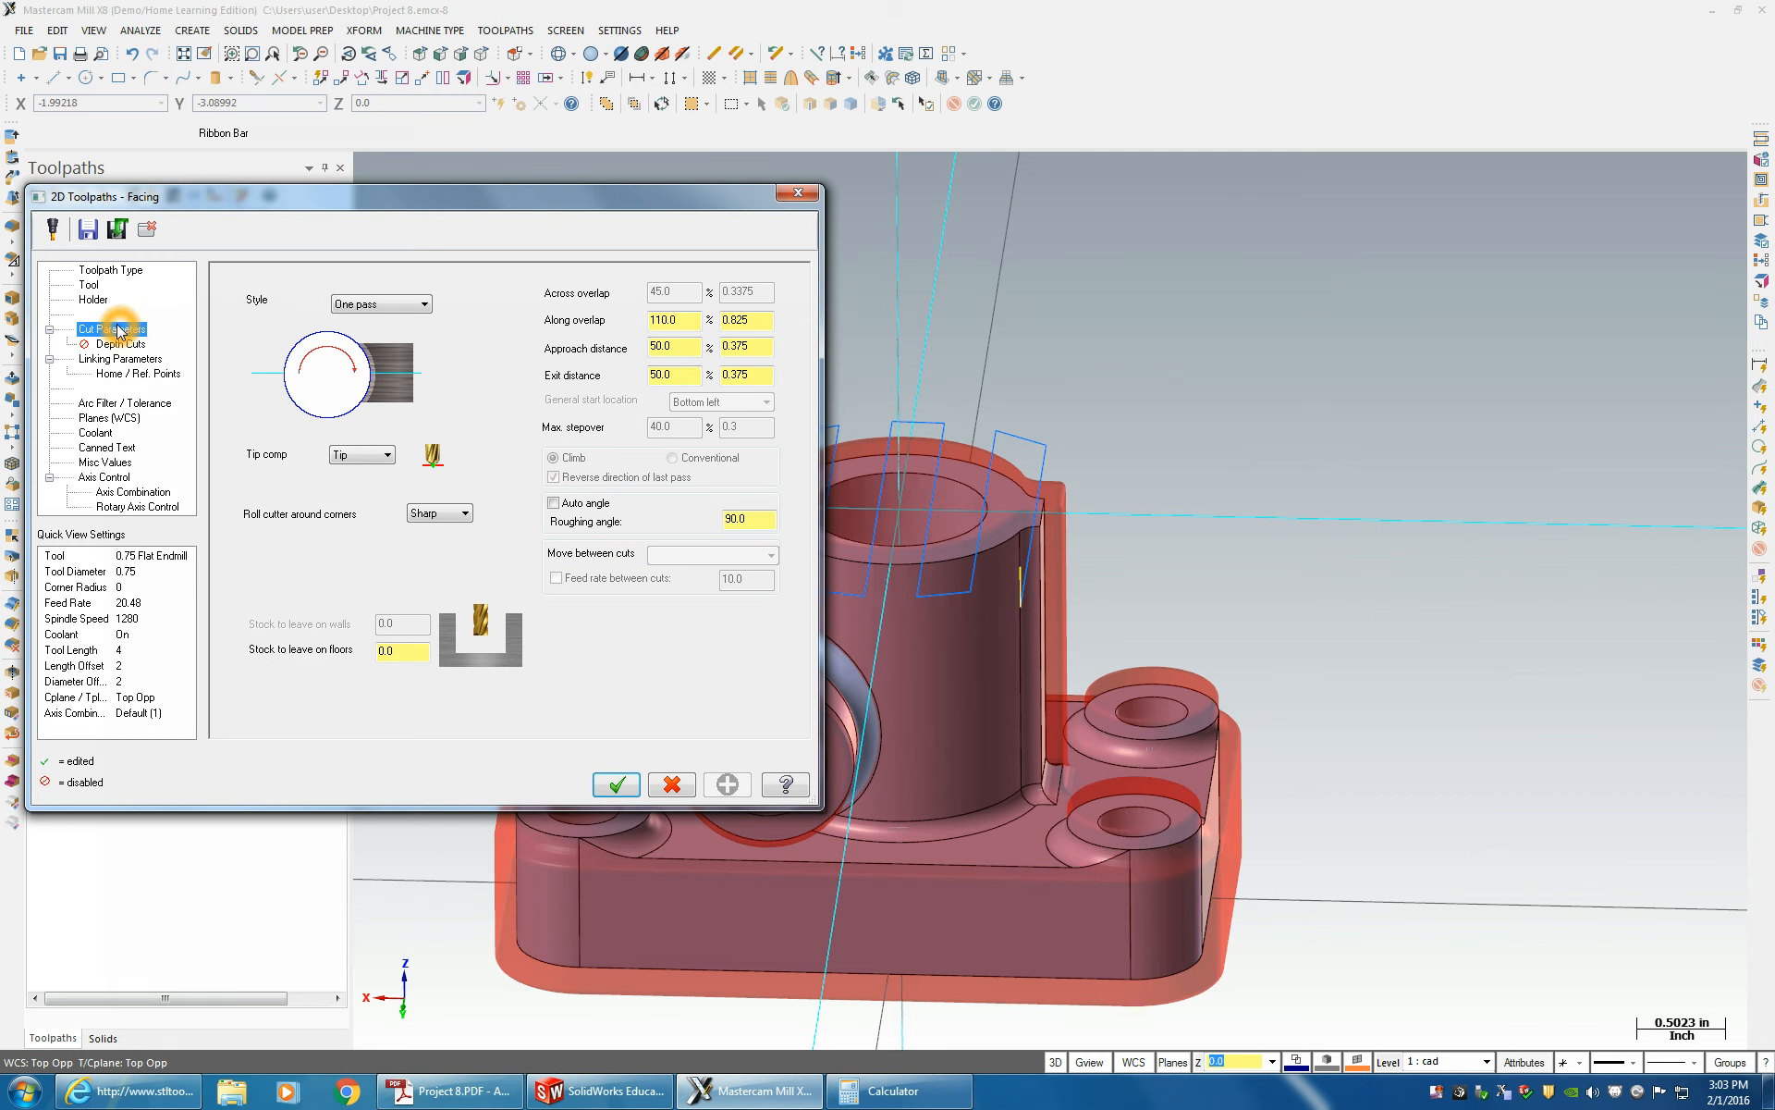
{"action": "left_click", "coordinate": [621, 788]}
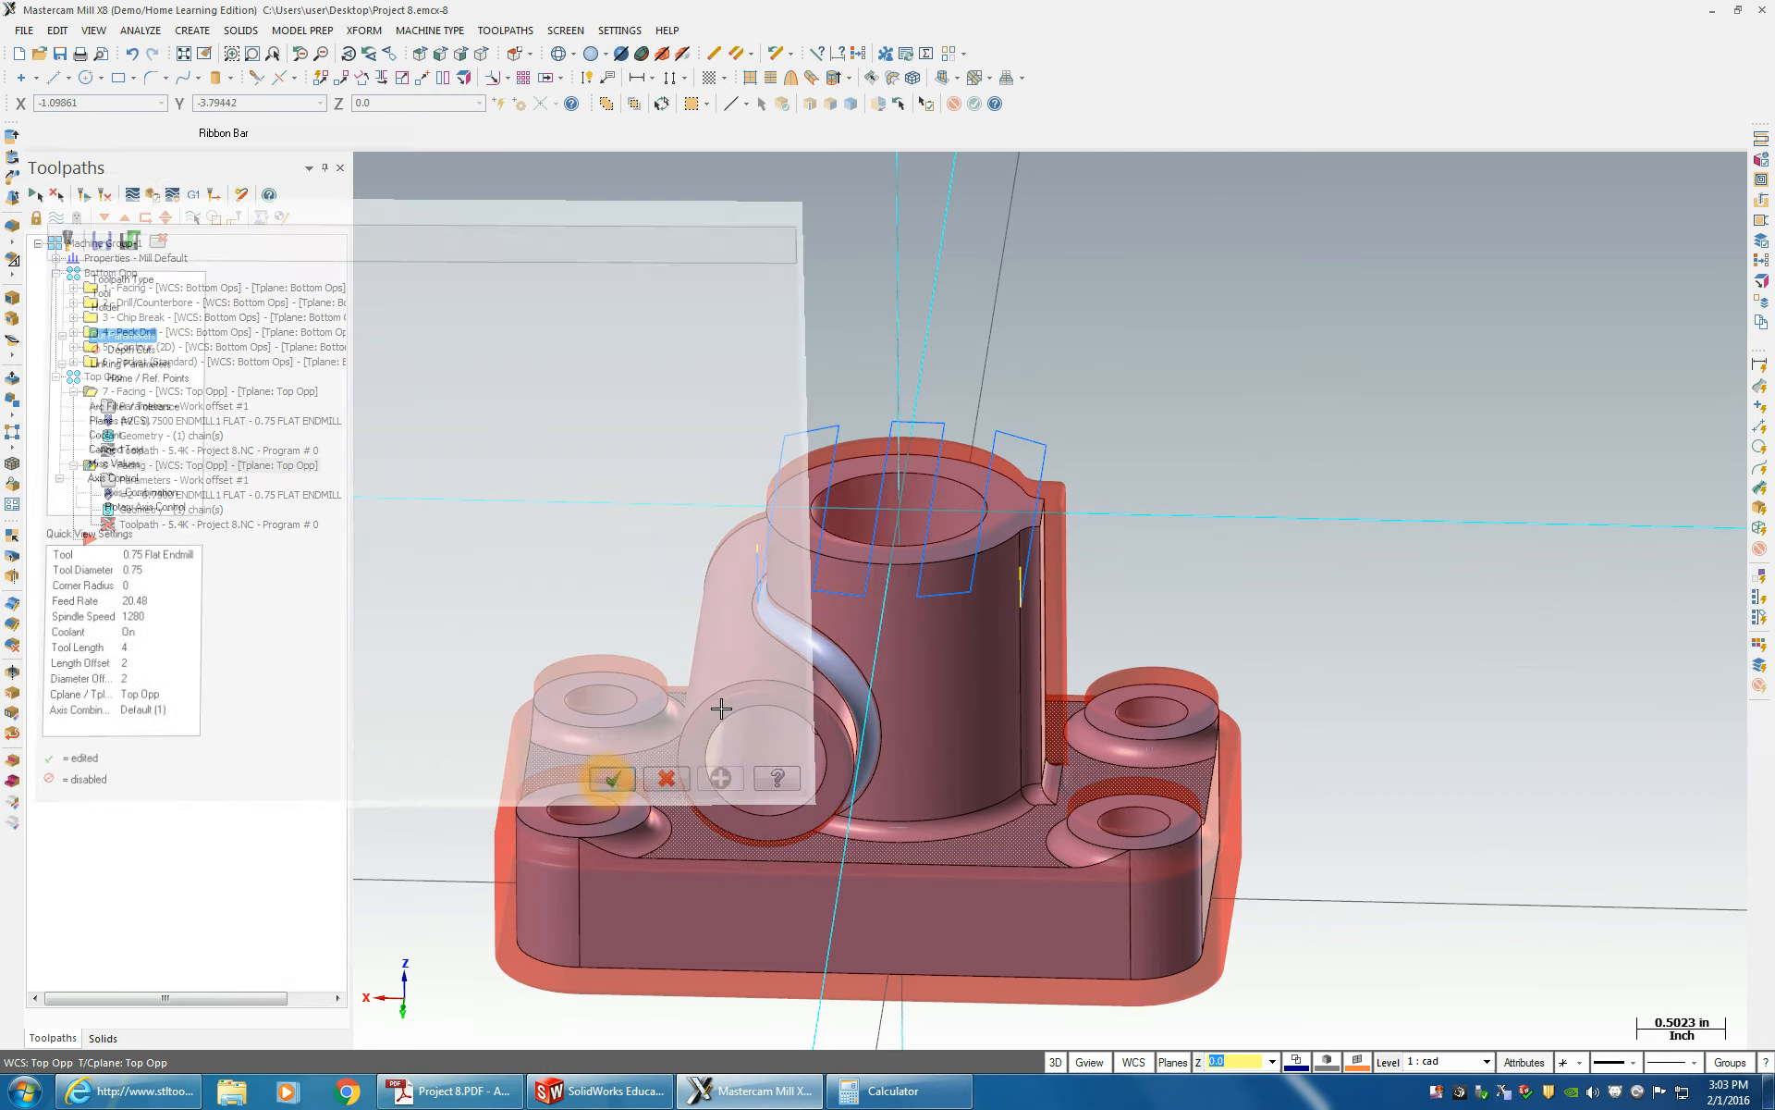
{"action": "left_click", "coordinate": [108, 199]}
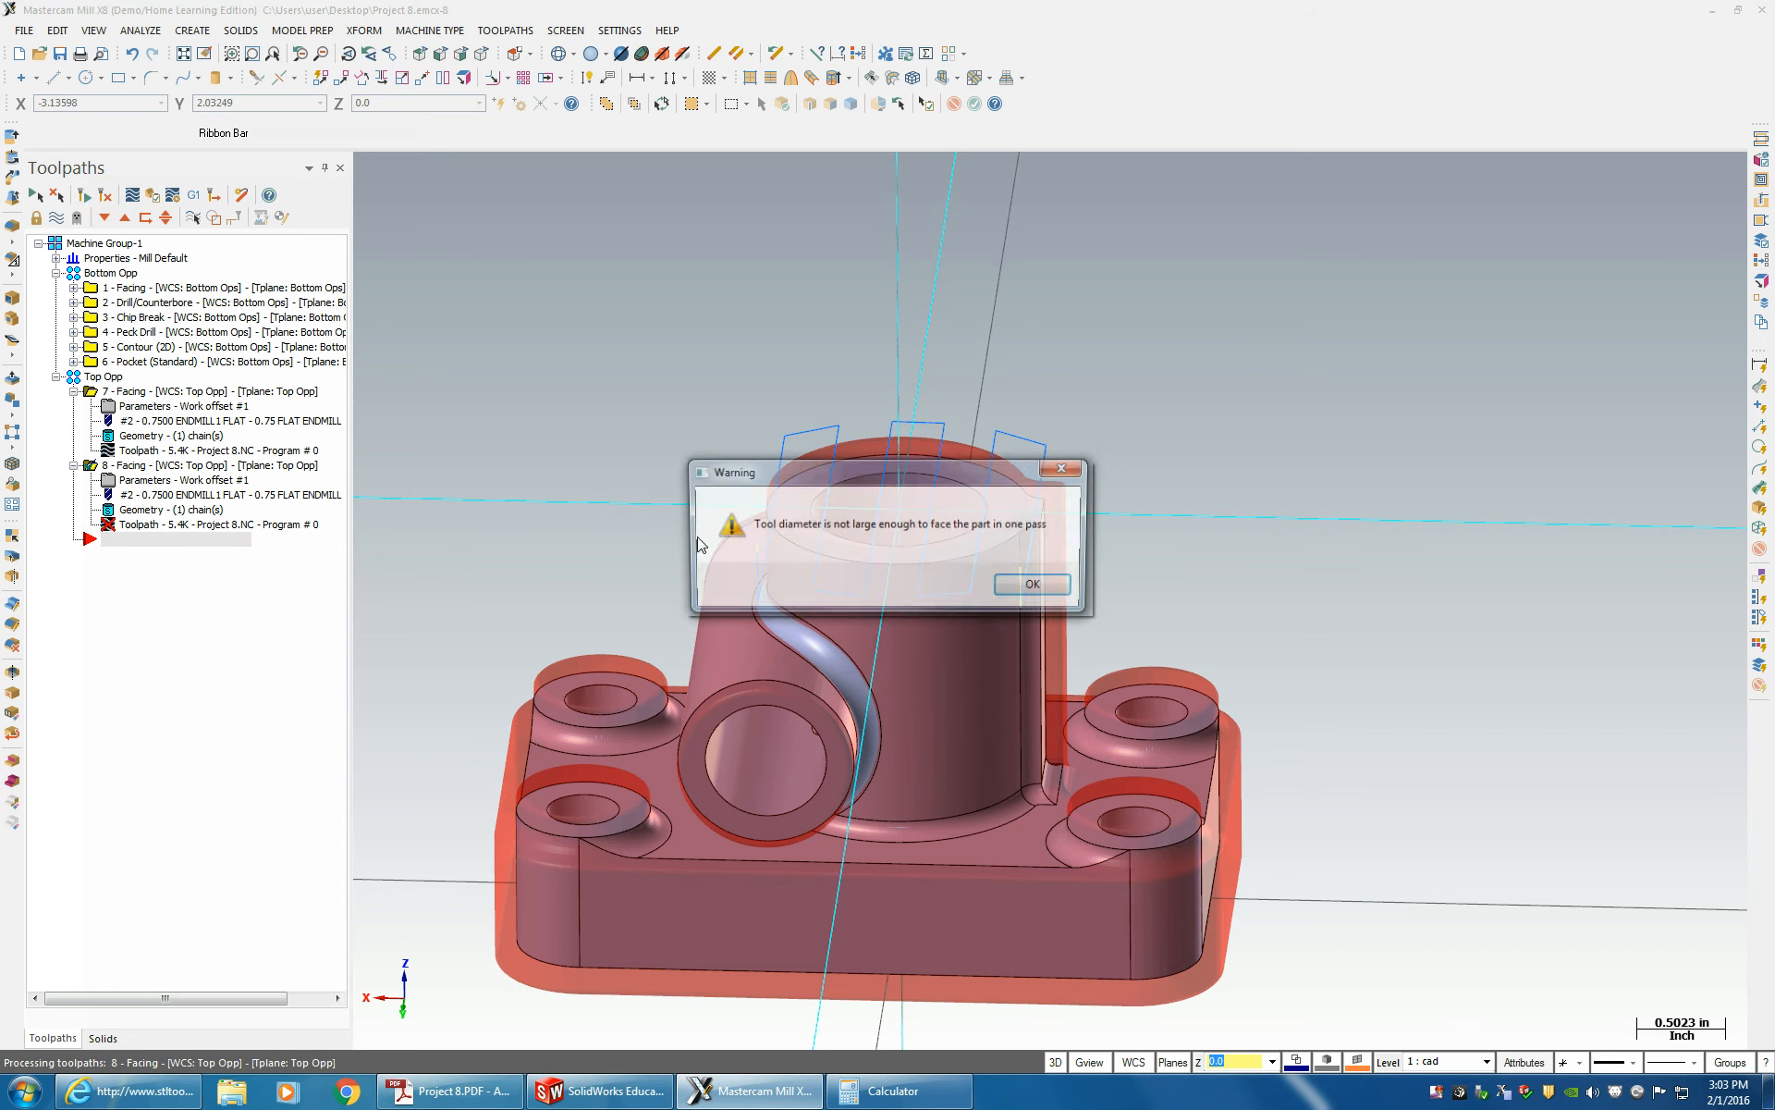
{"action": "left_click", "coordinate": [1012, 590]}
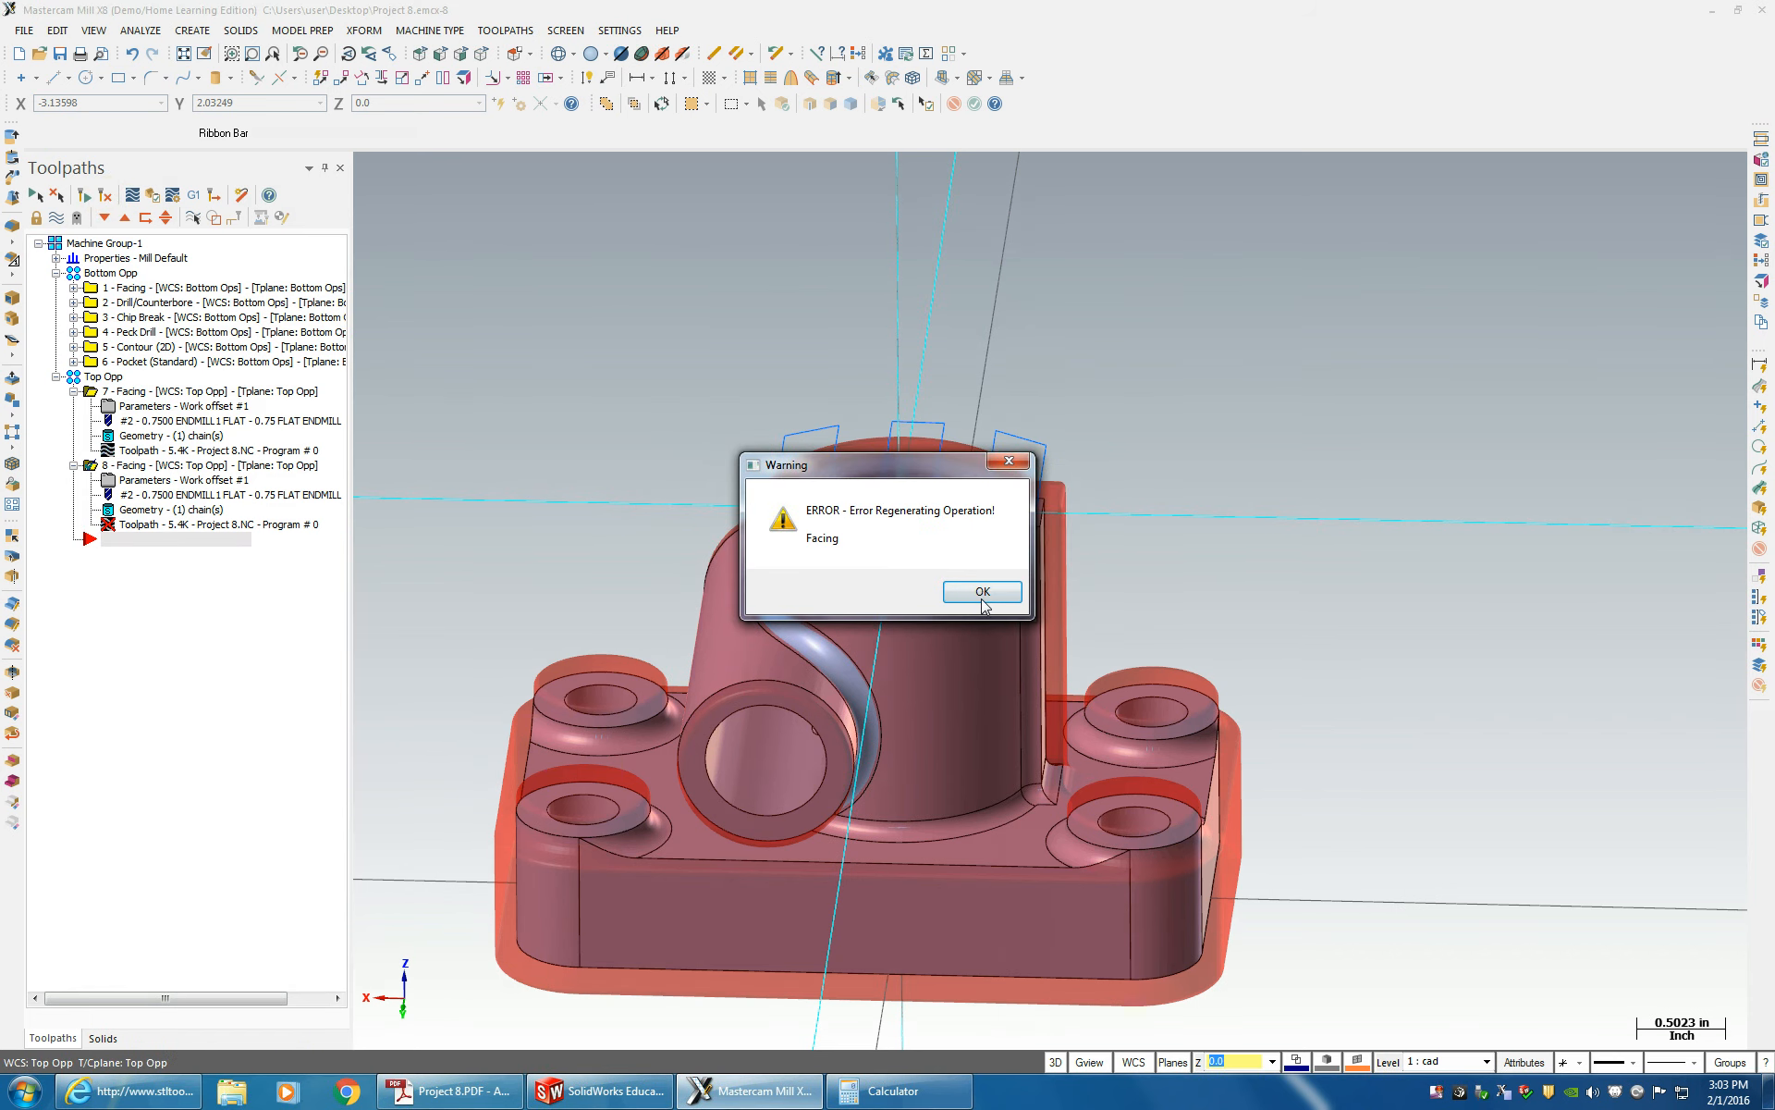
{"action": "left_click", "coordinate": [980, 590]}
- Set the boss facing toolpath's style back to Zigzag, regenerate it, and inspect its passes around the part
{"action": "left_click", "coordinate": [134, 487]}
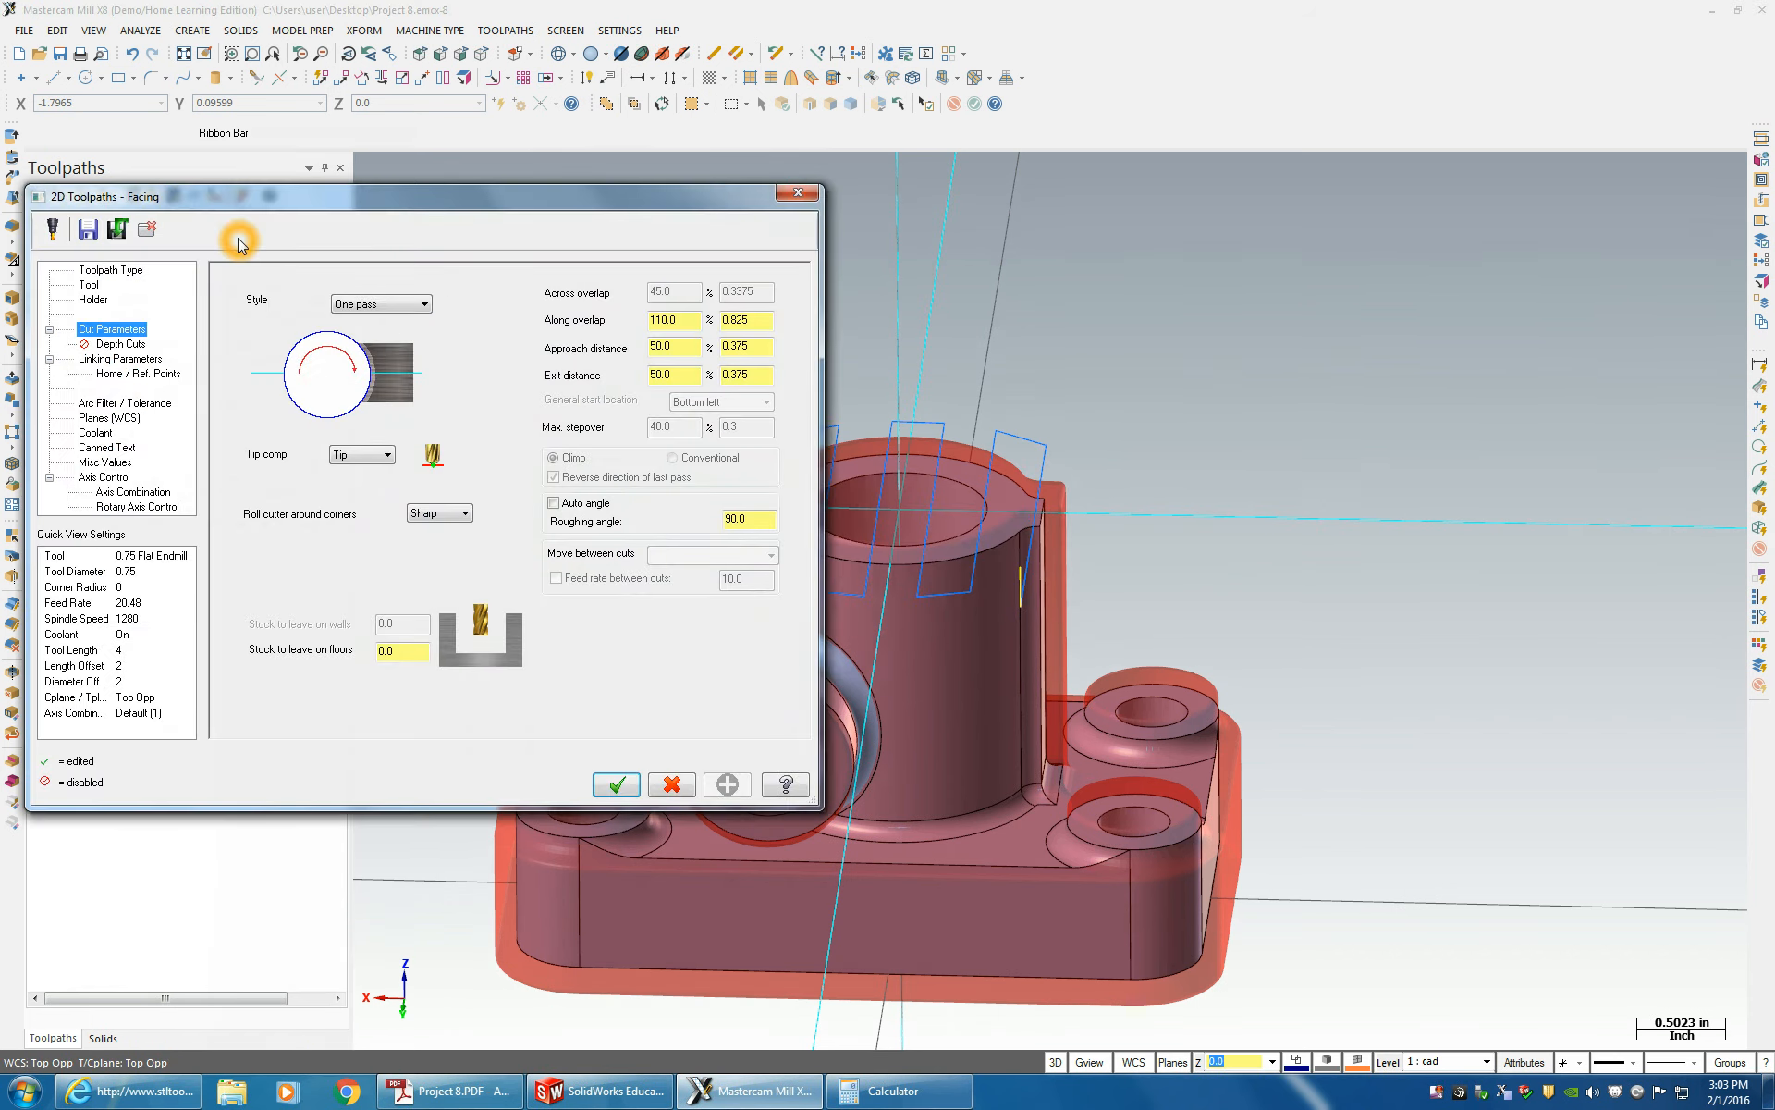
{"action": "left_click", "coordinate": [421, 305]}
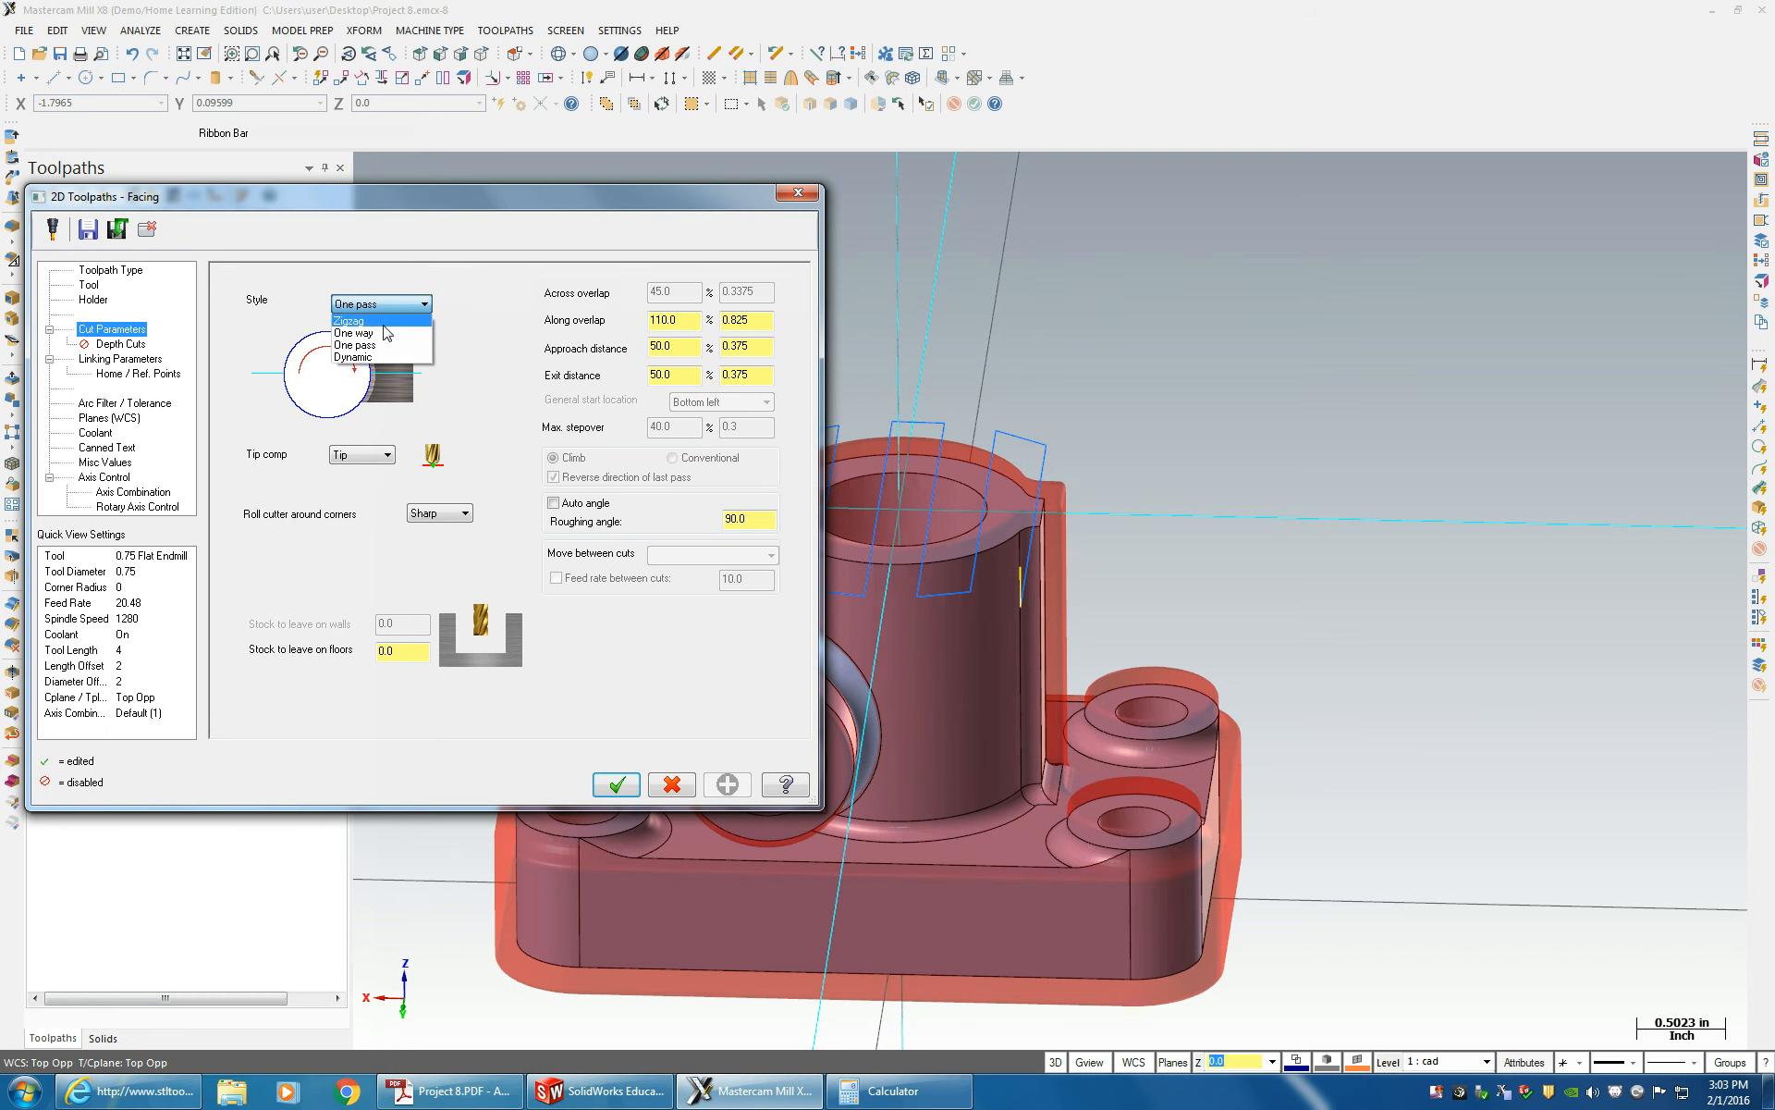
{"action": "left_click", "coordinate": [380, 321]}
{"action": "left_click", "coordinate": [614, 792]}
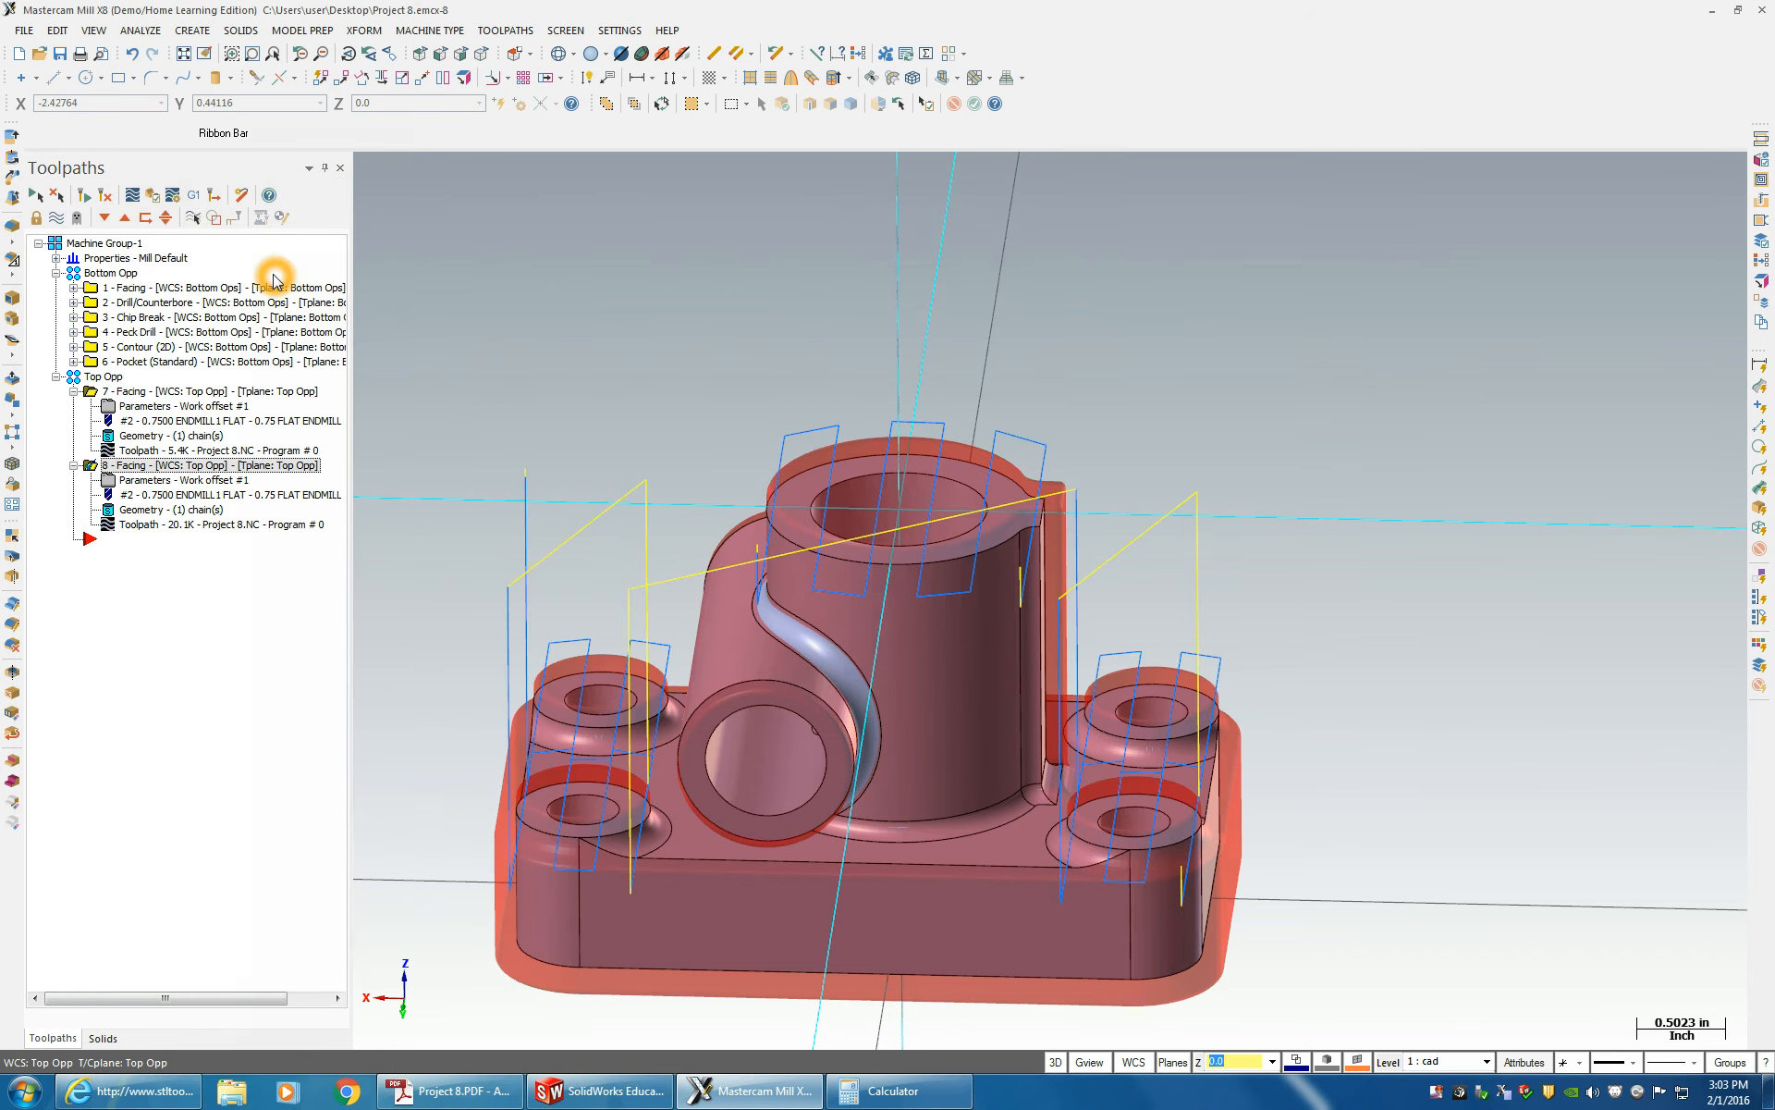
{"action": "middle_click_drag", "start_coordinate": [592, 425], "coordinate": [1240, 773]}
{"action": "middle_click_drag", "start_coordinate": [629, 300], "coordinate": [390, 446]}
{"action": "left_click", "coordinate": [135, 485]}
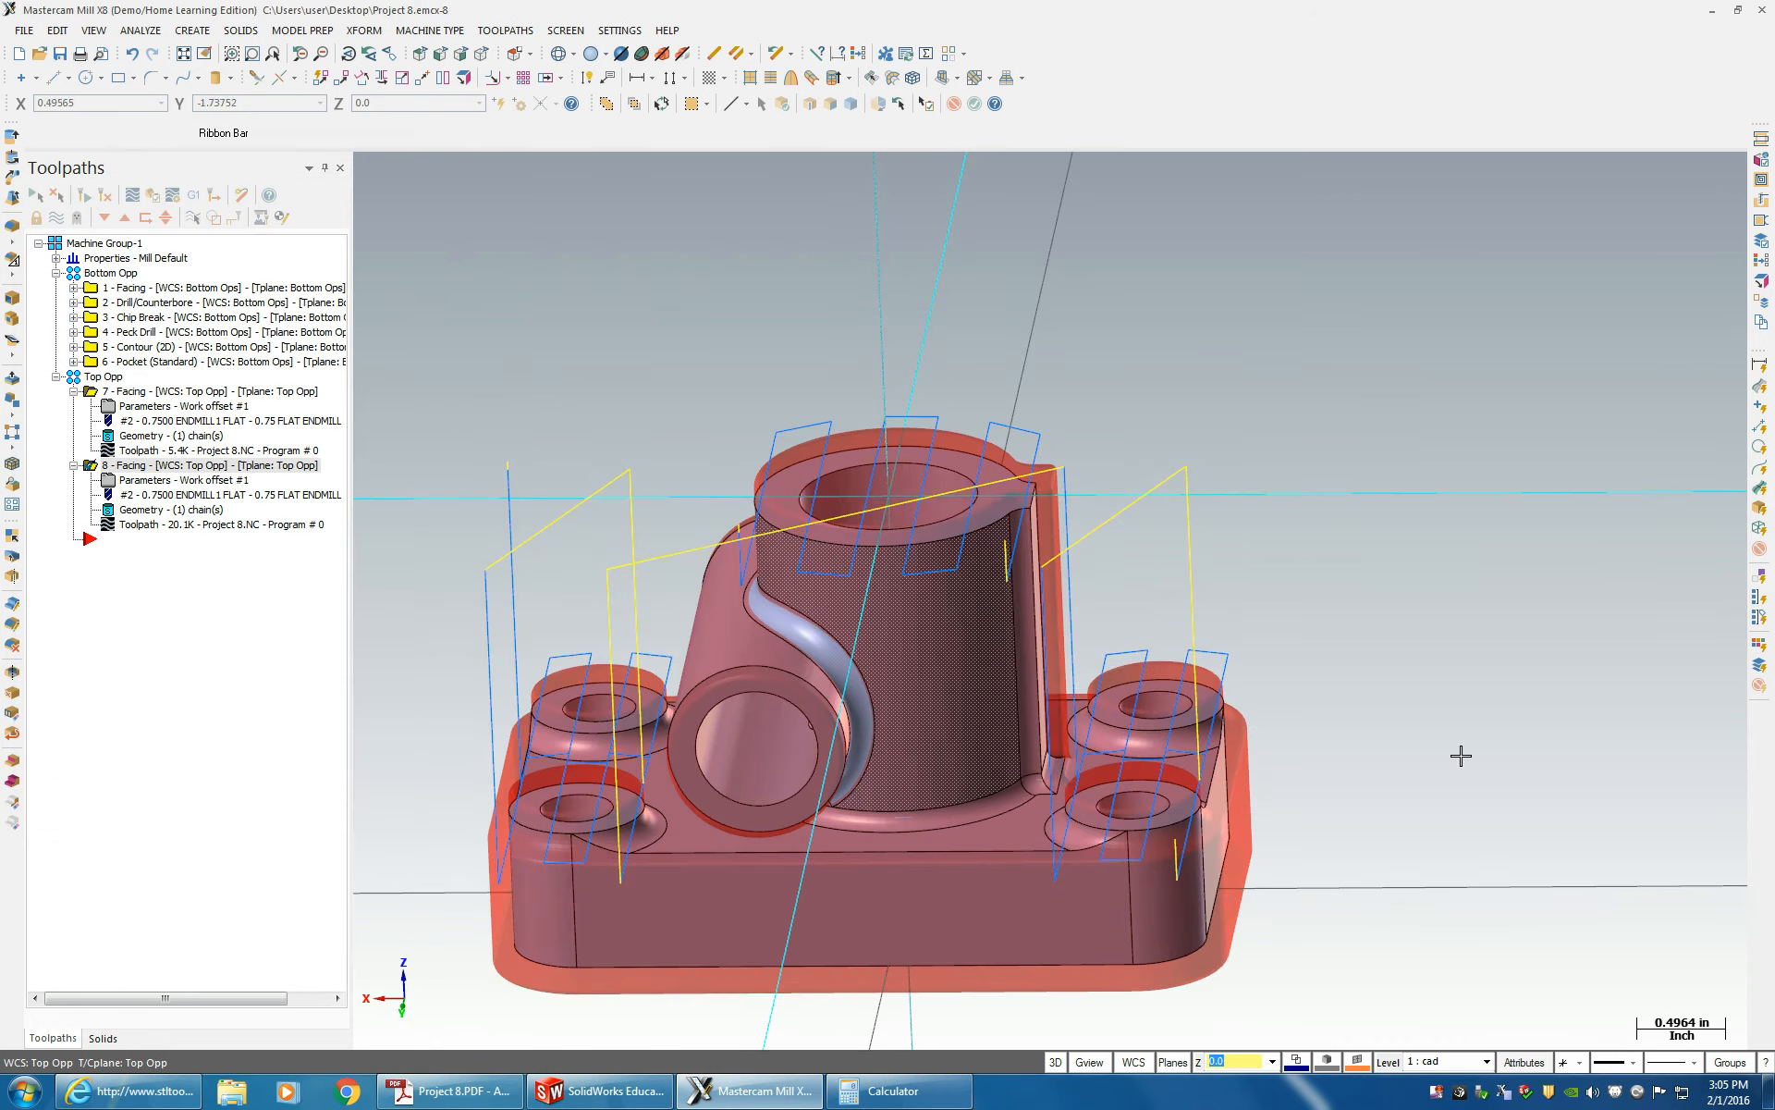
{"action": "left_click", "coordinate": [1349, 901]}
{"action": "left_click", "coordinate": [1395, 920]}
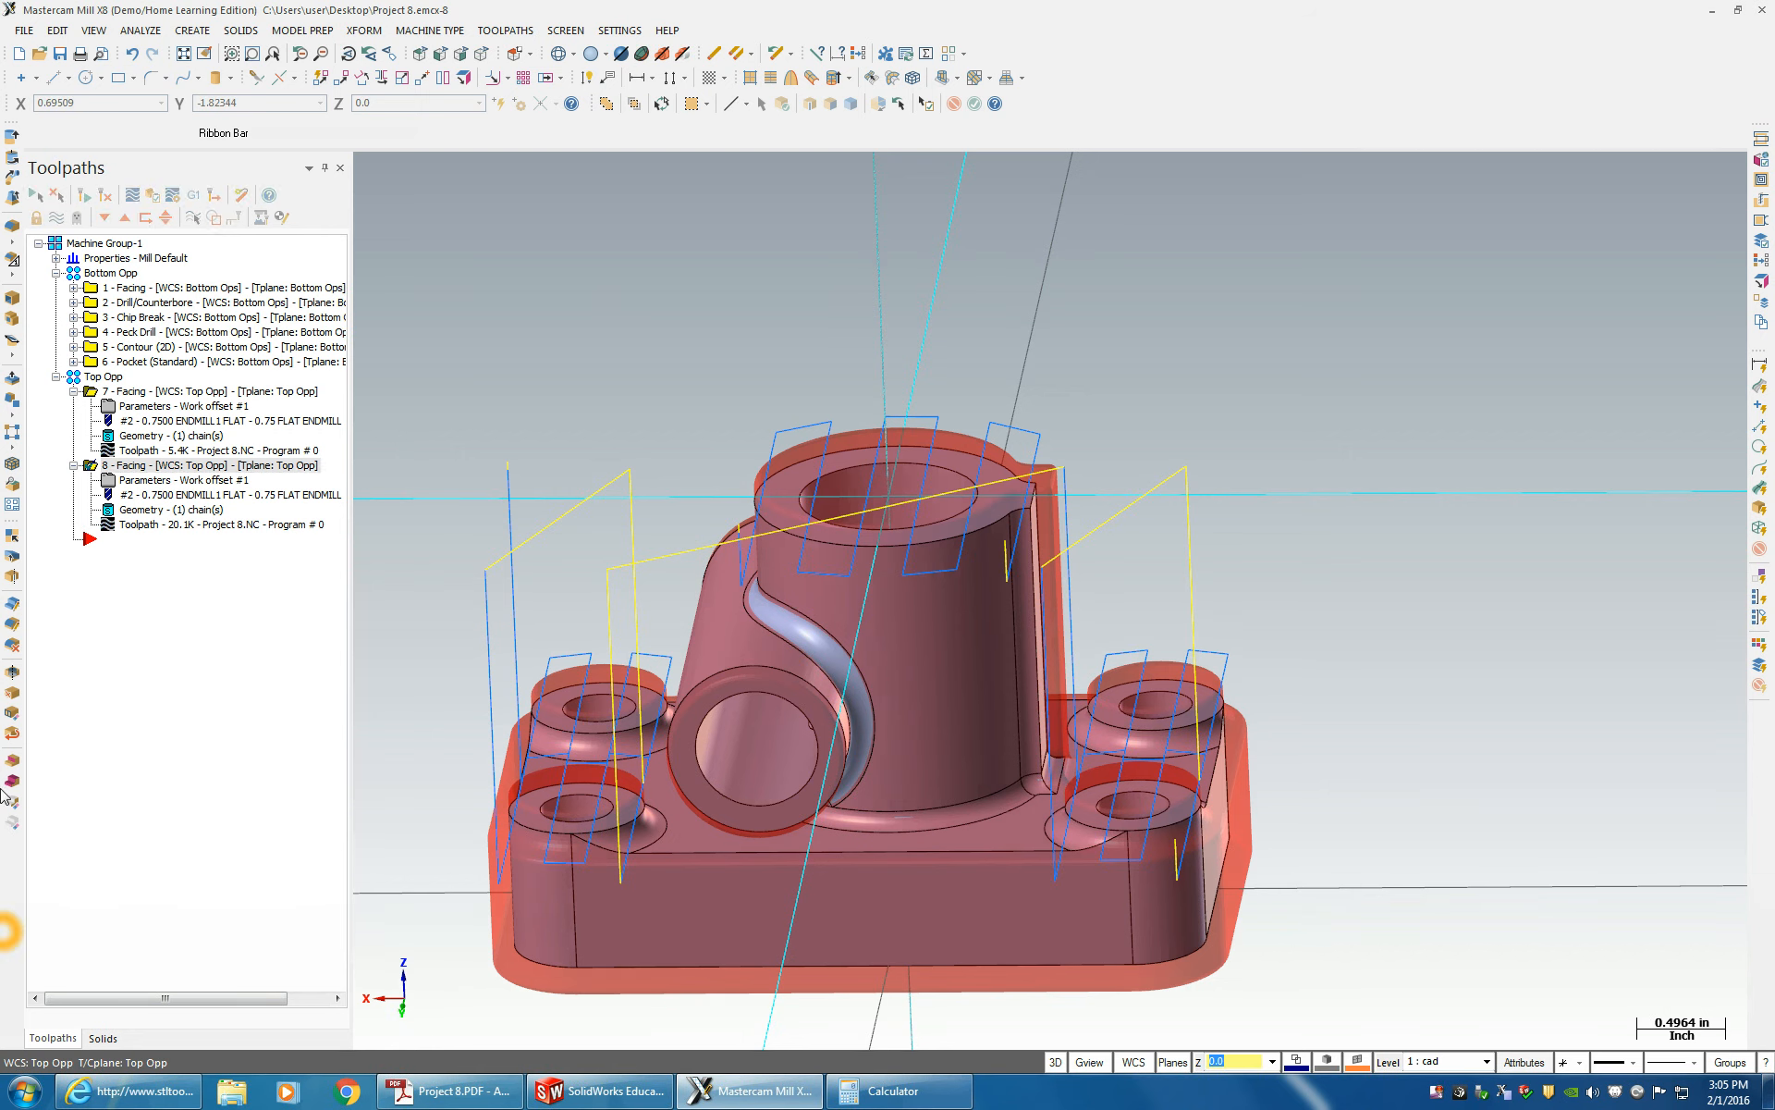
- Delete the copied boss facing operation from the Top Opp group
{"action": "right_click", "coordinate": [139, 465]}
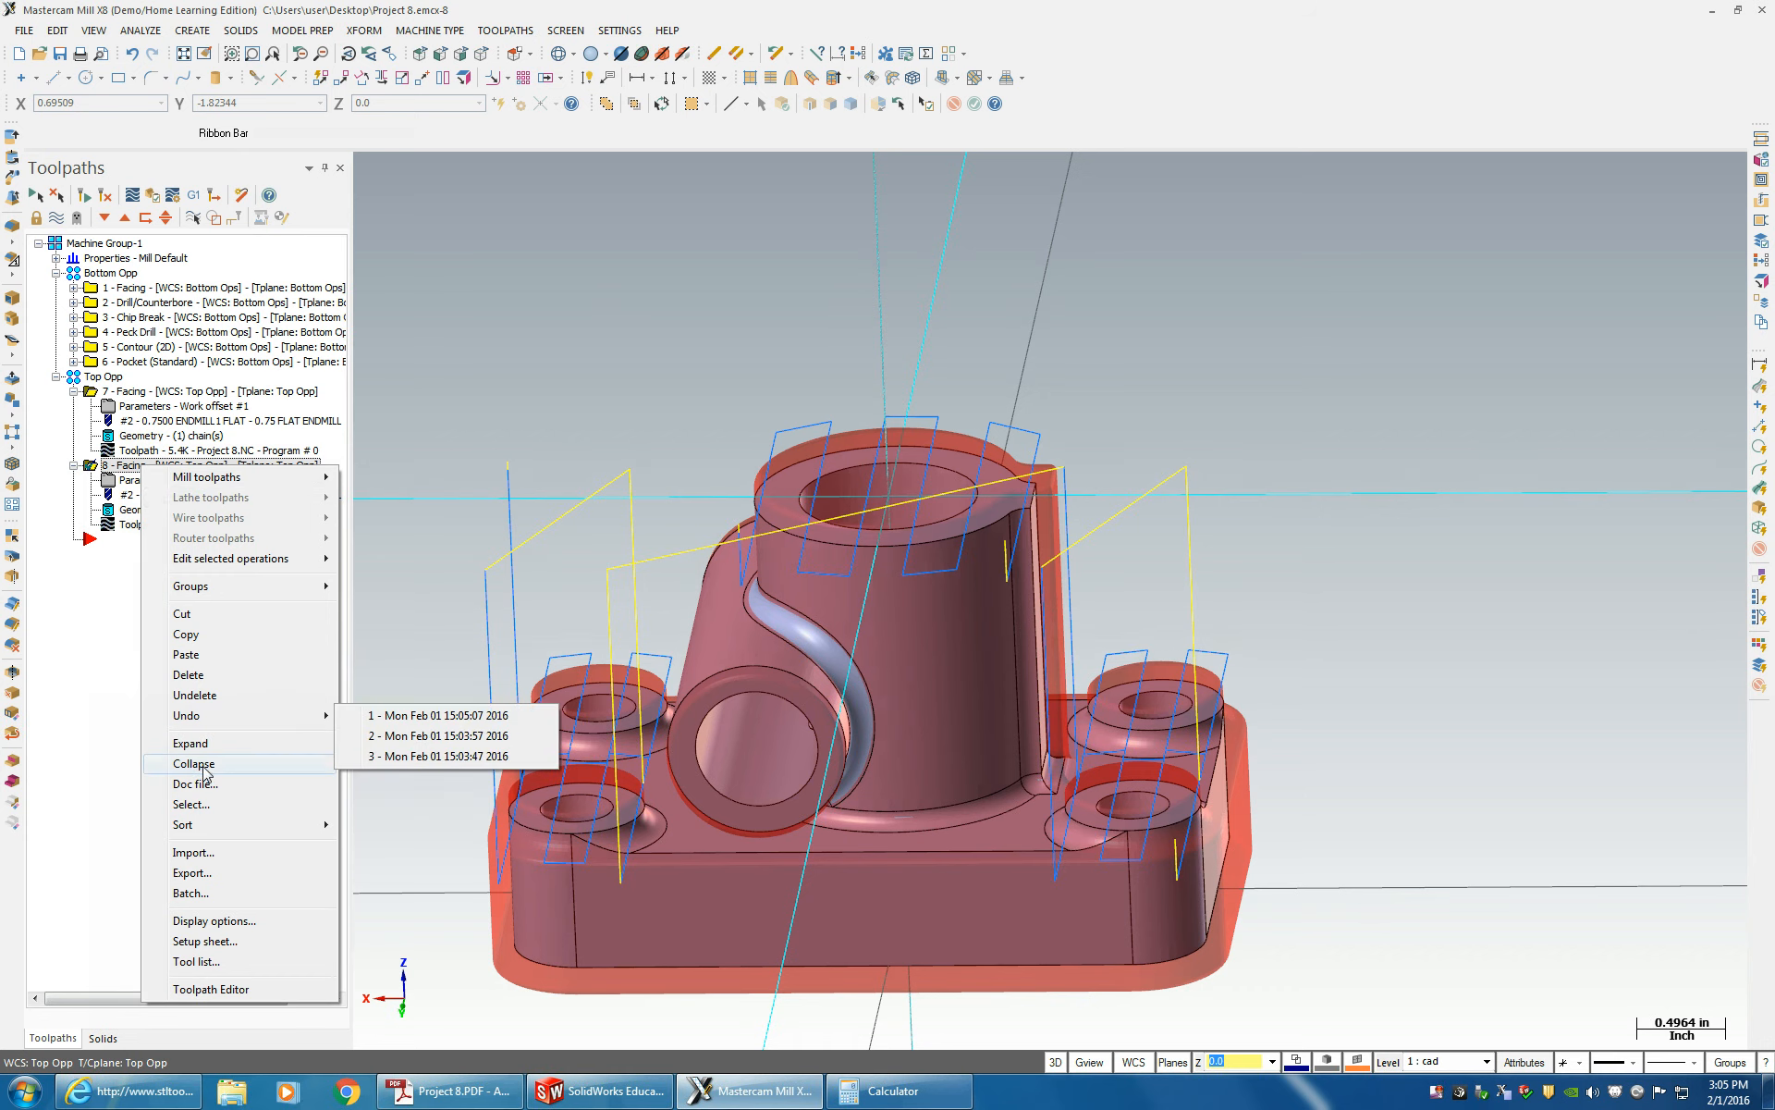
{"action": "left_click", "coordinate": [93, 764]}
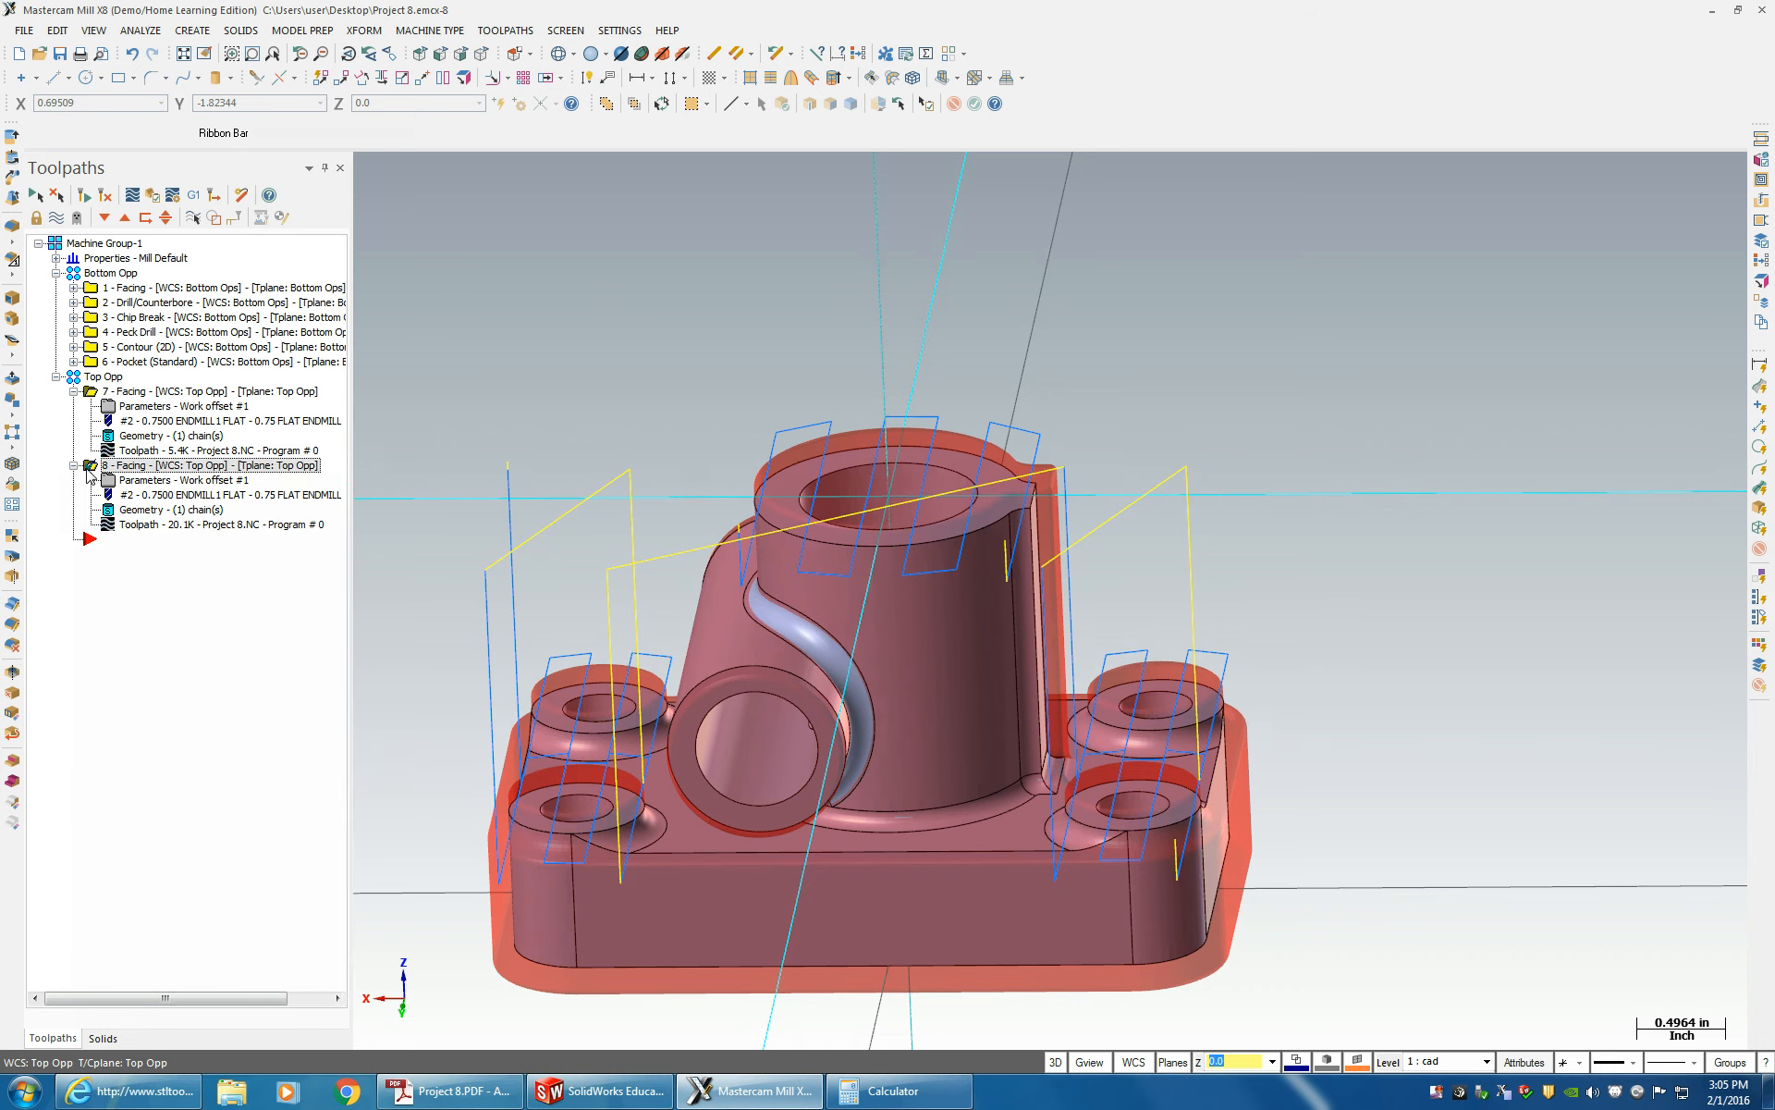
{"action": "key", "text": "Delete"}
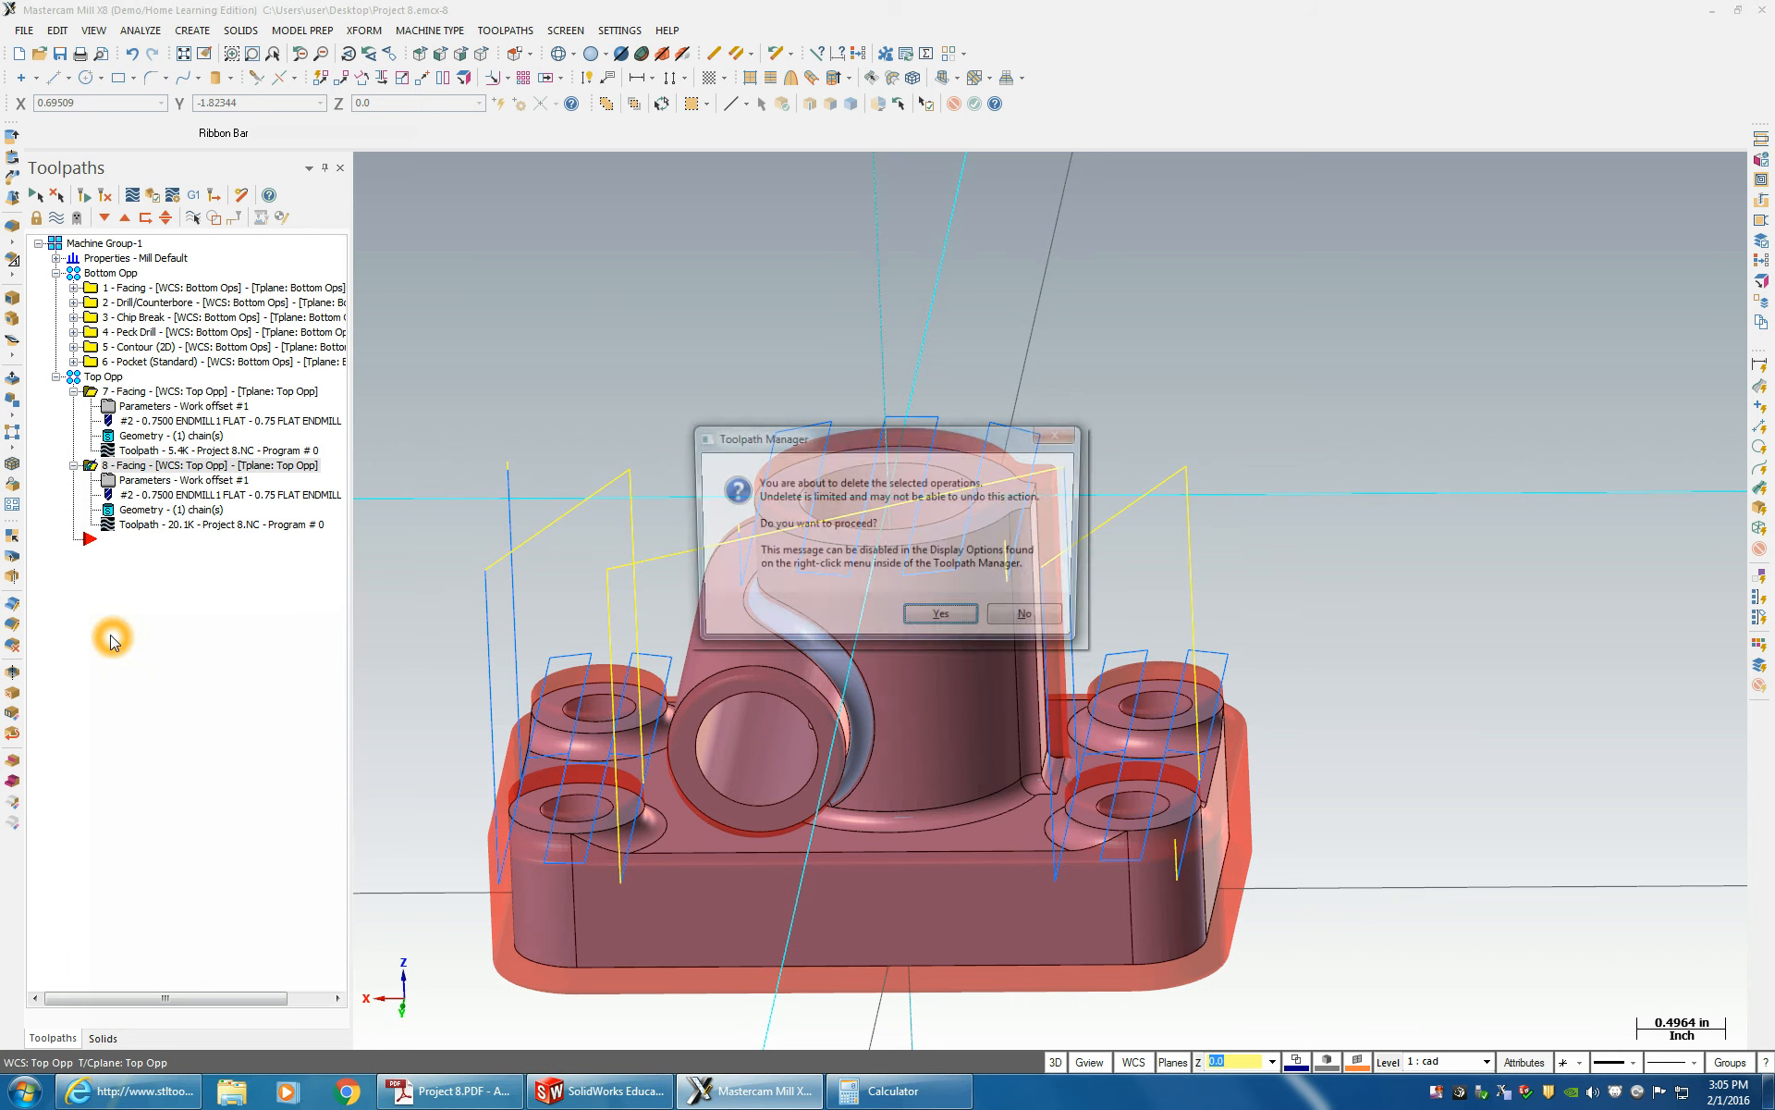
{"action": "left_click", "coordinate": [941, 621]}
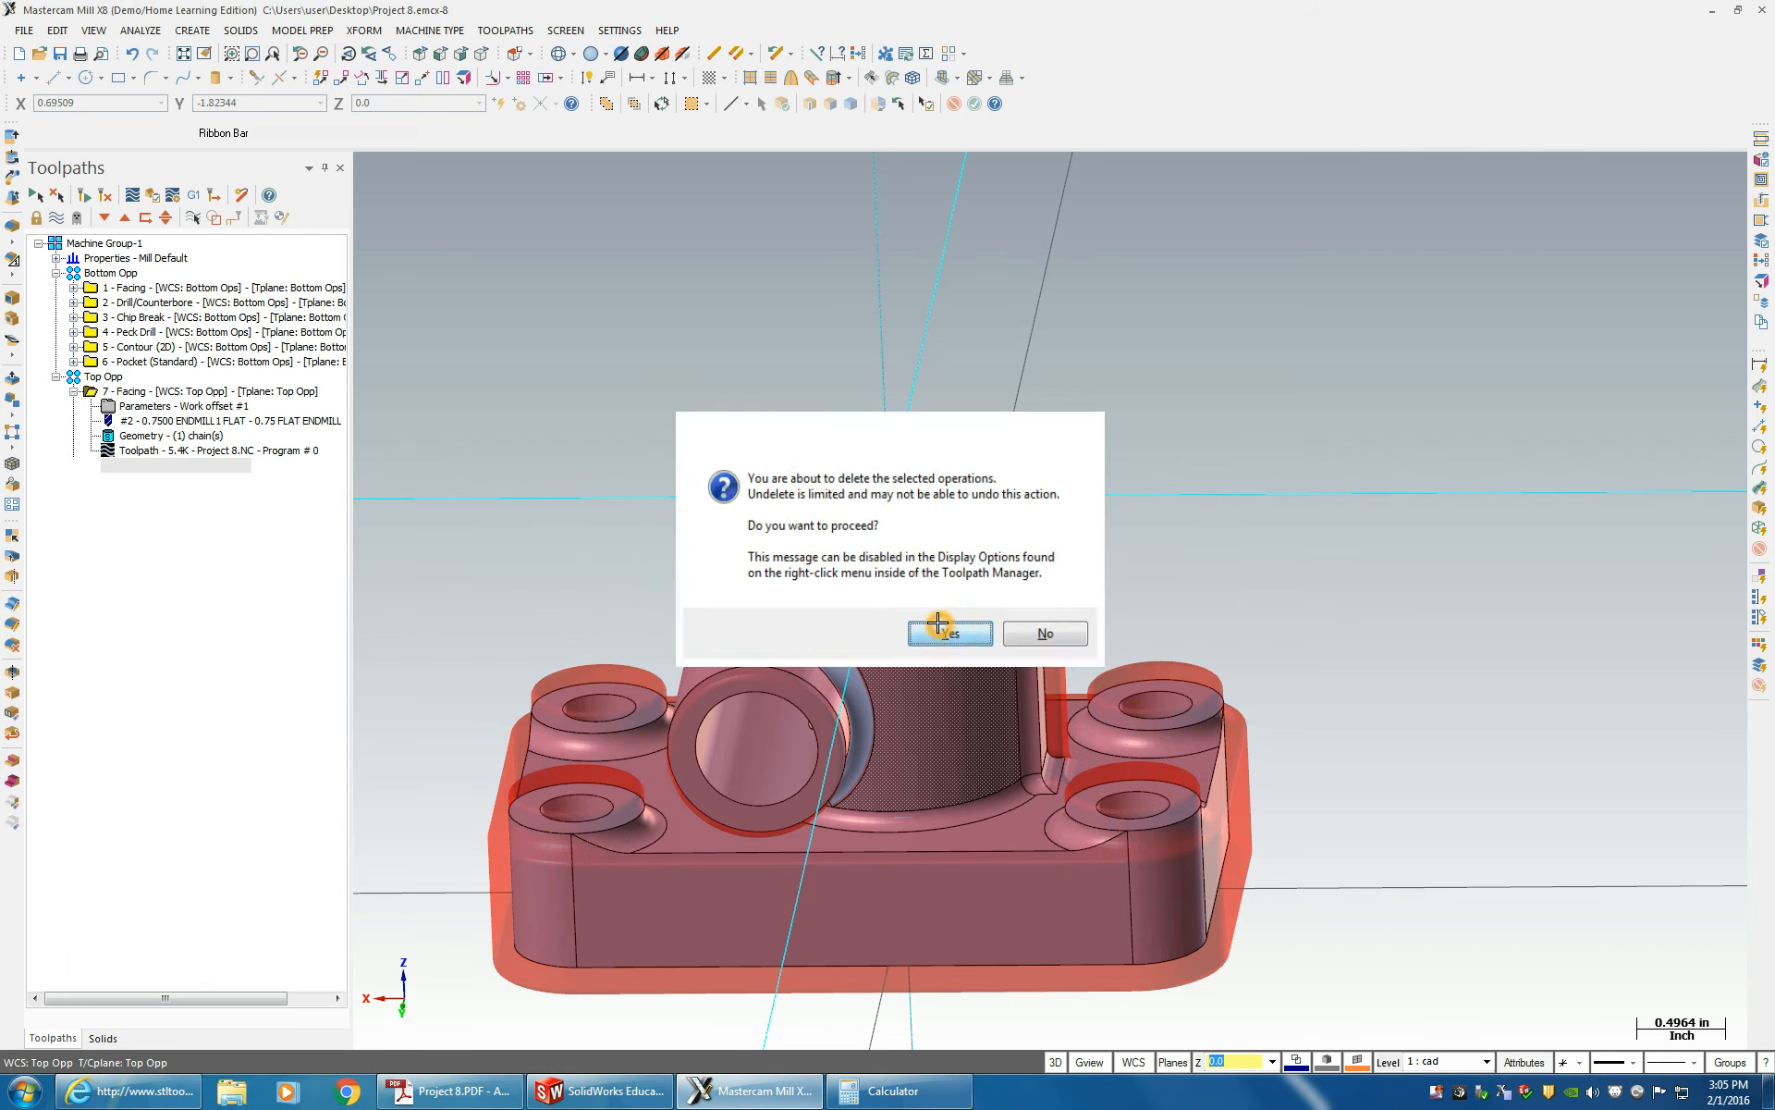
- Start a Pocket toolpath in the Top Opp group and chain the outer top edges of the first two corner bosses
{"action": "right_click", "coordinate": [137, 467]}
{"action": "mouse_move", "coordinate": [187, 486]}
{"action": "left_click", "coordinate": [384, 551]}
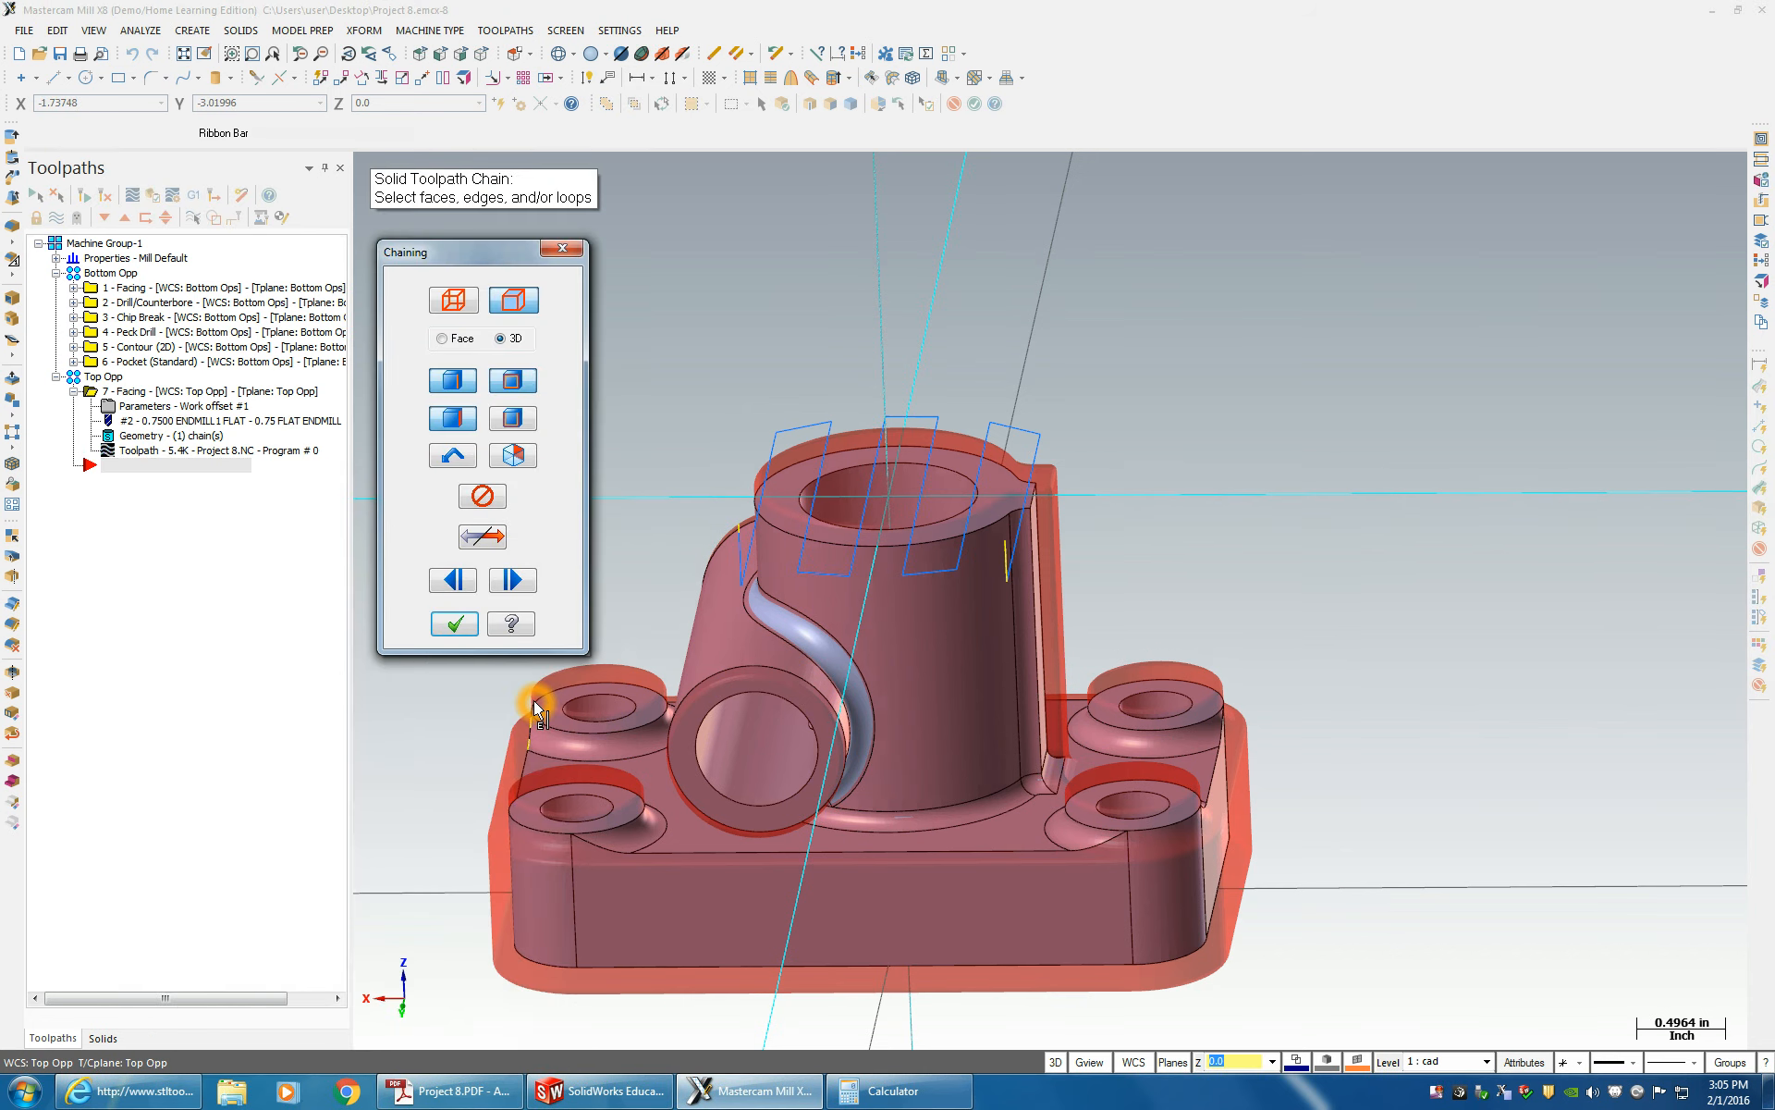
{"action": "left_click", "coordinate": [540, 695]}
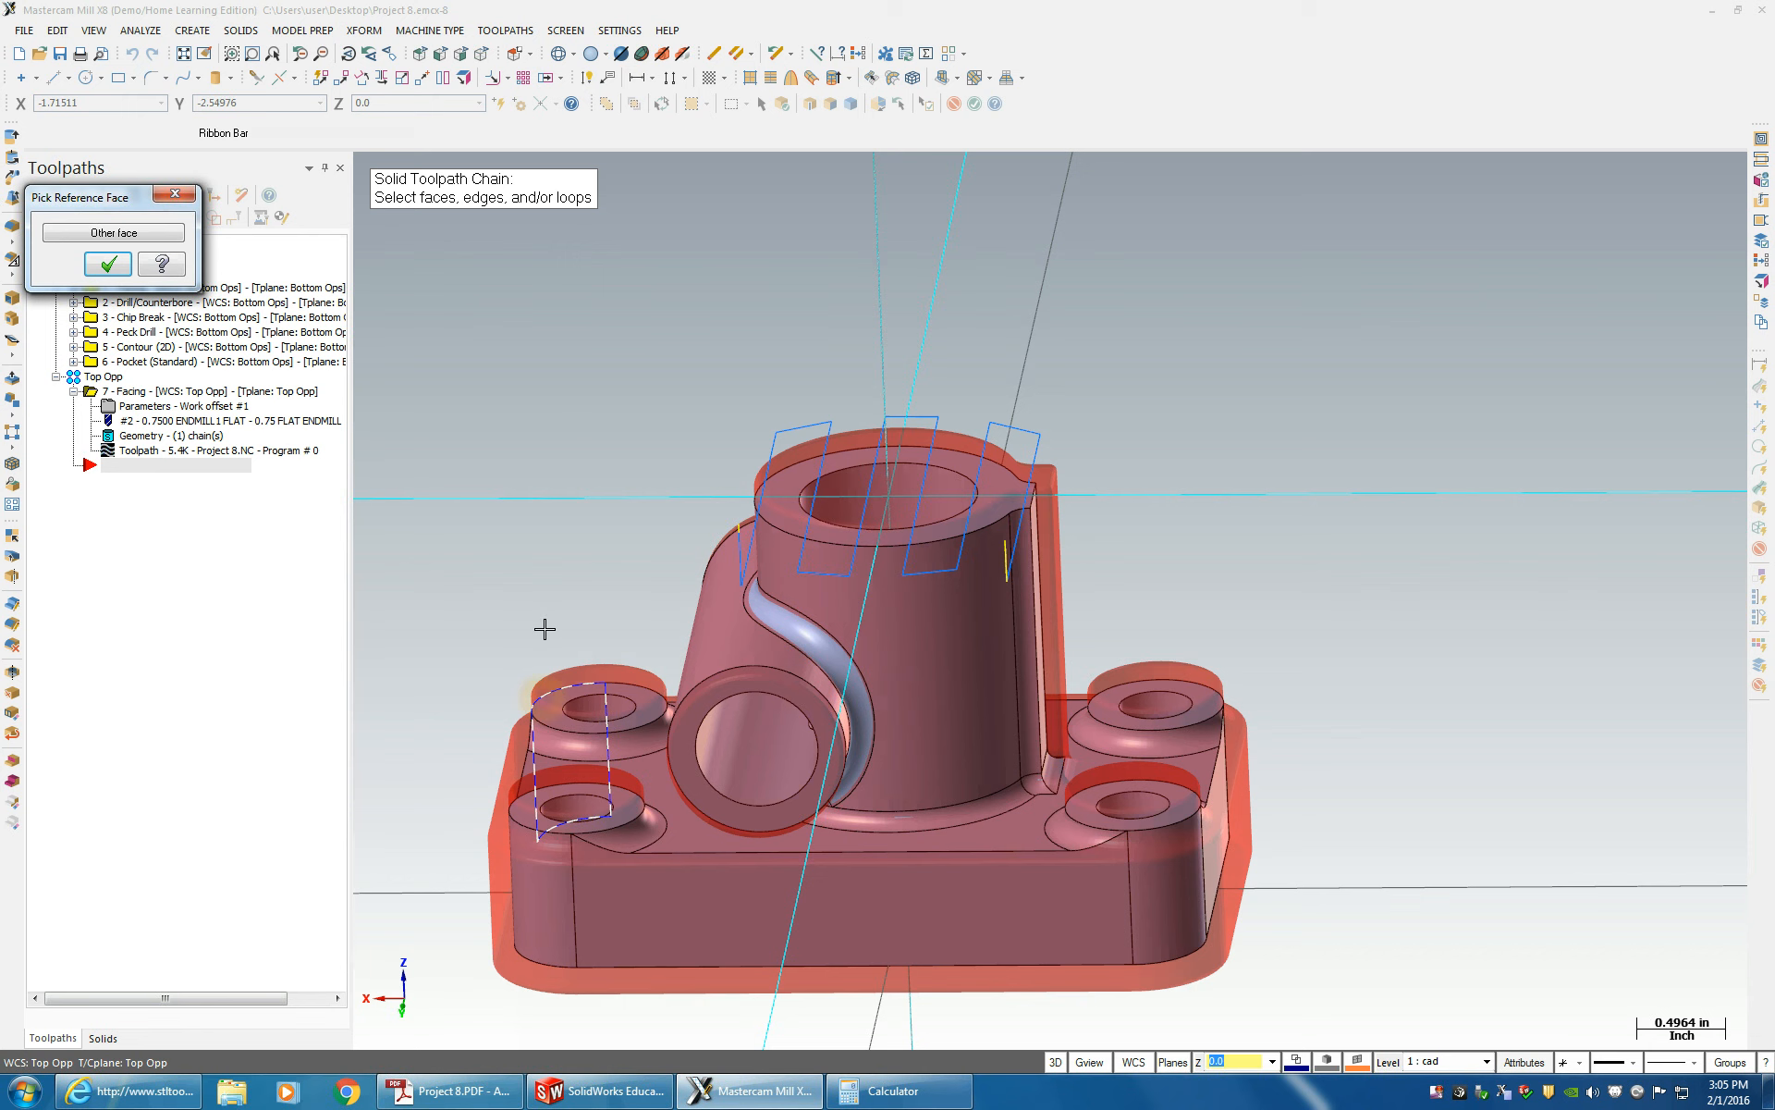
{"action": "left_click", "coordinate": [105, 263]}
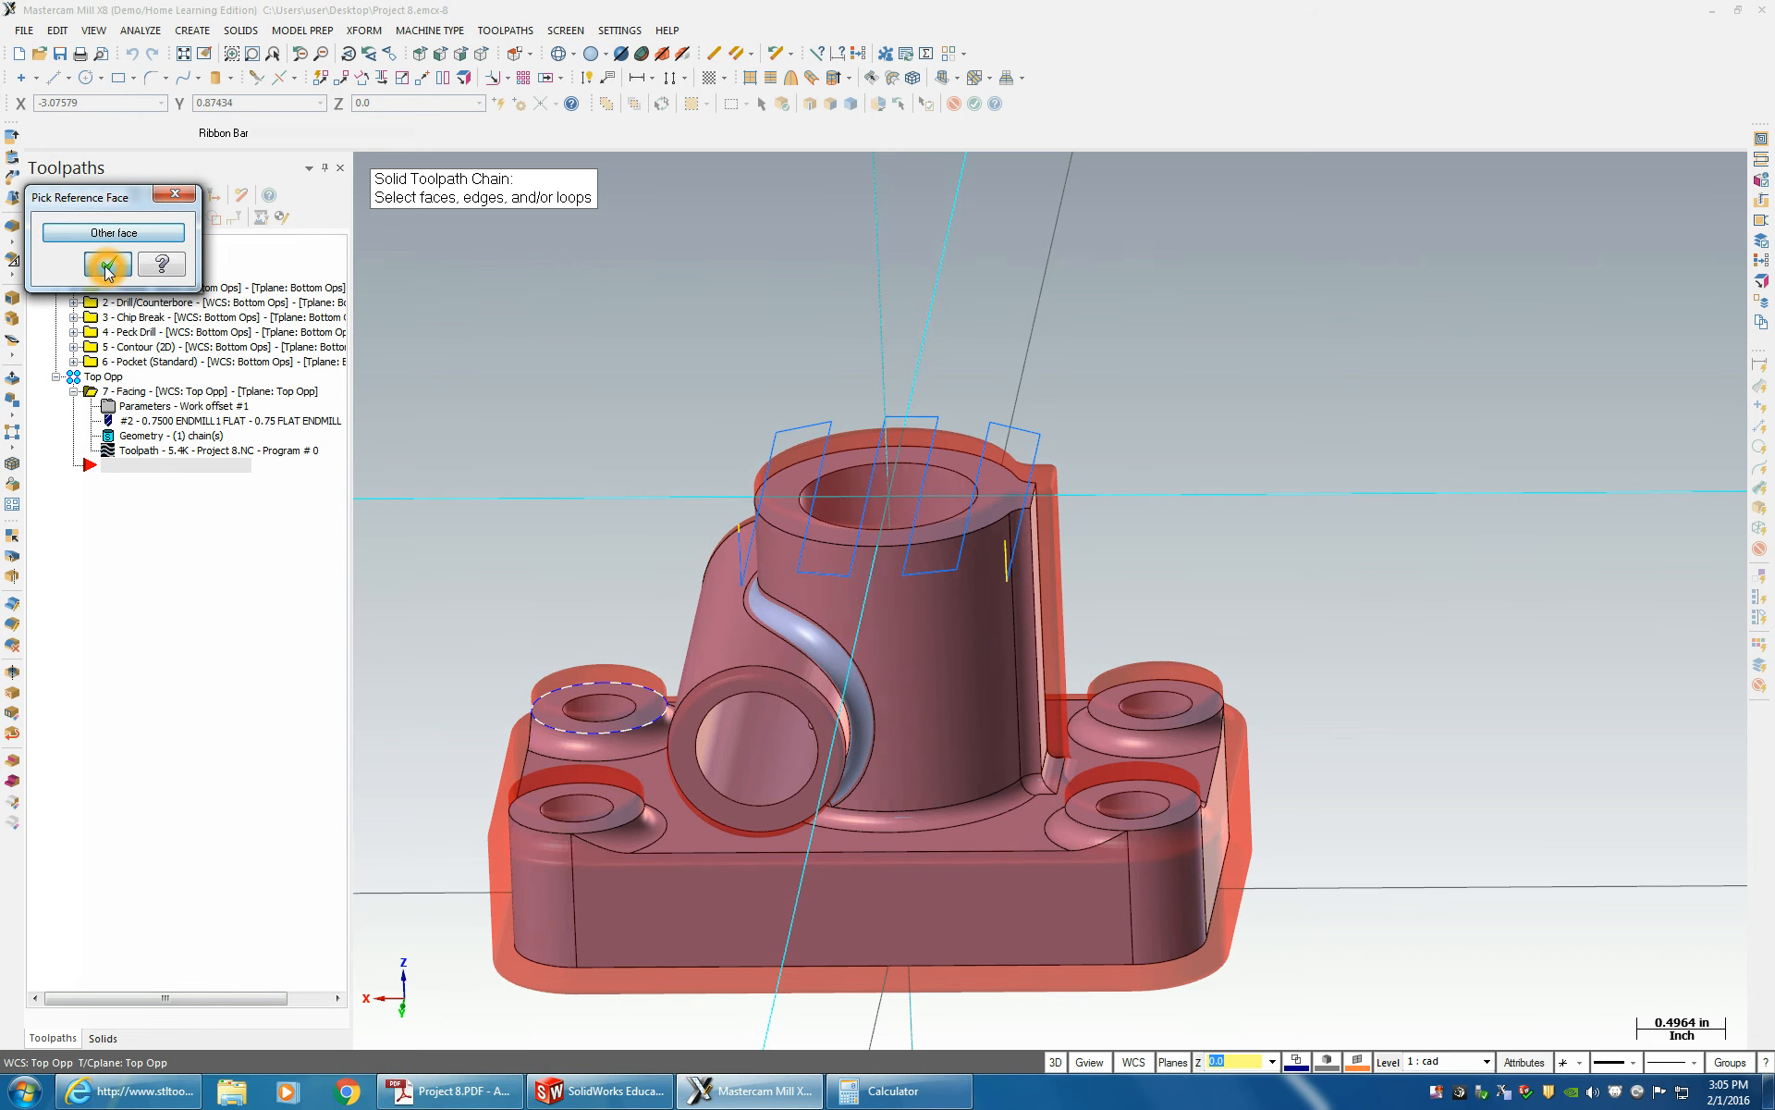
{"action": "left_click", "coordinate": [529, 803]}
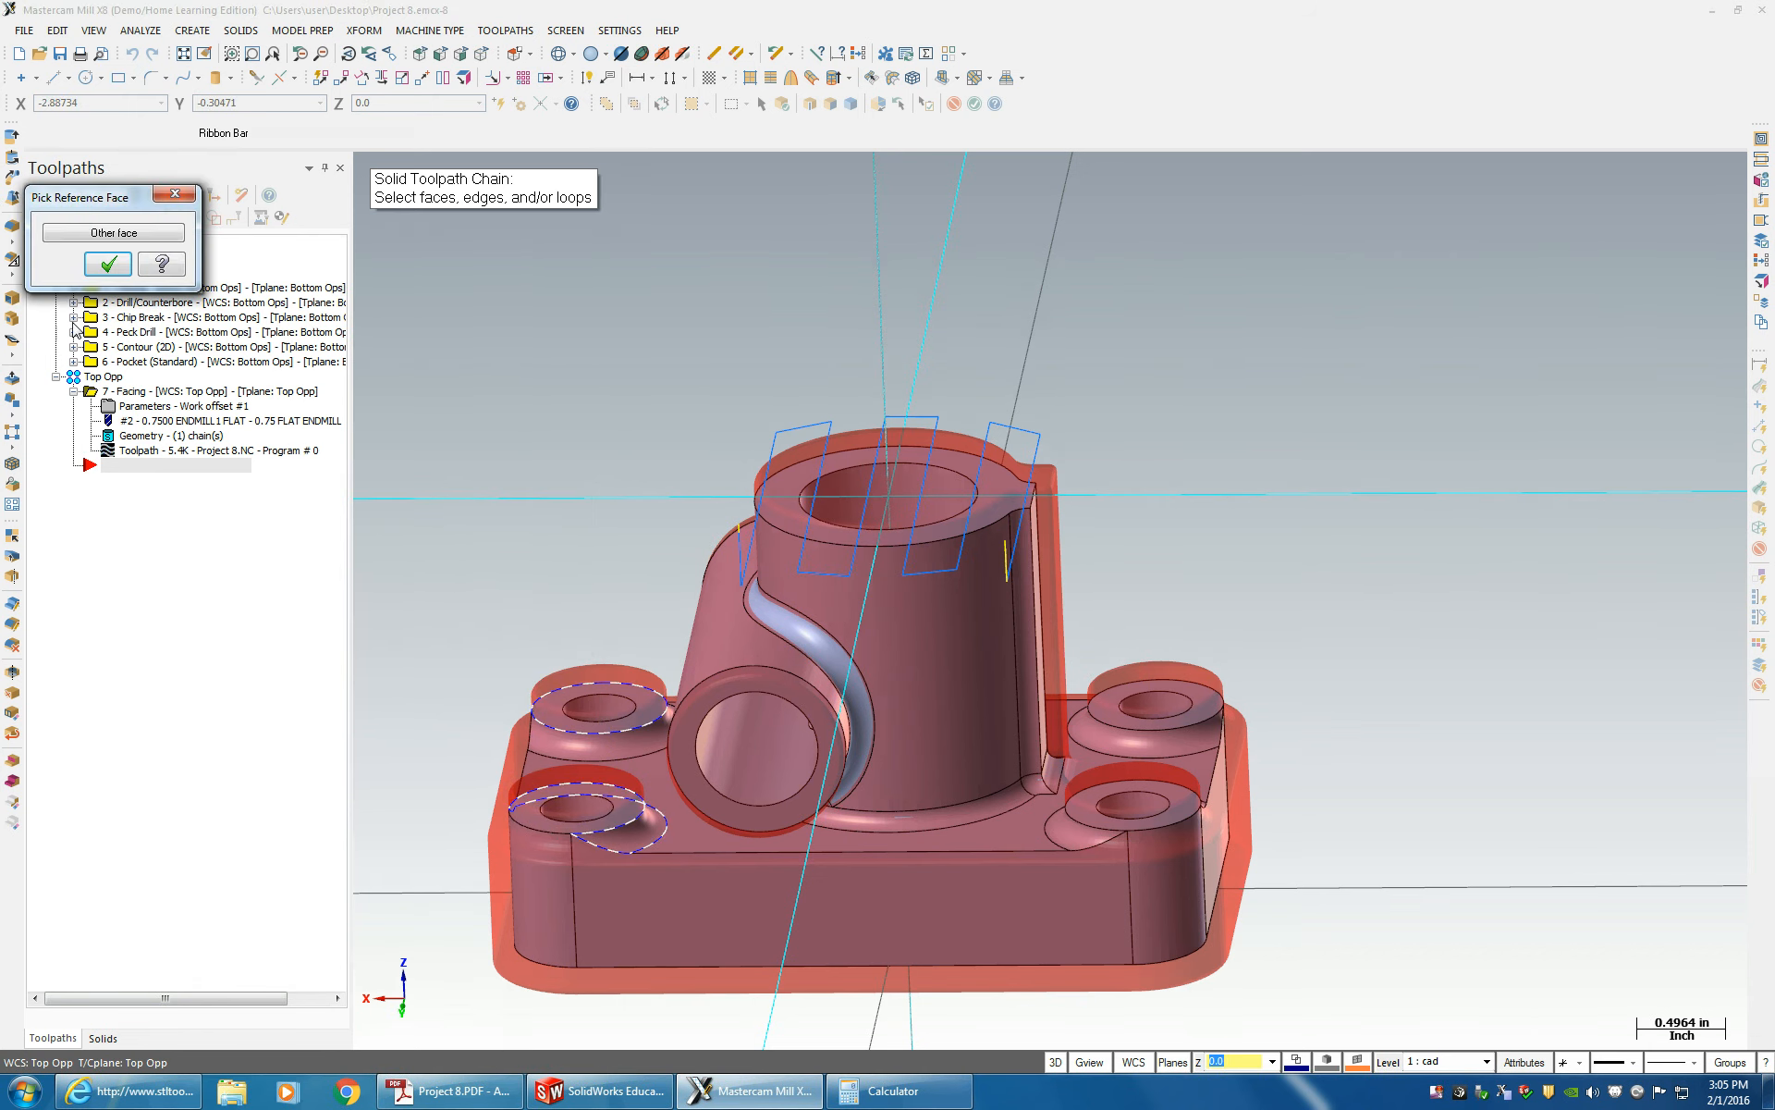
{"action": "left_click", "coordinate": [110, 236]}
{"action": "left_click", "coordinate": [107, 265]}
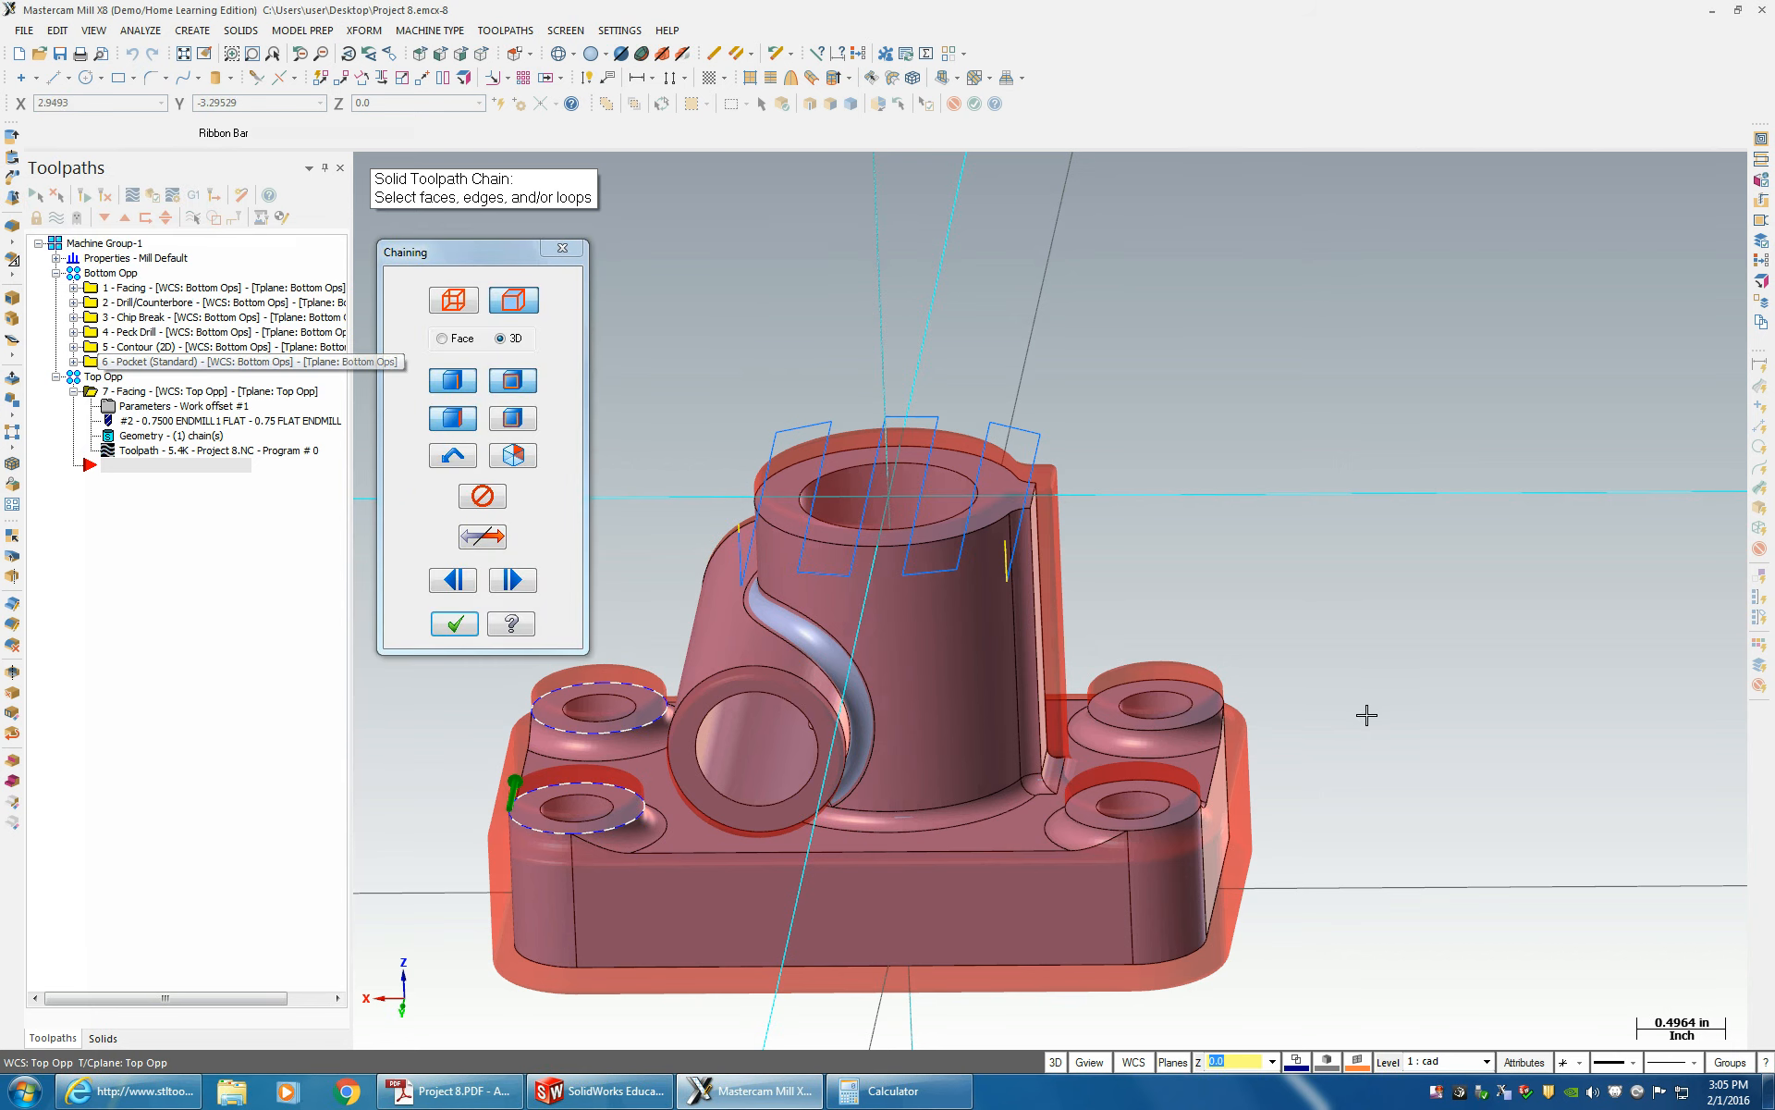
- Add the outer top edges of the other two corner bosses to the pocket's chain and accept the geometry
{"action": "left_click", "coordinate": [1202, 692]}
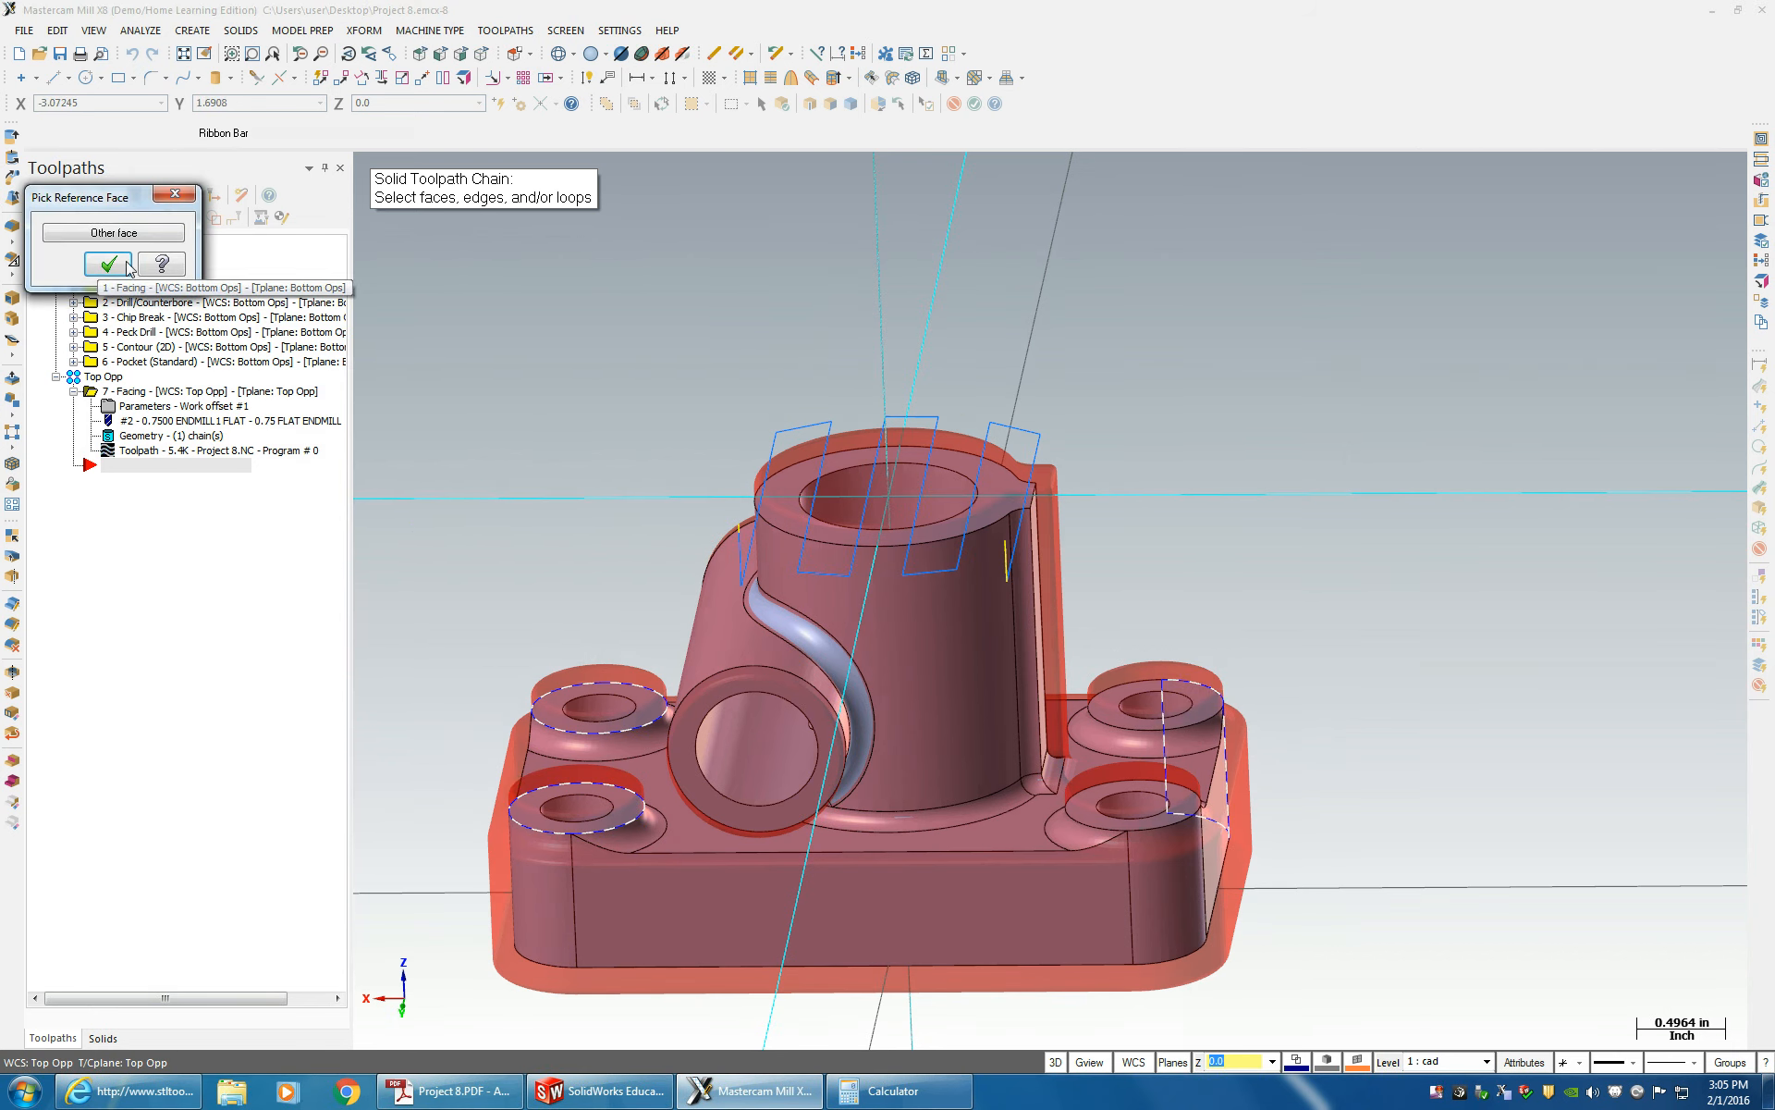
{"action": "left_click", "coordinate": [111, 237]}
{"action": "left_click", "coordinate": [107, 265]}
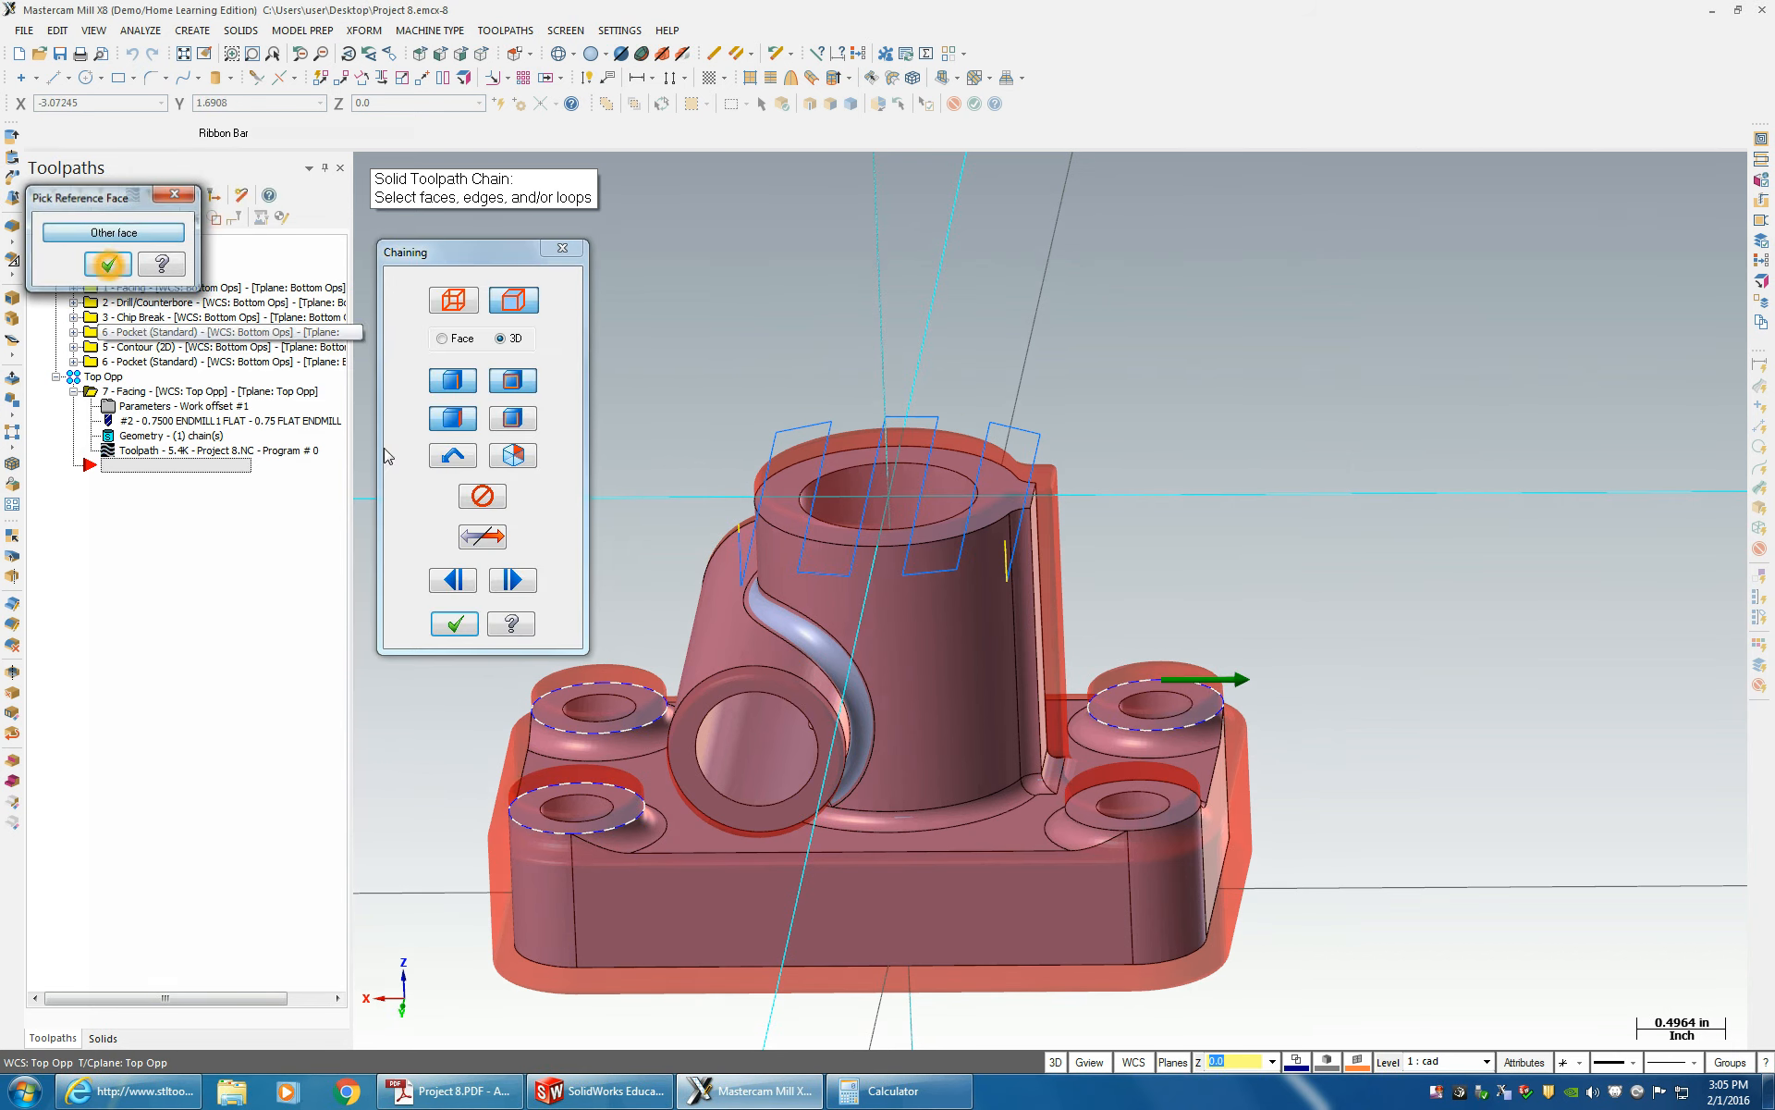
{"action": "left_click", "coordinate": [1122, 781]}
{"action": "left_click", "coordinate": [112, 233]}
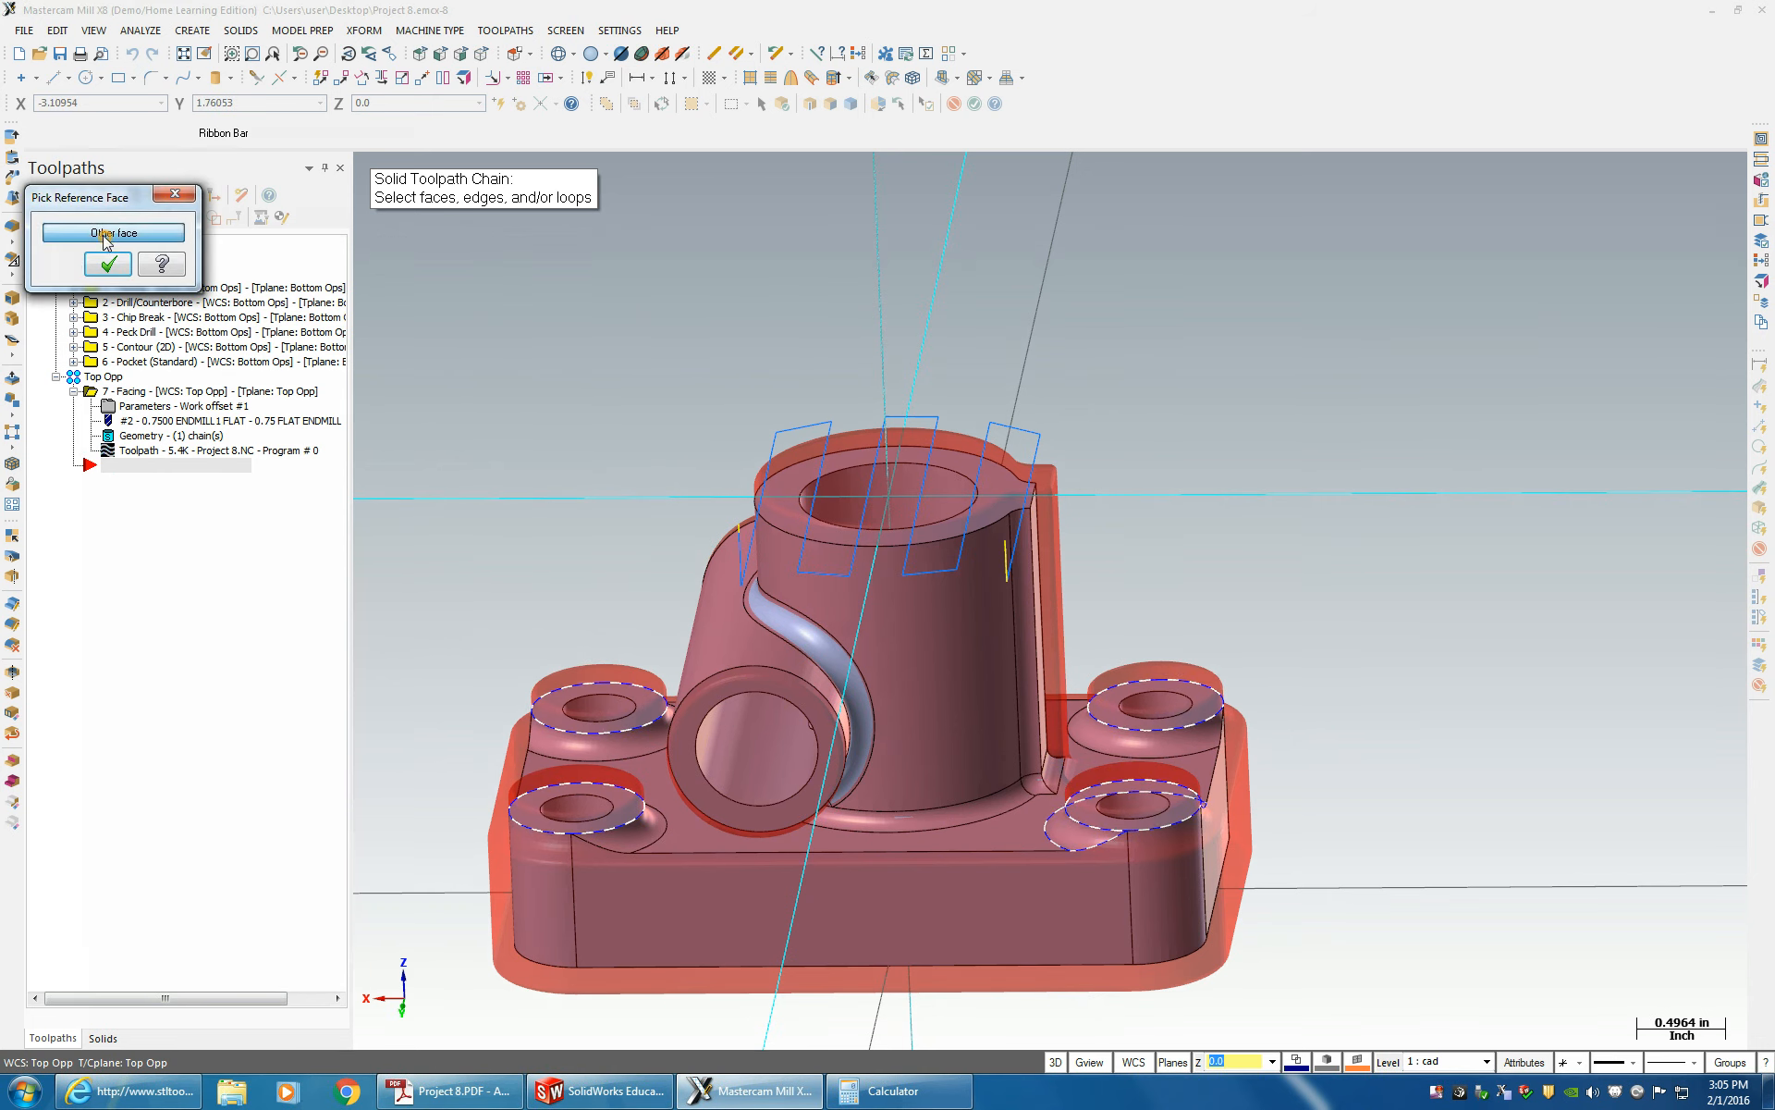
{"action": "left_click", "coordinate": [108, 265]}
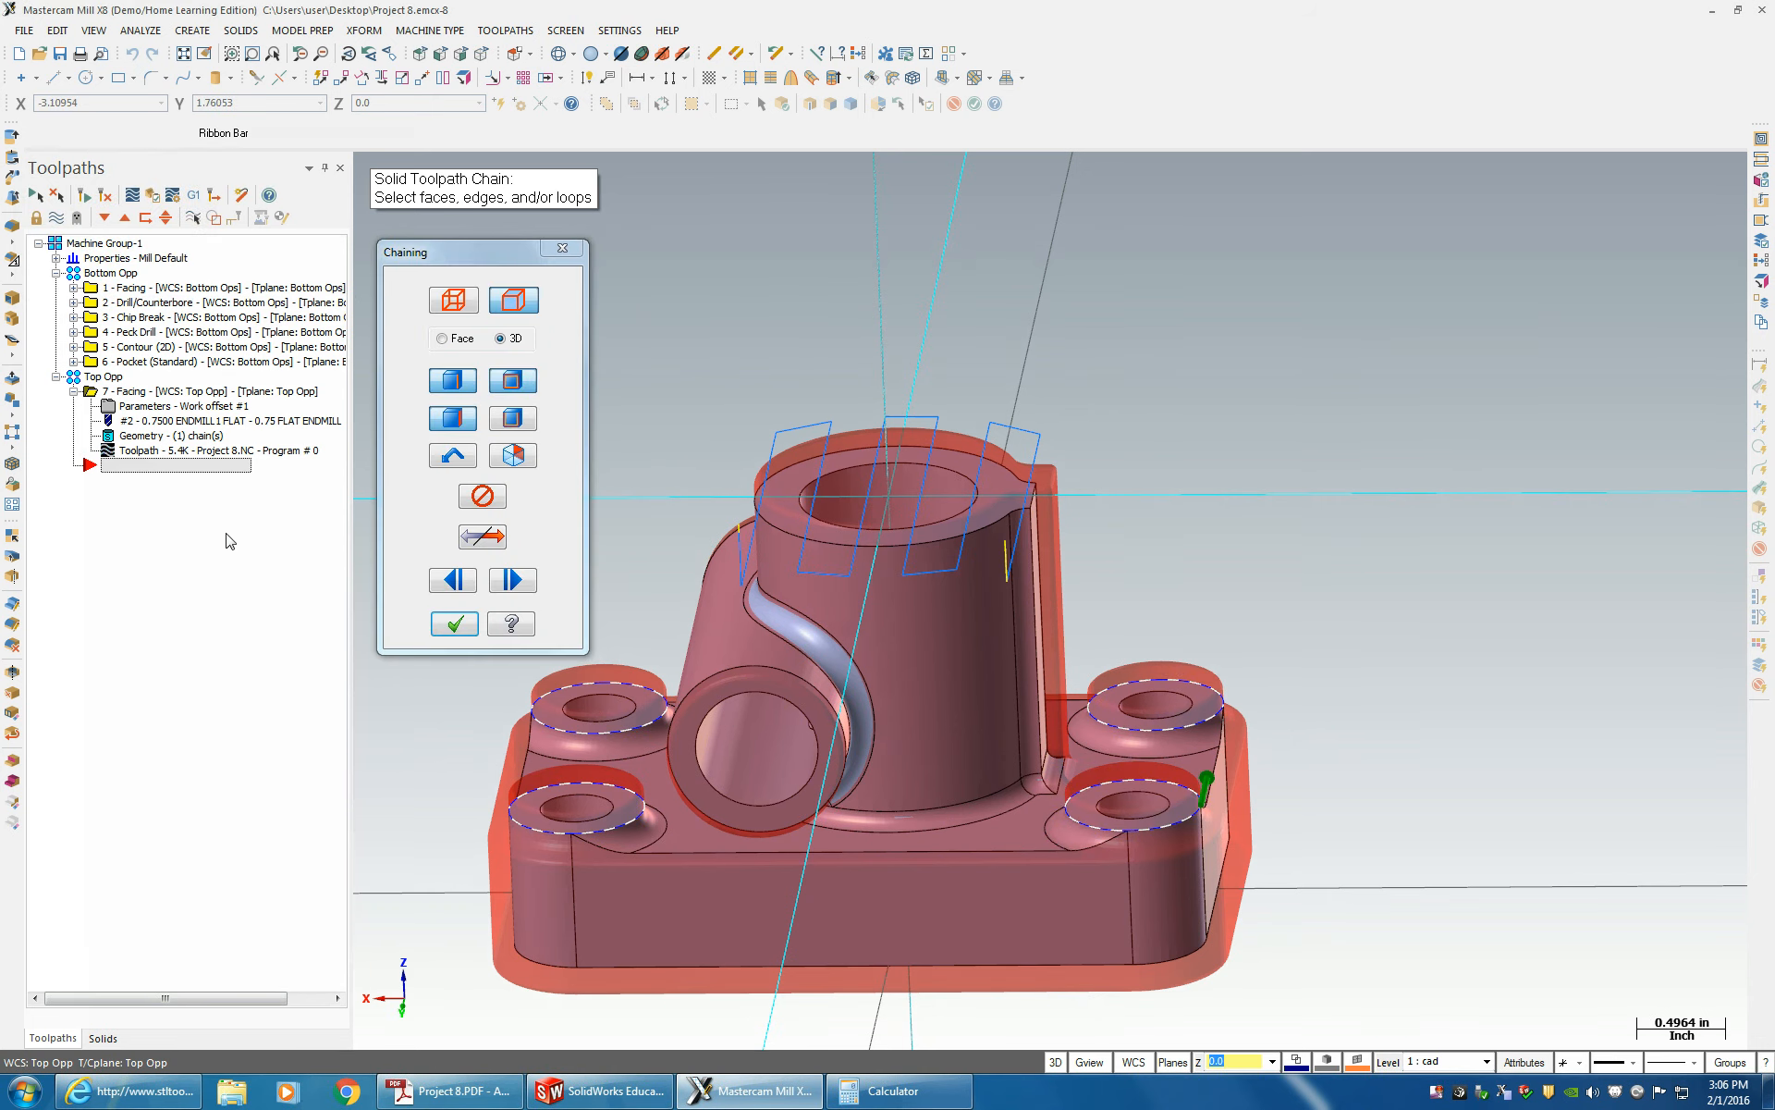
{"action": "left_click", "coordinate": [461, 633]}
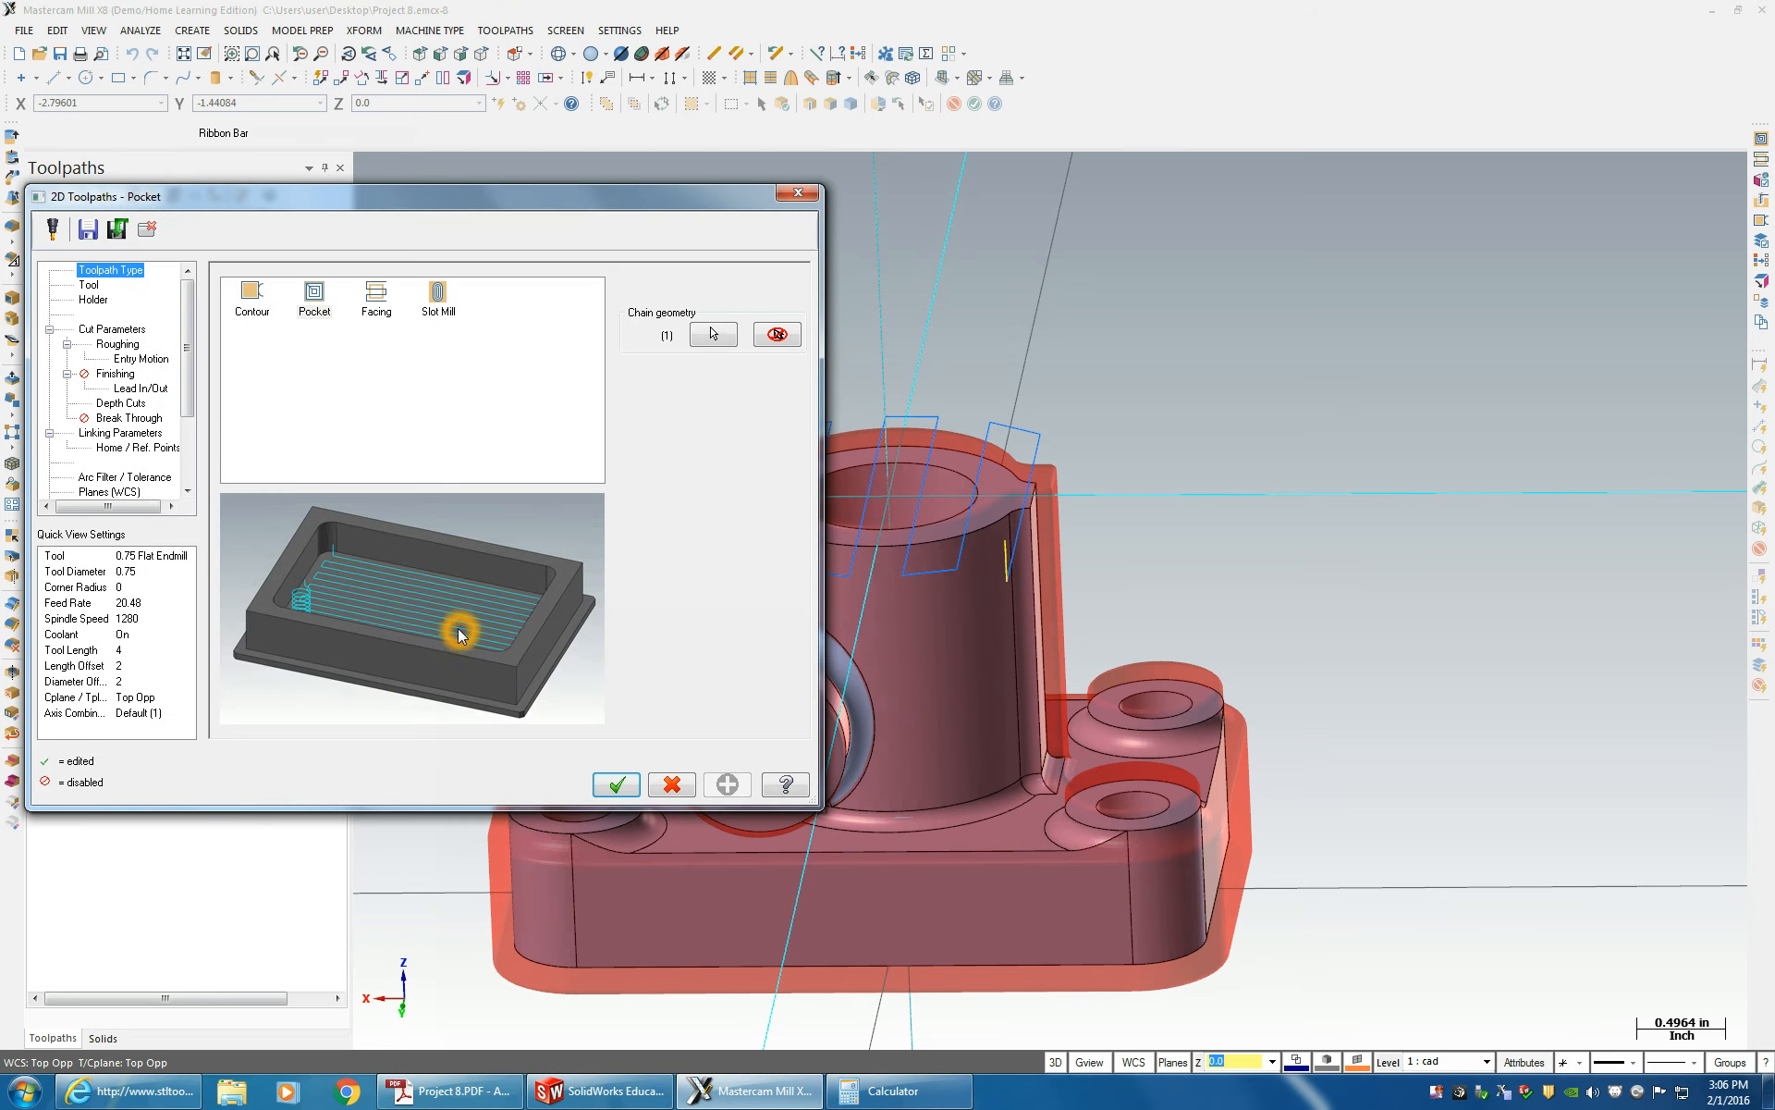
- Choose the 0.75 flat endmill for the pocket and set the stock to leave on walls to -.02
{"action": "left_click", "coordinate": [88, 285]}
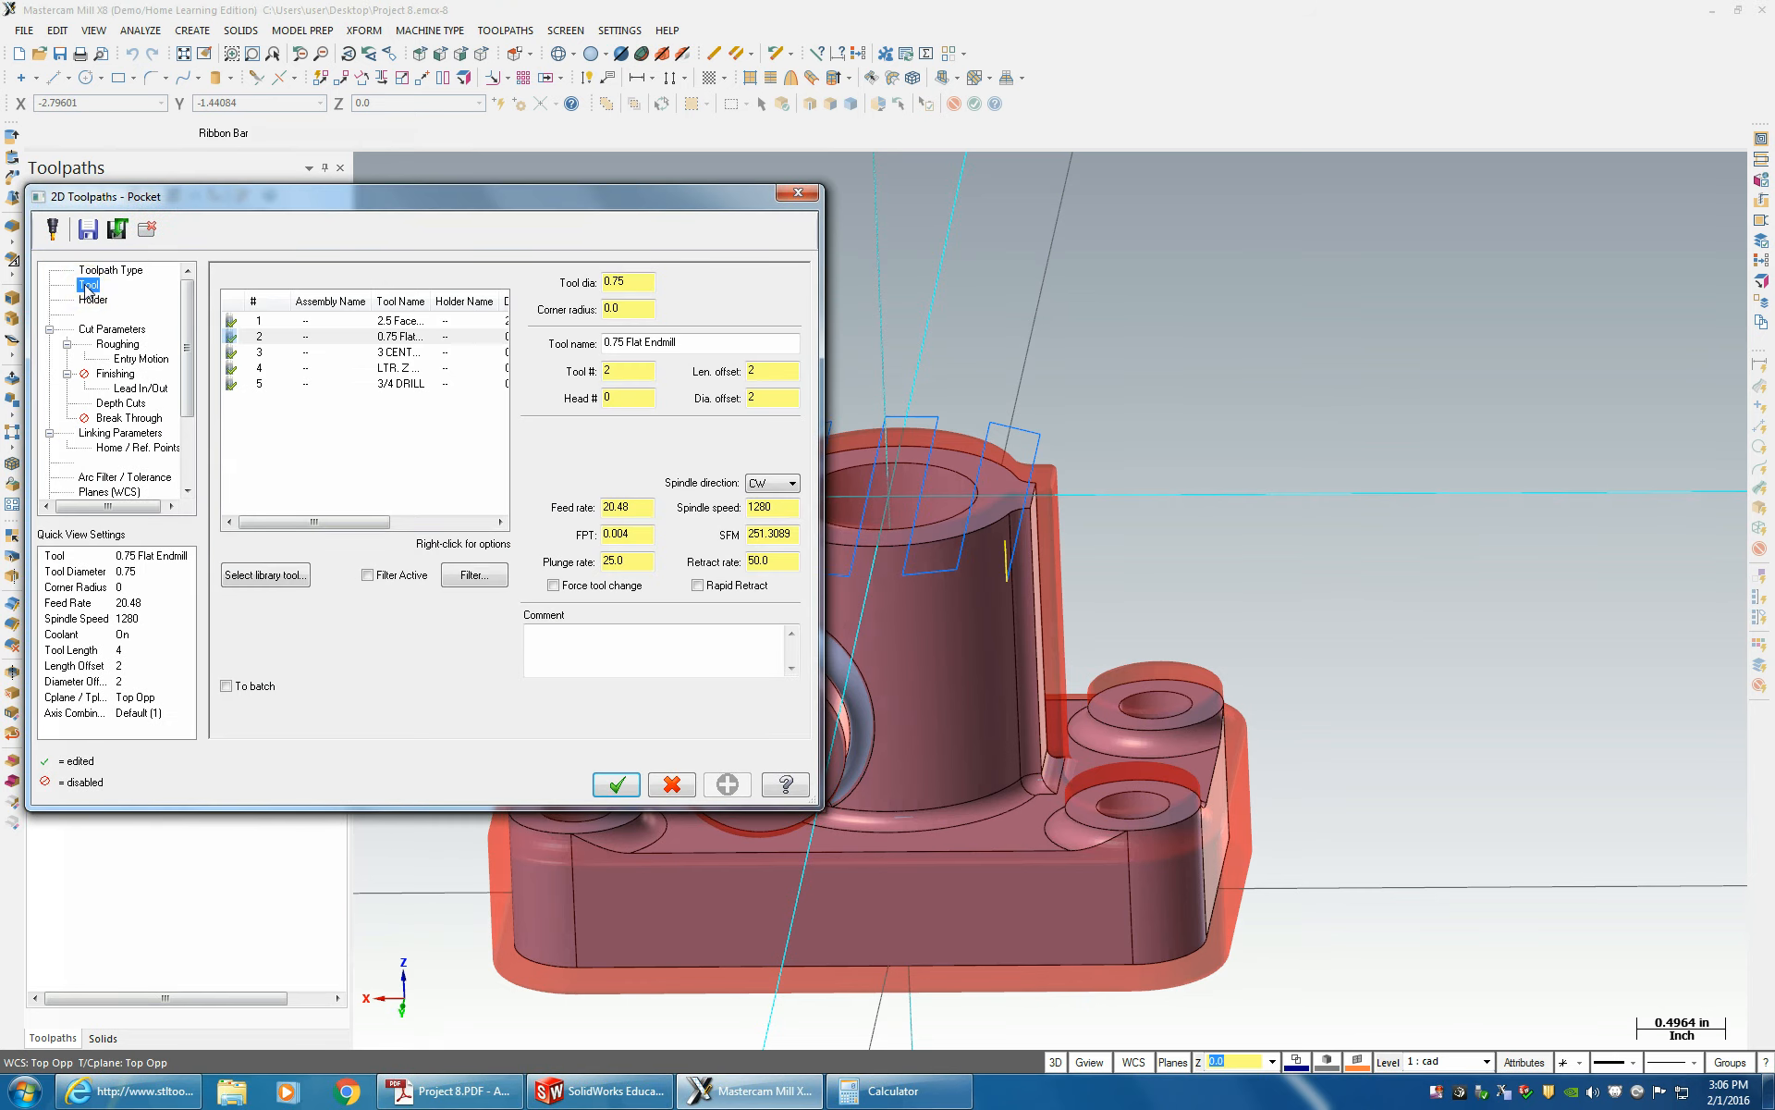
{"action": "left_click", "coordinate": [308, 338]}
{"action": "left_click", "coordinate": [105, 330]}
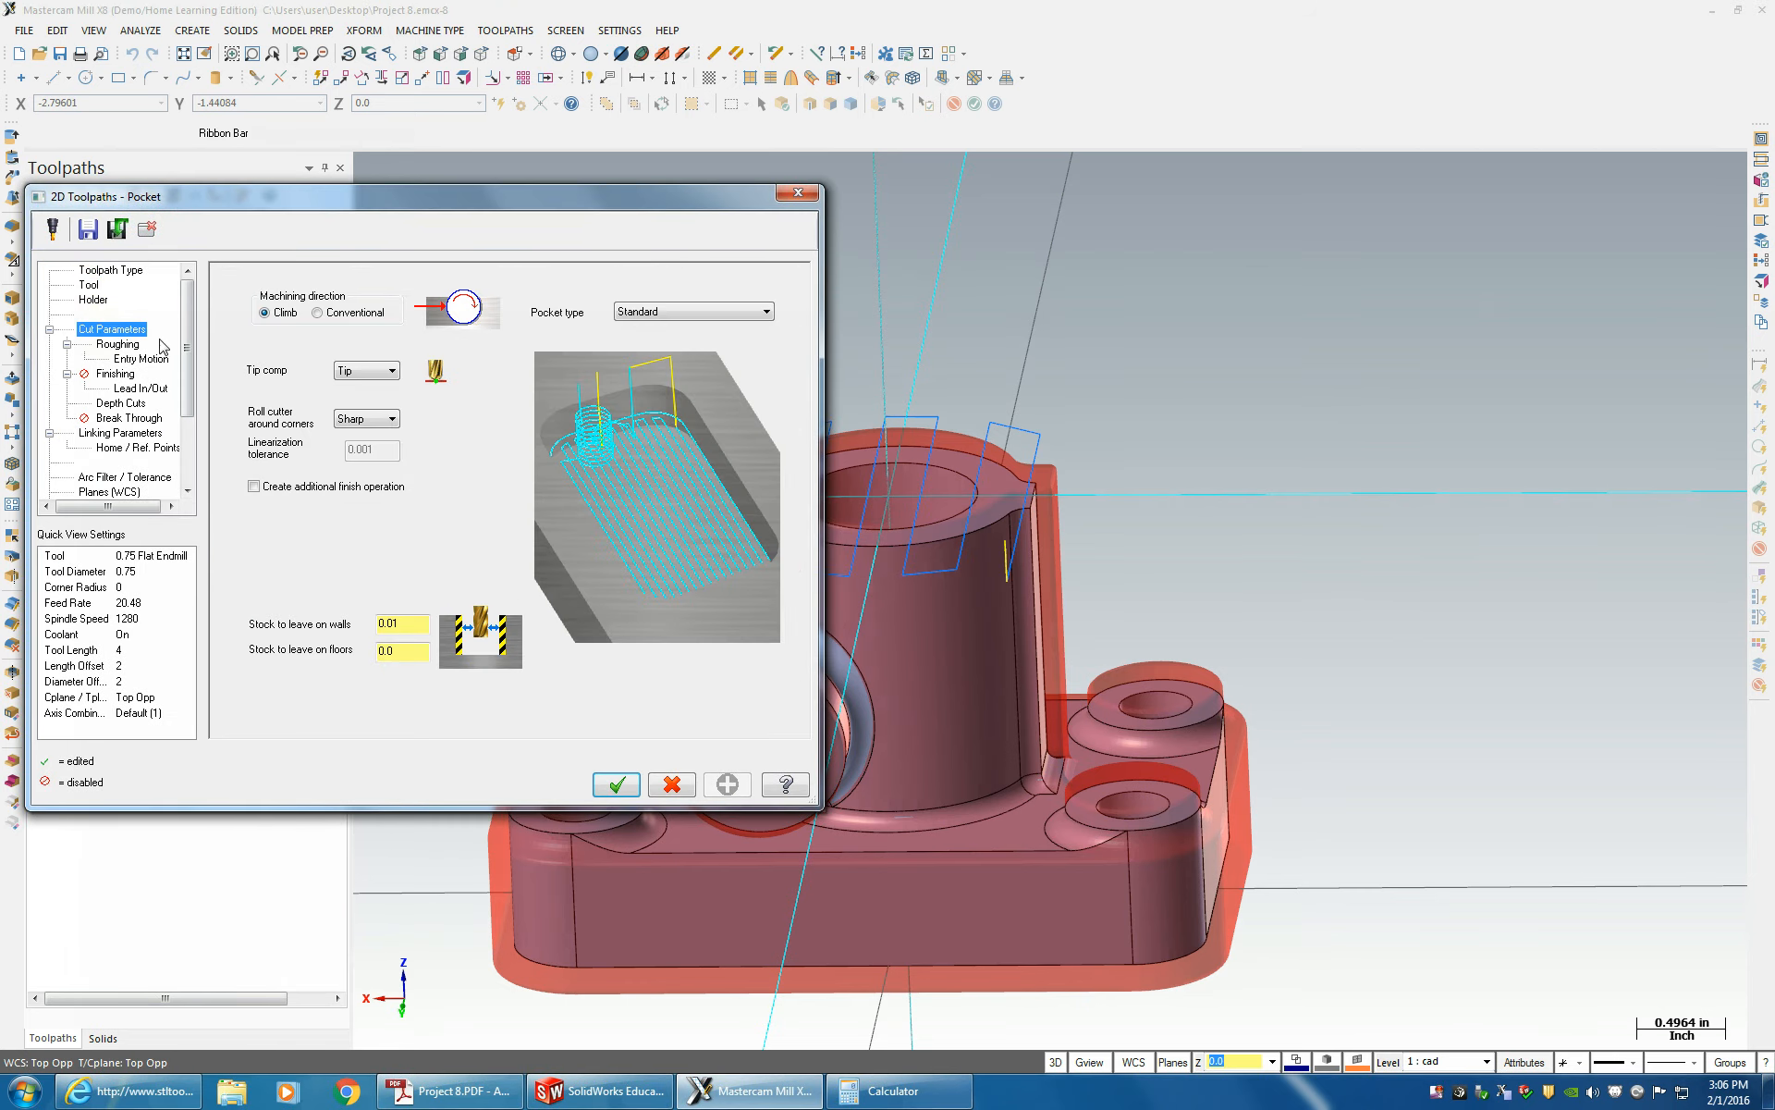
{"action": "double_click", "coordinate": [397, 622]}
{"action": "left_click", "coordinate": [805, 647]}
- Set the pocket's roughing cutting method to True Spiral
{"action": "left_click", "coordinate": [112, 343]}
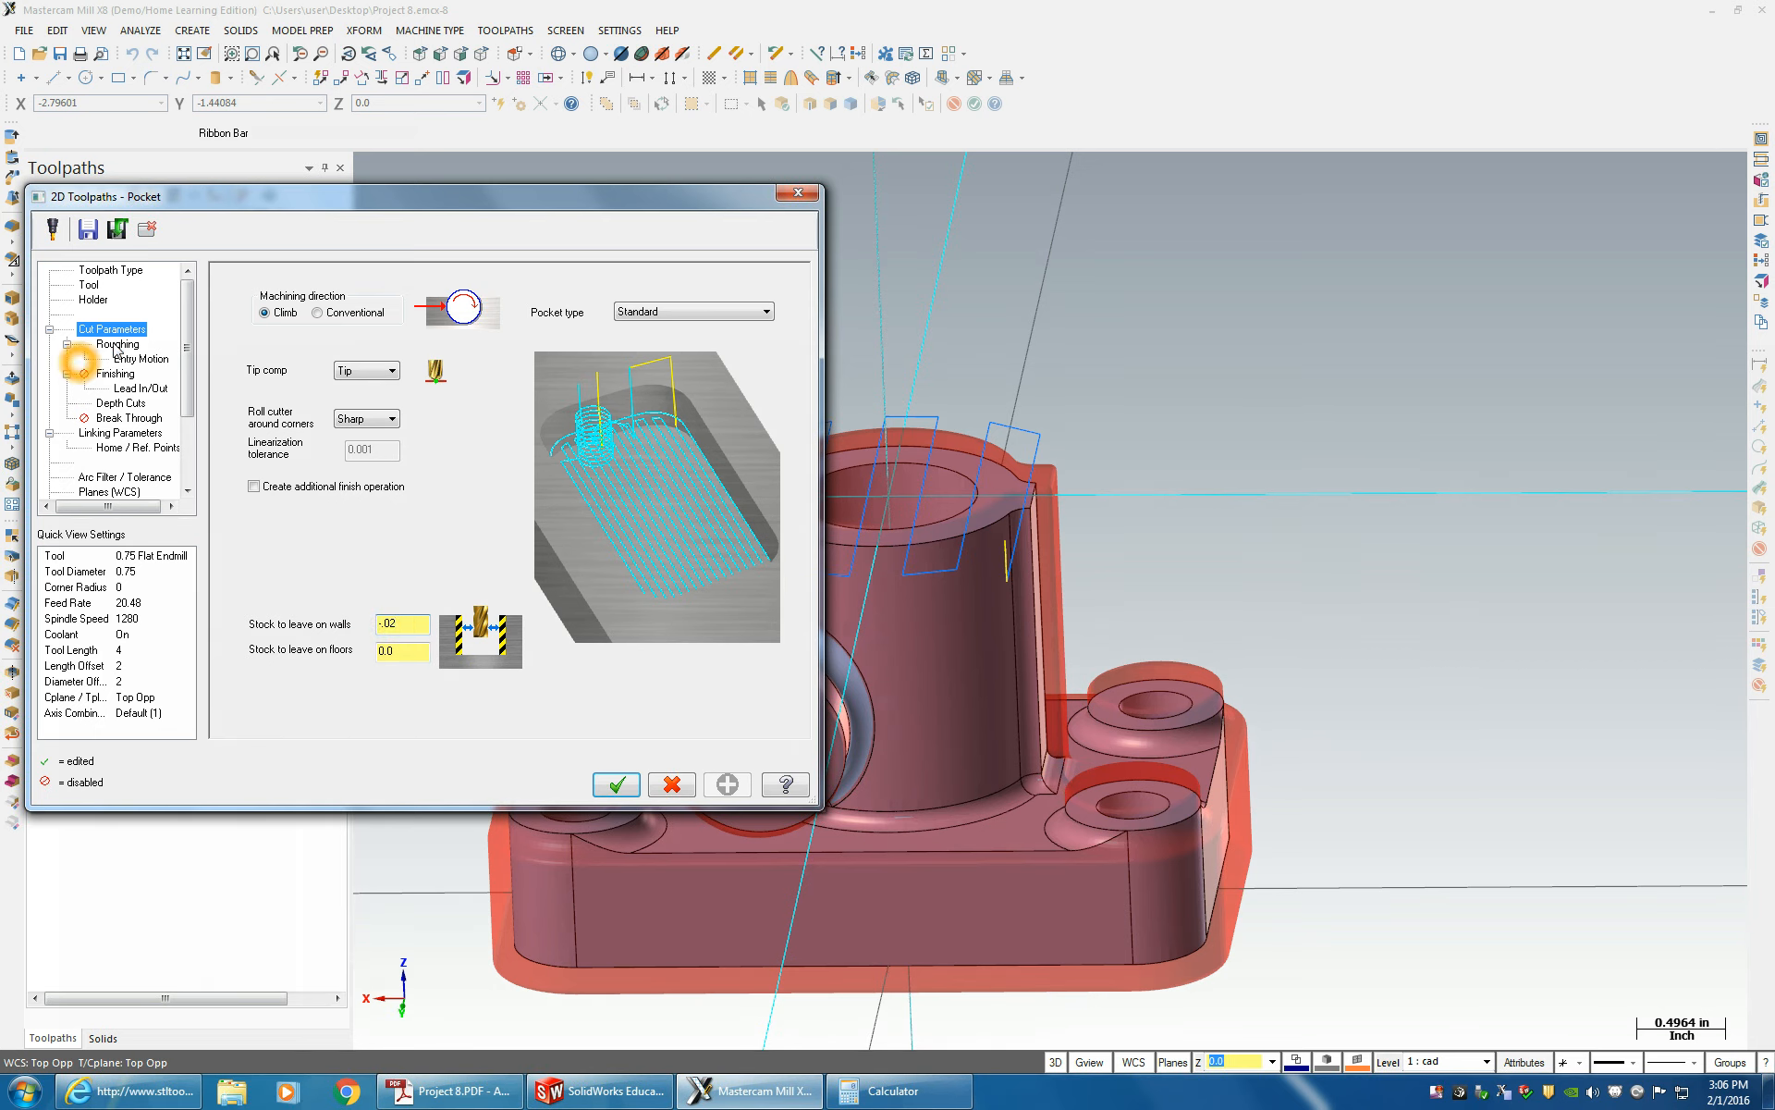
{"action": "left_click_drag", "start_coordinate": [398, 382], "coordinate": [658, 363]}
{"action": "left_click", "coordinate": [756, 333]}
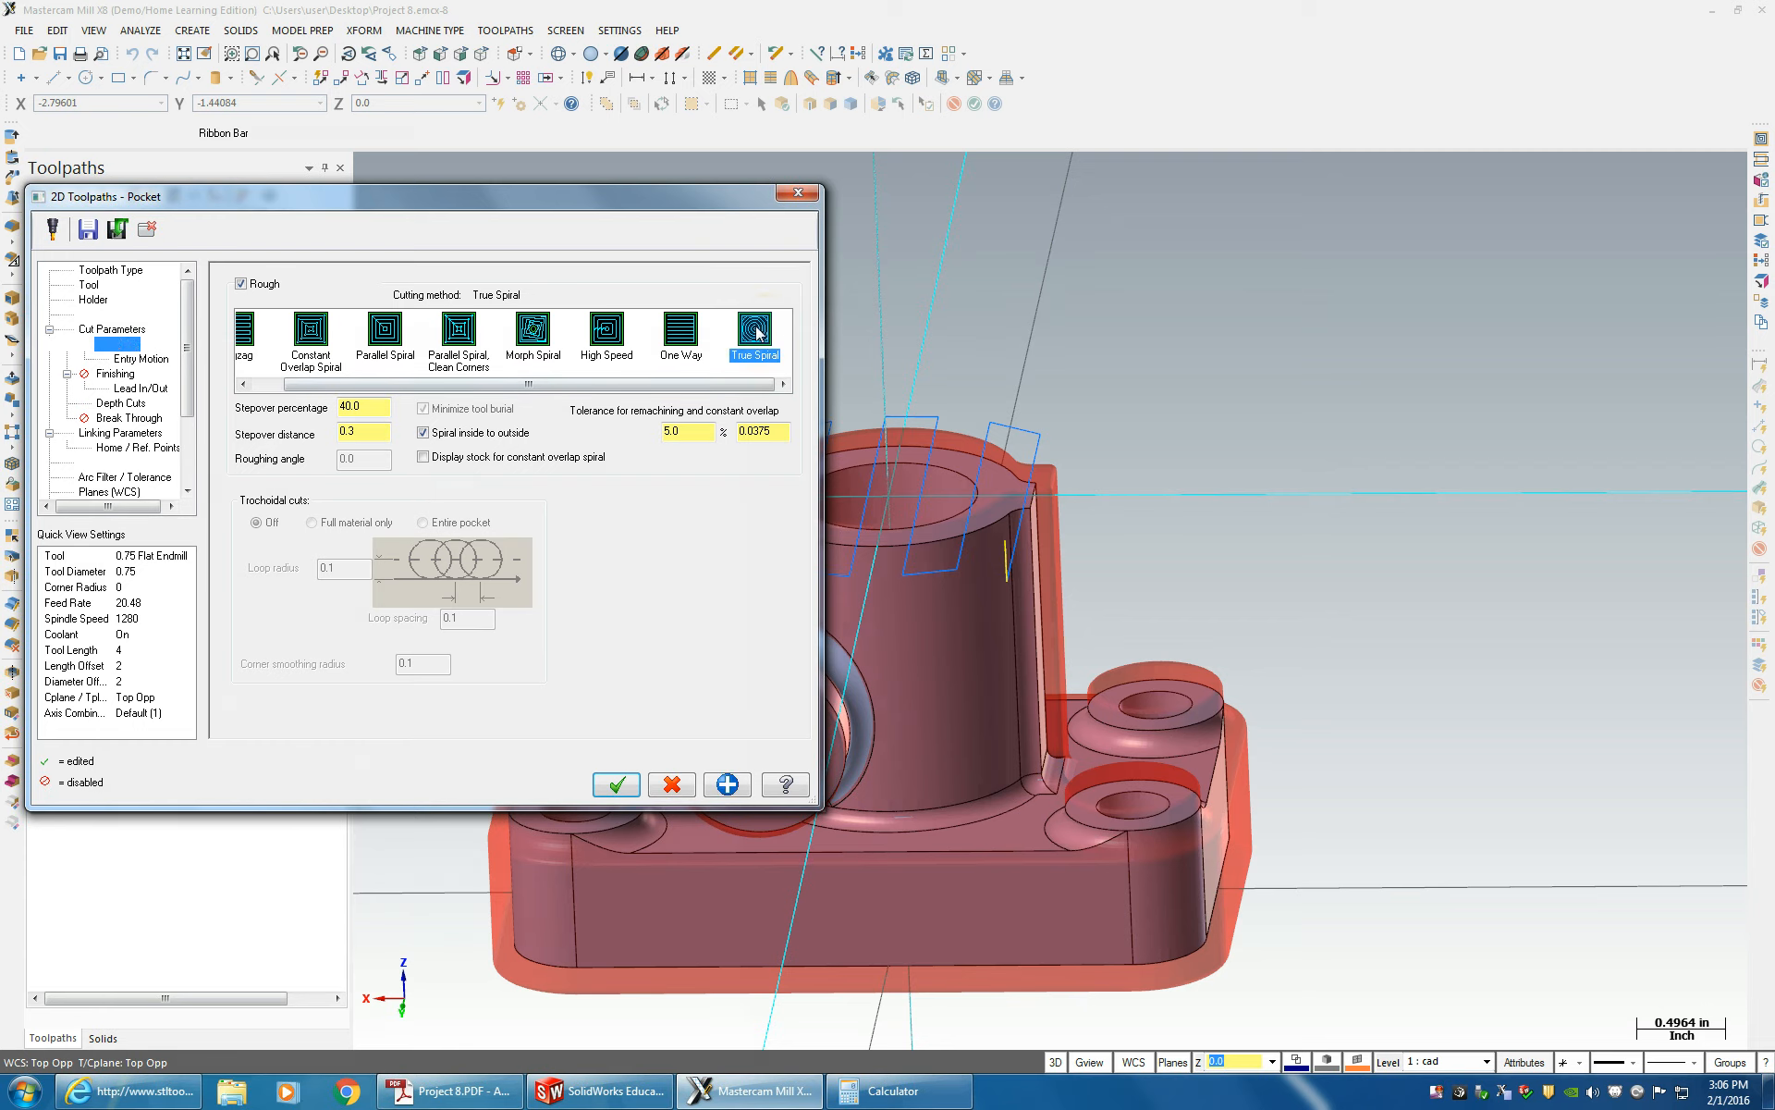
{"action": "left_click", "coordinate": [134, 361]}
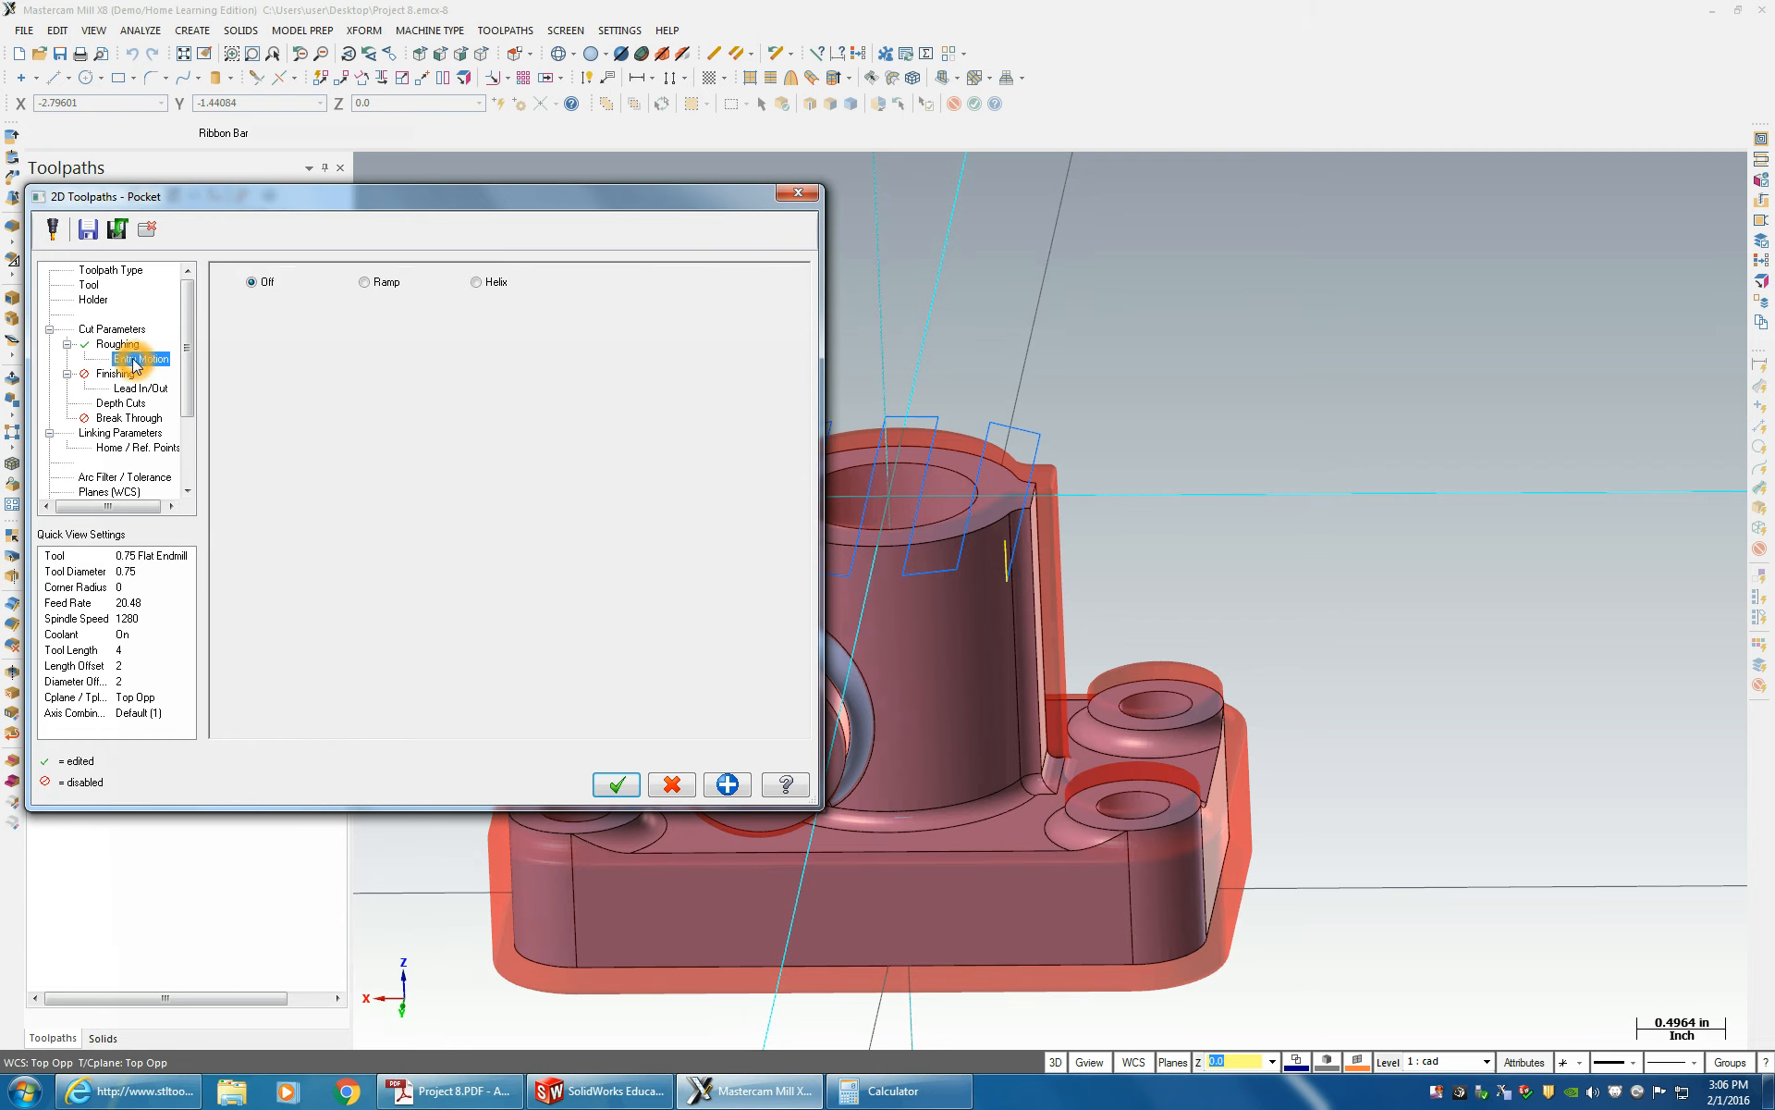
{"action": "left_click", "coordinate": [255, 282]}
{"action": "left_click", "coordinate": [478, 283]}
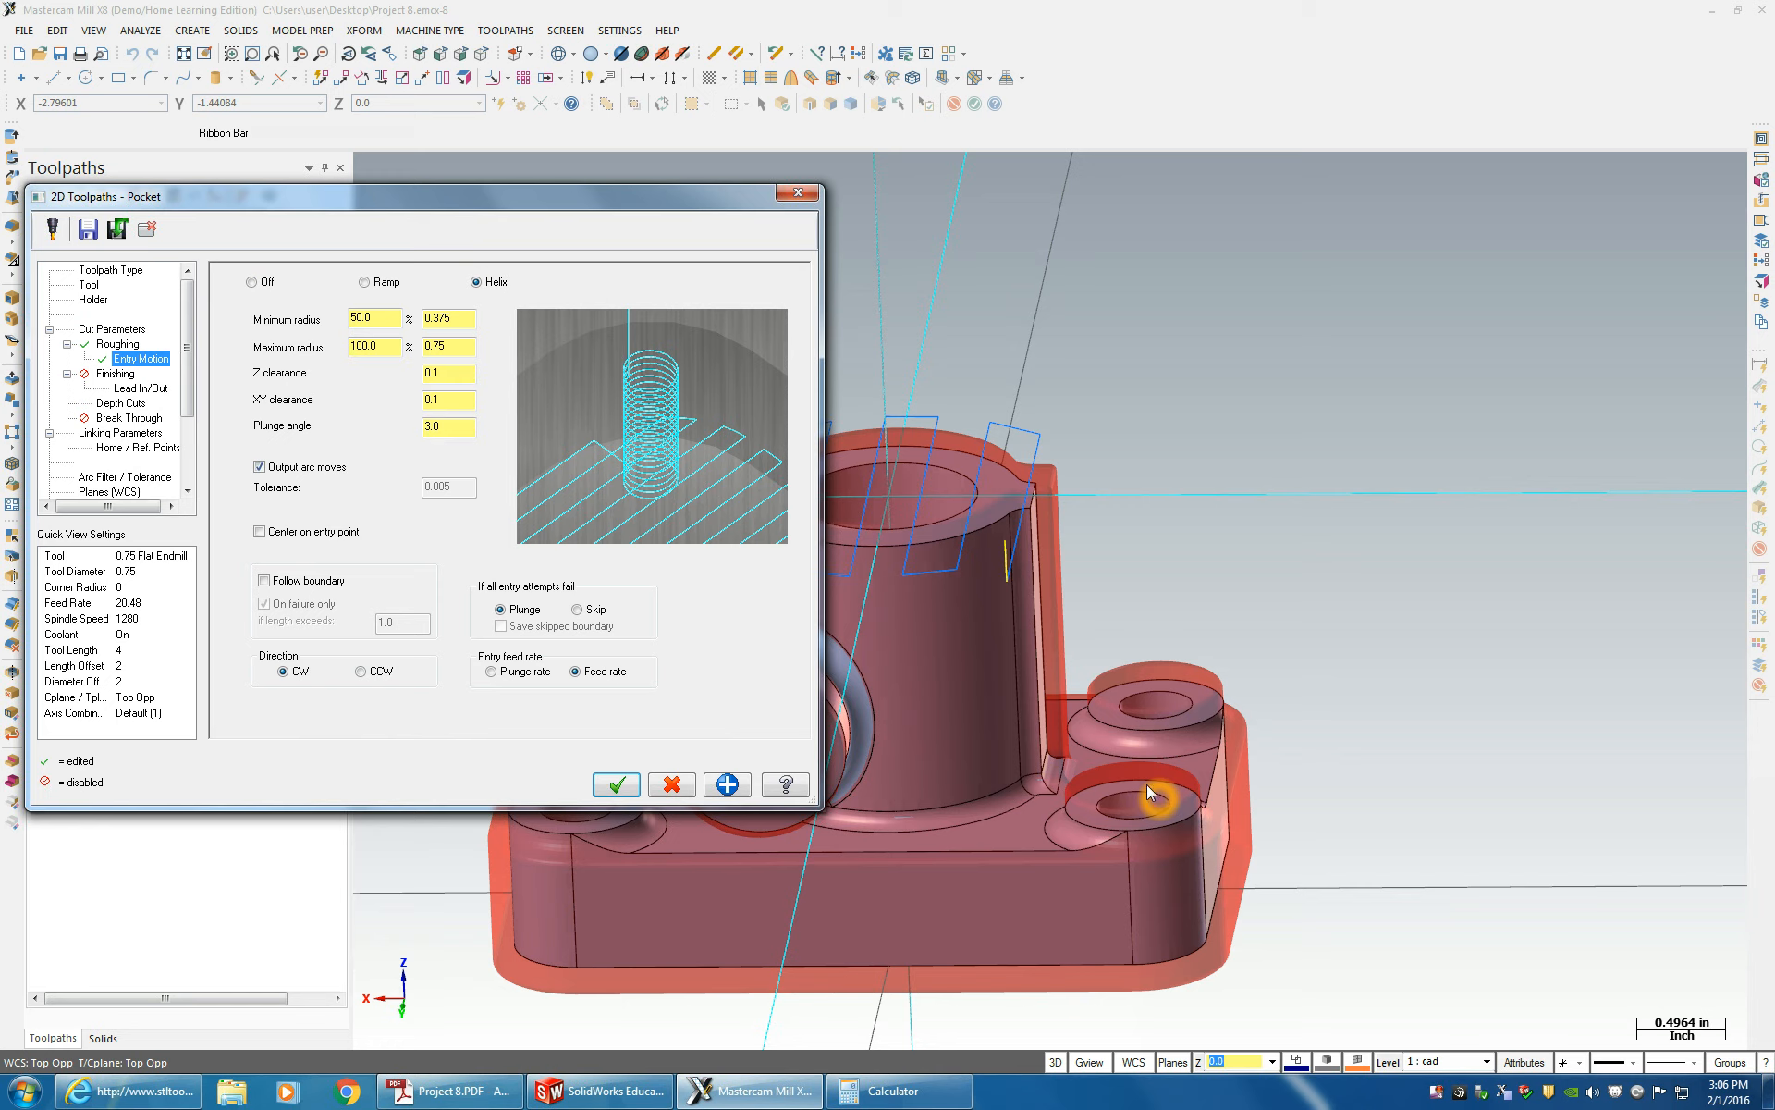
{"action": "left_click", "coordinate": [250, 282]}
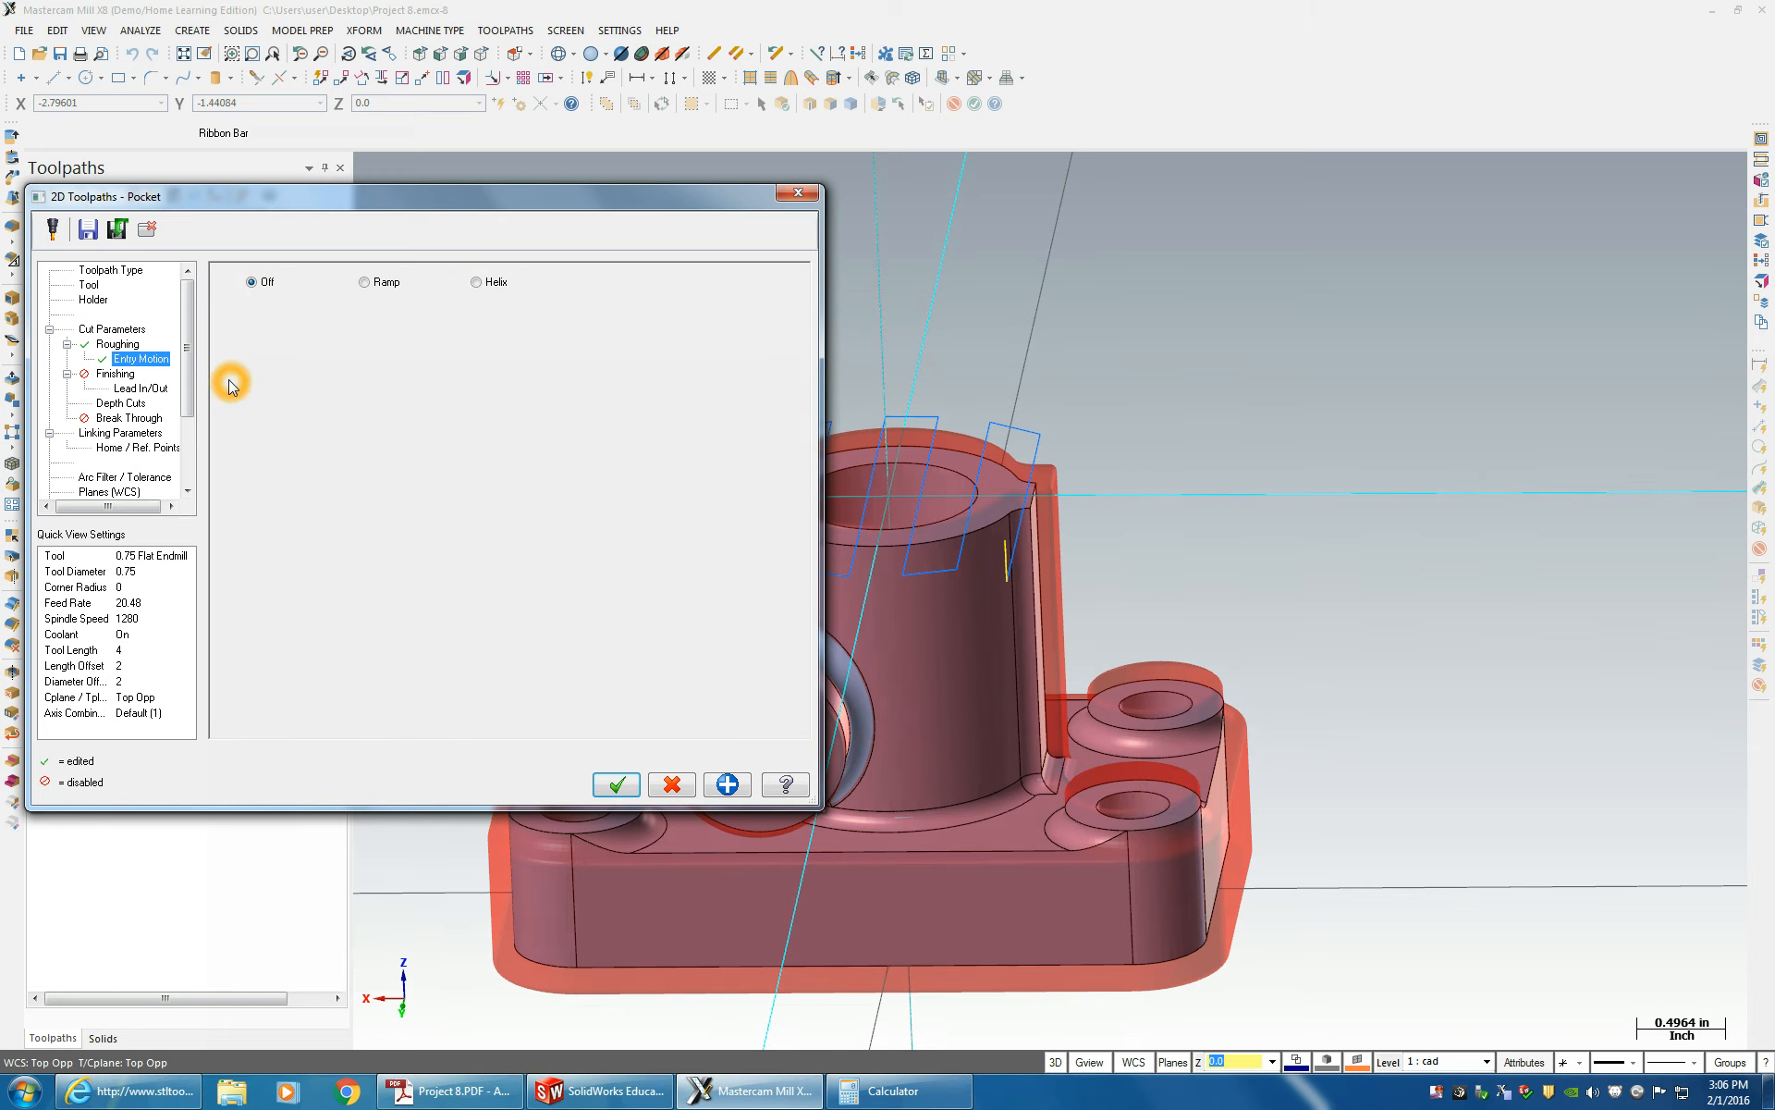
- Review the pocket's roughing and finishing settings and turn off its depth cuts
{"action": "left_click", "coordinate": [125, 374]}
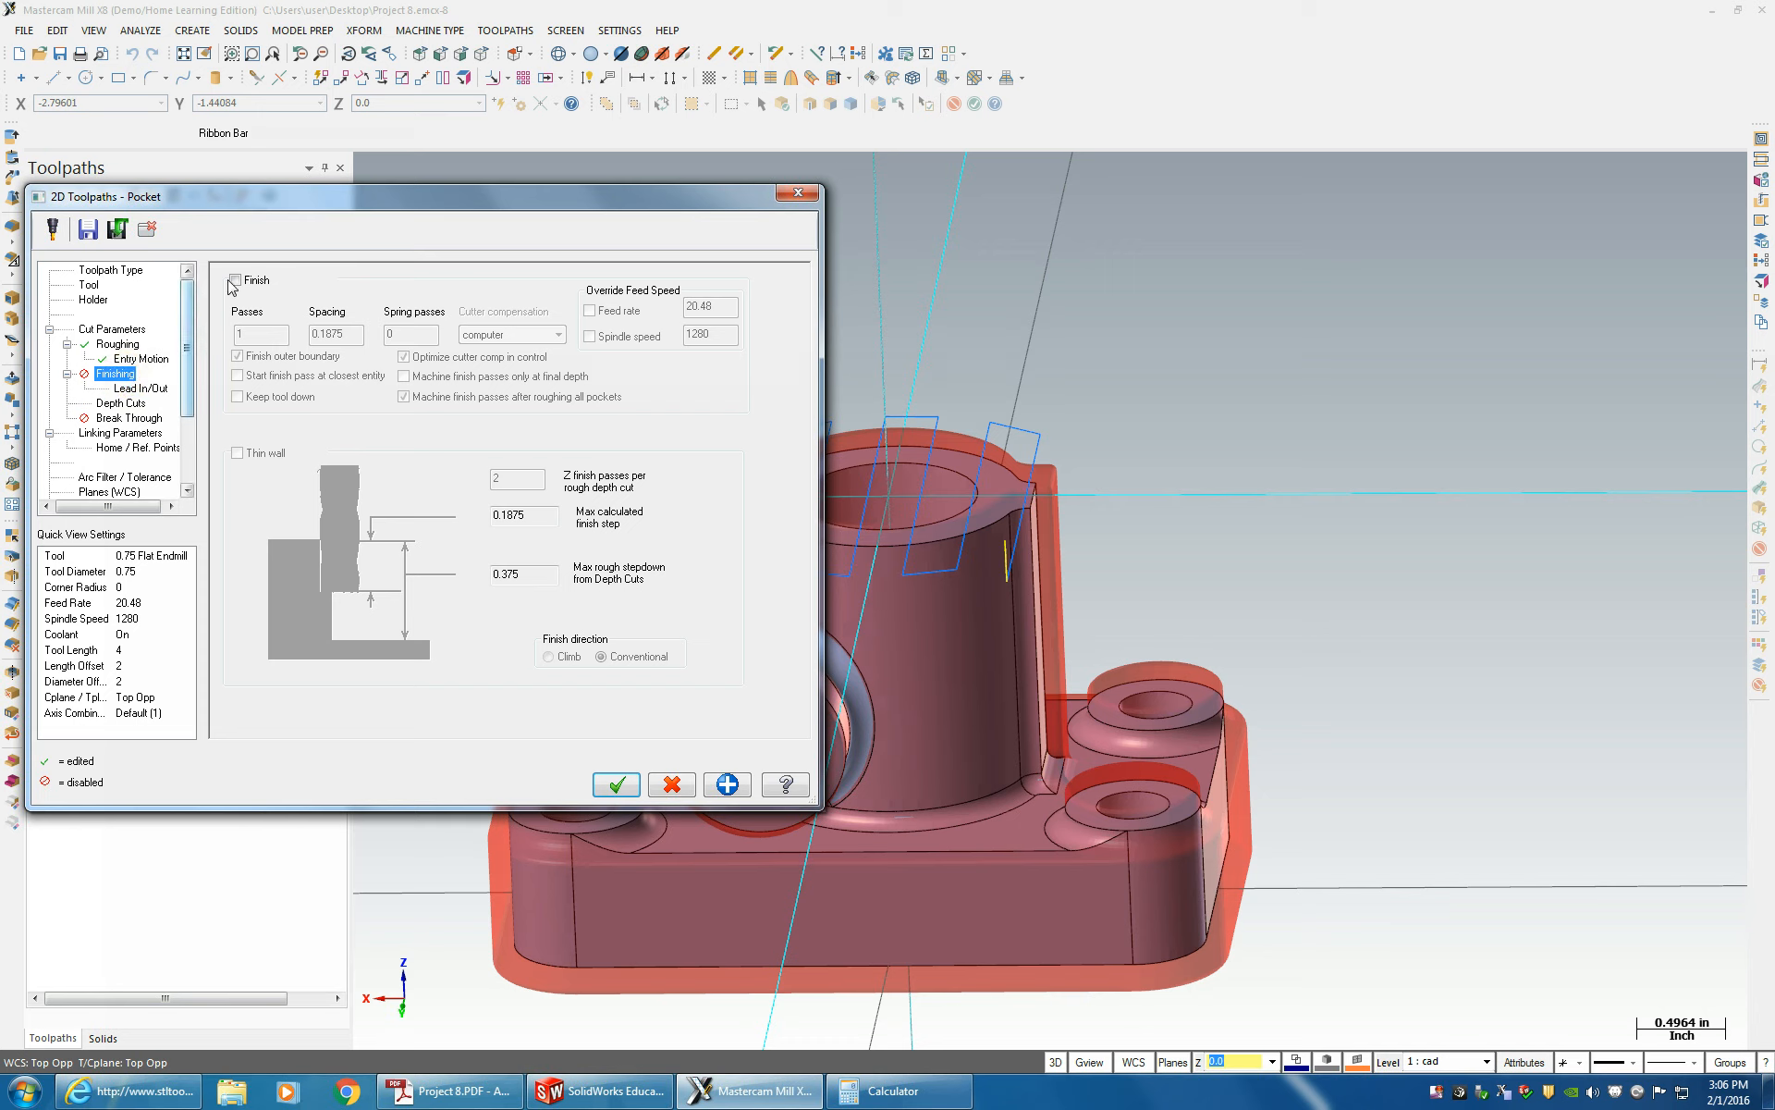
{"action": "left_click", "coordinate": [122, 345]}
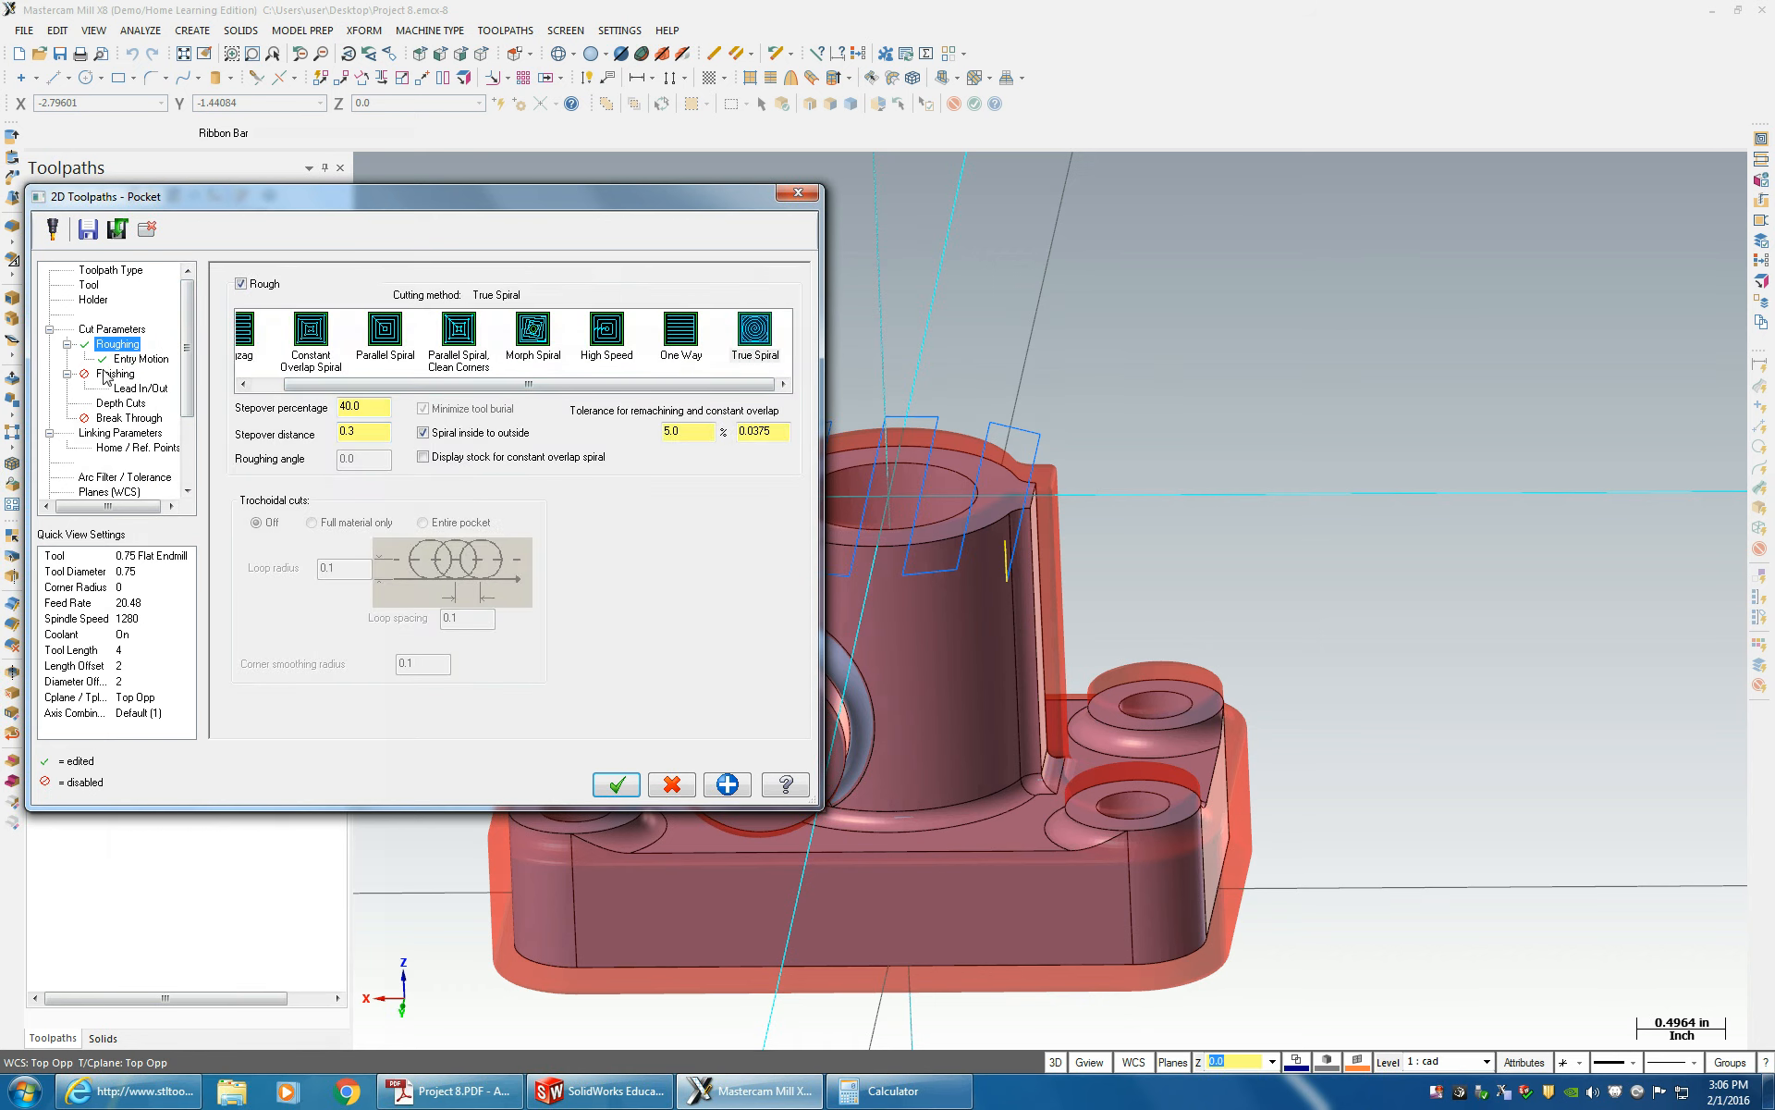
{"action": "left_click", "coordinate": [108, 374]}
{"action": "left_click", "coordinate": [131, 404]}
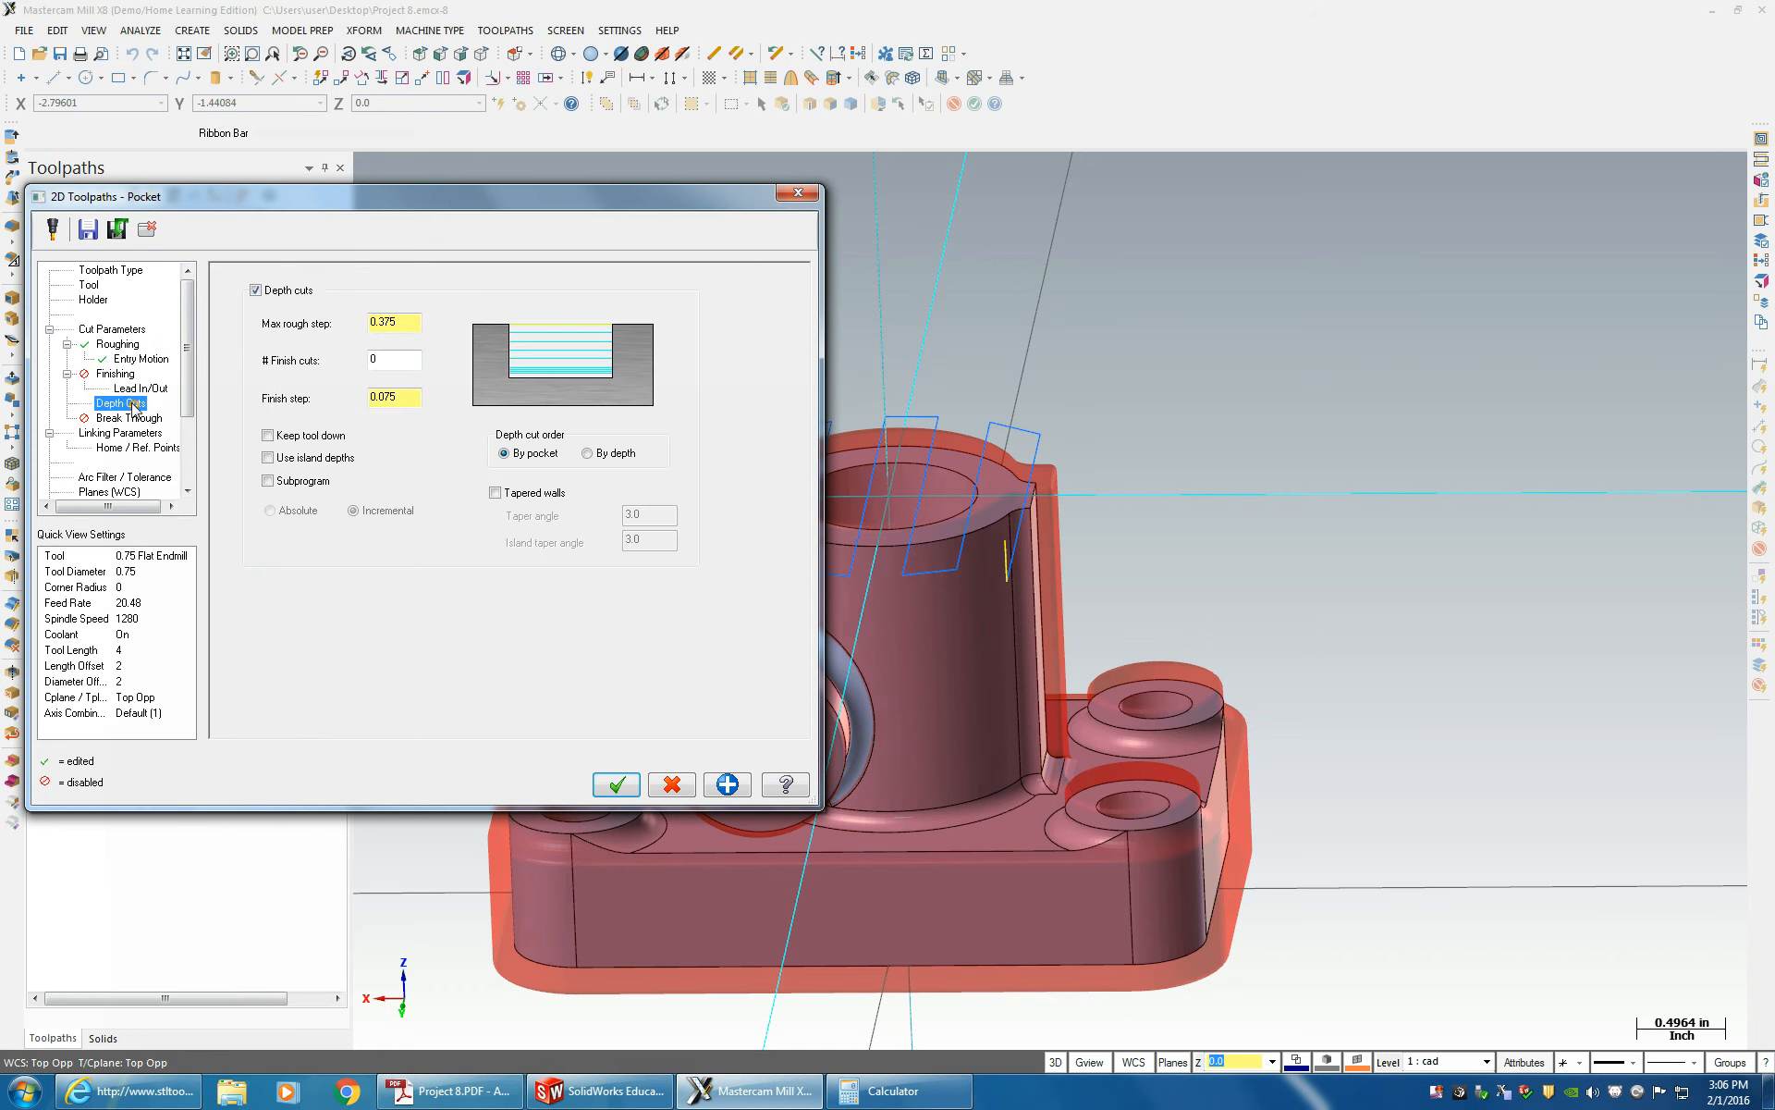
{"action": "left_click", "coordinate": [255, 289]}
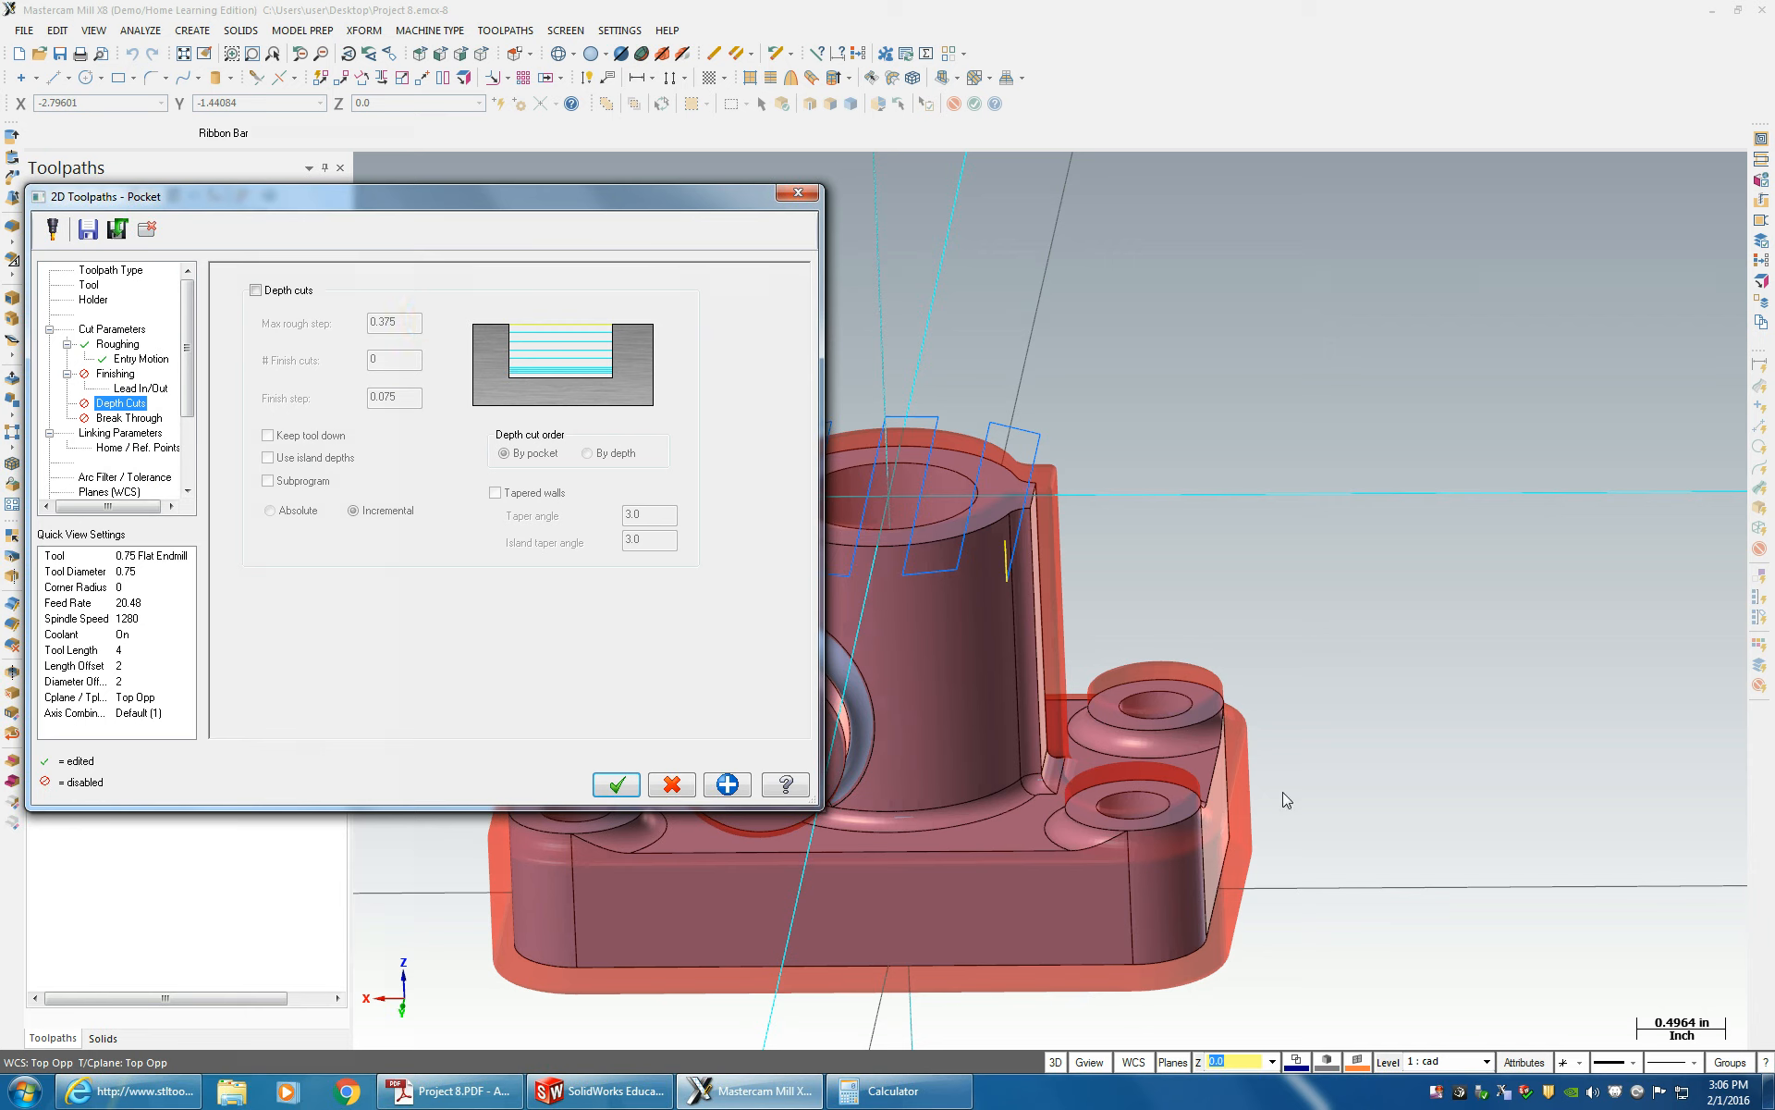
- Pick the pocket's top of stock from a corner boss's top and raise it to -1.563
{"action": "left_click", "coordinate": [107, 433]}
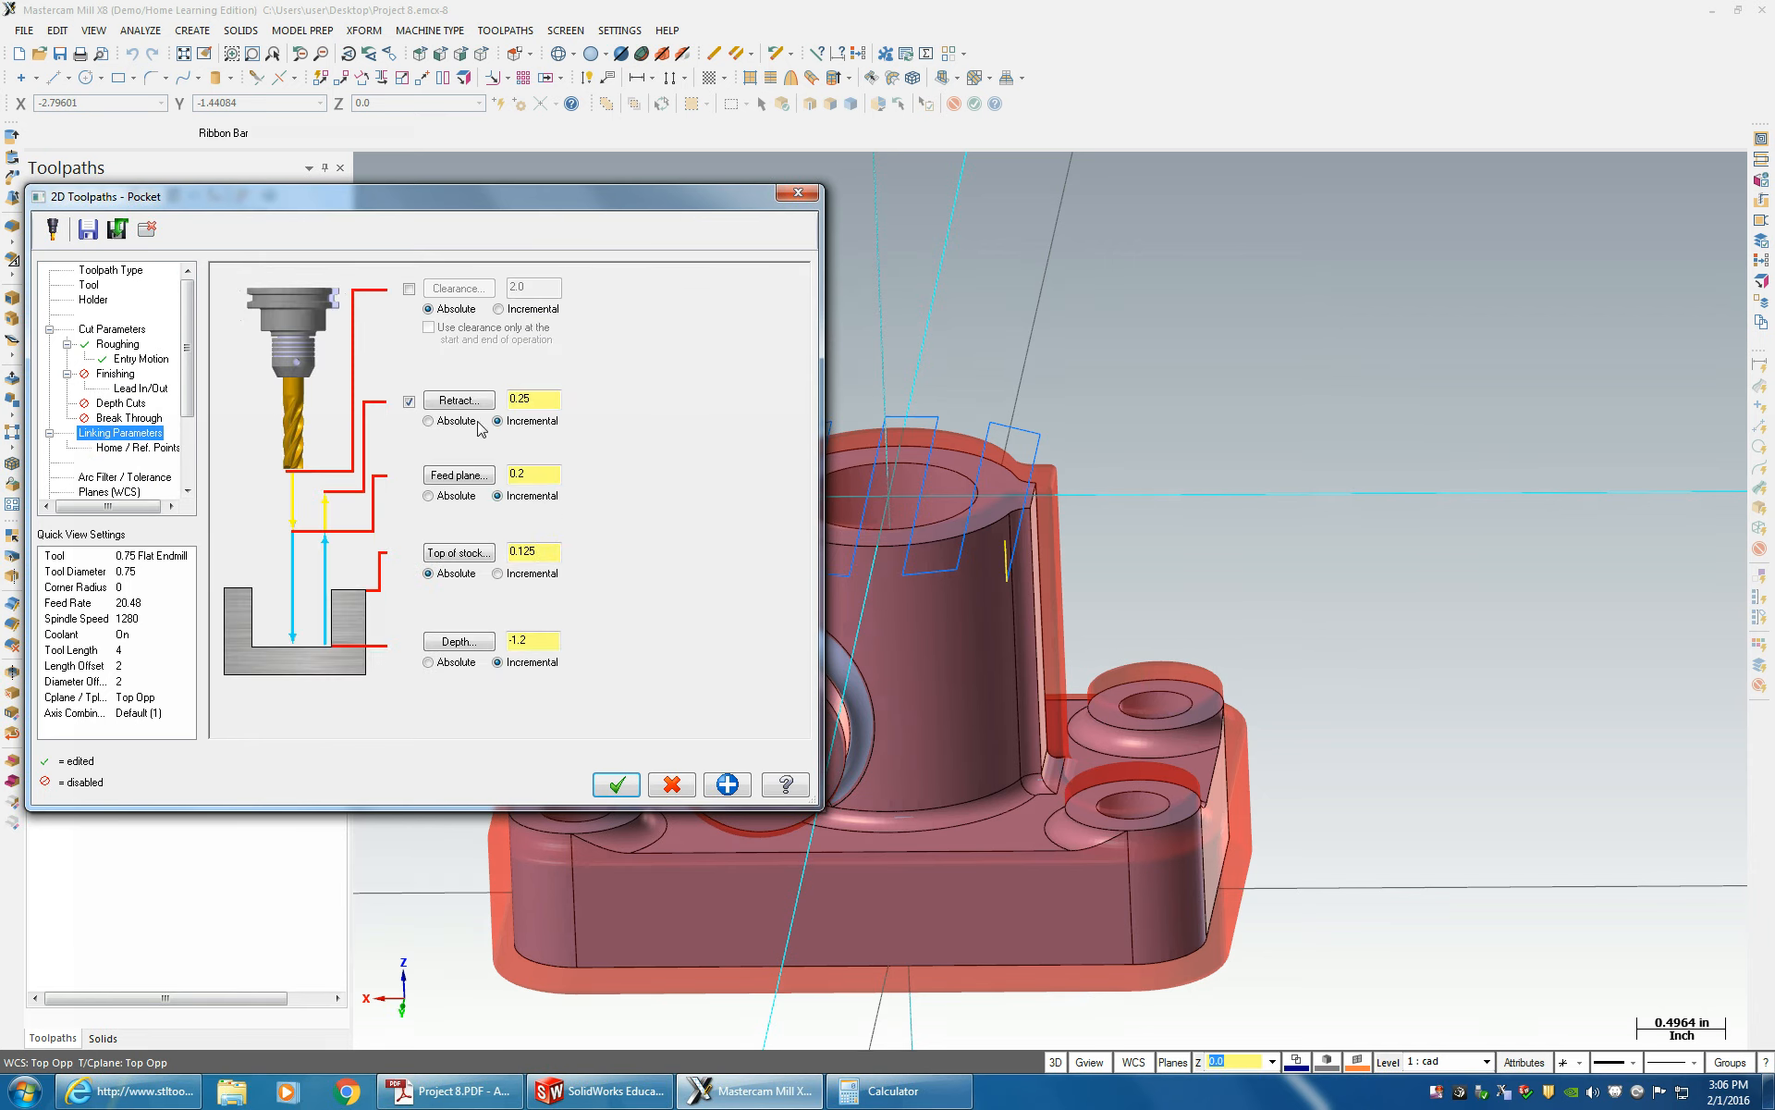
{"action": "left_click", "coordinate": [459, 552]}
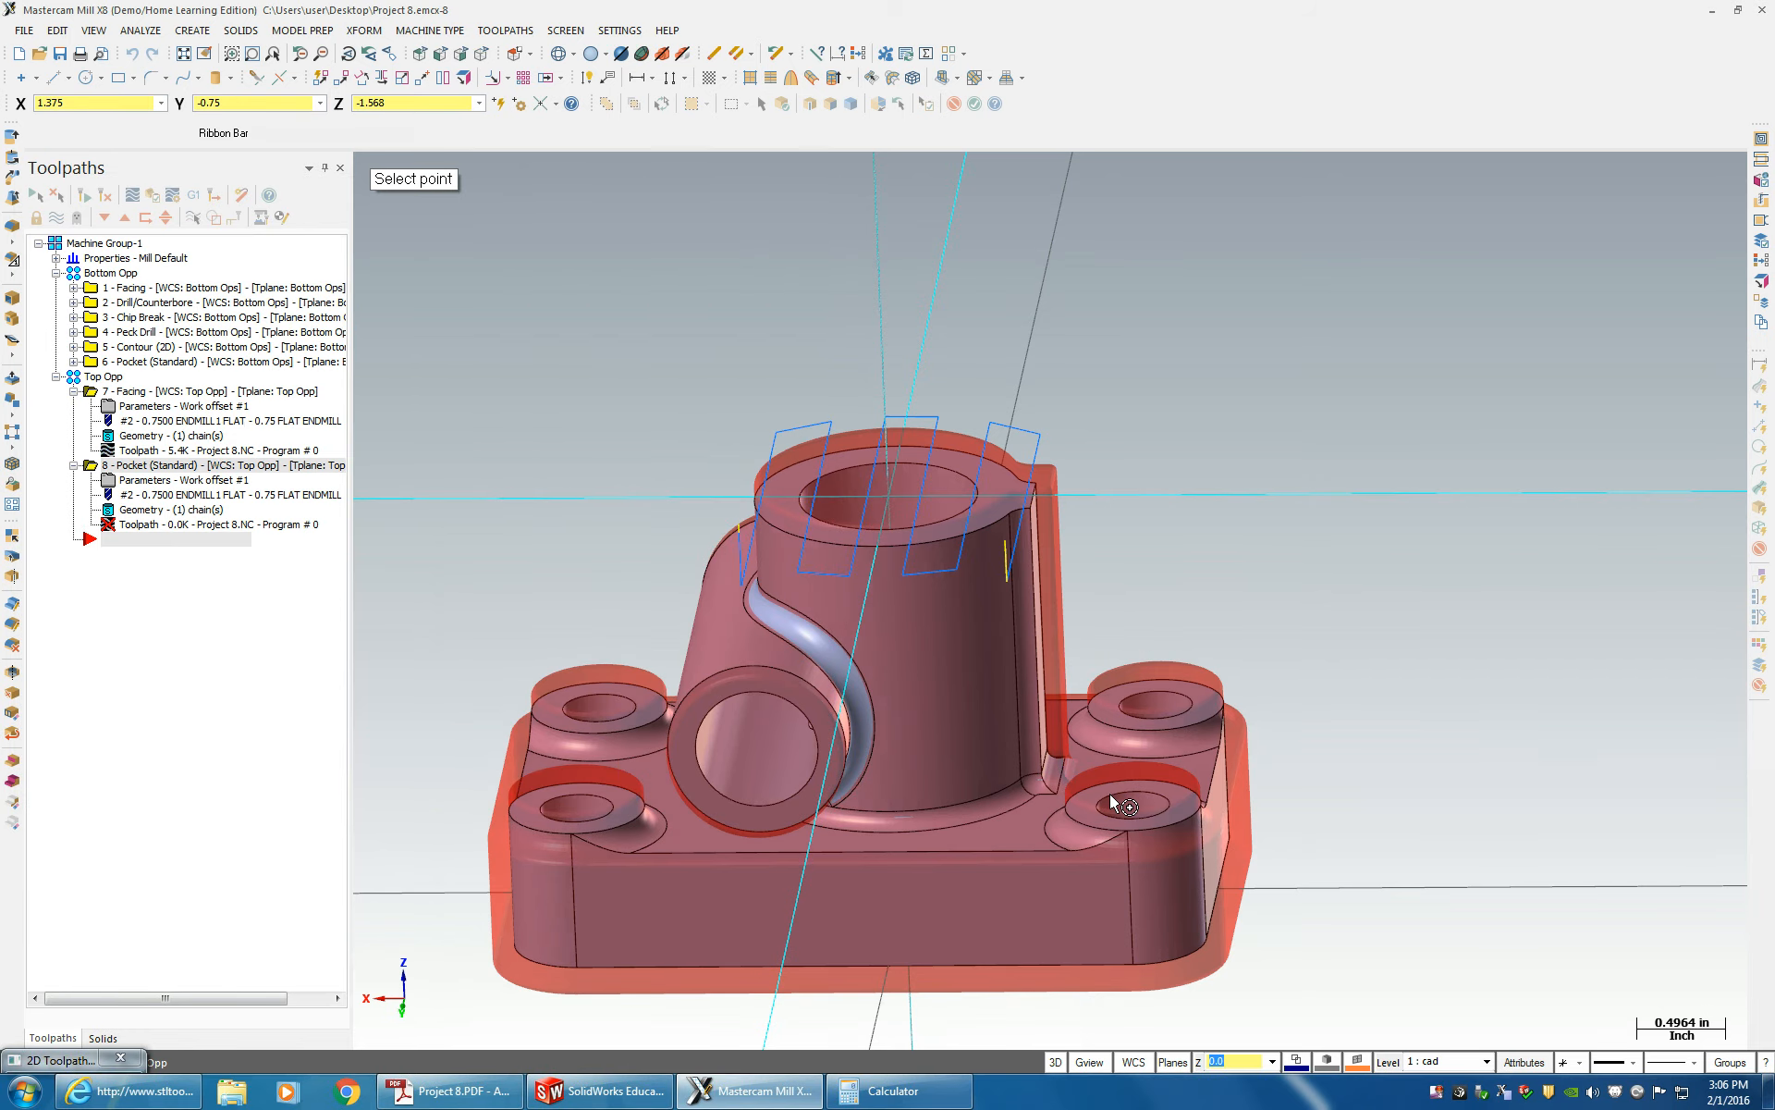
{"action": "left_click", "coordinate": [1130, 803]}
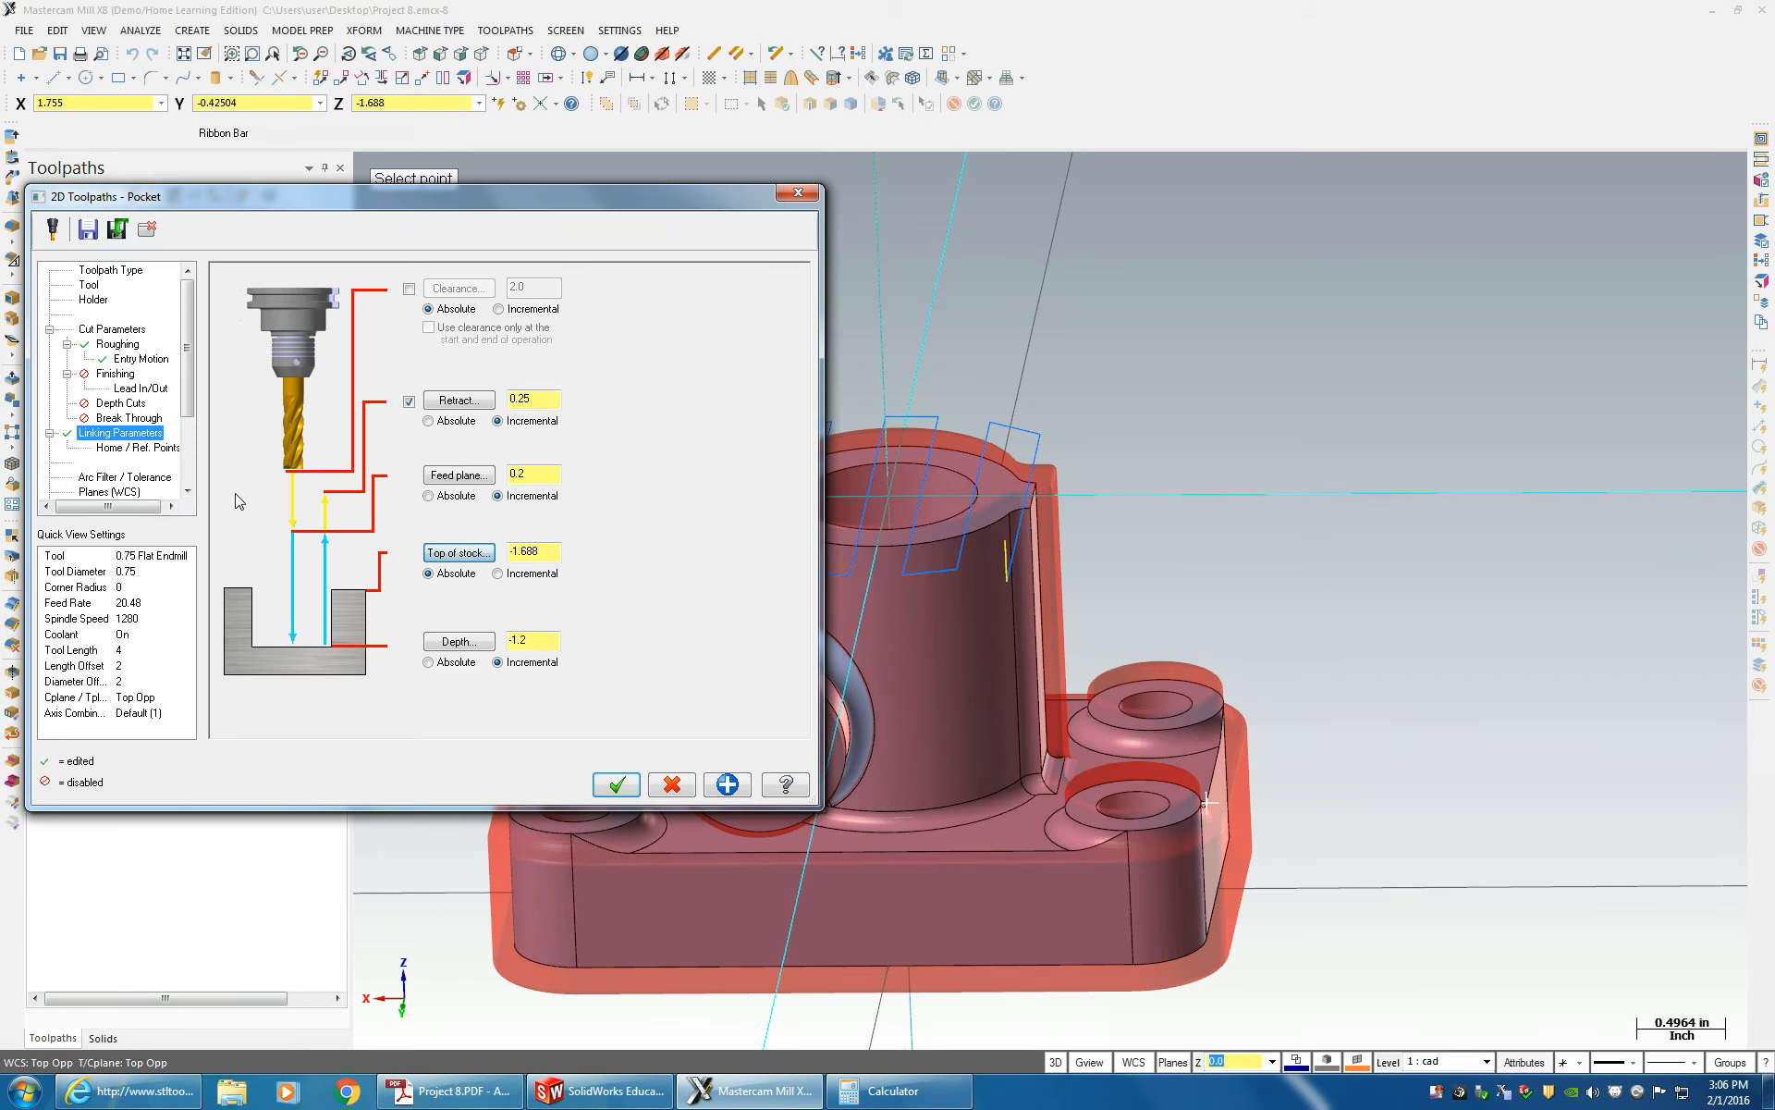
{"action": "left_click", "coordinate": [545, 553]}
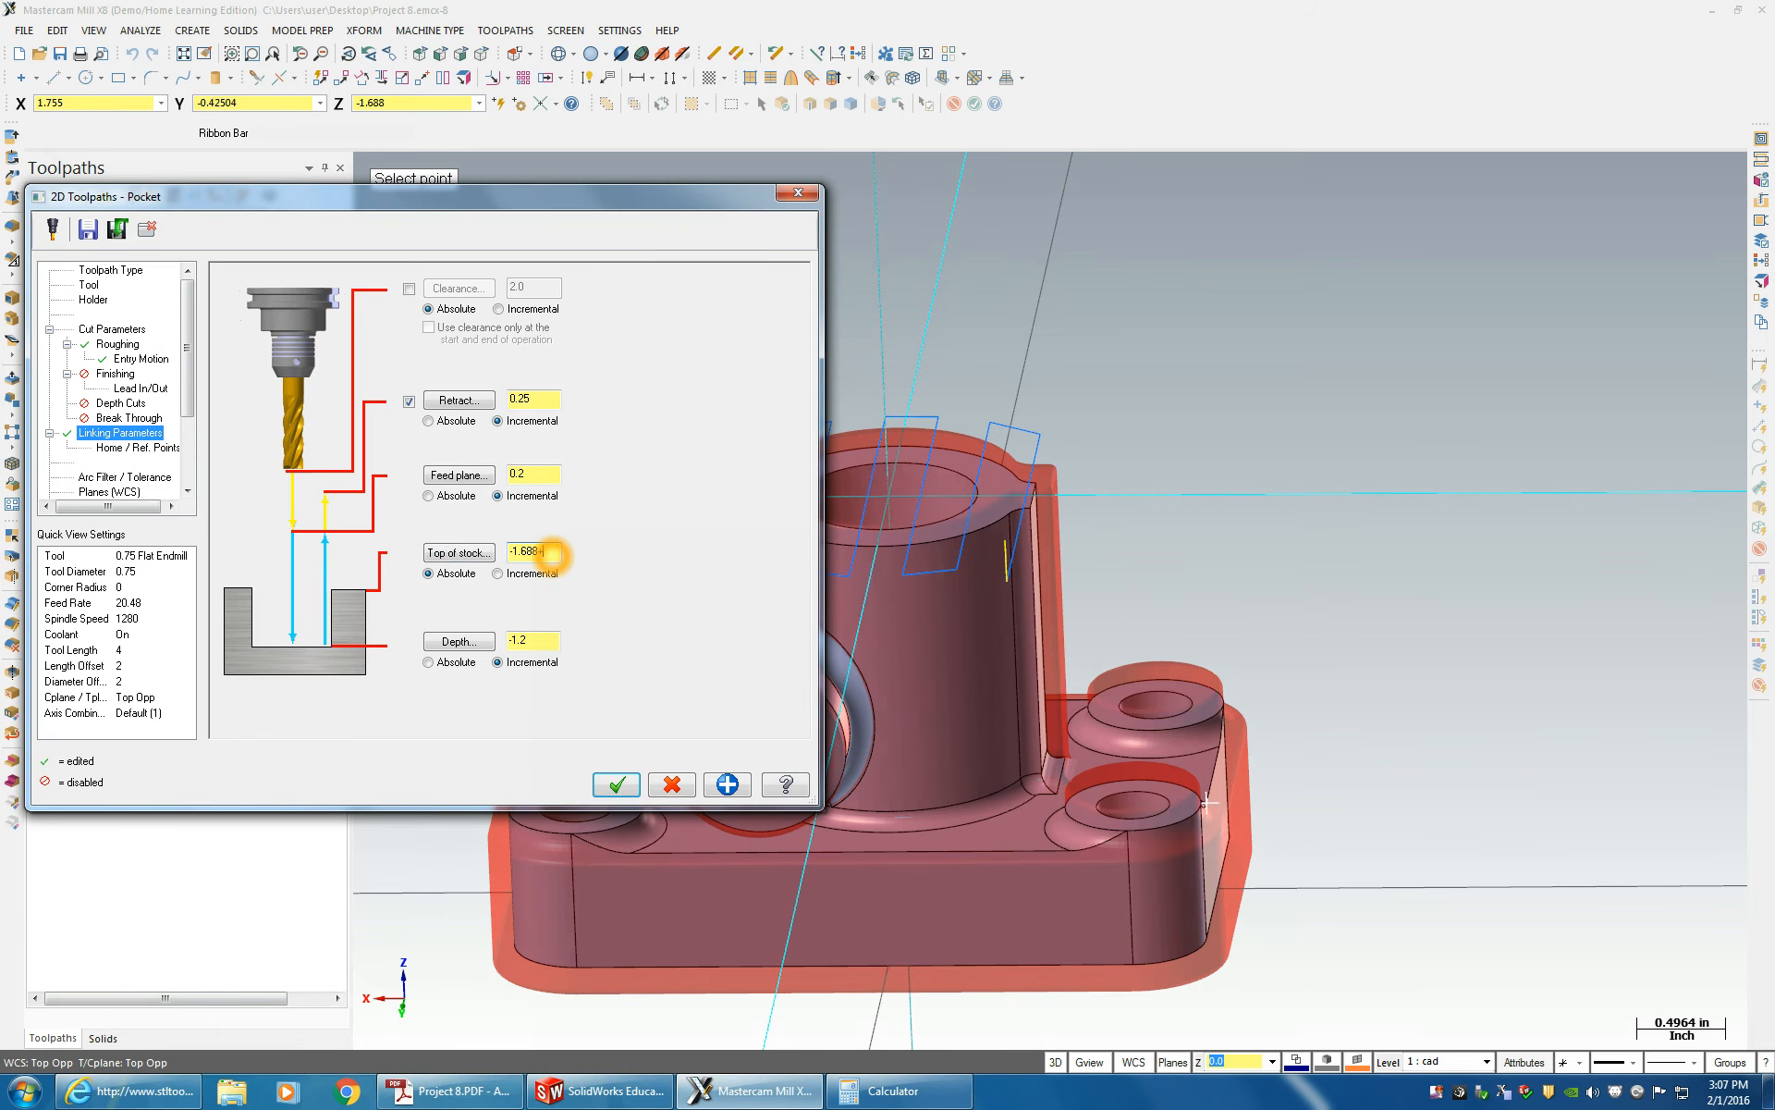
- Copy the top of stock value into the pocket's feed plane and offset it to -1.463
{"action": "left_click", "coordinate": [532, 475]}
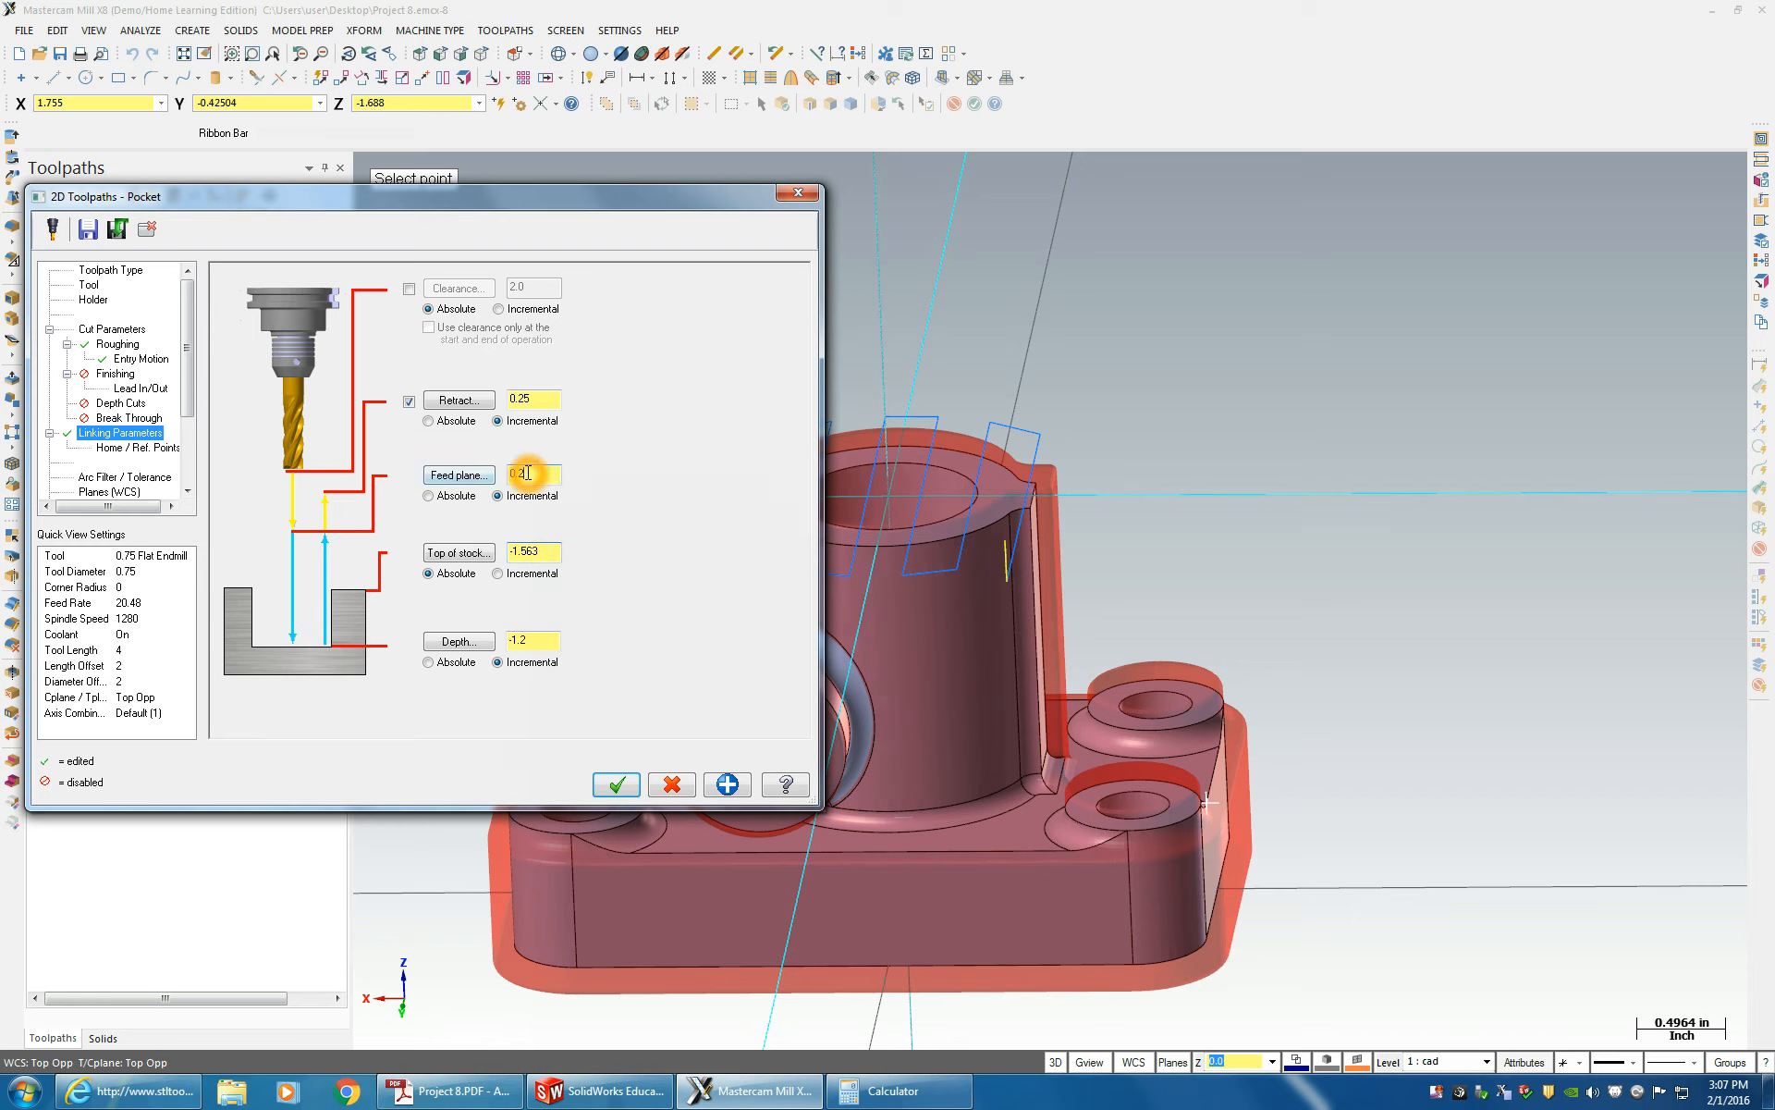
{"action": "left_click", "coordinate": [485, 479]}
{"action": "left_click", "coordinate": [534, 553]}
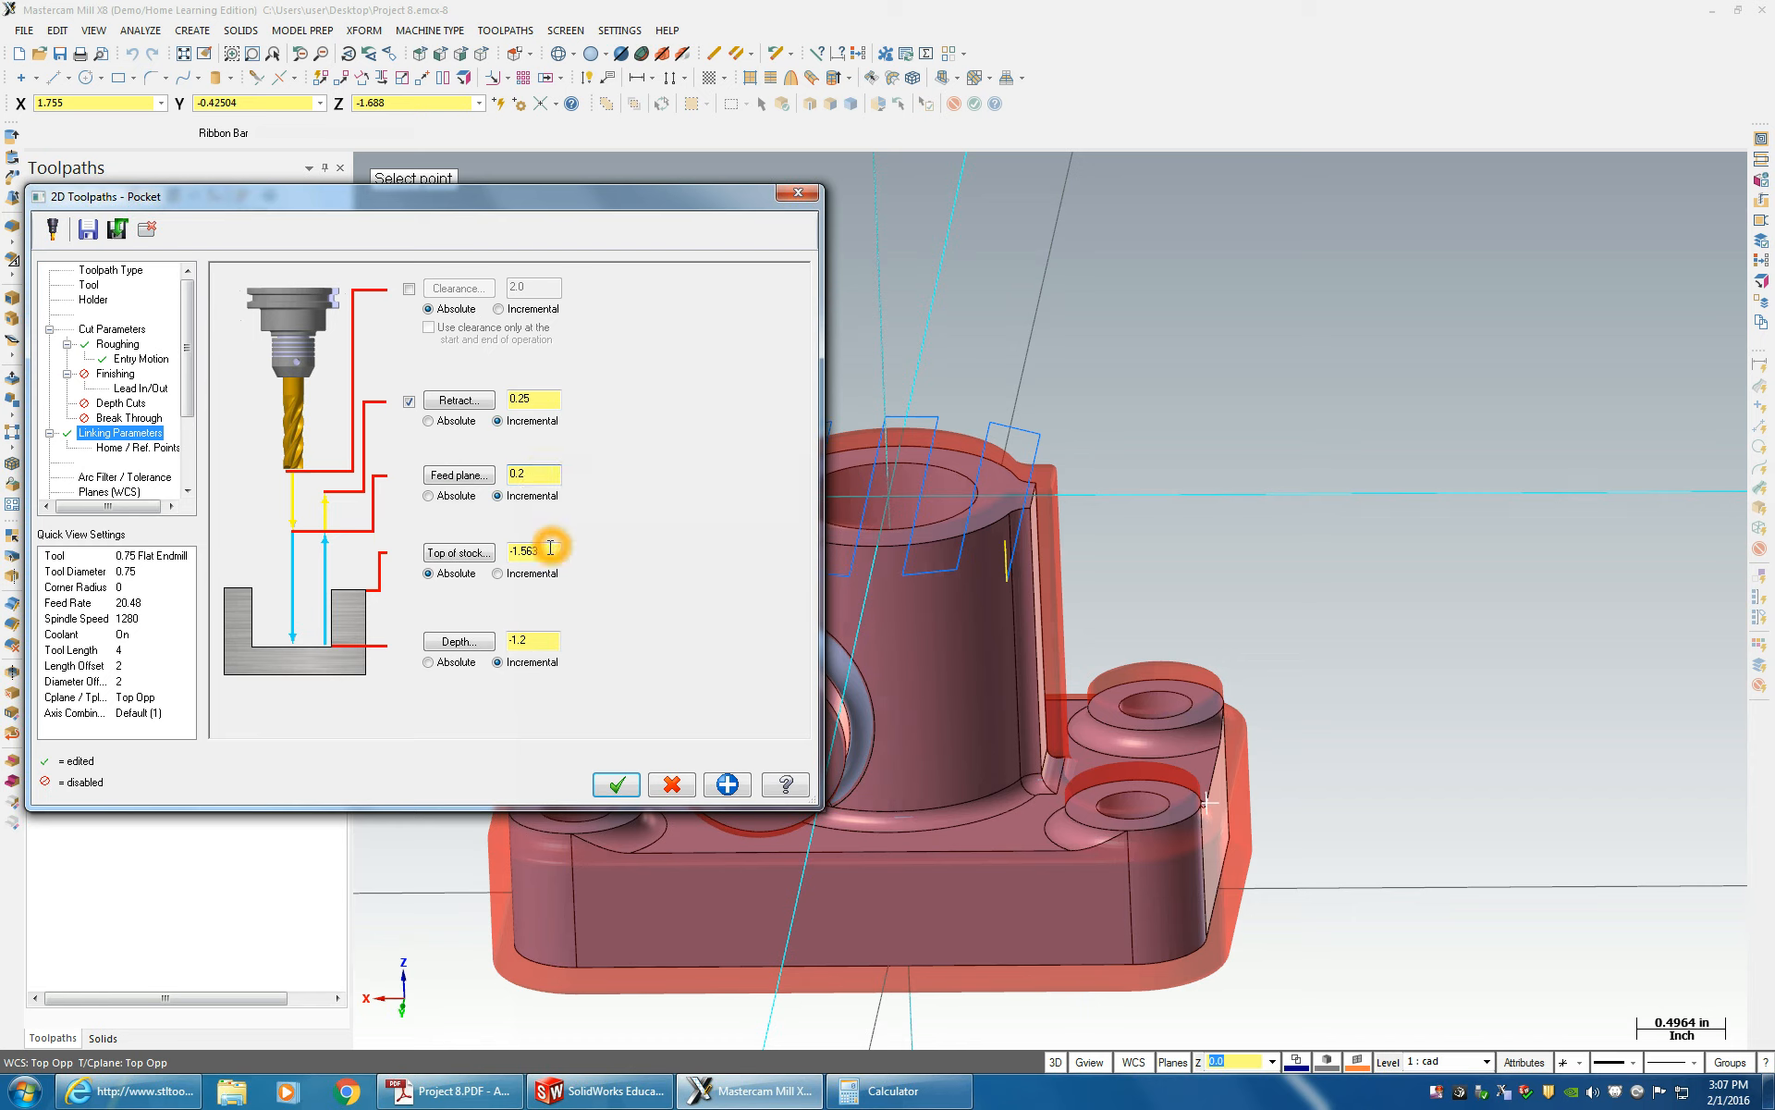
{"action": "key", "text": "ctrl+c"}
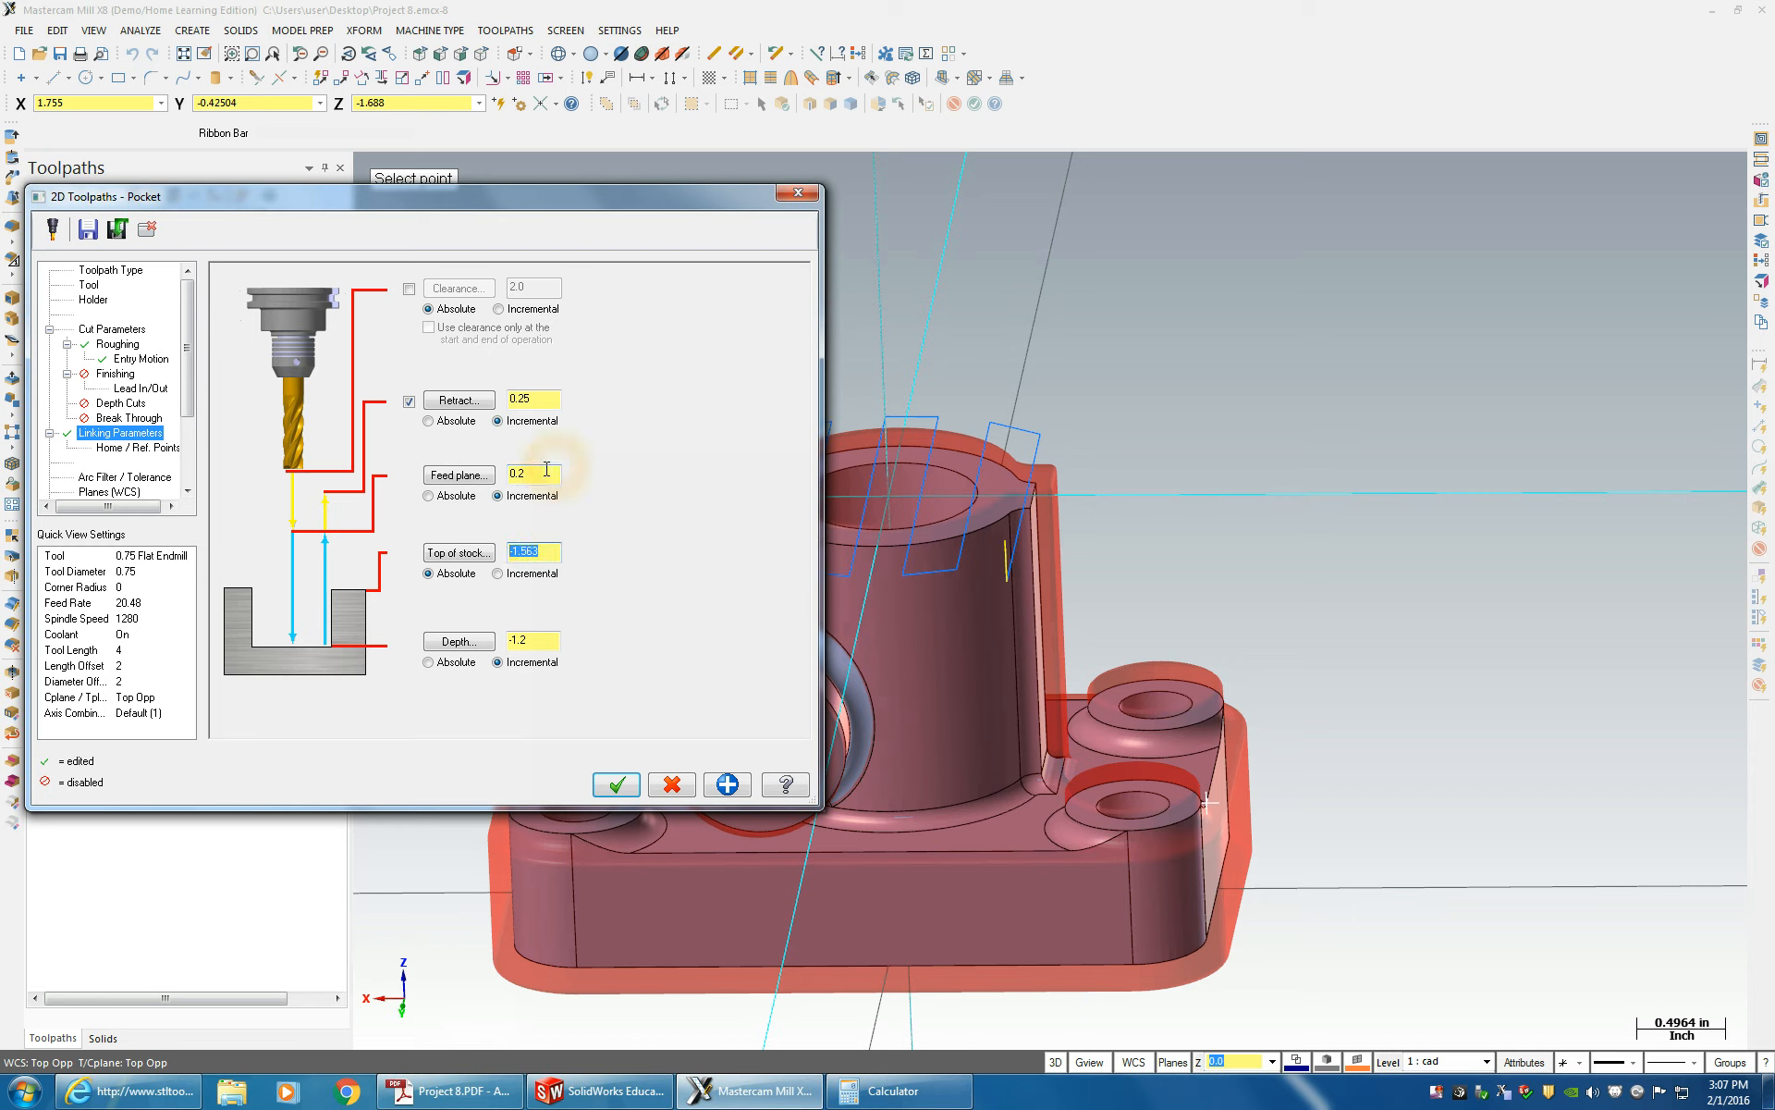
{"action": "left_click_drag", "start_coordinate": [546, 472], "coordinate": [454, 482]}
{"action": "key", "text": "ctrl+v"}
{"action": "left_click", "coordinate": [482, 519]}
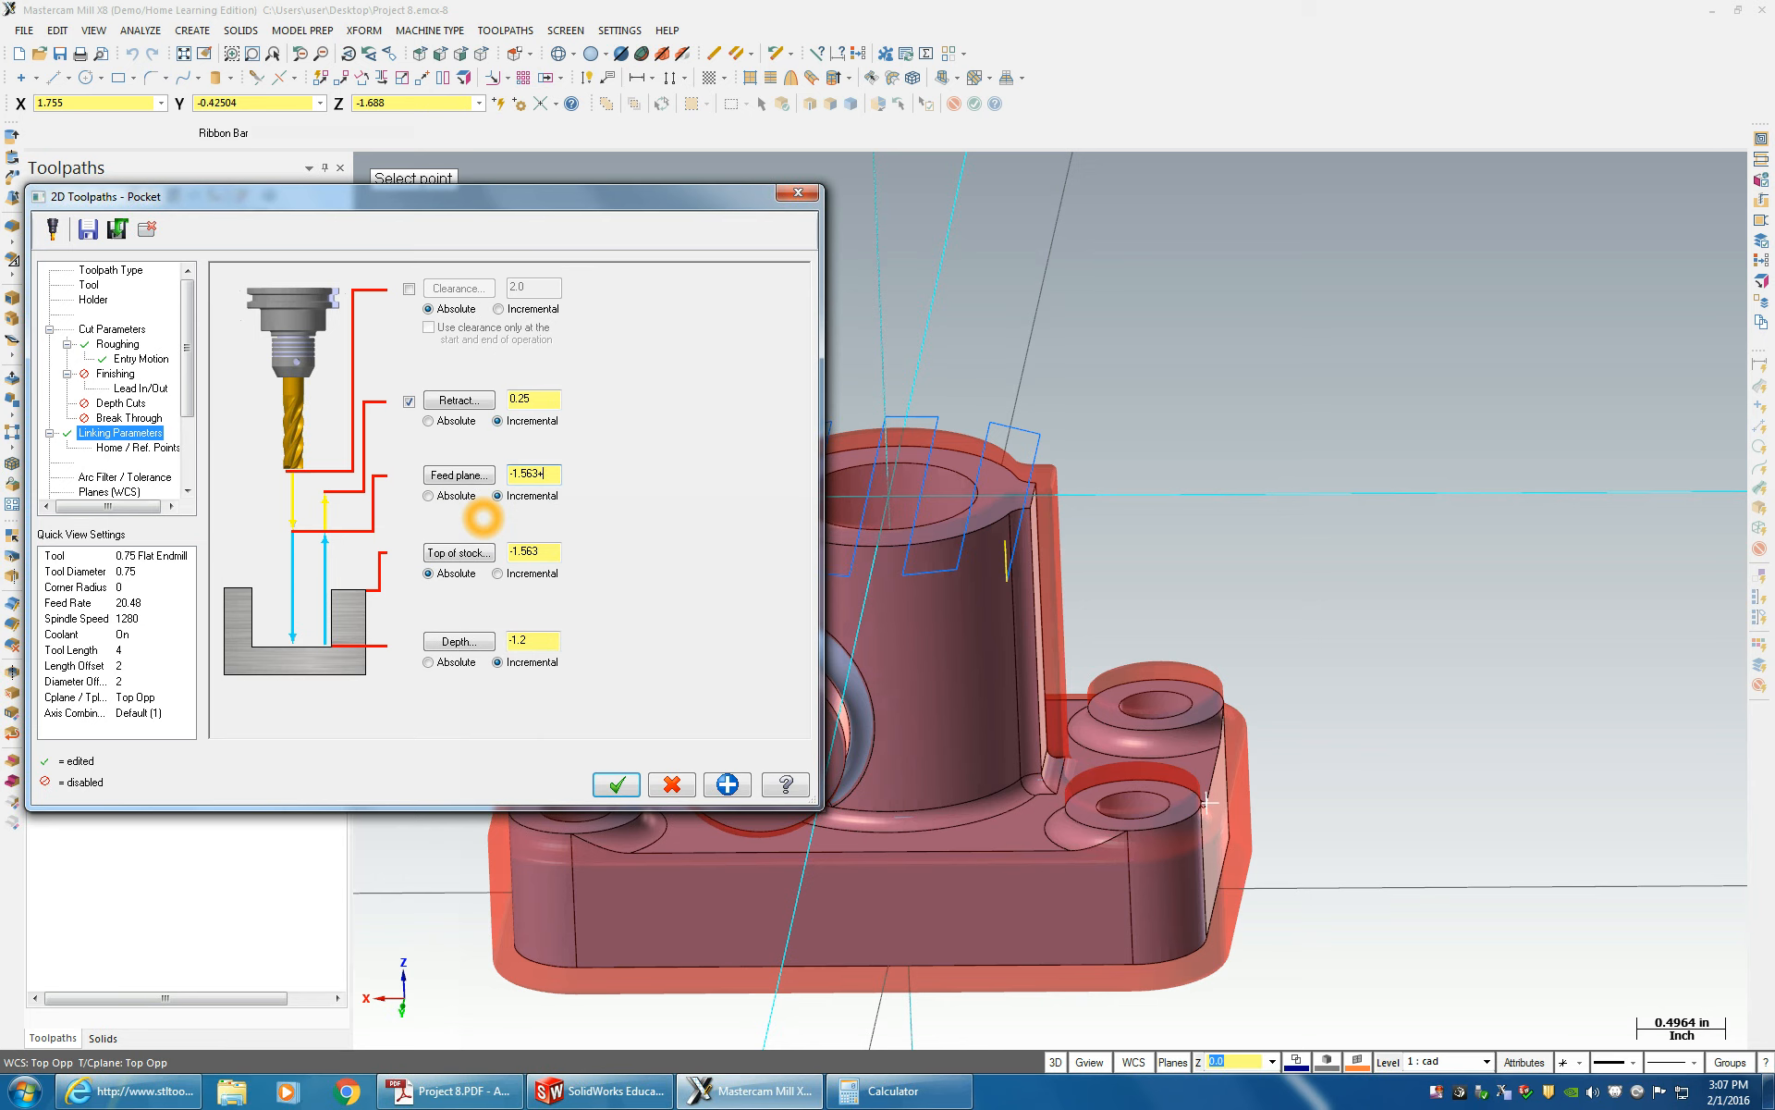
- Set the pocket's retract height to an absolute 0.2, referenced from the top of the vertical cylinder
{"action": "left_click", "coordinate": [467, 401]}
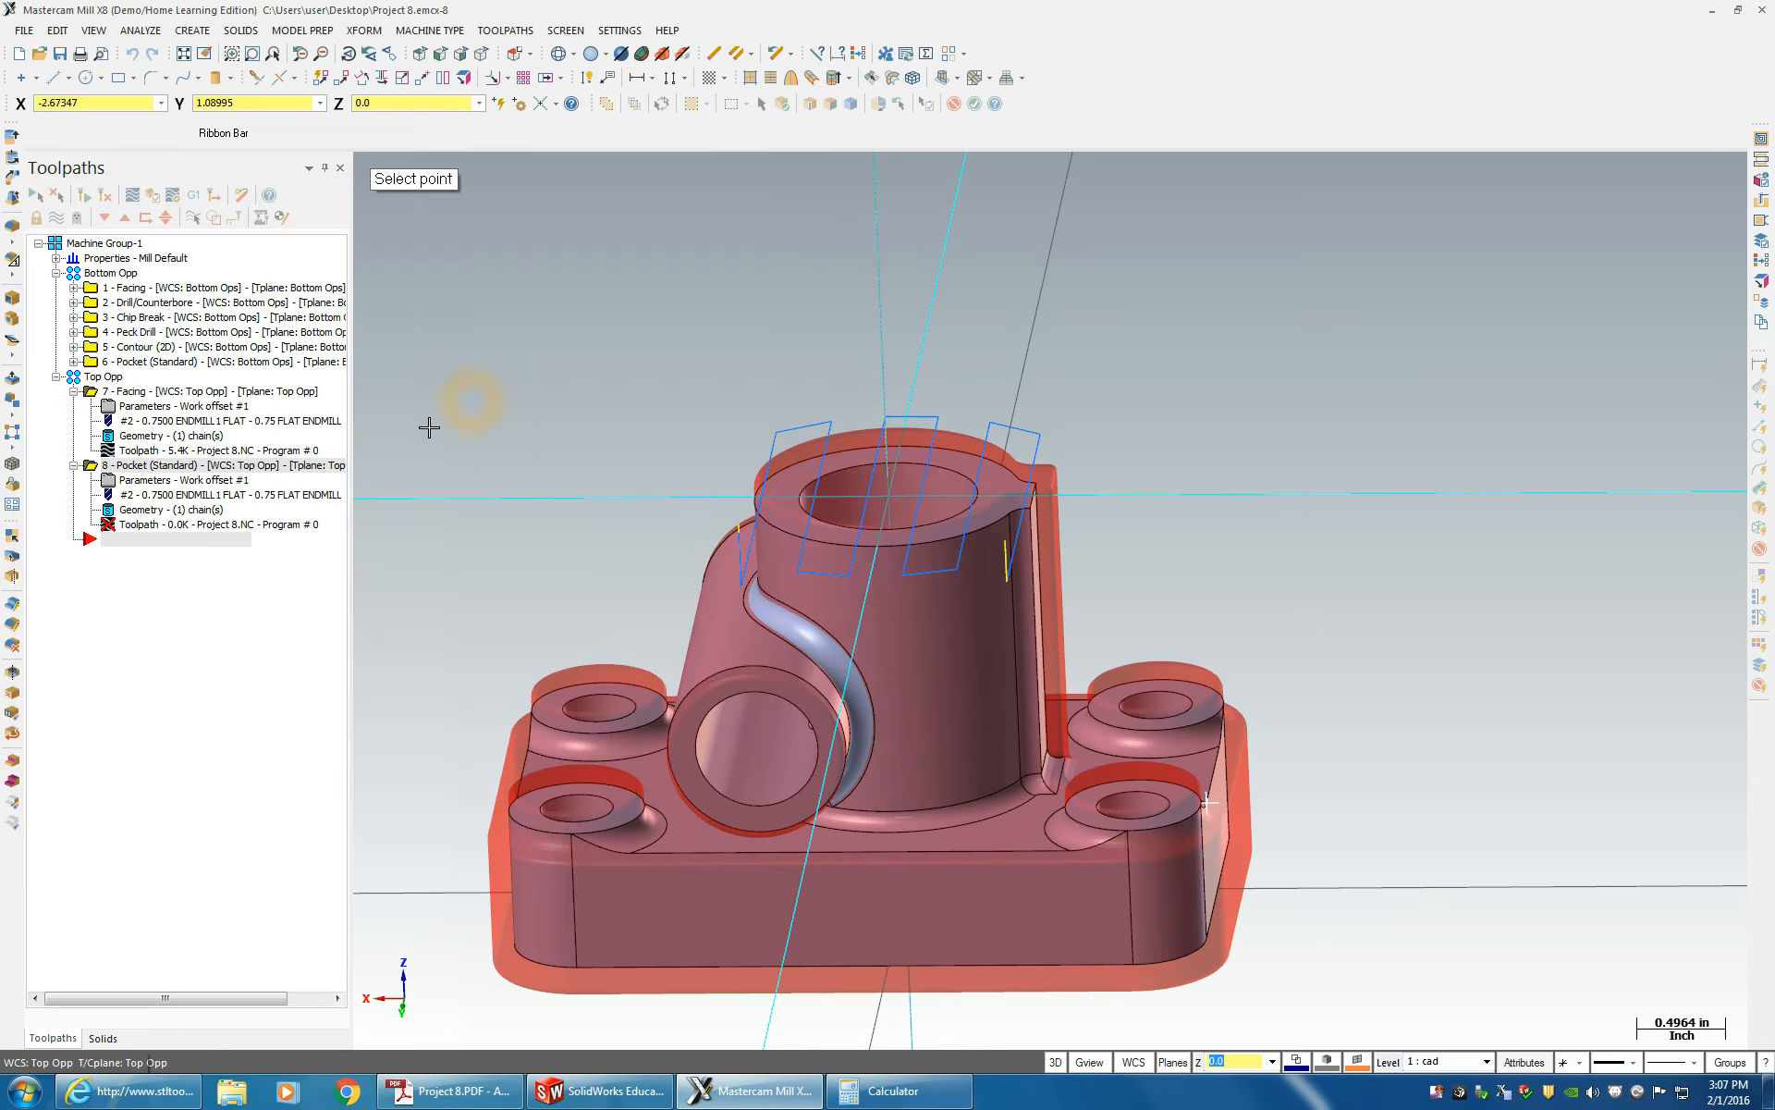
{"action": "left_click", "coordinate": [837, 452]}
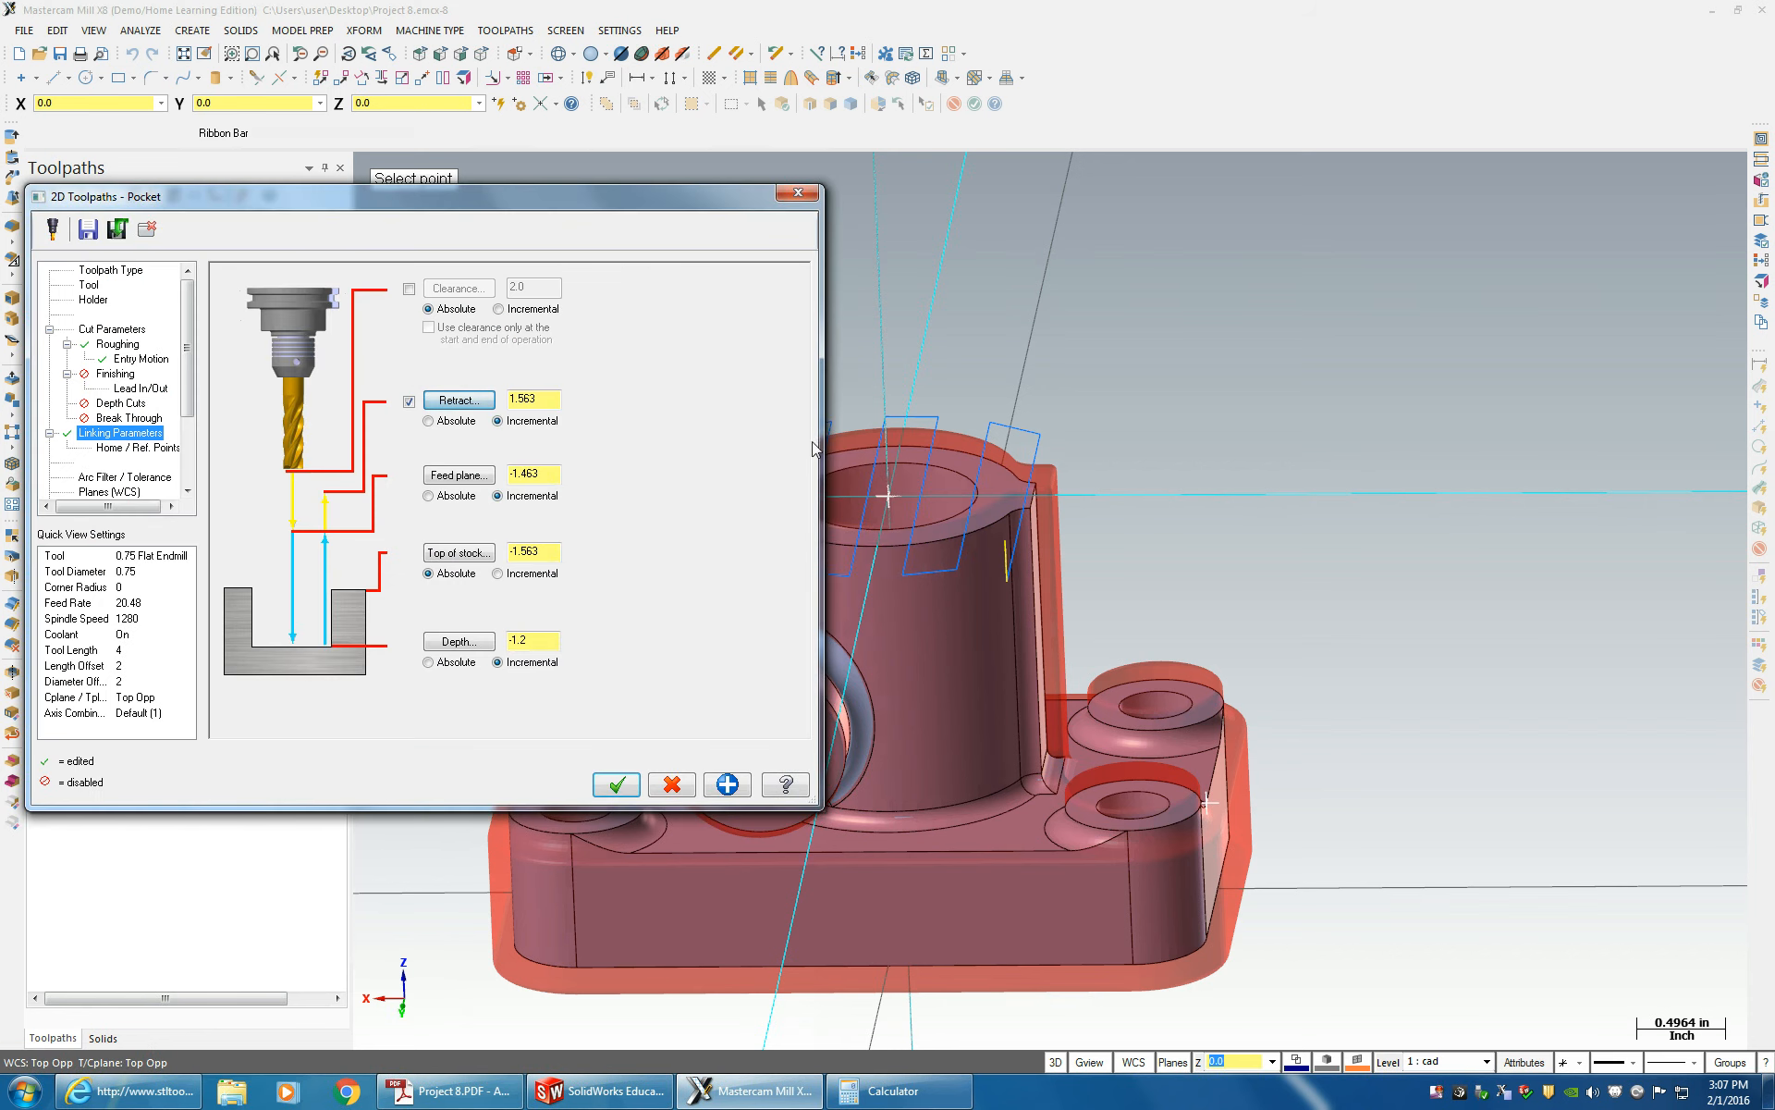
{"action": "left_click", "coordinate": [465, 400]}
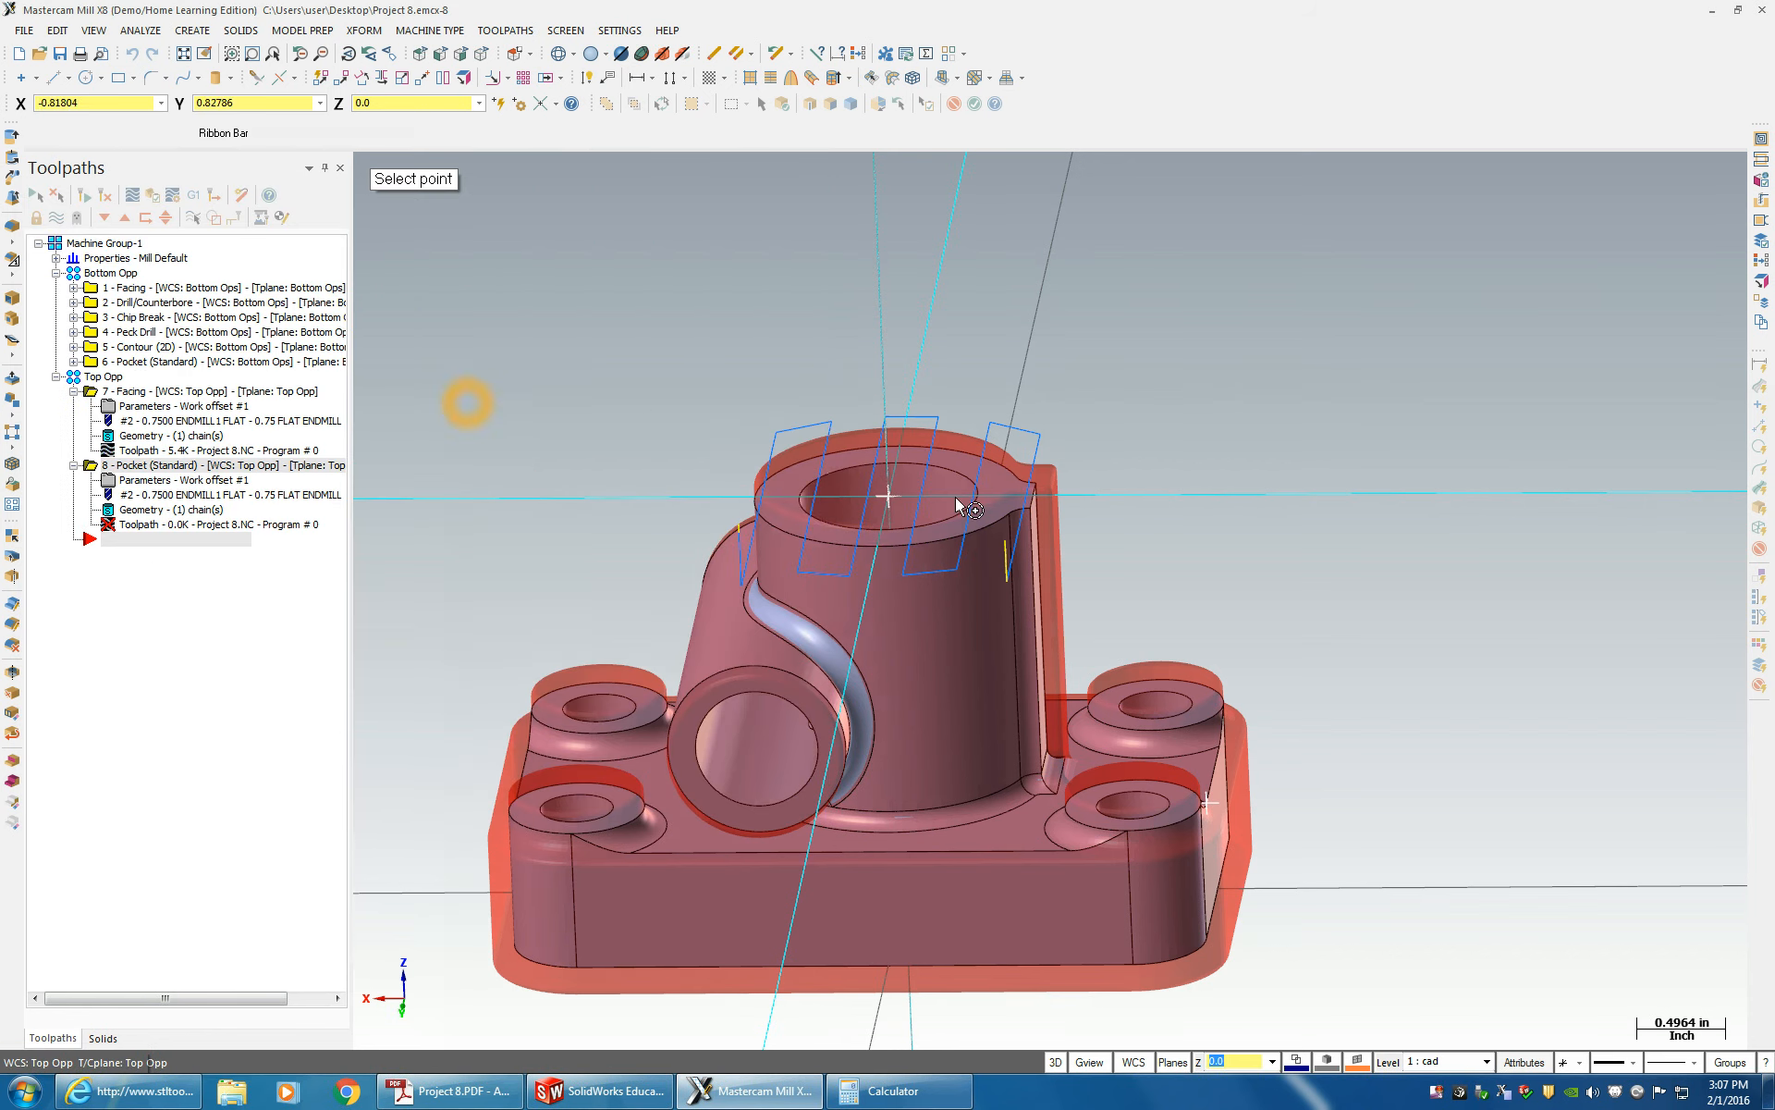
{"action": "left_click", "coordinate": [971, 452]}
{"action": "double_click", "coordinate": [539, 397]}
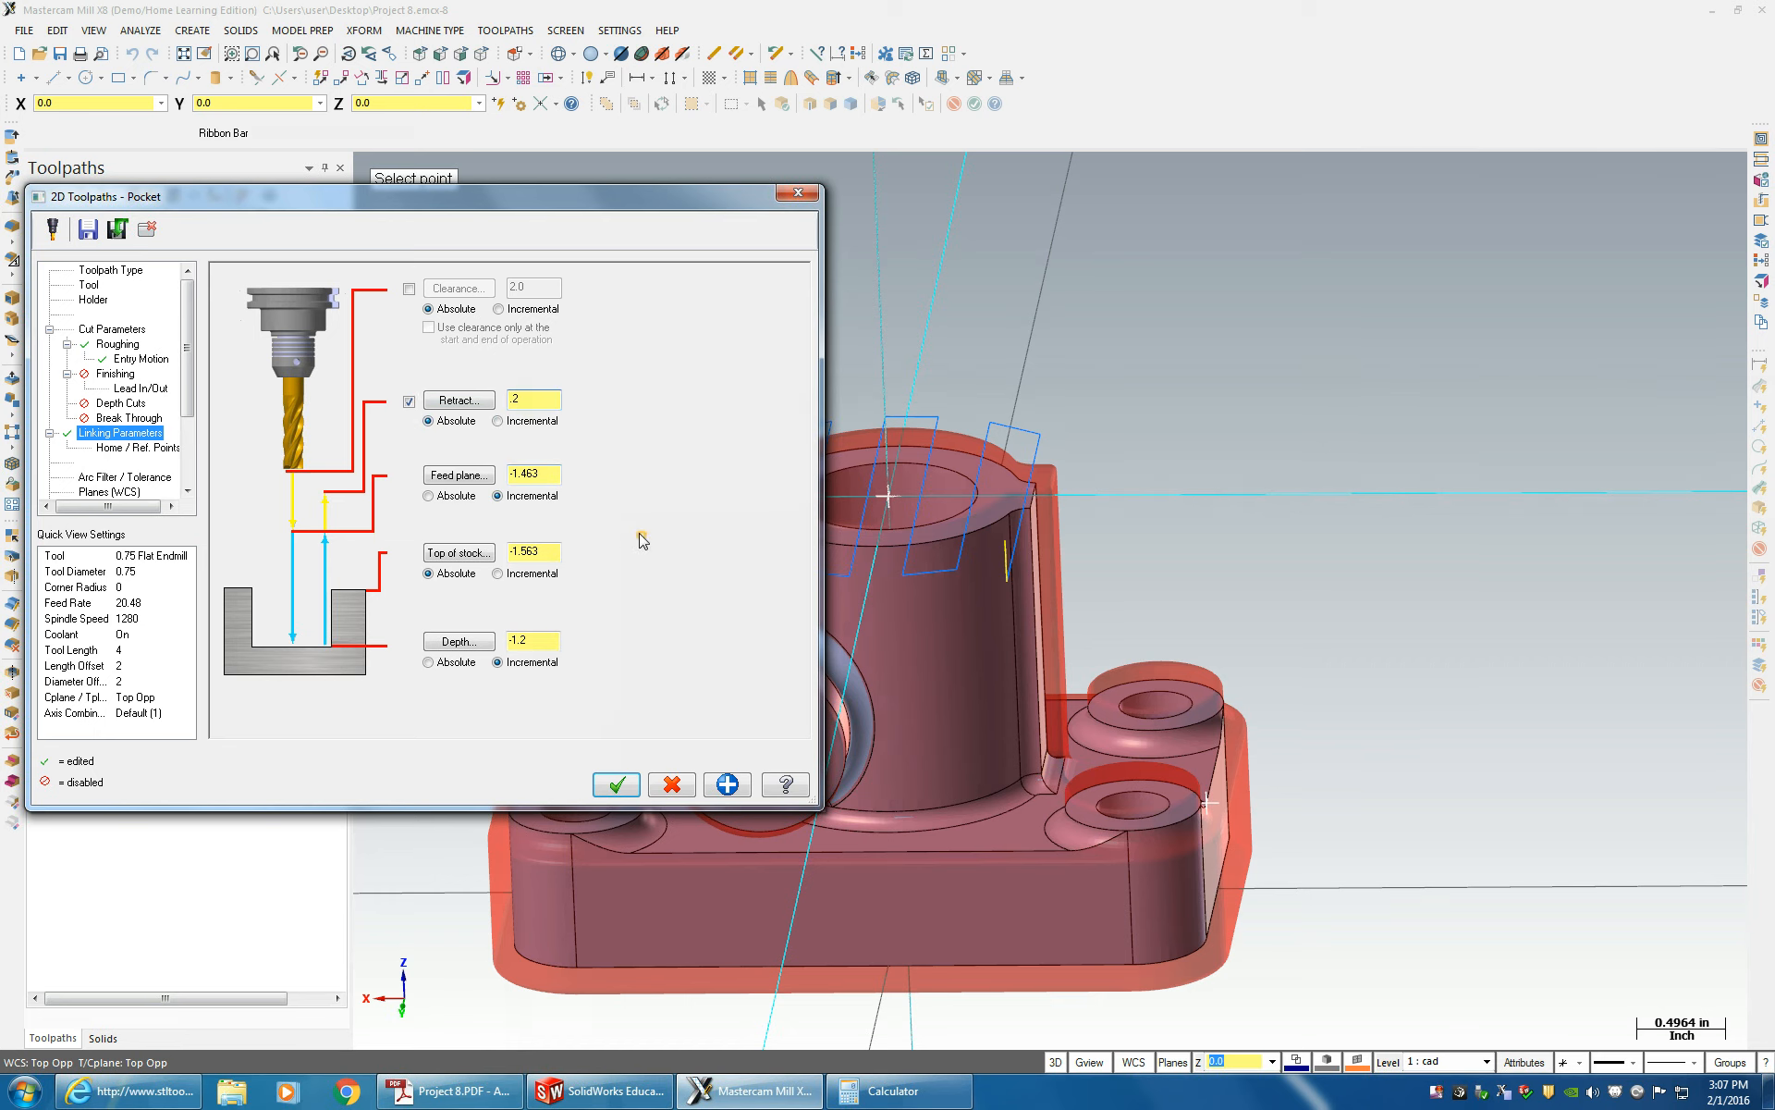
- Pick the pocket's depth from the hole edge on a front corner boss, giving an absolute depth of -1.688
{"action": "left_click", "coordinate": [463, 641]}
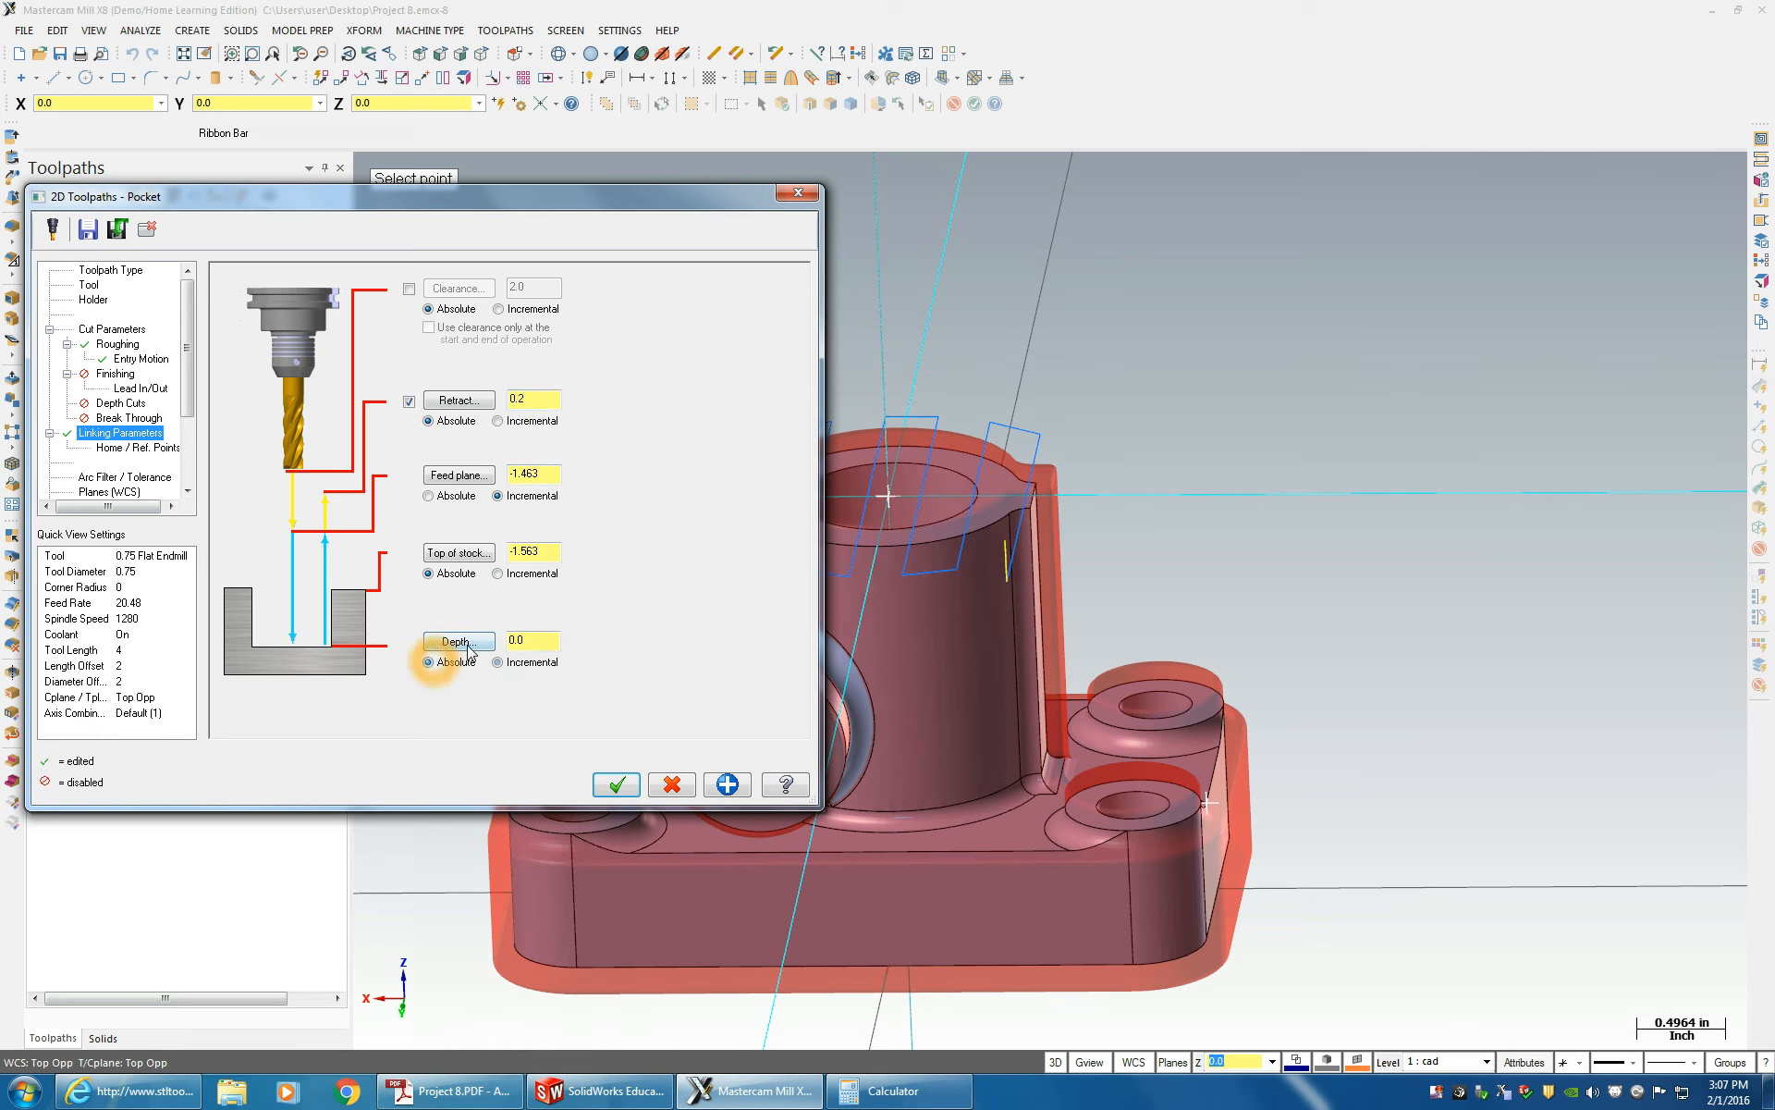
{"action": "left_click", "coordinate": [1130, 804]}
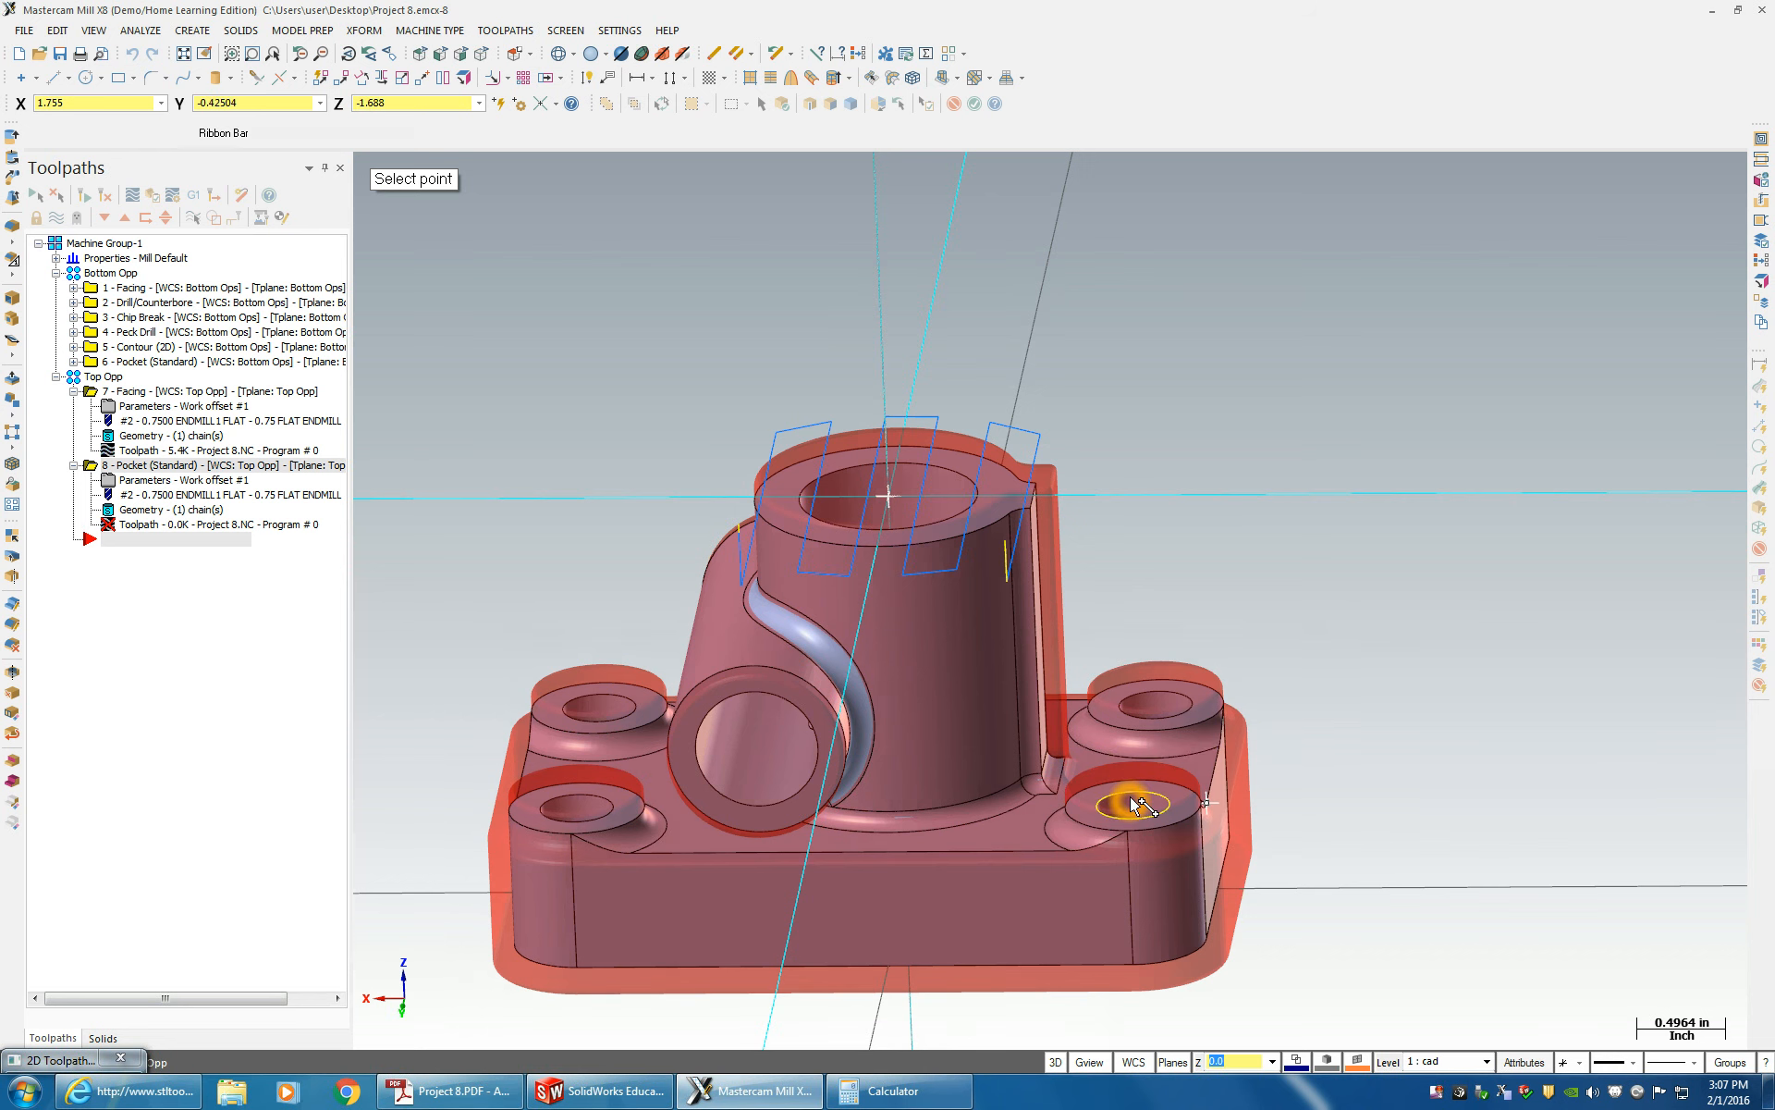
{"action": "left_click", "coordinate": [551, 641]}
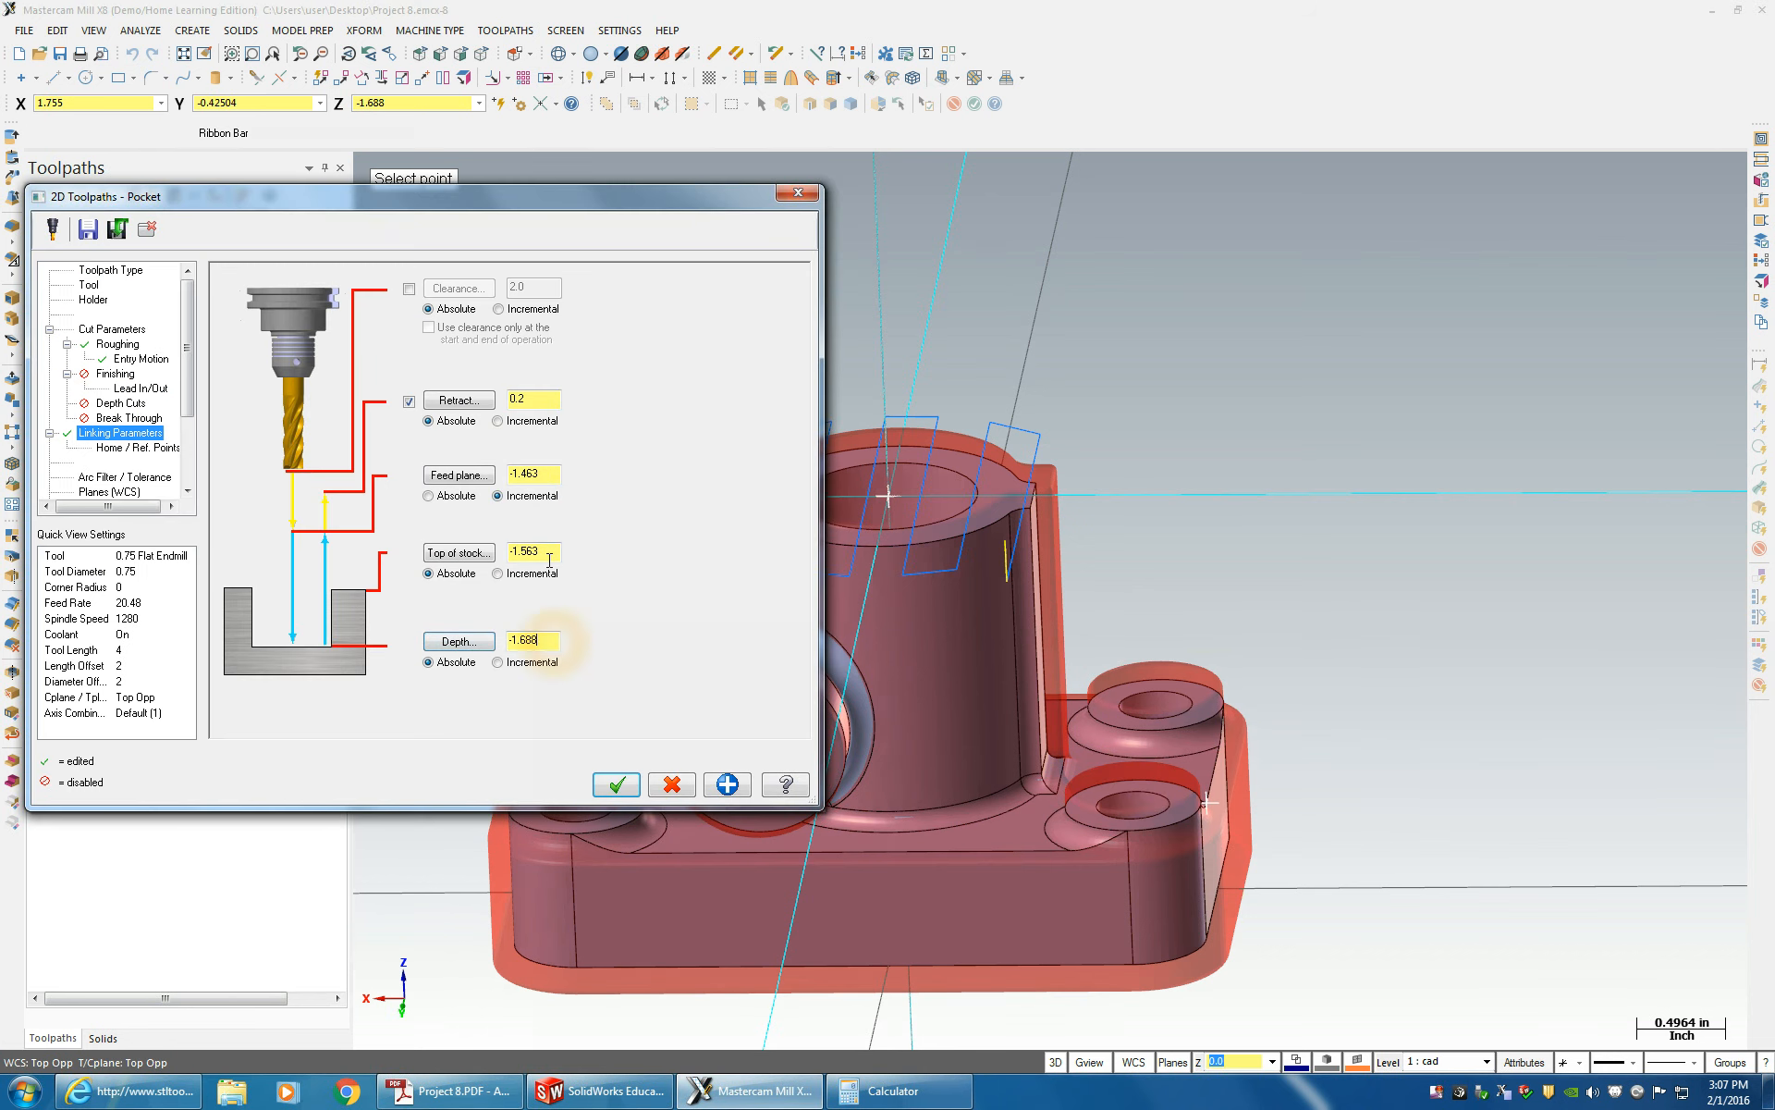
{"action": "left_click", "coordinate": [545, 475]}
{"action": "left_click", "coordinate": [545, 405]}
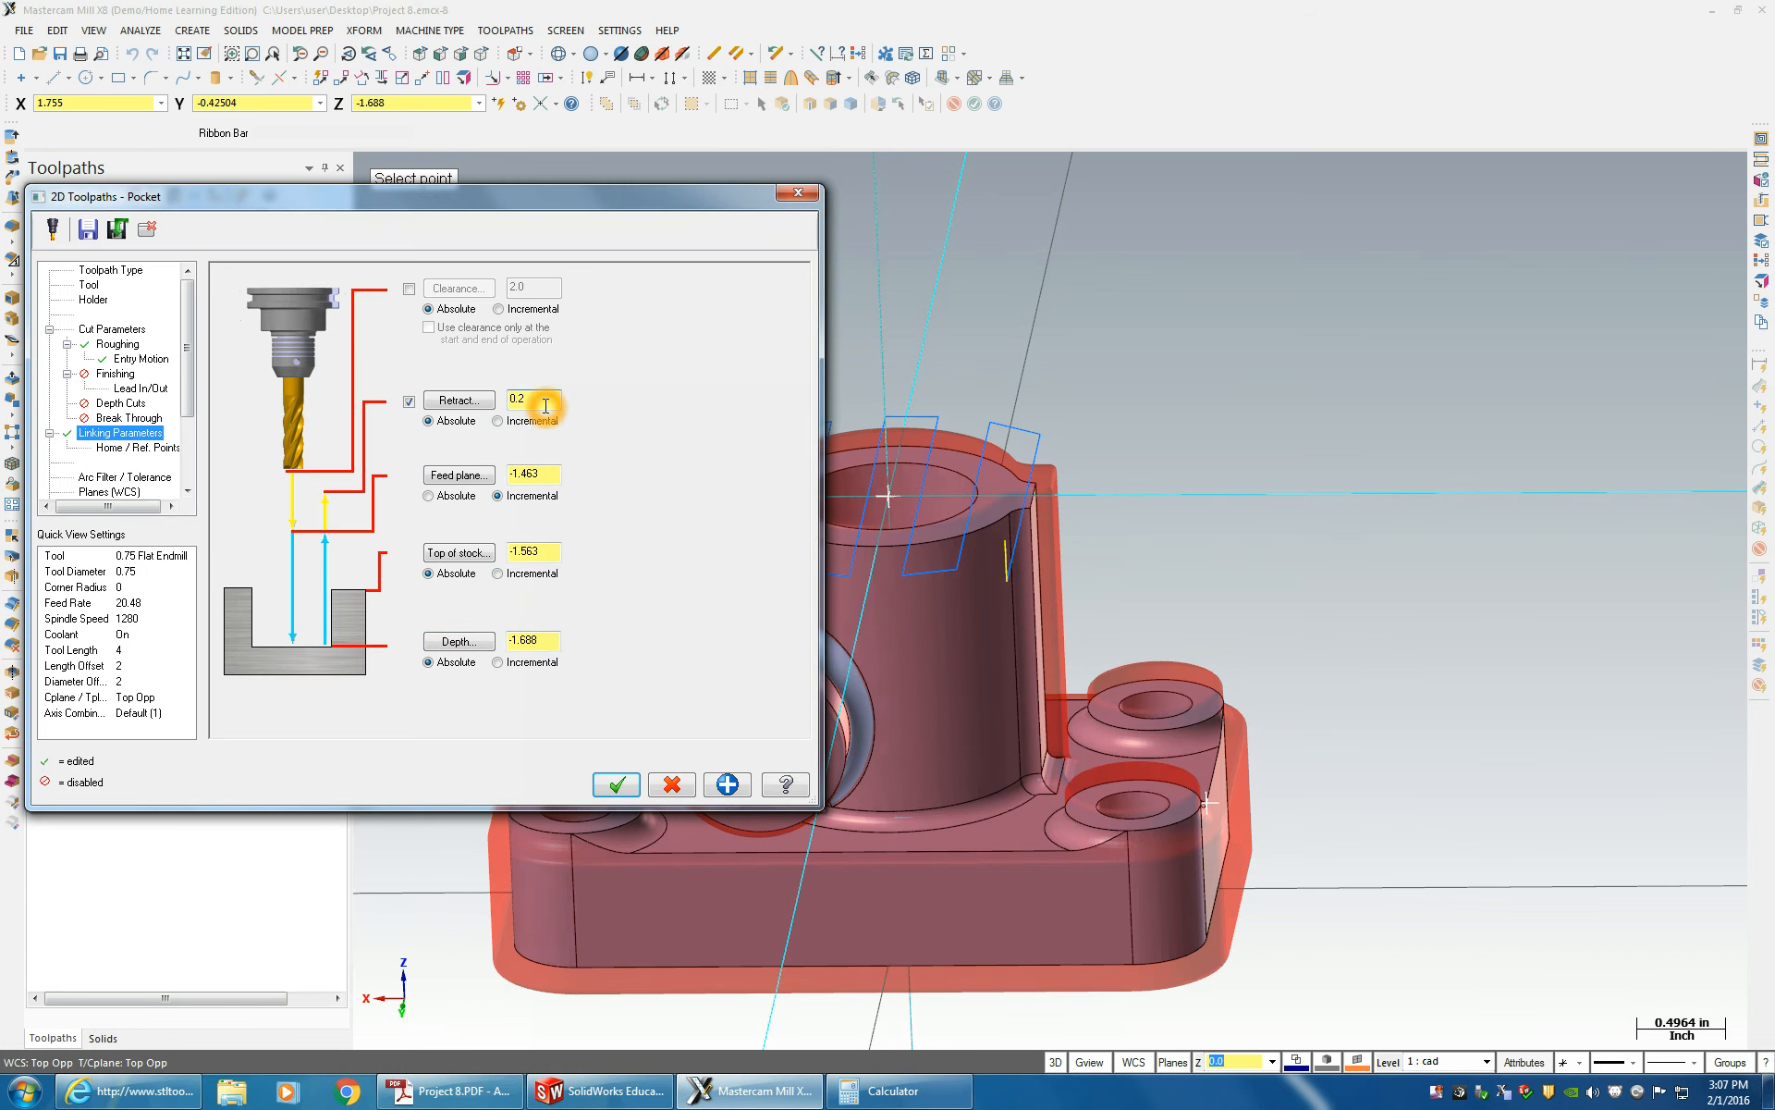
- Check the pocket's planes, switch its feed plane to absolute and accept the parameters to generate the toolpath
{"action": "left_click", "coordinate": [110, 491]}
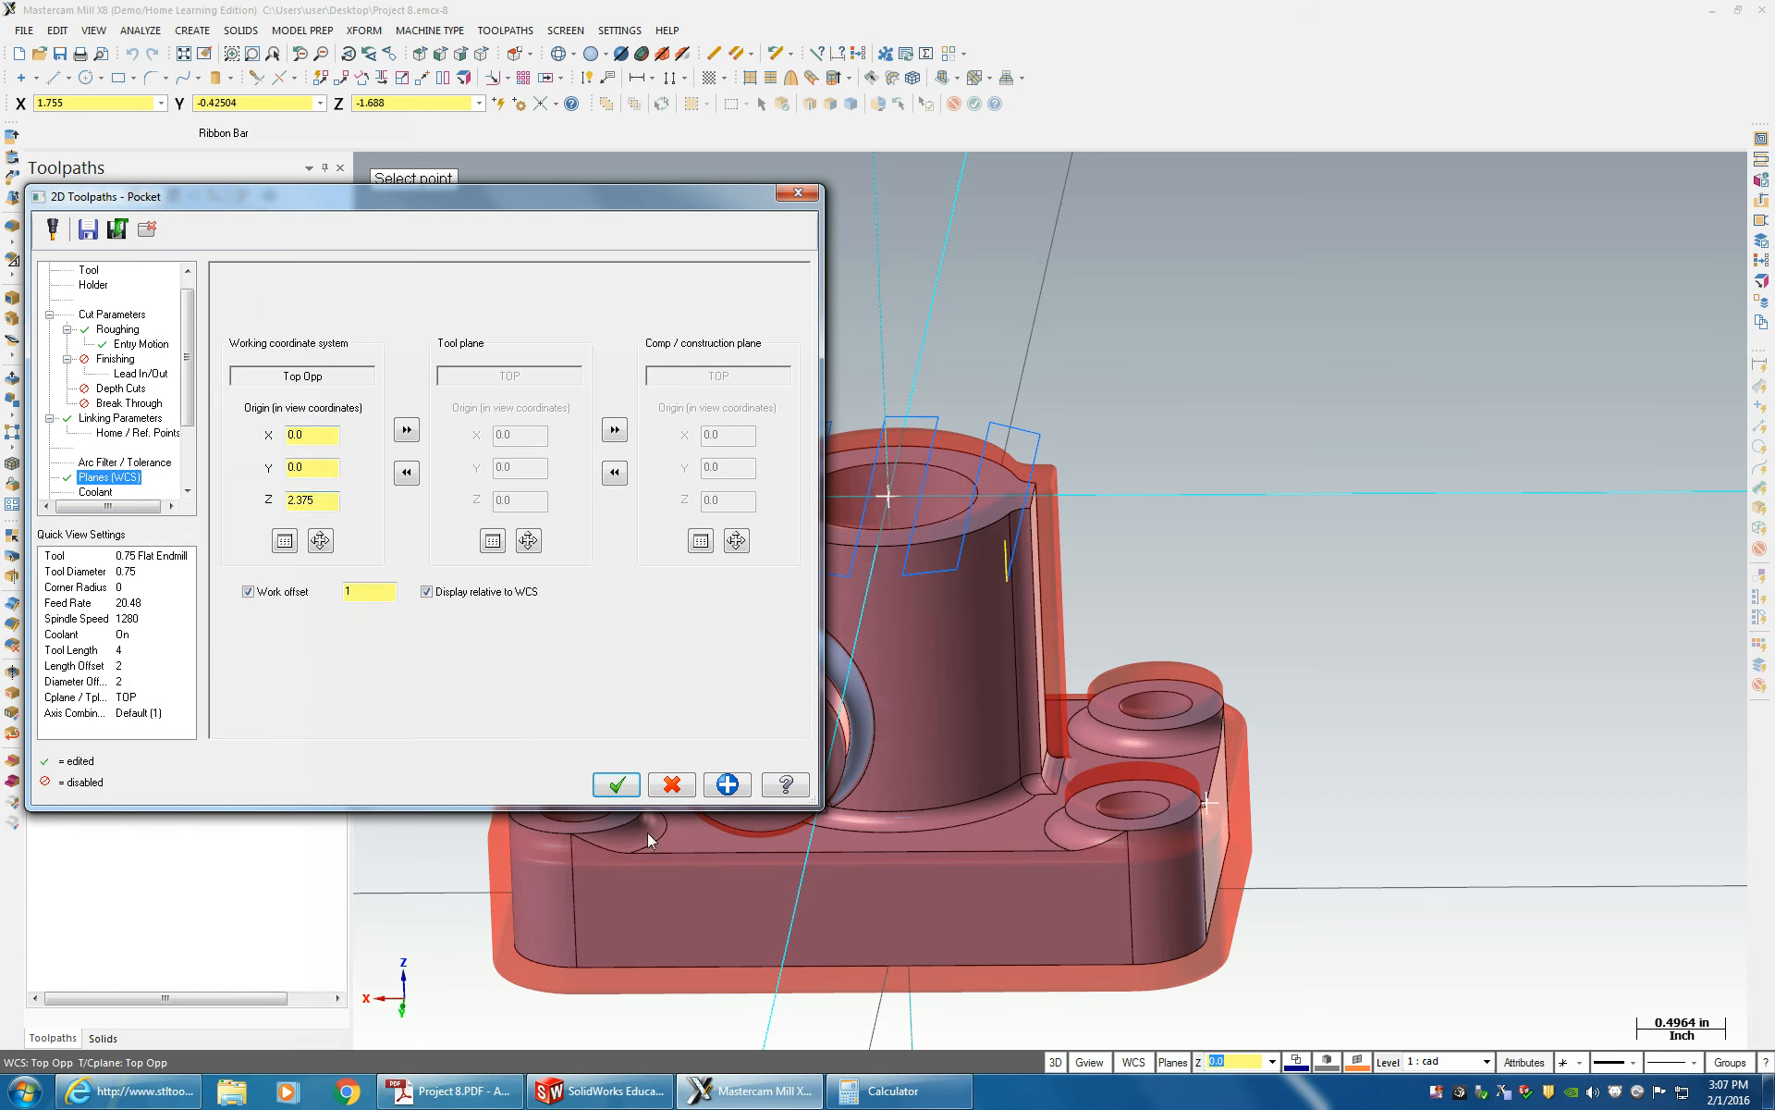
{"action": "left_click", "coordinate": [618, 788]}
{"action": "left_click", "coordinate": [120, 418]}
{"action": "left_click", "coordinate": [508, 398]}
{"action": "left_click", "coordinate": [541, 398]}
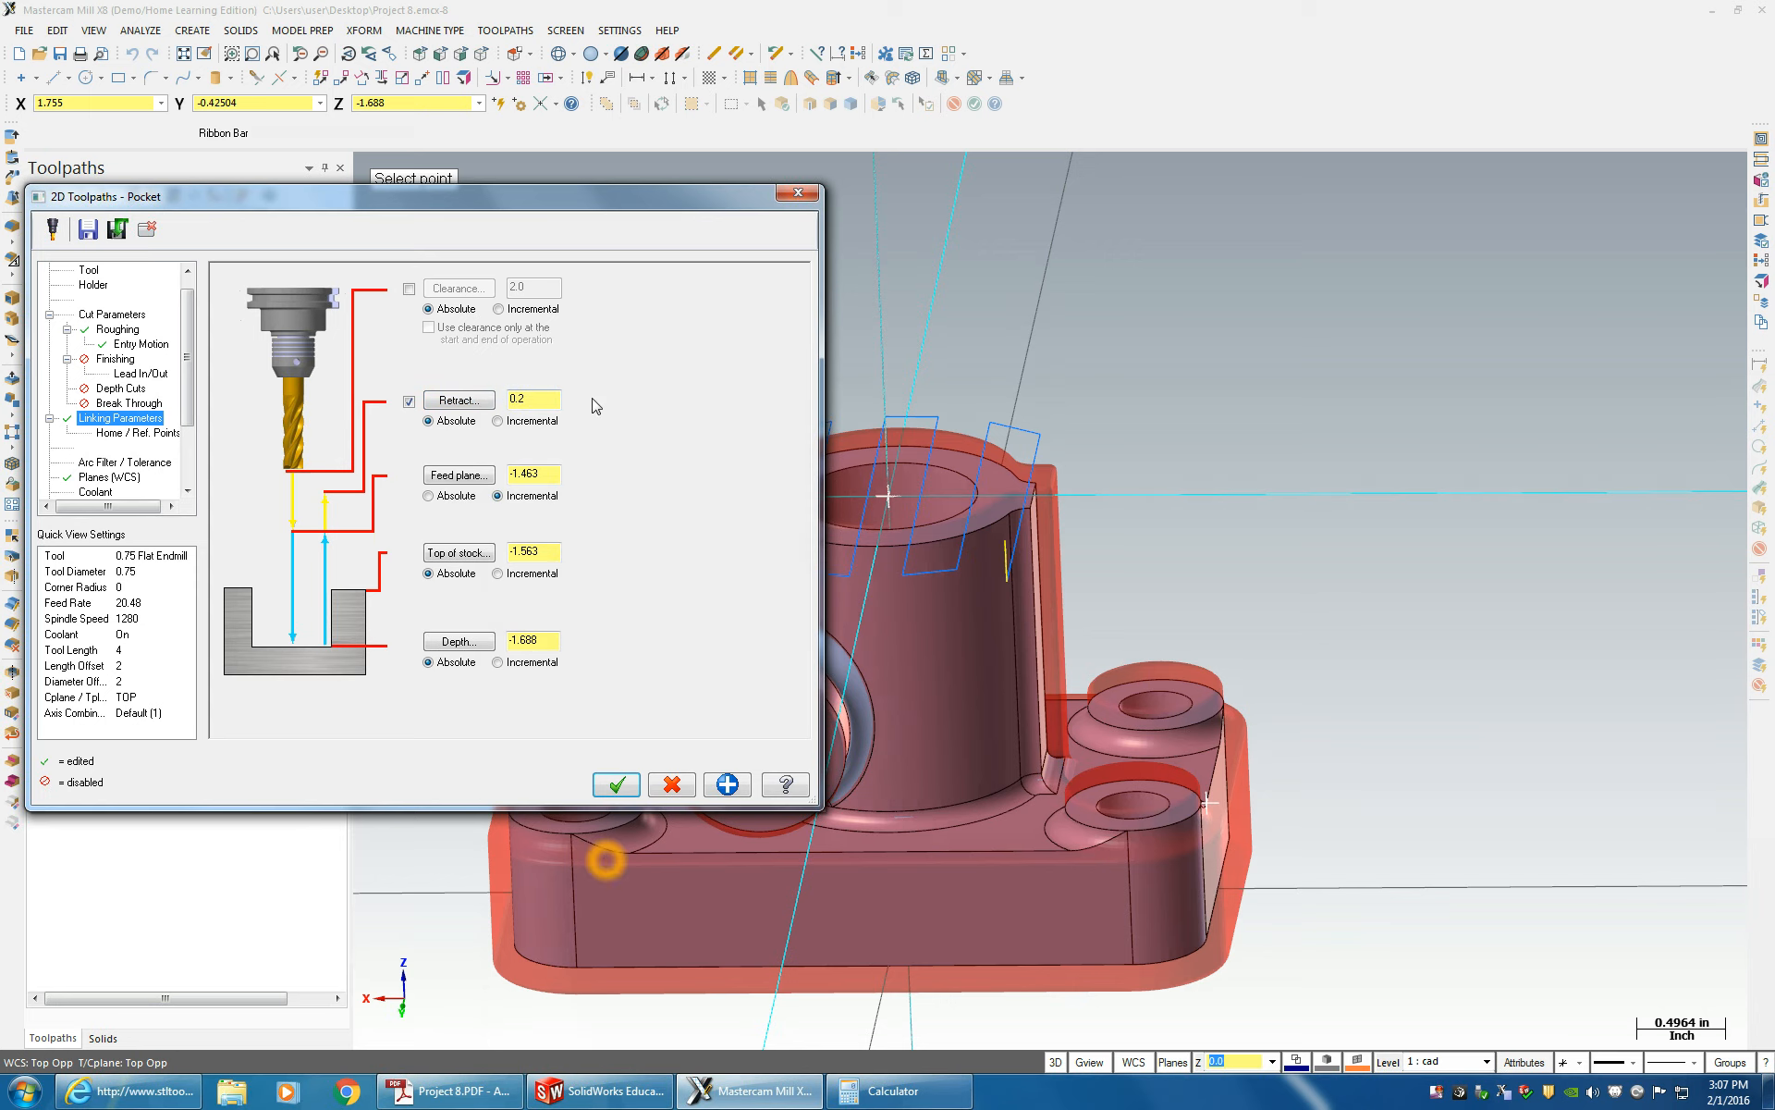
{"action": "left_click", "coordinate": [1249, 890]}
{"action": "left_click", "coordinate": [432, 498]}
{"action": "left_click", "coordinate": [629, 793]}
{"action": "left_click", "coordinate": [721, 996]}
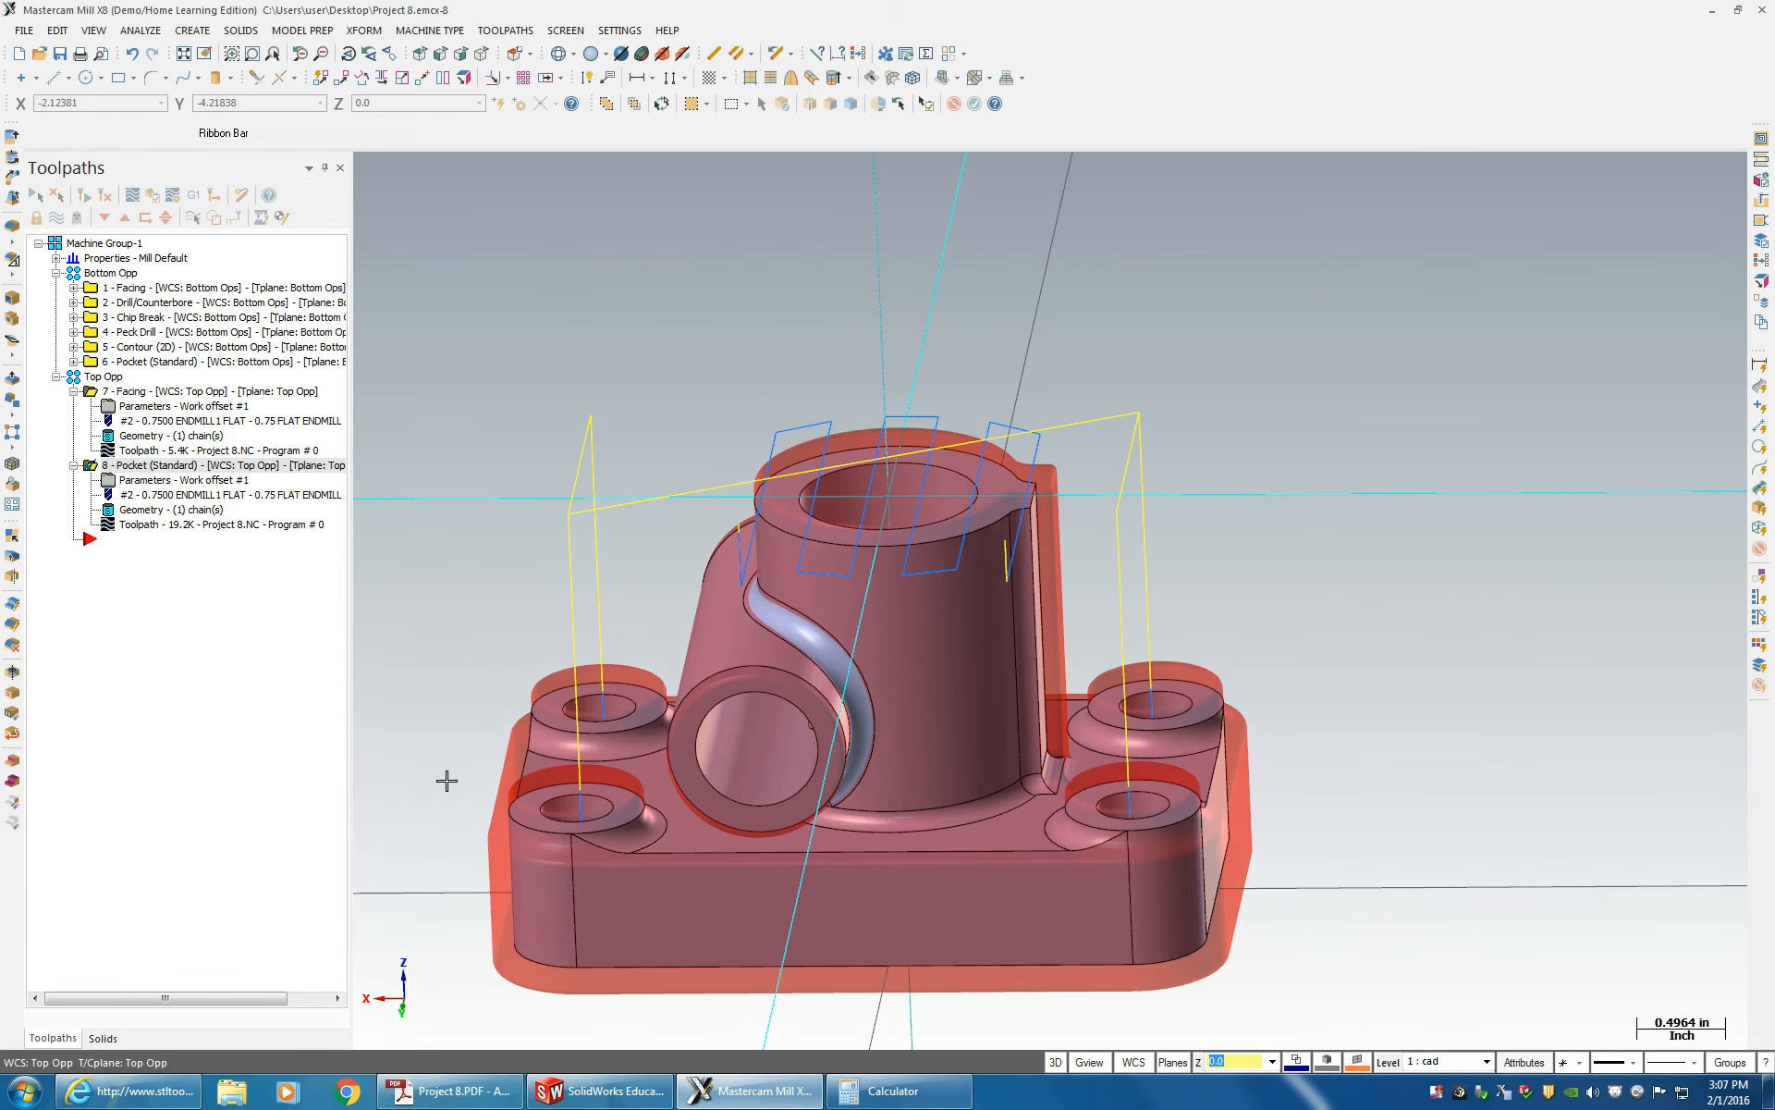
- Verify all of Machine Group-1's operations in the simulator and inspect the cuts on the corner bosses
{"action": "middle_click_drag", "start_coordinate": [447, 781], "coordinate": [412, 753]}
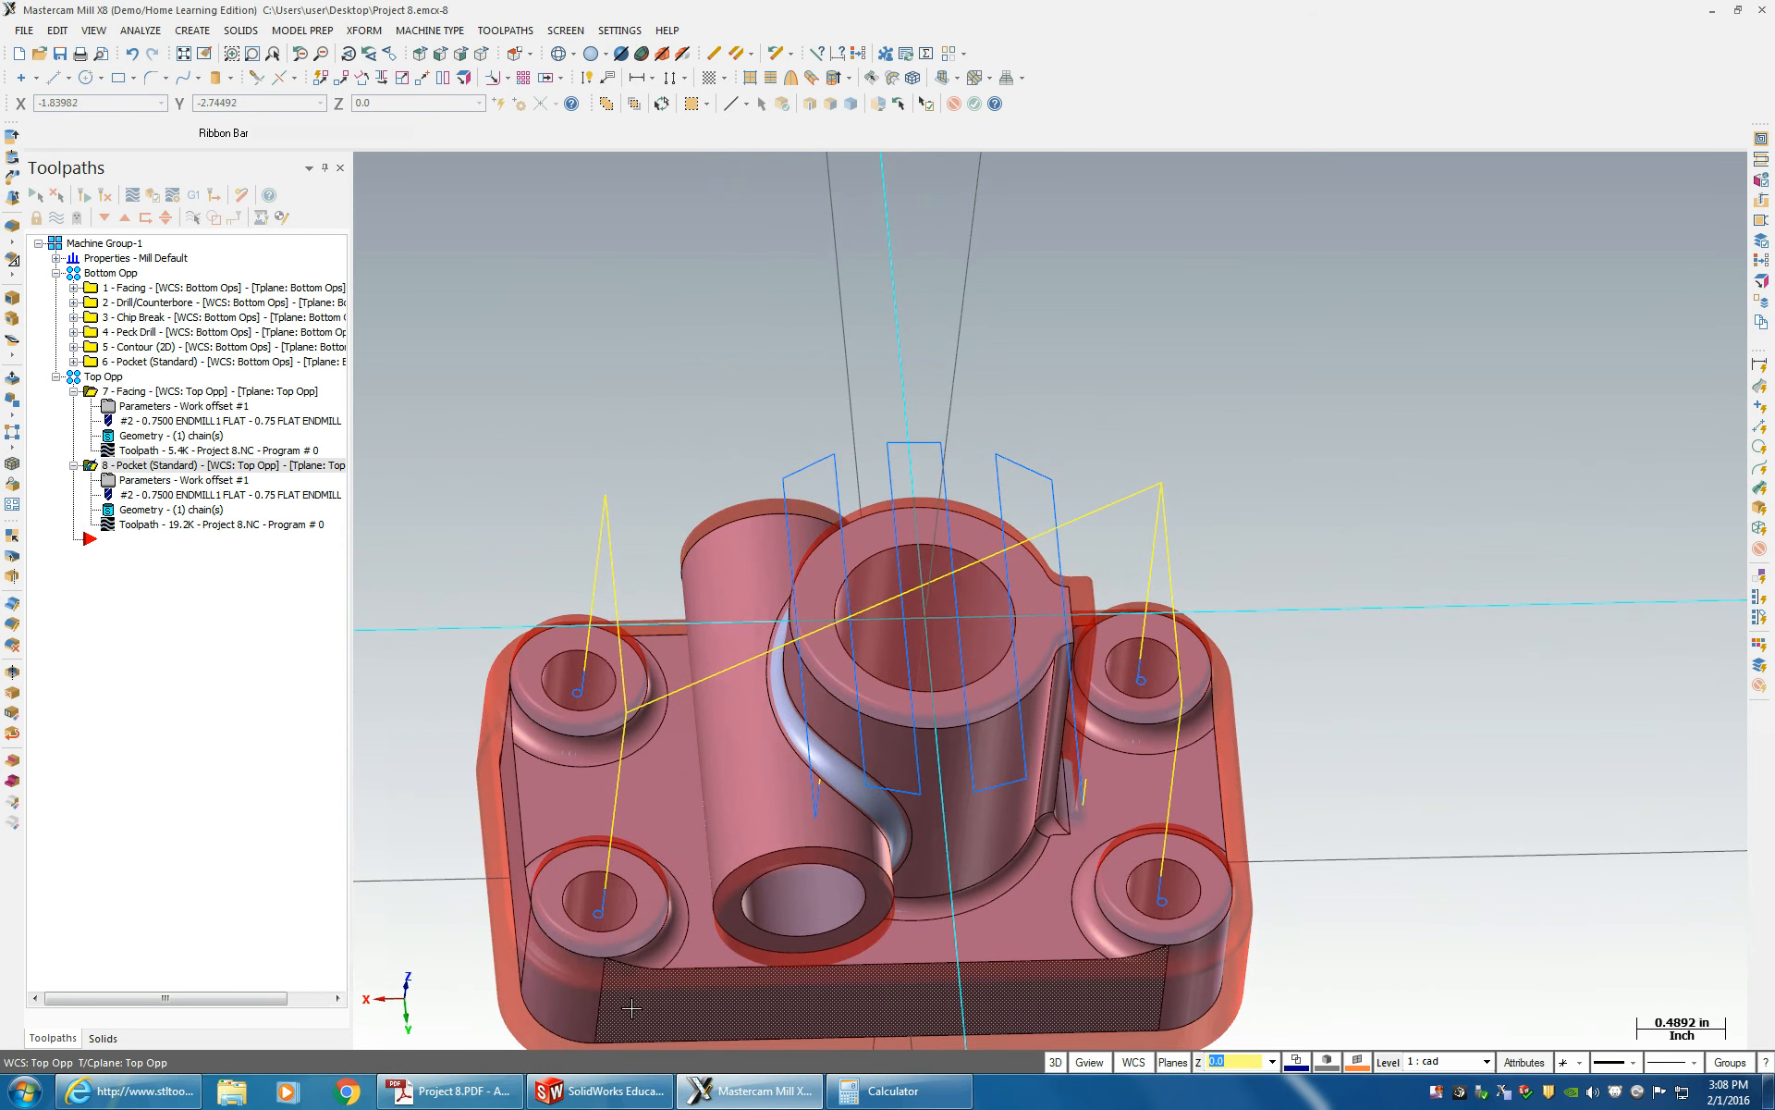
{"action": "middle_click_drag", "start_coordinate": [311, 573], "coordinate": [311, 575]}
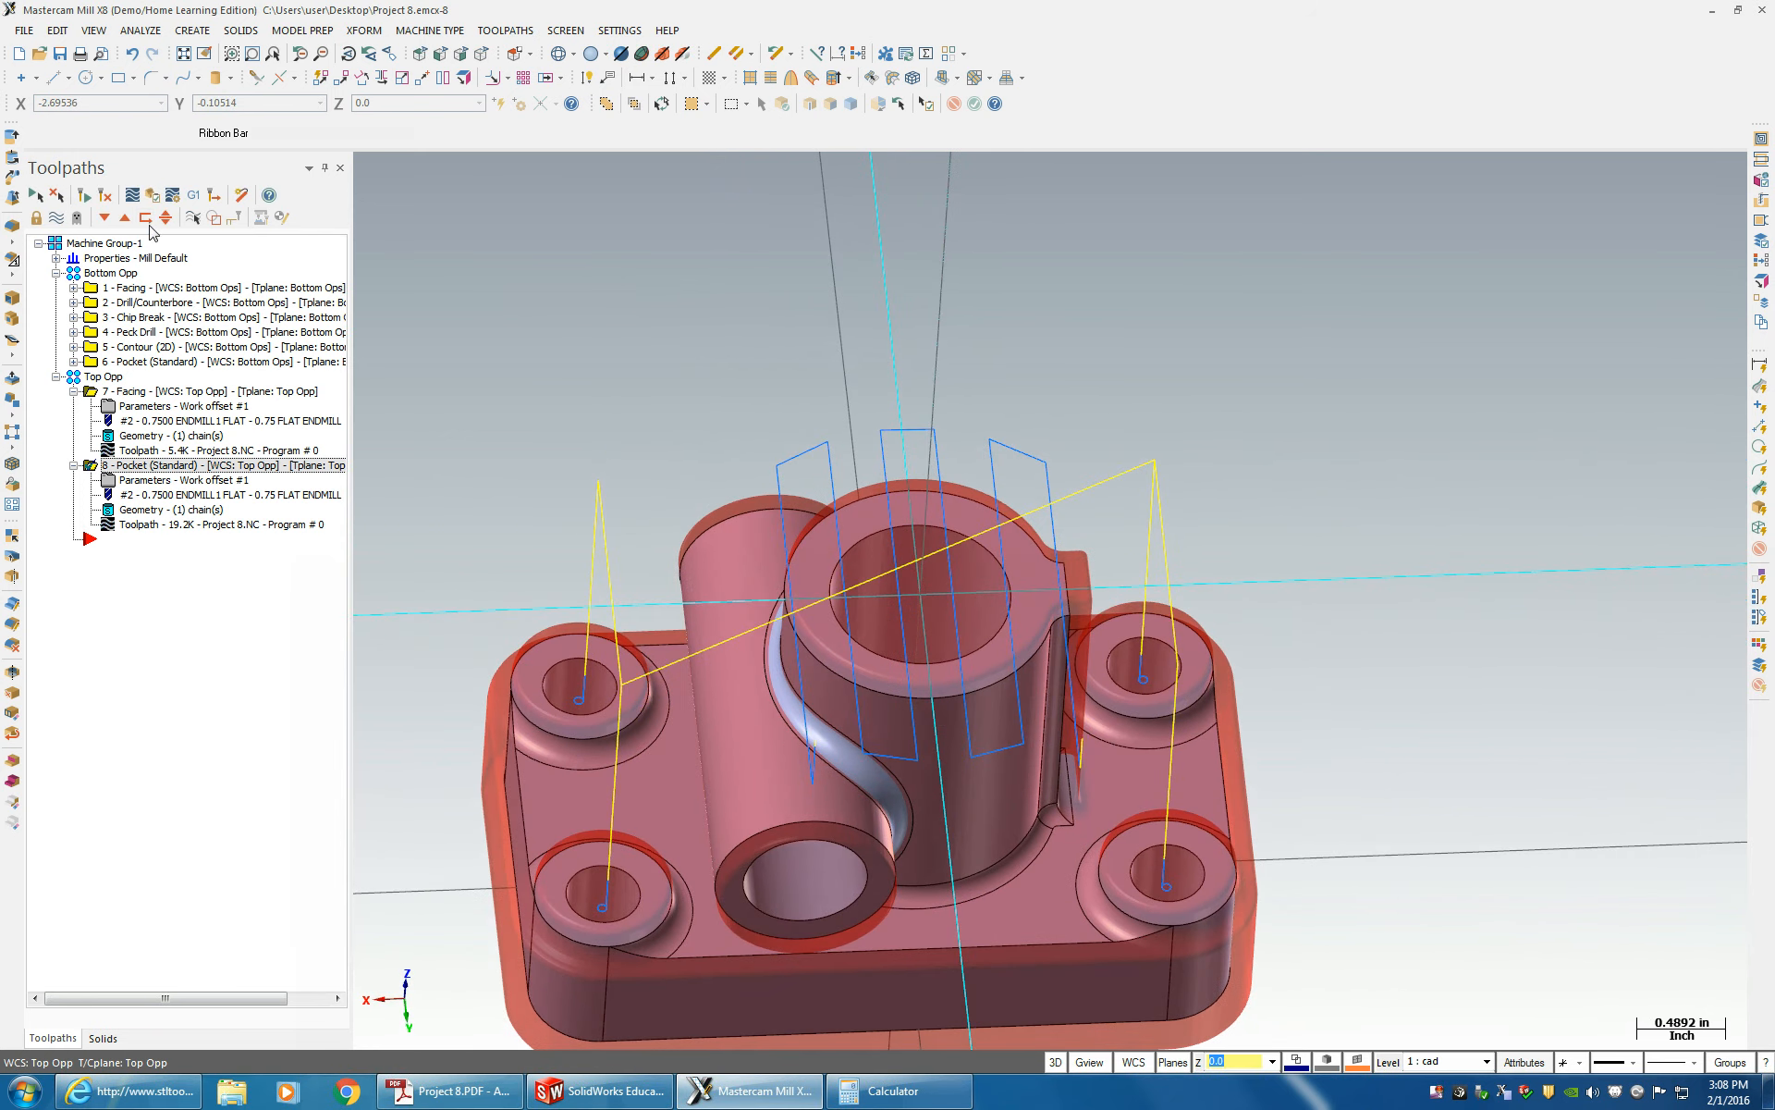
{"action": "left_click", "coordinate": [104, 376]}
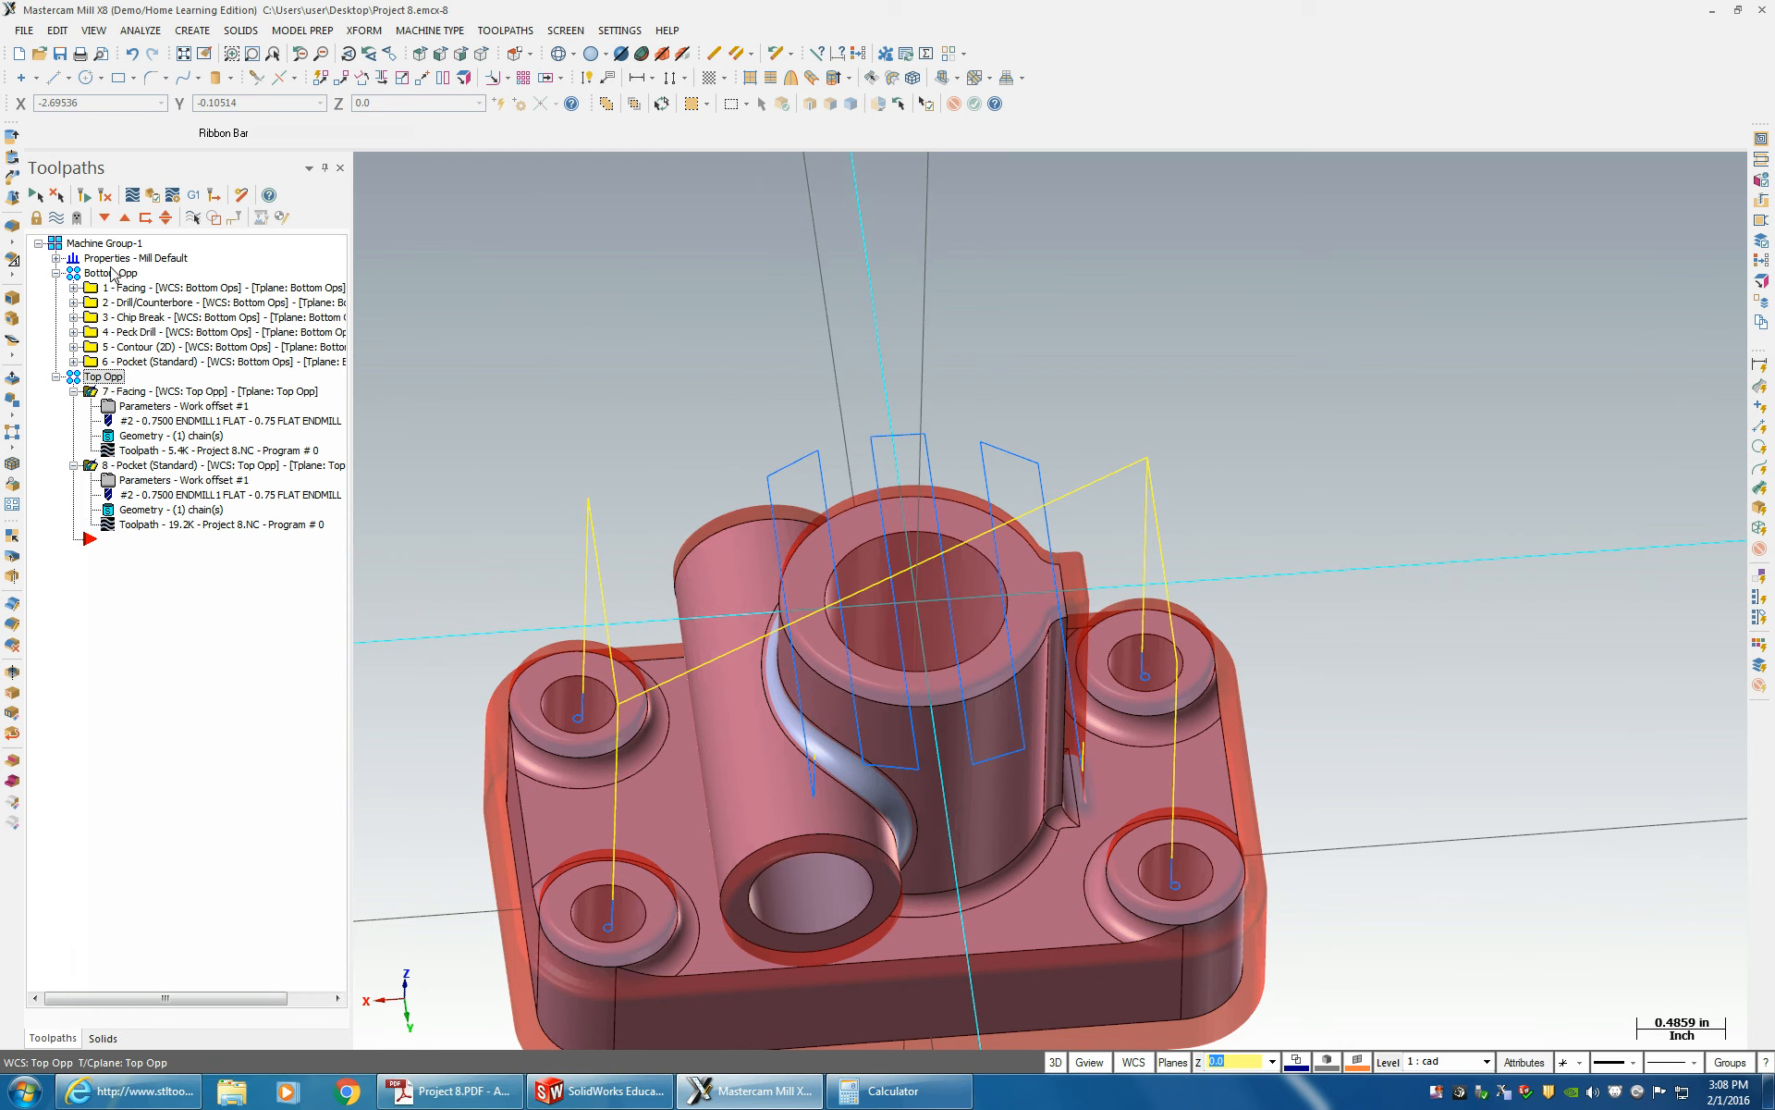
{"action": "left_click", "coordinate": [73, 243]}
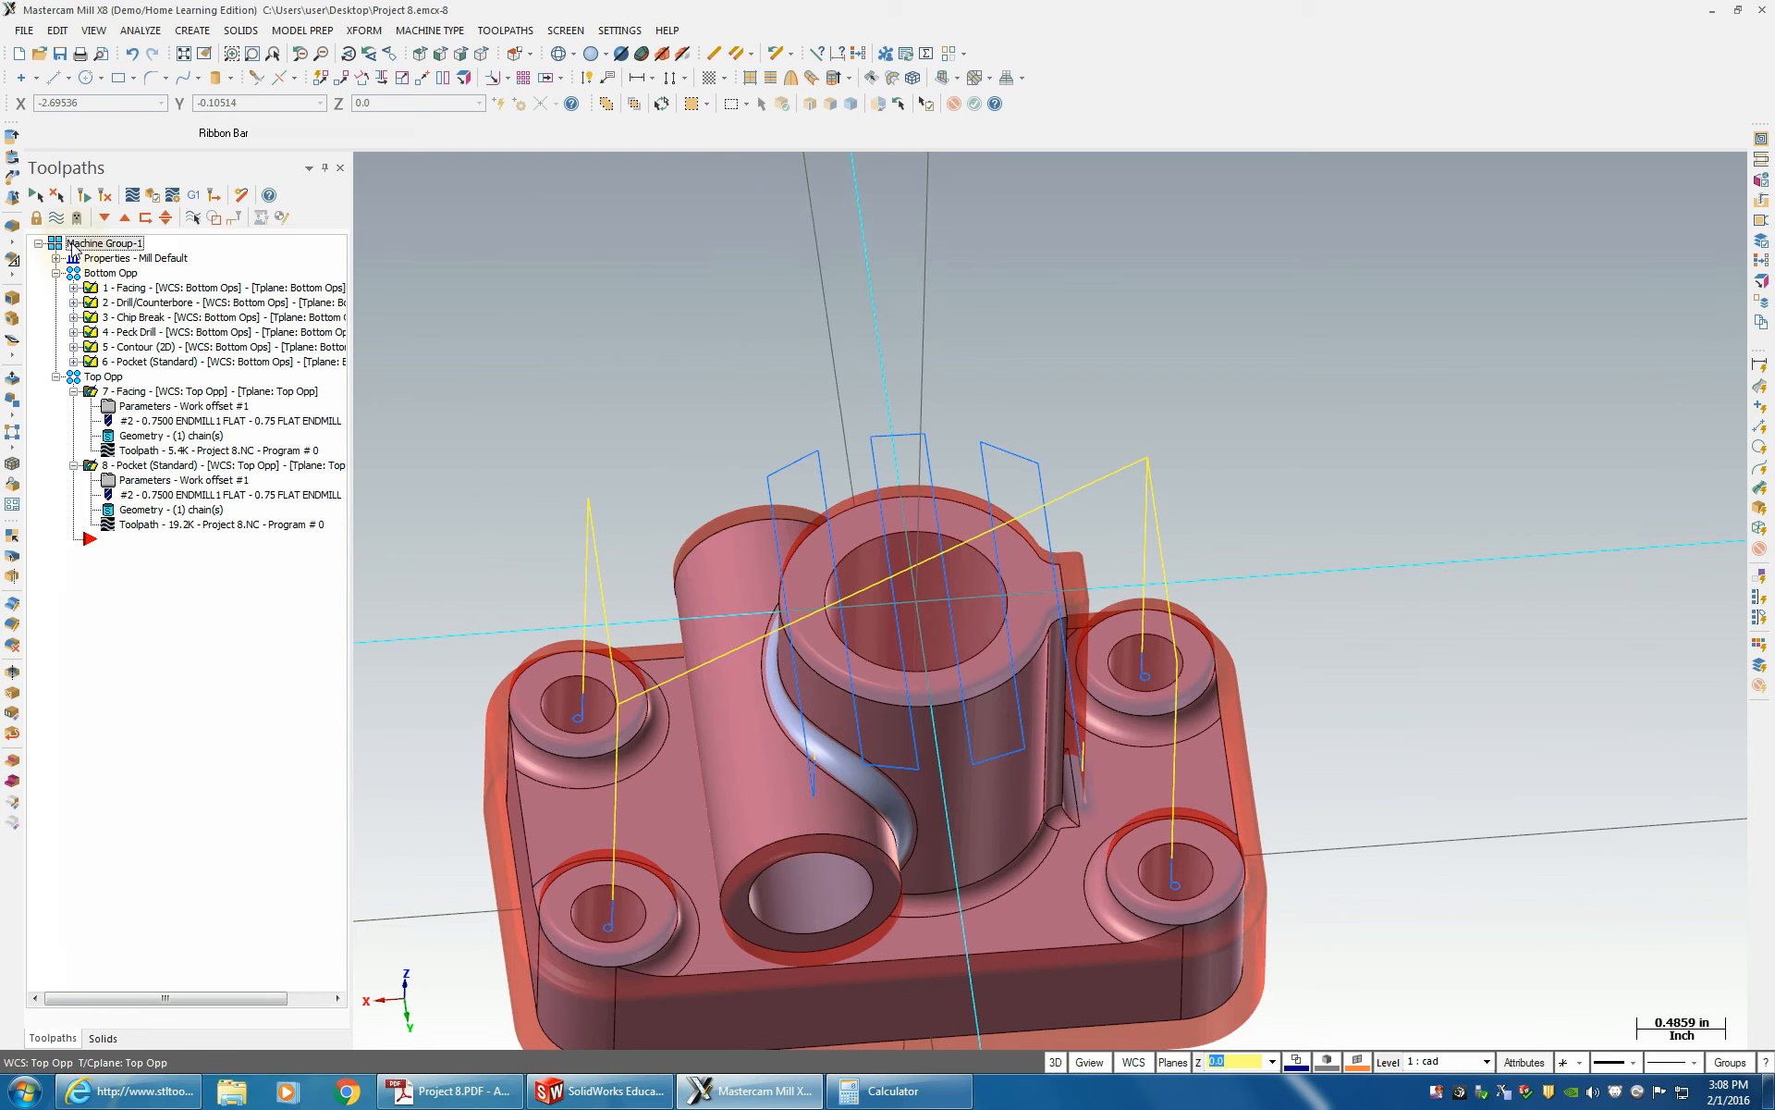
{"action": "left_click", "coordinate": [162, 192]}
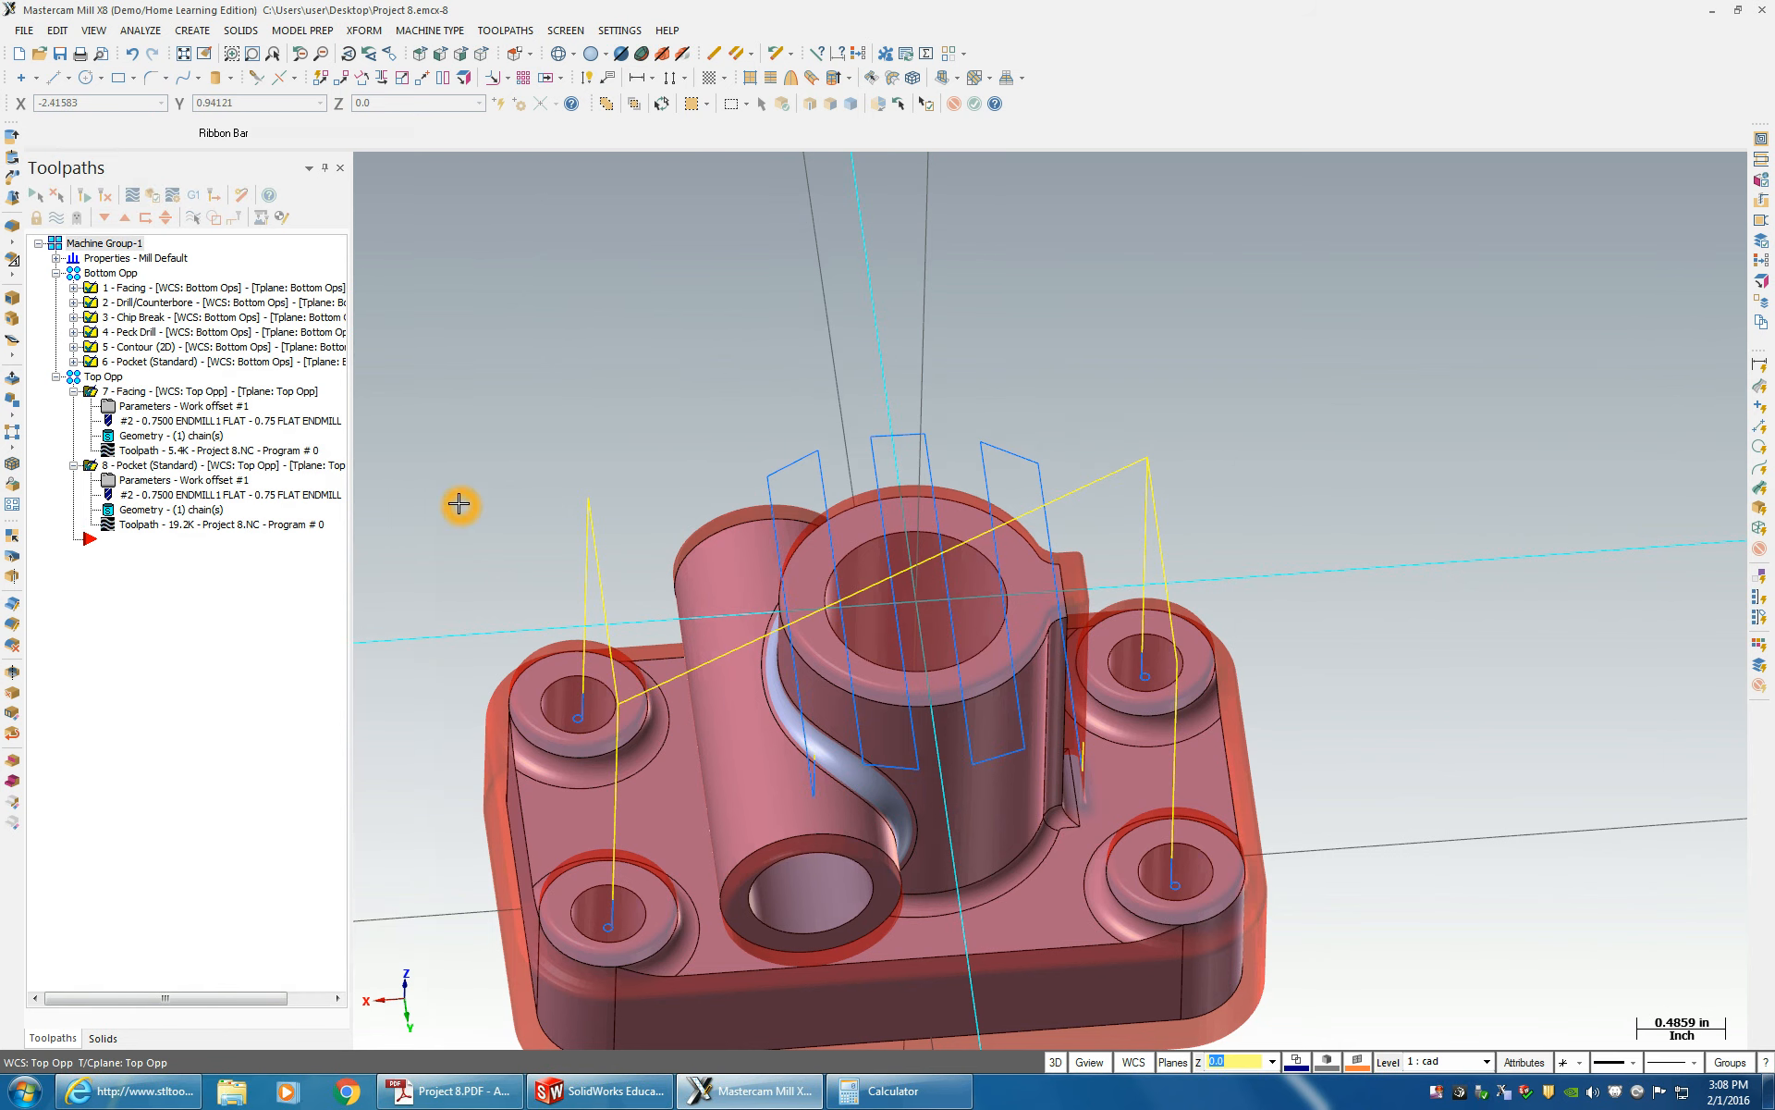
{"action": "left_click", "coordinate": [153, 195]}
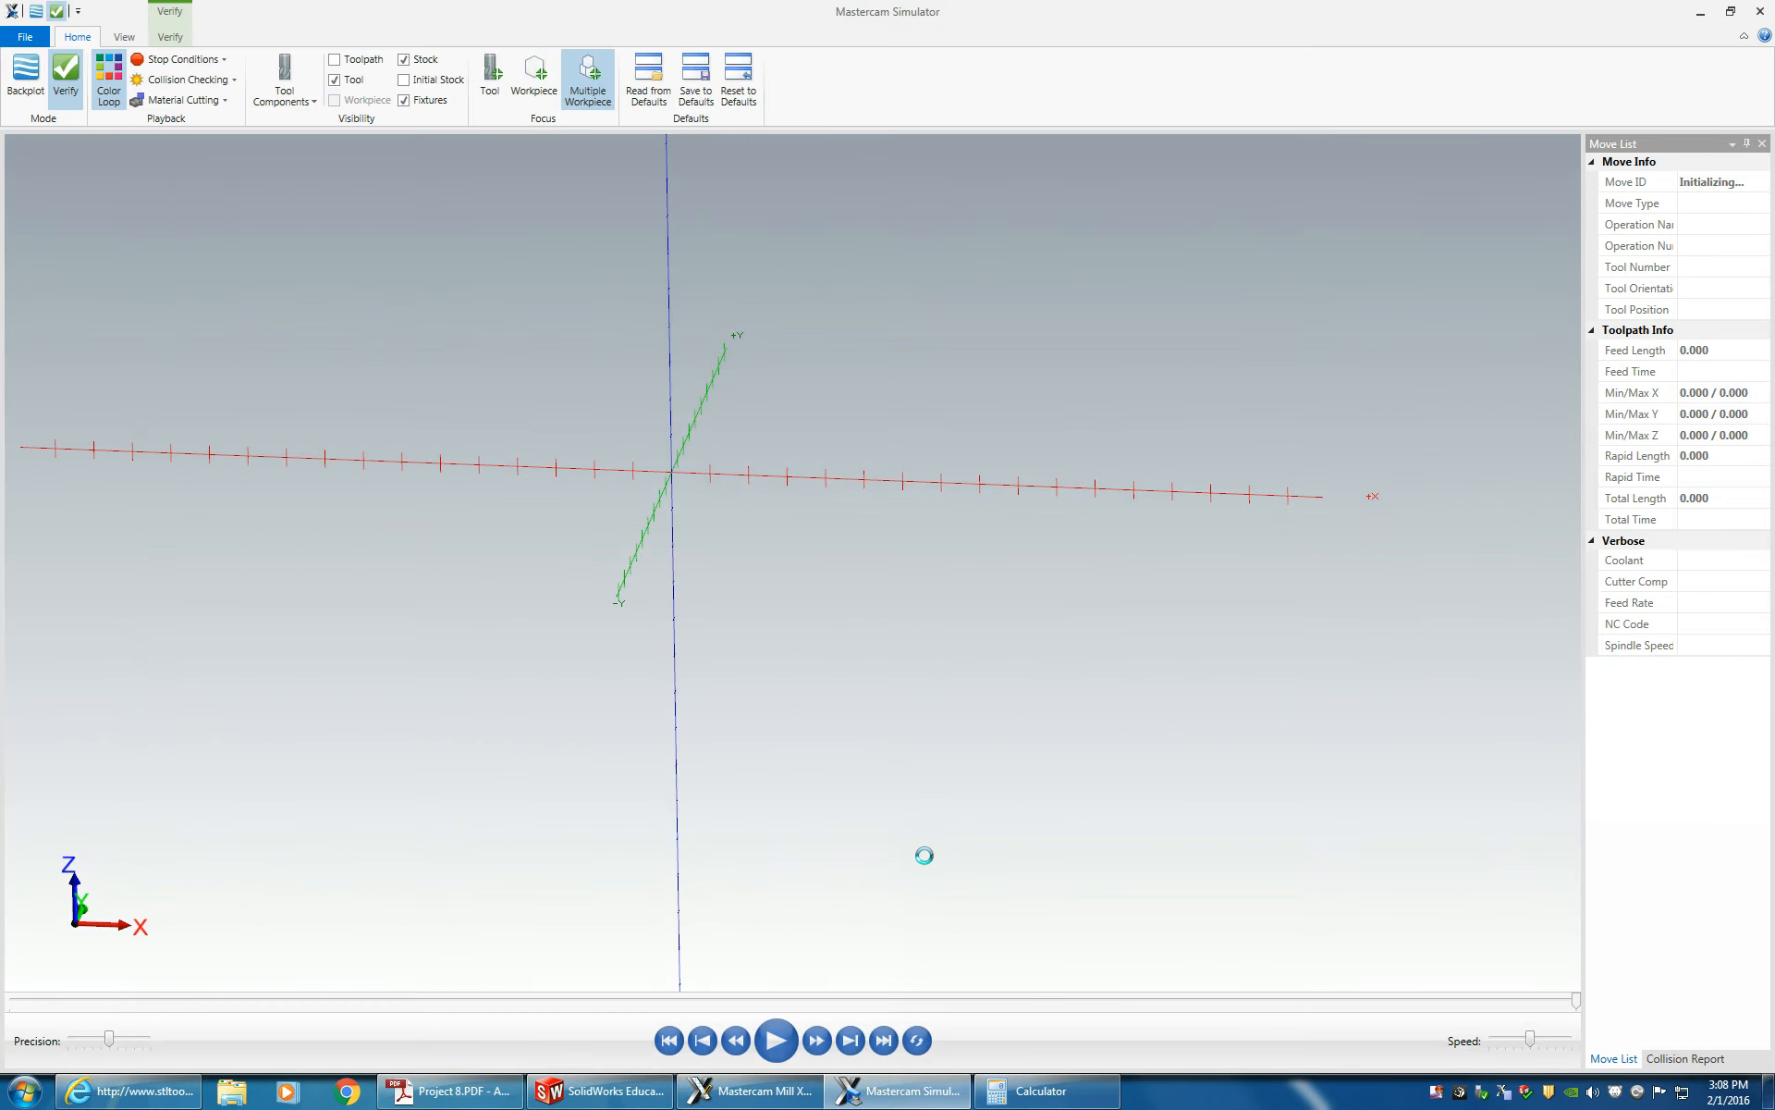
{"action": "left_click", "coordinate": [780, 1035]}
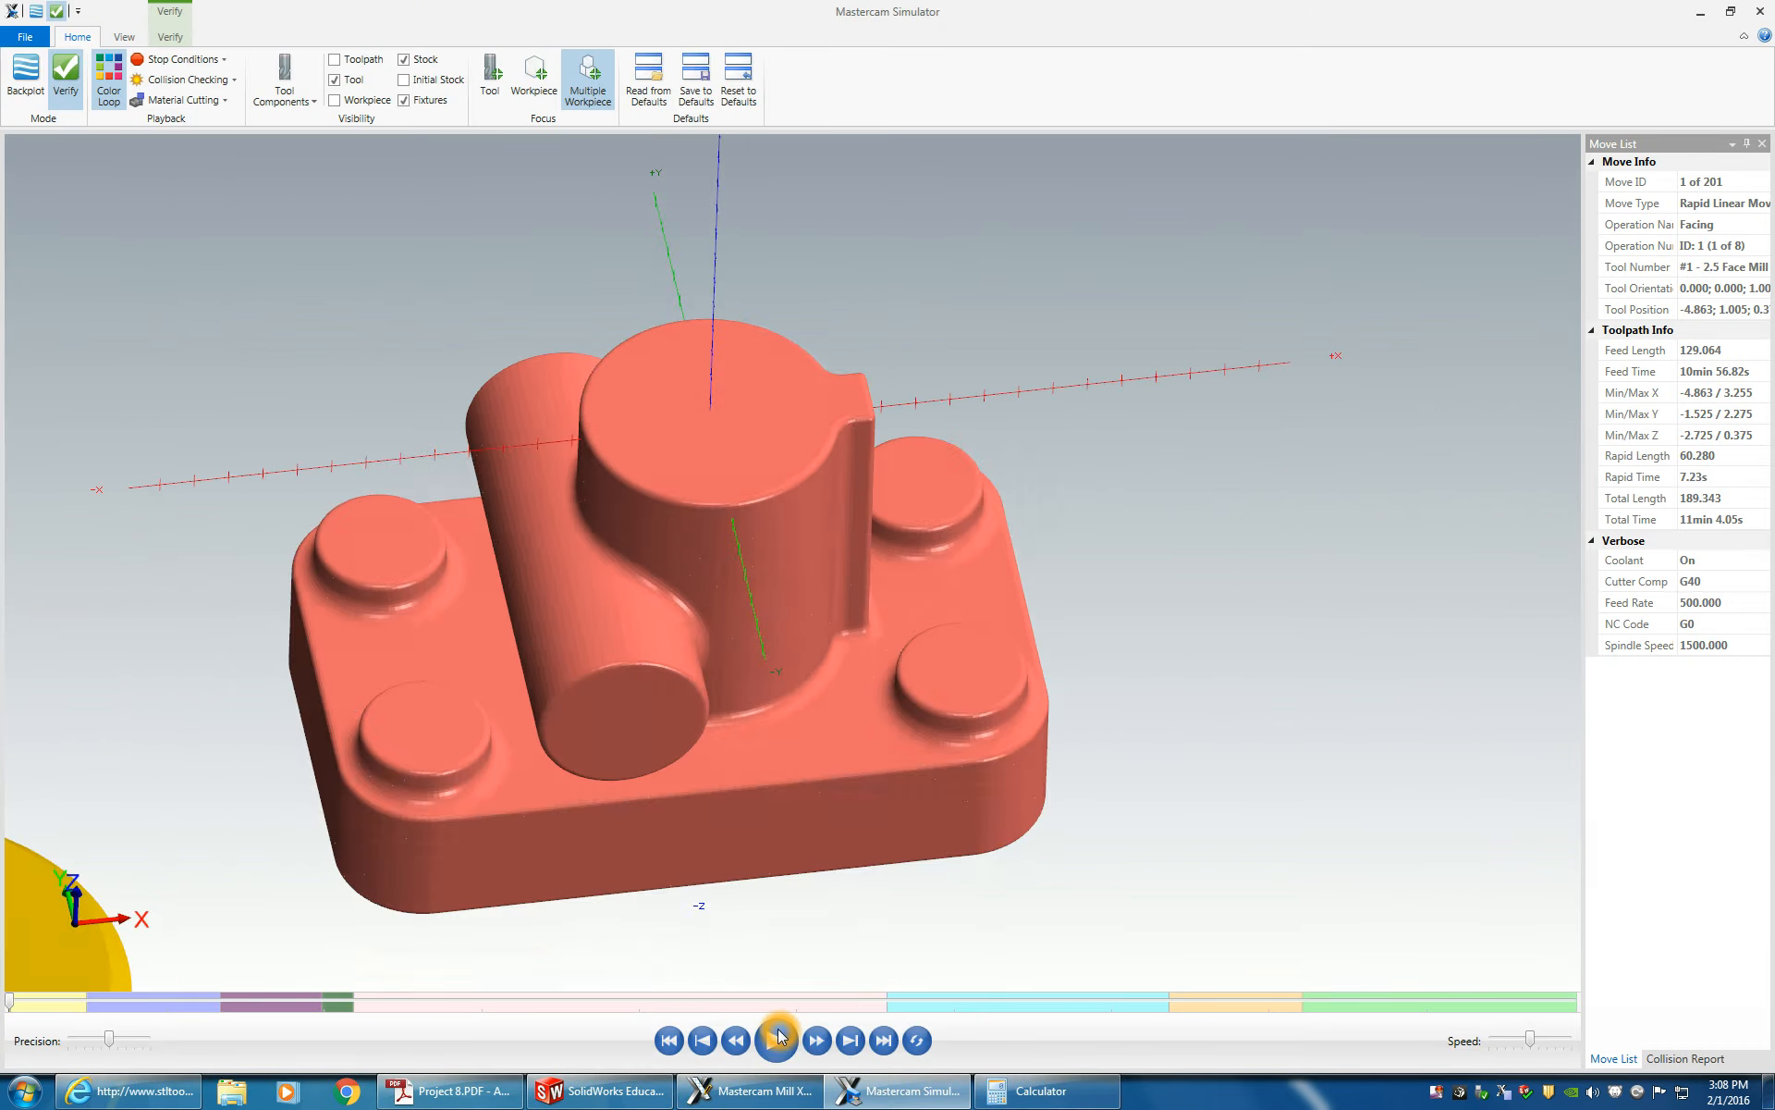
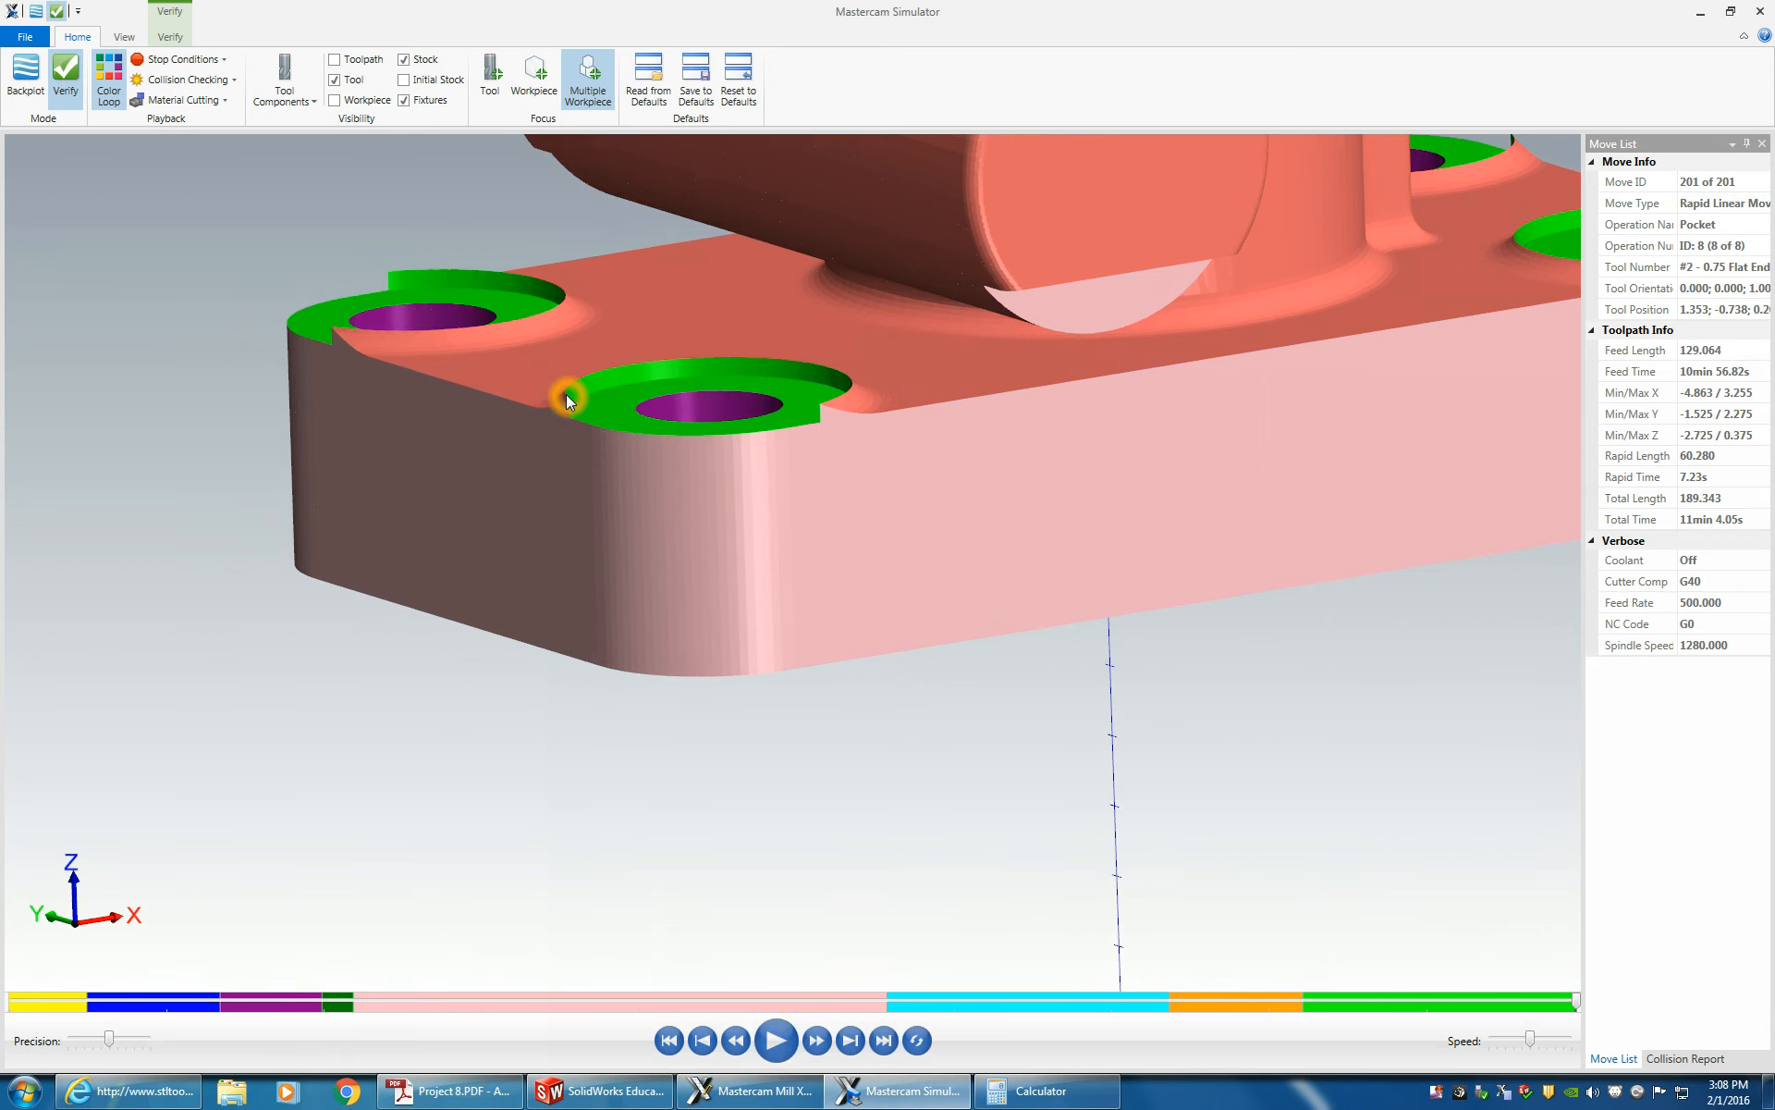
{"action": "left_click", "coordinate": [1760, 12]}
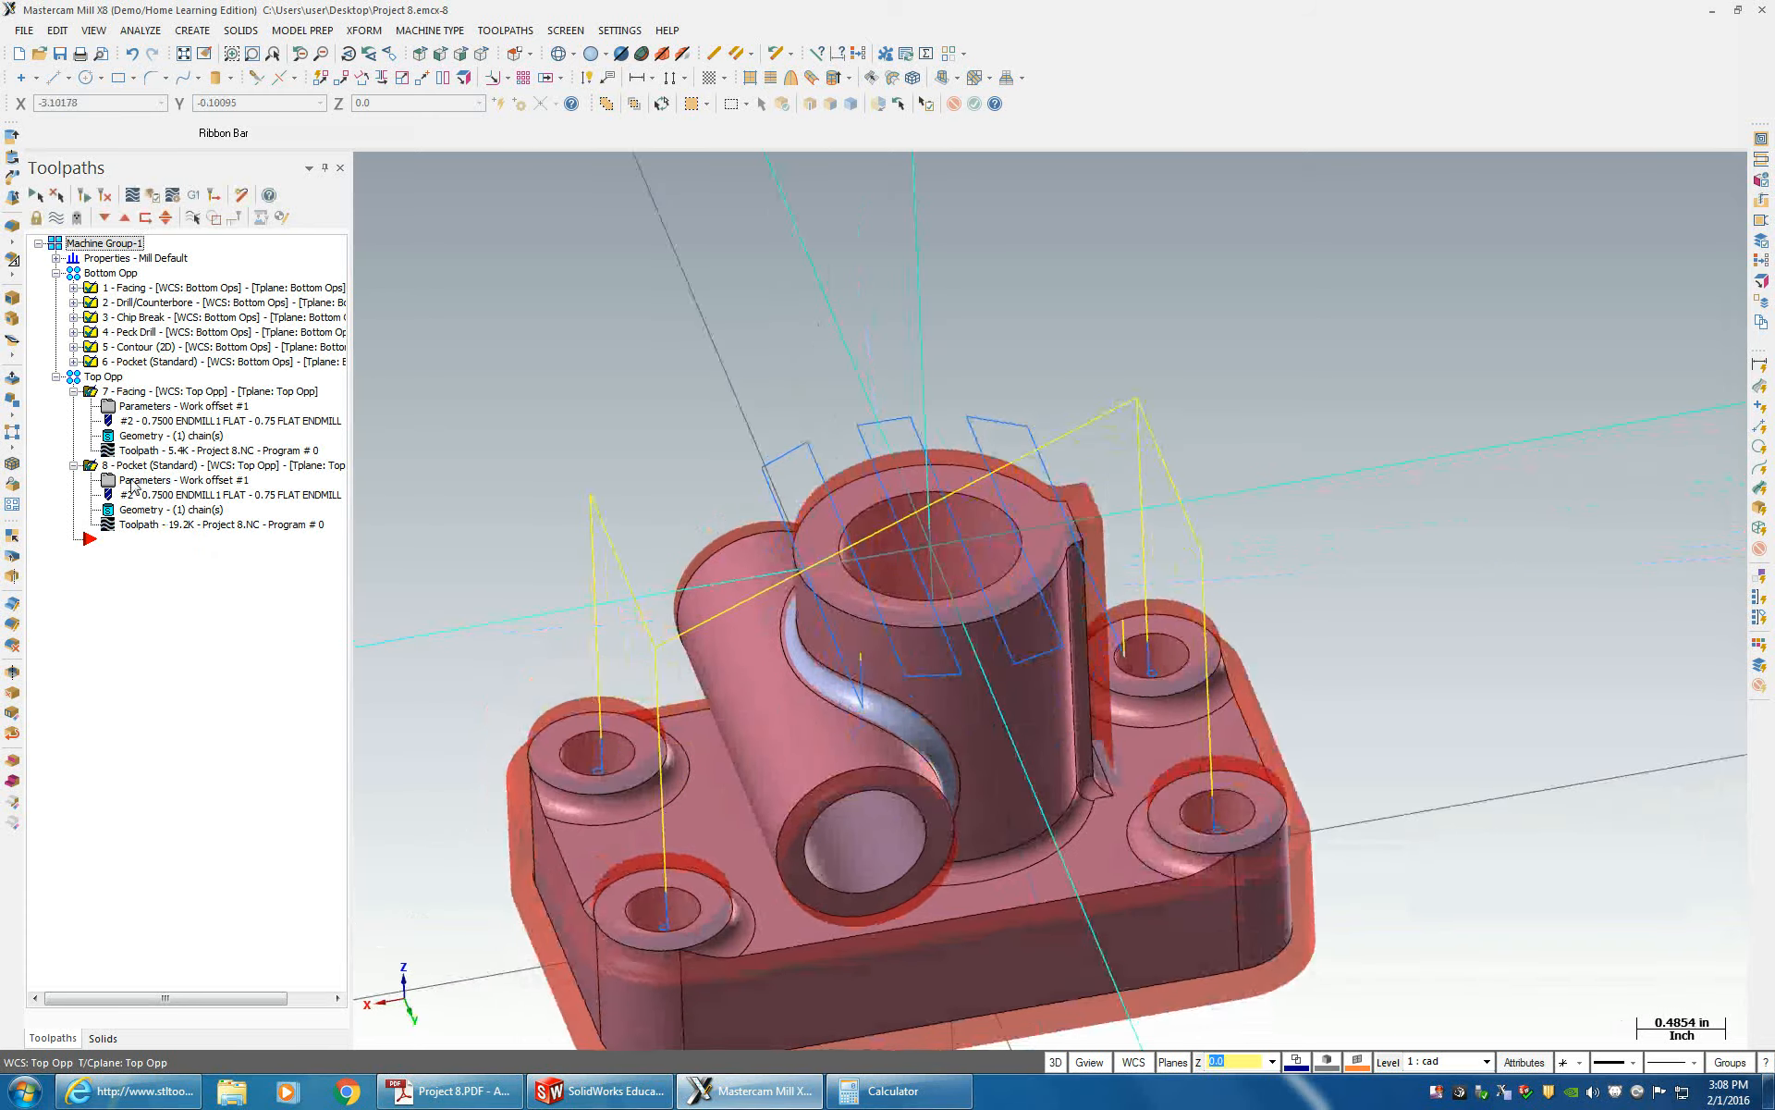
- Reopen the corner boss pocket's linking parameters, re-pick the top of stock from a boss top and offset it to -1.443
{"action": "left_click", "coordinate": [134, 481]}
{"action": "left_click", "coordinate": [462, 558]}
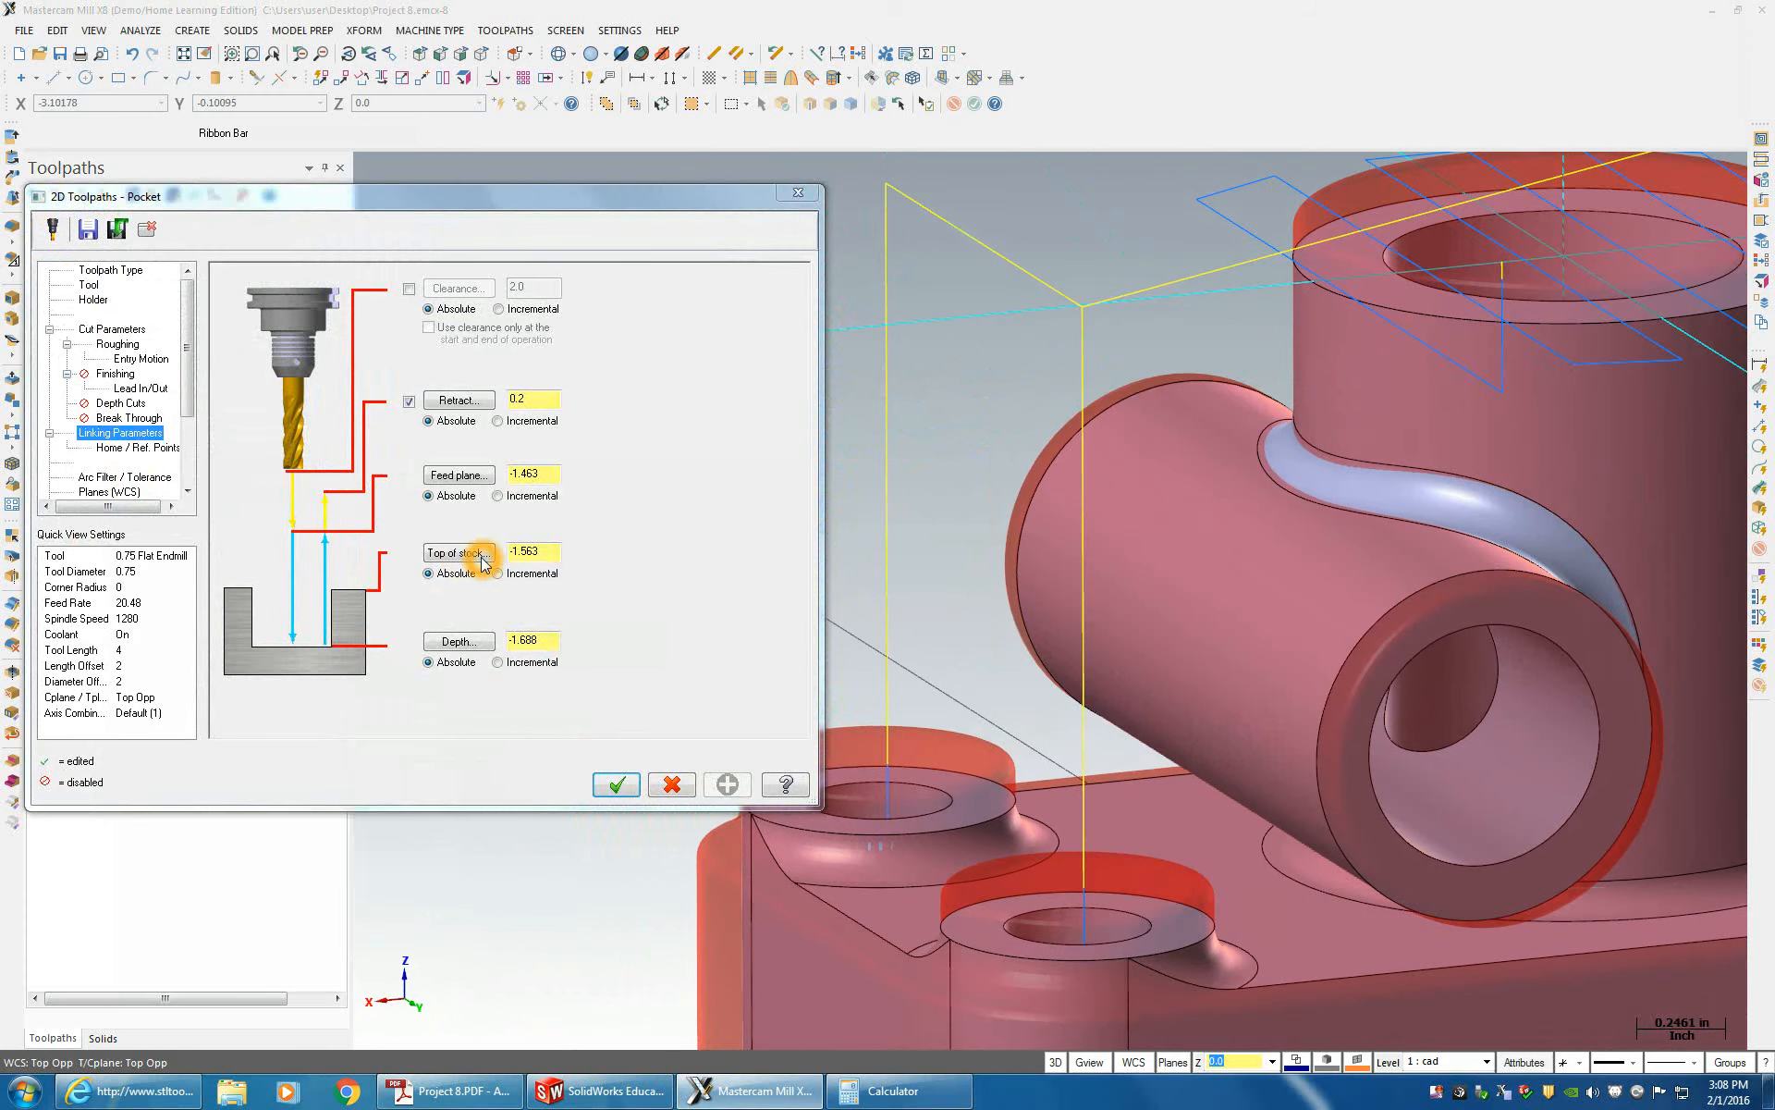
{"action": "left_click", "coordinate": [1045, 892]}
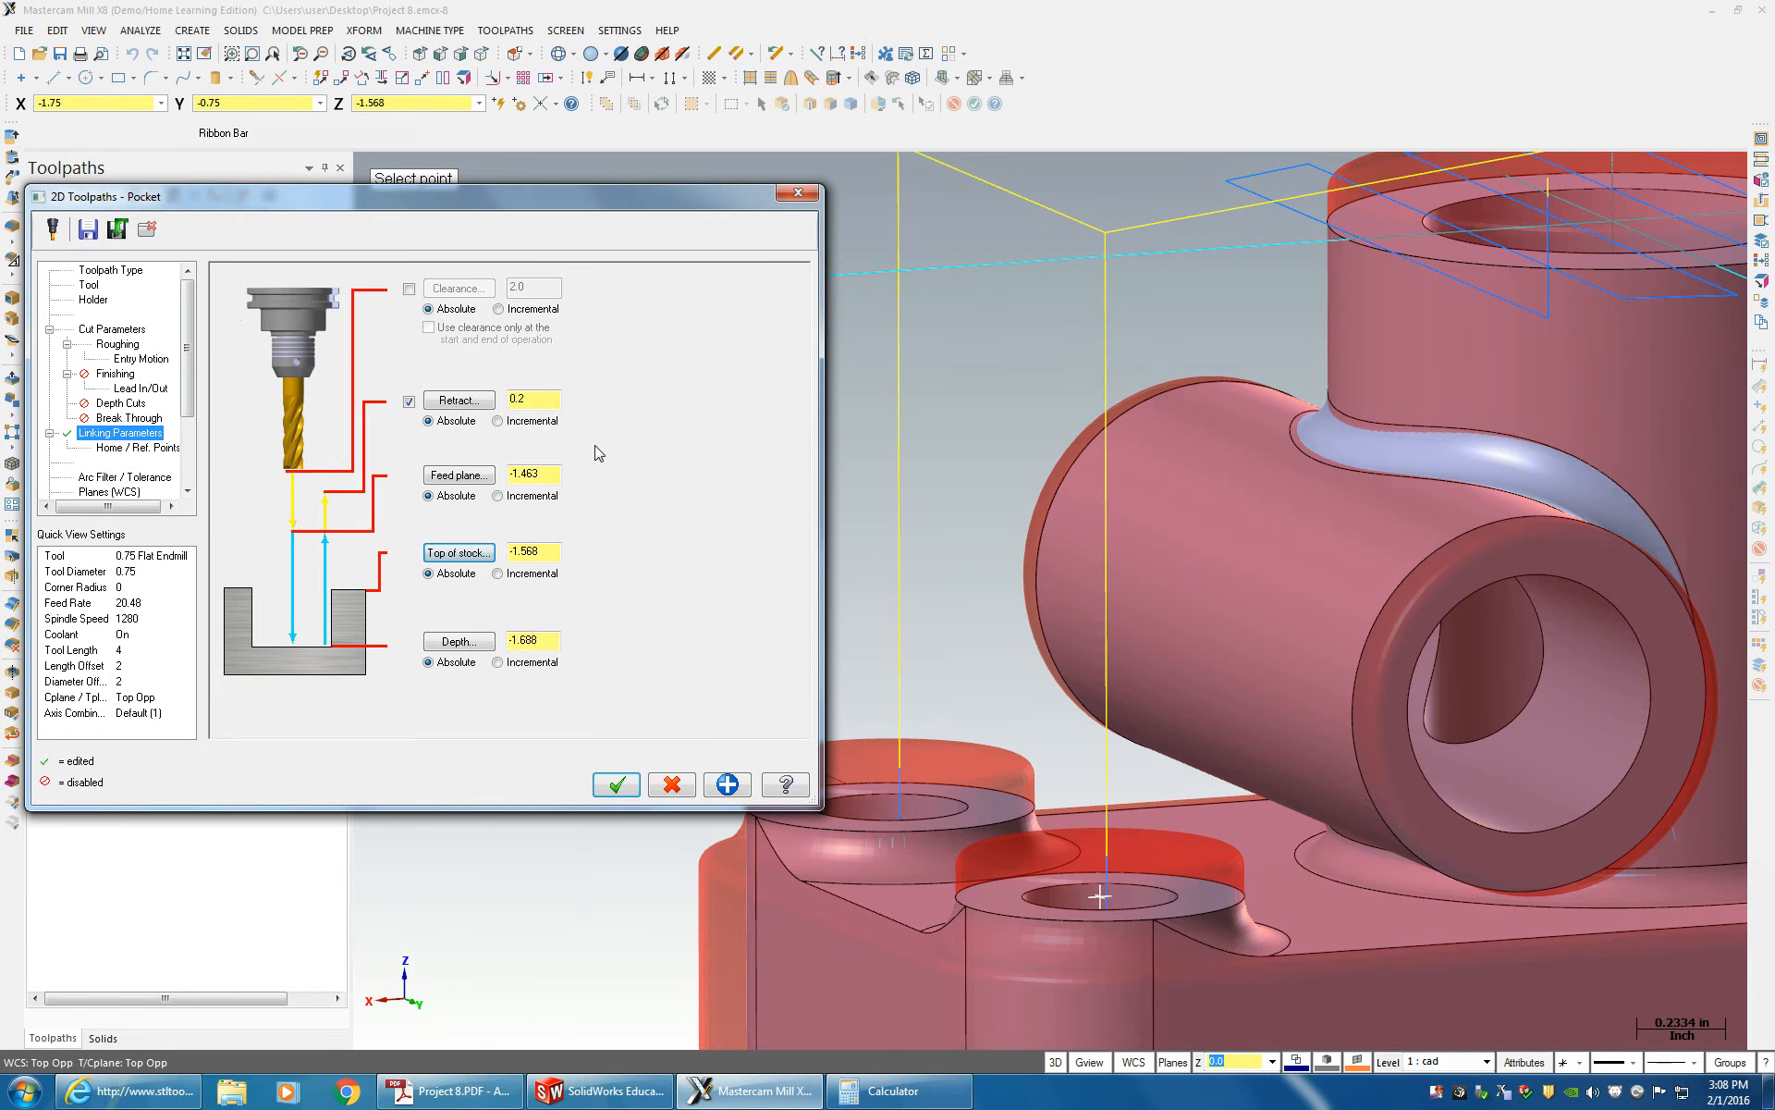
{"action": "left_click", "coordinate": [541, 551]}
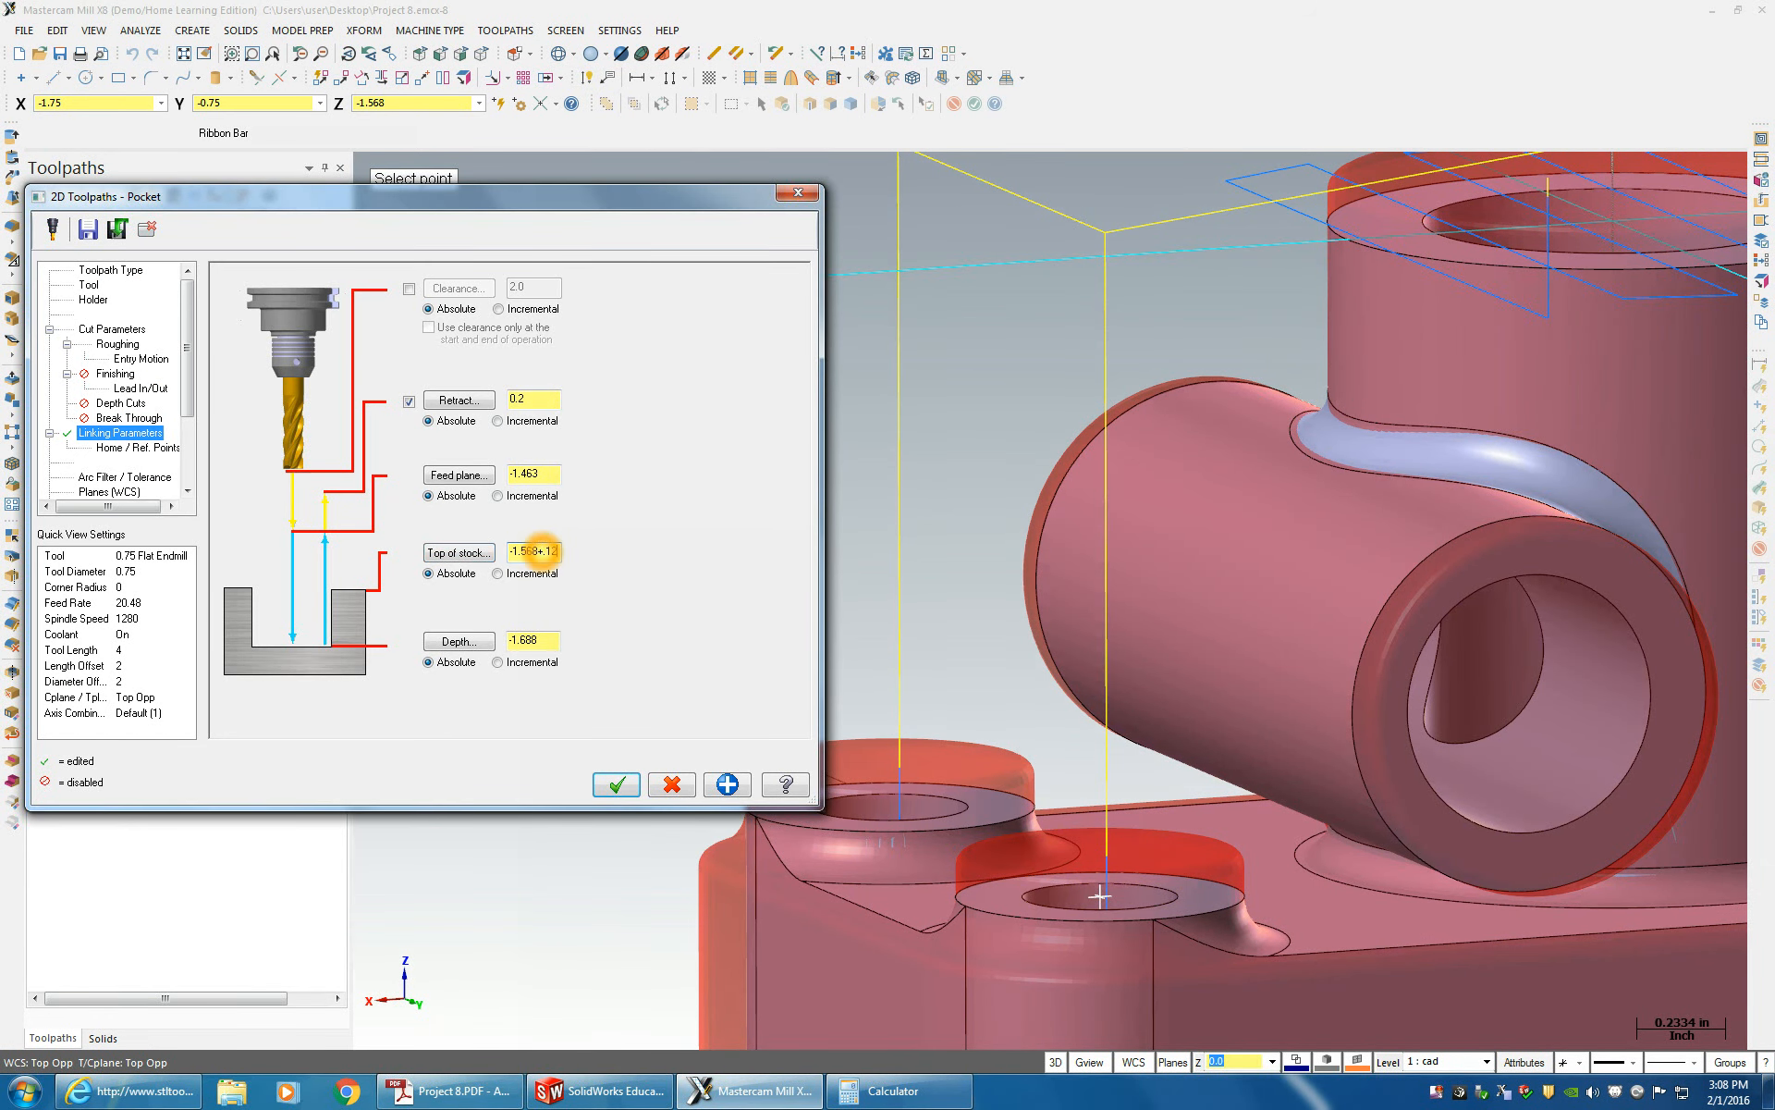
- Copy the top of stock value into the pocket's feed plane and add 0.1 to make it -1.343
{"action": "left_click", "coordinate": [460, 477]}
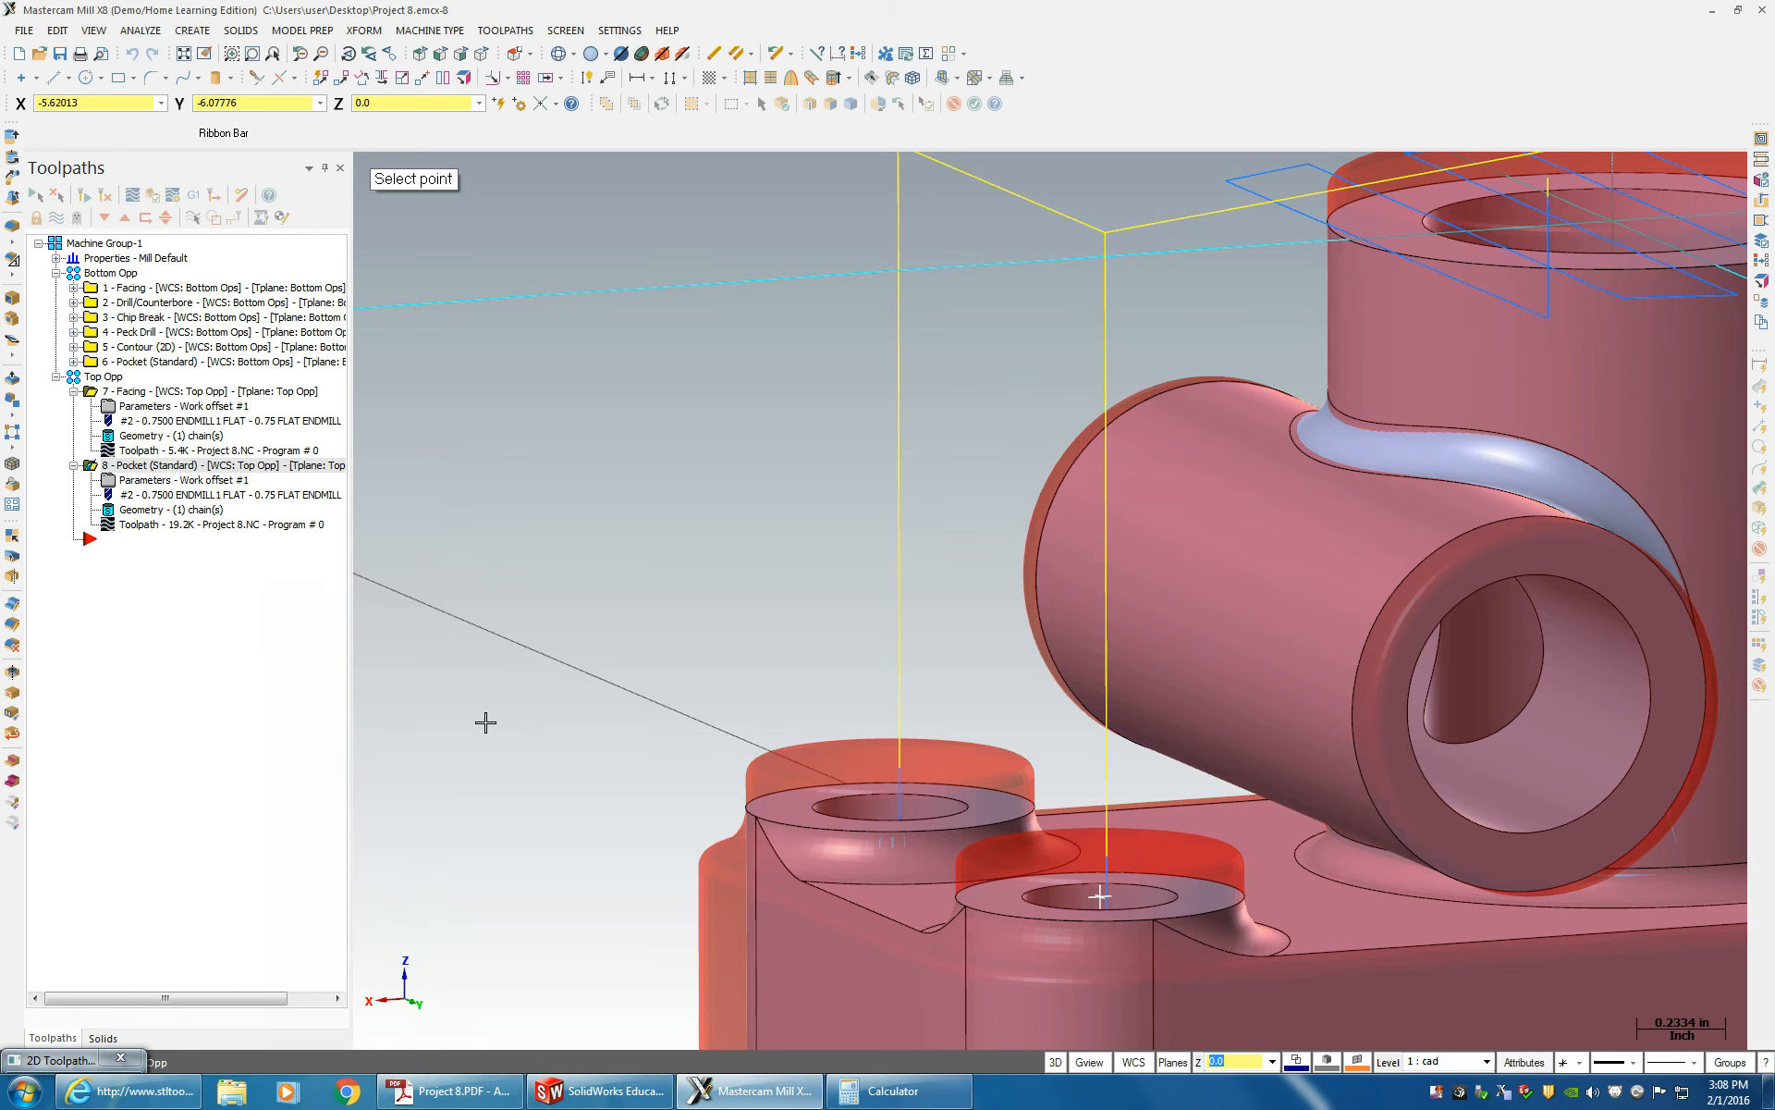
{"action": "left_click", "coordinate": [500, 715]}
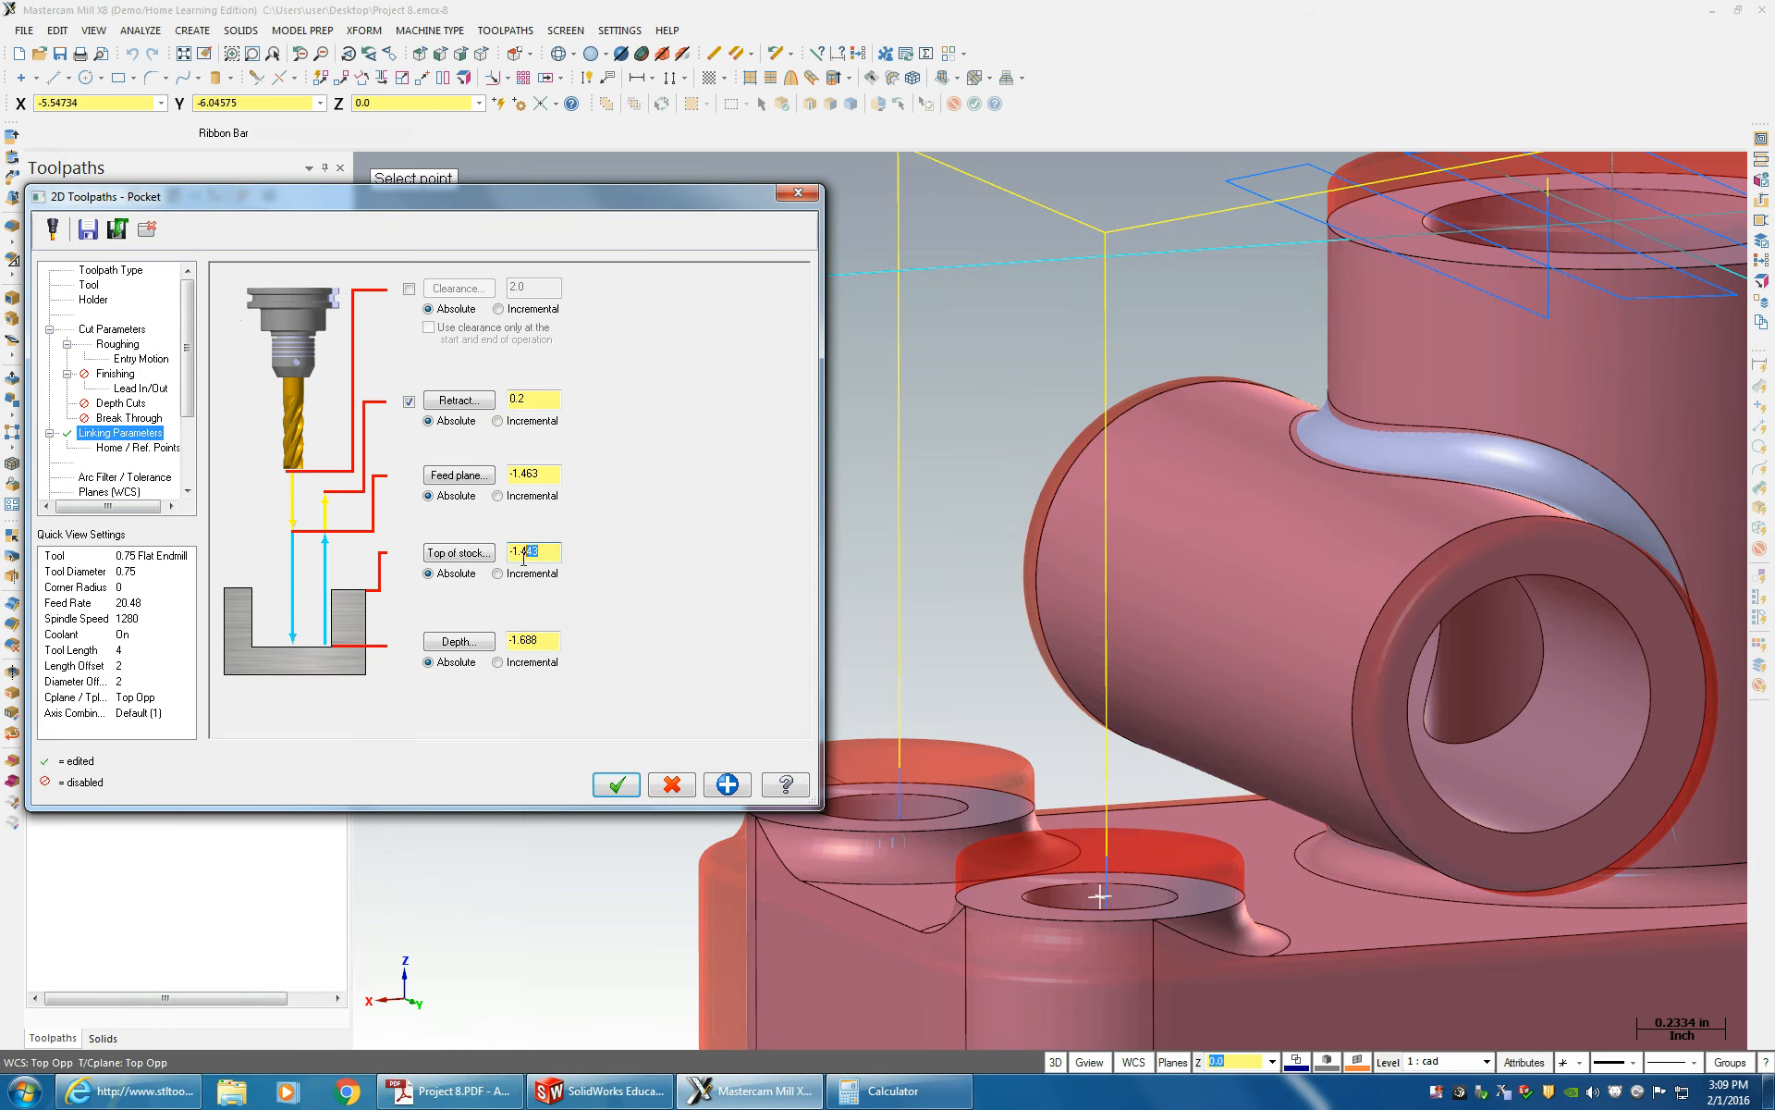
{"action": "left_click_drag", "start_coordinate": [523, 557], "coordinate": [476, 566]}
{"action": "left_click_drag", "start_coordinate": [550, 474], "coordinate": [437, 483]}
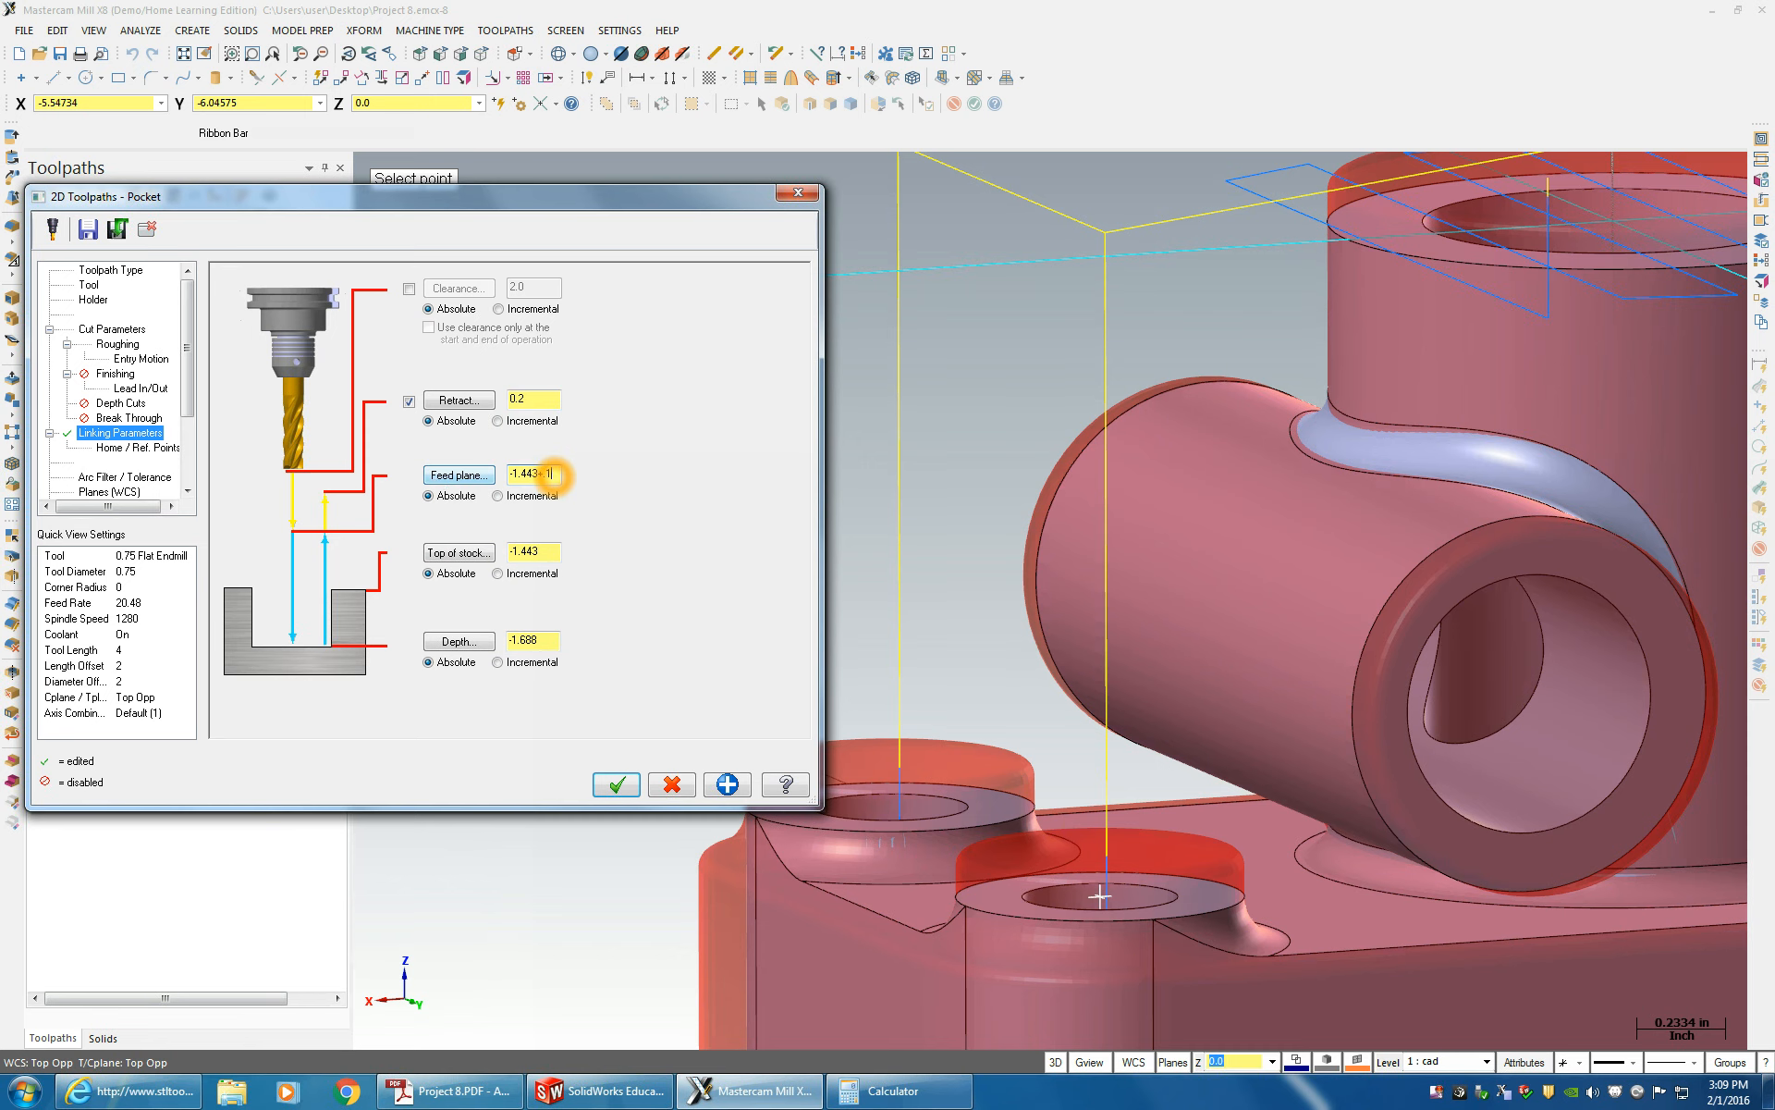
- Re-pick the pocket's depth from the corner boss top at -1.568, accept the parameters and regenerate the toolpath
{"action": "left_click", "coordinate": [458, 641]}
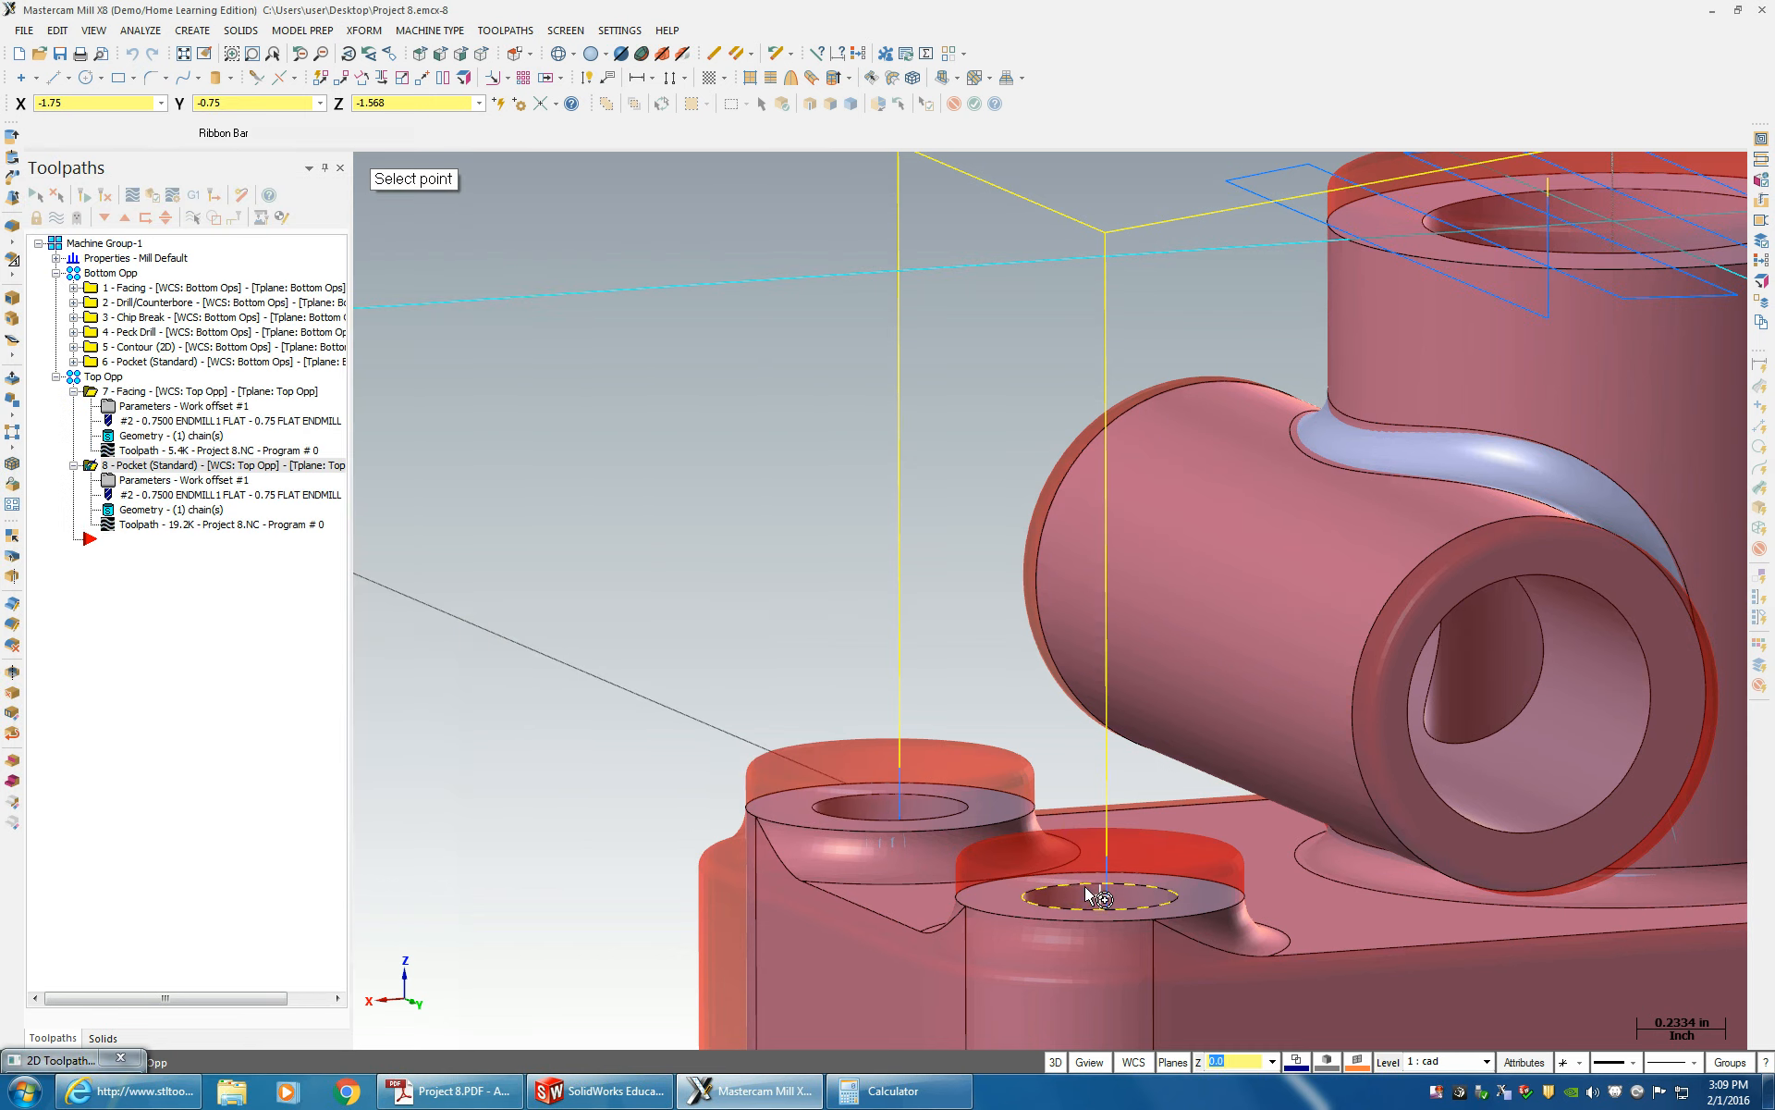
{"action": "left_click", "coordinate": [1100, 895]}
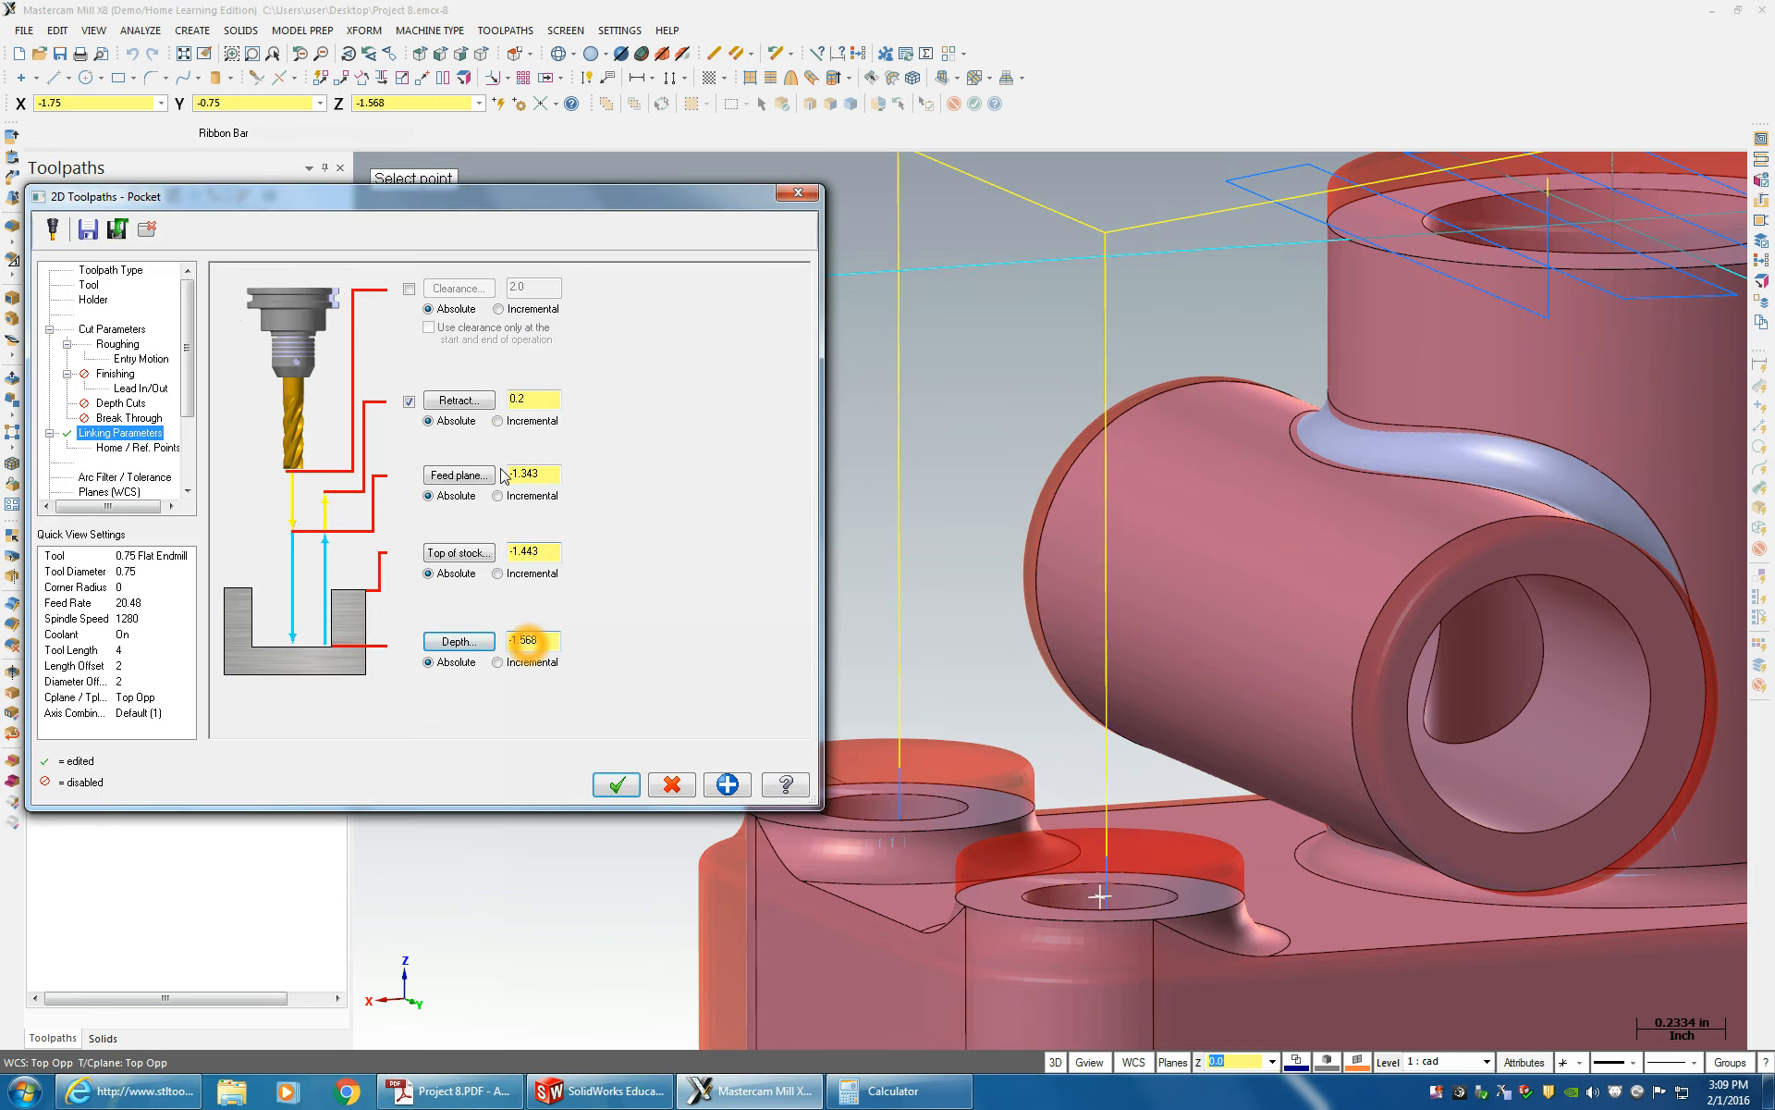
{"action": "left_click", "coordinate": [617, 786]}
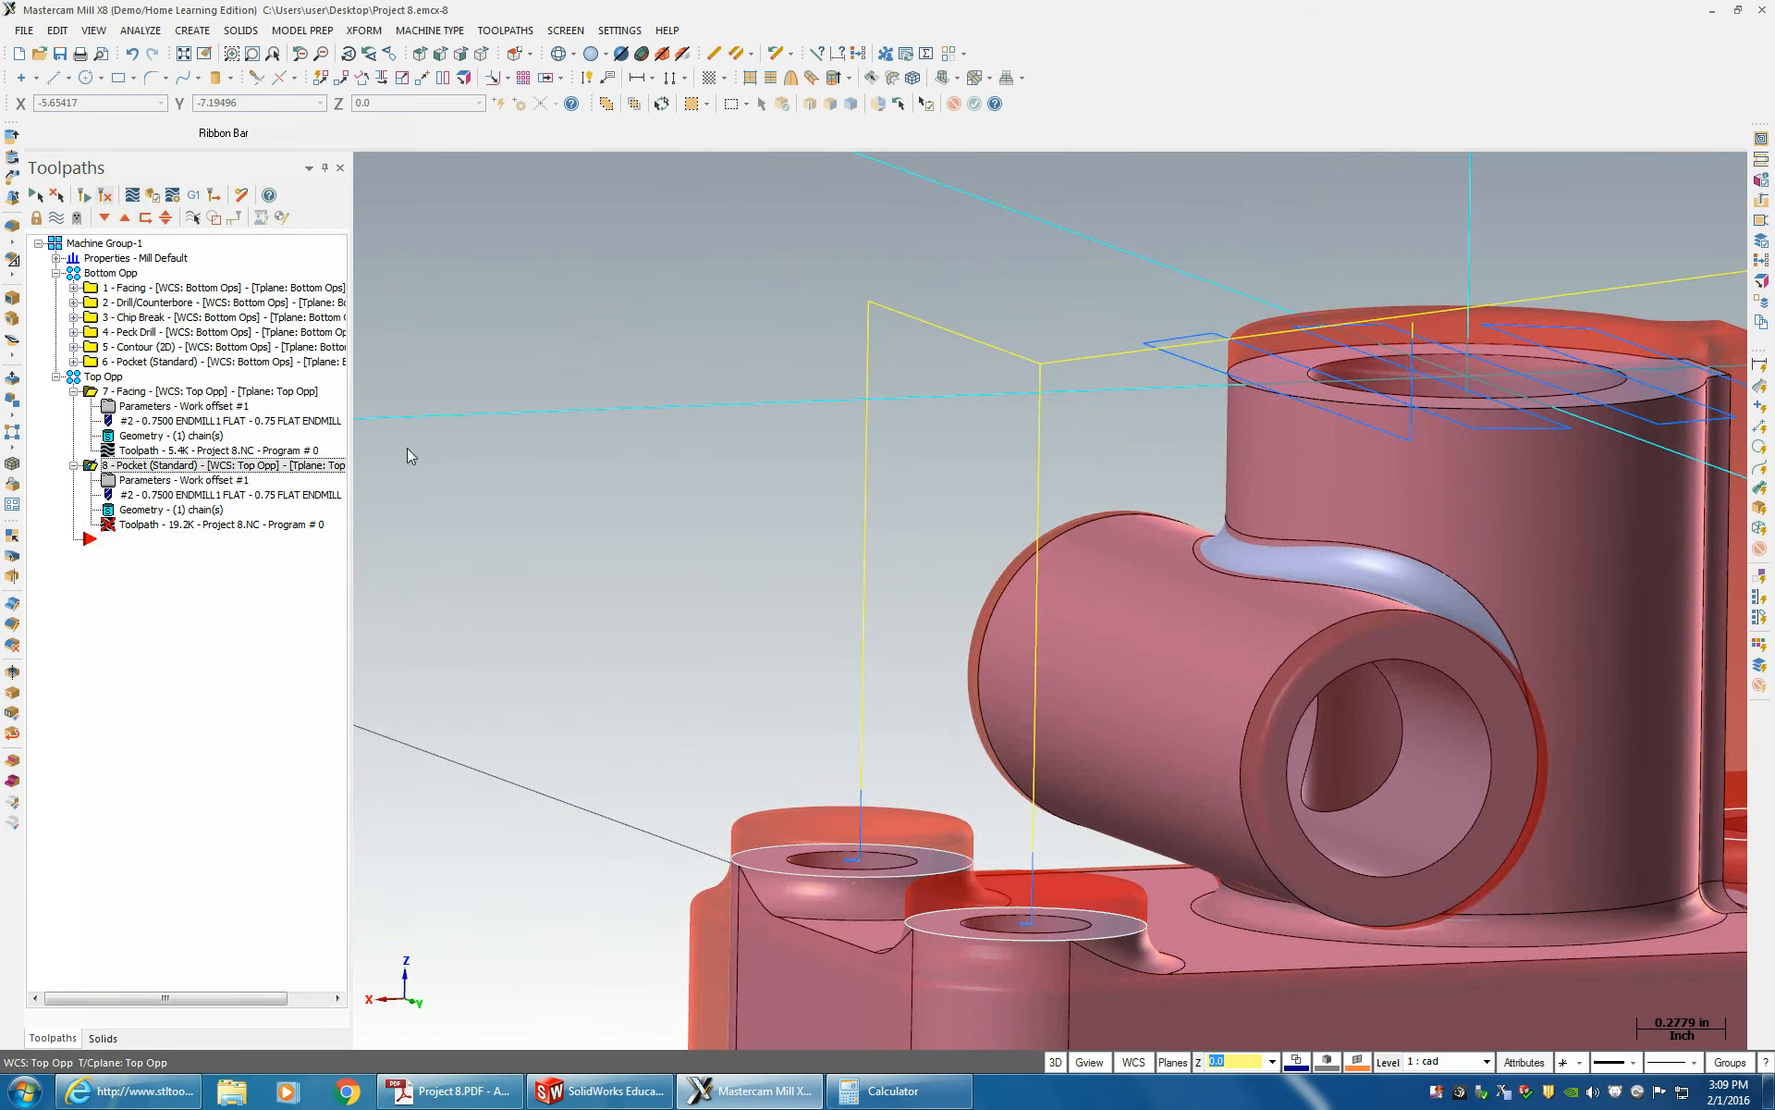
{"action": "middle_click_drag", "start_coordinate": [989, 873], "coordinate": [1120, 861]}
{"action": "scroll", "coordinate": [1112, 952], "scroll_direction": "up", "scroll_amount": 2}
{"action": "scroll", "coordinate": [1112, 952], "scroll_direction": "up", "scroll_amount": 3}
{"action": "scroll", "coordinate": [1120, 862], "scroll_direction": "down", "scroll_amount": 4}
{"action": "middle_click_drag", "start_coordinate": [1239, 892], "coordinate": [1295, 936]}
{"action": "scroll", "coordinate": [1294, 936], "scroll_direction": "down", "scroll_amount": 5}
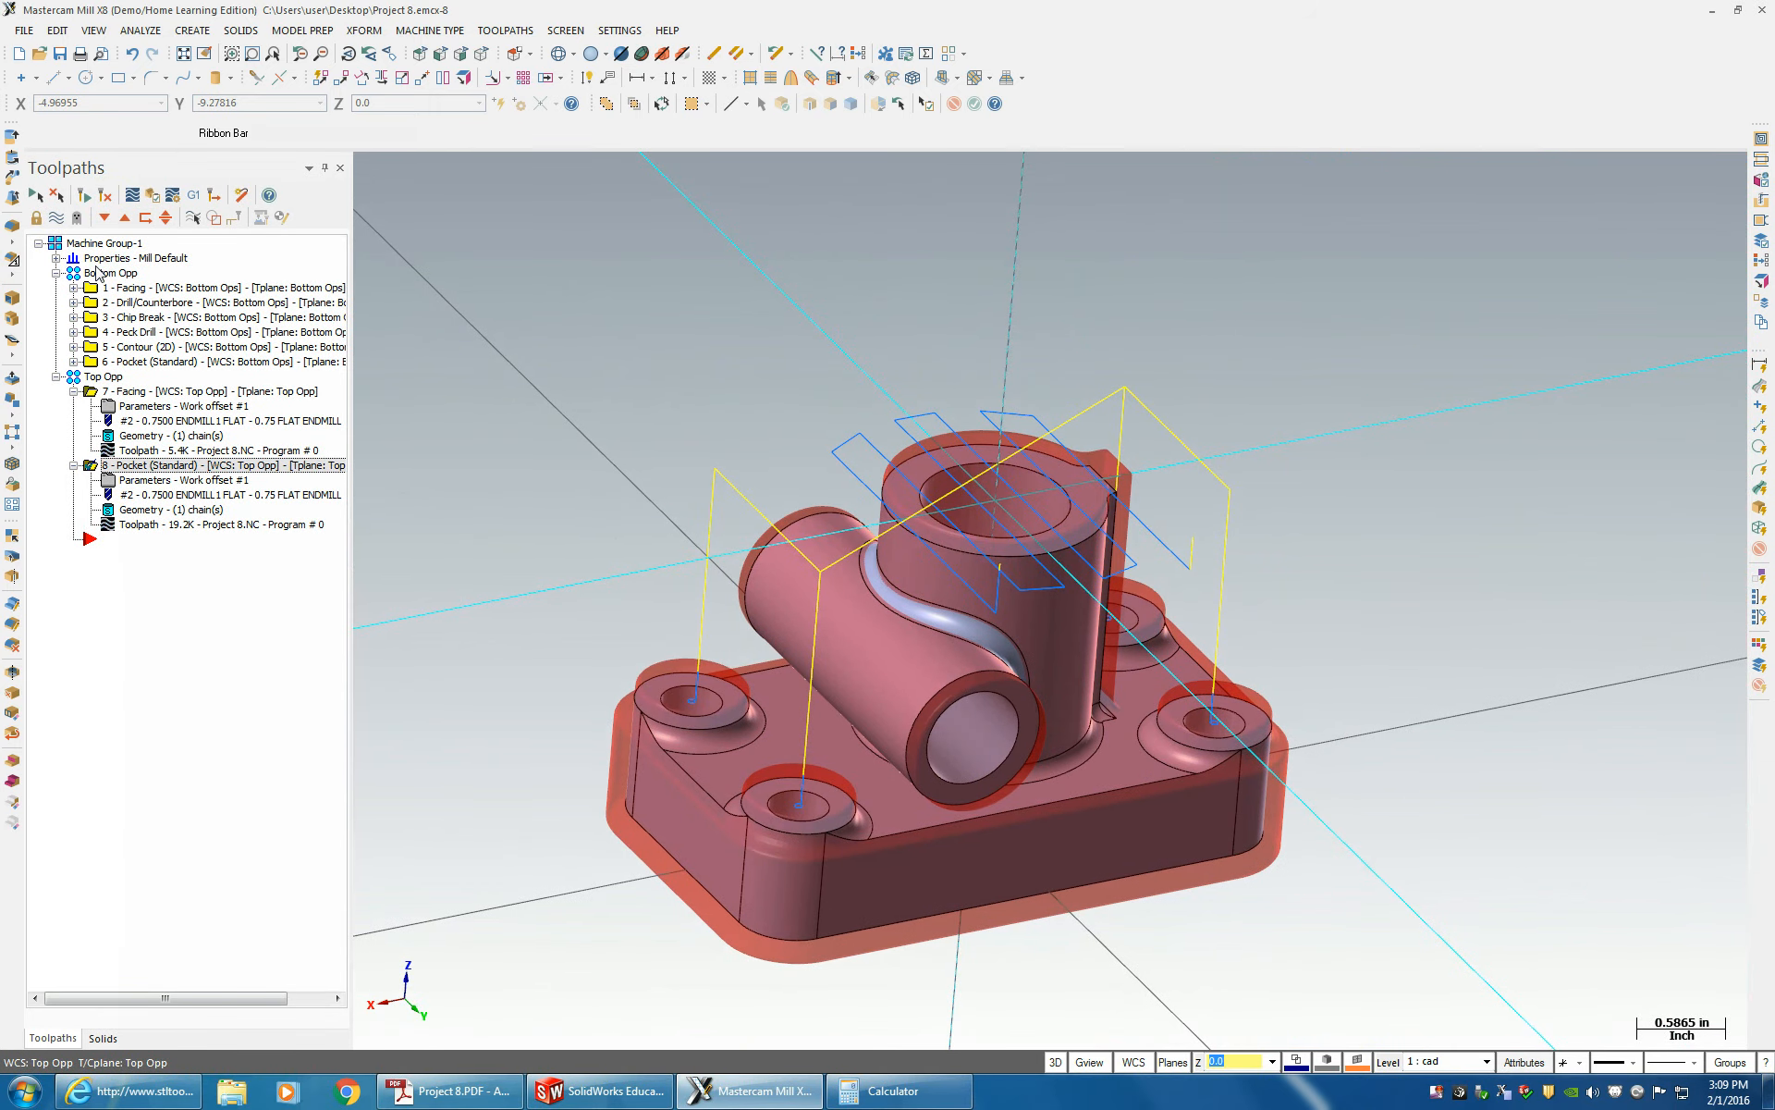
- Verify only the Bottom Opp operations in the simulator and close it
{"action": "left_click", "coordinate": [127, 273]}
{"action": "left_click", "coordinate": [159, 195]}
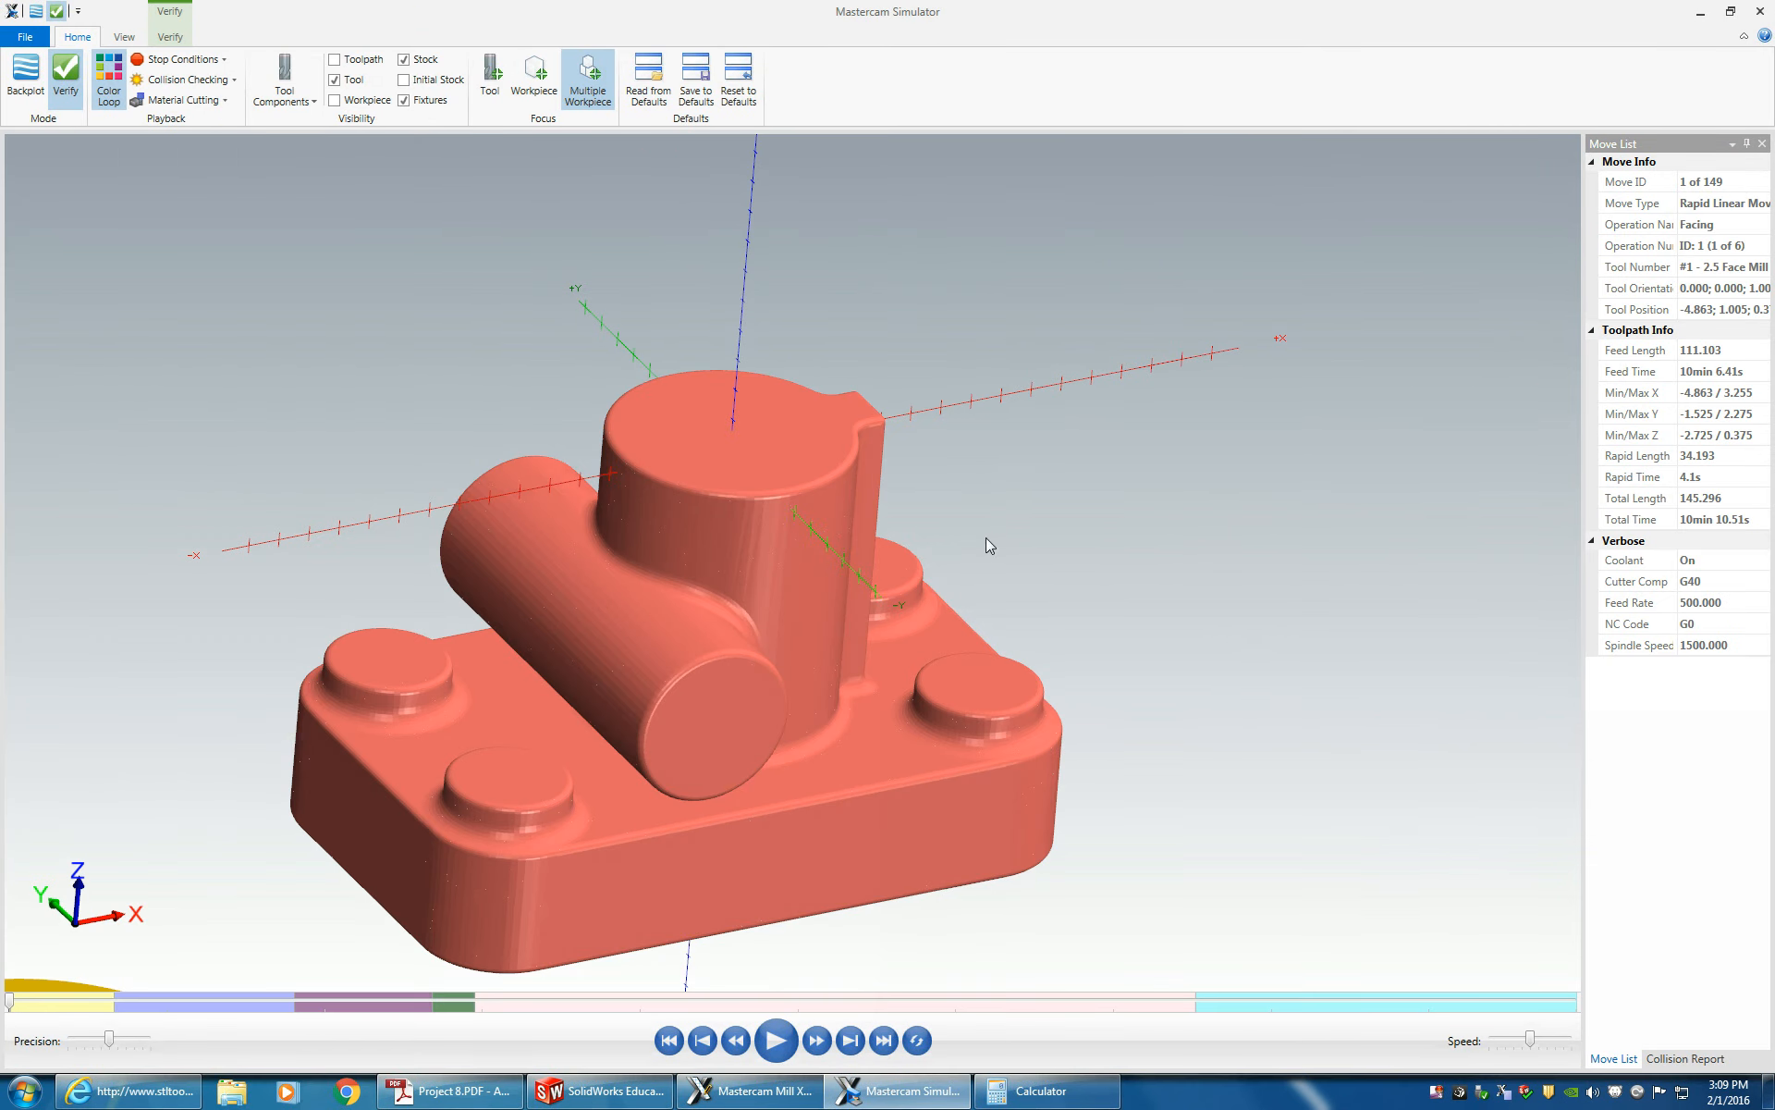
{"action": "left_click", "coordinate": [775, 1040]}
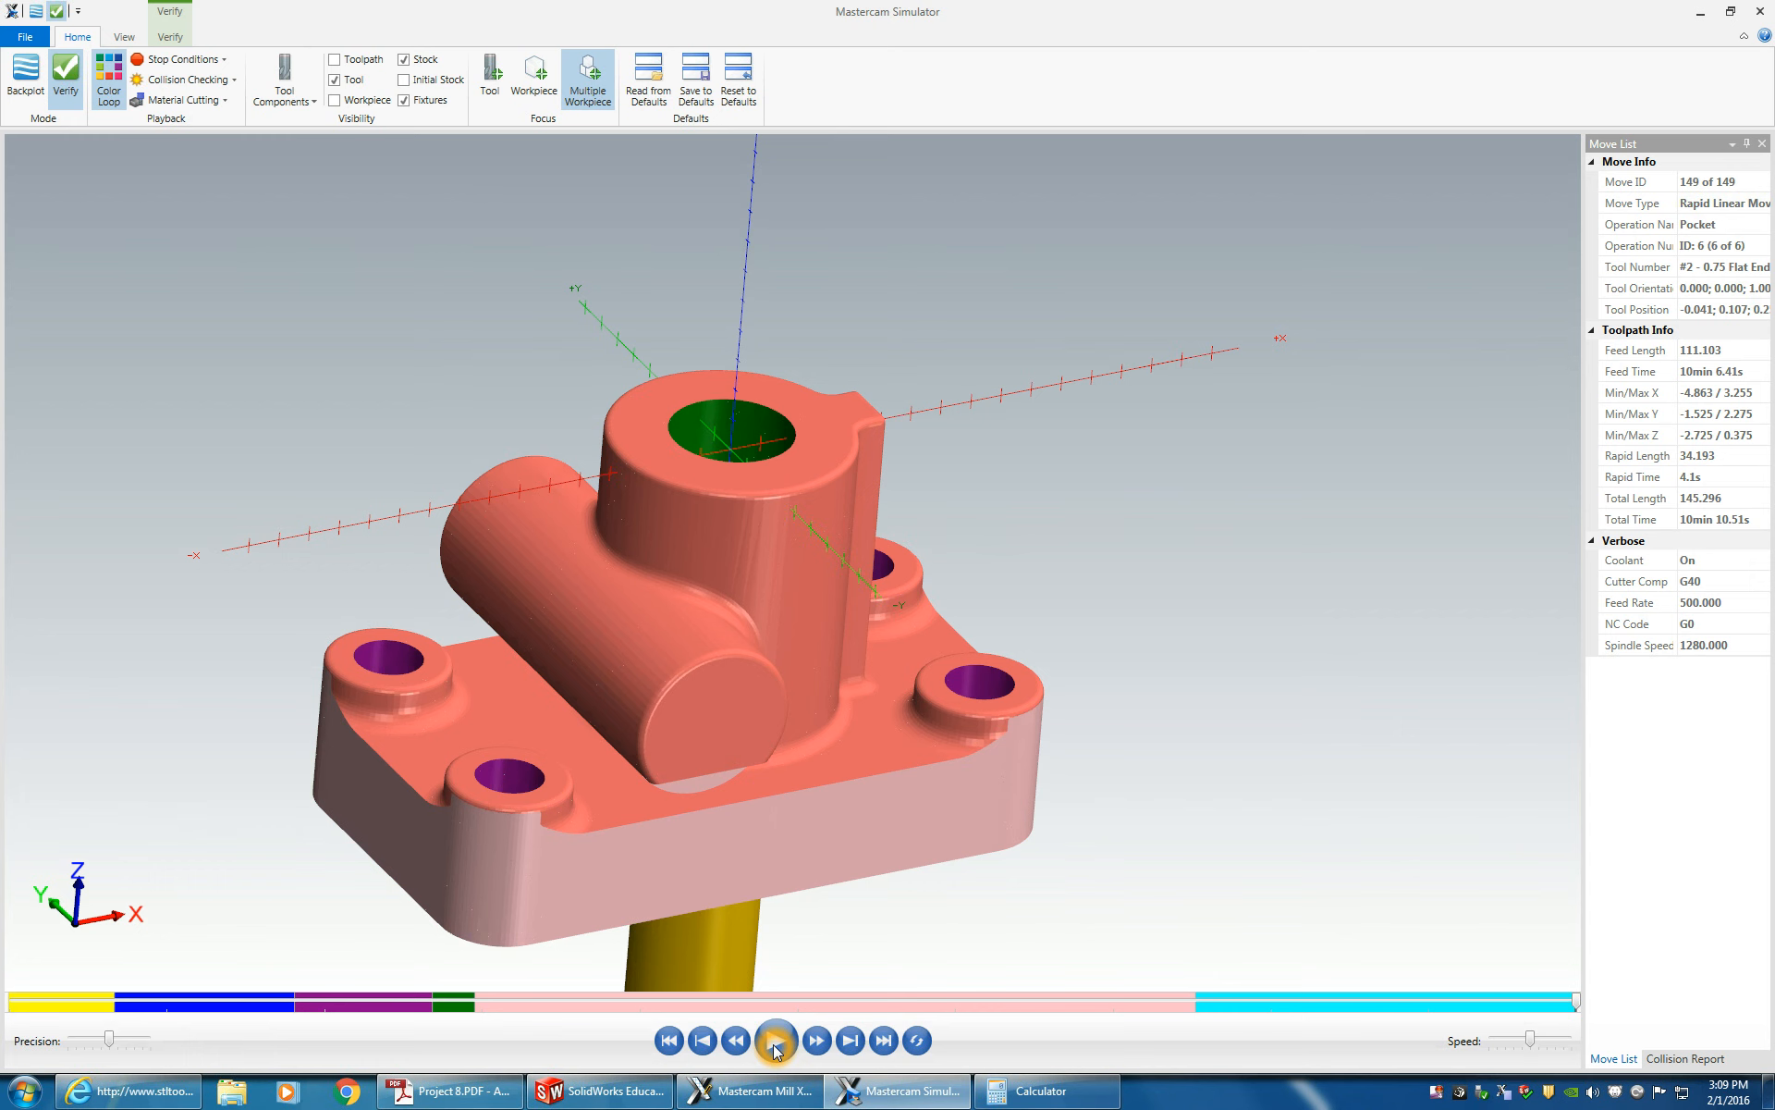
{"action": "left_click", "coordinate": [1758, 13]}
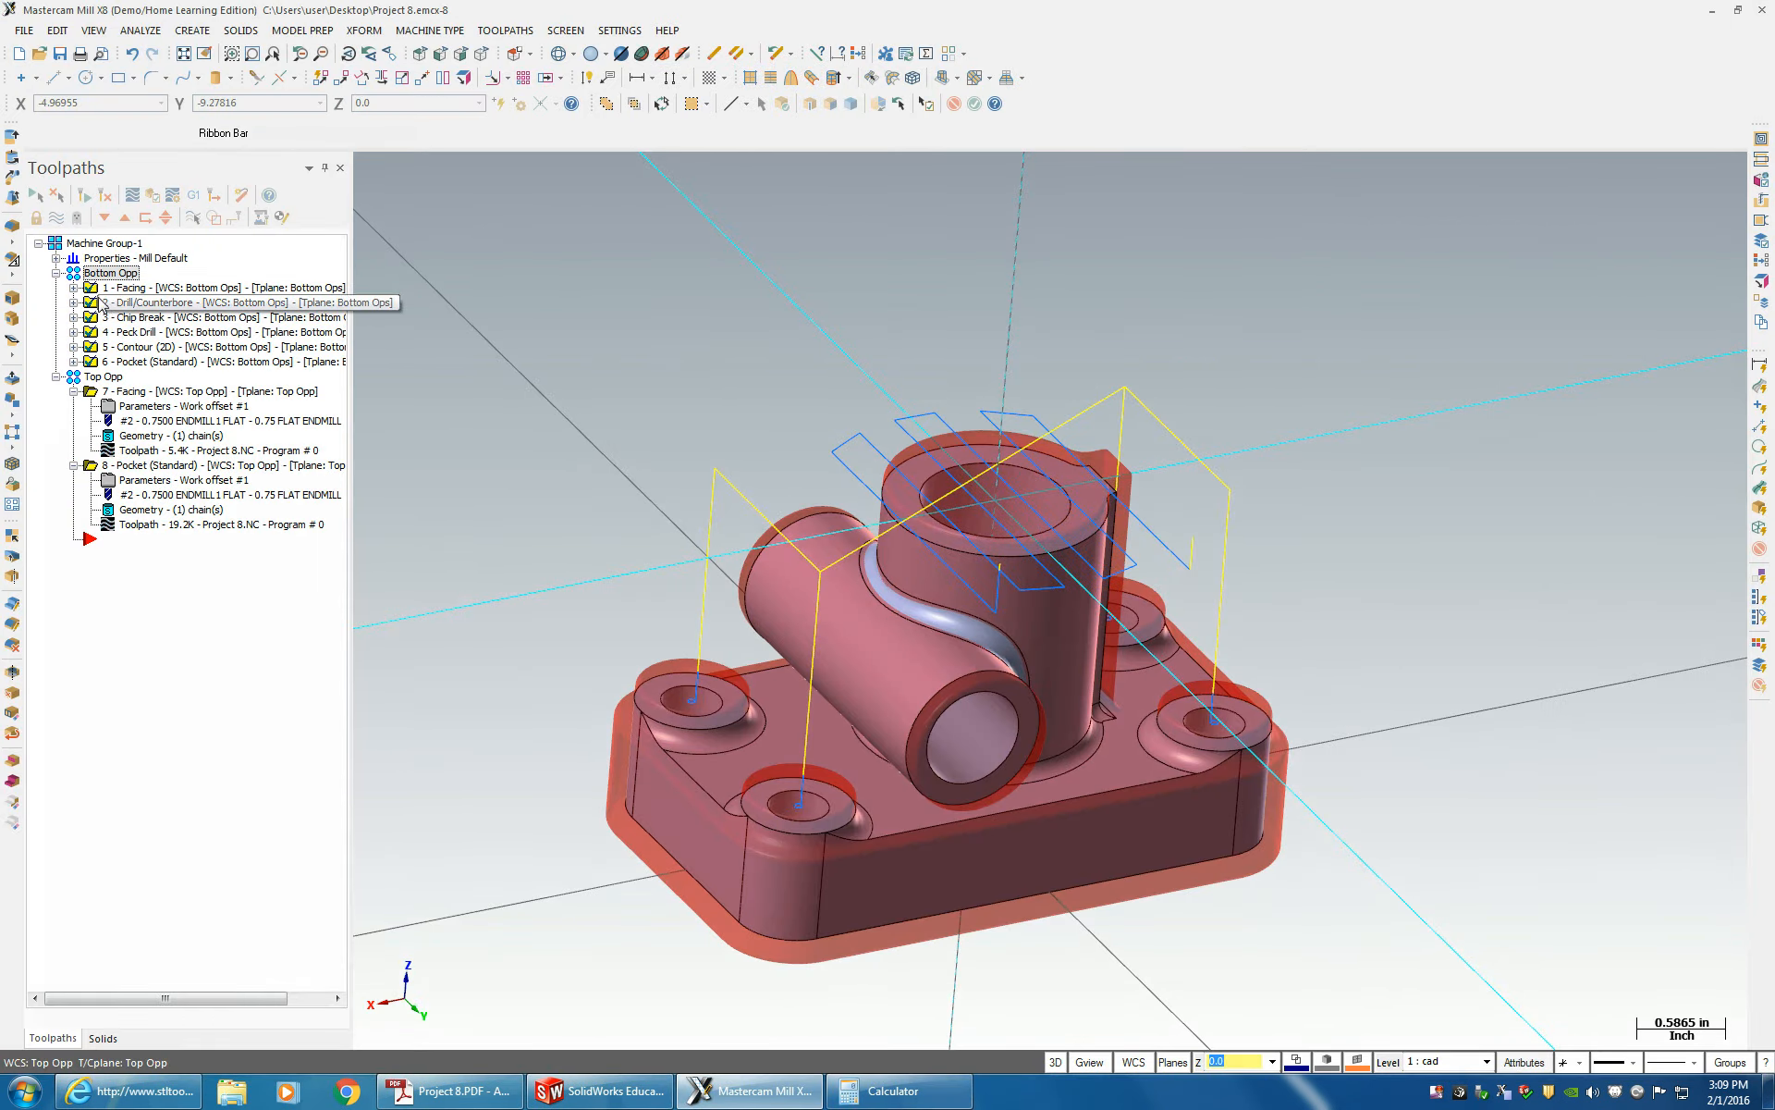
- Select the whole Machine Group-1 and simulate both the Bottom Opp and Top Opp operations through to the corrected boss pocket
{"action": "left_click", "coordinate": [97, 378]}
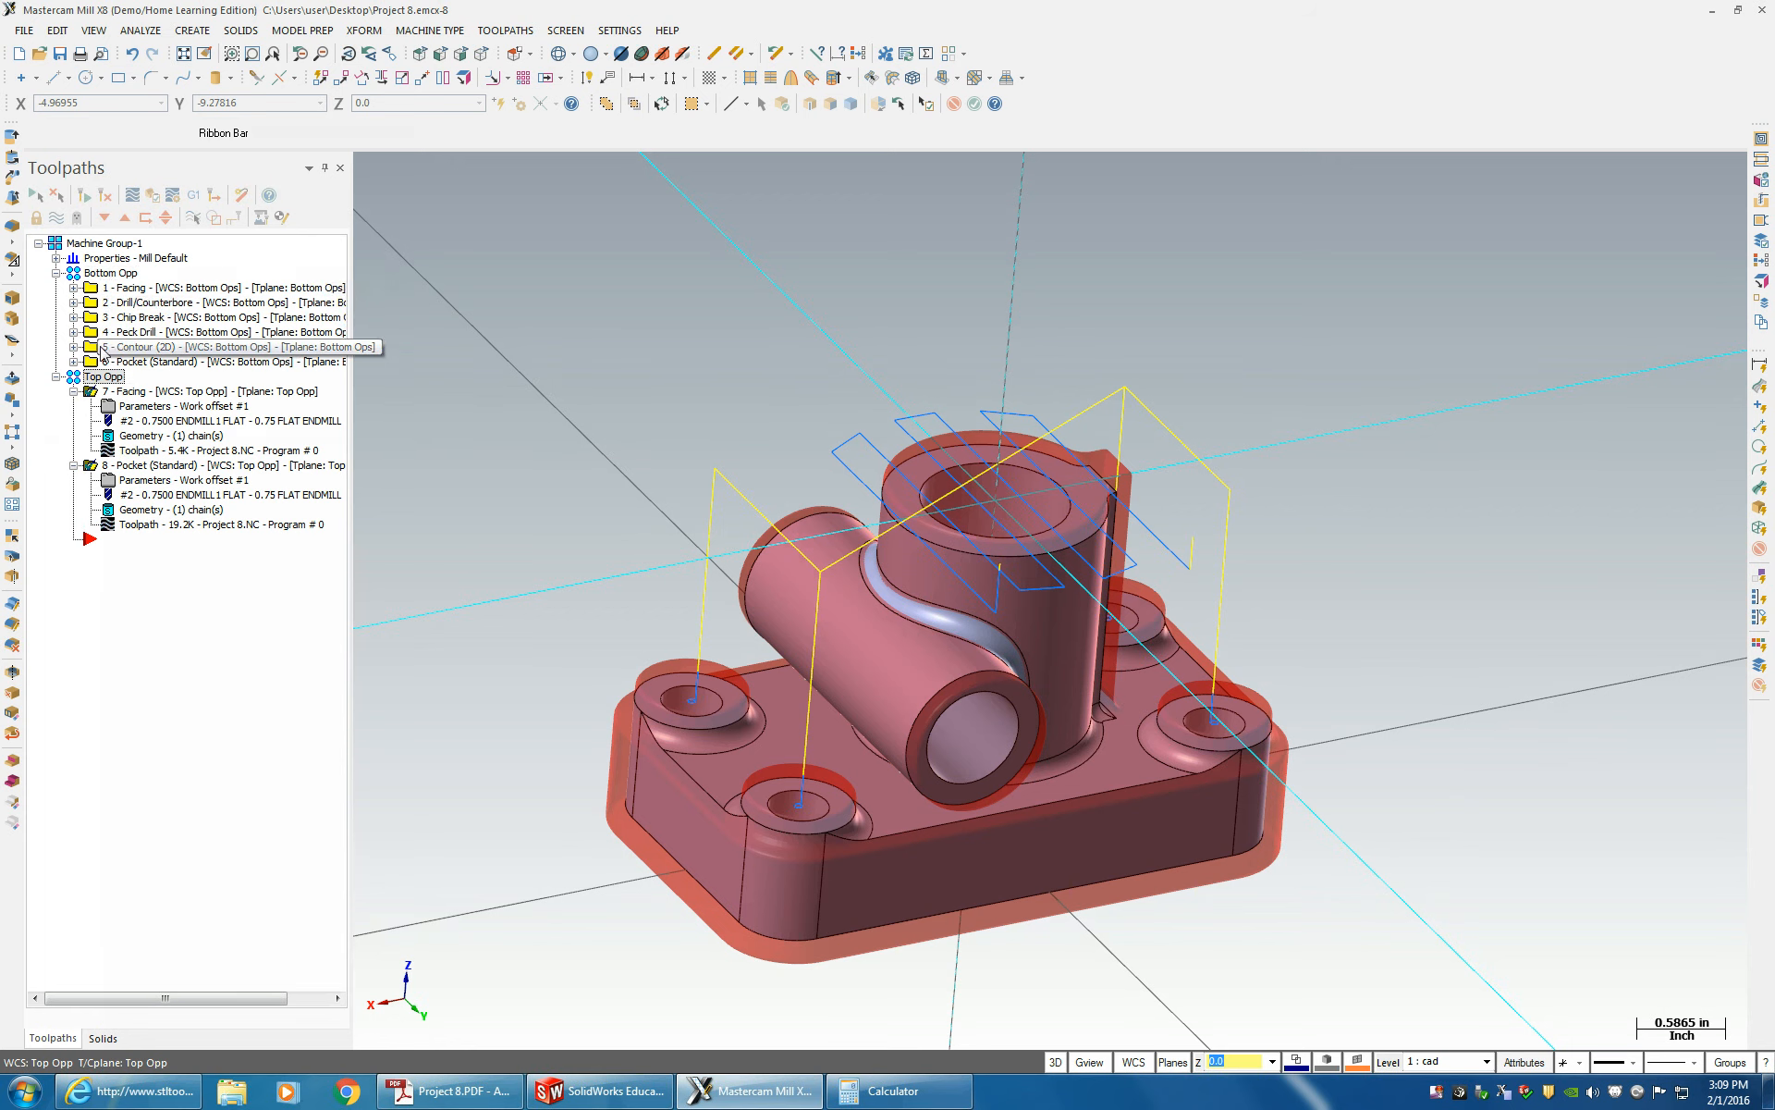
{"action": "left_click", "coordinate": [92, 260]}
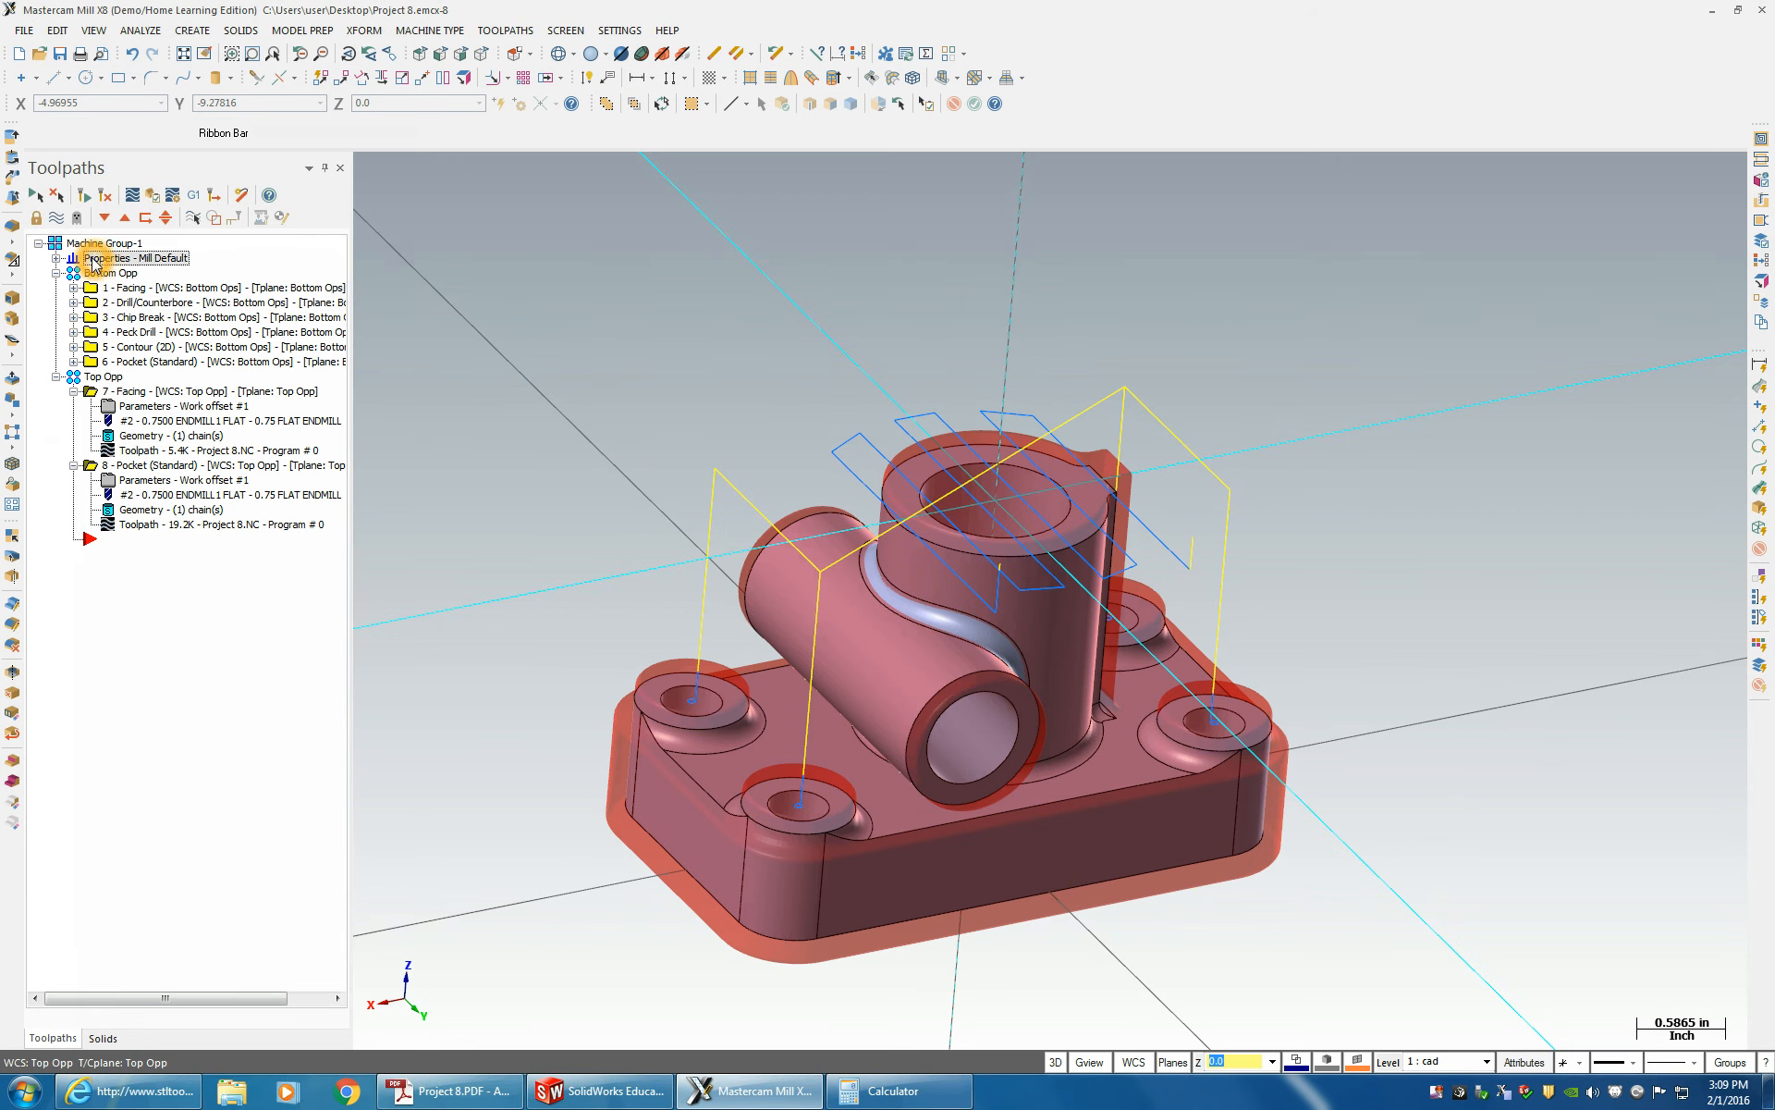
{"action": "double_click", "coordinate": [93, 261]}
{"action": "left_click", "coordinate": [74, 244]}
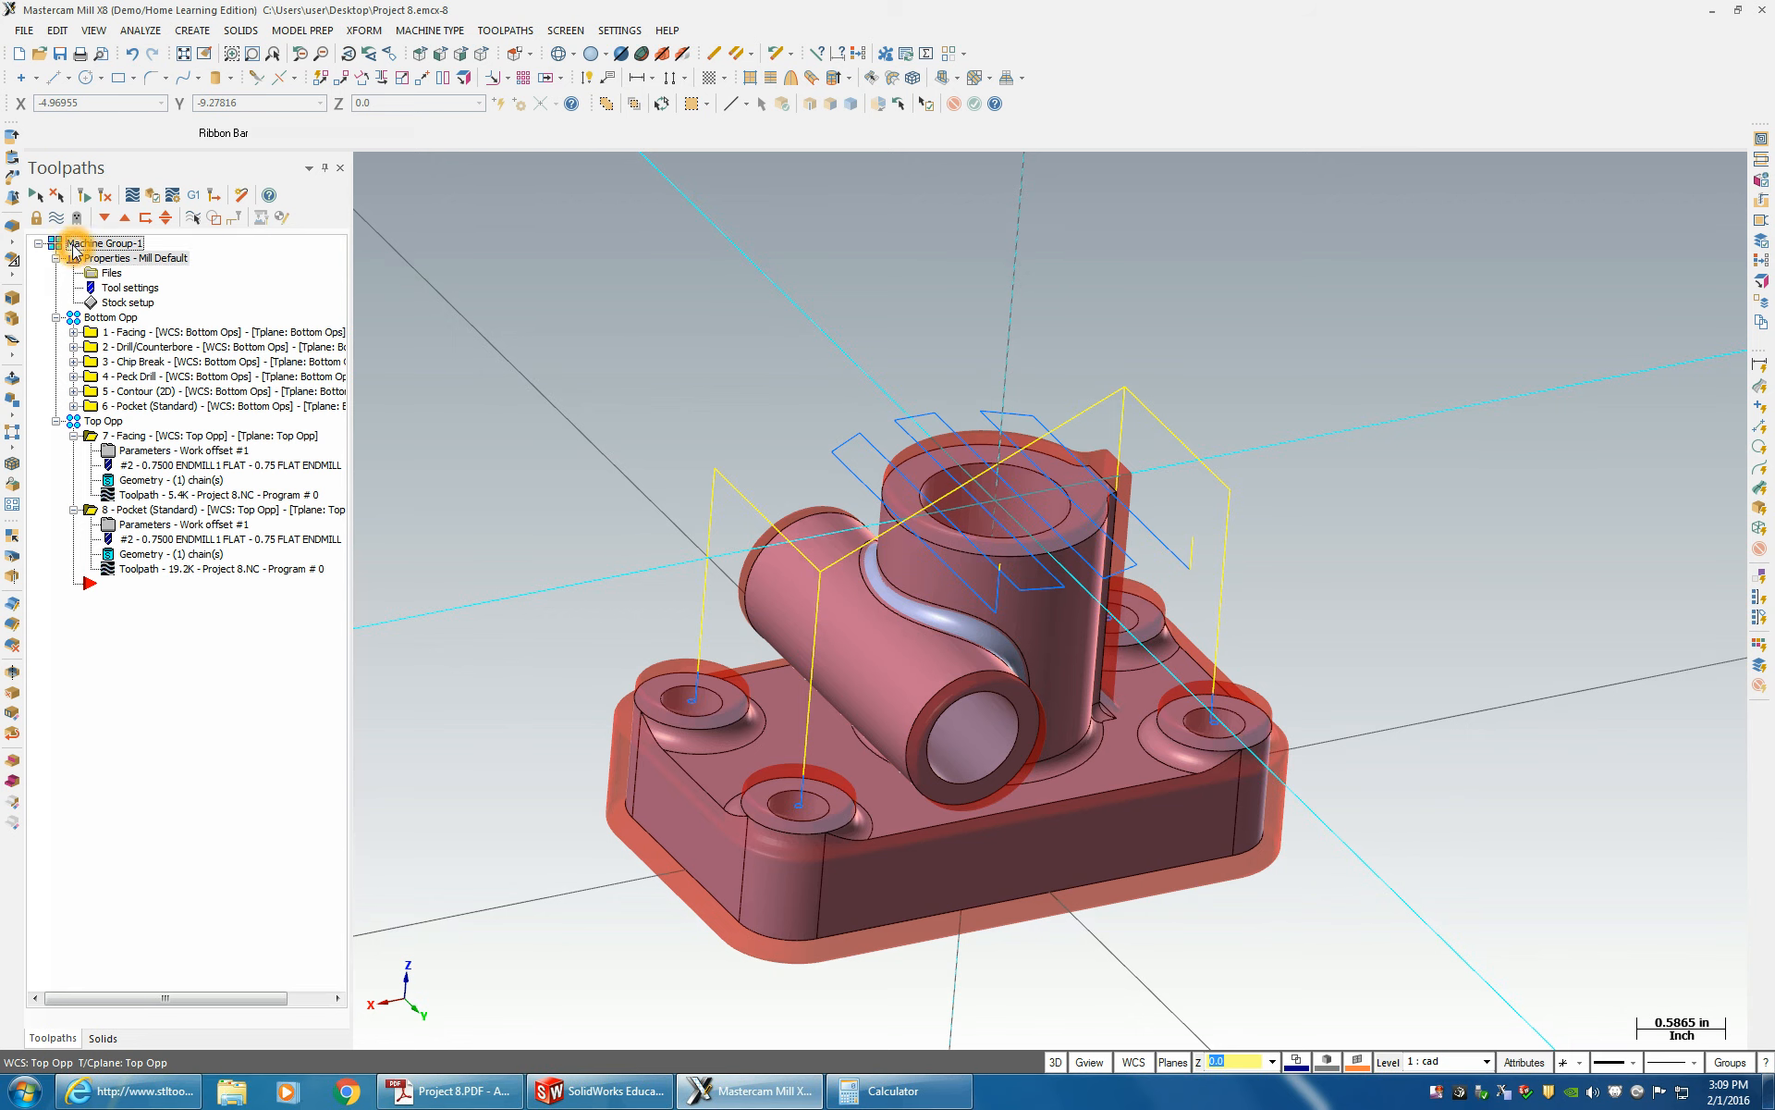
{"action": "left_click", "coordinate": [108, 196]}
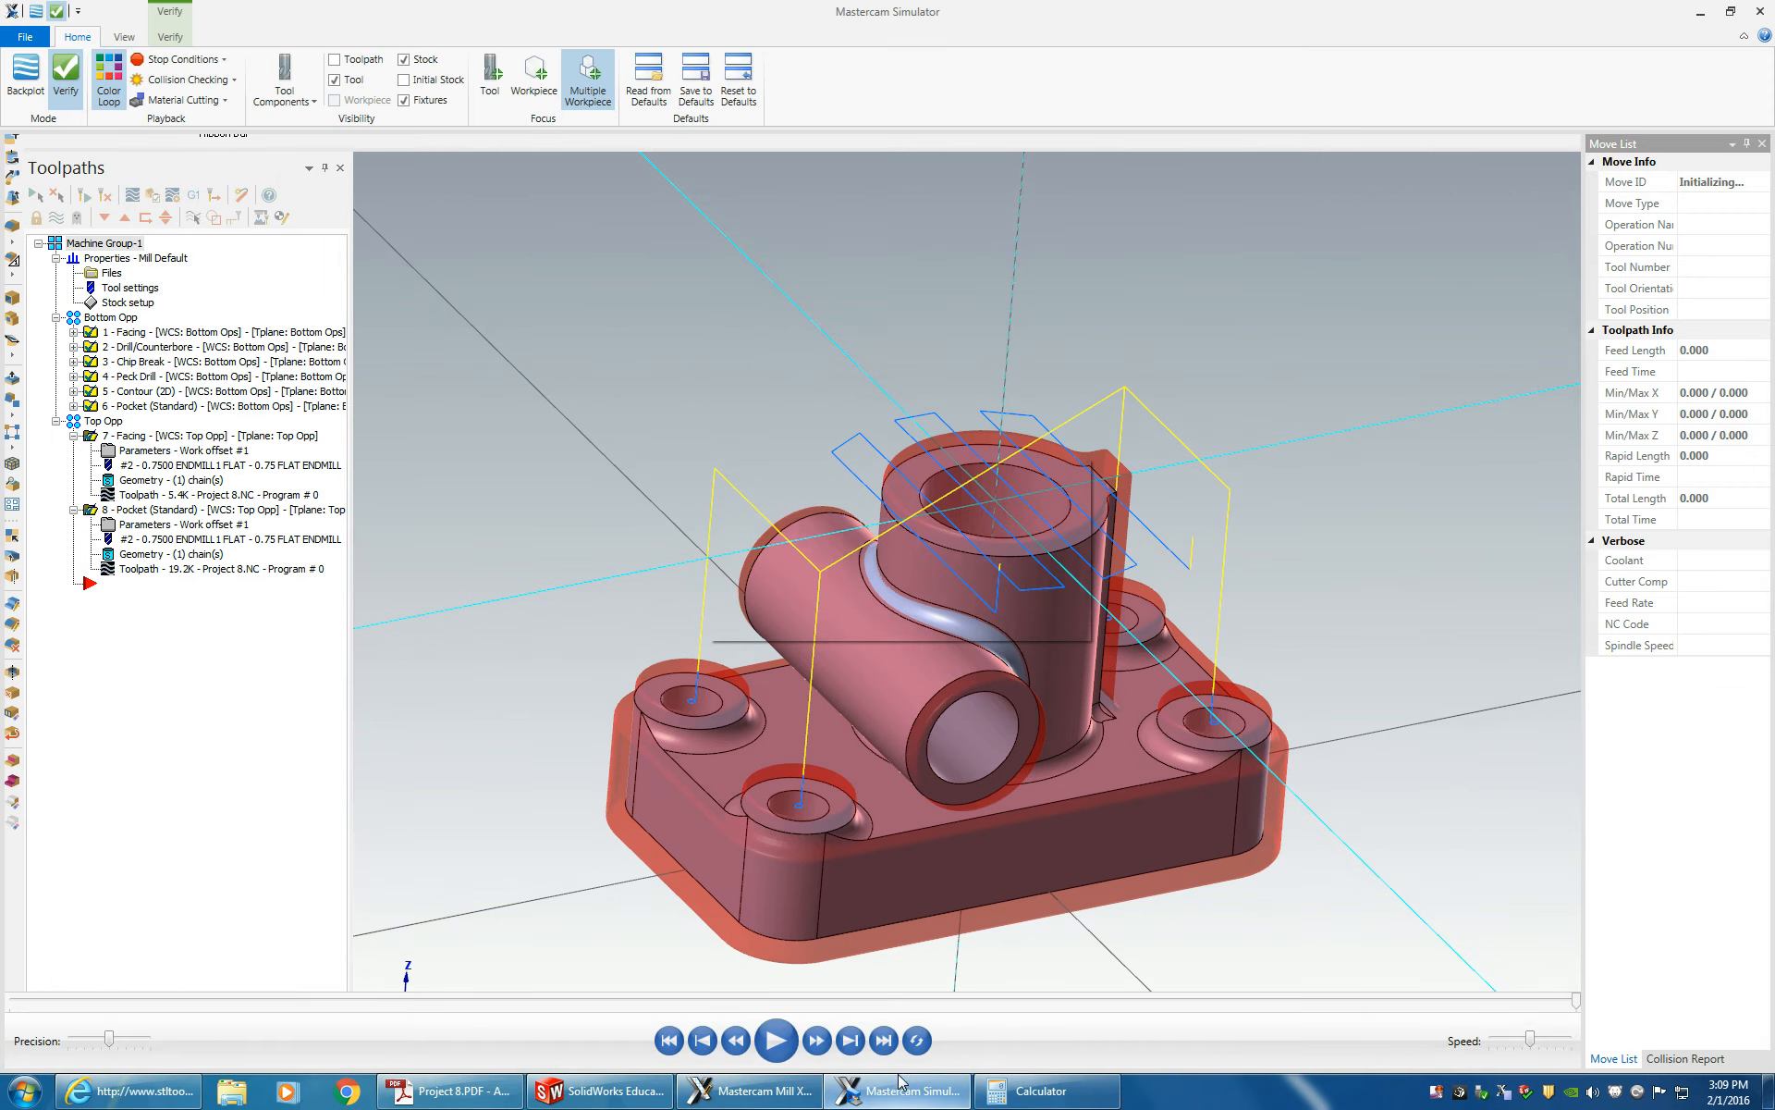
{"action": "mouse_move", "coordinate": [897, 1083]}
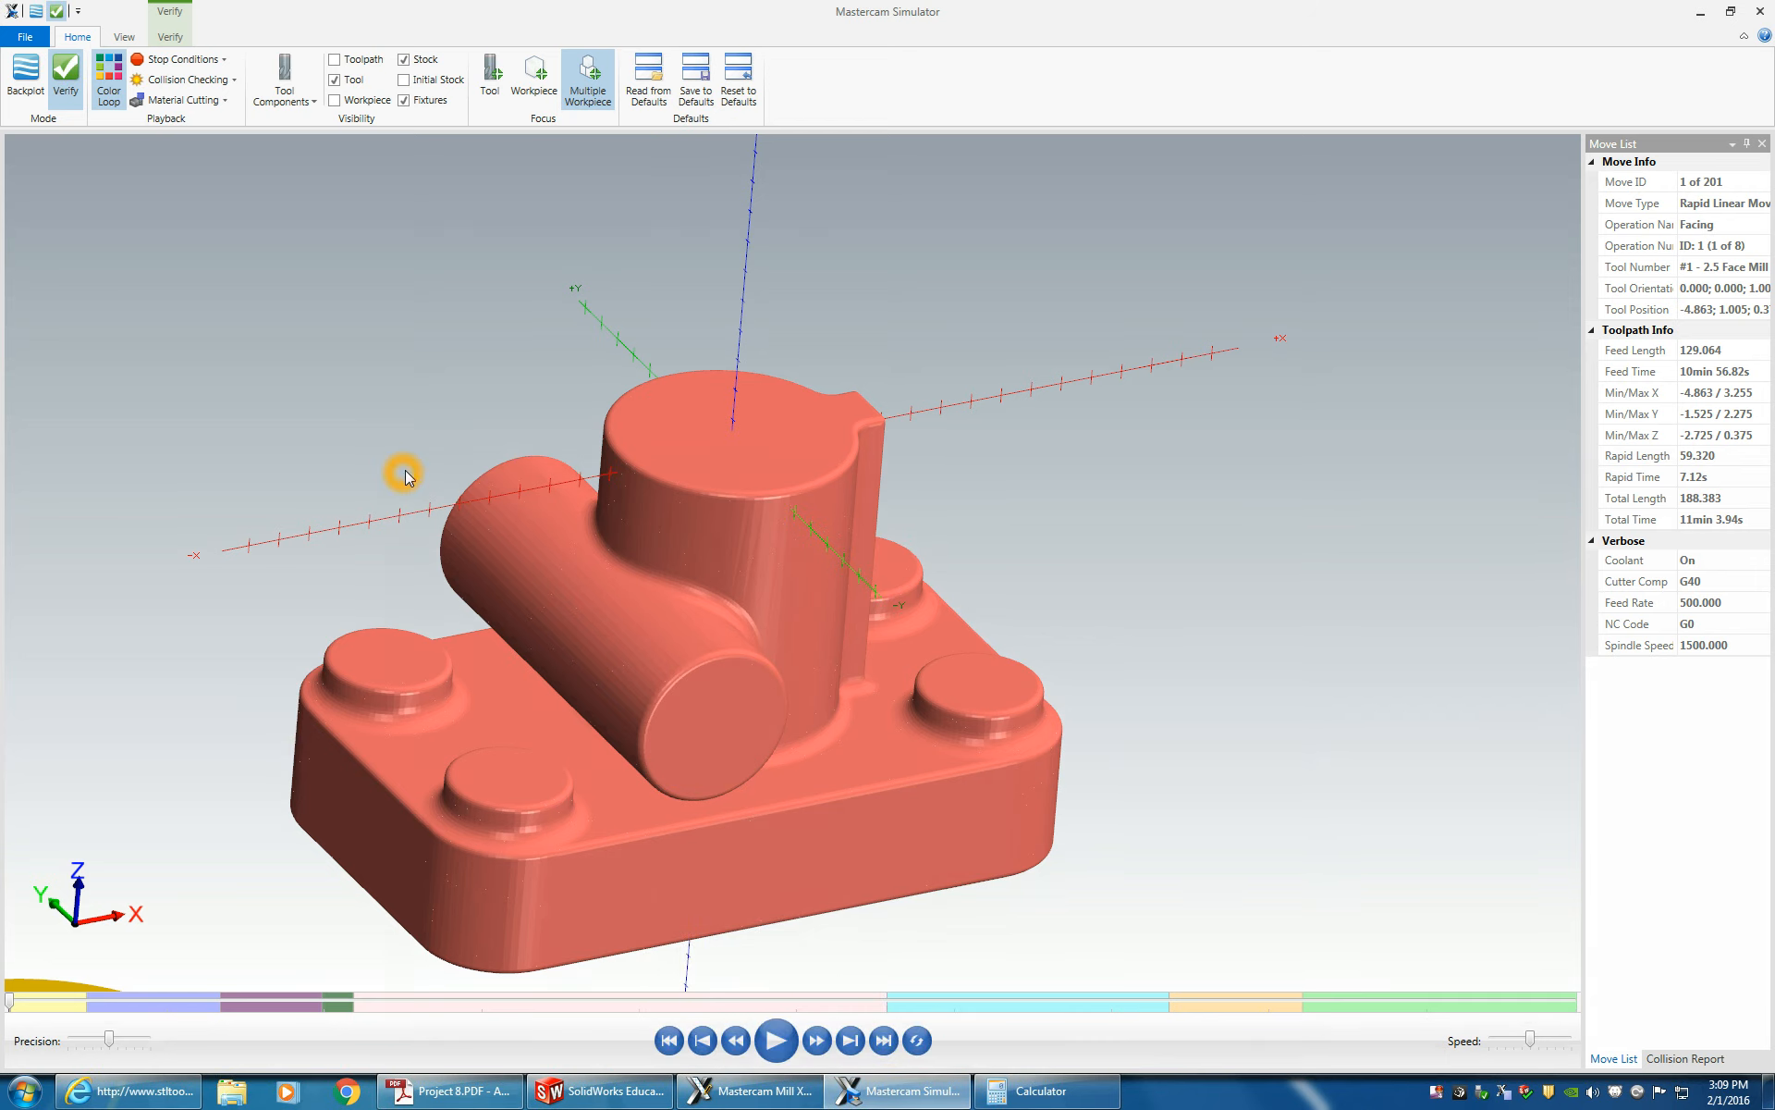
{"action": "left_click", "coordinate": [771, 1040]}
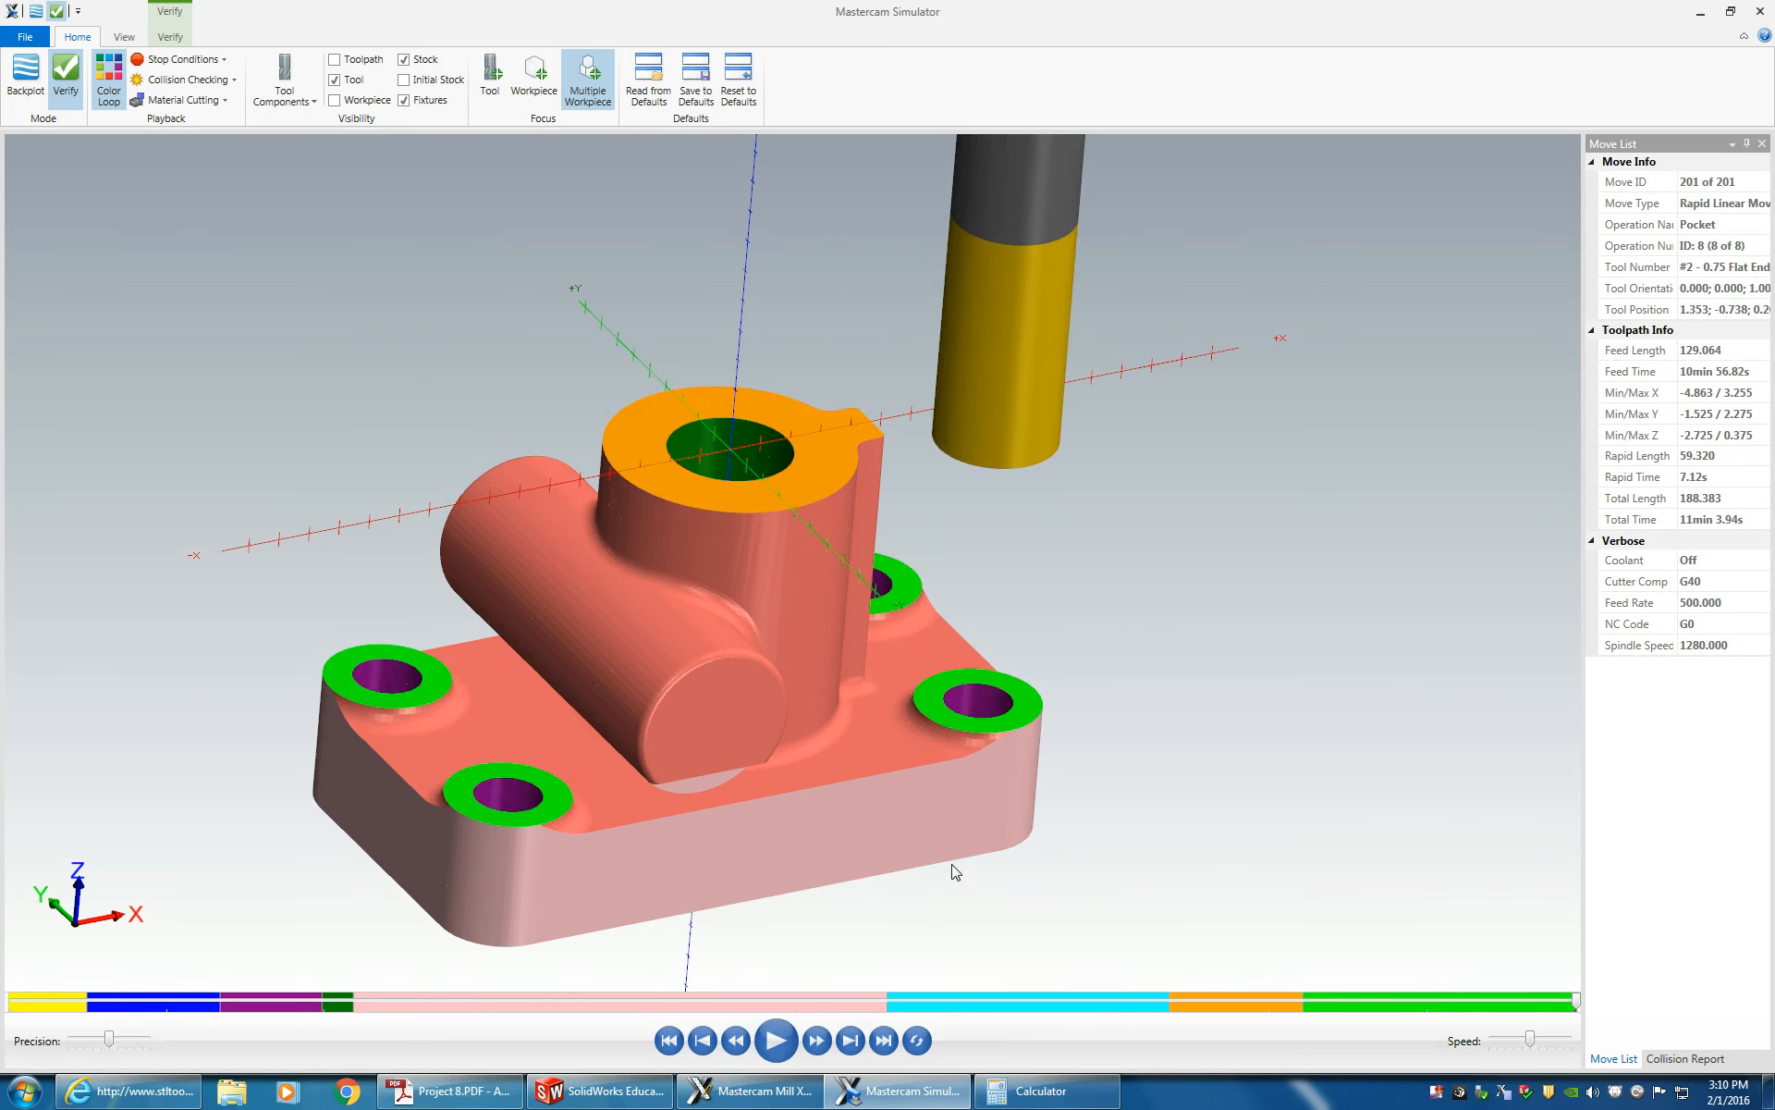
- Close the simulator after checking the machined part and hide the toolpath display of all operations
{"action": "mouse_move", "coordinate": [1179, 826]}
{"action": "middle_mouse_down"}
{"action": "mouse_move", "coordinate": [1146, 801]}
{"action": "mouse_move", "coordinate": [1044, 847]}
{"action": "mouse_move", "coordinate": [1169, 789]}
{"action": "mouse_move", "coordinate": [1173, 820]}
{"action": "middle_mouse_up"}
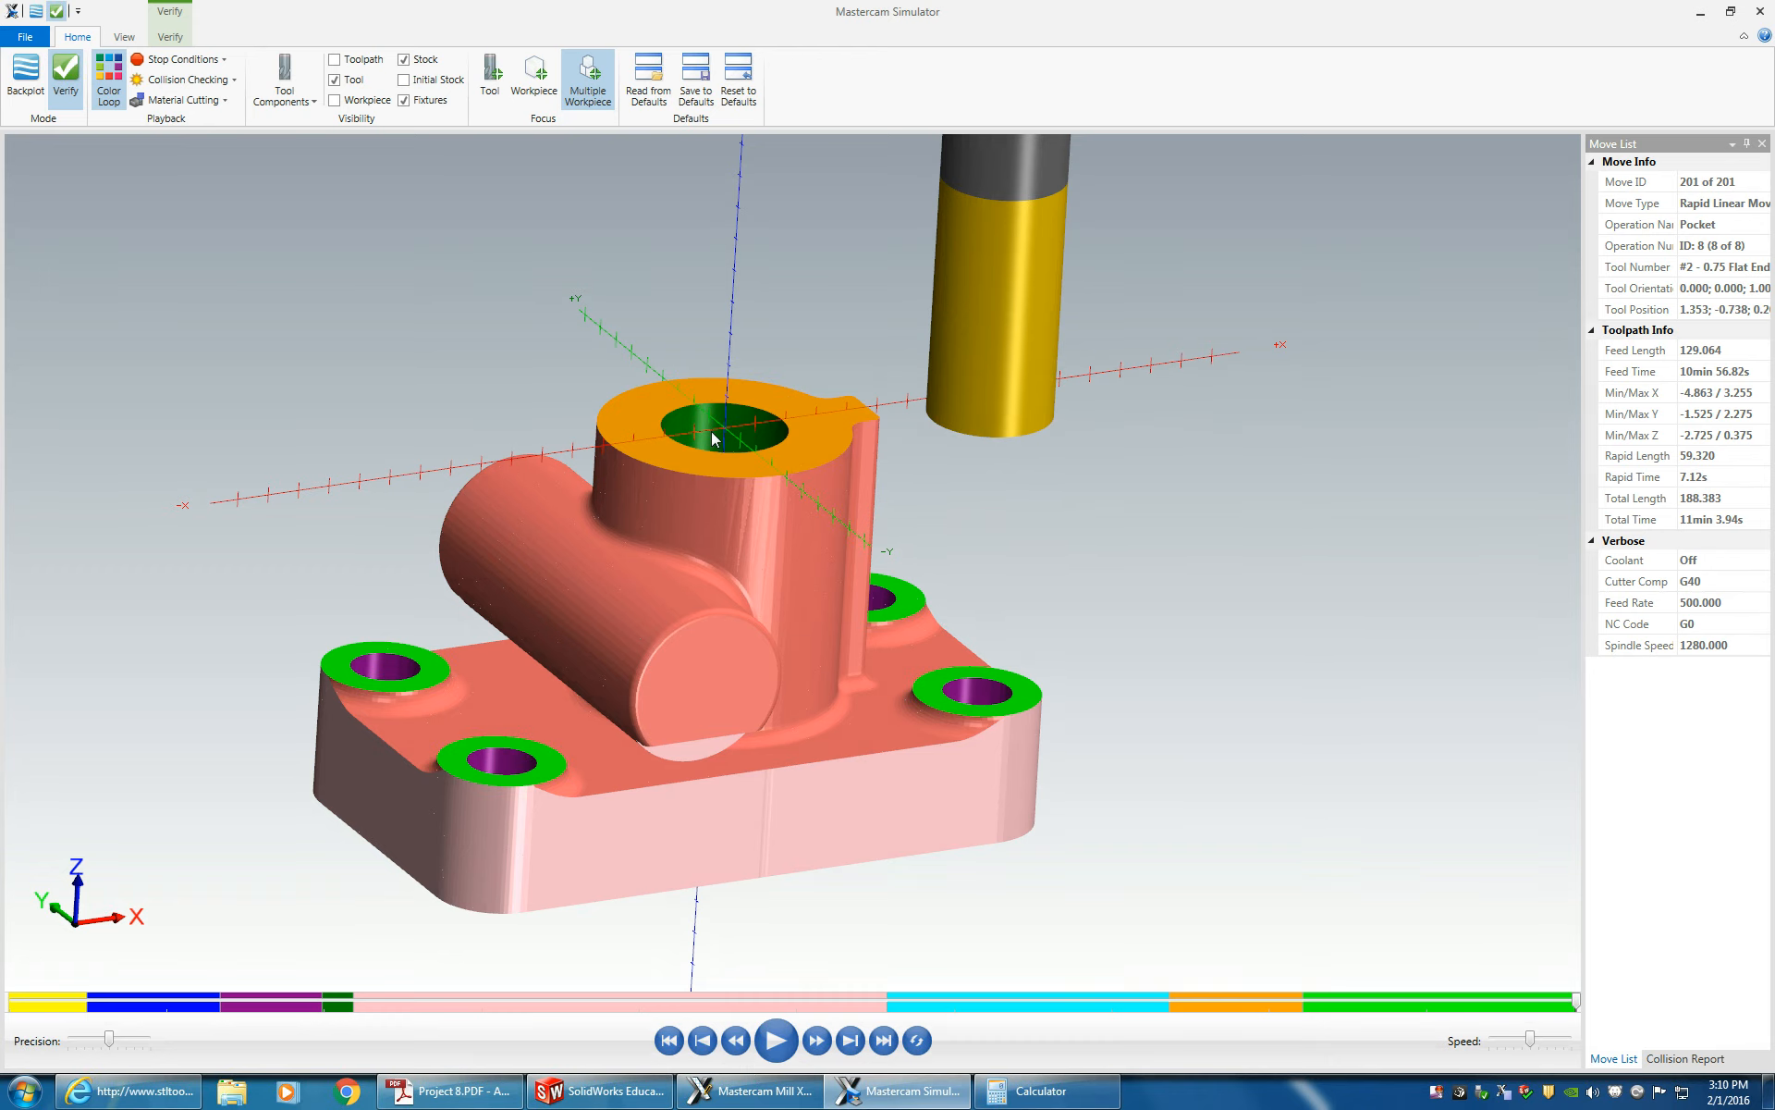
{"action": "left_click", "coordinate": [1760, 11]}
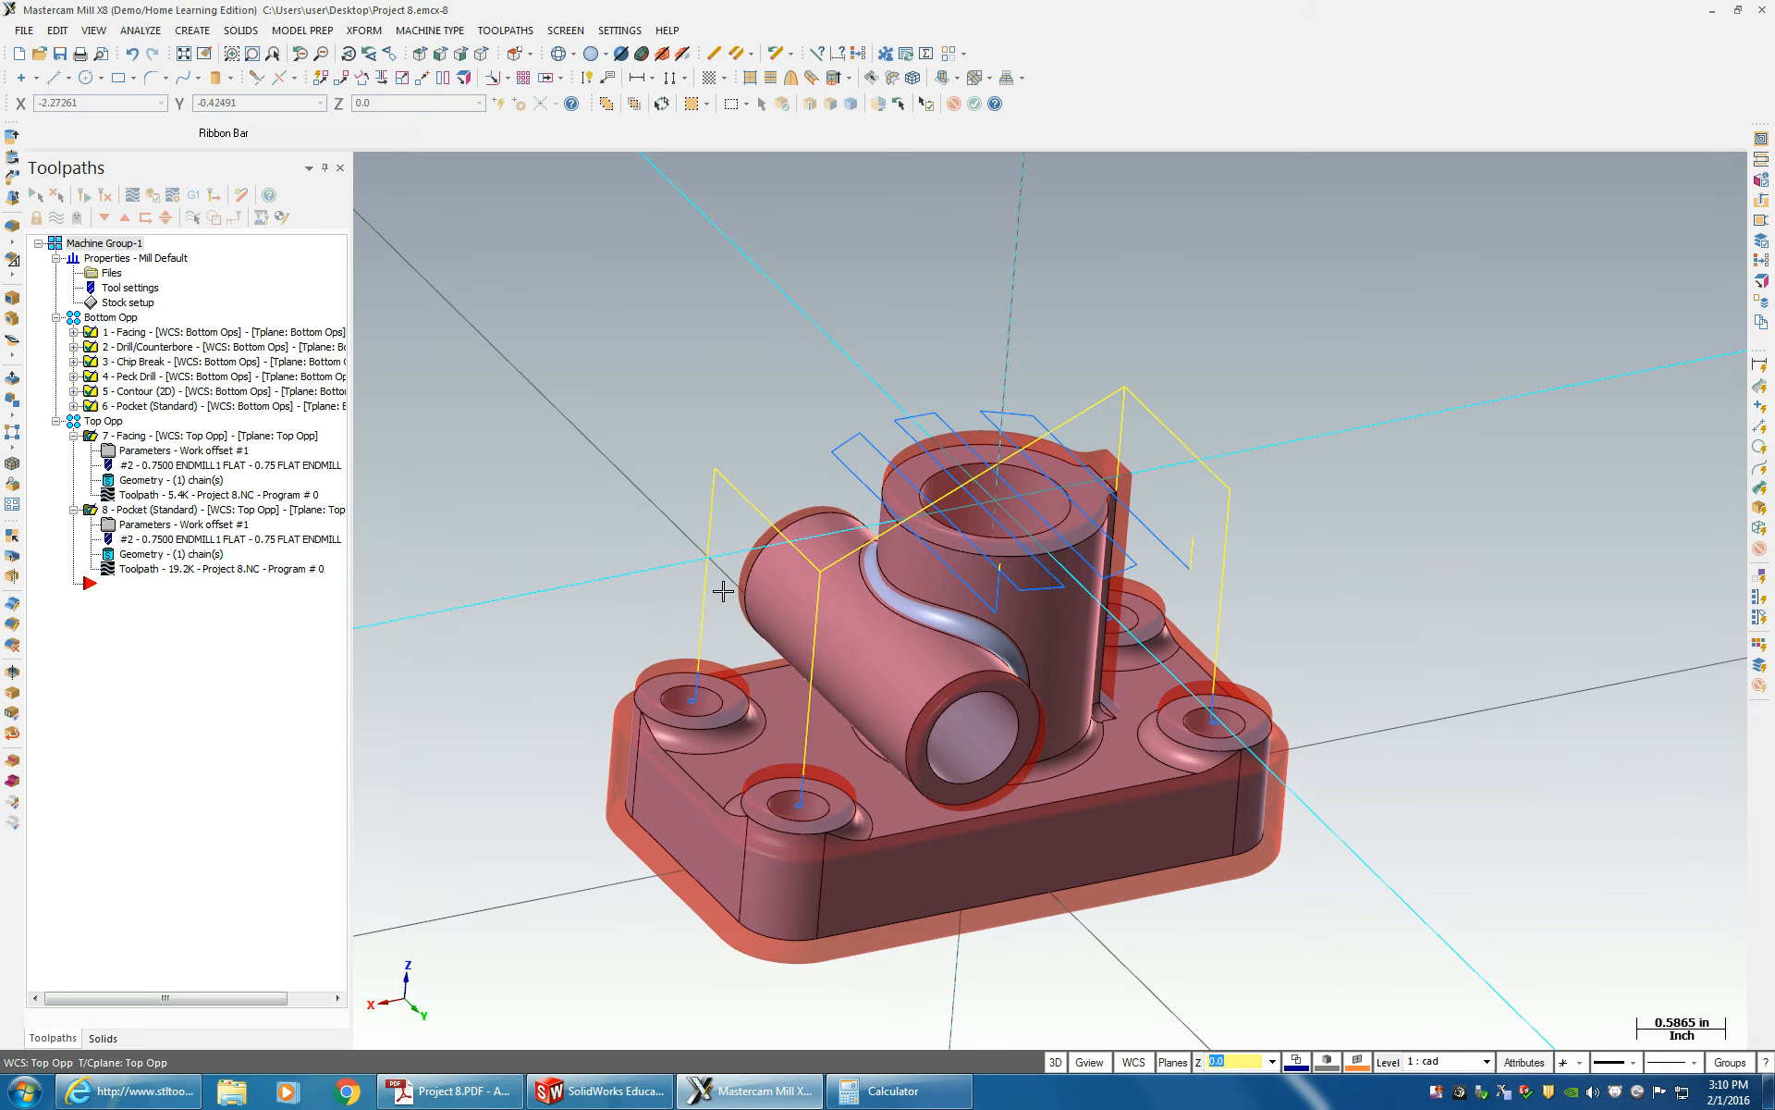
{"action": "middle_click_drag", "start_coordinate": [724, 591], "coordinate": [751, 600]}
{"action": "scroll", "coordinate": [1174, 761], "scroll_direction": "up", "scroll_amount": 2}
{"action": "scroll", "coordinate": [1173, 761], "scroll_direction": "up", "scroll_amount": 3}
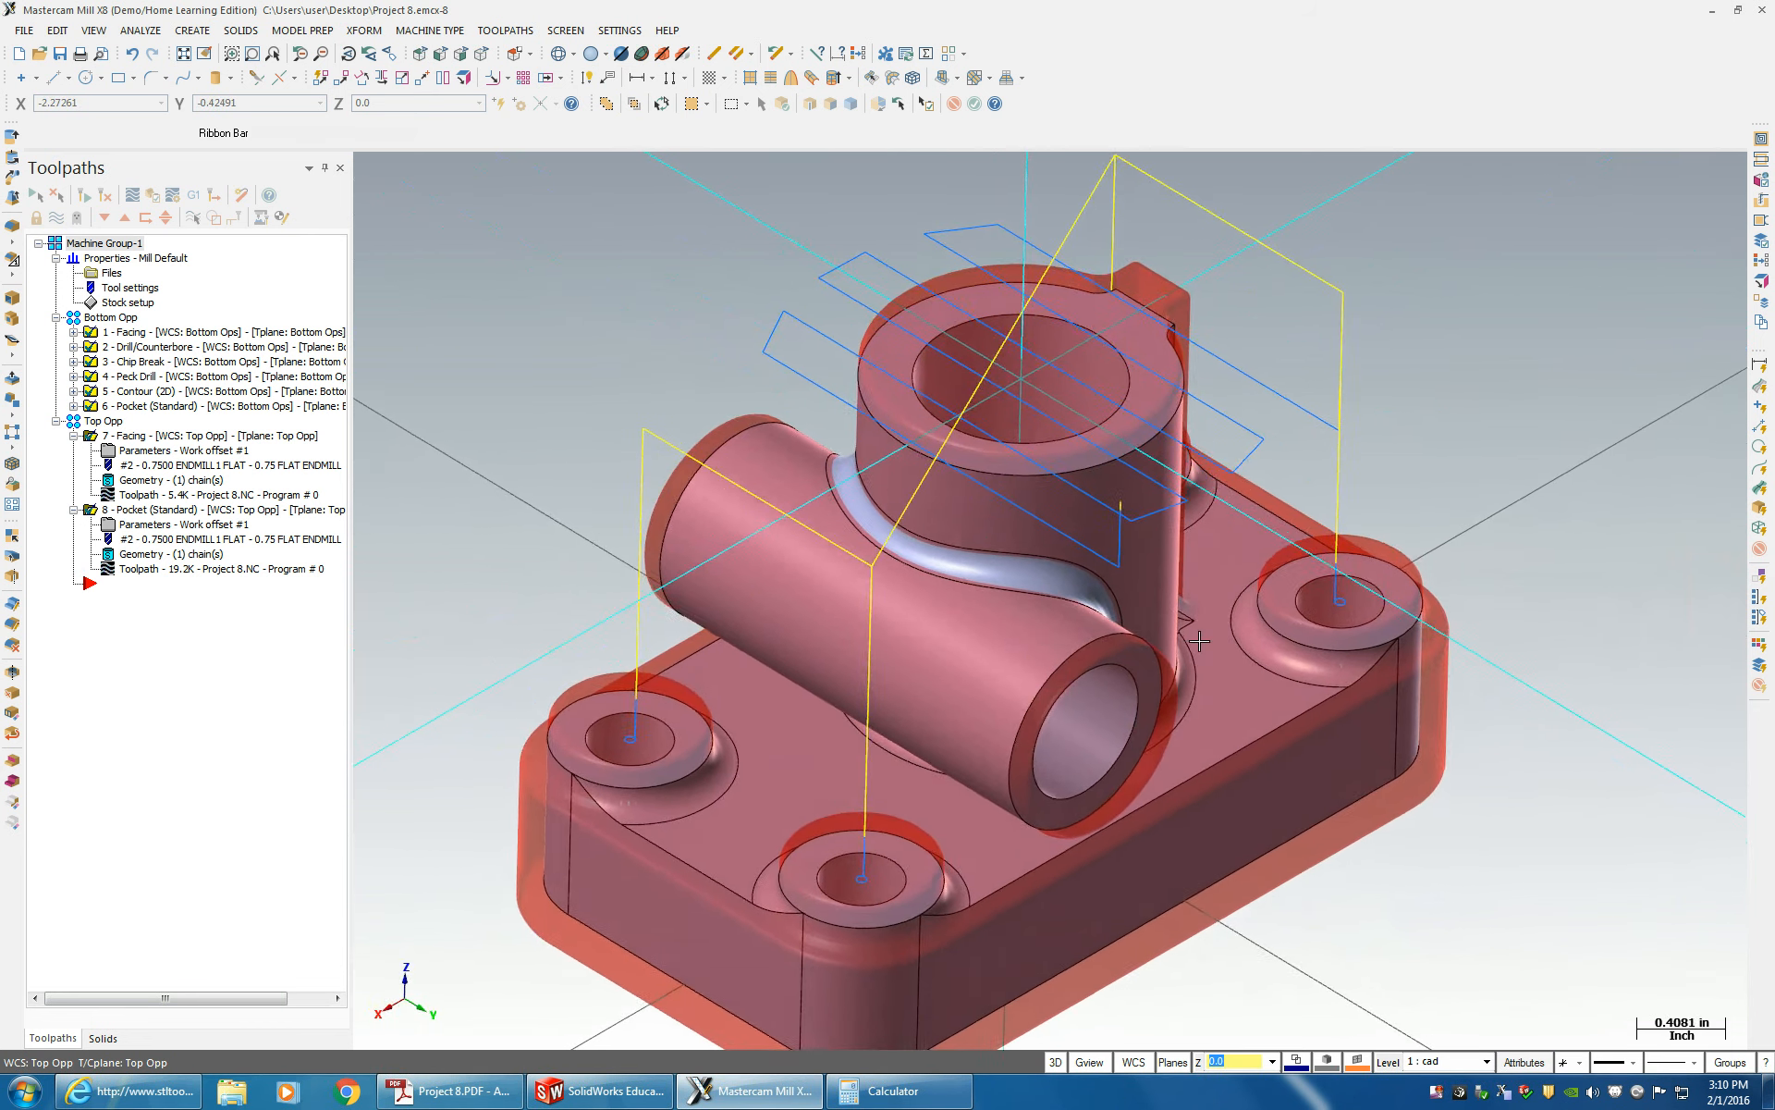
{"action": "middle_click_drag", "start_coordinate": [1082, 662], "coordinate": [1063, 646]}
{"action": "middle_click_drag", "start_coordinate": [1577, 539], "coordinate": [1572, 550]}
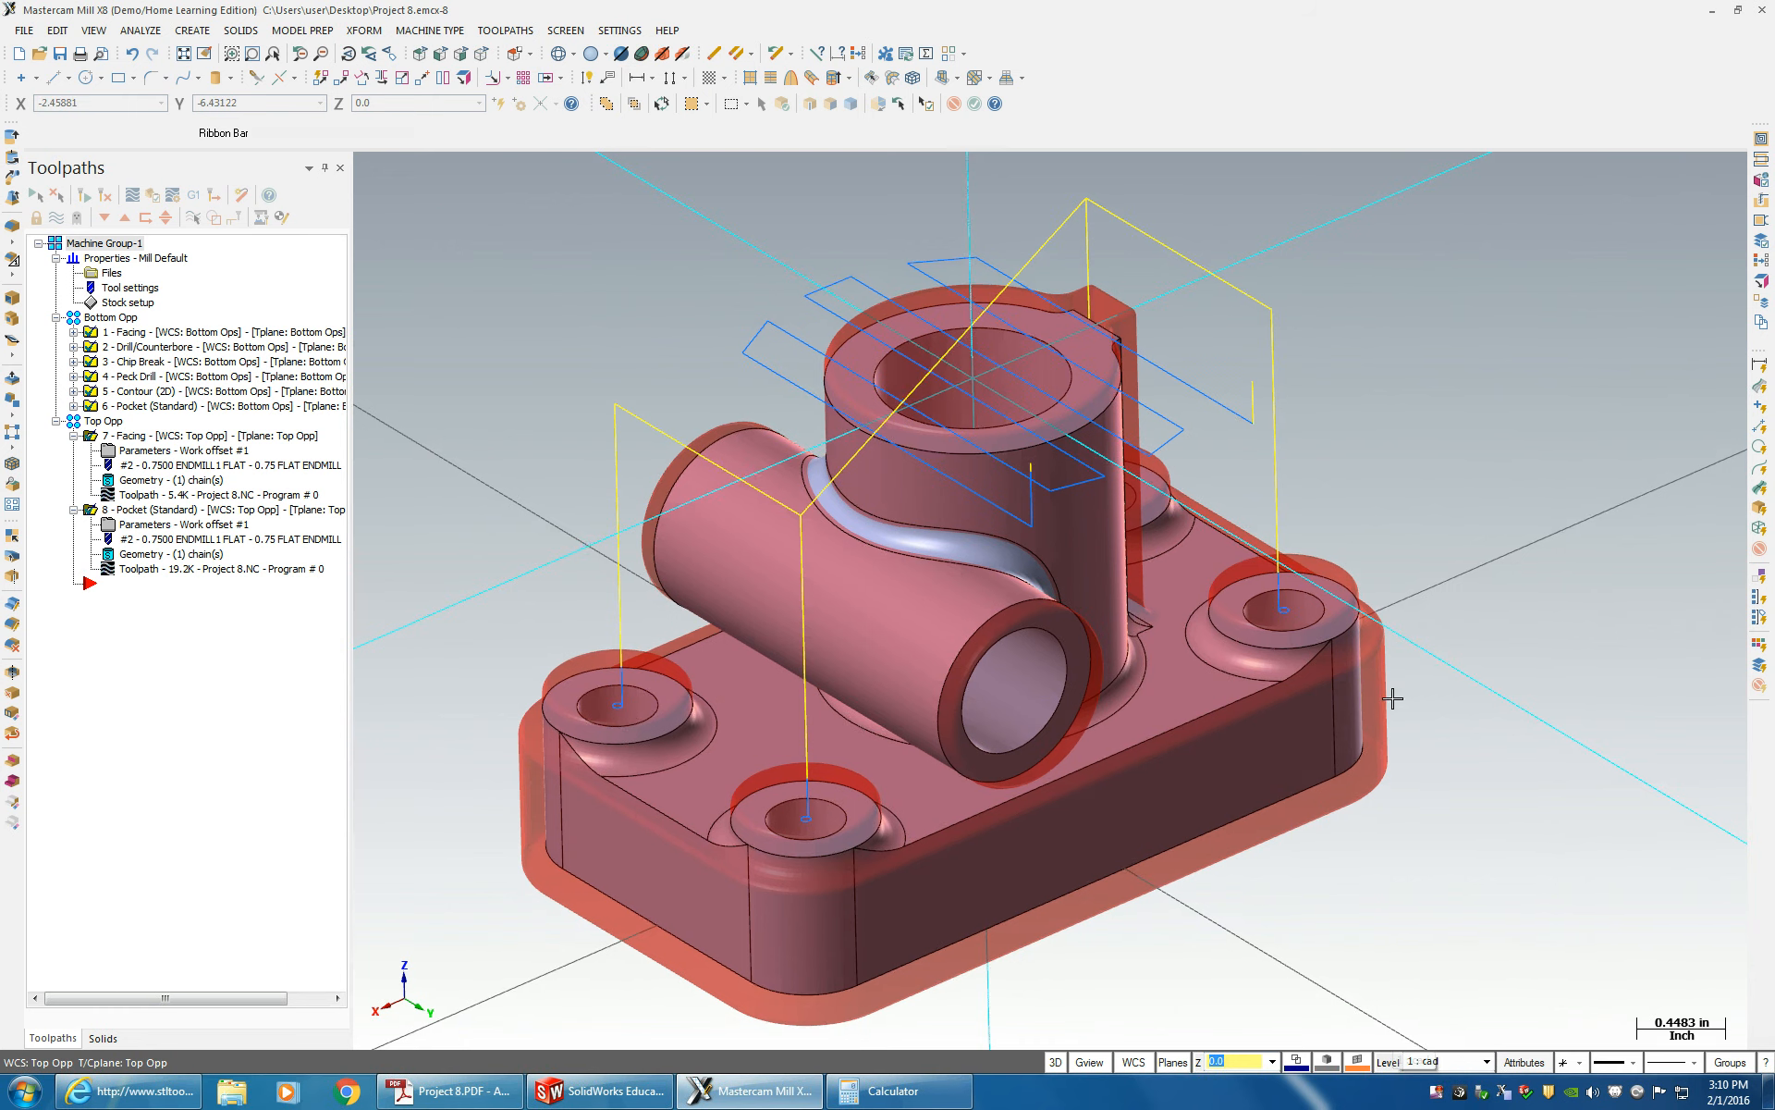
{"action": "middle_click_drag", "start_coordinate": [1391, 697], "coordinate": [1387, 705]}
{"action": "left_click", "coordinate": [56, 217]}
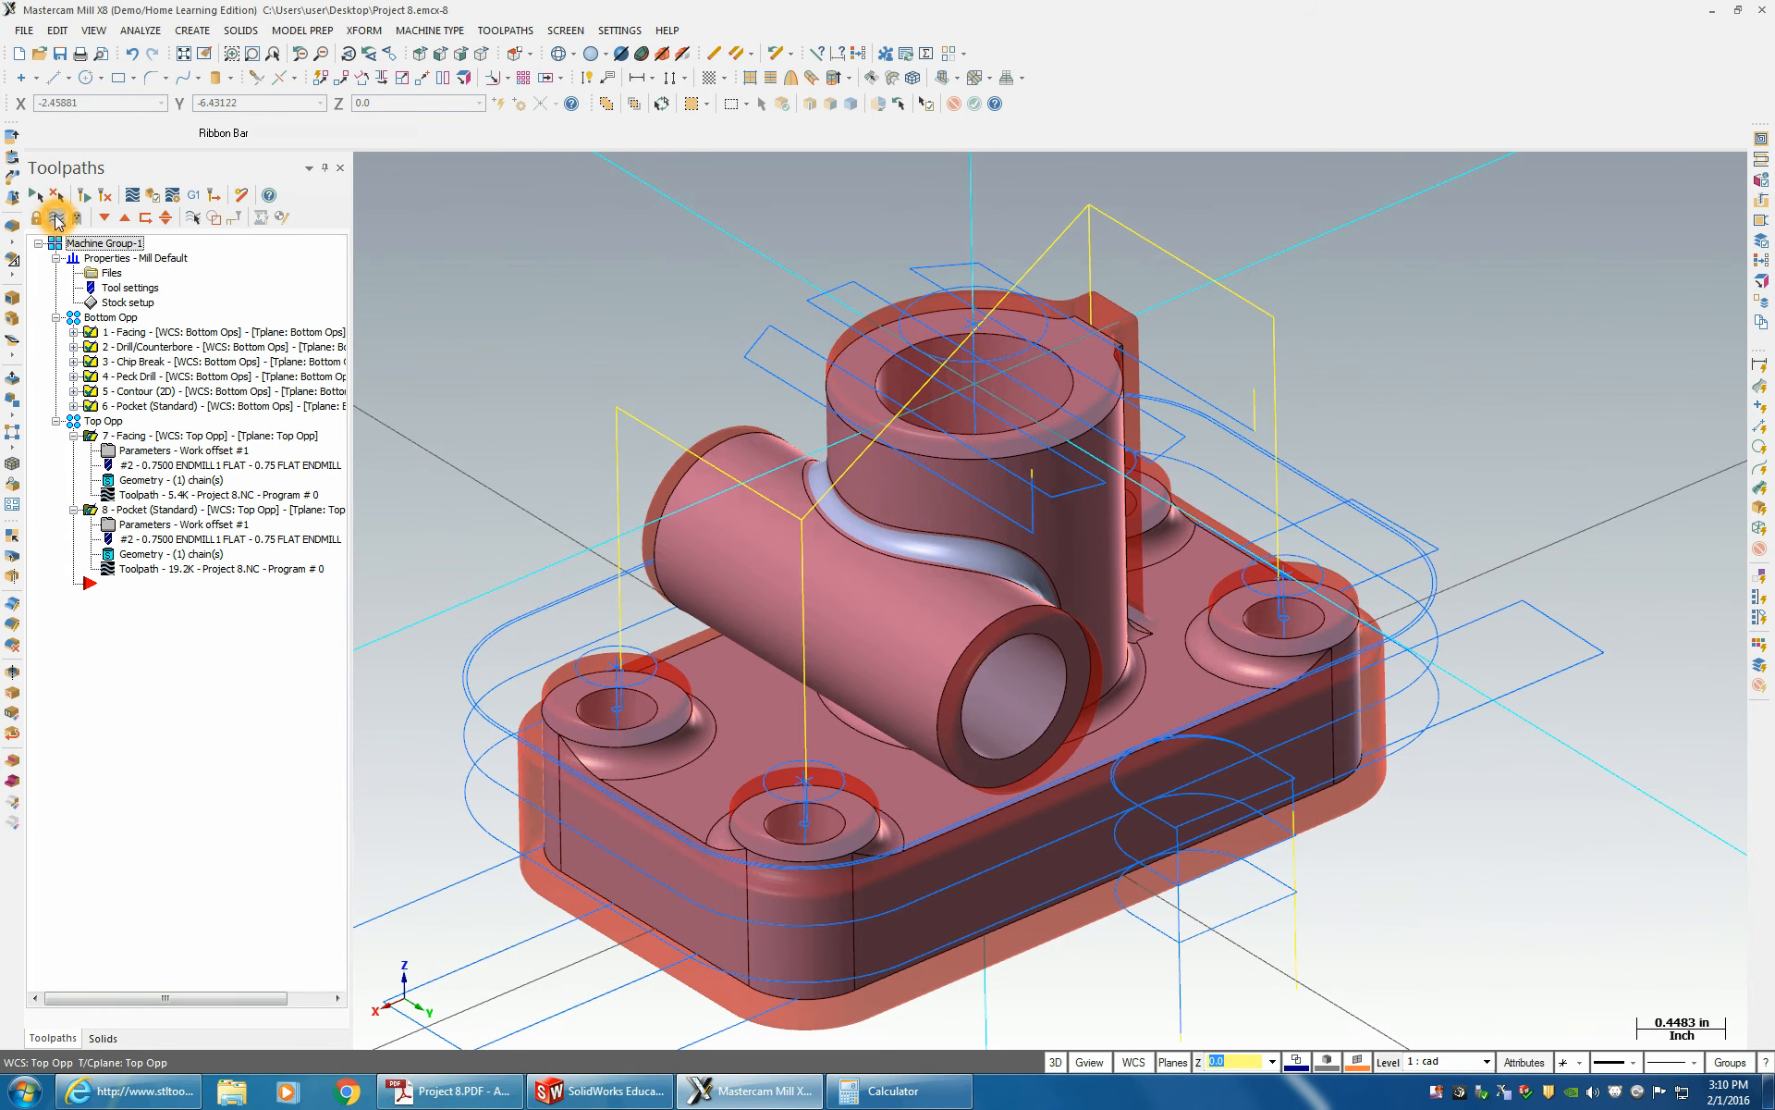
{"action": "left_click", "coordinate": [56, 219]}
{"action": "middle_click_drag", "start_coordinate": [920, 500], "coordinate": [923, 554]}
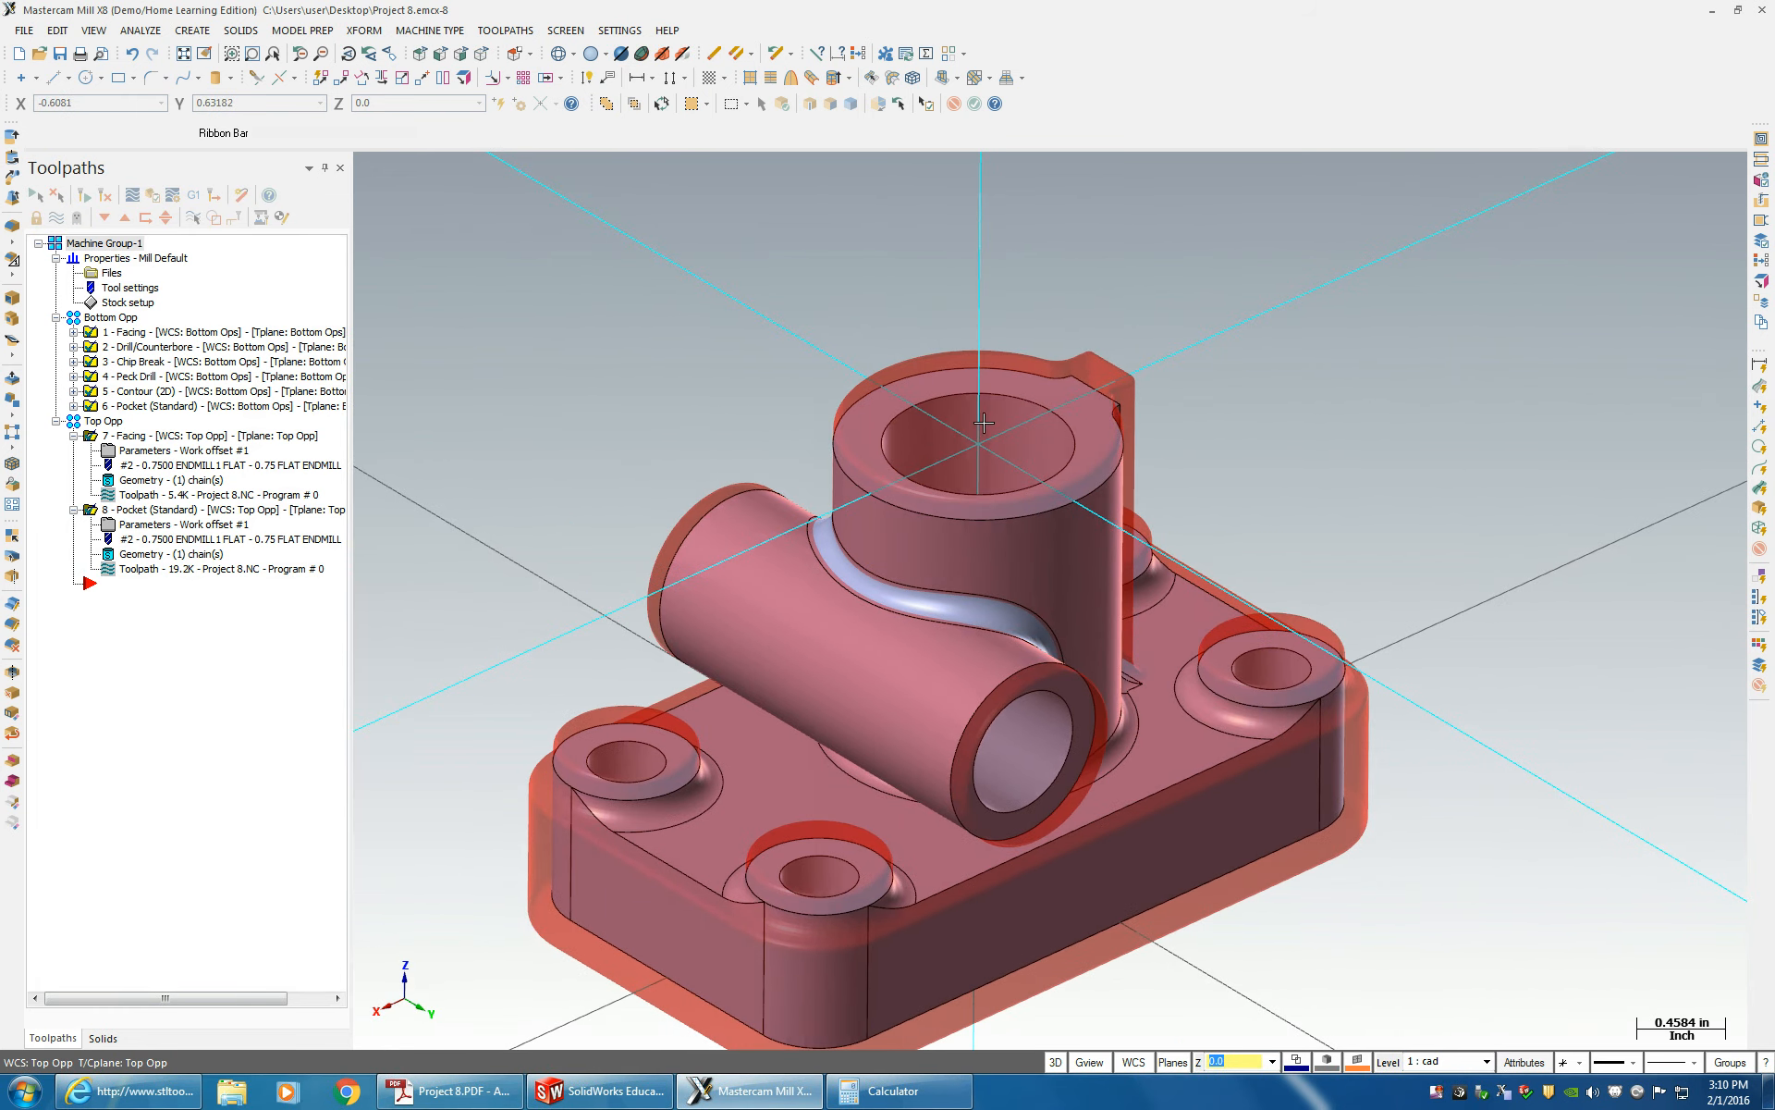
{"action": "left_click", "coordinate": [364, 30]}
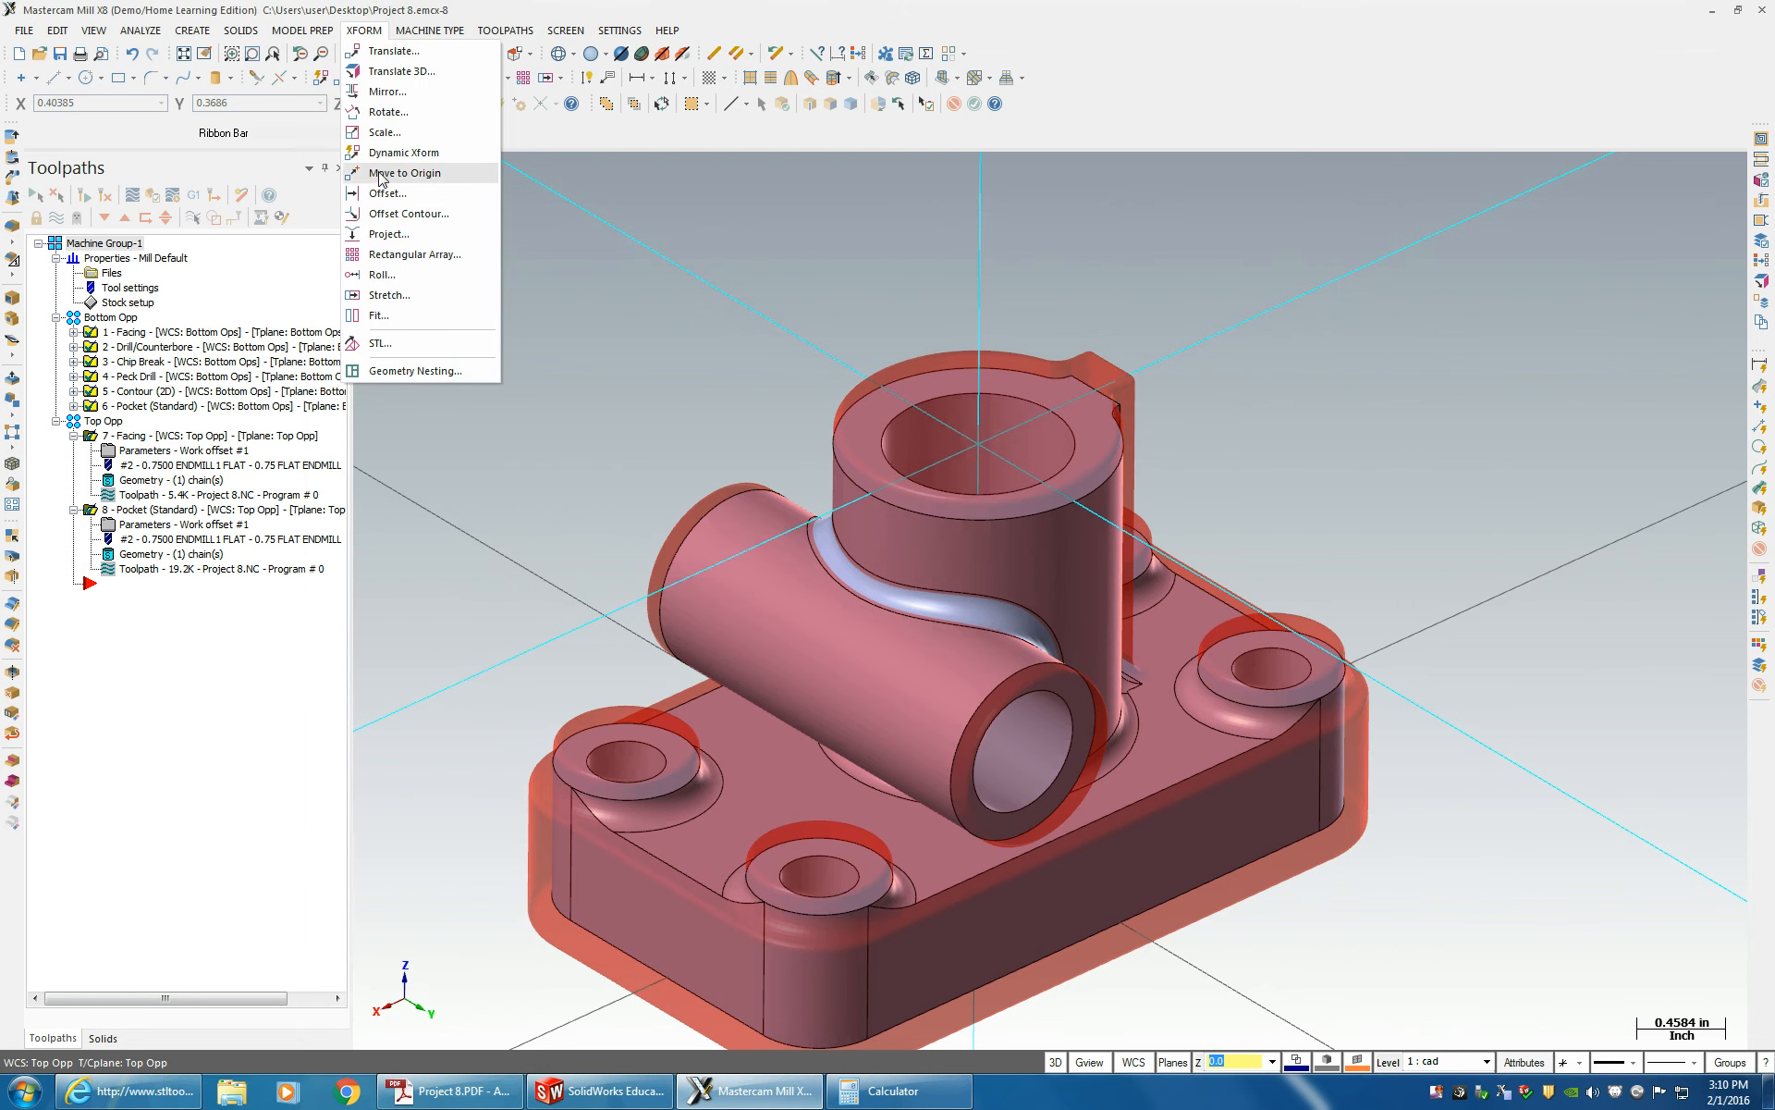
{"action": "left_click", "coordinate": [393, 234]}
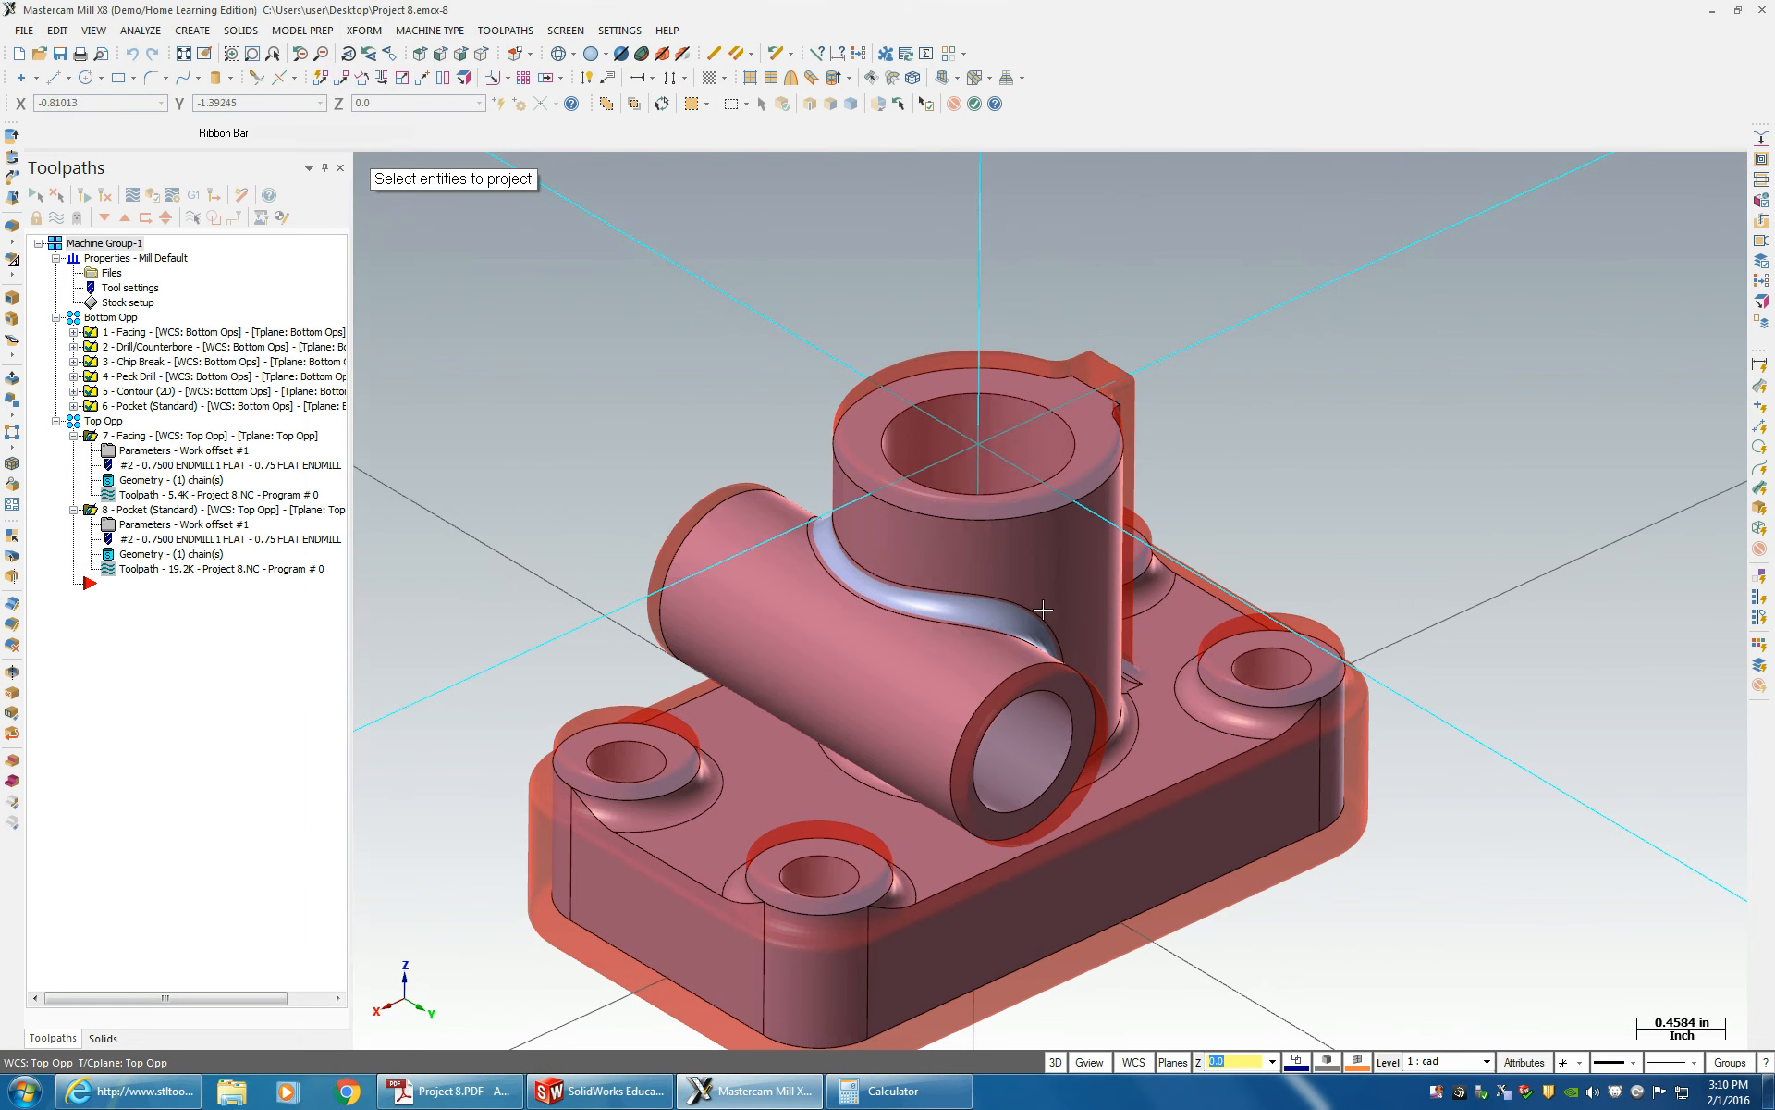
{"action": "left_click", "coordinate": [1013, 672]}
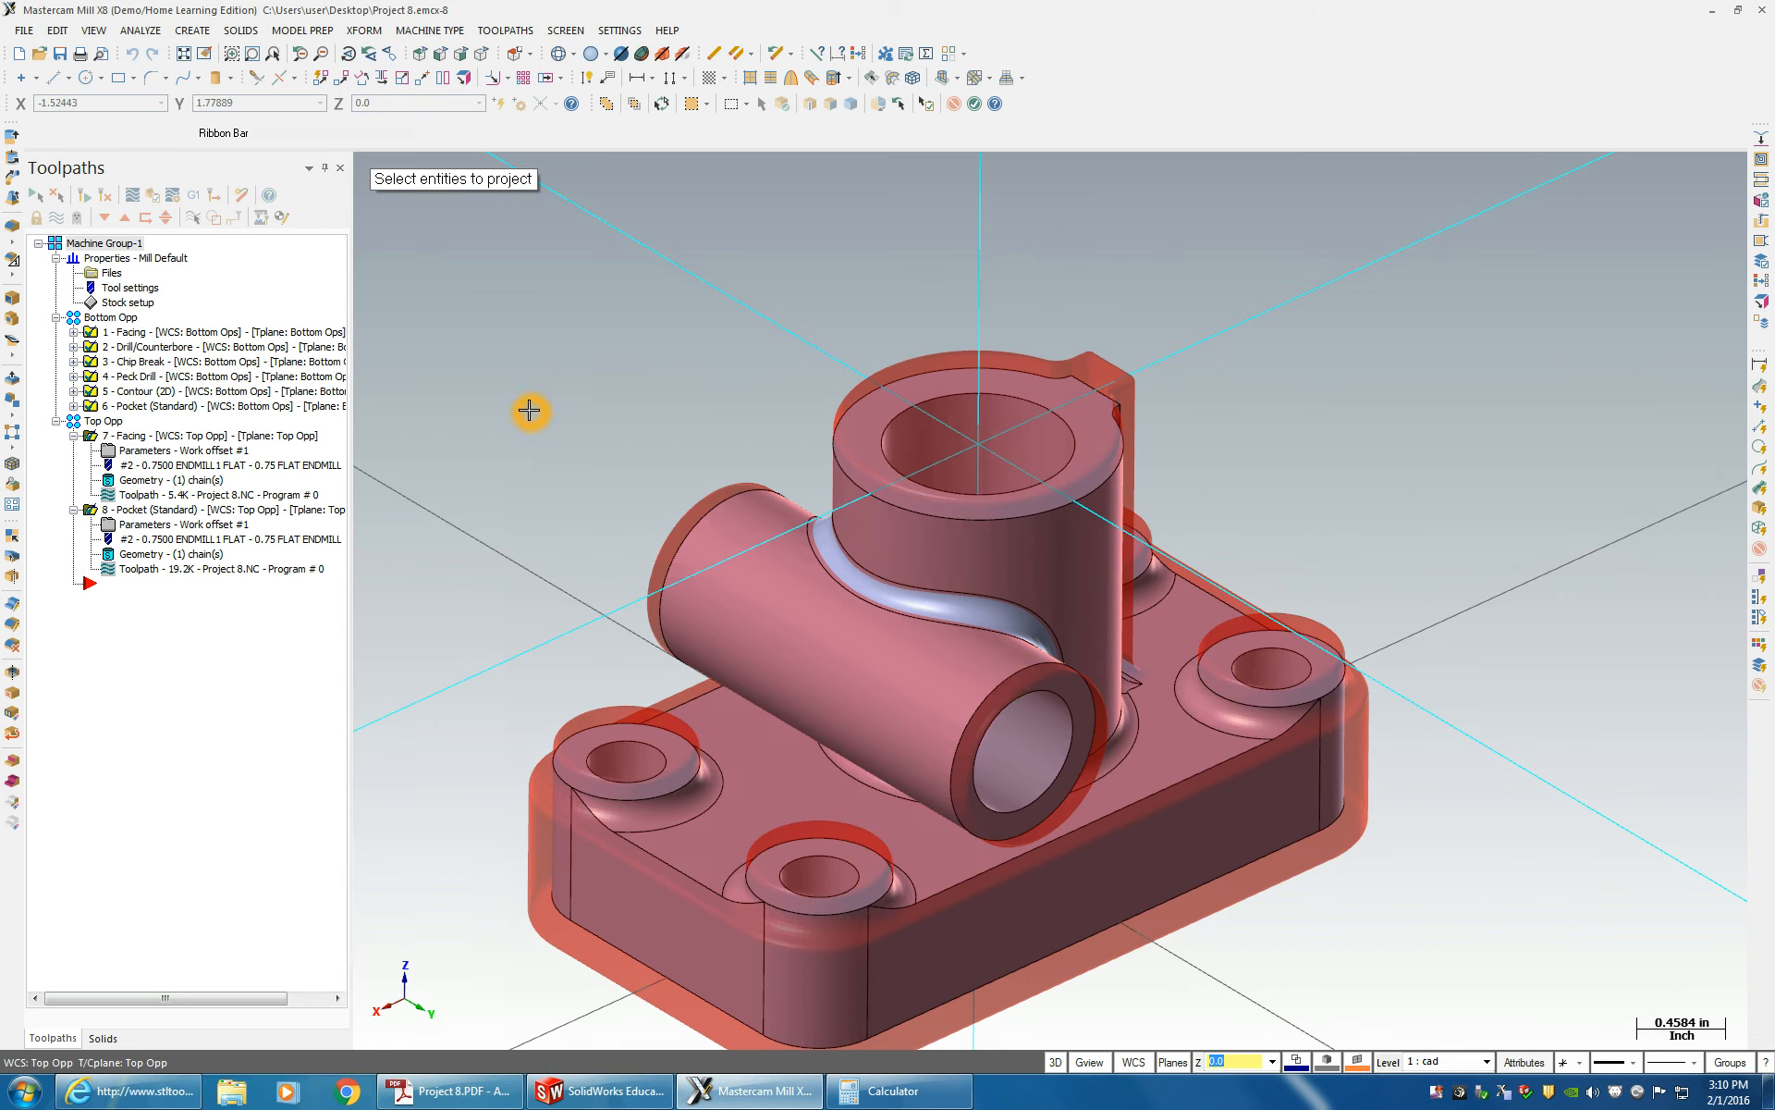
{"action": "key", "text": "Escape"}
{"action": "left_click", "coordinate": [1026, 642]}
{"action": "left_click", "coordinate": [1014, 680]}
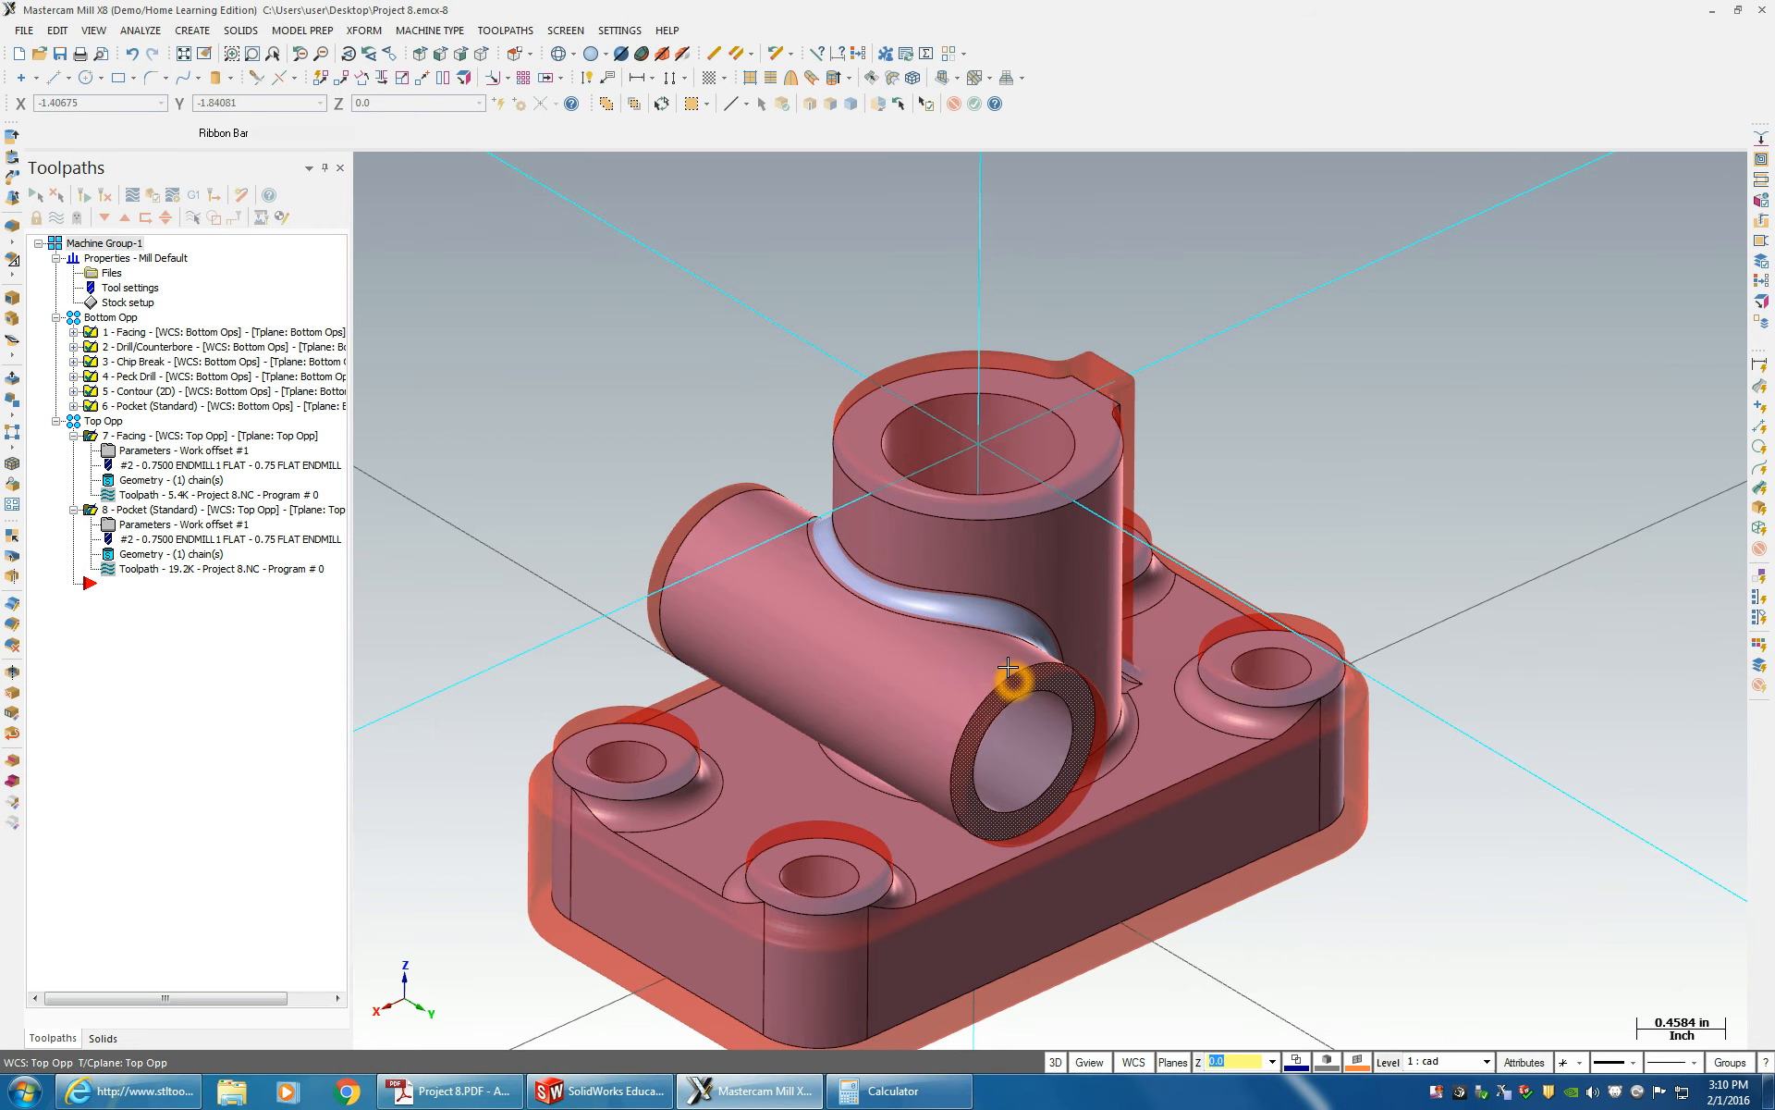
- Create Curve on One Edge circles on the outer edges of both ends of the horizontal cylinder
{"action": "left_click", "coordinate": [193, 31]}
{"action": "left_click", "coordinate": [215, 173]}
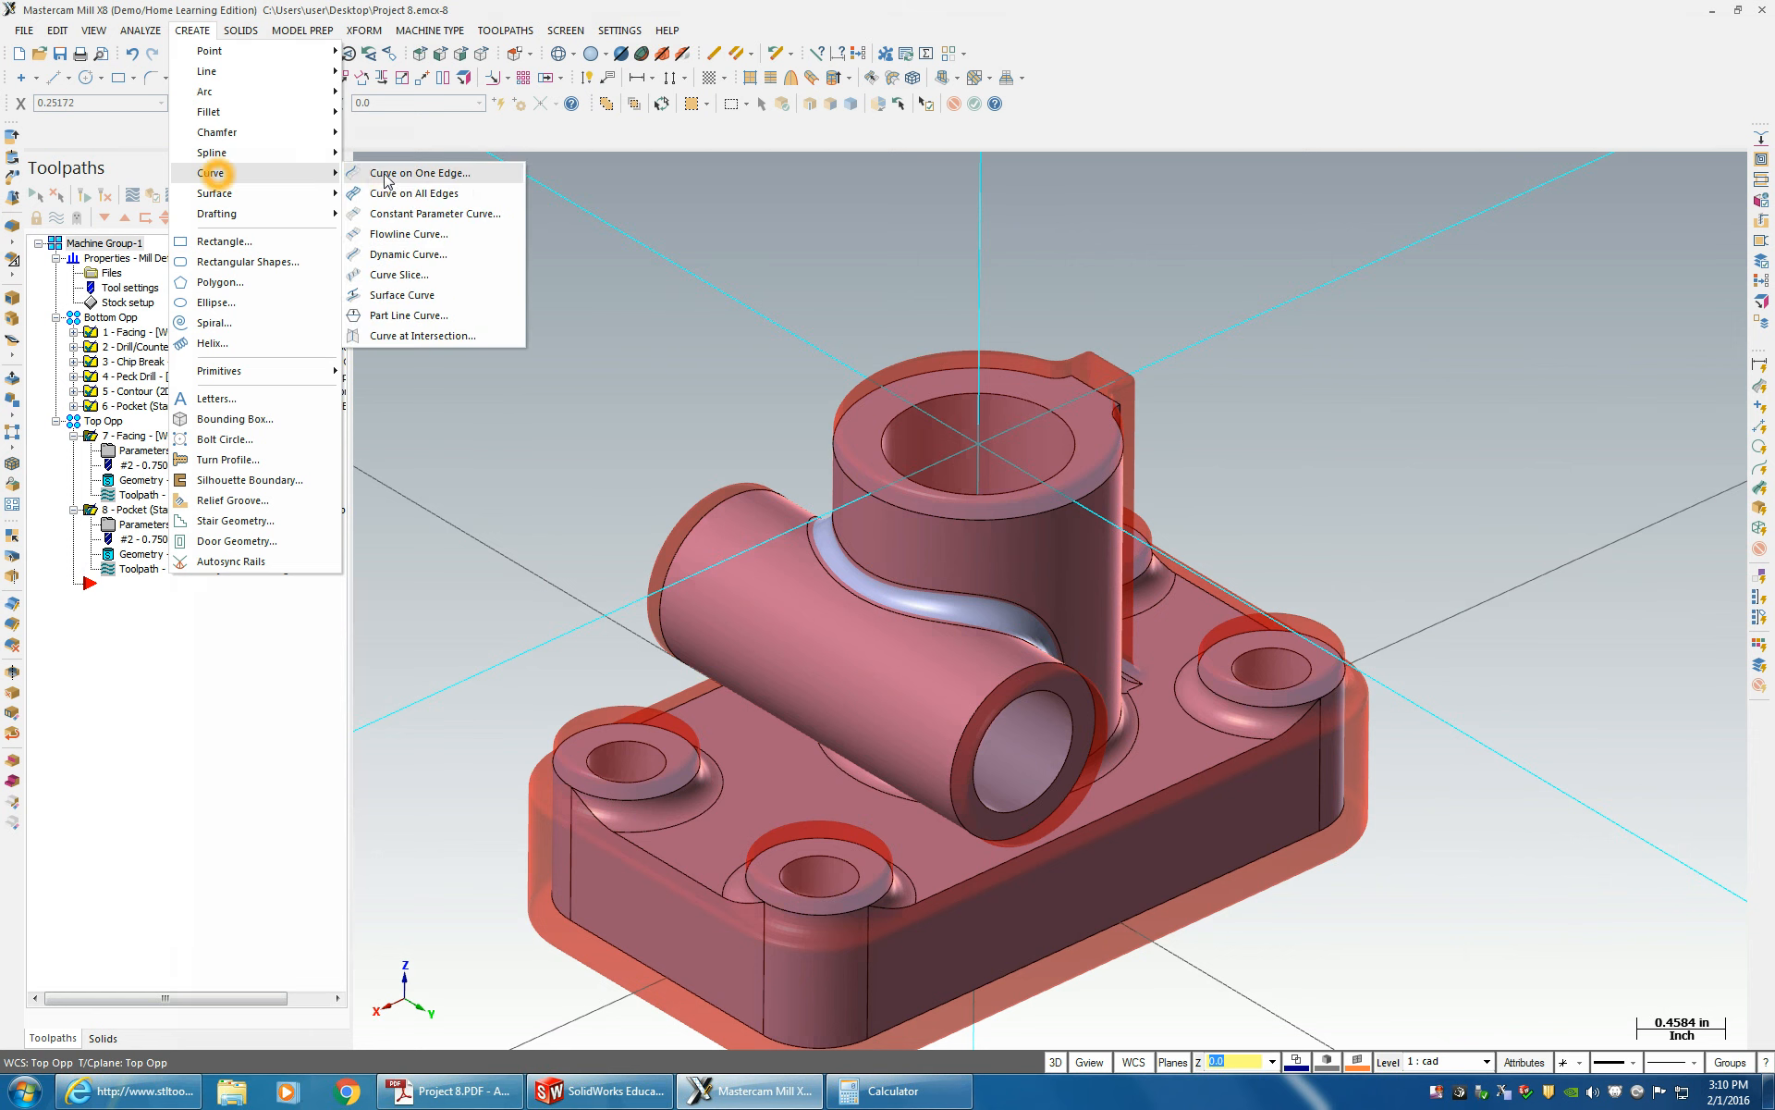
{"action": "left_click", "coordinate": [385, 173]}
{"action": "left_click", "coordinate": [1002, 674]}
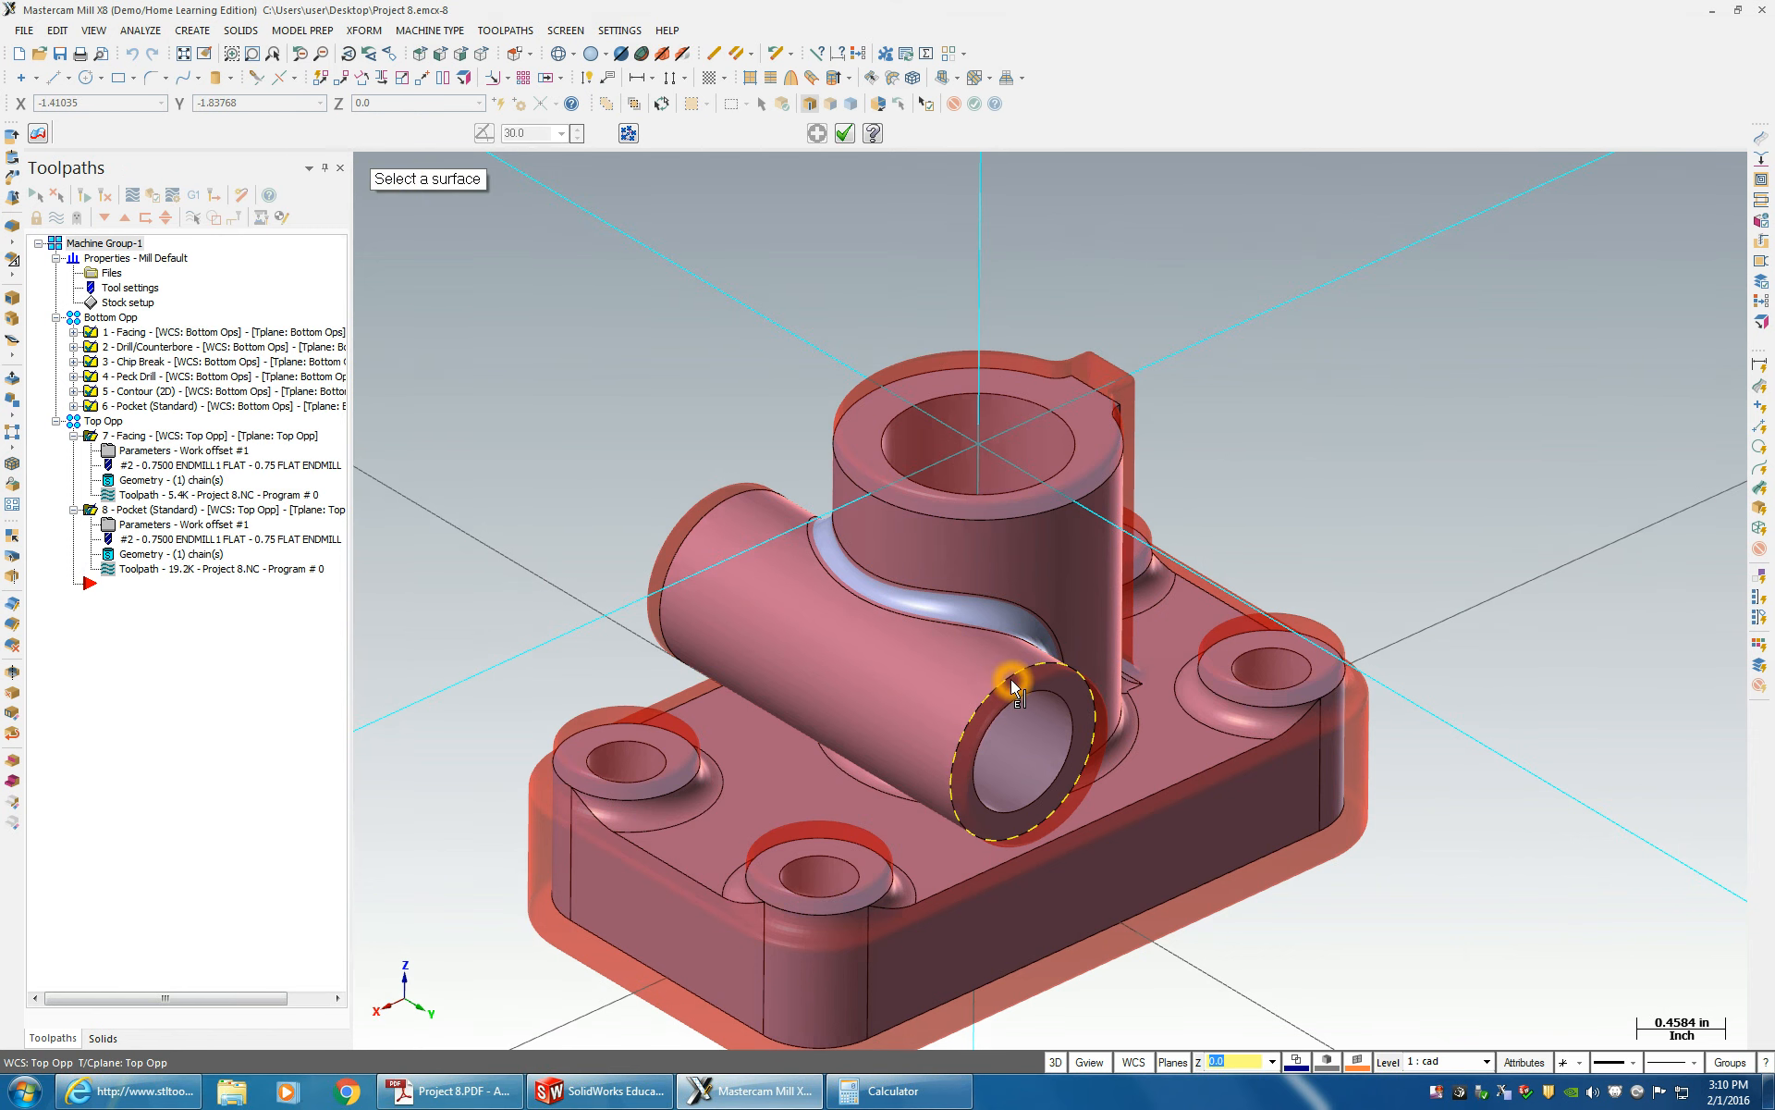
{"action": "left_click", "coordinate": [1012, 679]}
{"action": "left_click", "coordinate": [700, 511]}
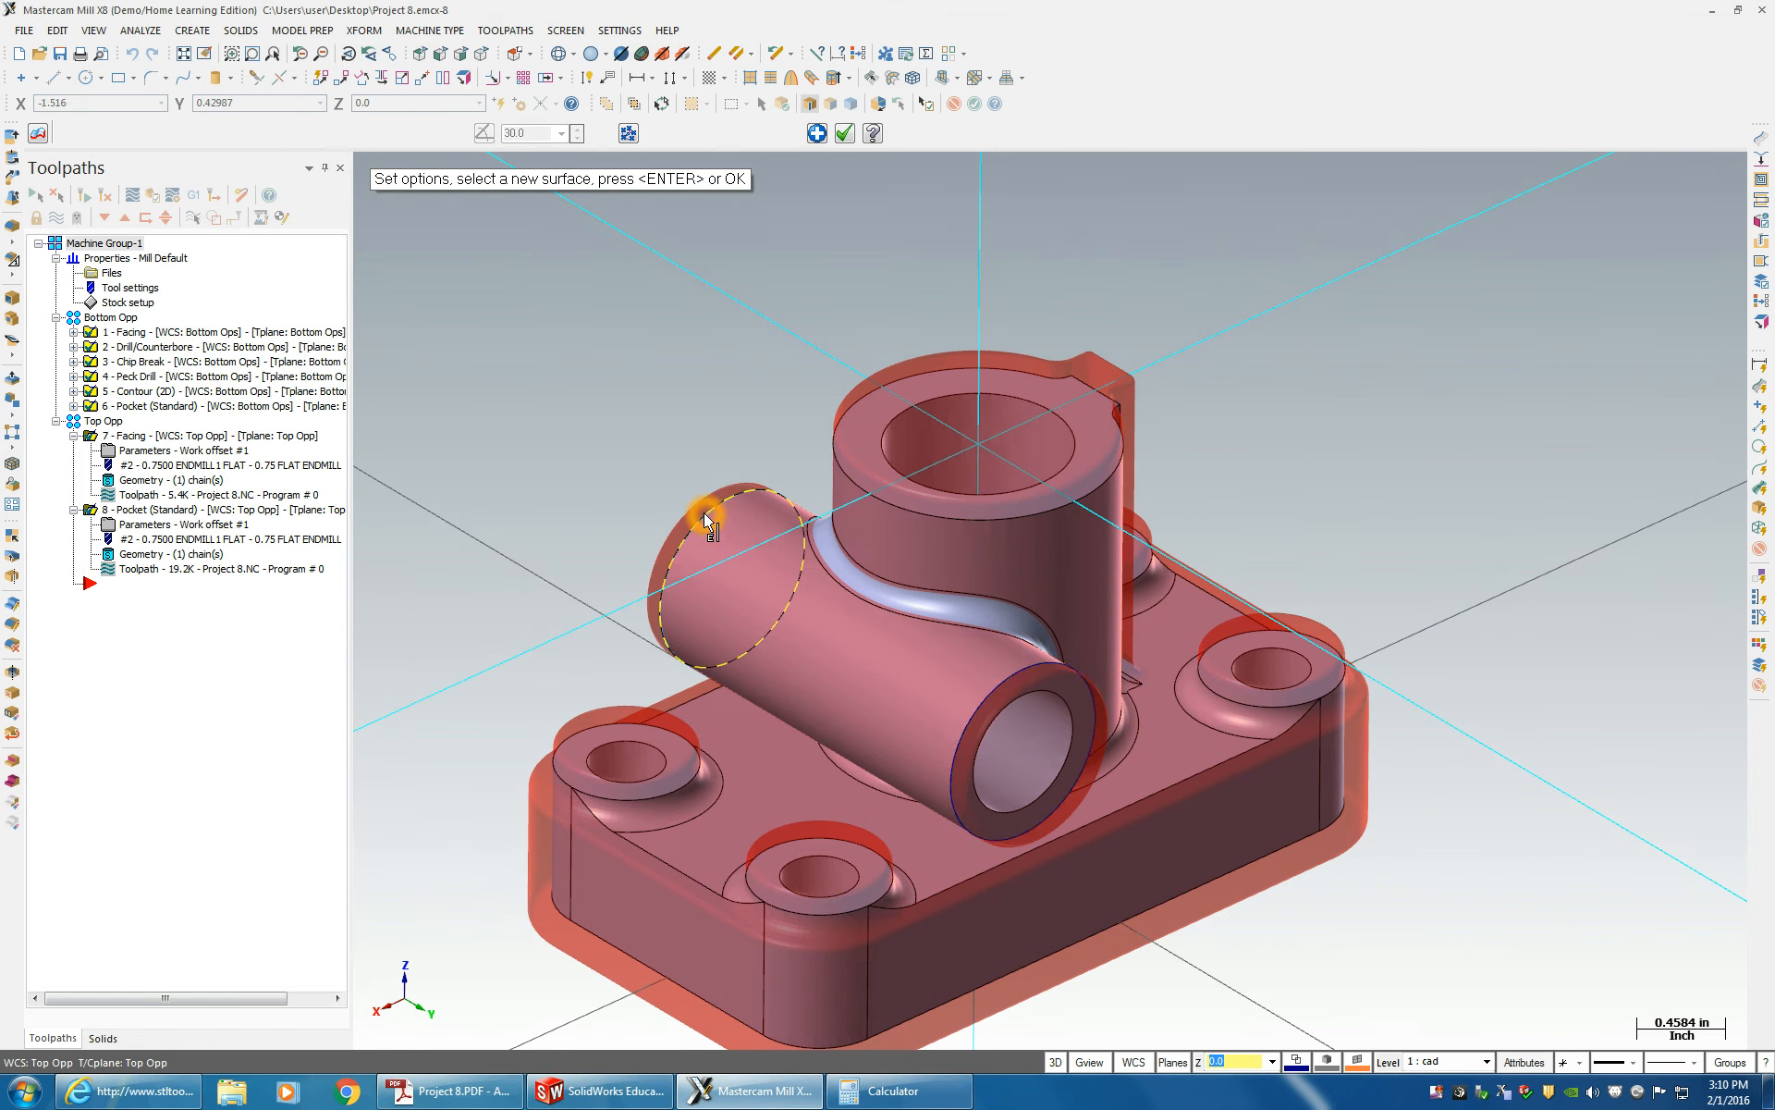
{"action": "left_click", "coordinate": [460, 218]}
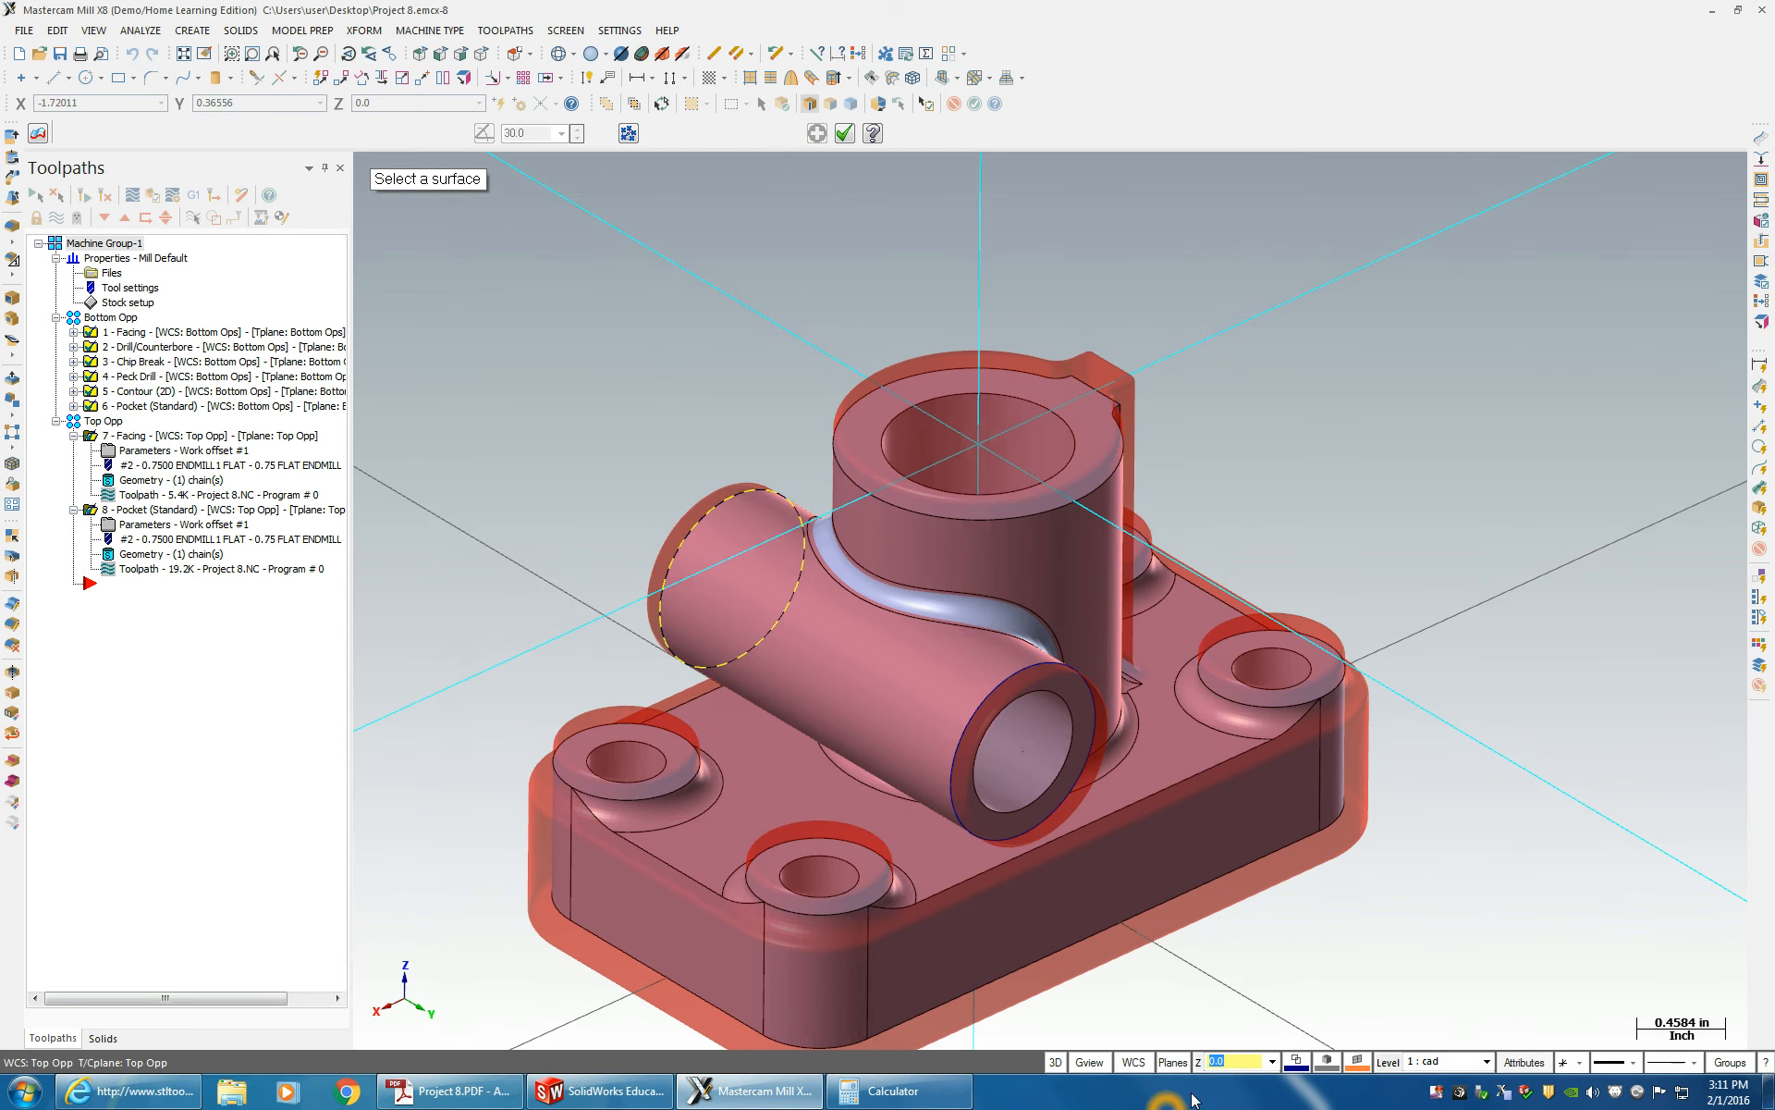
- Switch to 2D construction mode and project copies of the two cylinder end circles to depth 0.0
{"action": "left_click", "coordinate": [1055, 1061]}
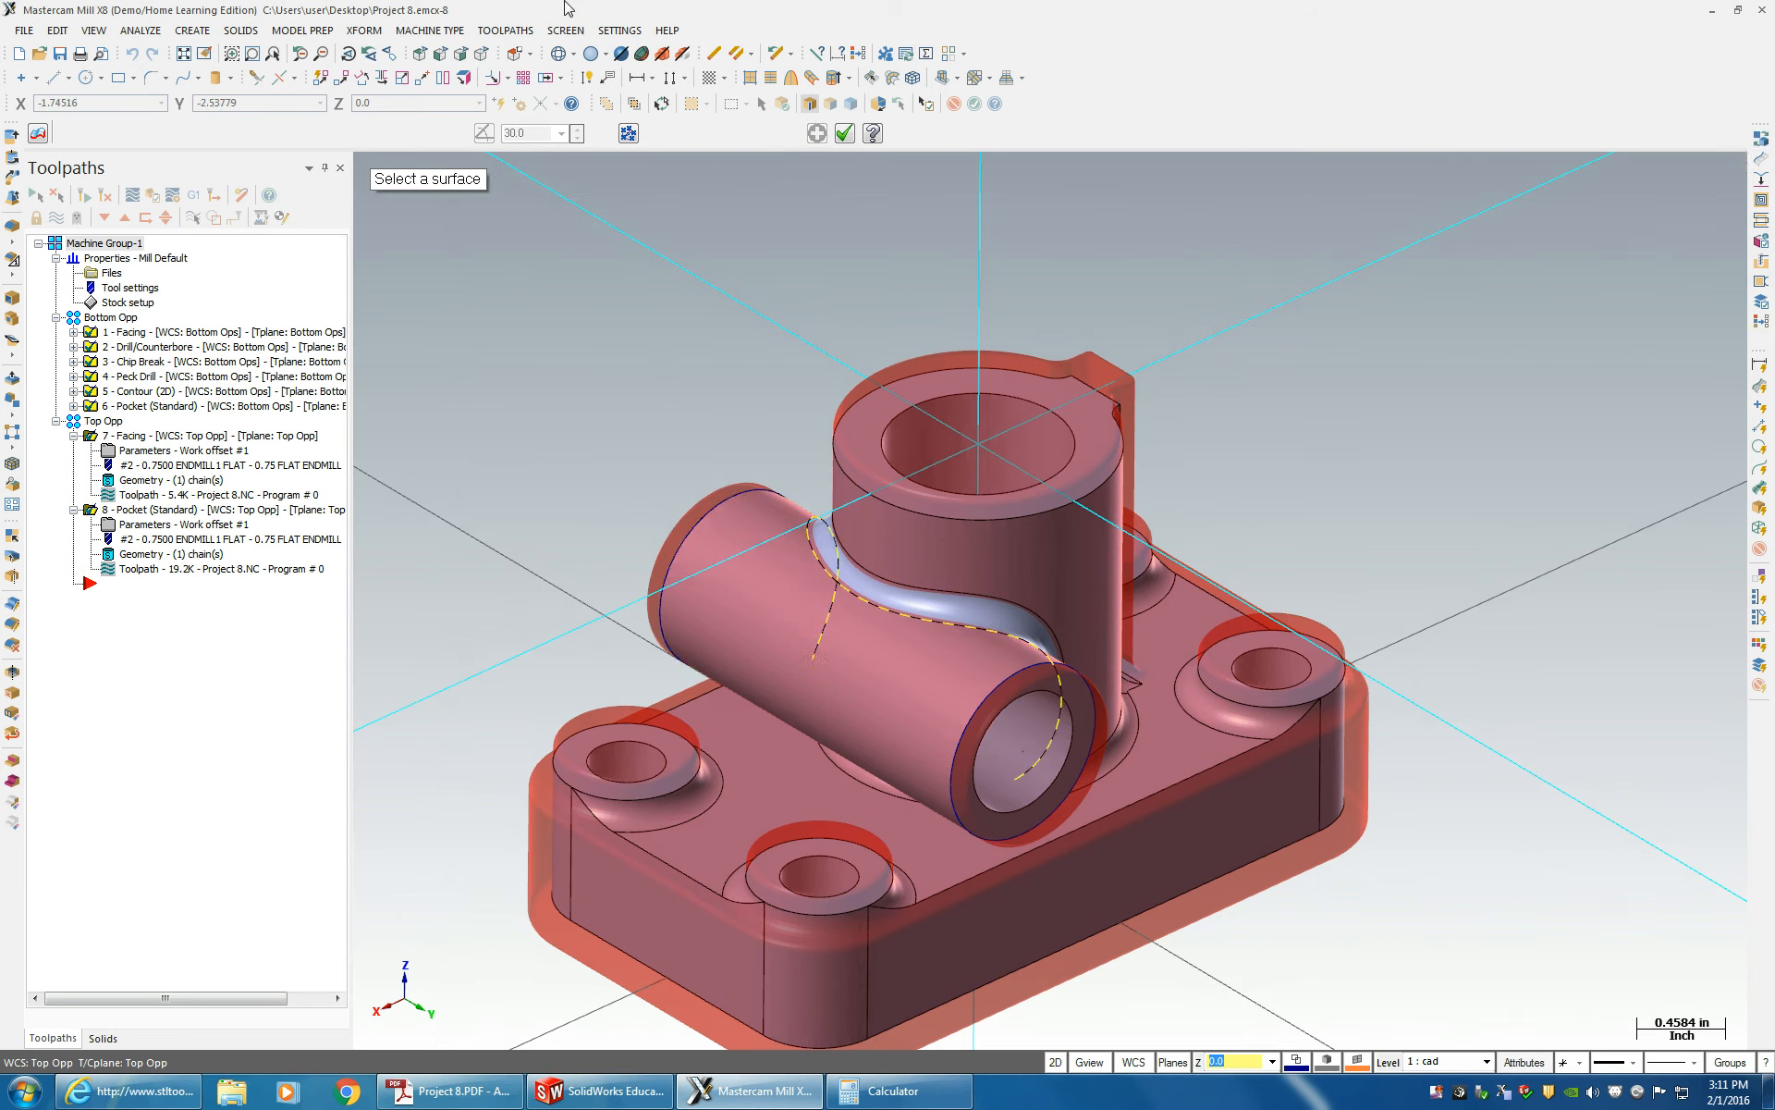
{"action": "left_click", "coordinate": [364, 30]}
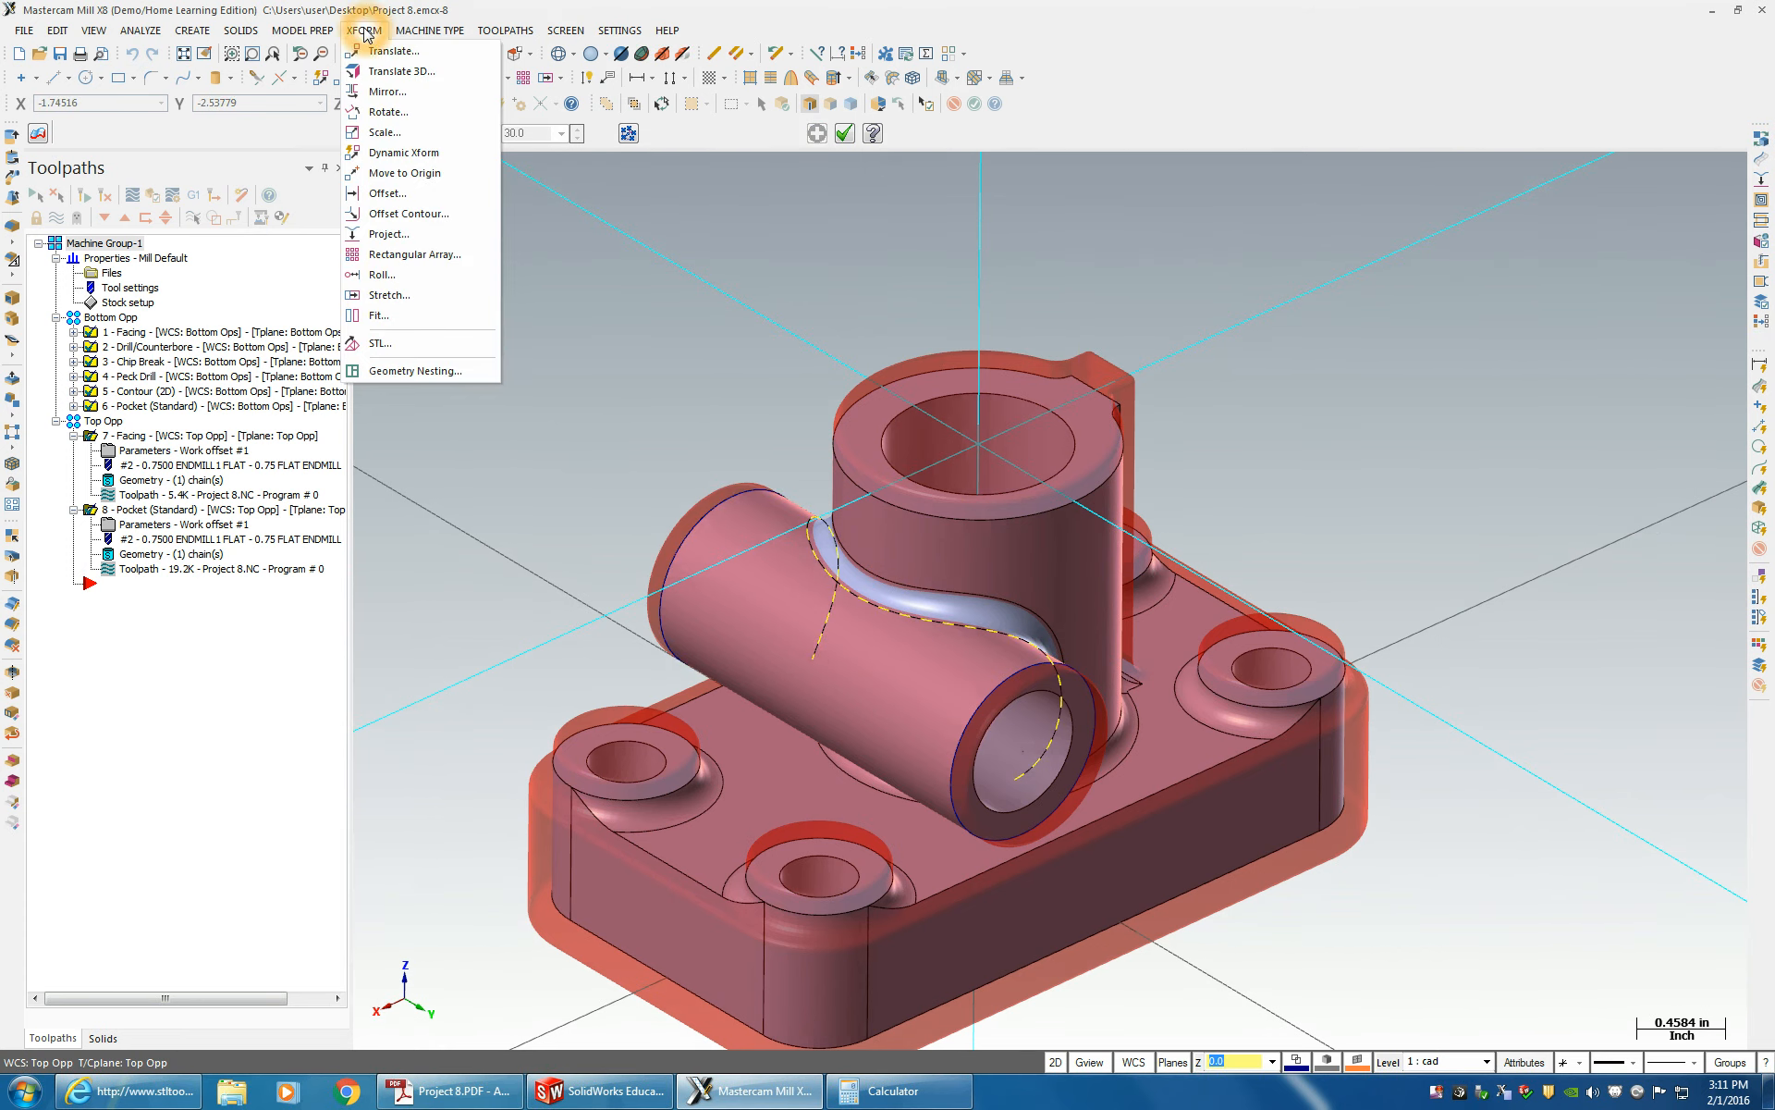
{"action": "left_click", "coordinate": [390, 235]}
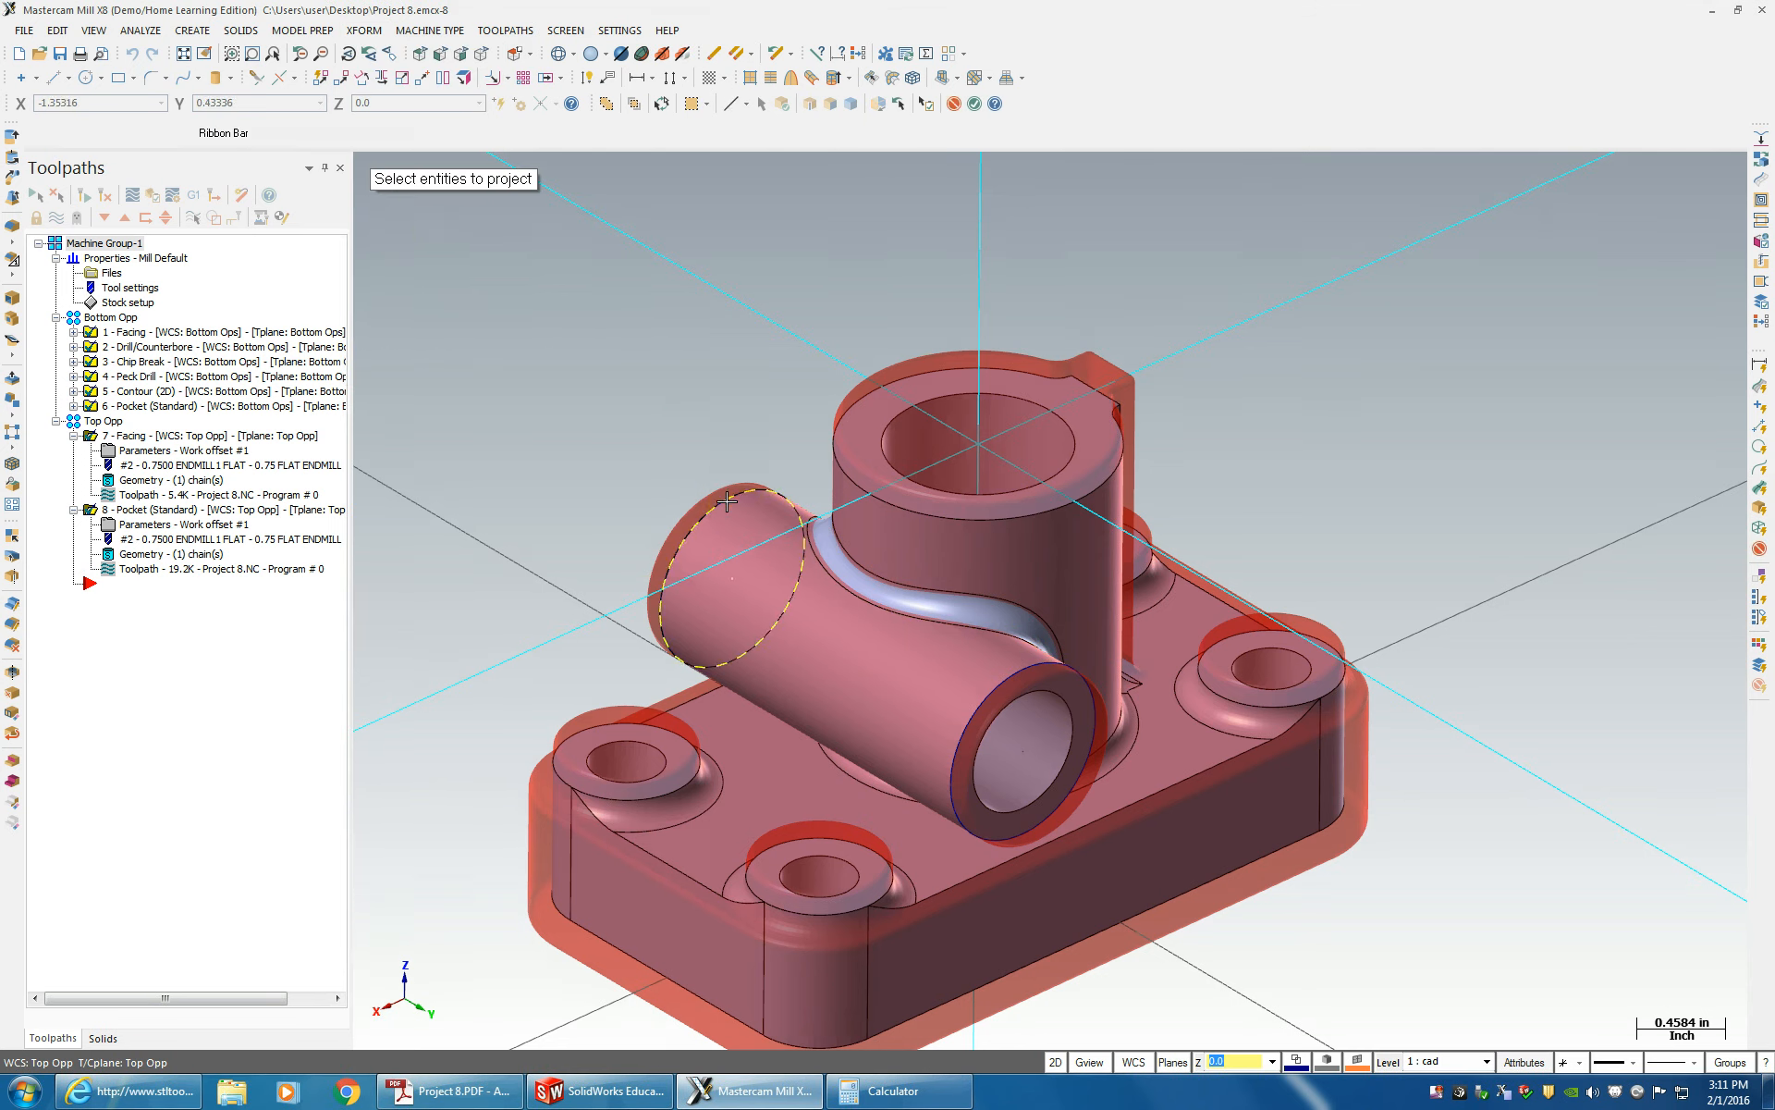
{"action": "left_click", "coordinate": [996, 681]}
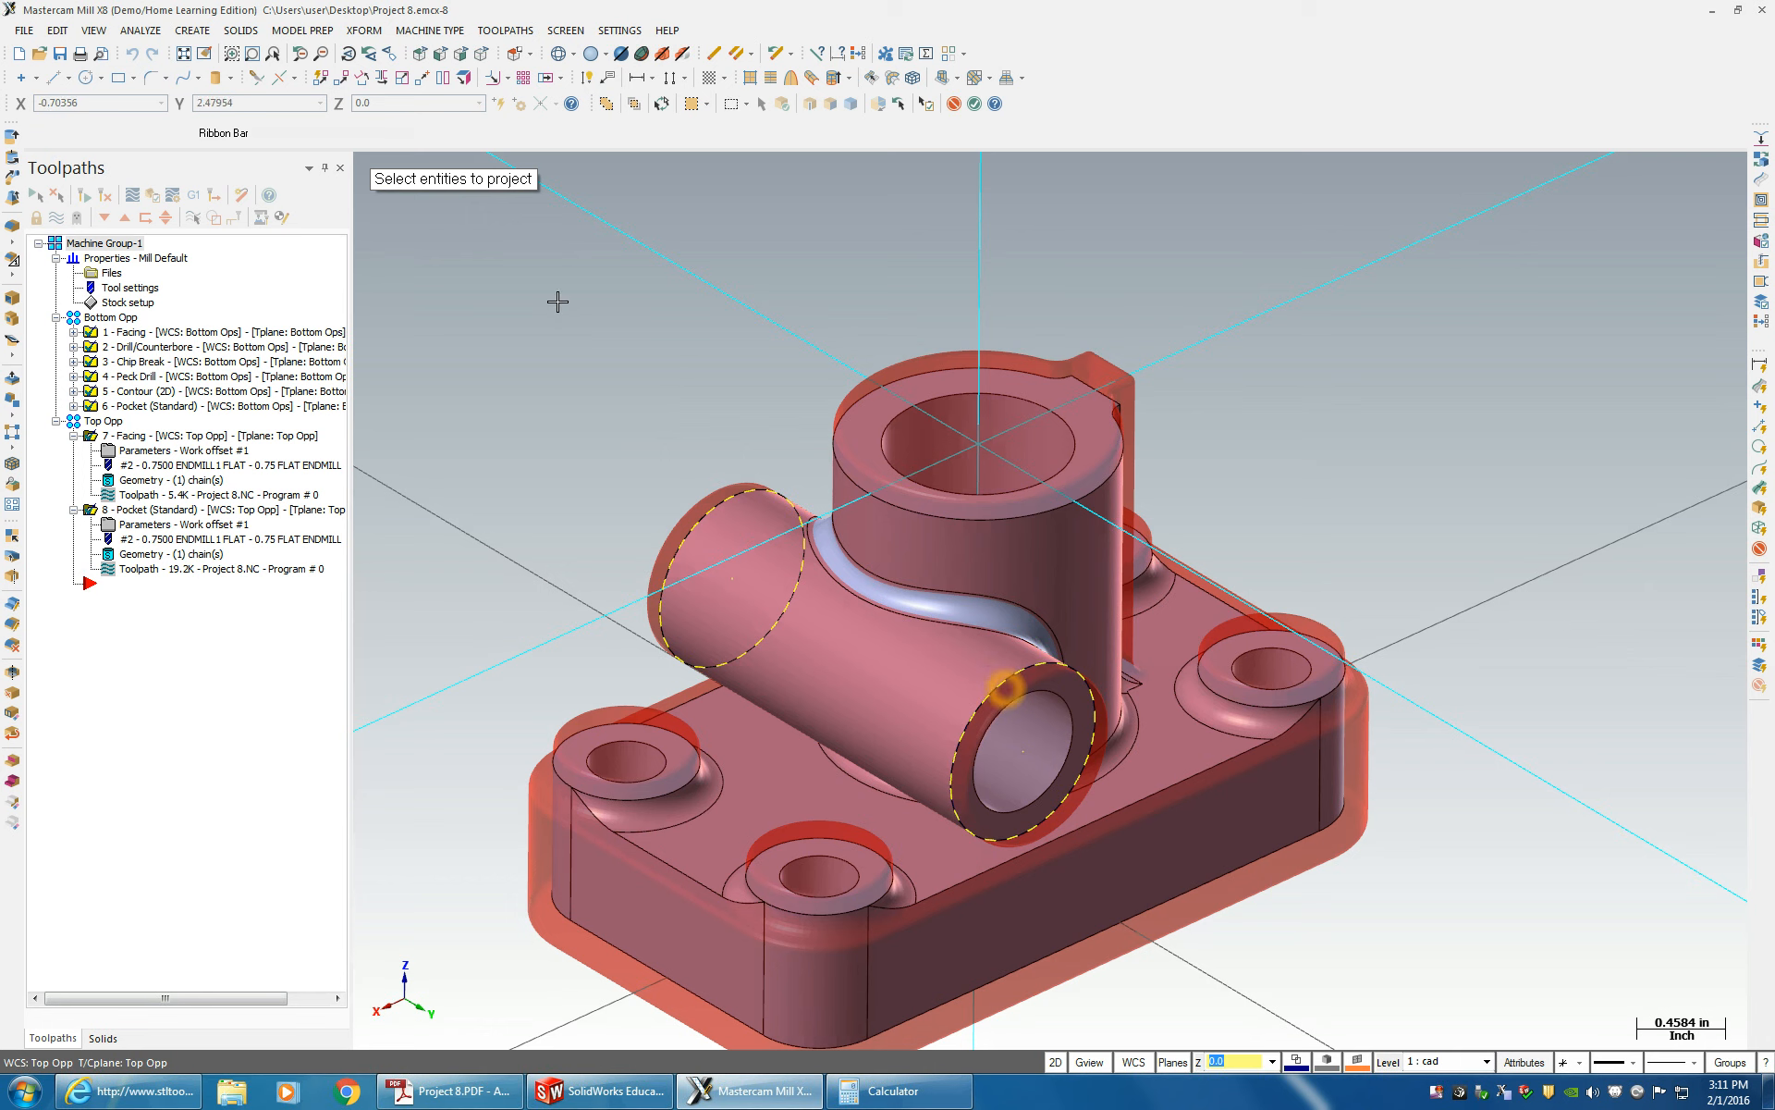
{"action": "key", "text": "Return"}
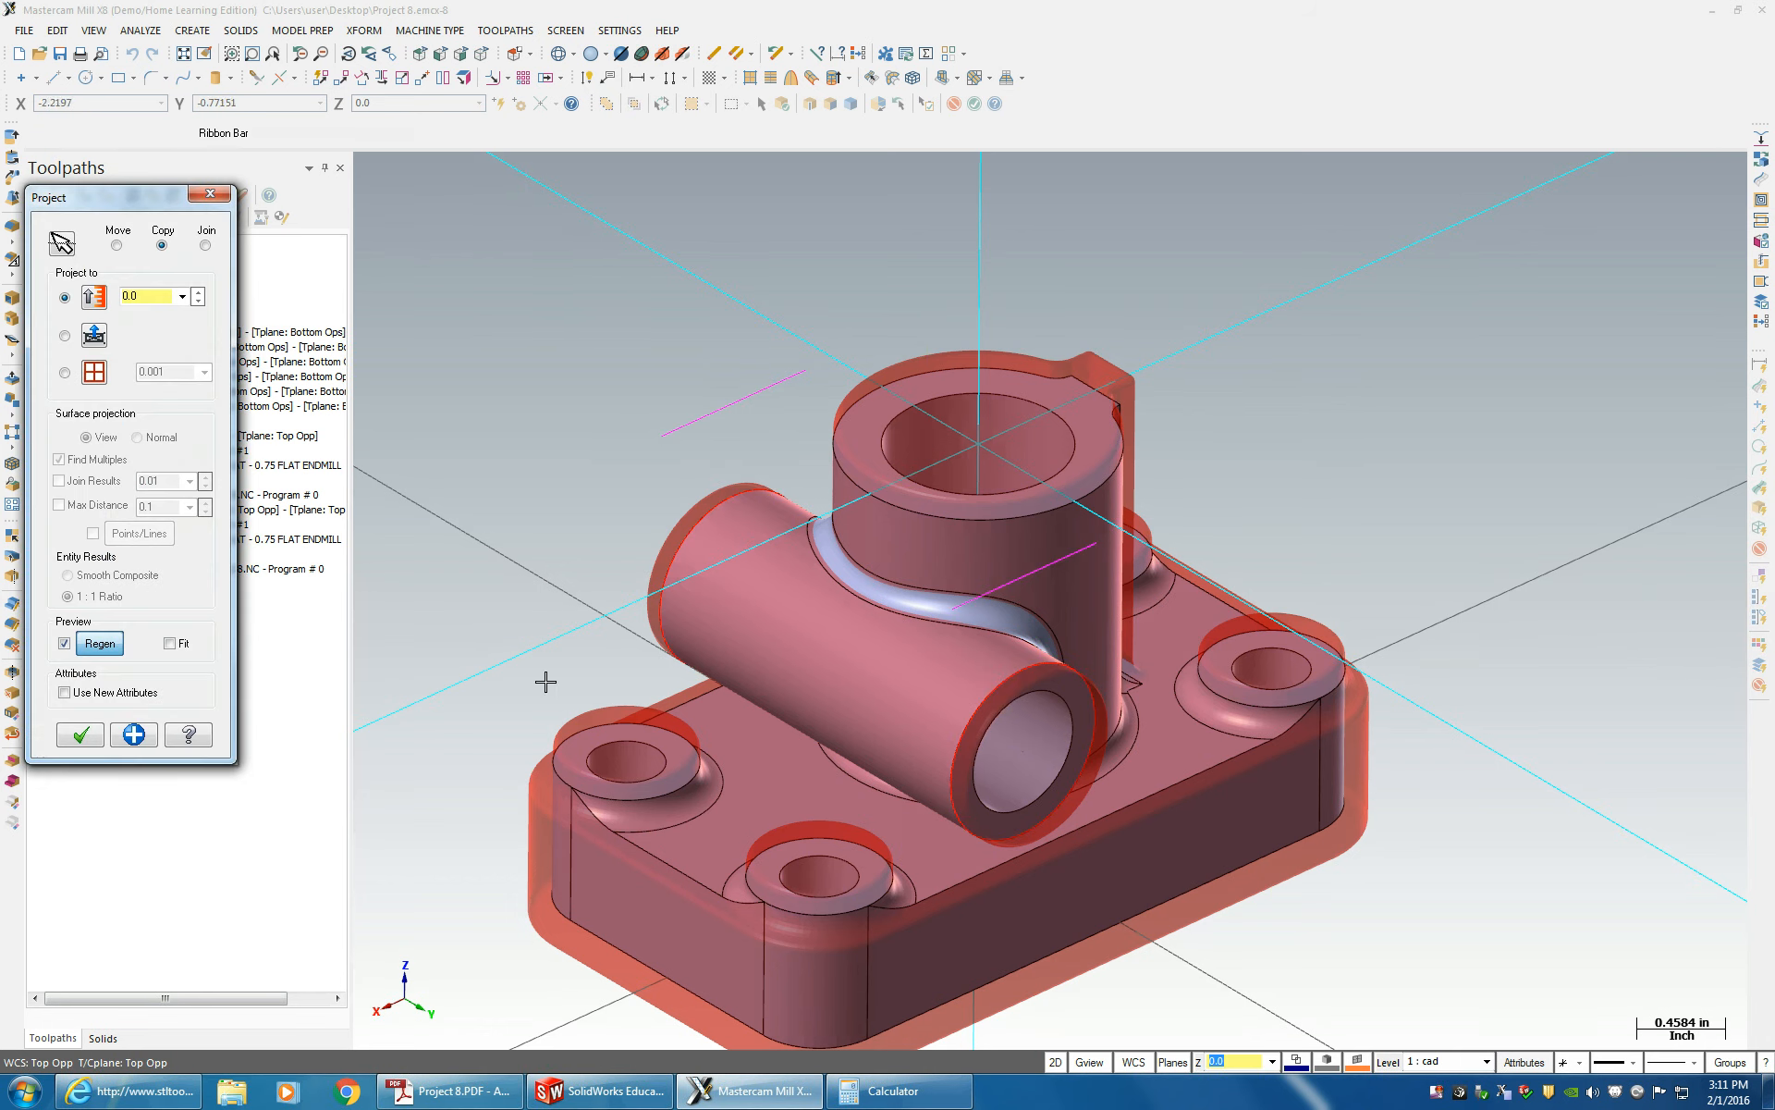
{"action": "left_click", "coordinate": [96, 735]}
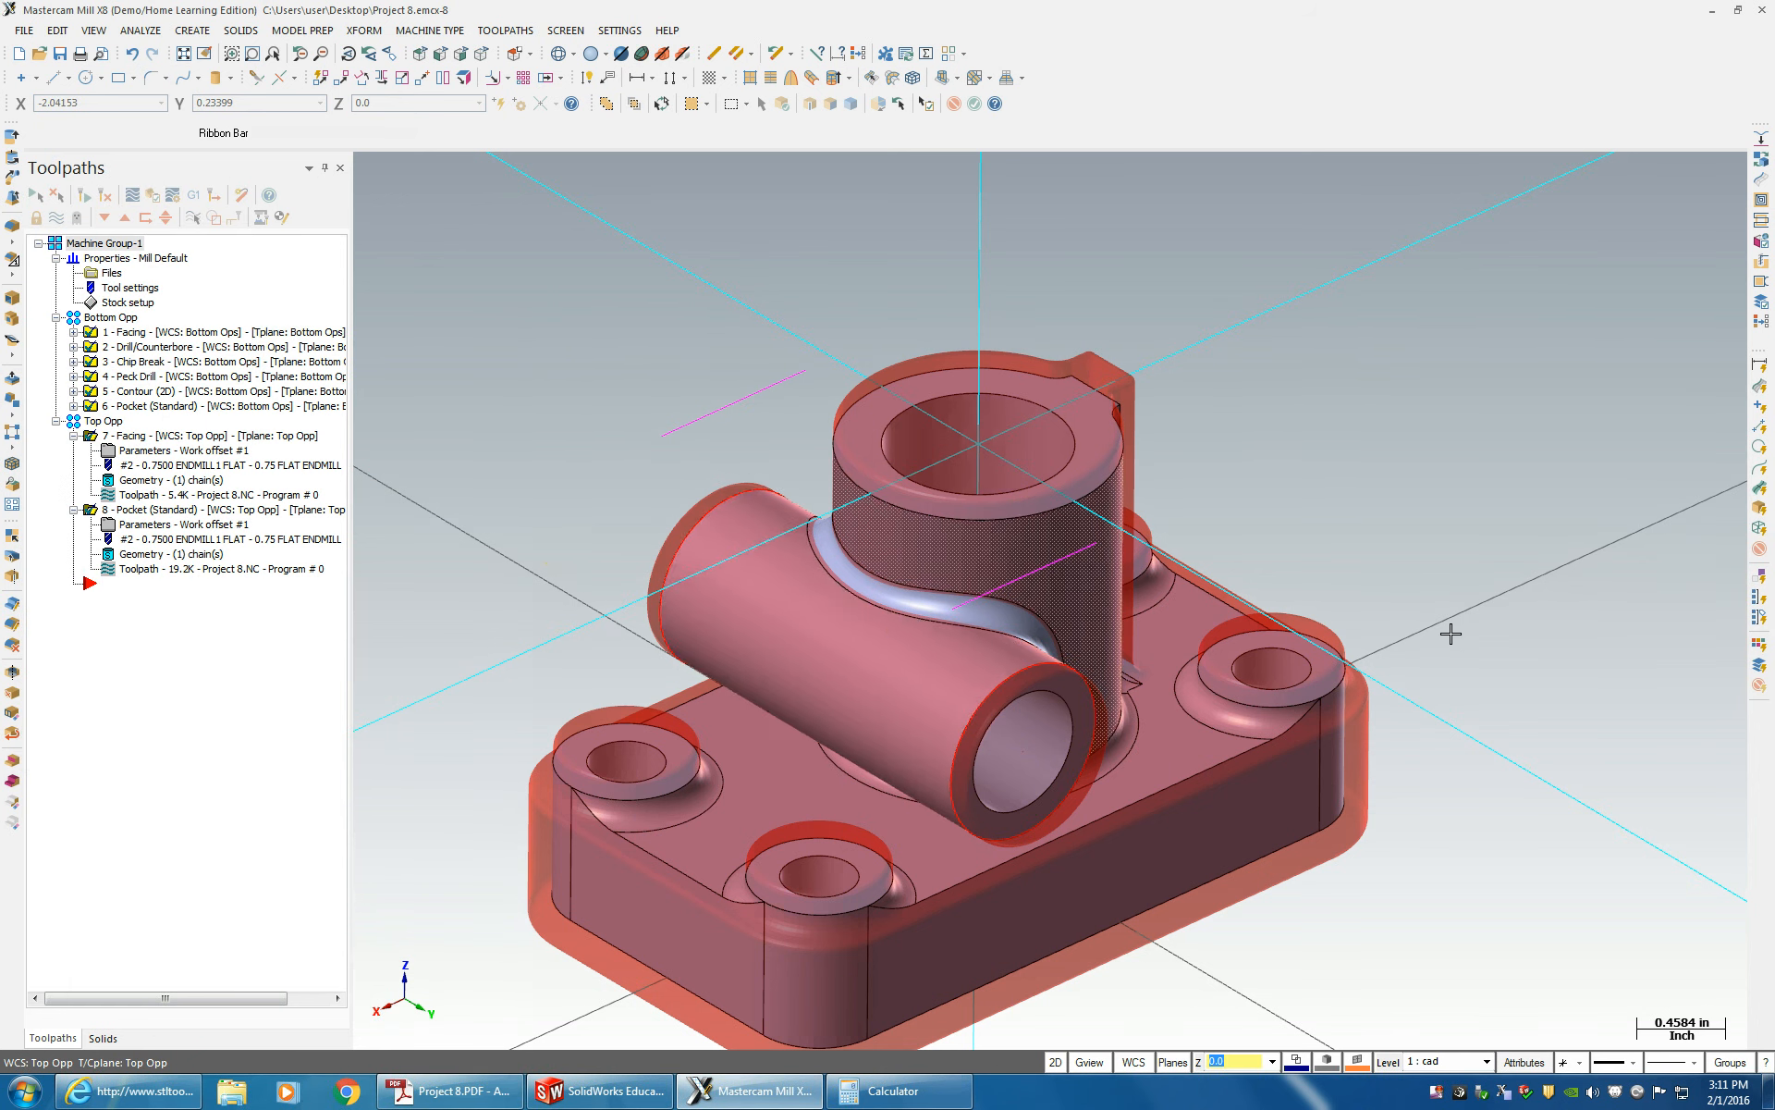
- Create level 4 named Tool Paths and make it the main level
{"action": "middle_click_drag", "start_coordinate": [1026, 648], "coordinate": [1100, 699]}
{"action": "scroll", "coordinate": [1169, 622], "scroll_direction": "up", "scroll_amount": 1}
{"action": "left_click", "coordinate": [1090, 702]}
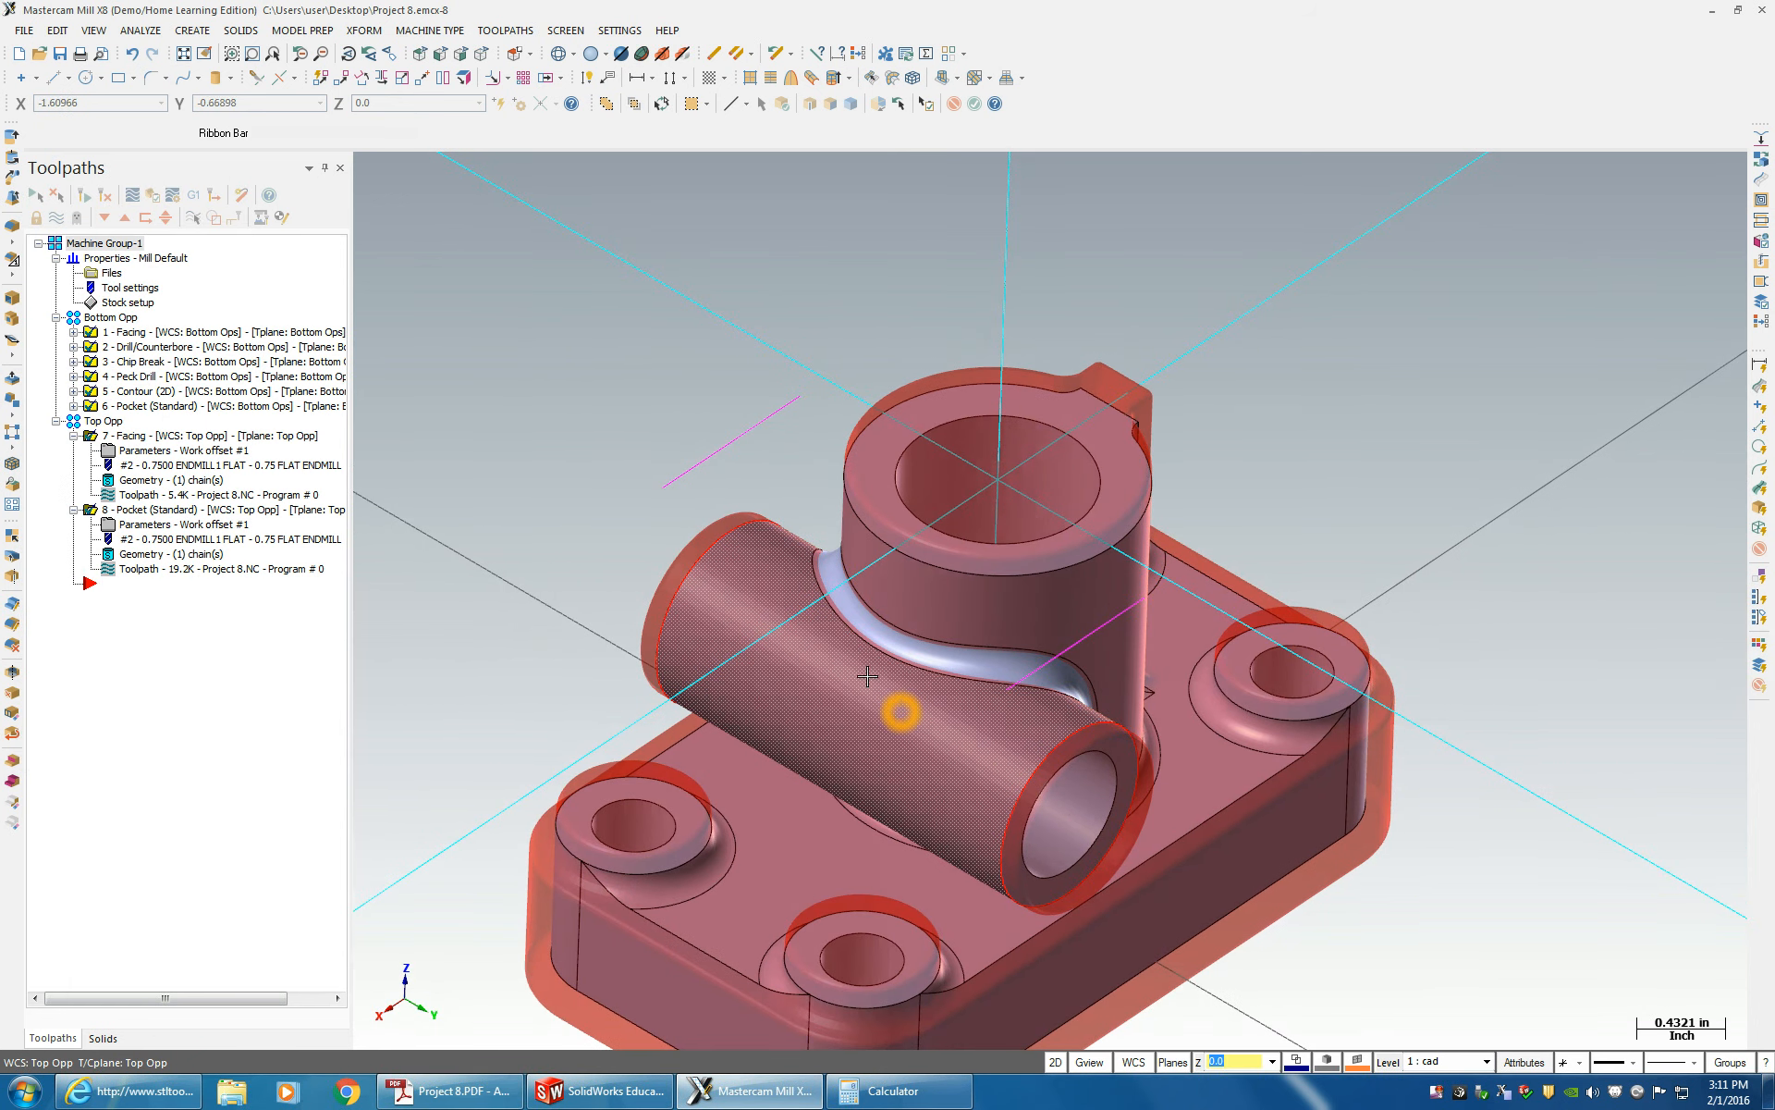
{"action": "left_click", "coordinate": [1388, 1062]}
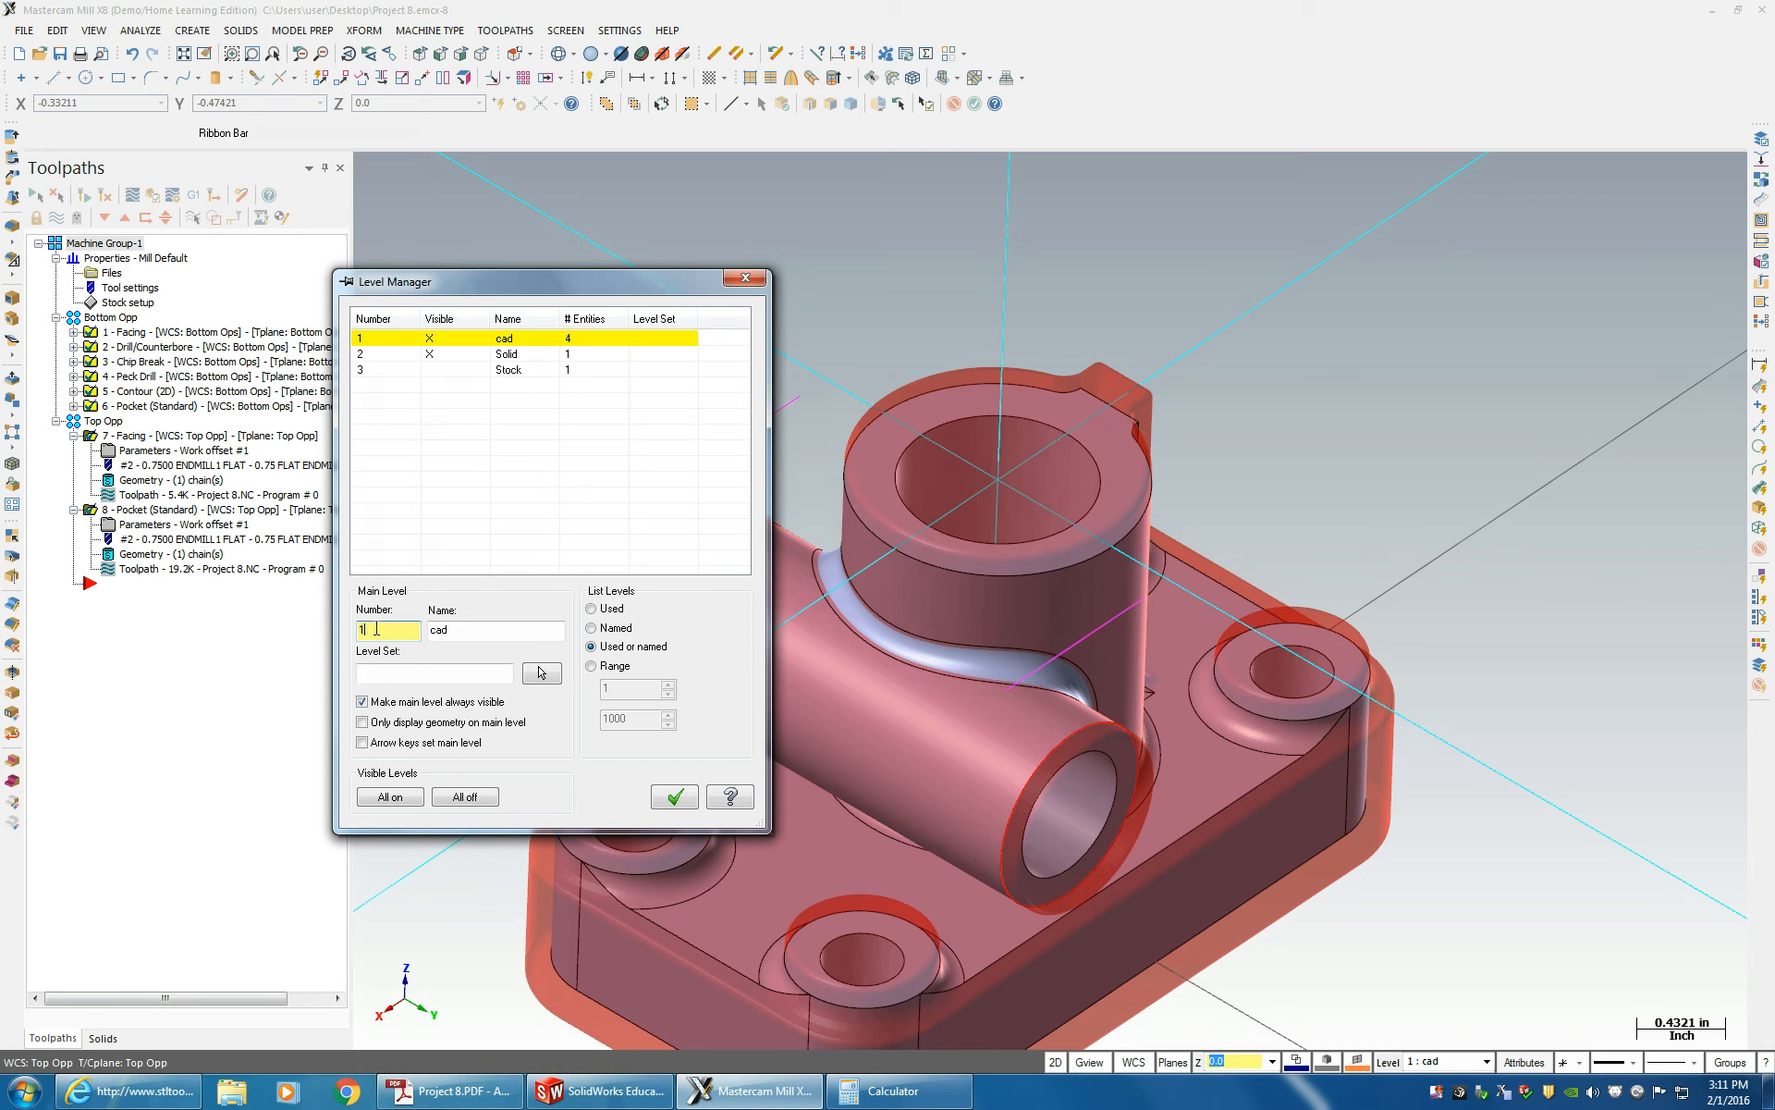
{"action": "double_click", "coordinate": [377, 629]}
{"action": "key", "text": "Tab"}
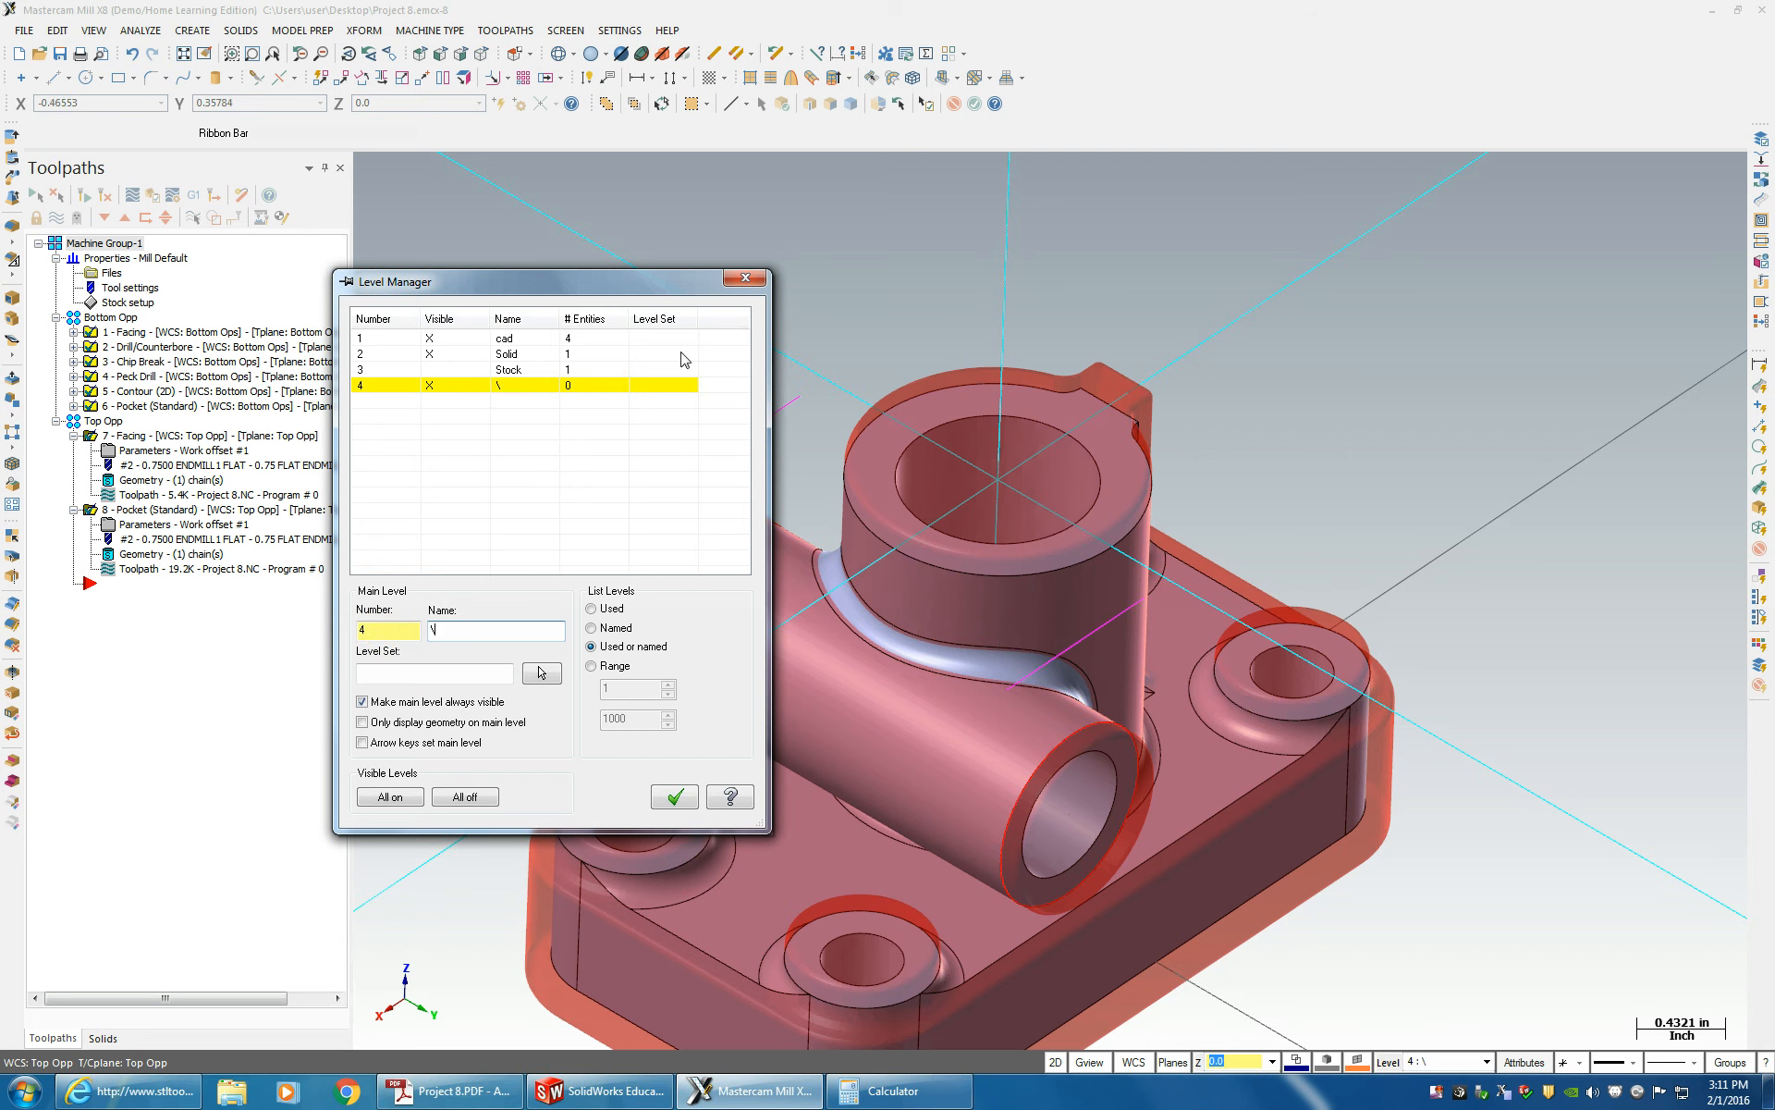
{"action": "left_click", "coordinate": [430, 632]}
{"action": "key", "text": "BackSpace"}
{"action": "left_click", "coordinate": [683, 796]}
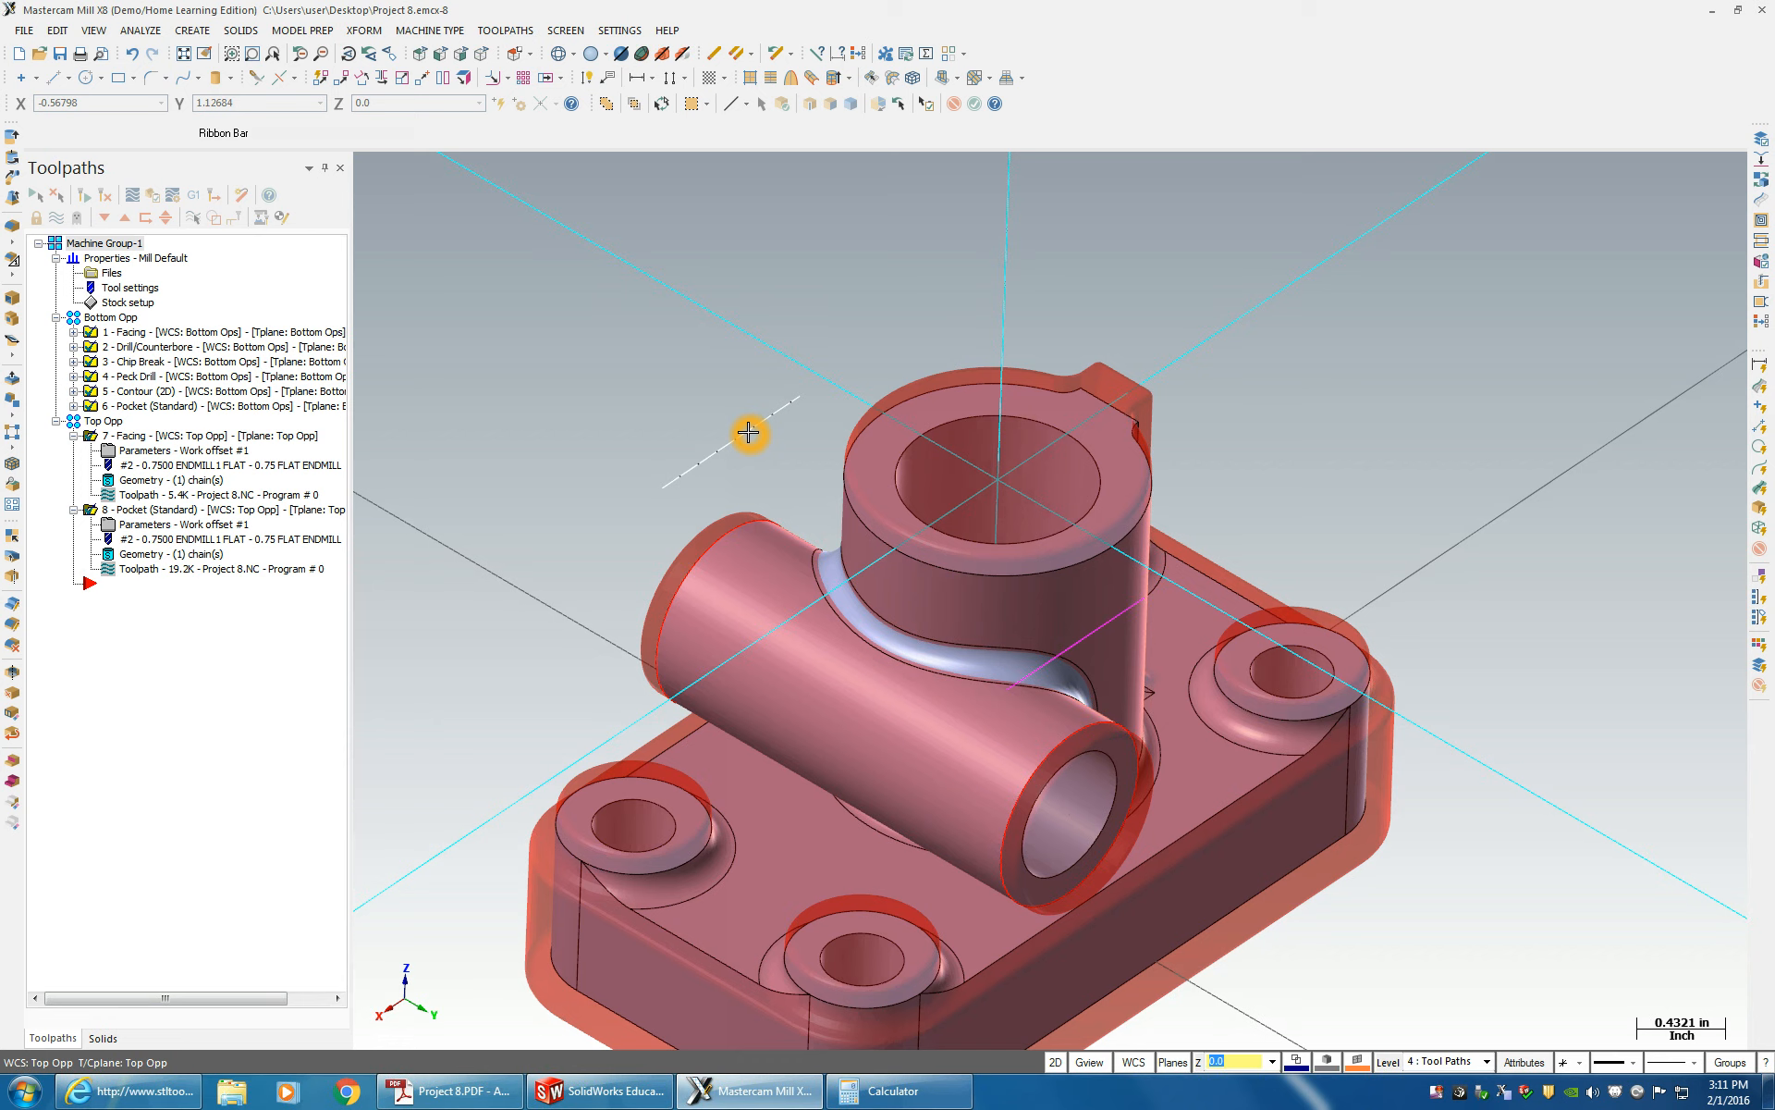
- Move the two projected lines to level 4
{"action": "left_click", "coordinate": [748, 433]}
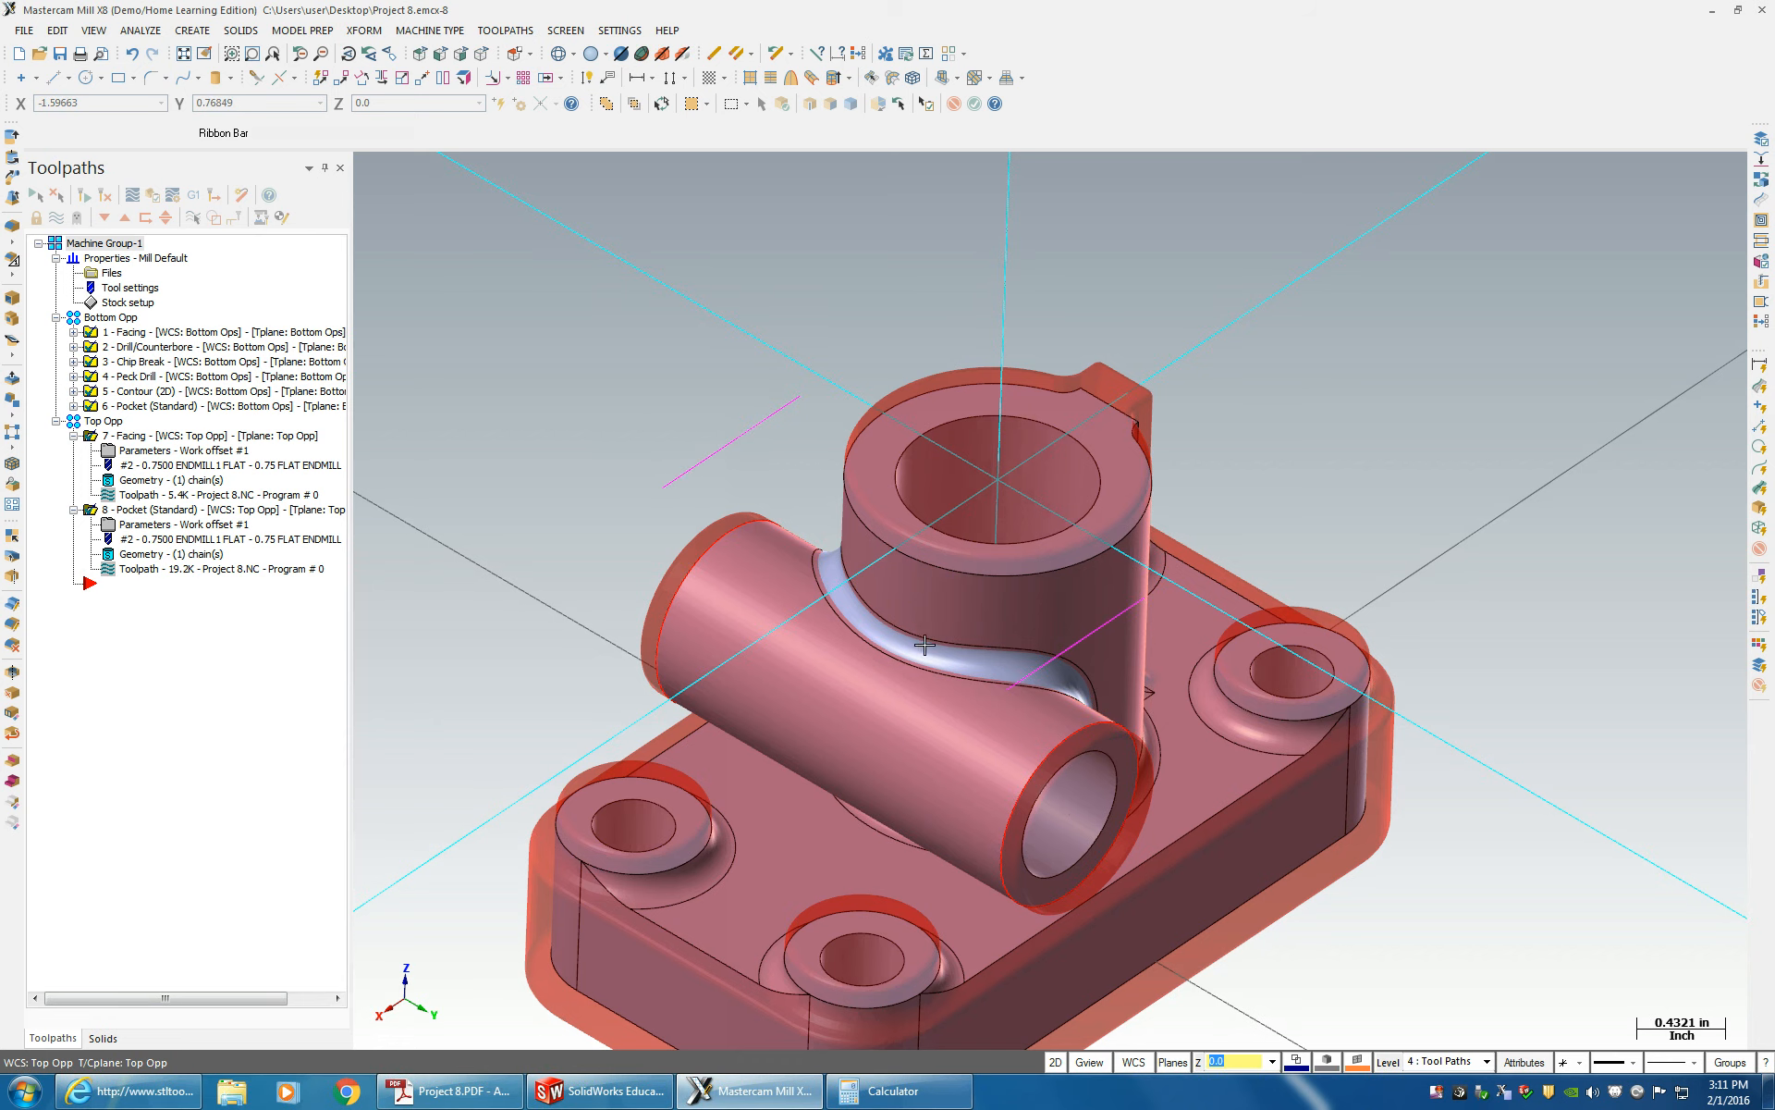
{"action": "left_click", "coordinate": [1079, 636]}
{"action": "right_click", "coordinate": [1396, 1066]}
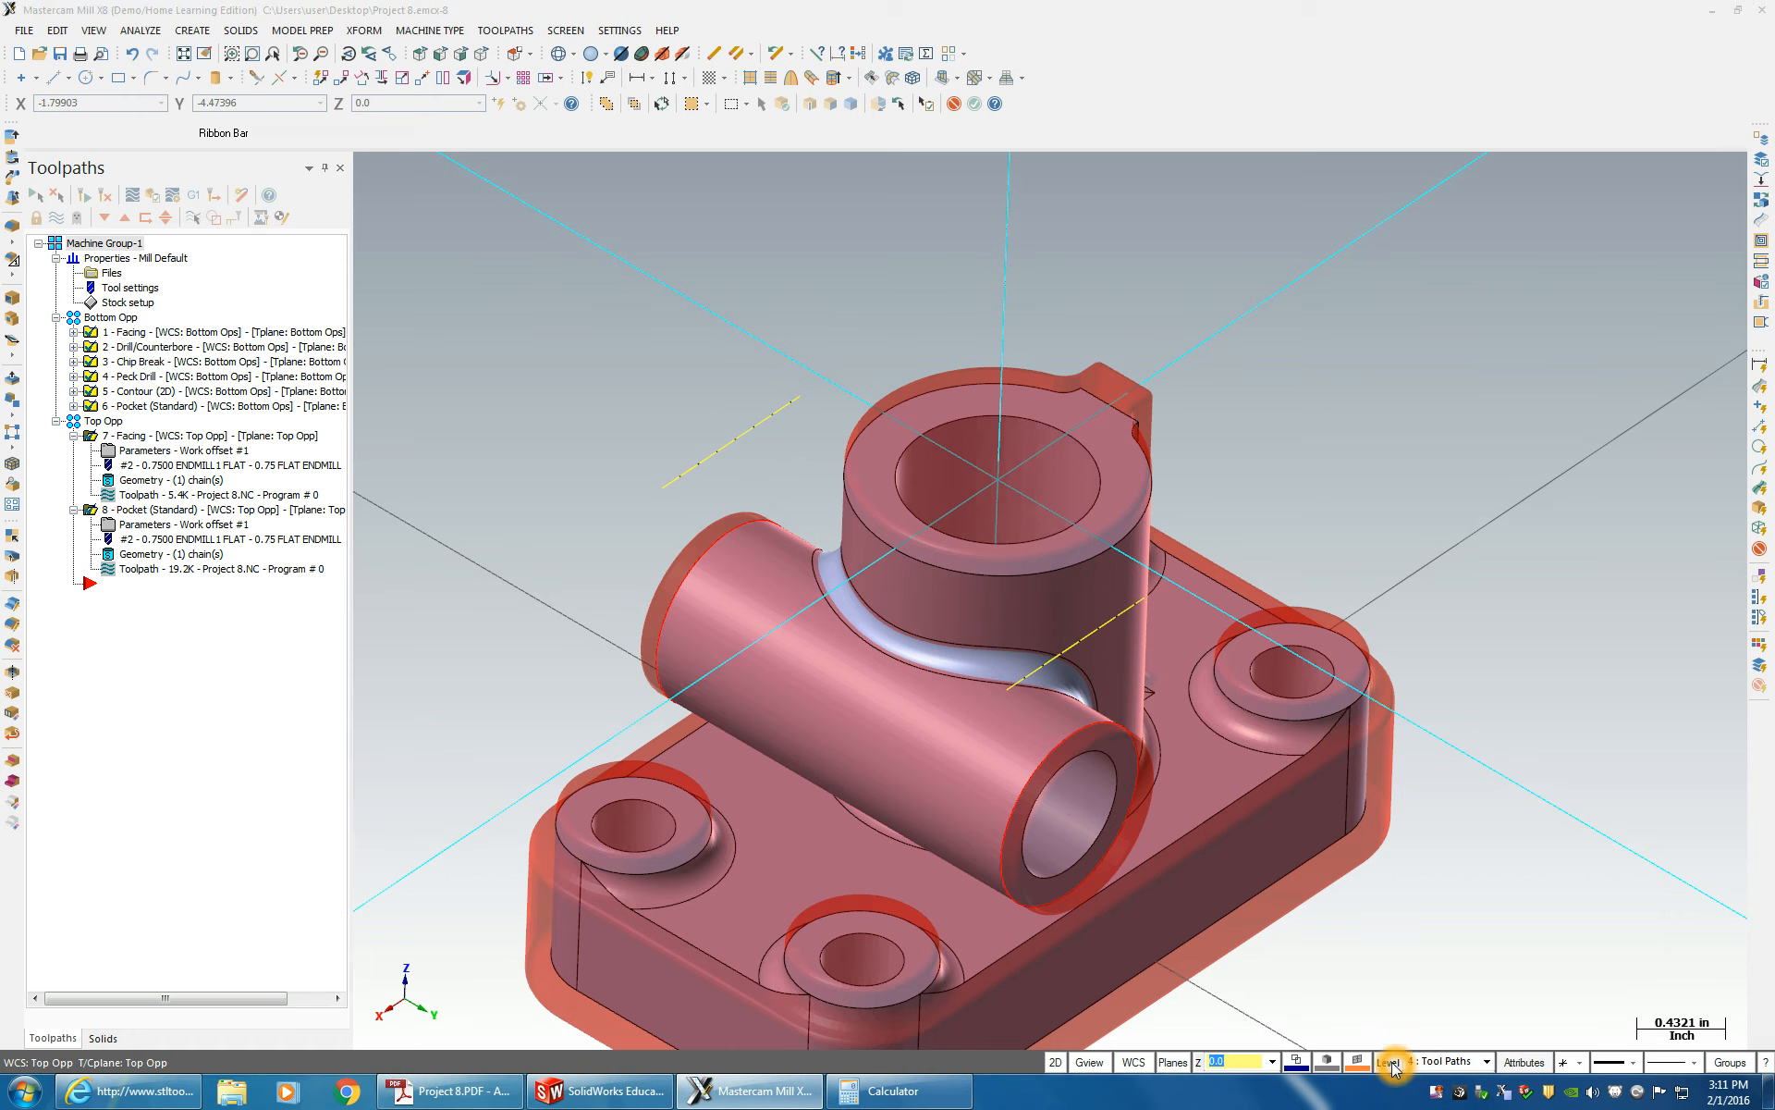
{"action": "double_click", "coordinate": [83, 330]}
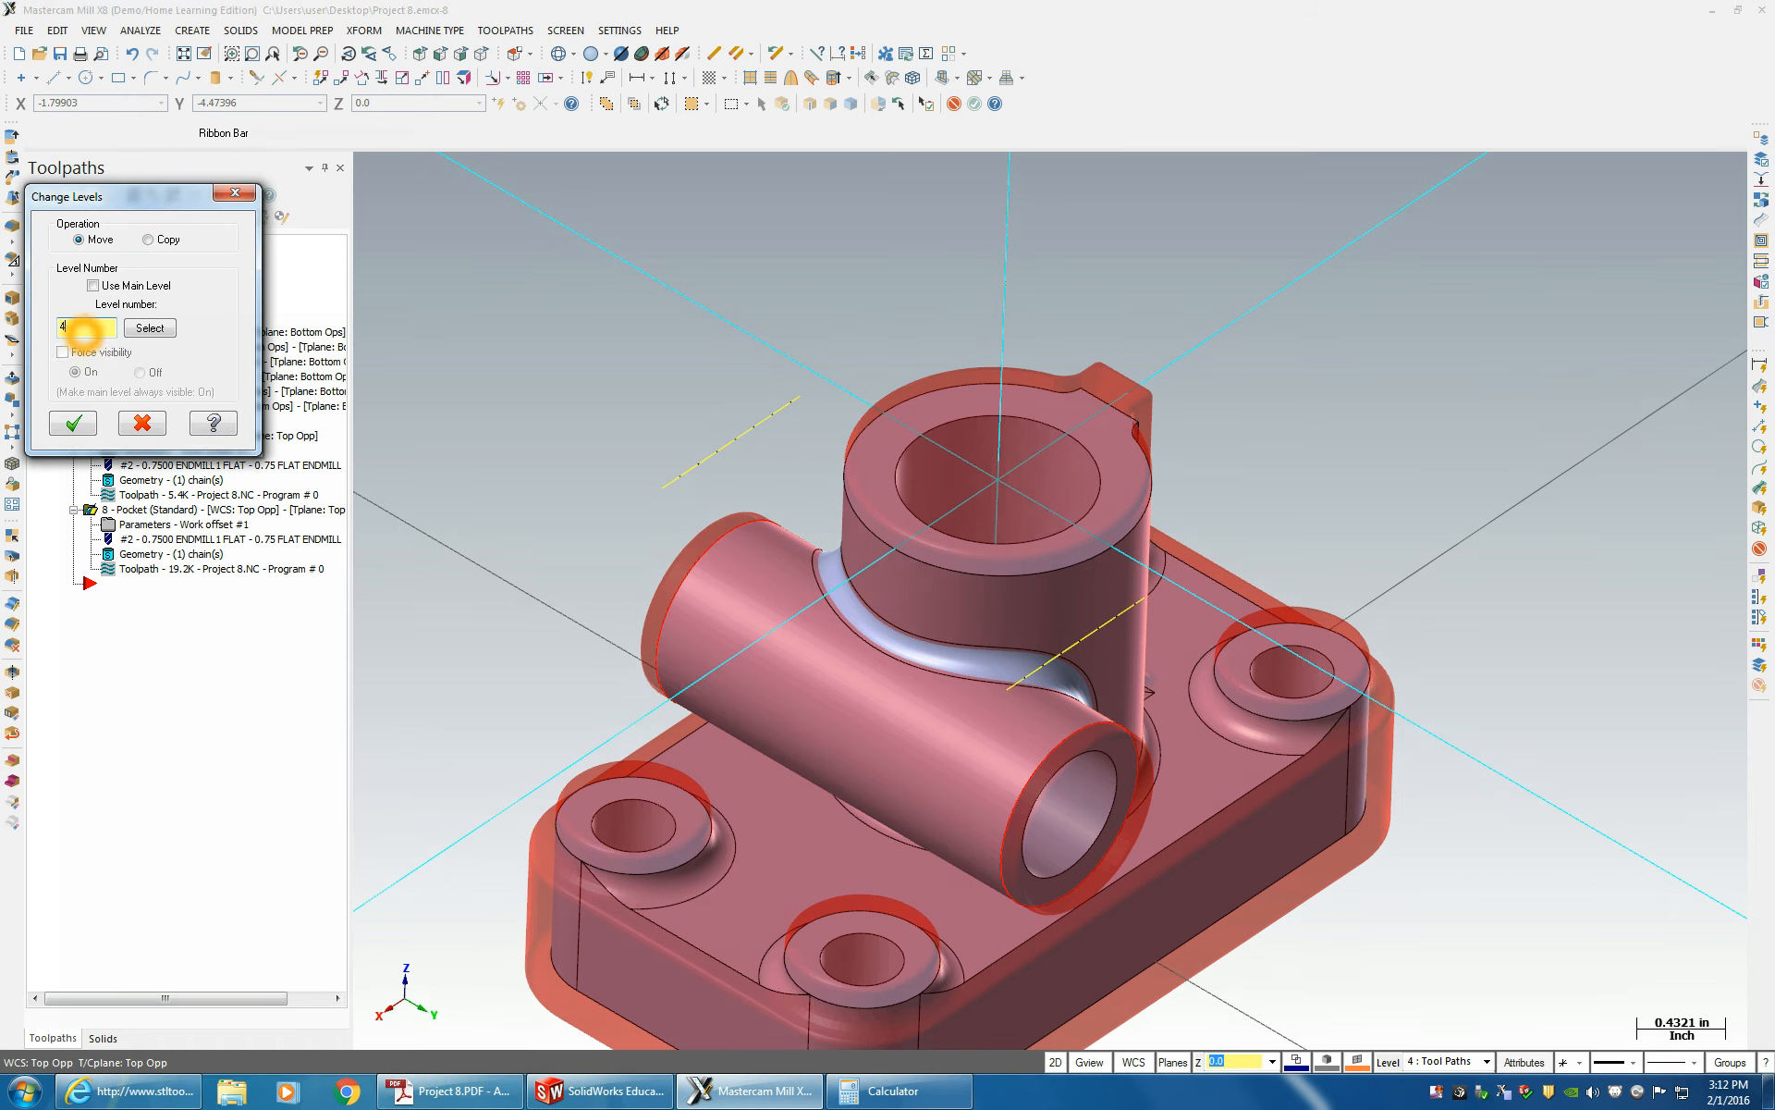
{"action": "left_click", "coordinate": [73, 423]}
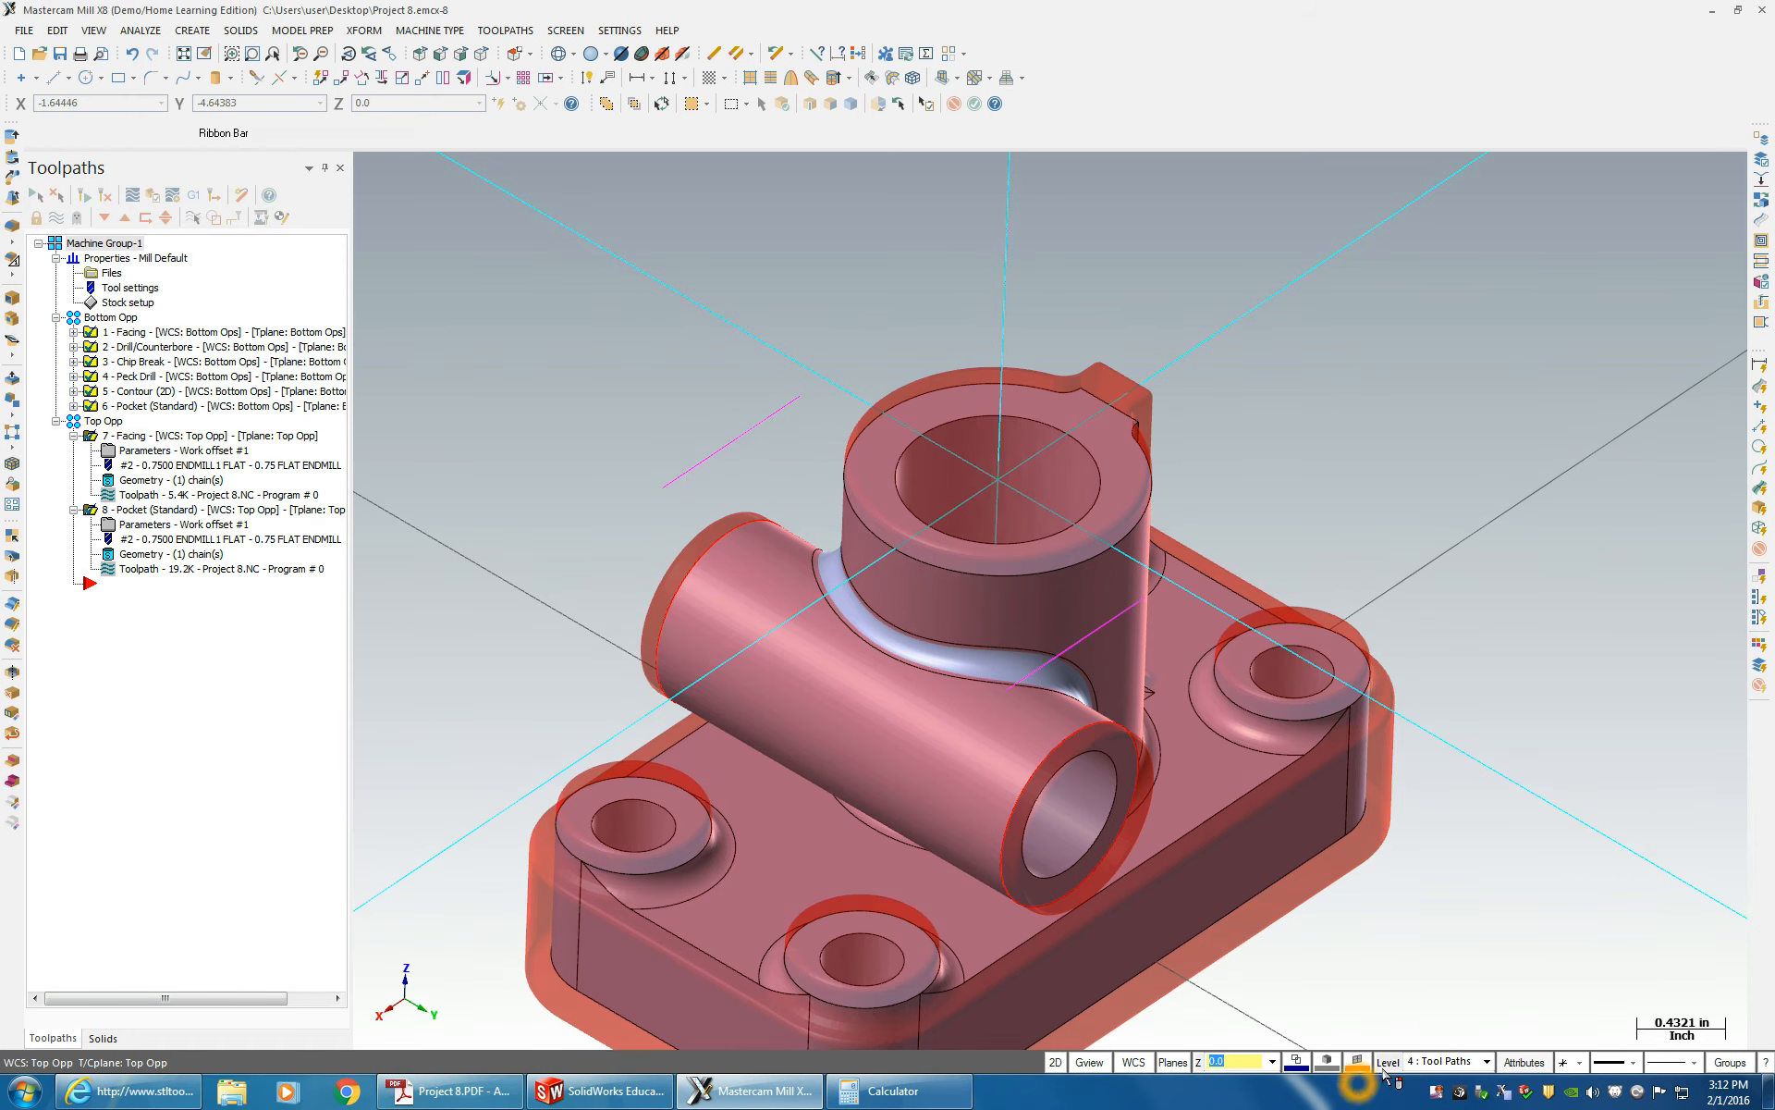
{"action": "left_click", "coordinate": [1486, 1061]}
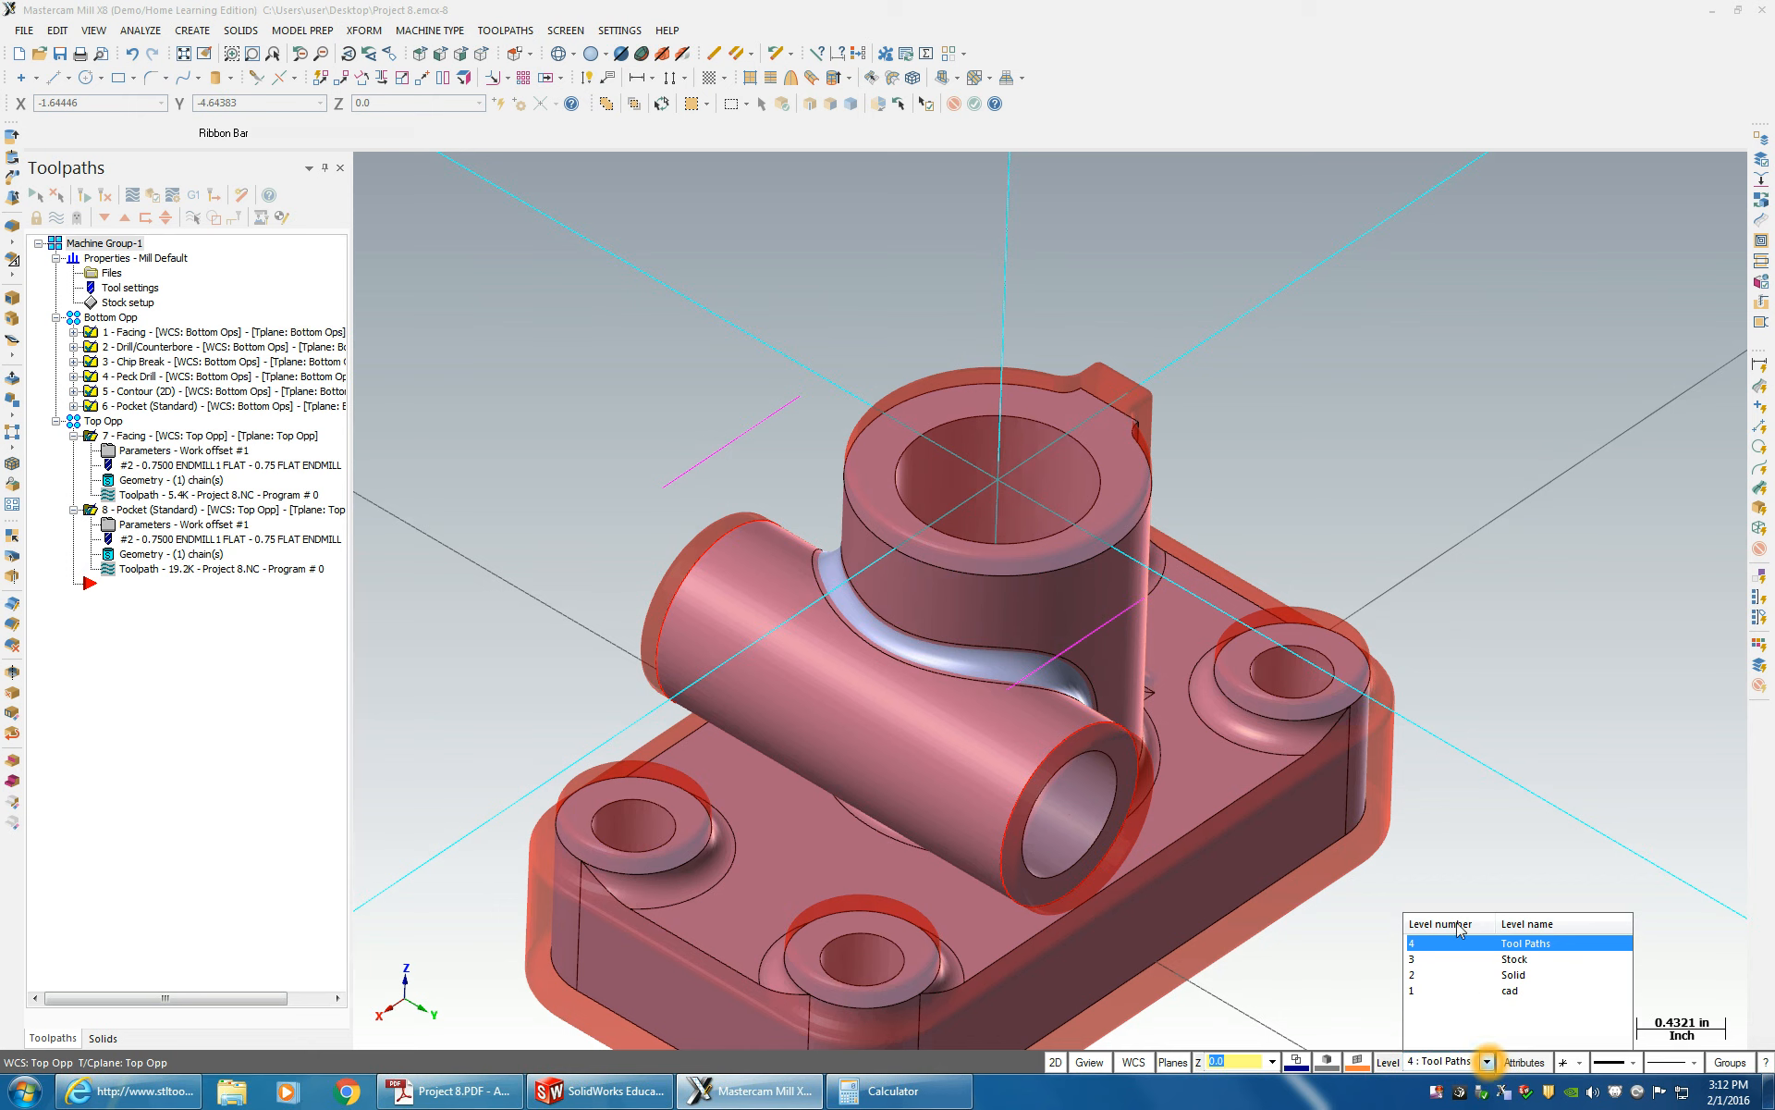
{"action": "left_click", "coordinate": [1416, 990]}
{"action": "left_click", "coordinate": [593, 602]}
{"action": "left_click", "coordinate": [150, 581]}
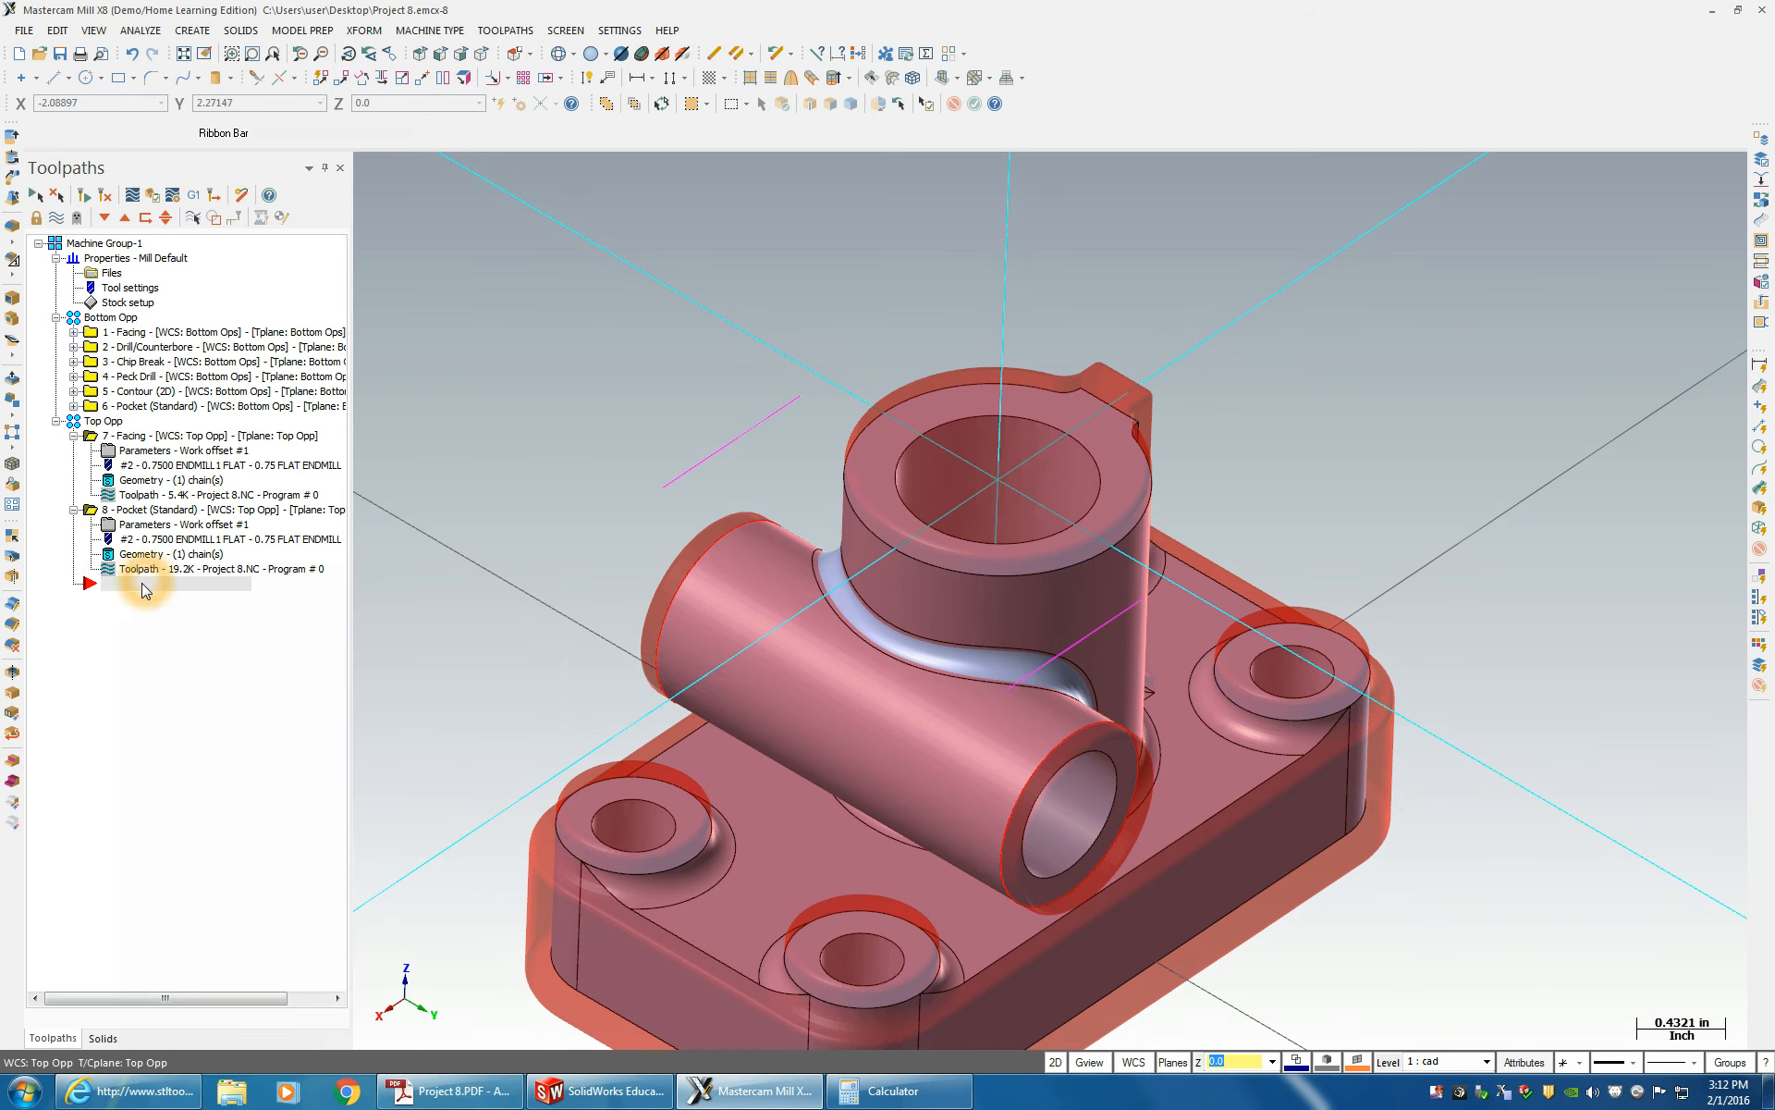
{"action": "right_click", "coordinate": [145, 583]}
{"action": "mouse_move", "coordinate": [226, 58]}
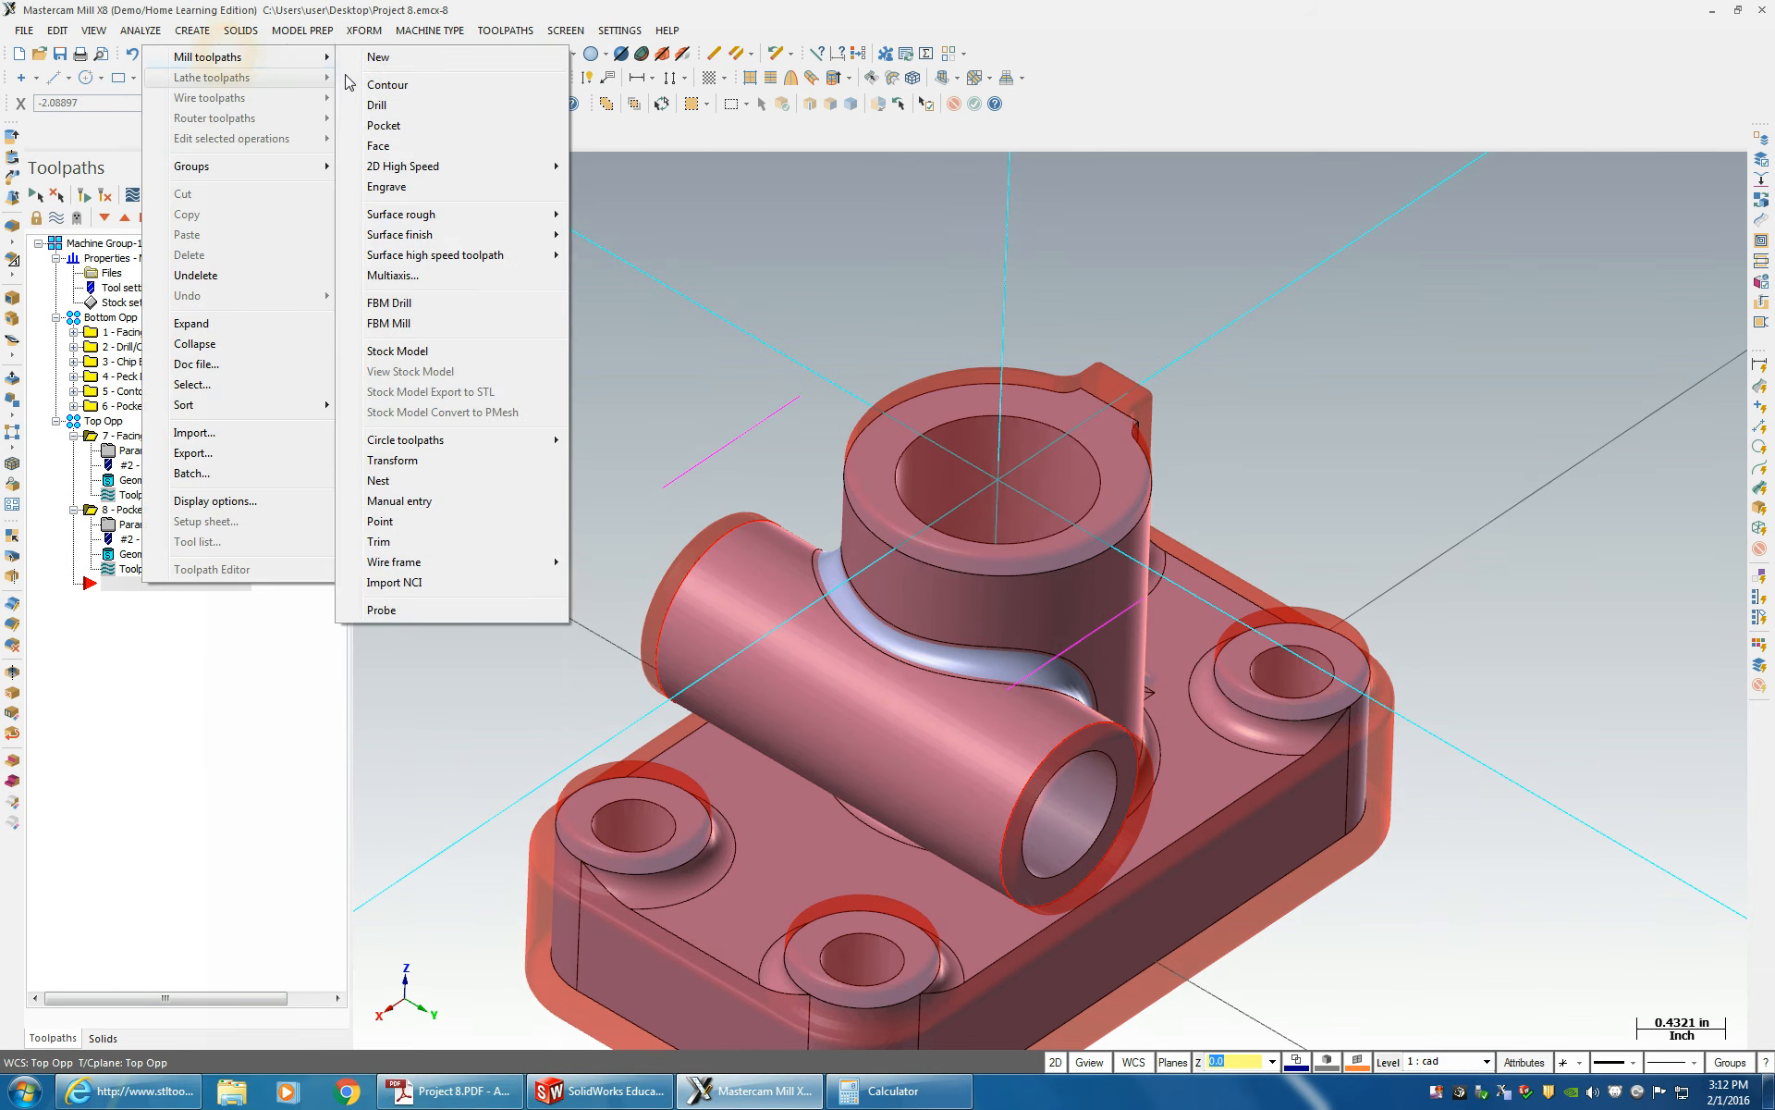
{"action": "left_click", "coordinate": [425, 78]}
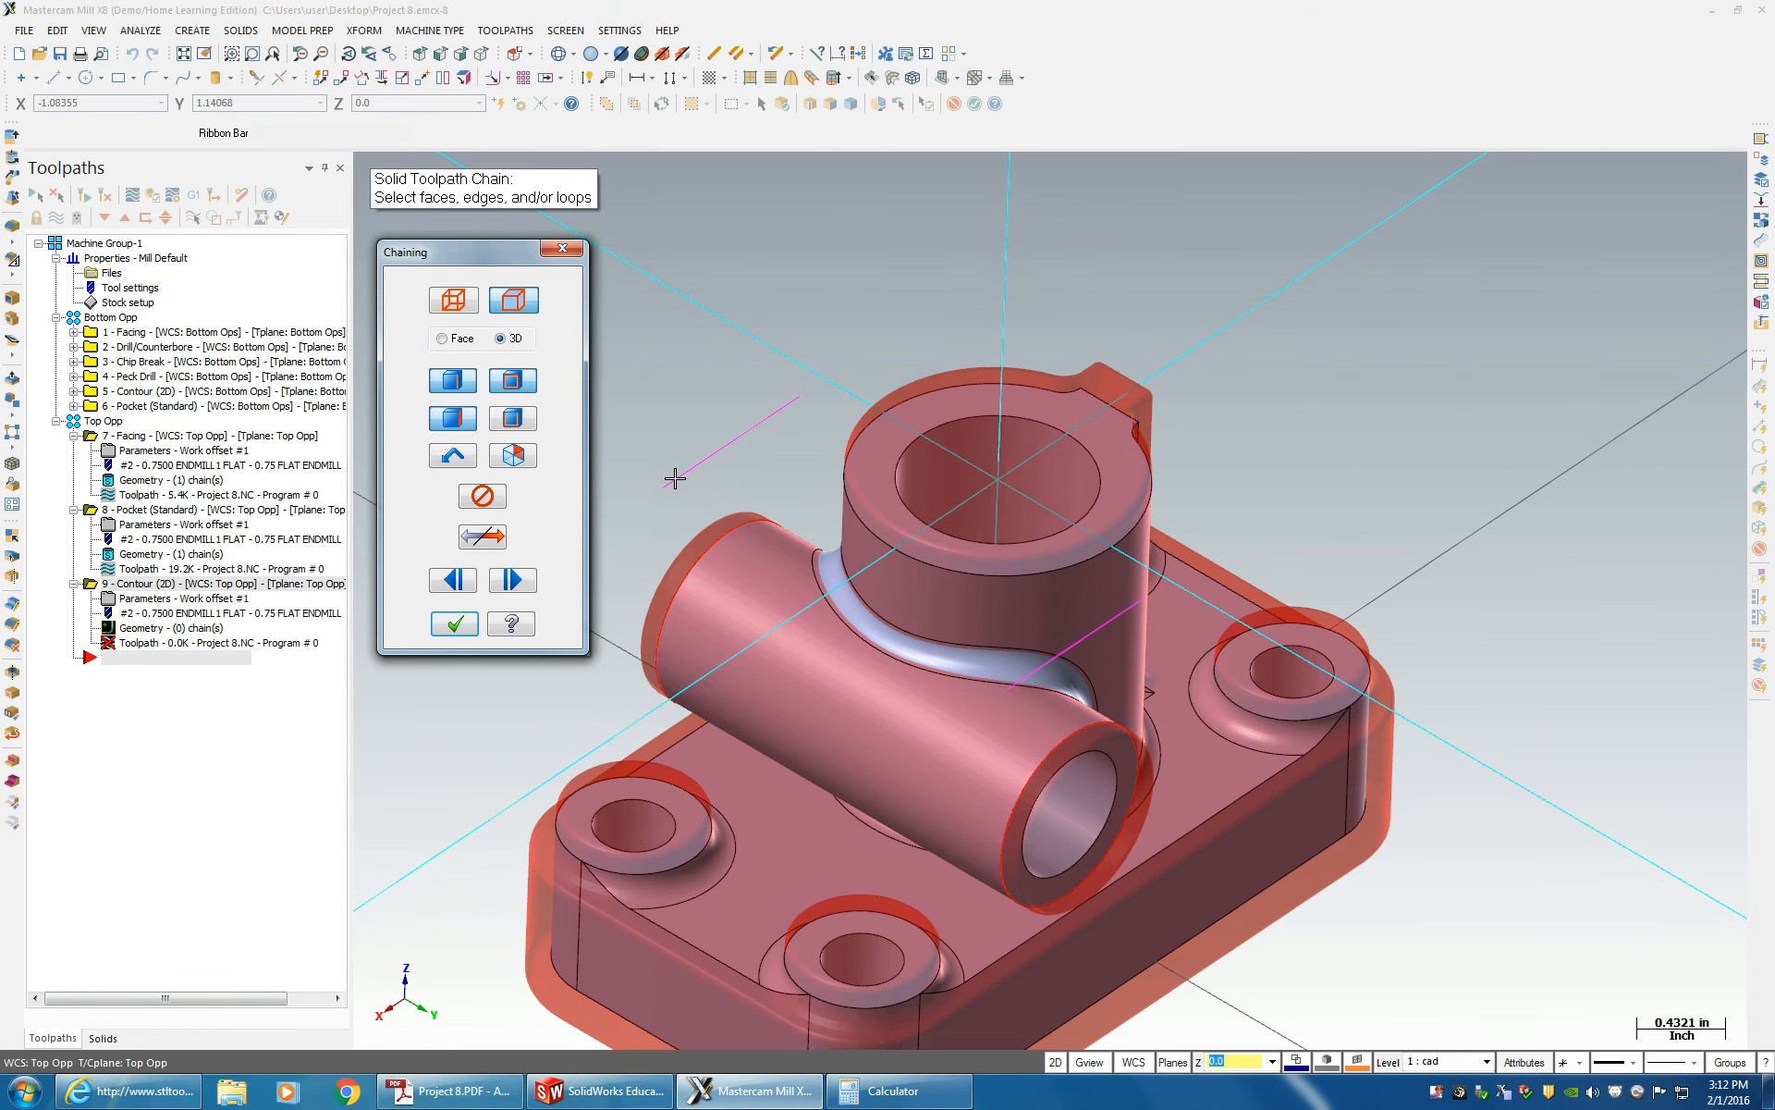
{"action": "left_click", "coordinate": [455, 305]}
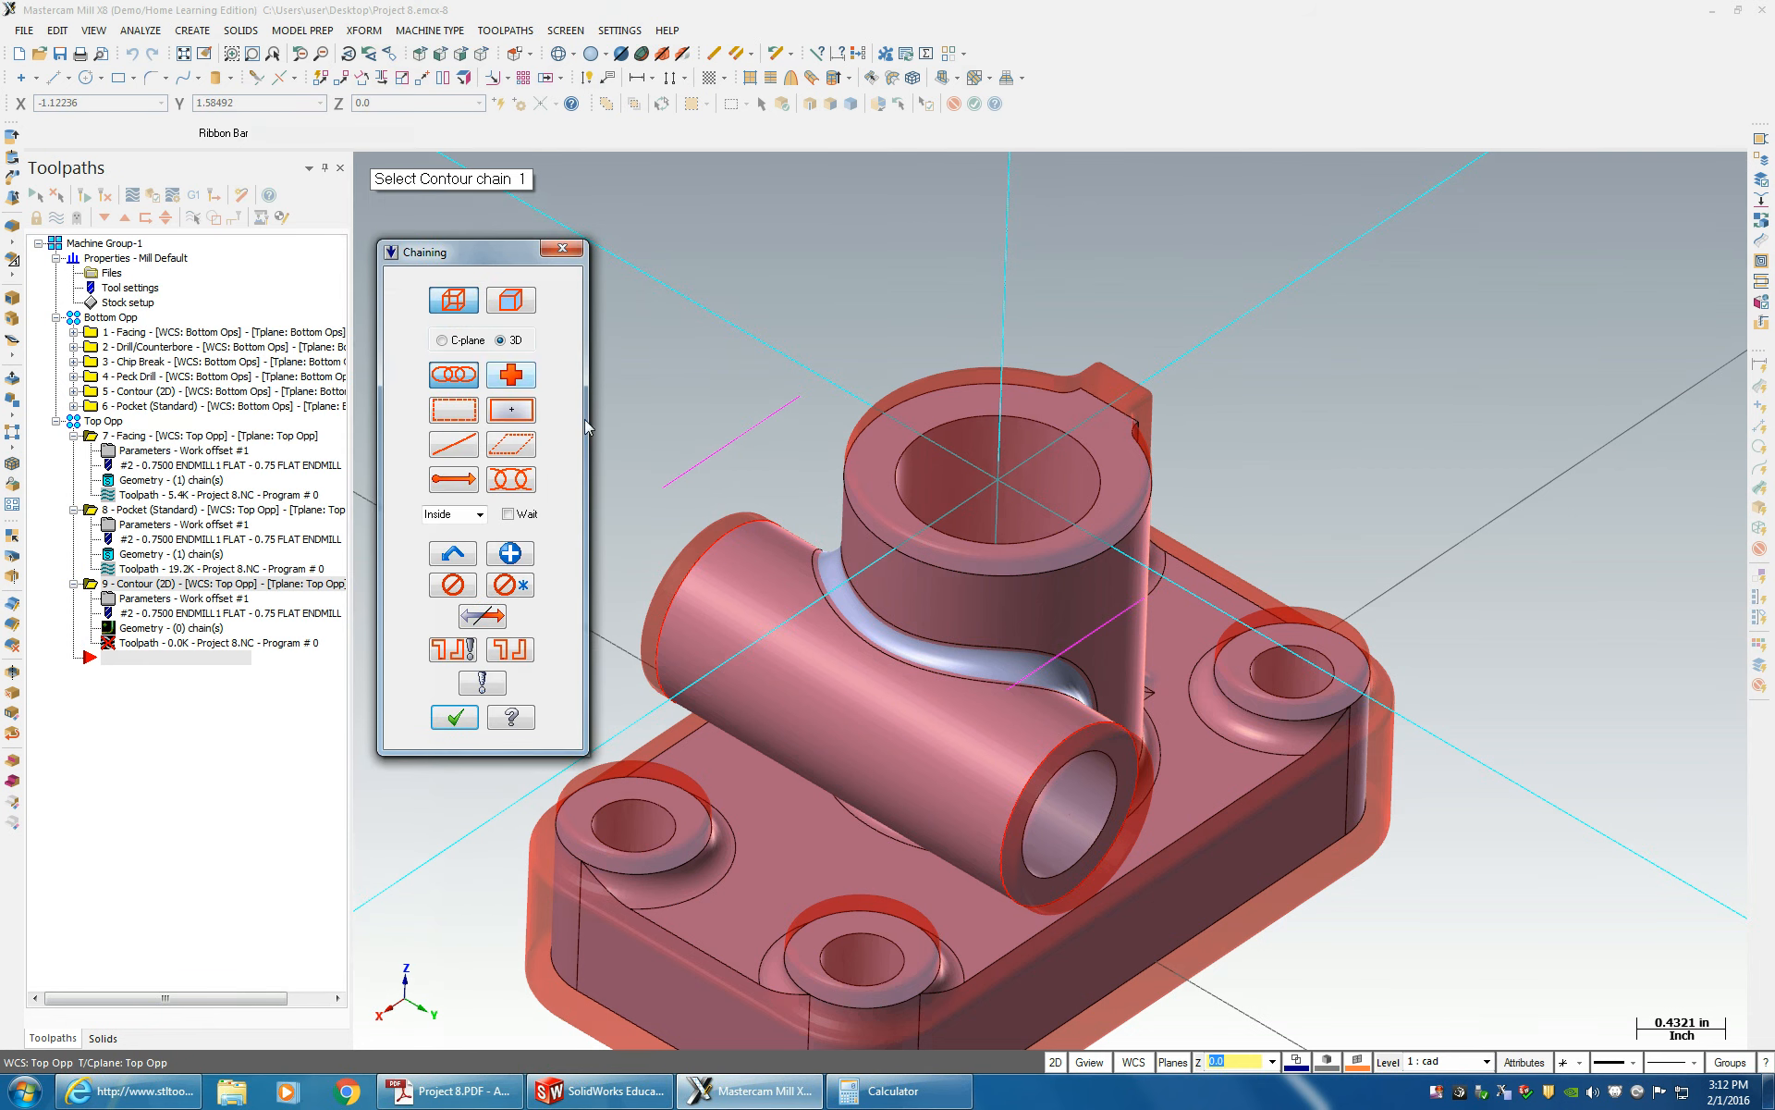
{"action": "left_click", "coordinate": [666, 476]}
{"action": "left_click", "coordinate": [701, 477]}
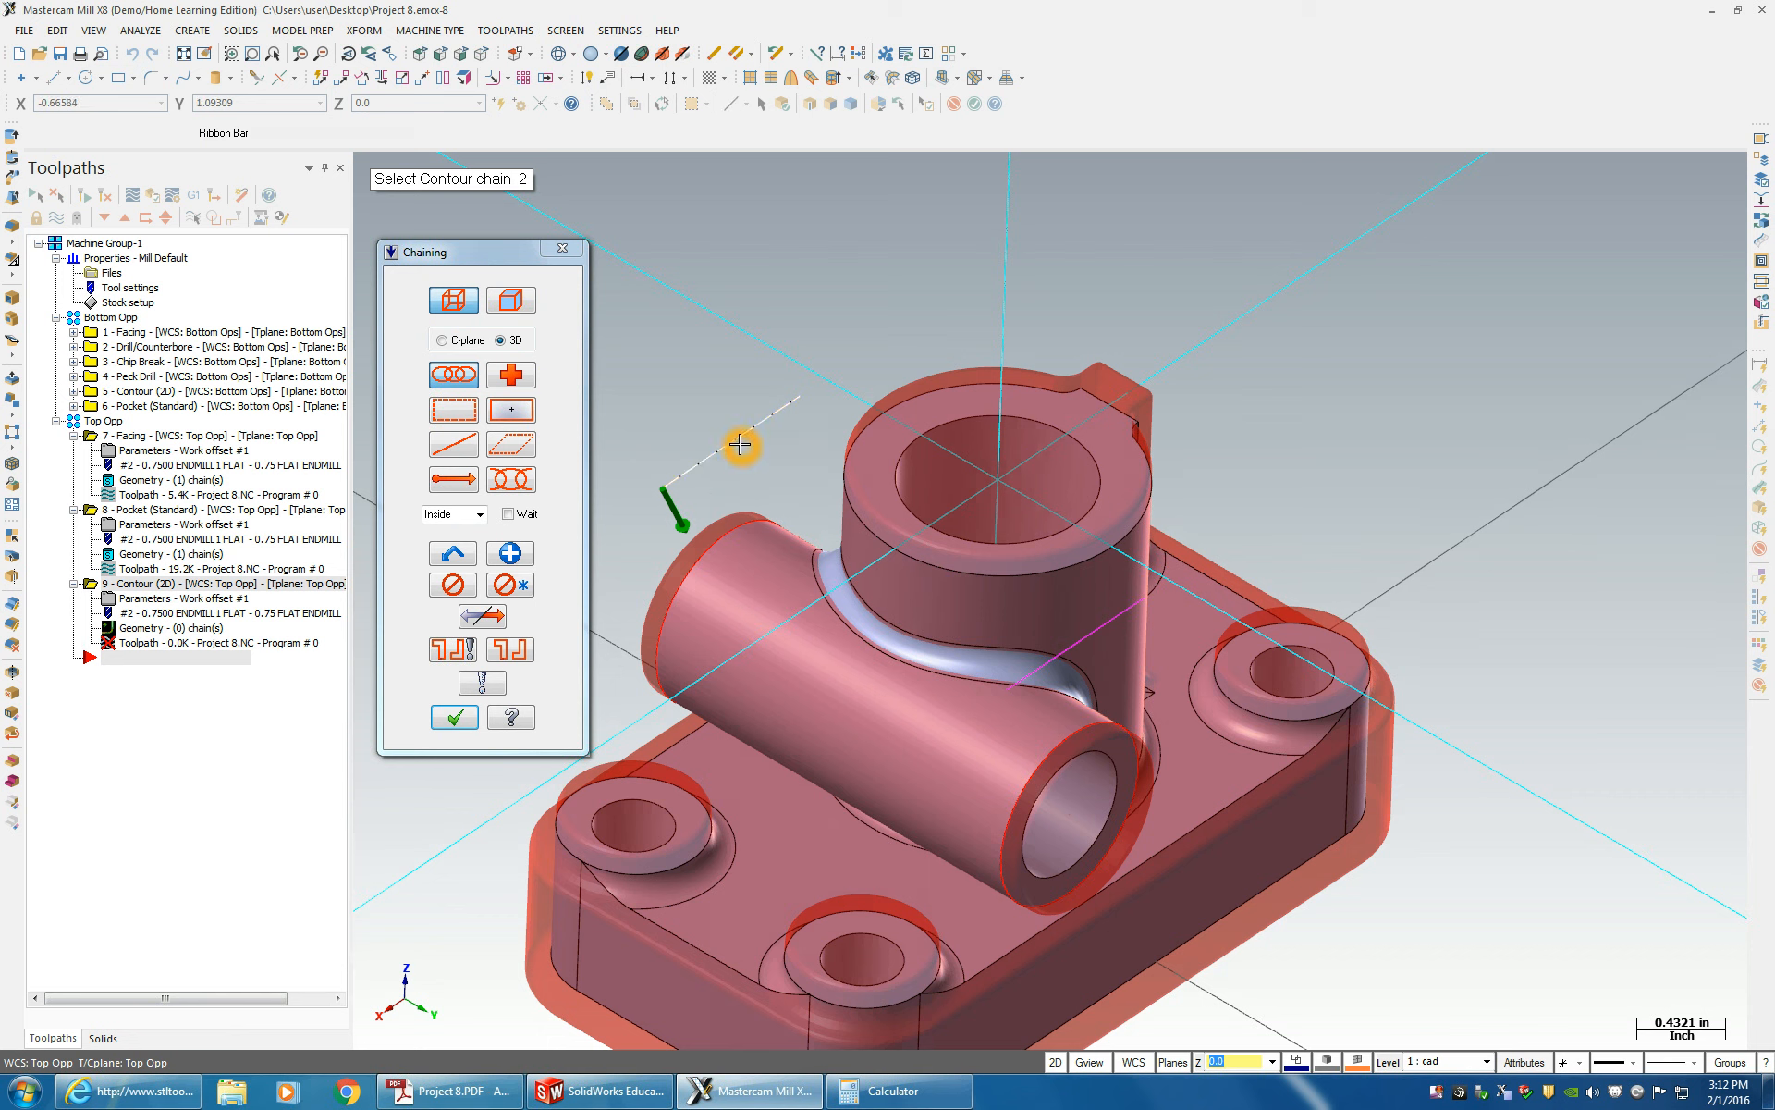
{"action": "left_click", "coordinate": [562, 250]}
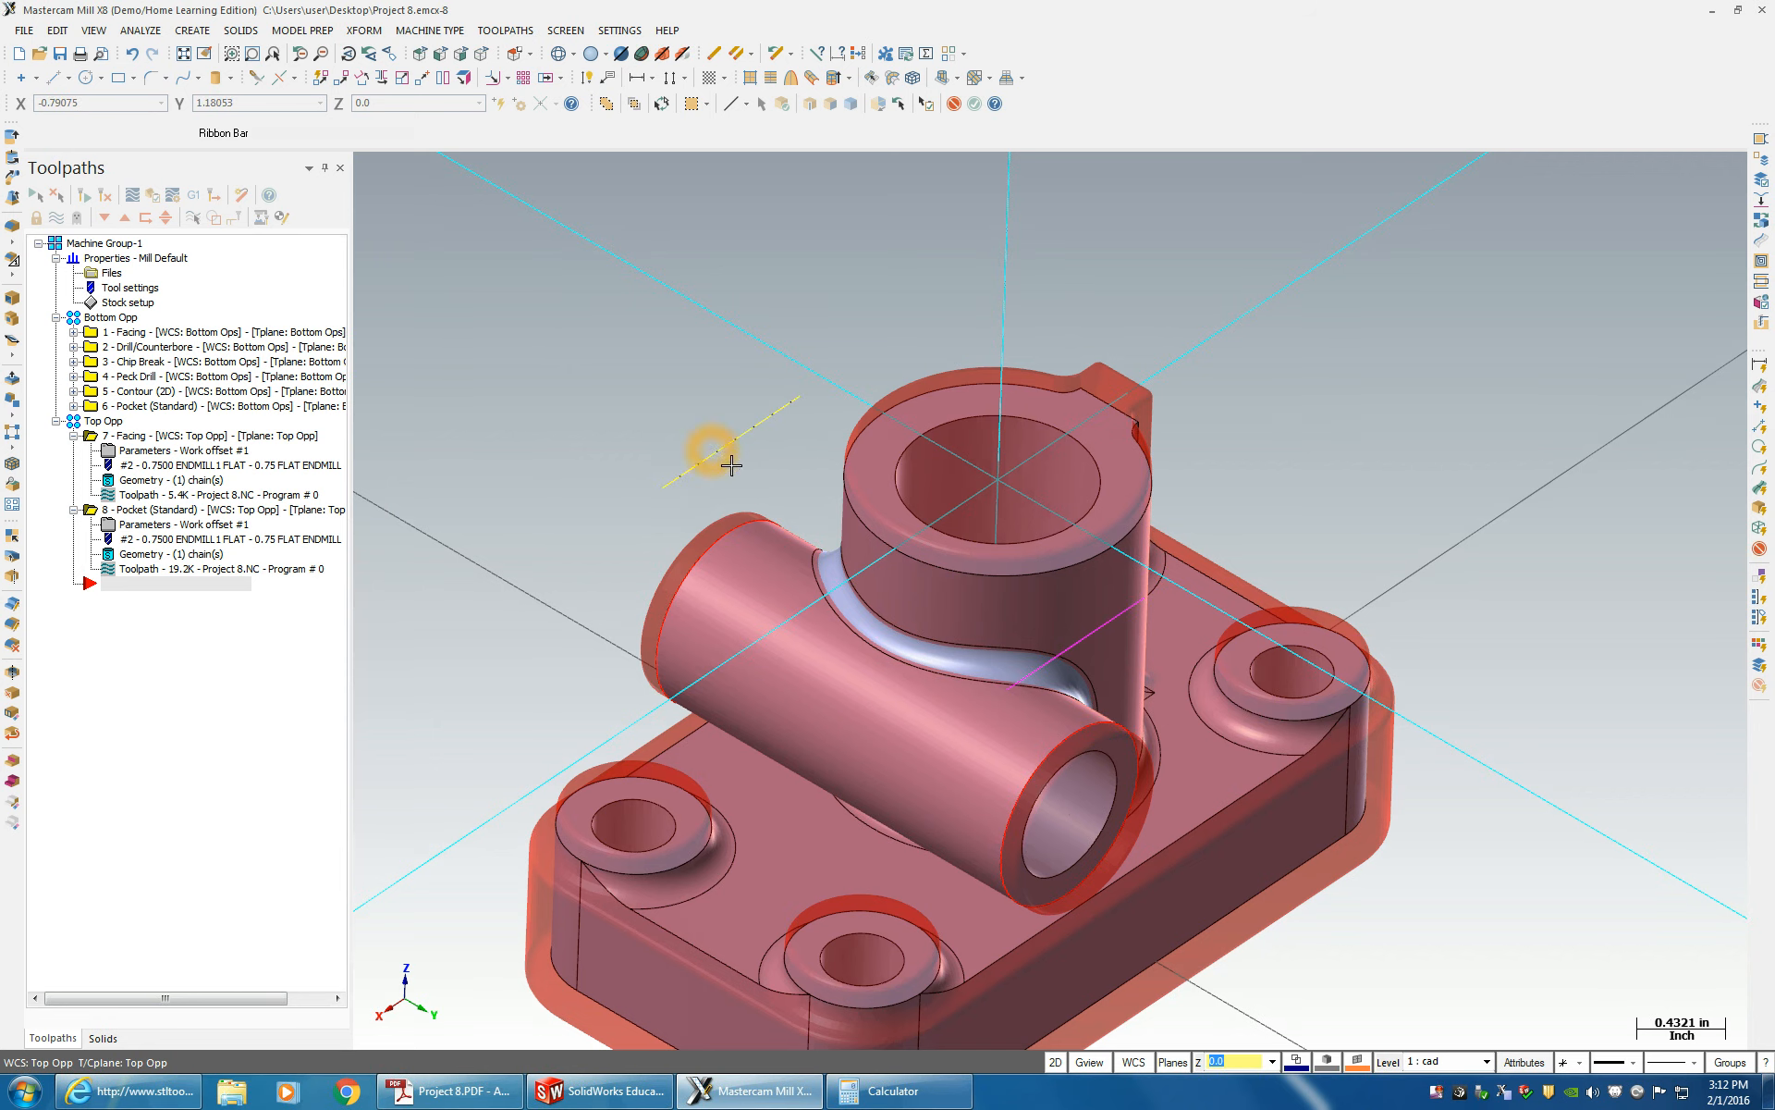
- Move the two projected lines beyond the horizontal cylinder's ends to level 1
{"action": "middle_click", "coordinate": [1022, 685]}
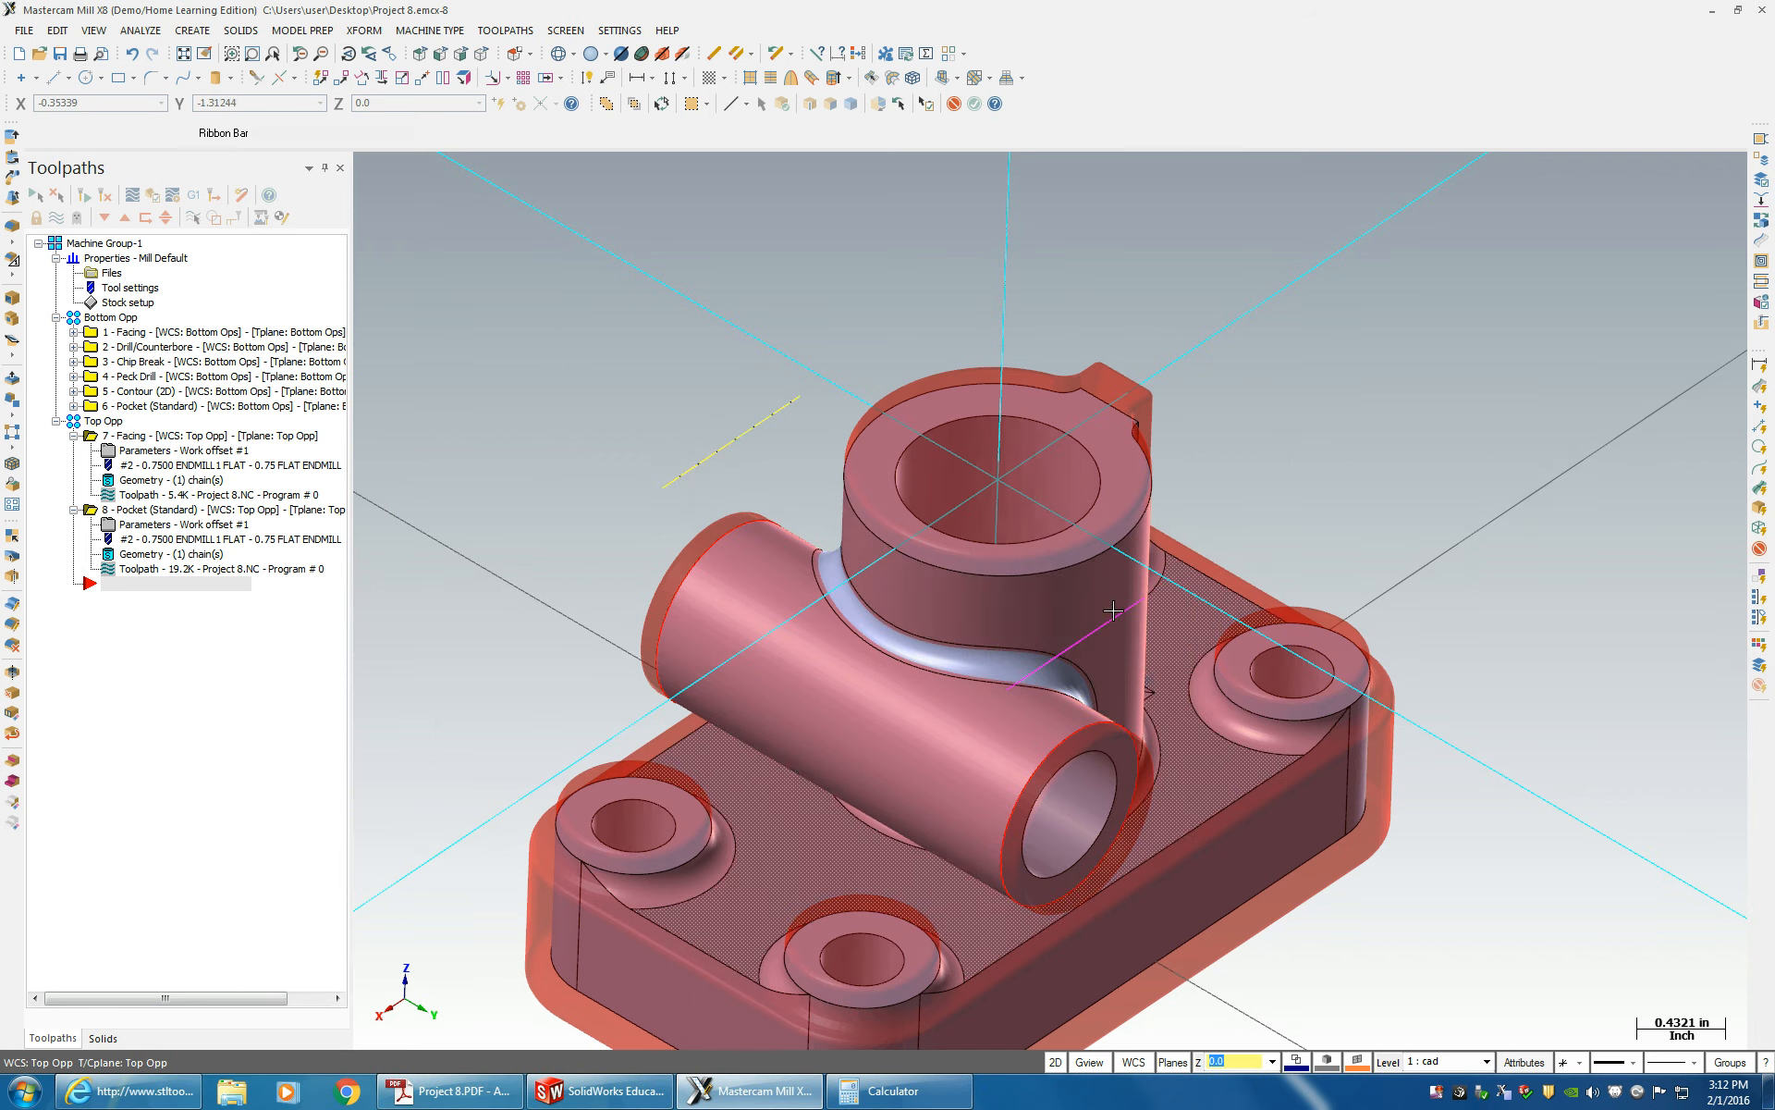
{"action": "middle_click_drag", "start_coordinate": [1151, 658], "coordinate": [1237, 501]}
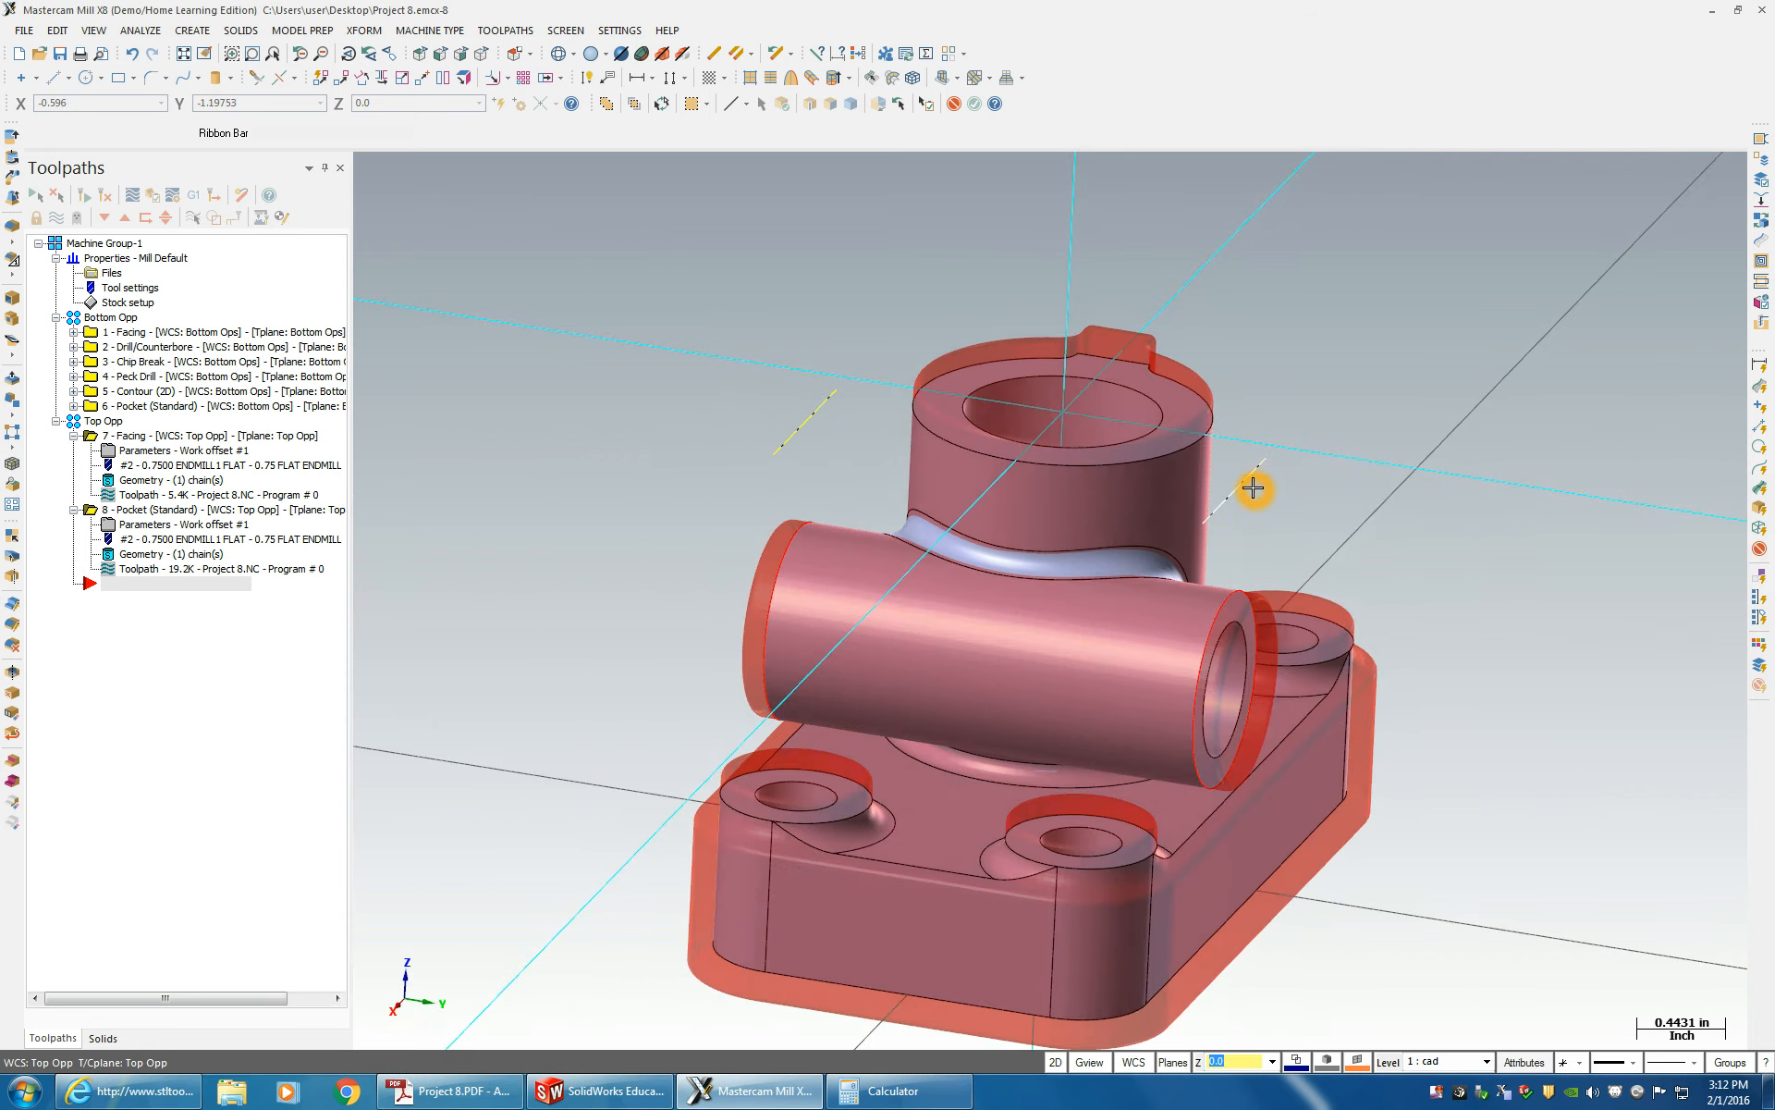
{"action": "right_click", "coordinate": [1394, 1064]}
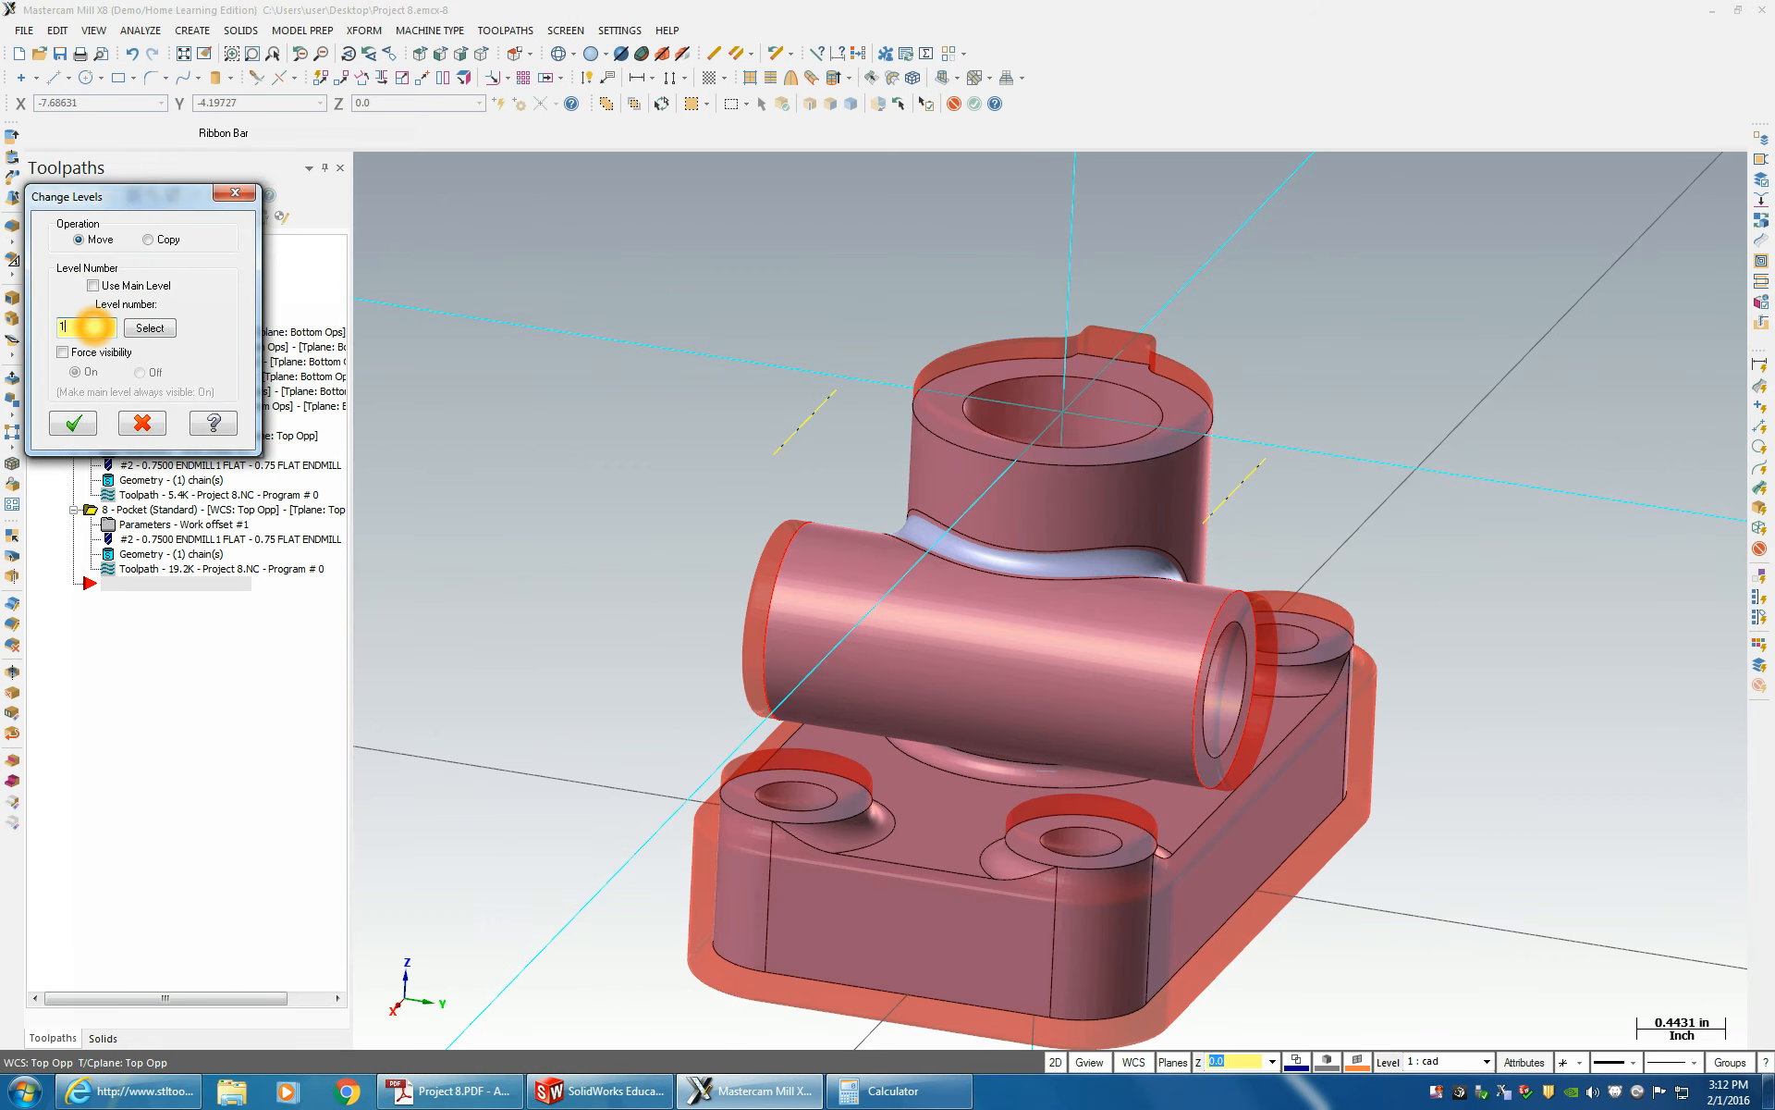
{"action": "type", "text": "1"}
{"action": "key", "text": "Return"}
- Draw a line over the projected line at the cylinder's far end, from X -0.186, Y 1.13 to X -1.186, Y 1.13
{"action": "left_click", "coordinate": [55, 79]}
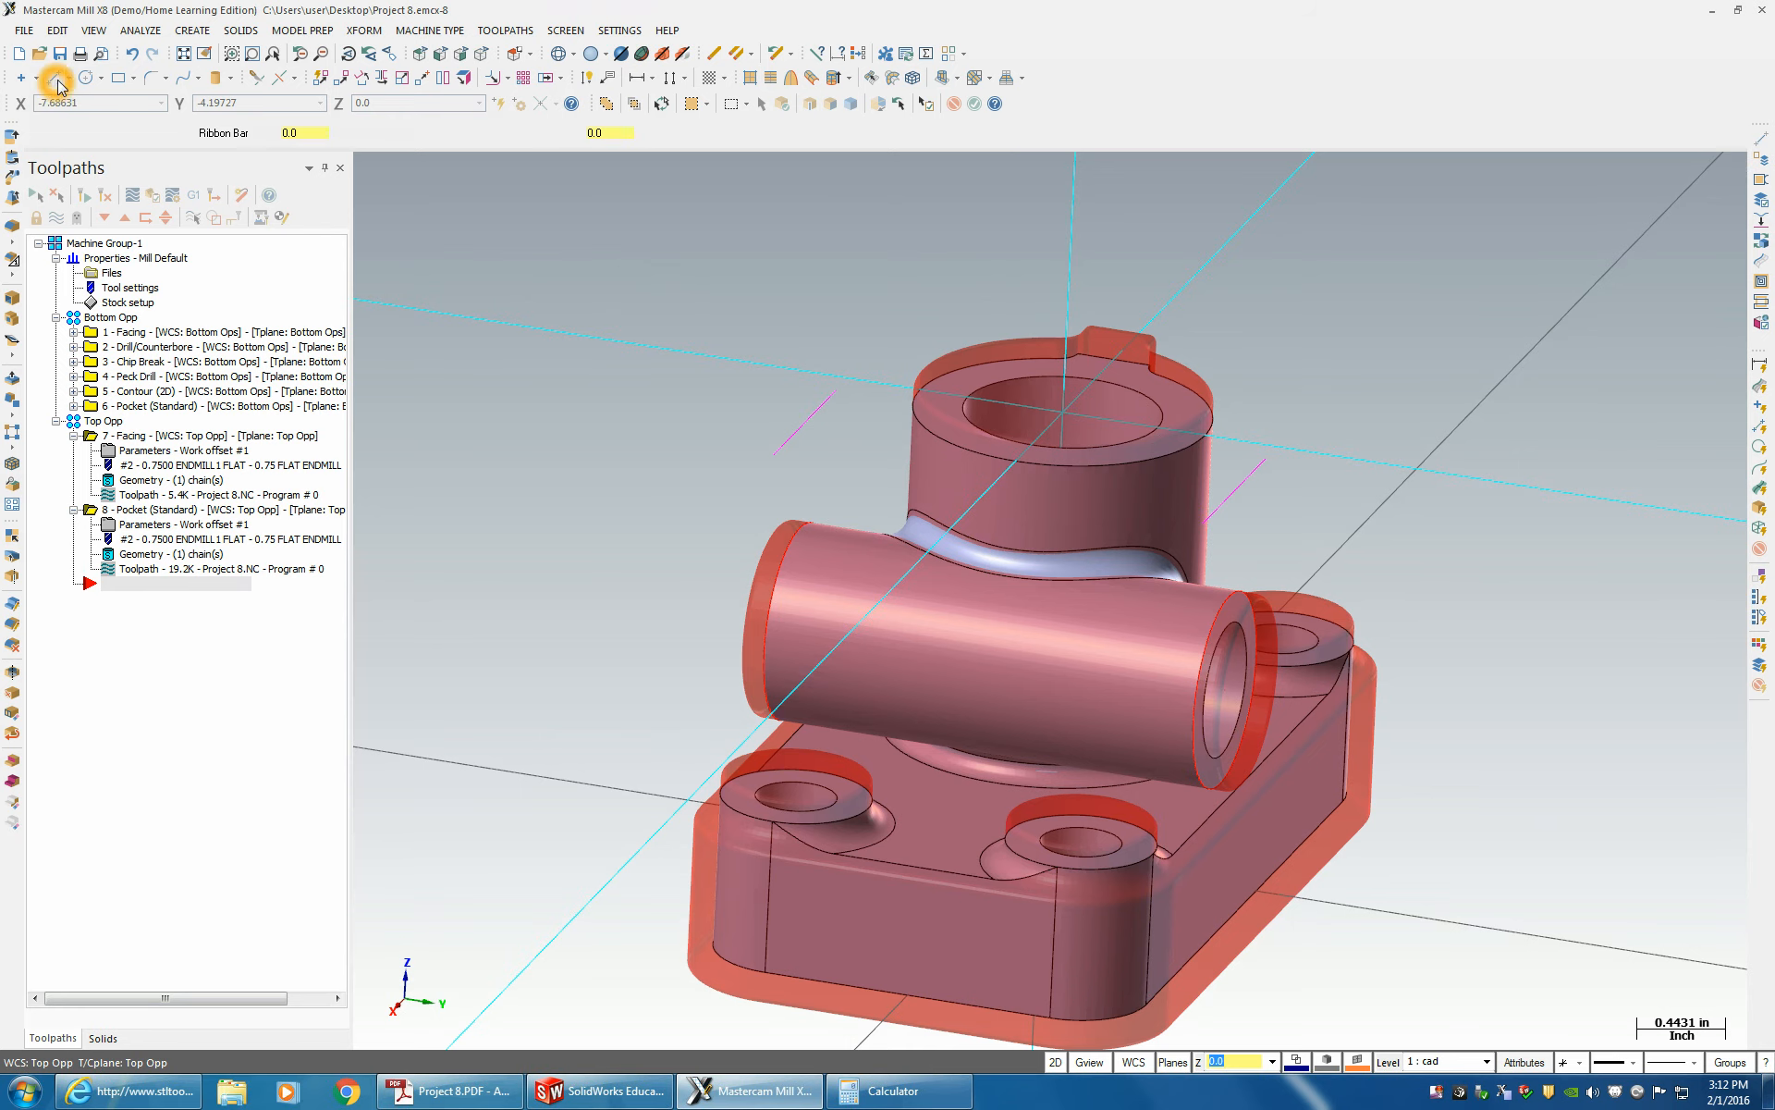
{"action": "scroll", "coordinate": [896, 436], "scroll_direction": "up", "scroll_amount": 3}
{"action": "left_click", "coordinate": [781, 406]}
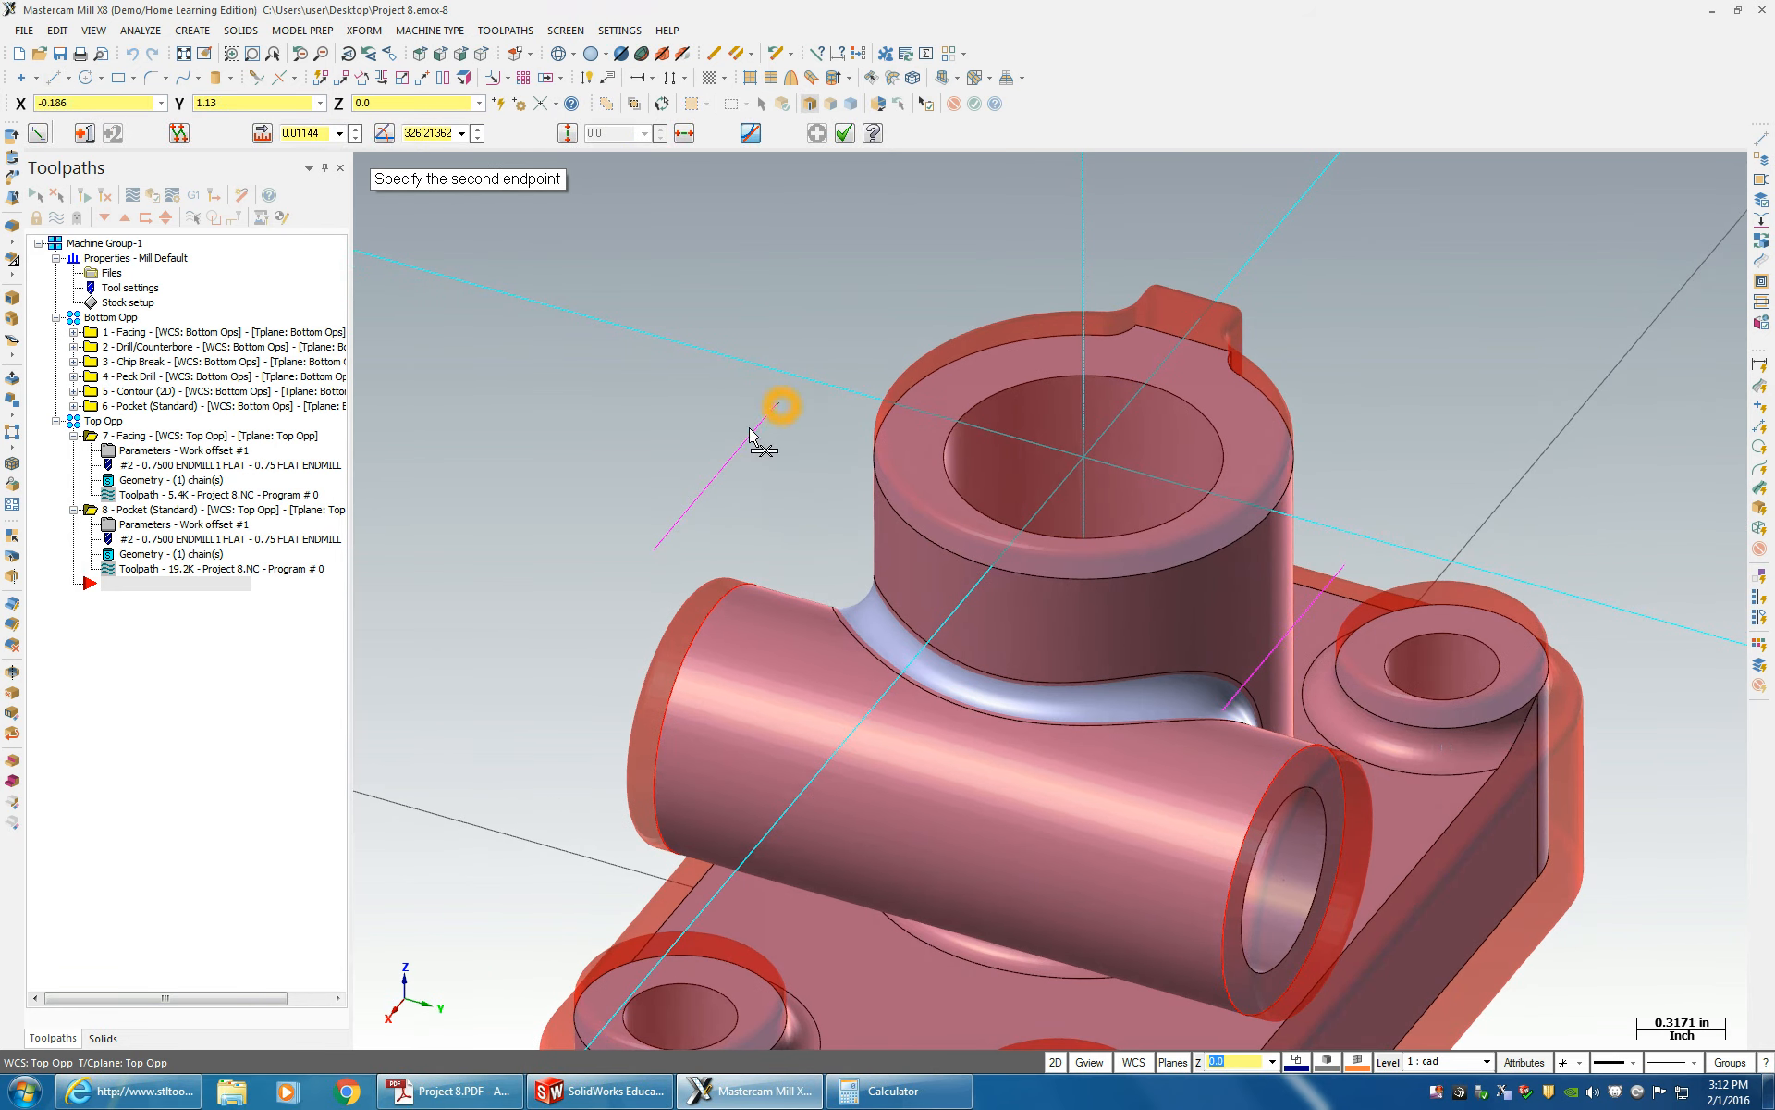
{"action": "left_click", "coordinate": [647, 554]}
{"action": "key", "text": "Escape"}
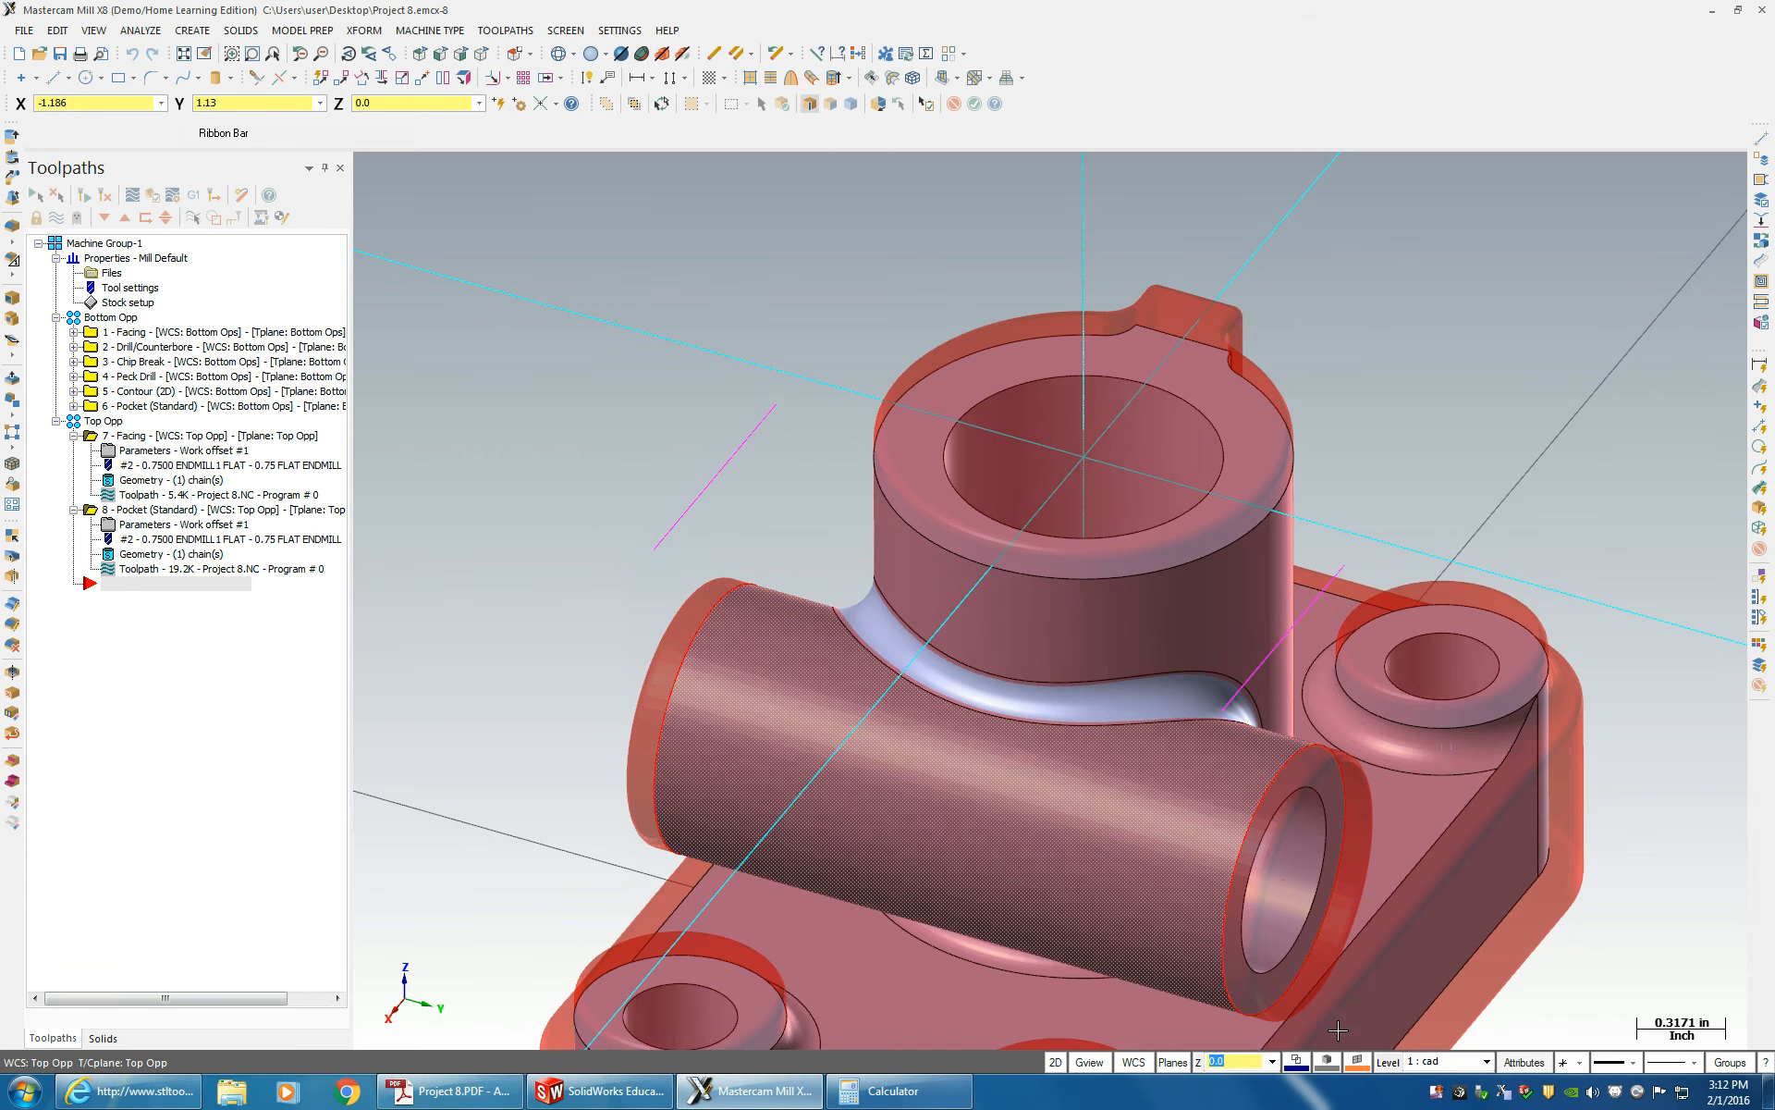
- Make level 4, Tool Paths, the main level
{"action": "left_click", "coordinate": [1388, 1061]}
{"action": "left_click", "coordinate": [389, 384]}
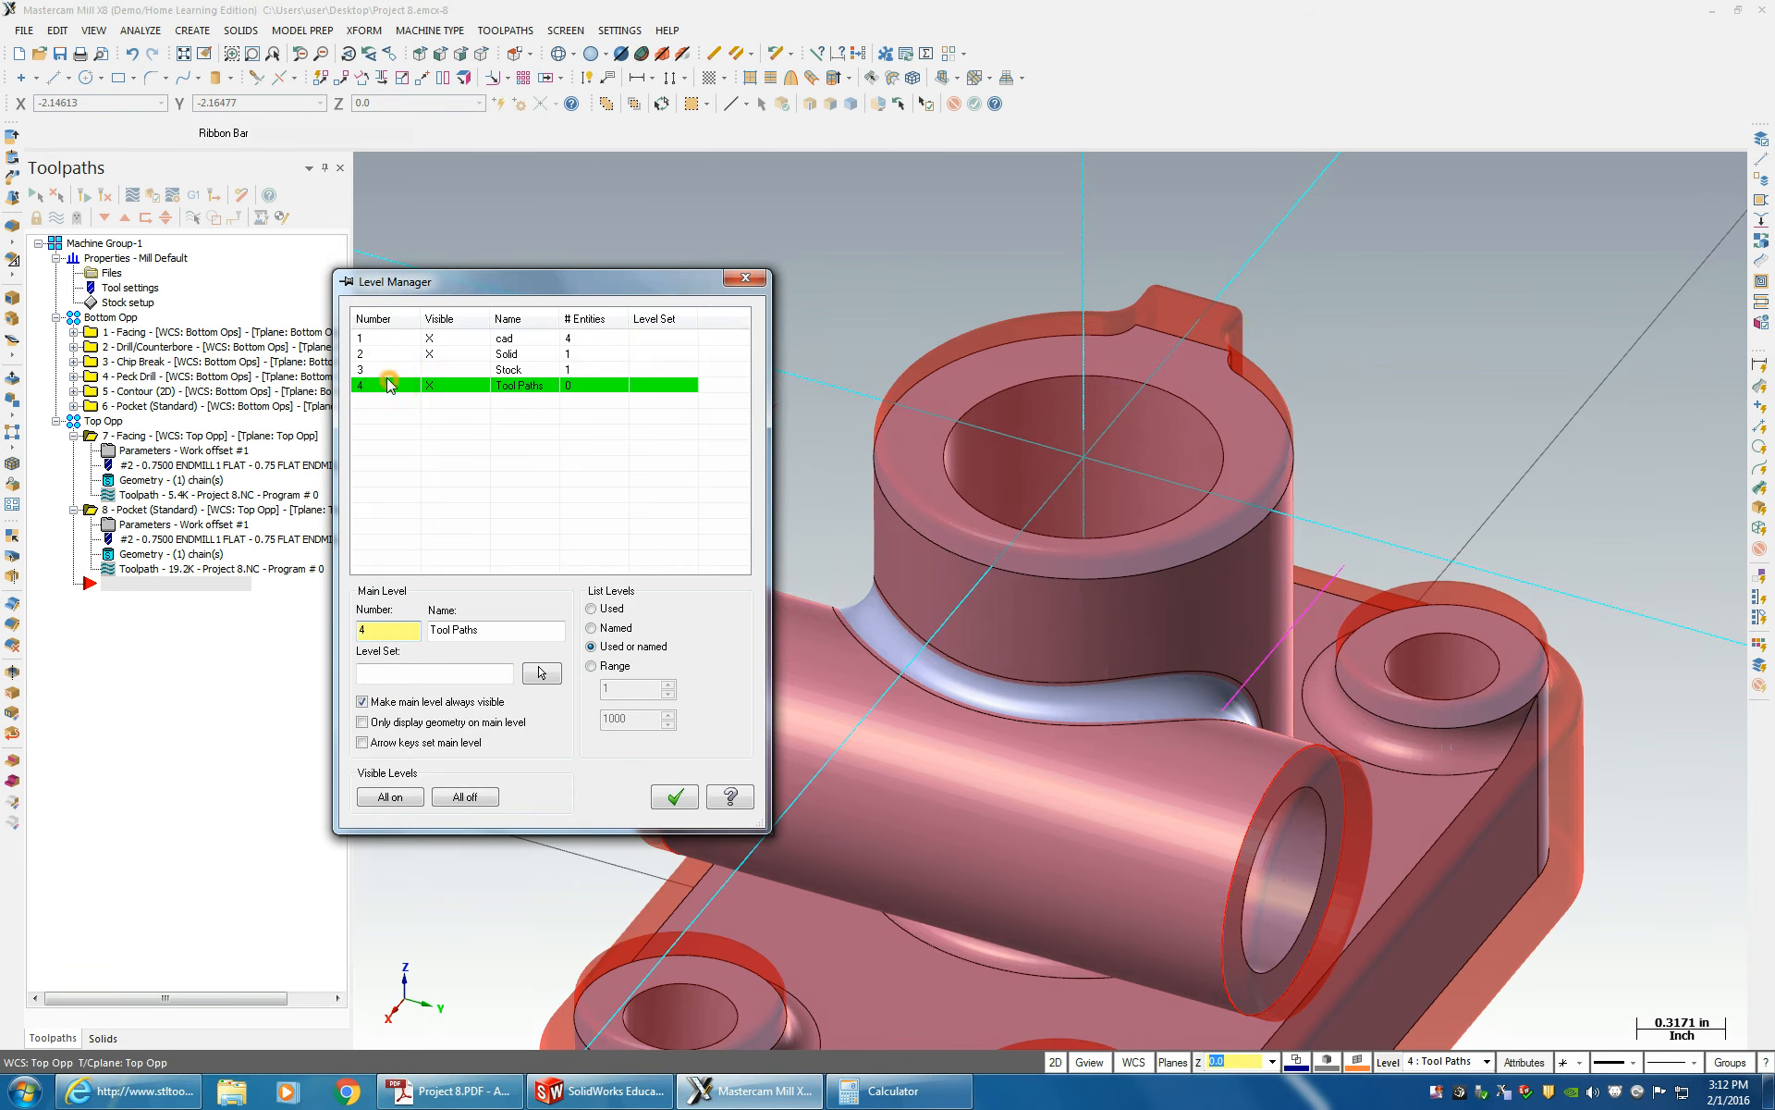
{"action": "left_click", "coordinate": [676, 797]}
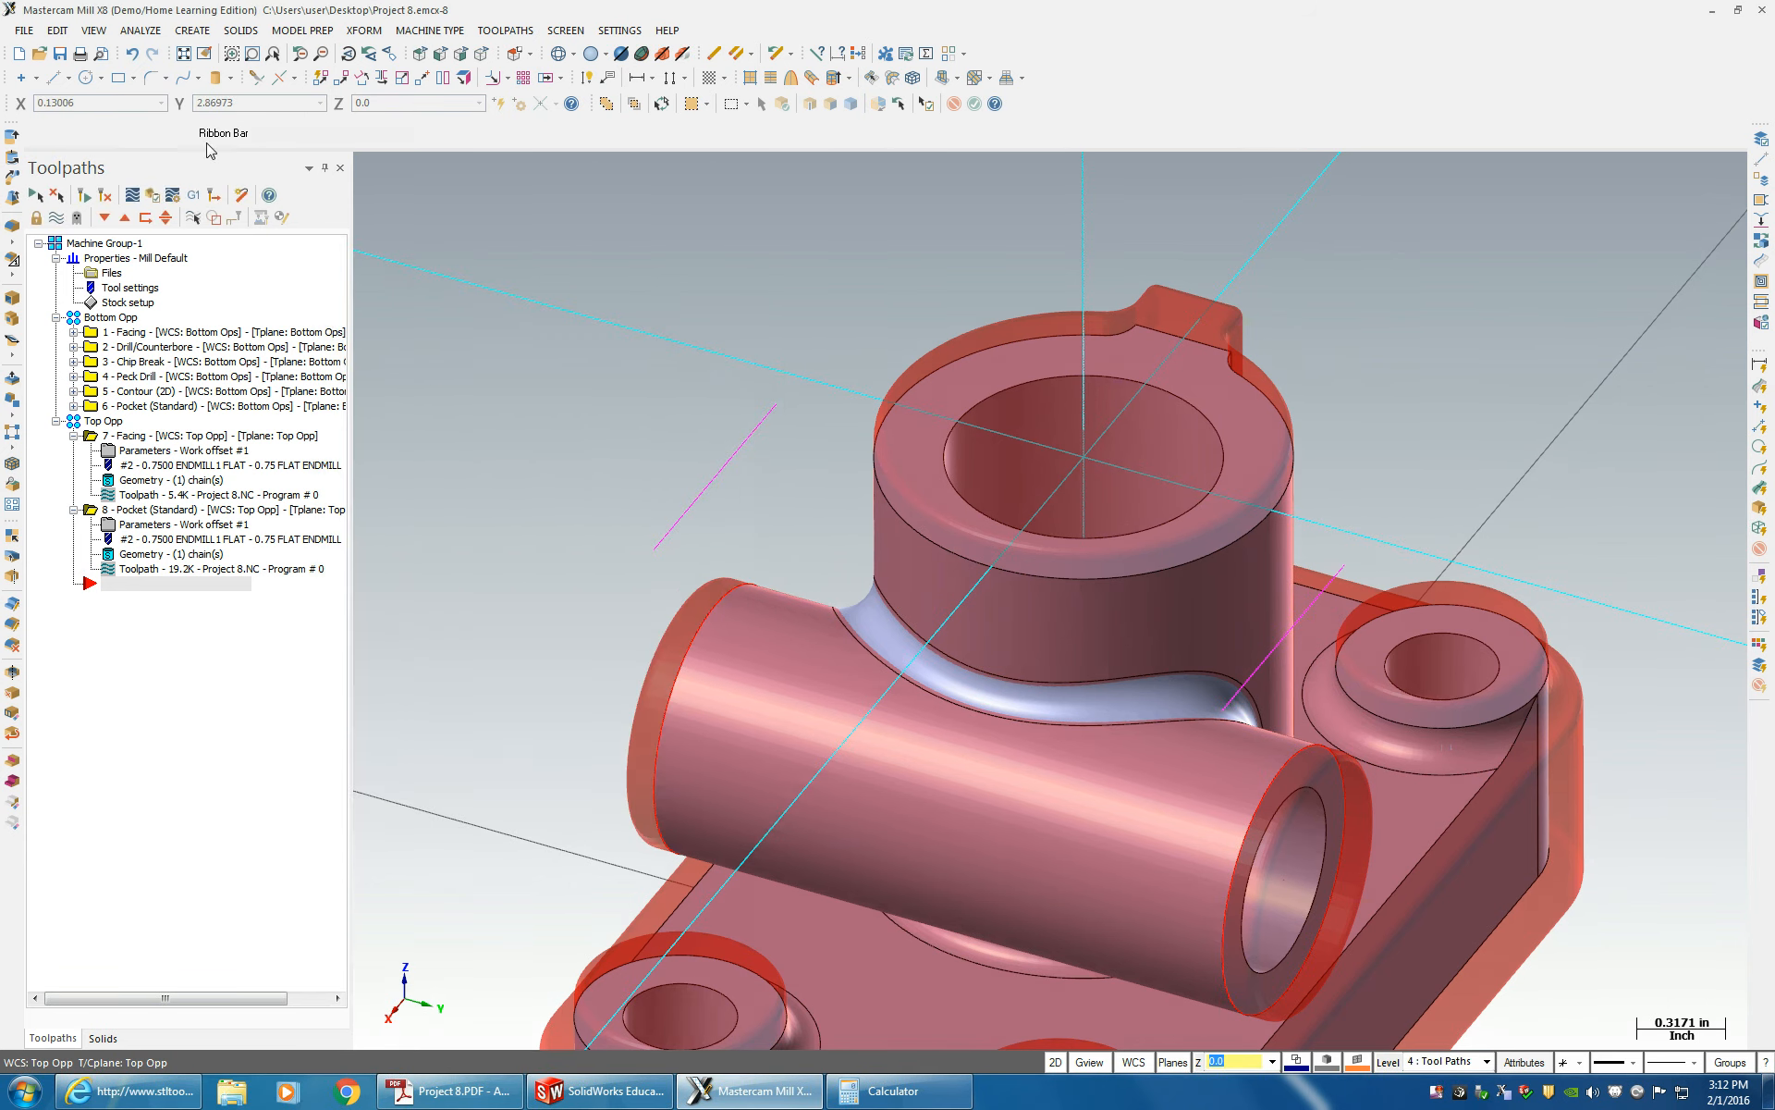
- Draw 1.0 in lines from endpoint to endpoint over the two existing magenta lines beyond the horizontal tube's ends
{"action": "left_click", "coordinate": [57, 82]}
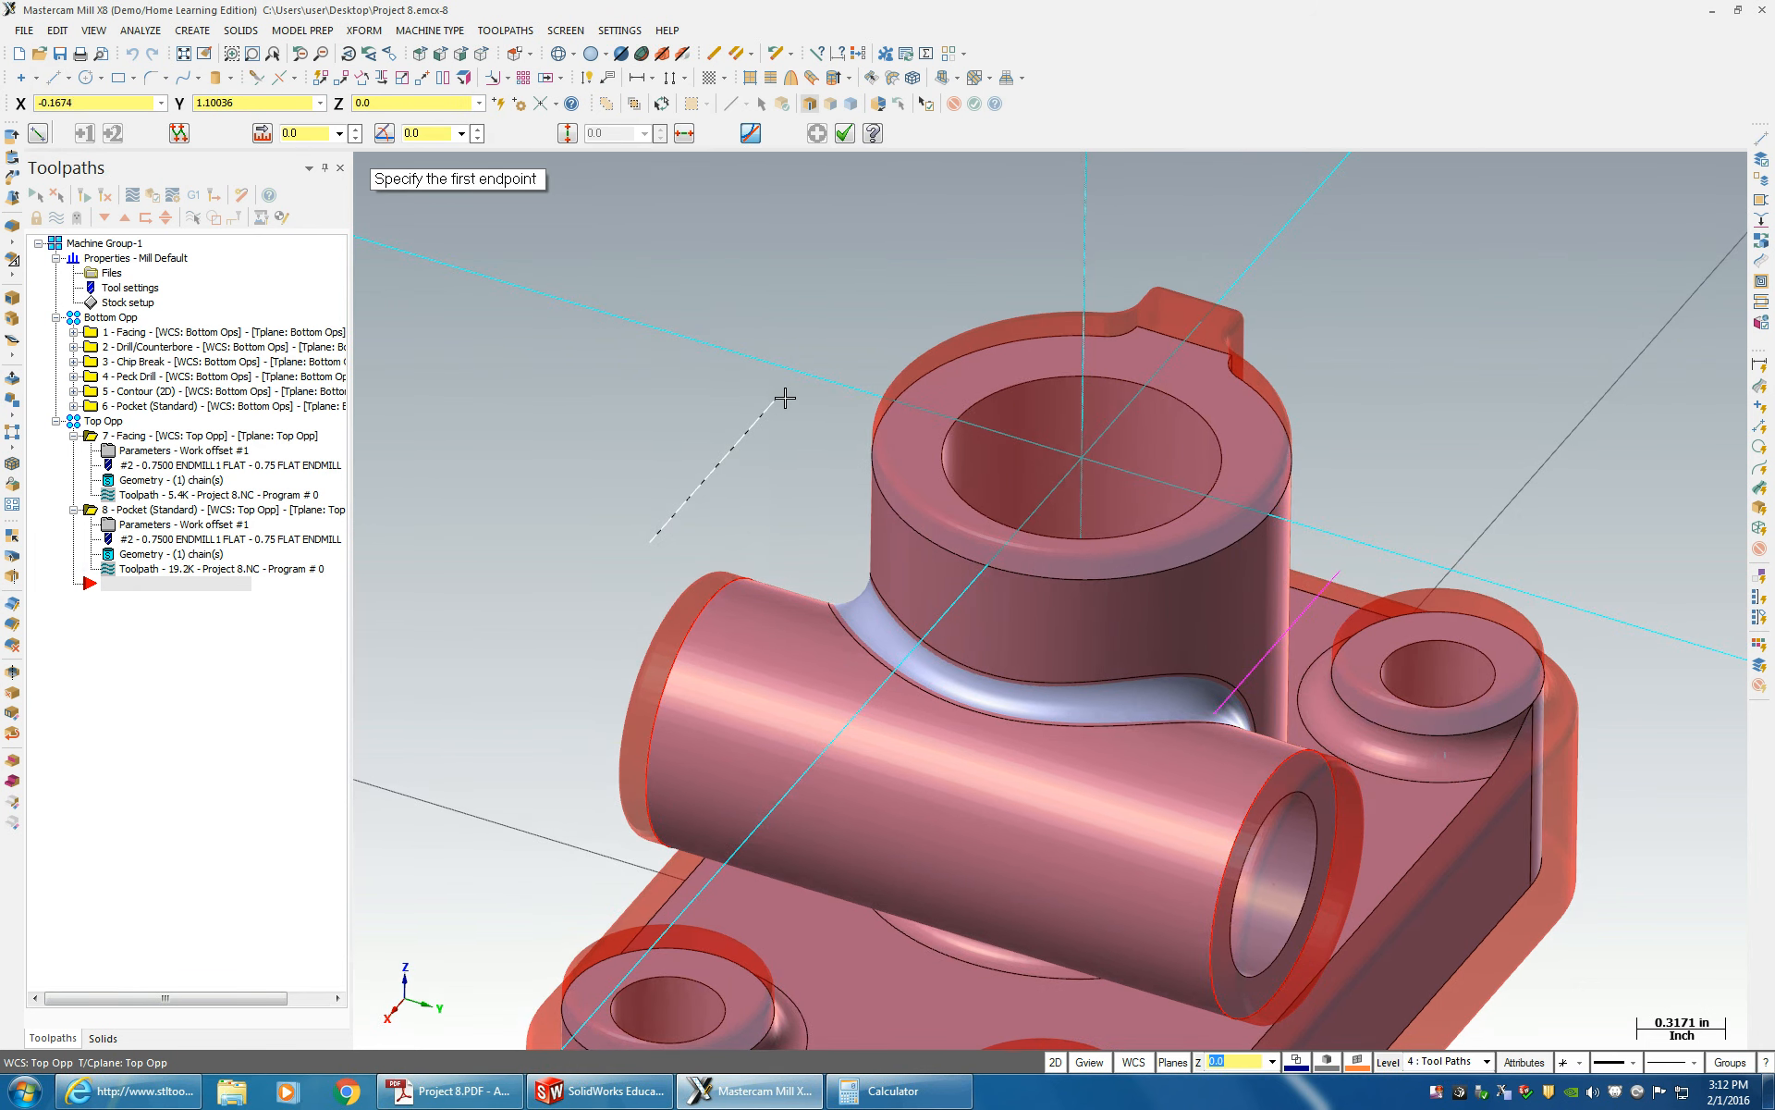
{"action": "left_click", "coordinate": [777, 400]}
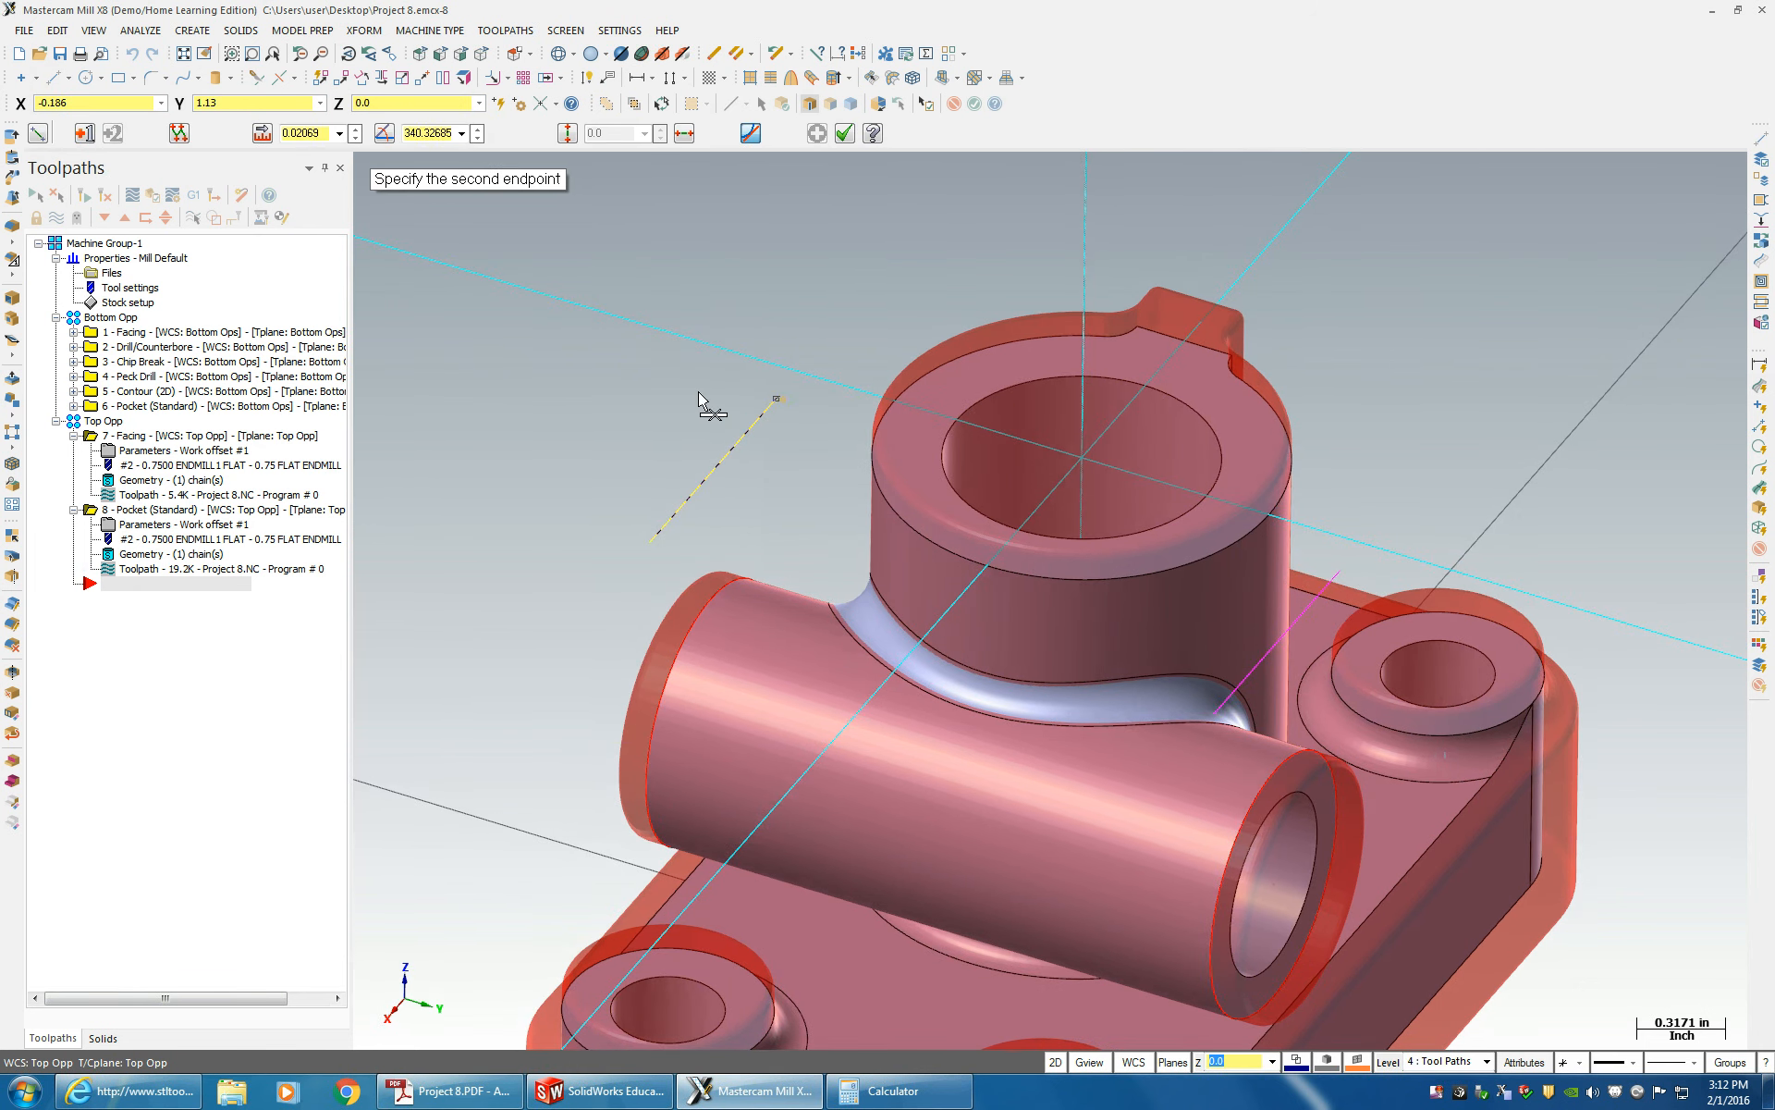
{"action": "left_click", "coordinate": [648, 545]}
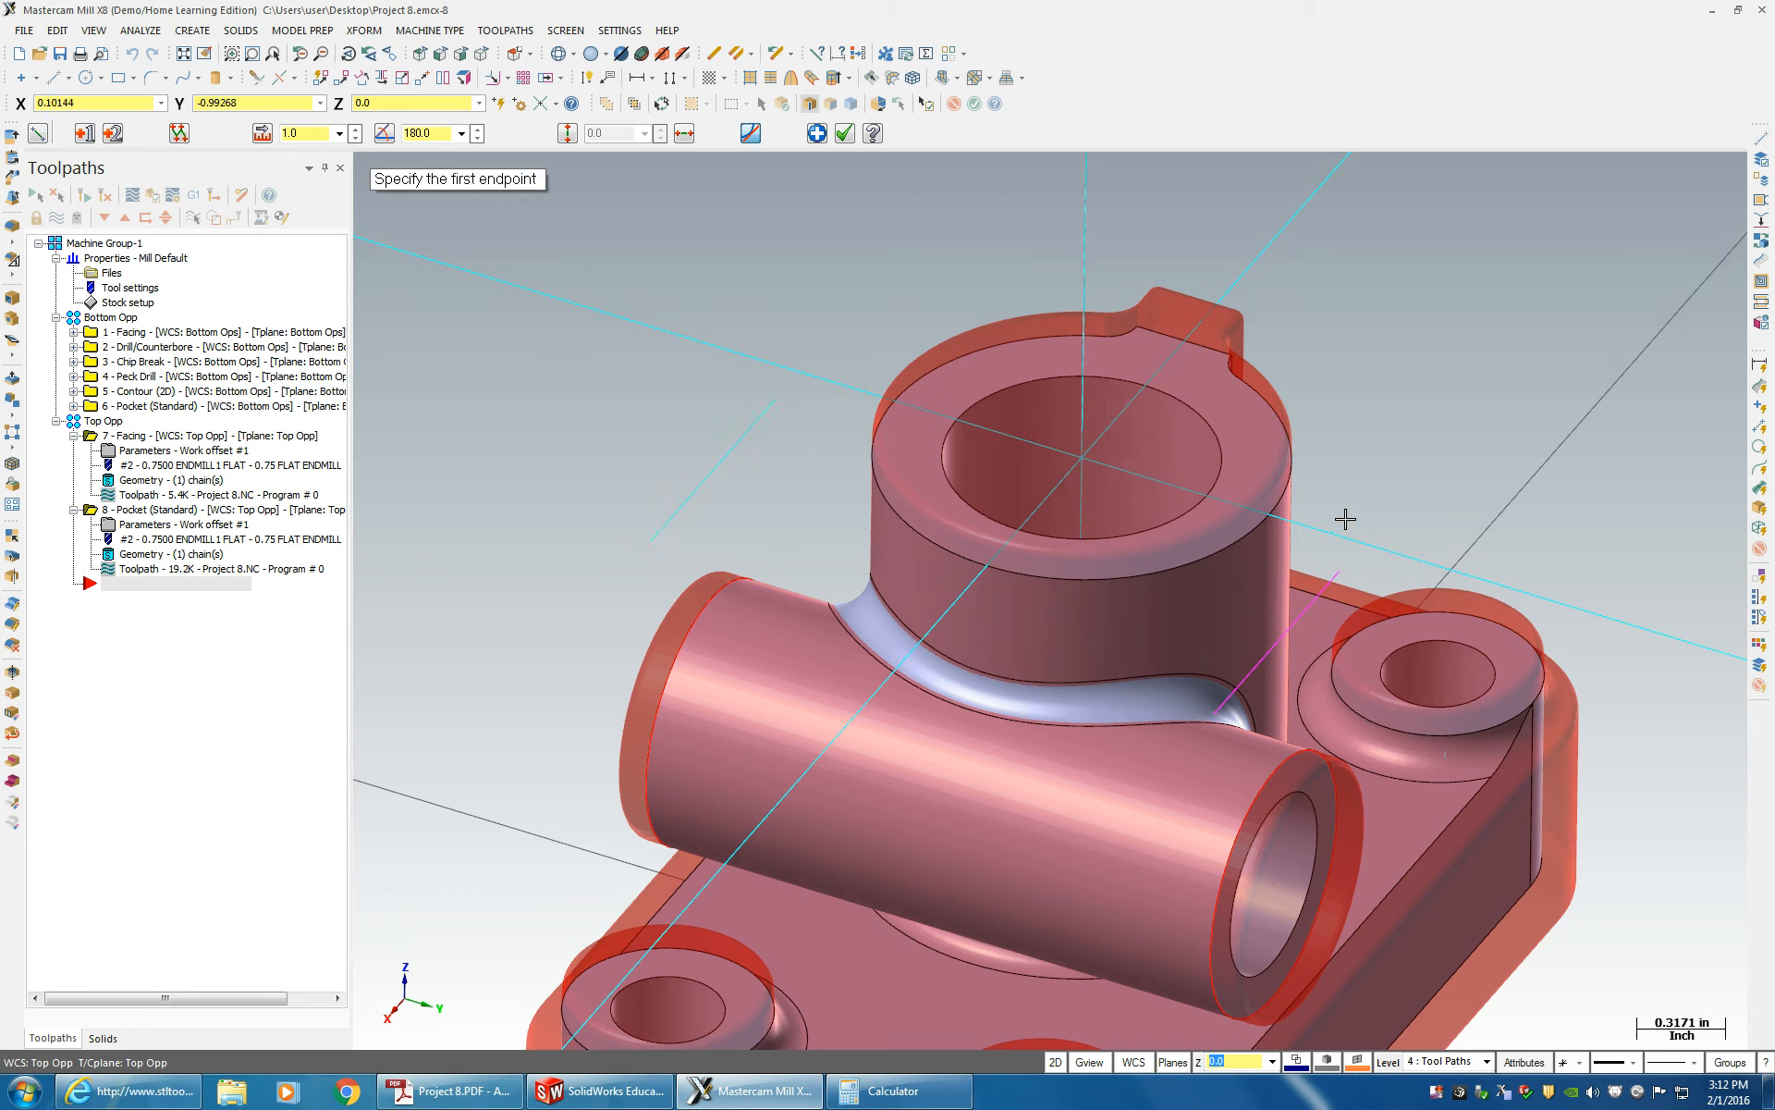
{"action": "left_click", "coordinate": [1211, 713]}
- Hide level 1, cad, so that only the newly traced lines are shown, and finish the line command
{"action": "left_click", "coordinate": [1390, 1065]}
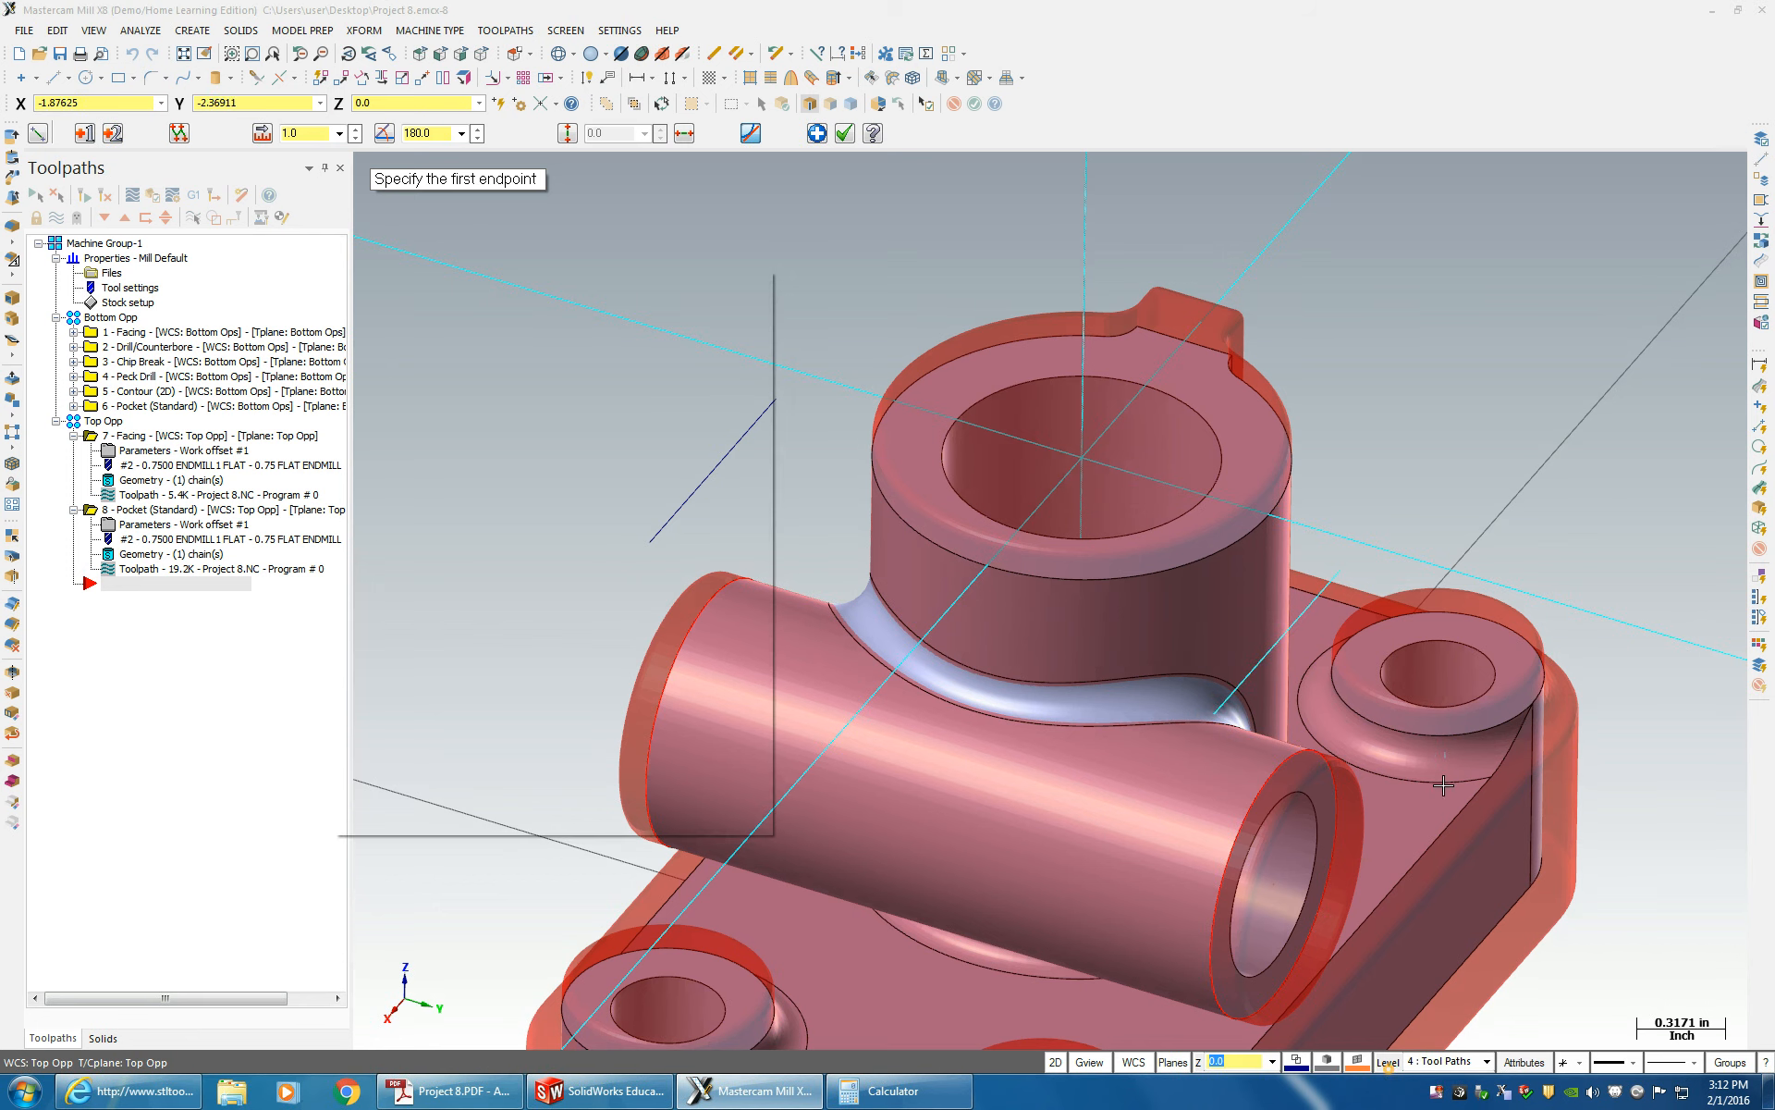
{"action": "left_click", "coordinate": [431, 338]}
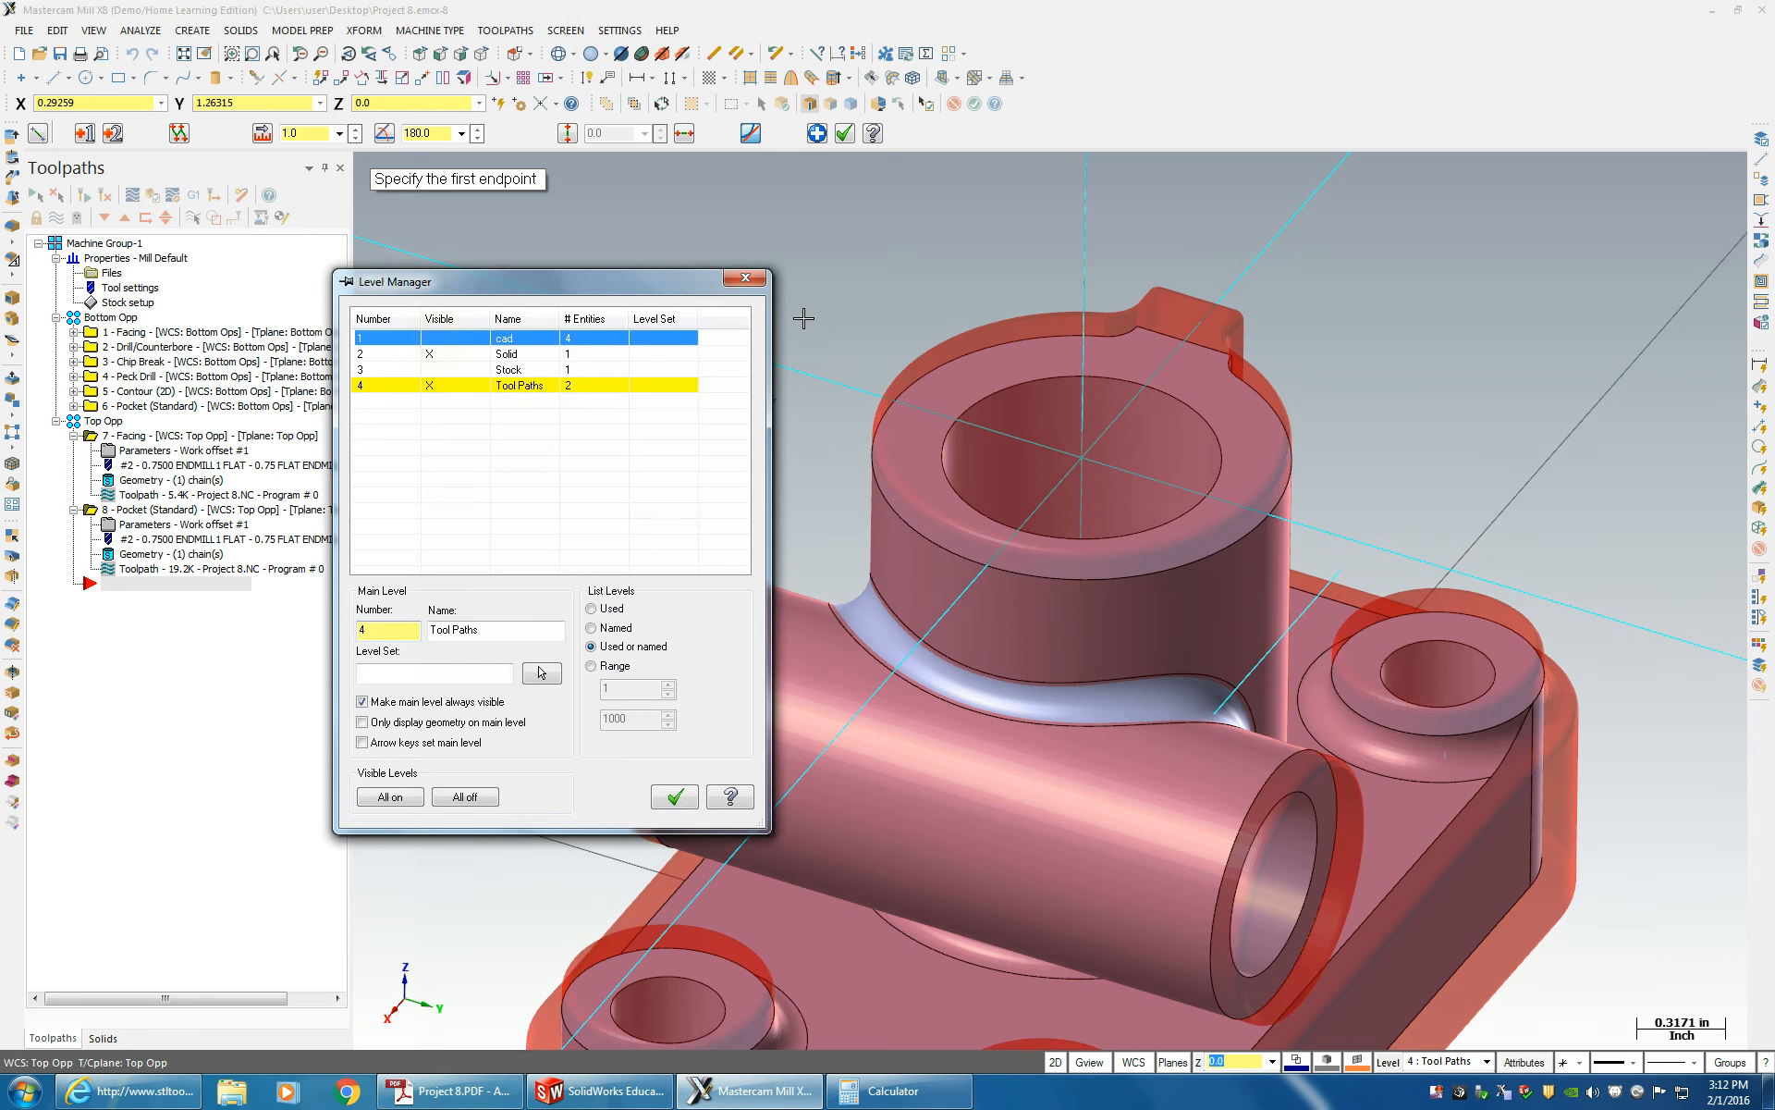
{"action": "left_click", "coordinate": [745, 280]}
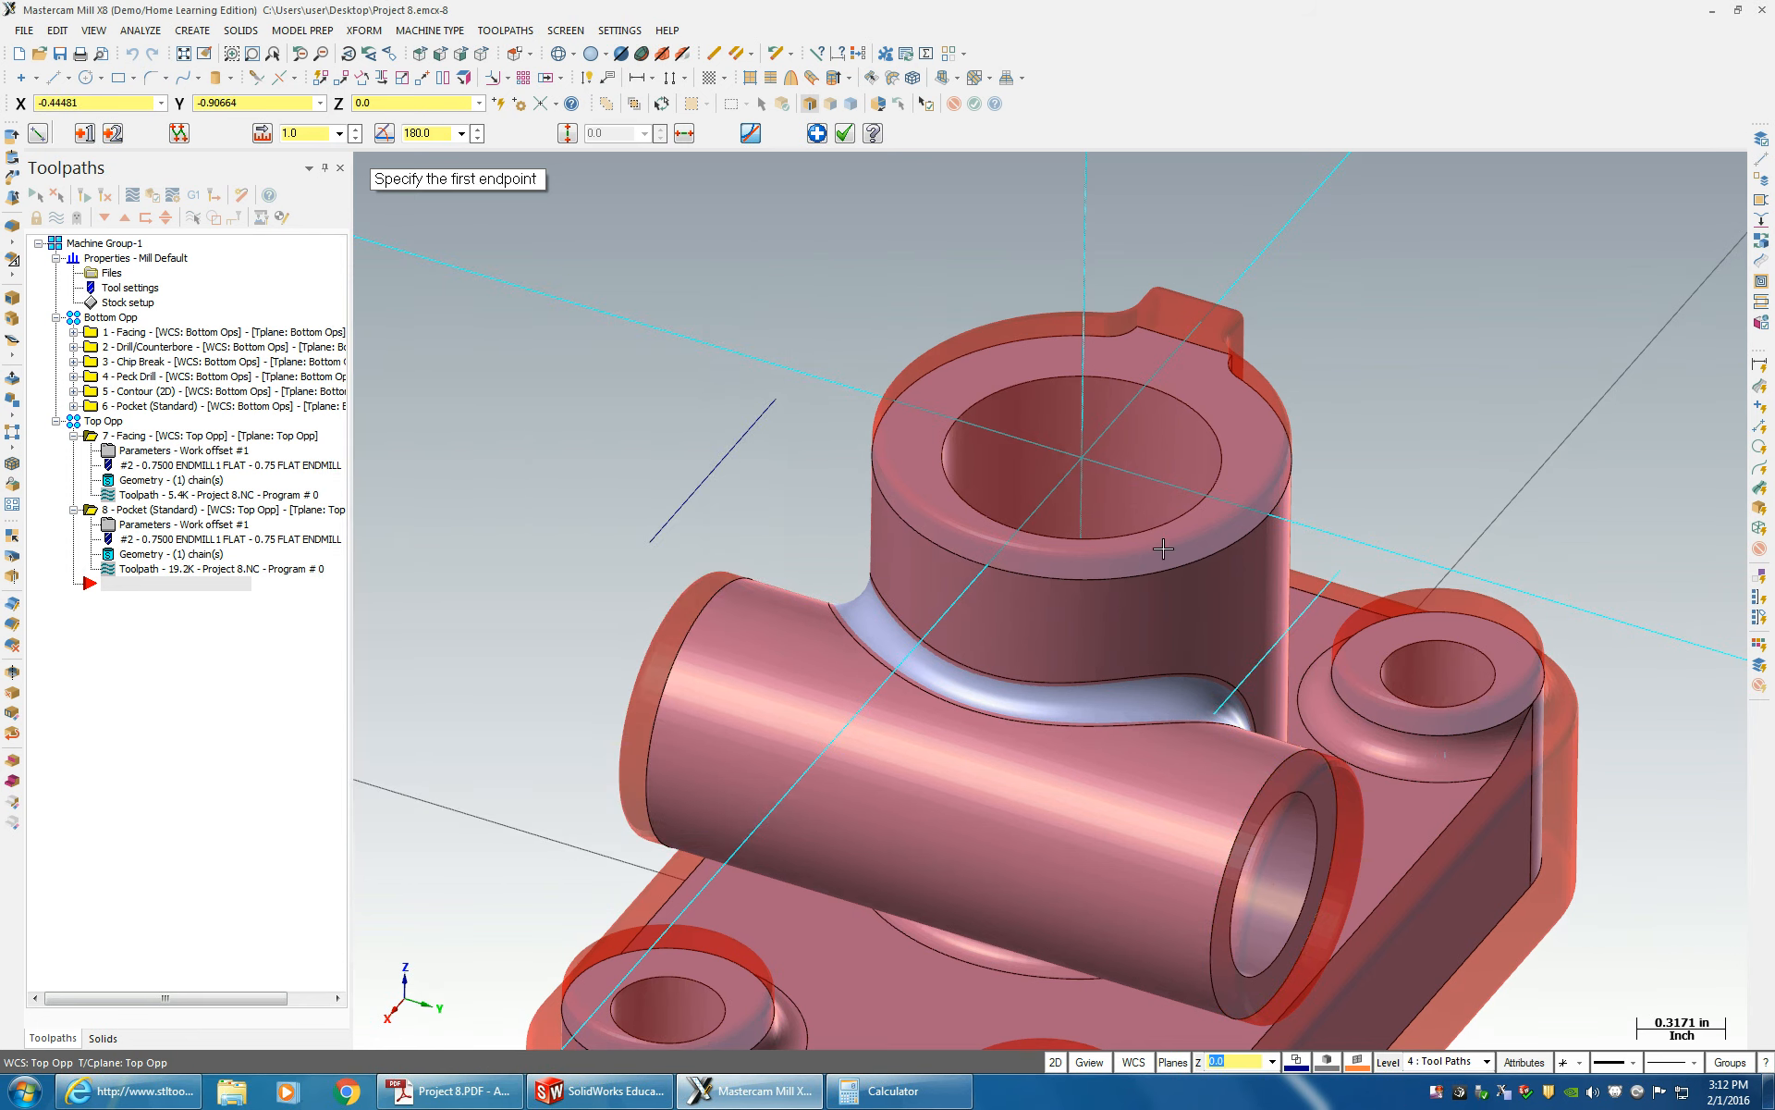
{"action": "left_click", "coordinate": [861, 54]}
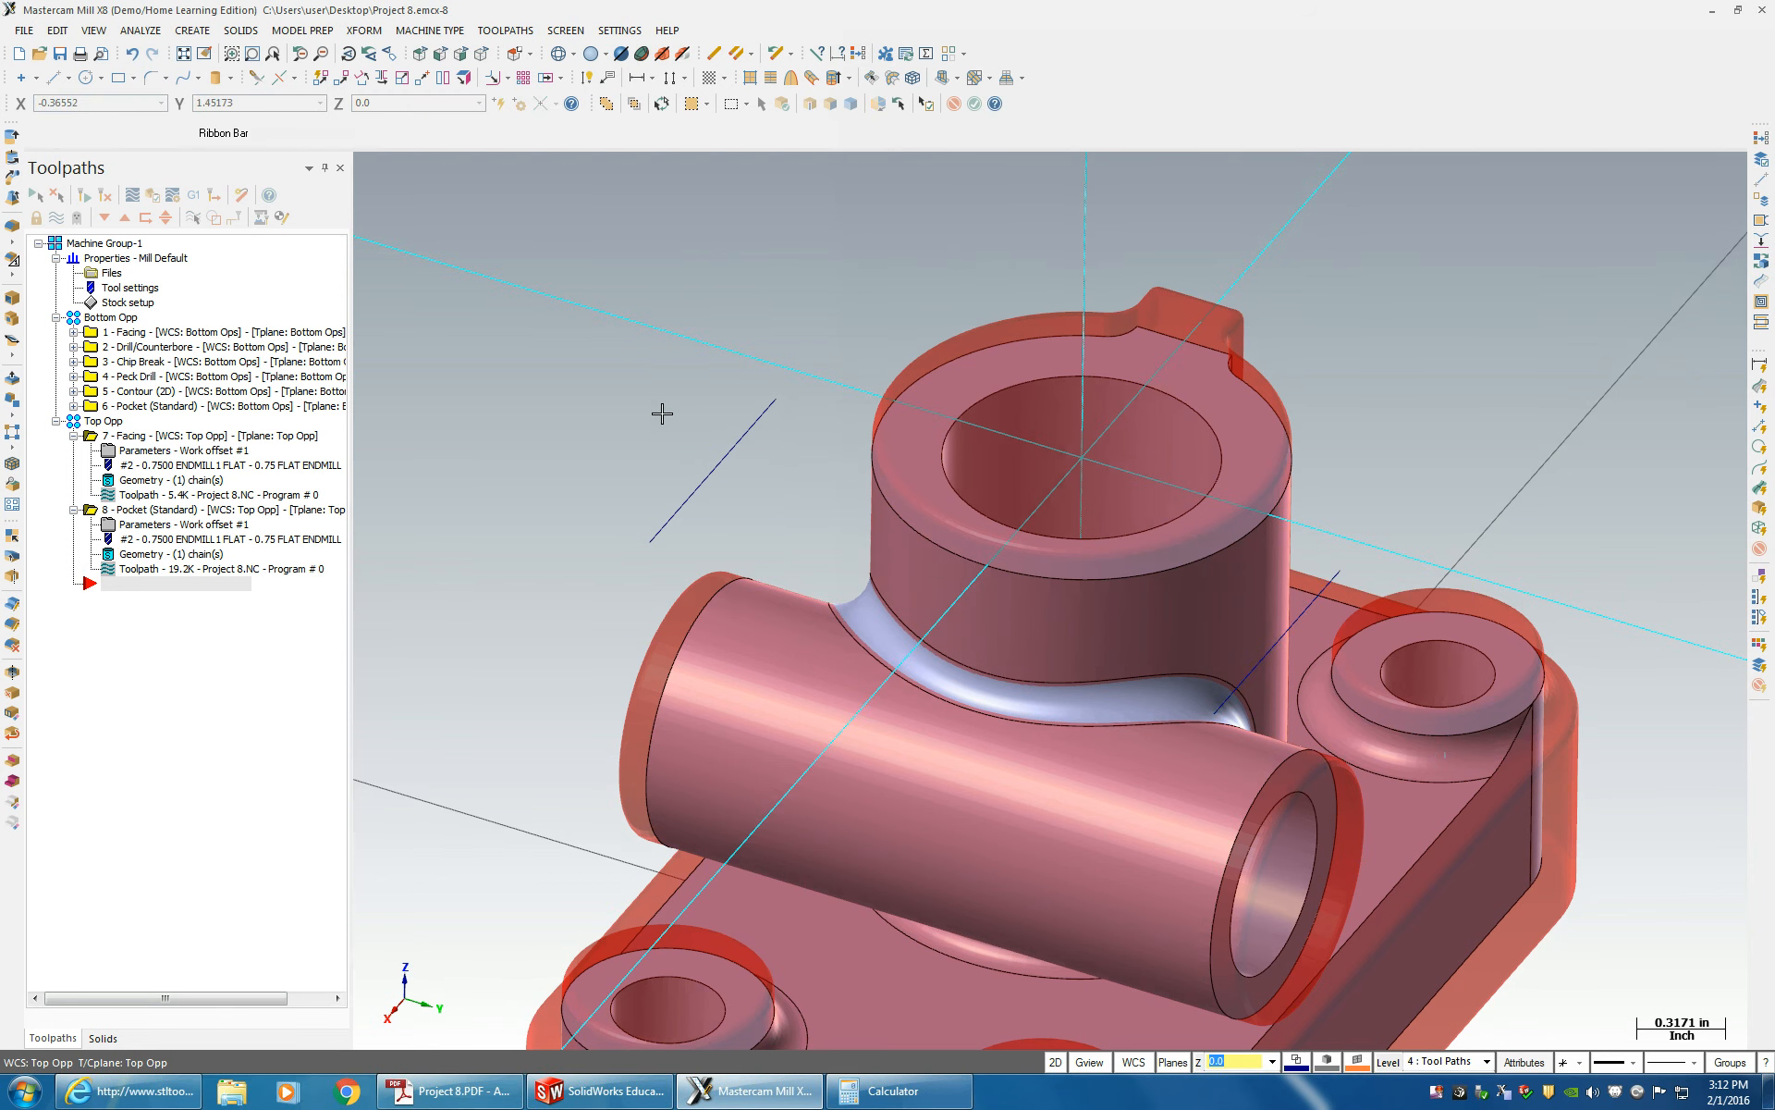
- Add a mill Contour toolpath under Top Opp and chain the two traced lines in the same direction as drawn
{"action": "middle_click_drag", "start_coordinate": [680, 489], "coordinate": [753, 516]}
{"action": "scroll", "coordinate": [753, 515], "scroll_direction": "up", "scroll_amount": 1}
{"action": "scroll", "coordinate": [753, 516], "scroll_direction": "up", "scroll_amount": 1}
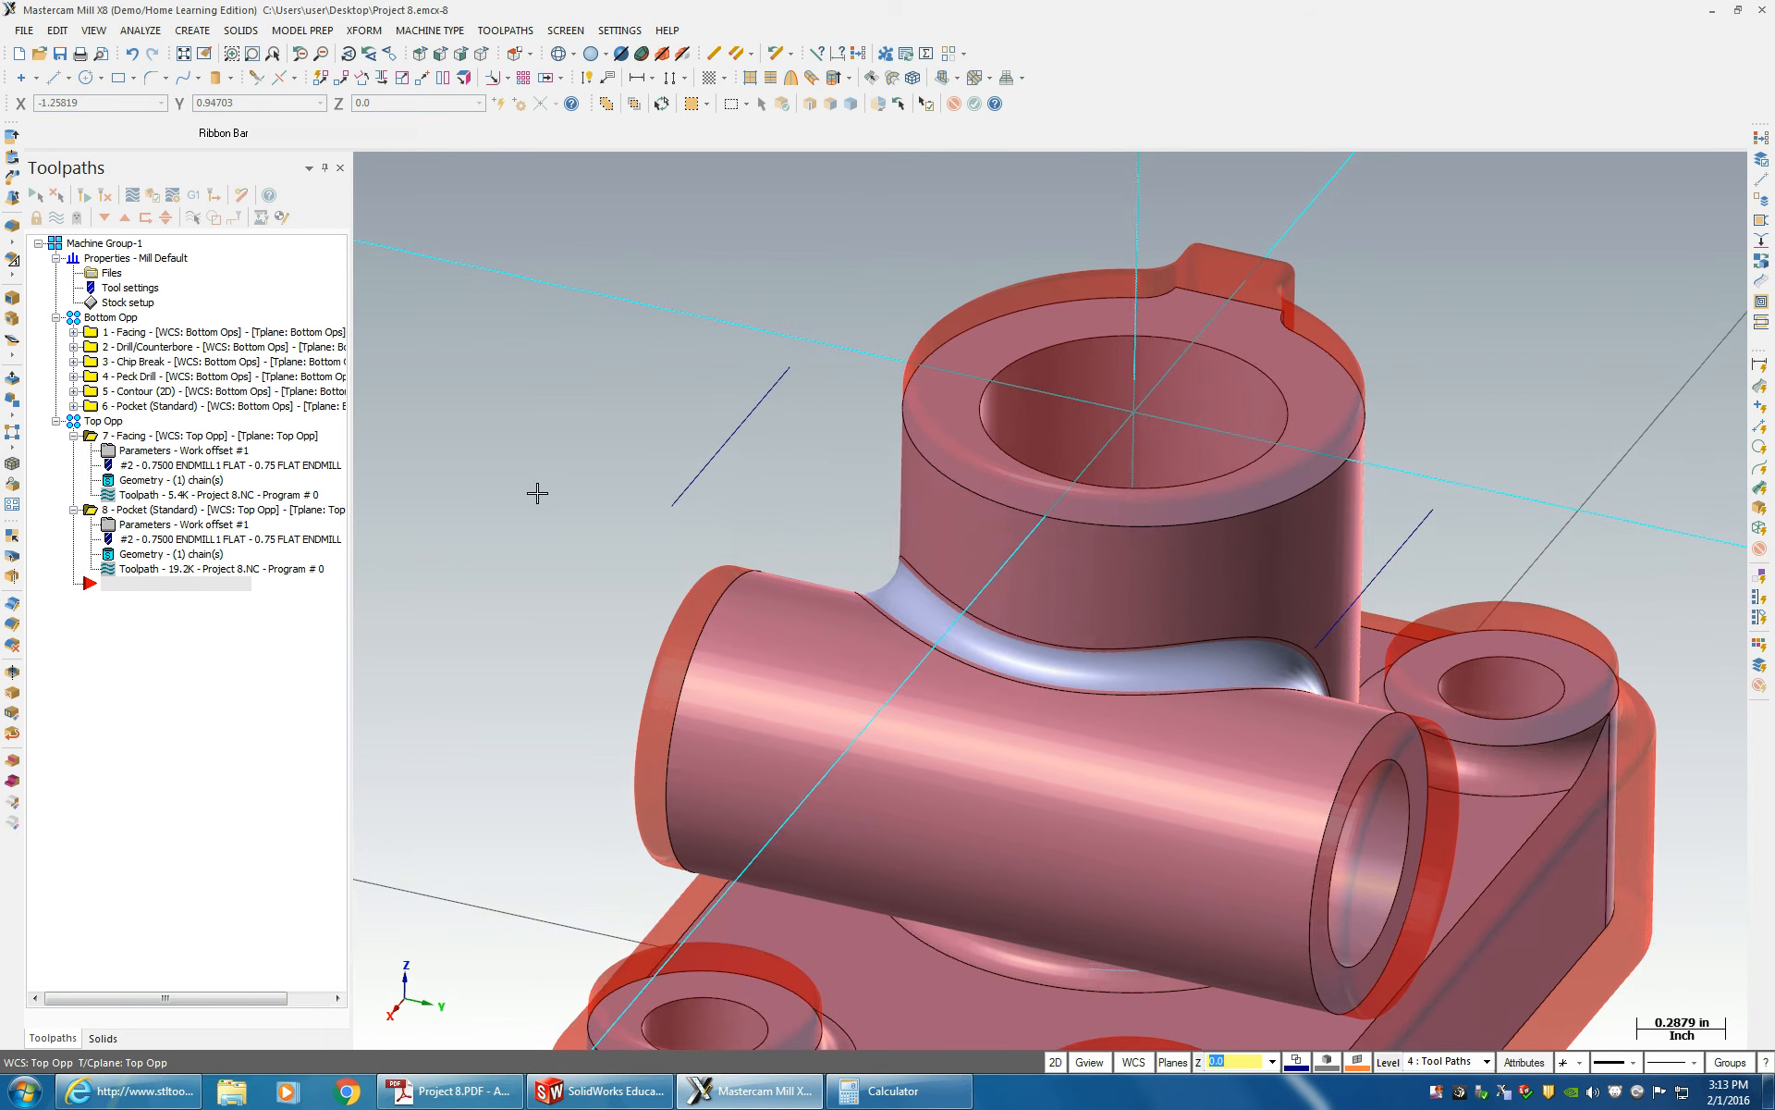
{"action": "right_click", "coordinate": [161, 602]}
{"action": "mouse_move", "coordinate": [268, 59]}
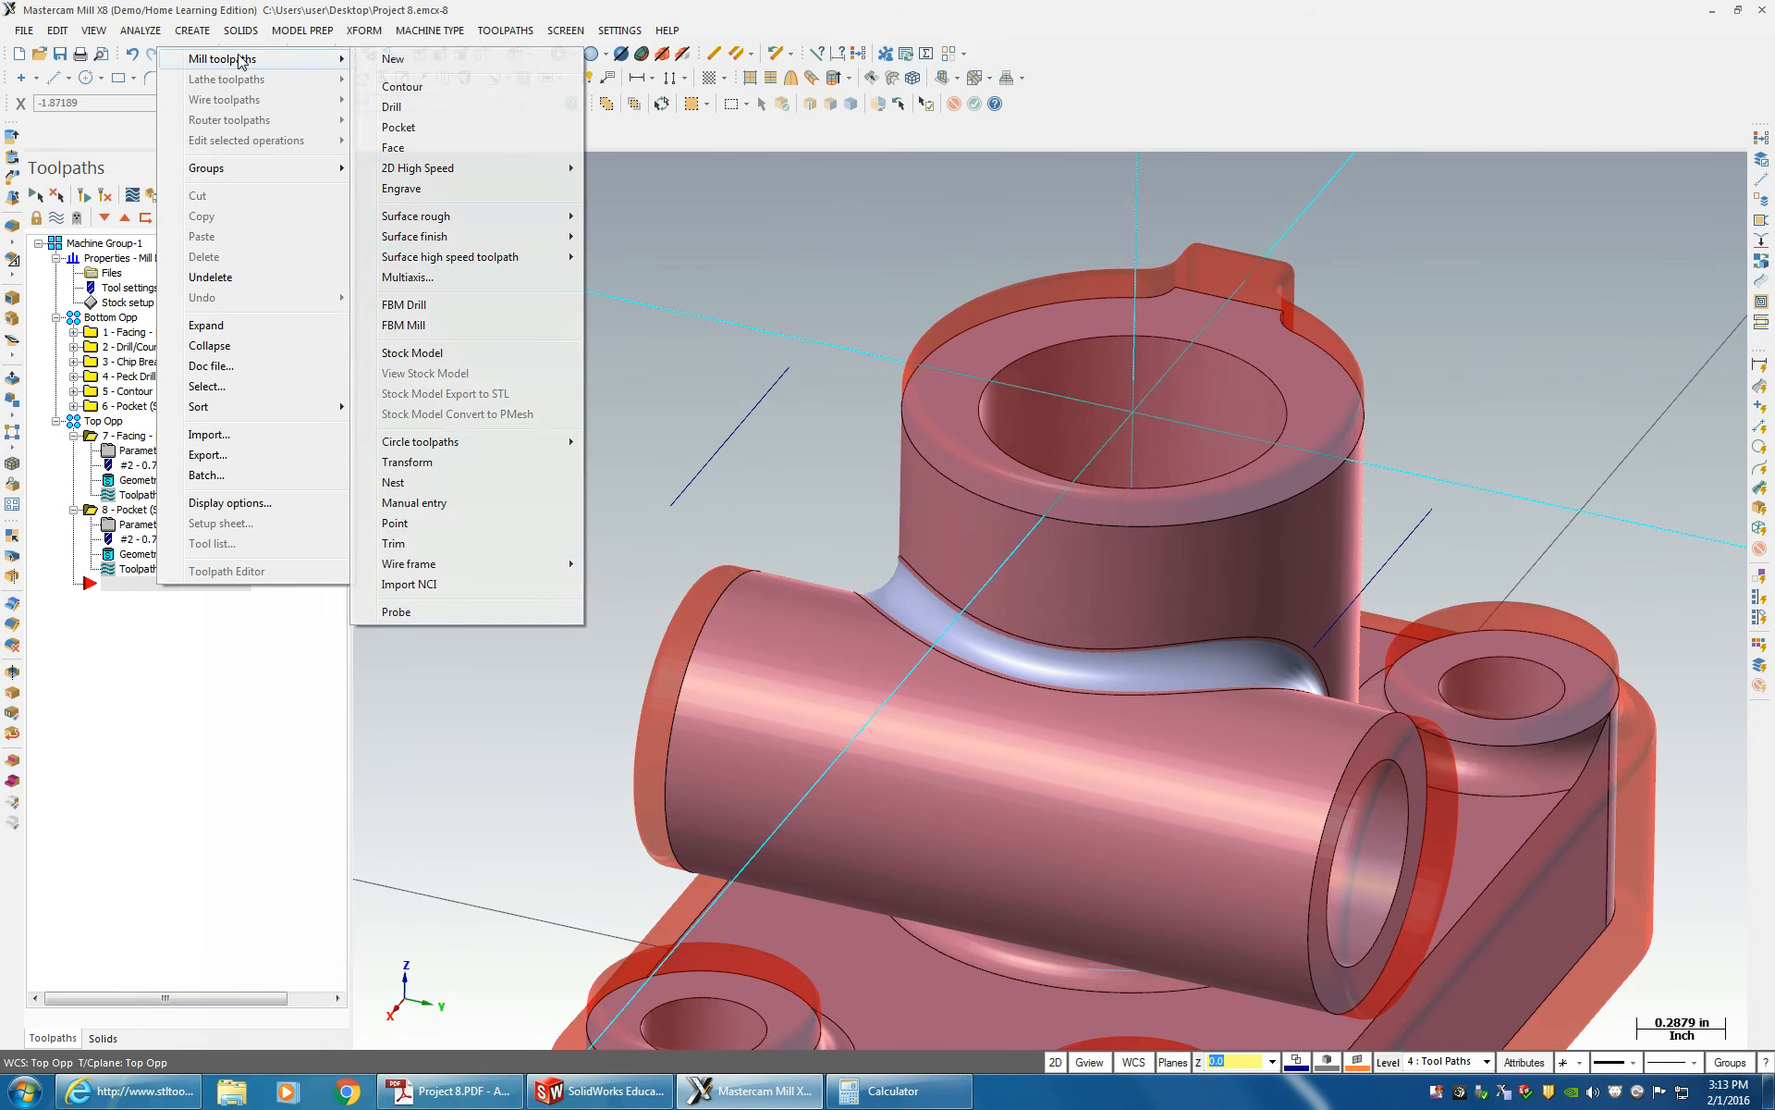
{"action": "left_click", "coordinate": [416, 87]}
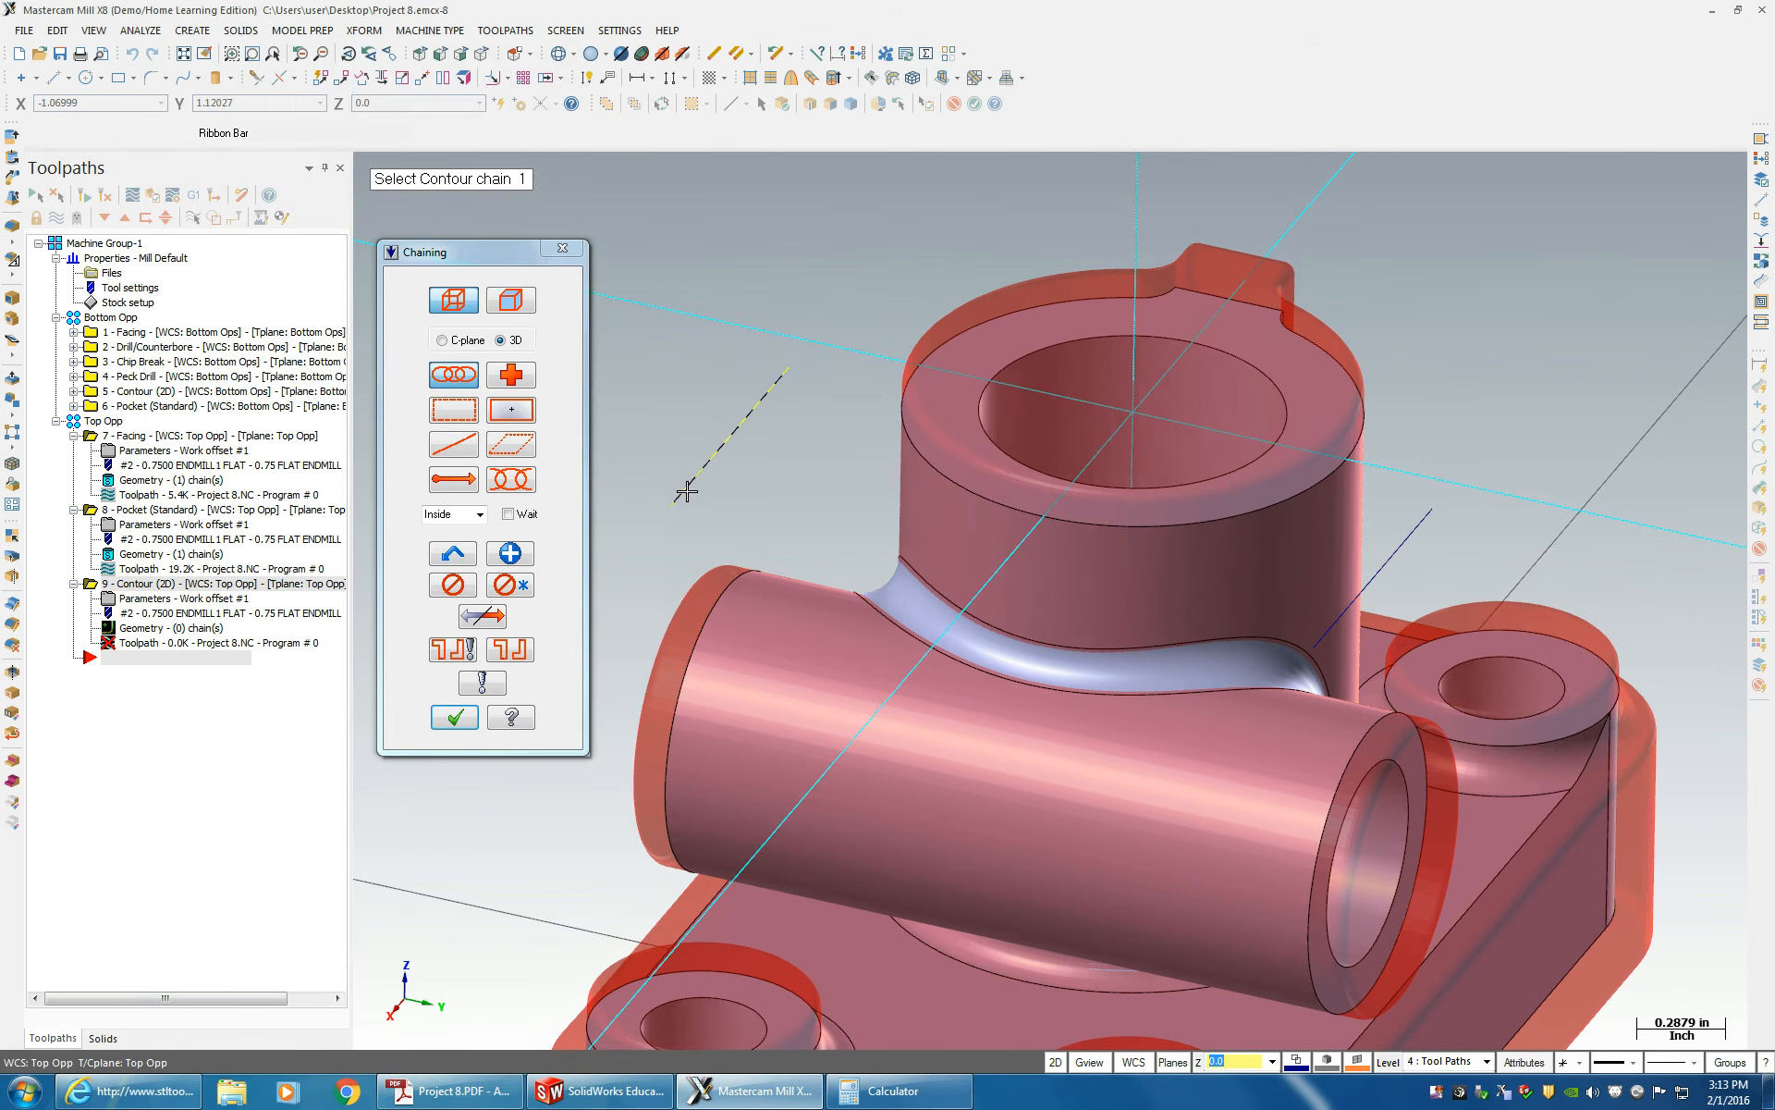
{"action": "left_click", "coordinate": [1202, 507]}
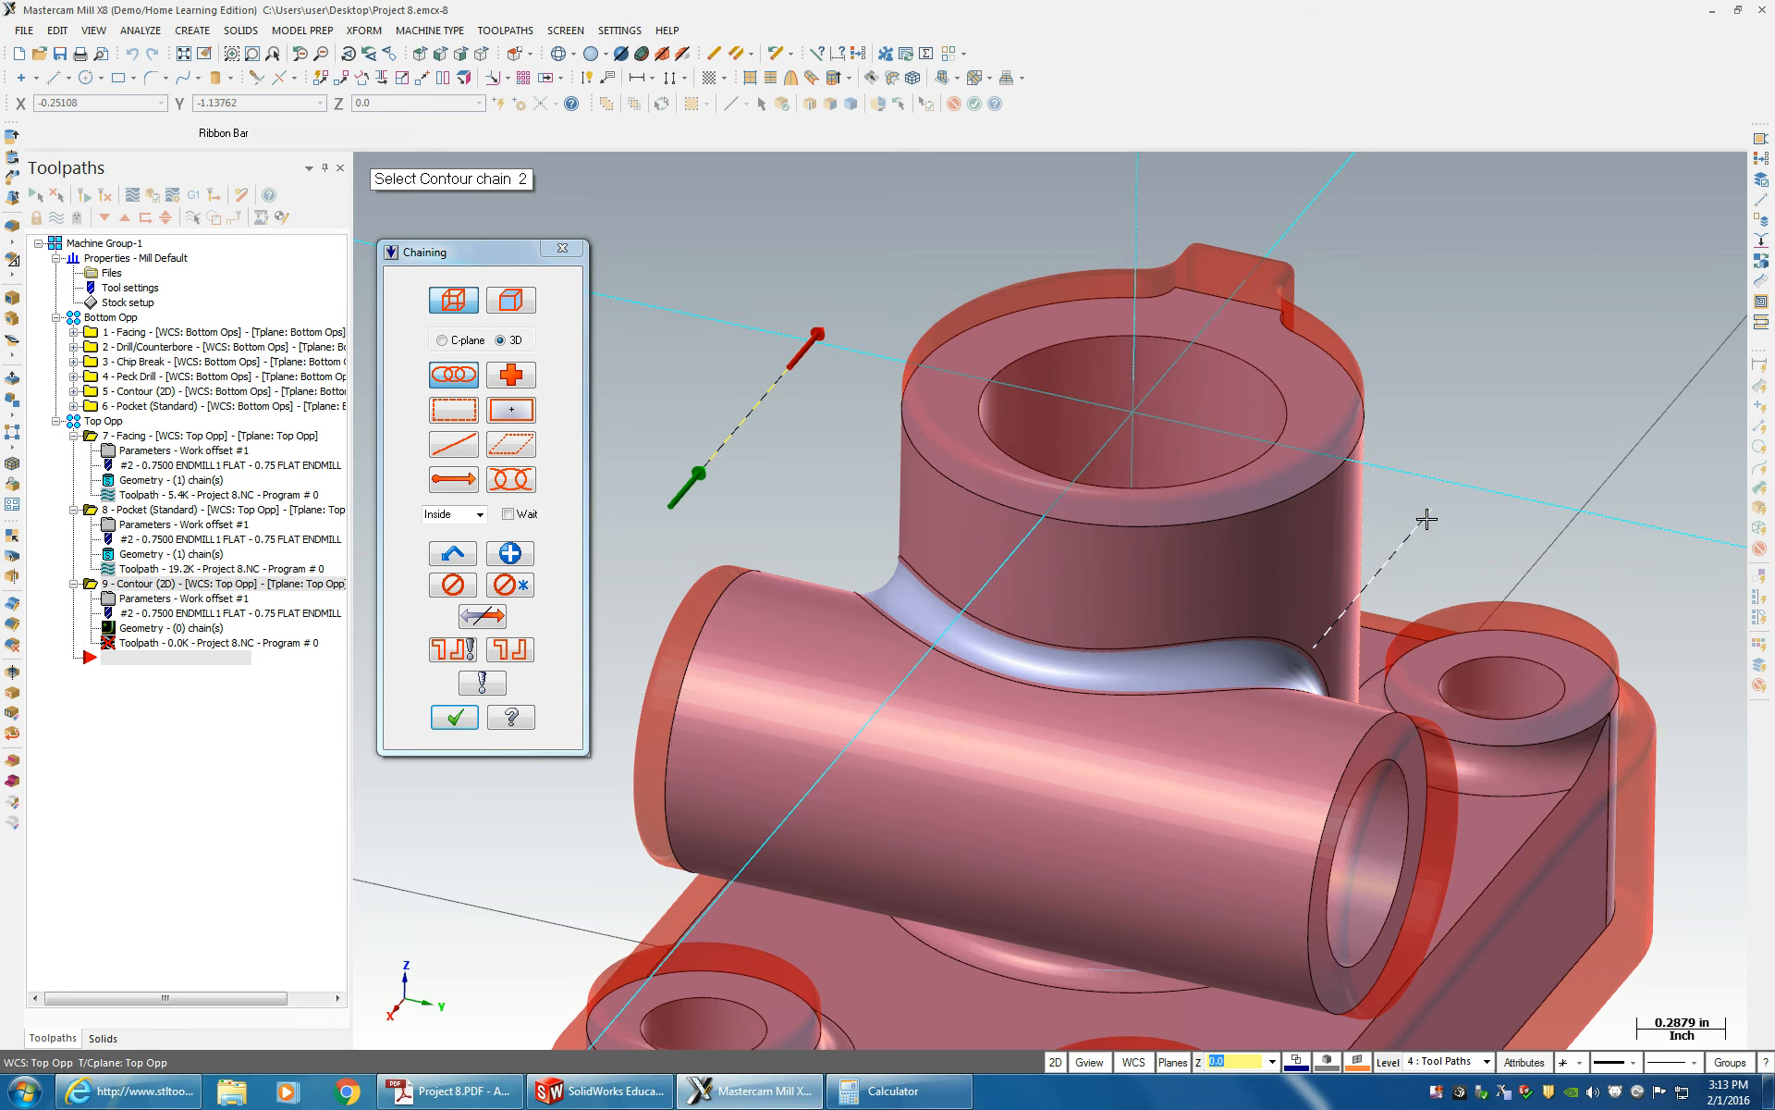
{"action": "left_click", "coordinate": [454, 717]}
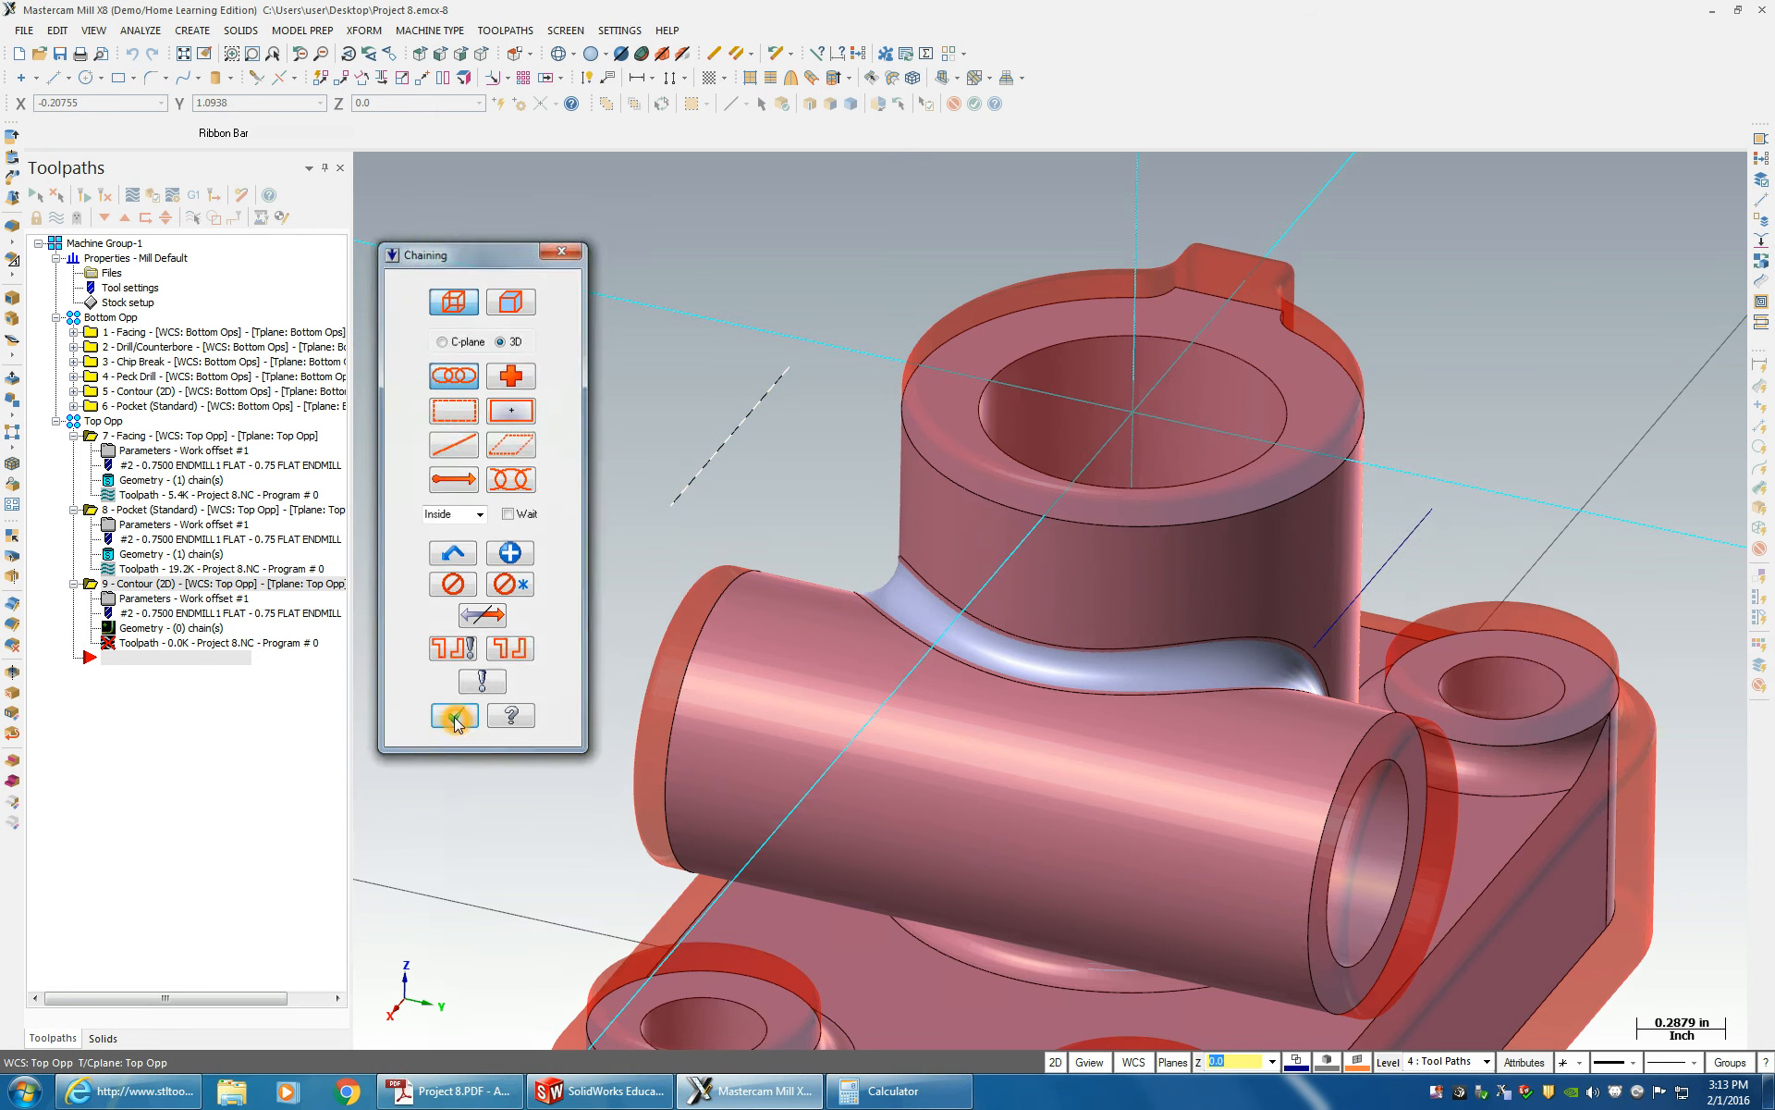
- Turn off the contour's entry and exit moves in Lead In/Out and enable adjusting the start and end of contour
{"action": "left_click", "coordinate": [86, 284]}
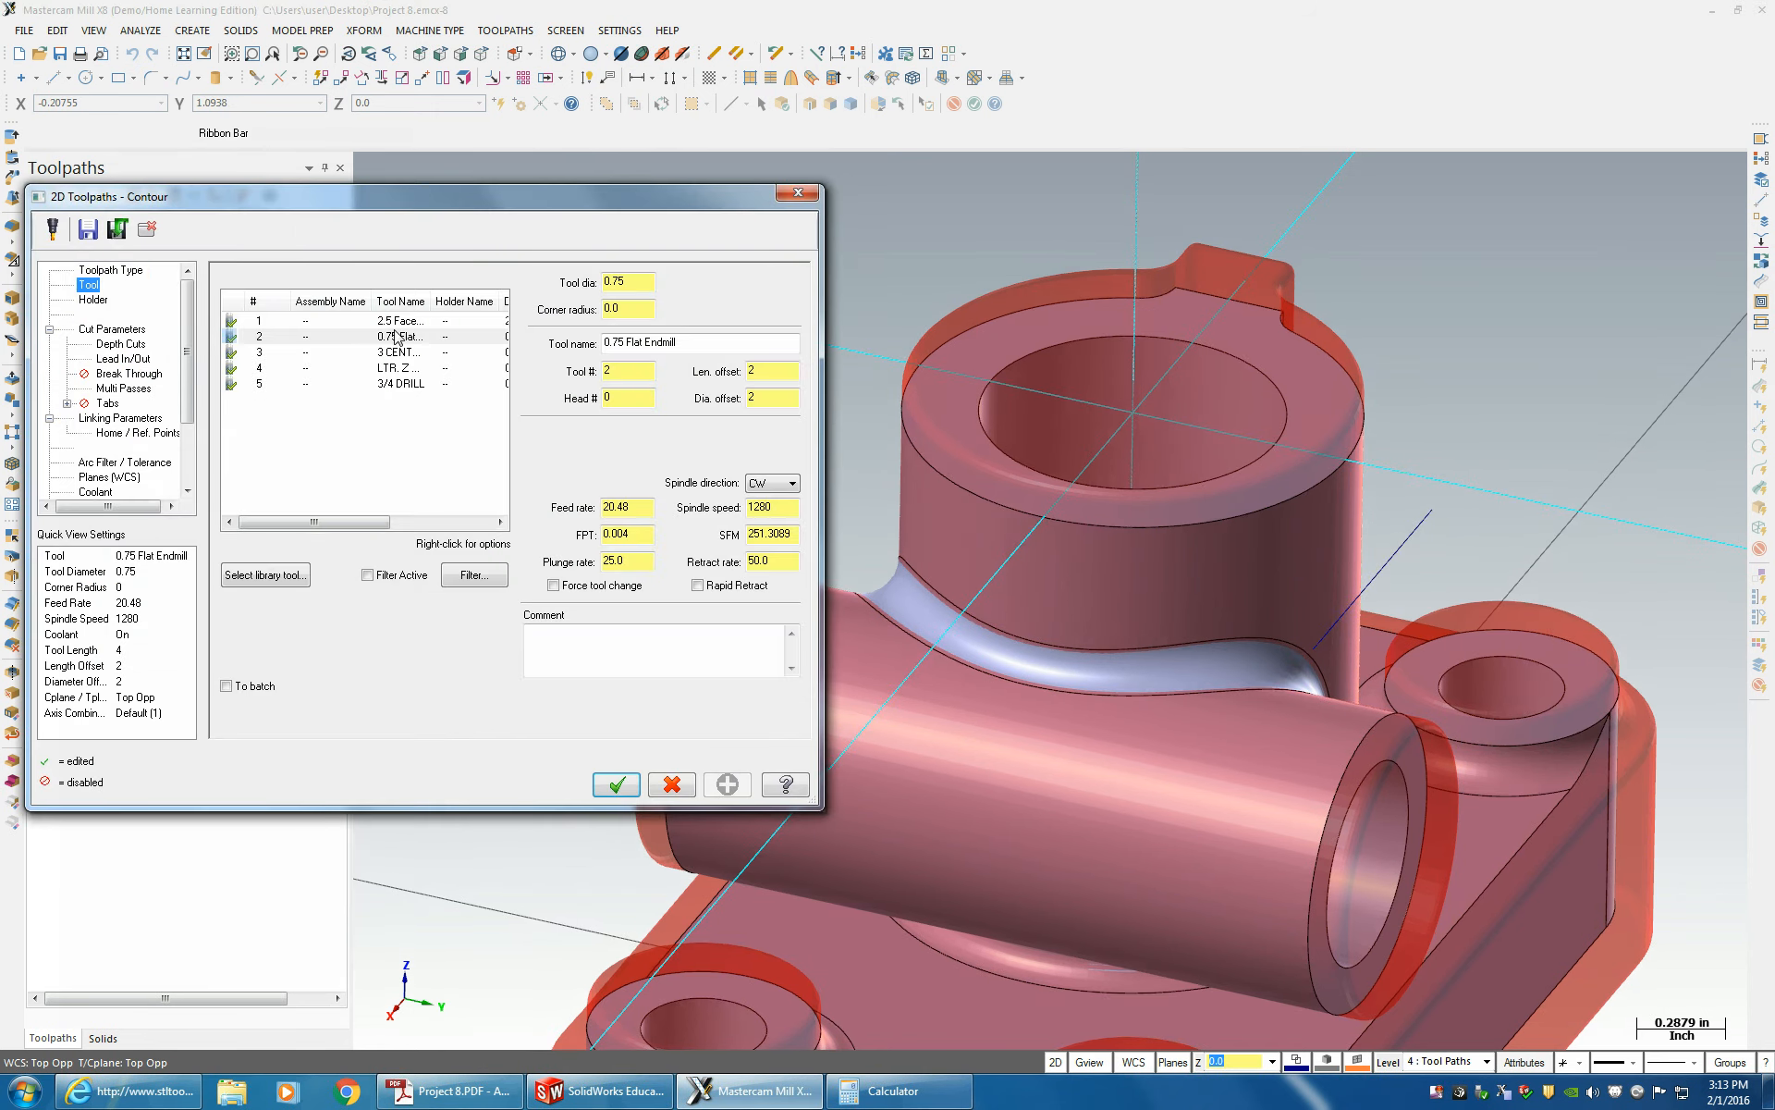
{"action": "left_click", "coordinate": [103, 329]}
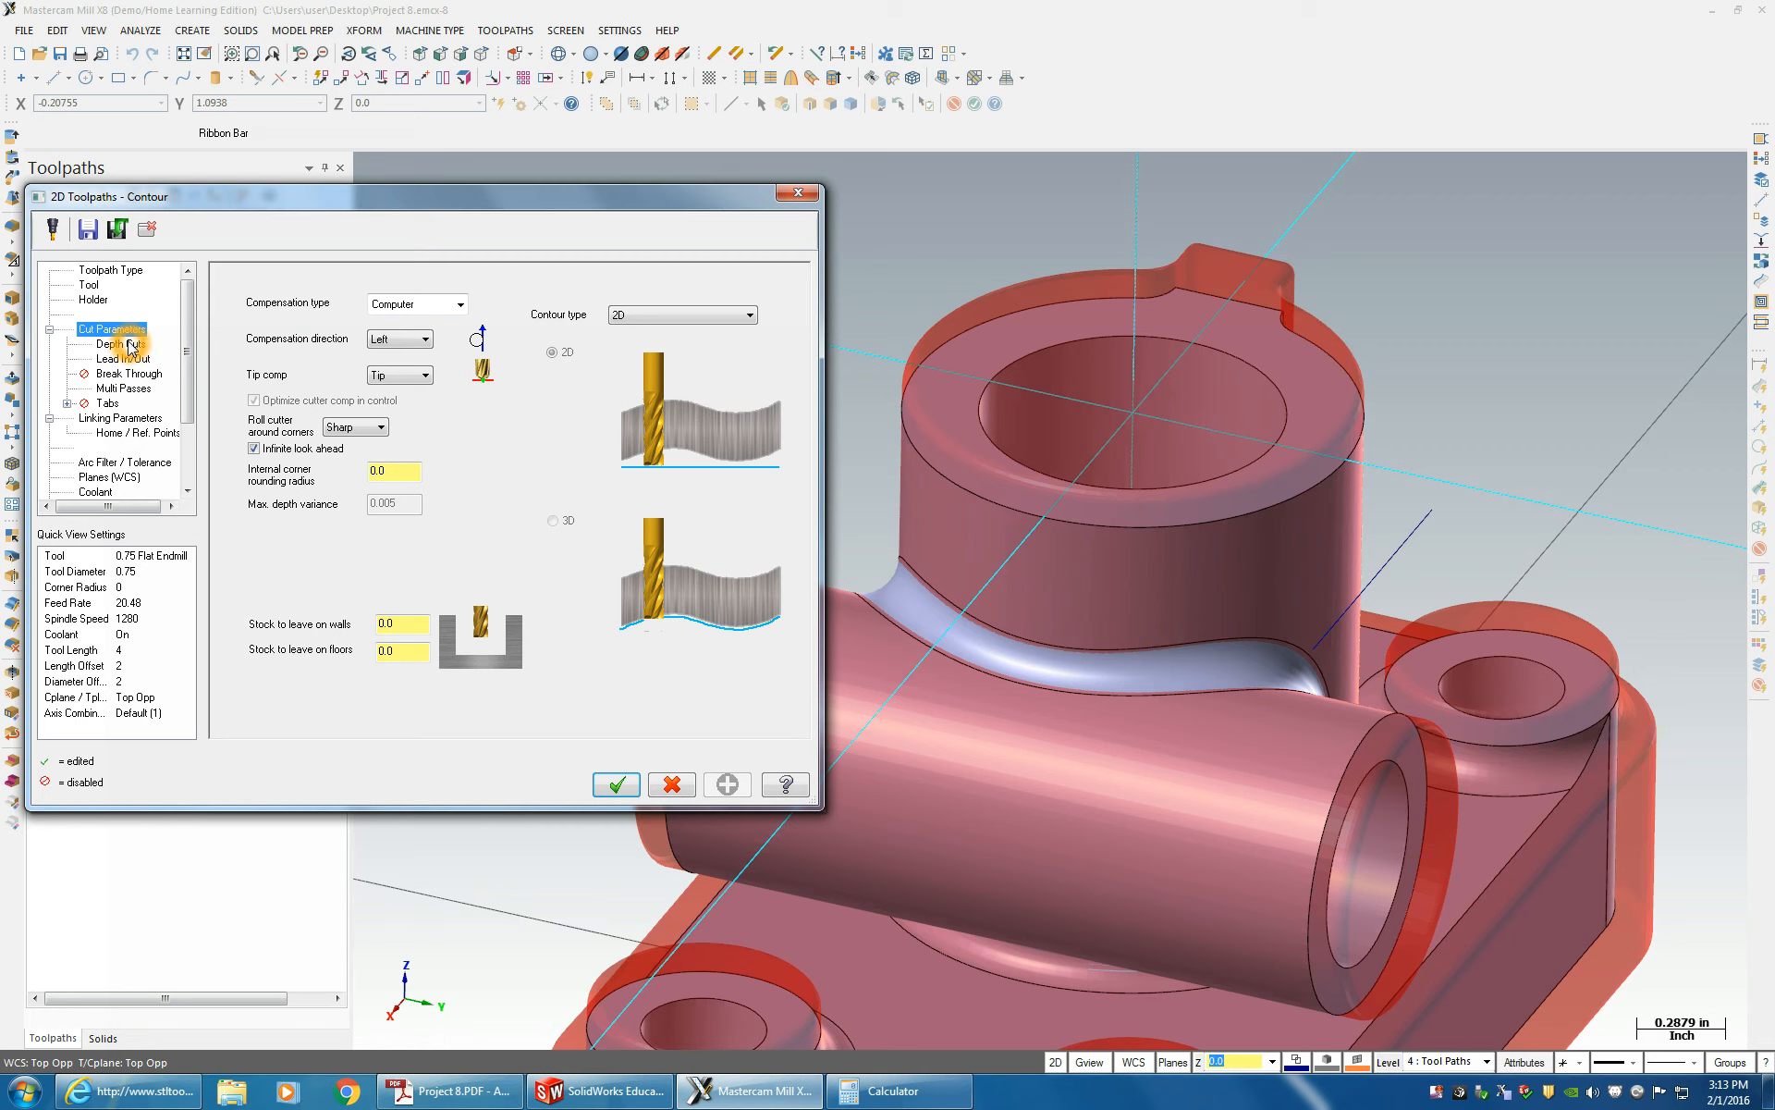
{"action": "left_click", "coordinate": [129, 375]}
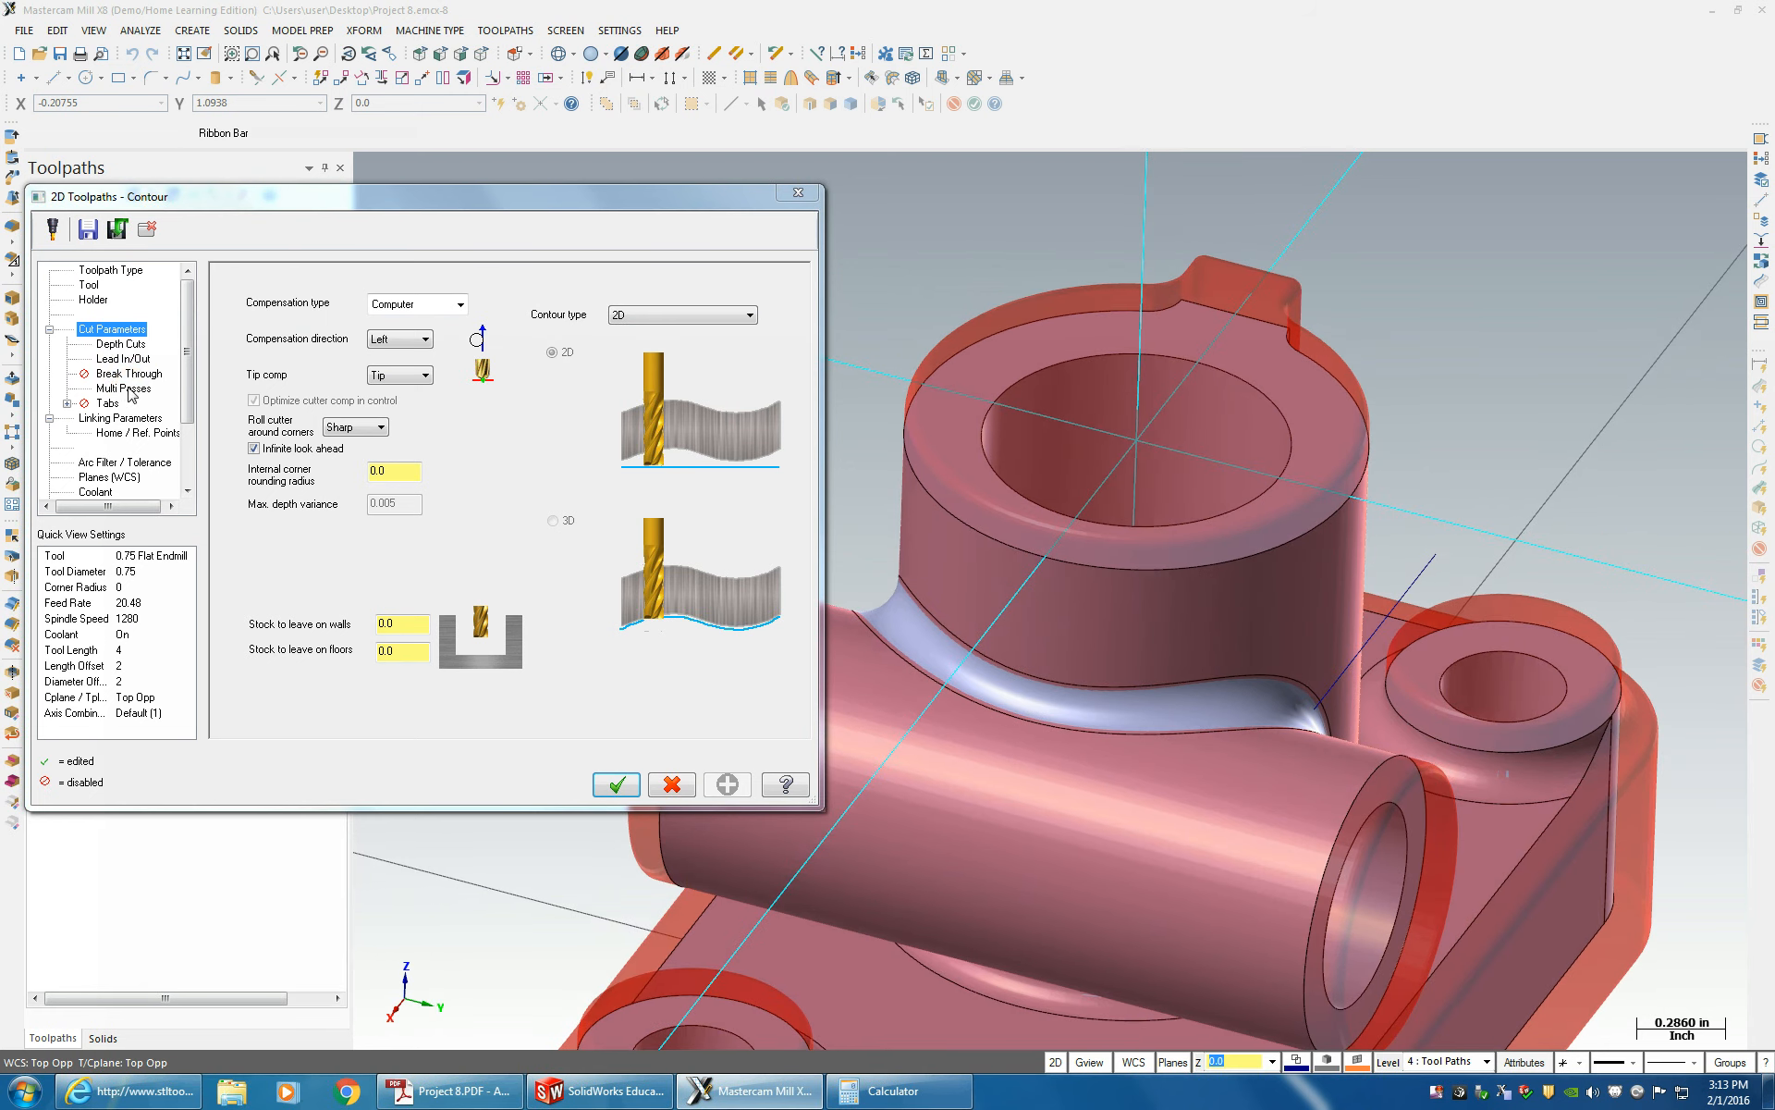
{"action": "left_click", "coordinate": [123, 359]}
{"action": "left_click", "coordinate": [234, 311]}
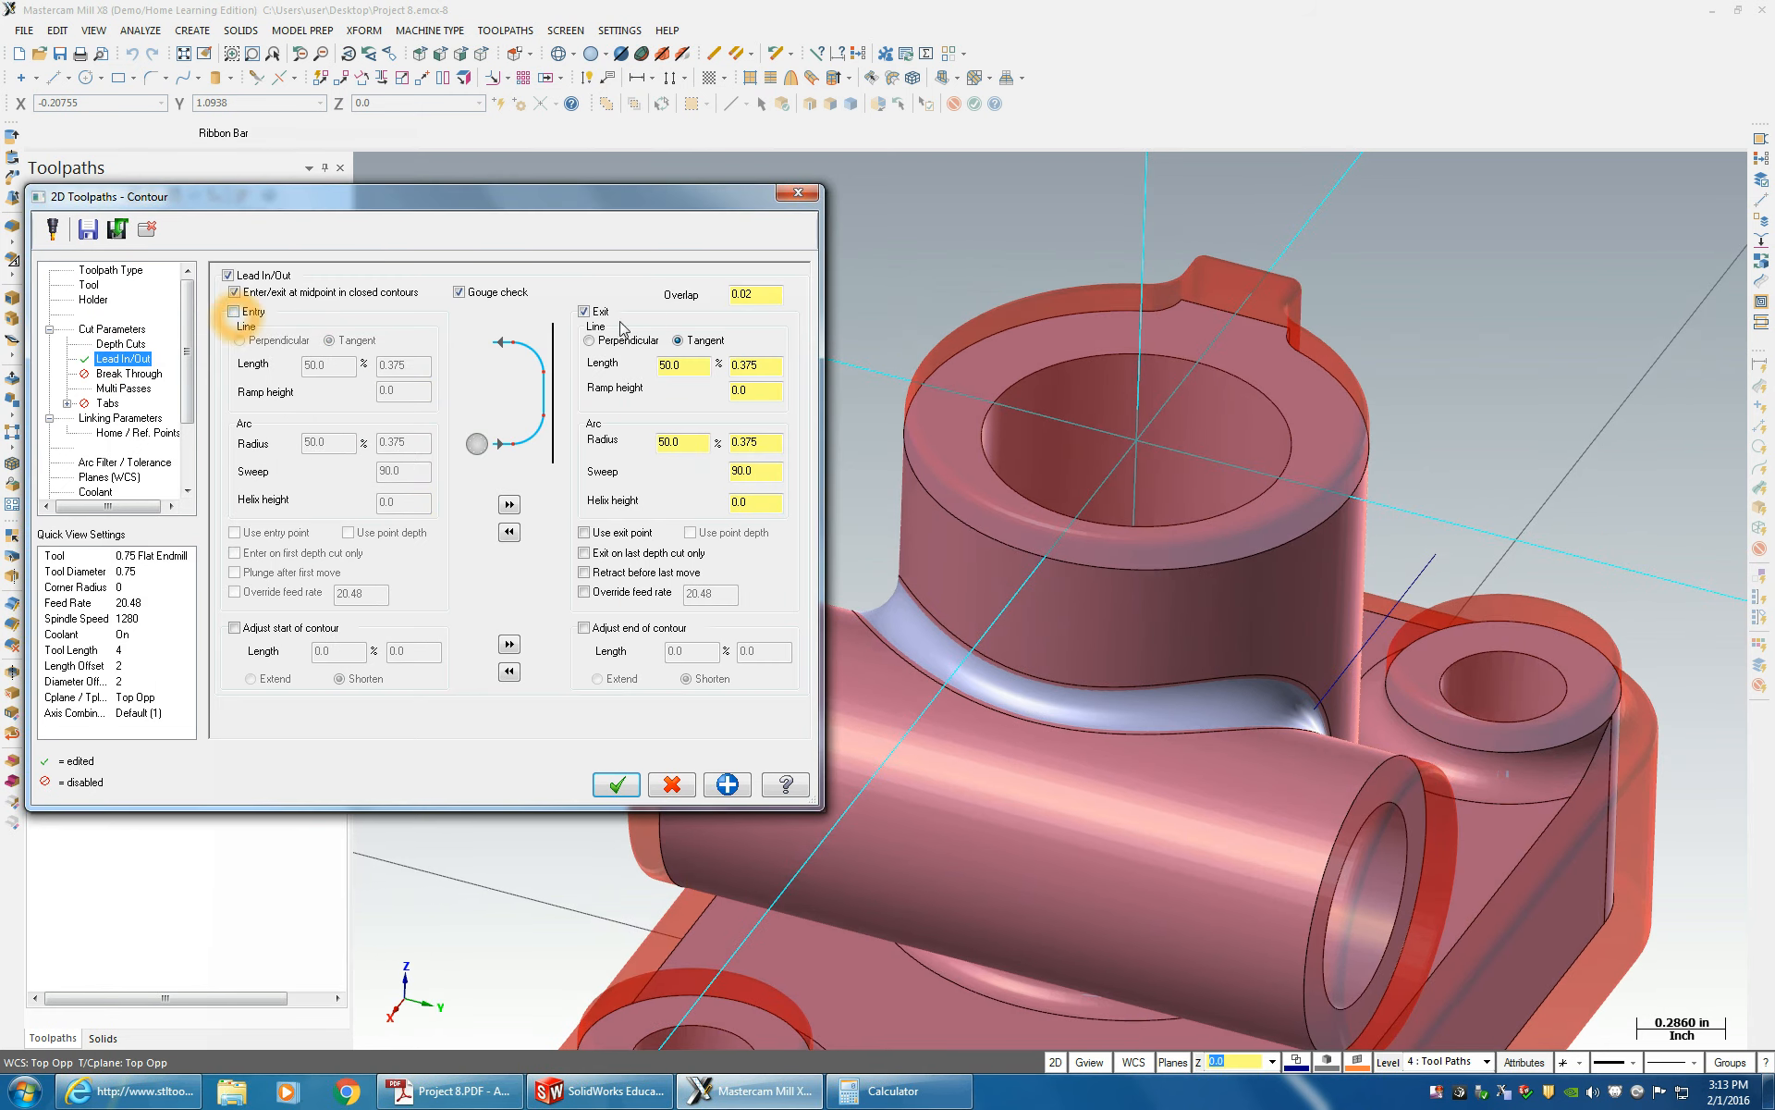
{"action": "left_click", "coordinate": [589, 313]}
{"action": "left_click", "coordinate": [235, 629]}
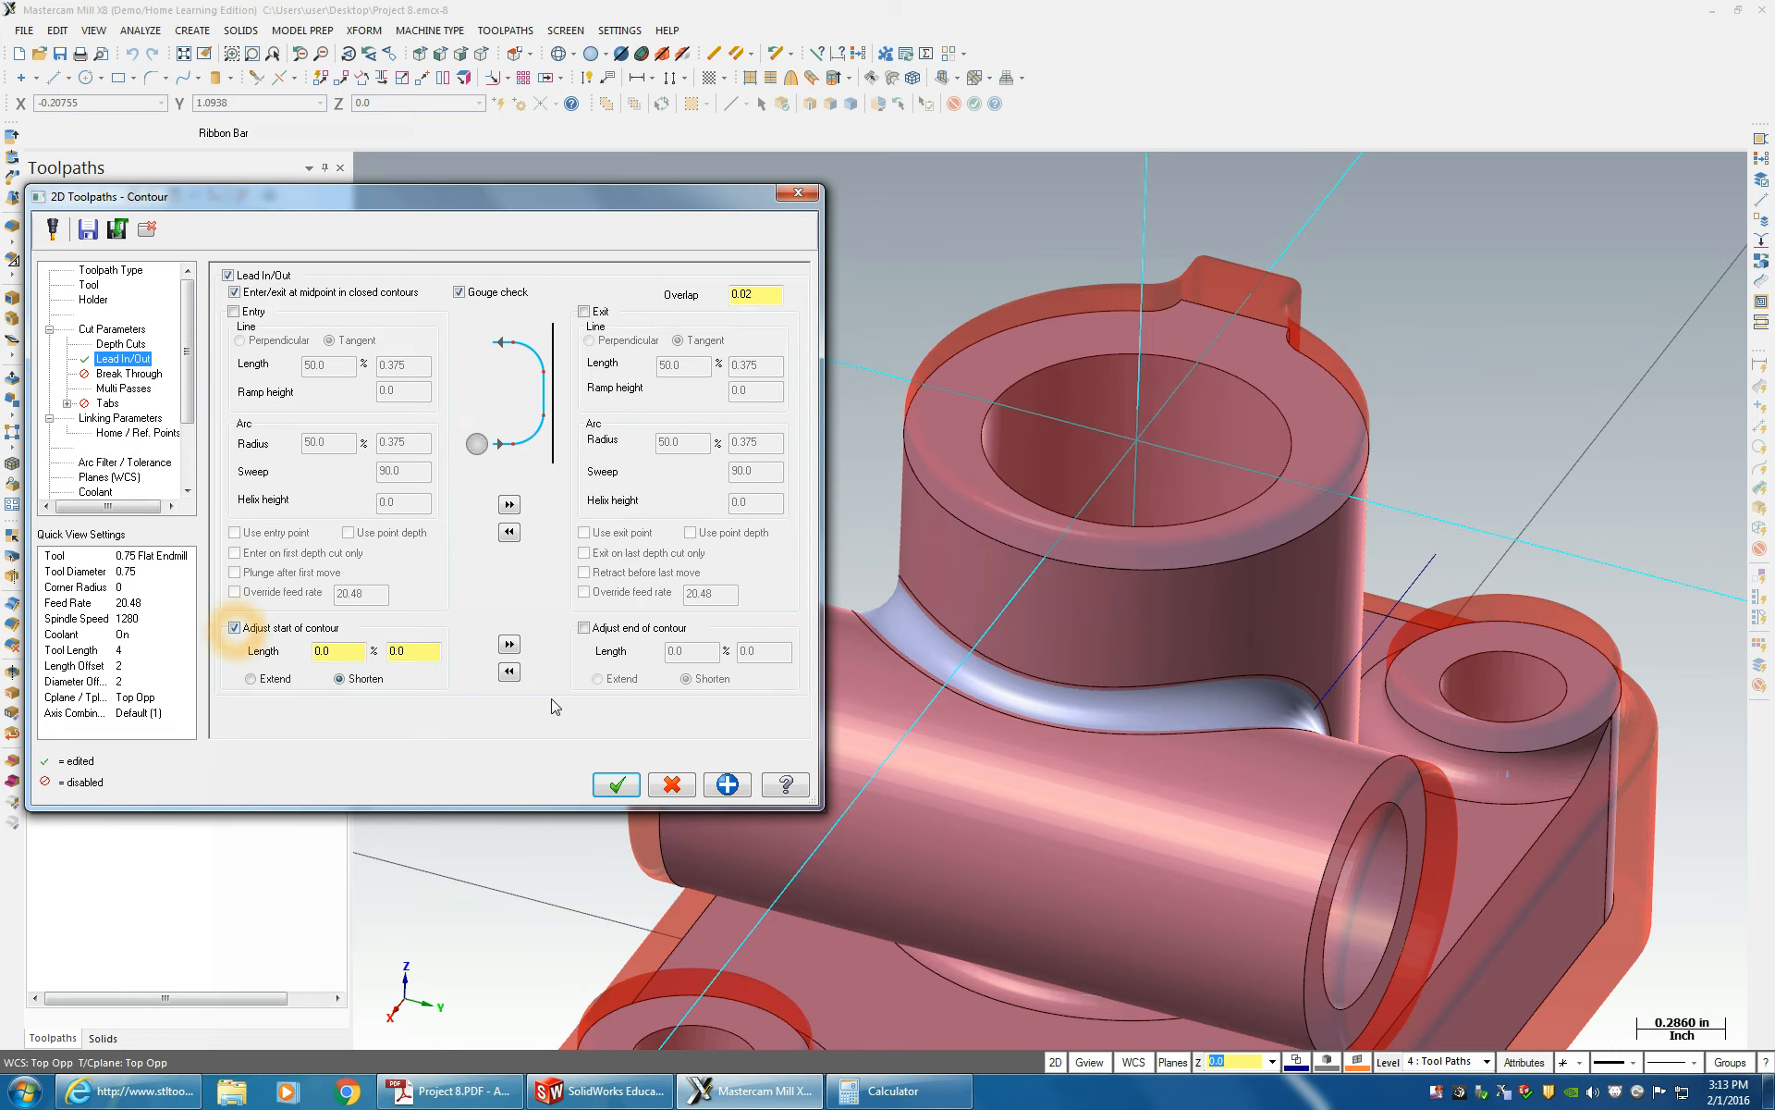
{"action": "left_click", "coordinate": [584, 628]}
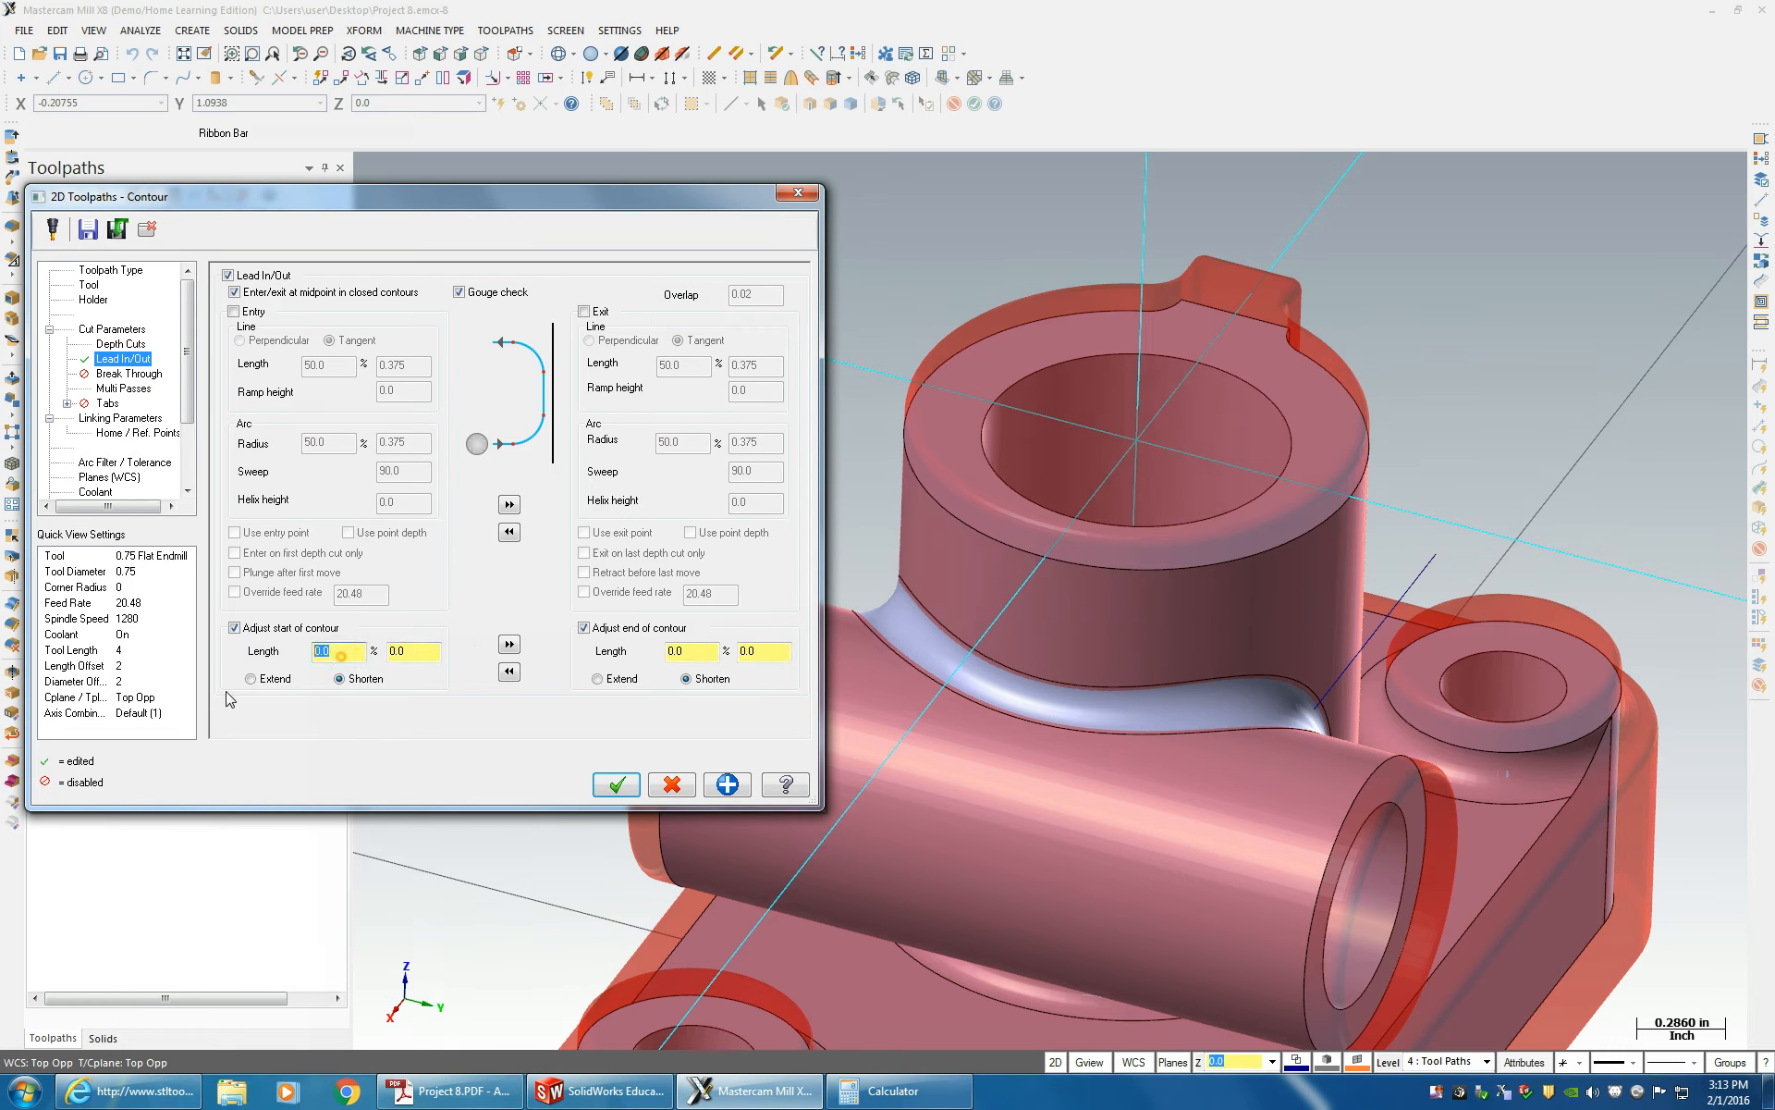
- Extend the start and end of the contour by 50% of the tool diameter each
{"action": "left_click", "coordinate": [333, 650]}
{"action": "left_click", "coordinate": [340, 651]}
{"action": "left_click", "coordinate": [360, 658]}
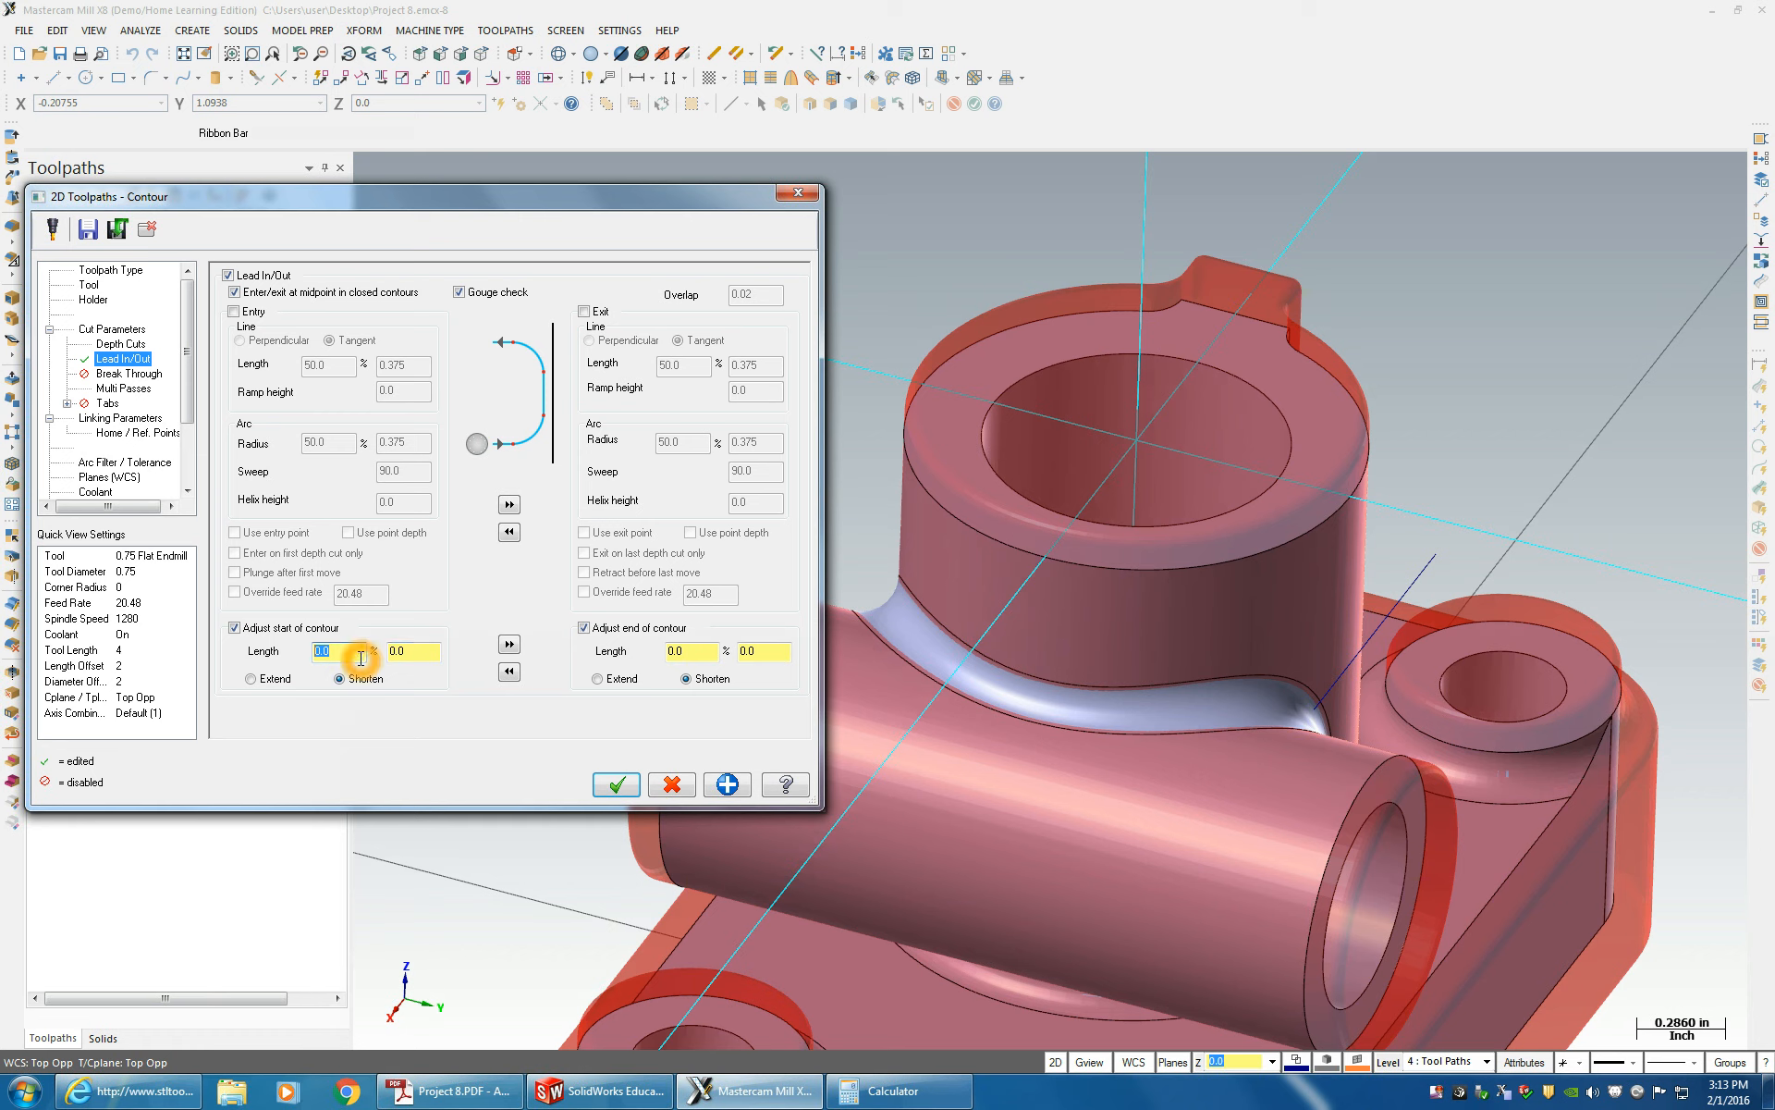
{"action": "left_click", "coordinate": [689, 652]}
{"action": "type", "text": "50"}
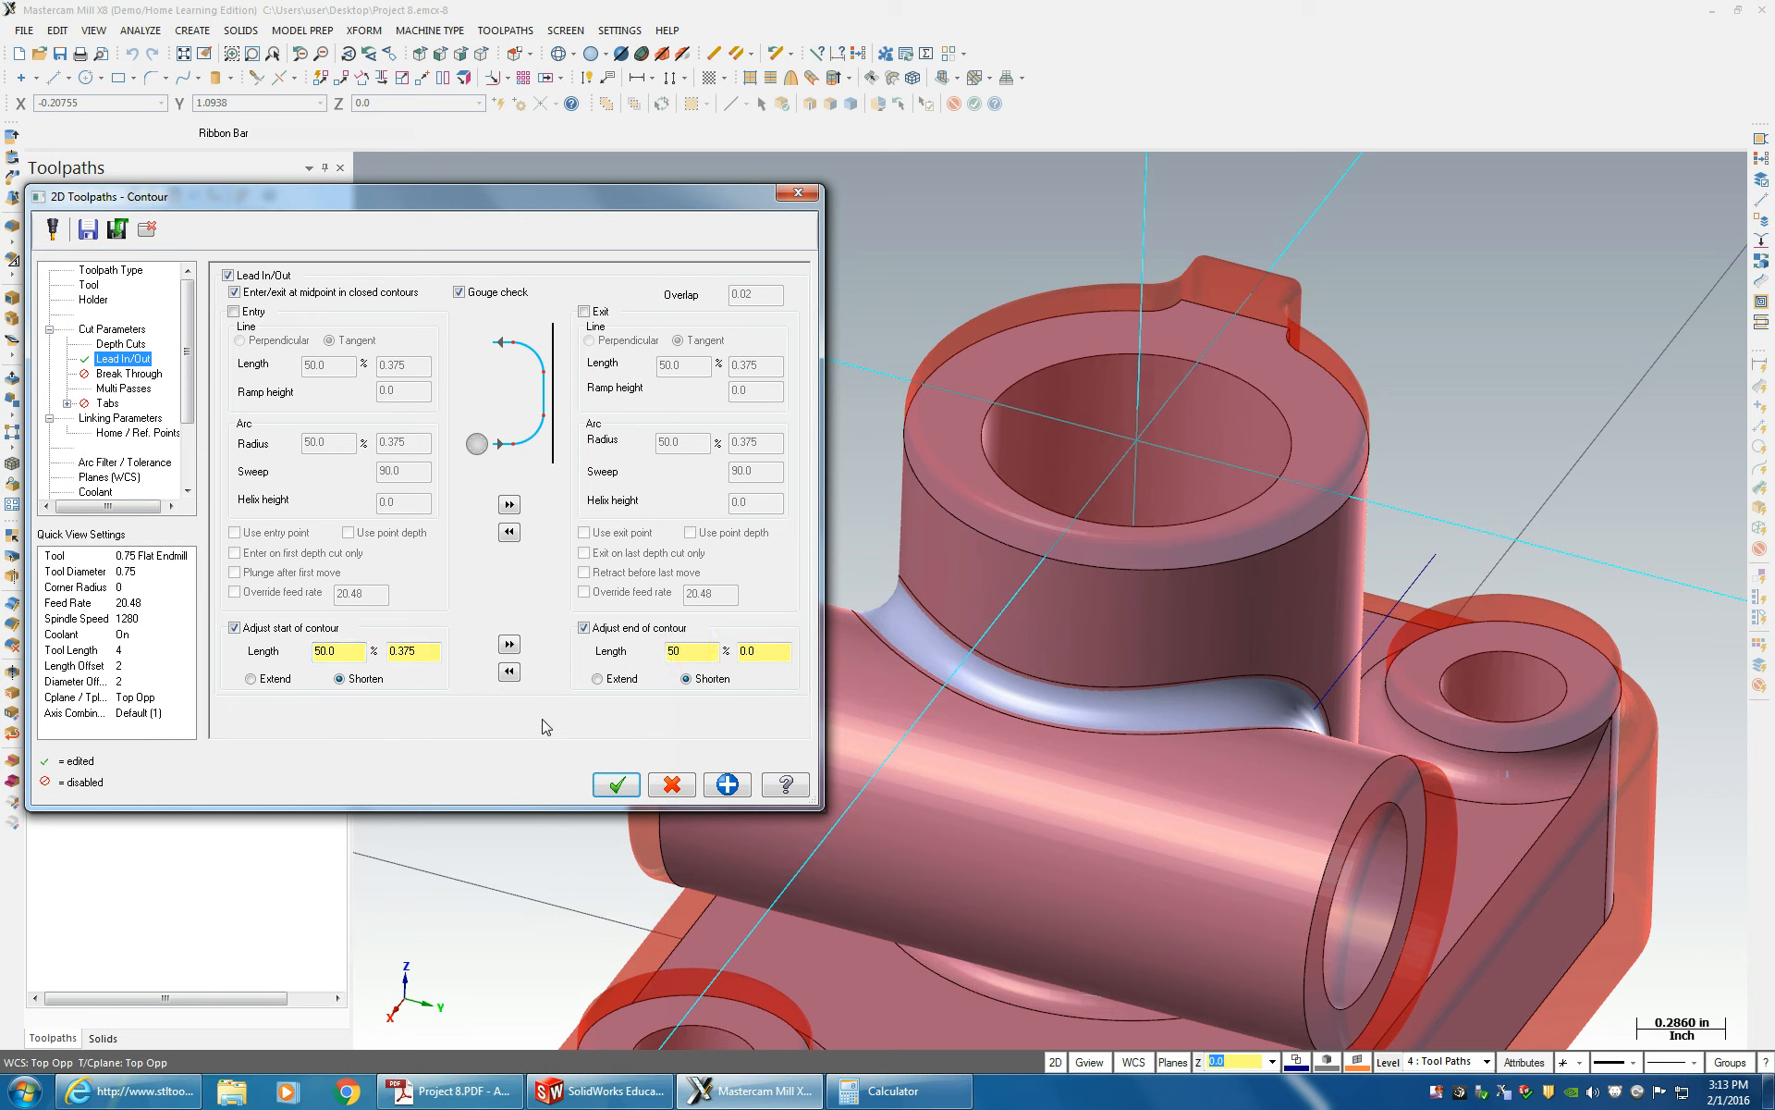
{"action": "left_click", "coordinate": [542, 725]}
- Set the top of stock to absolute -0.563 by picking the highest point of the tube's near end edge
{"action": "left_click", "coordinate": [118, 388]}
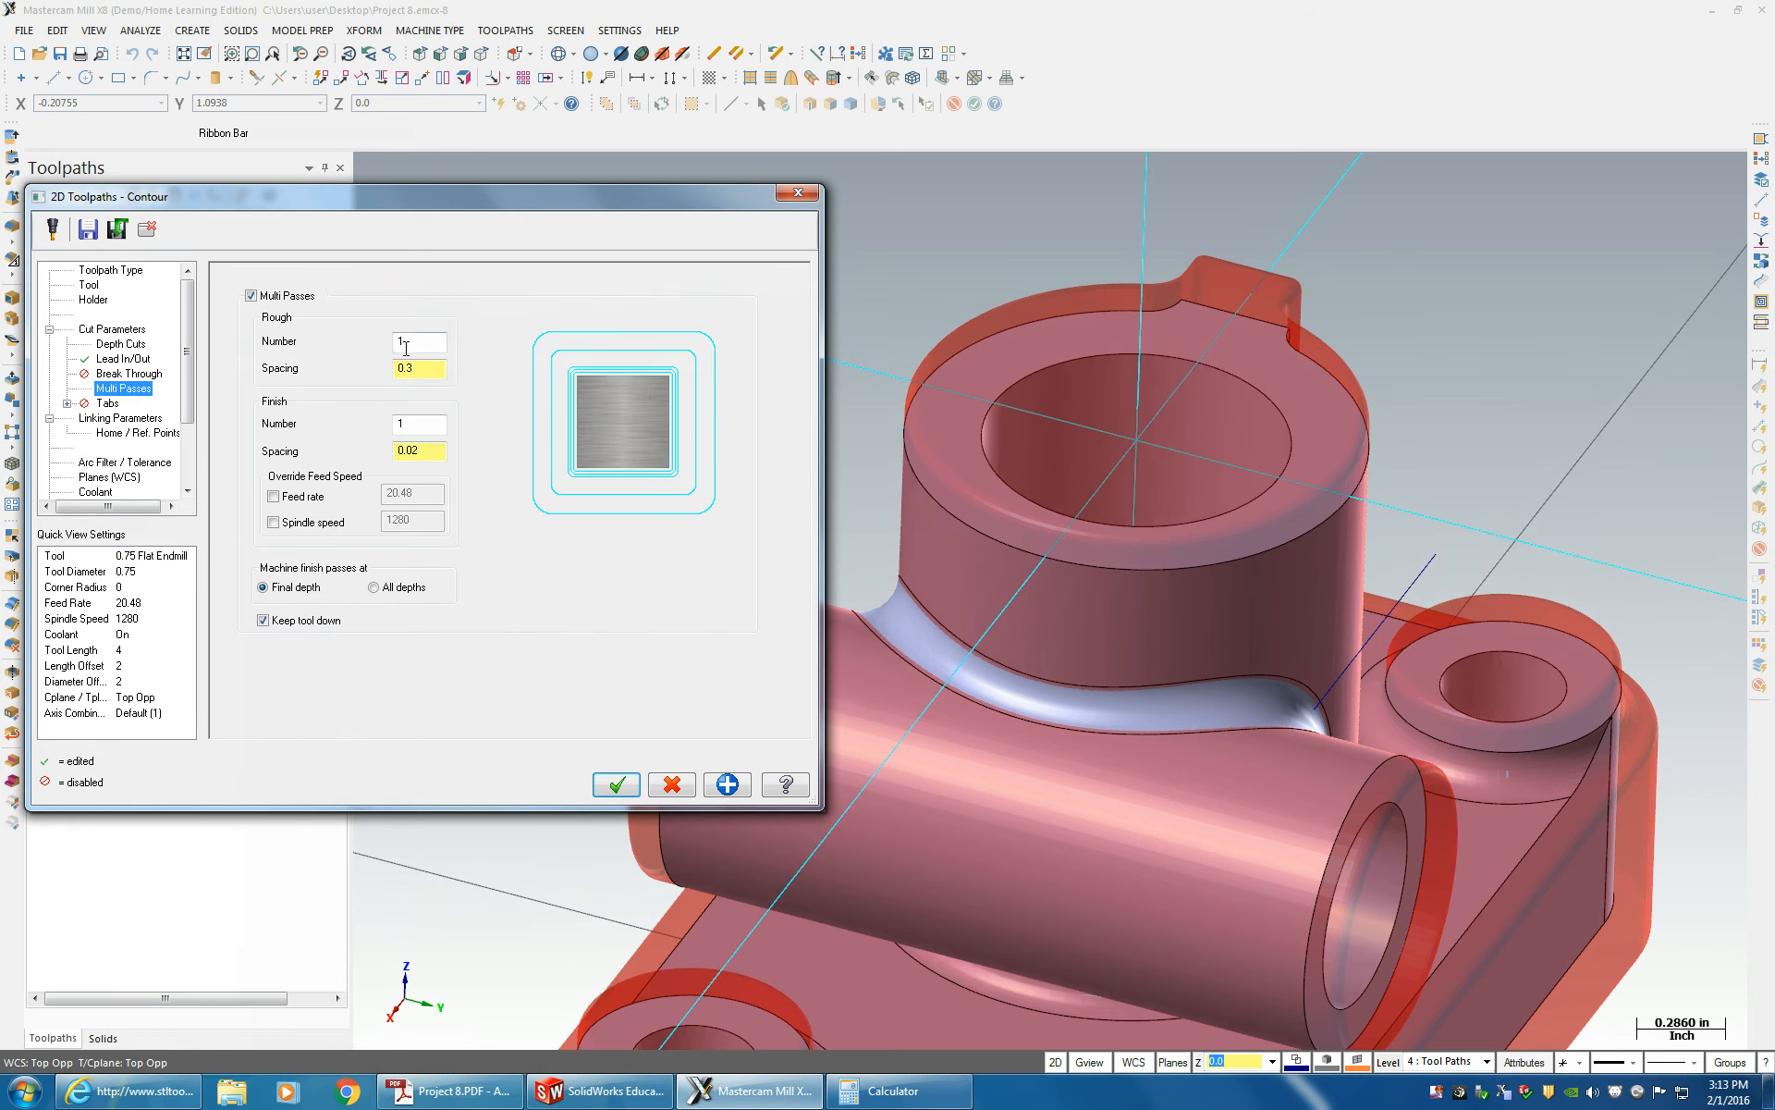
{"action": "left_click", "coordinate": [397, 450]}
{"action": "left_click", "coordinate": [103, 422]}
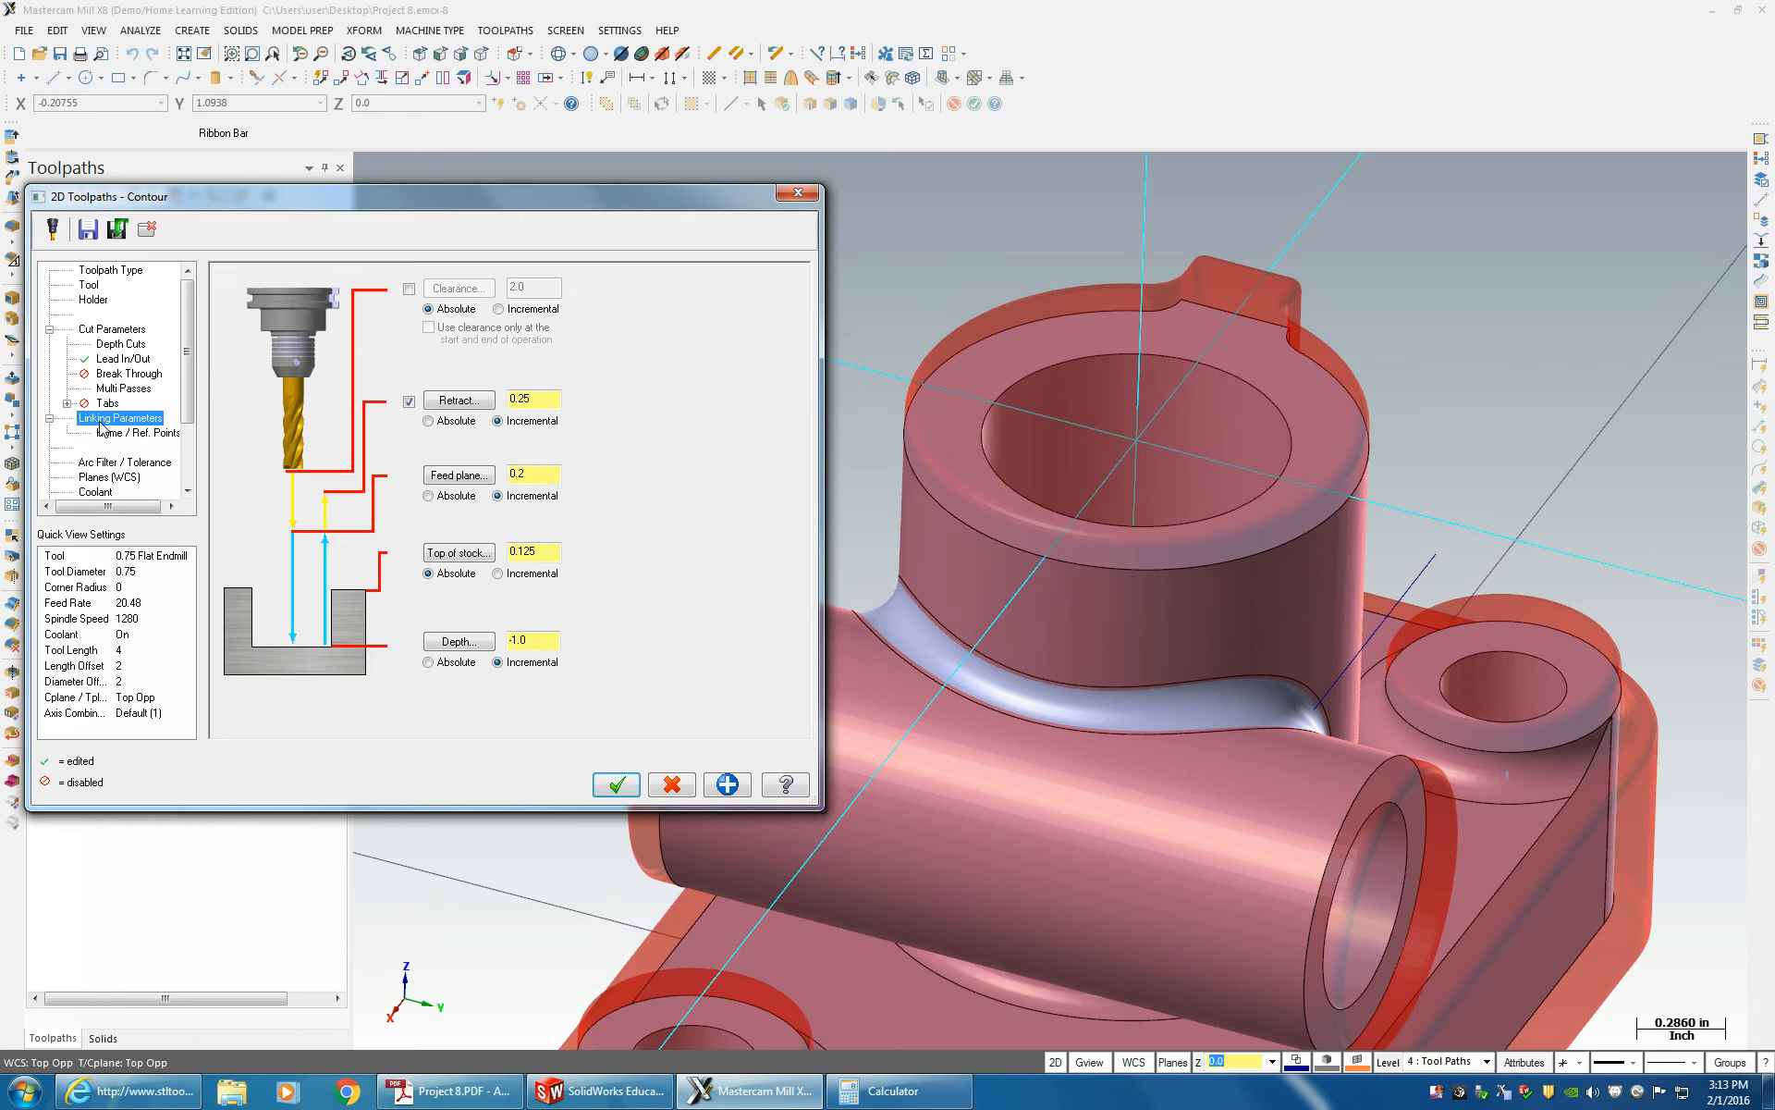
{"action": "left_click", "coordinate": [460, 553]}
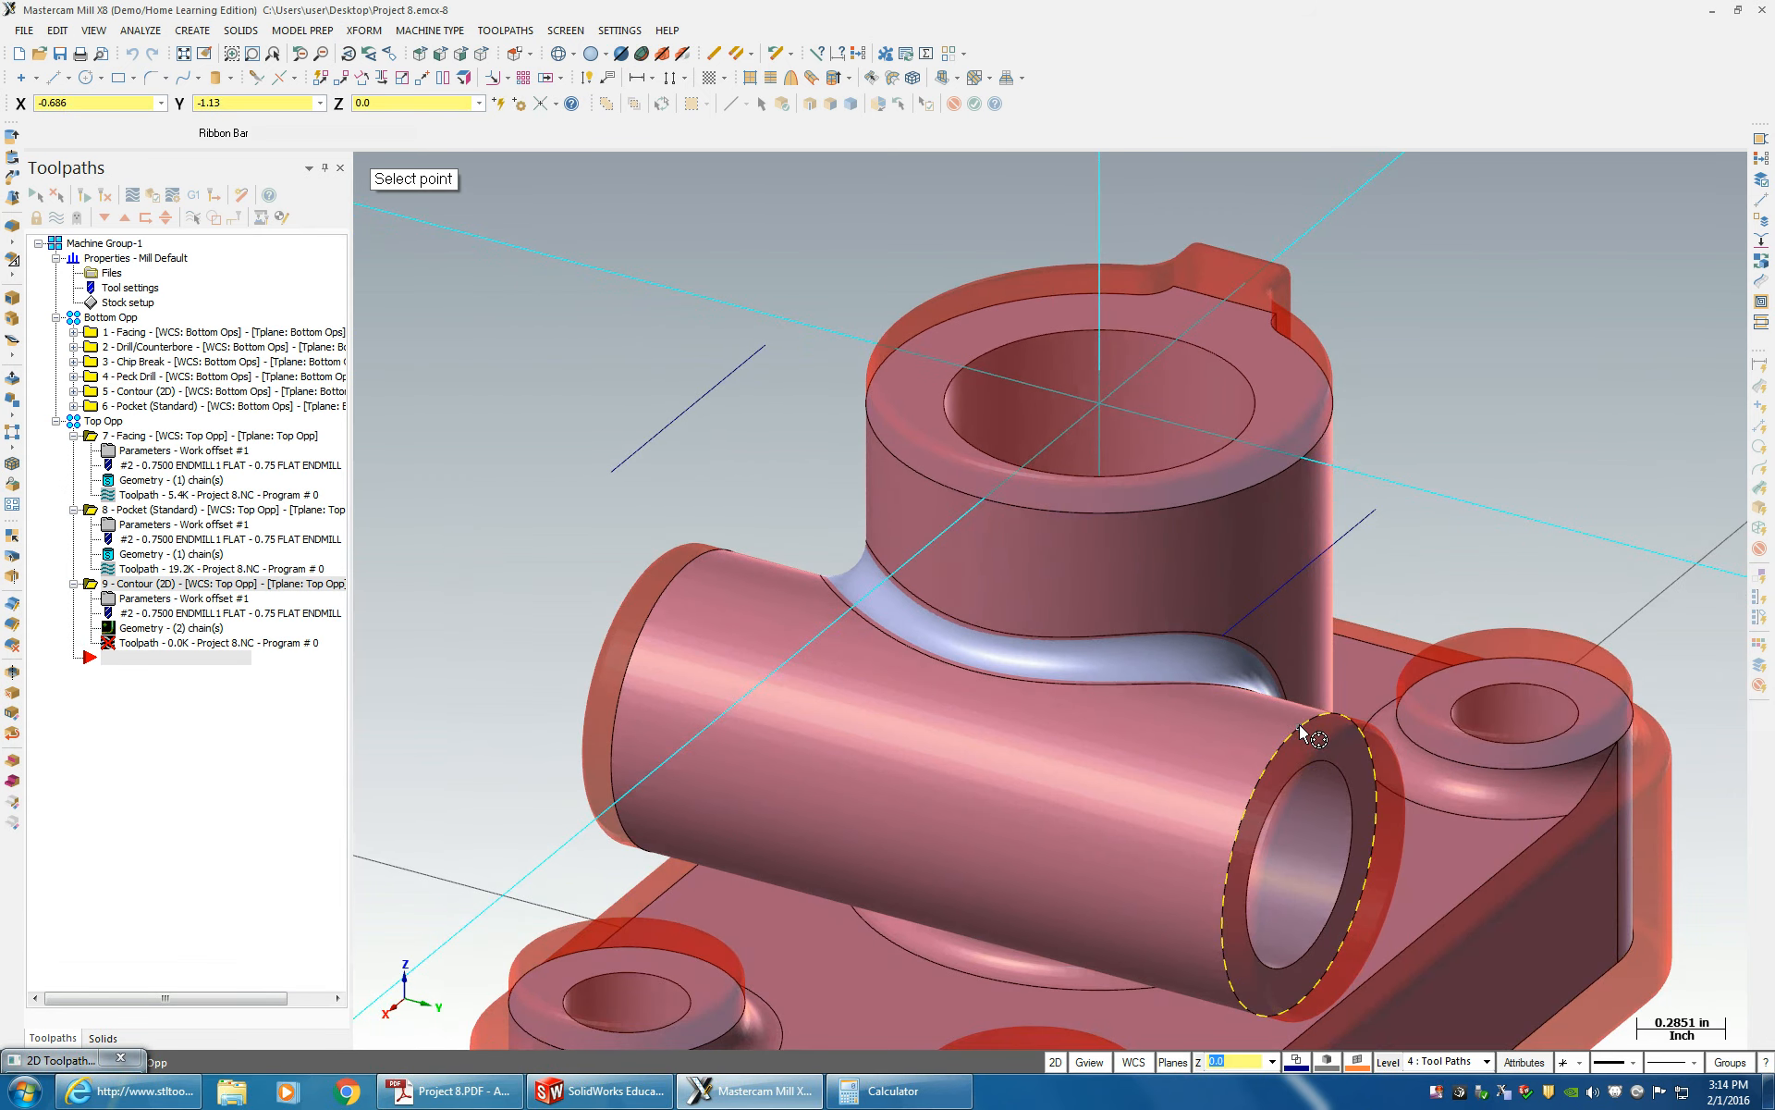
{"action": "left_click", "coordinate": [1305, 732]}
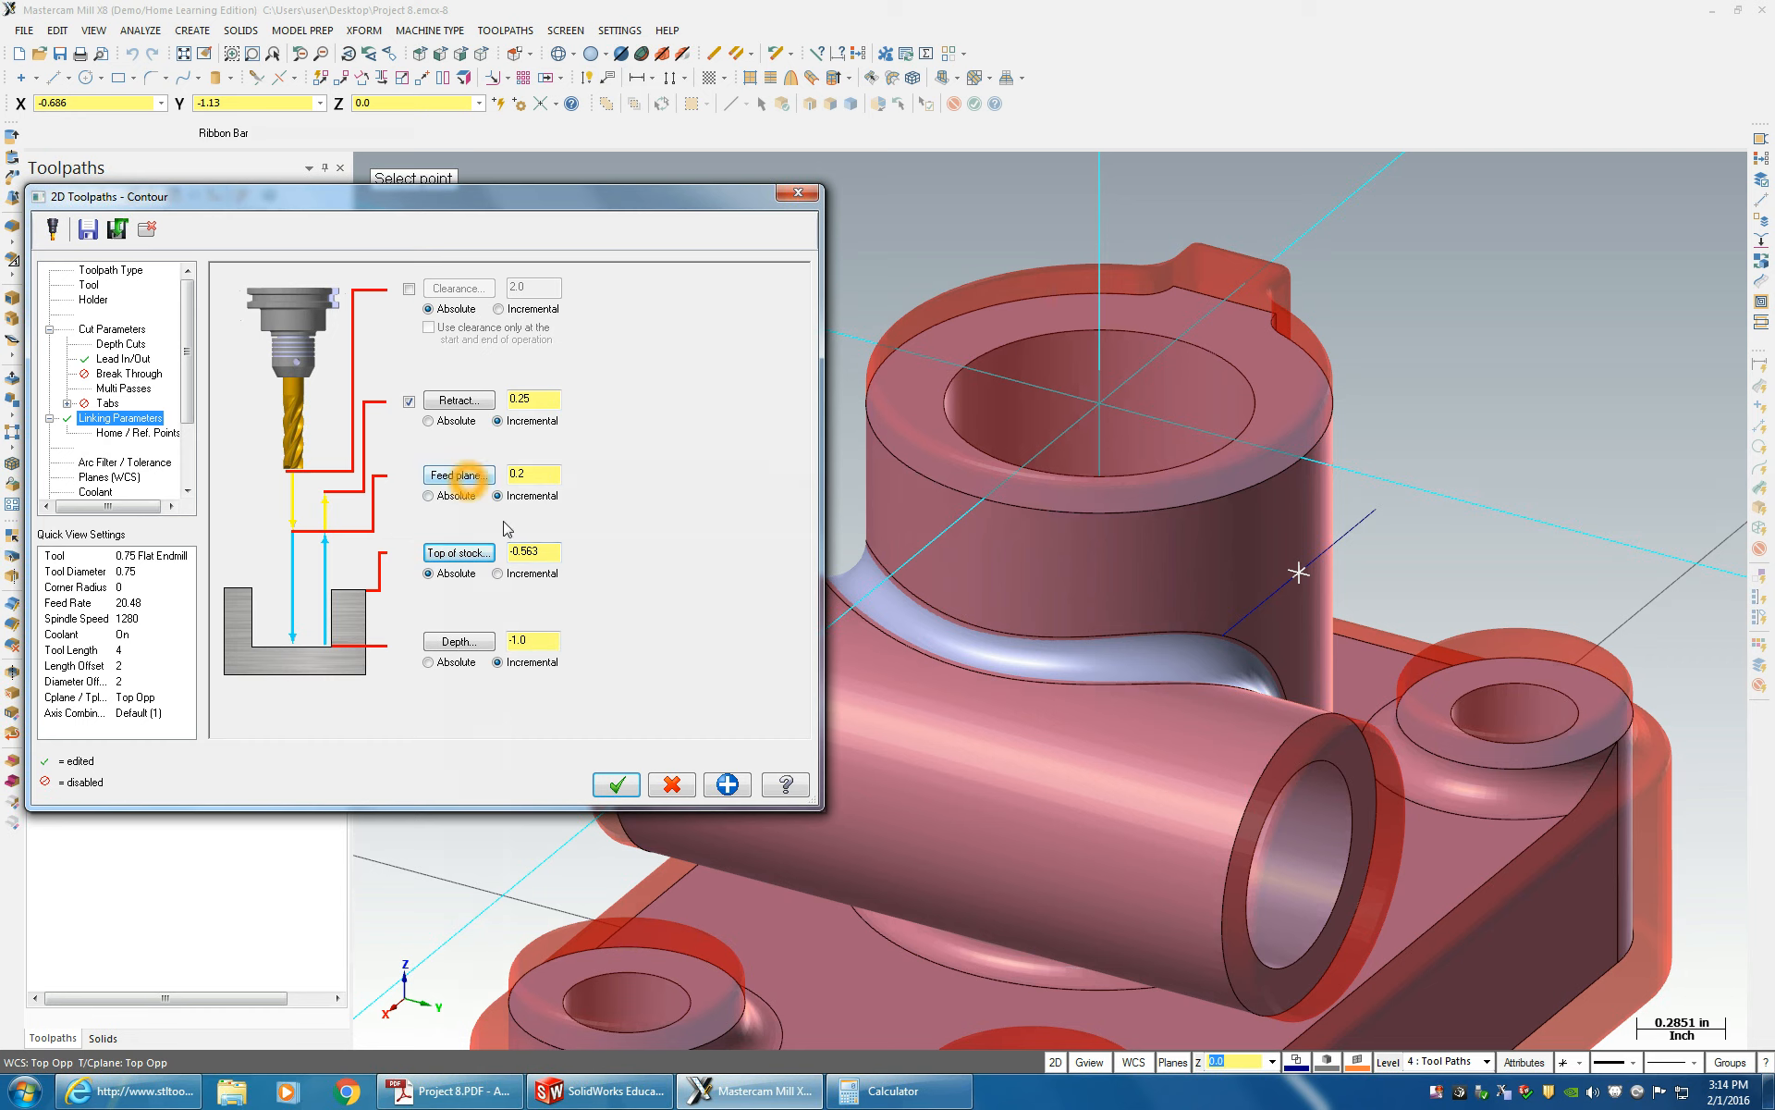
- Set the feed plane to absolute -0.463, 0.1 above the top of stock, and make the 0.25 retract absolute
{"action": "left_click", "coordinate": [534, 552]}
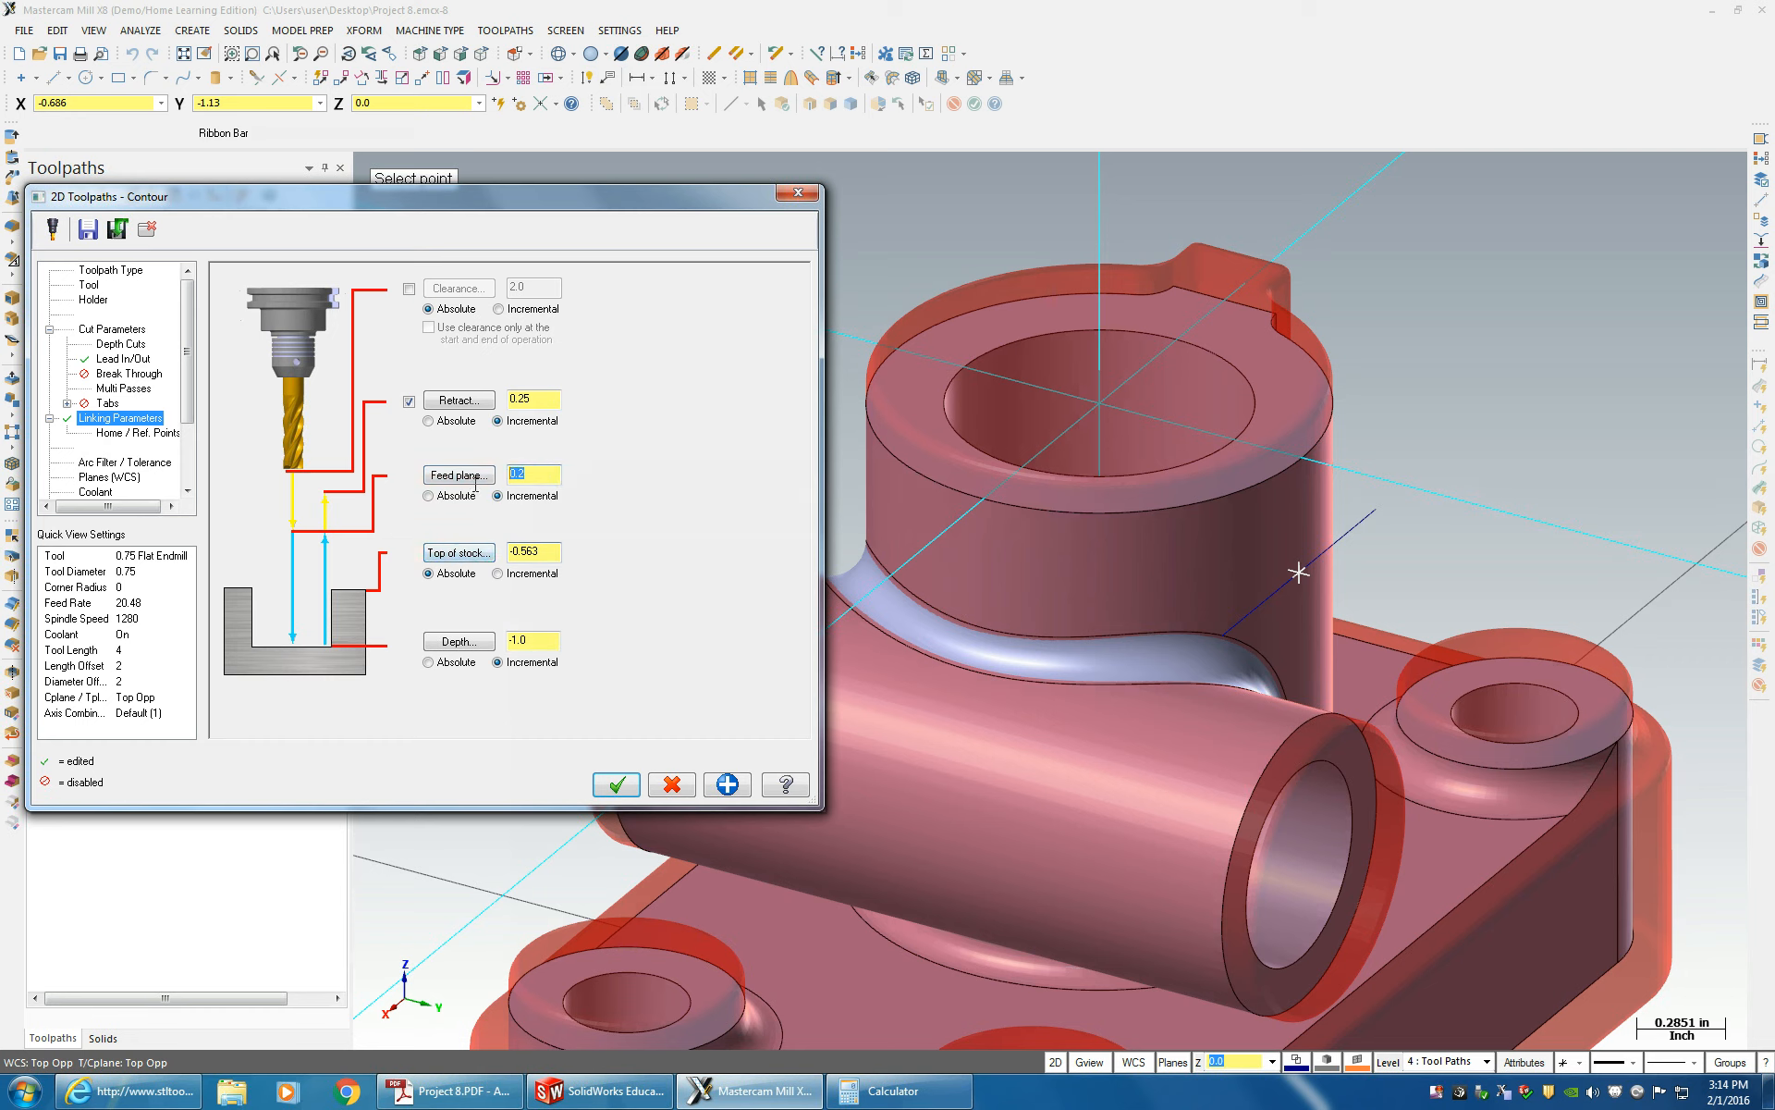
{"action": "type", "text": "-0.563"}
{"action": "left_click", "coordinate": [552, 477]}
{"action": "type", "text": "+.1"}
{"action": "left_click", "coordinate": [429, 420]}
{"action": "left_click", "coordinate": [429, 496]}
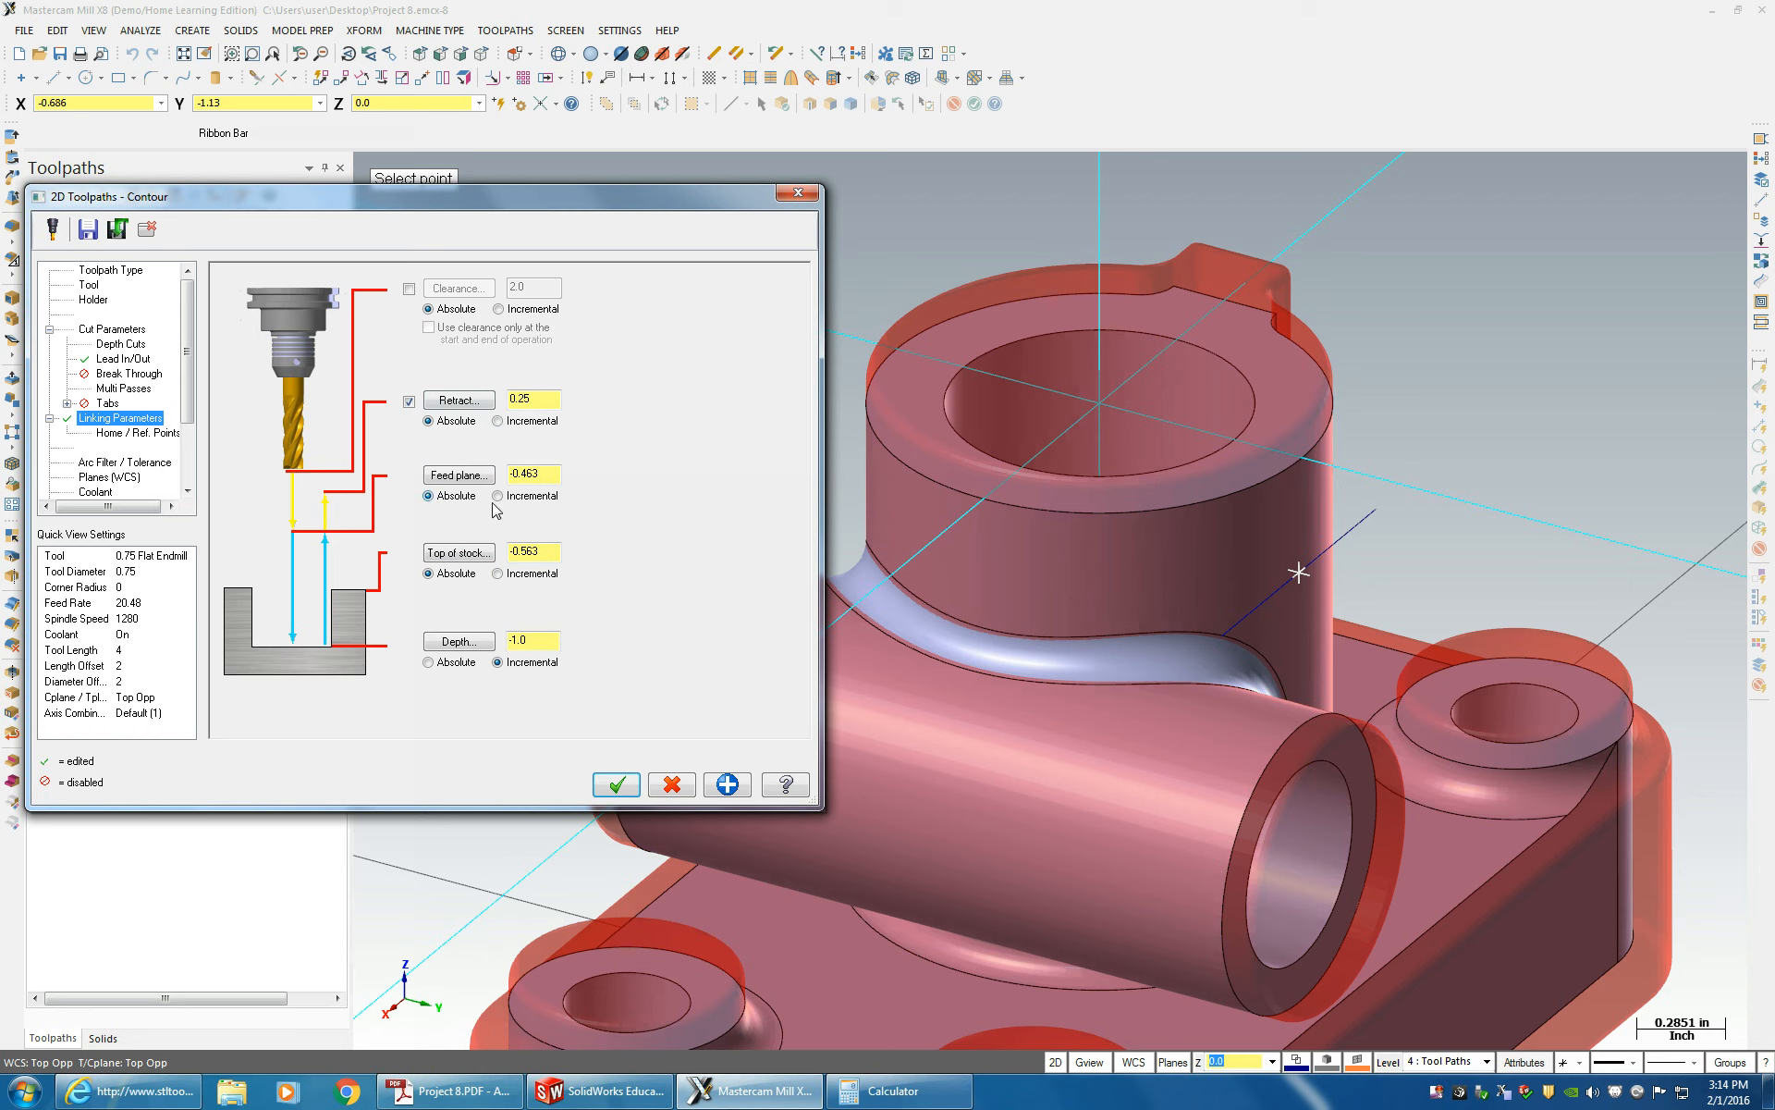
- Pick the lowest point of the tube's near end edge as absolute depth reference, and set the depth to -1.6
{"action": "left_click", "coordinate": [459, 641]}
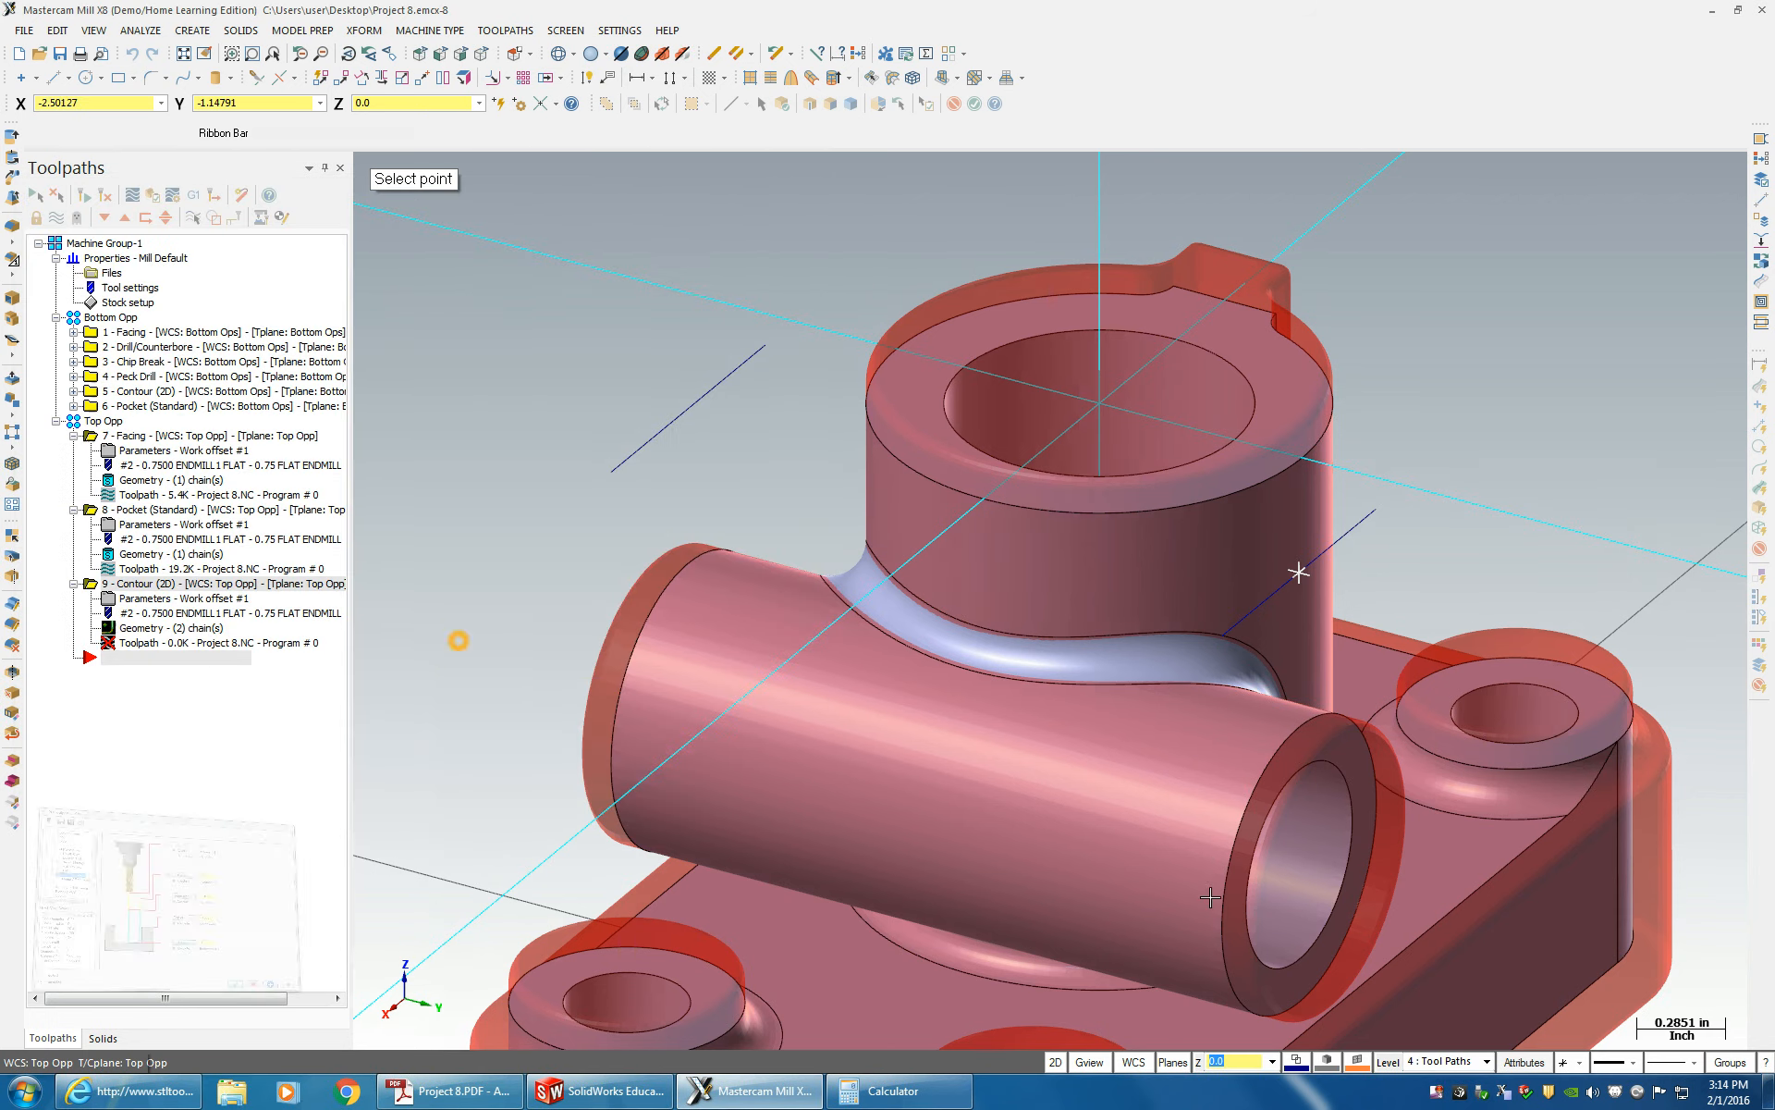
{"action": "left_click", "coordinate": [1304, 1005]}
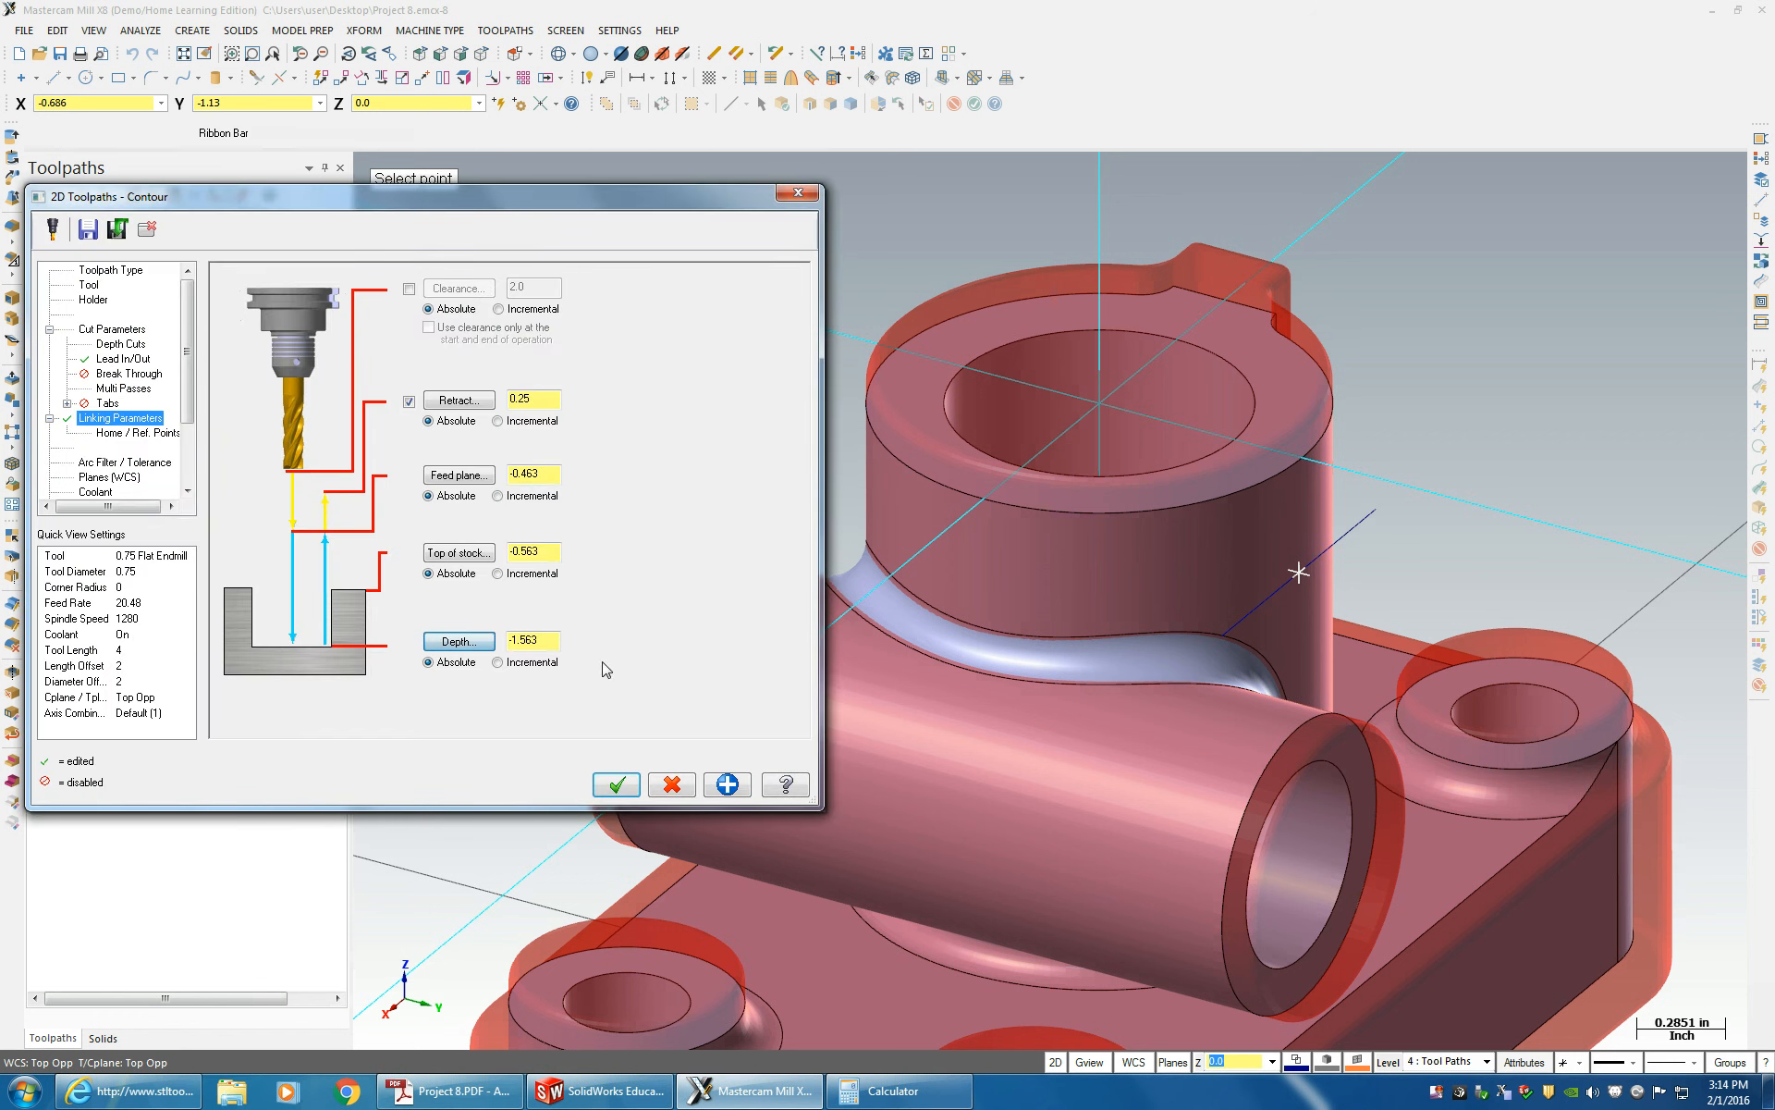
{"action": "double_click", "coordinate": [547, 641]}
{"action": "scroll", "coordinate": [1147, 813], "scroll_direction": "down", "scroll_amount": 1}
{"action": "middle_click_drag", "start_coordinate": [1146, 814], "coordinate": [1469, 890]}
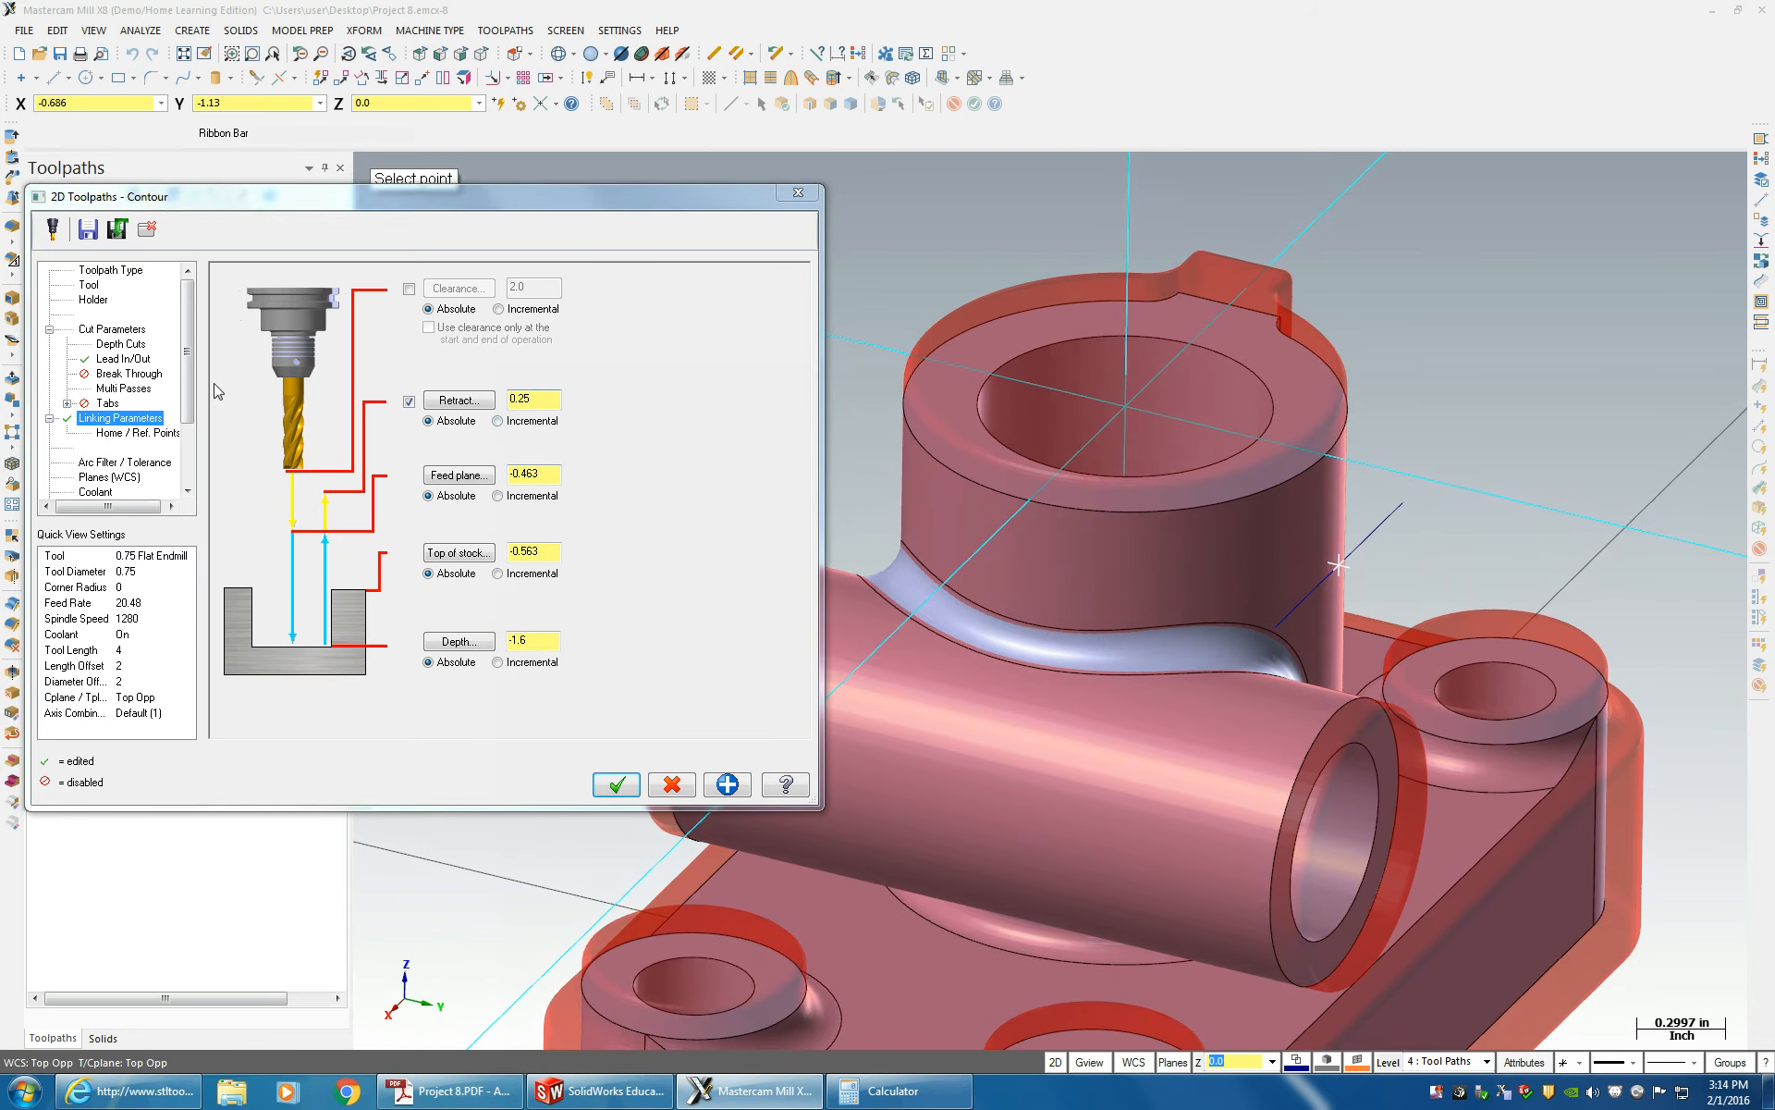
- Check the toolpath's plane settings, accept the contour parameters and inspect the generated passes at both tube ends
{"action": "left_click", "coordinate": [96, 477]}
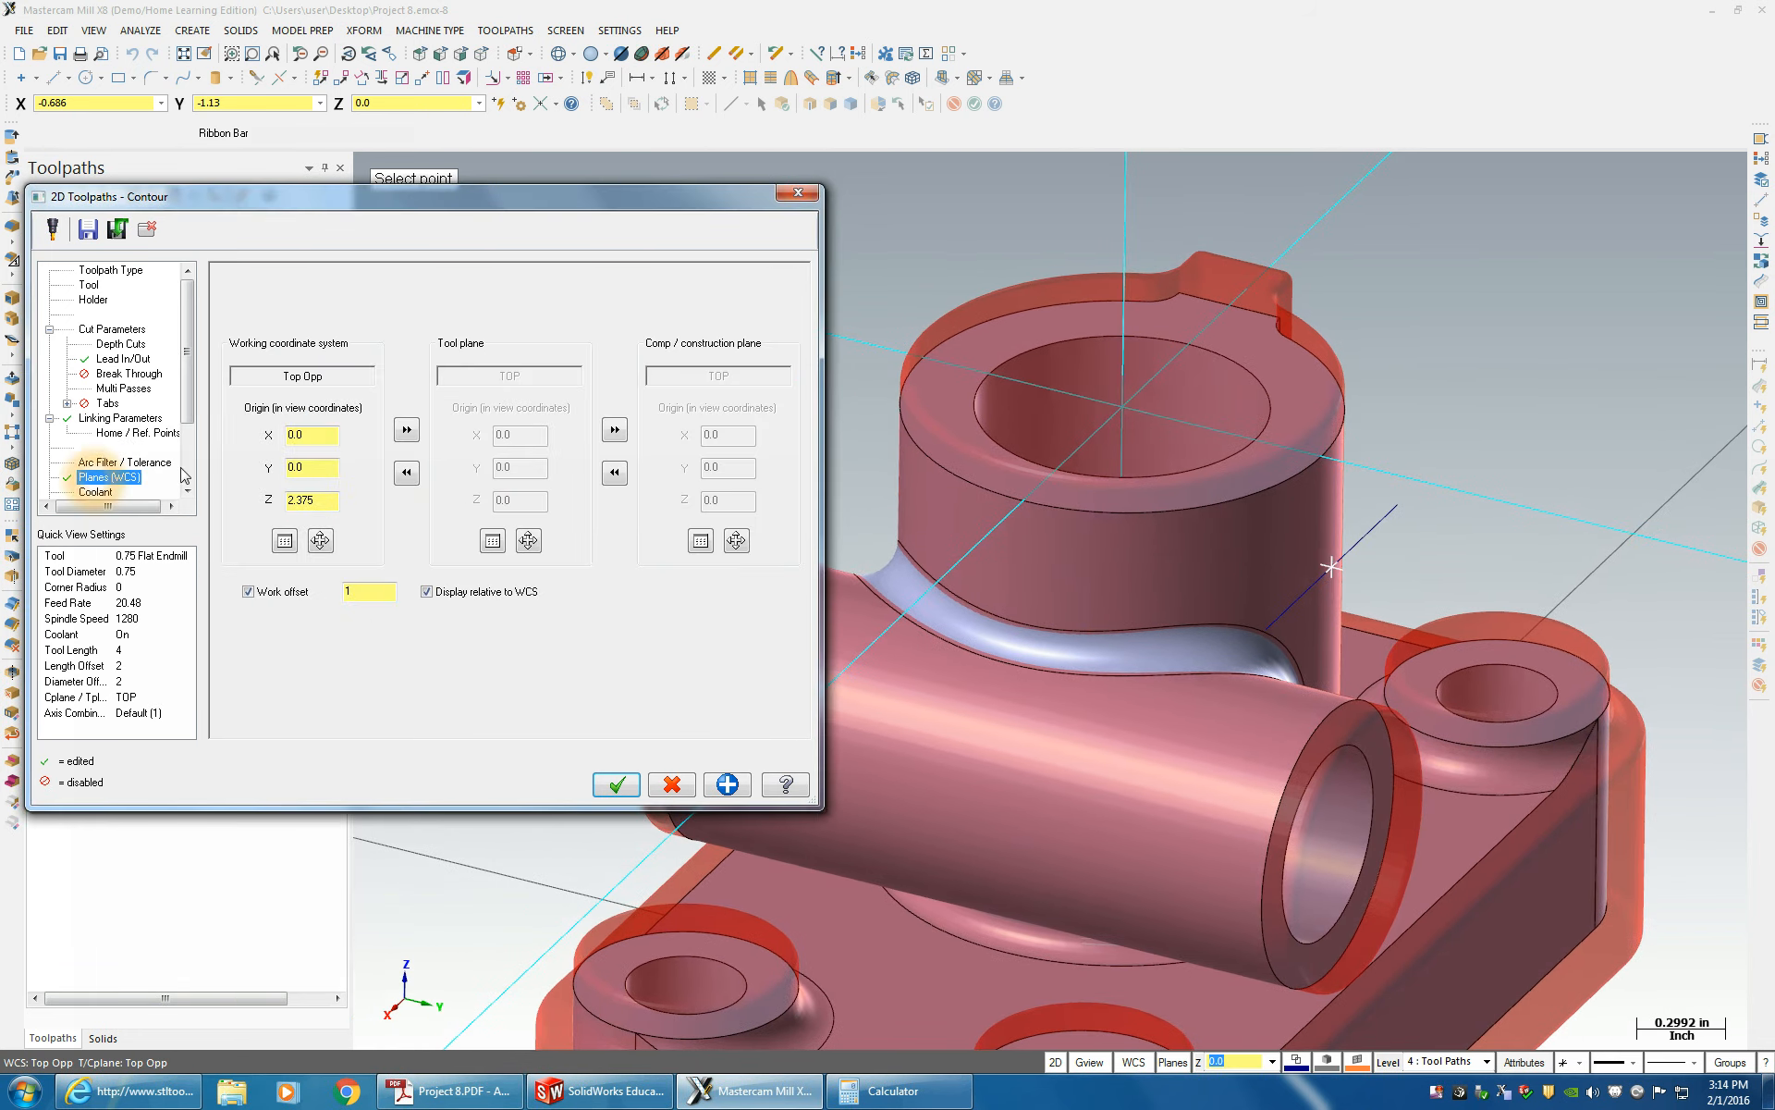
{"action": "left_click", "coordinate": [618, 785]}
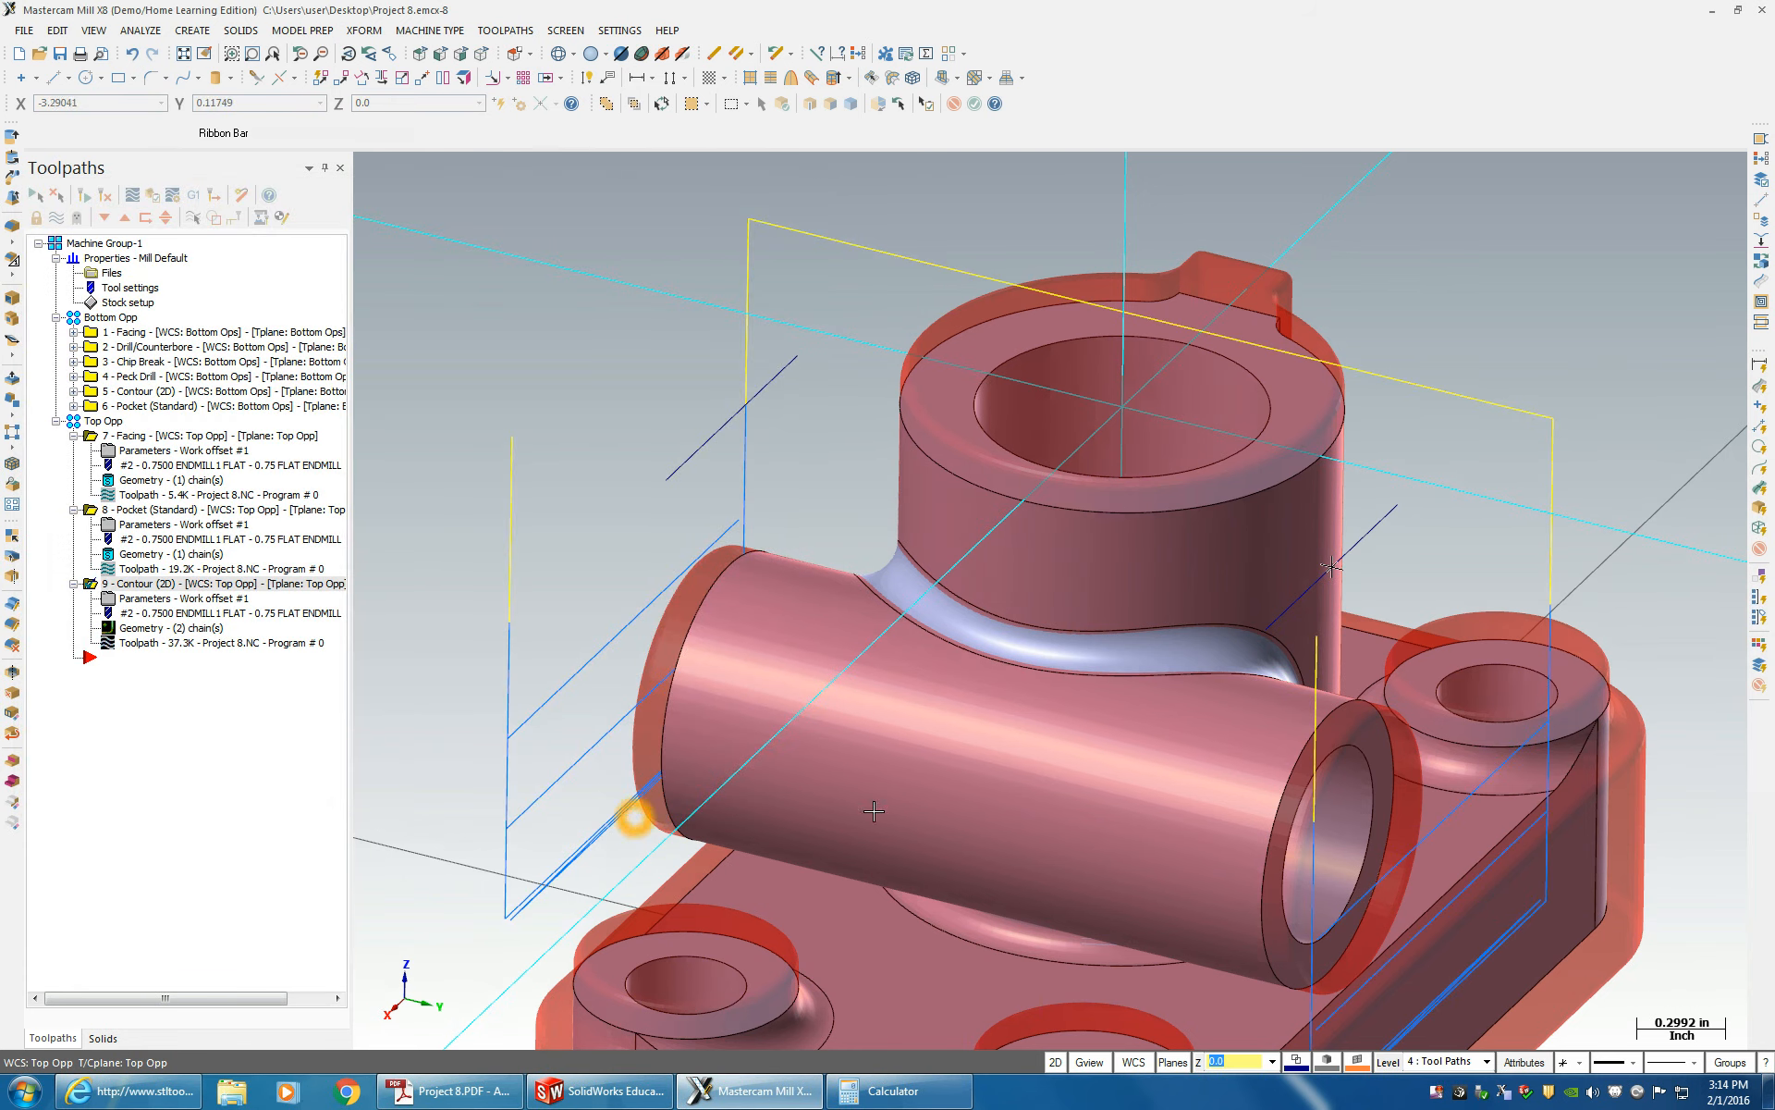
{"action": "middle_click_drag", "start_coordinate": [1338, 817], "coordinate": [1150, 887]}
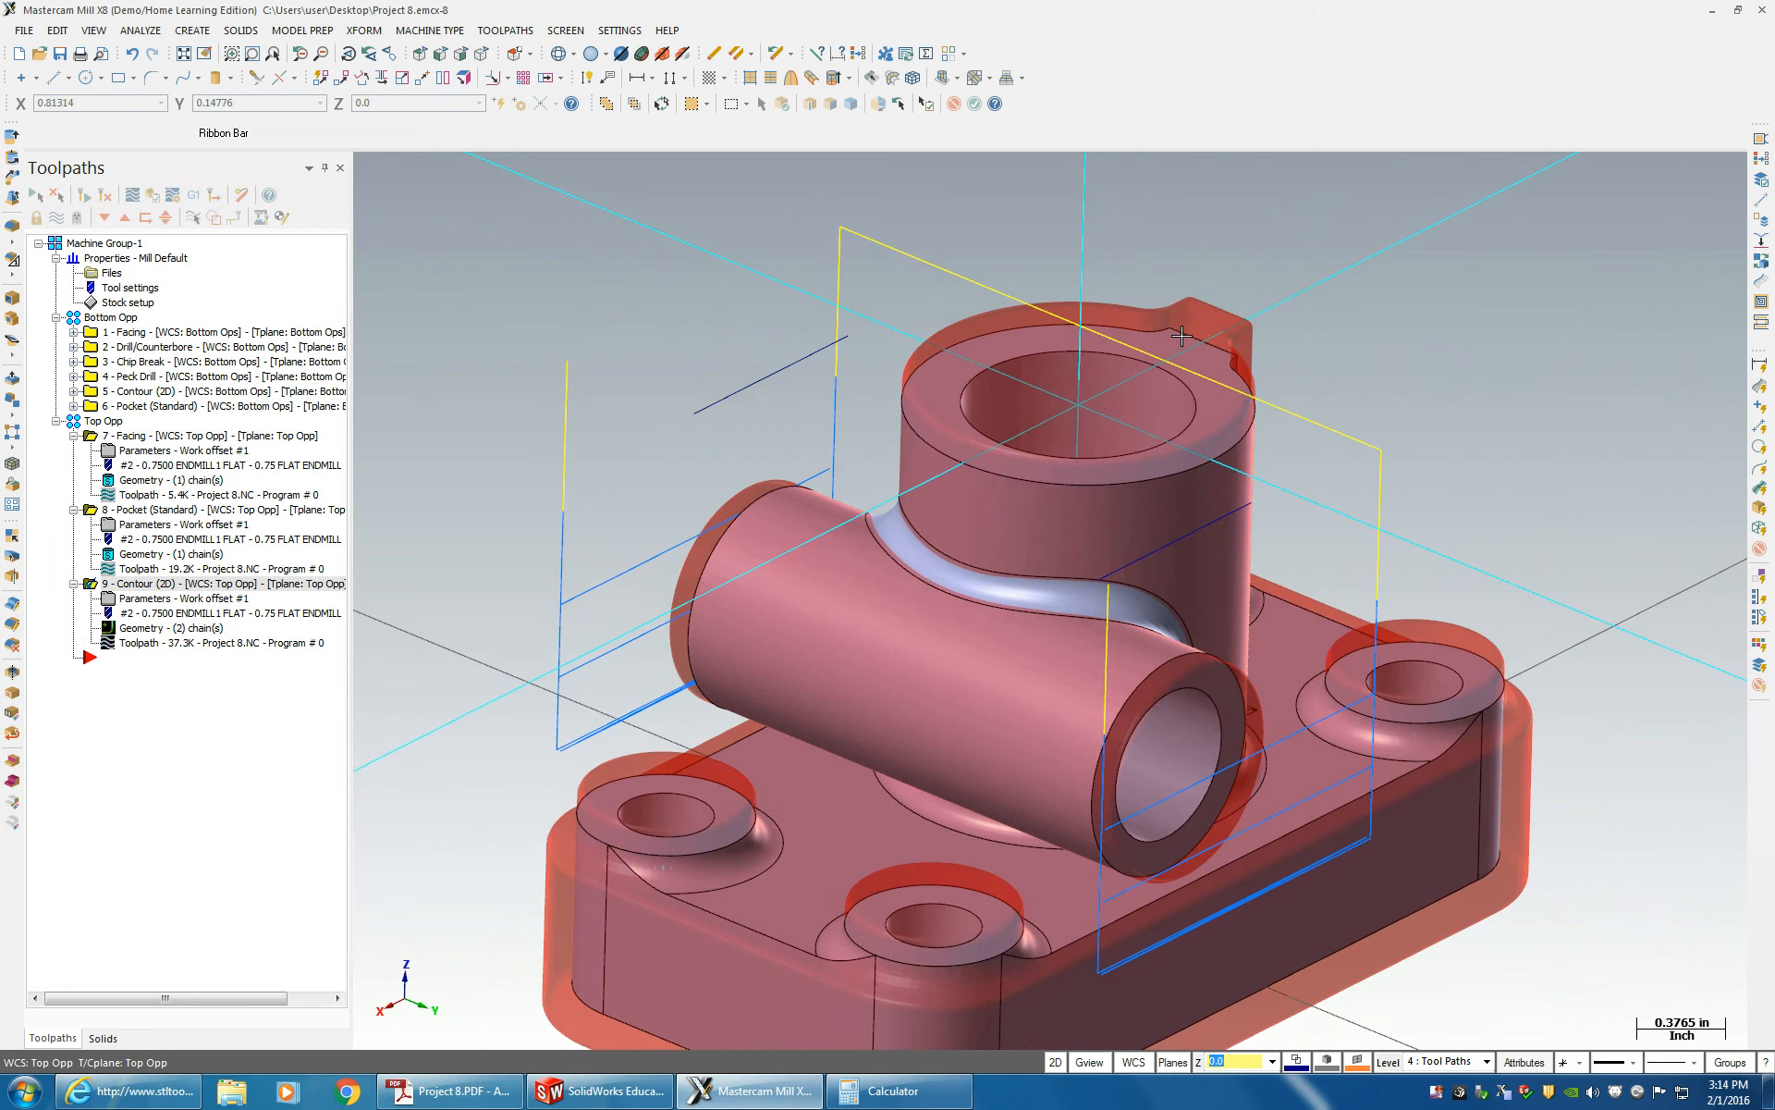
{"action": "middle_click_drag", "start_coordinate": [722, 547], "coordinate": [536, 714]}
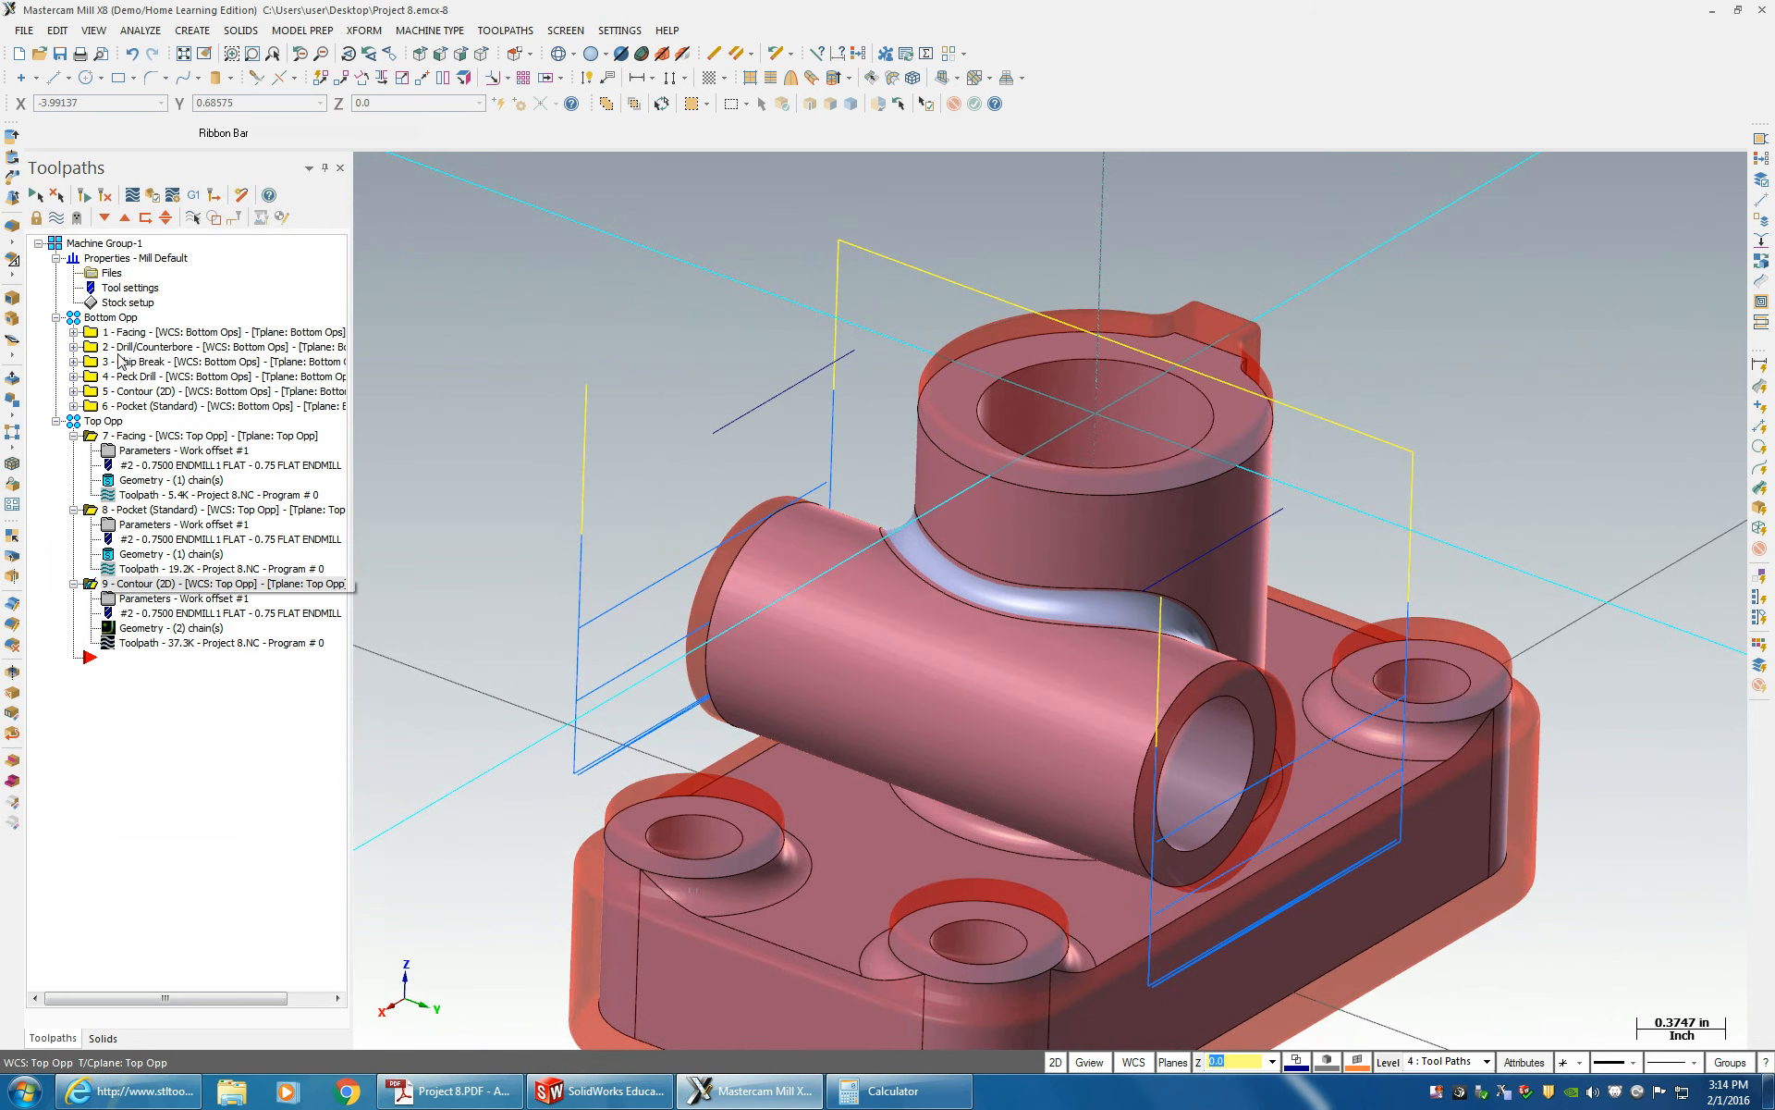
- Select every operation in the machine group, run the Verify simulation and inspect the machined tube ends from several sides
{"action": "left_click", "coordinate": [108, 323]}
{"action": "left_click", "coordinate": [98, 262]}
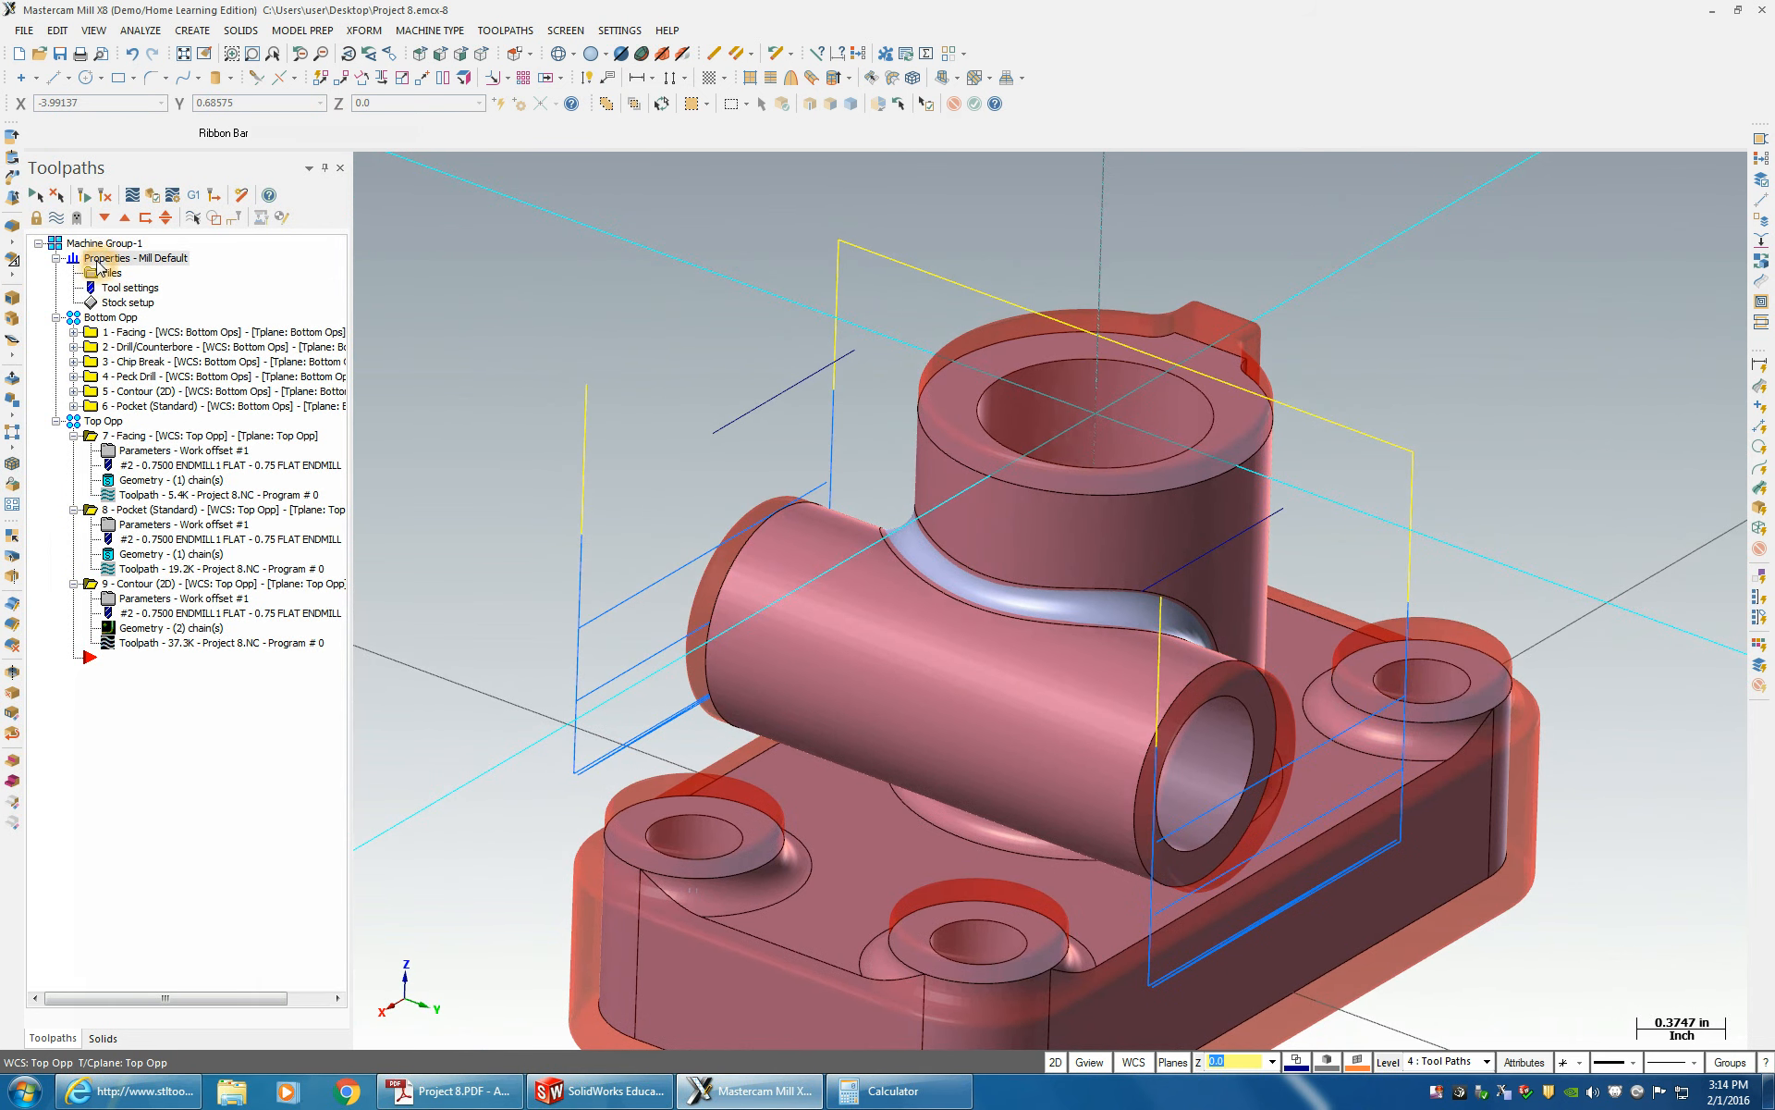
{"action": "left_click", "coordinate": [74, 245]}
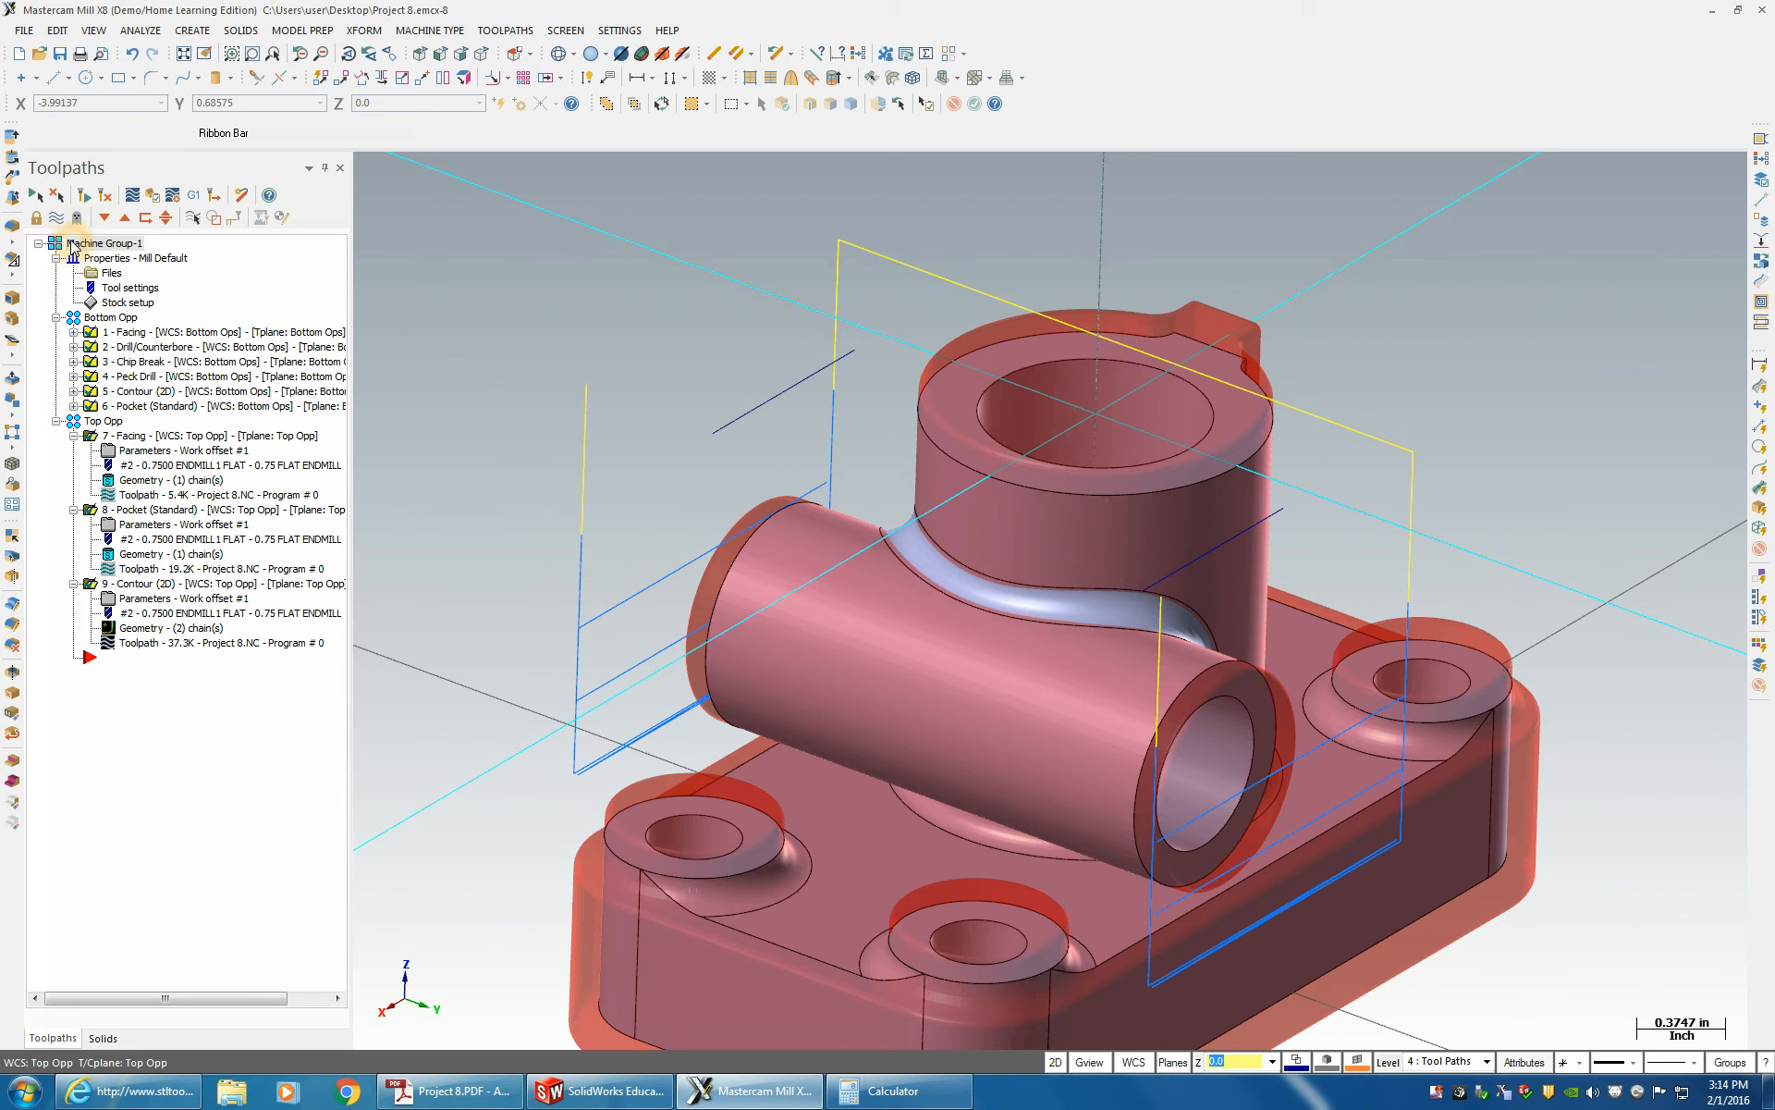
{"action": "left_click", "coordinate": [153, 198]}
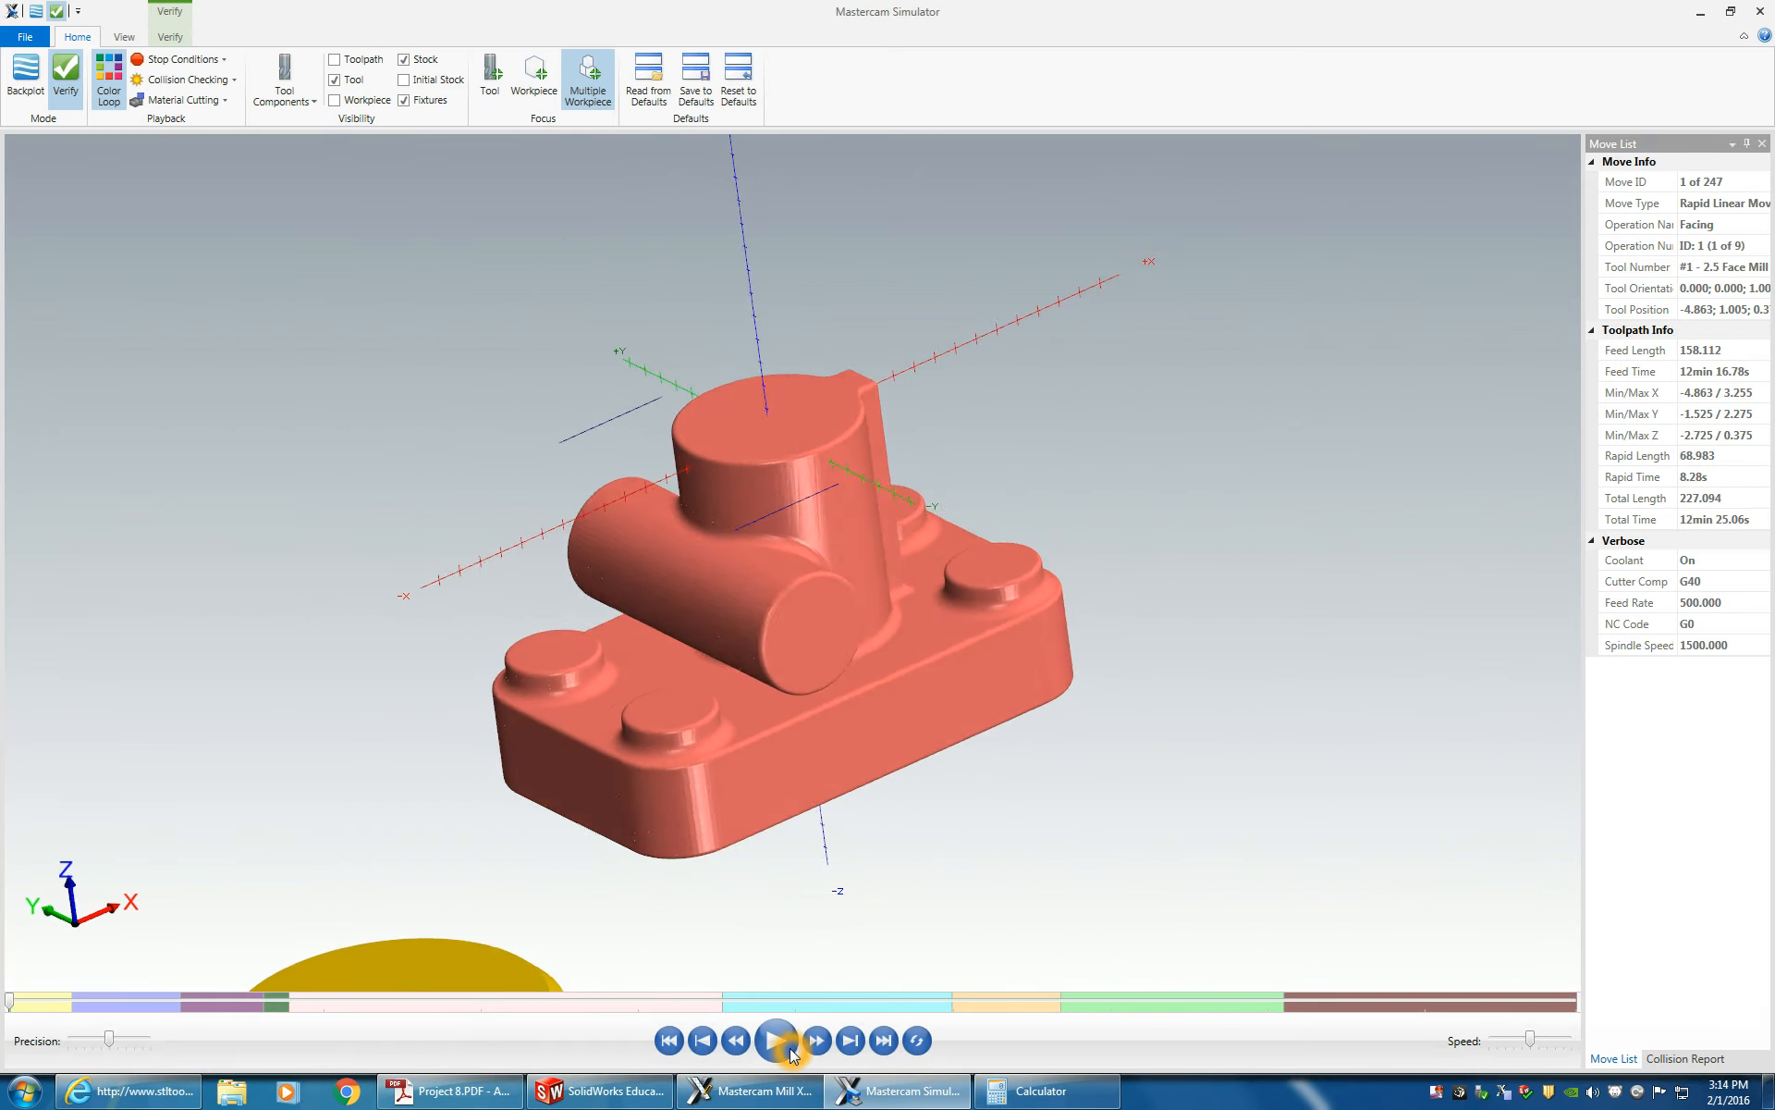
{"action": "left_click", "coordinate": [791, 1051]}
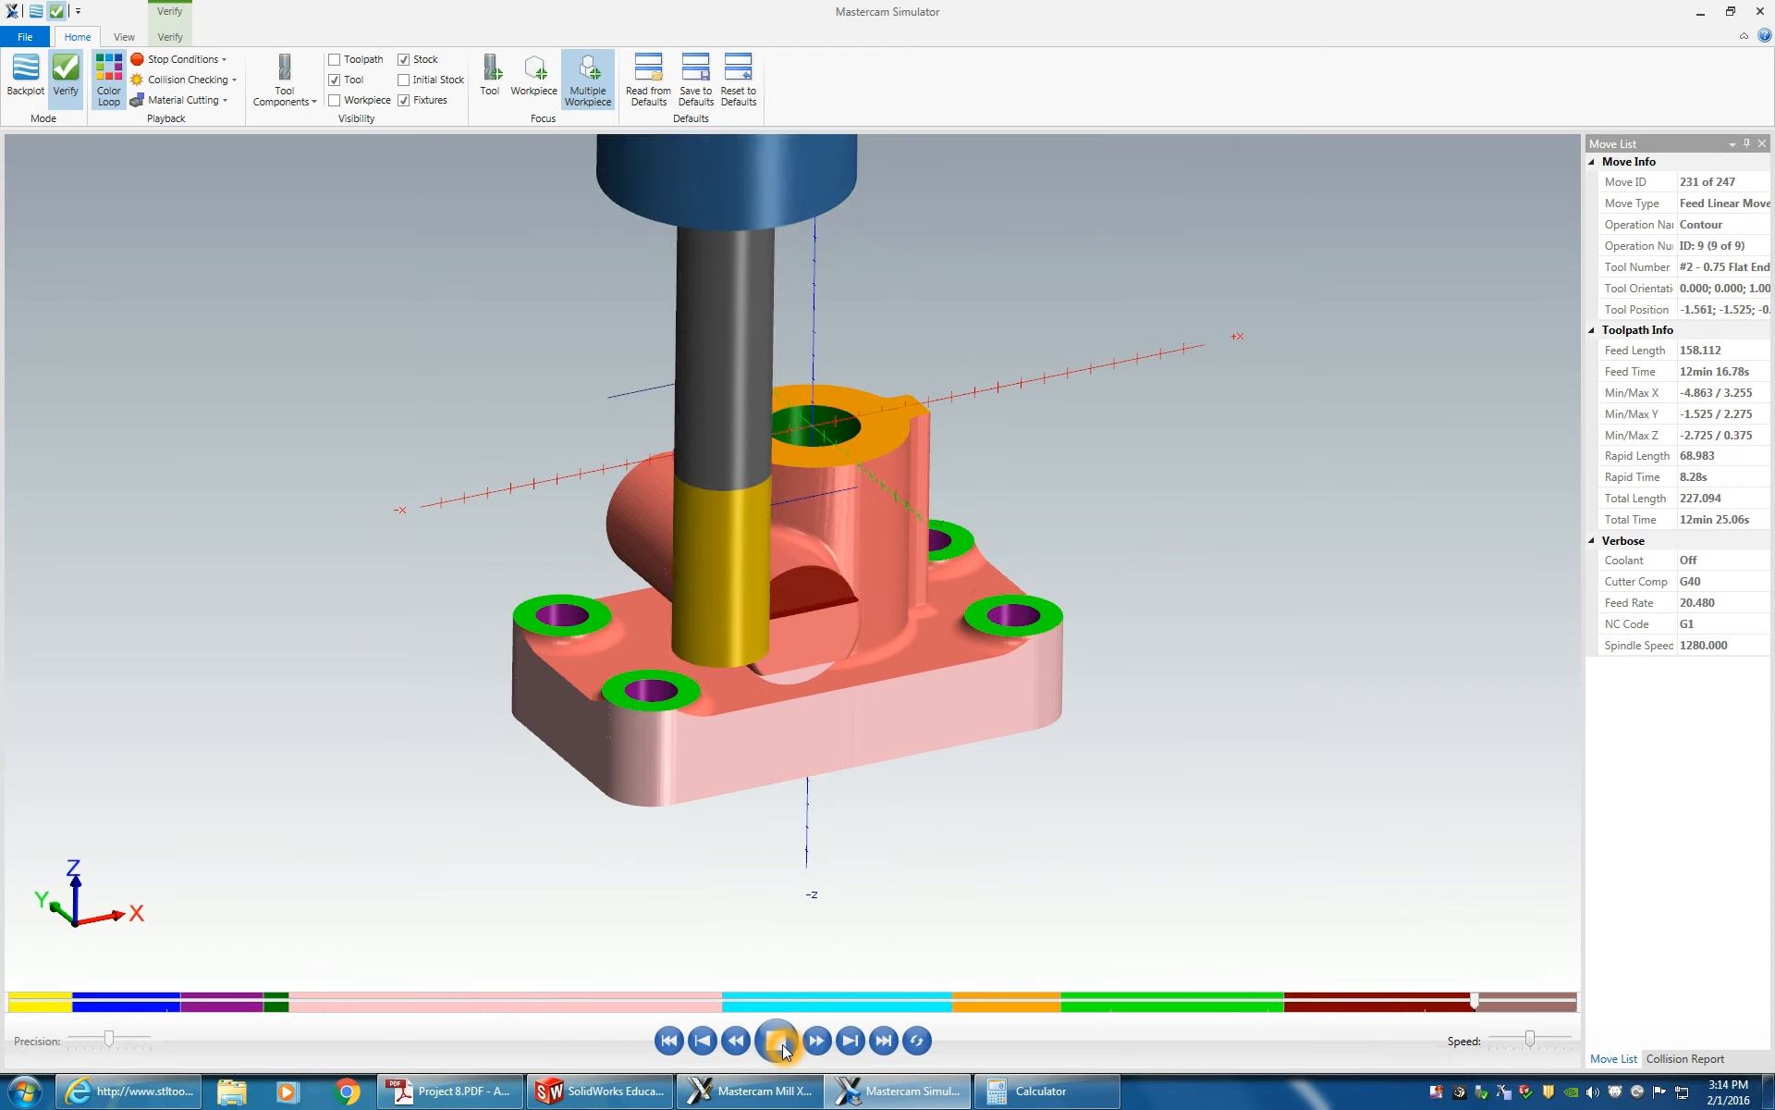
{"action": "left_click_drag", "start_coordinate": [929, 908], "coordinate": [905, 893]}
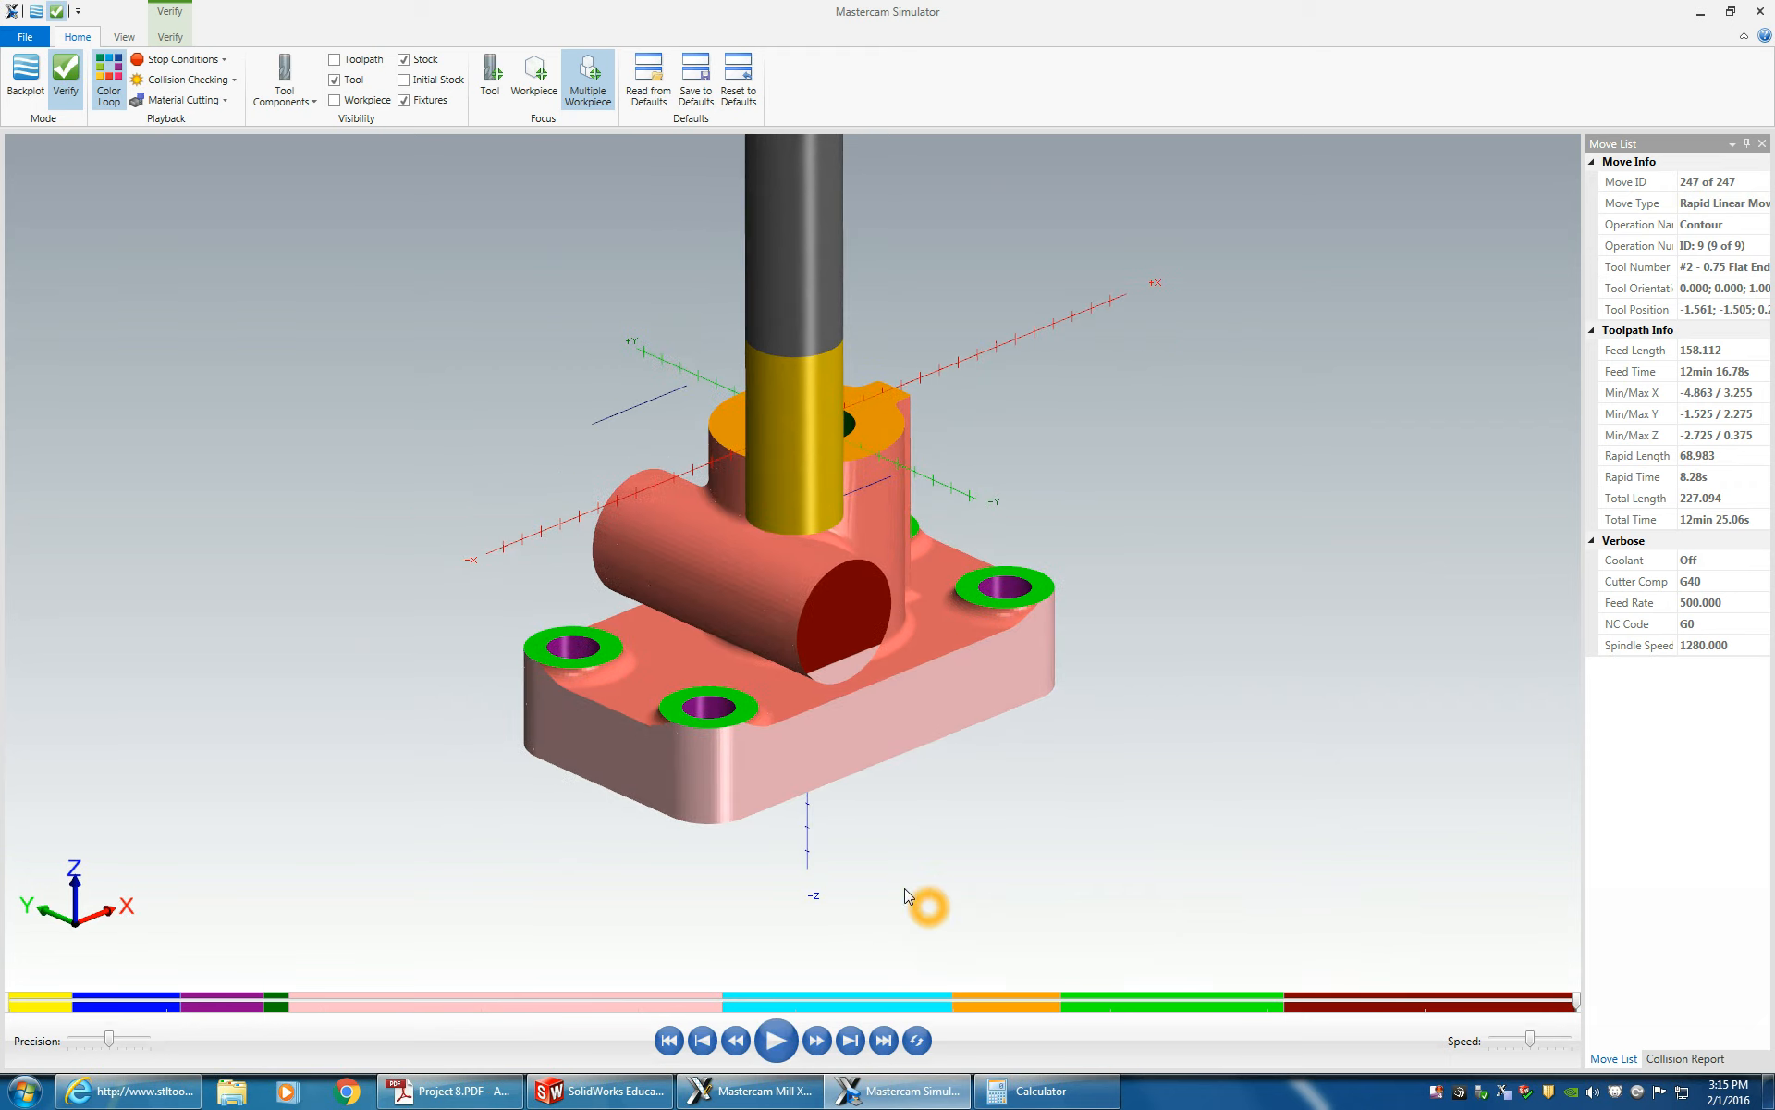
{"action": "left_click_drag", "start_coordinate": [908, 807], "coordinate": [1004, 679]}
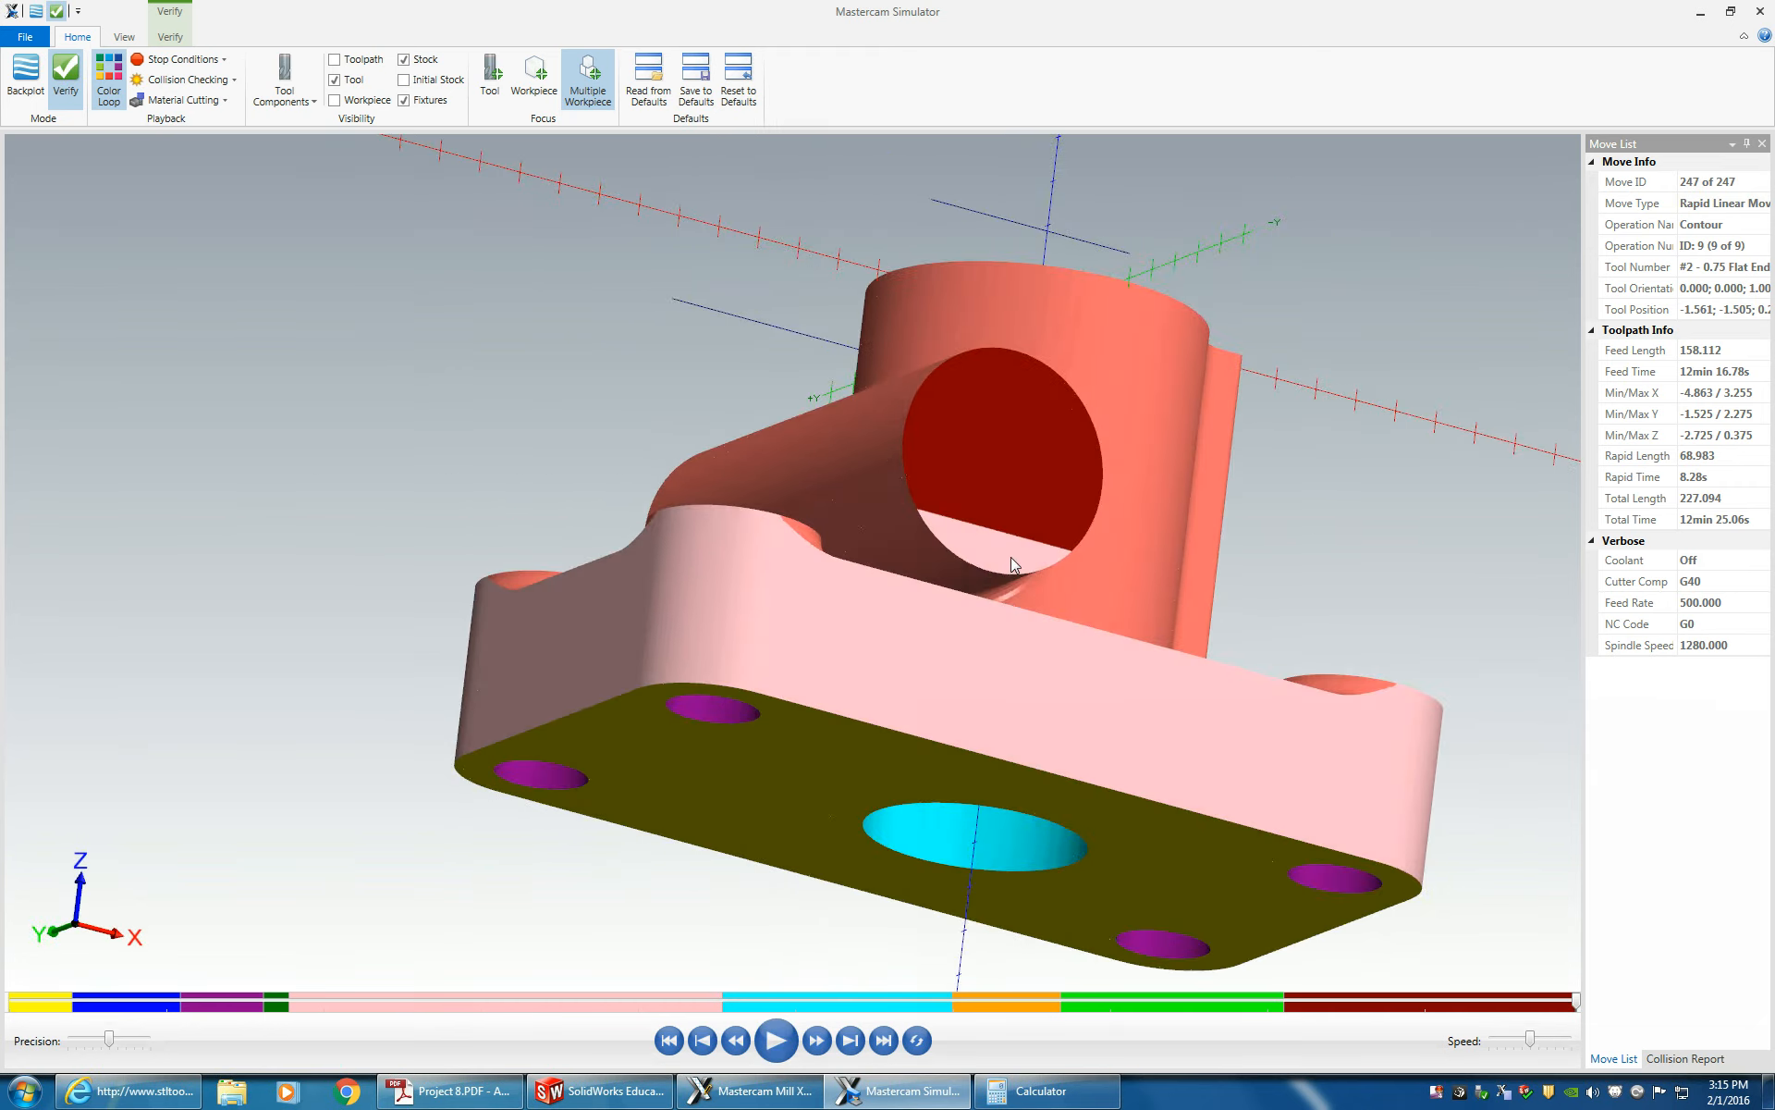
{"action": "left_click_drag", "start_coordinate": [1012, 558], "coordinate": [1001, 664]}
{"action": "left_click_drag", "start_coordinate": [1017, 525], "coordinate": [874, 552]}
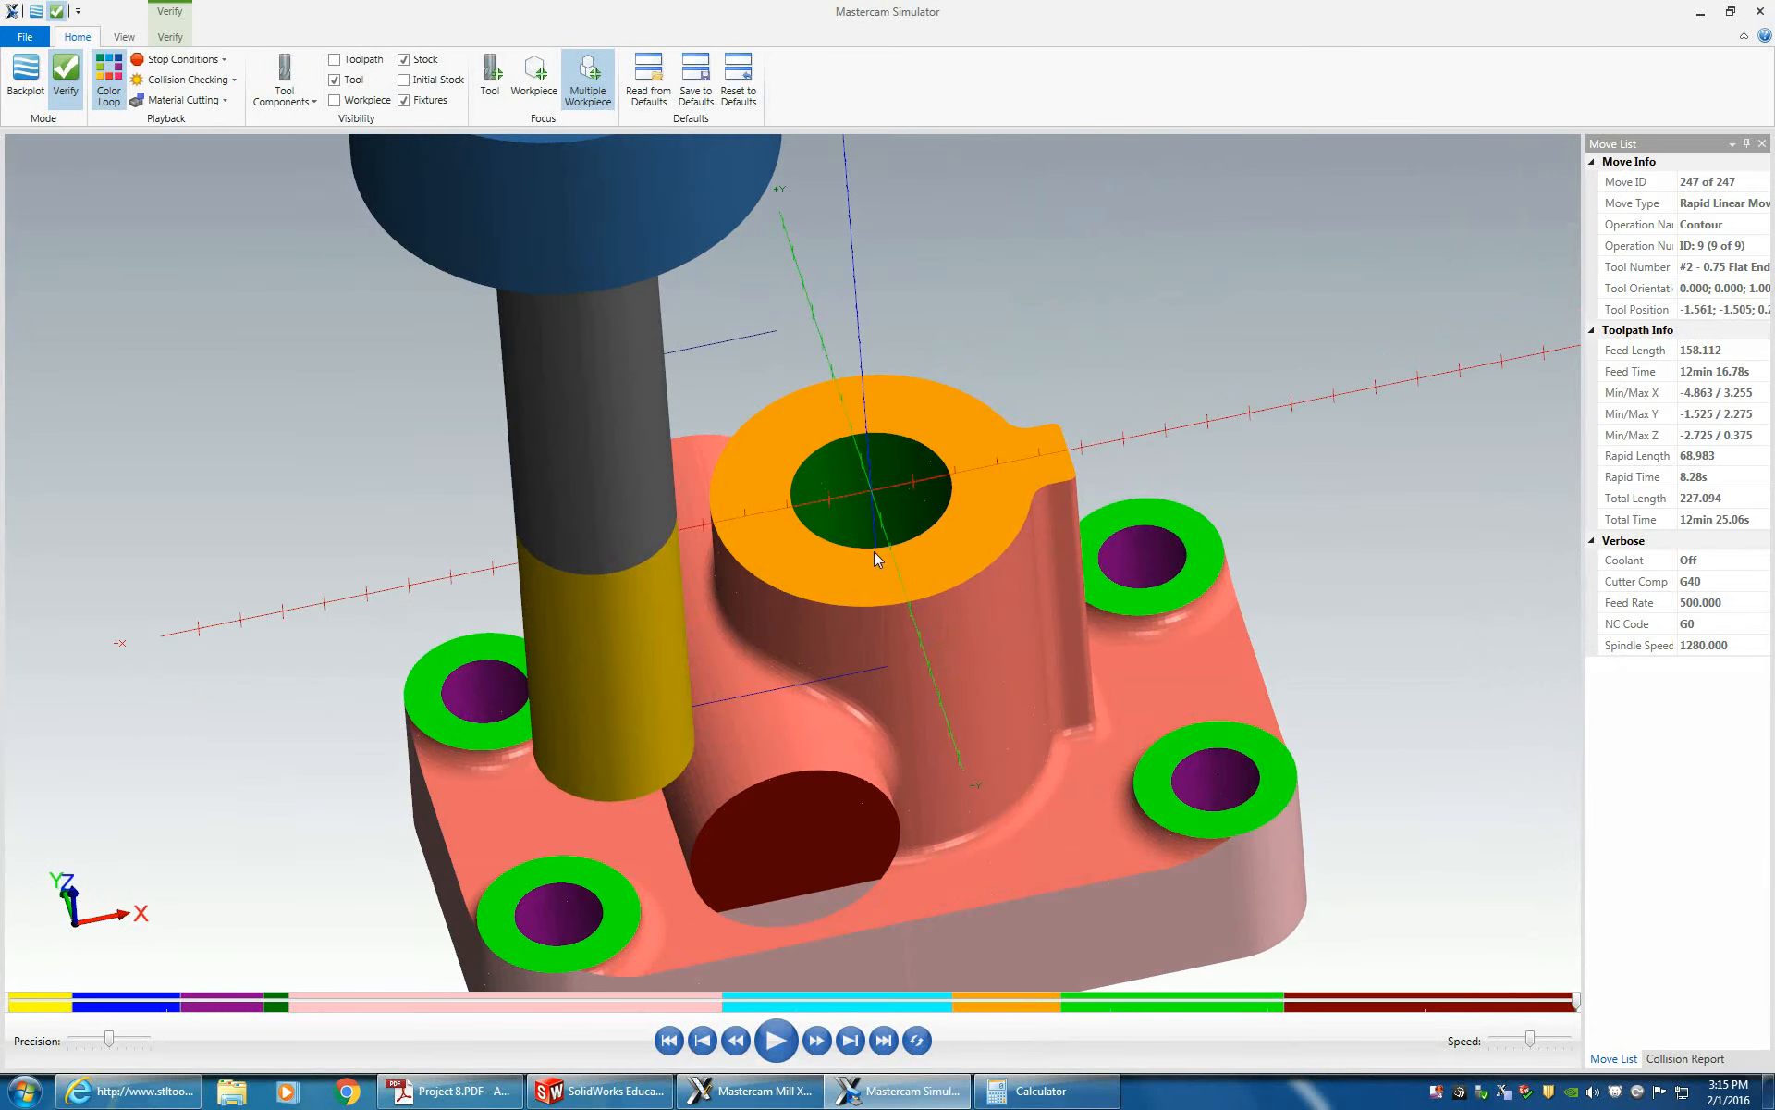
{"action": "left_click", "coordinate": [1760, 11]}
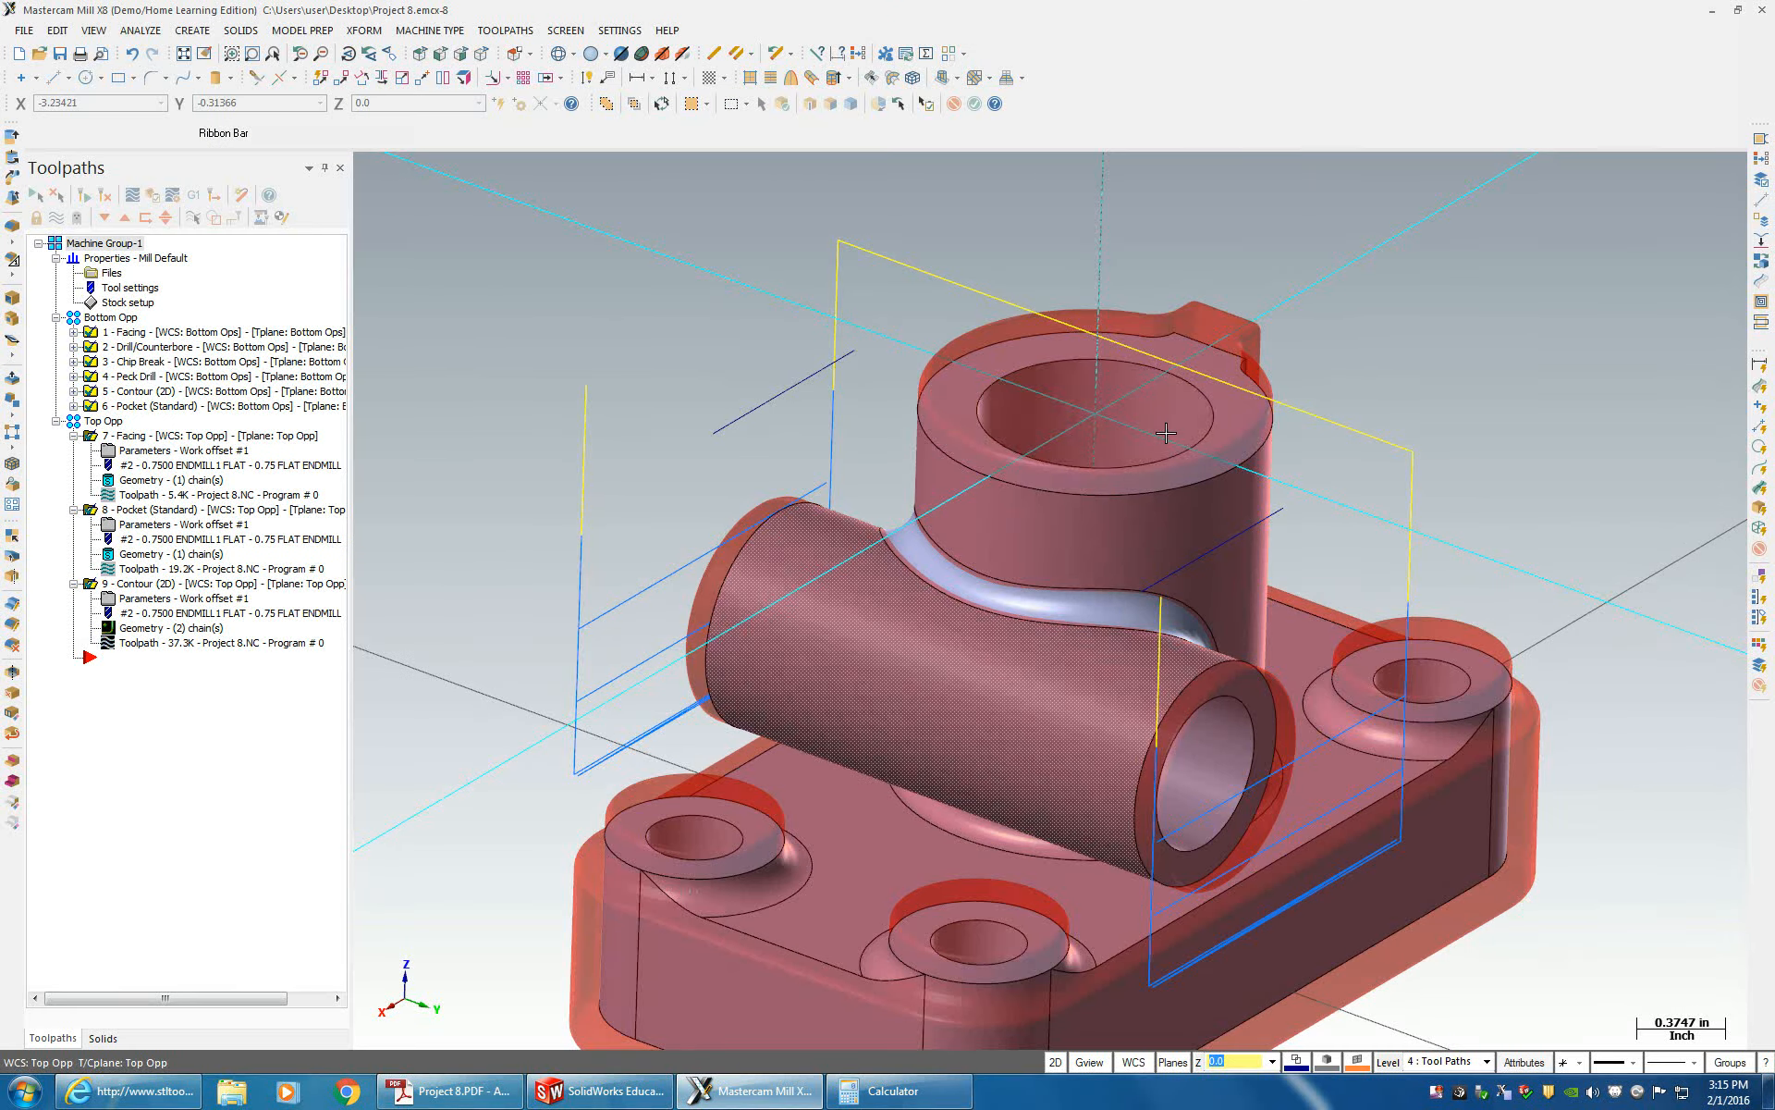
- Copy the Bottom Opp standard pocket operation and paste it as the last operation of the Top Opp group
{"action": "middle_click_drag", "start_coordinate": [1068, 482], "coordinate": [1181, 503]}
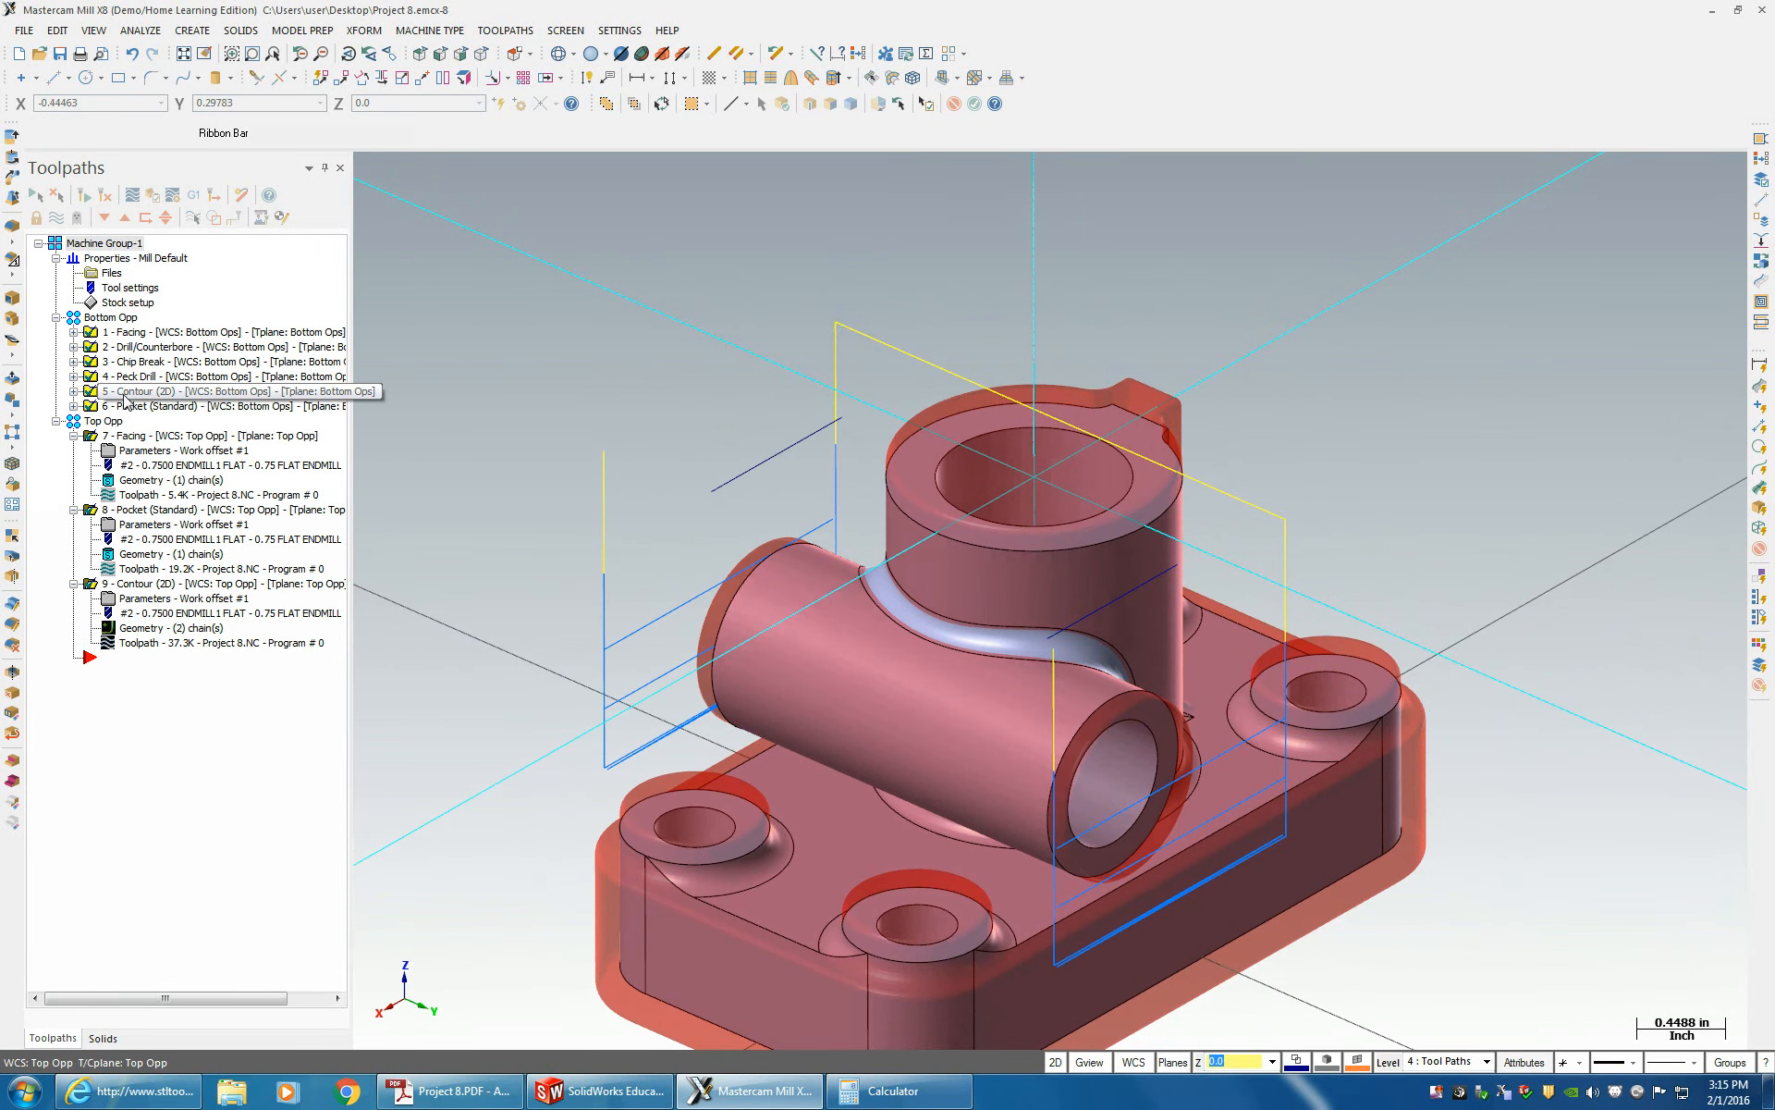
{"action": "left_click", "coordinate": [74, 407]}
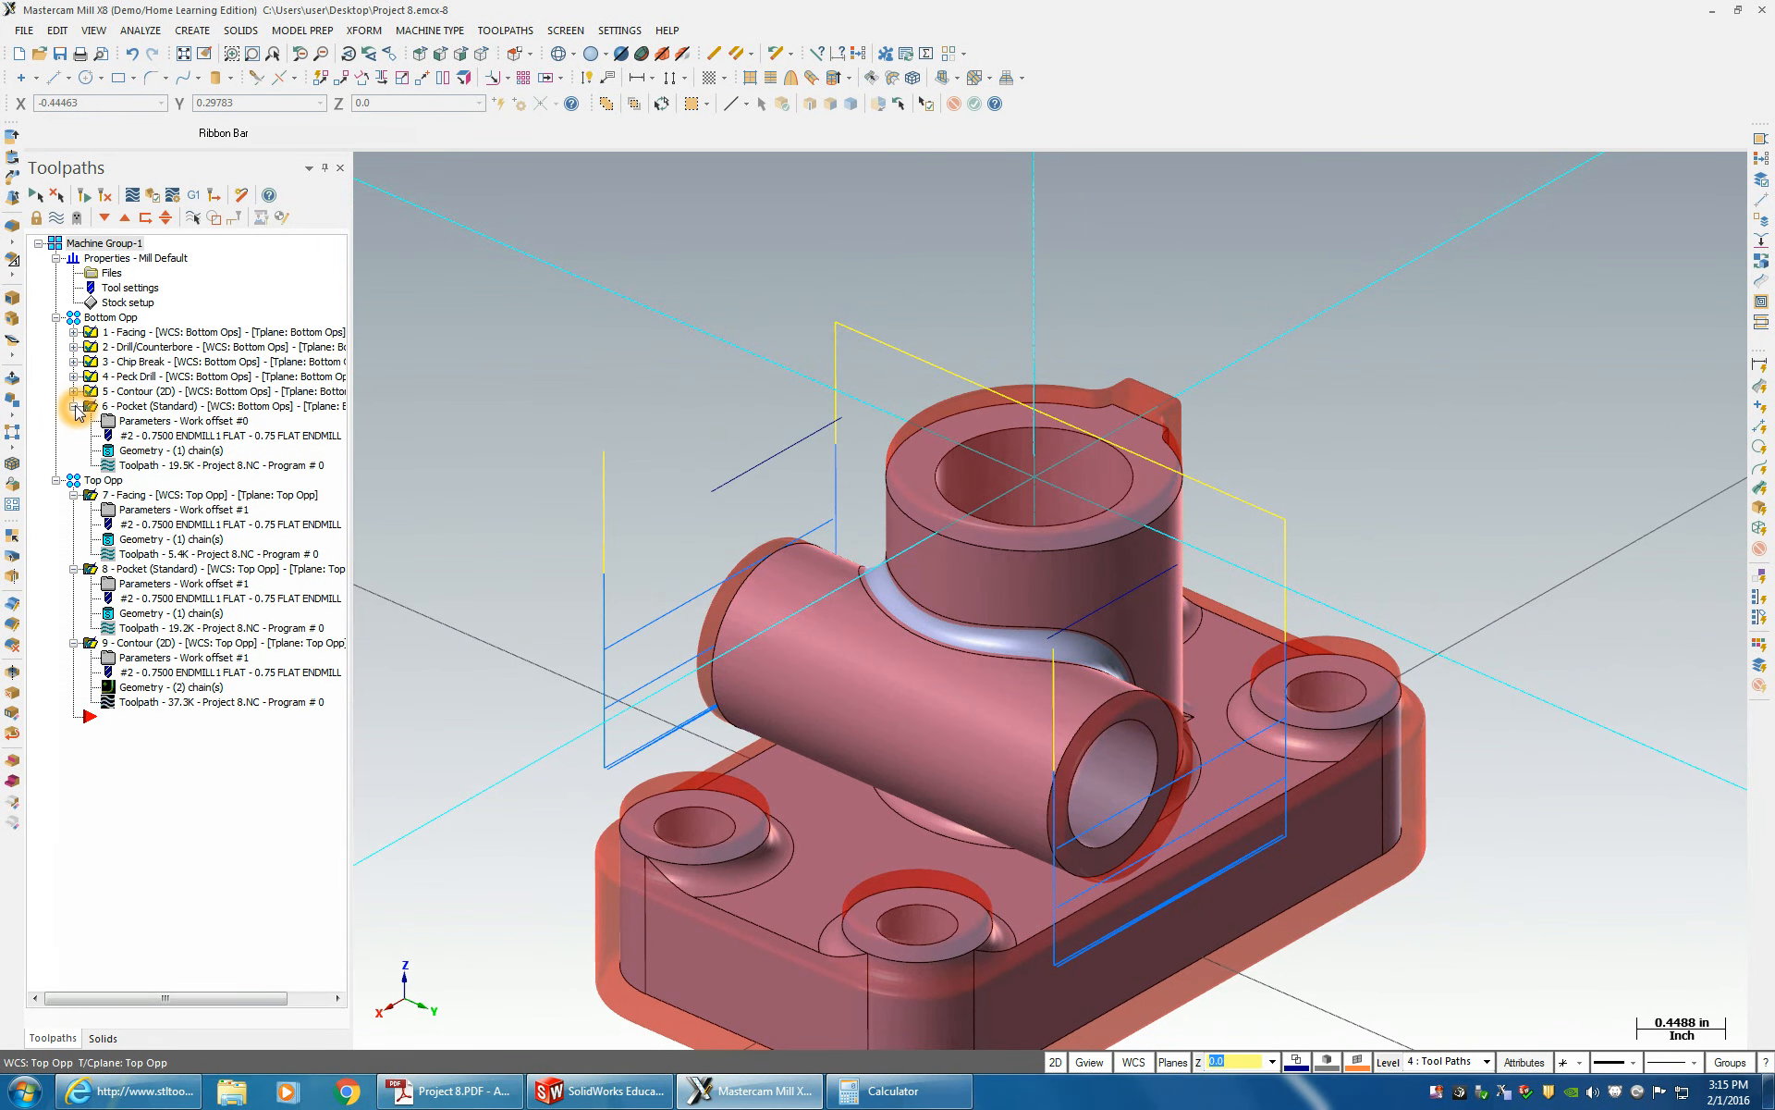
{"action": "left_click", "coordinate": [74, 407]}
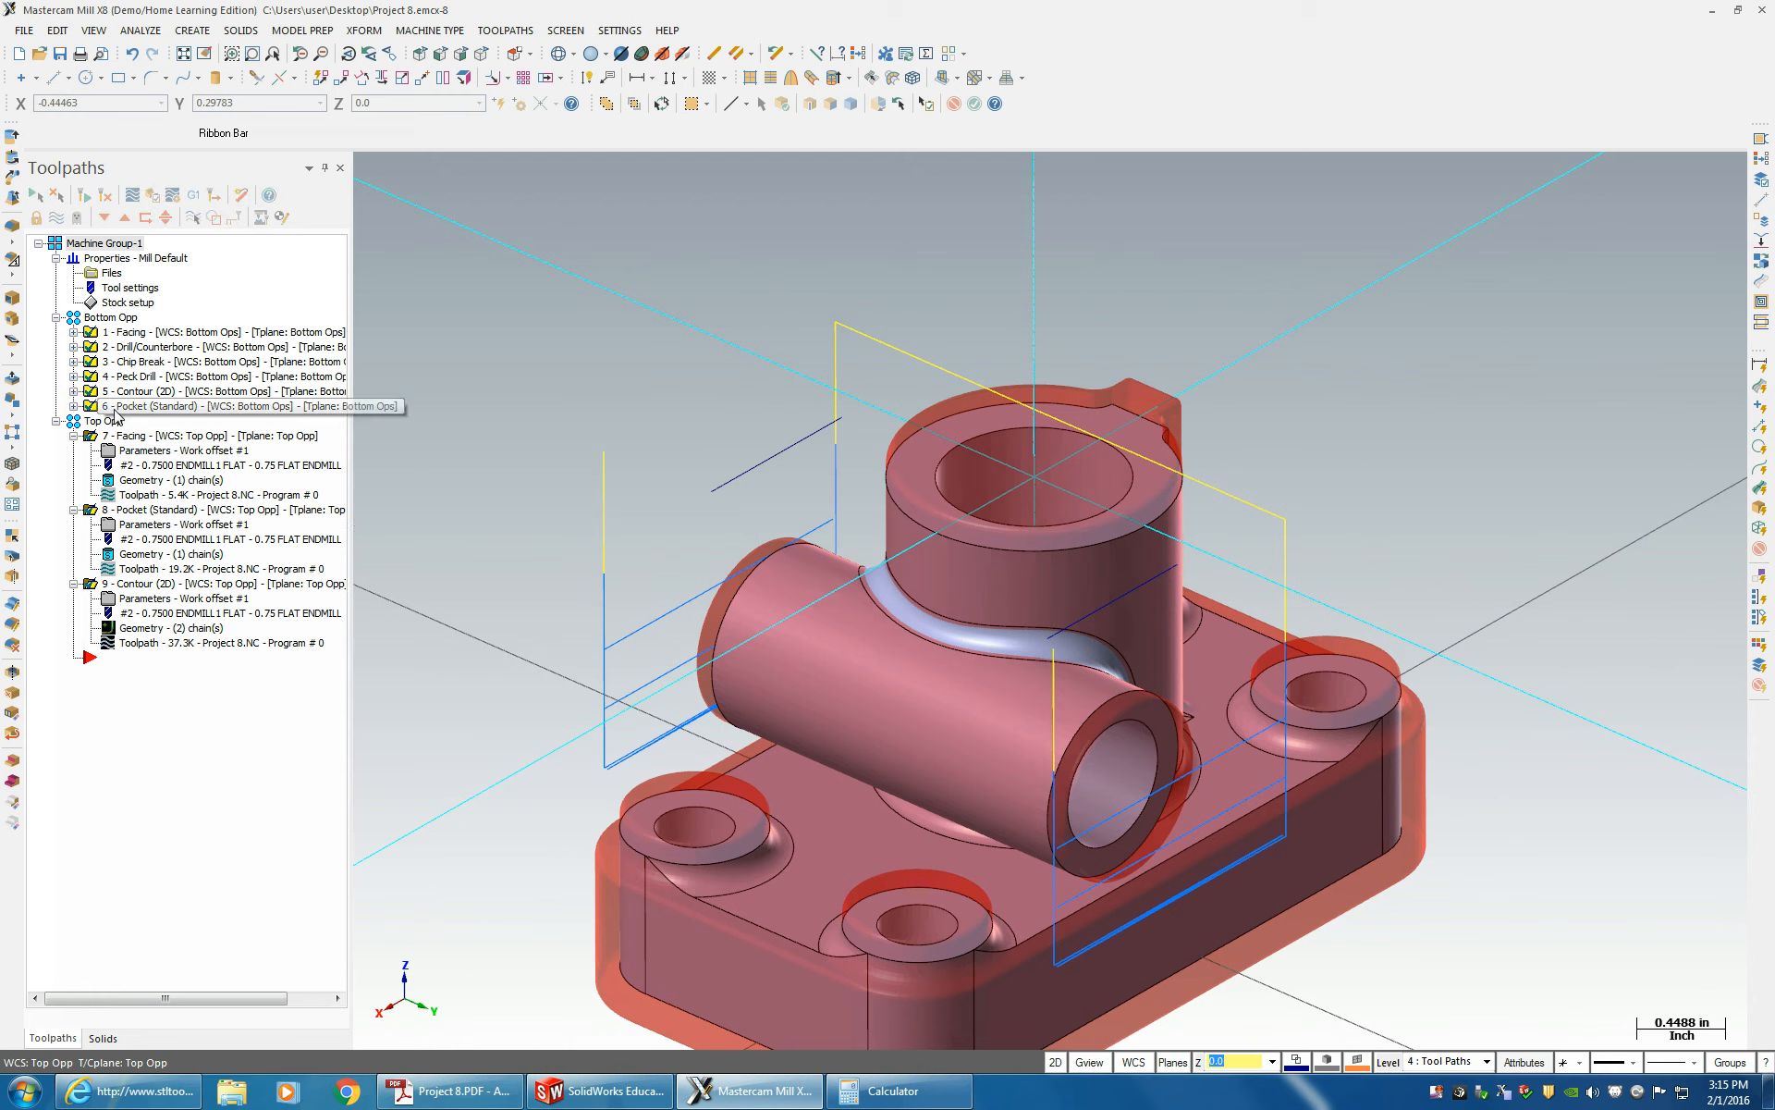
{"action": "left_click", "coordinate": [111, 407]}
{"action": "right_click", "coordinate": [113, 412]}
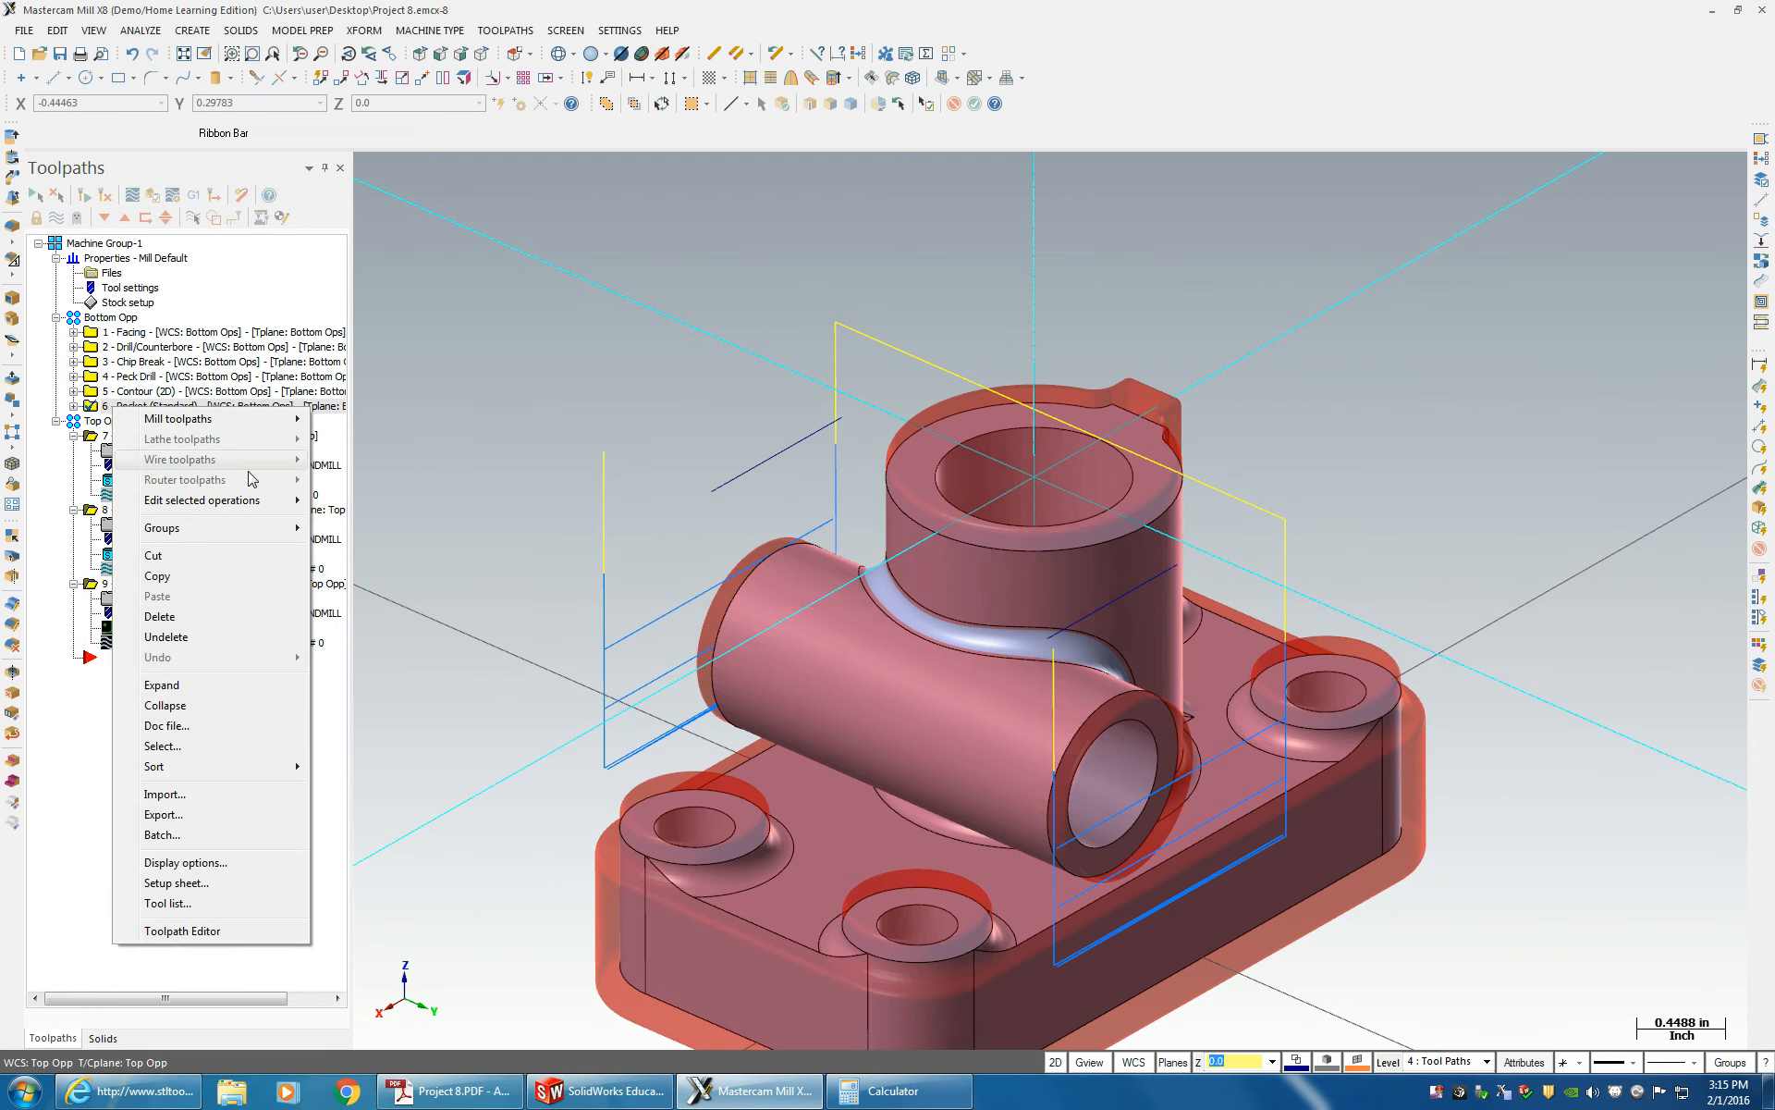
{"action": "left_click", "coordinate": [180, 769]}
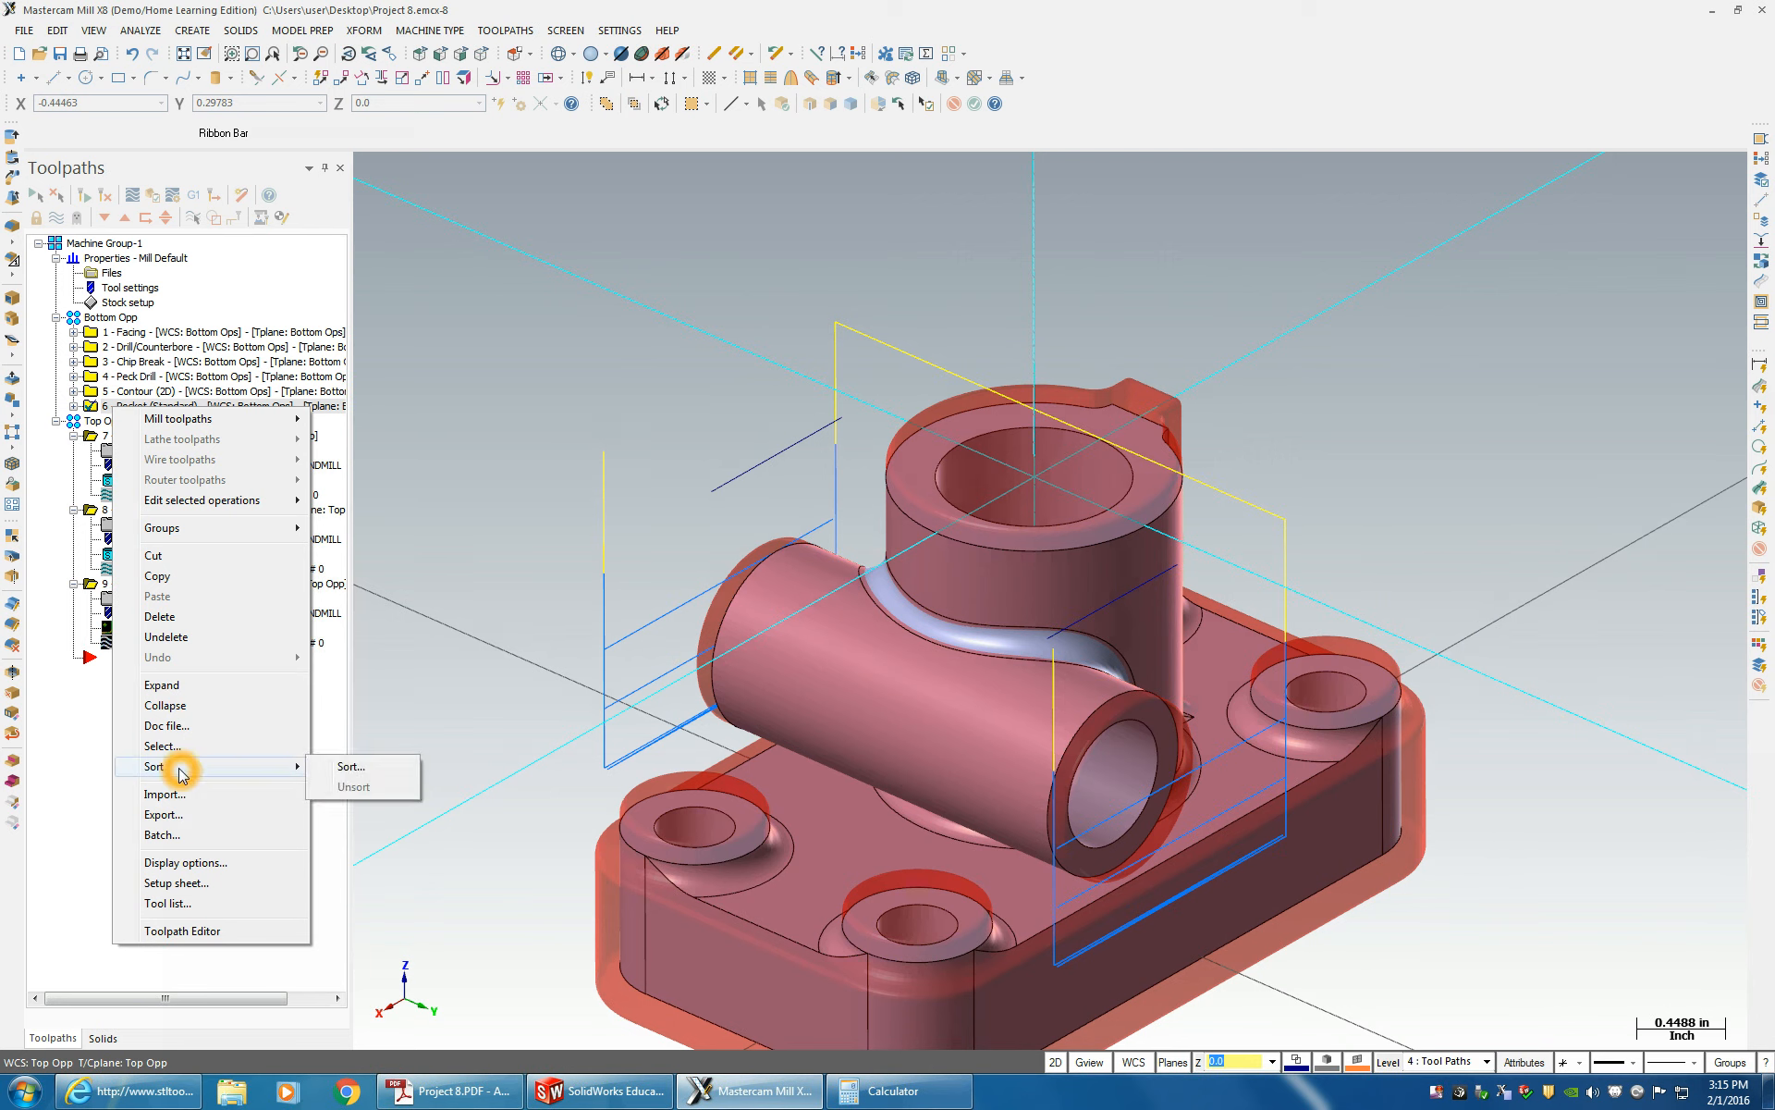
{"action": "left_click", "coordinate": [170, 577]}
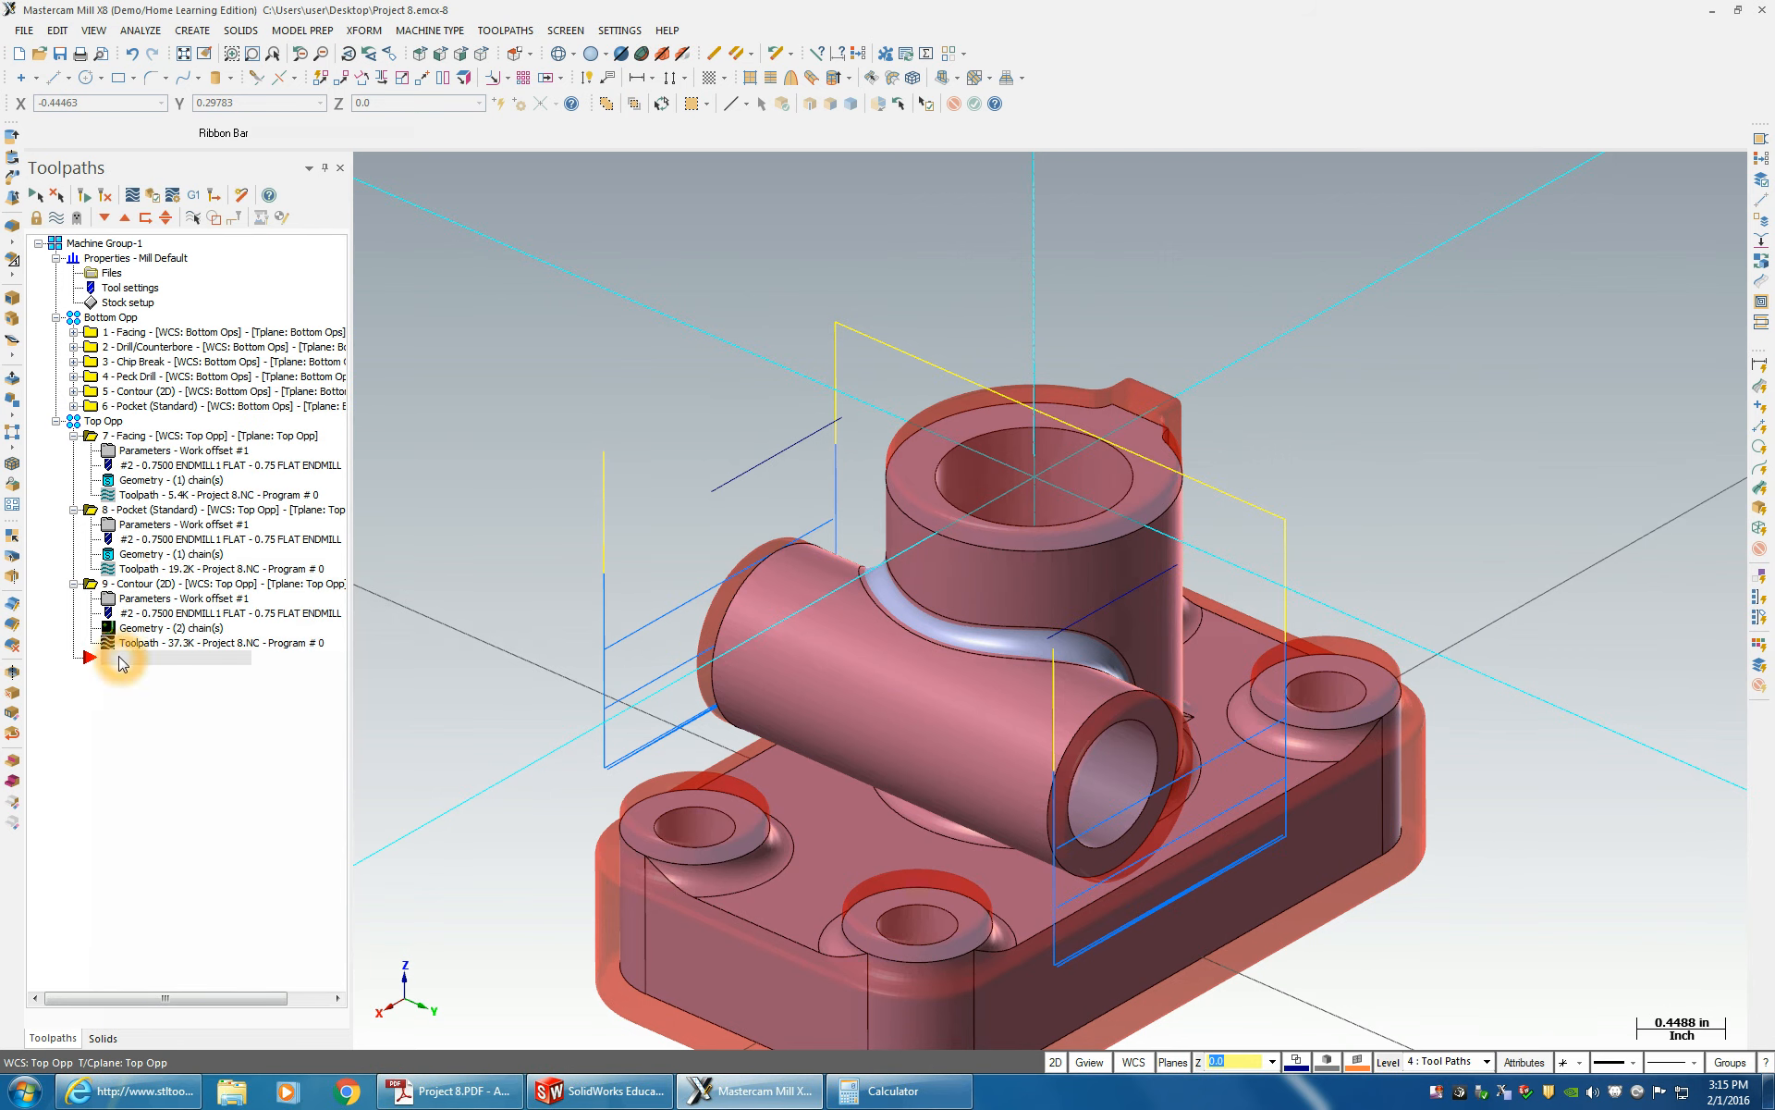
{"action": "right_click", "coordinate": [120, 659]}
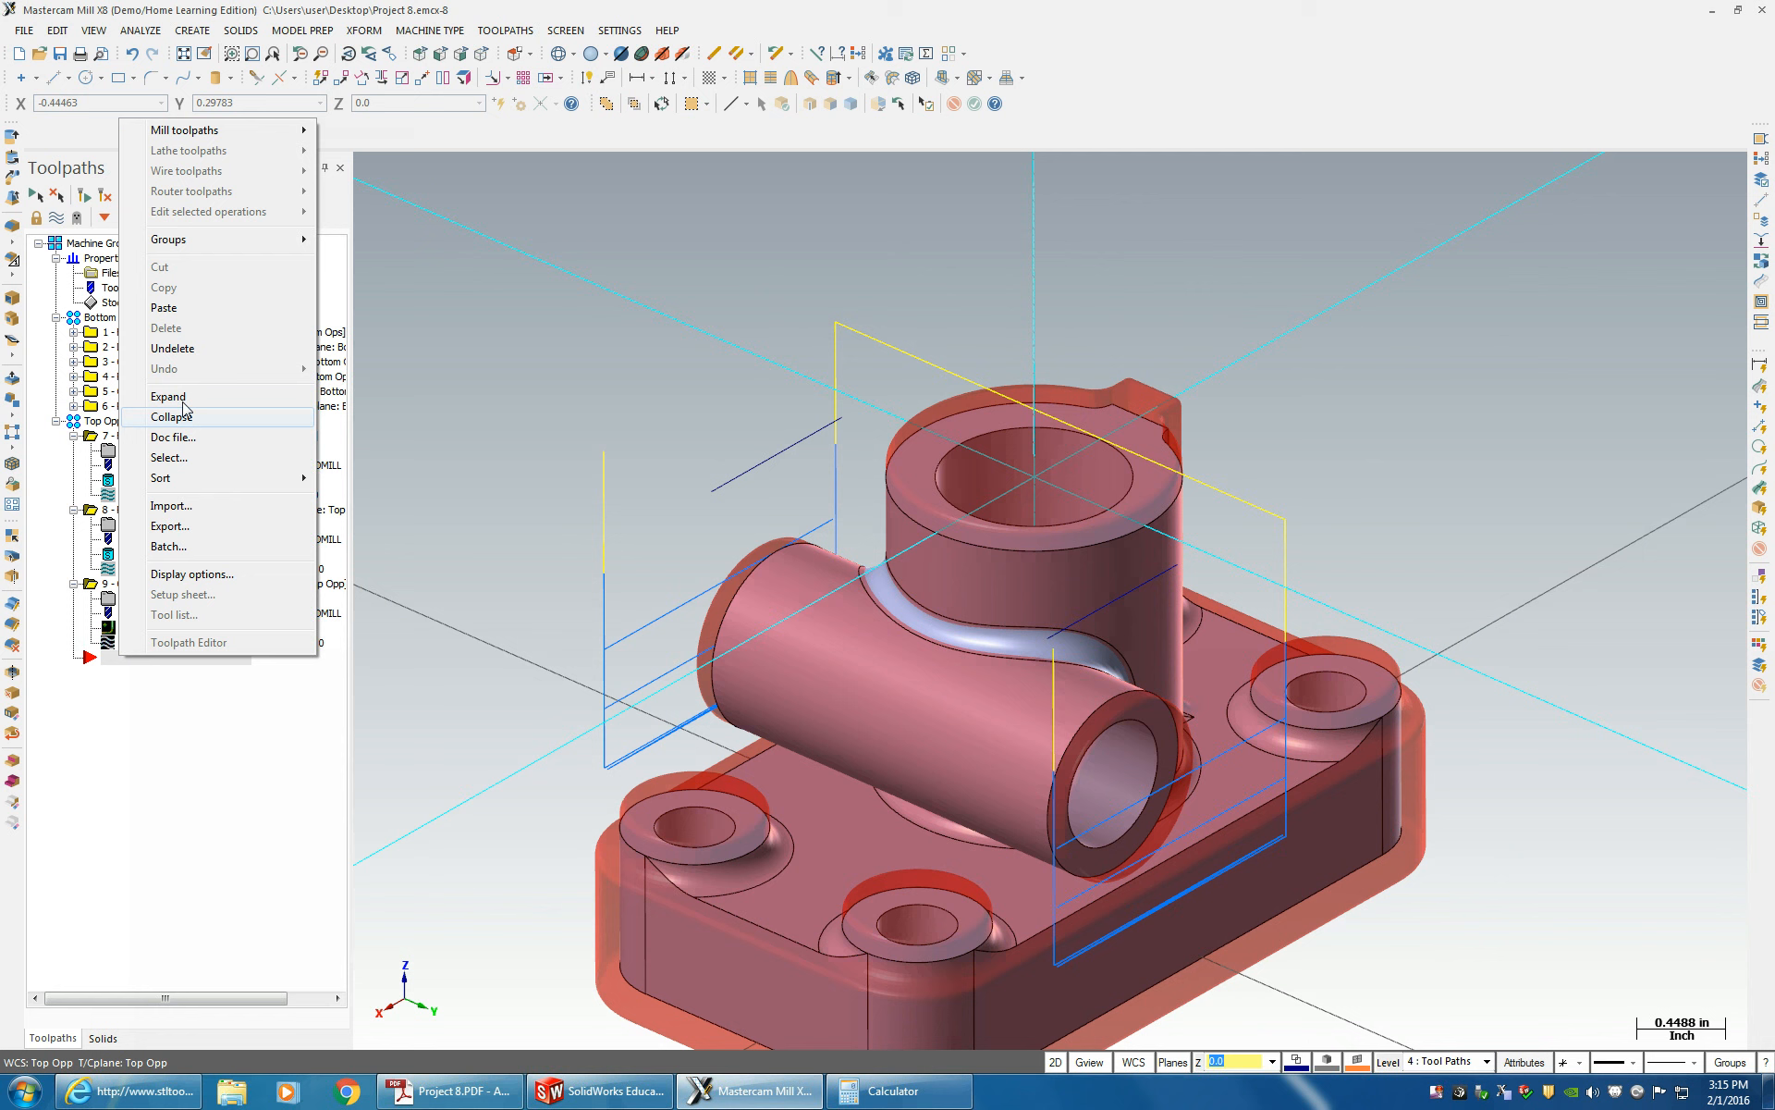
{"action": "left_click", "coordinate": [164, 307]}
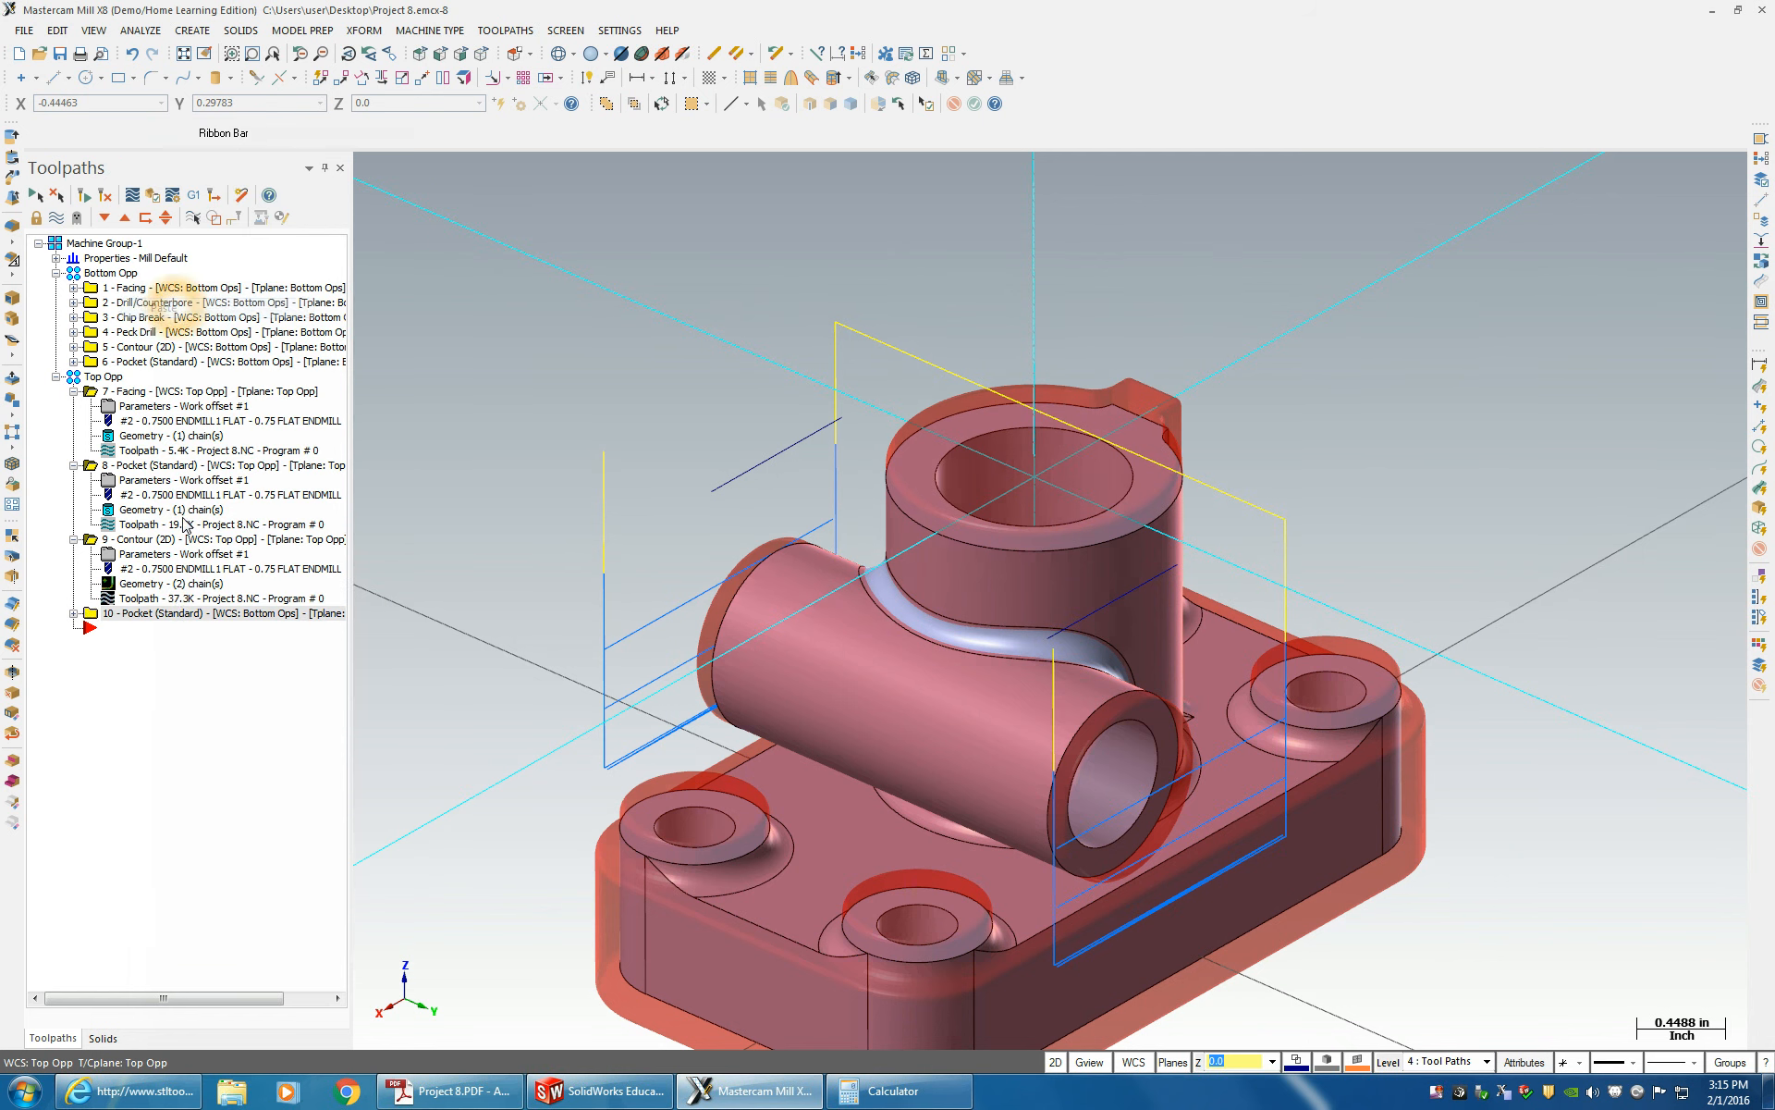
- Set the copied pocket's working coordinate system to the Top Opp plane
{"action": "left_click", "coordinate": [73, 613]}
{"action": "left_click", "coordinate": [139, 628]}
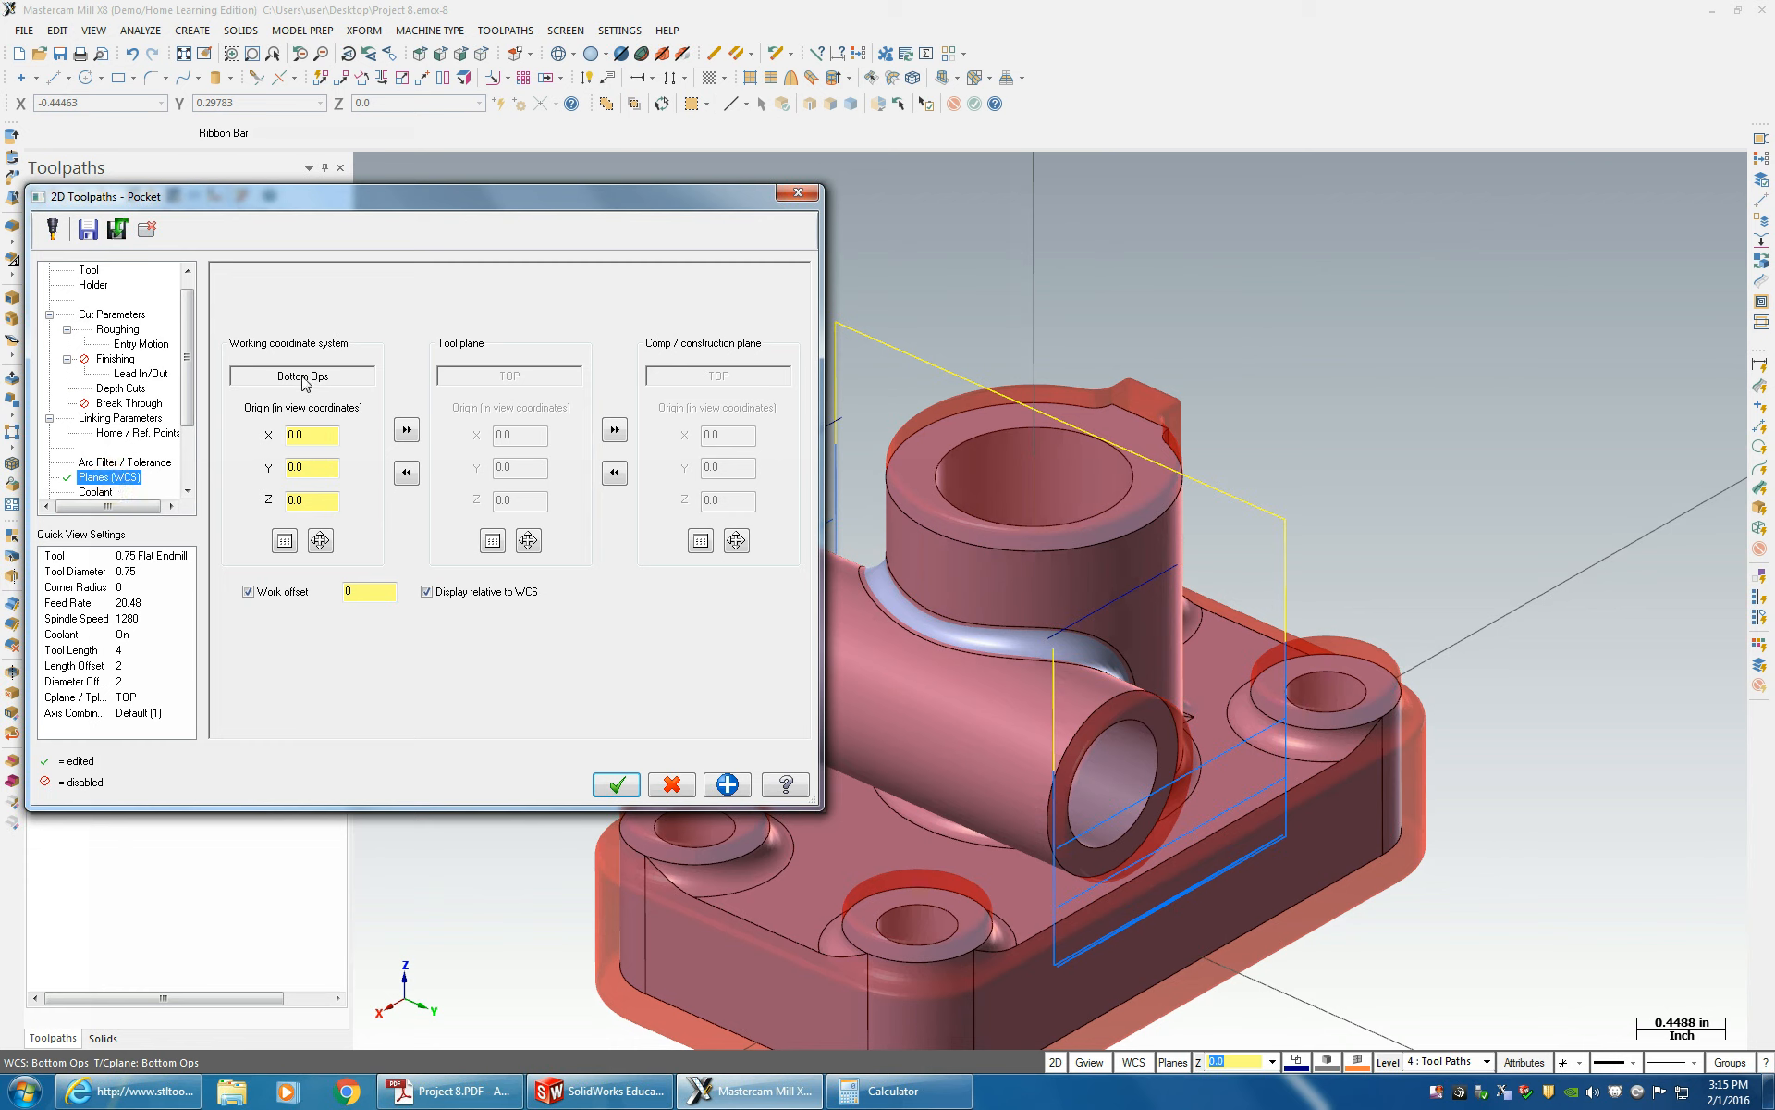
{"action": "left_click", "coordinate": [284, 544]}
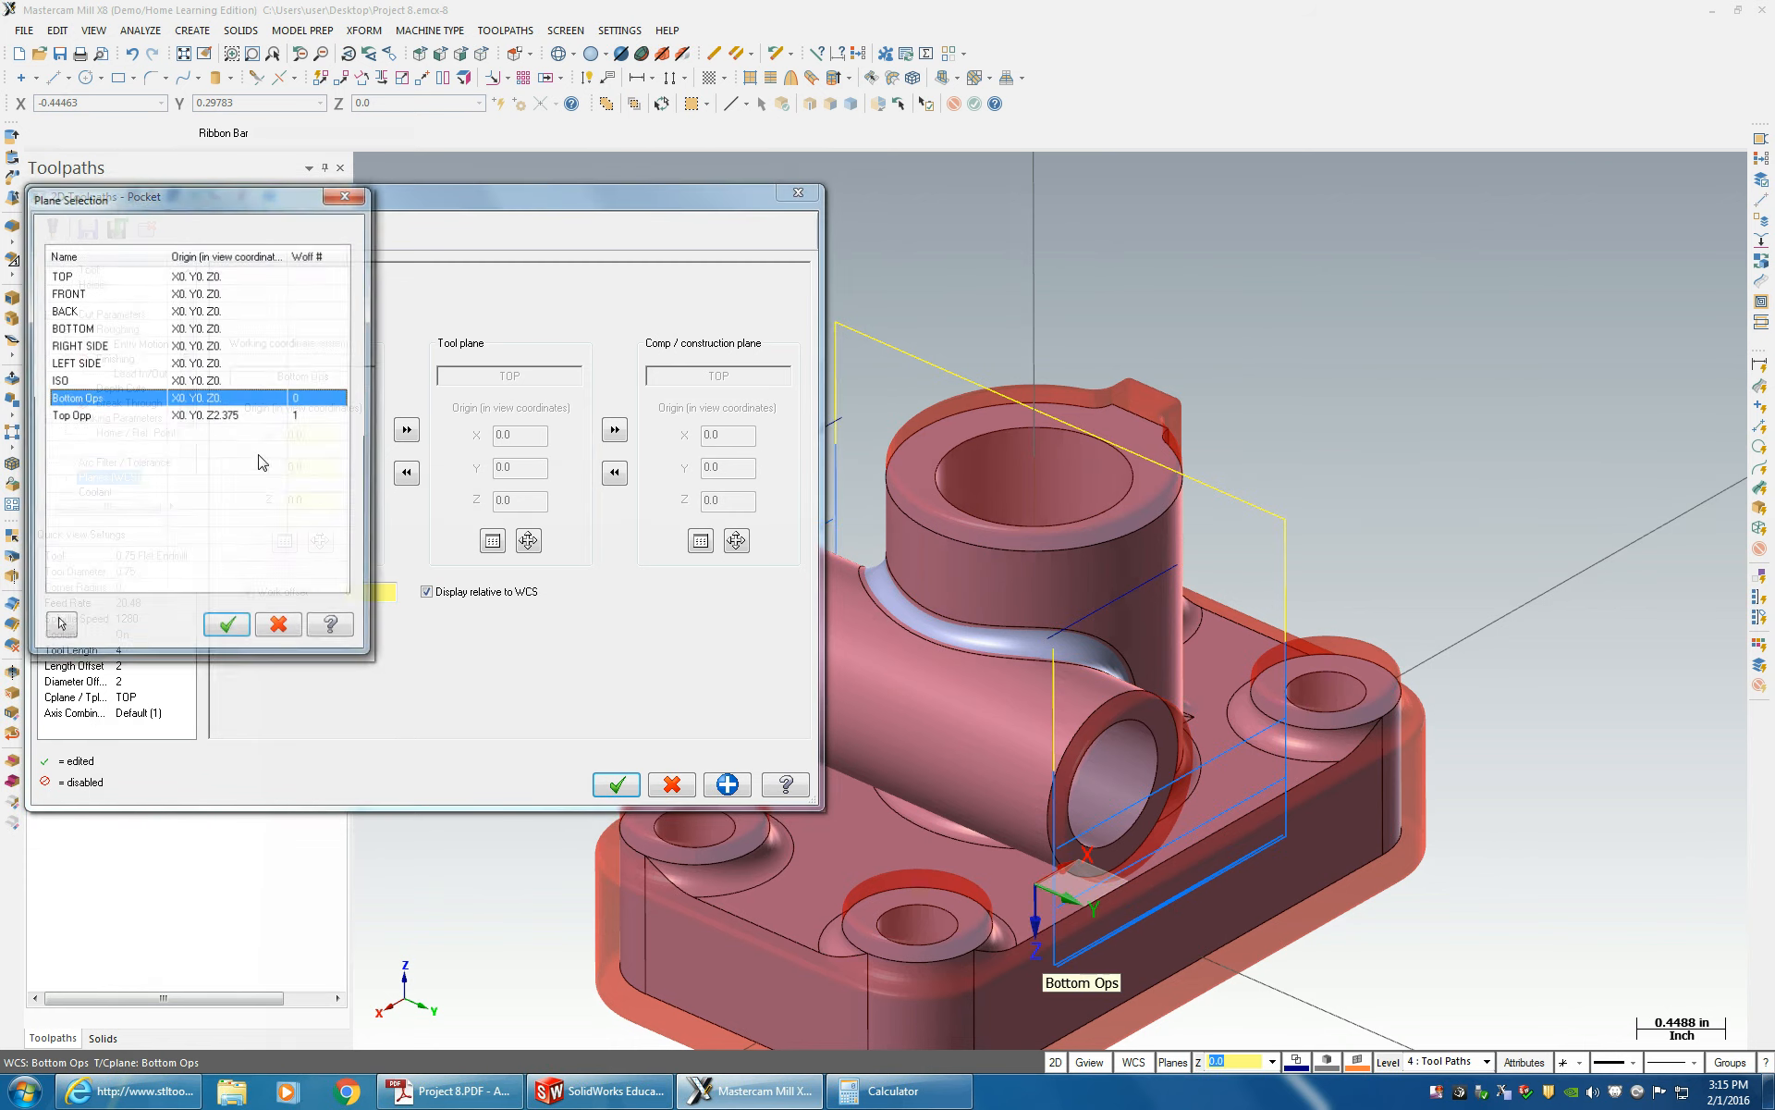
{"action": "left_click", "coordinate": [71, 415]}
{"action": "left_click", "coordinate": [233, 632]}
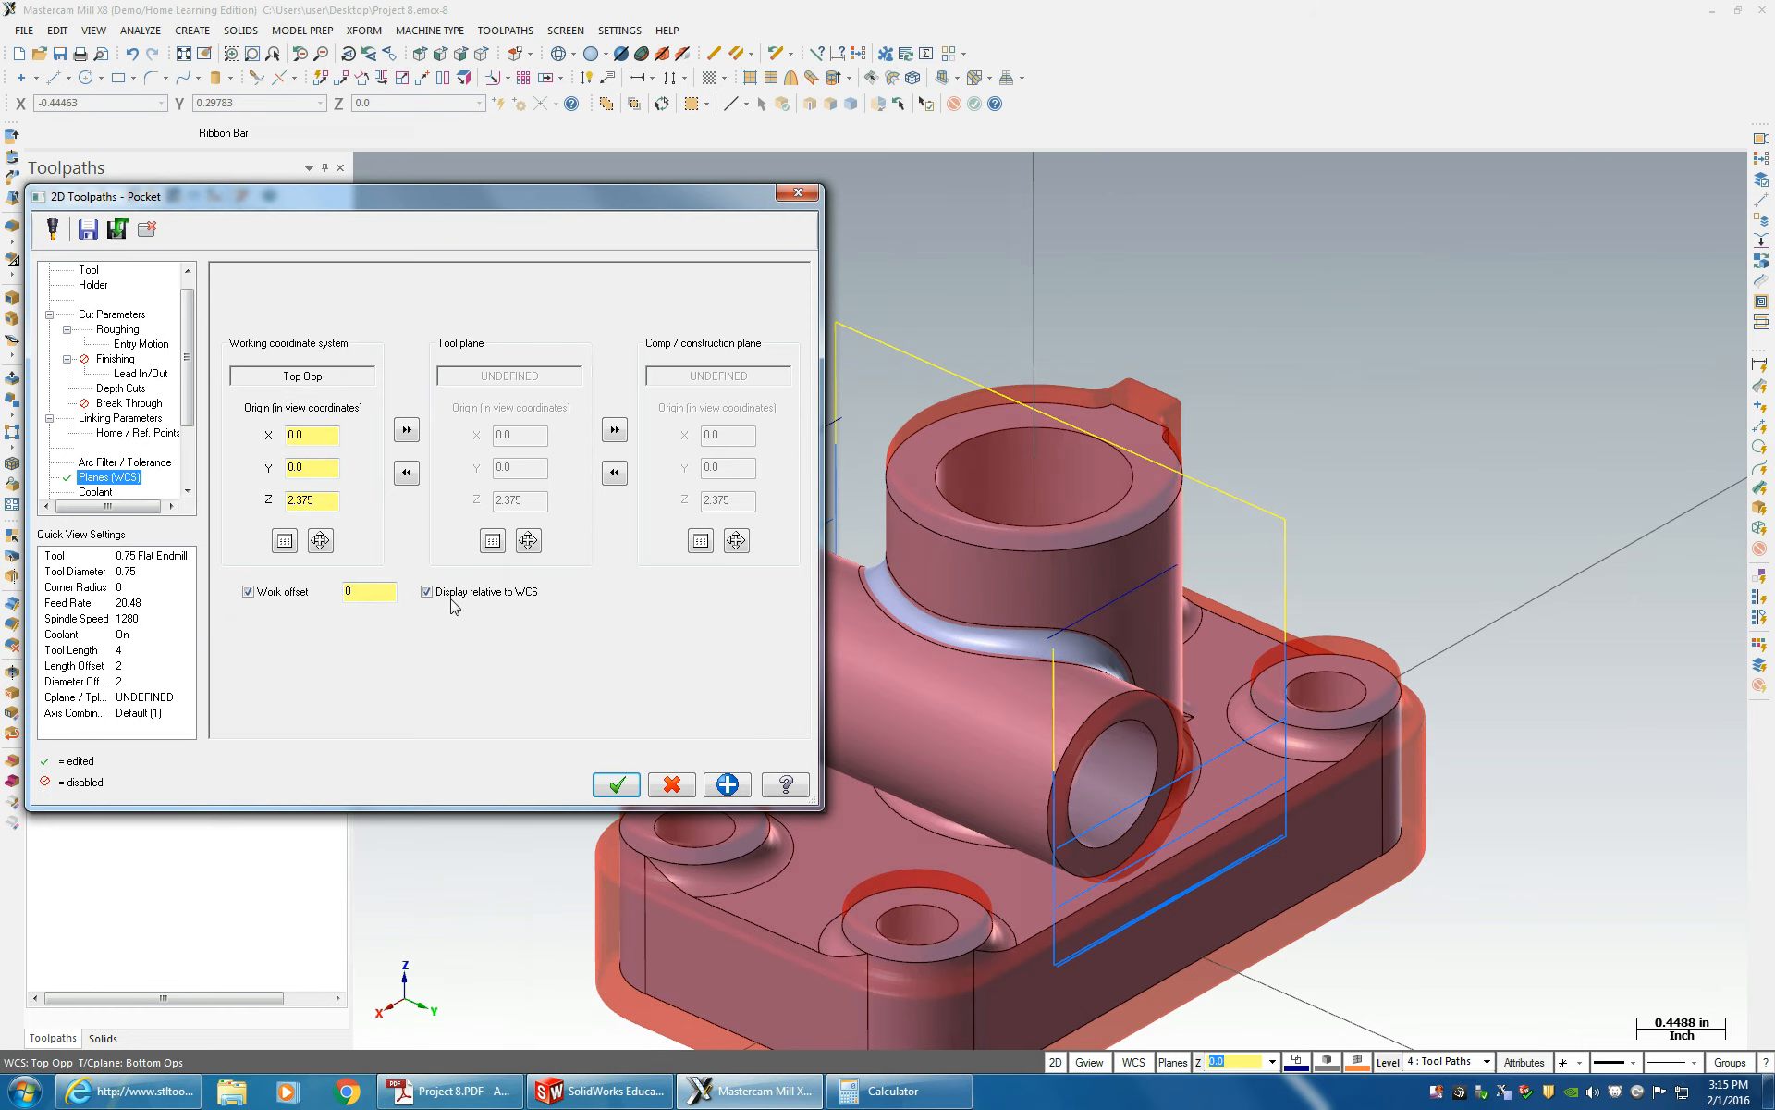
- Review the copied pocket's roughing, entry, depth cut, stock and linking settings, then accept them and regenerate the toolpath
{"action": "left_click", "coordinate": [117, 330]}
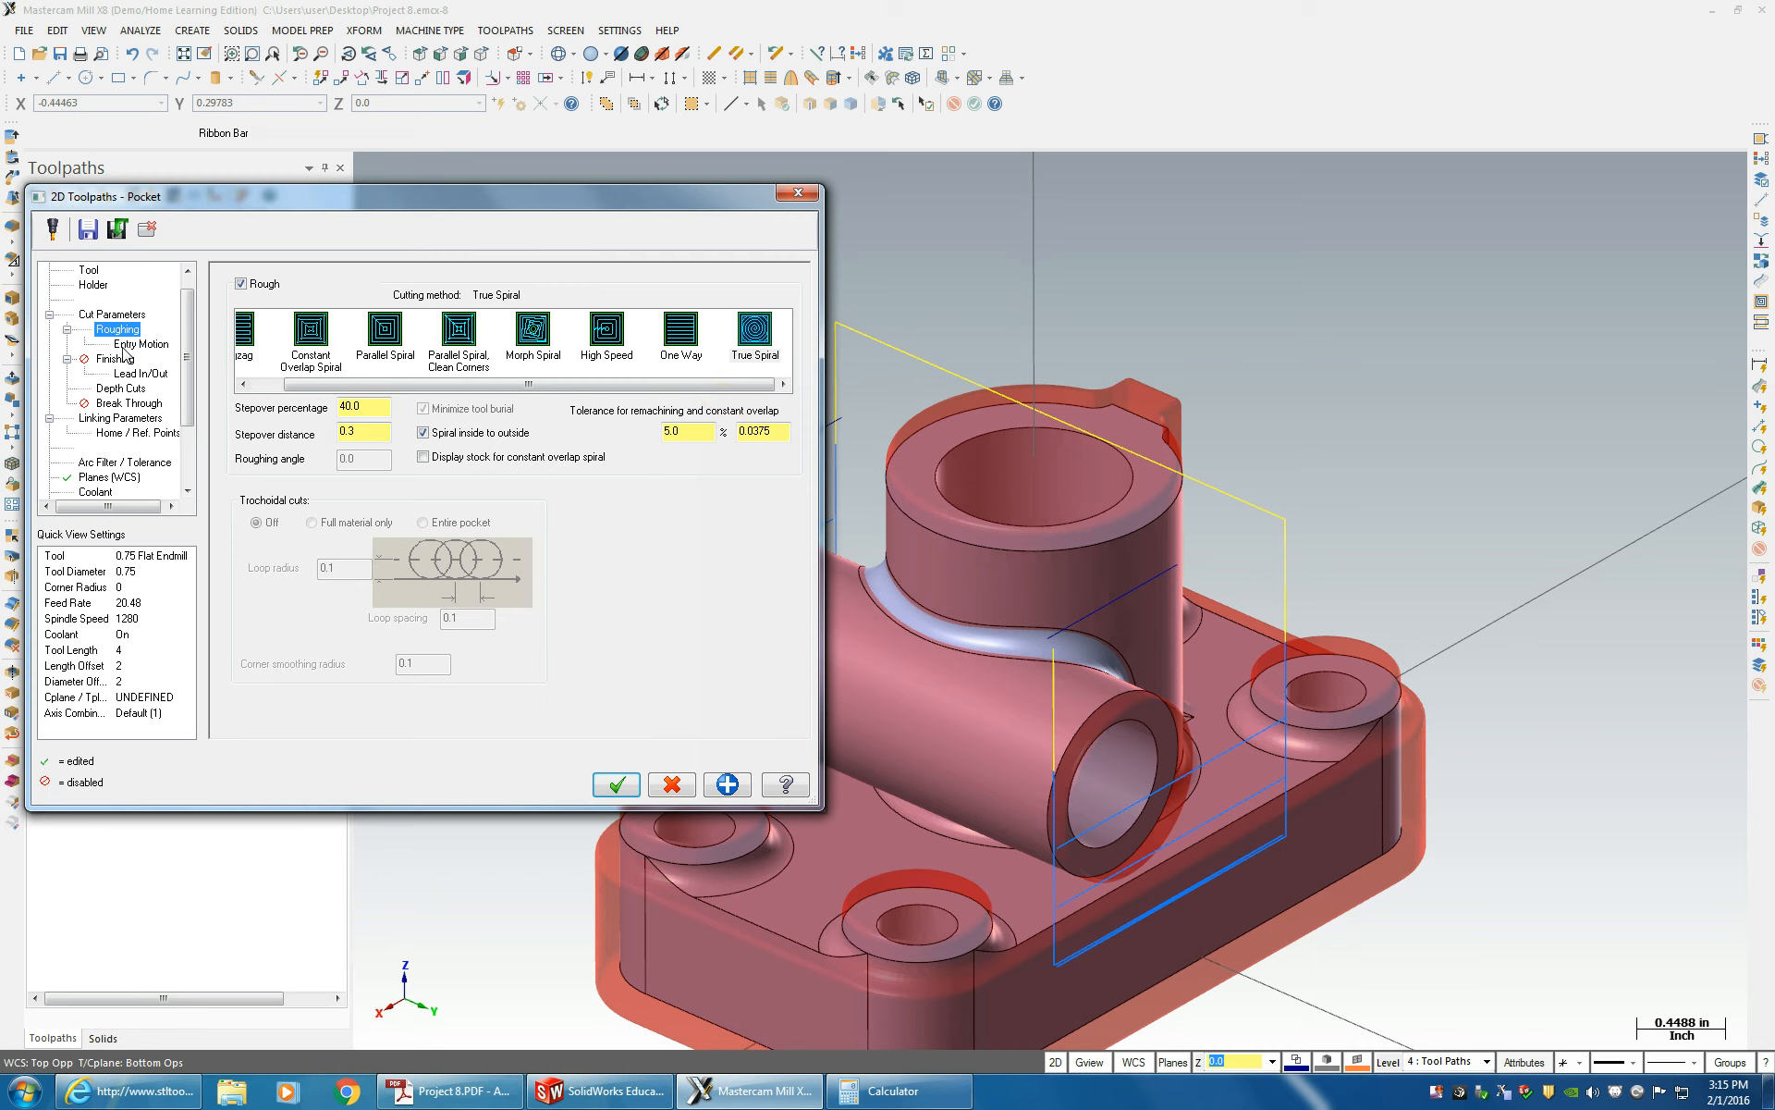
{"action": "left_click", "coordinate": [139, 344]}
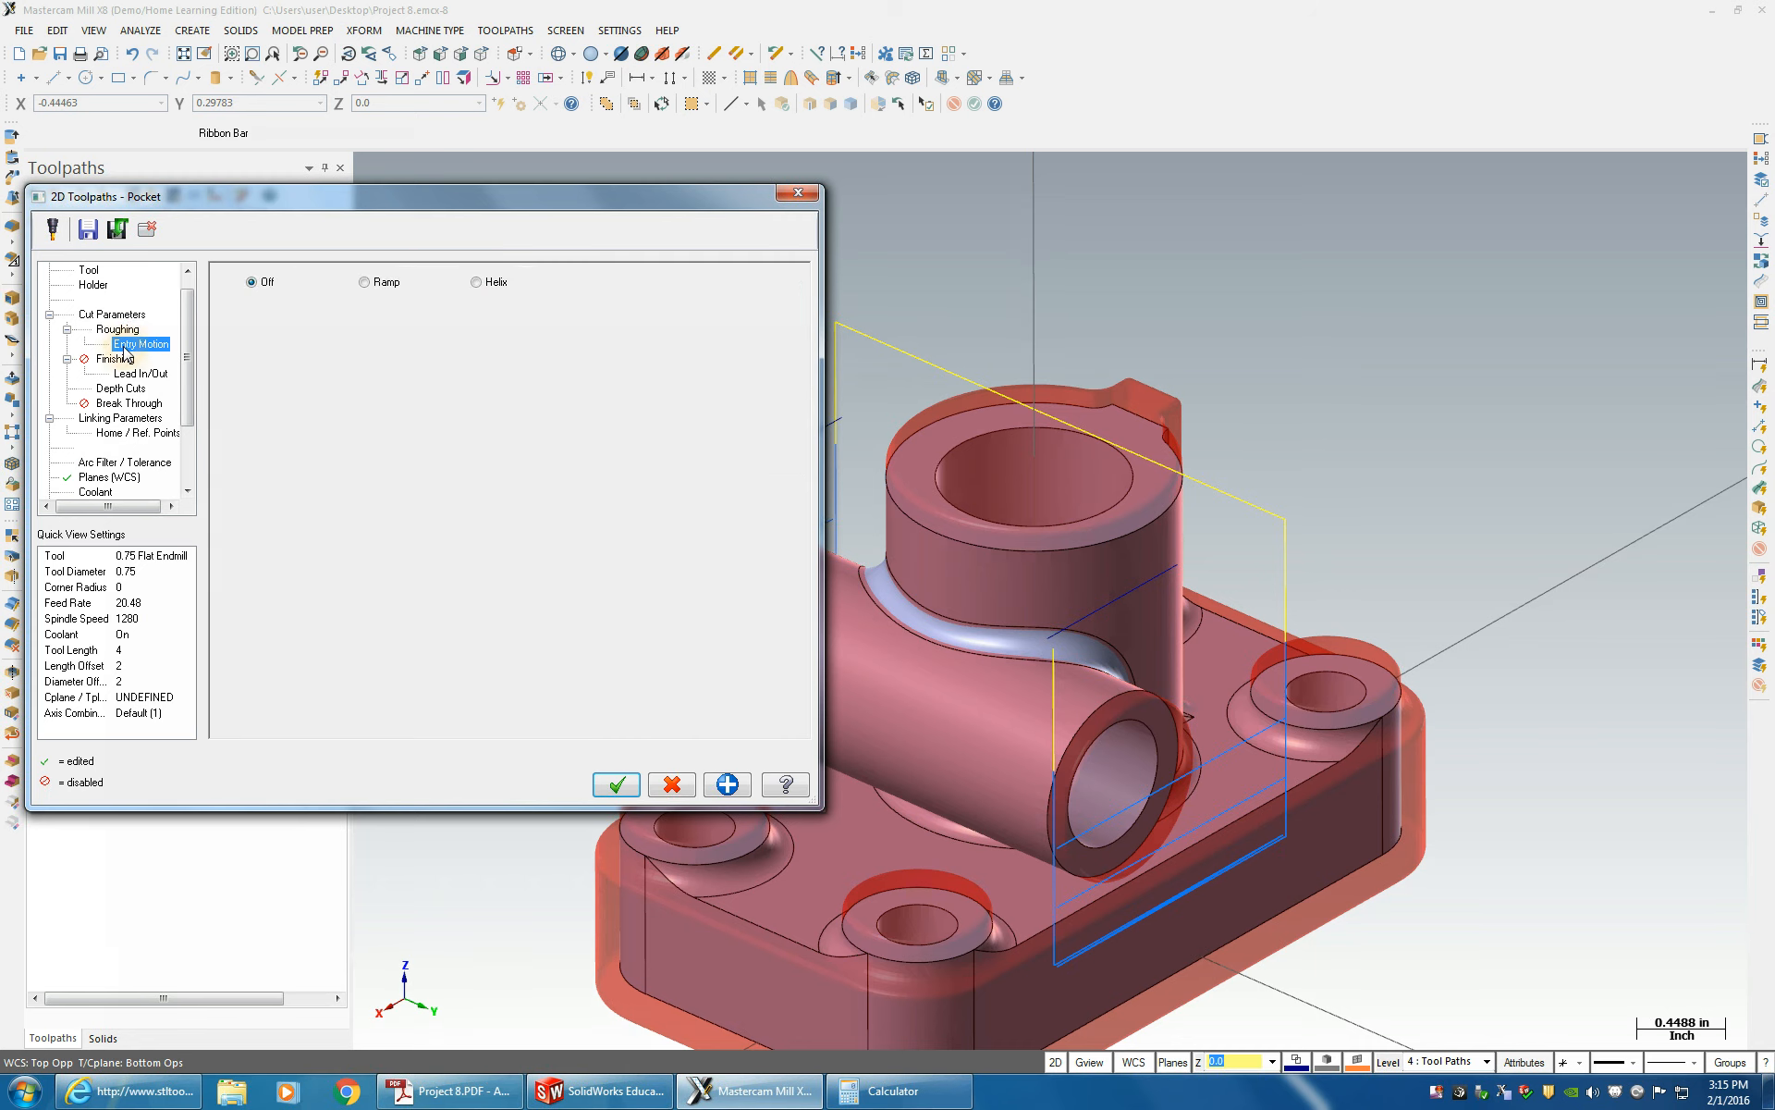
{"action": "left_click", "coordinate": [111, 392]}
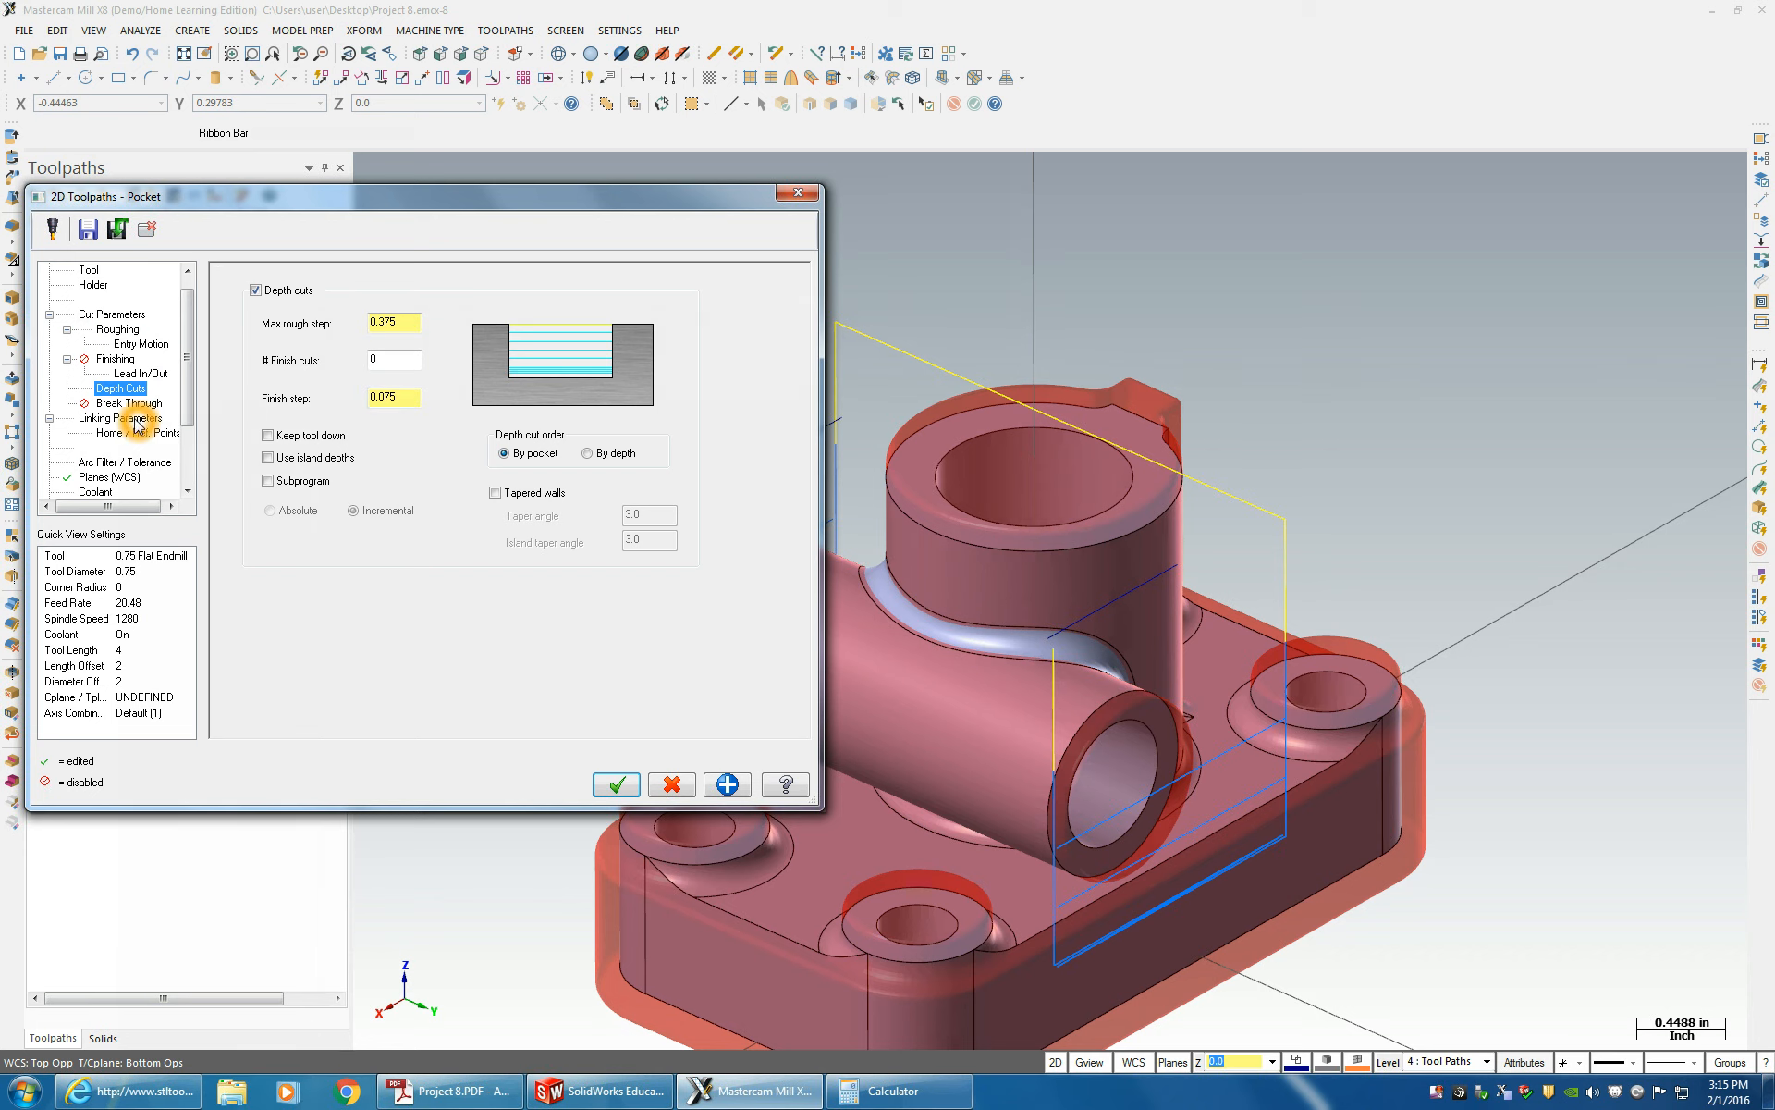
{"action": "left_click", "coordinate": [111, 314]}
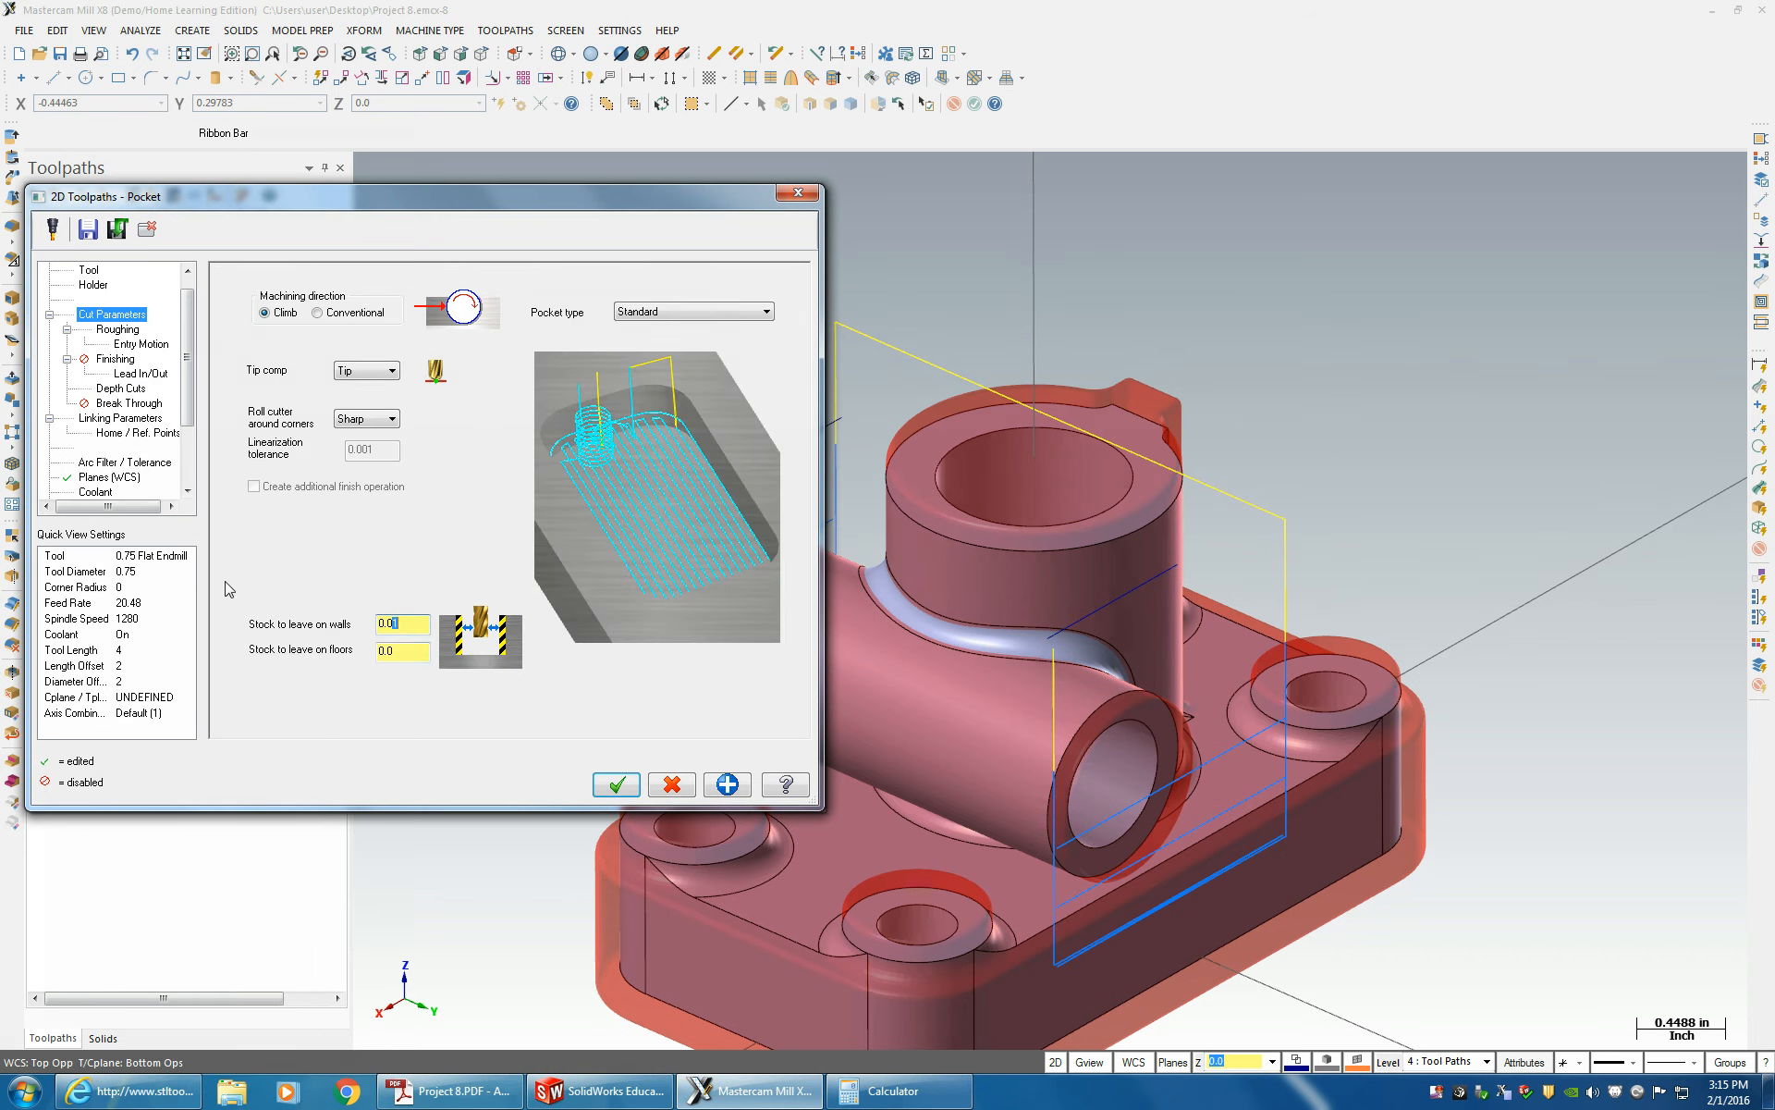
{"action": "left_click", "coordinate": [92, 418]}
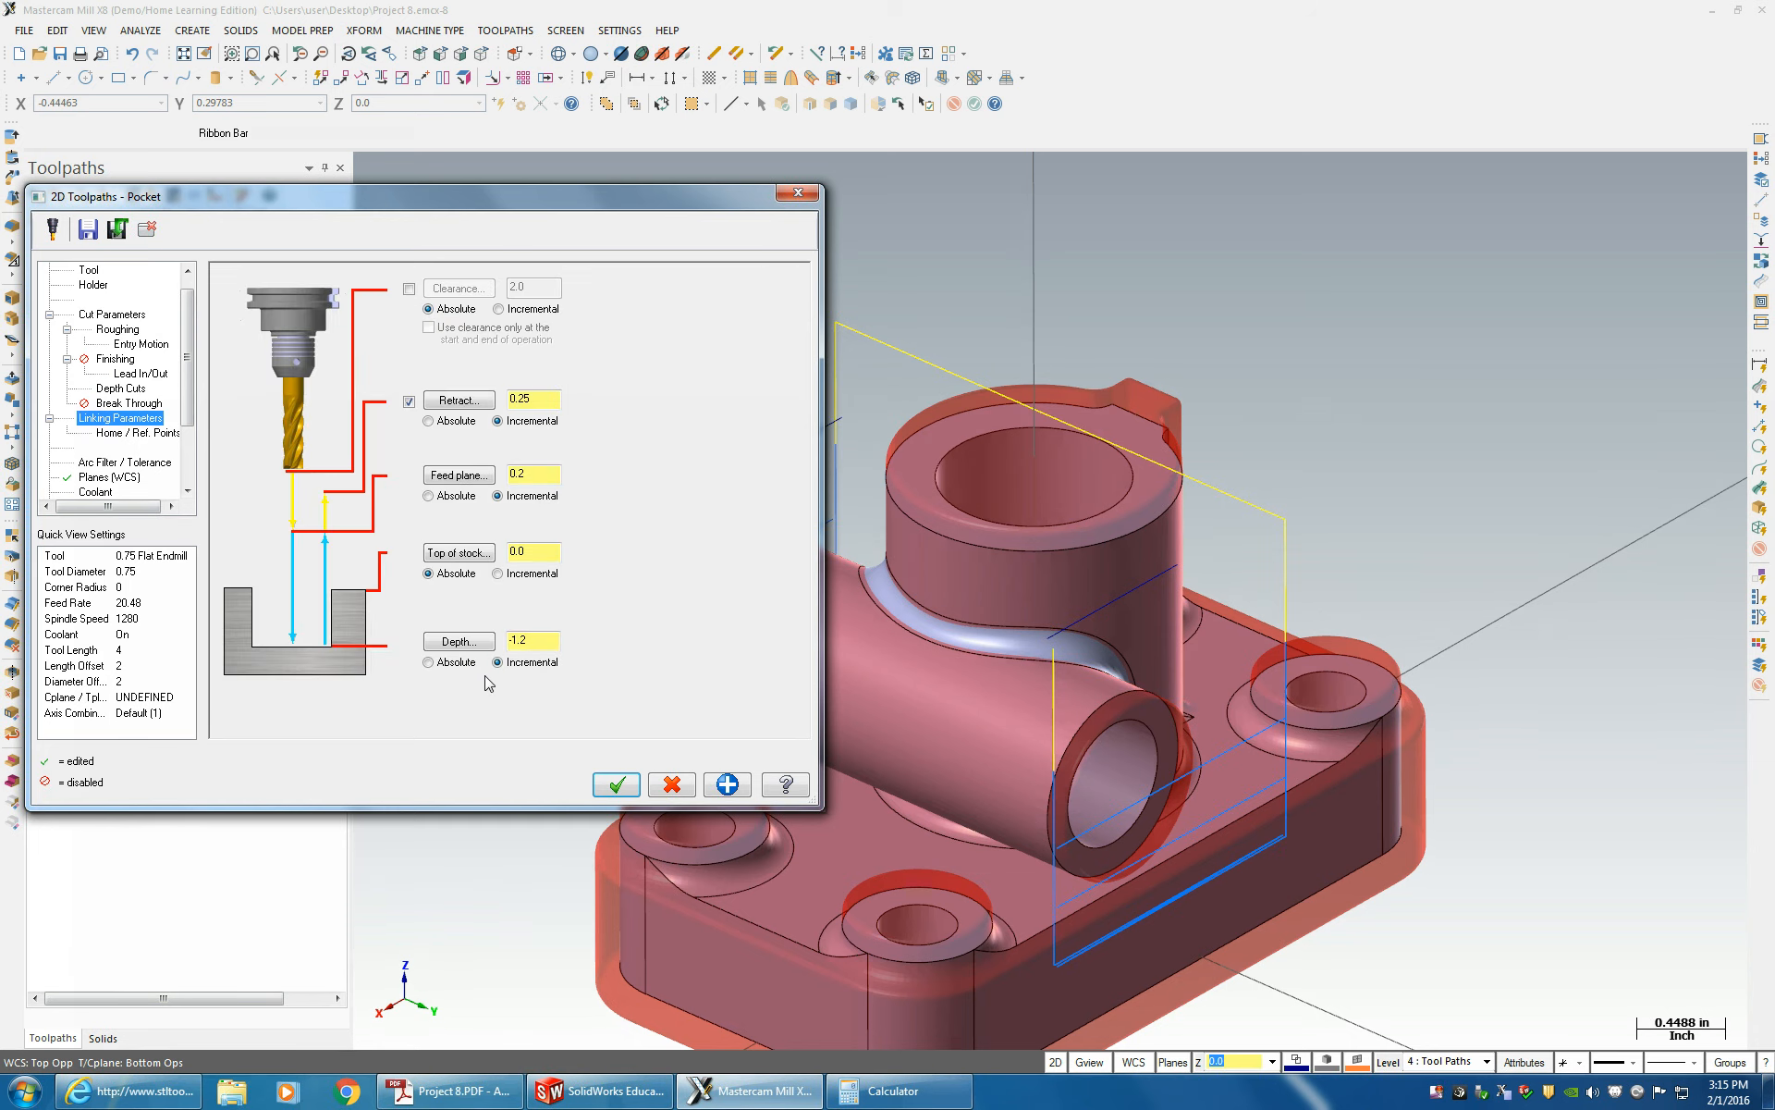
{"action": "left_click", "coordinate": [519, 647]}
{"action": "left_click", "coordinate": [617, 787]}
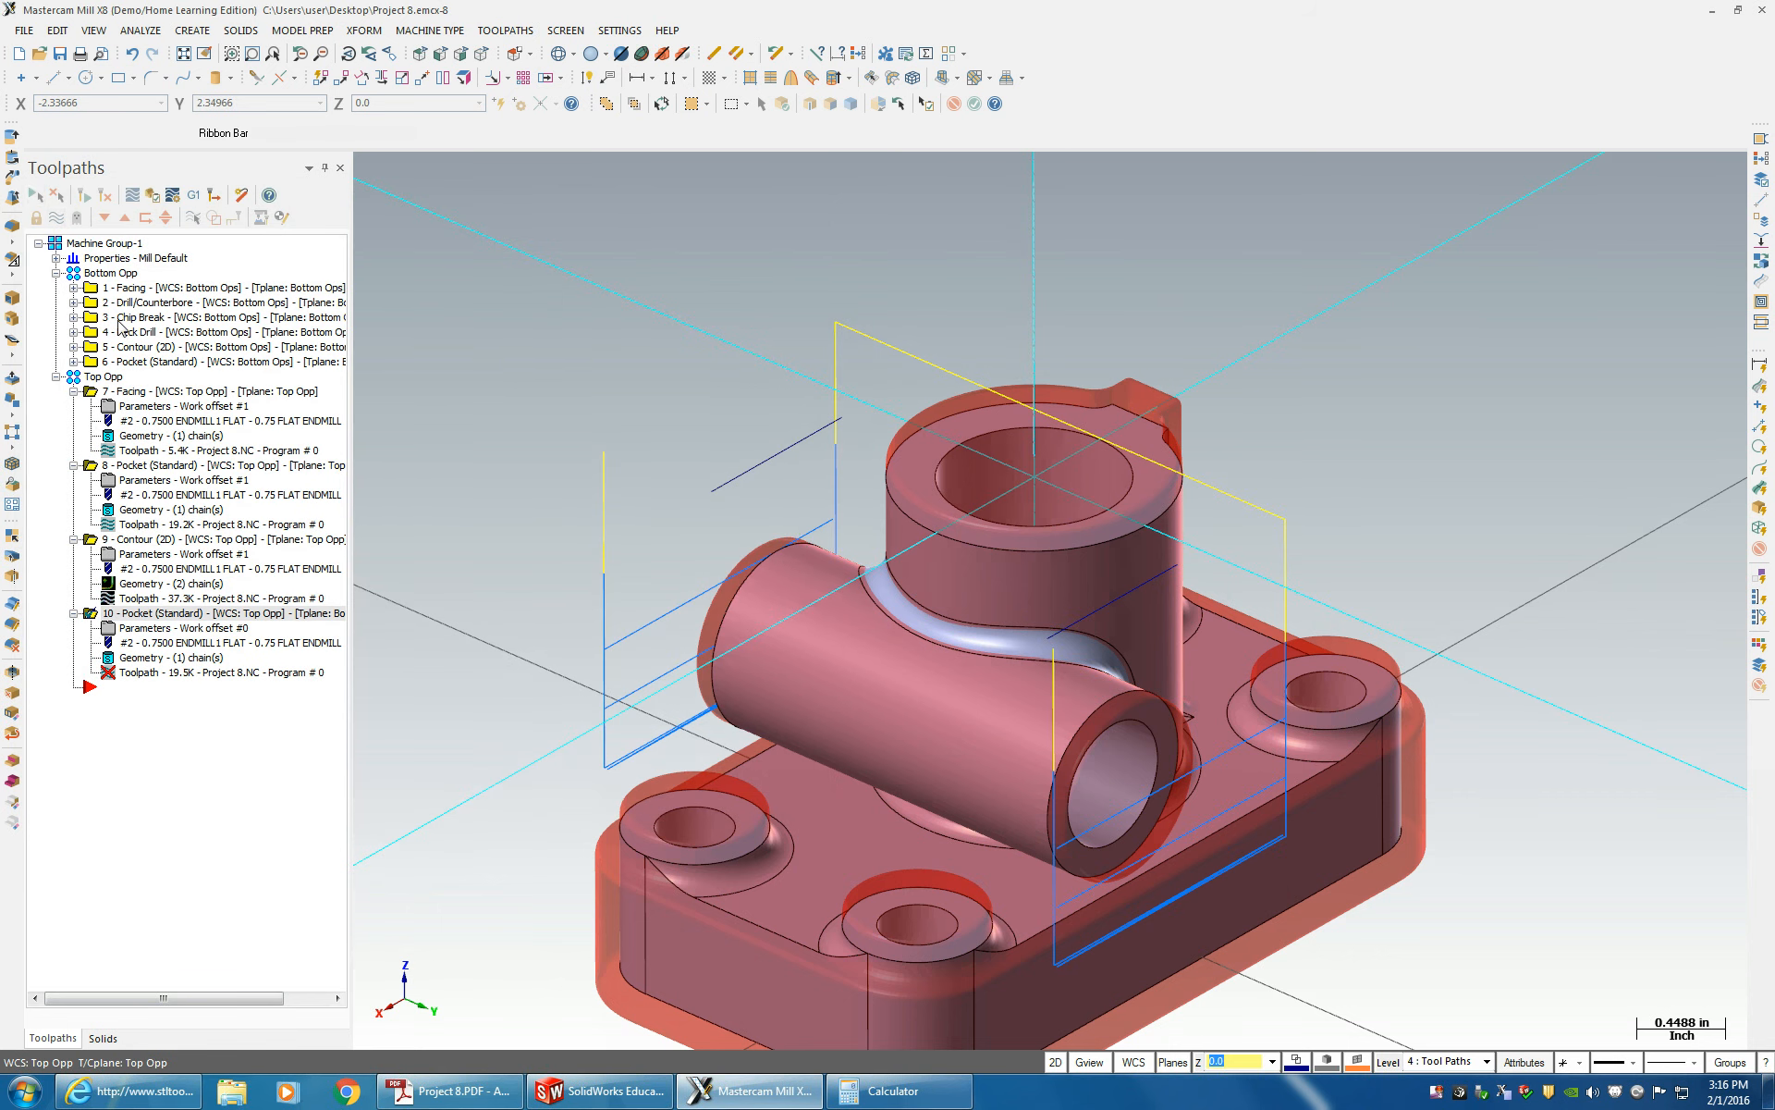
{"action": "left_click", "coordinate": [107, 196]}
- Simulate the copied pocket operation alone in Verify to check which side the tool cuts from
{"action": "middle_click_drag", "start_coordinate": [860, 476], "coordinate": [957, 717]}
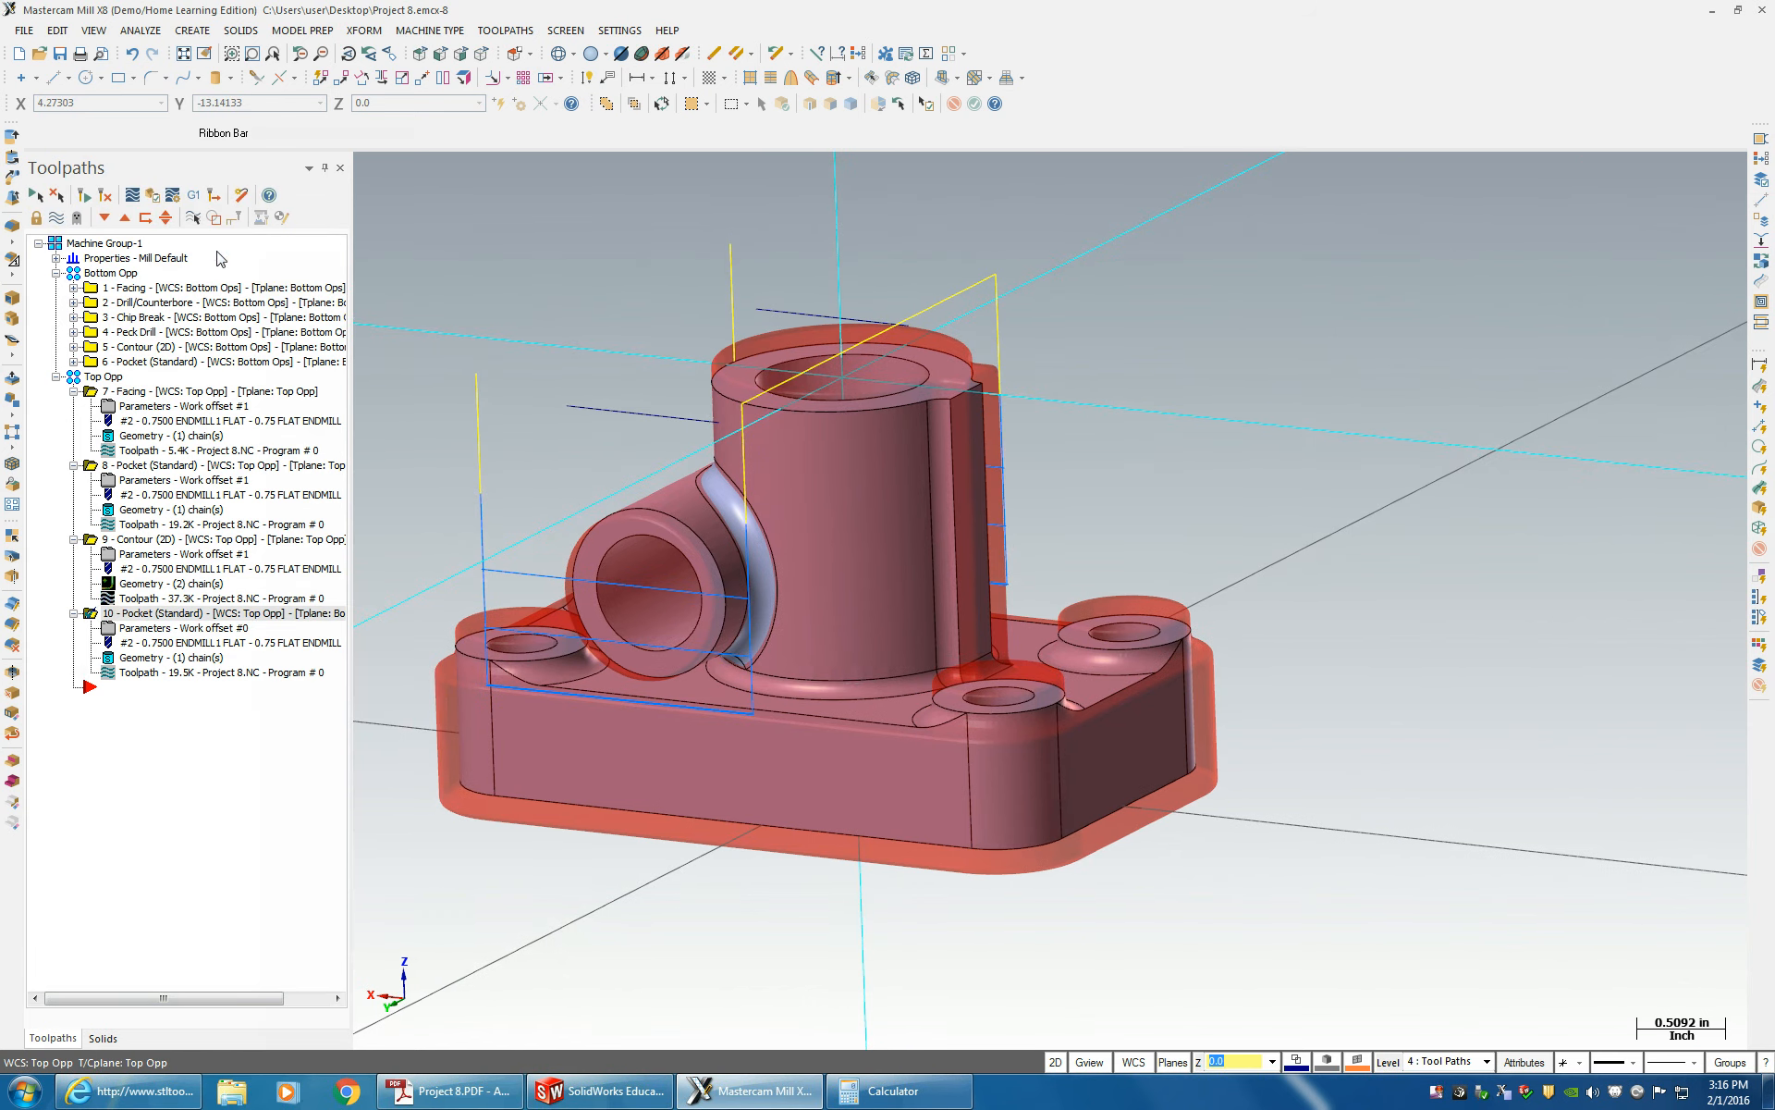
{"action": "left_click", "coordinate": [152, 194]}
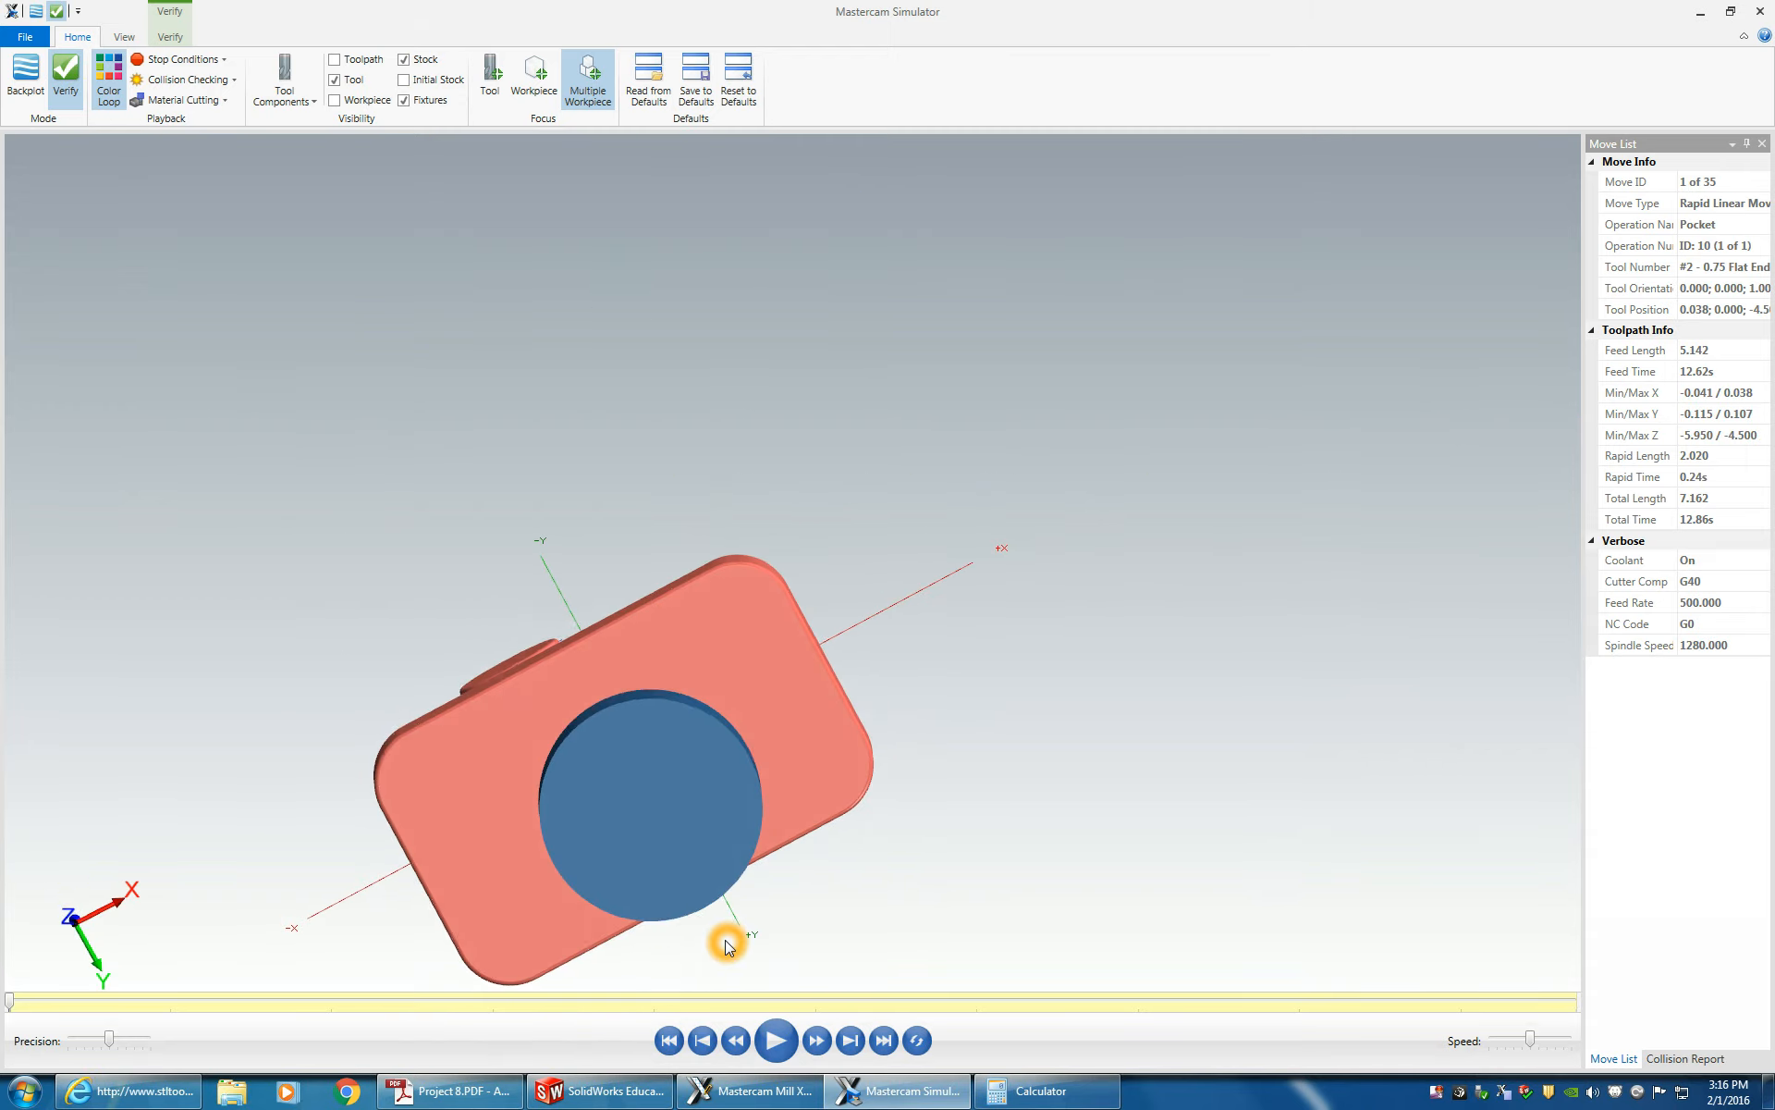
{"action": "left_click", "coordinate": [777, 1039]}
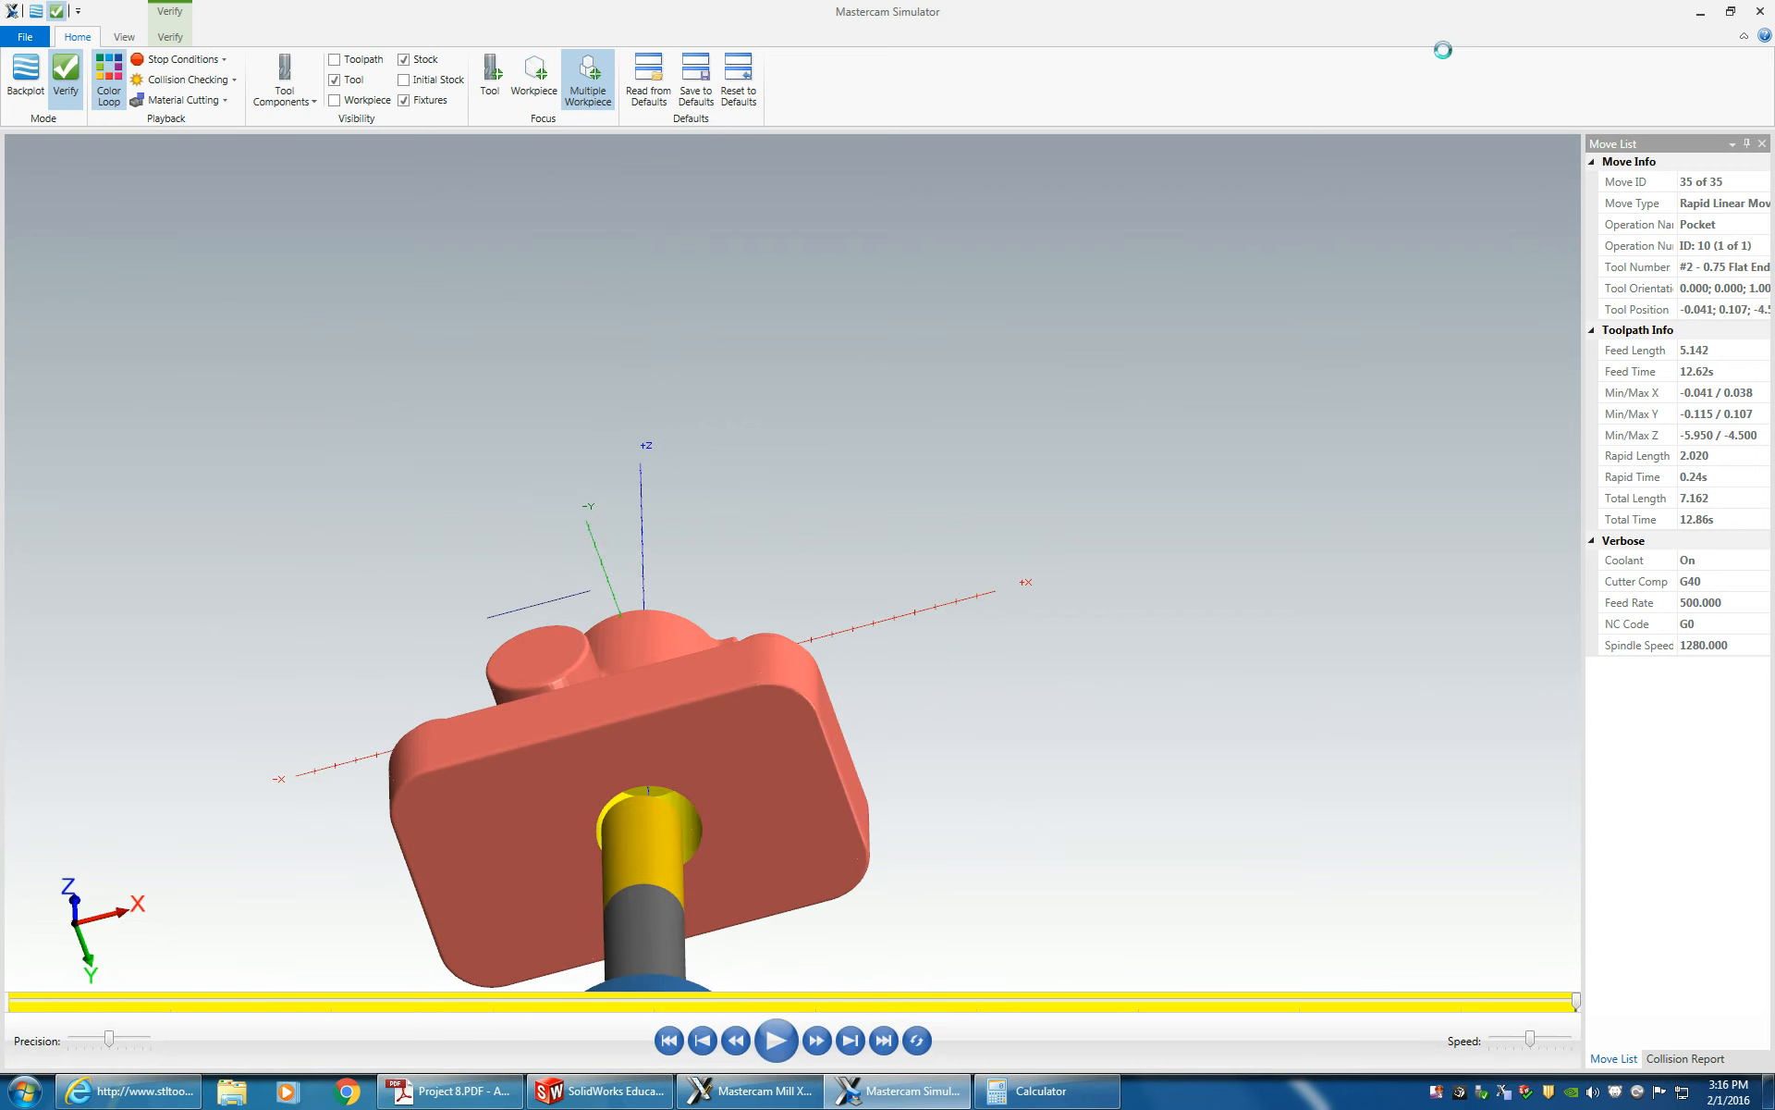
{"action": "left_click", "coordinate": [1762, 13]}
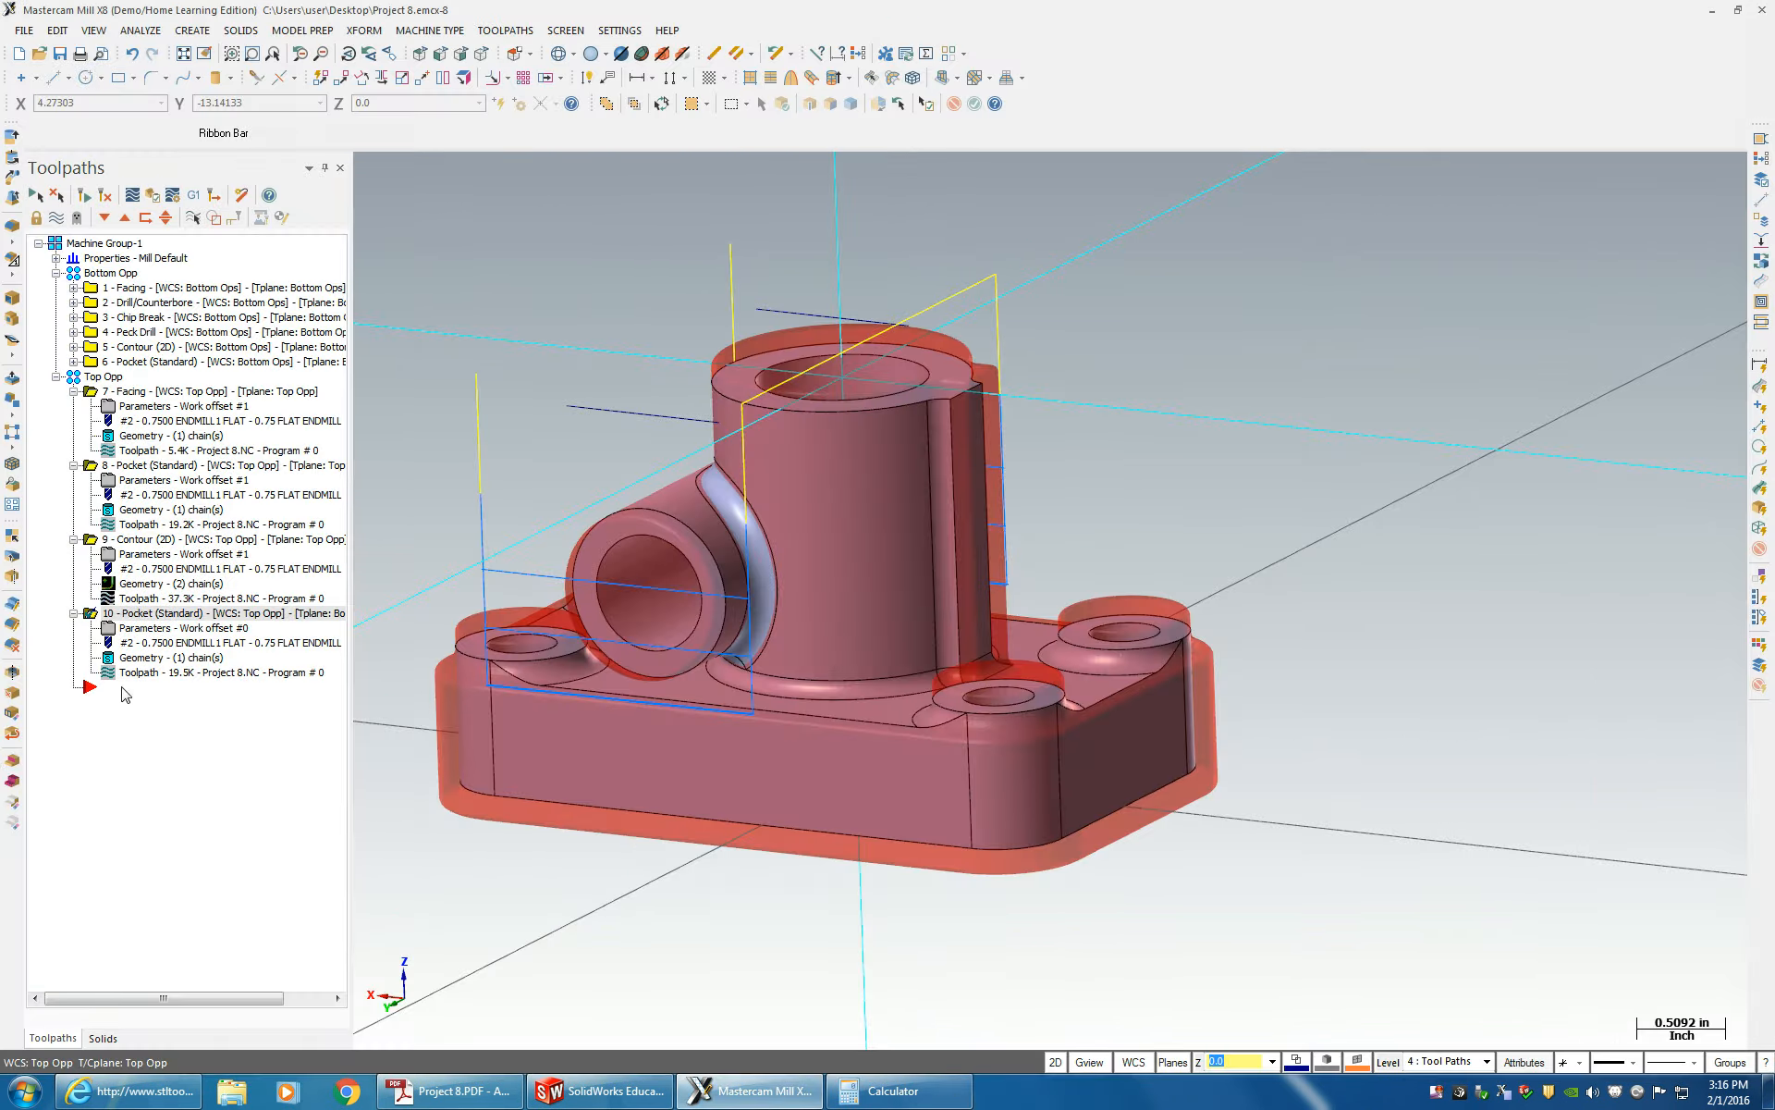
- Copy the Top Opp working coordinate system to the copied pocket's tool plane and construction plane, and accept the parameters
{"action": "left_click", "coordinate": [126, 631]}
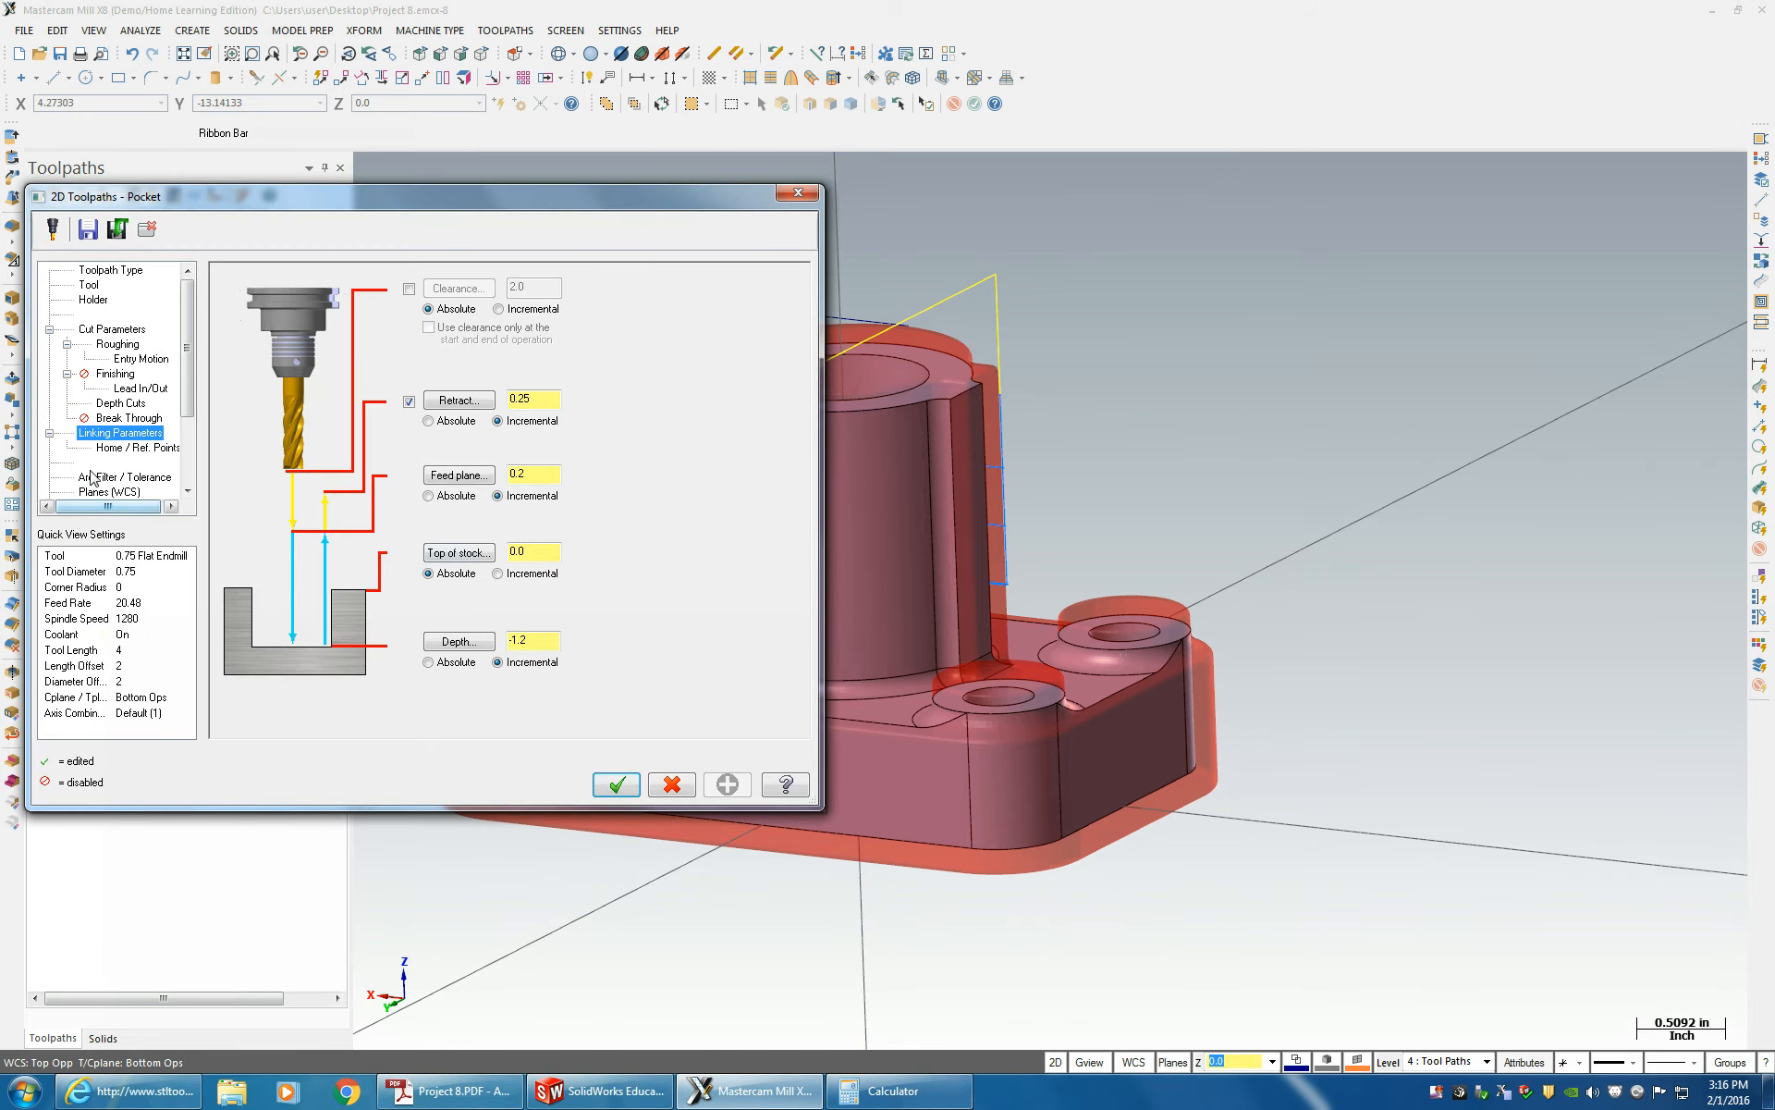
{"action": "left_click", "coordinate": [108, 492]}
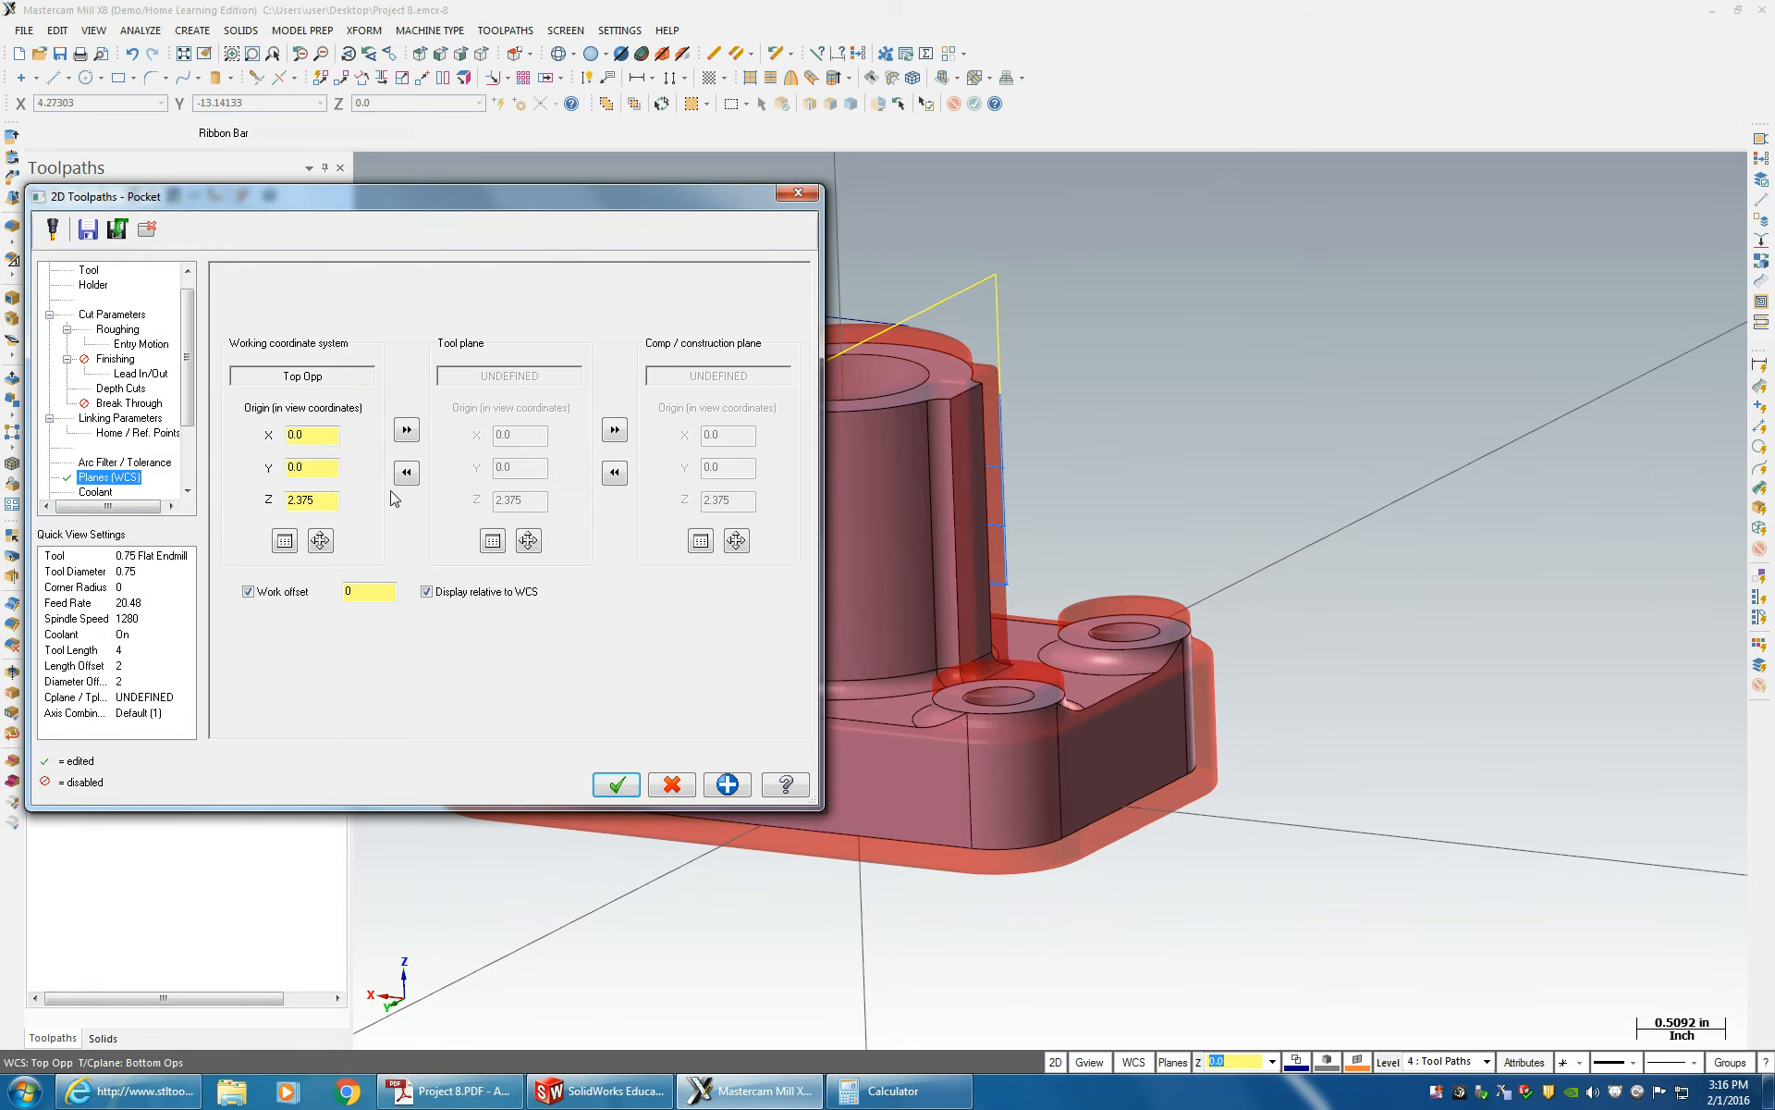
{"action": "left_click", "coordinate": [407, 429]}
{"action": "left_click", "coordinate": [616, 430]}
{"action": "left_click", "coordinate": [617, 785]}
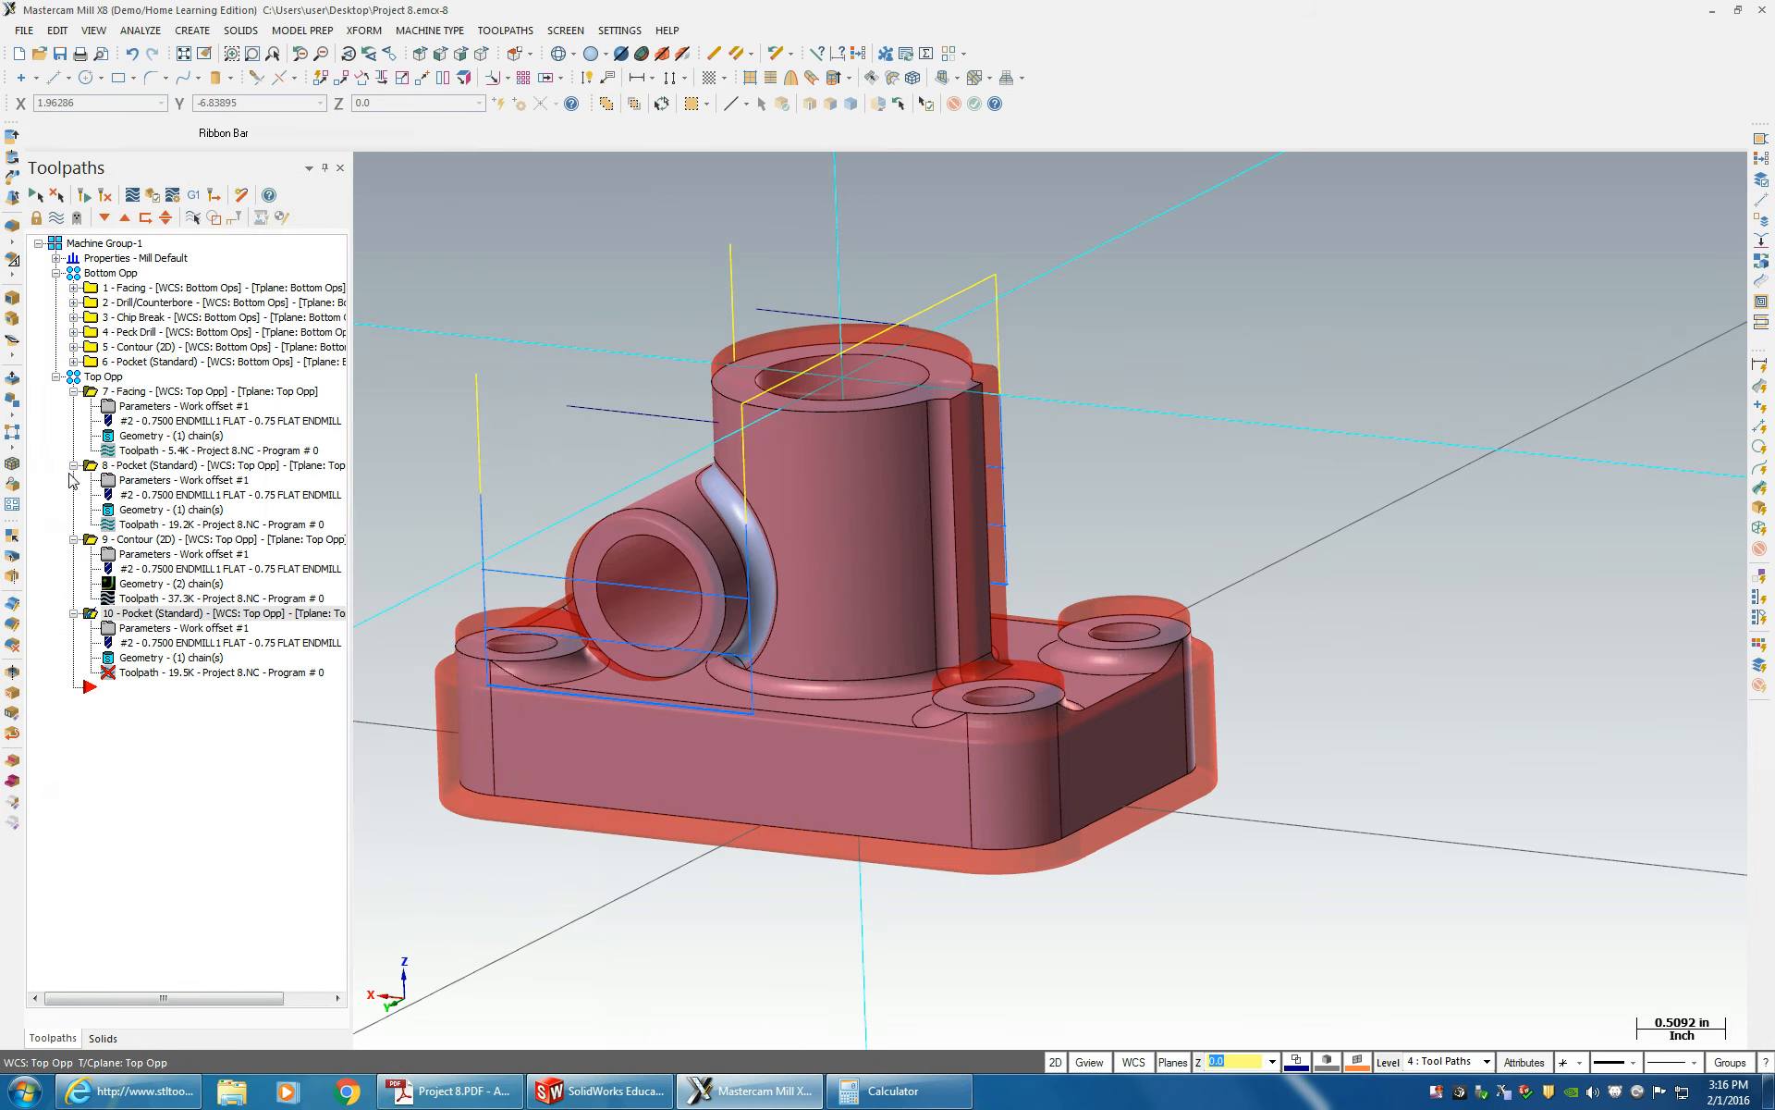
- Rechain the copied pocket's geometry to the circular edge at the top of the vertical bore and regenerate its toolpath
{"action": "left_click", "coordinate": [130, 659]}
{"action": "right_click", "coordinate": [112, 240]}
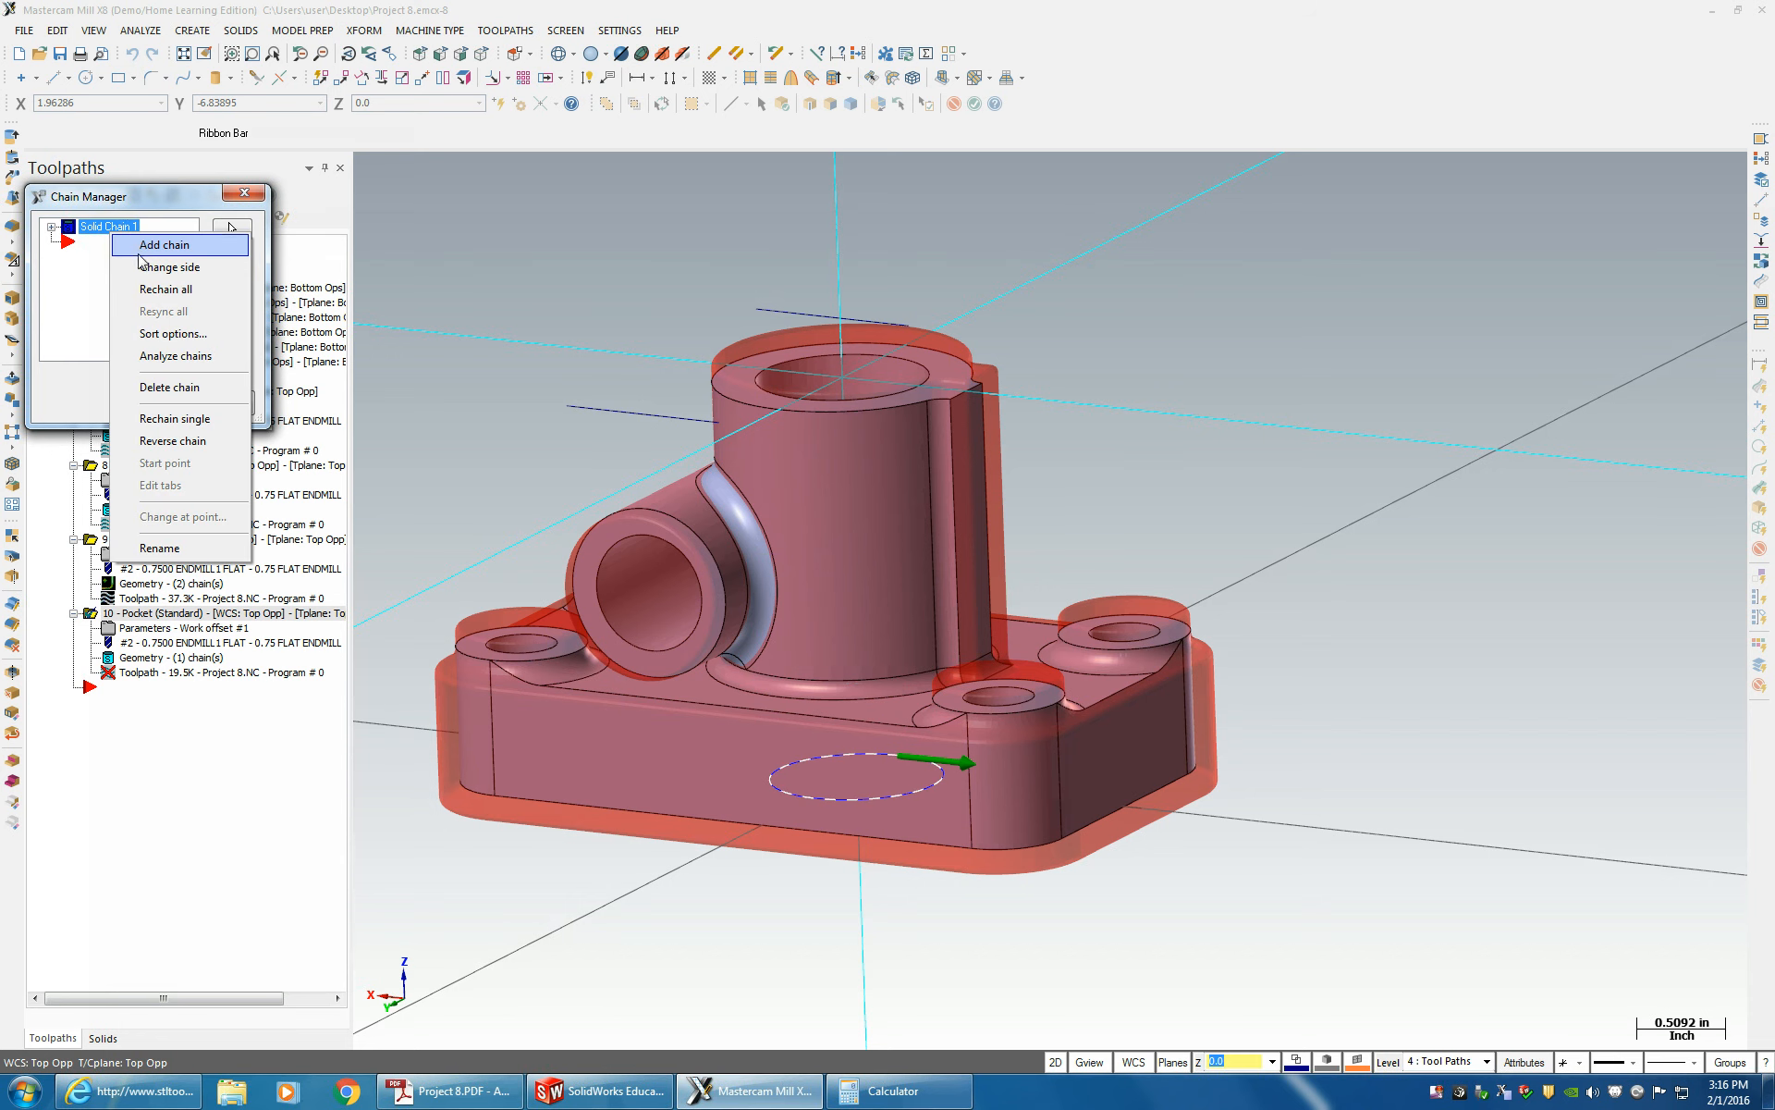
{"action": "left_click", "coordinate": [162, 285]}
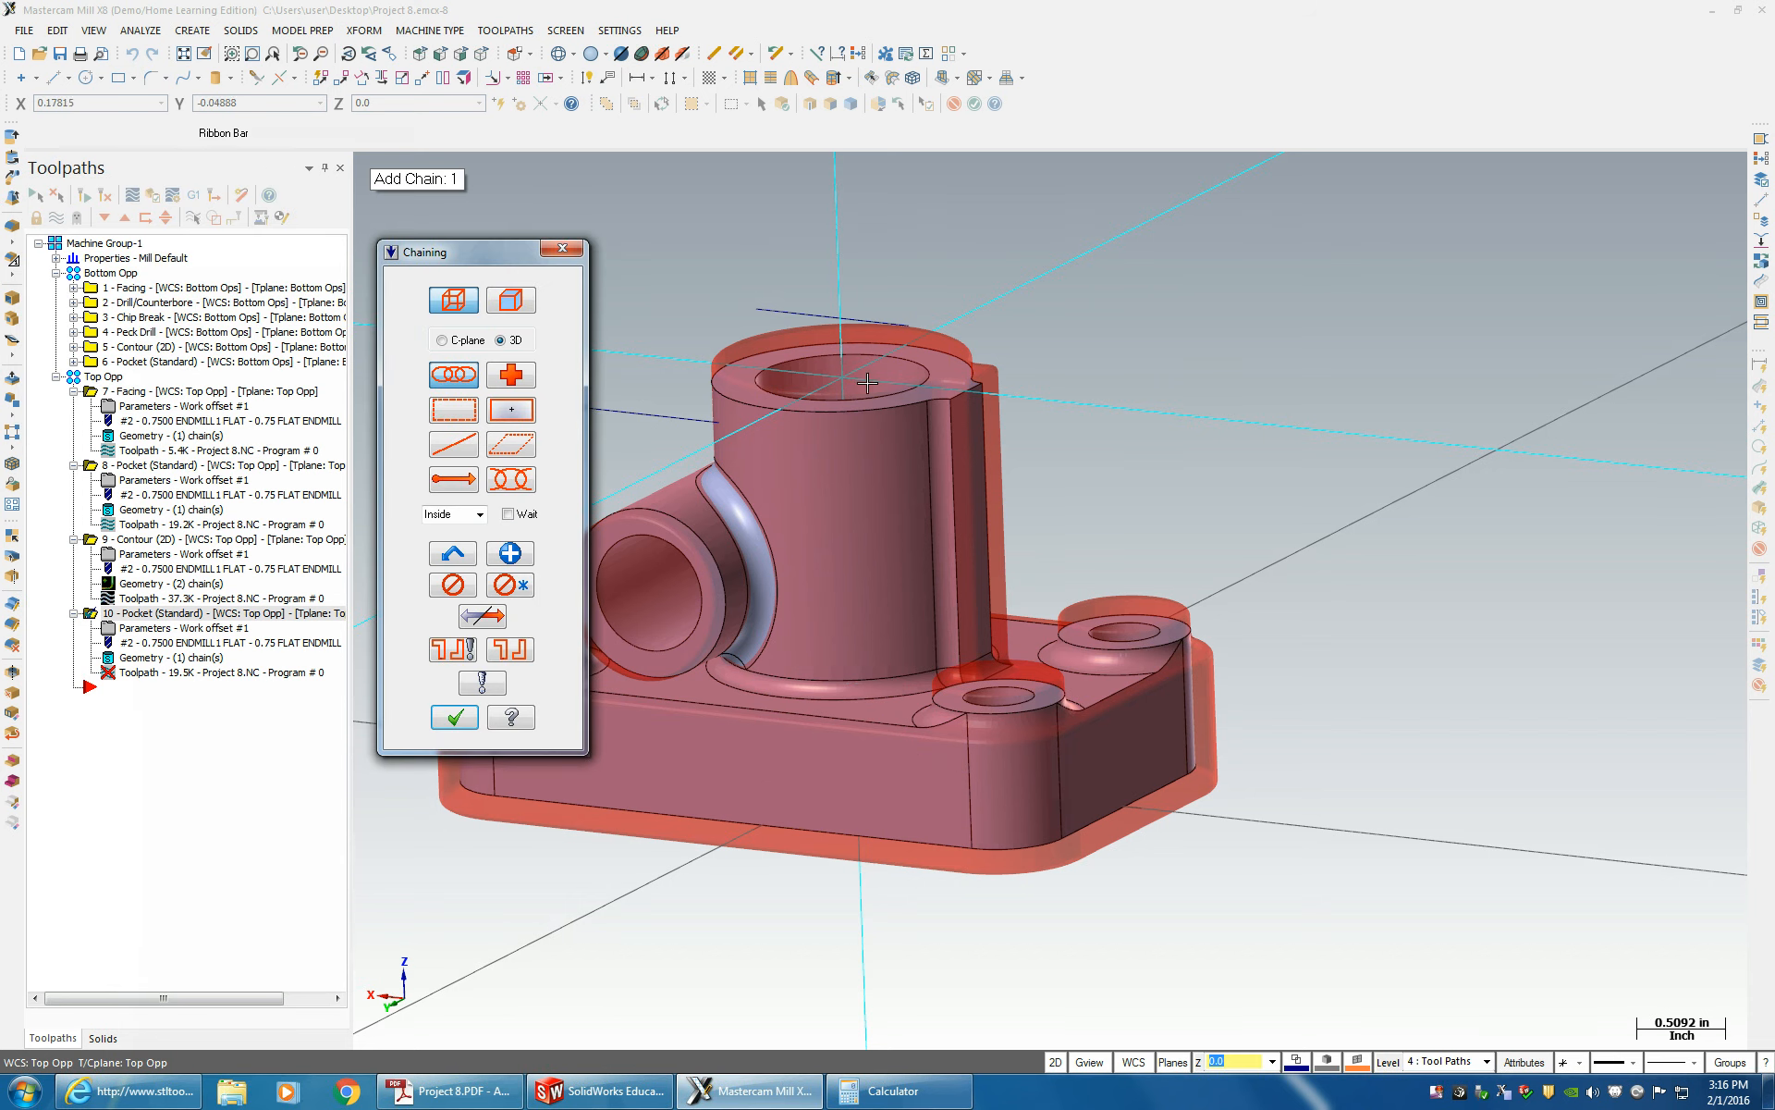
{"action": "left_click", "coordinate": [423, 296]}
{"action": "left_click", "coordinate": [801, 370]}
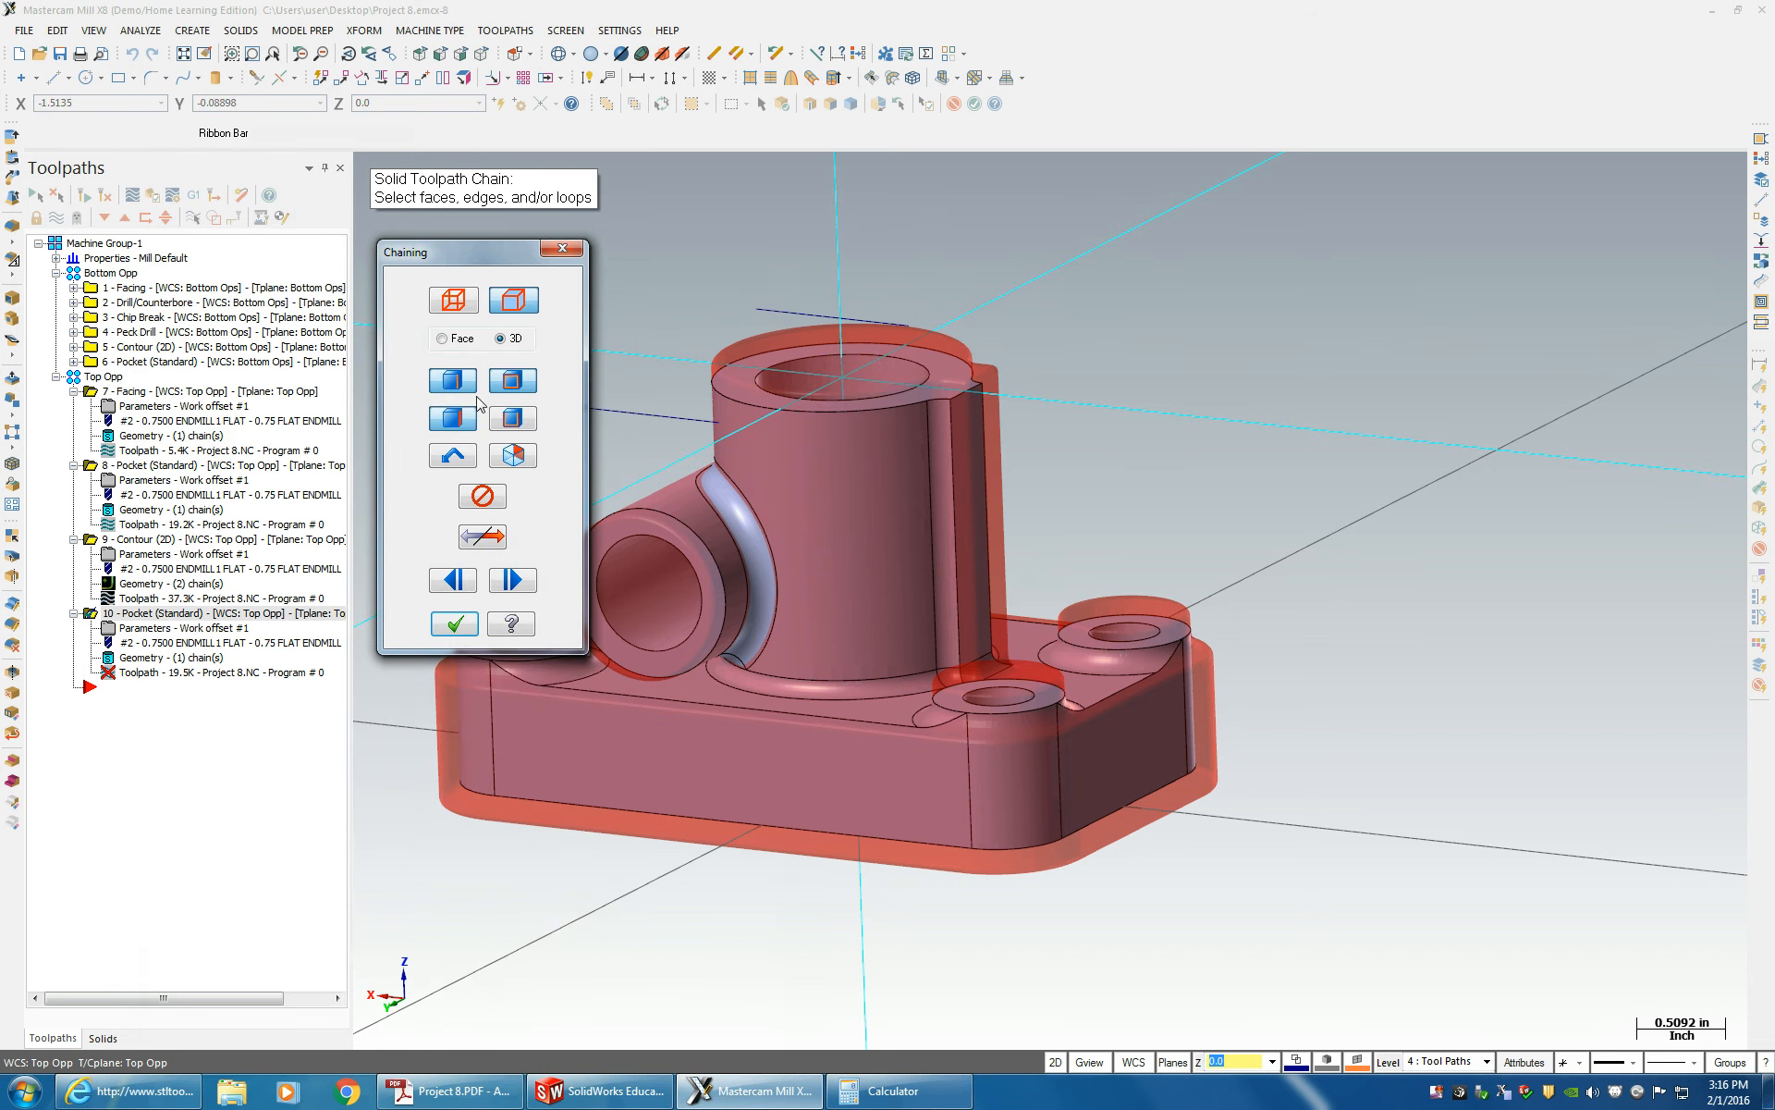
{"action": "left_click", "coordinate": [793, 361]}
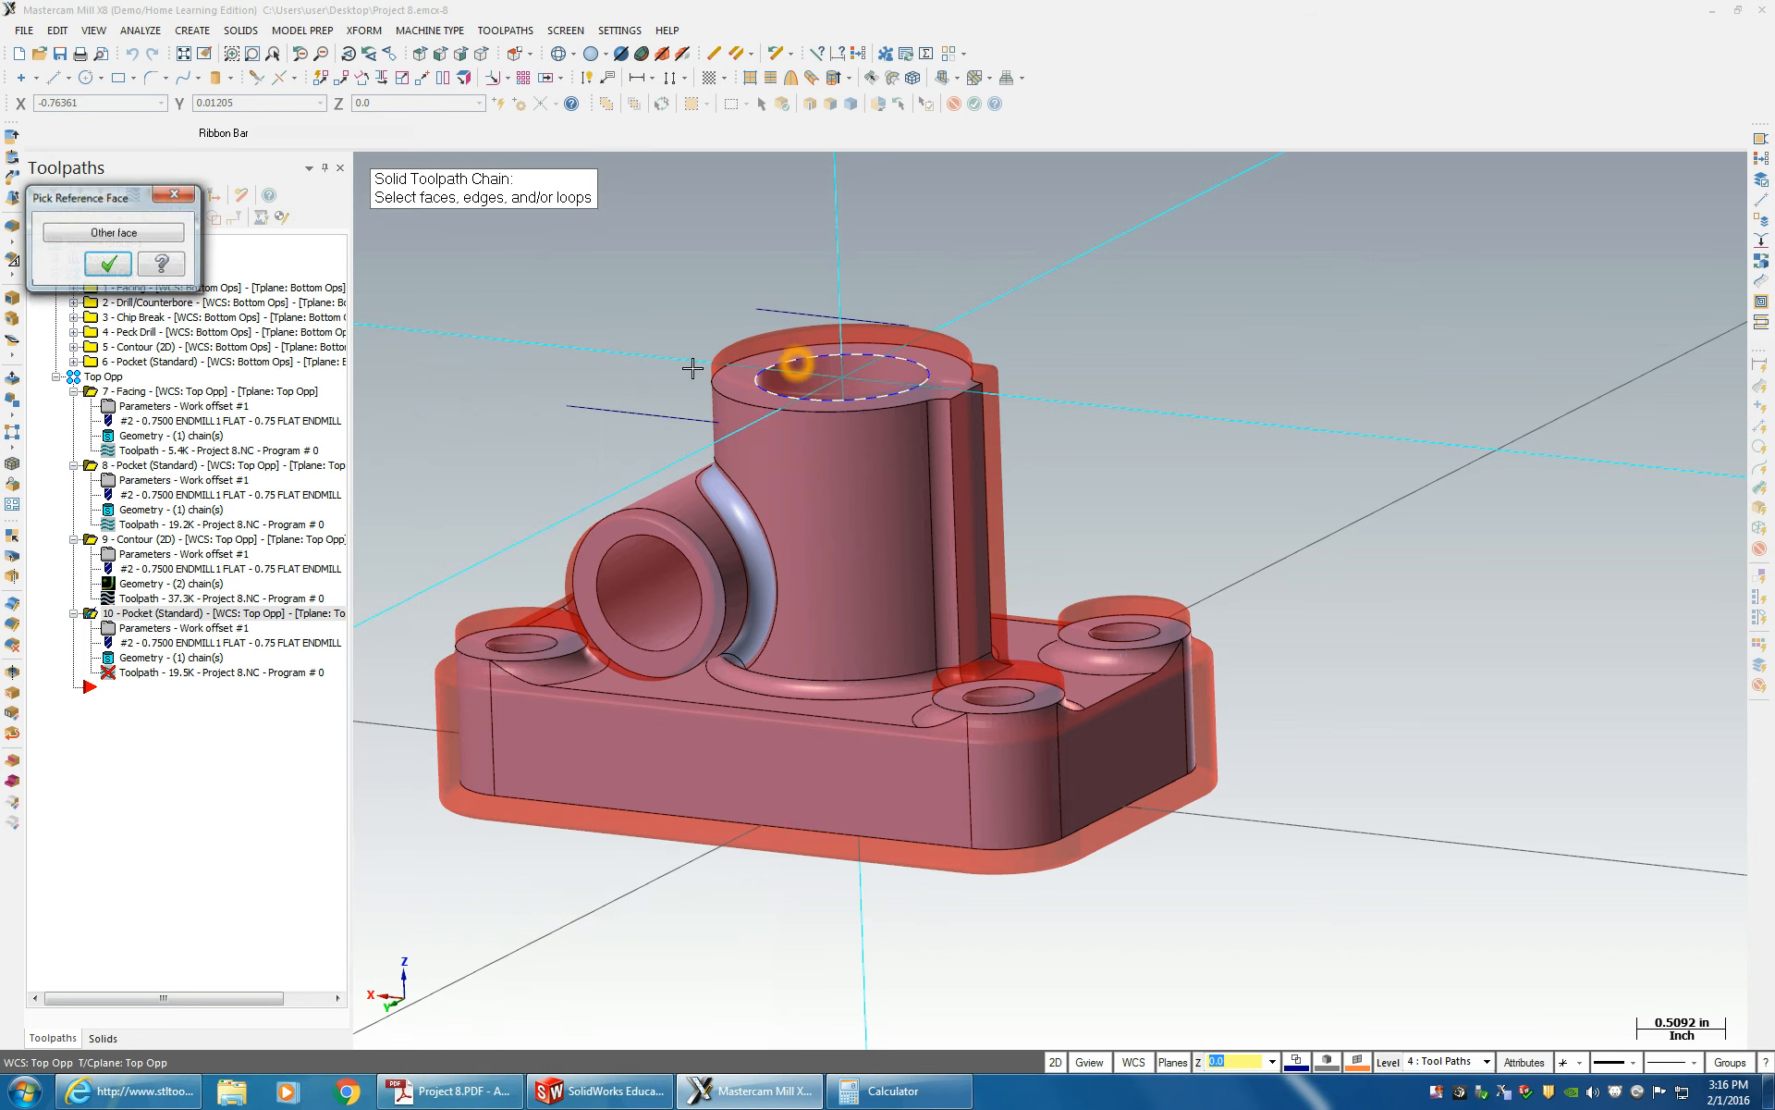
{"action": "left_click", "coordinate": [102, 266]}
{"action": "left_click", "coordinate": [462, 618]}
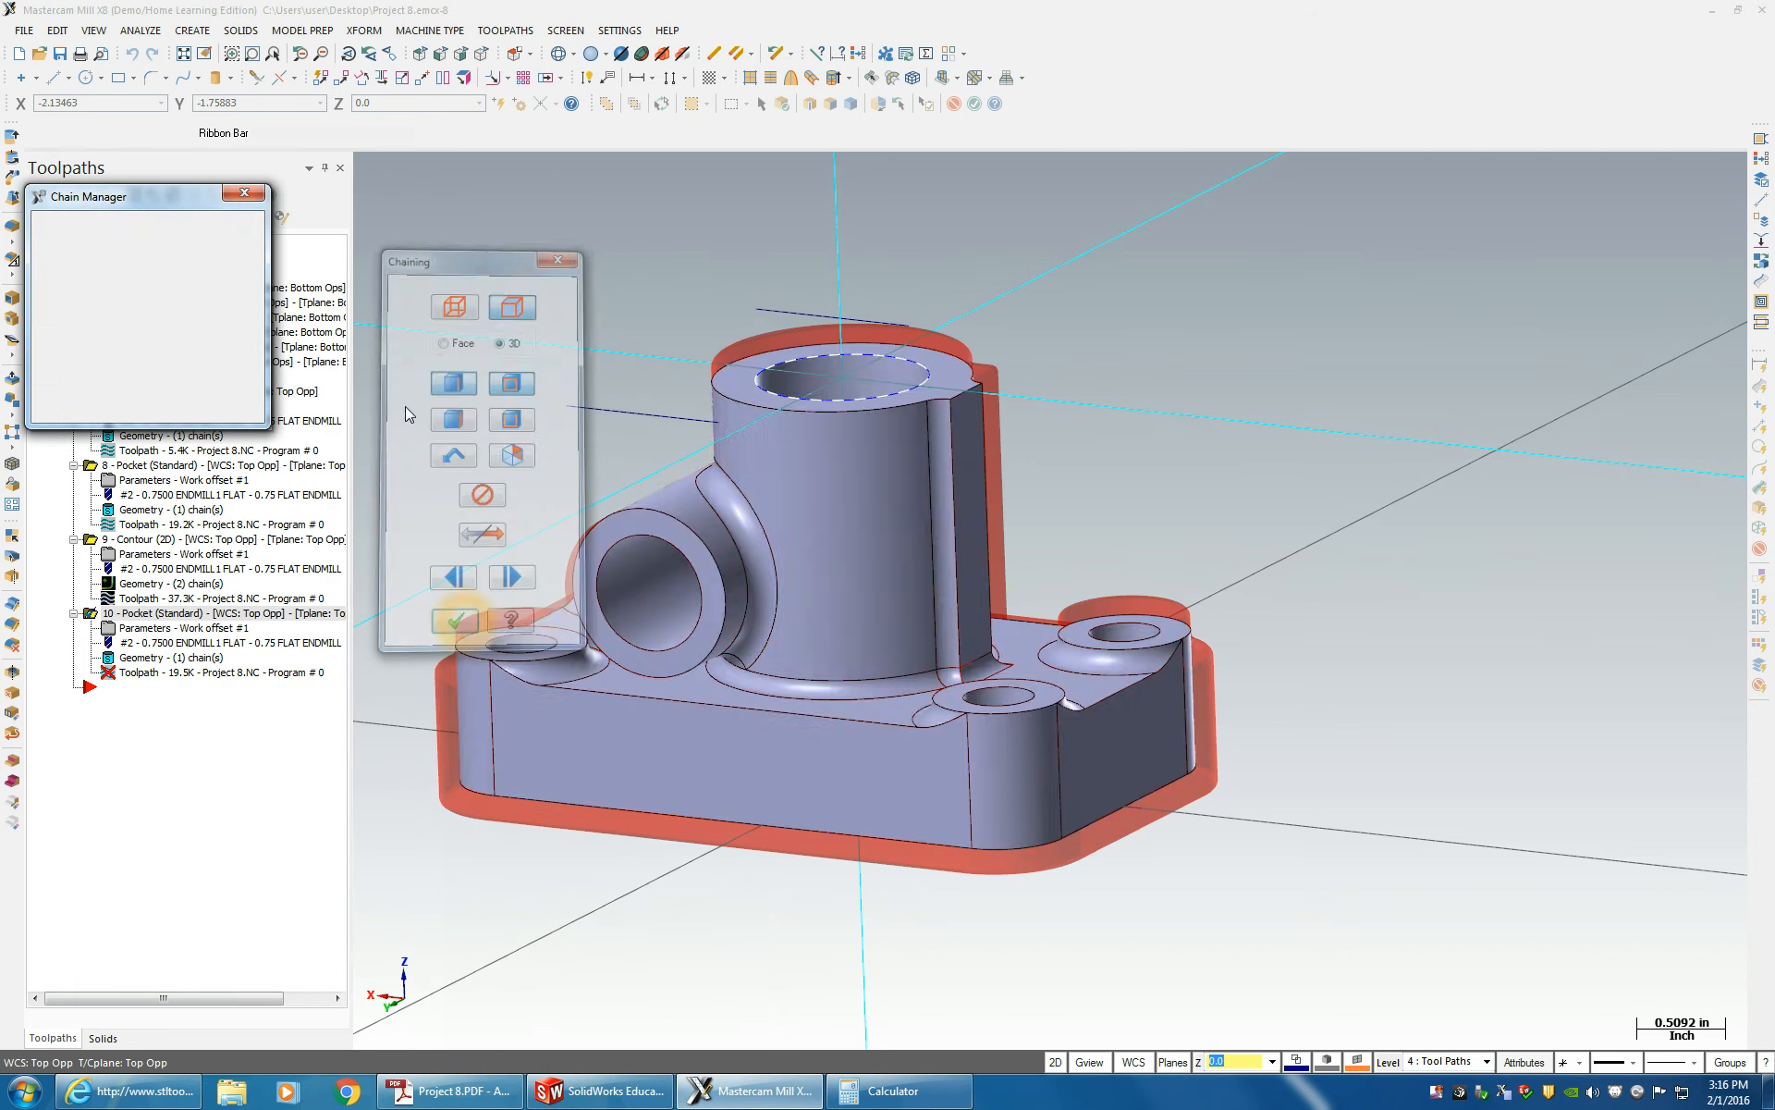
{"action": "left_click", "coordinate": [190, 410]}
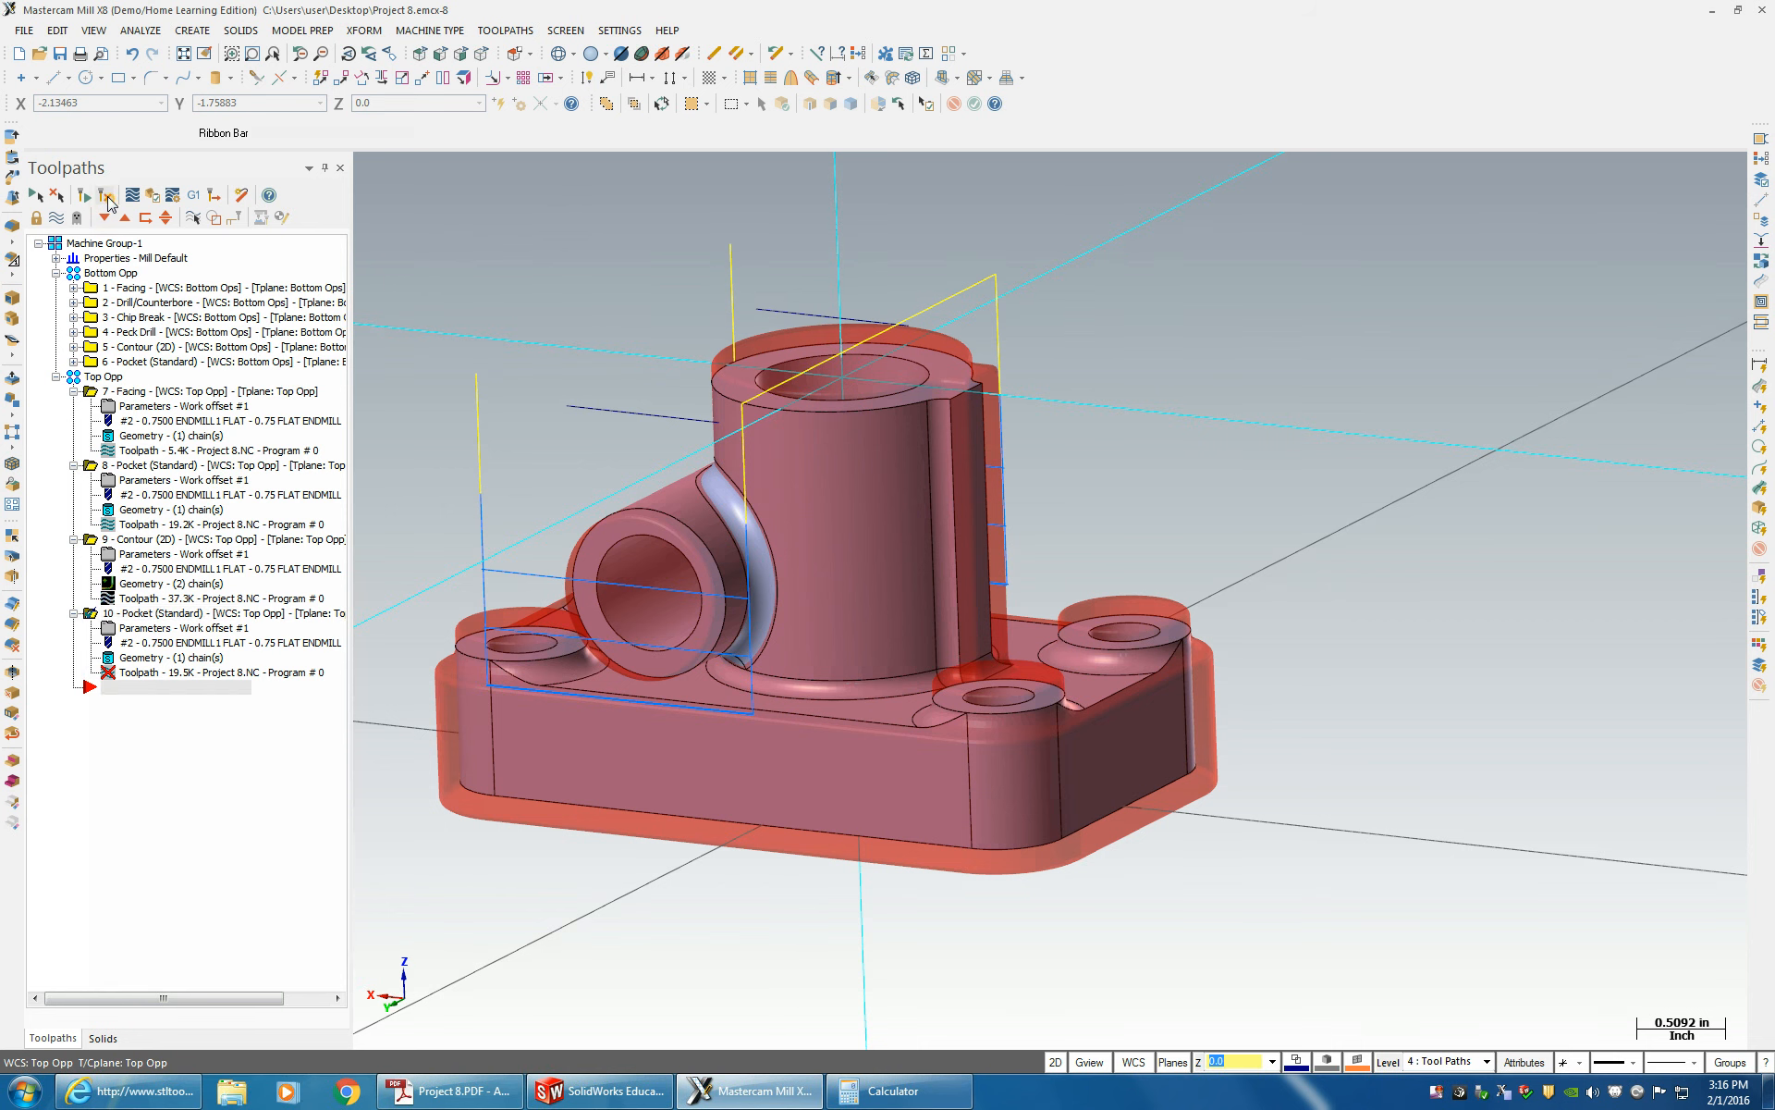
- Simulate the rechained pocket operation alone in Verify and examine the cut in the vertical cylinder
{"action": "scroll", "coordinate": [1047, 512], "scroll_direction": "down", "scroll_amount": 1}
{"action": "middle_click_drag", "start_coordinate": [1048, 511], "coordinate": [473, 577]}
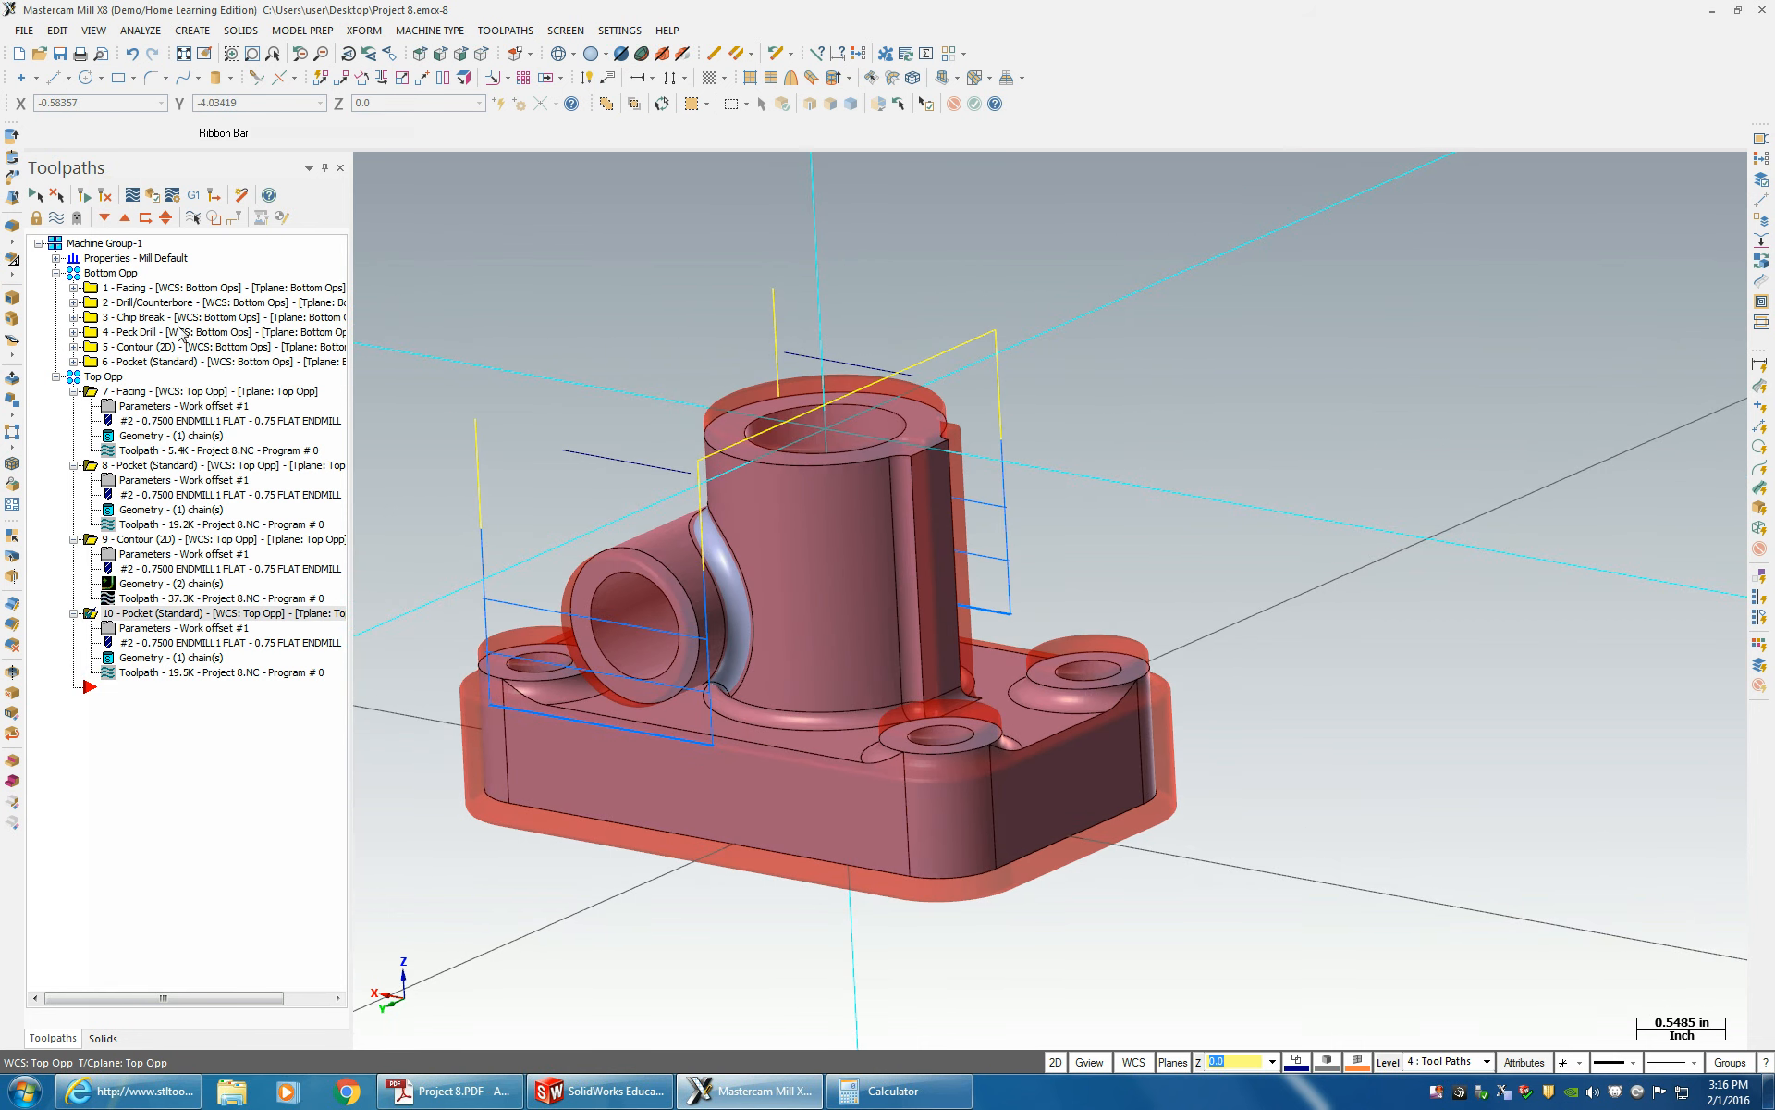
{"action": "left_click", "coordinate": [153, 194]}
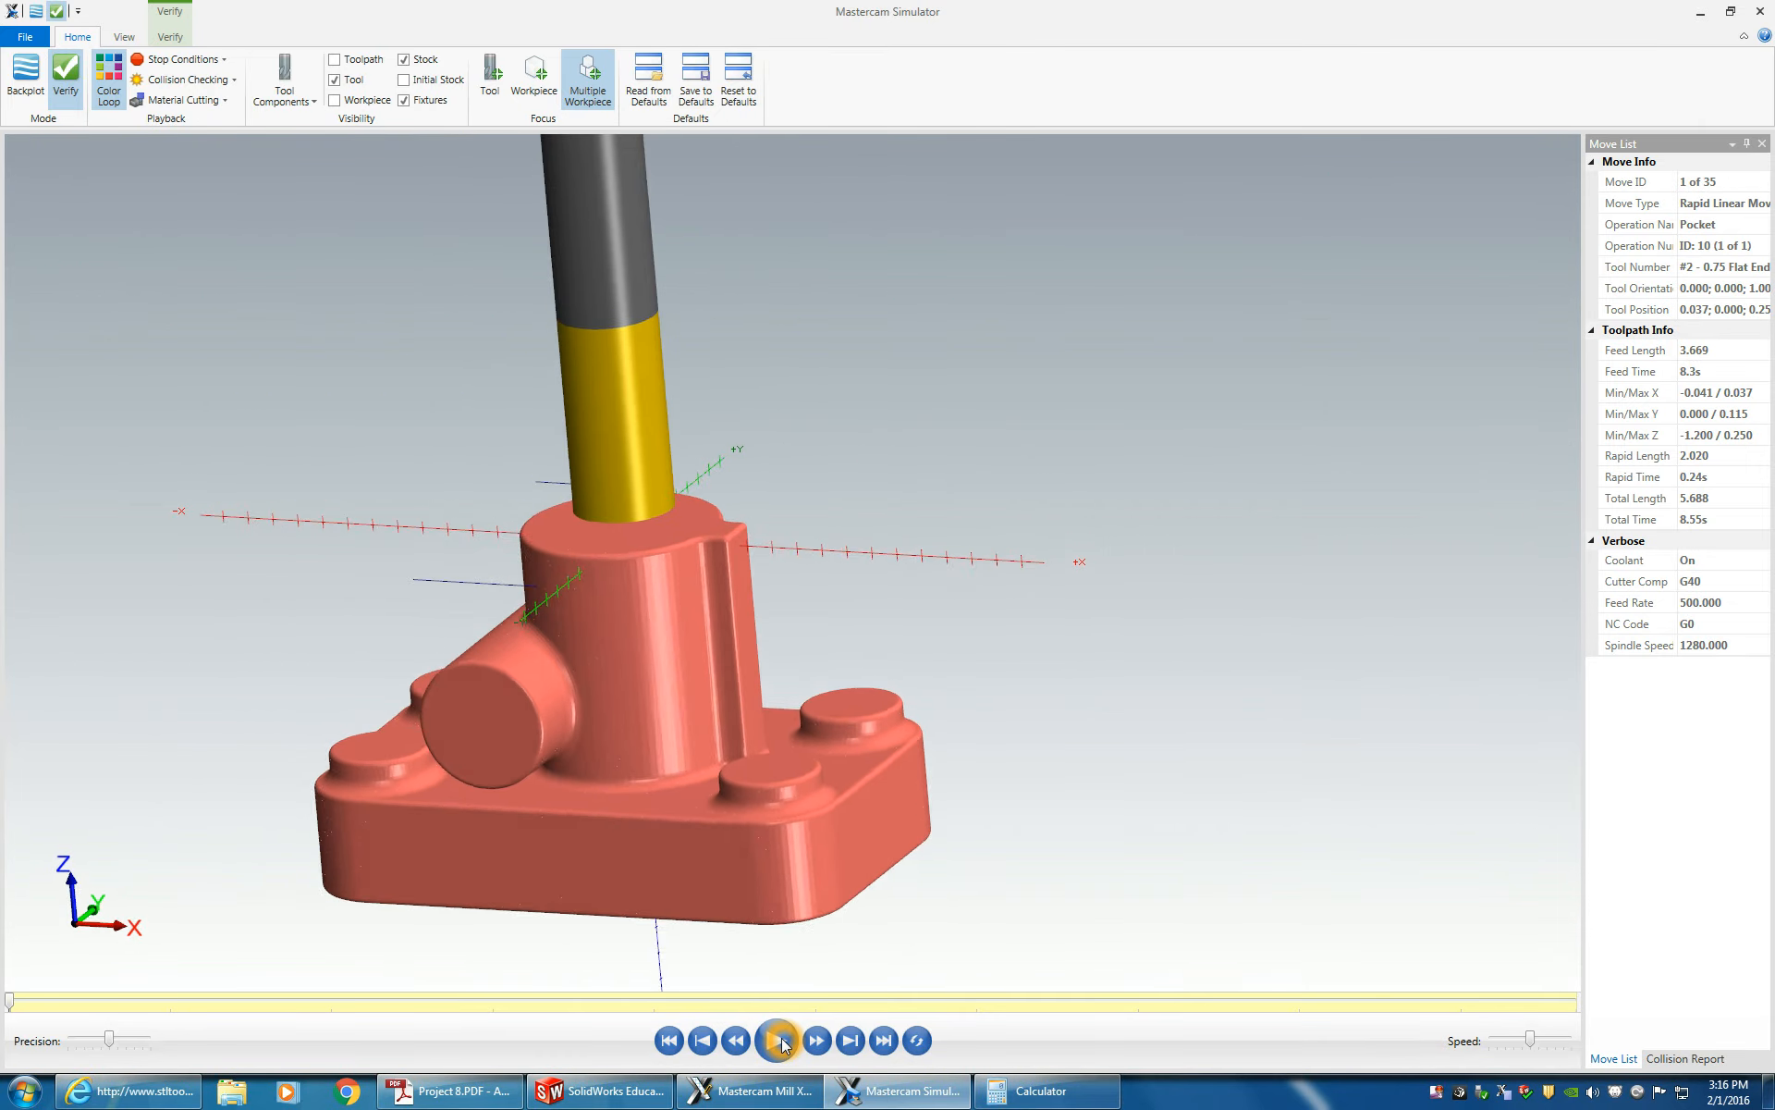
{"action": "left_click", "coordinate": [780, 1040]}
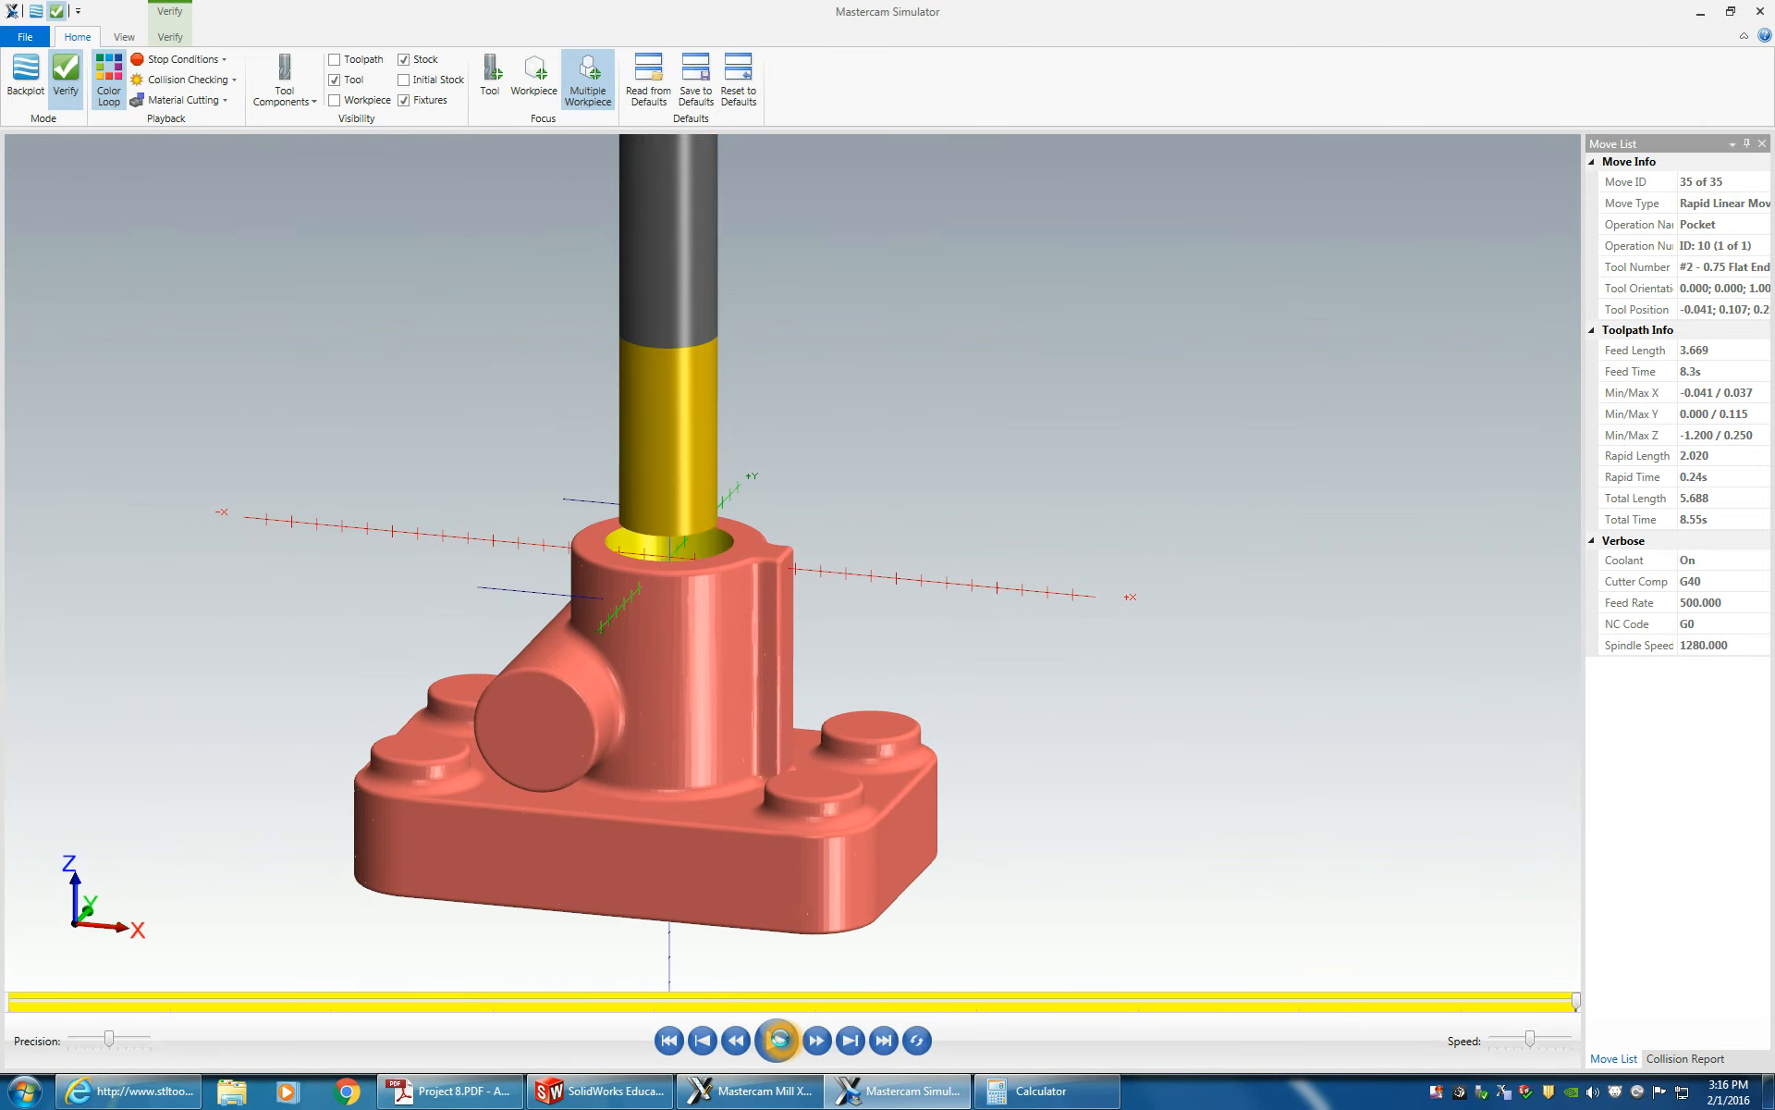
{"action": "left_click_drag", "start_coordinate": [1048, 635], "coordinate": [1124, 617]}
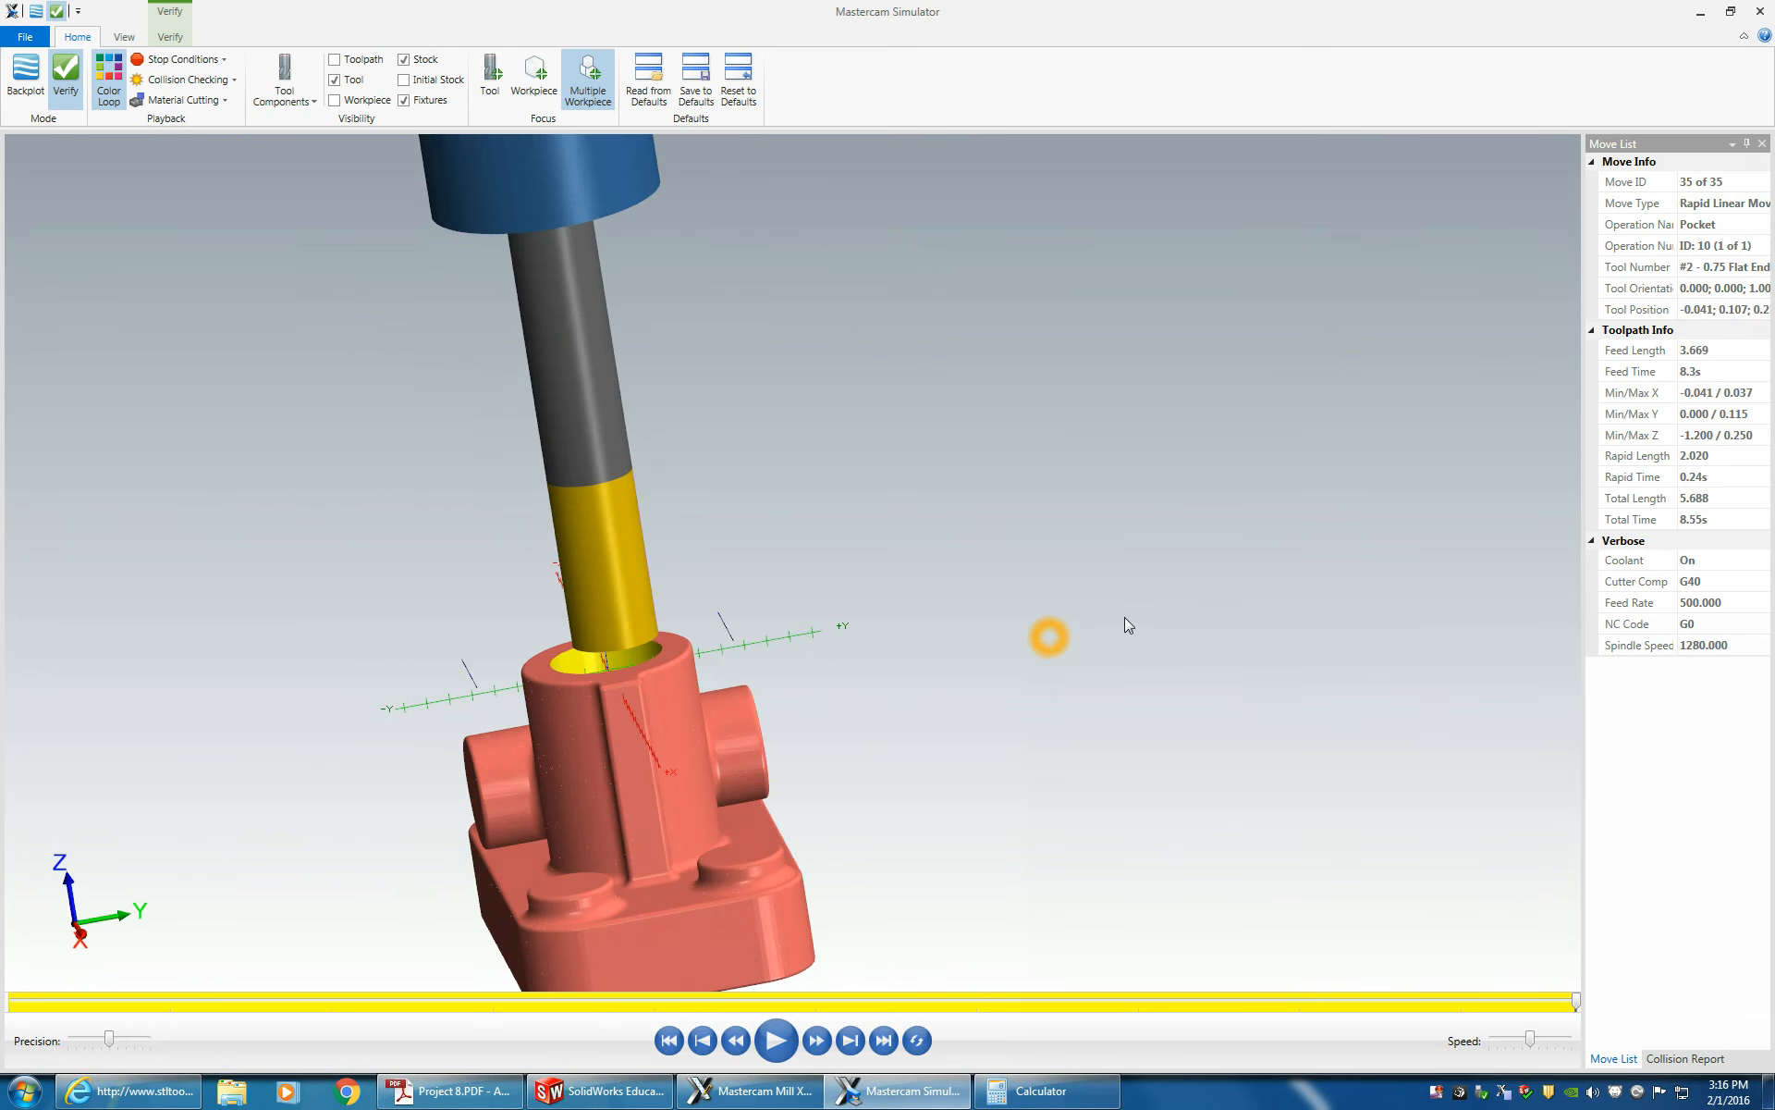
{"action": "left_click", "coordinate": [1760, 10]}
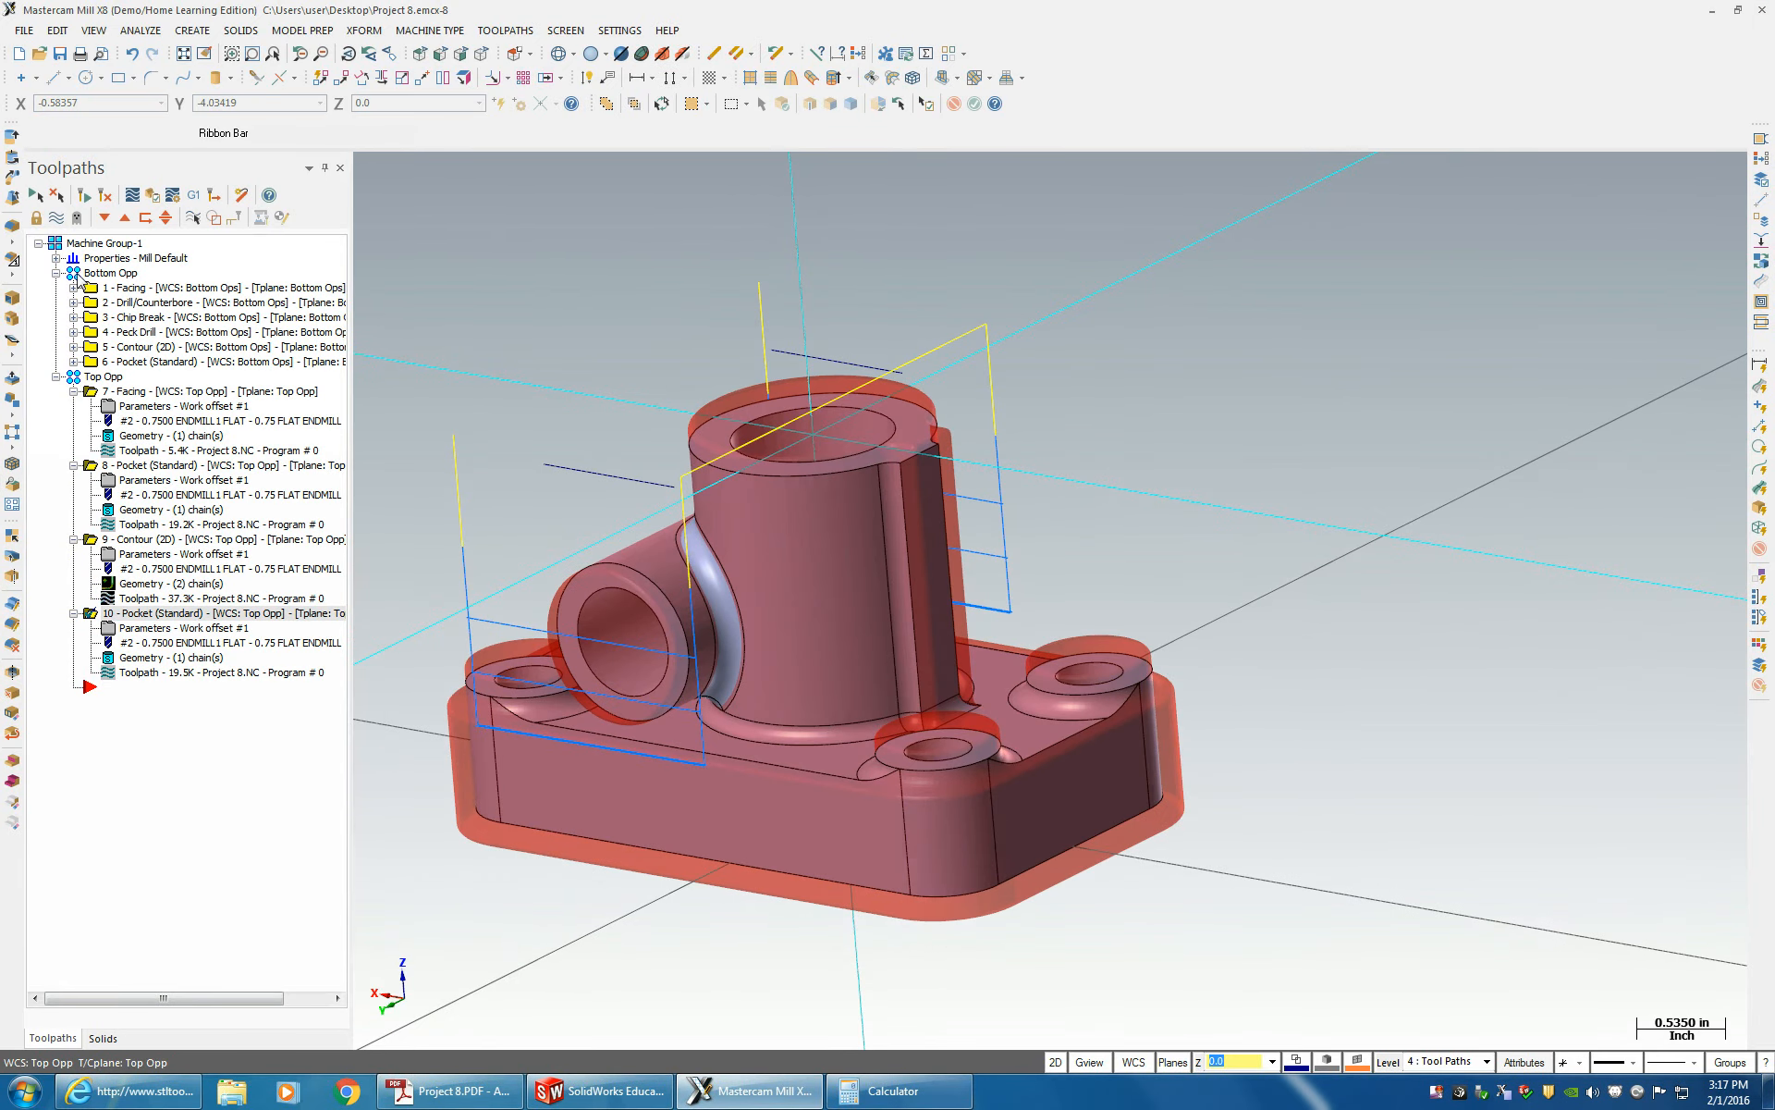
- Simulate all Bottom Opp operations in Verify and examine the through-holes and bore from above
{"action": "left_click", "coordinate": [92, 262]}
{"action": "left_click", "coordinate": [87, 274]}
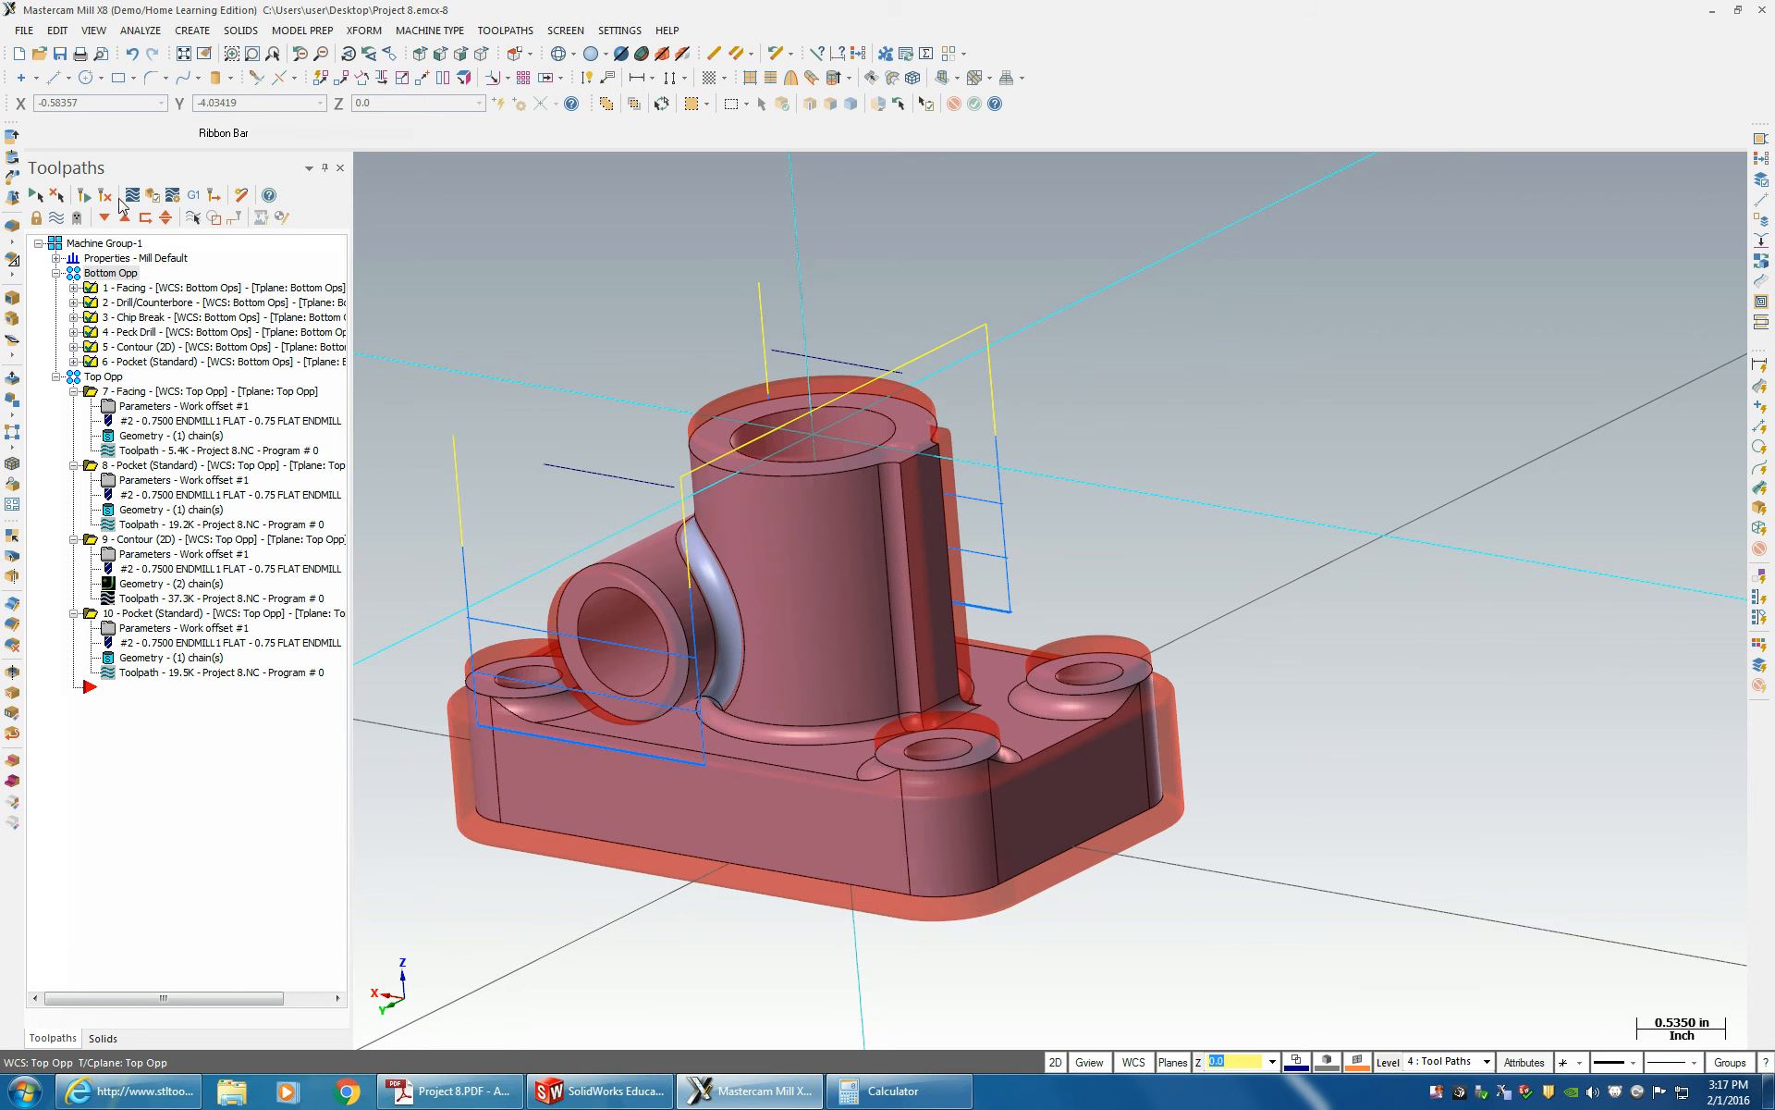
{"action": "left_click", "coordinate": [157, 196]}
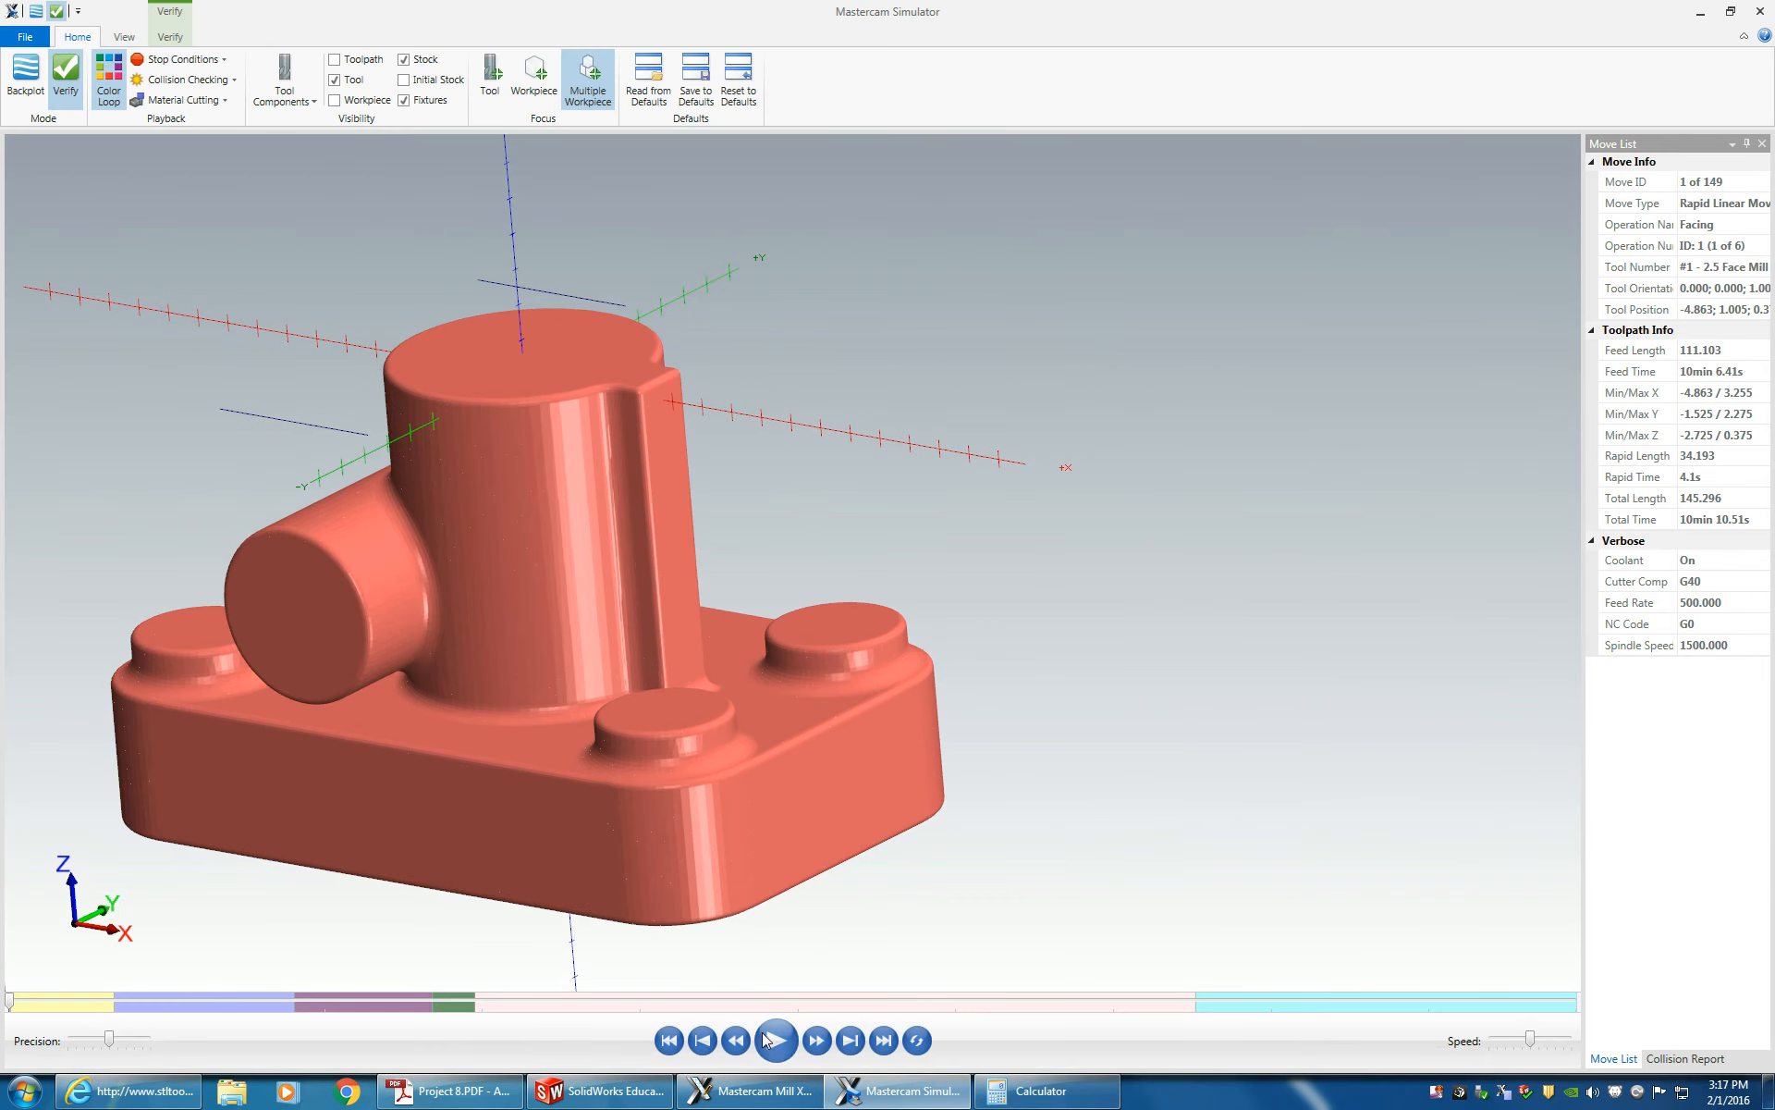
{"action": "left_click", "coordinate": [773, 1039]}
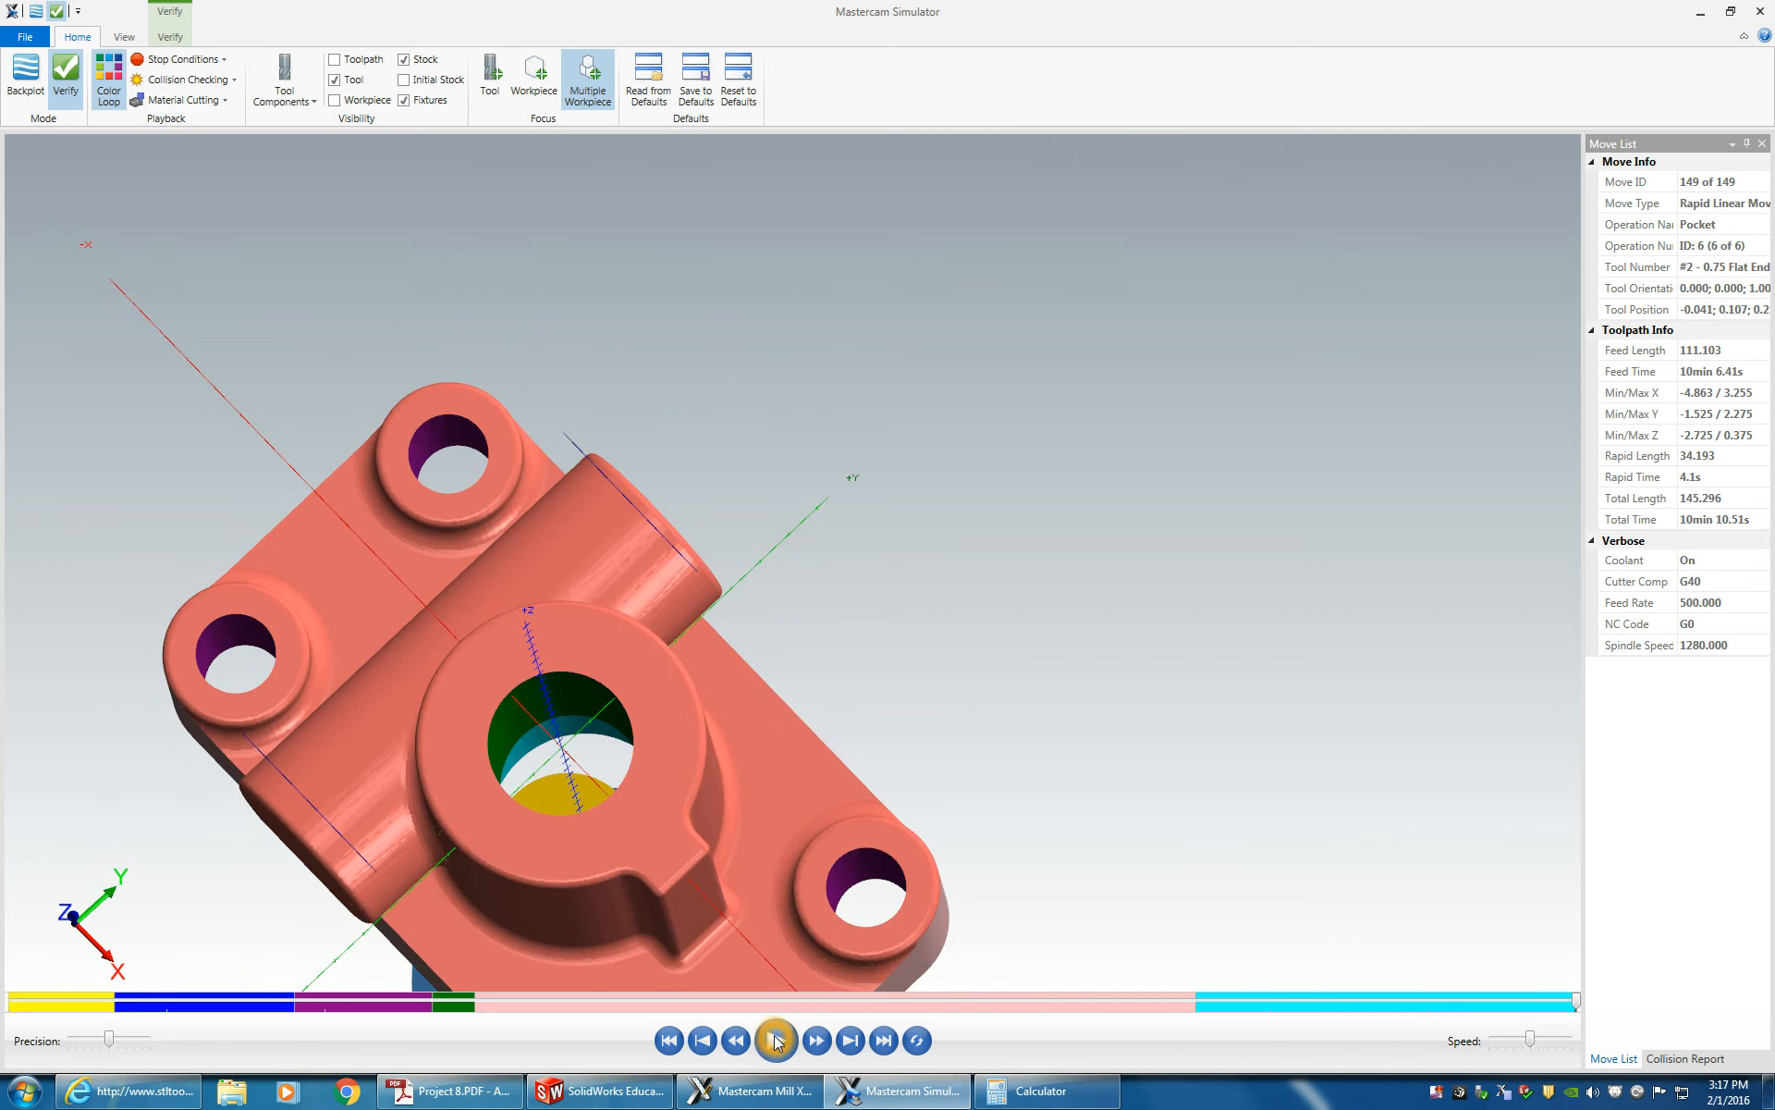
{"action": "middle_click_drag", "start_coordinate": [952, 828], "coordinate": [952, 827]}
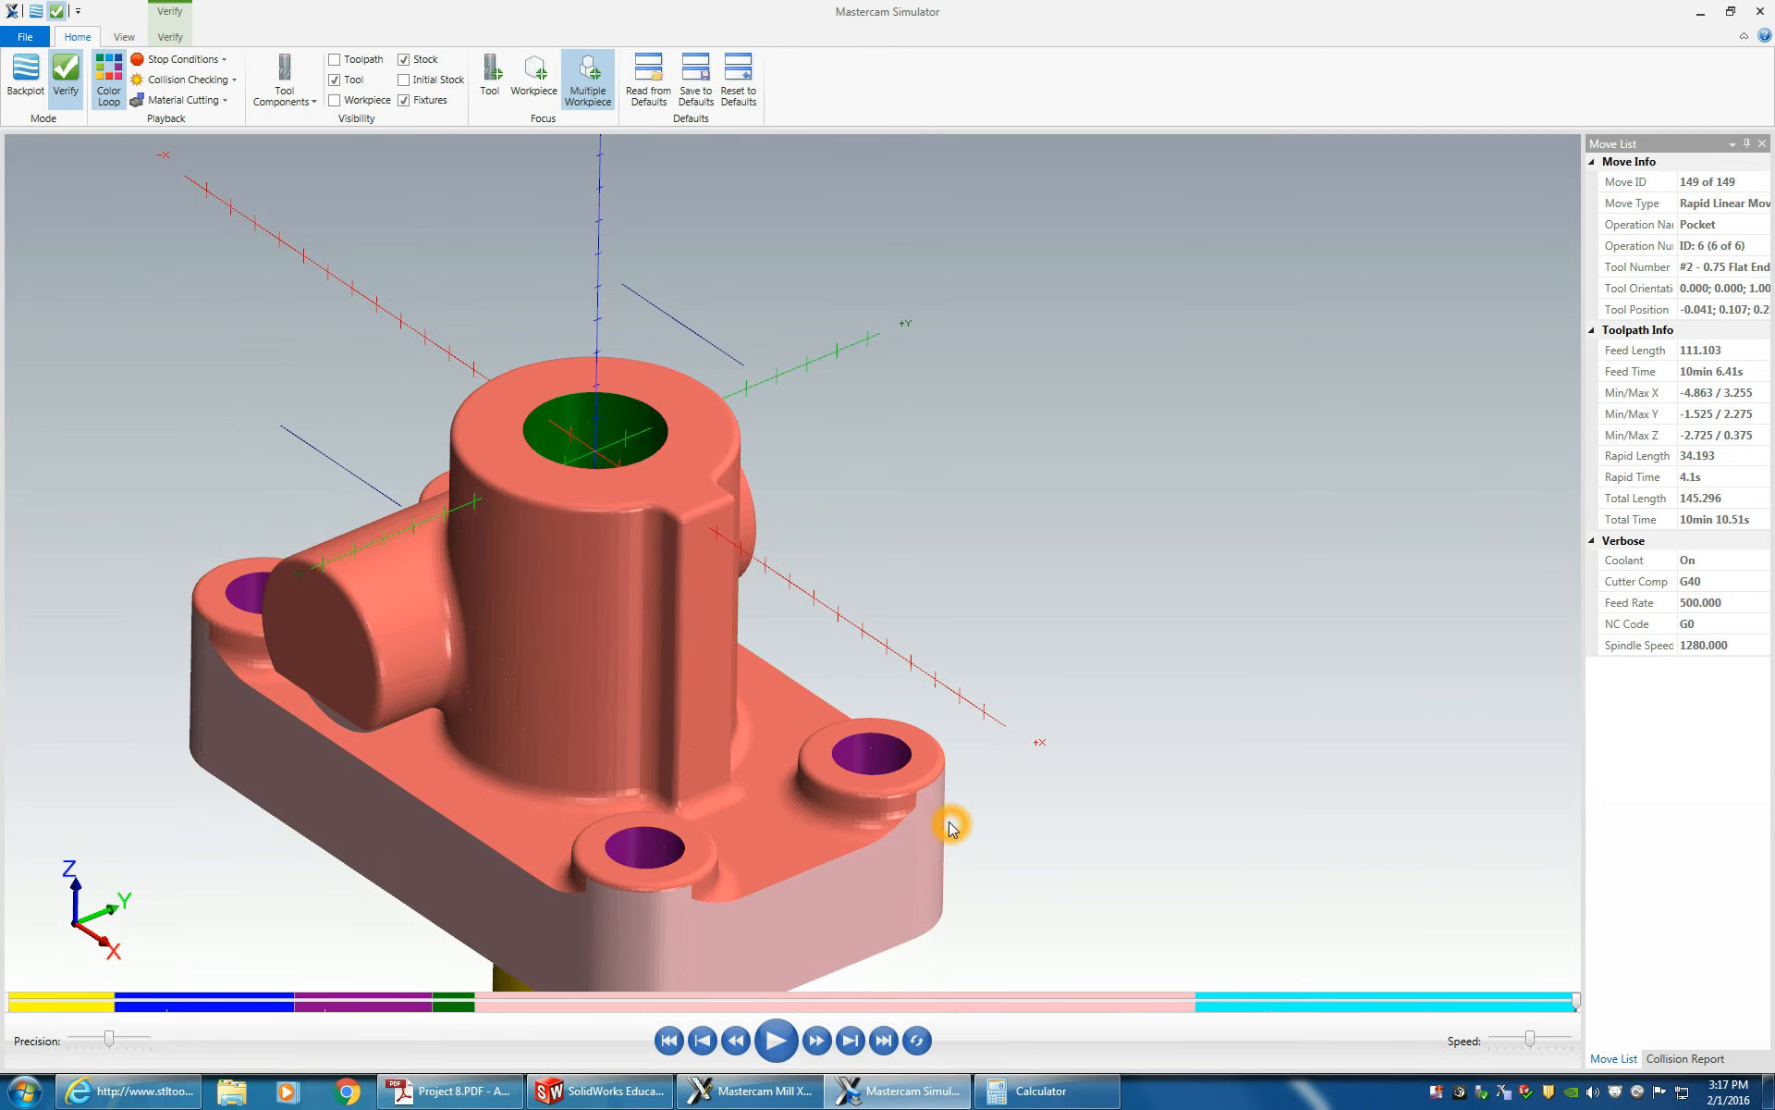
{"action": "left_click", "coordinate": [1765, 12]}
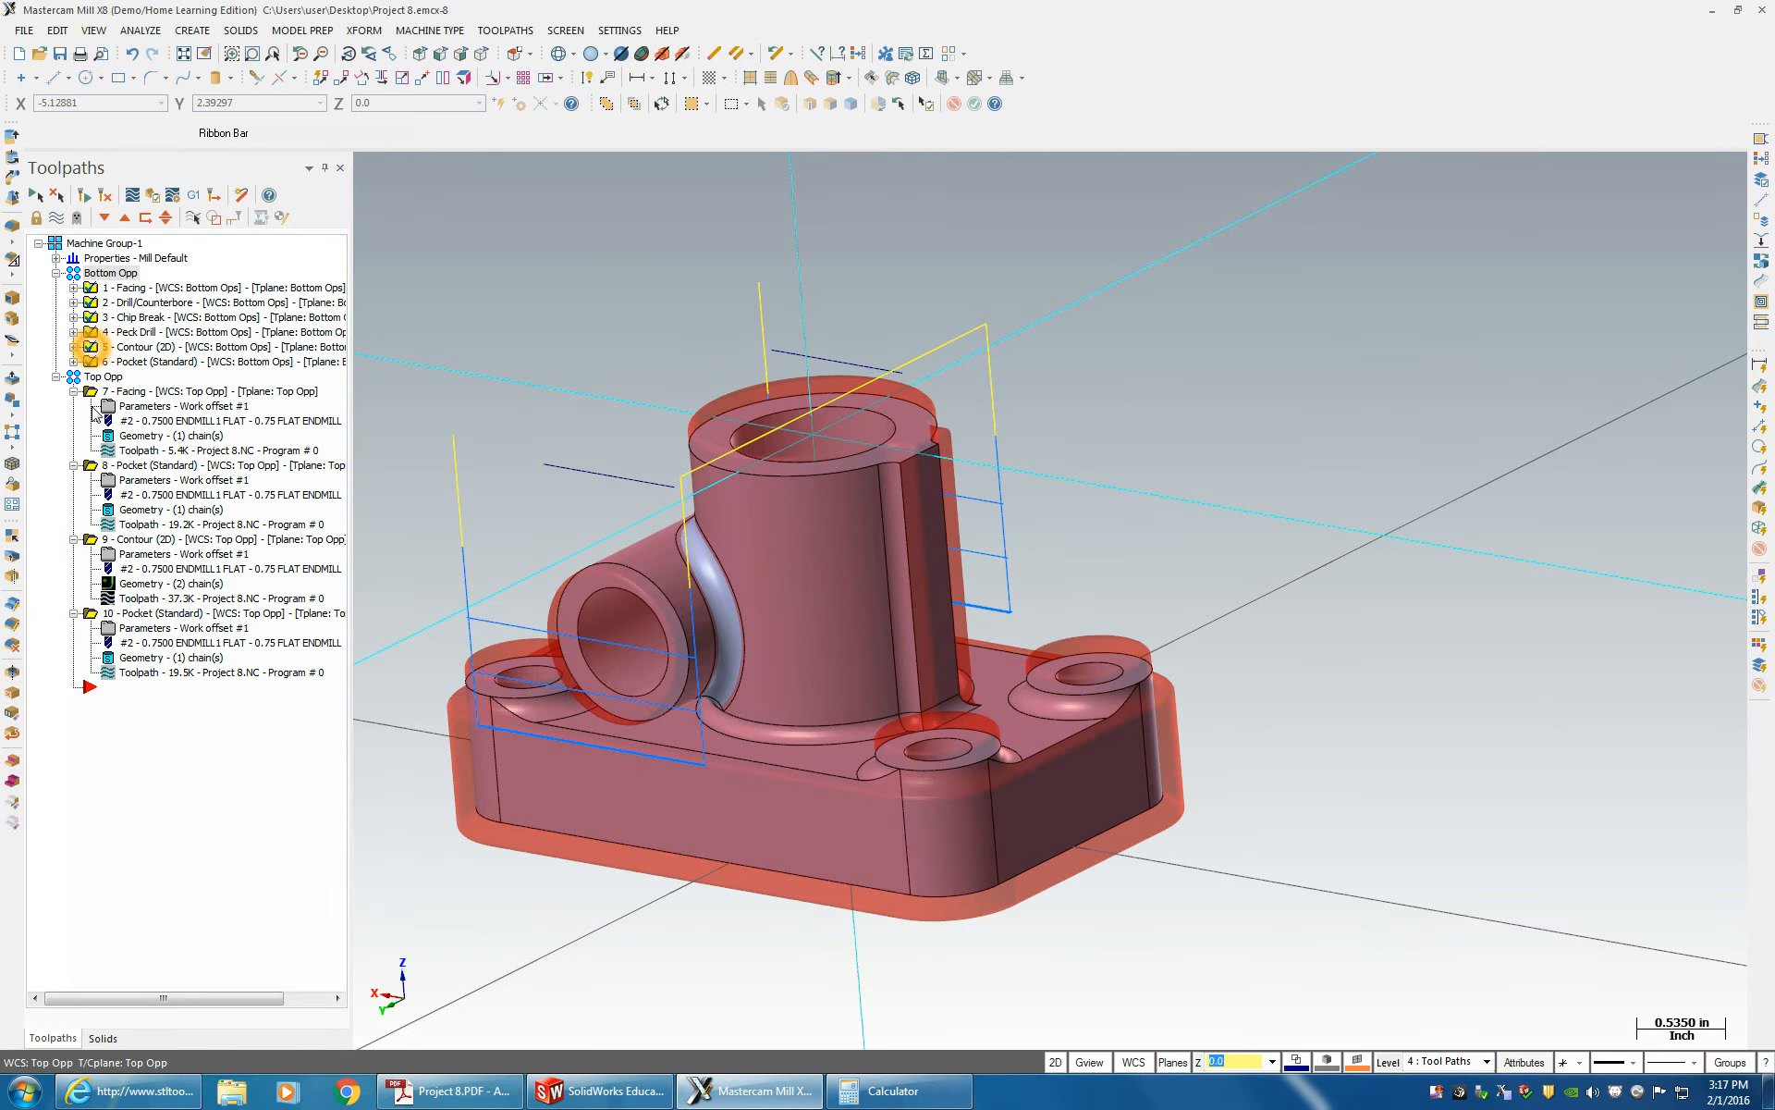
- Simulate every operation in Machine Group-1 in Verify, viewing the part from a steeper angle
{"action": "left_click", "coordinate": [57, 244]}
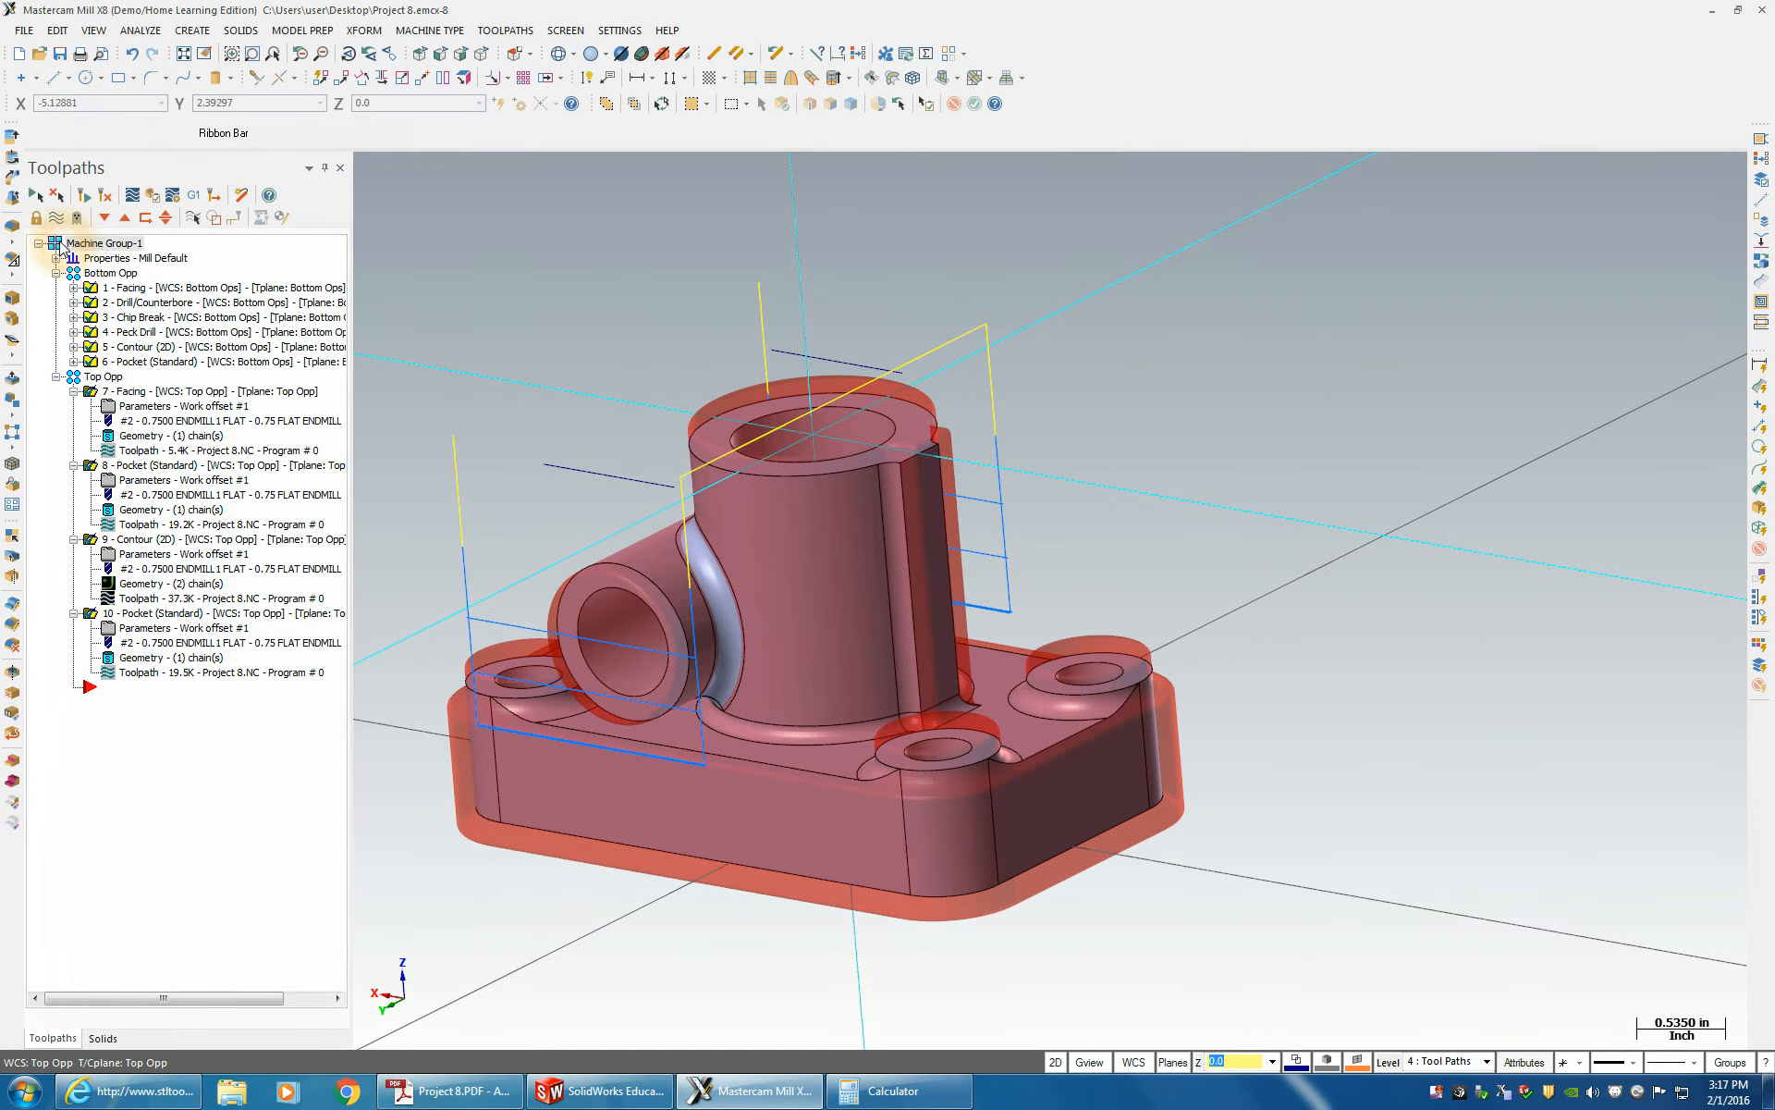
{"action": "left_click", "coordinate": [152, 196]}
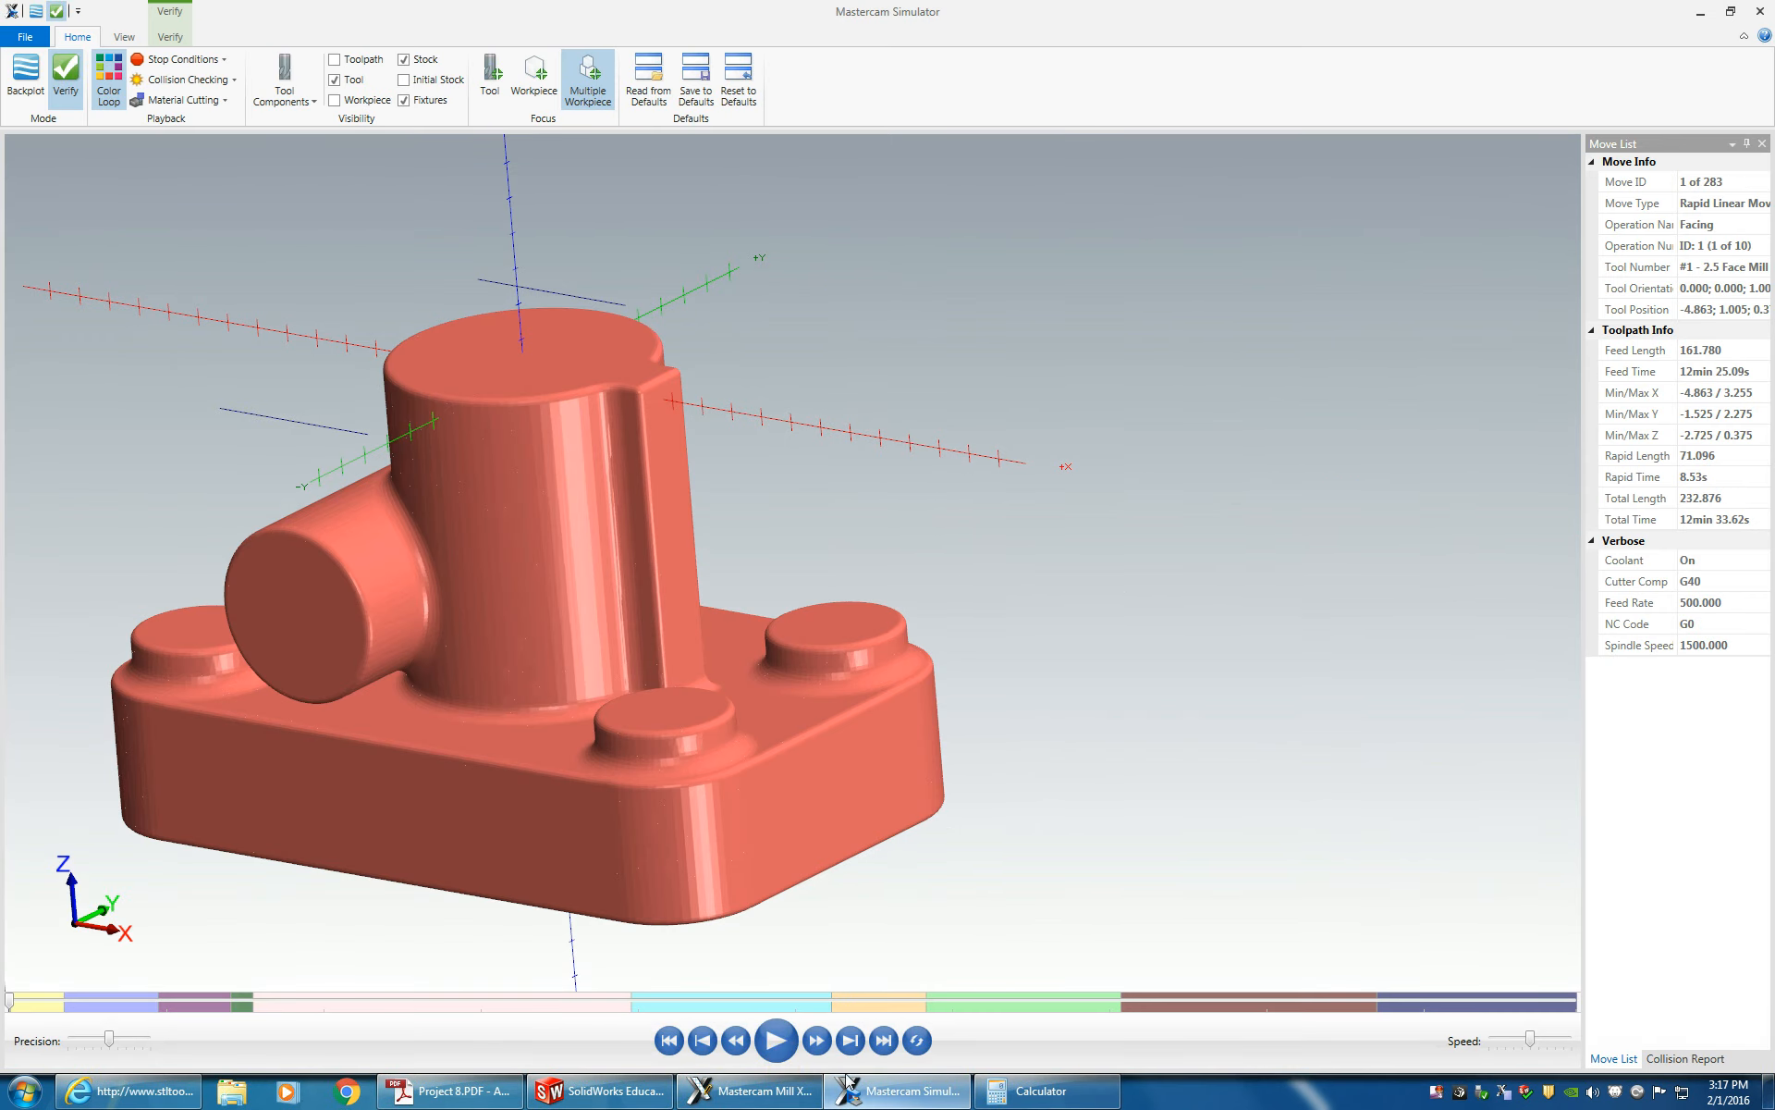
{"action": "left_click", "coordinate": [772, 1043]}
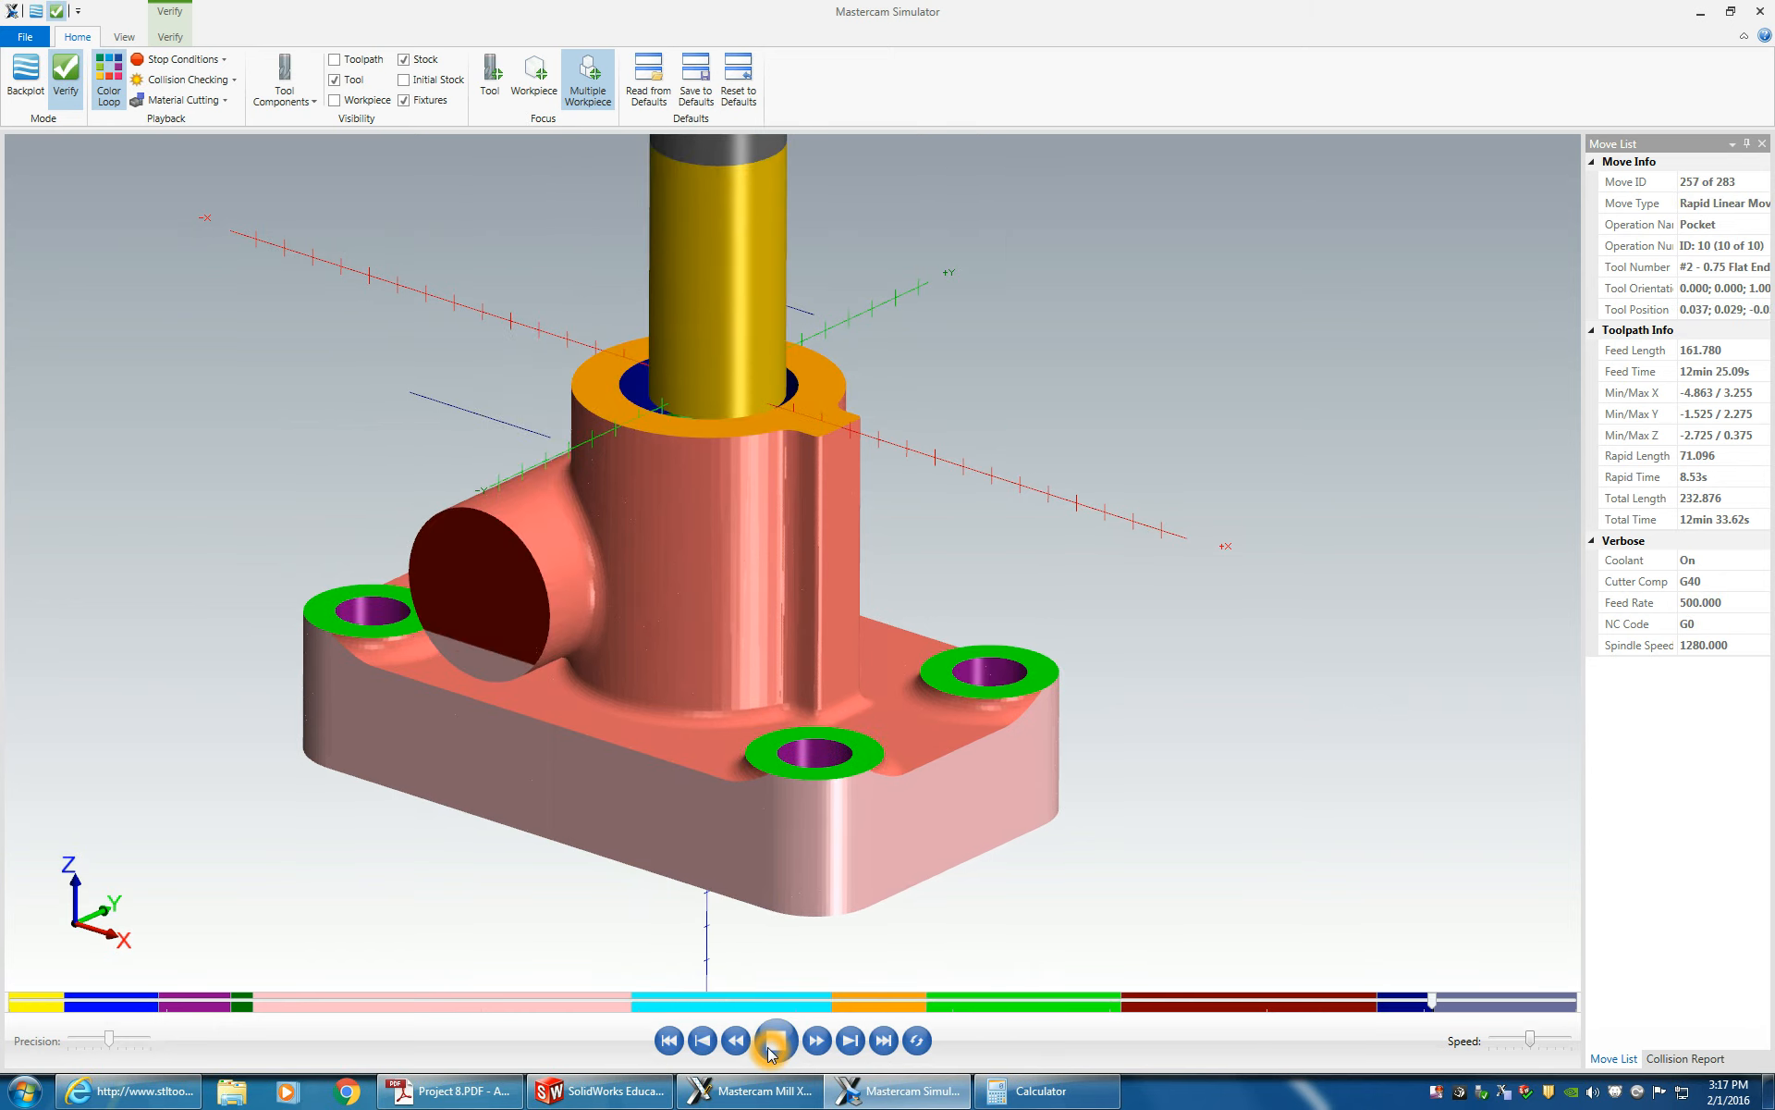
{"action": "key", "text": "Down"}
{"action": "key", "text": "Down"}
{"action": "key", "text": "Down"}
{"action": "key", "text": "Down"}
{"action": "key", "text": "Down"}
{"action": "key", "text": "Down"}
{"action": "key", "text": "Down"}
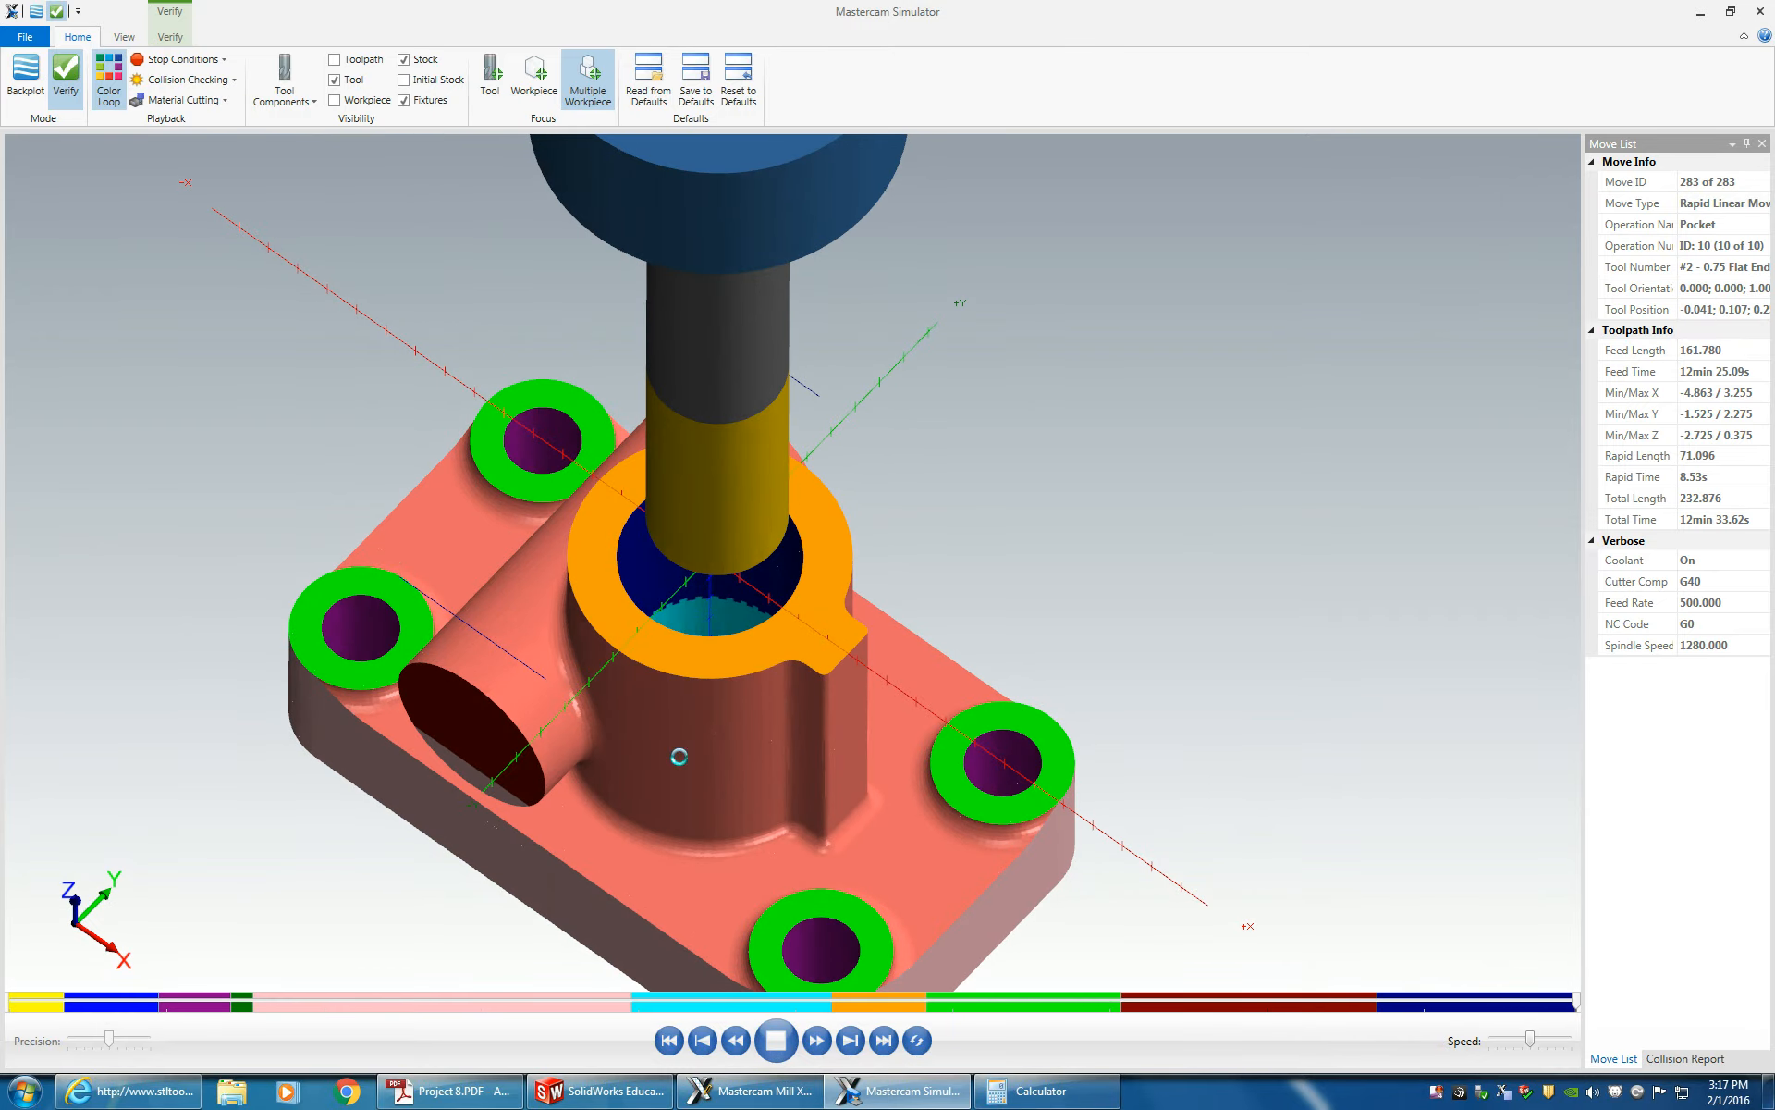
- Examine the inside of the machined bore and the faced surfaces up close, and close the simulator
{"action": "scroll", "coordinate": [740, 679], "scroll_direction": "up", "scroll_amount": 6}
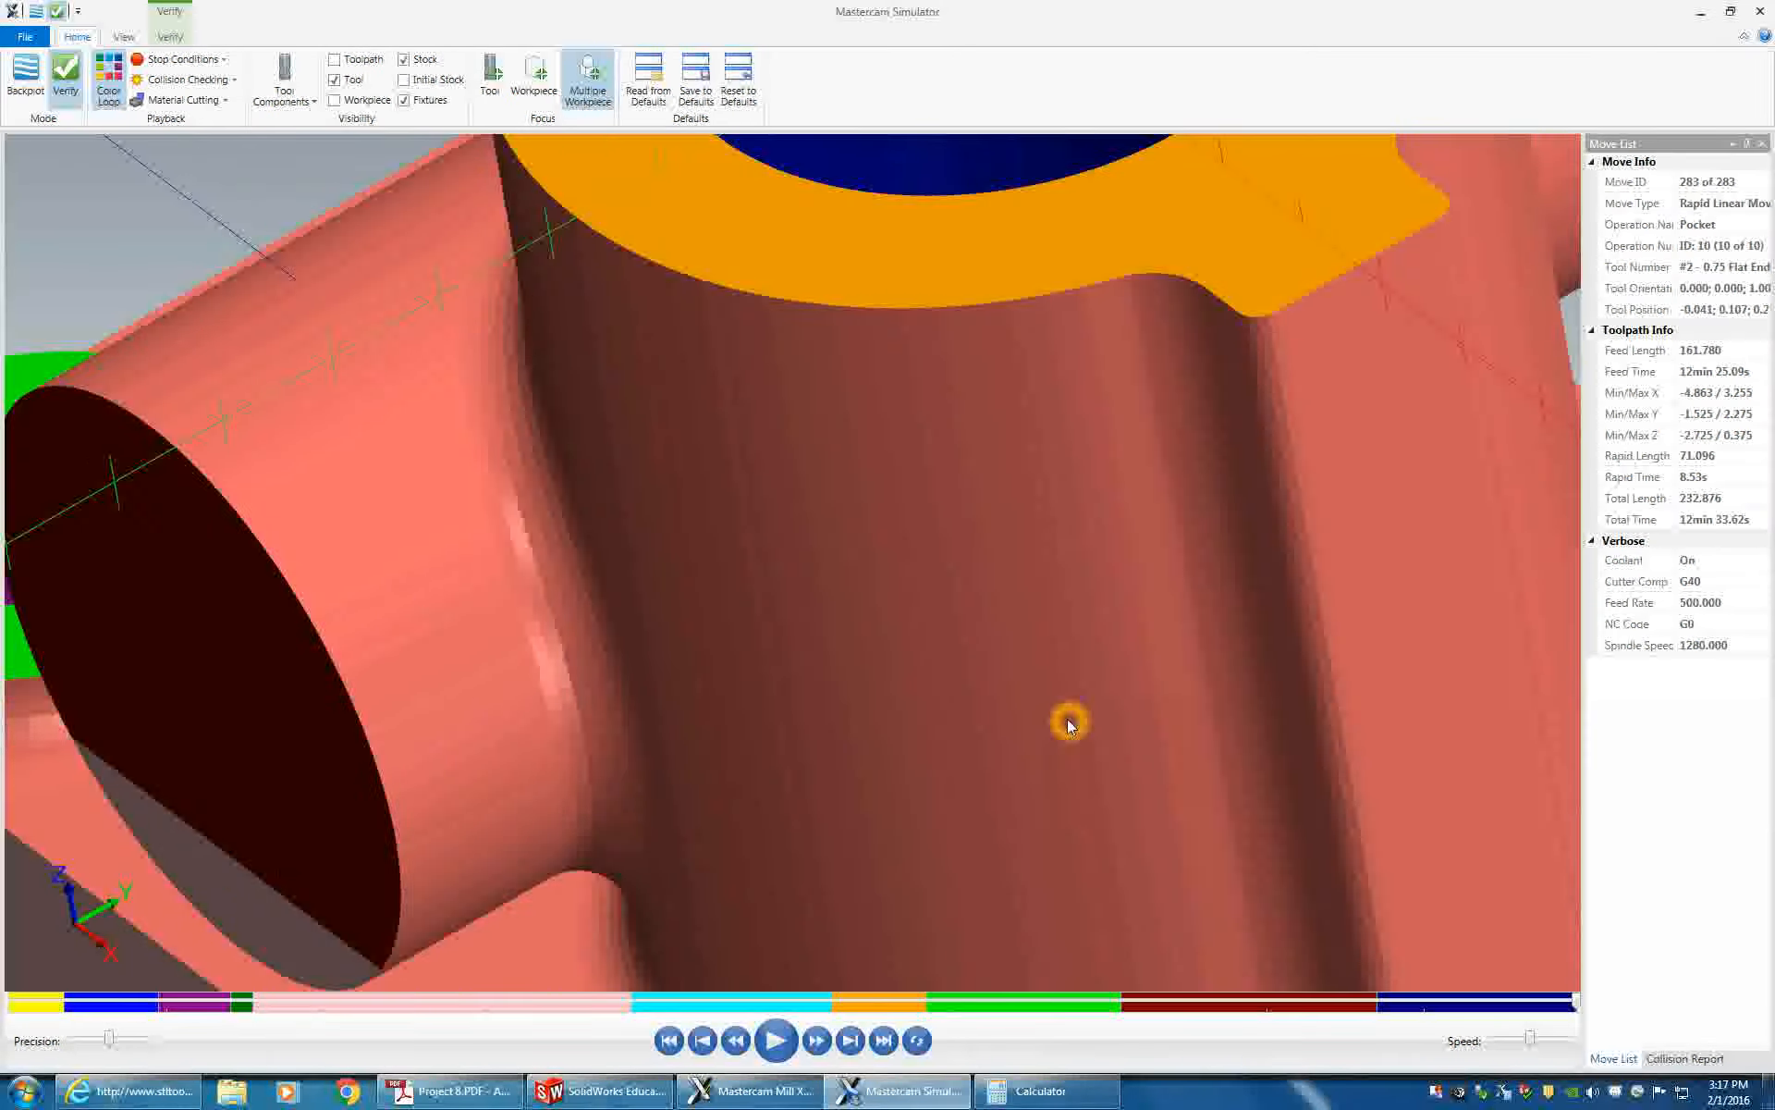
{"action": "middle_click_drag", "start_coordinate": [1068, 721], "coordinate": [1008, 644]}
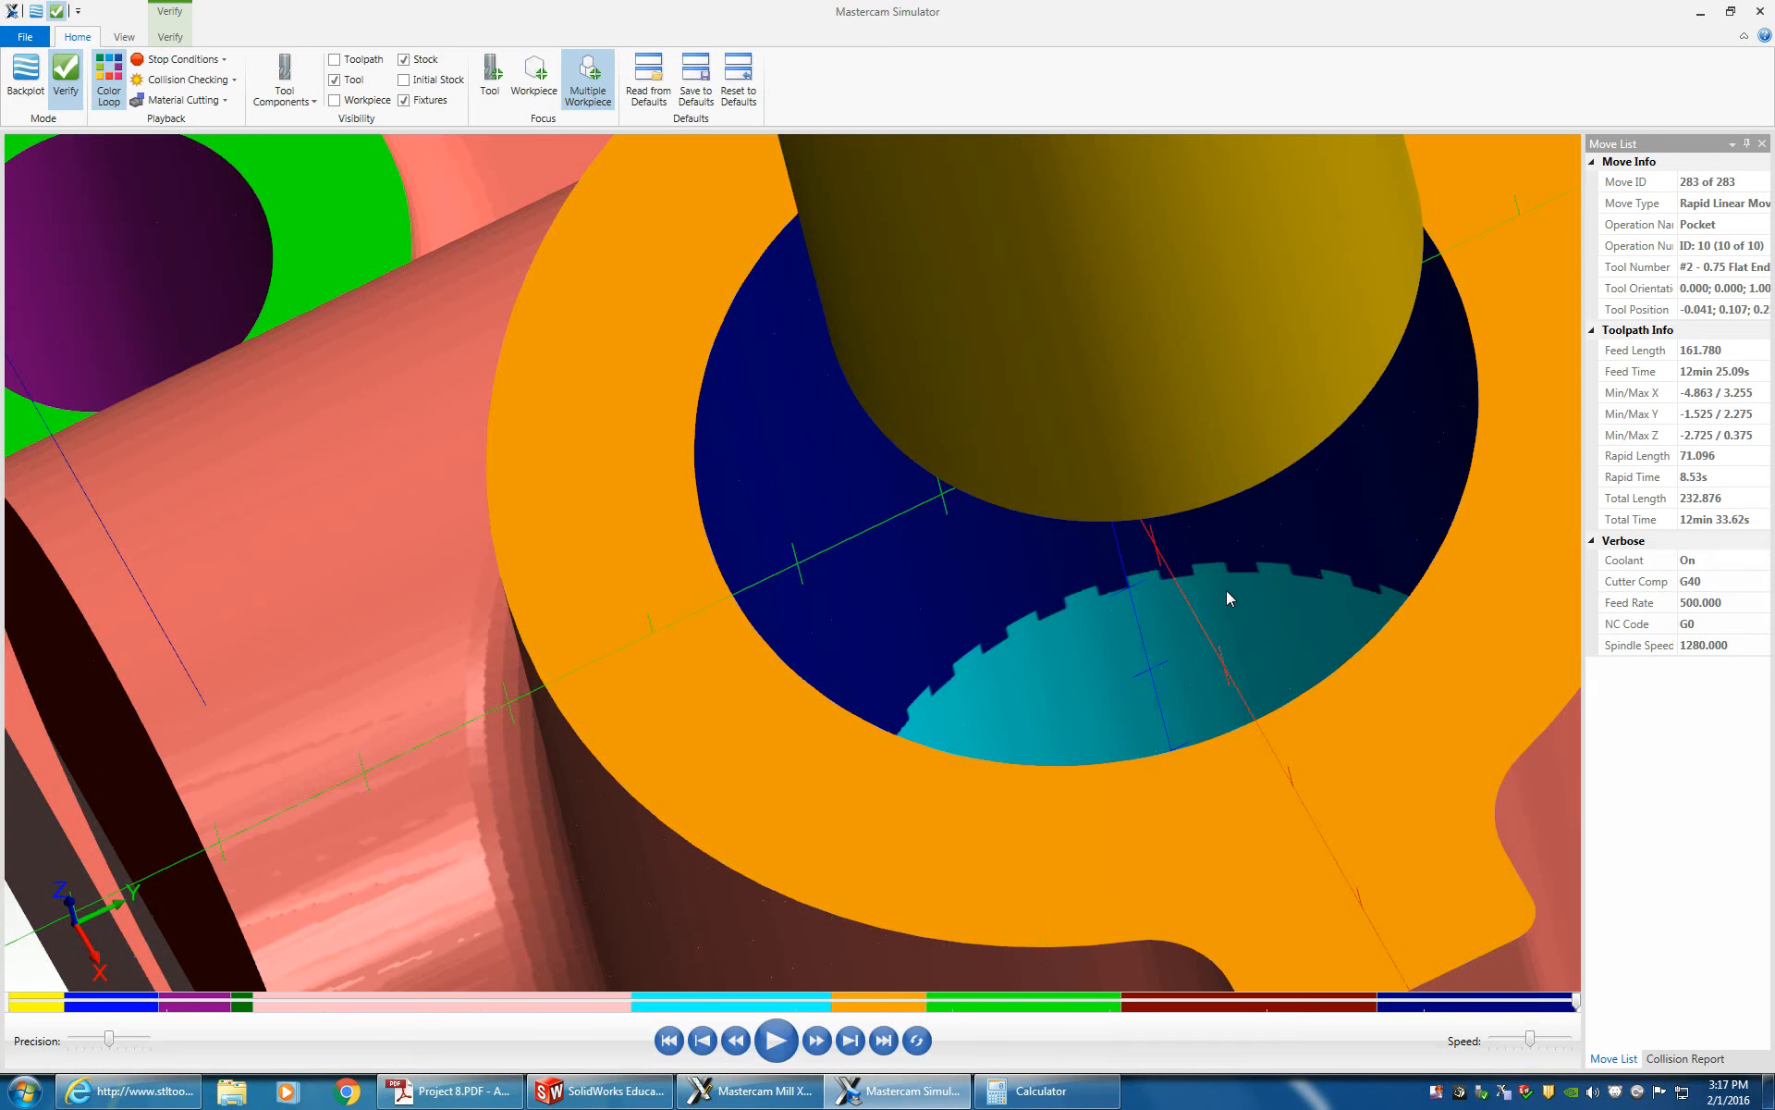
{"action": "middle_click_drag", "start_coordinate": [1228, 598], "coordinate": [1204, 744]}
{"action": "scroll", "coordinate": [1204, 751], "scroll_direction": "down", "scroll_amount": 3}
{"action": "scroll", "coordinate": [1204, 744], "scroll_direction": "down", "scroll_amount": 2}
{"action": "middle_click_drag", "start_coordinate": [958, 462], "coordinate": [958, 485]}
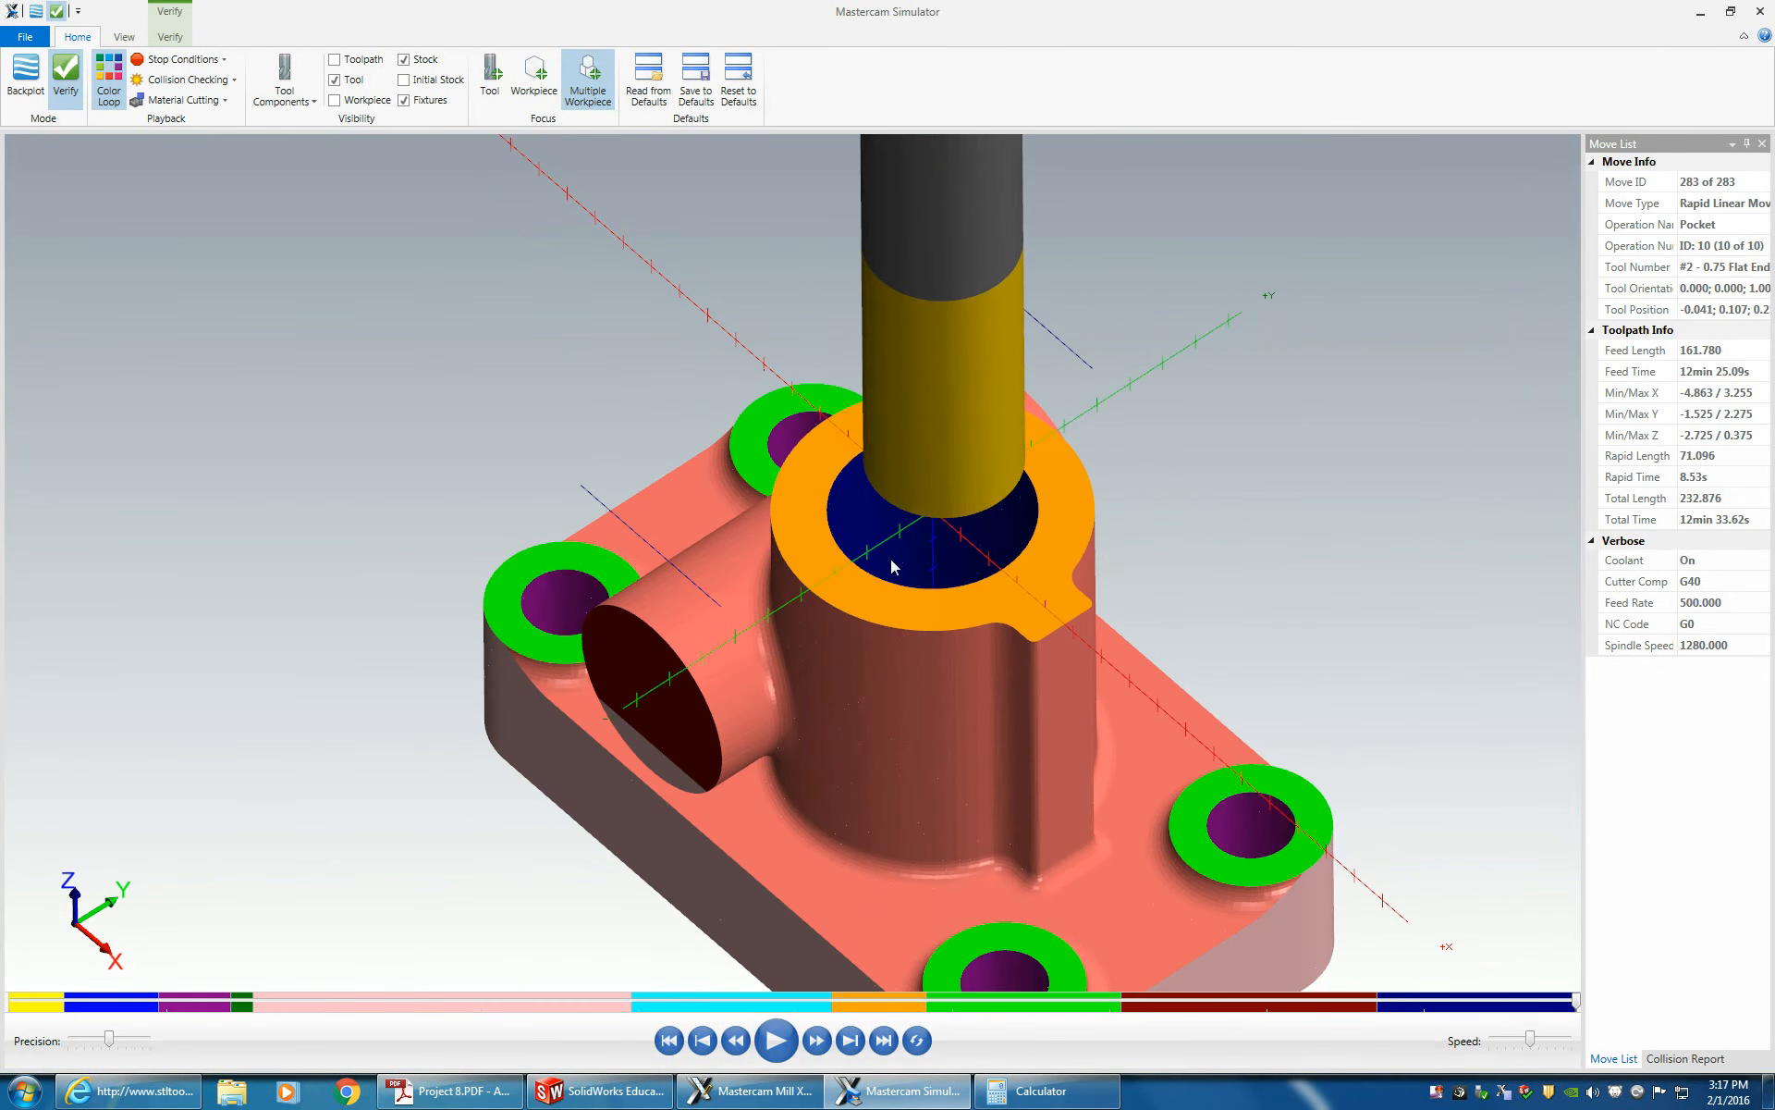
{"action": "scroll", "coordinate": [891, 785], "scroll_direction": "down", "scroll_amount": 3}
{"action": "mouse_move", "coordinate": [891, 785]}
{"action": "middle_mouse_down"}
{"action": "mouse_move", "coordinate": [891, 805]}
{"action": "mouse_move", "coordinate": [908, 797]}
{"action": "middle_mouse_up"}
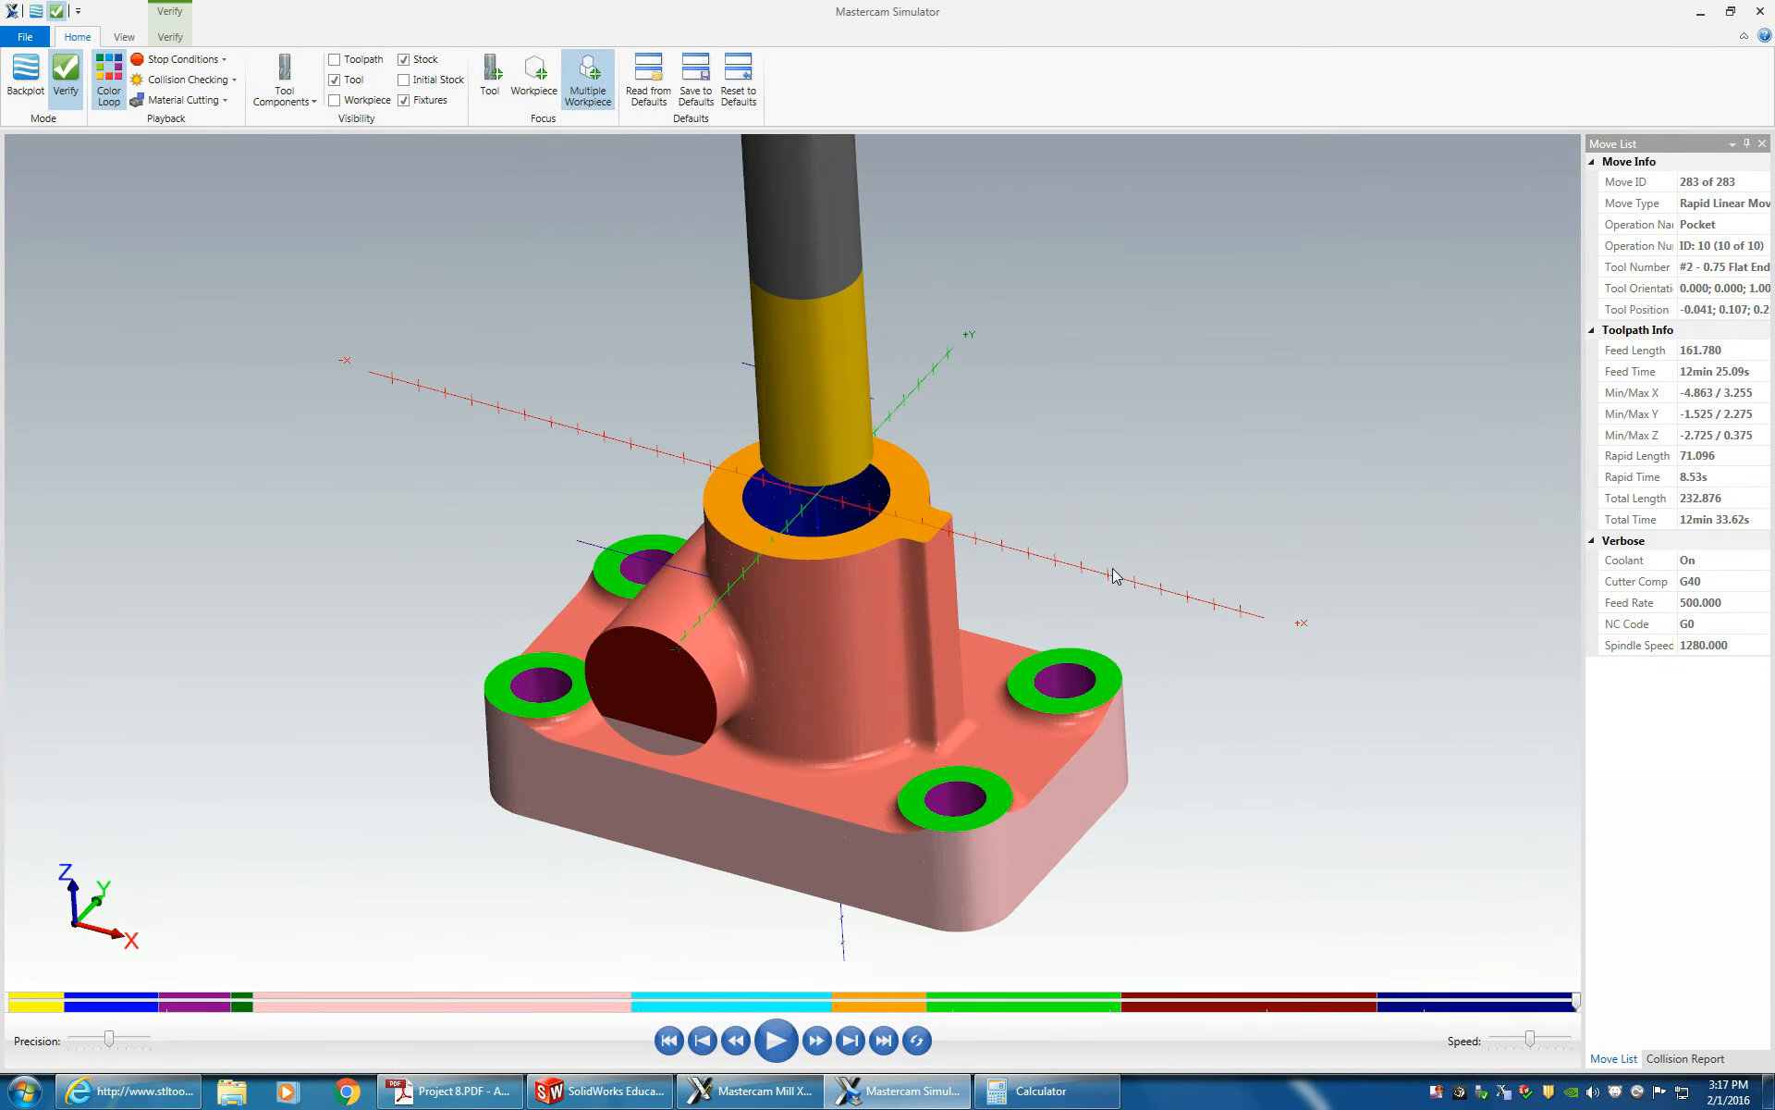
{"action": "middle_click_drag", "start_coordinate": [1521, 329], "coordinate": [1465, 385]}
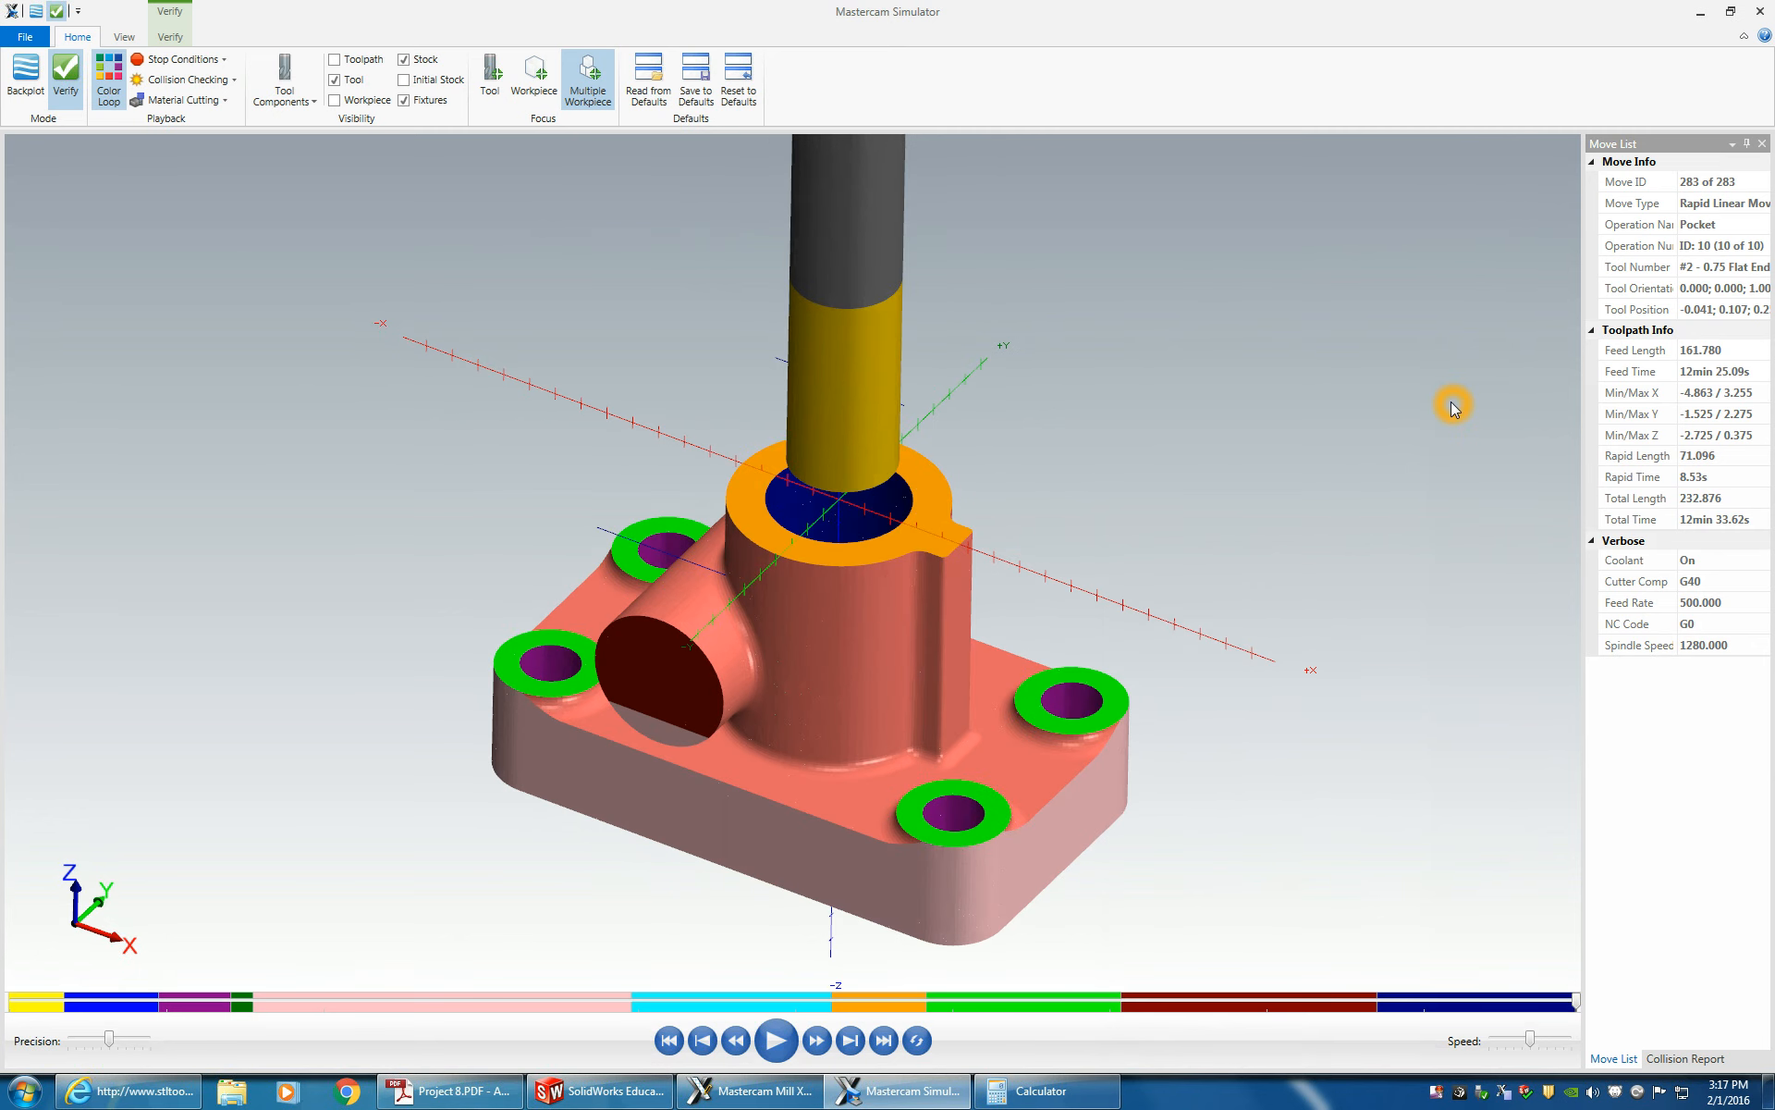
{"action": "left_click", "coordinate": [1757, 15]}
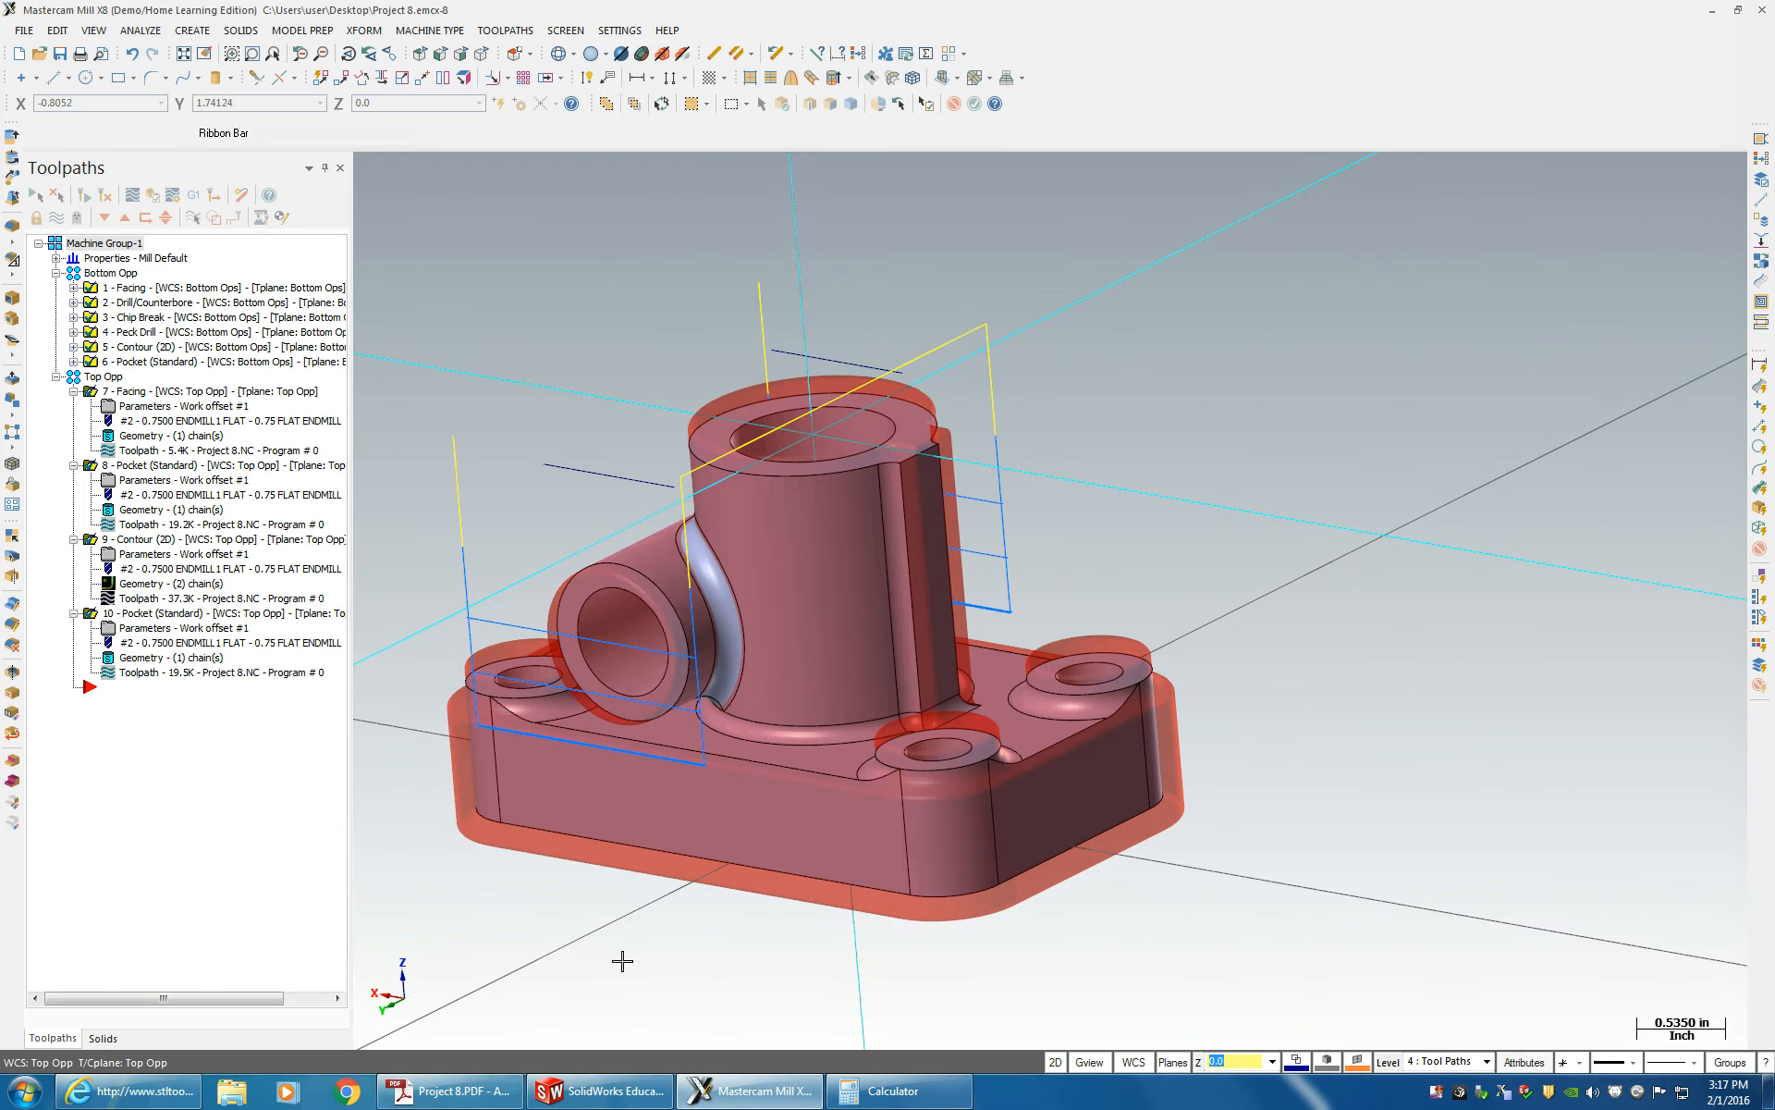
- Check the Project 8 drawing in Adobe Reader and add a Mastercam Drill toolpath to Top Opp at the vertical bore's center
{"action": "left_click", "coordinate": [454, 1098]}
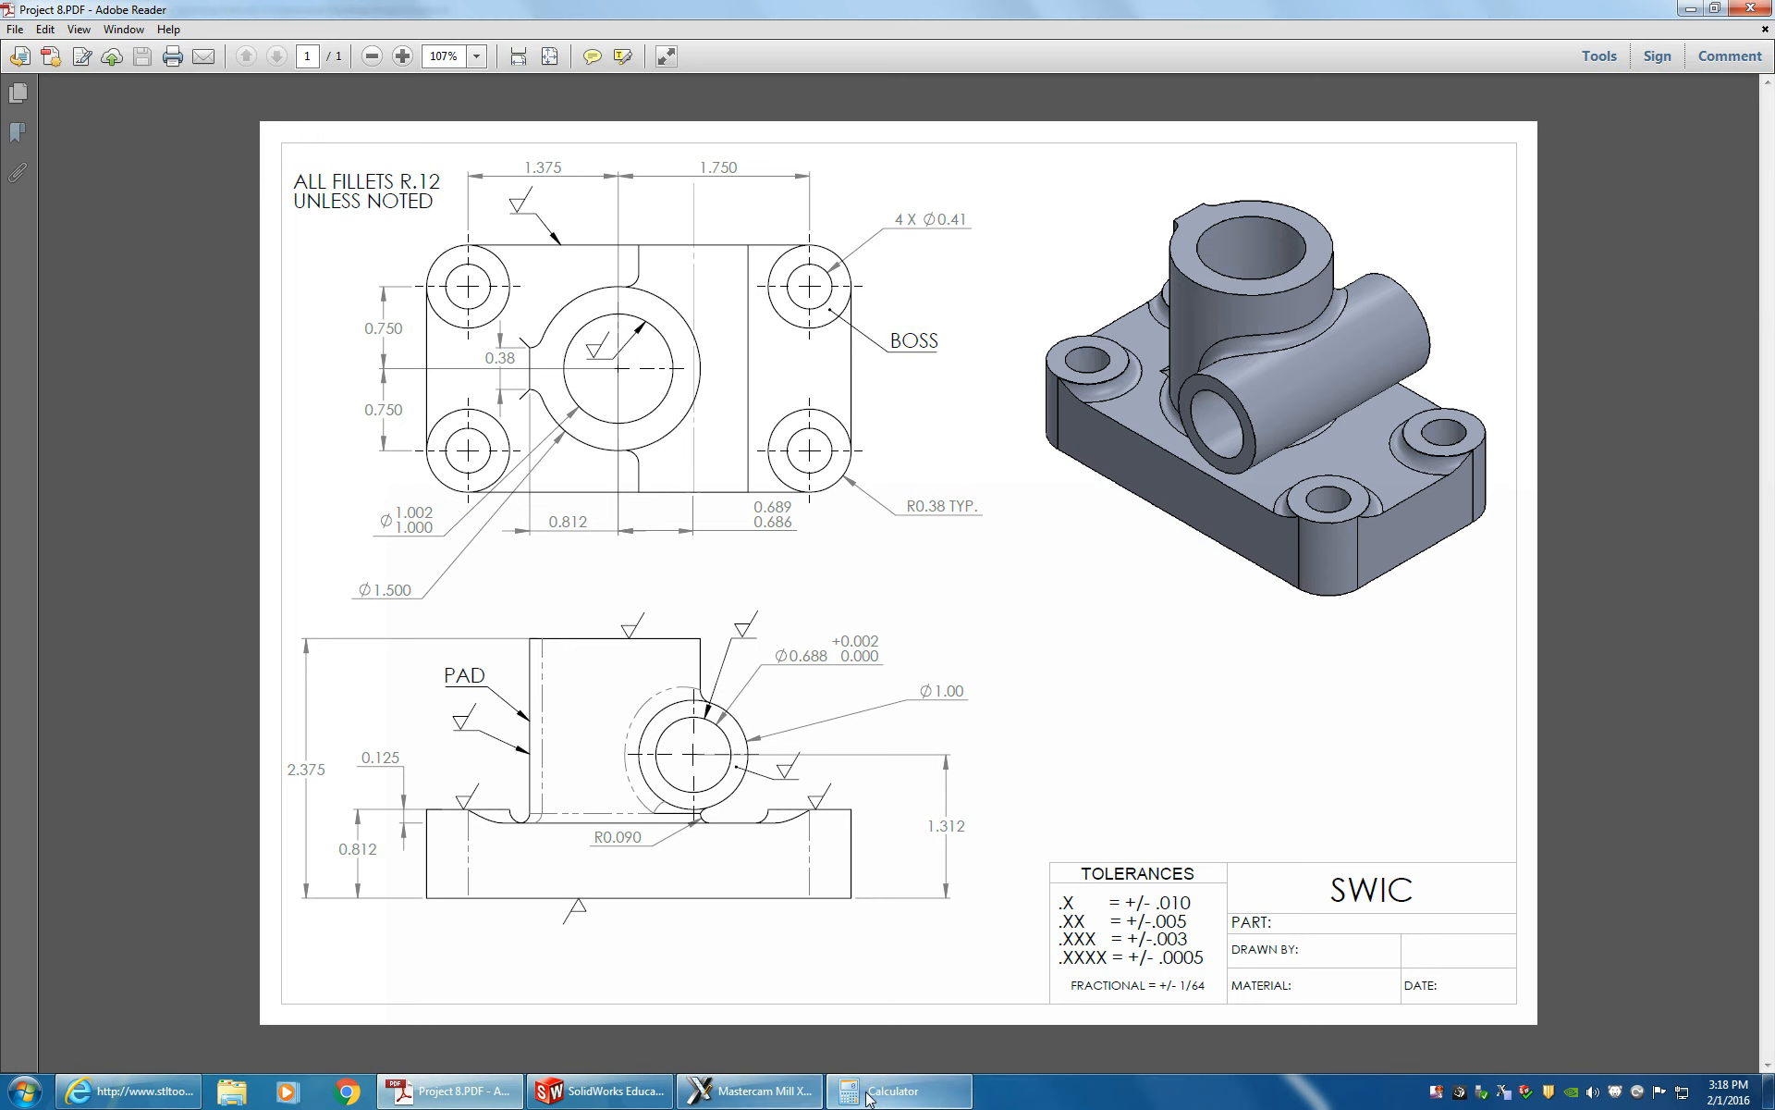
{"action": "left_click", "coordinate": [751, 1093]}
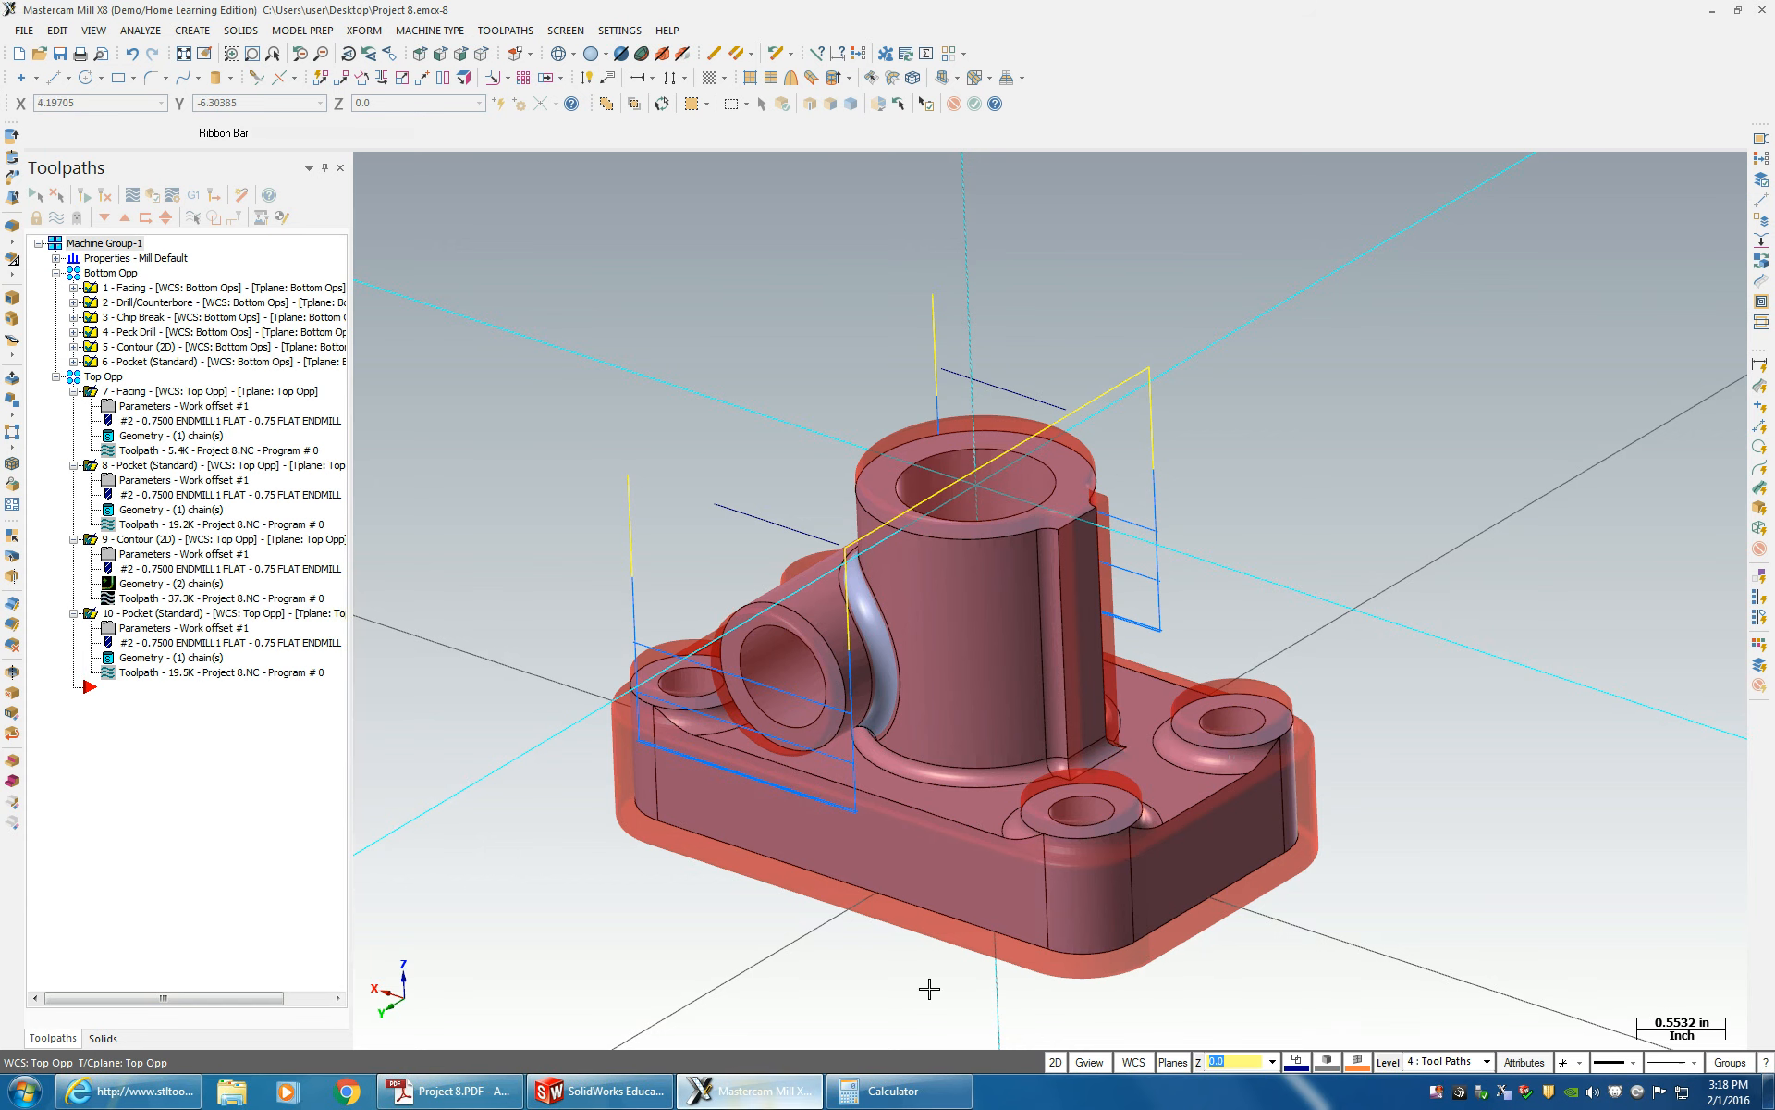
{"action": "right_click", "coordinate": [134, 698]}
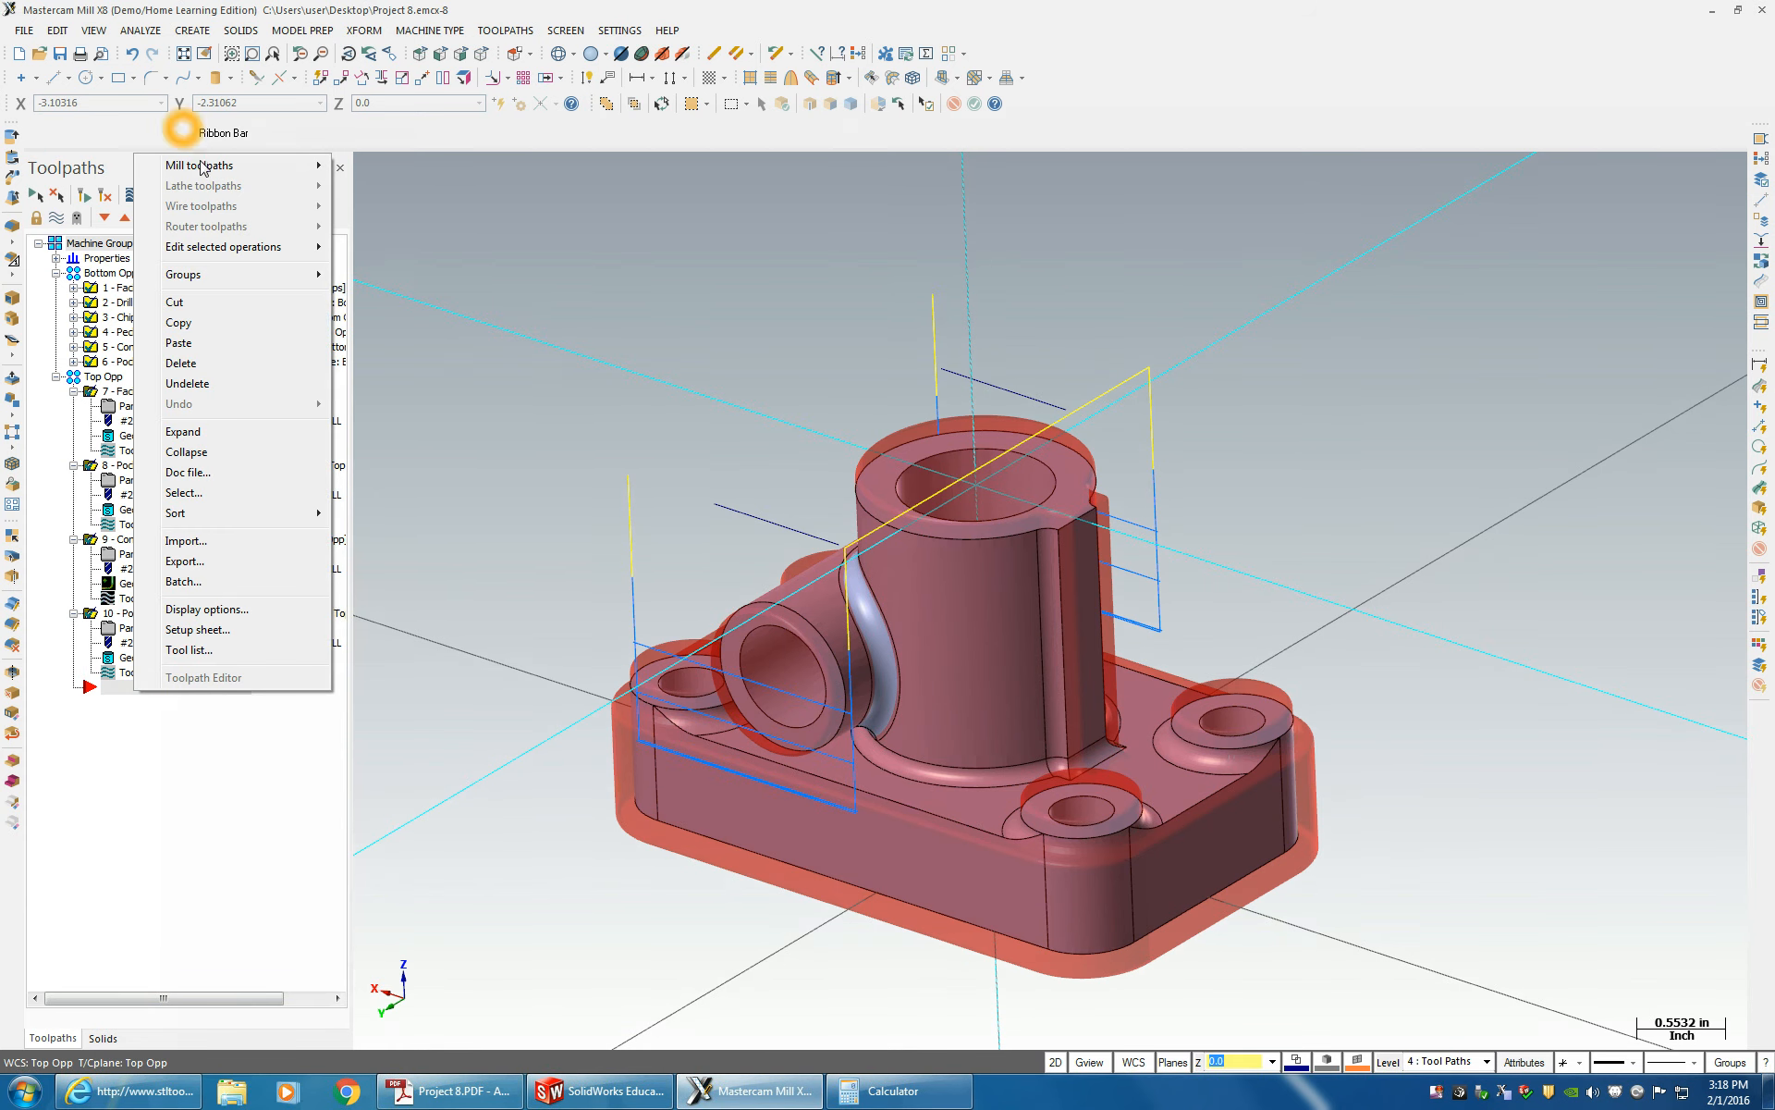
{"action": "mouse_move", "coordinate": [199, 165]}
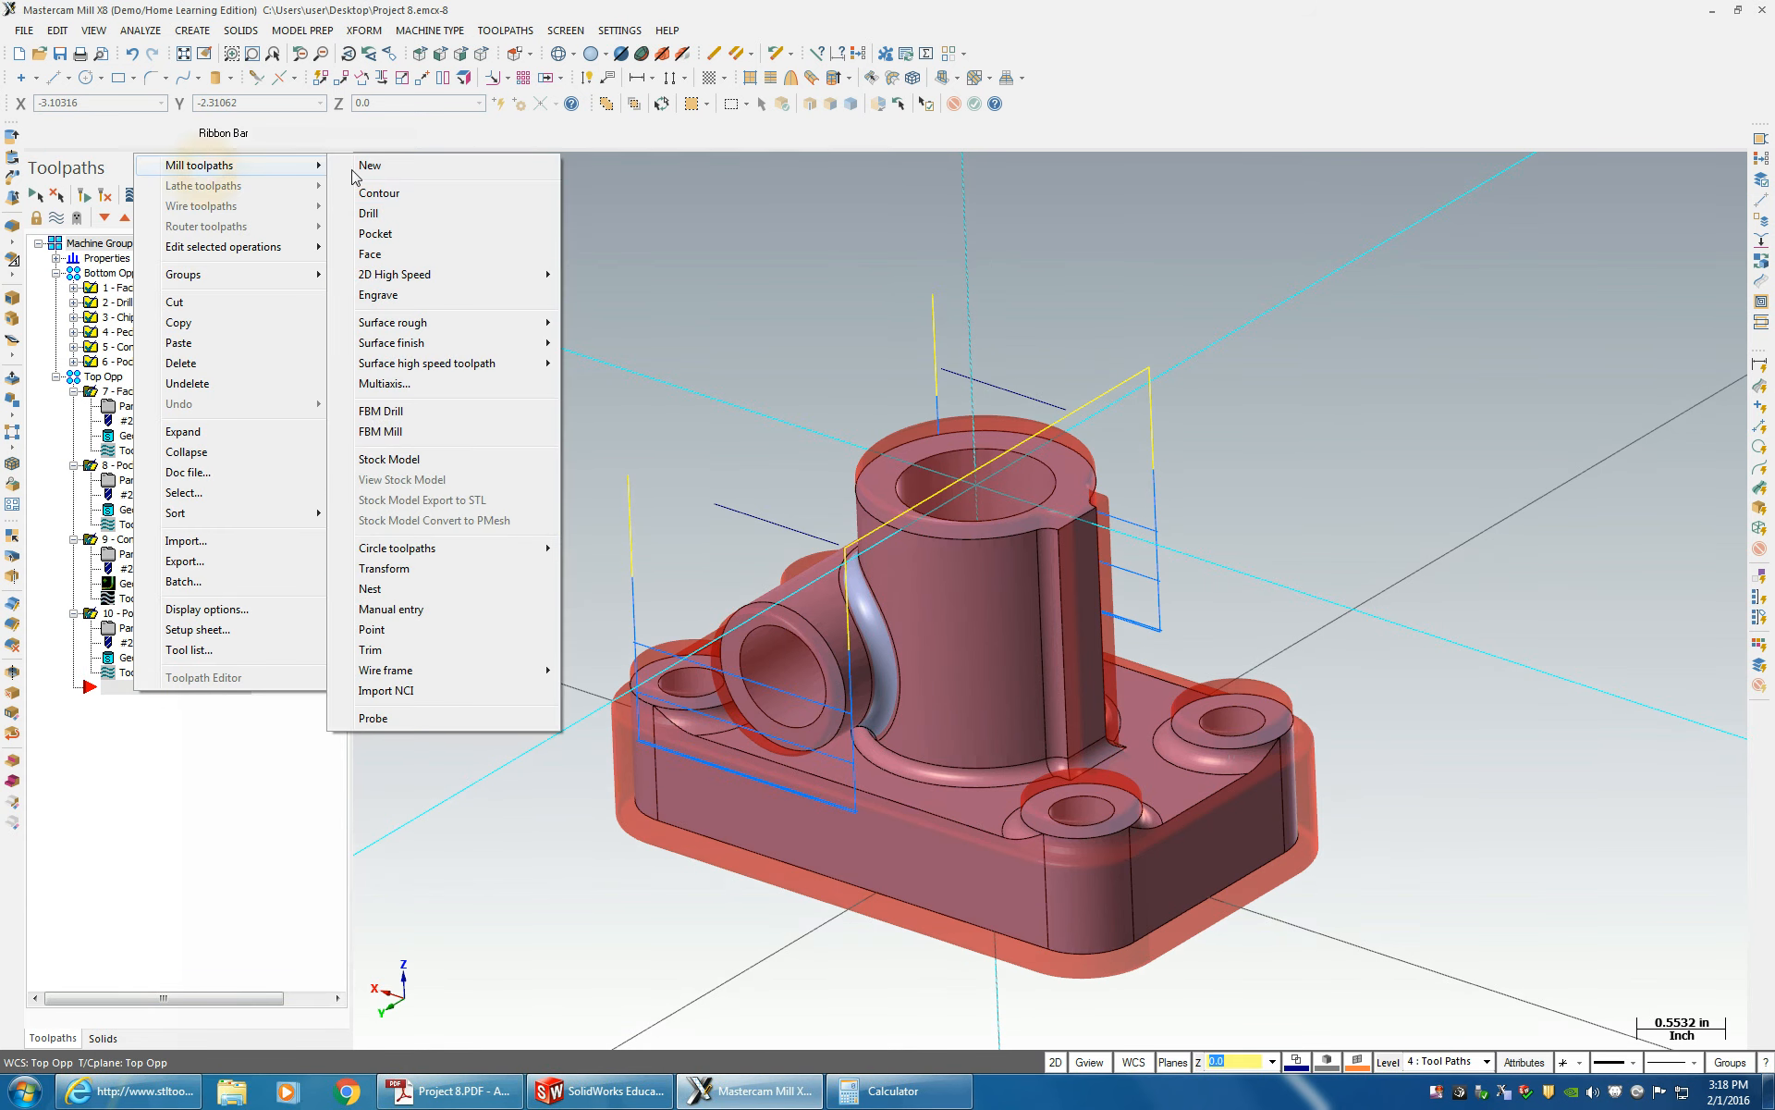
{"action": "left_click", "coordinate": [394, 216]}
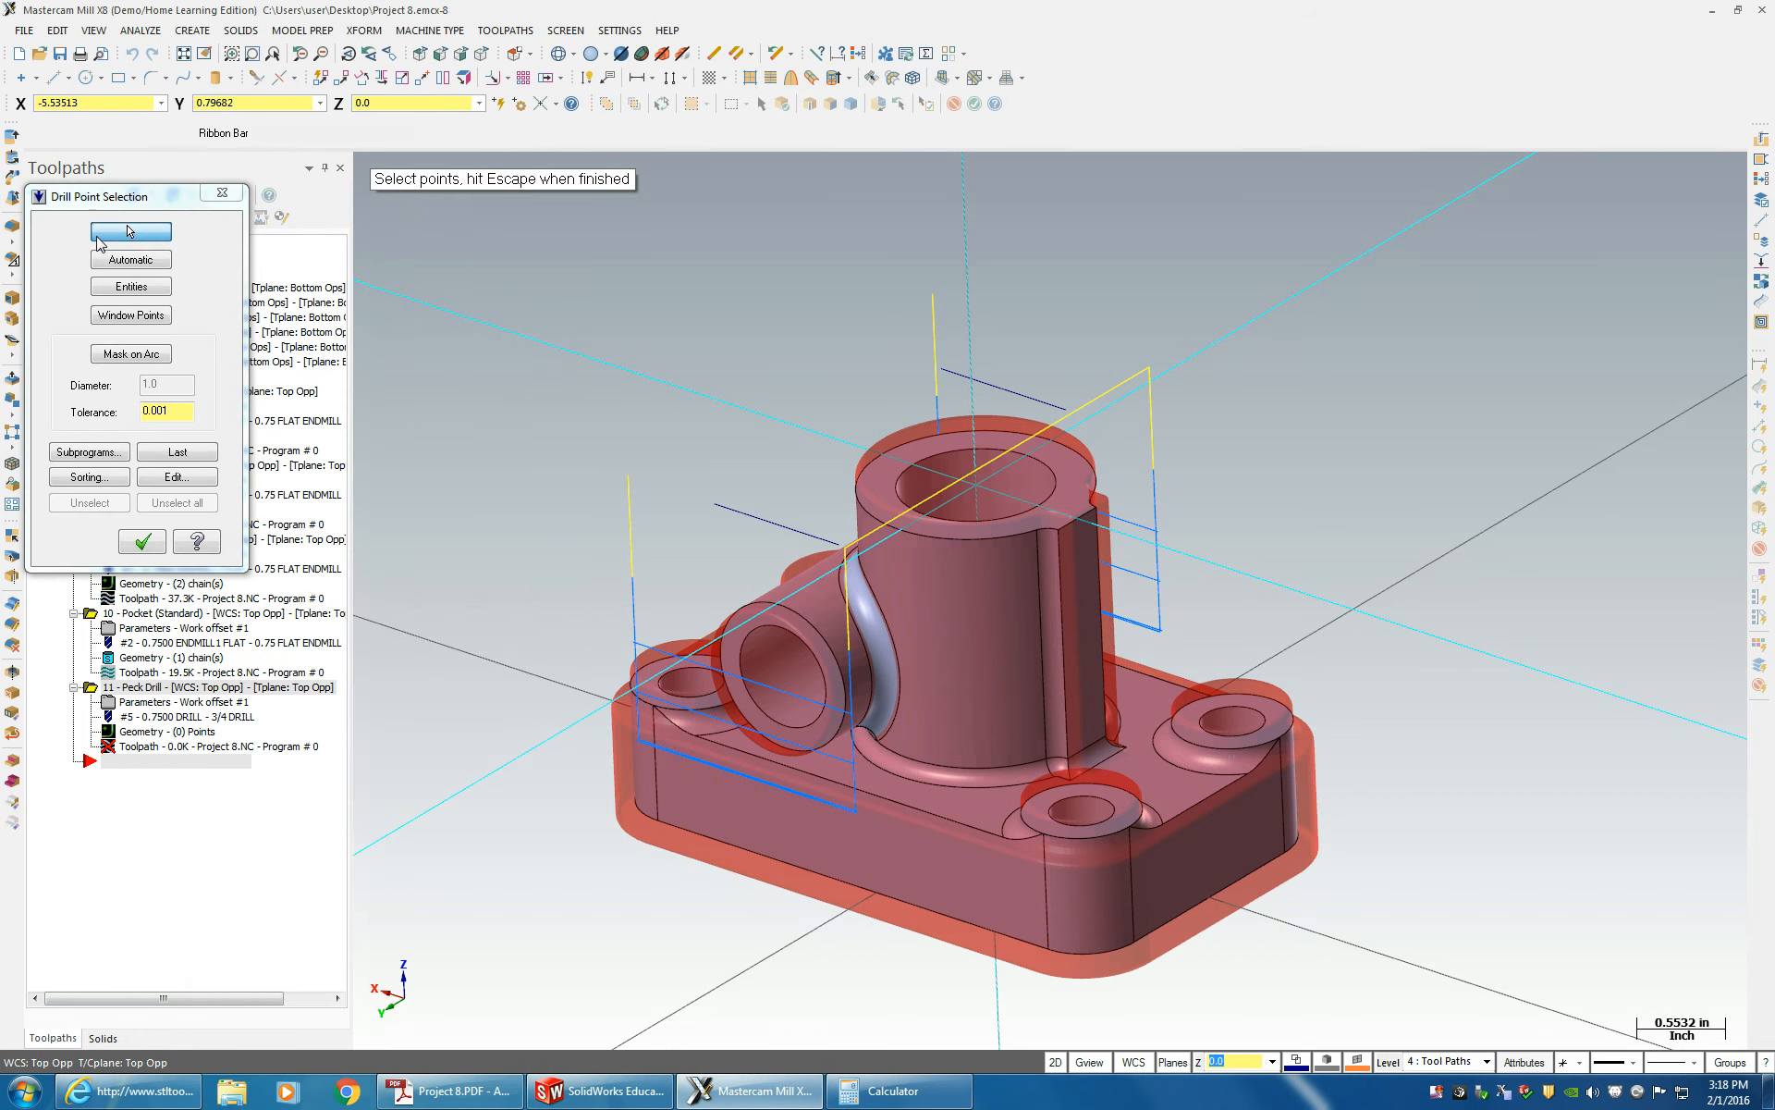
{"action": "left_click", "coordinate": [932, 463]}
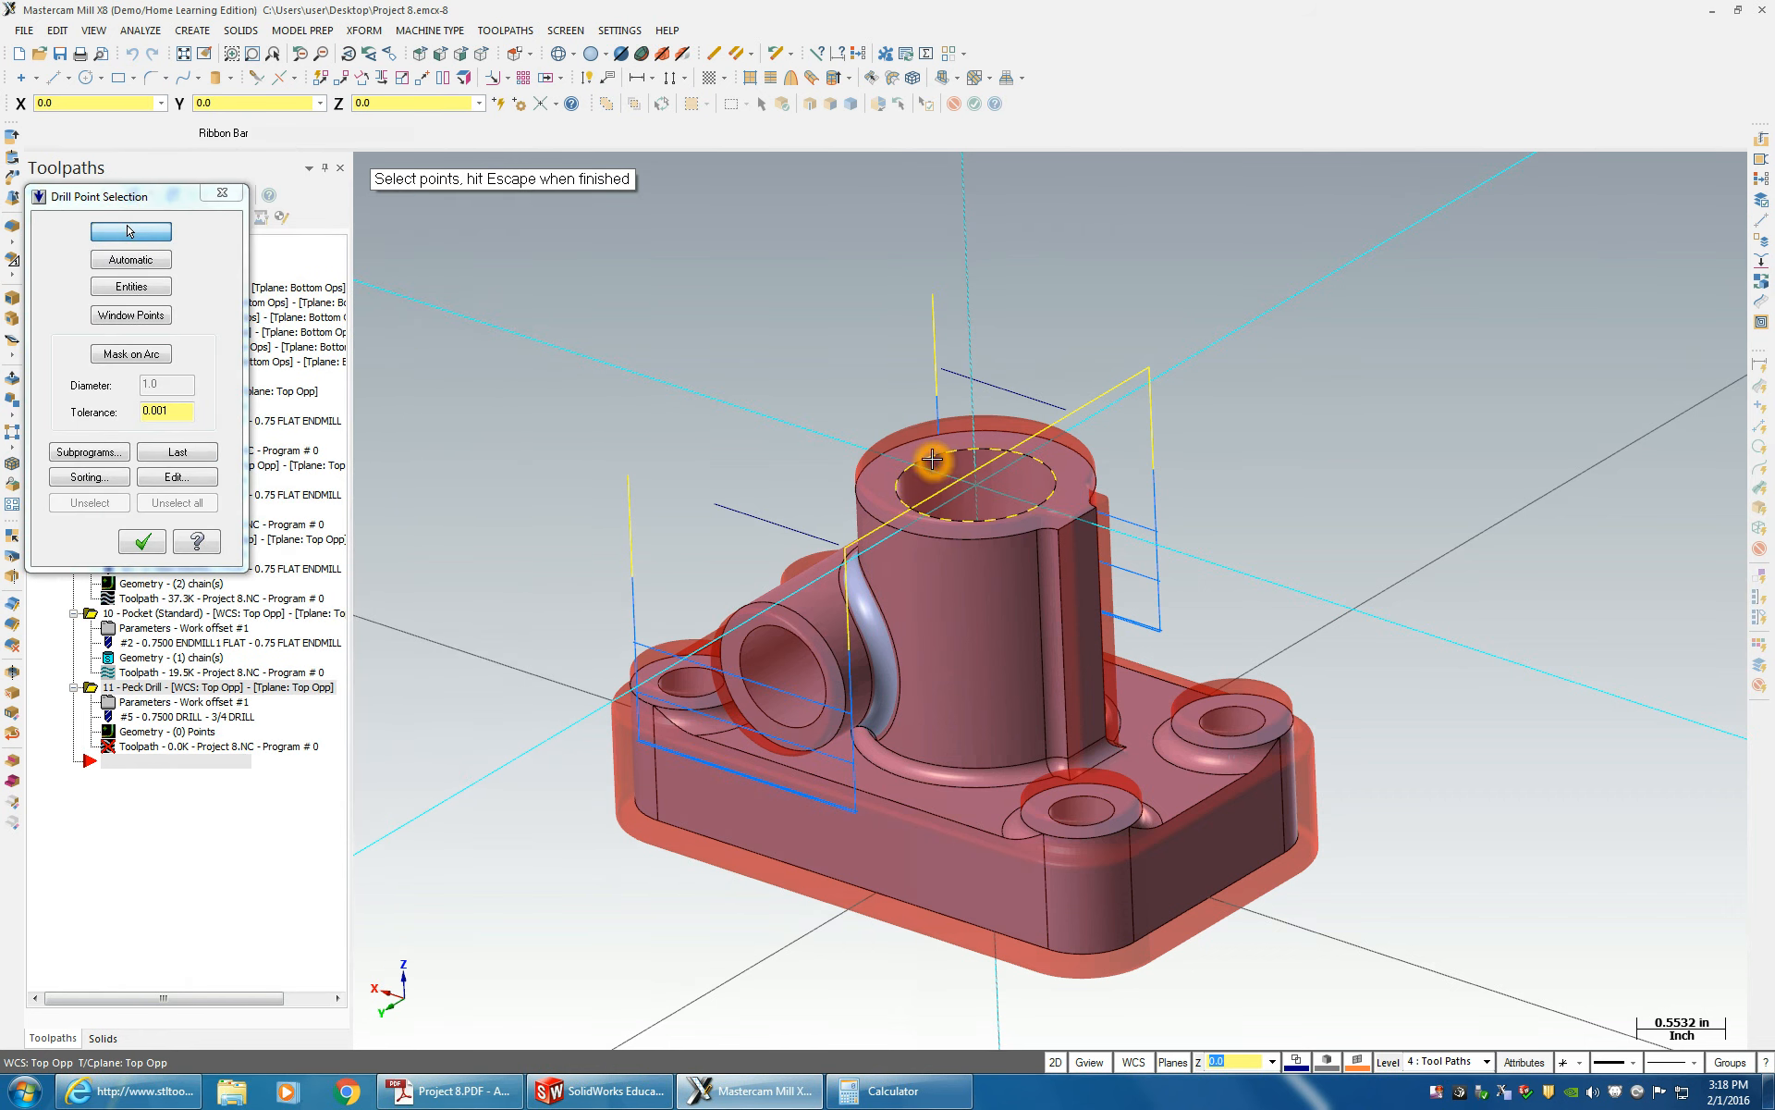
{"action": "left_click", "coordinate": [143, 541]}
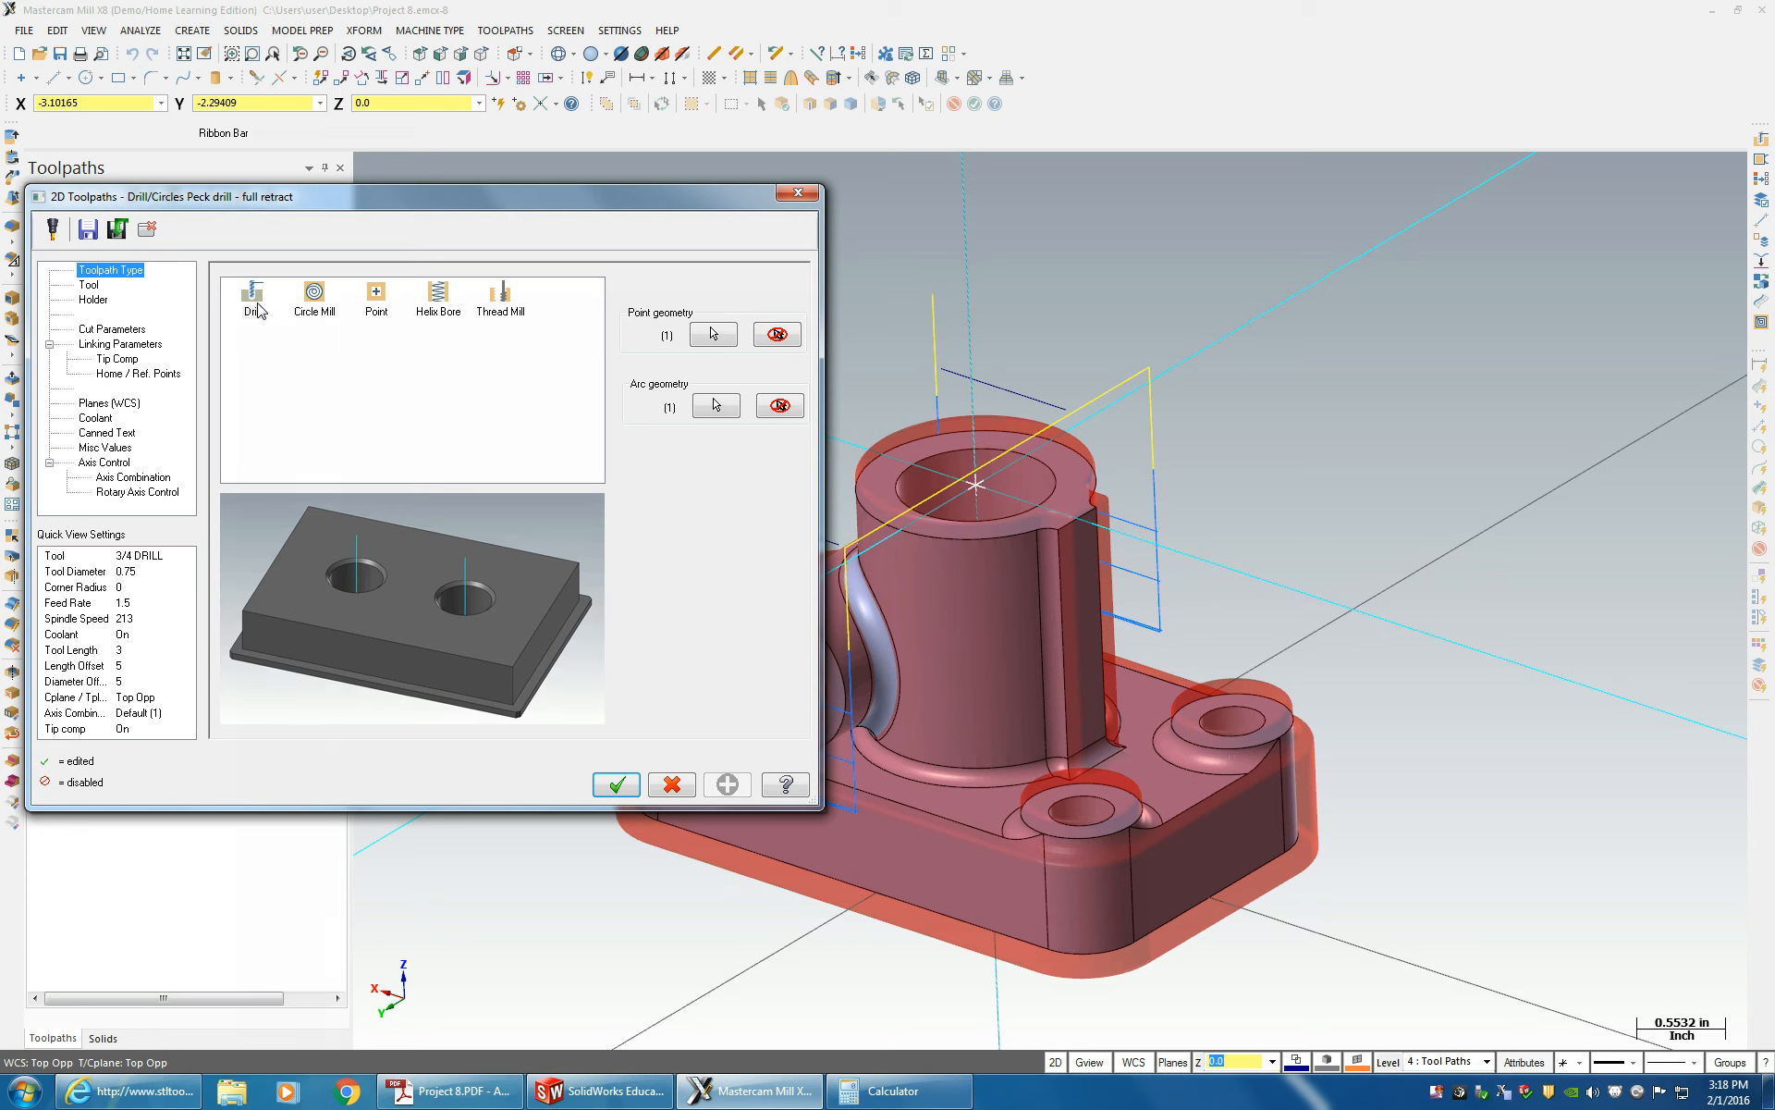
- Start creating a new tool for the drill operation, choosing Bore Bar from the holemaking types
{"action": "left_click", "coordinate": [90, 284]}
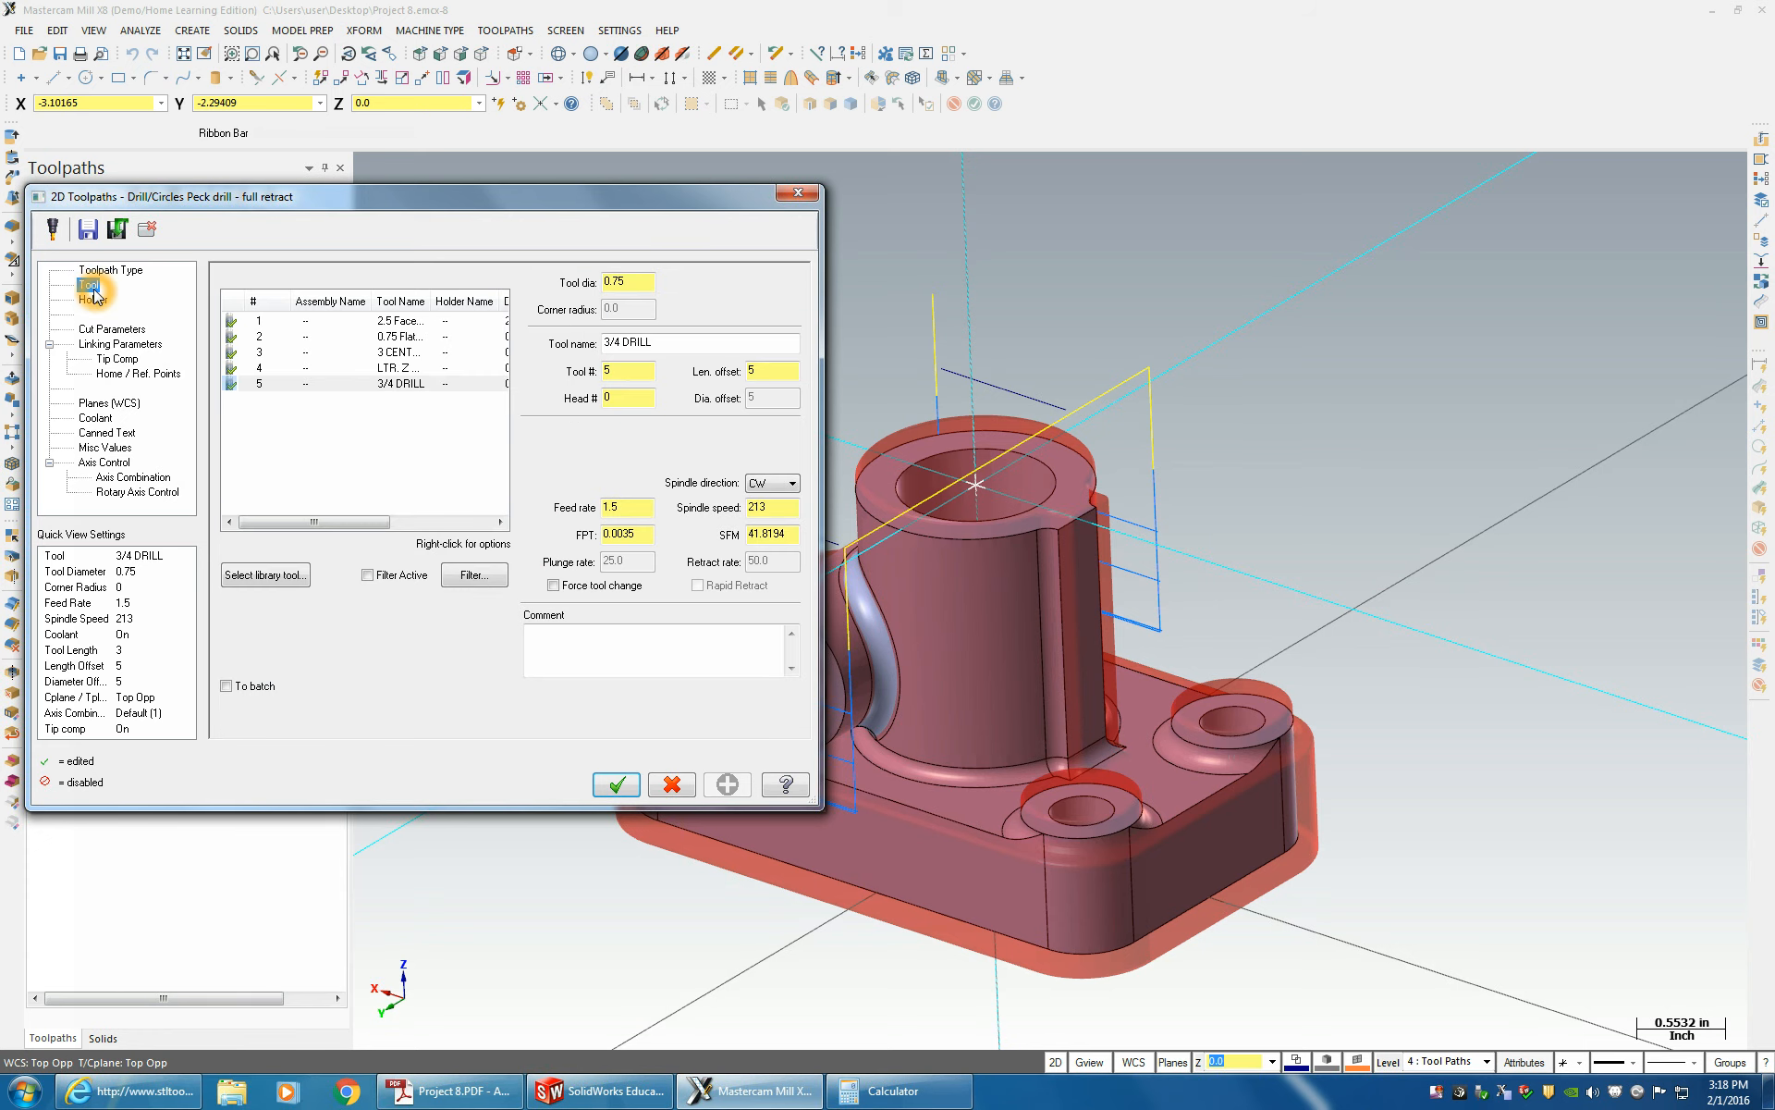
{"action": "right_click", "coordinate": [303, 420]}
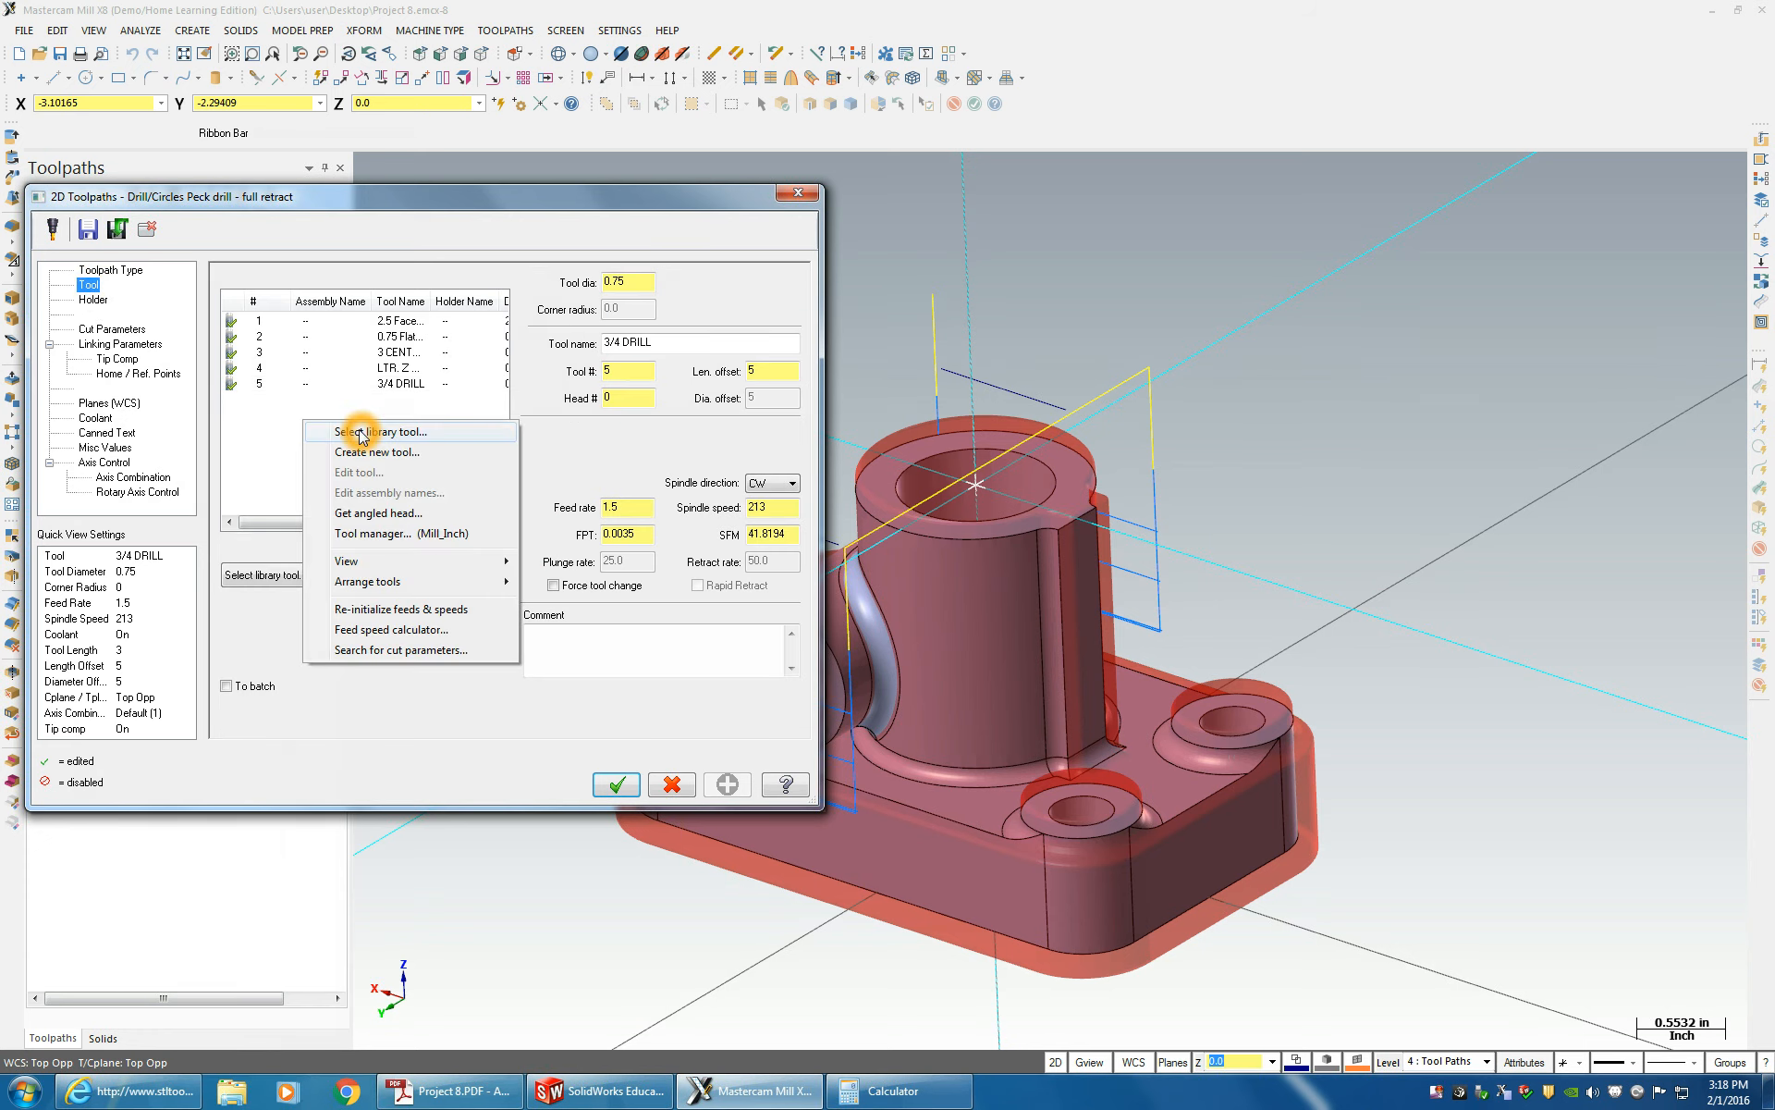
{"action": "left_click", "coordinate": [375, 452]}
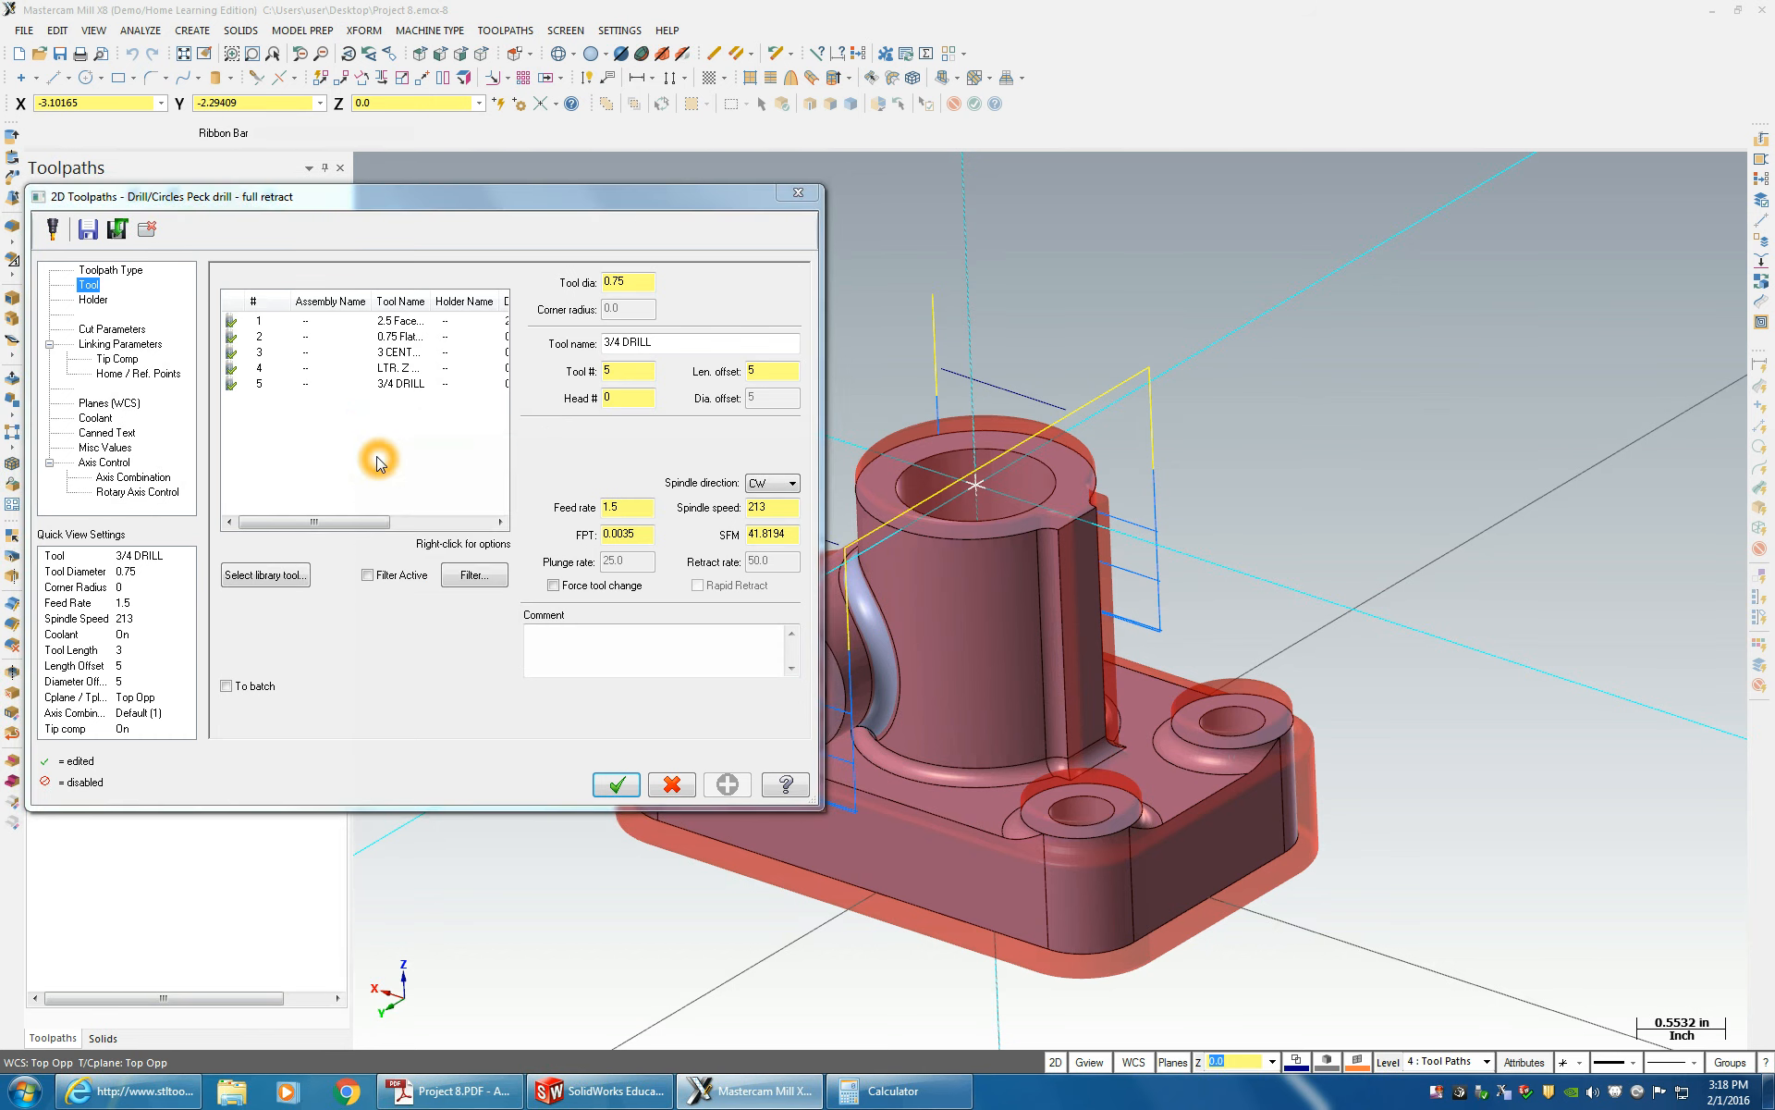
{"action": "scroll", "coordinate": [832, 546], "scroll_direction": "down", "scroll_amount": 2}
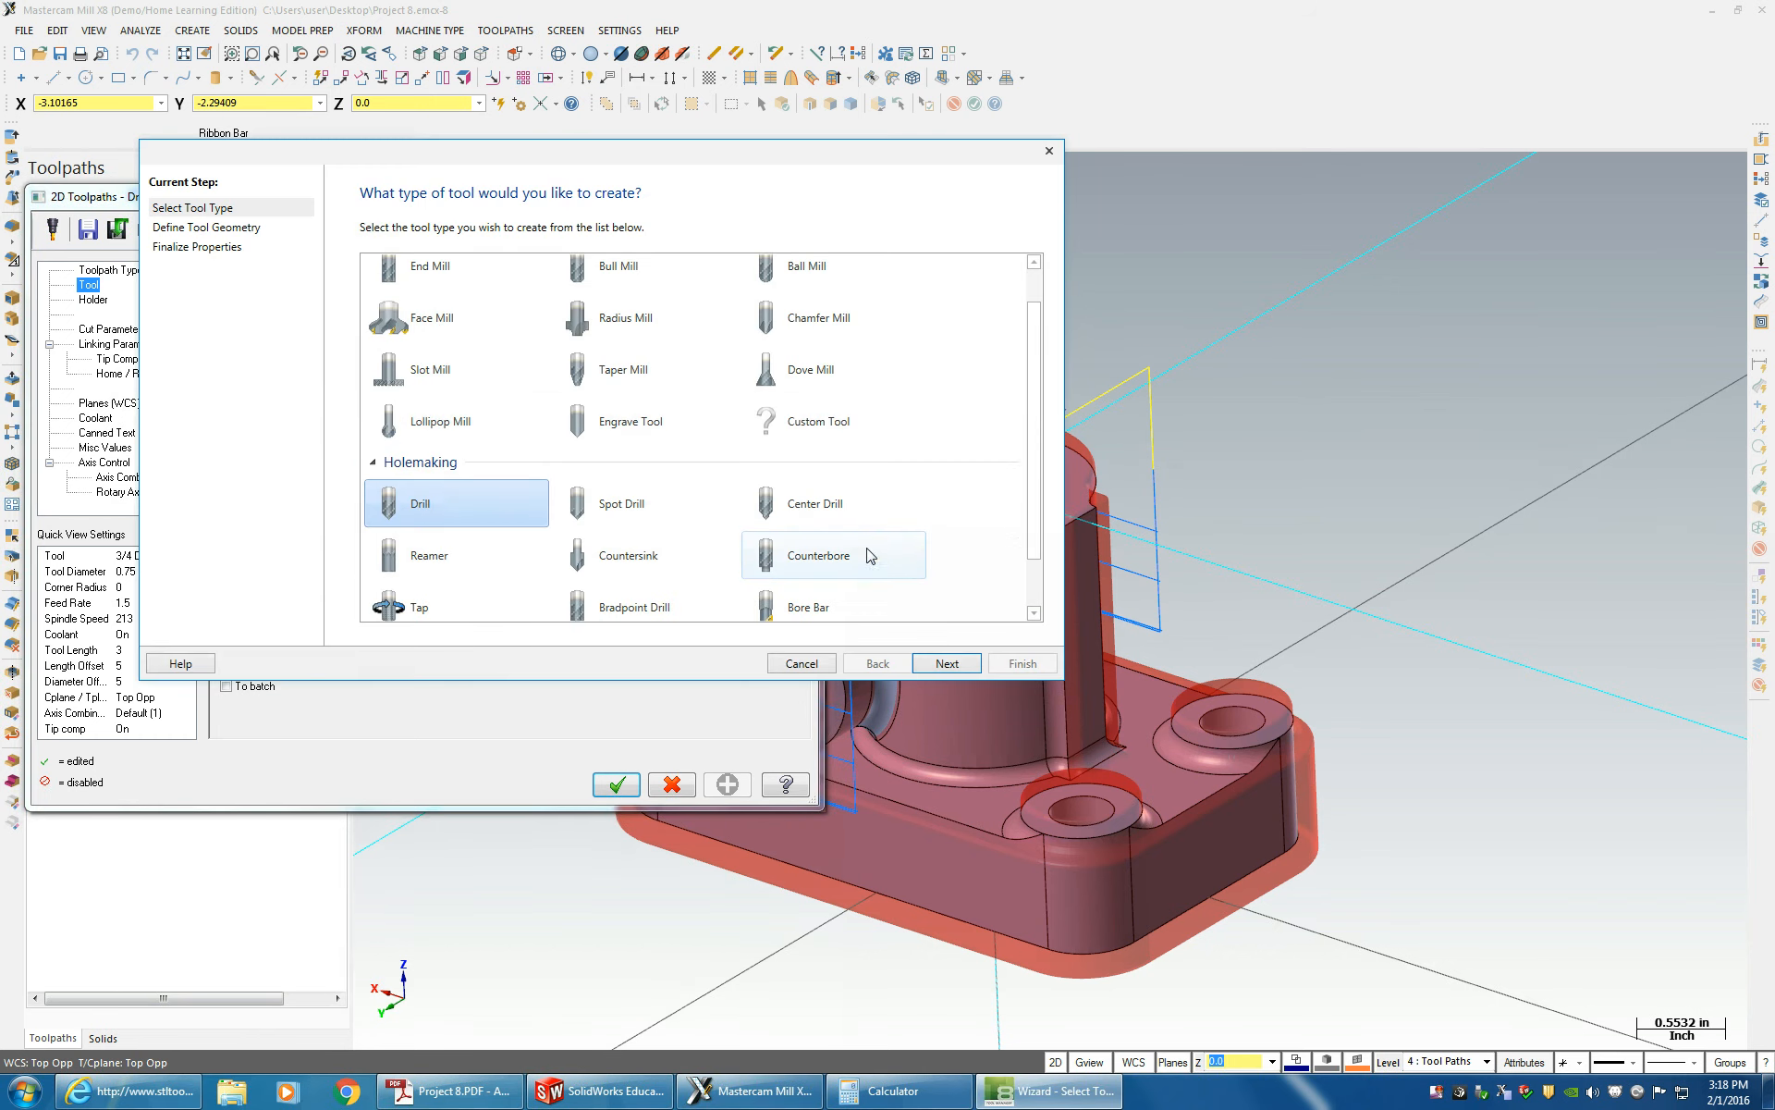
{"action": "left_click", "coordinate": [814, 543]}
{"action": "left_click", "coordinate": [947, 663]}
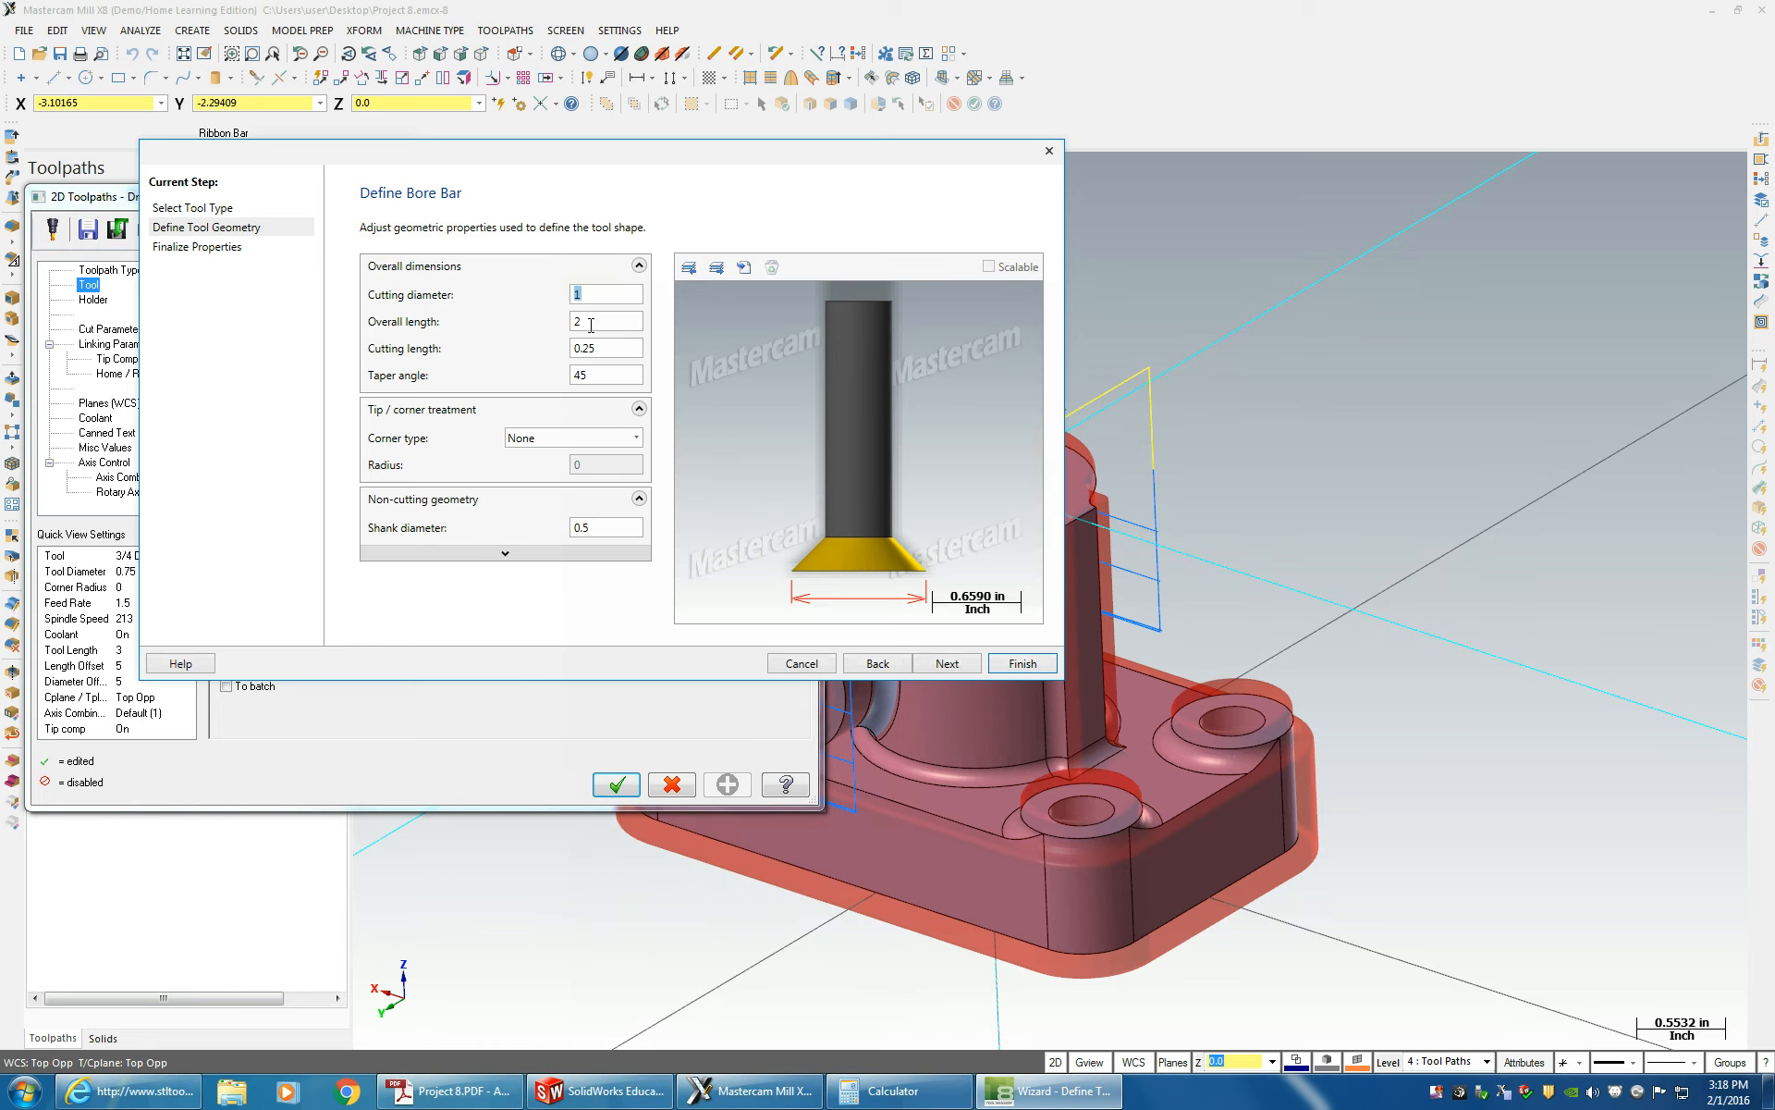
- Set the bore bar's overall length to 6, keeping the cutting length at 0.25, taper angle at 45 and corner type None
{"action": "key", "text": "Tab"}
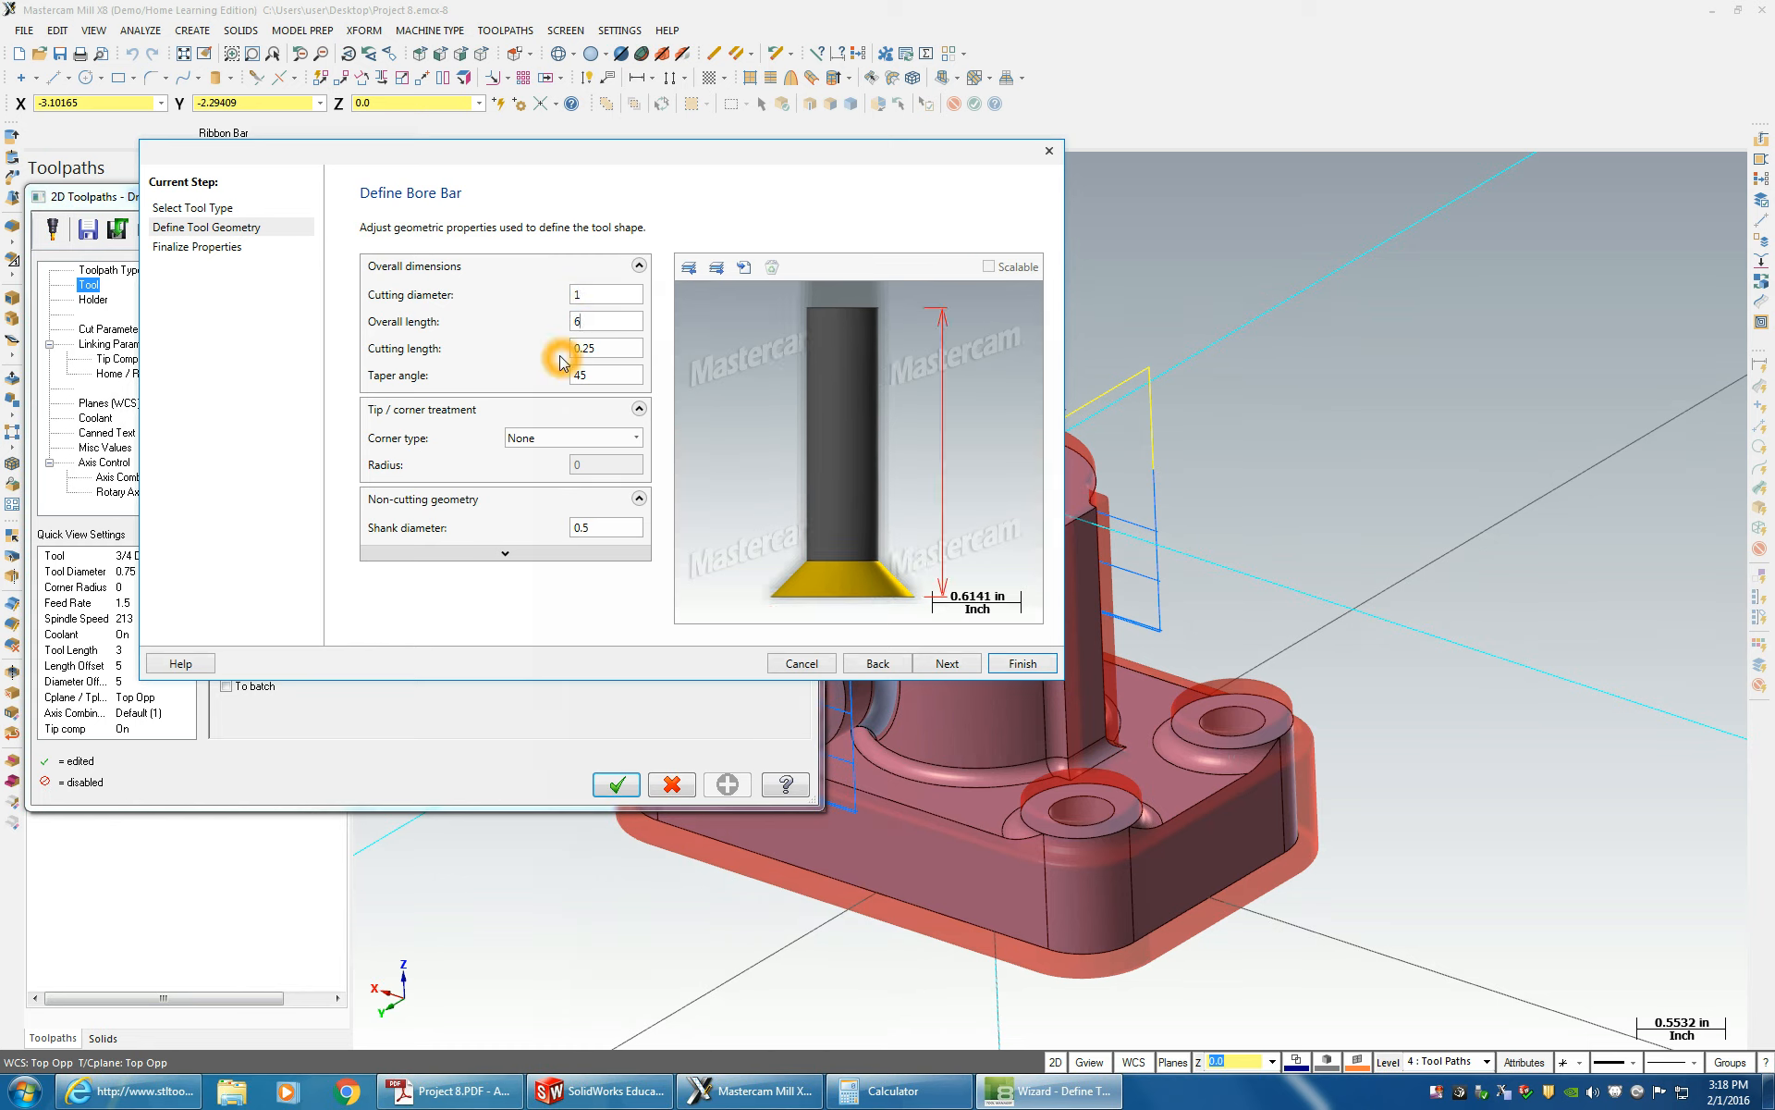
{"action": "left_click", "coordinate": [597, 347]}
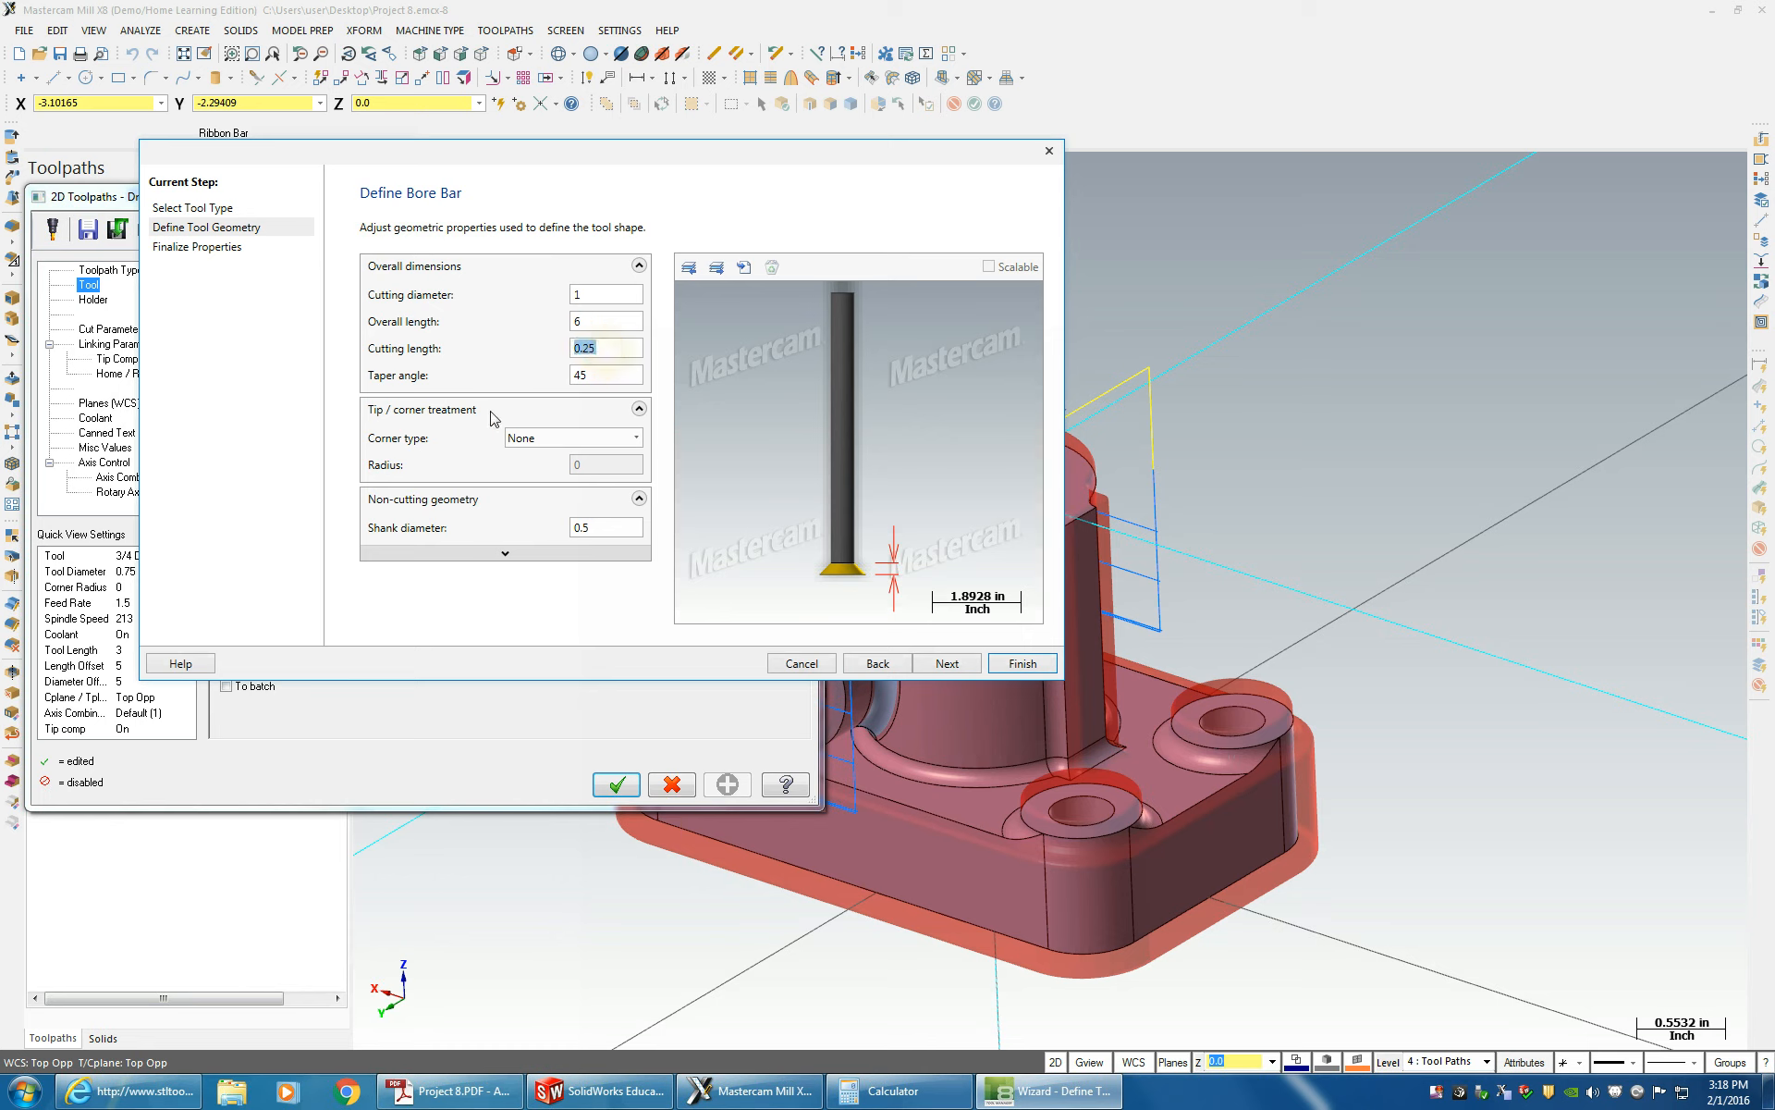
{"action": "left_click", "coordinate": [604, 375]}
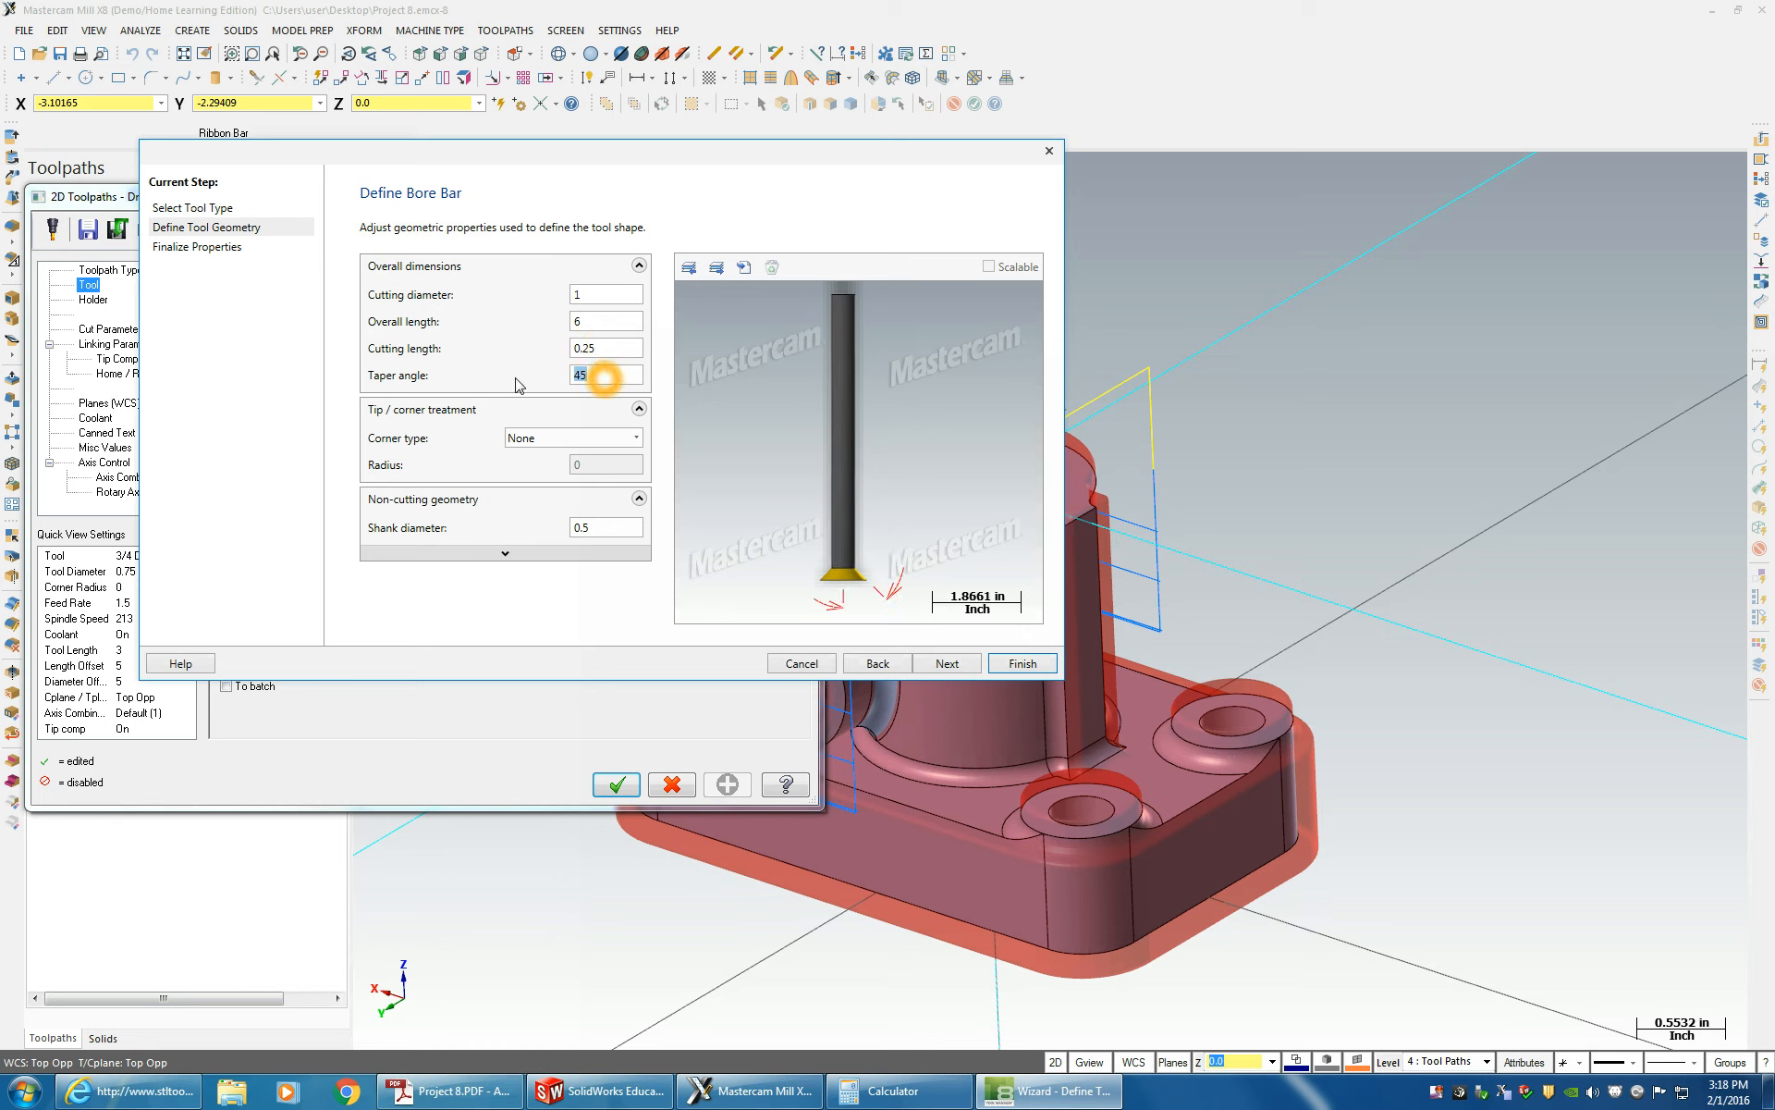
{"action": "left_click", "coordinate": [565, 440]}
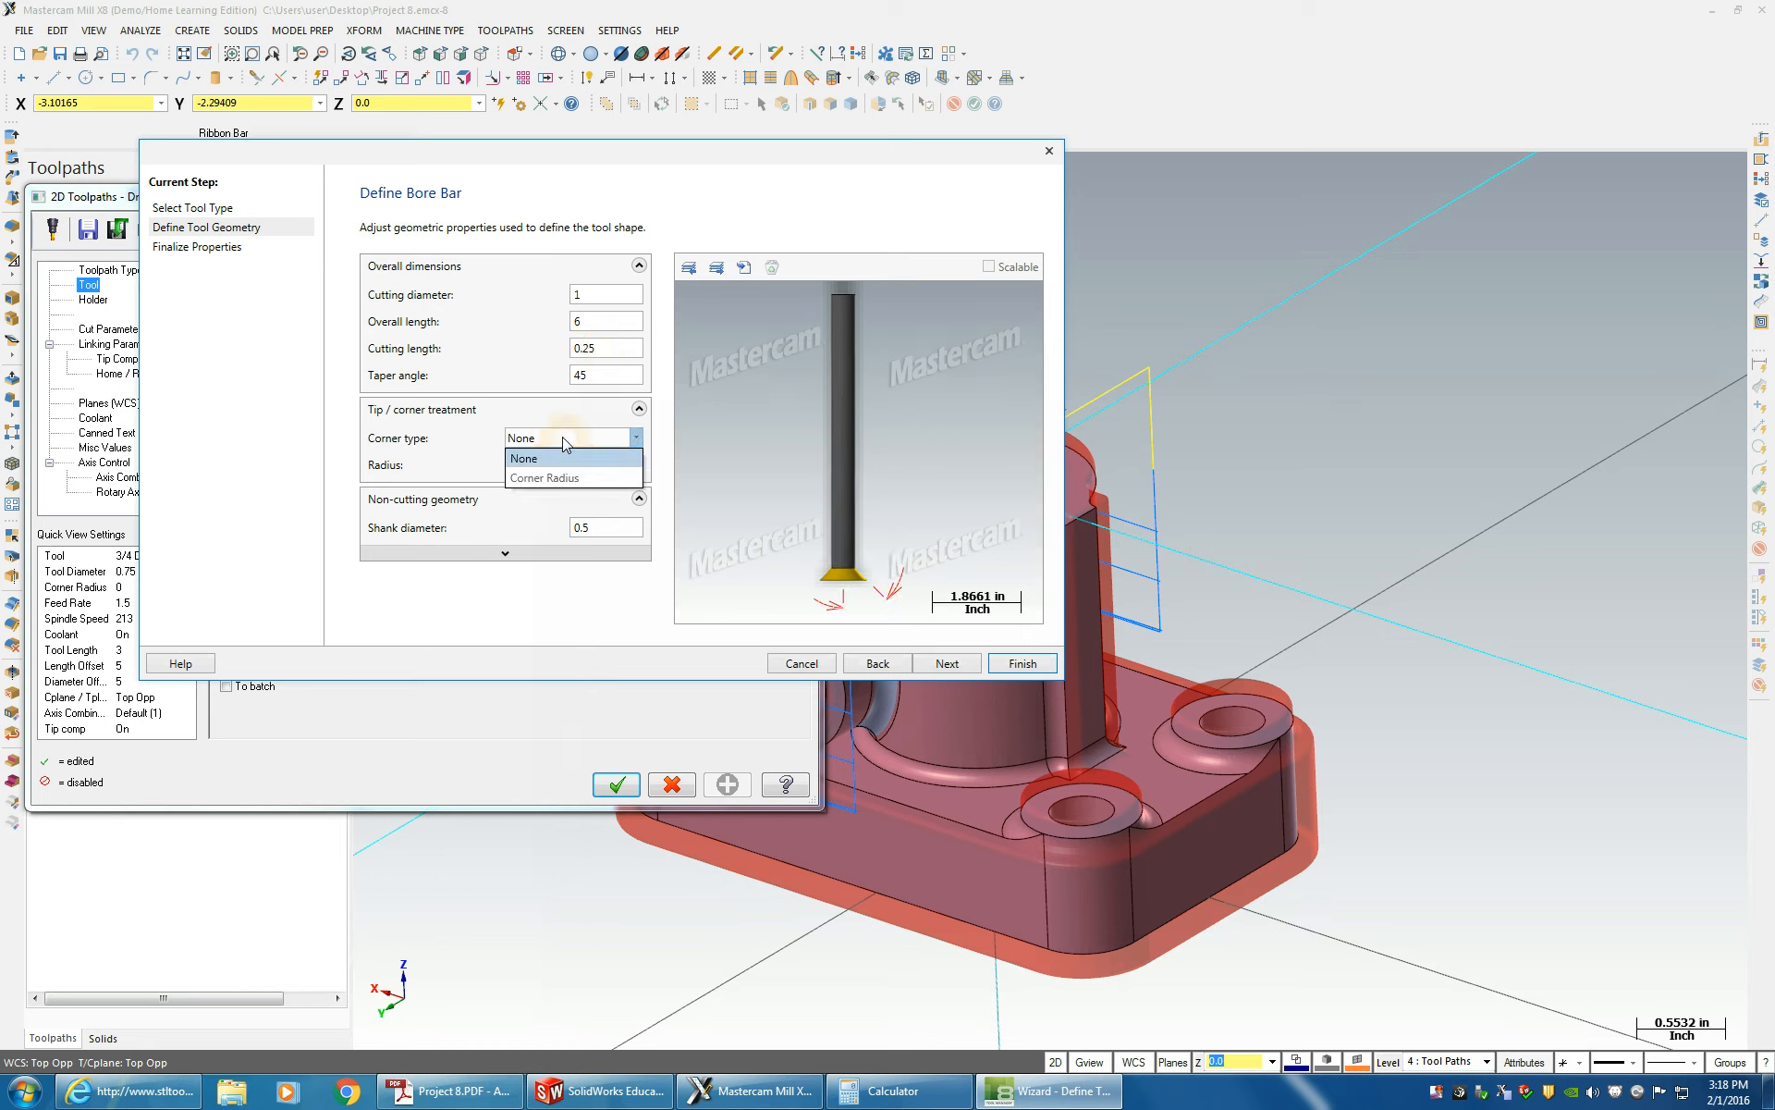
{"action": "left_click", "coordinate": [462, 438]}
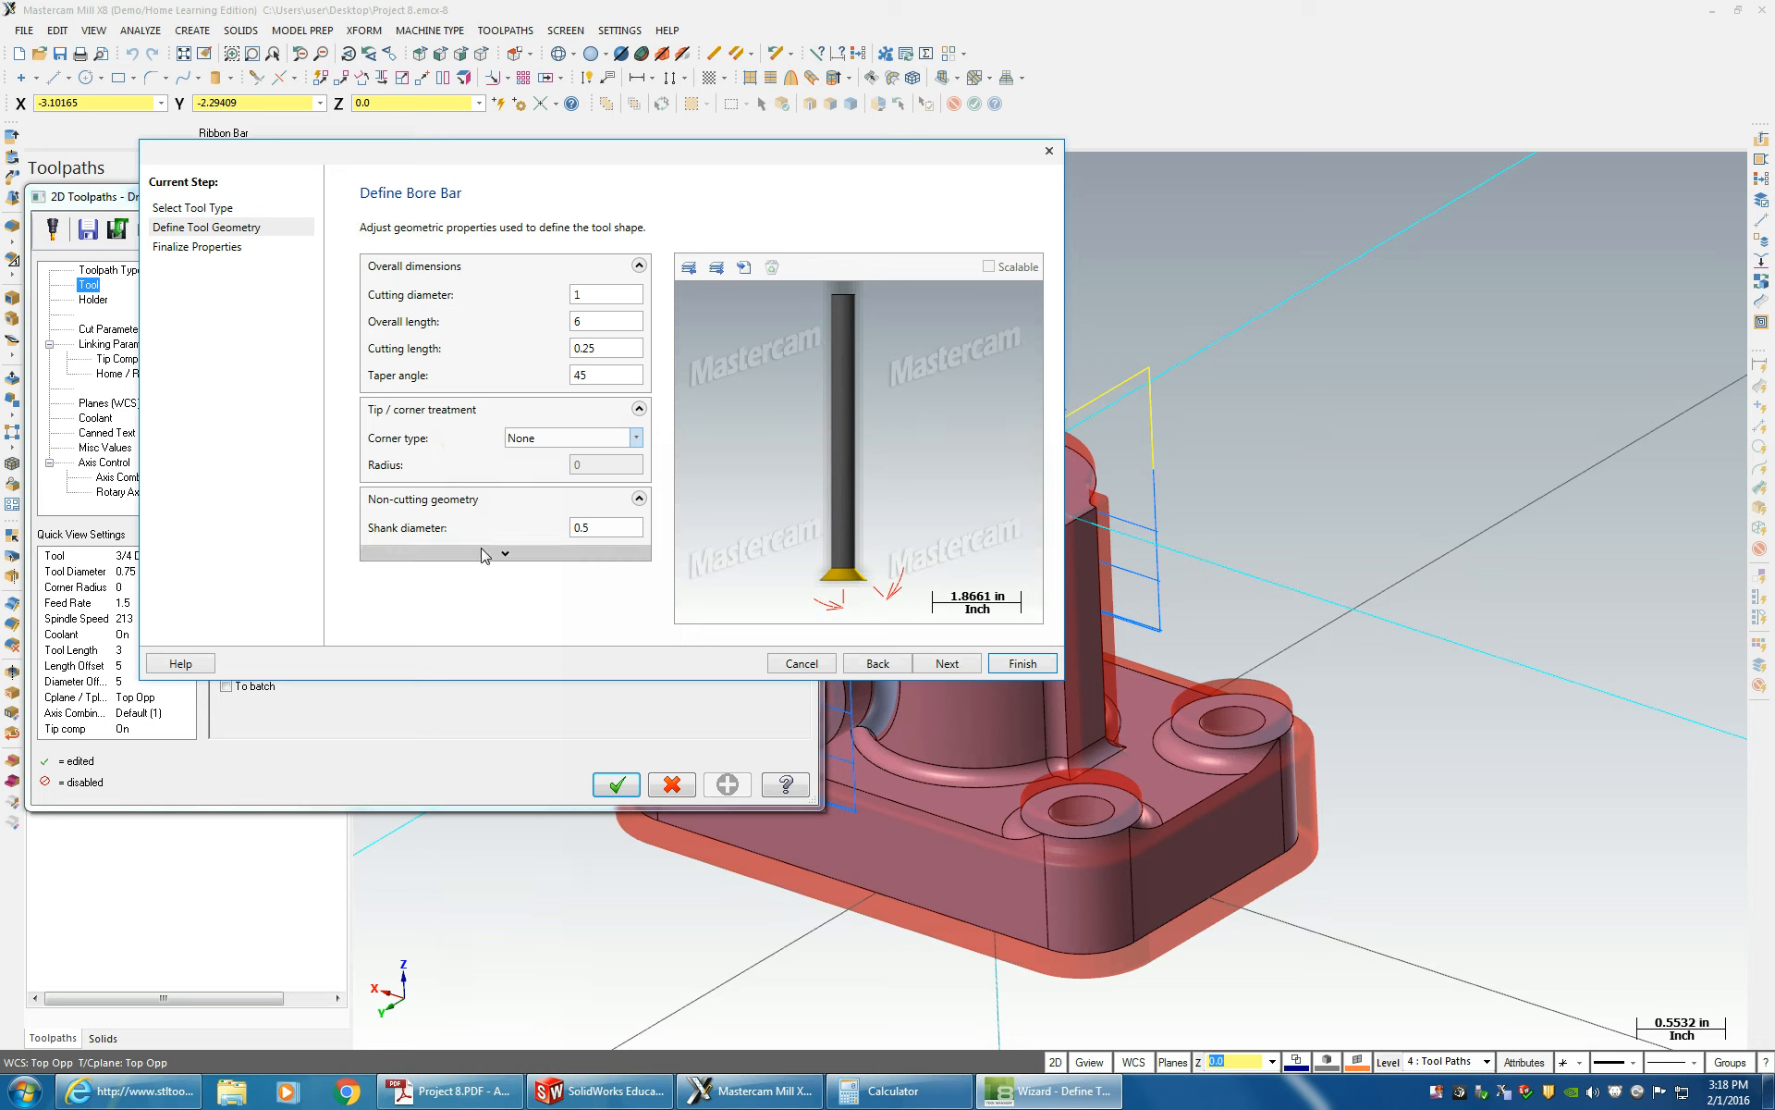
- Set the bore bar's shank diameter to 0.75 and shoulder length to 0.5, then accept the tool geometry
{"action": "left_click", "coordinate": [613, 527]}
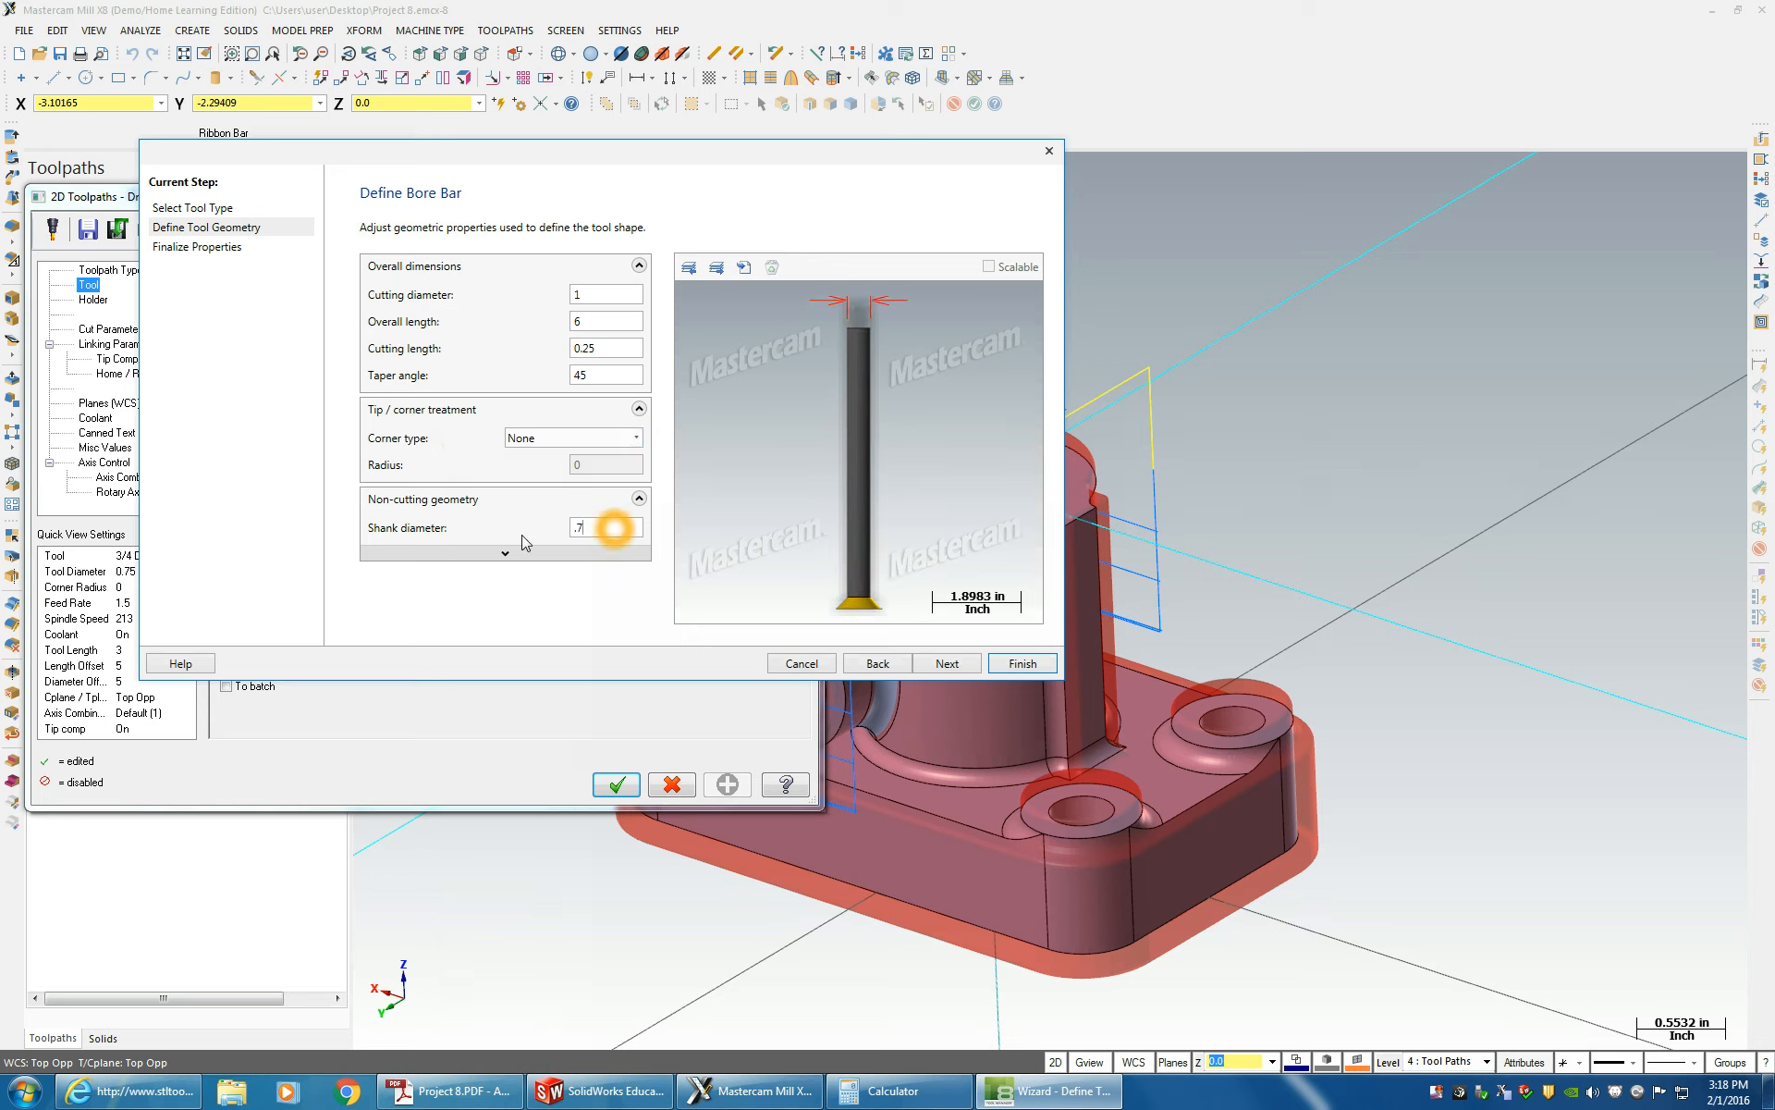
{"action": "type", "text": "5"}
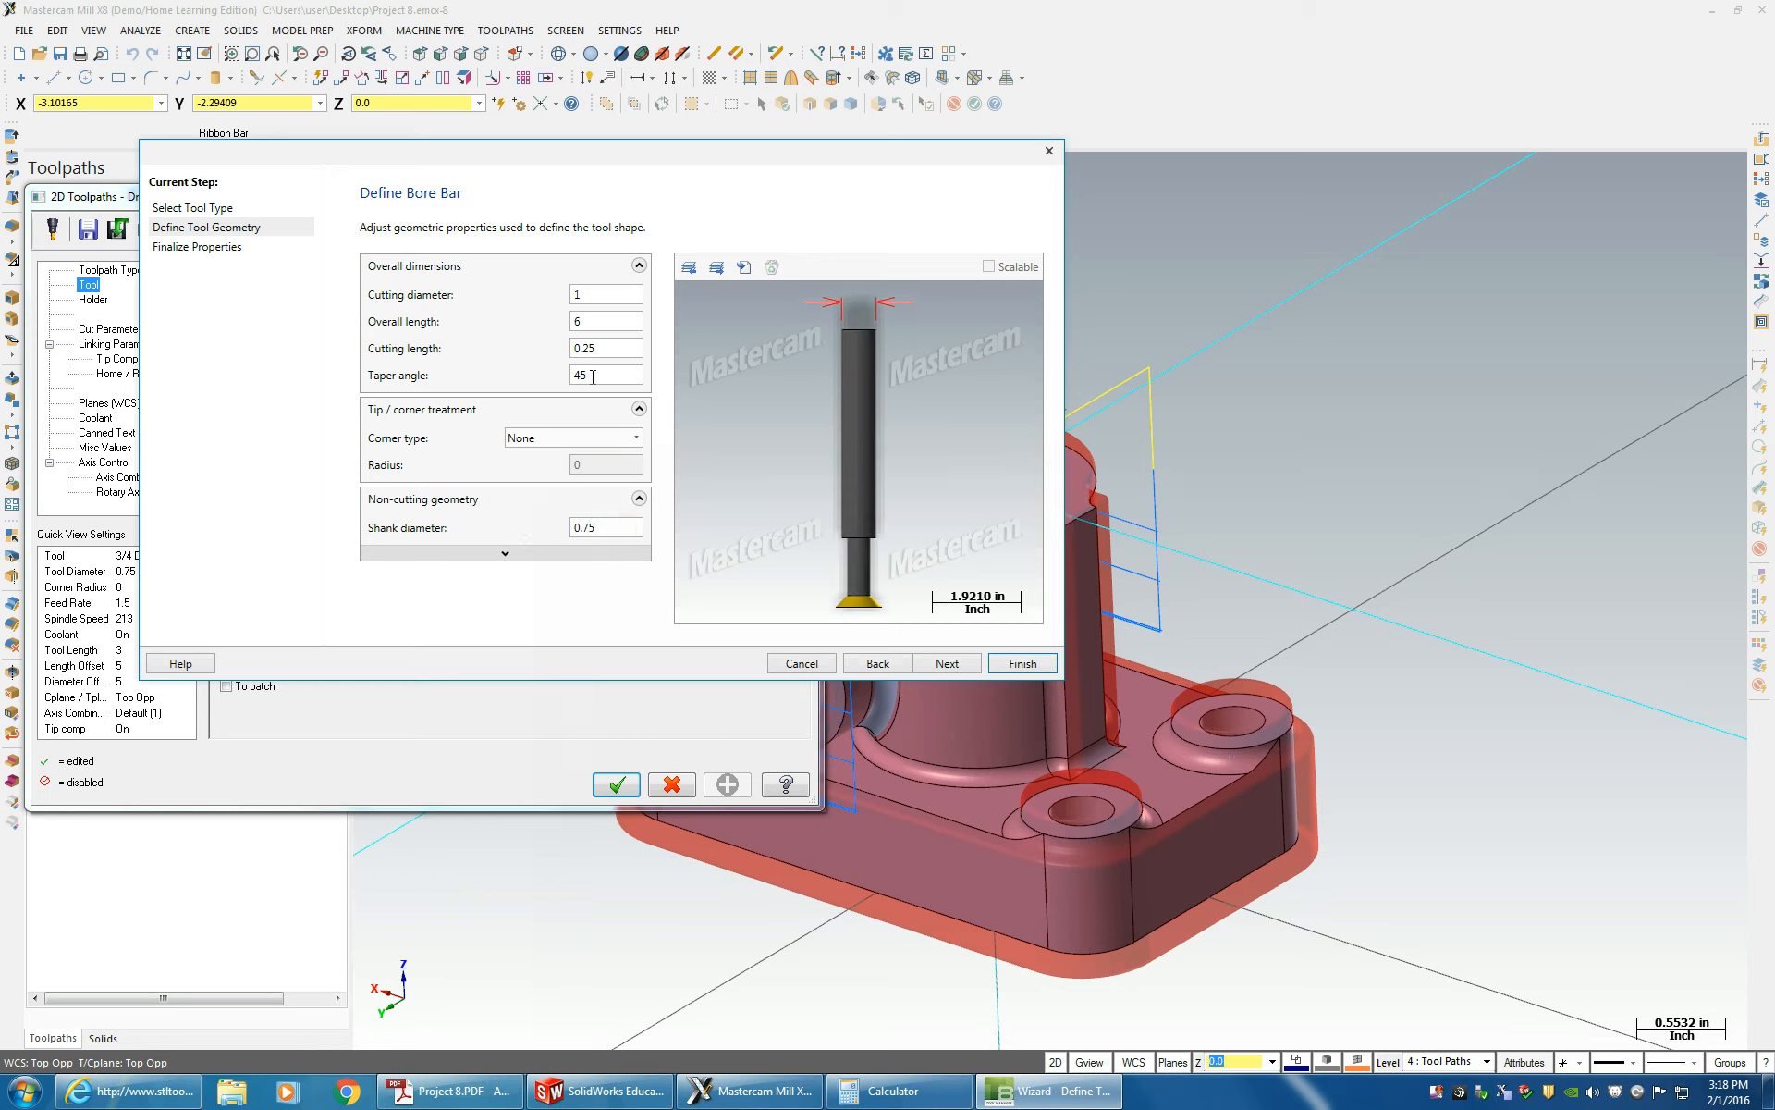
{"action": "left_click", "coordinate": [639, 500]}
{"action": "left_click", "coordinate": [639, 500]}
{"action": "left_click", "coordinate": [505, 554]}
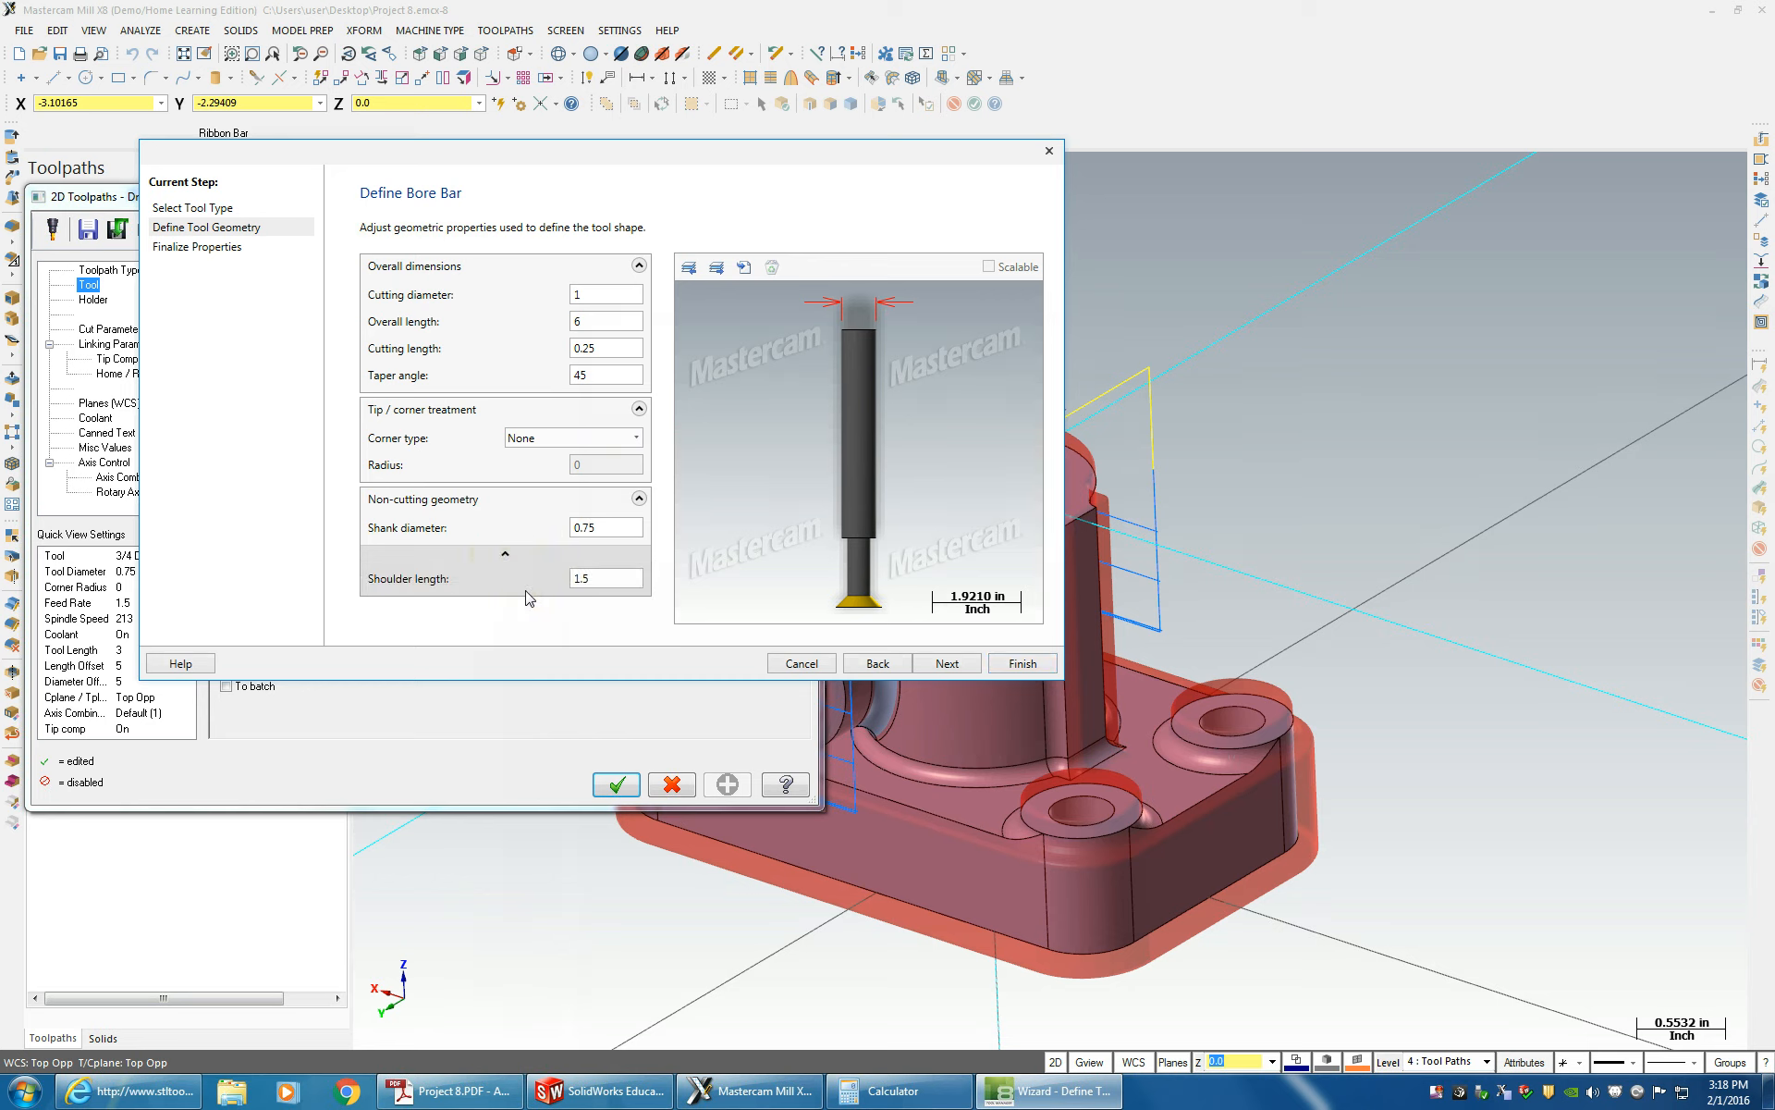
{"action": "left_click", "coordinate": [592, 578]}
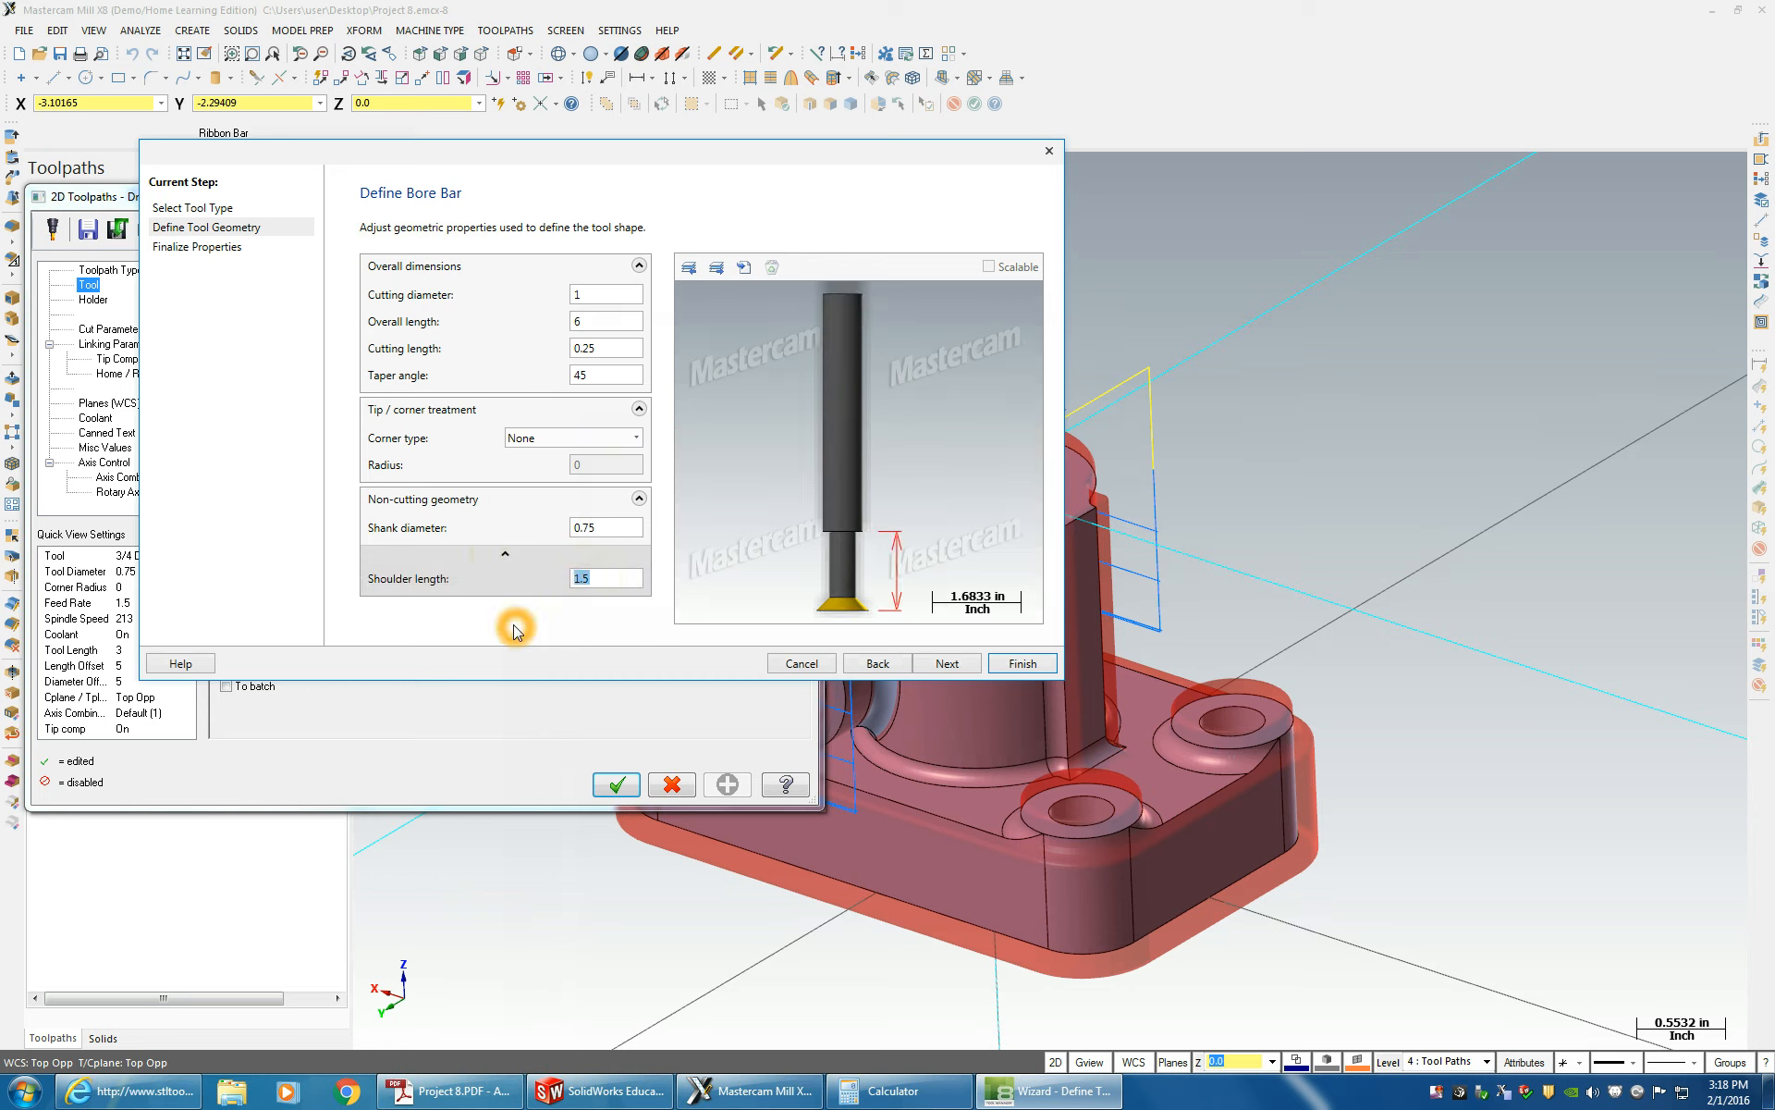
{"action": "type", "text": ".5"}
{"action": "key", "text": "Tab"}
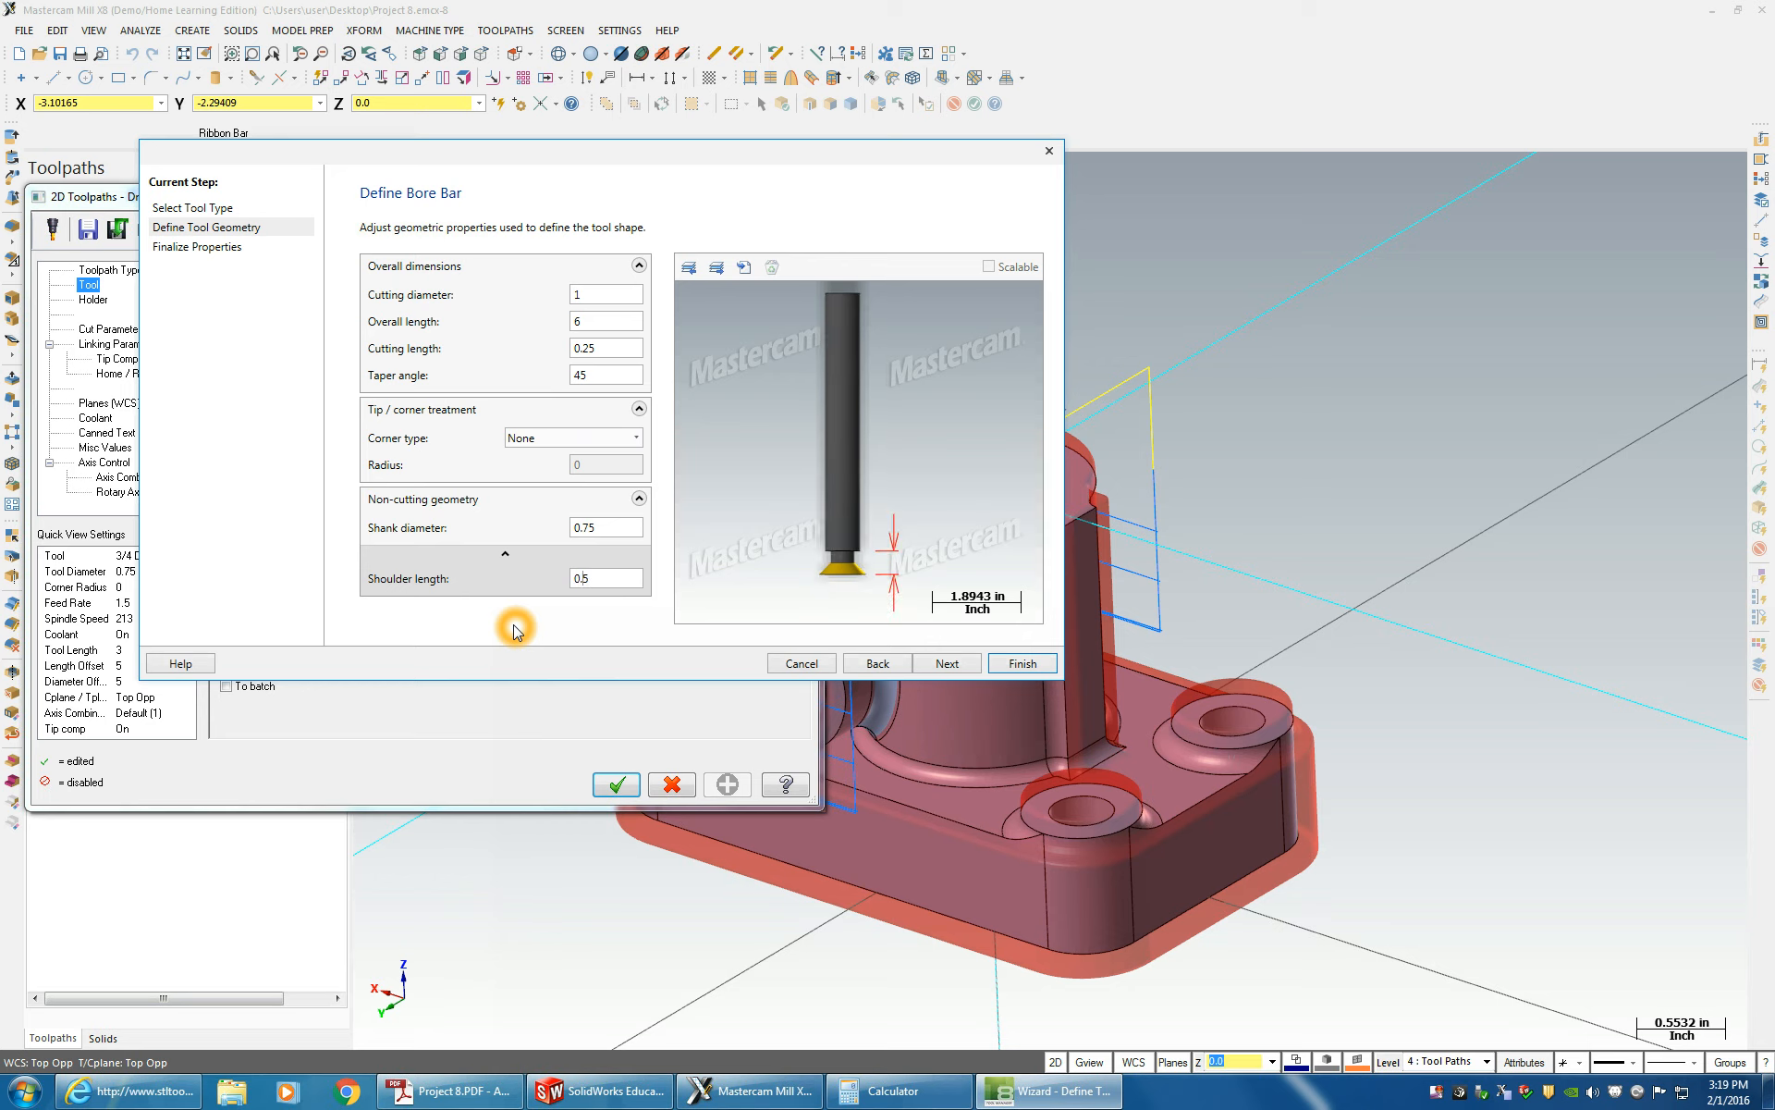
{"action": "left_click", "coordinate": [611, 529]}
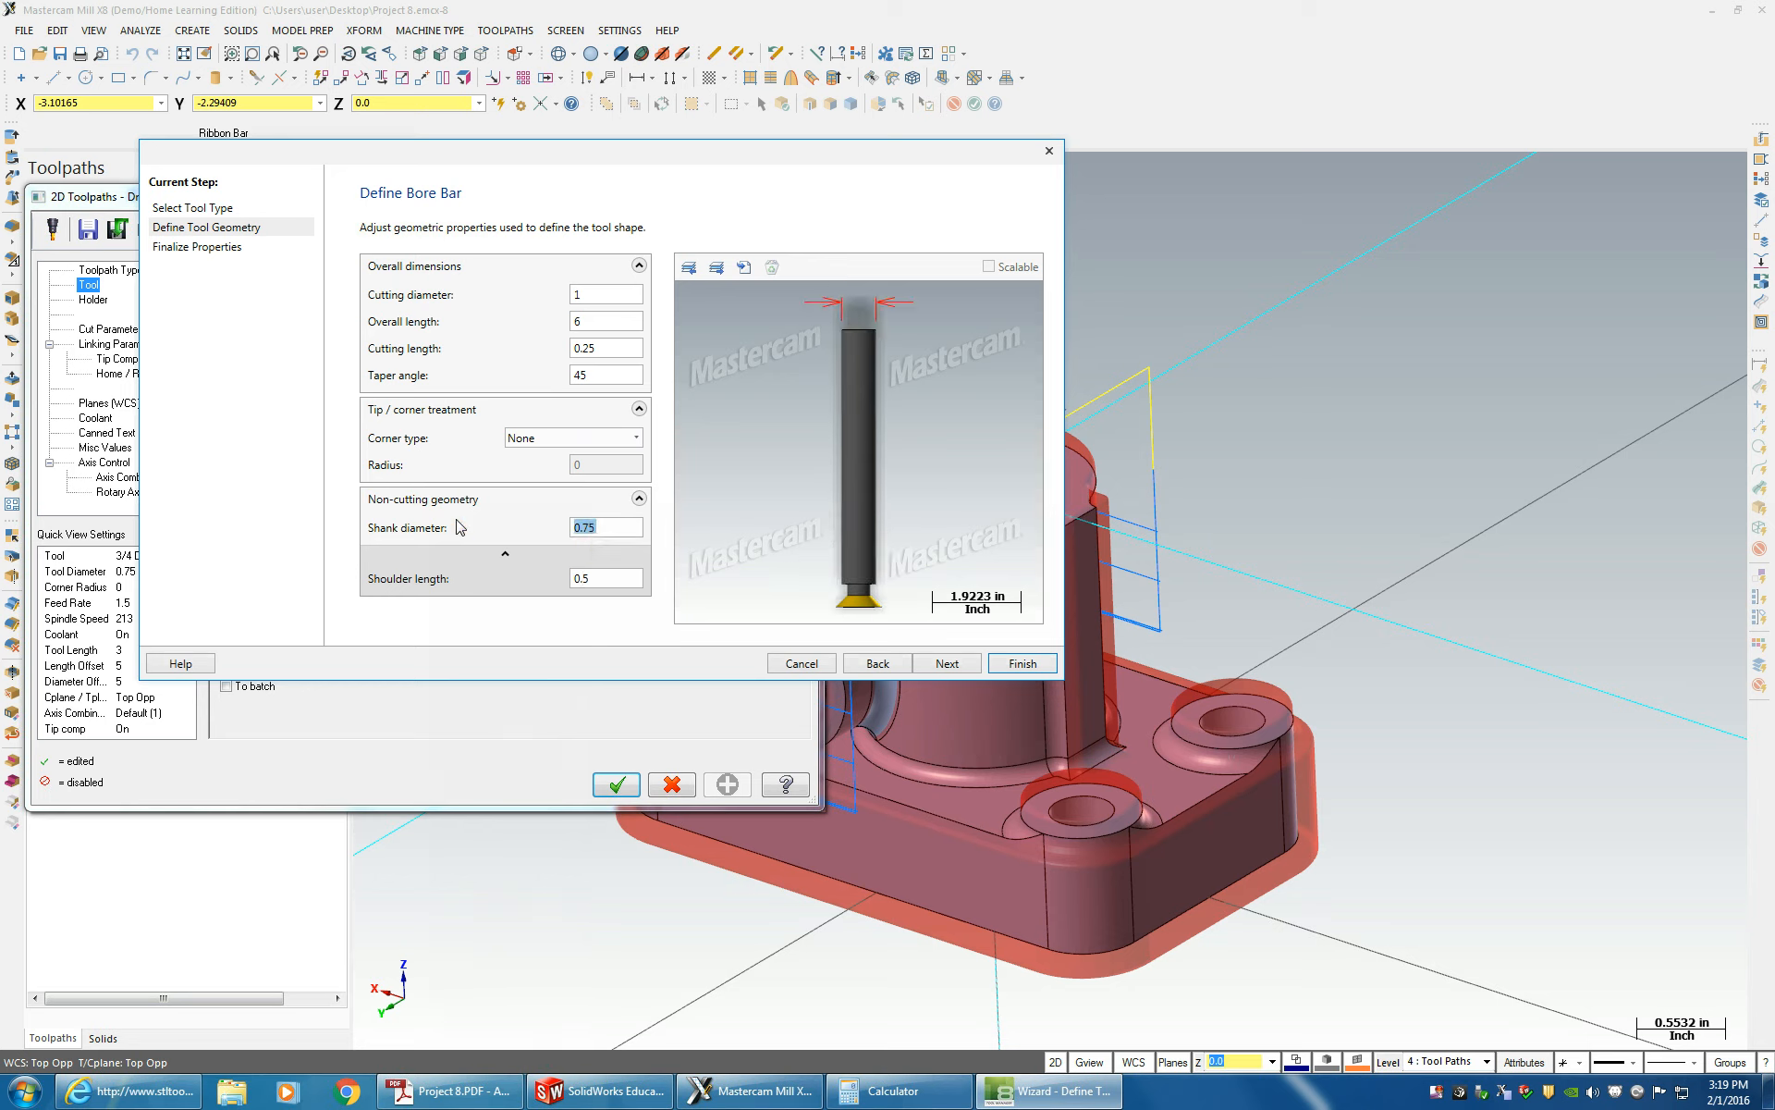
{"action": "left_click", "coordinate": [577, 374]}
{"action": "left_click", "coordinate": [947, 663]}
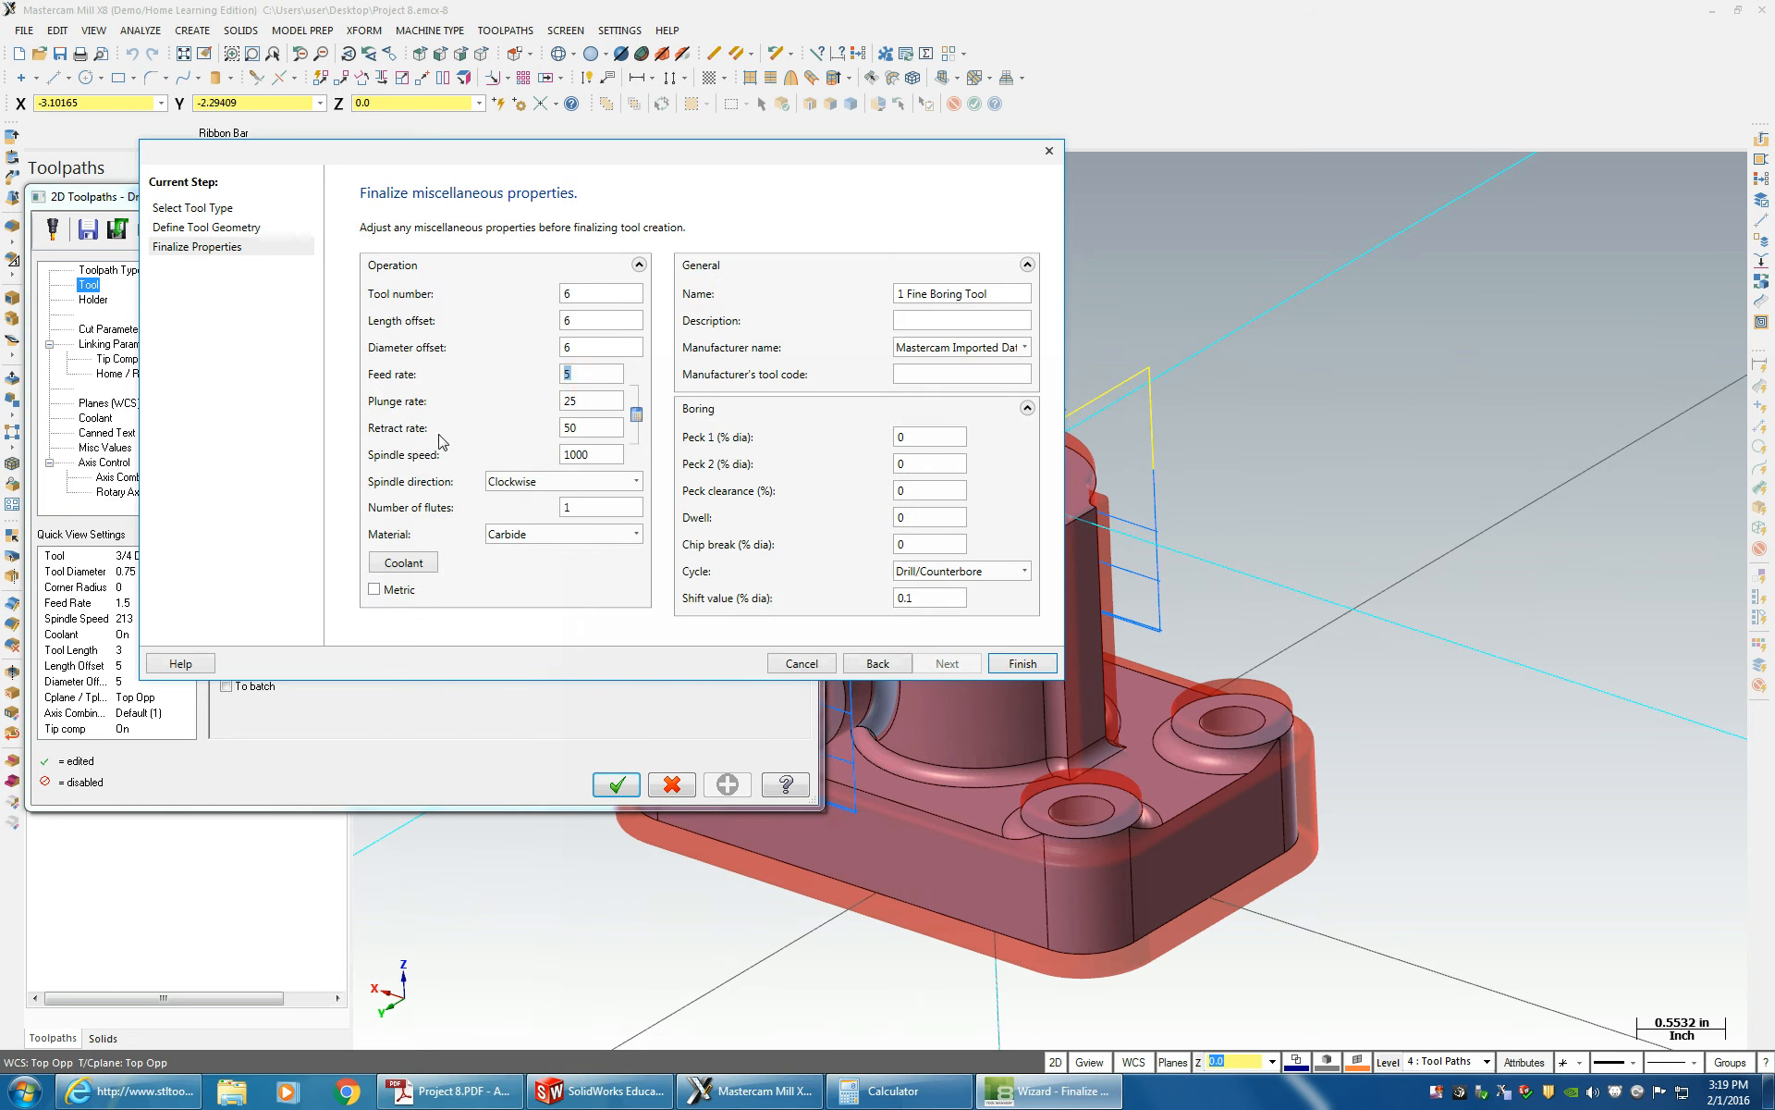
- Work out the boring feed from the 1000 spindle speed in Calculator and return to the Mastercam tool wizard
{"action": "left_click", "coordinate": [892, 1090]}
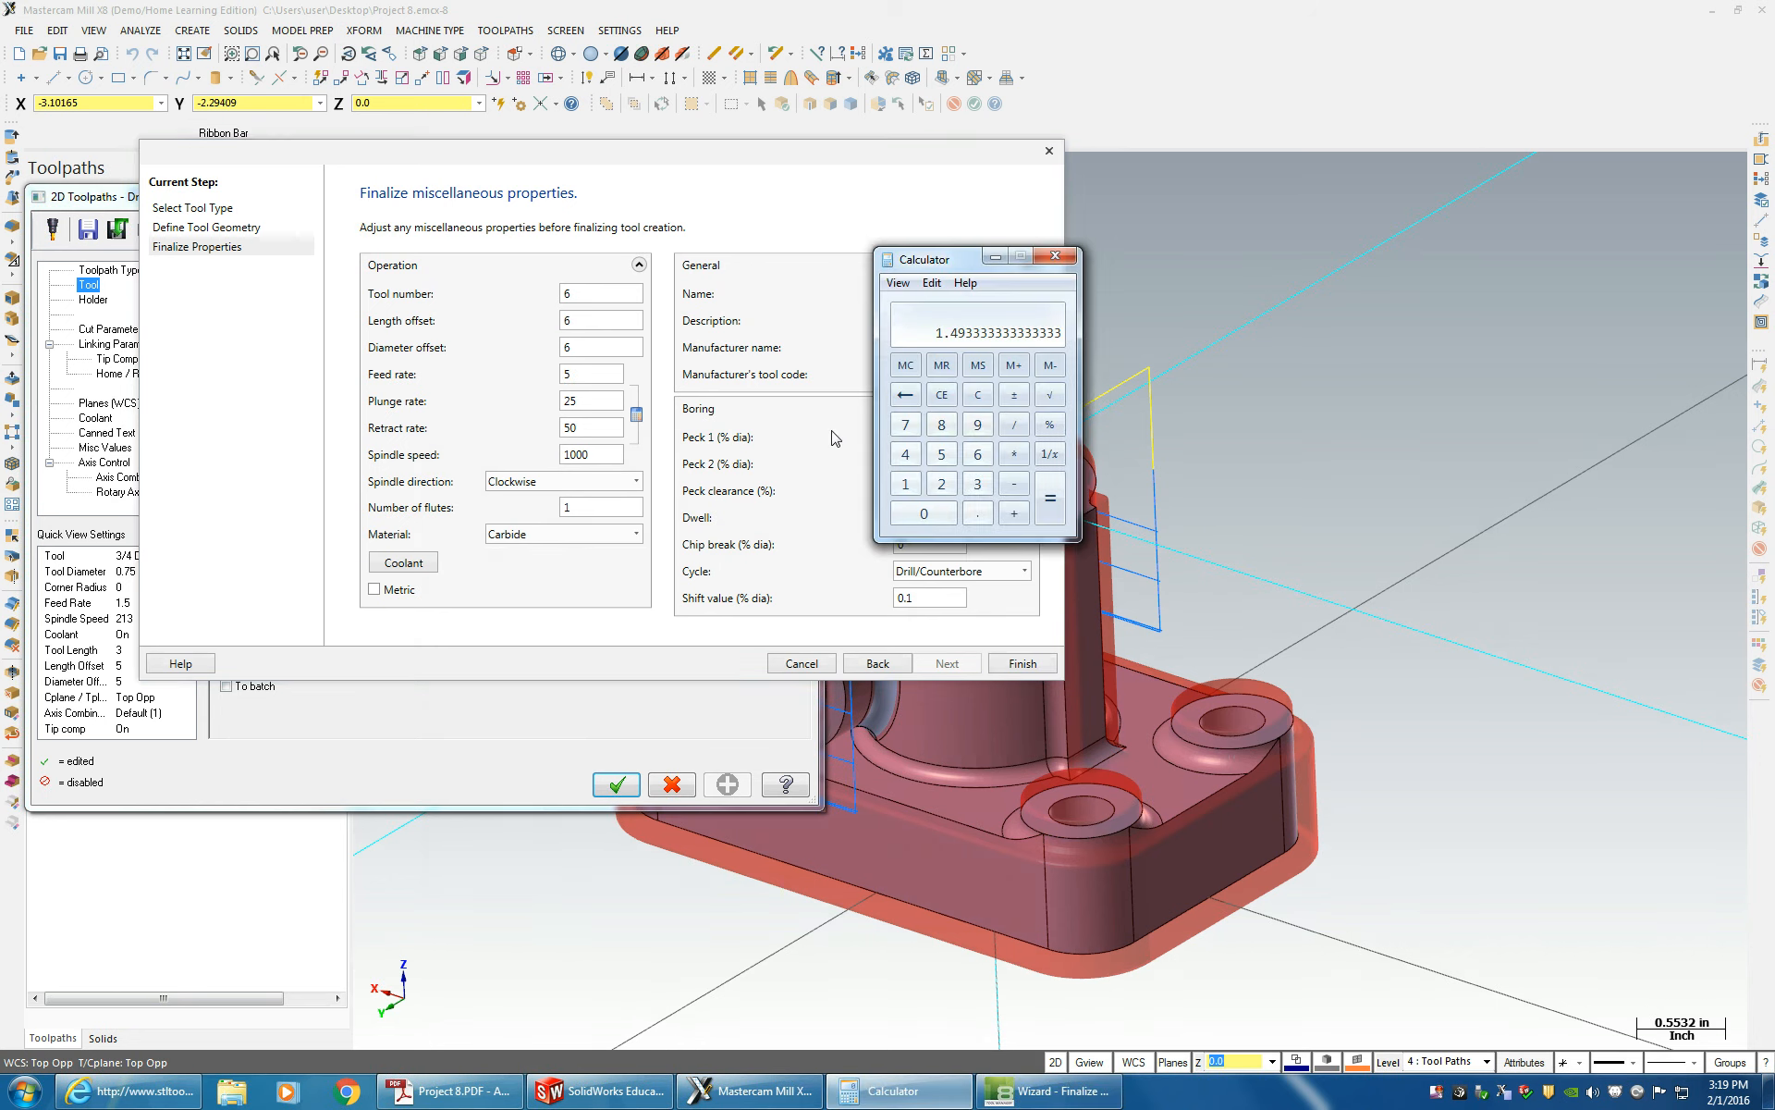
{"action": "left_click", "coordinate": [977, 395]}
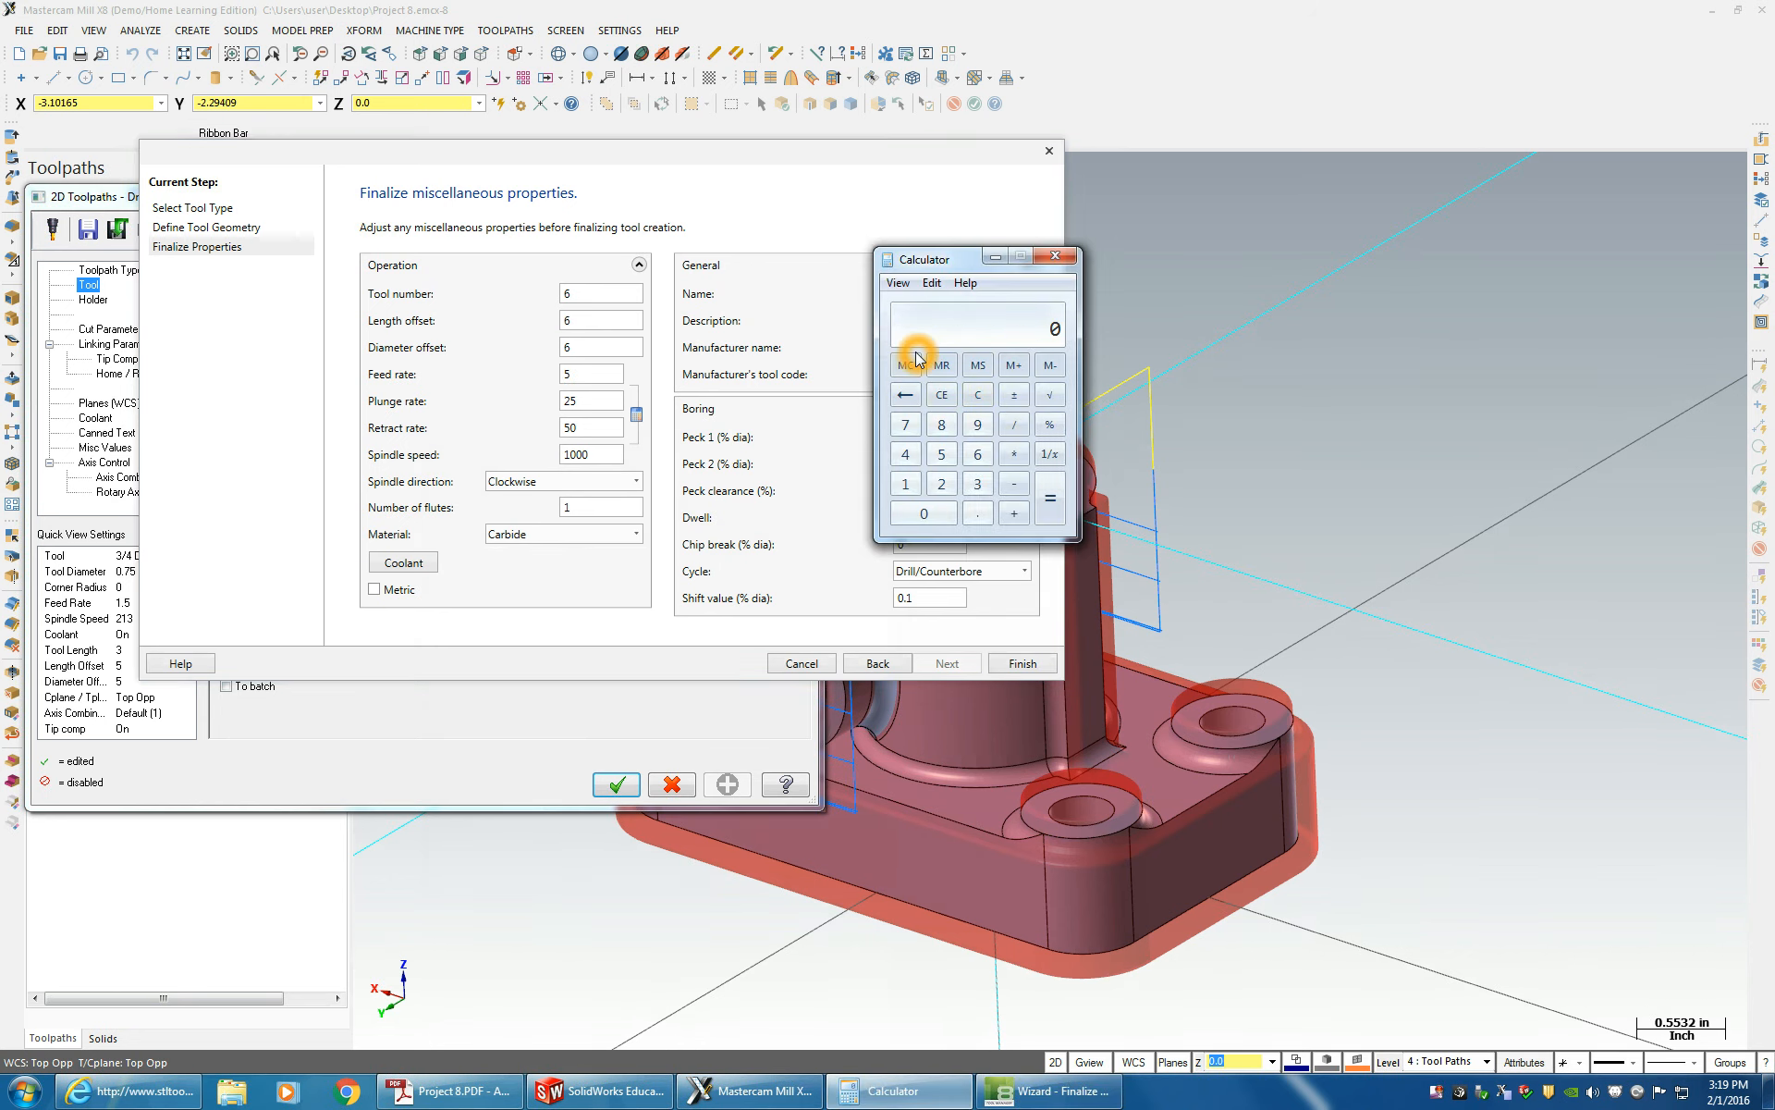
{"action": "left_click", "coordinate": [919, 359]}
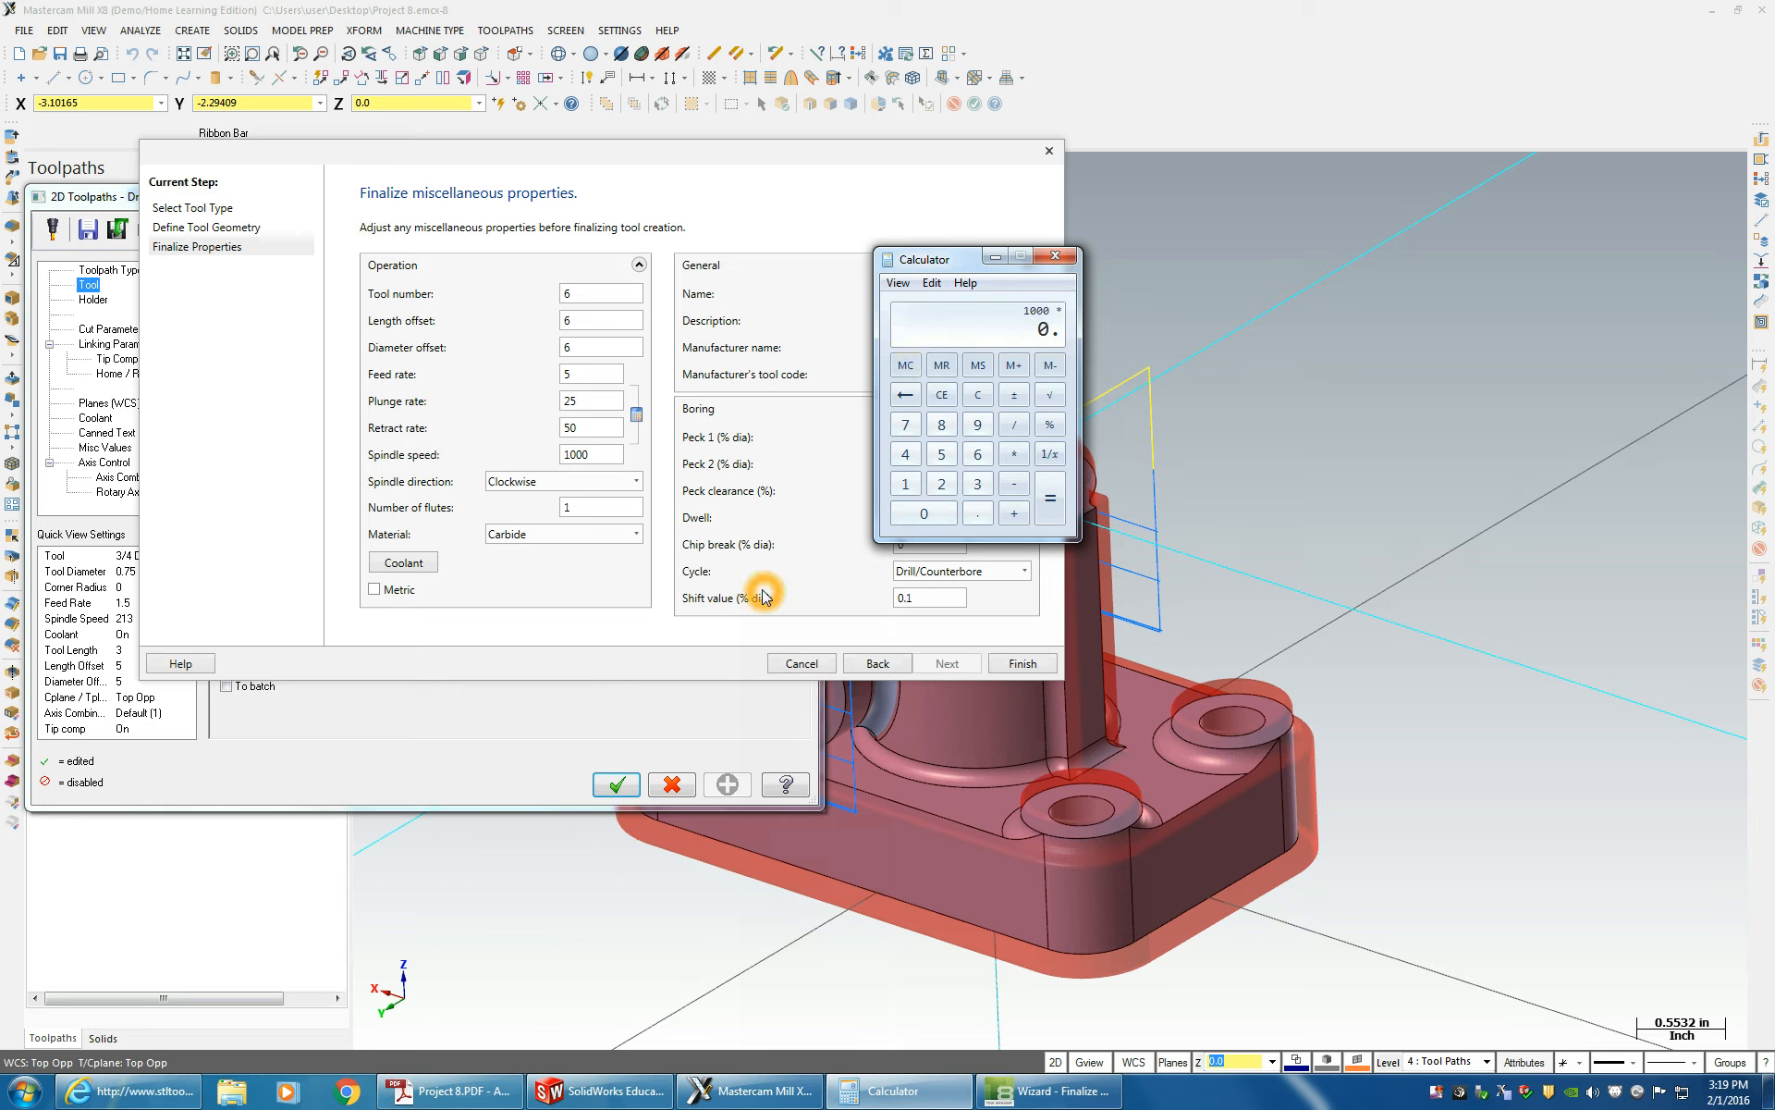
{"action": "left_click", "coordinate": [528, 406]}
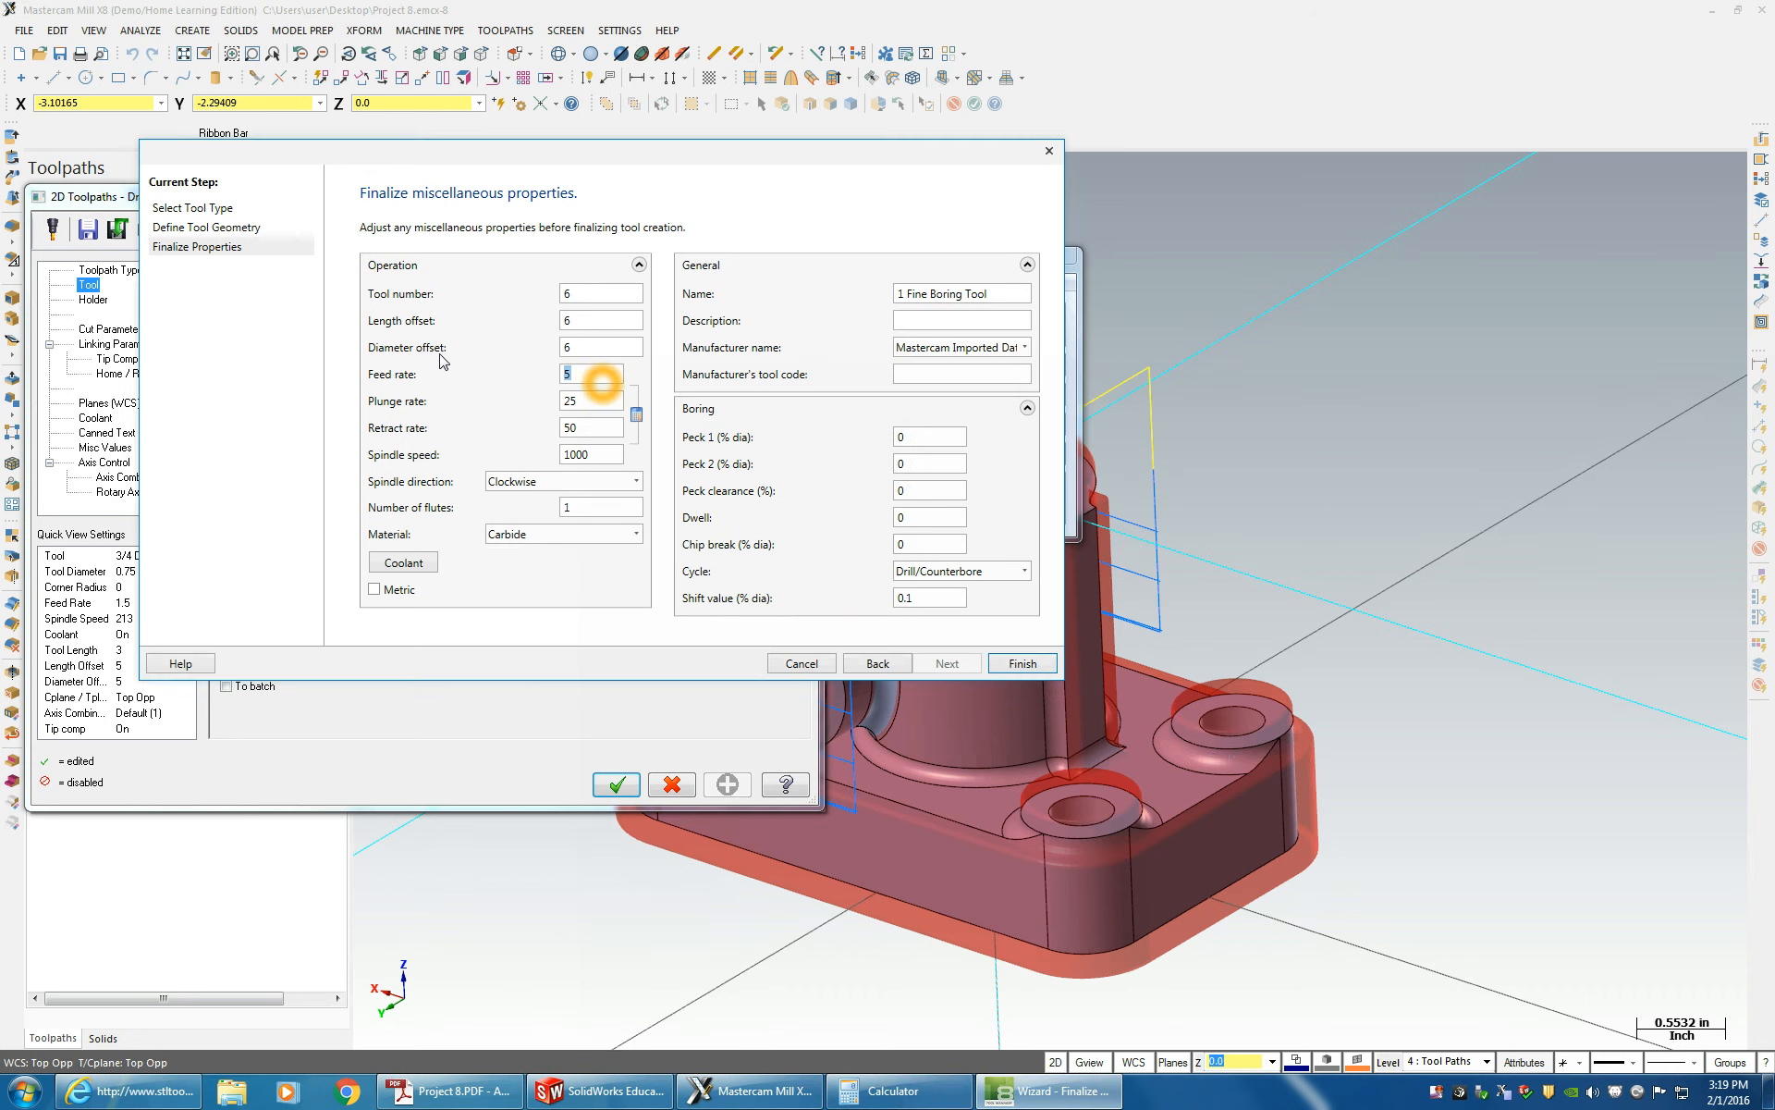
- Set the boring tool's plunge and retract rates to 2, keeping one flute and all standard coolant off
{"action": "key", "text": "Tab"}
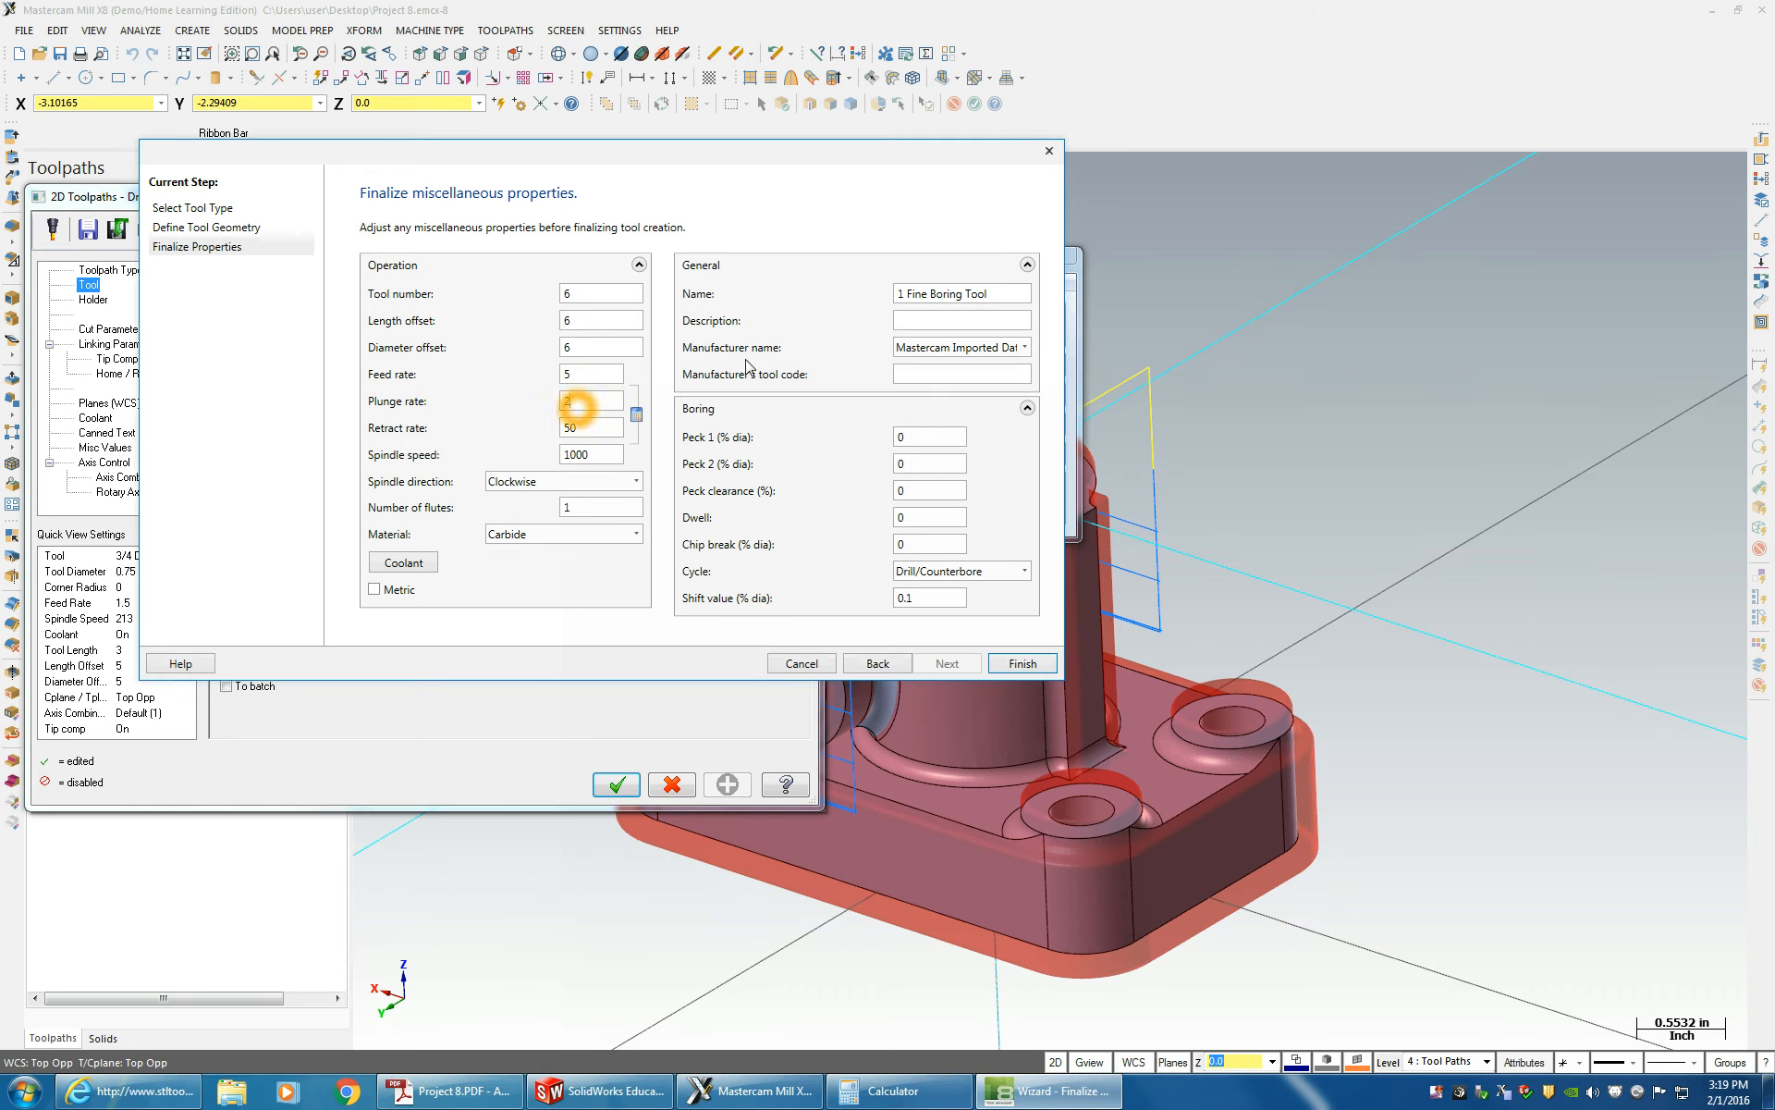
{"action": "left_click", "coordinate": [508, 454]}
{"action": "left_click", "coordinate": [588, 508]}
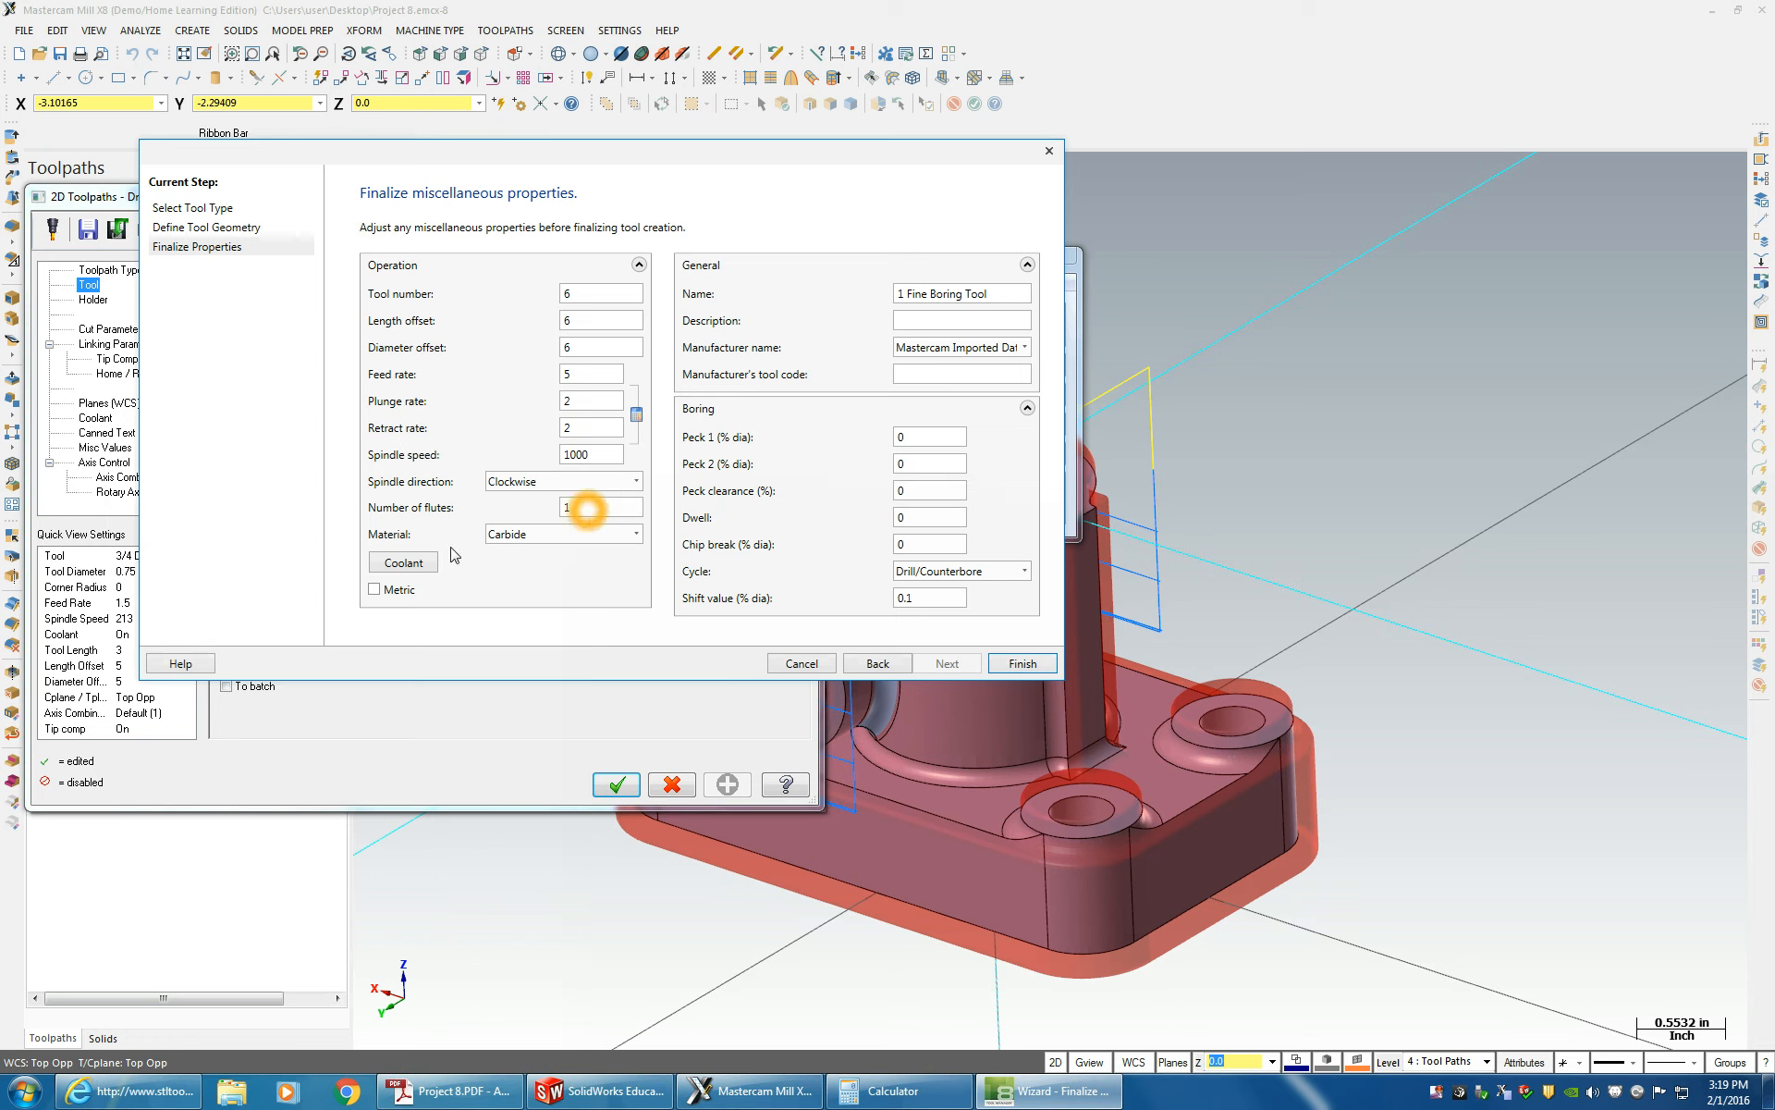
{"action": "left_click", "coordinate": [413, 563]}
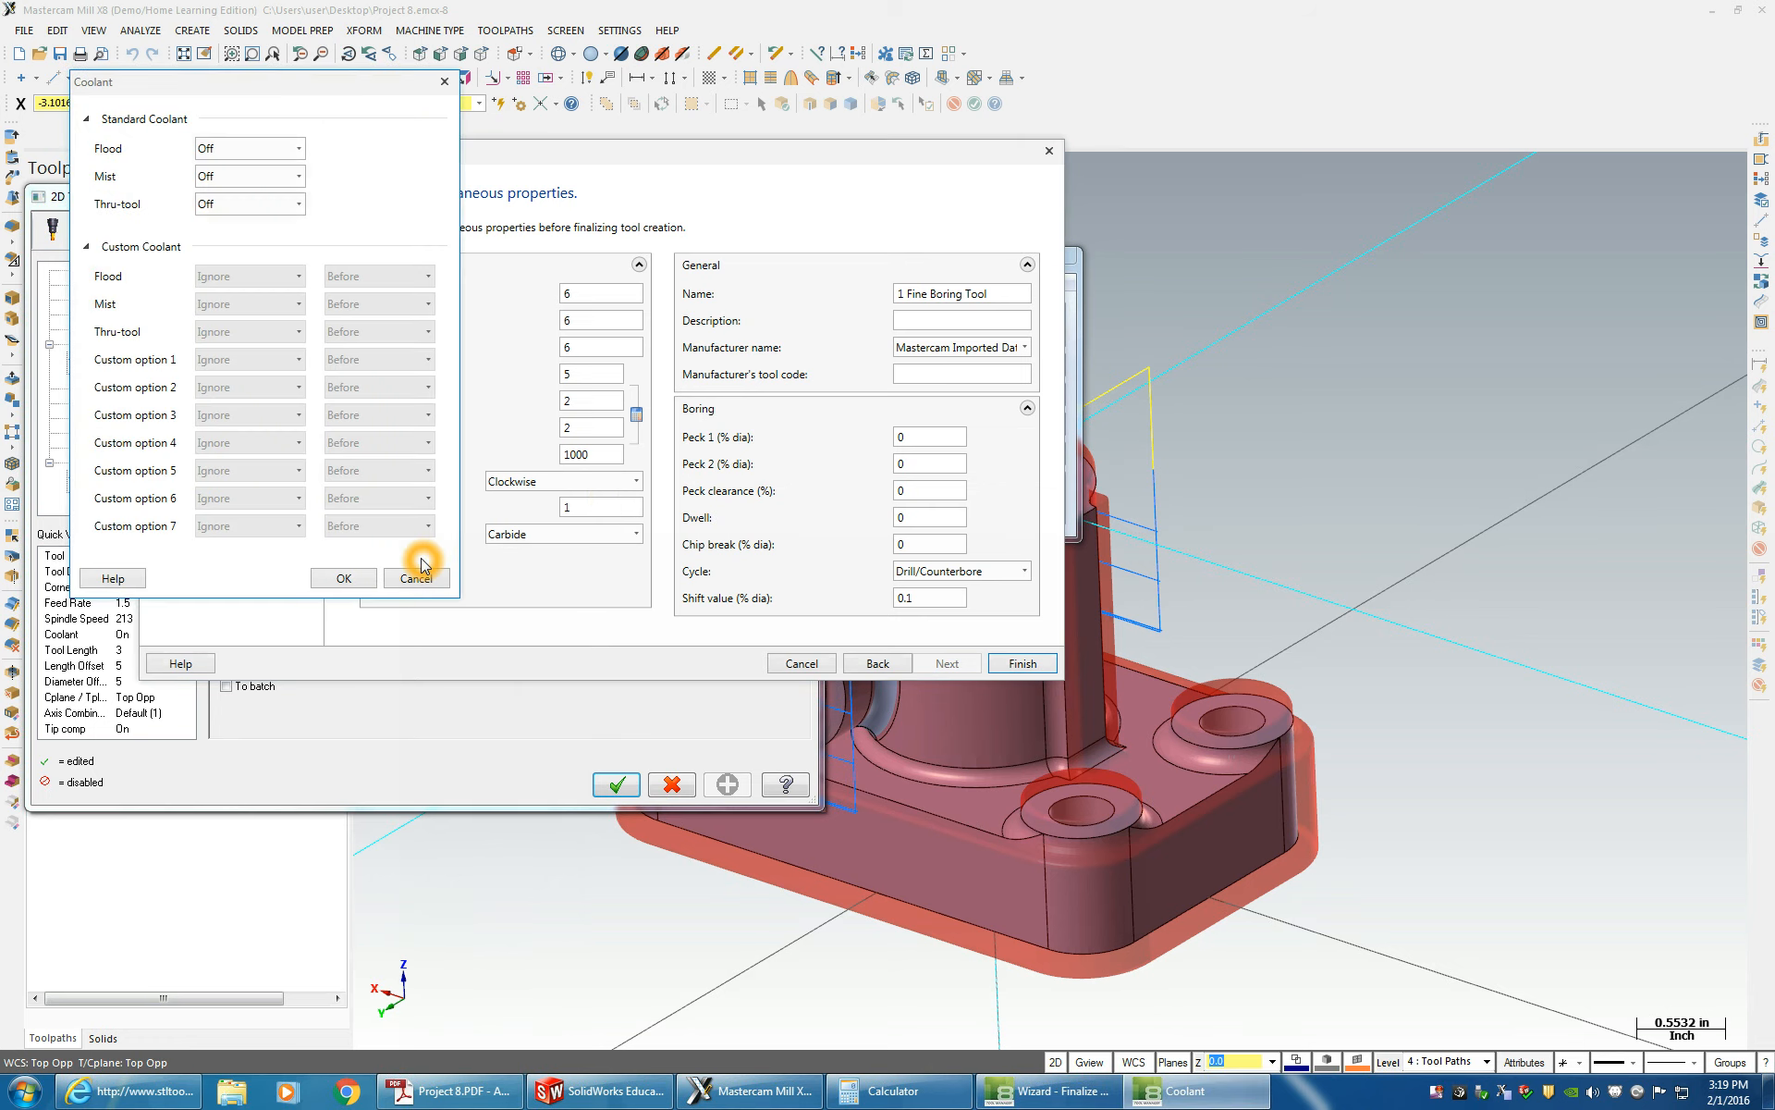
{"action": "left_click", "coordinate": [344, 578]}
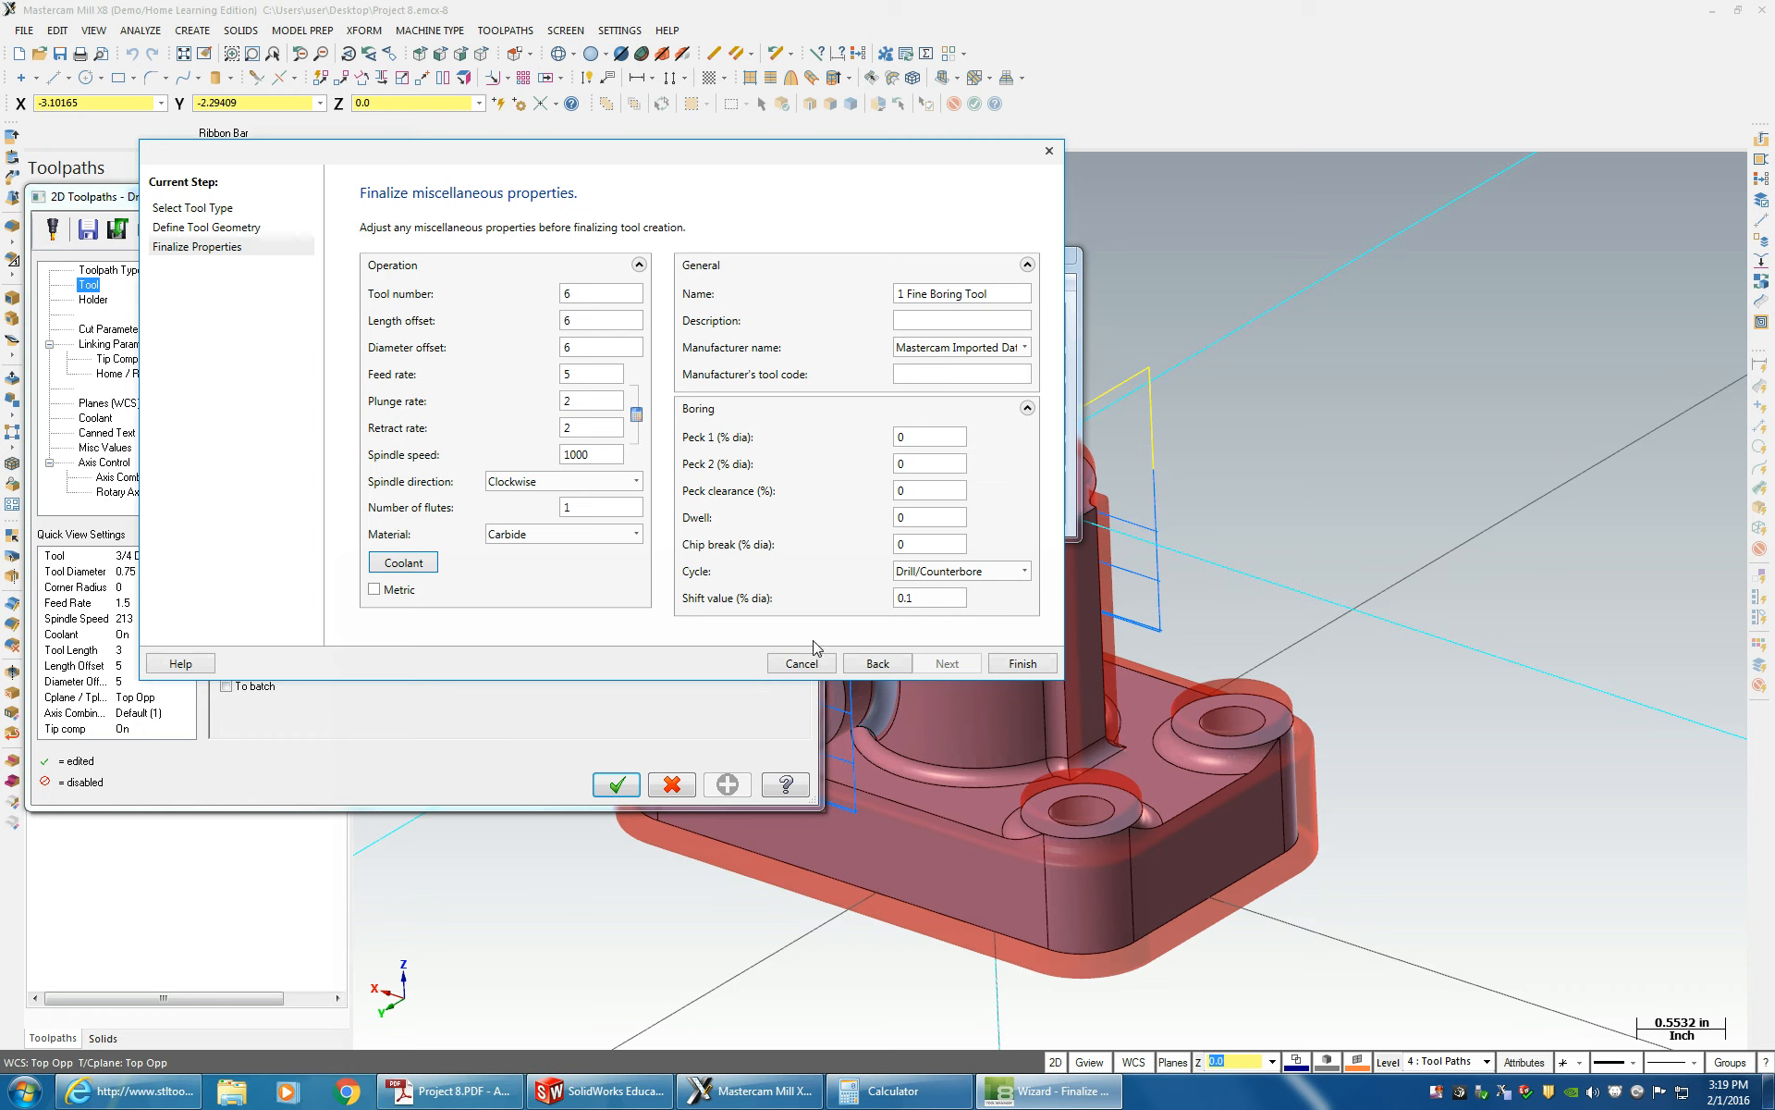
- Assign the Bore #1 cycle to the boring tool, finish creating it and close Calculator
{"action": "left_click", "coordinate": [1018, 571]}
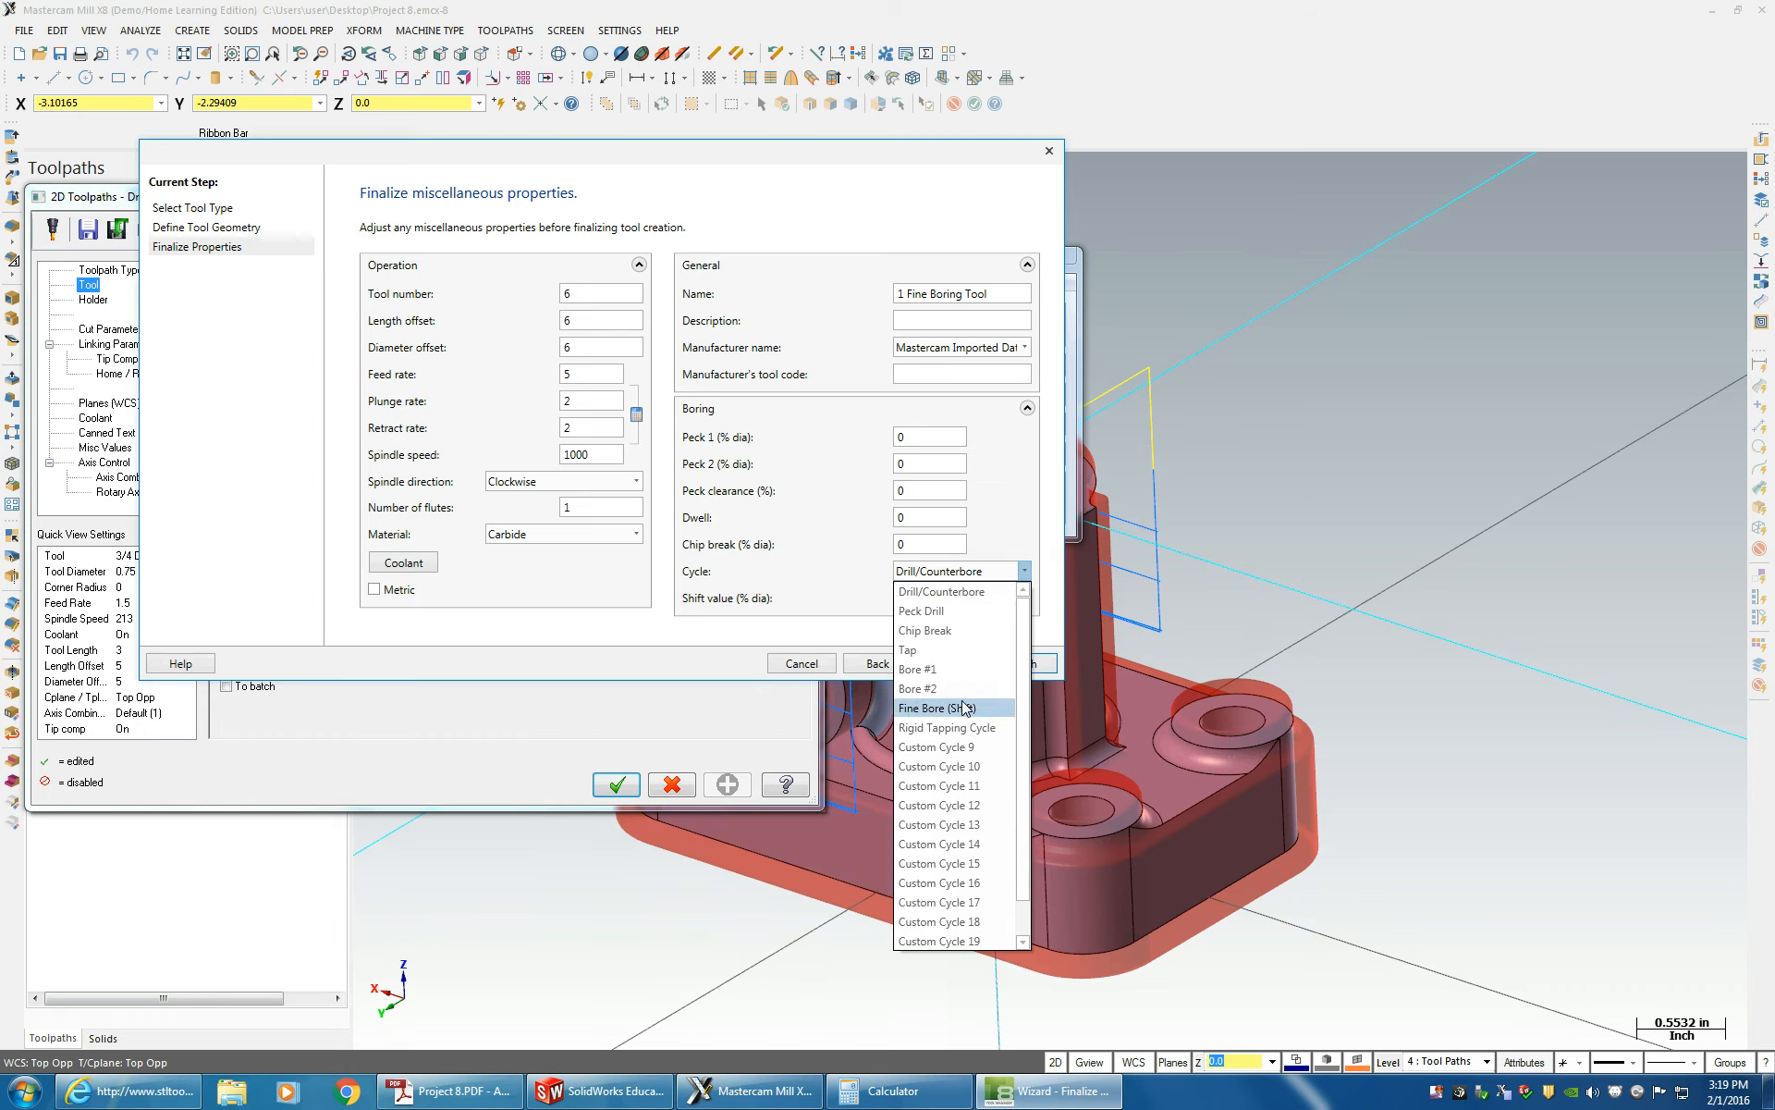
{"action": "left_click", "coordinate": [923, 668]}
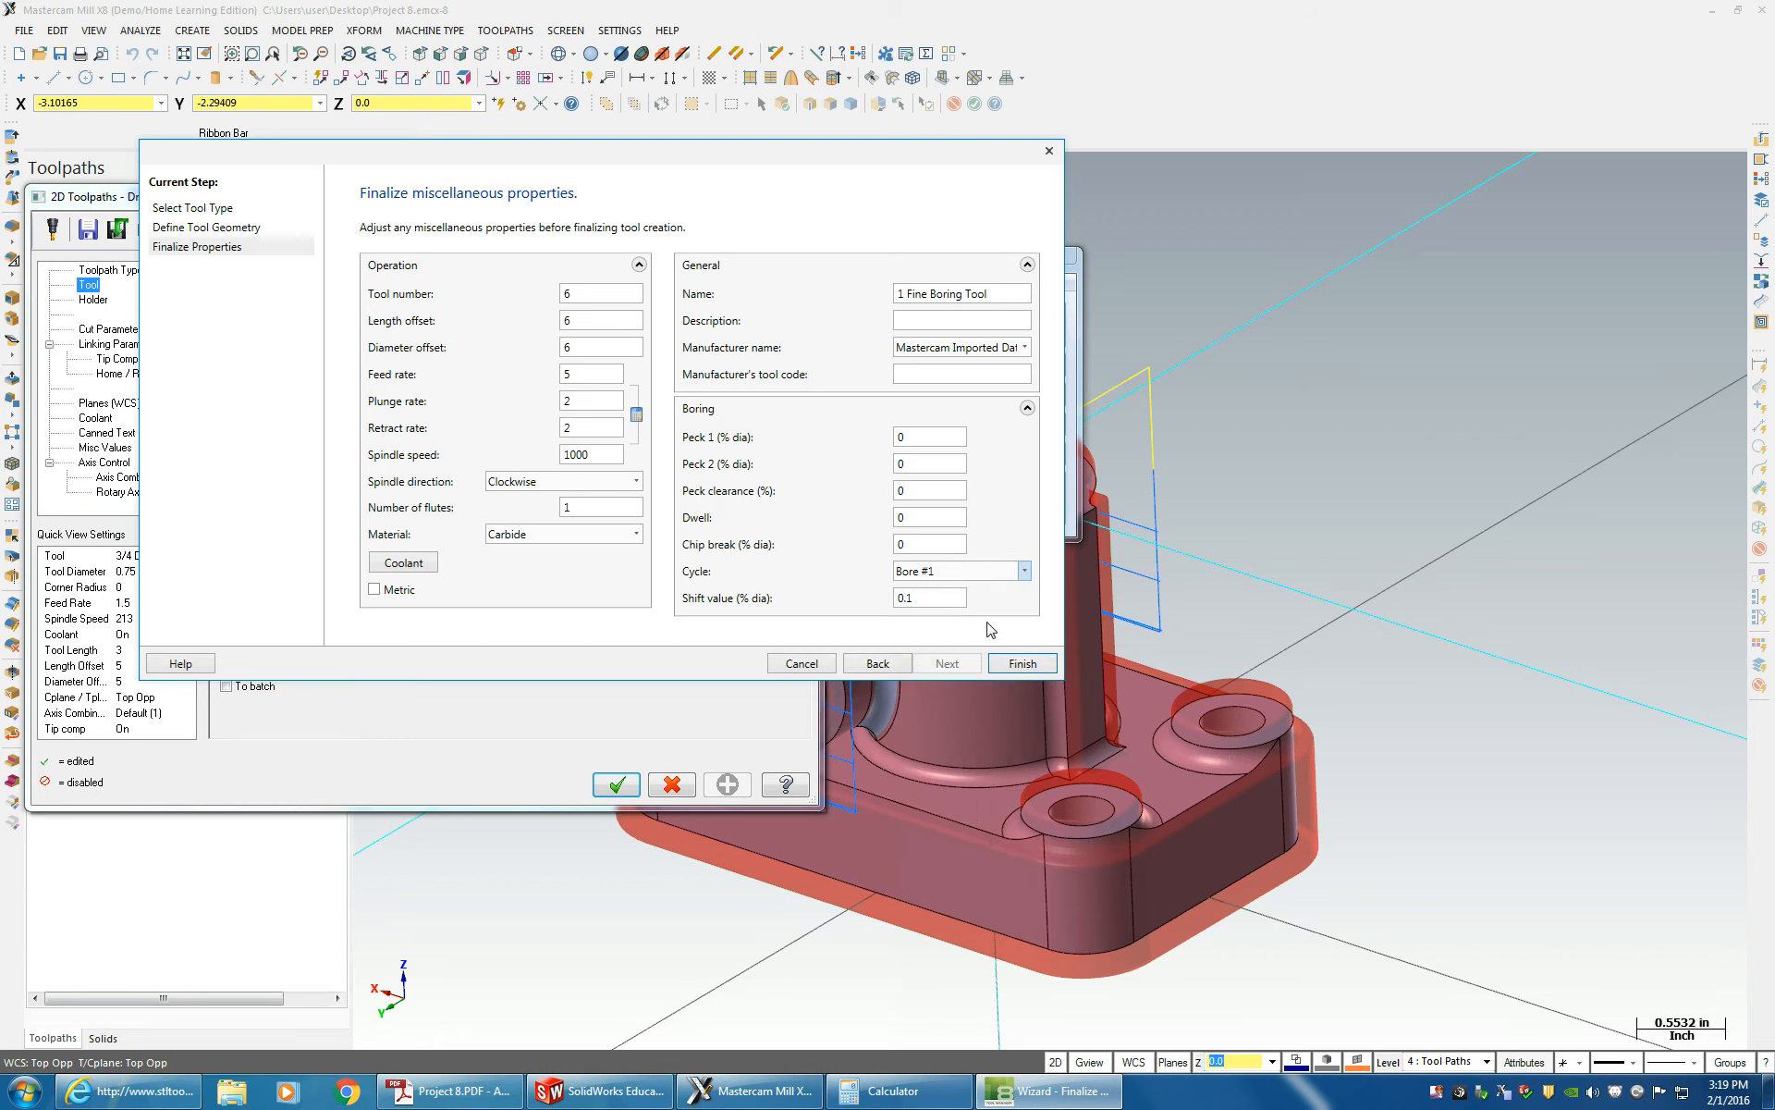
{"action": "left_click", "coordinate": [1021, 663]}
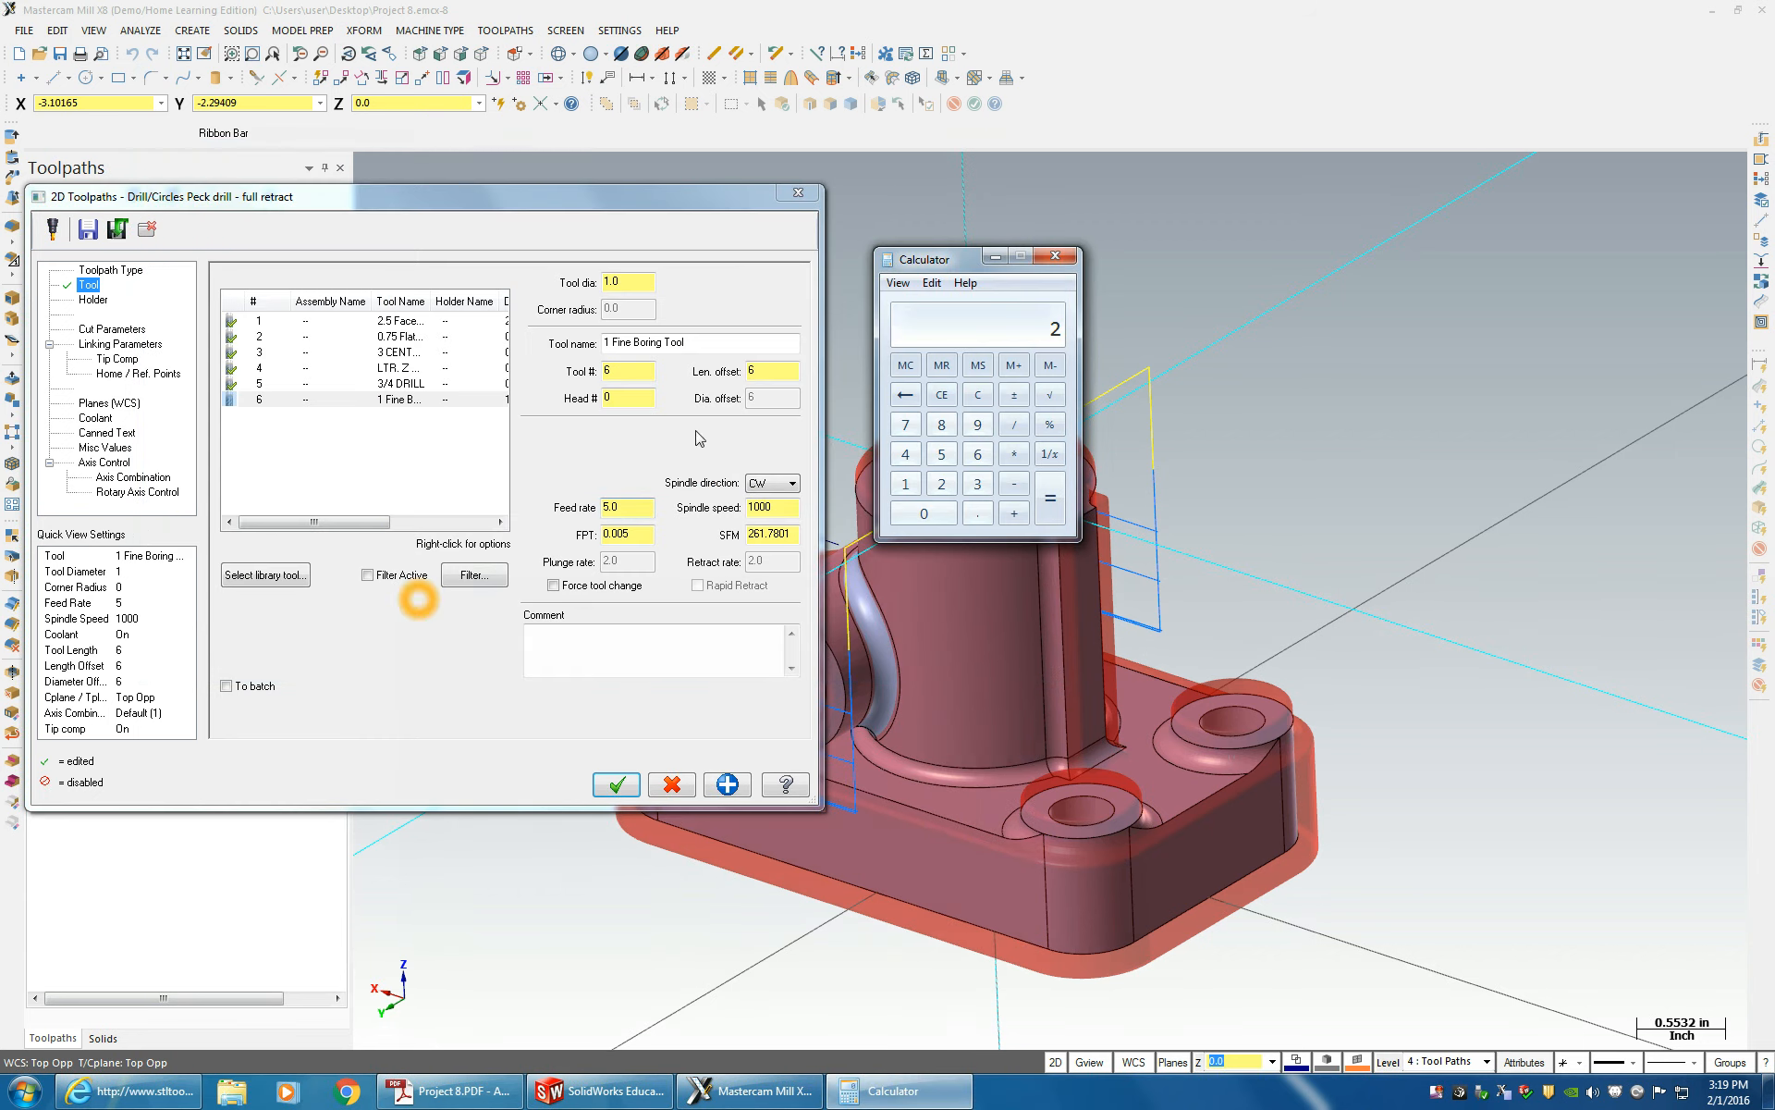
{"action": "left_click", "coordinate": [1053, 256]}
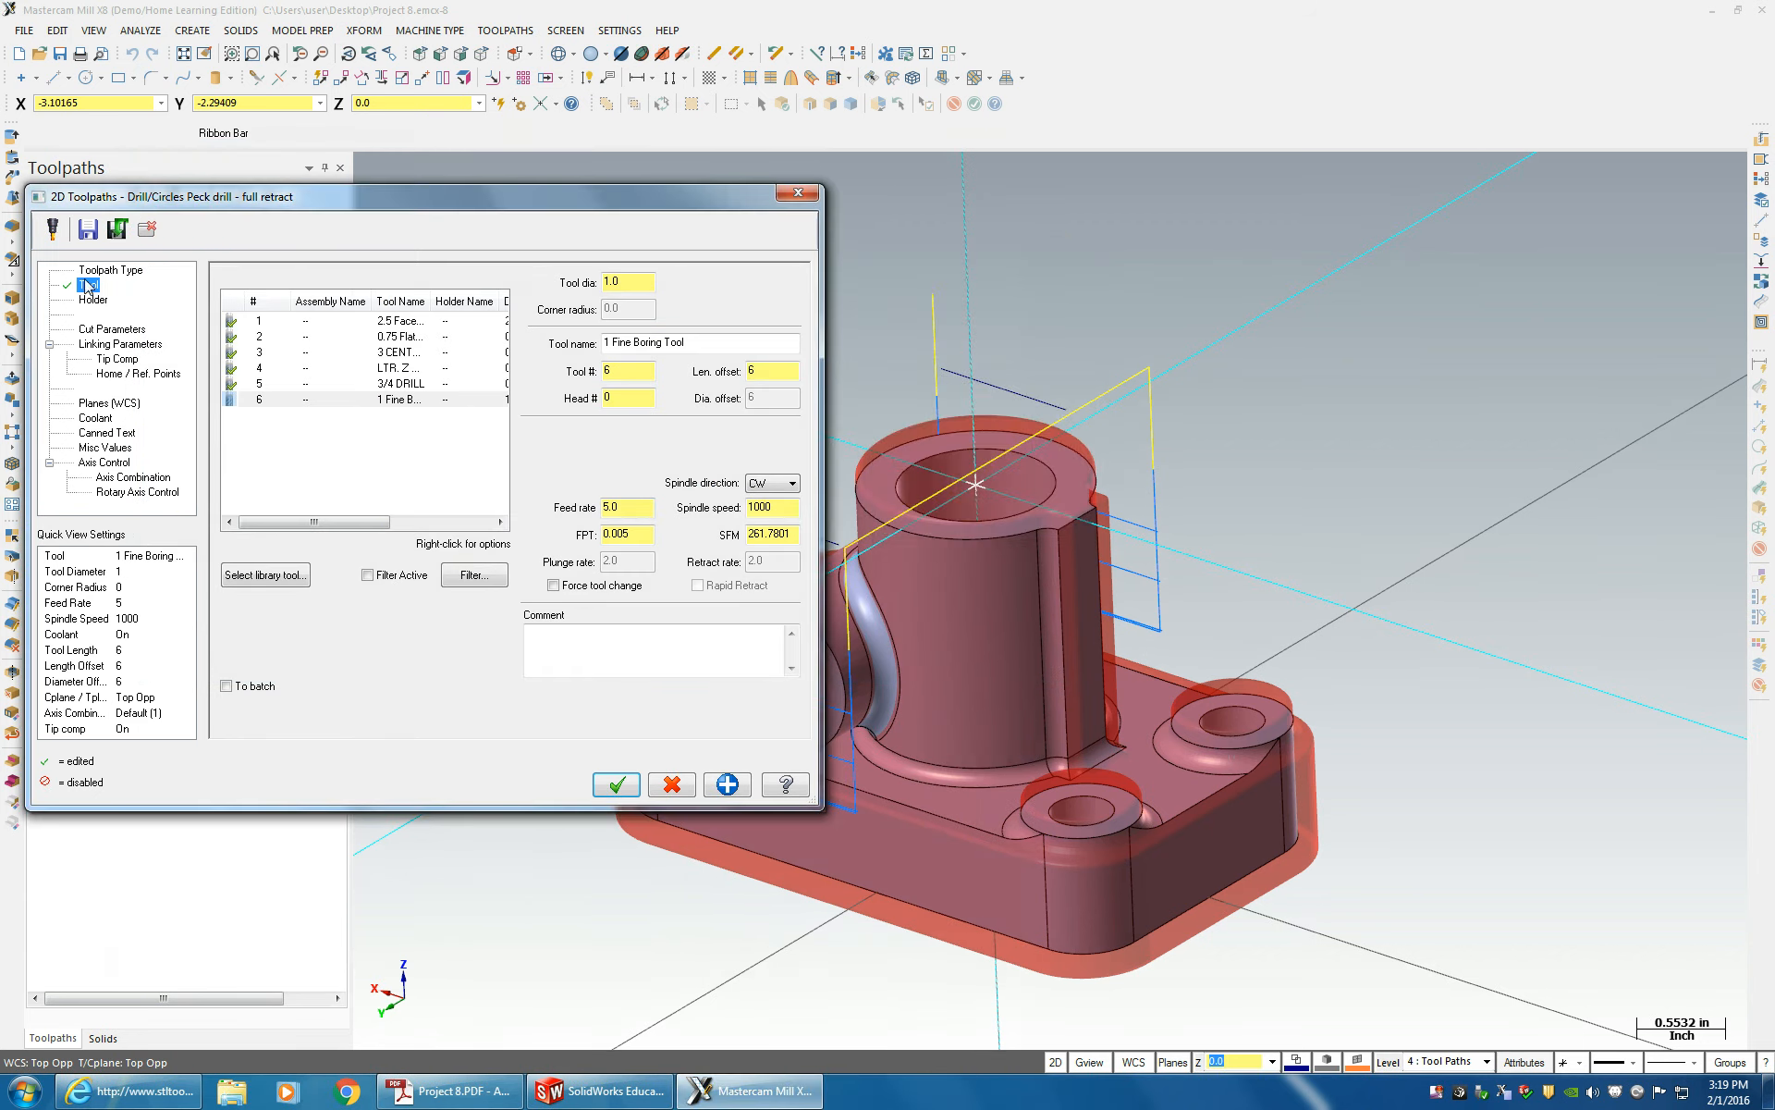
- Check the Bore #1 cut parameters and set the absolute top of stock to 0.0 from the vertical bore's upper face
{"action": "left_click", "coordinate": [109, 329]}
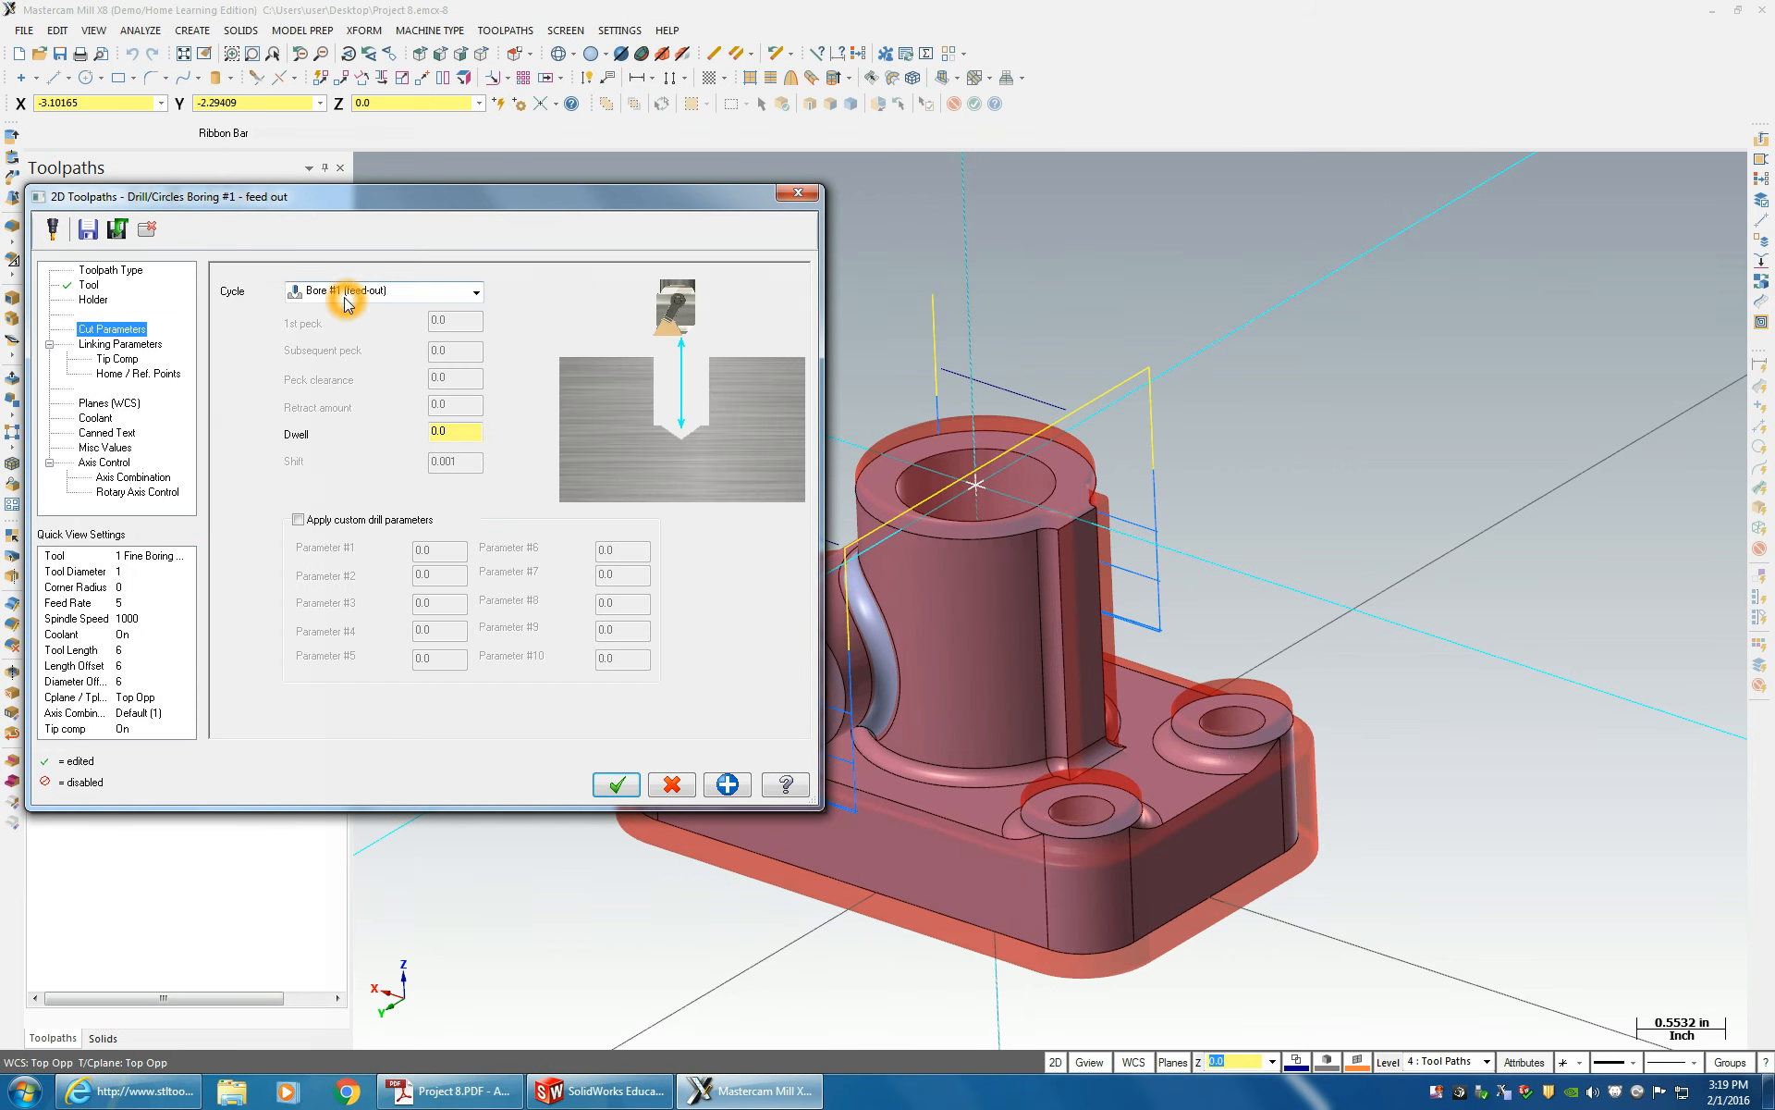
{"action": "left_click", "coordinate": [307, 483]}
{"action": "left_click", "coordinate": [104, 344]}
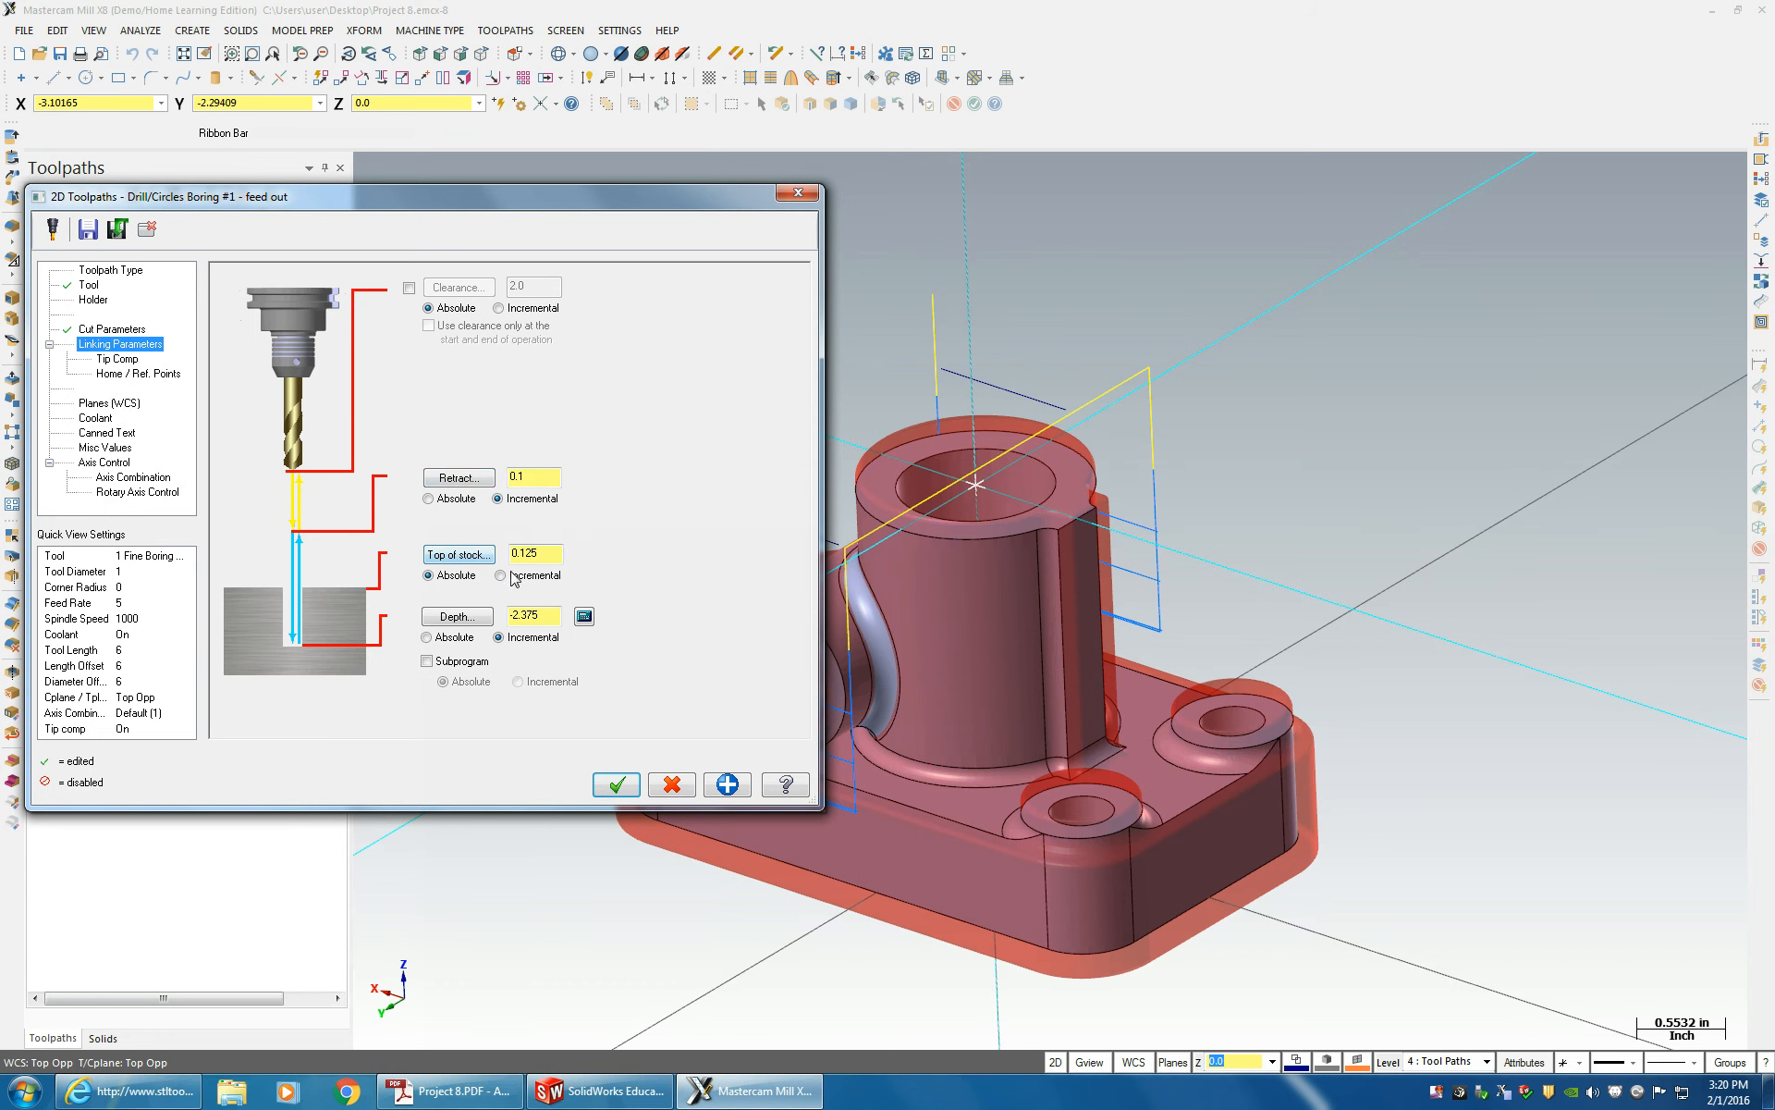
{"action": "left_click", "coordinate": [479, 559]}
{"action": "left_click", "coordinate": [951, 518]}
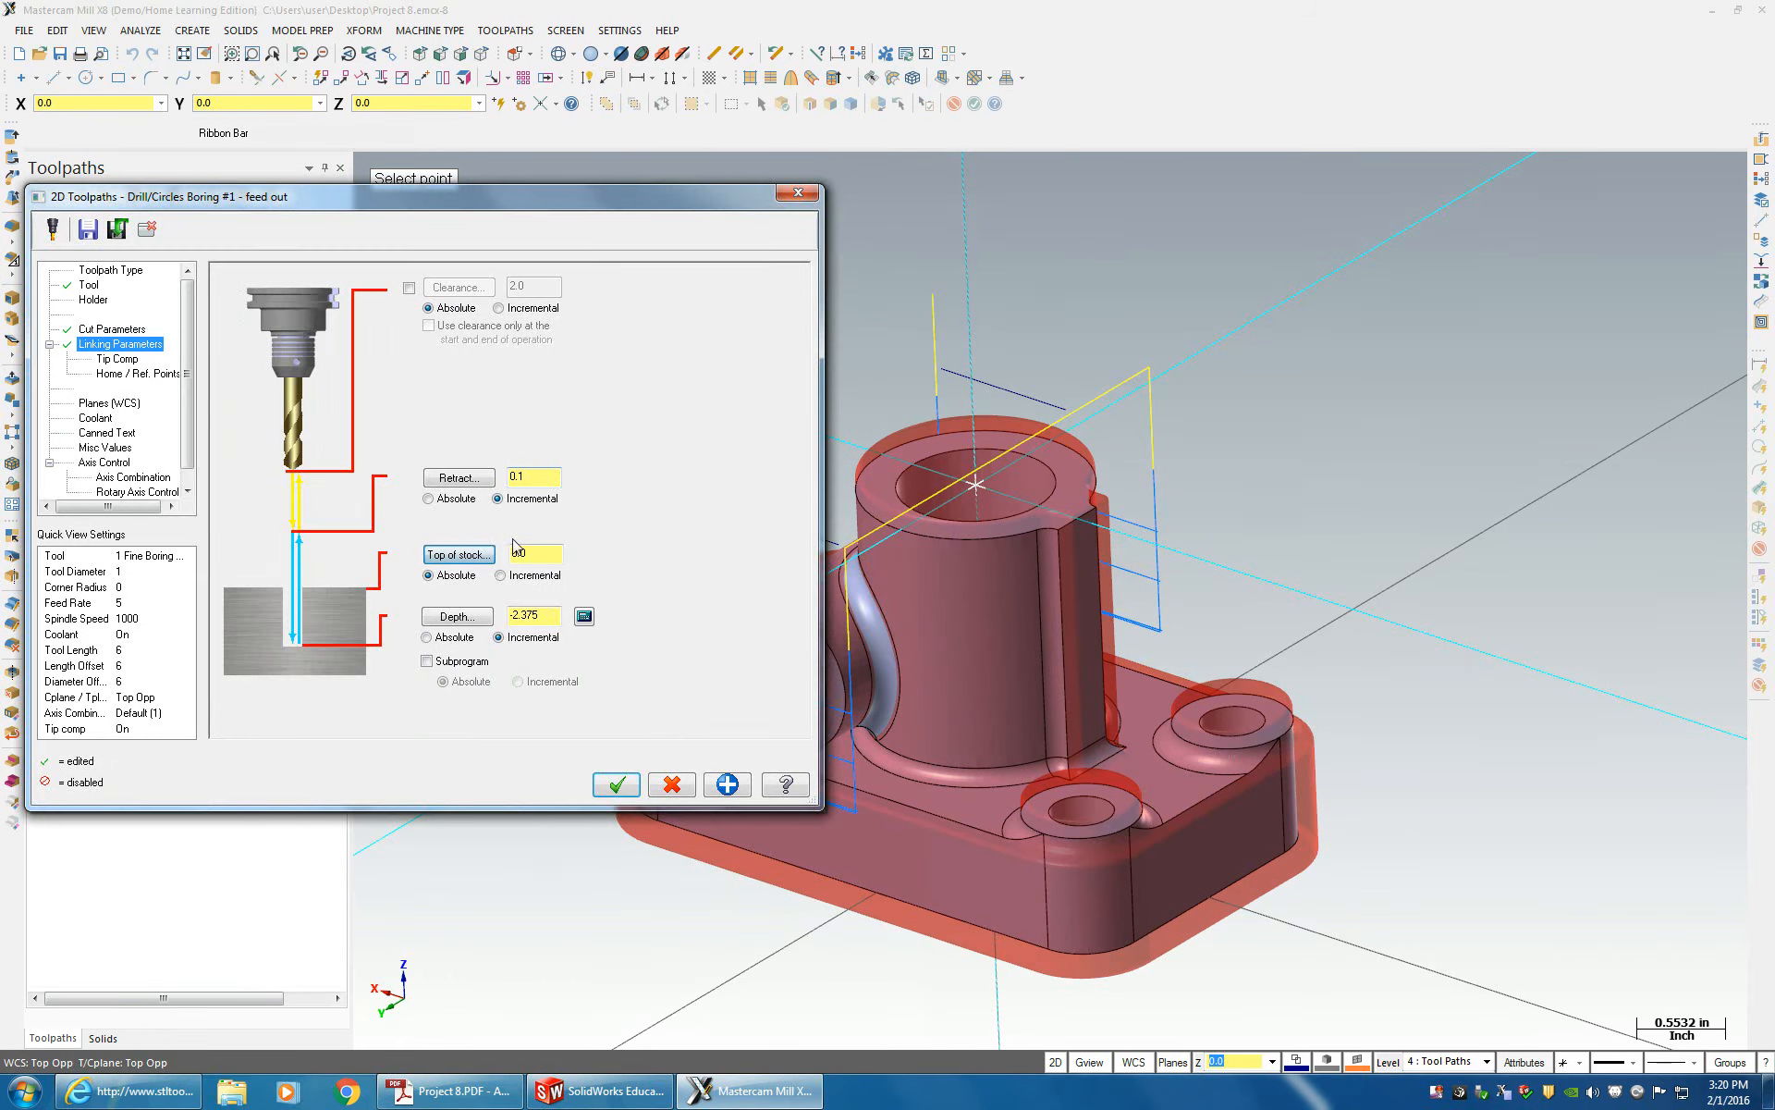
- Reference the base's underside for the boring depth and set the incremental depth to -2.4
{"action": "left_click", "coordinate": [471, 619]}
{"action": "middle_click_drag", "start_coordinate": [535, 653], "coordinate": [548, 425]}
{"action": "left_click", "coordinate": [915, 806]}
{"action": "left_click", "coordinate": [925, 814]}
{"action": "left_click", "coordinate": [925, 818]}
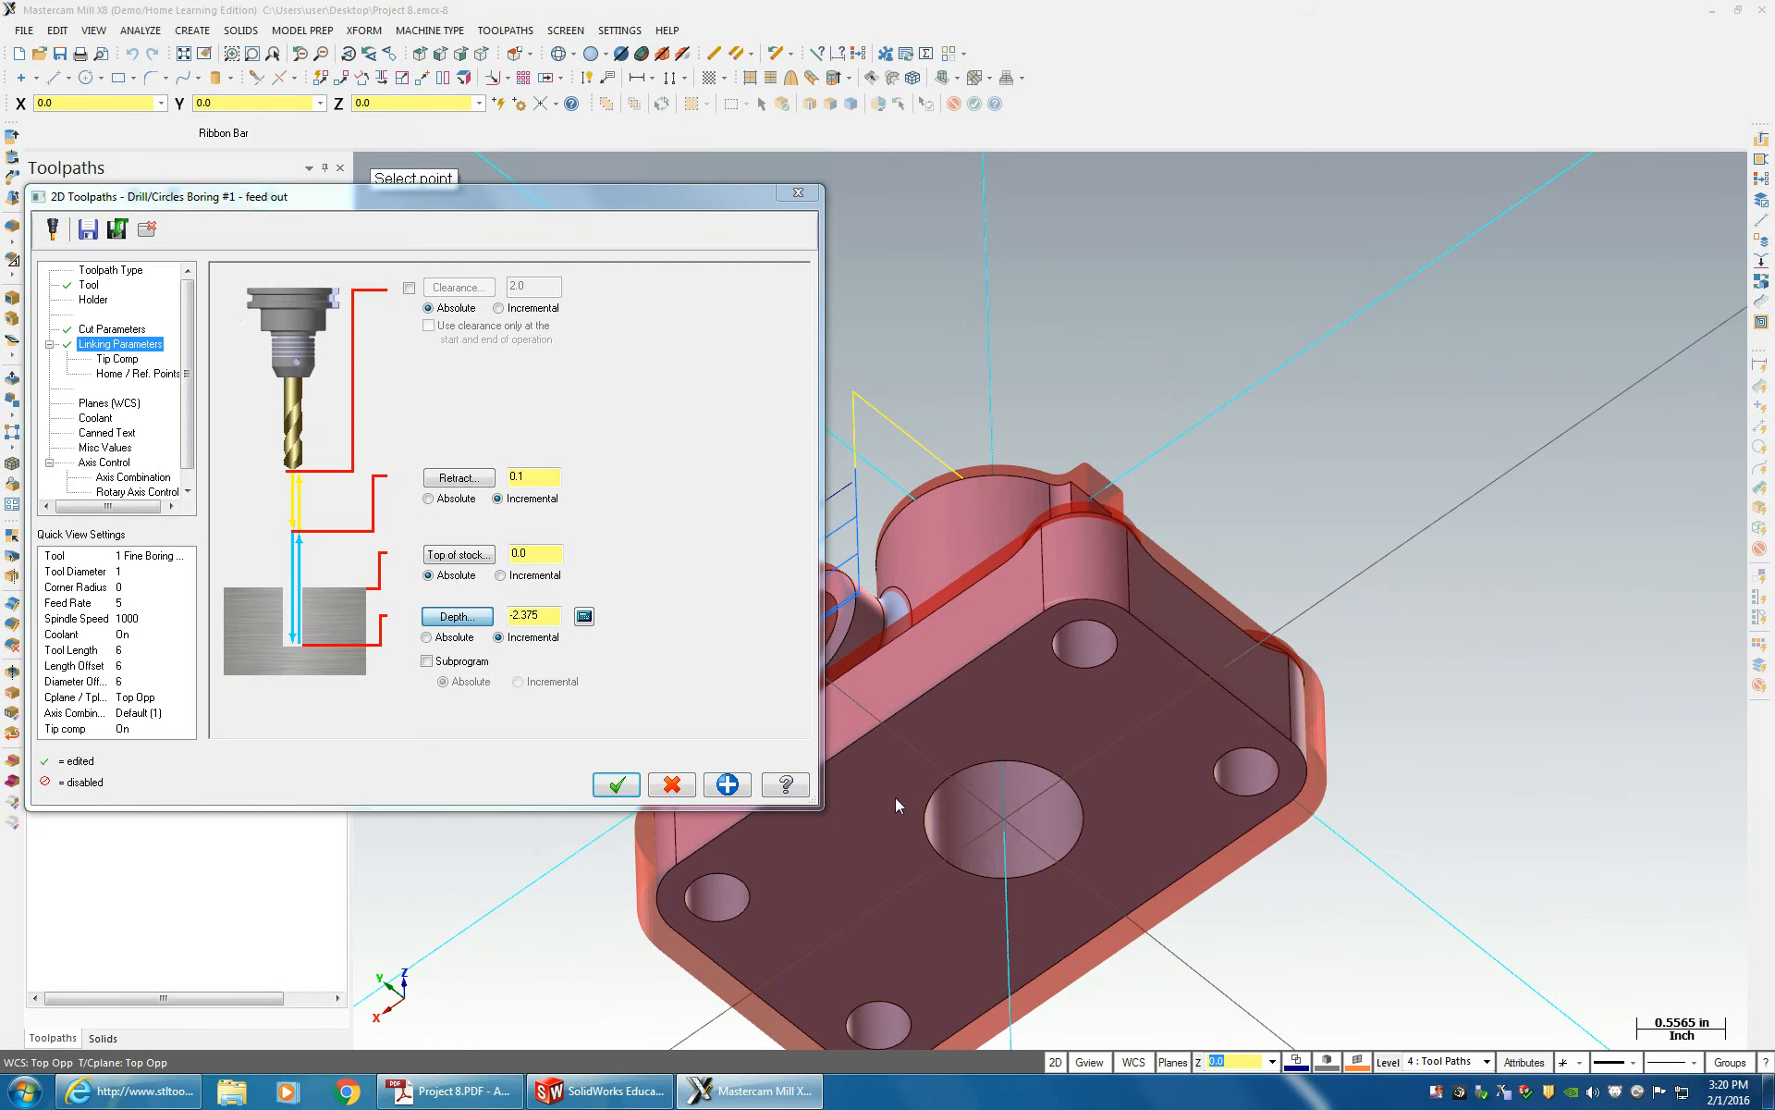
{"action": "left_click_drag", "start_coordinate": [527, 615], "coordinate": [553, 617]}
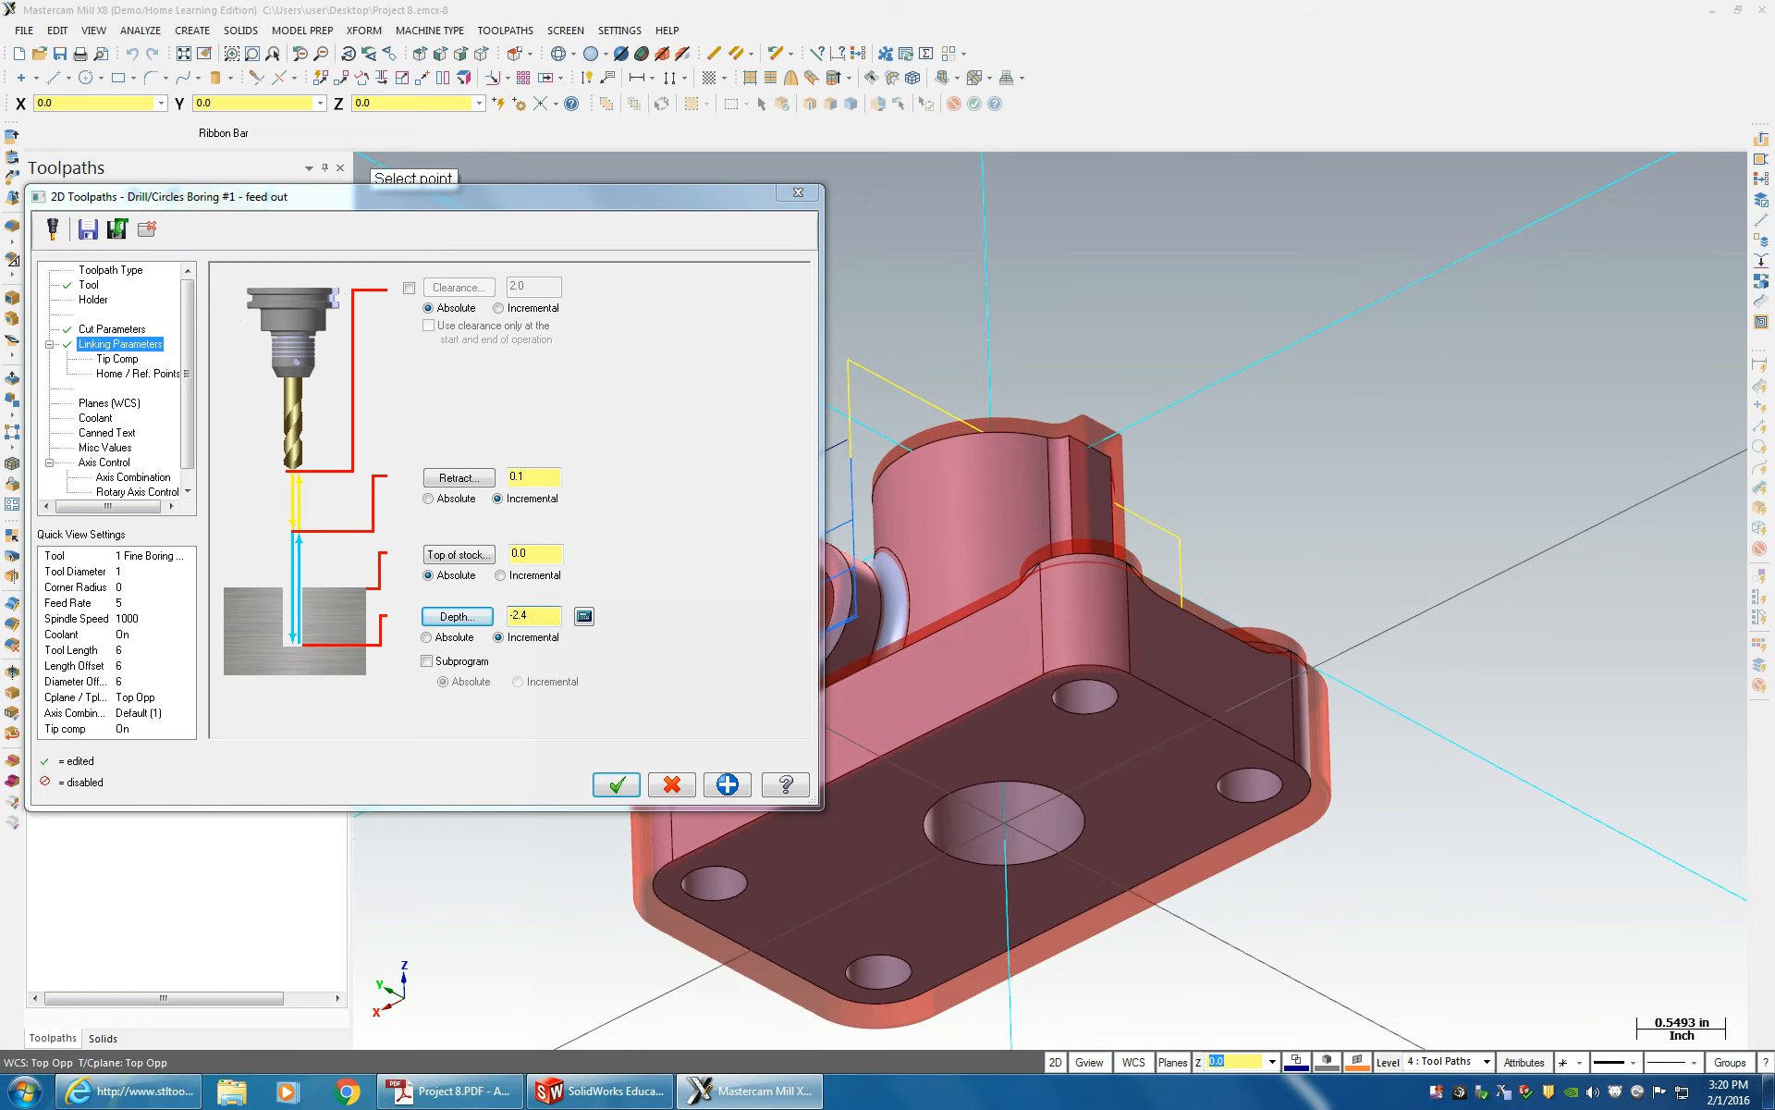
- Check the Bore #1 working coordinate system and work offset, and accept the operation's parameters
{"action": "left_click", "coordinate": [104, 403]}
{"action": "left_click", "coordinate": [555, 382]}
{"action": "left_click", "coordinate": [106, 424]}
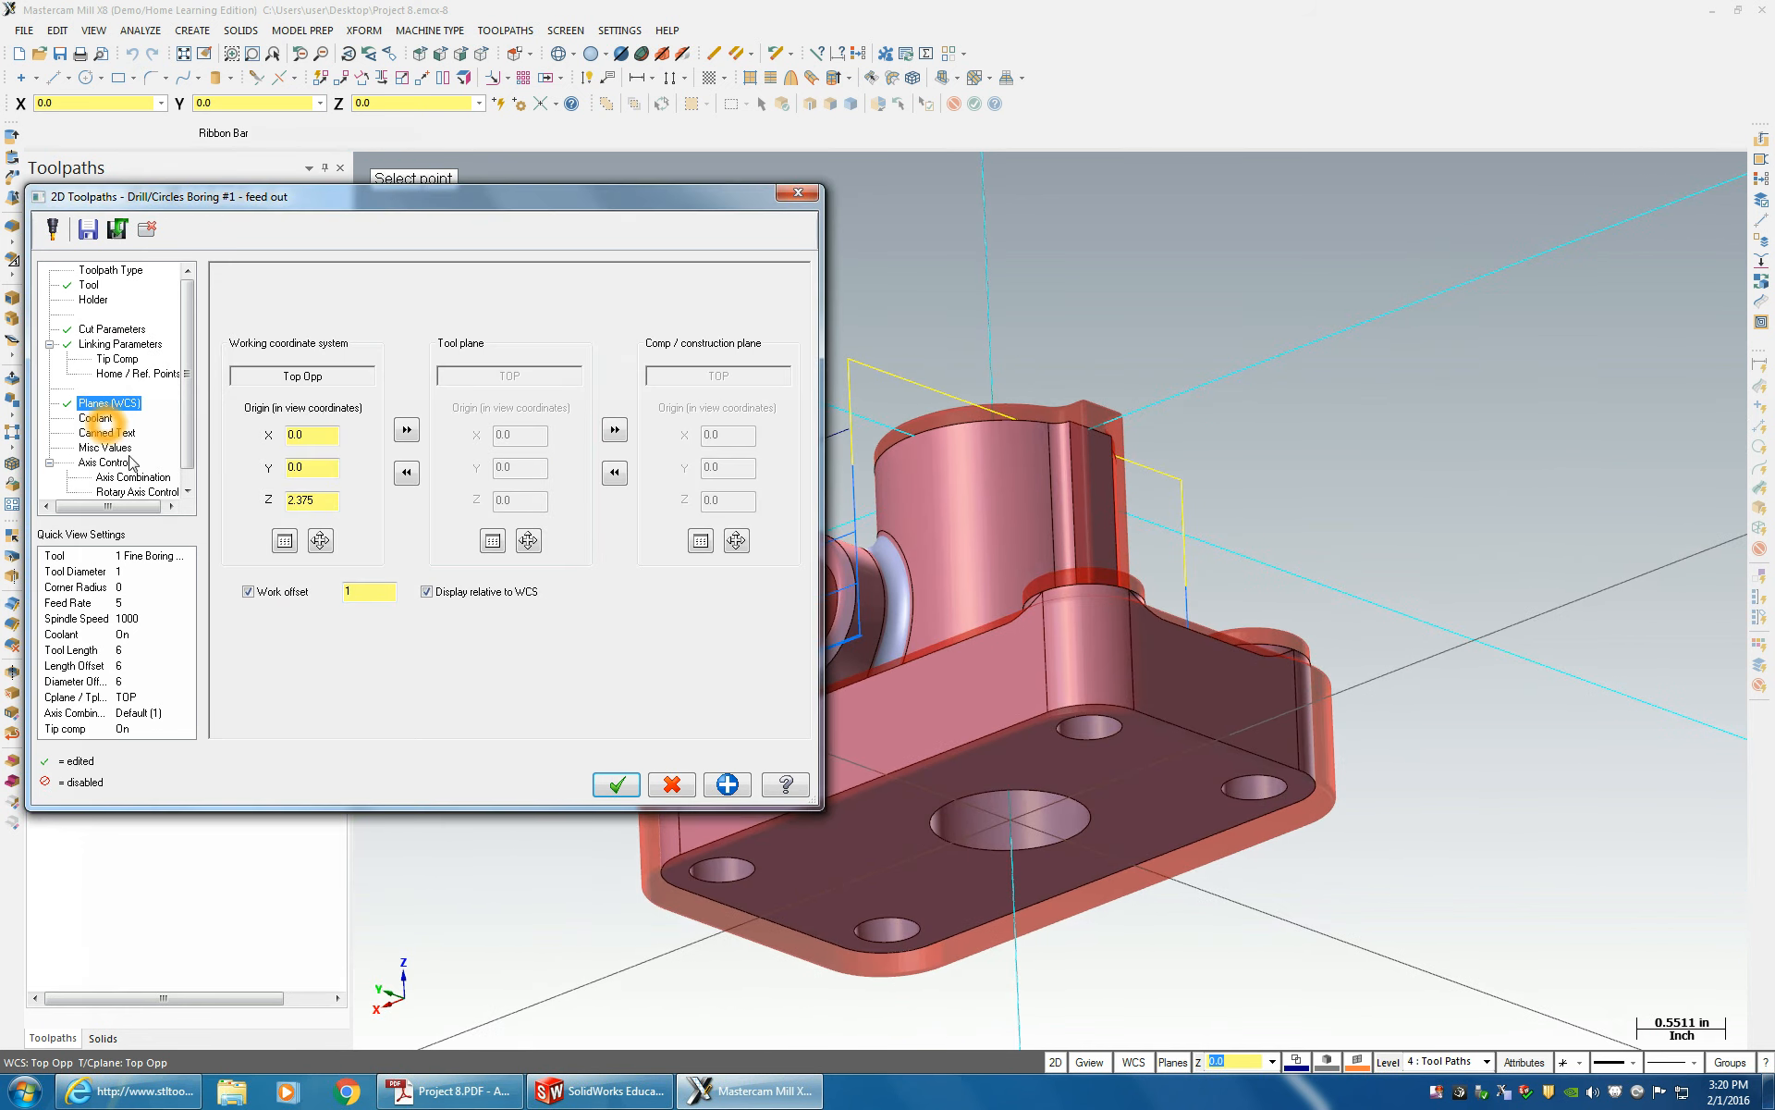
{"action": "left_click", "coordinate": [611, 783]}
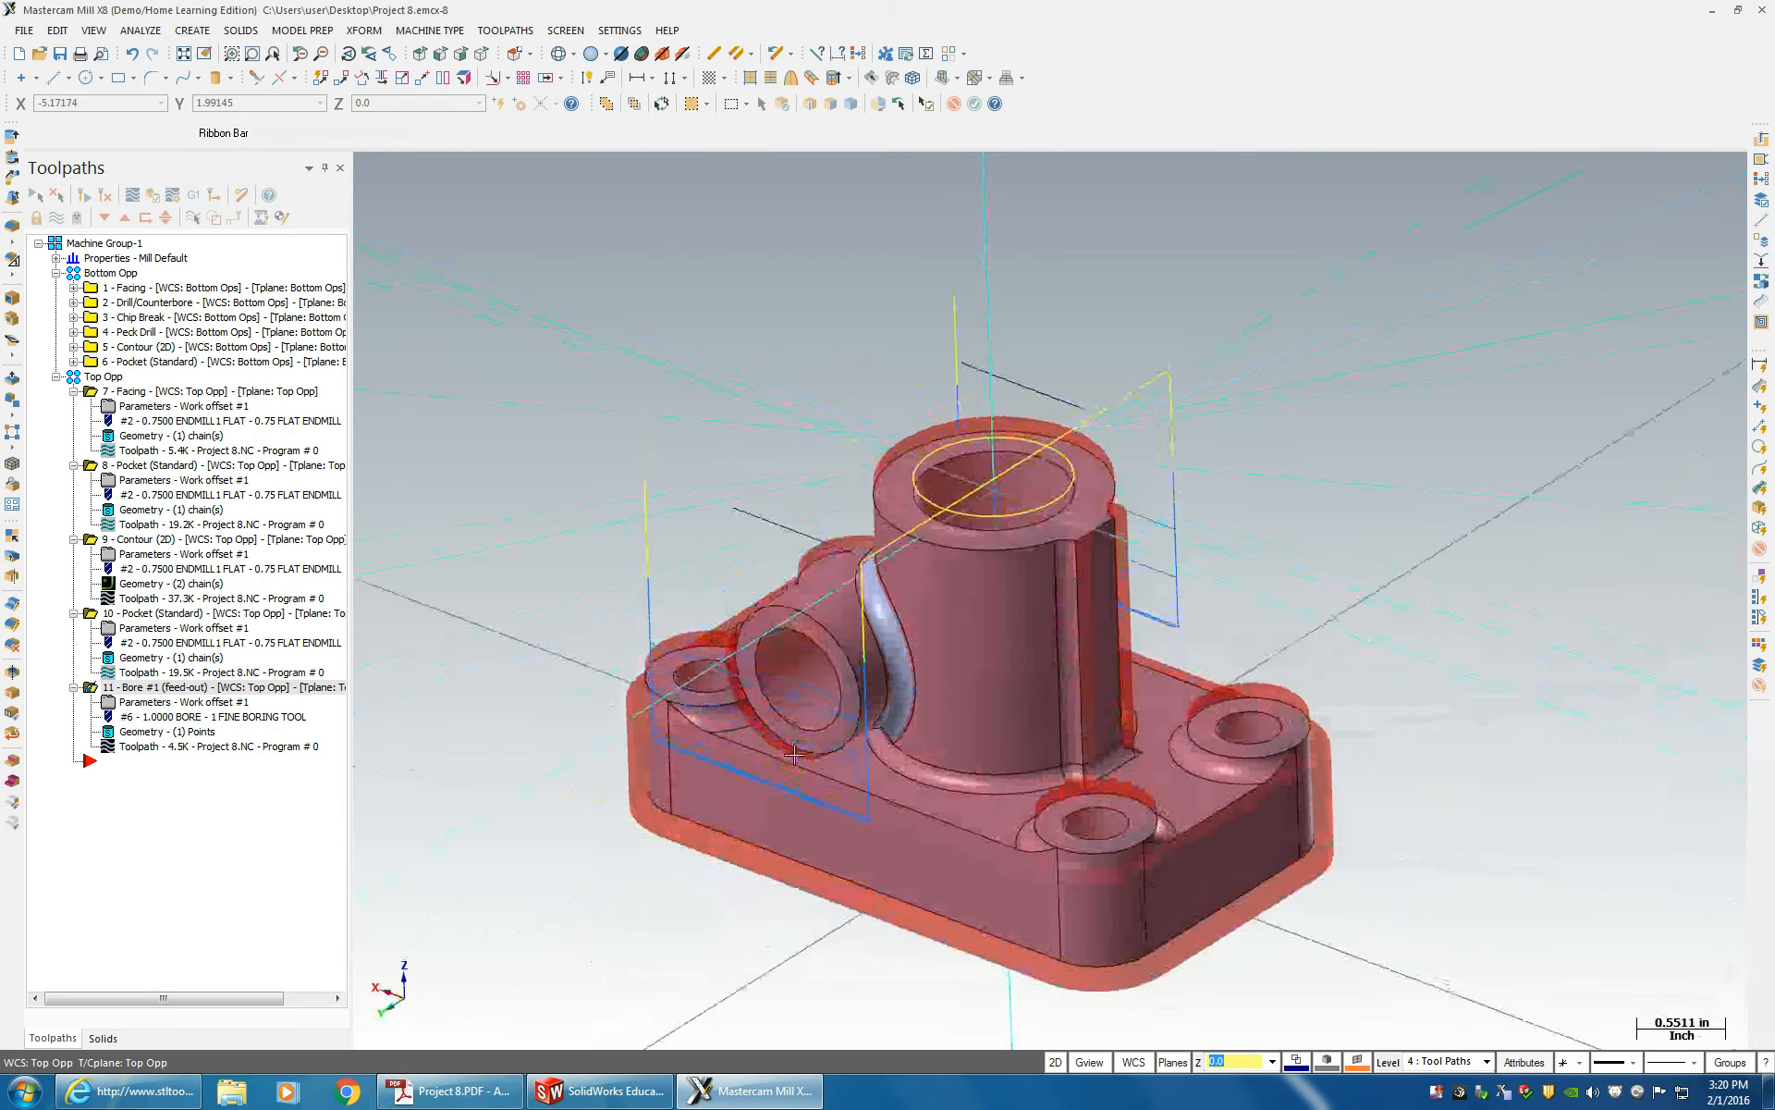
- Collapse operations 7 to 11 of the Top Opp group in the operations tree
{"action": "middle_click_drag", "start_coordinate": [1079, 733], "coordinate": [925, 631]}
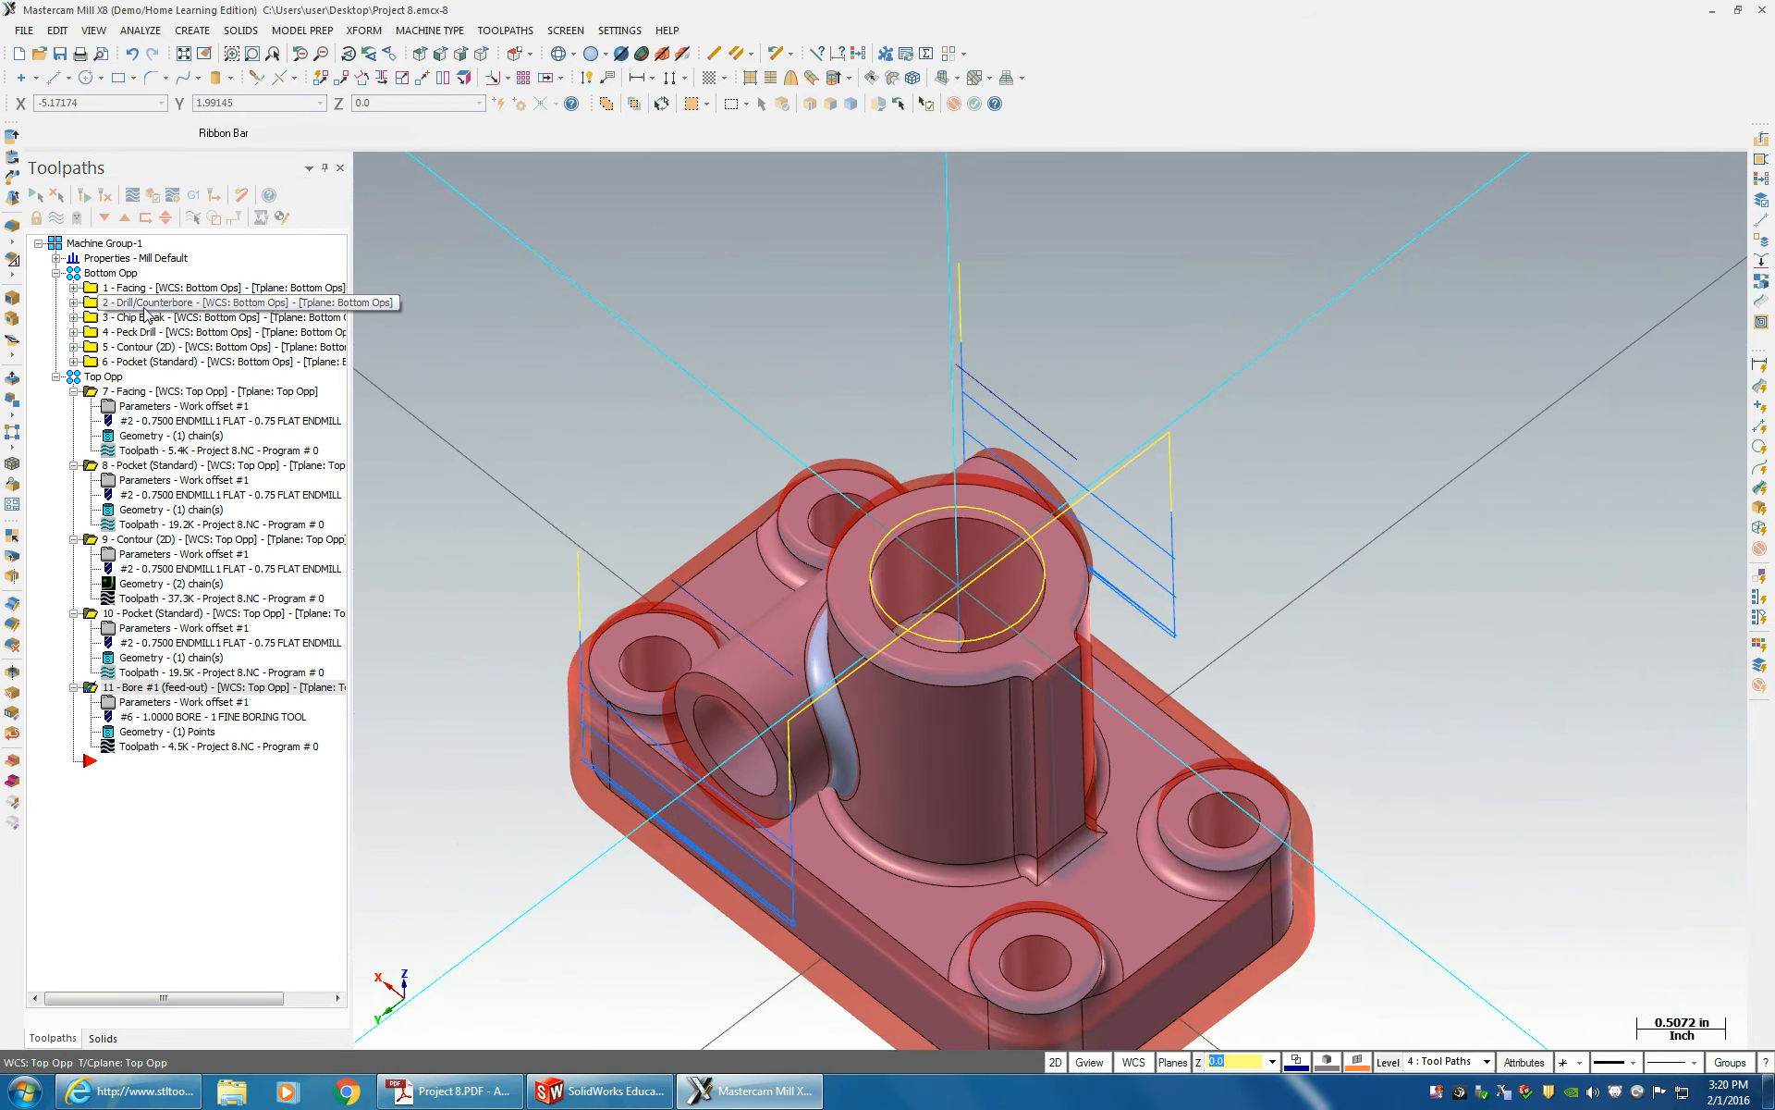
{"action": "left_click", "coordinate": [75, 392]}
{"action": "left_click", "coordinate": [73, 407]}
{"action": "left_click", "coordinate": [73, 422]}
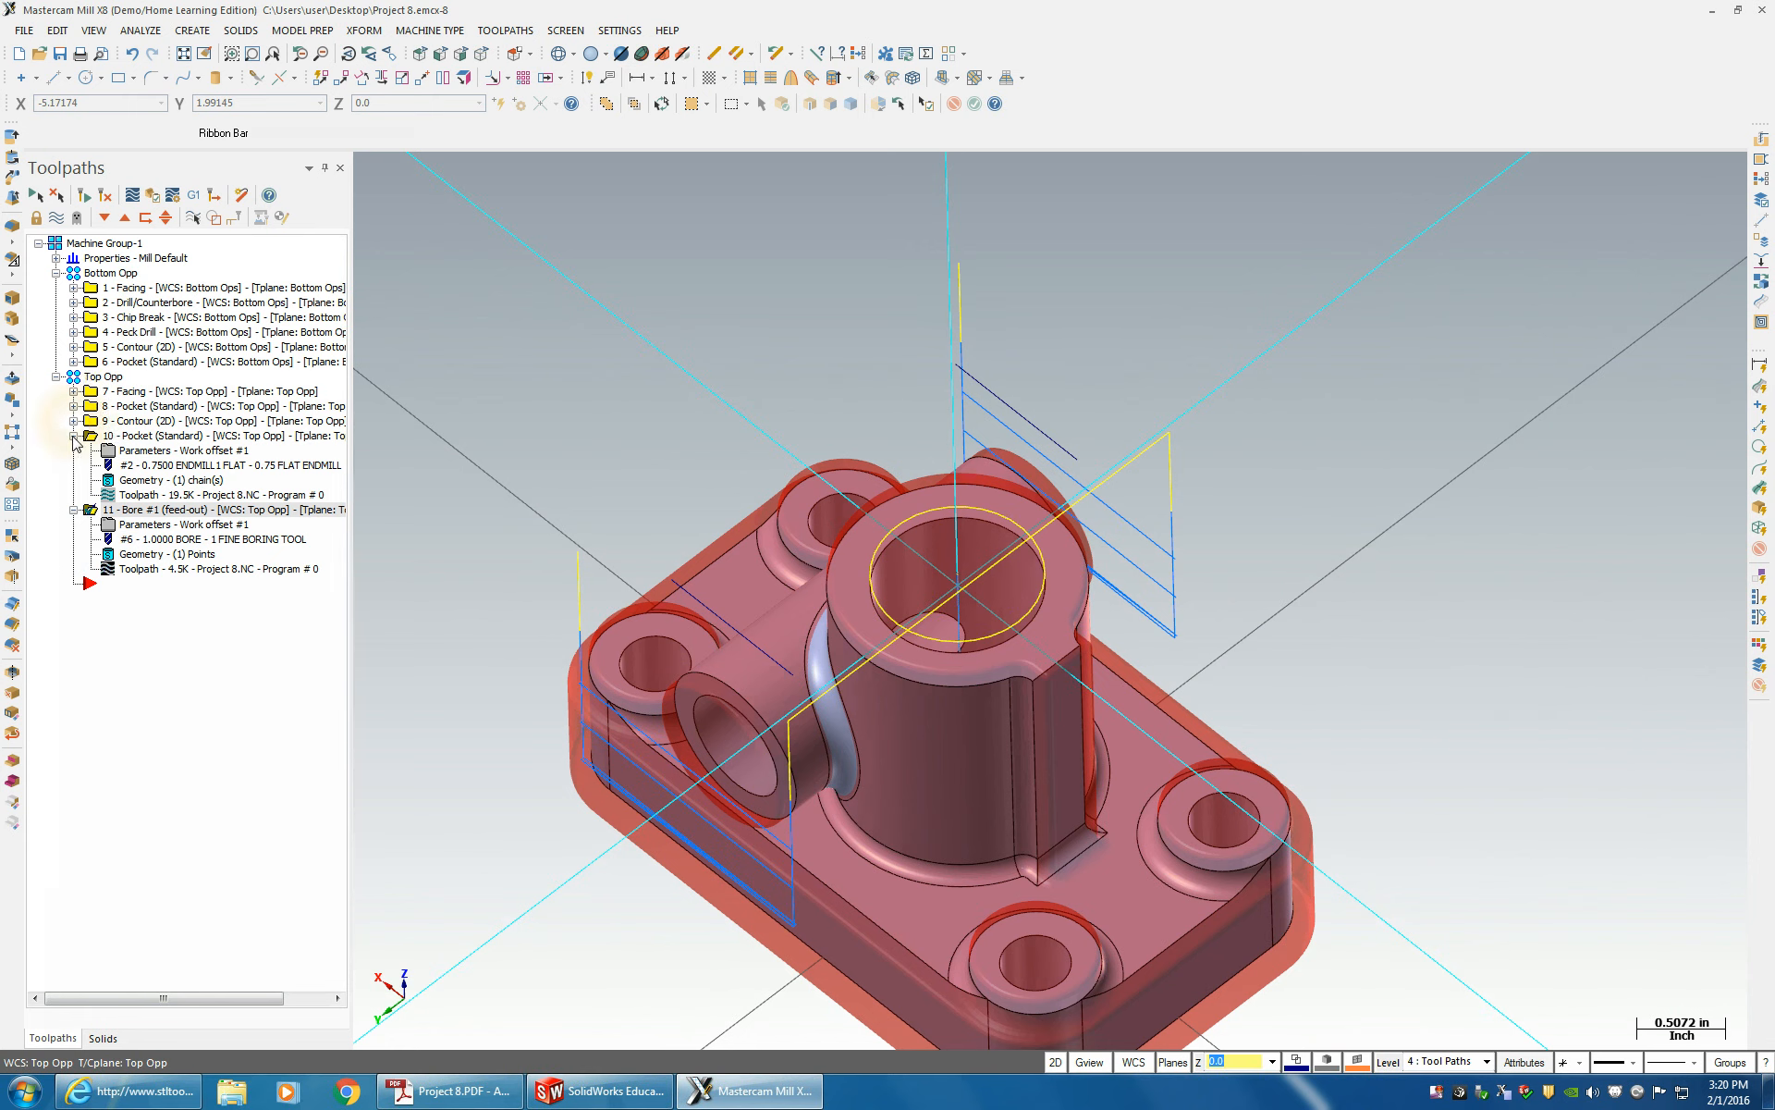
{"action": "left_click", "coordinate": [73, 437]}
{"action": "left_click", "coordinate": [73, 450]}
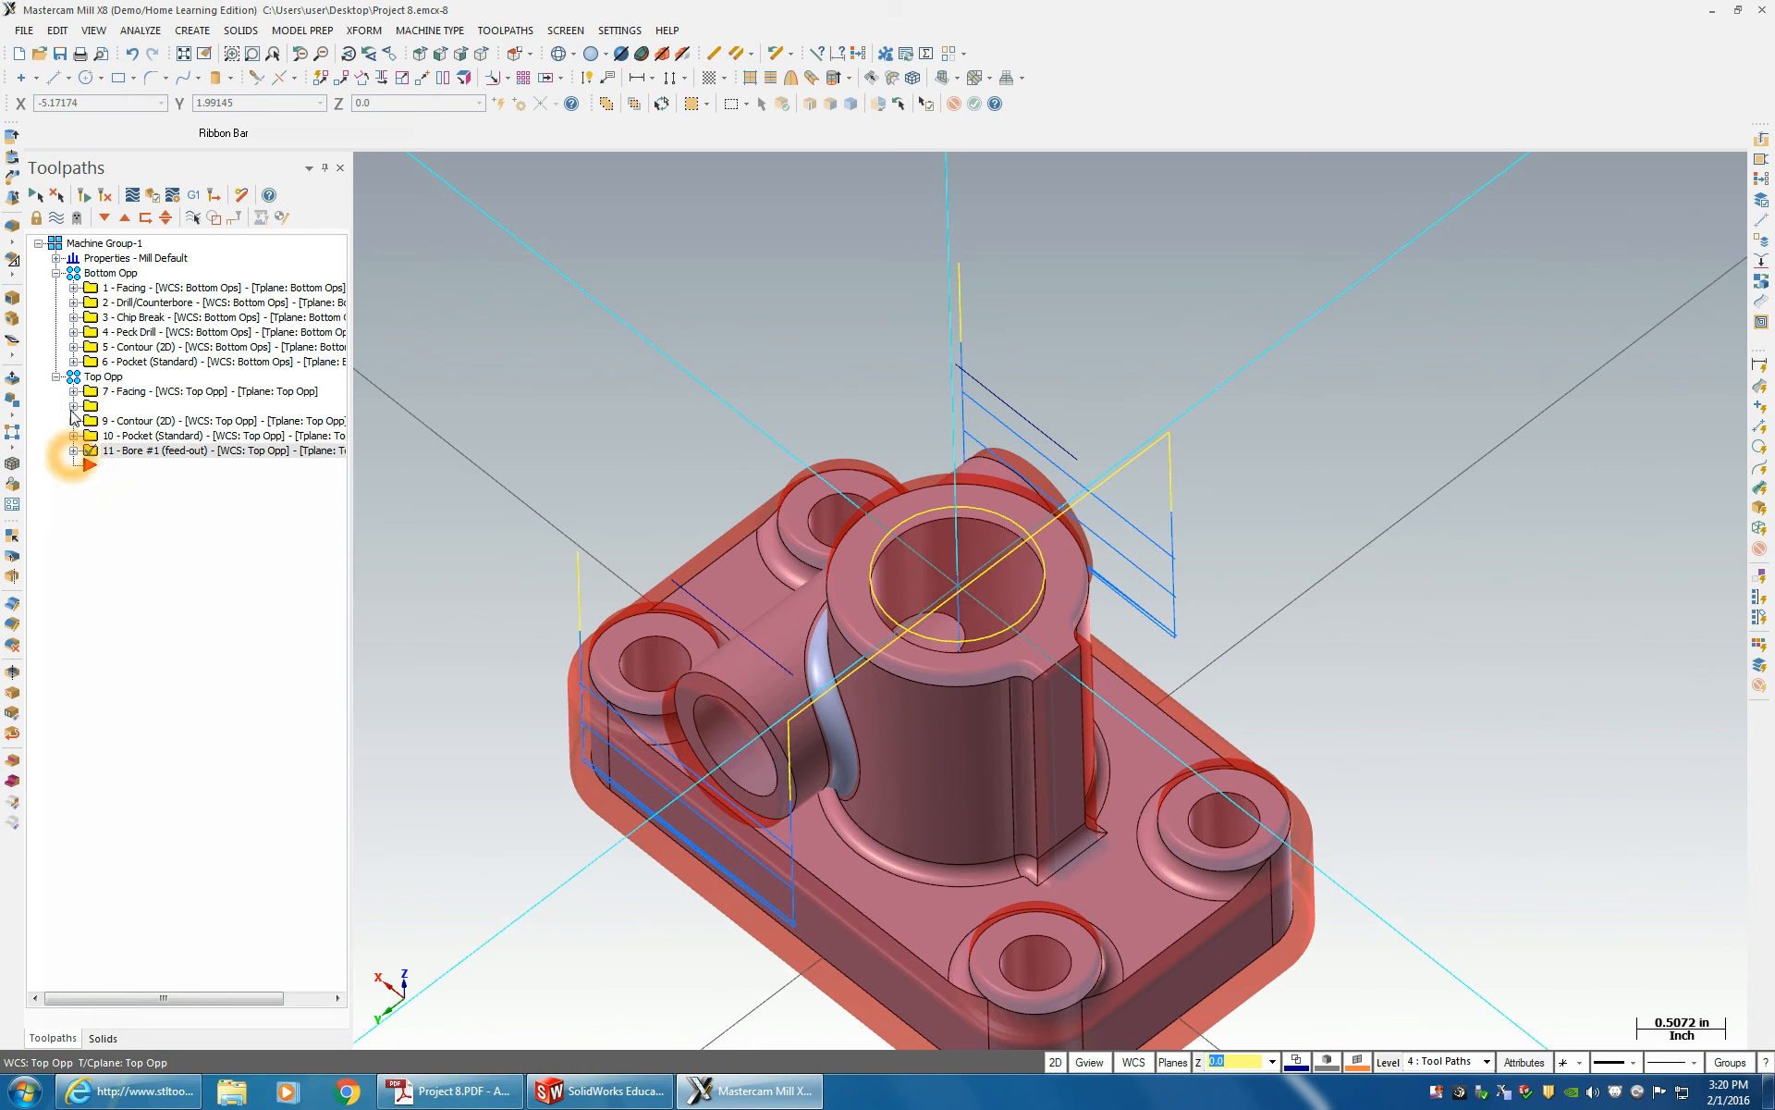
- Select all operations in Machine Group-1 and run the Verify simulation through to the end
{"action": "left_click", "coordinate": [76, 246]}
{"action": "left_click", "coordinate": [152, 195]}
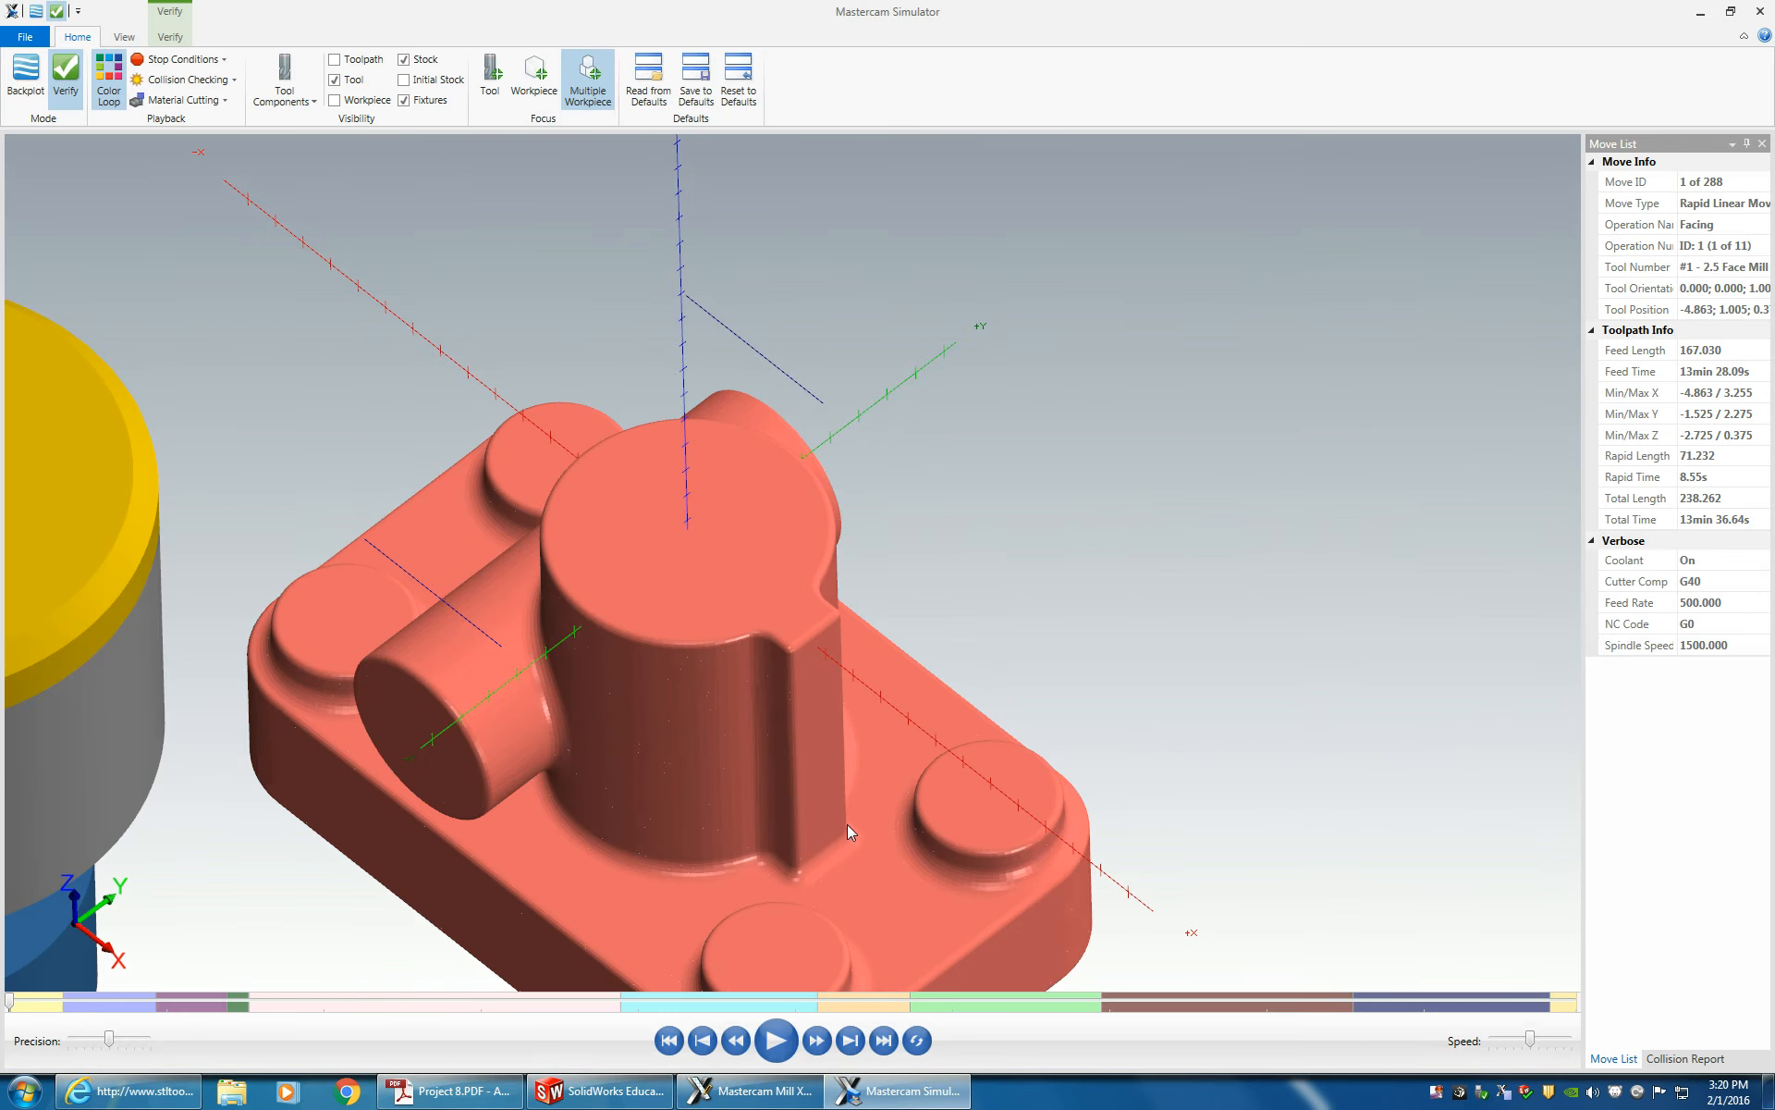
{"action": "scroll", "coordinate": [845, 821], "scroll_direction": "down", "scroll_amount": 3}
{"action": "middle_click_drag", "start_coordinate": [847, 824], "coordinate": [818, 991]}
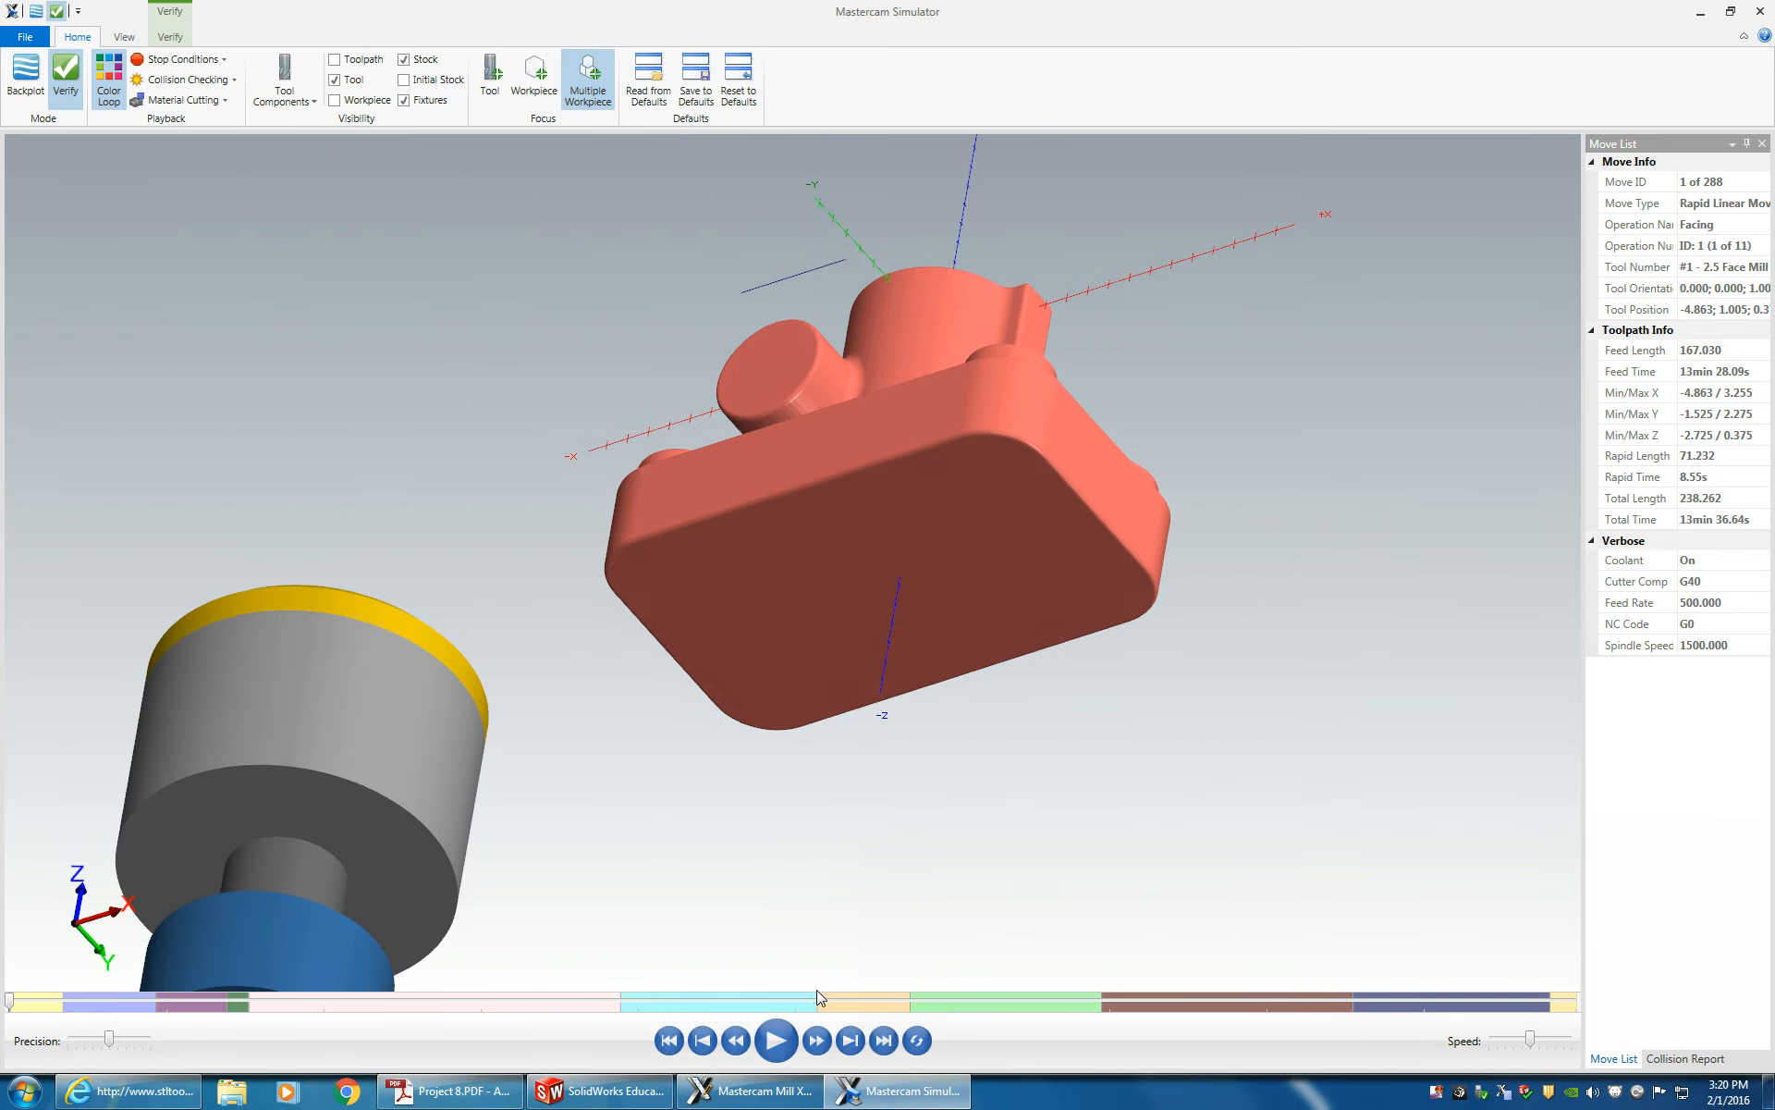
{"action": "left_click", "coordinate": [777, 1038]}
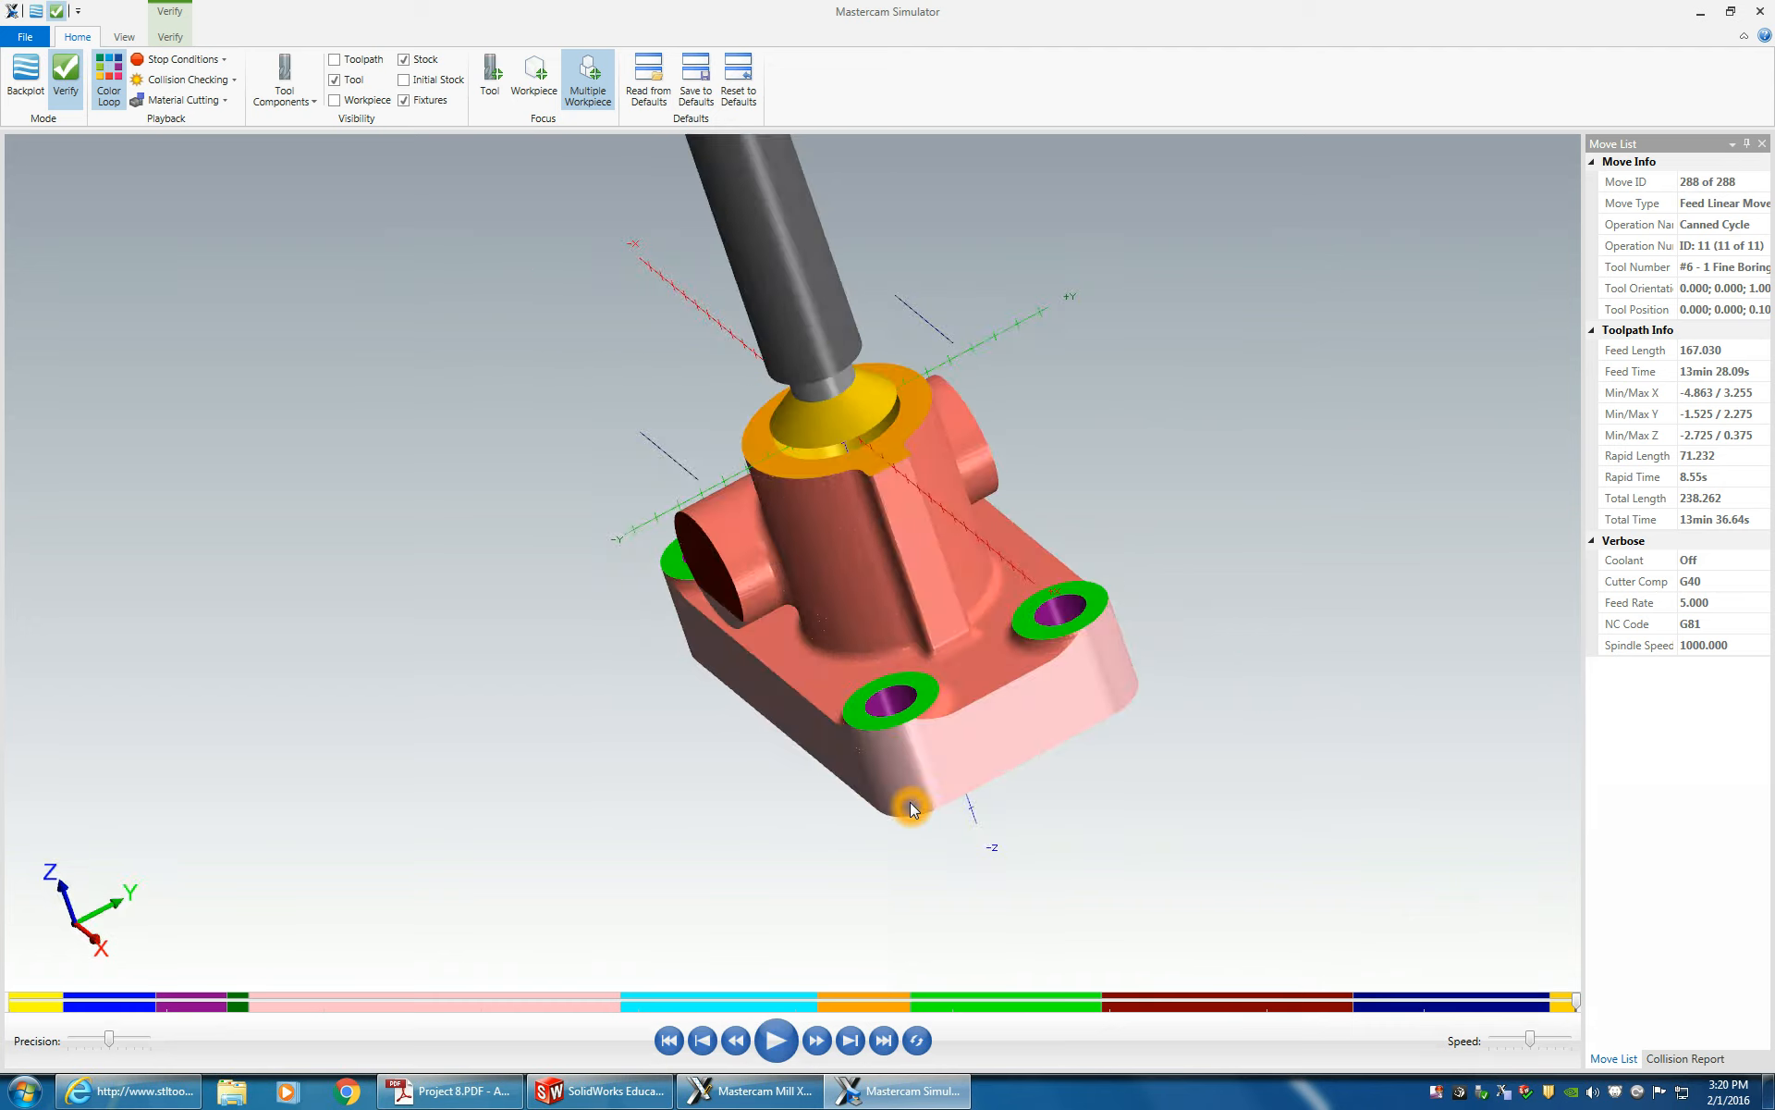
- Inspect the simulated vertical bore from the underside and around the part, and close Mastercam Simulator
{"action": "left_click_drag", "start_coordinate": [911, 809], "coordinate": [1028, 727]}
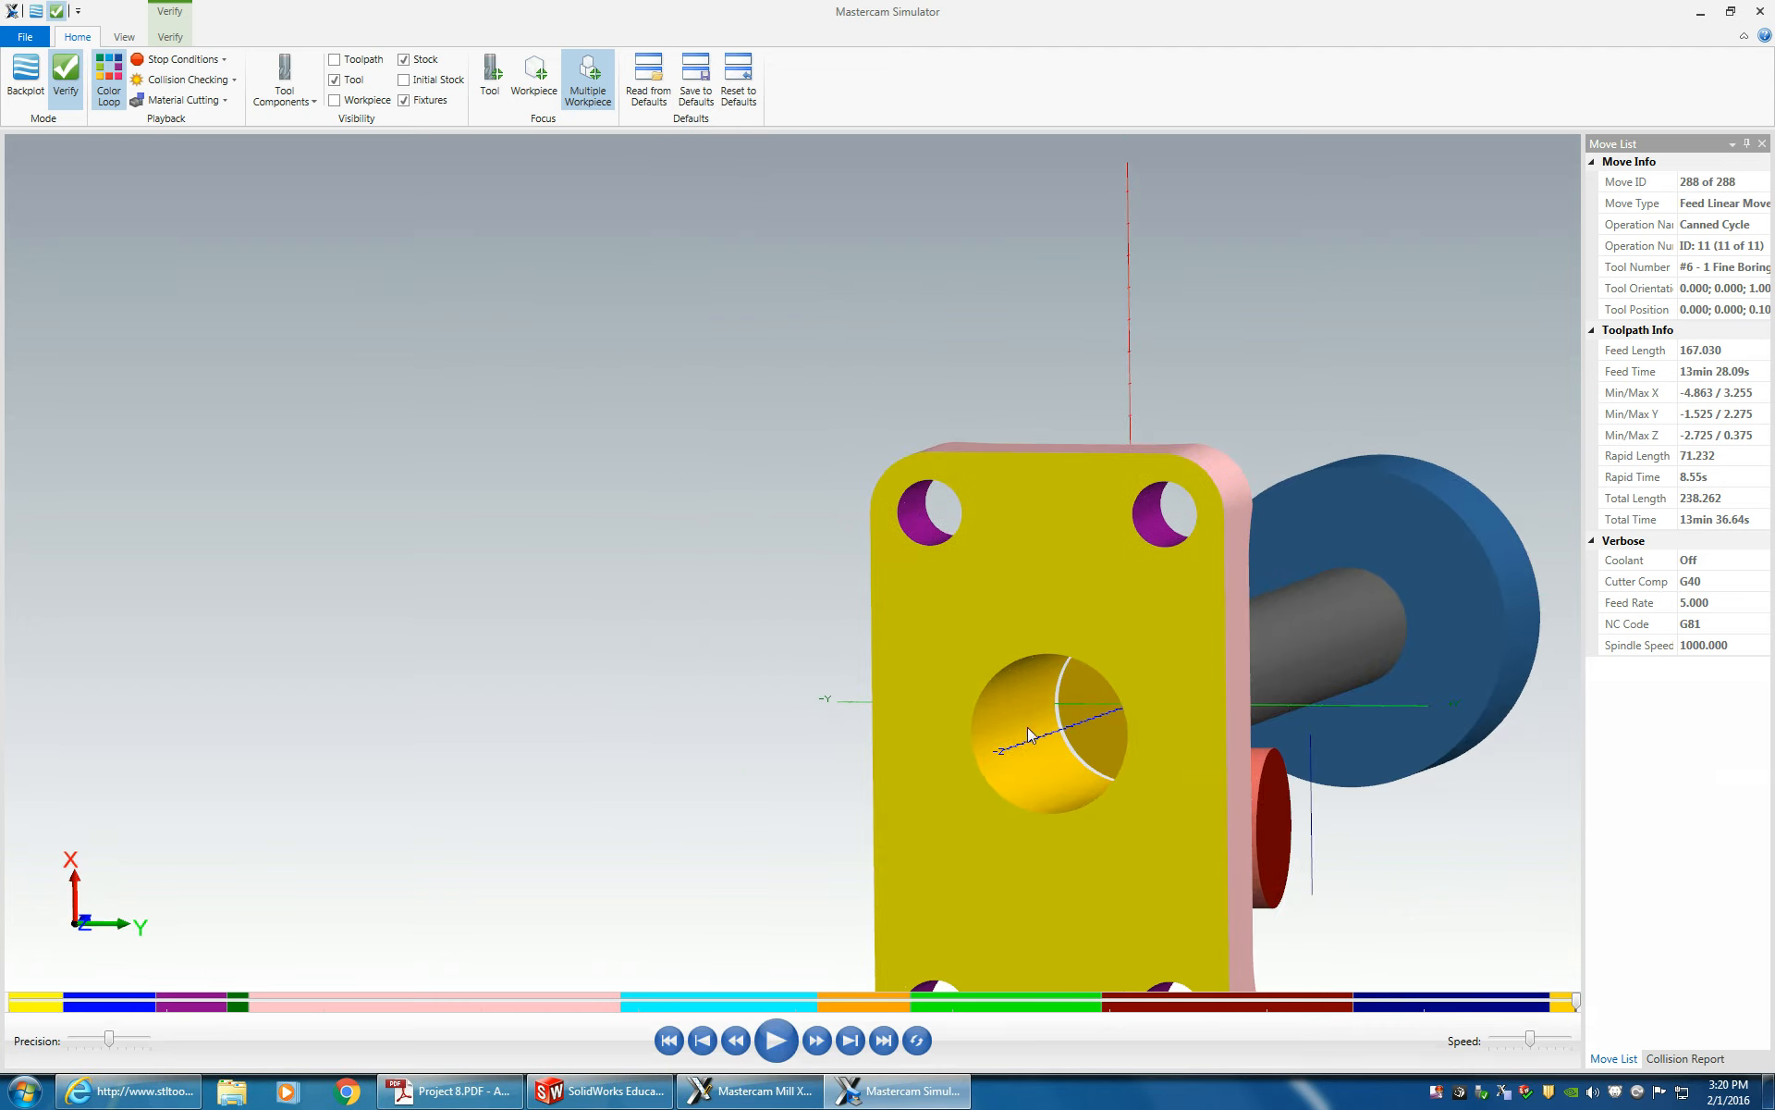
{"action": "left_click_drag", "start_coordinate": [1060, 860], "coordinate": [1197, 929]}
{"action": "middle_click_drag", "start_coordinate": [1198, 930], "coordinate": [1156, 647]}
{"action": "left_click", "coordinate": [1760, 13]}
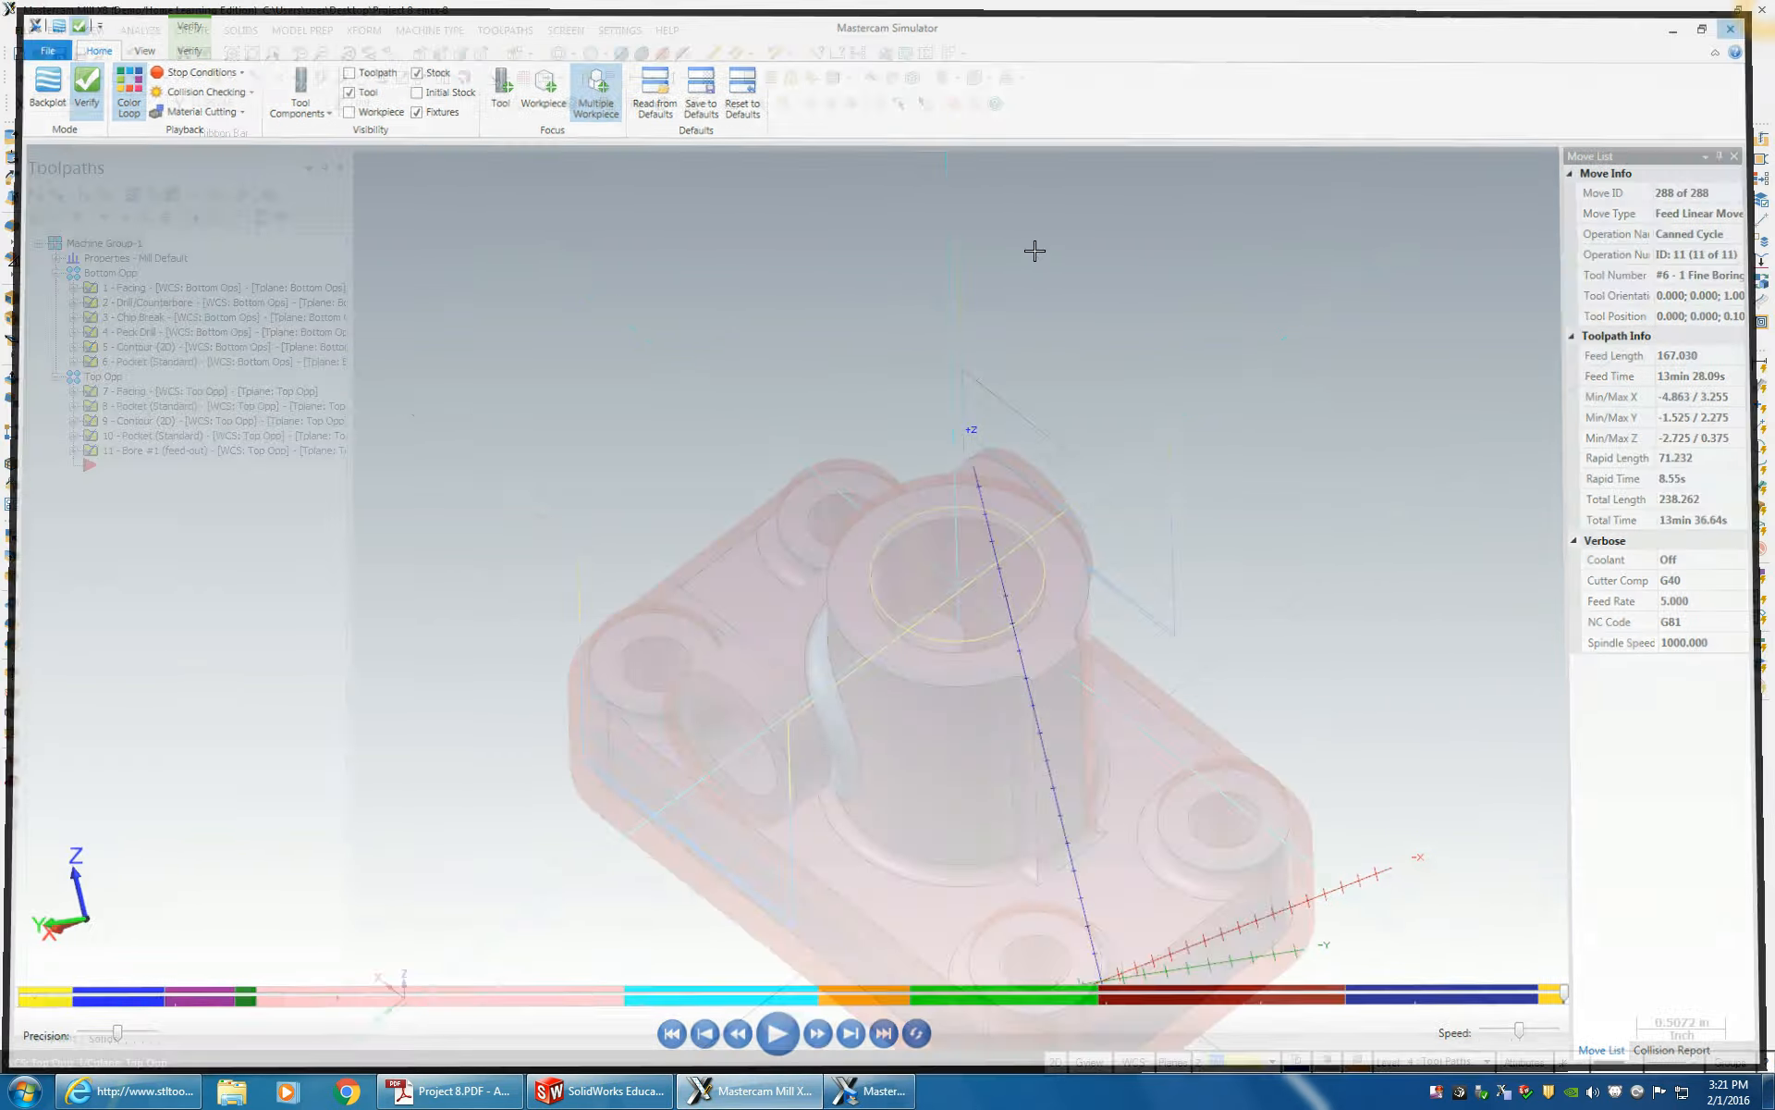
- Switch to SolidWorks to view the Project-8-Casting part, return to Mastercam and examine the horizontal boss
{"action": "mouse_move", "coordinate": [1101, 793]}
{"action": "middle_mouse_down"}
{"action": "mouse_move", "coordinate": [1129, 813]}
{"action": "mouse_move", "coordinate": [1110, 818]}
{"action": "middle_mouse_up"}
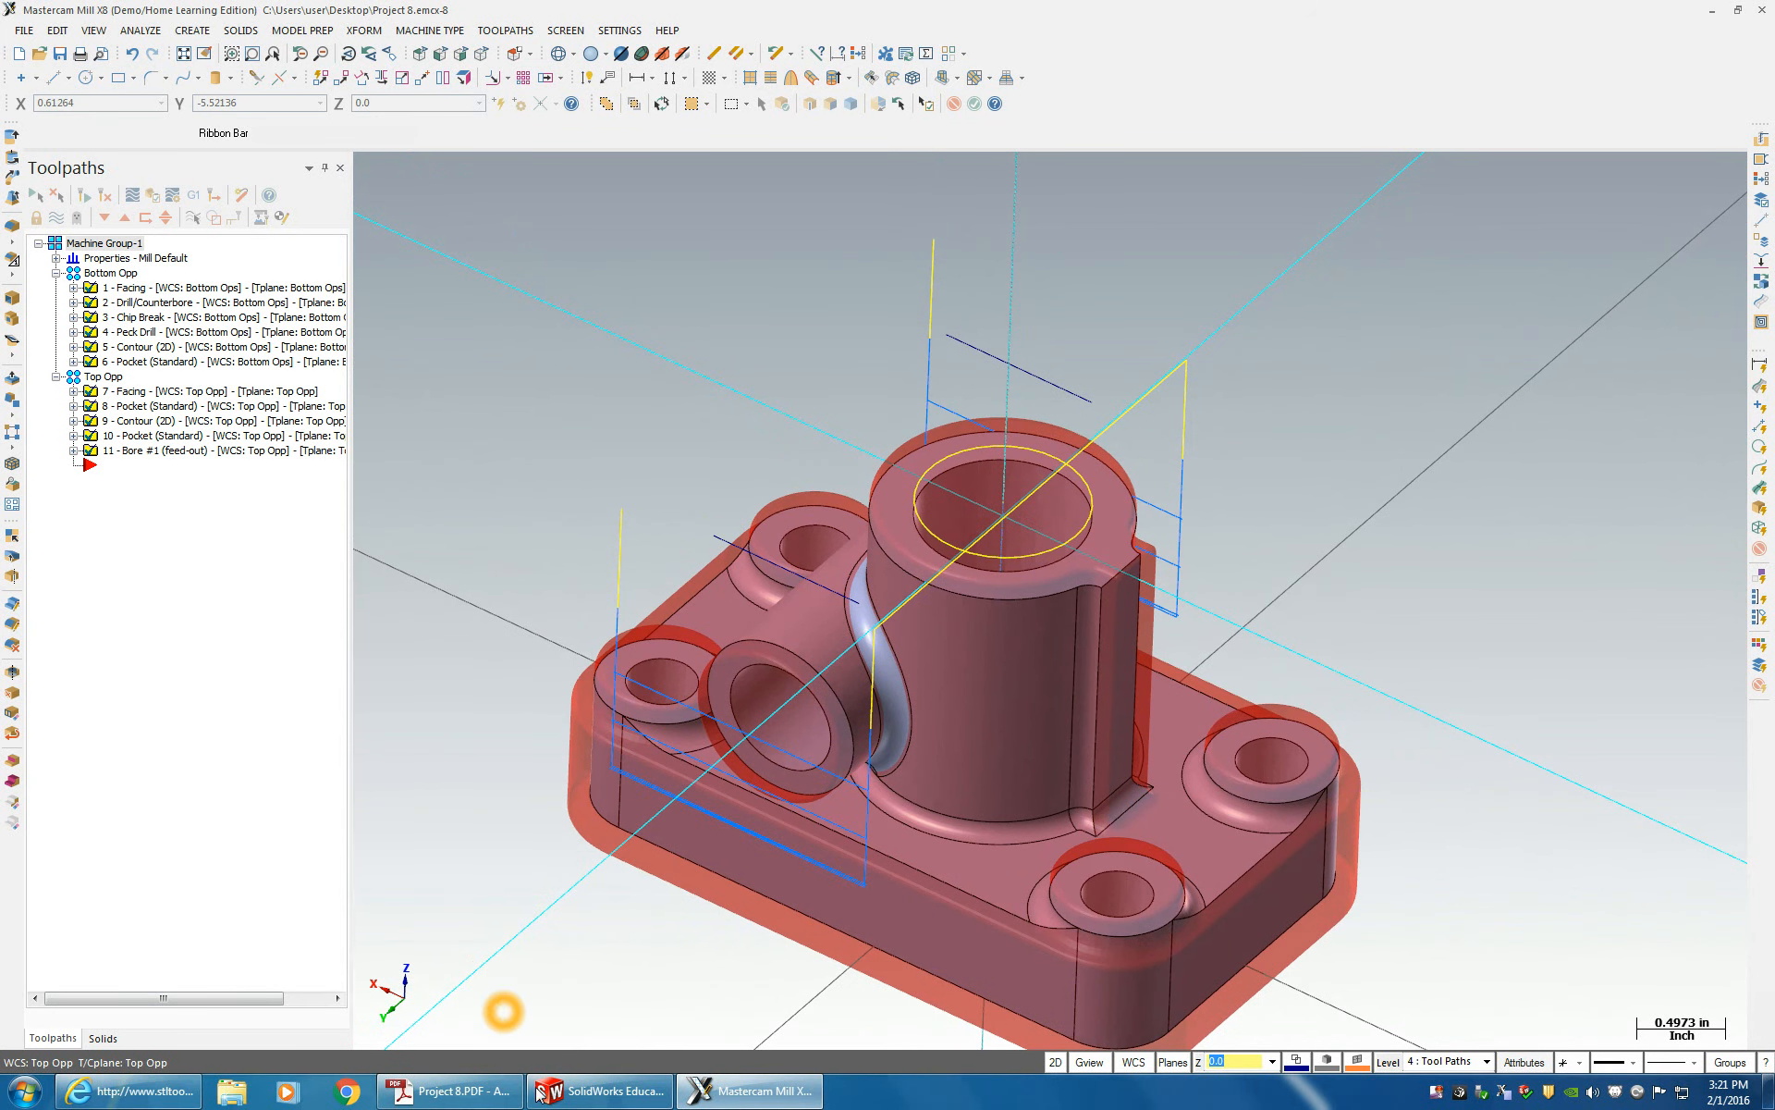
{"action": "left_click", "coordinate": [597, 1091]}
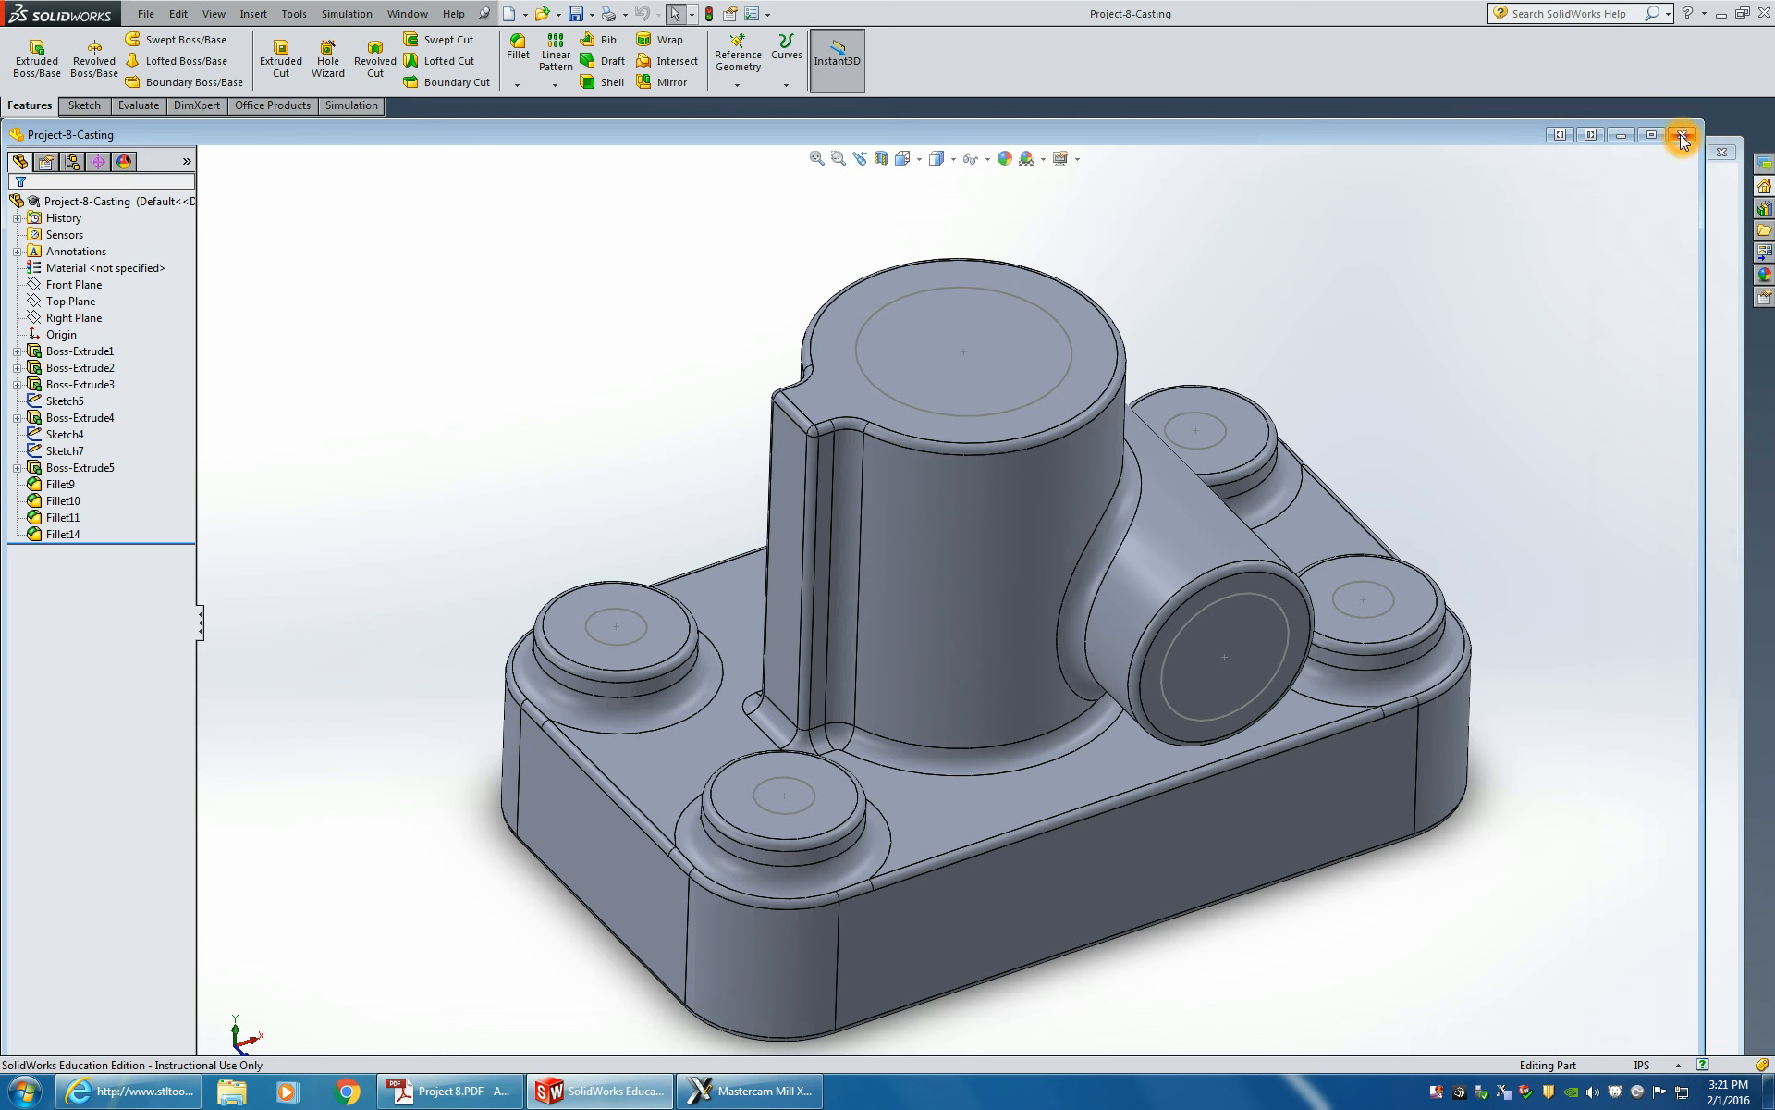
{"action": "left_click", "coordinate": [747, 1090]}
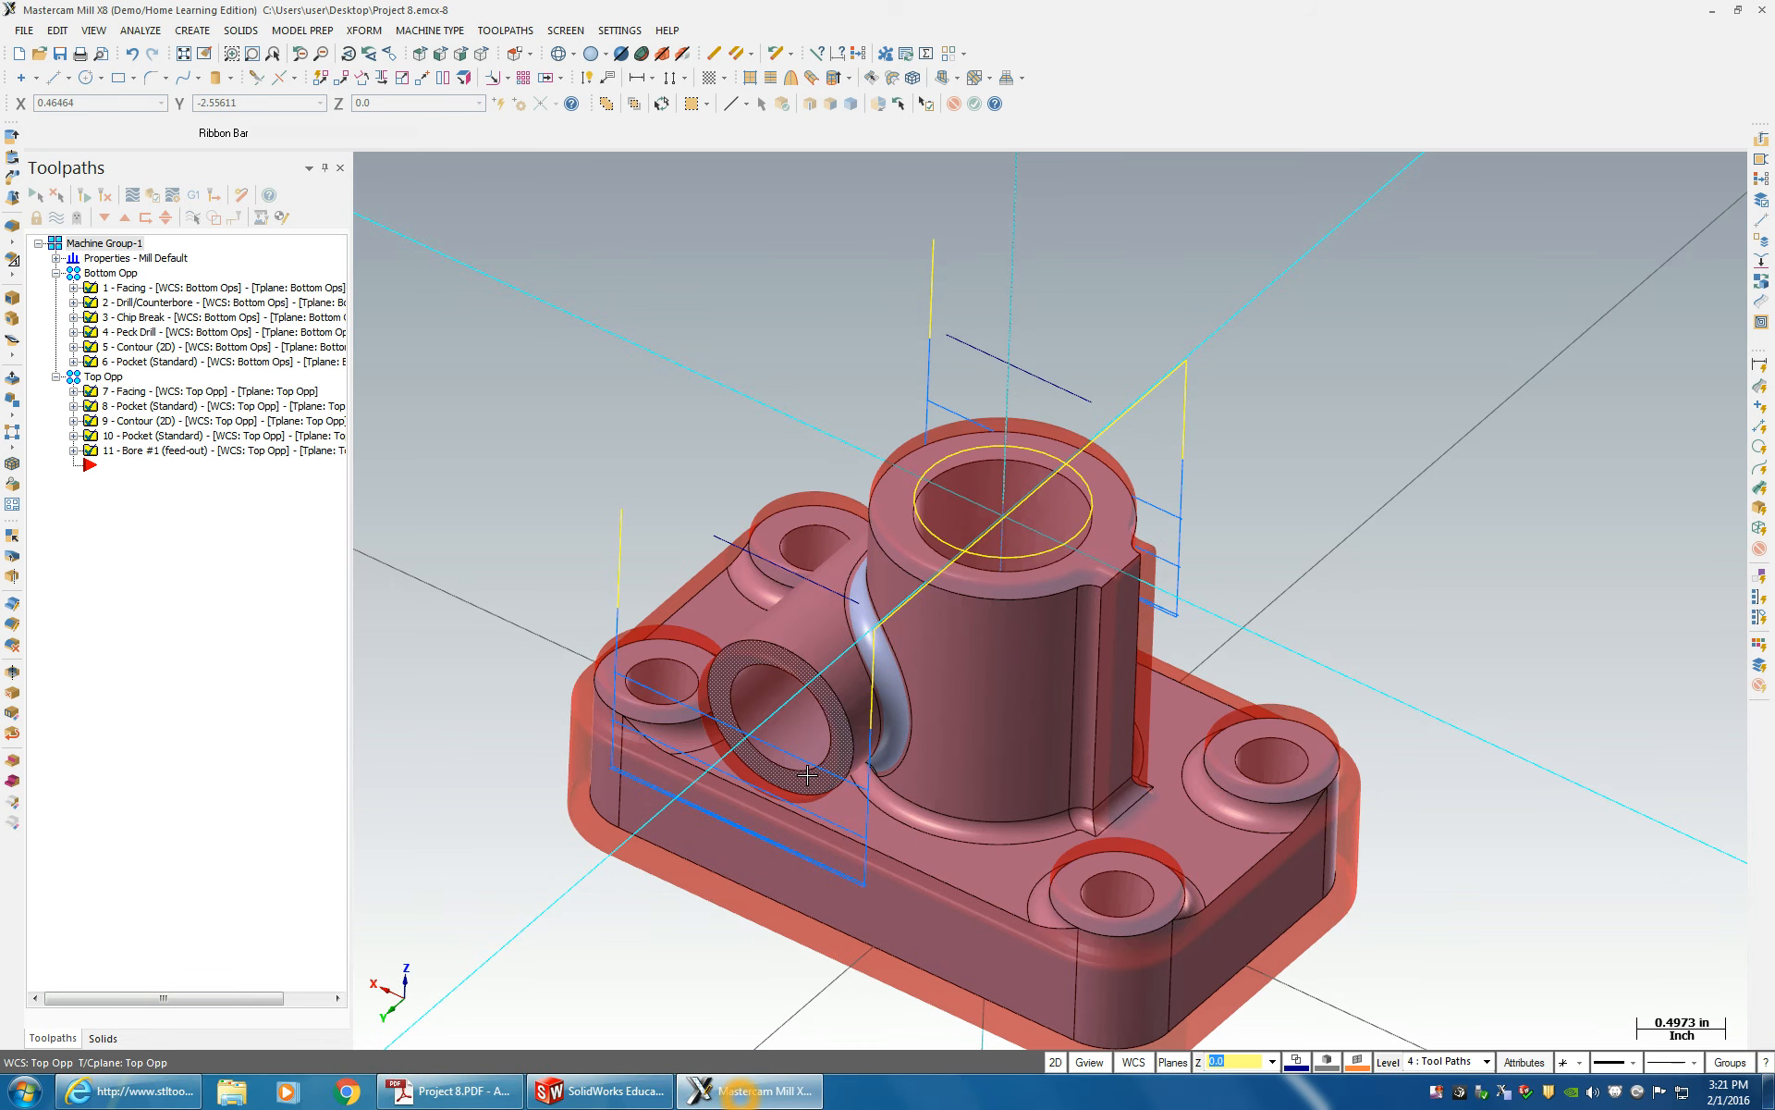
{"action": "middle_click_drag", "start_coordinate": [1046, 802], "coordinate": [1167, 777]}
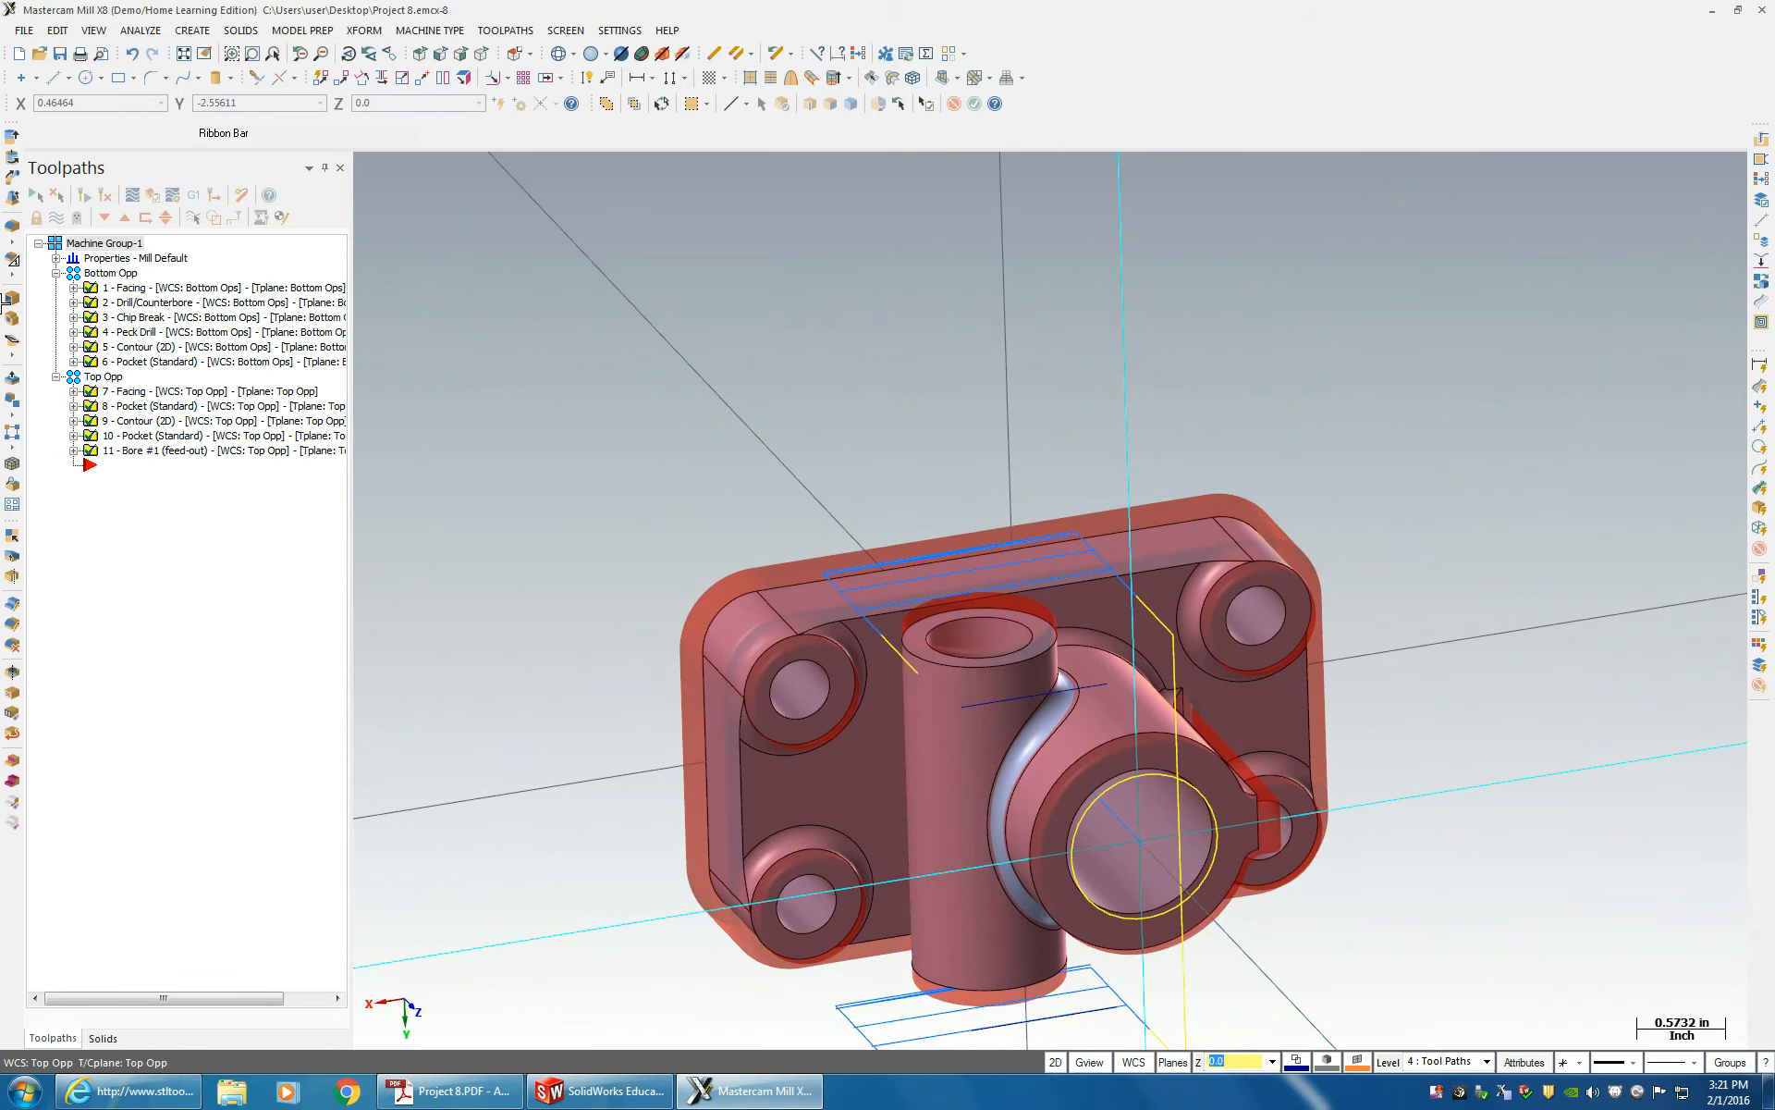
{"action": "right_click", "coordinate": [103, 260]}
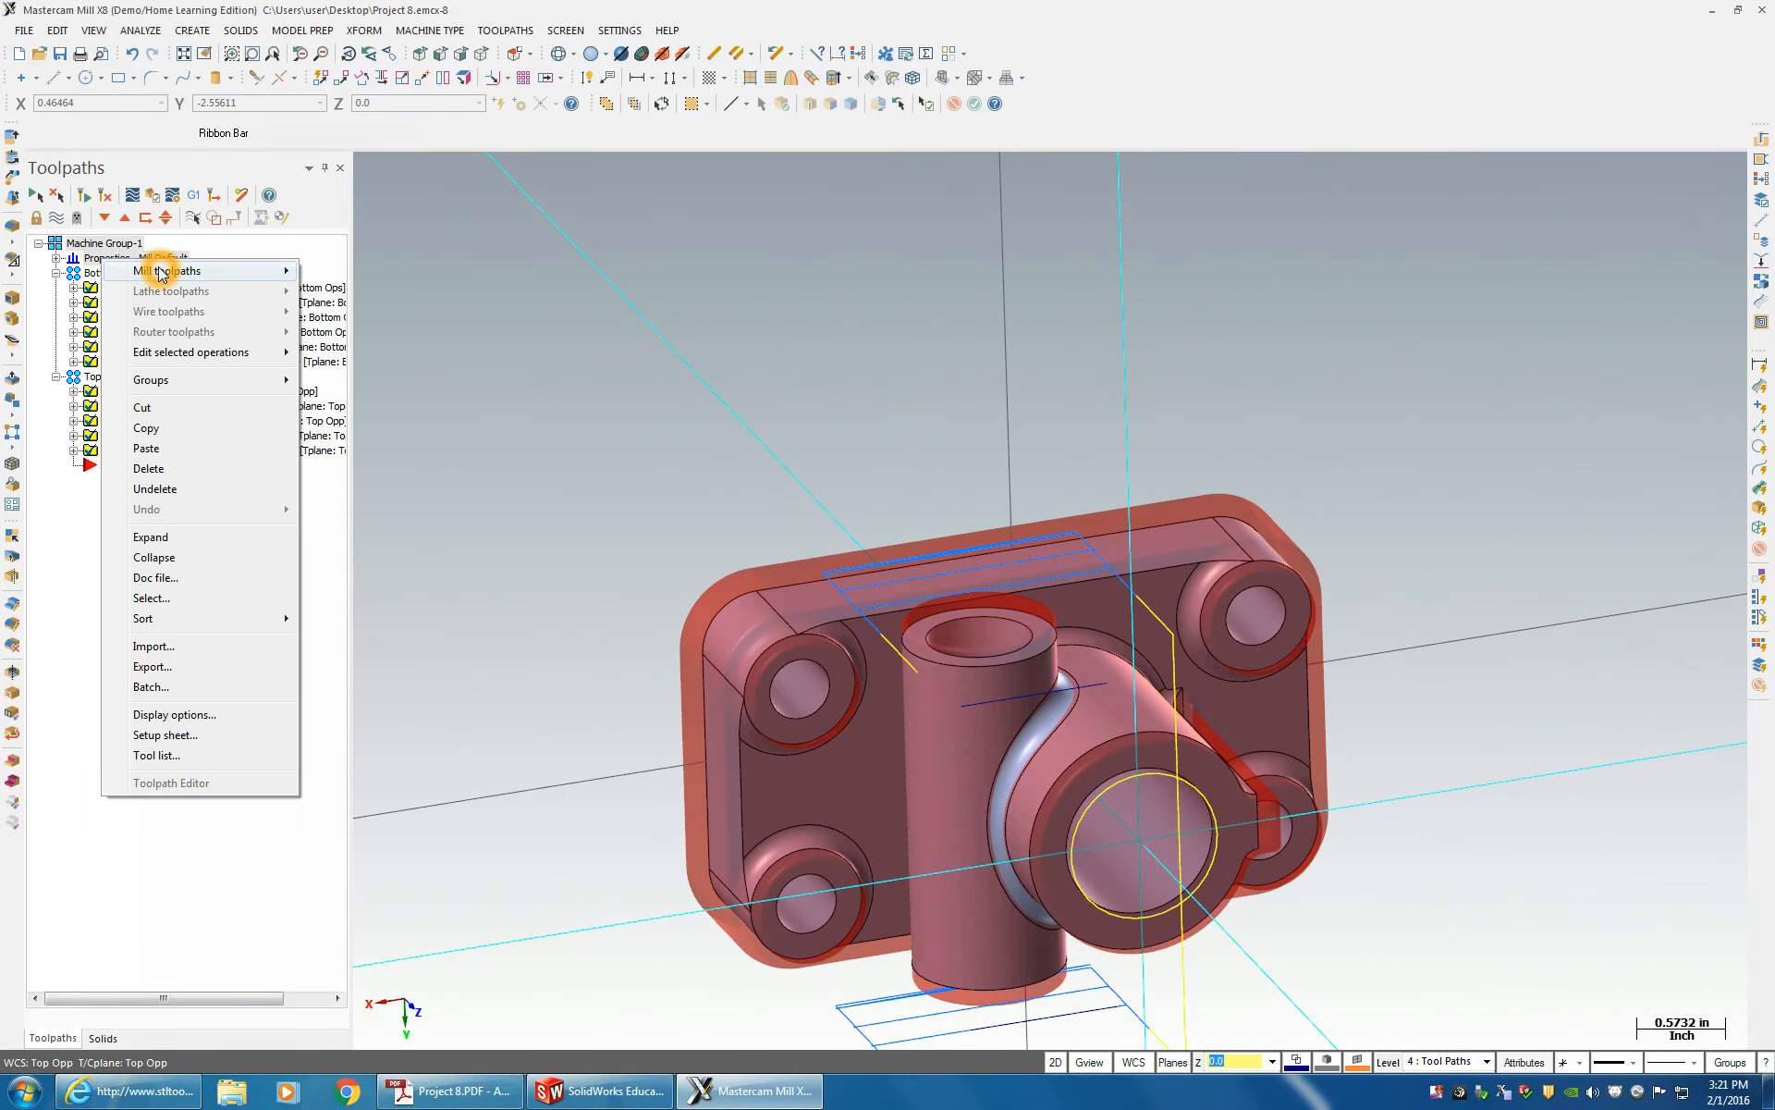
{"action": "mouse_move", "coordinate": [167, 379]}
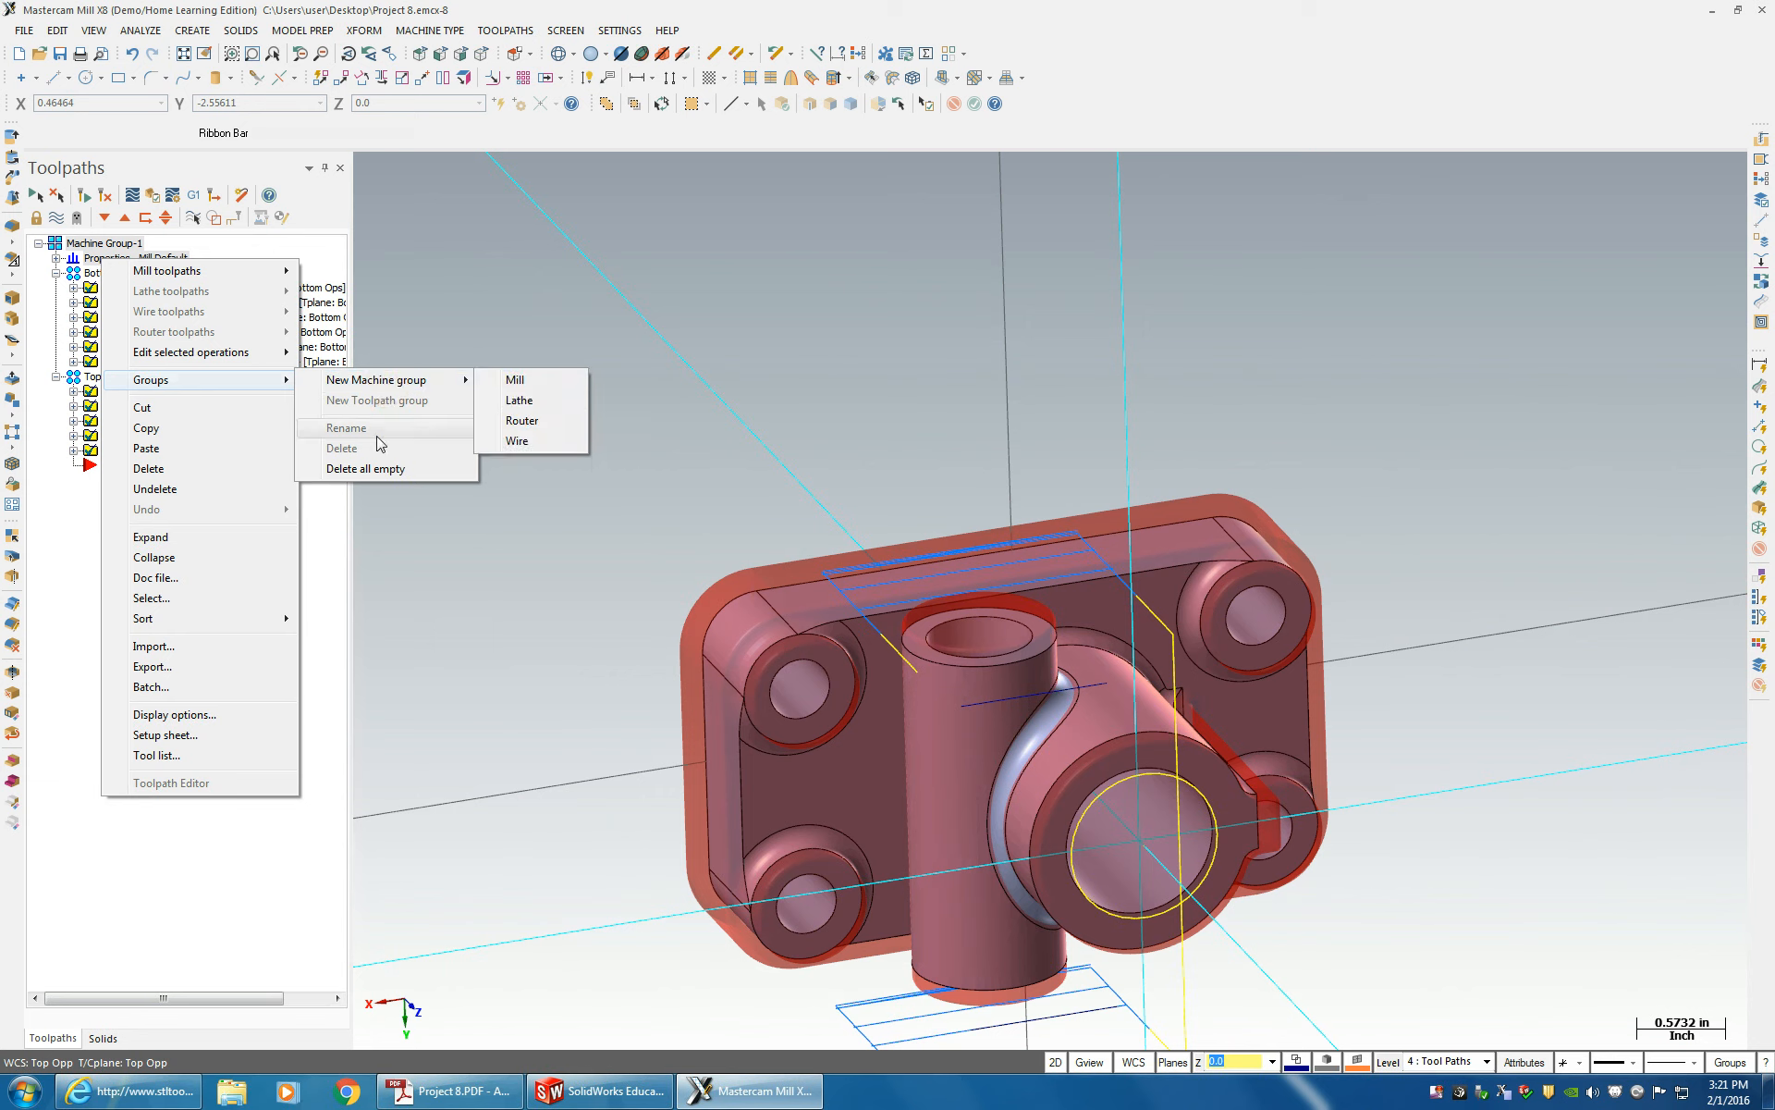
{"action": "key", "text": "Escape"}
- Create a new toolpath group under Machine Group-1, following the Top Opp group
{"action": "left_click", "coordinate": [104, 273]}
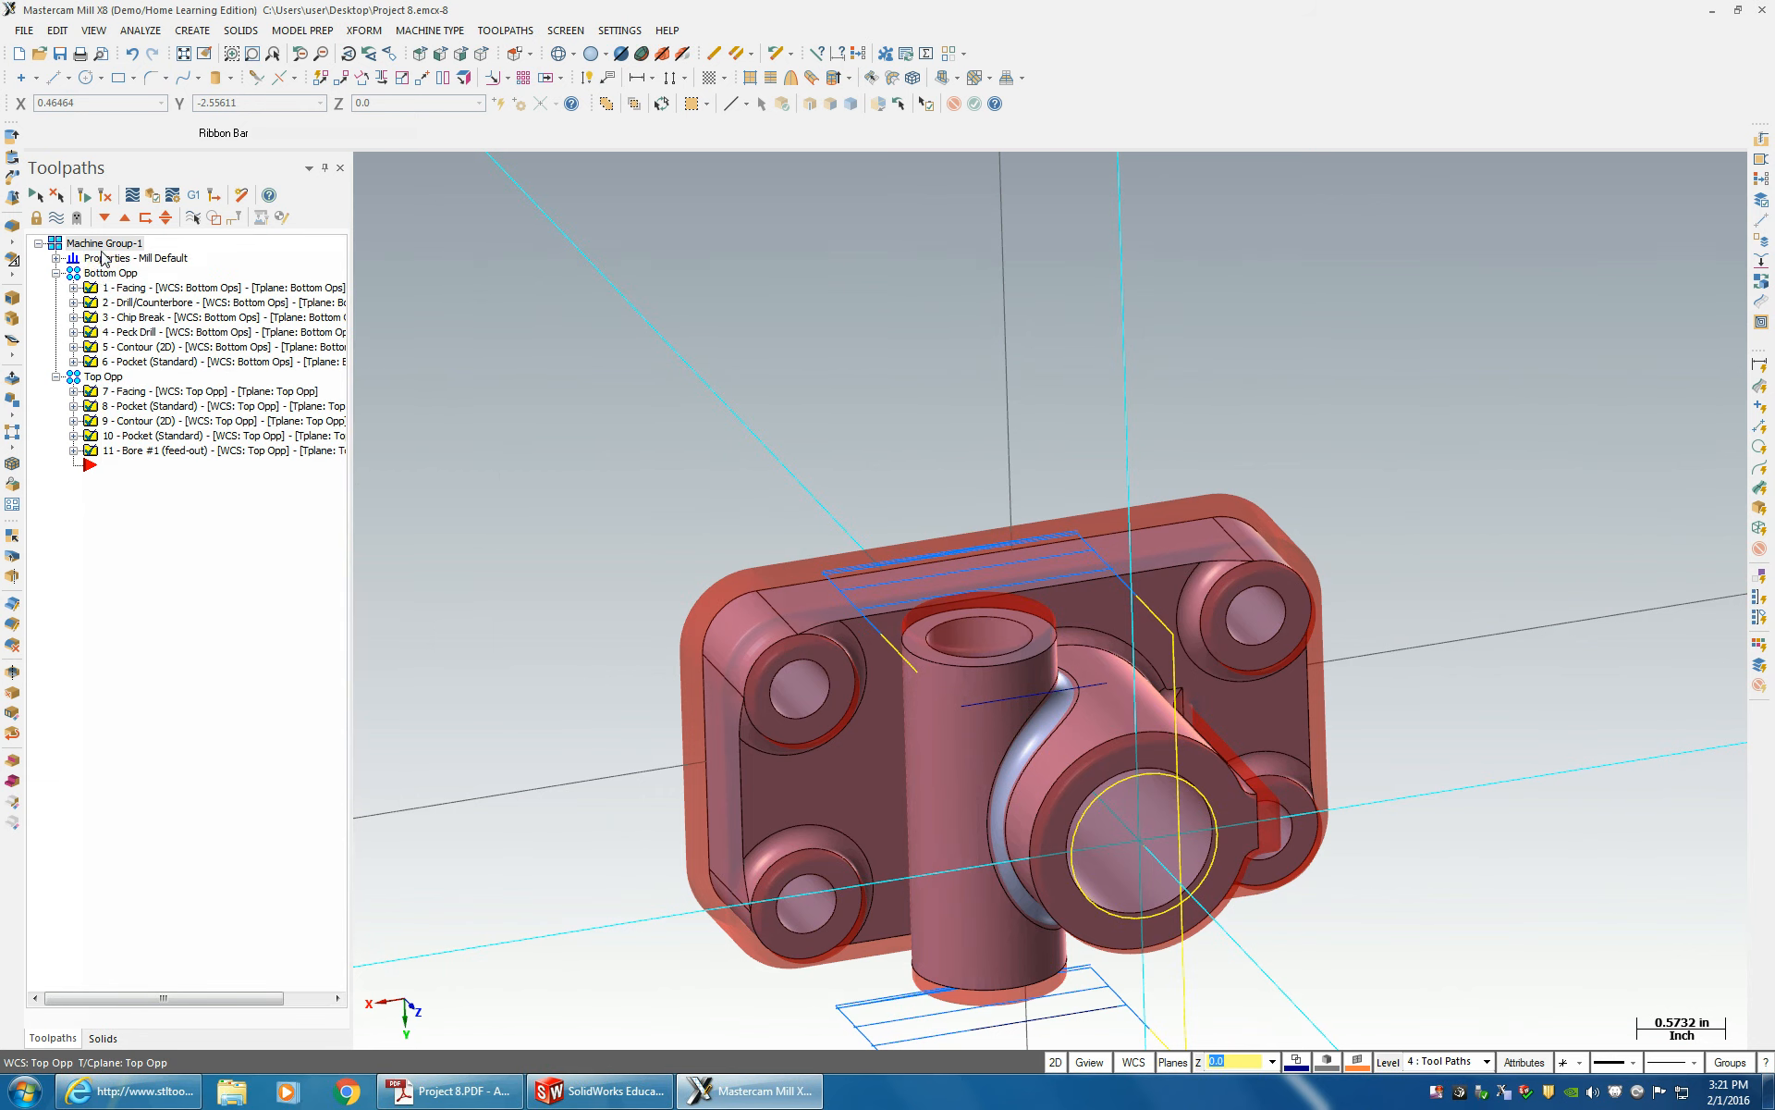
{"action": "right_click", "coordinate": [103, 258]}
{"action": "mouse_move", "coordinate": [278, 366]}
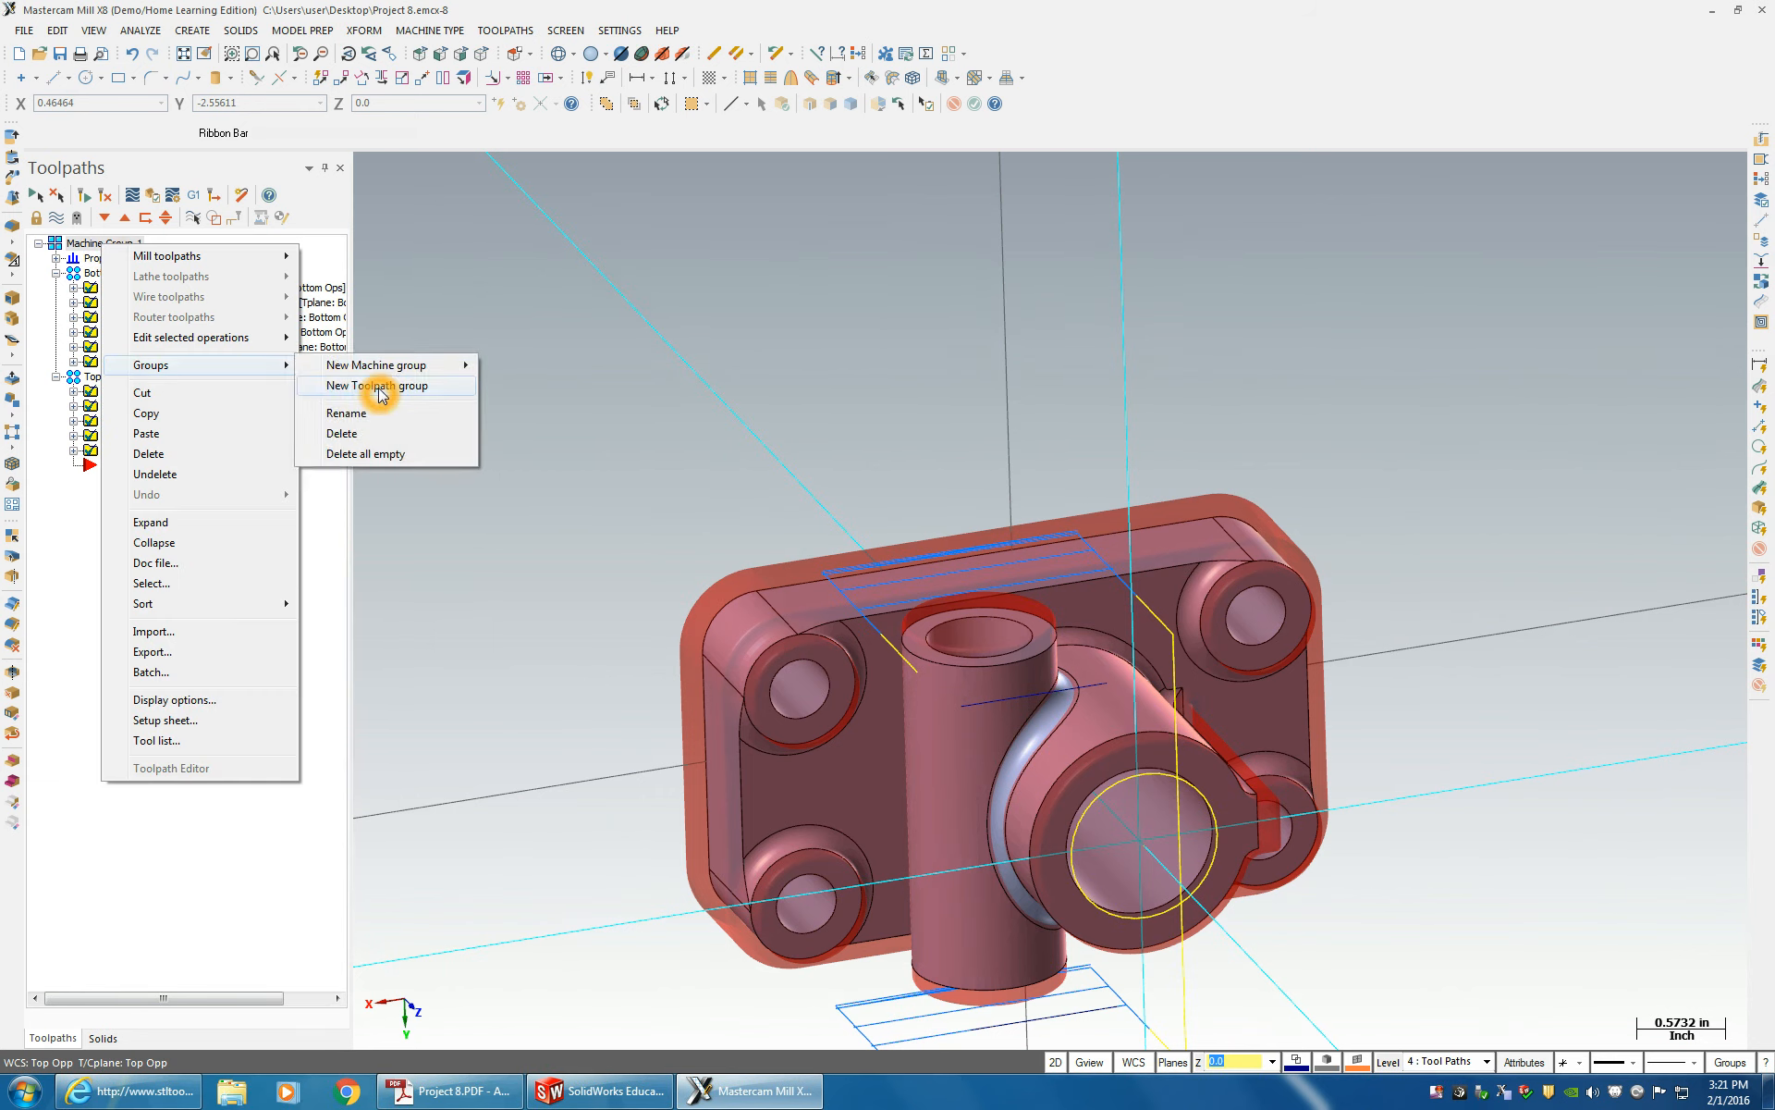
{"action": "left_click", "coordinate": [382, 395]}
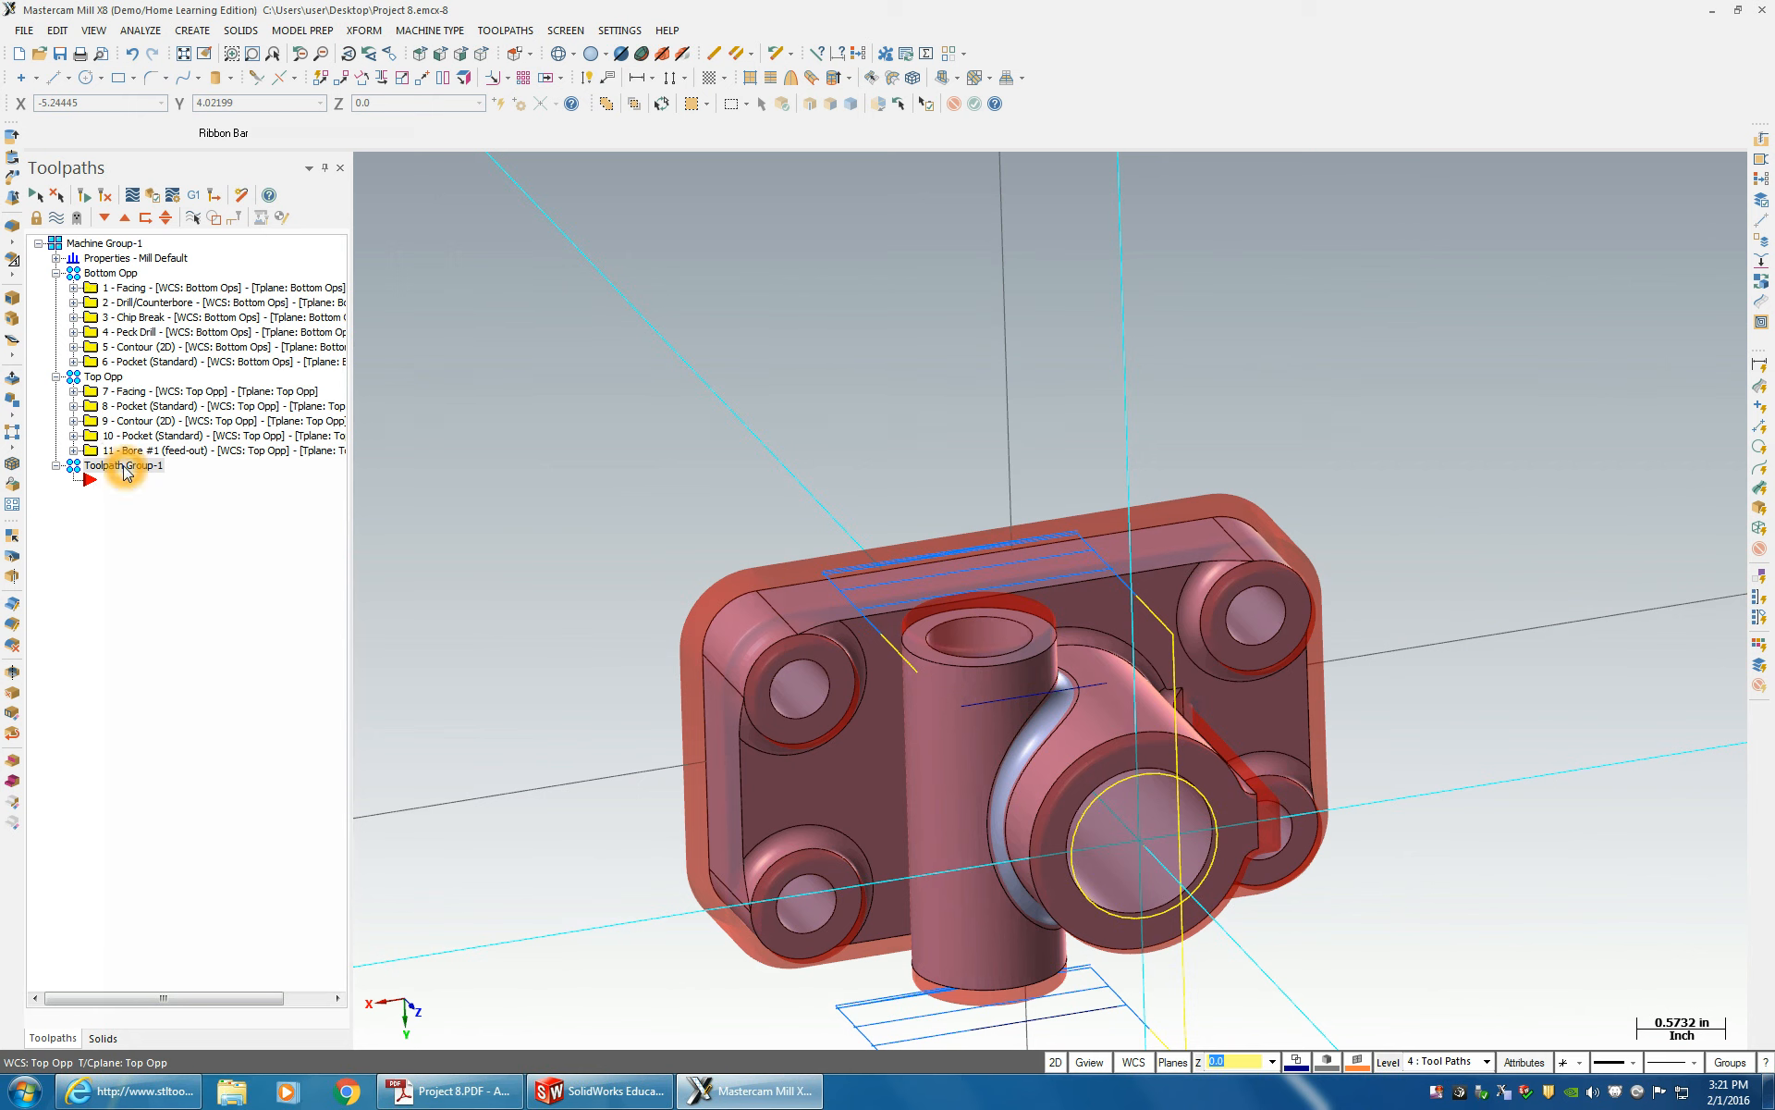
- Rename the new toolpath group as Side Opp
{"action": "left_click", "coordinate": [125, 467]}
{"action": "left_click", "coordinate": [127, 467]}
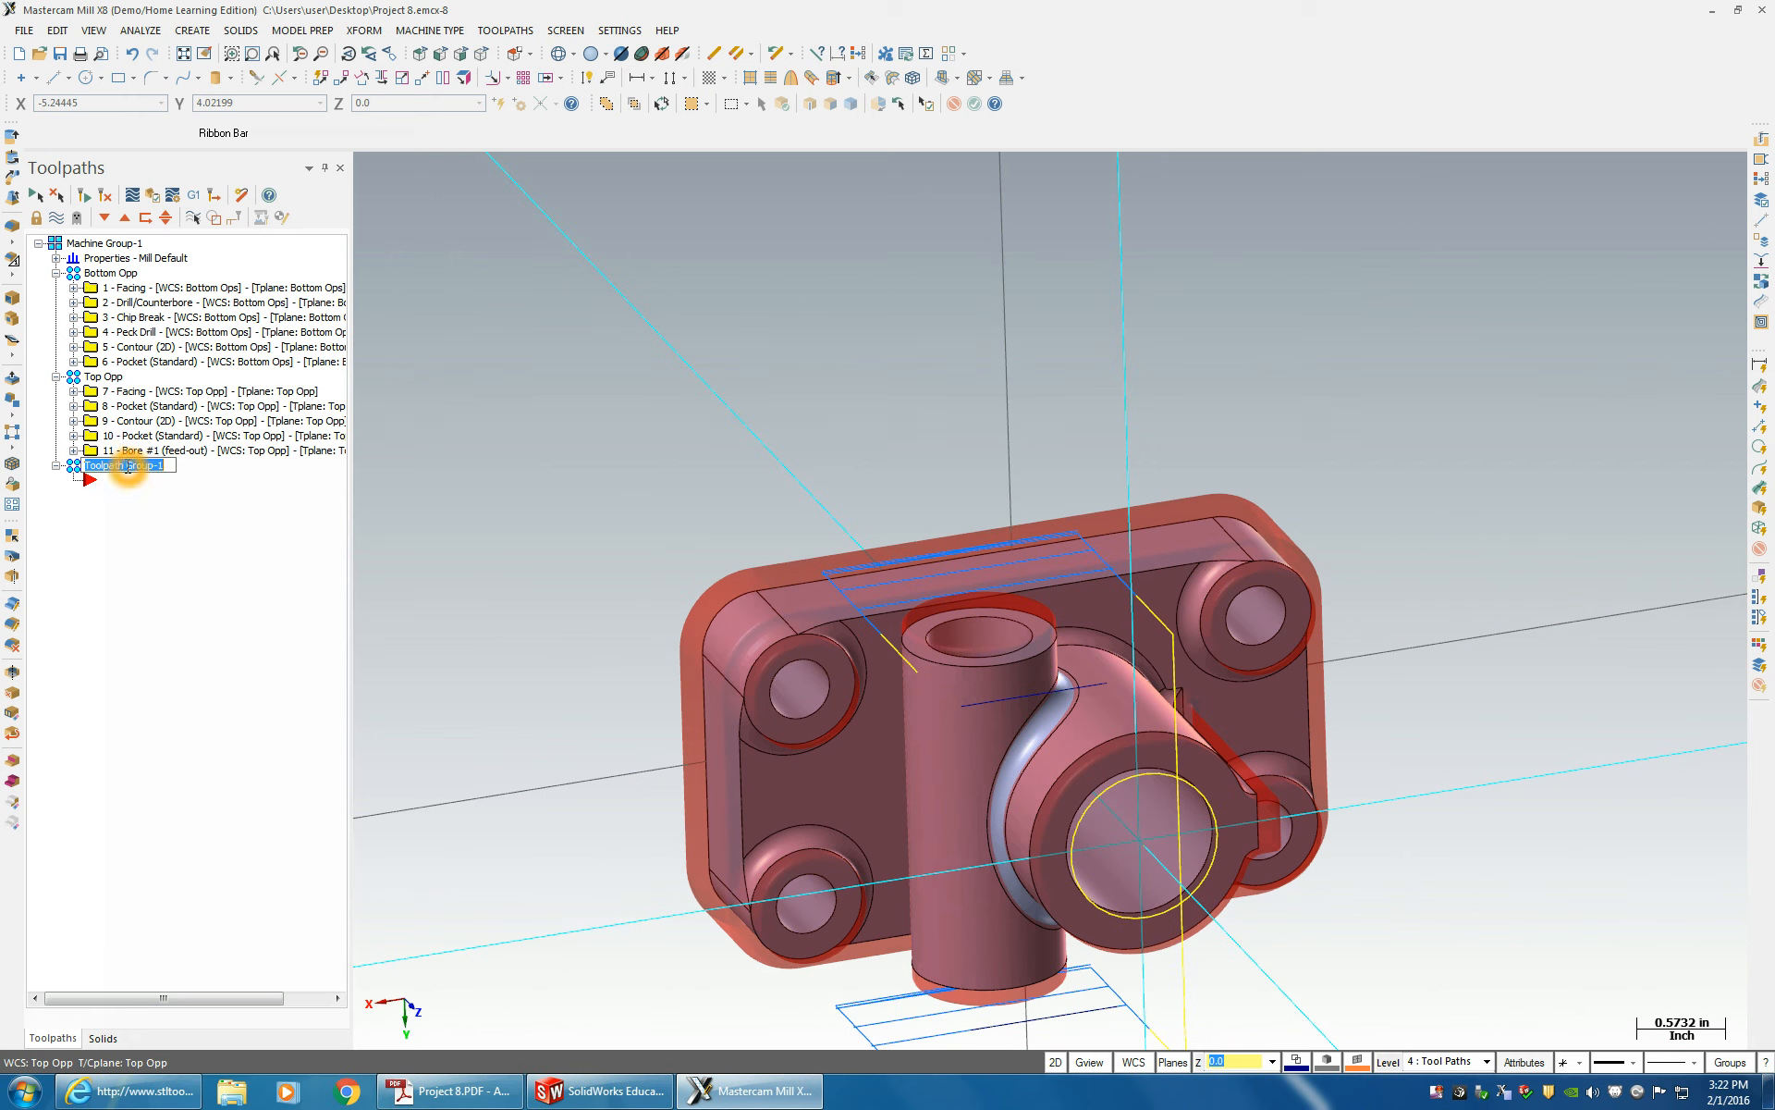
{"action": "key", "text": "Return"}
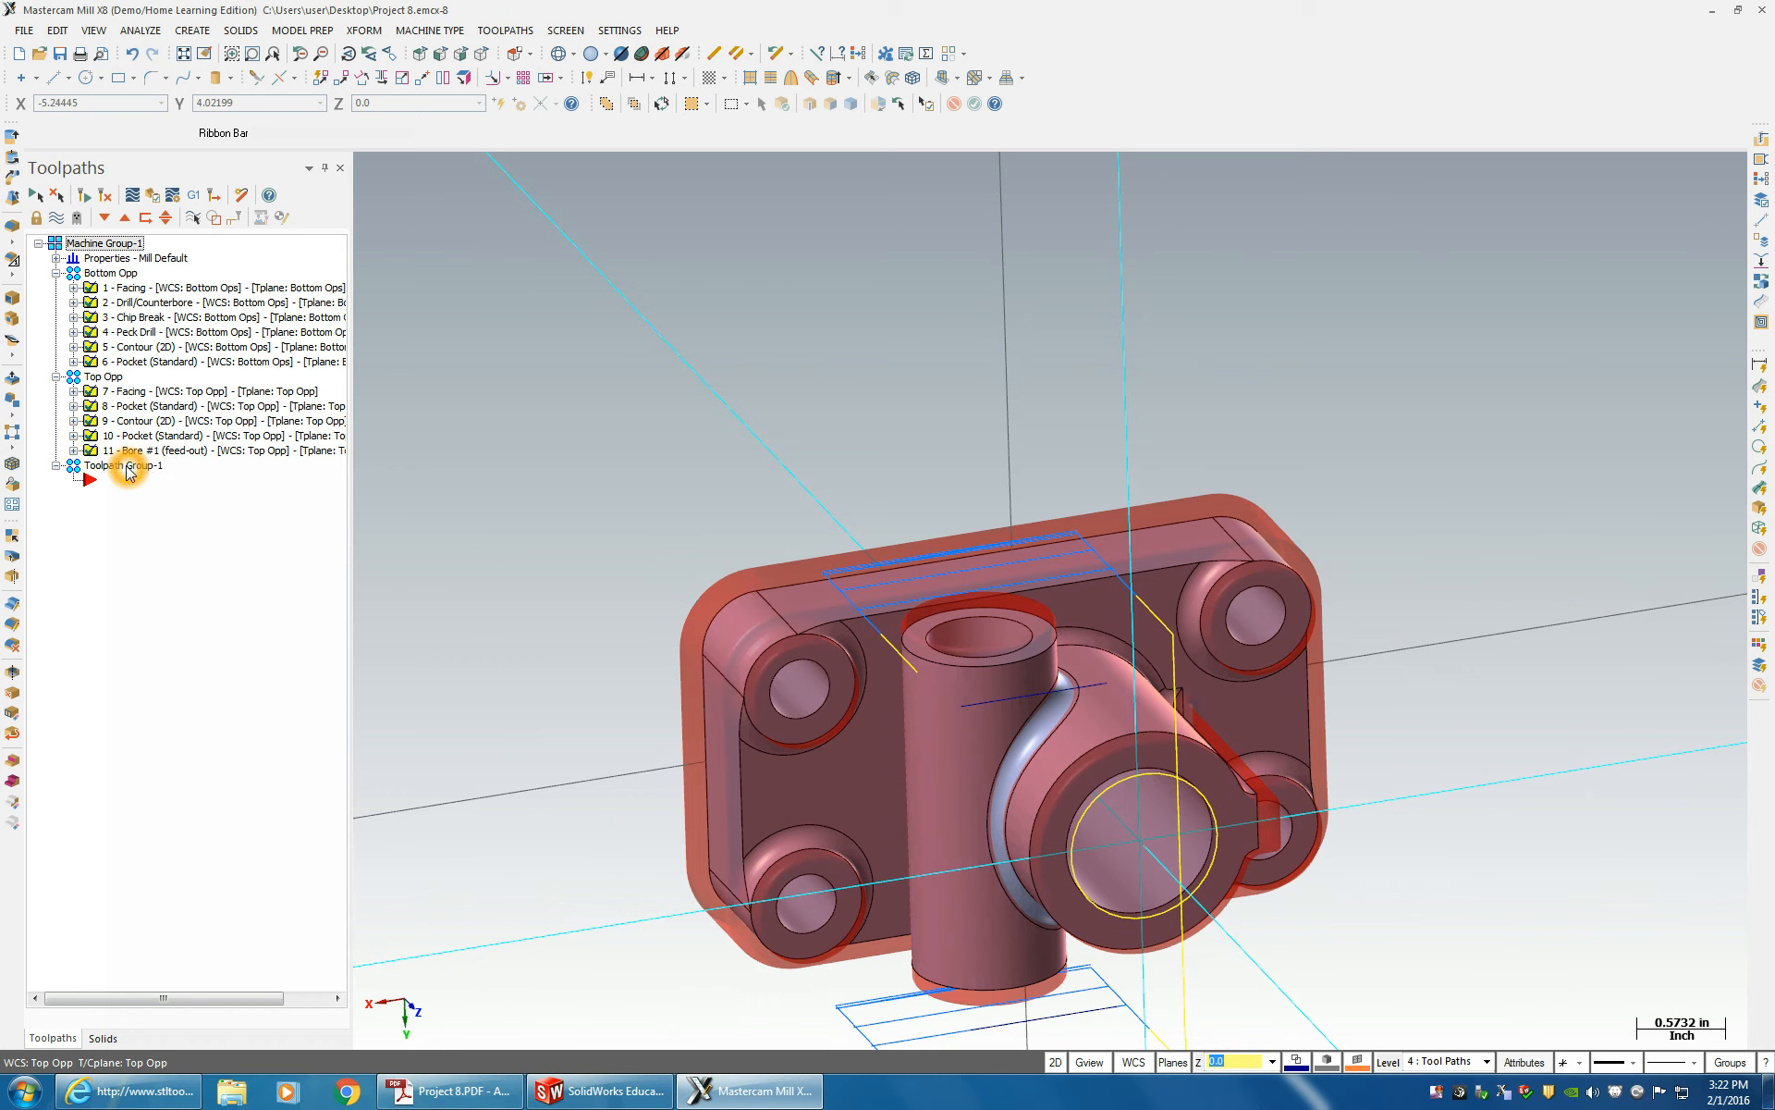
{"action": "left_click", "coordinate": [126, 467]}
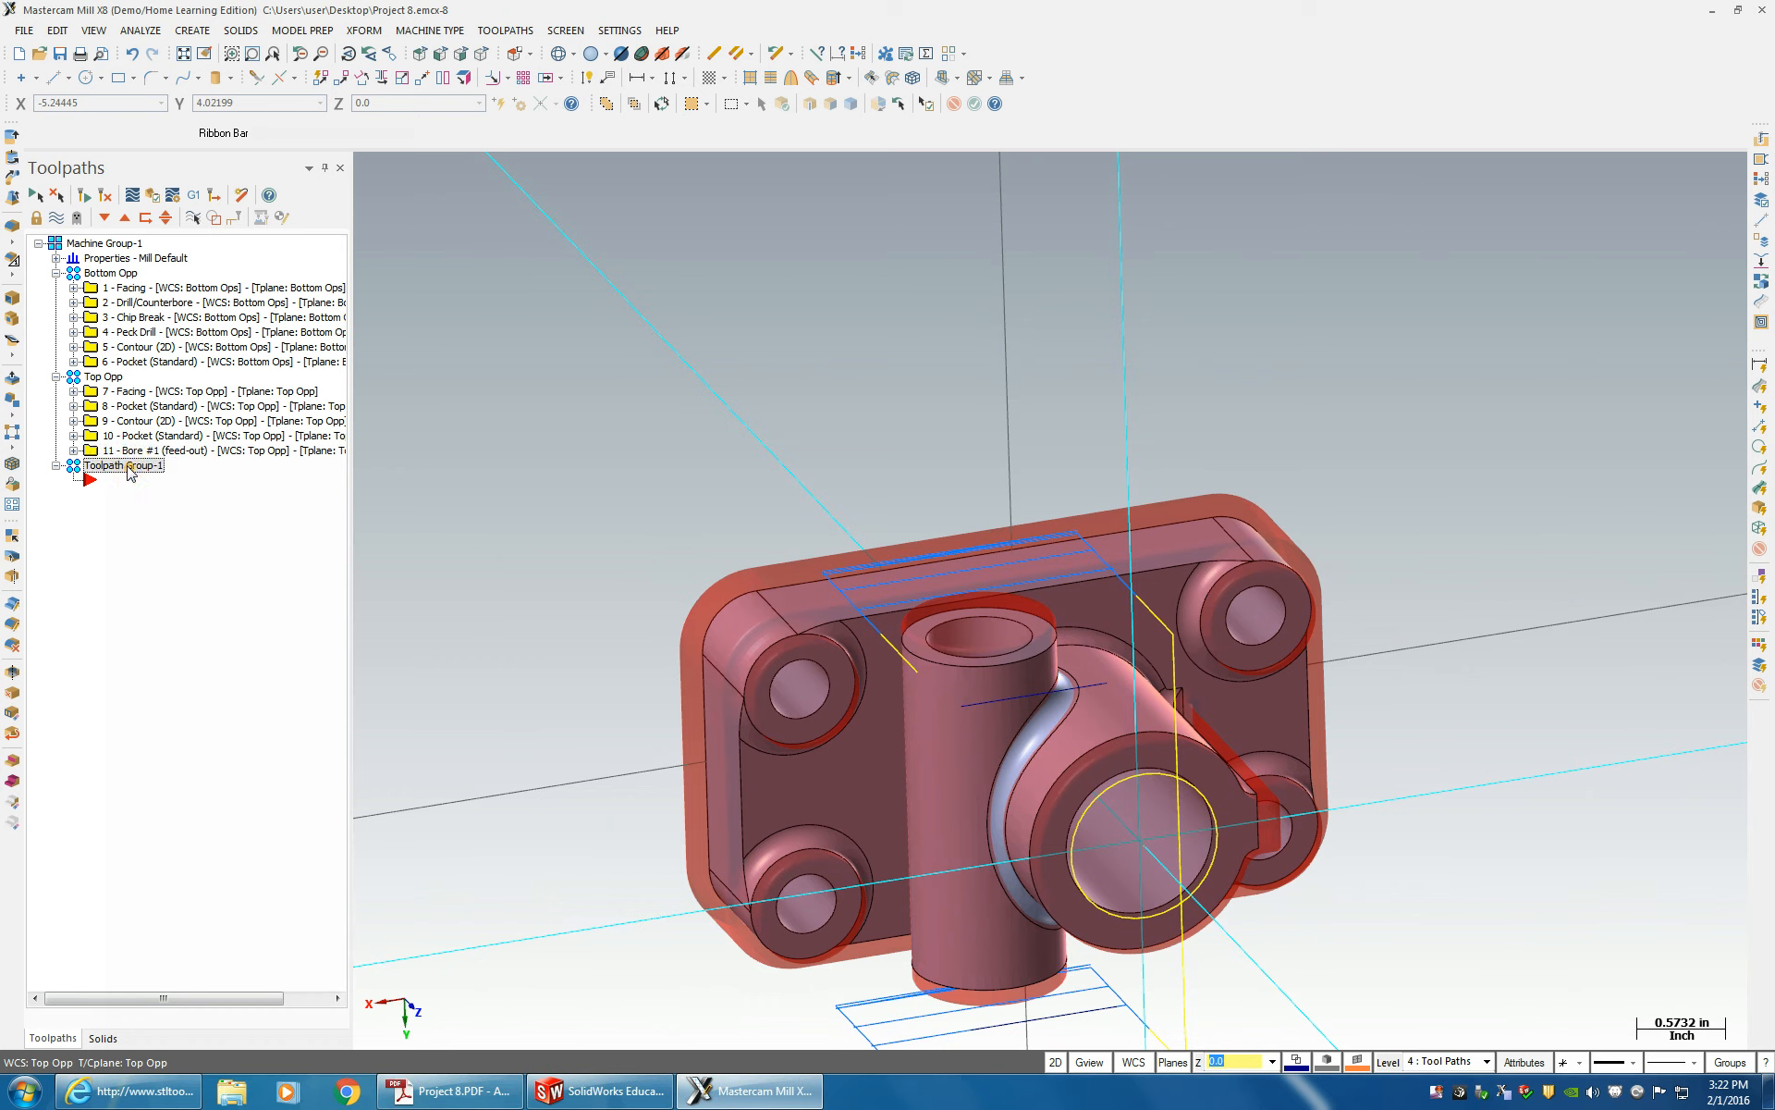
{"action": "left_click", "coordinate": [127, 469]}
- Define a new plane from the horizontal boss's flat end face in the Plane Manager, with Z outward and X toward the vertical boss's side
{"action": "middle_click_drag", "start_coordinate": [1347, 761], "coordinate": [1049, 624]}
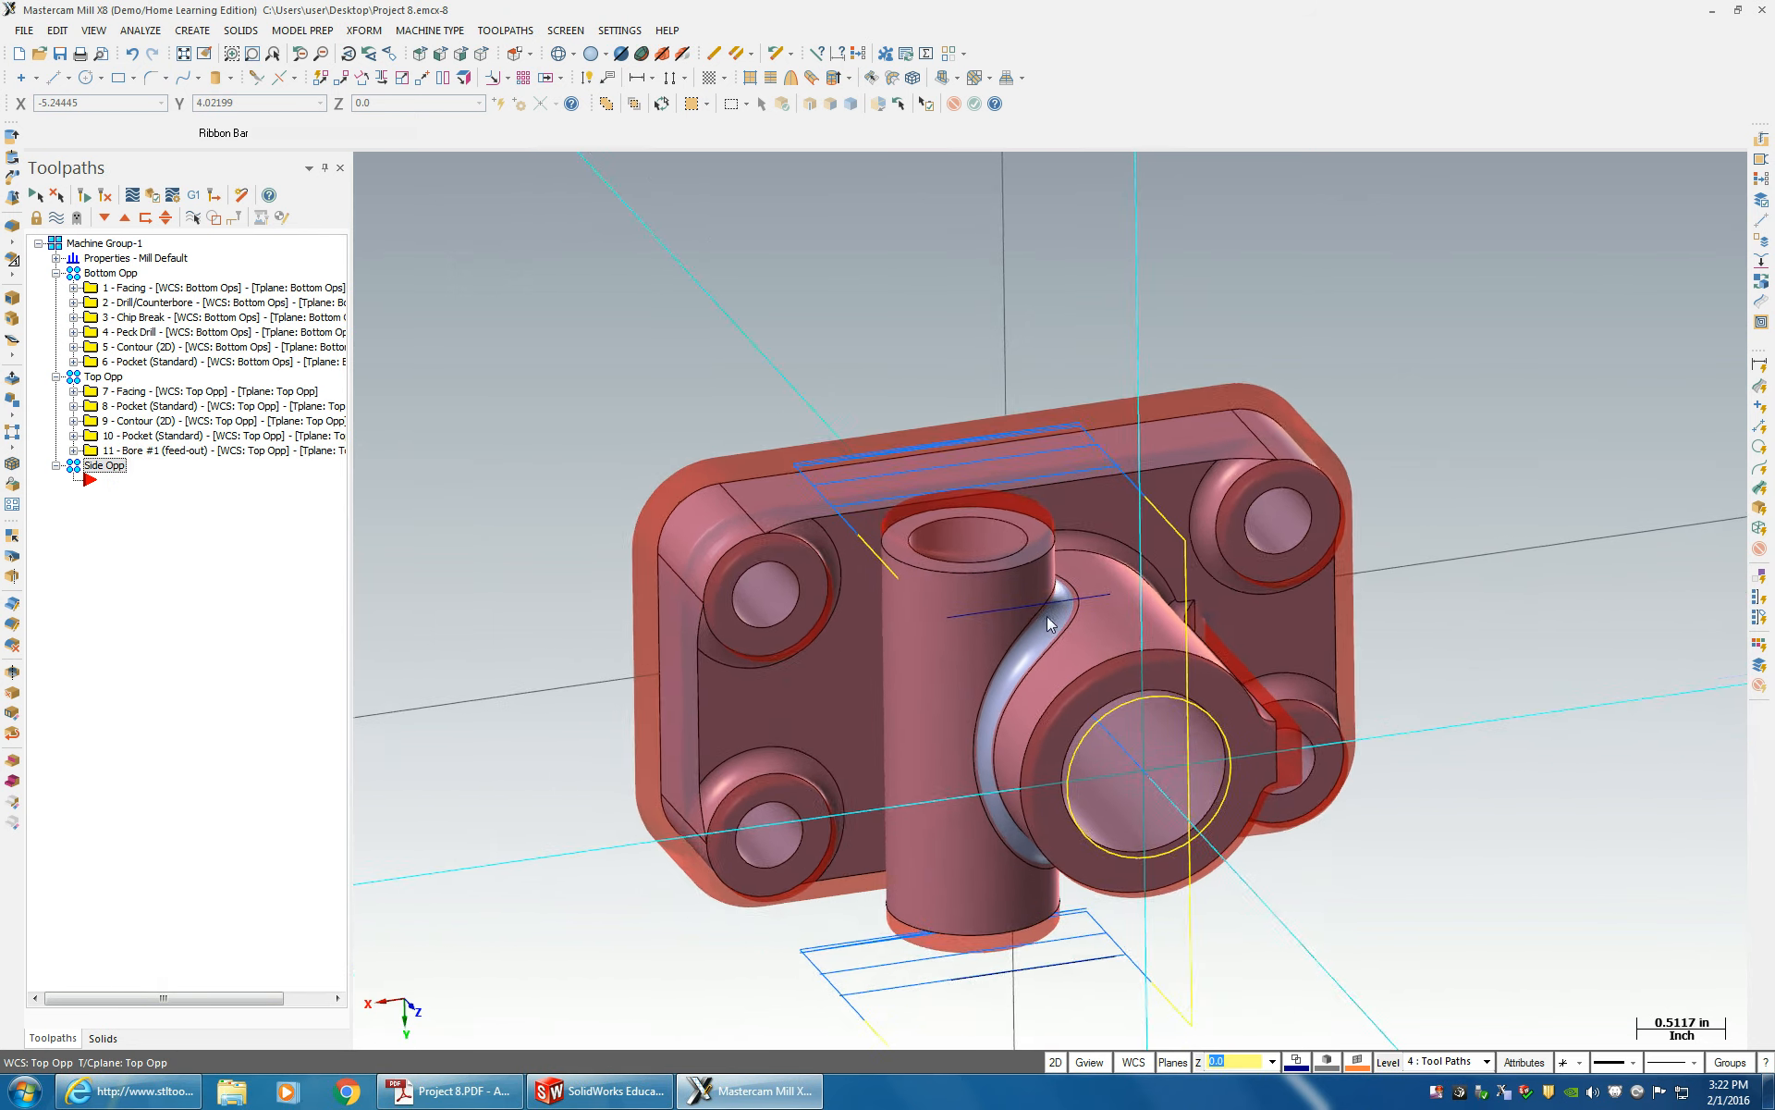
{"action": "scroll", "coordinate": [1050, 625], "scroll_direction": "up", "scroll_amount": 1}
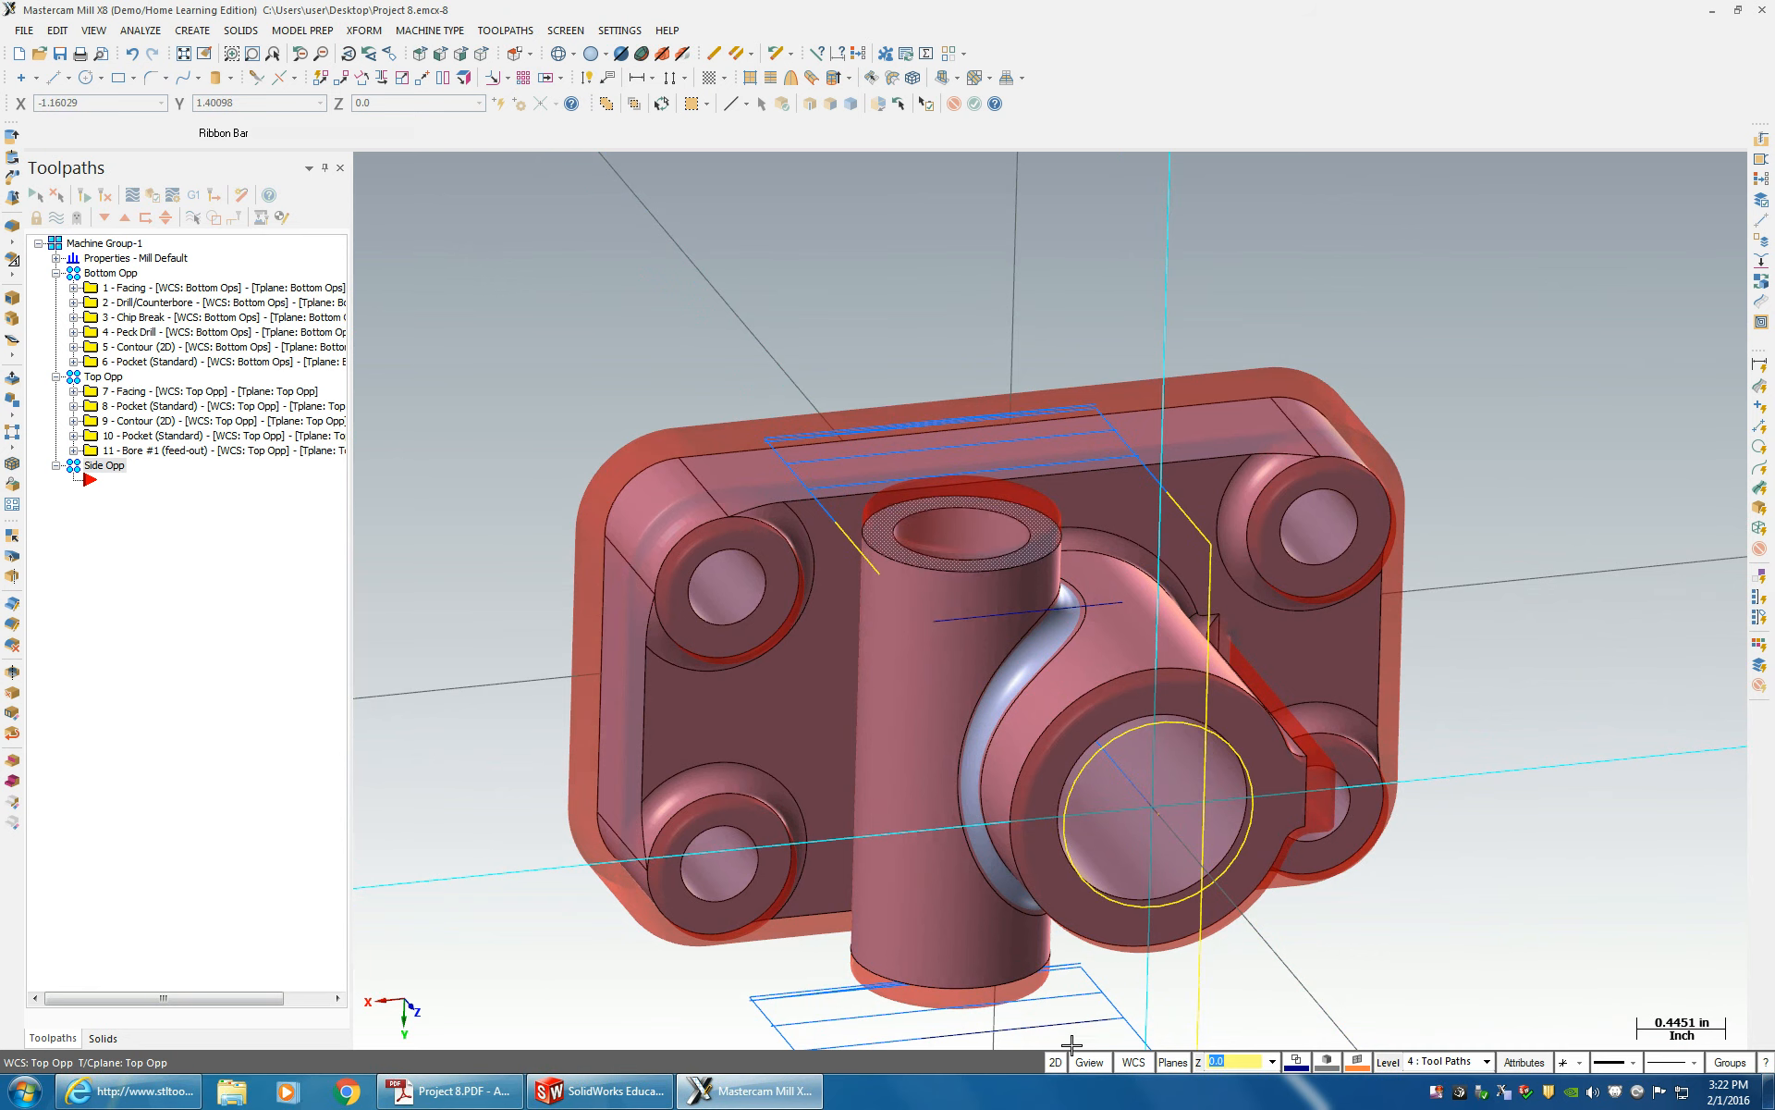
{"action": "left_click", "coordinate": [1137, 1063]}
{"action": "left_click", "coordinate": [1193, 1008]}
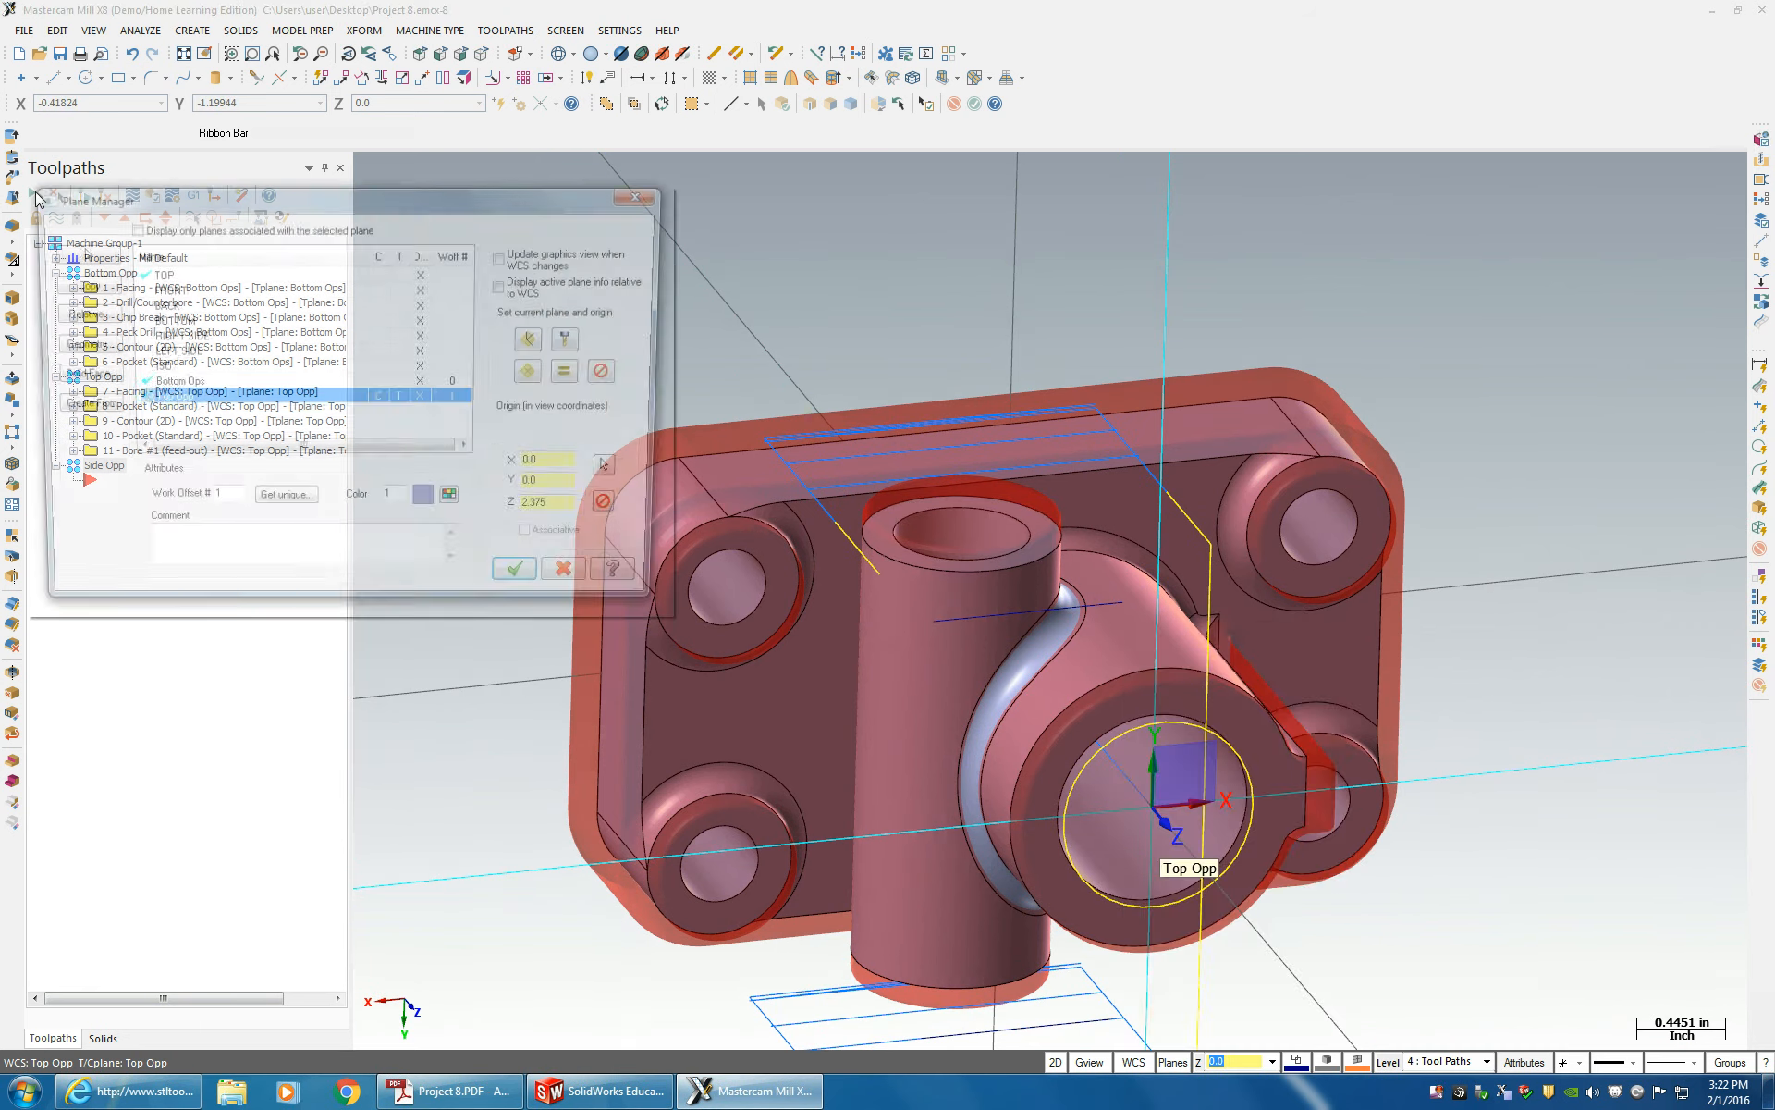
{"action": "left_click", "coordinate": [79, 375]}
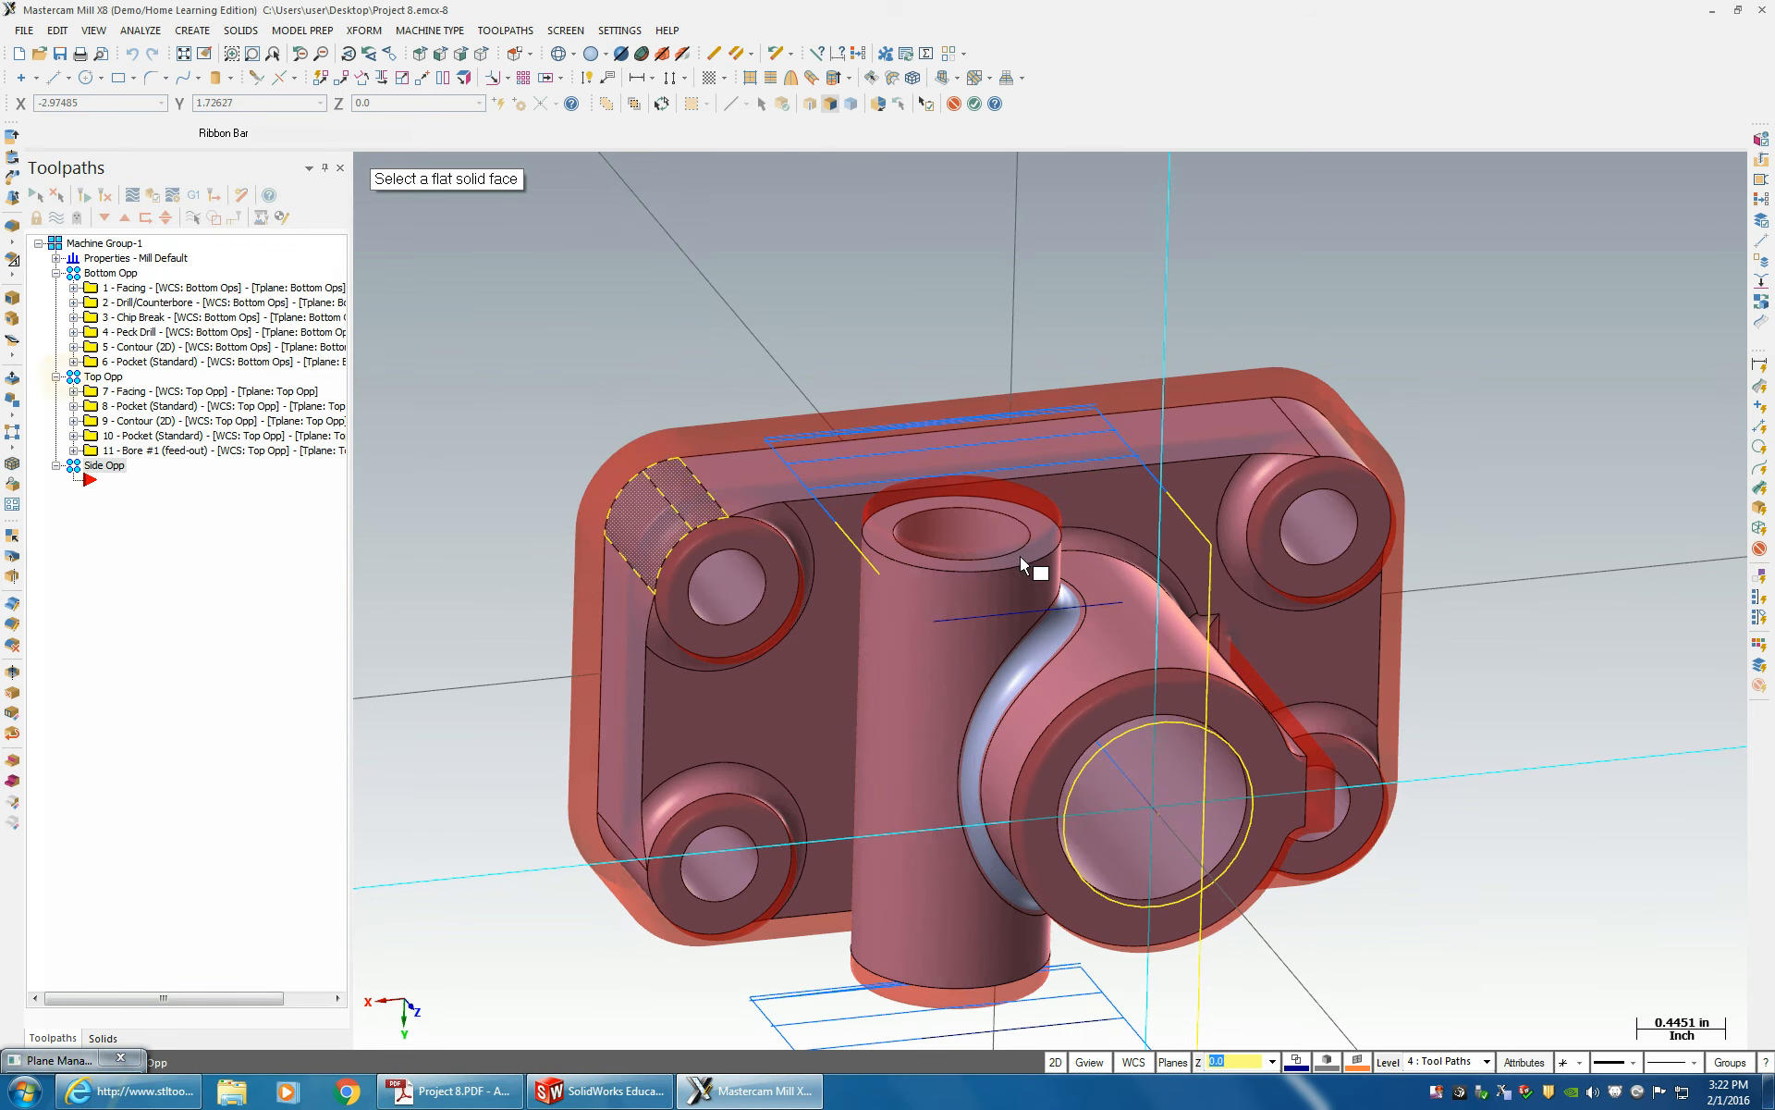
{"action": "left_click", "coordinate": [885, 538]}
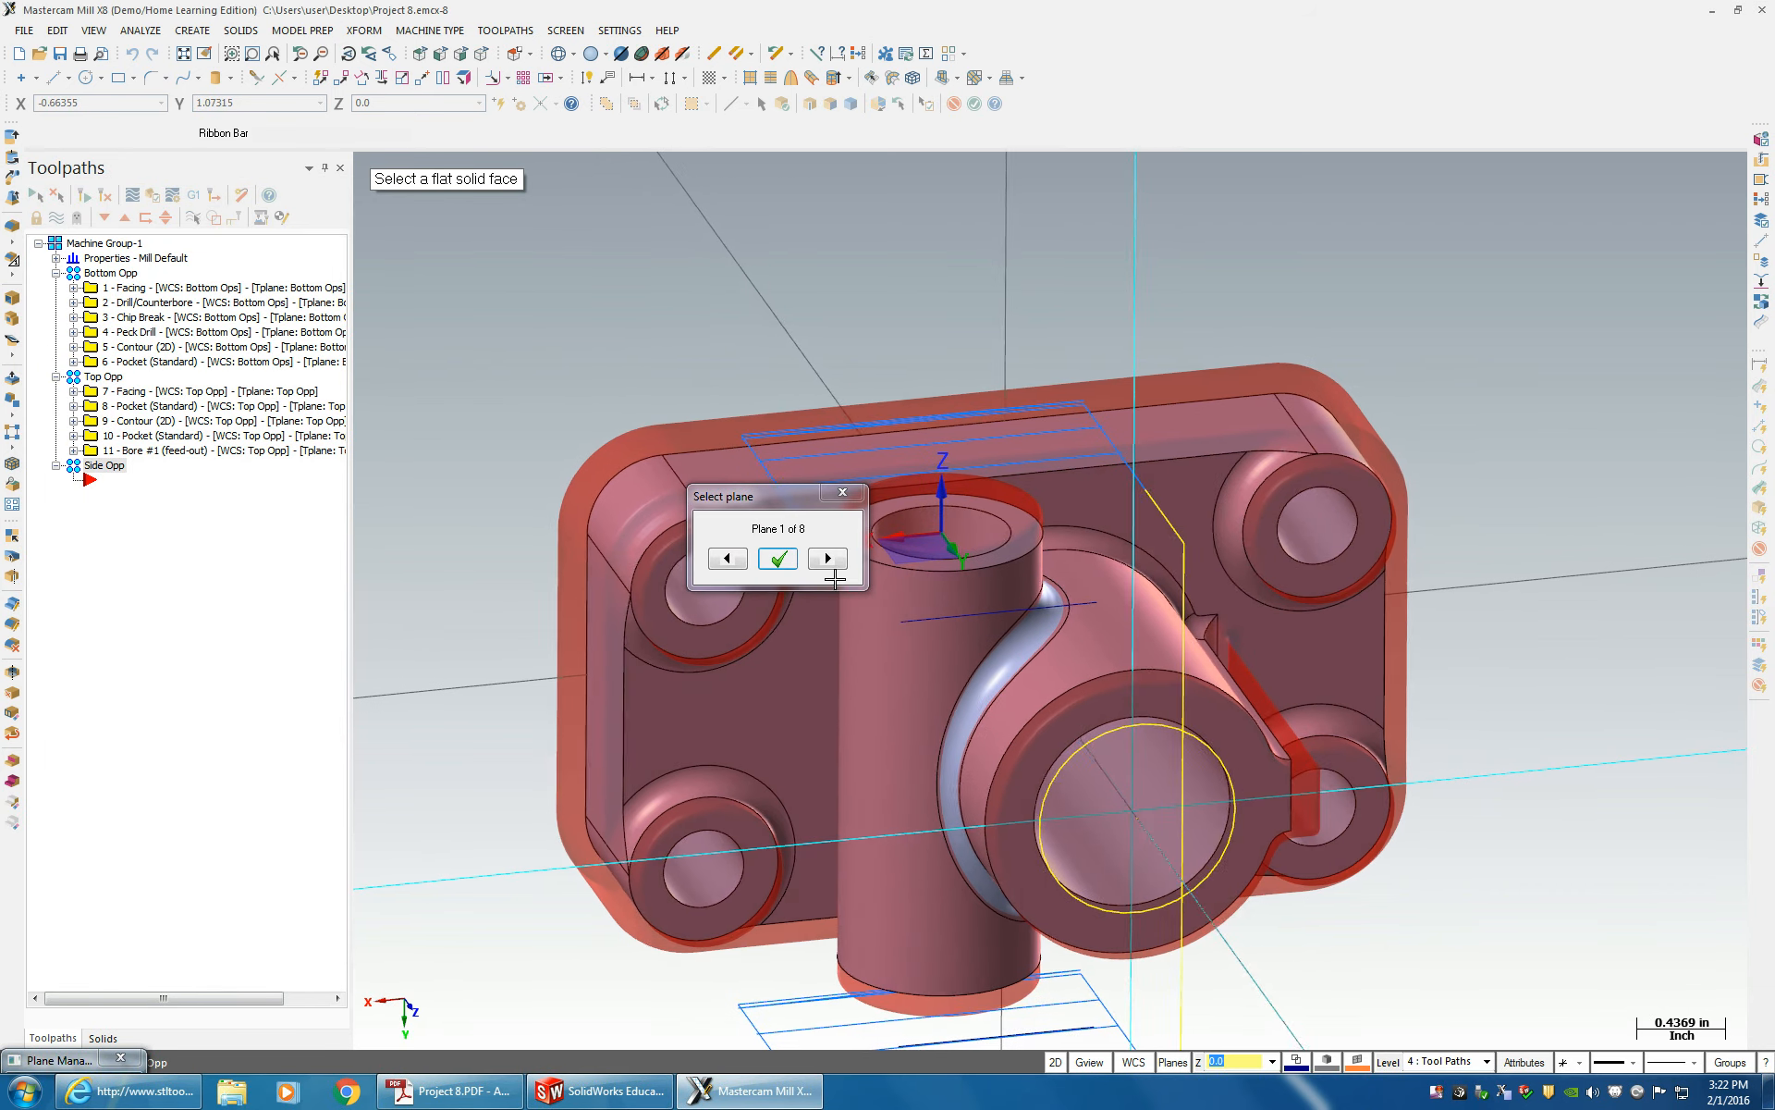
{"action": "left_click", "coordinate": [829, 558]}
{"action": "left_click", "coordinate": [829, 559]}
{"action": "middle_click_drag", "start_coordinate": [901, 651], "coordinate": [966, 603]}
{"action": "left_click", "coordinate": [781, 559]}
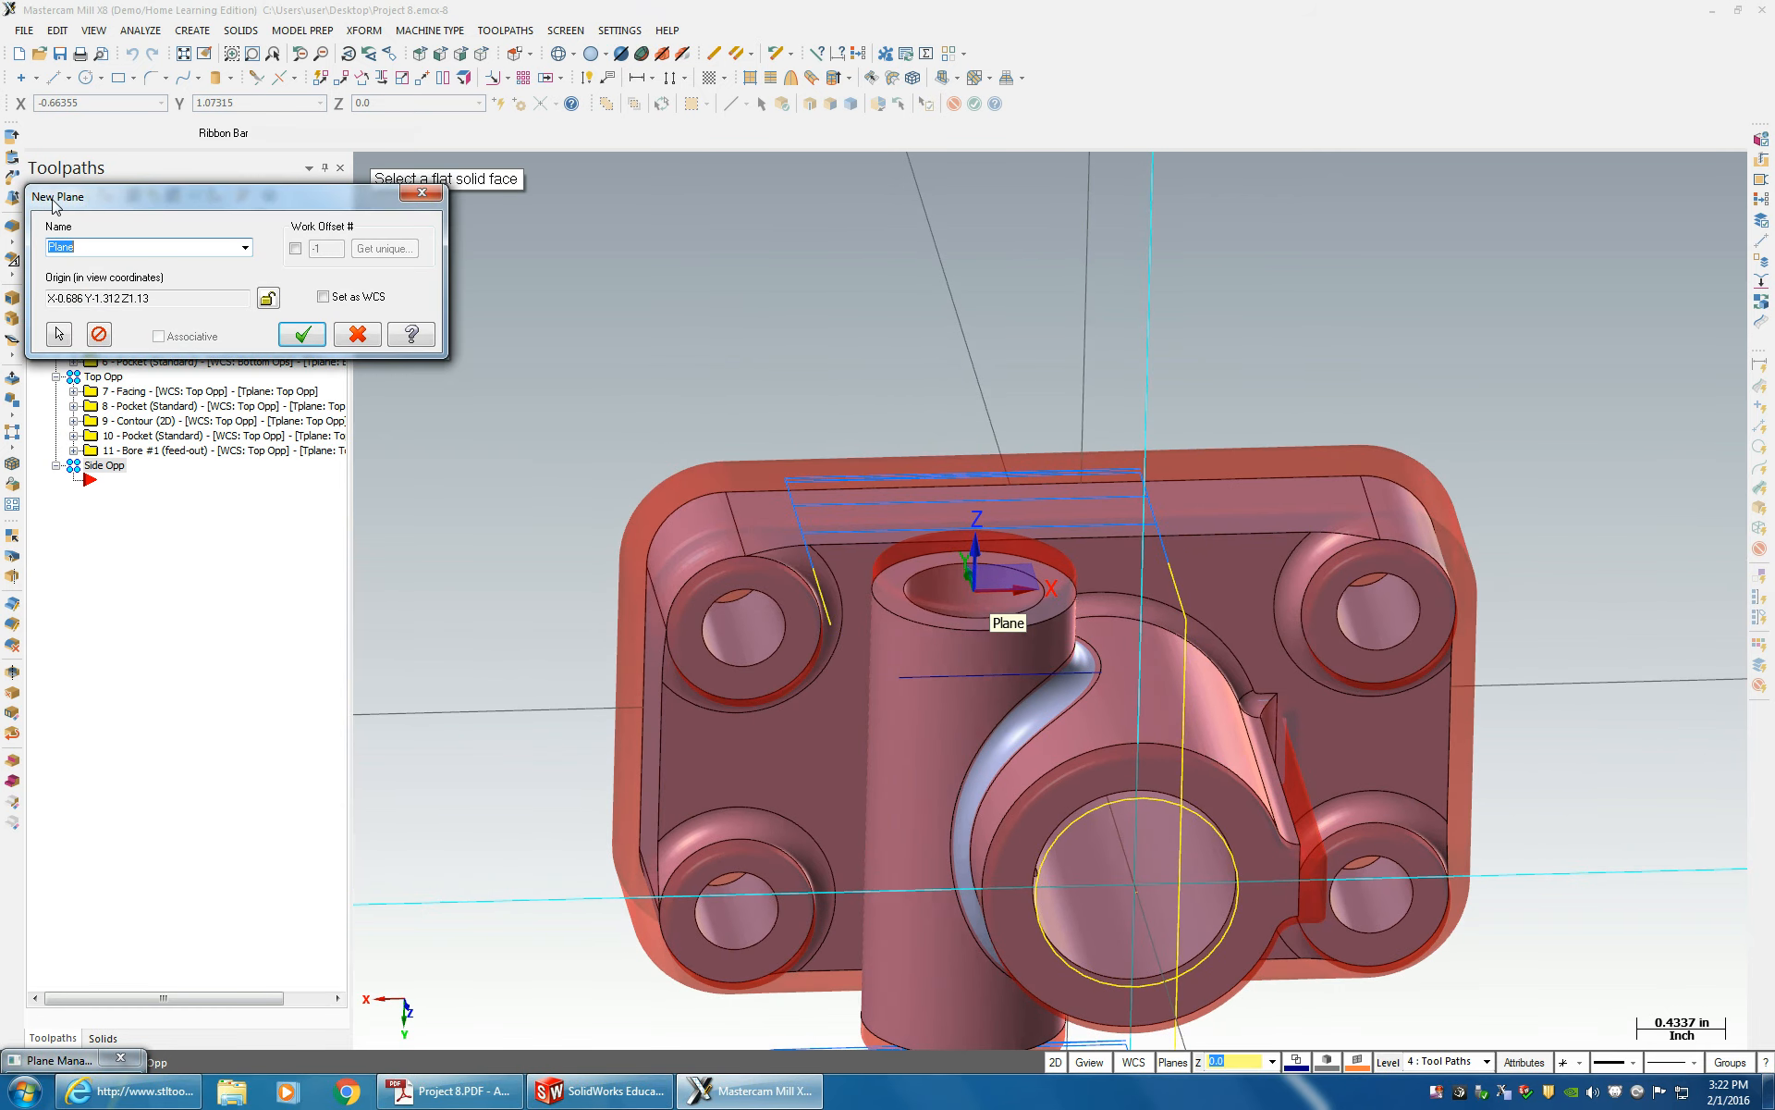
- Try to pick a point on the horizontal boss's end face as the new plane's origin
{"action": "left_click", "coordinate": [66, 335]}
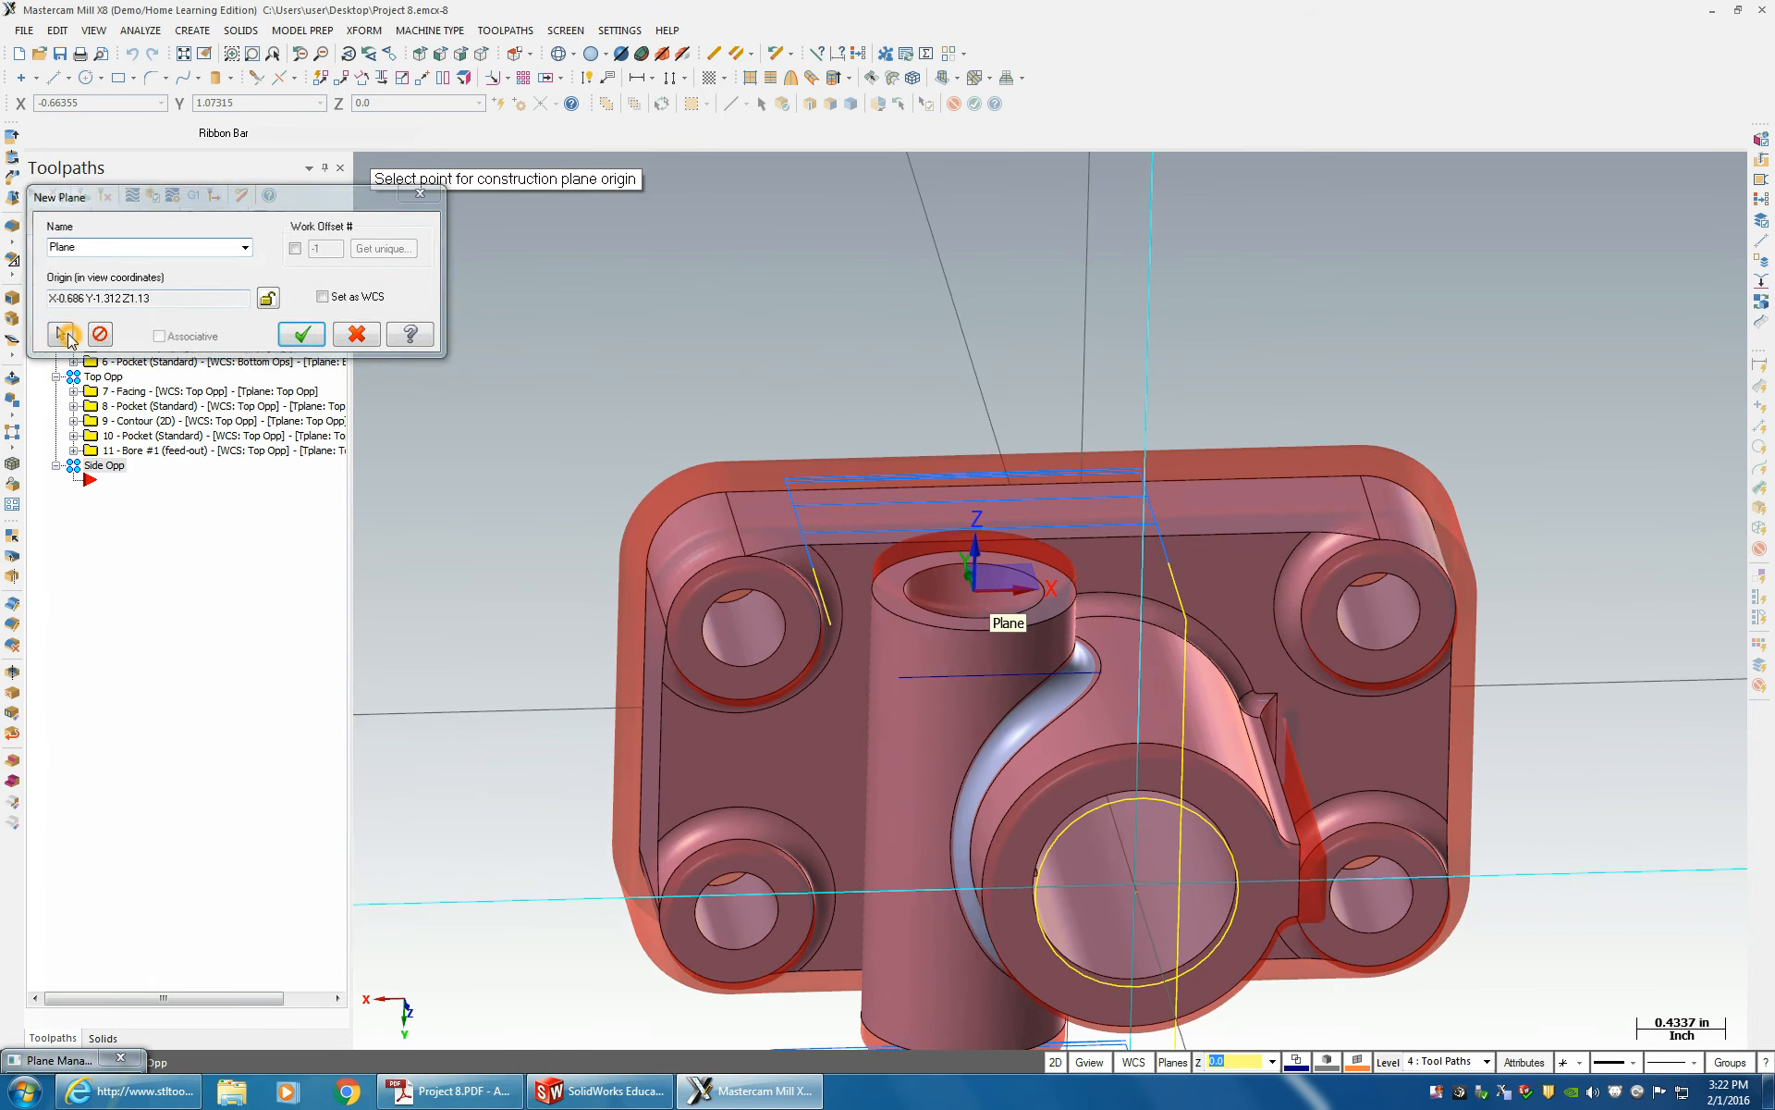
{"action": "left_click", "coordinate": [901, 574]}
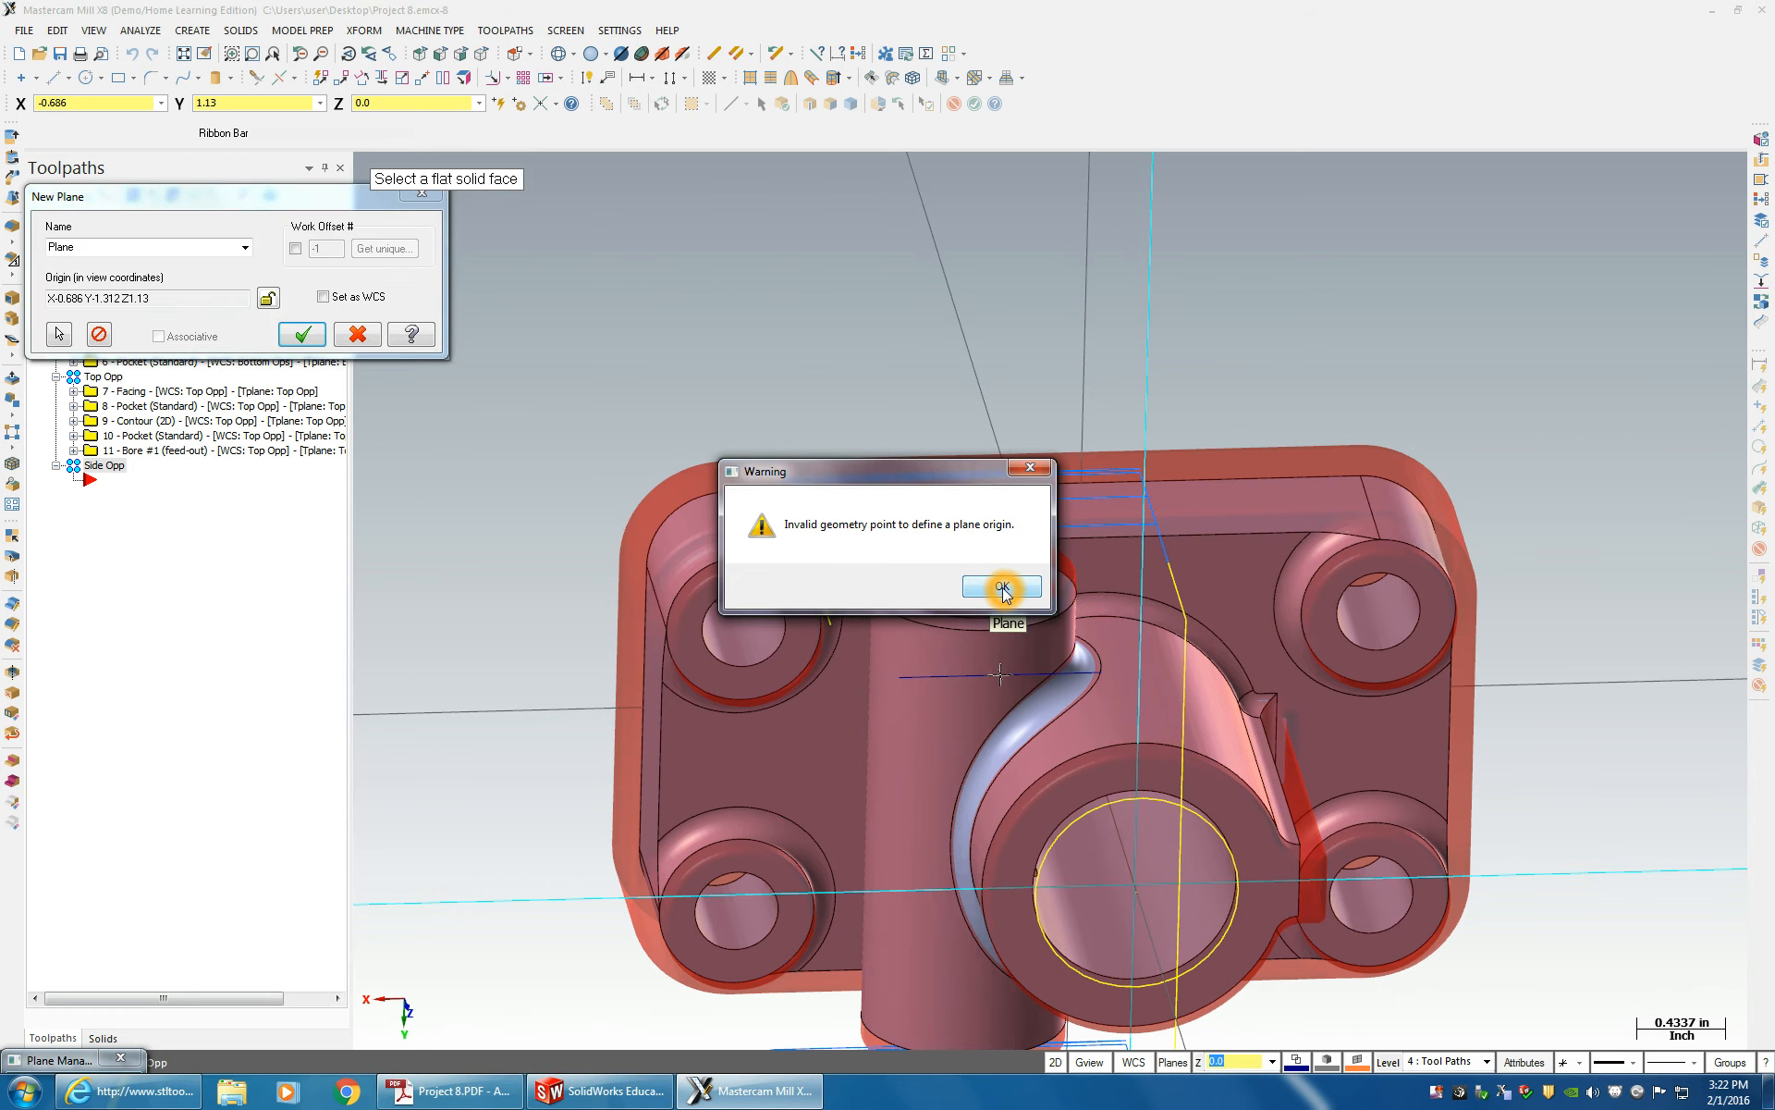
{"action": "left_click", "coordinate": [1002, 588]}
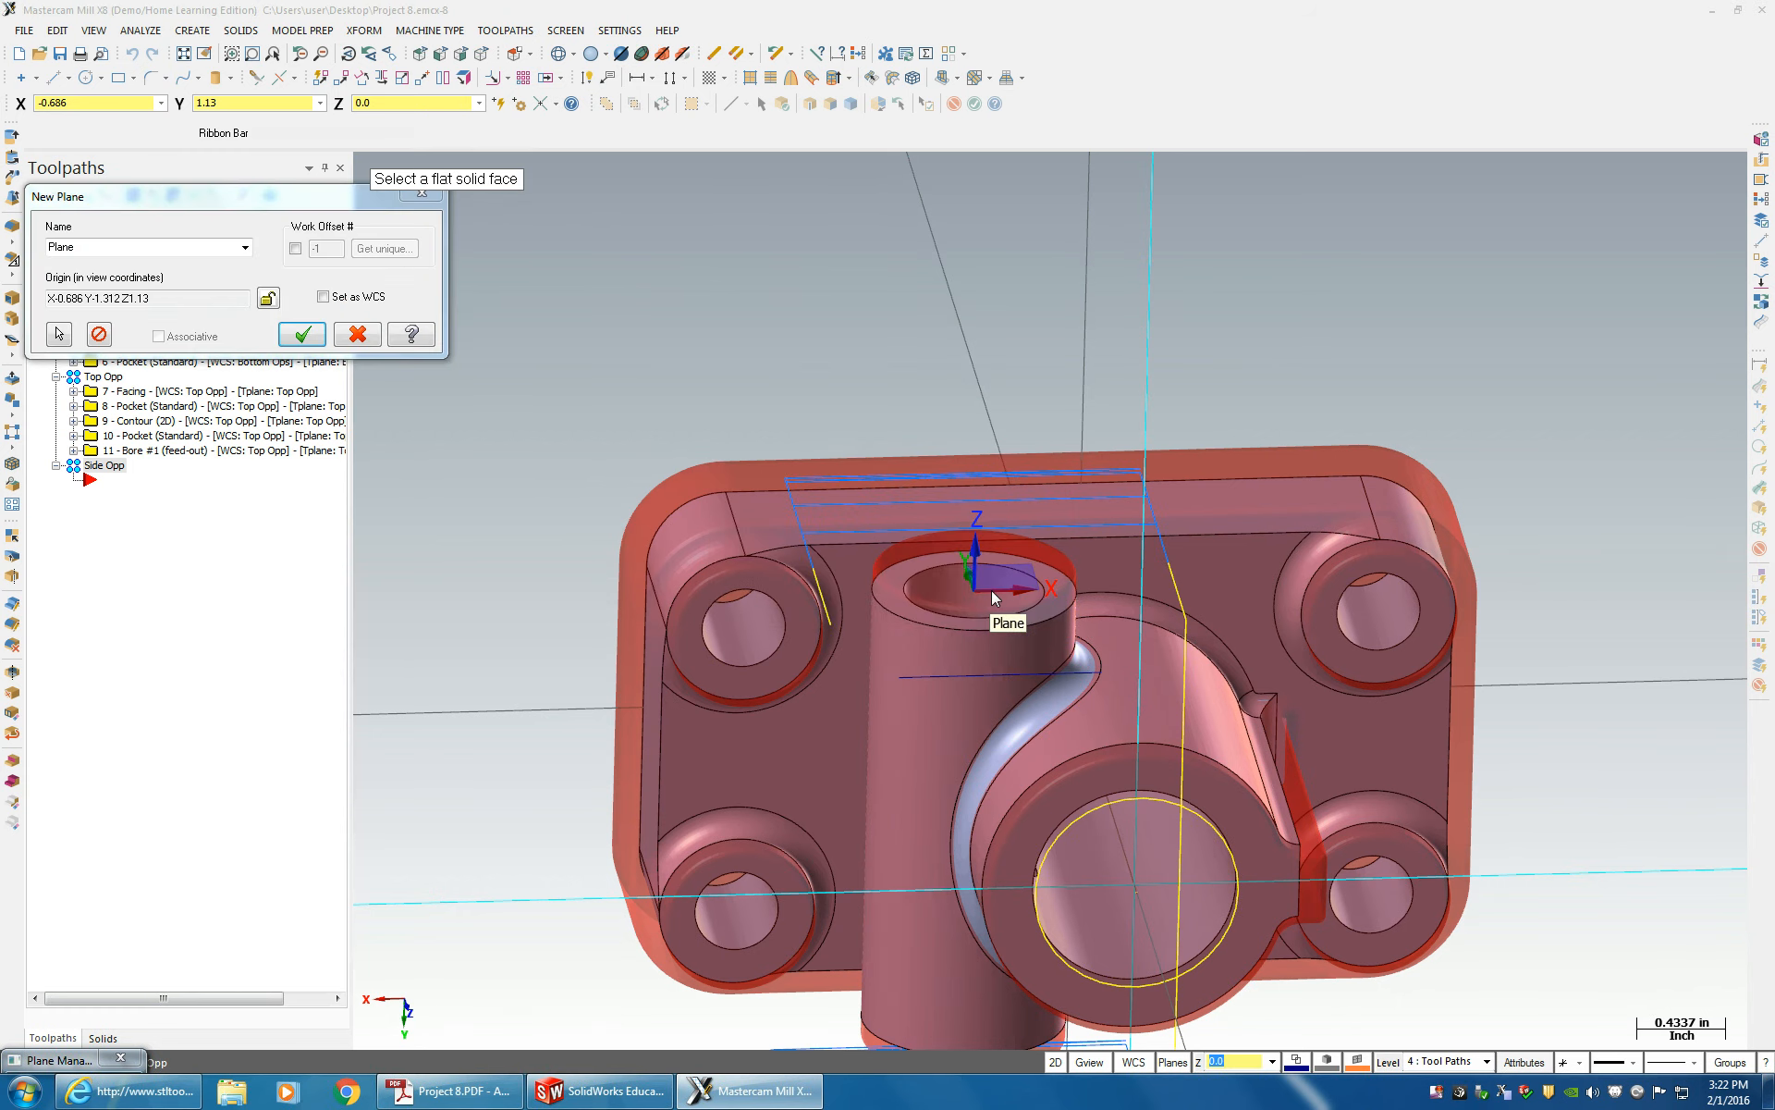
- Enable the work offset for the new plane and set it to 0
{"action": "left_click", "coordinate": [296, 247]}
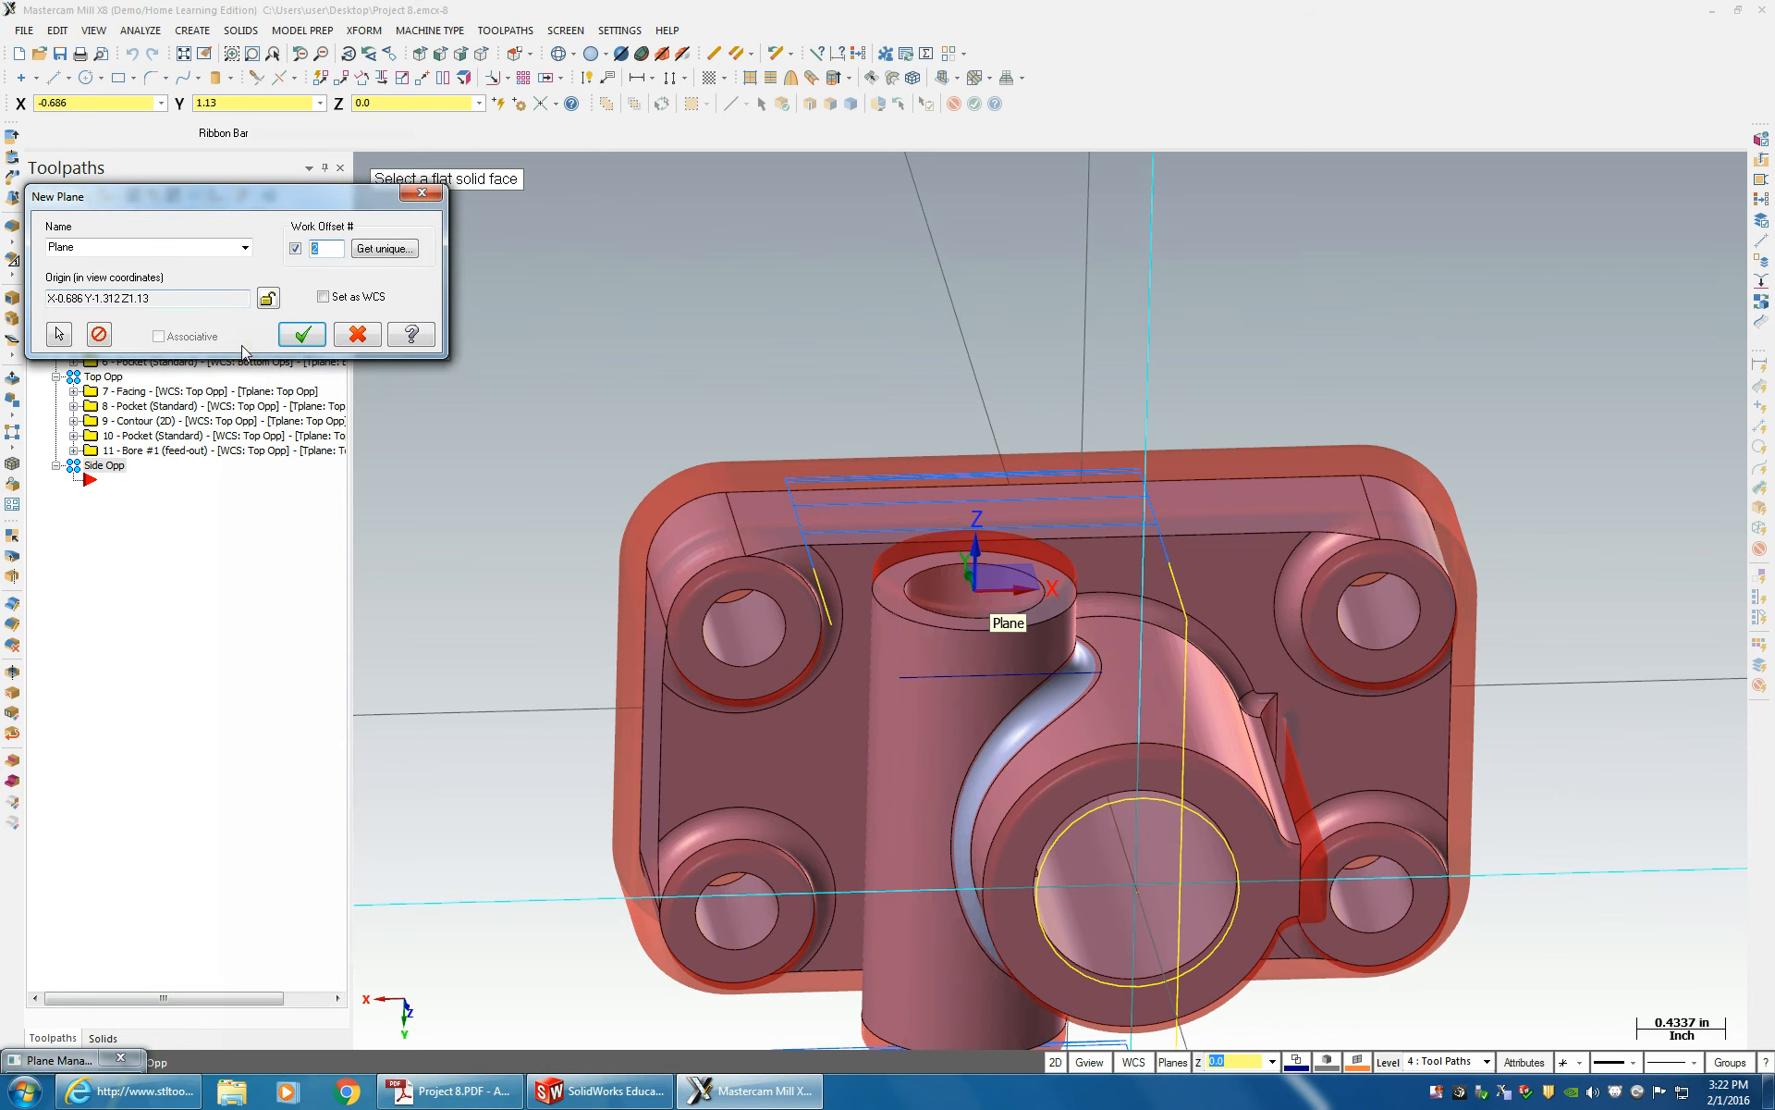
{"action": "left_click", "coordinate": [342, 253]}
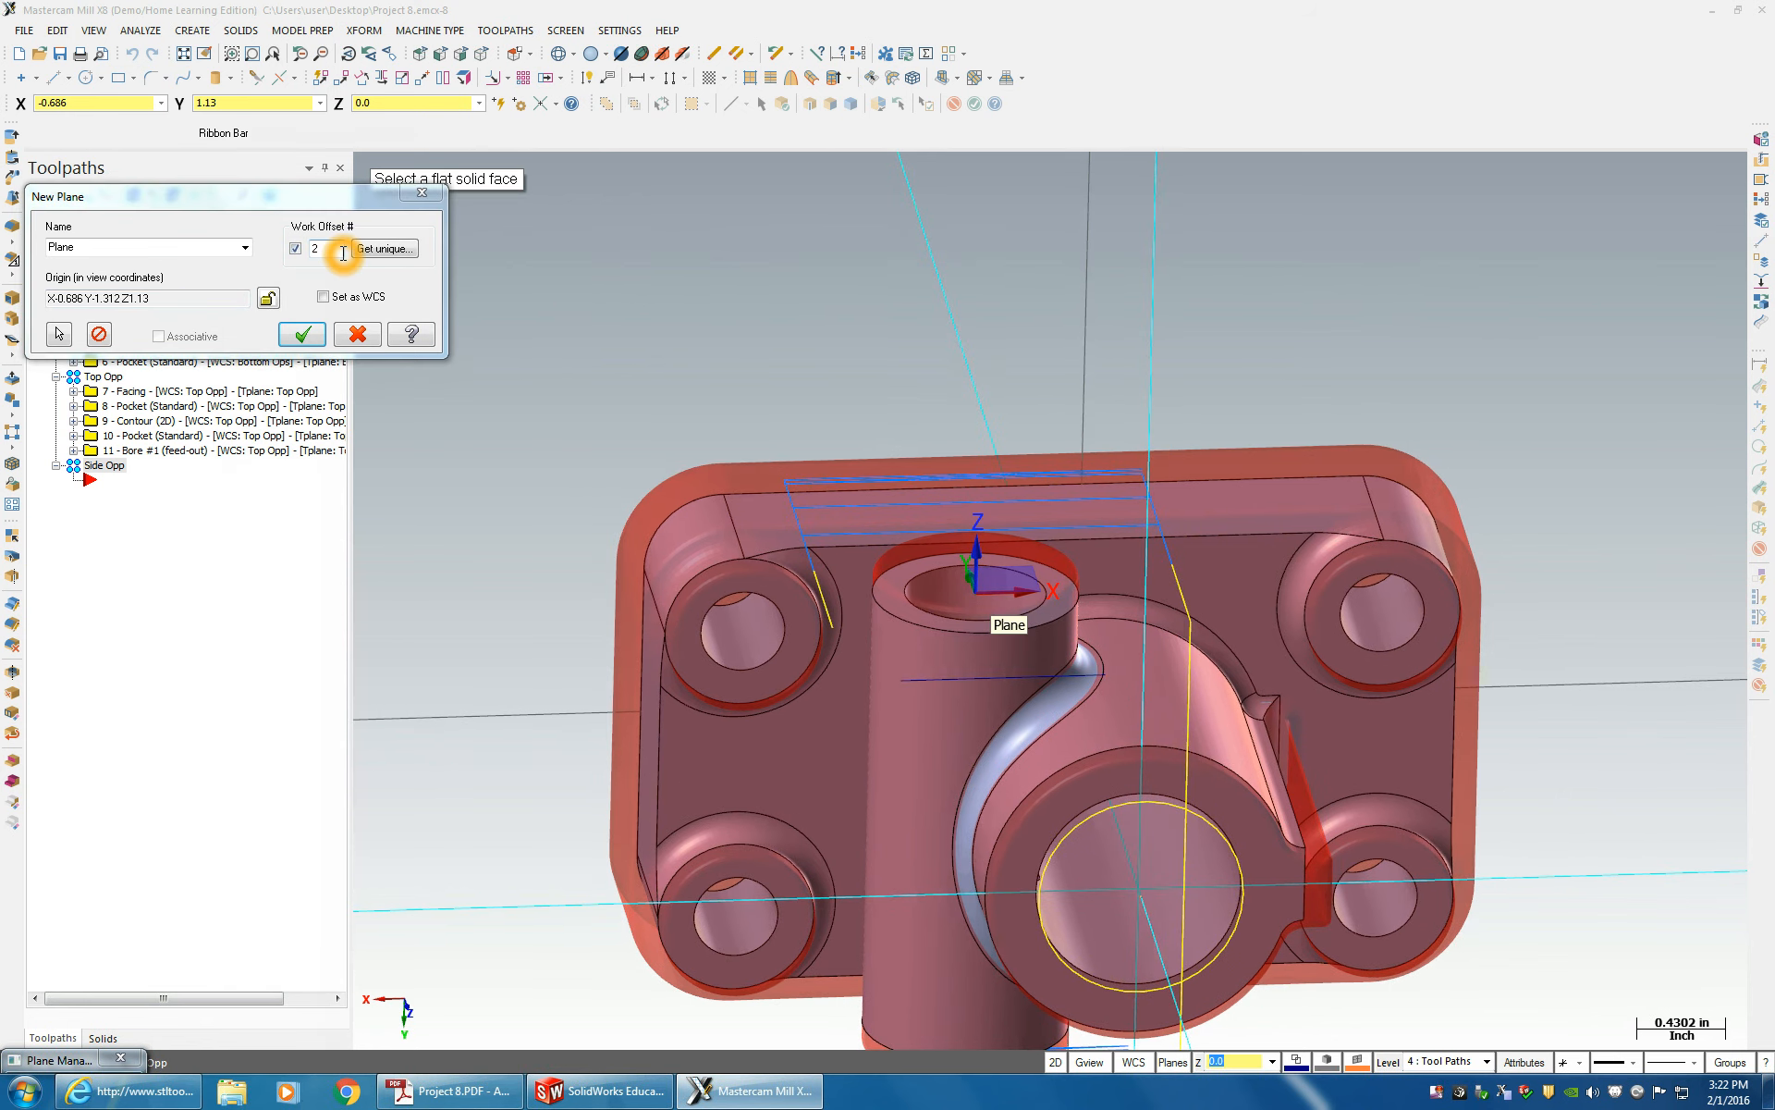
{"action": "left_click", "coordinate": [245, 249]}
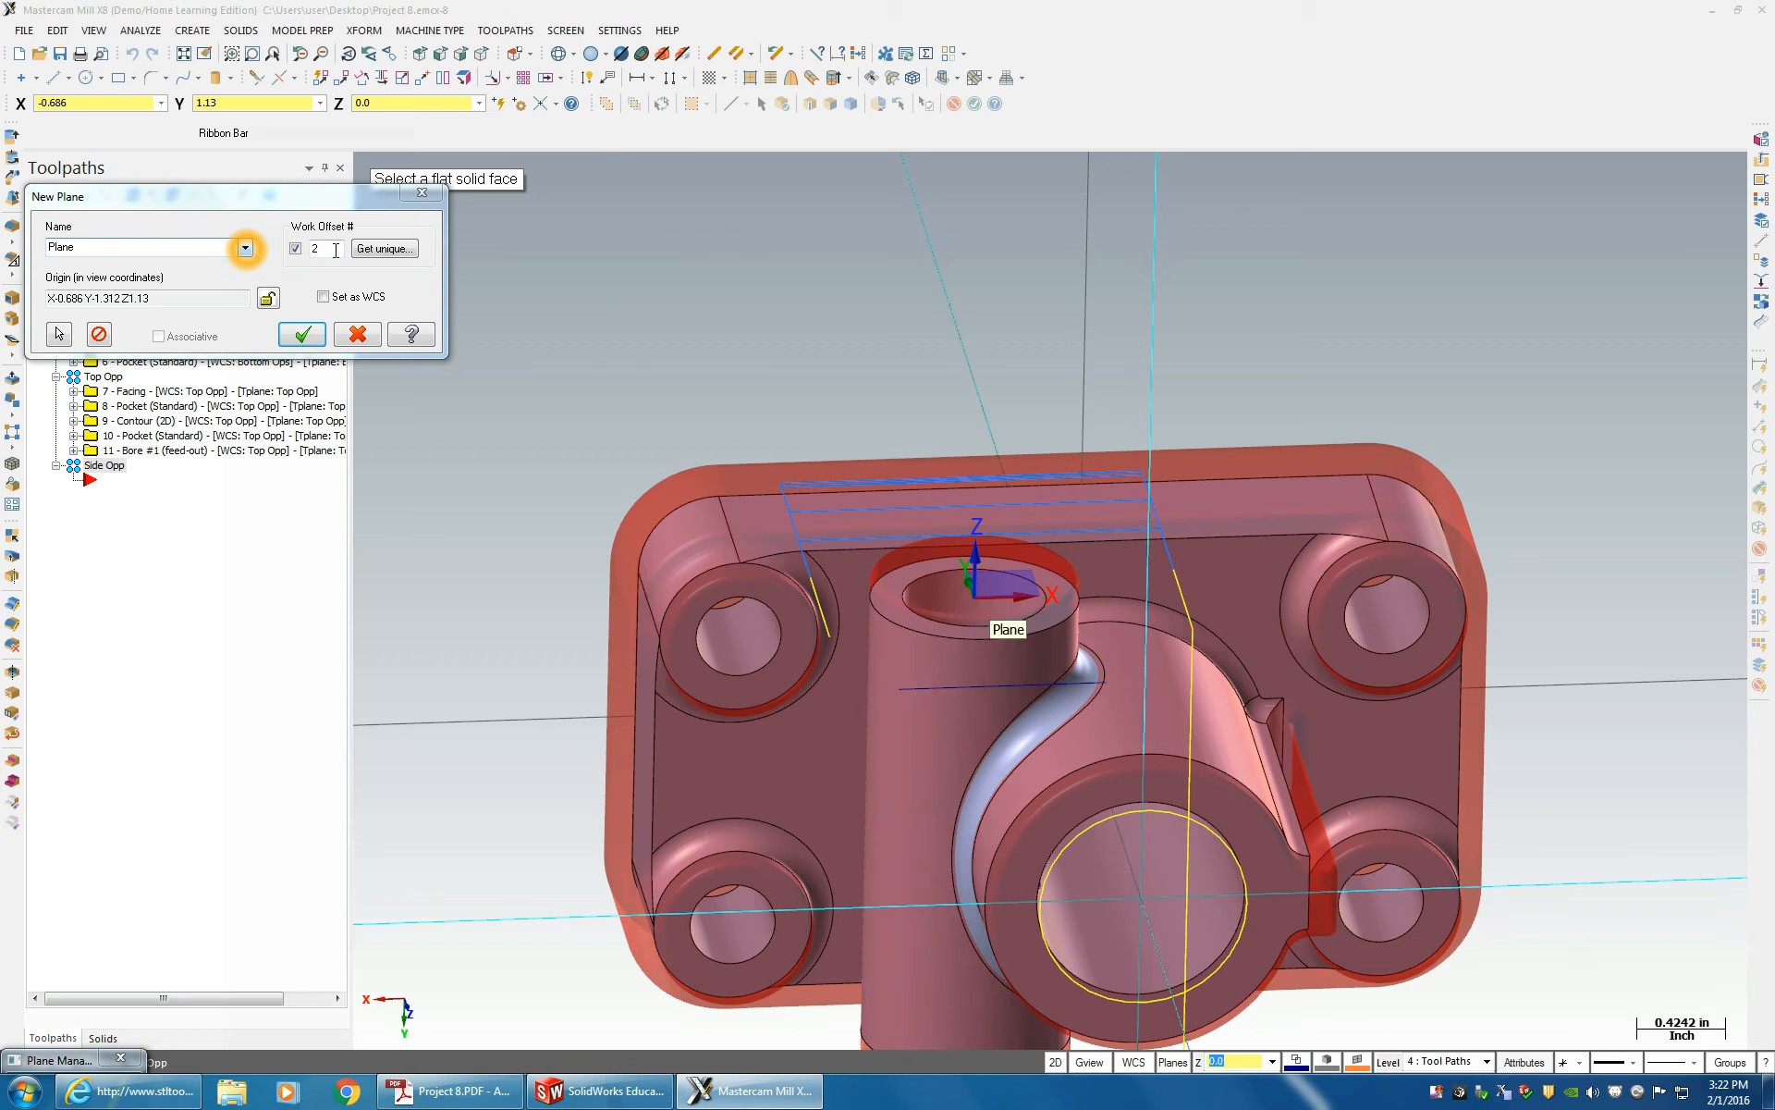
{"action": "double_click", "coordinate": [336, 250]}
{"action": "left_click", "coordinate": [275, 326]}
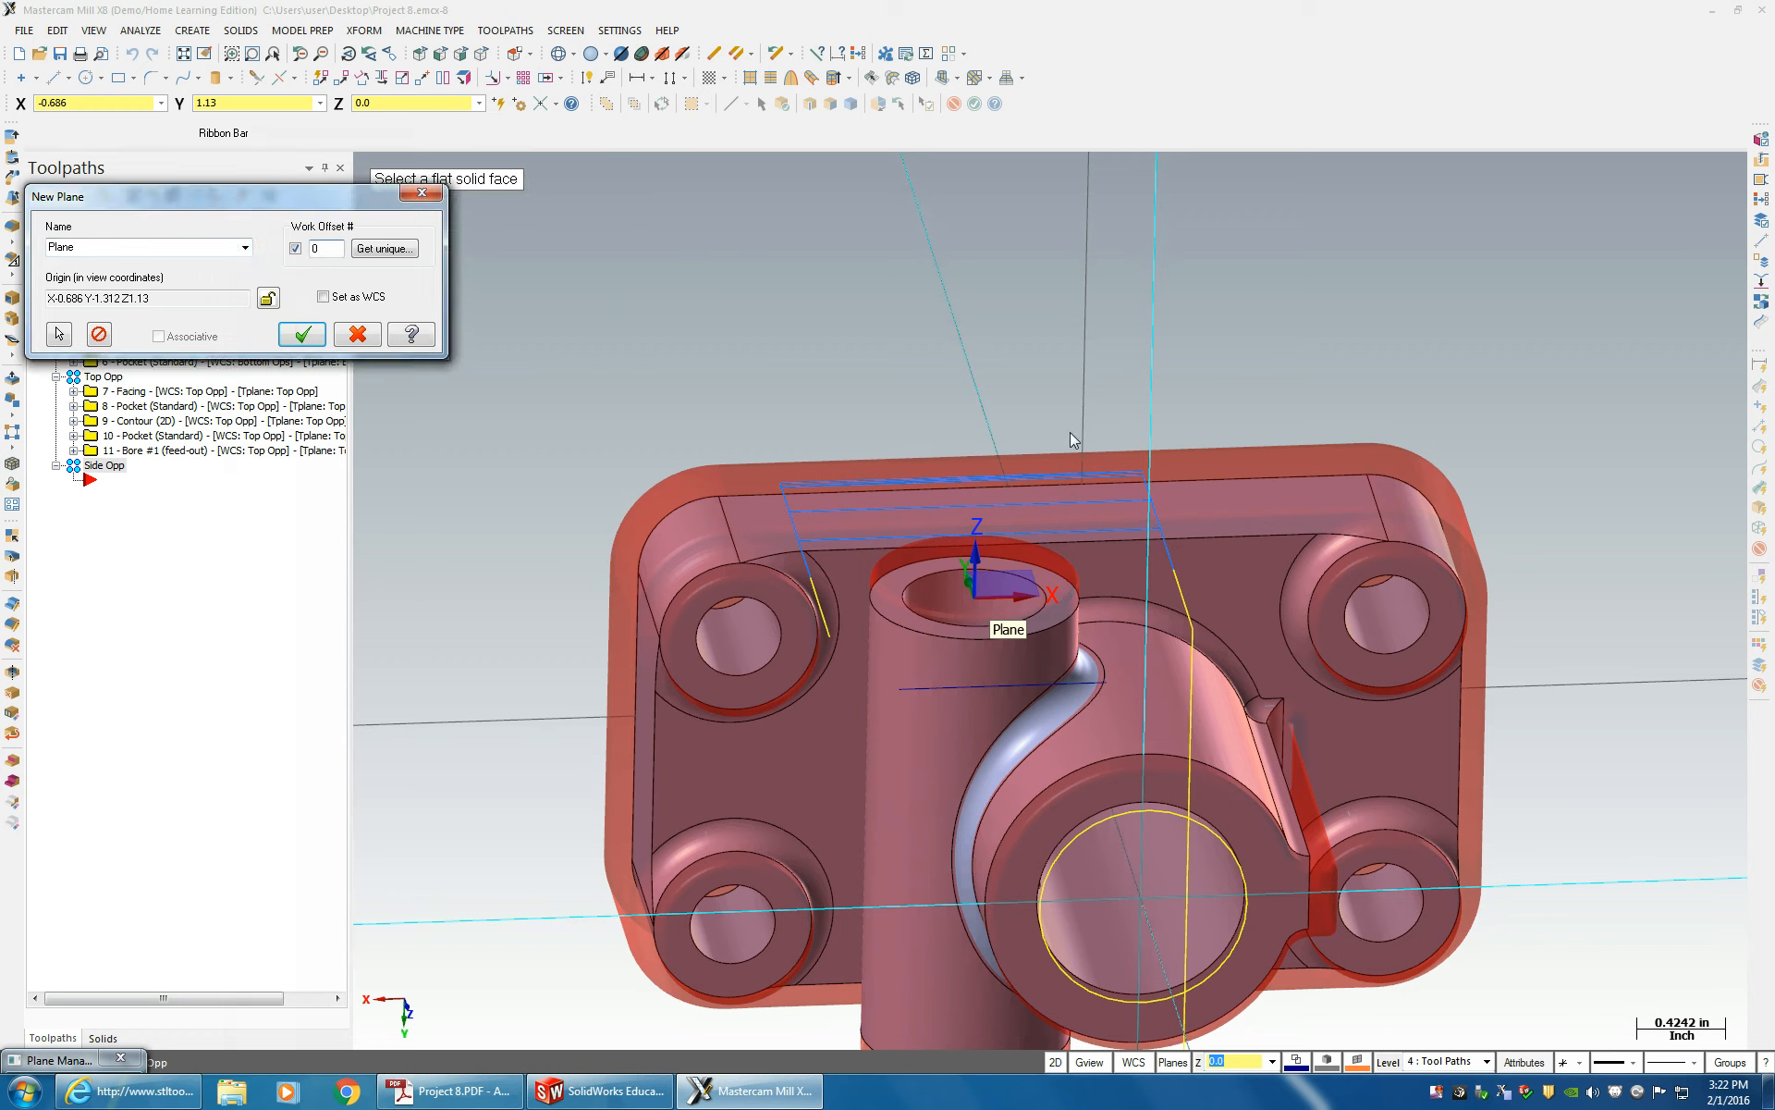
- Name the new plane Side Opps, set its work offset to 2, and accept it in the Plane Manager
{"action": "middle_click_drag", "start_coordinate": [1035, 514], "coordinate": [1047, 515]}
{"action": "left_click", "coordinate": [448, 239]}
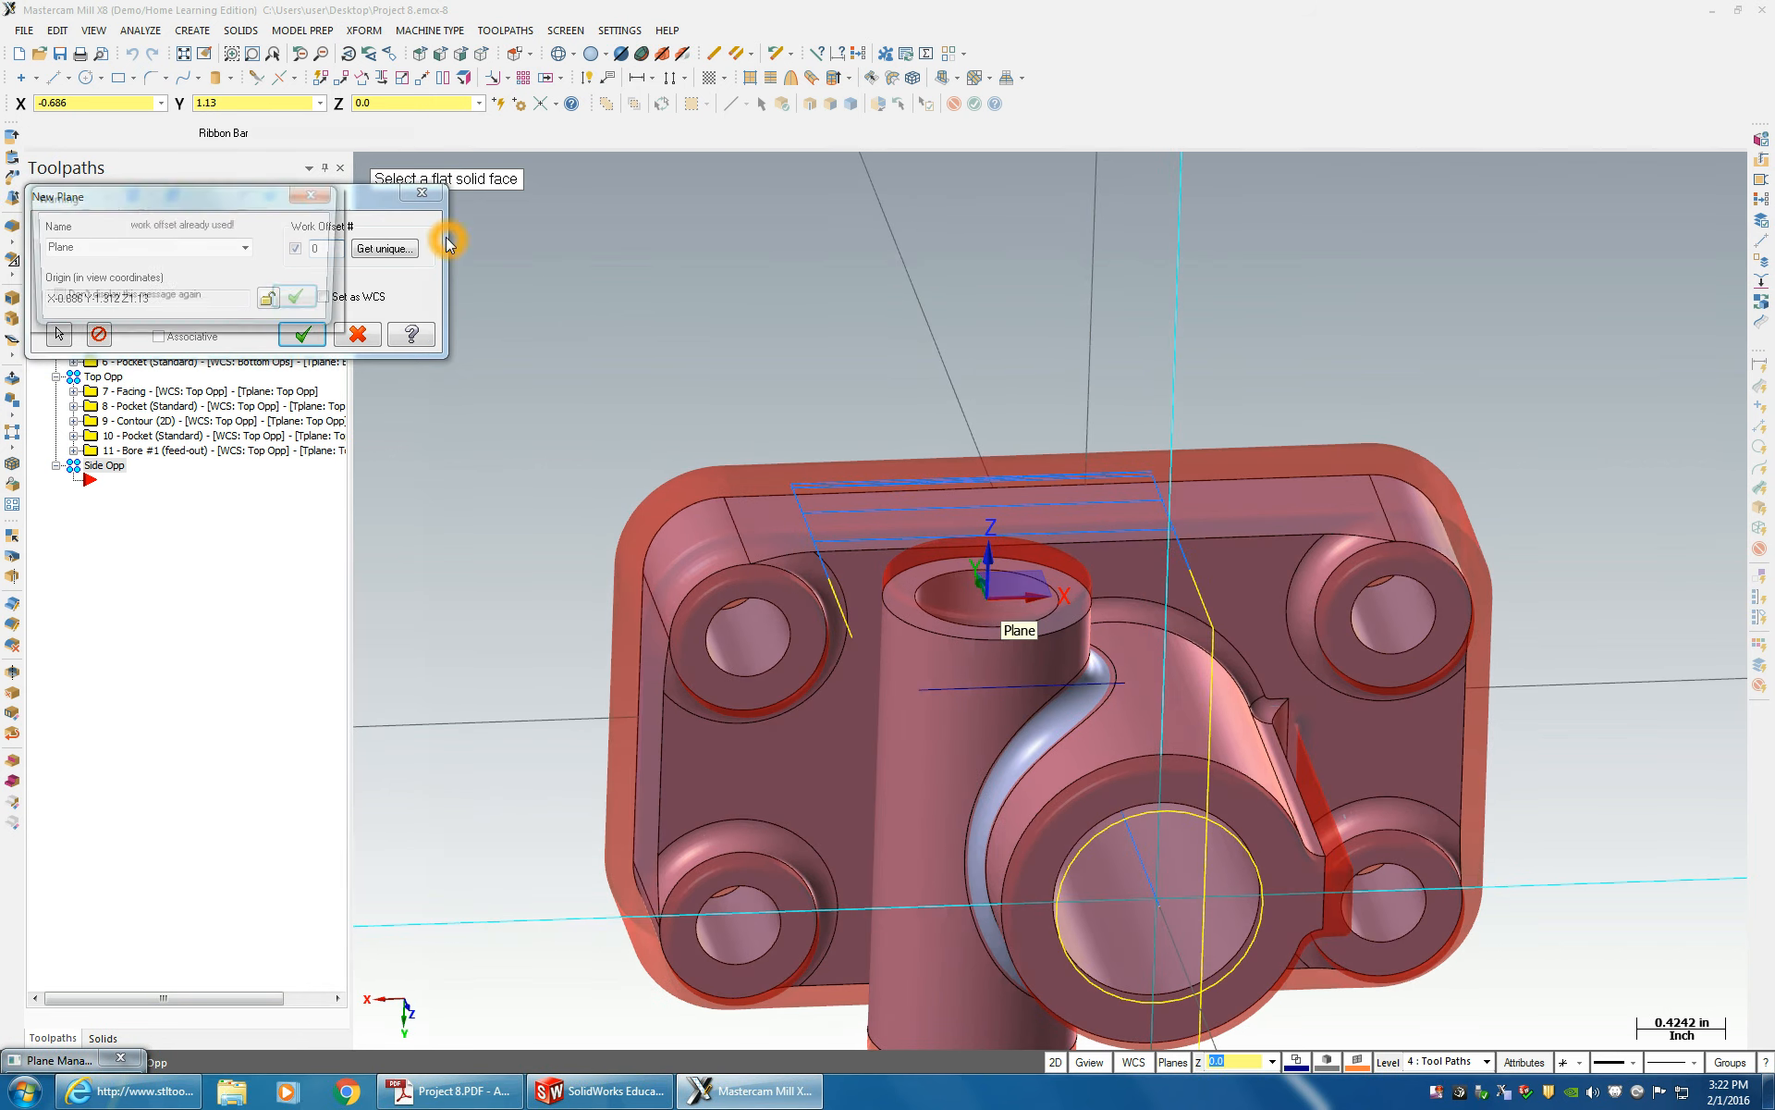
{"action": "left_click", "coordinate": [304, 300]}
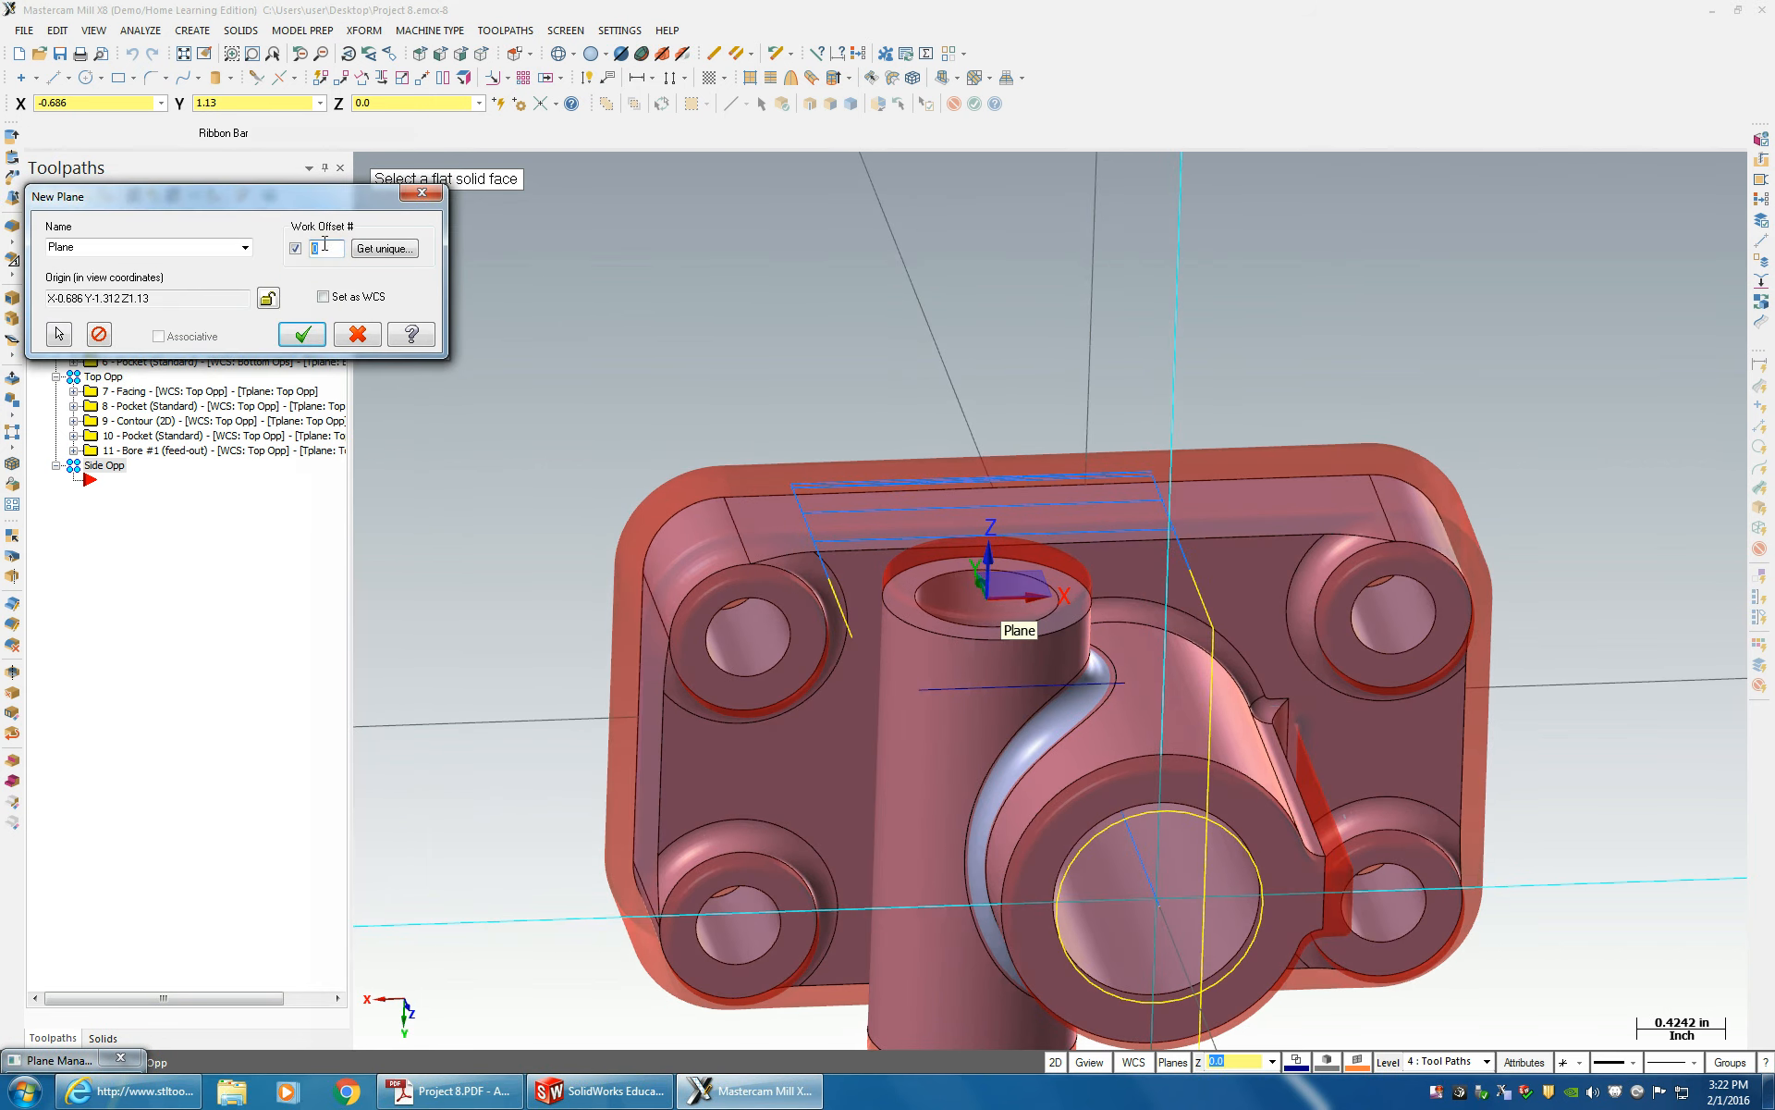
{"action": "left_click", "coordinate": [256, 245]}
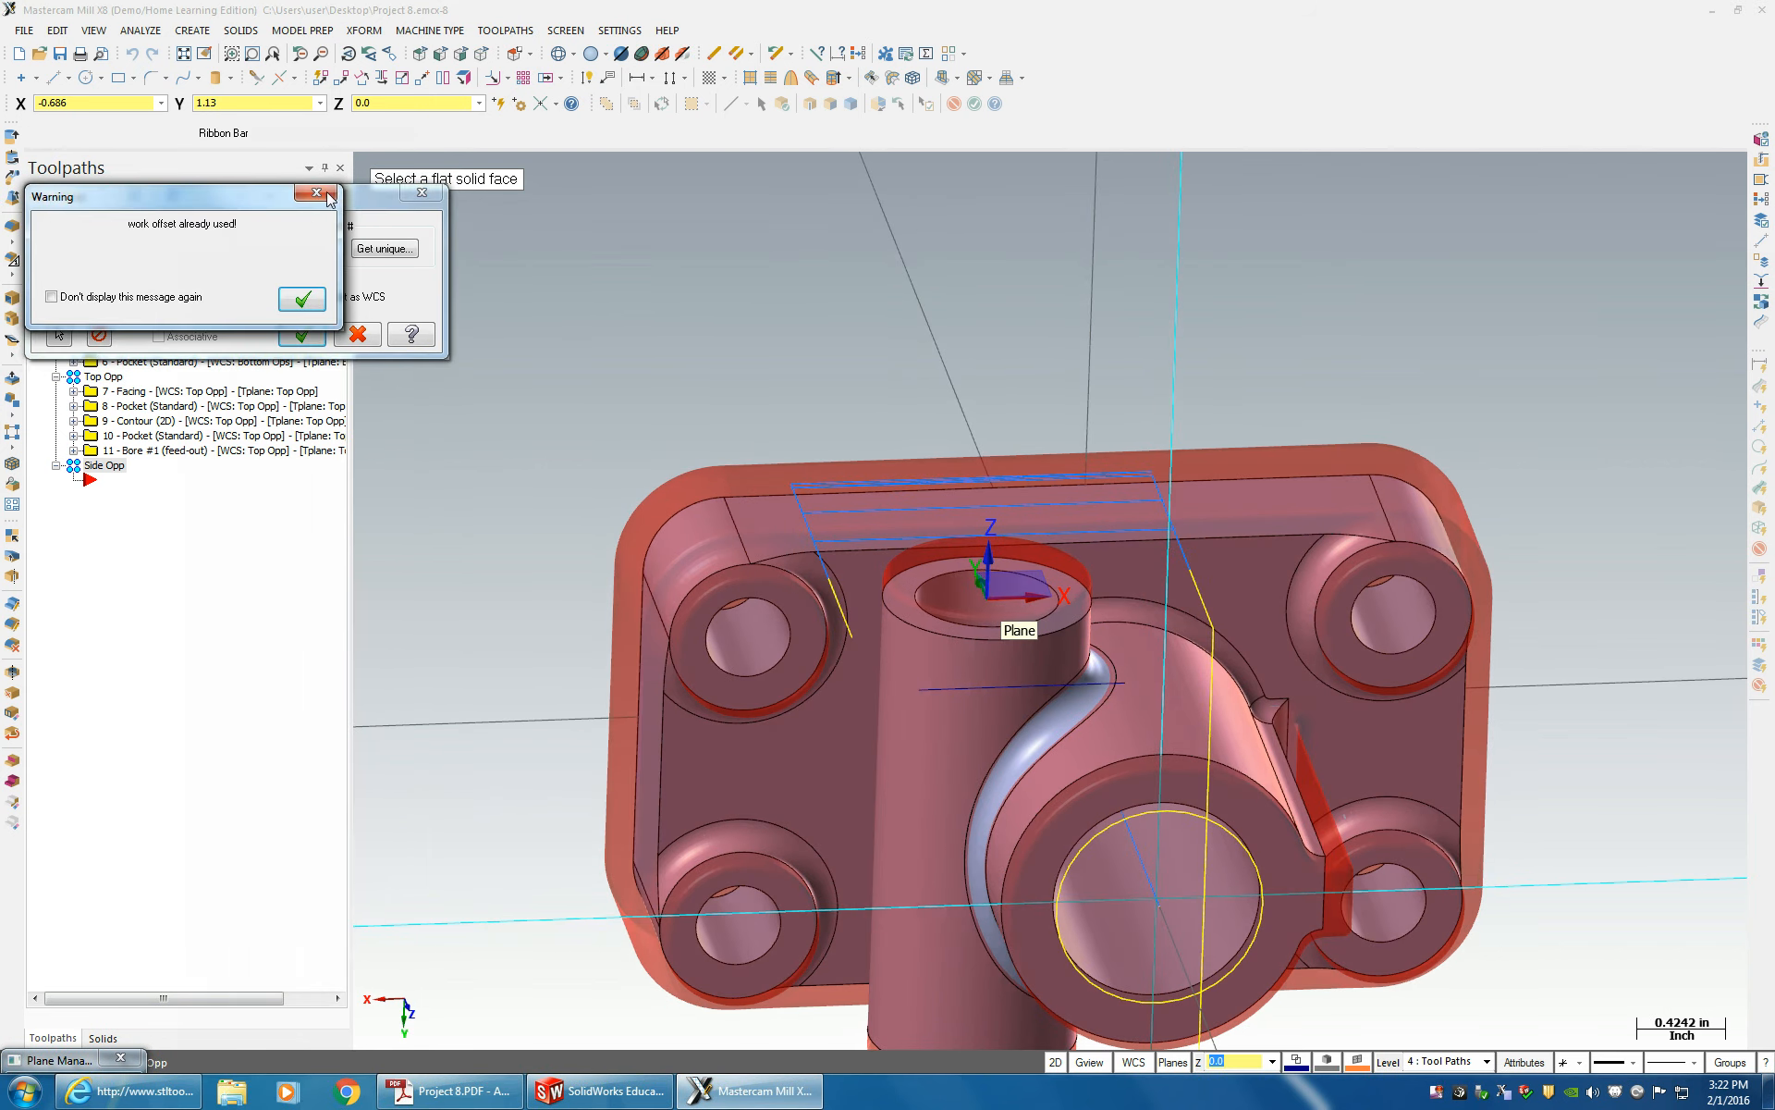
{"action": "left_click", "coordinate": [326, 194]}
{"action": "left_click", "coordinate": [327, 249]}
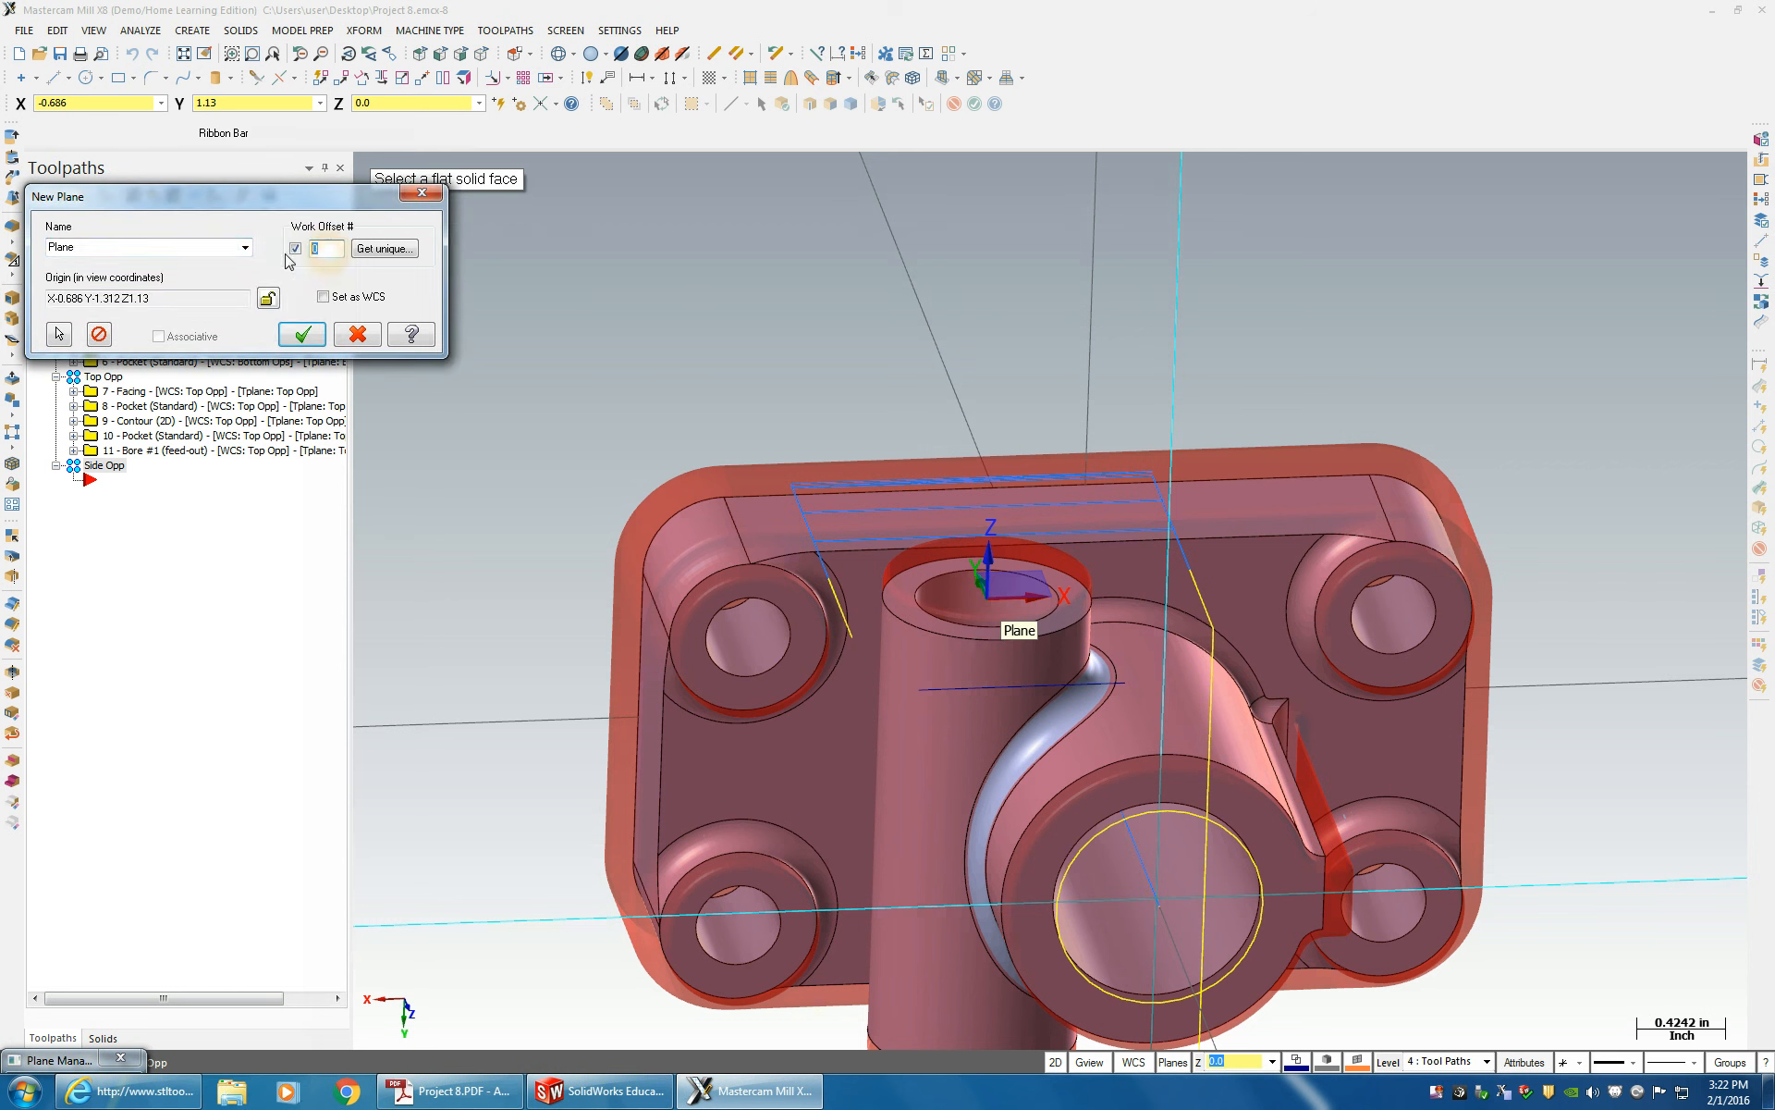
{"action": "left_click", "coordinate": [132, 248]}
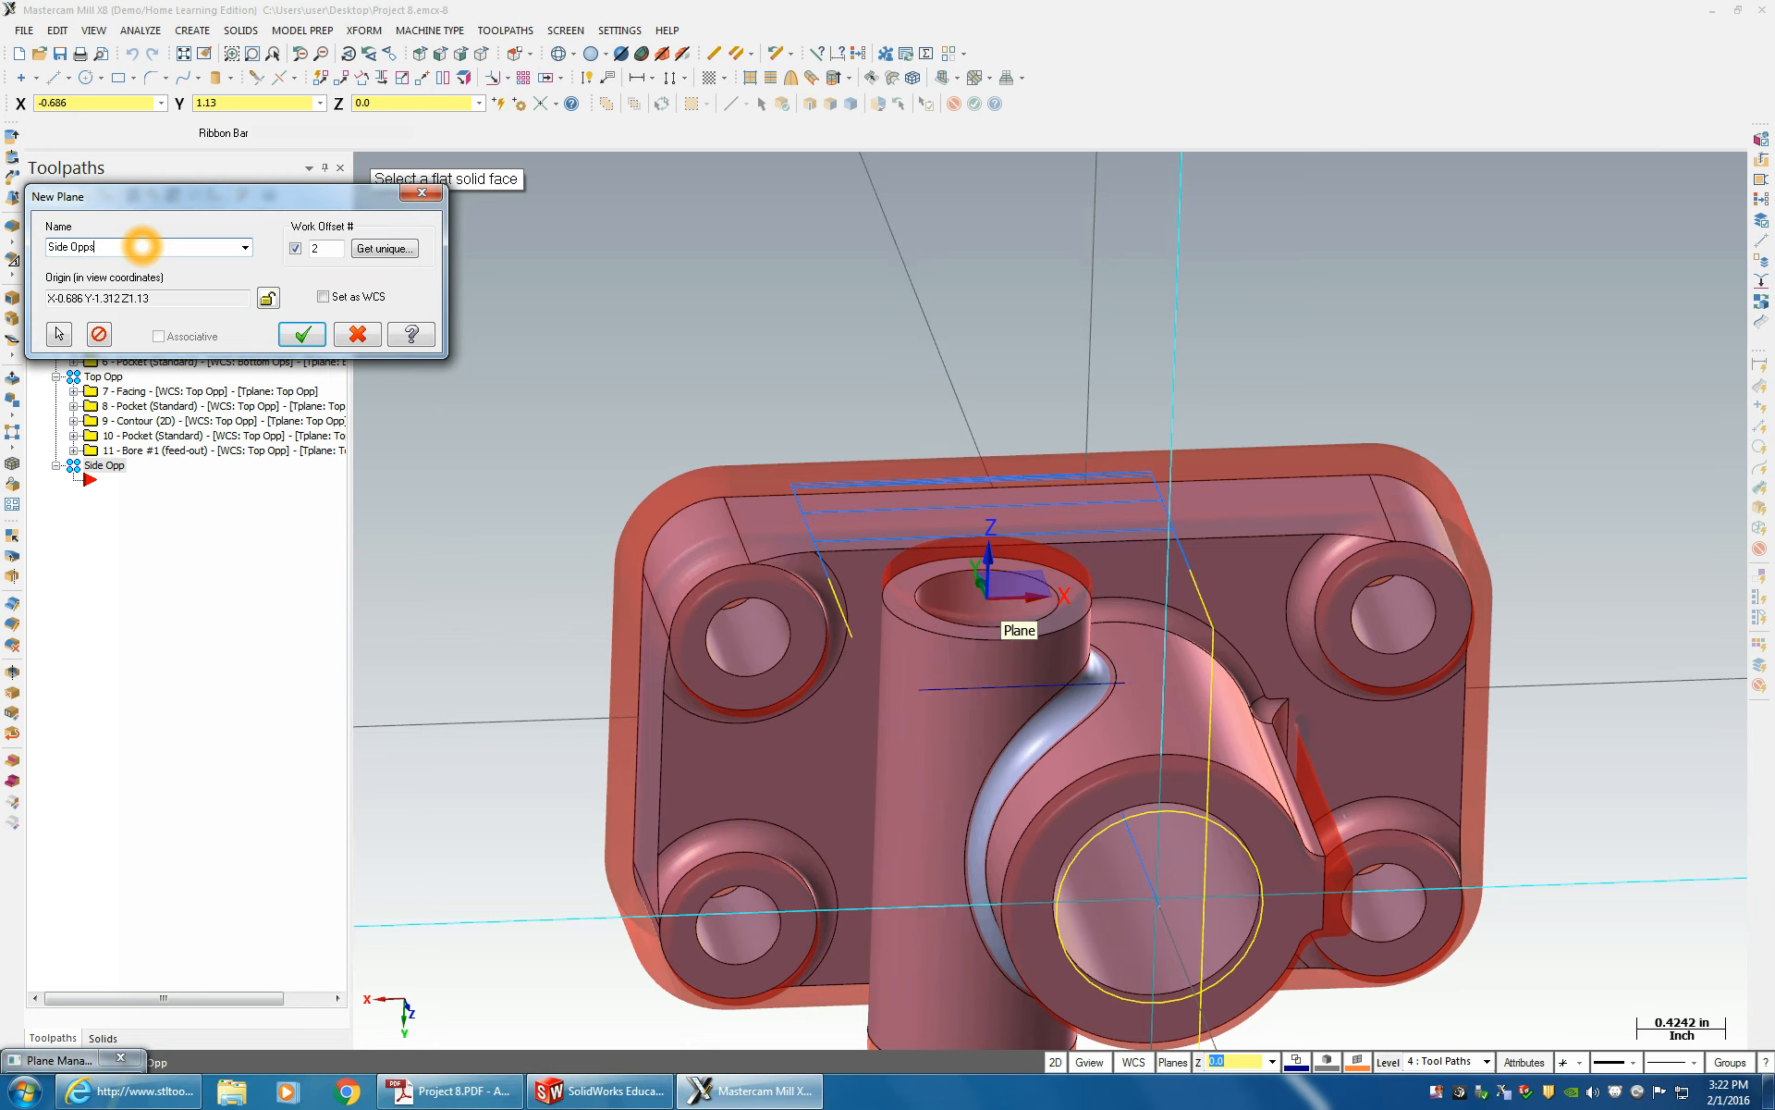
{"action": "left_click", "coordinate": [299, 335]}
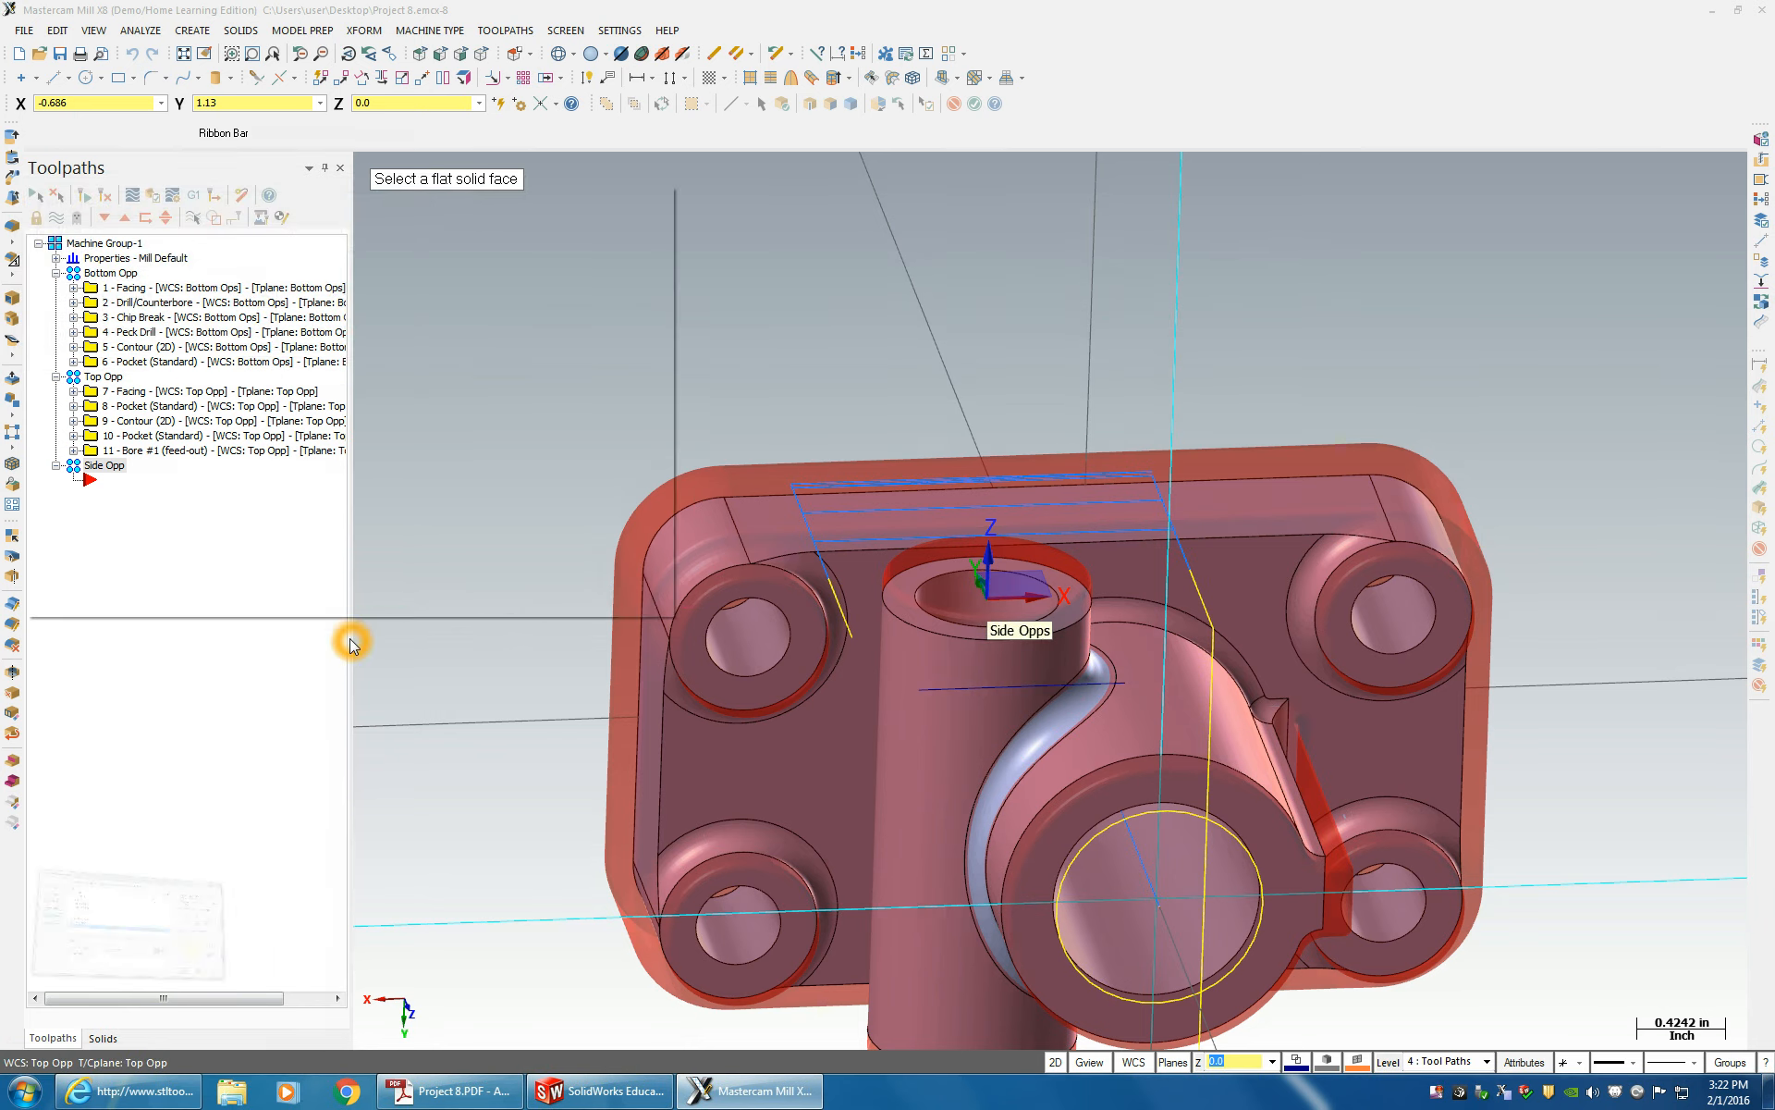
{"action": "left_click", "coordinate": [158, 421]}
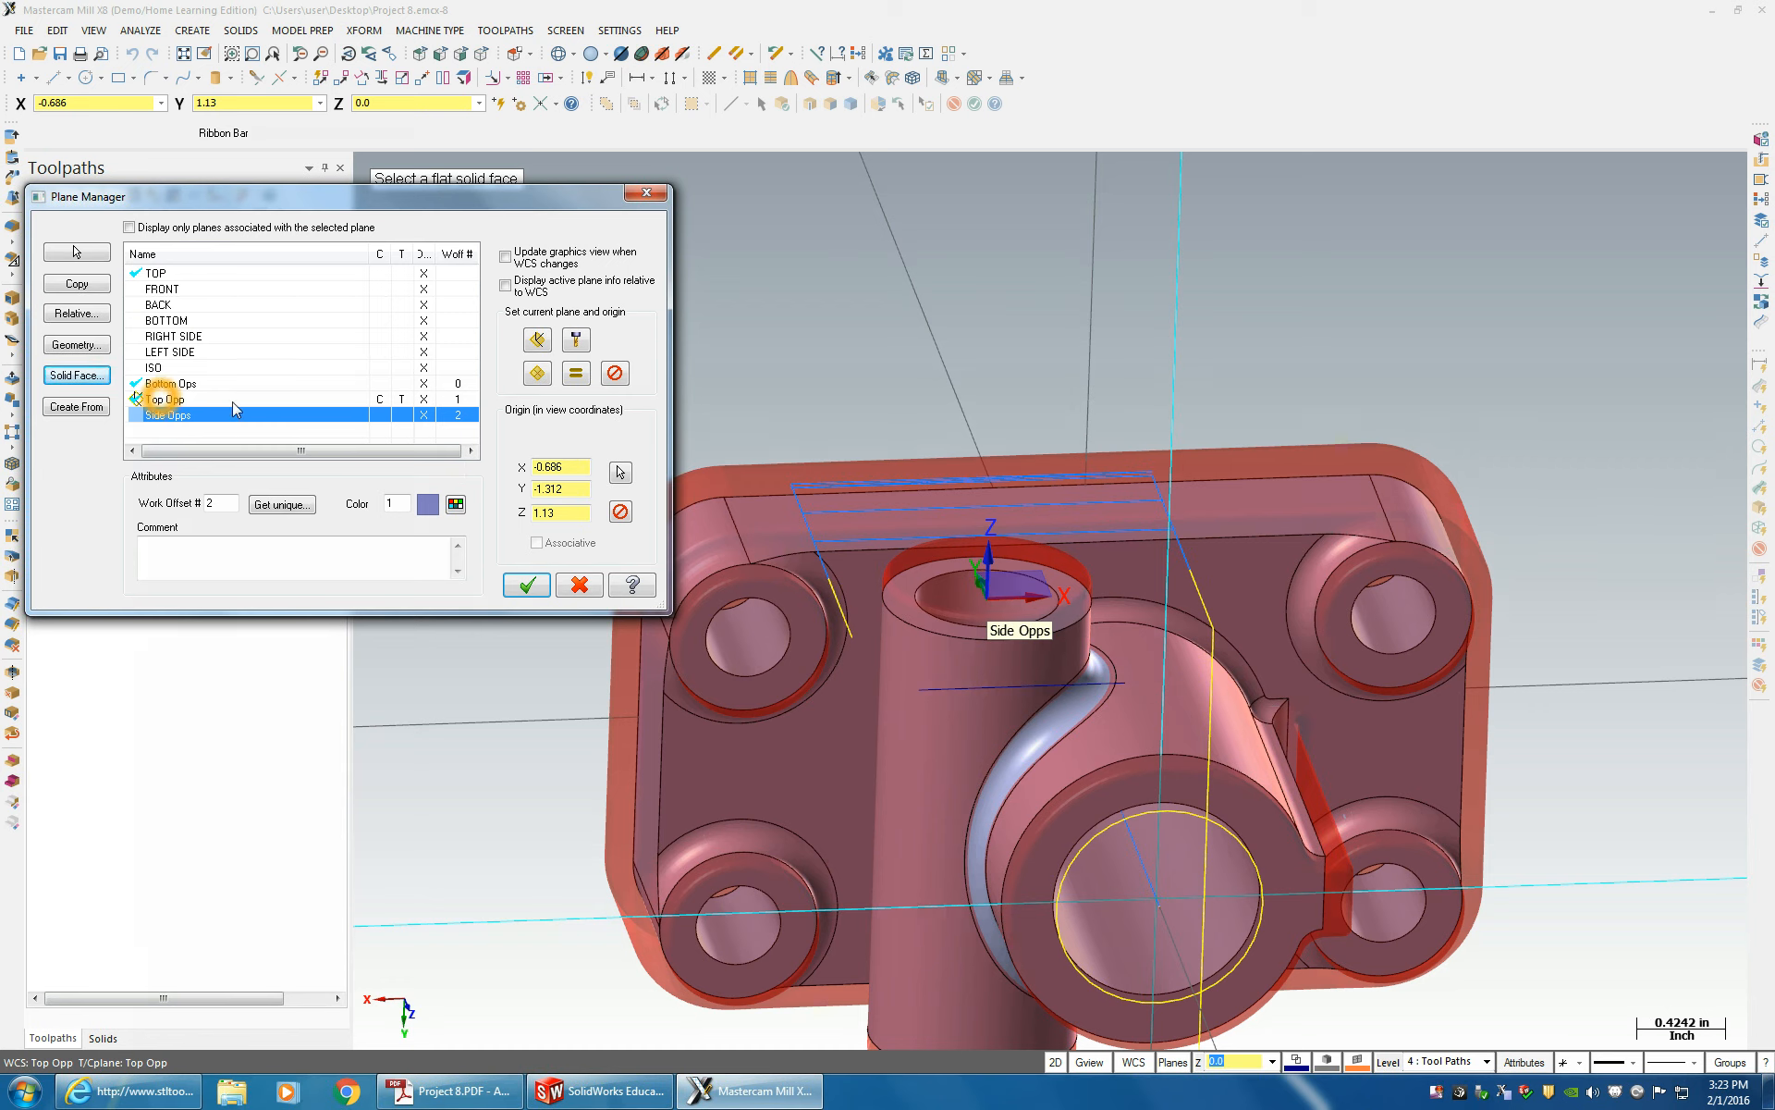
{"action": "left_click", "coordinate": [464, 387]}
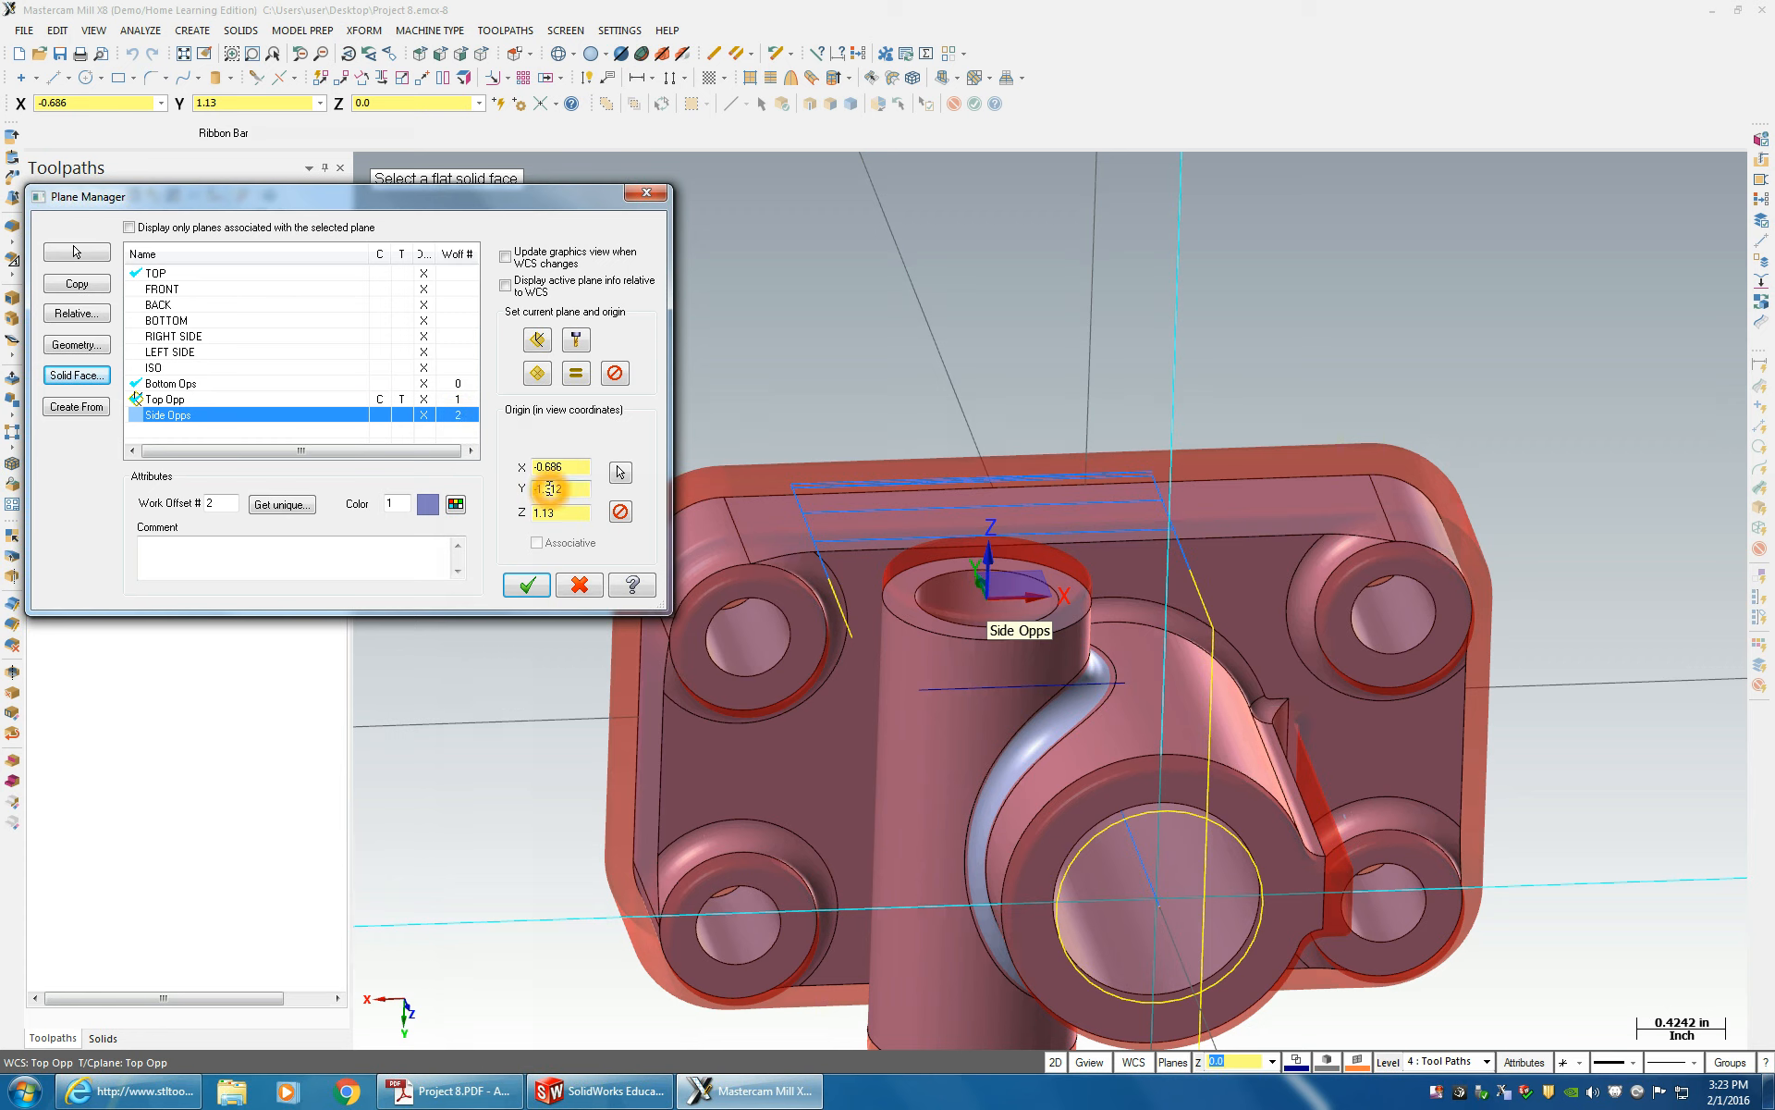
{"action": "left_click", "coordinate": [524, 588]}
- Set the WCS, construction plane and tool plane to the named plane Side Opps
{"action": "left_click", "coordinate": [1133, 1062]}
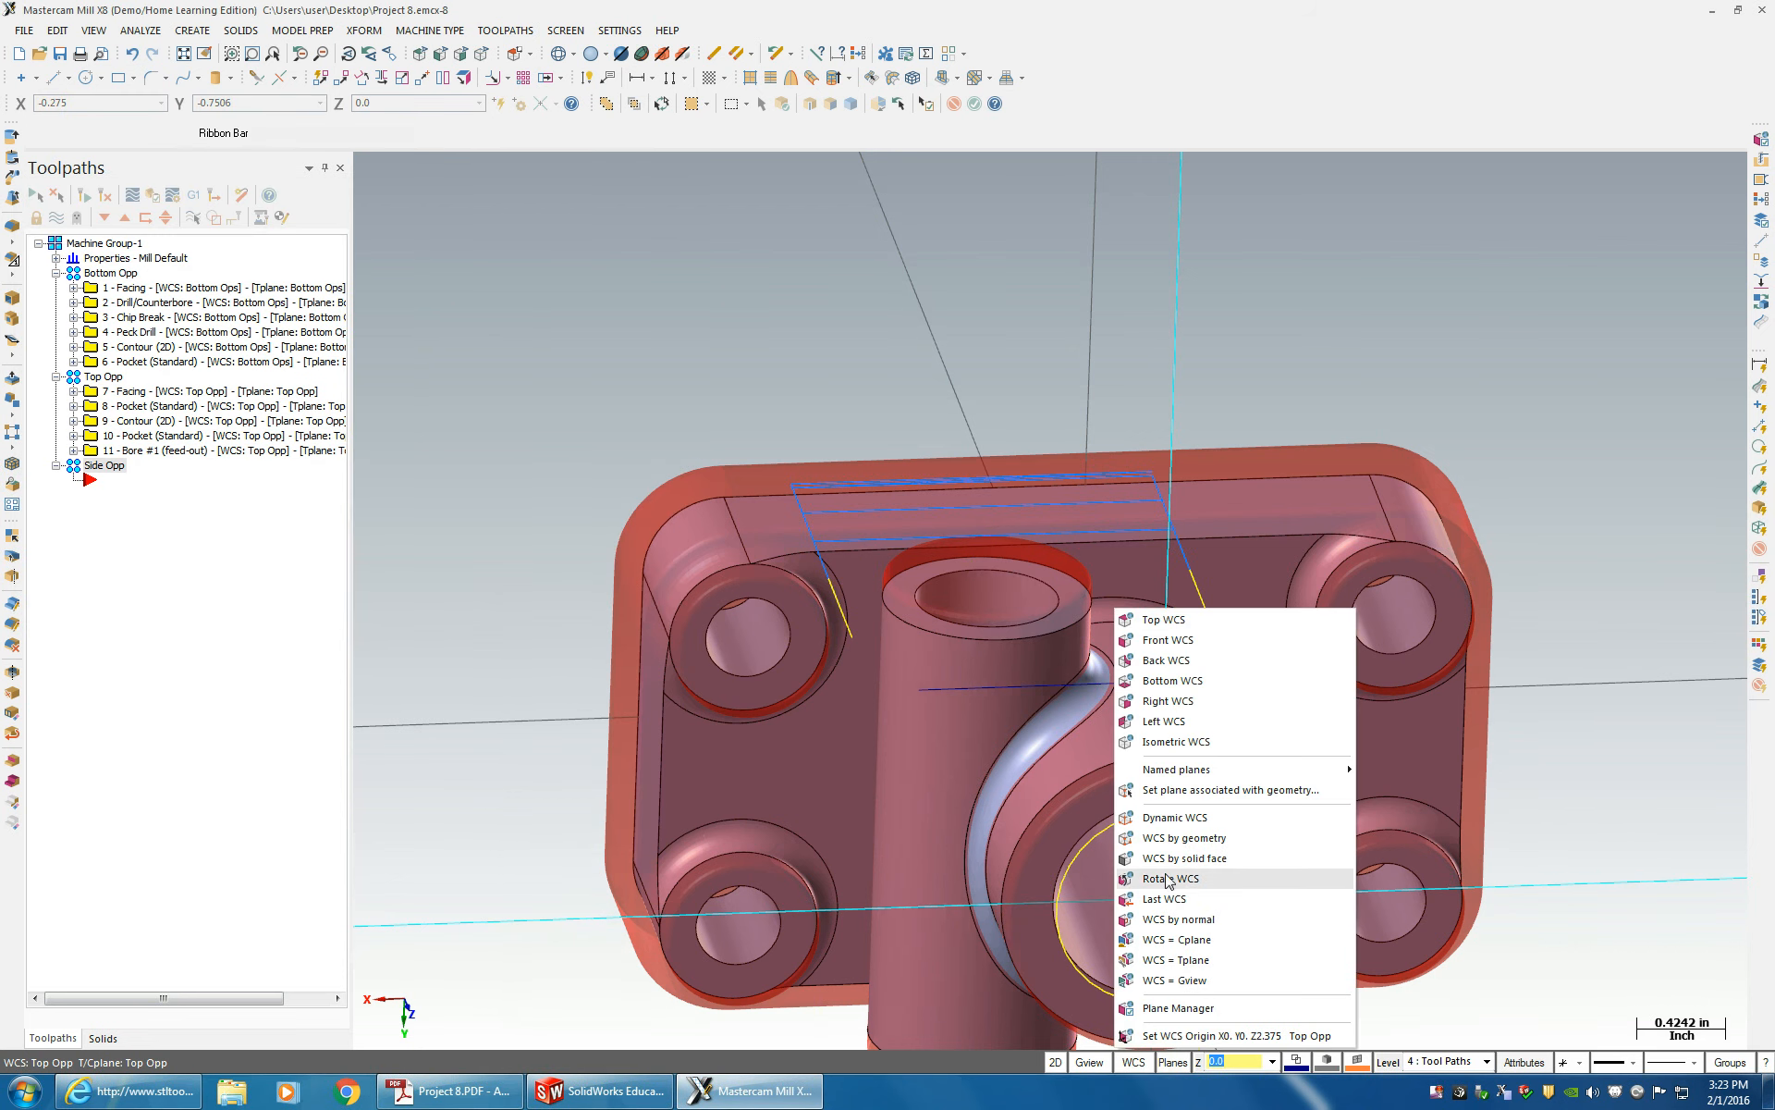
{"action": "mouse_move", "coordinate": [1202, 769]}
{"action": "left_click", "coordinate": [1398, 793]}
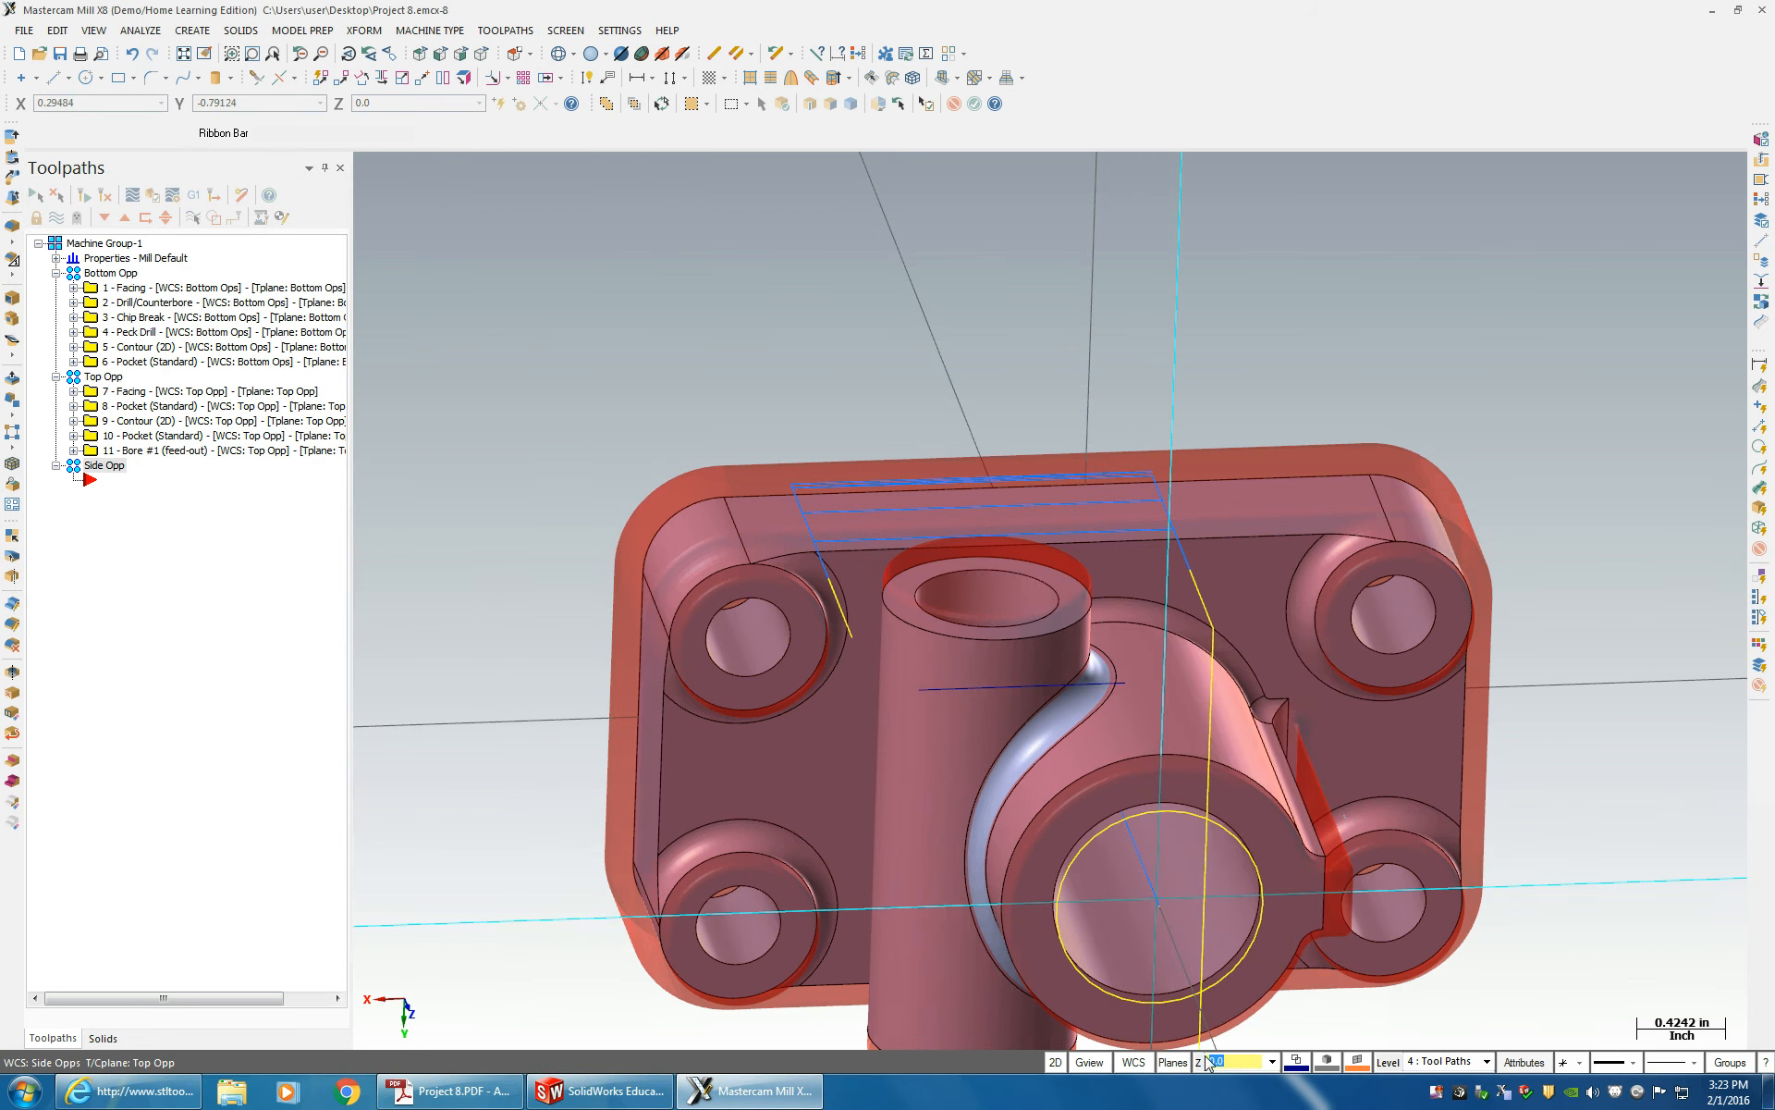
{"action": "left_click", "coordinate": [1173, 1061]}
{"action": "mouse_move", "coordinate": [1415, 731]}
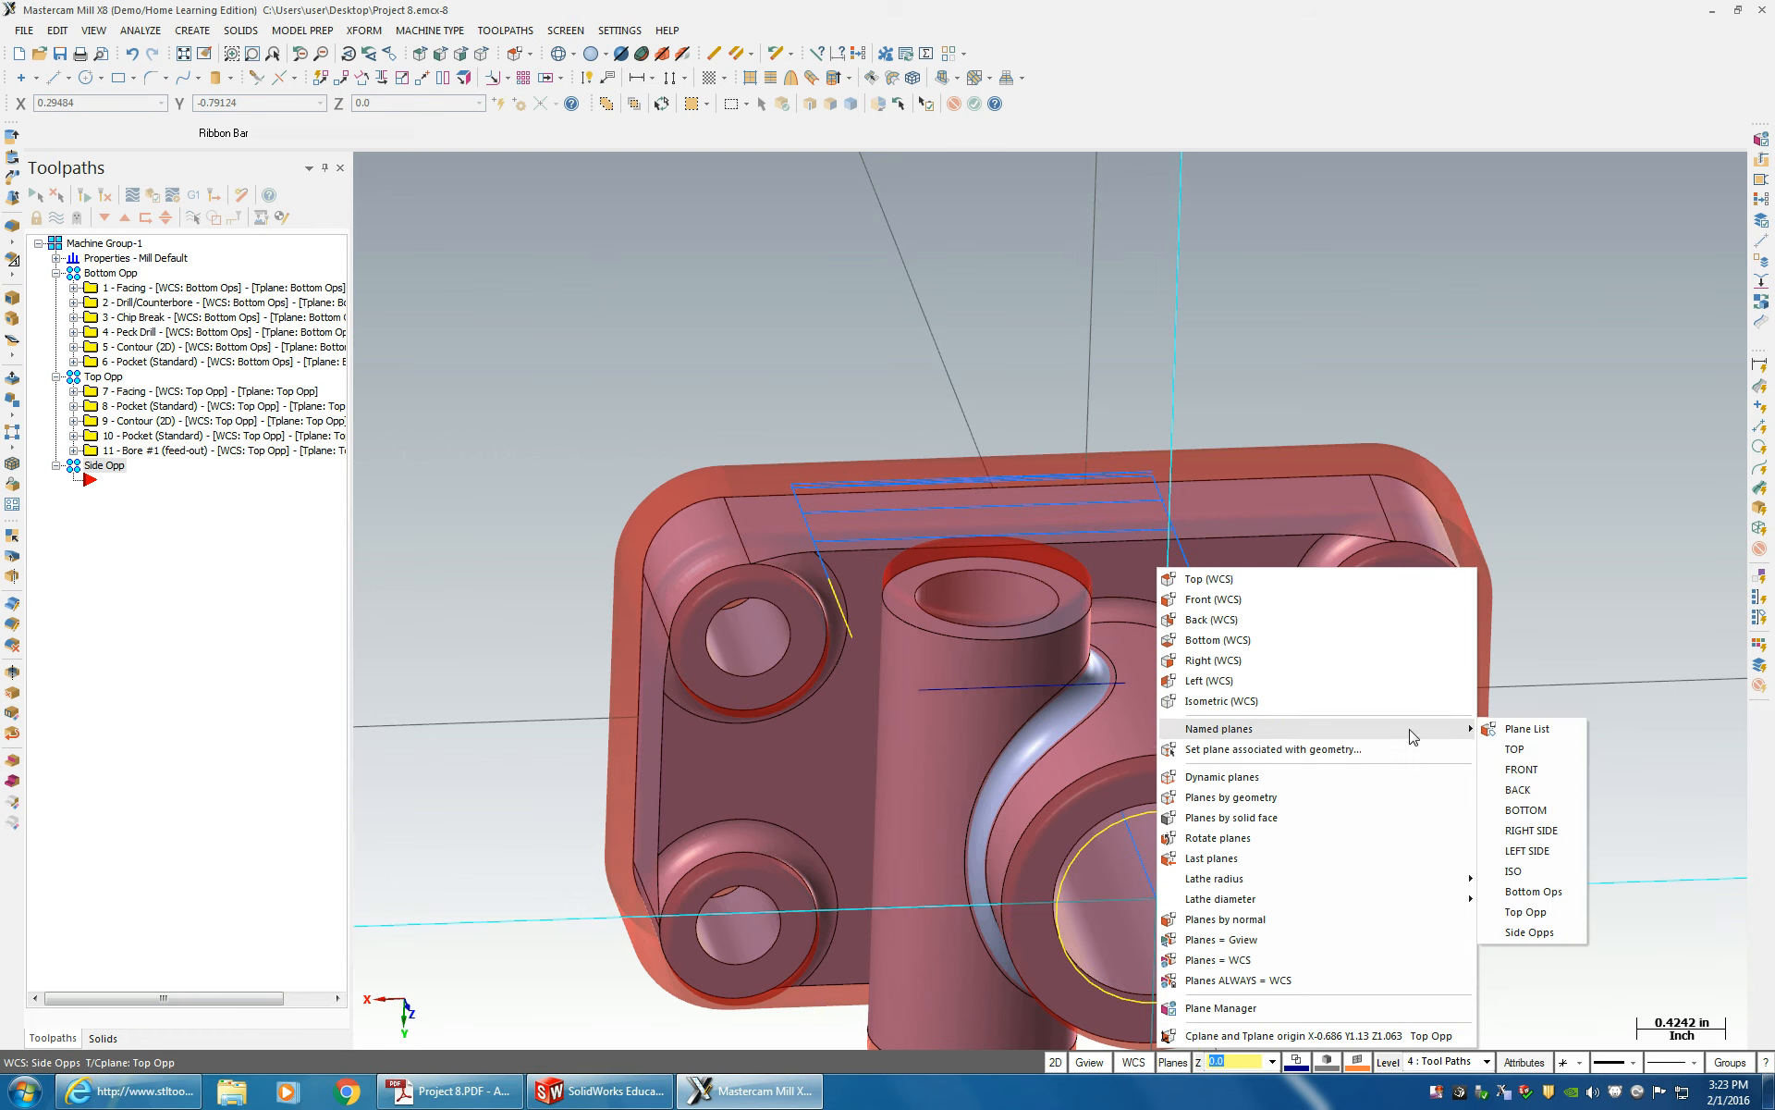
{"action": "left_click", "coordinate": [1510, 930]}
{"action": "left_click", "coordinate": [104, 1050]}
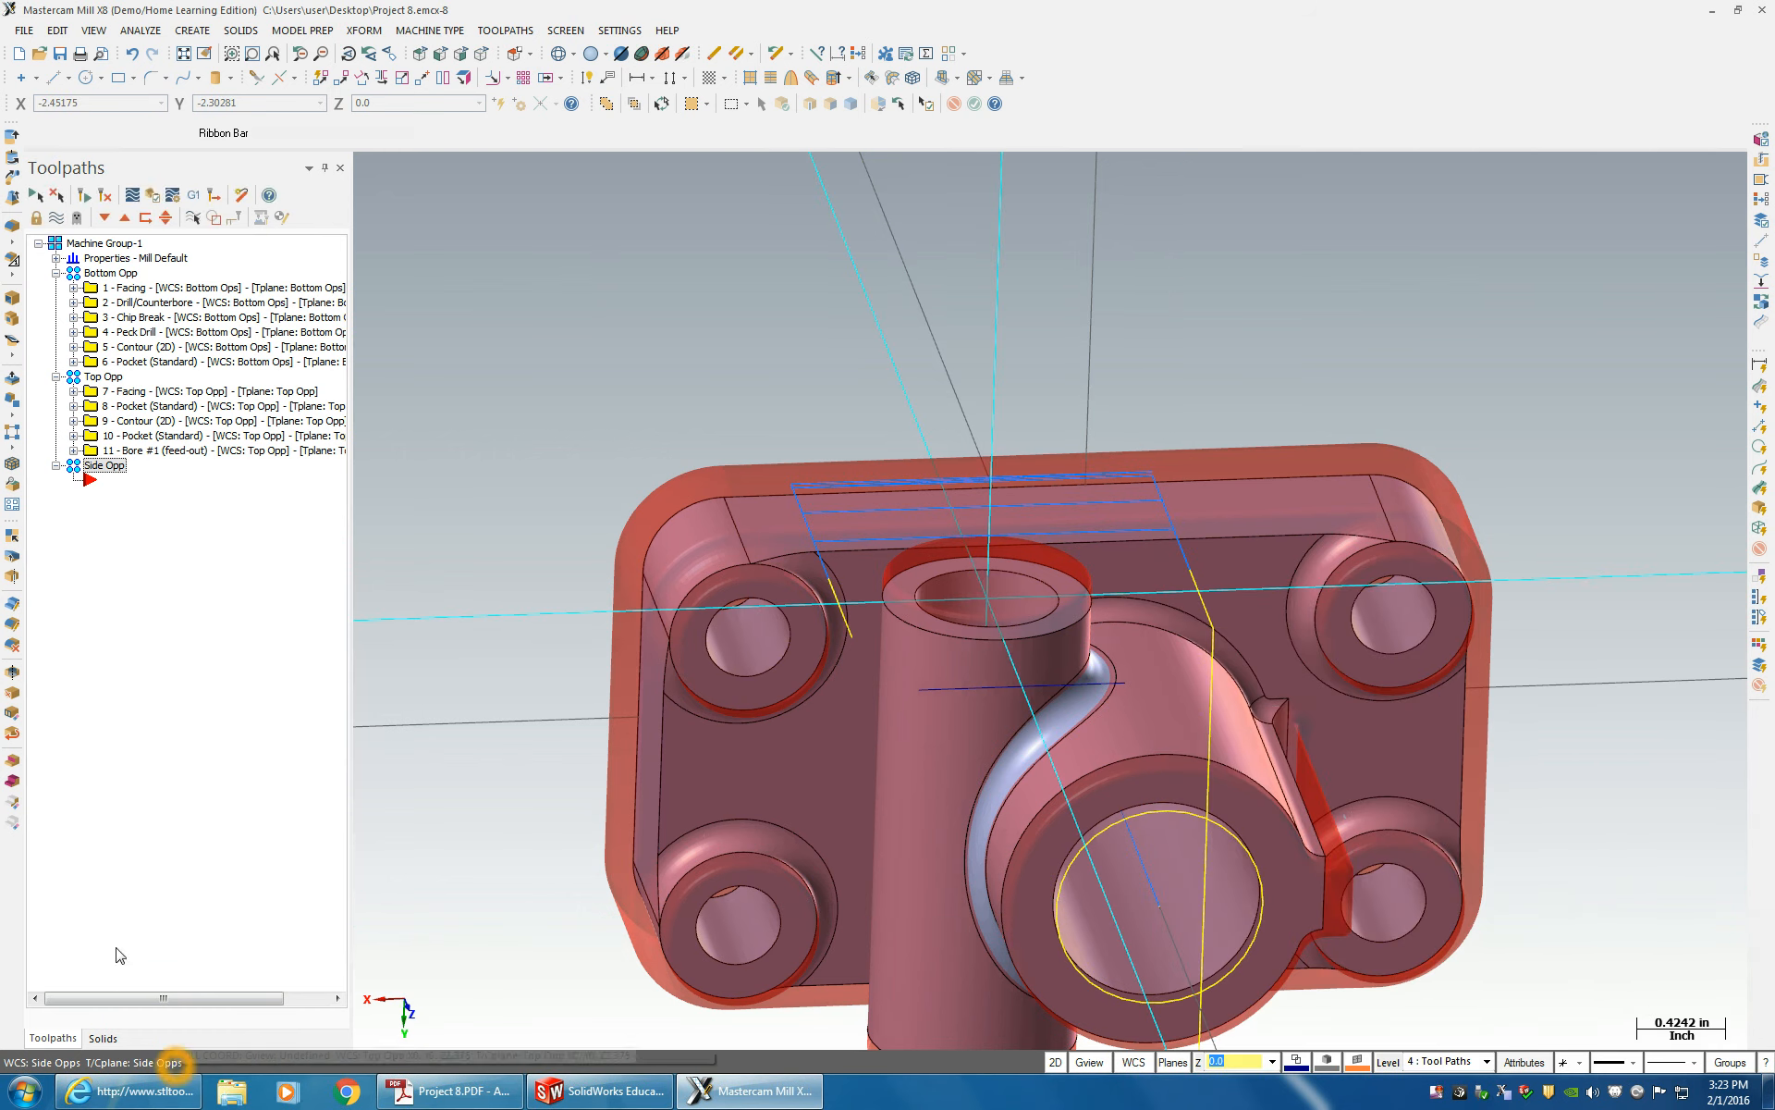
- Copy the Peck Drill operation from the Bottom Opp group into the Side Opp group
{"action": "middle_click_drag", "start_coordinate": [1276, 463], "coordinate": [746, 473]}
{"action": "left_click", "coordinate": [123, 353]}
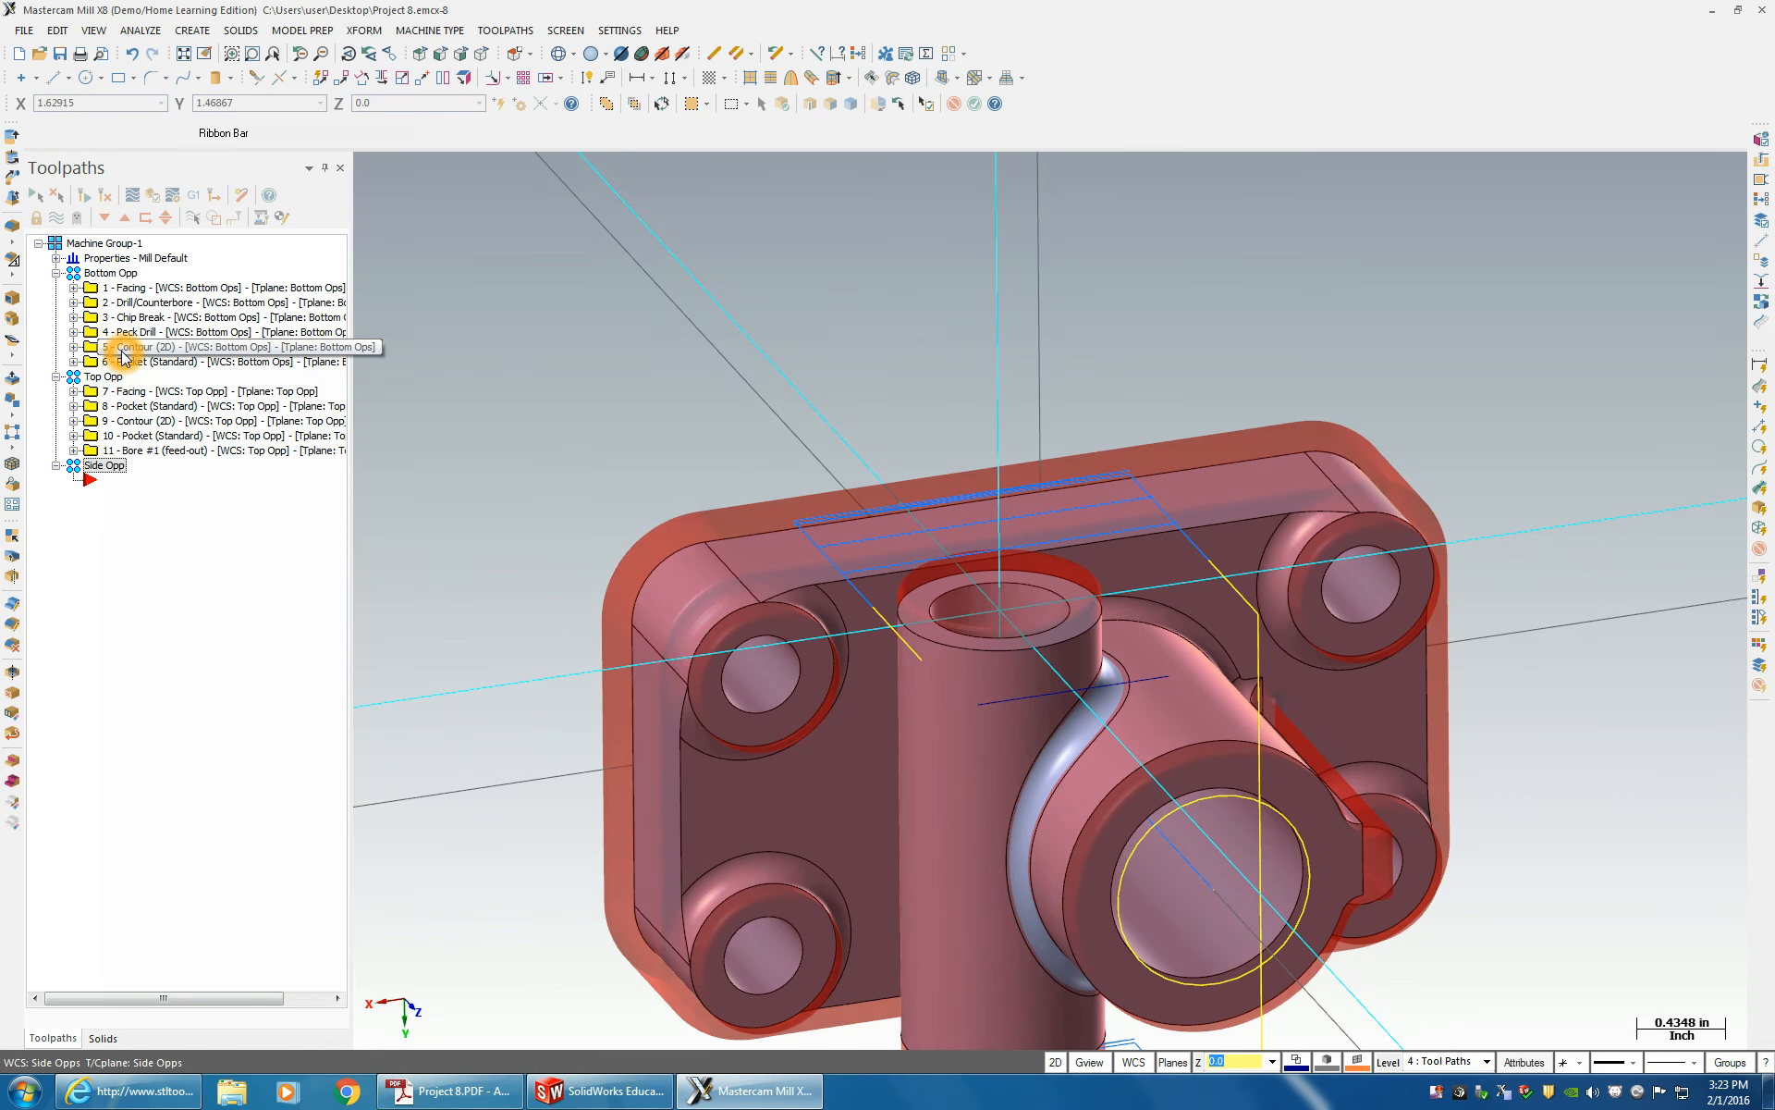
{"action": "right_click", "coordinate": [100, 328]}
{"action": "left_click", "coordinate": [96, 334]}
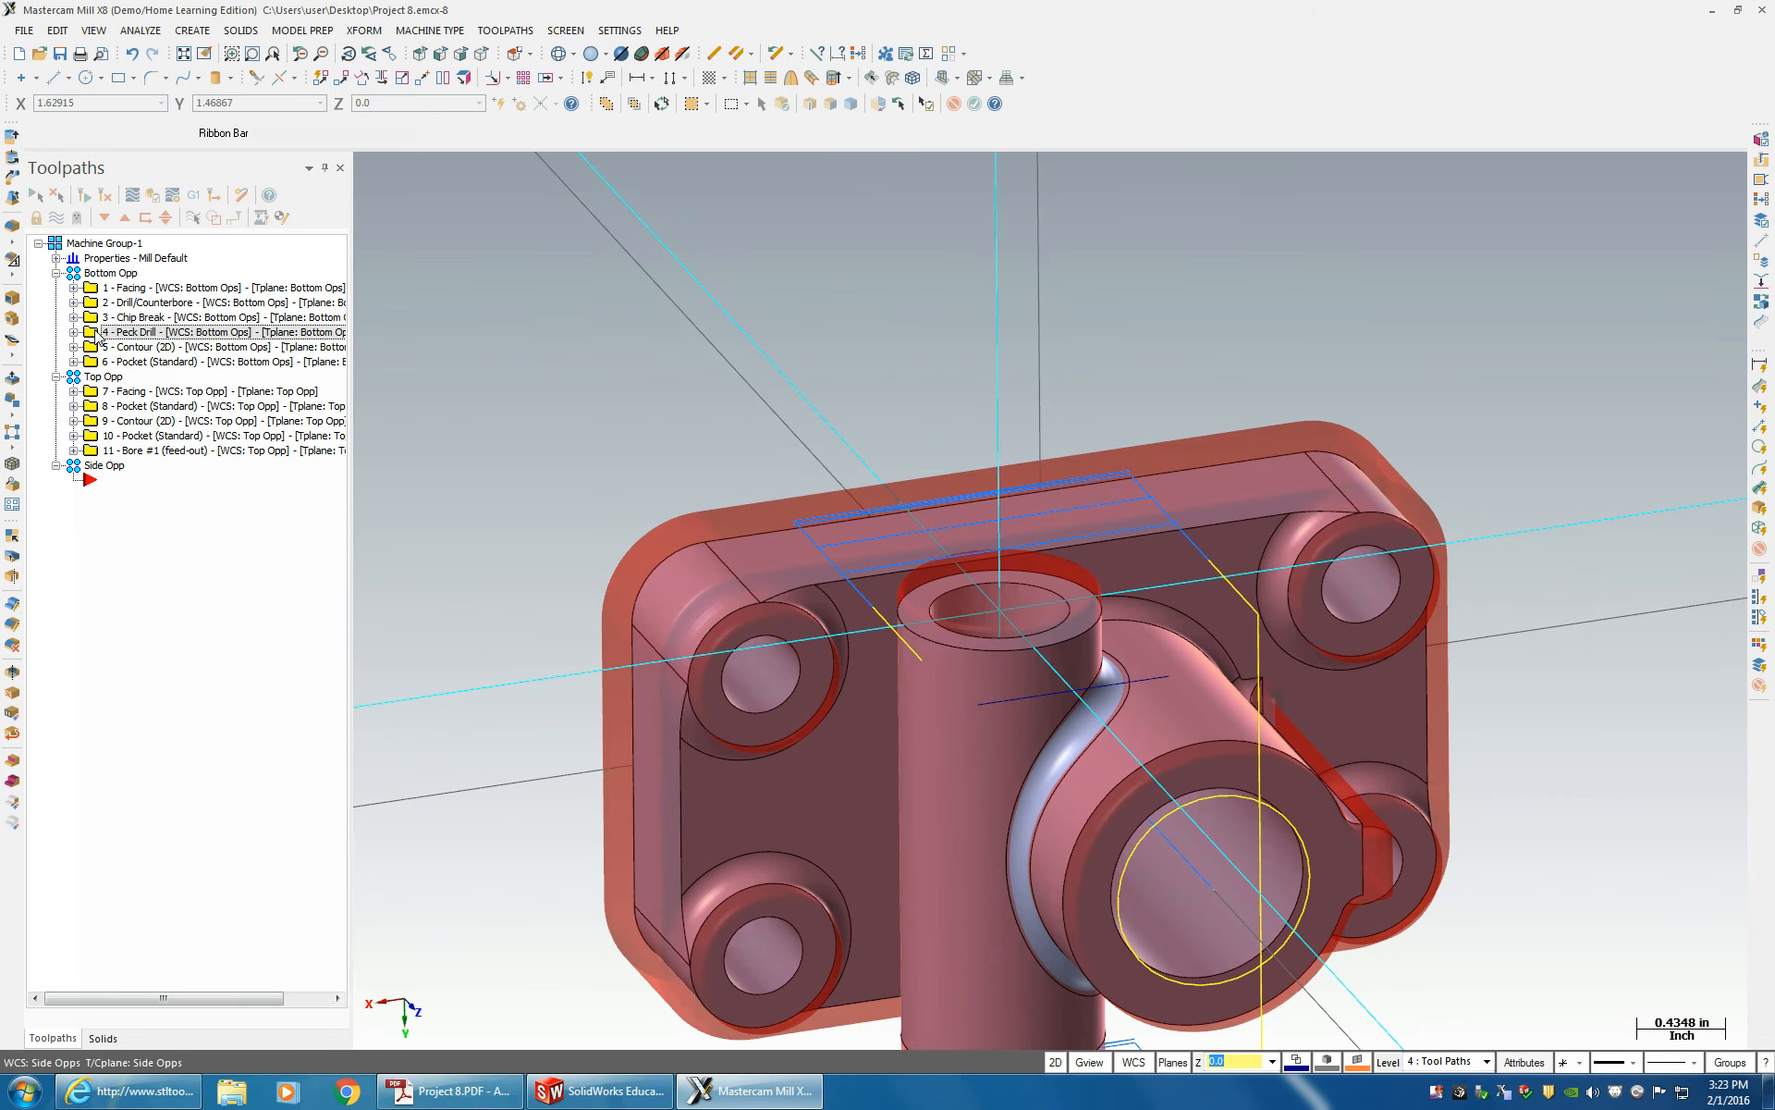
{"action": "right_click", "coordinate": [96, 332]}
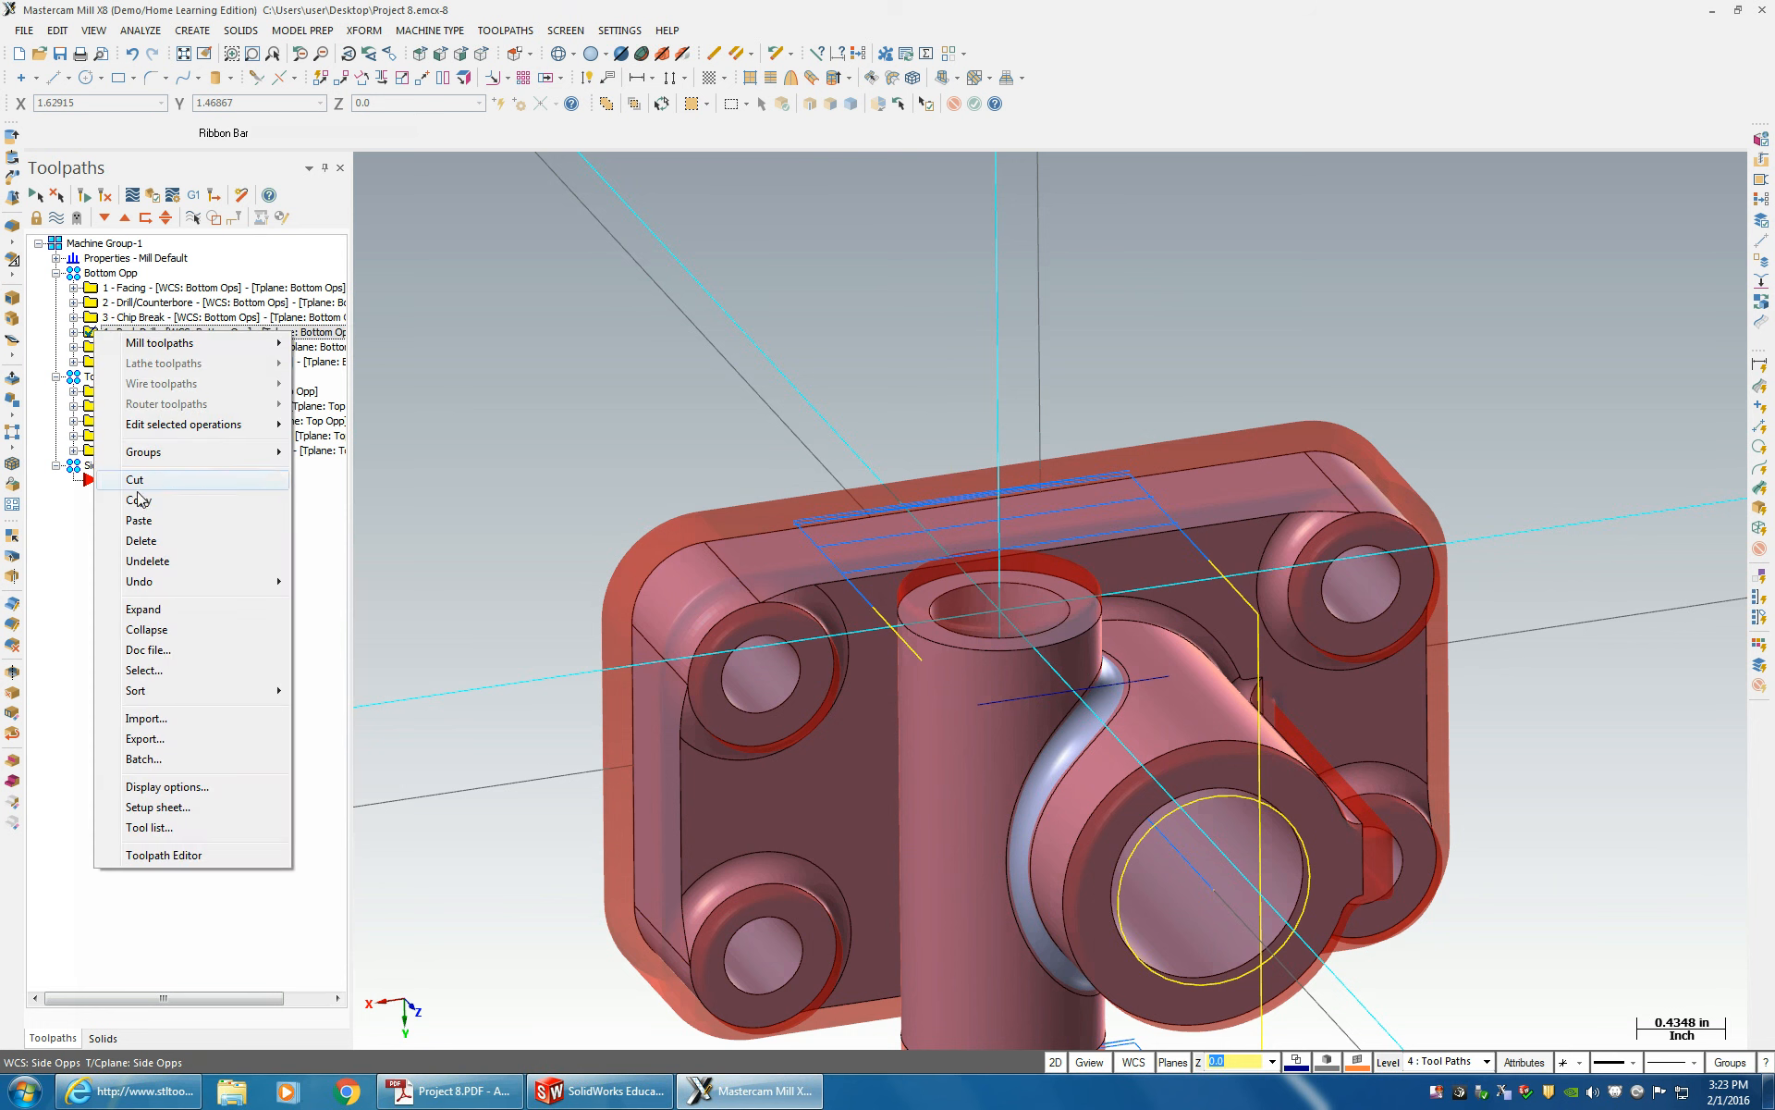
{"action": "key", "text": "Escape"}
{"action": "left_click", "coordinate": [111, 476]}
{"action": "right_click", "coordinate": [118, 481]}
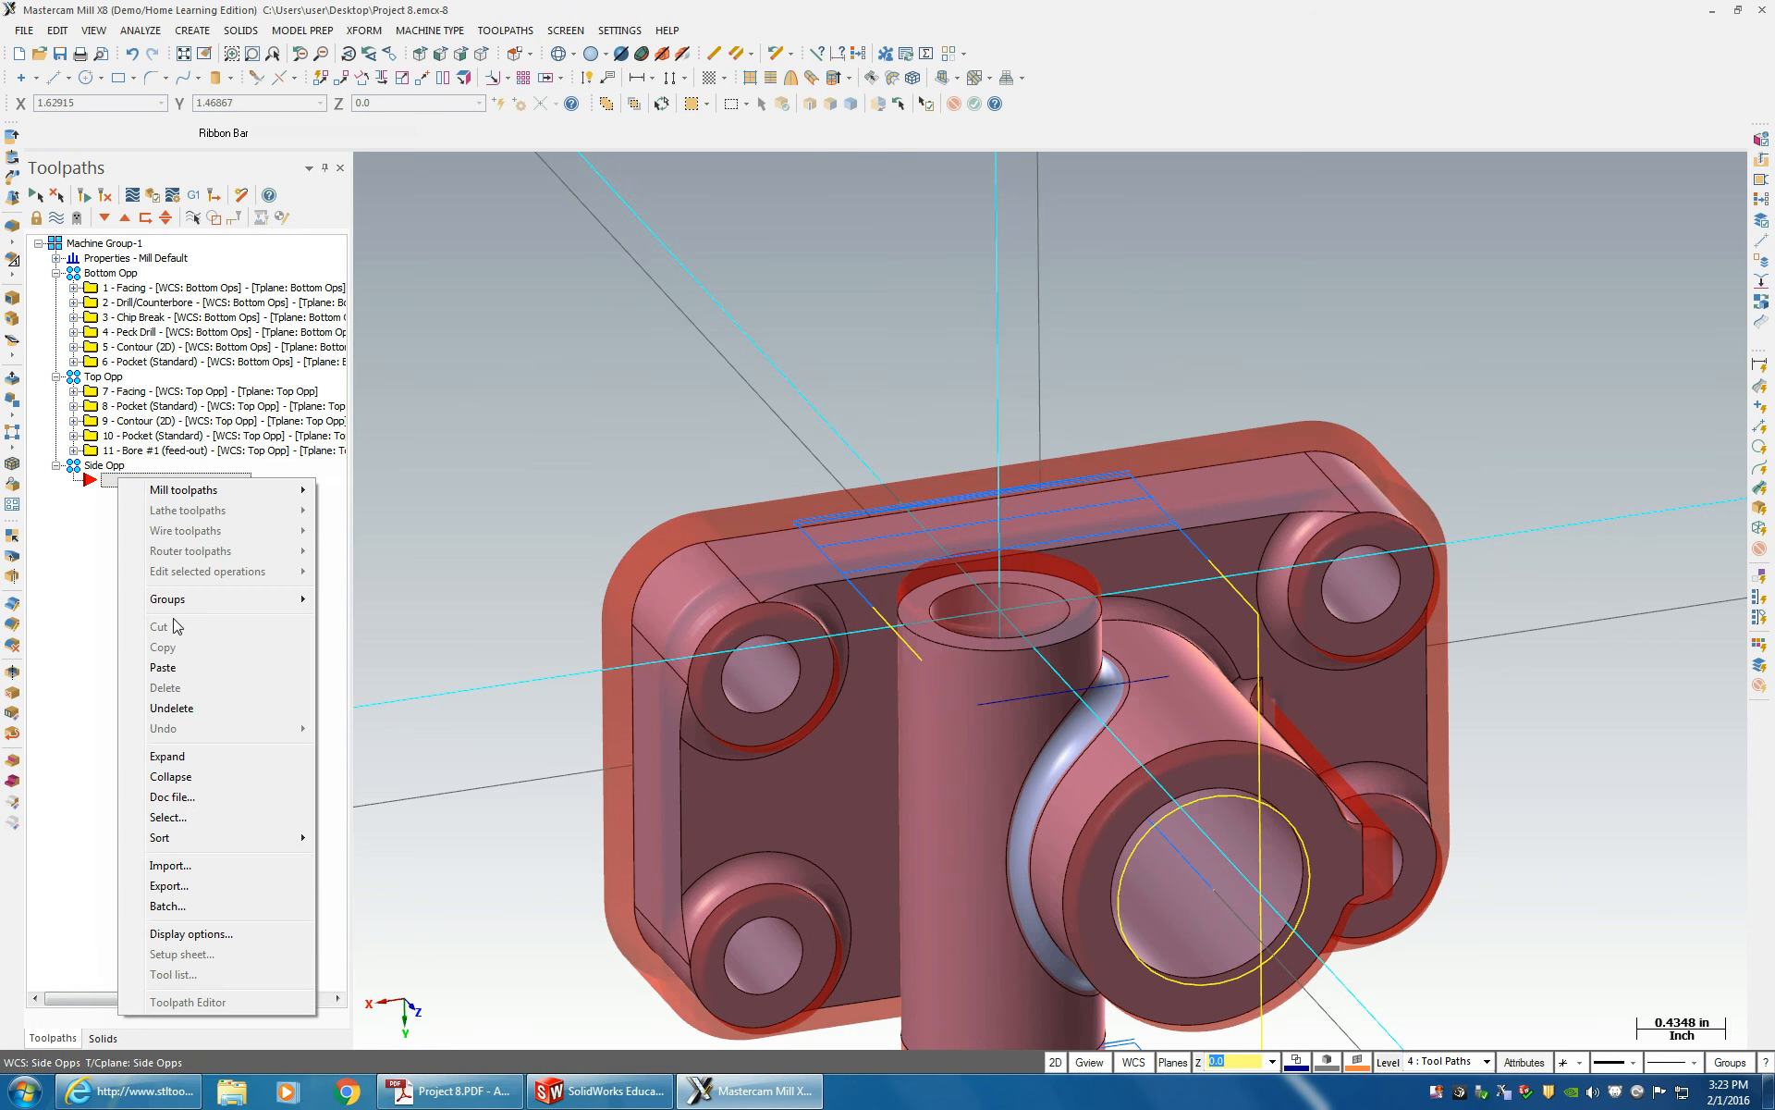
{"action": "left_click", "coordinate": [163, 667]}
- Assign the Side Opps plane with work offset 2 to the copied peck drill and match its tool and construction planes
{"action": "left_click", "coordinate": [73, 480]}
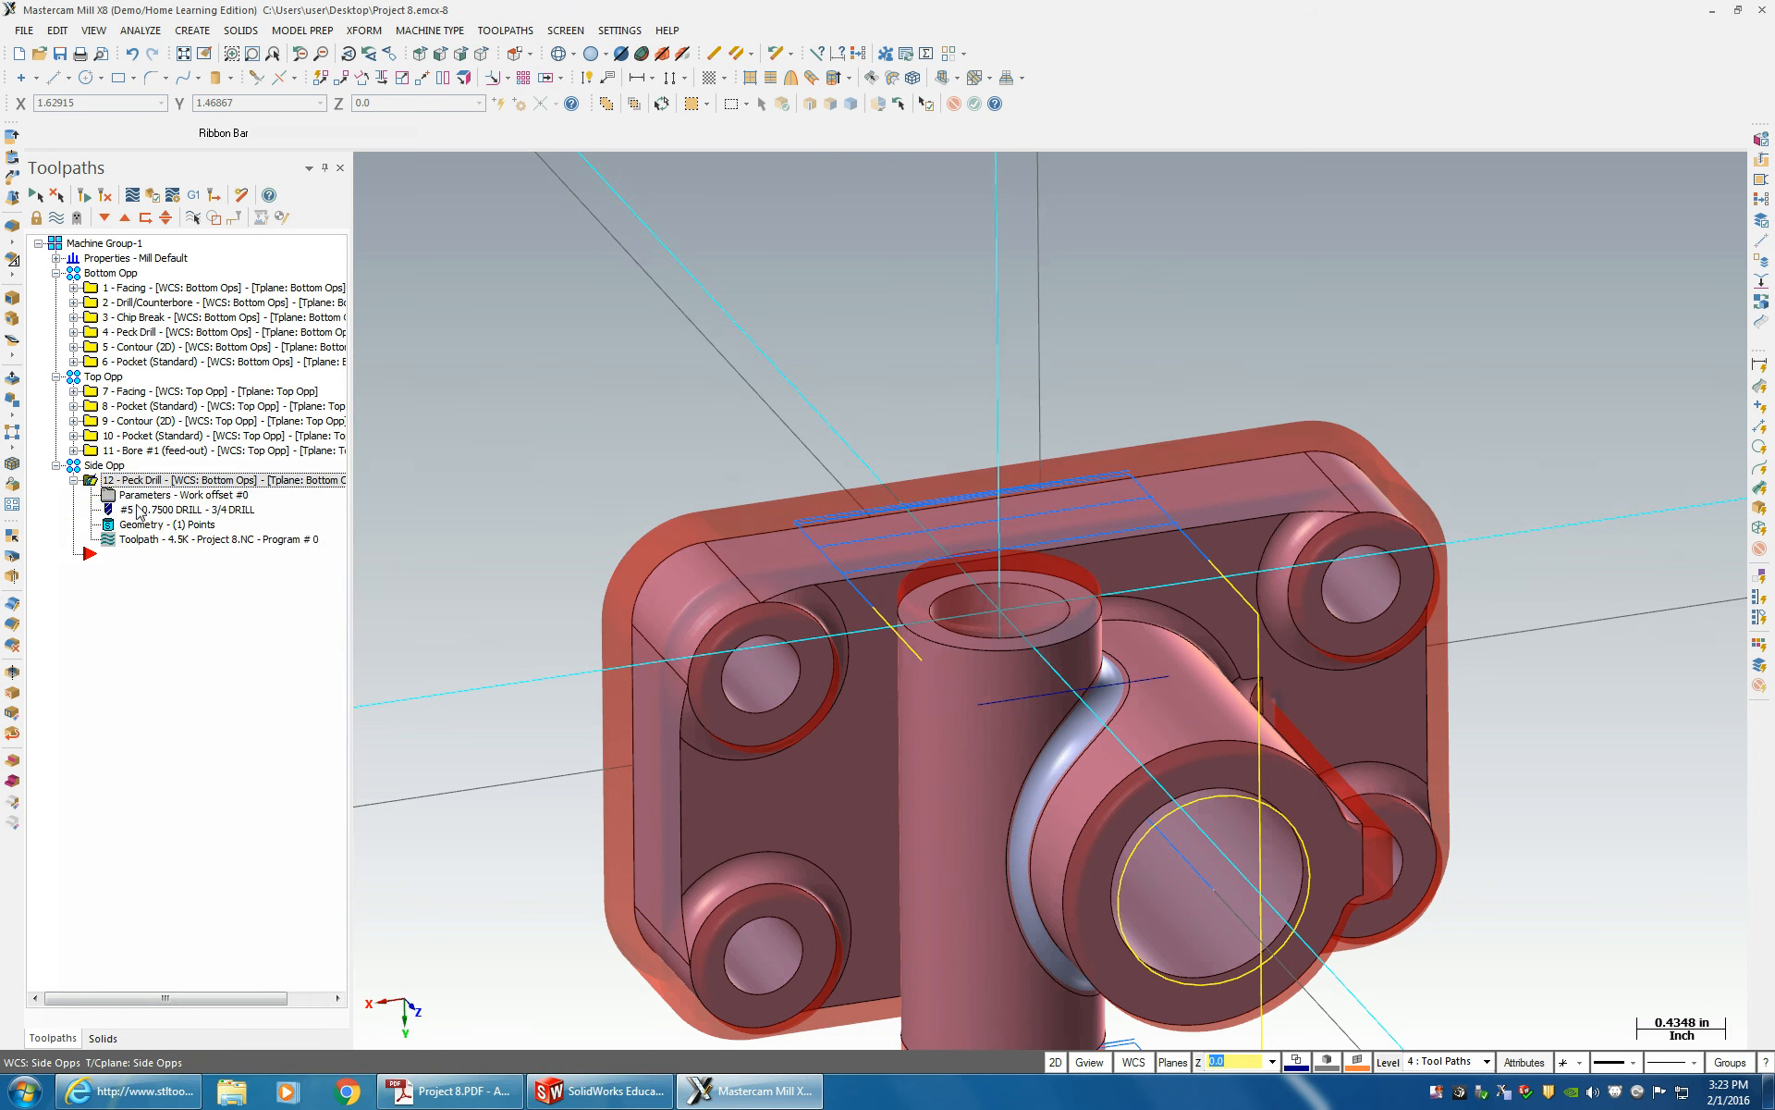
{"action": "left_click", "coordinate": [144, 497]}
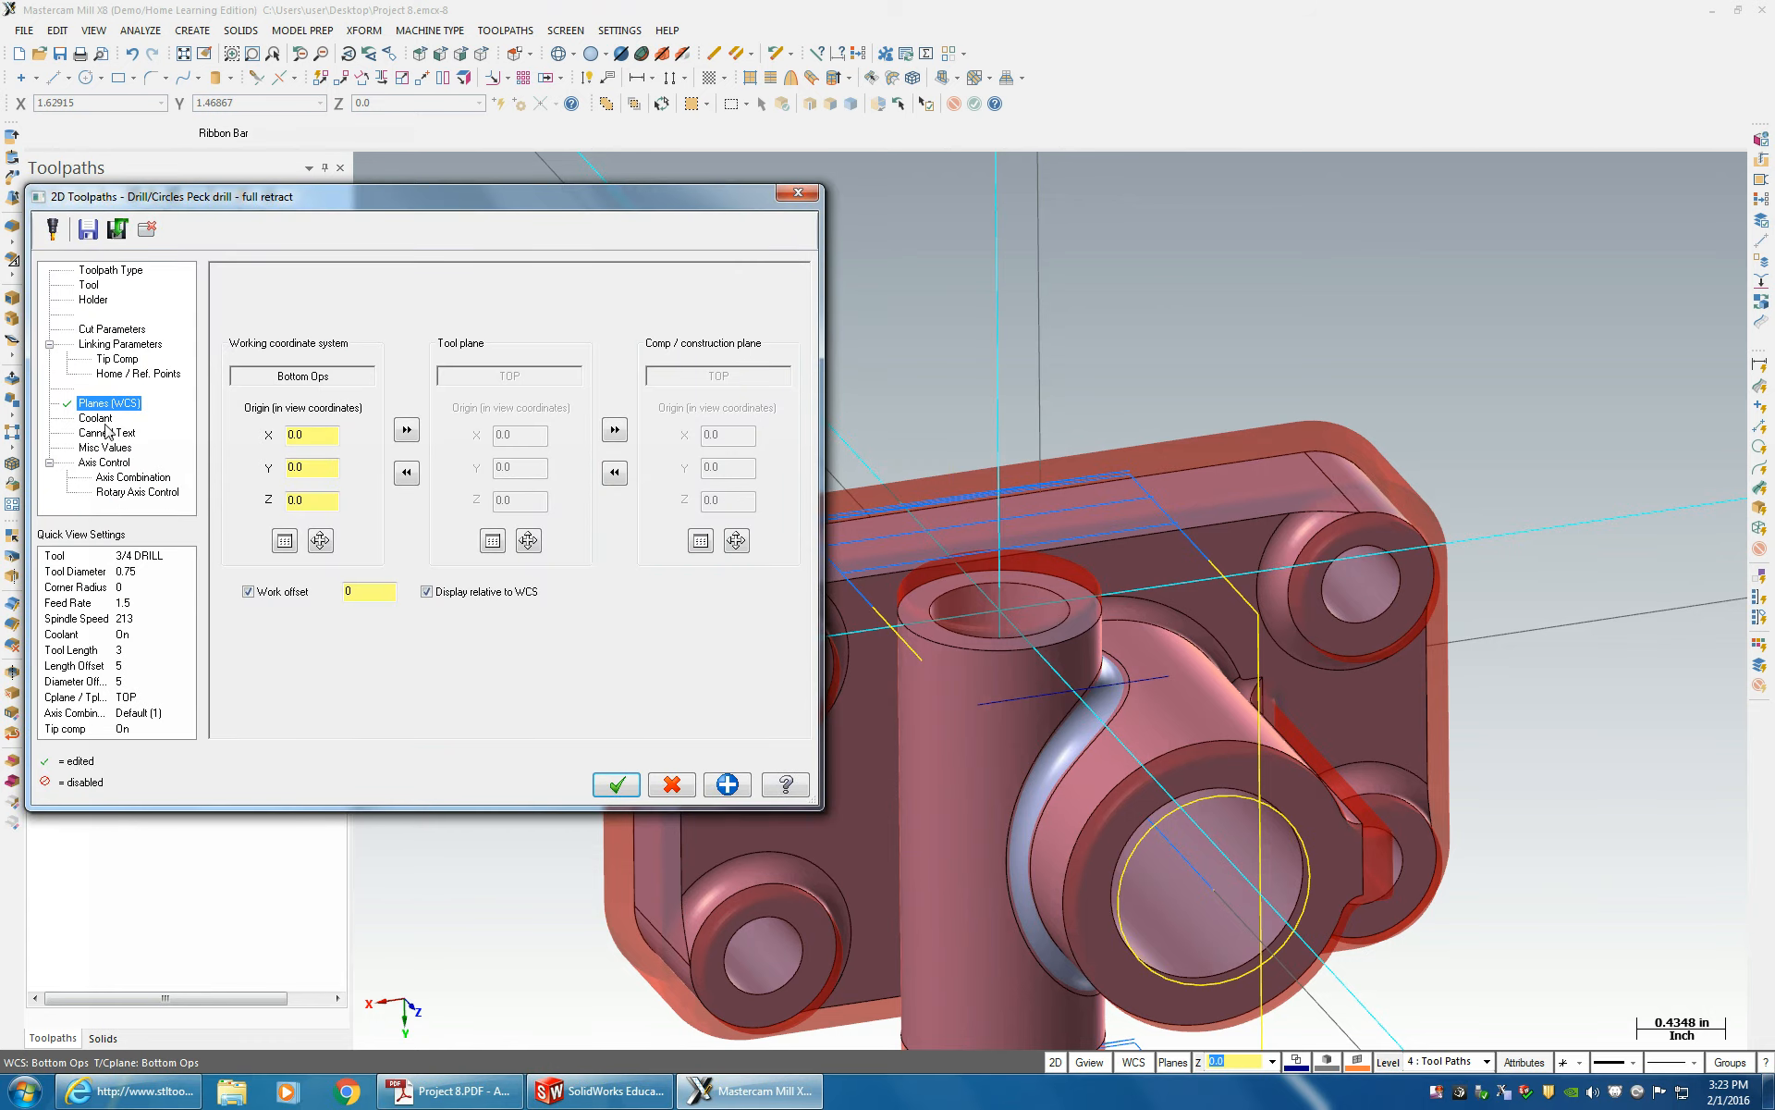
{"action": "left_click", "coordinate": [294, 546]}
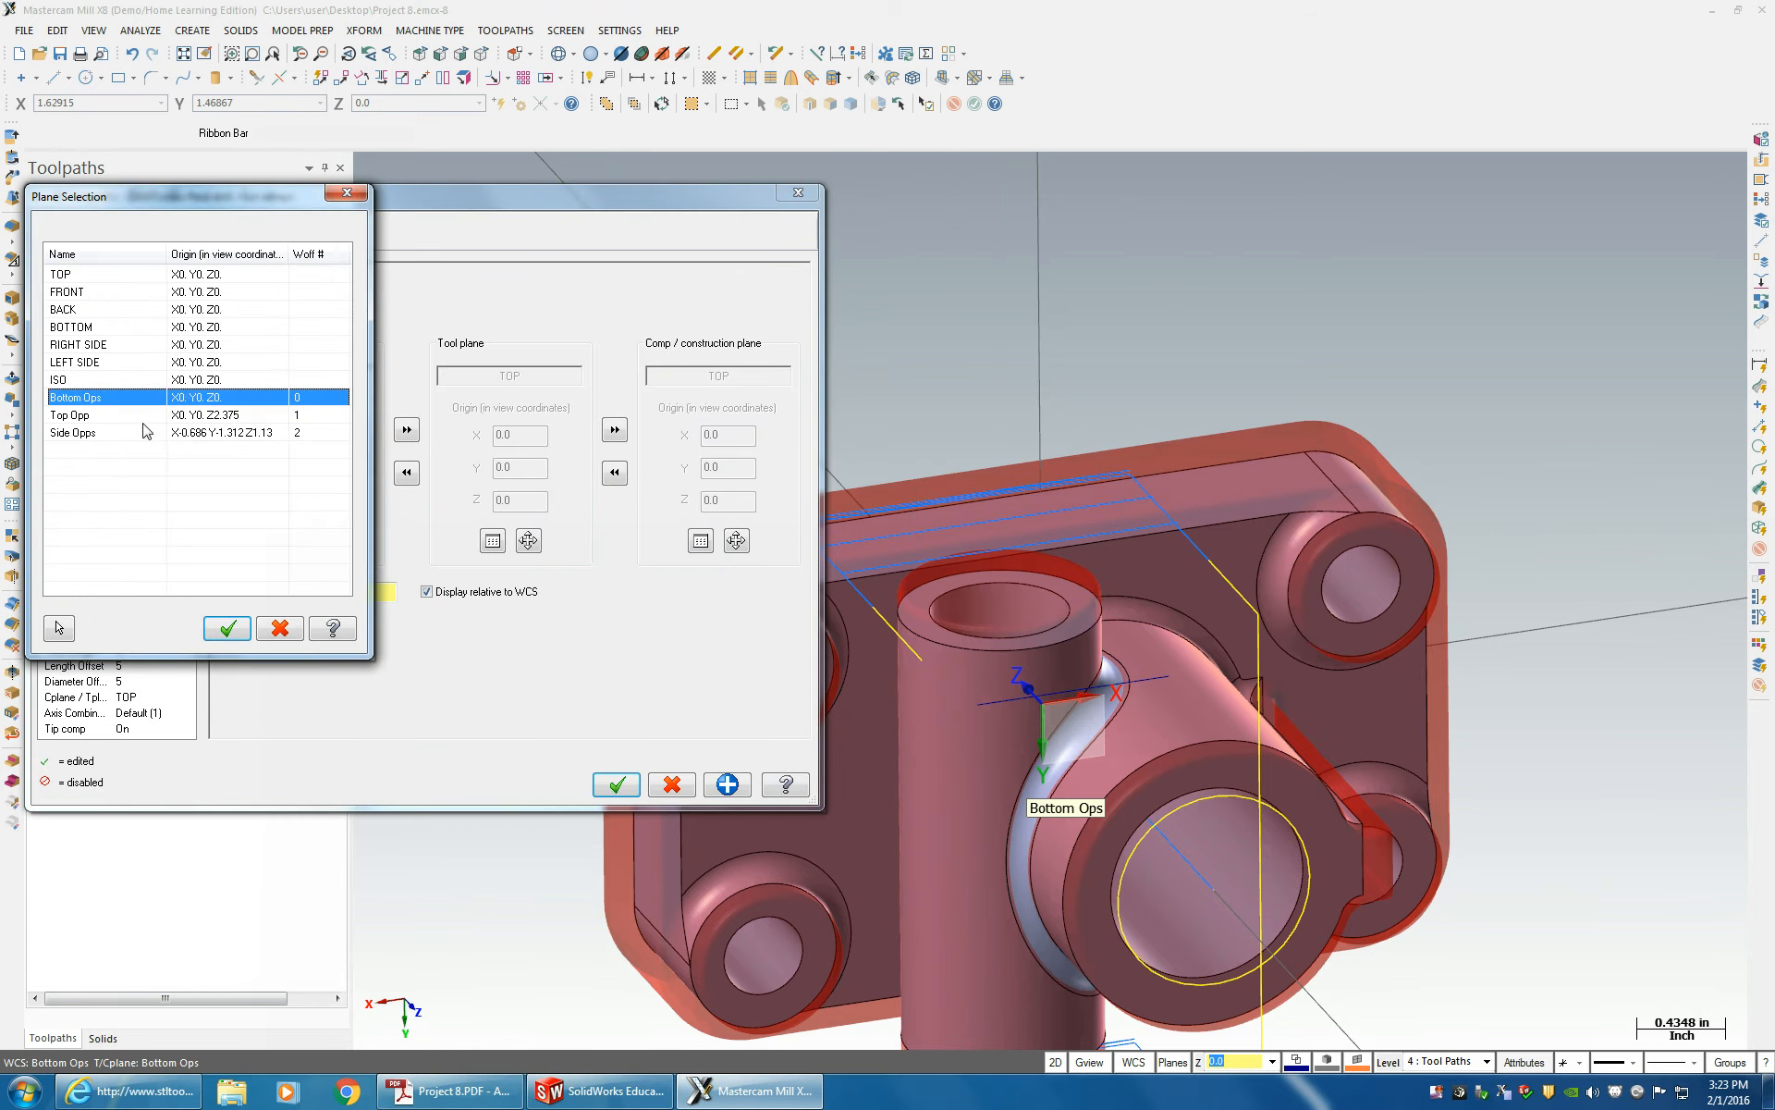
{"action": "left_click", "coordinate": [66, 433]}
{"action": "left_click", "coordinate": [228, 628]}
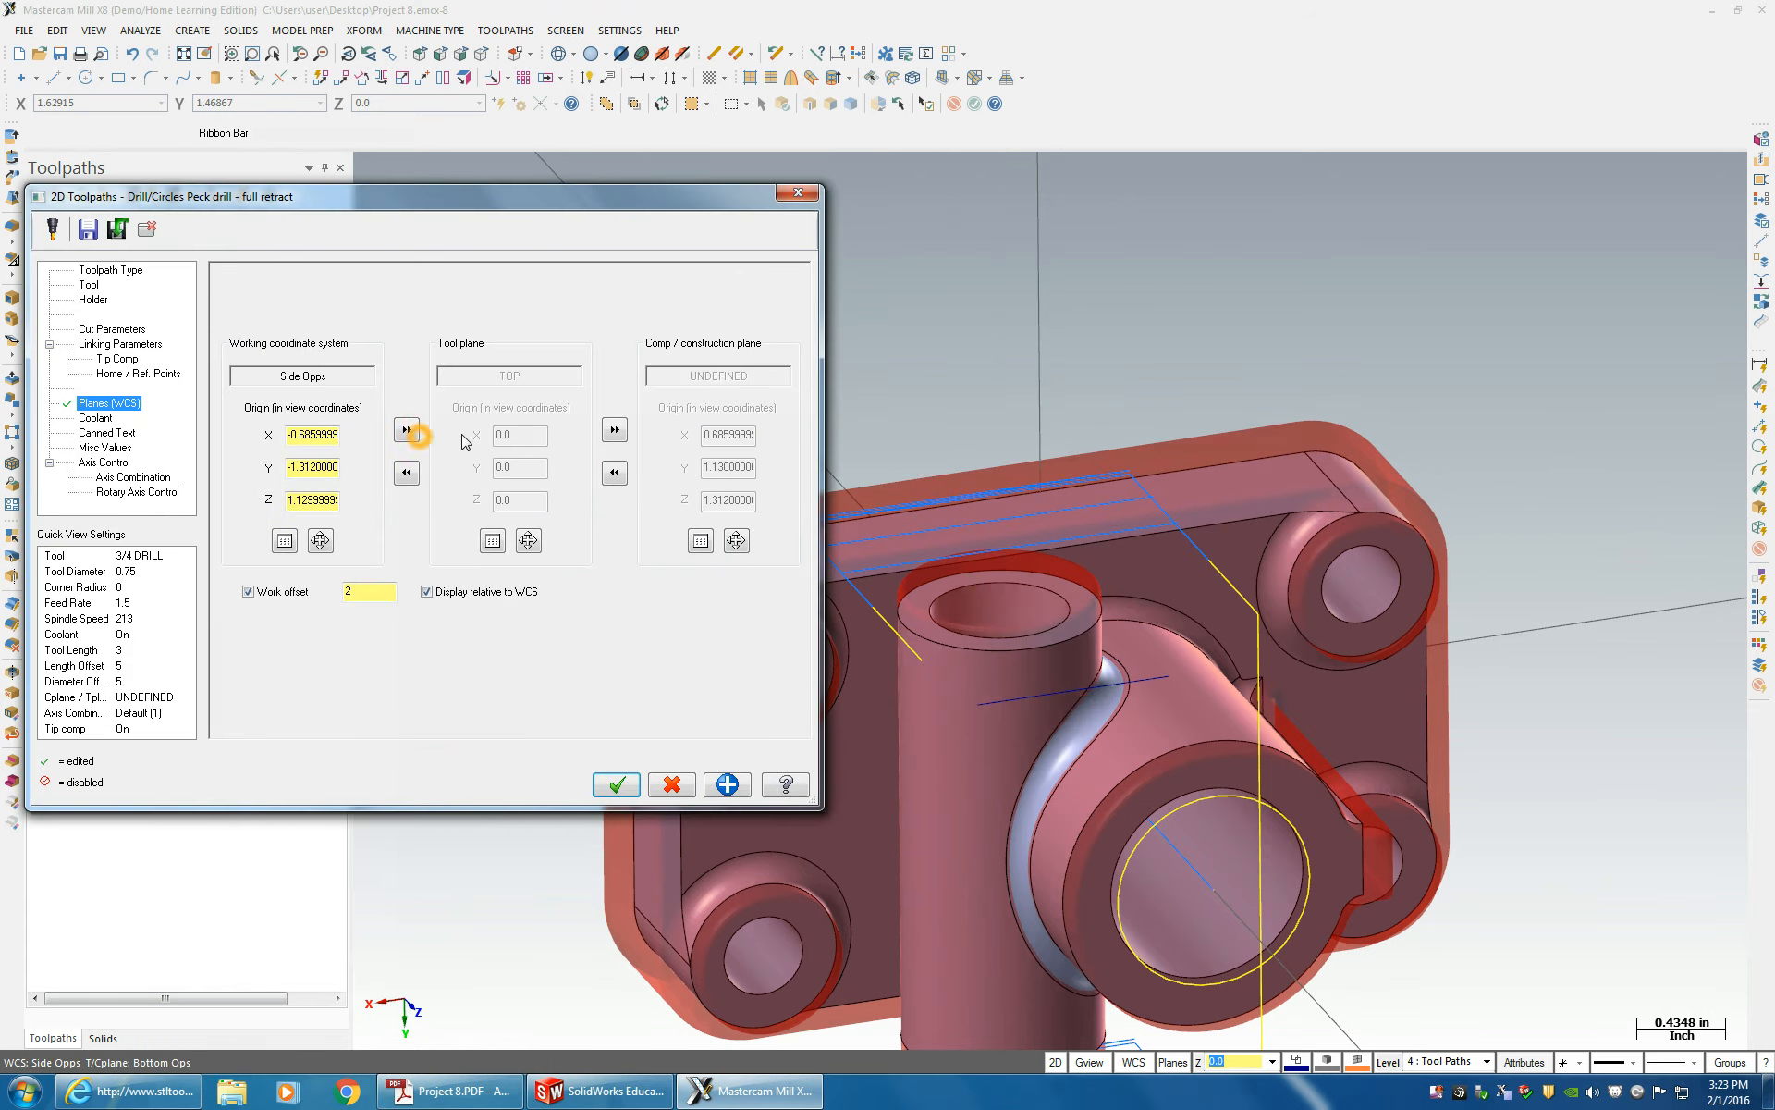
{"action": "left_click", "coordinate": [616, 432]}
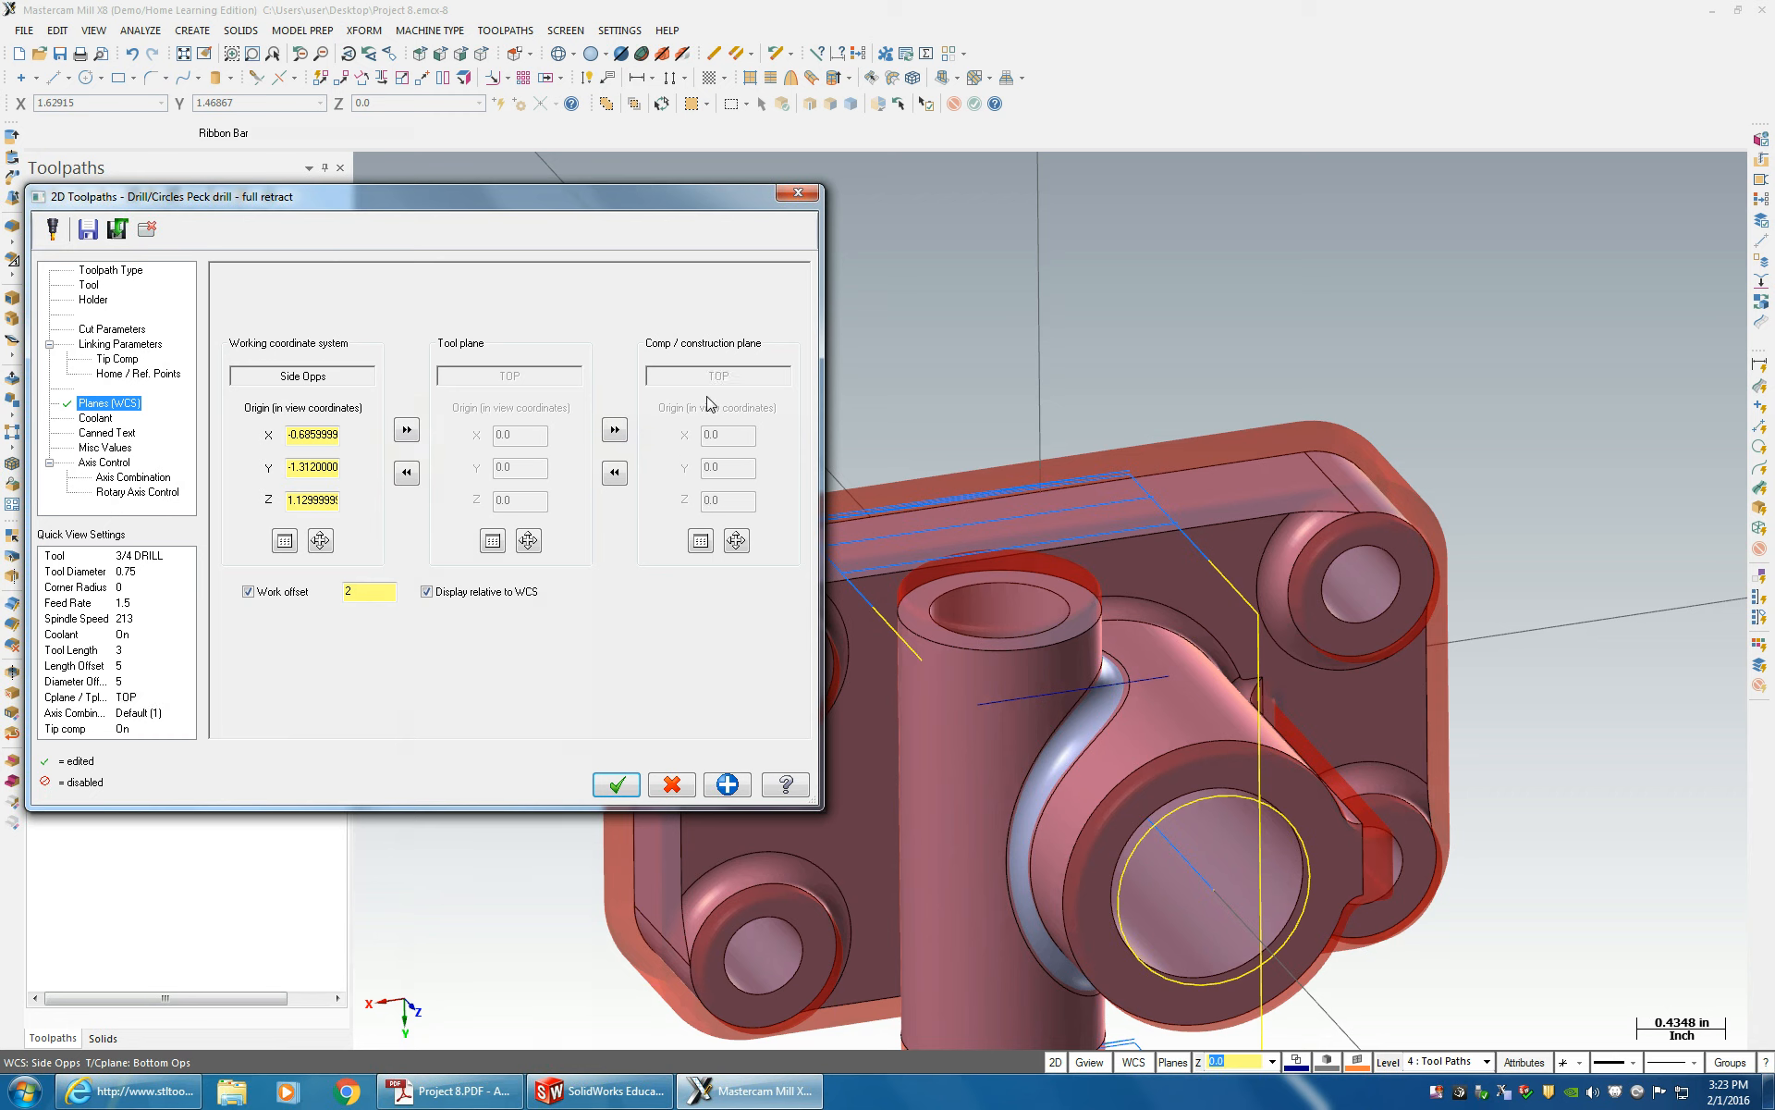
- Set the copied peck drill's incremental depth to -0.05 in its linking parameters
{"action": "left_click", "coordinate": [103, 345]}
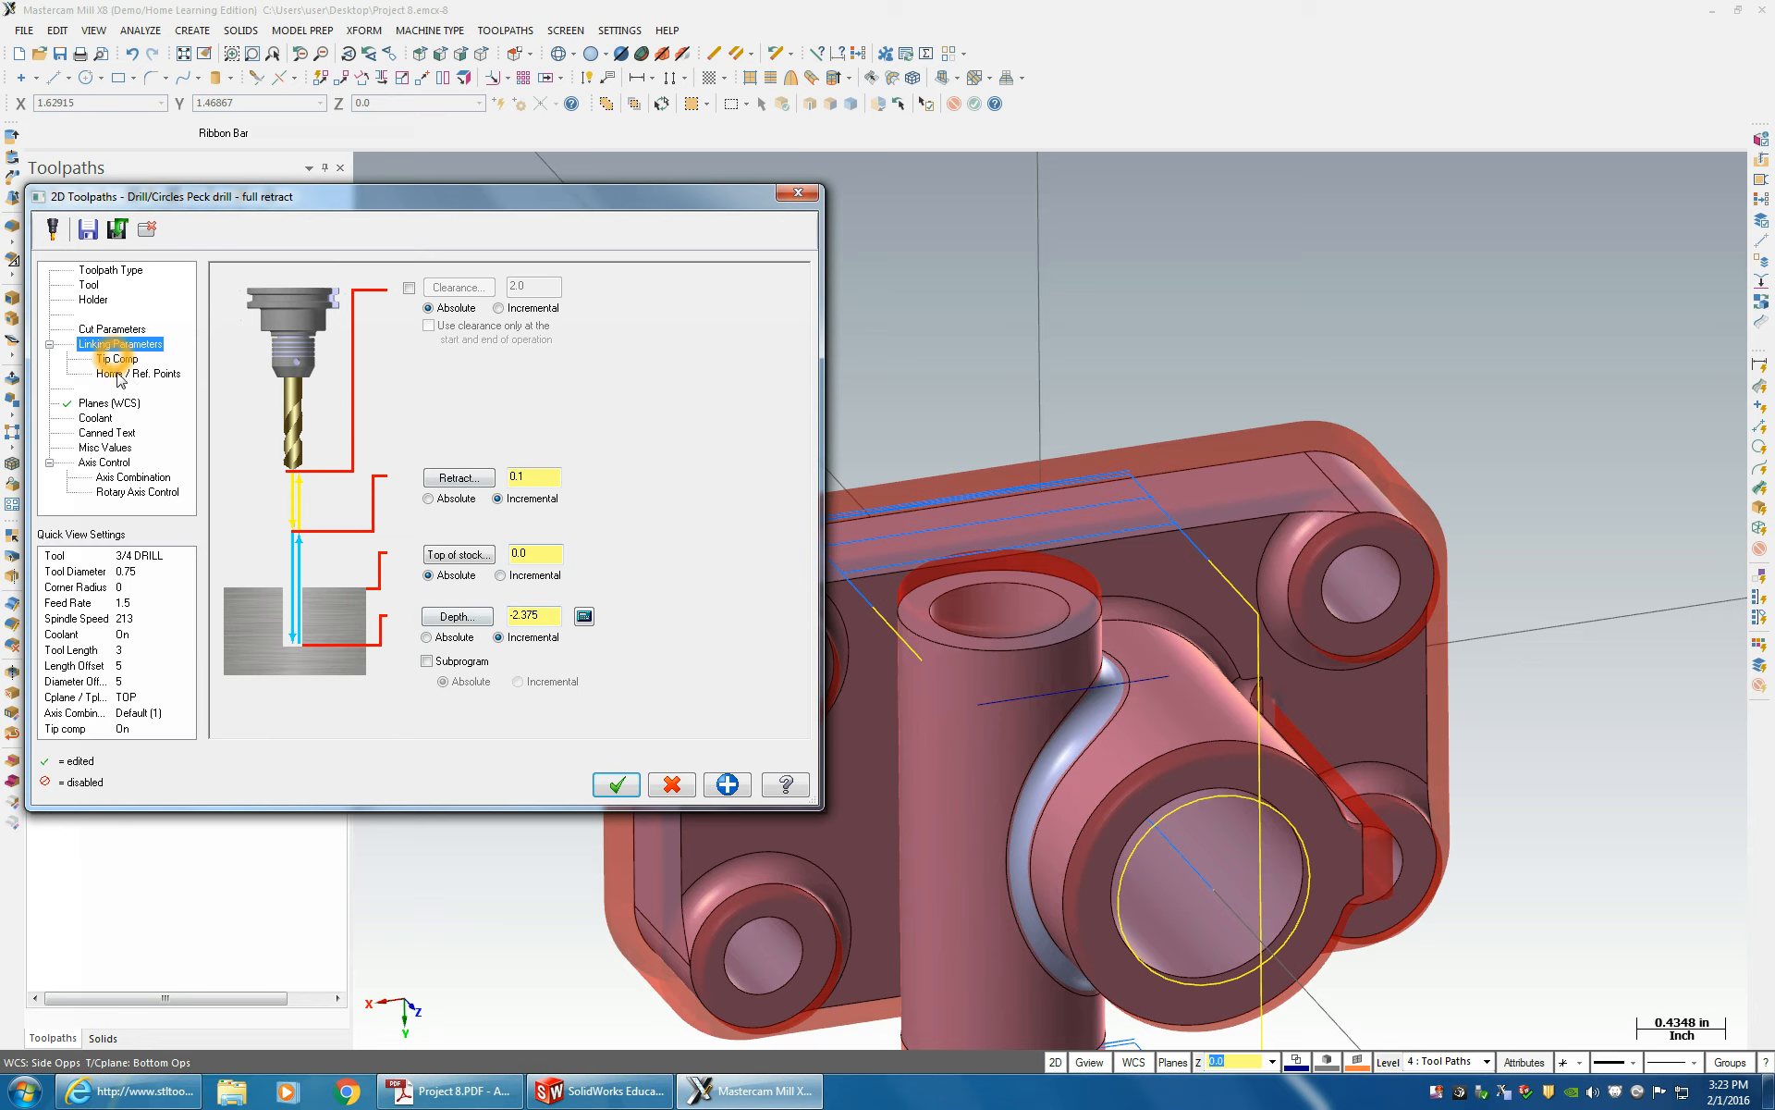
{"action": "double_click", "coordinate": [552, 617]}
{"action": "left_click", "coordinate": [616, 784]}
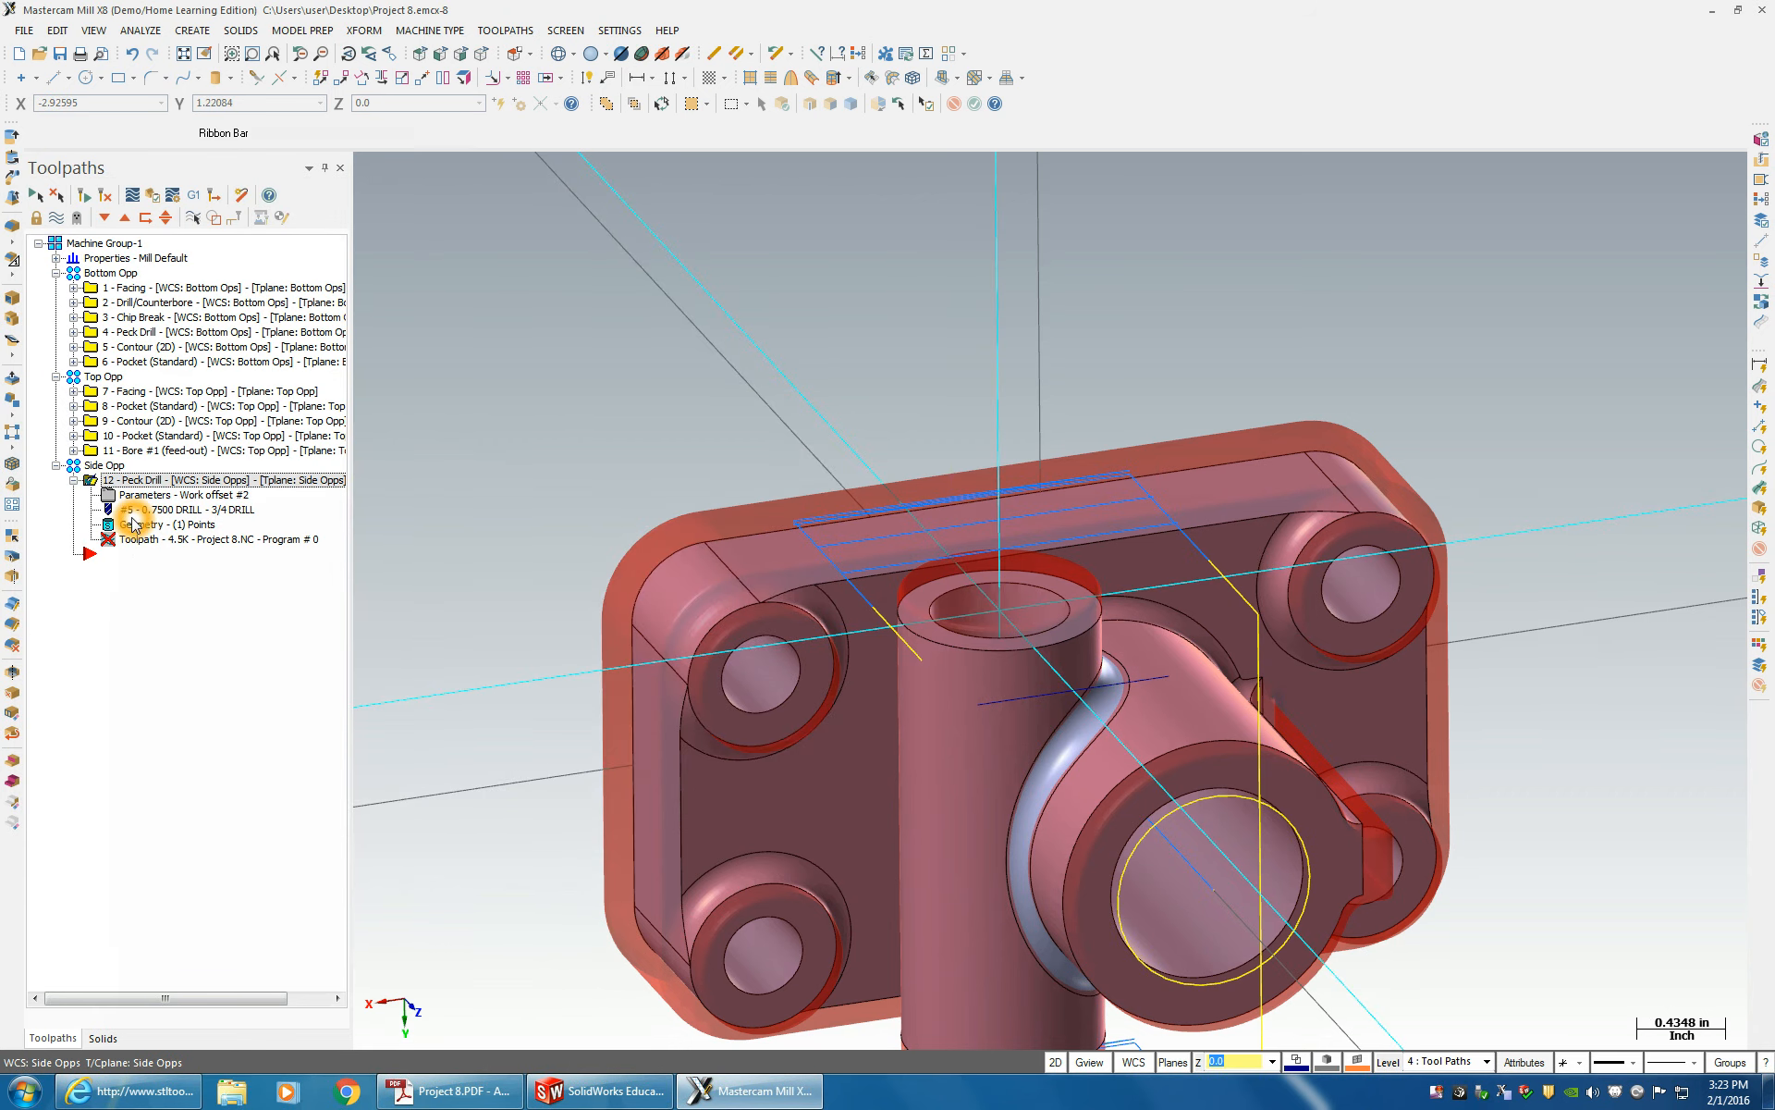
- Reselect the peck drill's point at the centre of the horizontal boss's bore and regenerate the toolpath
{"action": "left_click", "coordinate": [134, 524]}
{"action": "right_click", "coordinate": [143, 293]}
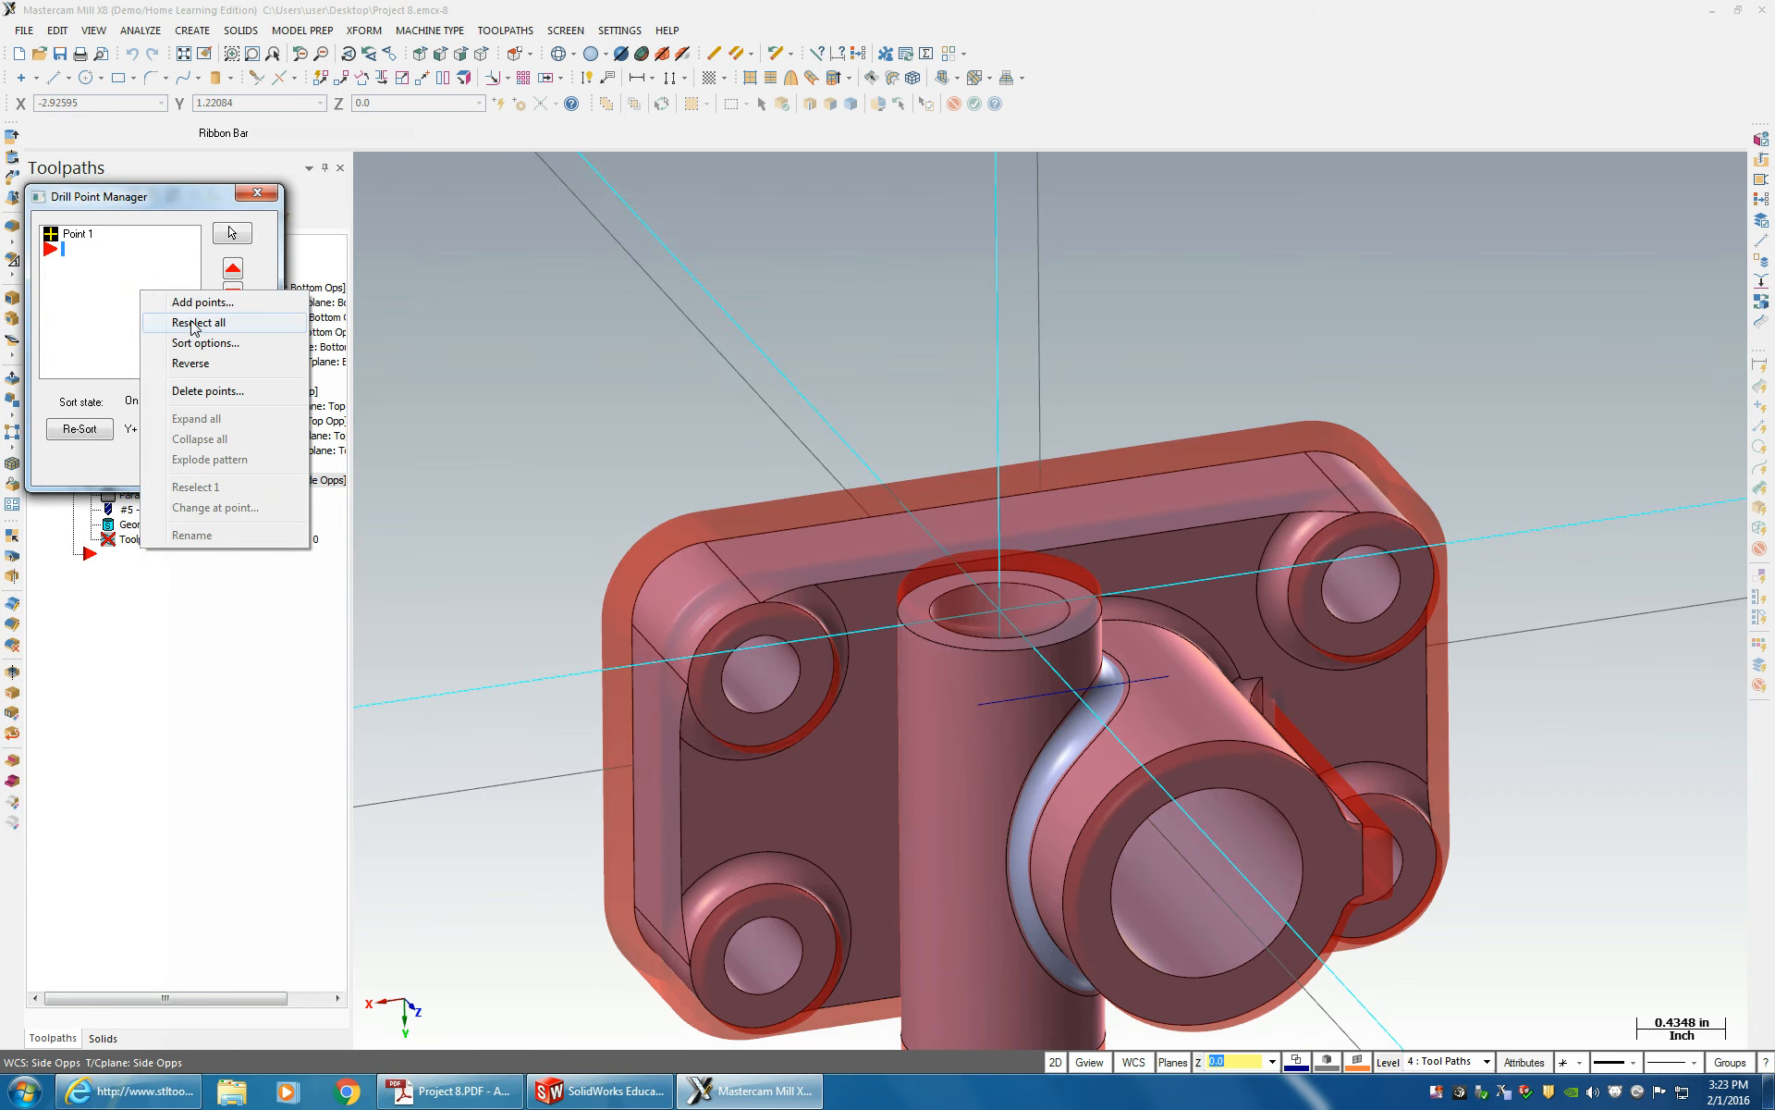
{"action": "left_click", "coordinate": [196, 323]}
{"action": "left_click", "coordinate": [1003, 588]}
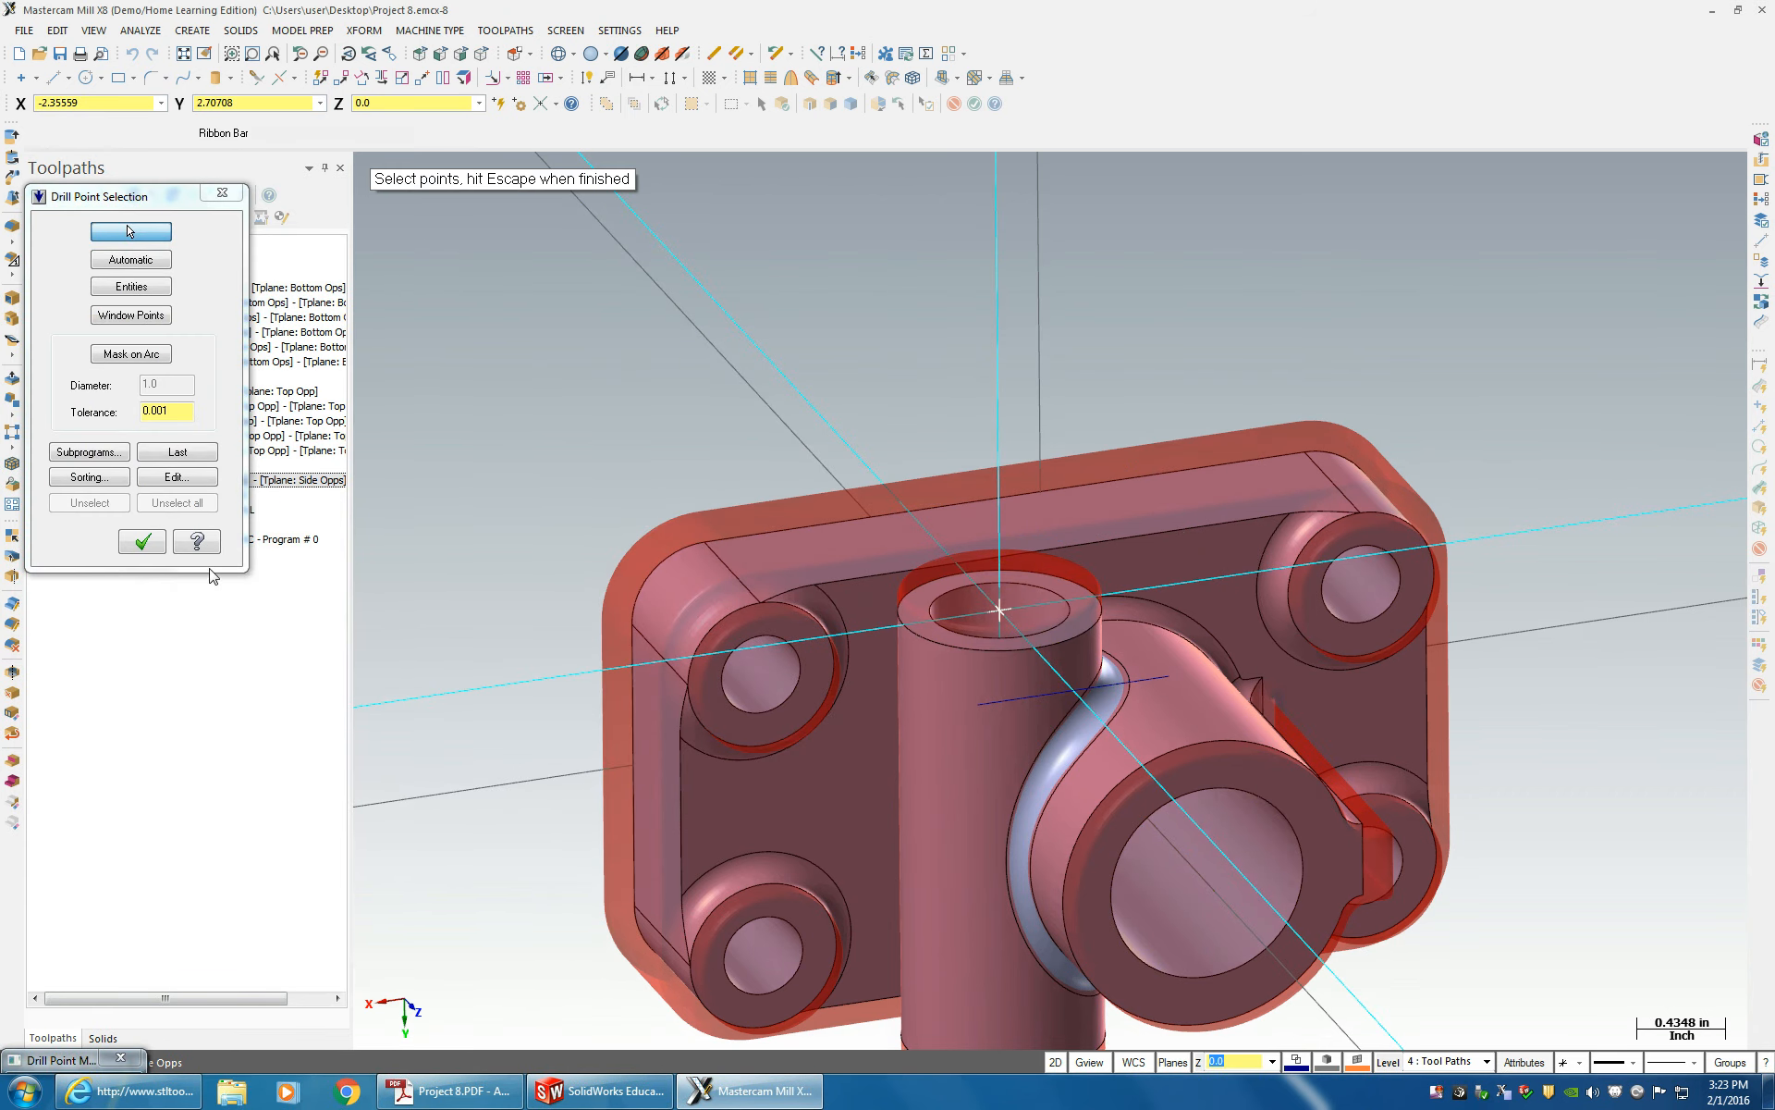
{"action": "left_click", "coordinate": [142, 541]}
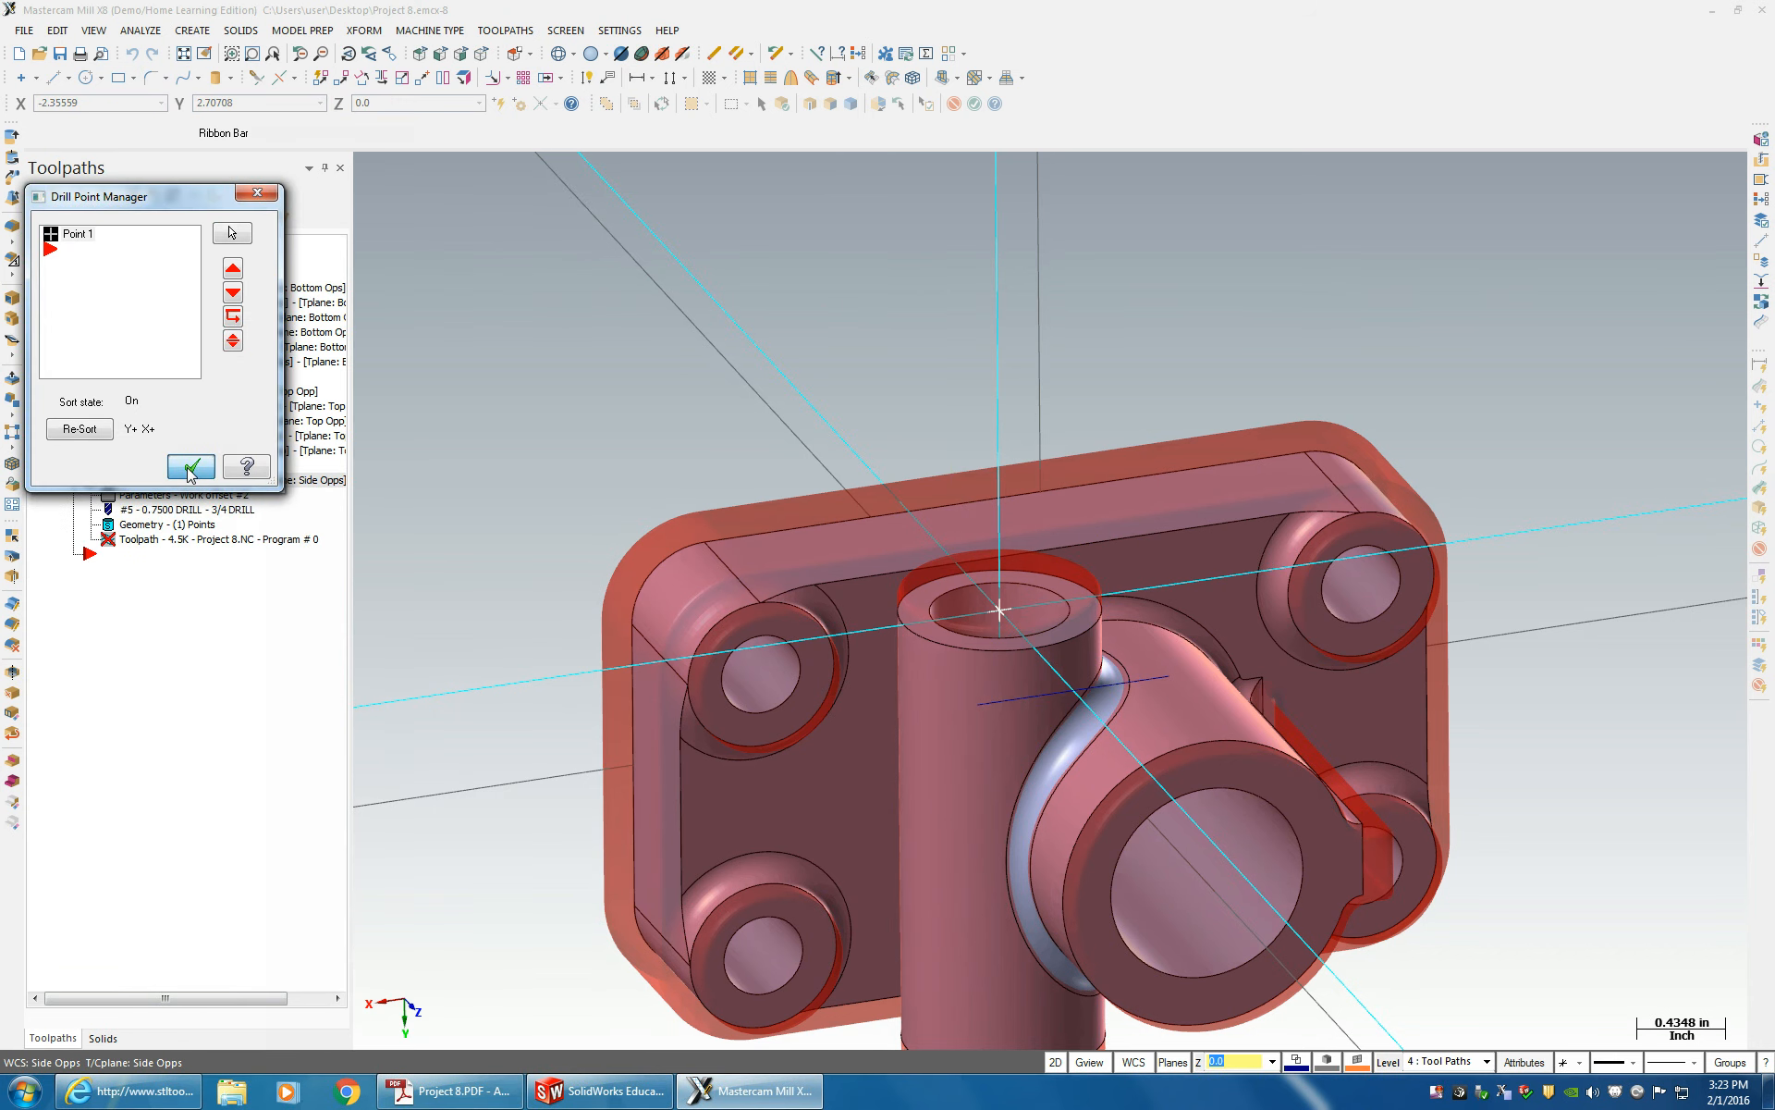
{"action": "left_click", "coordinate": [191, 466]}
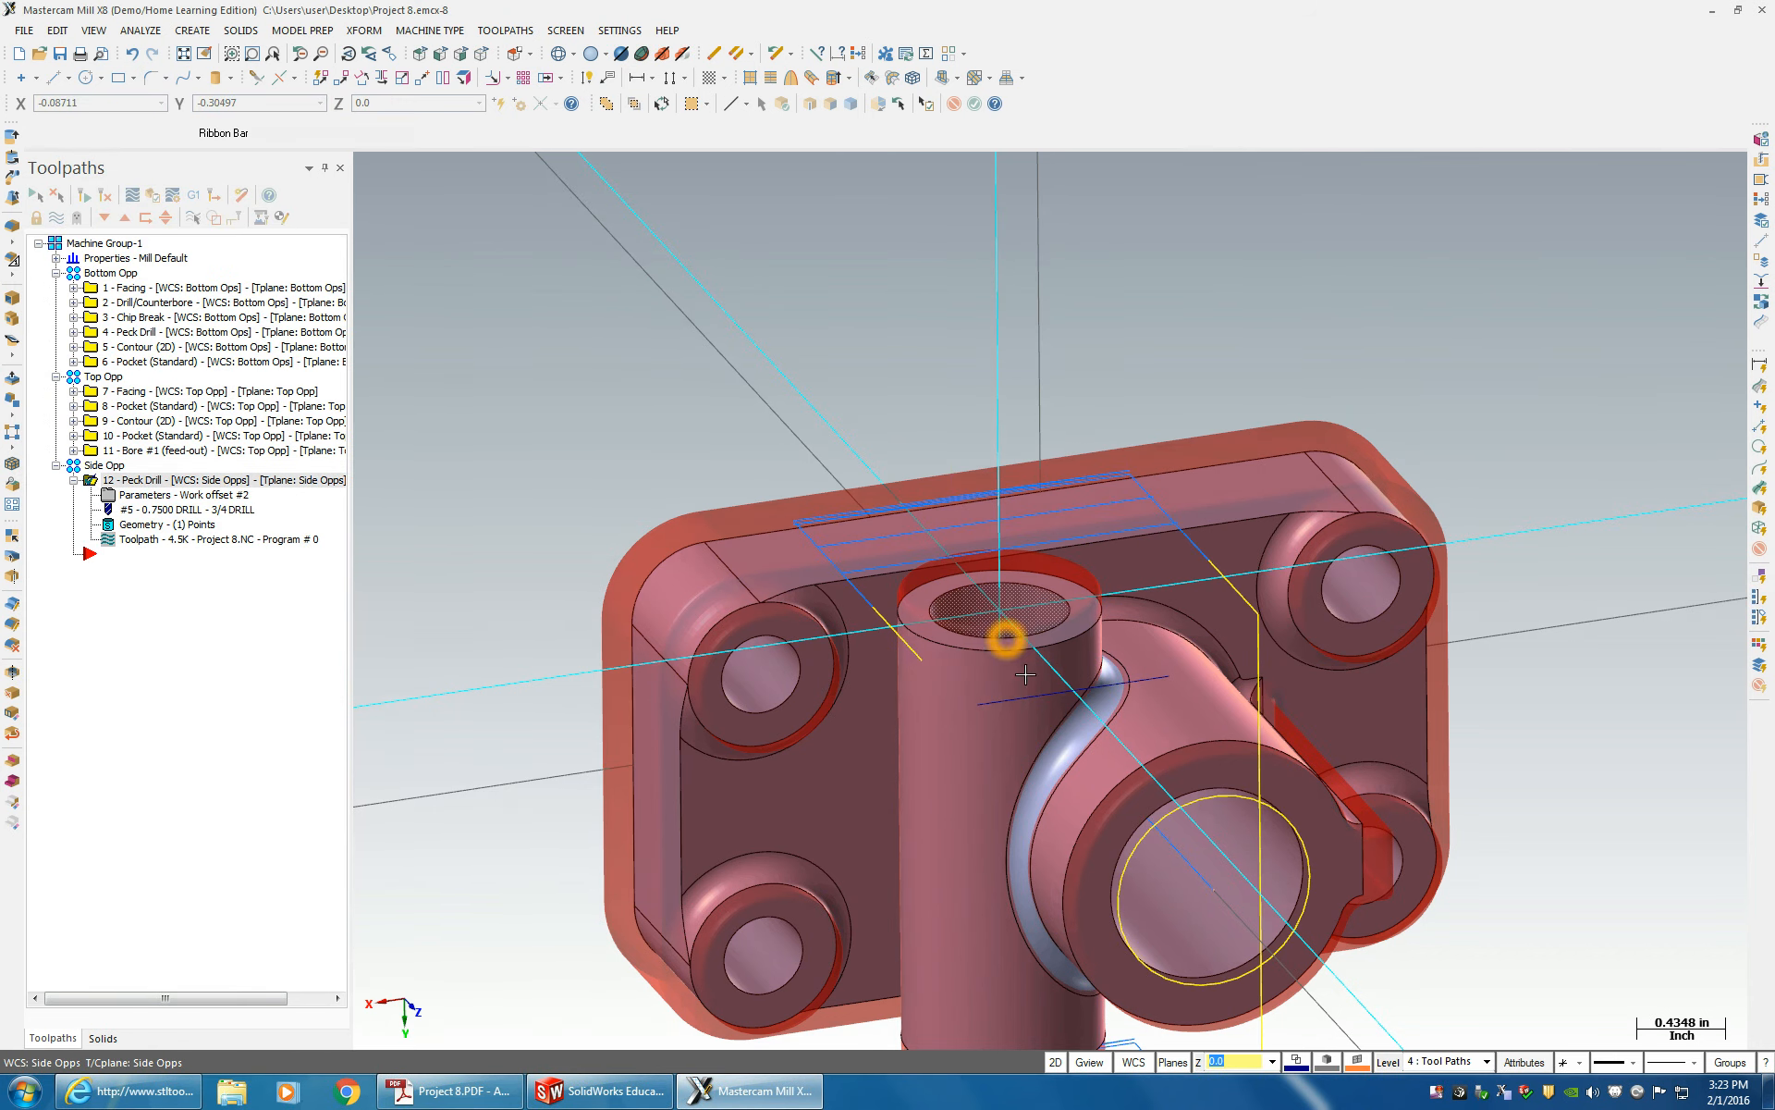
- Hide the toolpaths of all operations in Machine Group-1 and display only the Side Opp peck drill's toolpath
{"action": "middle_click_drag", "start_coordinate": [1049, 837], "coordinate": [1008, 782]}
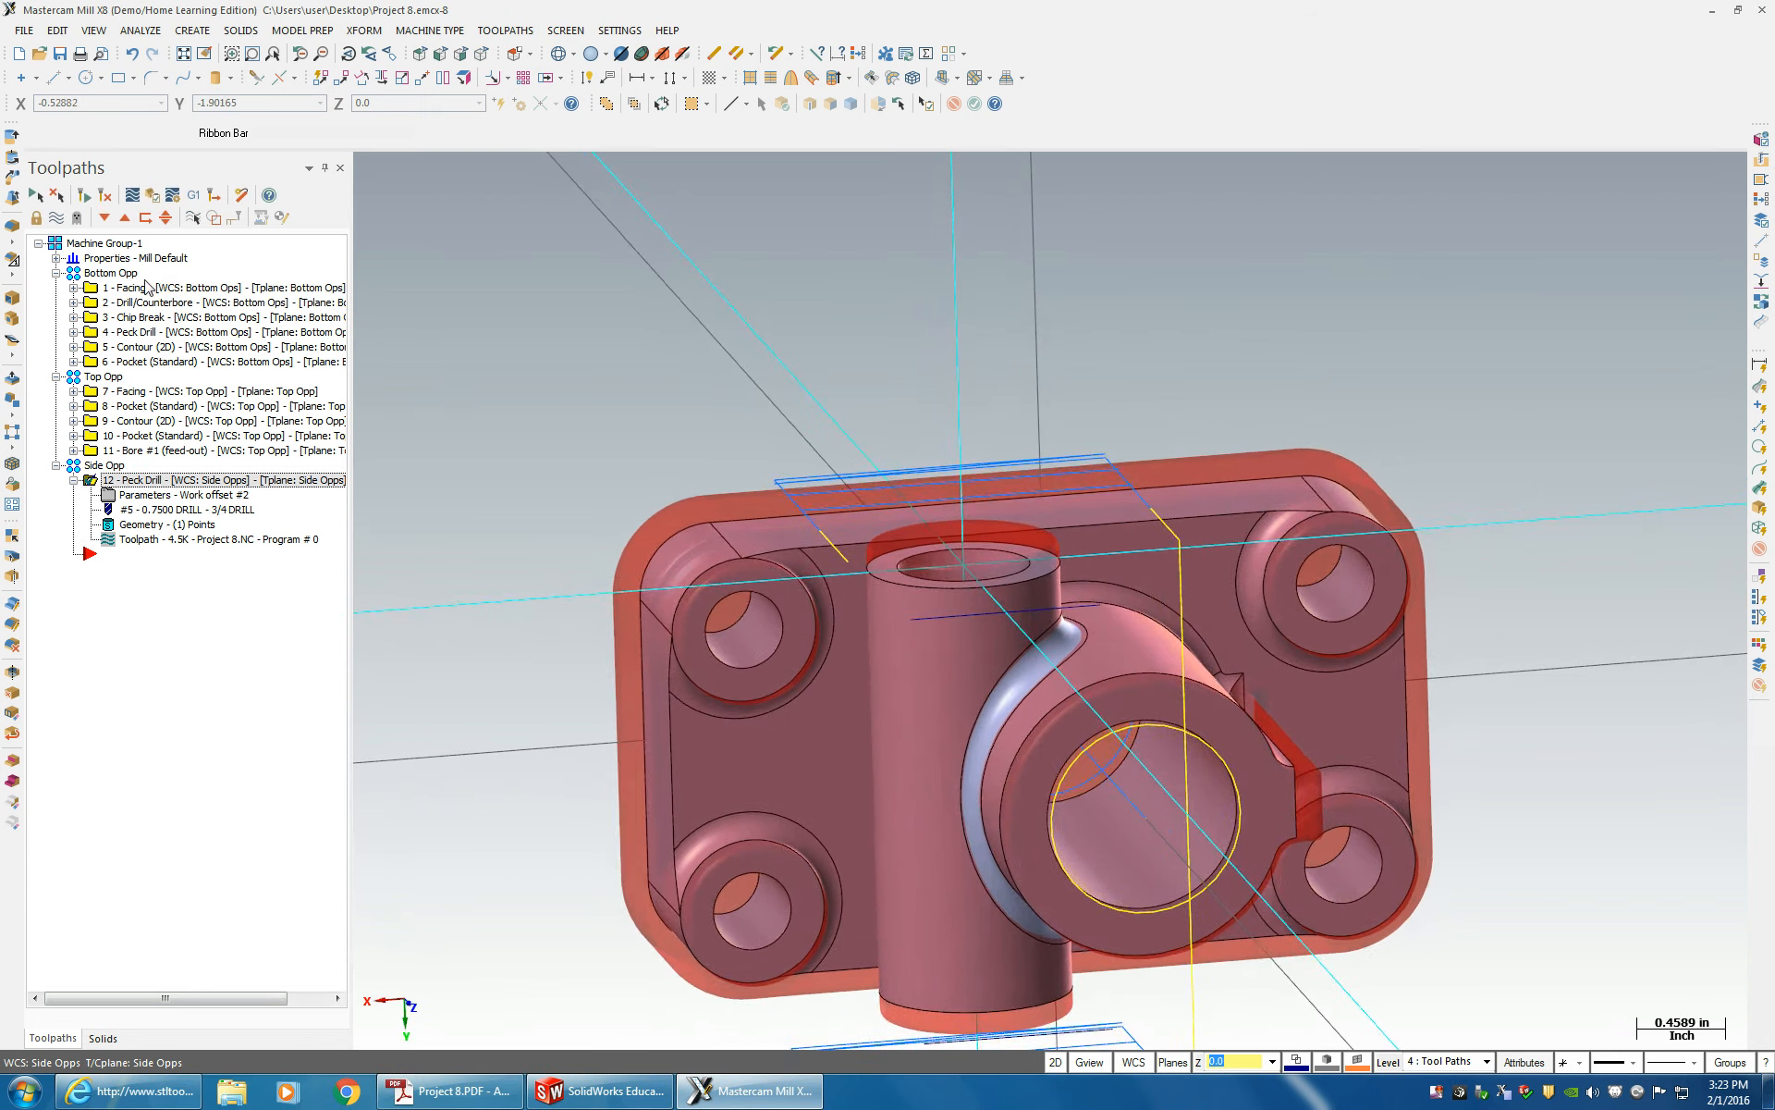
{"action": "left_click", "coordinate": [103, 196]}
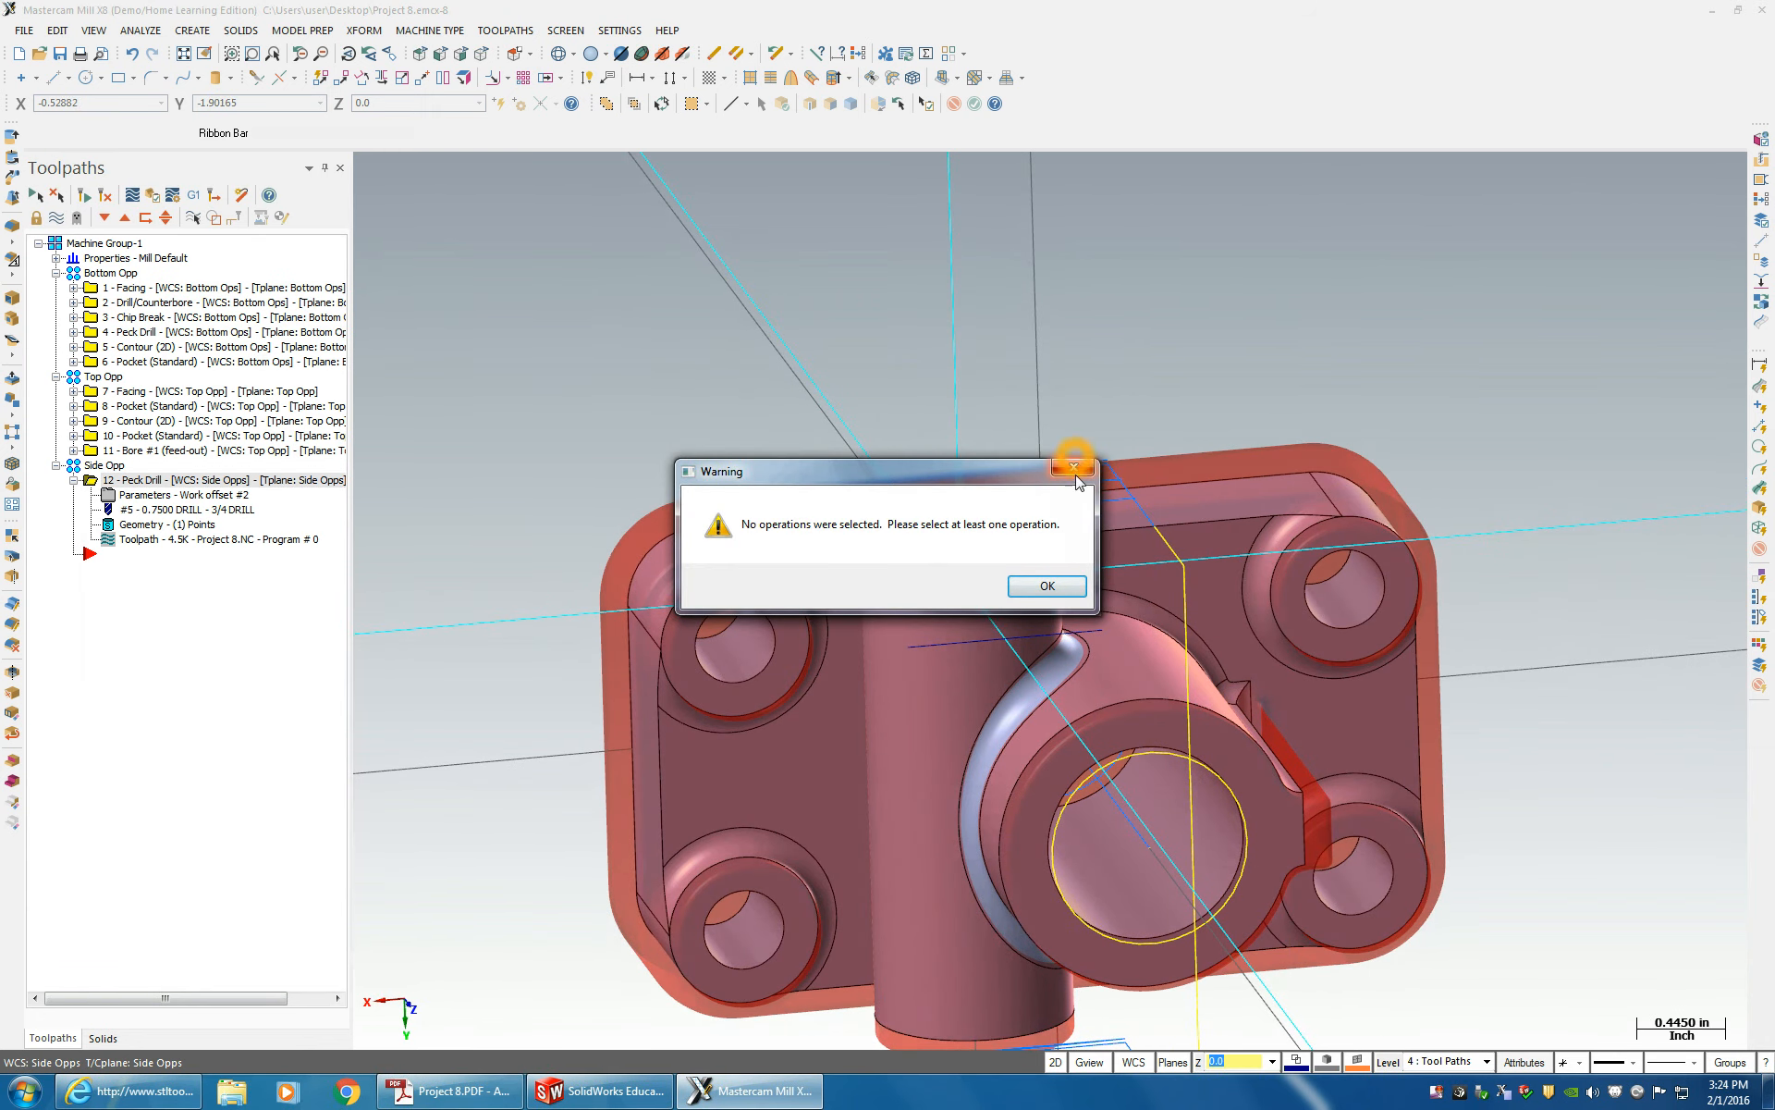
{"action": "left_click", "coordinate": [1075, 467]}
{"action": "left_click", "coordinate": [61, 216]}
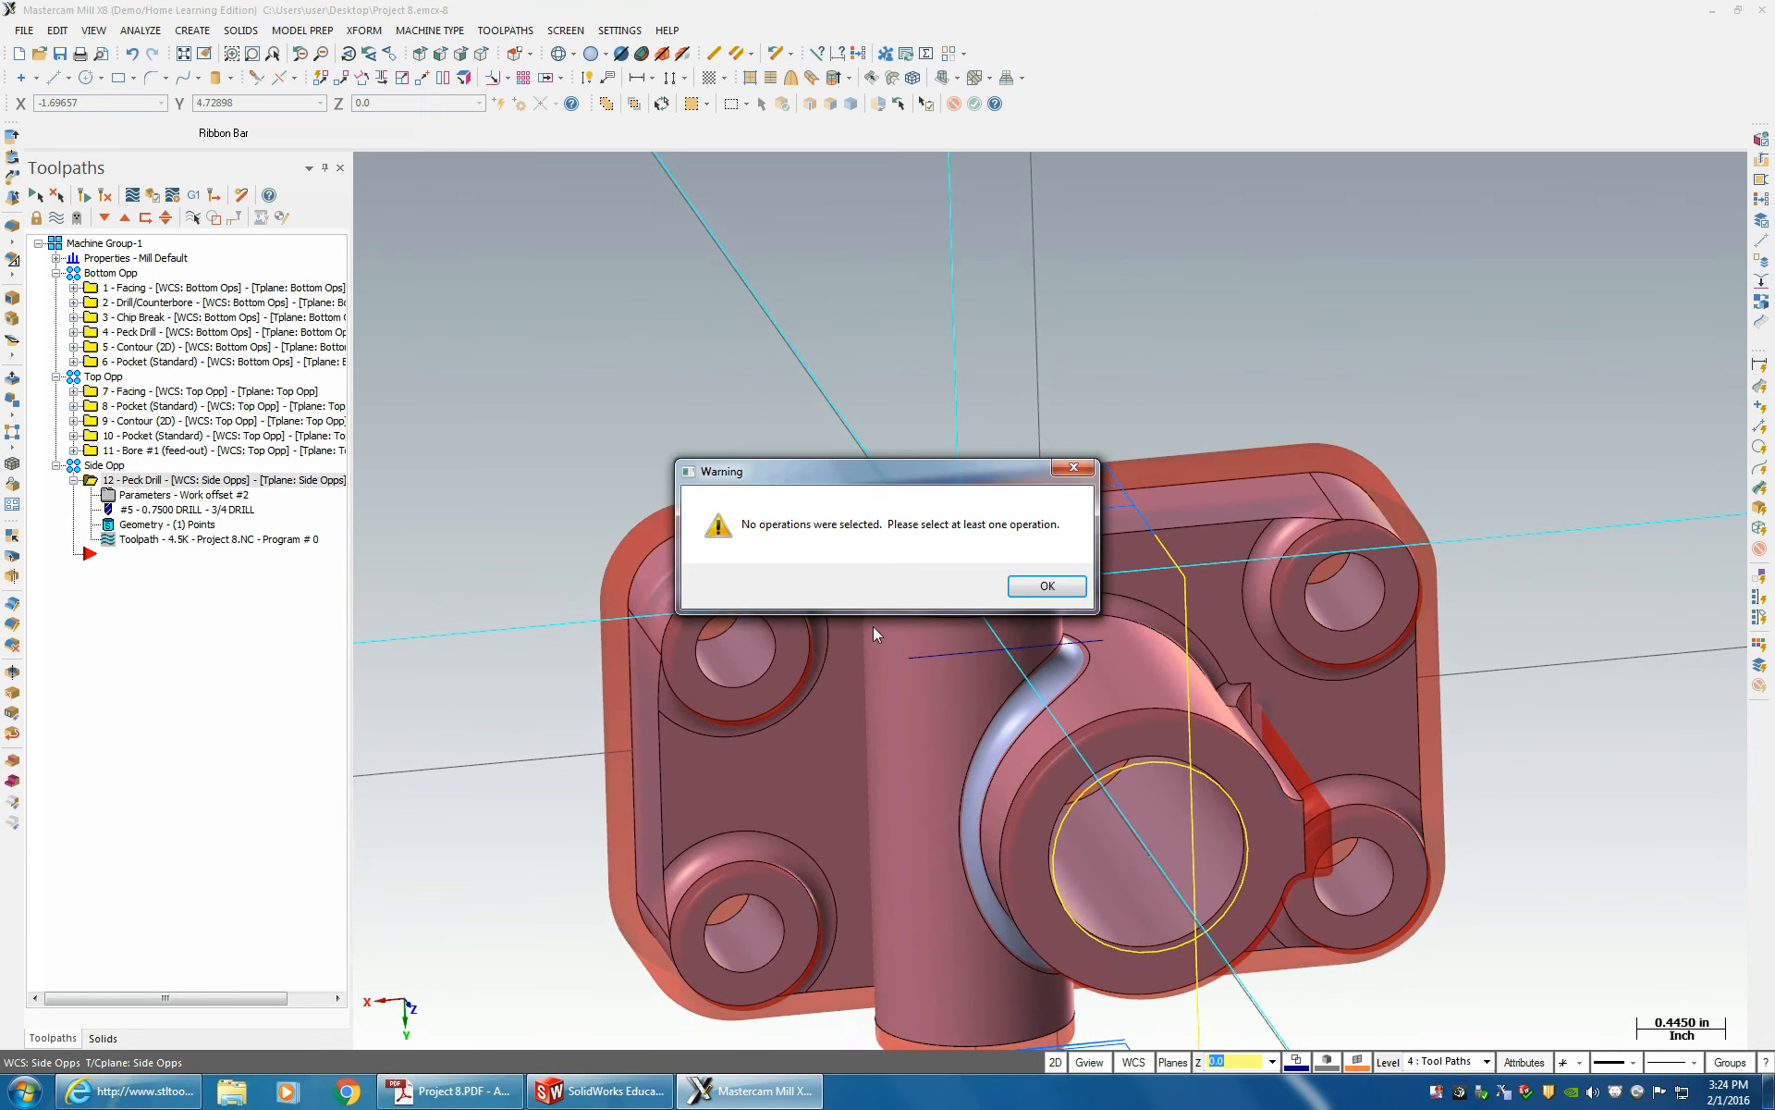
{"action": "left_click", "coordinate": [1061, 591]}
{"action": "left_click", "coordinate": [89, 246]}
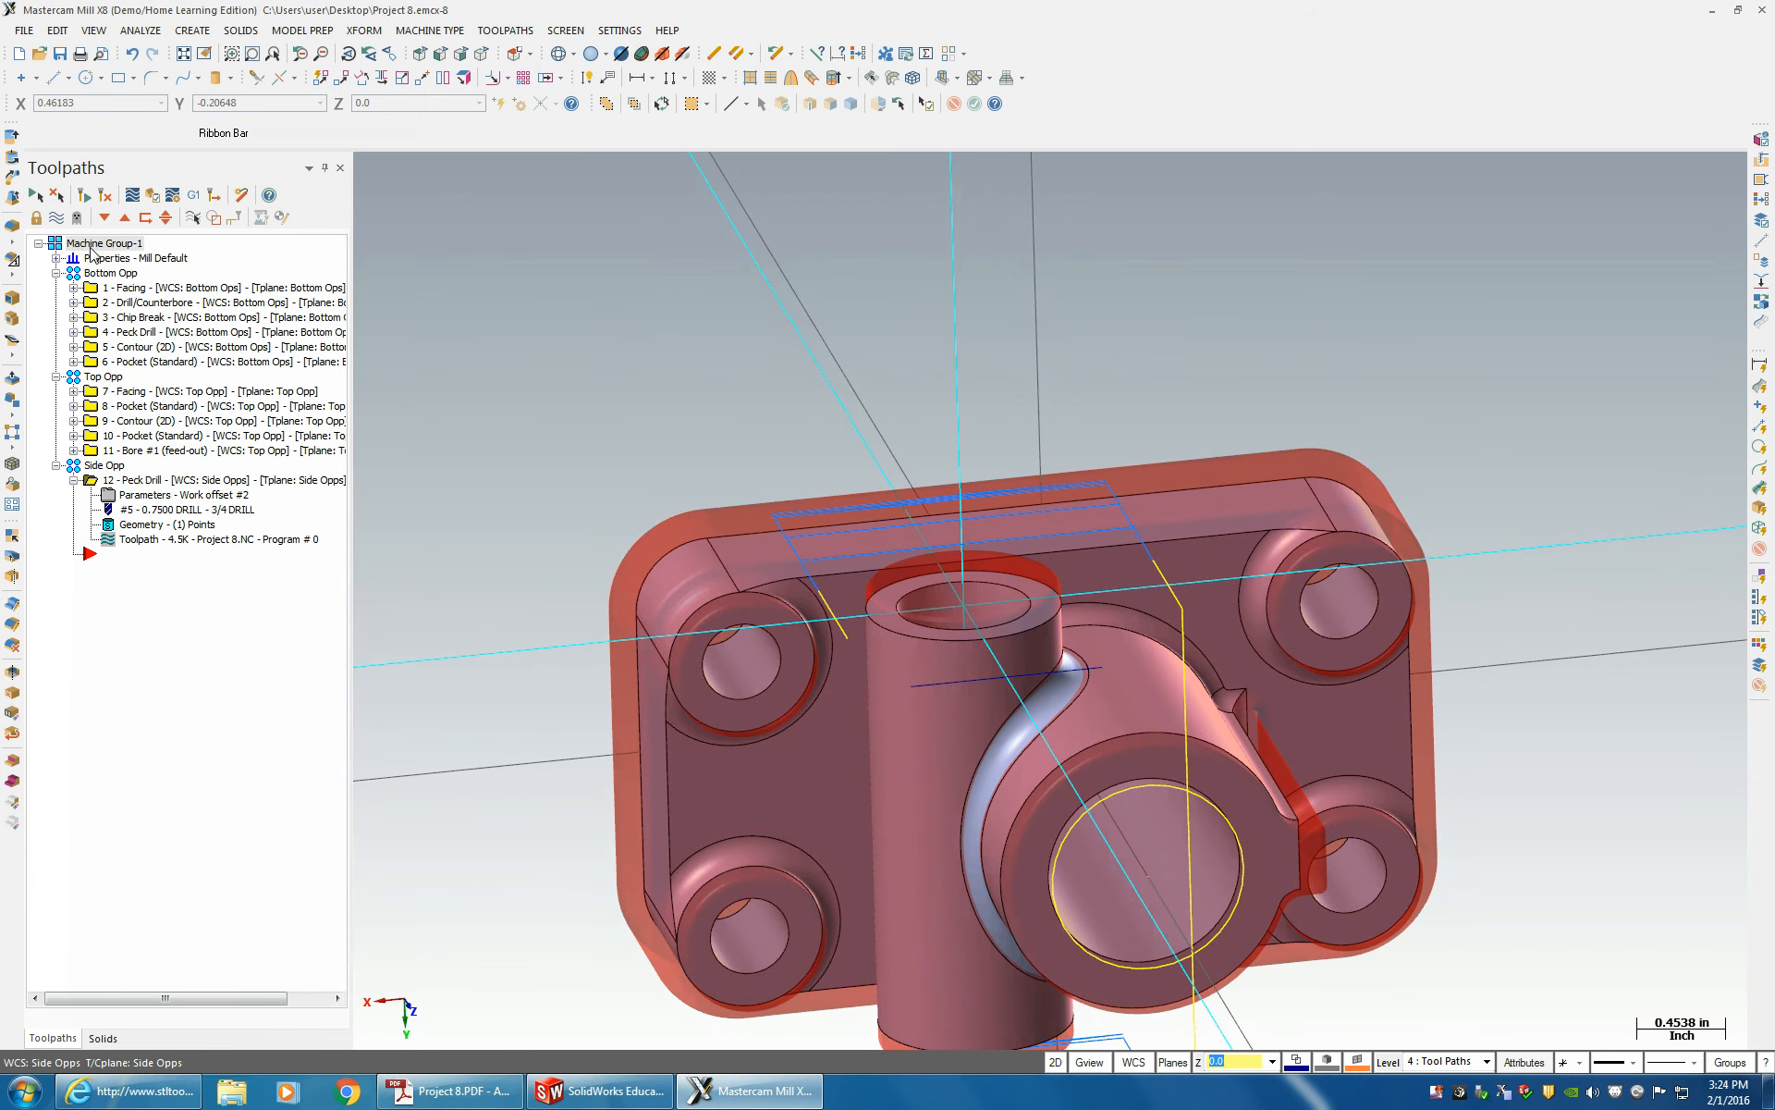
{"action": "left_click", "coordinate": [56, 218]}
{"action": "left_click", "coordinate": [56, 220]}
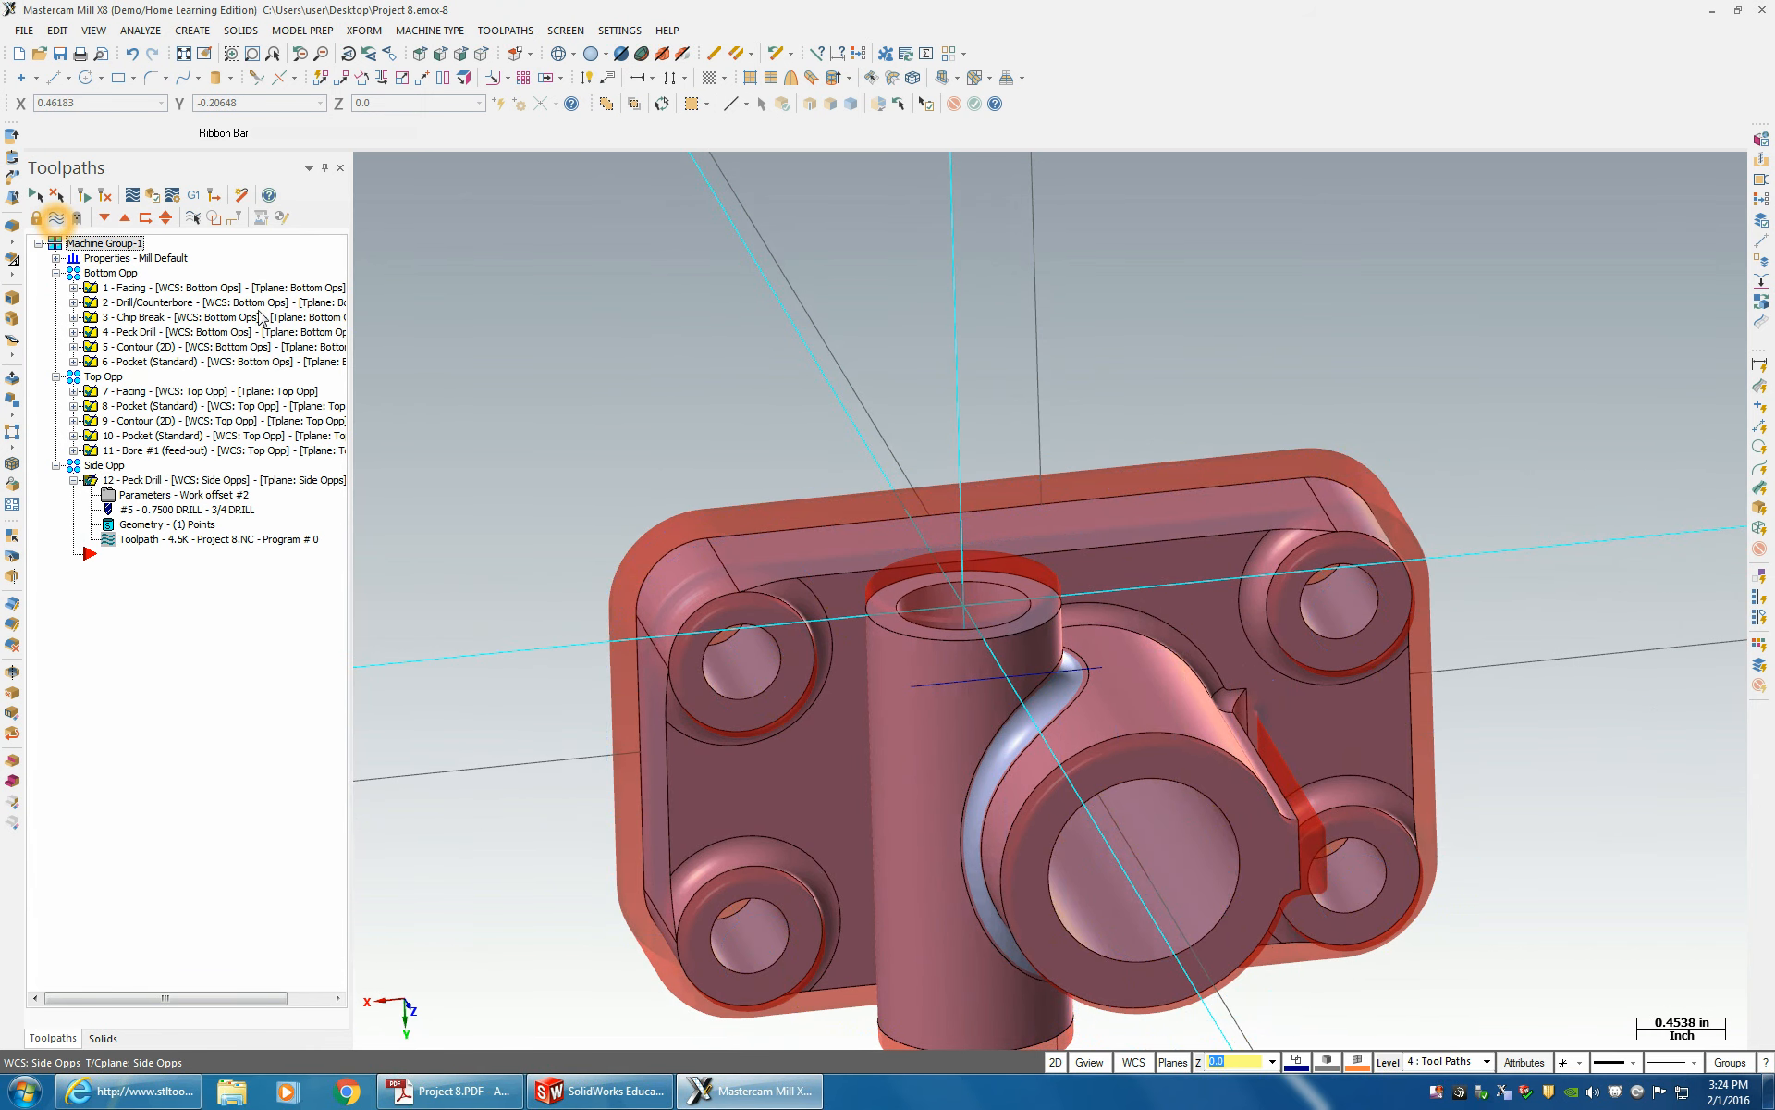
{"action": "left_click", "coordinate": [115, 482]}
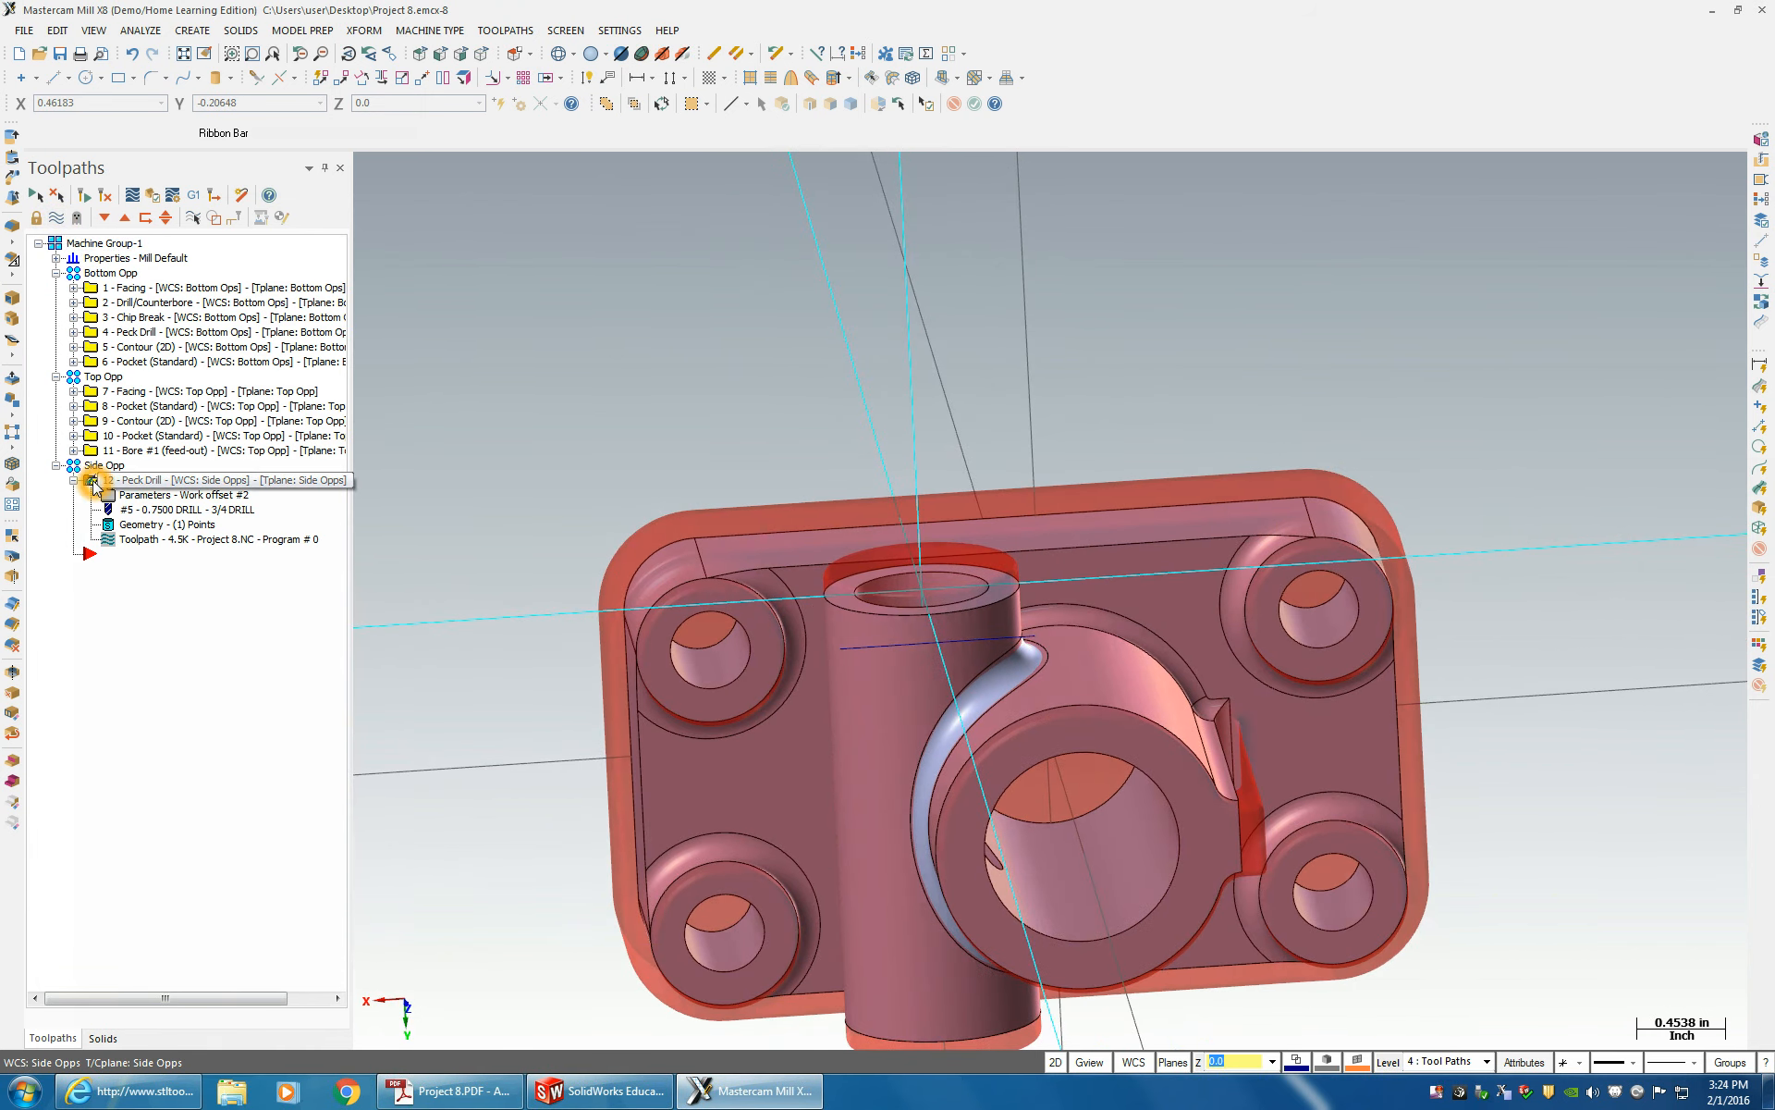
{"action": "left_click", "coordinate": [52, 219]}
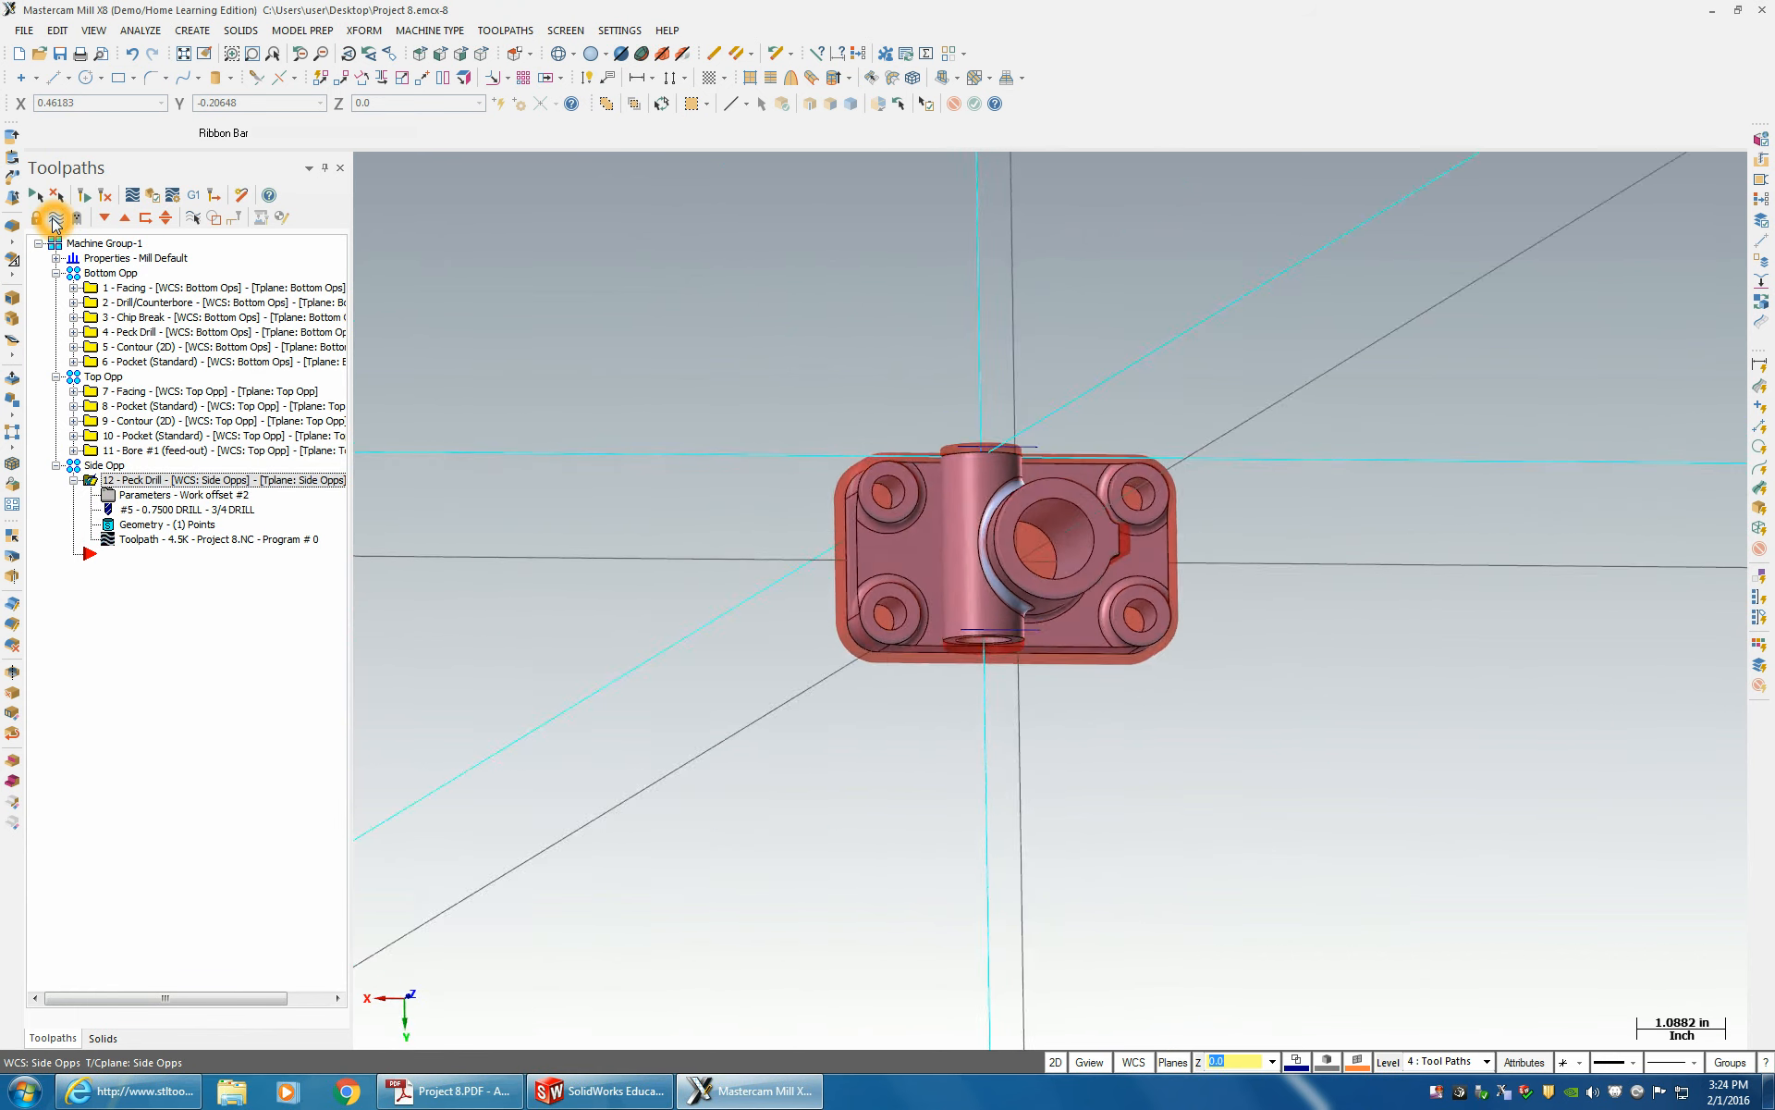
- Review the Side Opp peck drill's planes and pick its top of stock at the horizontal boss's bore opening
{"action": "left_click", "coordinate": [145, 492]}
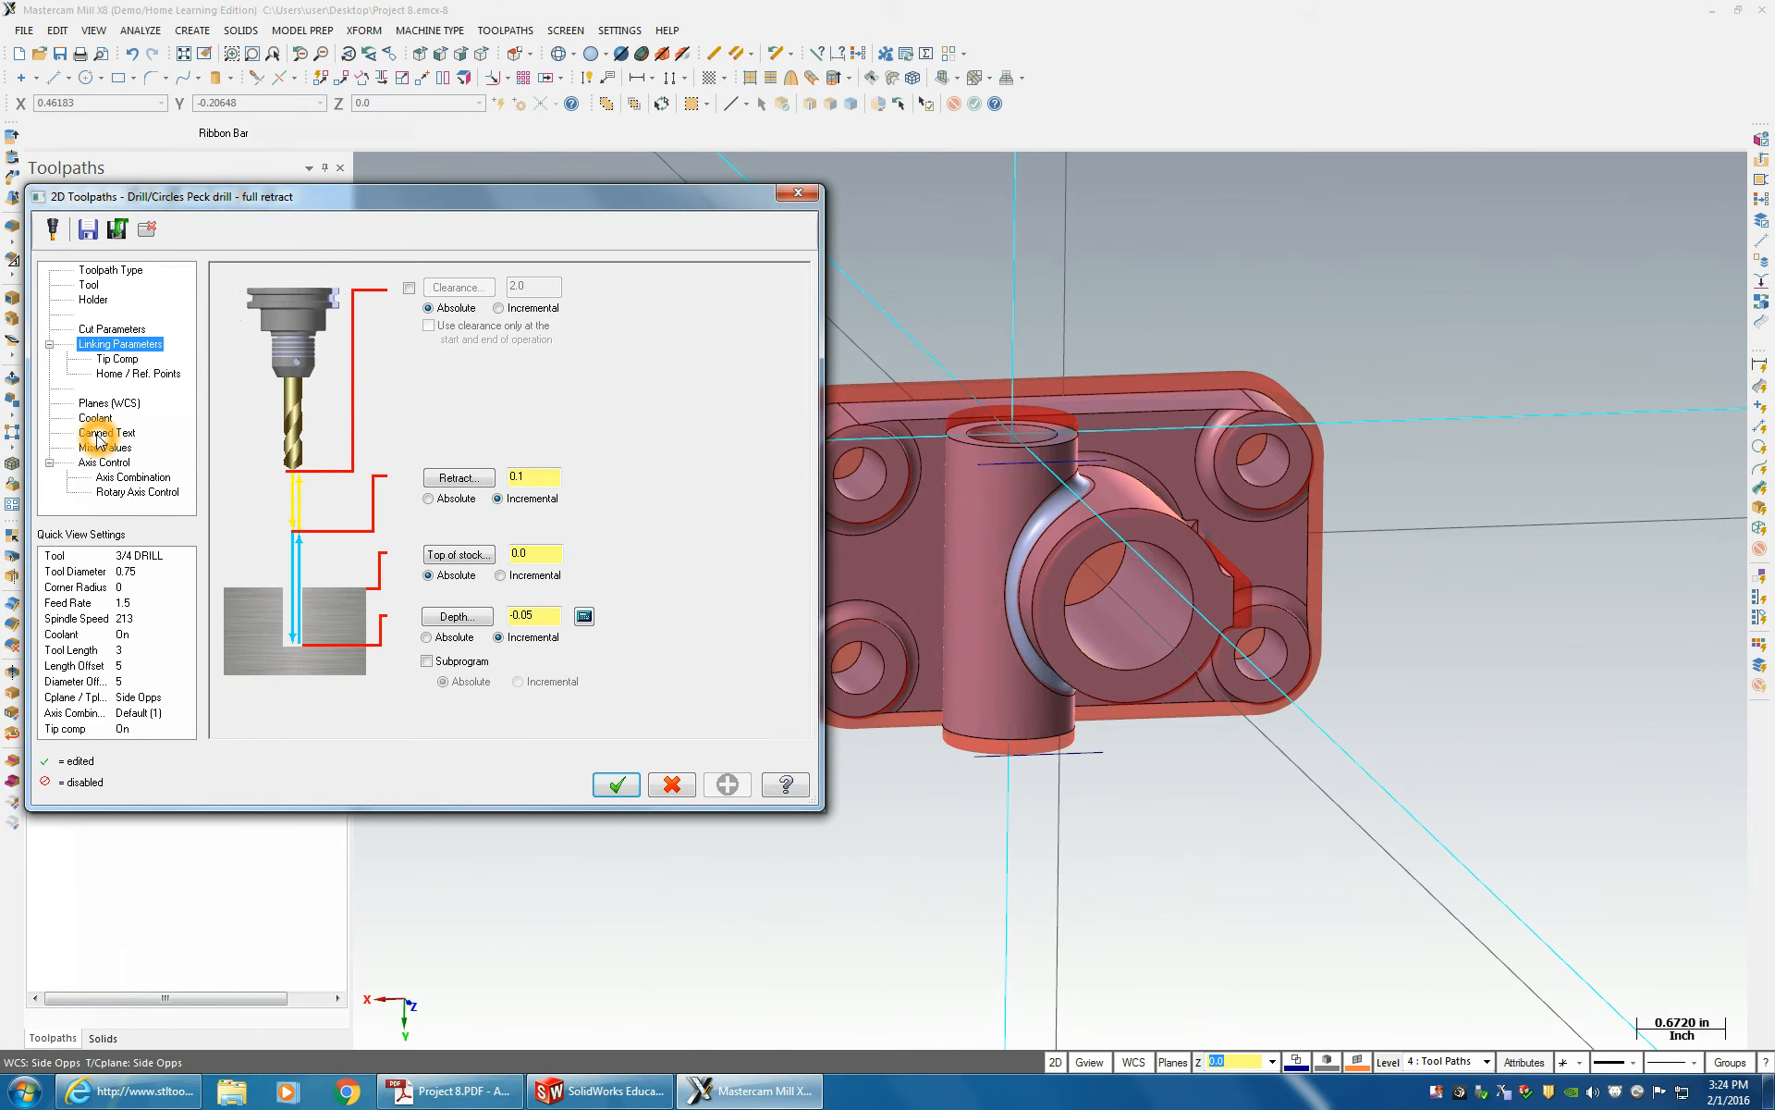
{"action": "left_click", "coordinate": [98, 404]}
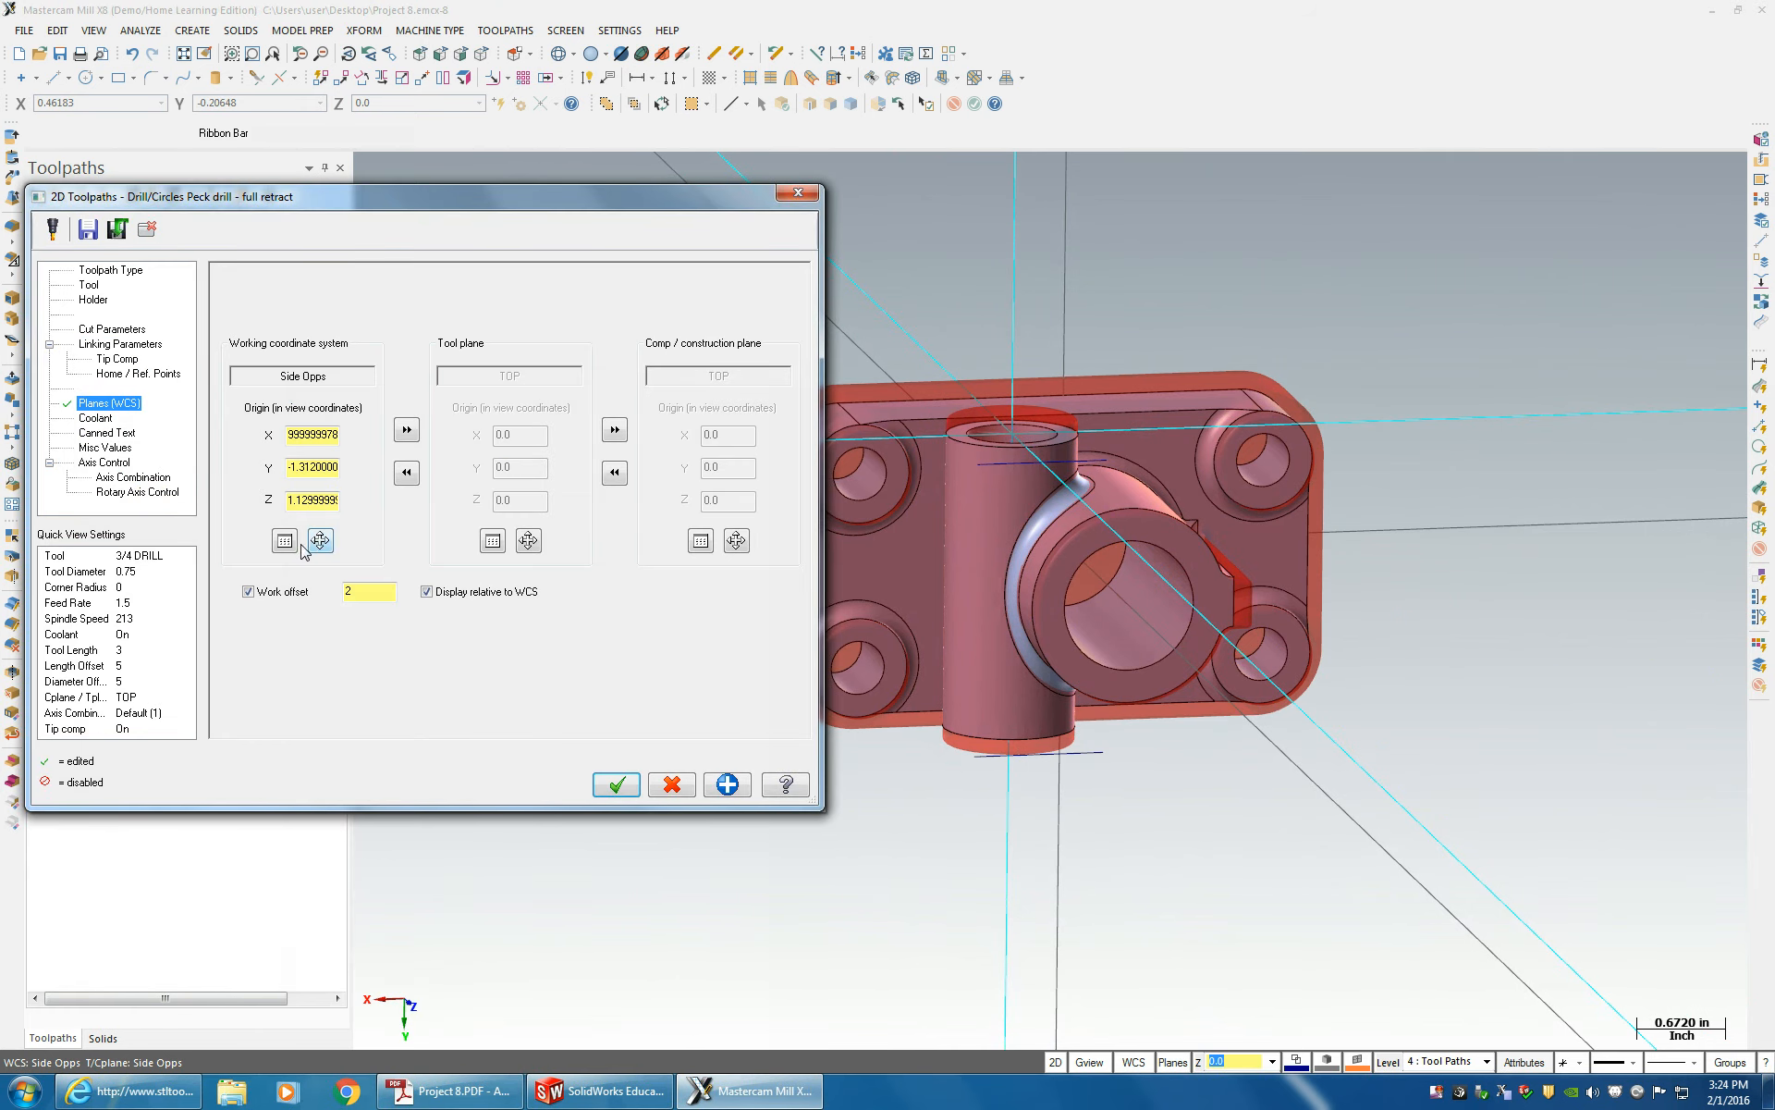
{"action": "left_click", "coordinate": [121, 345]}
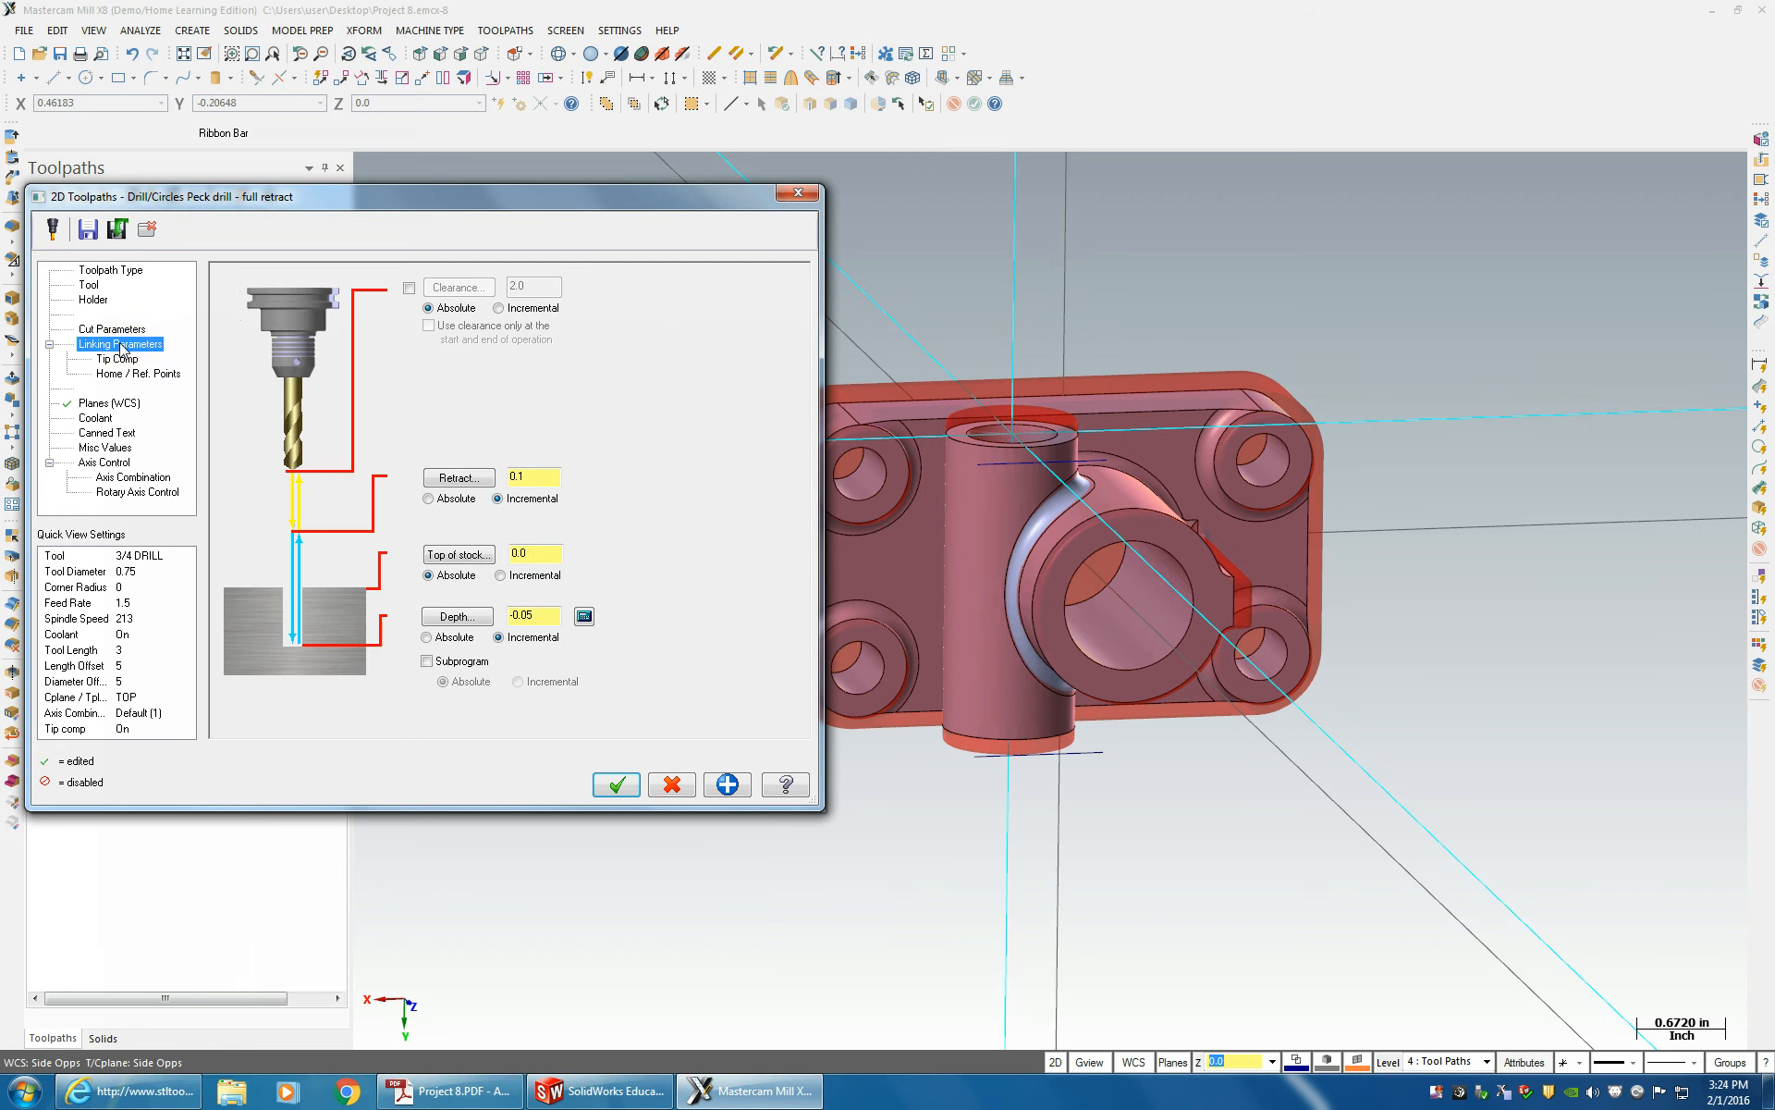
{"action": "left_click", "coordinate": [459, 555]}
{"action": "left_click", "coordinate": [966, 430]}
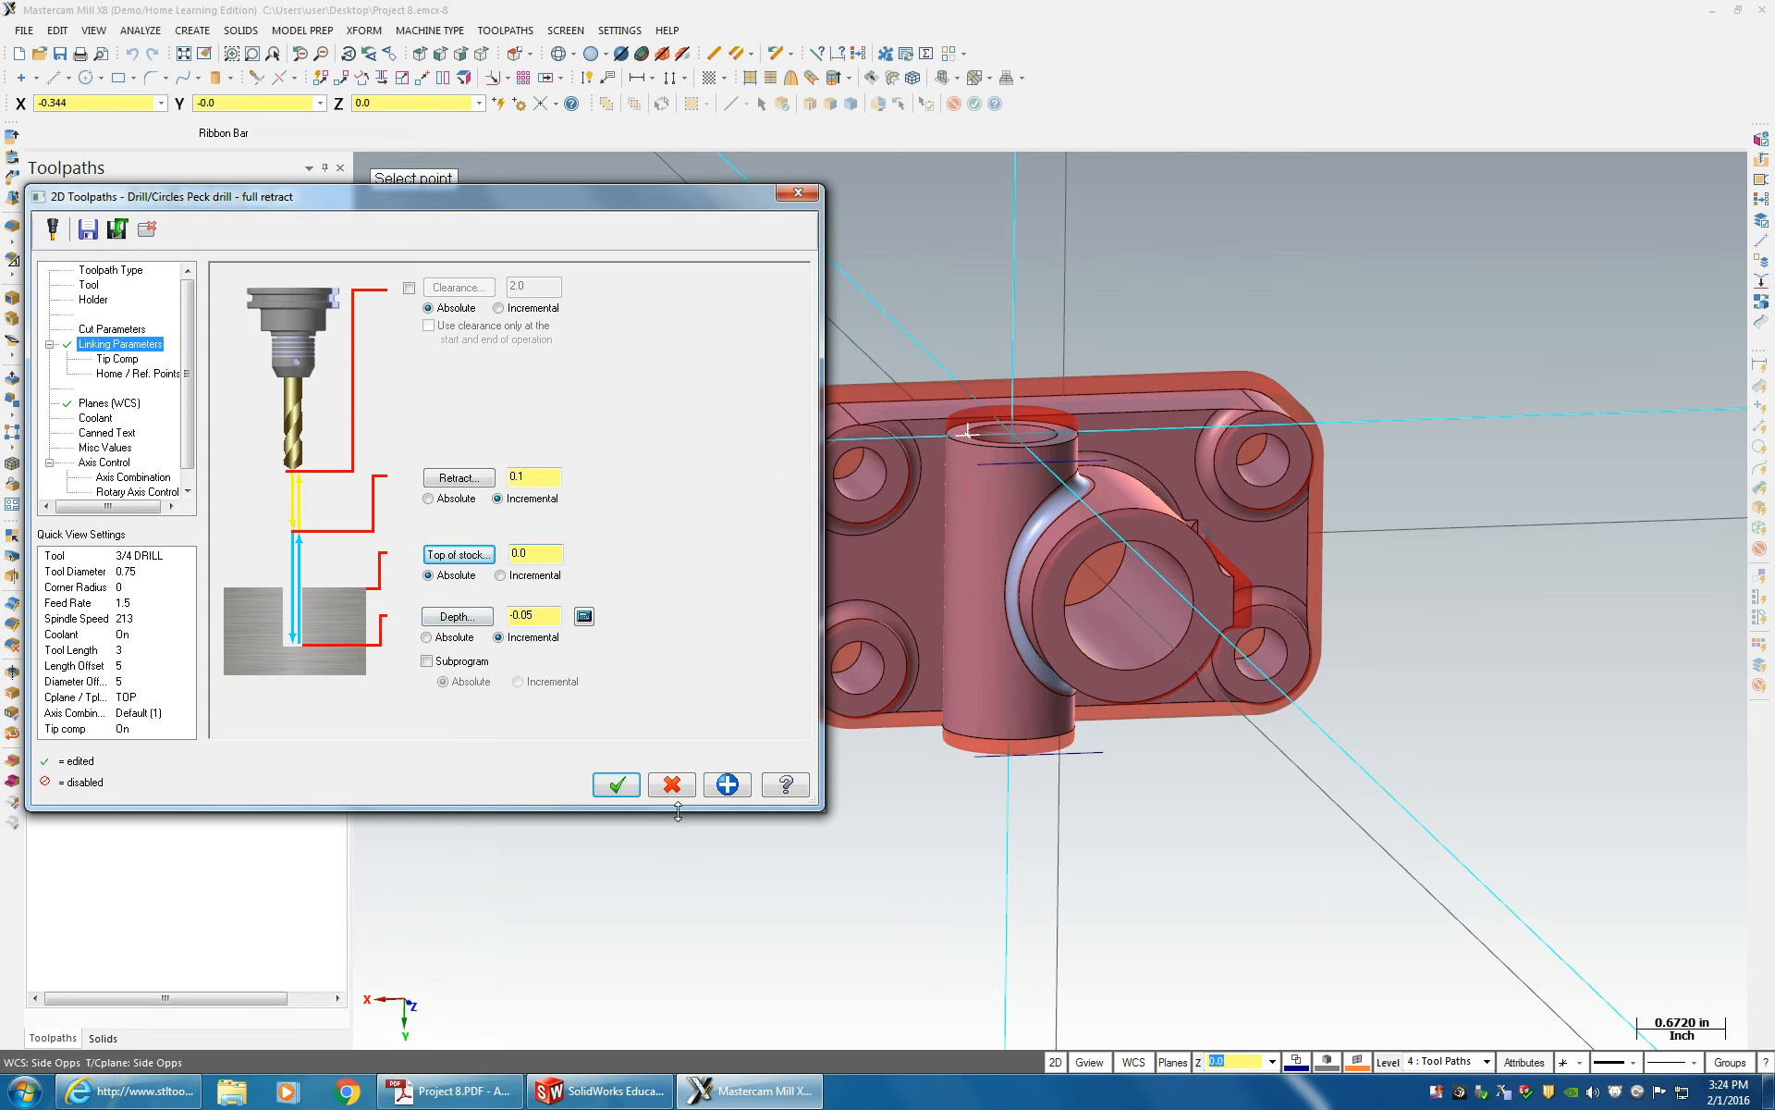
{"action": "left_click", "coordinate": [616, 784]}
- Simulate the Side Opp peck drill in Verify and inspect the cut at the end of the horizontal boss
{"action": "left_click", "coordinate": [134, 197]}
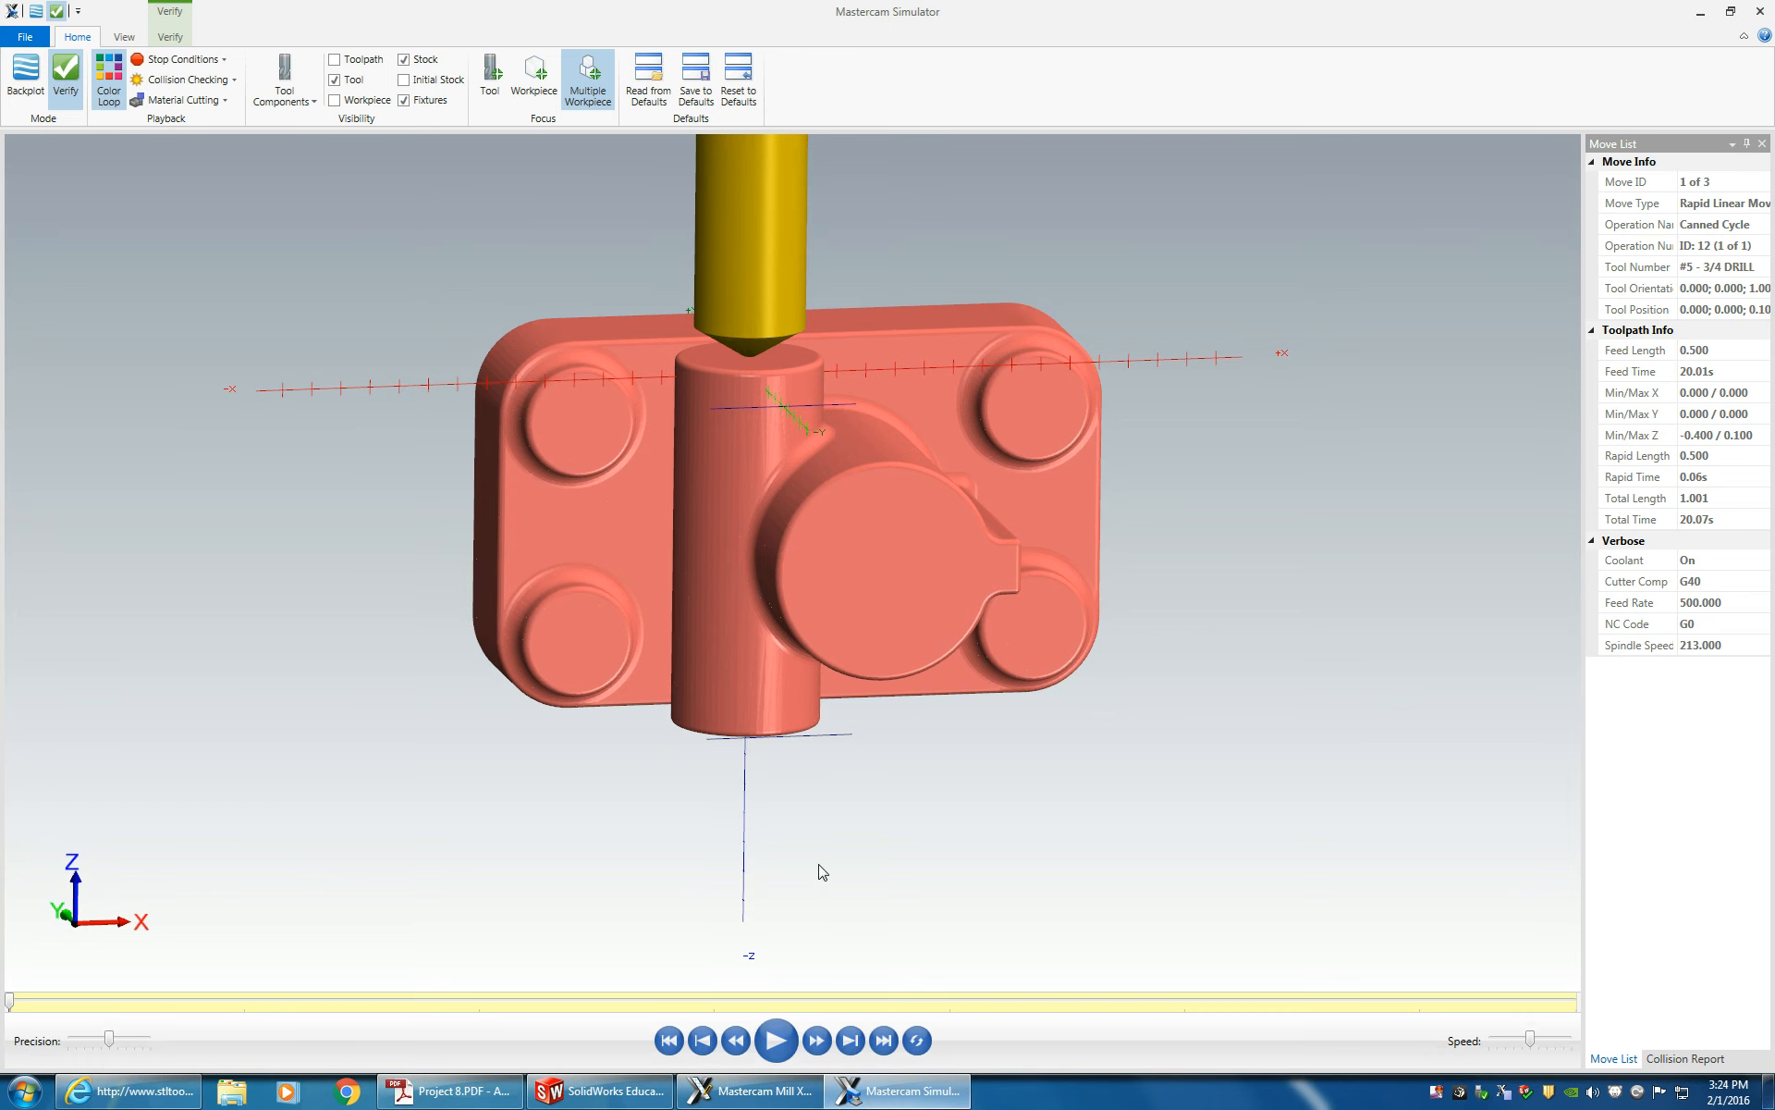
{"action": "left_click", "coordinate": [782, 1038]}
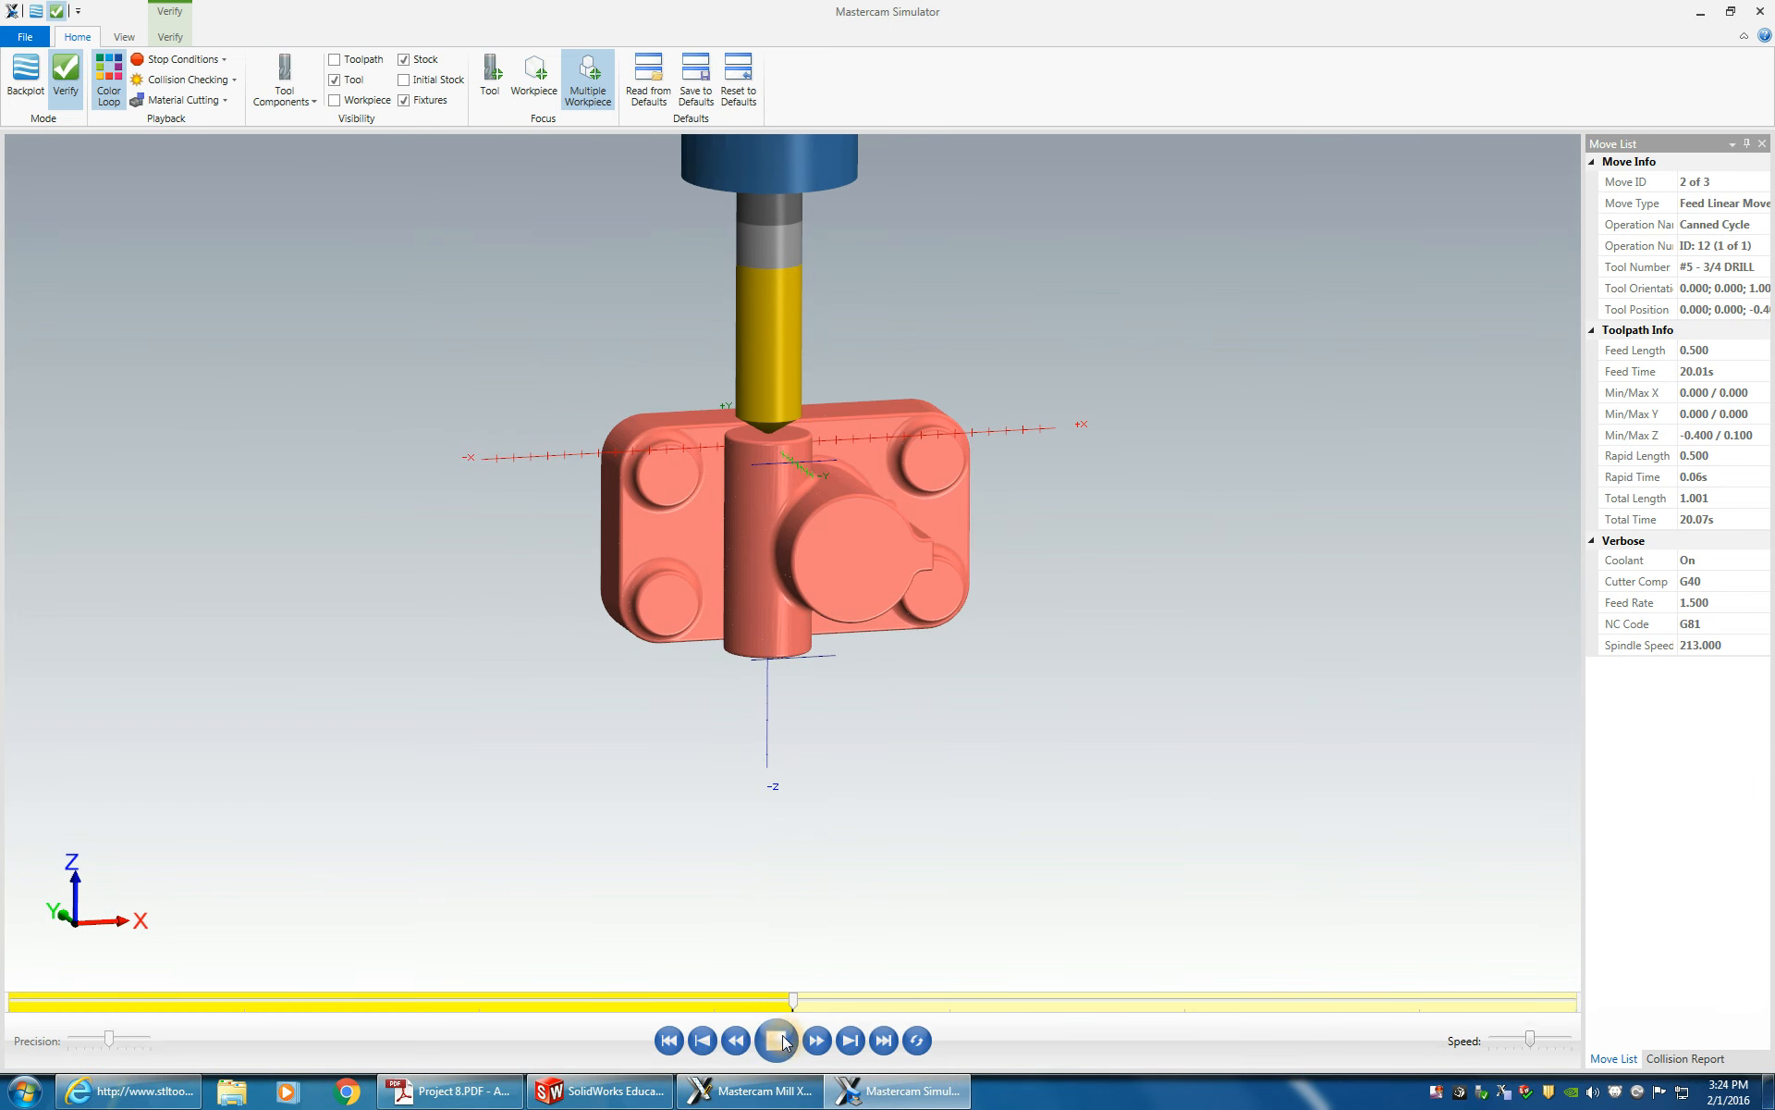
{"action": "left_click", "coordinate": [785, 1050]}
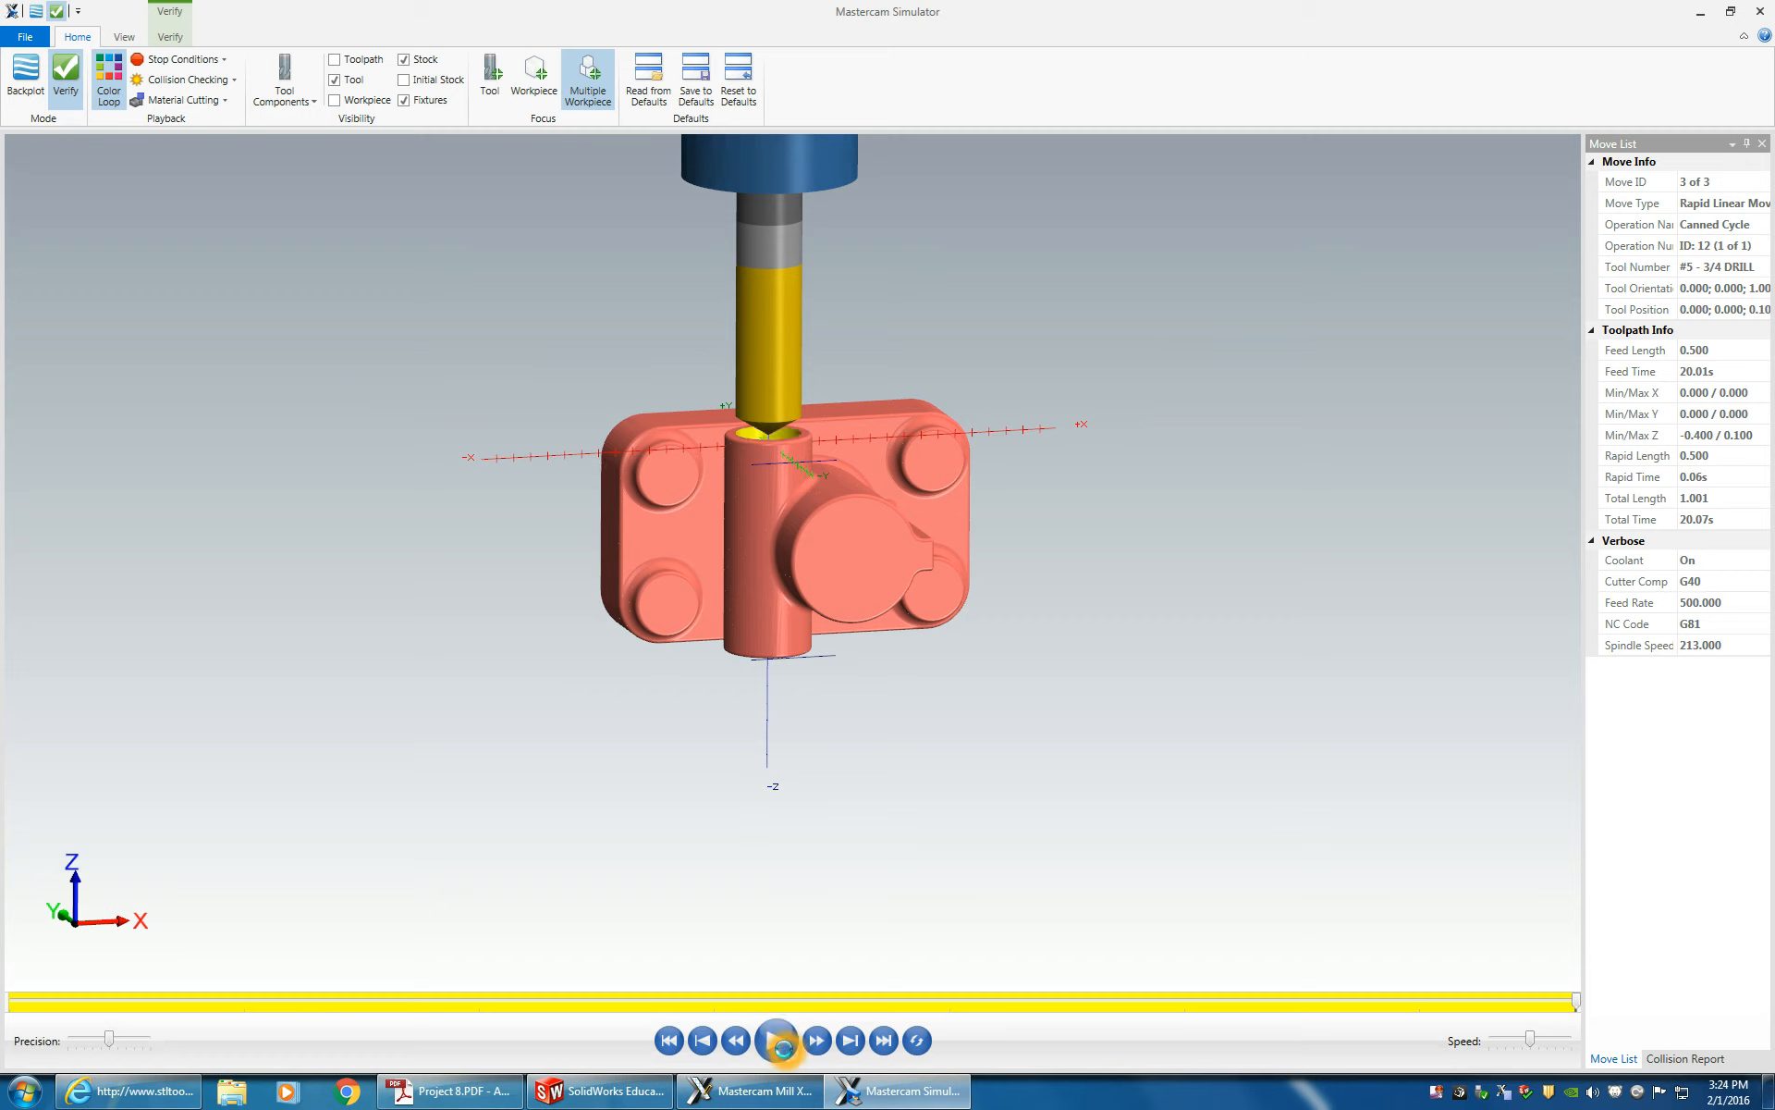
{"action": "middle_click_drag", "start_coordinate": [759, 768], "coordinate": [760, 768]}
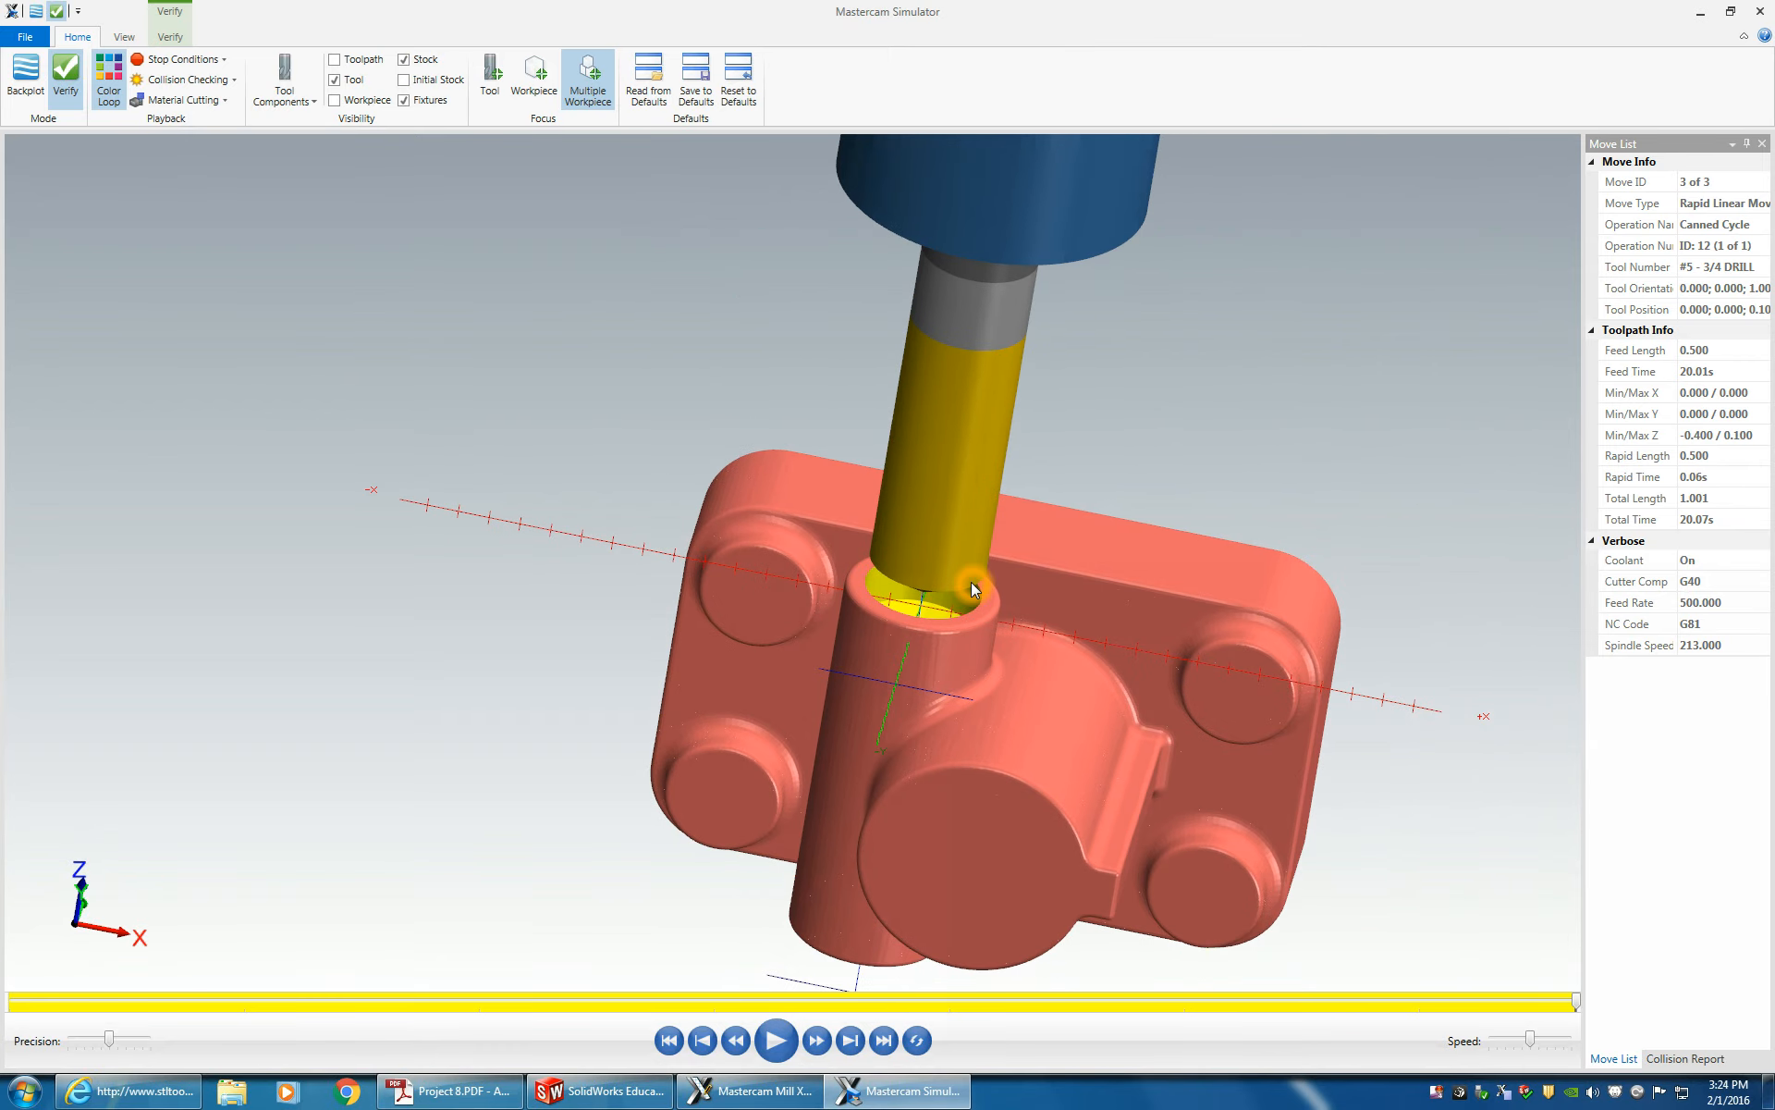
{"action": "left_click", "coordinate": [1759, 11]}
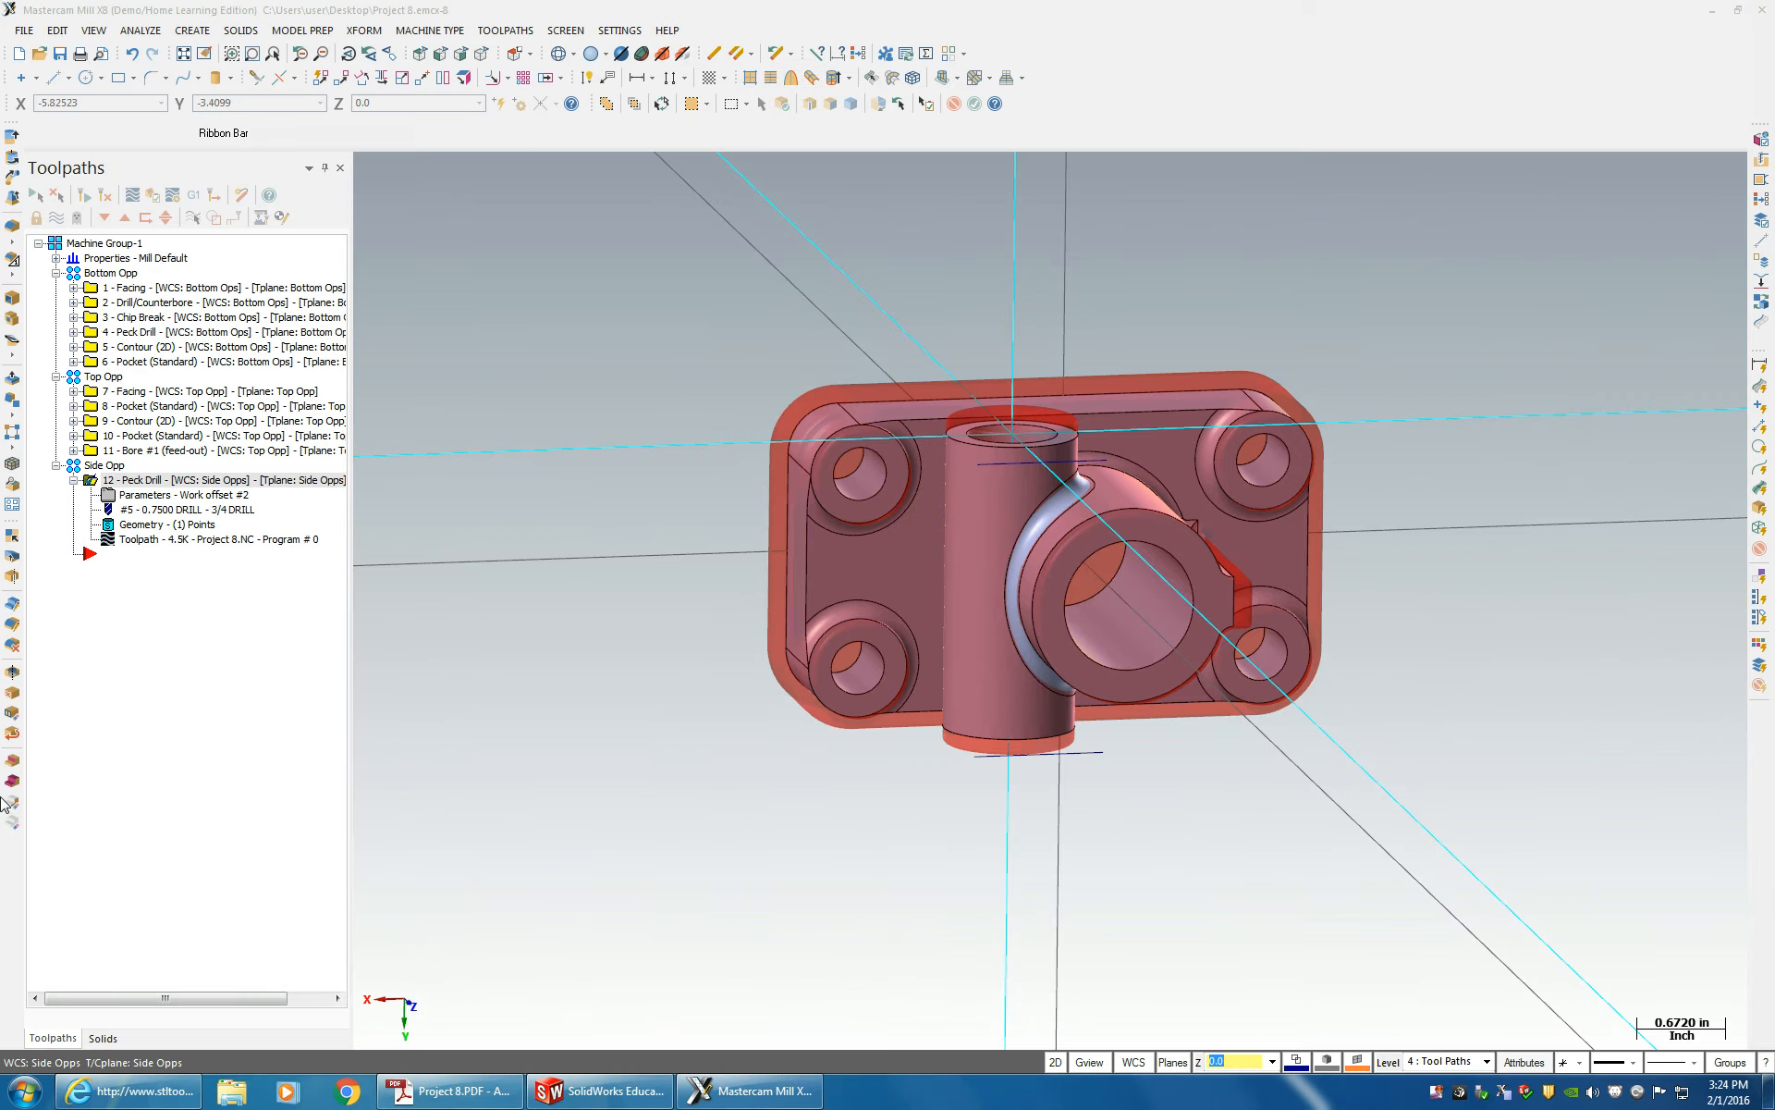
- Replace the Side Opp peck drill's tool with tool 3, the 3 CENTER DRILL
{"action": "left_click", "coordinate": [136, 511]}
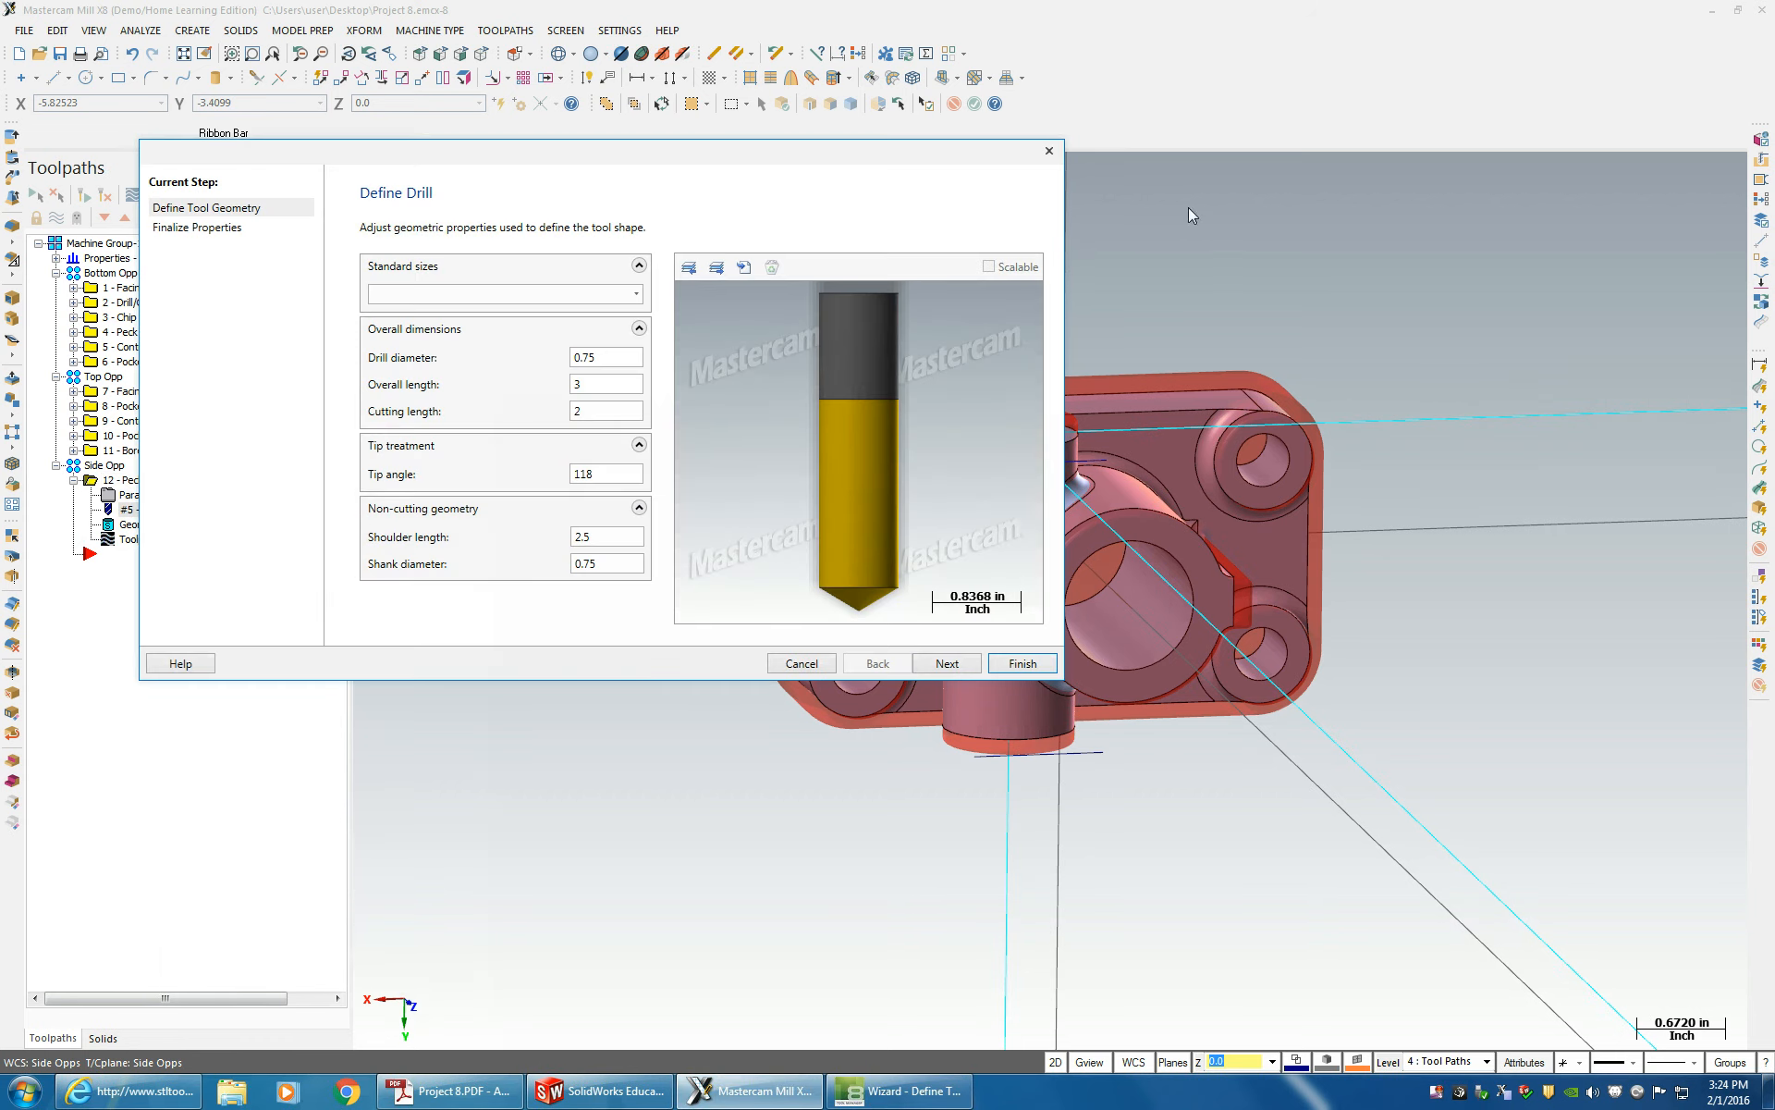
{"action": "left_click", "coordinate": [1048, 153]}
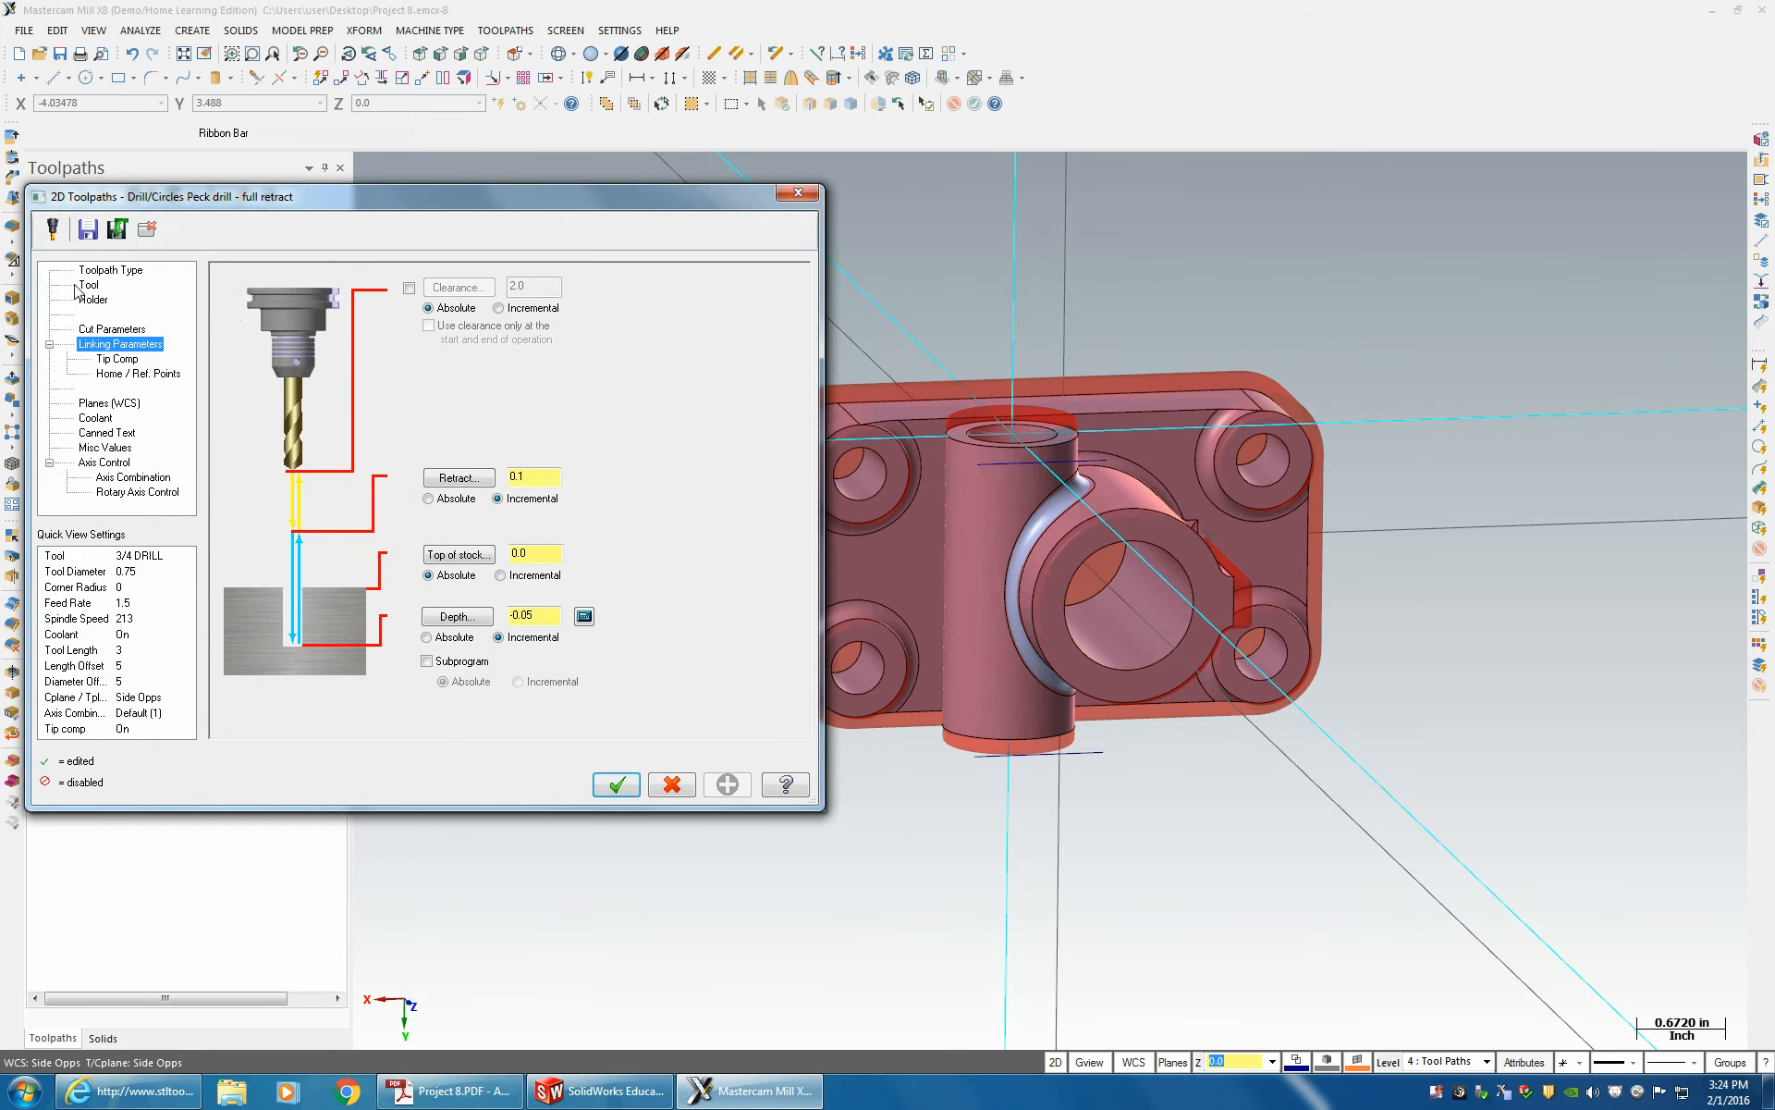
{"action": "left_click", "coordinate": [88, 285]}
{"action": "left_click", "coordinate": [391, 357]}
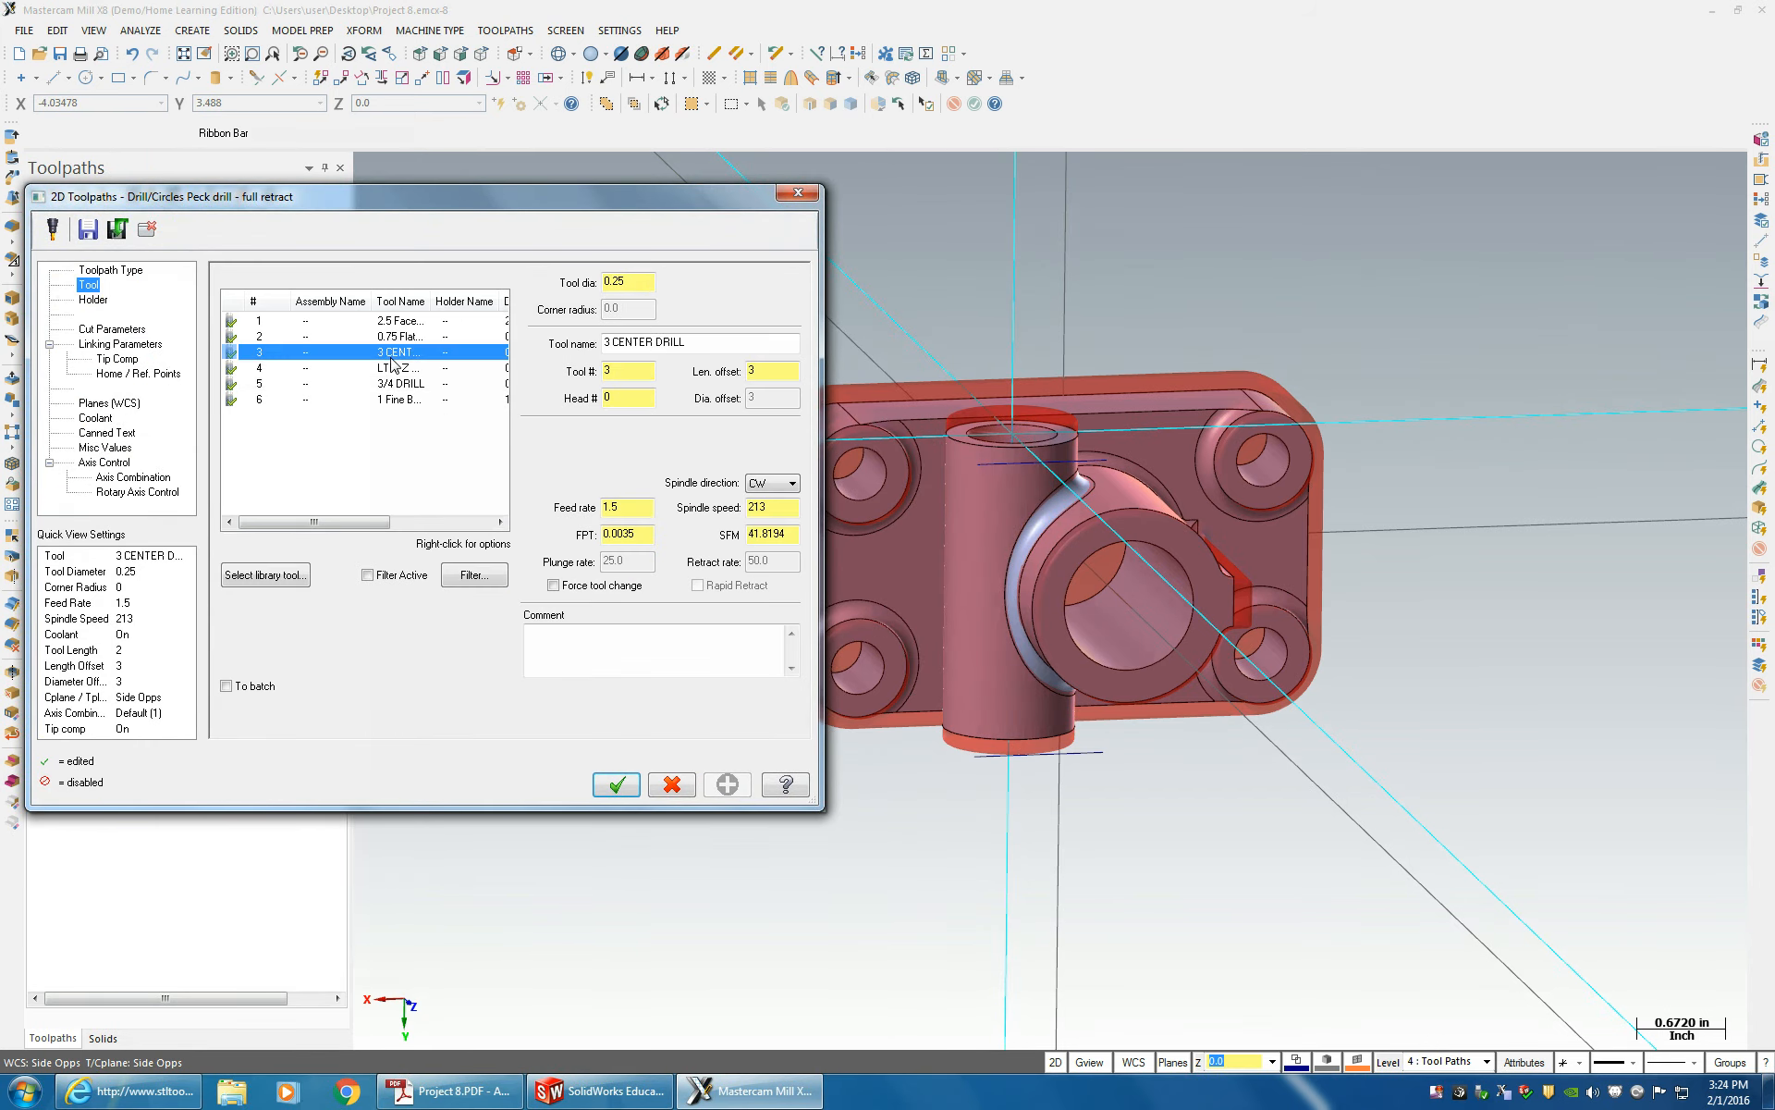
{"action": "left_click", "coordinate": [615, 782]}
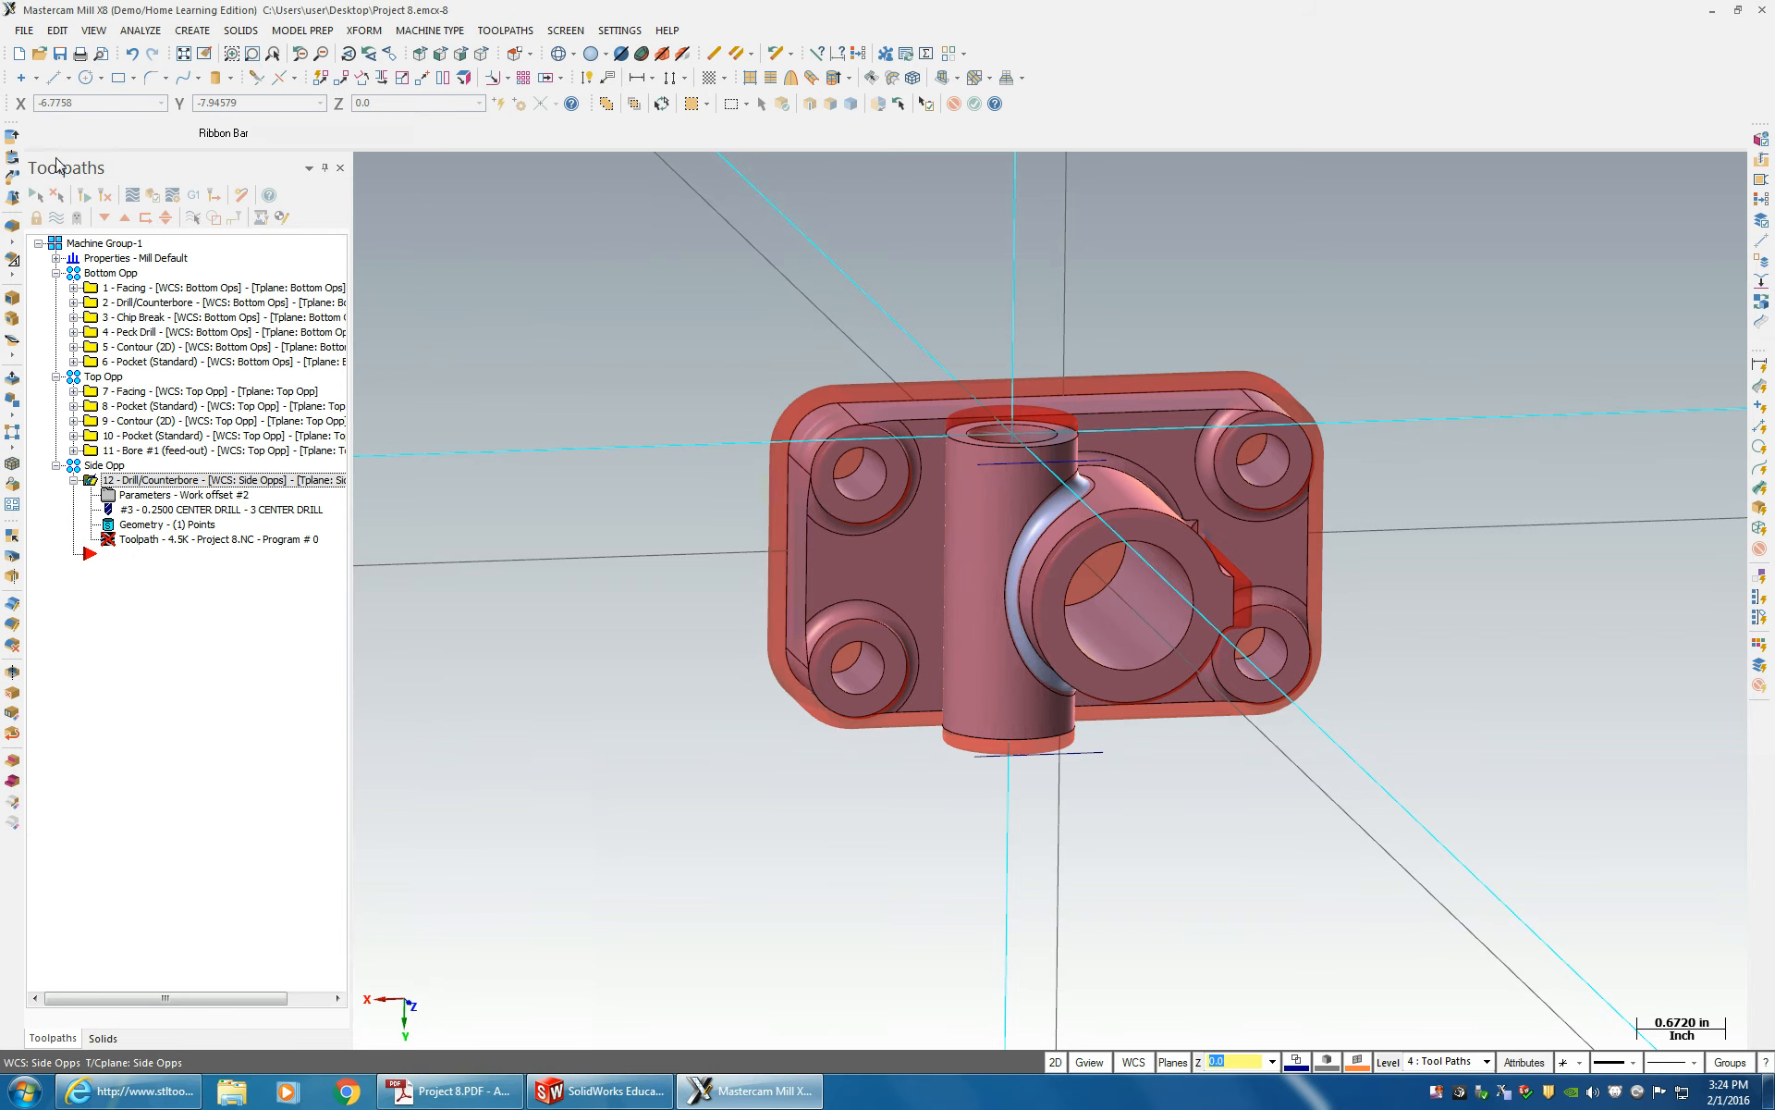
- Set the Side Opp center drill's spindle speed to 1500 and feed rate to 5.0, and regenerate its toolpath
{"action": "left_click", "coordinate": [157, 495]}
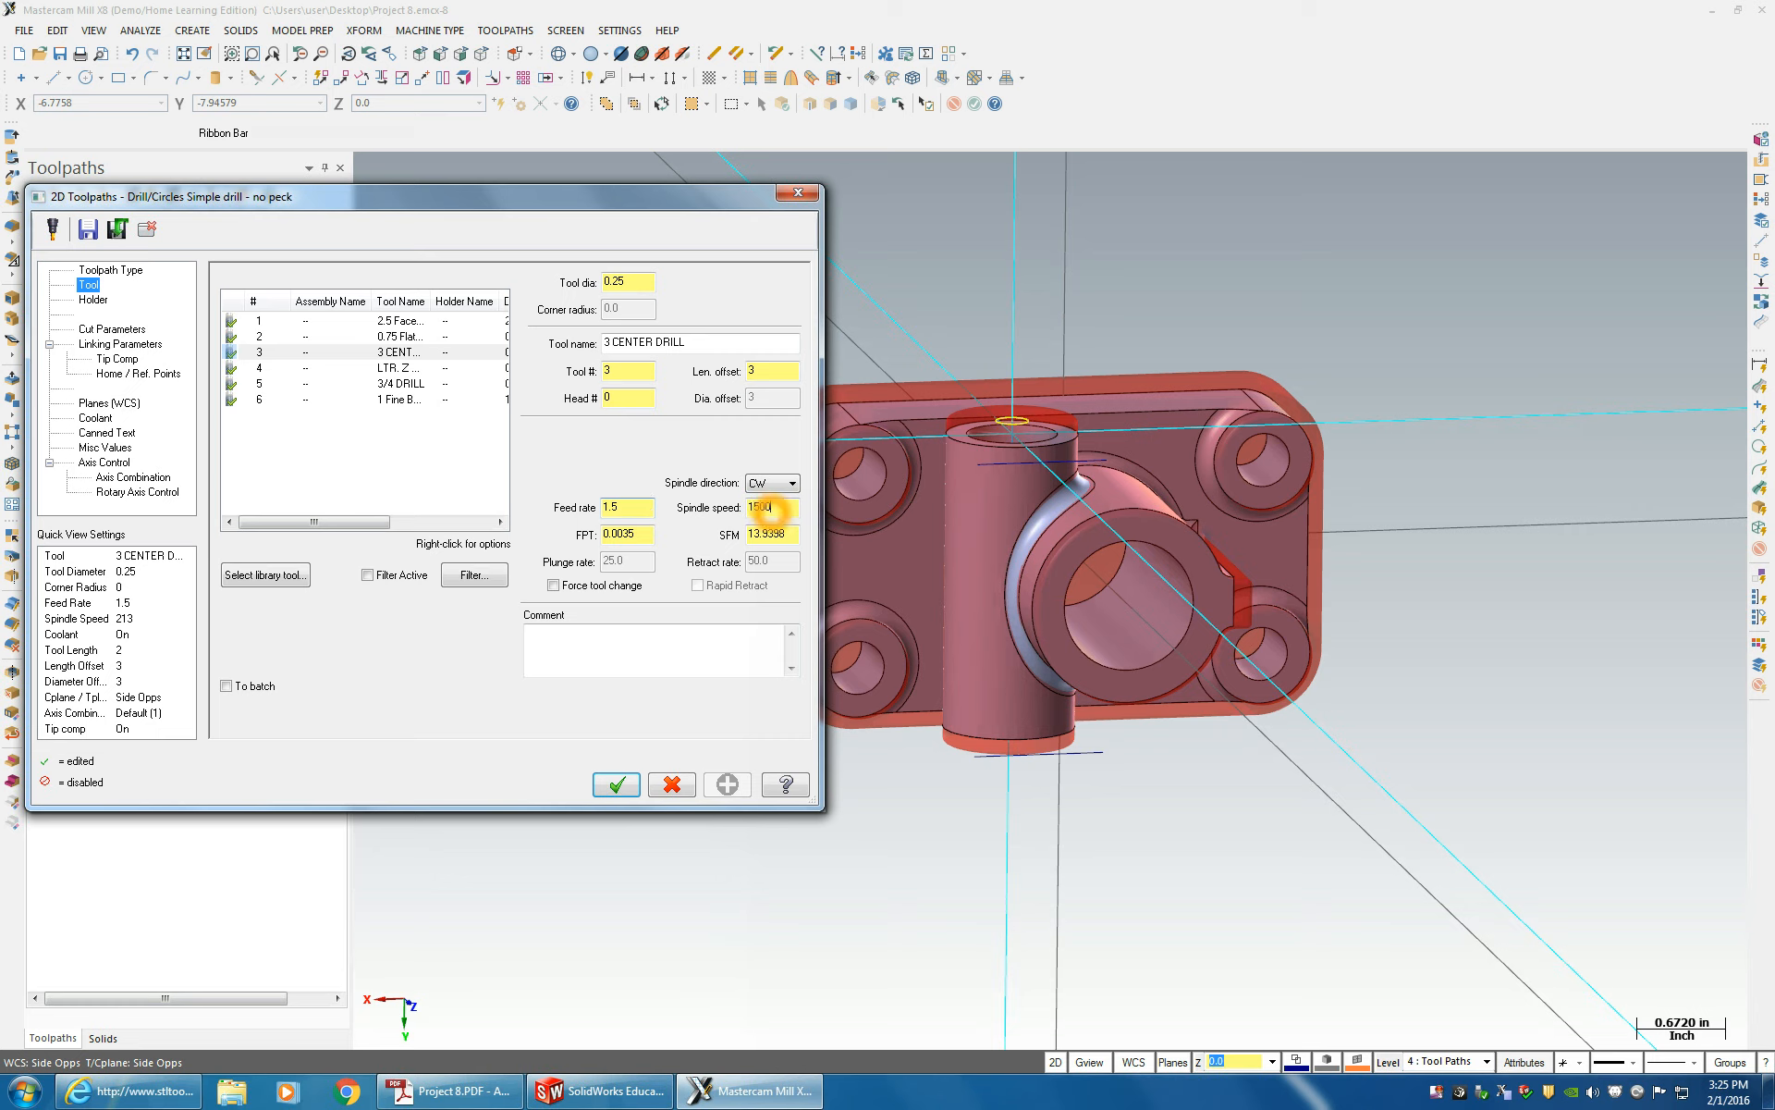
{"action": "left_click", "coordinate": [772, 508]}
{"action": "type", "text": "1500"}
{"action": "left_click", "coordinate": [629, 507]}
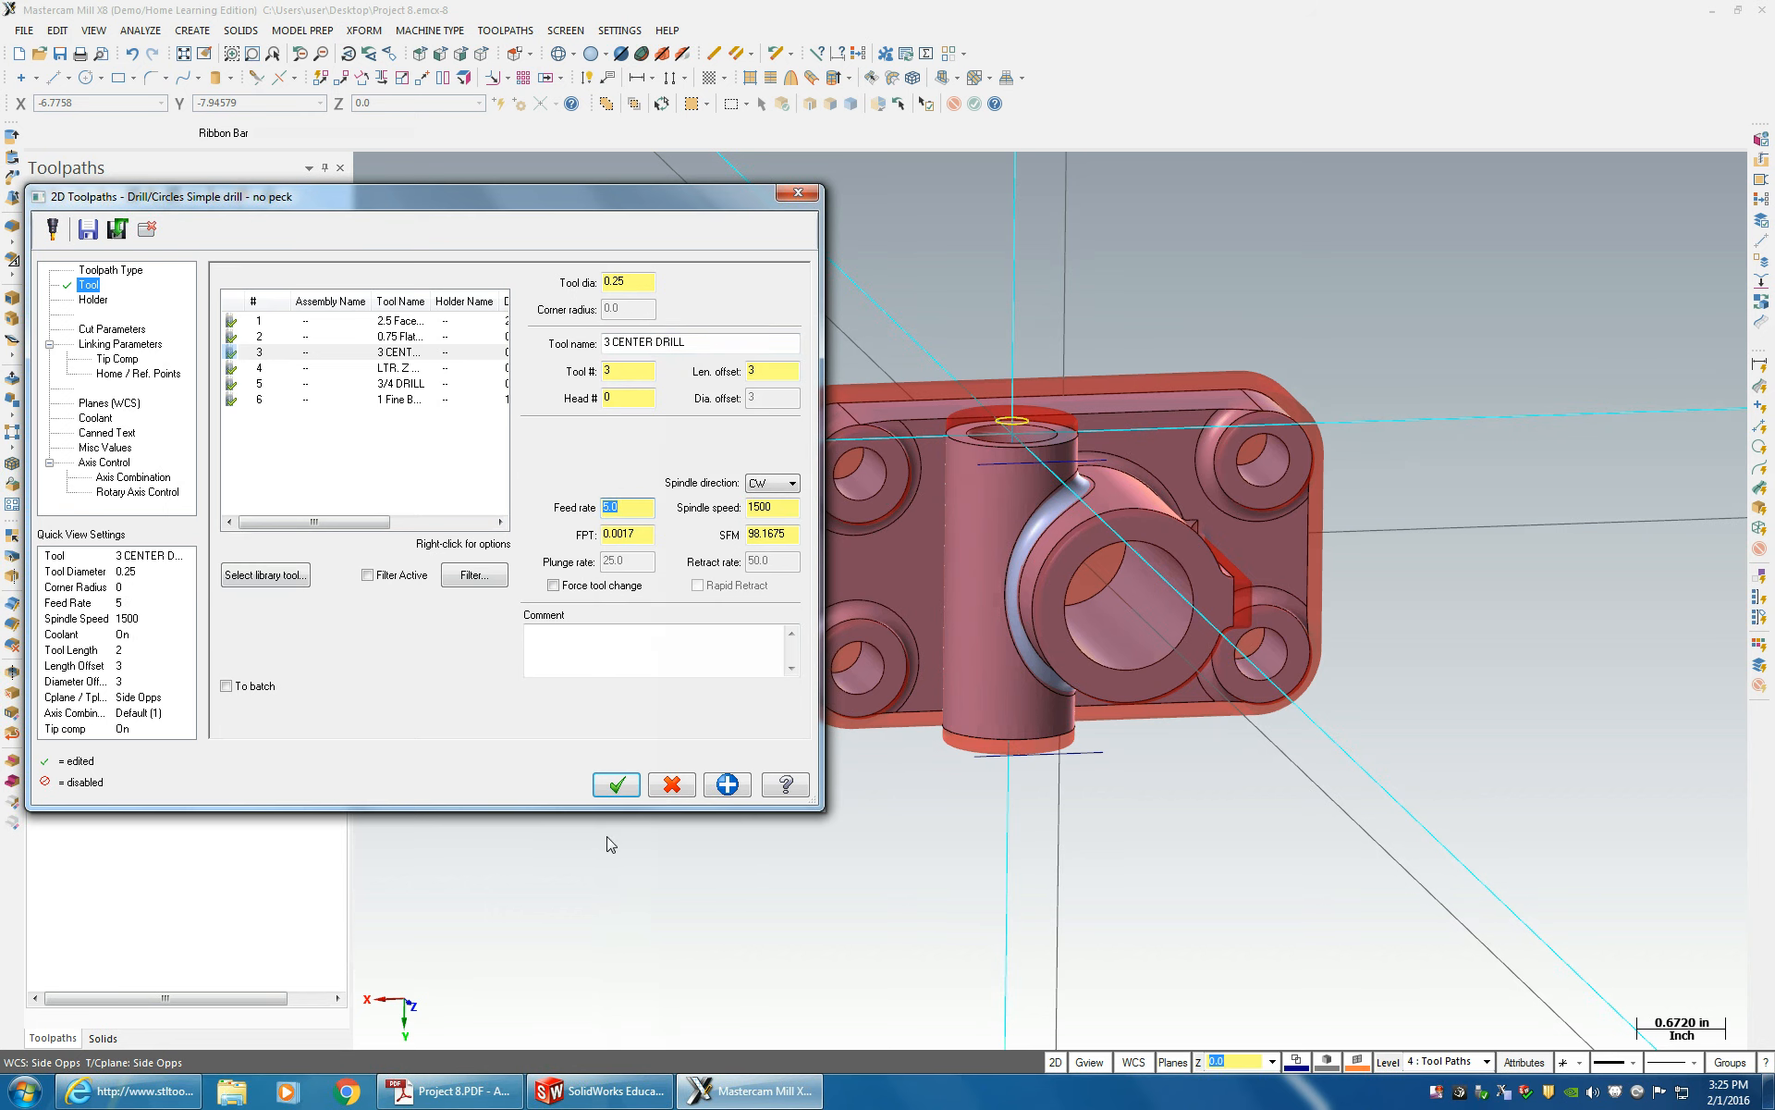
{"action": "left_click", "coordinate": [617, 784]}
{"action": "left_click", "coordinate": [107, 197]}
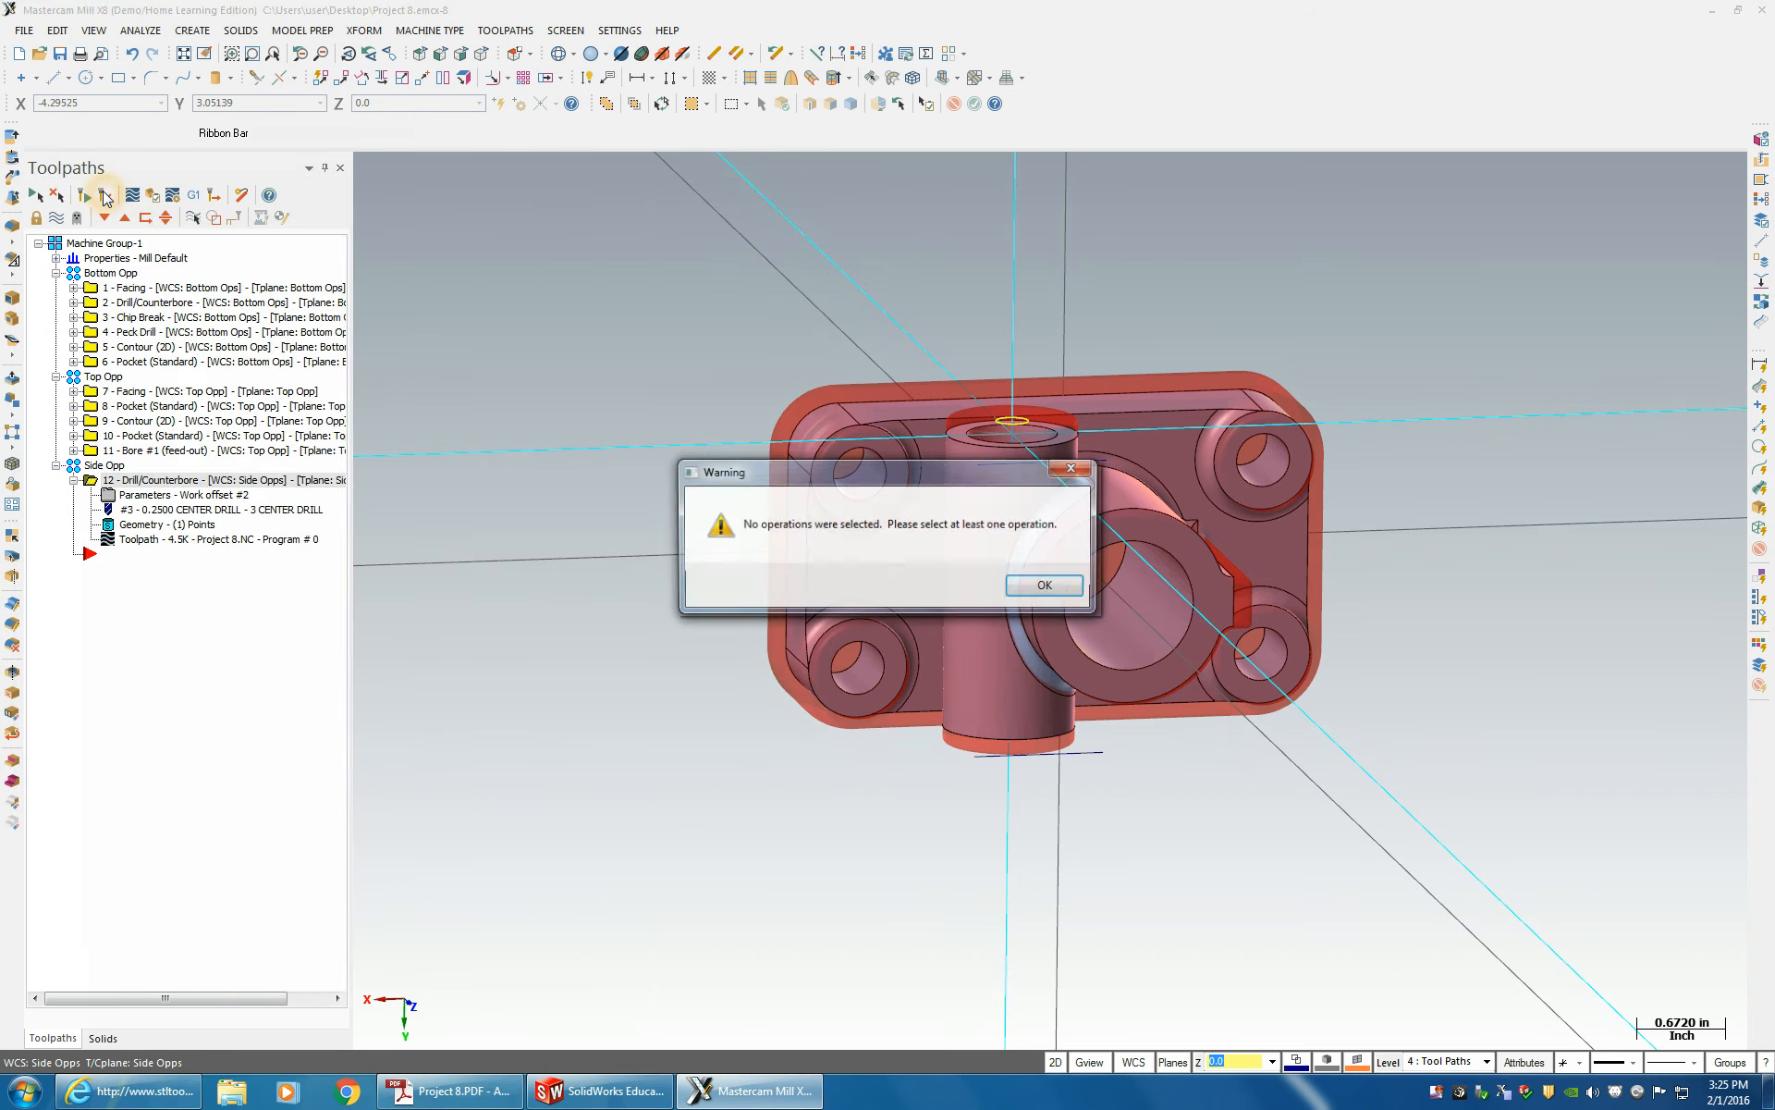
{"action": "left_click", "coordinate": [1049, 587]}
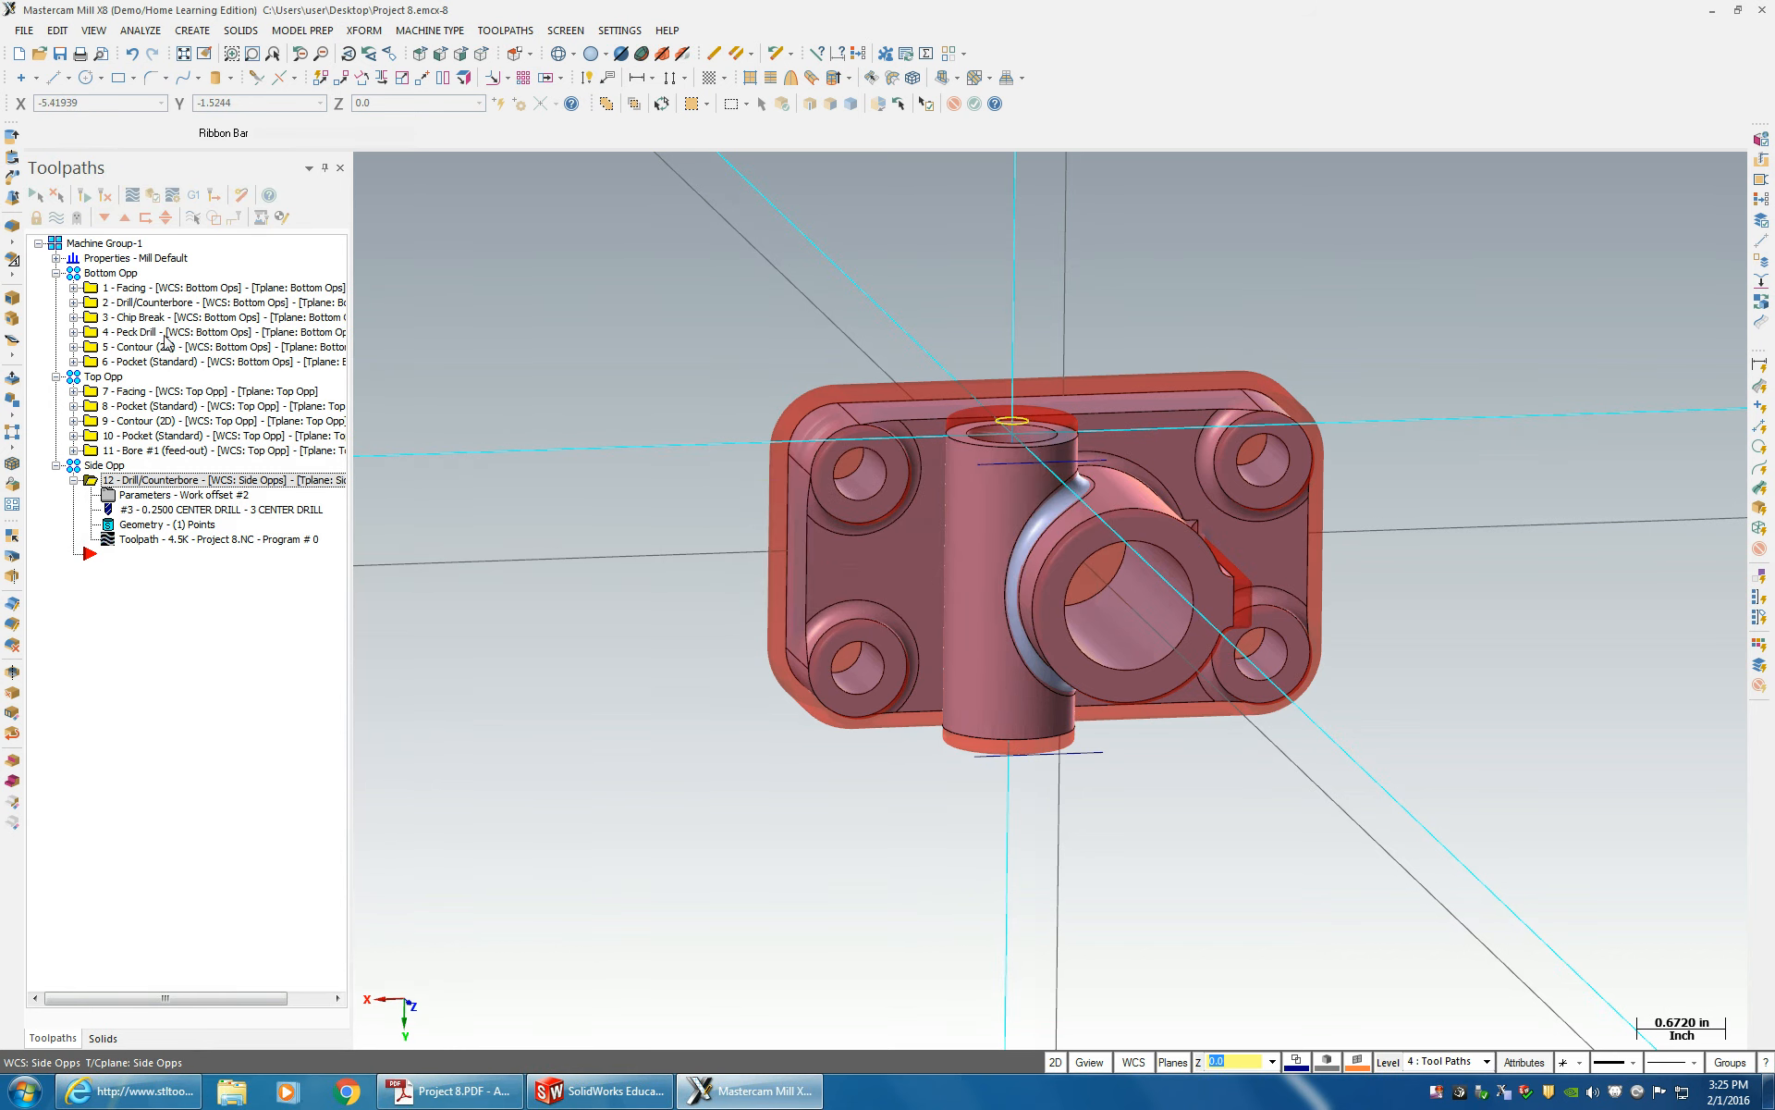
- Select all operations in Machine Group-1 and play the complete machining simulation in Verify
{"action": "key", "text": "ctrl+a"}
{"action": "left_click", "coordinate": [153, 196]}
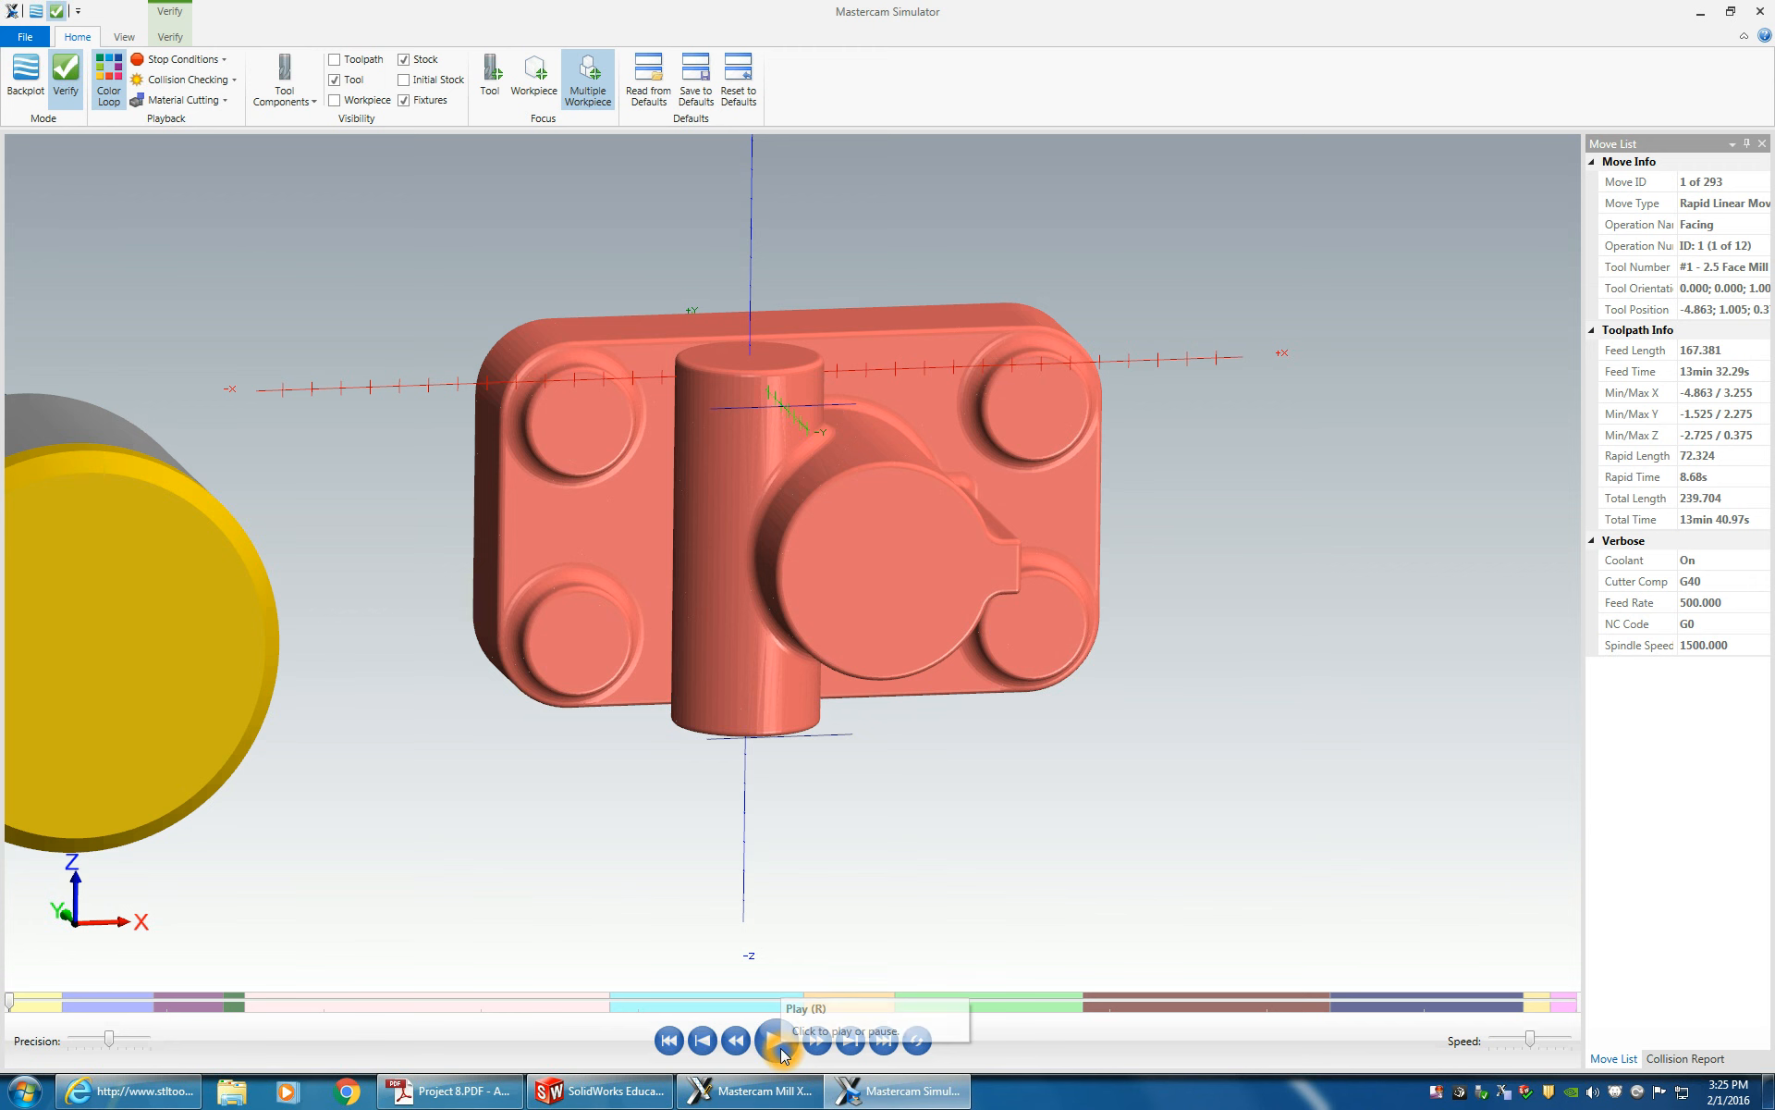
{"action": "left_click", "coordinate": [1760, 11]}
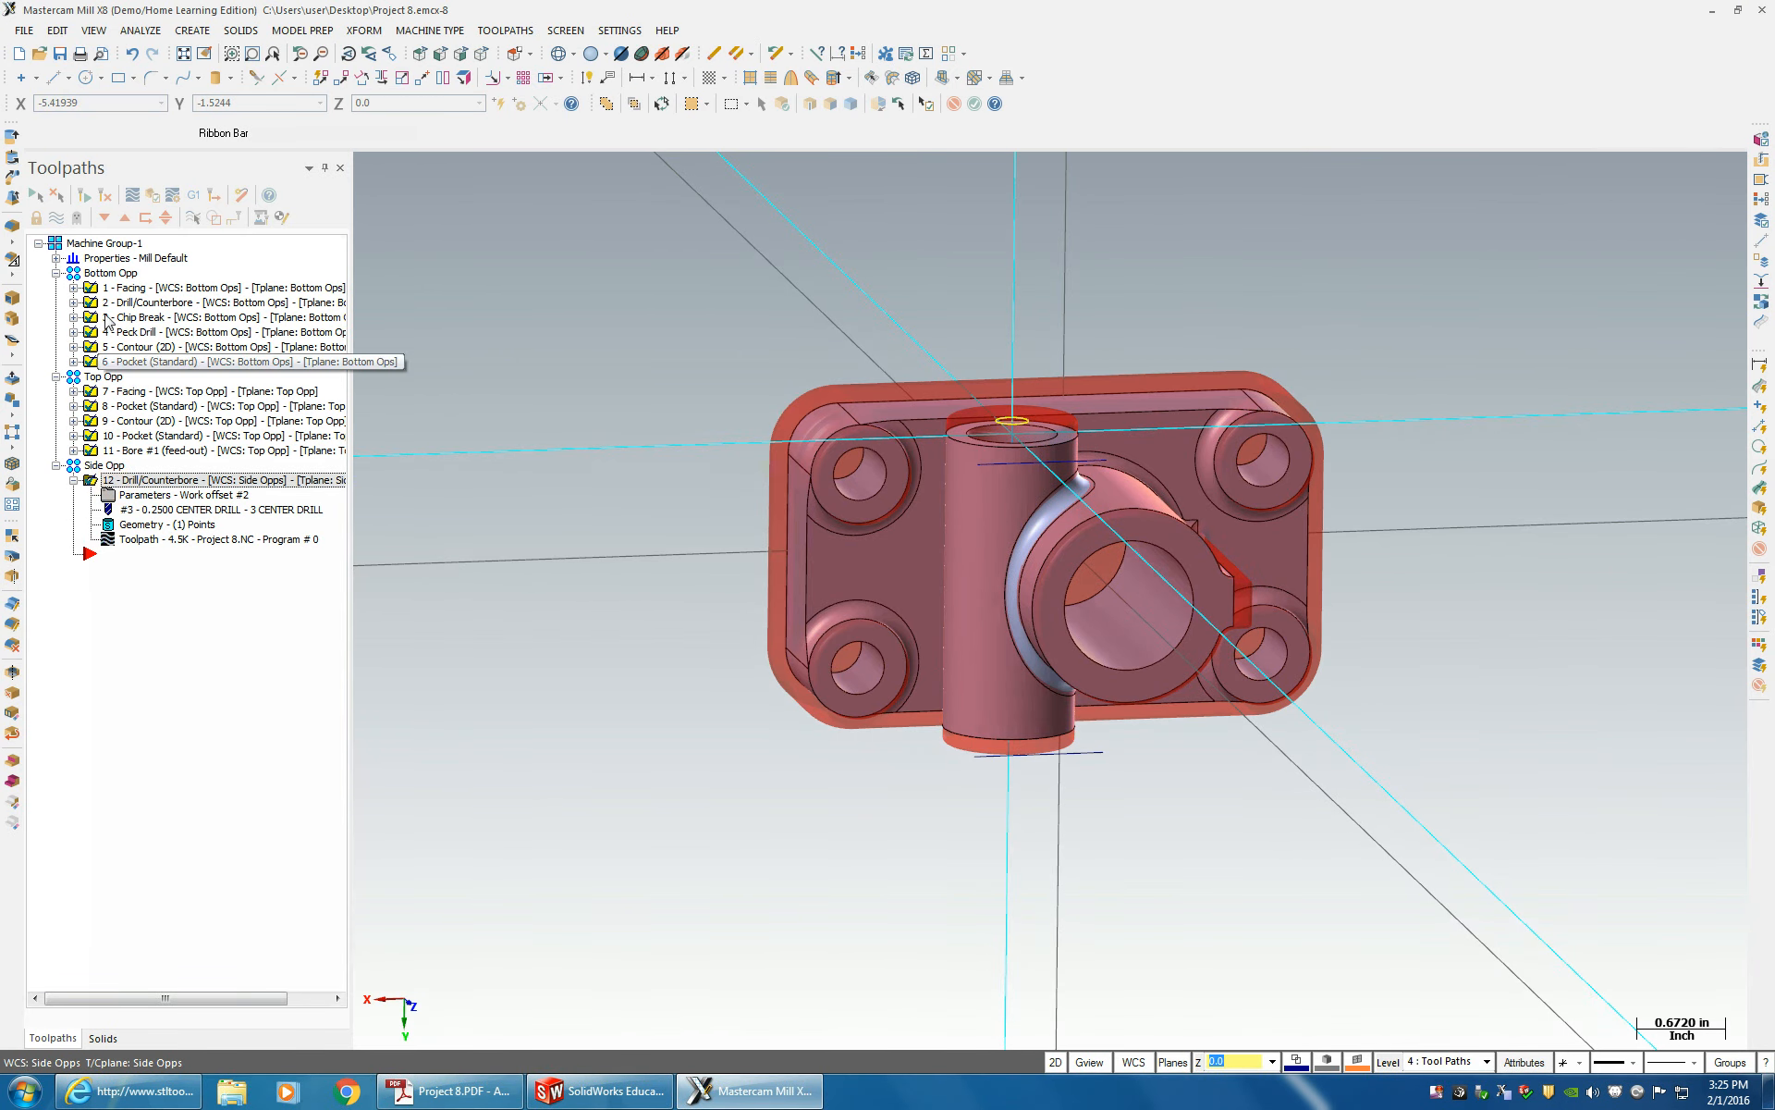
{"action": "left_click", "coordinate": [156, 198]}
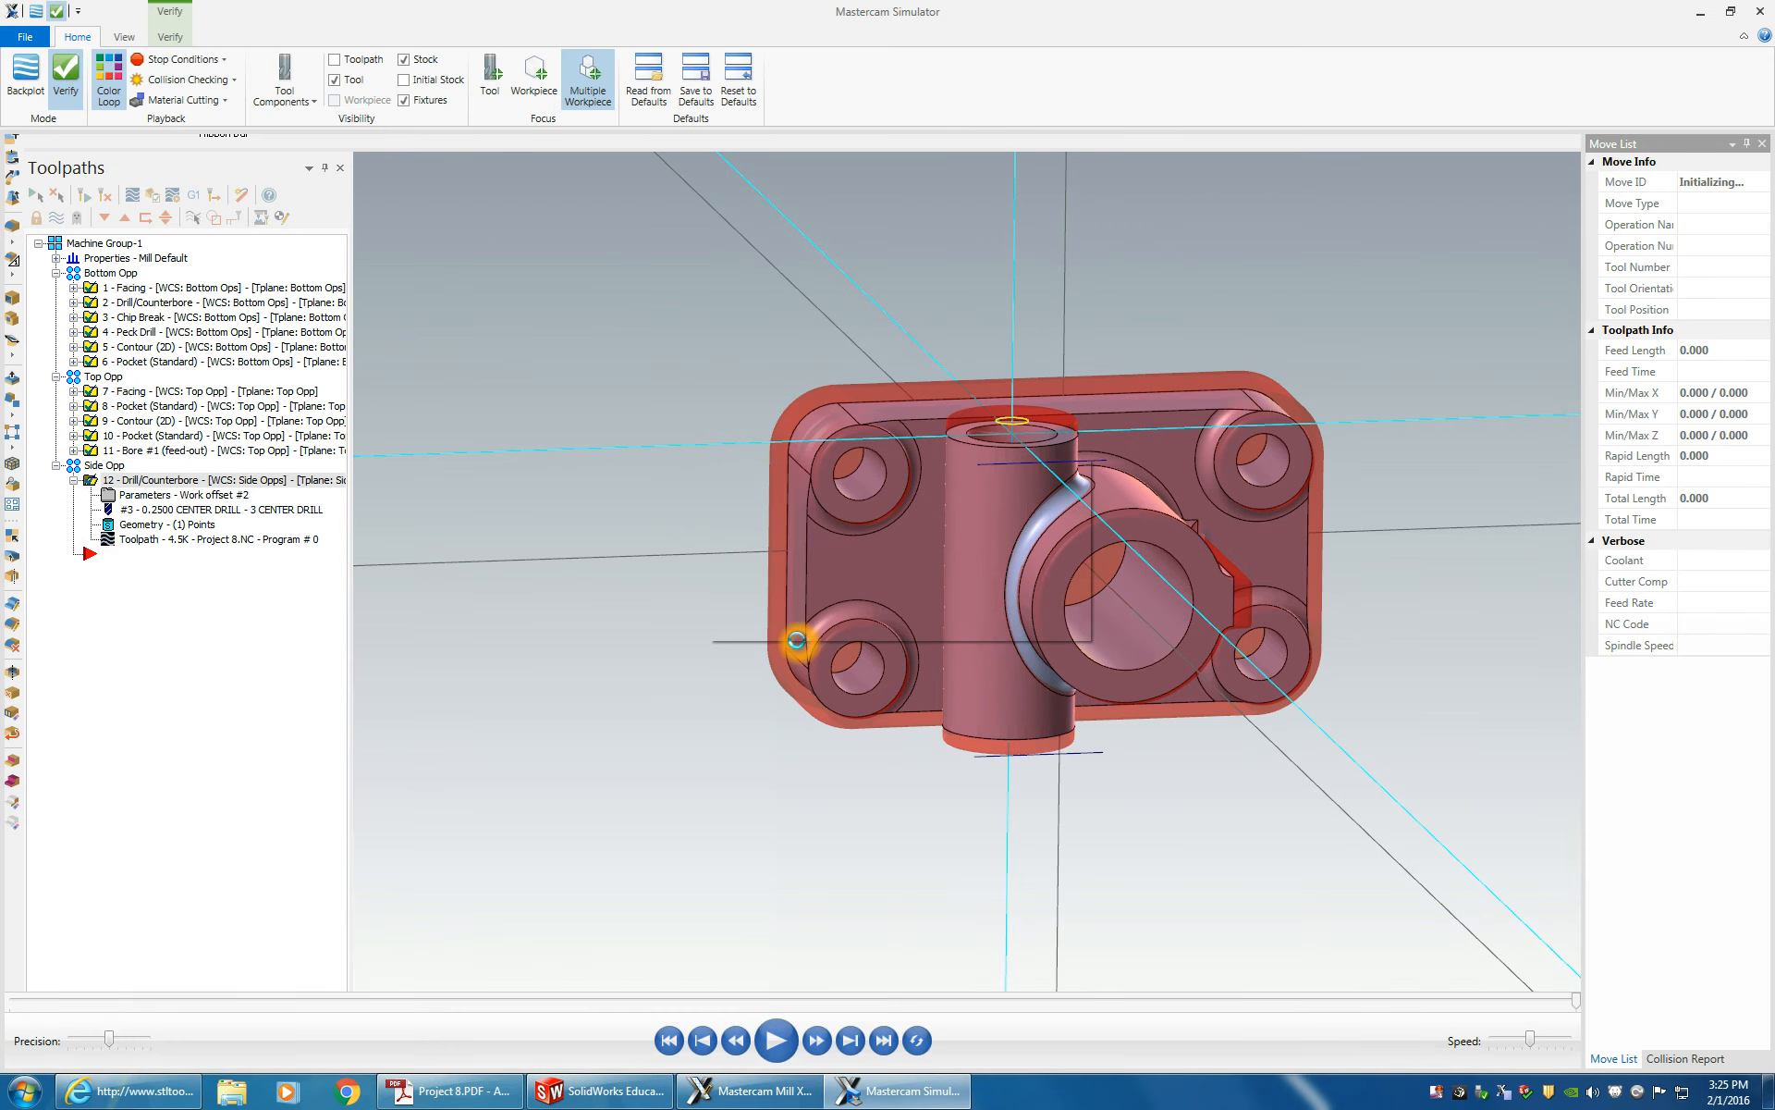
{"action": "left_click", "coordinate": [778, 1058]}
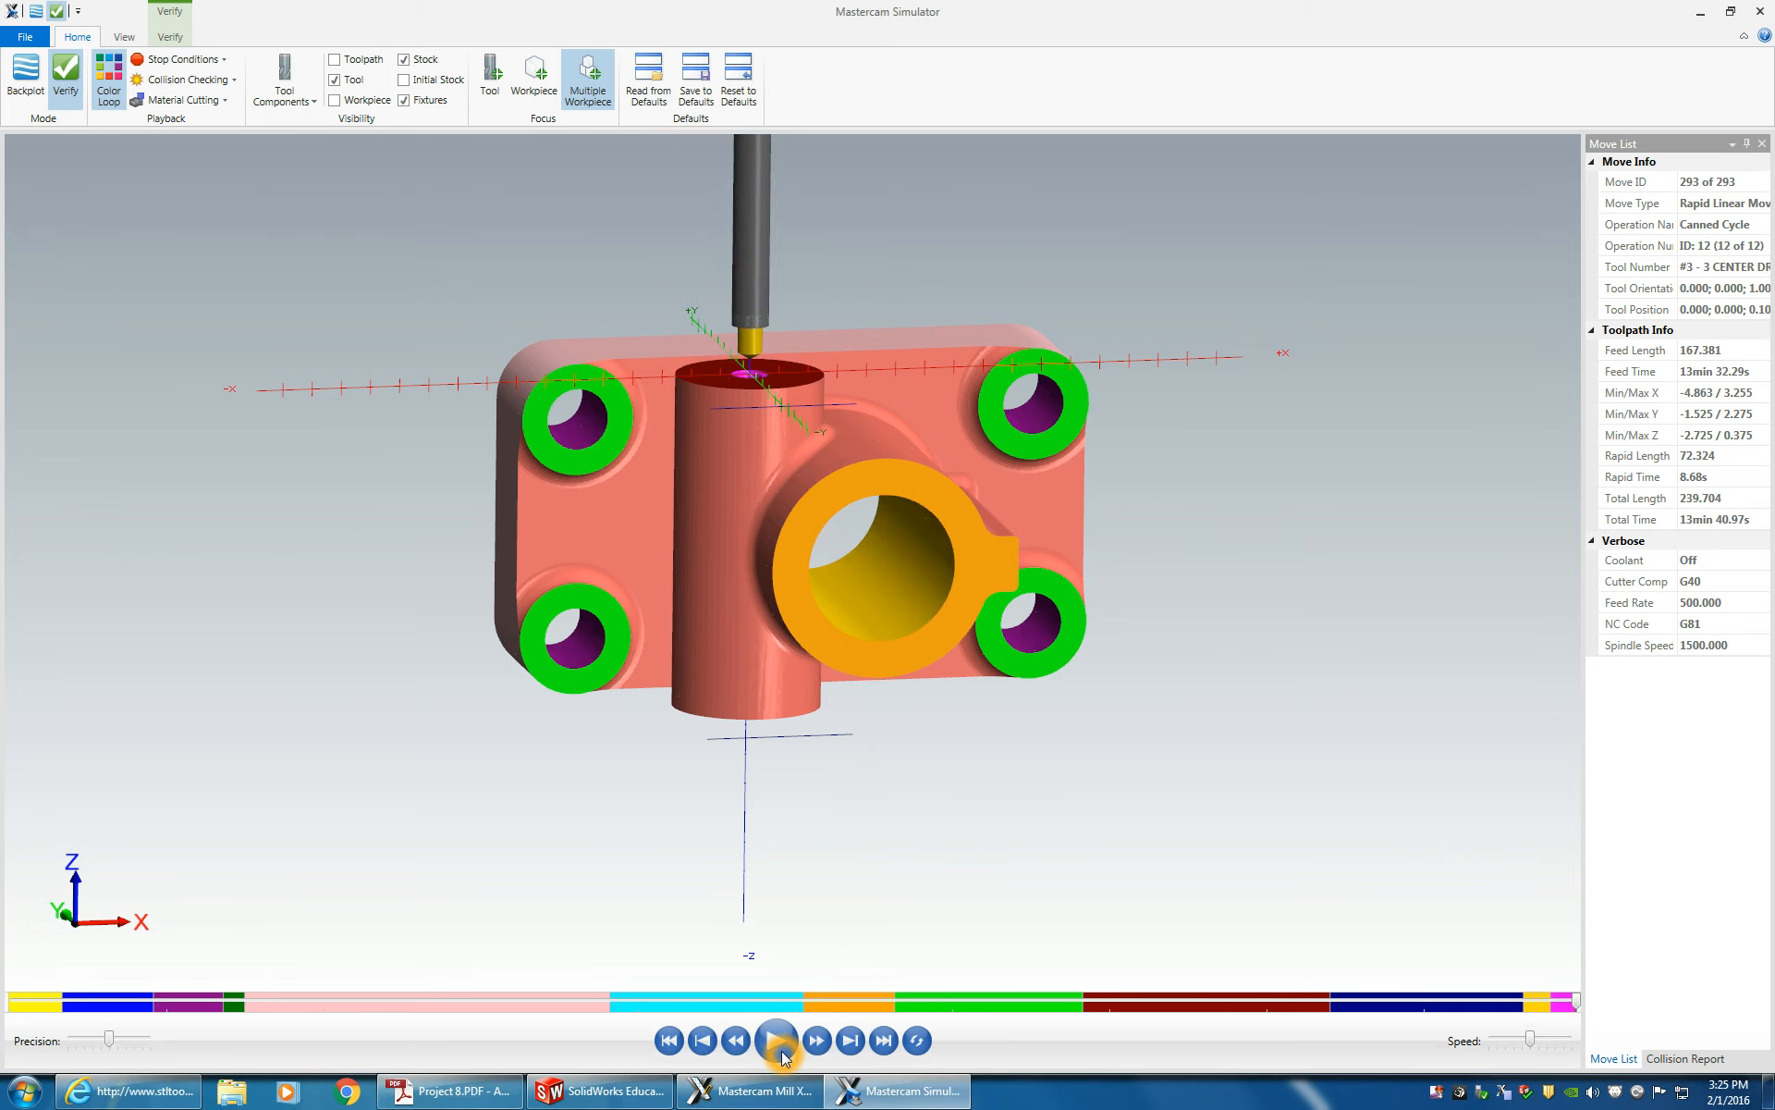
- Examine the center-drilled spot on the end of the horizontal boss up close and close the simulation
{"action": "middle_click_drag", "start_coordinate": [584, 296], "coordinate": [591, 325]}
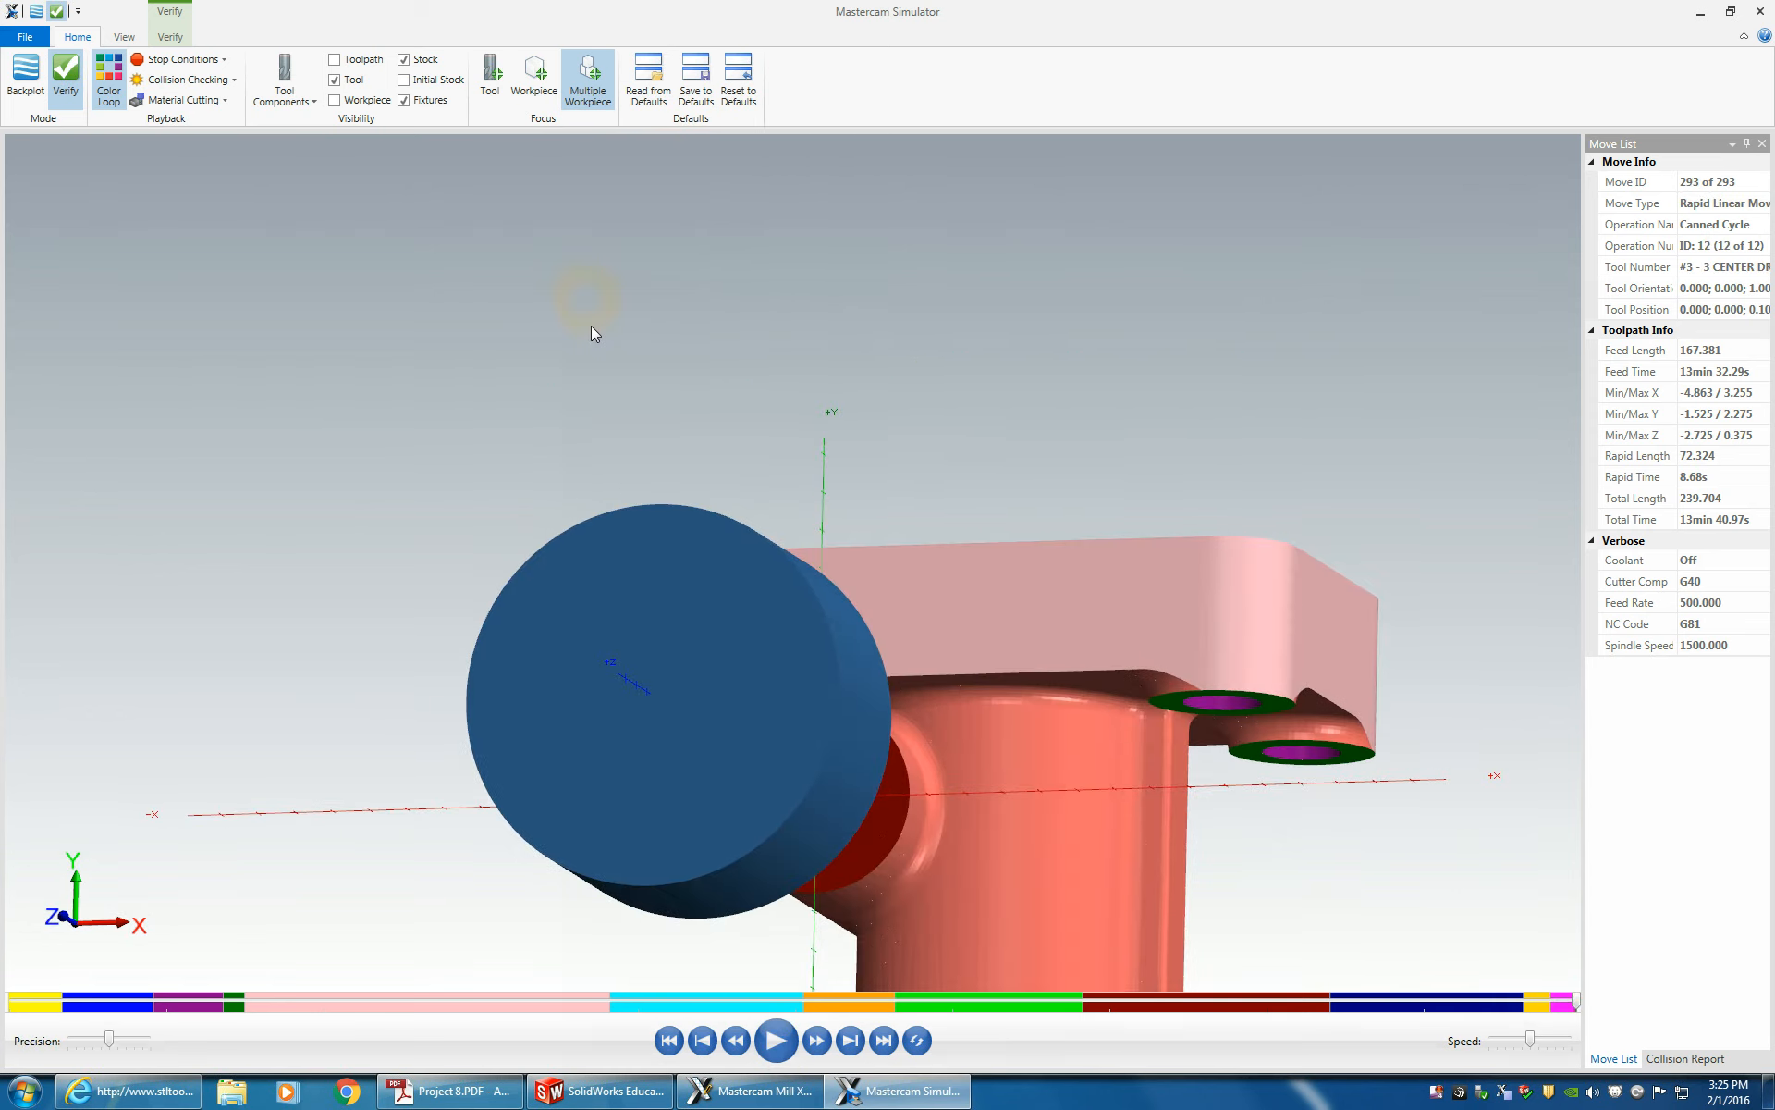
{"action": "middle_click_drag", "start_coordinate": [718, 535], "coordinate": [1161, 730]}
{"action": "scroll", "coordinate": [758, 553], "scroll_direction": "up", "scroll_amount": 6}
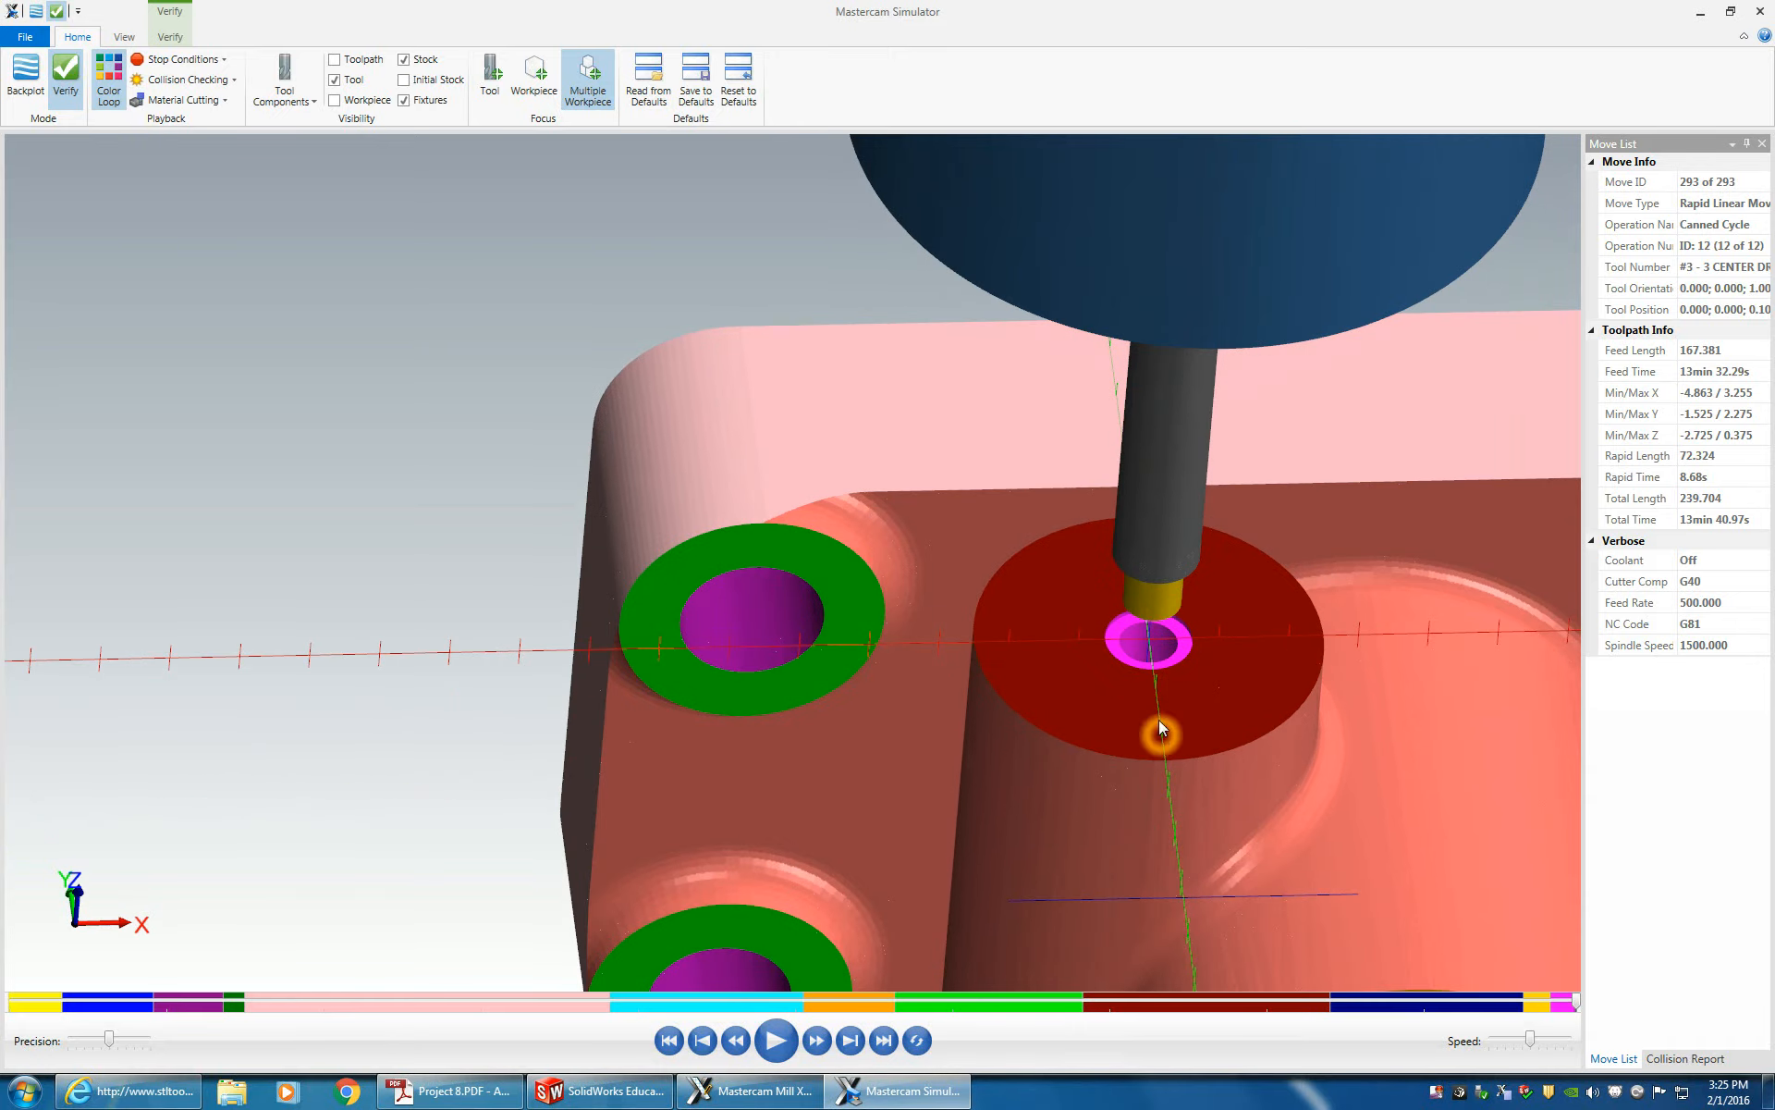
{"action": "middle_click_drag", "start_coordinate": [1147, 649], "coordinate": [1186, 753]}
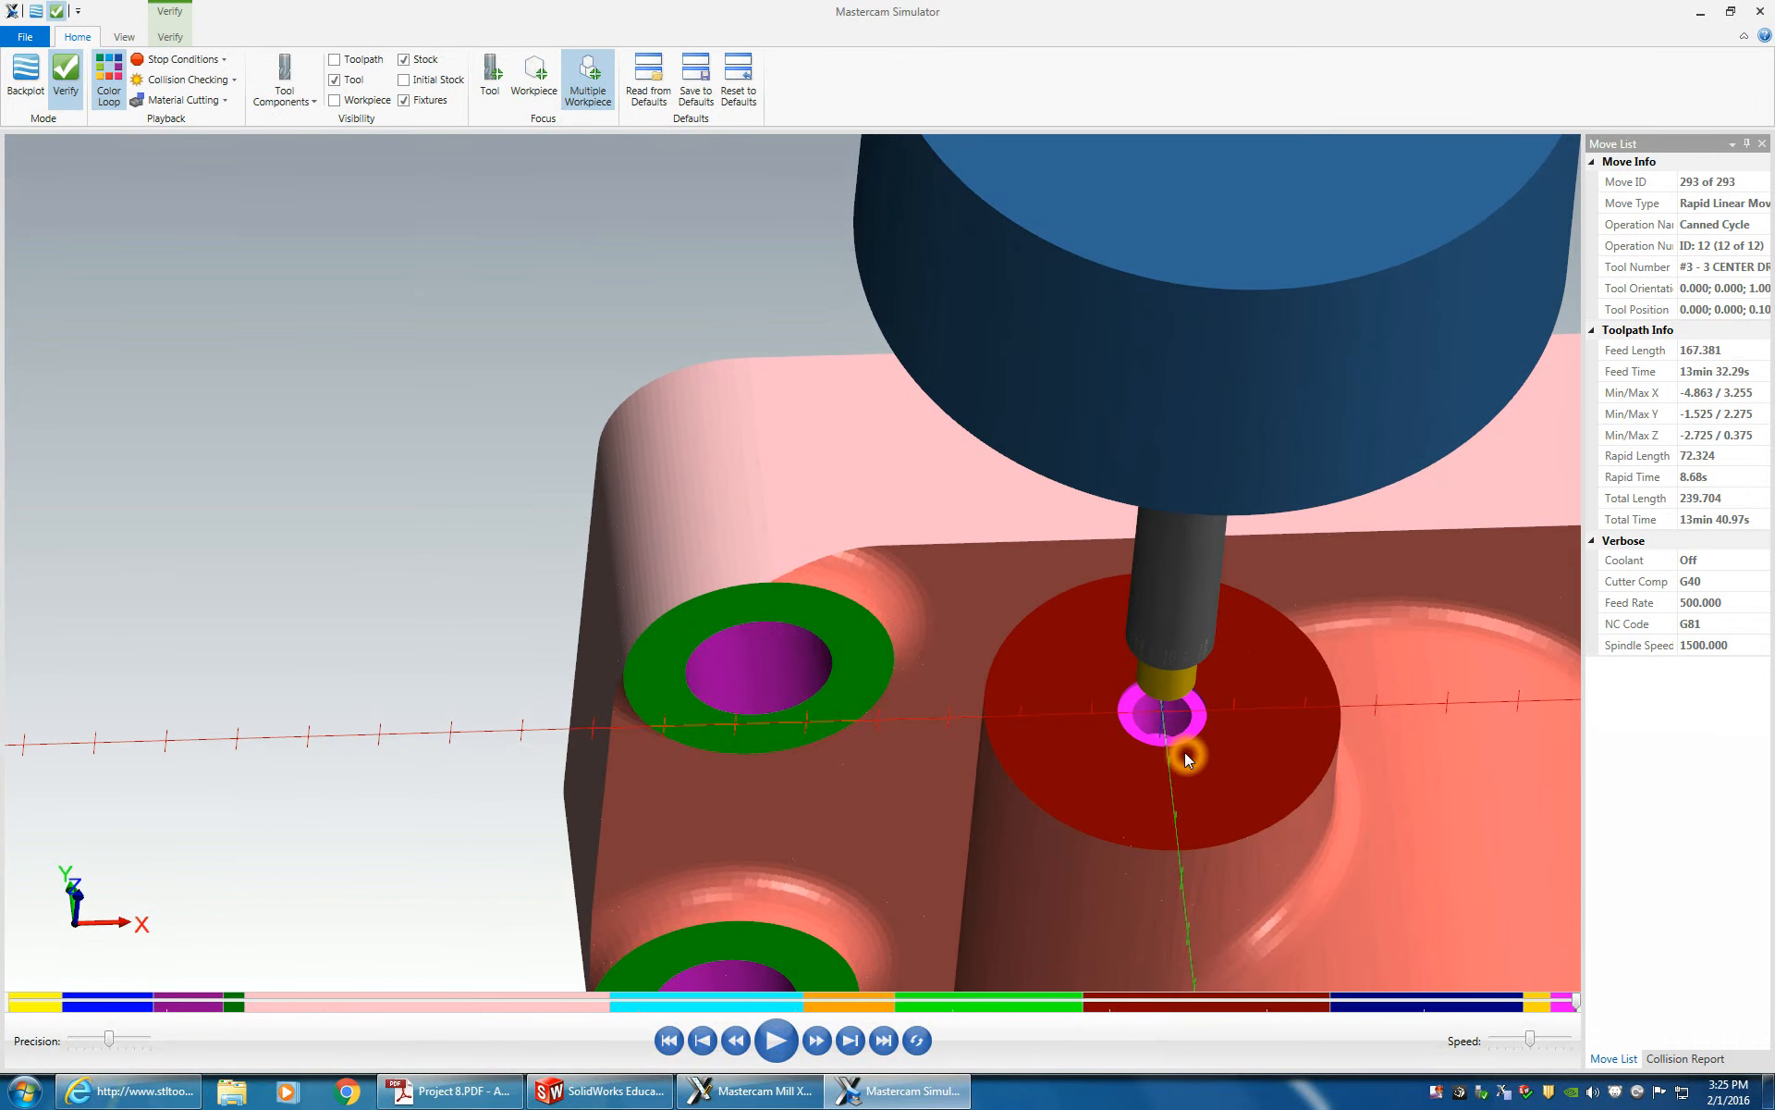
{"action": "left_click", "coordinate": [1761, 12]}
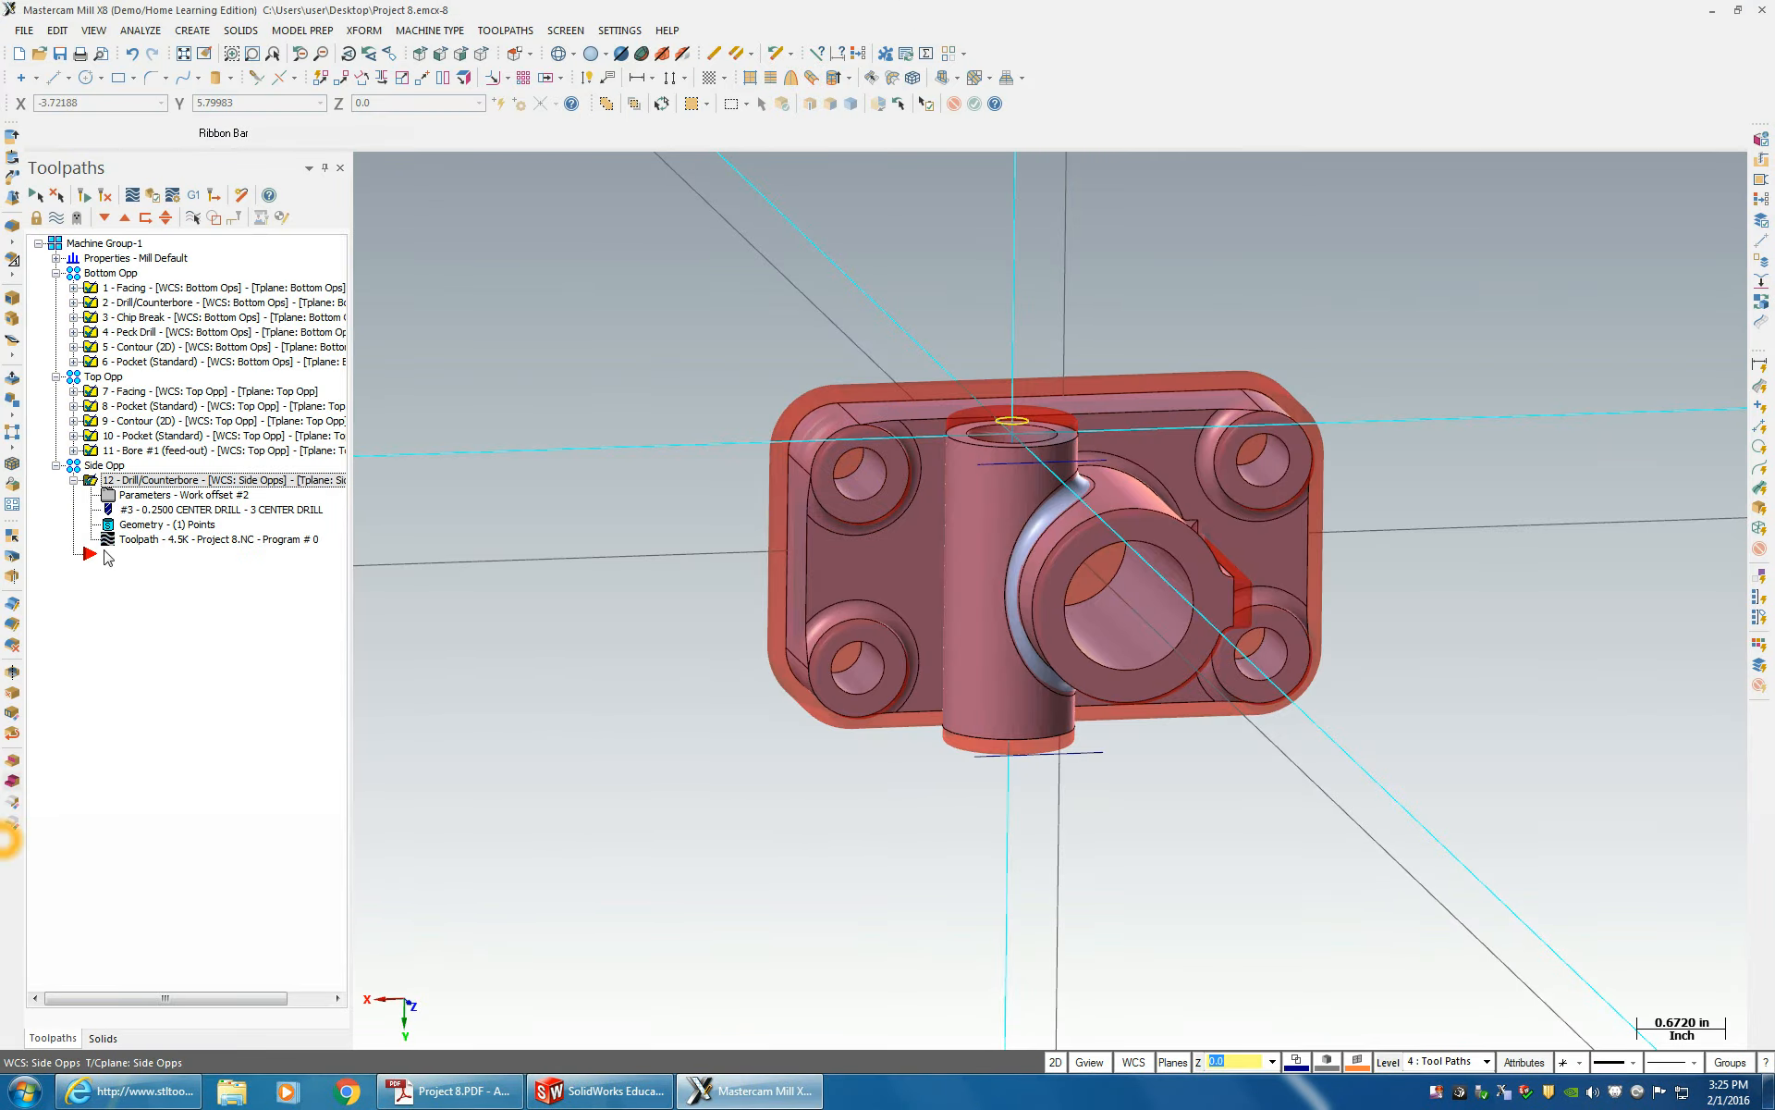
- Select only the Side Opp center drill operation and pick its linking depth from the edge of the horizontal boss's bore
{"action": "left_click", "coordinate": [129, 481]}
{"action": "left_click", "coordinate": [132, 497]}
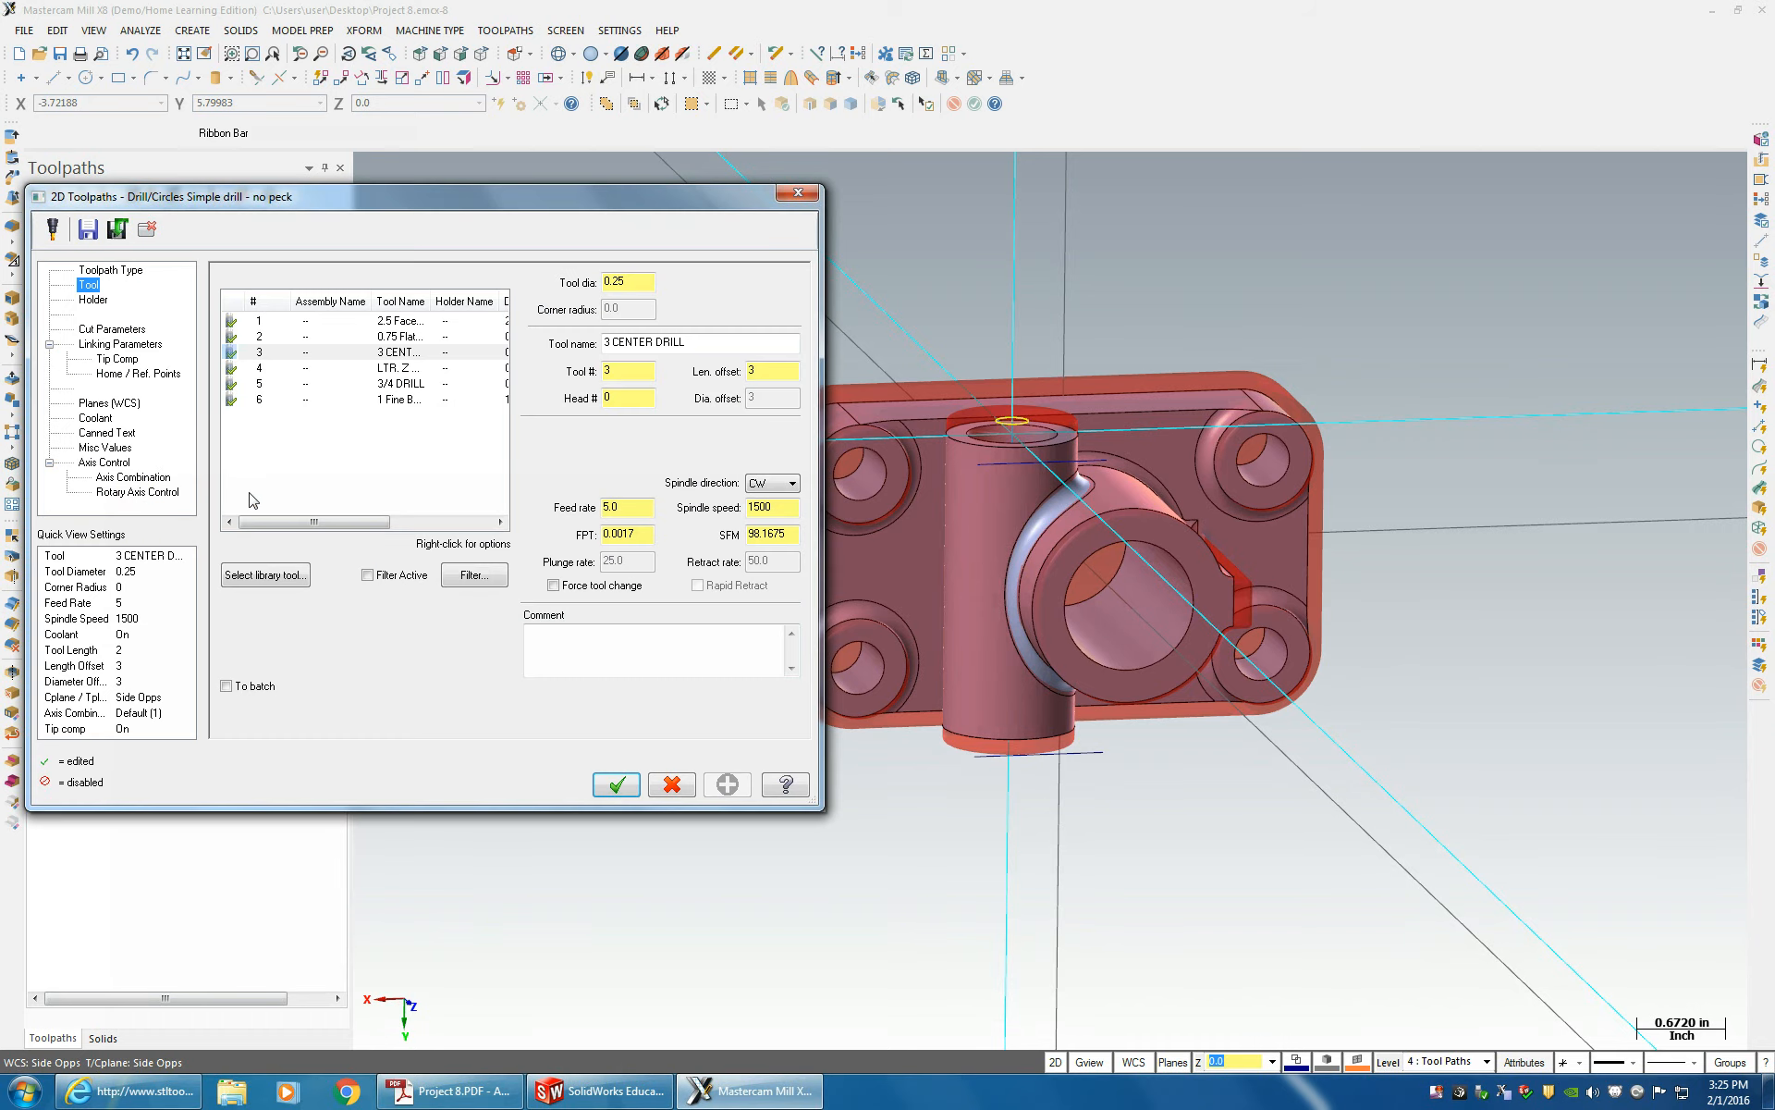
{"action": "left_click", "coordinate": [120, 343]}
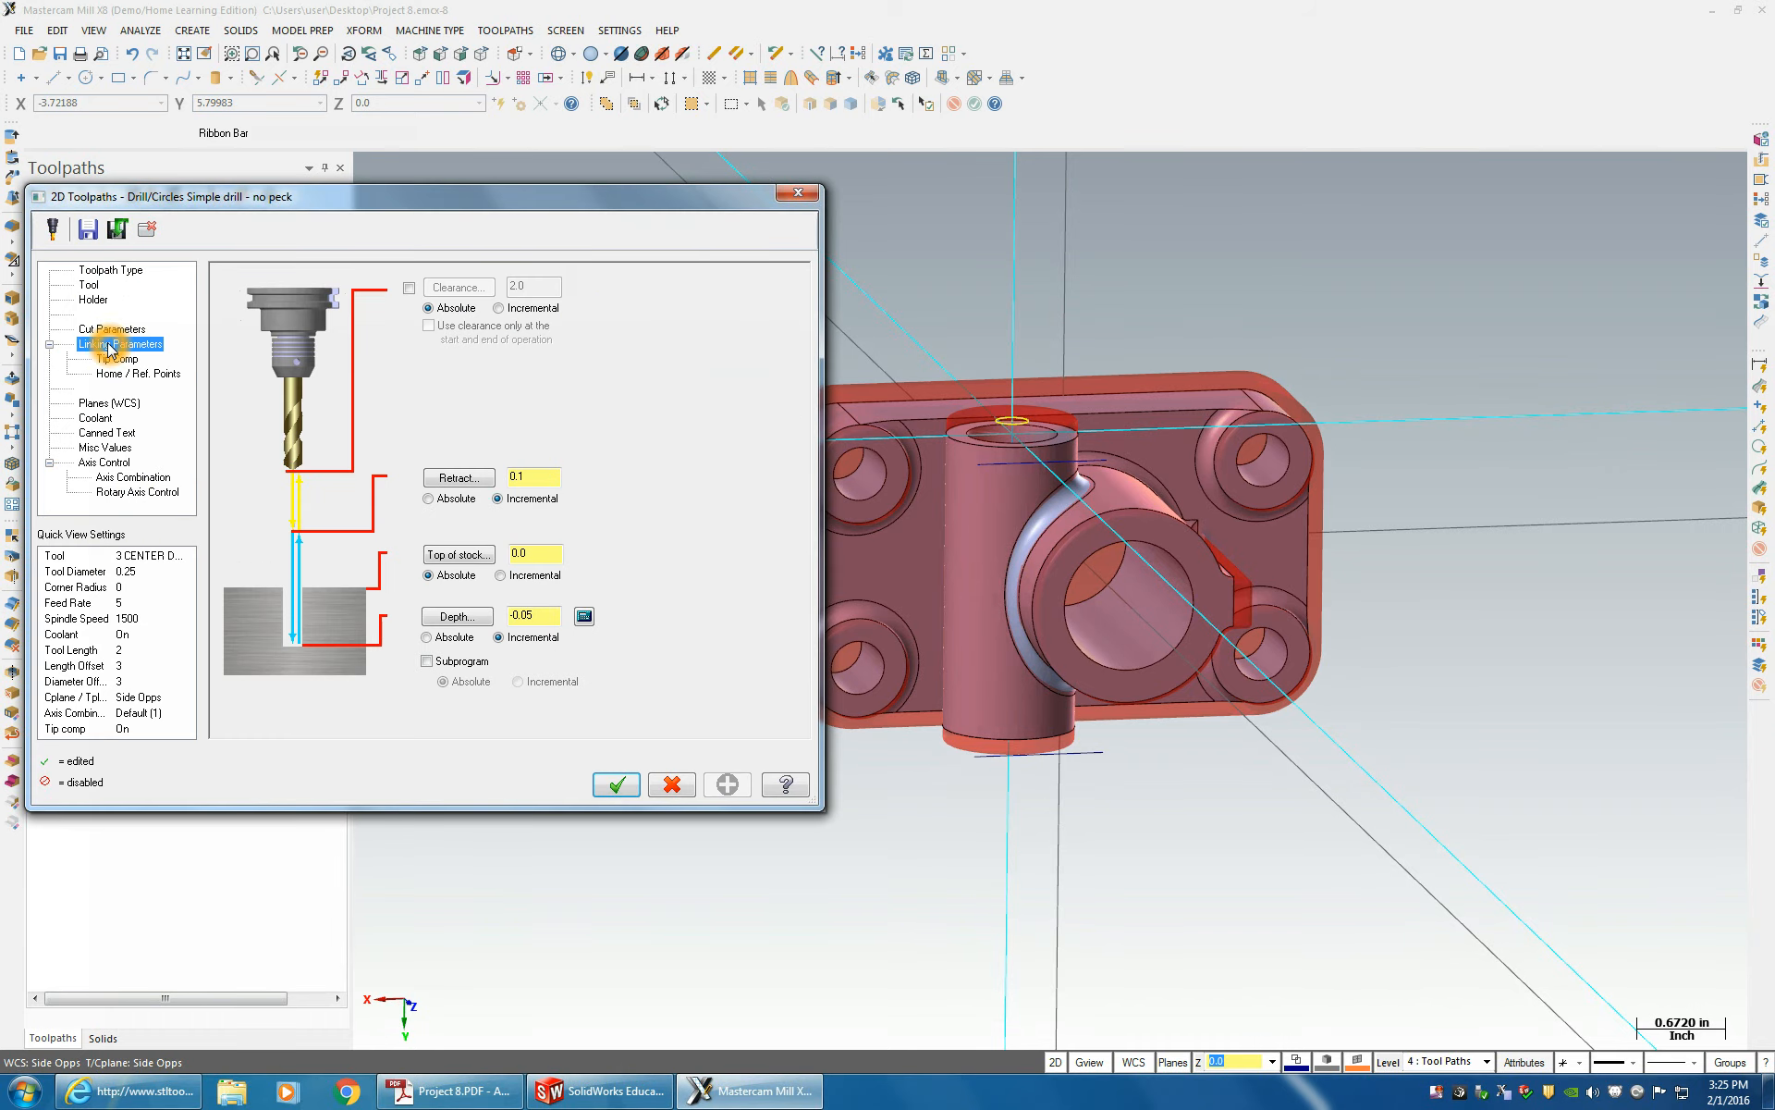
{"action": "left_click", "coordinate": [457, 616]}
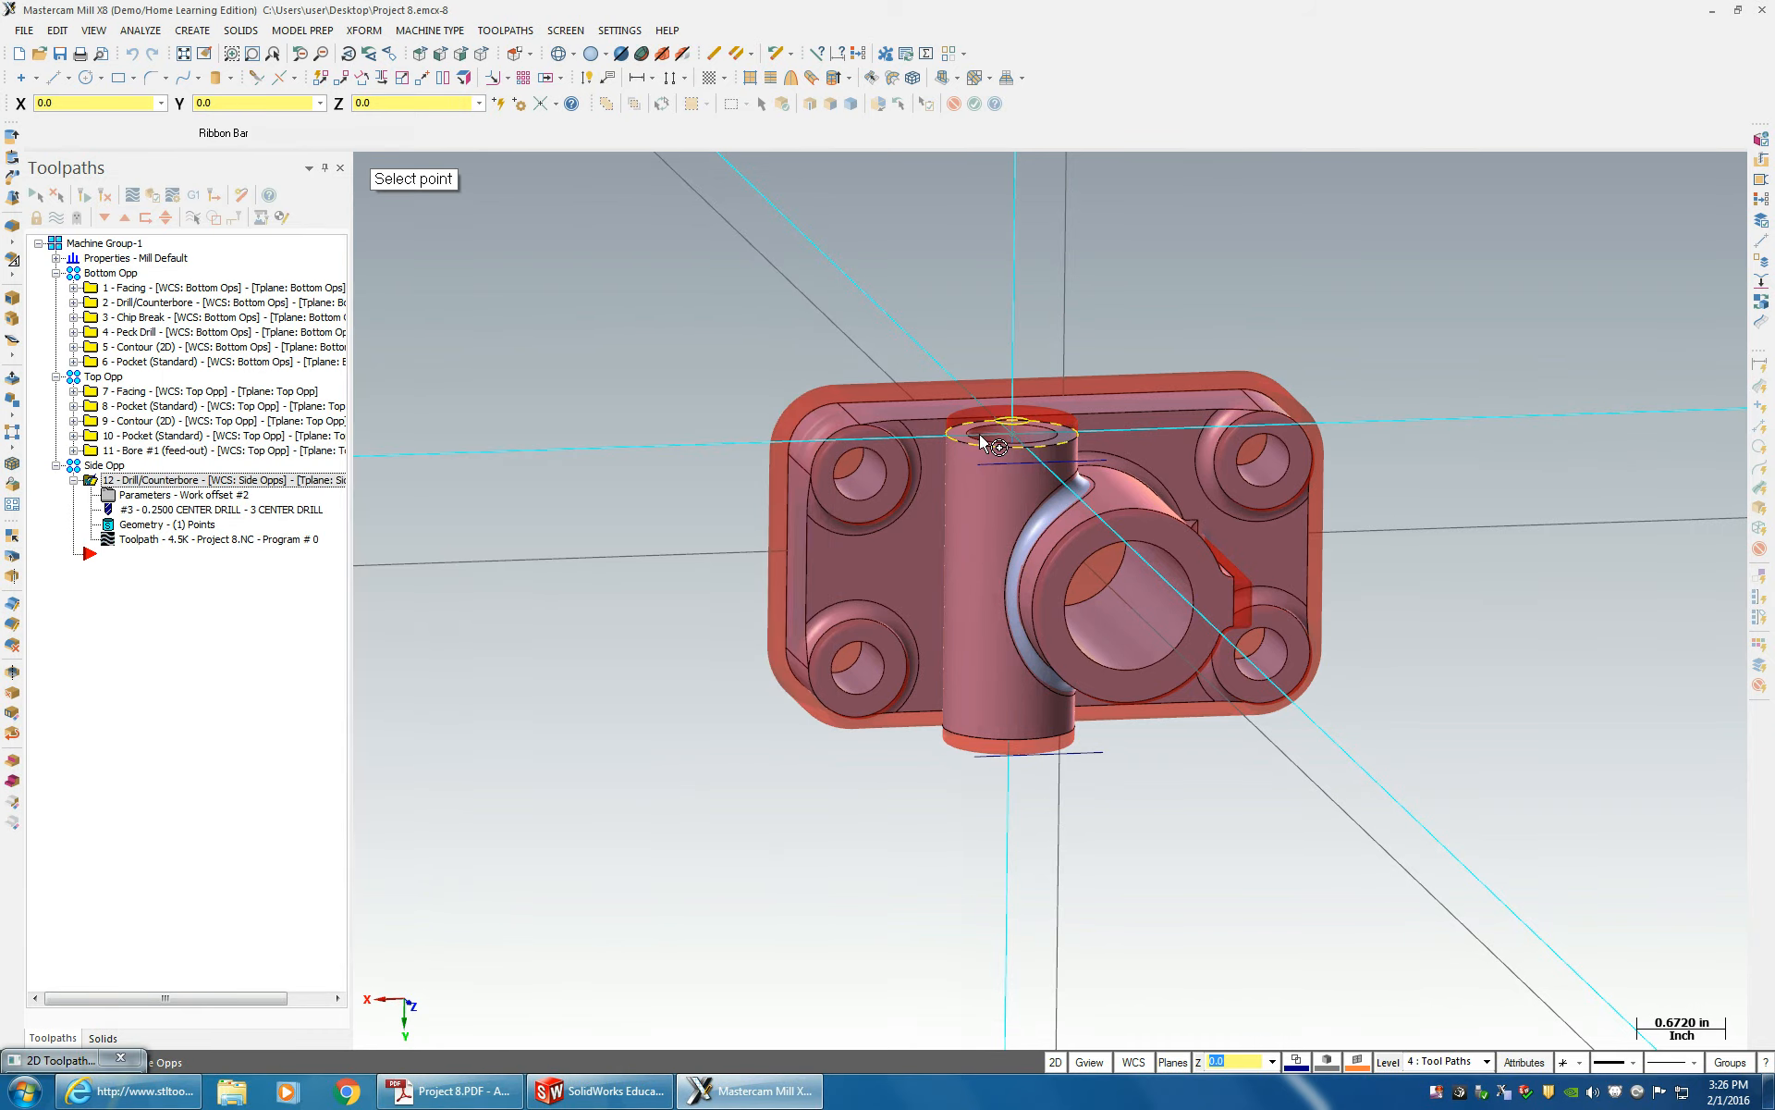
{"action": "scroll", "coordinate": [1024, 481], "scroll_direction": "up", "scroll_amount": 2}
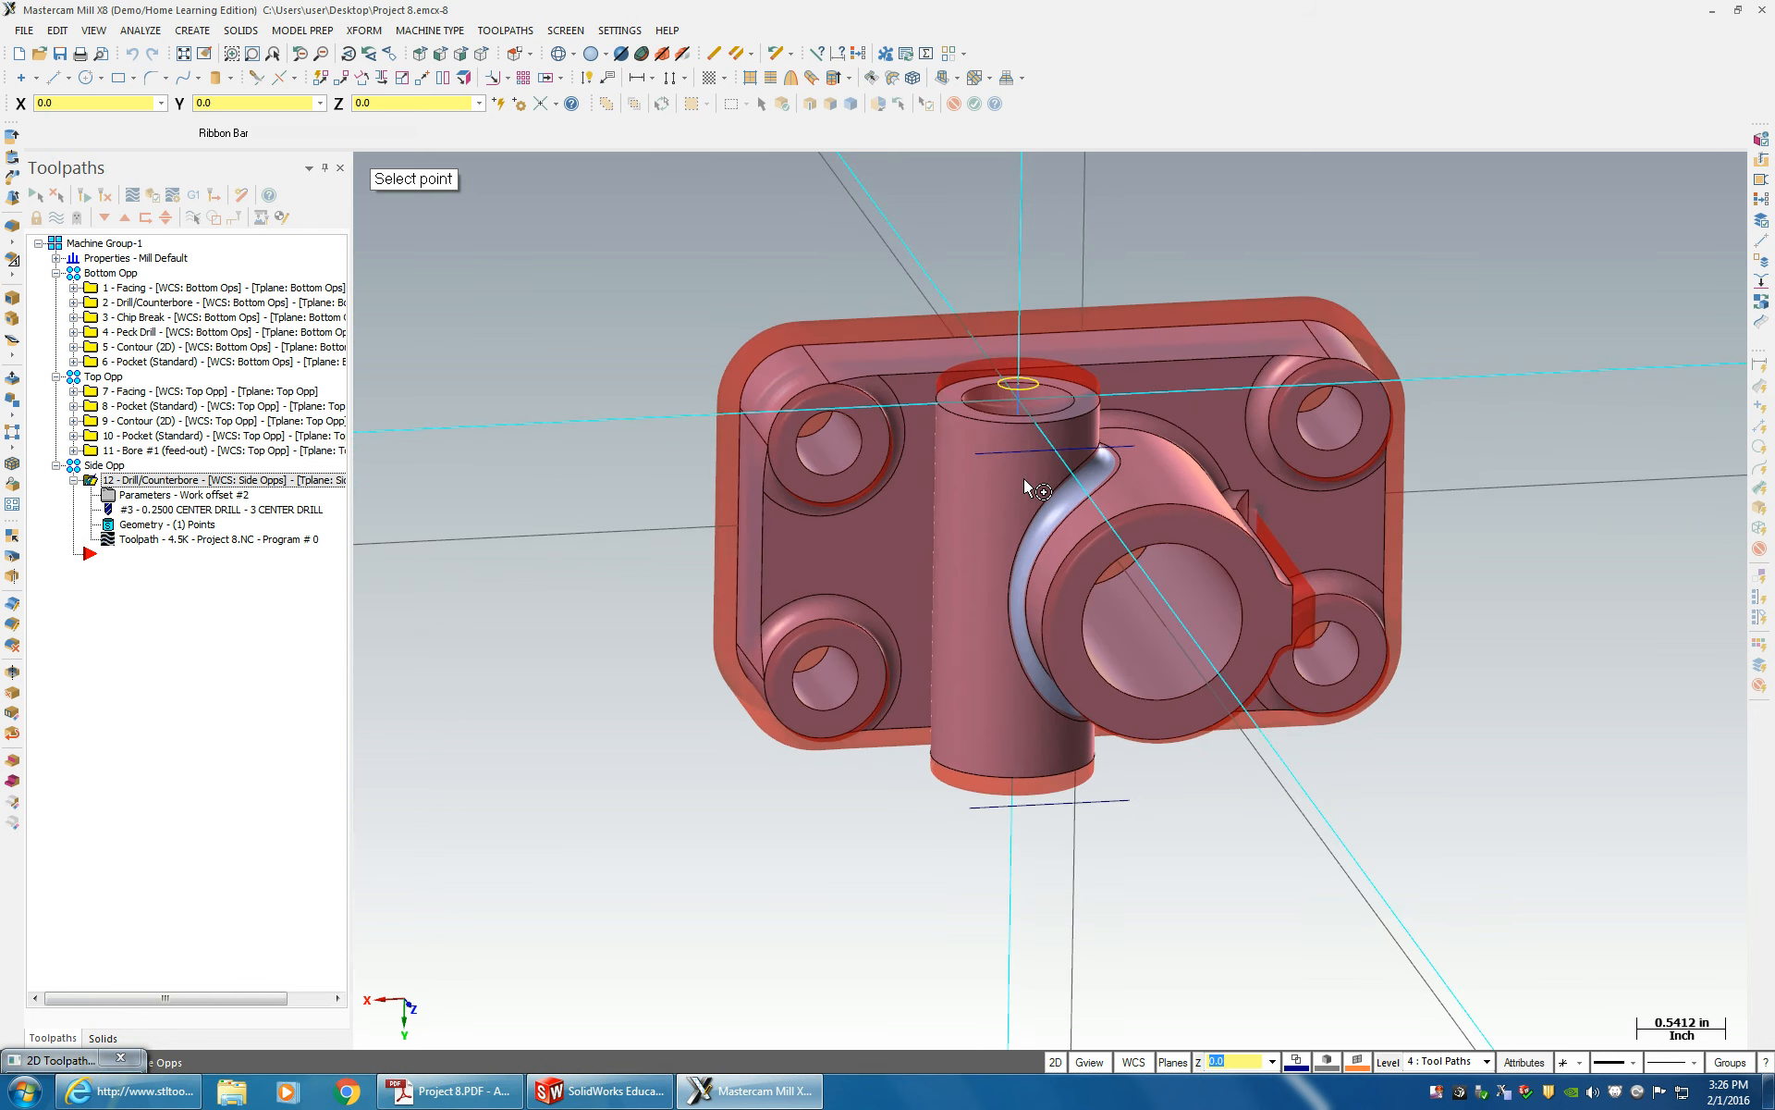
{"action": "scroll", "coordinate": [1024, 479], "scroll_direction": "up", "scroll_amount": 5}
{"action": "left_click", "coordinate": [988, 320]}
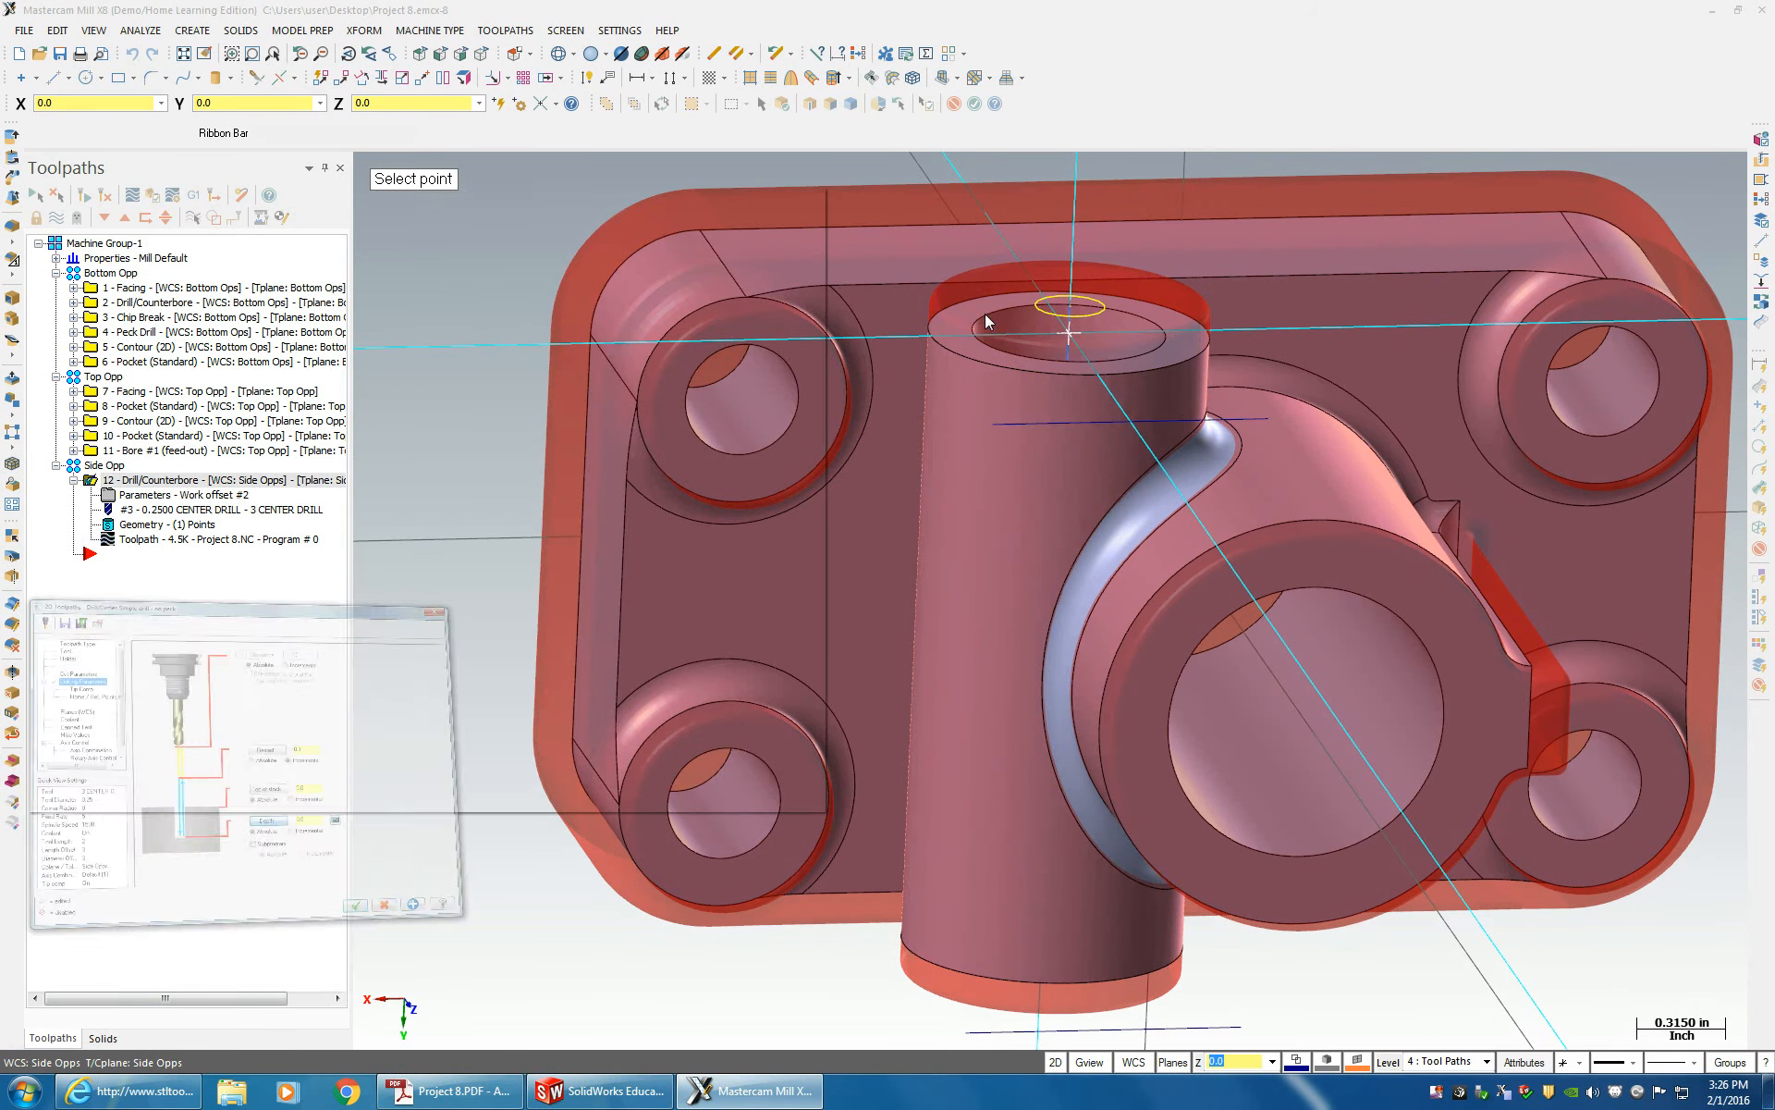
- Set the Side Opp center drill's depth to -.05 absolute and regenerate its toolpath
{"action": "left_click", "coordinate": [530, 474]}
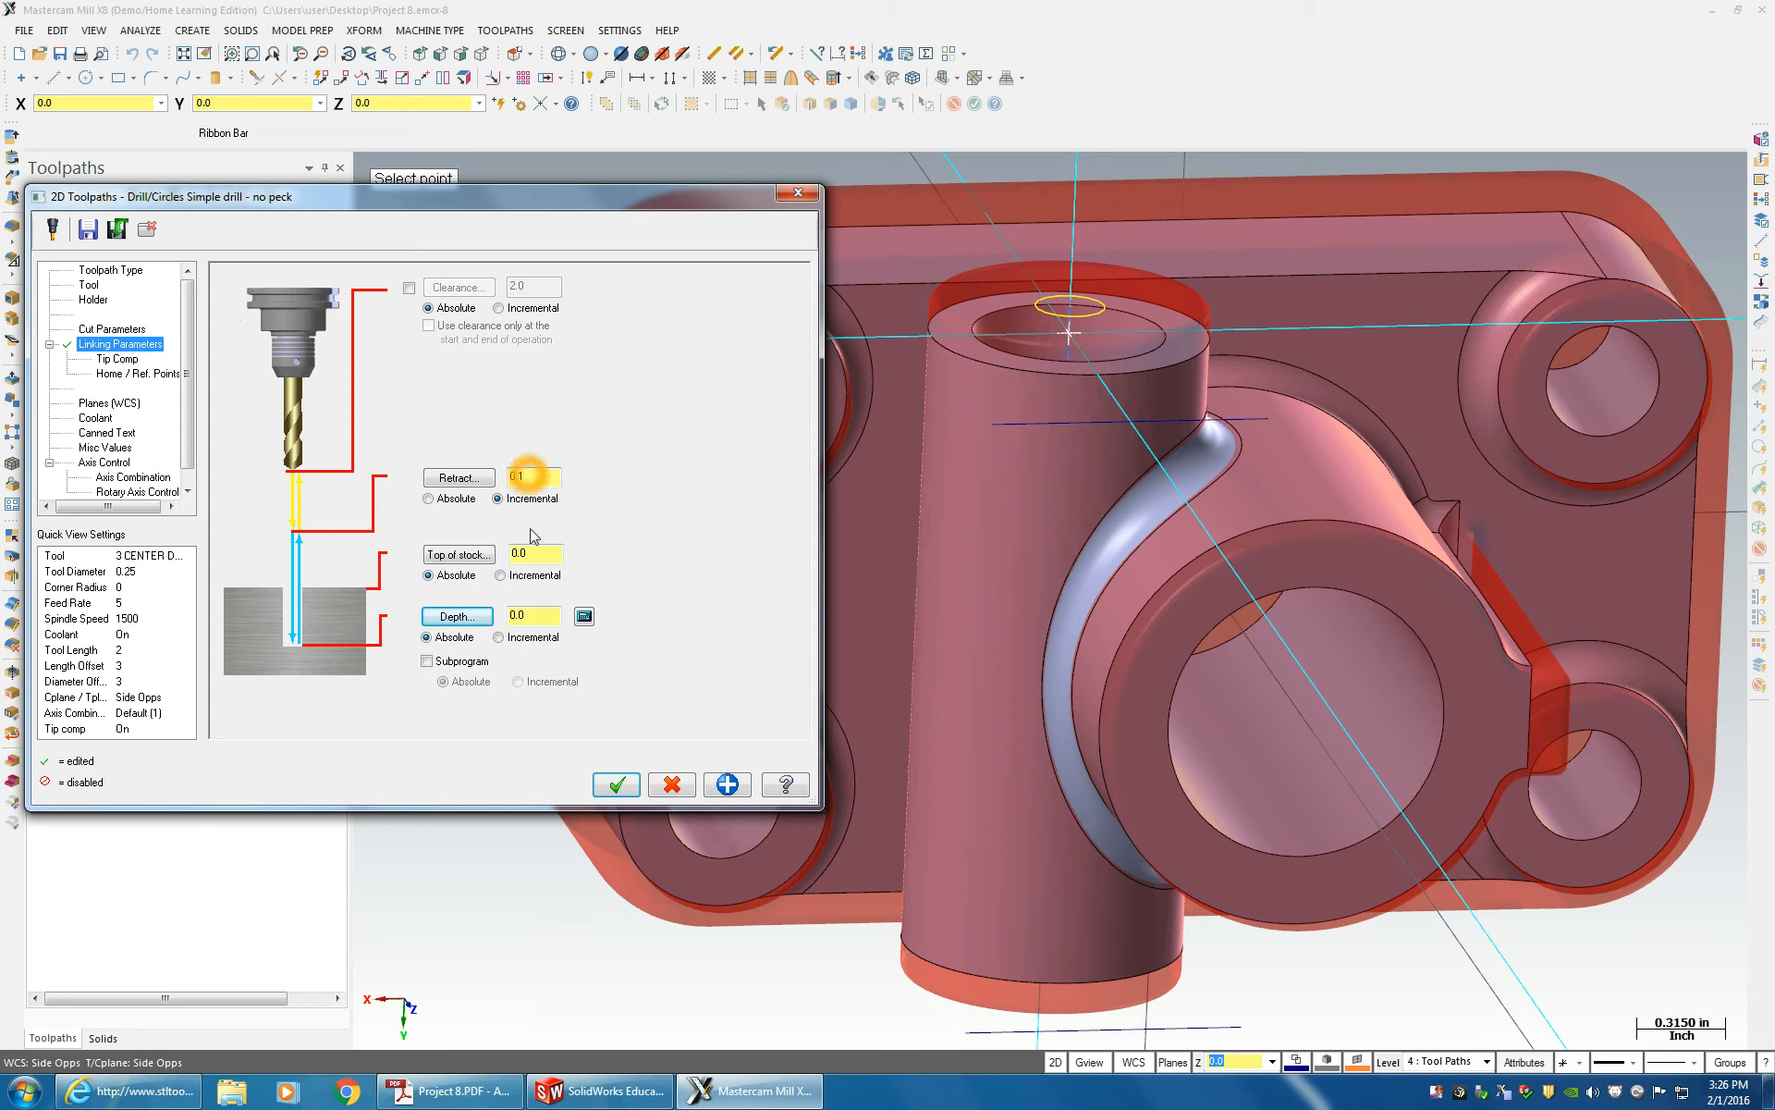
{"action": "double_click", "coordinate": [531, 622]}
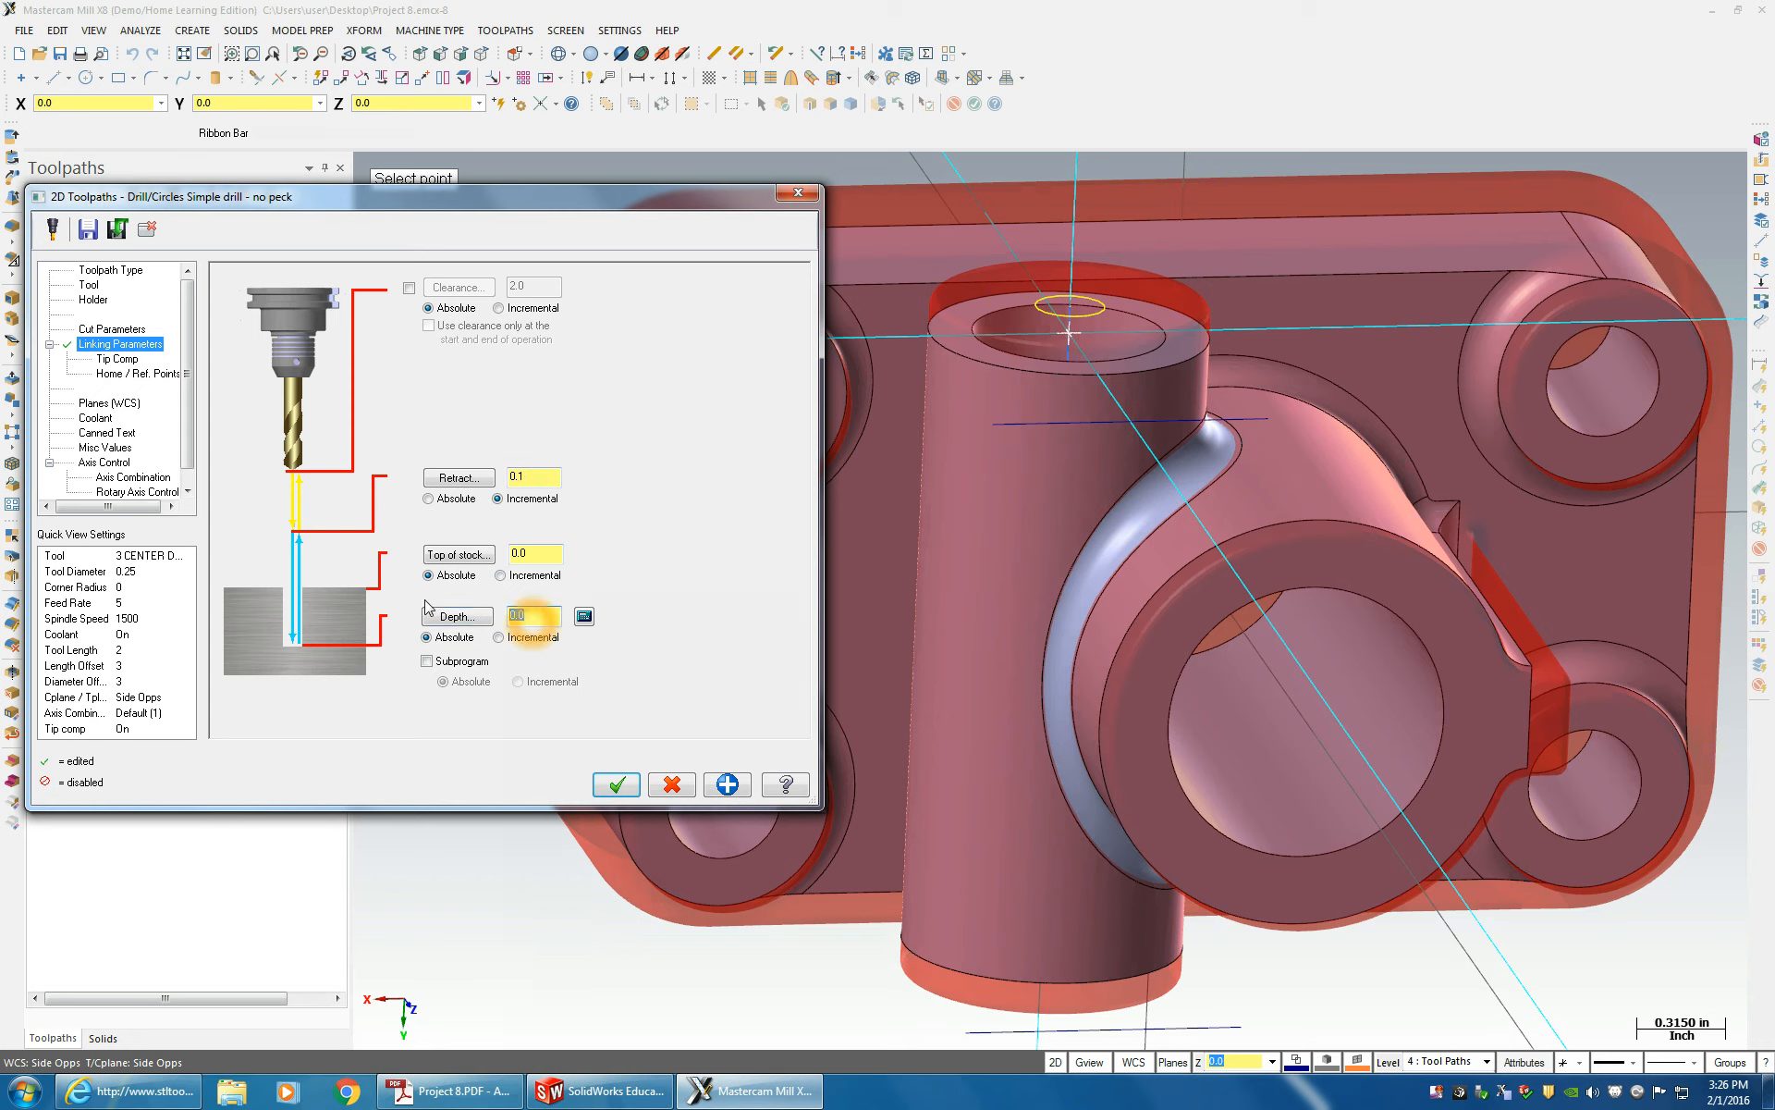
{"action": "type", "text": "-"}
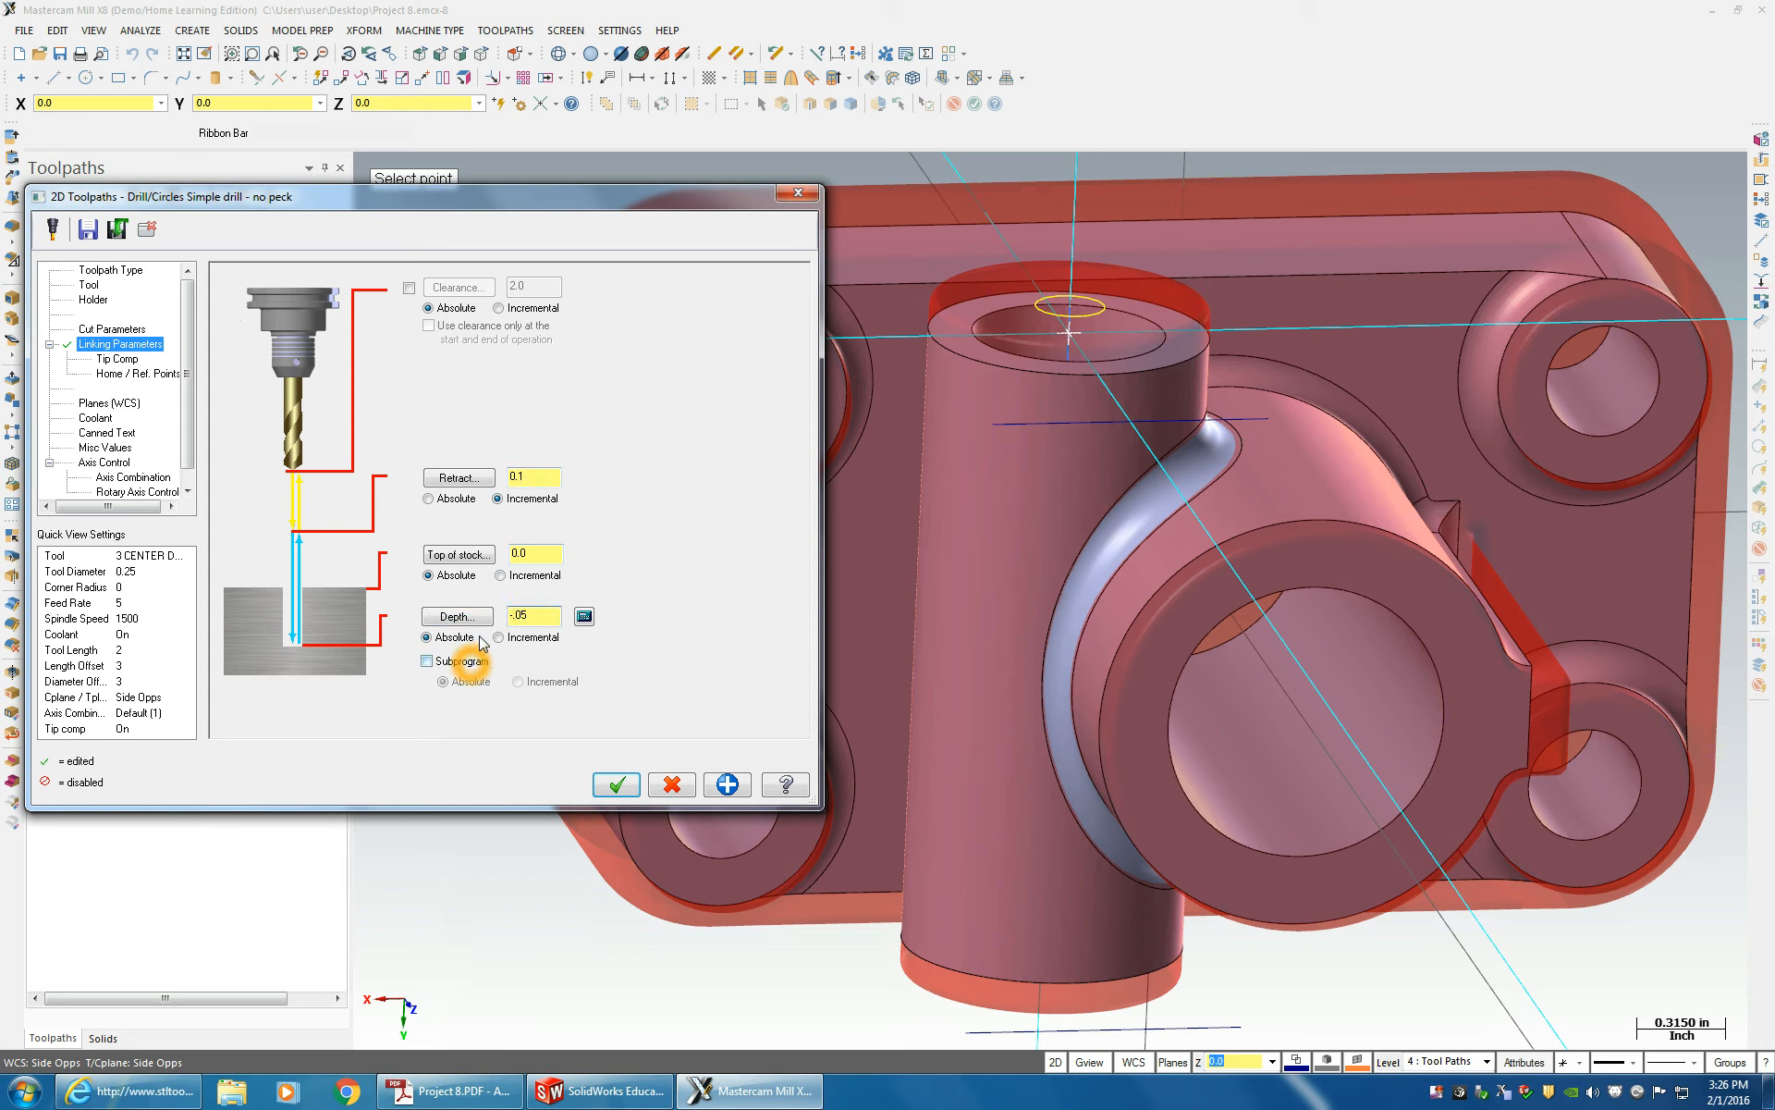
{"action": "left_click", "coordinate": [442, 637]}
{"action": "left_click", "coordinate": [599, 781]}
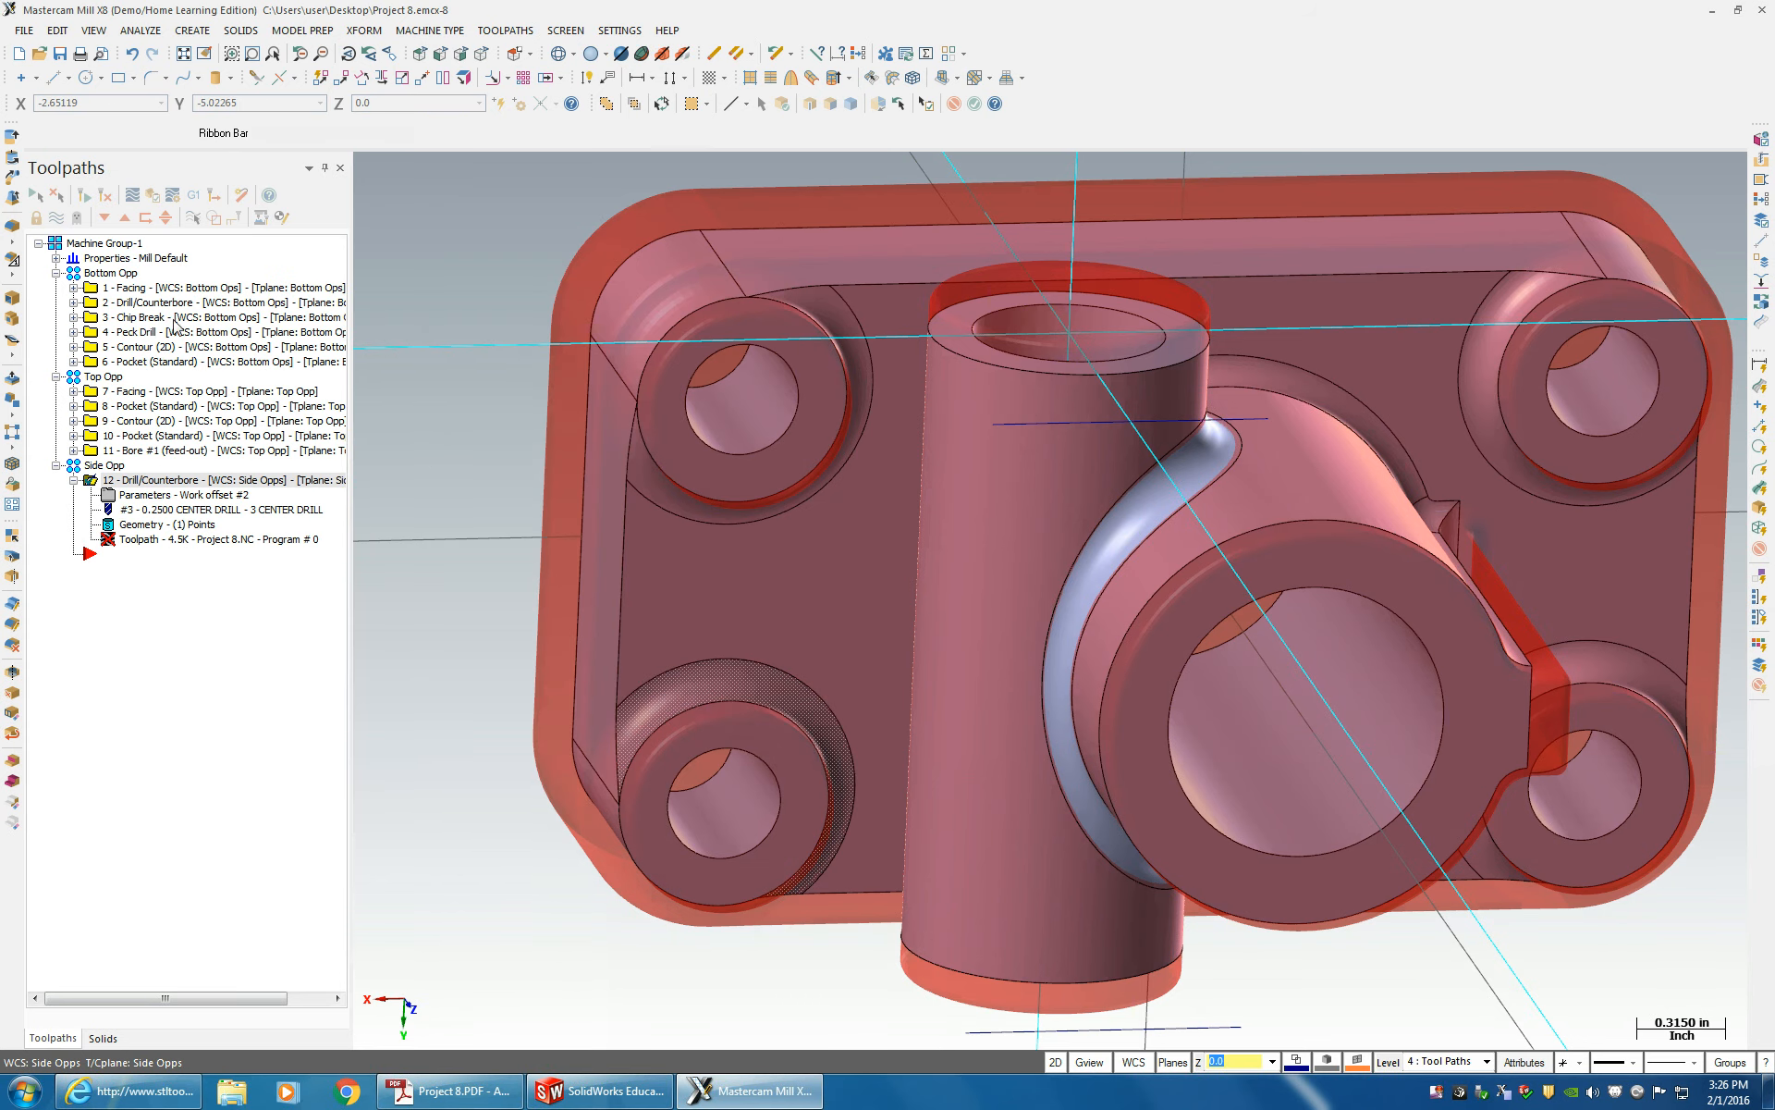
{"action": "left_click", "coordinate": [105, 195]}
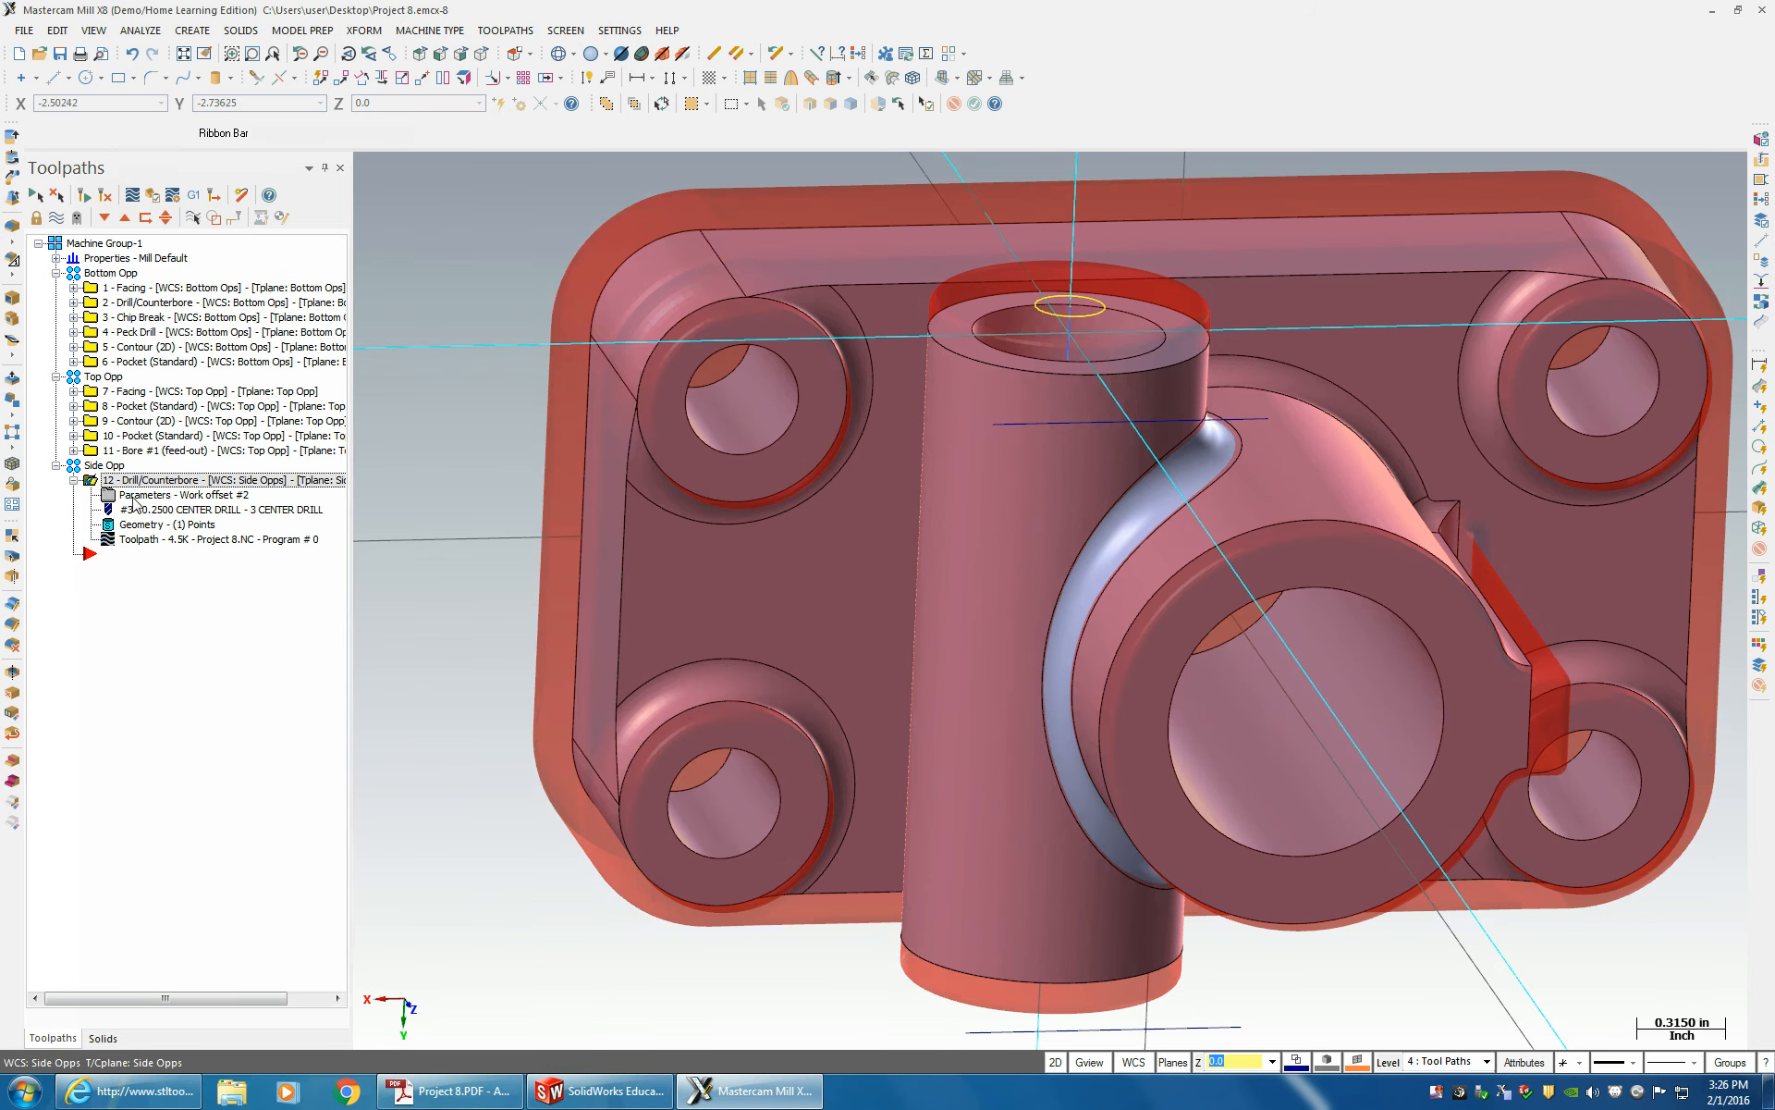
- Simulate the Side Opp center drill operation in Verify, examine the spot it cuts on the horizontal boss, and close the simulator
{"action": "left_click", "coordinate": [151, 196]}
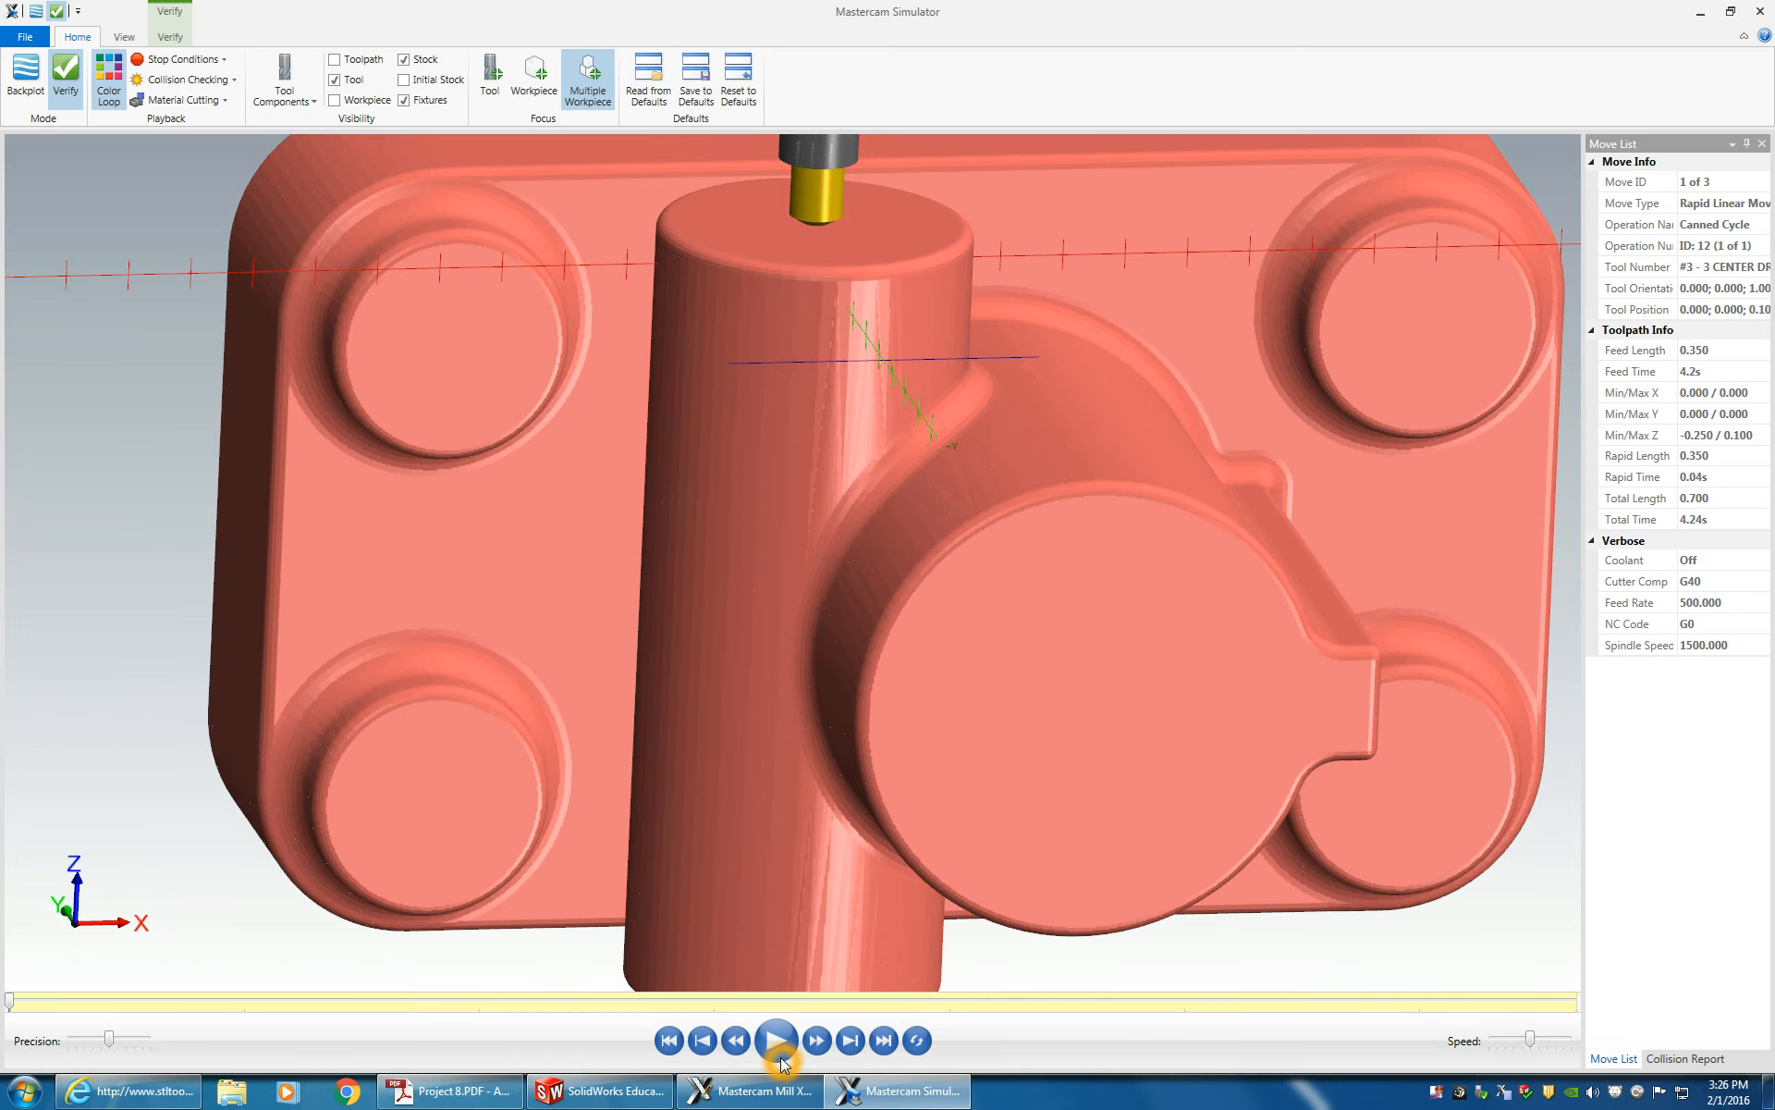
{"action": "left_click", "coordinate": [778, 1051]}
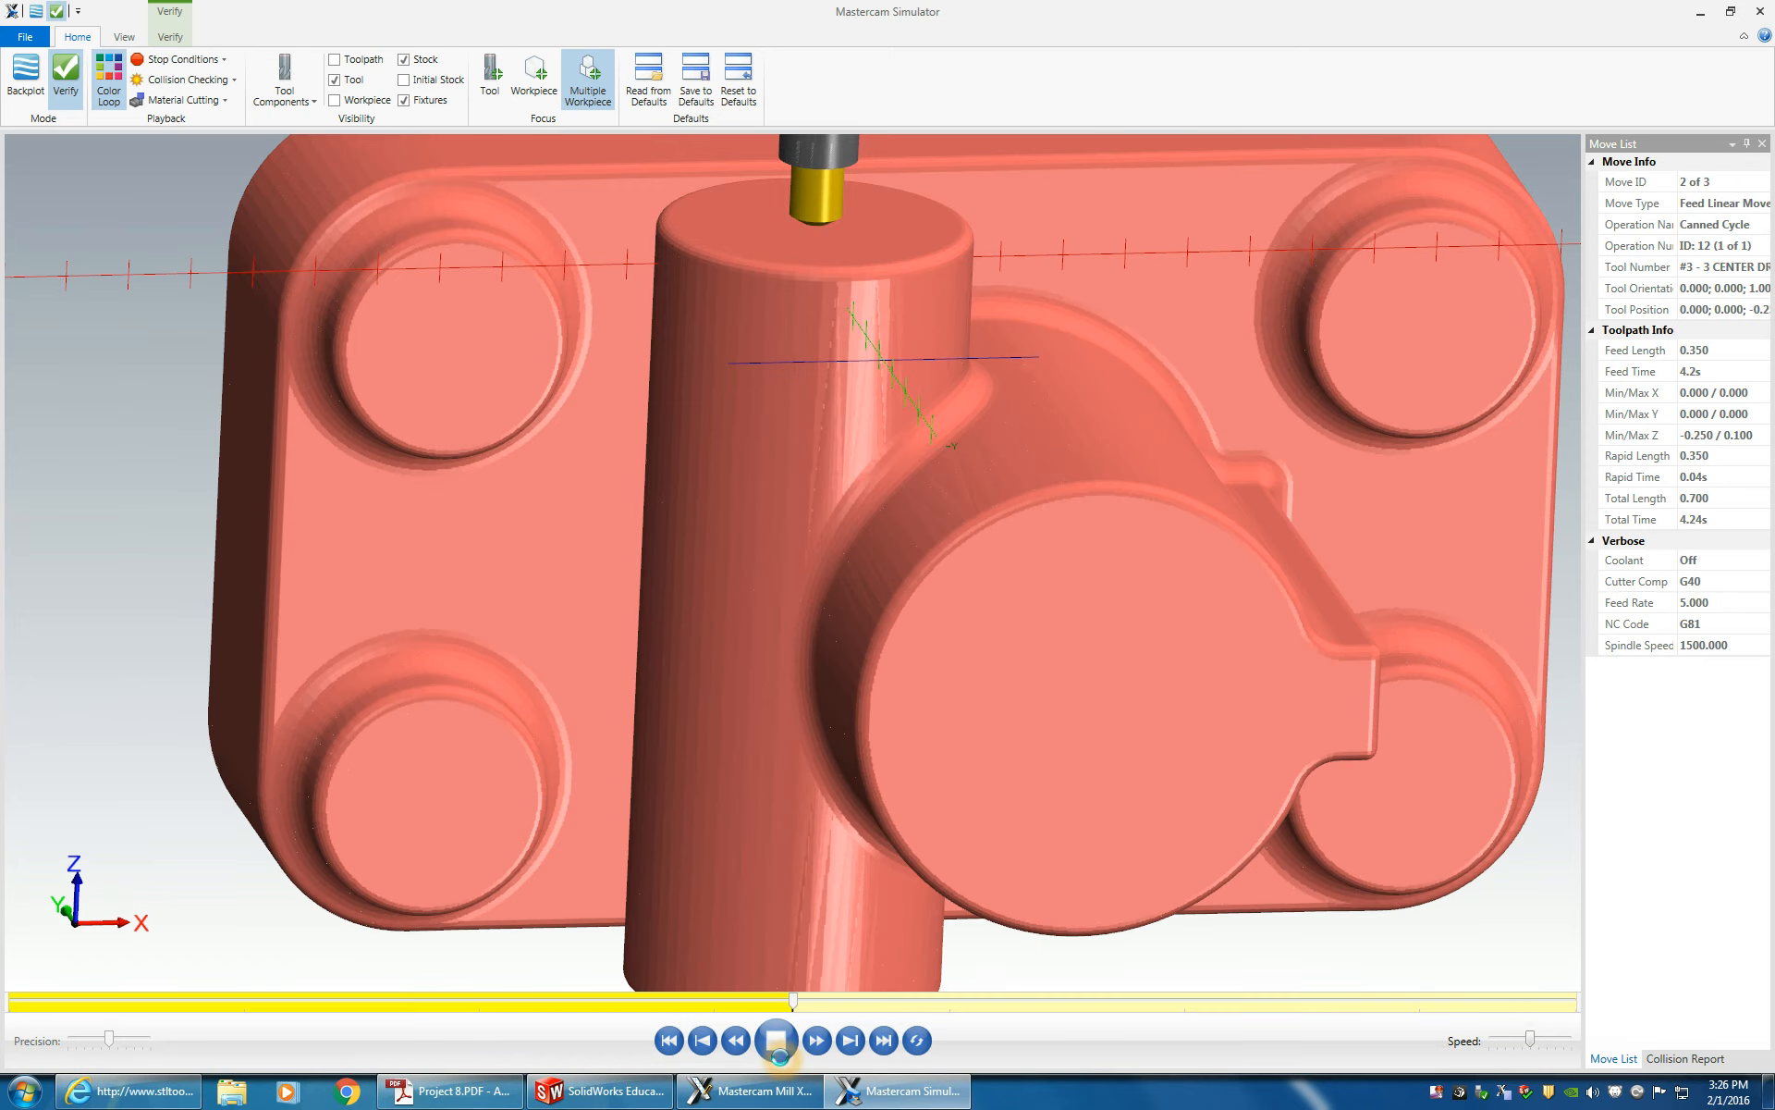
{"action": "scroll", "coordinate": [836, 457], "scroll_direction": "up", "scroll_amount": 3}
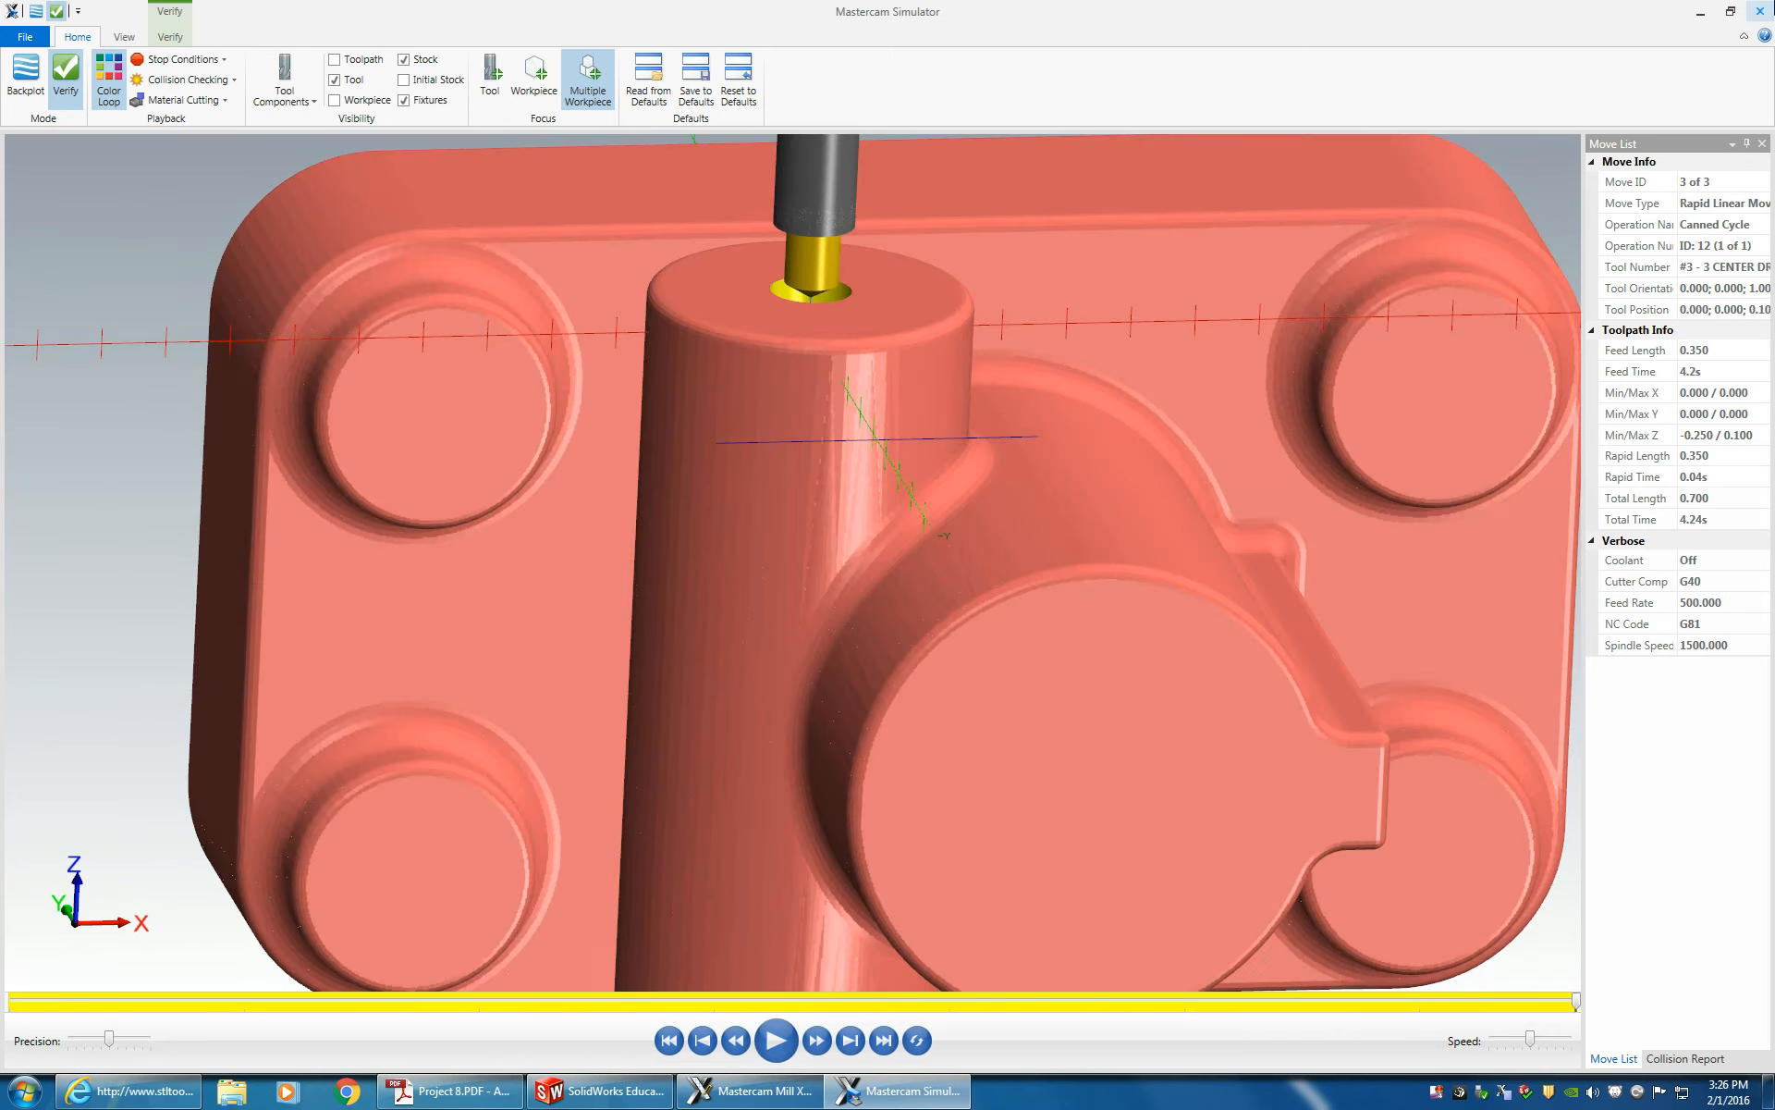
{"action": "left_click", "coordinate": [1761, 11]}
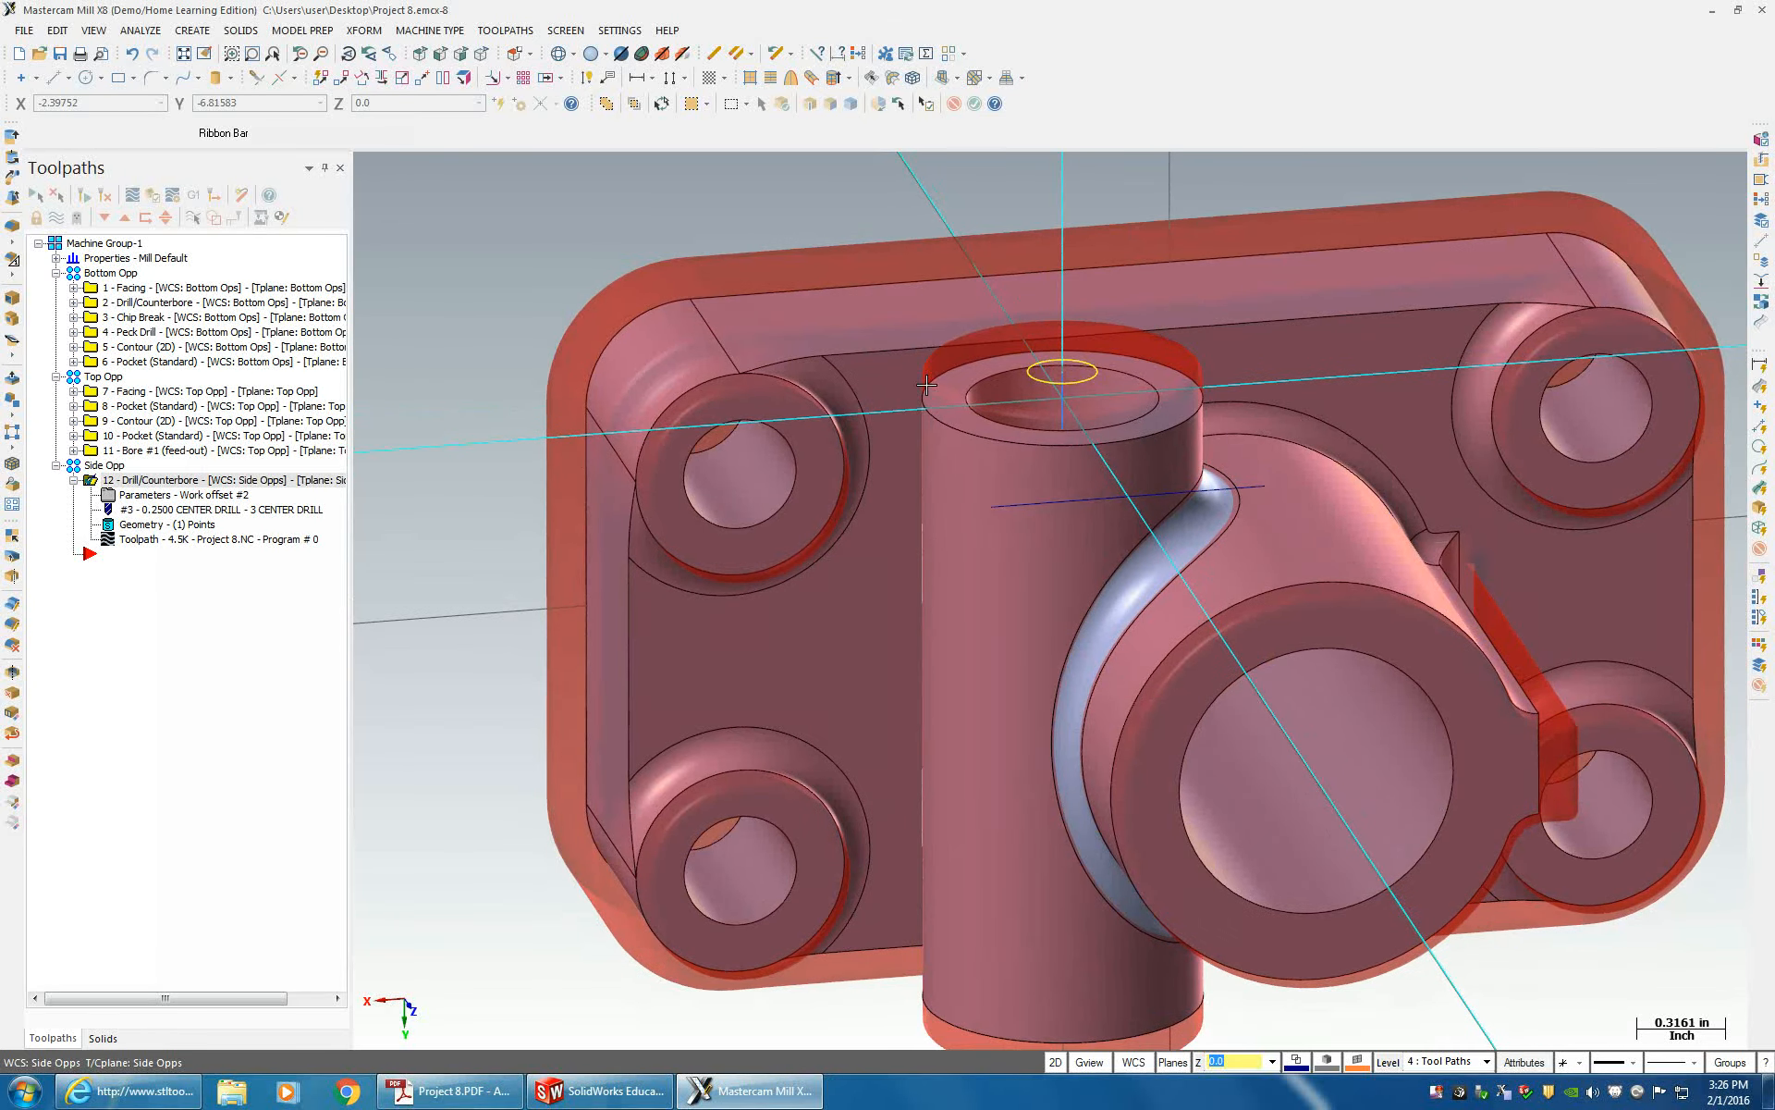
- Check the bore dimensions on the Project 8 drawing in Adobe Reader, then return to Mastercam and review the tools of Bottom Opp's three drilling operations
{"action": "left_click", "coordinate": [138, 557]}
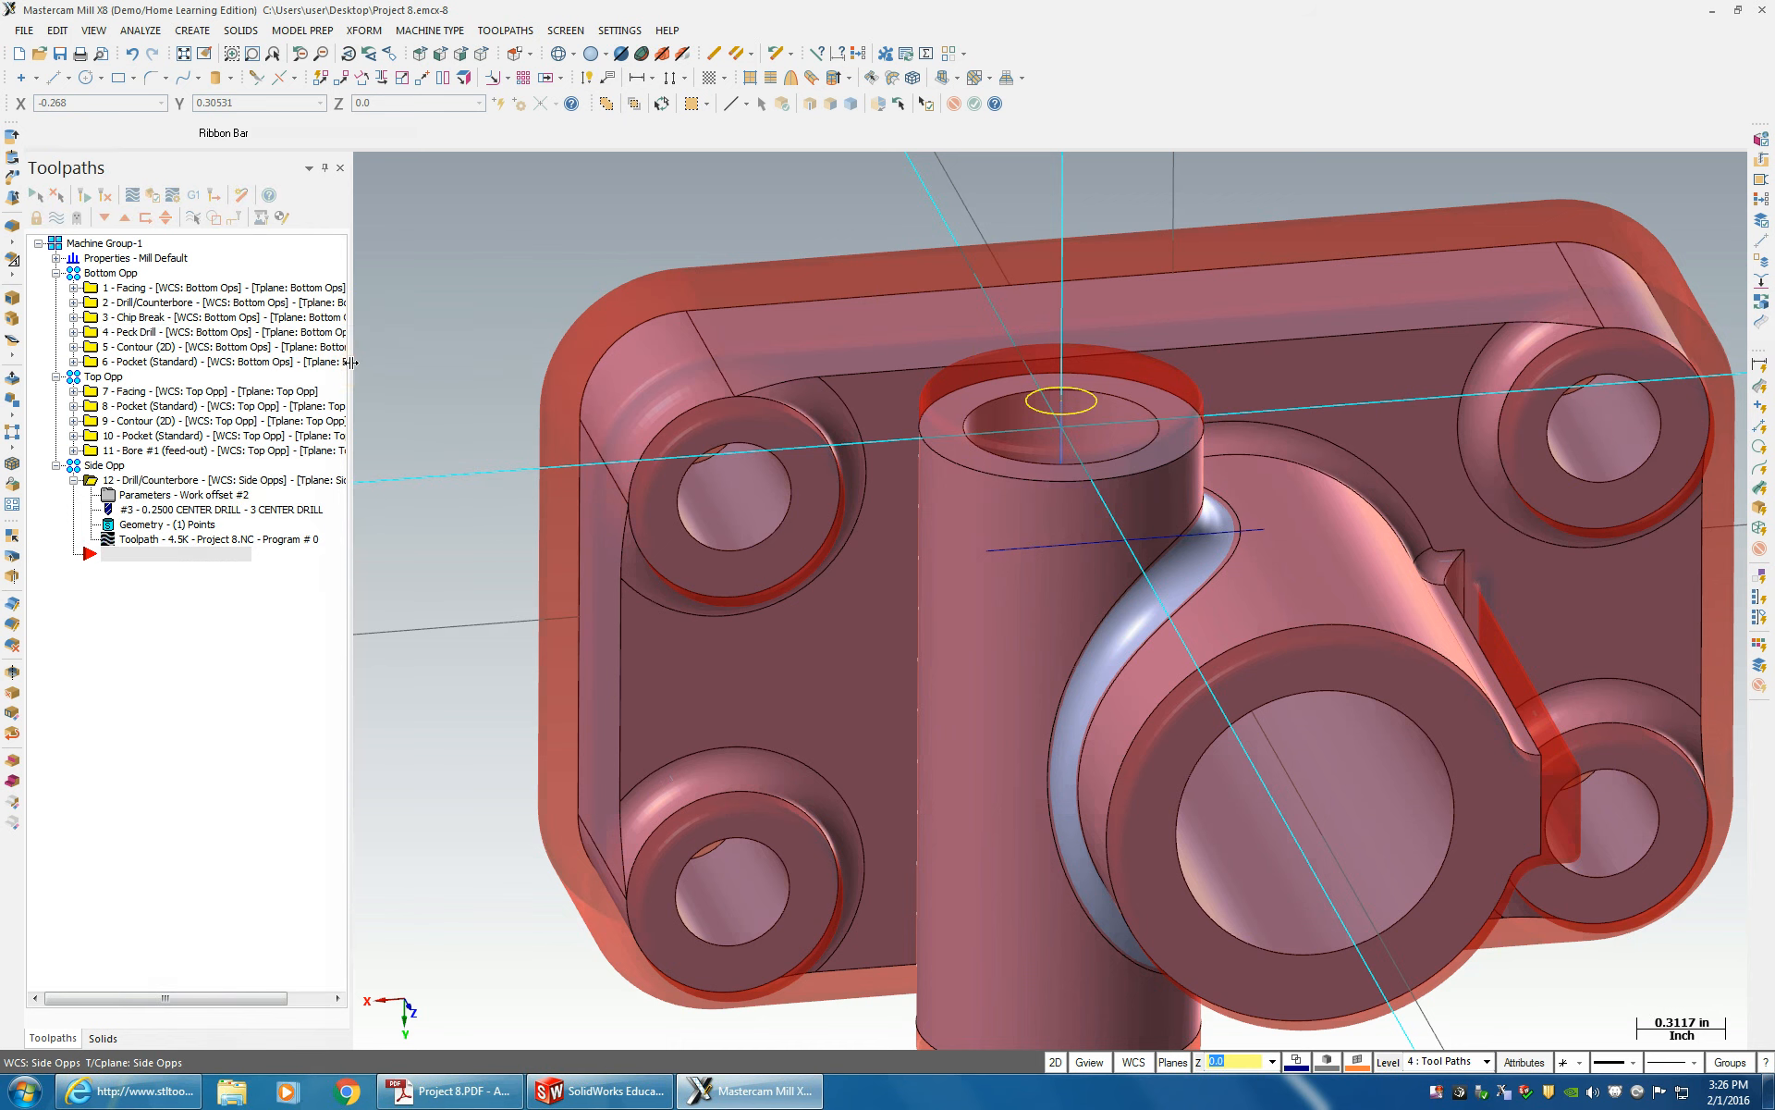
{"action": "left_click_drag", "start_coordinate": [350, 368], "coordinate": [391, 368]}
{"action": "left_click", "coordinate": [450, 1091]}
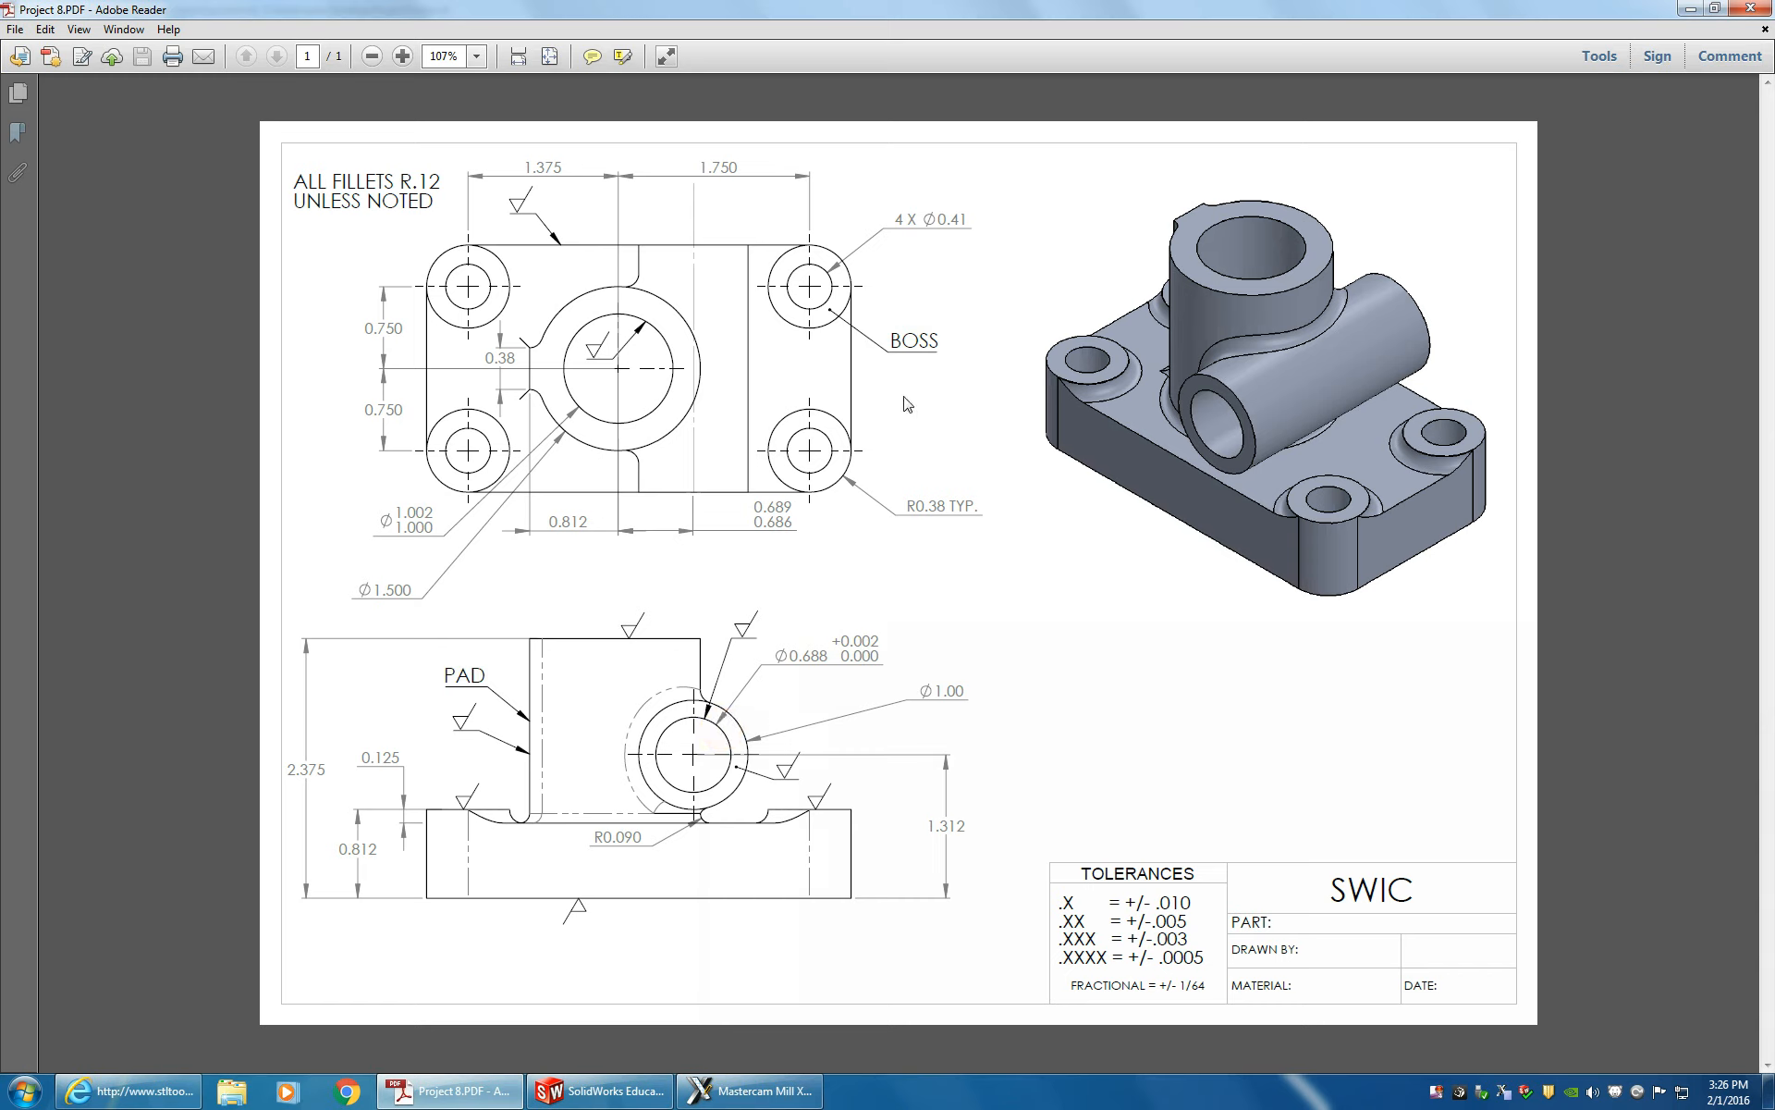
{"action": "left_click", "coordinate": [749, 1091]}
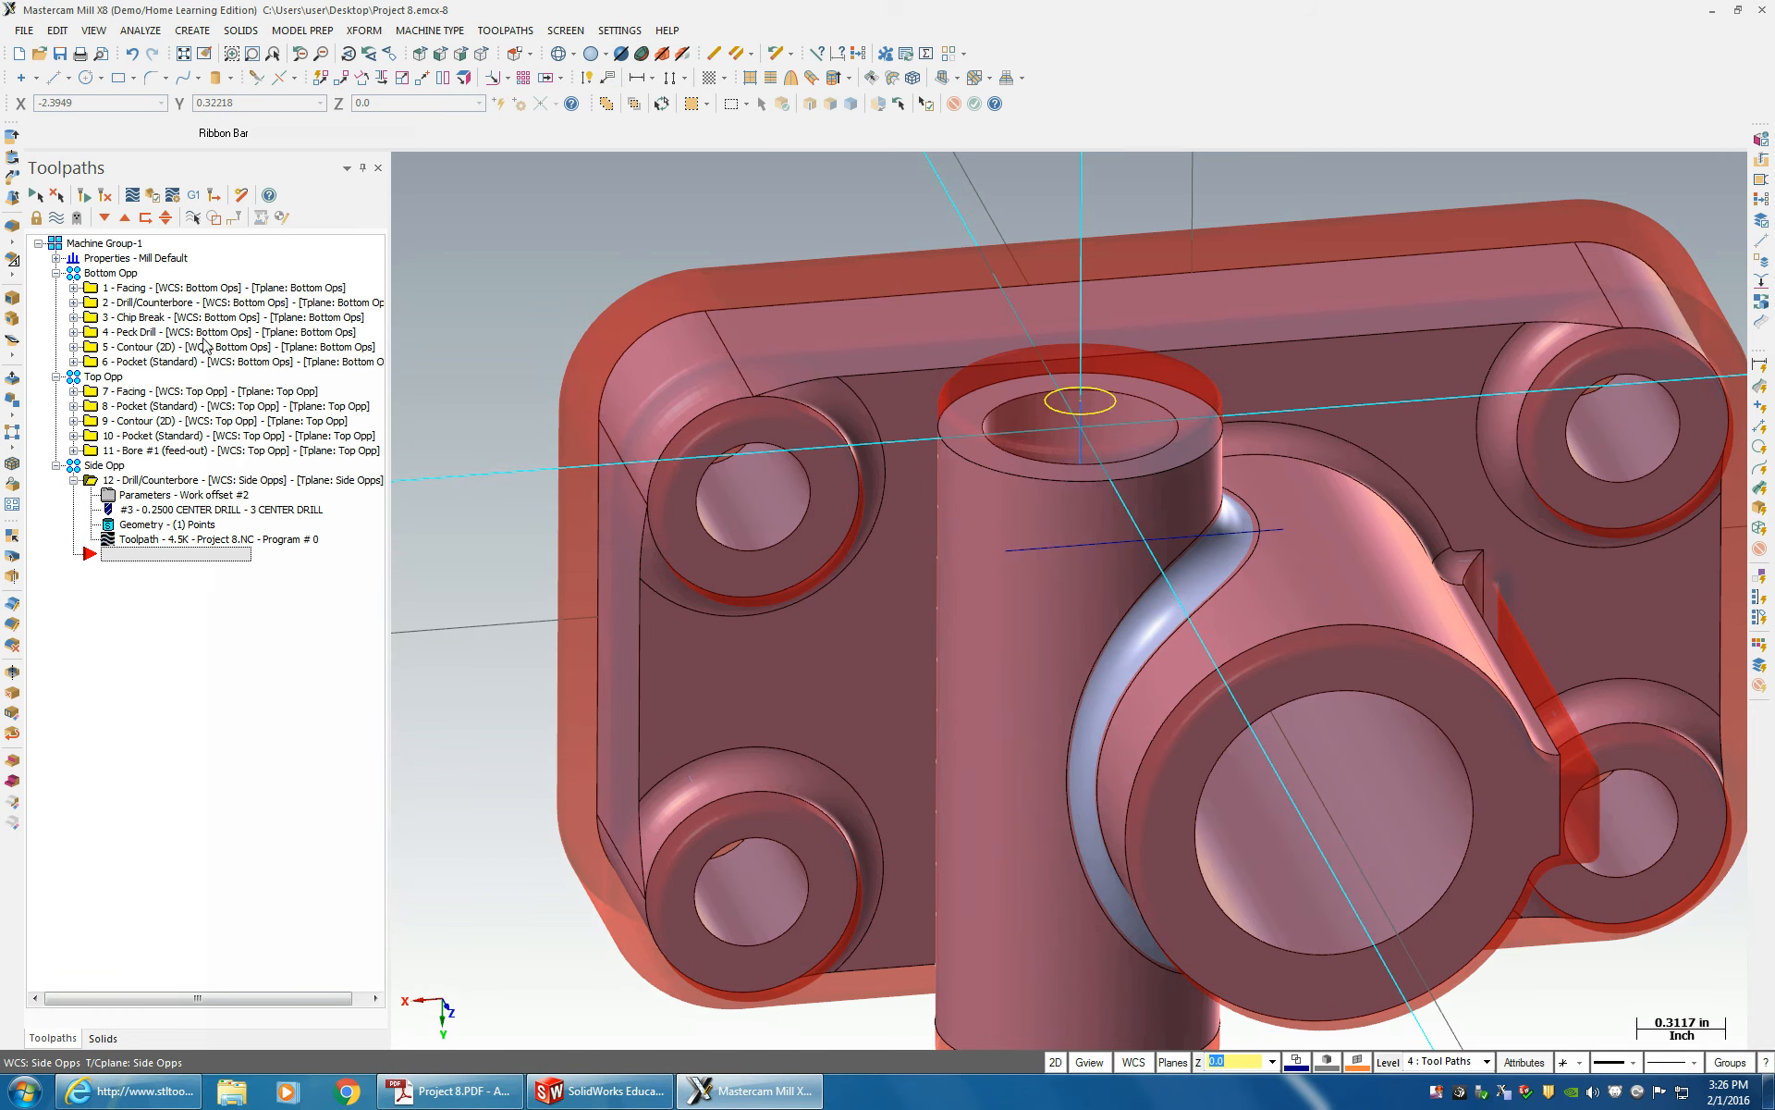
{"action": "left_click", "coordinate": [75, 333]}
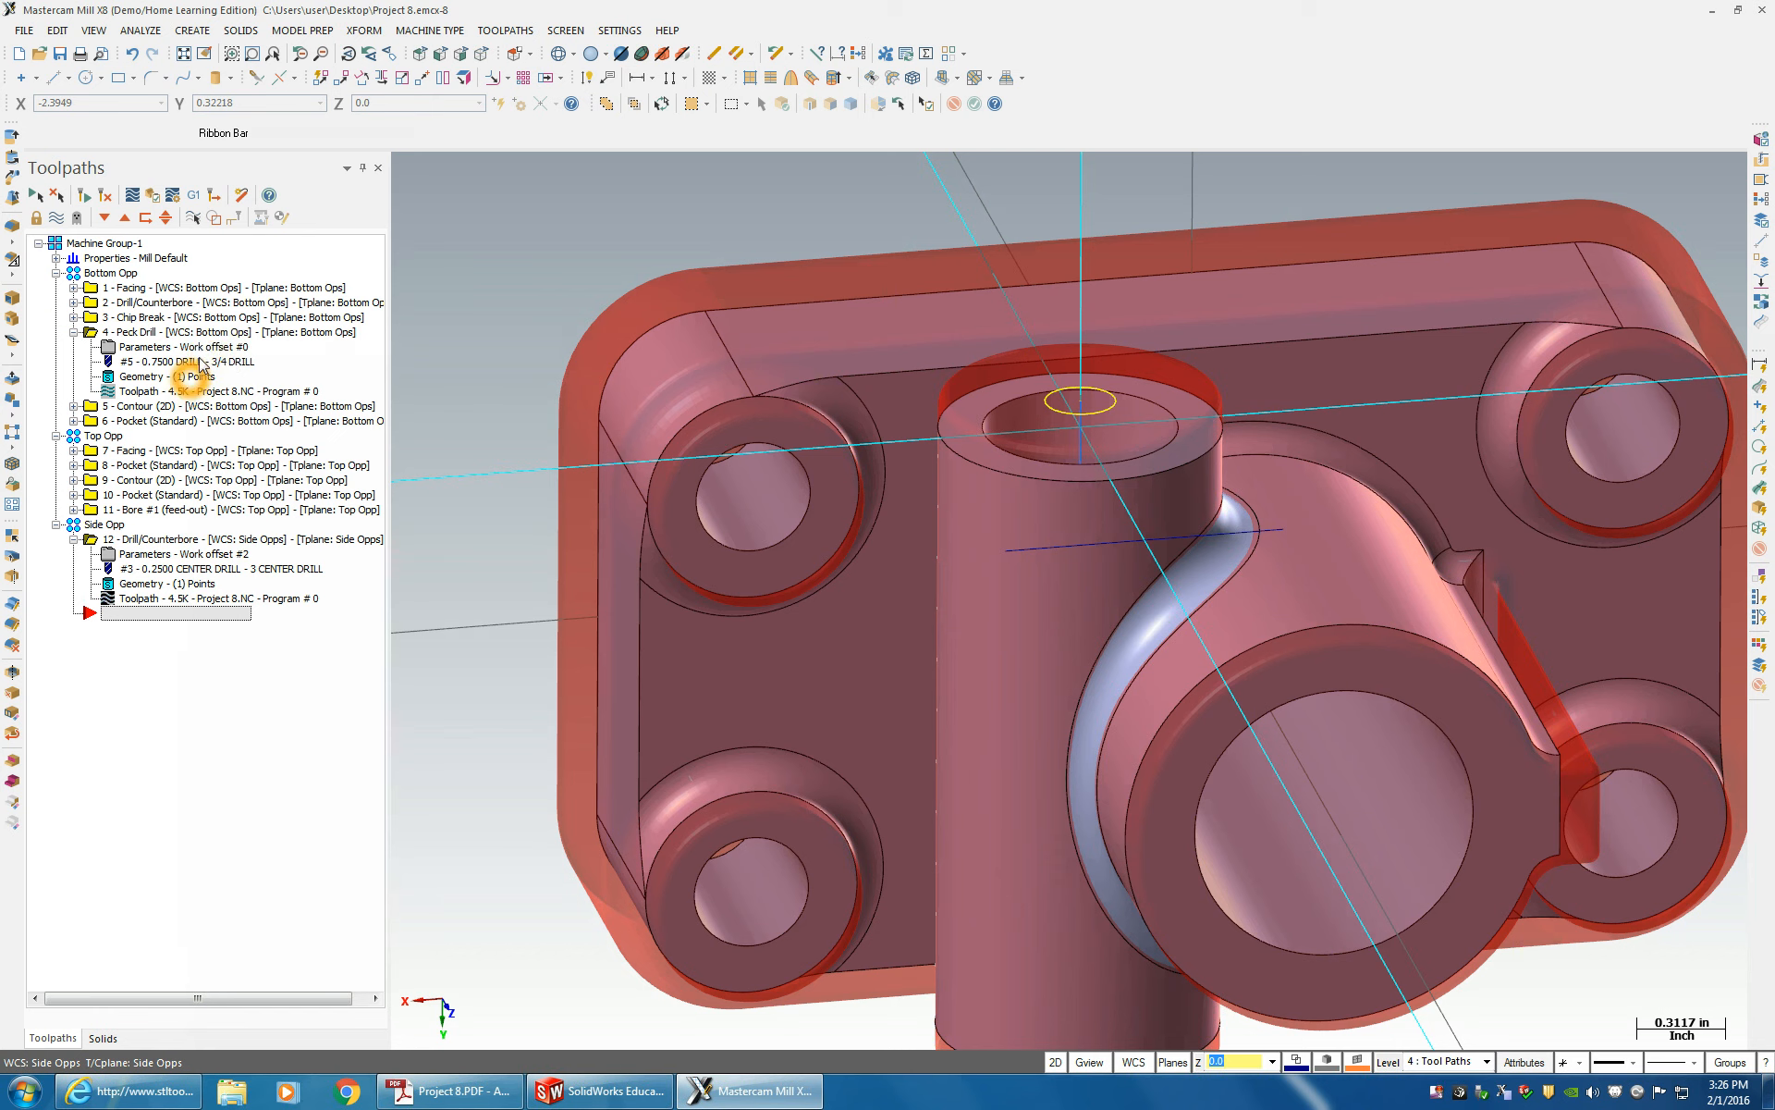
{"action": "left_click", "coordinate": [73, 302]}
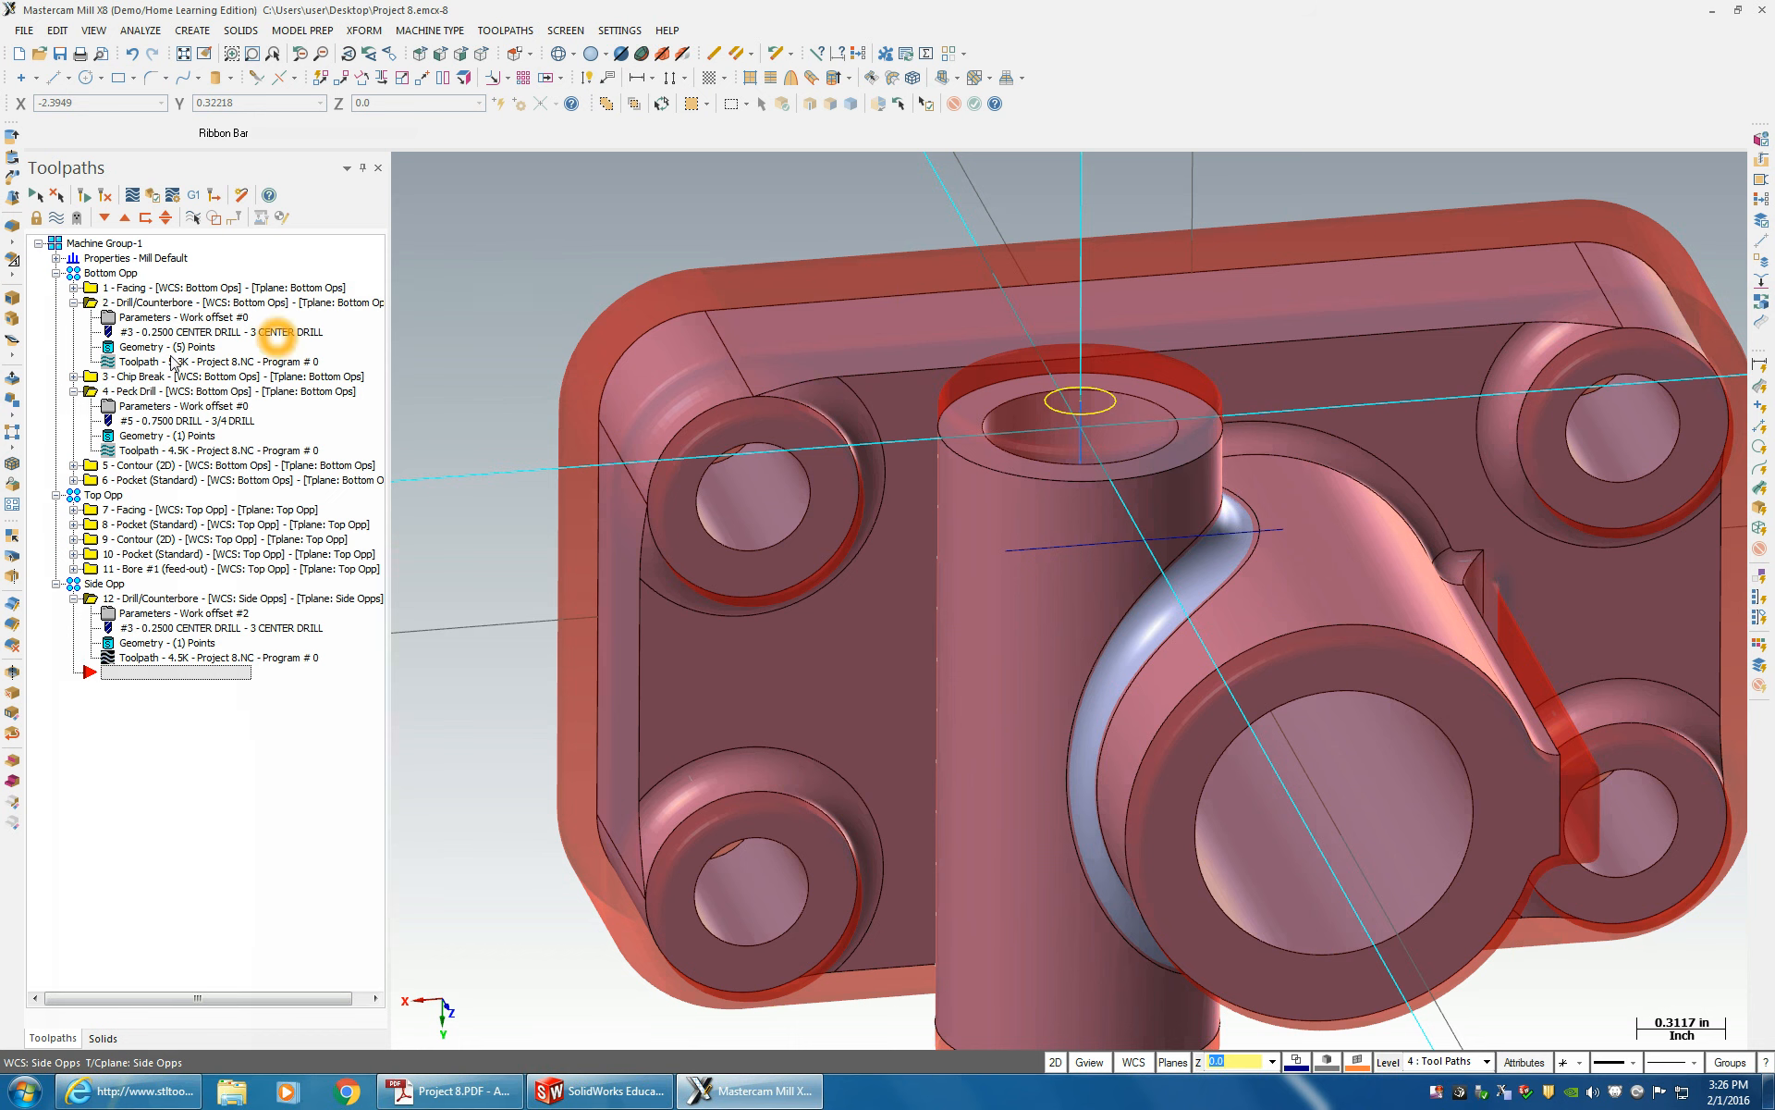
{"action": "left_click", "coordinate": [73, 376]}
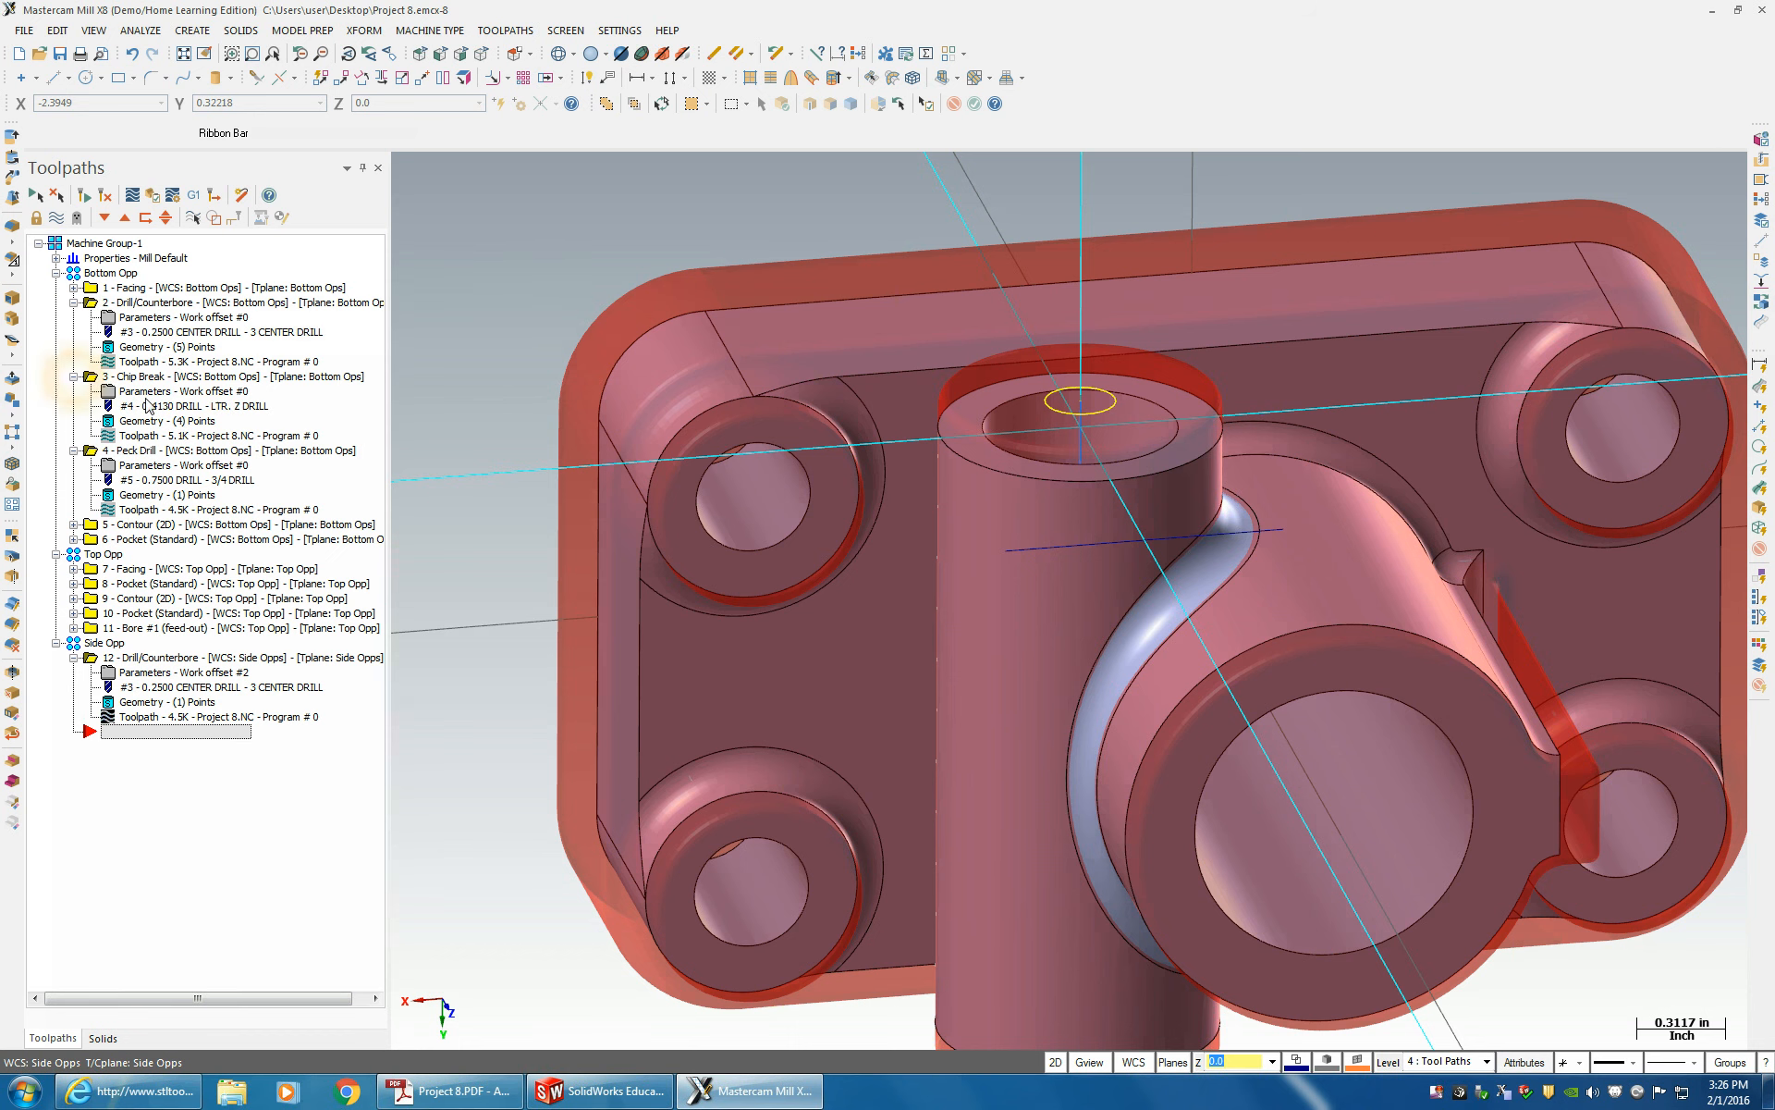
{"action": "right_click", "coordinate": [93, 379]}
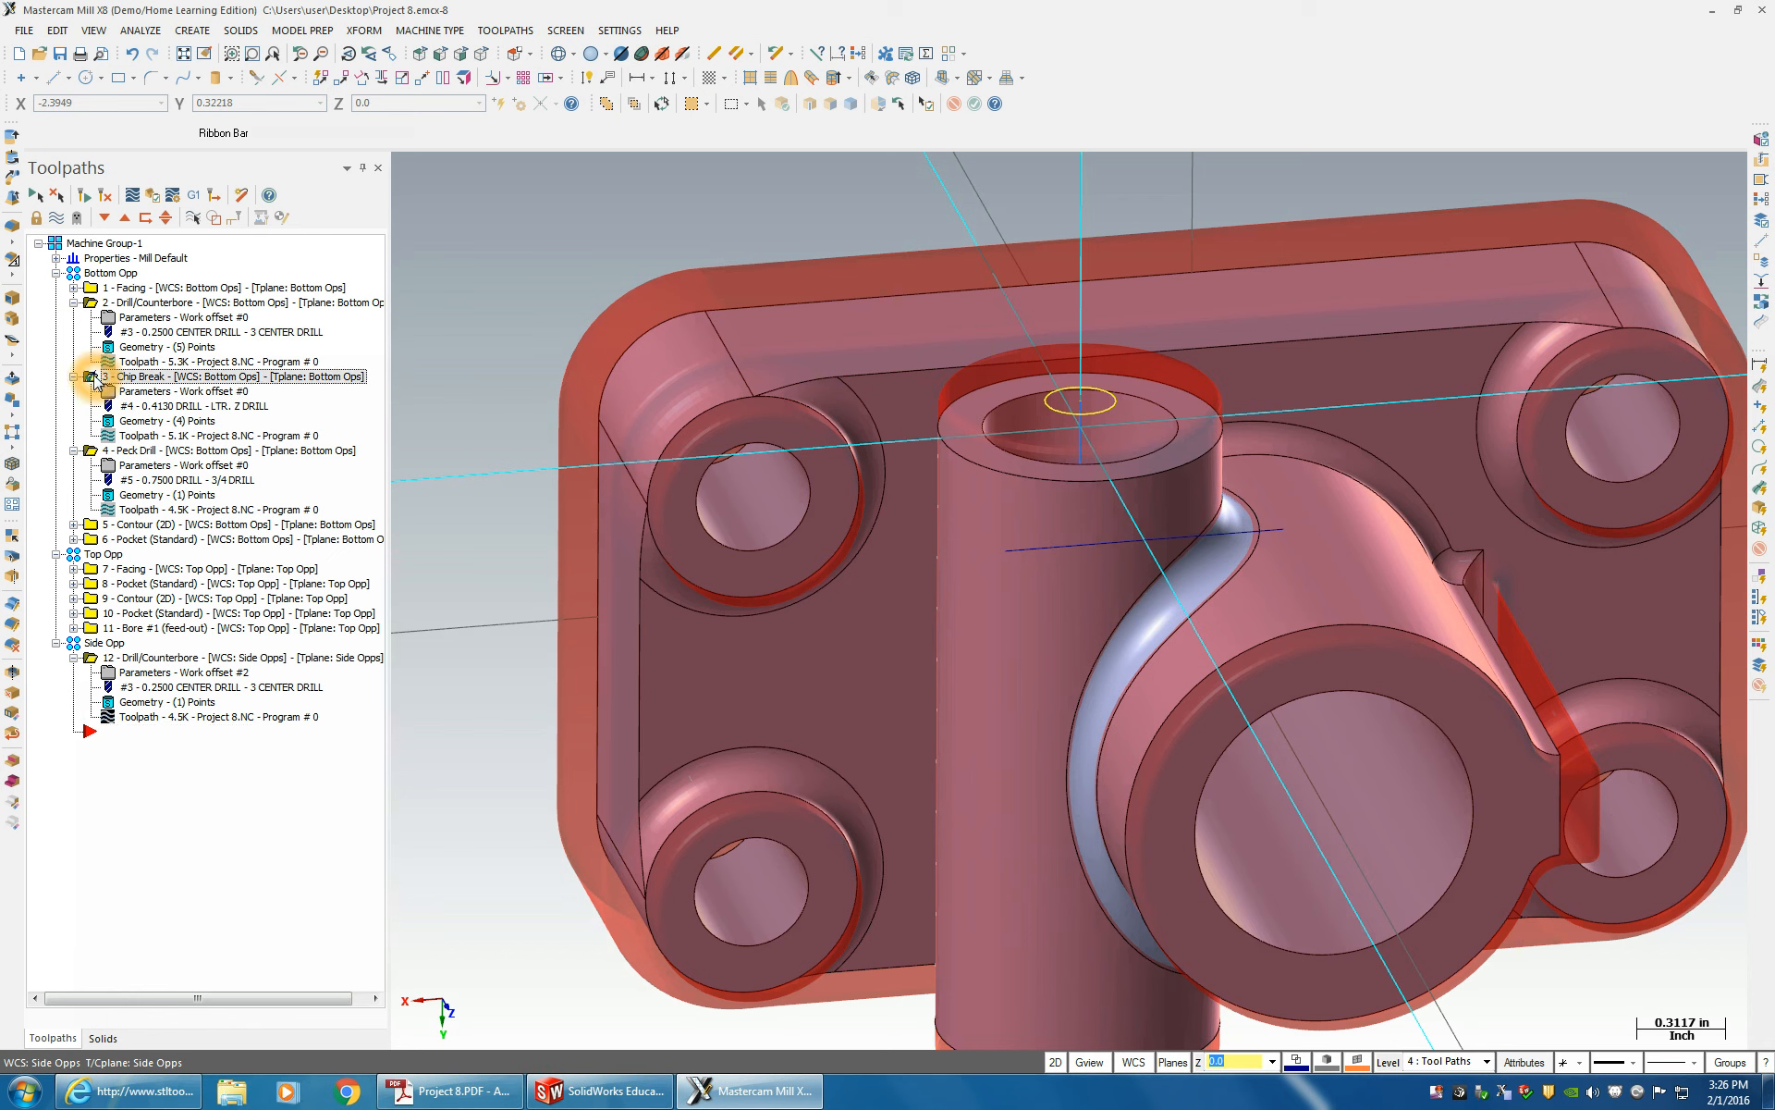
{"action": "left_click", "coordinate": [143, 547]}
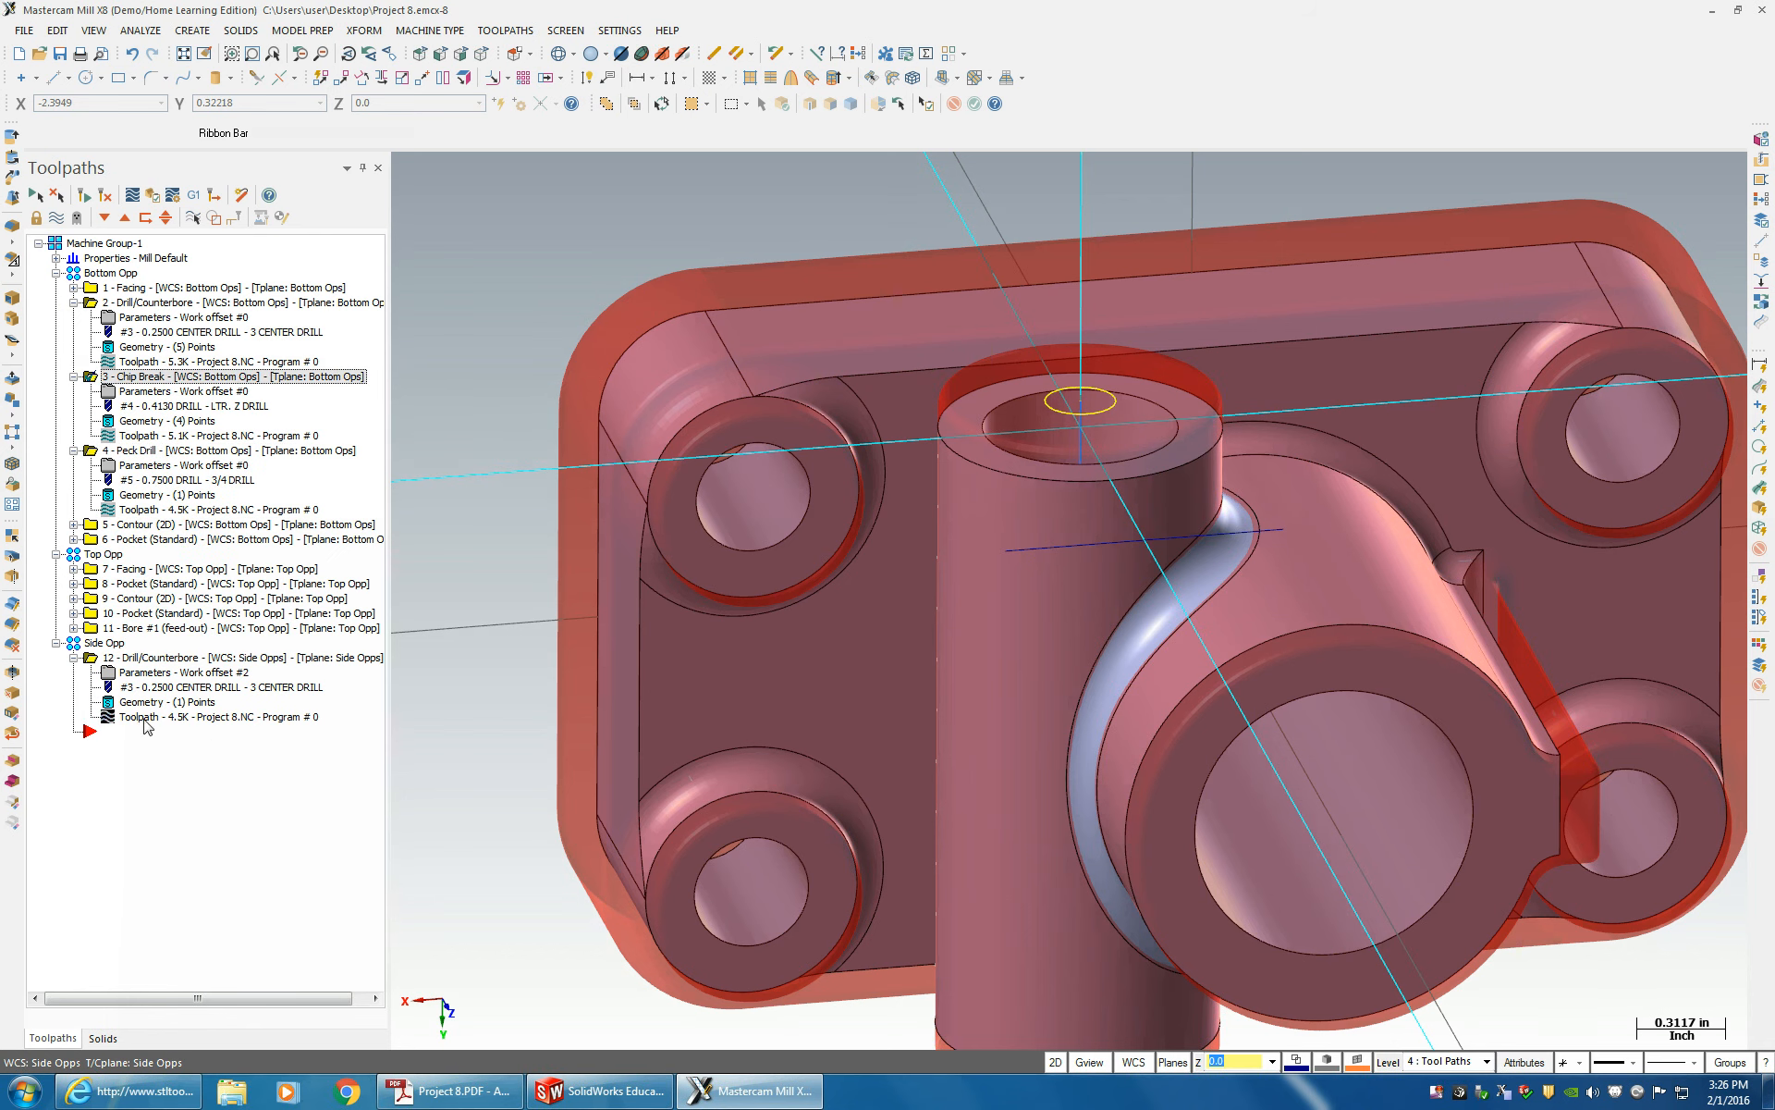
{"action": "left_click", "coordinate": [139, 730]}
{"action": "right_click", "coordinate": [139, 731]}
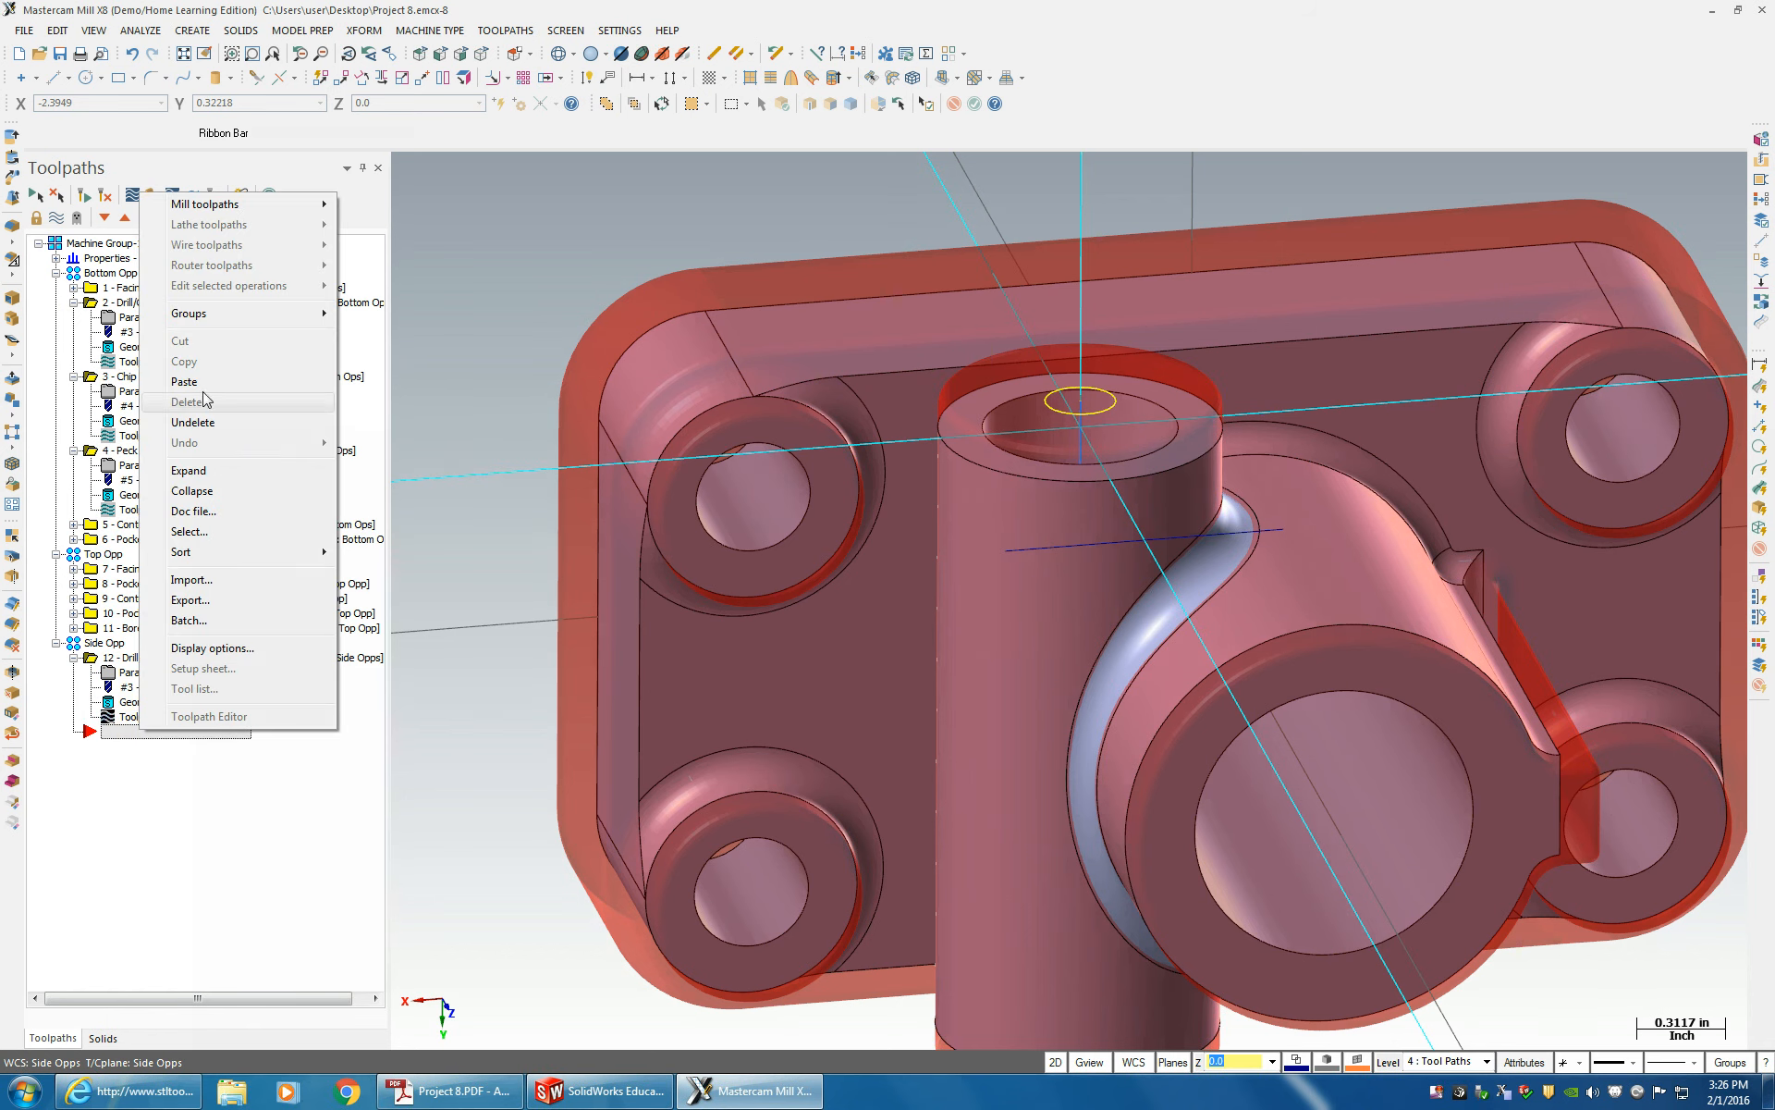
{"action": "left_click", "coordinate": [309, 779]}
{"action": "right_click", "coordinate": [129, 725]}
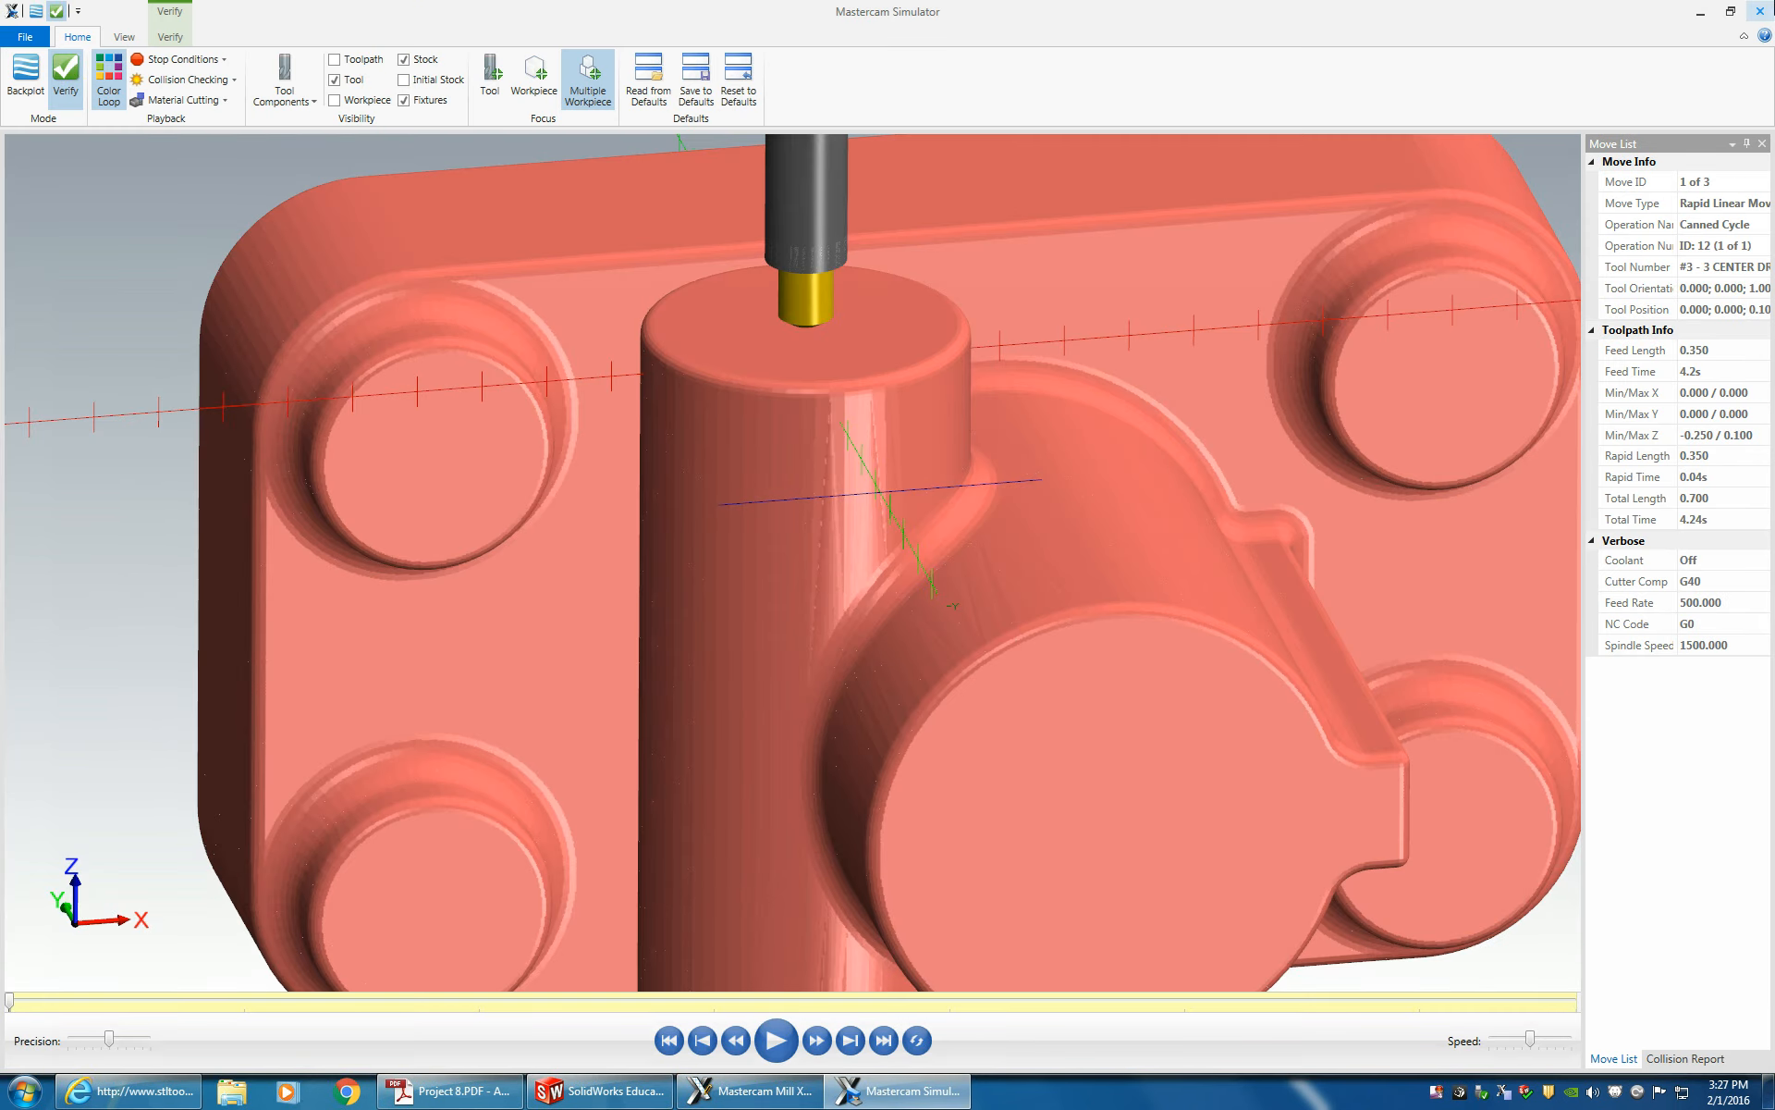
{"action": "left_click", "coordinate": [1760, 11]}
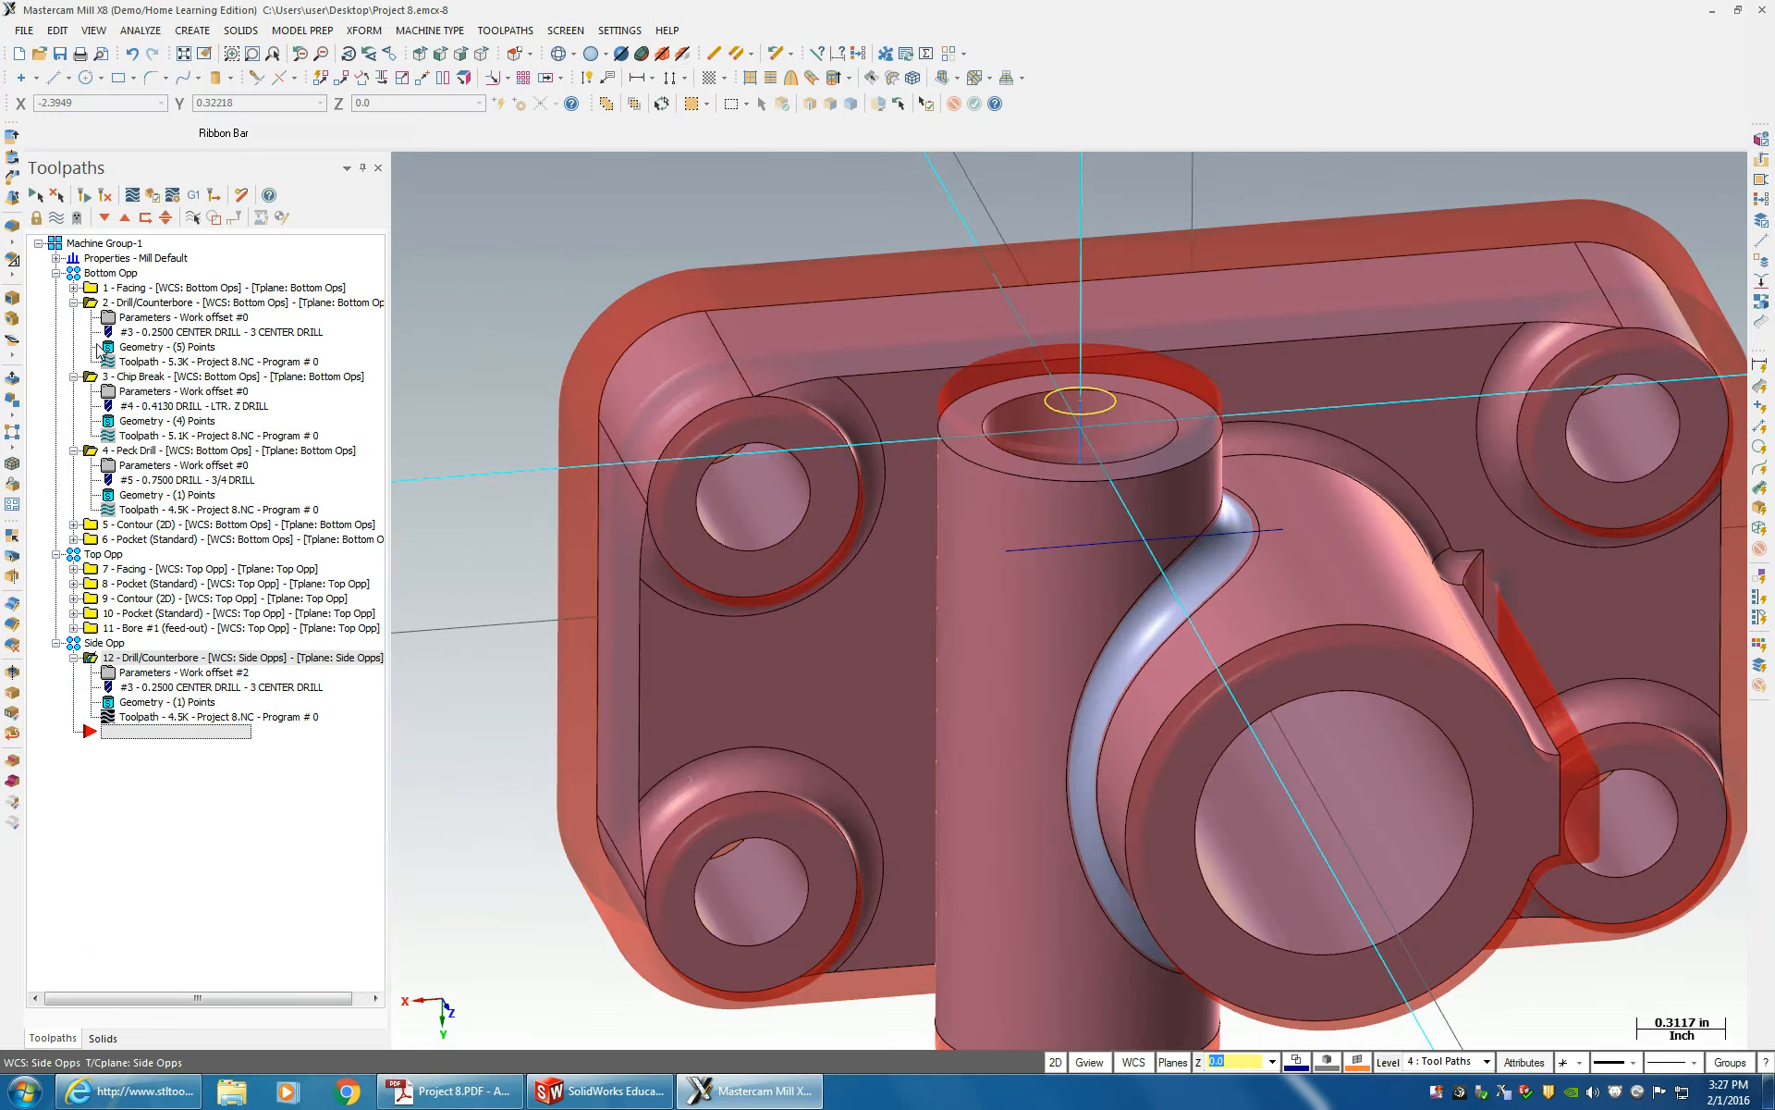
- Collapse the three Bottom Opp drilling operations in the toolpath tree
{"action": "left_click", "coordinate": [73, 317]}
{"action": "left_click", "coordinate": [73, 317]}
{"action": "left_click", "coordinate": [73, 332]}
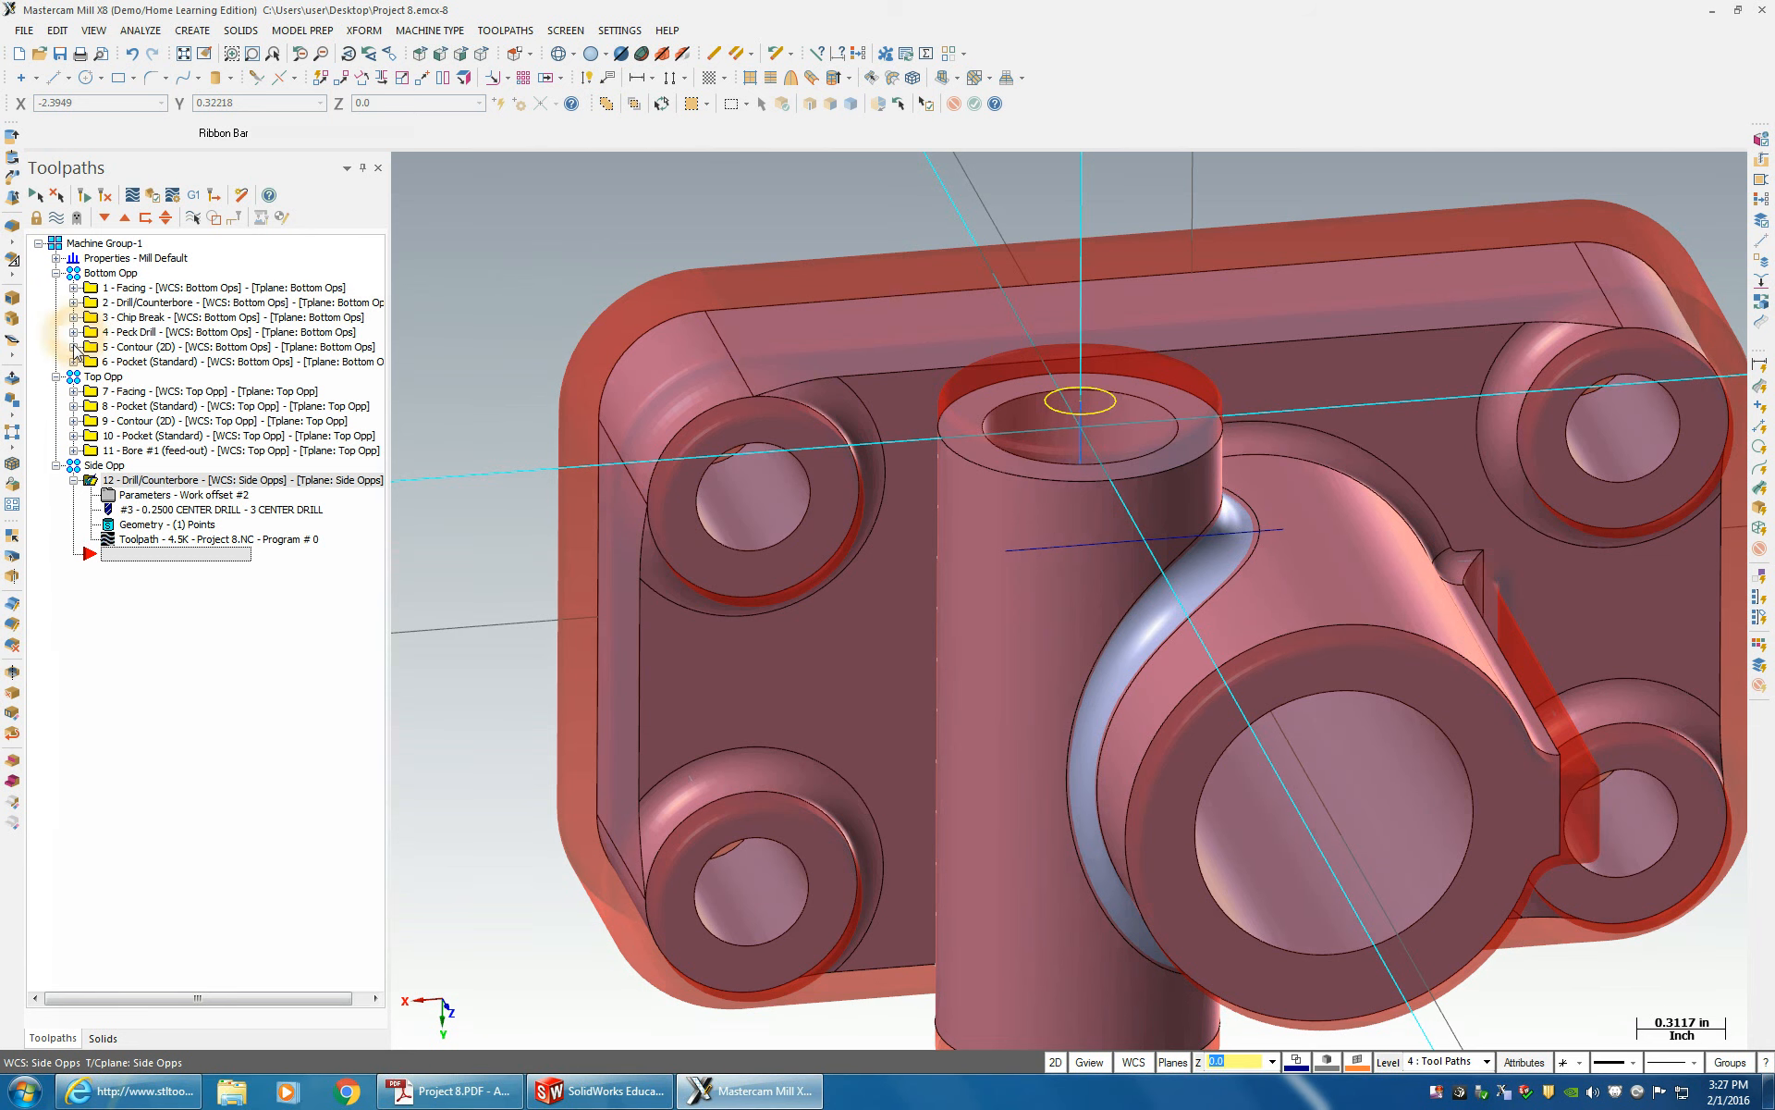
- Add a drill toolpath on the horizontal bore's center point to the Side Opp group, using tool 4, the LTR. Z DRILL
{"action": "right_click", "coordinate": [125, 553]}
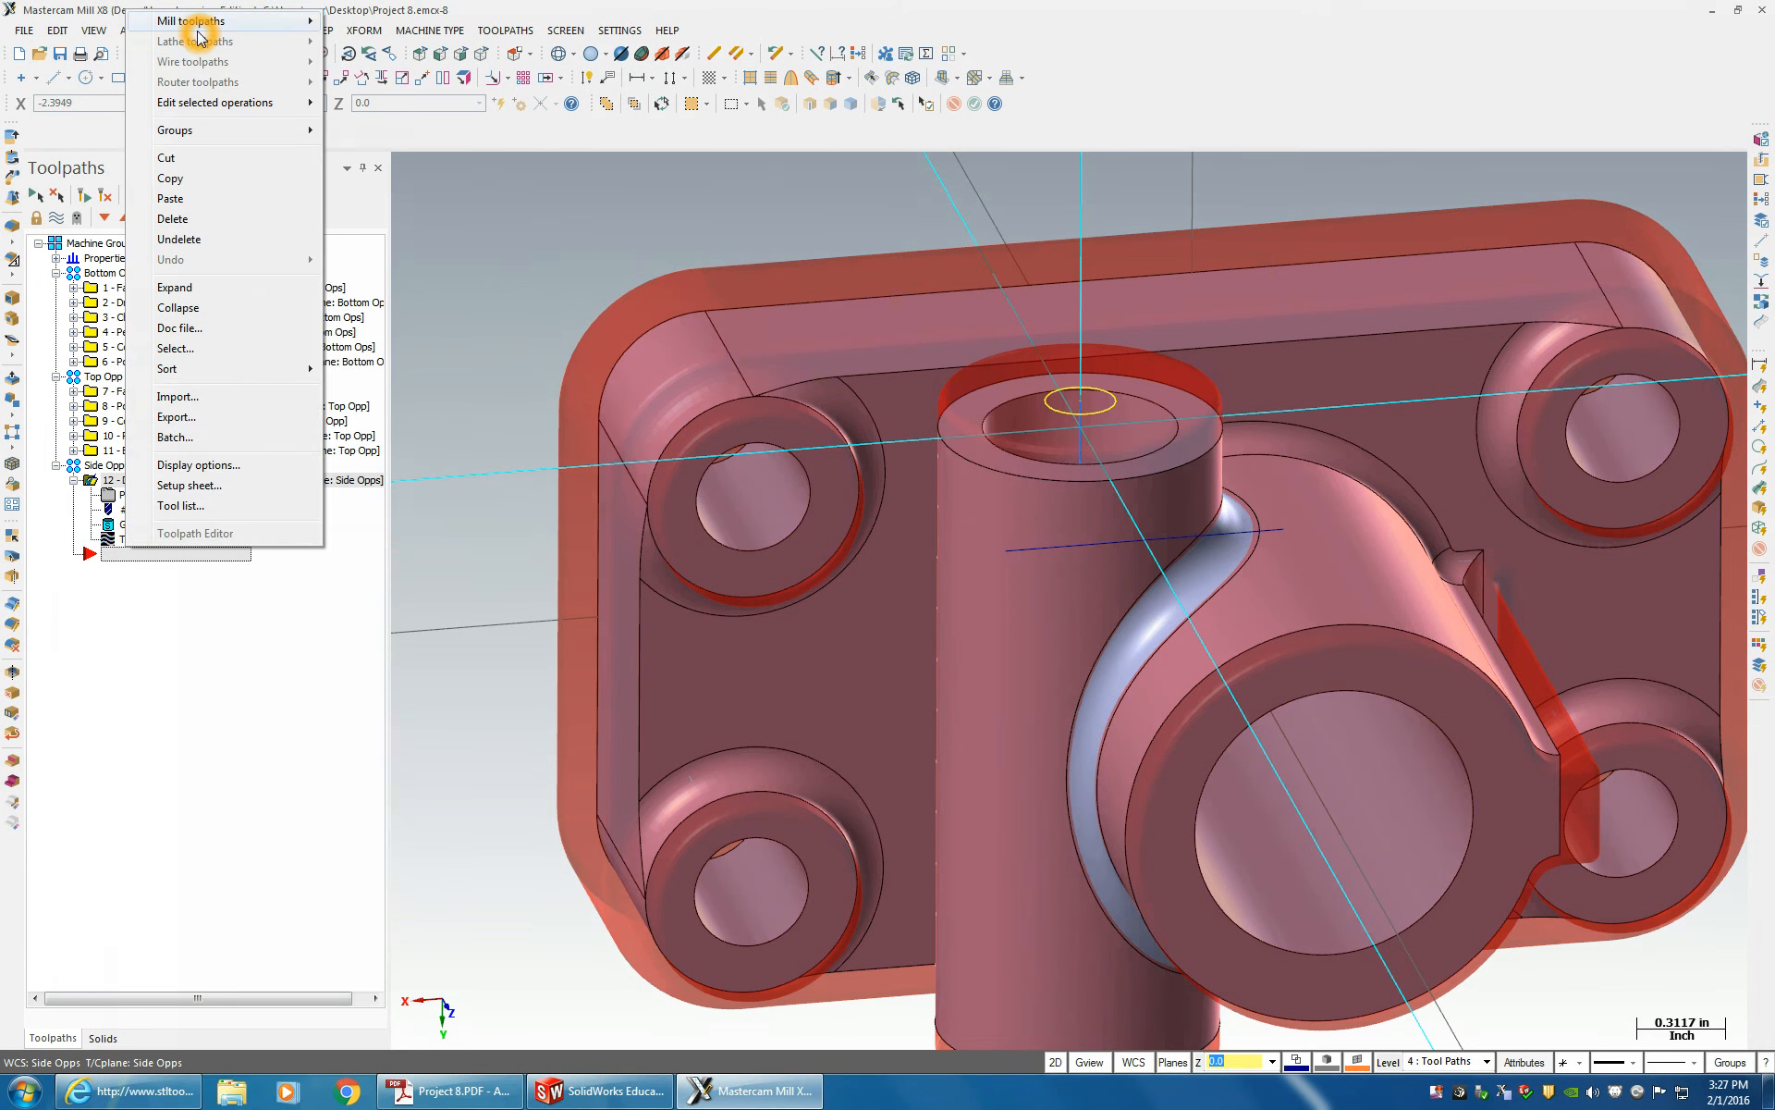
{"action": "mouse_move", "coordinate": [213, 20]}
{"action": "left_click", "coordinate": [370, 72]}
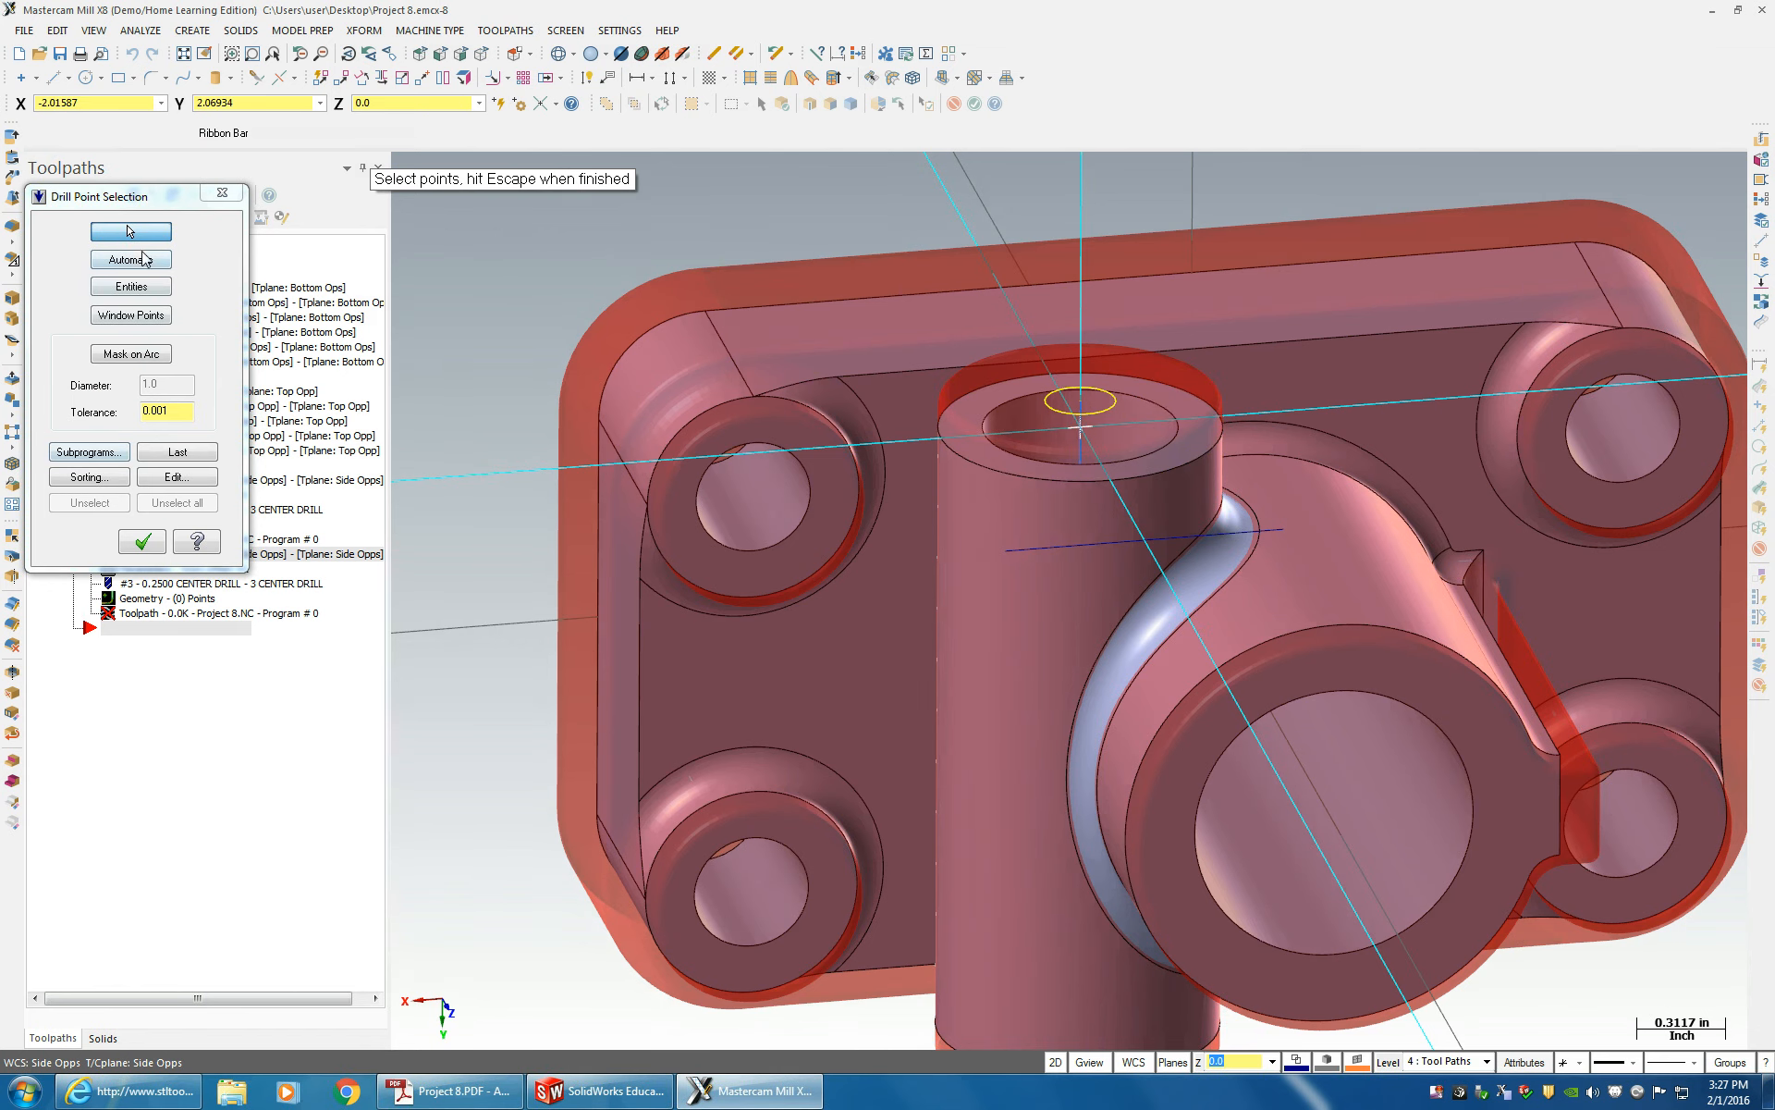
{"action": "left_click", "coordinate": [142, 541]}
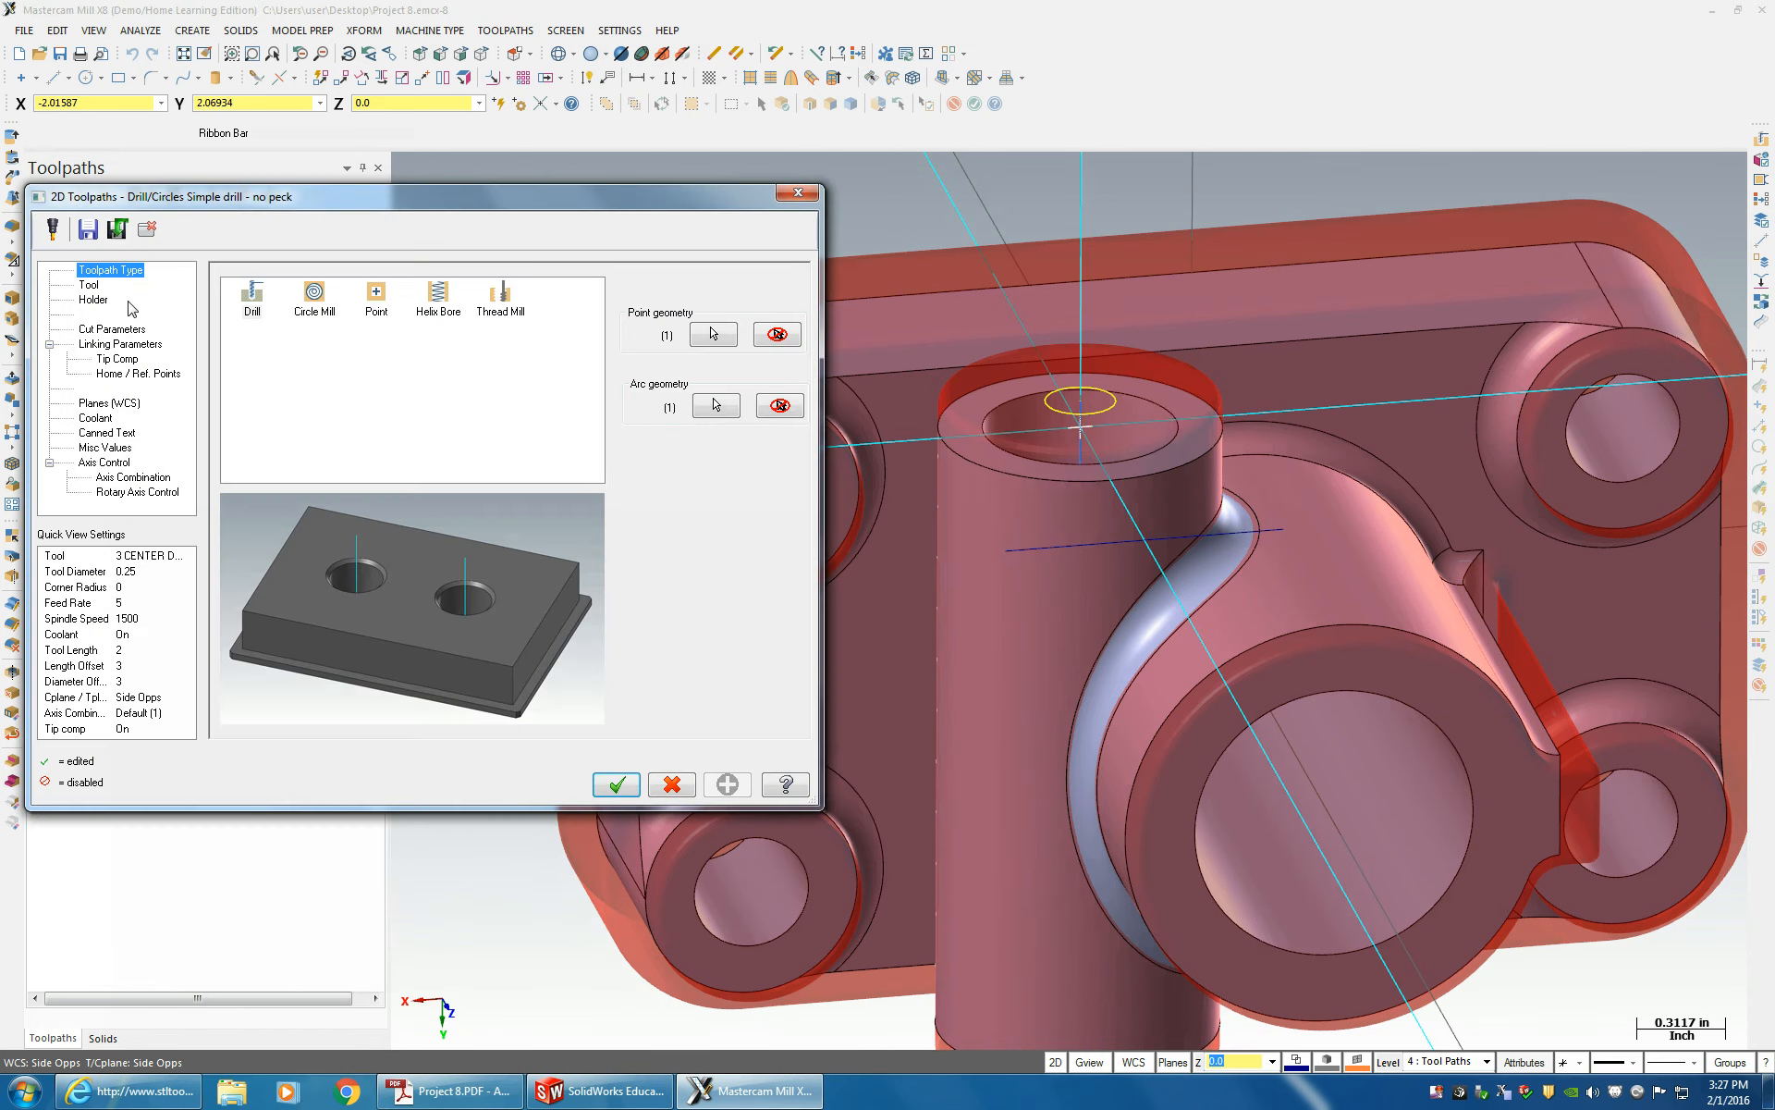
{"action": "left_click", "coordinate": [89, 285]}
{"action": "left_click", "coordinate": [403, 368]}
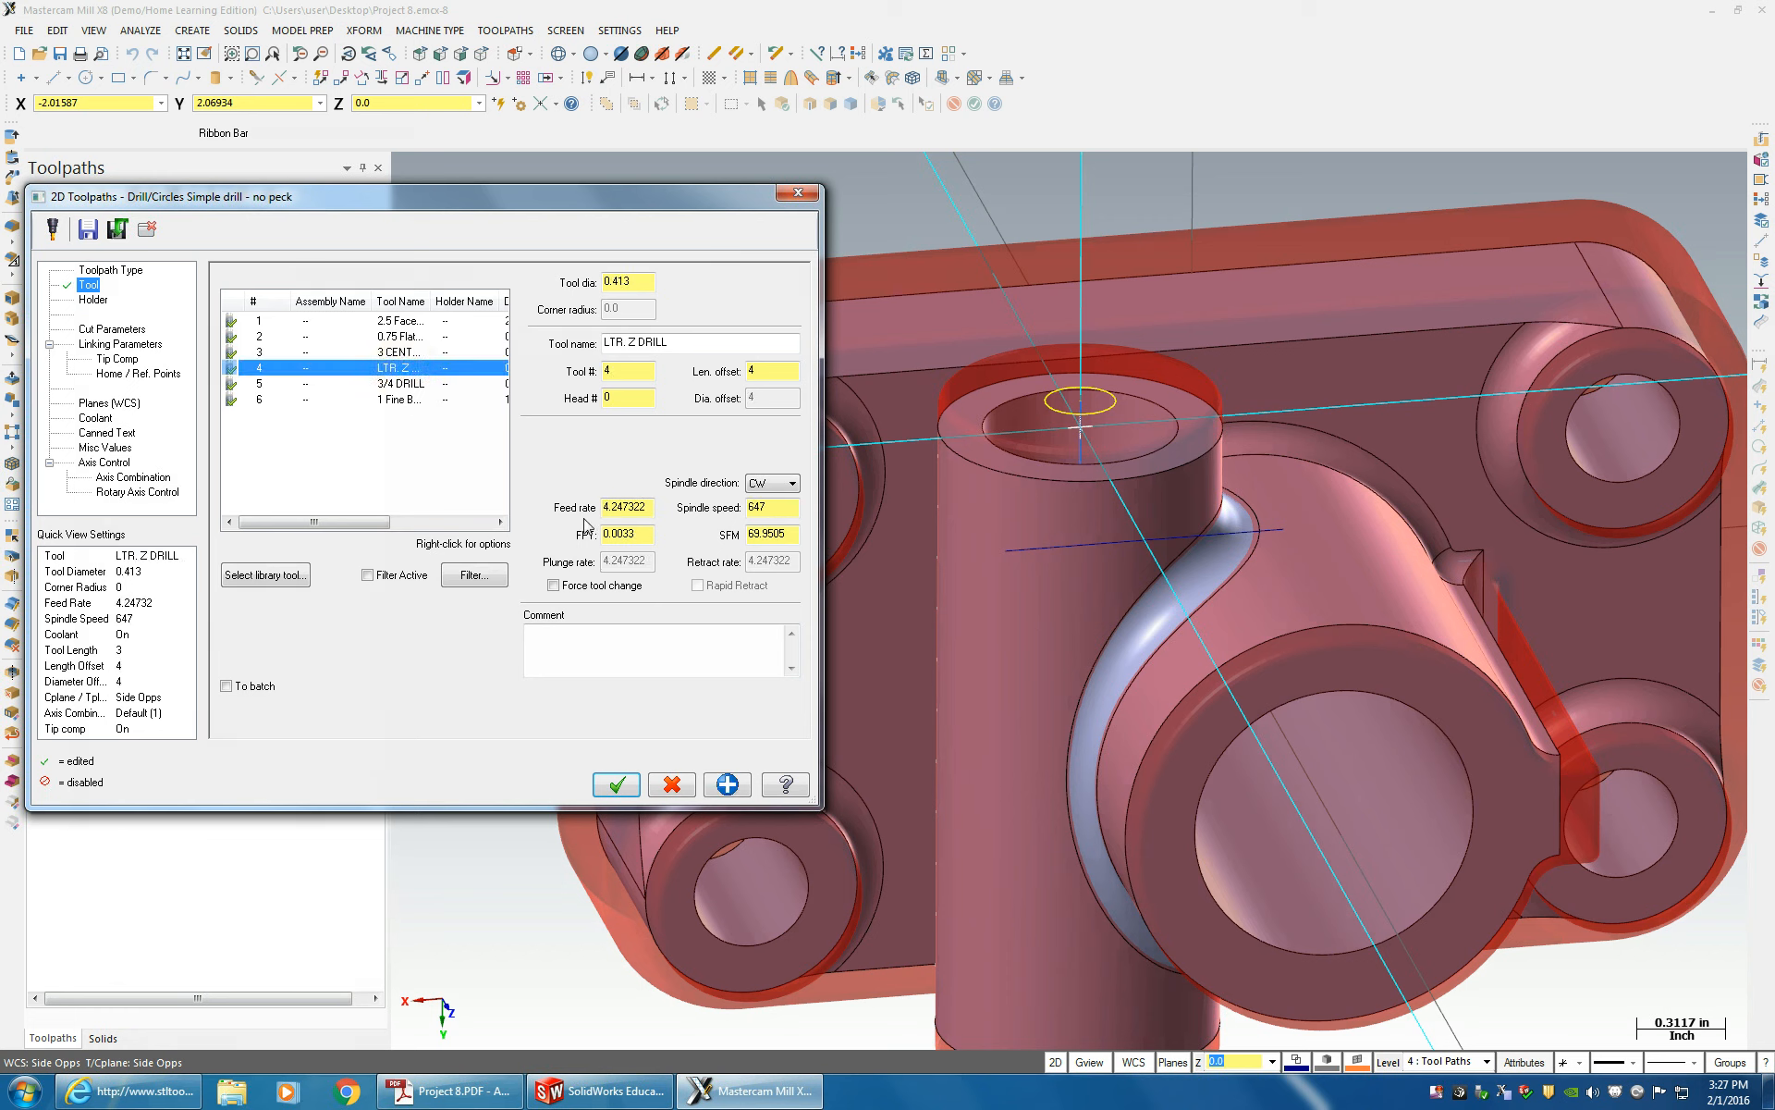
- Set the new drill operation's cycle to Chip Break with a peck of .413
{"action": "left_click", "coordinate": [108, 331]}
{"action": "left_click", "coordinate": [477, 294]}
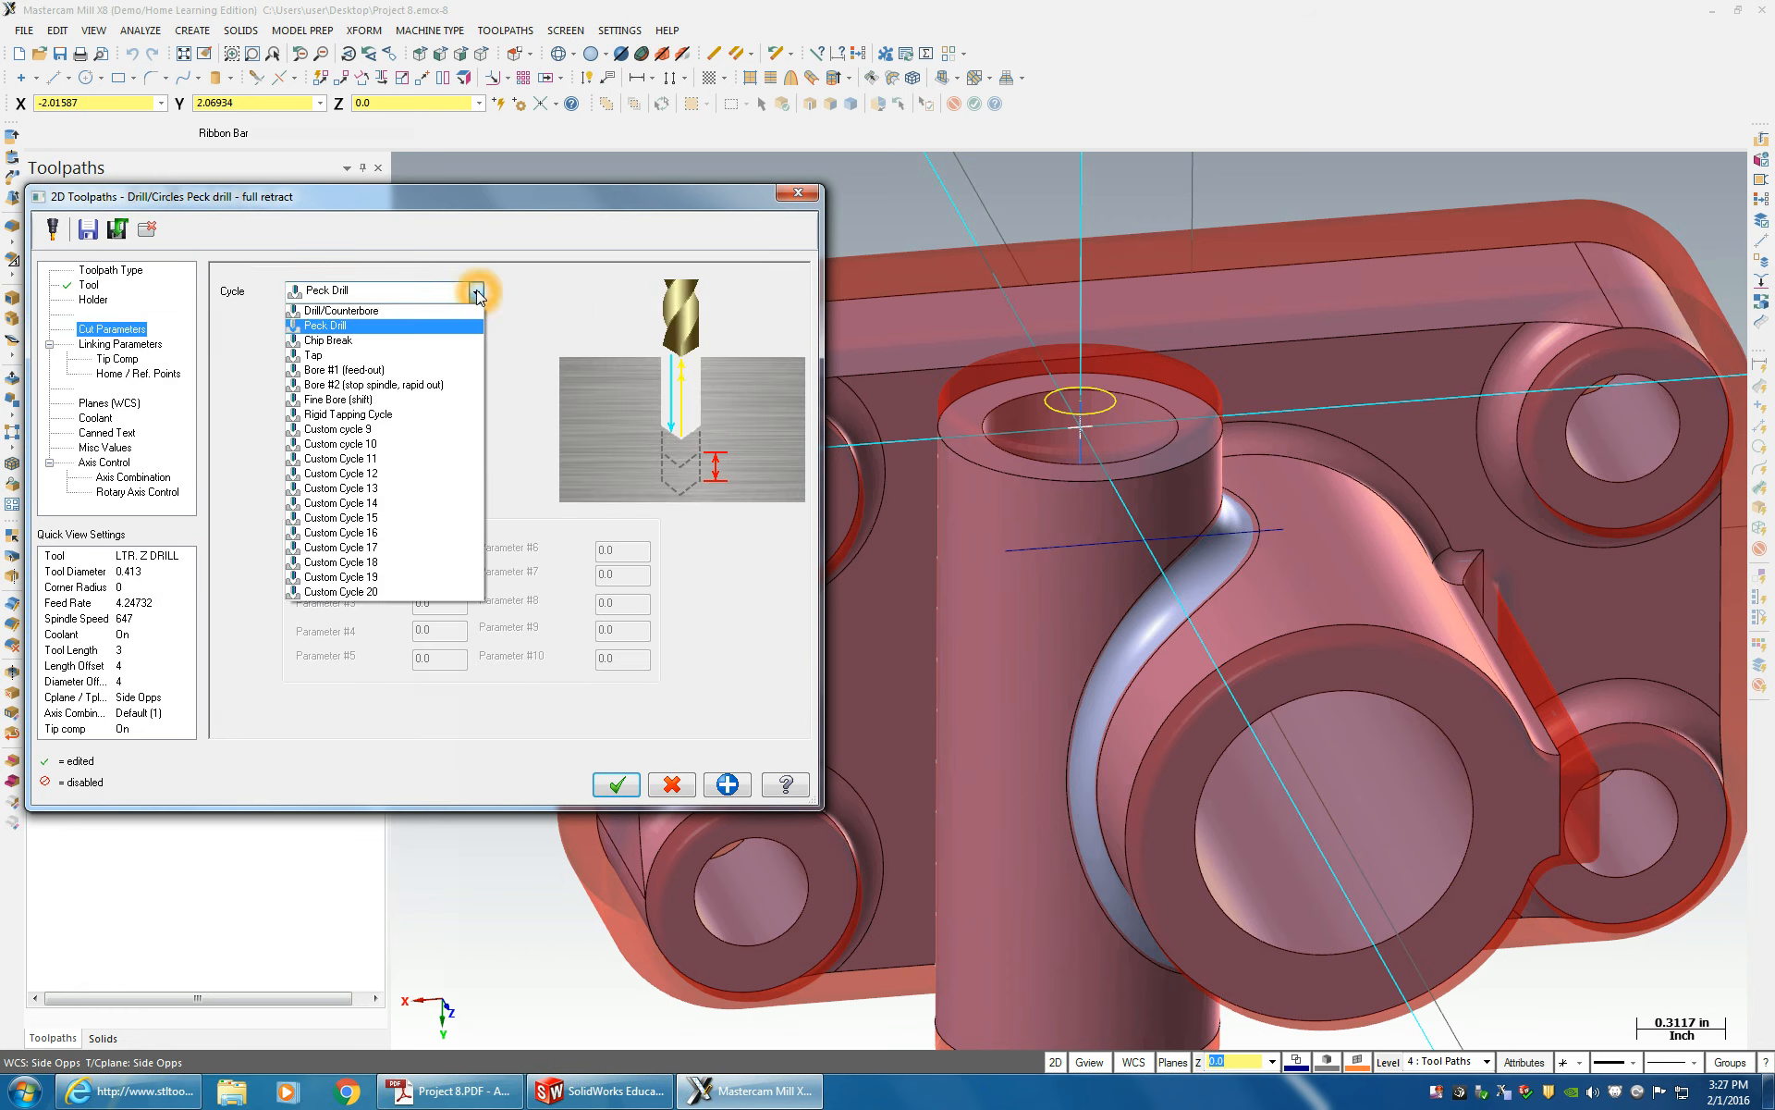
{"action": "left_click", "coordinate": [370, 340]}
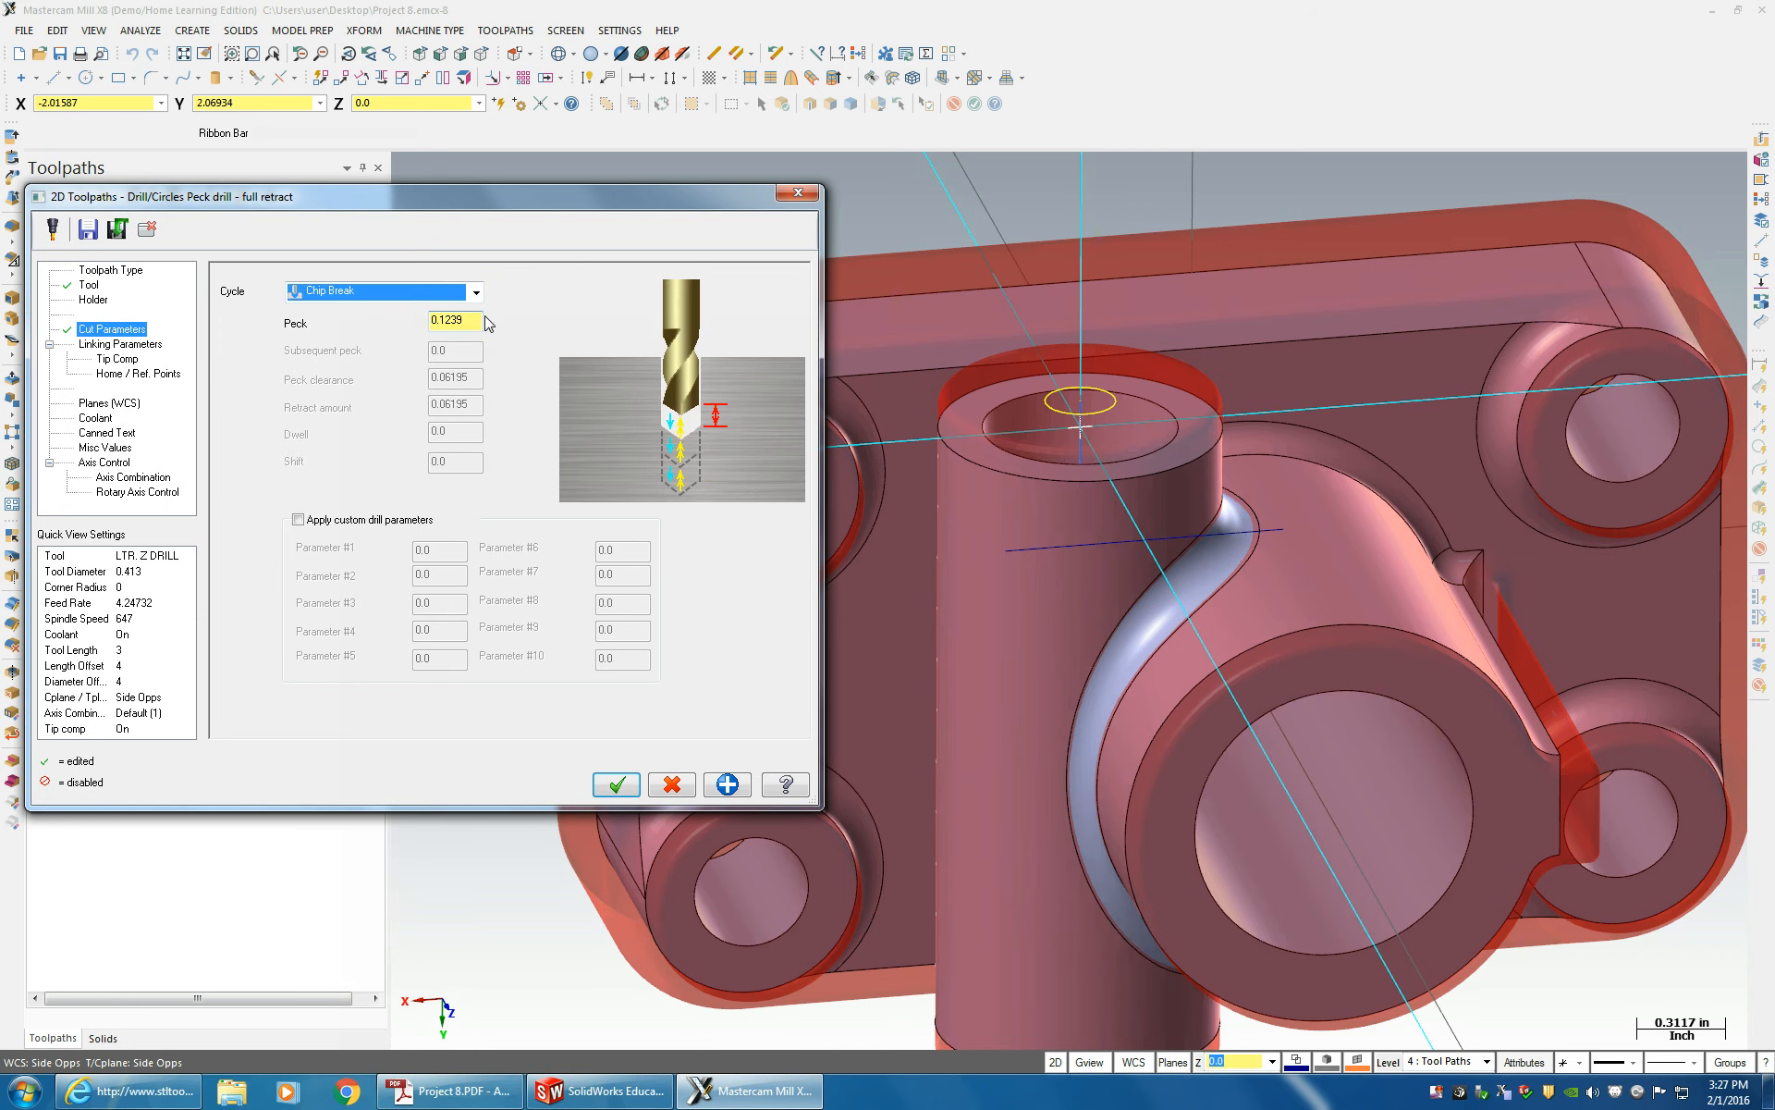
{"action": "left_click_drag", "start_coordinate": [473, 321], "coordinate": [434, 326]}
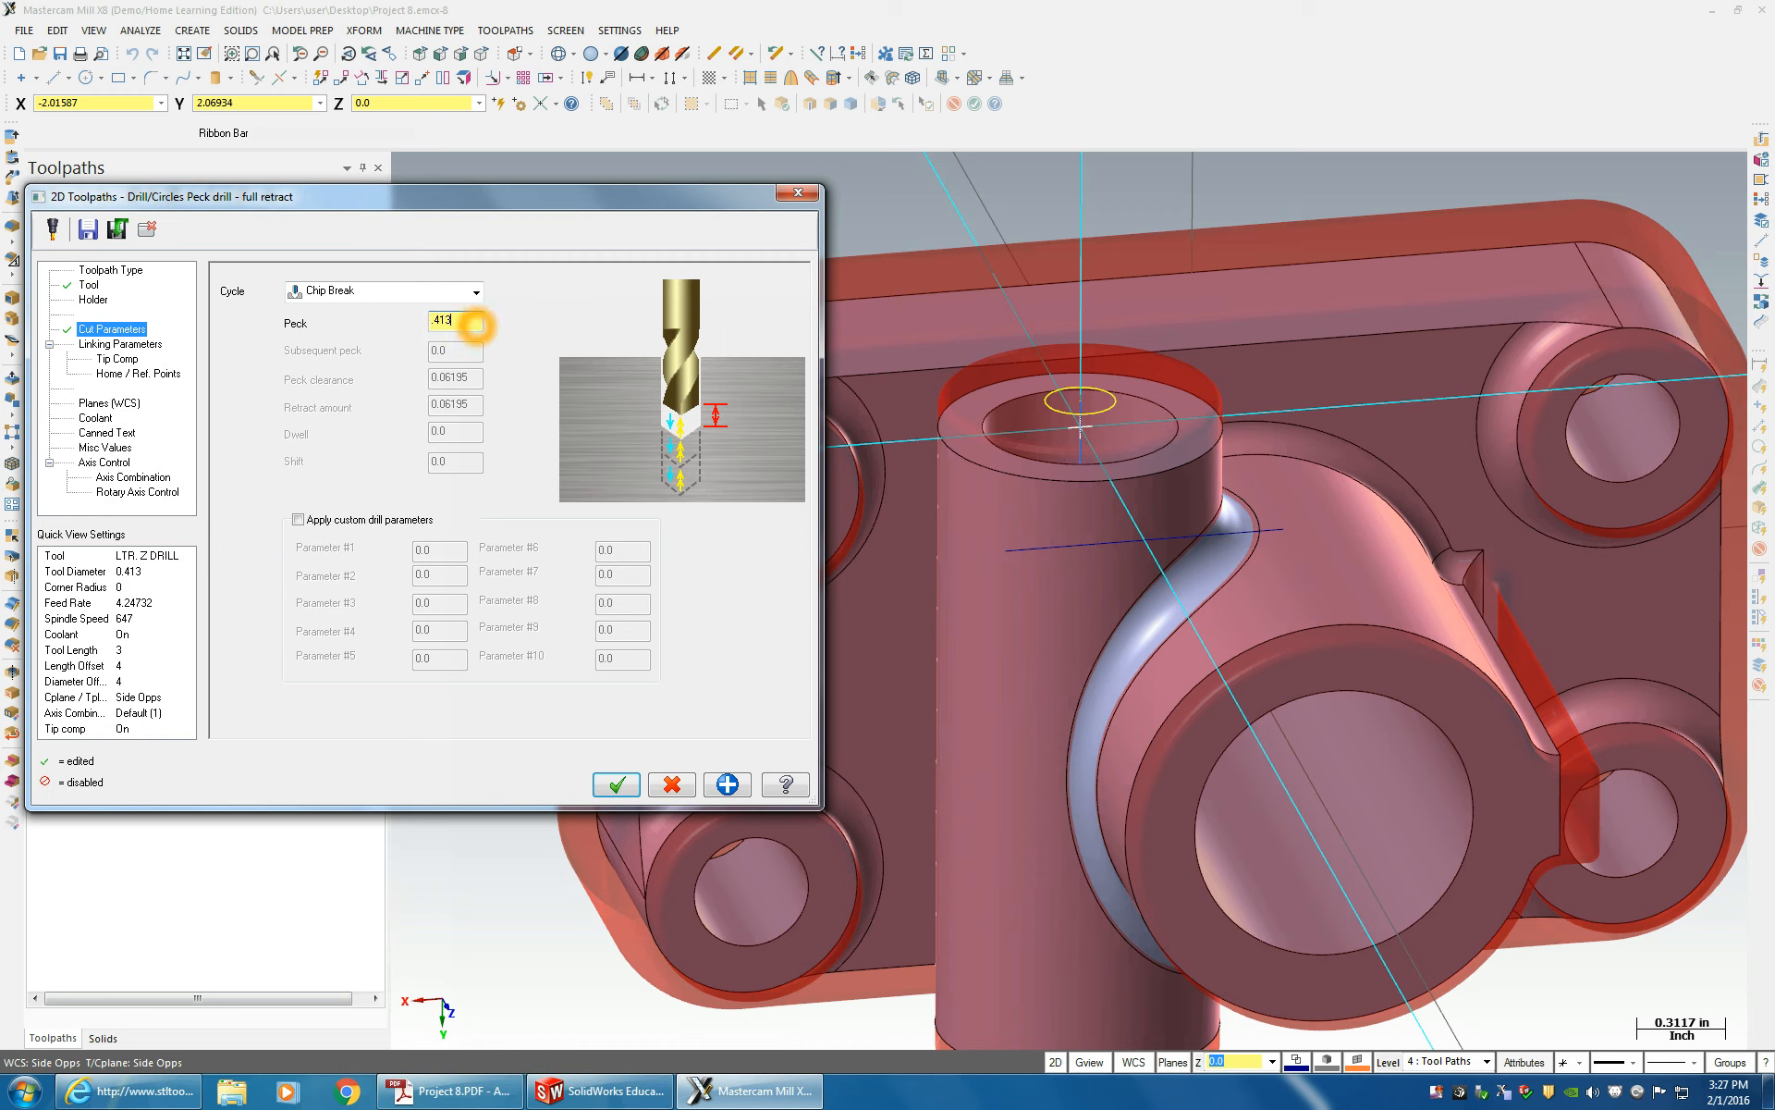
- Pick the top of stock from the horizontal bore's near edge and the absolute depth, -2.26, from the boss's far end
{"action": "left_click", "coordinate": [87, 345]}
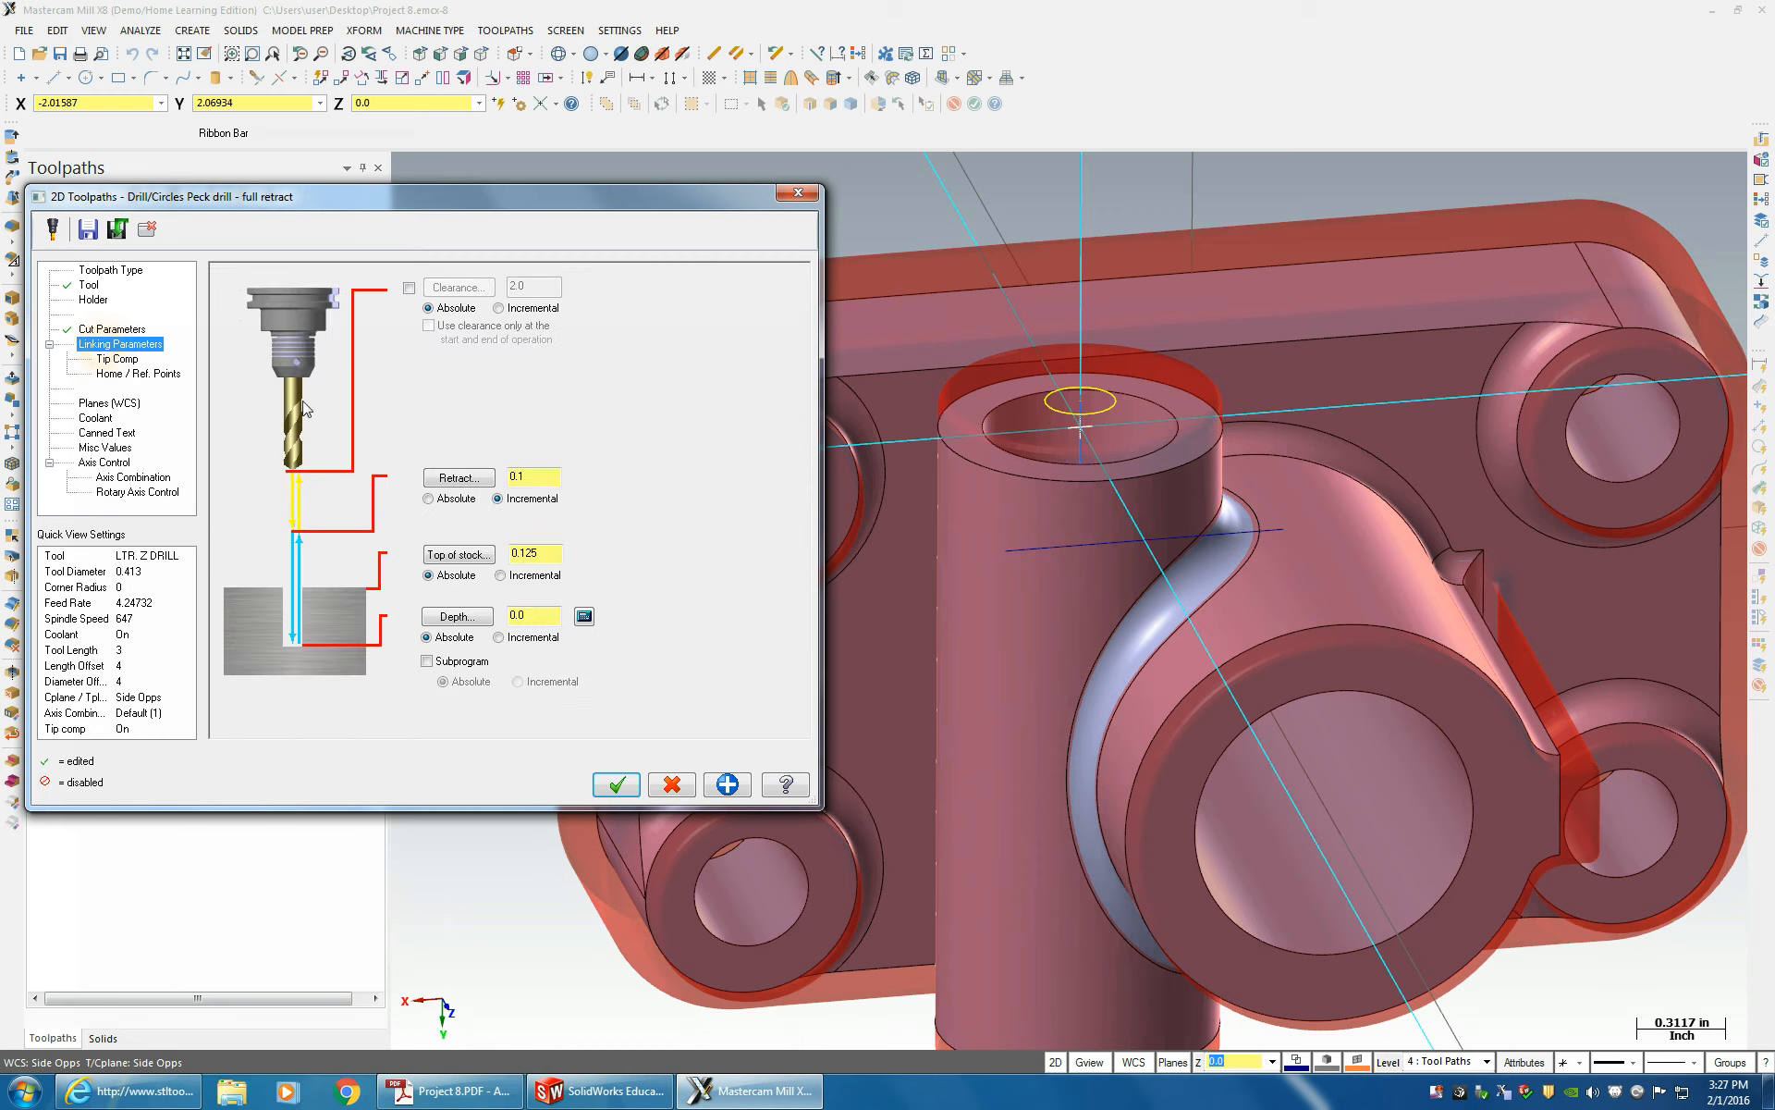
{"action": "left_click", "coordinate": [462, 553]}
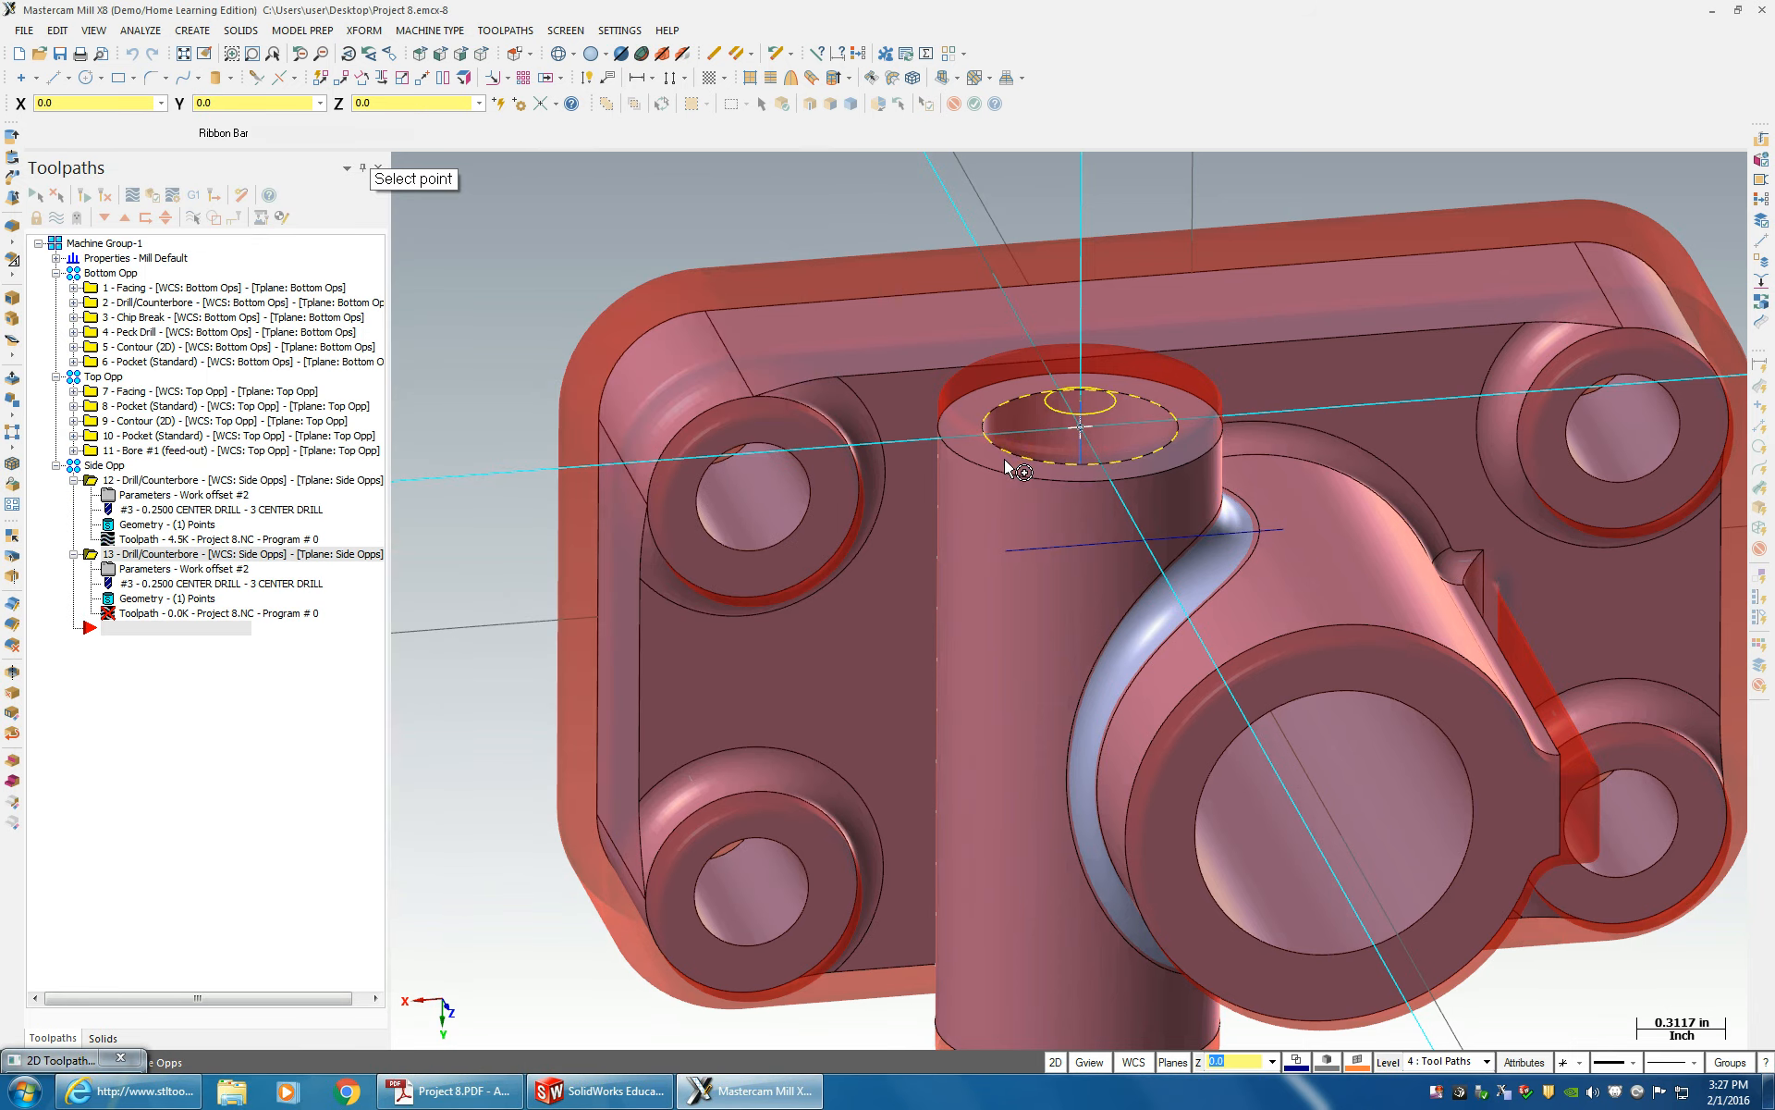
{"action": "left_click", "coordinate": [1010, 461]}
{"action": "left_click", "coordinate": [458, 616]}
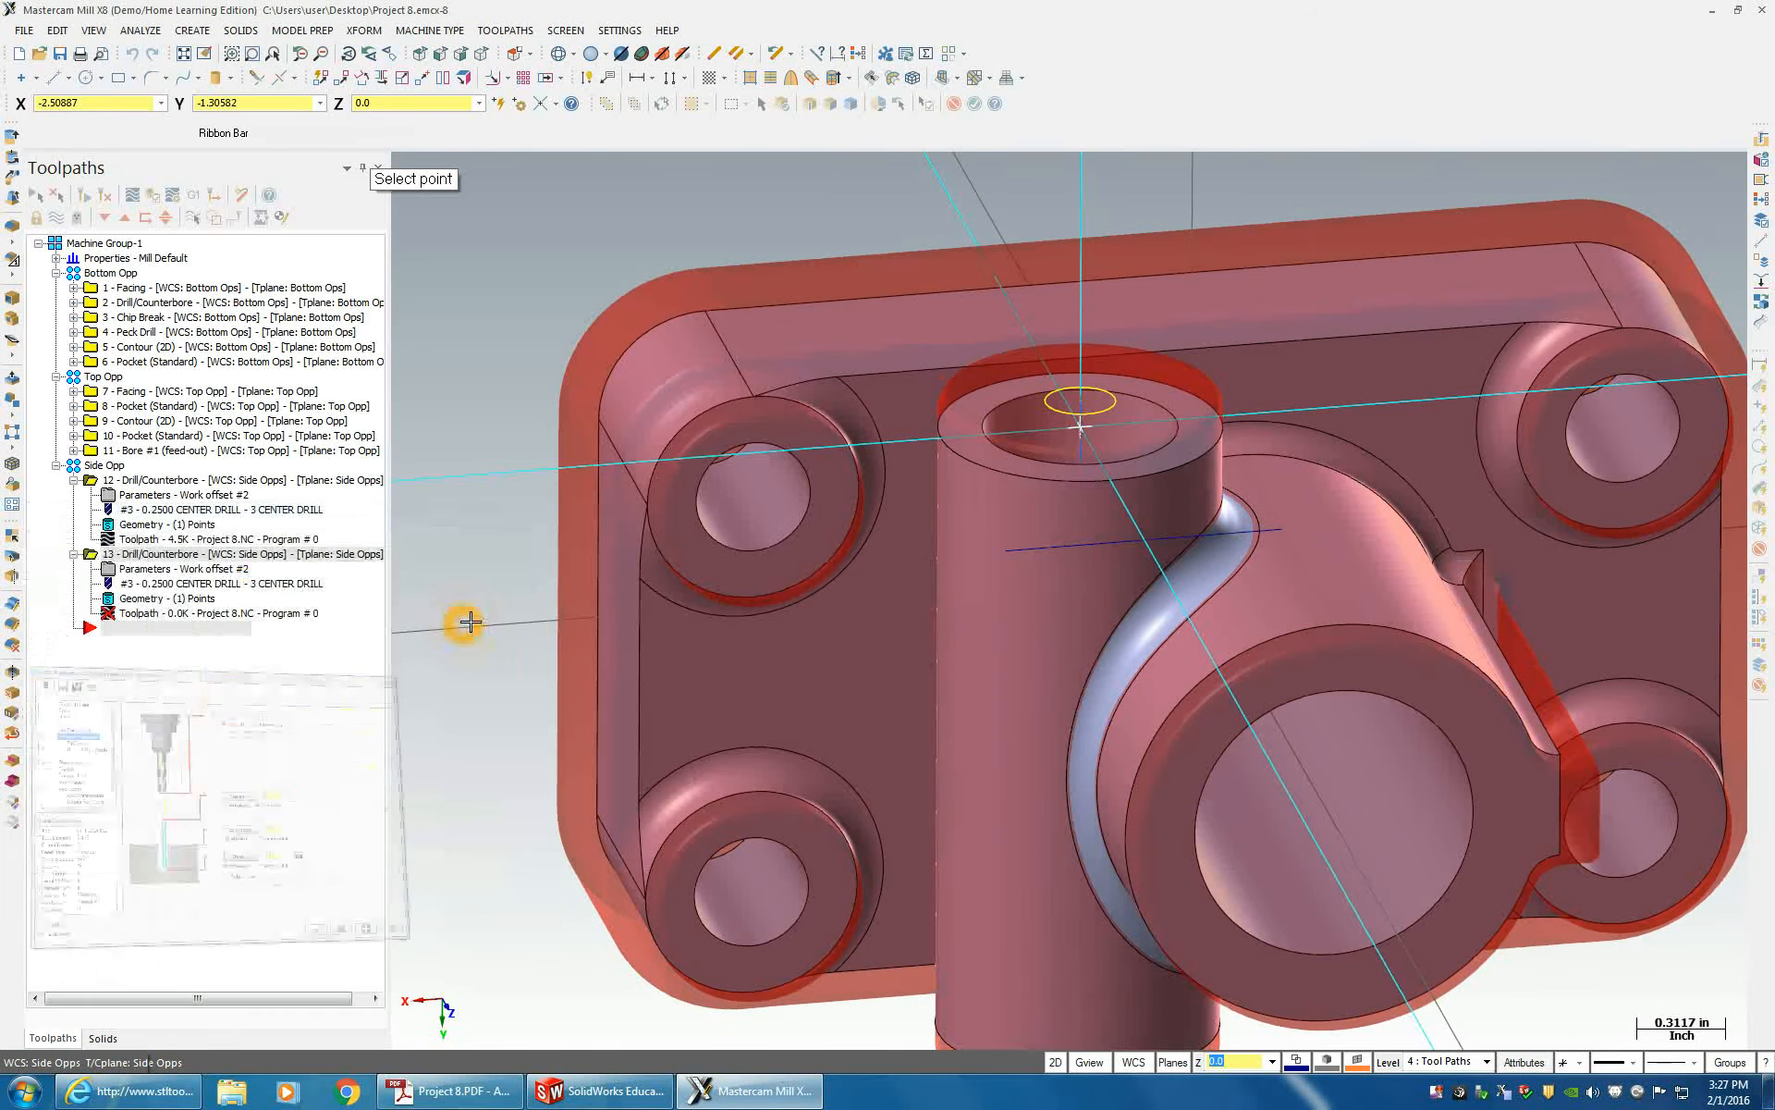
{"action": "middle_click_drag", "start_coordinate": [464, 622], "coordinate": [1089, 629]}
{"action": "left_click", "coordinate": [1090, 629]}
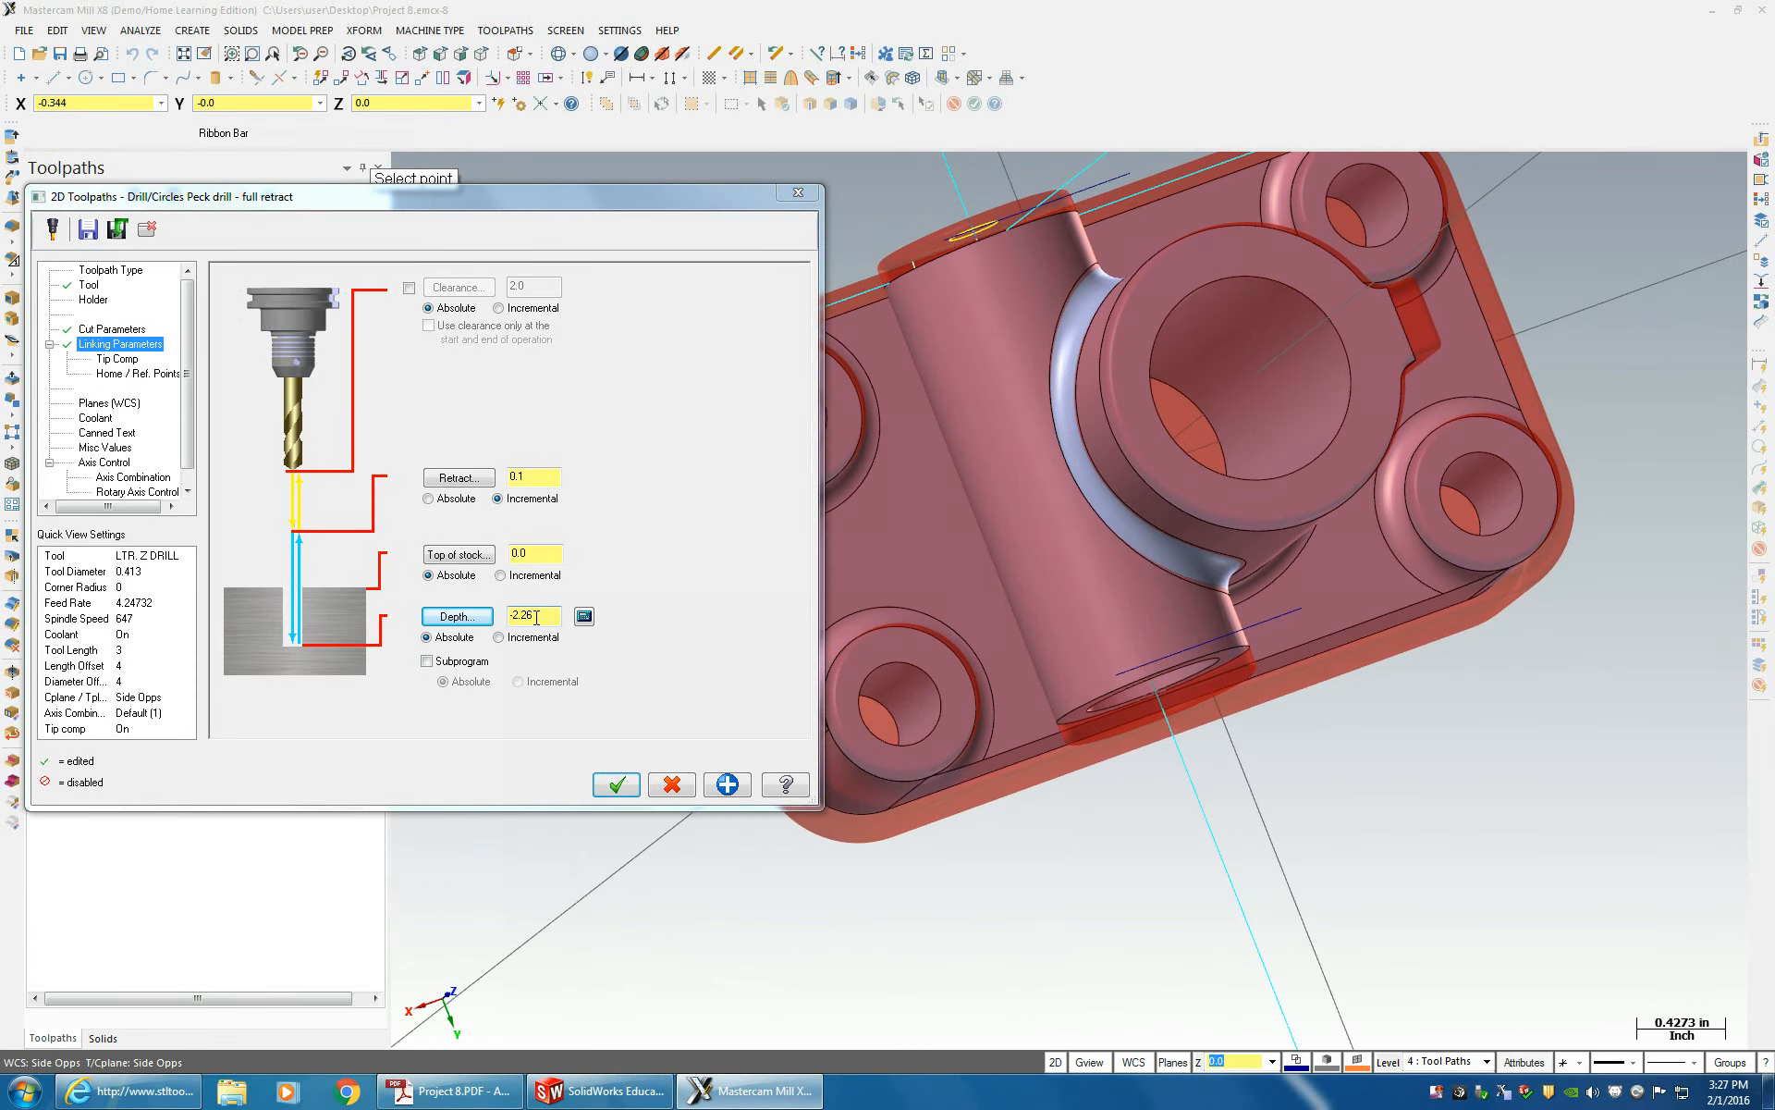
- Set the tip compensation breakthrough amount to 0.1 and check the operation's work coordinate system and planes
{"action": "left_click", "coordinate": [116, 358]}
{"action": "double_click", "coordinate": [517, 390]}
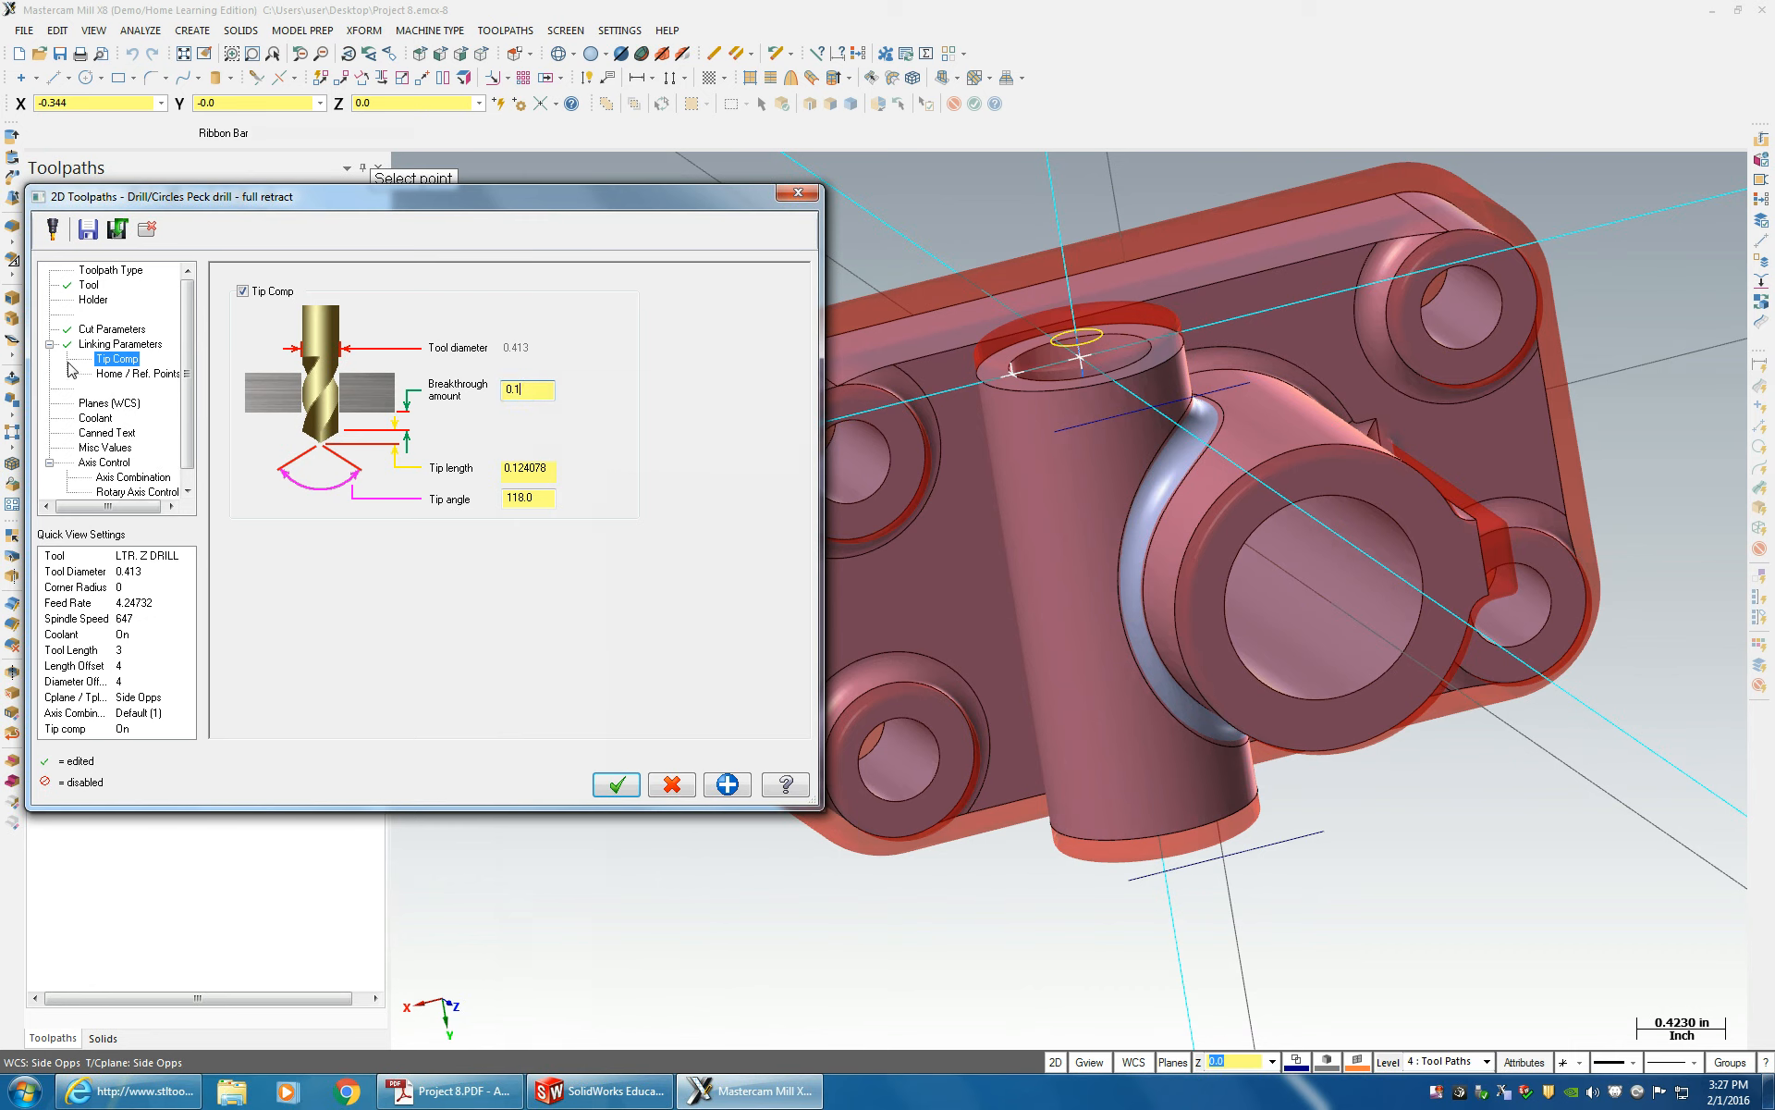
{"action": "double_click", "coordinate": [518, 389]}
{"action": "left_click", "coordinate": [93, 403]}
{"action": "left_click", "coordinate": [727, 388]}
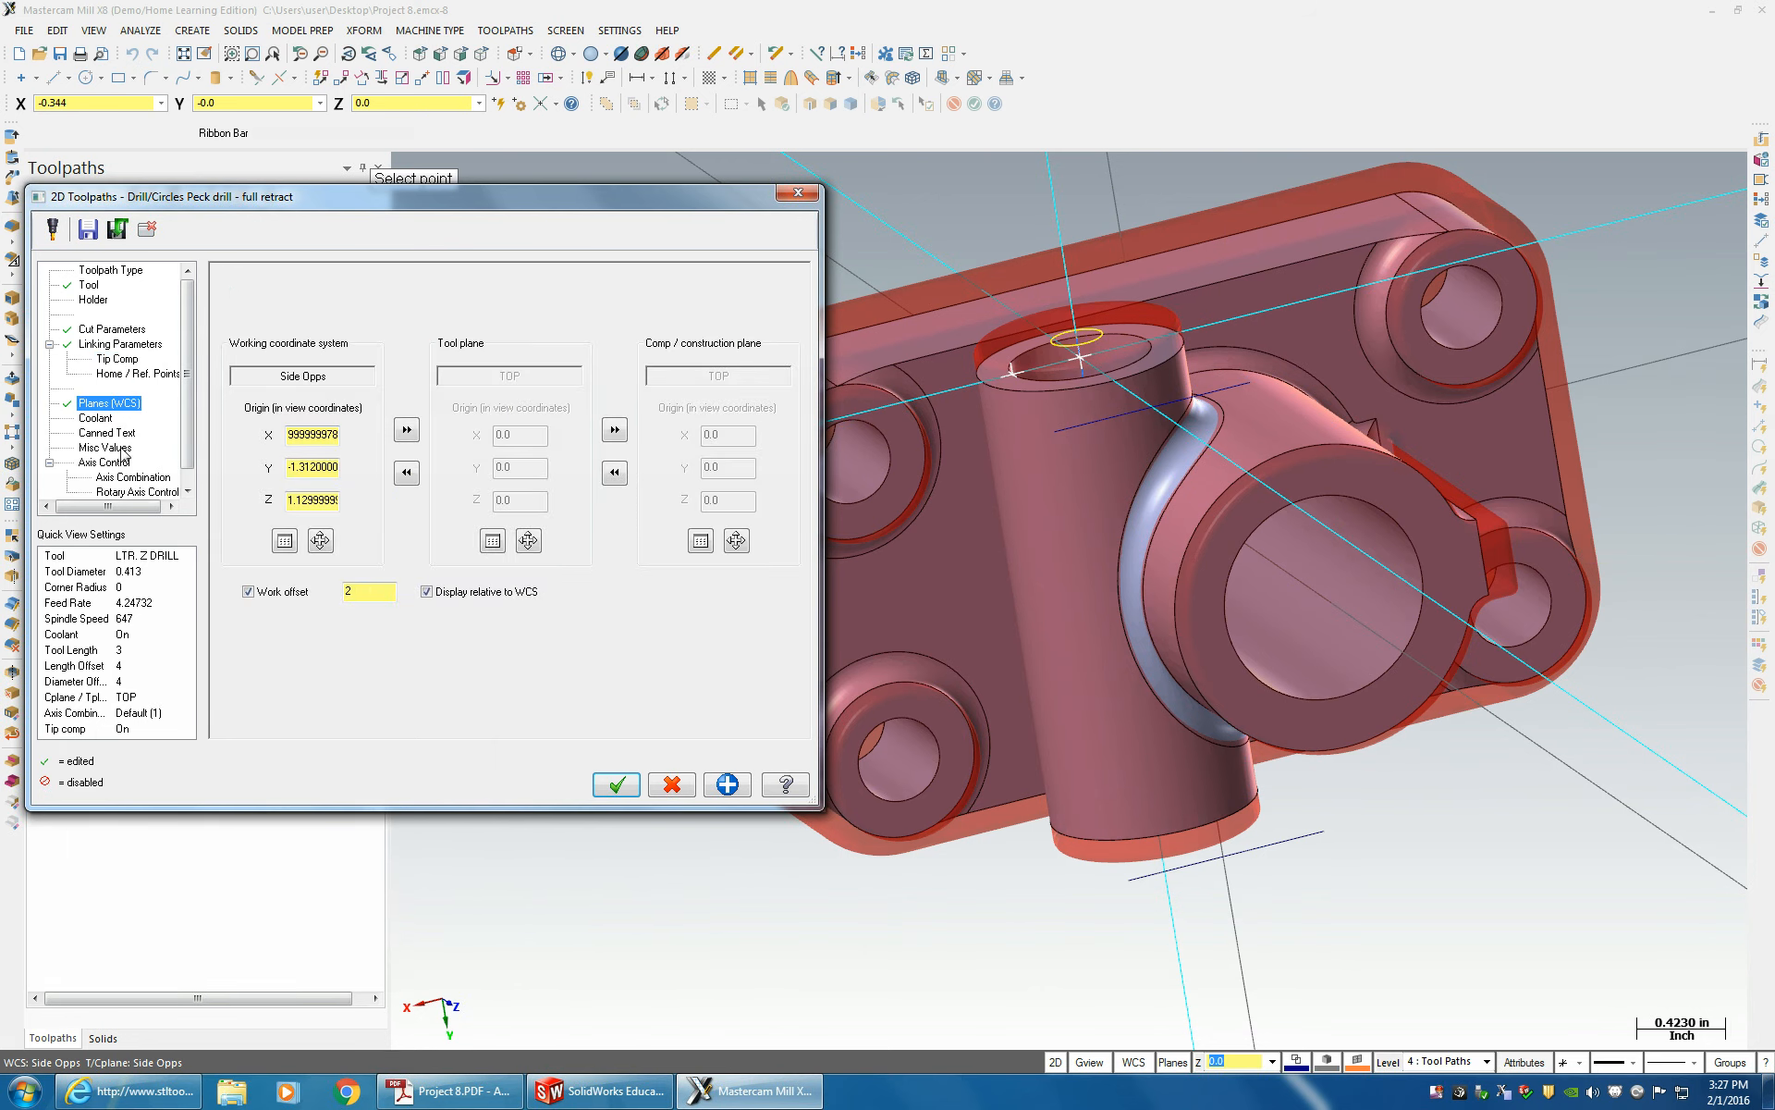
- Turn flood coolant on and generate the chip break toolpath through the horizontal bore
{"action": "left_click", "coordinate": [102, 421]}
{"action": "left_click", "coordinate": [527, 375]}
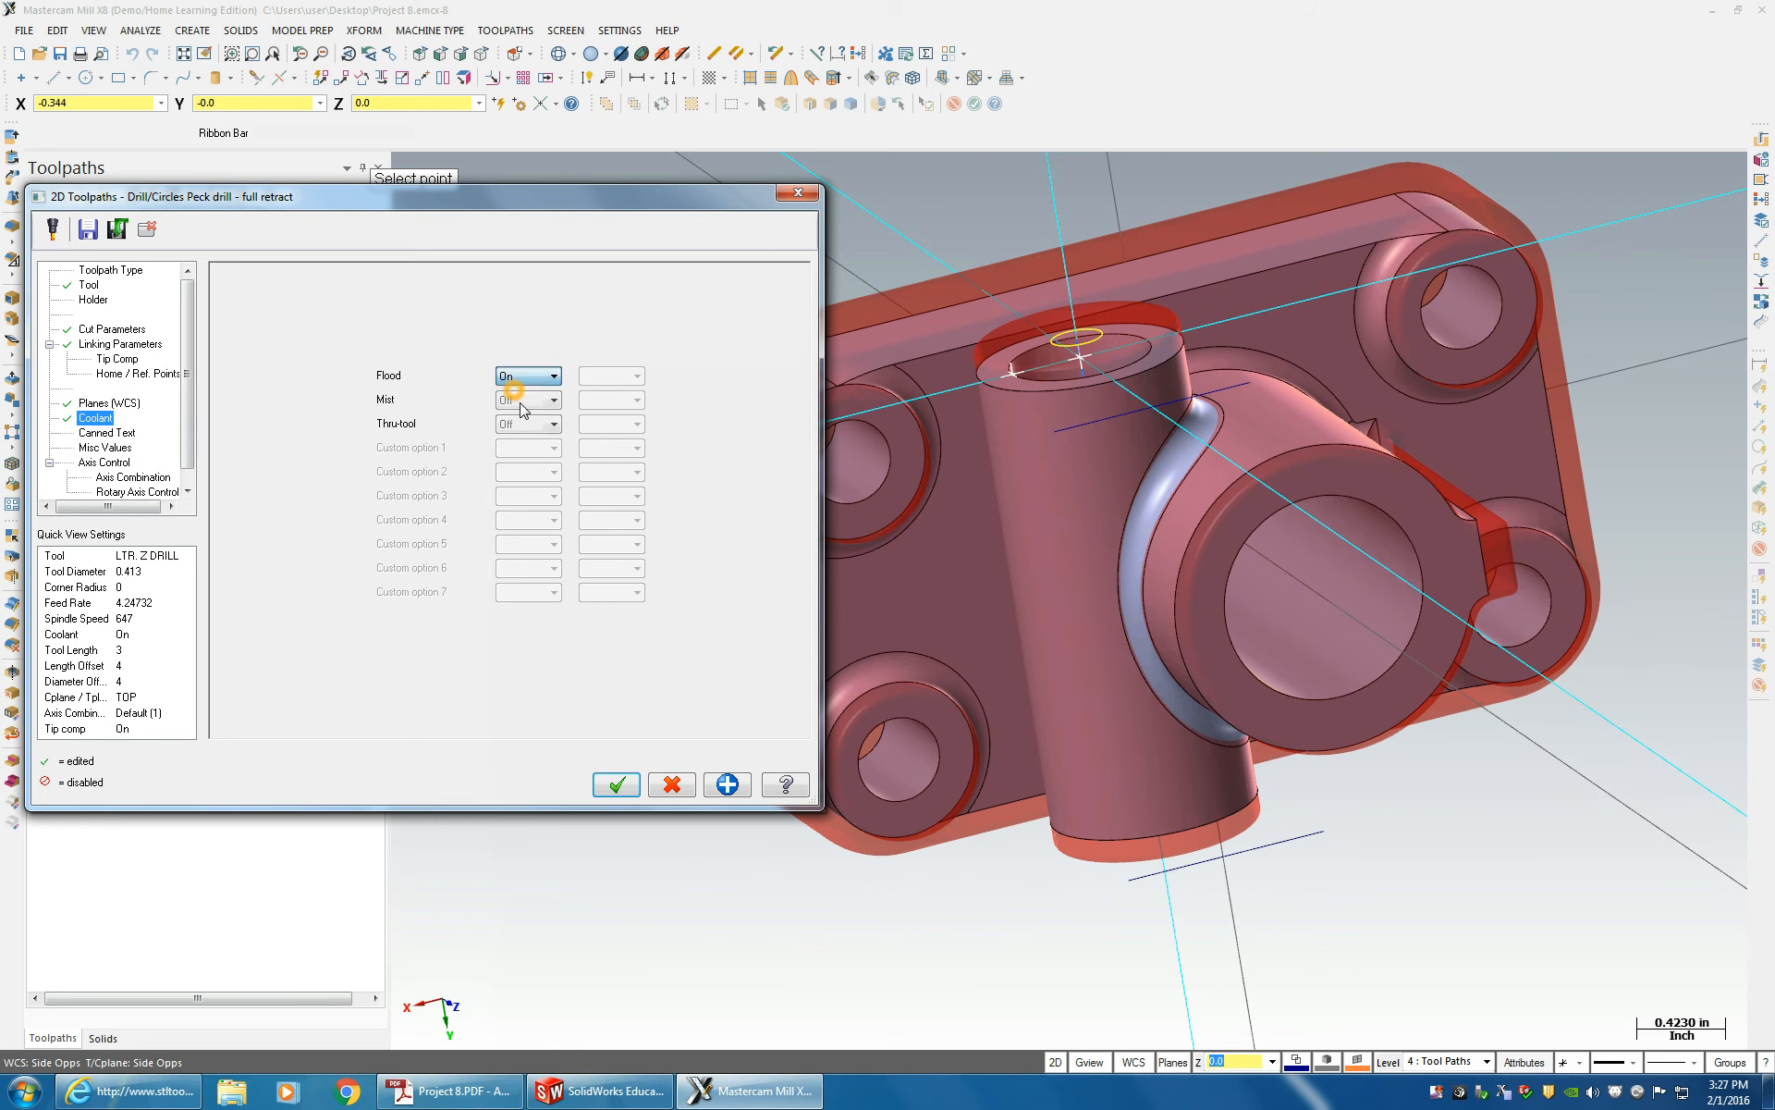
{"action": "left_click", "coordinate": [617, 785]}
{"action": "scroll", "coordinate": [925, 703], "scroll_direction": "down", "scroll_amount": 3}
{"action": "middle_click_drag", "start_coordinate": [1082, 805], "coordinate": [1134, 778]}
{"action": "middle_click_drag", "start_coordinate": [1045, 427], "coordinate": [1035, 446]}
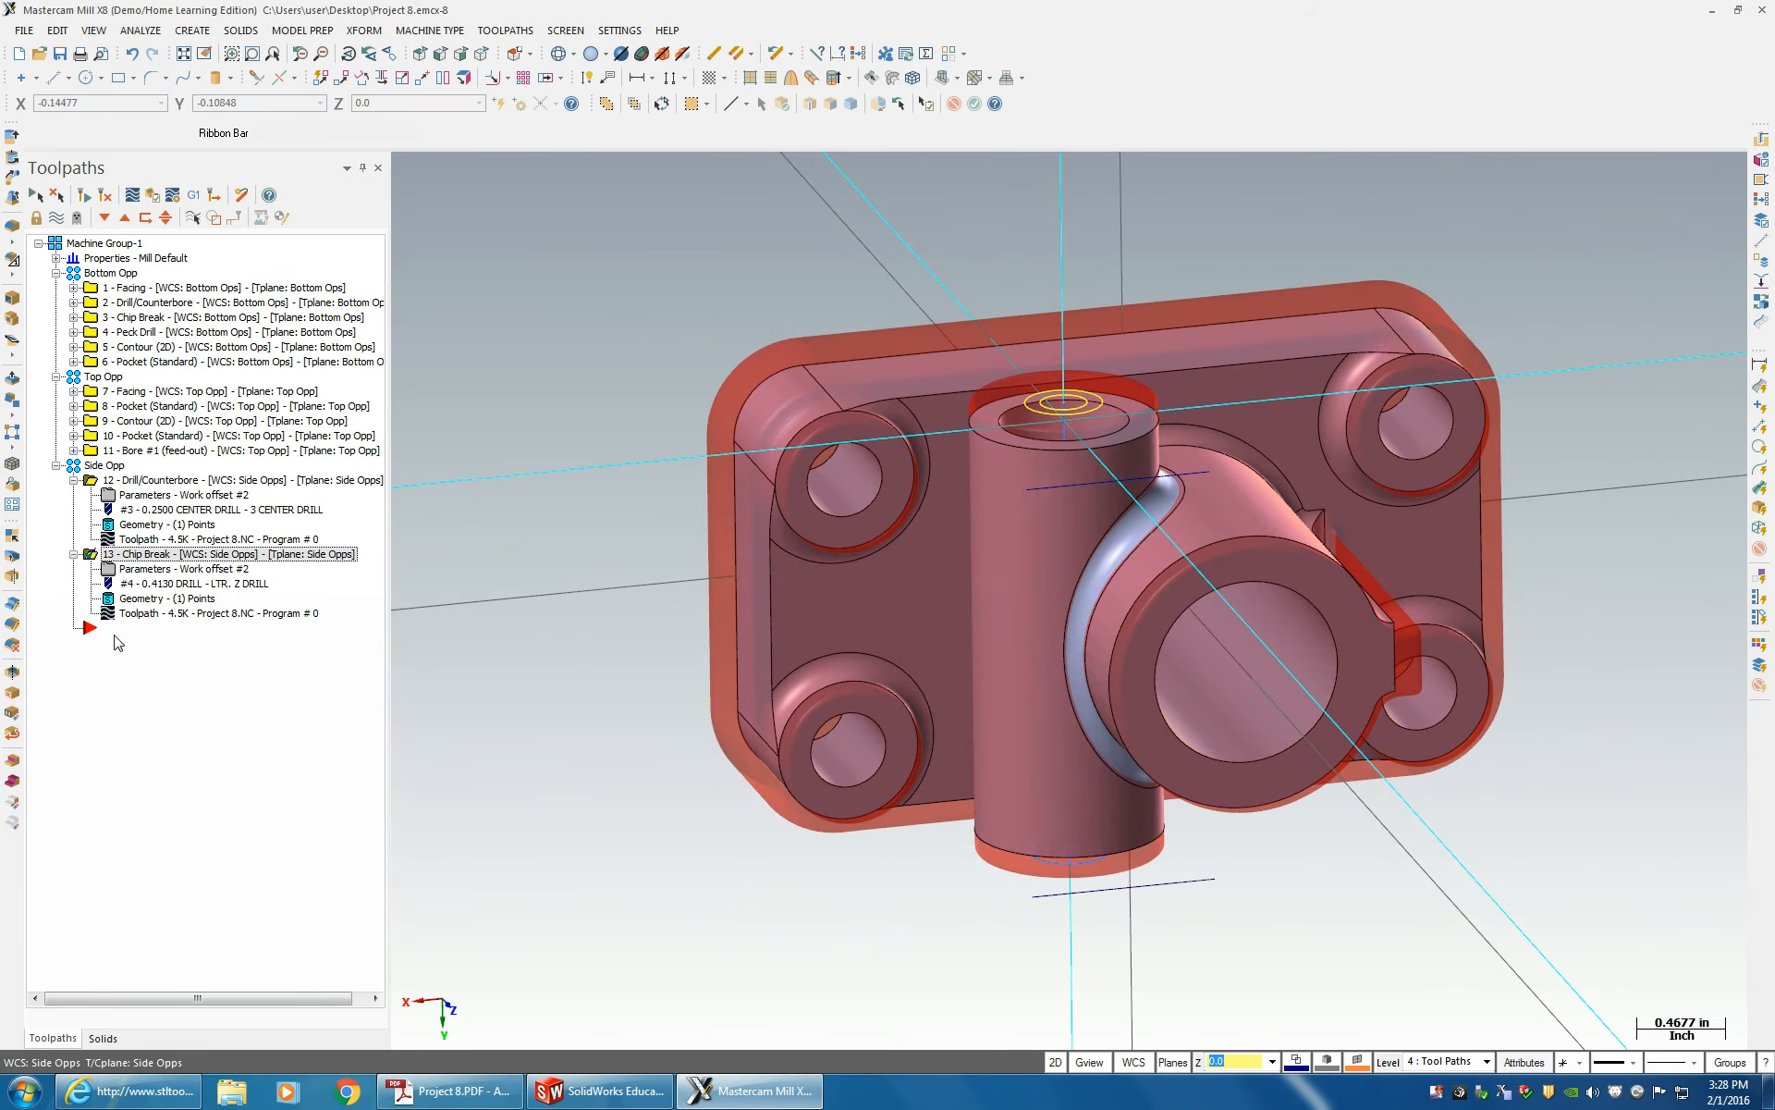
- Check the horizontal bore's diameter on the Project 8 drawing in Adobe Reader and open the drill chart in Internet Explorer
{"action": "right_click", "coordinate": [118, 630]}
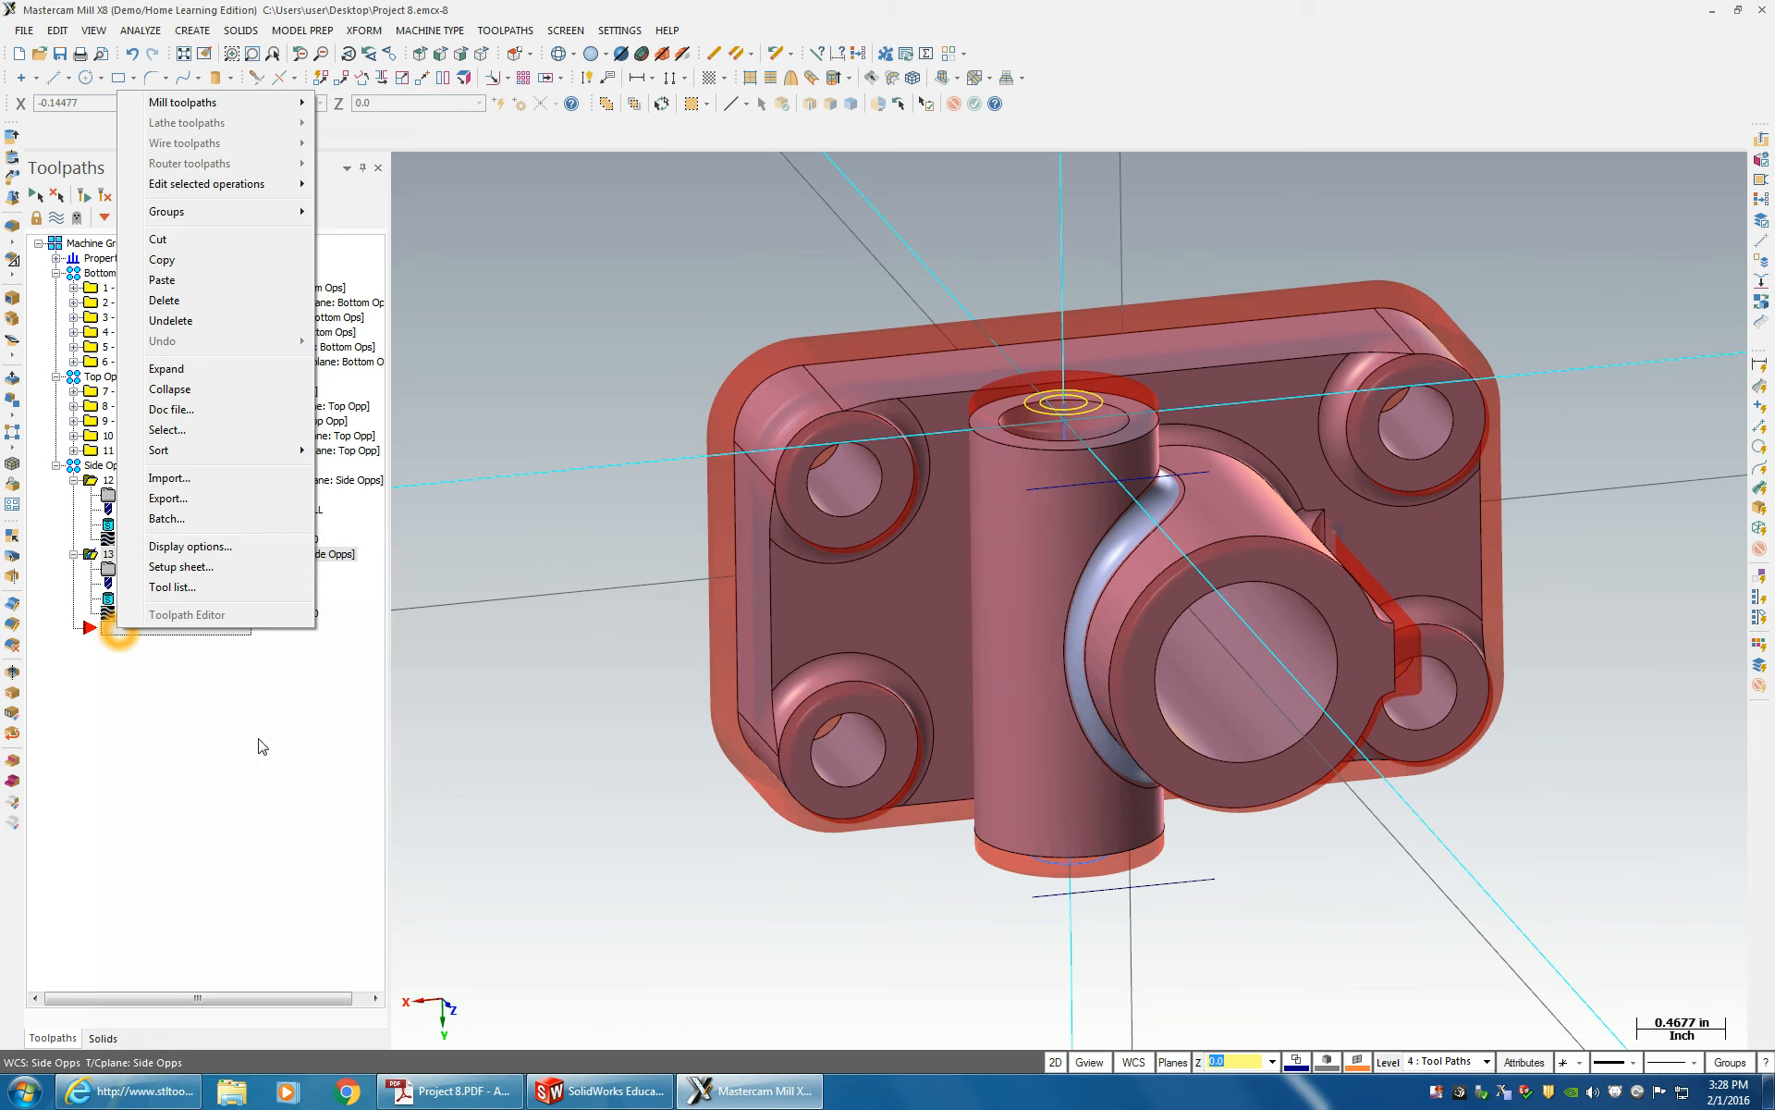
{"action": "left_click", "coordinate": [600, 1091]}
{"action": "left_click", "coordinate": [477, 1095]}
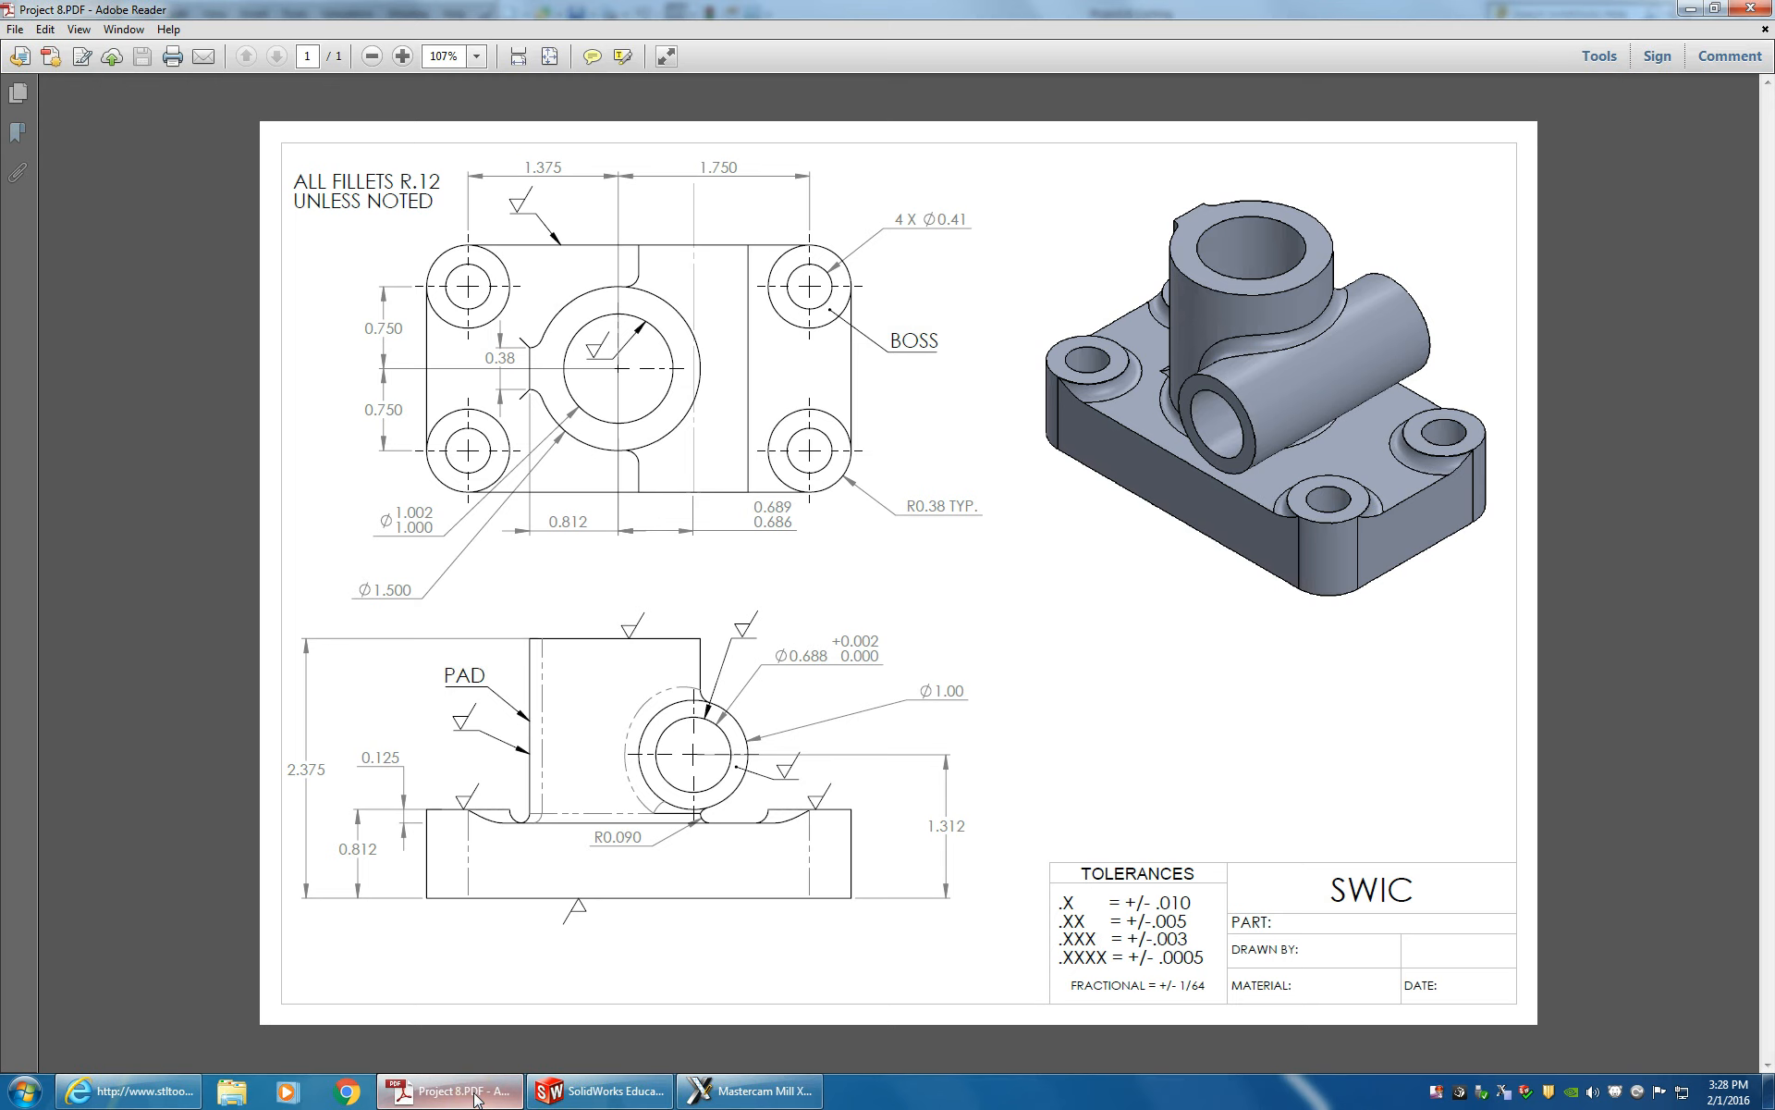
{"action": "left_click_drag", "start_coordinate": [801, 656], "coordinate": [830, 660]}
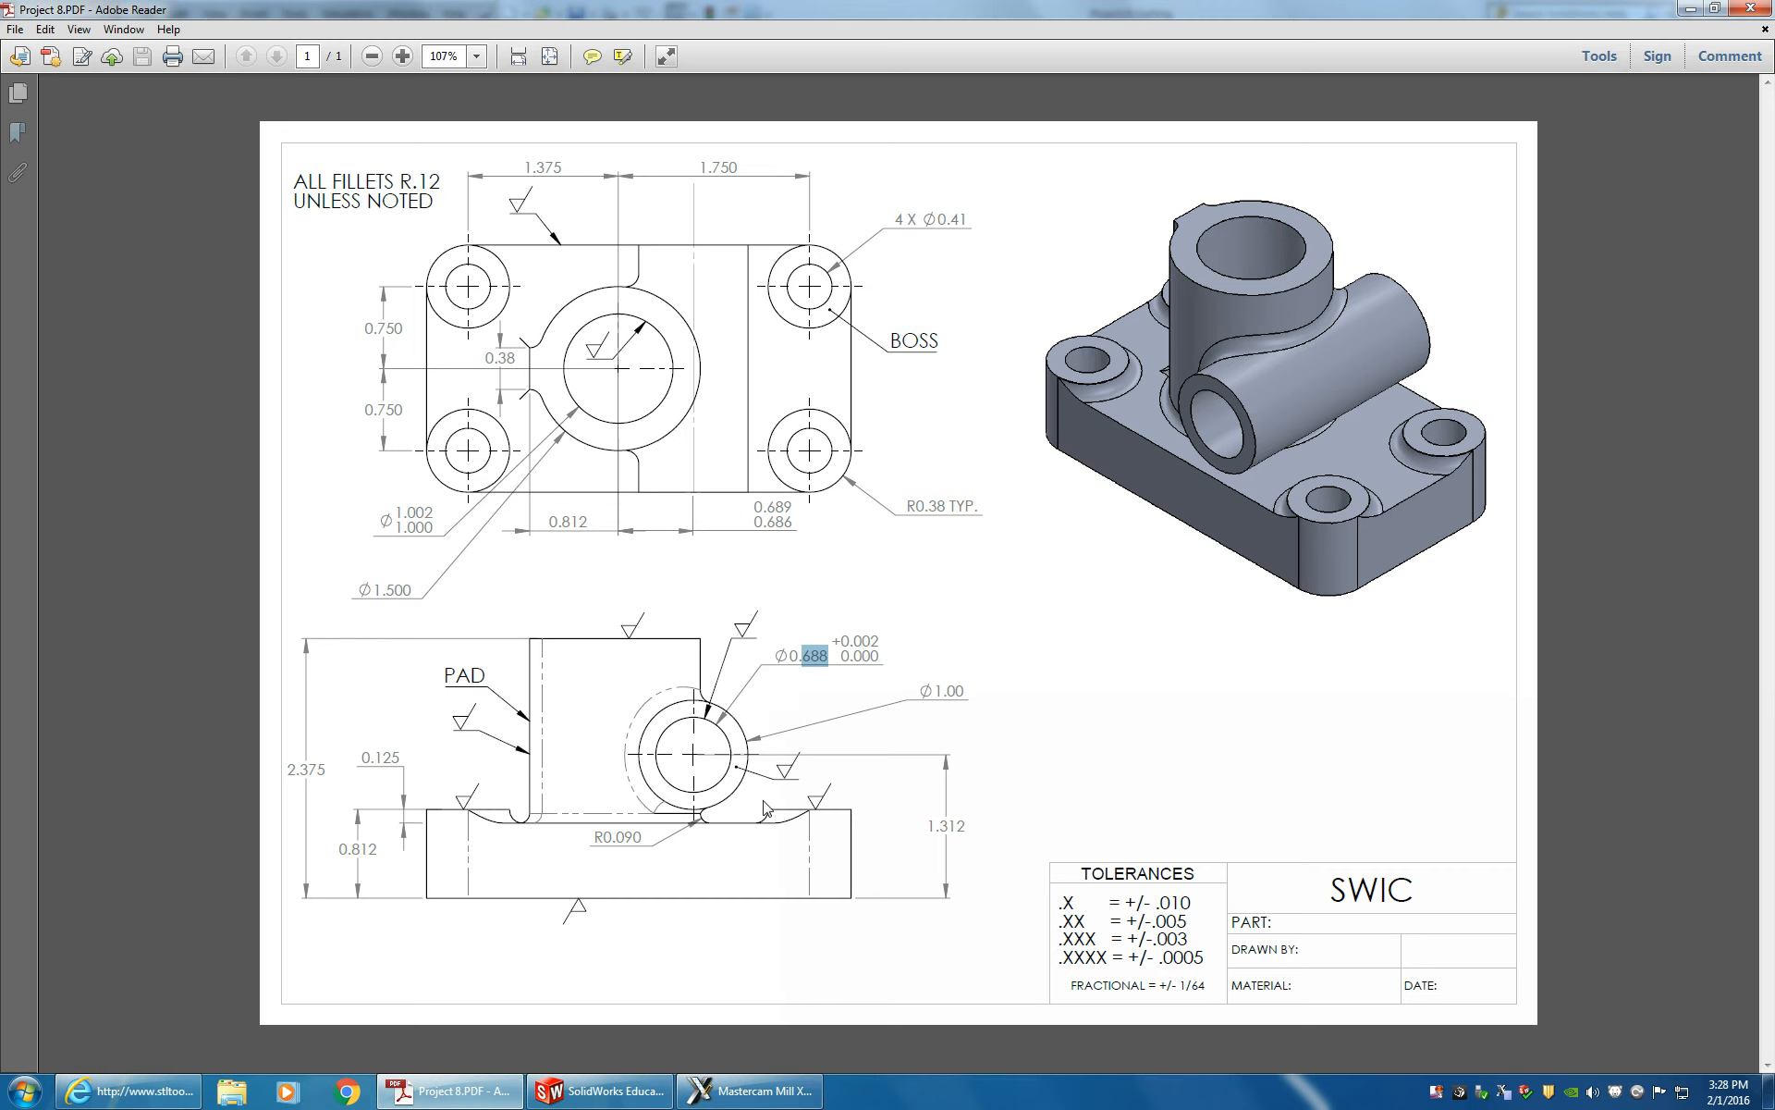
{"action": "left_click", "coordinate": [130, 1092]}
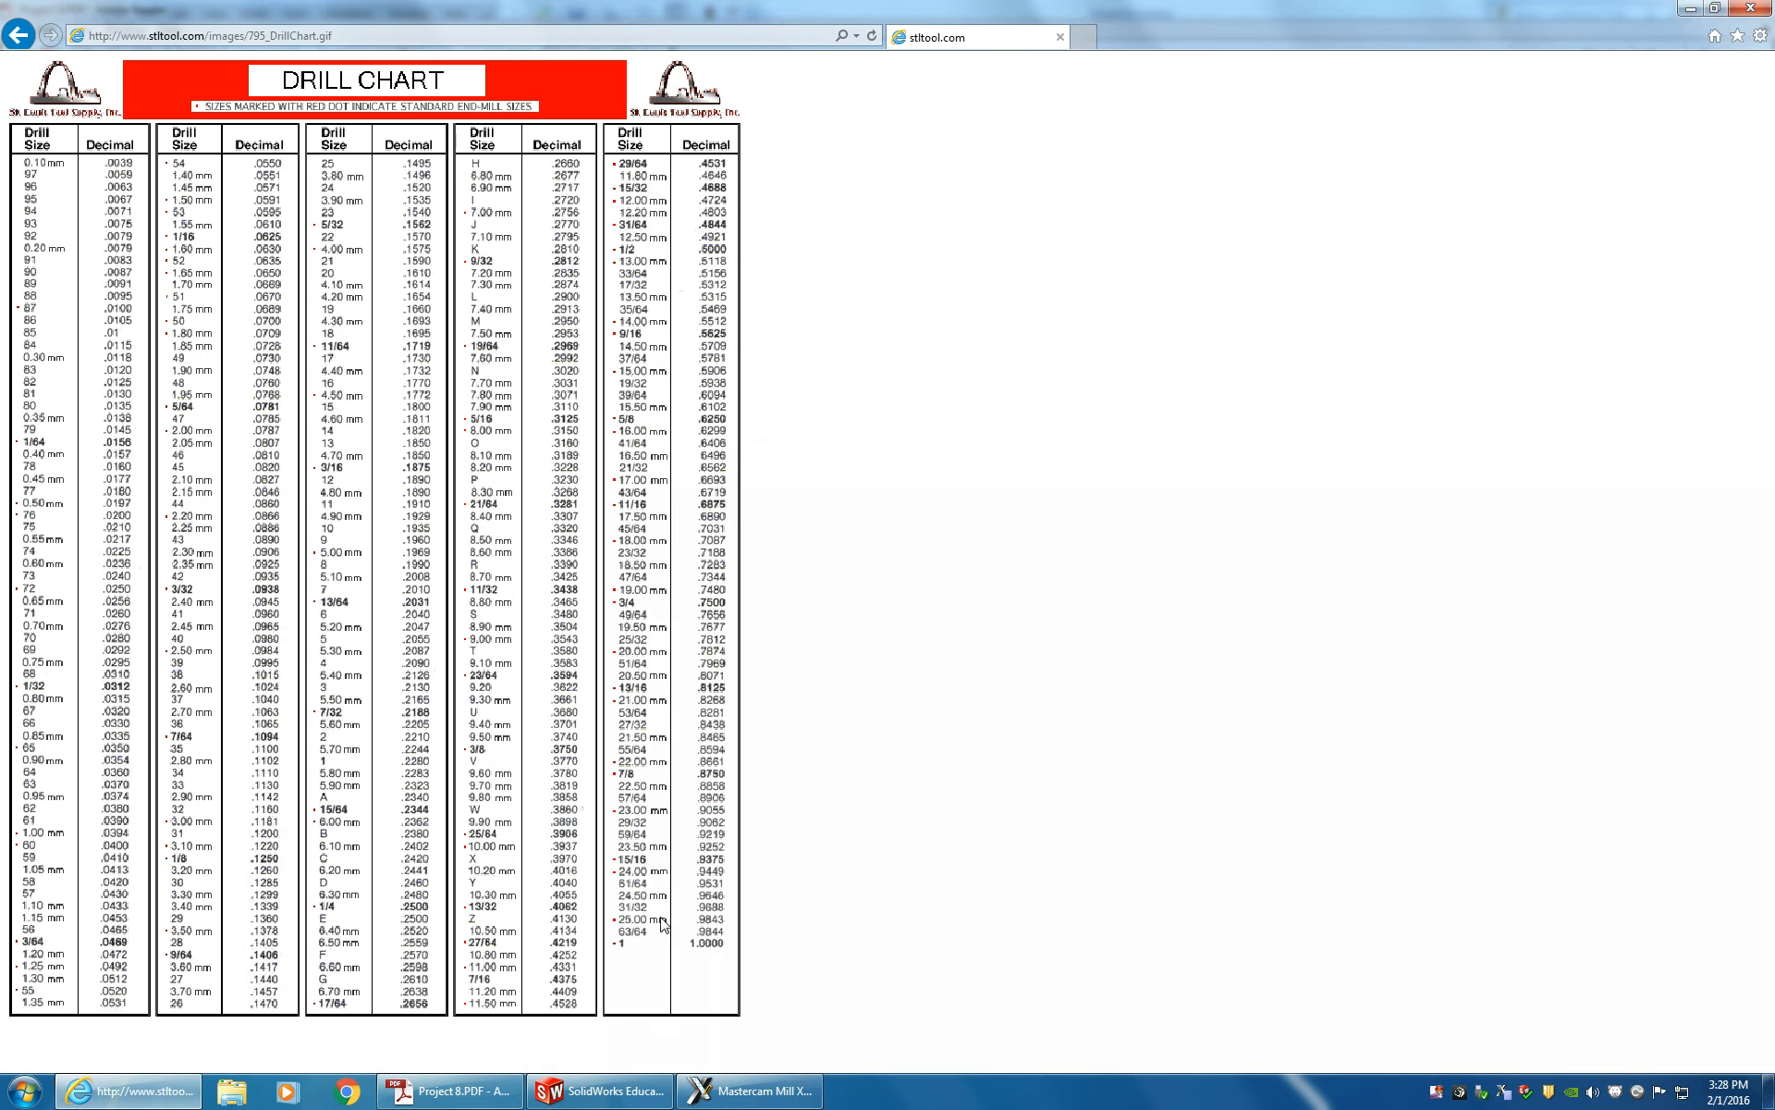
- Switch back to Mastercam and open the tool settings of the chip break operation in the Side Opp group
{"action": "left_click", "coordinate": [601, 1090]}
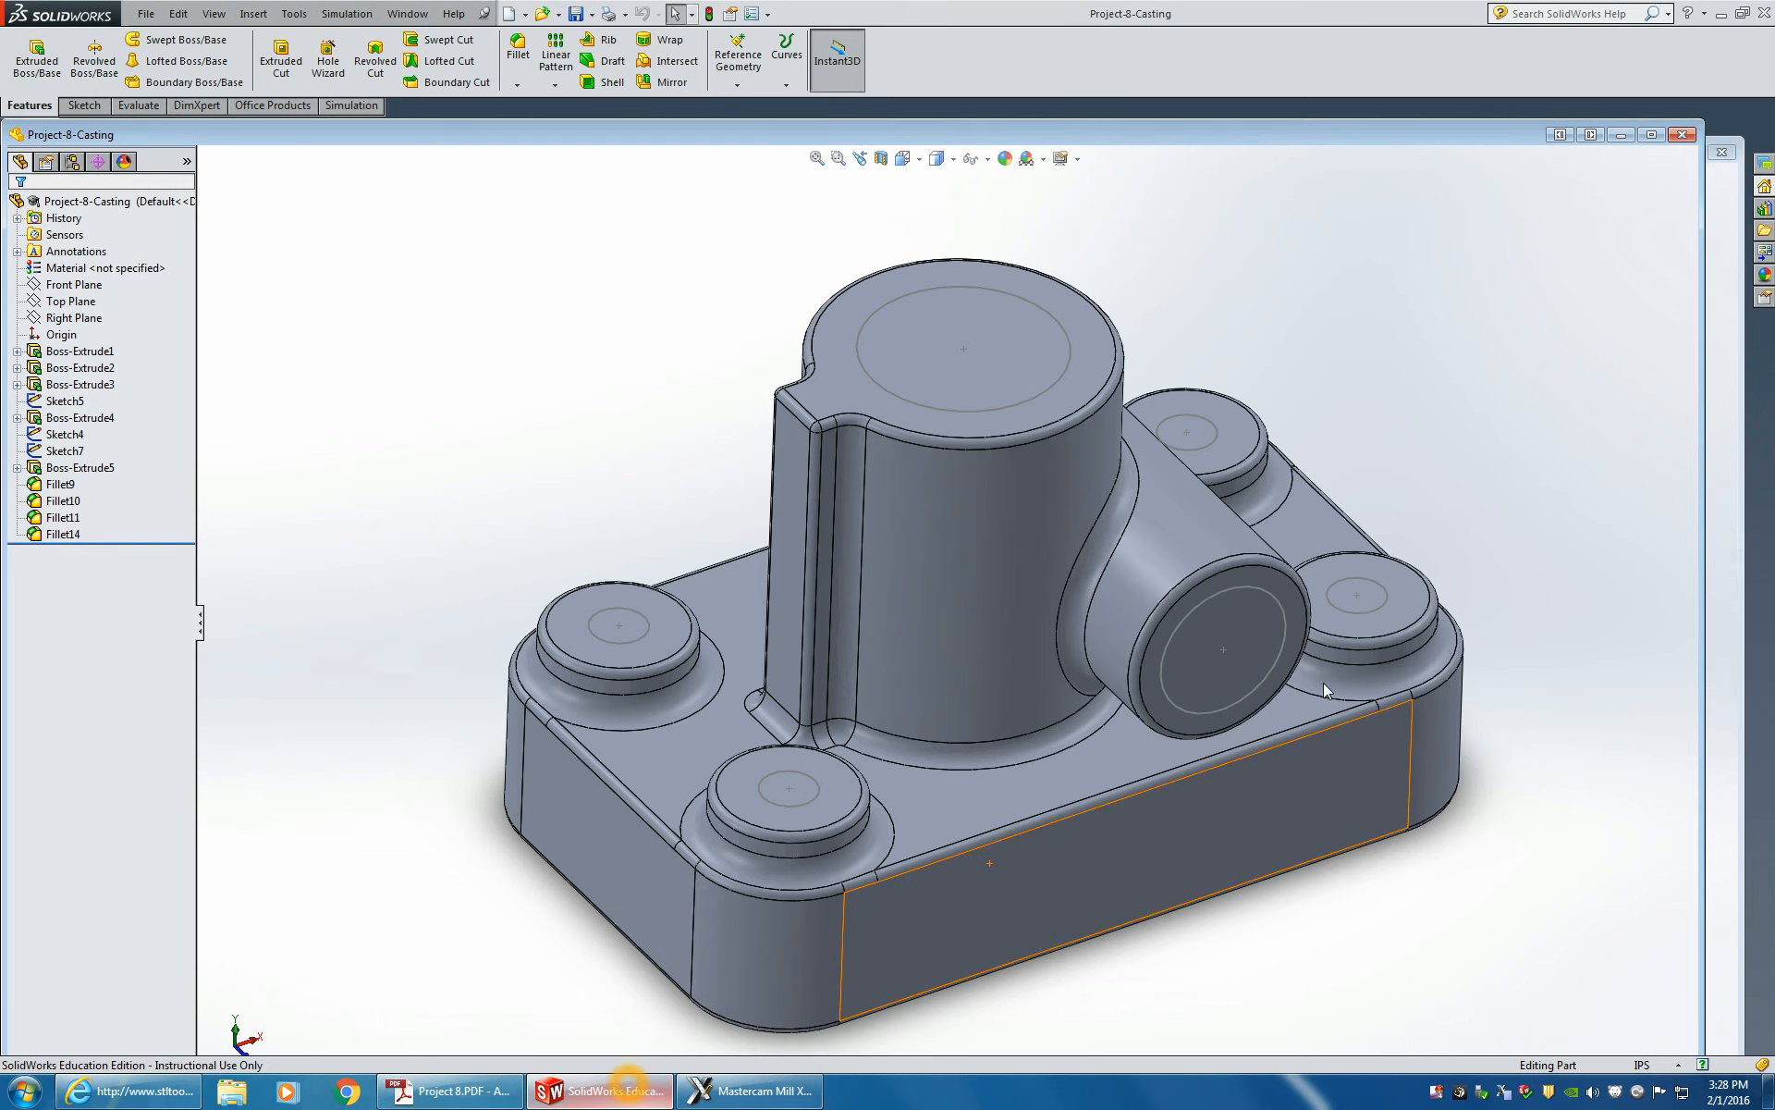
{"action": "left_click", "coordinate": [749, 1090]}
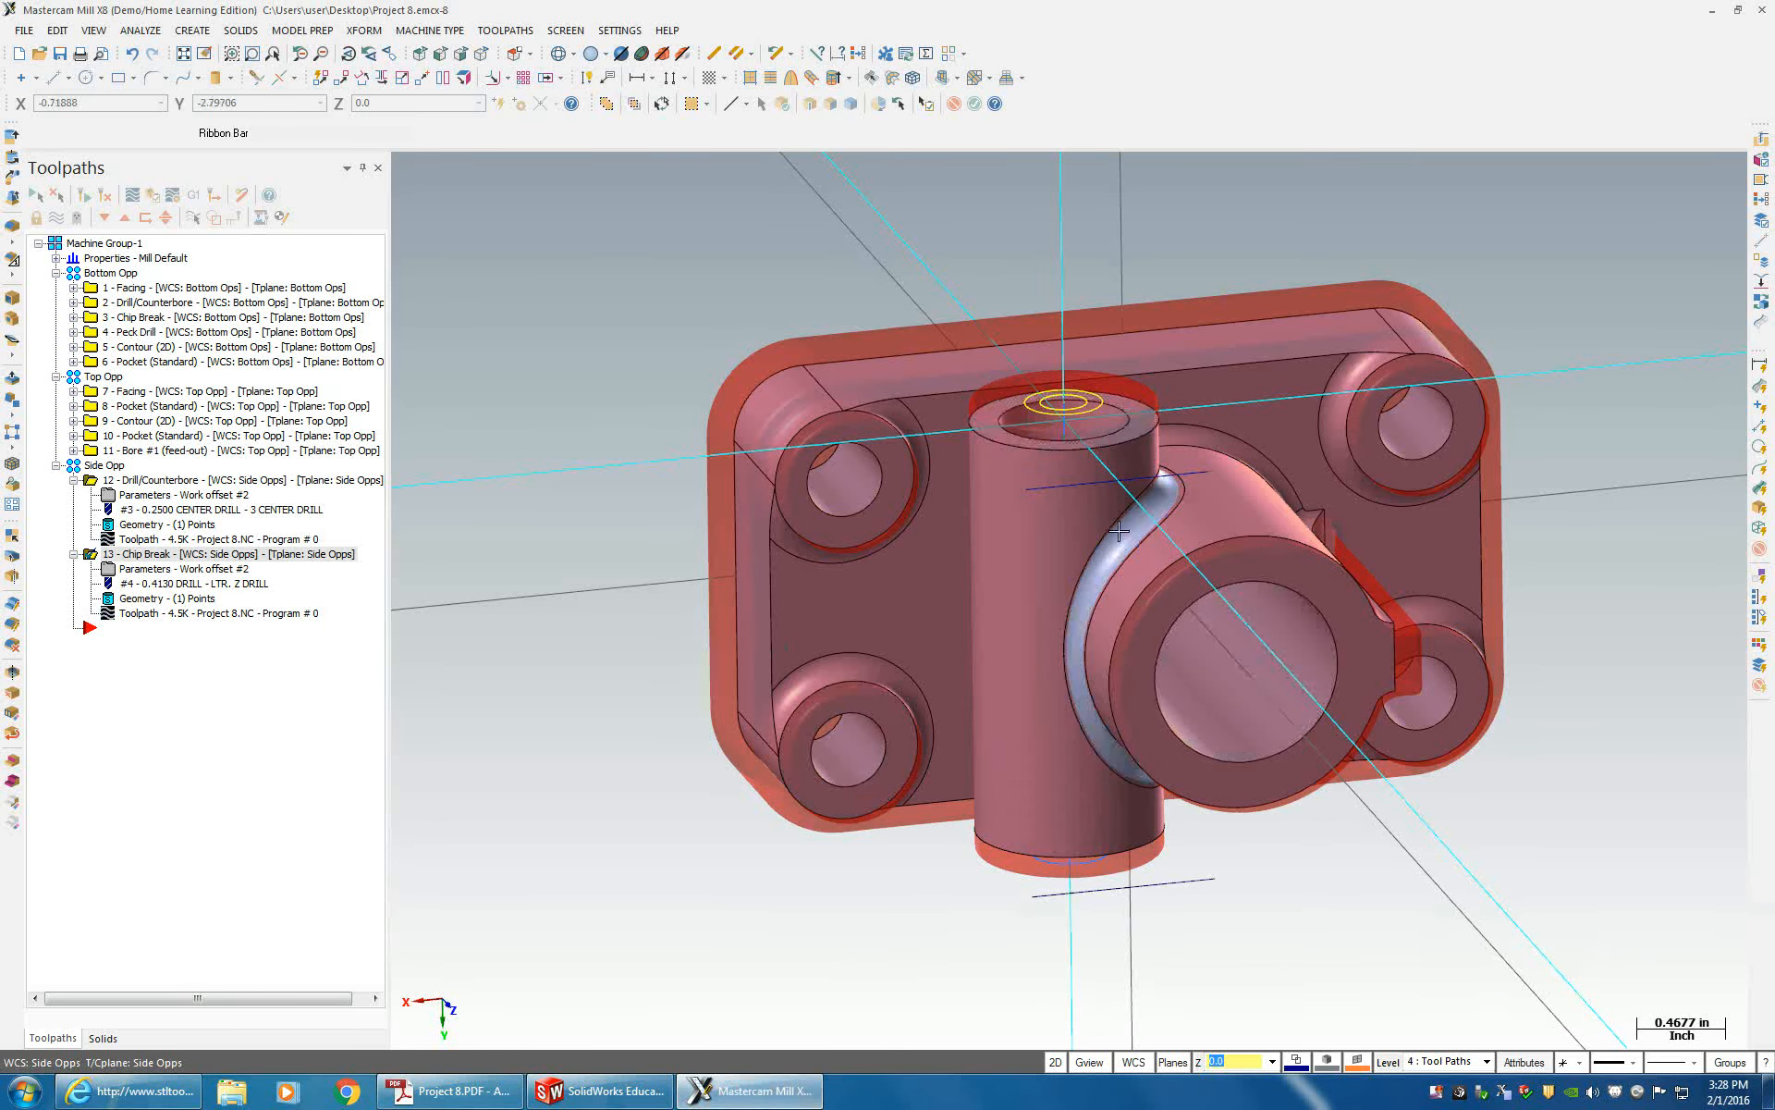
{"action": "middle_click_drag", "start_coordinate": [1138, 599], "coordinate": [1073, 763]}
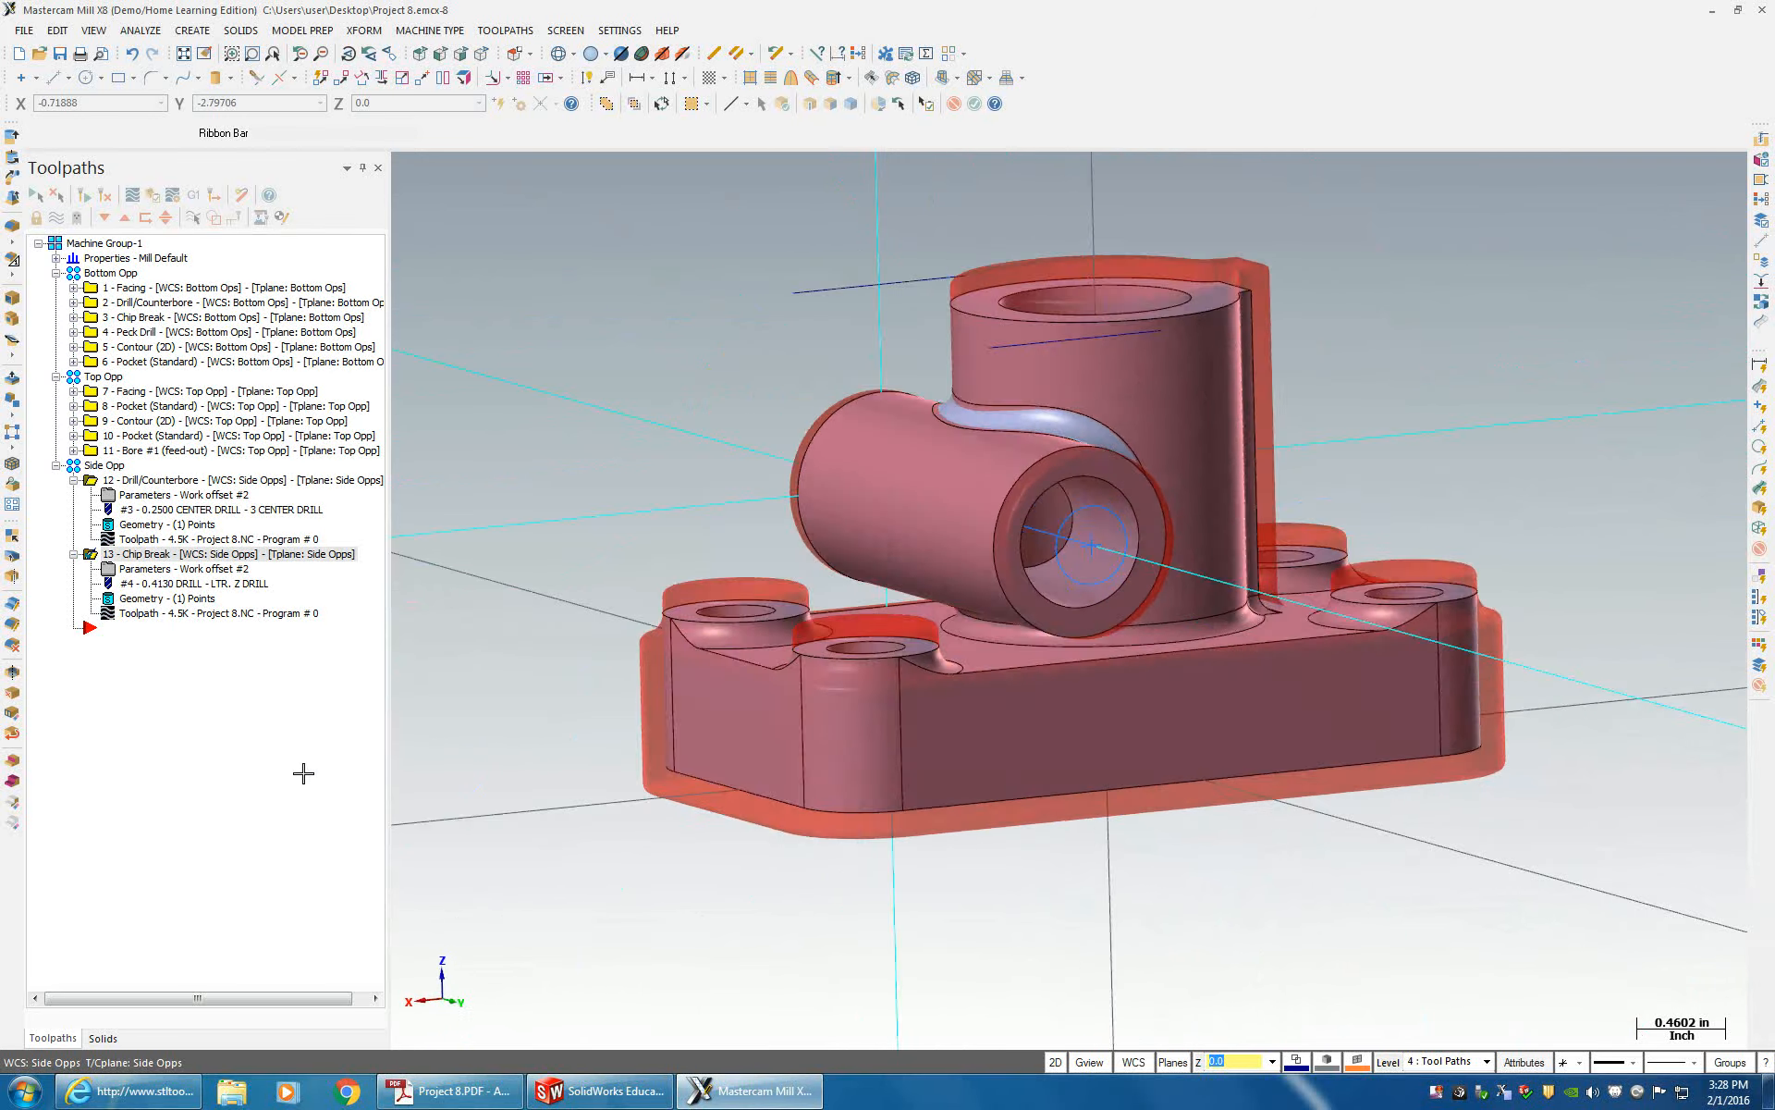
{"action": "left_click", "coordinate": [169, 636]}
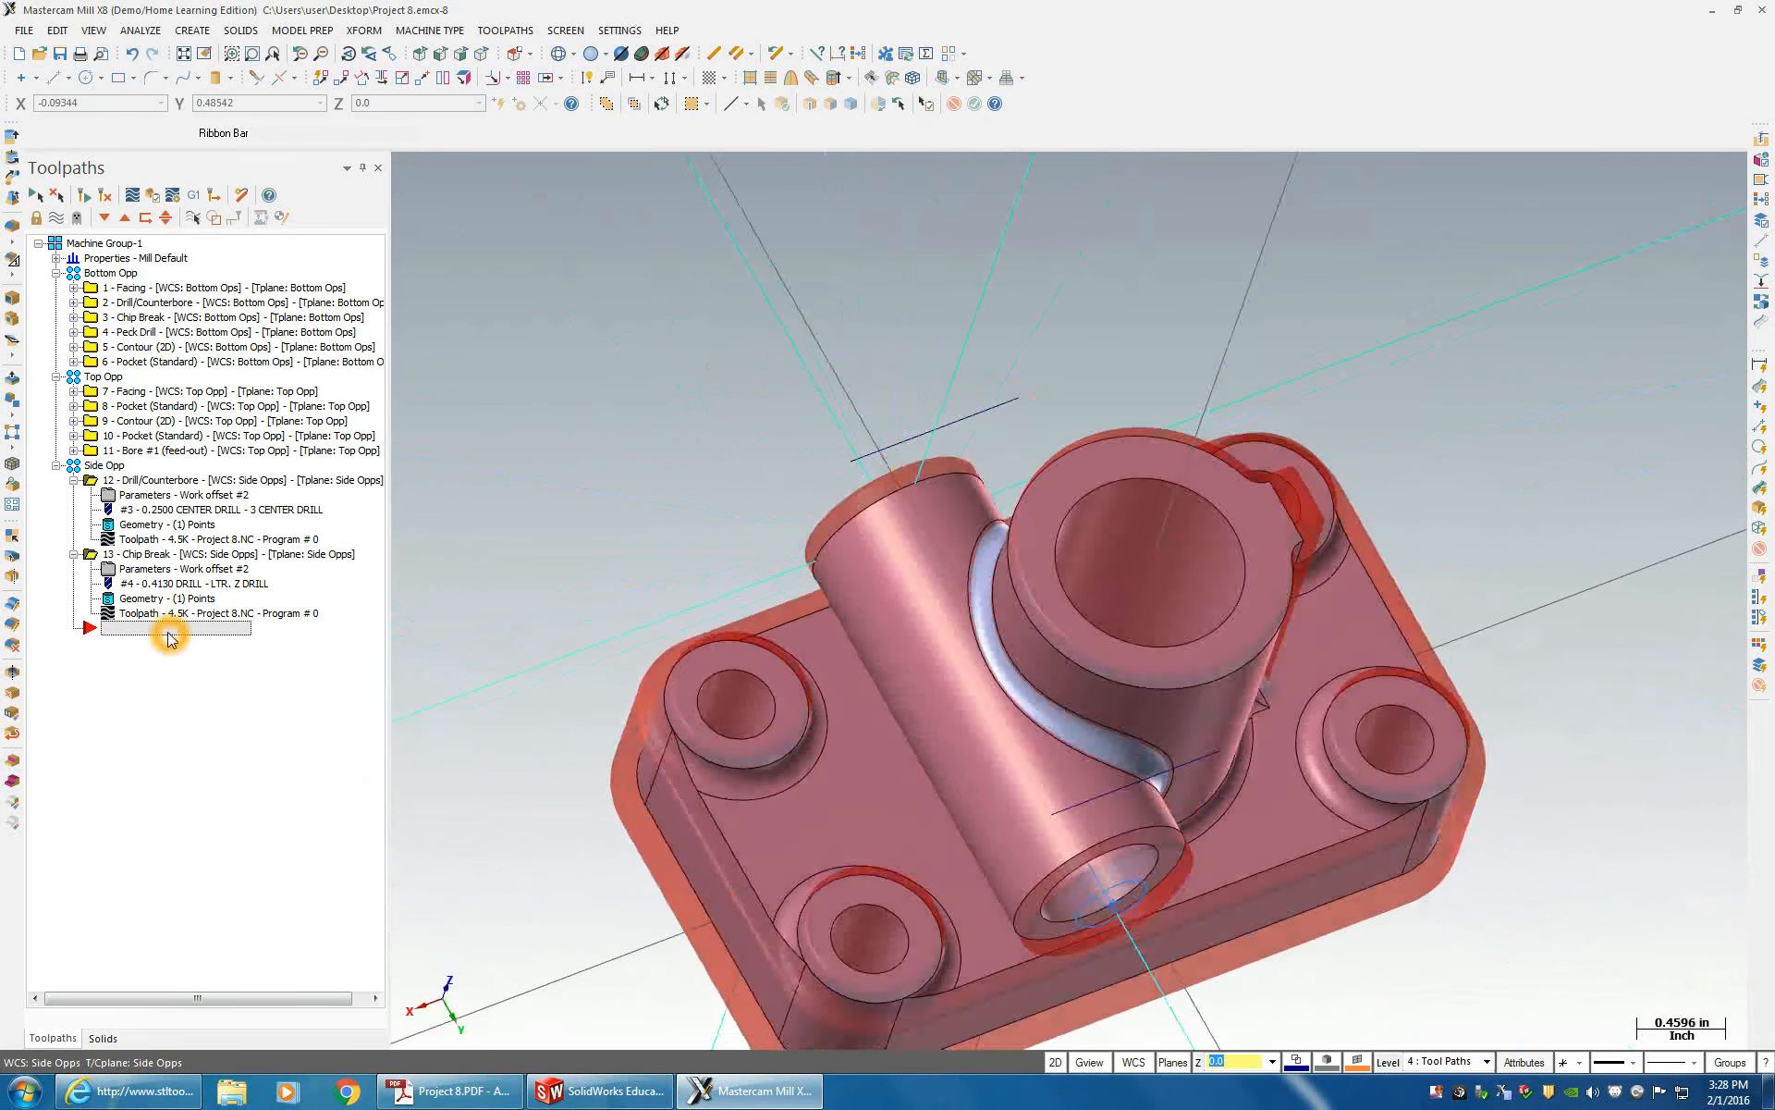
{"action": "middle_click_drag", "start_coordinate": [906, 640], "coordinate": [935, 591]}
{"action": "left_click", "coordinate": [130, 570]}
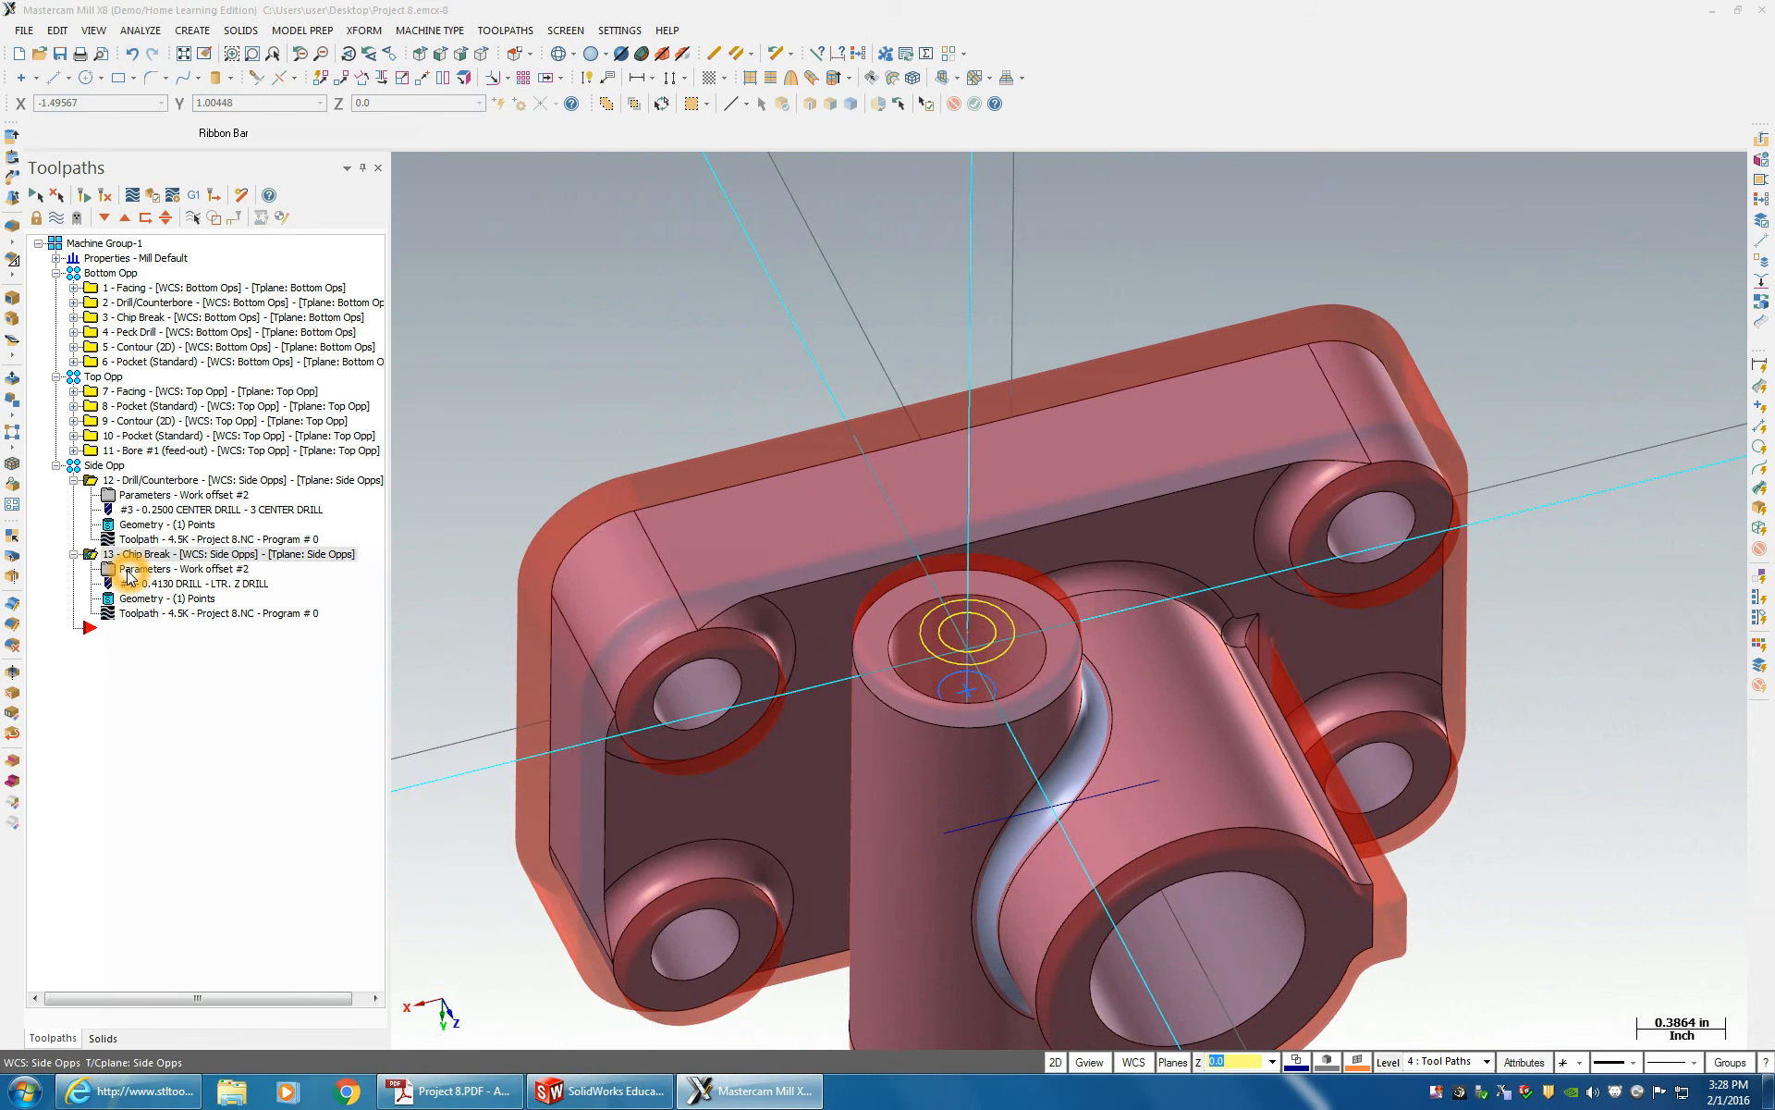
{"action": "left_click", "coordinate": [92, 285]}
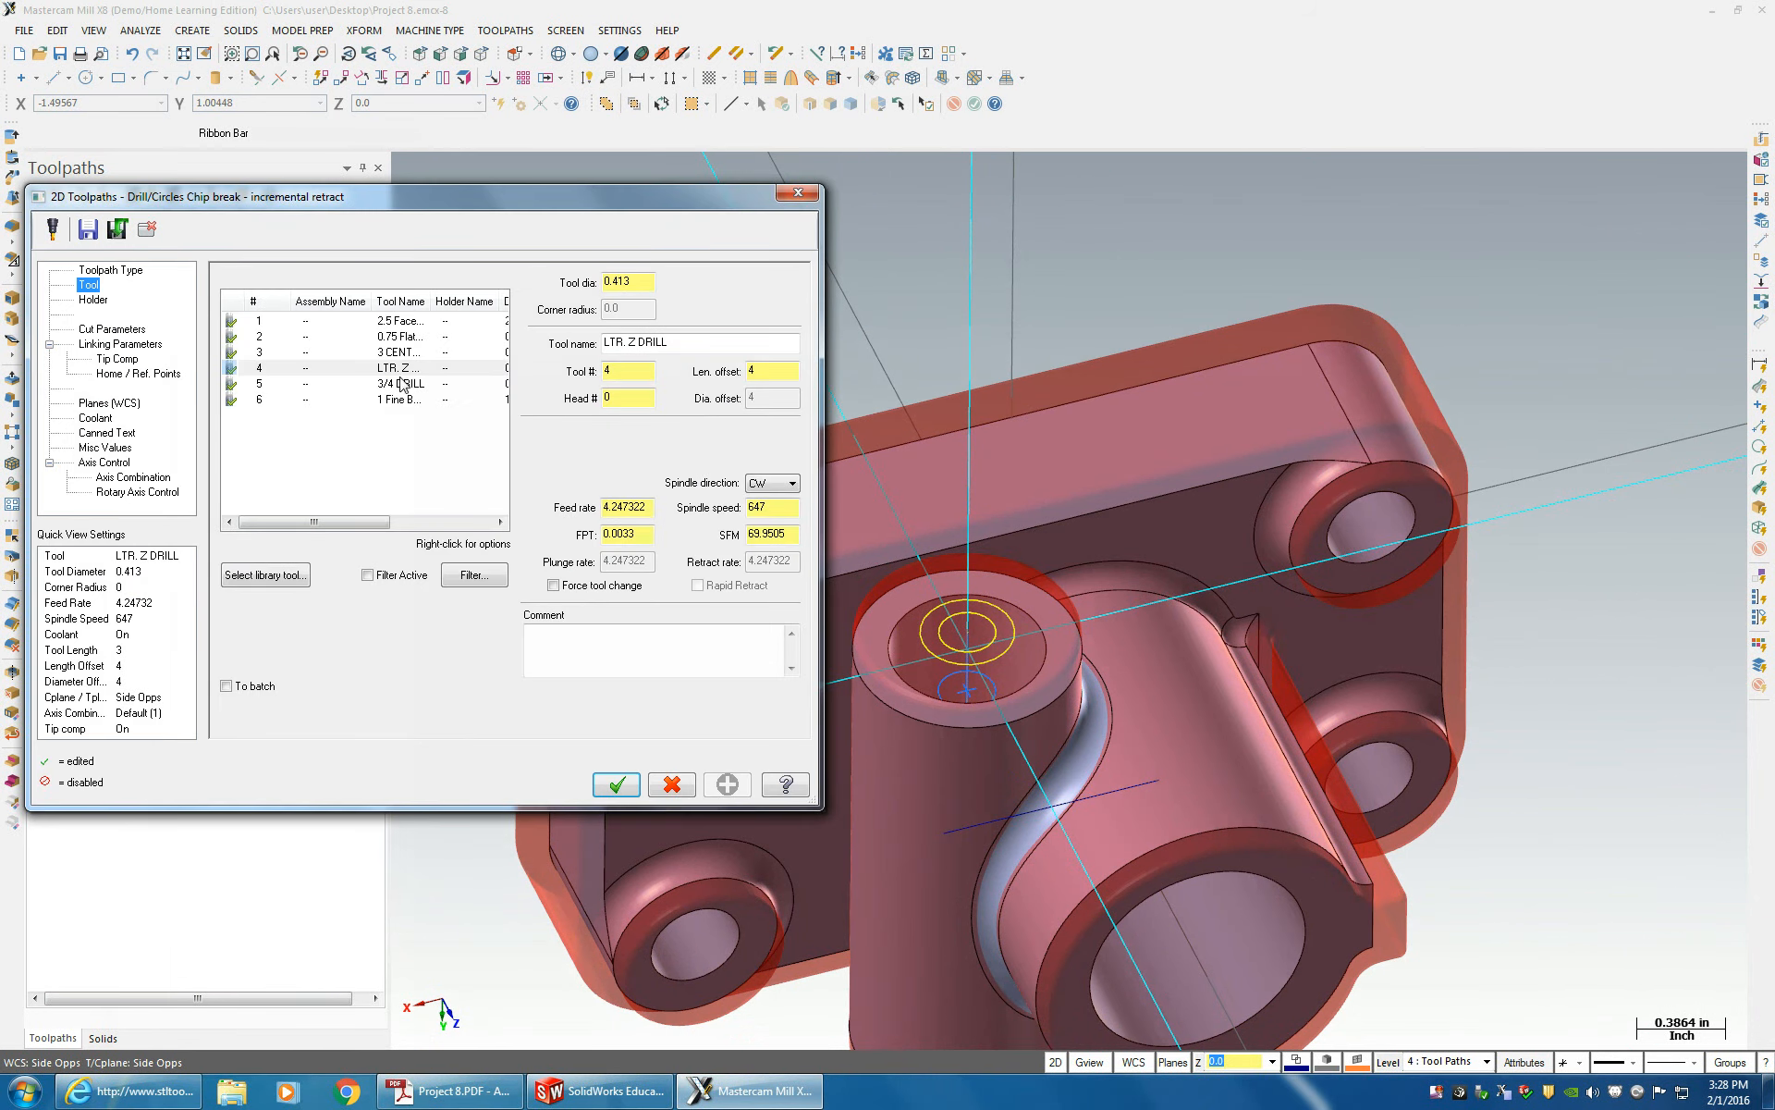
- Filter the tool library for drills with a diameter equal to 11/16 and assign the 11/16 drill to the operation
{"action": "right_click", "coordinate": [331, 449]}
{"action": "left_click", "coordinate": [370, 438]}
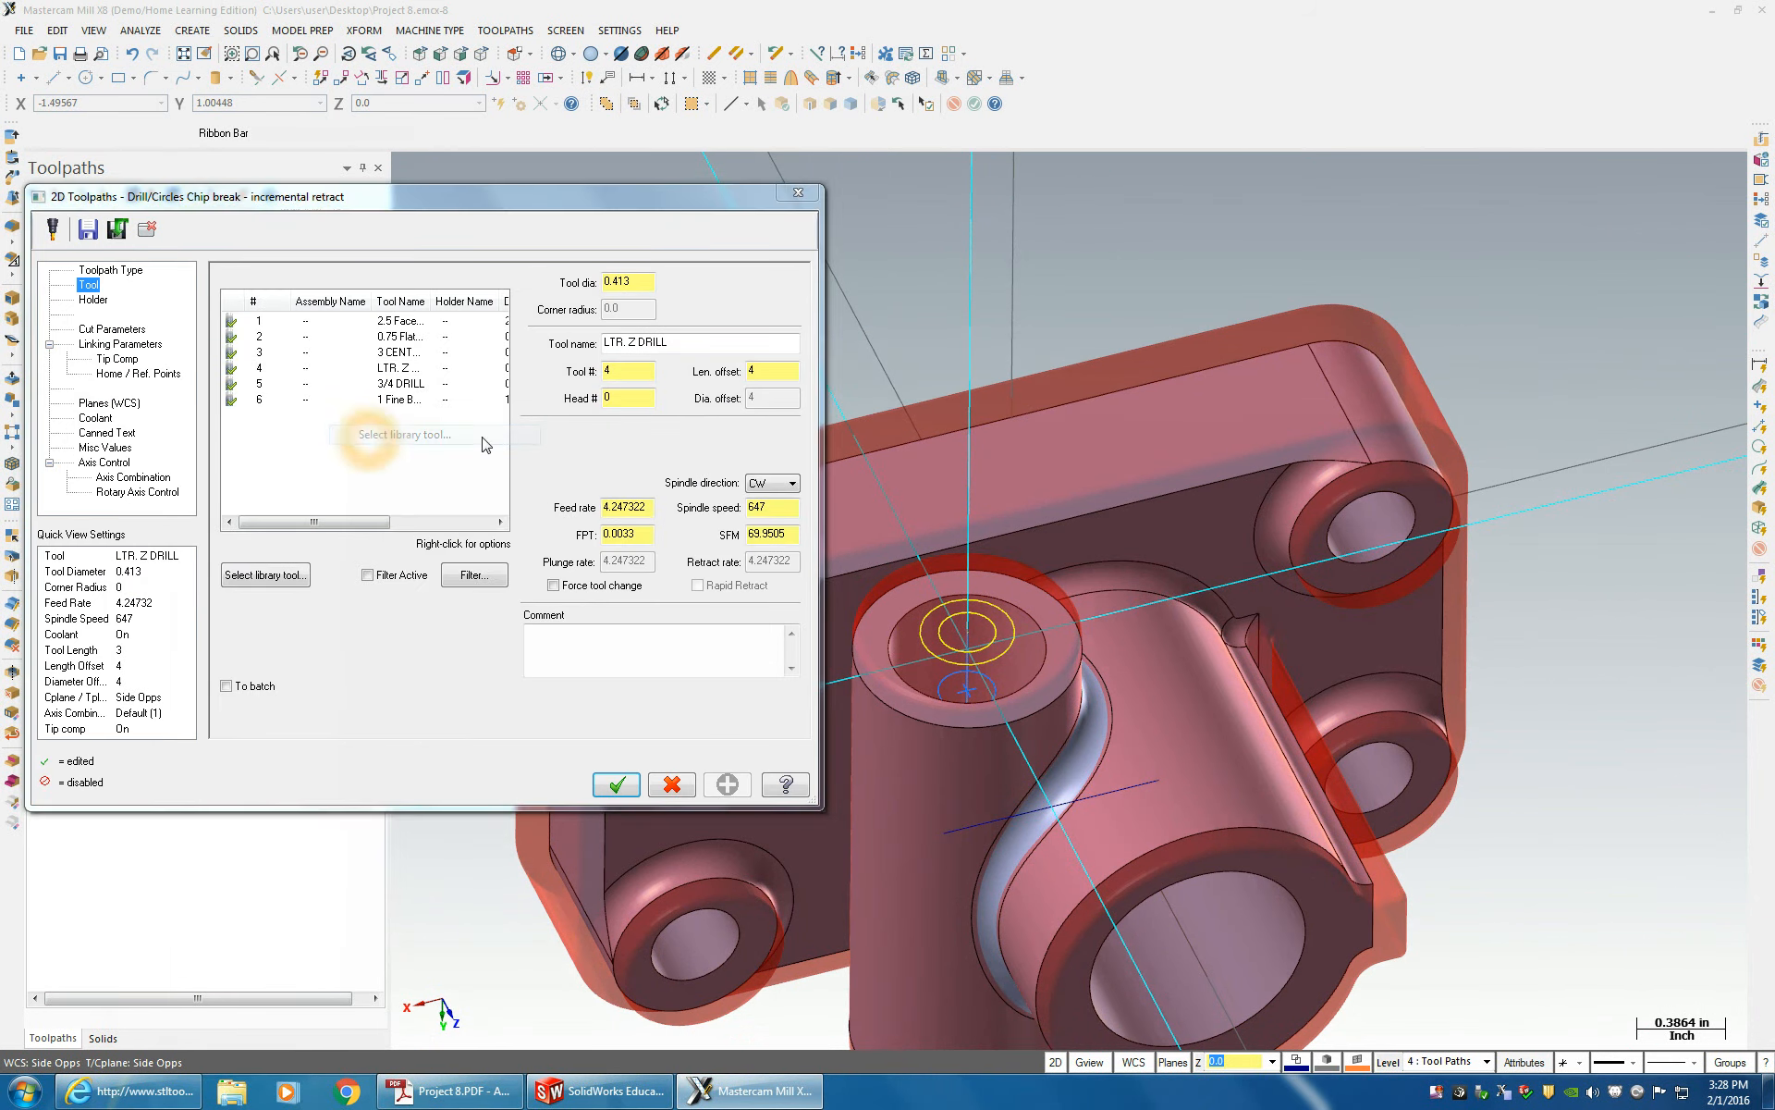
{"action": "left_click_drag", "start_coordinate": [653, 279], "coordinate": [655, 460]}
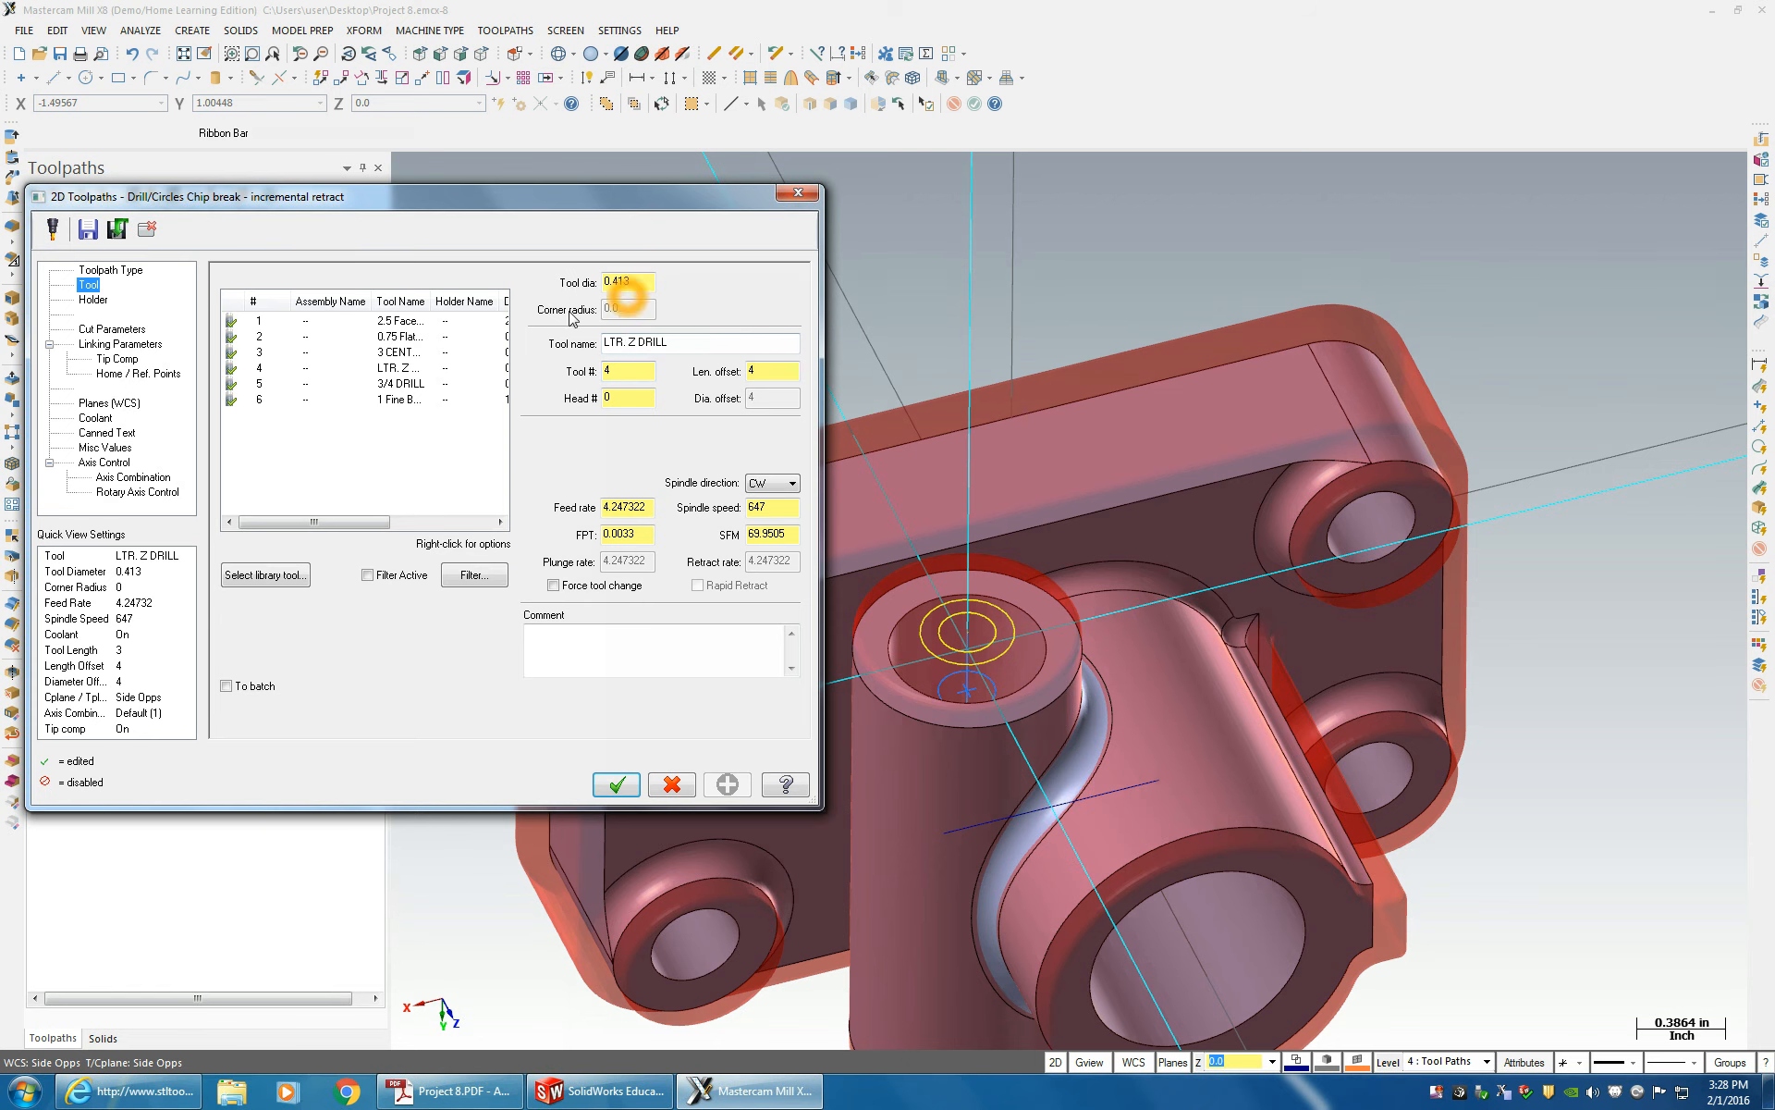
{"action": "left_click", "coordinate": [277, 575]}
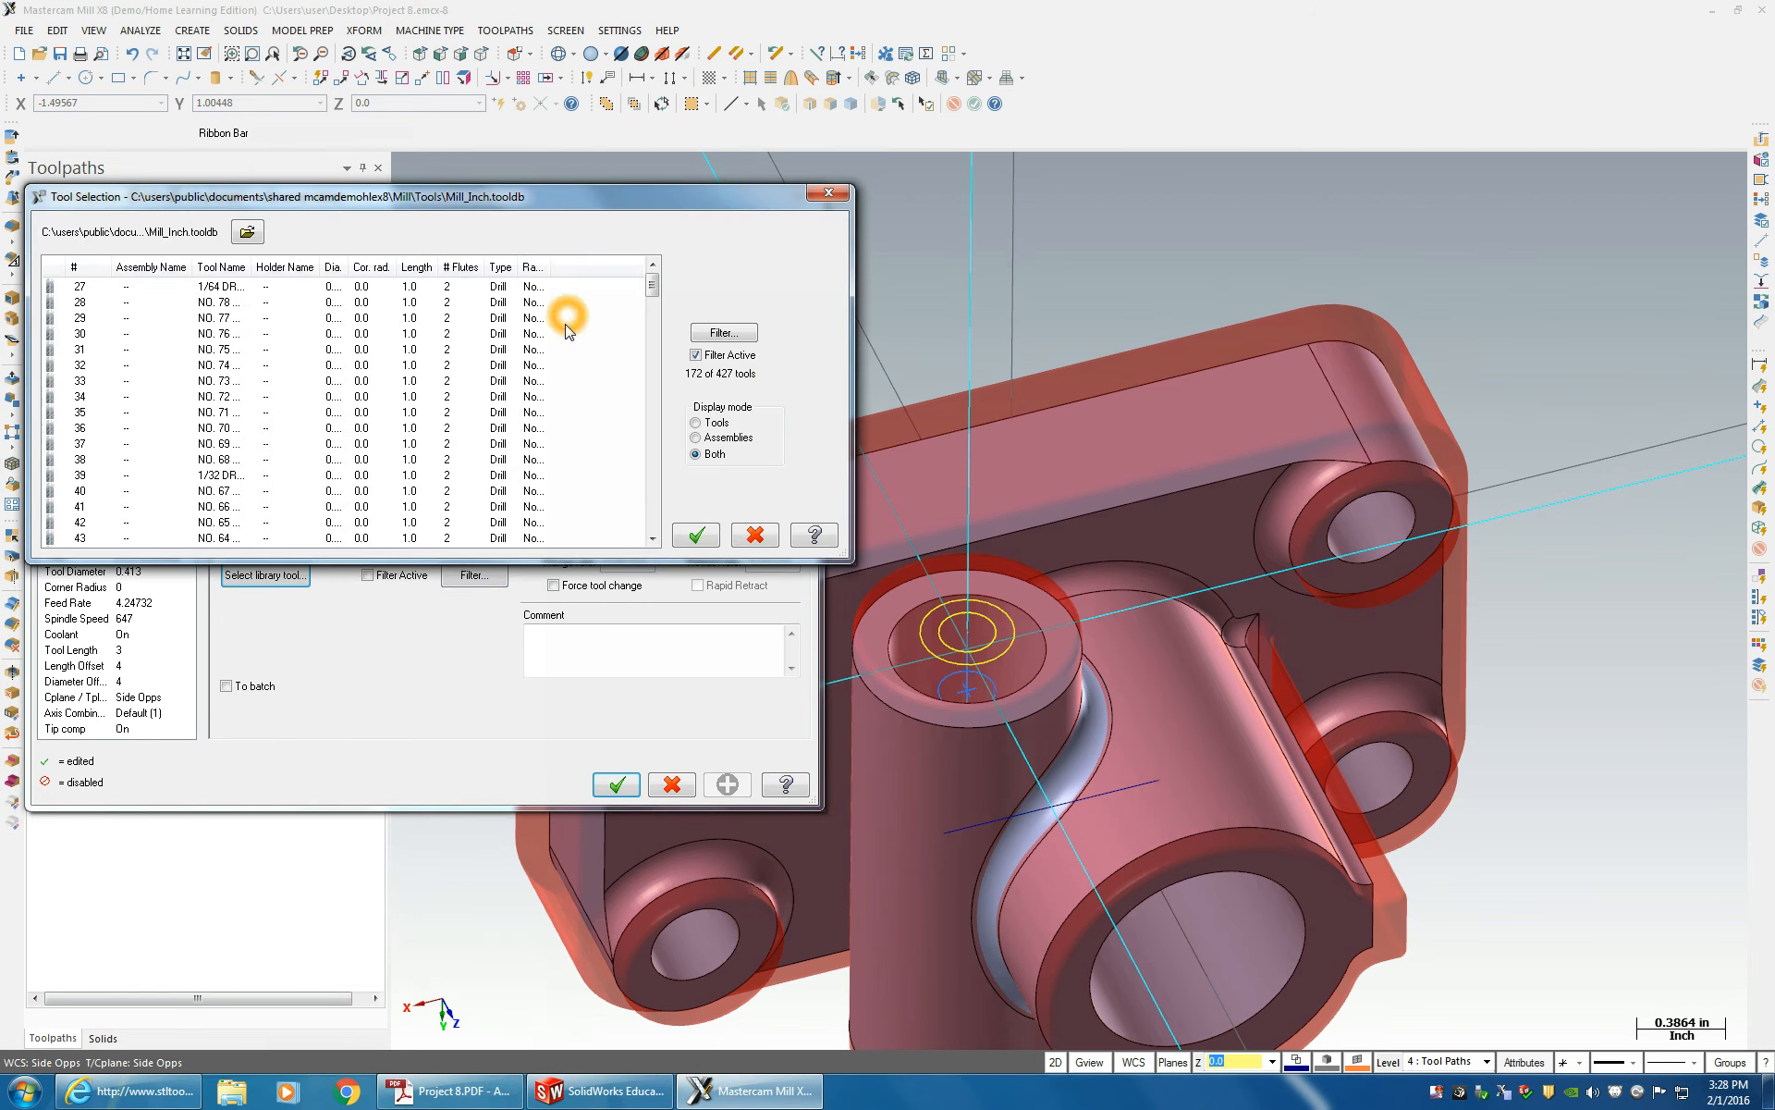
{"action": "left_click", "coordinate": [732, 332]}
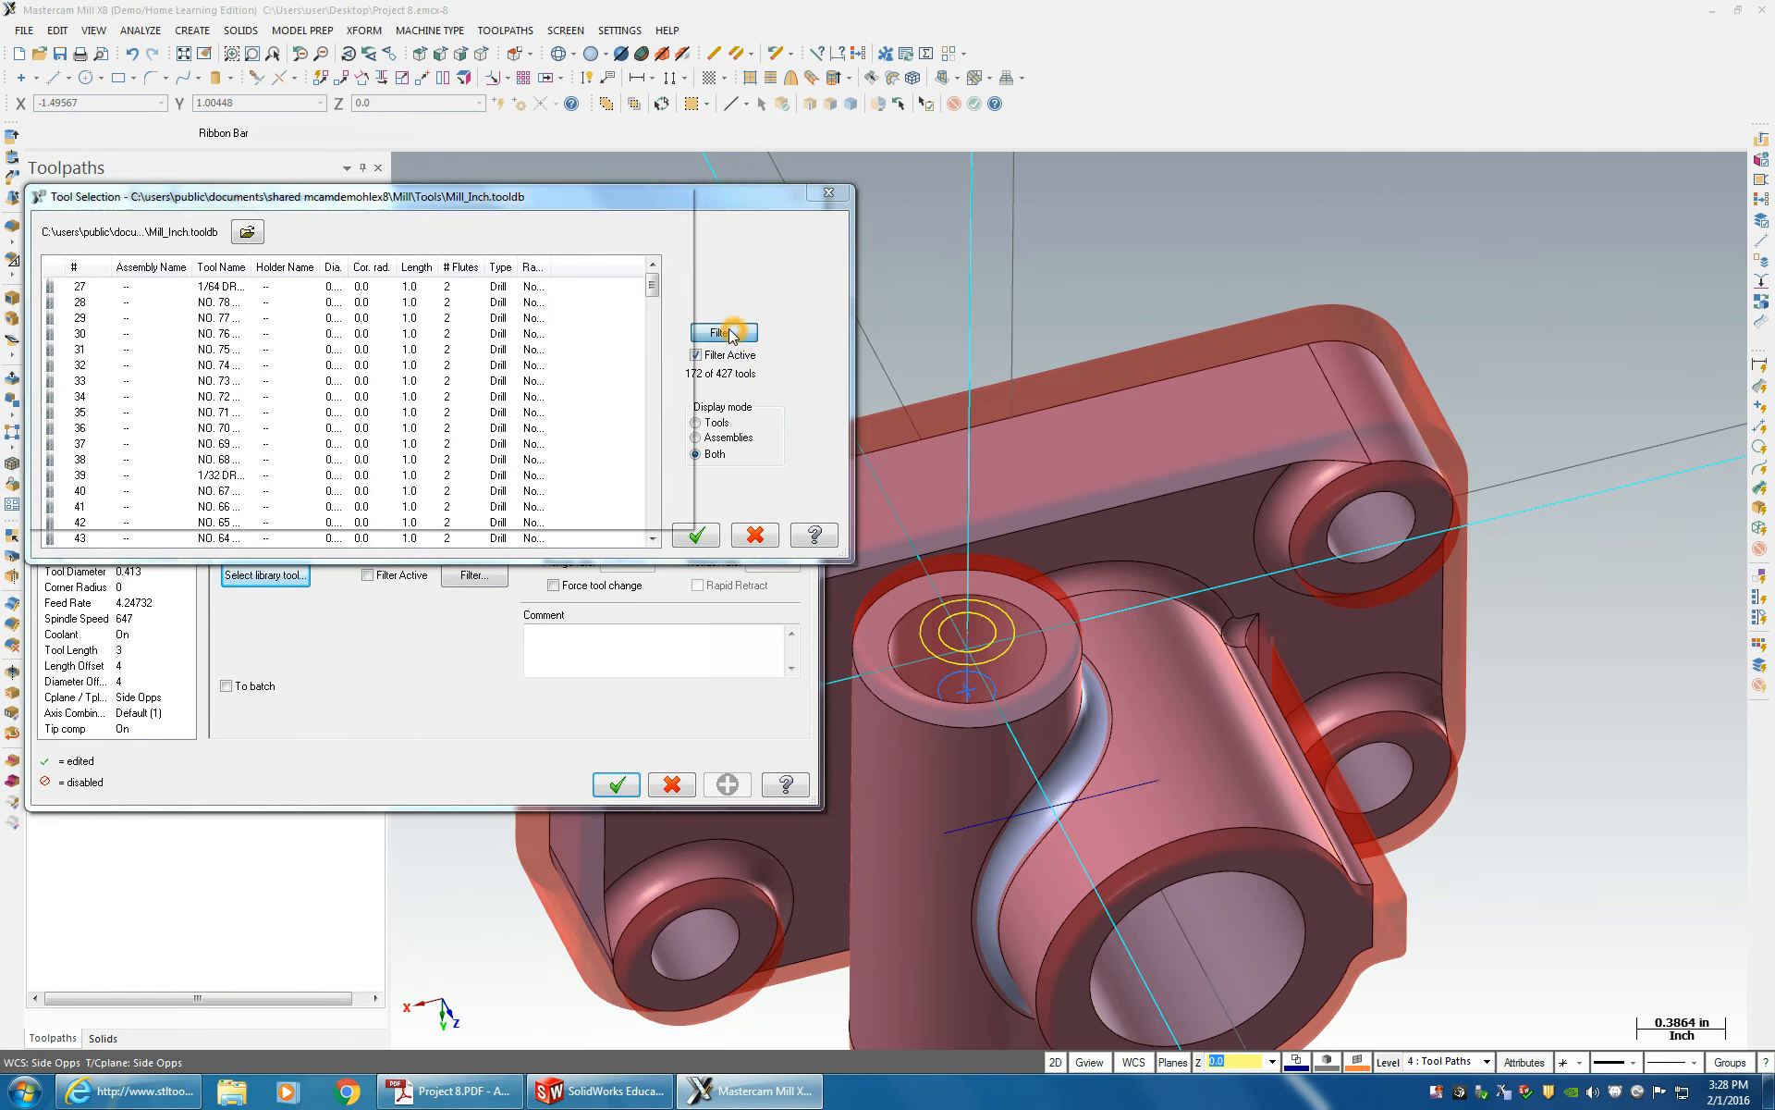
{"action": "left_click", "coordinate": [453, 258]}
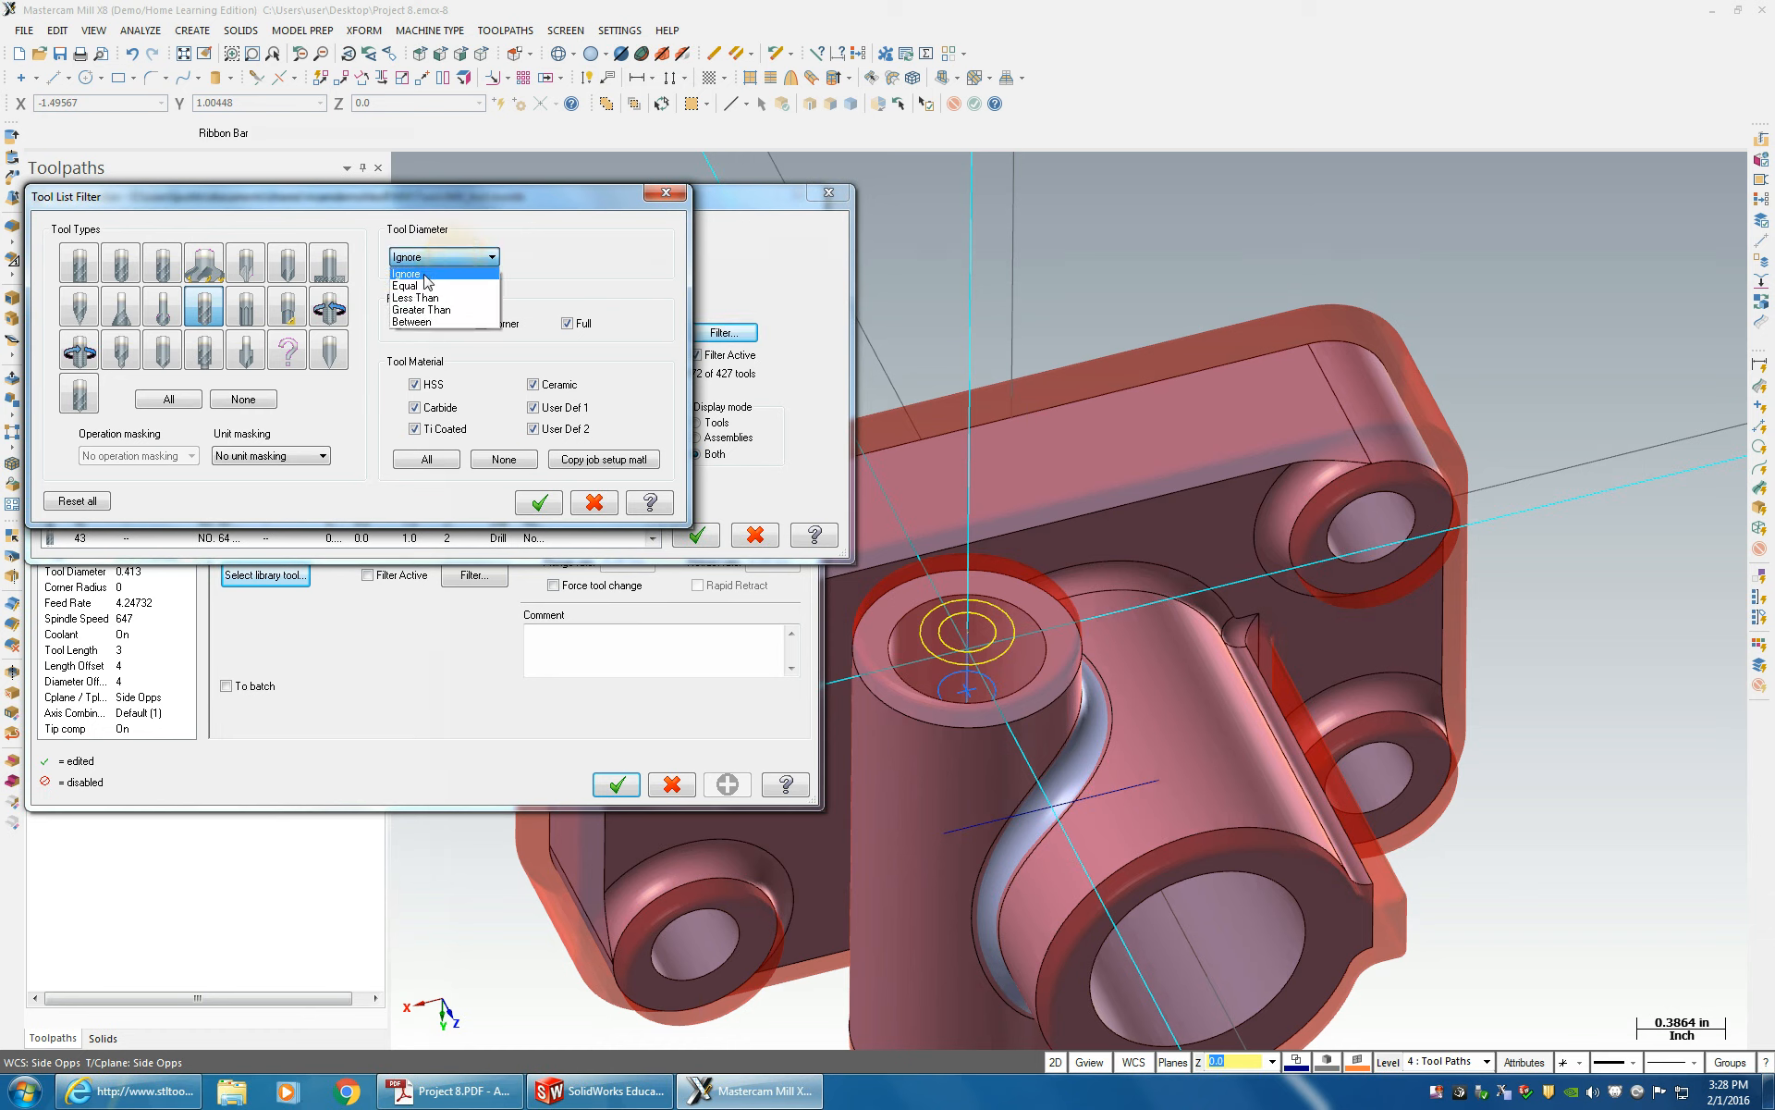
{"action": "left_click", "coordinate": [418, 282]}
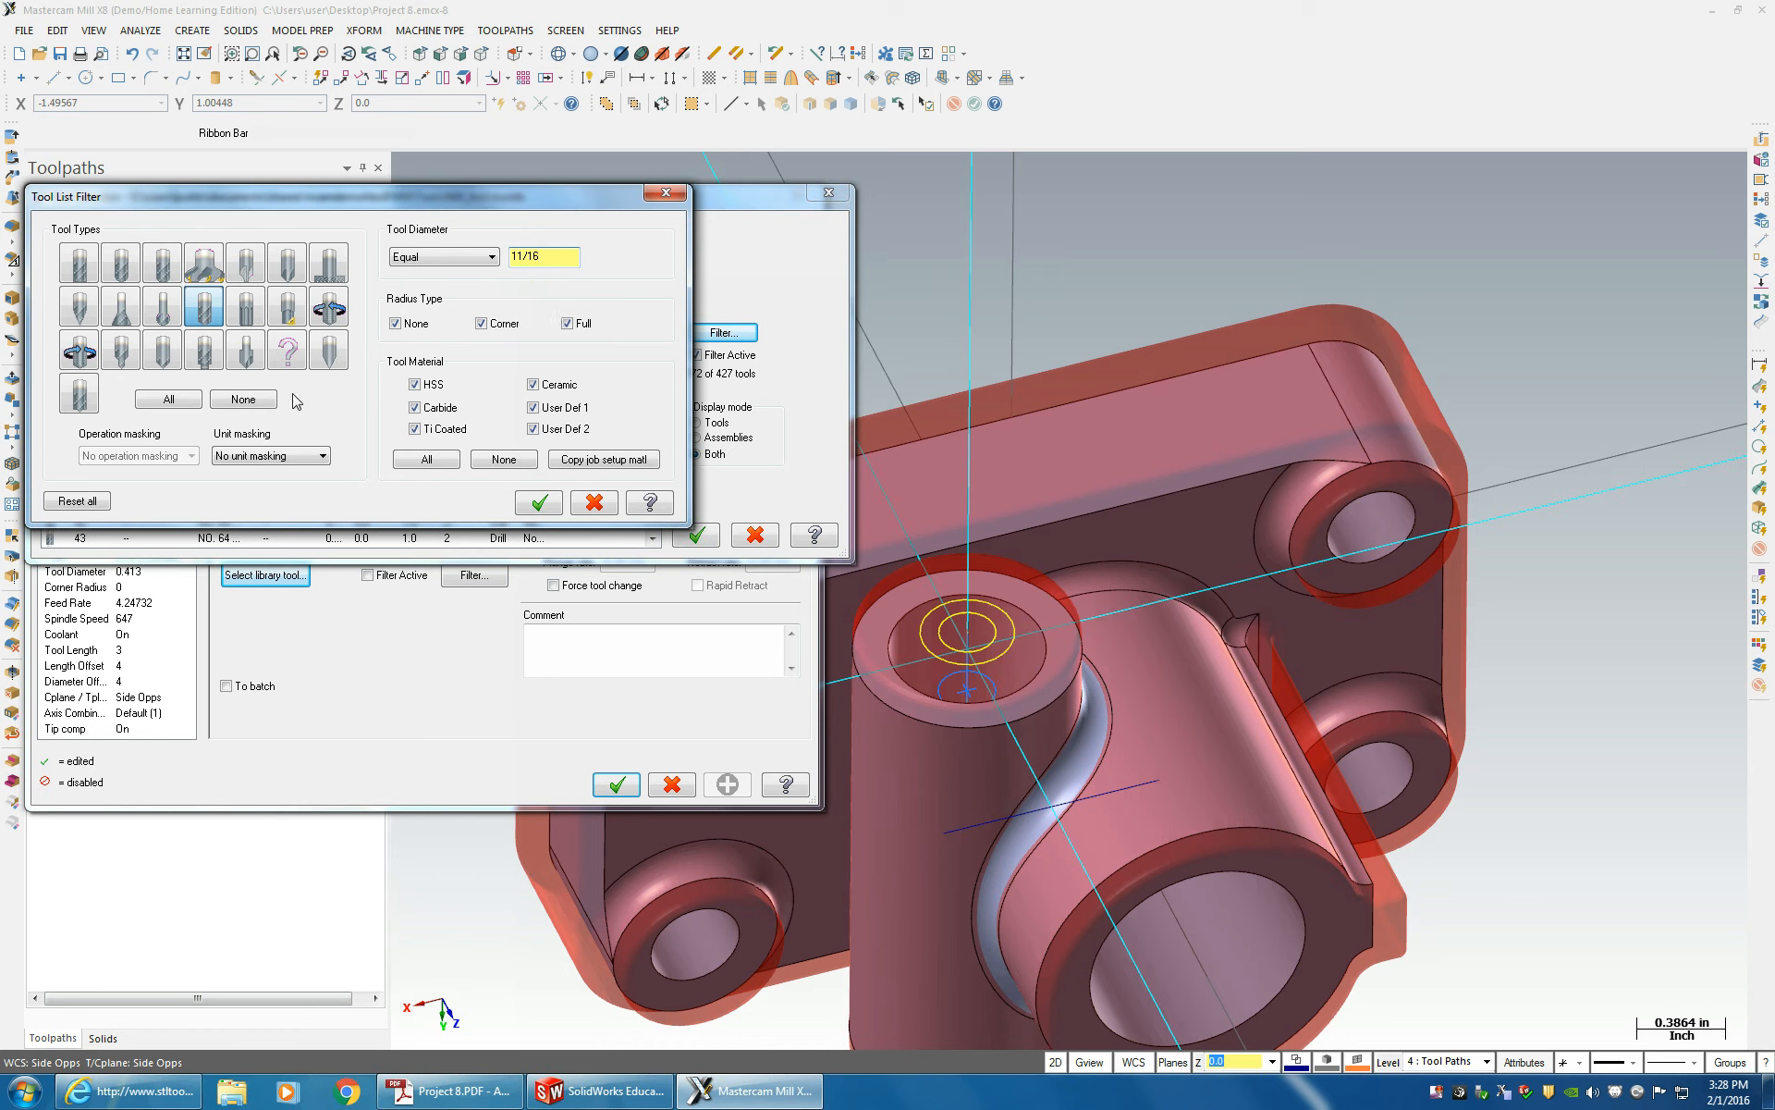
{"action": "left_click", "coordinate": [407, 458]}
{"action": "left_click", "coordinate": [543, 502]}
{"action": "left_click", "coordinate": [96, 290]}
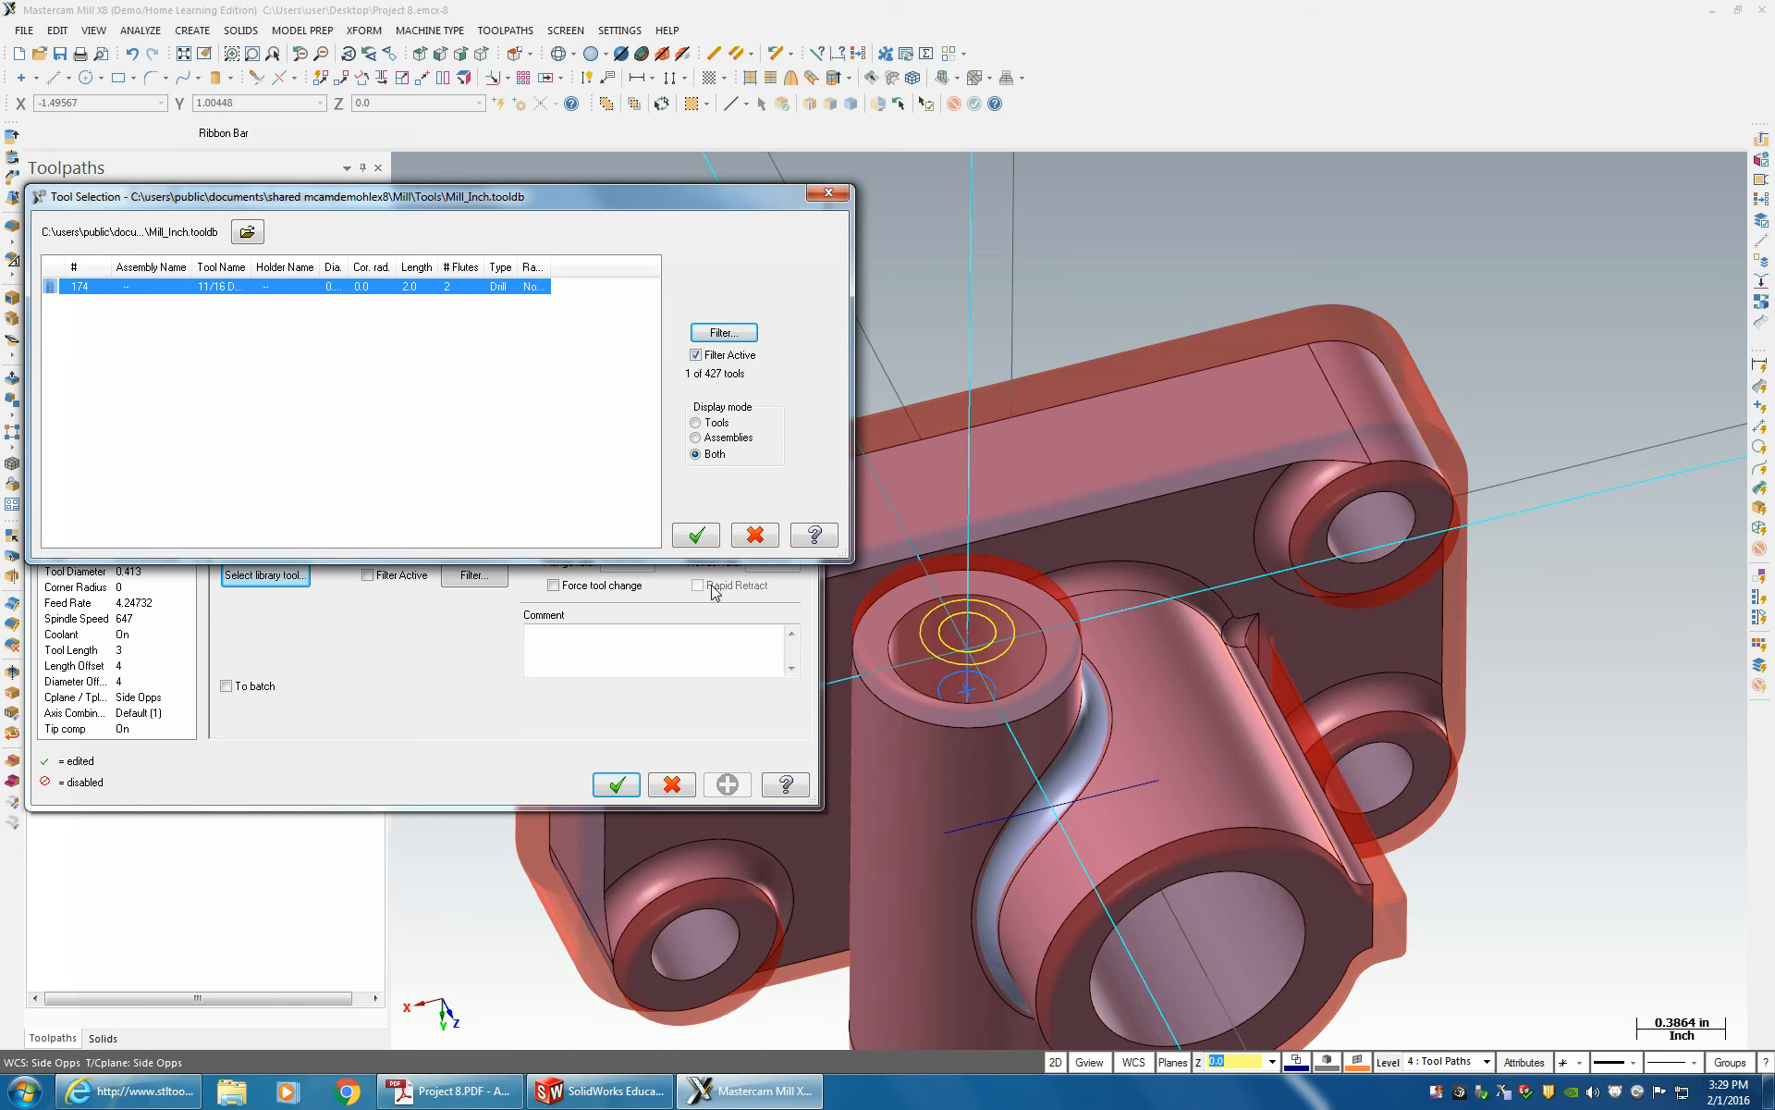
{"action": "left_click", "coordinate": [696, 535]}
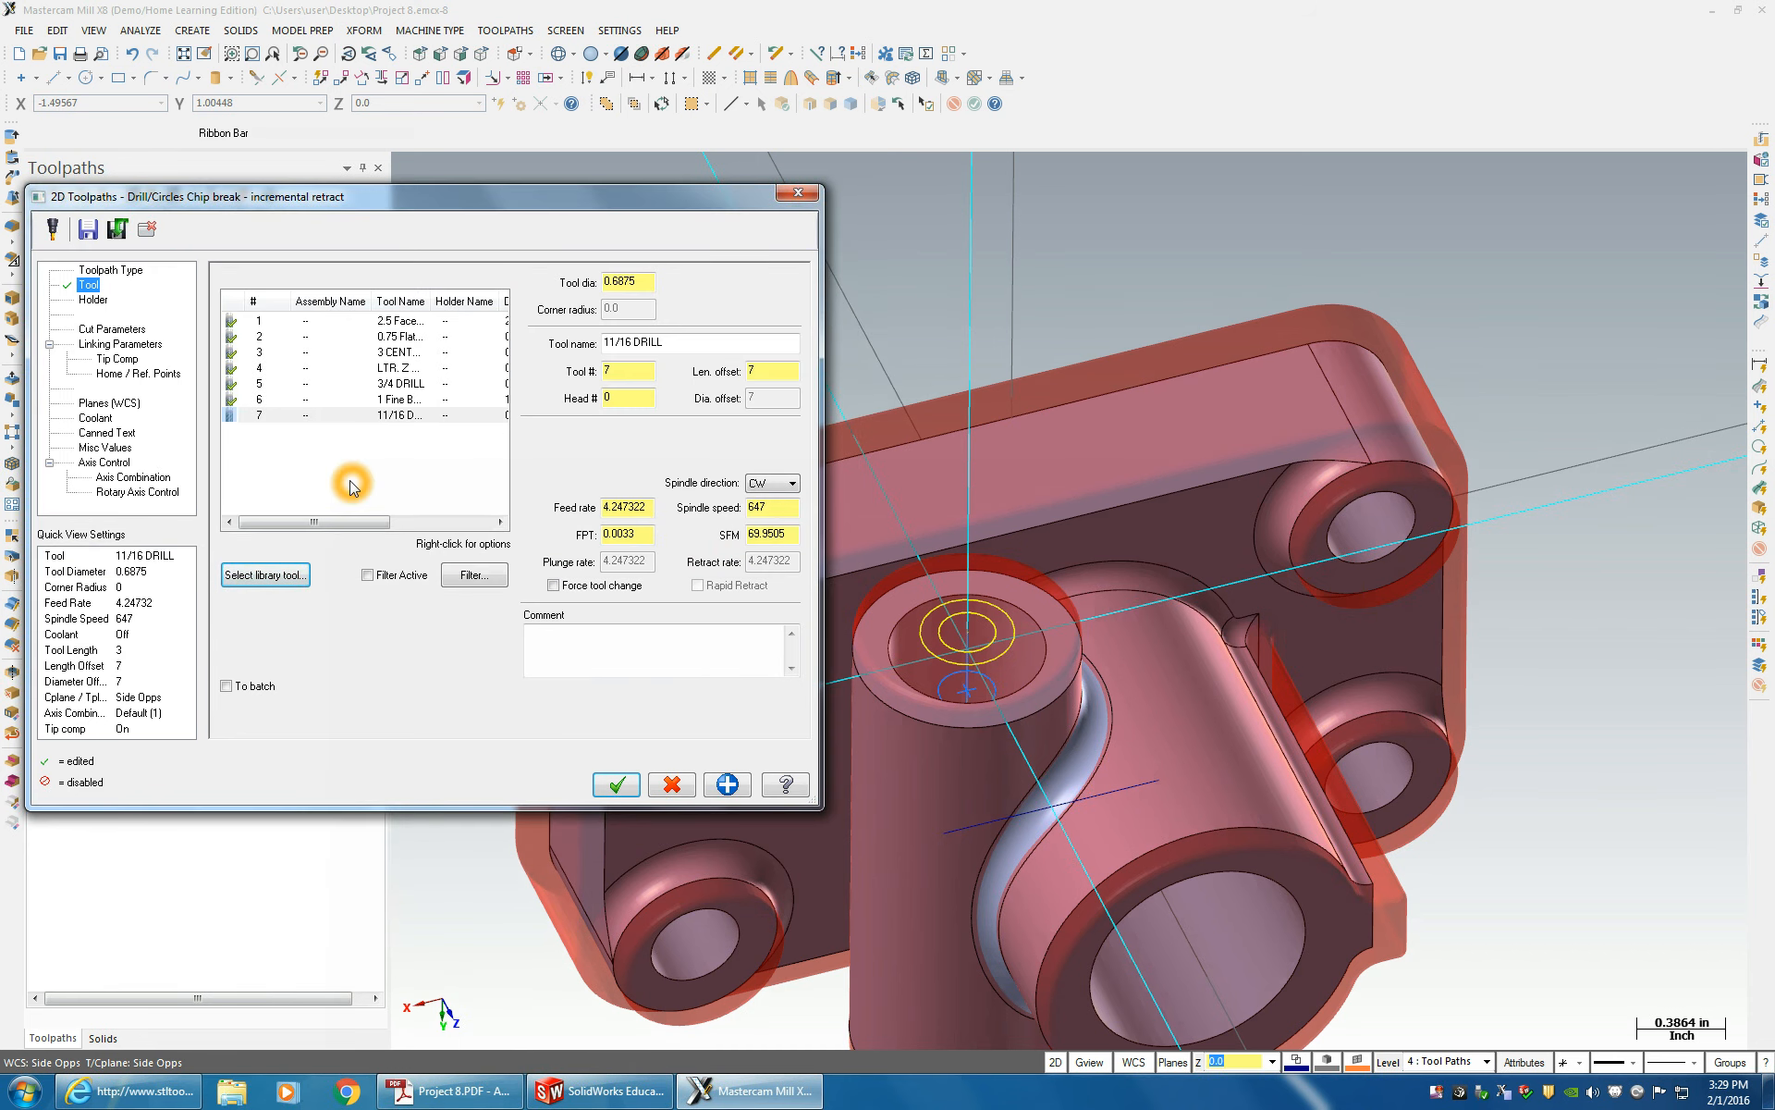
- Compute 320 / (11/16) / 2 in Calculator and set the 11/16 drill's spindle speed to 232
{"action": "left_click_drag", "start_coordinate": [742, 508], "coordinate": [734, 507]}
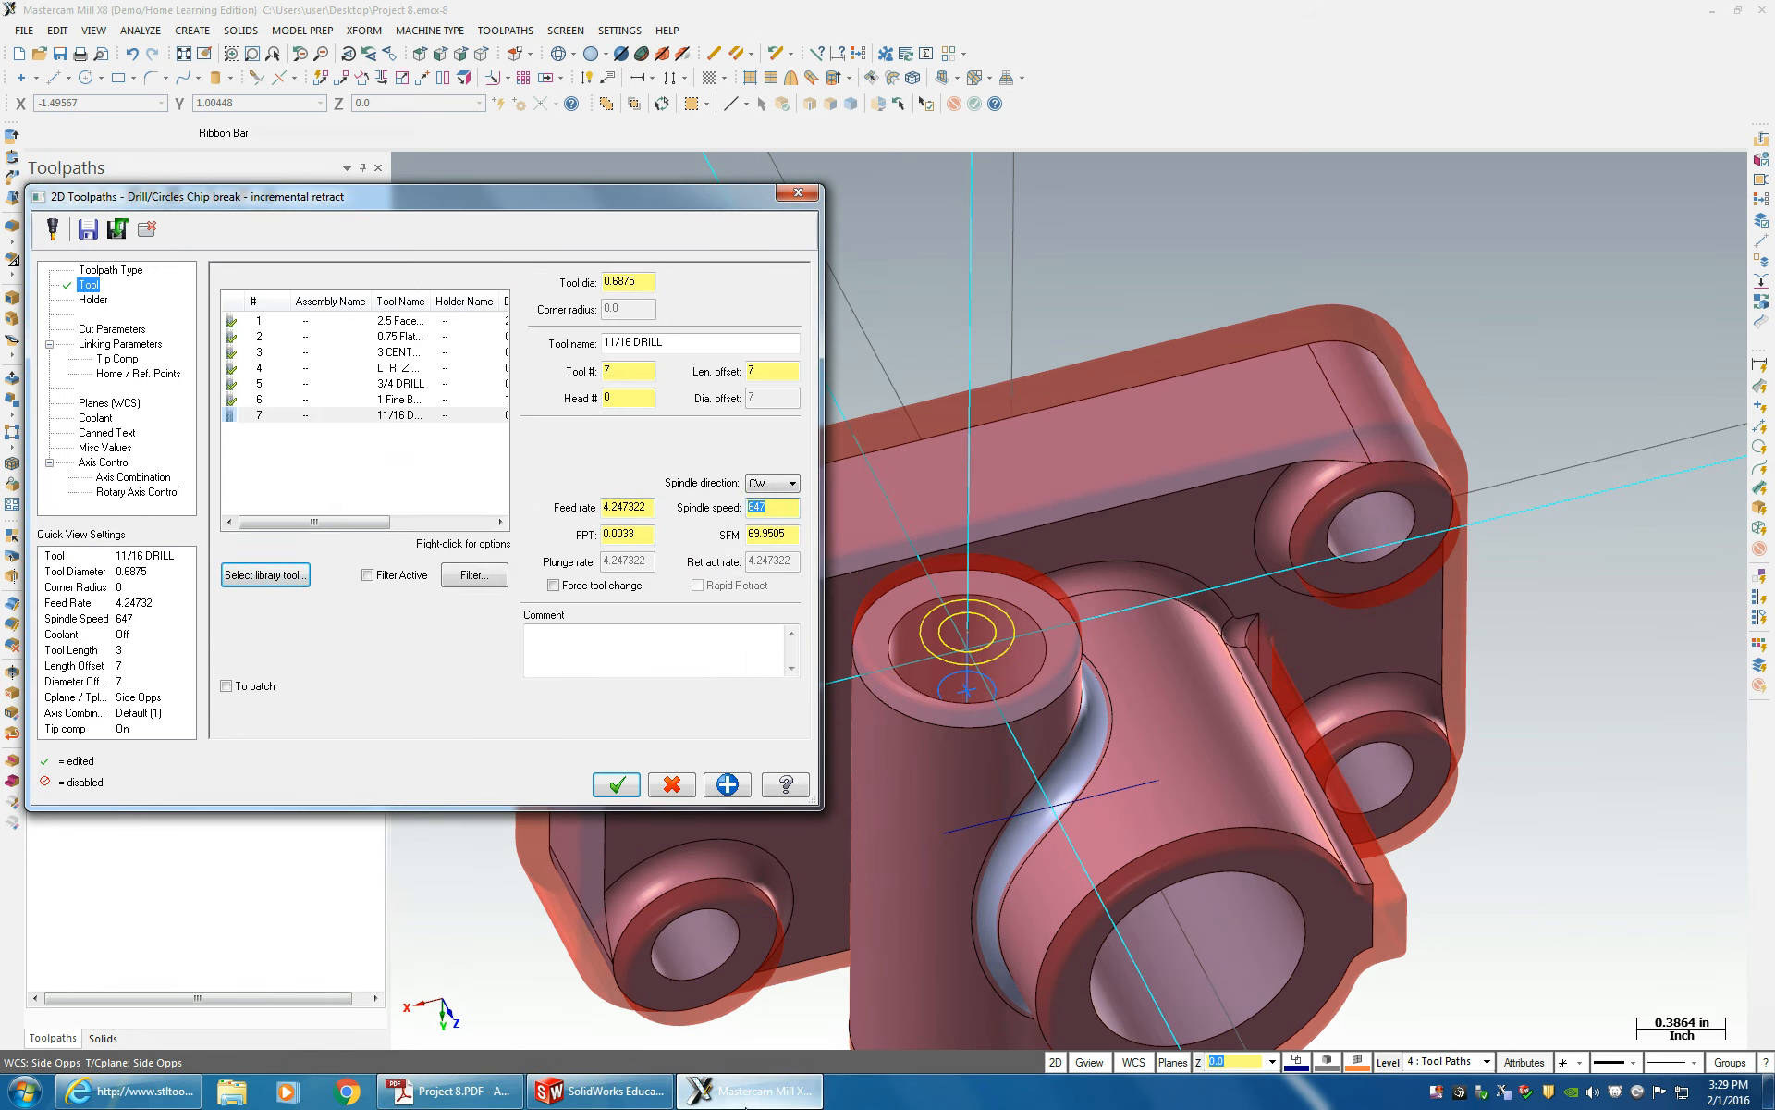
{"action": "left_click", "coordinate": [20, 1091]}
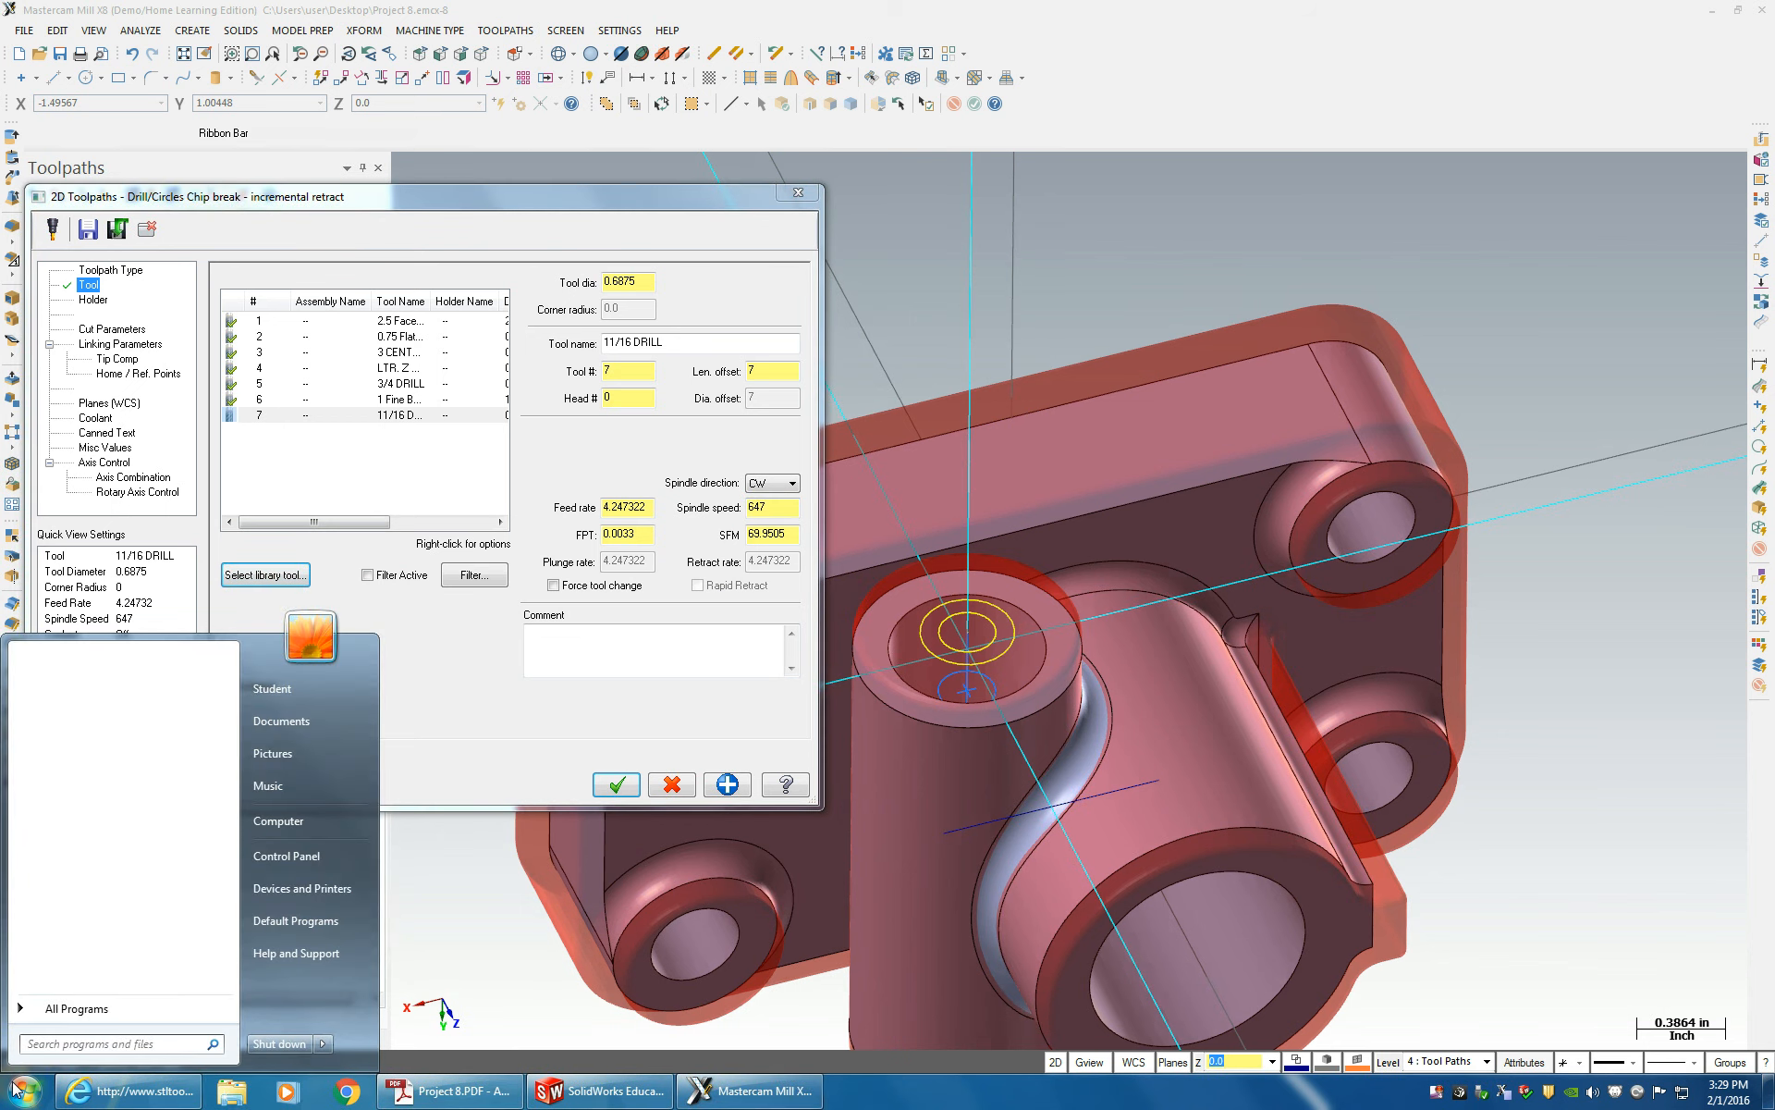
{"action": "left_click", "coordinate": [16, 1090]}
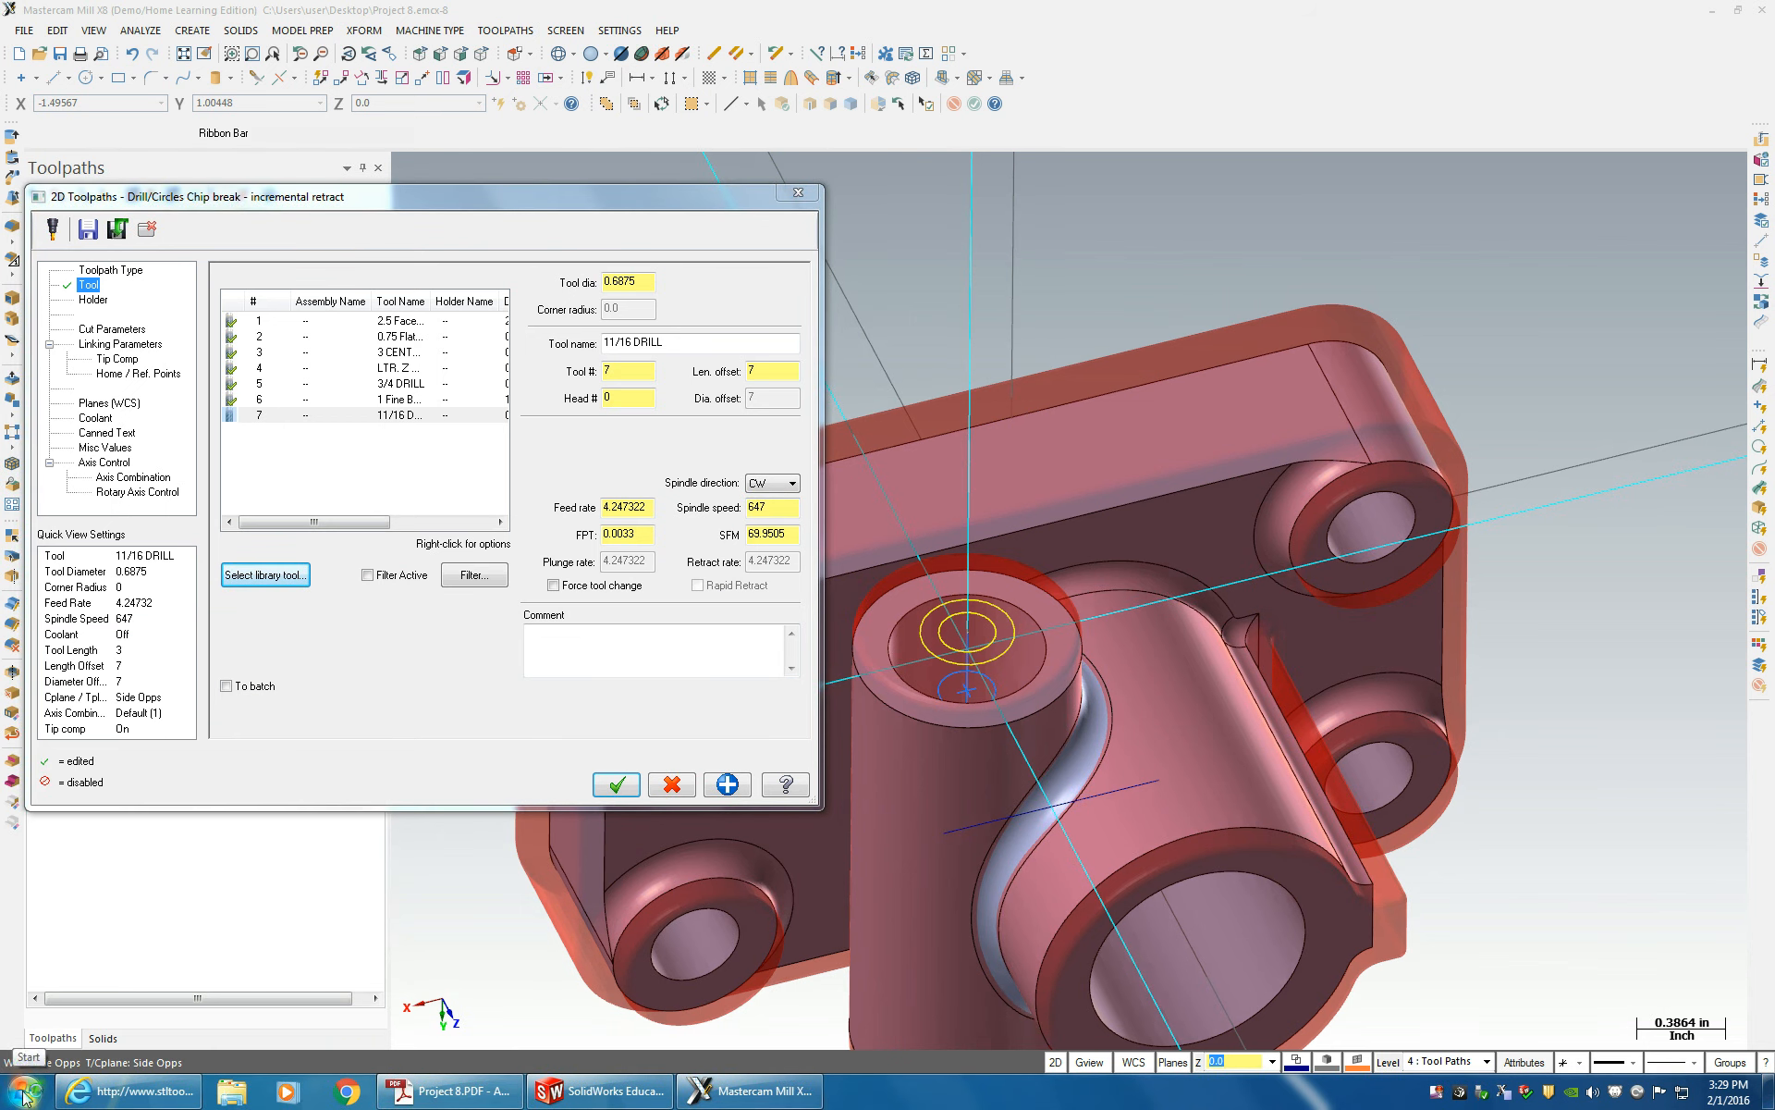
{"action": "left_click", "coordinate": [18, 1092]}
{"action": "type", "text": "calc"}
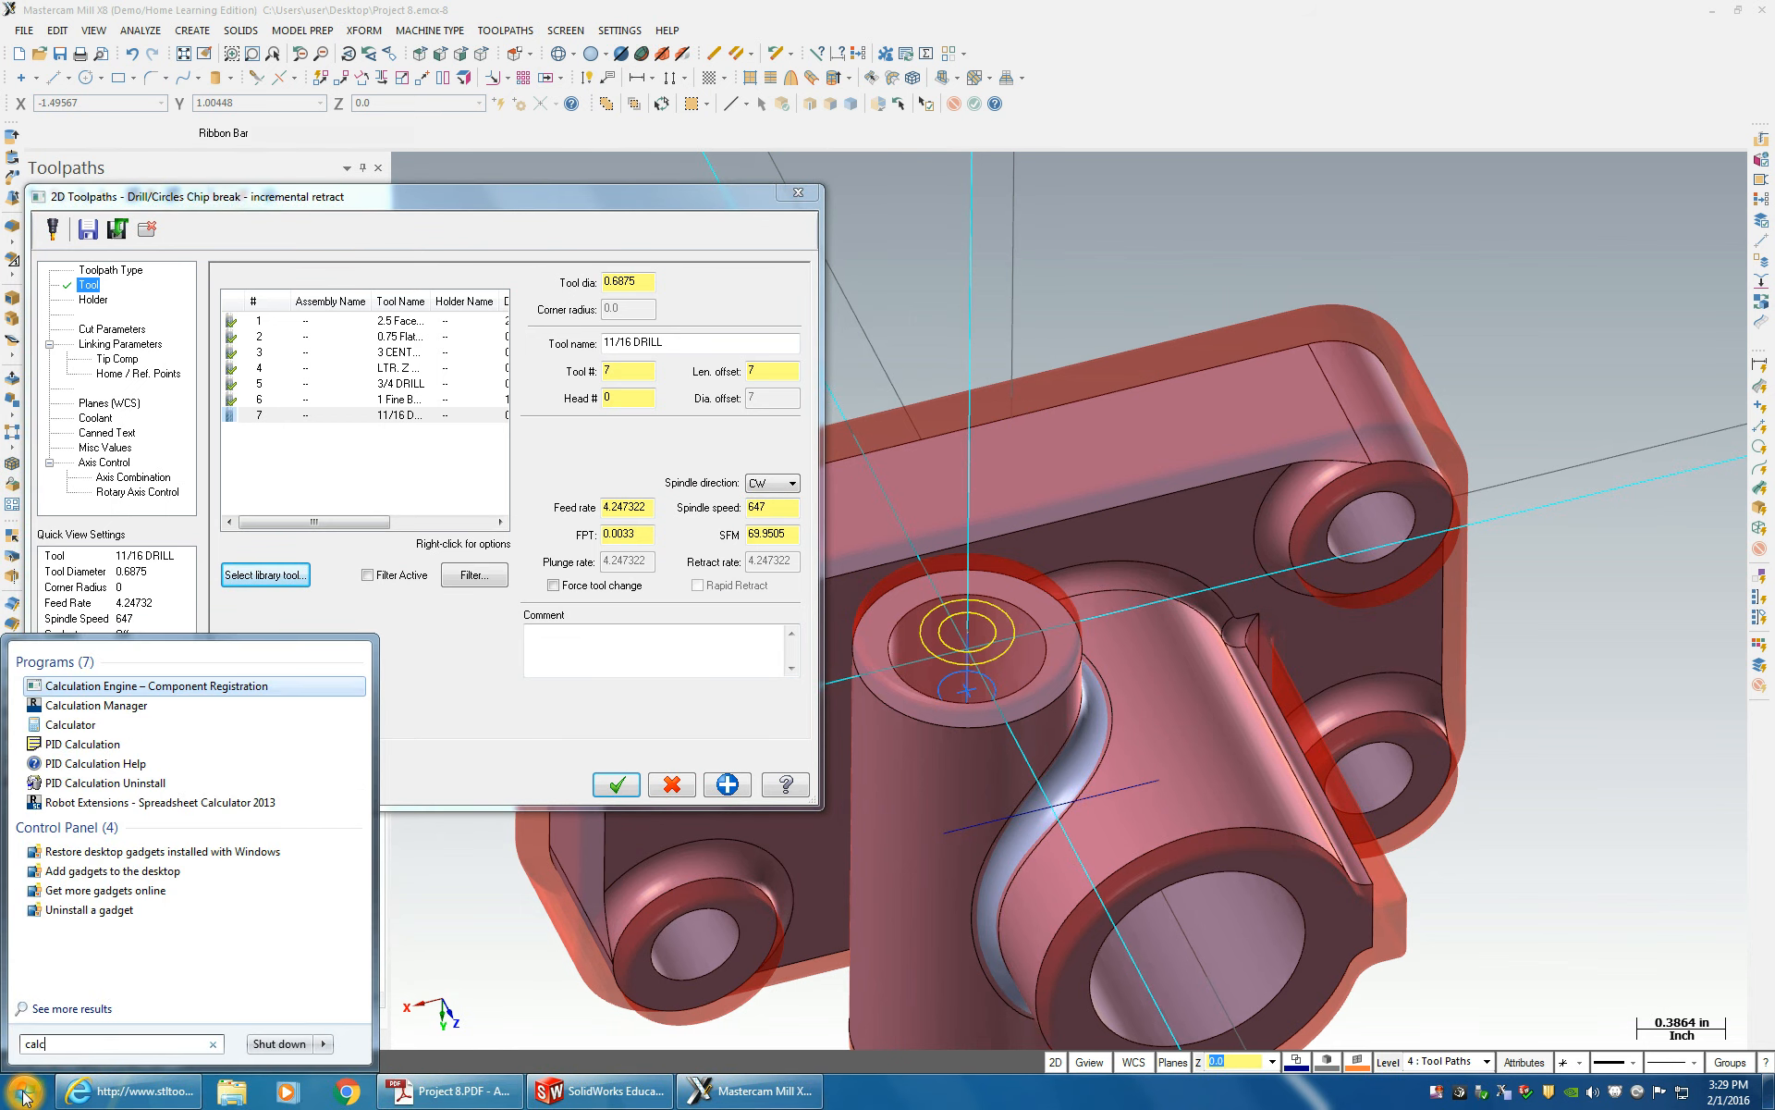
{"action": "left_click", "coordinate": [83, 730]}
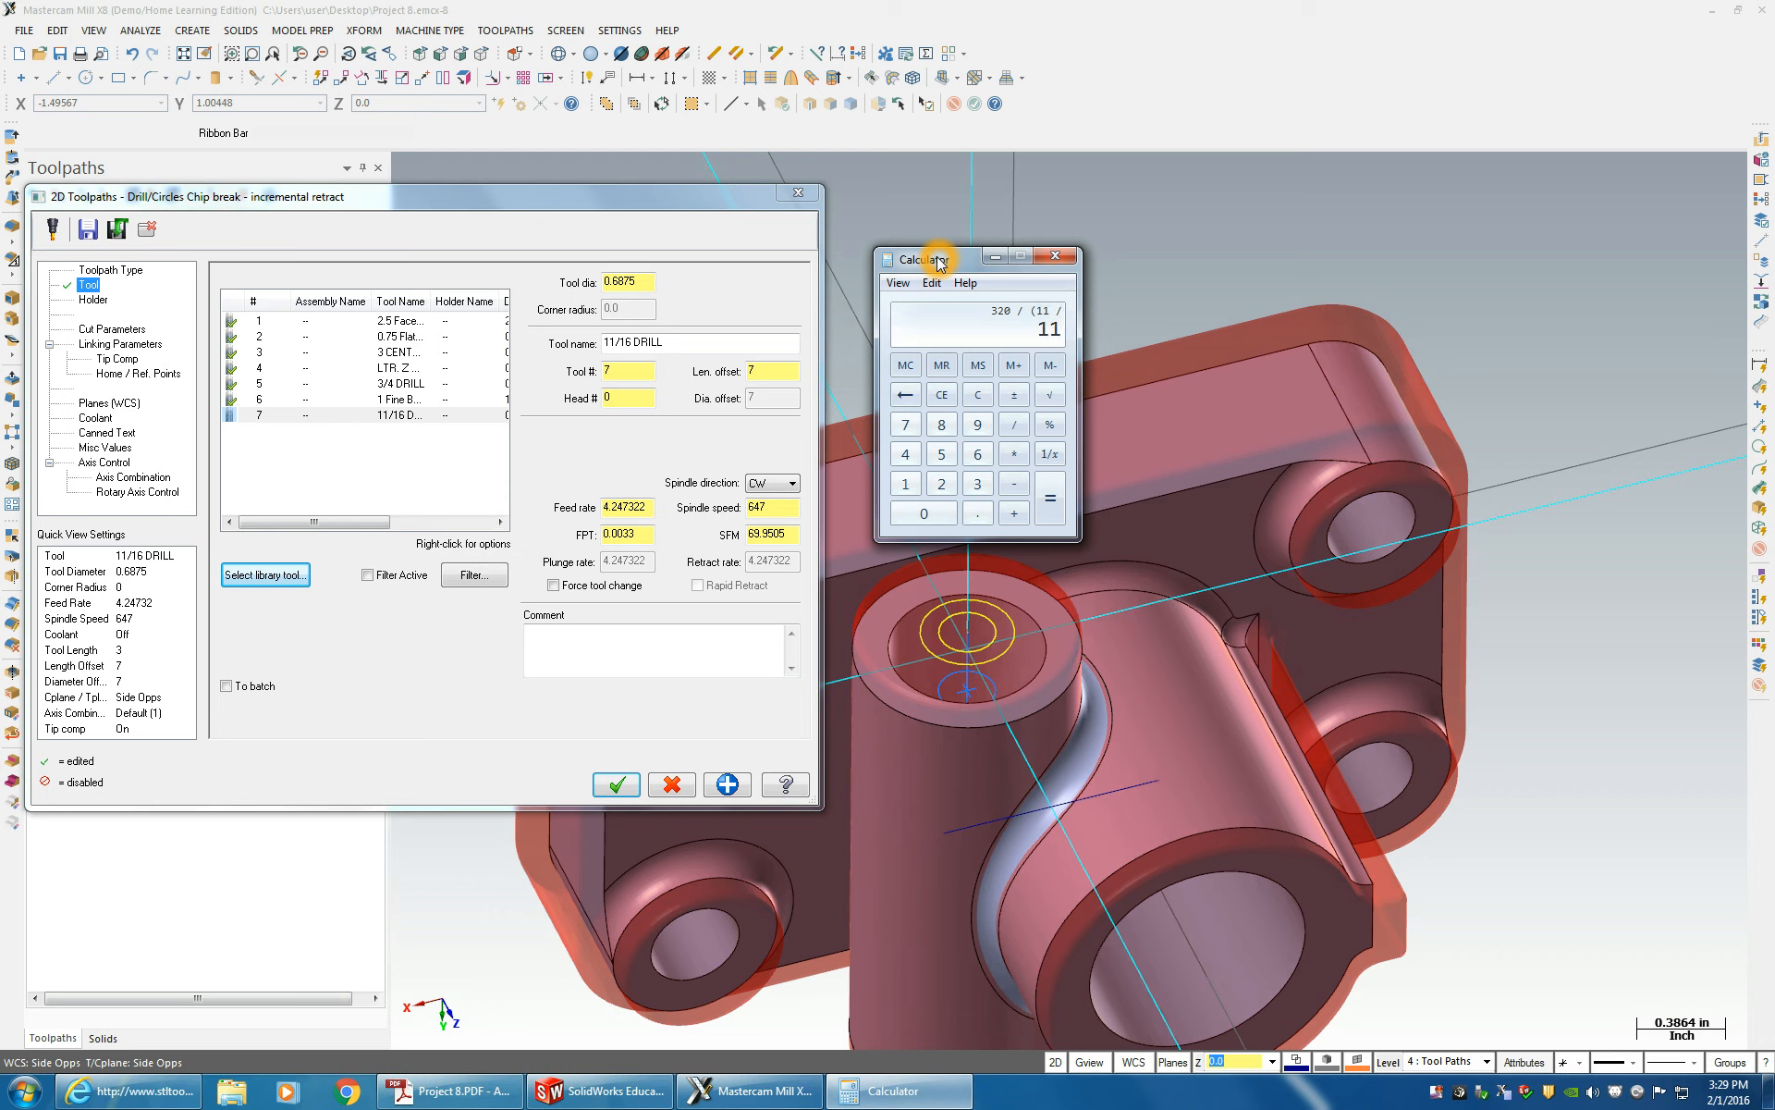
{"action": "type", "text": ")"}
{"action": "key", "text": "Return"}
{"action": "type", "text": "/2"}
{"action": "key", "text": "Return"}
{"action": "left_click", "coordinate": [773, 508]}
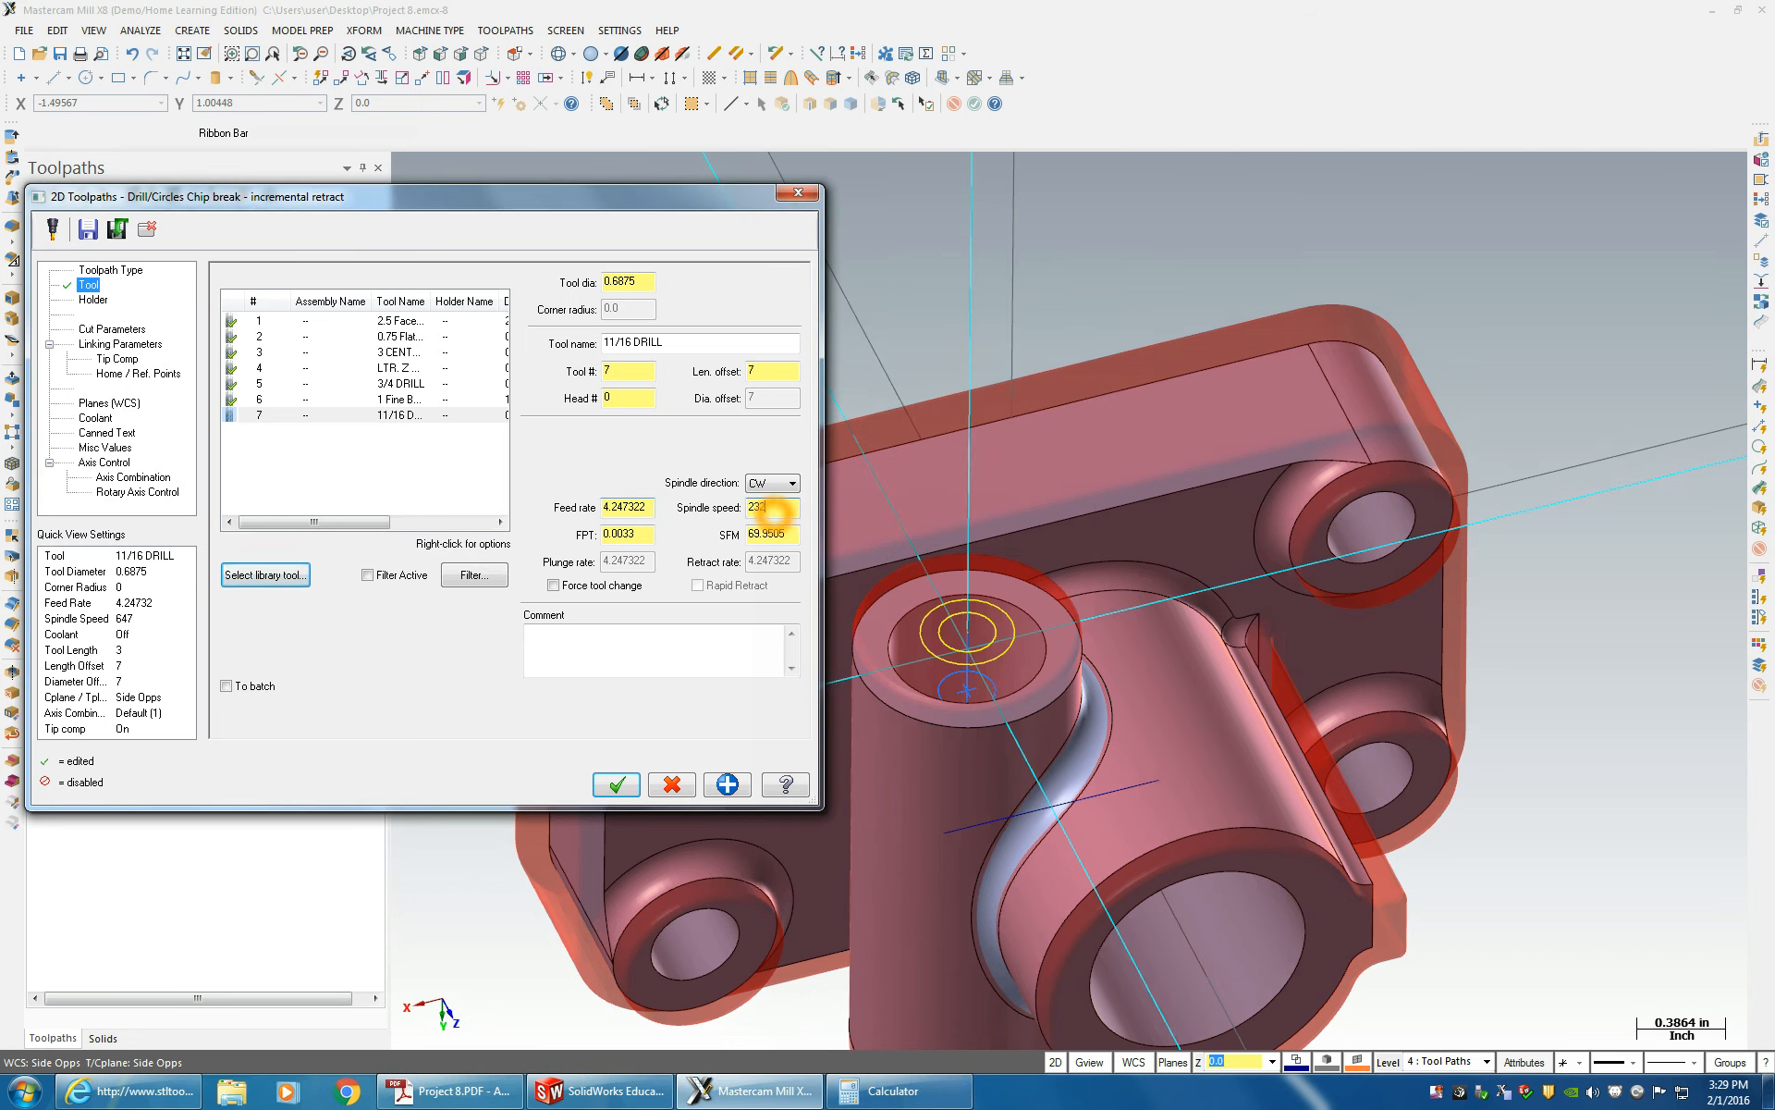
- Calculate the feed from the 232 spindle speed in Calculator, set the feed rate to 1.16 and check the feed per tooth
{"action": "left_click", "coordinate": [646, 531]}
{"action": "left_click", "coordinate": [923, 1094]}
{"action": "type", "text": "232"}
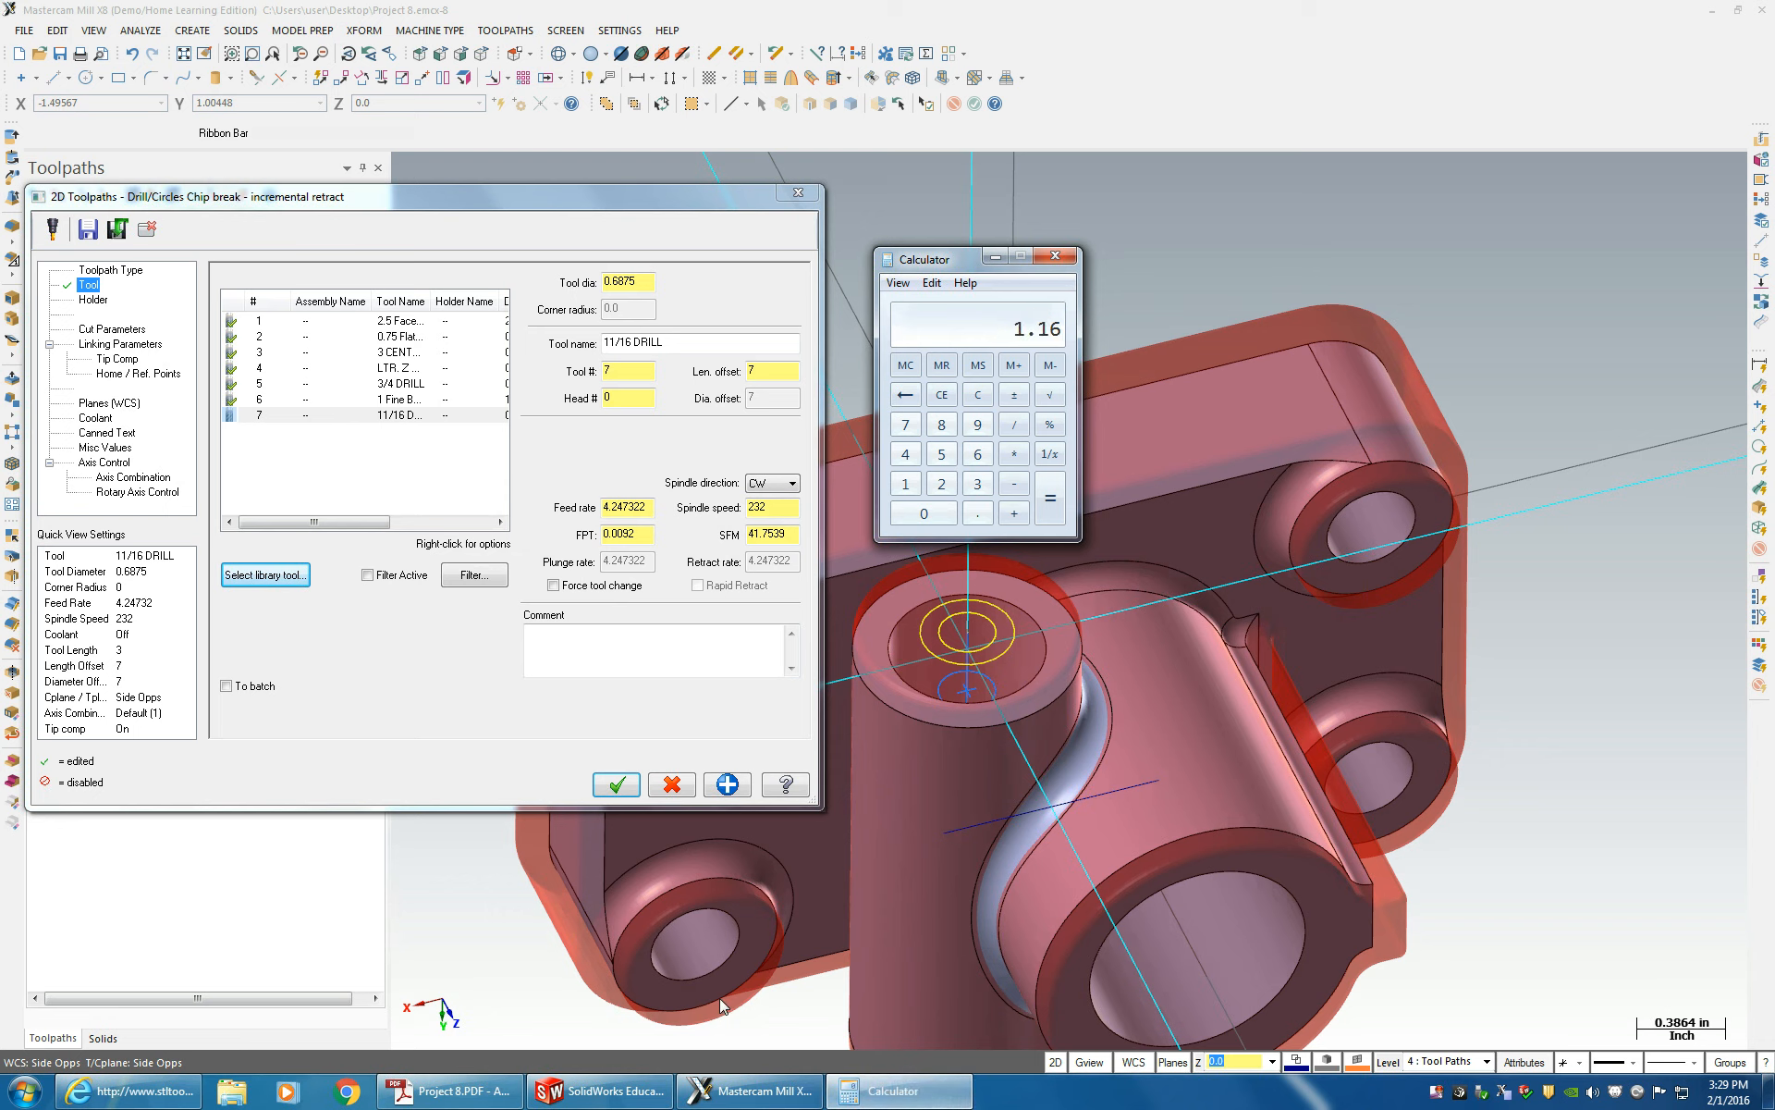
{"action": "left_click", "coordinate": [629, 507]}
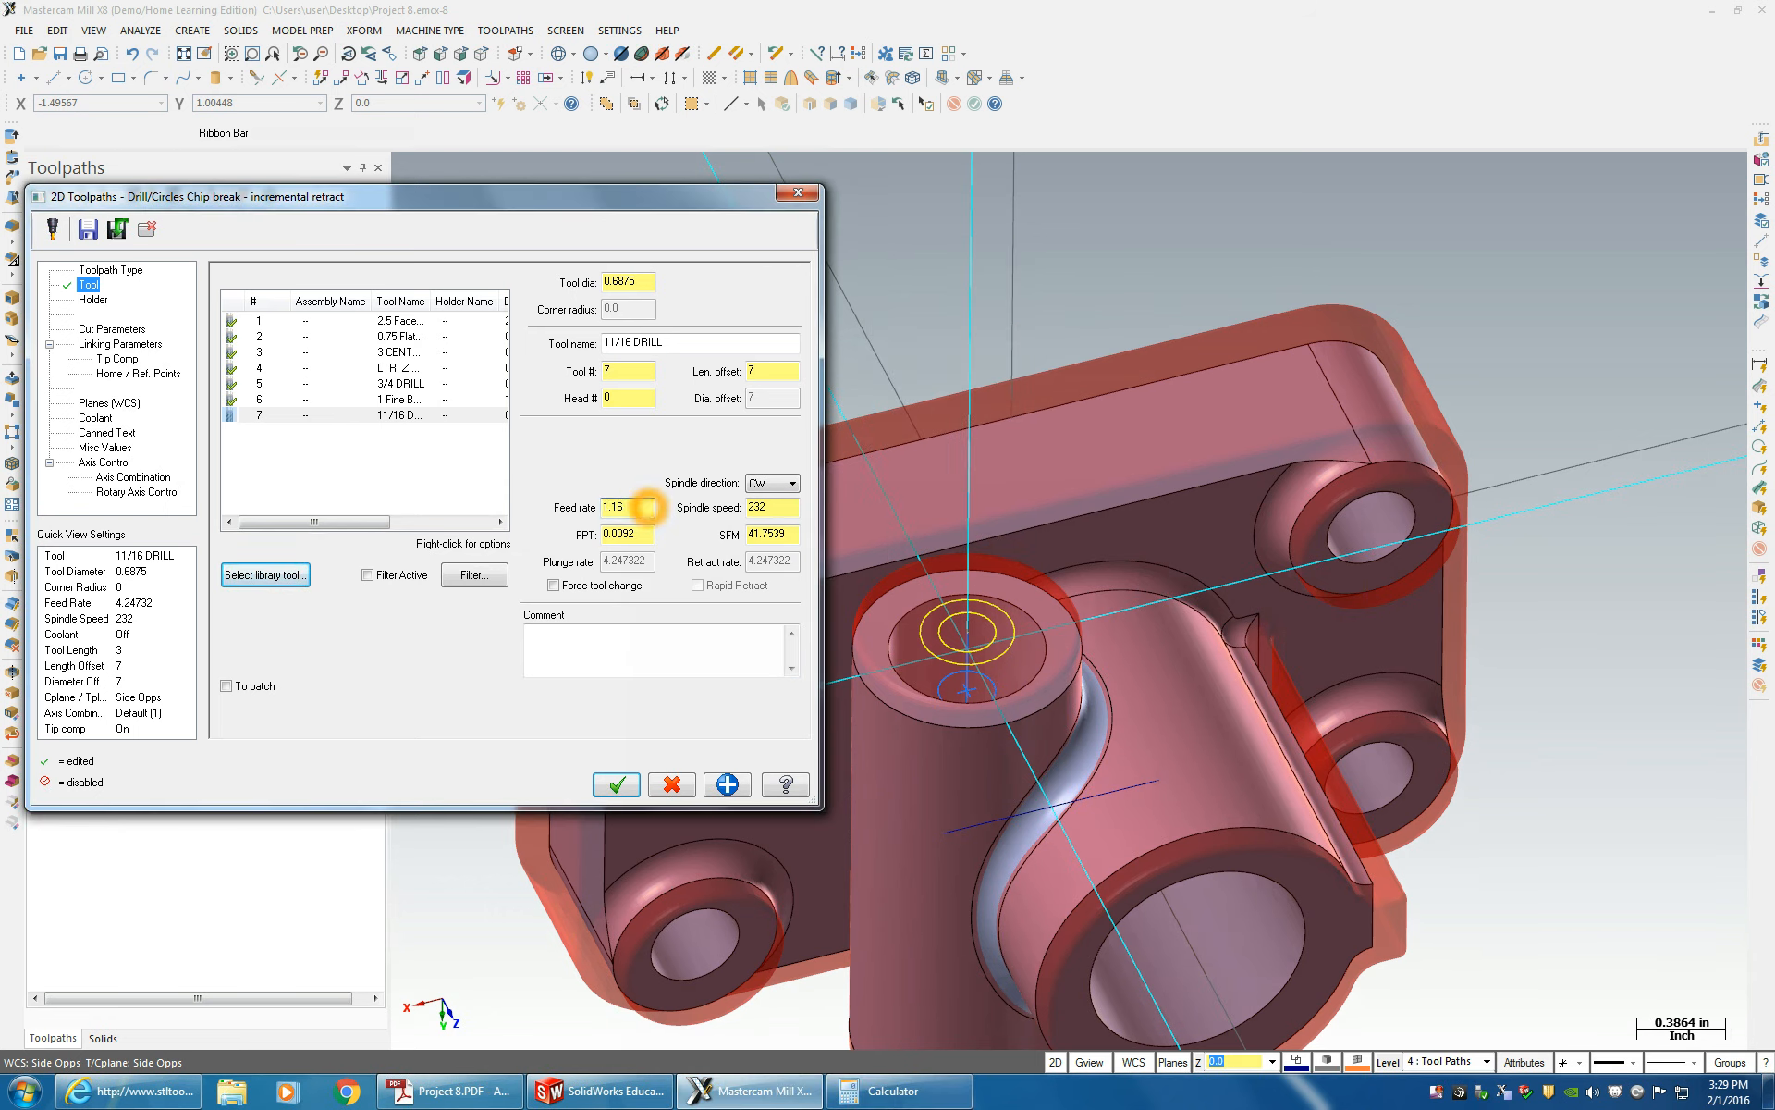
{"action": "left_click", "coordinate": [630, 640]}
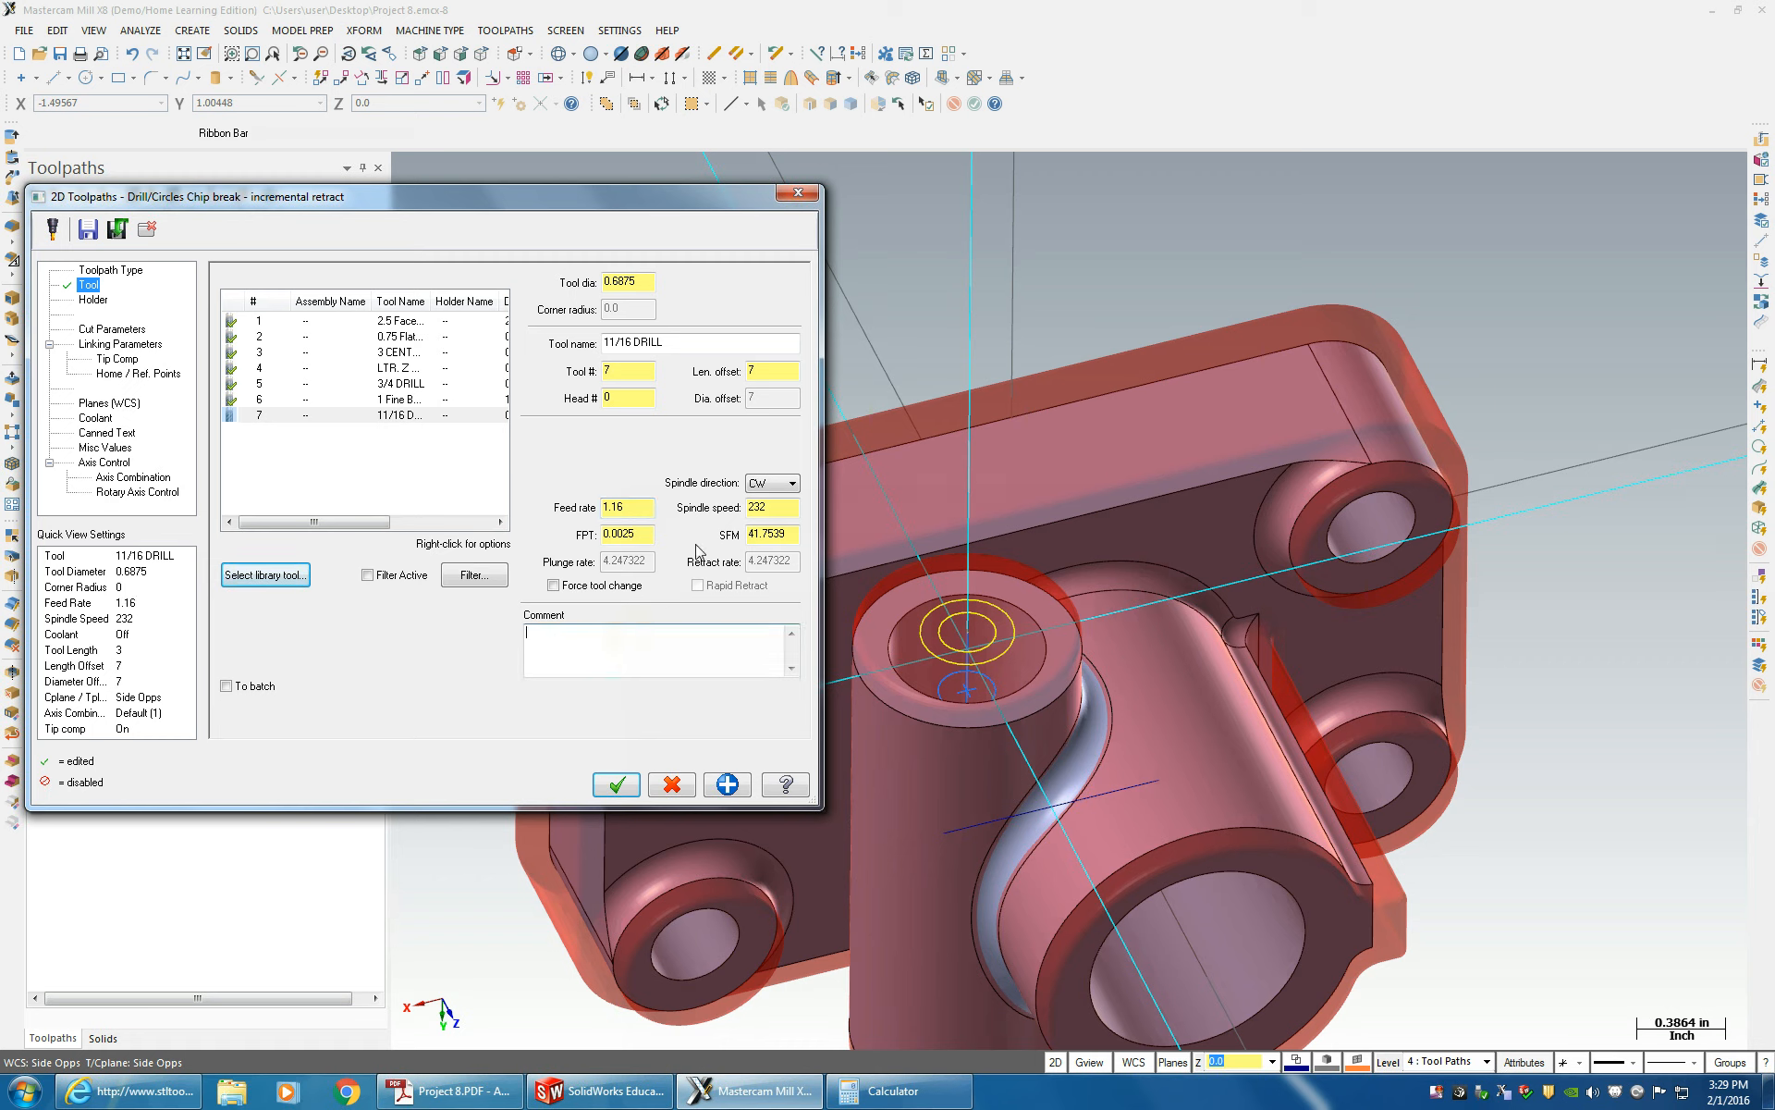
{"action": "left_click", "coordinate": [628, 531]}
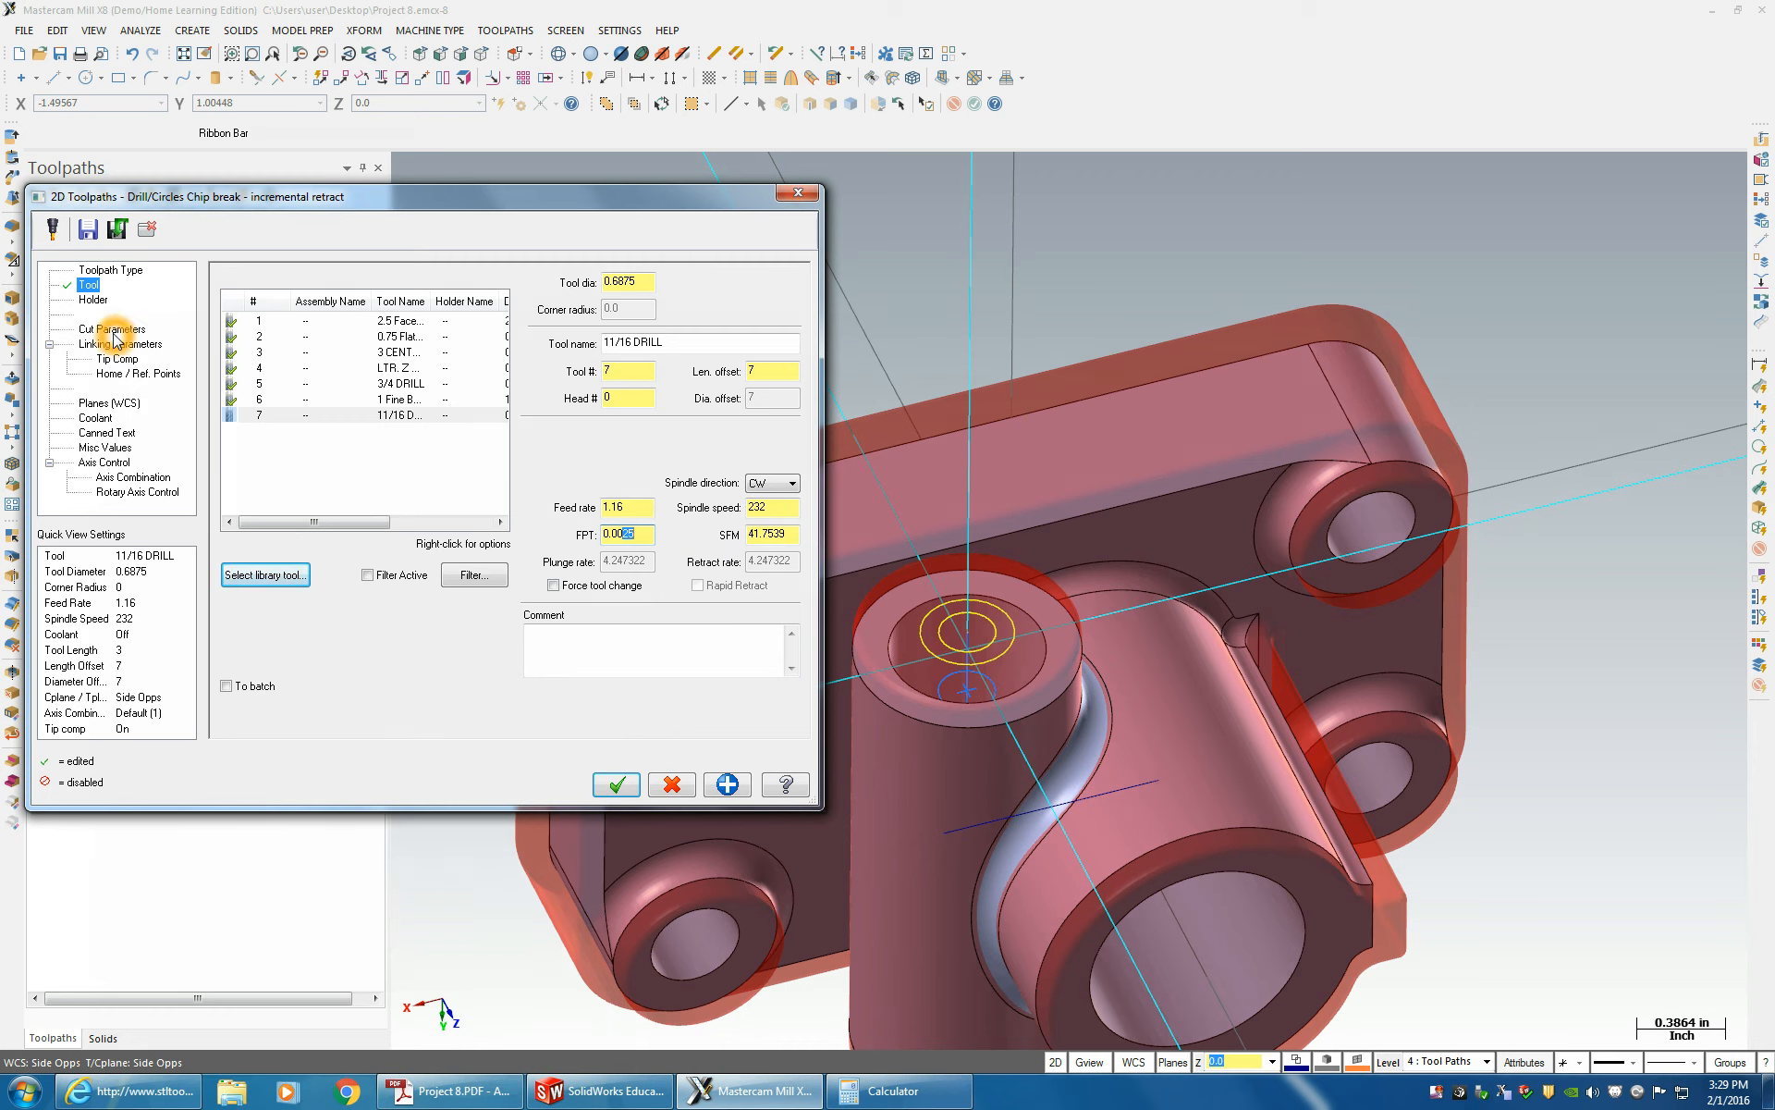
- Change the drilling cycle to Peck Drill and set the peck amount to 11/16
{"action": "left_click", "coordinate": [108, 331]}
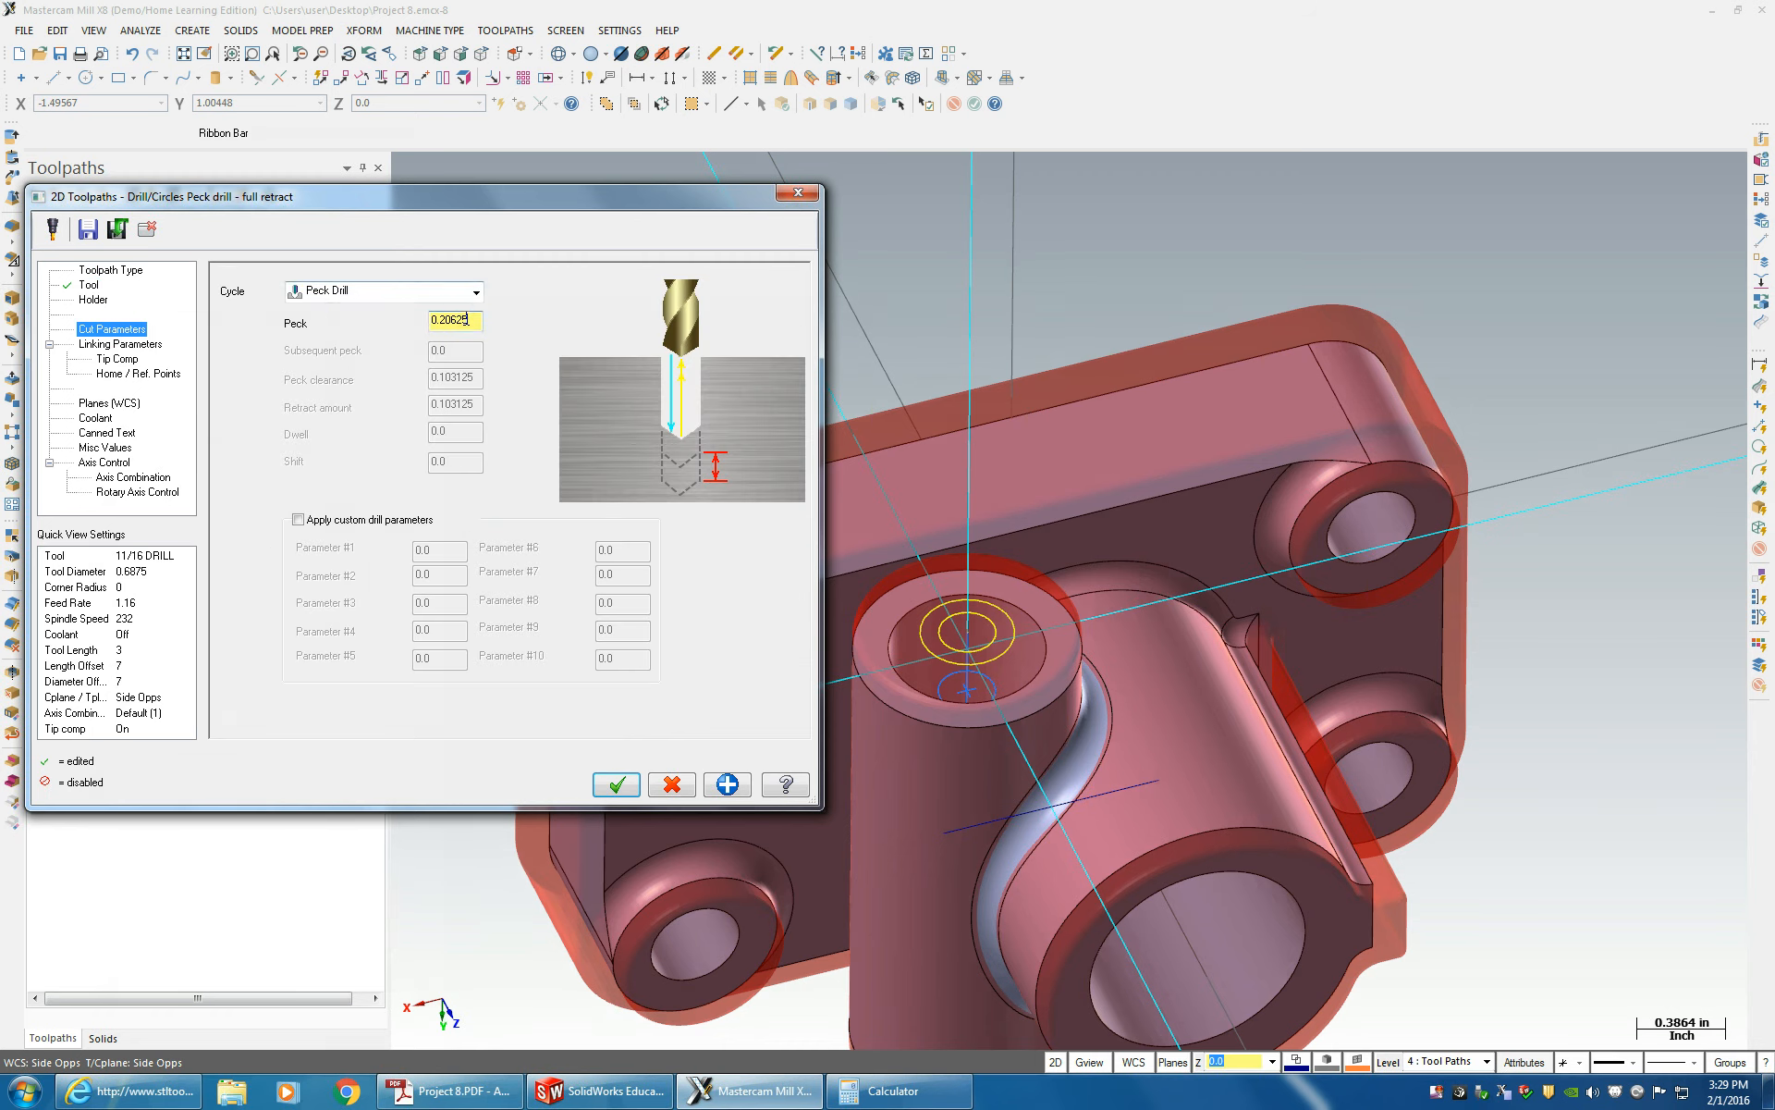
{"action": "left_click_drag", "start_coordinate": [434, 320], "coordinate": [317, 324]}
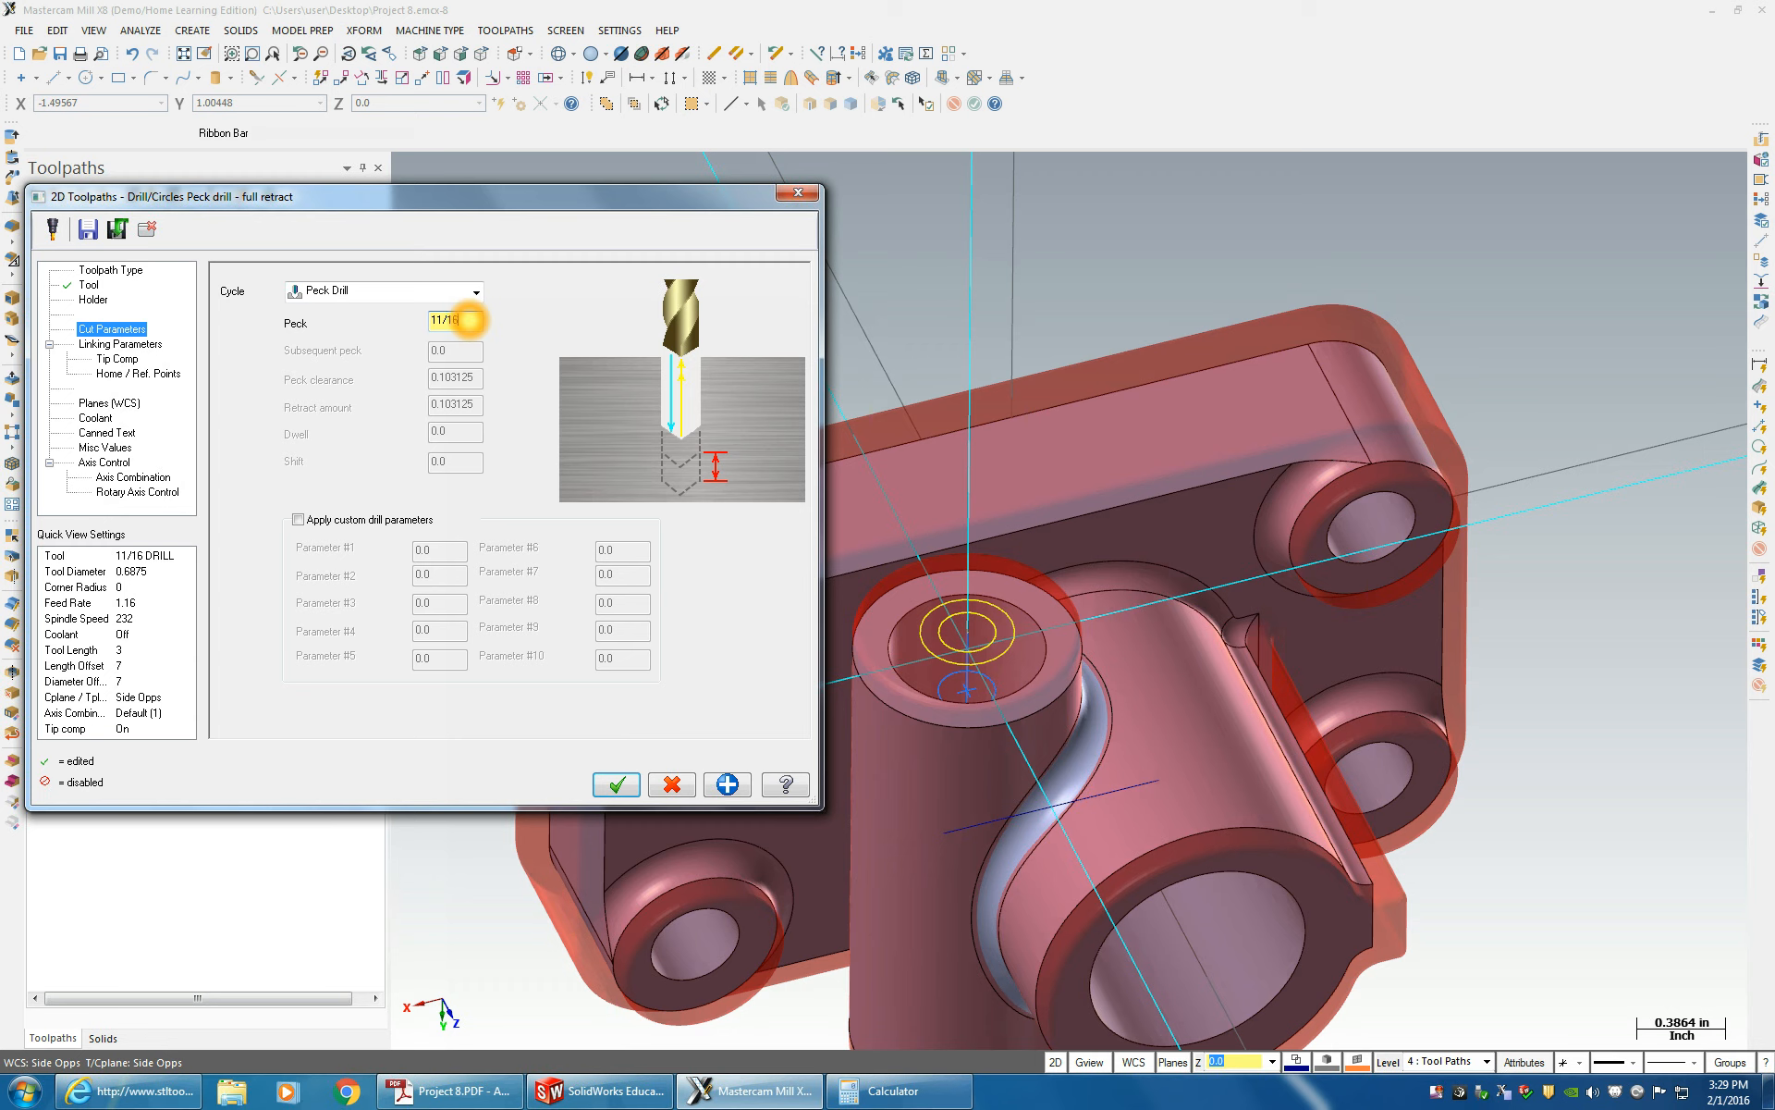
{"action": "left_click", "coordinate": [392, 324]}
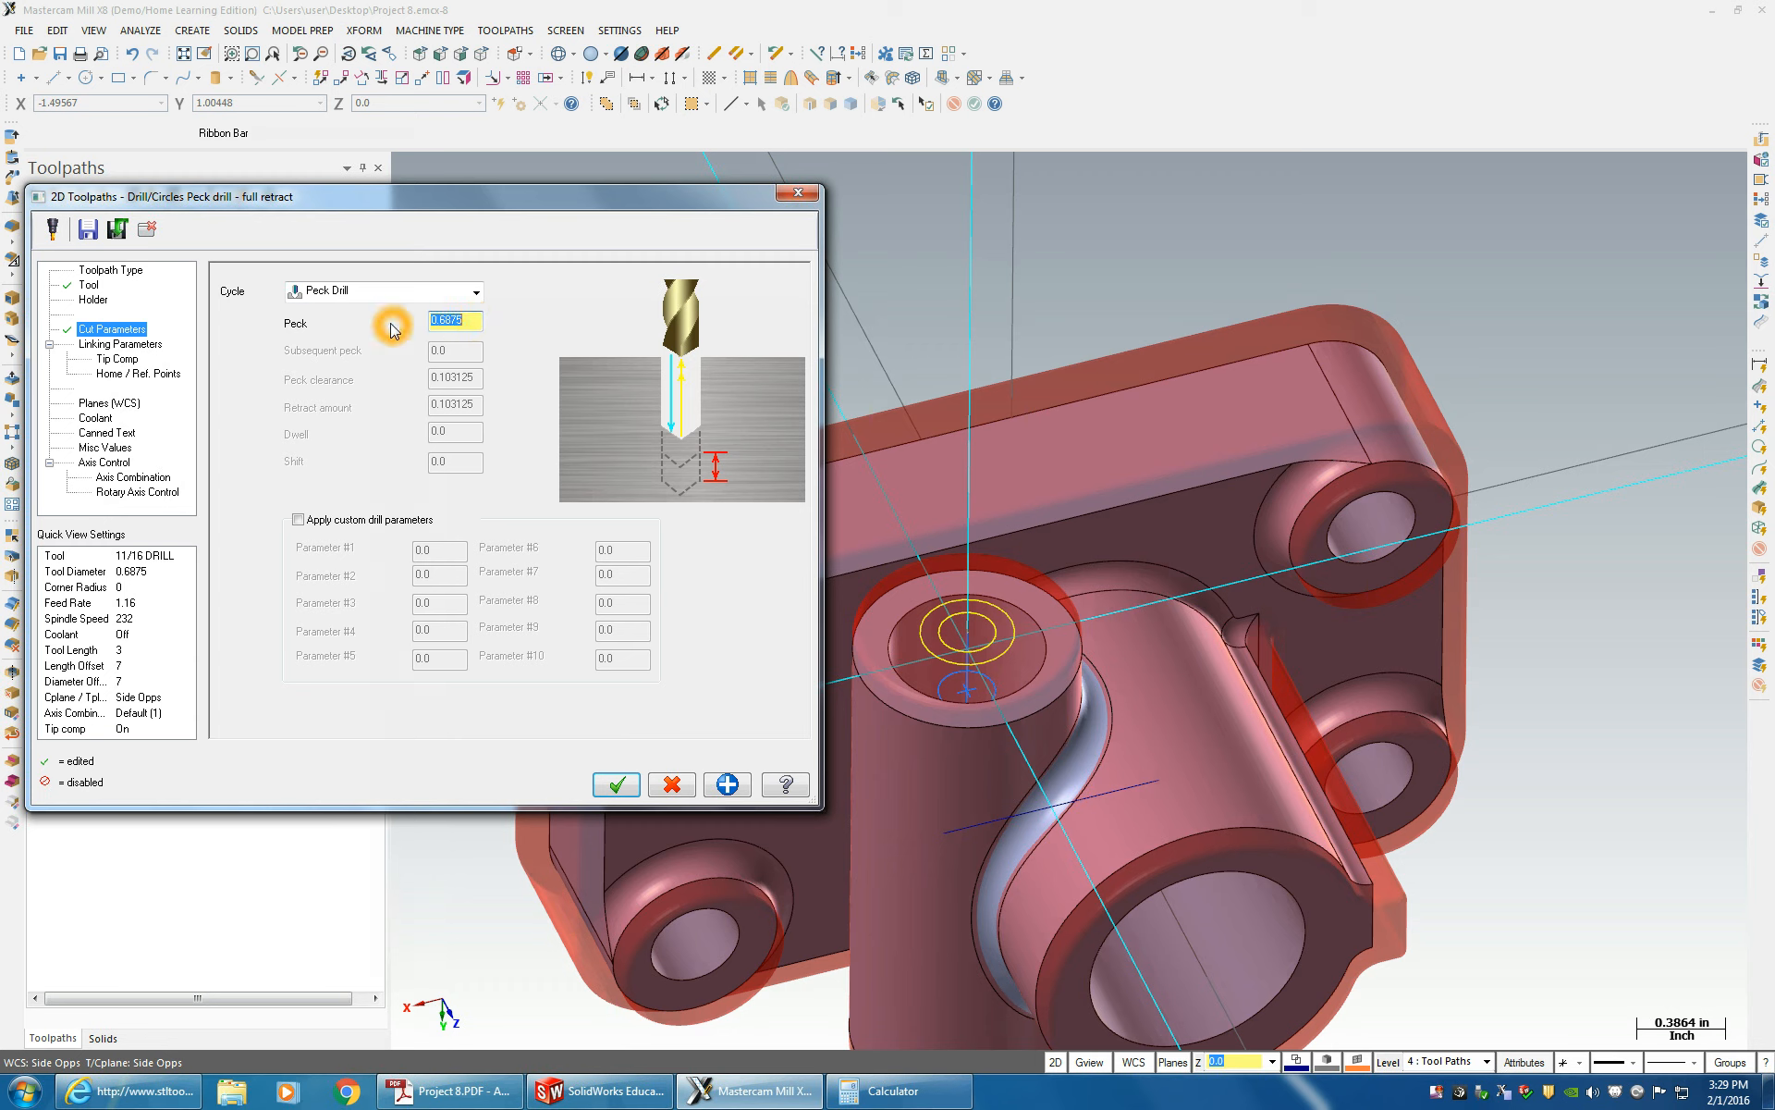
- Check the linking depths and tip compensation, then accept the parameters and regenerate the peck drill toolpath
{"action": "left_click", "coordinate": [124, 345]}
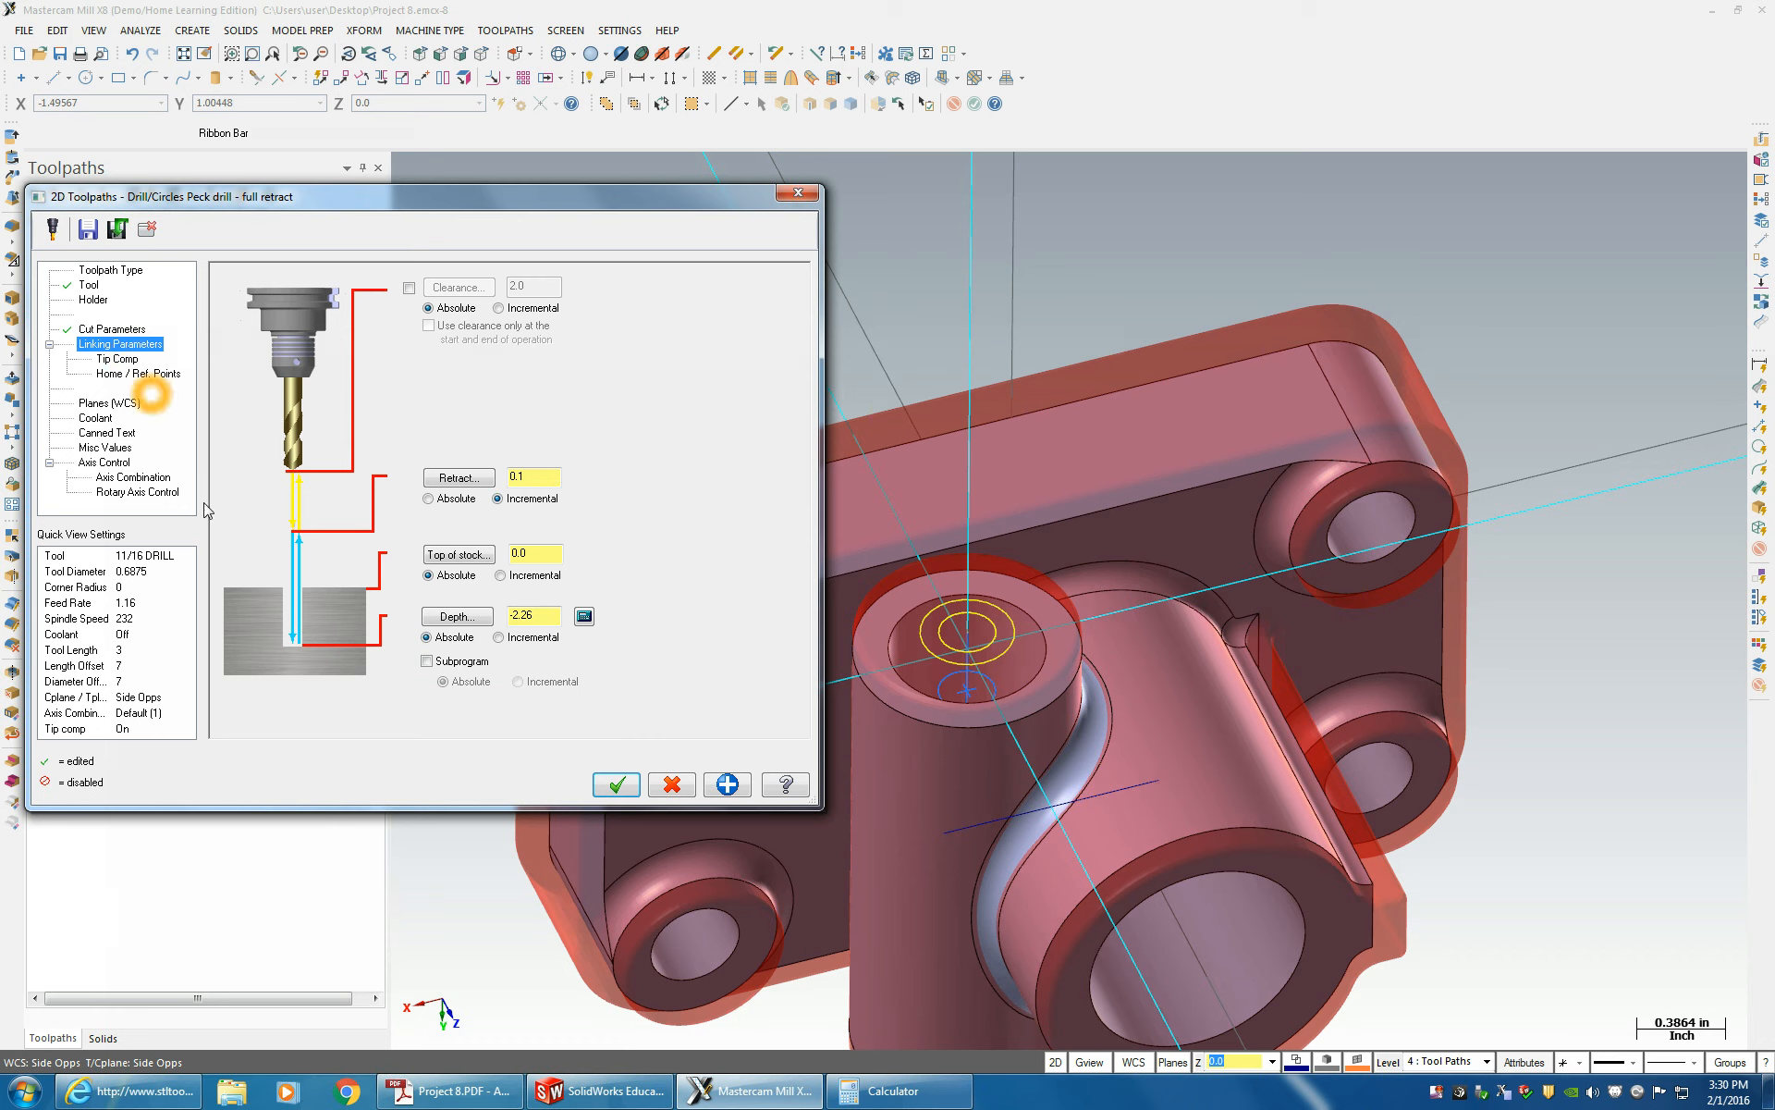
{"action": "left_click", "coordinate": [128, 360]}
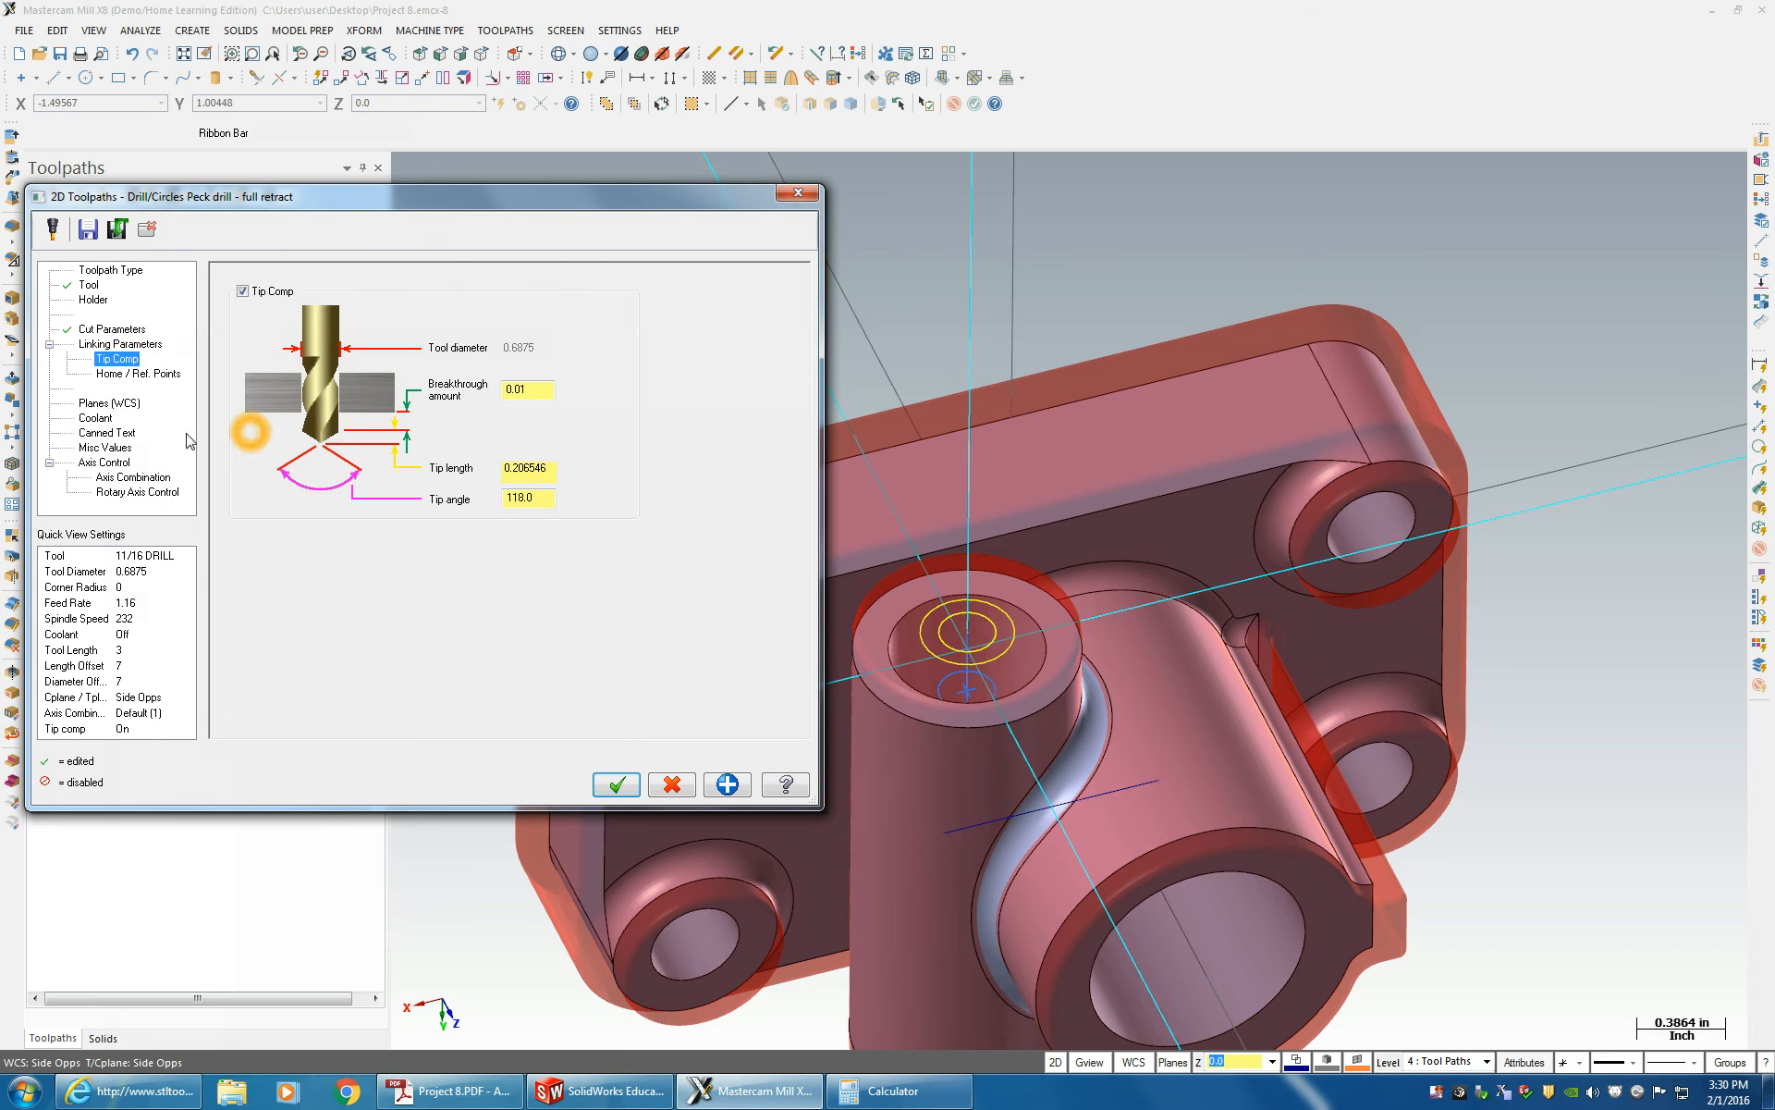
{"action": "left_click", "coordinate": [616, 784]}
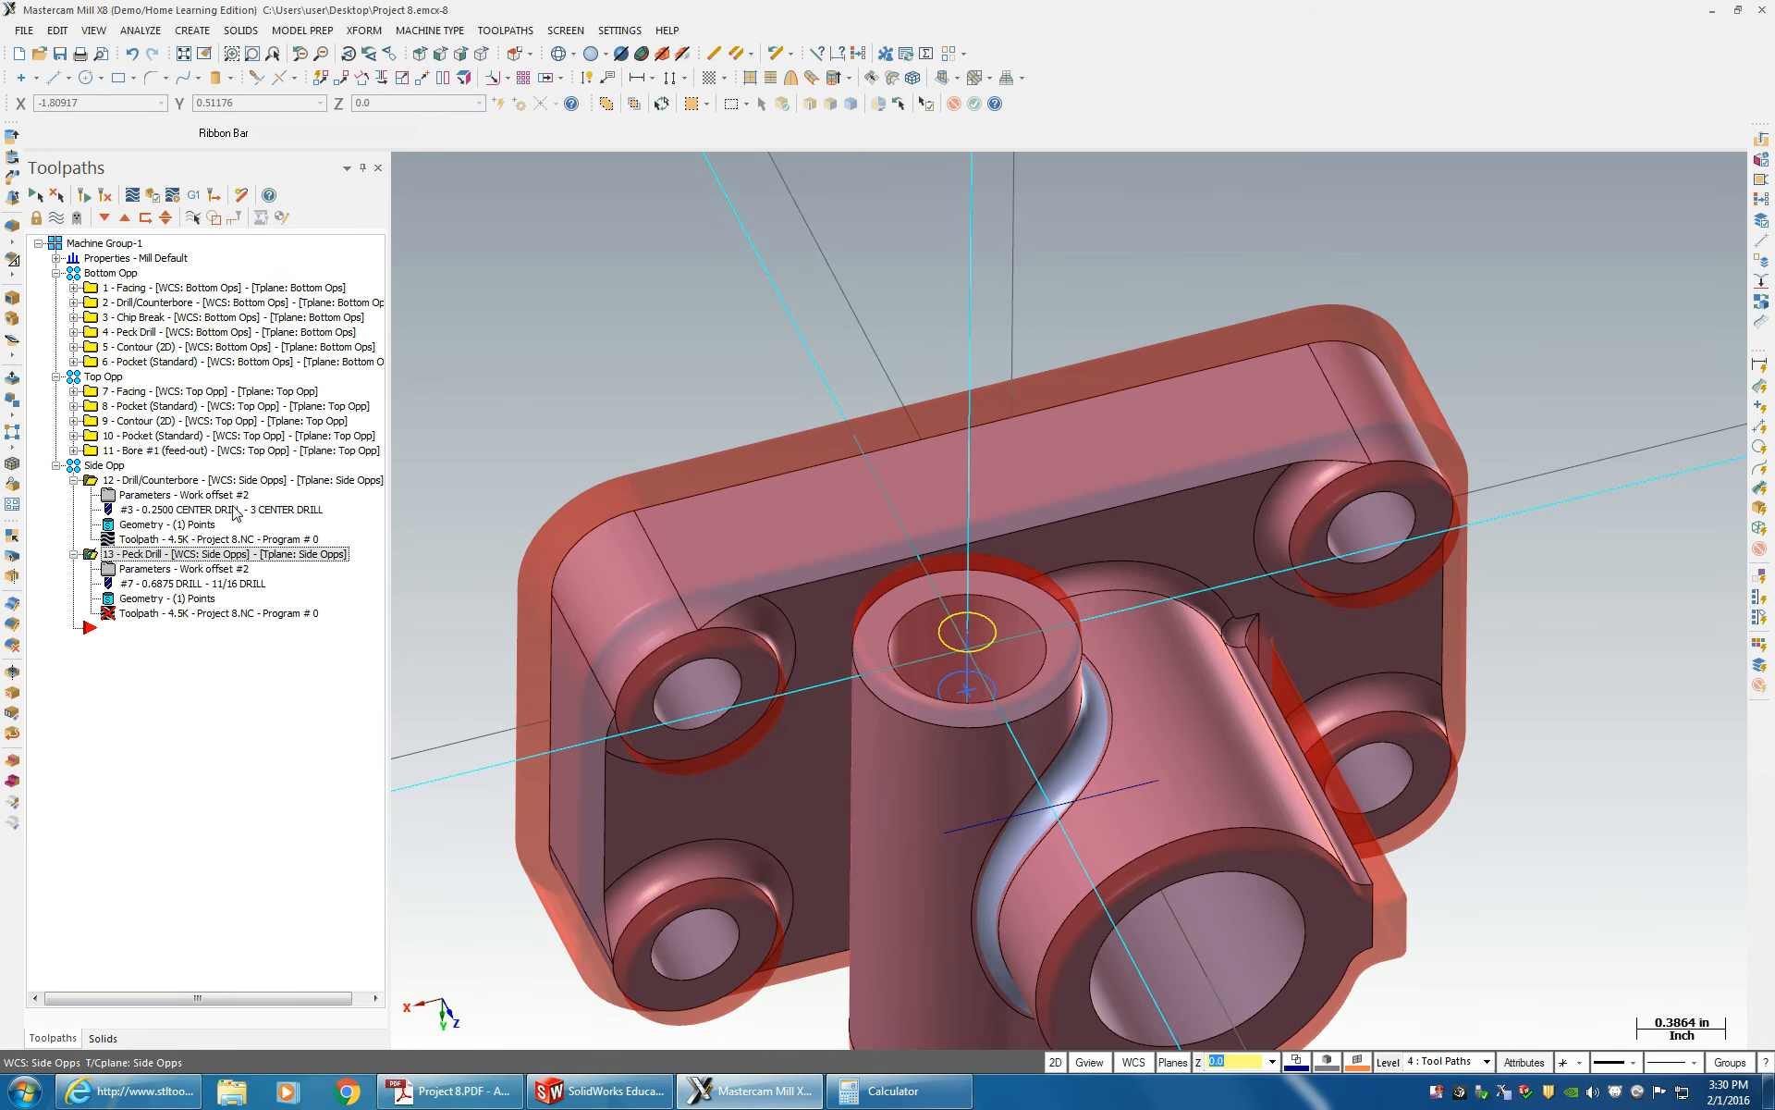
{"action": "left_click", "coordinate": [105, 194]}
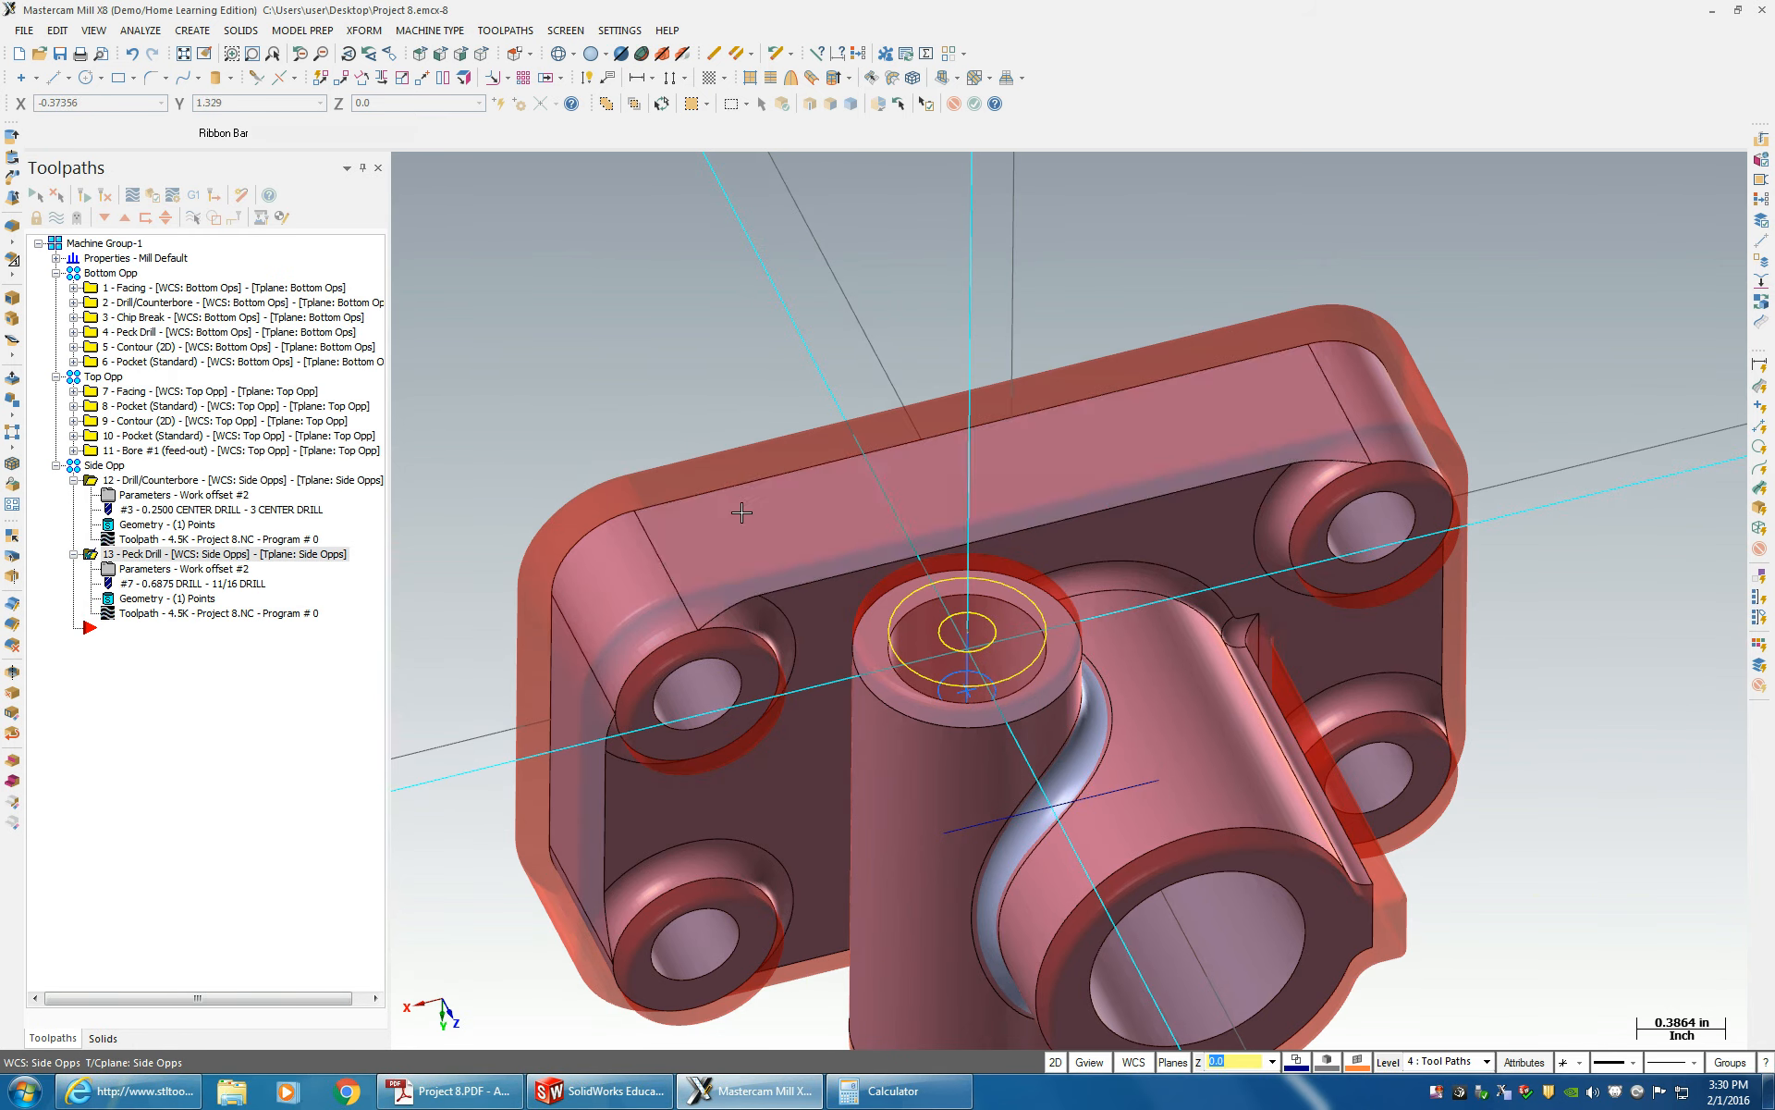
- Collapse the center drill and peck drill operations in the Side Opp group
{"action": "middle_click_drag", "start_coordinate": [740, 526], "coordinate": [741, 526]}
{"action": "left_click", "coordinate": [74, 480]}
{"action": "left_click", "coordinate": [73, 494]}
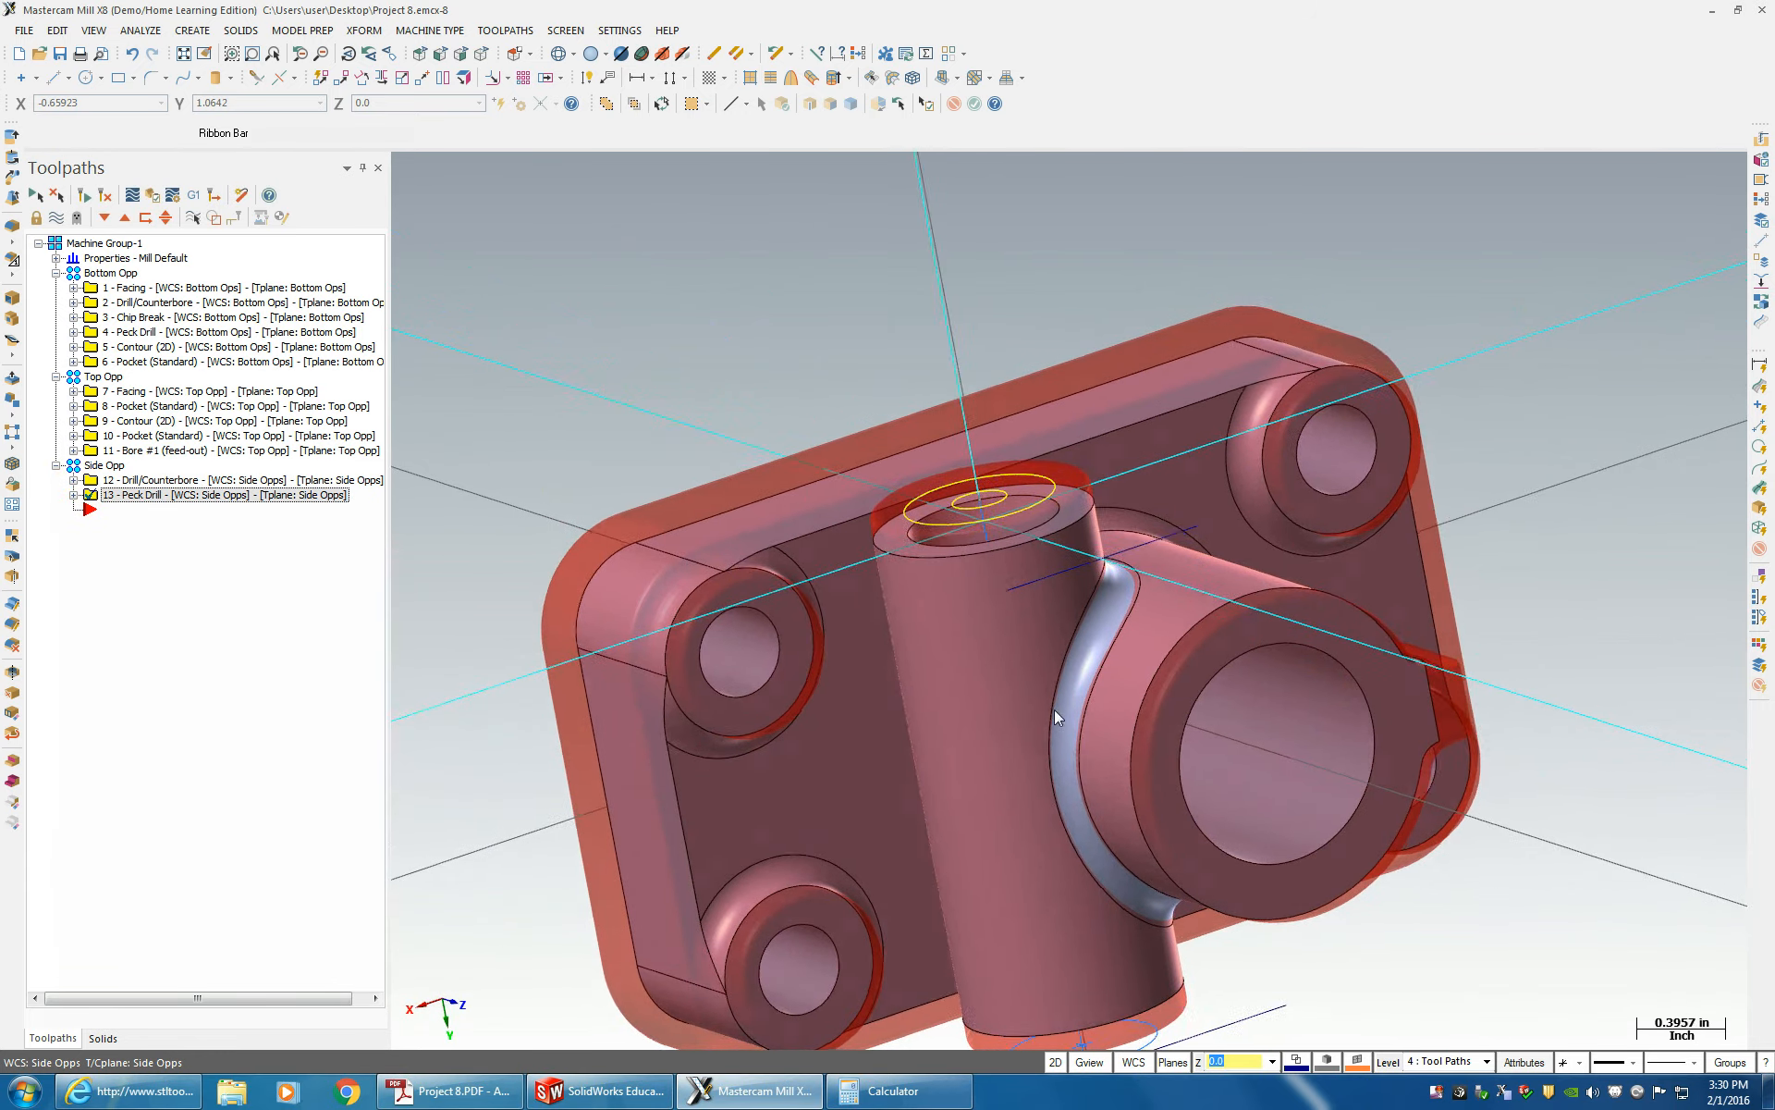
- Examine the end and narrow flat face of the rib running along the large main boss
{"action": "middle_click_drag", "start_coordinate": [1054, 709], "coordinate": [1205, 737]}
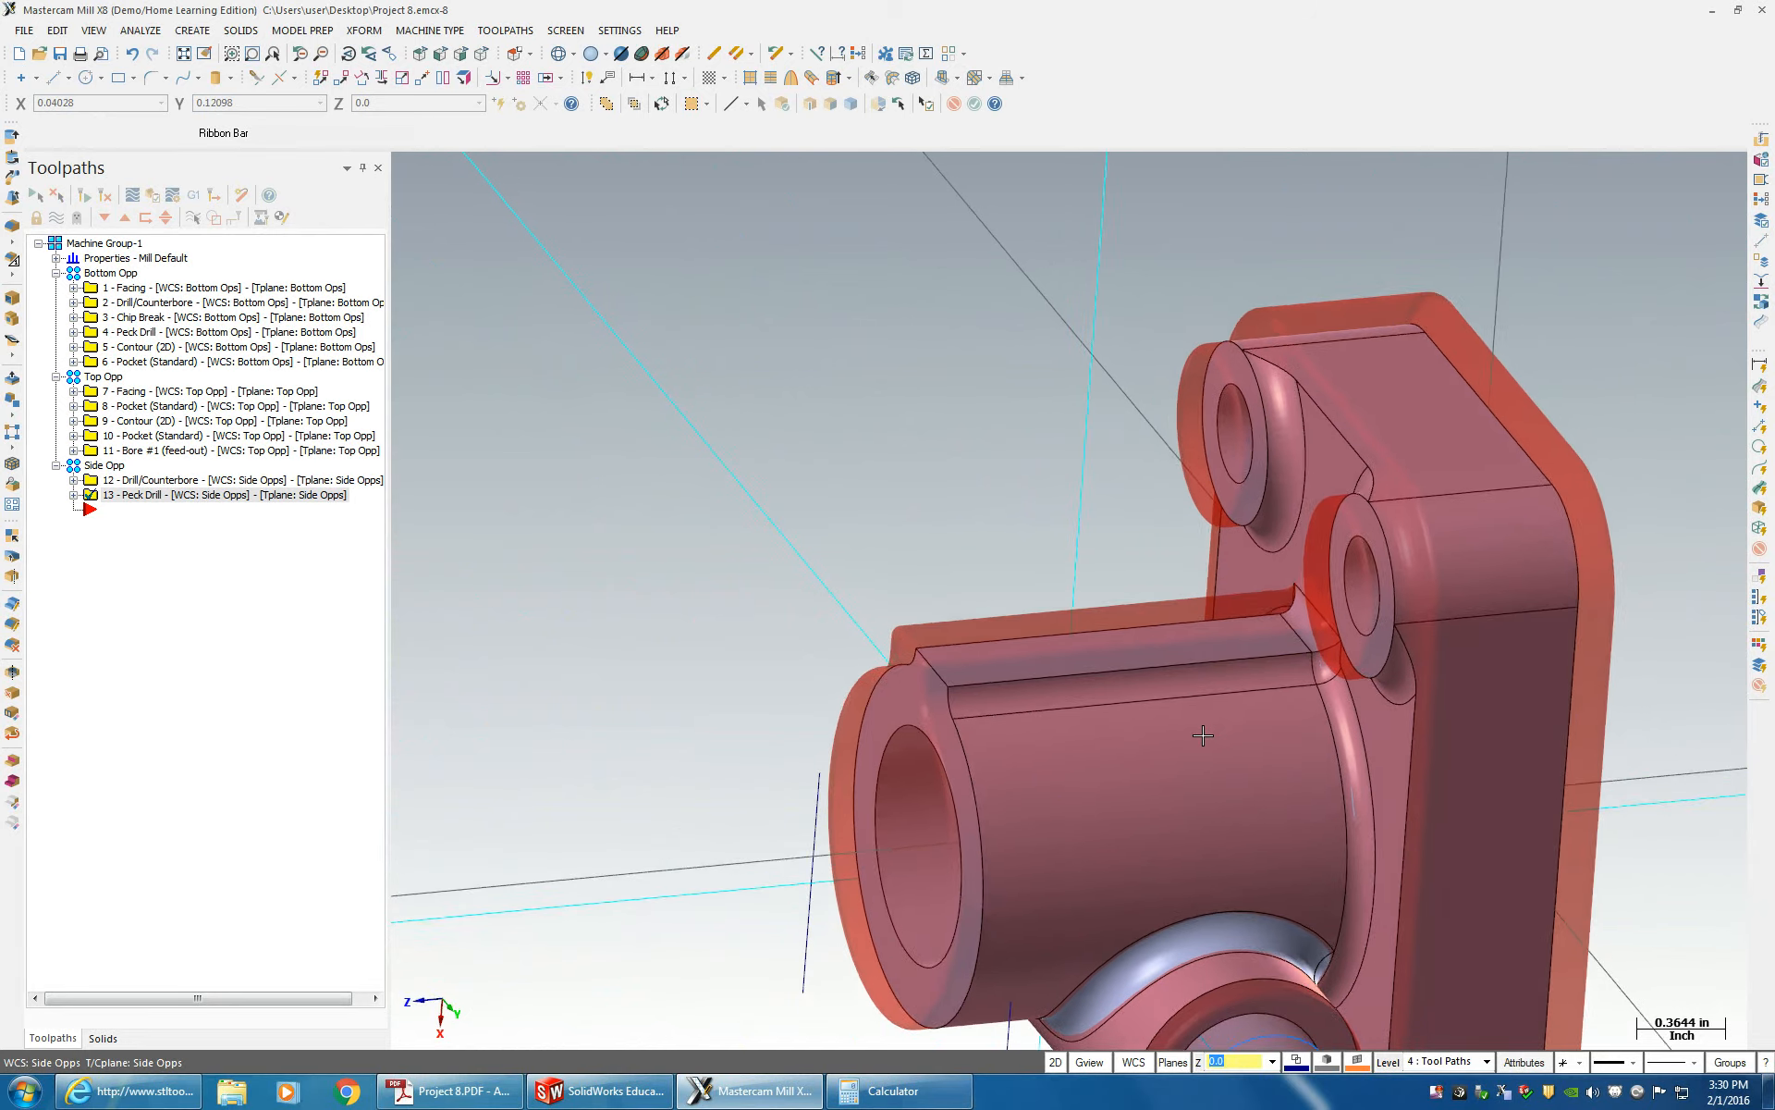
{"action": "scroll", "coordinate": [999, 758], "scroll_direction": "up", "scroll_amount": 2}
{"action": "left_click", "coordinate": [914, 704]}
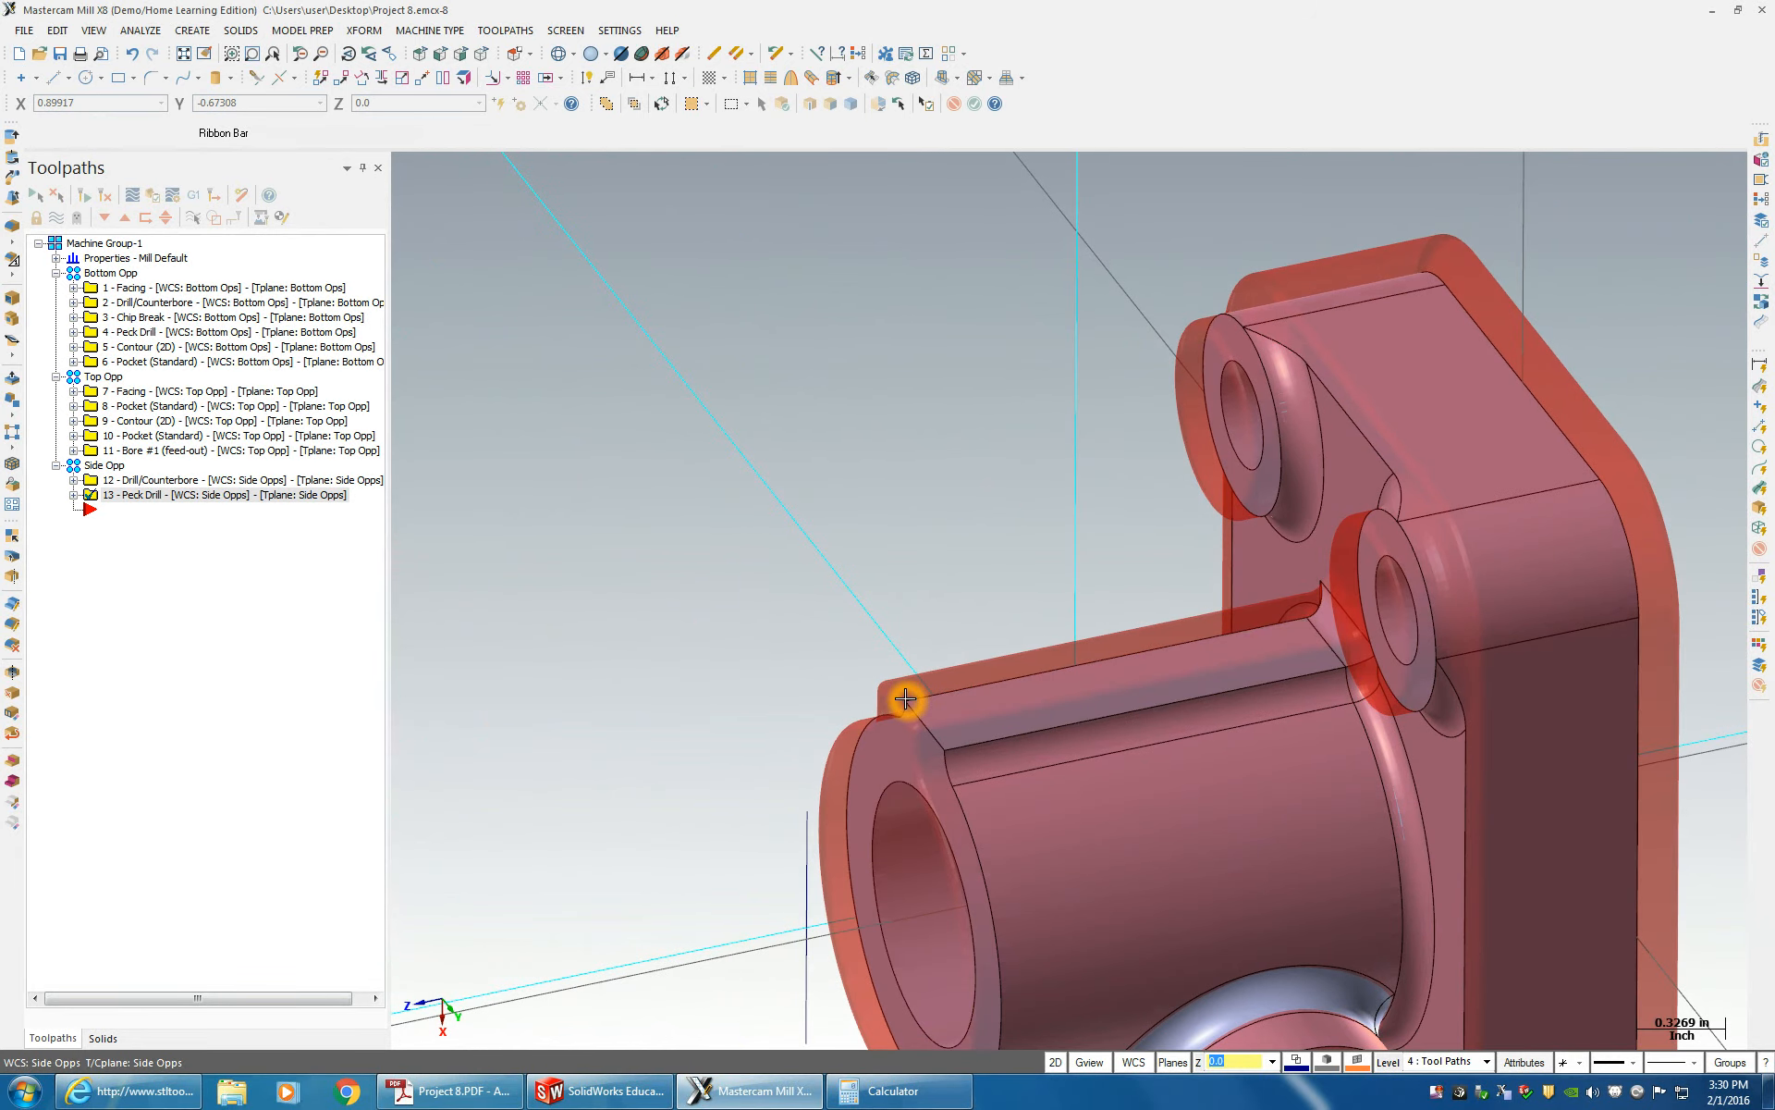
{"action": "left_click", "coordinate": [923, 703]}
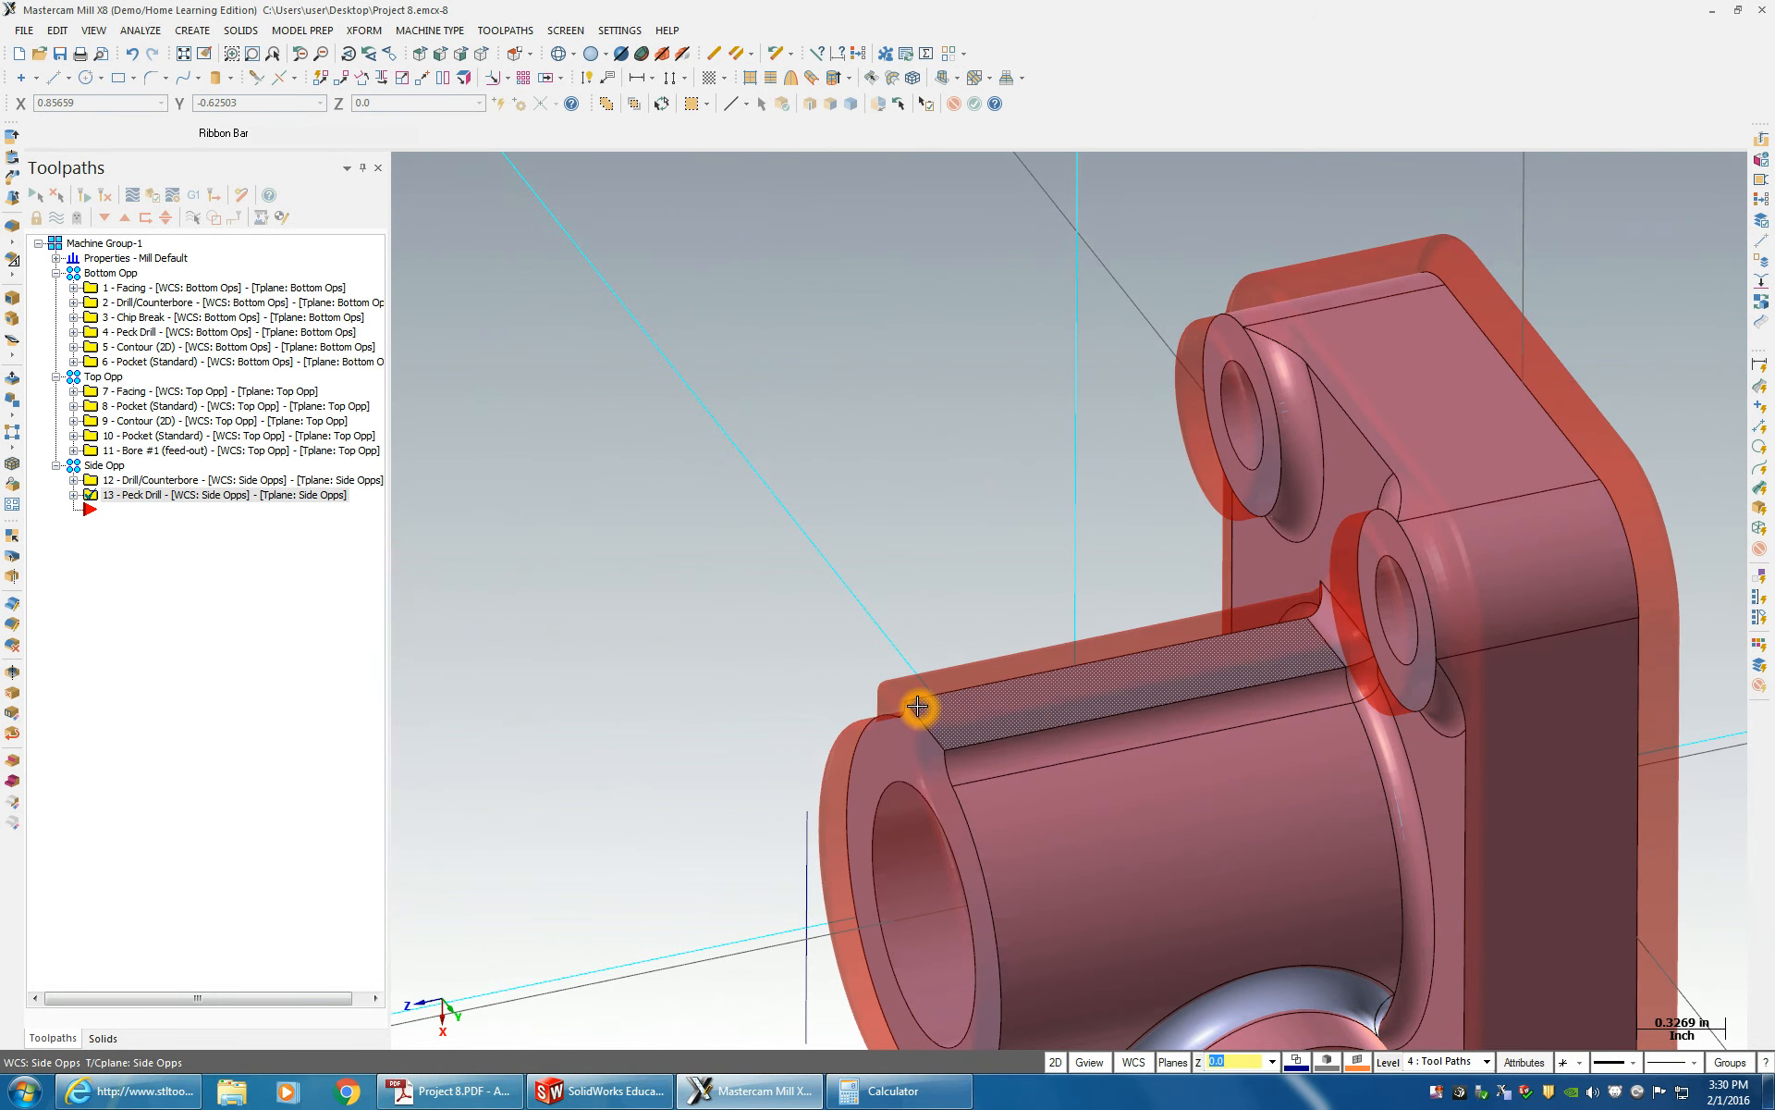
- Create a new toolpath group in the machine group and name it Pad Opp
{"action": "left_click", "coordinate": [135, 530]}
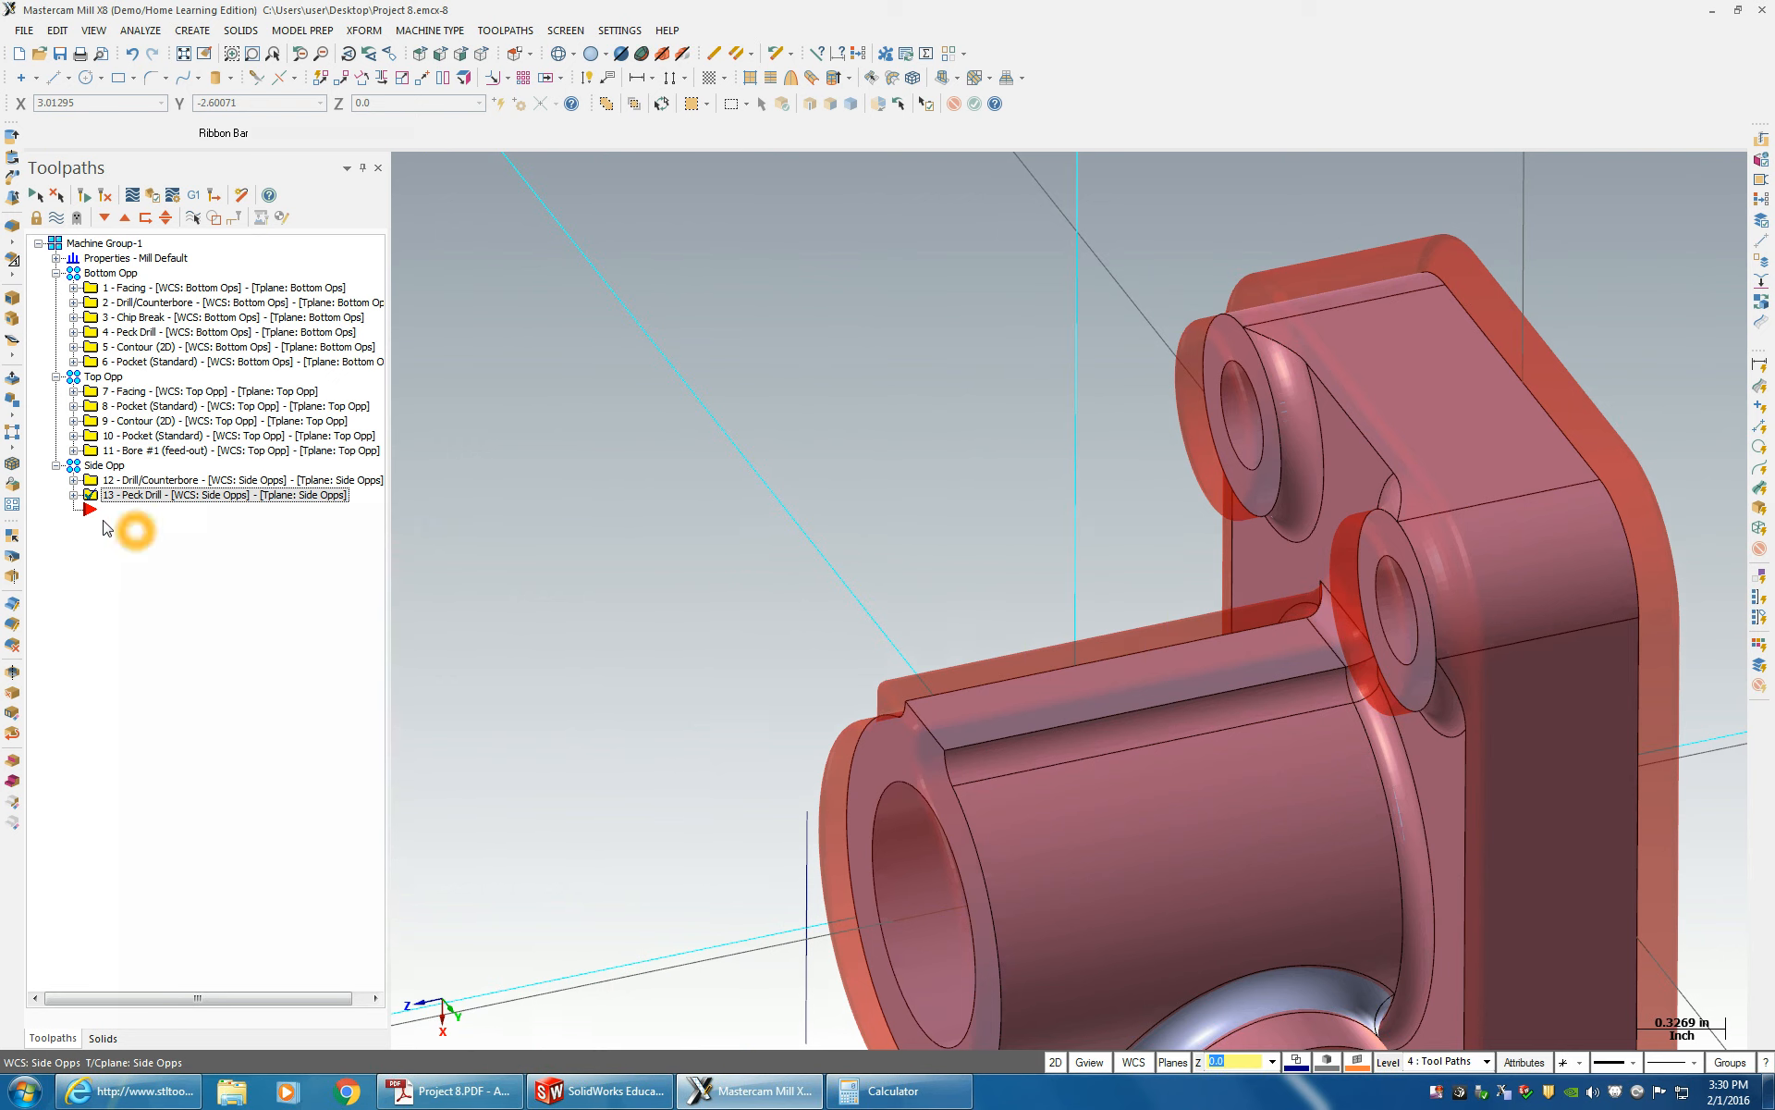
{"action": "right_click", "coordinate": [87, 244]}
{"action": "left_click", "coordinate": [141, 370]}
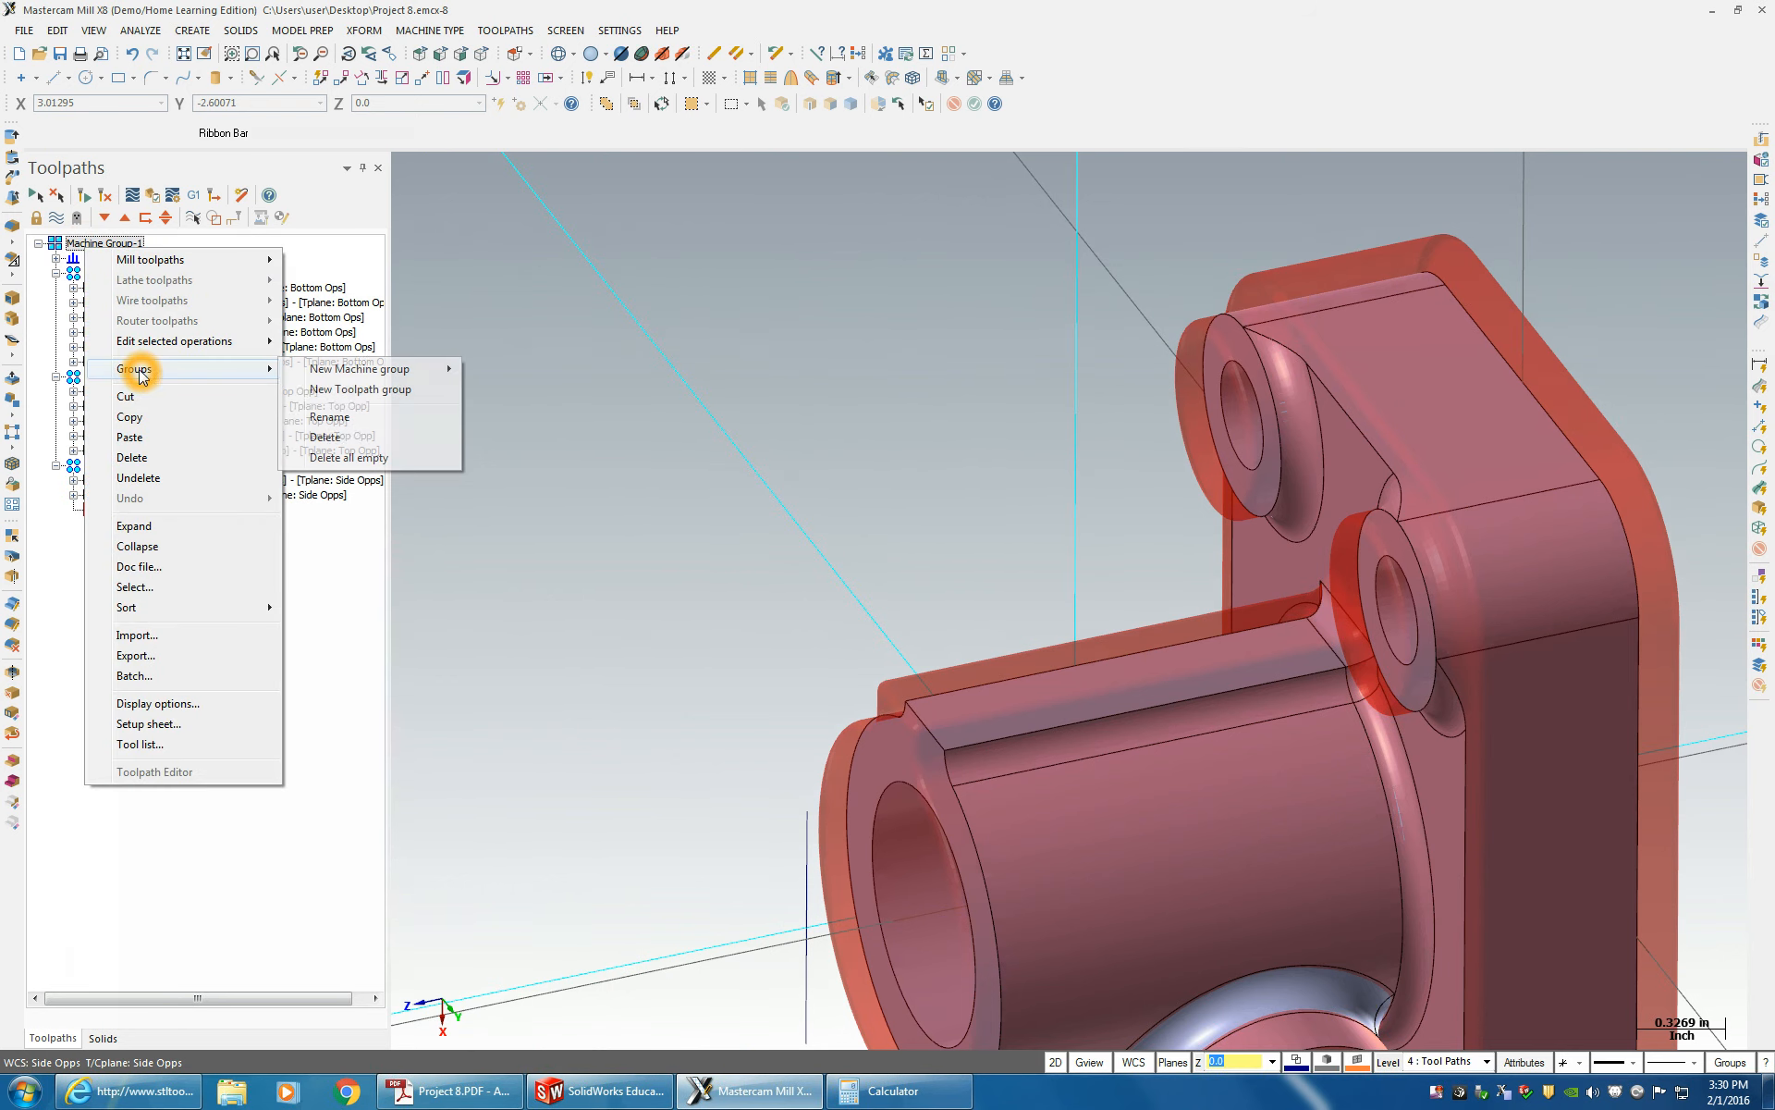
{"action": "left_click", "coordinate": [407, 389]}
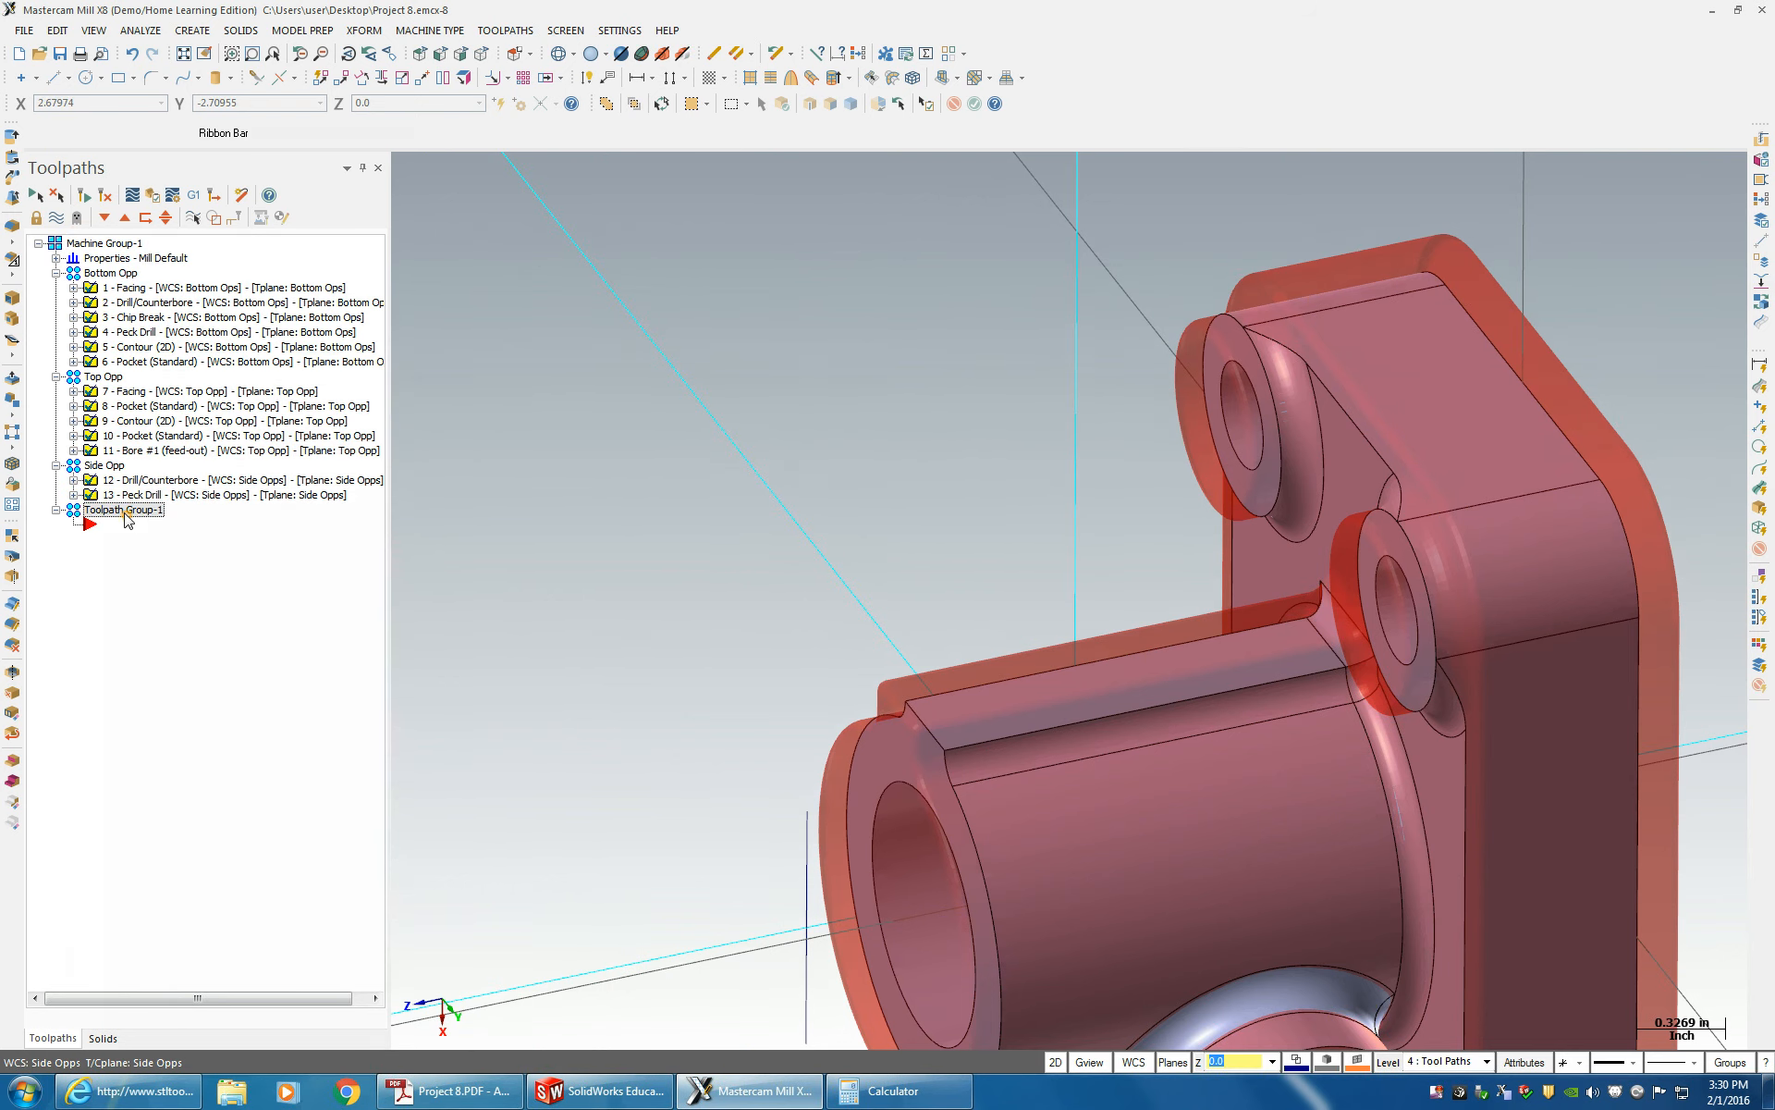
{"action": "left_click", "coordinate": [126, 511]}
{"action": "type", "text": "Pad Opp"}
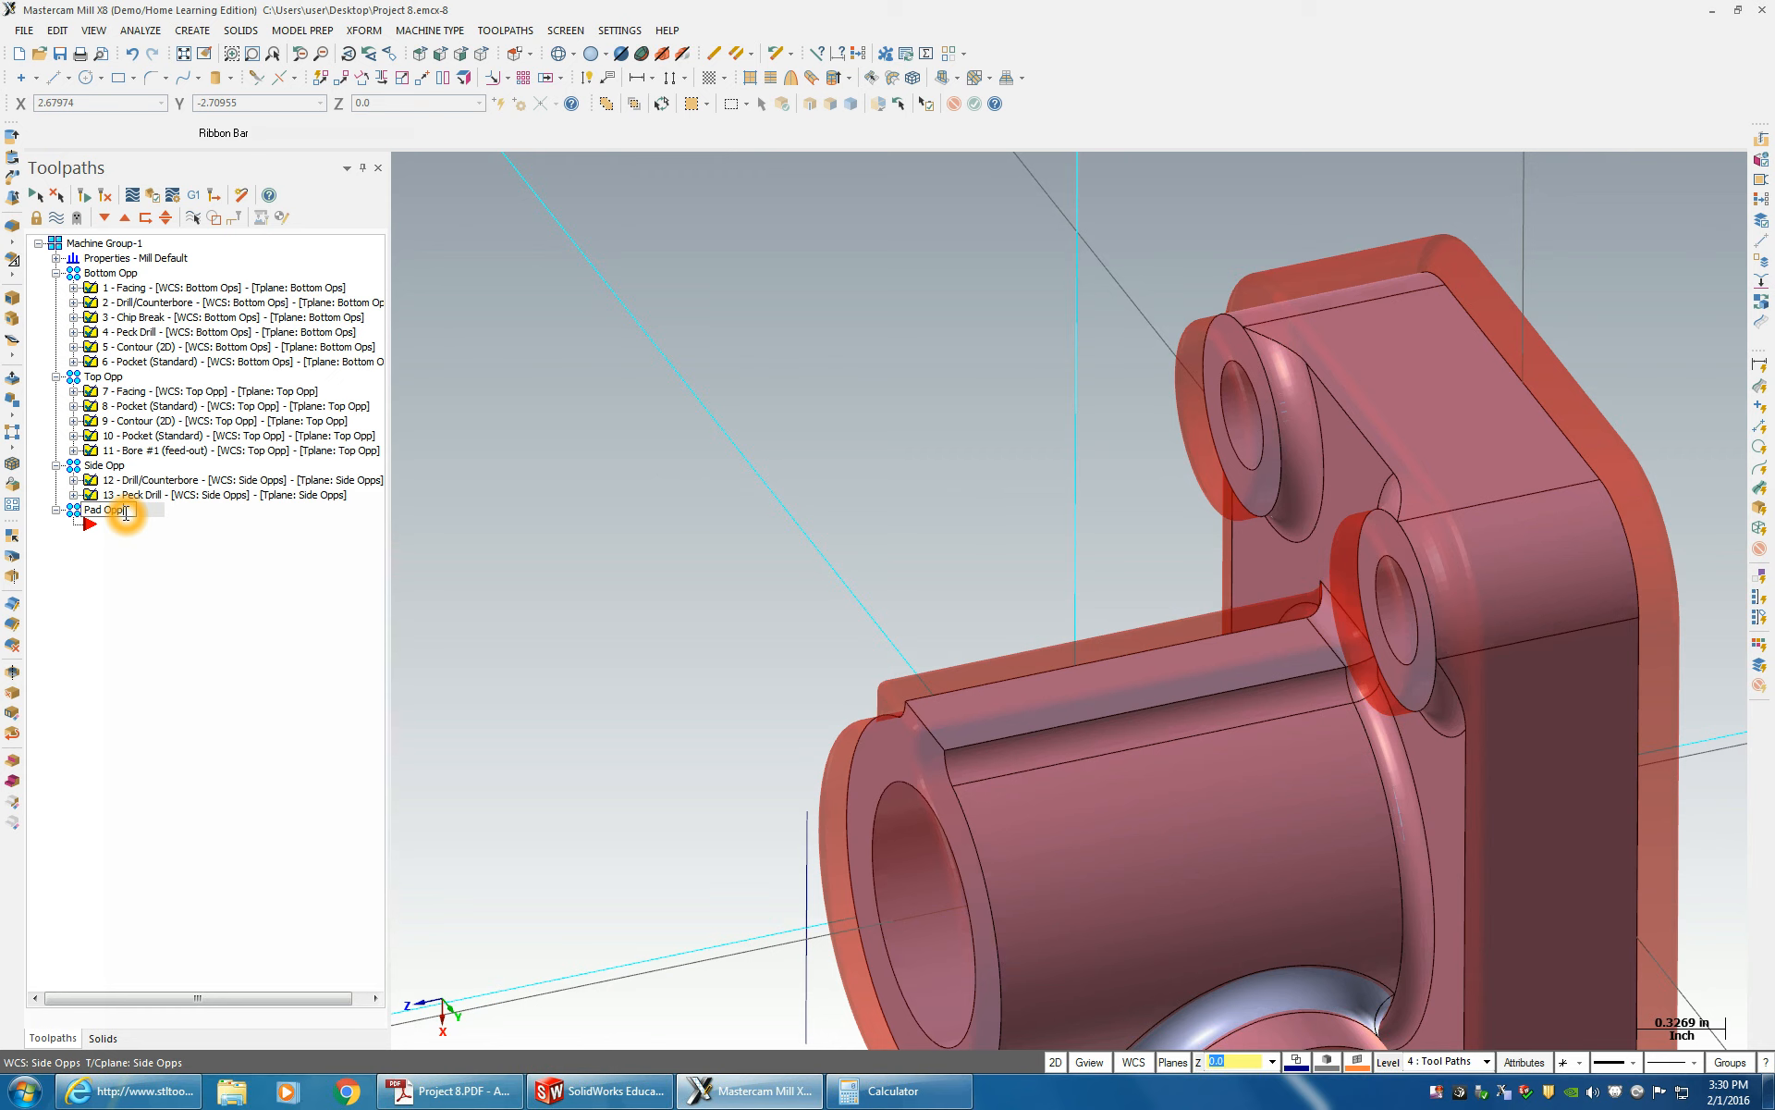
{"action": "key", "text": "Return"}
- Create a plane from the rib's flat face using plane orientation 2 of 8, with its origin at the face's outer end corner
{"action": "left_click", "coordinate": [1134, 1062]}
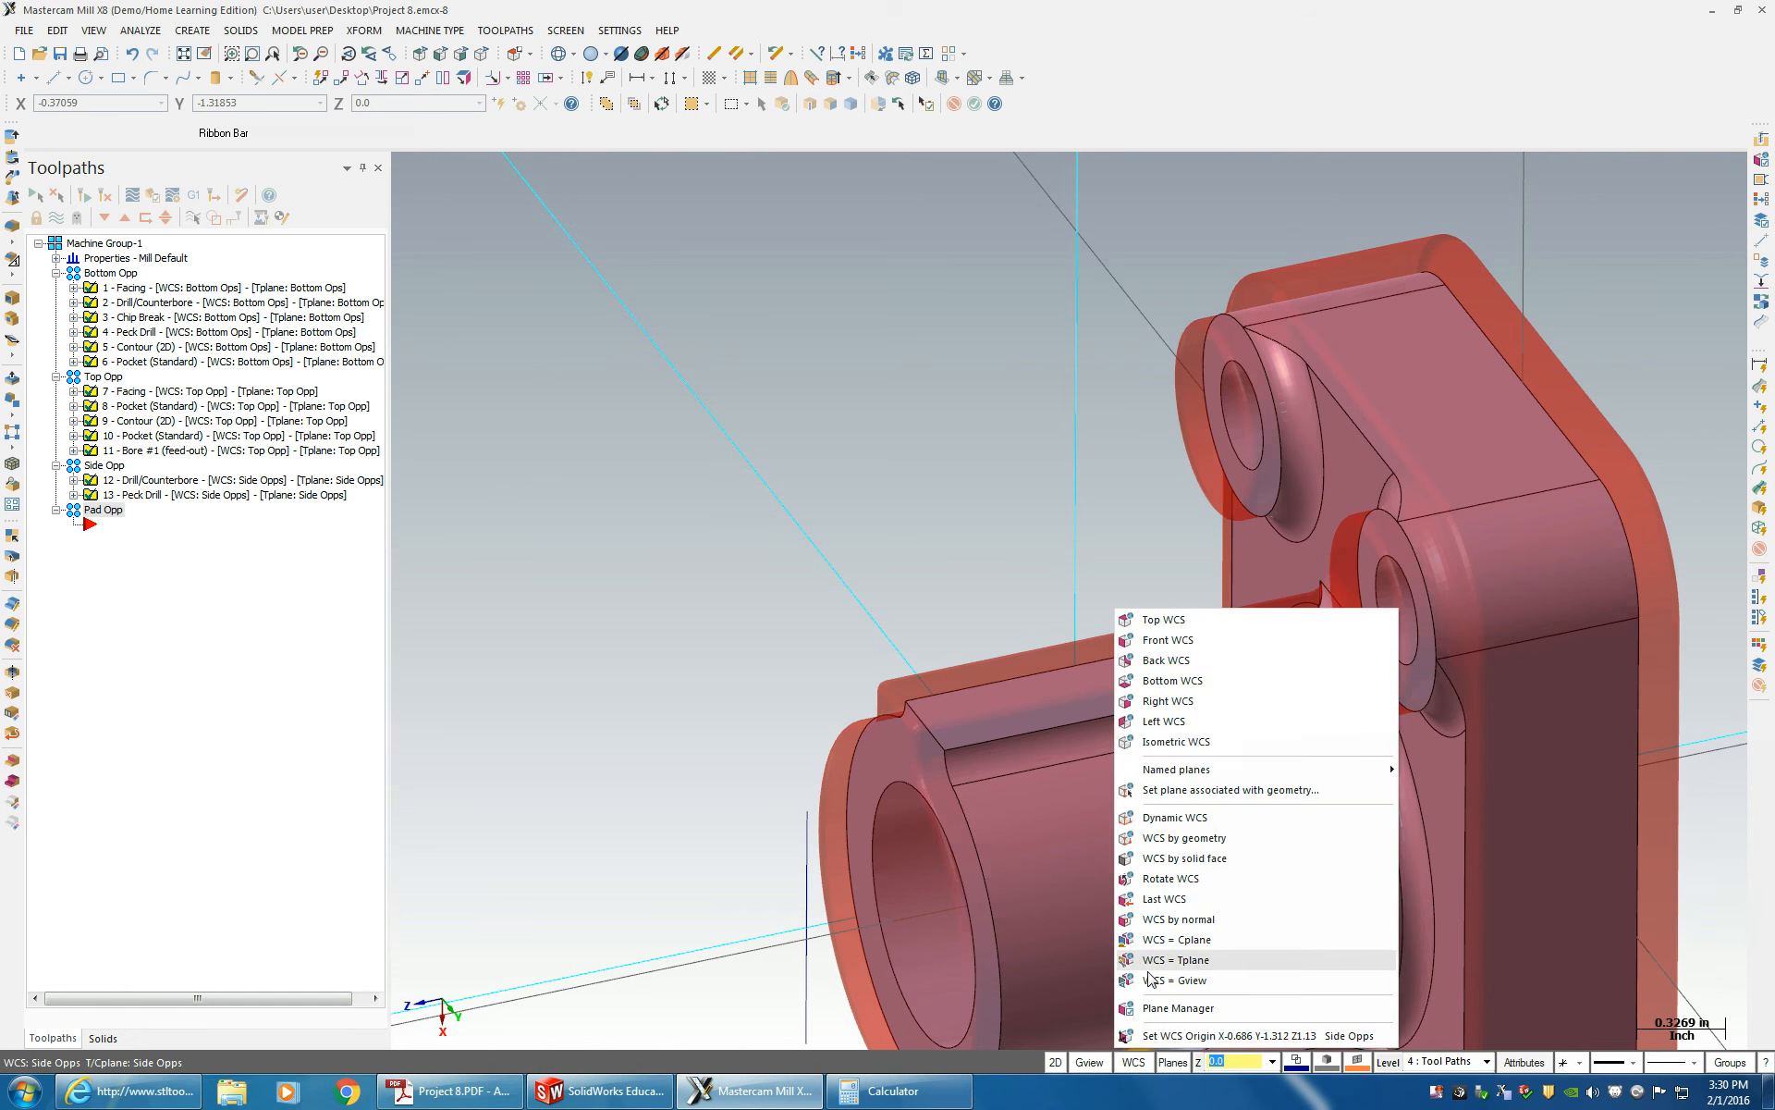
{"action": "left_click", "coordinate": [1175, 1008]}
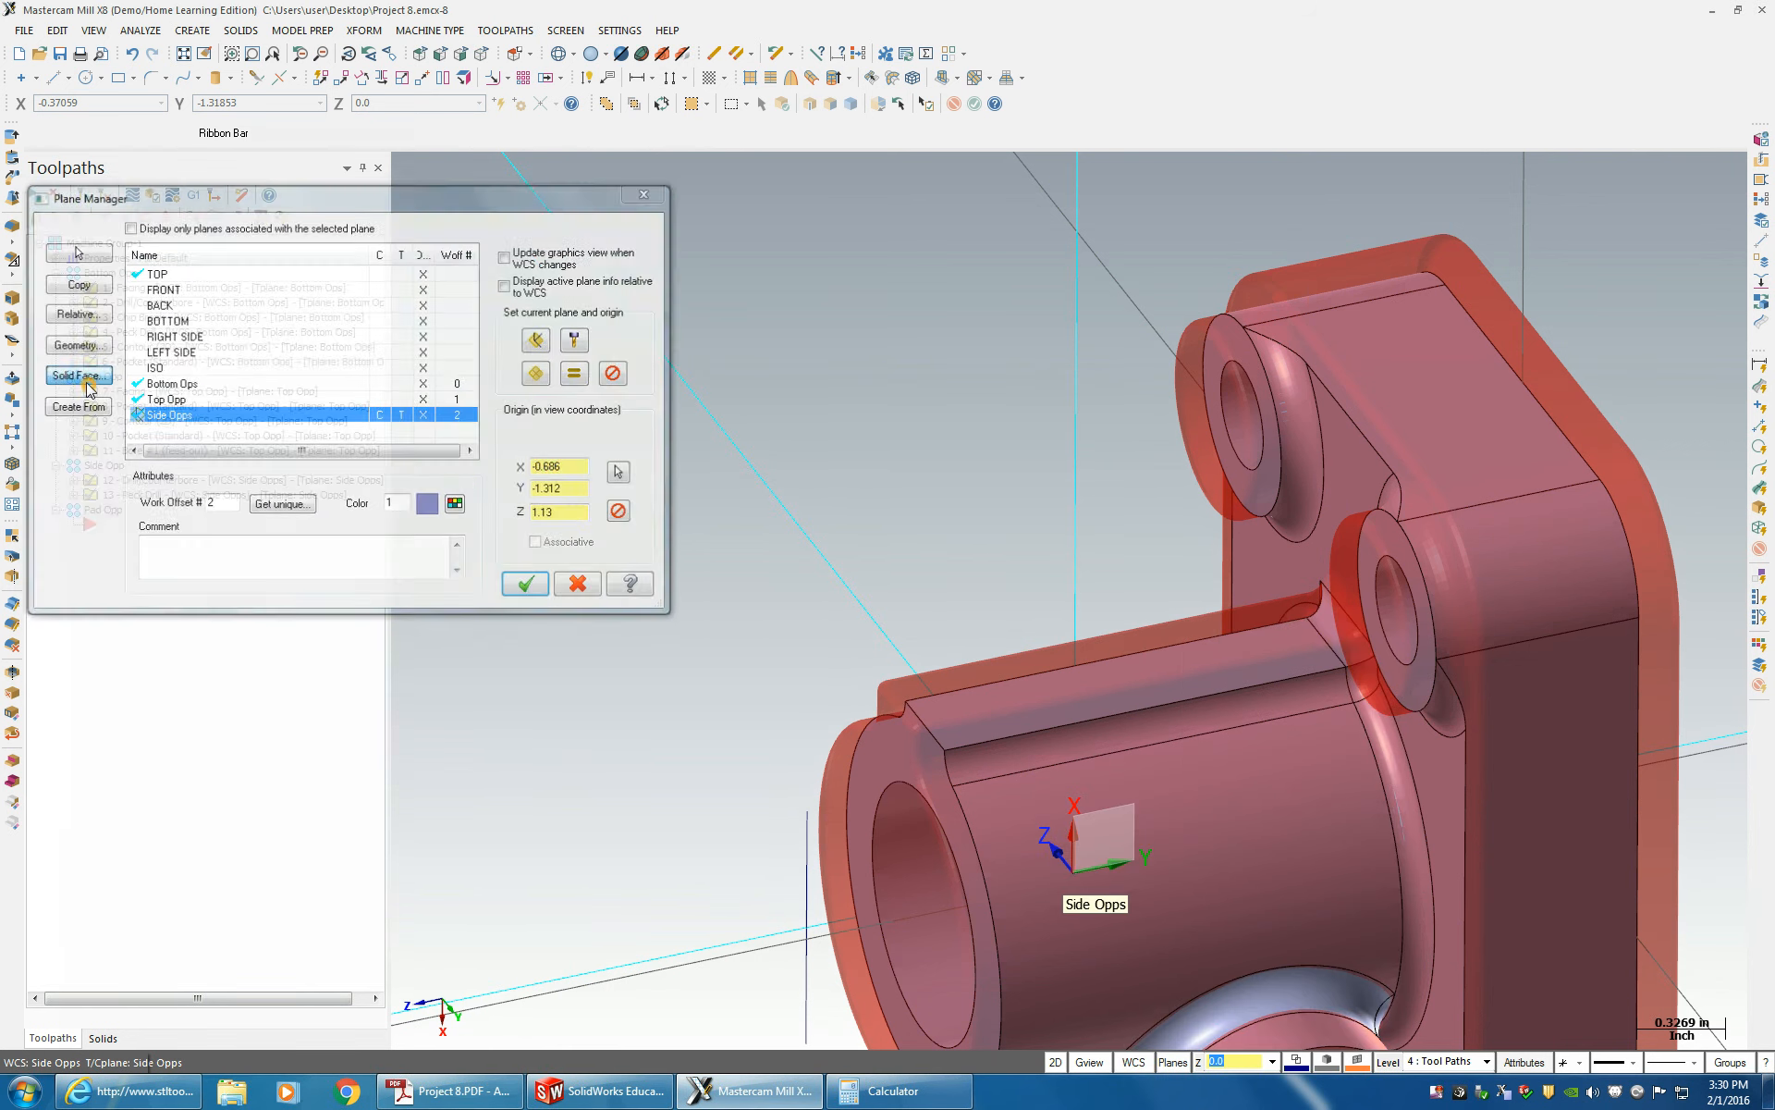
{"action": "left_click", "coordinate": [83, 375]}
{"action": "left_click", "coordinate": [952, 717]}
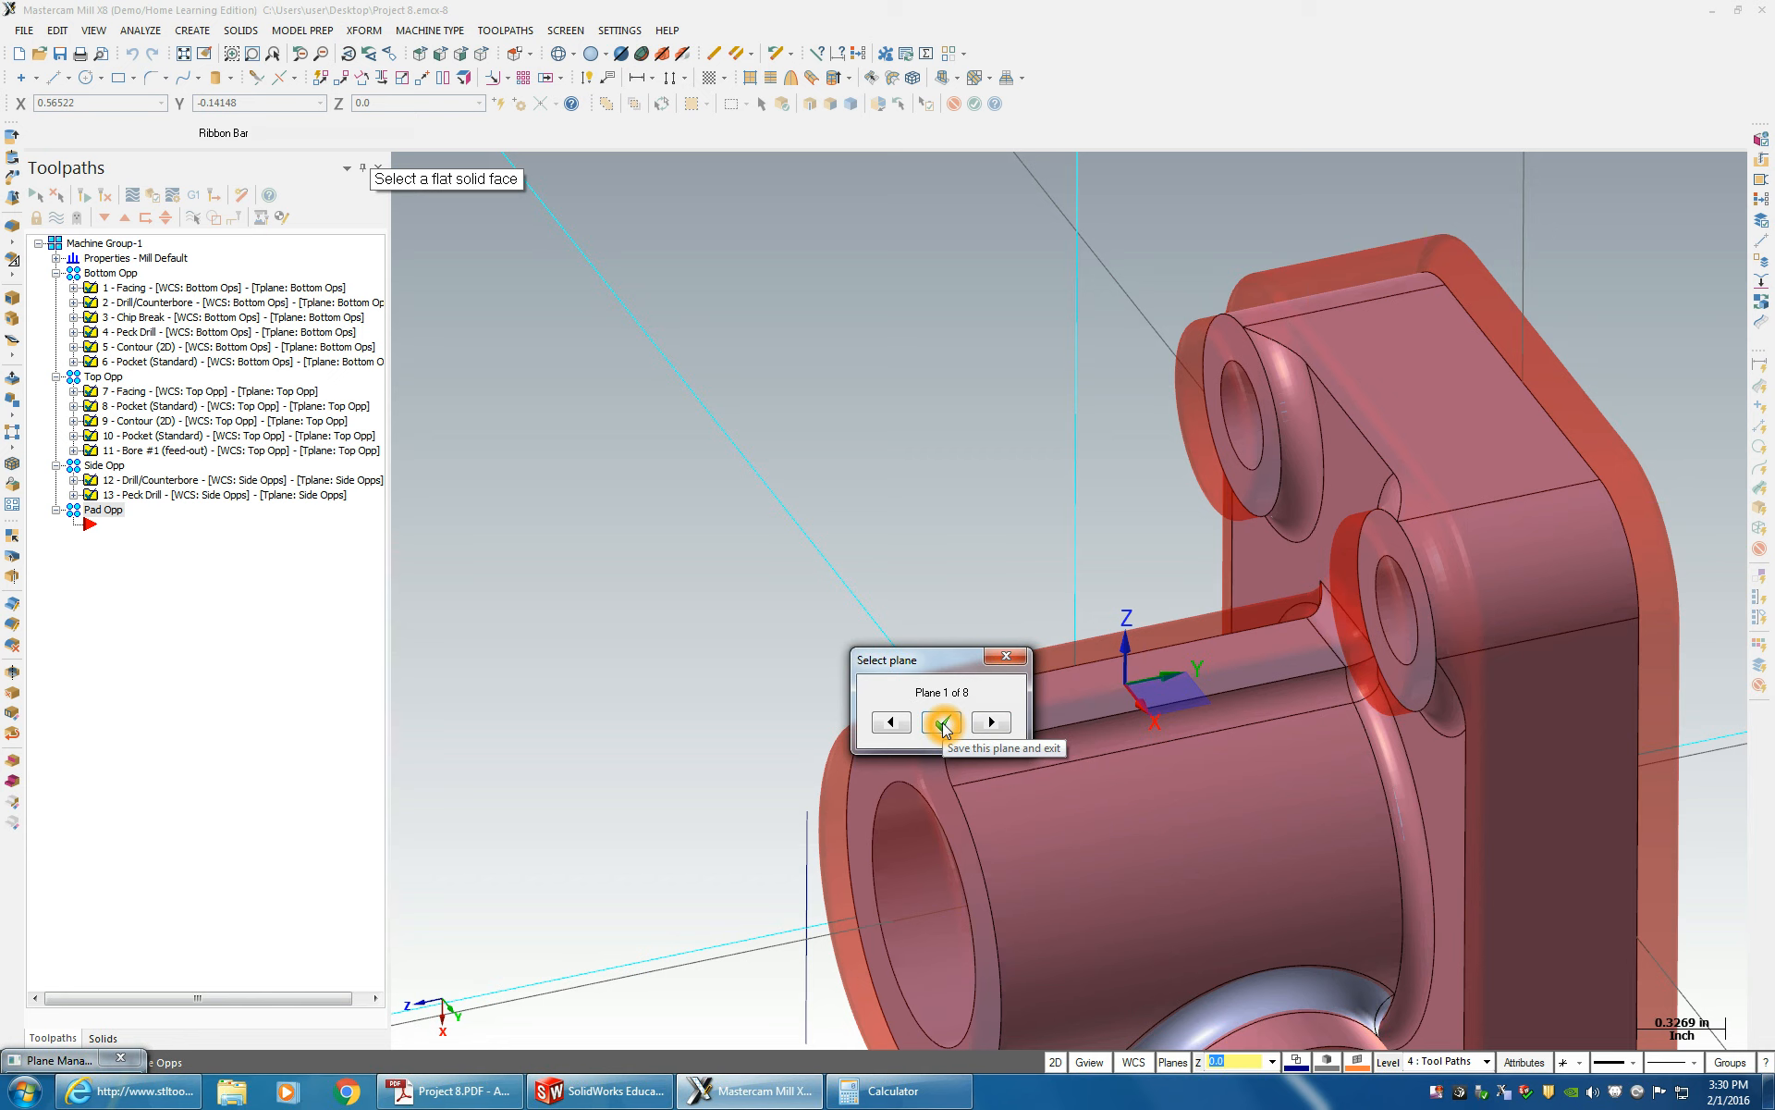
{"action": "left_click", "coordinate": [996, 727]}
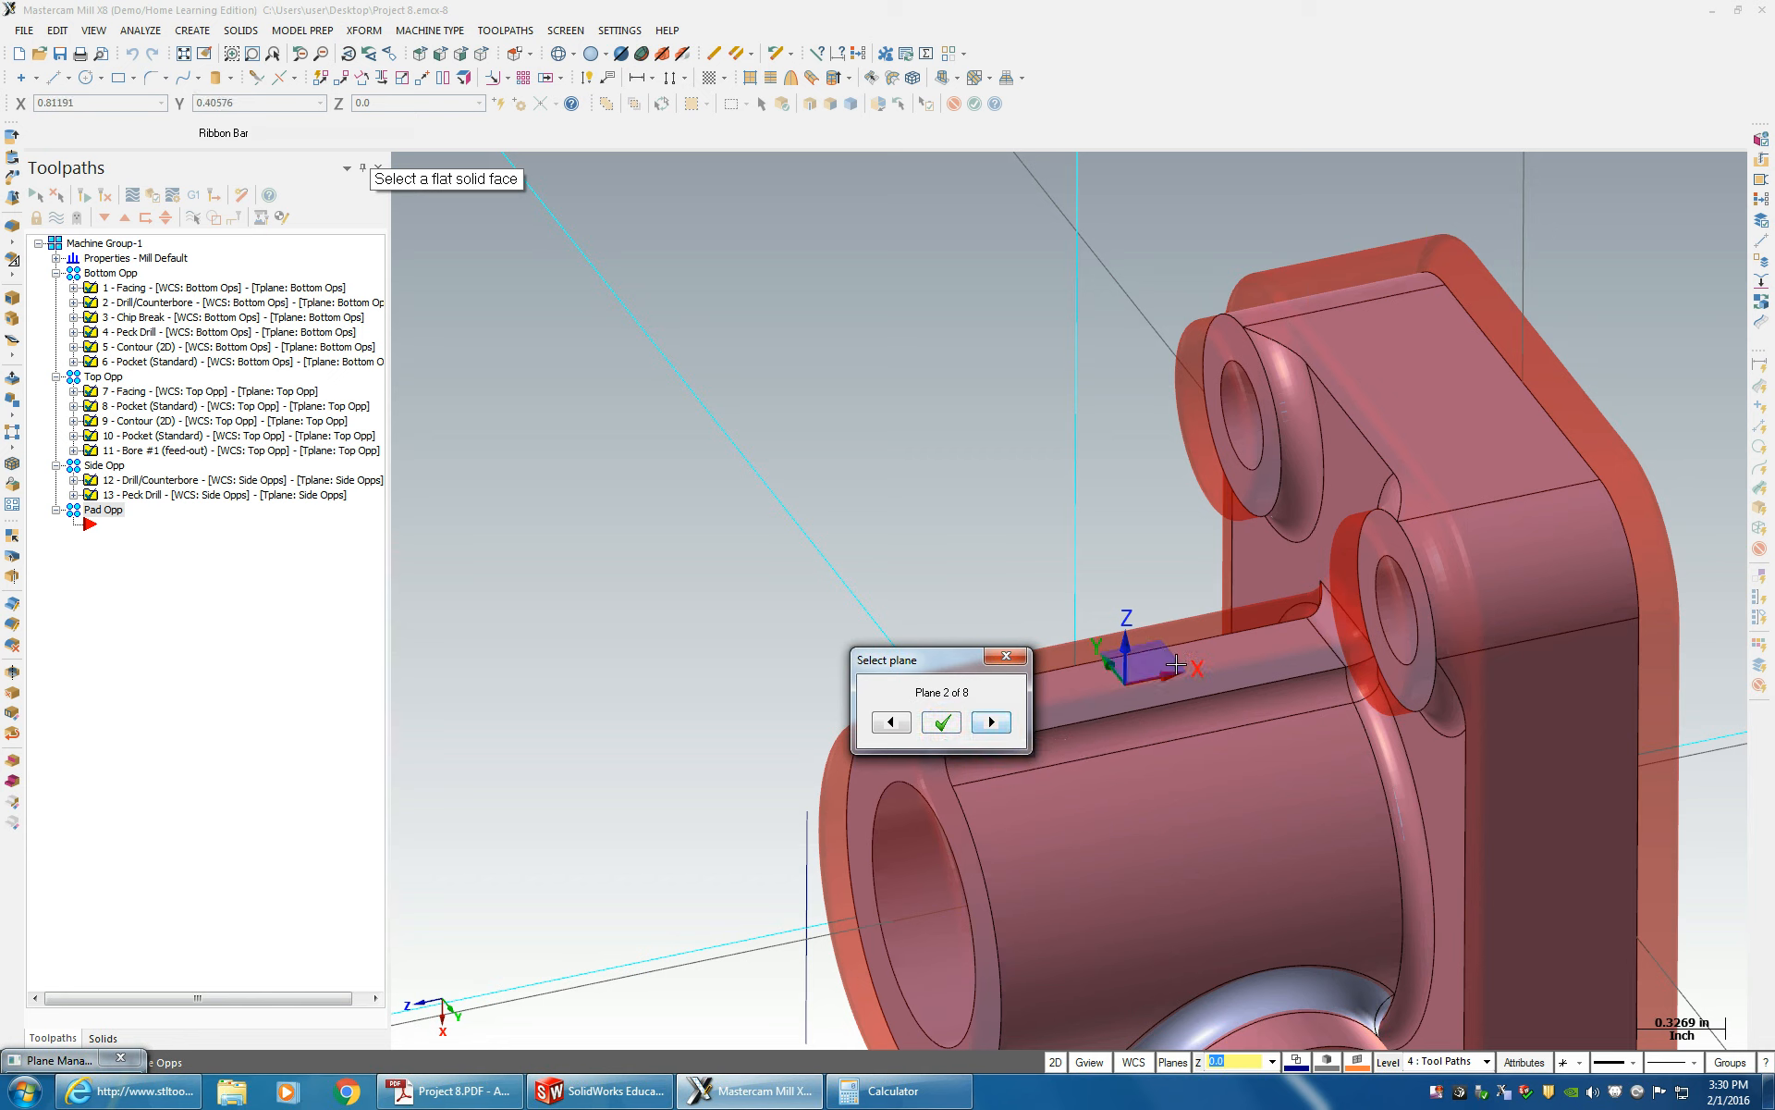
{"action": "left_click", "coordinate": [983, 721]}
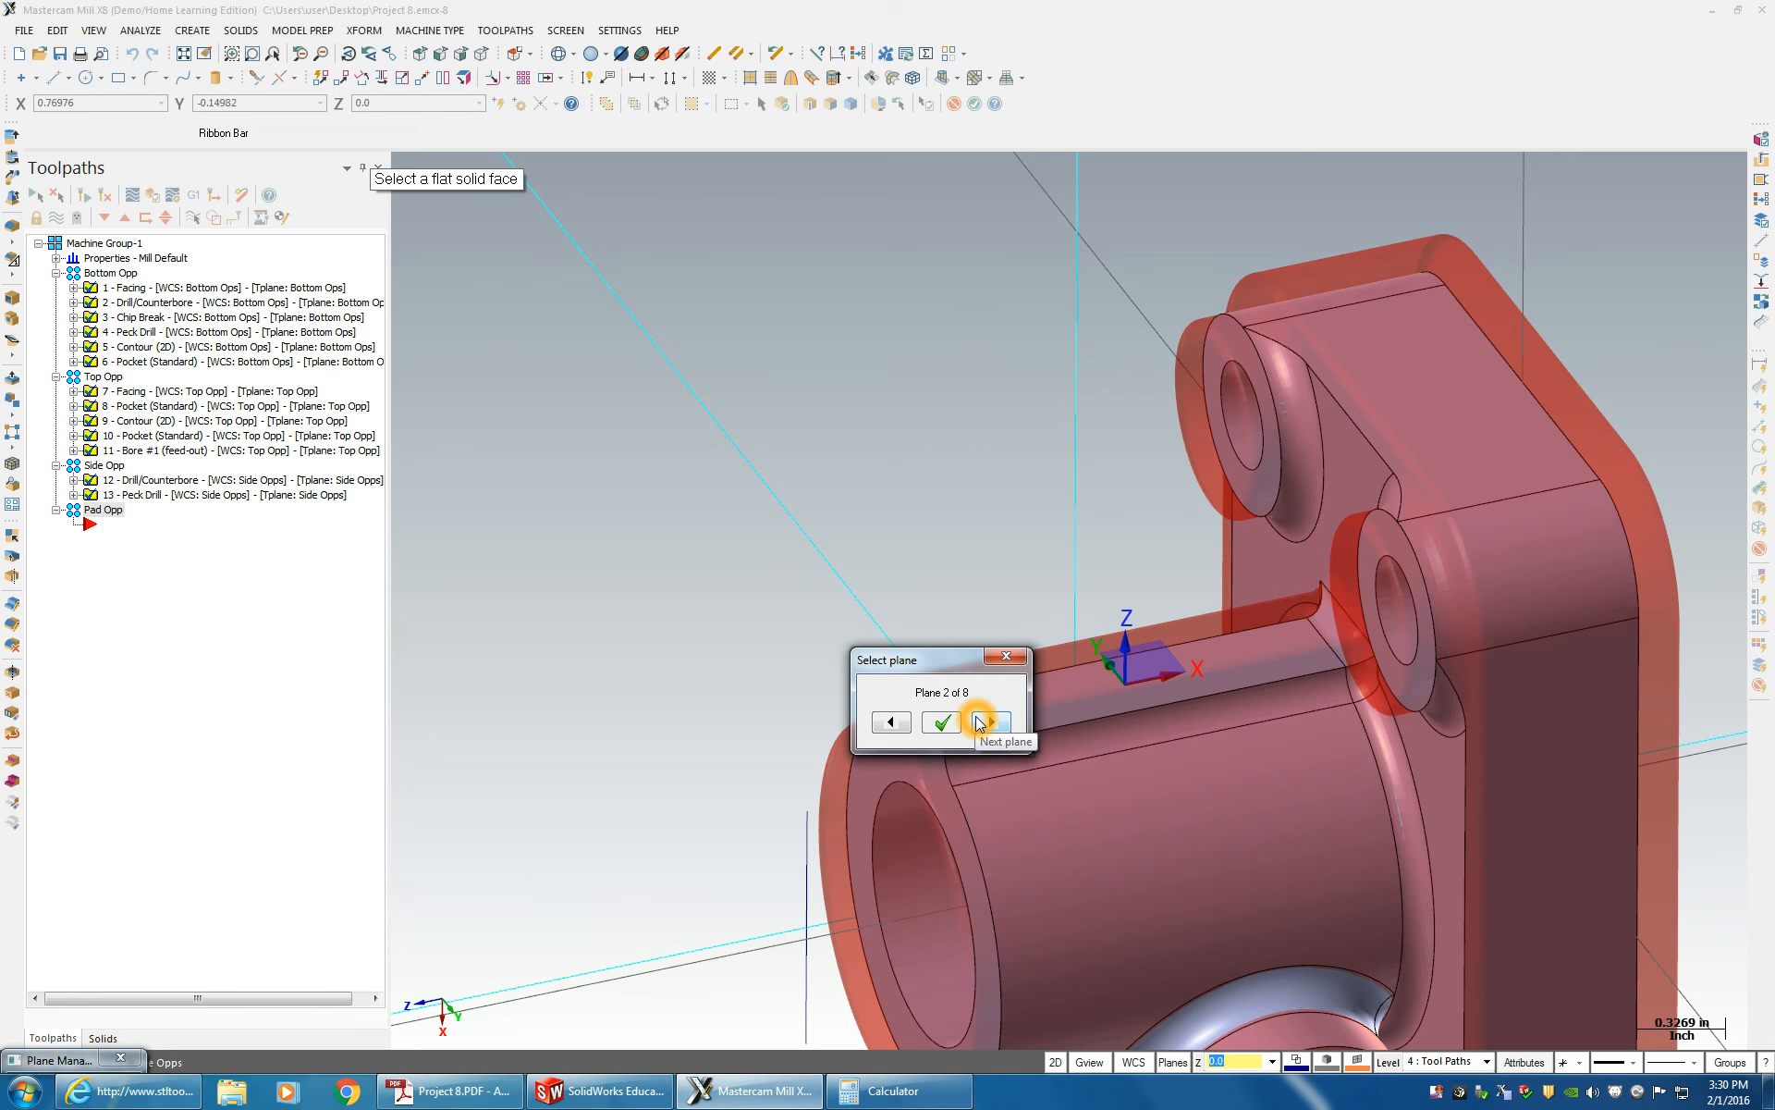
{"action": "left_click", "coordinate": [943, 722]}
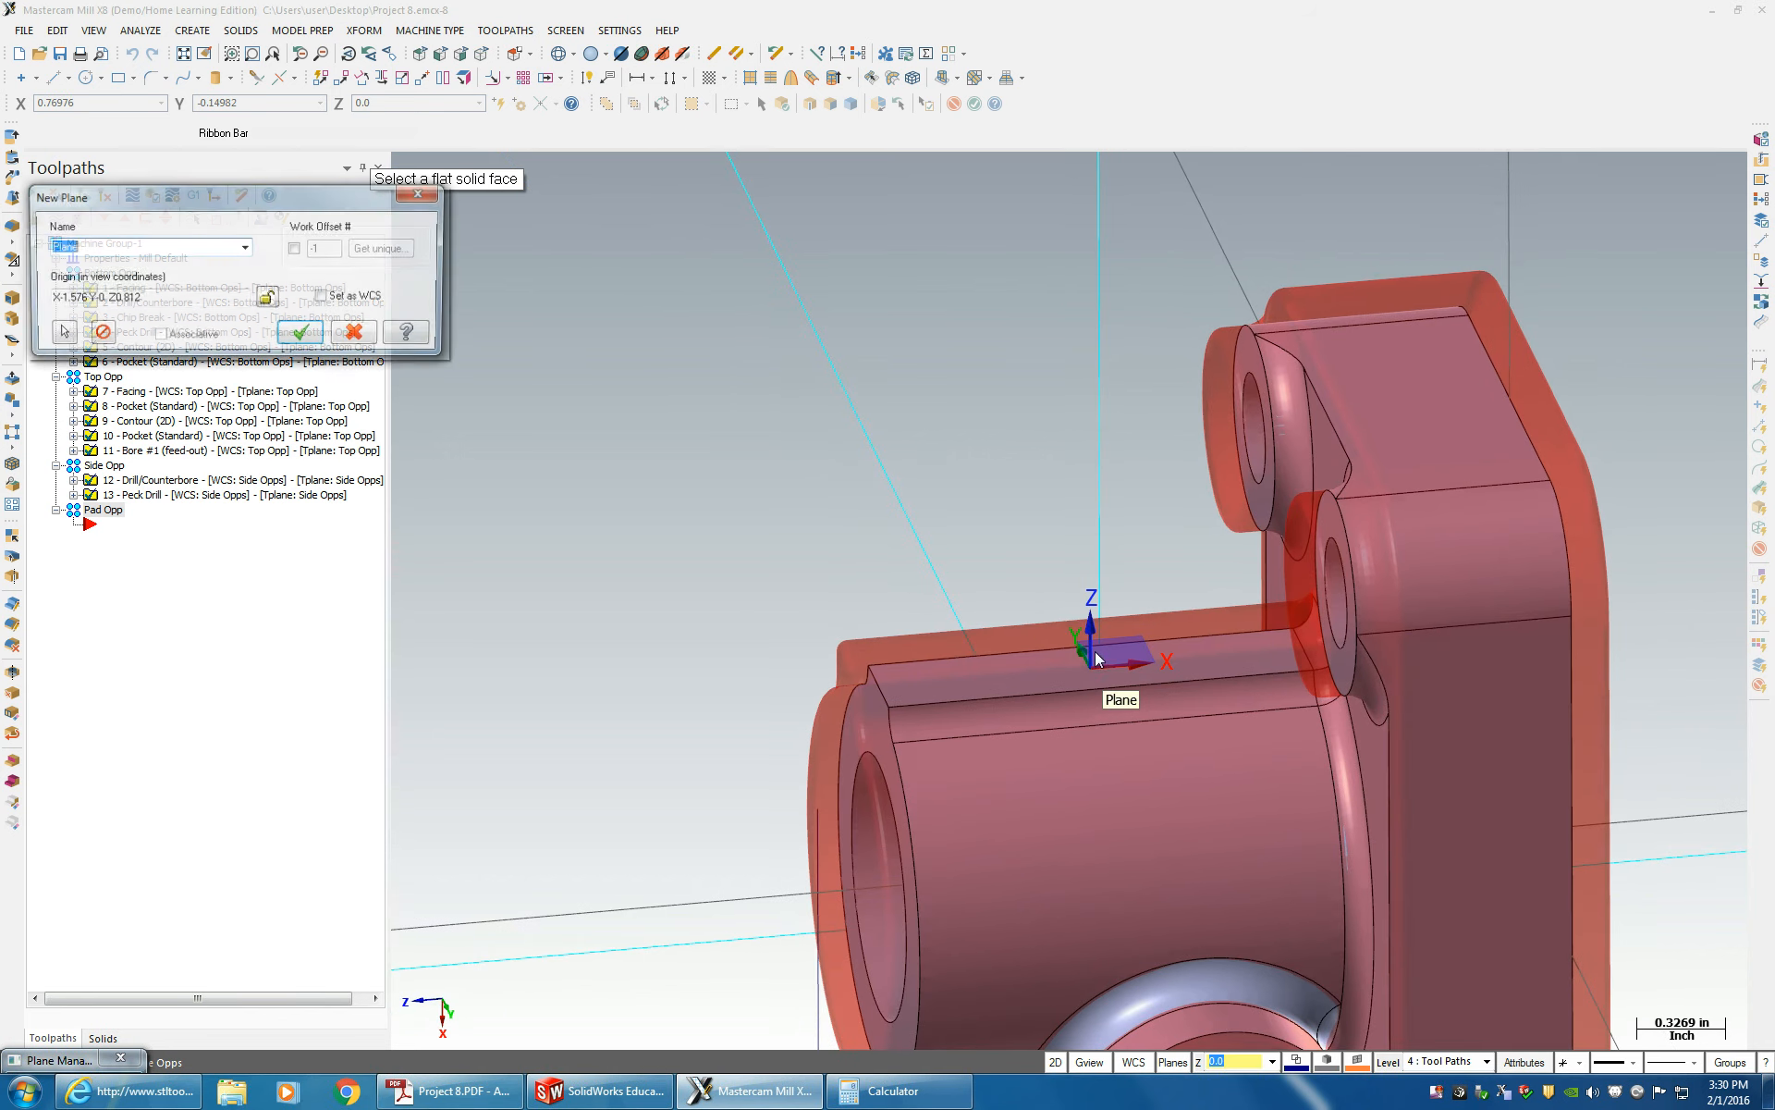
{"action": "left_click", "coordinate": [65, 332]}
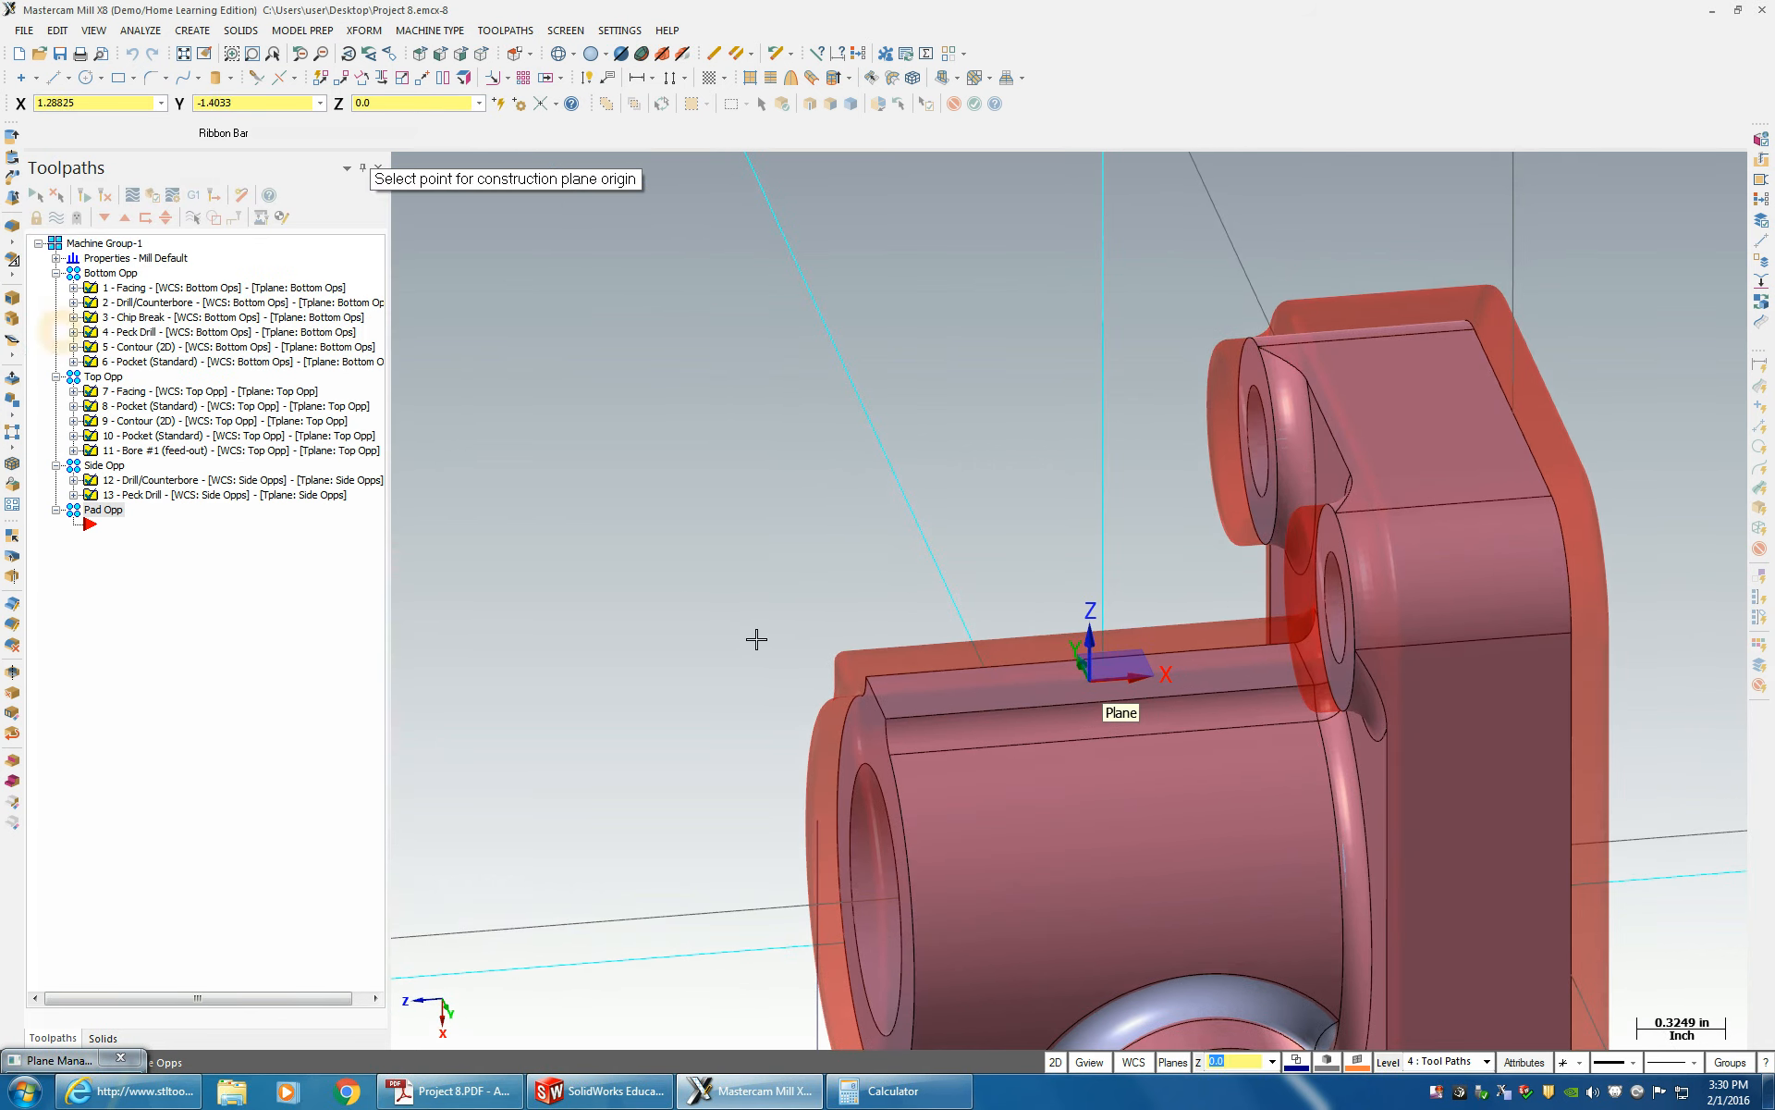
{"action": "left_click", "coordinate": [868, 678]}
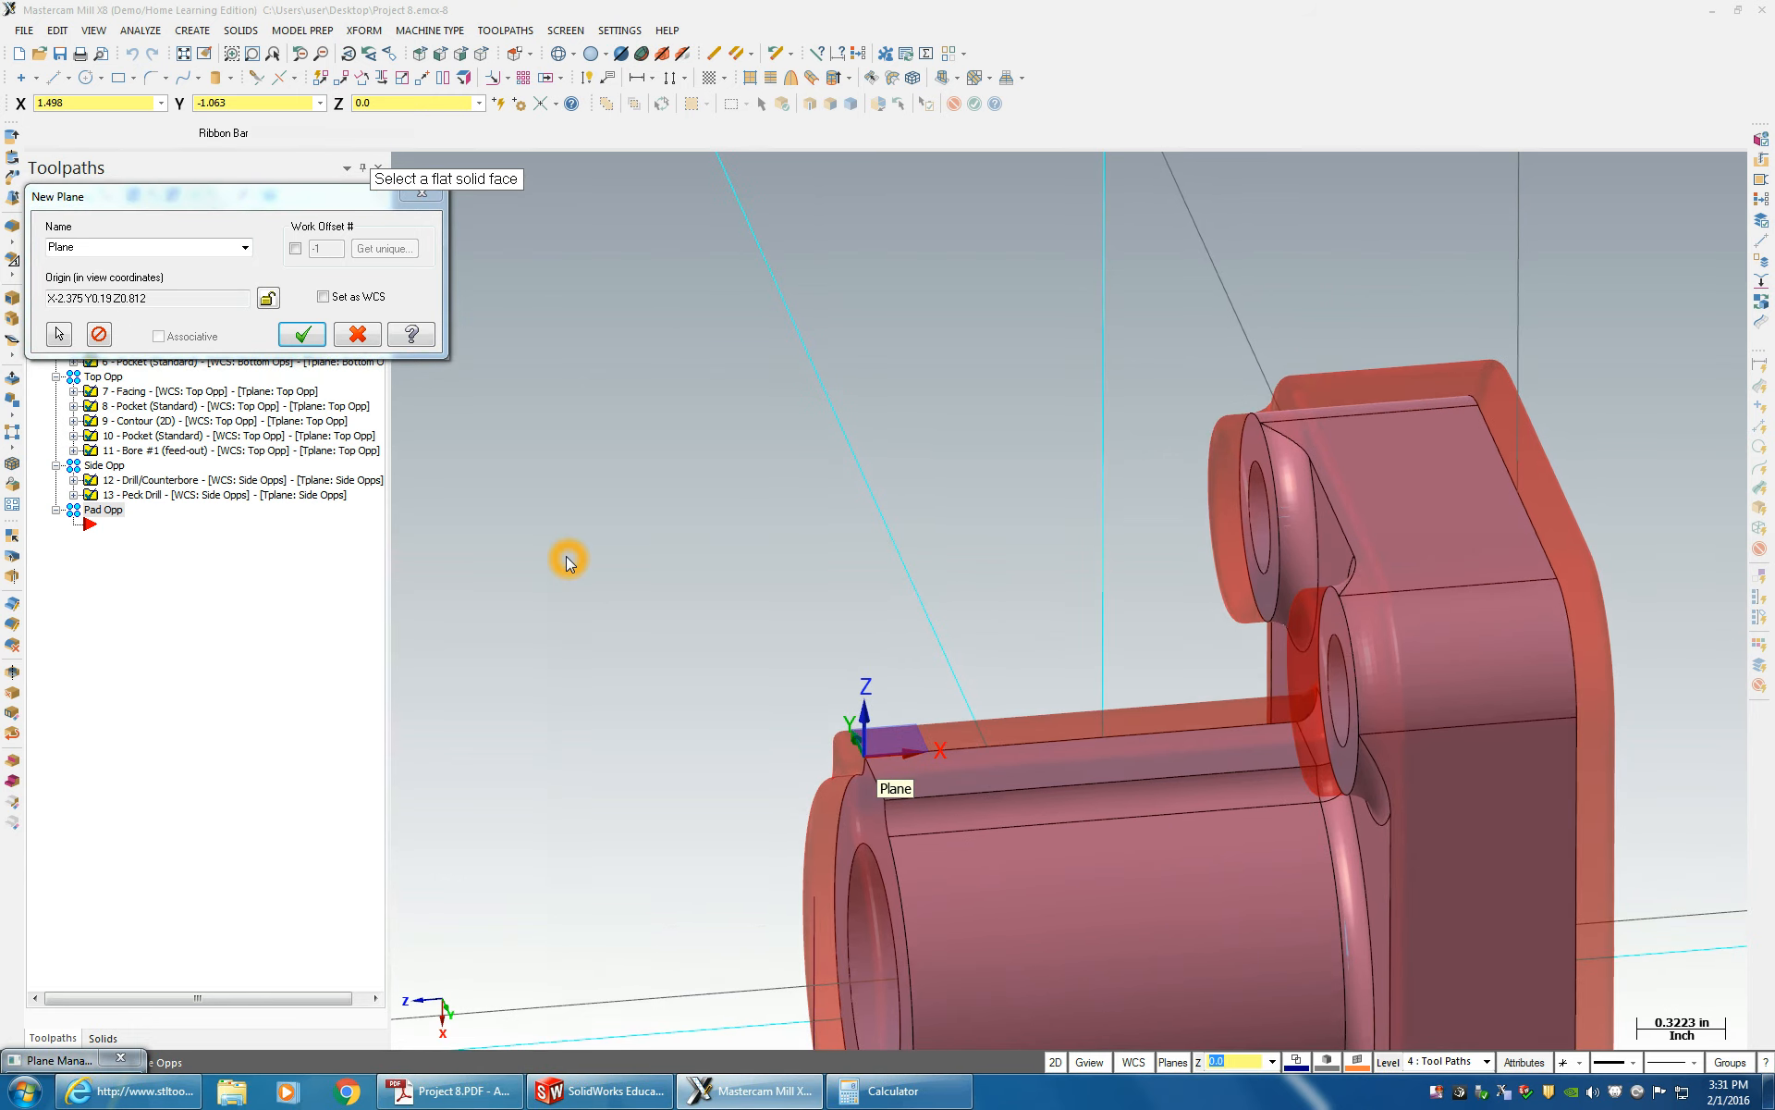
- Assign work offset 3 to the new plane, name it Pad Opp, and accept it
{"action": "left_click", "coordinate": [295, 249]}
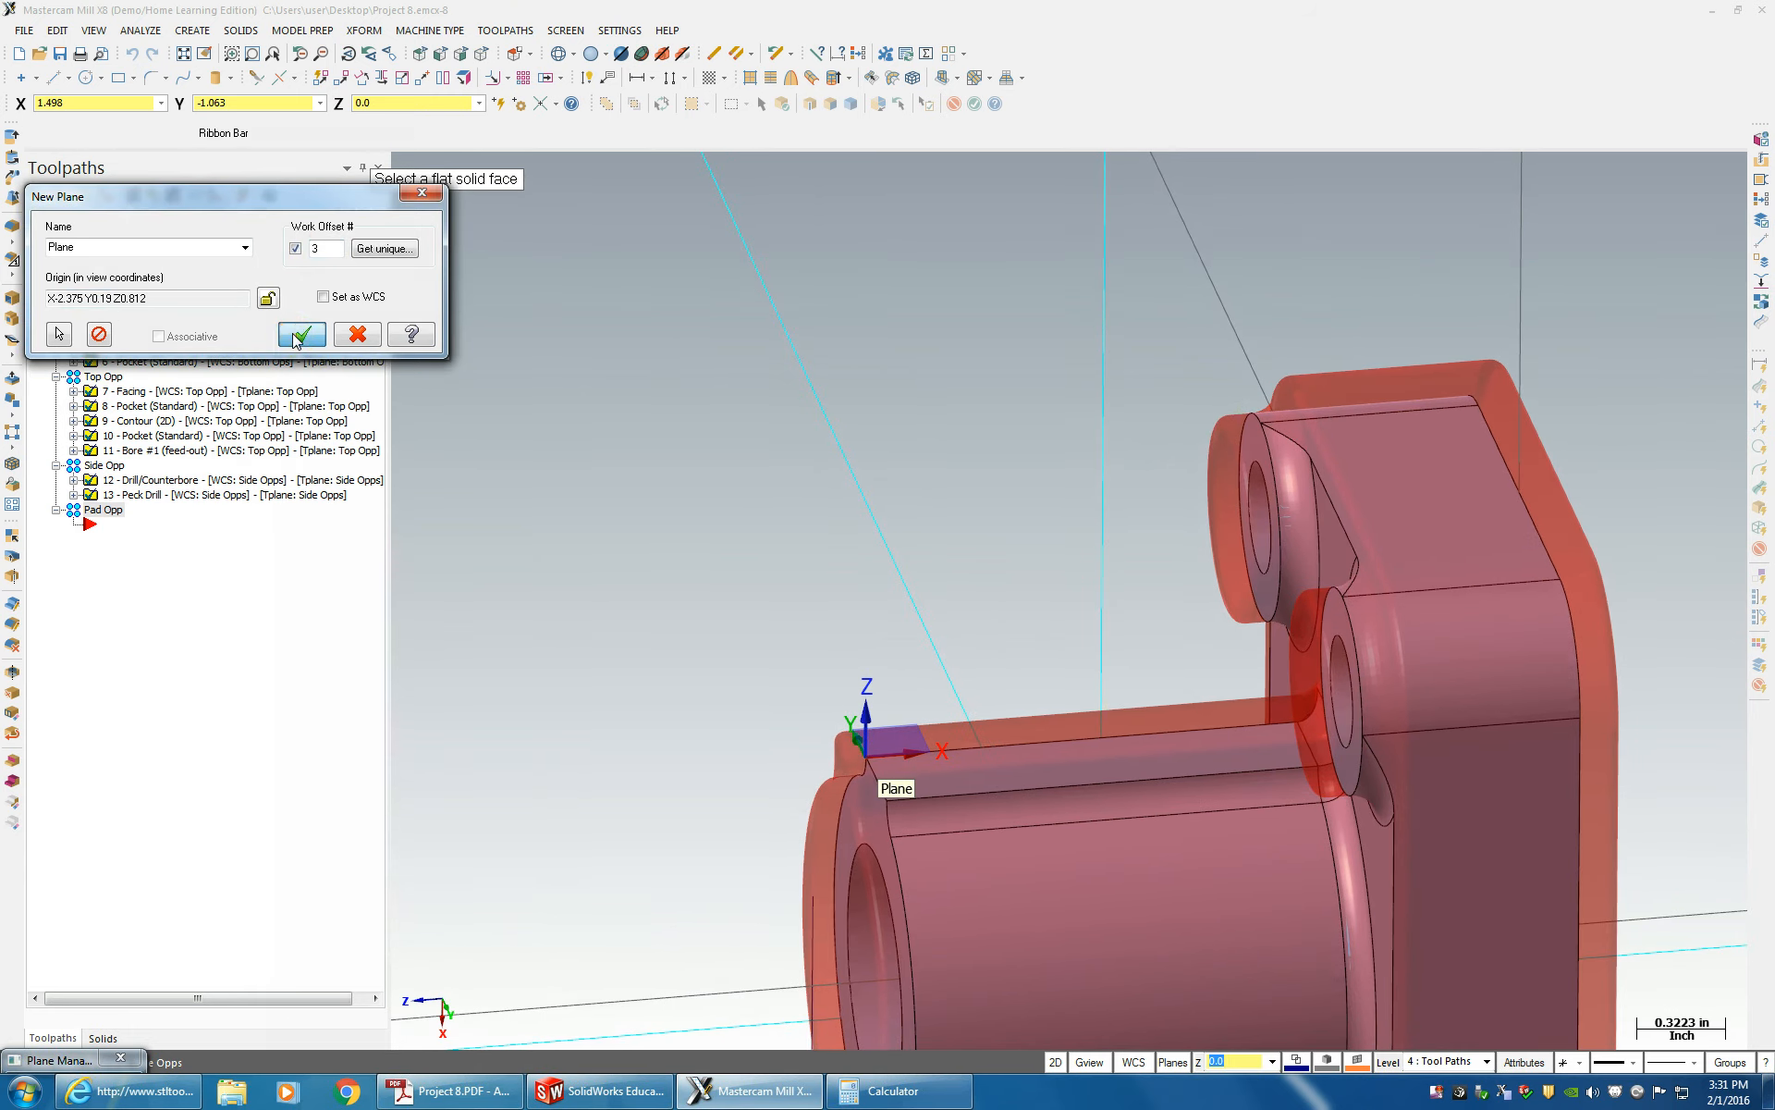
{"action": "left_click_drag", "start_coordinate": [166, 248], "coordinate": [11, 247]}
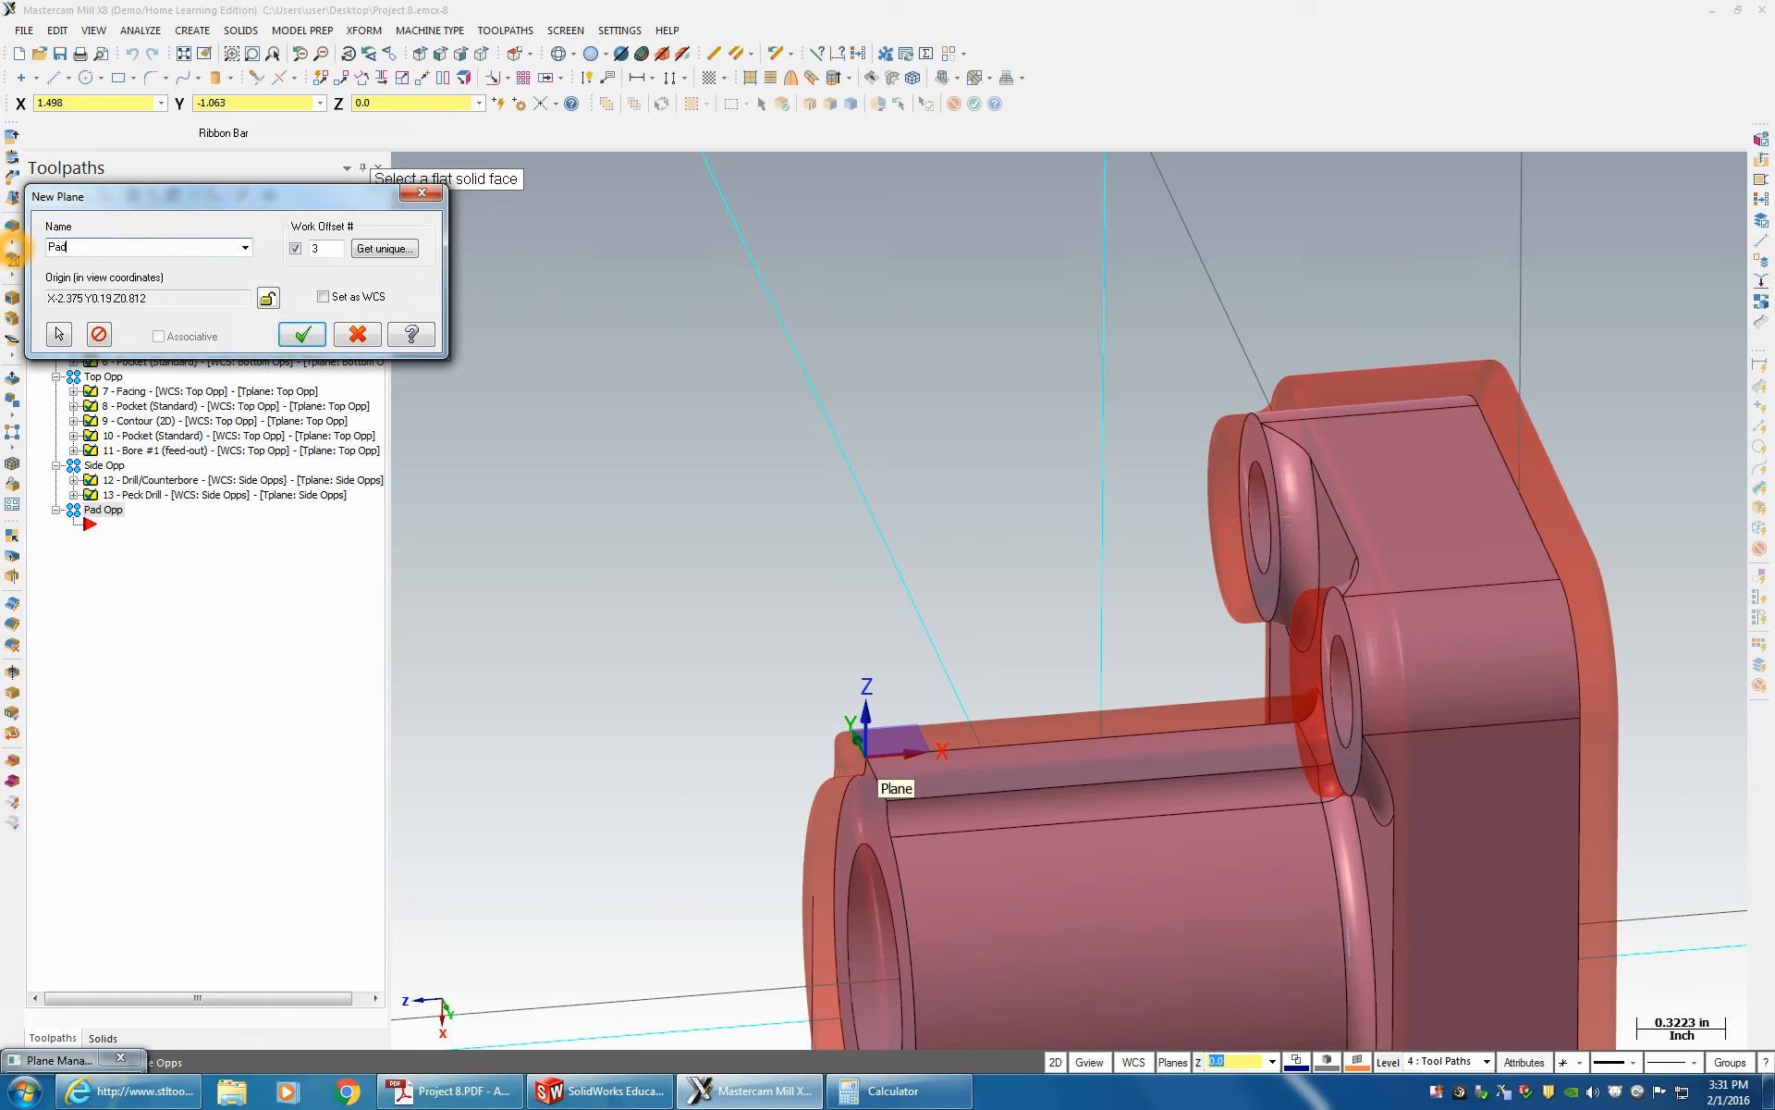
{"action": "type", "text": "Pad Opp"}
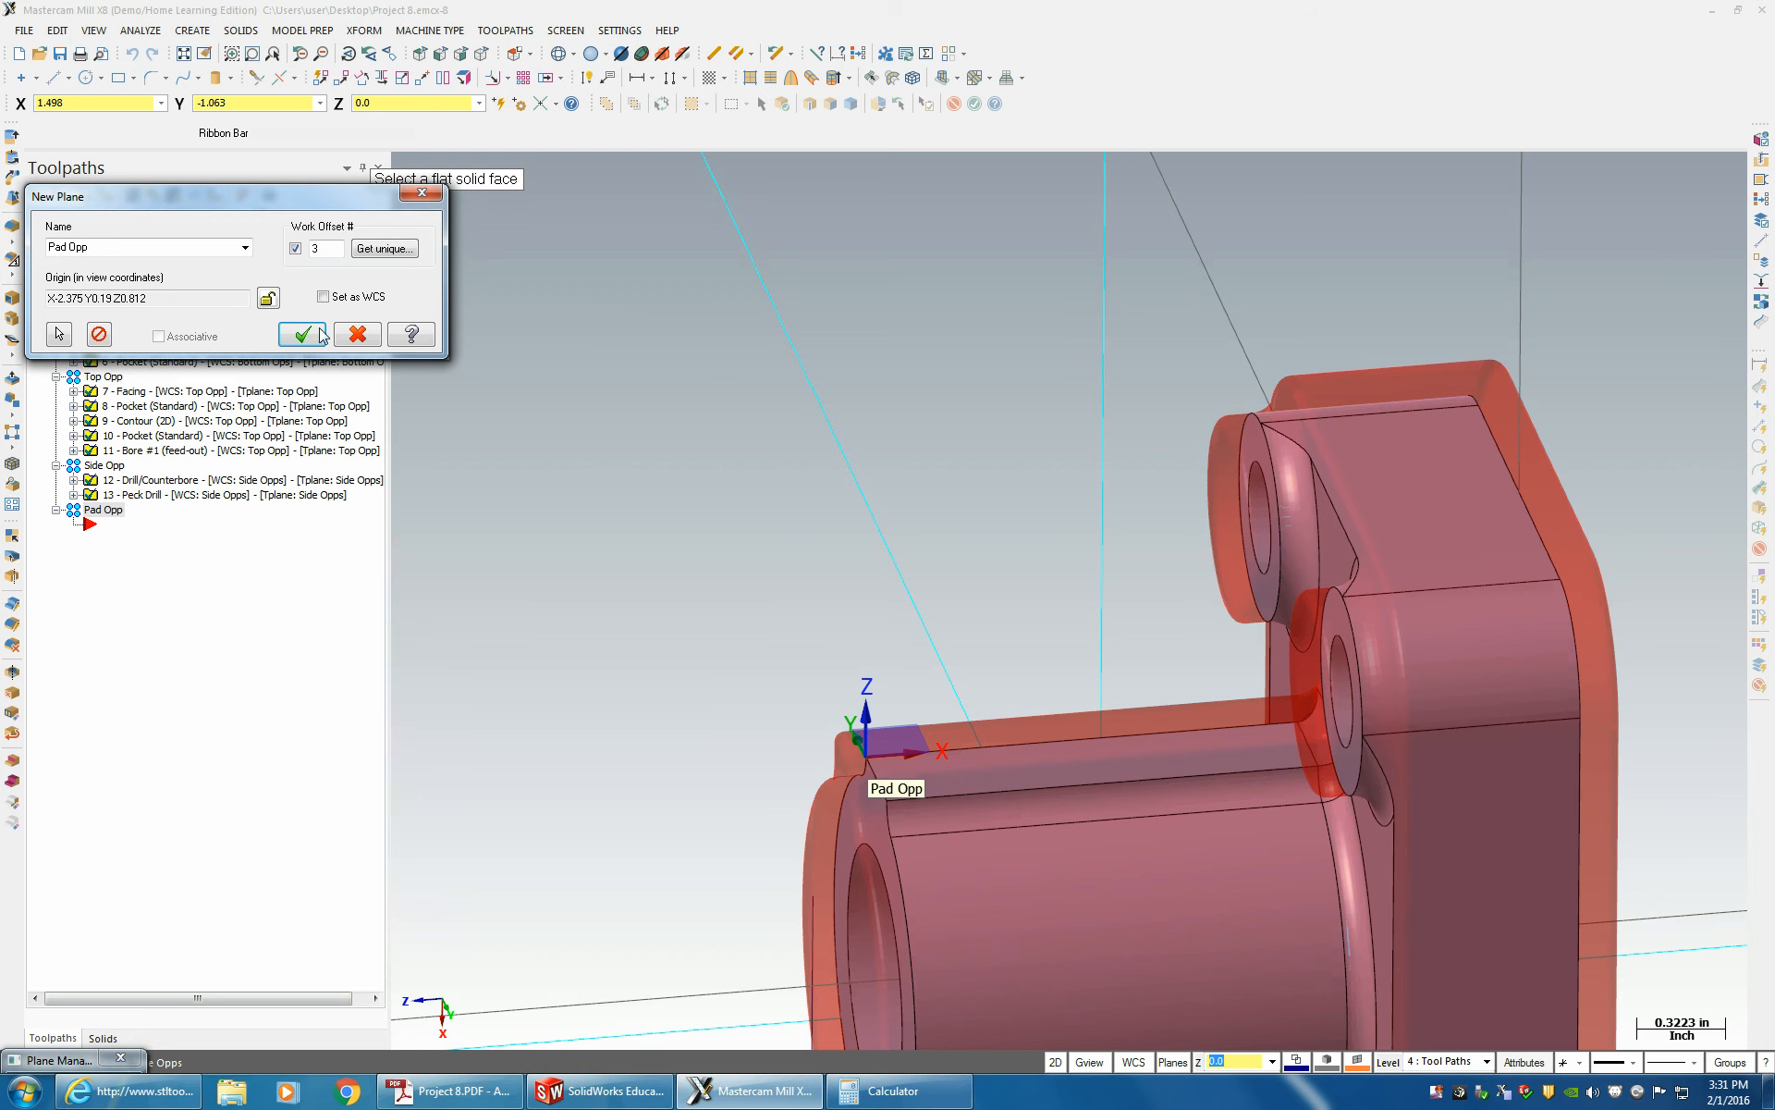
{"action": "left_click", "coordinate": [304, 334]}
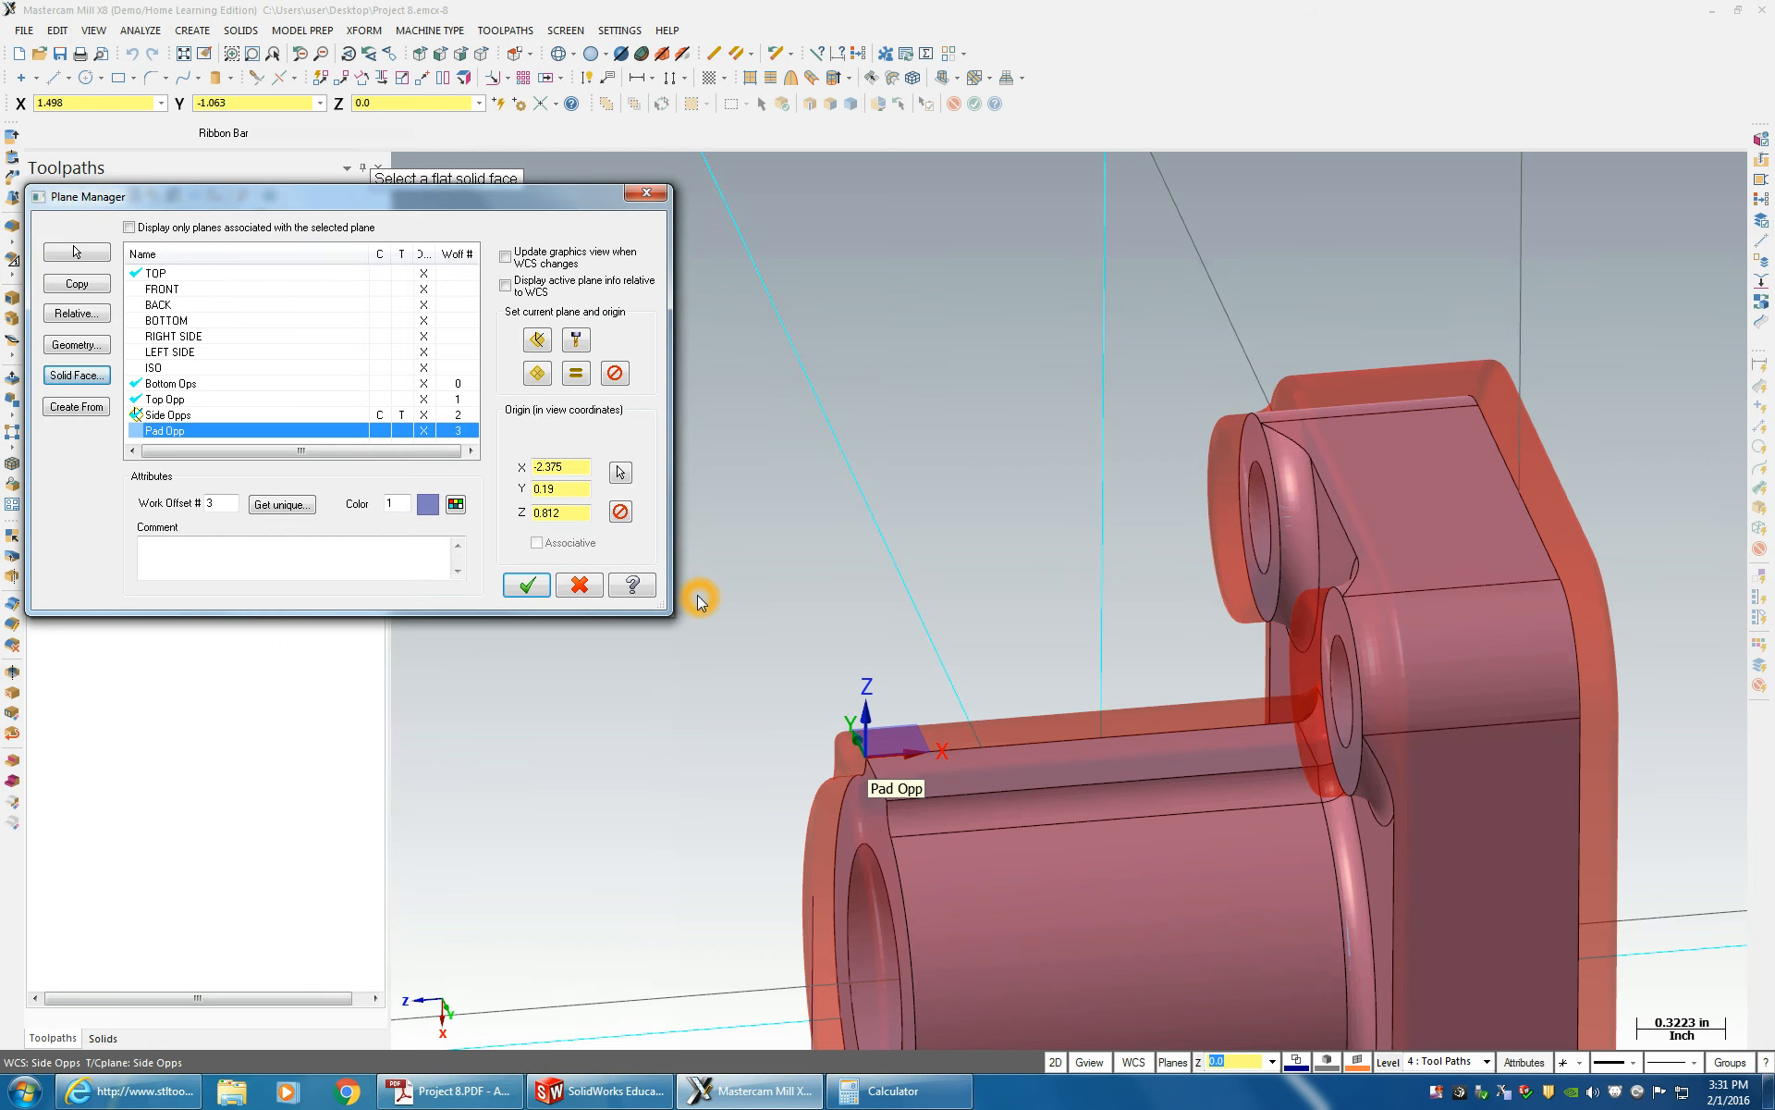
{"action": "left_click", "coordinate": [526, 585]}
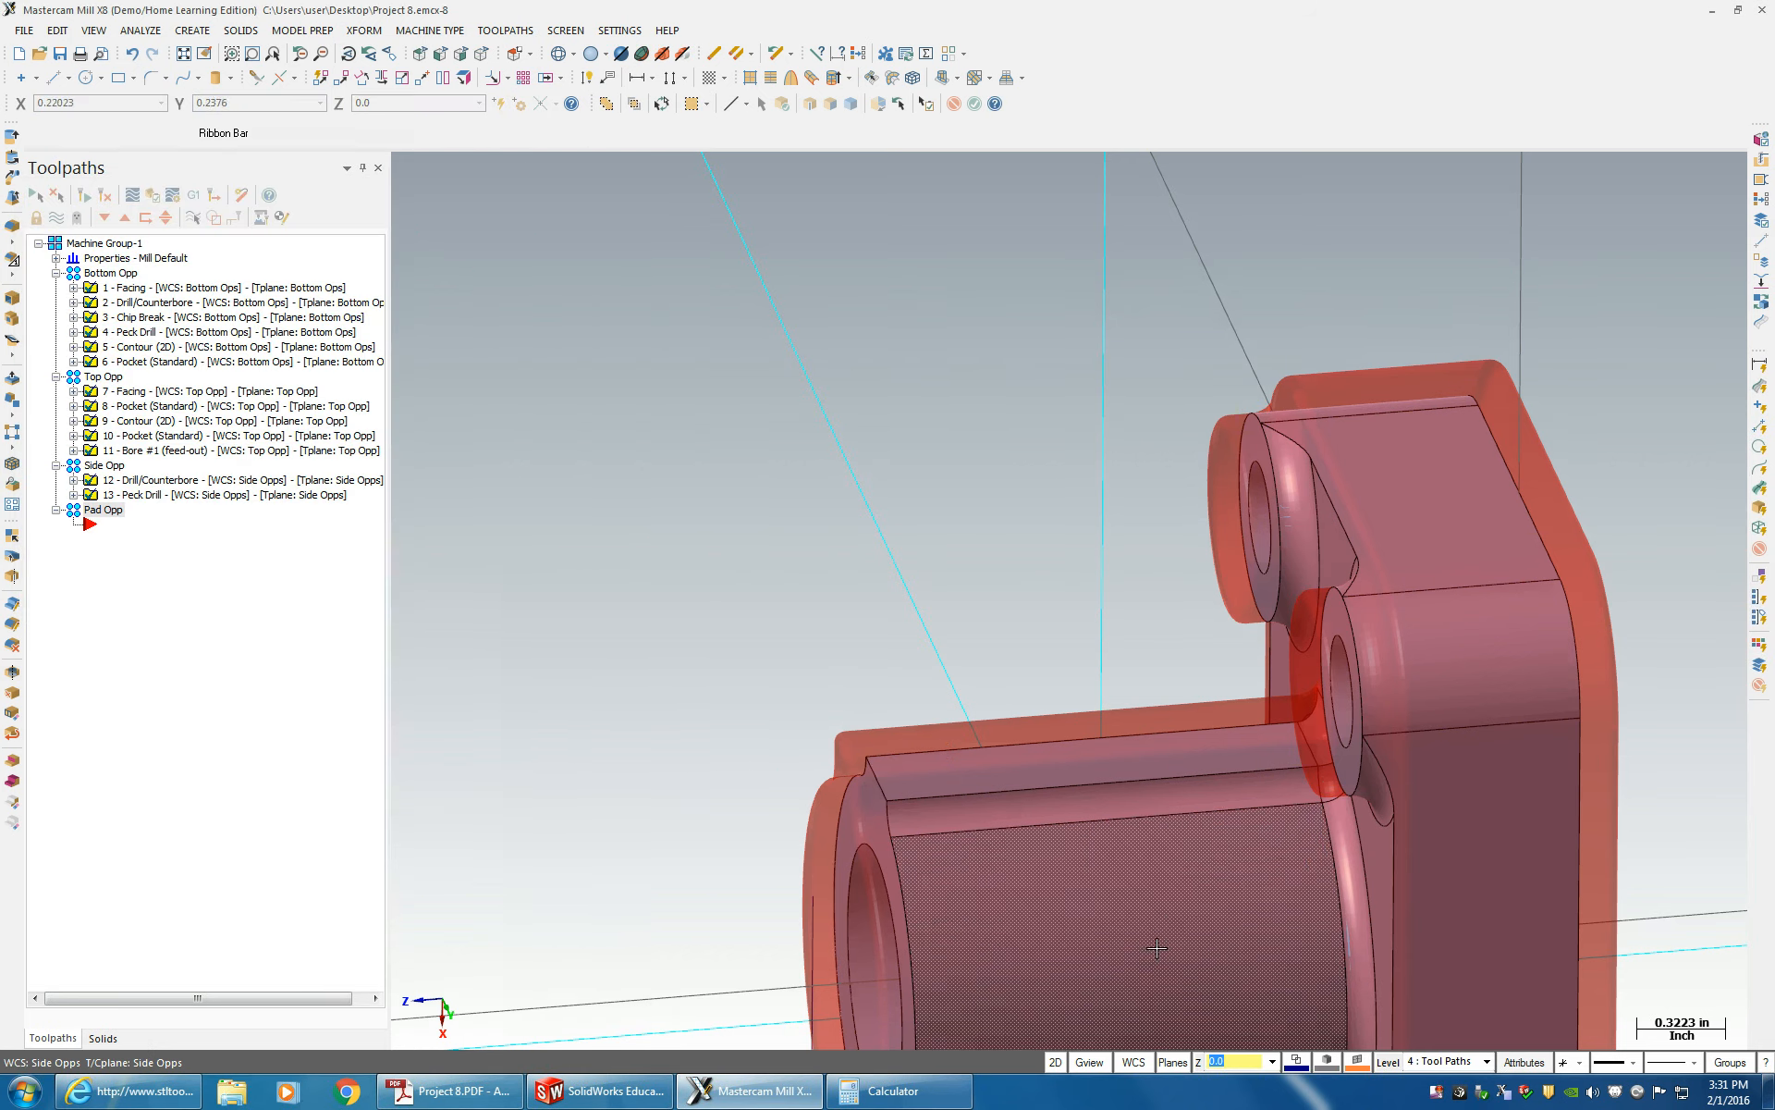
- Set the WCS and the construction and tool planes to the named plane Pad Opp
{"action": "left_click", "coordinate": [1134, 1062]}
{"action": "mouse_move", "coordinate": [1179, 768]}
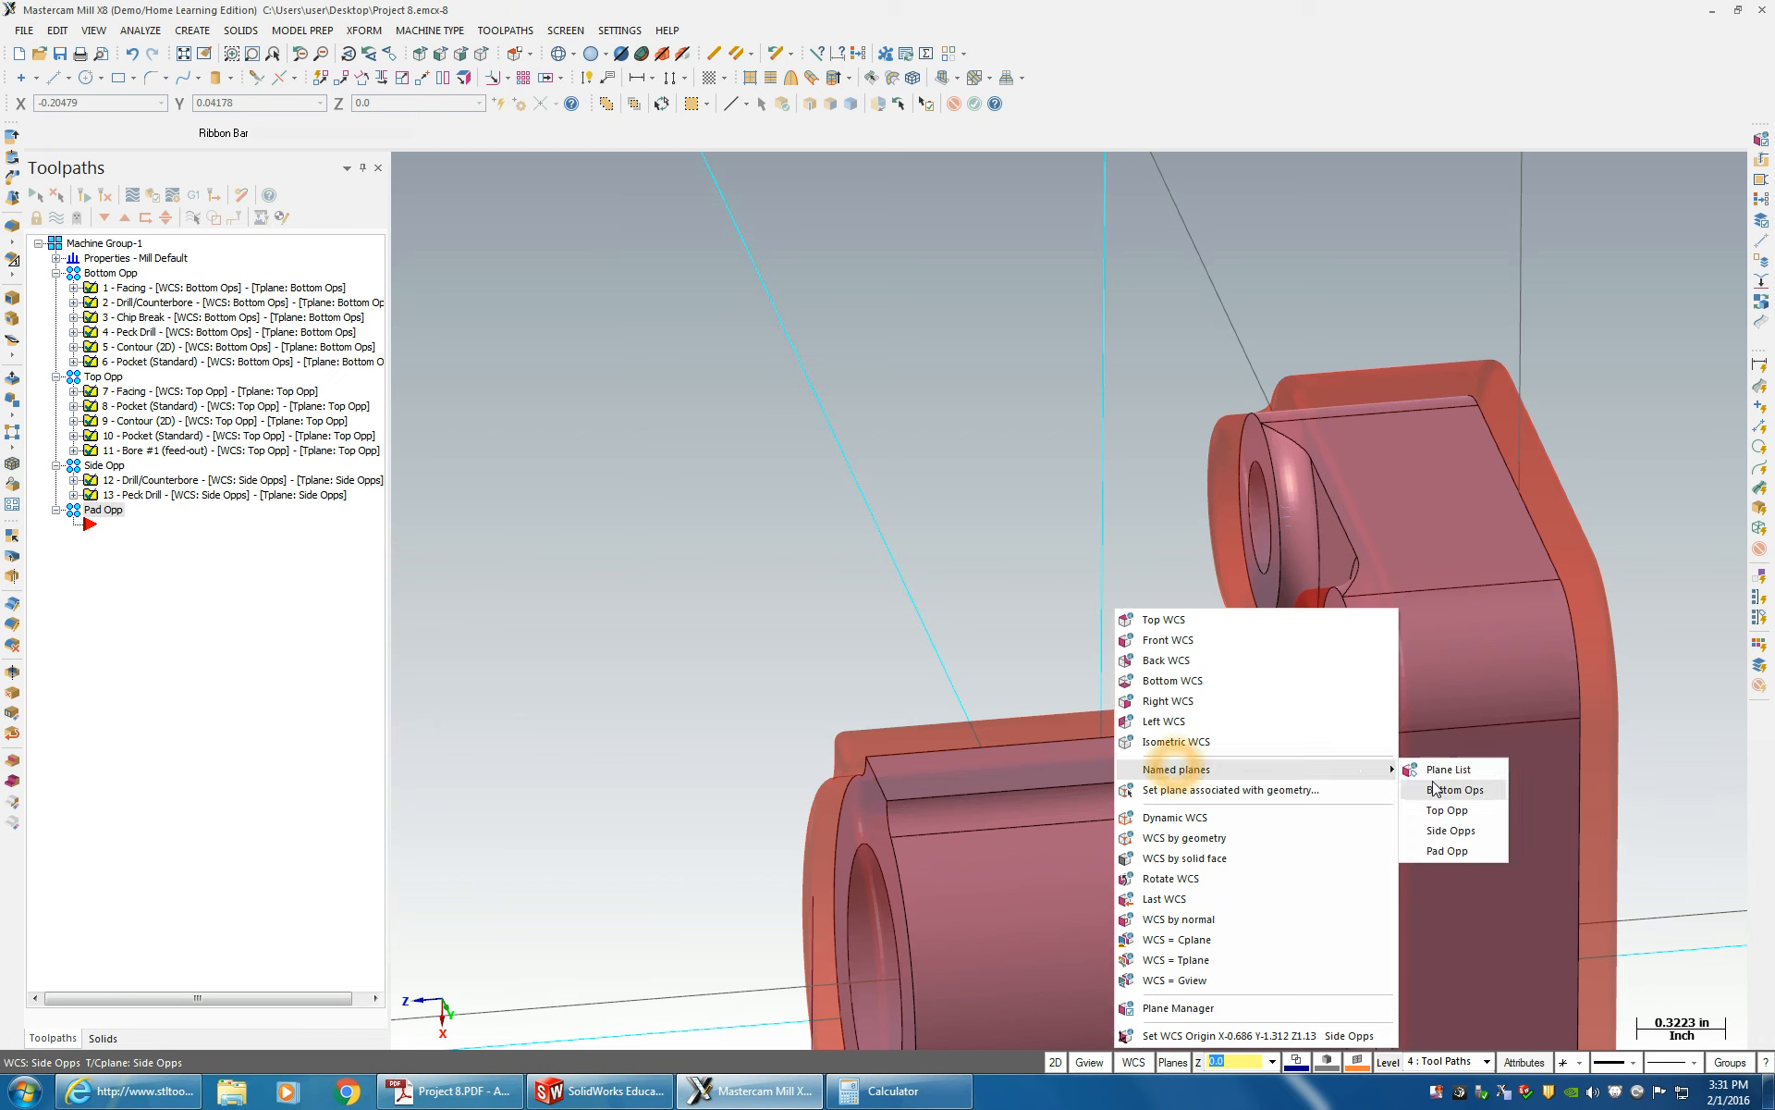
{"action": "left_click", "coordinate": [1448, 848]}
{"action": "left_click", "coordinate": [1172, 1063]}
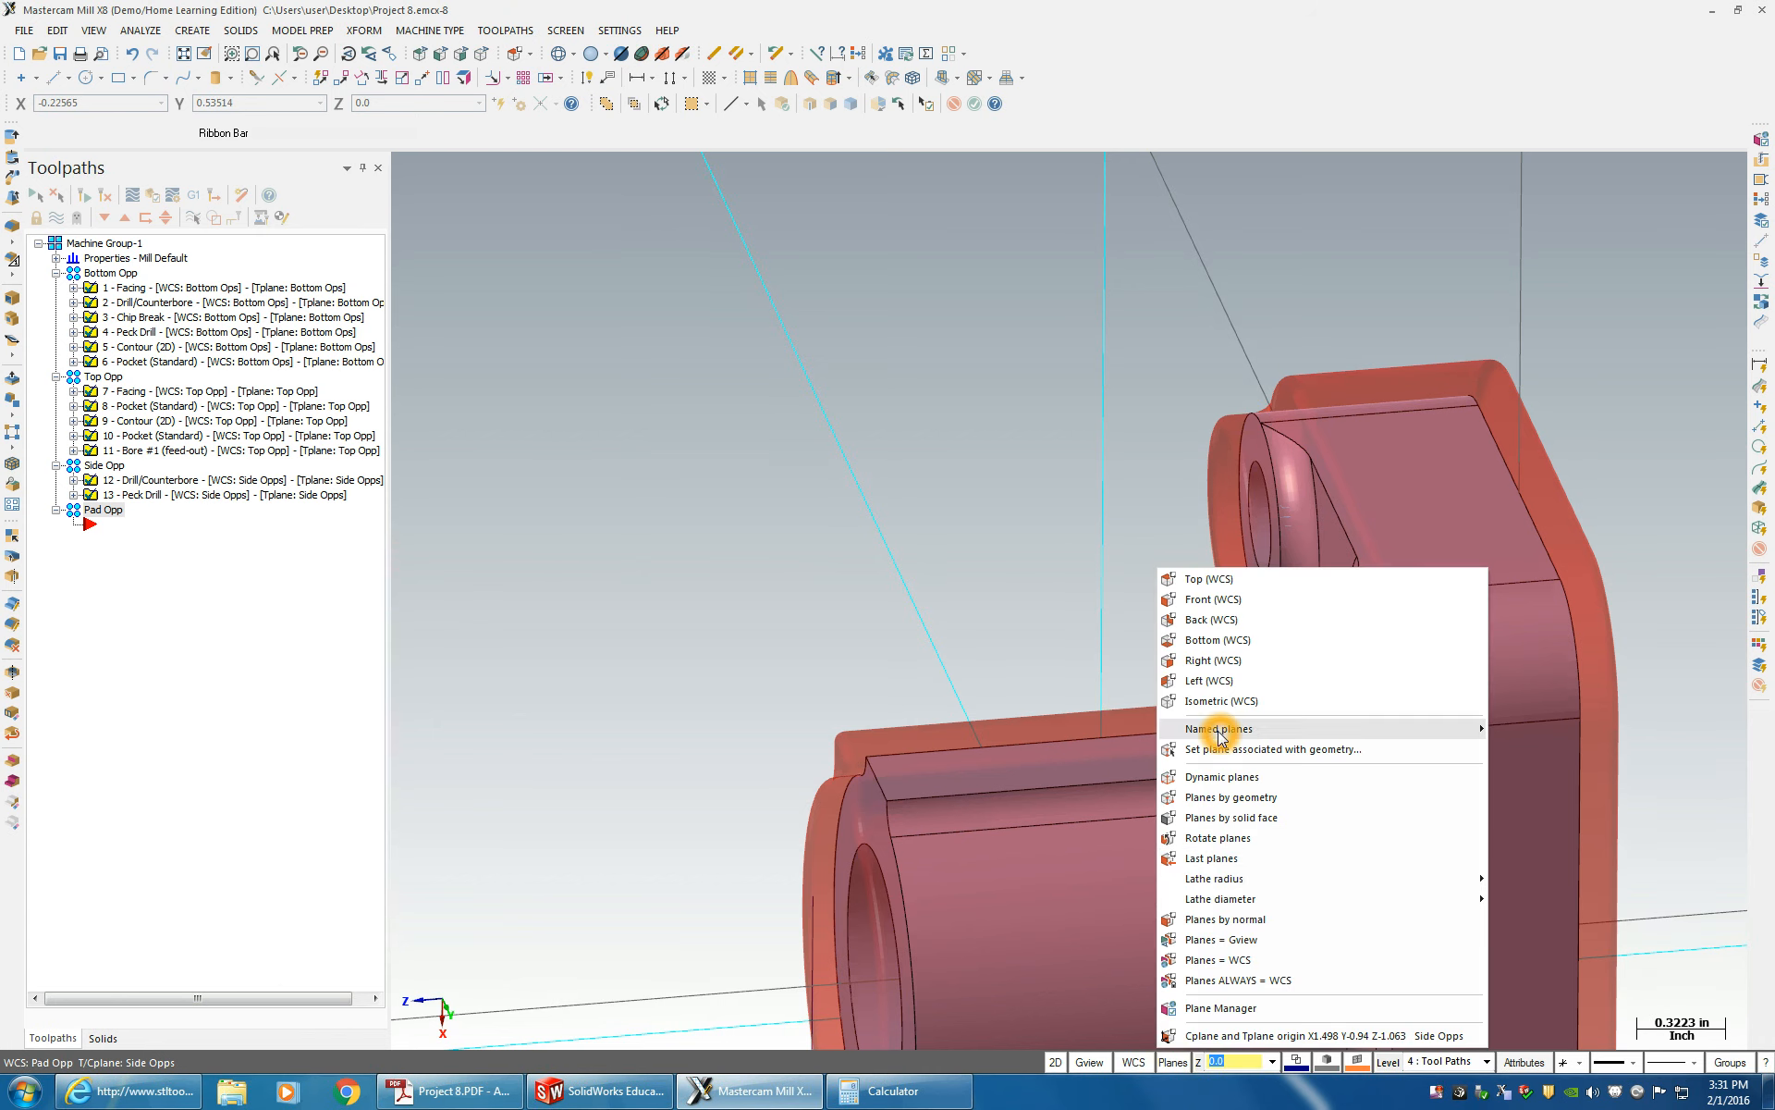
{"action": "mouse_move", "coordinate": [1216, 728]}
{"action": "left_click", "coordinate": [1437, 951]}
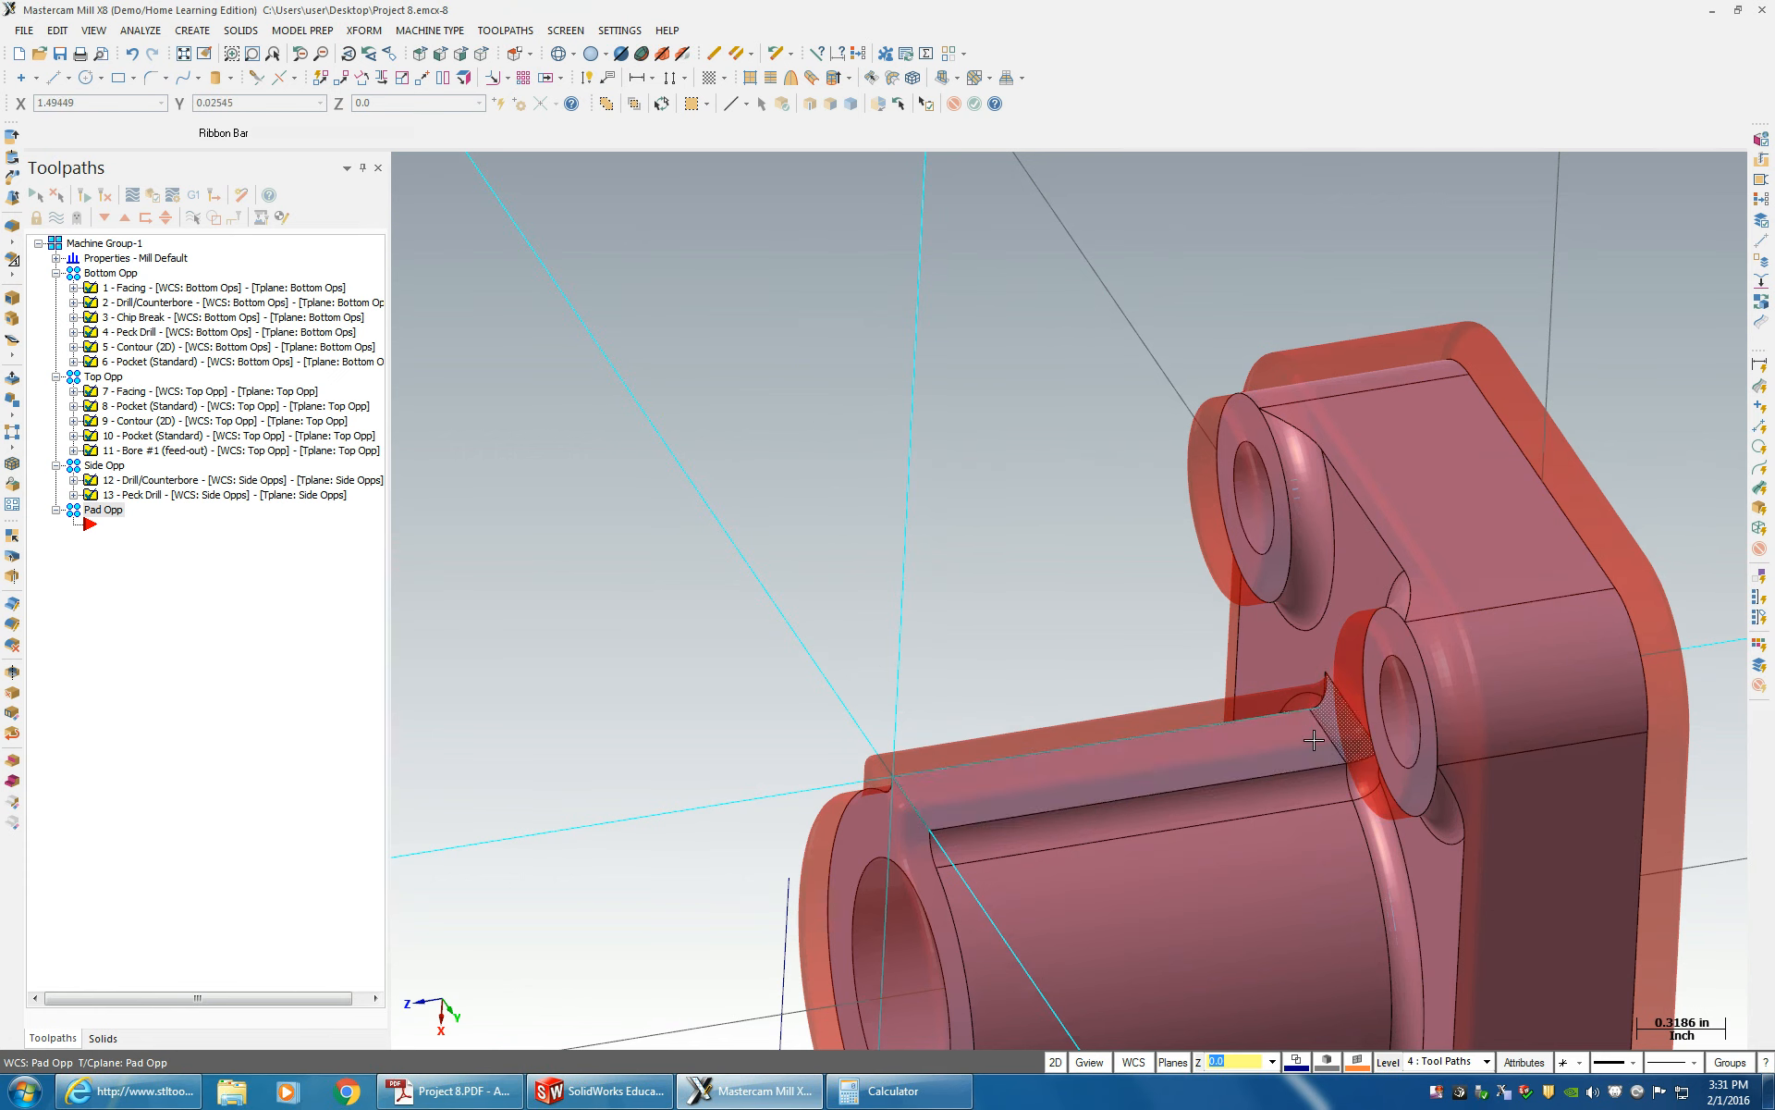
{"action": "middle_click_drag", "start_coordinate": [1110, 778], "coordinate": [1198, 811]}
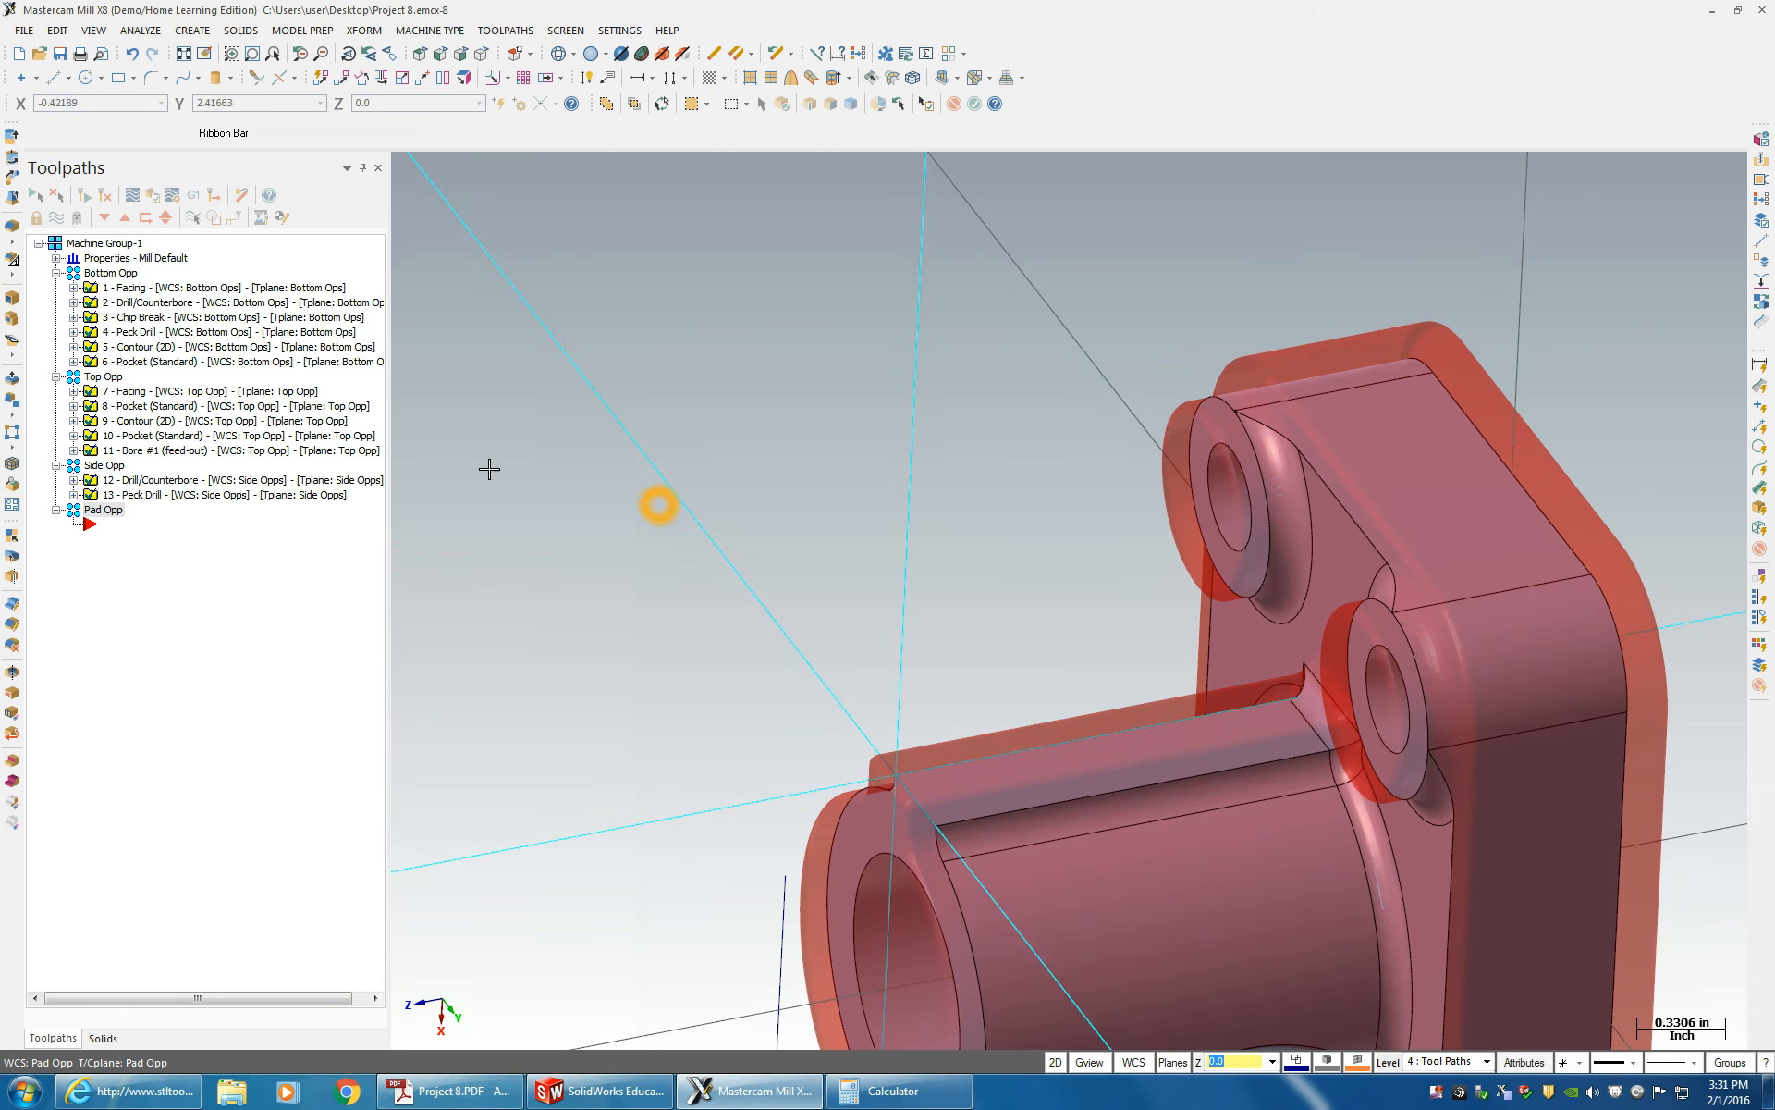
{"action": "right_click", "coordinate": [112, 526]}
{"action": "mouse_move", "coordinate": [167, 532]}
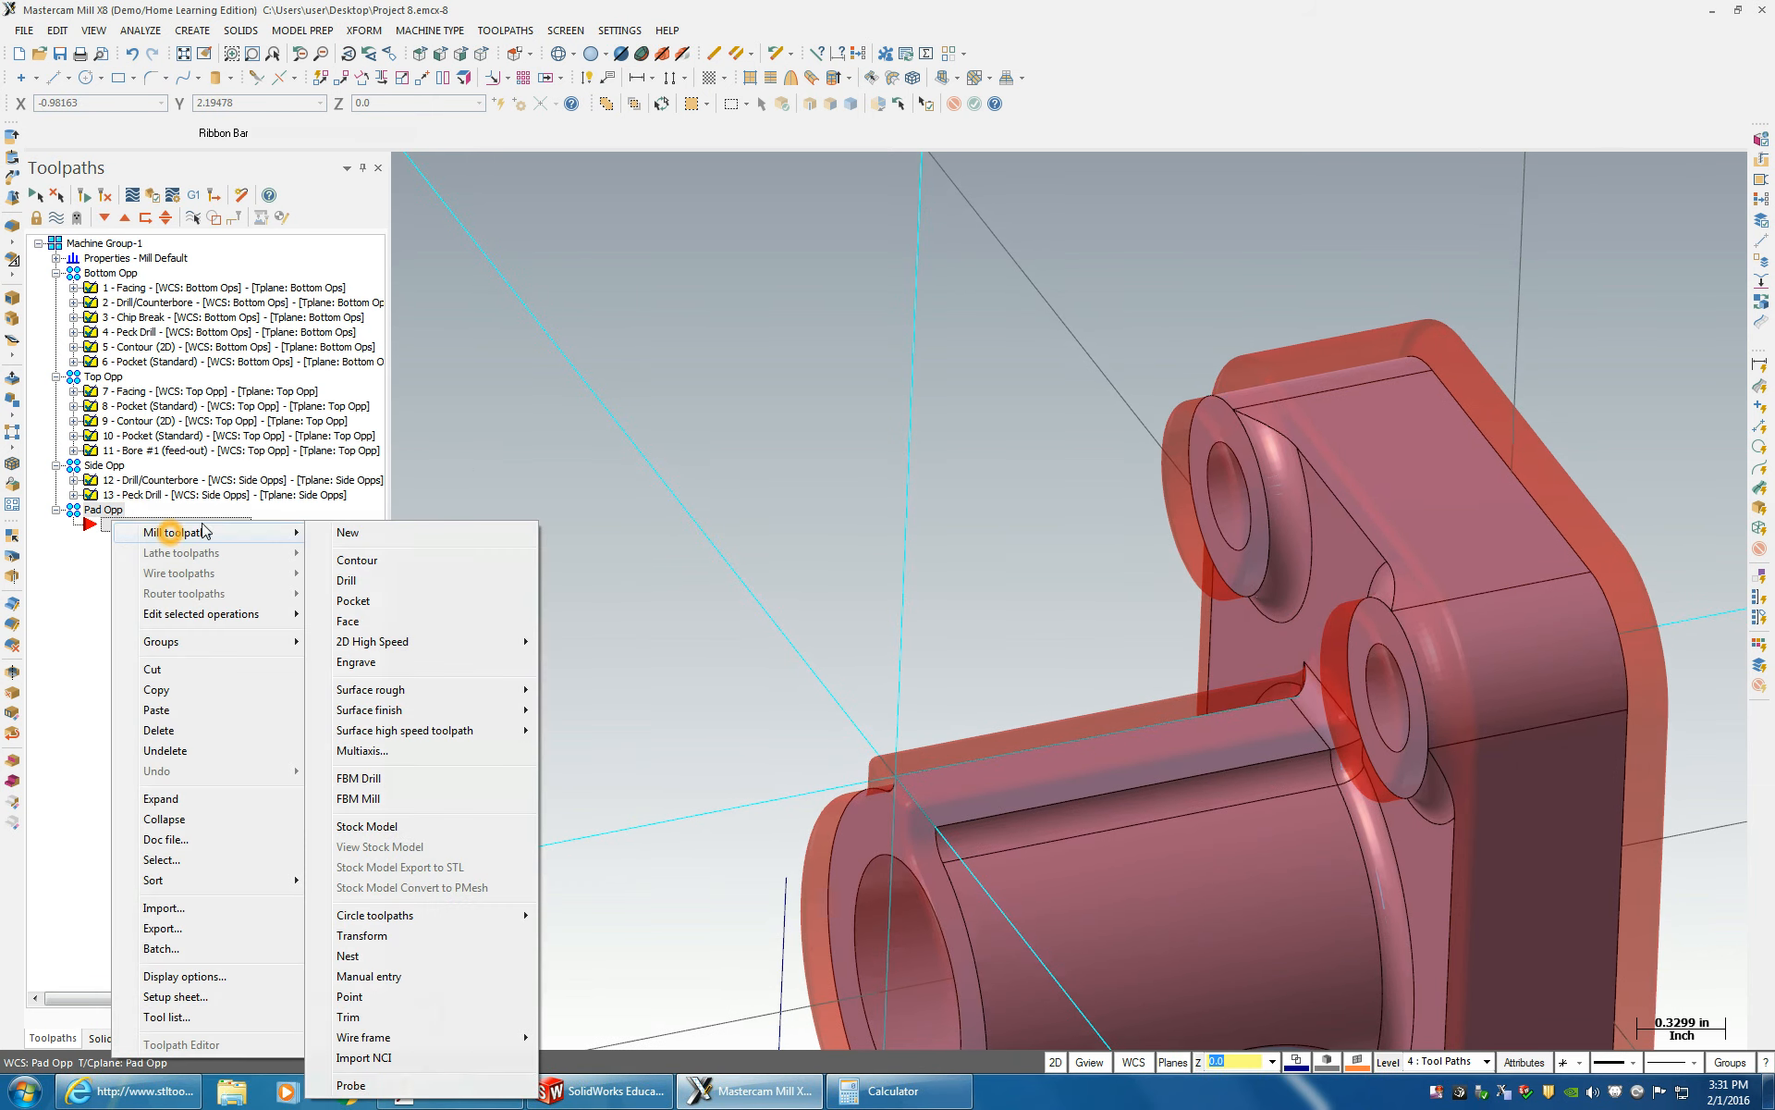
{"action": "left_click", "coordinate": [362, 602]}
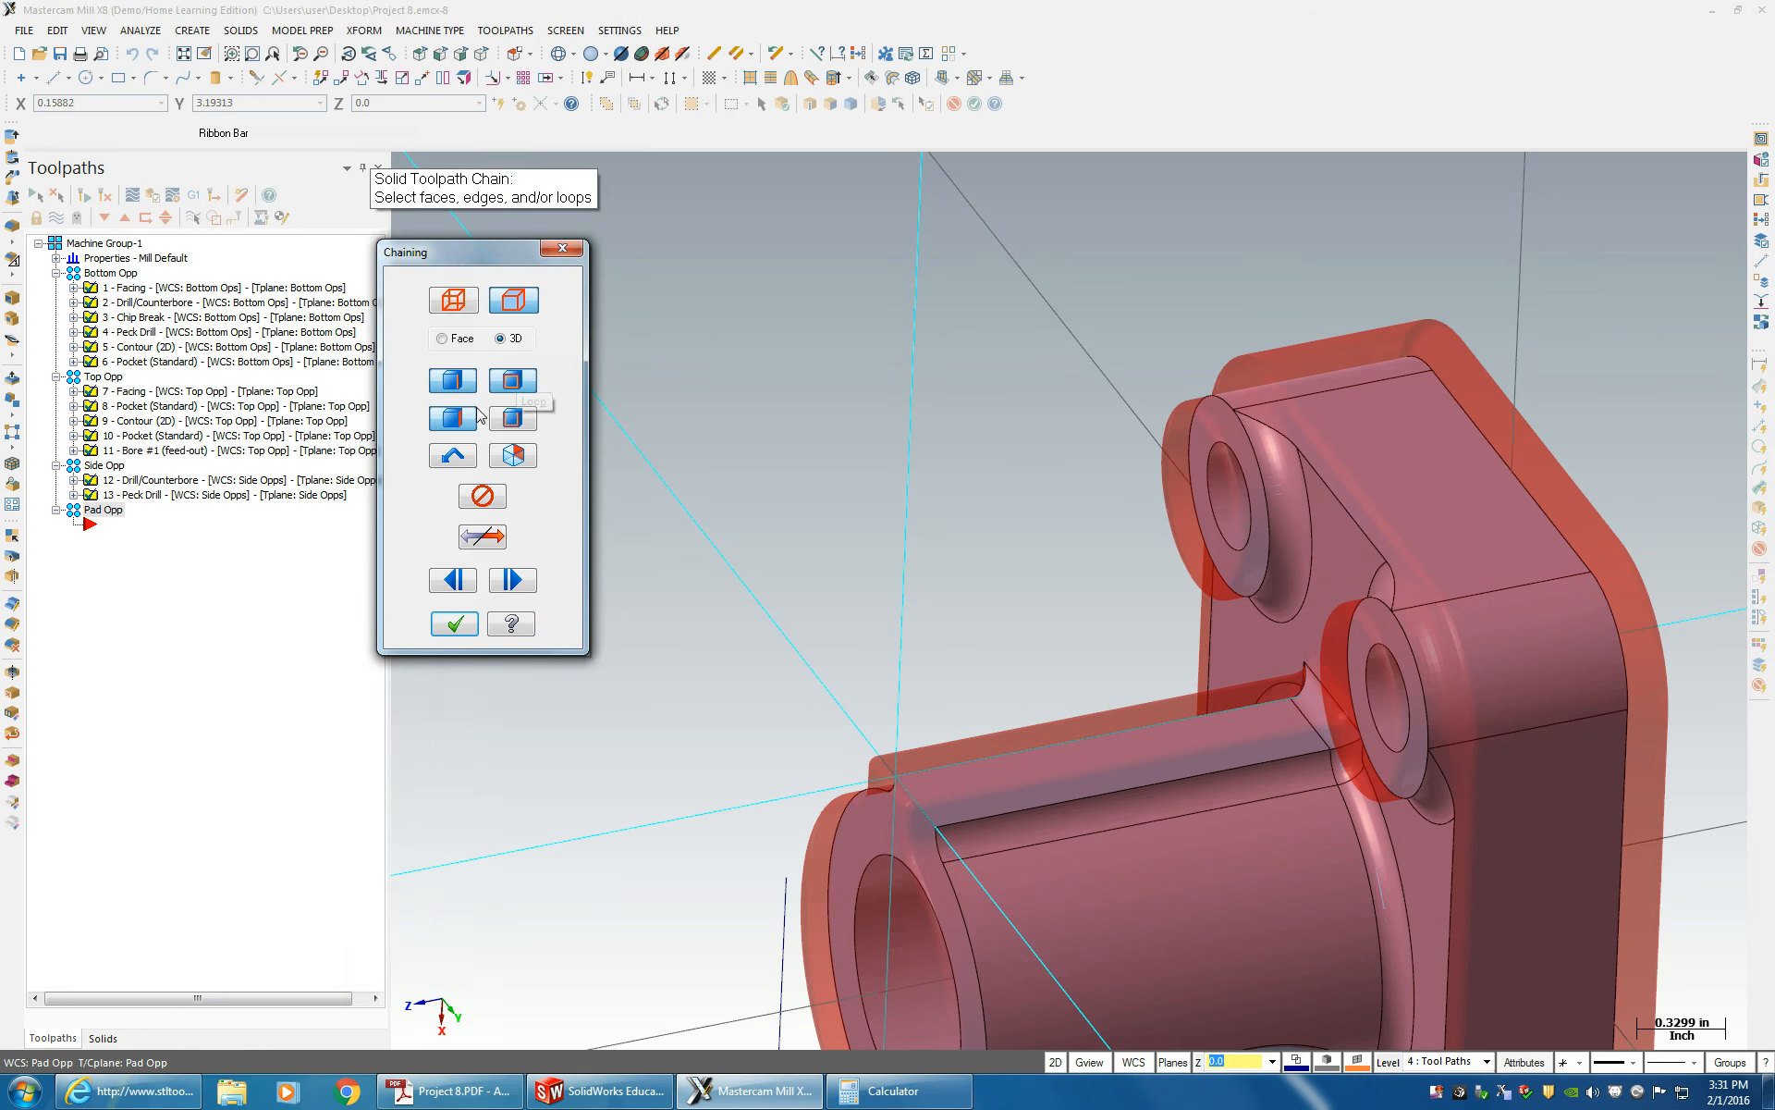
{"action": "left_click", "coordinate": [934, 777]}
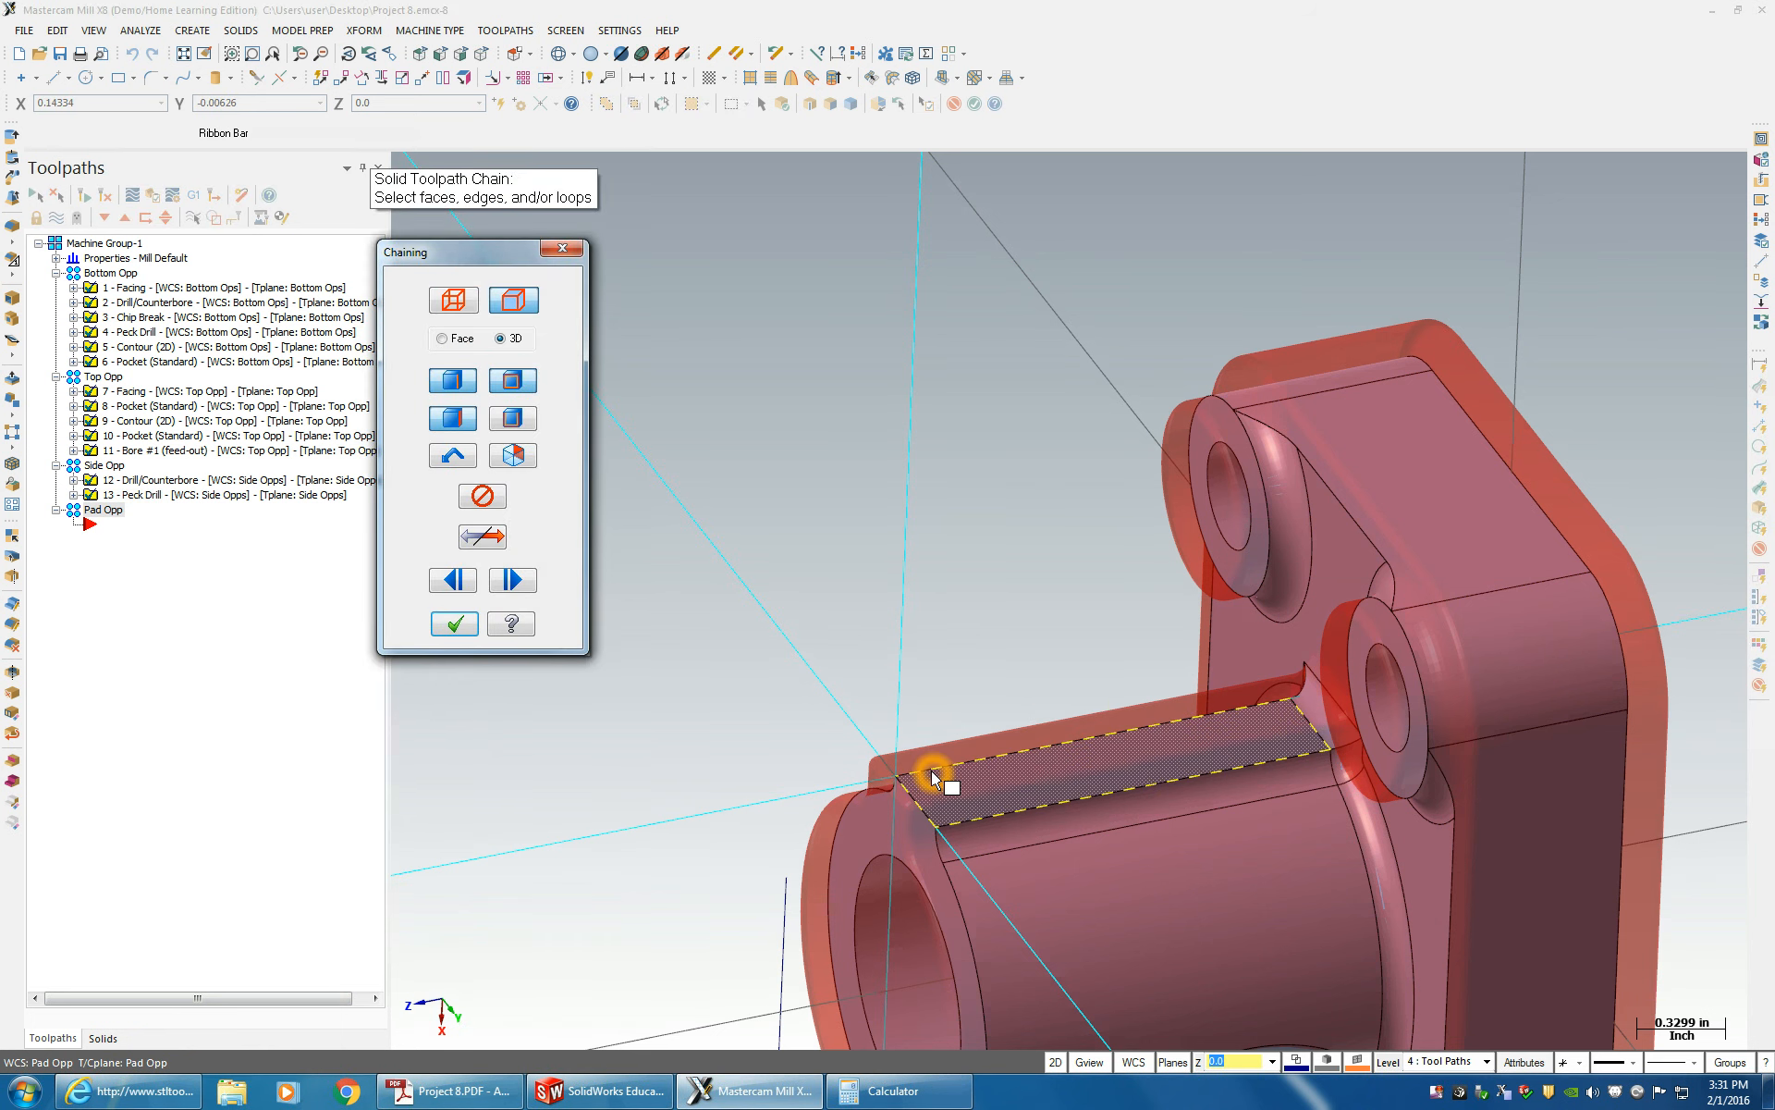
{"action": "left_click", "coordinate": [932, 773]}
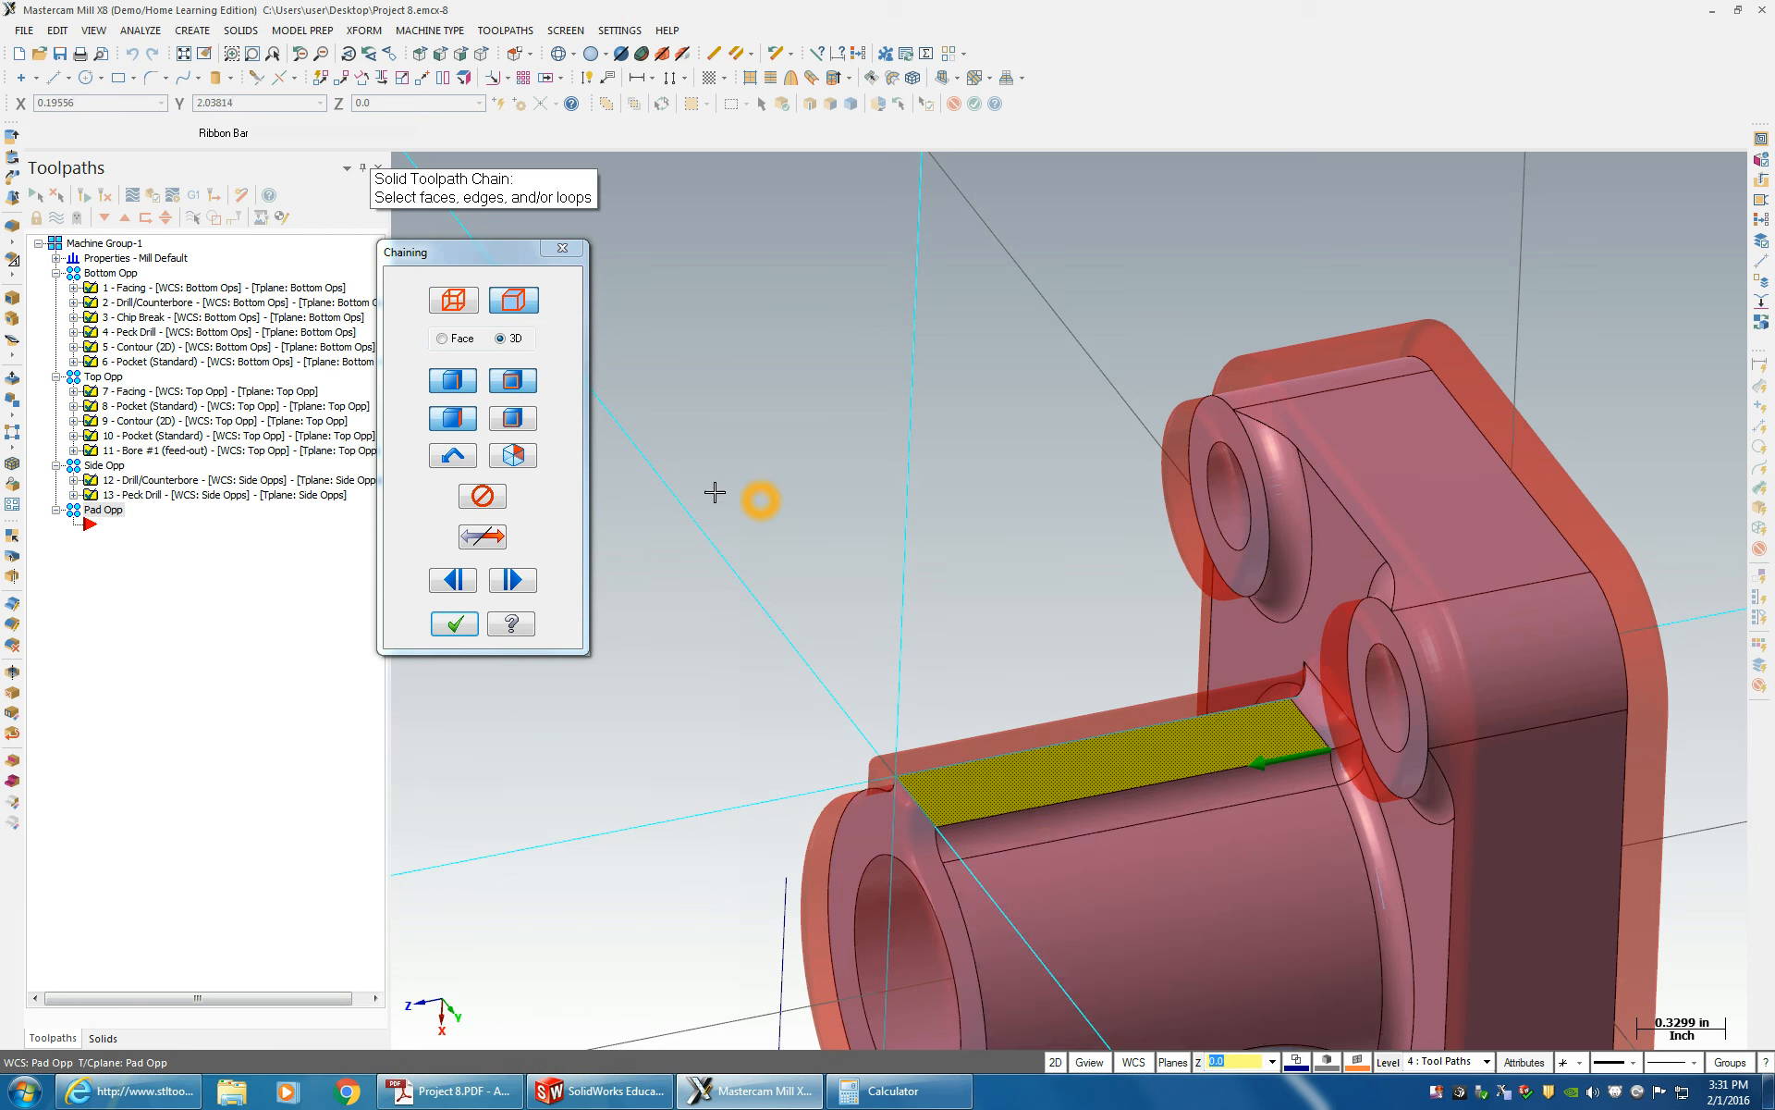
{"action": "left_click", "coordinate": [1310, 726]}
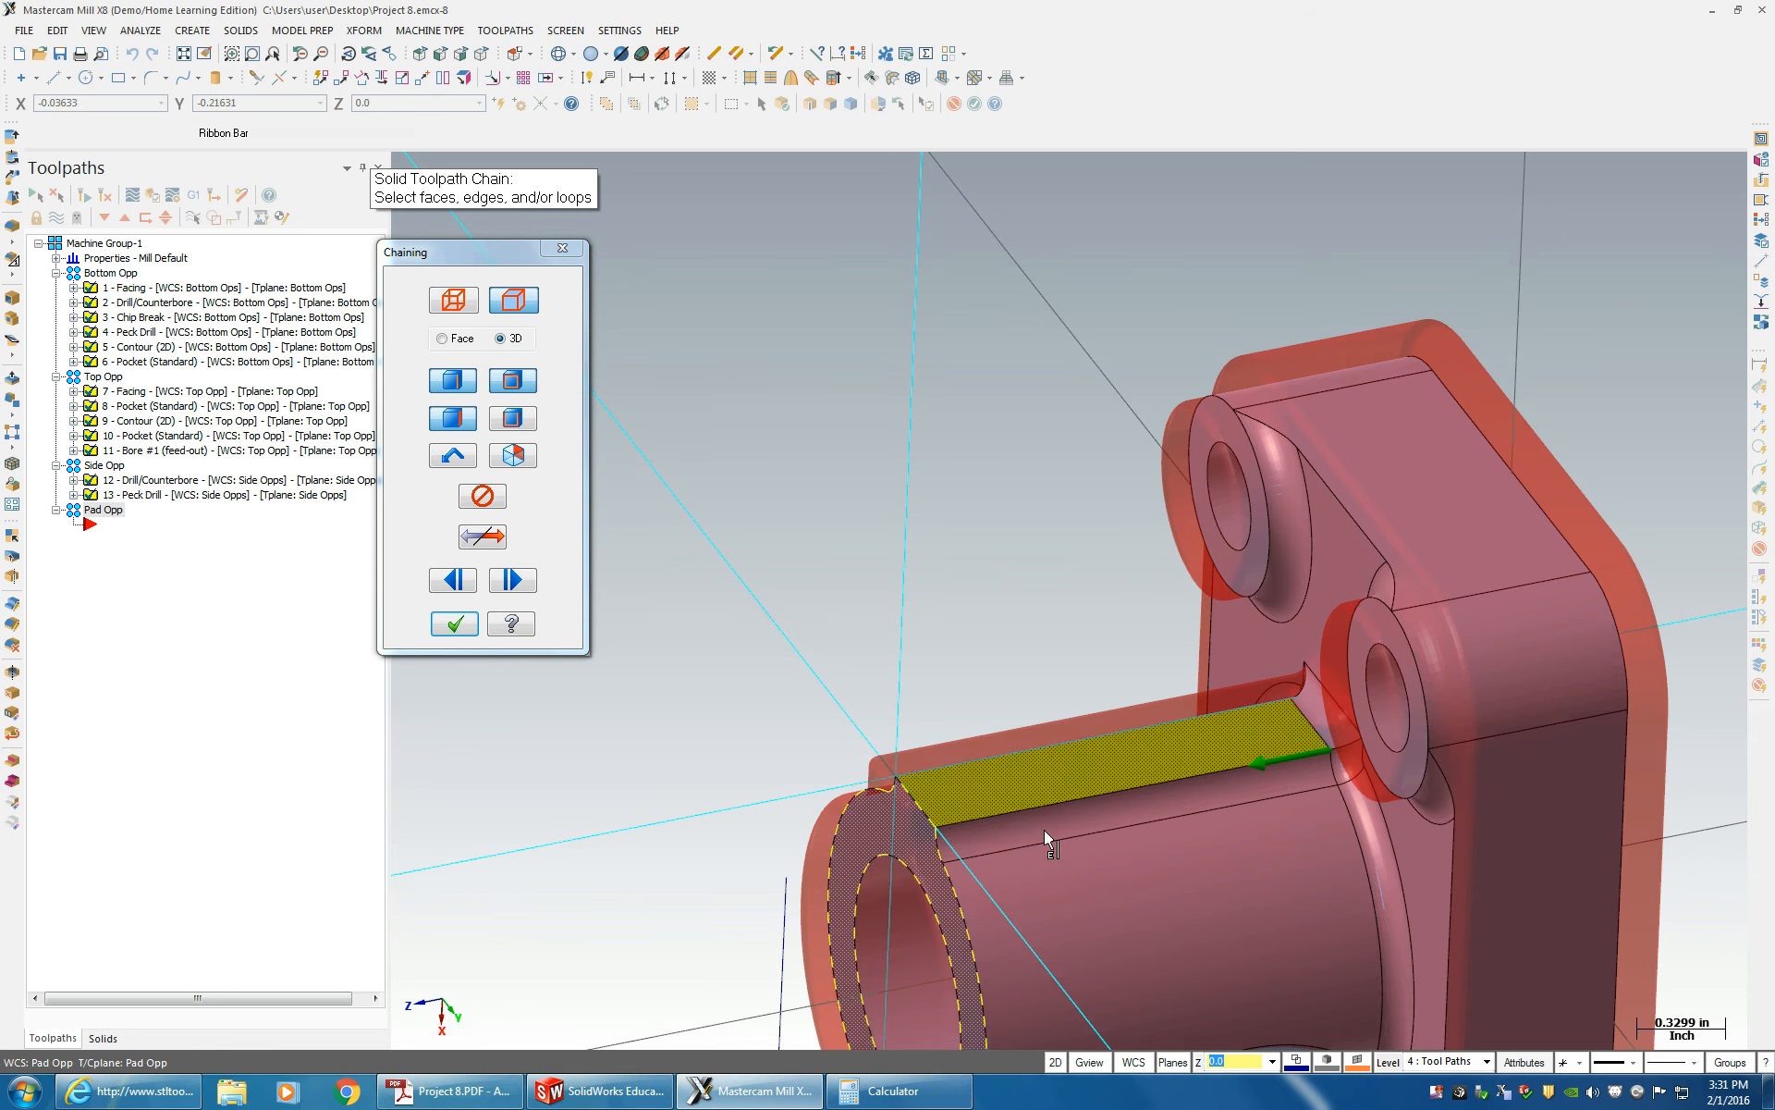
{"action": "left_click", "coordinate": [562, 248]}
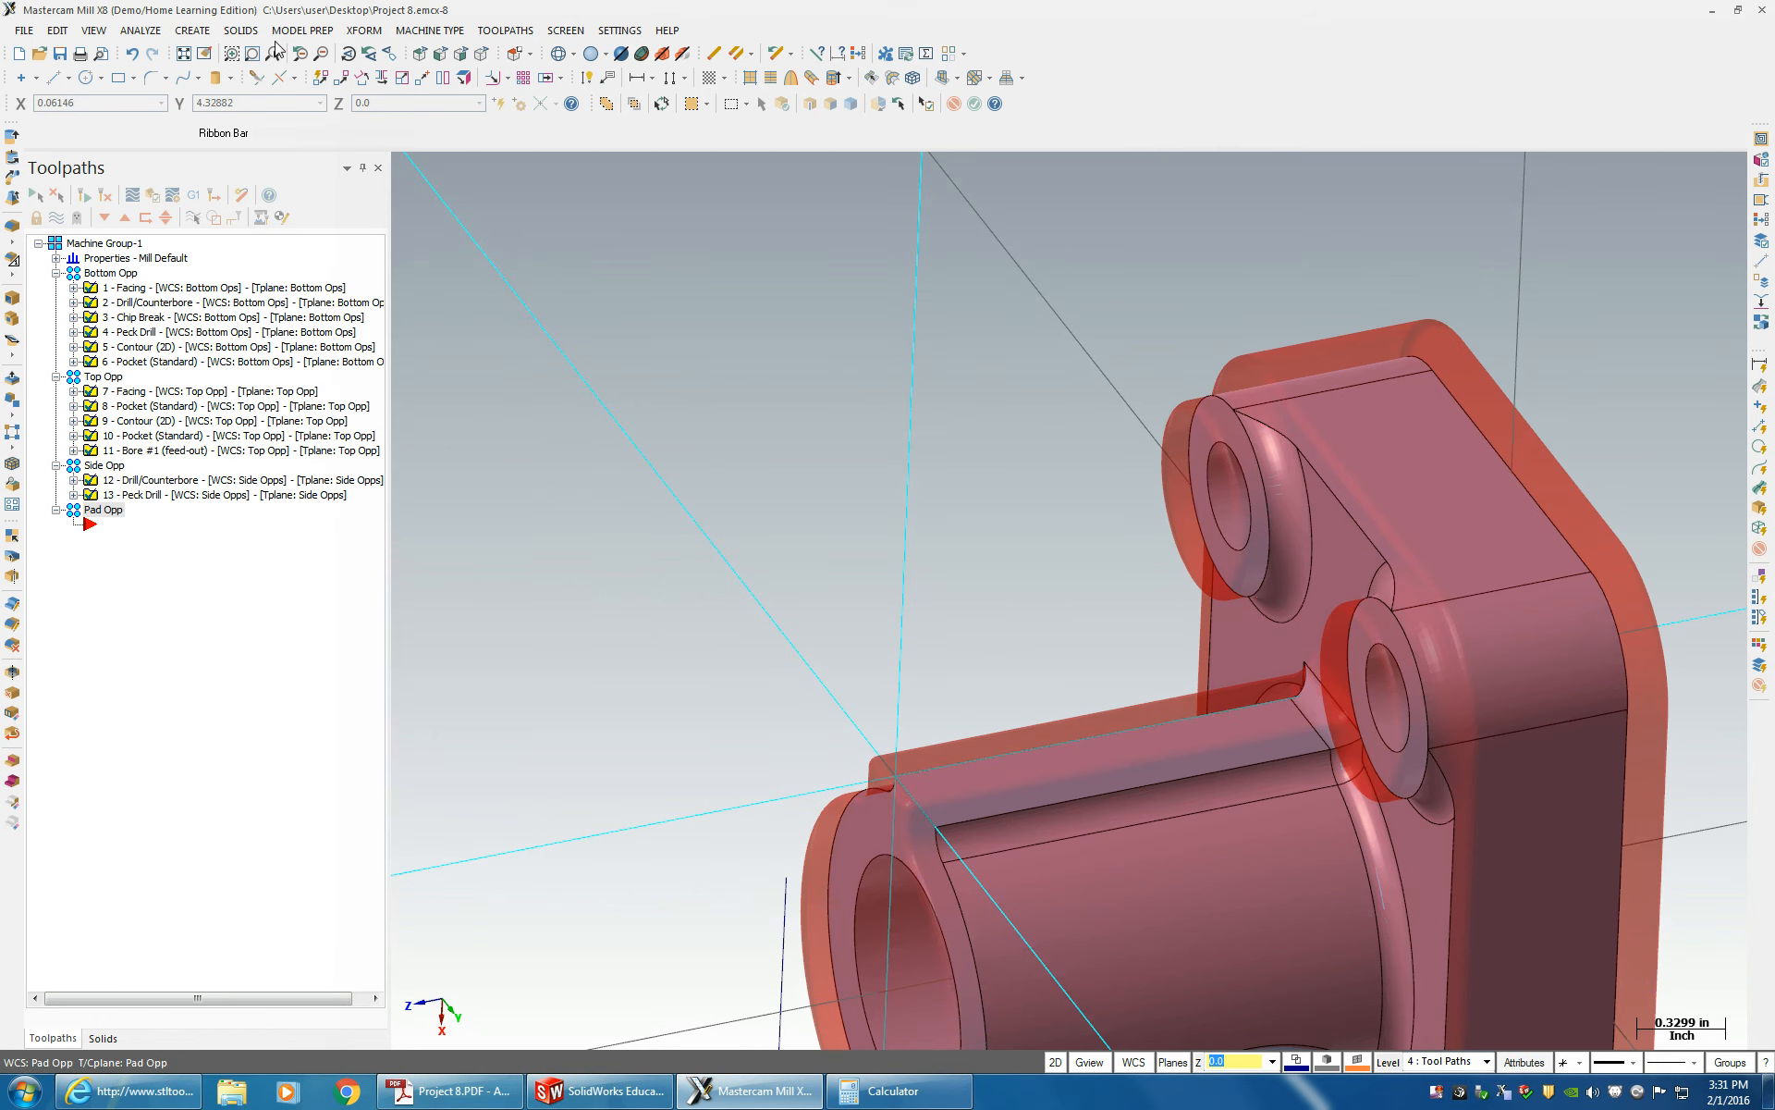
- Create curves along the edges of the rib's flat face
{"action": "left_click", "coordinate": [185, 37]}
{"action": "mouse_move", "coordinate": [222, 175]}
{"action": "left_click", "coordinate": [435, 173]}
{"action": "left_click", "coordinate": [986, 763]}
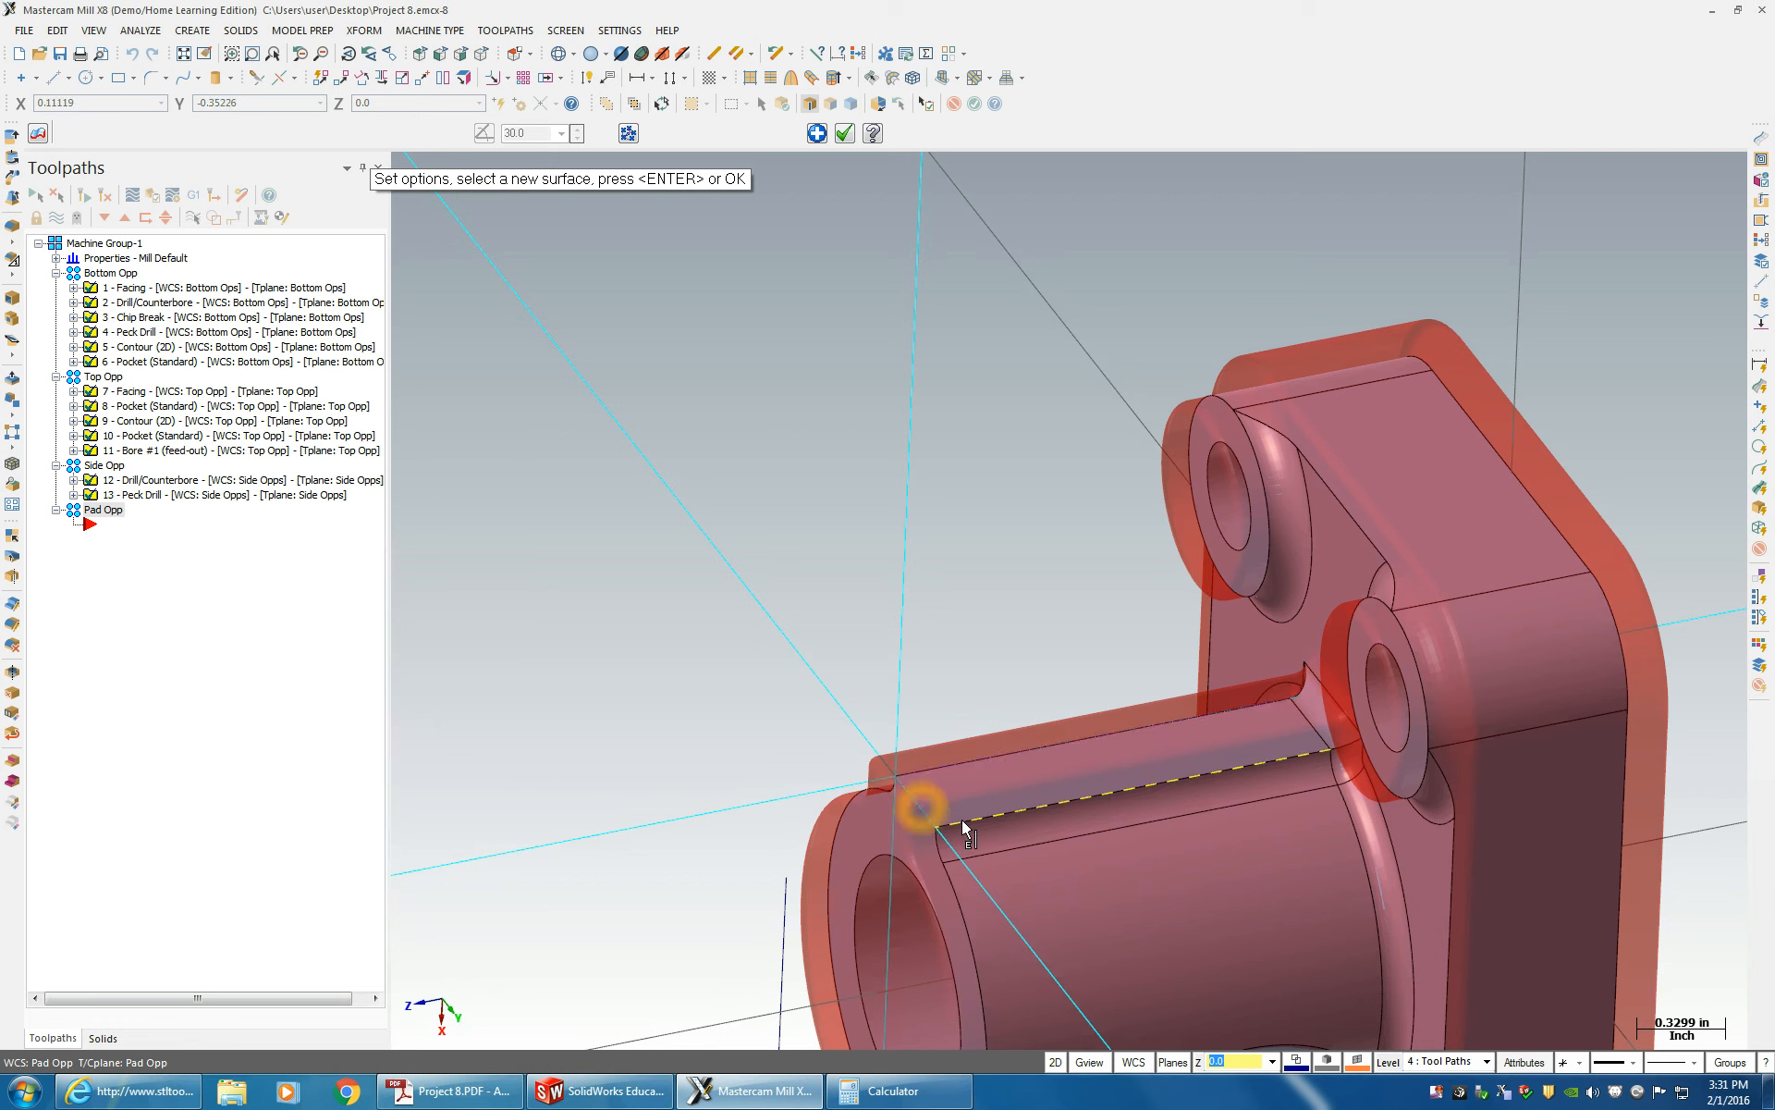
{"action": "double_click", "coordinate": [887, 468]}
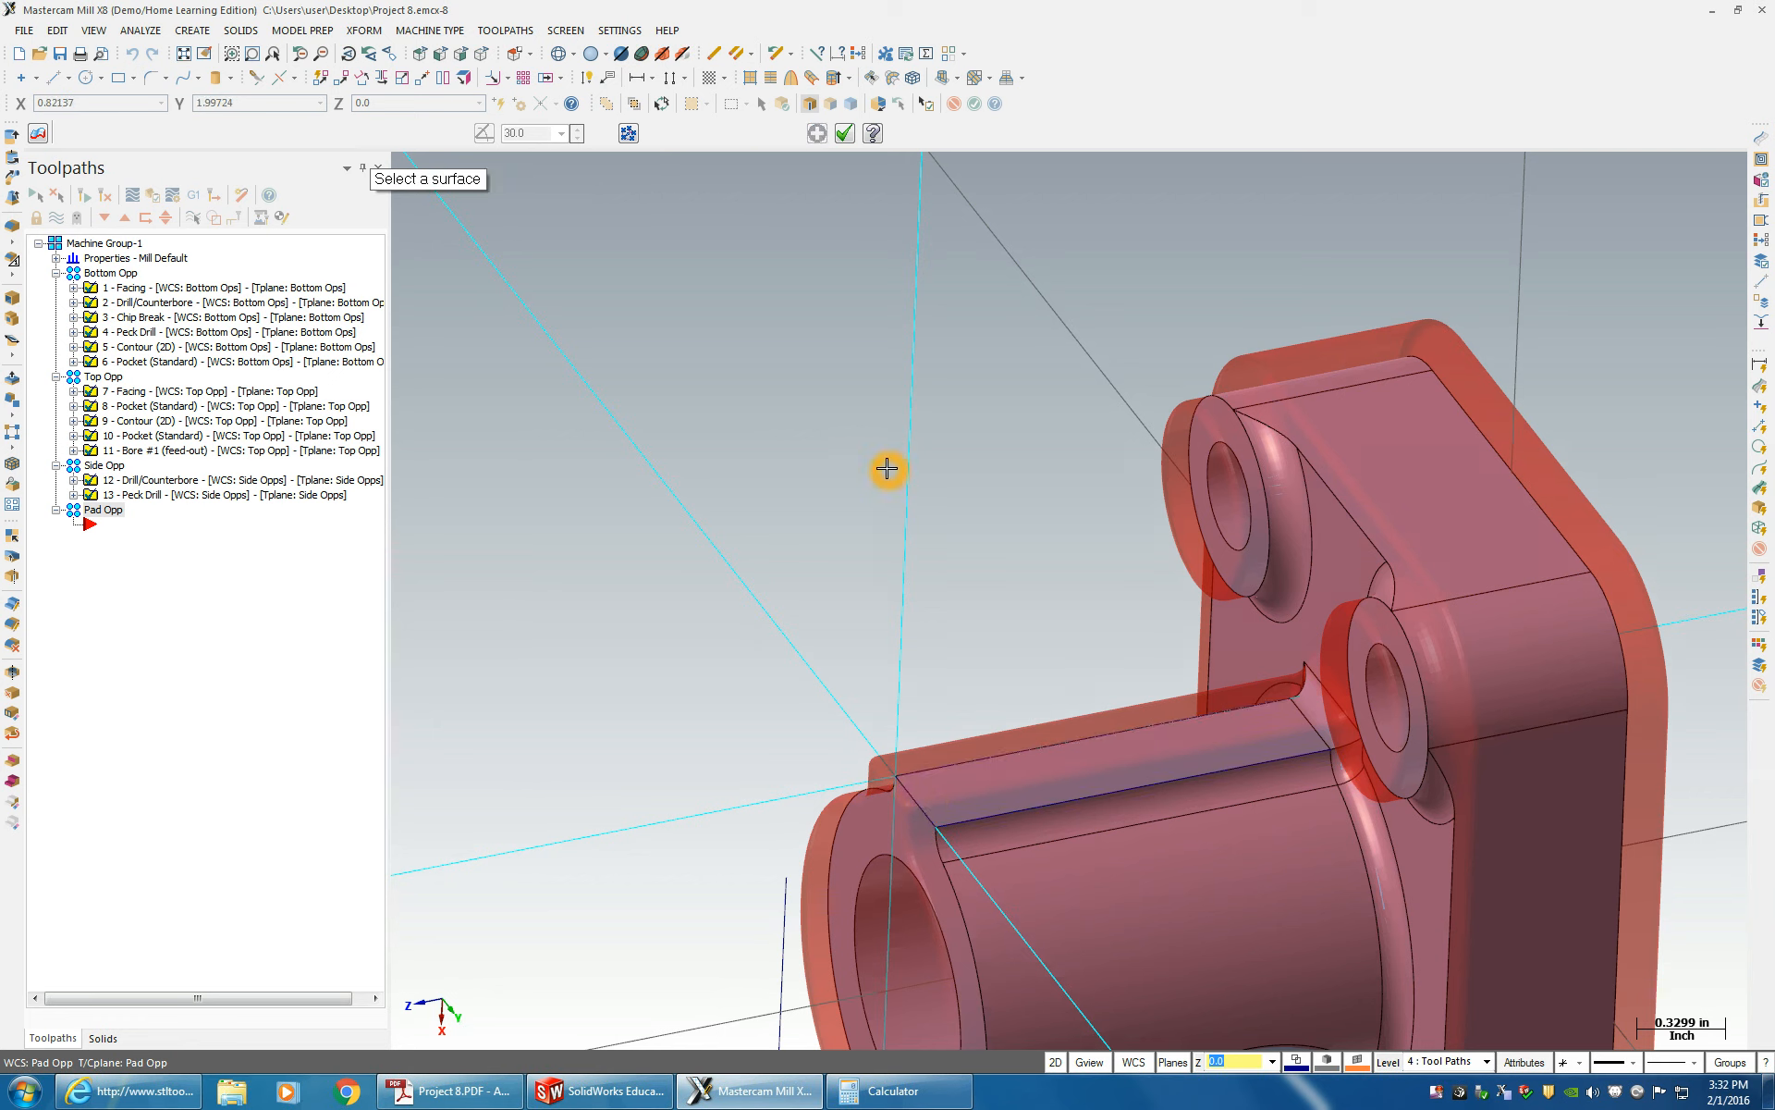
{"action": "left_click", "coordinate": [361, 31]}
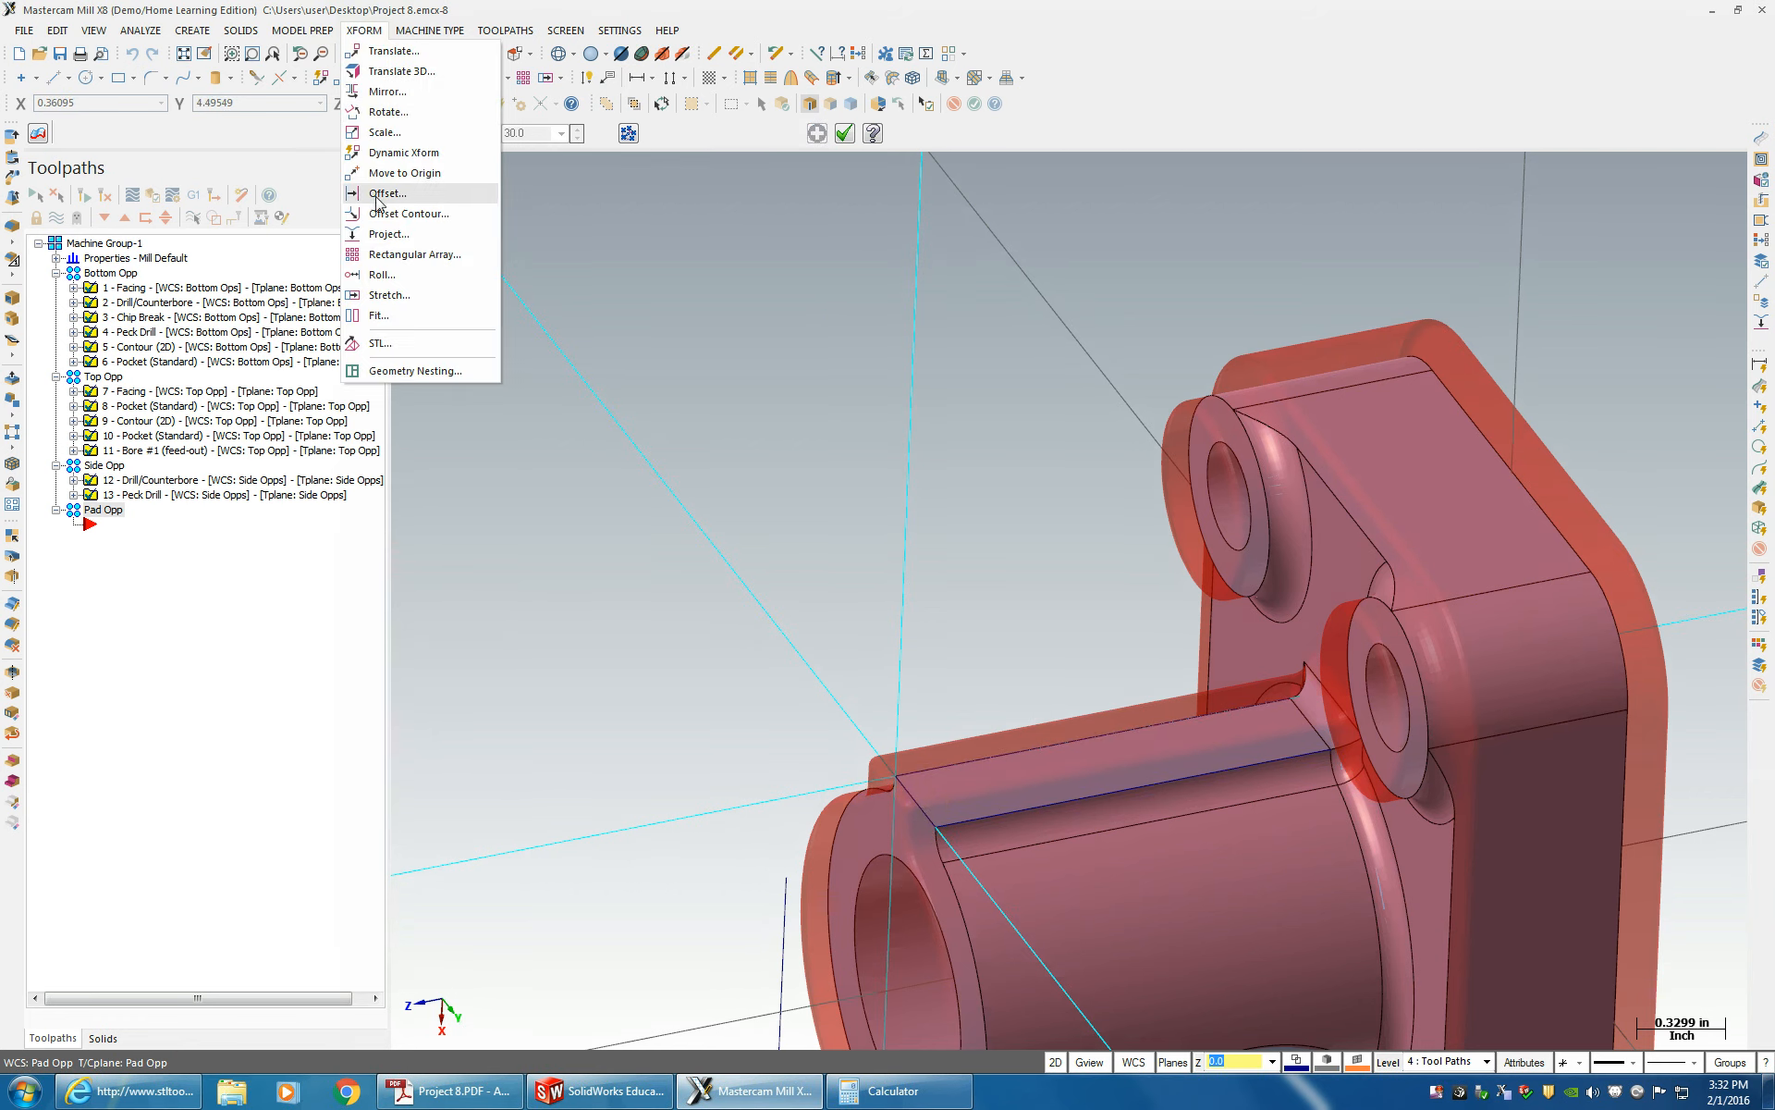
{"action": "left_click", "coordinate": [388, 216]}
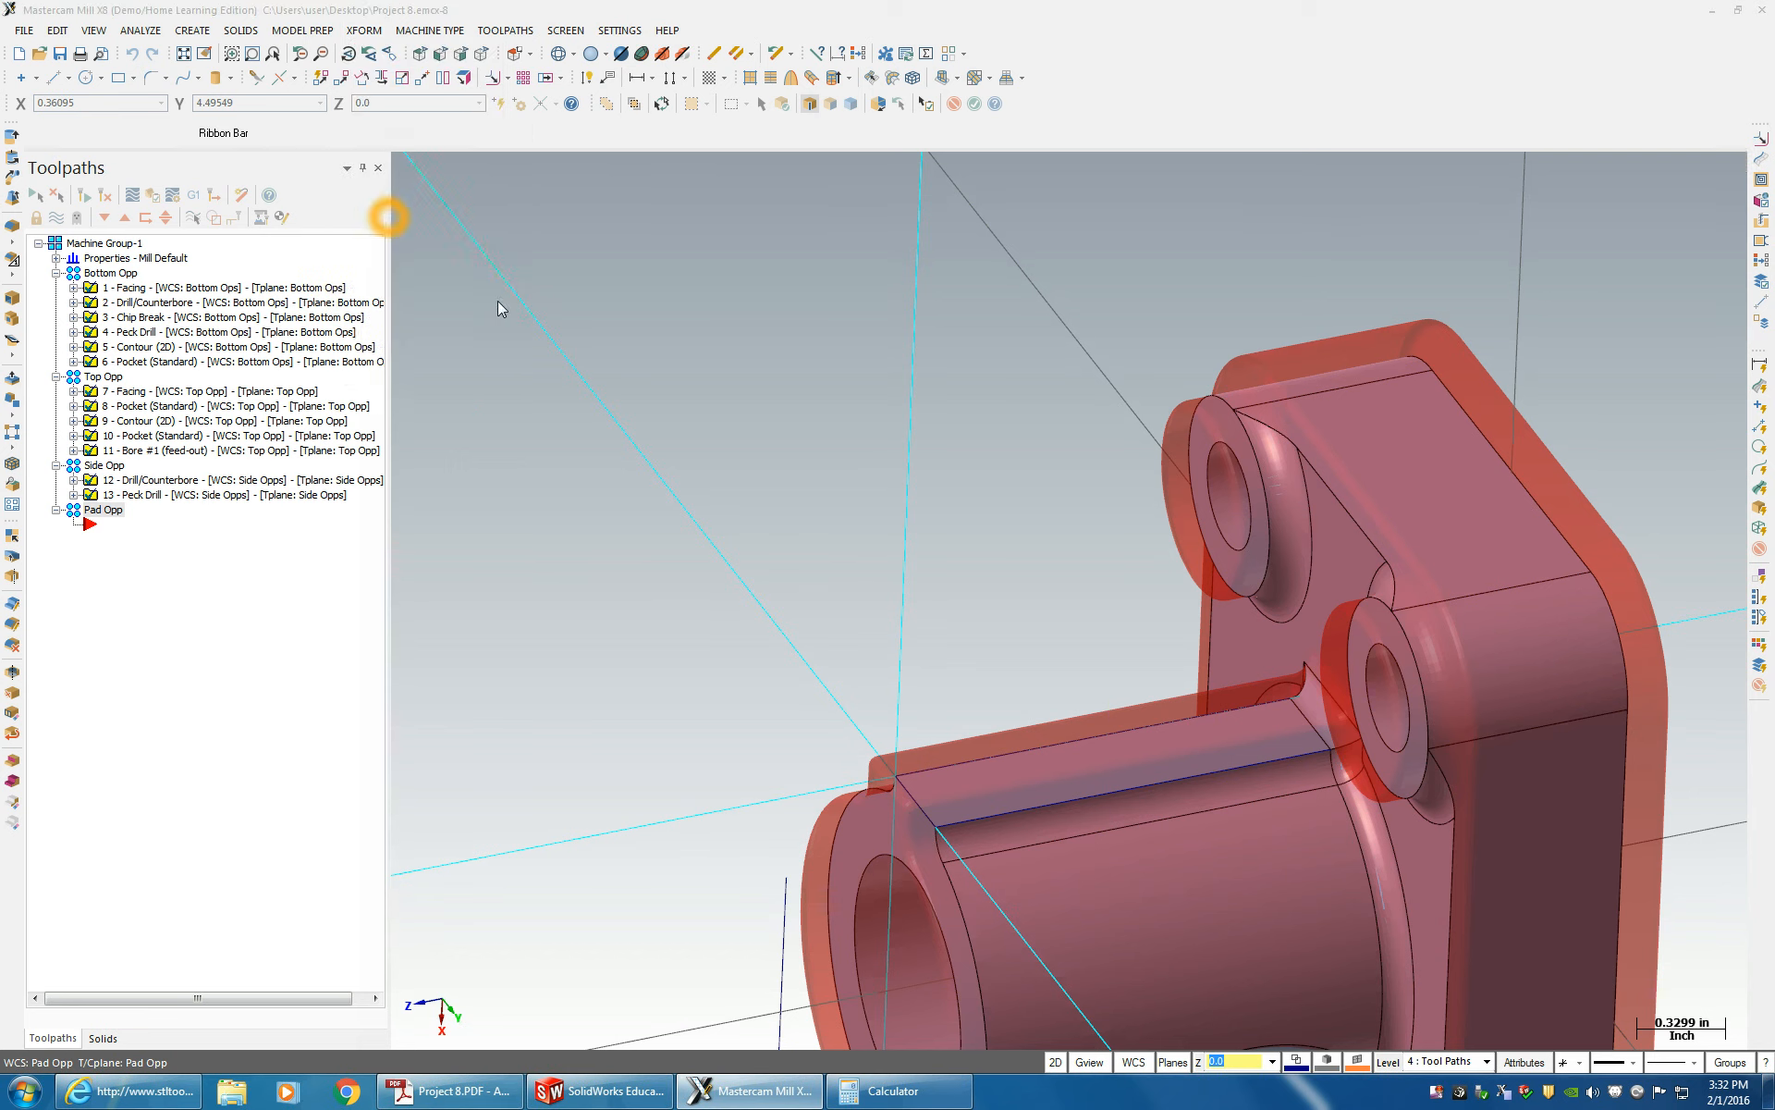
{"action": "left_click", "coordinate": [1031, 749]}
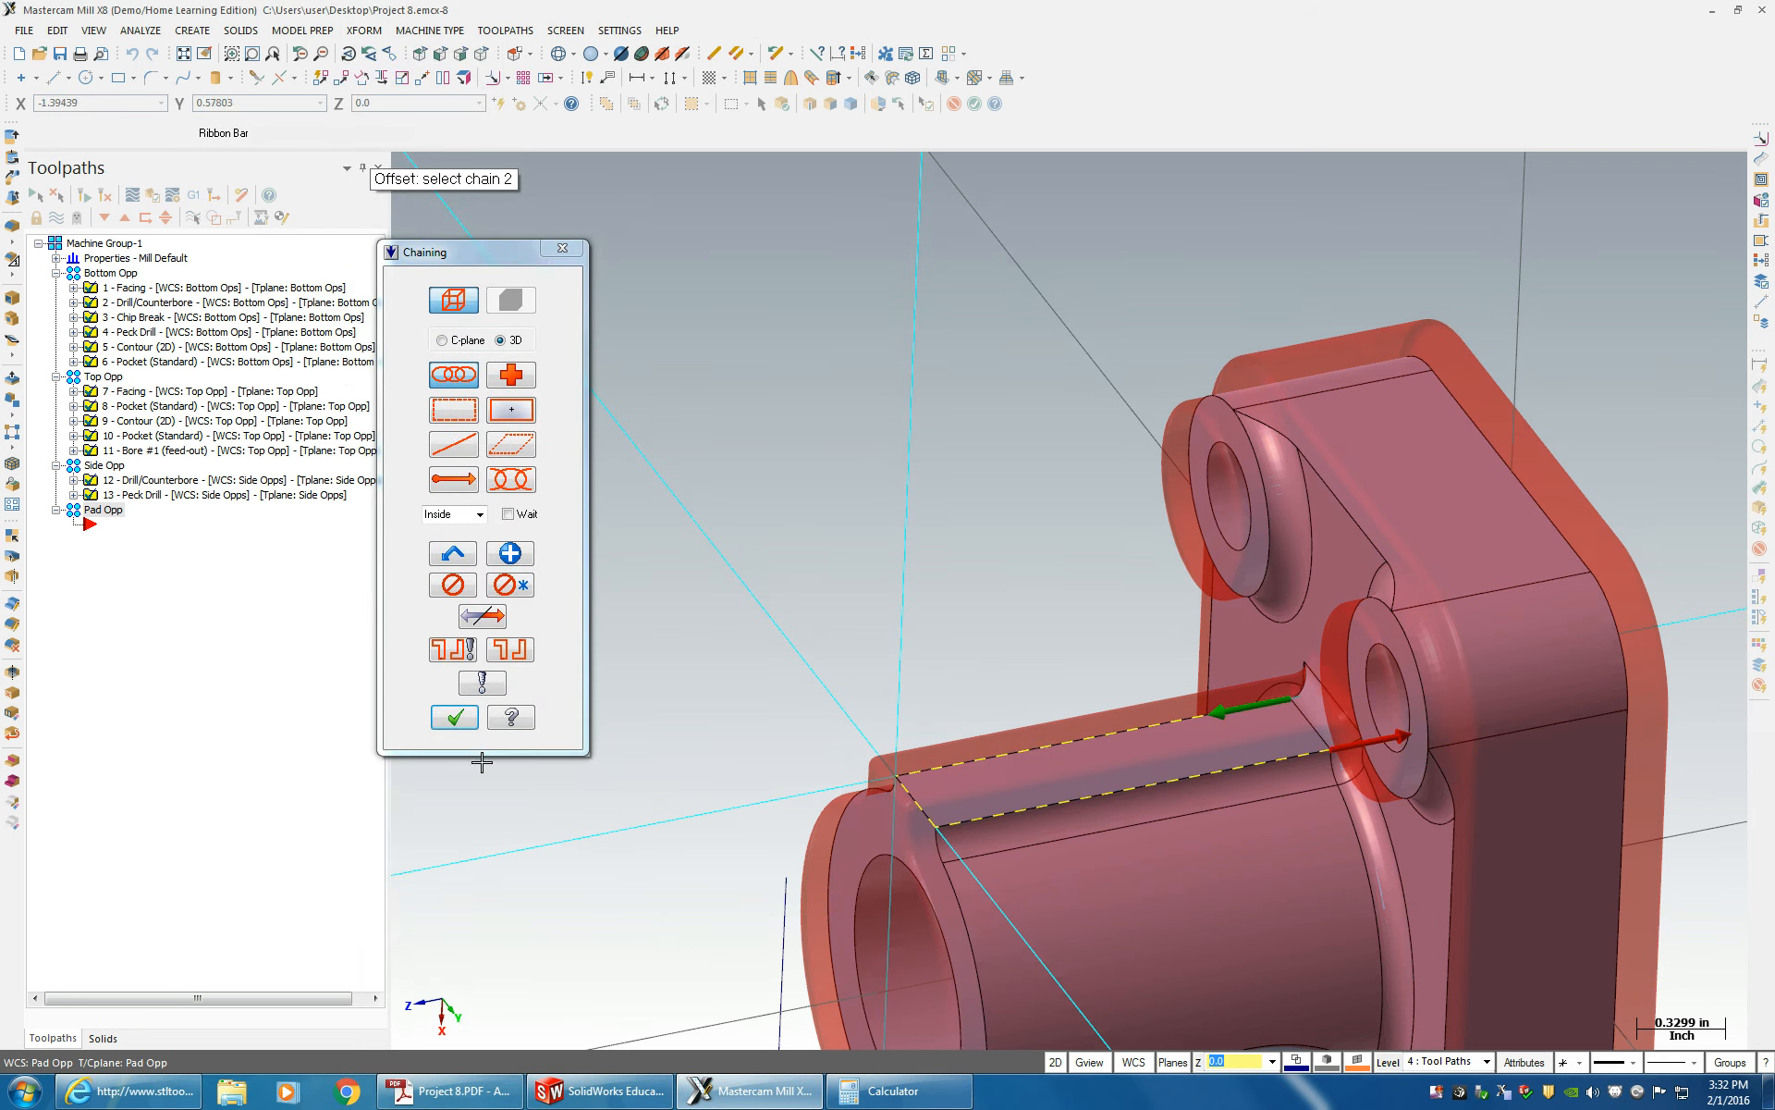
{"action": "left_click", "coordinate": [454, 717]}
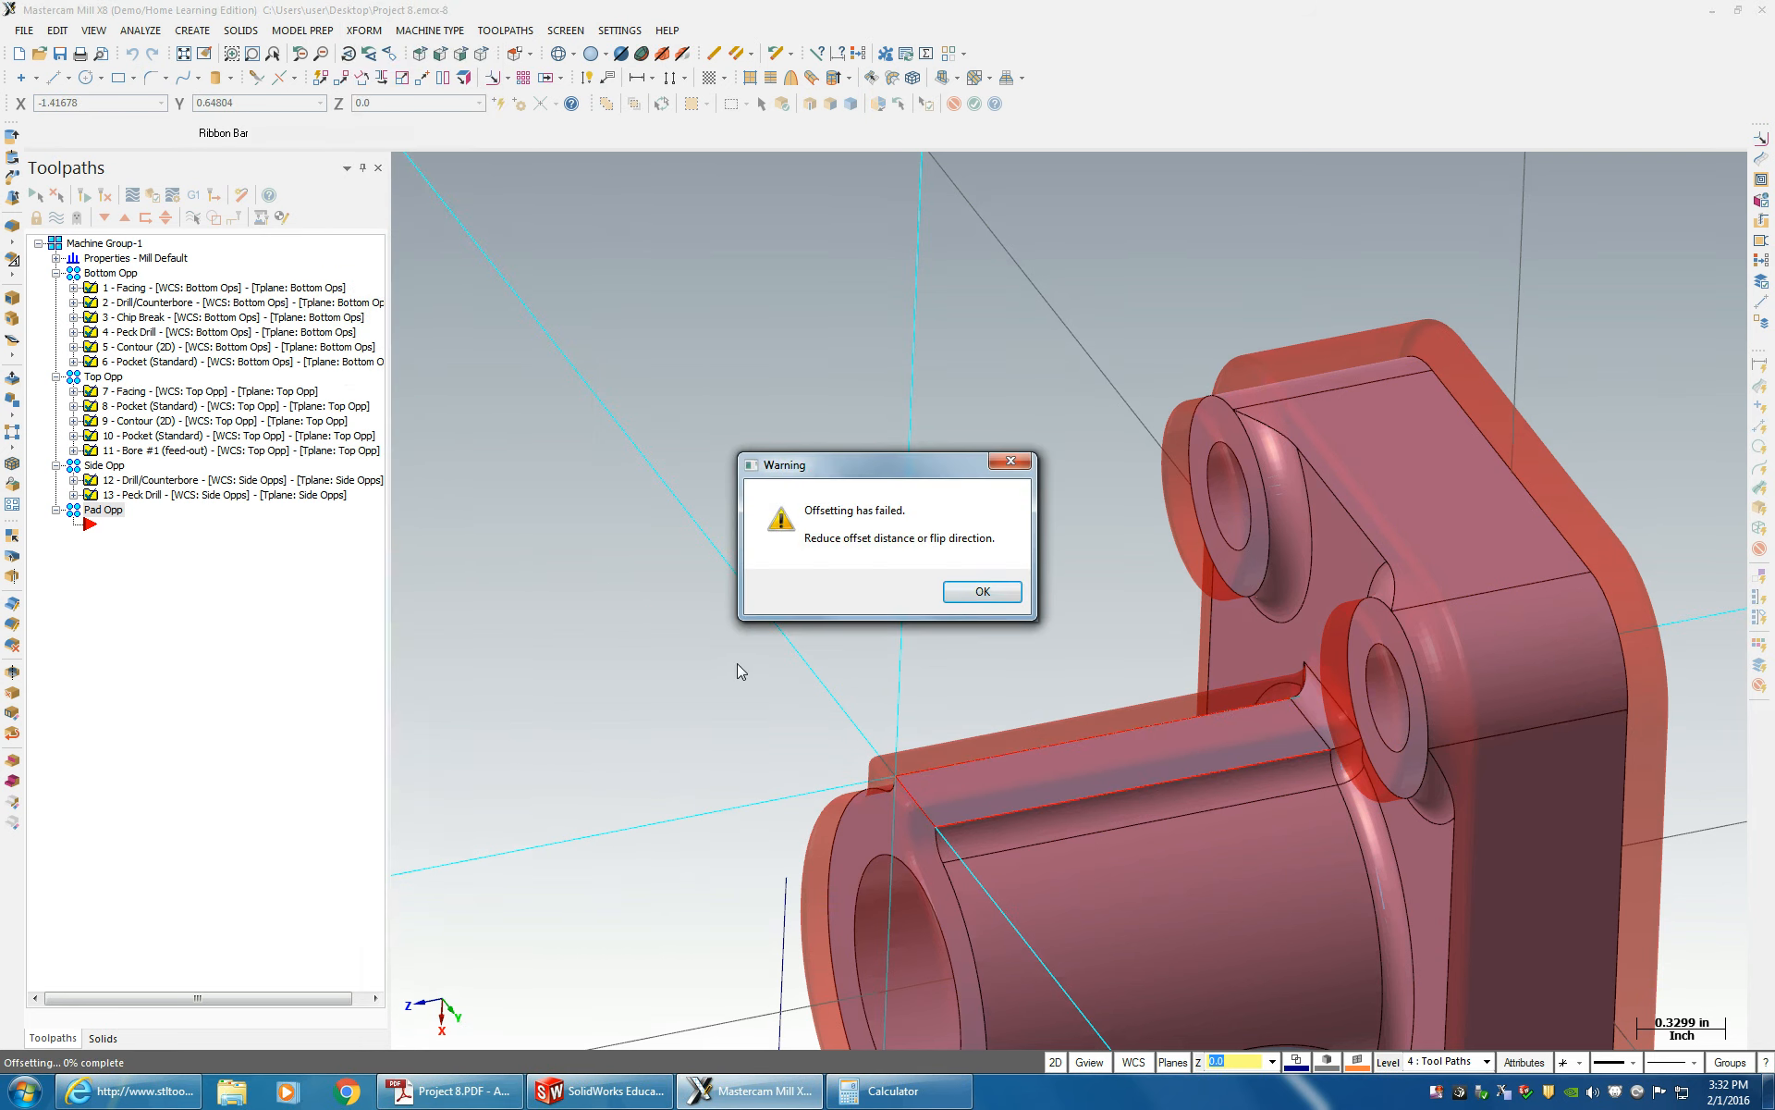
{"action": "left_click", "coordinate": [982, 592]}
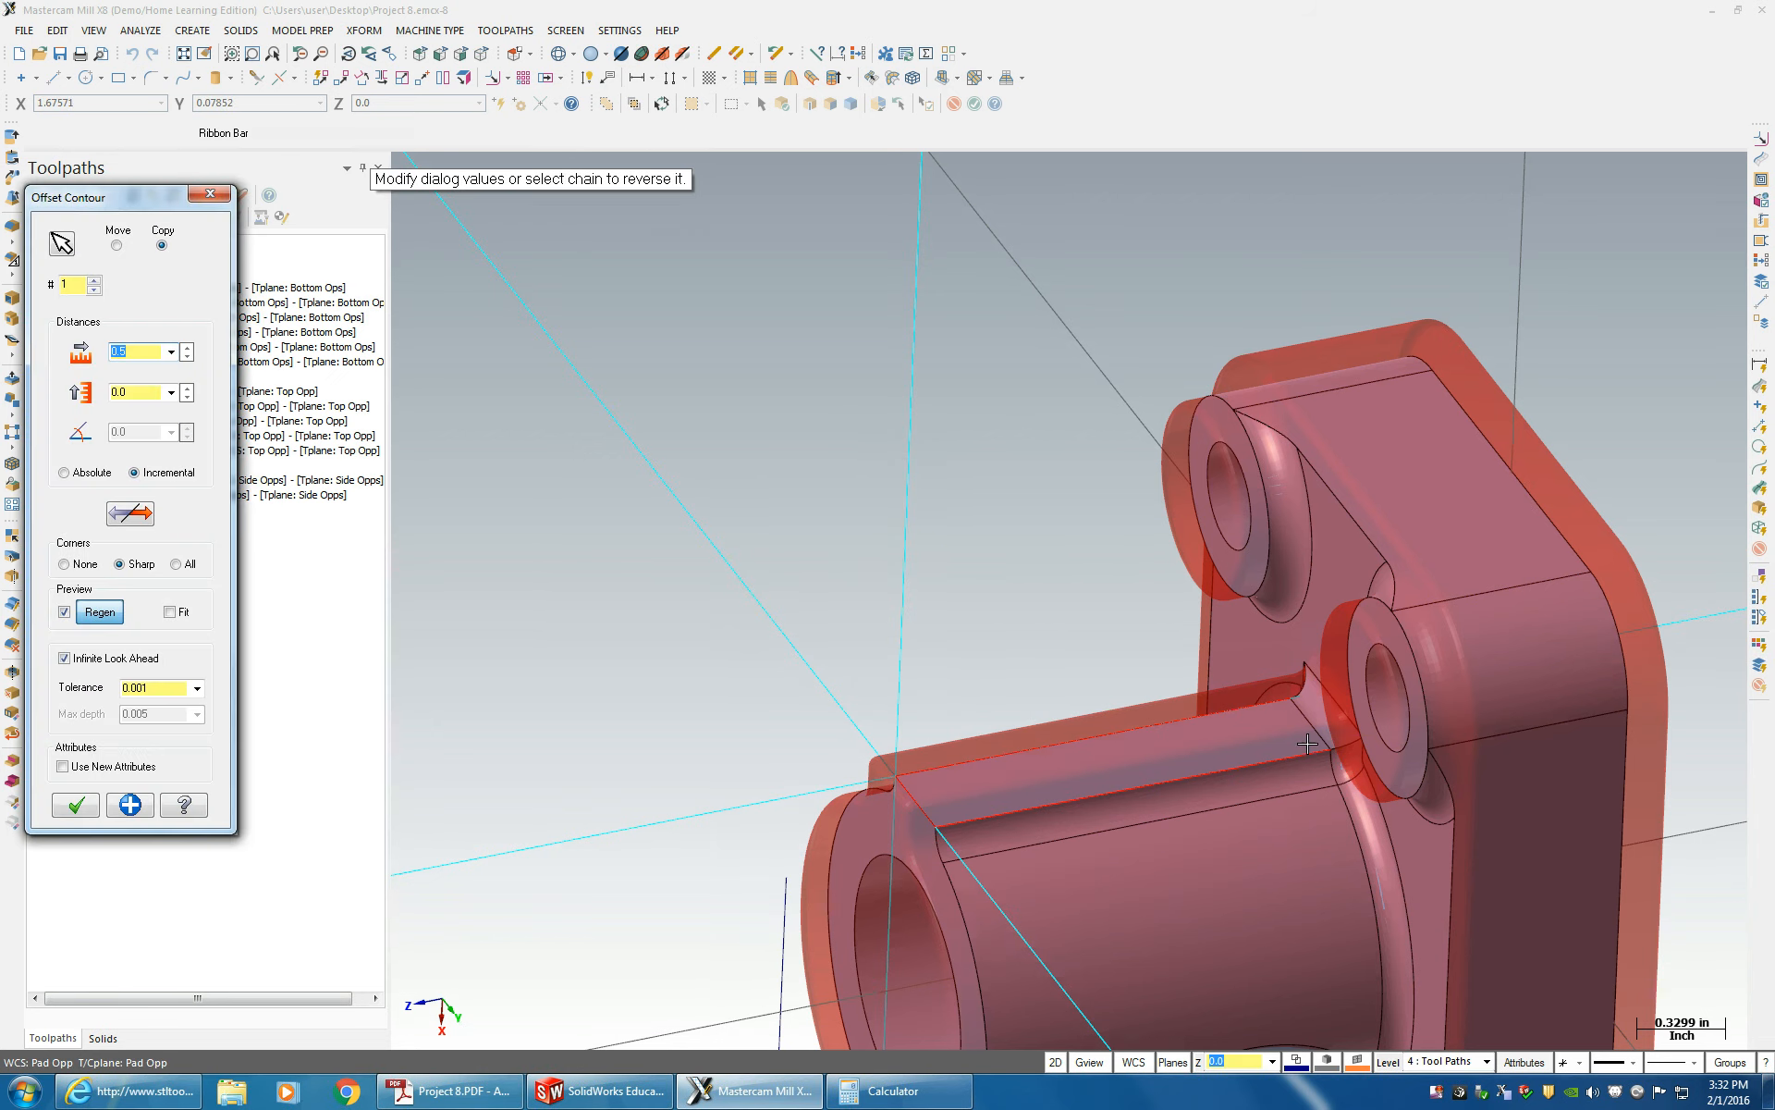
{"action": "left_click", "coordinate": [210, 193]}
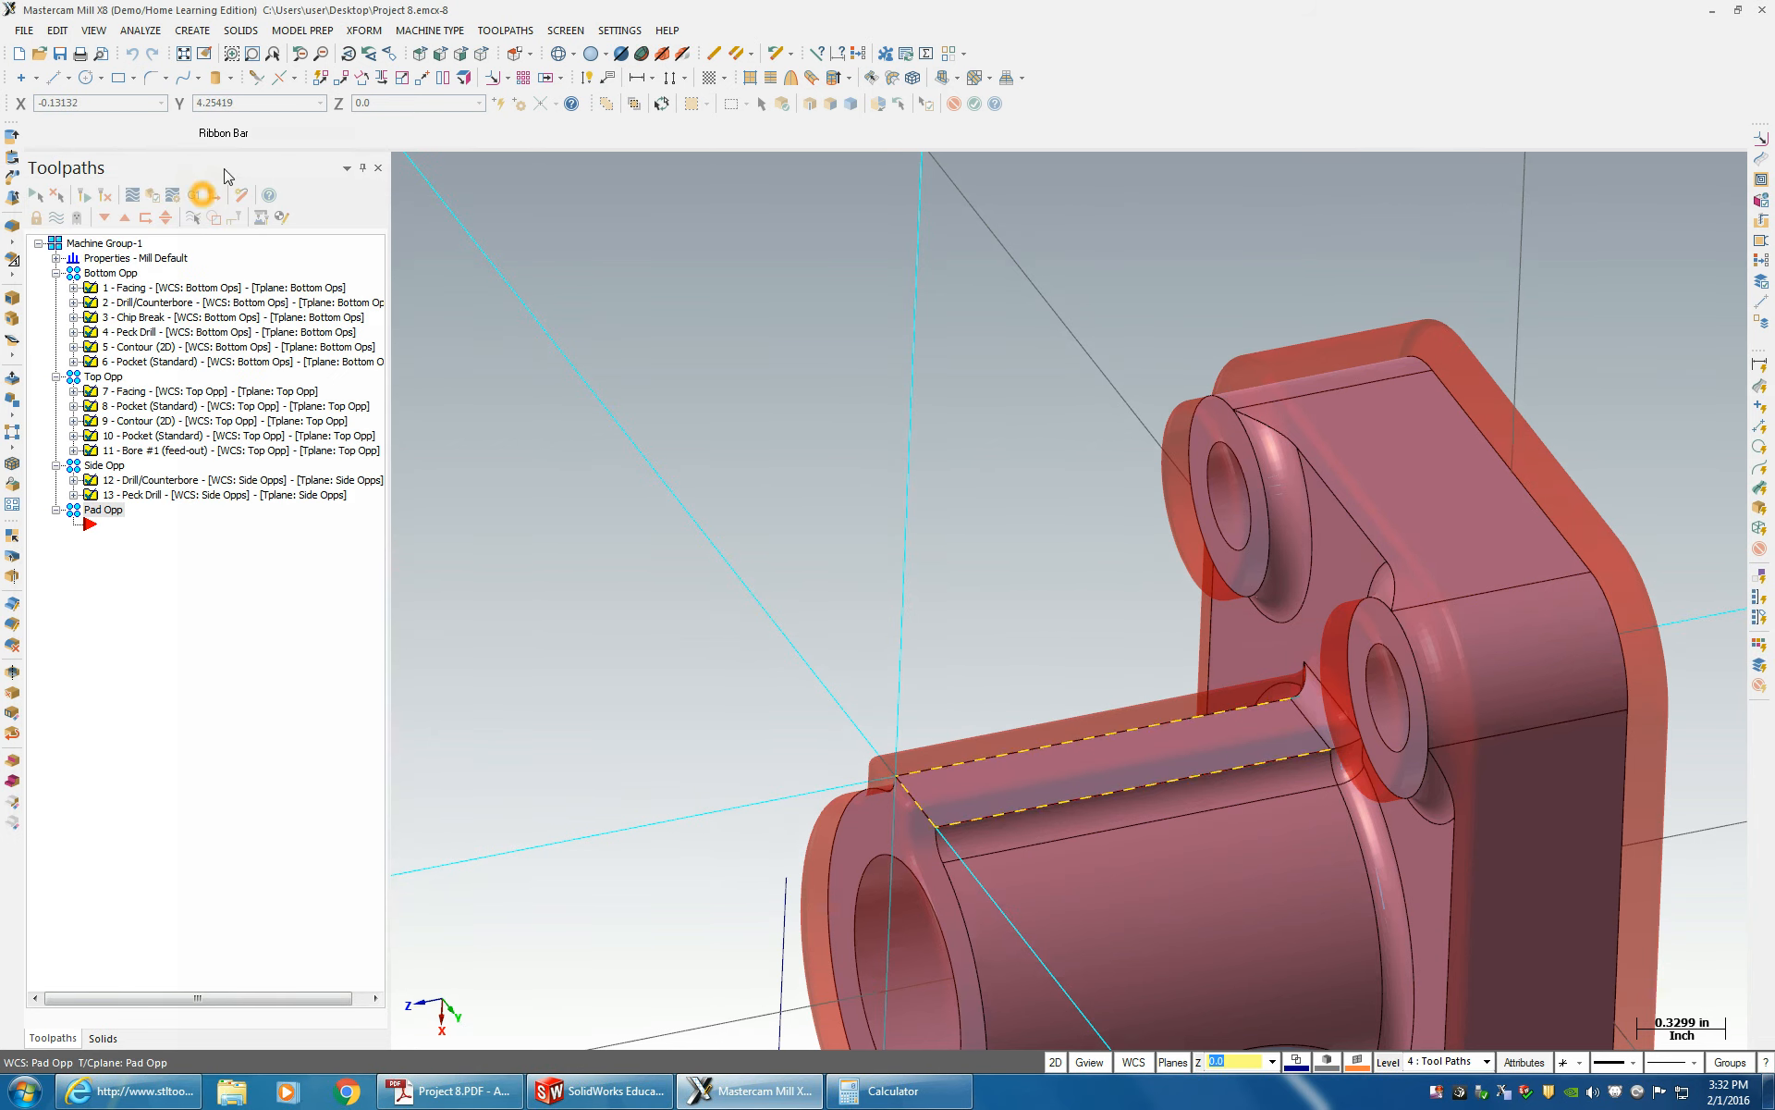
- Offset a copy of the rib face's long edge line outward by 0.25
{"action": "left_click", "coordinate": [365, 30]}
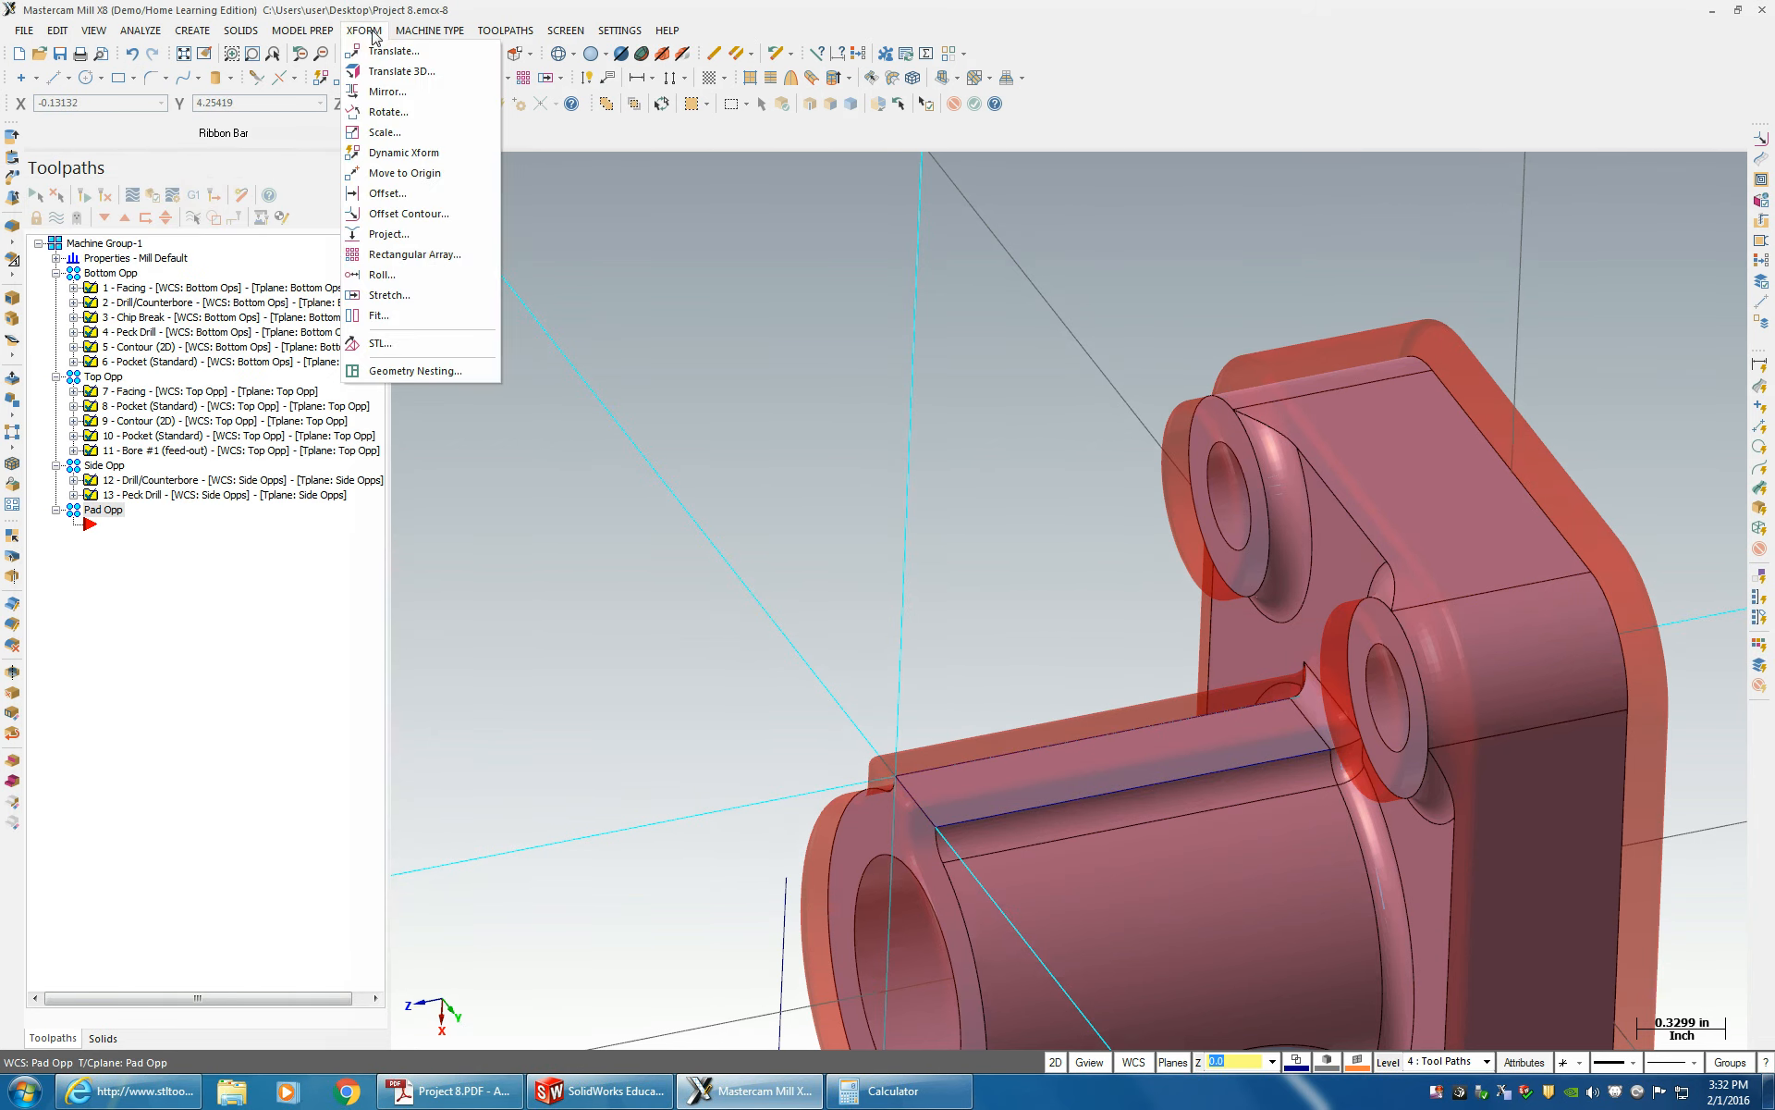
{"action": "left_click", "coordinate": [374, 193]}
{"action": "left_click", "coordinate": [940, 769]}
{"action": "left_click", "coordinate": [913, 729]}
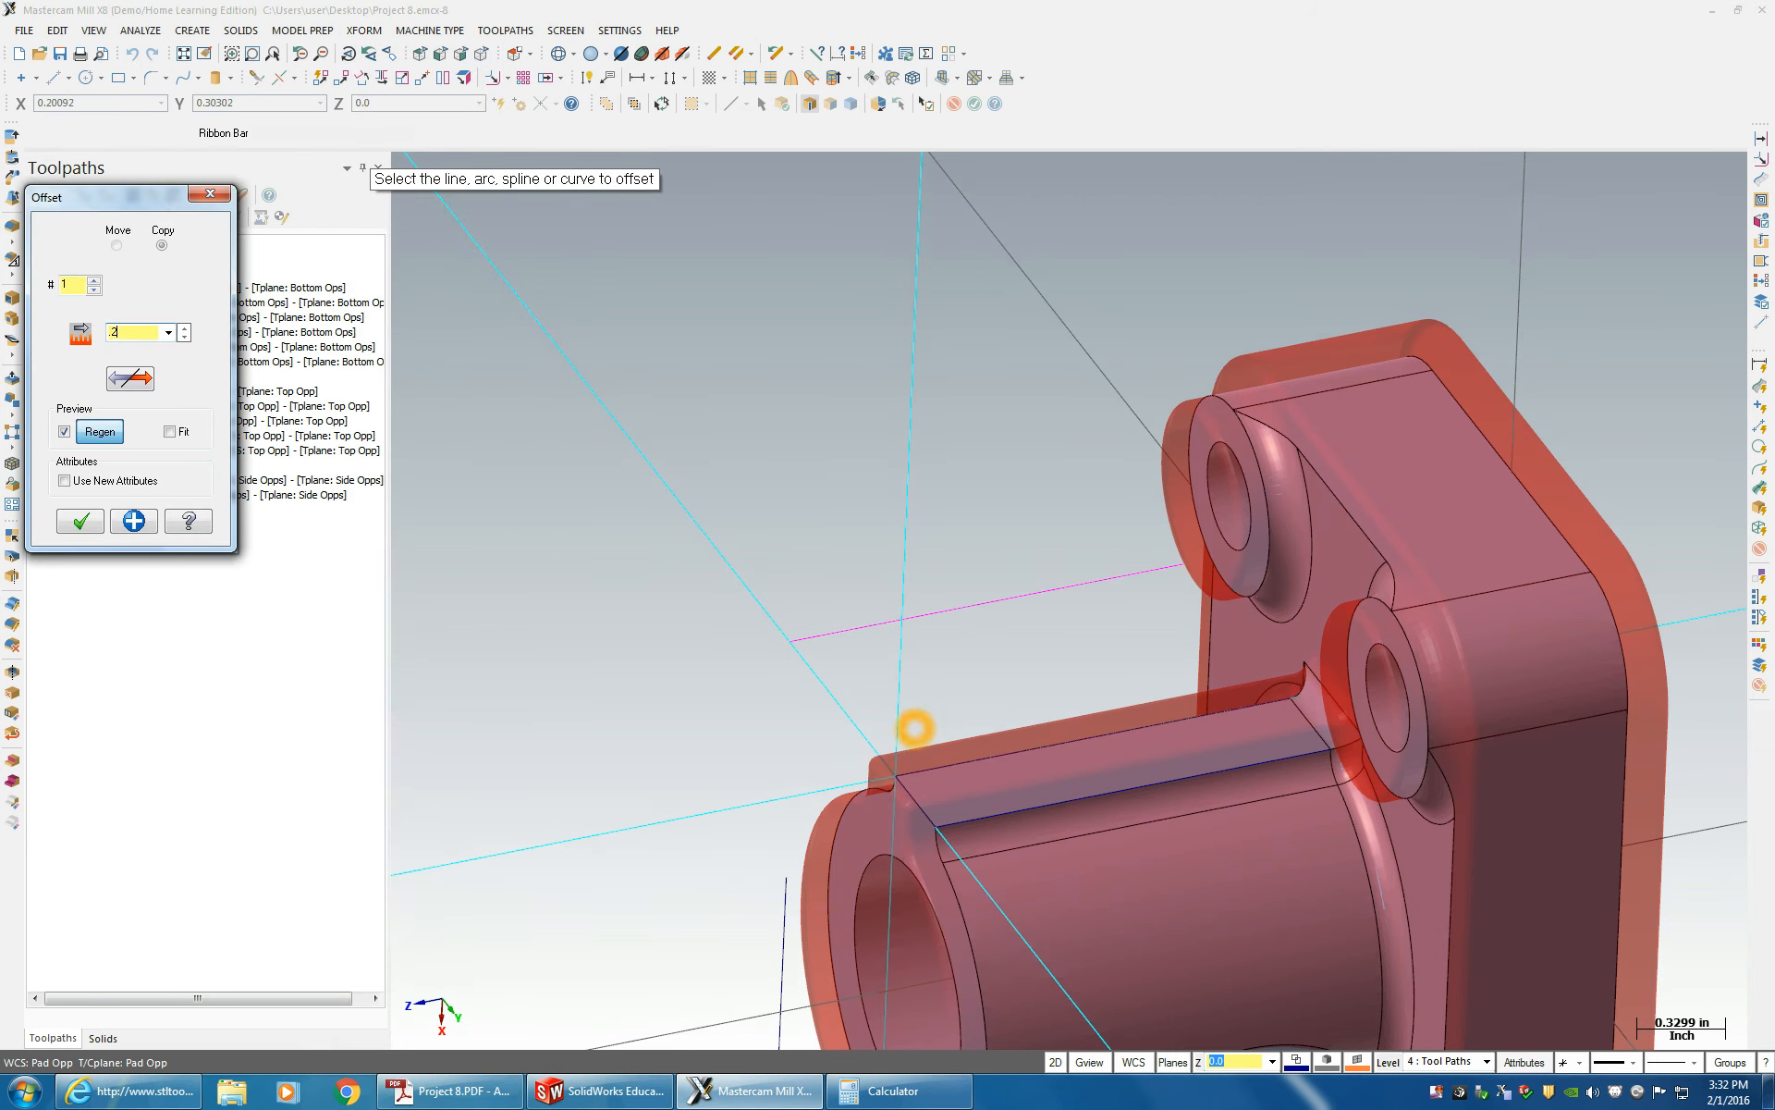
{"action": "type", "text": "0.25"}
{"action": "key", "text": "Return"}
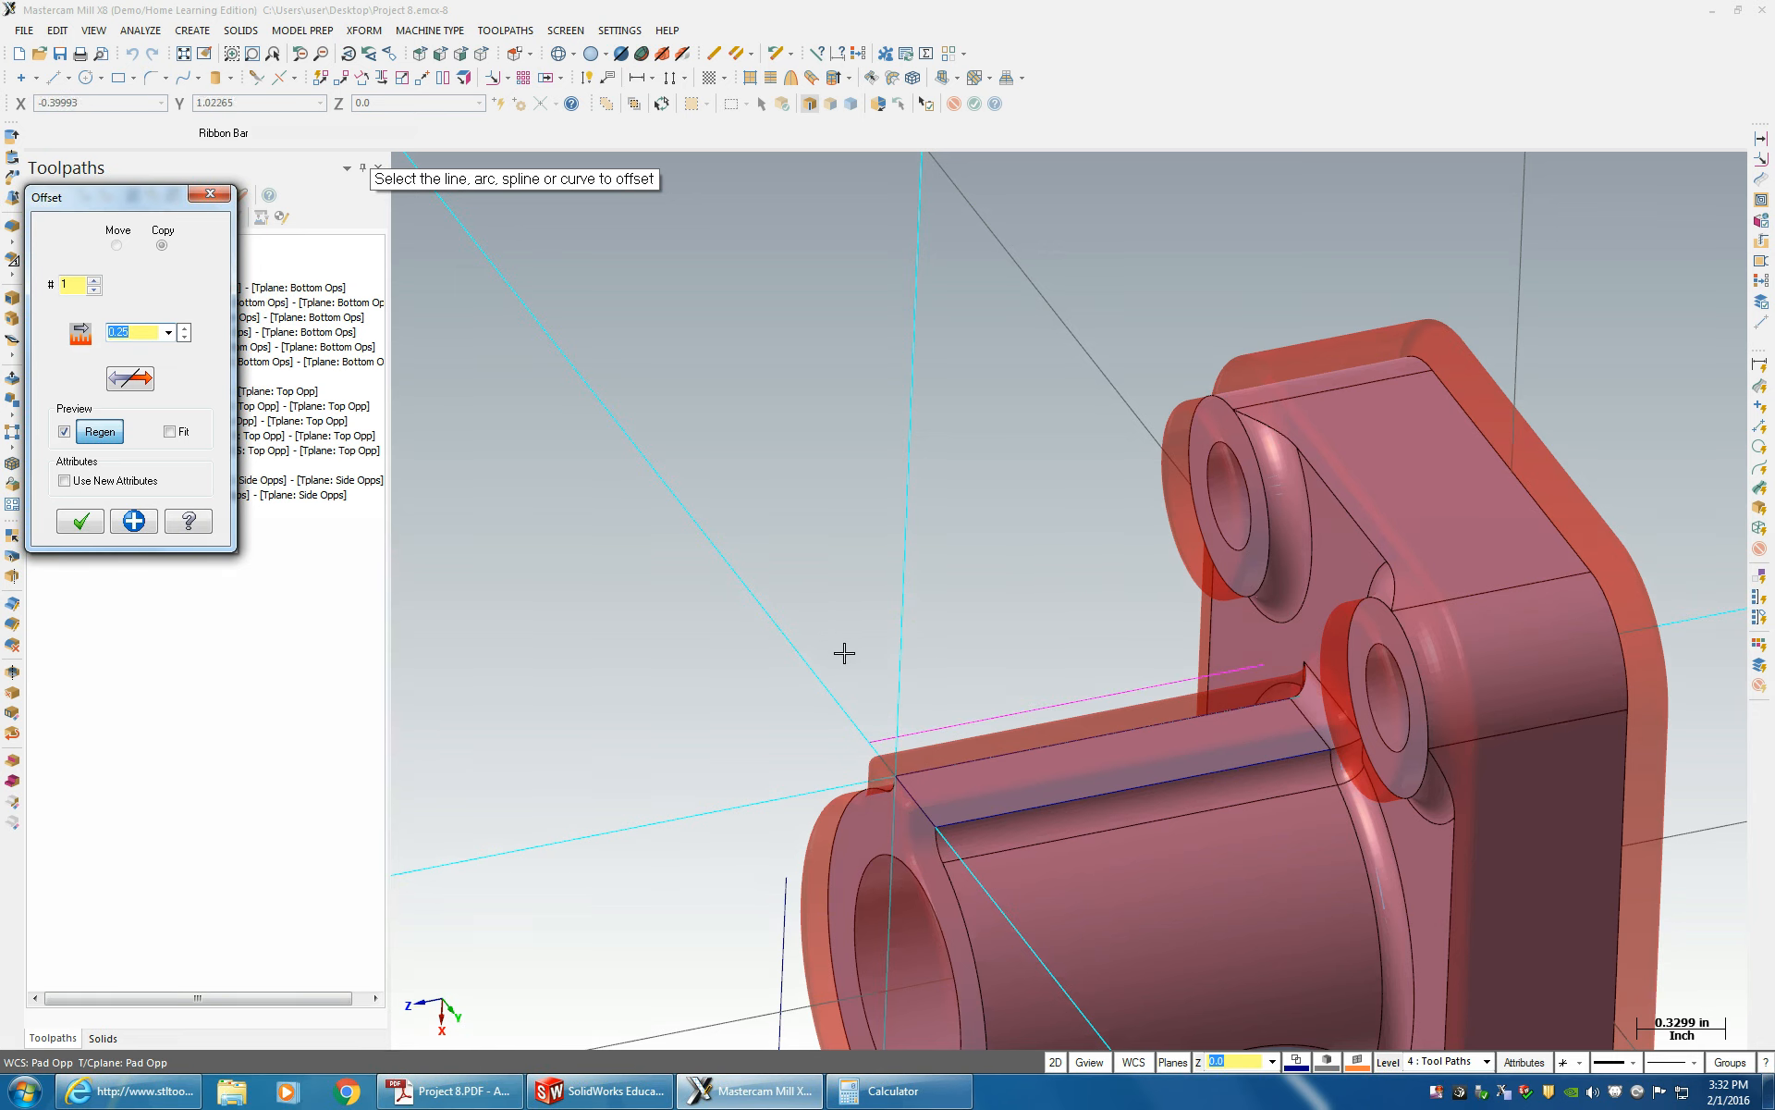
{"action": "middle_click_drag", "start_coordinate": [940, 638], "coordinate": [960, 866]}
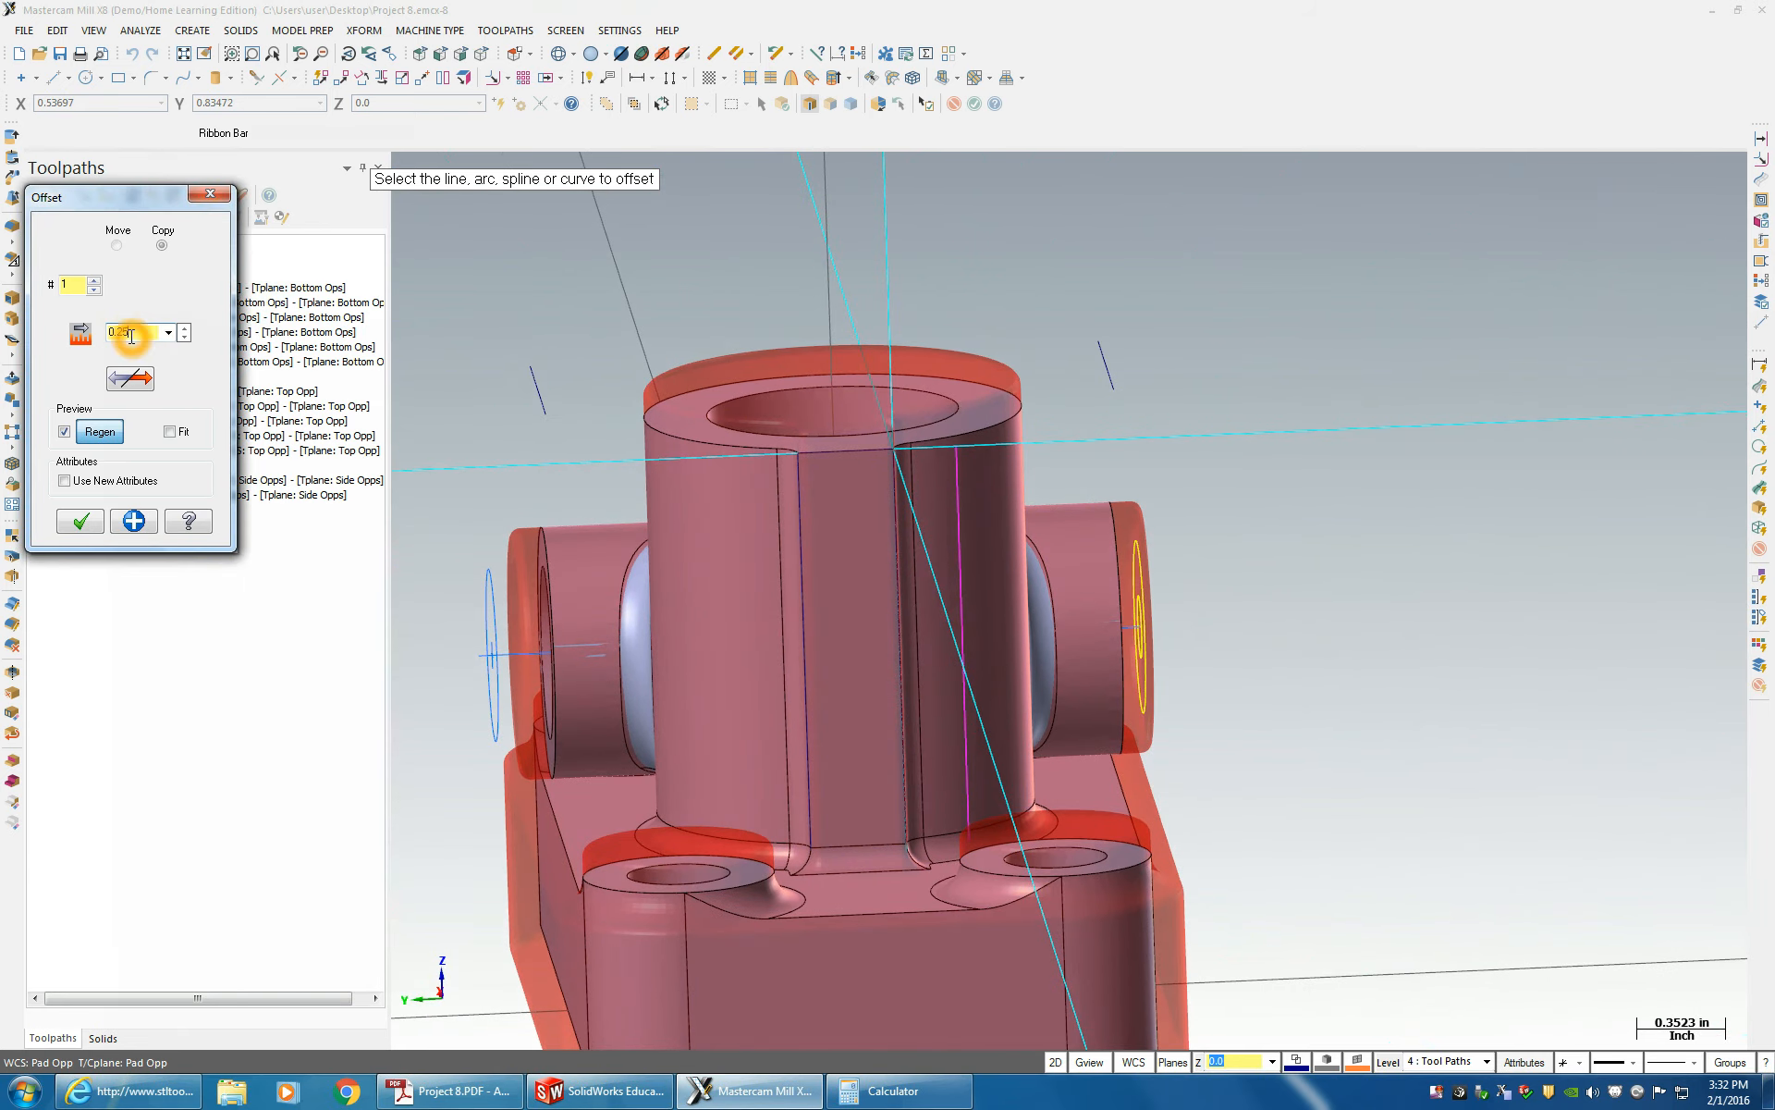
- Set the offset distance to 0.1 and create the offset copy of the pad's selected side line
{"action": "left_click", "coordinate": [127, 332]}
{"action": "type", "text": "0.1"}
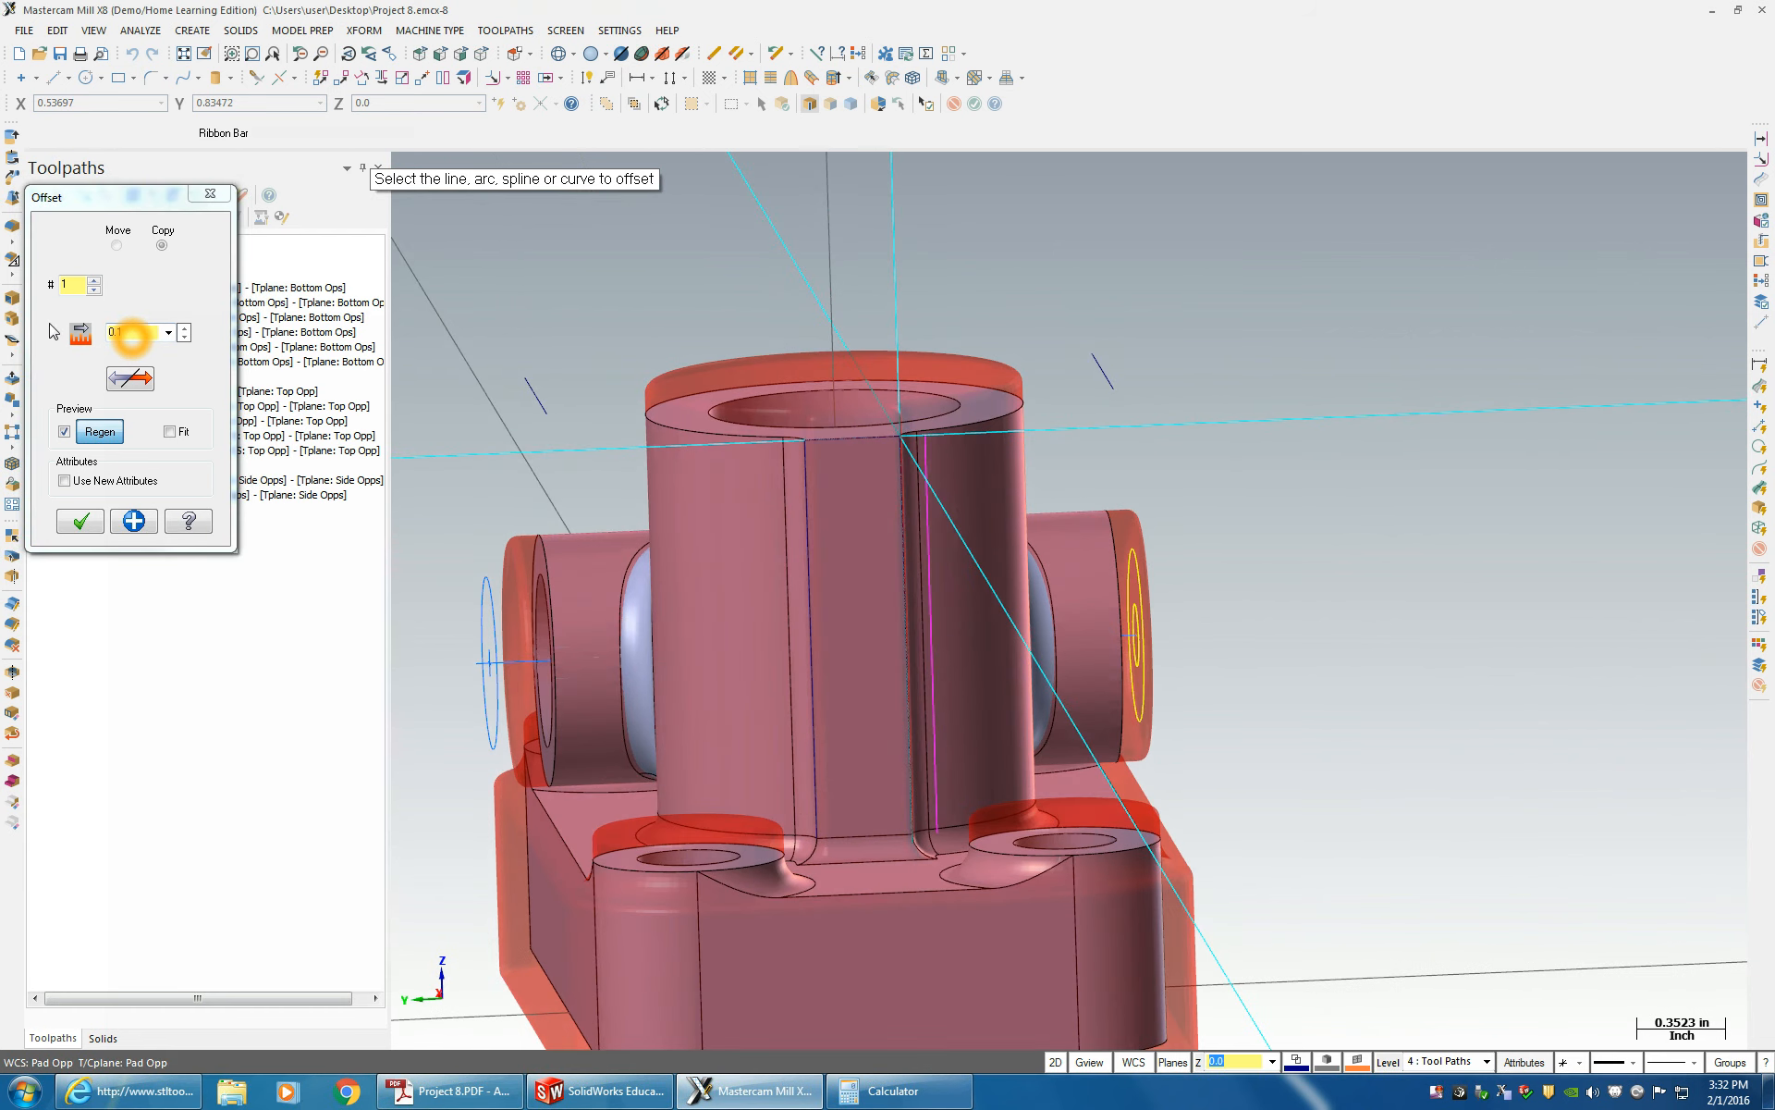
{"action": "left_click", "coordinate": [80, 523]}
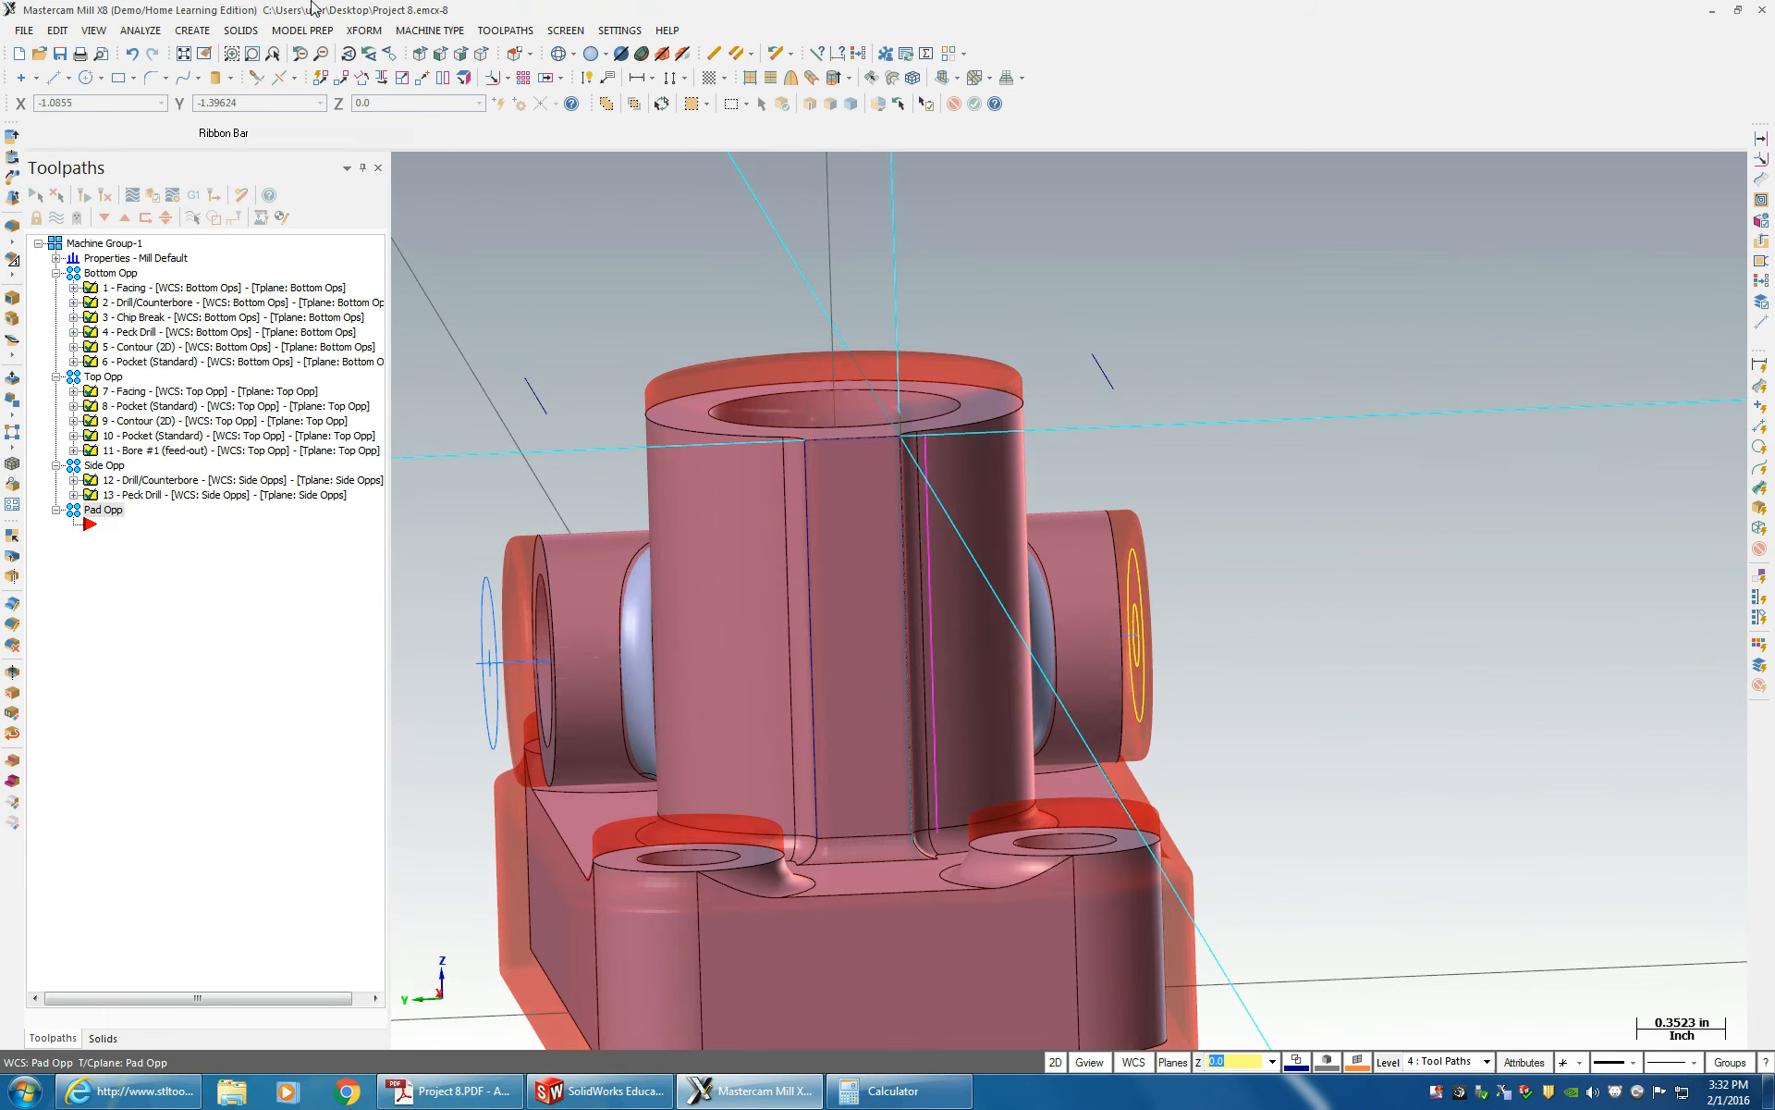
- Offset a copy of the pad's opposite side line outward by 0.1
{"action": "left_click", "coordinate": [363, 30]}
{"action": "left_click", "coordinate": [398, 214]}
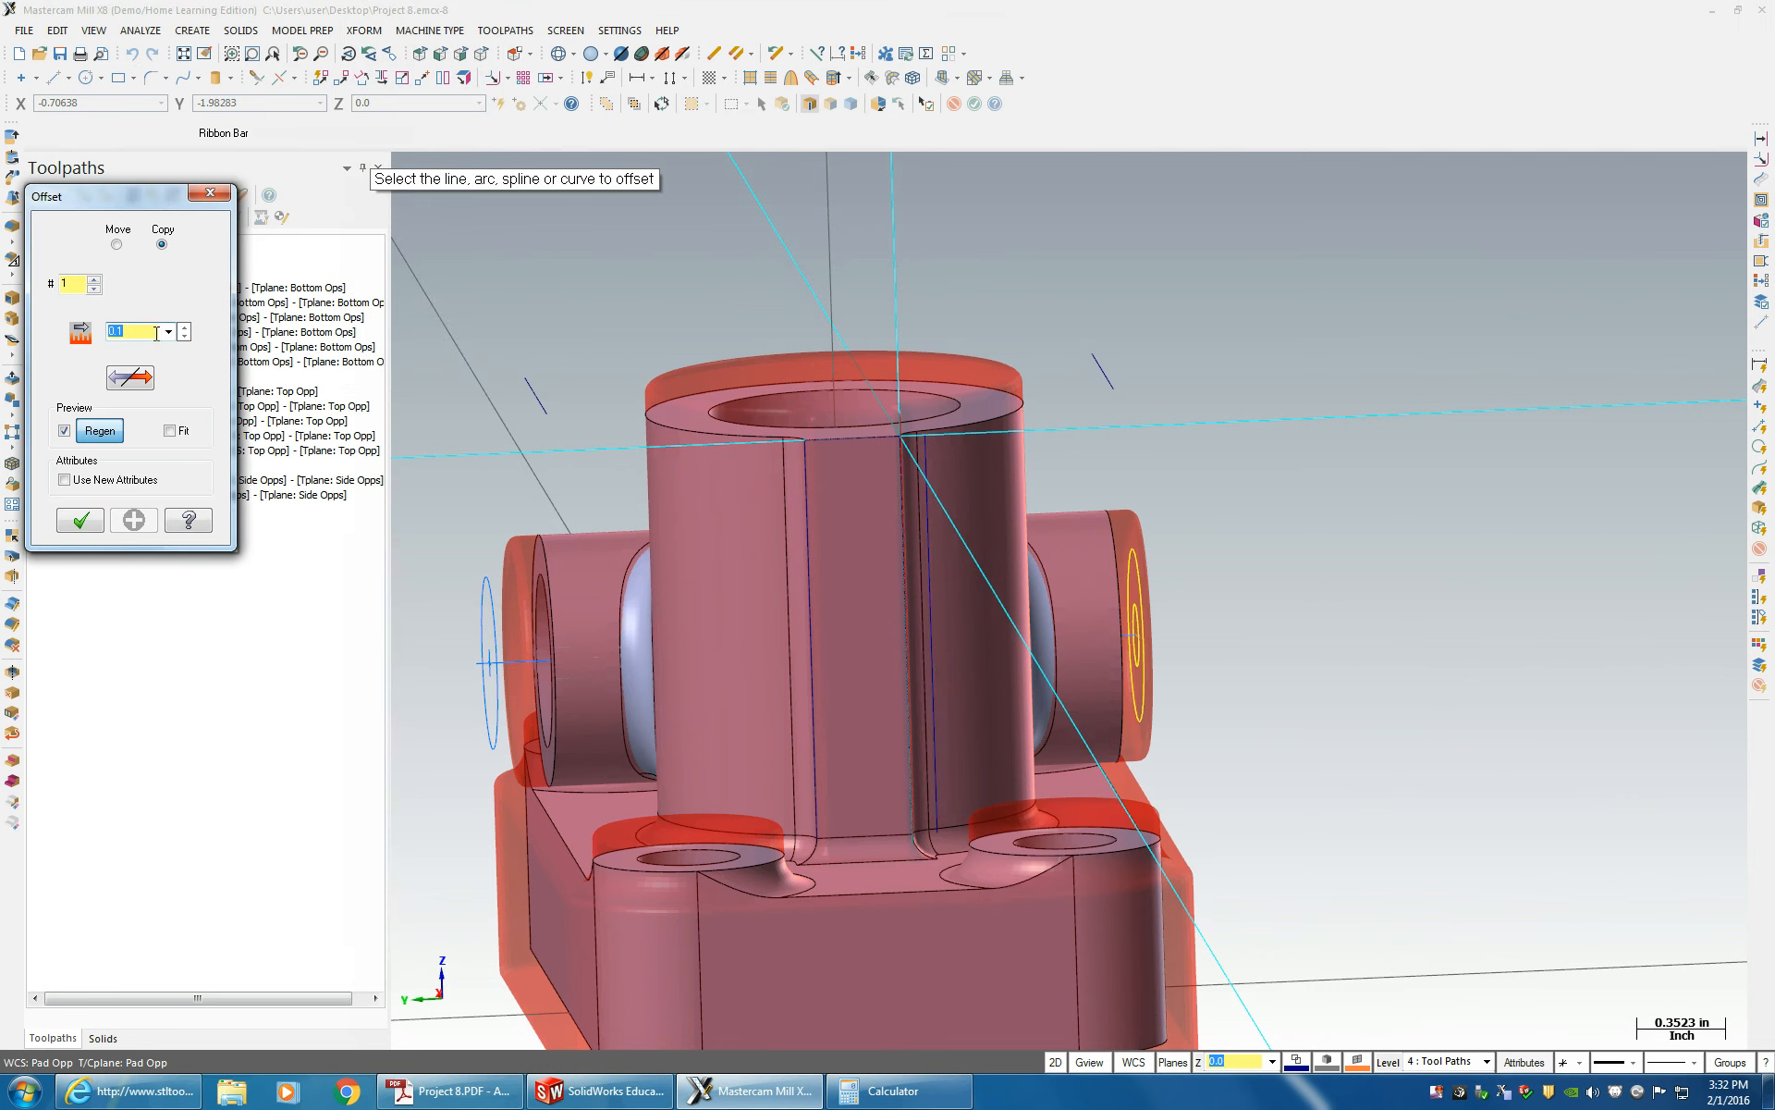
{"action": "left_click", "coordinate": [807, 533]}
{"action": "left_click", "coordinate": [791, 520]}
{"action": "middle_click_drag", "start_coordinate": [658, 602], "coordinate": [897, 562]}
{"action": "scroll", "coordinate": [947, 531], "scroll_direction": "up", "scroll_amount": 2}
{"action": "scroll", "coordinate": [897, 563], "scroll_direction": "up", "scroll_amount": 1}
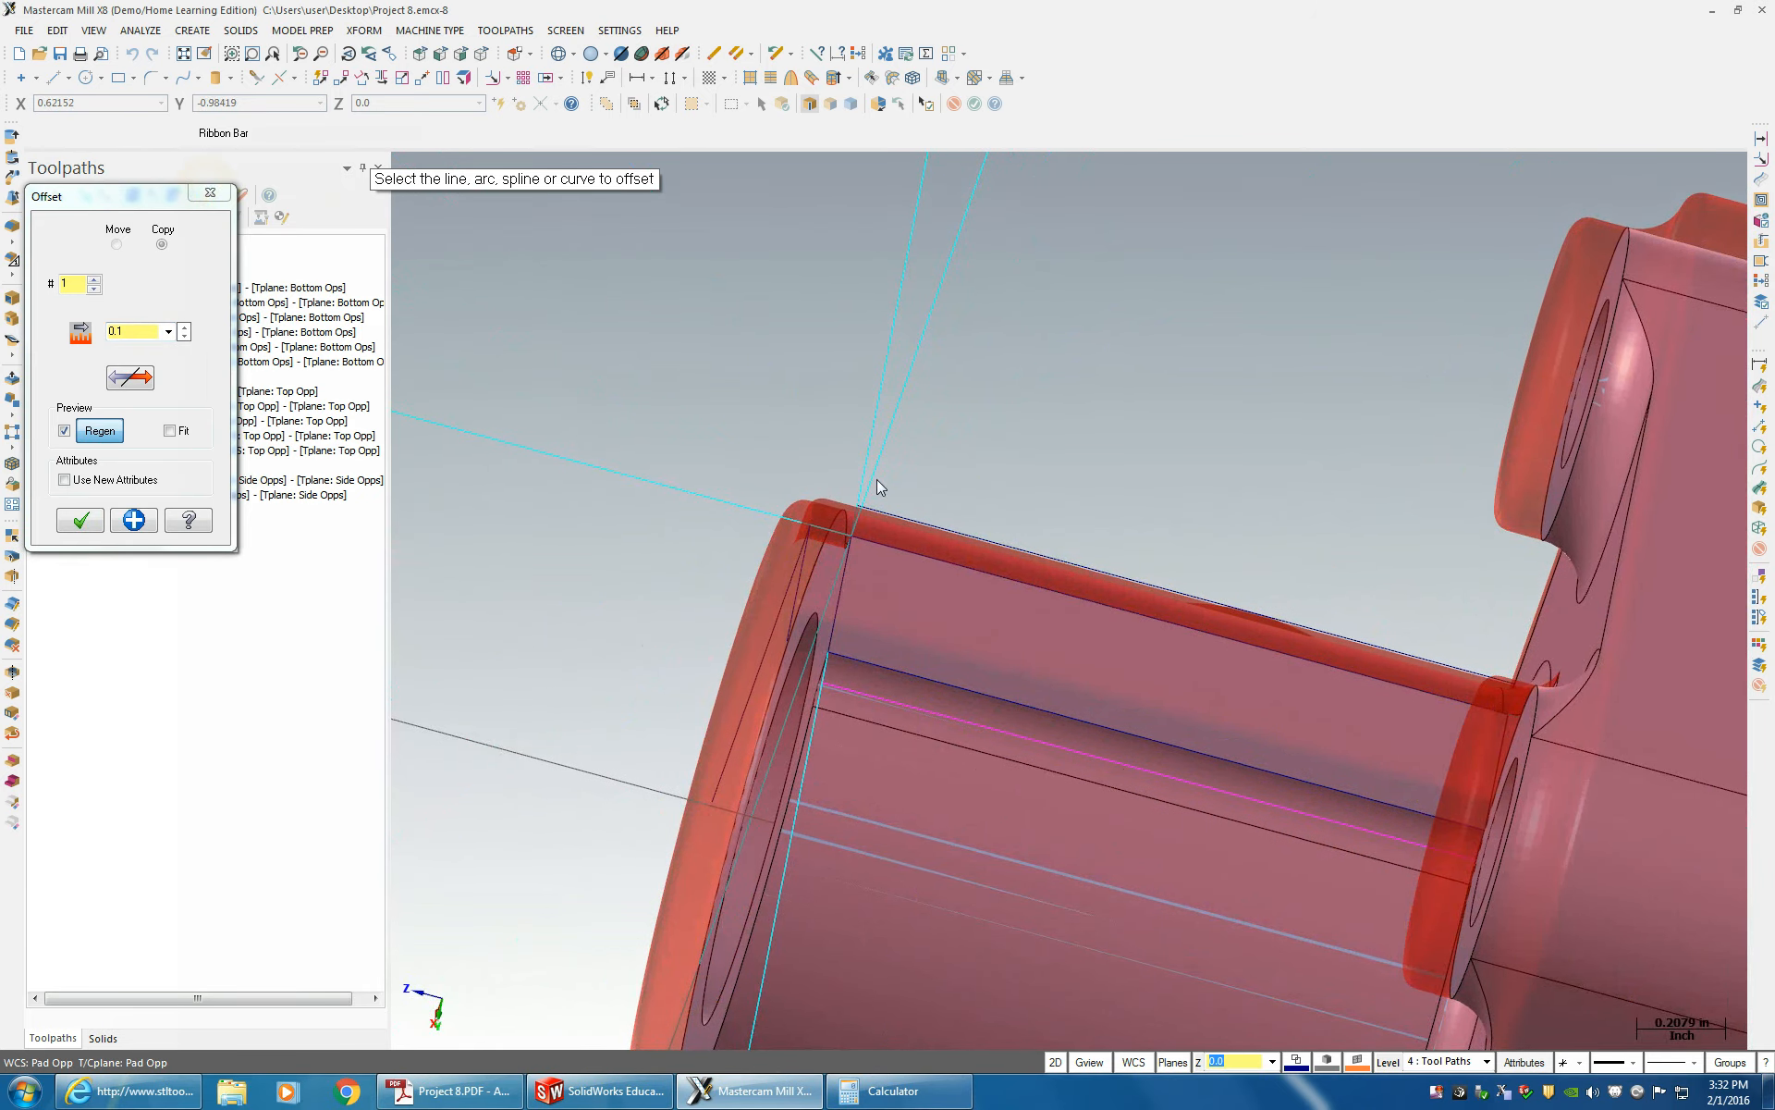
{"action": "middle_click_drag", "start_coordinate": [879, 491], "coordinate": [927, 438]}
{"action": "left_click", "coordinate": [77, 524]}
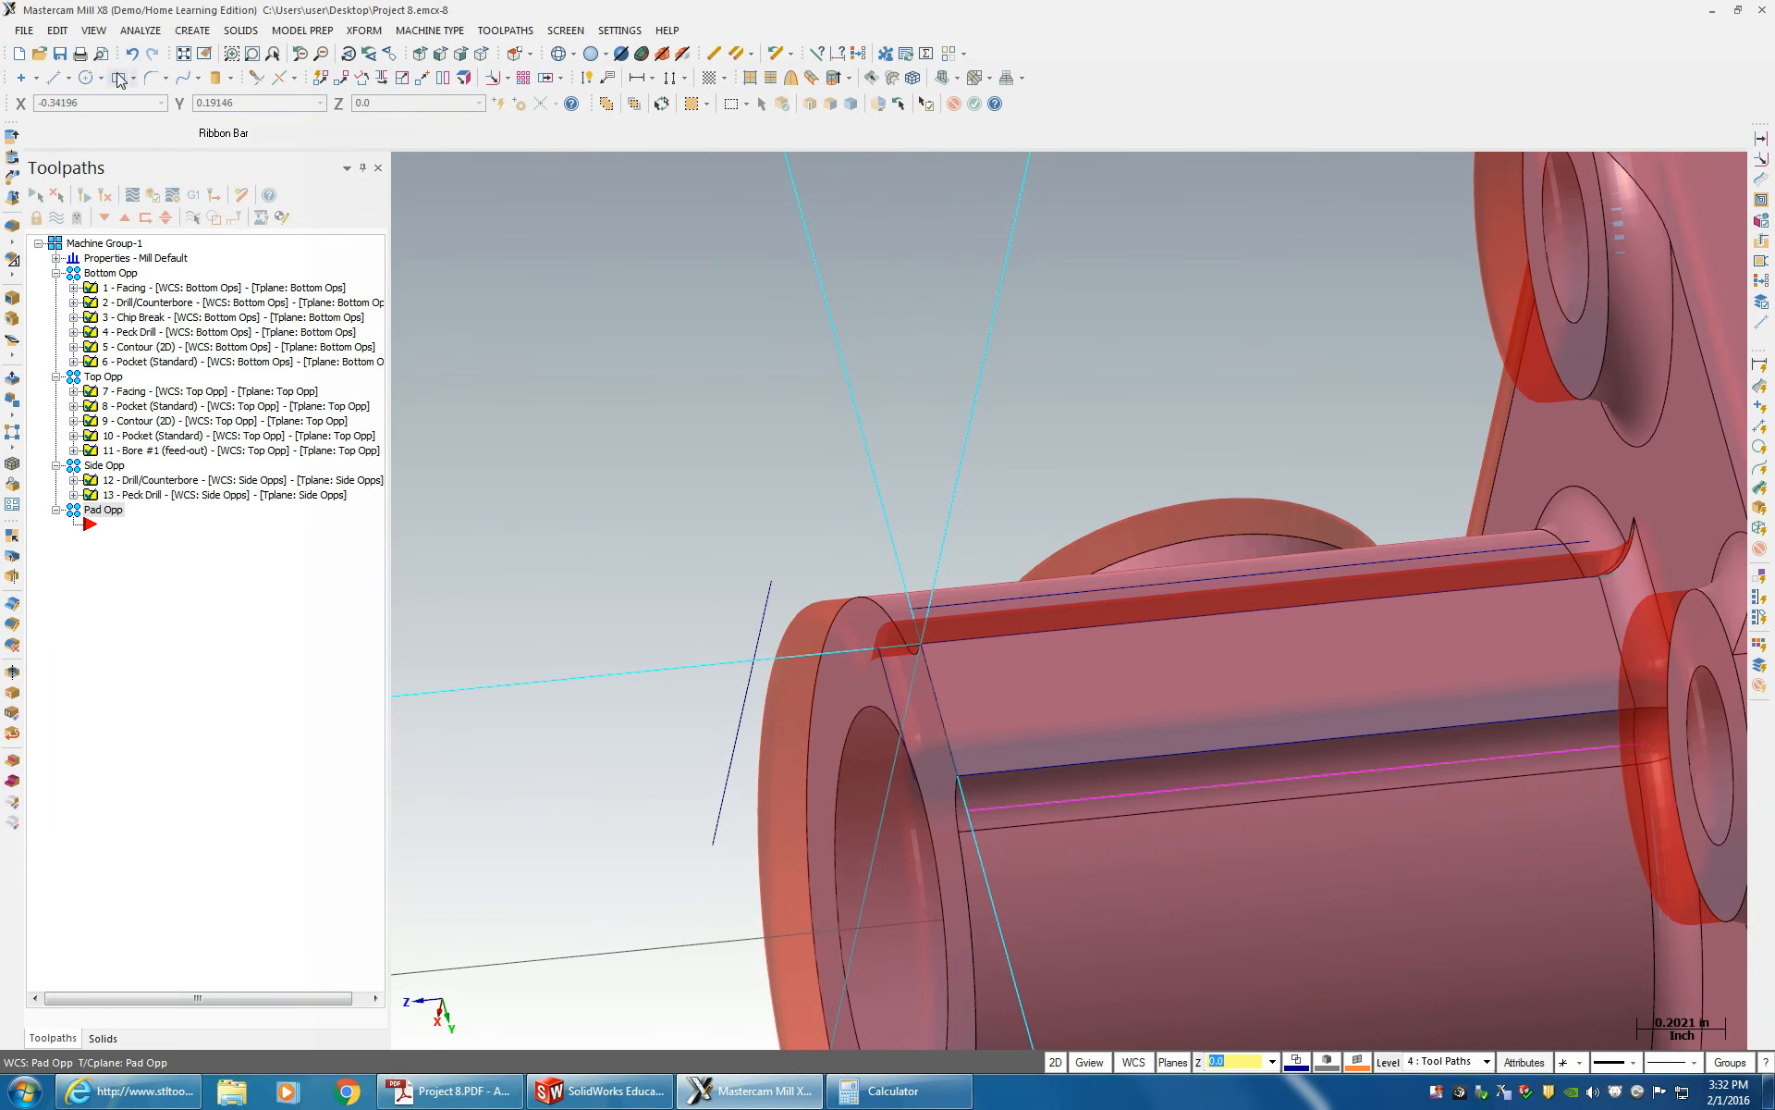
- Trim and extend the two side offset lines to the offset end line so they form corners at the pad's outer end
{"action": "left_click", "coordinate": [254, 79]}
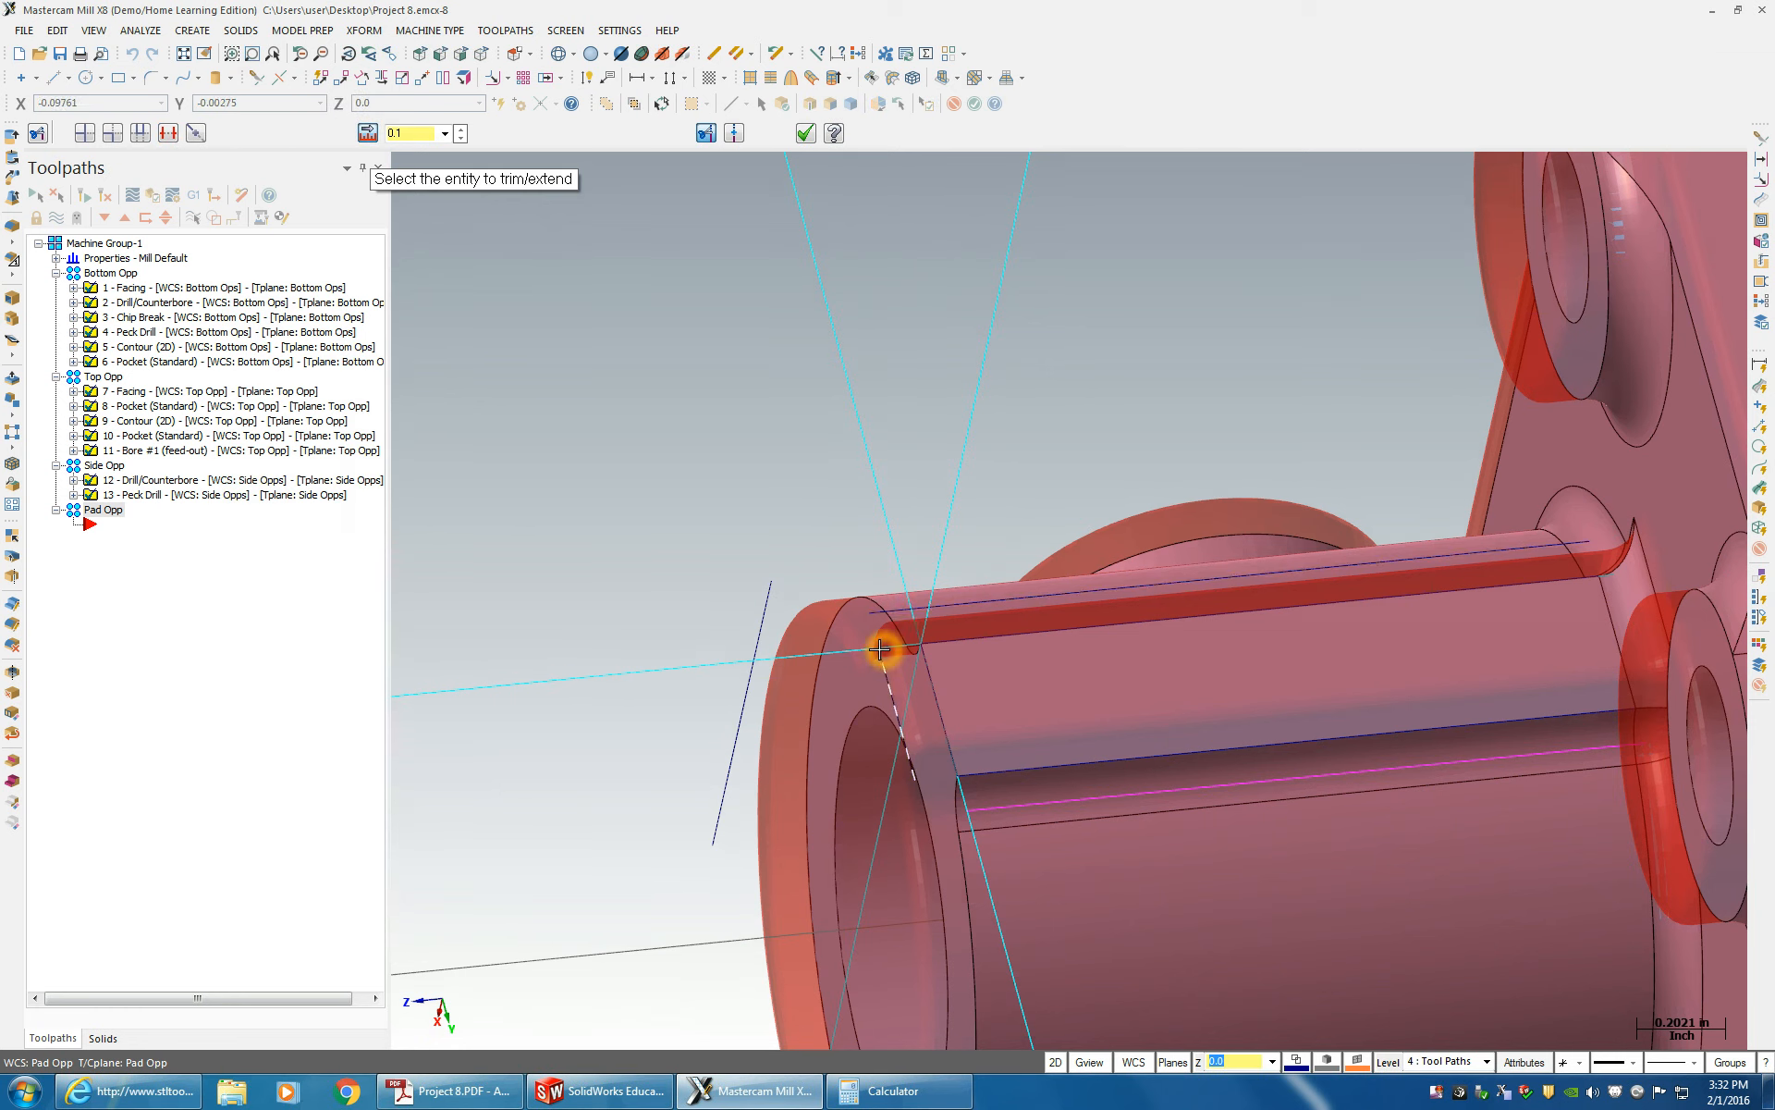
{"action": "left_click", "coordinate": [915, 777]}
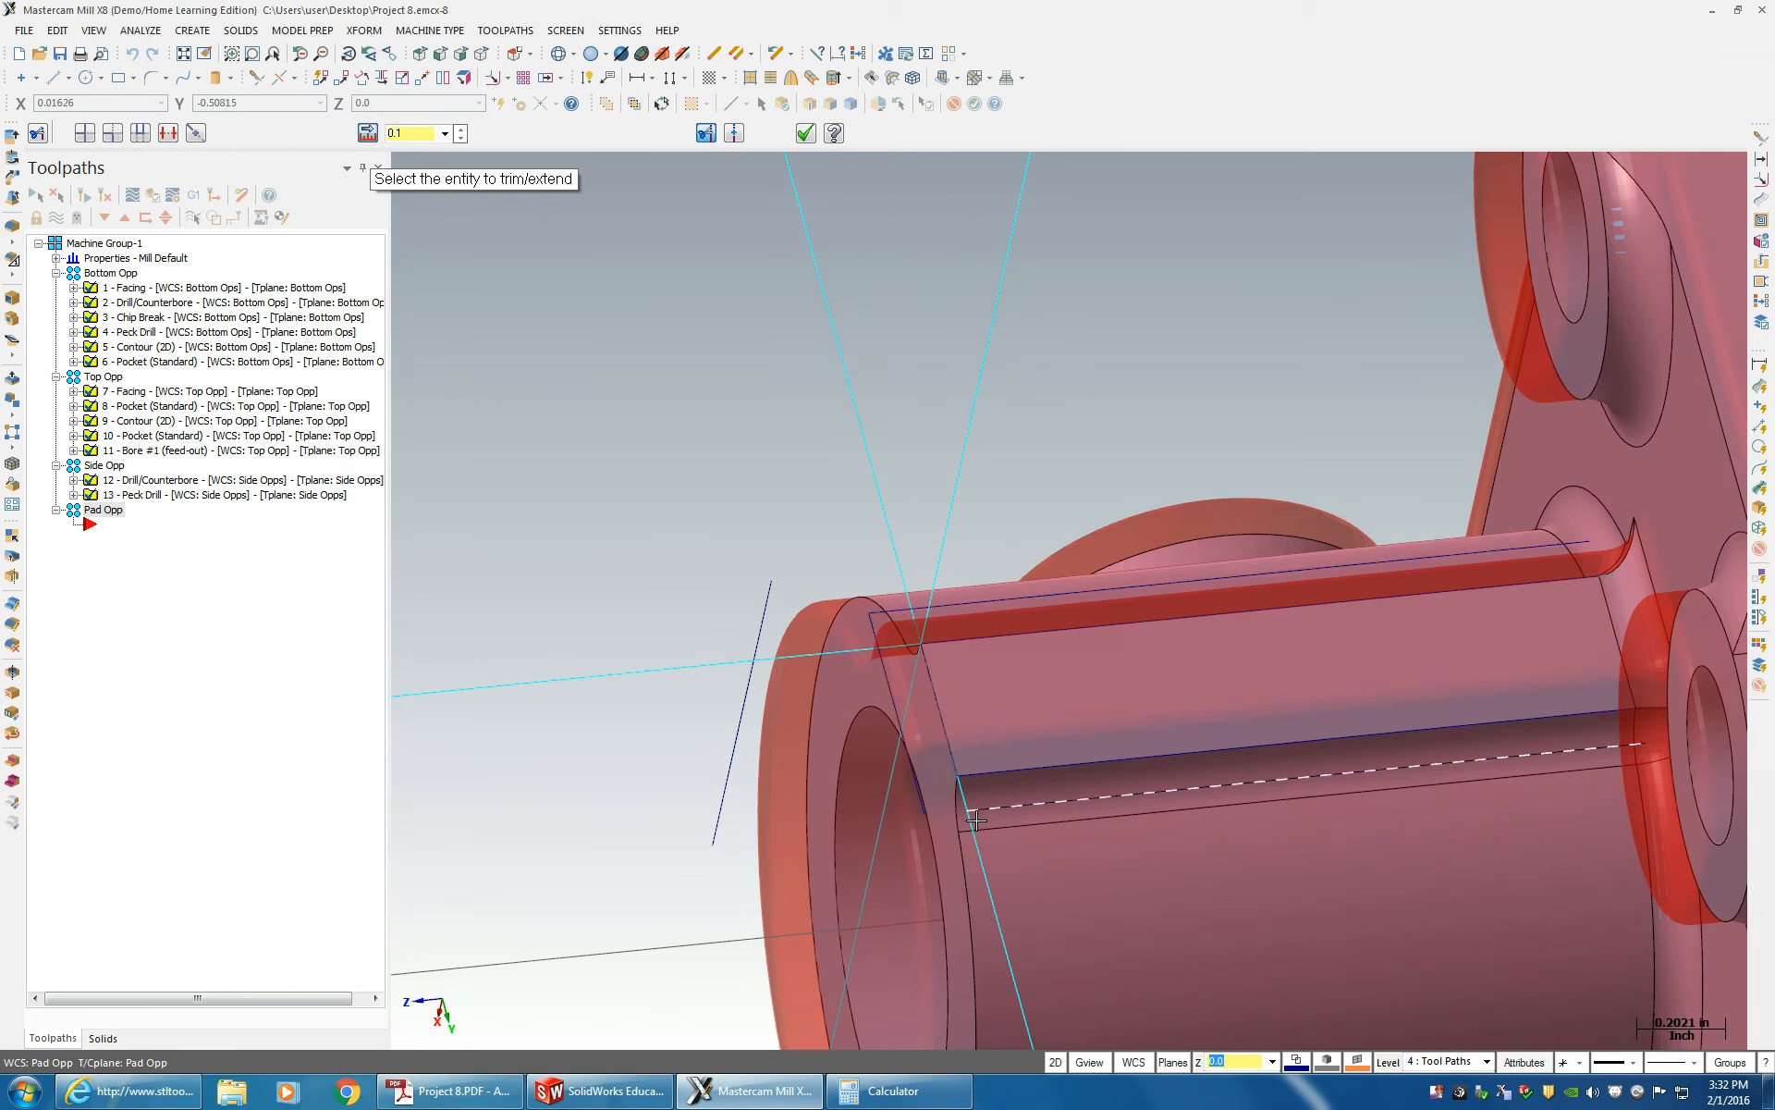
{"action": "middle_click_drag", "start_coordinate": [983, 821], "coordinate": [1588, 486]}
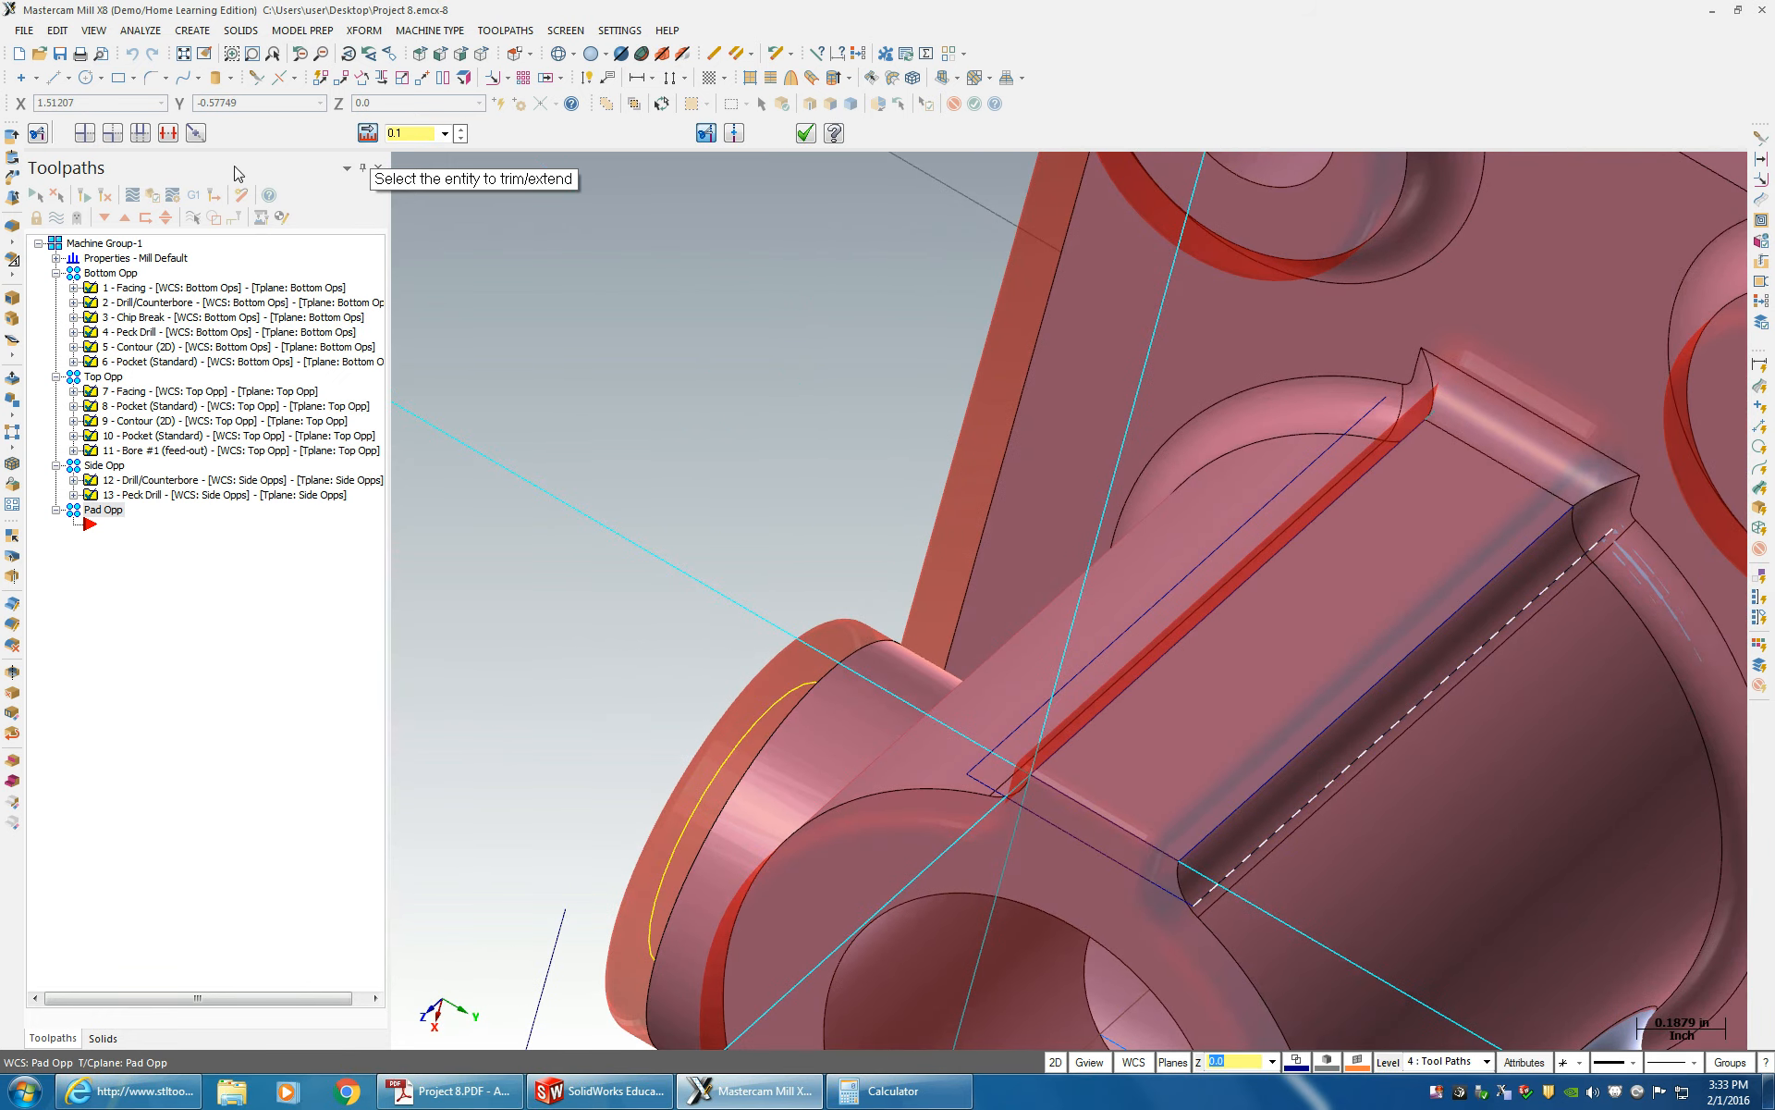
- Draw a line joining the open ends of the two side offset lines at the base end of the pad, closing the rectangle
{"action": "left_click", "coordinate": [53, 77]}
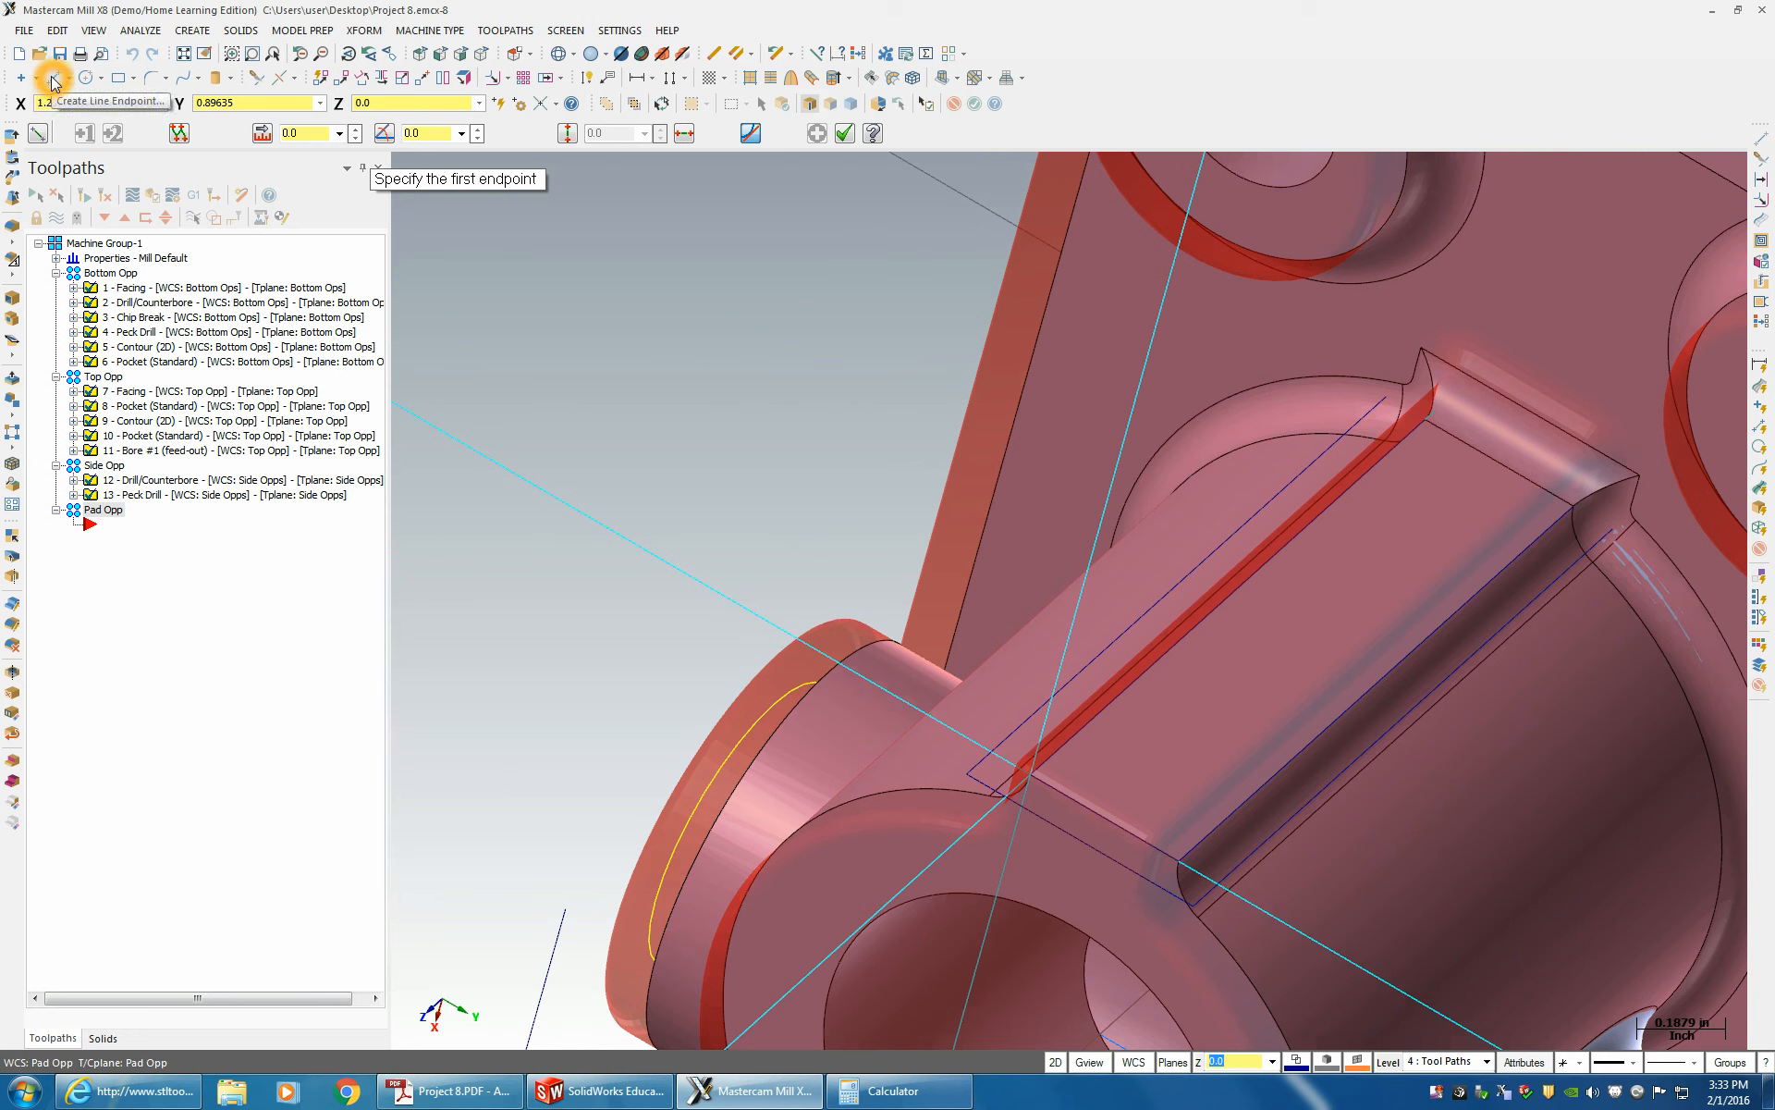
{"action": "left_click", "coordinate": [1384, 398]}
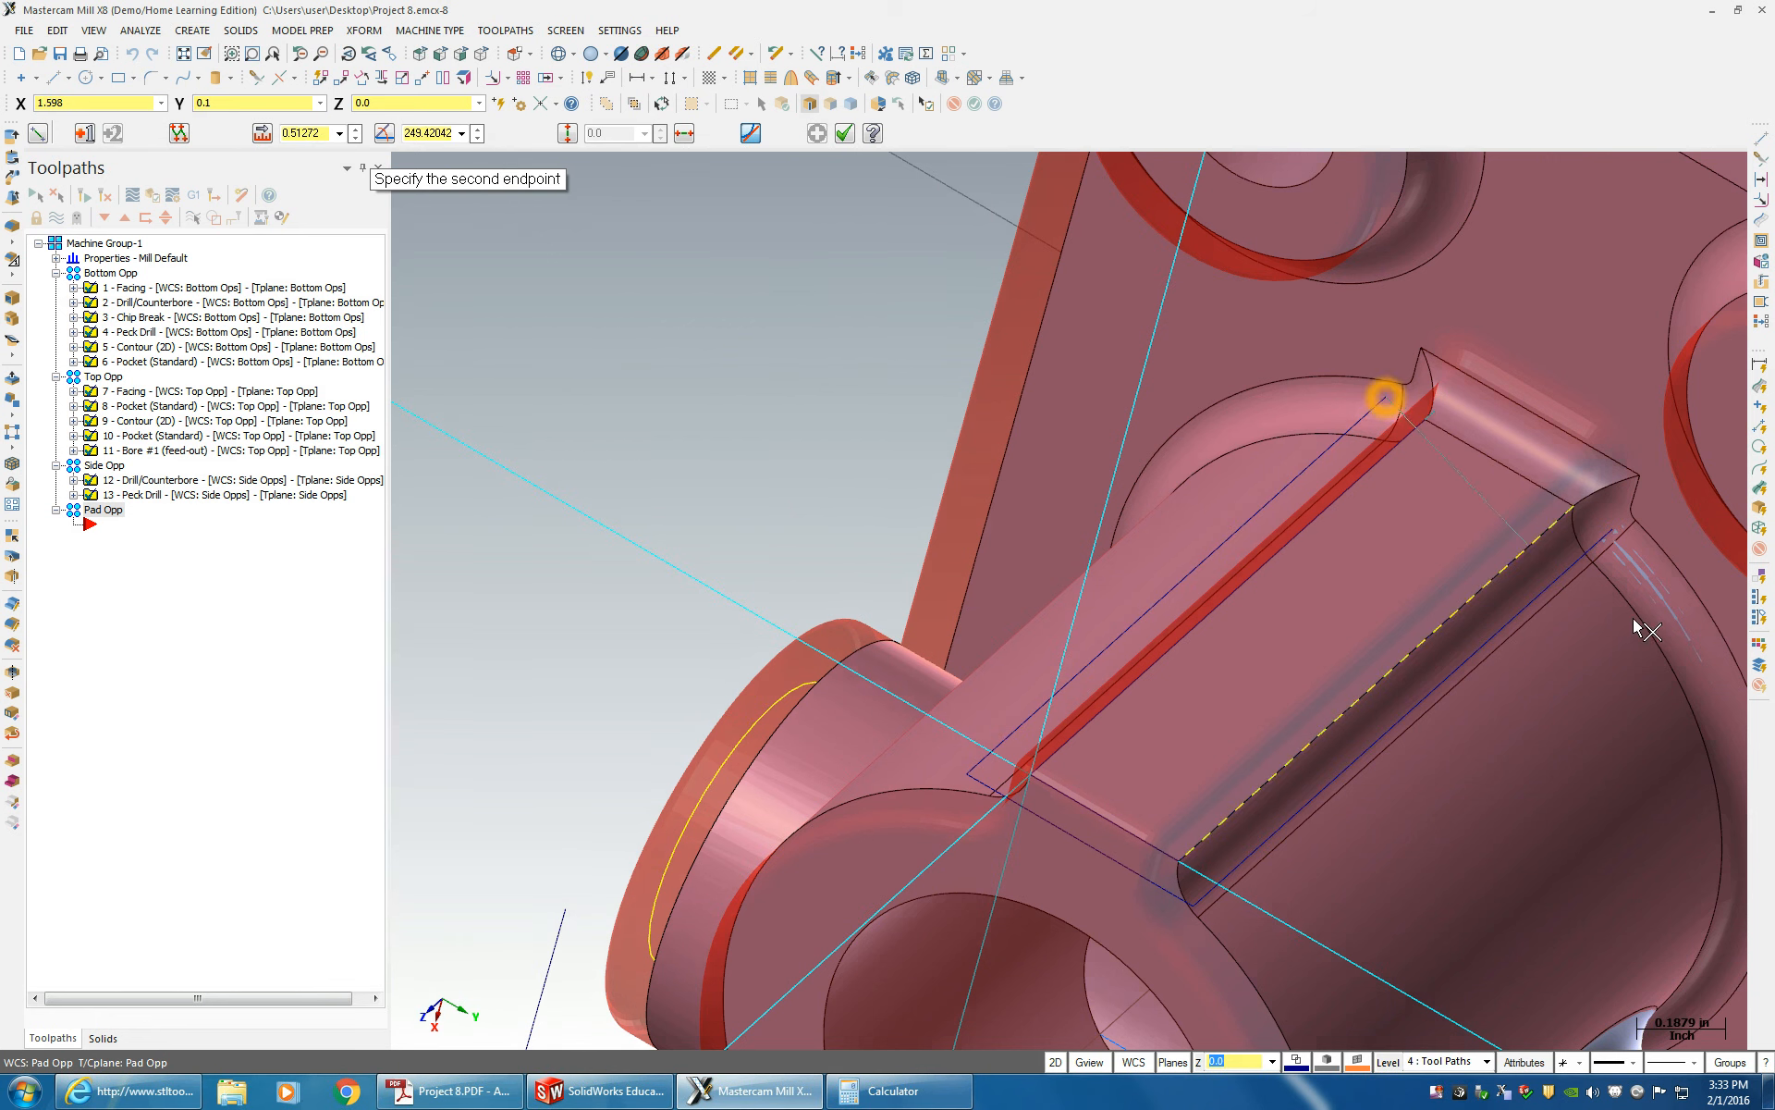
{"action": "left_click", "coordinate": [1610, 524]}
{"action": "scroll", "coordinate": [1048, 599], "scroll_direction": "down", "scroll_amount": 1}
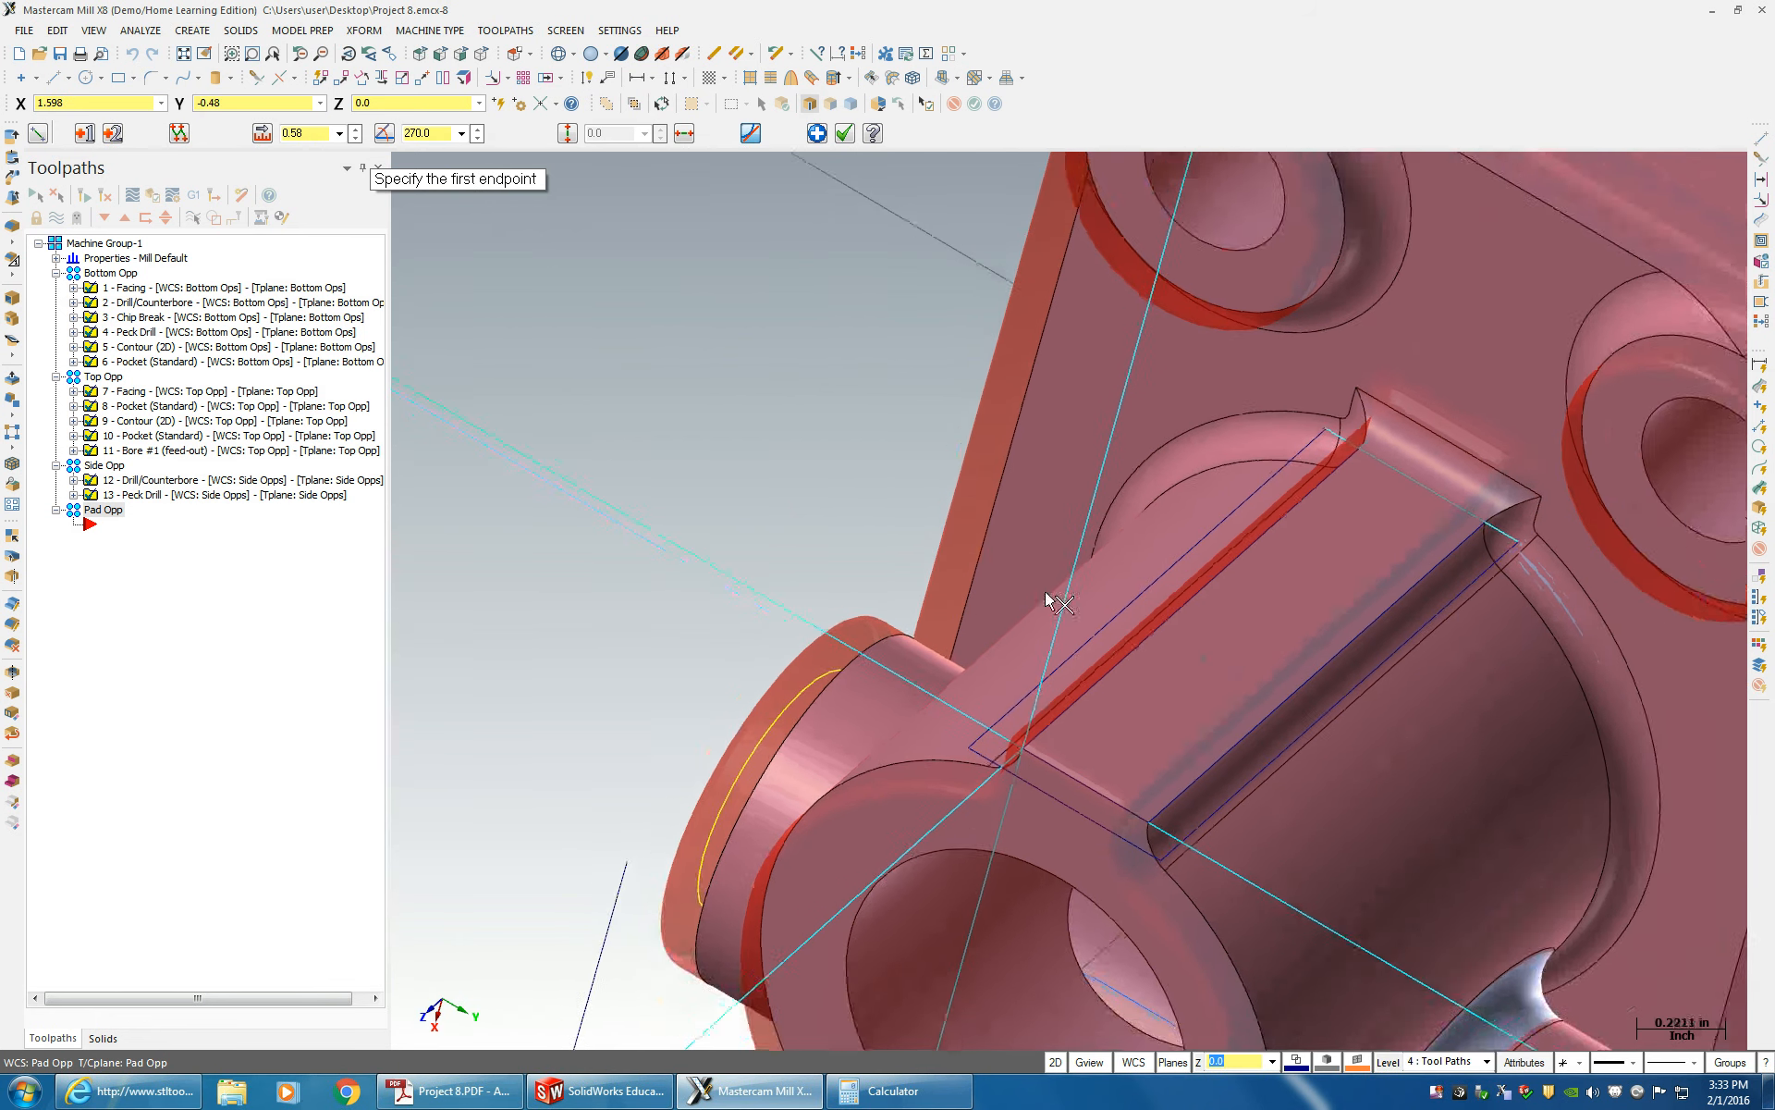
{"action": "scroll", "coordinate": [792, 472], "scroll_direction": "down", "scroll_amount": 2}
{"action": "key", "text": "Escape"}
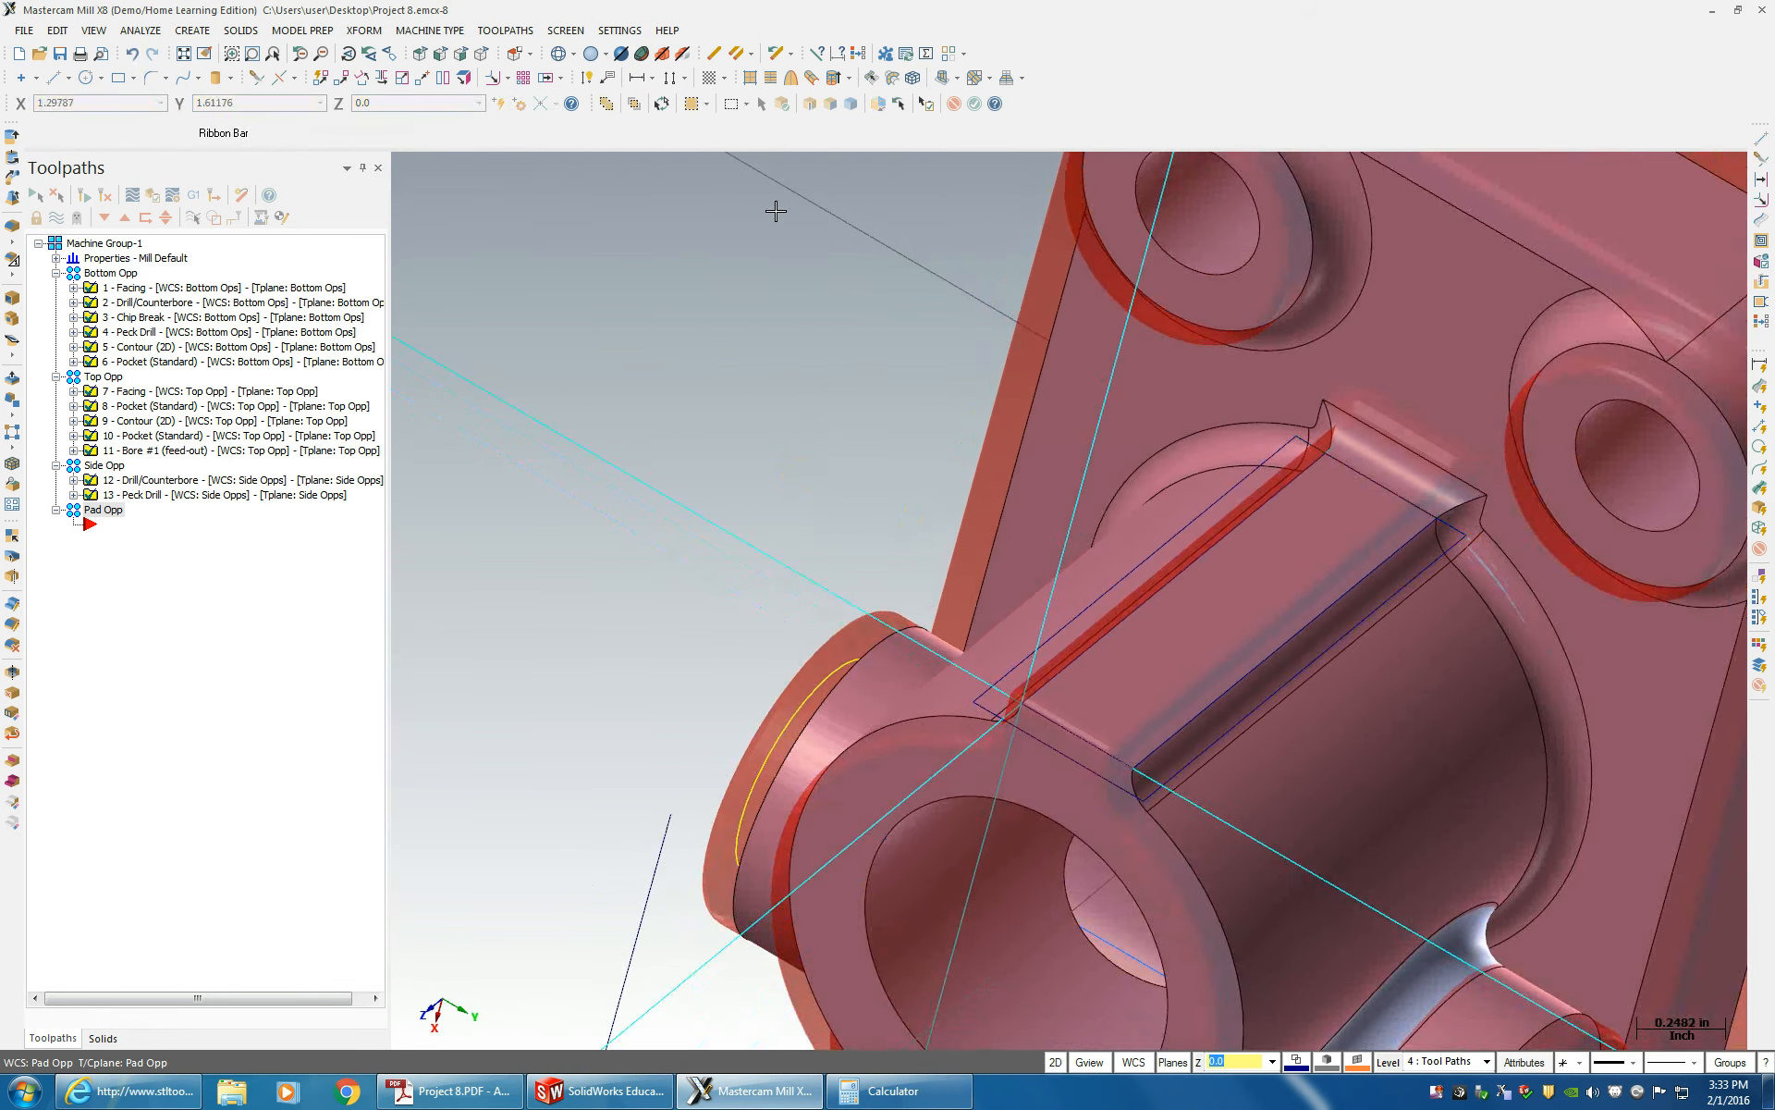
- Limit selection to wireframe entities and move the four lines of the offset rectangle around the pad to level 4
{"action": "left_click", "coordinate": [634, 104]}
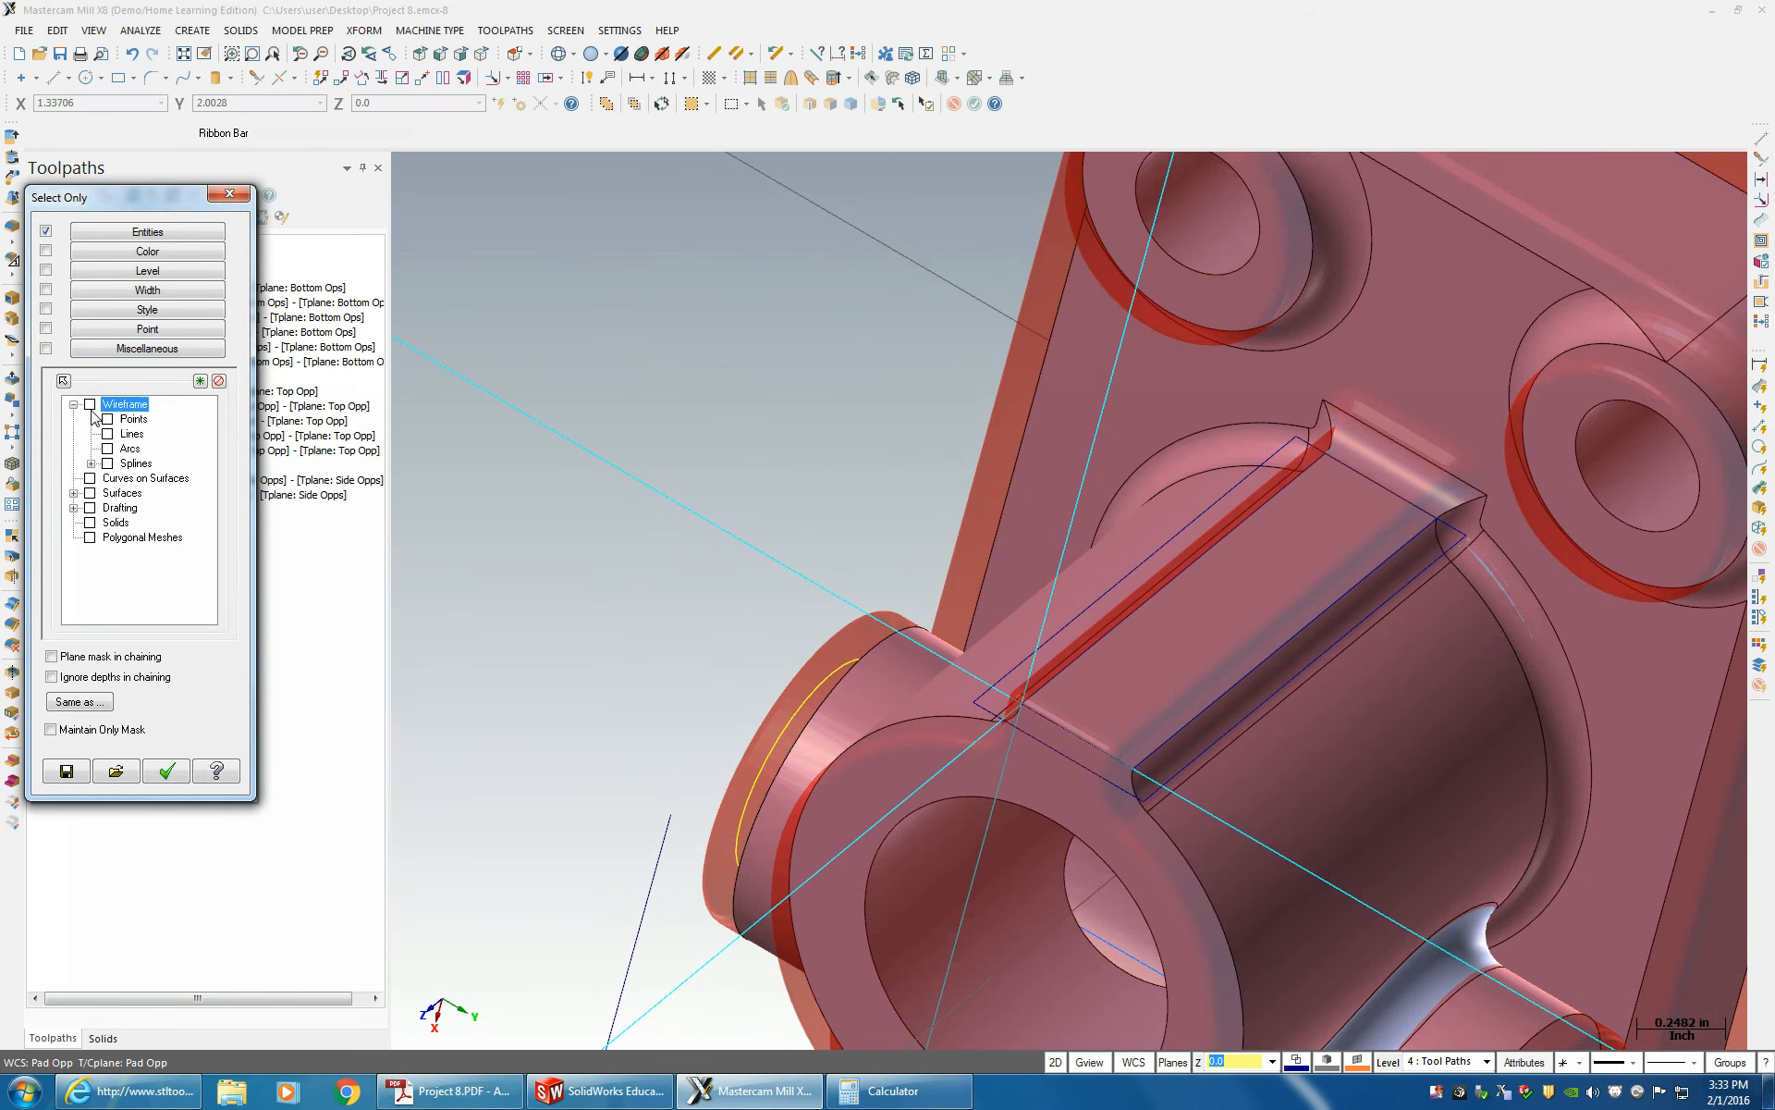
{"action": "left_click", "coordinate": [90, 405]}
{"action": "left_click", "coordinate": [168, 775]}
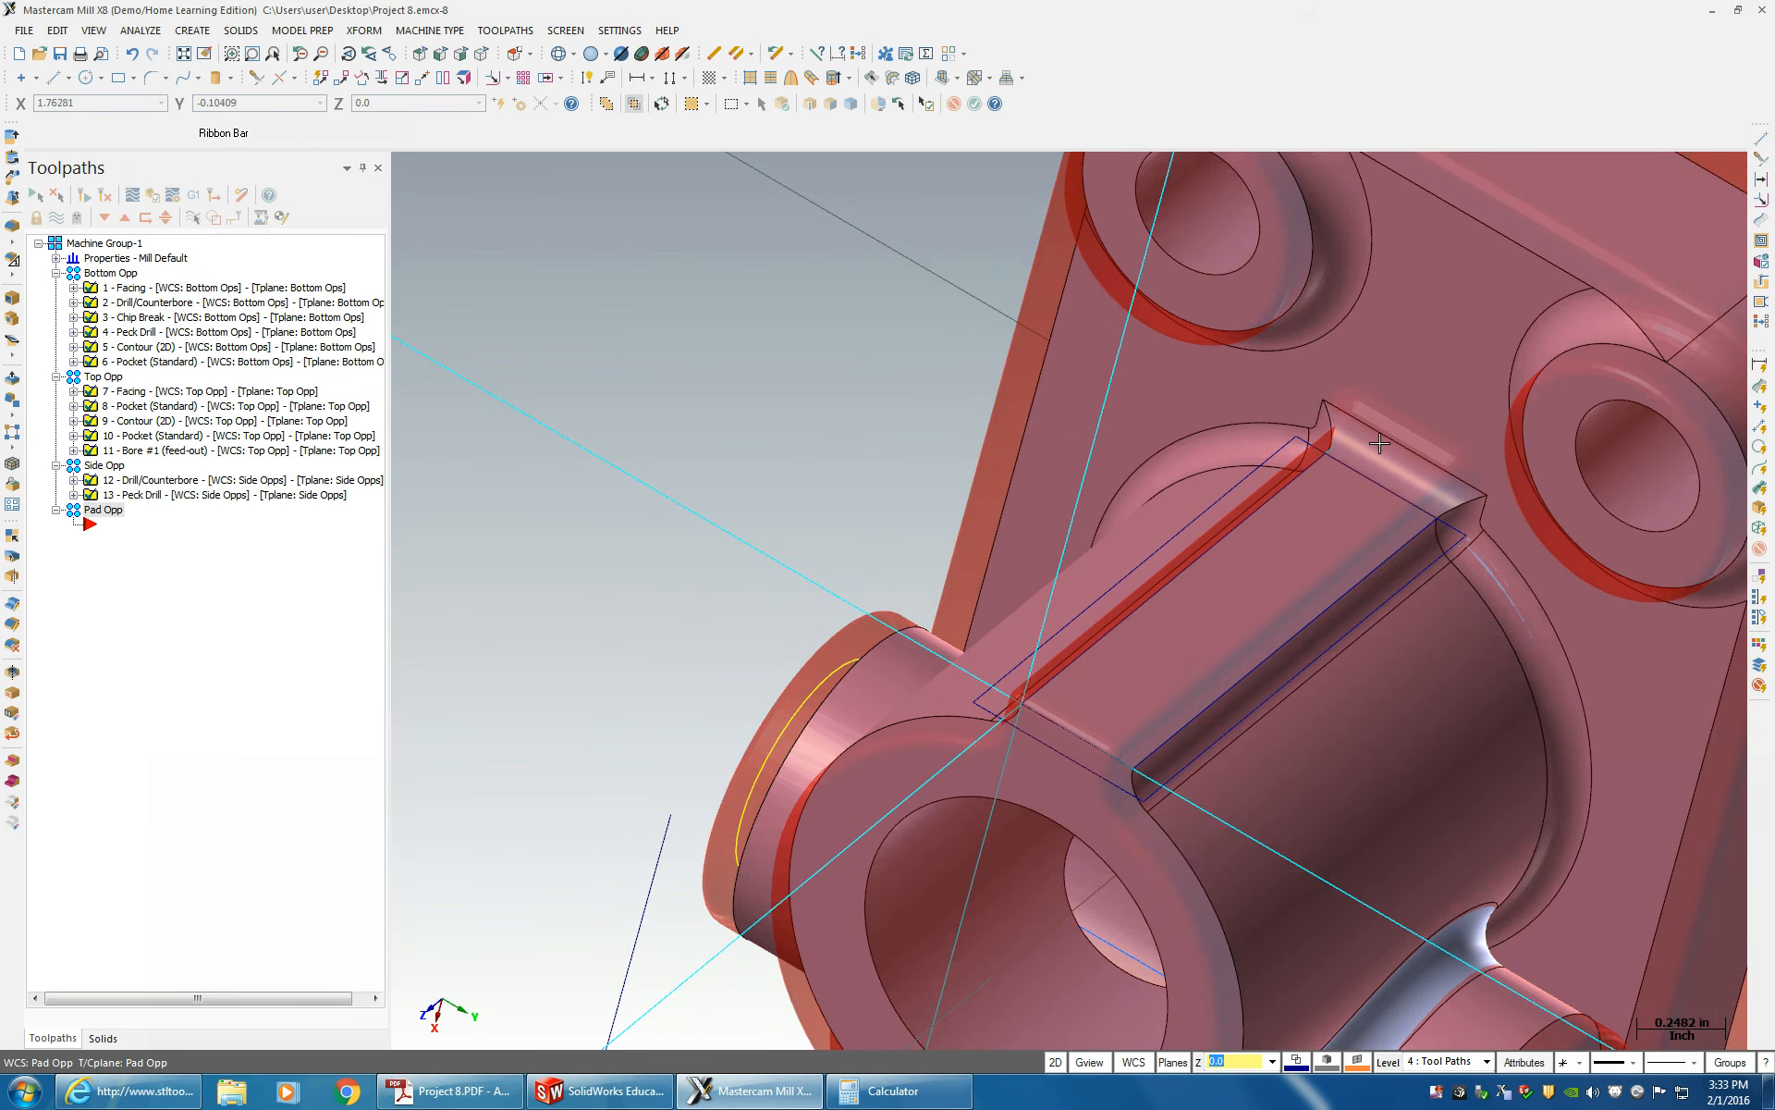
{"action": "left_click", "coordinate": [1324, 442]}
{"action": "left_click", "coordinate": [1063, 747]}
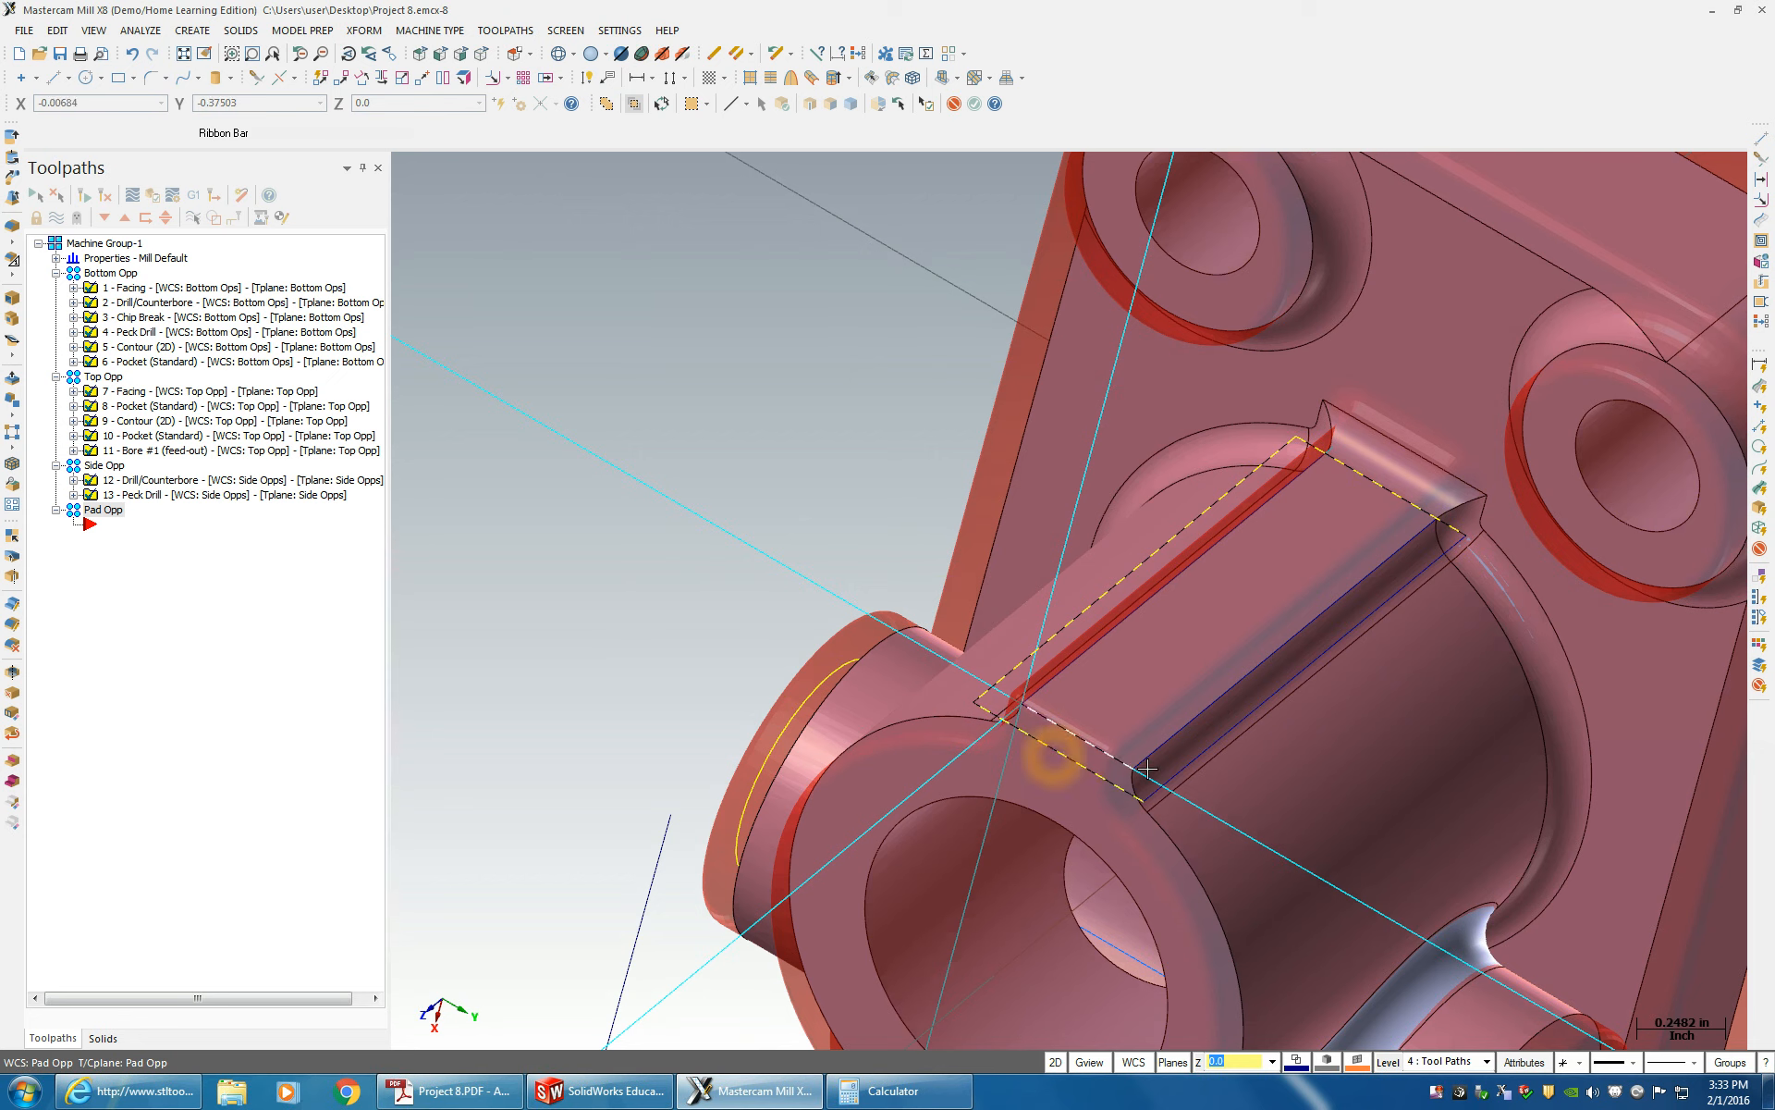
{"action": "right_click", "coordinate": [1387, 1062]}
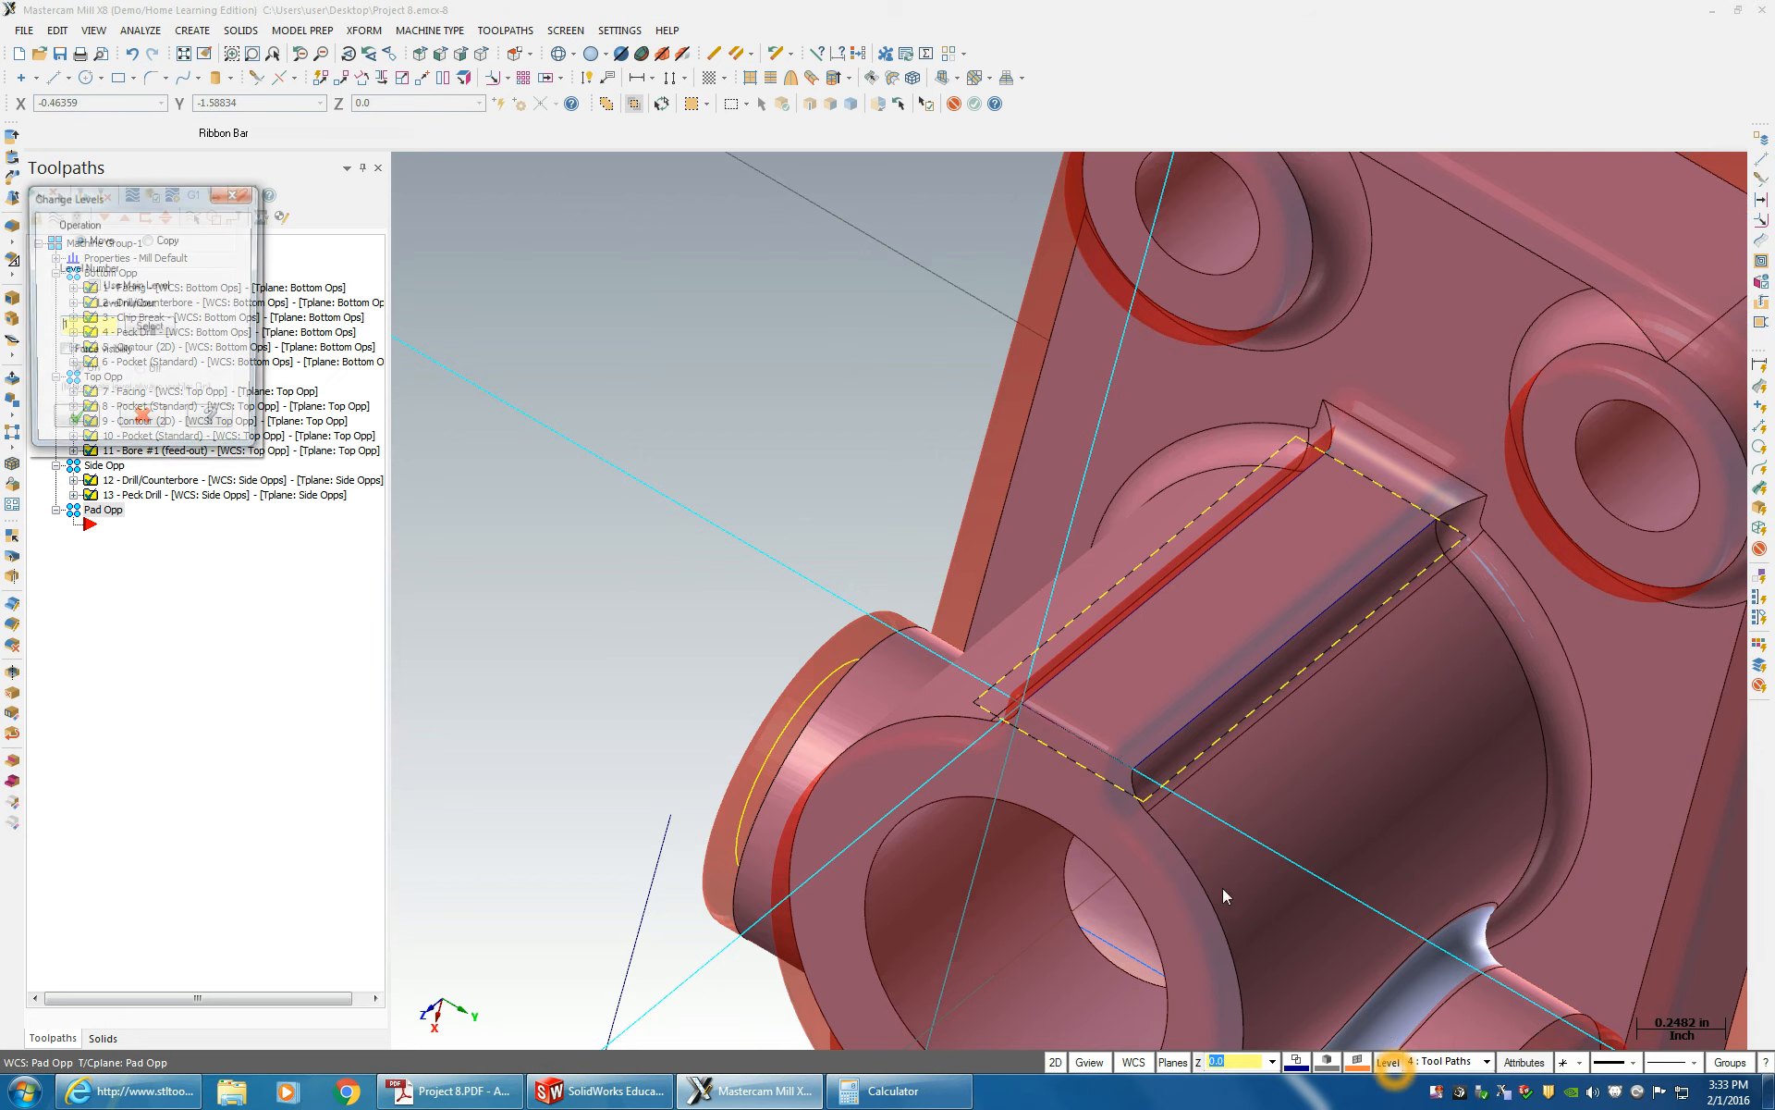
{"action": "left_click_drag", "start_coordinate": [78, 330], "coordinate": [5, 333]}
{"action": "type", "text": "4"}
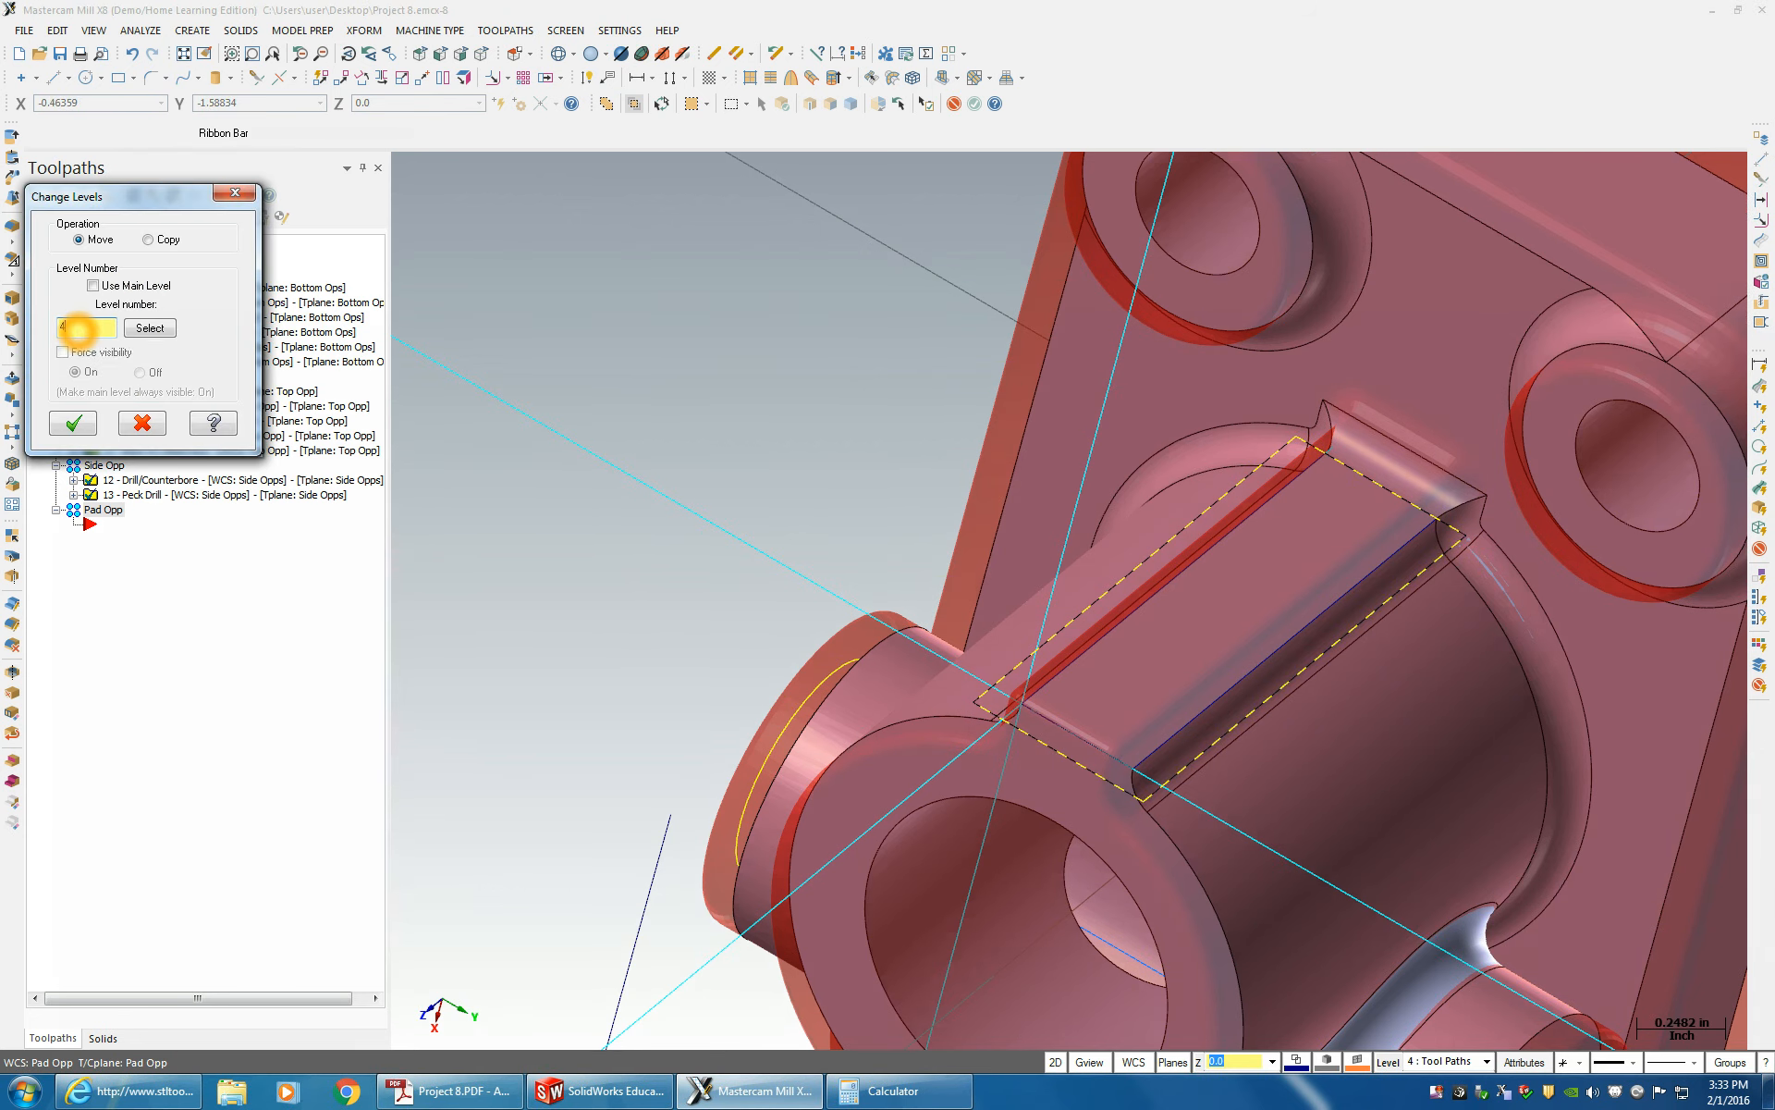
{"action": "key", "text": "Return"}
- Move the three original pad edge lines inside the offset rectangle to another level
{"action": "left_click", "coordinate": [1181, 721]}
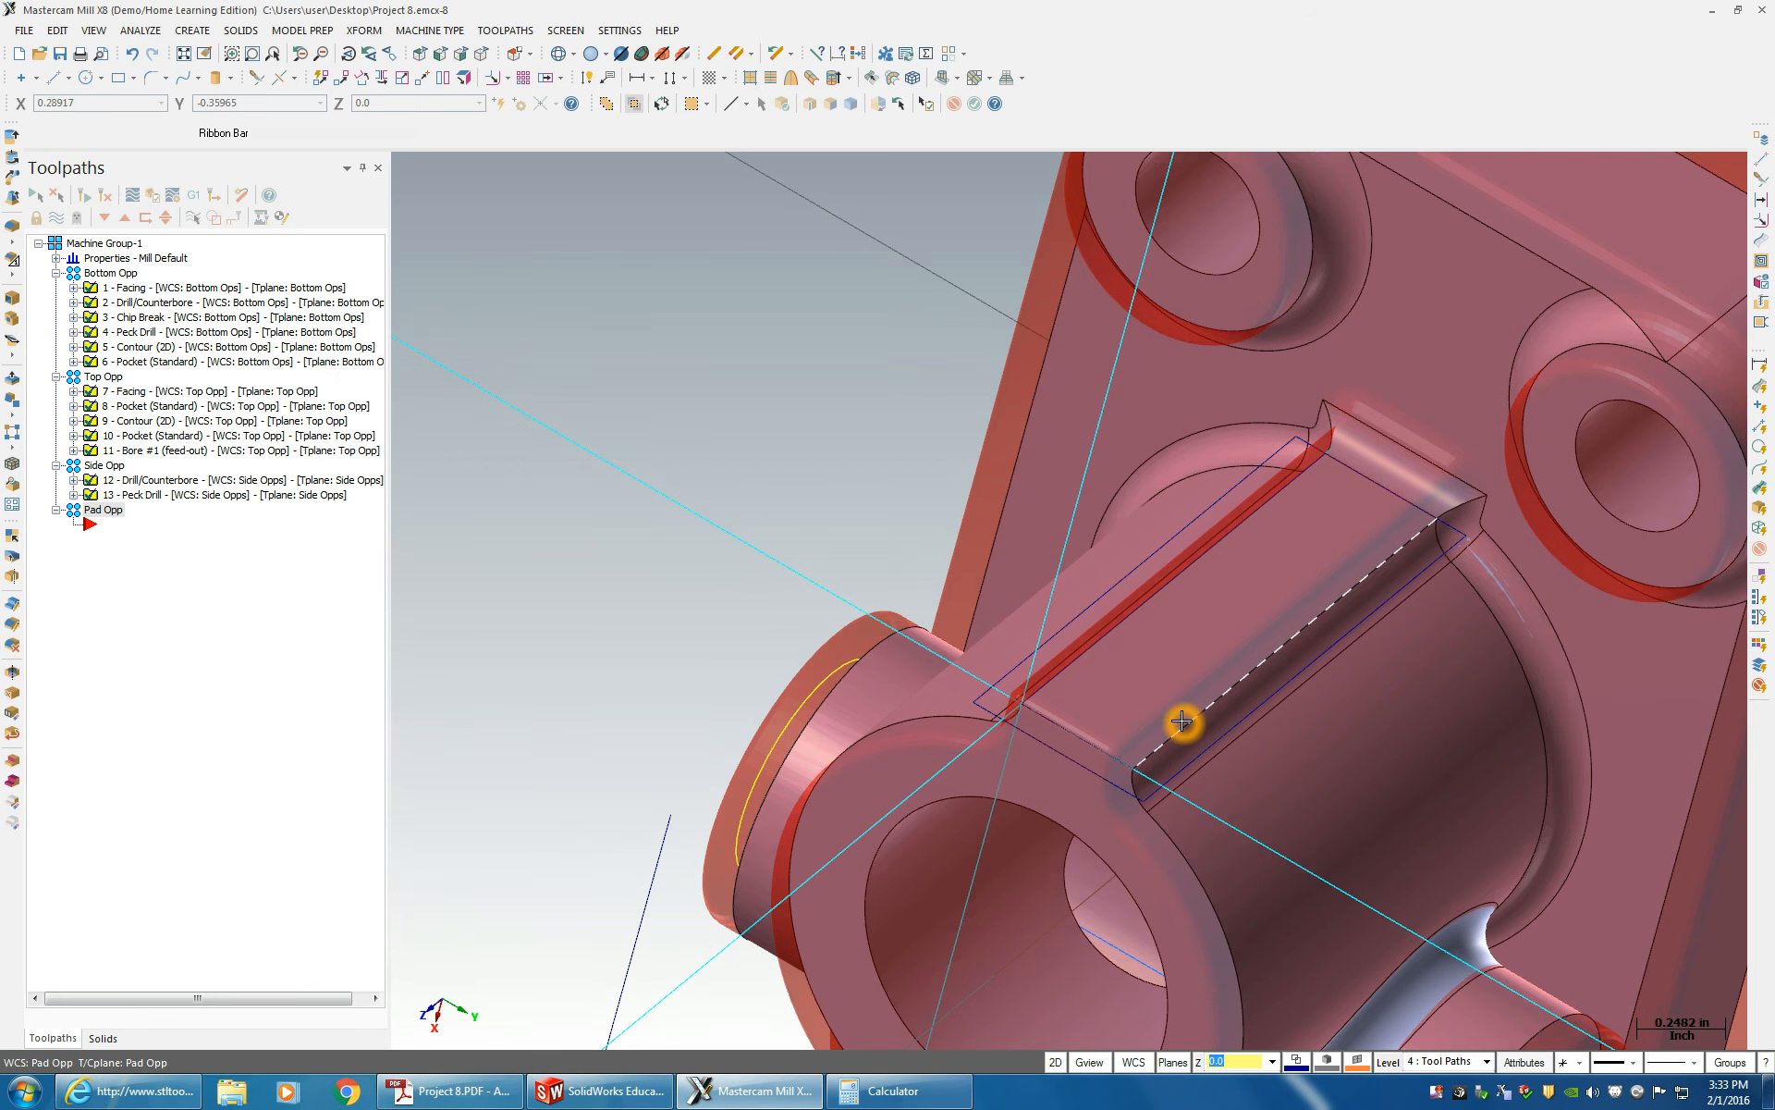
{"action": "left_click", "coordinate": [1103, 750]}
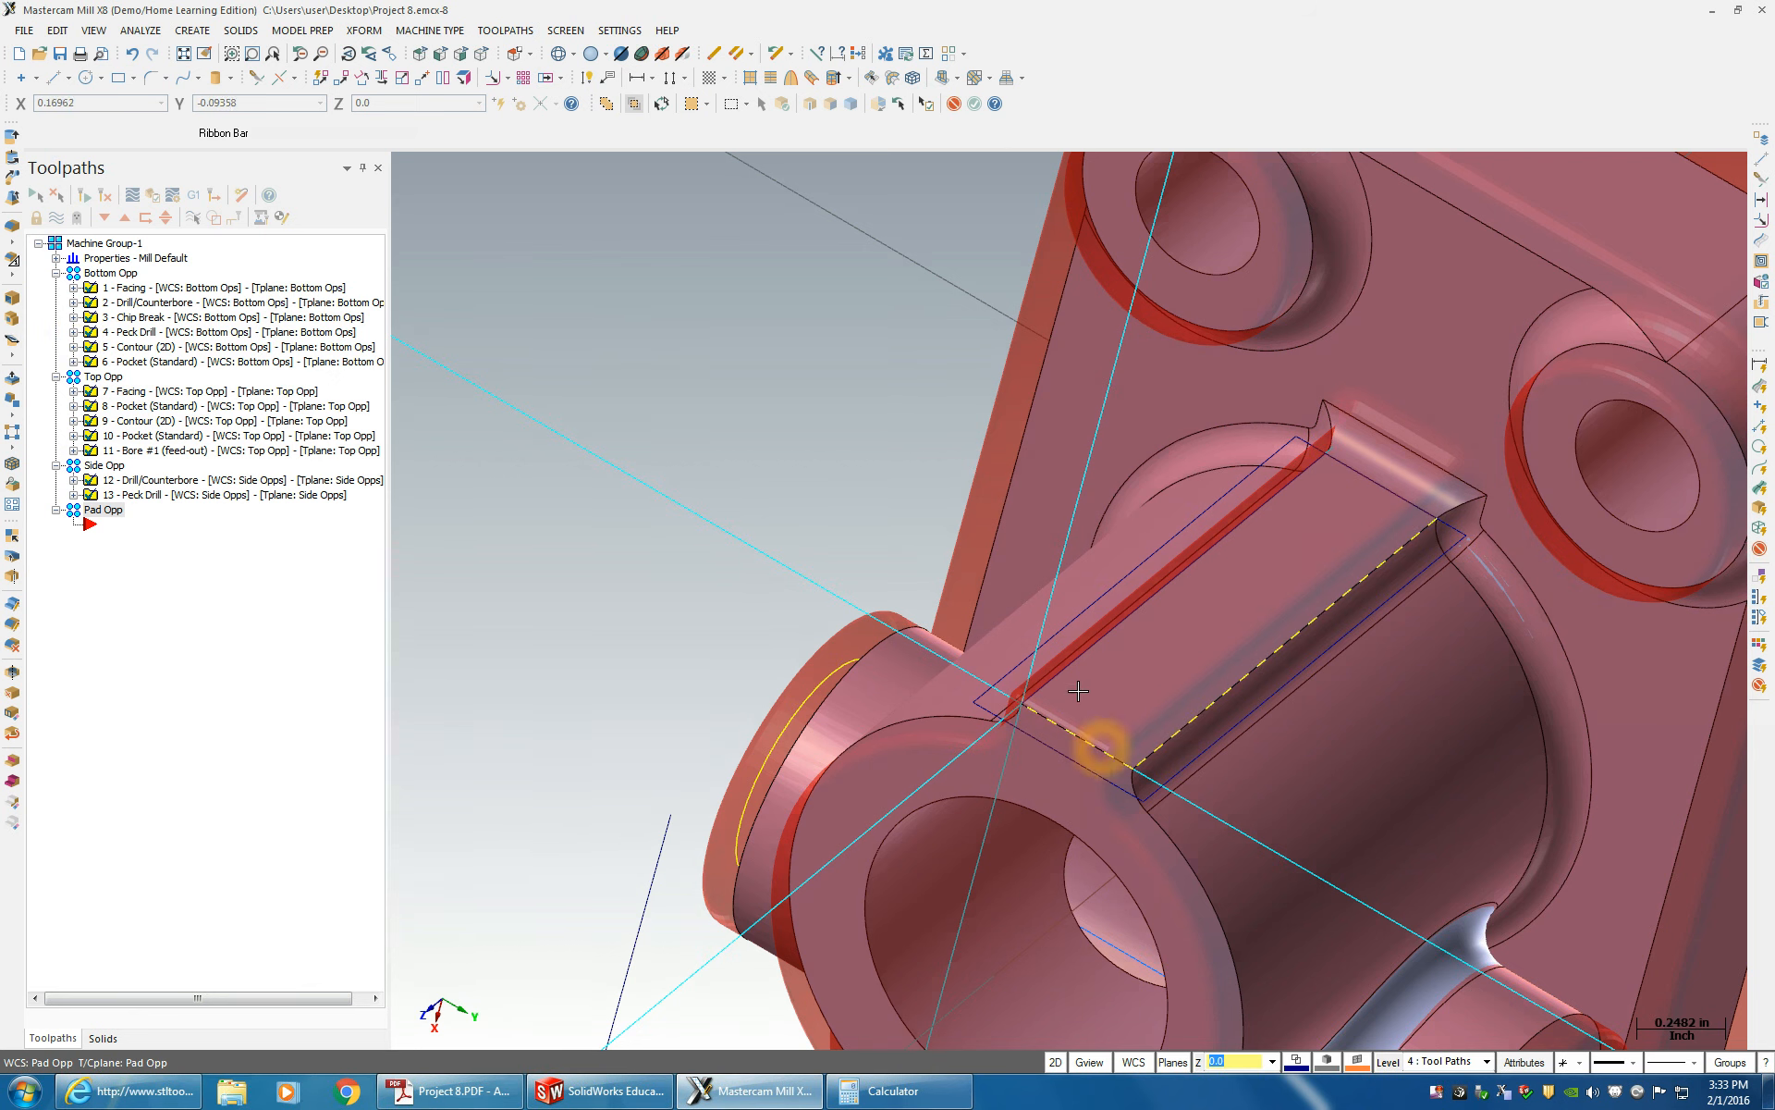
{"action": "left_click", "coordinate": [1065, 674]}
{"action": "right_click", "coordinate": [1387, 1064]}
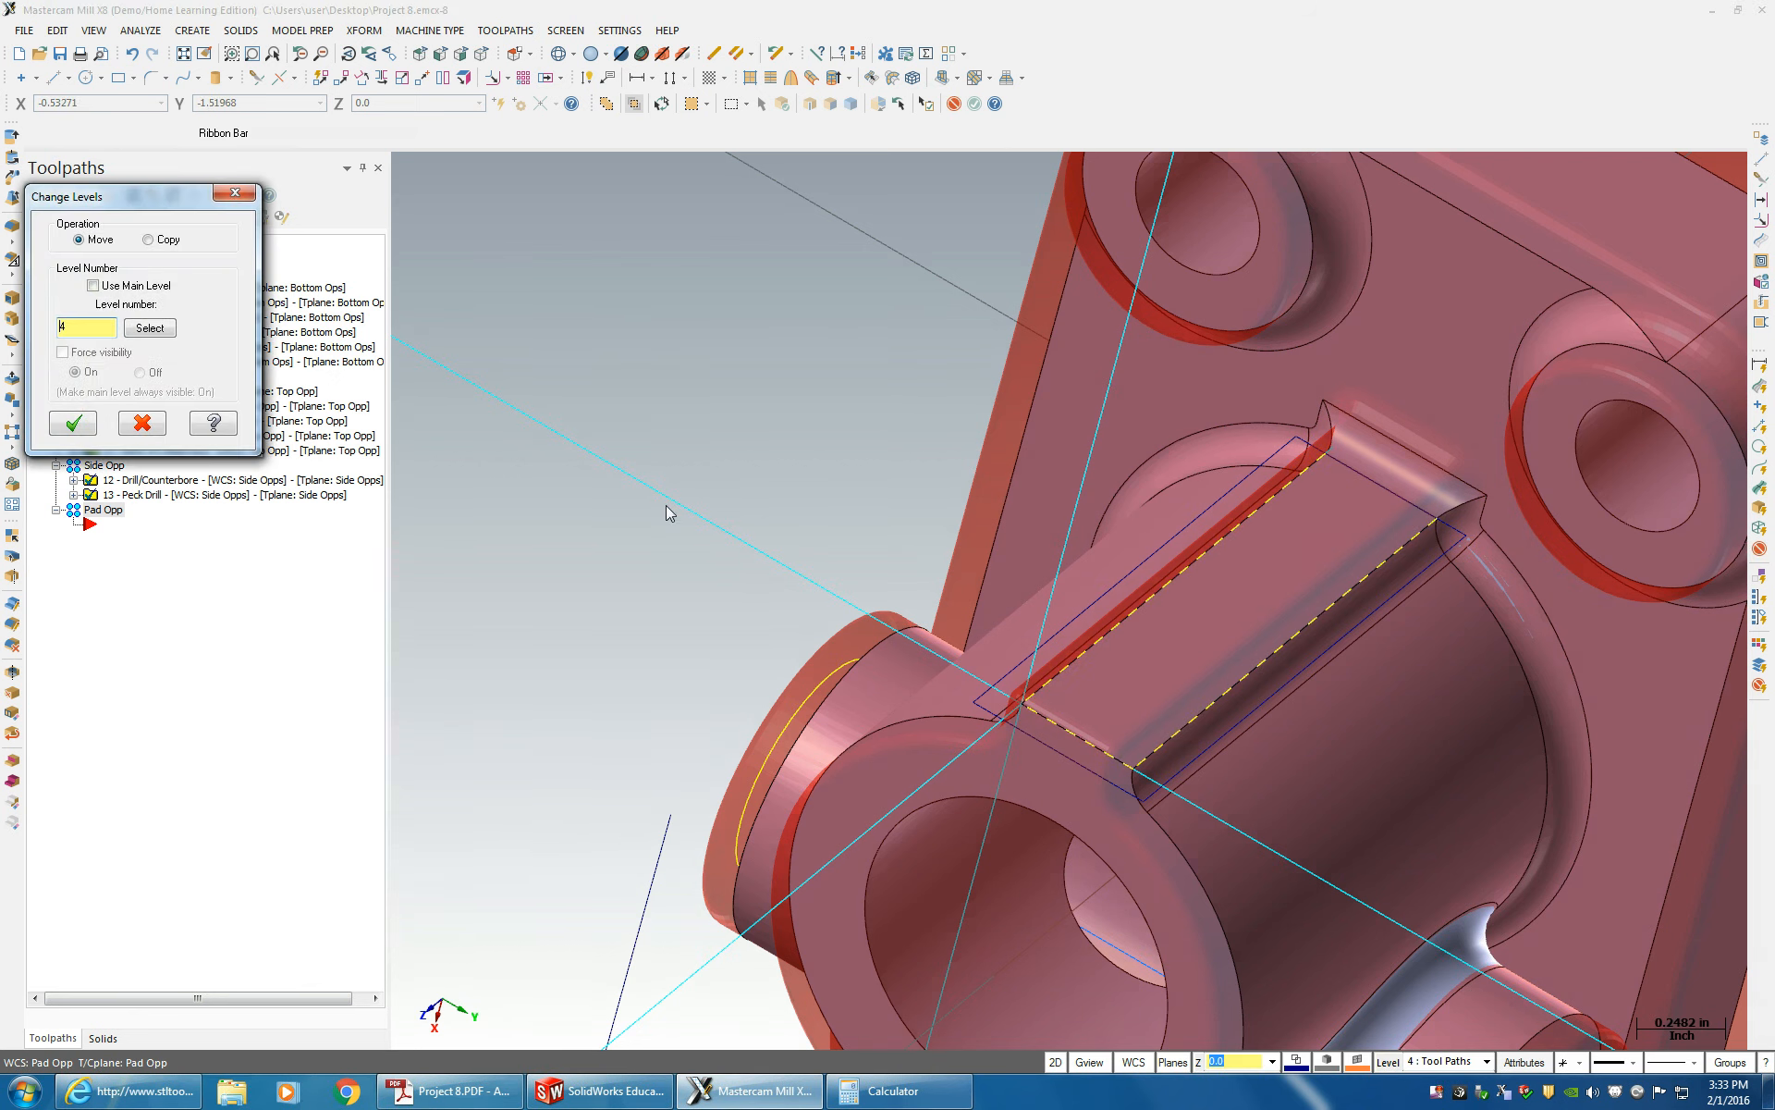
{"action": "left_click", "coordinate": [74, 425]}
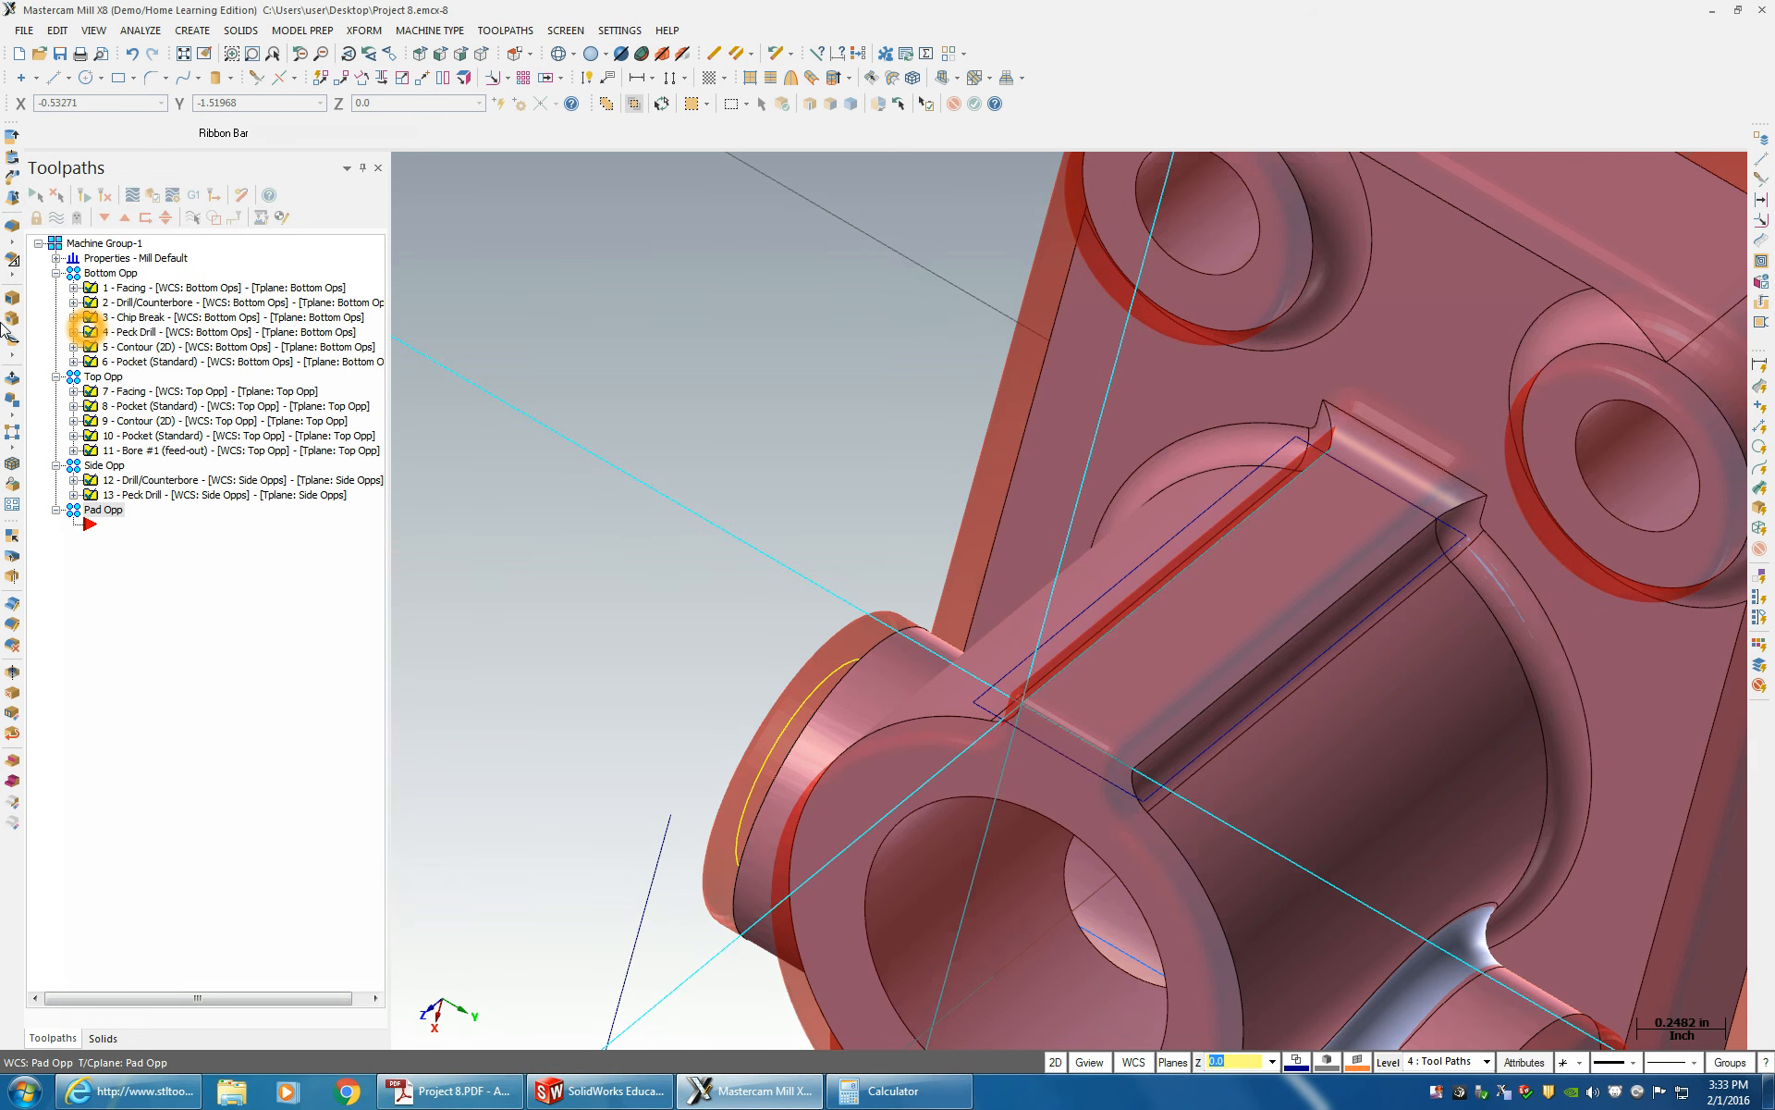
{"action": "left_click", "coordinate": [572, 458]}
- Add a Pocket toolpath to the Pad Opp group, chaining the wireframe offset rectangle around the pad as its boundary
{"action": "scroll", "coordinate": [889, 460], "scroll_direction": "down", "scroll_amount": 5}
{"action": "middle_click_drag", "start_coordinate": [879, 472], "coordinate": [883, 474]}
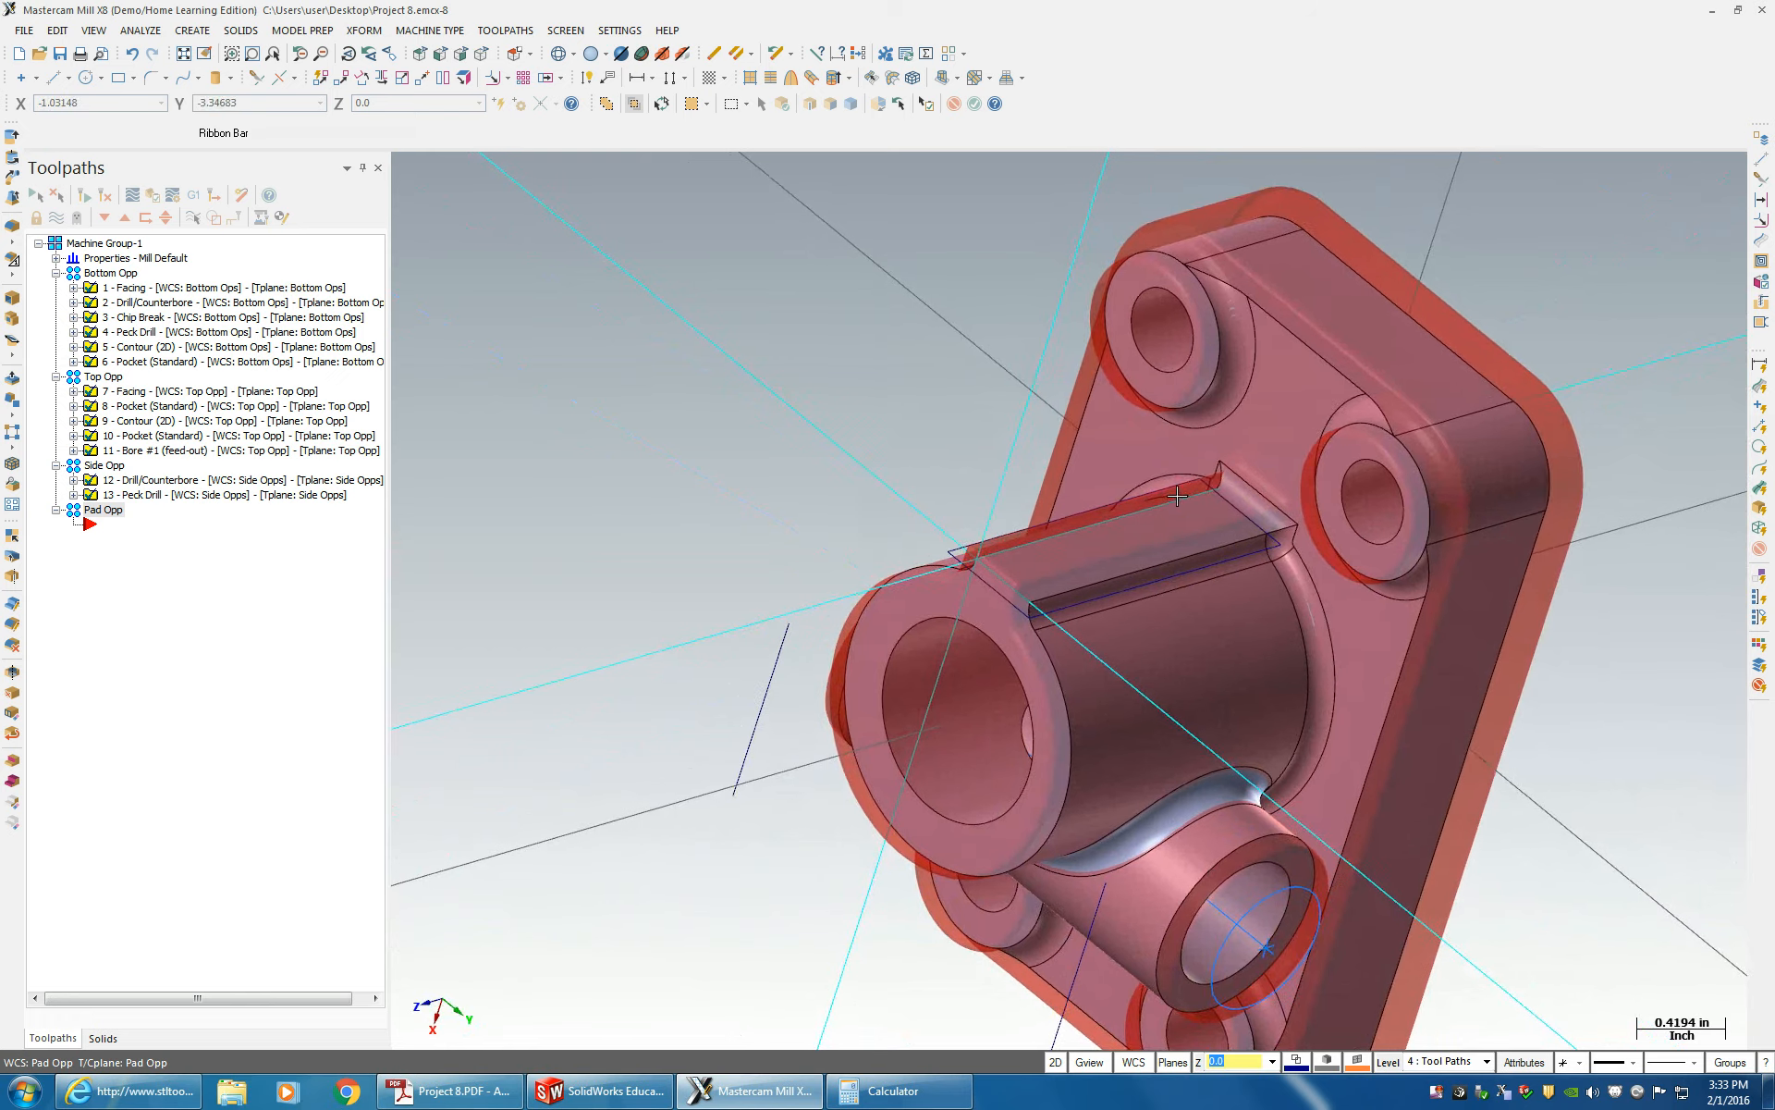
{"action": "scroll", "coordinate": [980, 490], "scroll_direction": "up", "scroll_amount": 5}
{"action": "scroll", "coordinate": [1245, 591], "scroll_direction": "up", "scroll_amount": 4}
{"action": "middle_click_drag", "start_coordinate": [1320, 646], "coordinate": [1320, 635]}
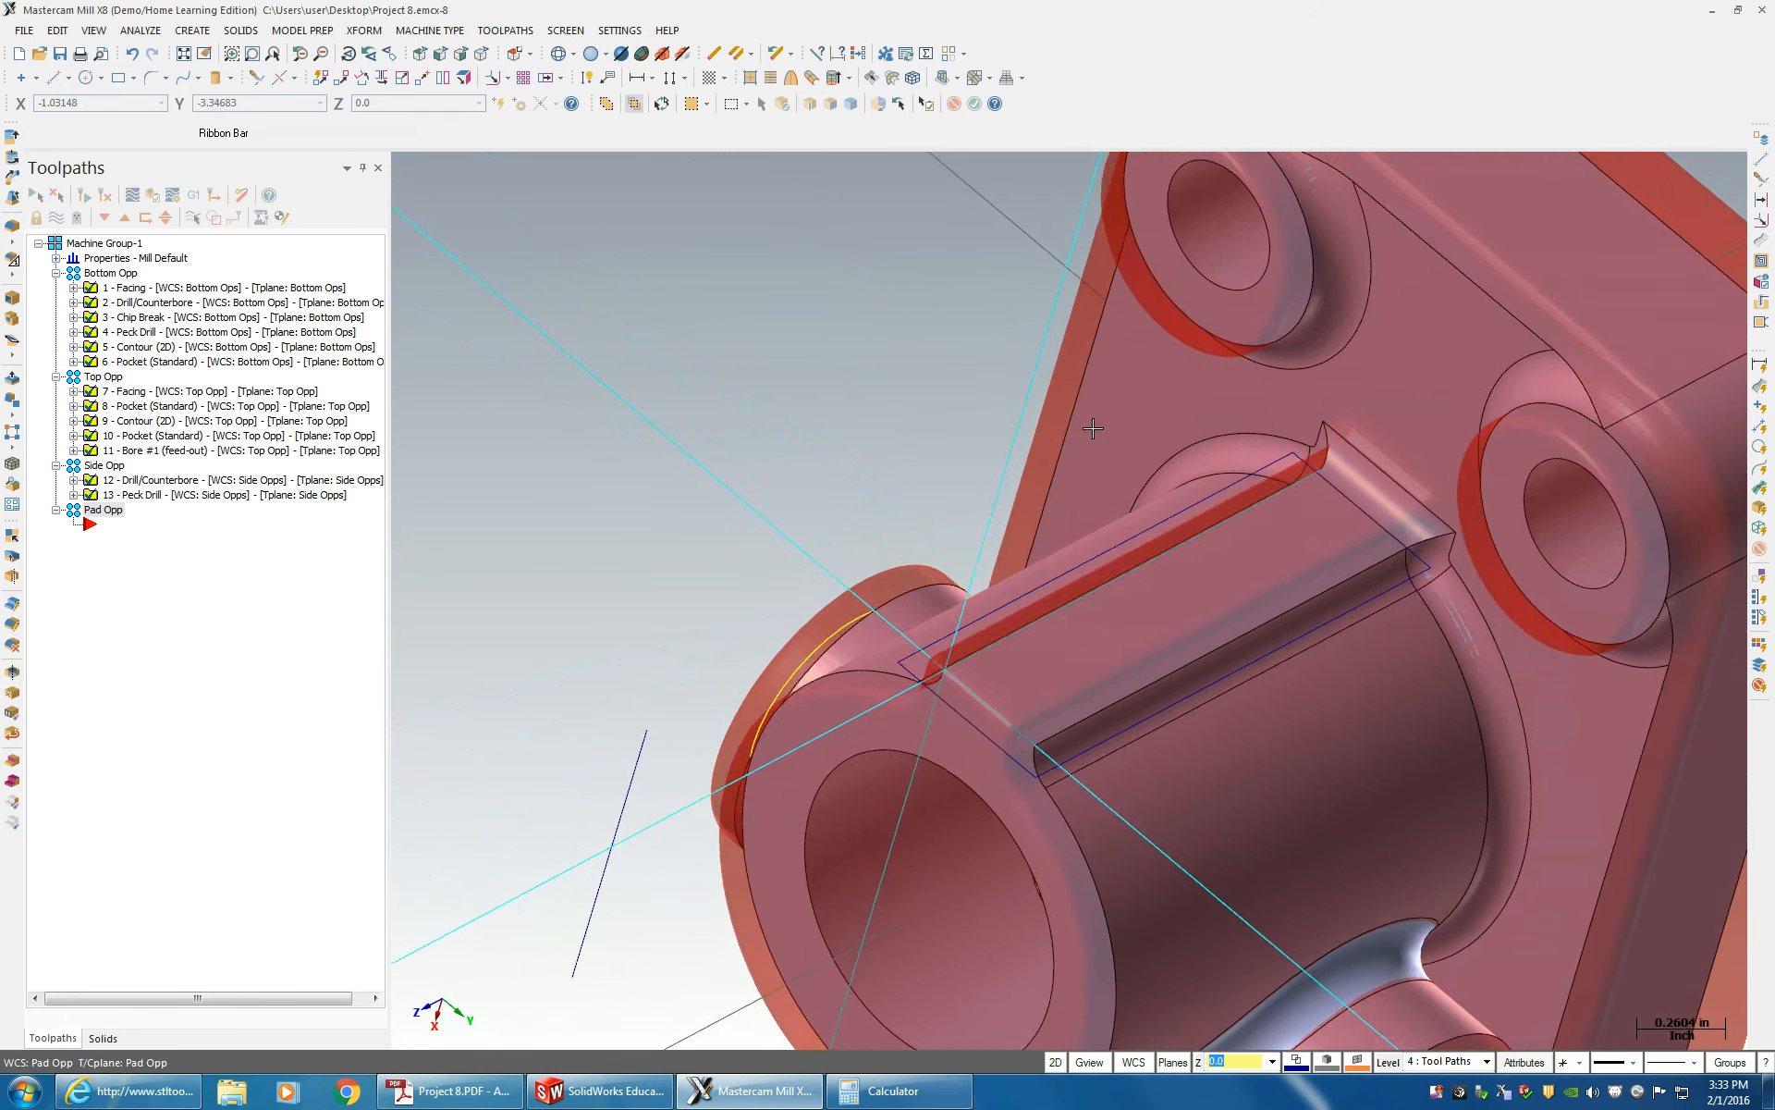
{"action": "right_click", "coordinate": [133, 522]}
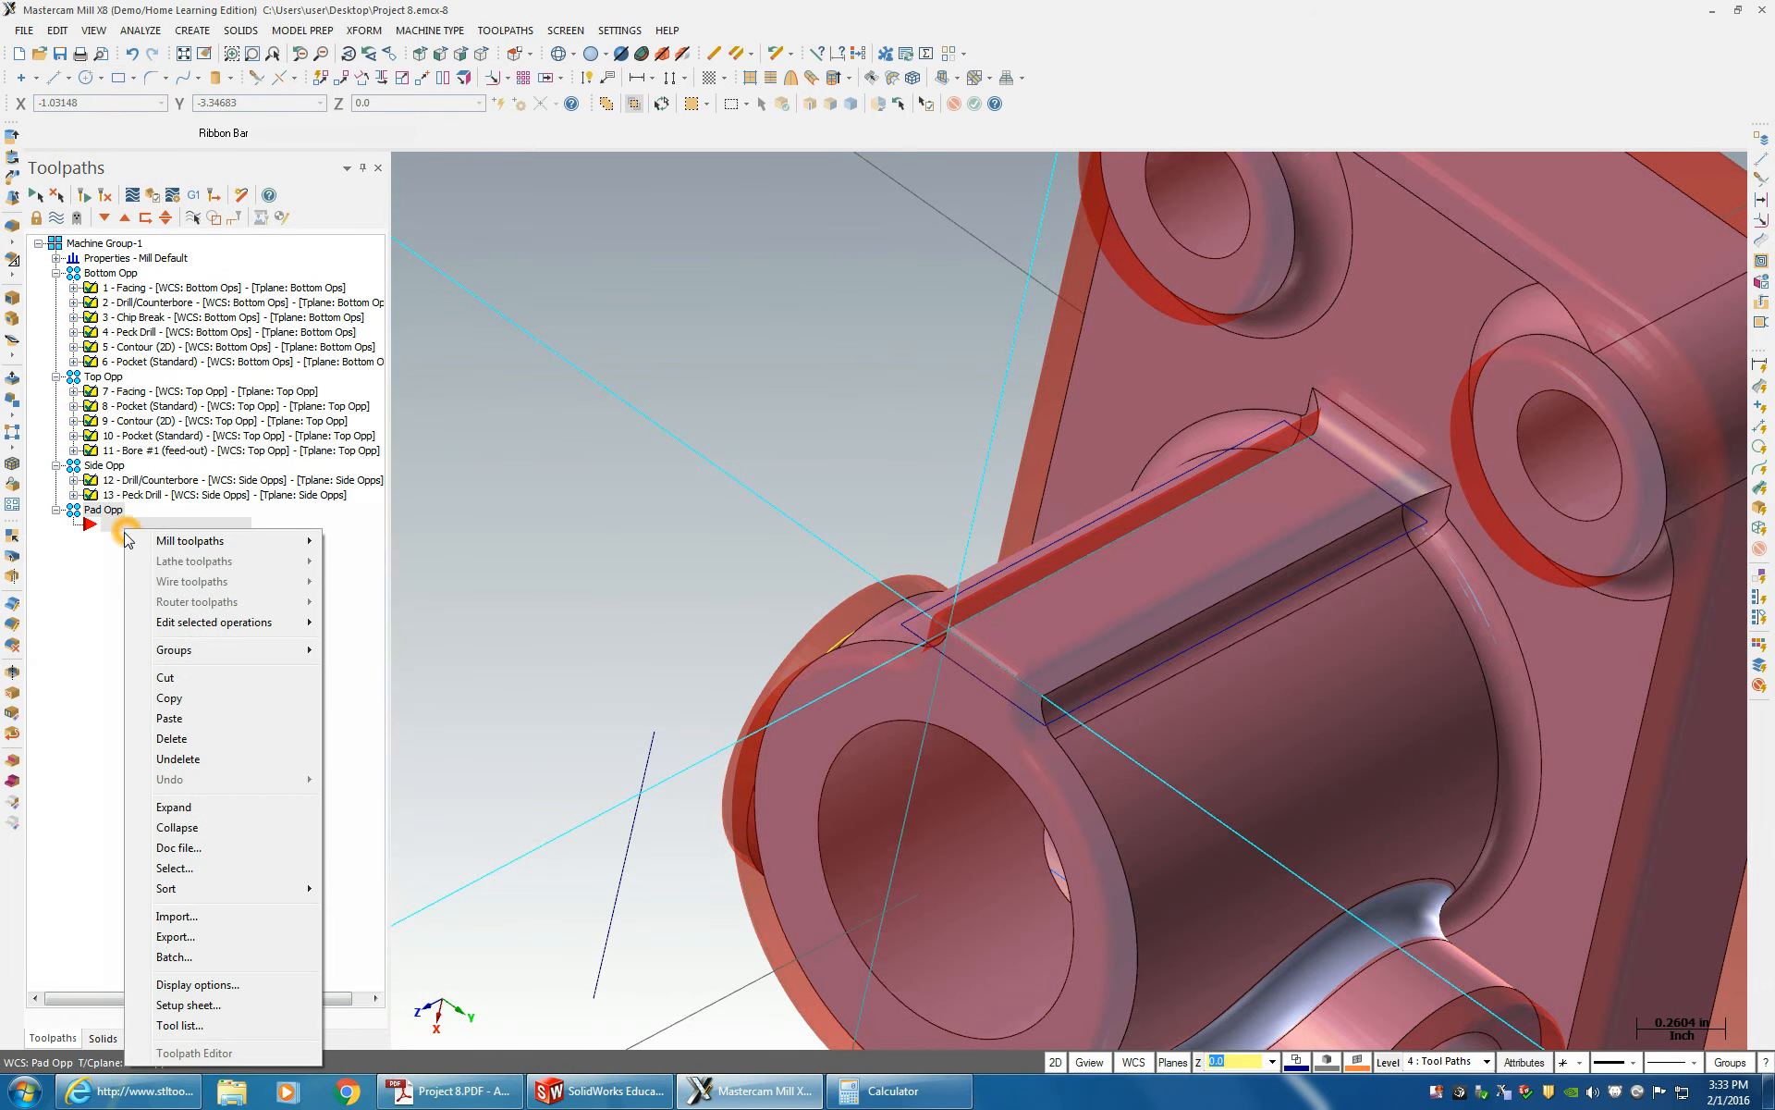
{"action": "mouse_move", "coordinate": [185, 542]}
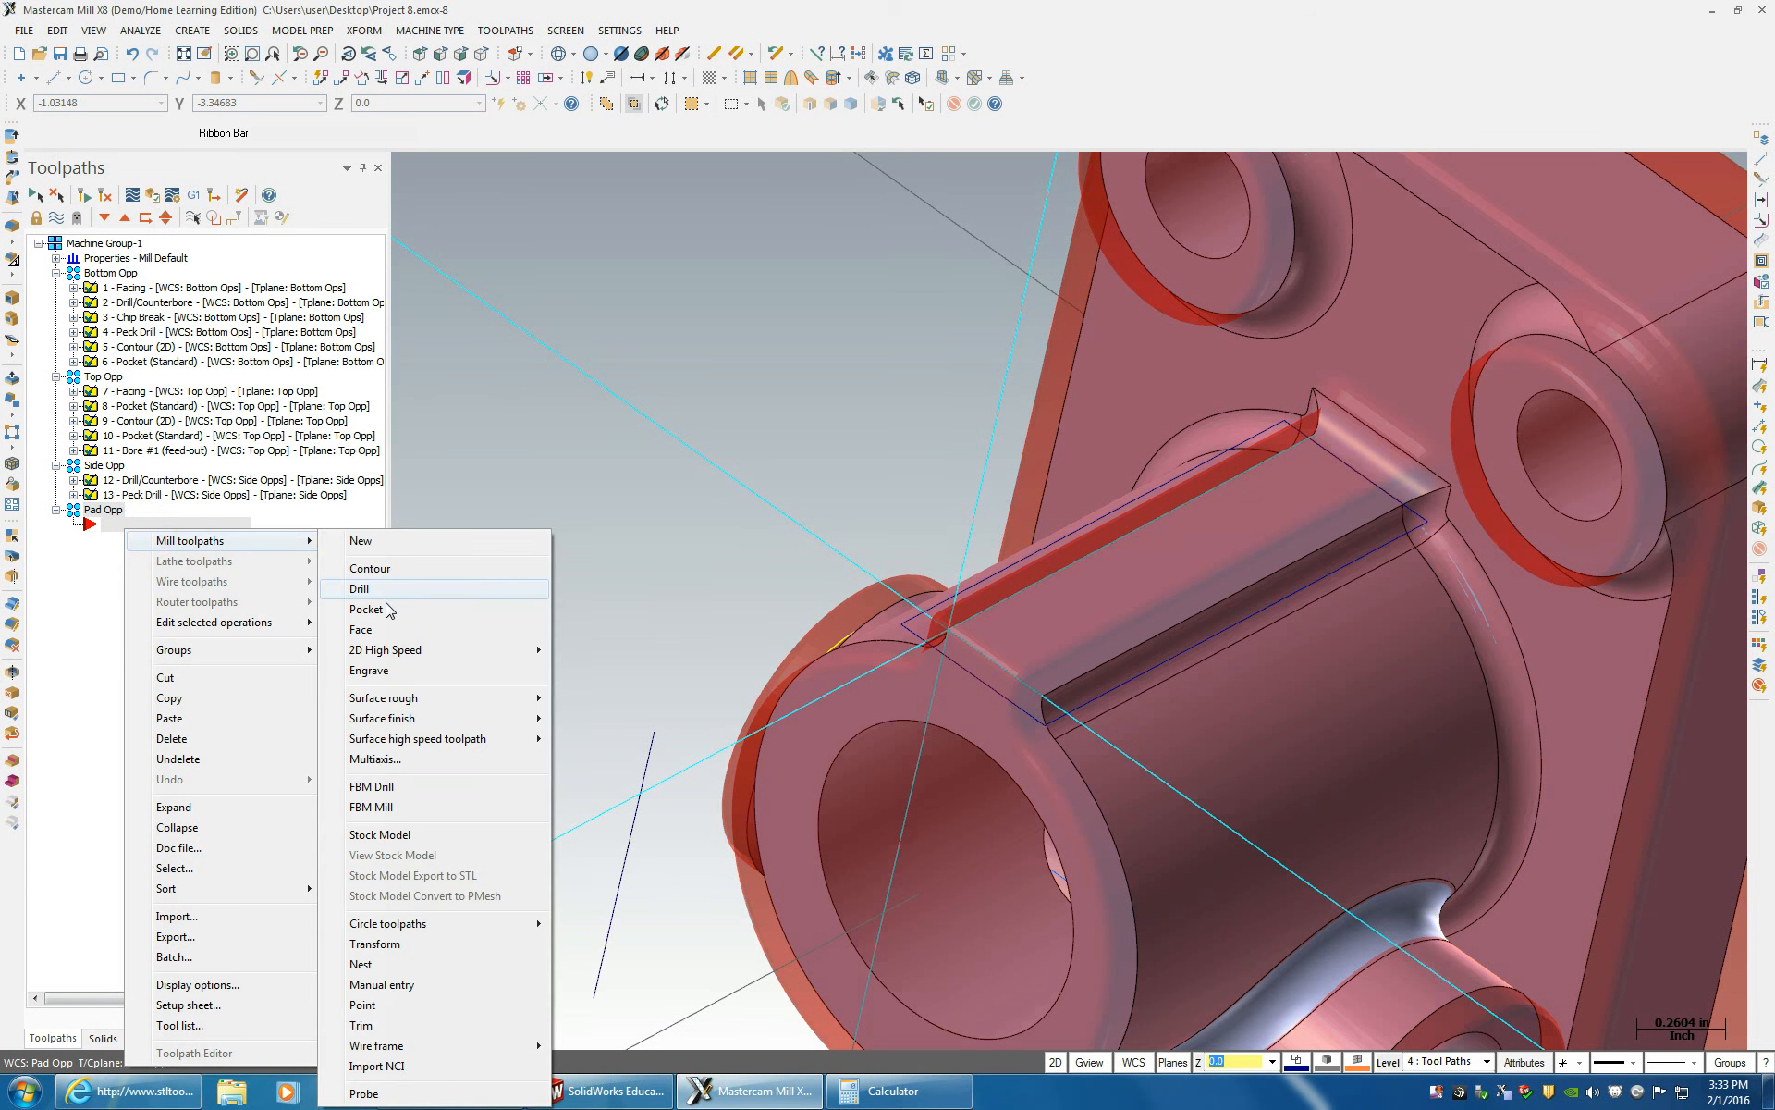
{"action": "left_click", "coordinate": [404, 569]}
{"action": "left_click", "coordinate": [1070, 534]}
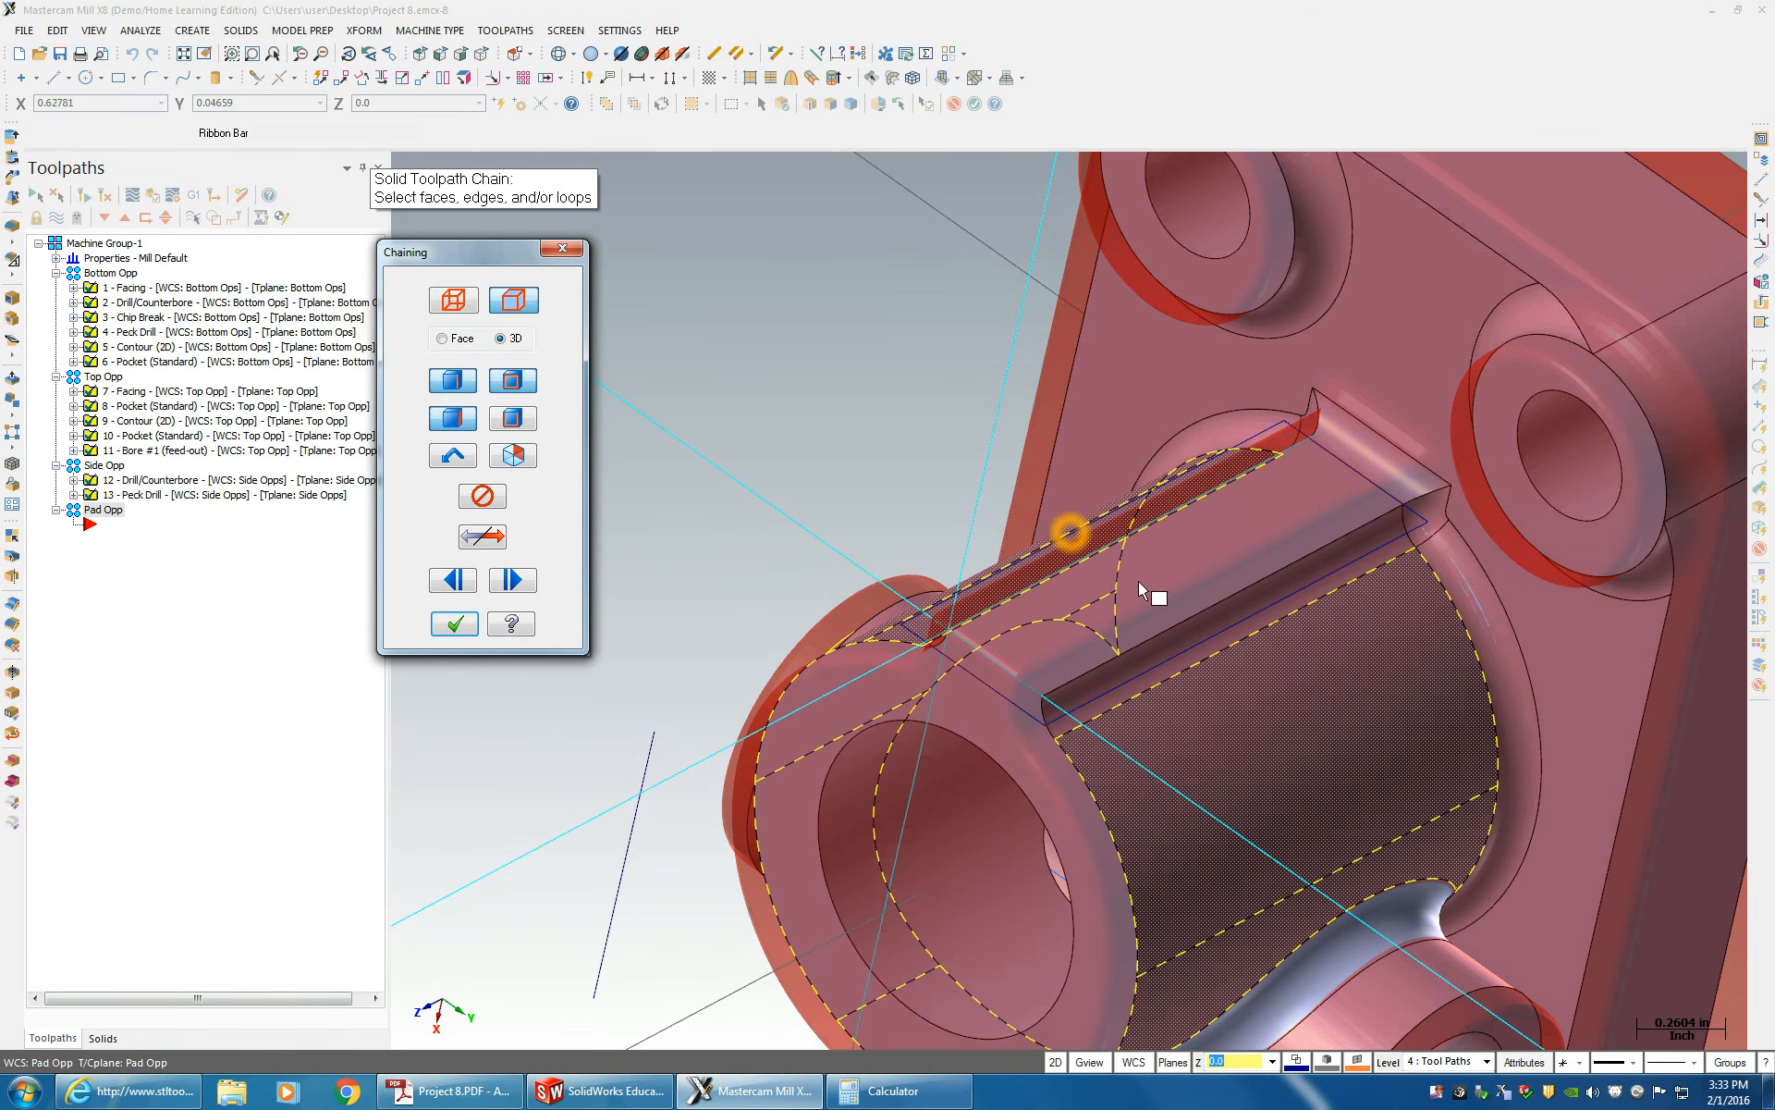
{"action": "middle_click_drag", "start_coordinate": [1314, 453], "coordinate": [1284, 426]}
{"action": "left_click", "coordinate": [1276, 420]}
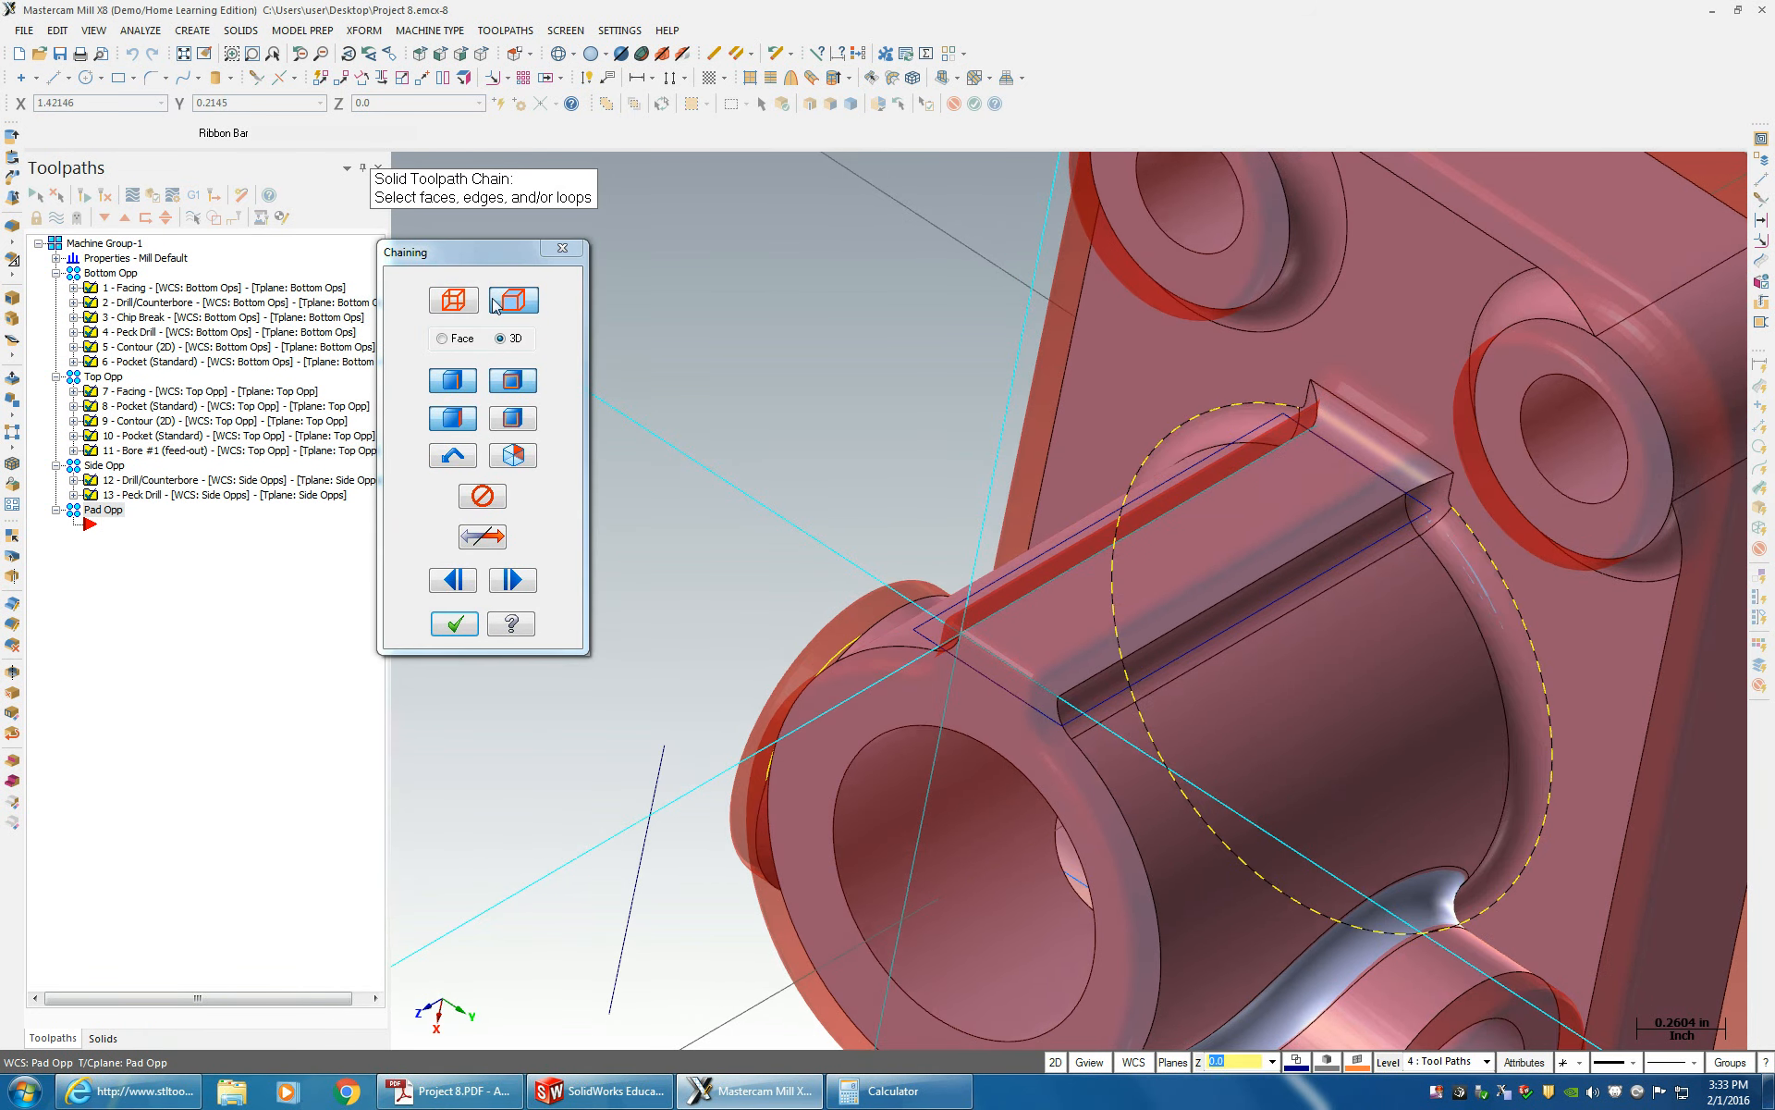
{"action": "left_click", "coordinate": [453, 300]}
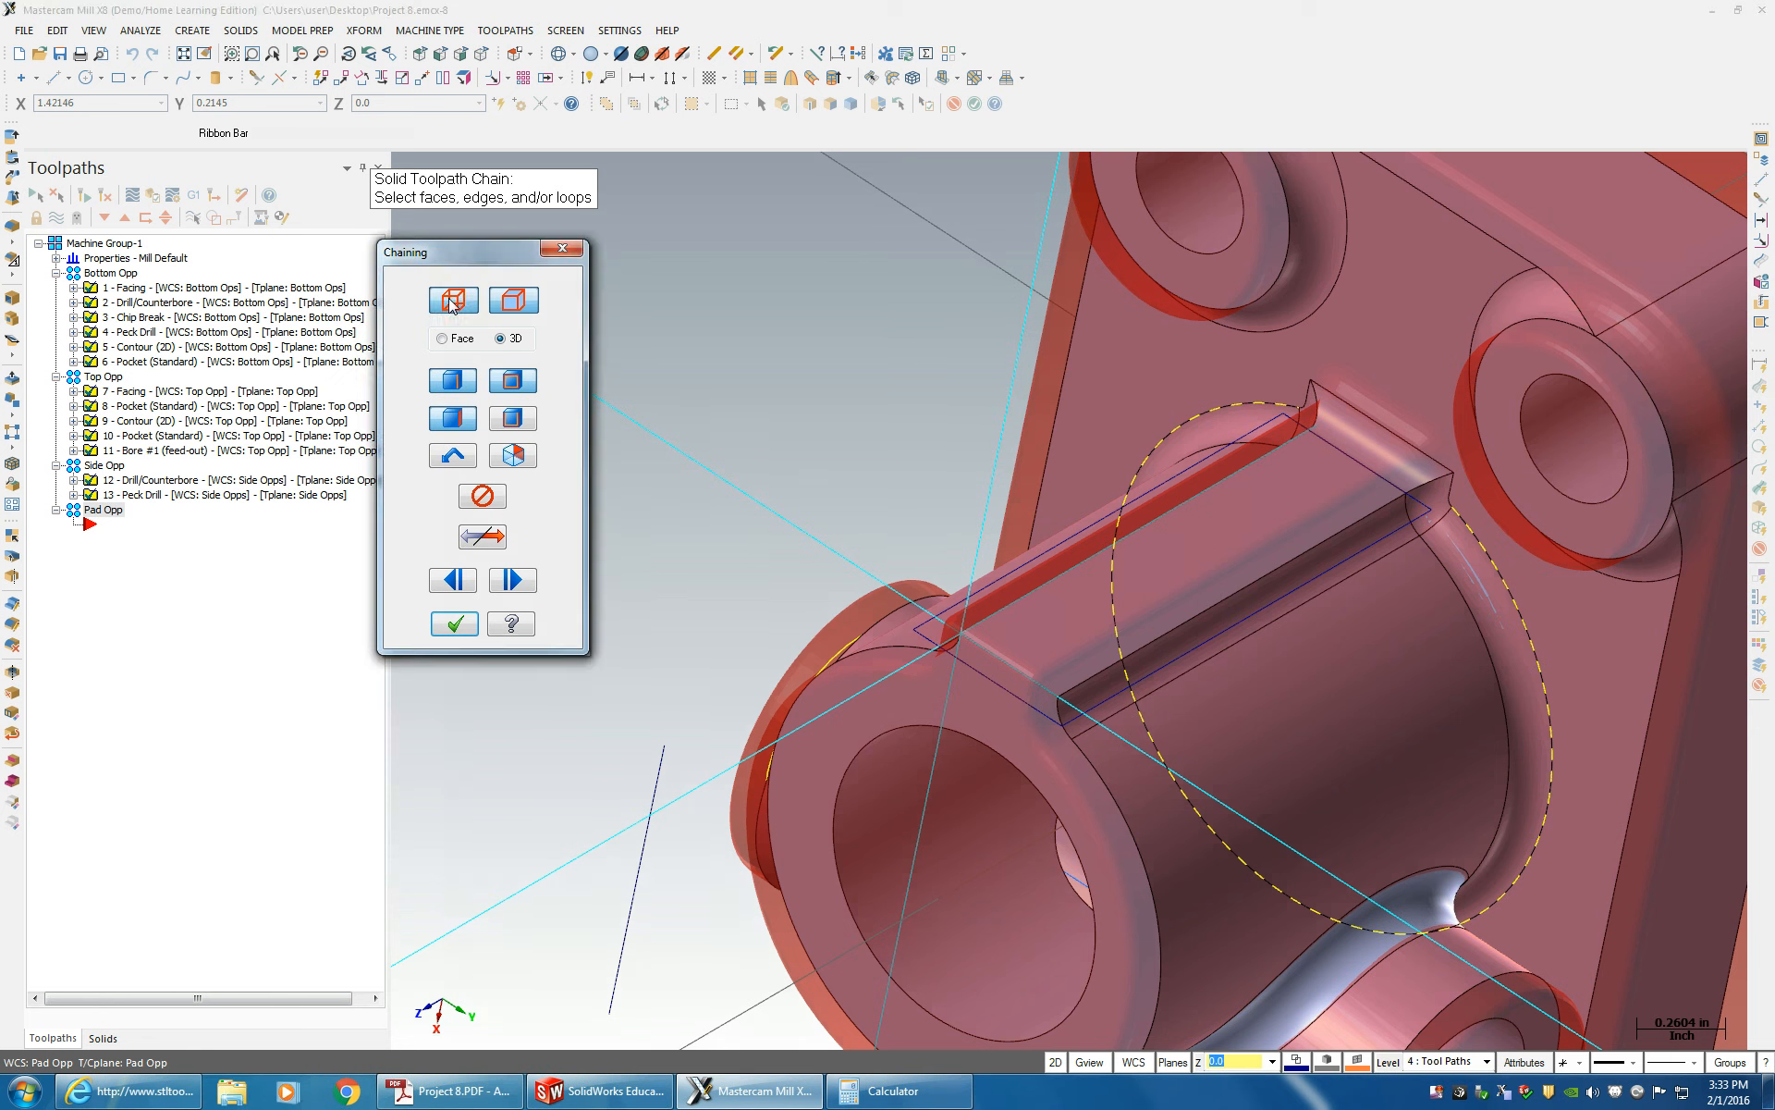
{"action": "left_click", "coordinate": [1265, 440]}
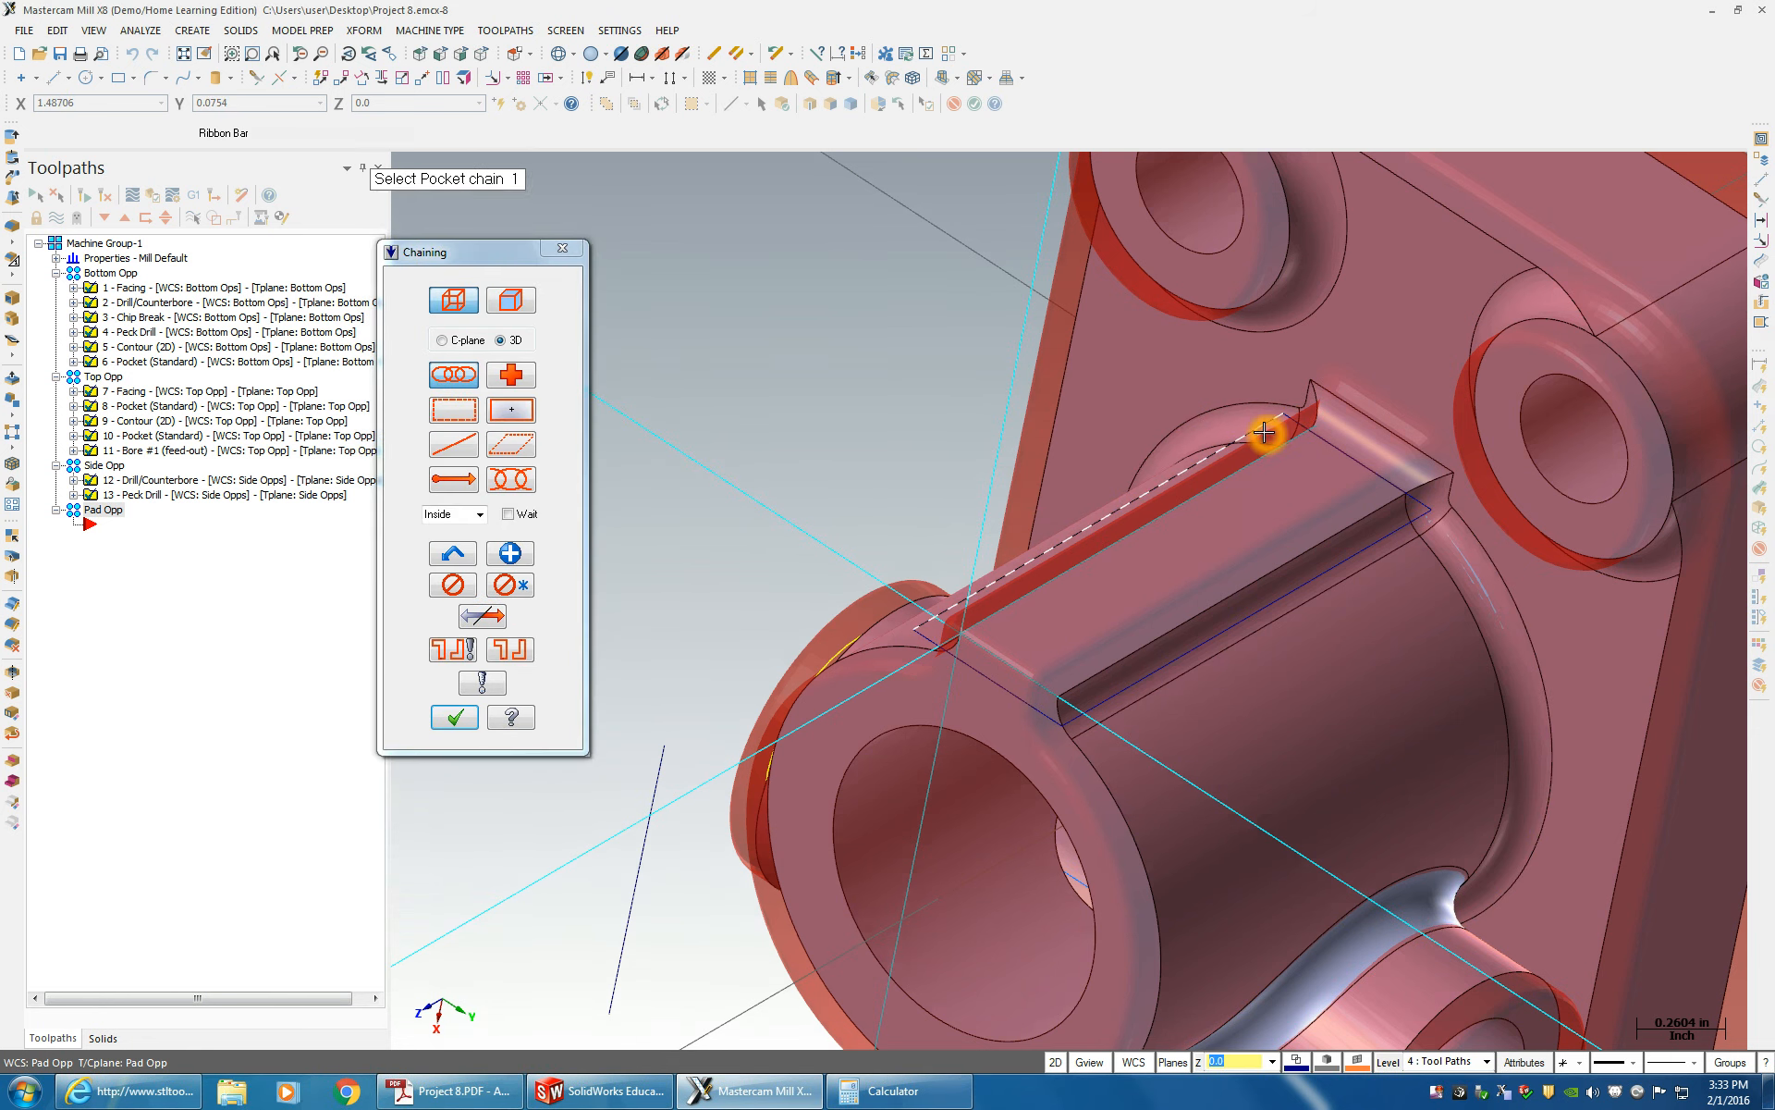
{"action": "left_click", "coordinate": [454, 719]}
- Start creating a new End Mill as the cutting tool for the Pocket toolpath
{"action": "left_click", "coordinate": [92, 286]}
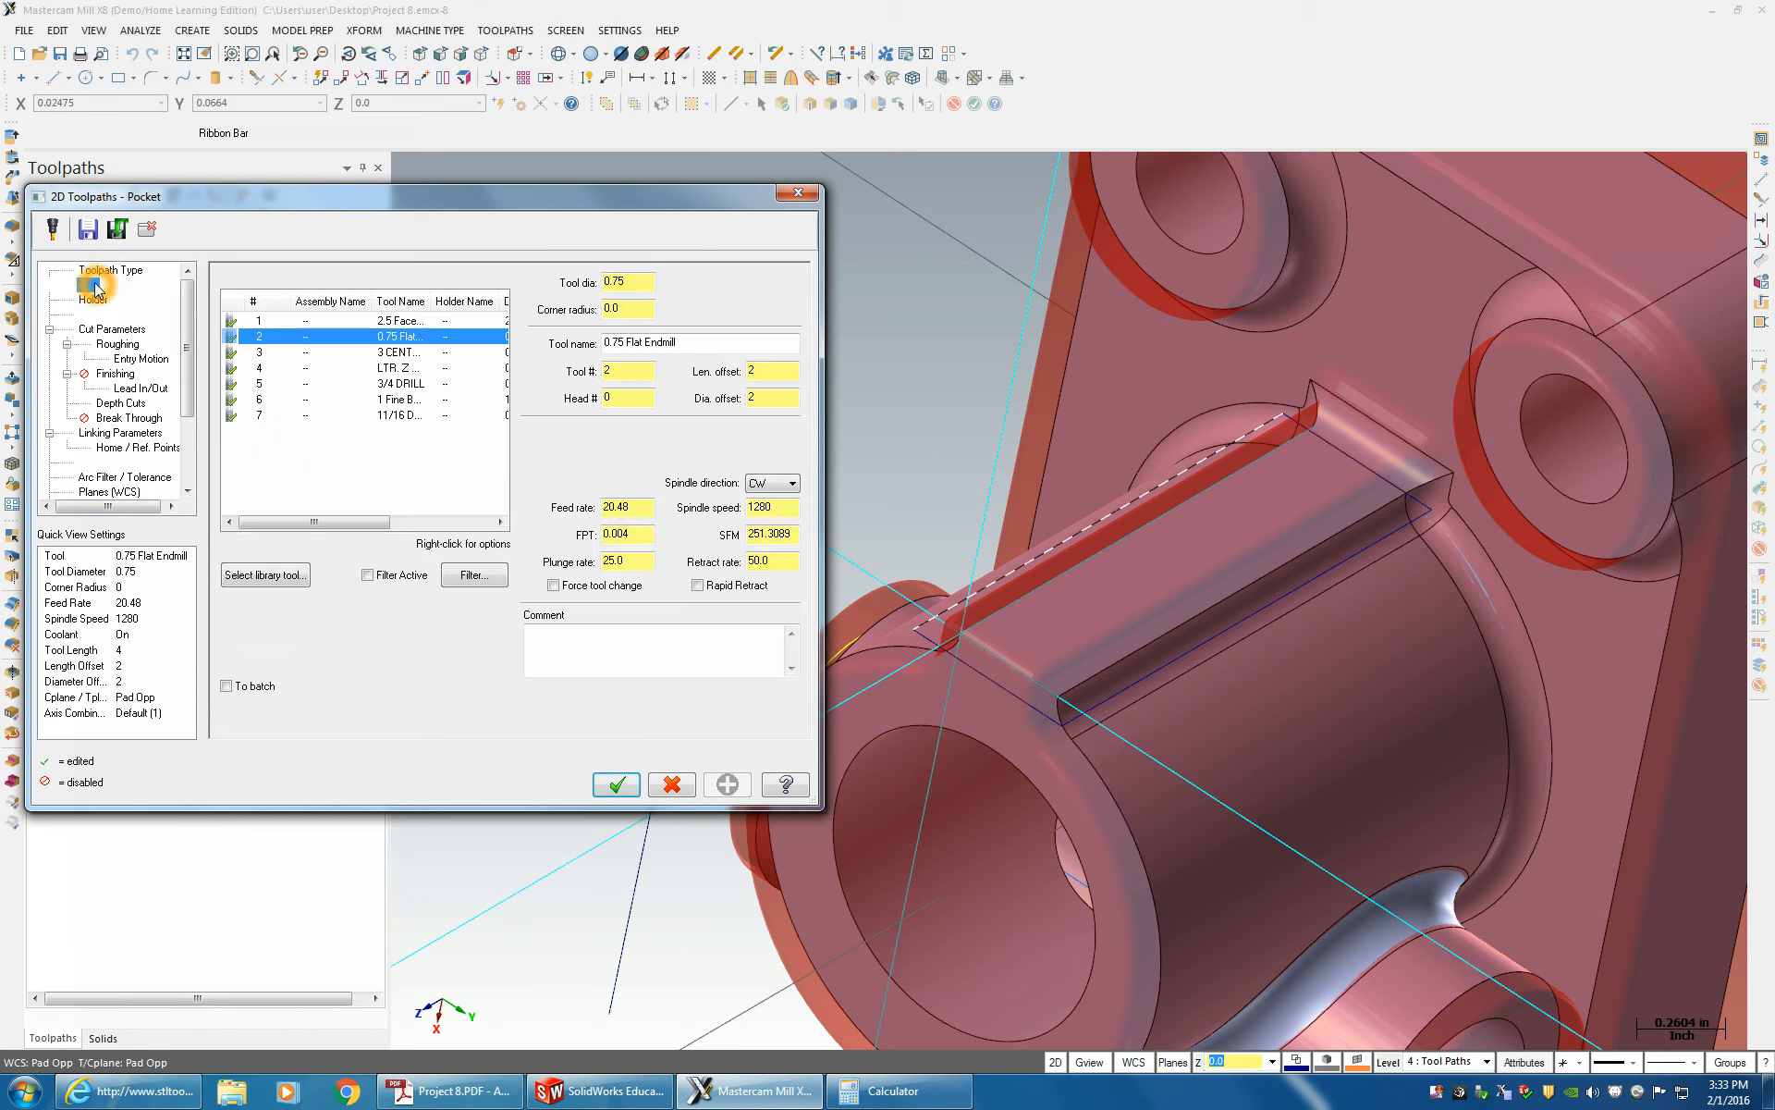
{"action": "left_click", "coordinate": [399, 516]}
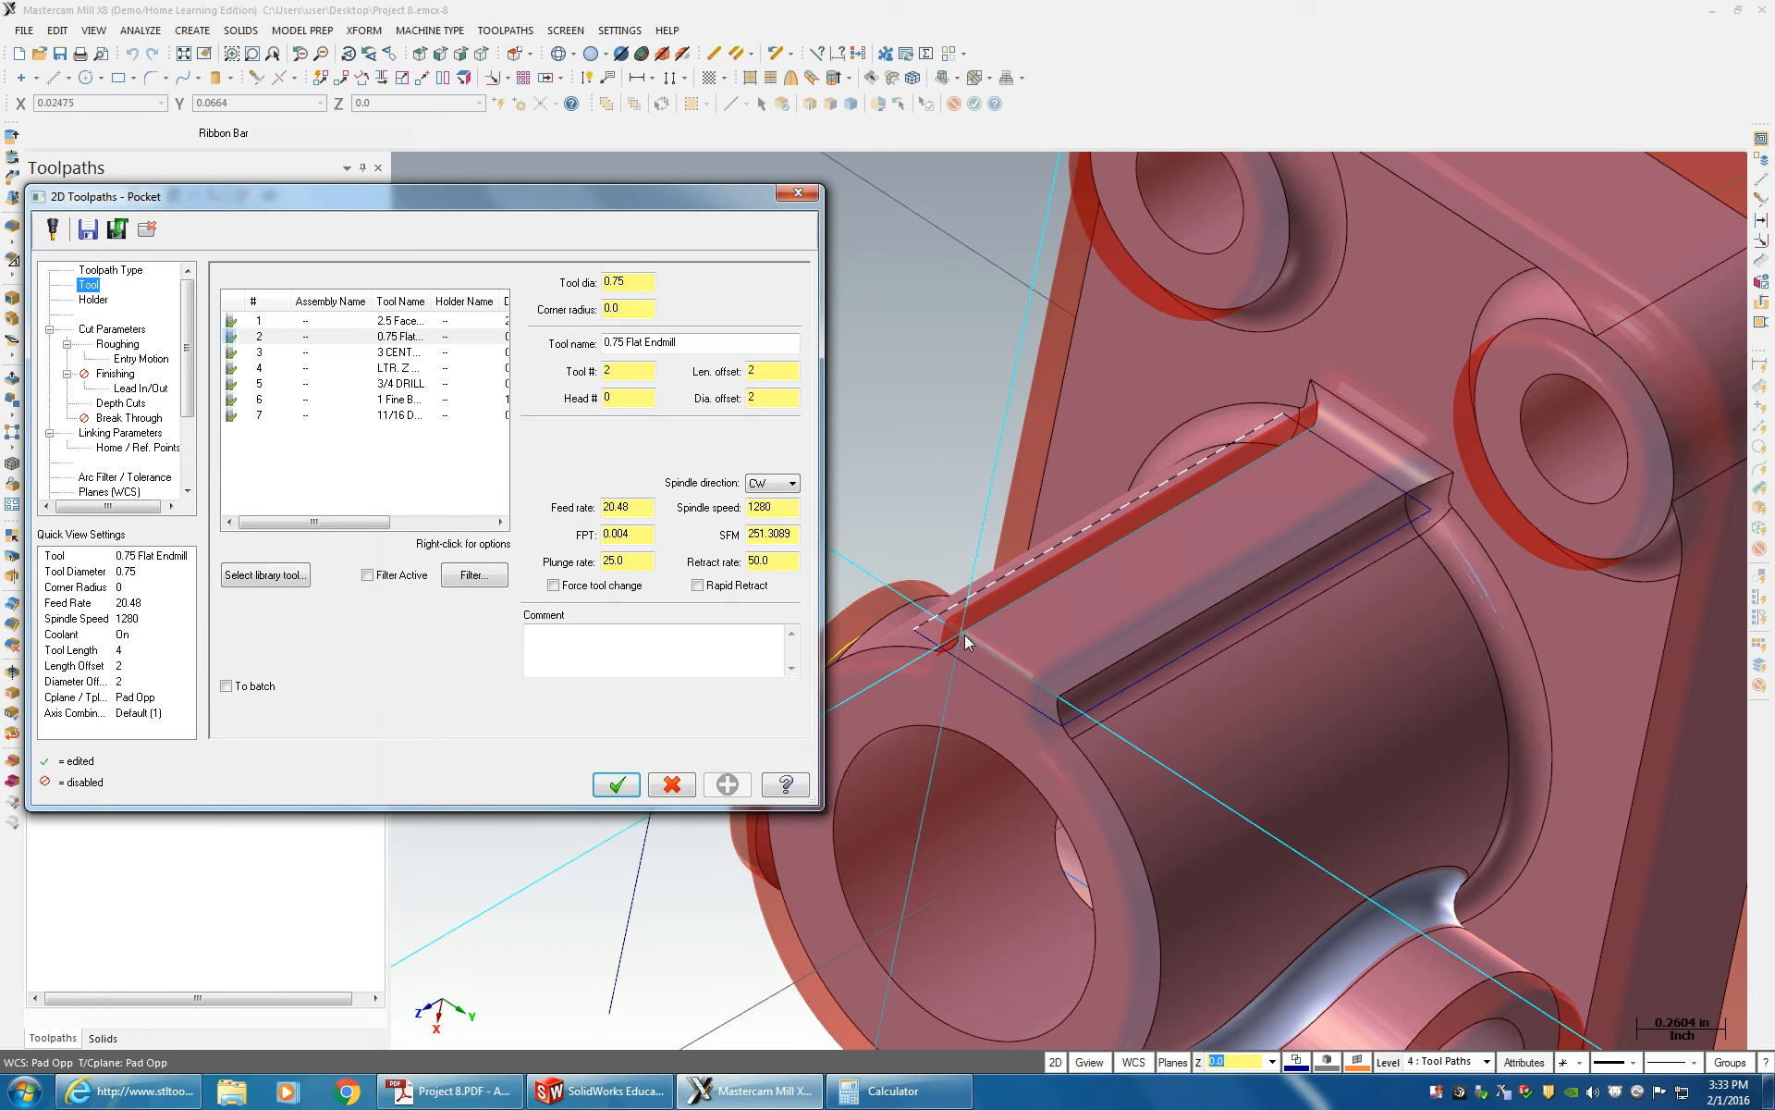
{"action": "left_click", "coordinate": [582, 579]}
{"action": "left_click", "coordinate": [424, 494]}
{"action": "left_click", "coordinate": [337, 474]}
{"action": "right_click", "coordinate": [324, 464]}
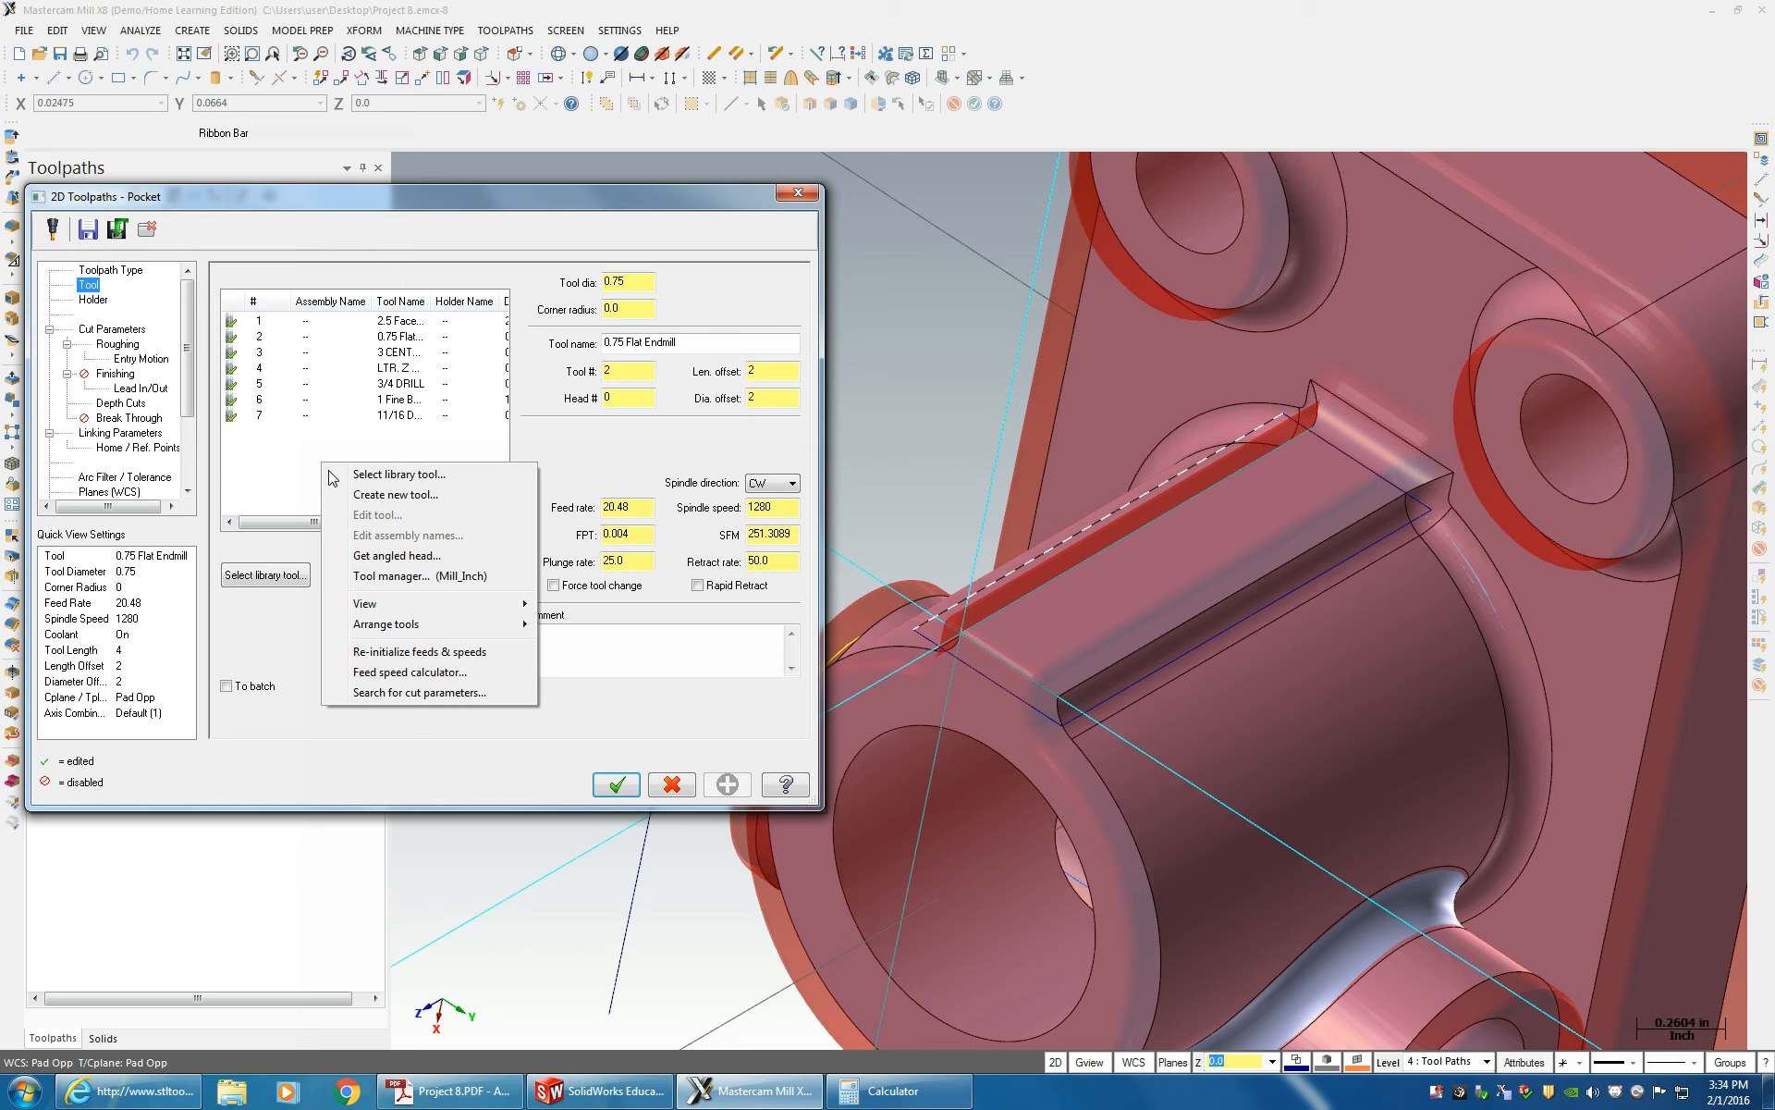
{"action": "left_click", "coordinate": [386, 497]}
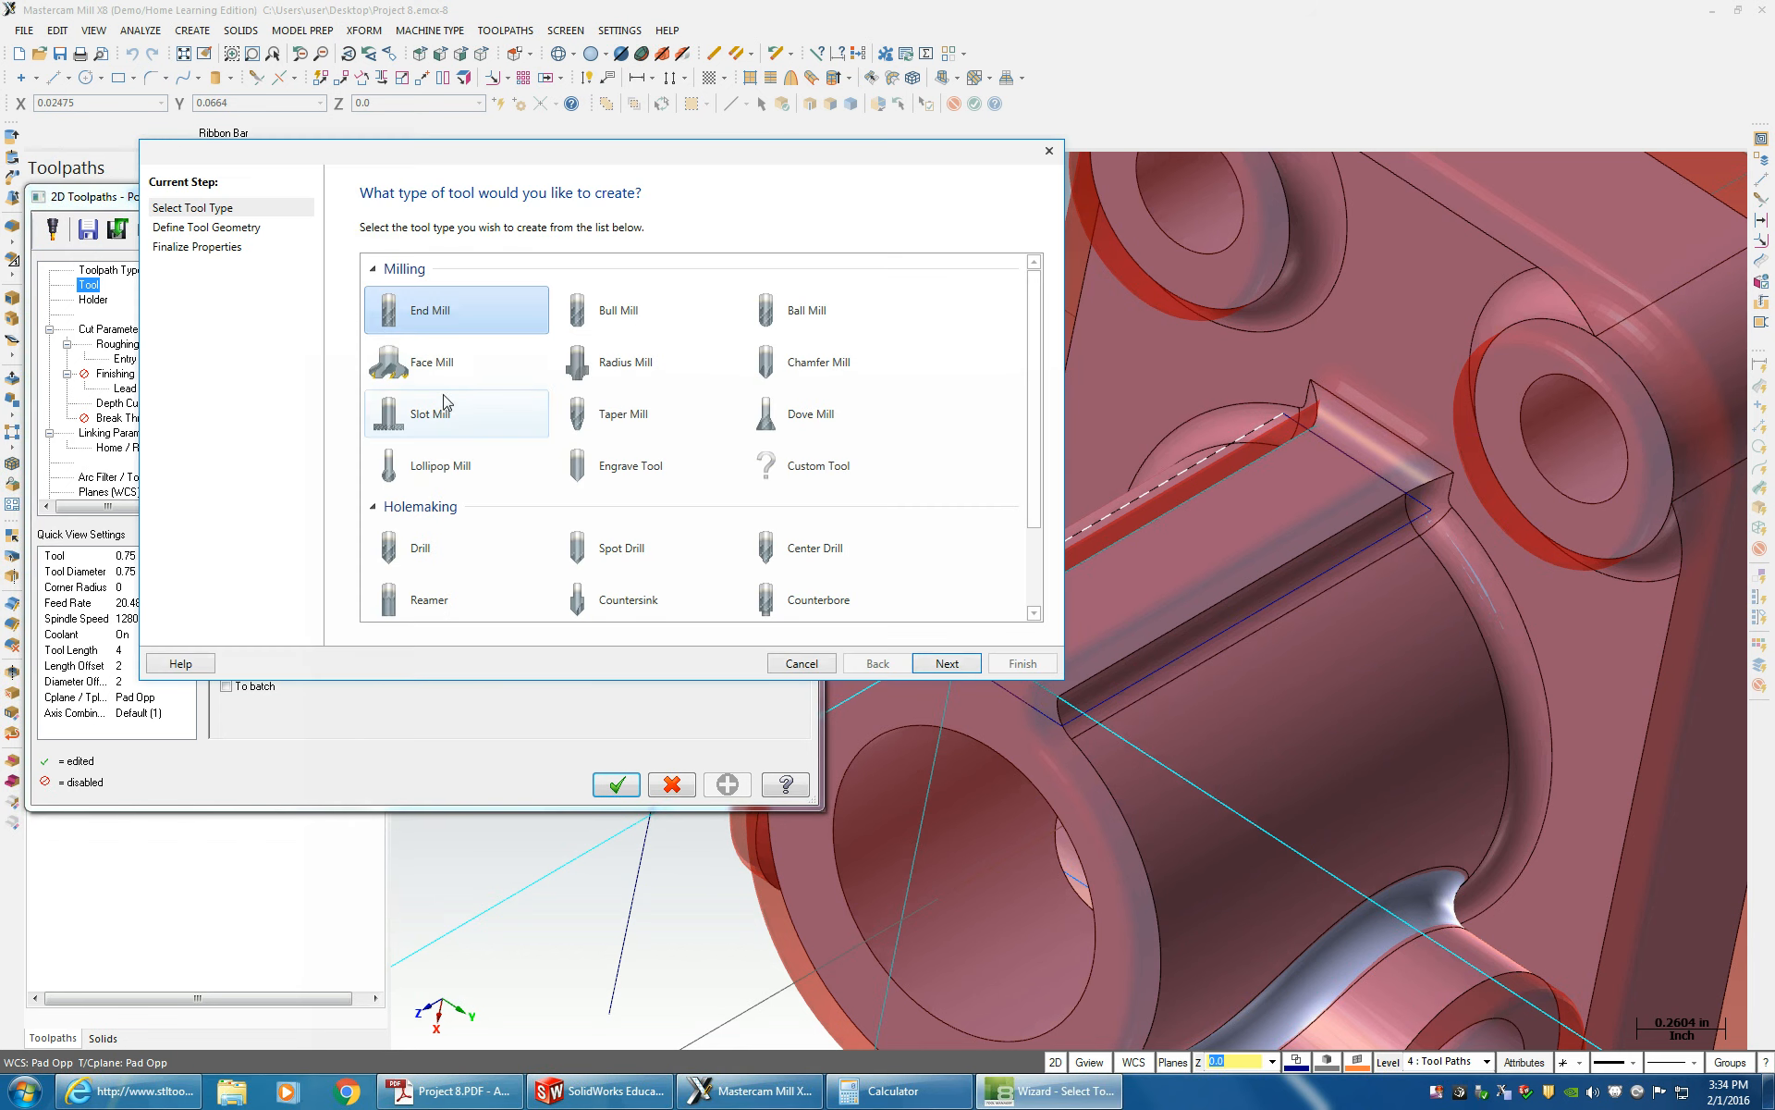
{"action": "left_click", "coordinate": [1005, 816]}
{"action": "left_click", "coordinate": [945, 663]}
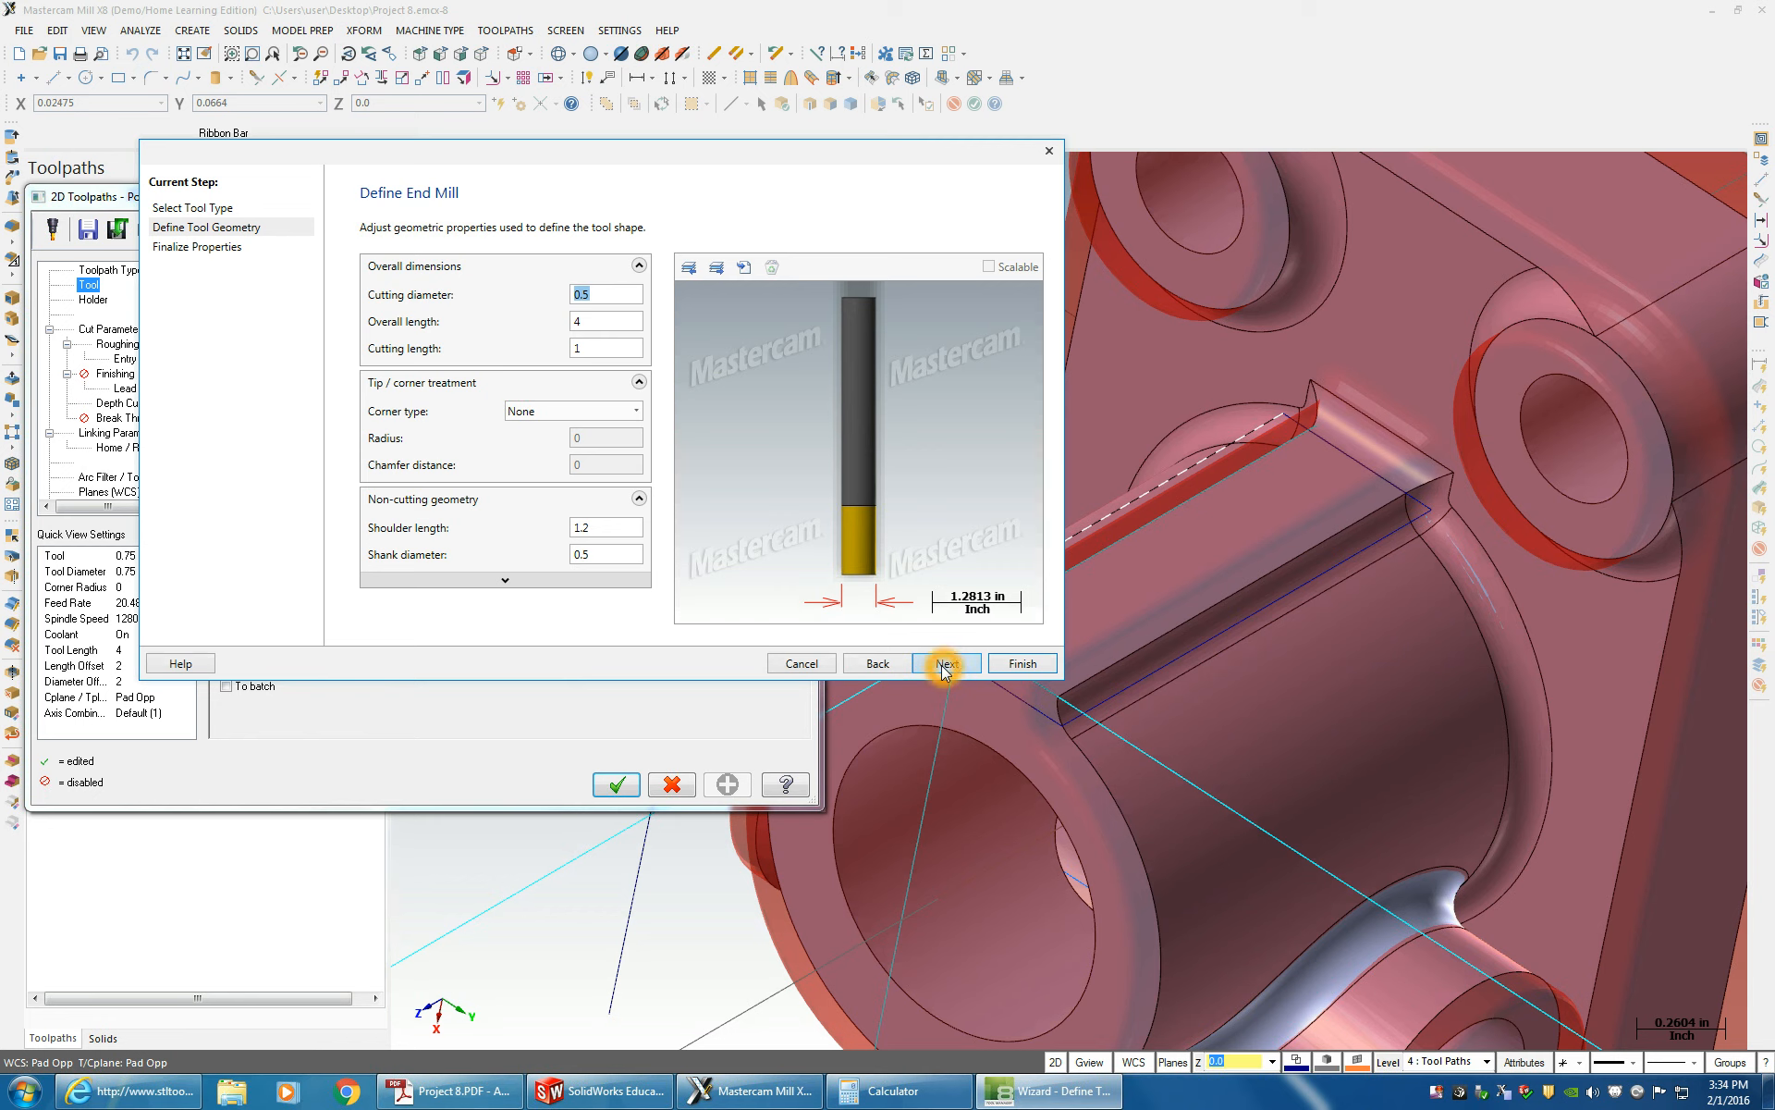
- Set the end mill's cutting diameter to 0.1875, overall length to 3 and cutting length to 0.5
{"action": "left_click", "coordinate": [603, 294]}
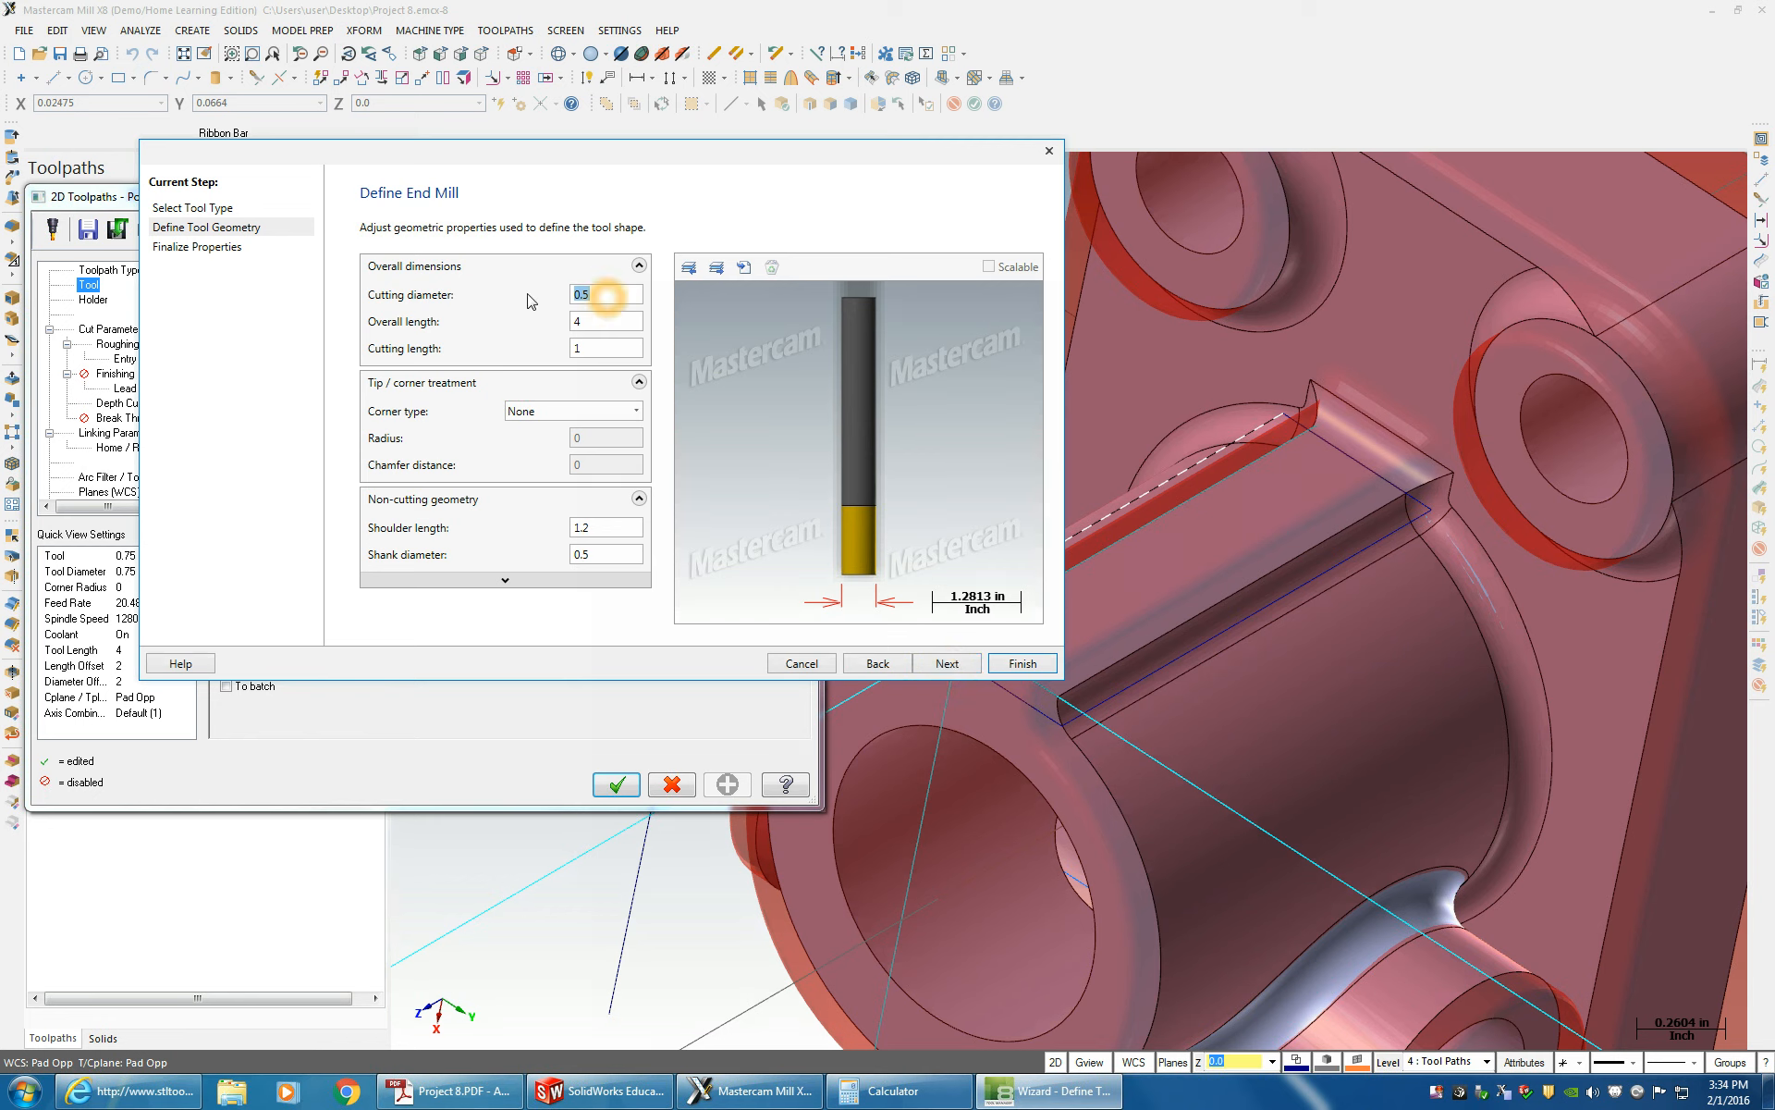
{"action": "type", "text": ".1875"}
{"action": "key", "text": "Tab"}
{"action": "left_click", "coordinate": [592, 366]}
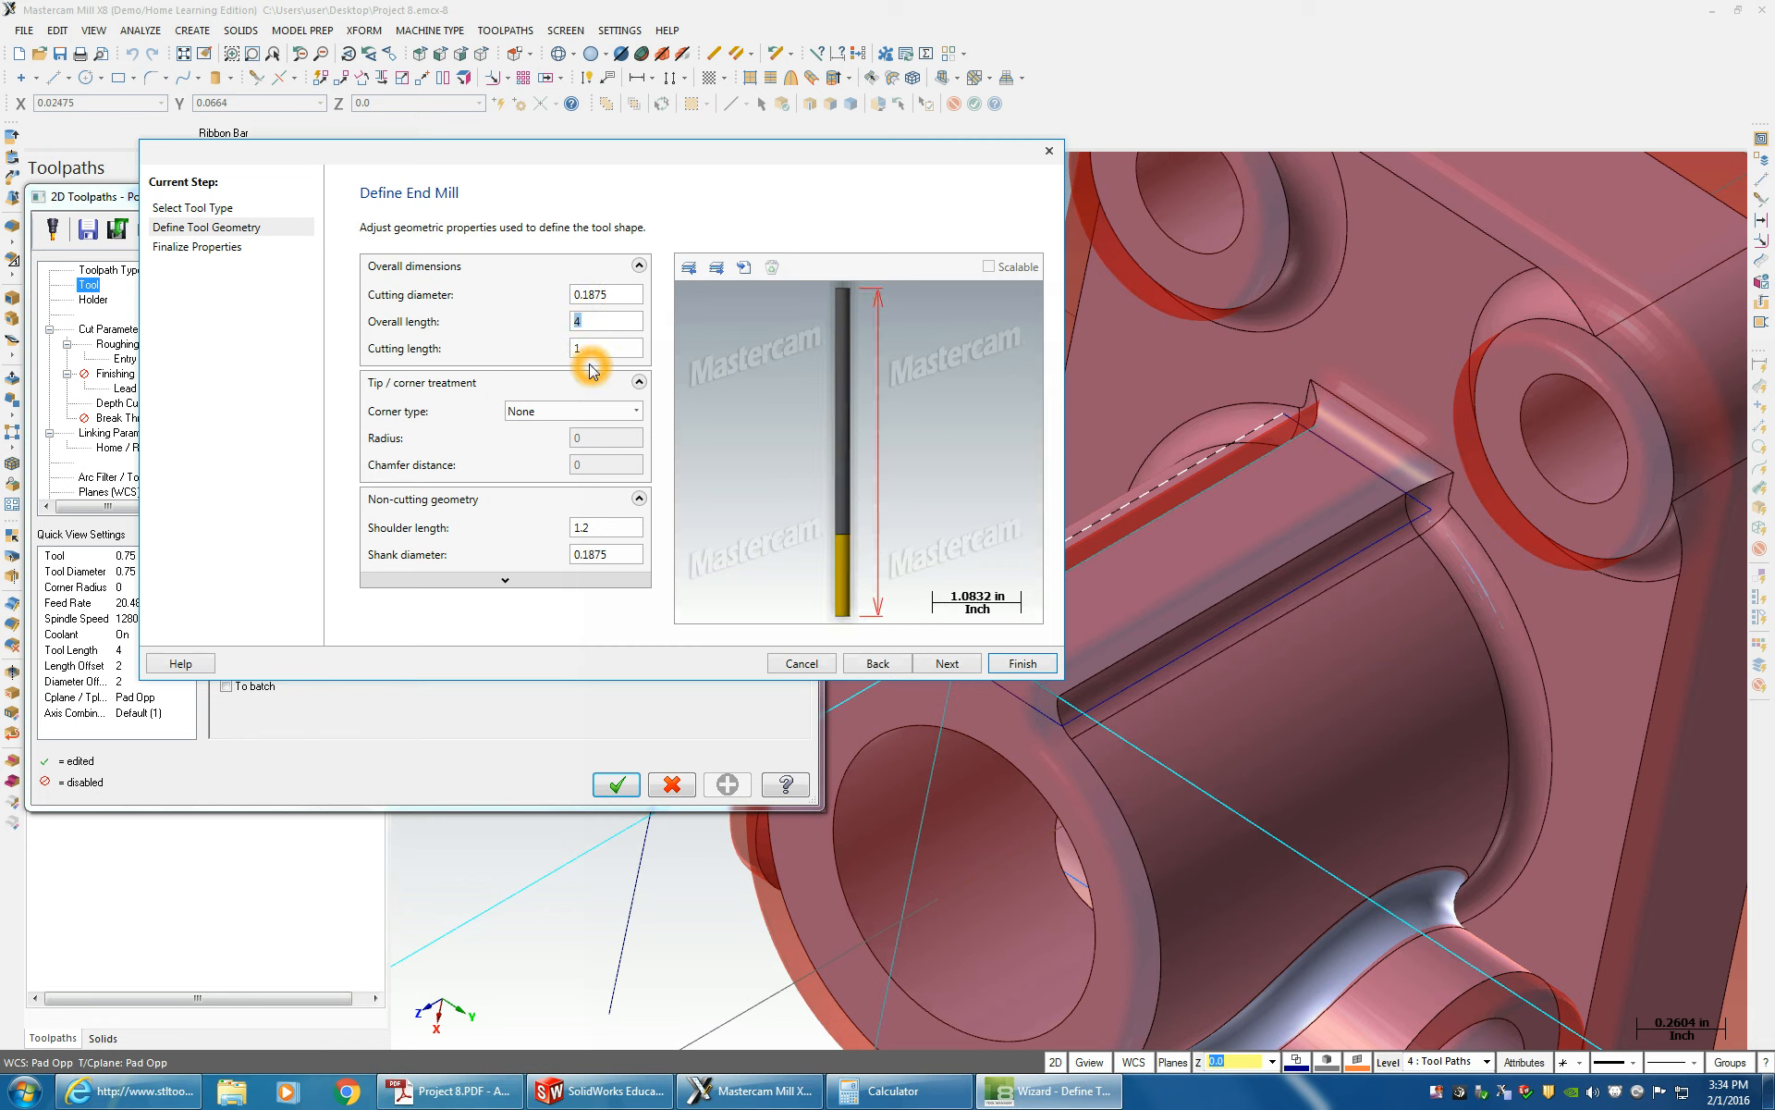
{"action": "double_click", "coordinate": [595, 347]}
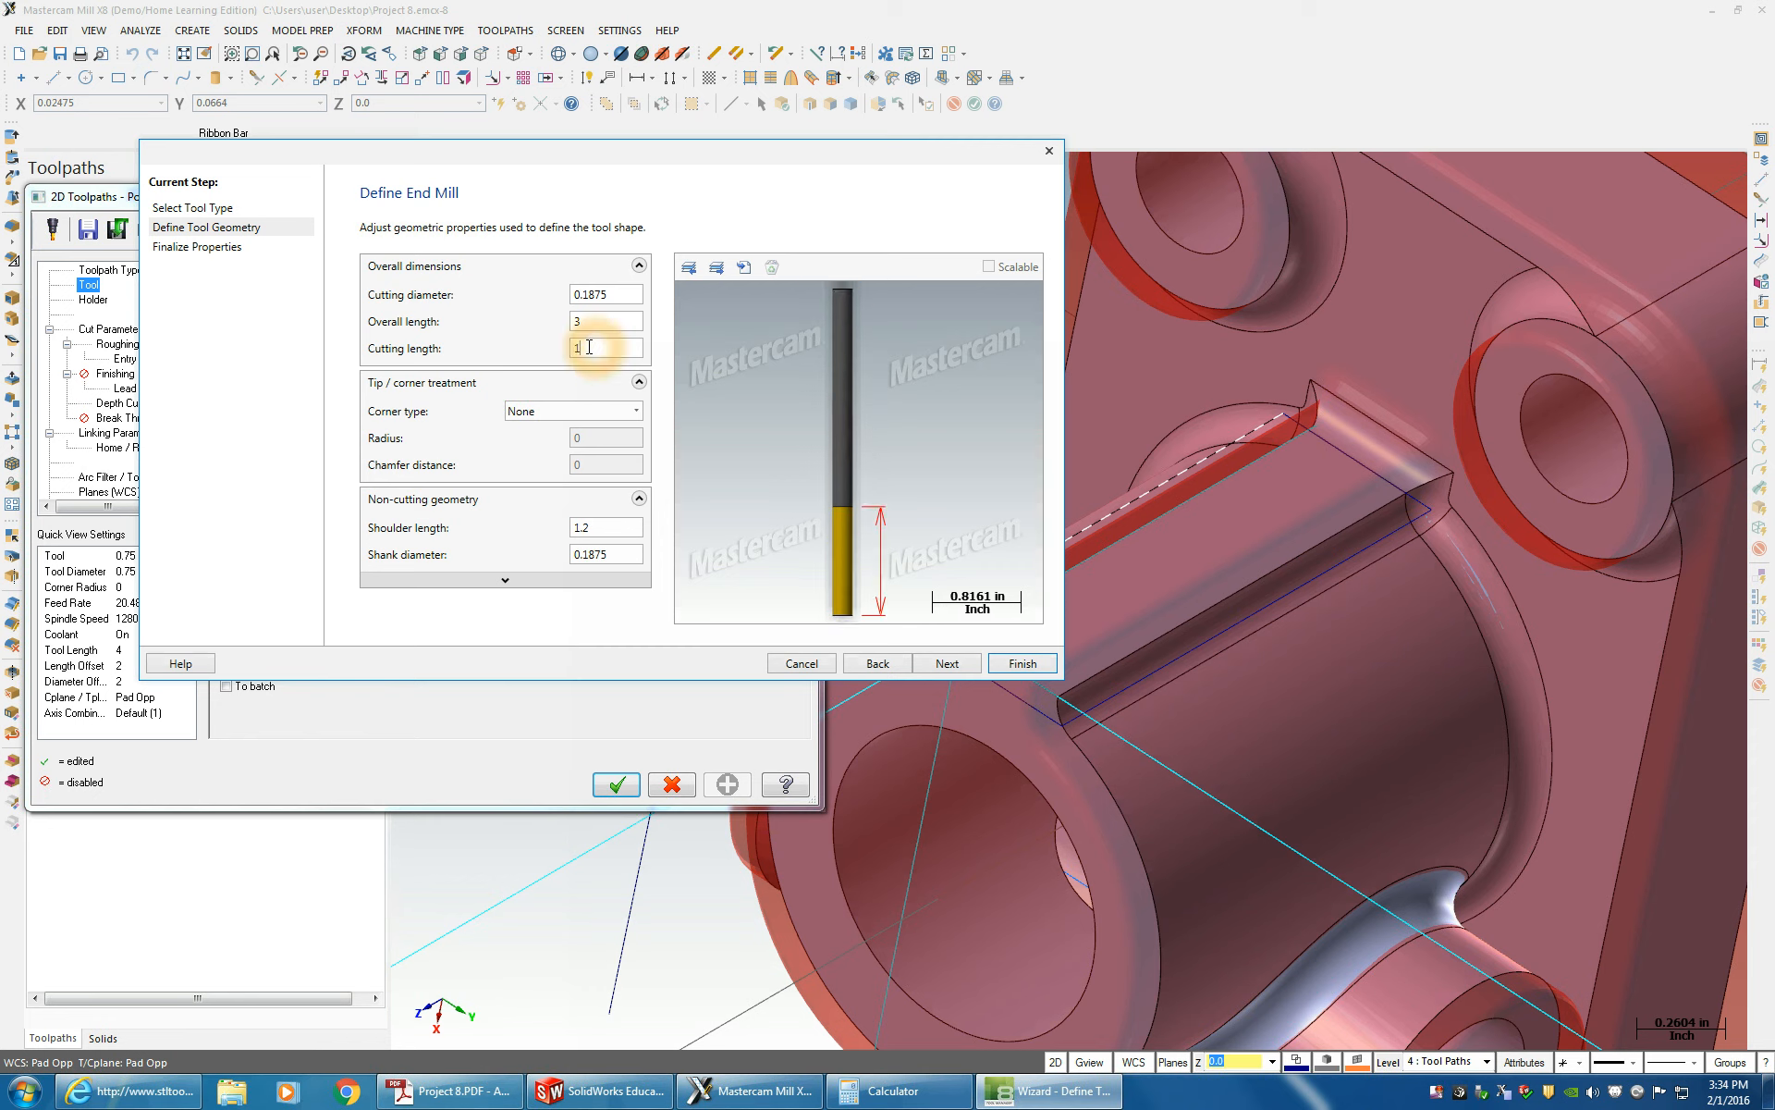
{"action": "type", "text": ".5"}
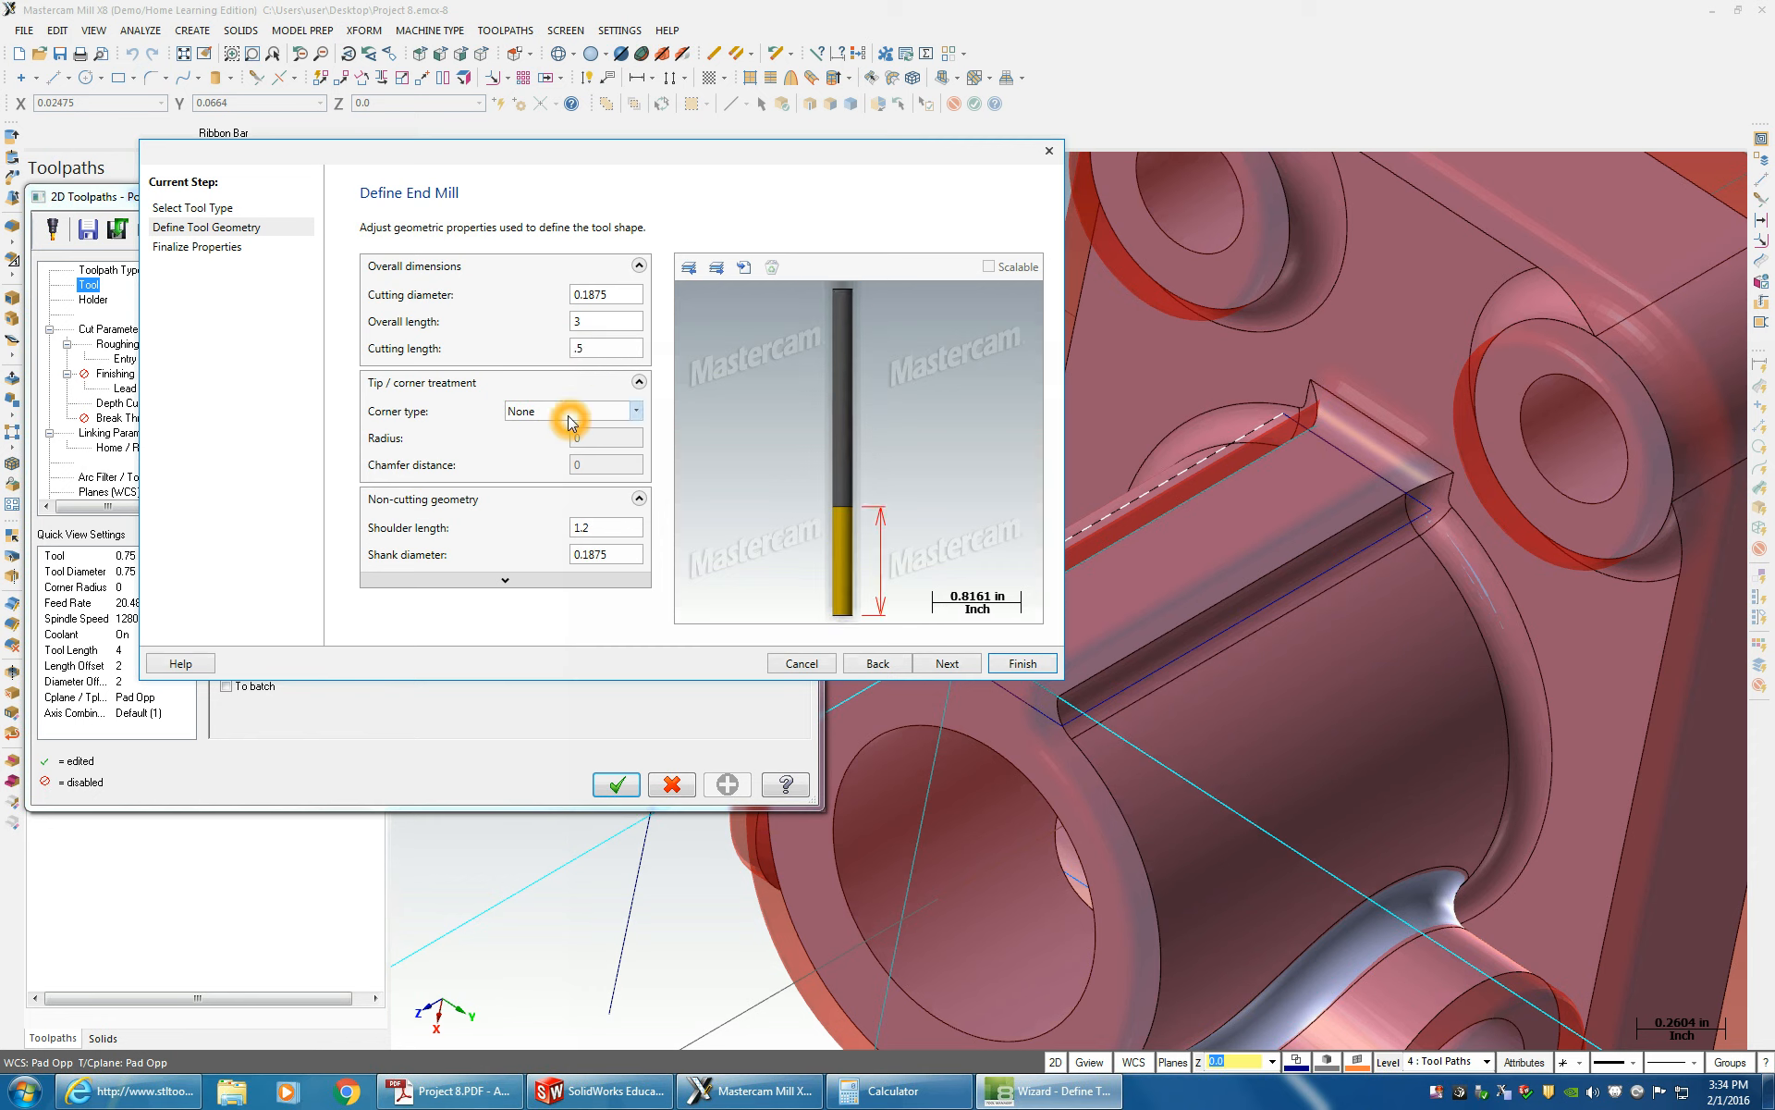
- Set the end mill's shoulder length to 0.75 and its shank diameter to 0.25
{"action": "double_click", "coordinate": [607, 527]}
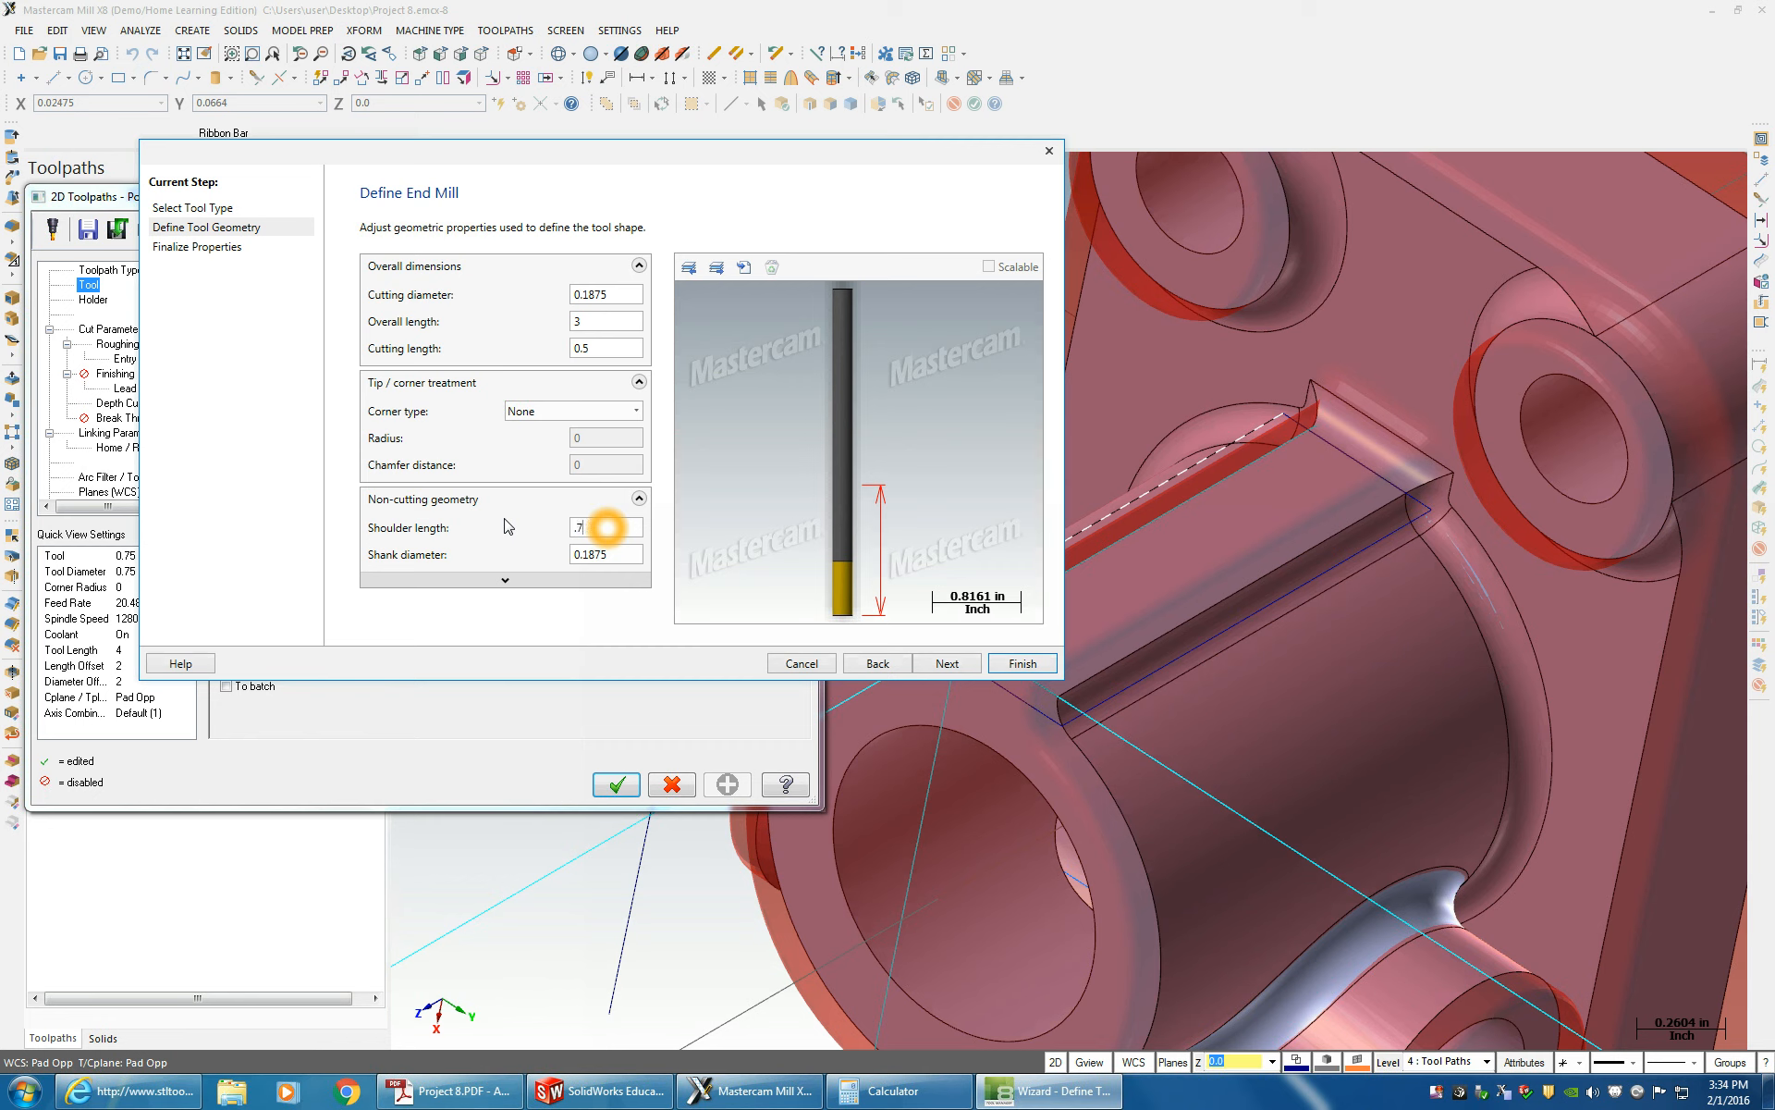
{"action": "type", "text": ".75"}
{"action": "double_click", "coordinate": [610, 553]}
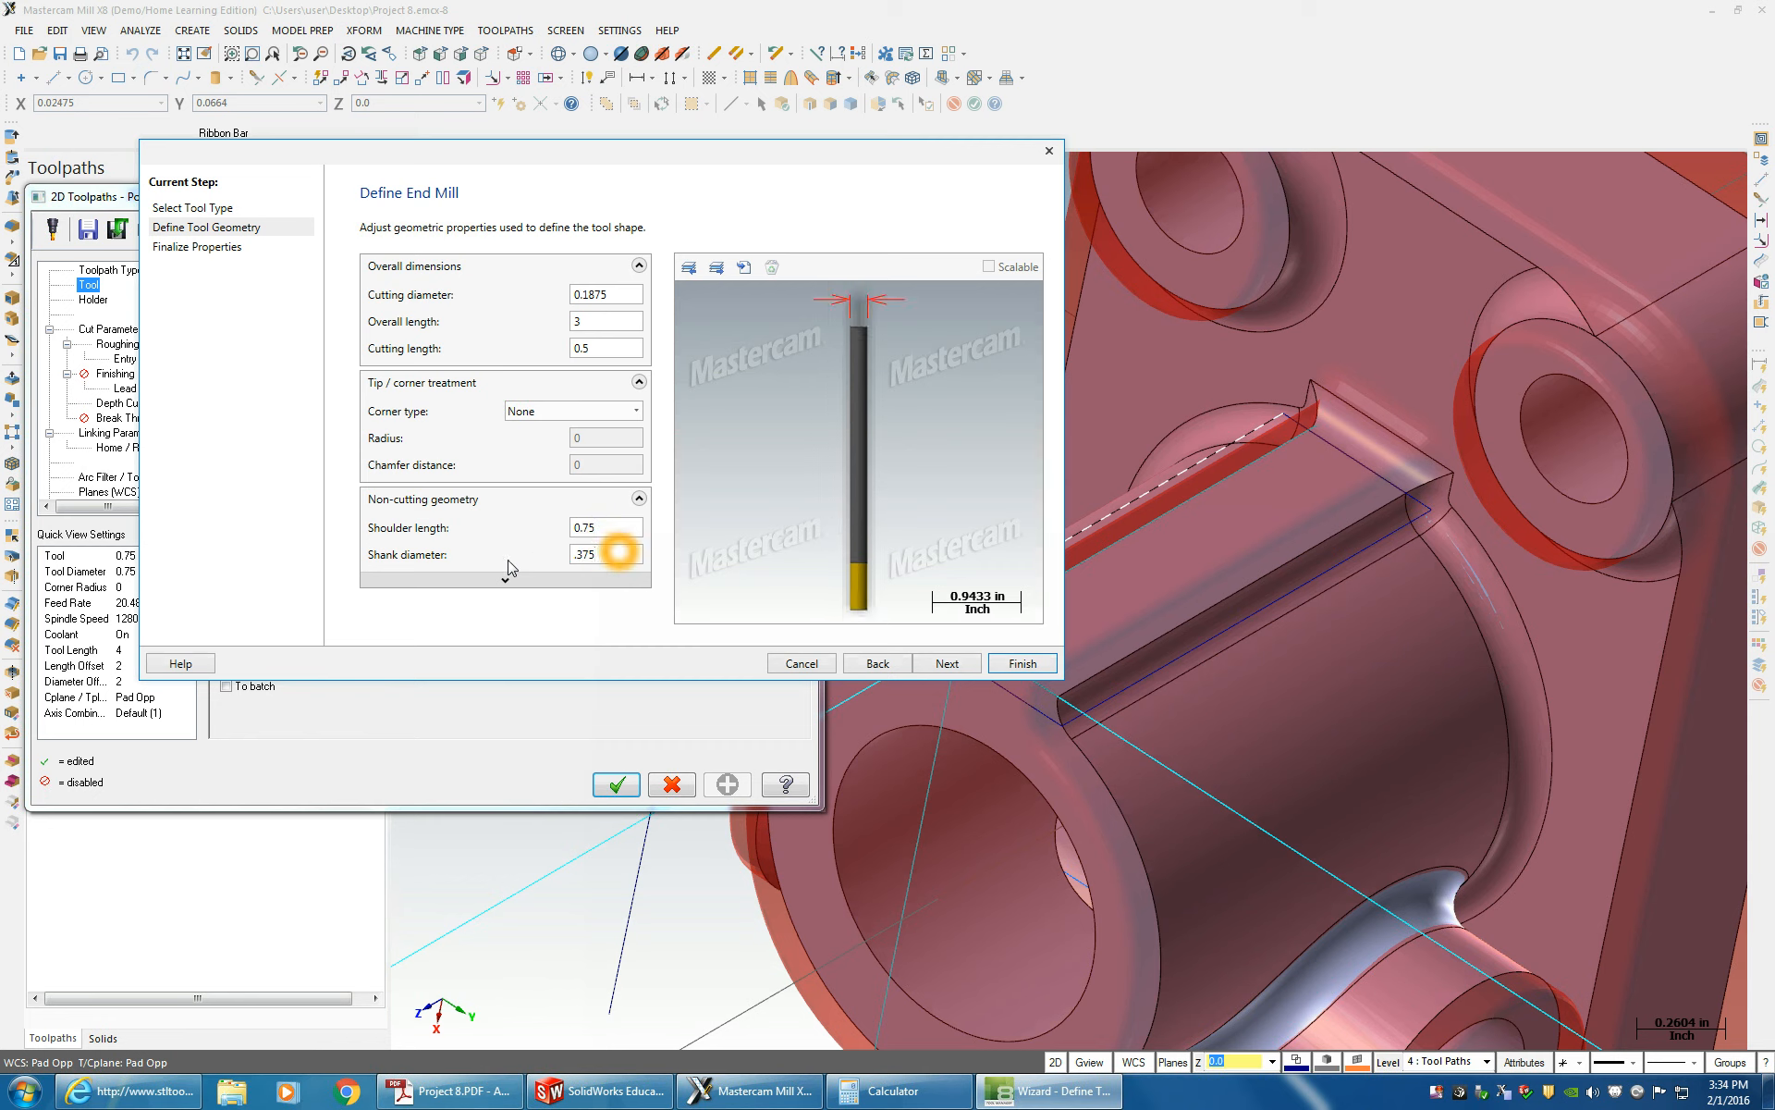
{"action": "type", "text": ".375"}
{"action": "left_click", "coordinate": [441, 545]}
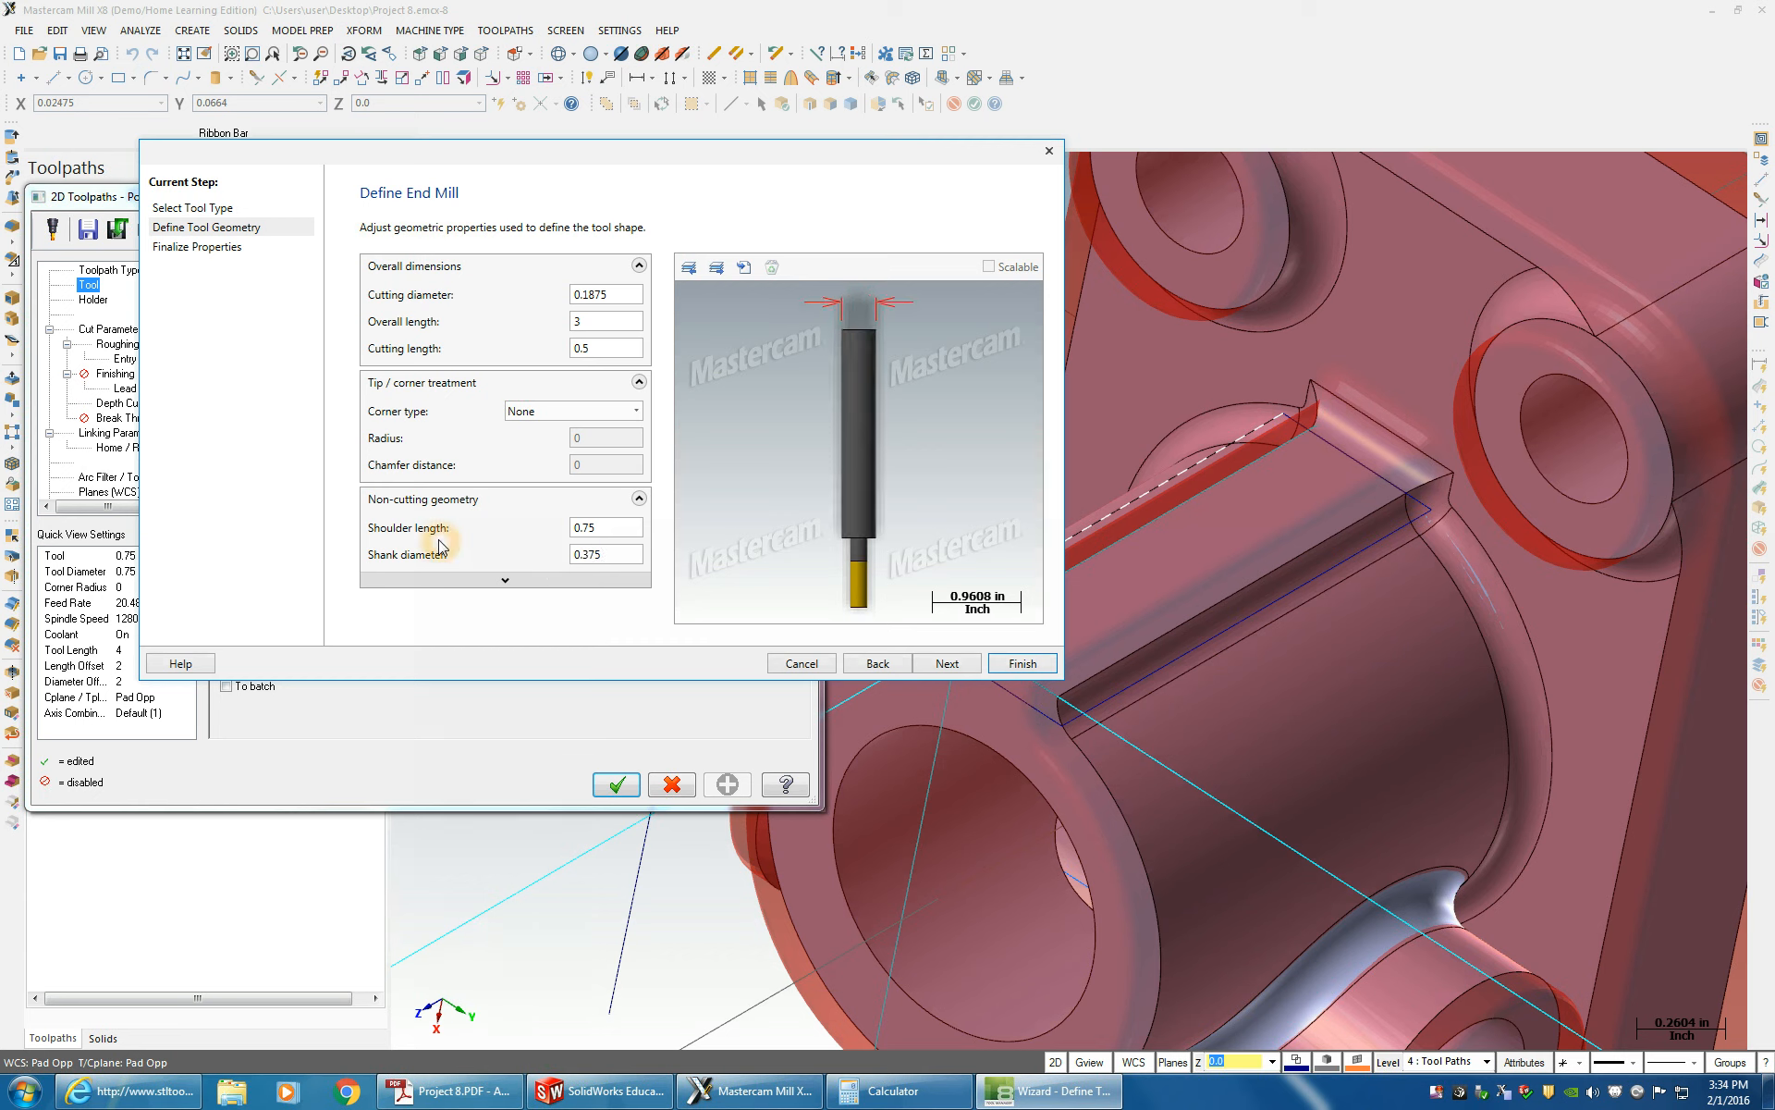
{"action": "double_click", "coordinate": [616, 554]}
{"action": "type", "text": ".25"}
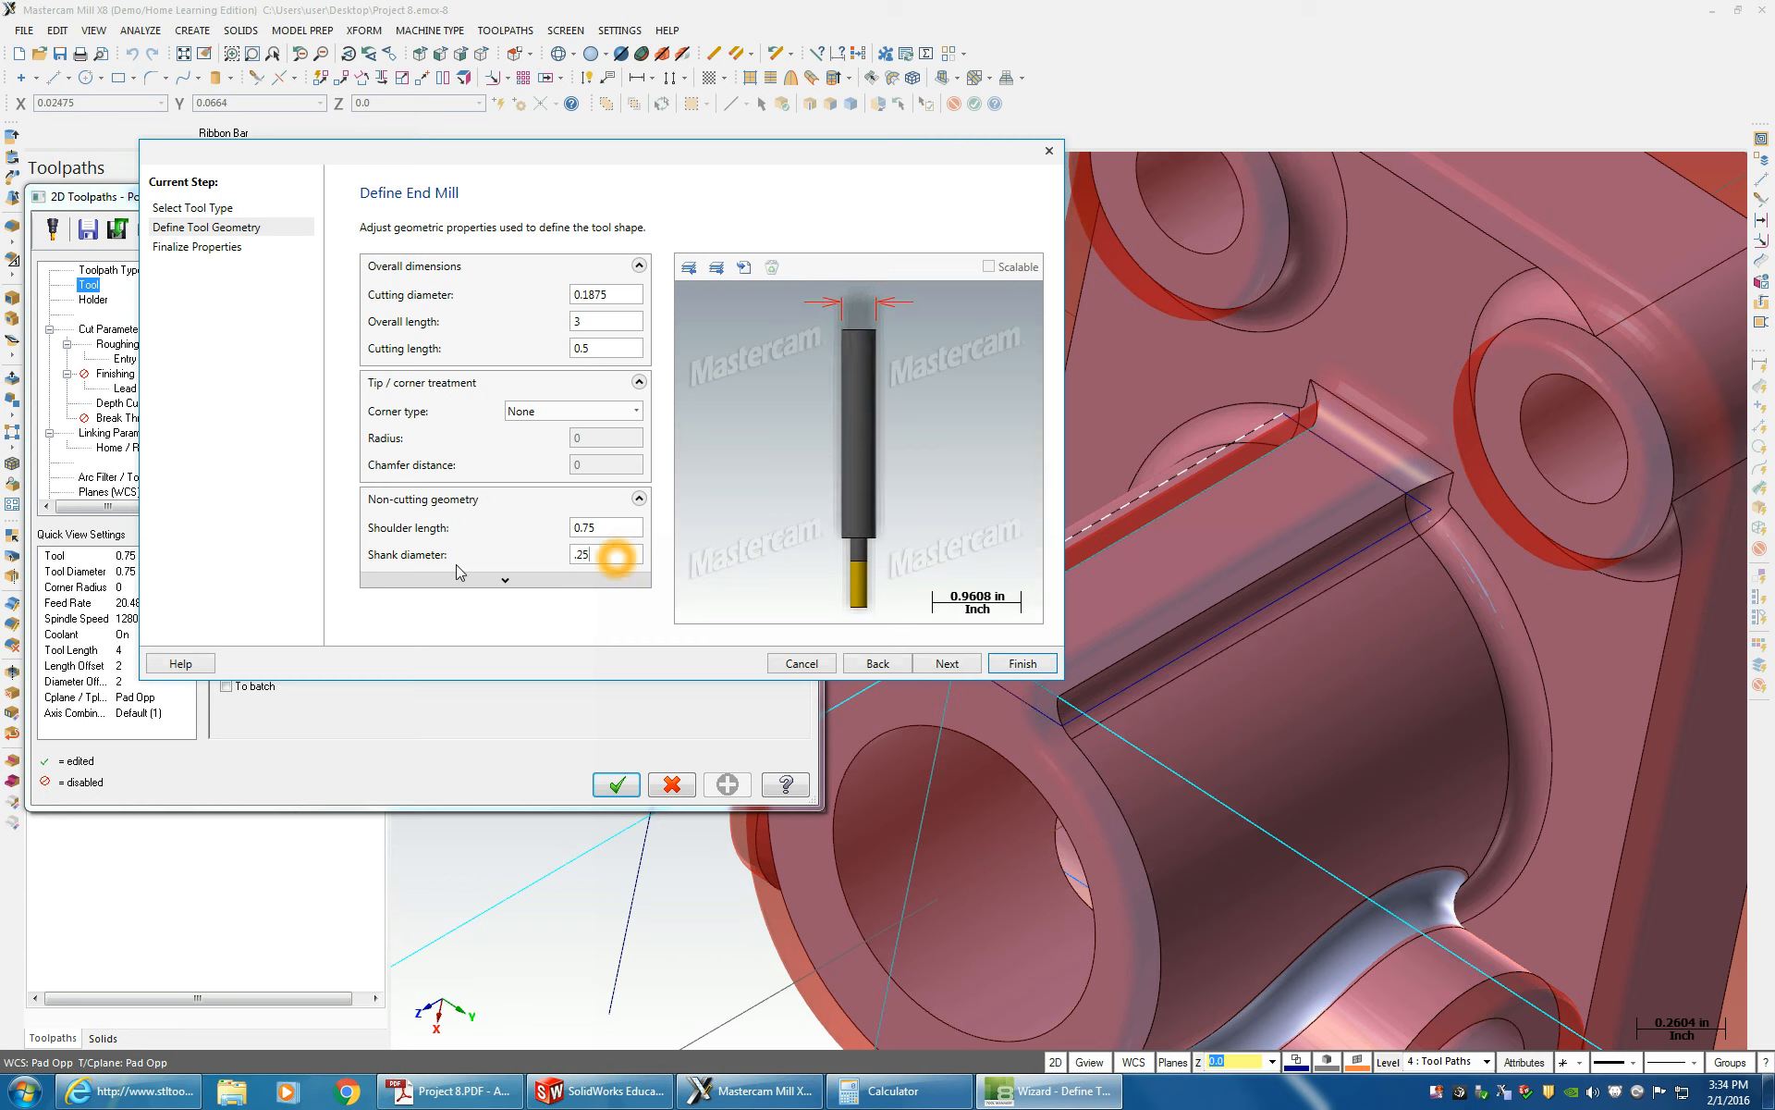
{"action": "left_click", "coordinate": [464, 536]}
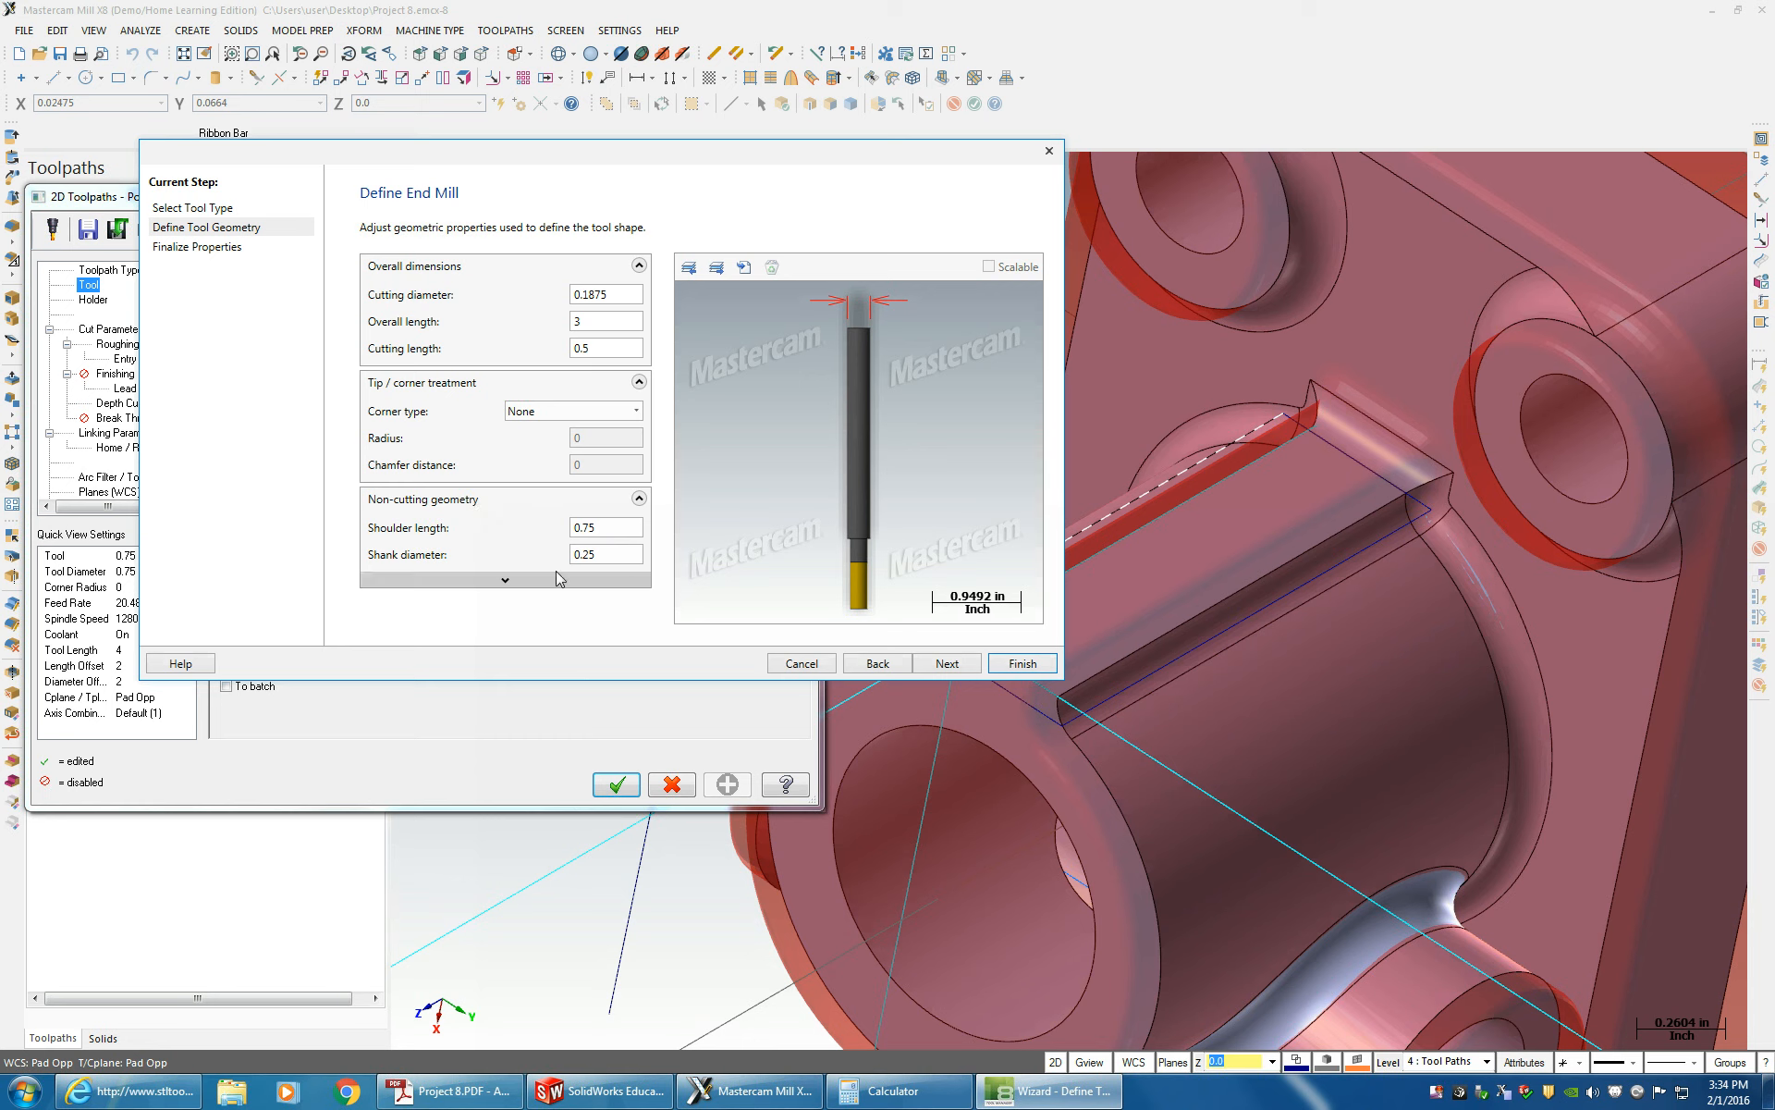
- Give the shank a taper angle of 45 and set the end mill's shoulder length to 0.6
{"action": "left_click", "coordinate": [496, 583]}
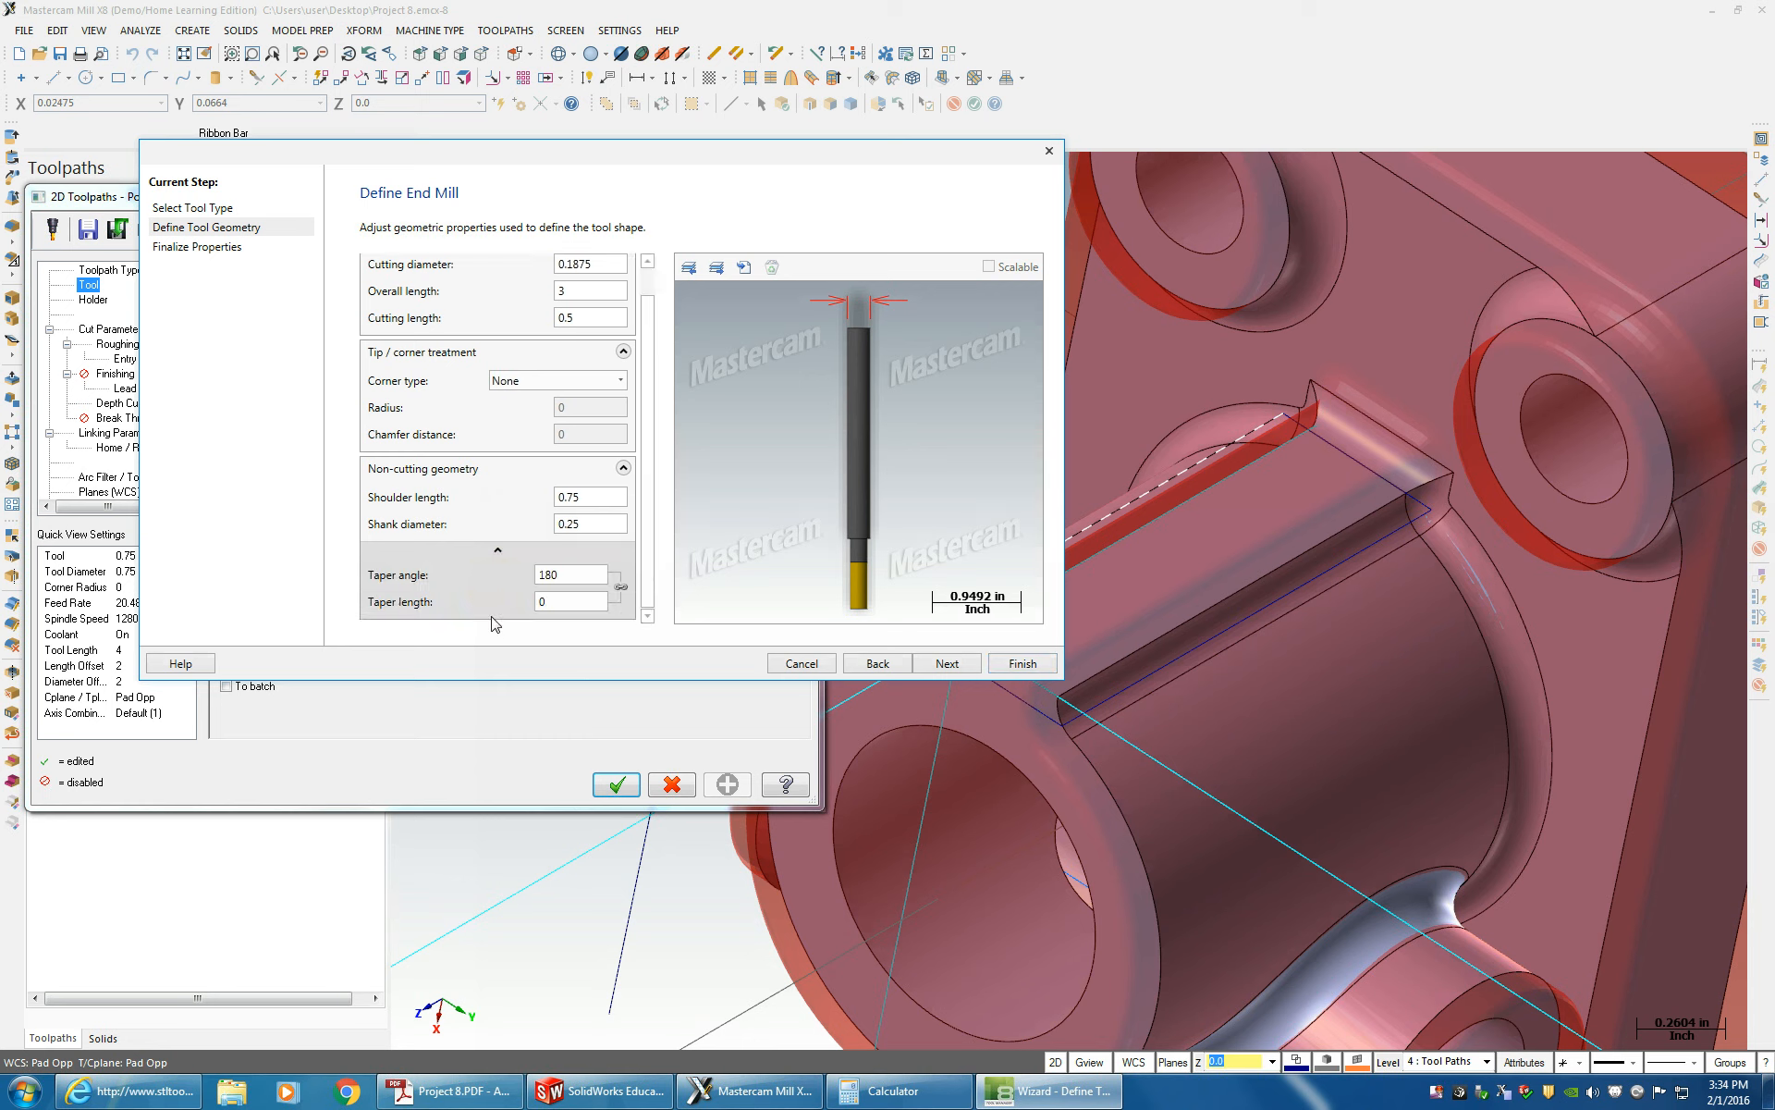
{"action": "double_click", "coordinate": [573, 574]}
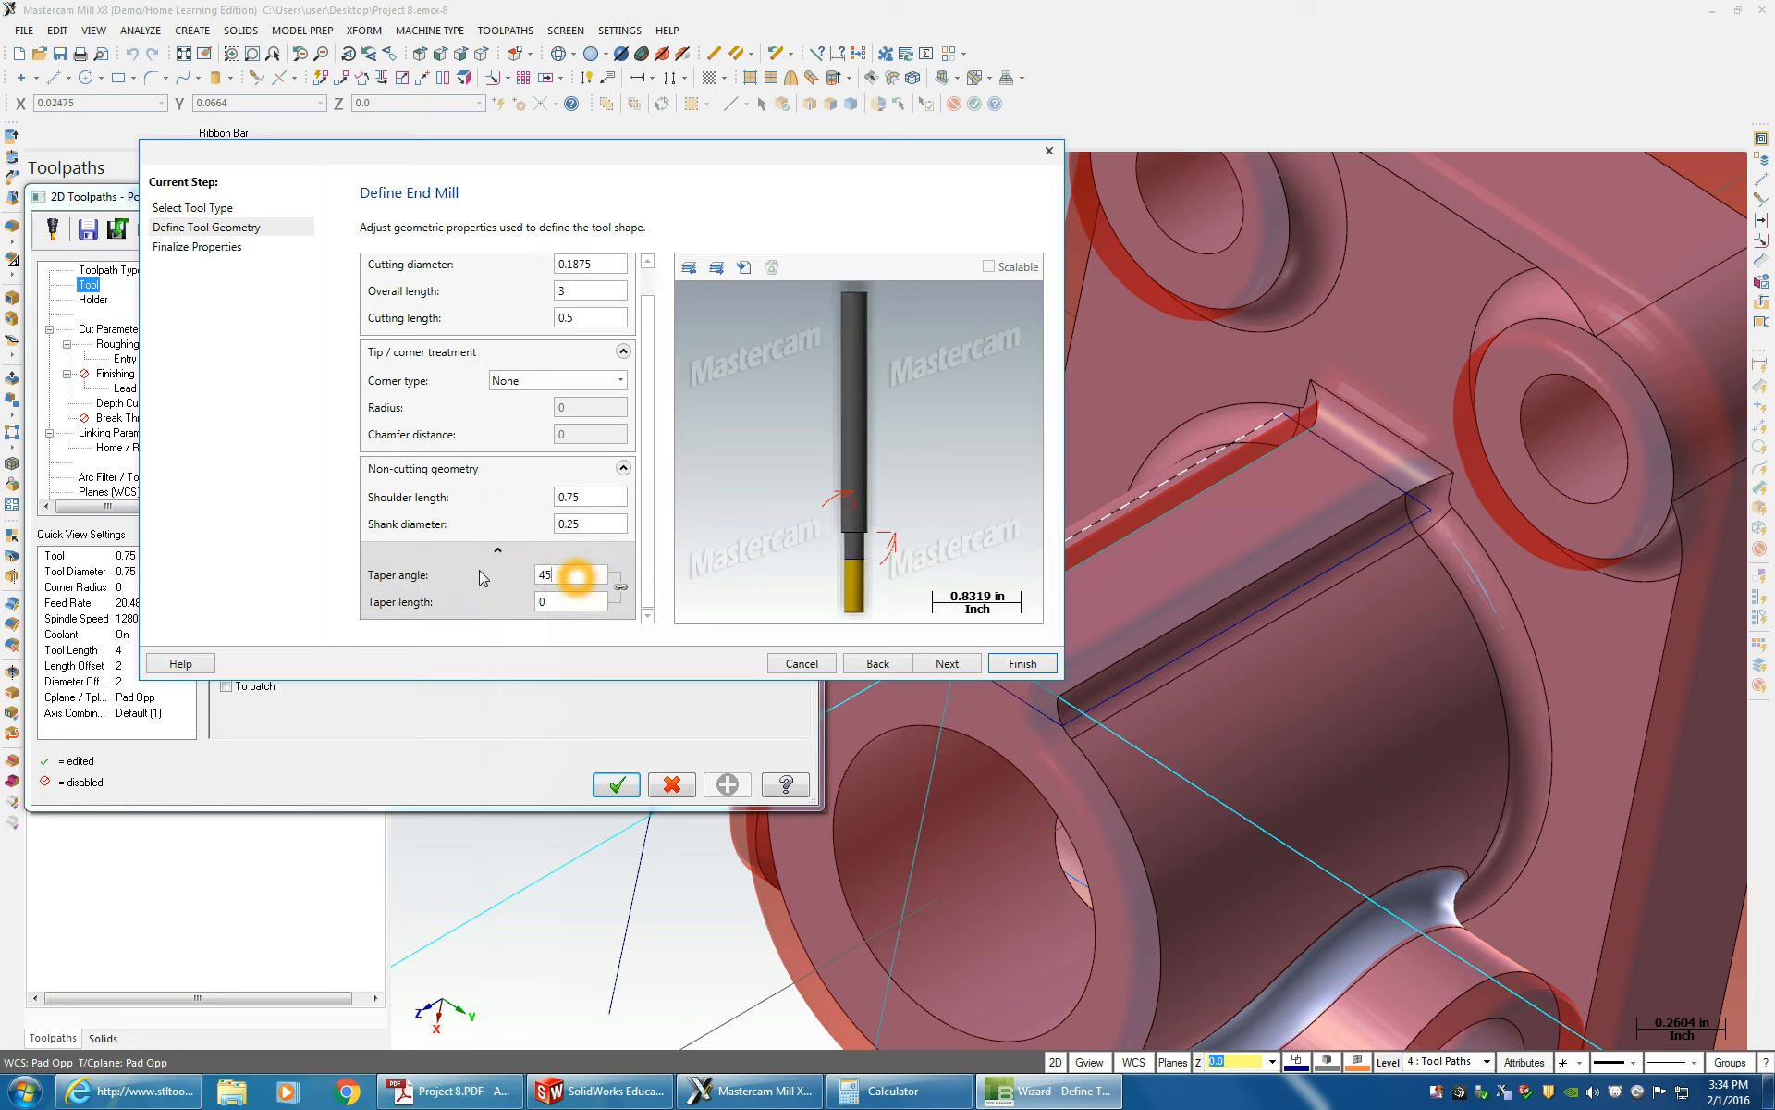
{"action": "left_click", "coordinate": [1056, 590]}
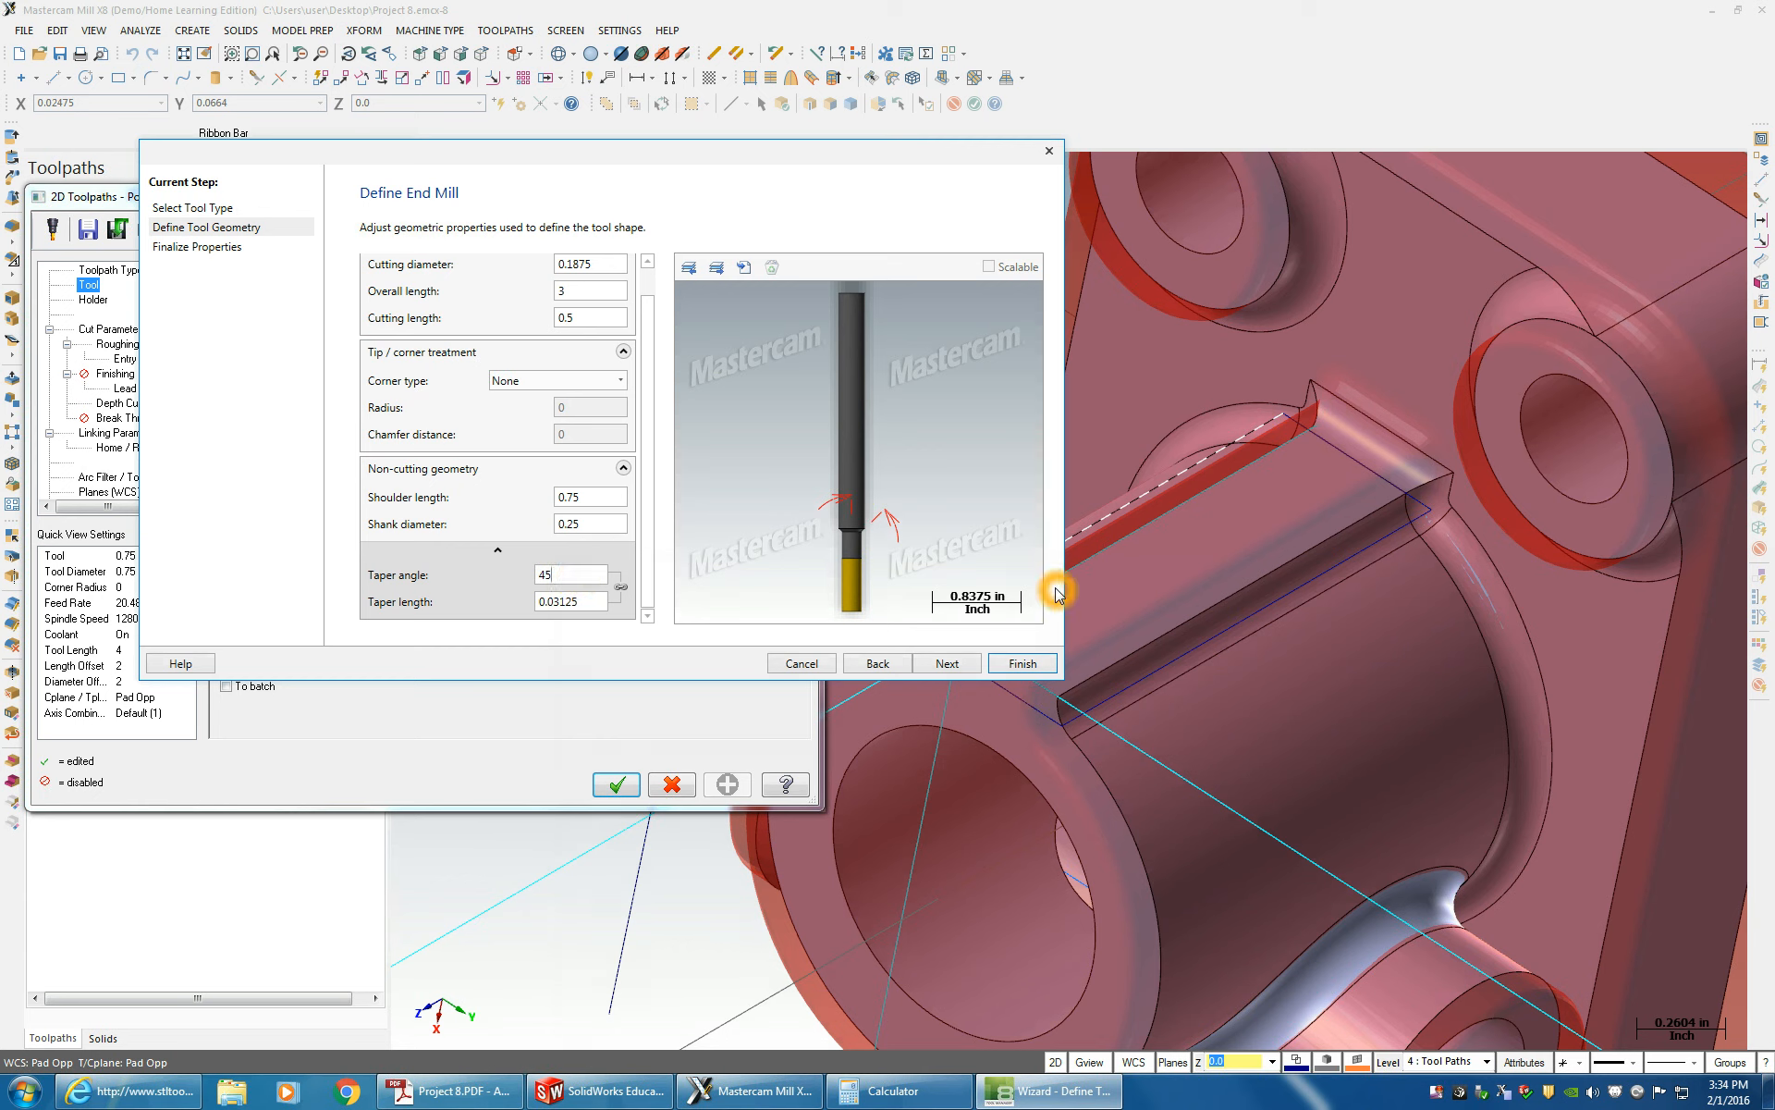
{"action": "double_click", "coordinate": [591, 495]}
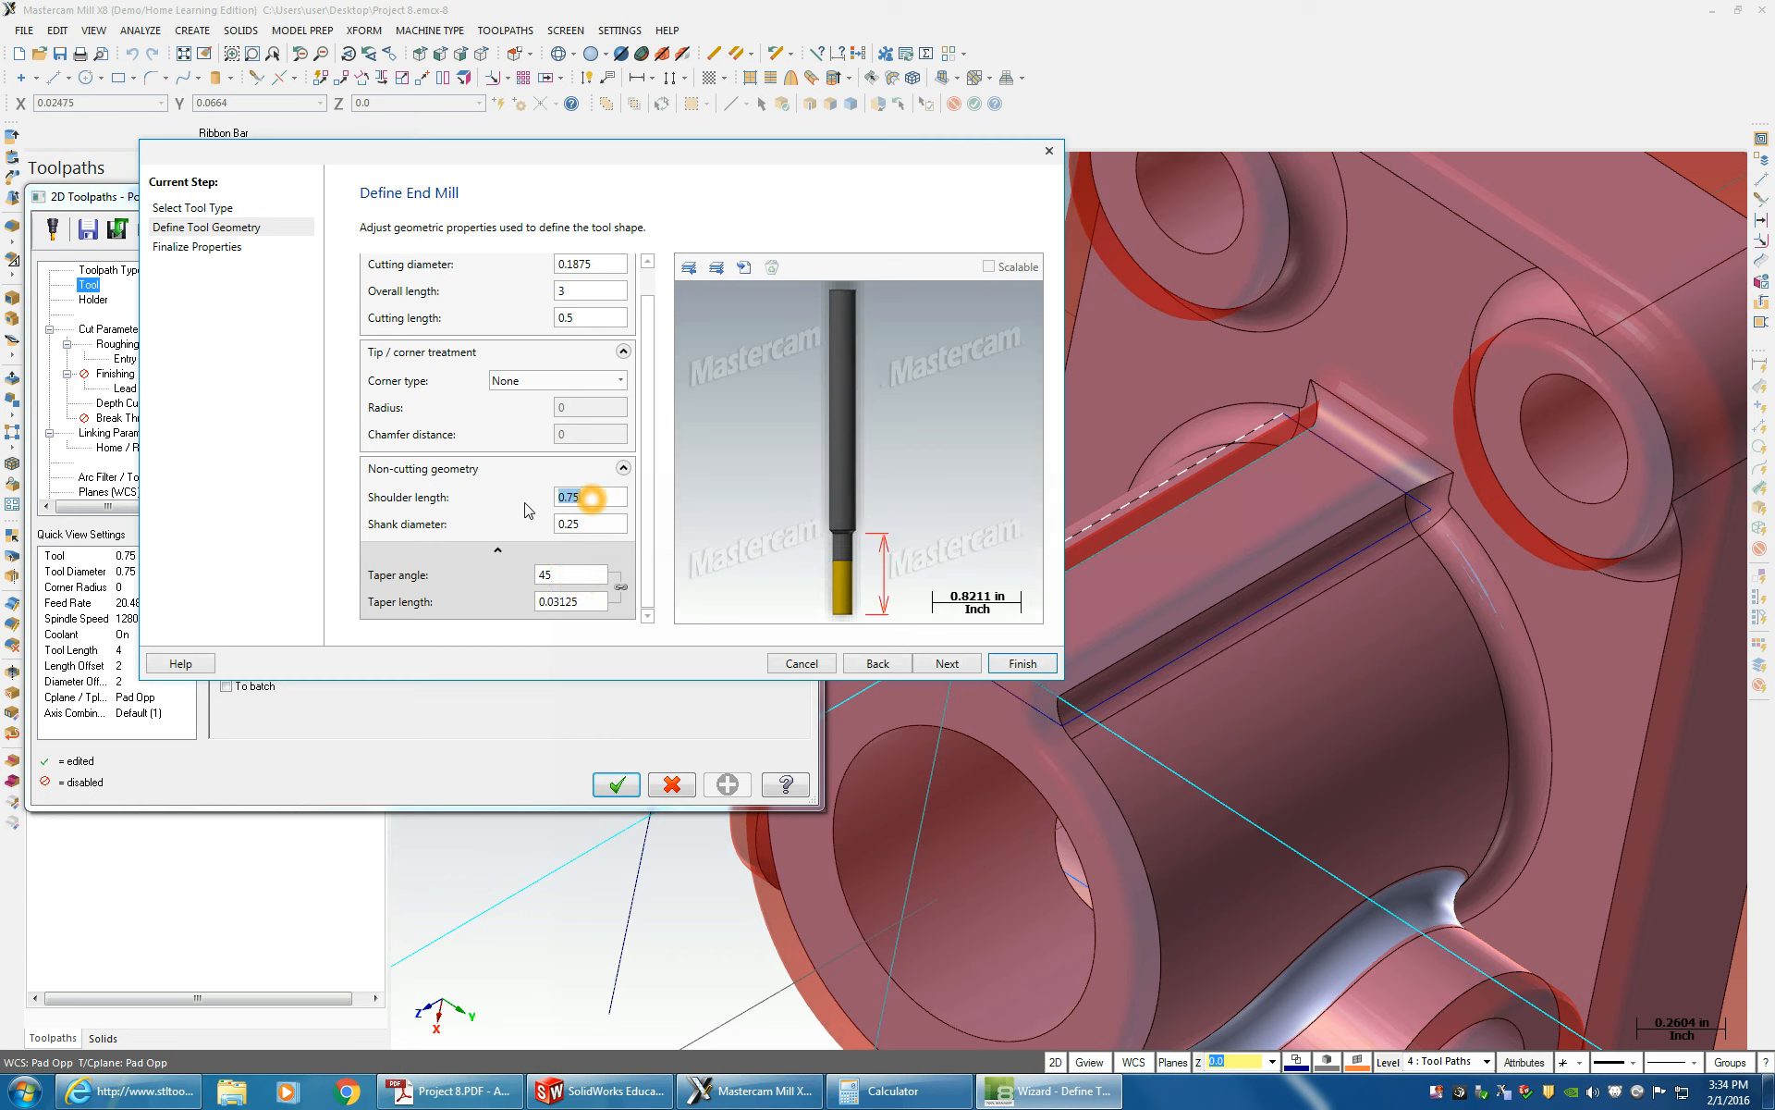
{"action": "type", "text": ".6"}
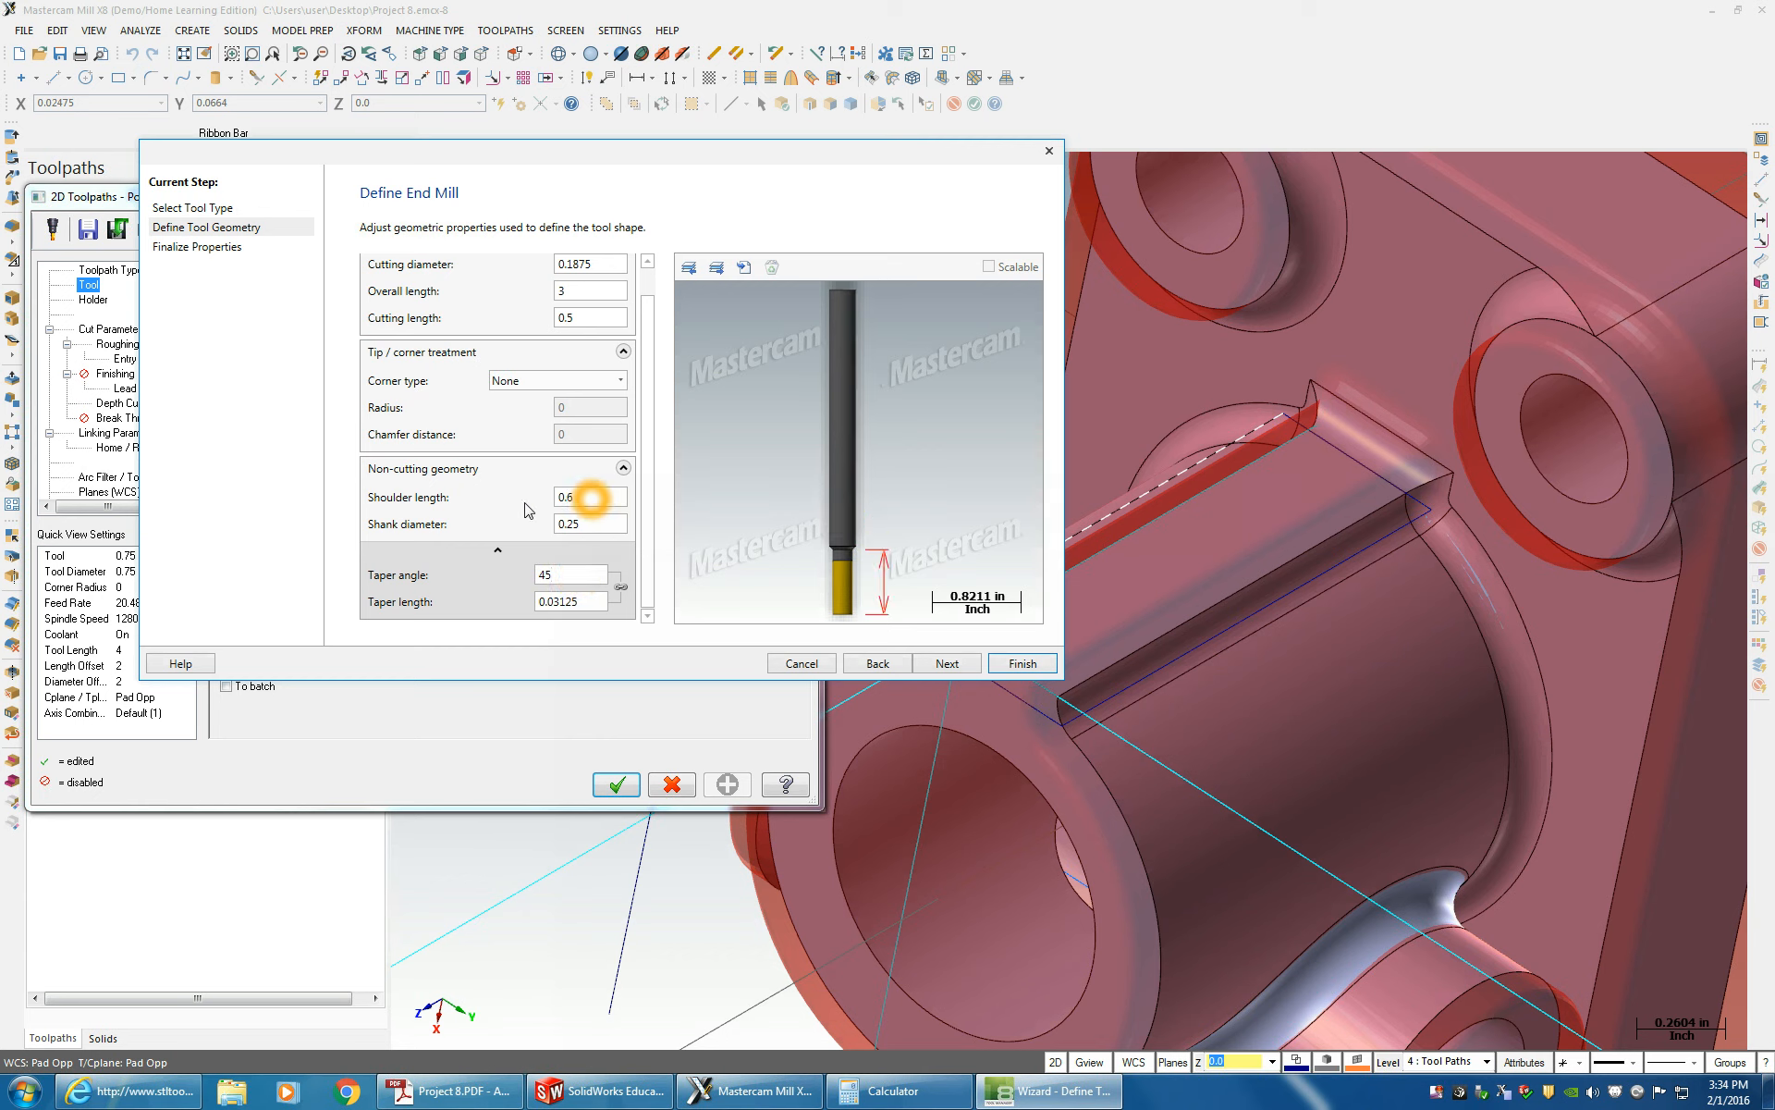
{"action": "left_click", "coordinate": [665, 469]}
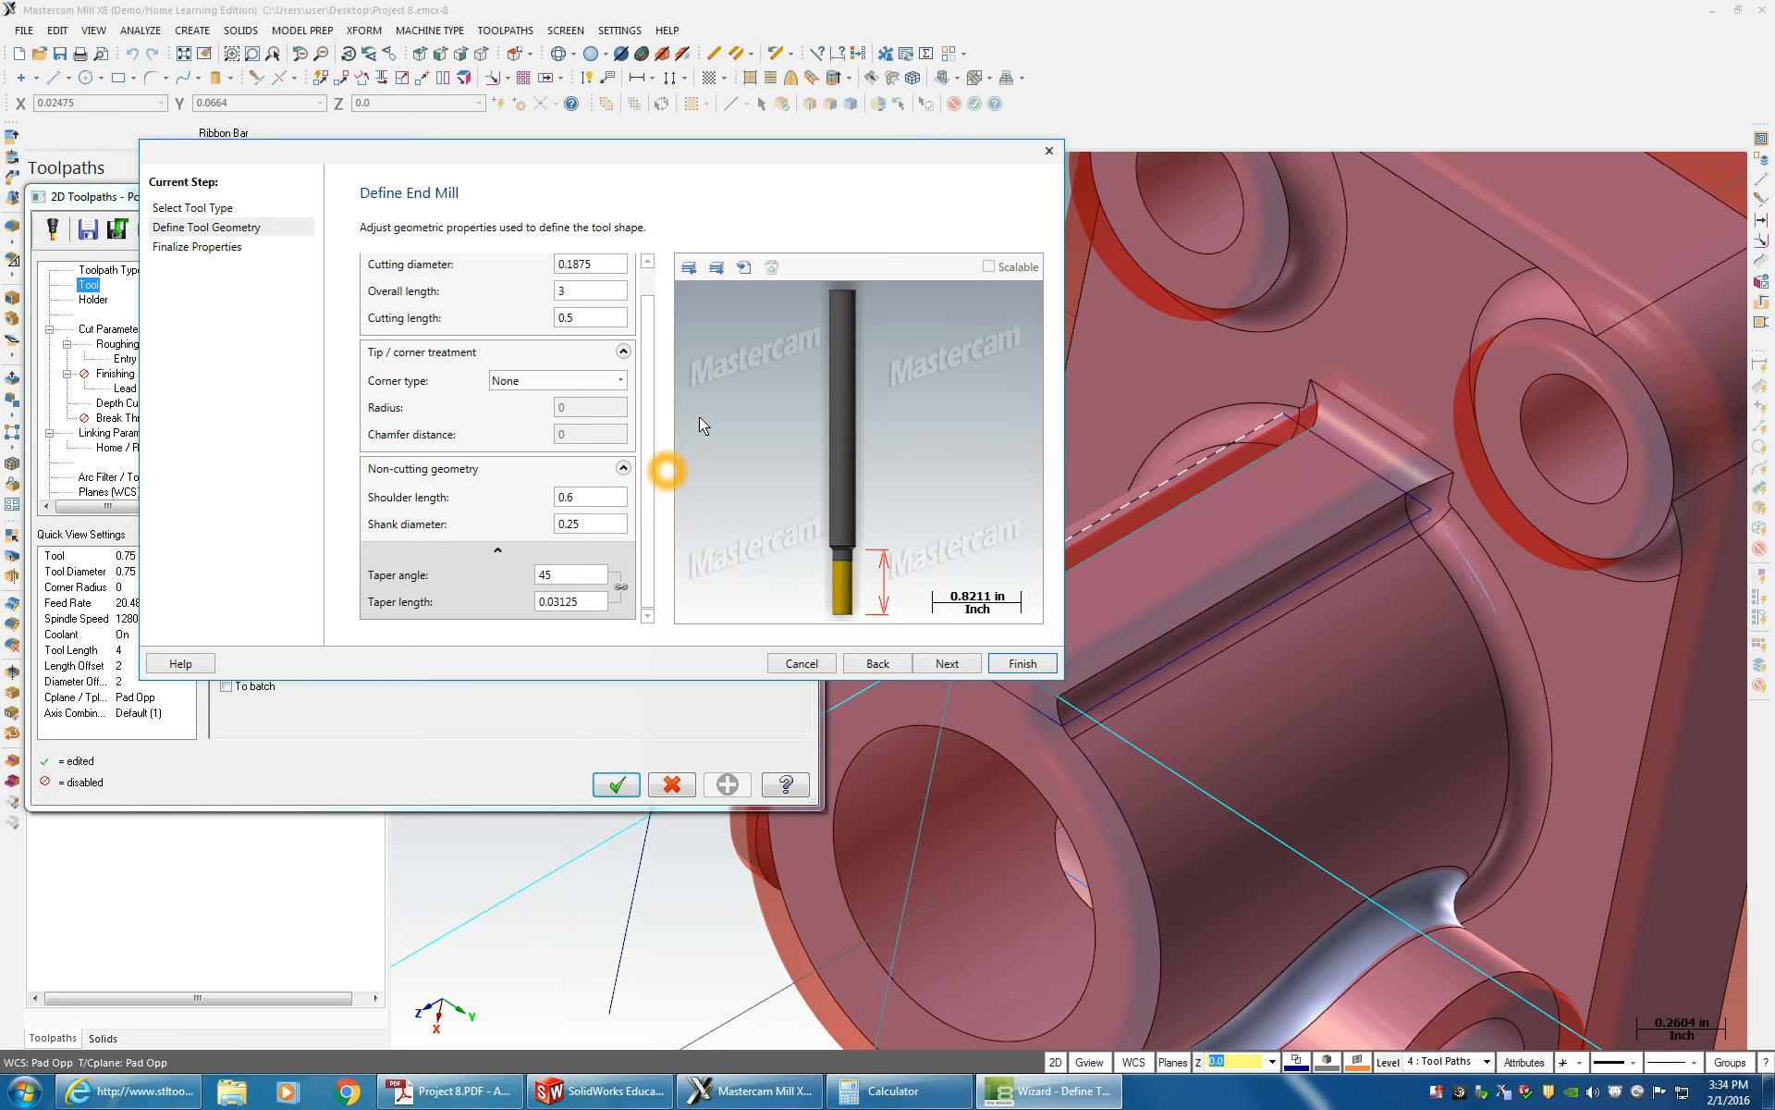
- Continue to the tool's final properties, work out the spindle speed in Calculator, and set it to 5120
{"action": "left_click", "coordinate": [946, 663]}
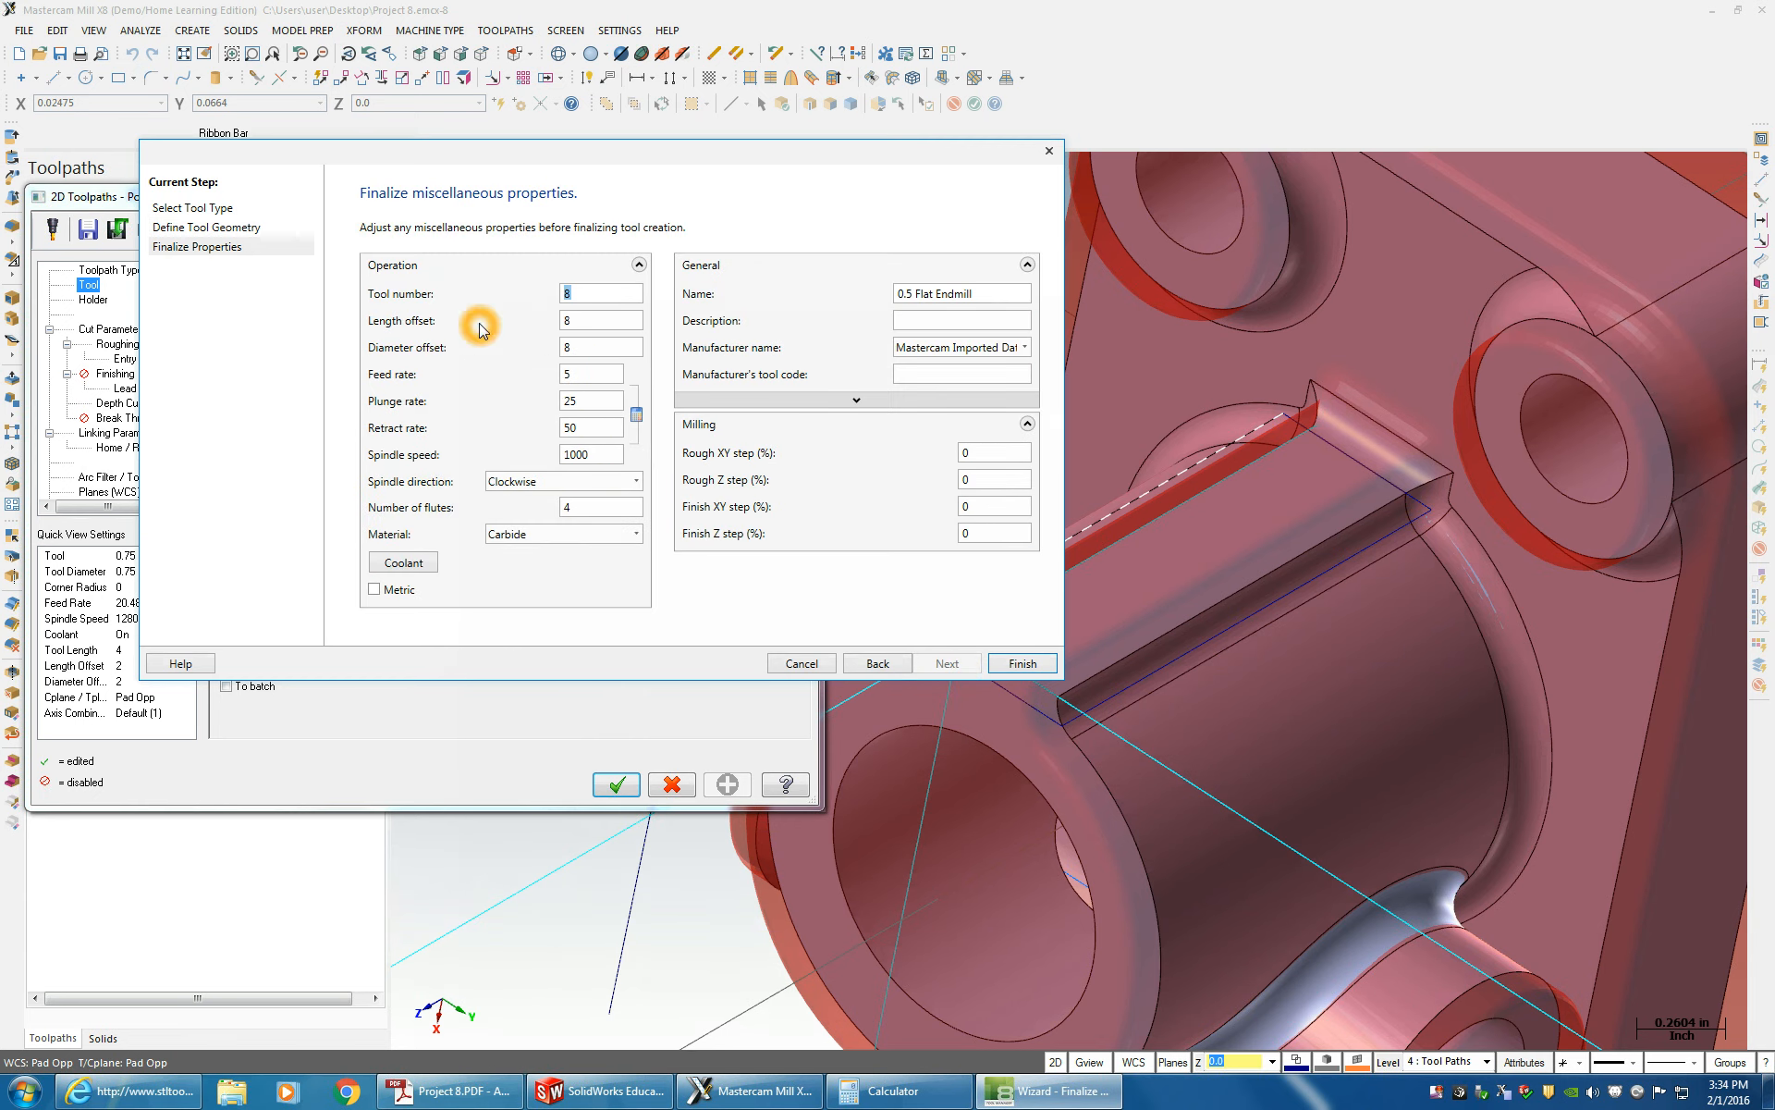
{"action": "left_click", "coordinate": [574, 375]}
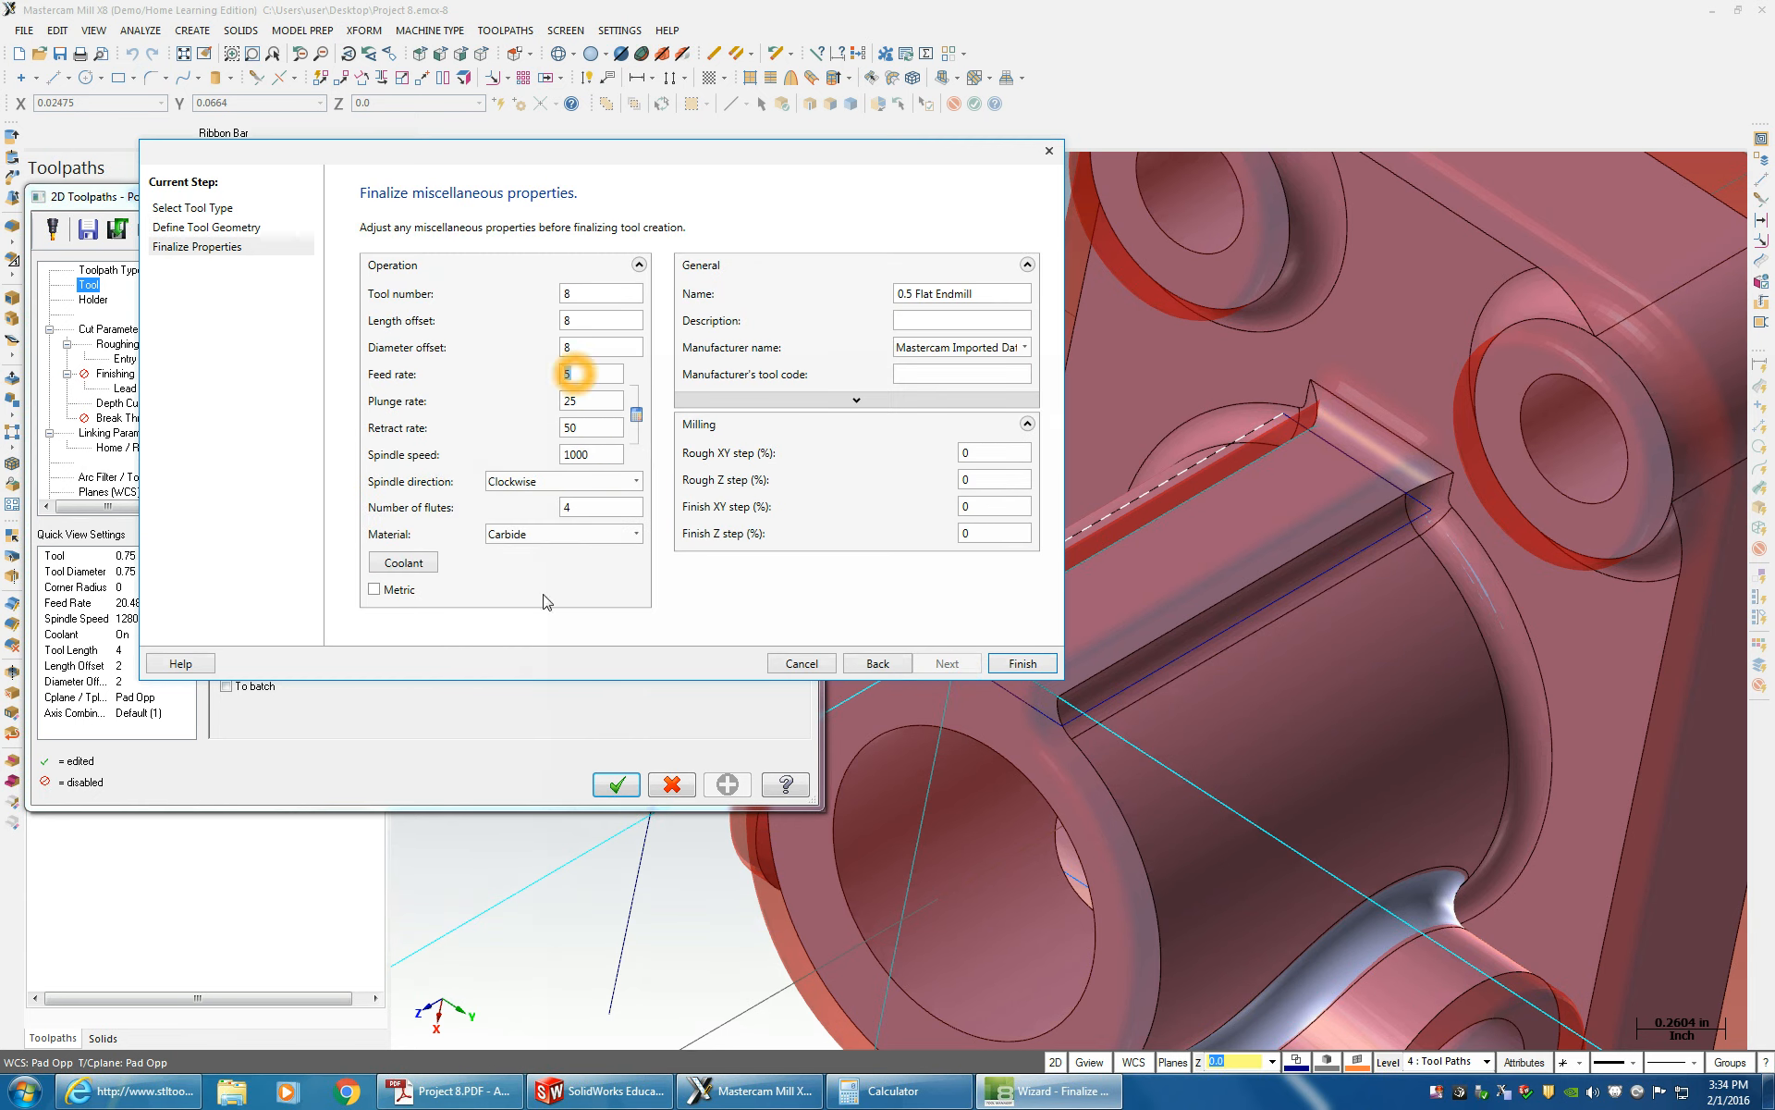
{"action": "left_click", "coordinate": [892, 1091]}
{"action": "left_click", "coordinate": [1017, 289]}
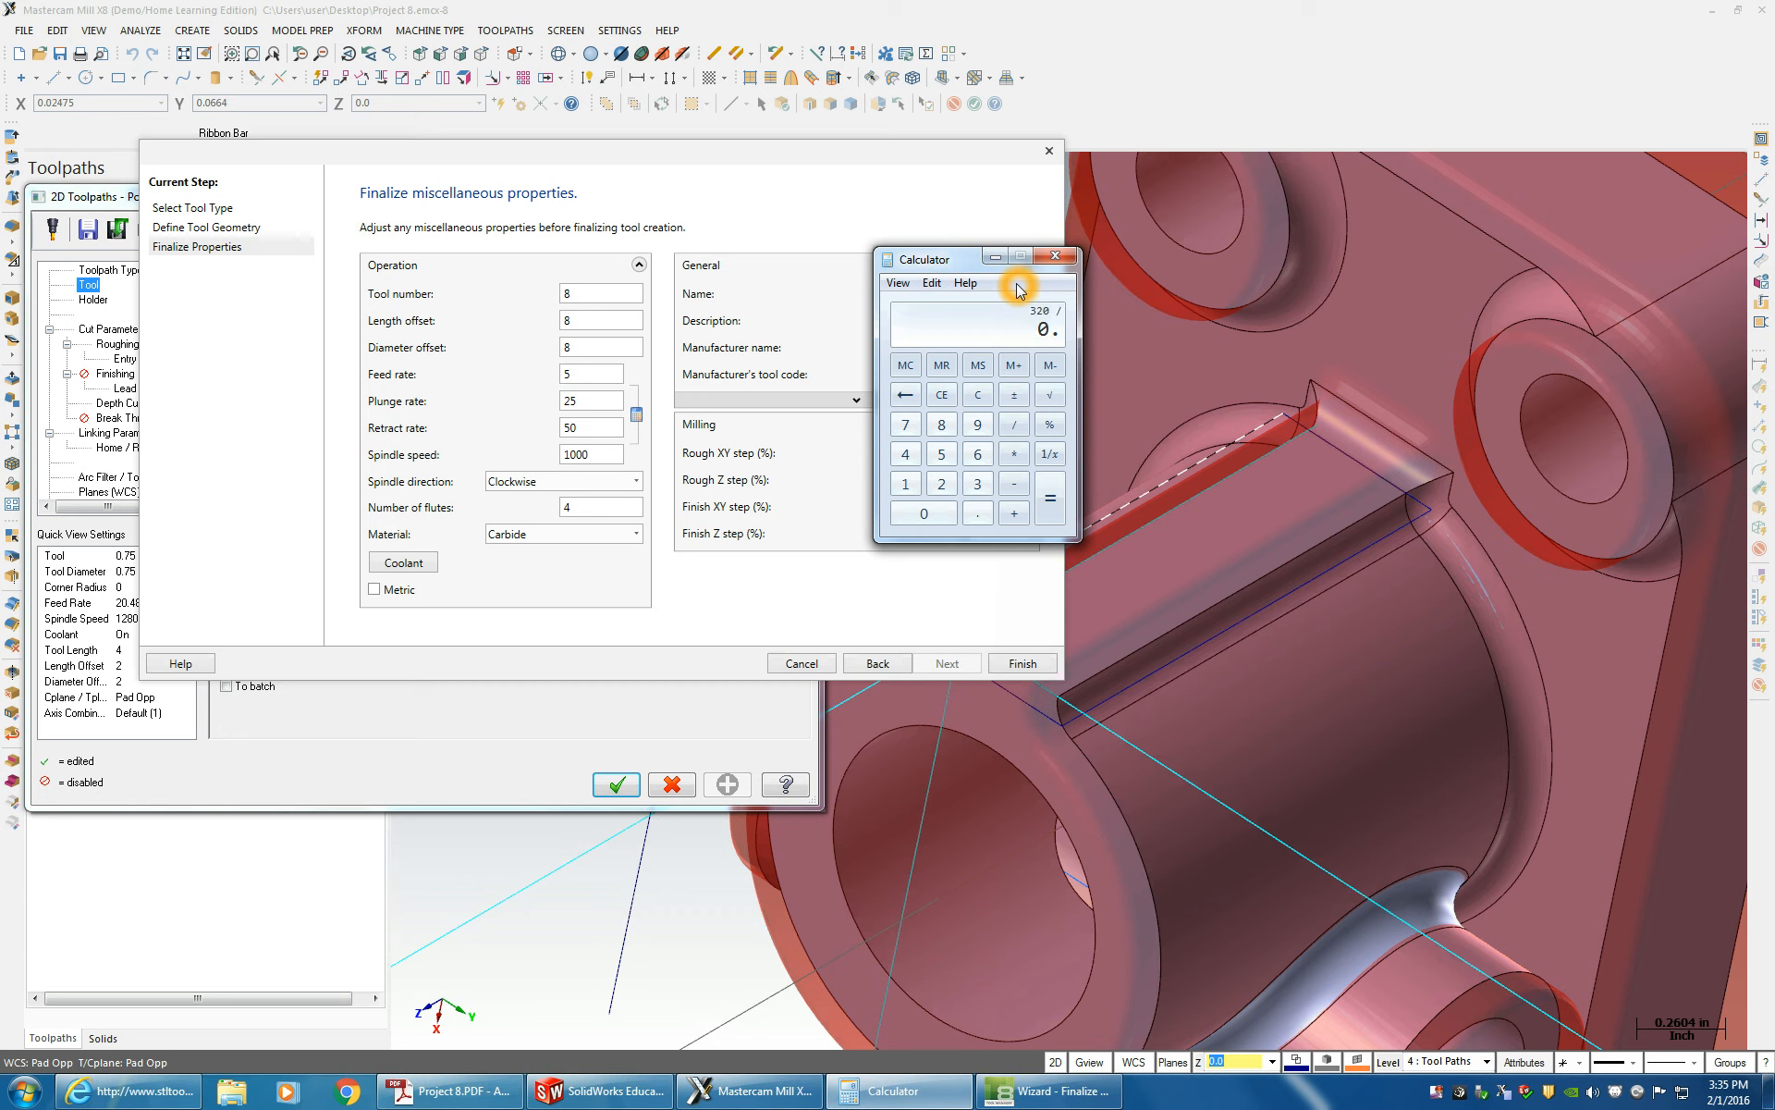
{"action": "key", "text": "Return"}
{"action": "key", "text": "asterisk"}
{"action": "type", "text": "3"}
{"action": "key", "text": "Return"}
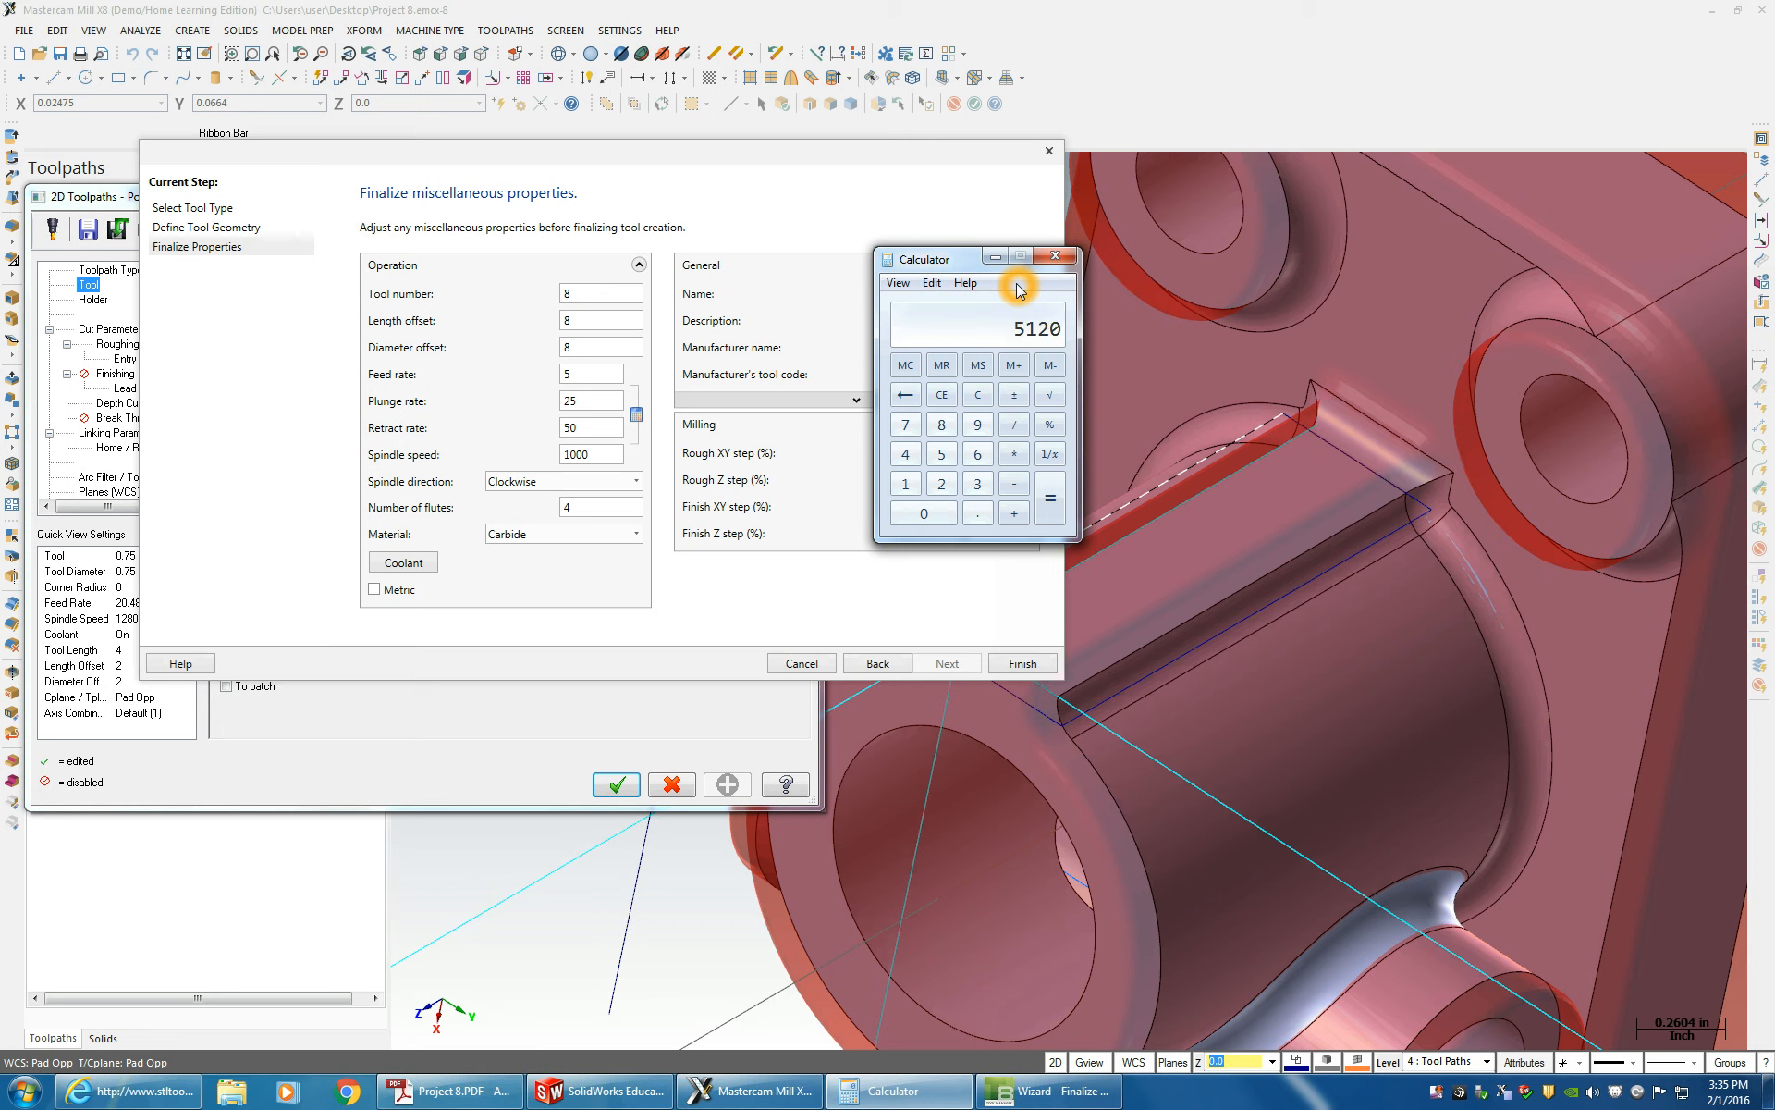
{"action": "left_click", "coordinate": [602, 454]}
{"action": "type", "text": "512"}
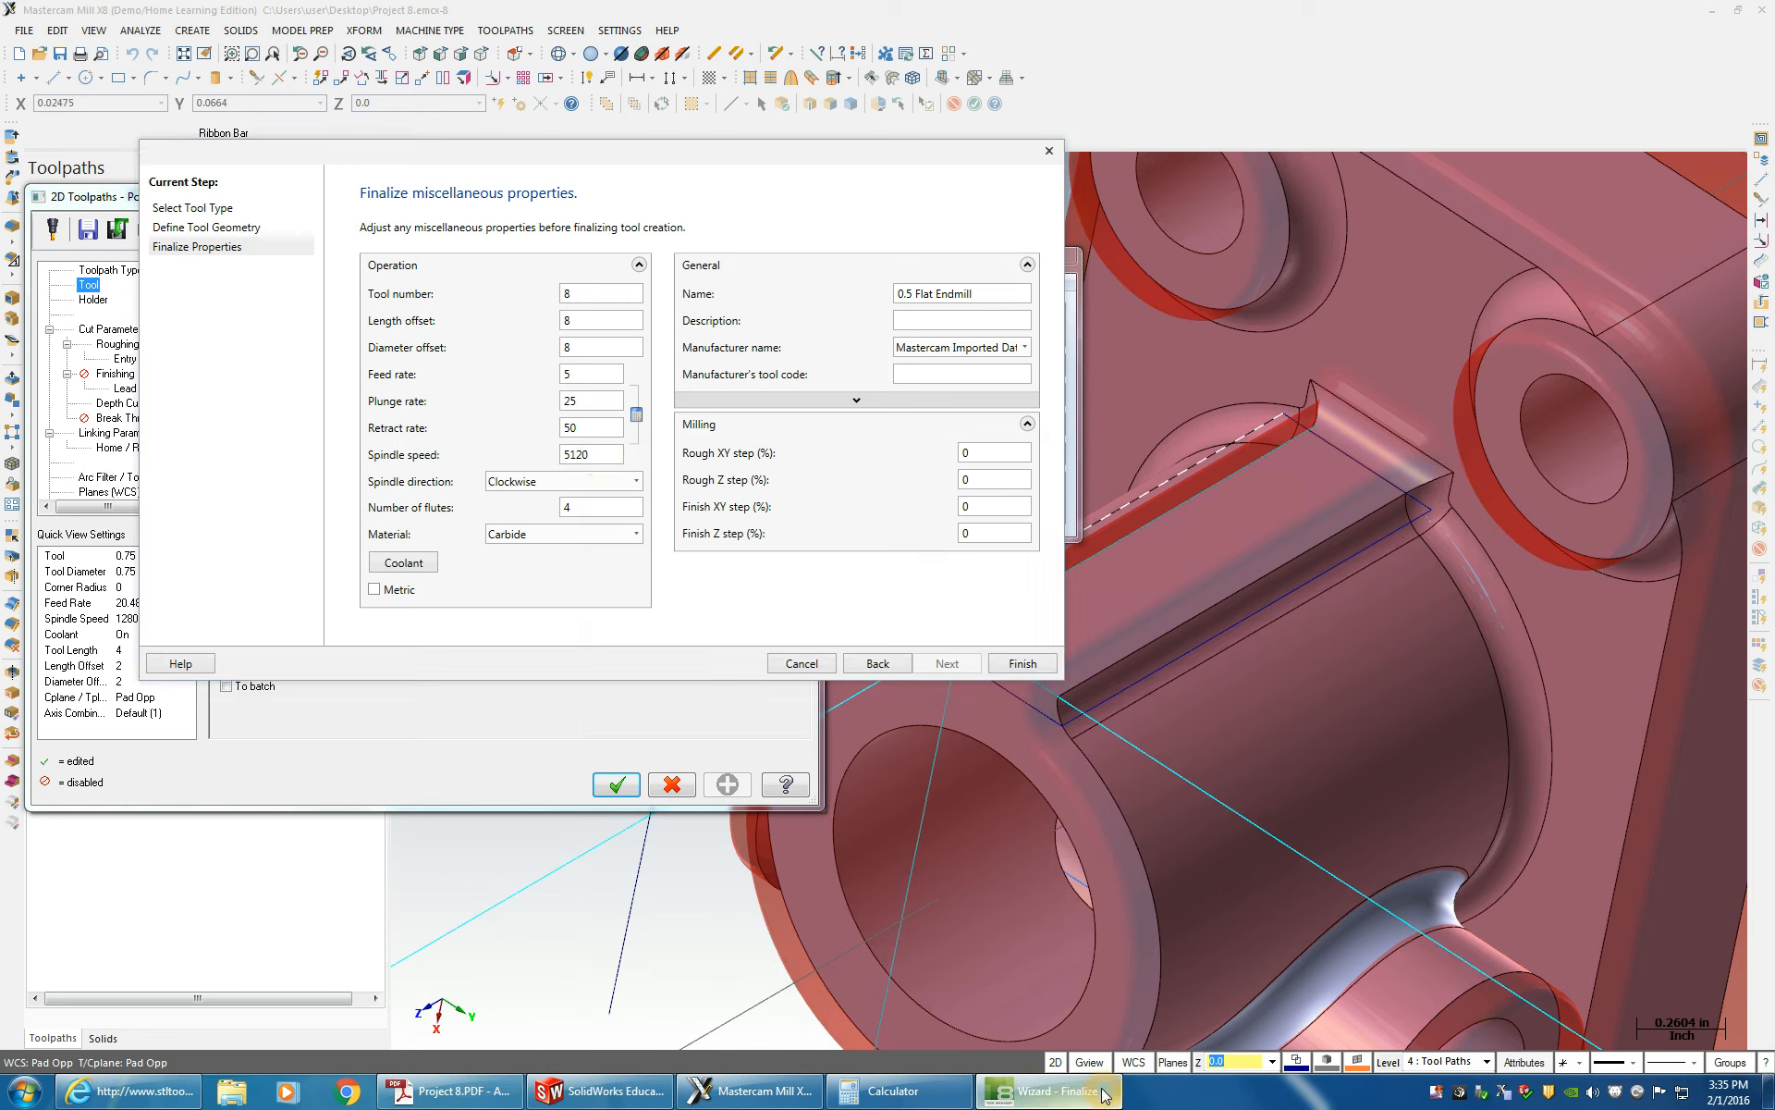
- Calculate the feed rate from the spindle speed in Calculator, then set the tool's feed rate to 30.72 and plunge rate to 10
{"action": "left_click", "coordinate": [888, 1091]}
{"action": "left_click", "coordinate": [944, 365]}
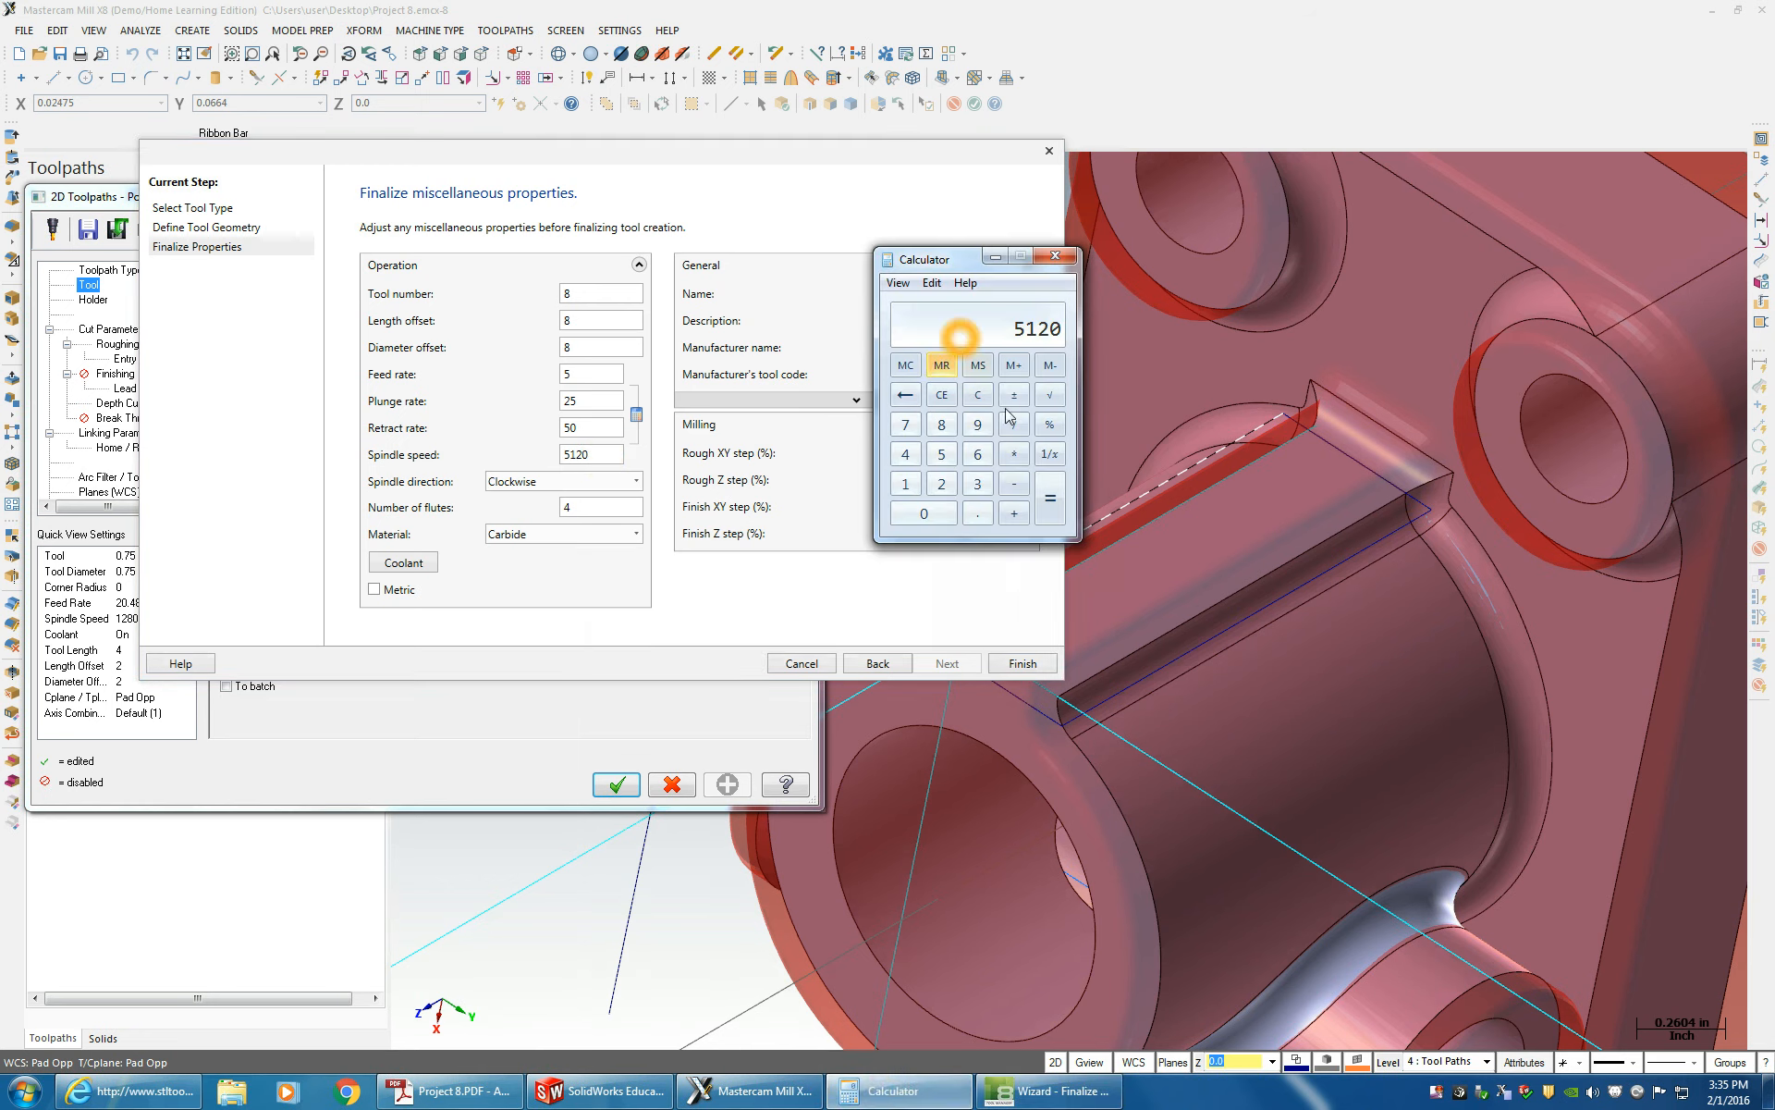
{"action": "left_click", "coordinate": [1004, 455]}
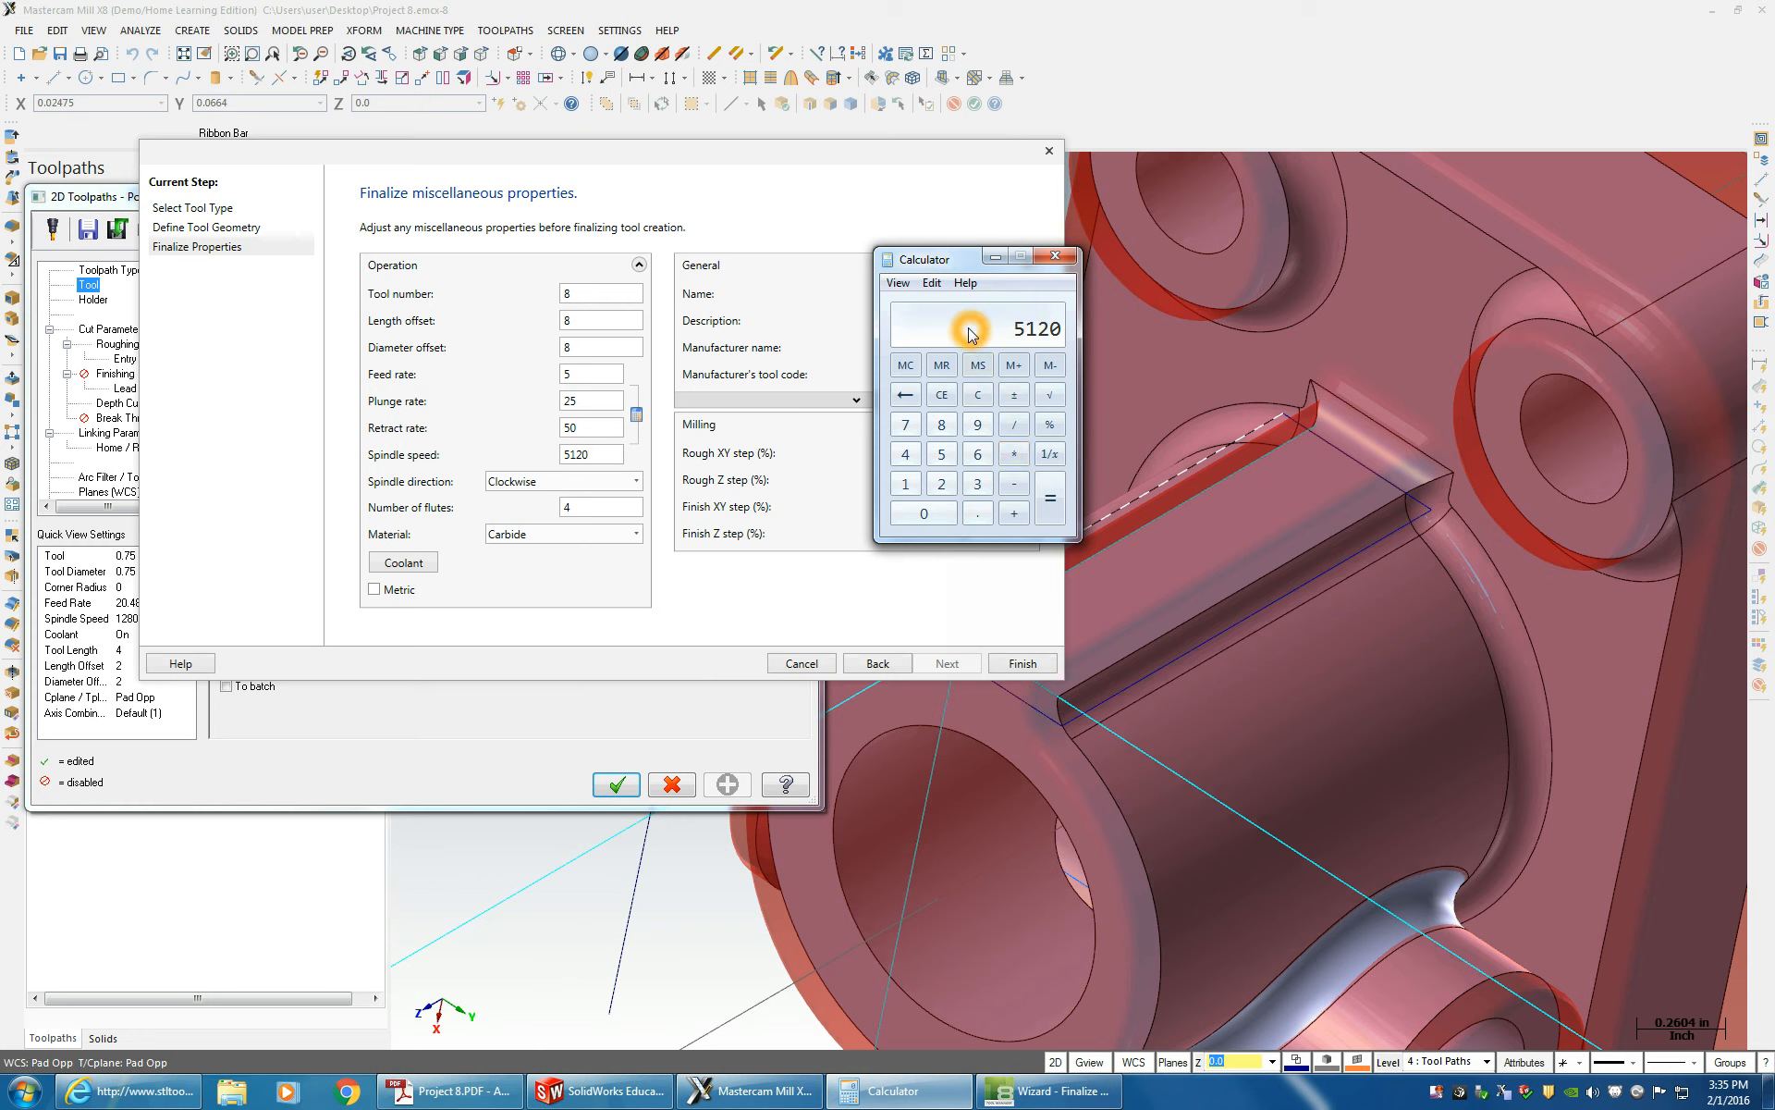
{"action": "key", "text": "asterisk"}
{"action": "left_click", "coordinate": [581, 401]}
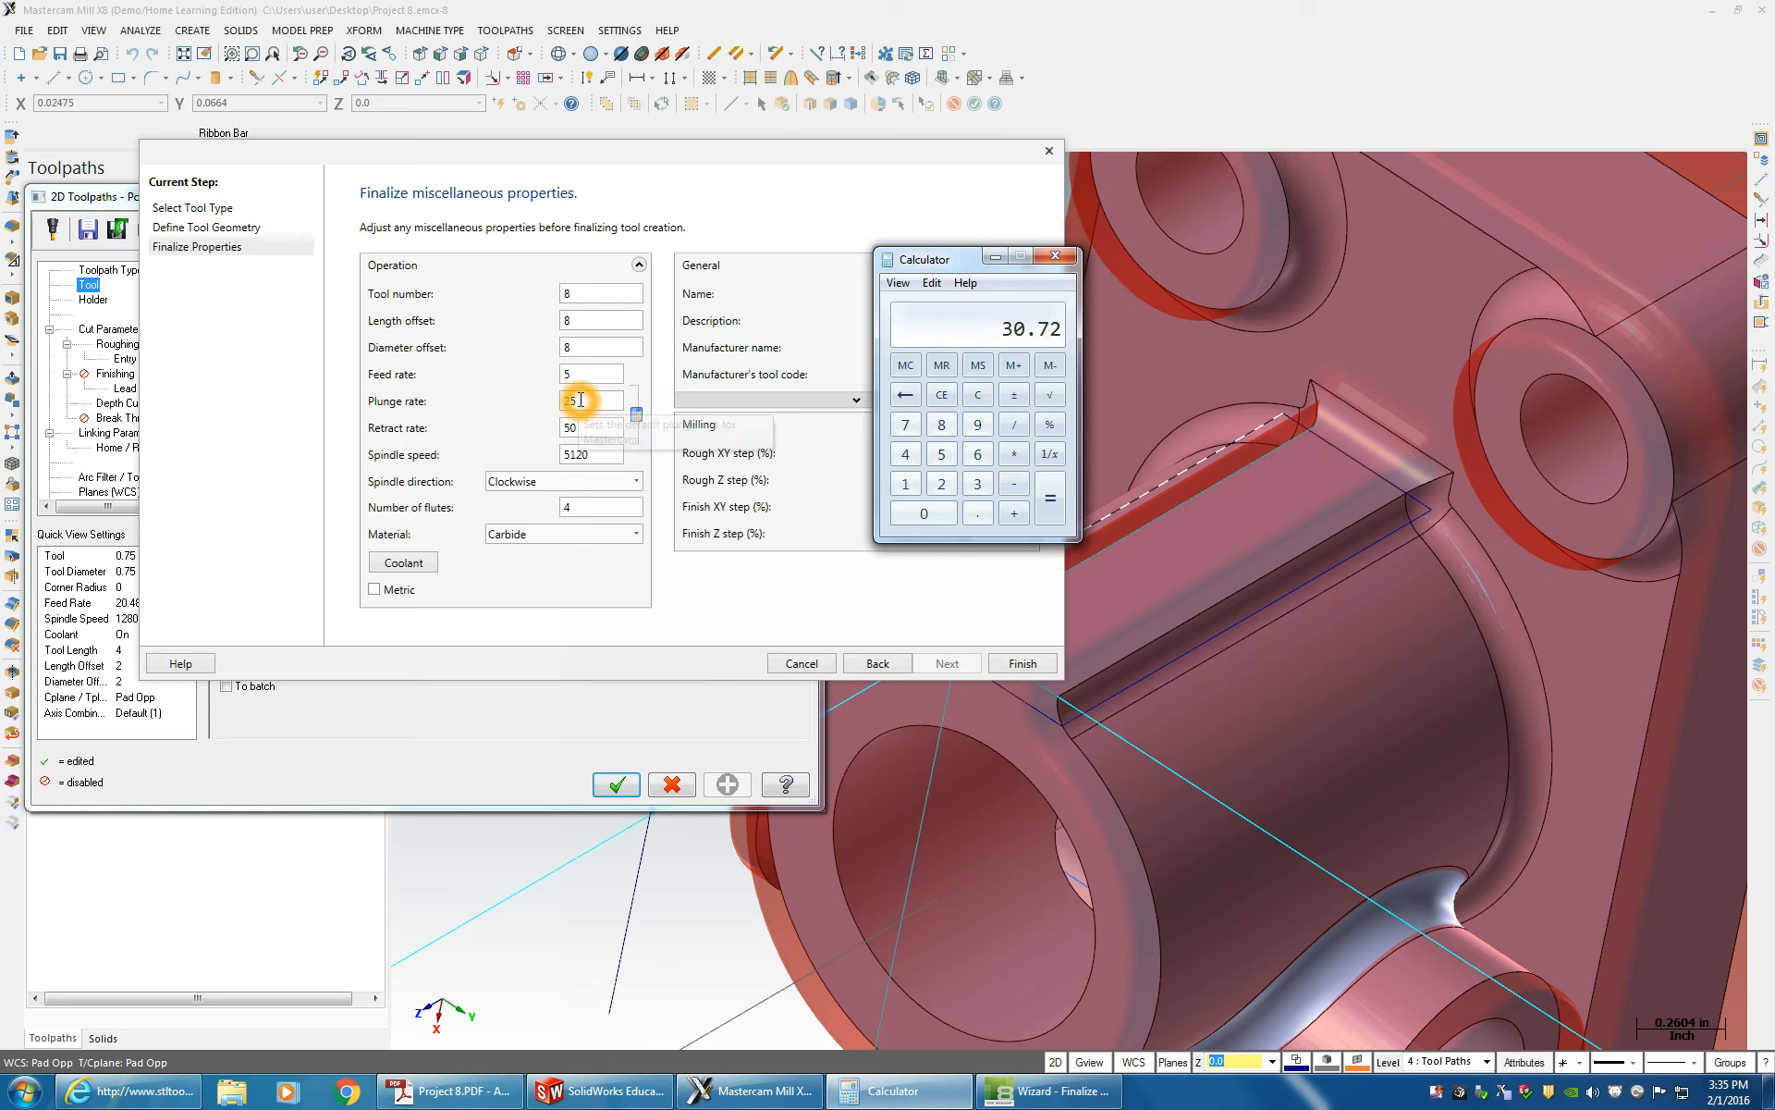
{"action": "double_click", "coordinate": [581, 400]}
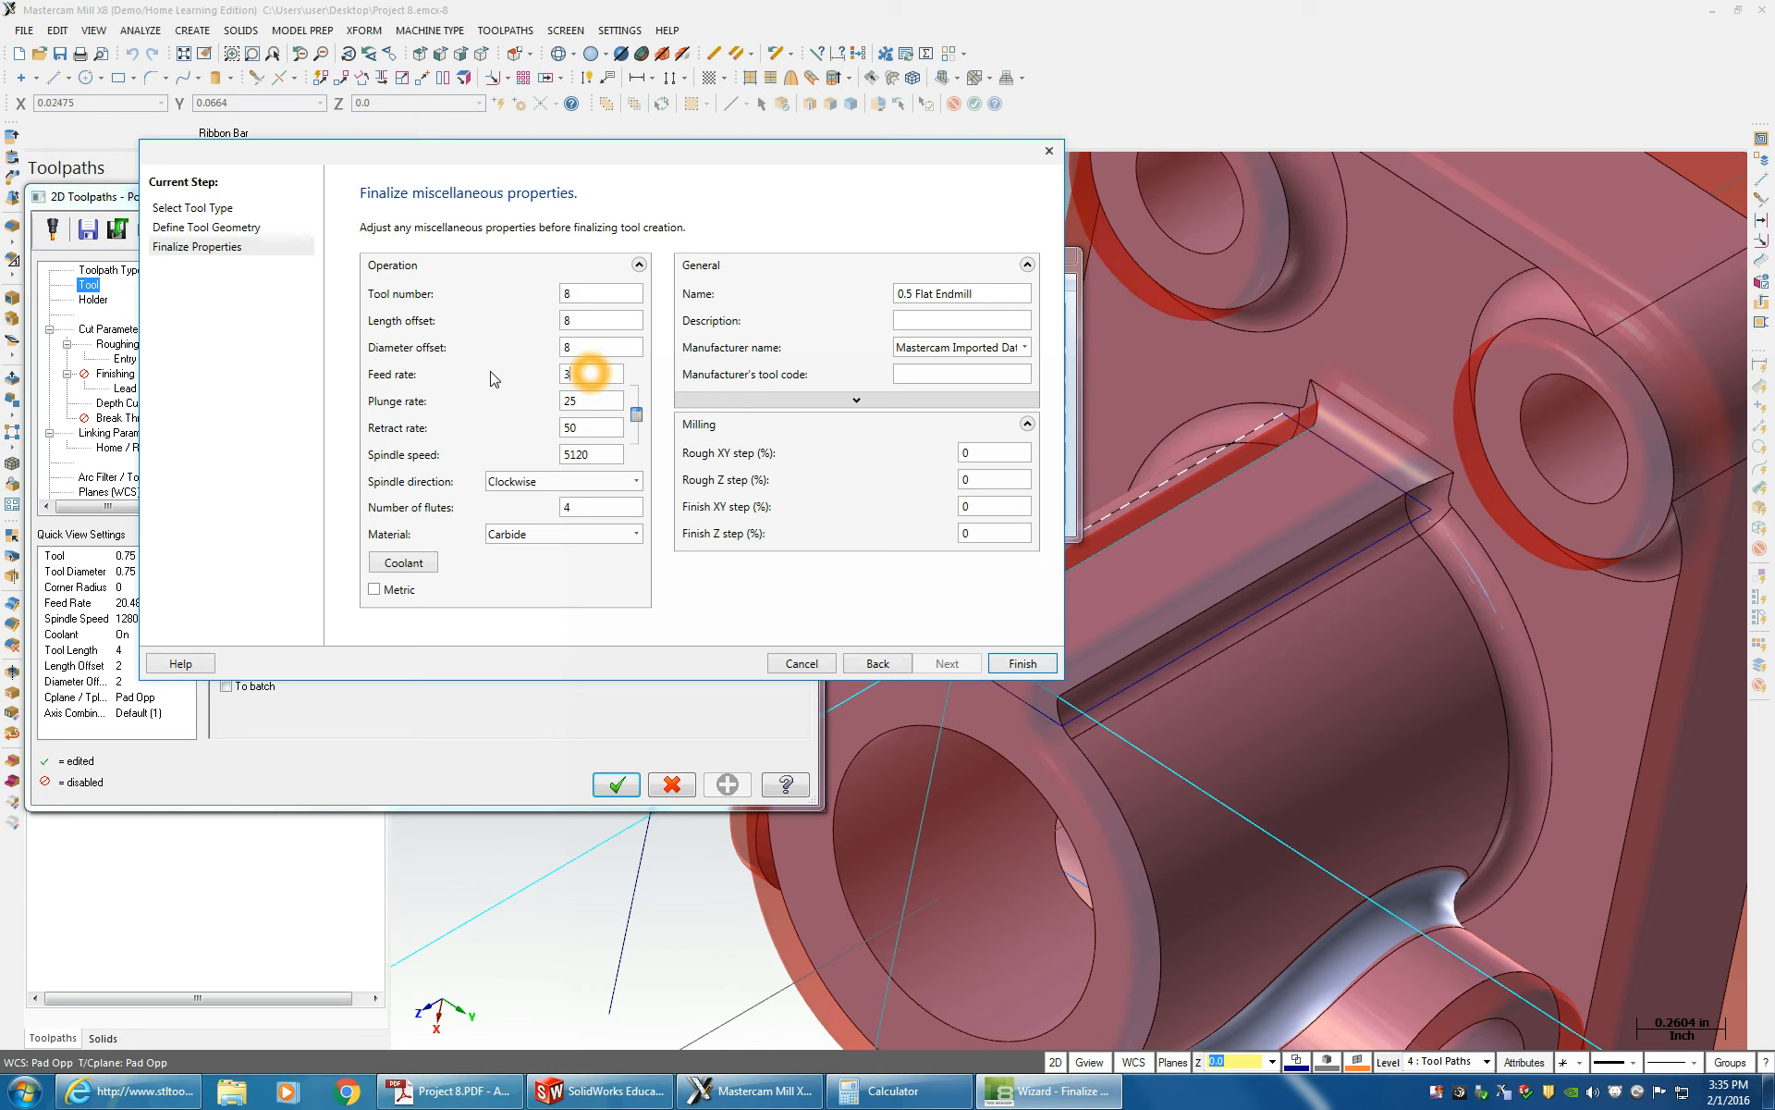
{"action": "key", "text": "Tab"}
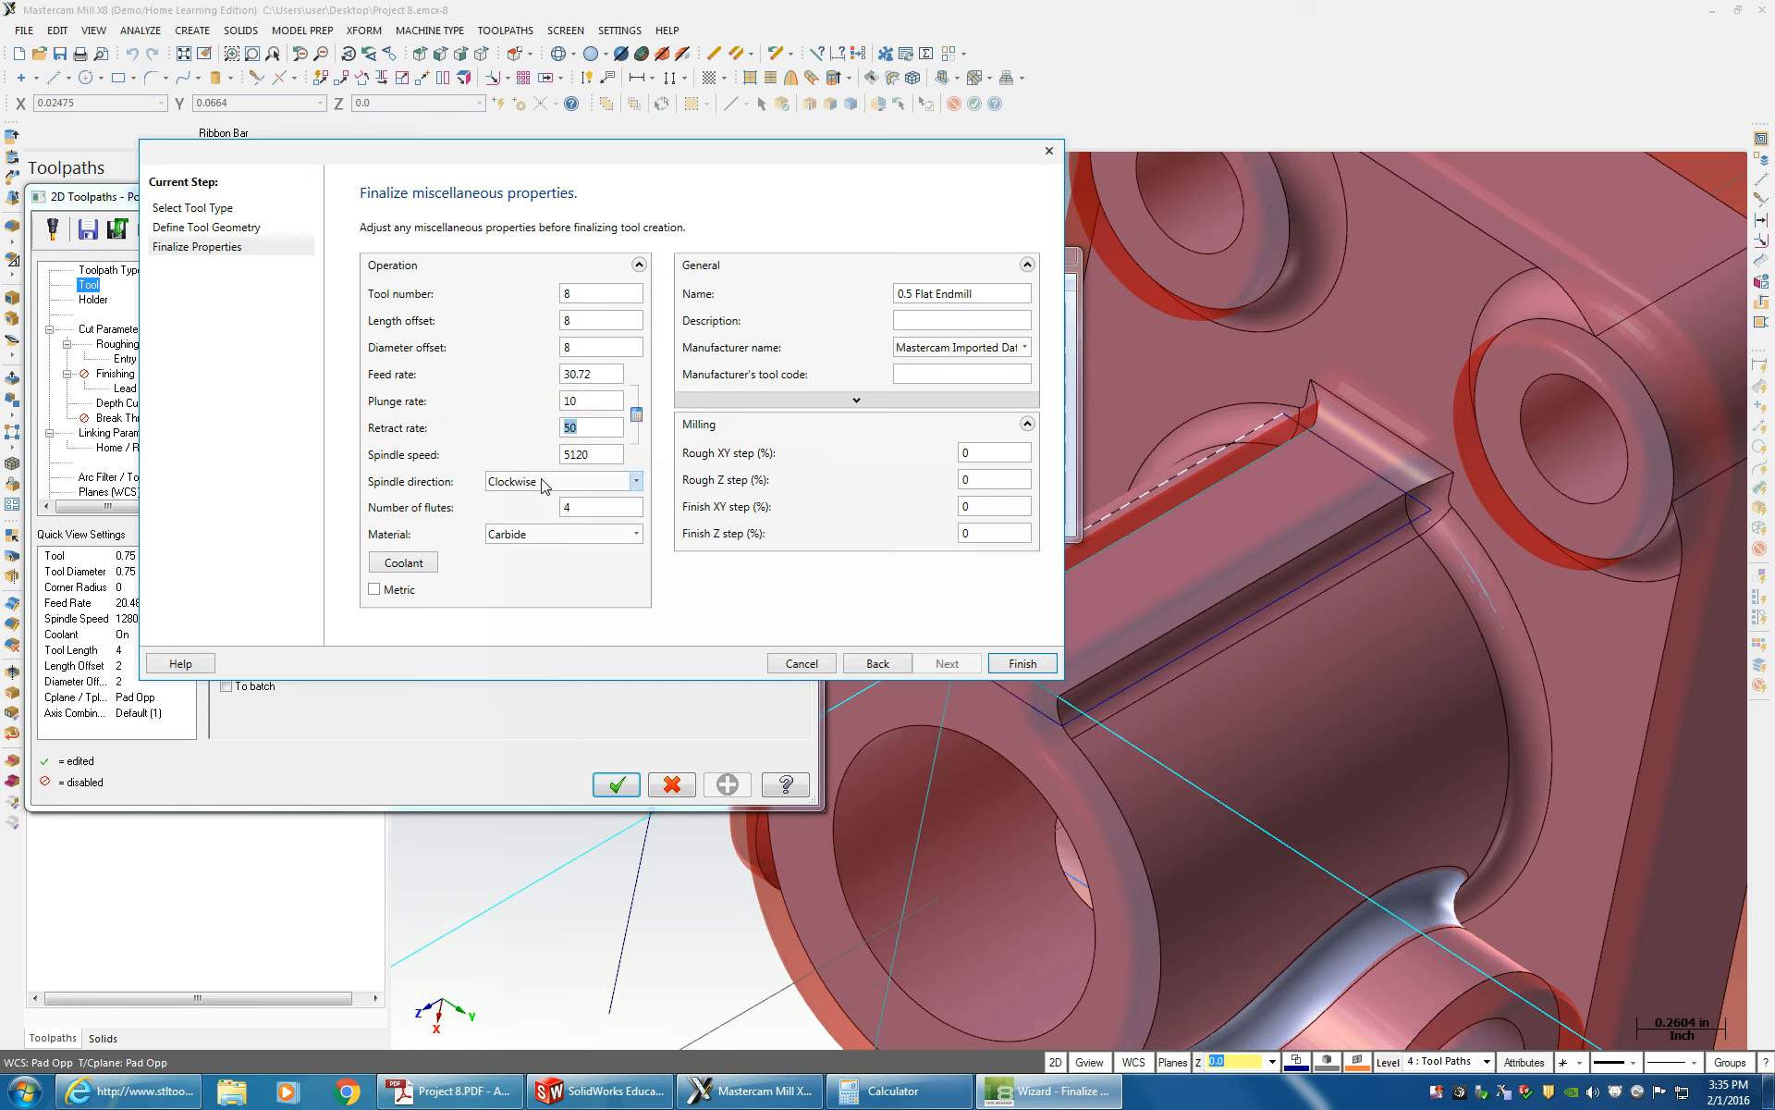
- Open the new end mill's coolant settings and confirm them
{"action": "left_click", "coordinate": [582, 506]}
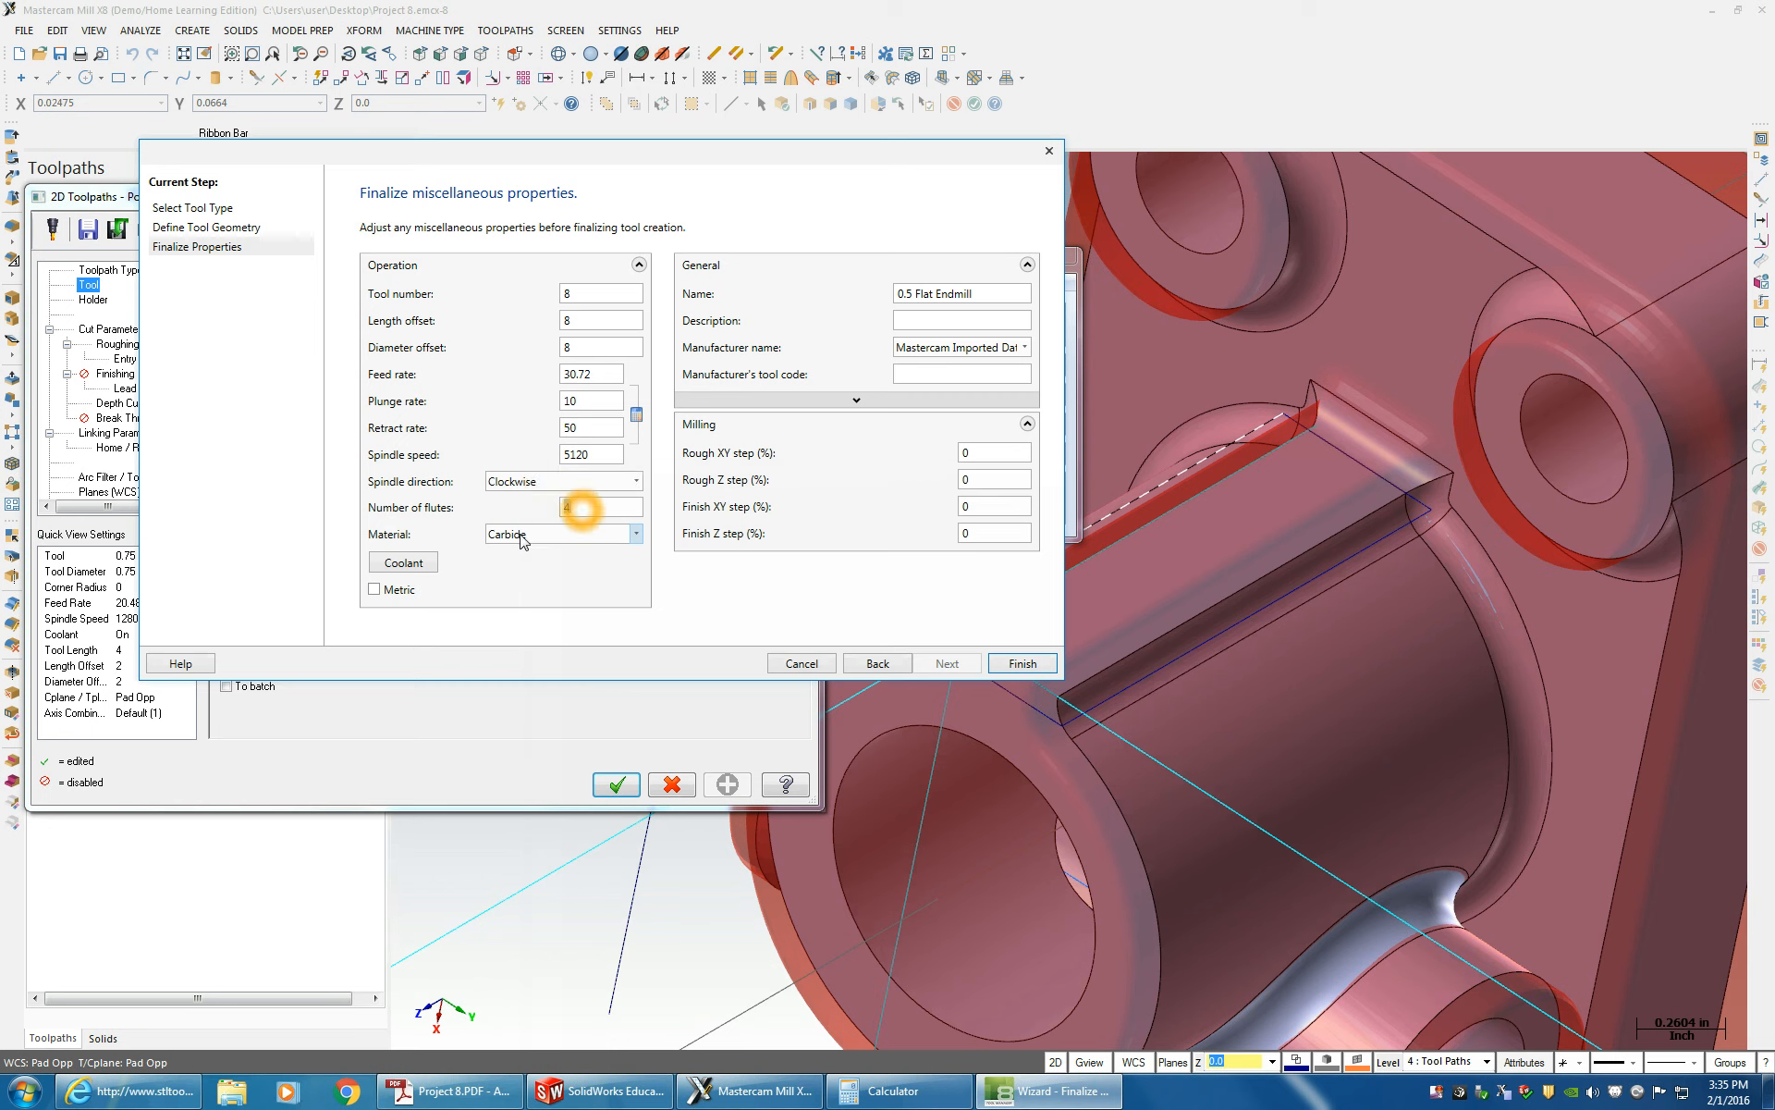
{"action": "left_click", "coordinate": [408, 562]}
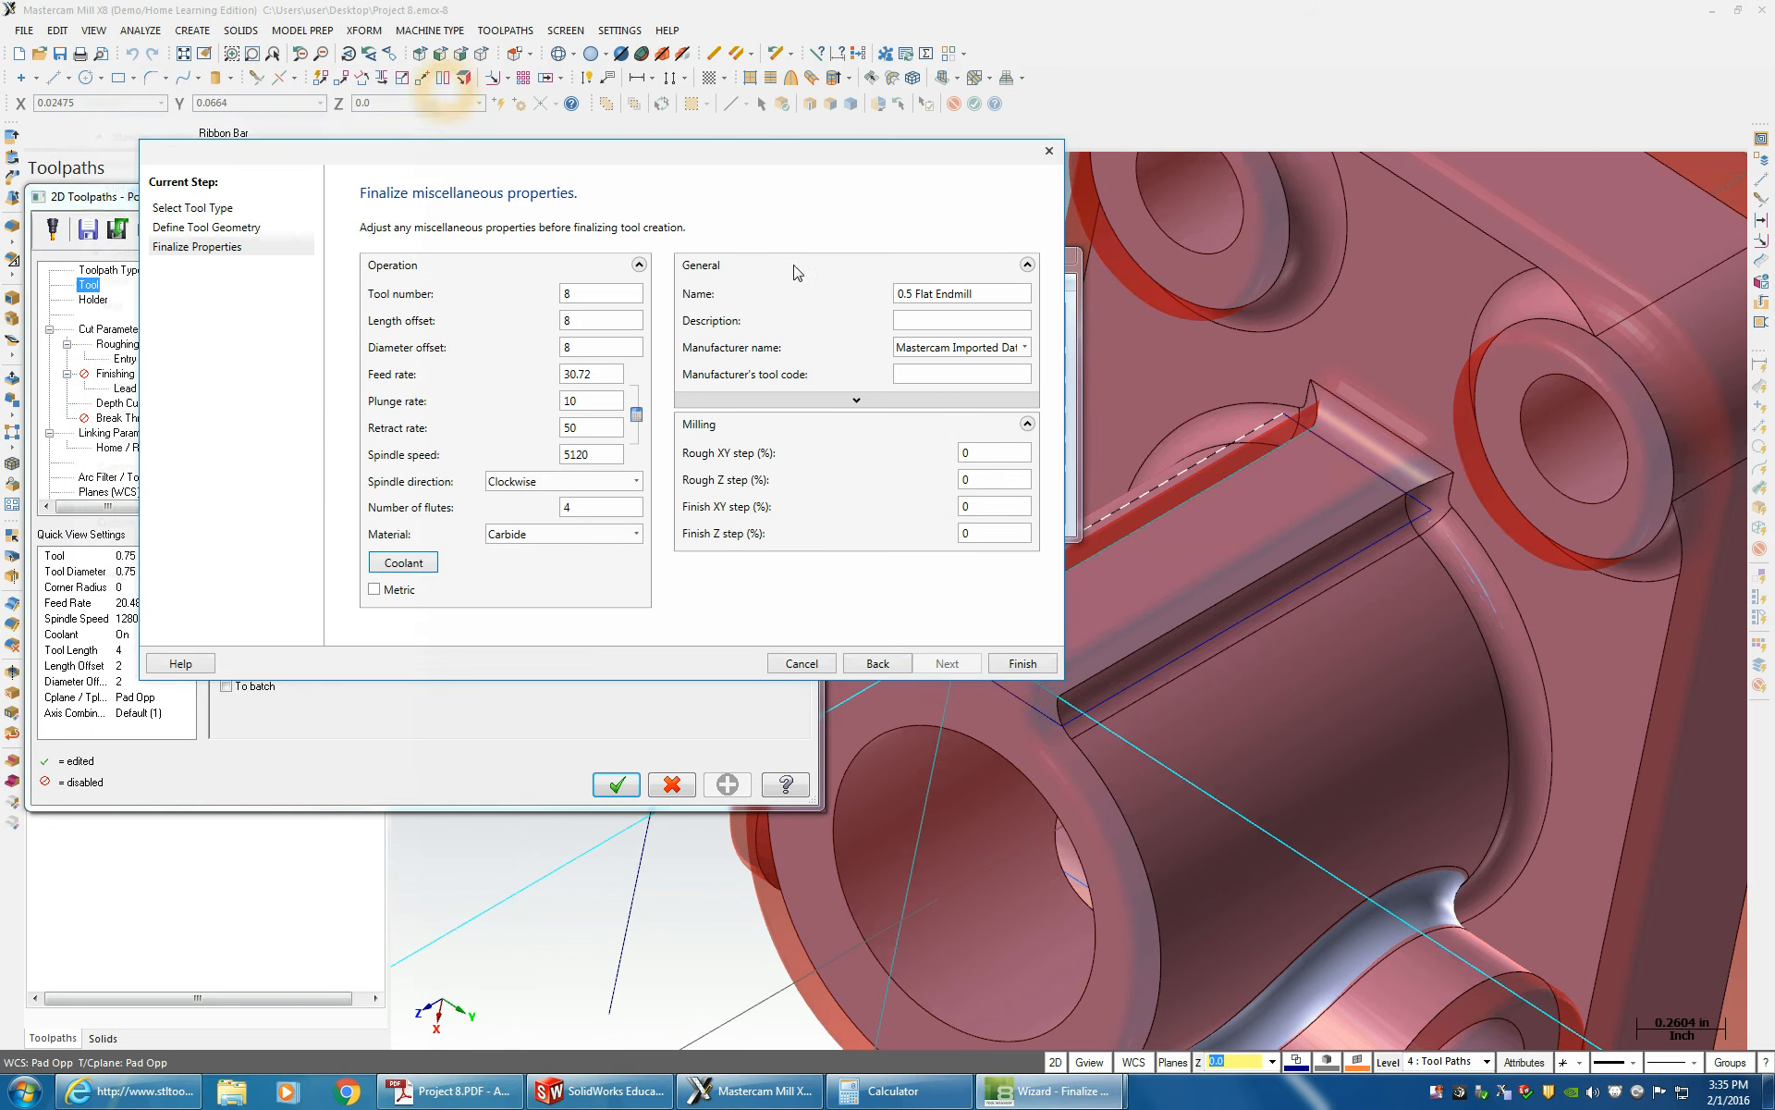
{"action": "left_click", "coordinate": [445, 83]}
- Name the tool 0.1875 Flat Endmill and set its step percentages to rough XY 45, rough Z 50, finish XY 30 and finish Z 50
{"action": "double_click", "coordinate": [912, 294]}
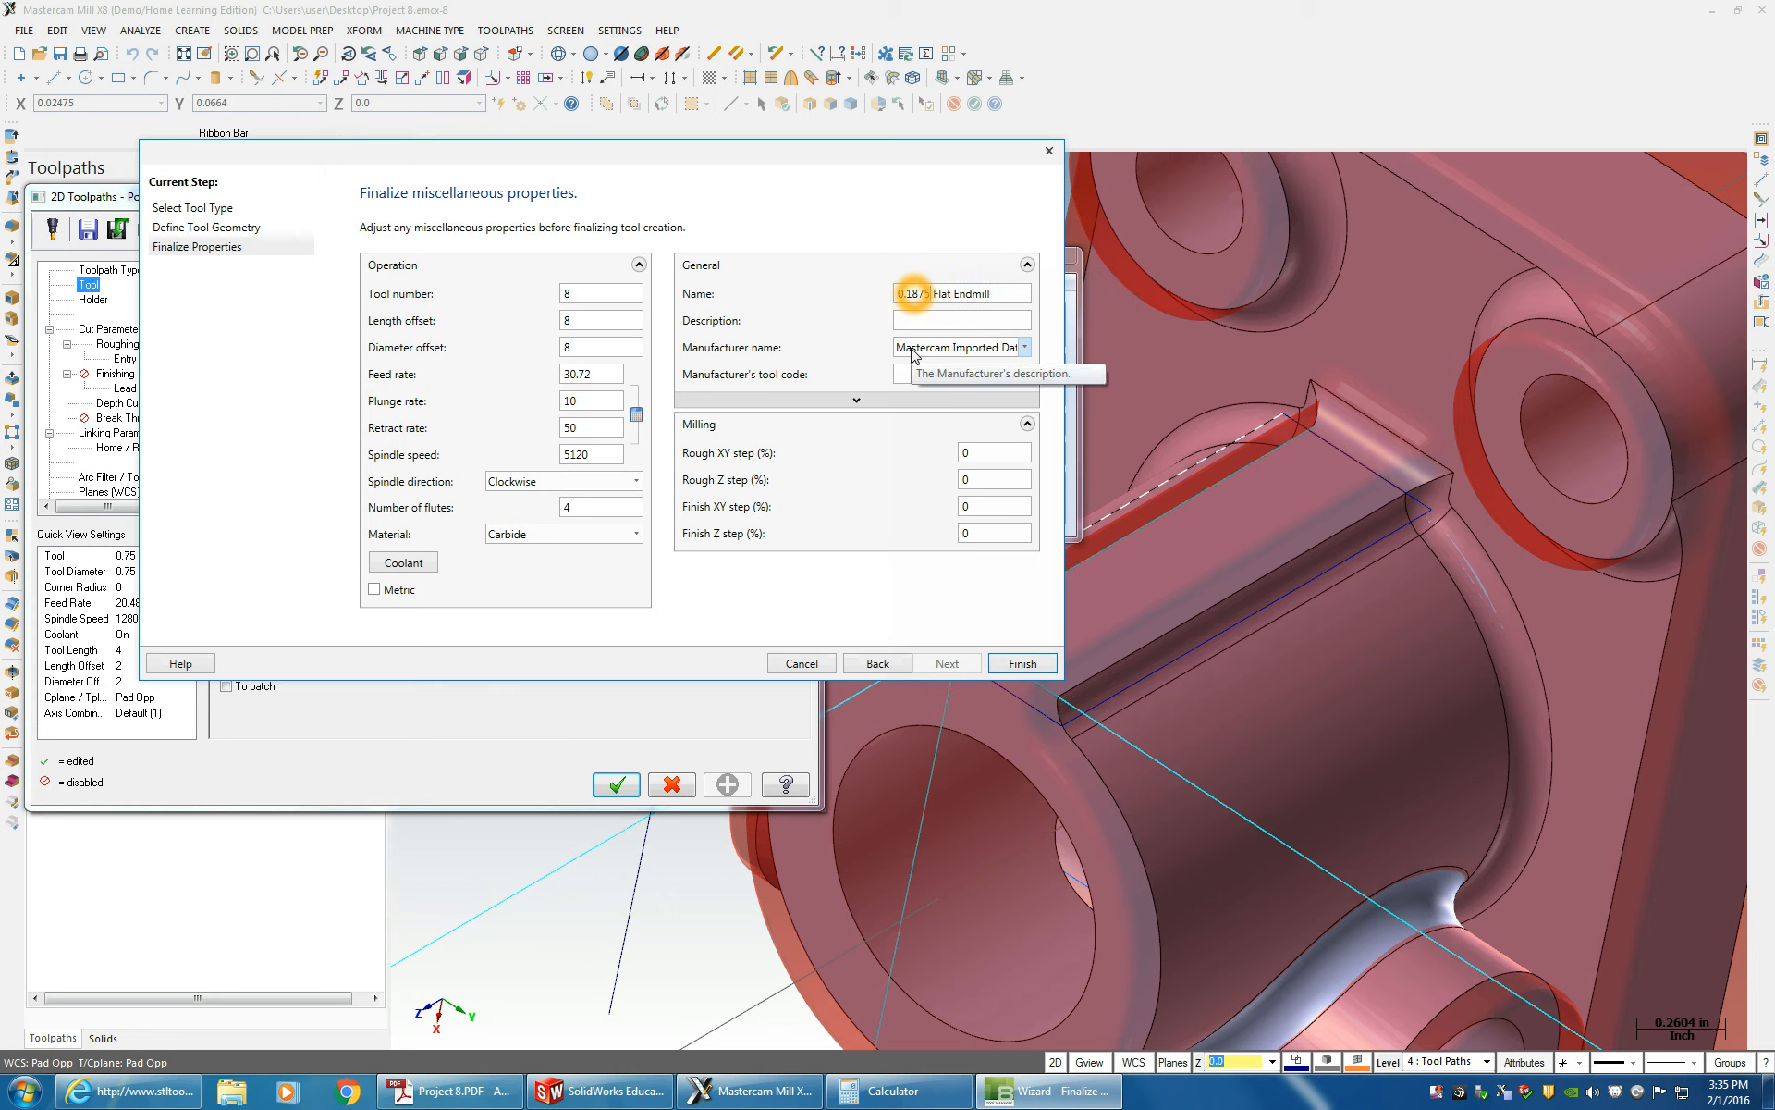
{"action": "left_click", "coordinate": [985, 451]}
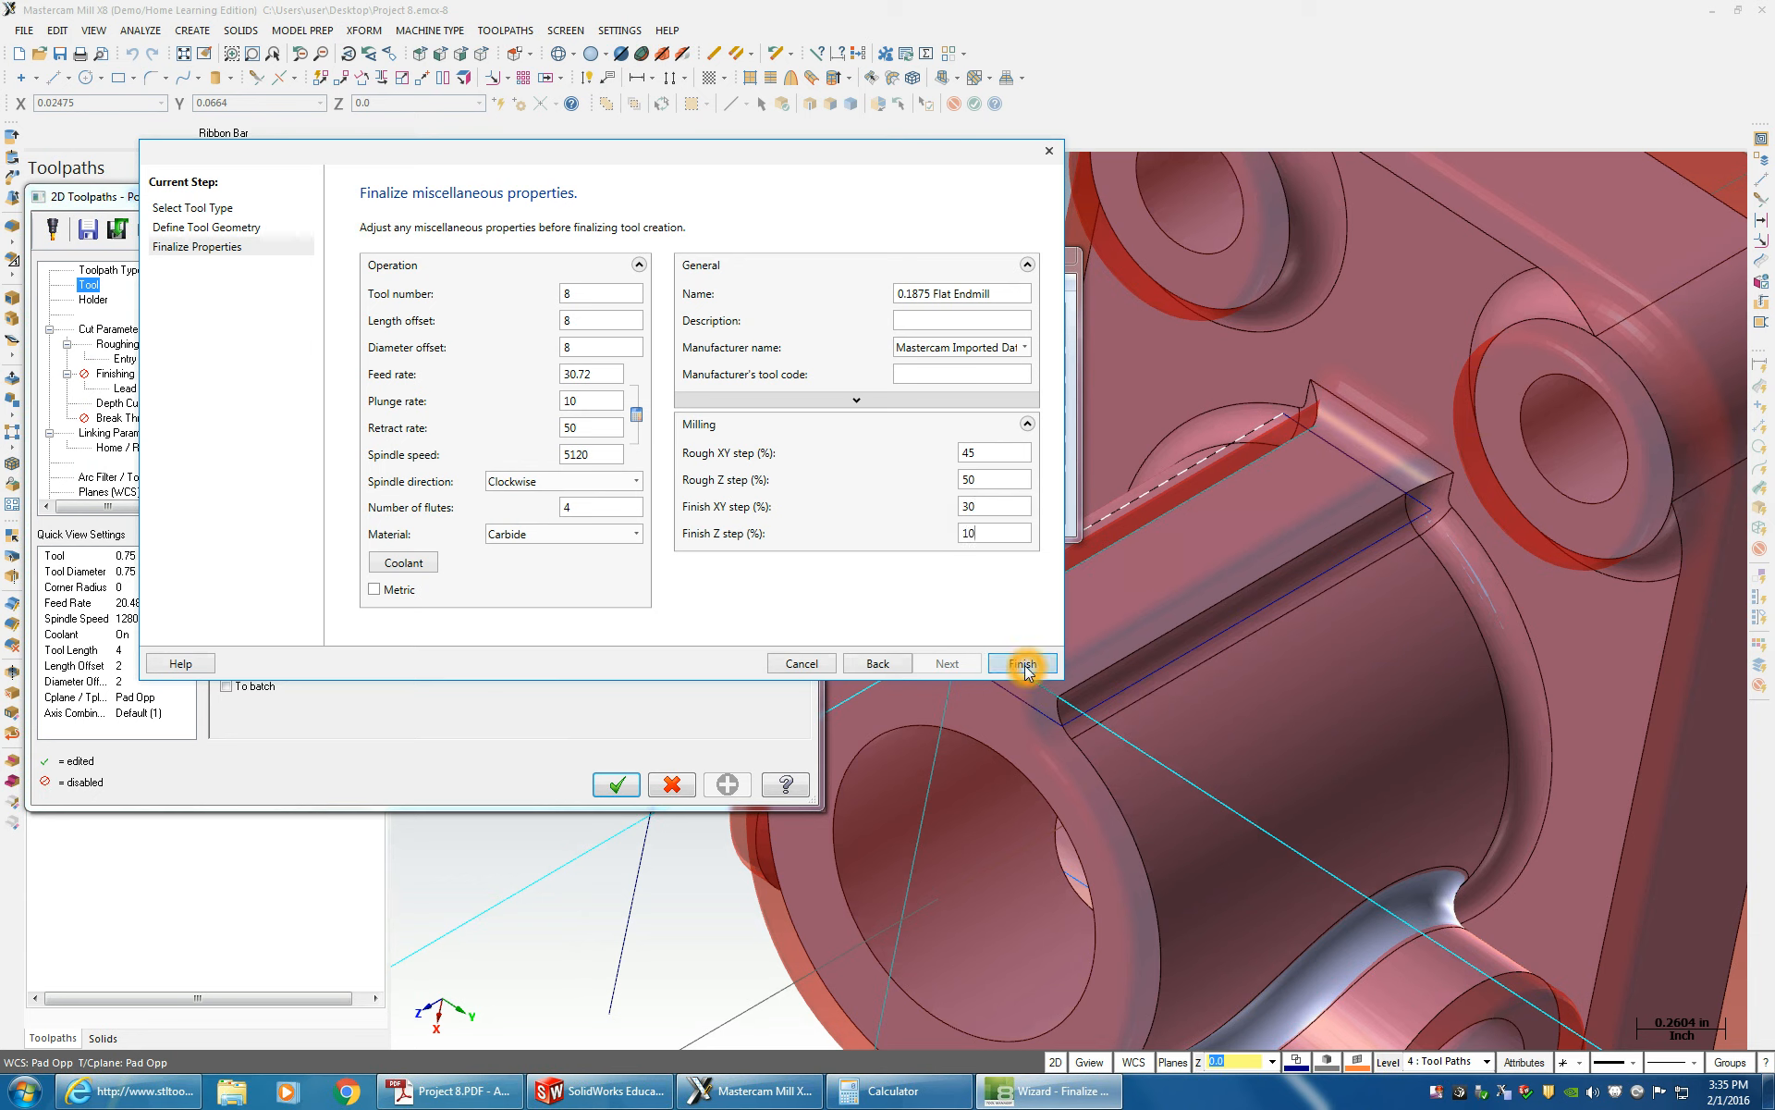
{"action": "type", "text": "5"}
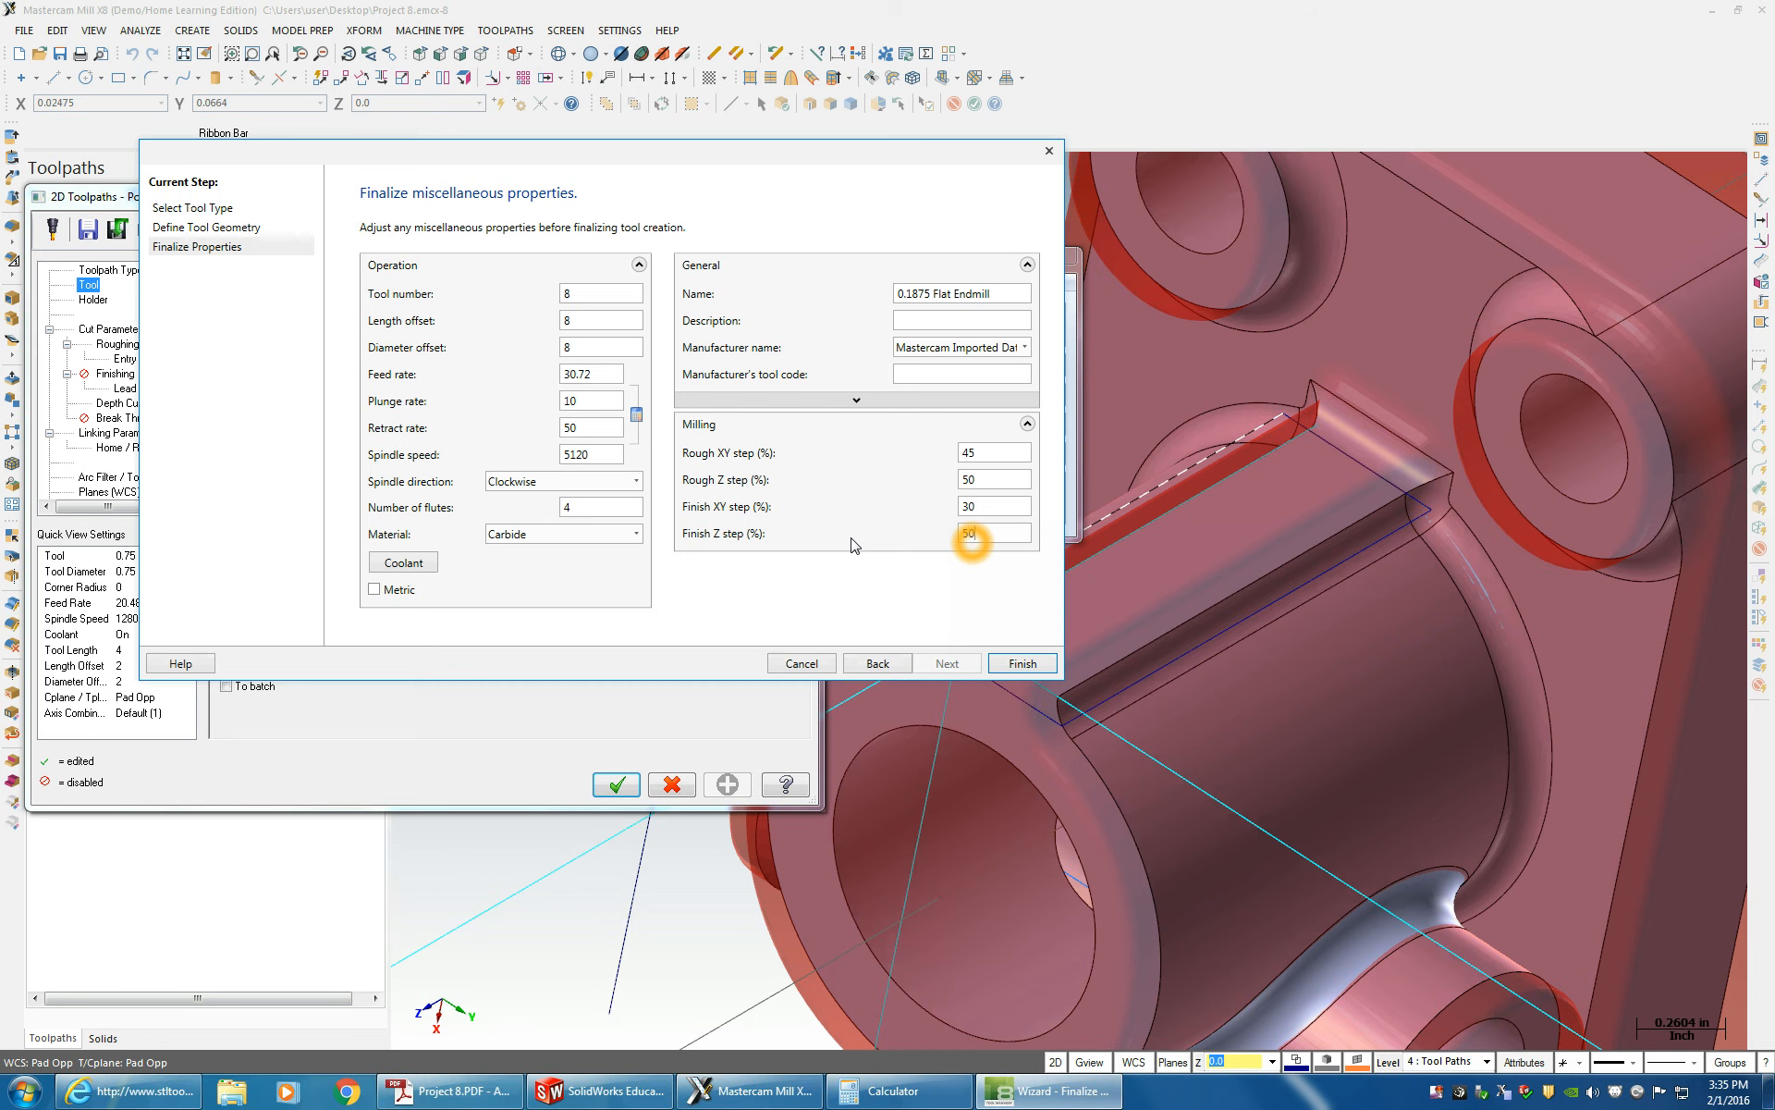
- Finish the new tool's definition and go through the pocket's cut parameters, keeping the Standard pocket type
{"action": "left_click", "coordinate": [1023, 665]}
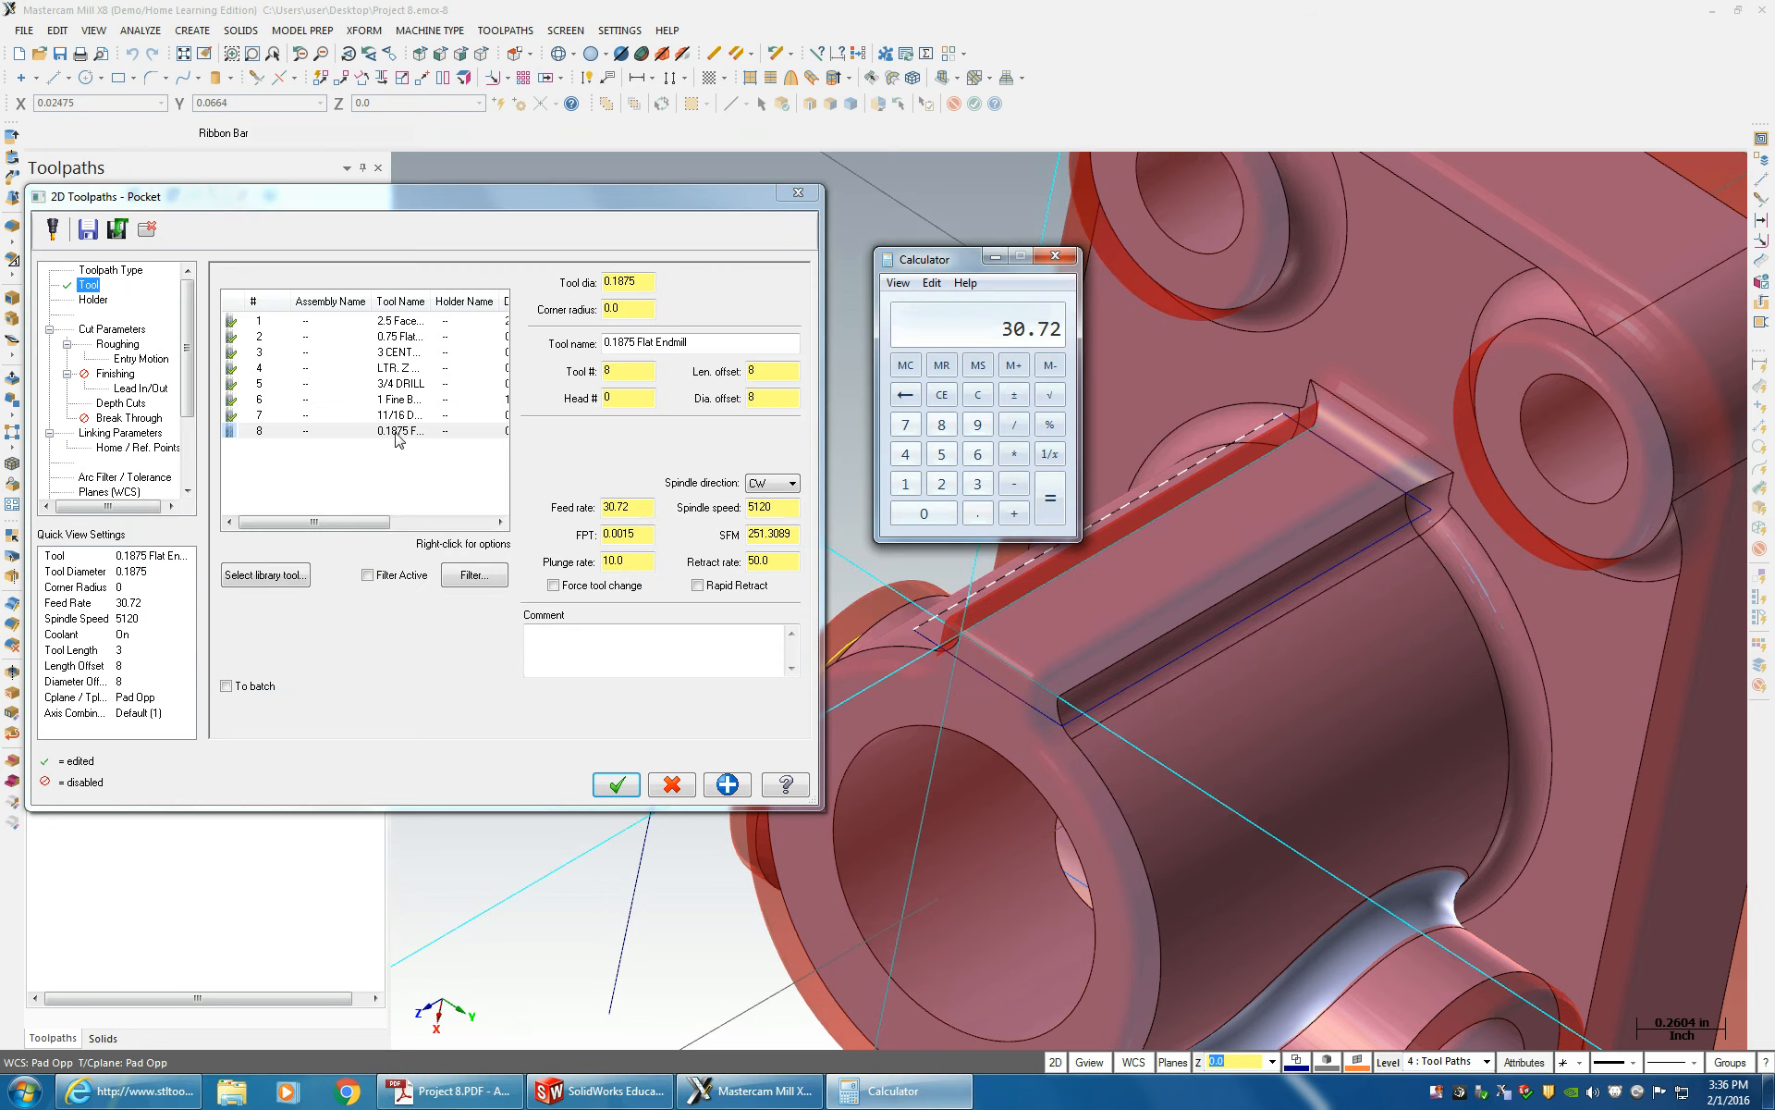
{"action": "left_click", "coordinate": [108, 329]}
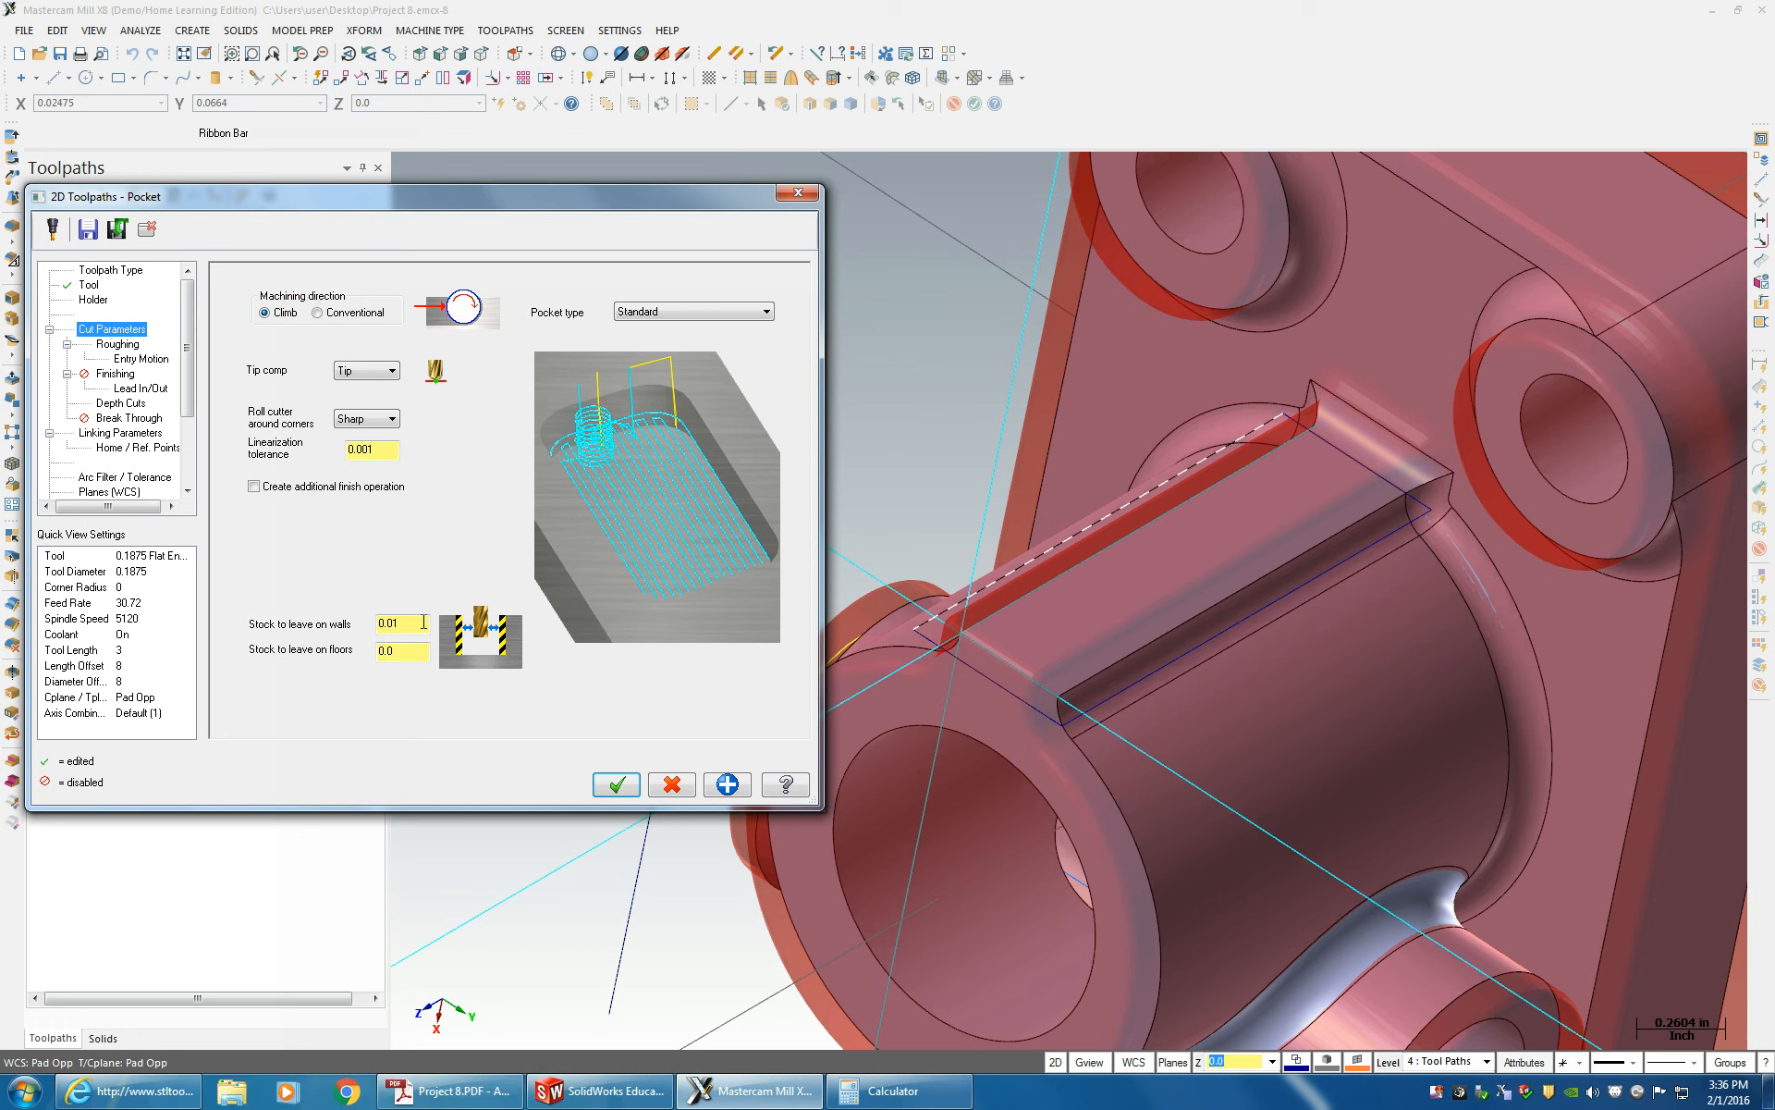
{"action": "left_click", "coordinate": [416, 624]}
{"action": "left_click", "coordinate": [676, 336]}
{"action": "left_click", "coordinate": [668, 335]}
{"action": "left_click", "coordinate": [660, 327]}
{"action": "left_click", "coordinate": [668, 314]}
- Set the pocket's roughing cutting method to Zigzag
{"action": "left_click", "coordinate": [129, 346]}
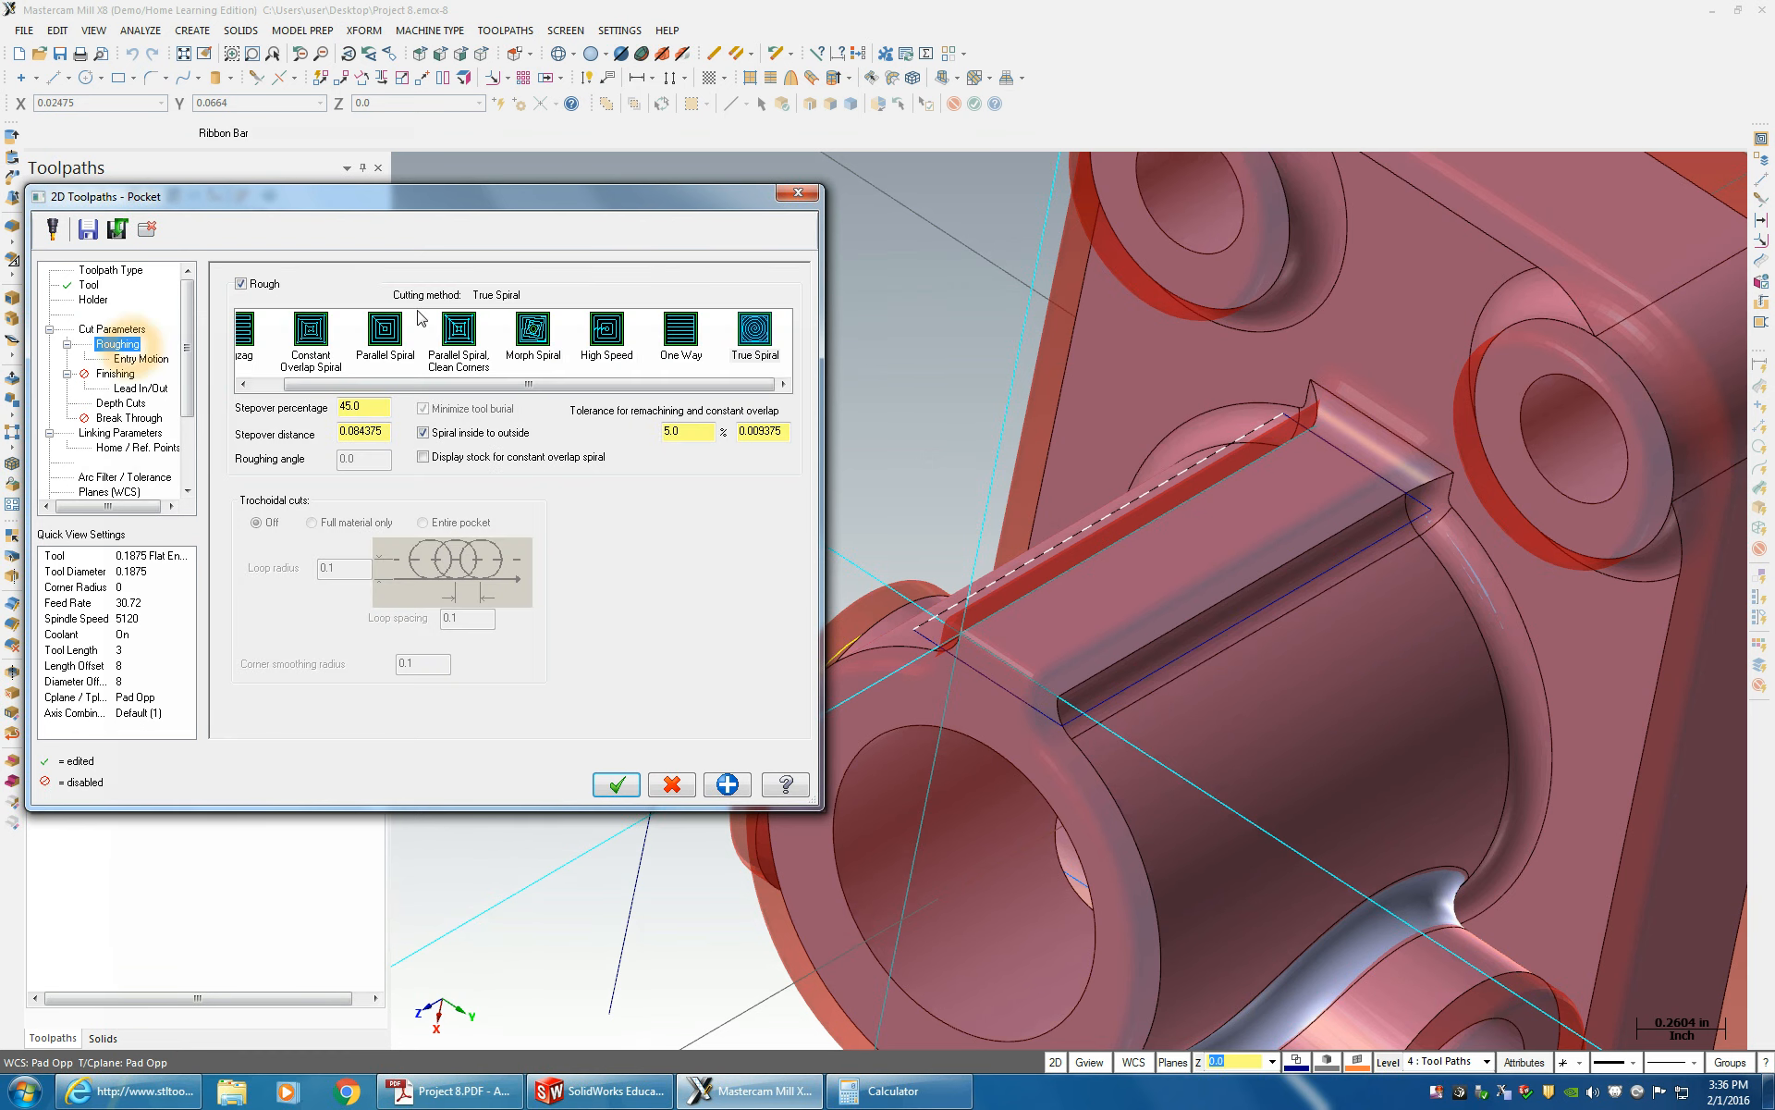
{"action": "left_click", "coordinate": [755, 333]}
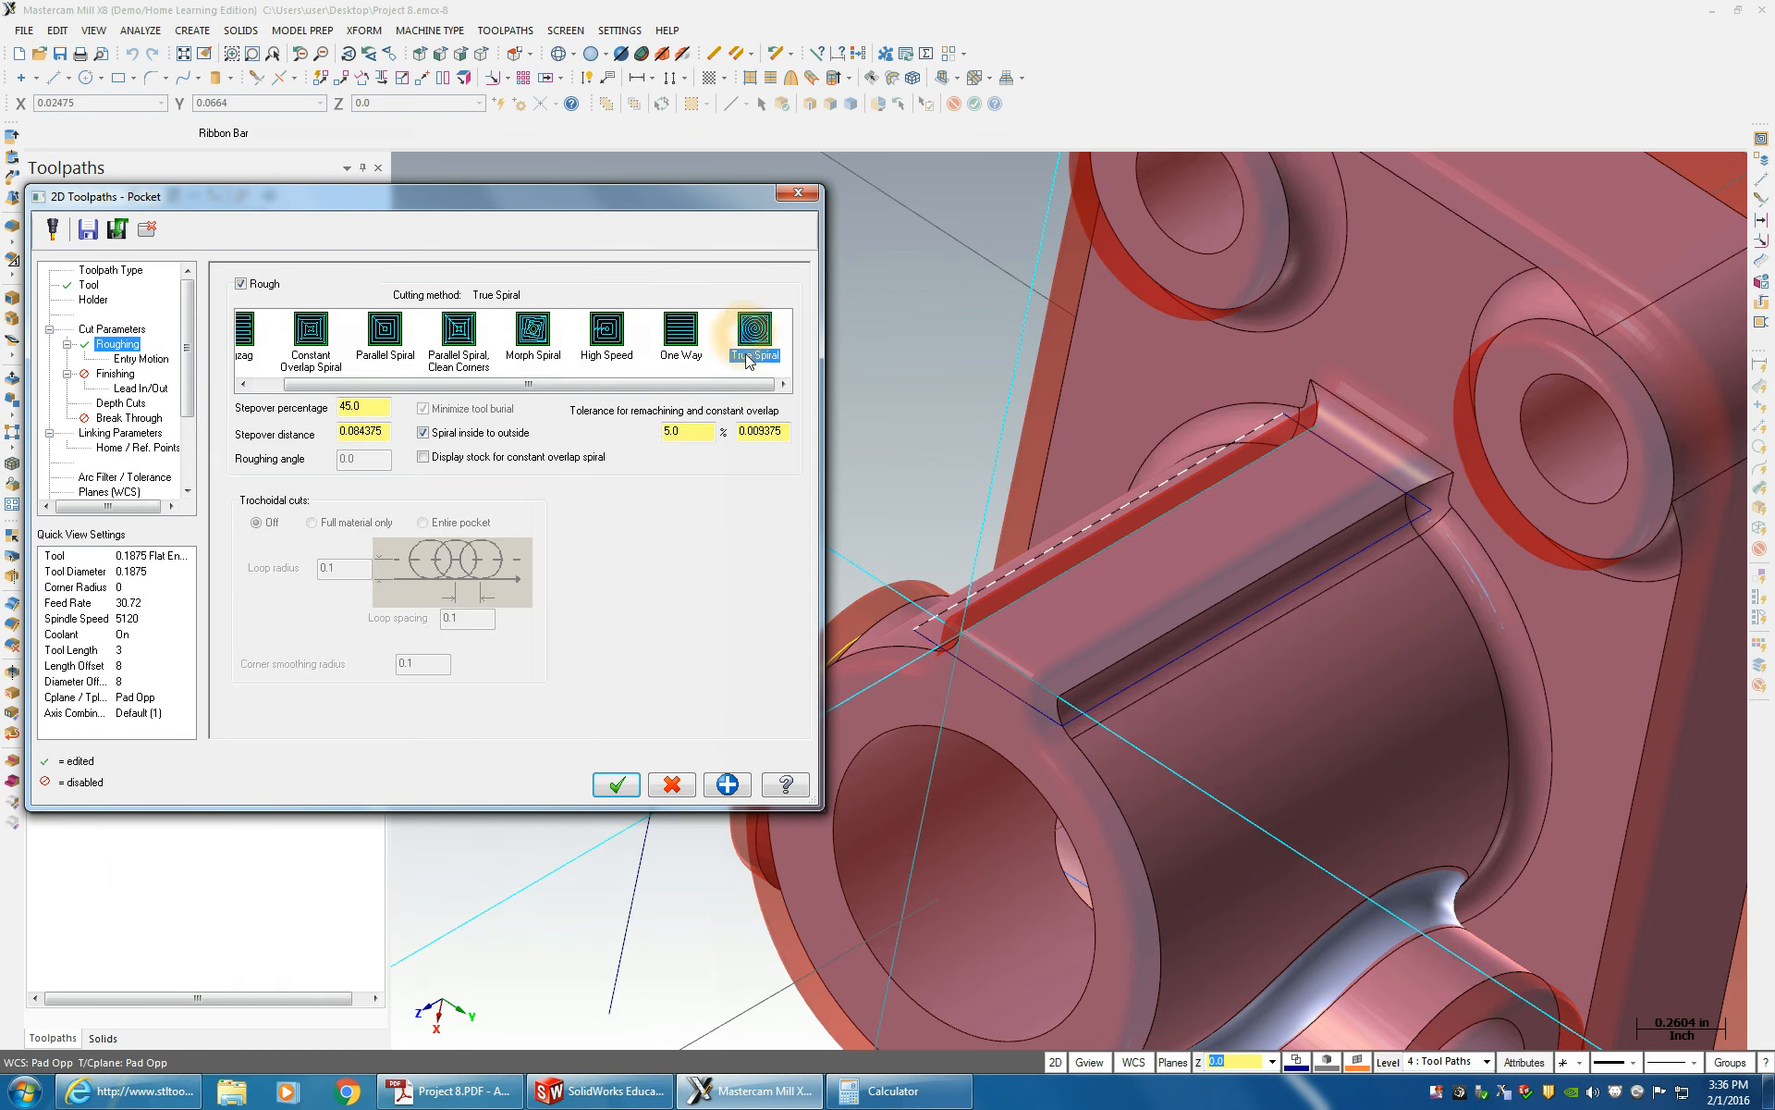
{"action": "left_click", "coordinate": [148, 366]}
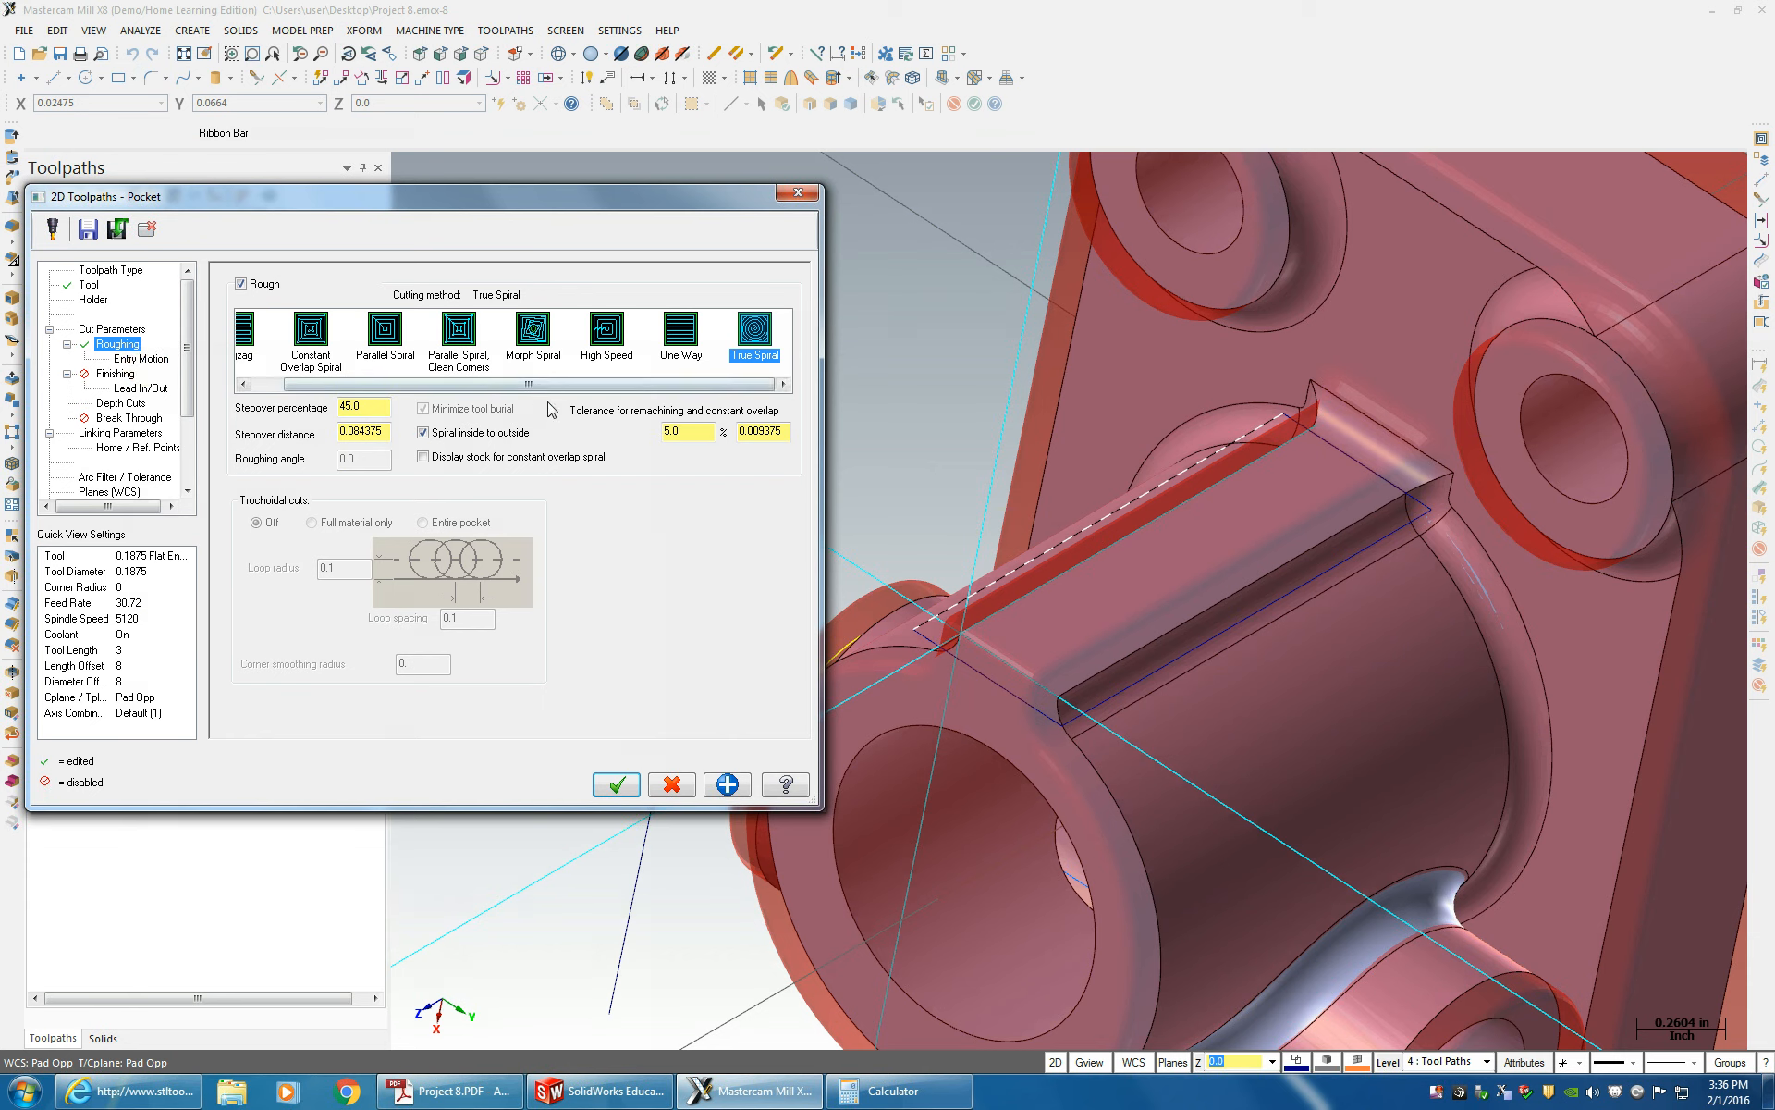
{"action": "left_click_drag", "start_coordinate": [611, 386], "coordinate": [523, 387]}
{"action": "left_click", "coordinate": [281, 333]}
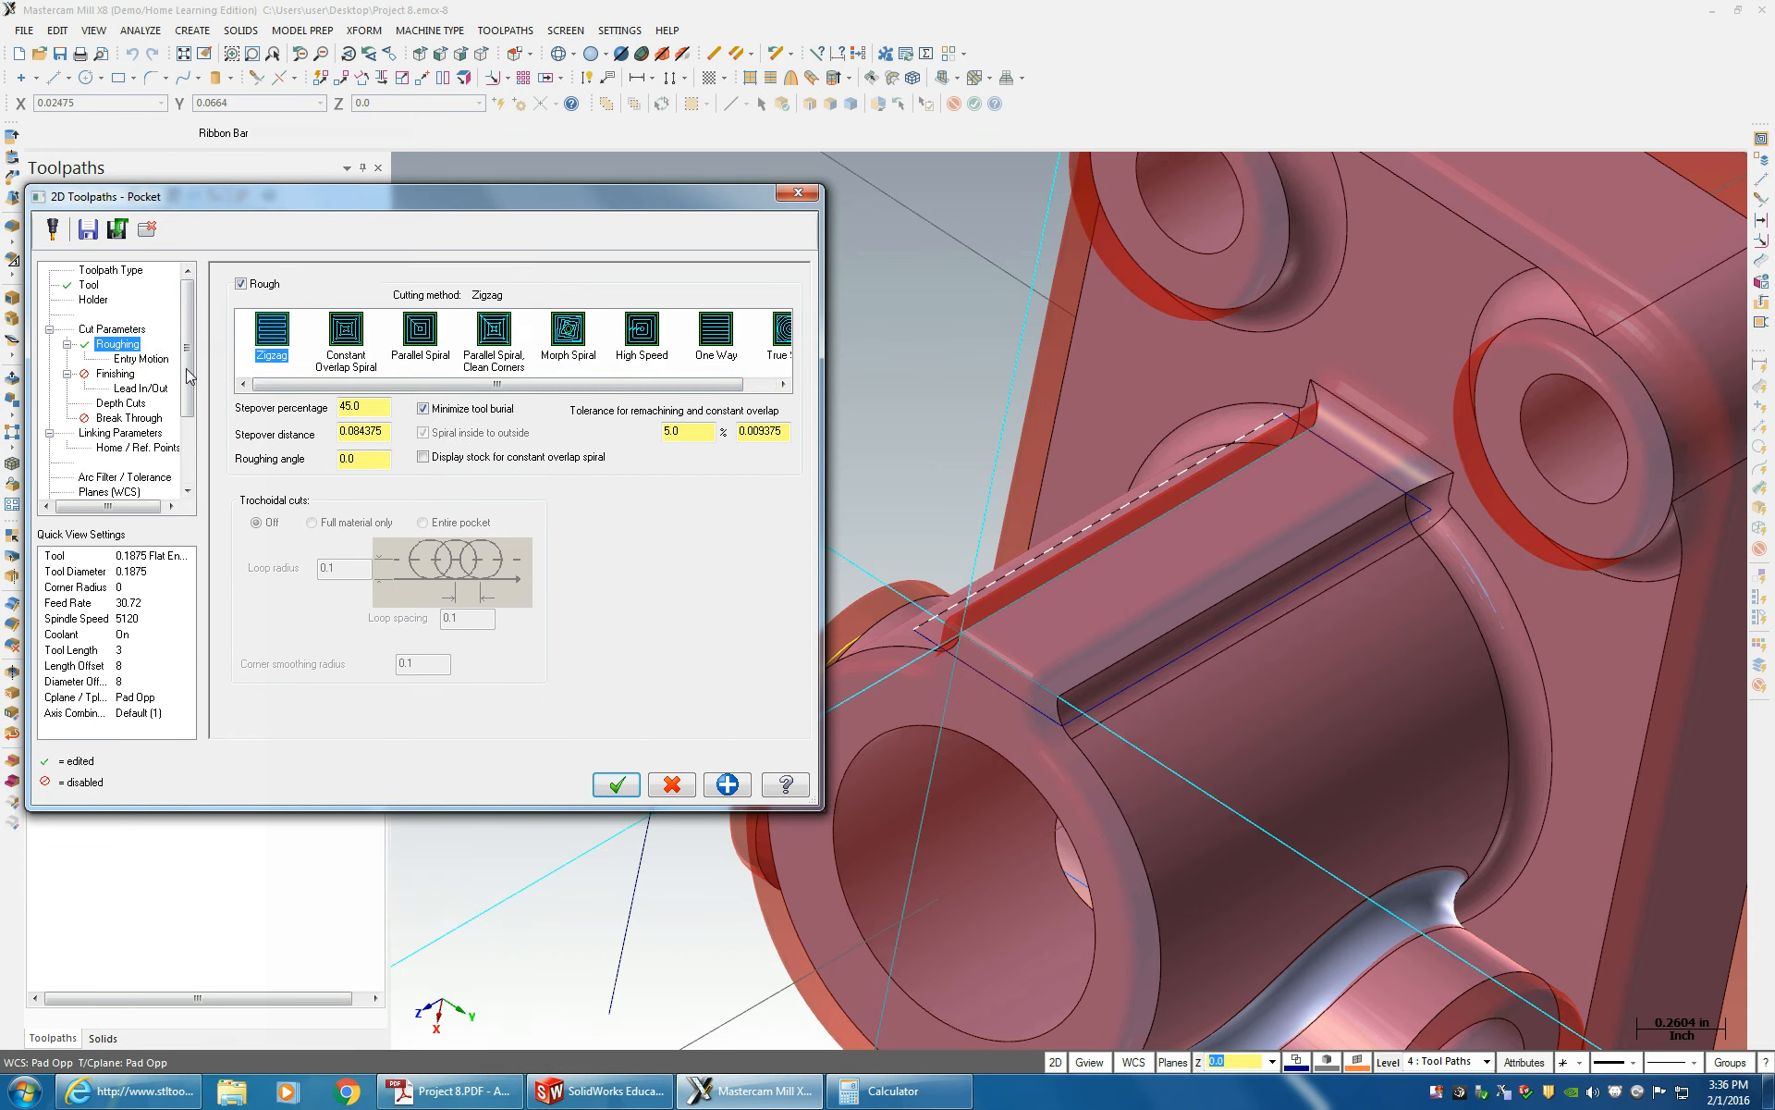
- Set the roughing entry motion to Helix
{"action": "left_click", "coordinate": [144, 359]}
{"action": "left_click", "coordinate": [476, 283]}
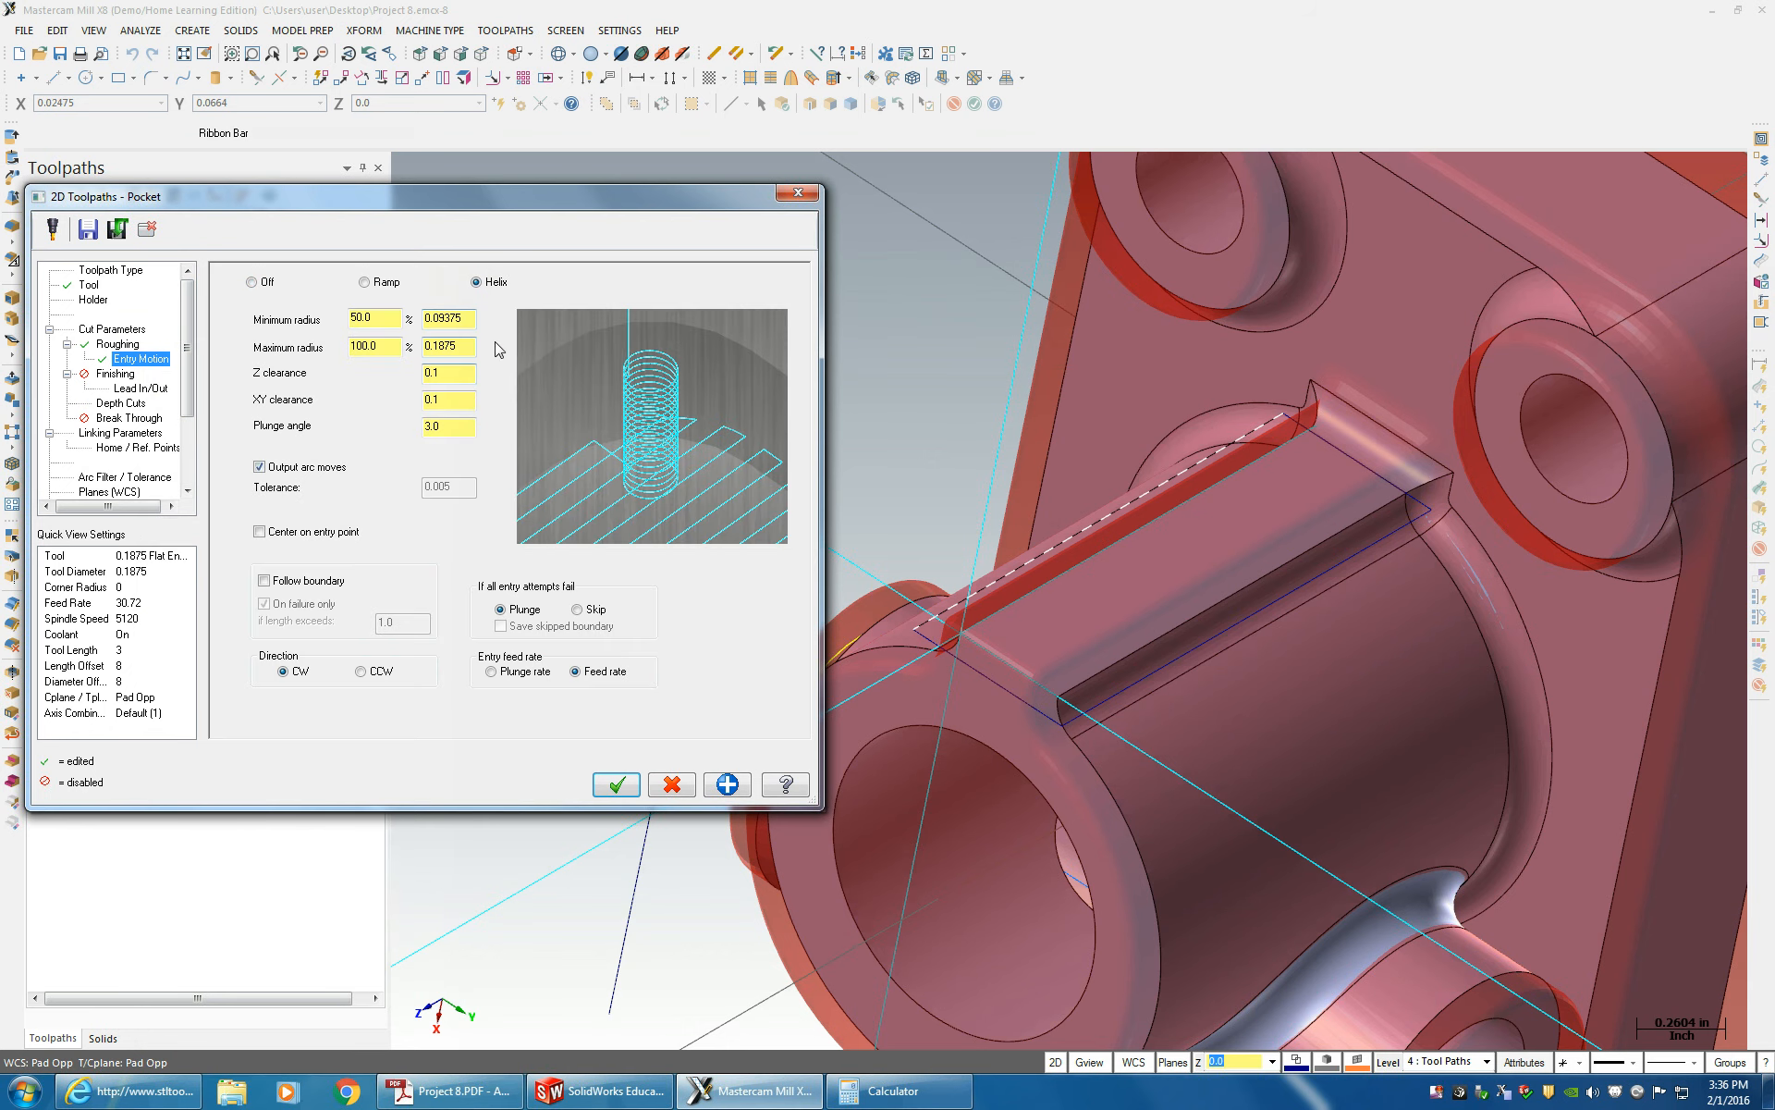
{"action": "left_click", "coordinate": [611, 522]}
- Configure the depth cuts with a 0.09375 maximum rough step, 0 finish cuts and the tool kept down
{"action": "left_click", "coordinate": [116, 379]}
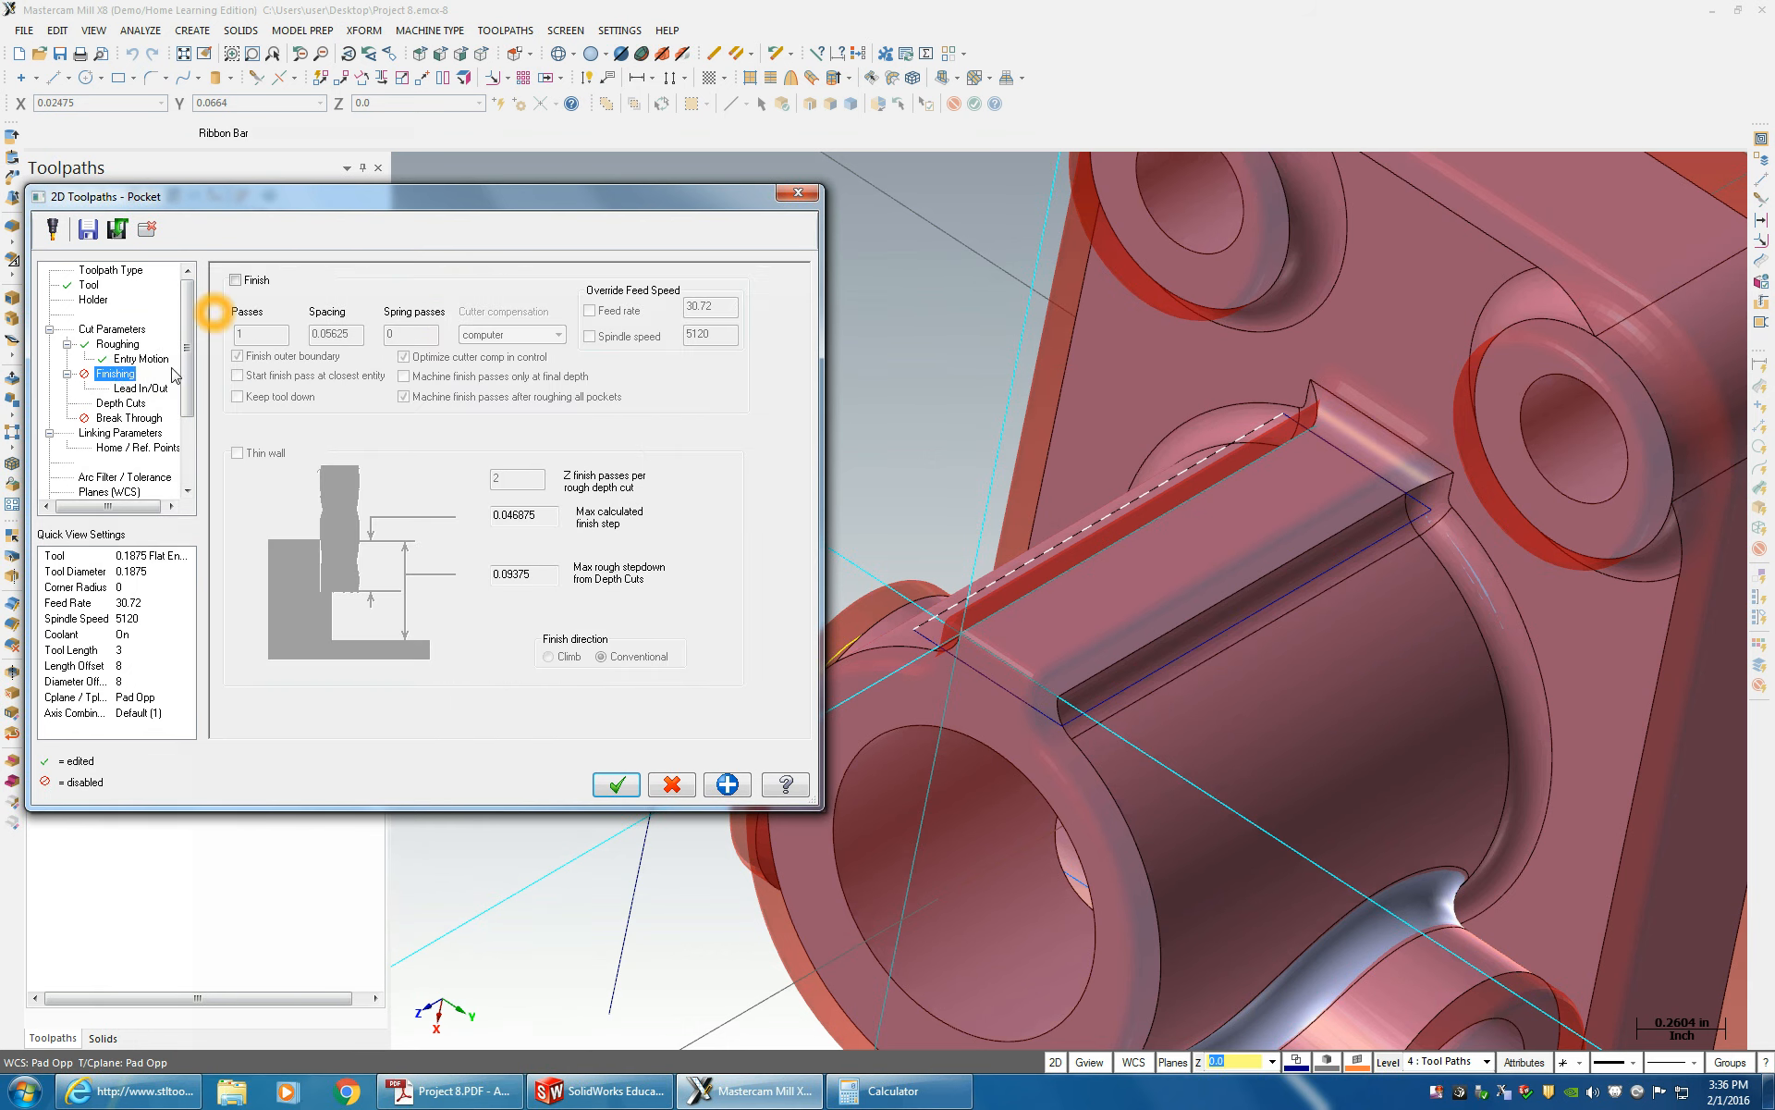
{"action": "left_click", "coordinate": [119, 405]}
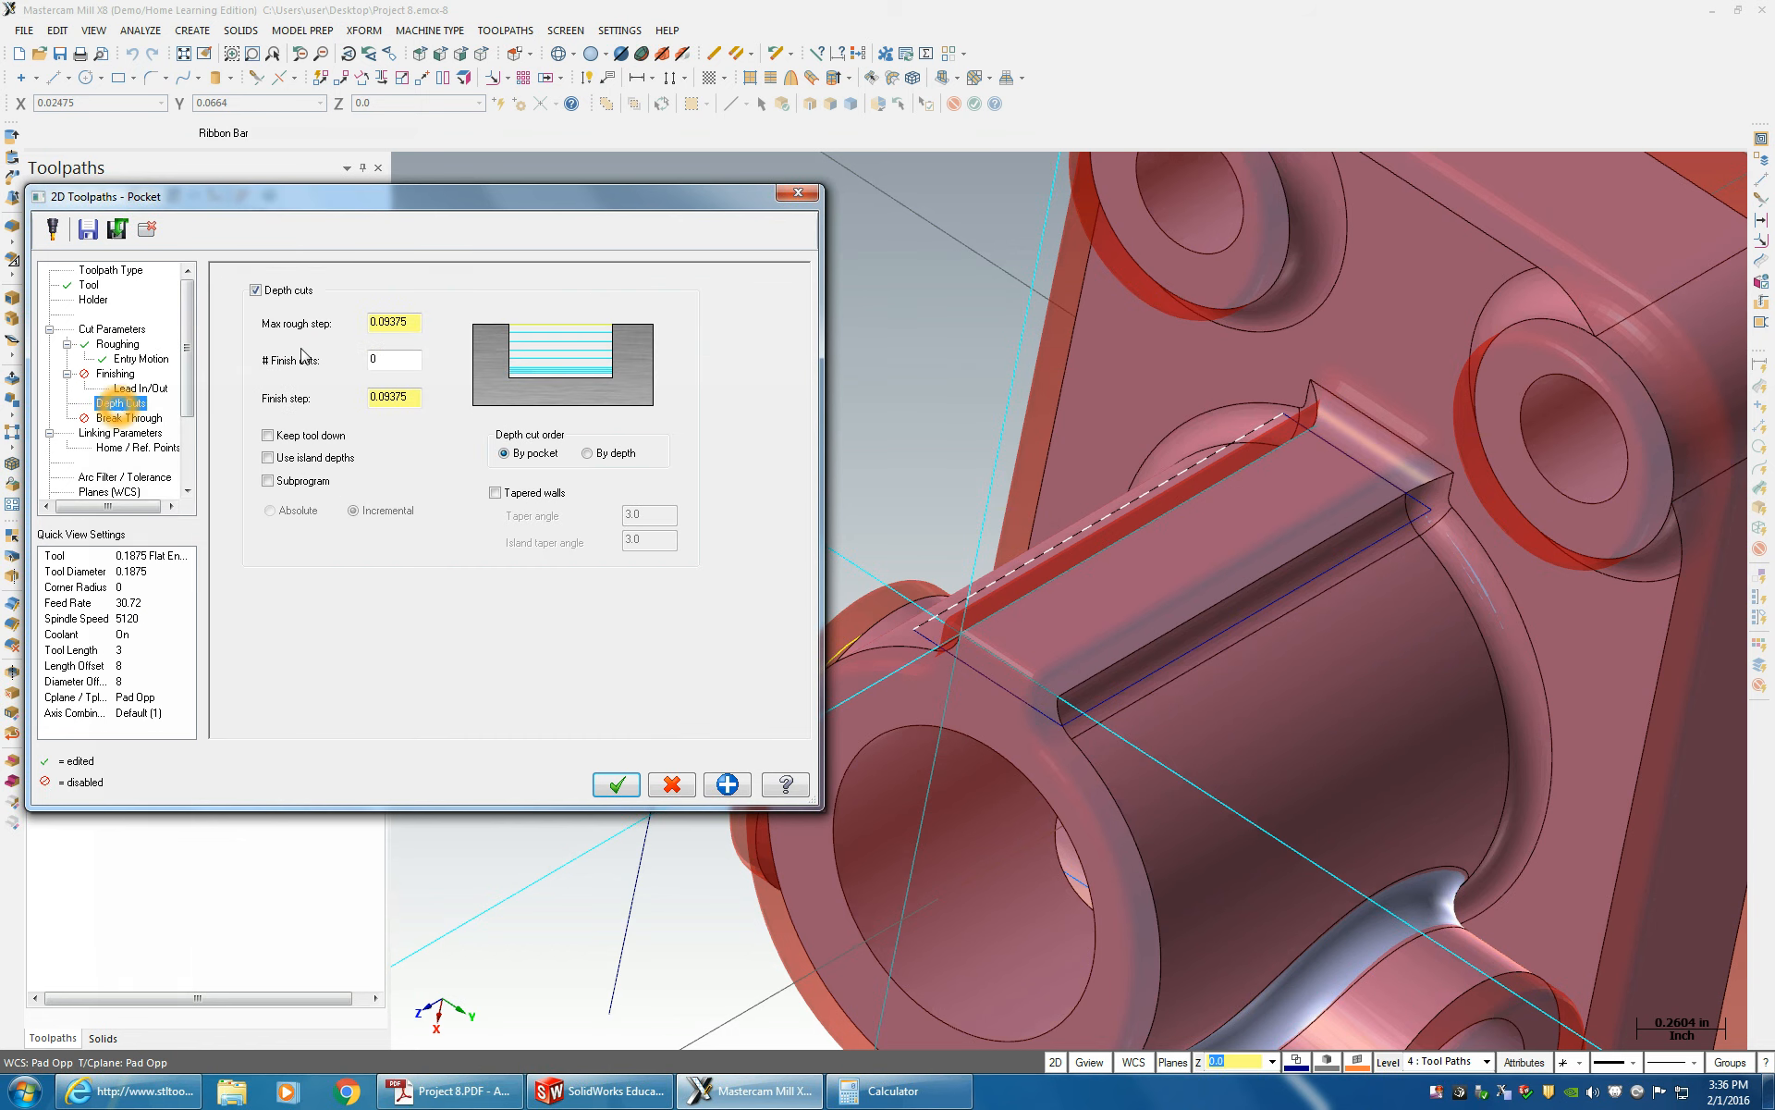
{"action": "double_click", "coordinate": [402, 319]}
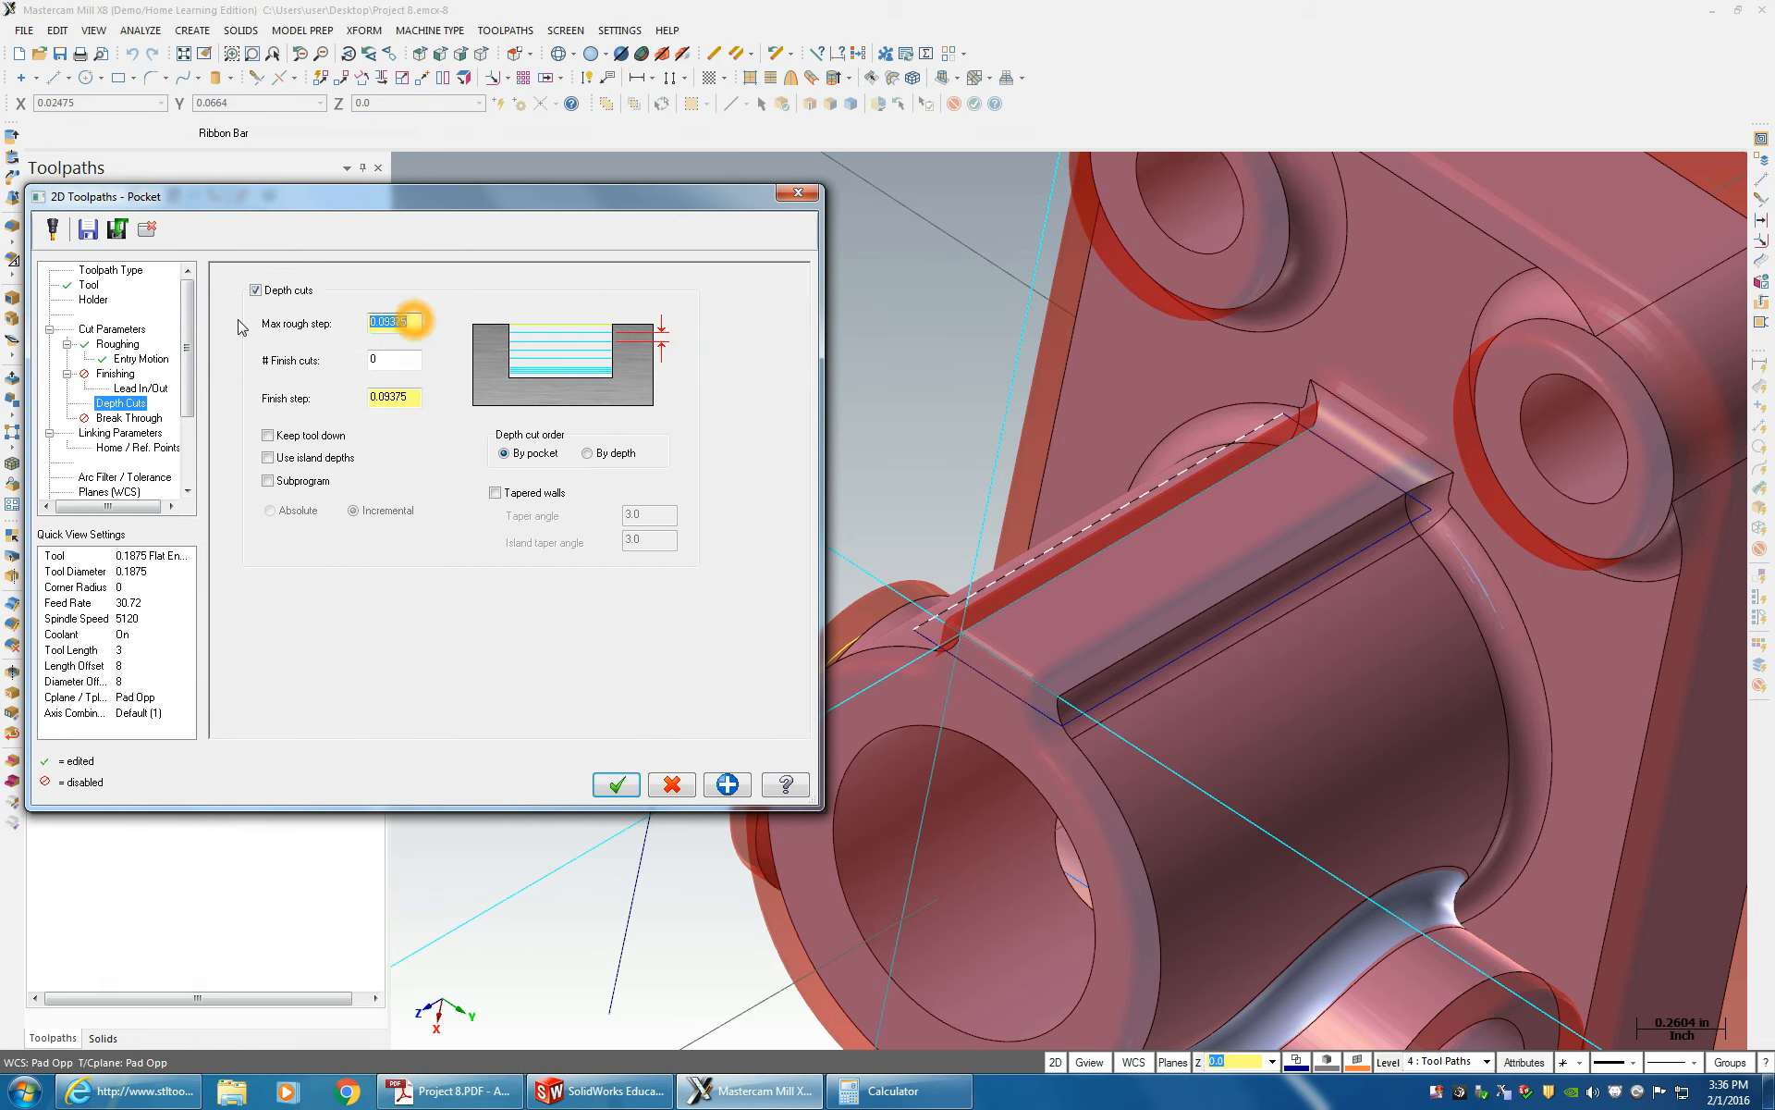
{"action": "type", "text": ".1"}
{"action": "left_click", "coordinate": [412, 320]}
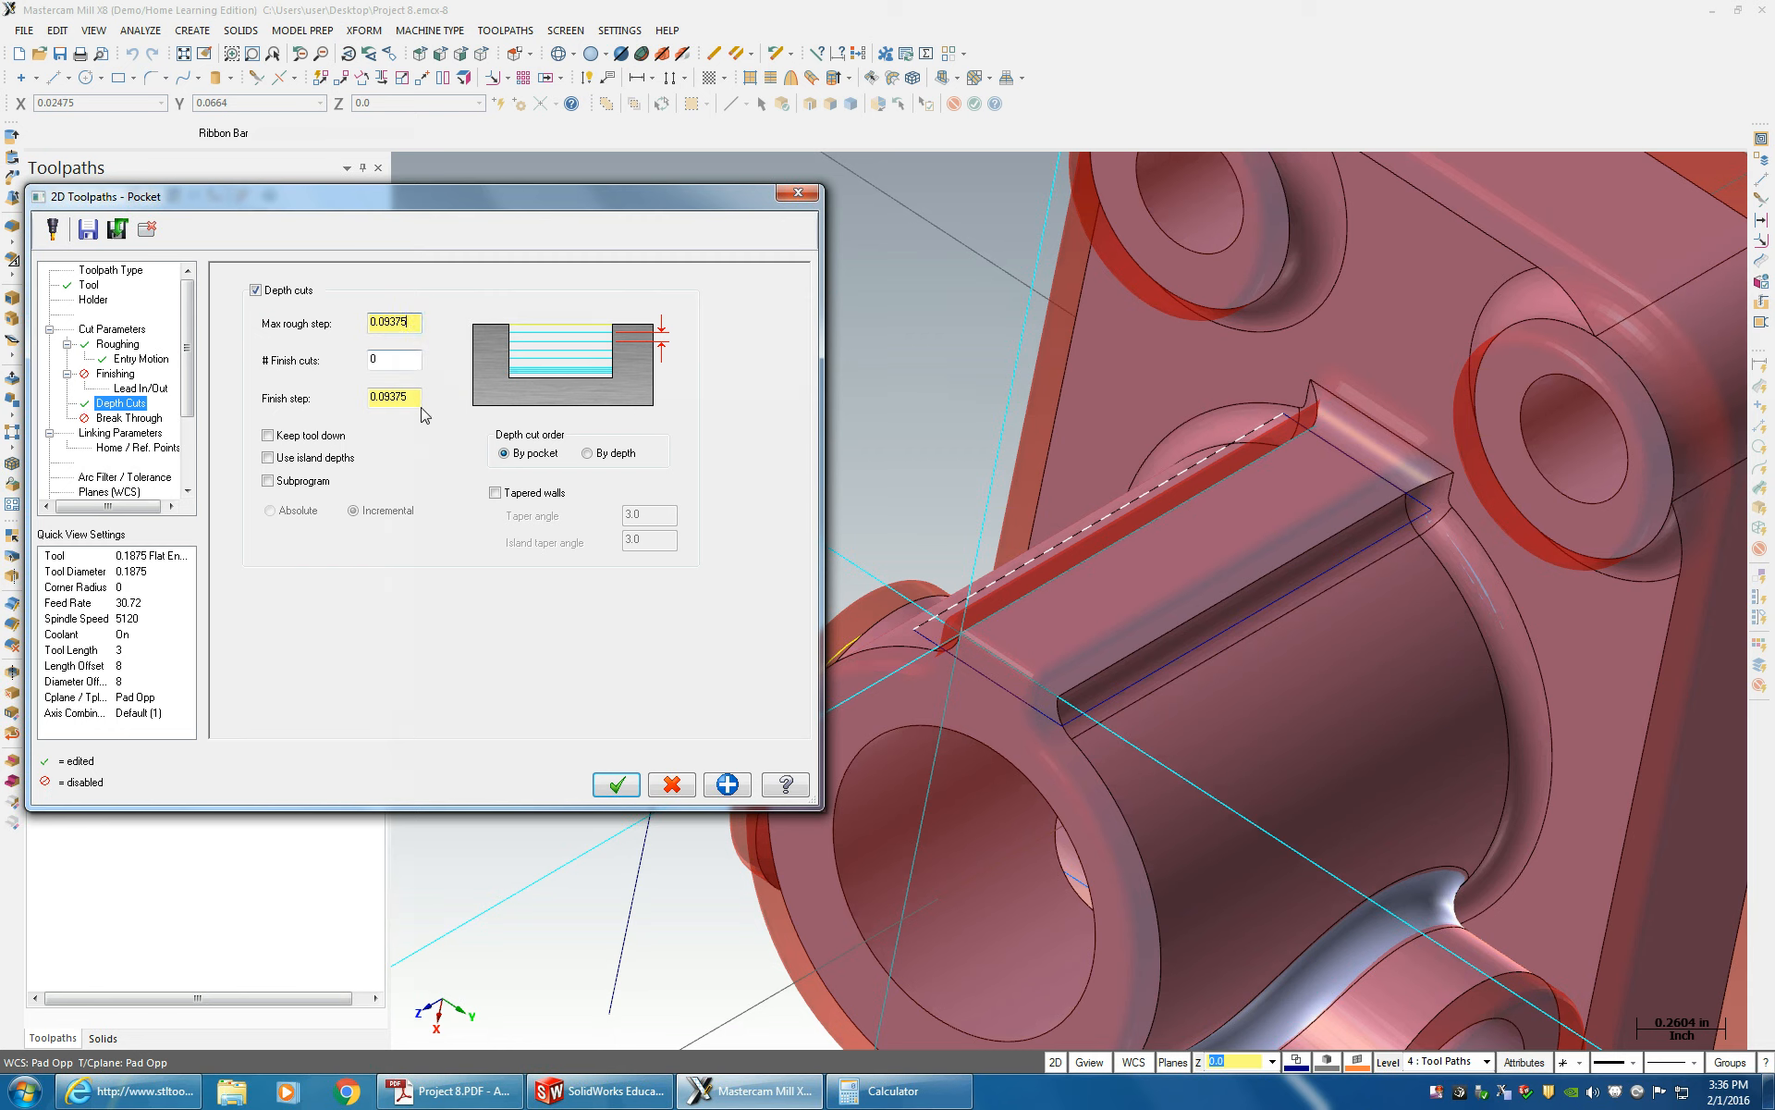
{"action": "left_click", "coordinate": [399, 357]}
{"action": "left_click", "coordinate": [267, 437]}
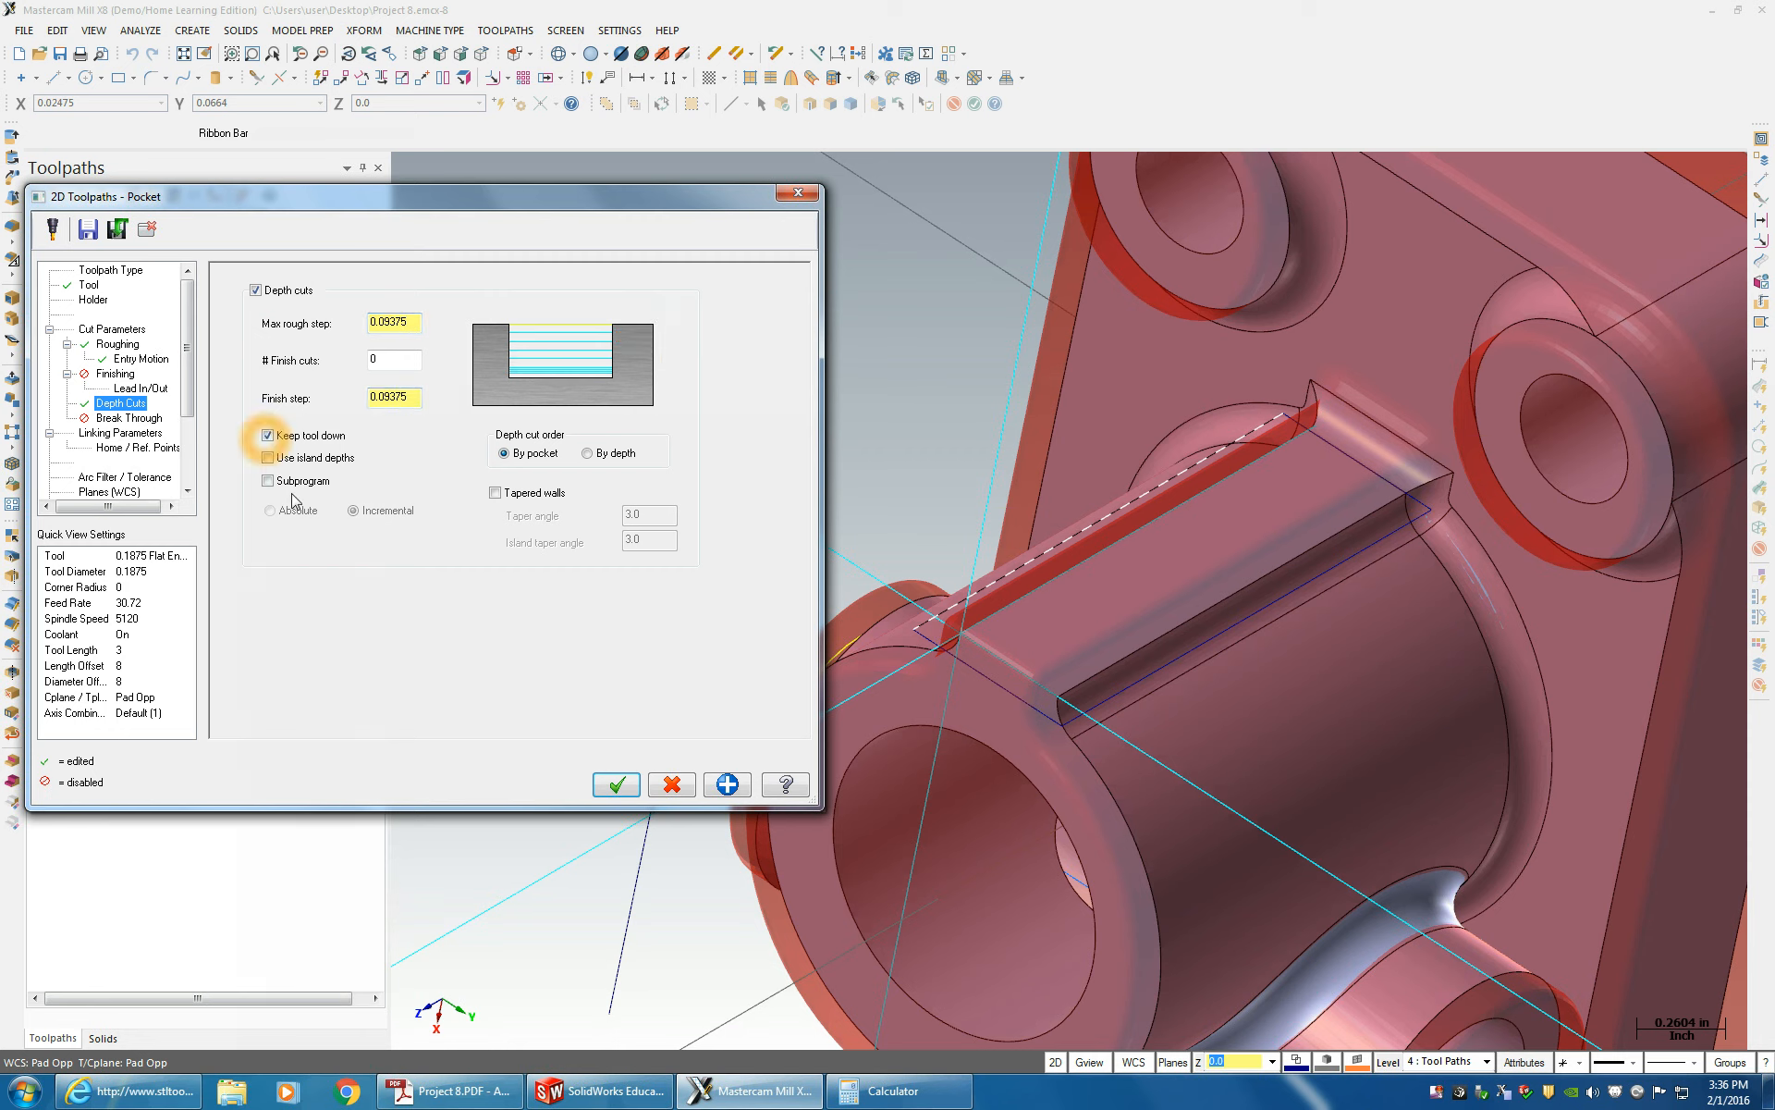
- Set the top of stock to absolute 0.125 by picking the origin point at the pad's corner and adding .125
{"action": "left_click", "coordinate": [120, 432]}
{"action": "left_click", "coordinate": [467, 498]}
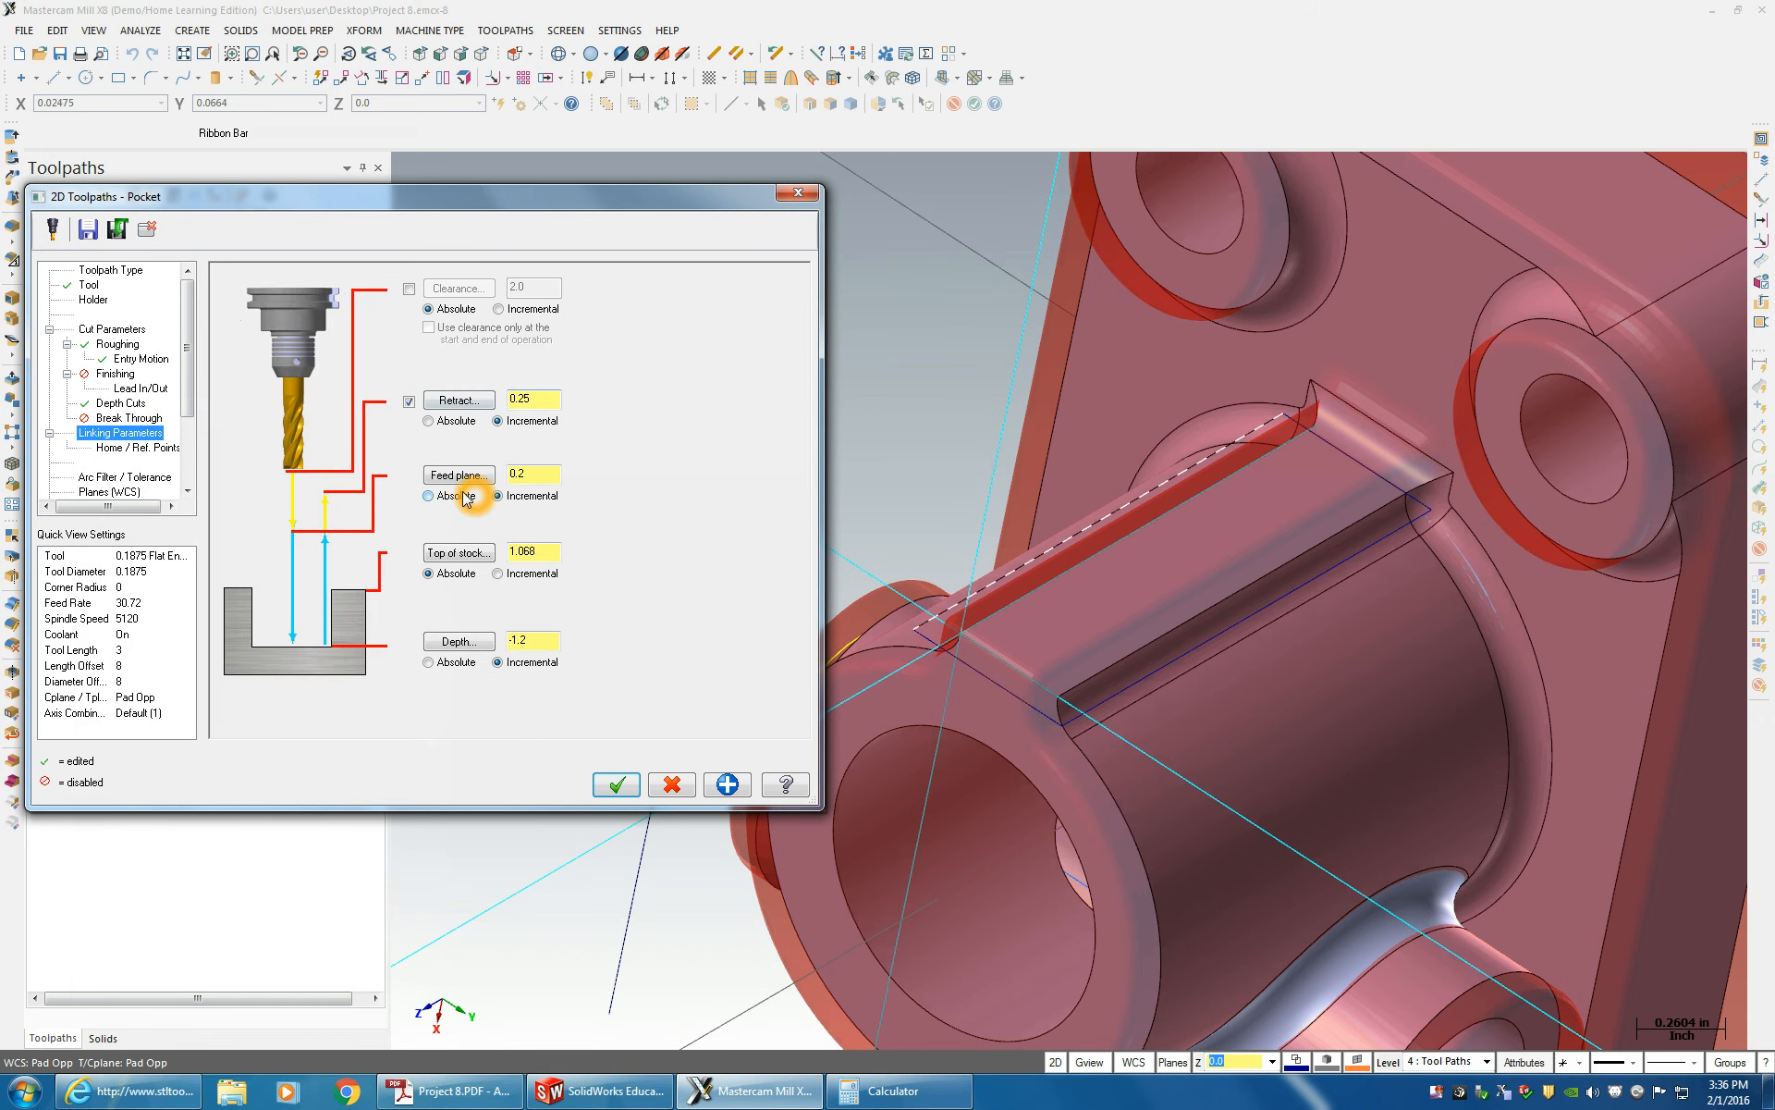
{"action": "left_click", "coordinate": [457, 553]}
{"action": "left_click", "coordinate": [969, 642]}
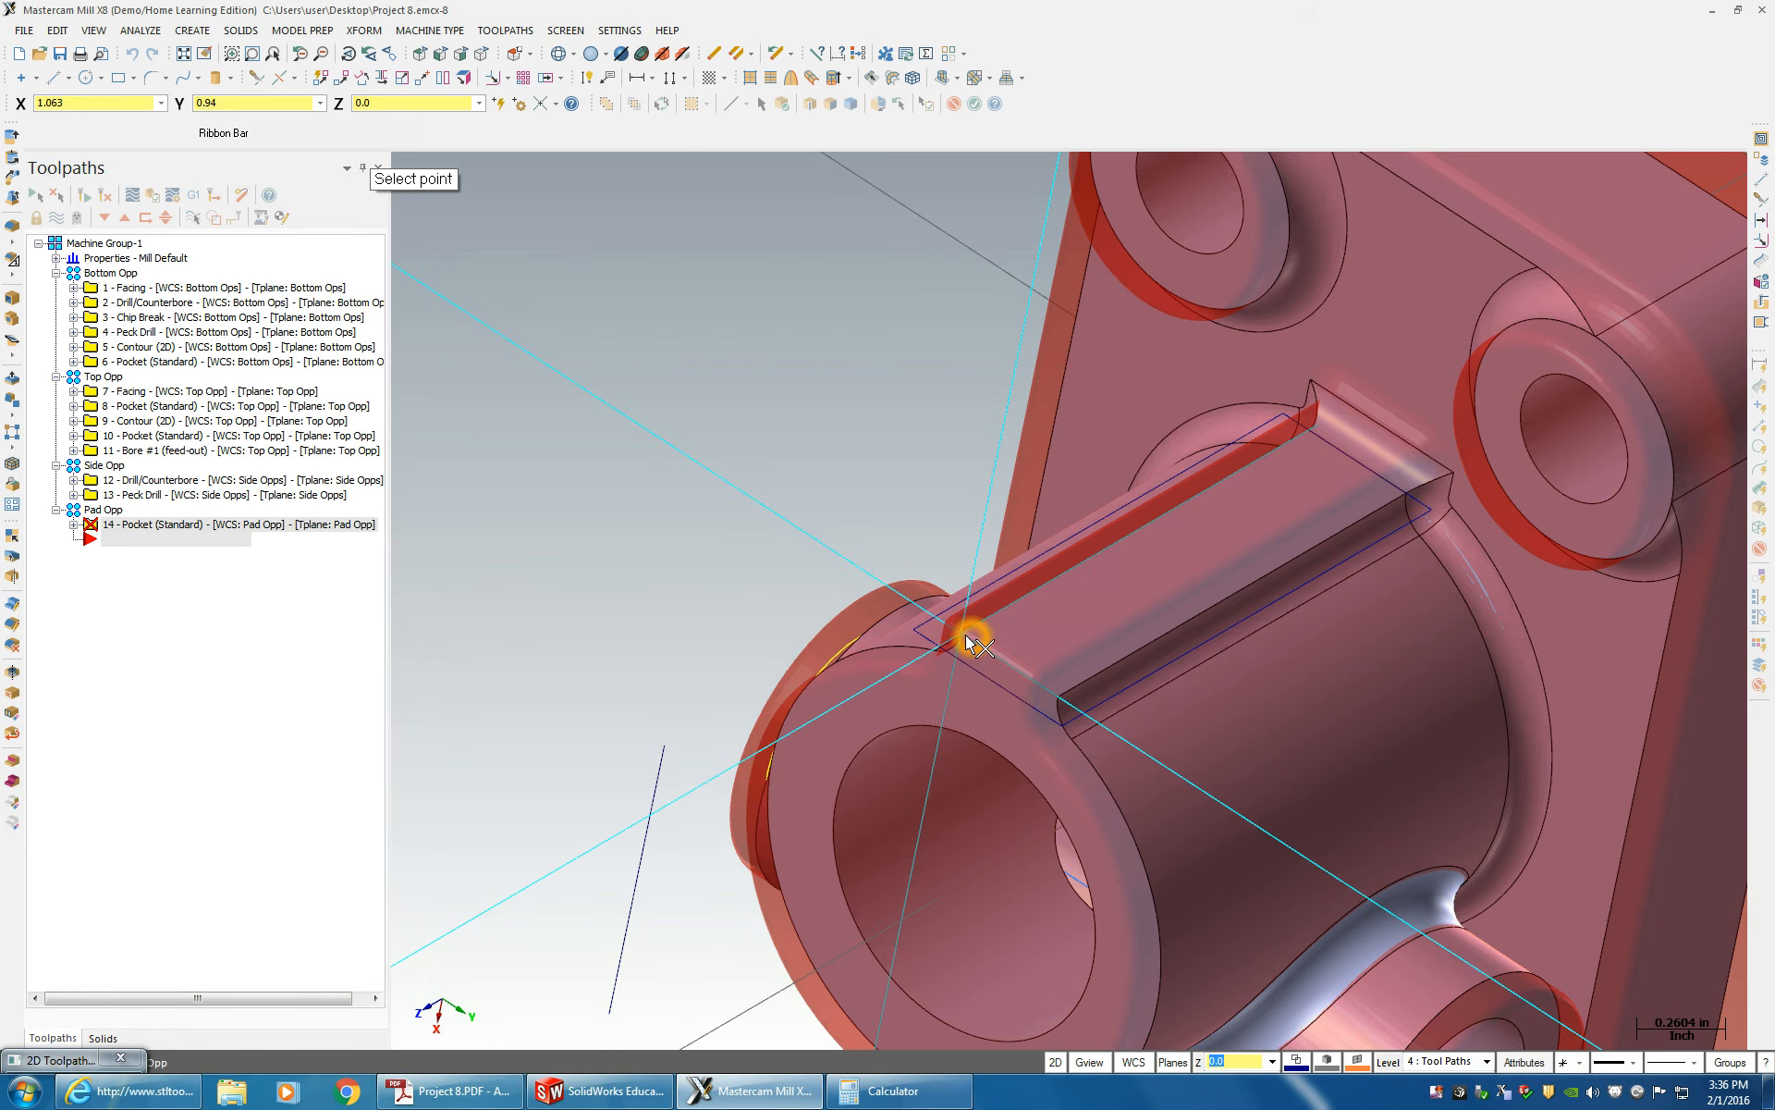
{"action": "left_click", "coordinate": [965, 638]}
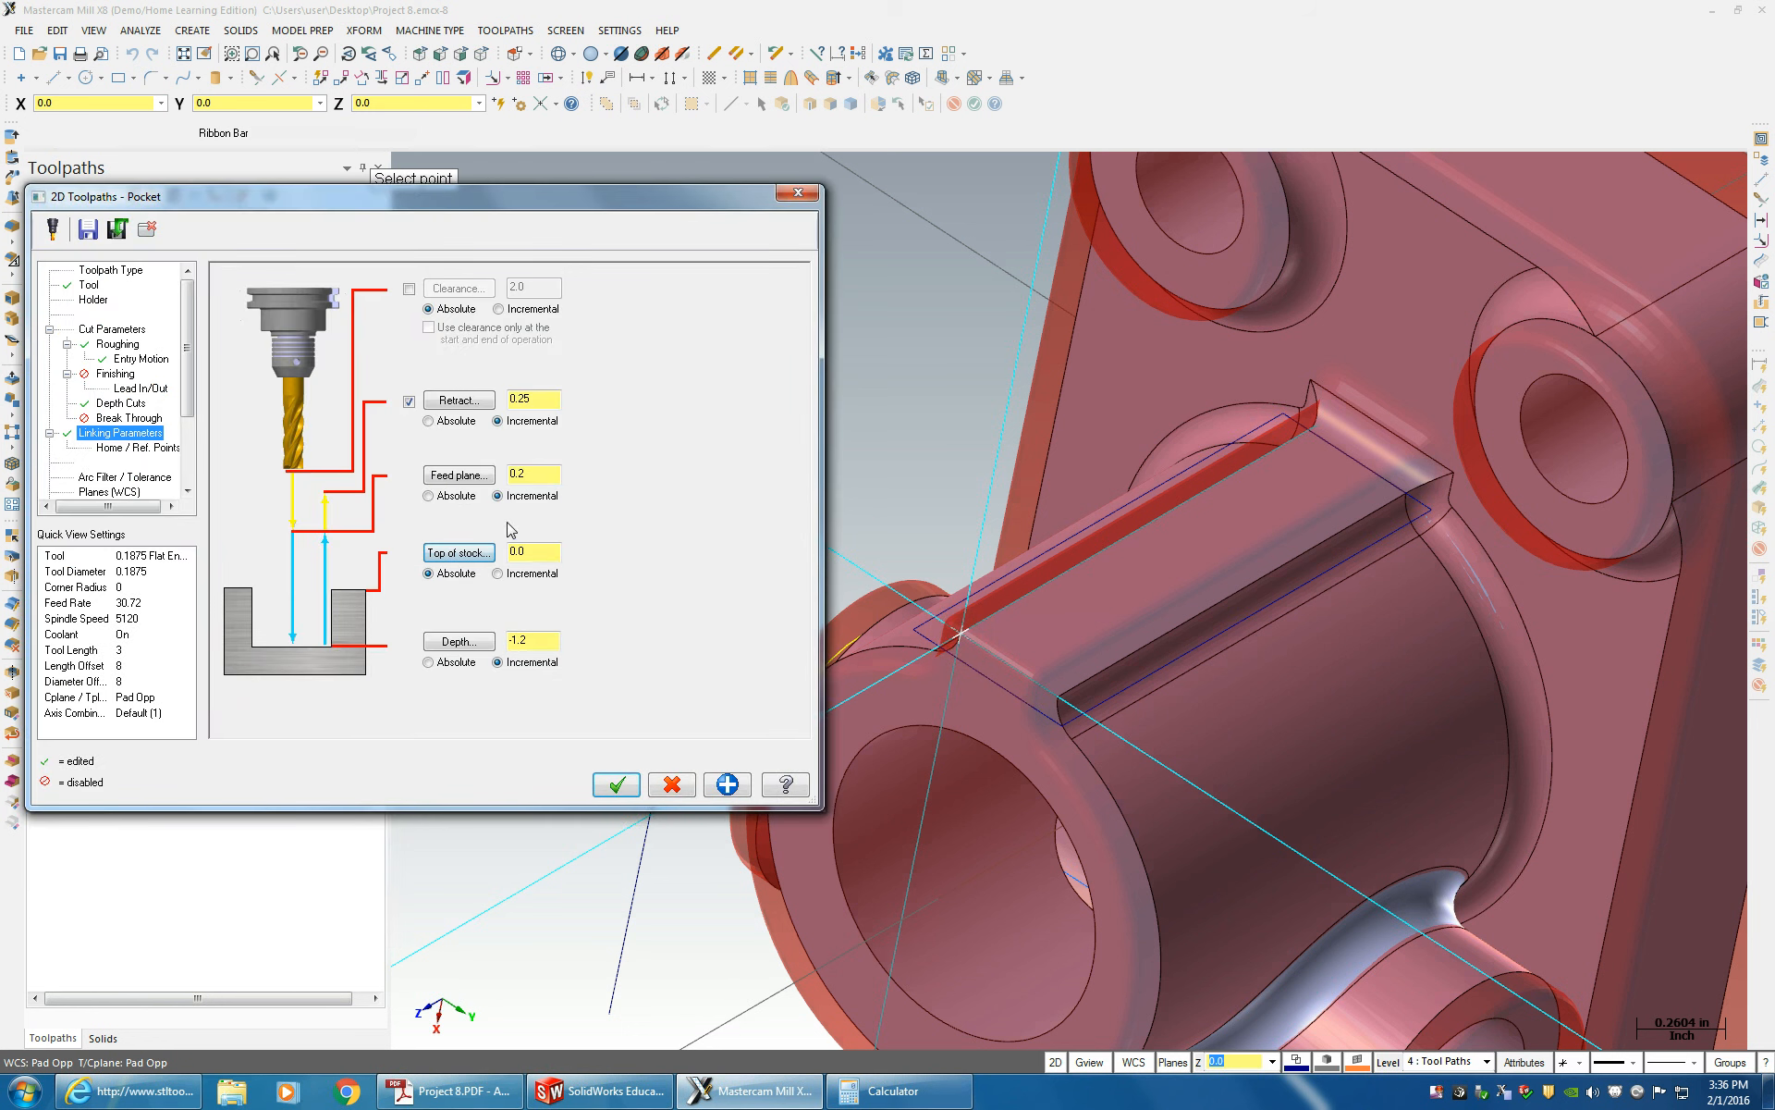
{"action": "left_click", "coordinate": [537, 553]}
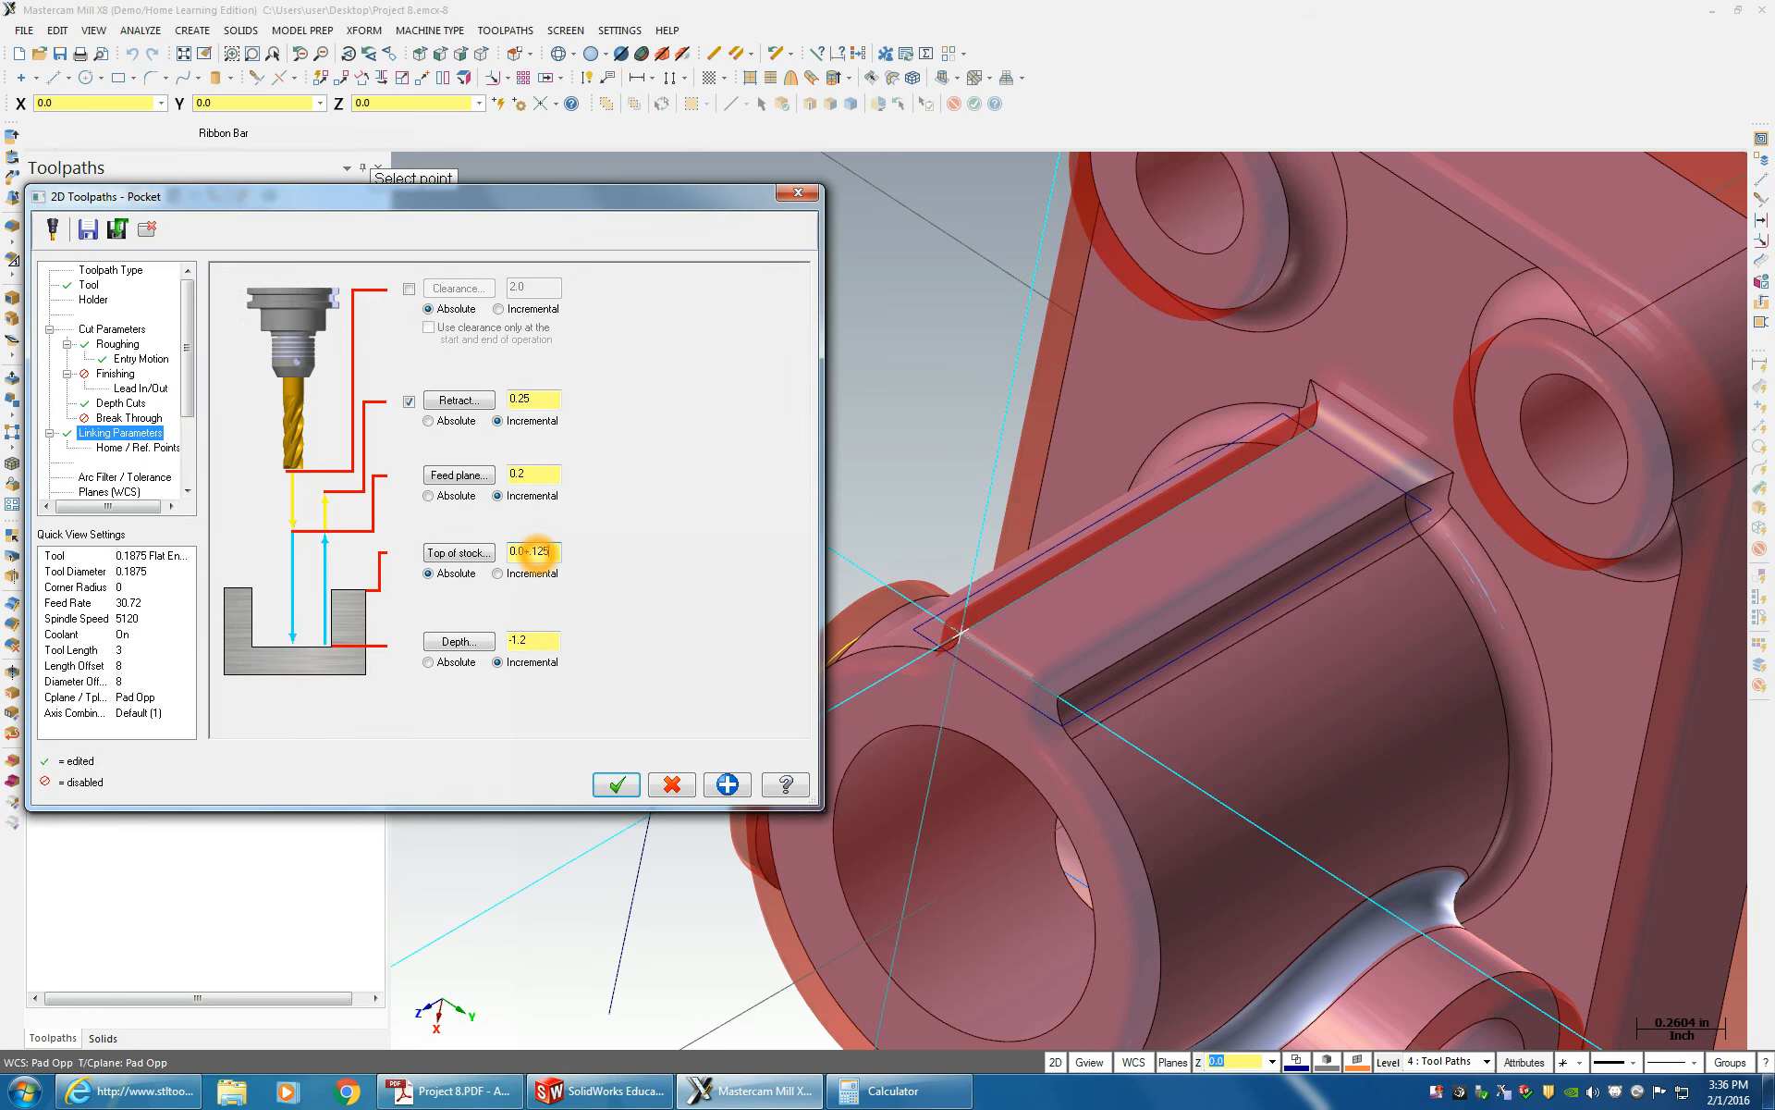
{"action": "left_click", "coordinate": [428, 505]}
{"action": "left_click", "coordinate": [534, 473]}
- Set the retract height to absolute 0.943 by picking a point on the base flange's edge
{"action": "left_click", "coordinate": [445, 400]}
{"action": "scroll", "coordinate": [810, 814], "scroll_direction": "down", "scroll_amount": 3}
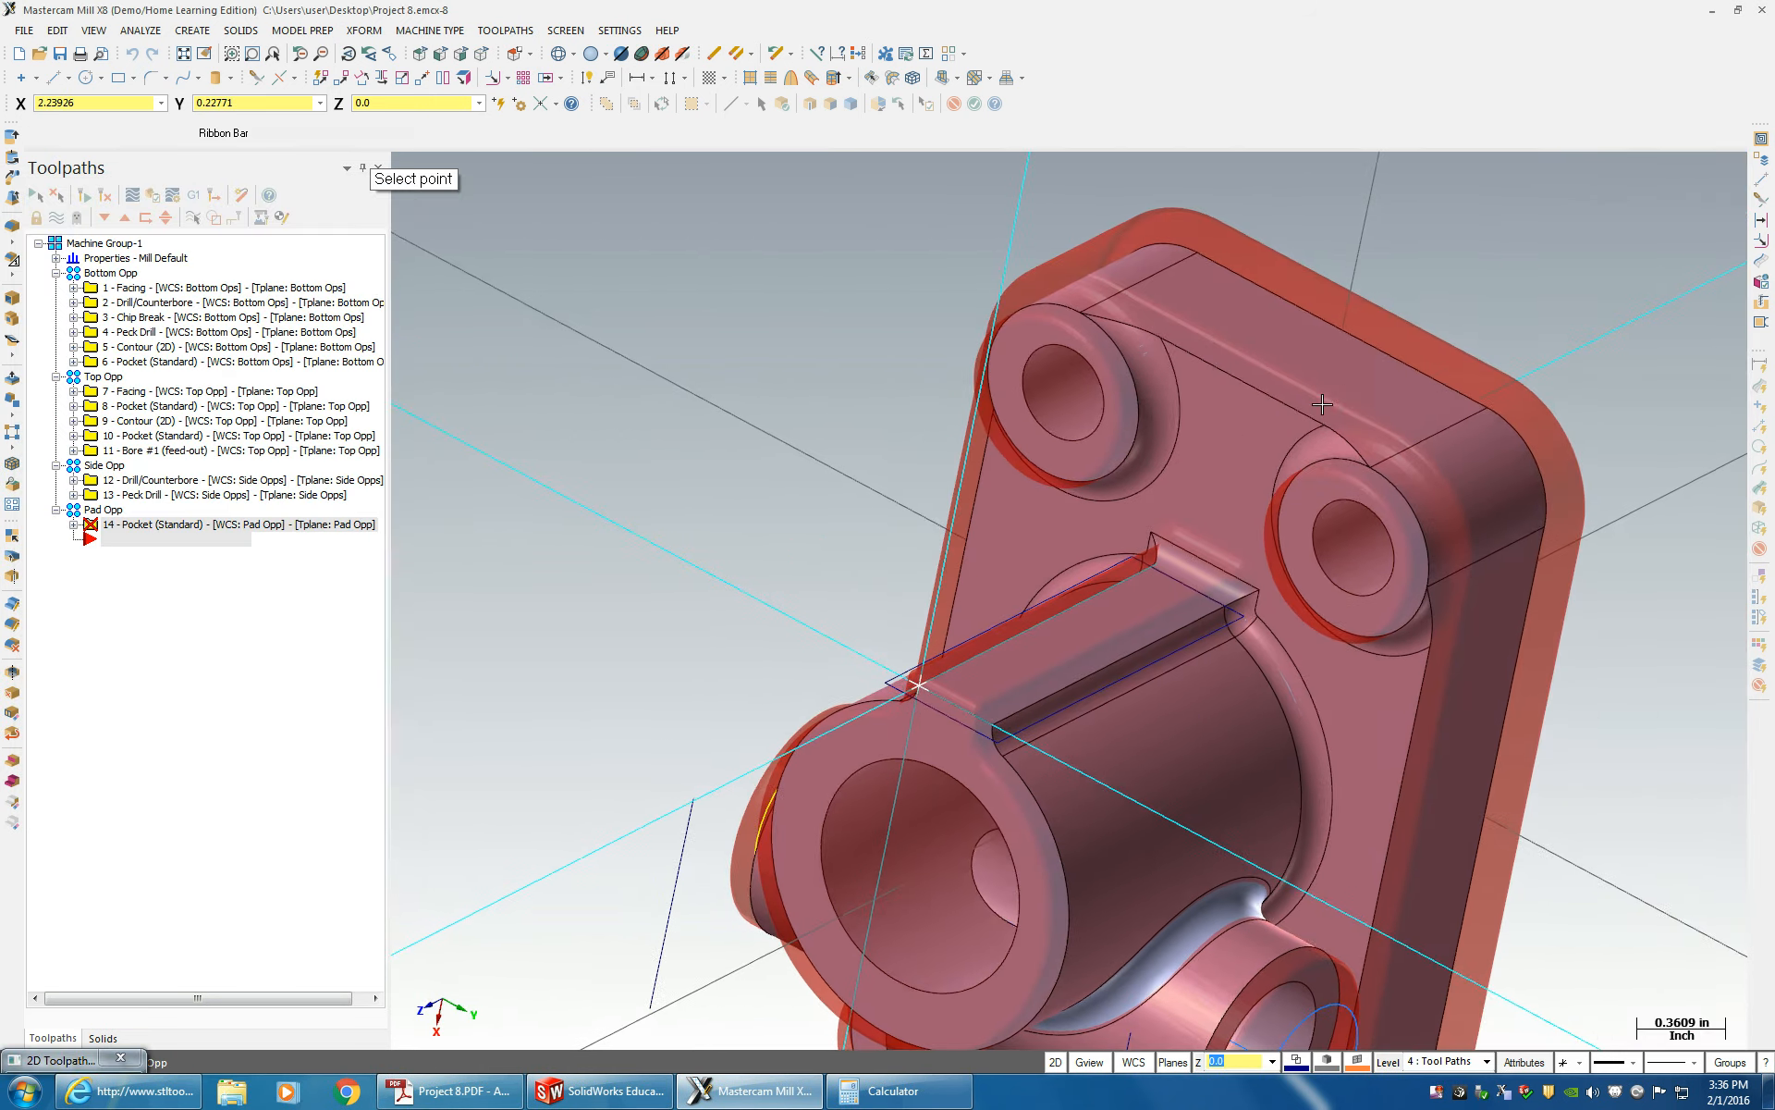
{"action": "left_click", "coordinate": [1161, 336]}
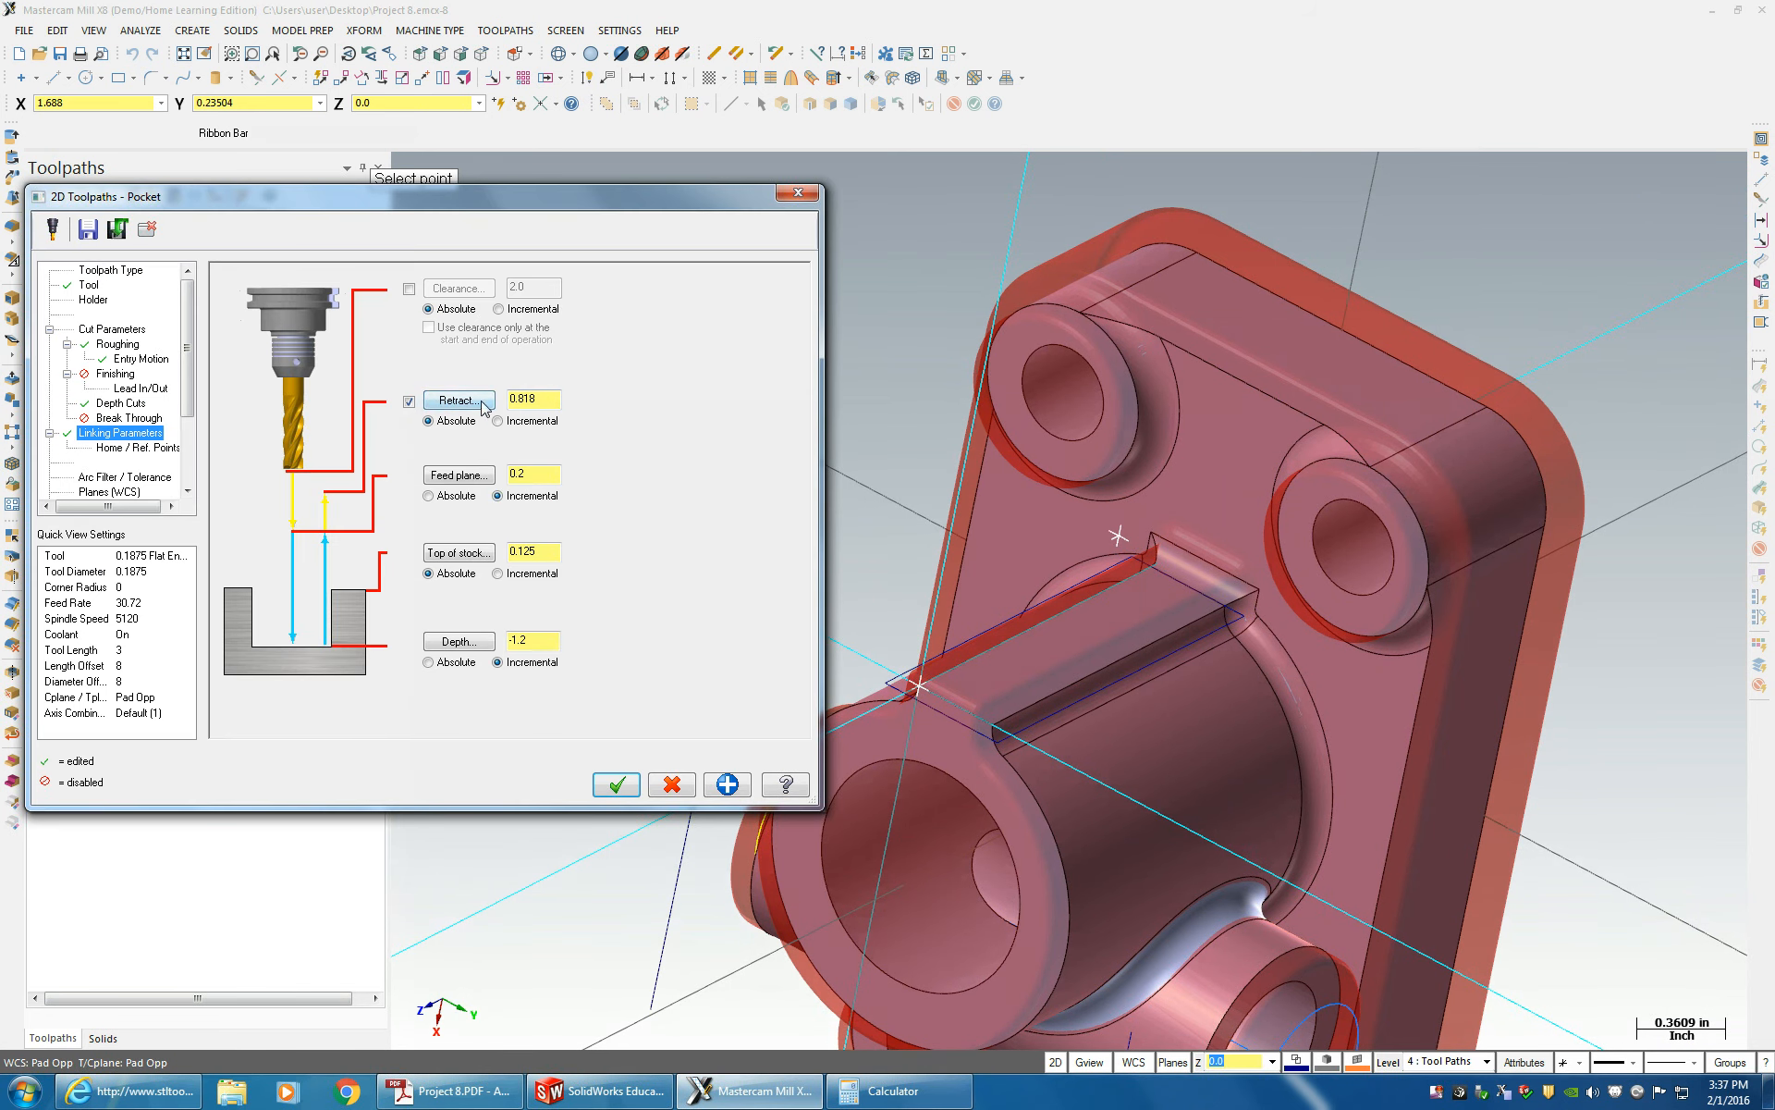
{"action": "left_click", "coordinate": [485, 407]}
{"action": "left_click", "coordinate": [1078, 317]}
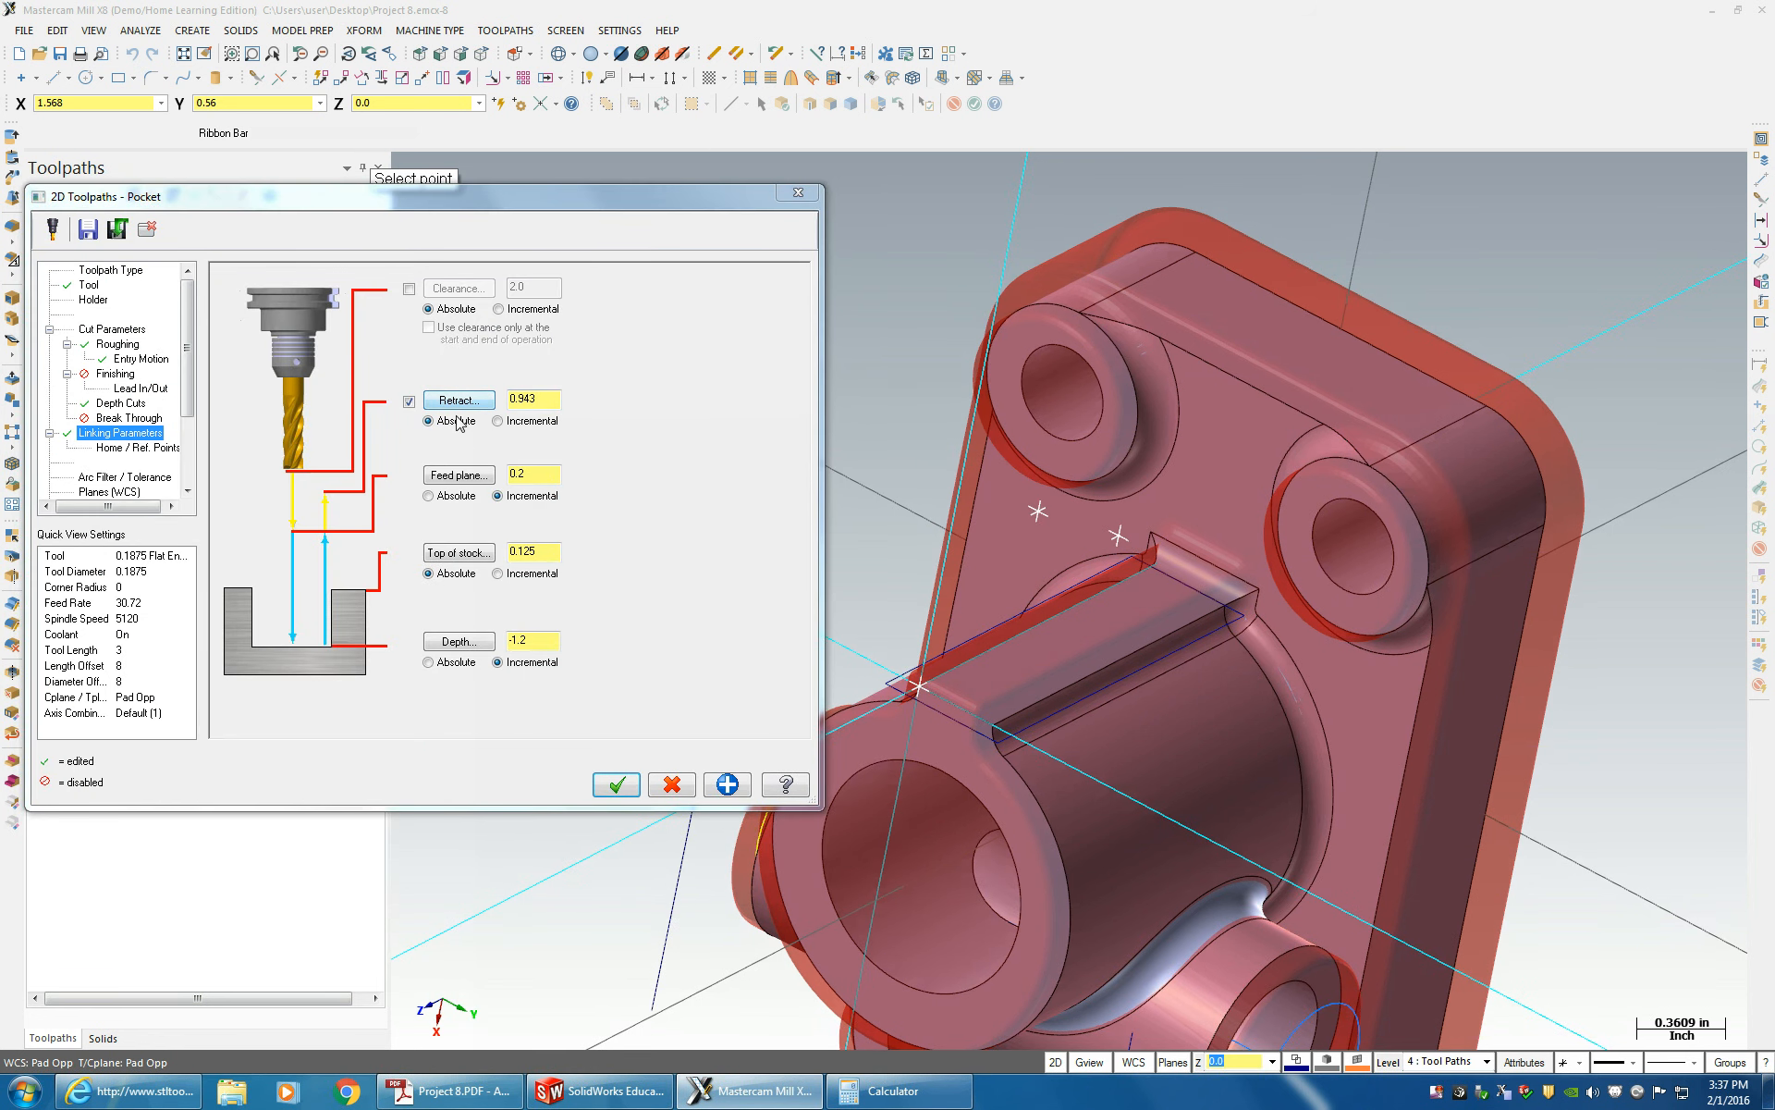
- Set the depth to absolute 0.0 from the origin point at the pad's corner, open the planes settings and accept the pocket toolpath
{"action": "left_click", "coordinate": [460, 640]}
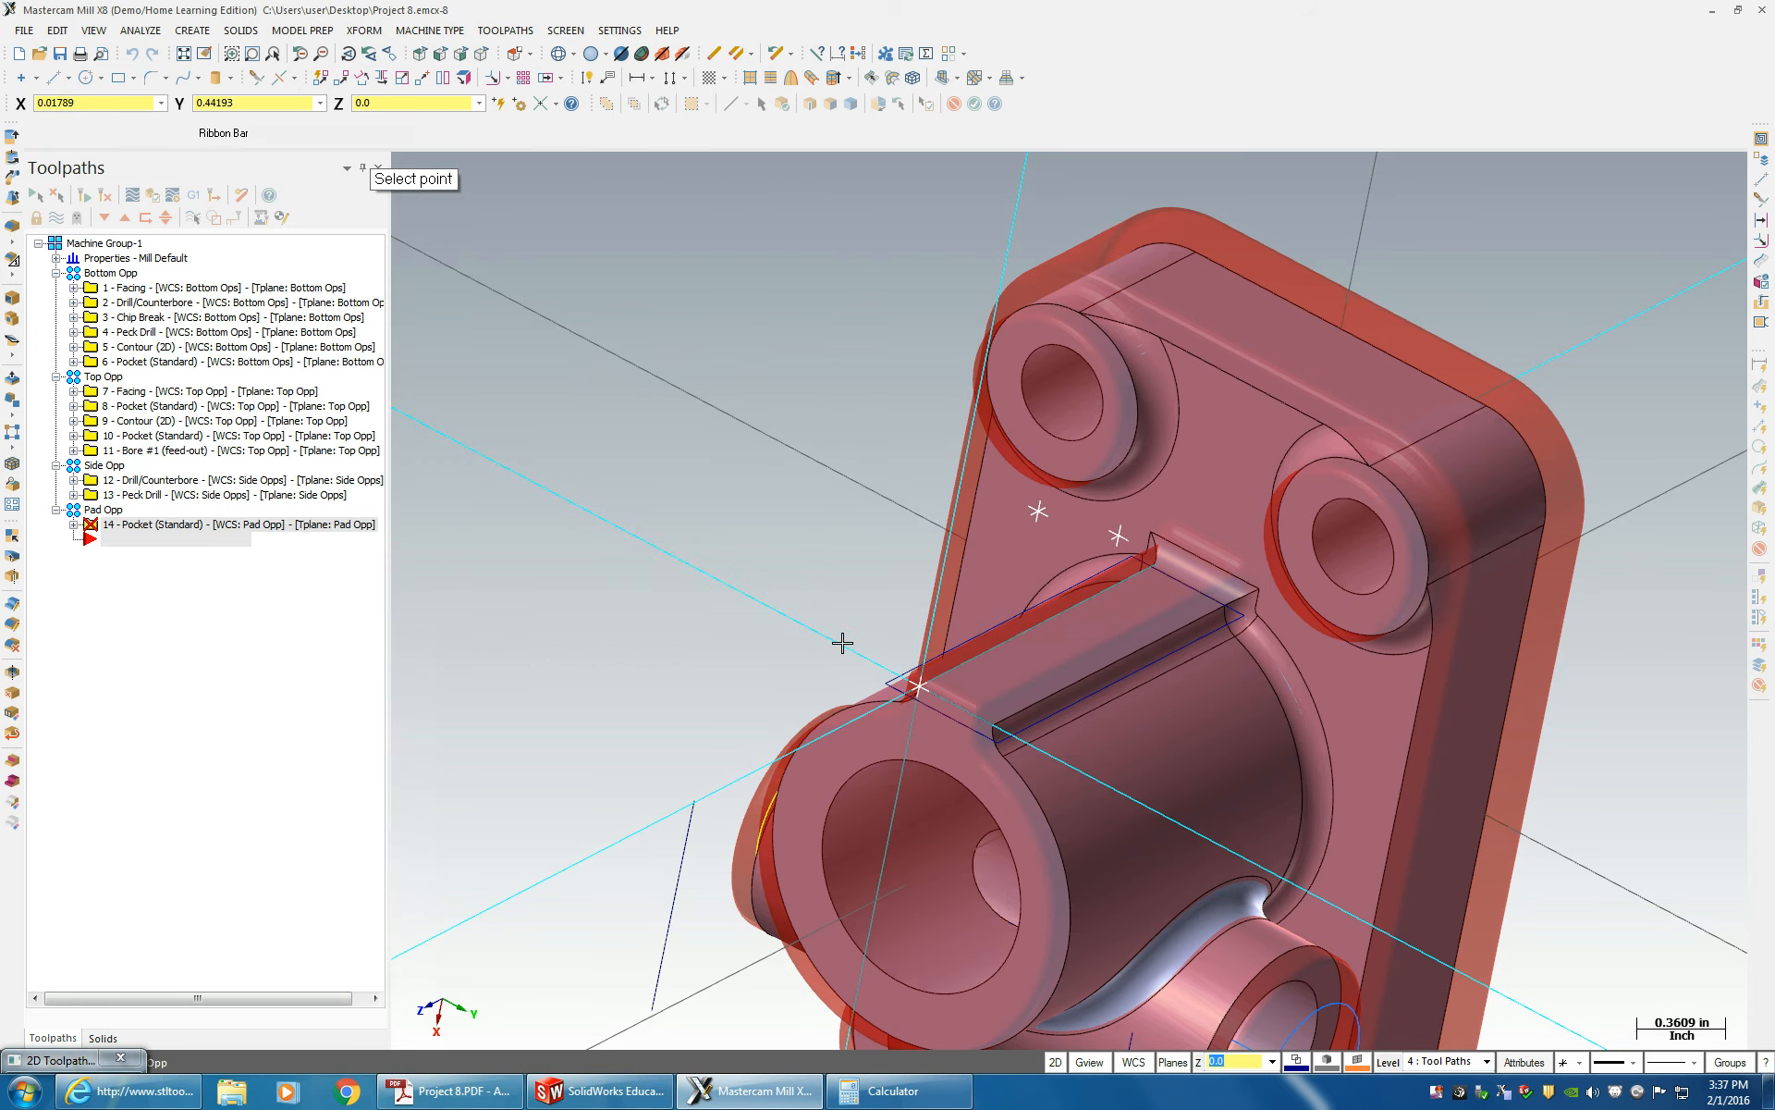
{"action": "left_click", "coordinate": [919, 685]}
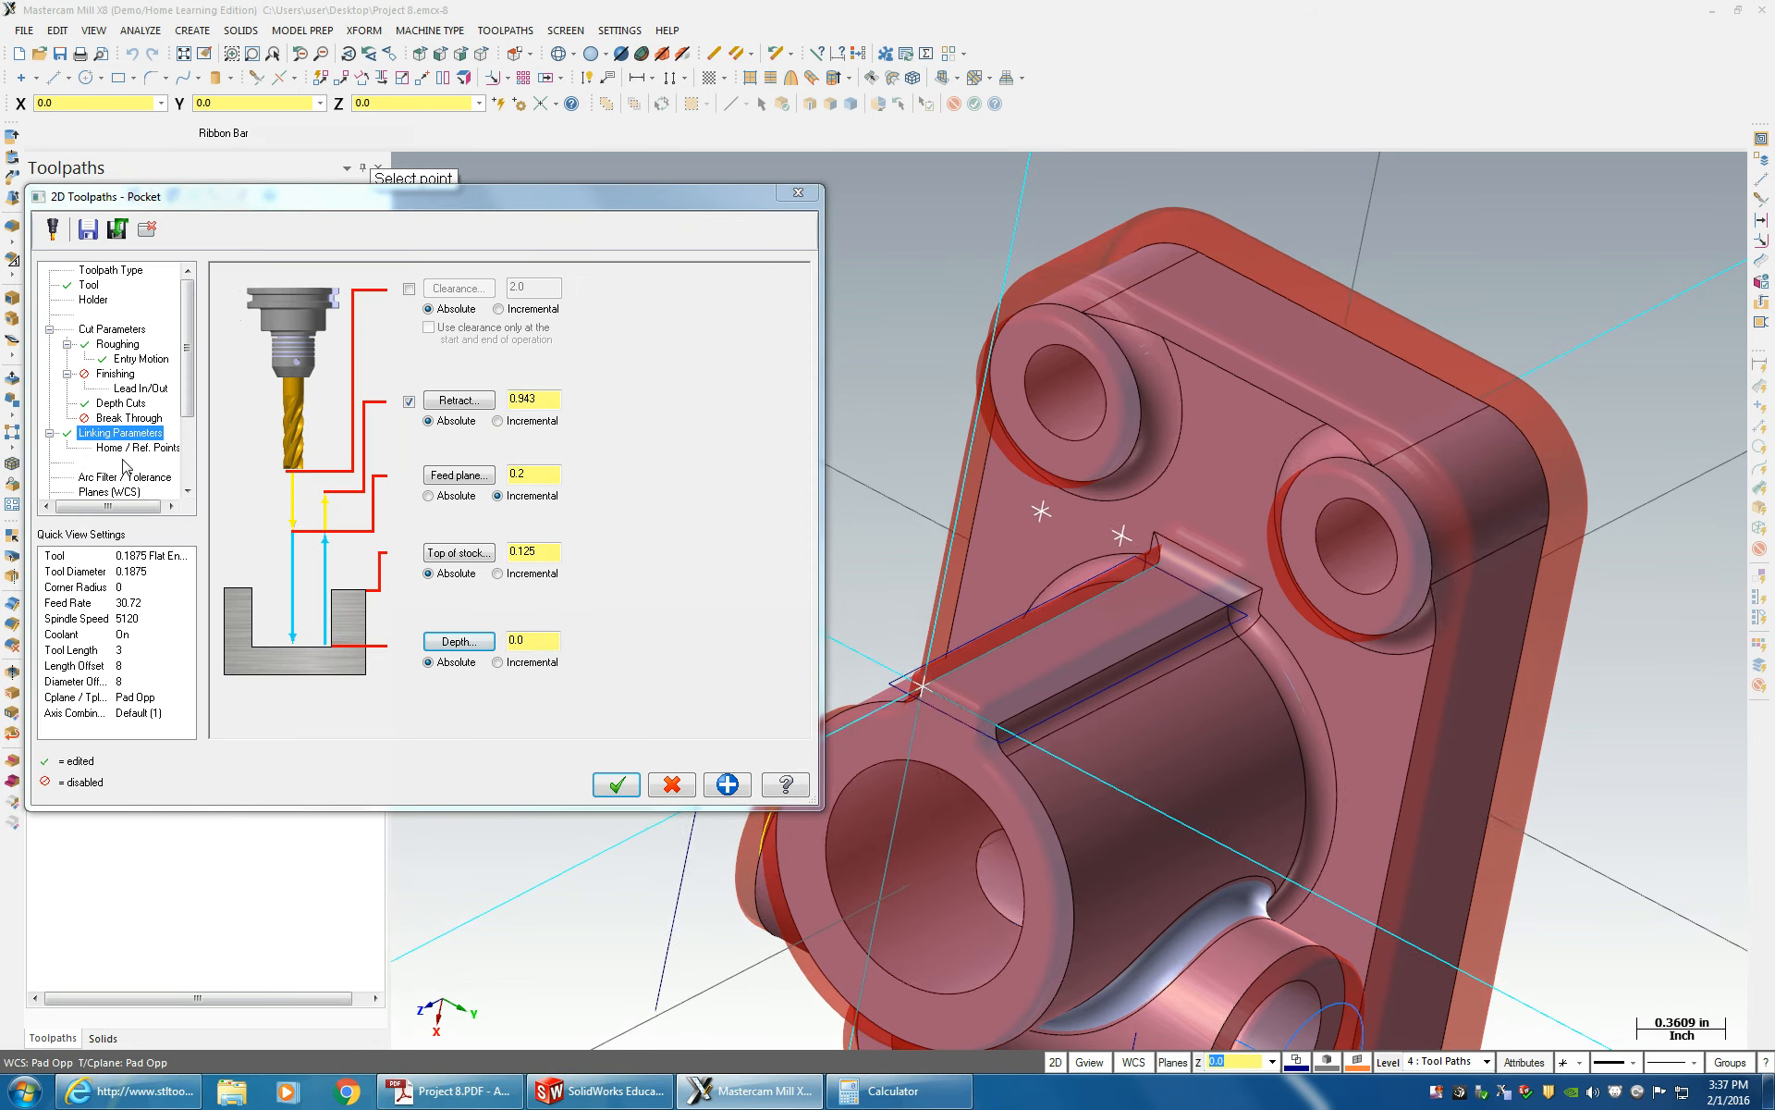
{"action": "left_click", "coordinate": [108, 490]}
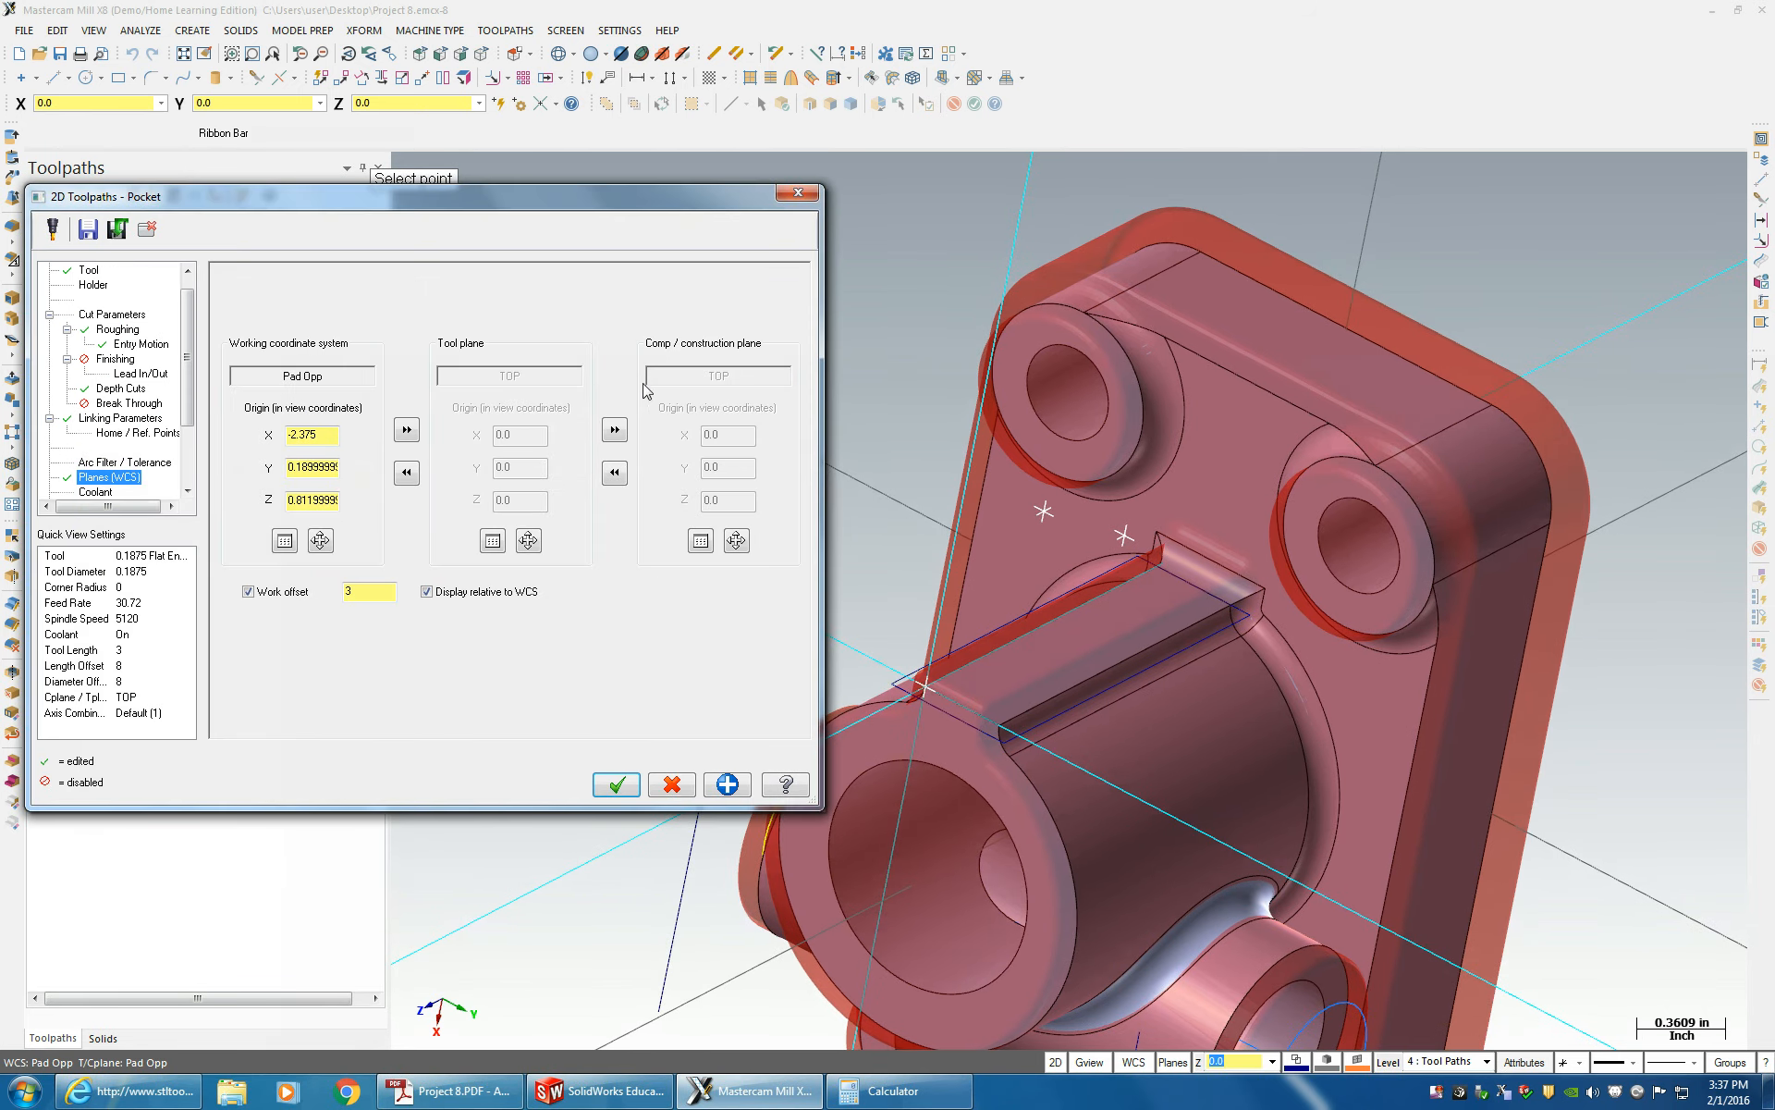
{"action": "left_click", "coordinate": [616, 784]}
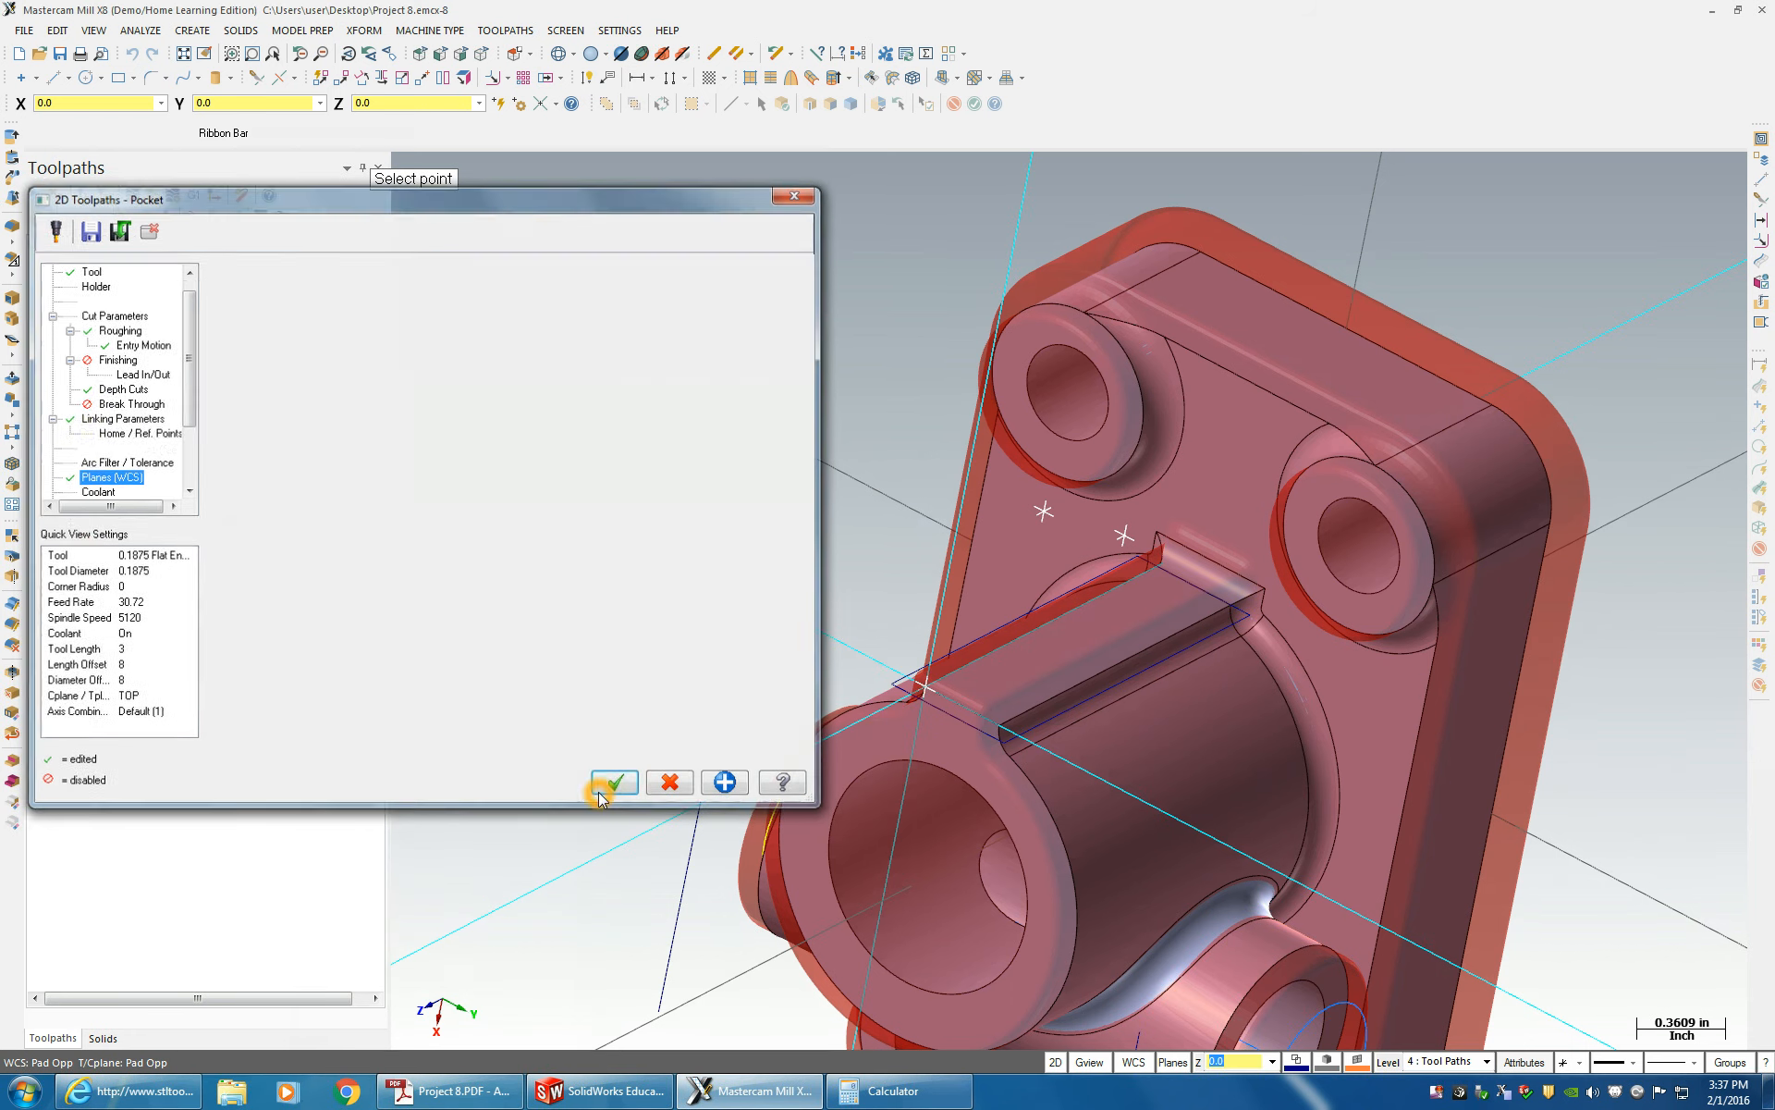
- Select all operations in Machine Group-1 and play their verification in Mastercam Simulator
{"action": "middle_click_drag", "start_coordinate": [753, 773], "coordinate": [829, 852]}
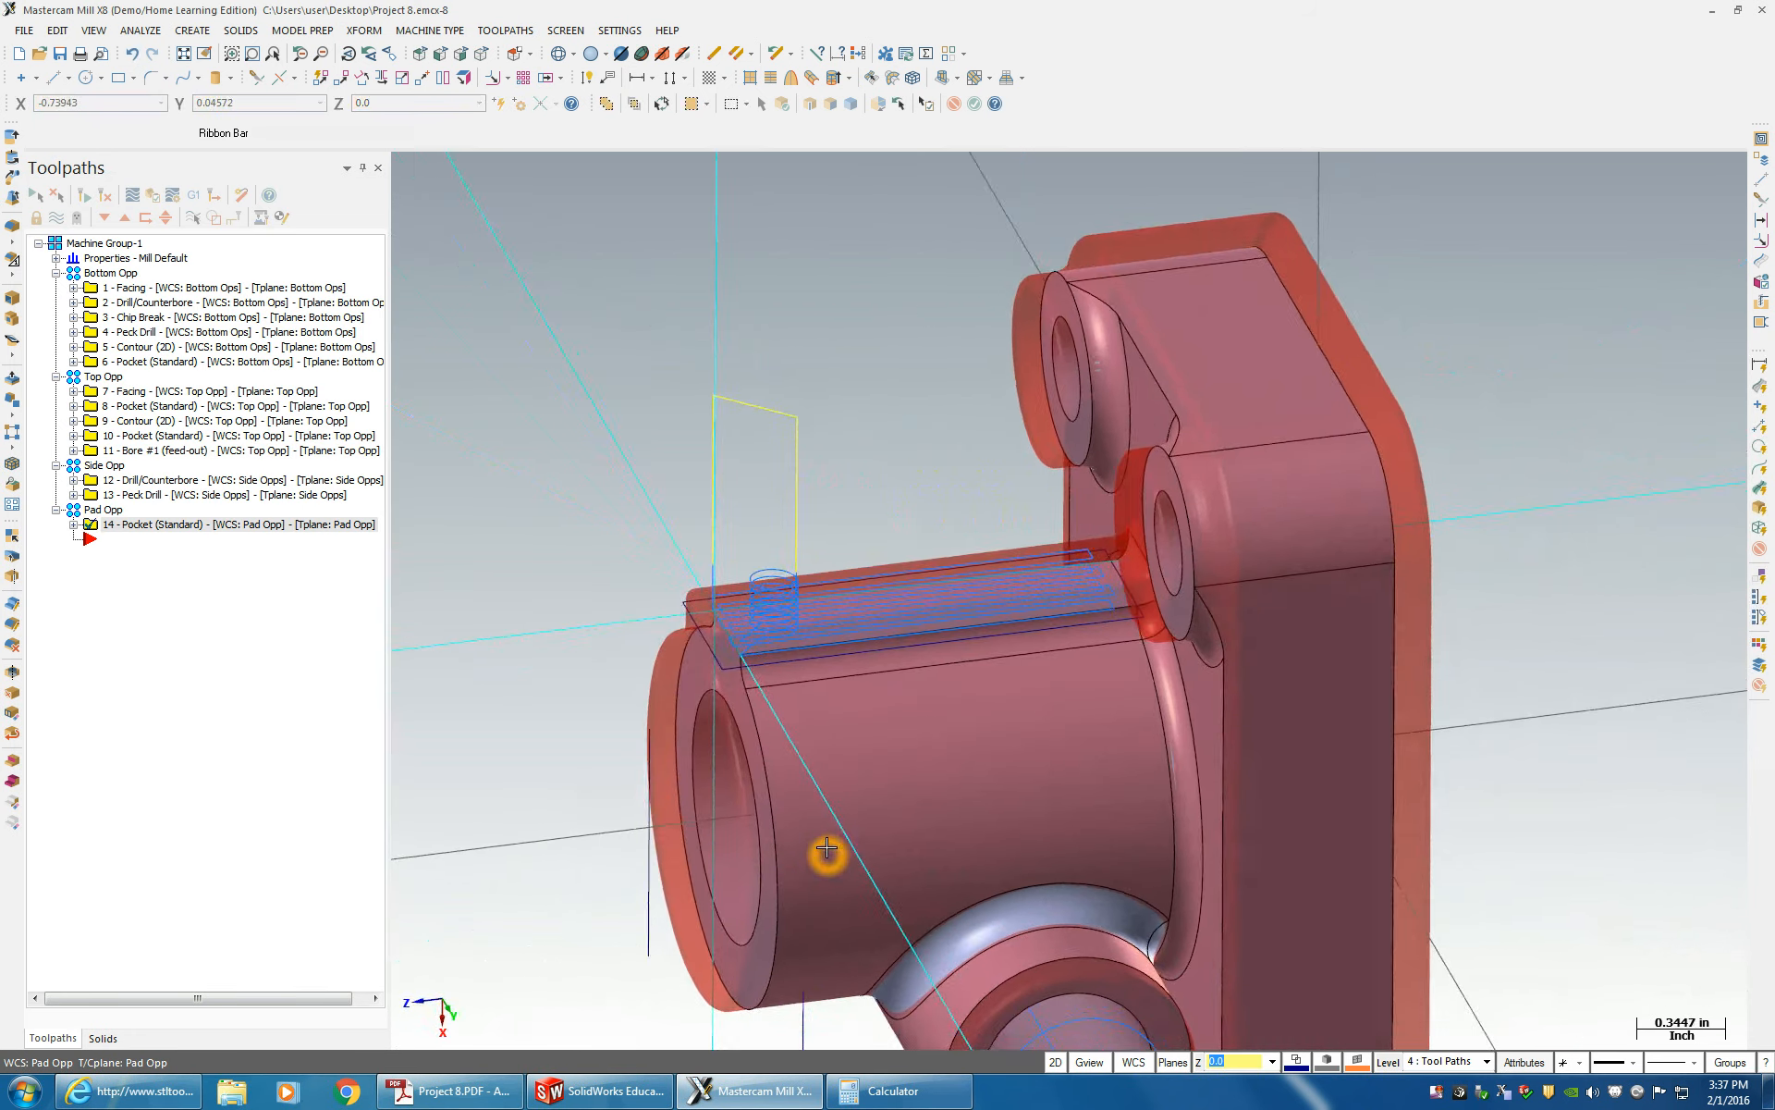
{"action": "scroll", "coordinate": [762, 733], "scroll_direction": "up", "scroll_amount": 3}
{"action": "middle_click_drag", "start_coordinate": [708, 642], "coordinate": [1152, 575]}
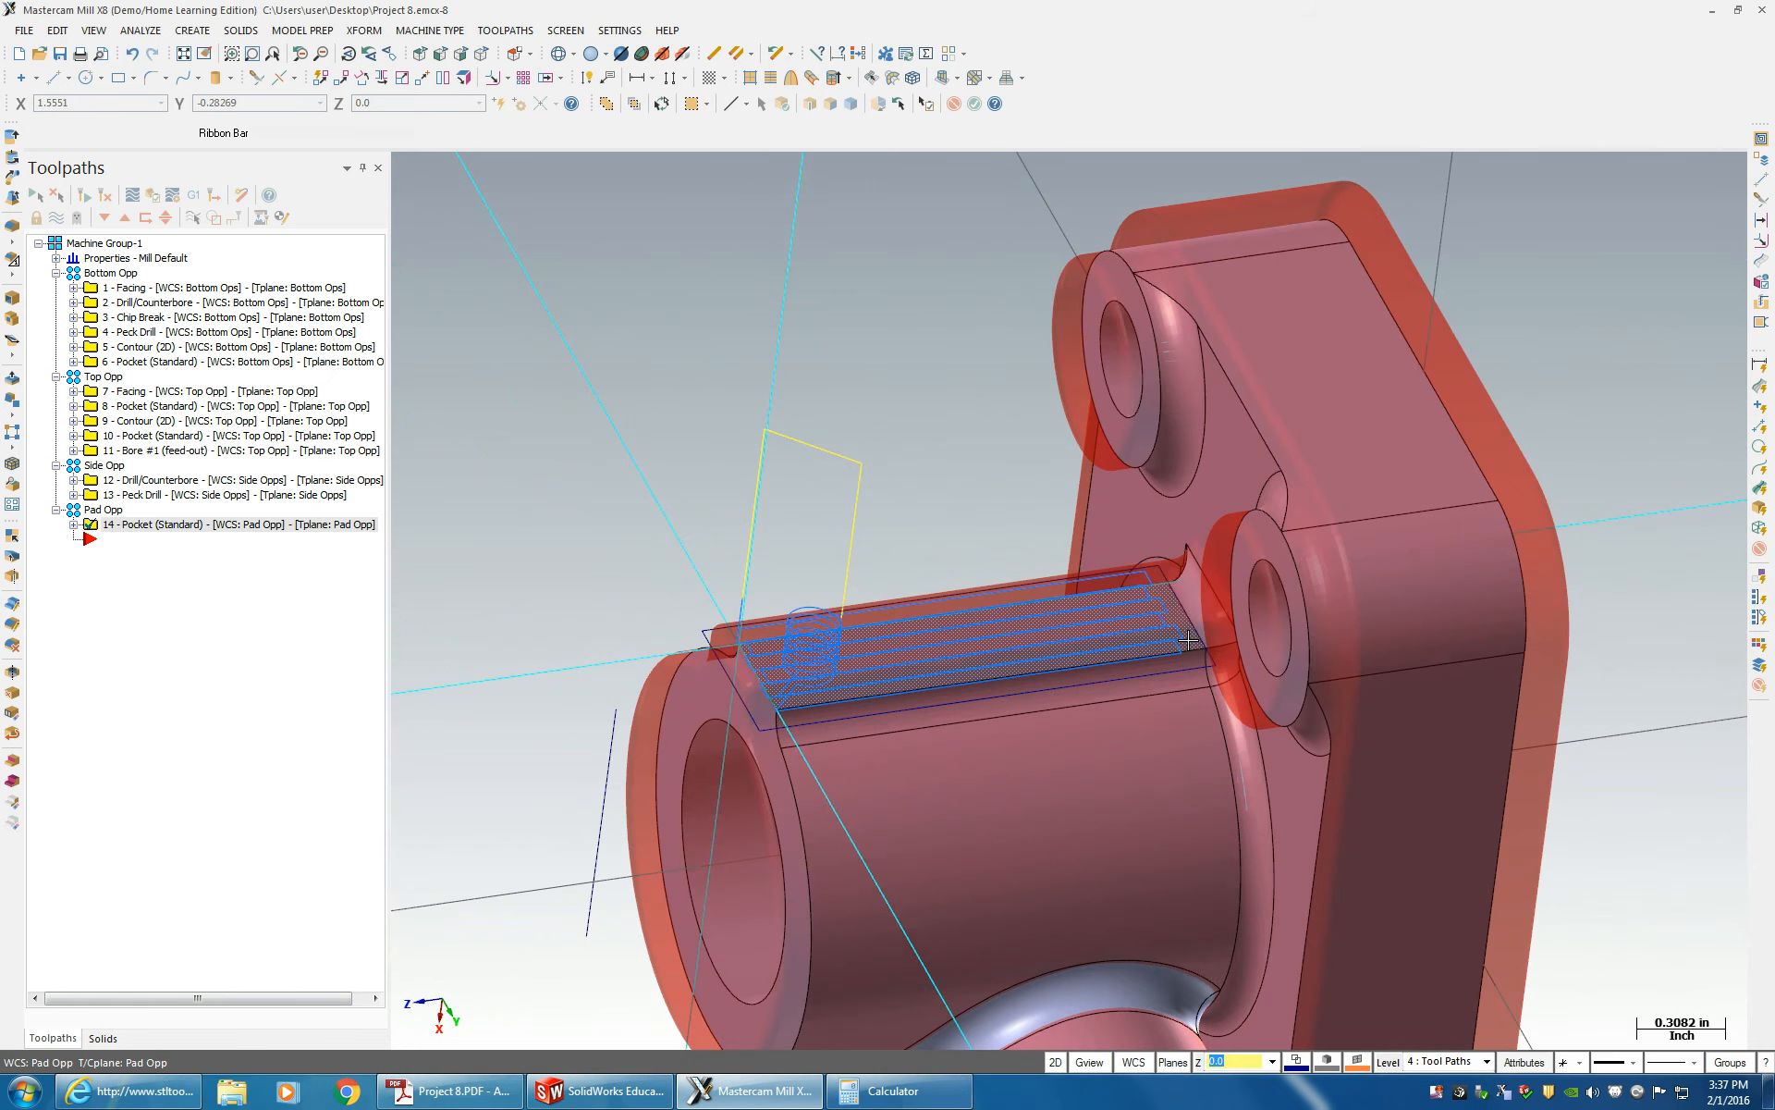
{"action": "middle_click_drag", "start_coordinate": [1201, 780], "coordinate": [1248, 769]}
{"action": "scroll", "coordinate": [1239, 769], "scroll_direction": "down", "scroll_amount": 1}
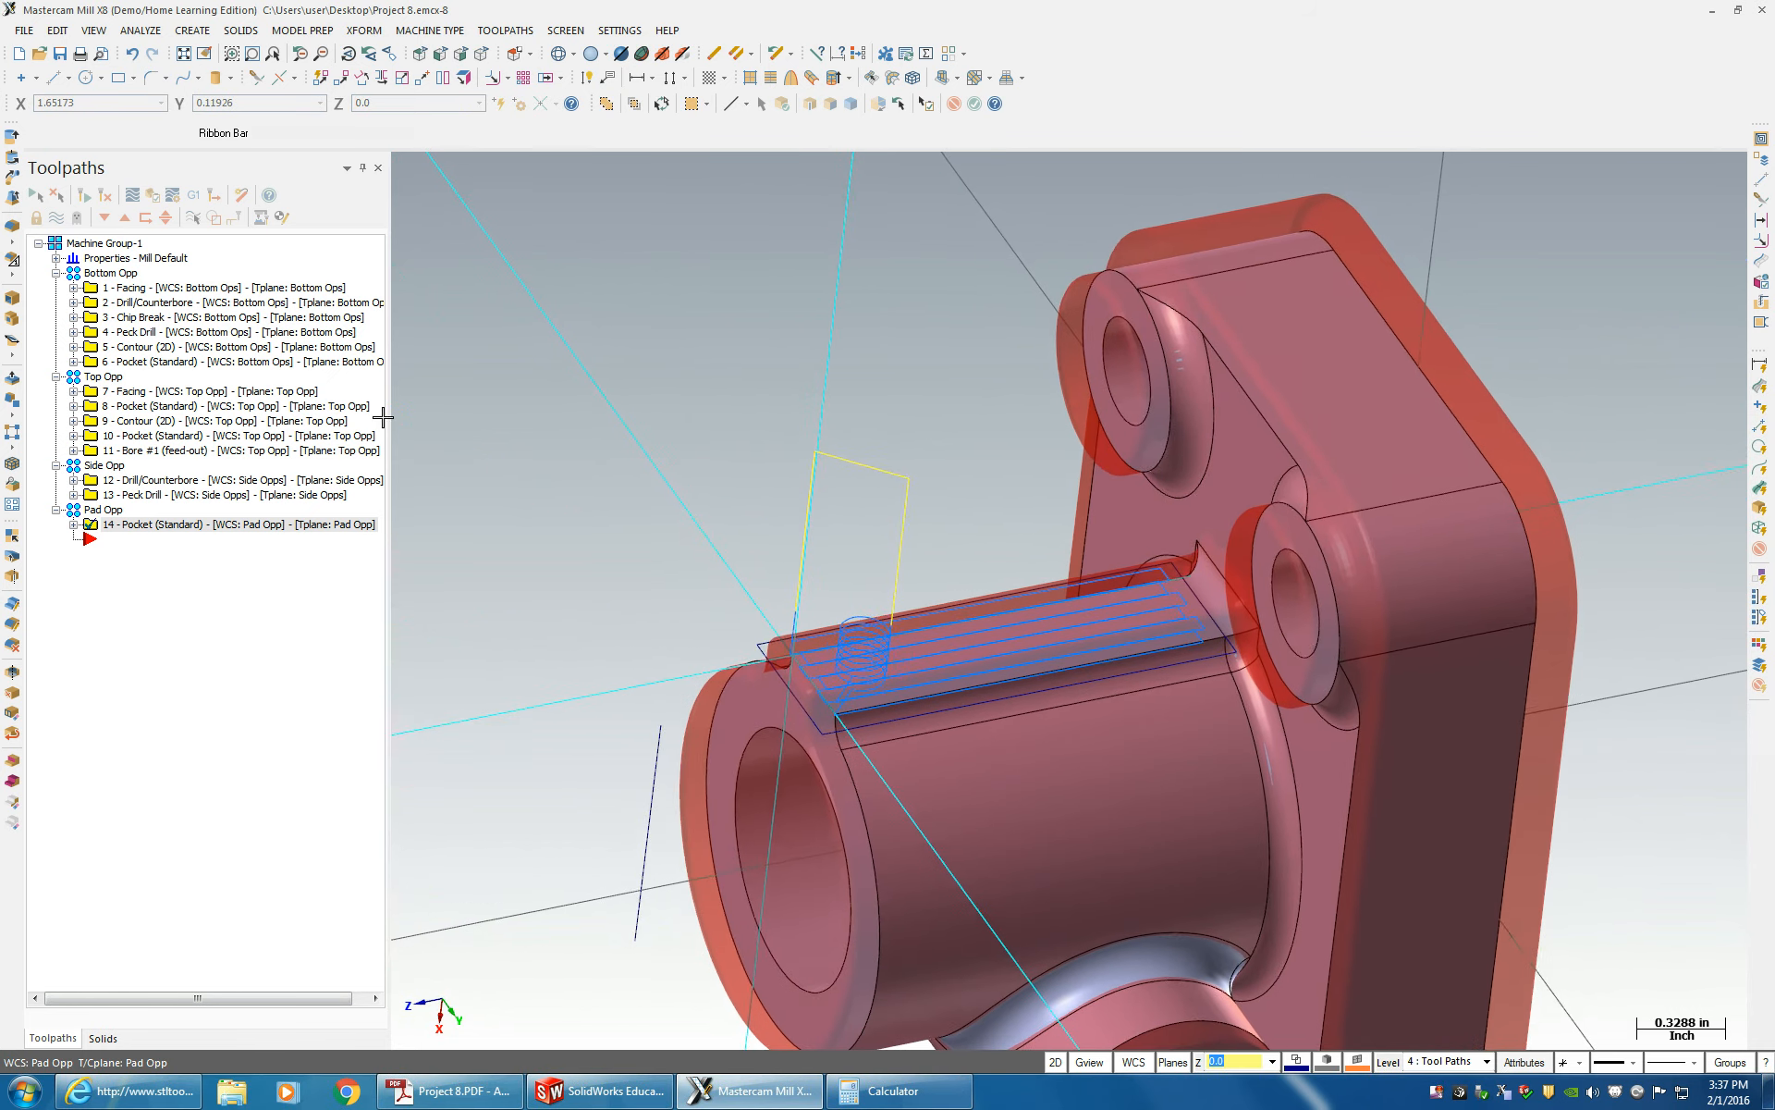
{"action": "right_click", "coordinate": [146, 554]}
{"action": "left_click", "coordinate": [112, 260]}
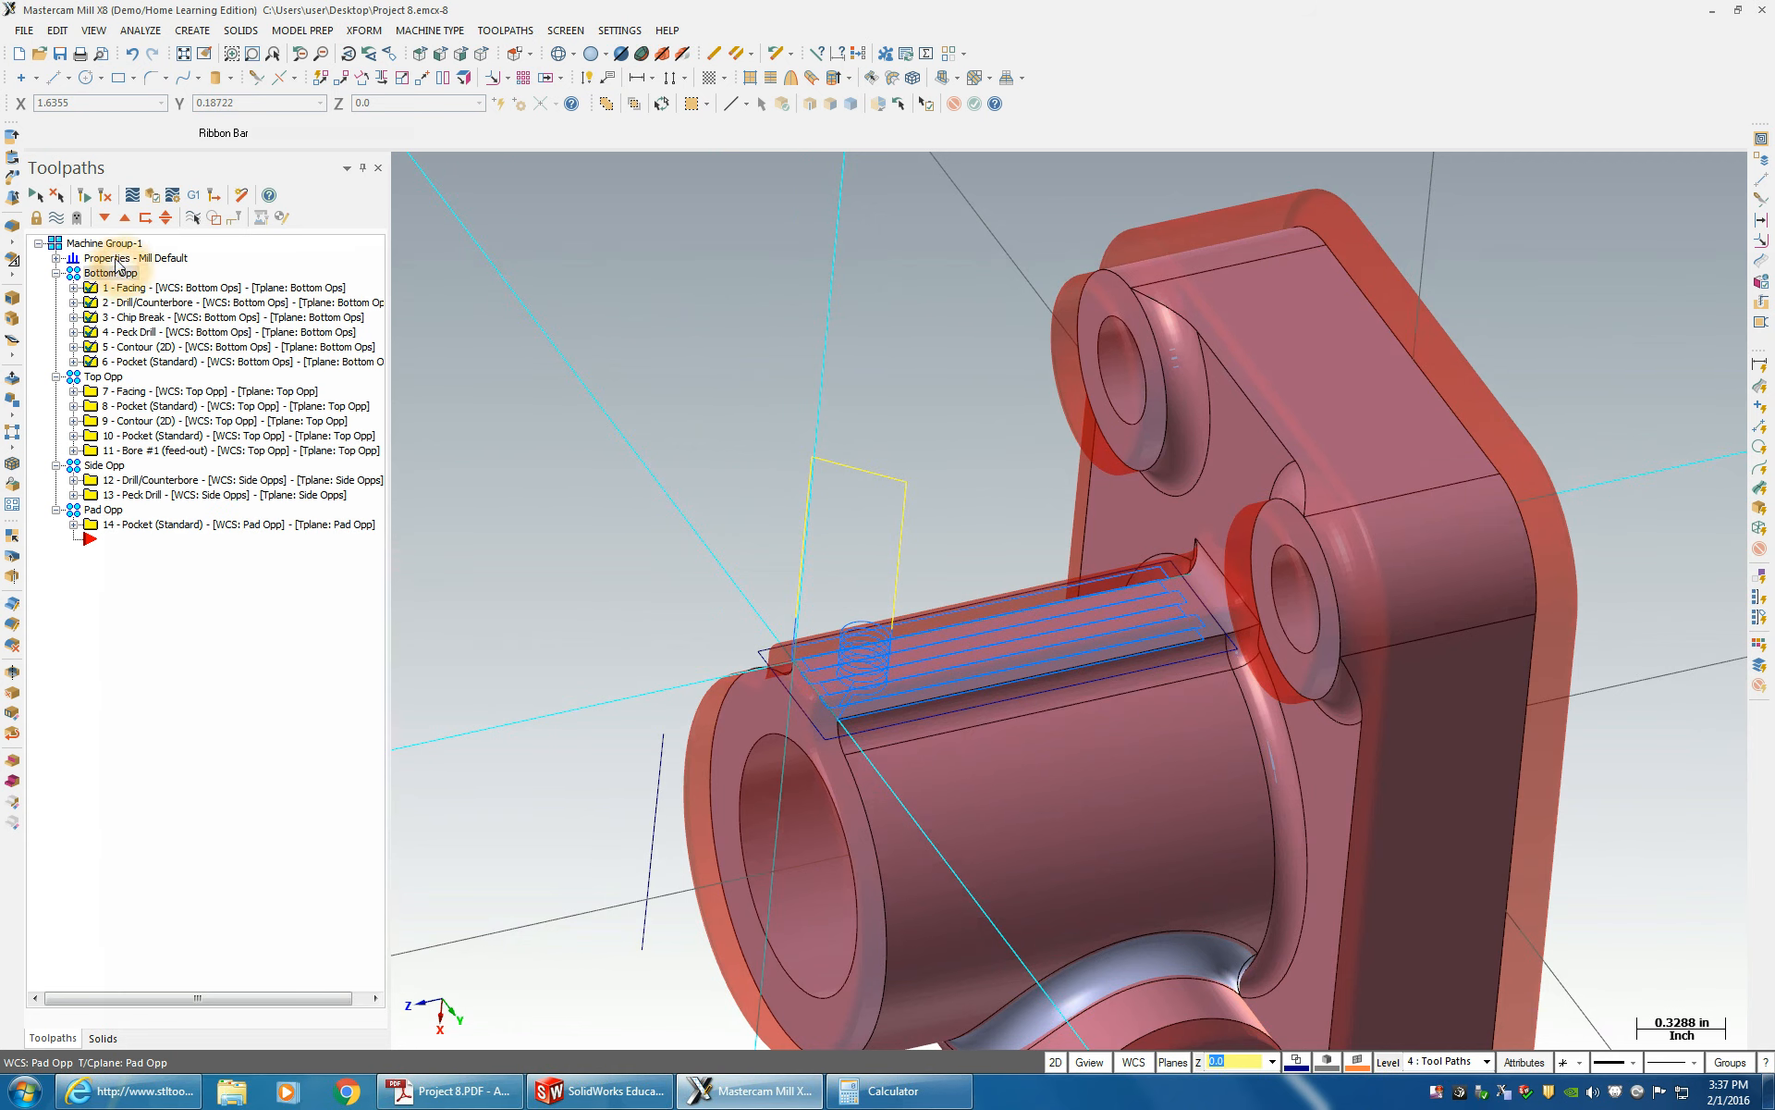
{"action": "left_click", "coordinate": [100, 244]}
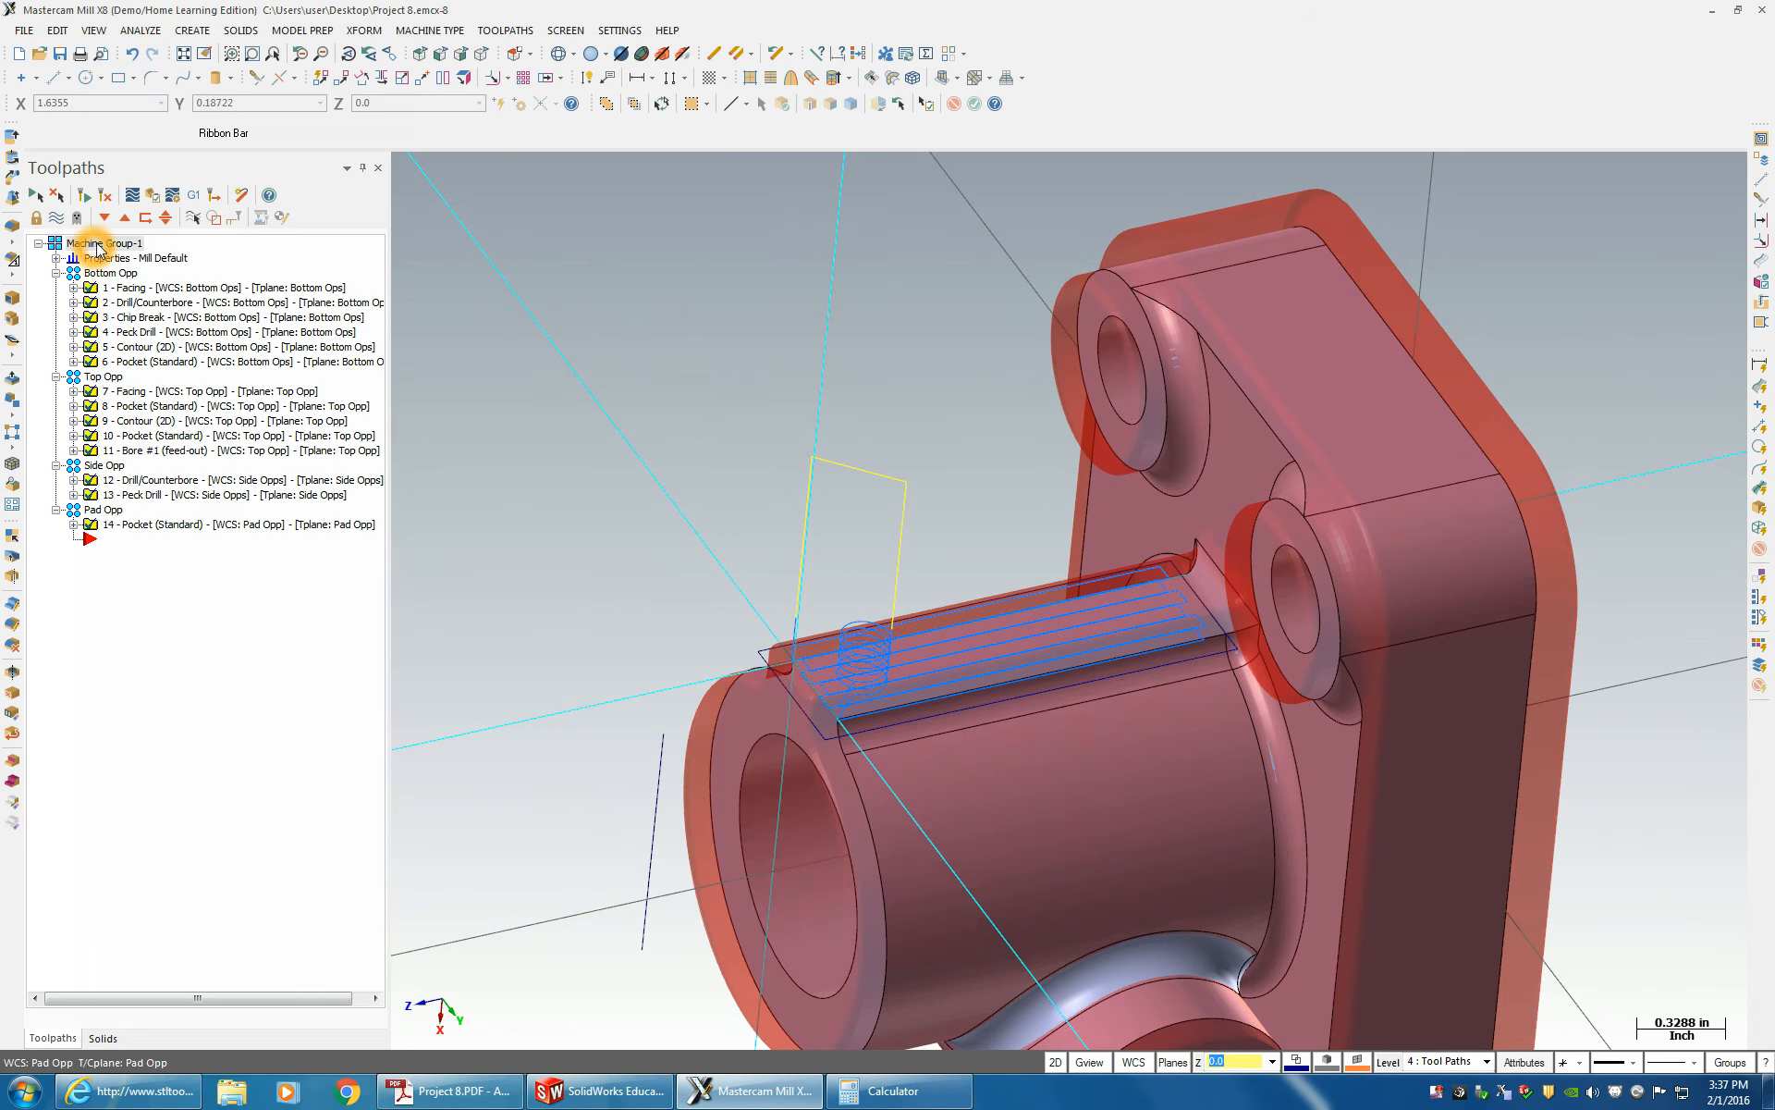
{"action": "left_click", "coordinate": [152, 195]}
{"action": "left_click", "coordinate": [776, 1041]}
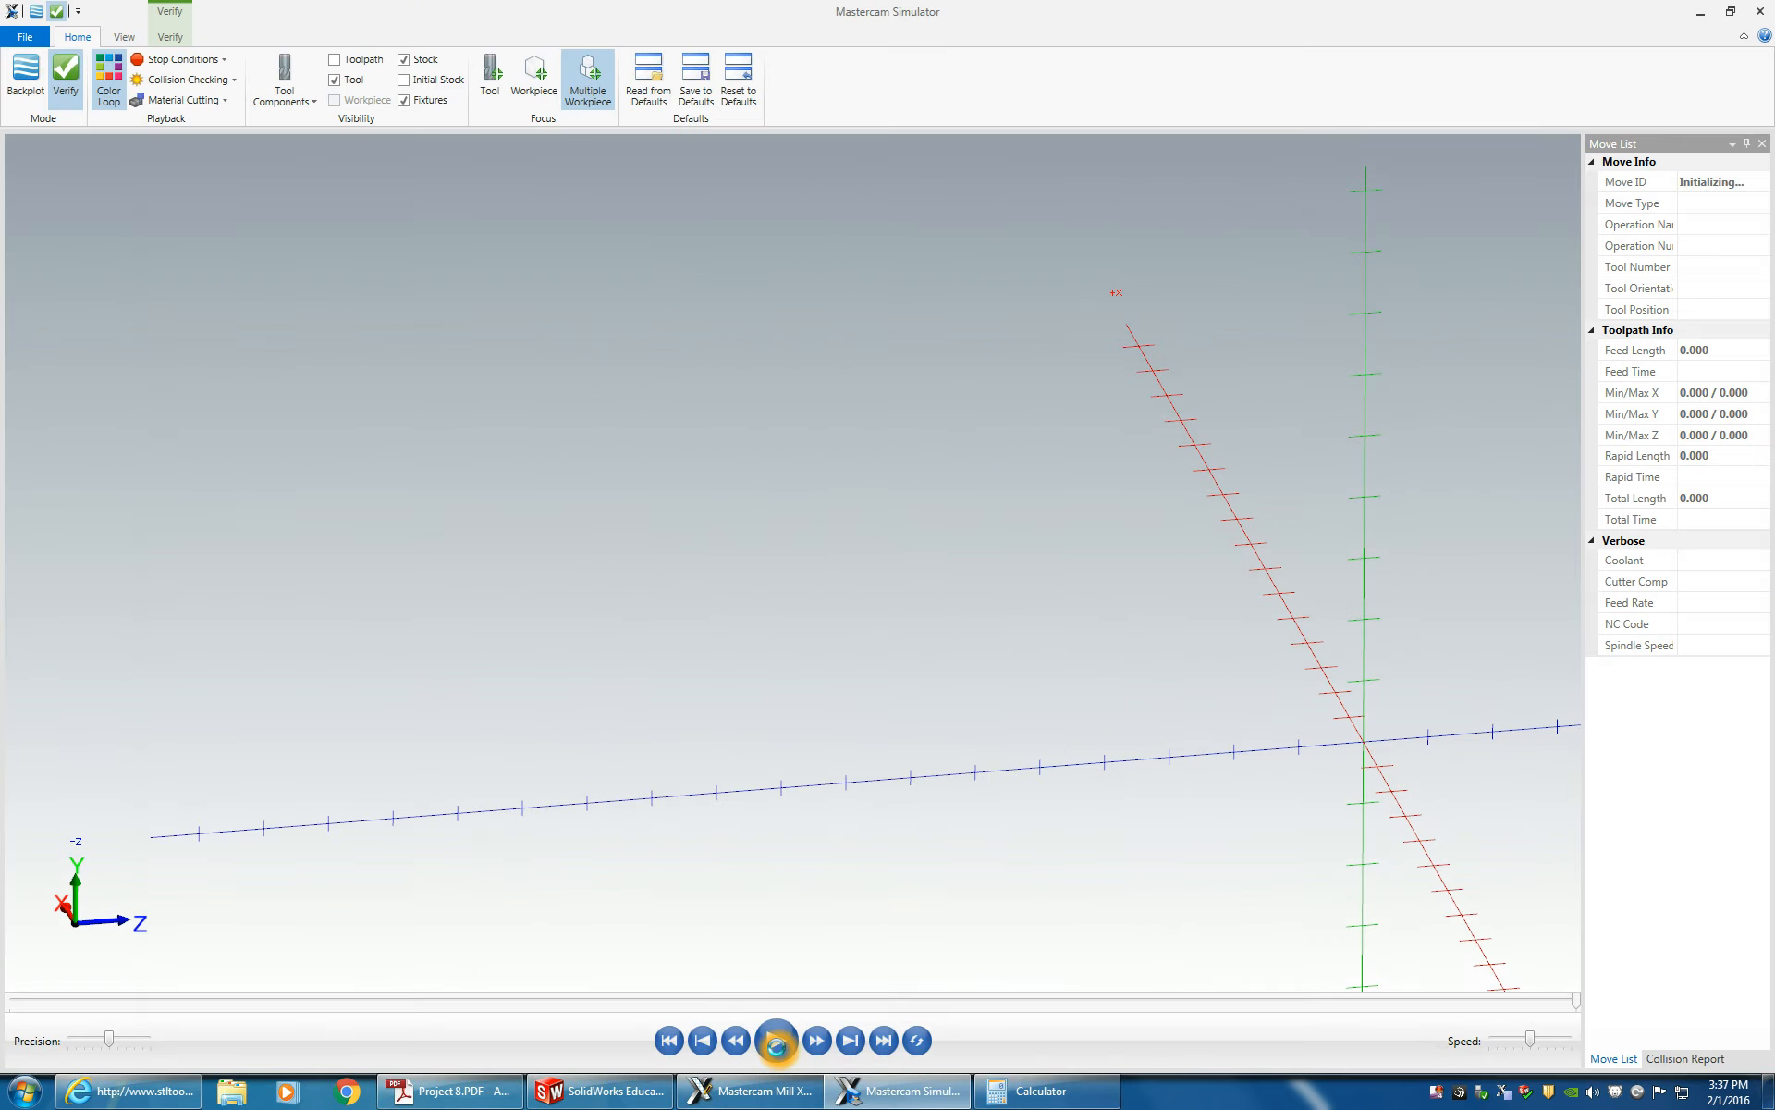
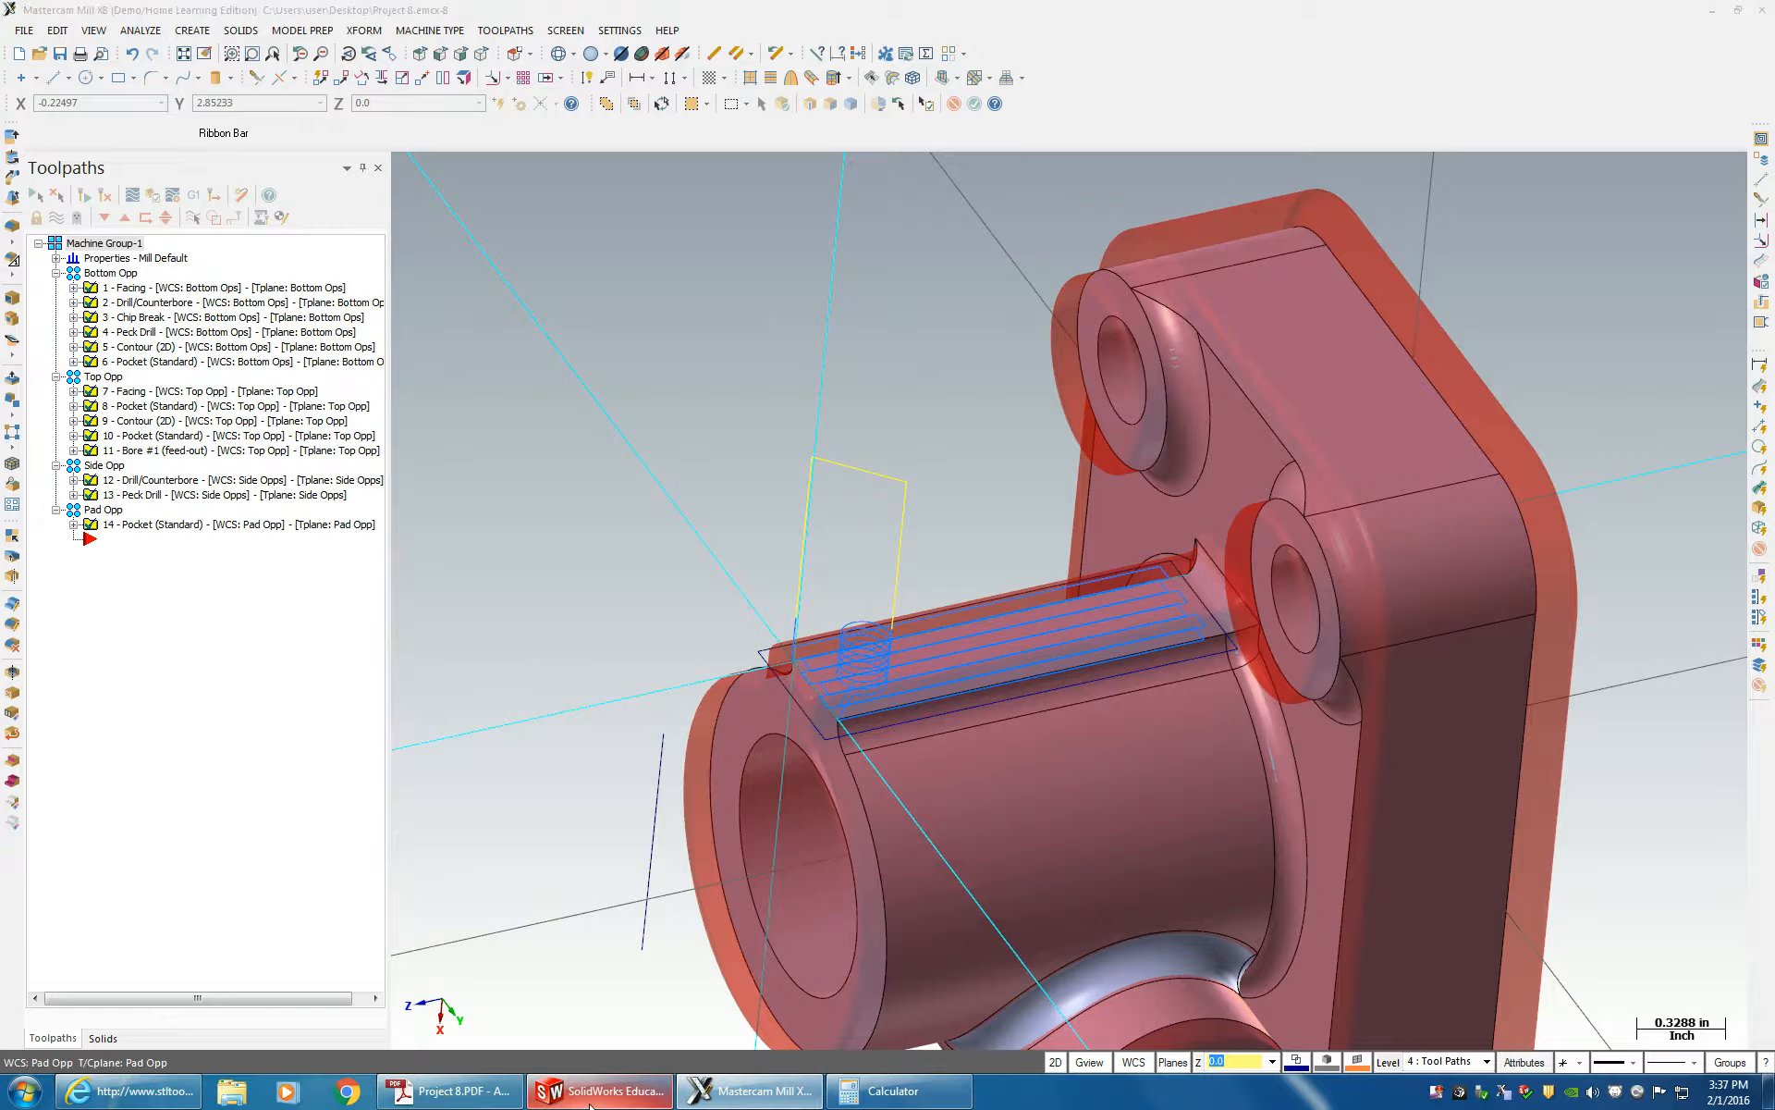
- Switch to SolidWorks and open the fillet around the cylinder's base for editing to check its radius
{"action": "left_click", "coordinate": [601, 1092]}
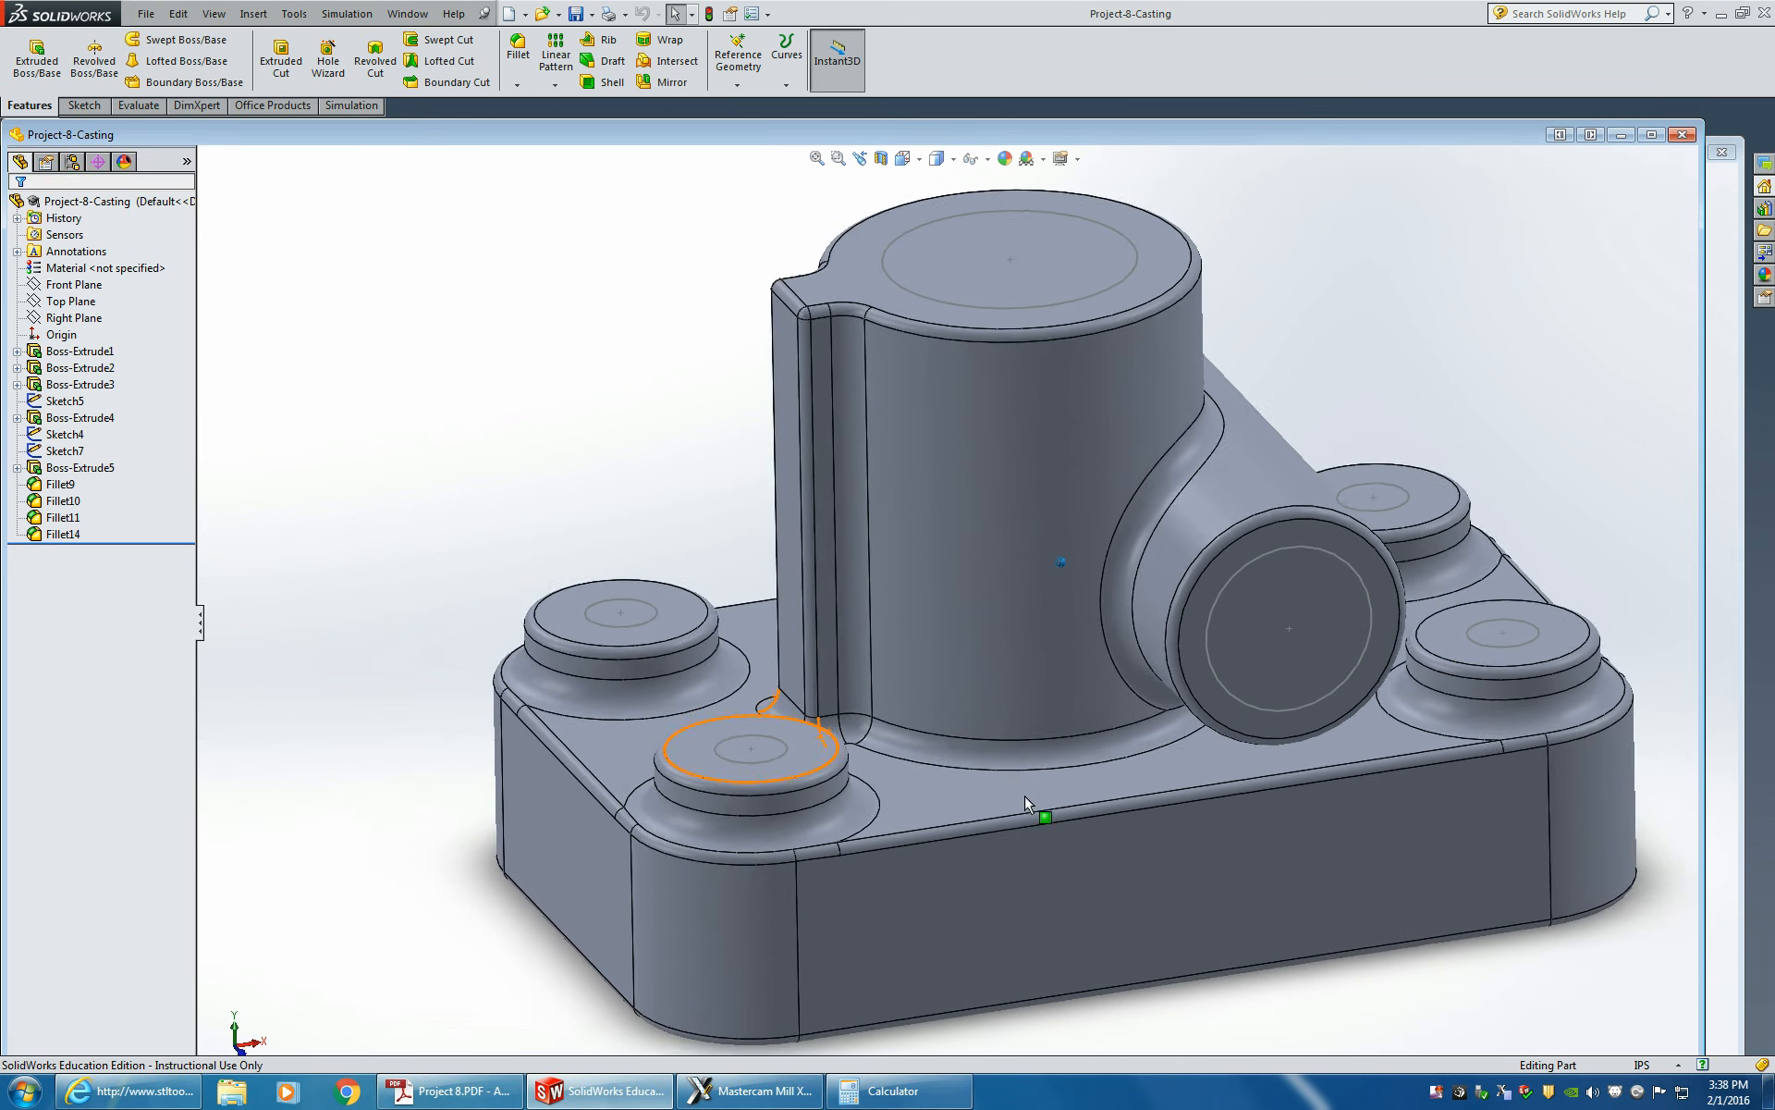
{"action": "left_click", "coordinate": [906, 745]}
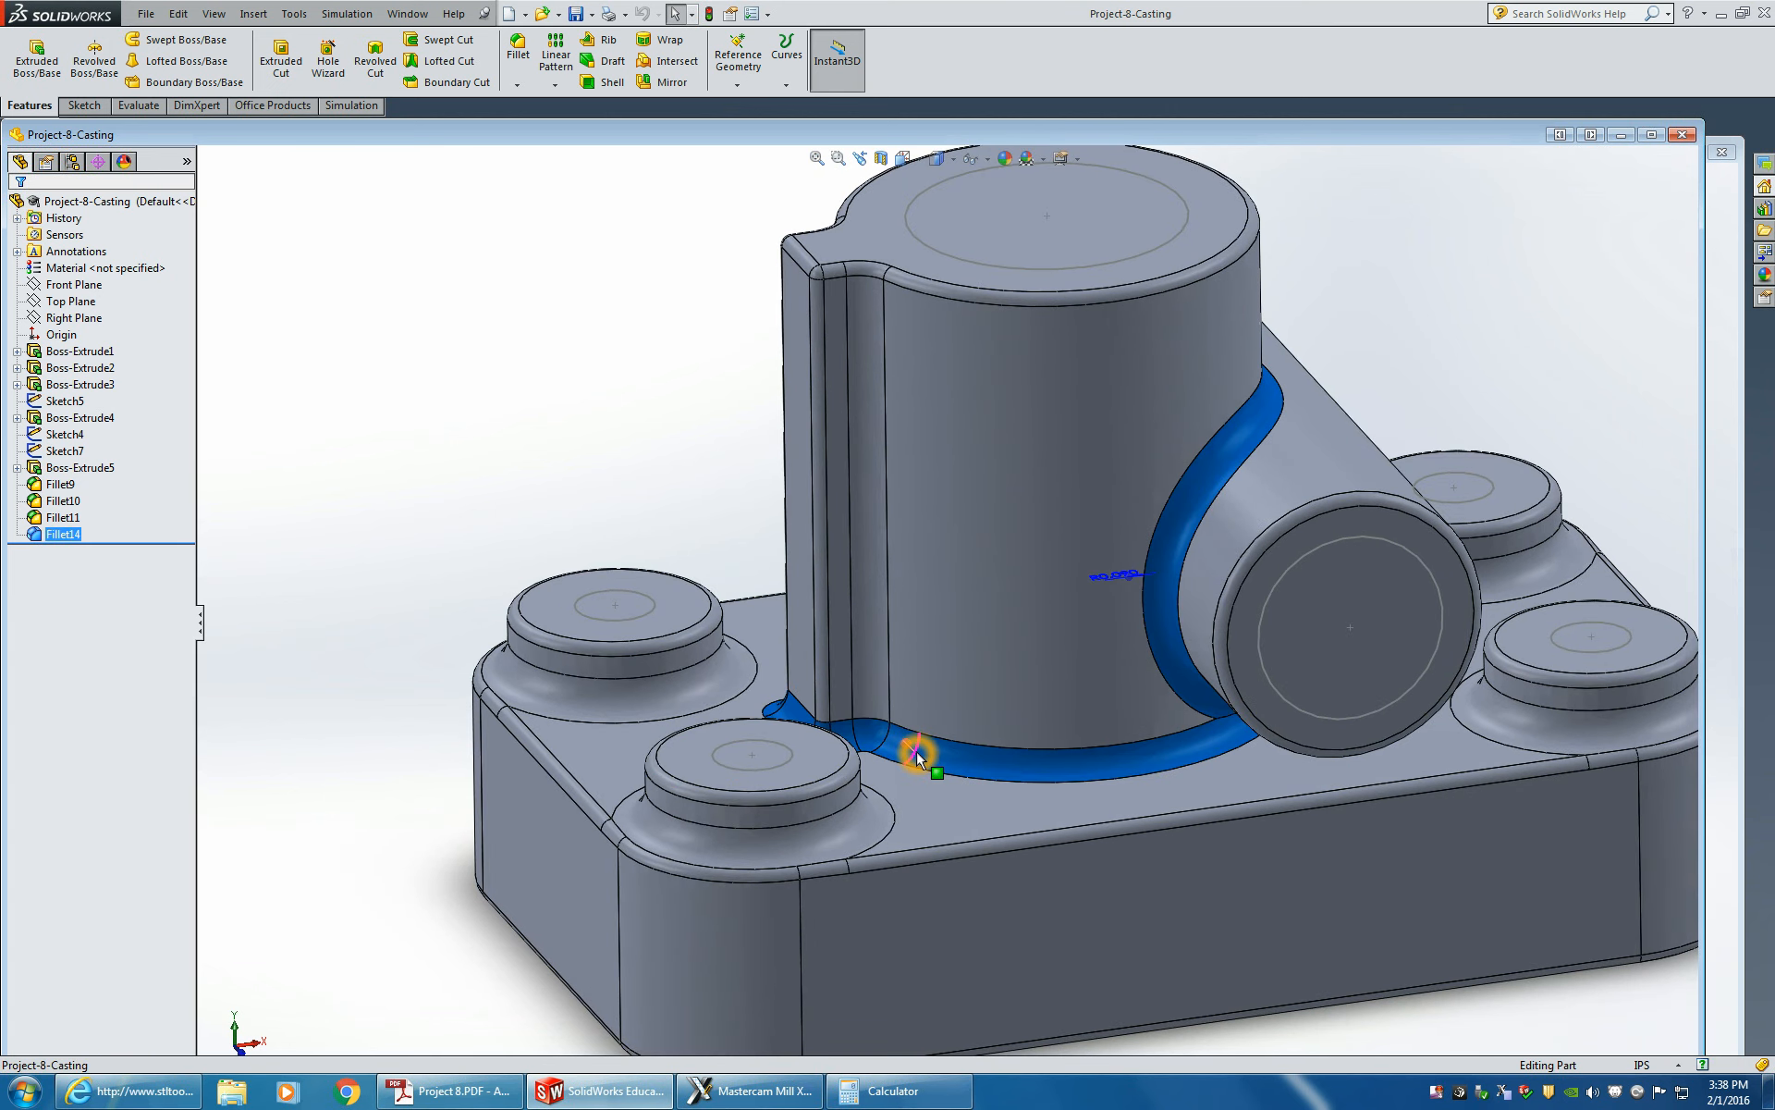
{"action": "left_click", "coordinate": [1011, 682]}
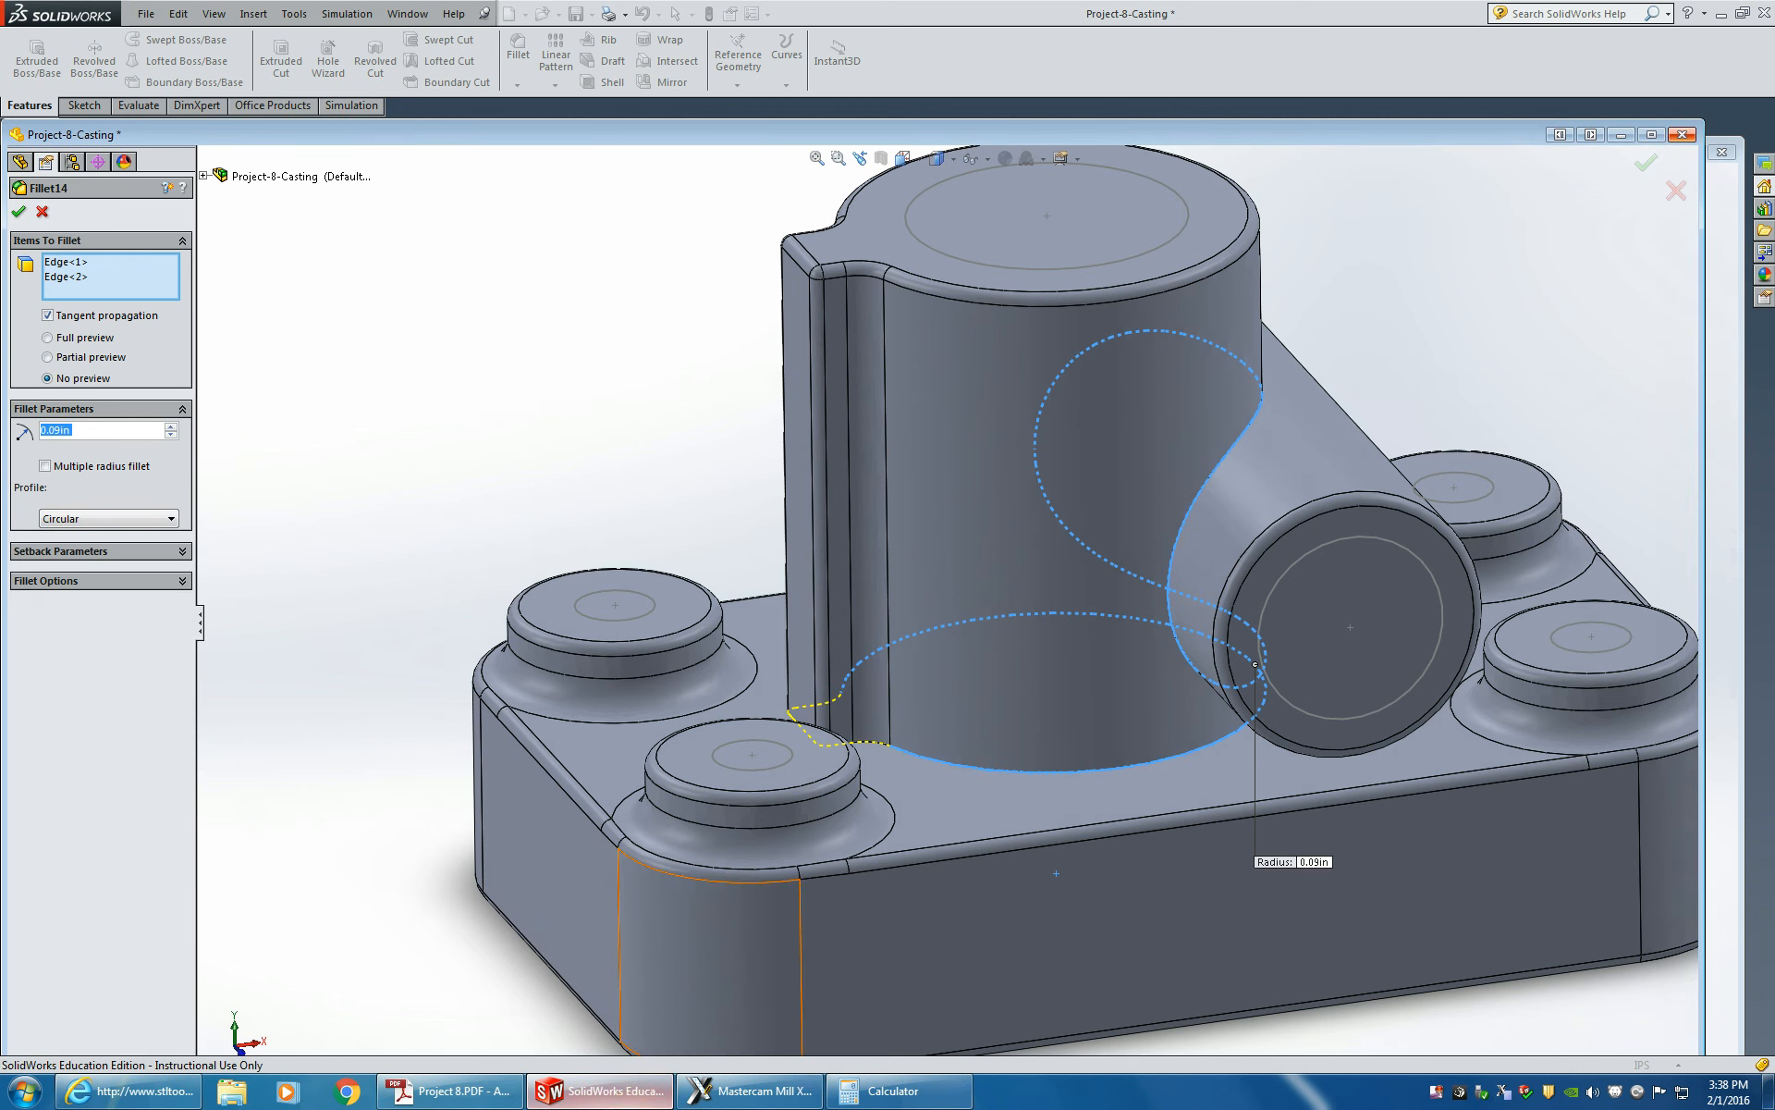
- Switch back to Mastercam to continue with the Pad Opp toolpaths
{"action": "left_click", "coordinate": [751, 1090]}
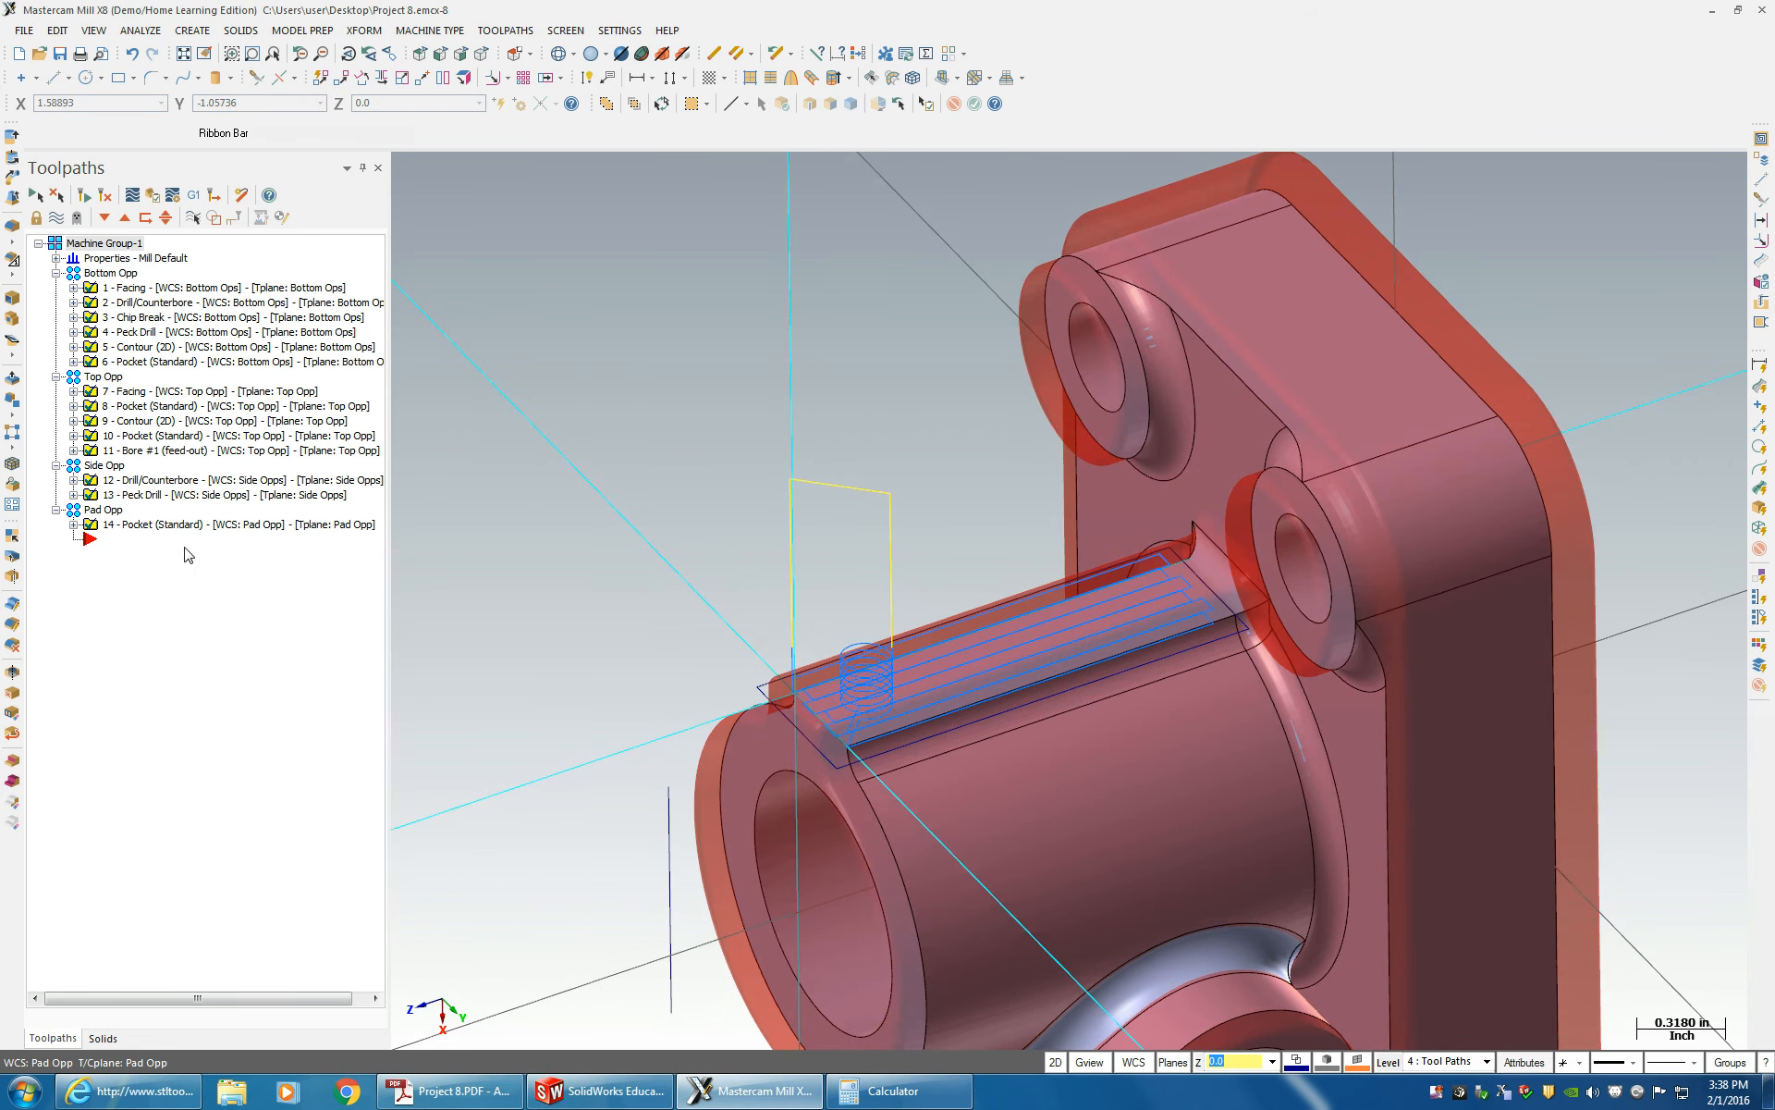
{"action": "right_click", "coordinate": [175, 539]}
{"action": "mouse_move", "coordinate": [283, 556]}
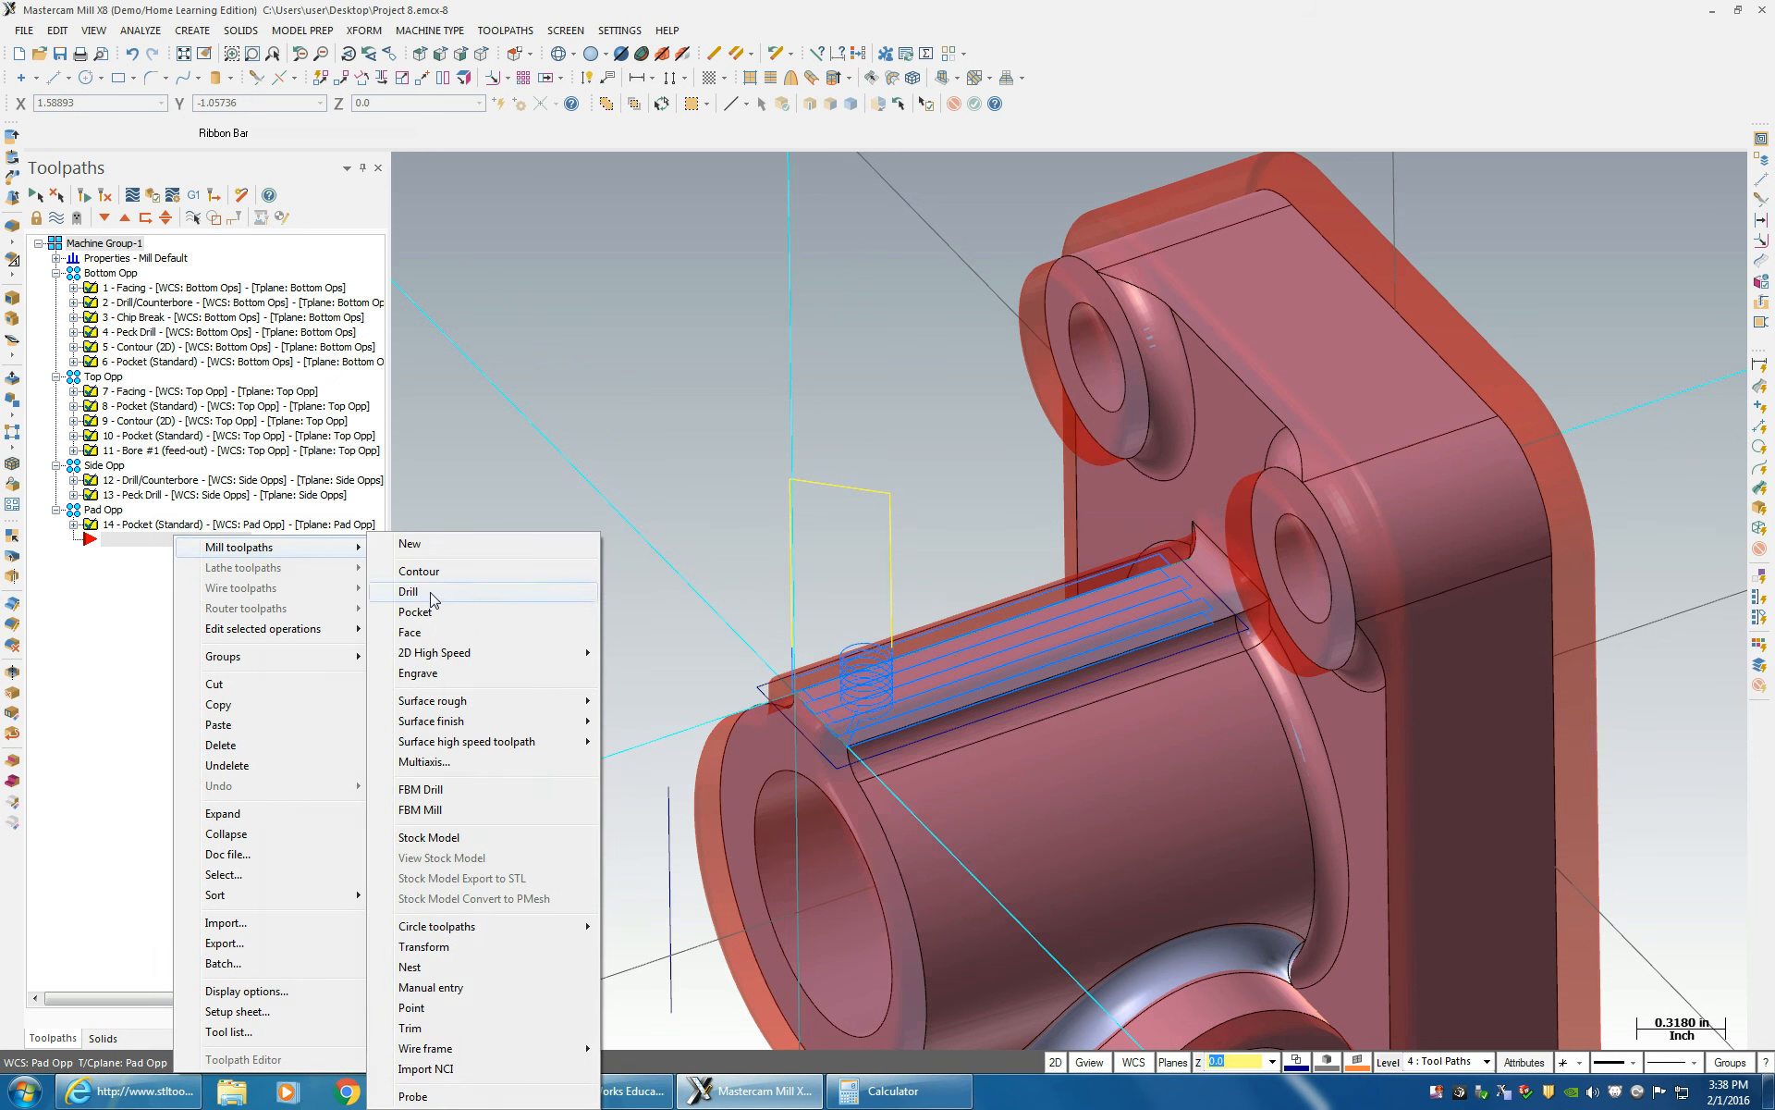
{"action": "left_click", "coordinate": [460, 707]}
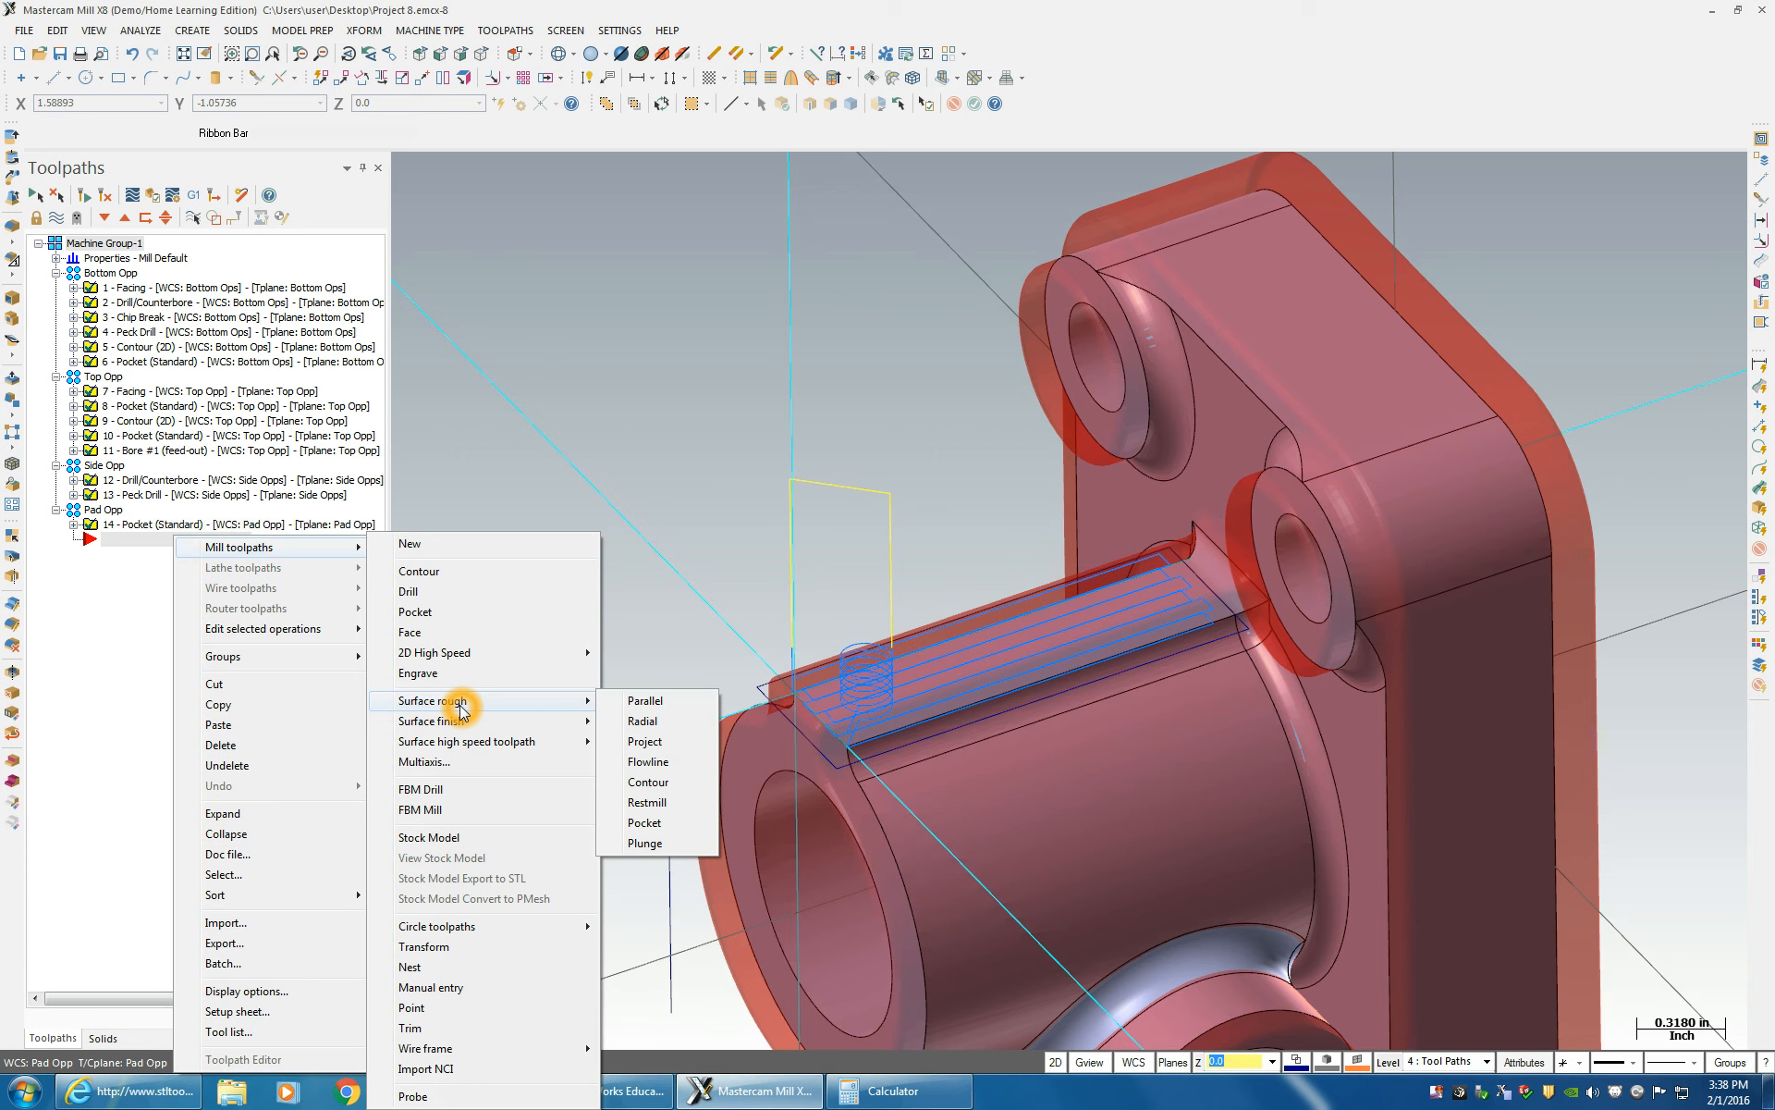
{"action": "left_click", "coordinate": [487, 741]}
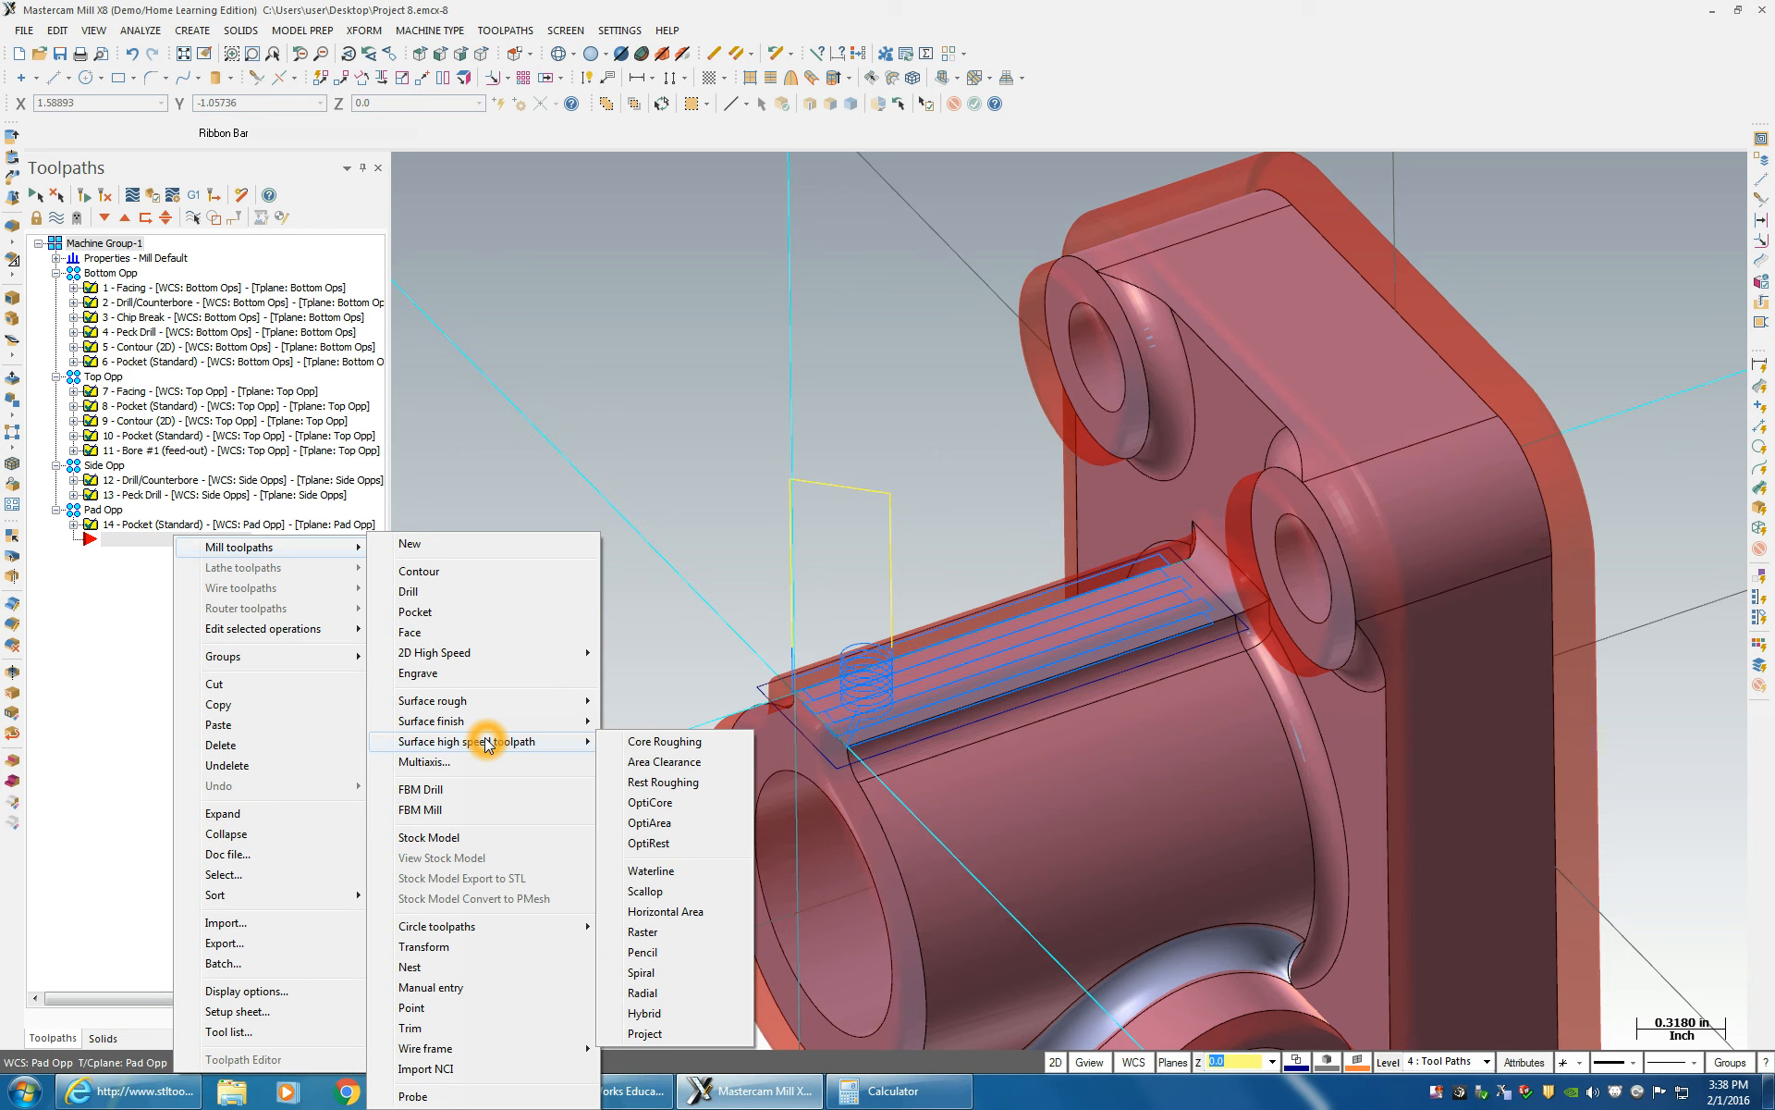
{"action": "left_click", "coordinate": [454, 701]}
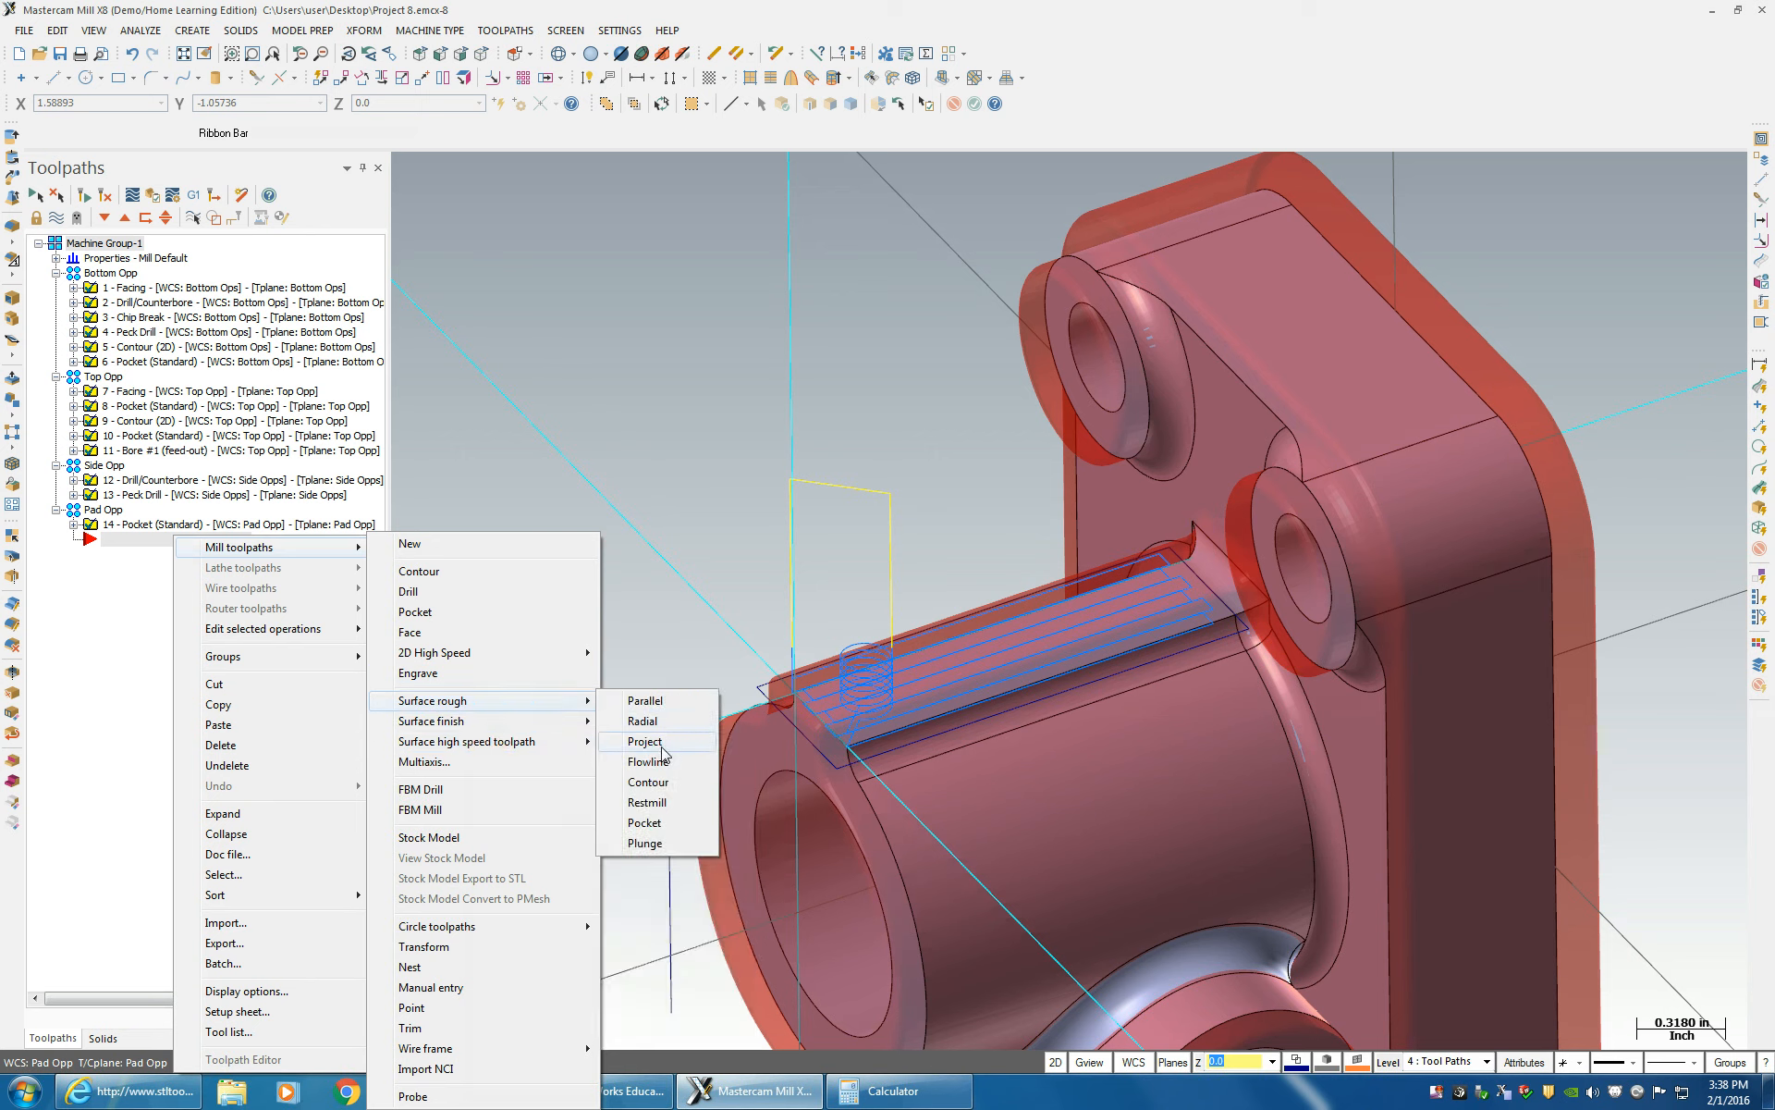
{"action": "left_click", "coordinate": [661, 745]}
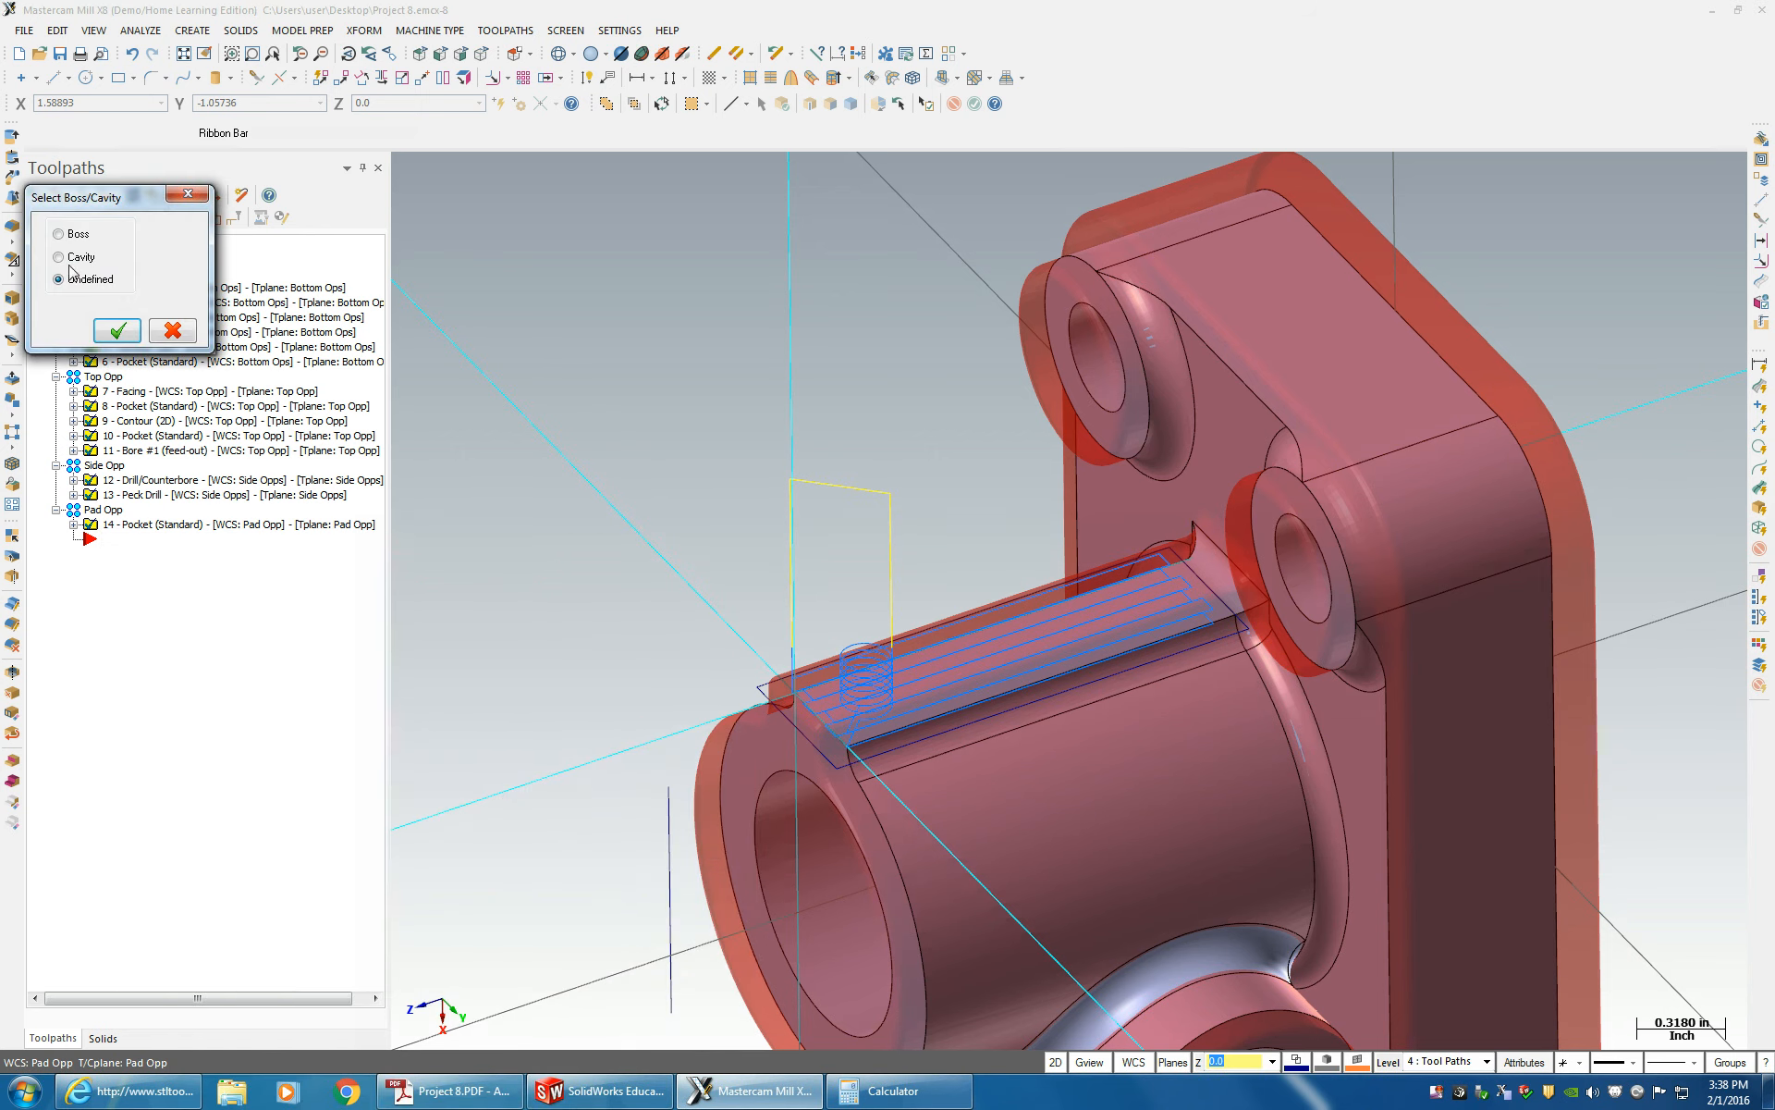
{"action": "left_click", "coordinate": [60, 235]}
{"action": "left_click", "coordinate": [117, 331]}
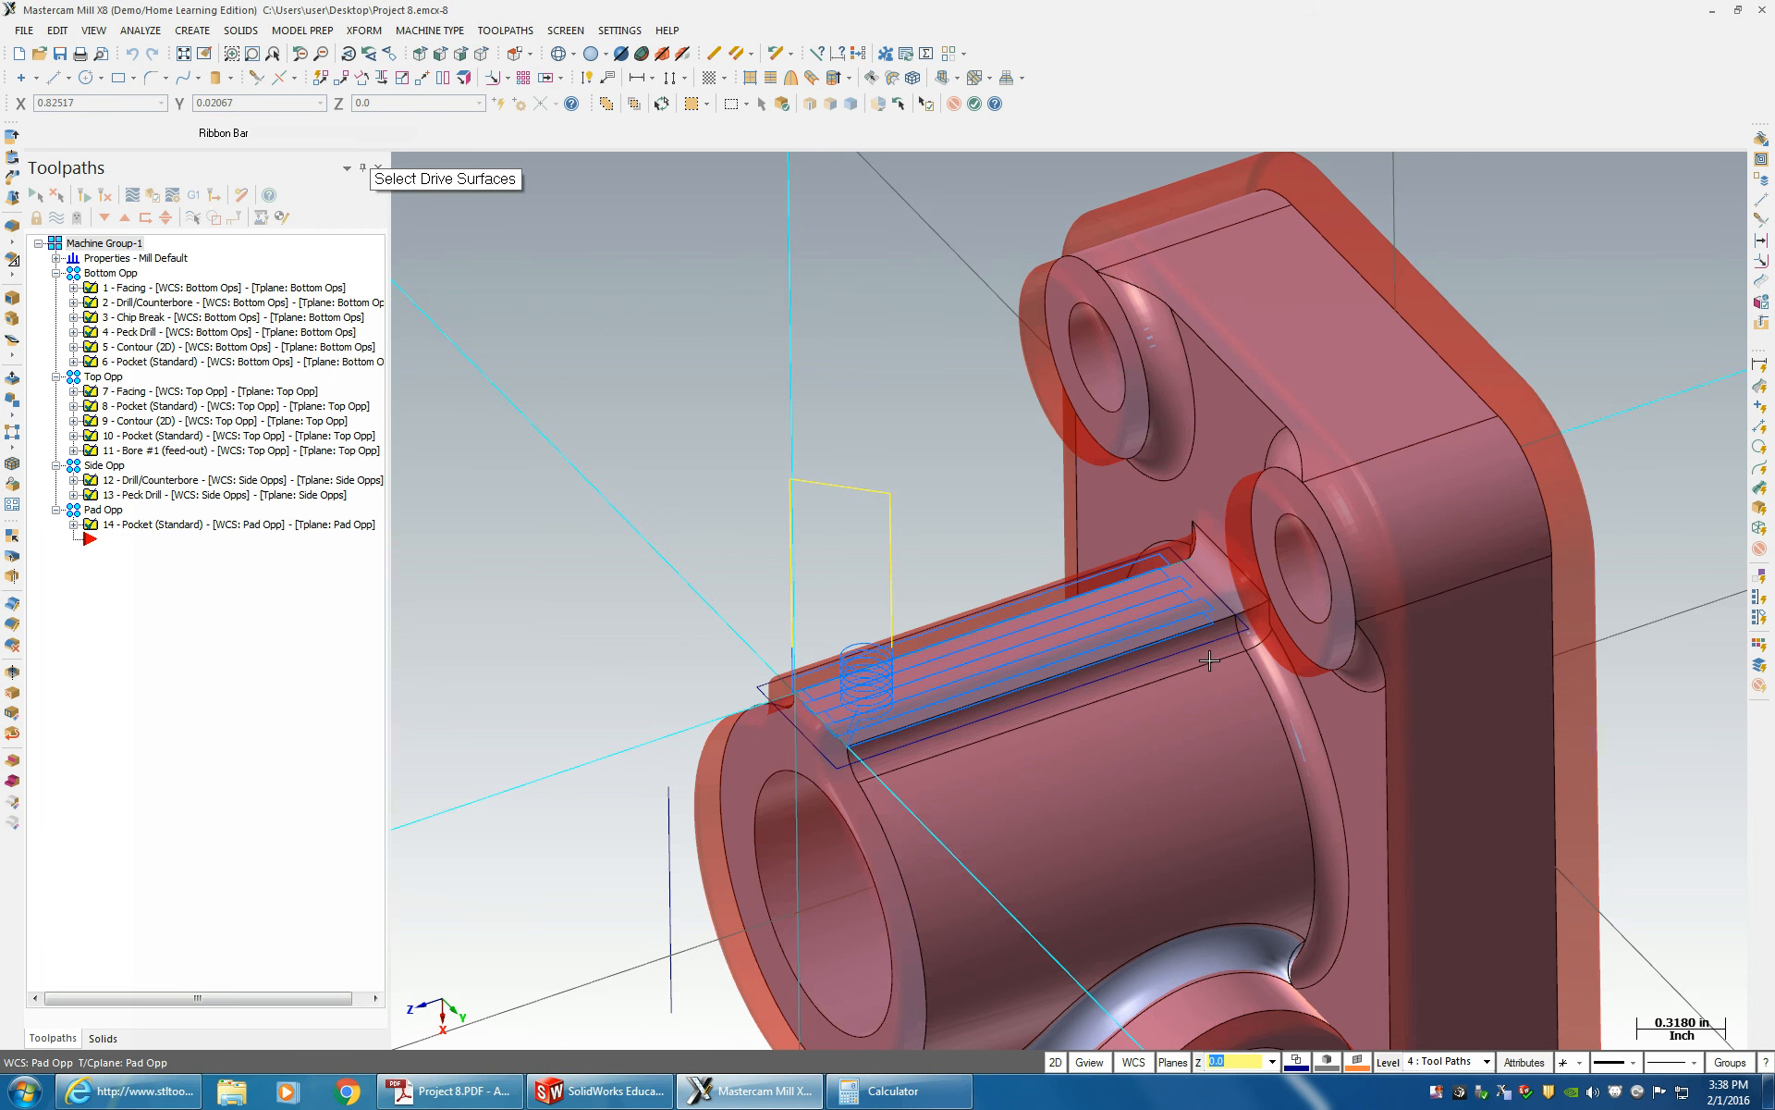
{"action": "left_click", "coordinate": [1219, 568]}
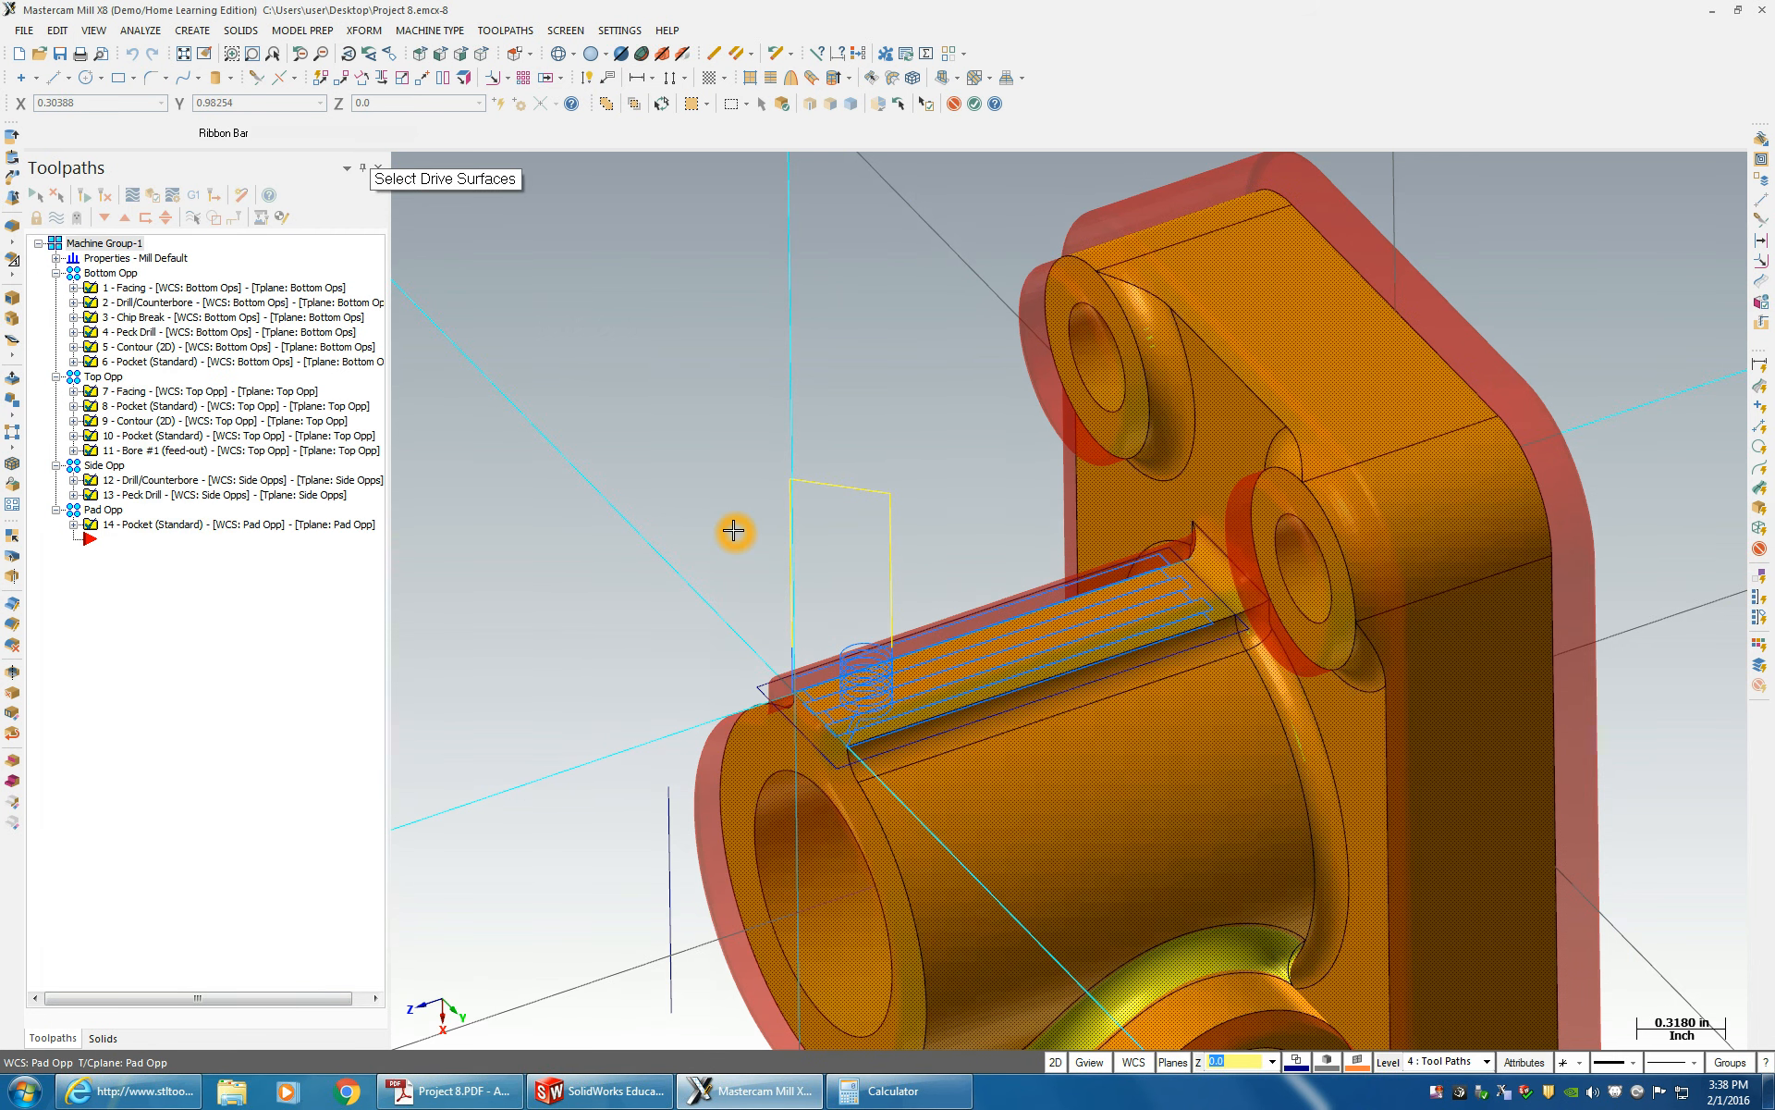
{"action": "key", "text": "Return"}
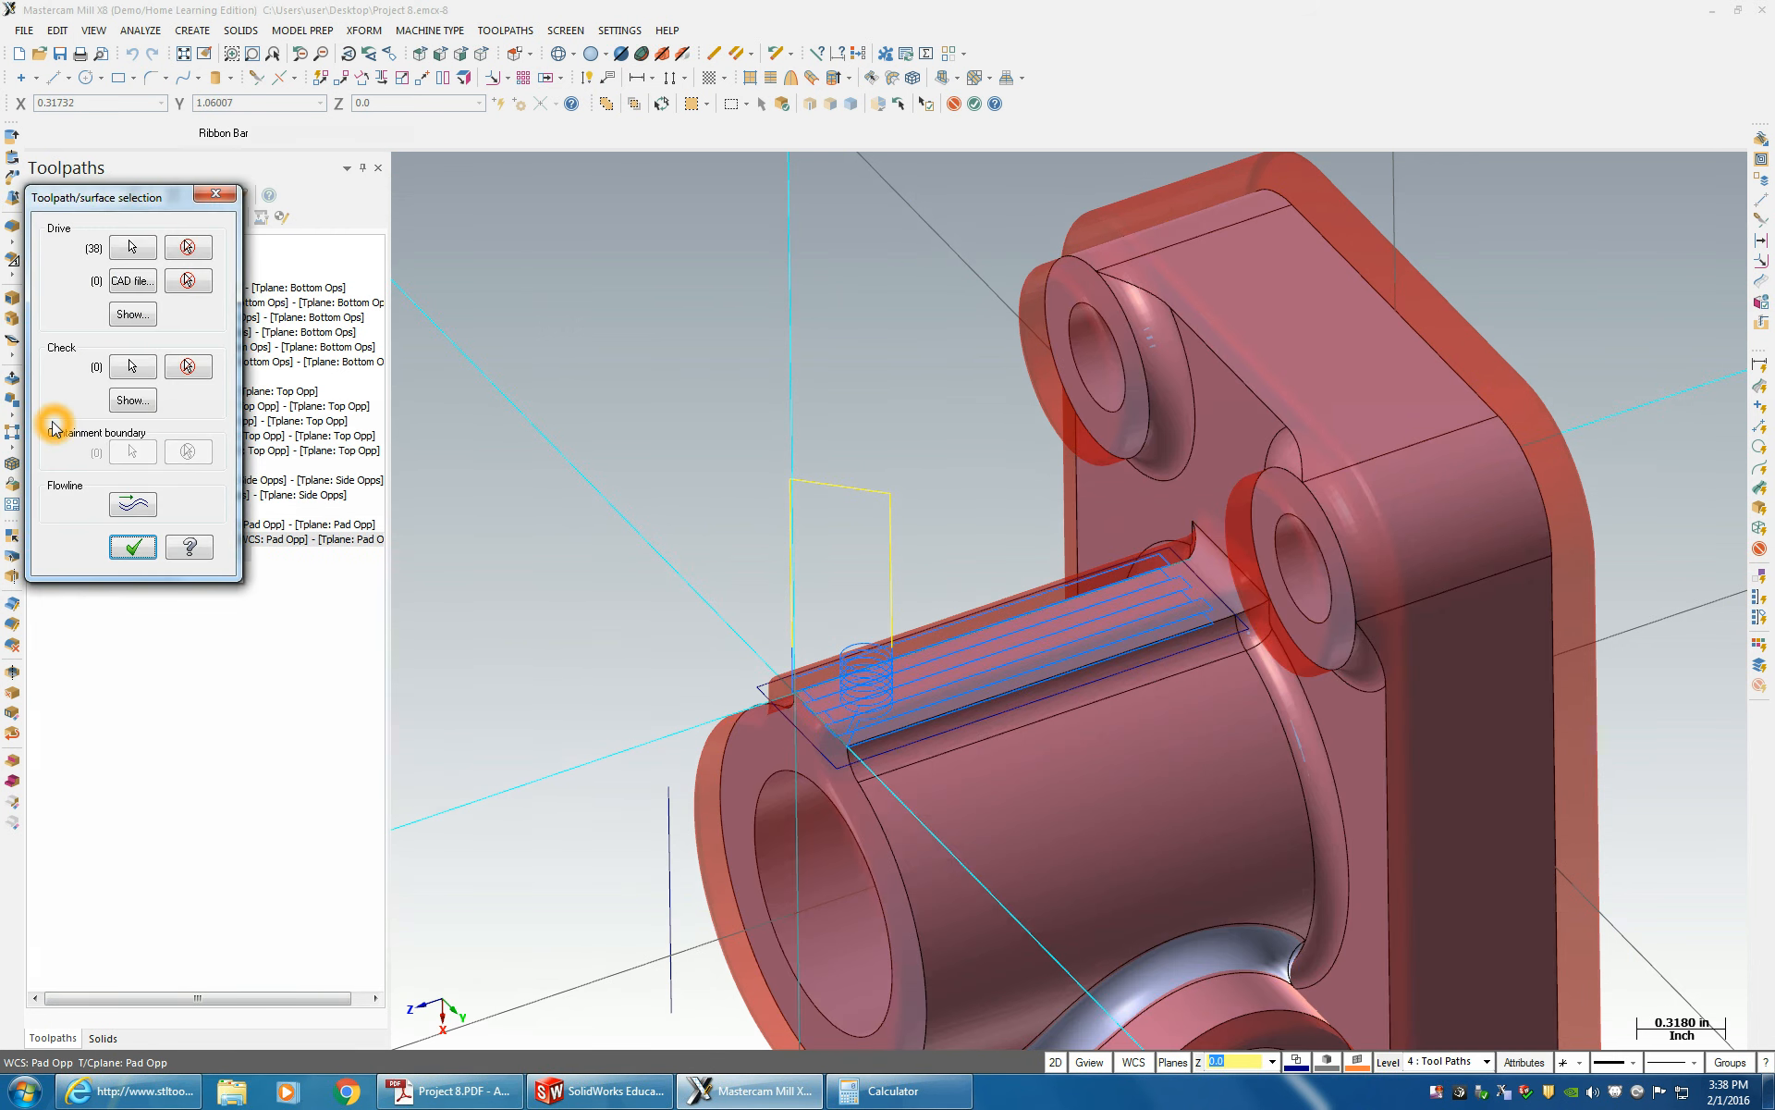
{"action": "left_click", "coordinate": [219, 194]}
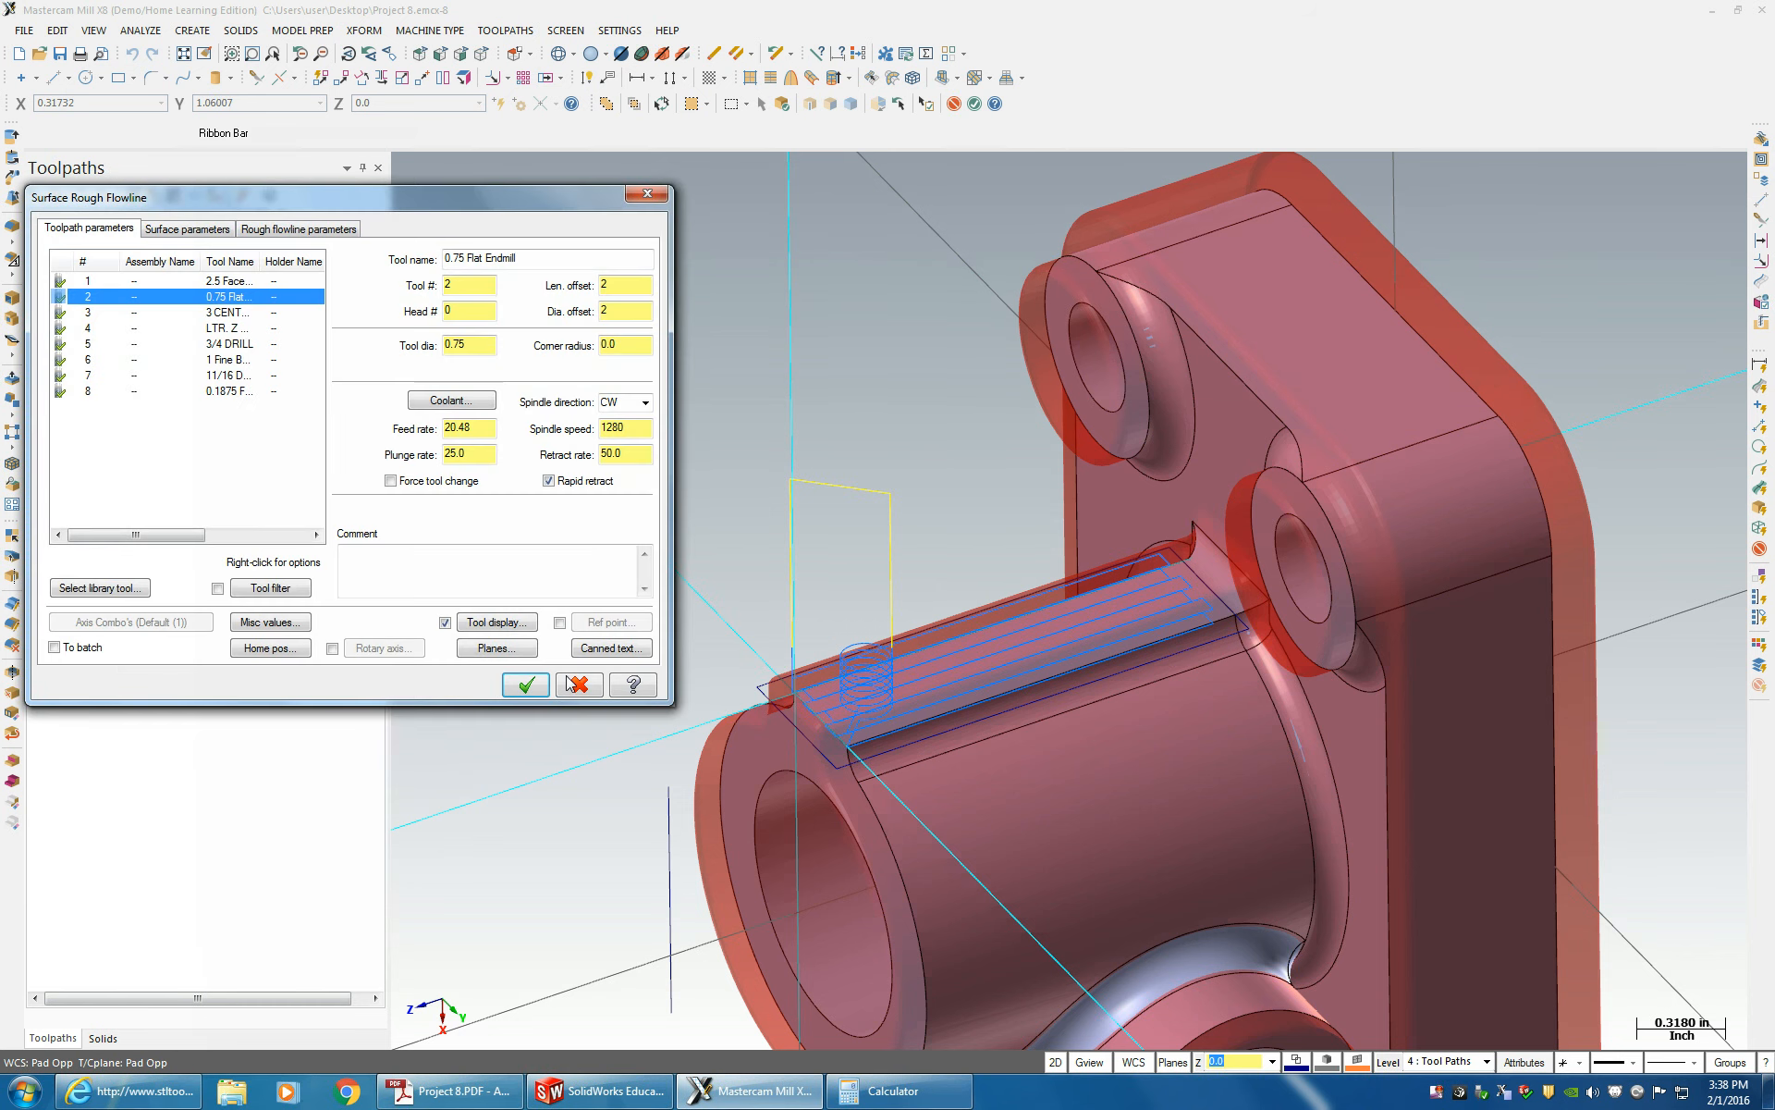
{"action": "left_click", "coordinate": [580, 688]}
{"action": "left_click", "coordinate": [973, 592]}
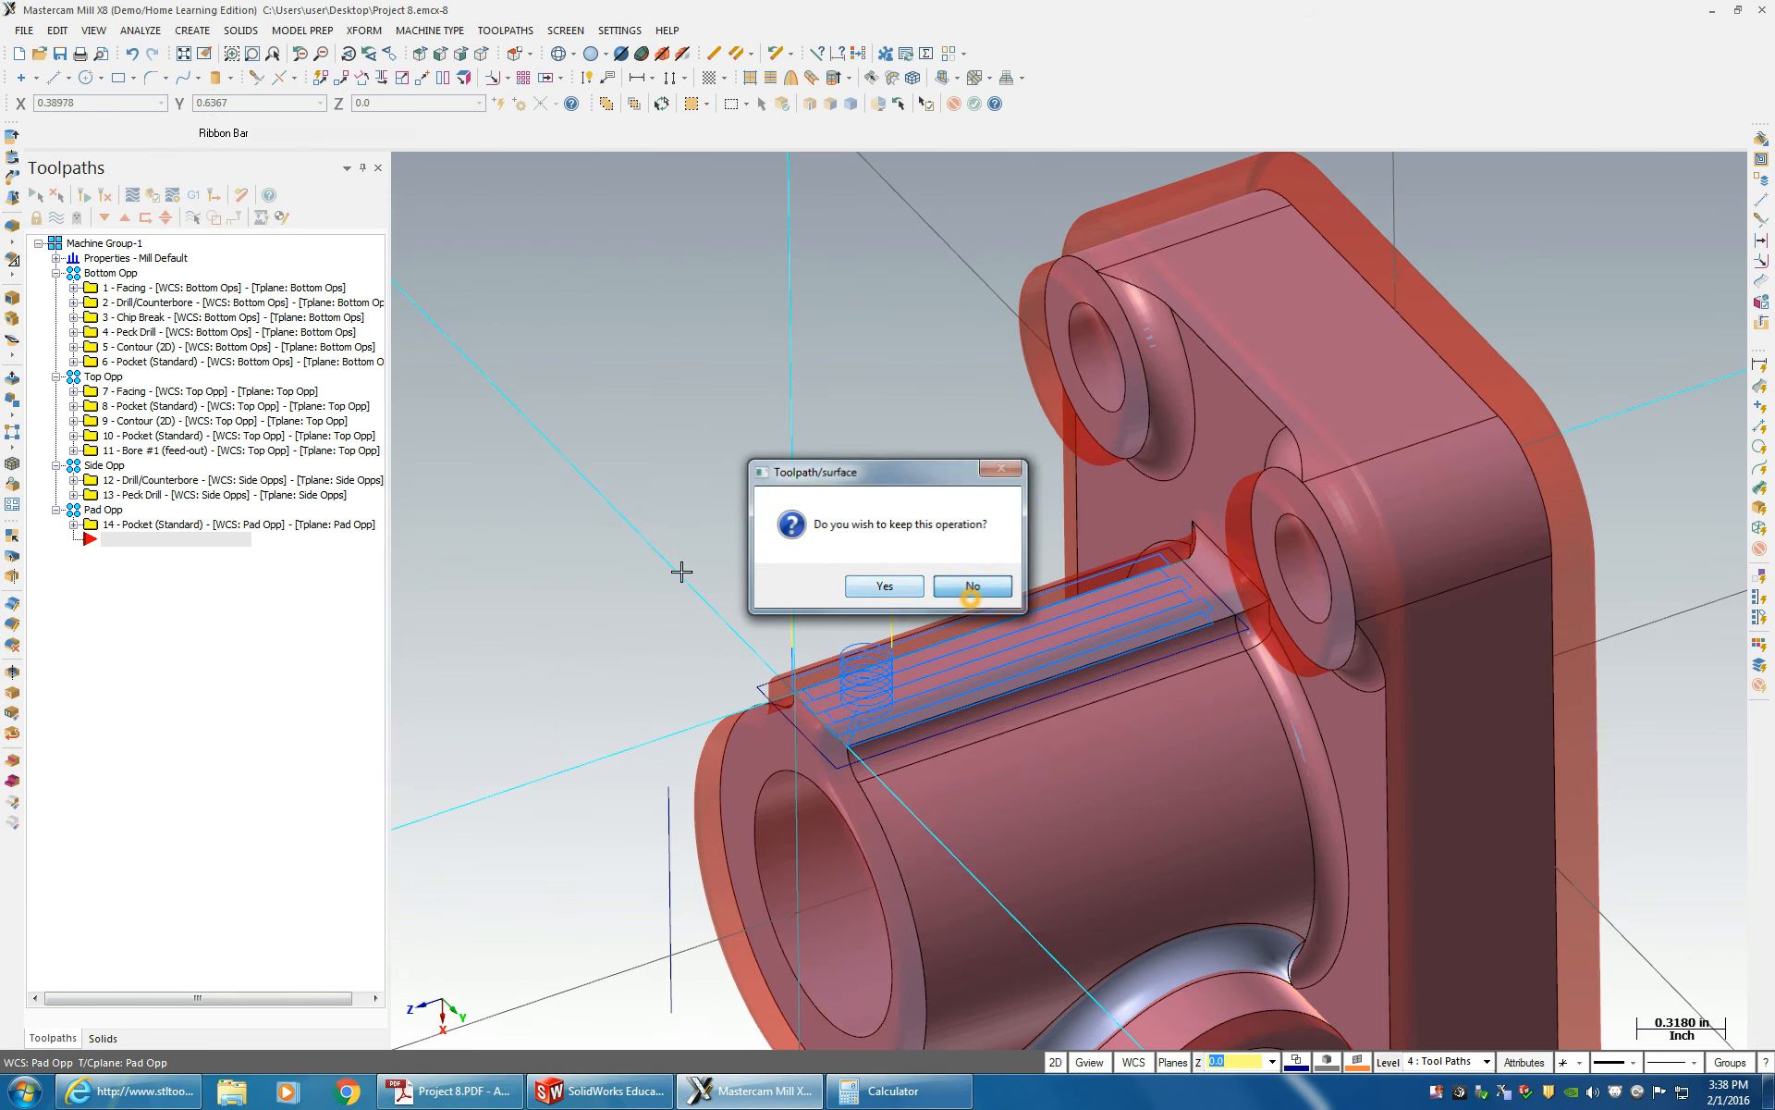
- Add a Surface Rough Flowline toolpath to the Pad Opp group with the boss/cavity type left undefined
{"action": "right_click", "coordinate": [190, 537]}
{"action": "mouse_move", "coordinate": [278, 547]}
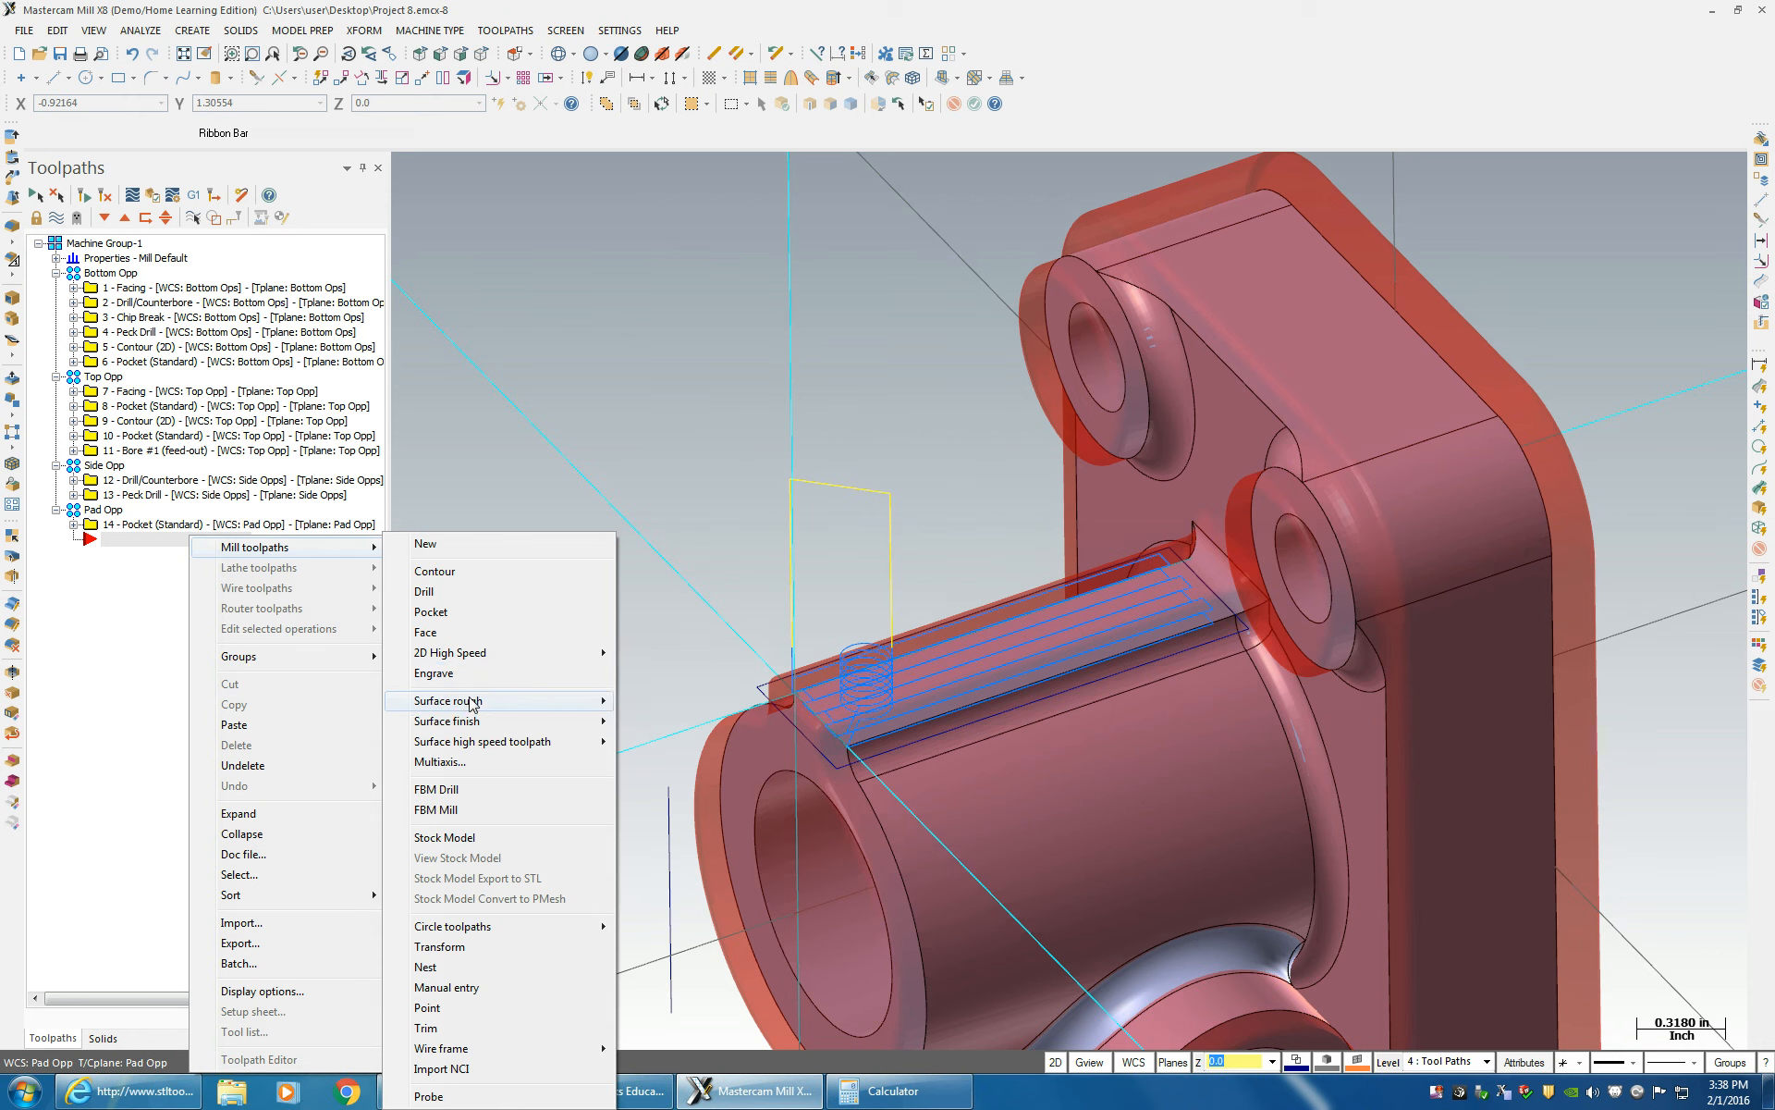
{"action": "mouse_move", "coordinate": [472, 700]}
{"action": "left_click", "coordinate": [664, 761]}
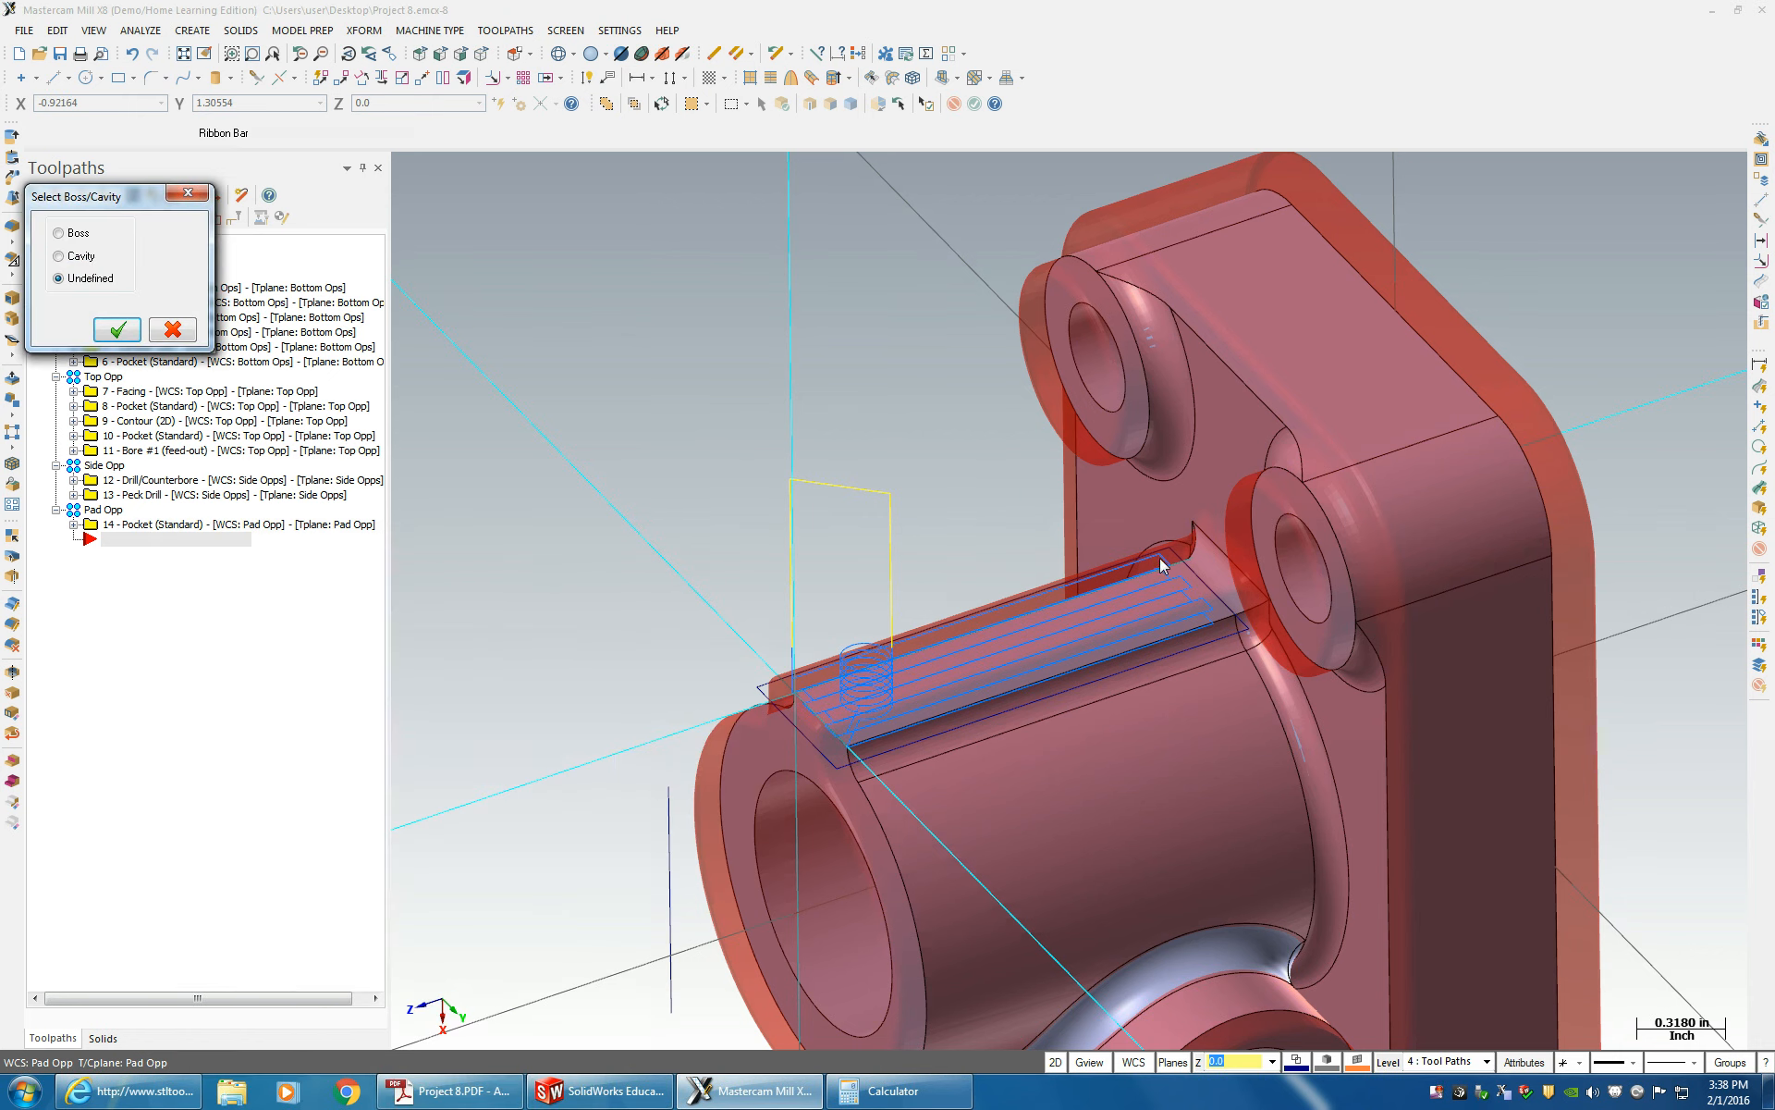
{"action": "left_click", "coordinate": [117, 330]}
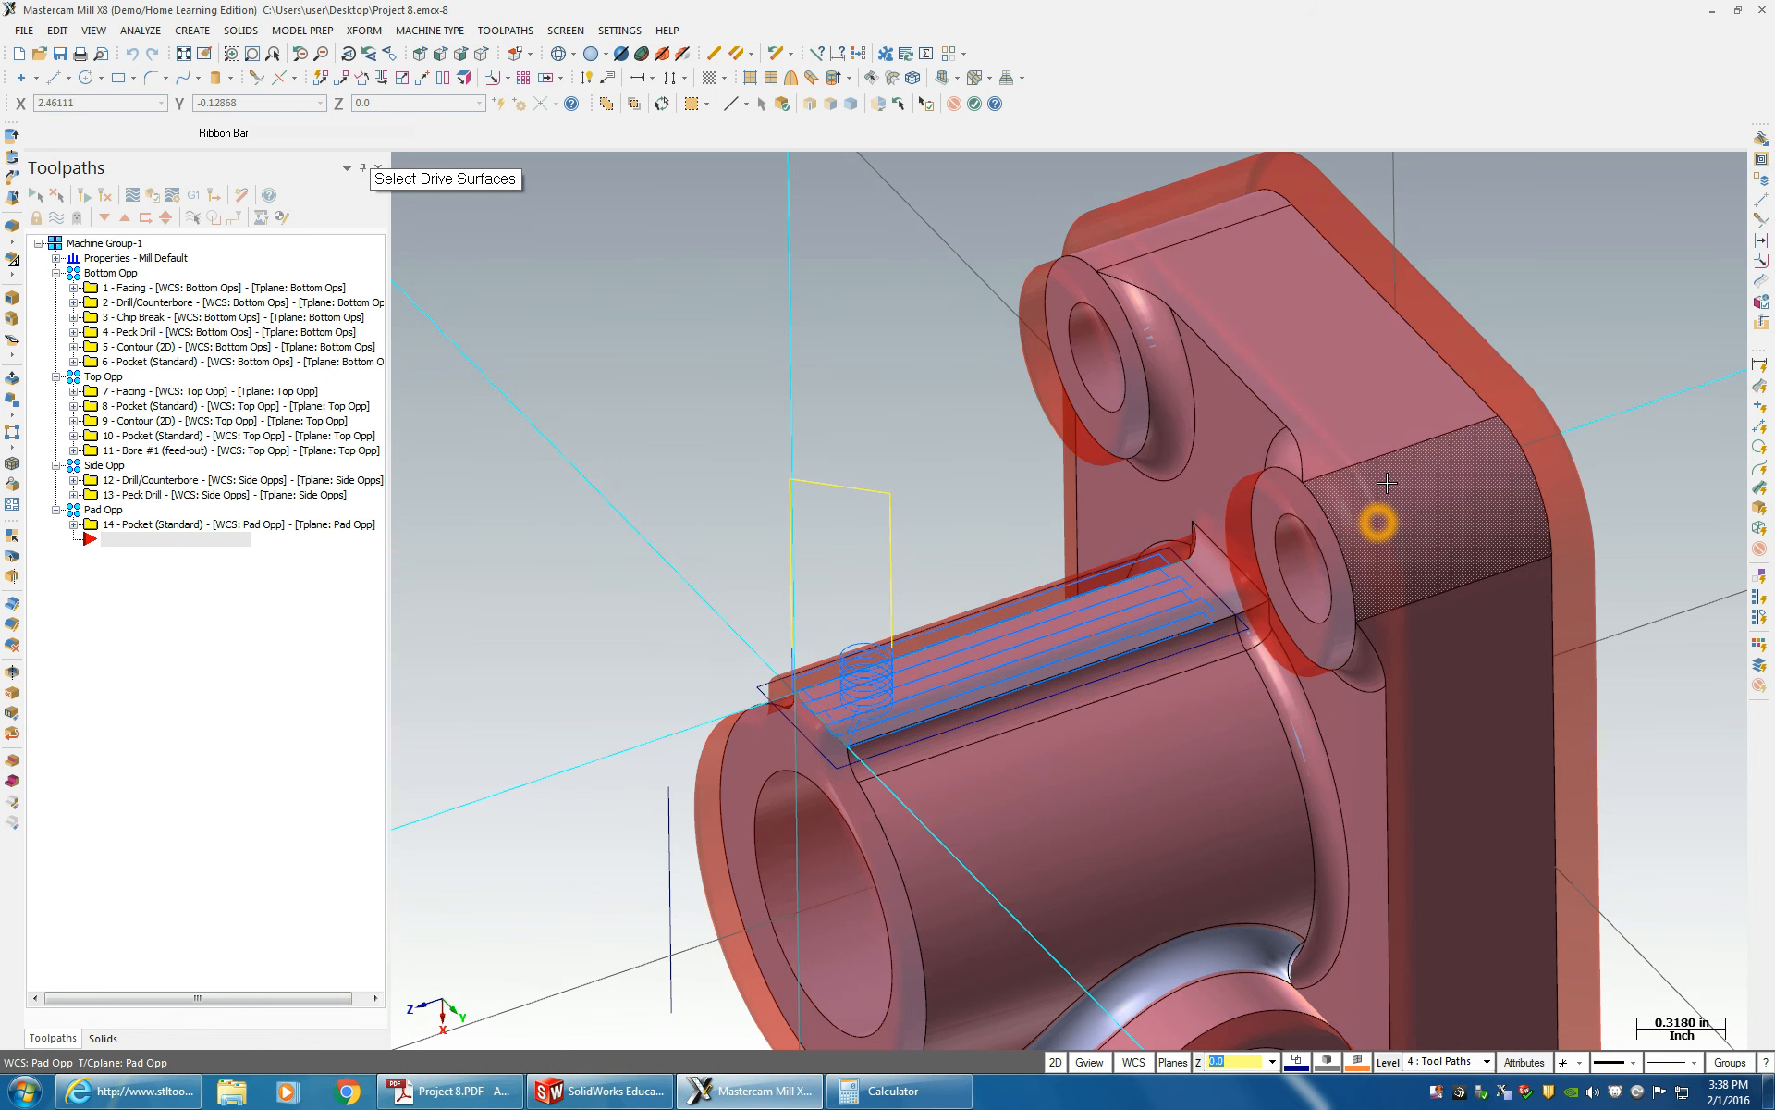
- Restrict solid selection to faces and choose the fillet face between the pad and the base flange as the drive surface
{"action": "left_click", "coordinate": [781, 105]}
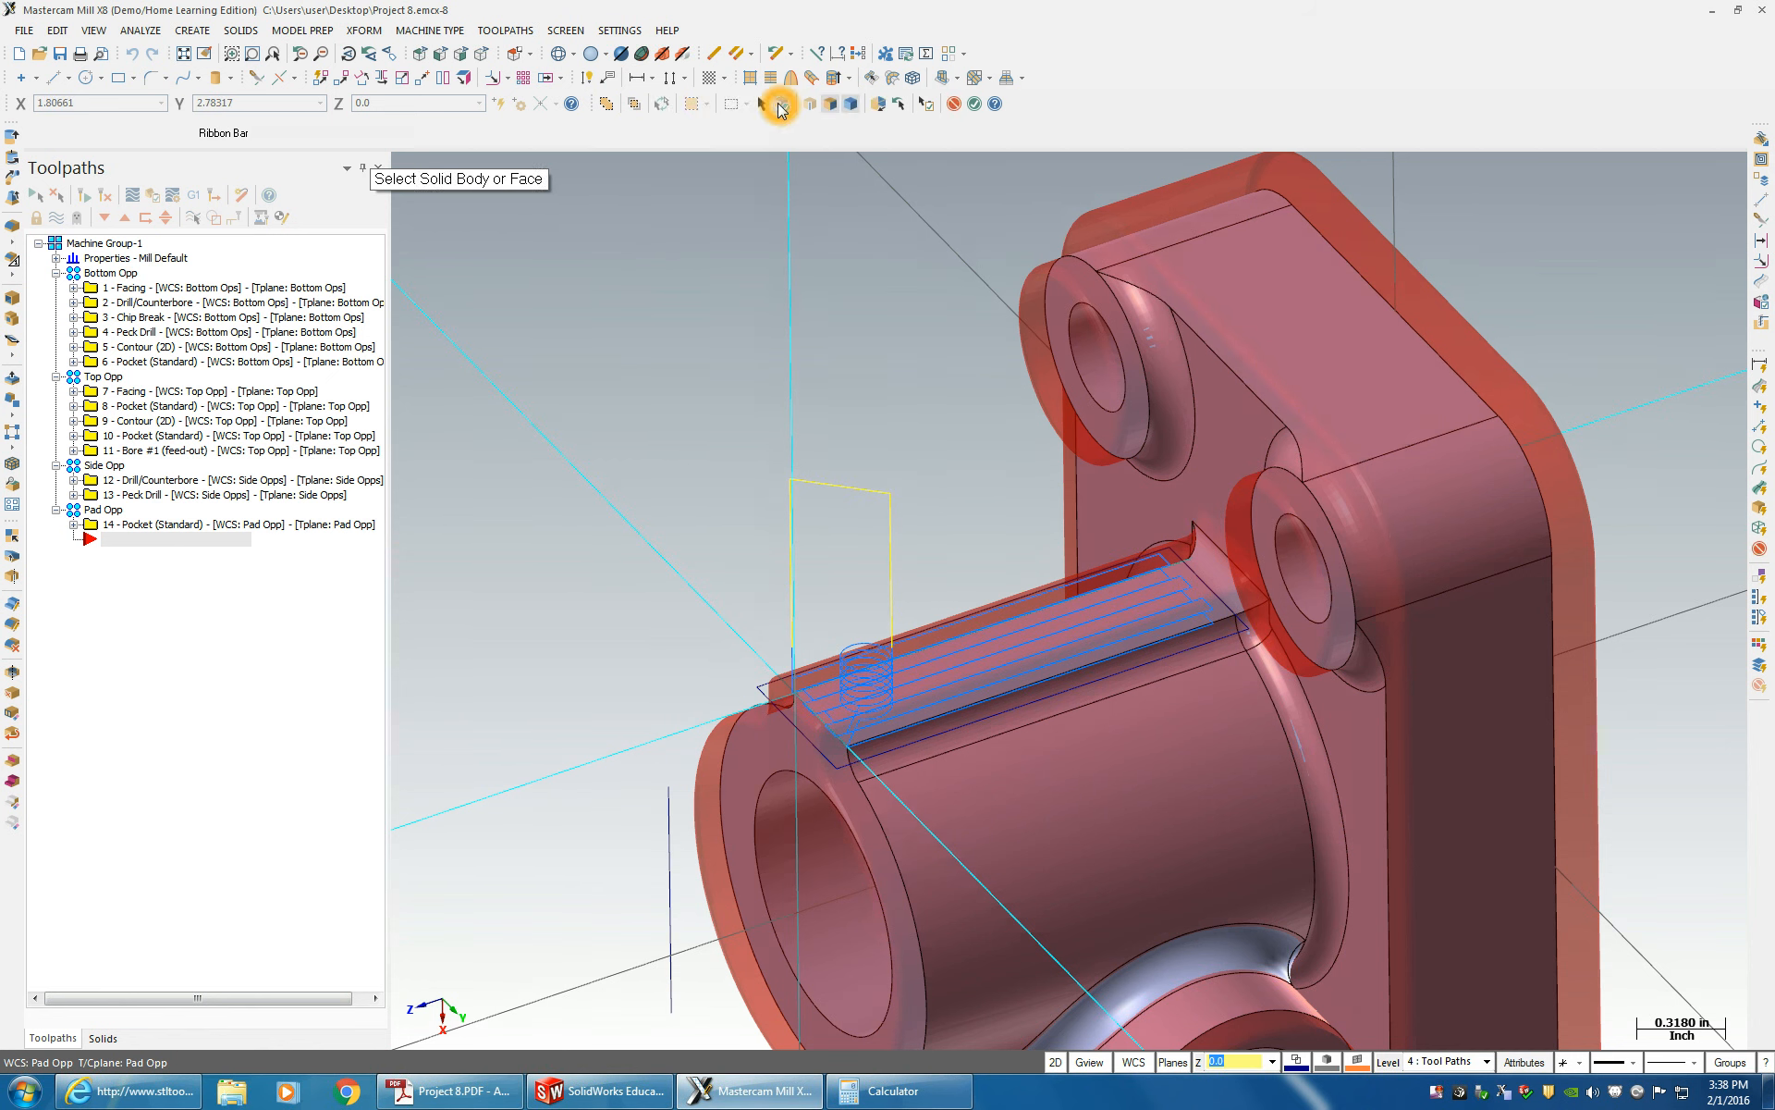
{"action": "left_click", "coordinate": [831, 104]}
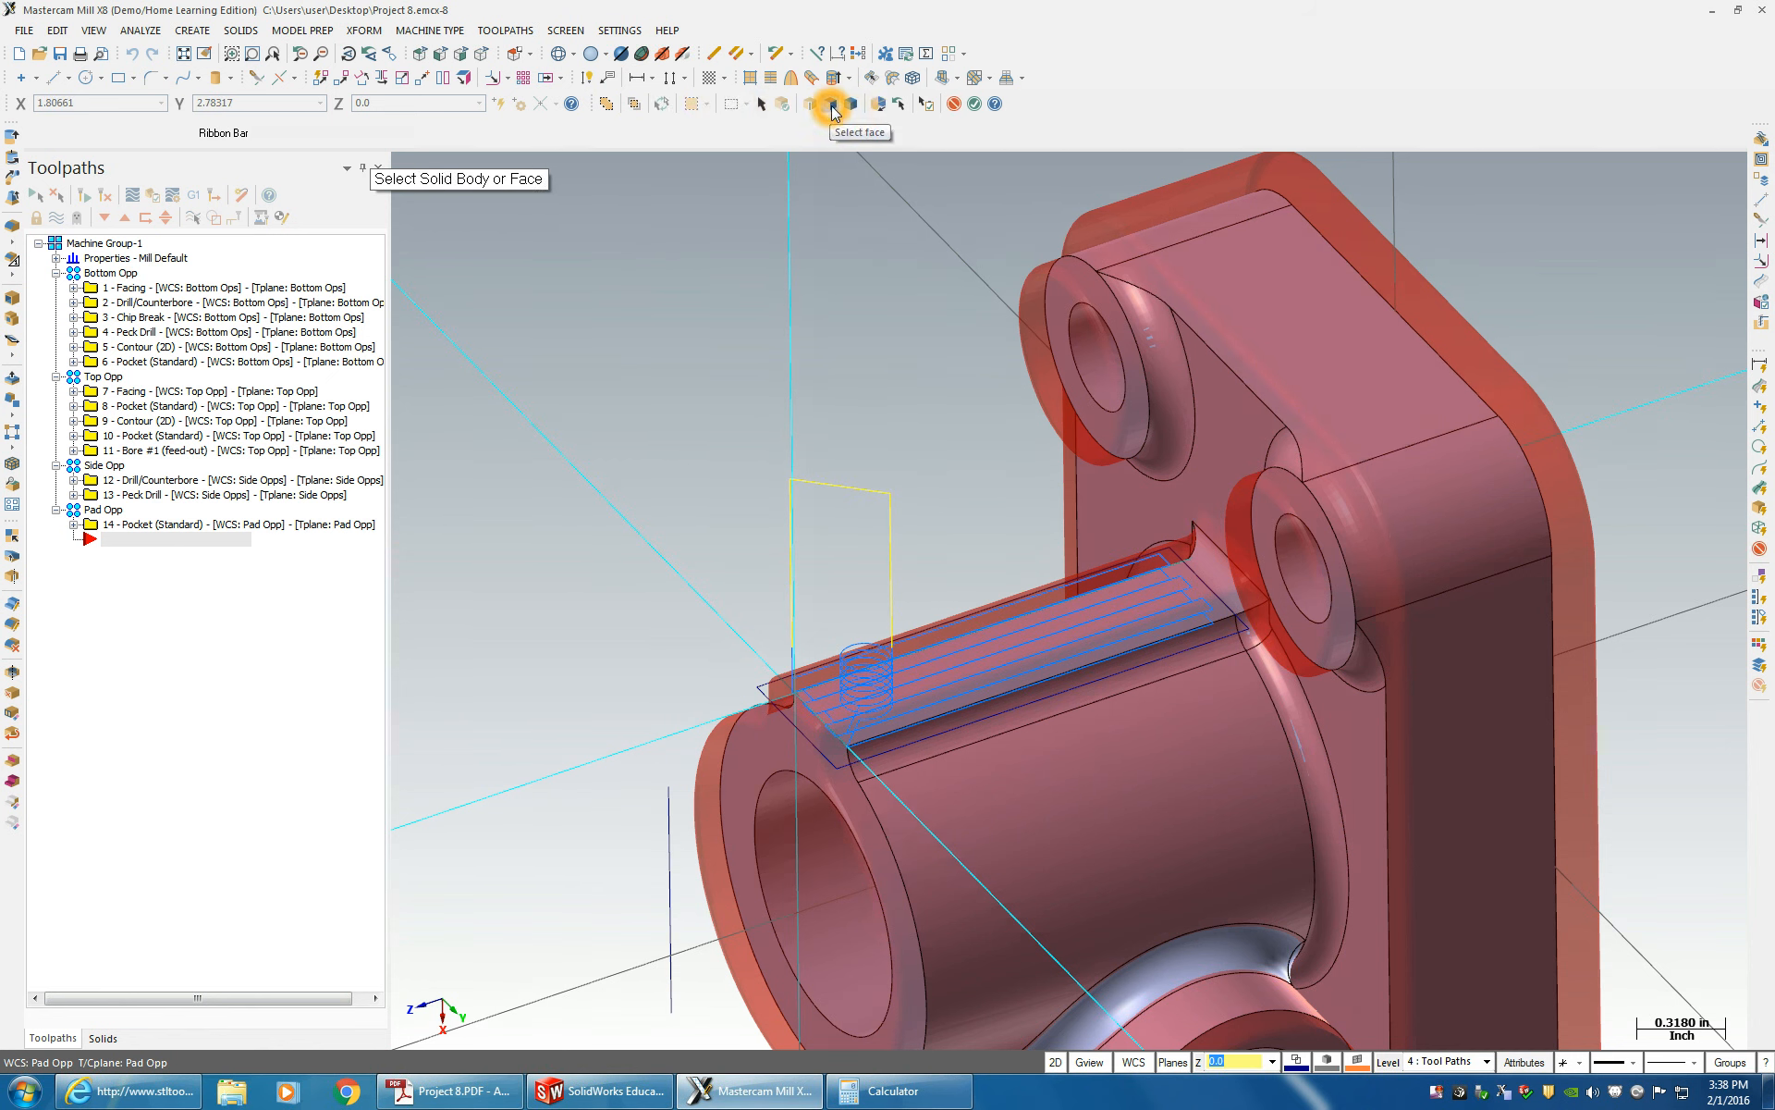
{"action": "left_click", "coordinate": [835, 107]}
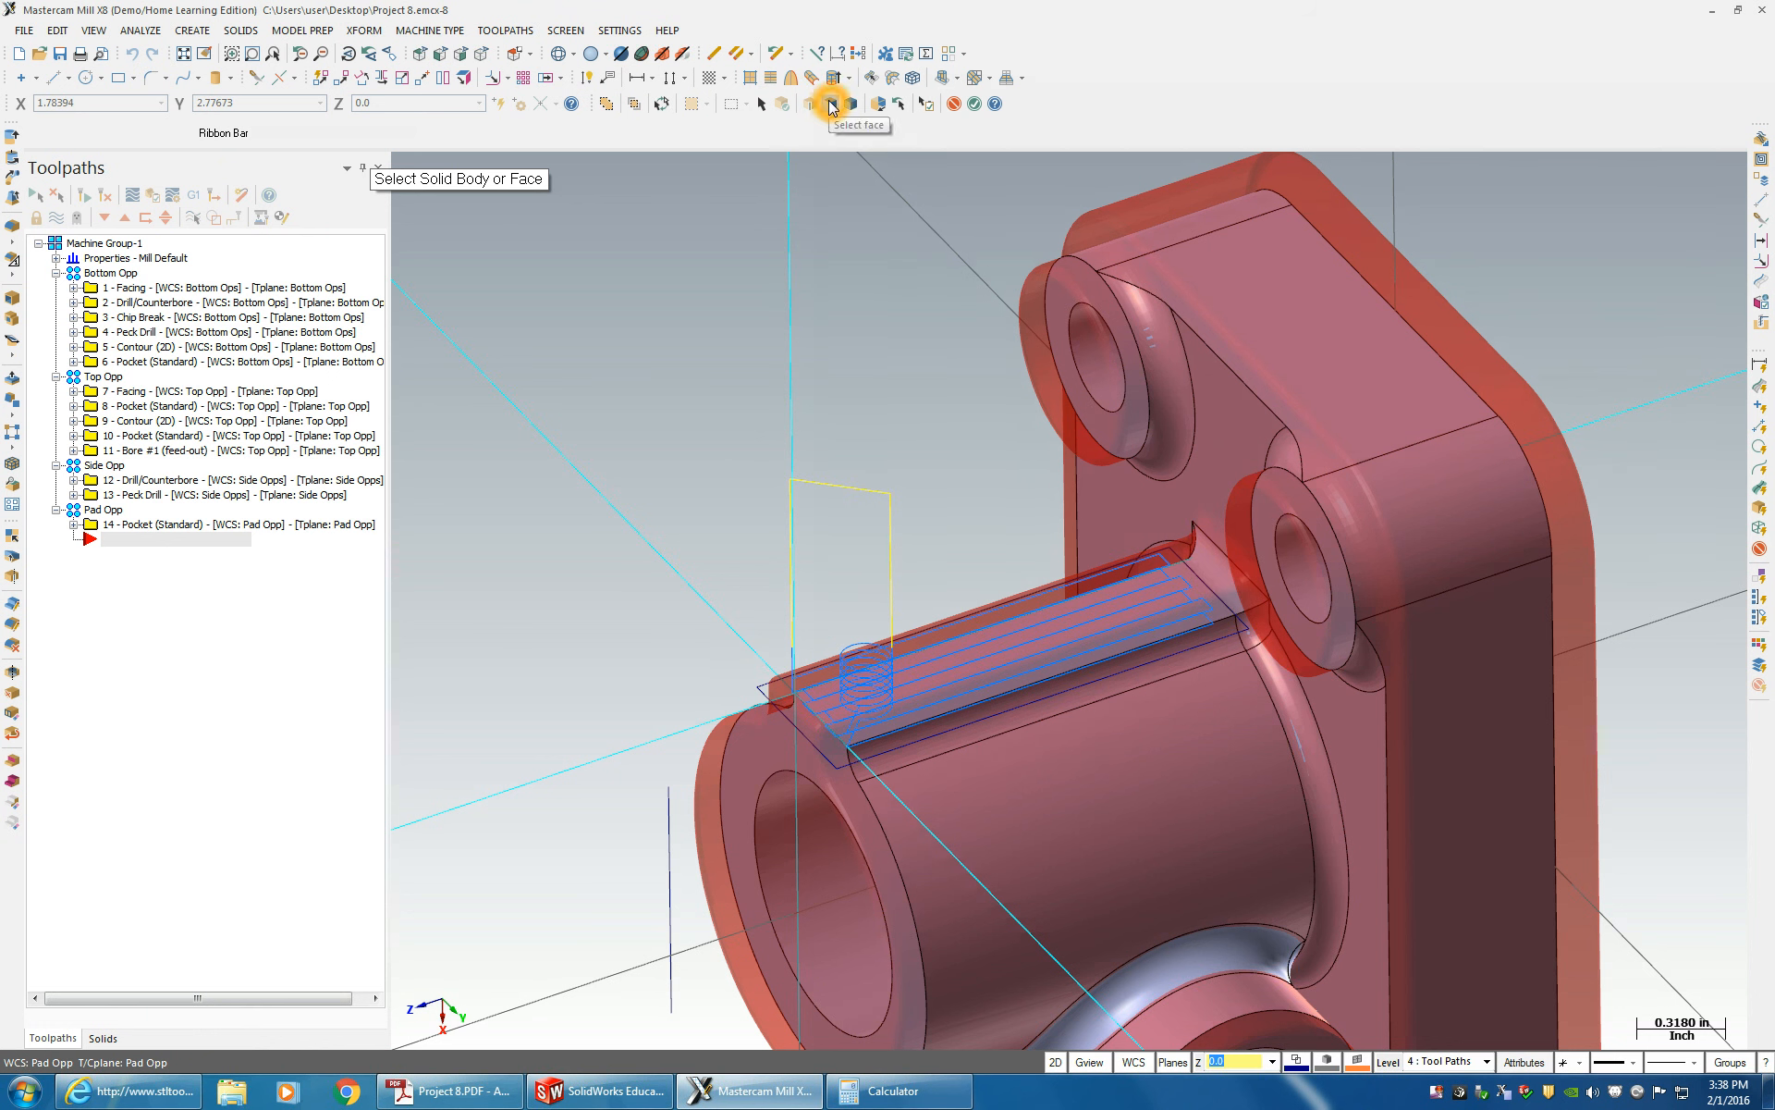
{"action": "left_click", "coordinate": [1218, 579]}
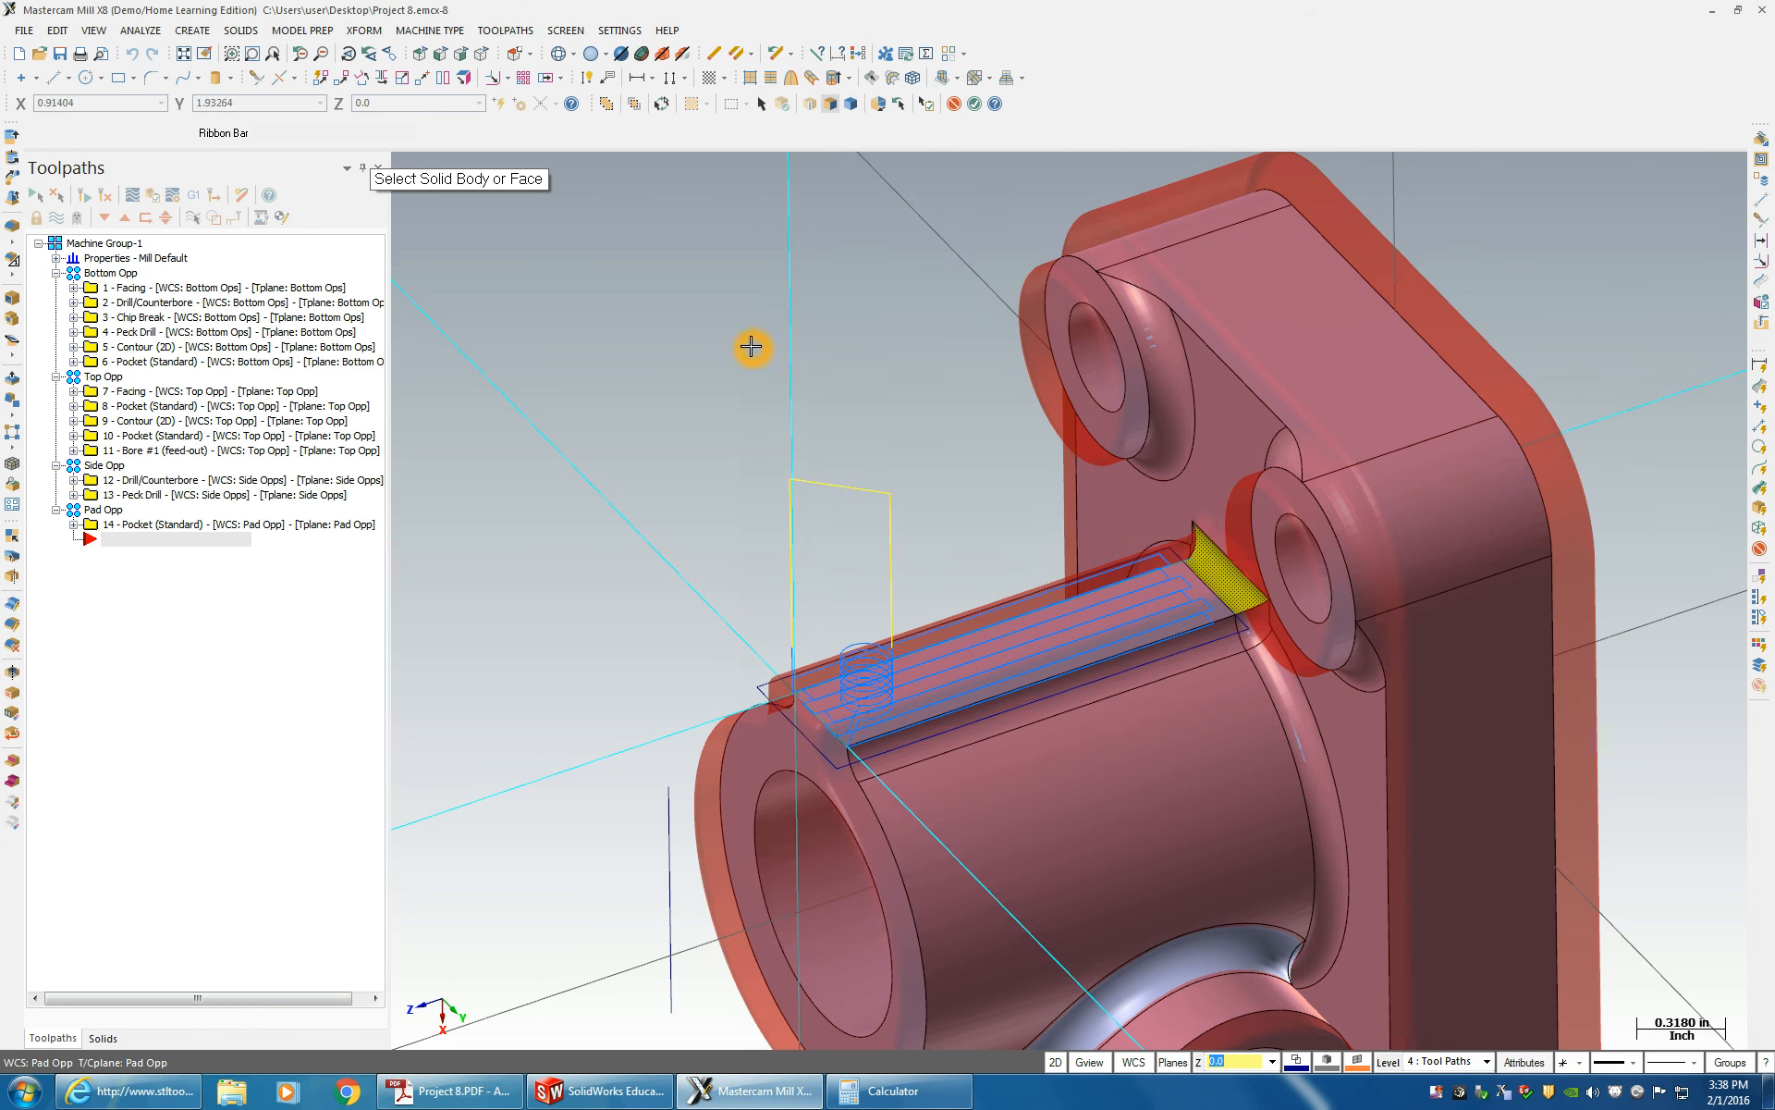
{"action": "key", "text": "Return"}
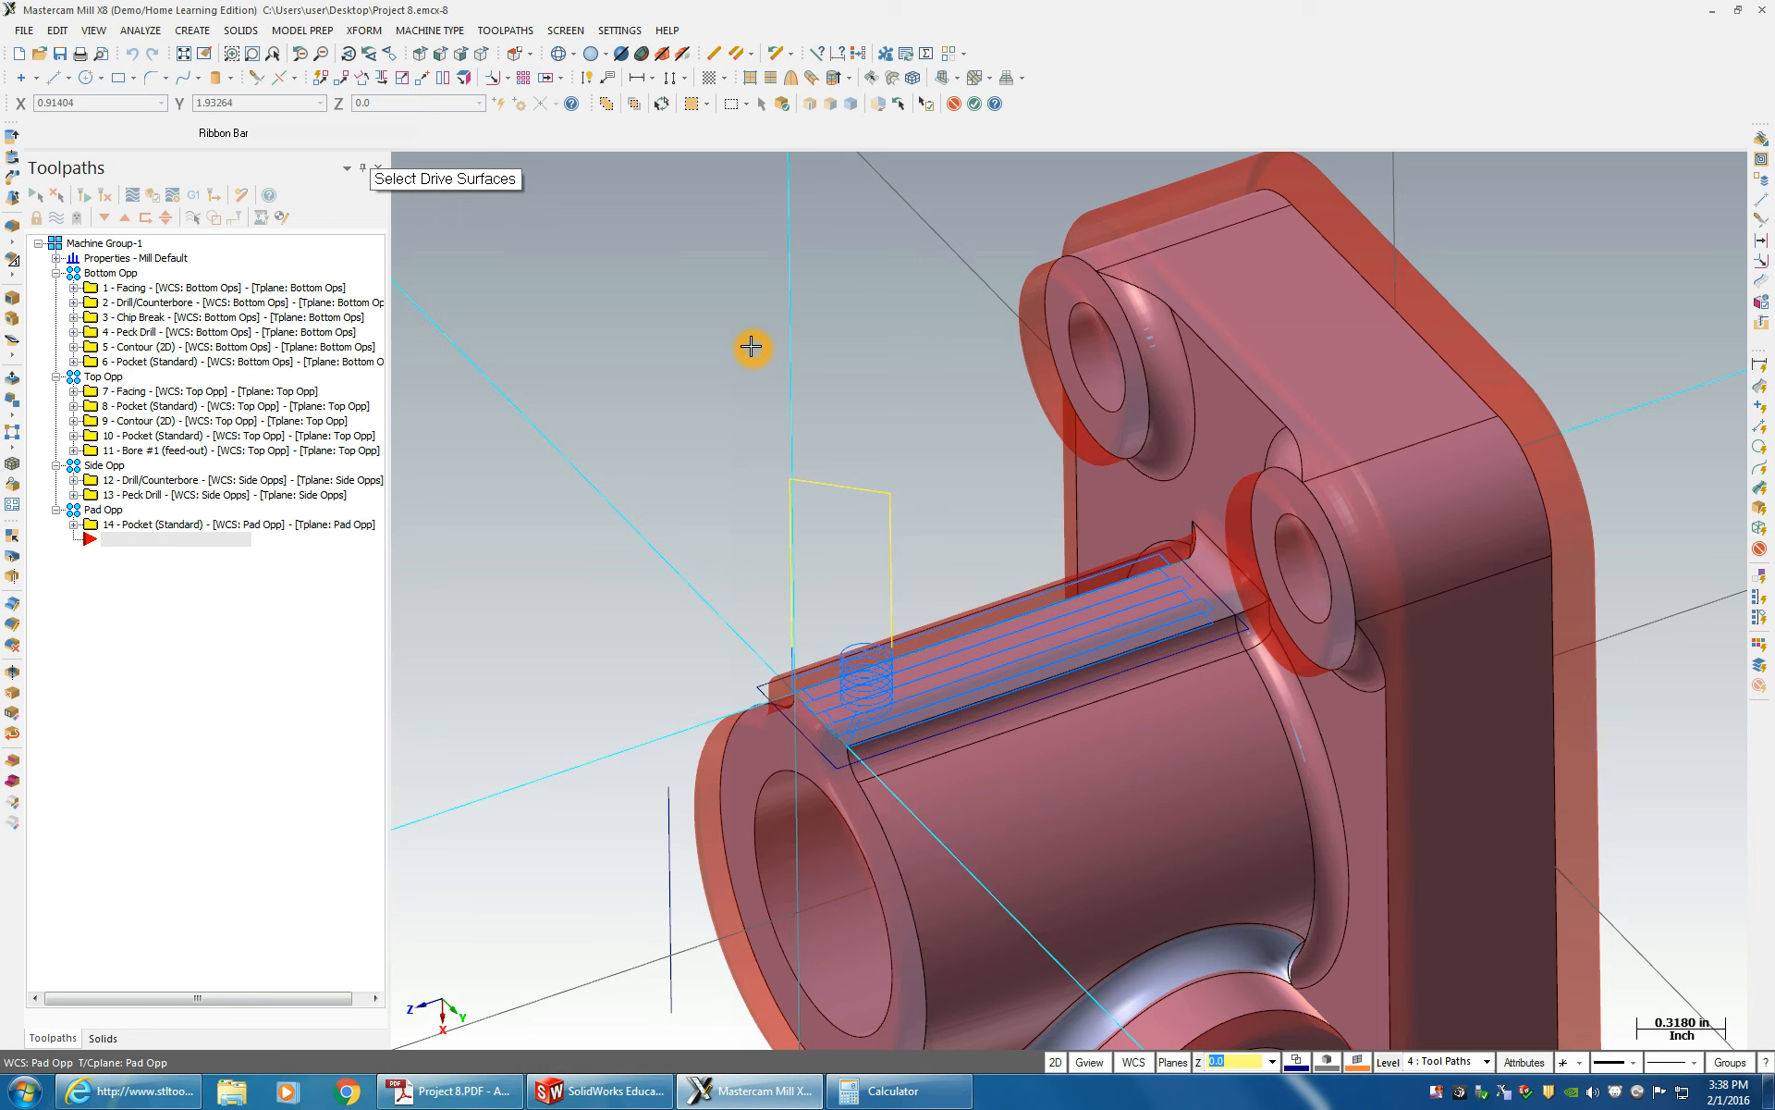
{"action": "key", "text": "Return"}
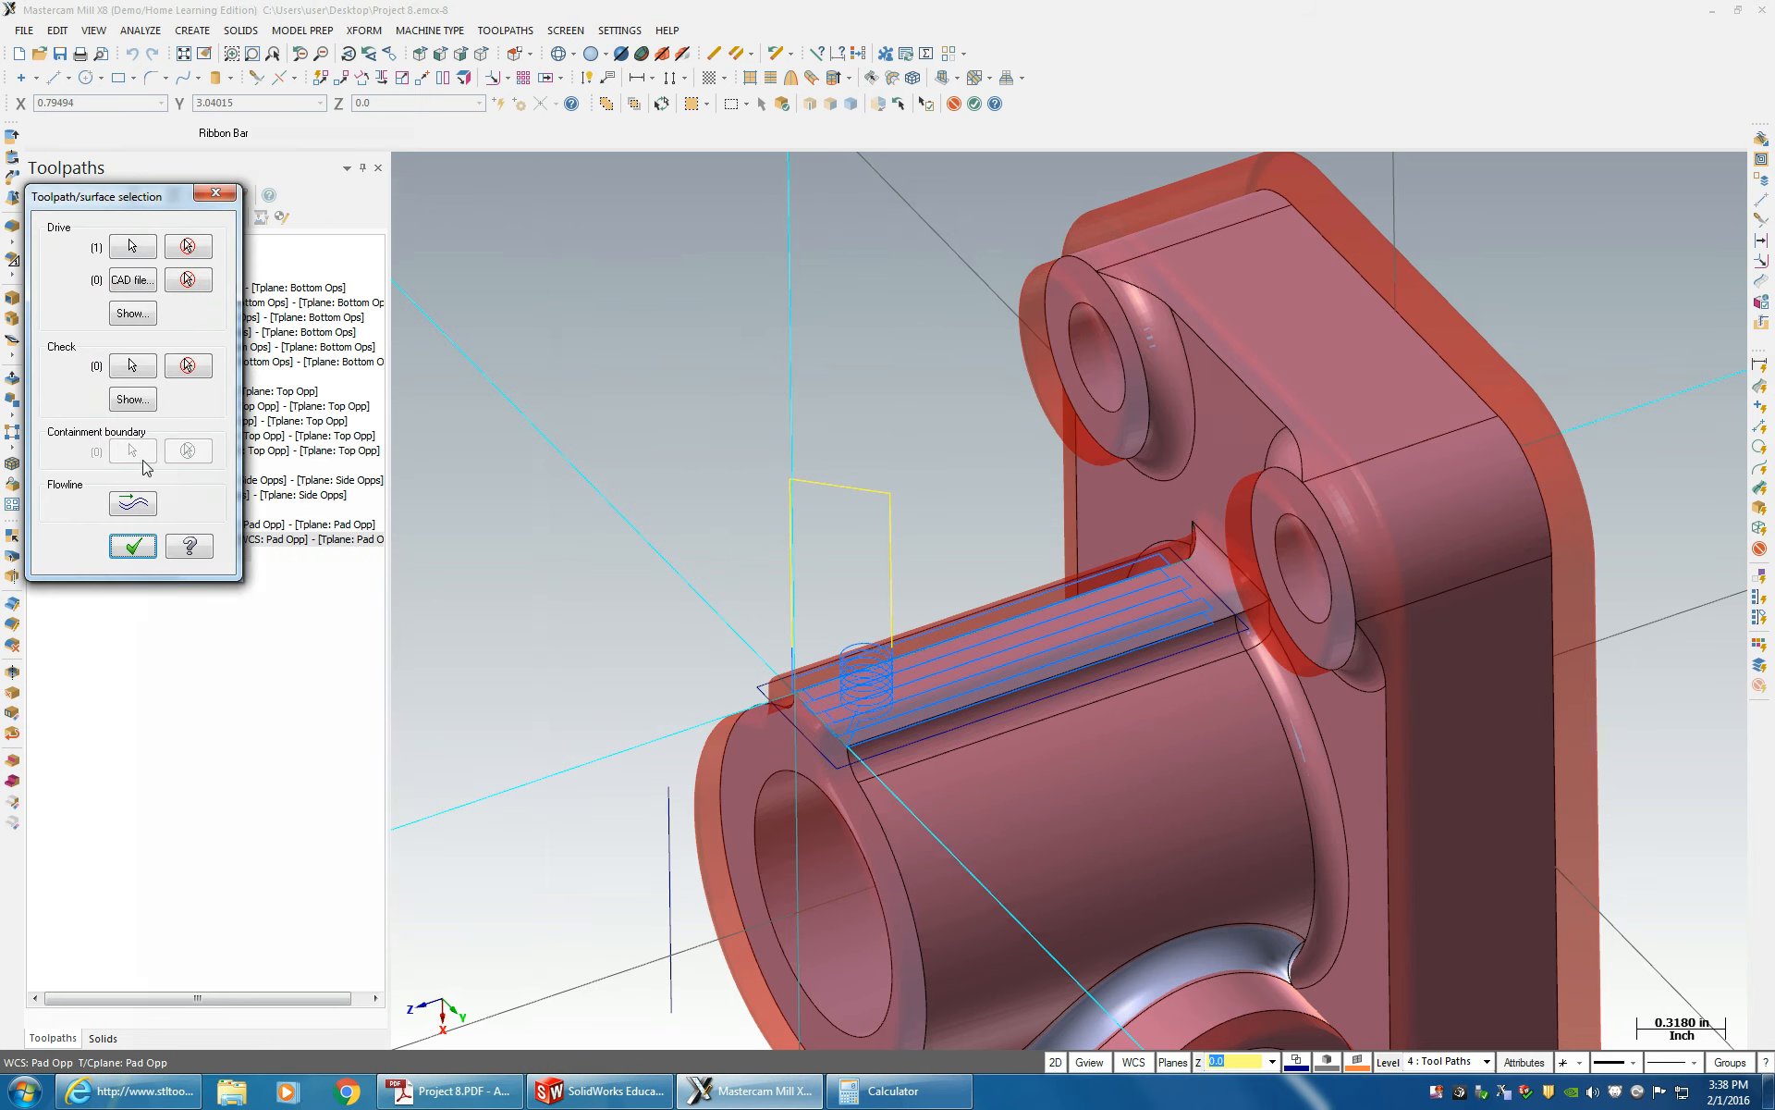
- Flip the flowline cut direction to run along the fillet's length and accept the surface selection
{"action": "left_click", "coordinate": [121, 455]}
{"action": "left_click", "coordinate": [129, 500]}
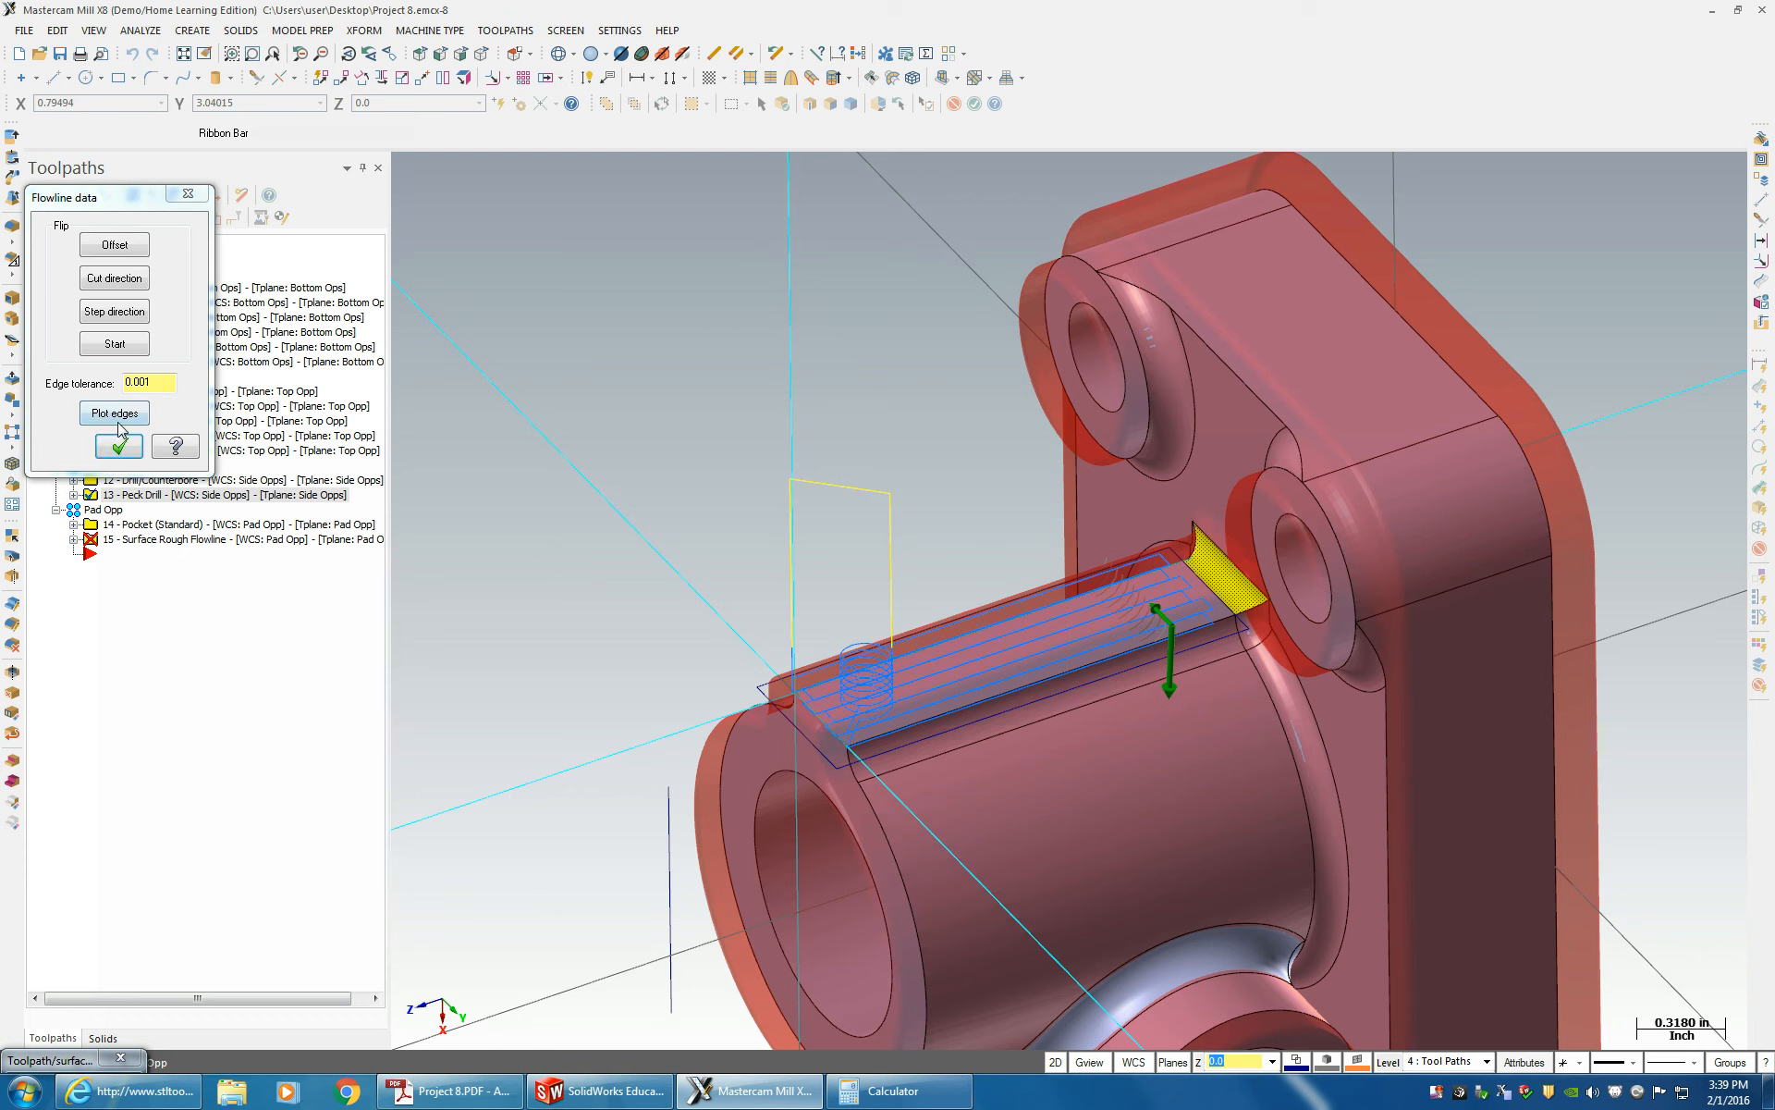
{"action": "left_click", "coordinate": [114, 277]}
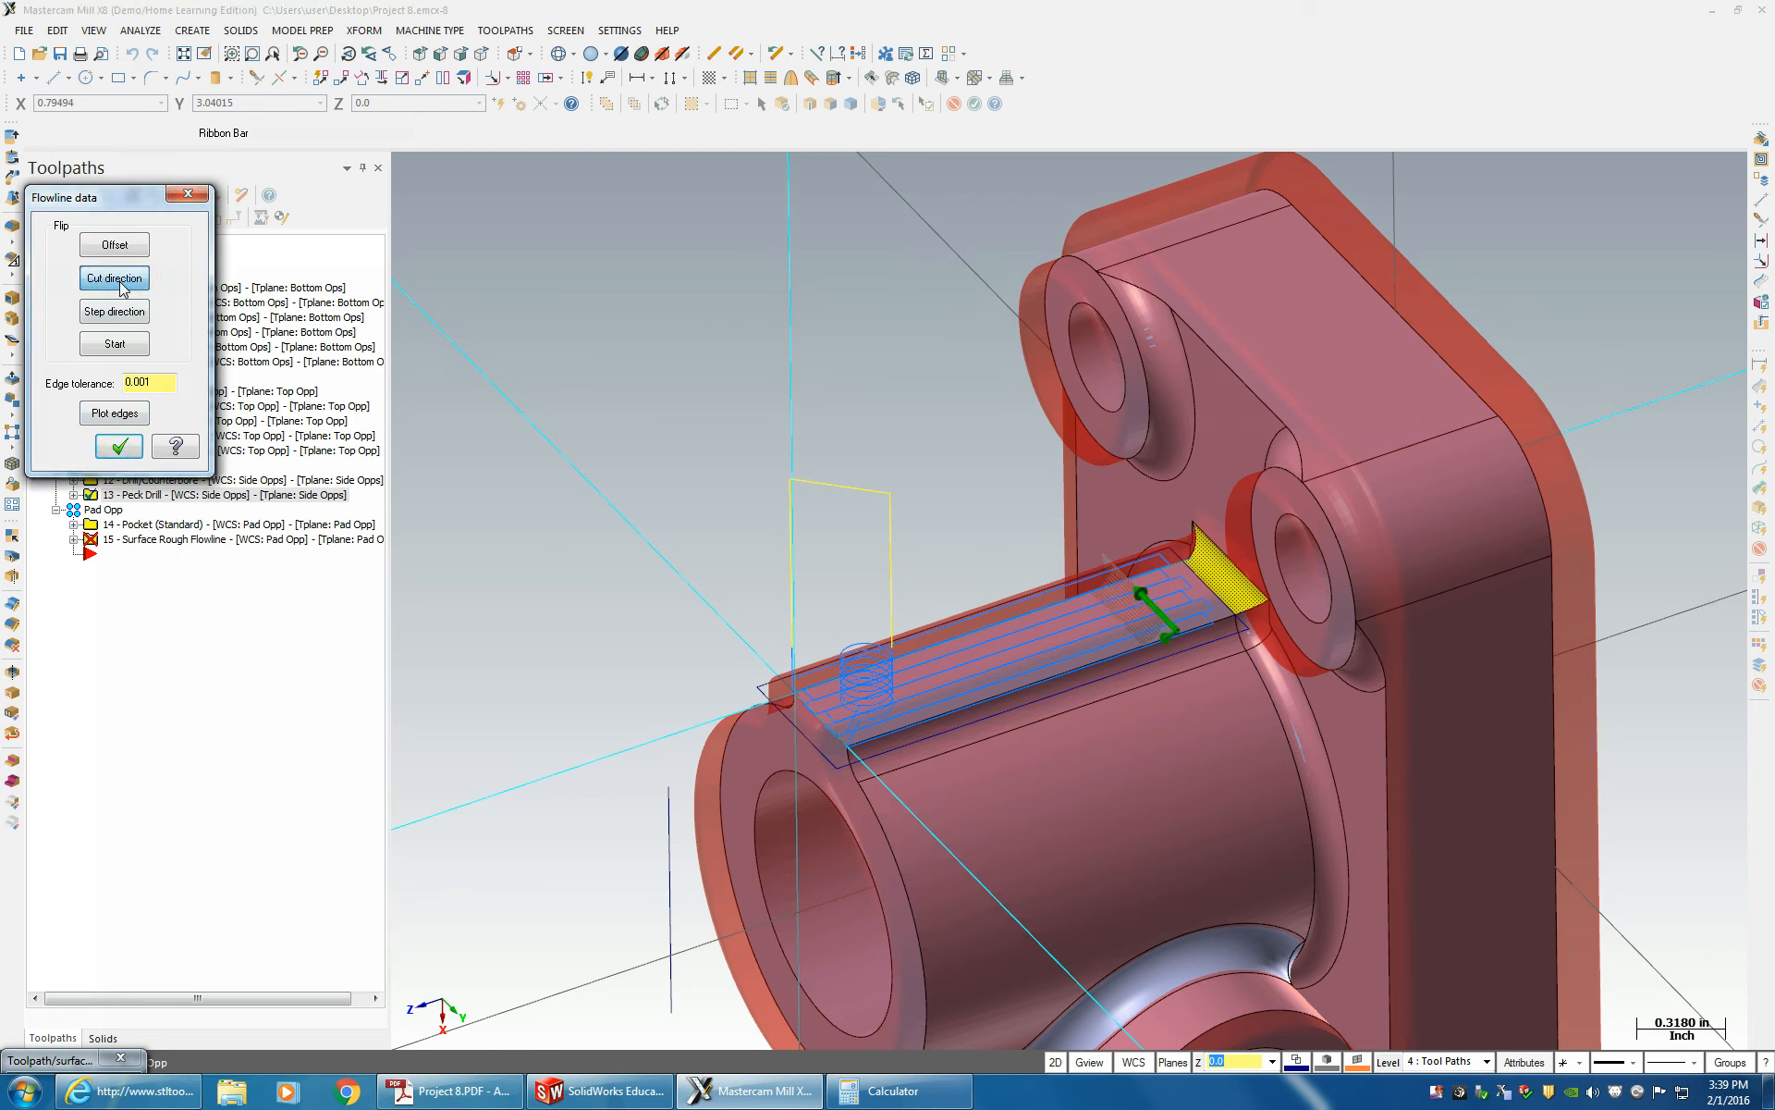
{"action": "left_click", "coordinate": [115, 278]}
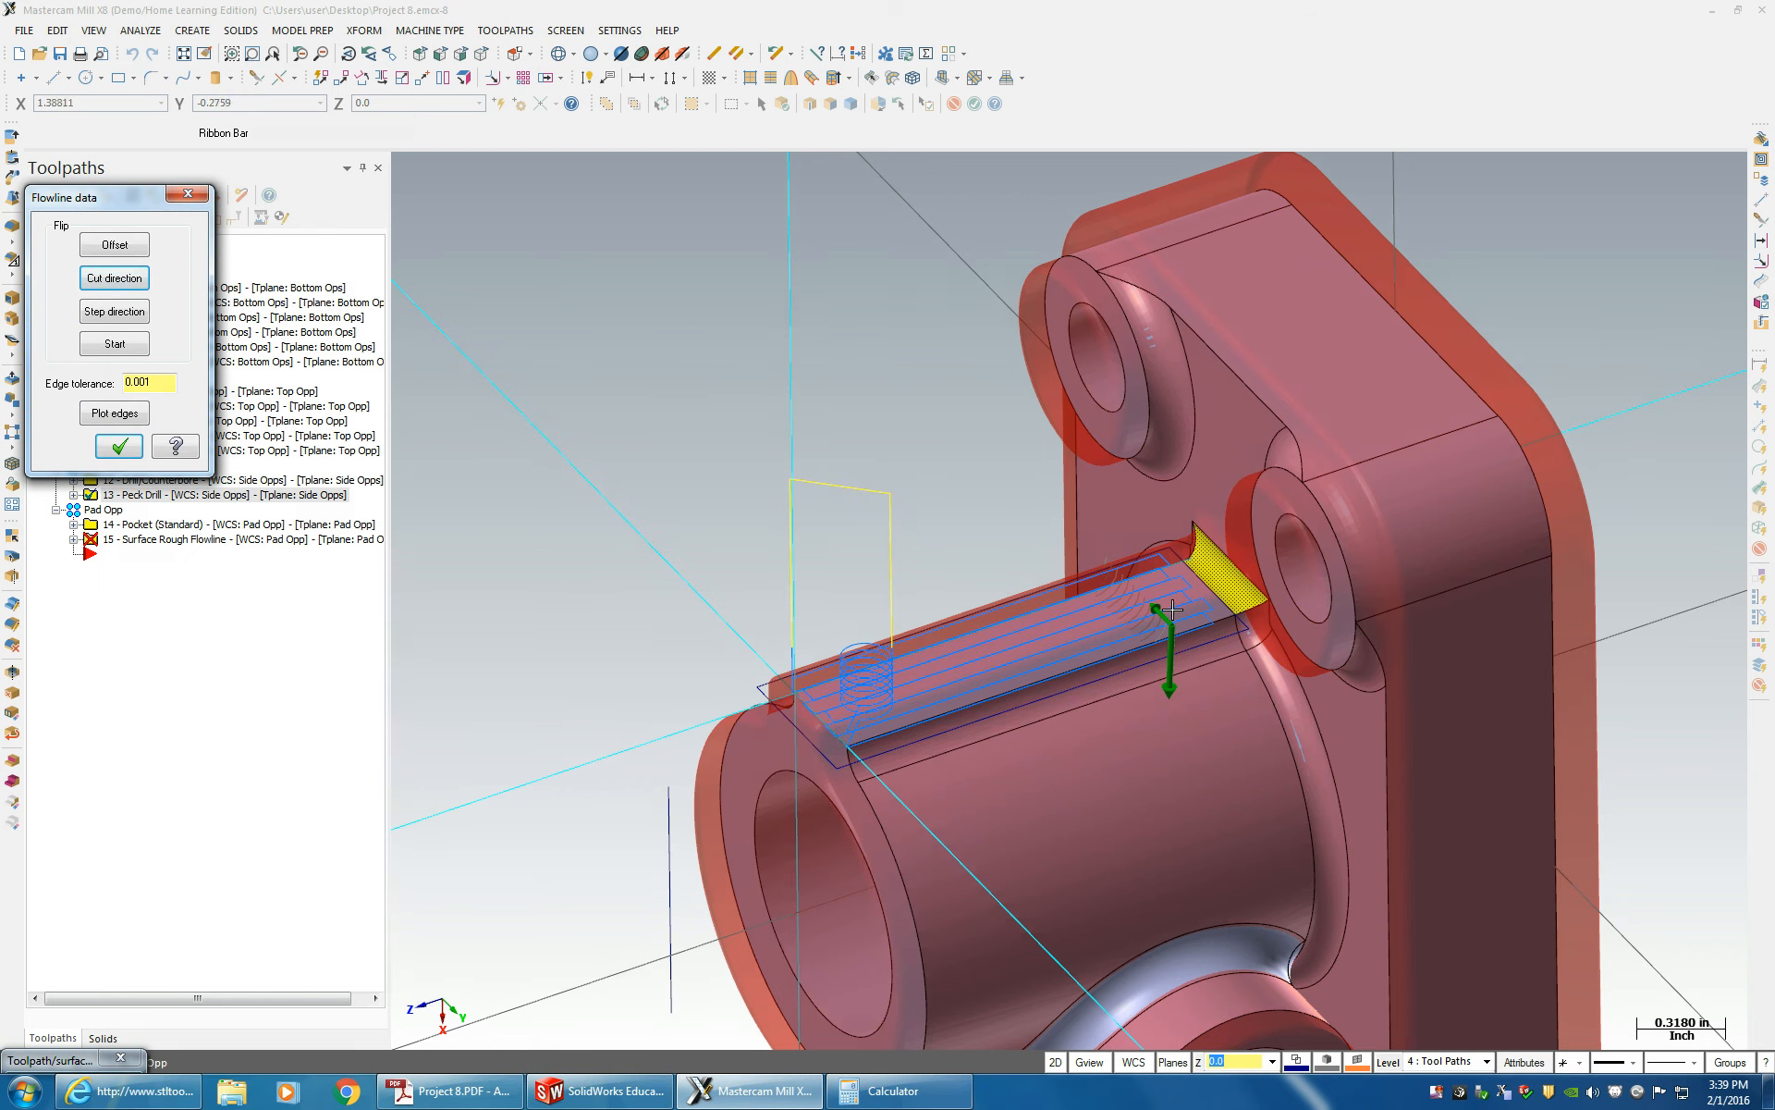
{"action": "left_click", "coordinate": [120, 287]}
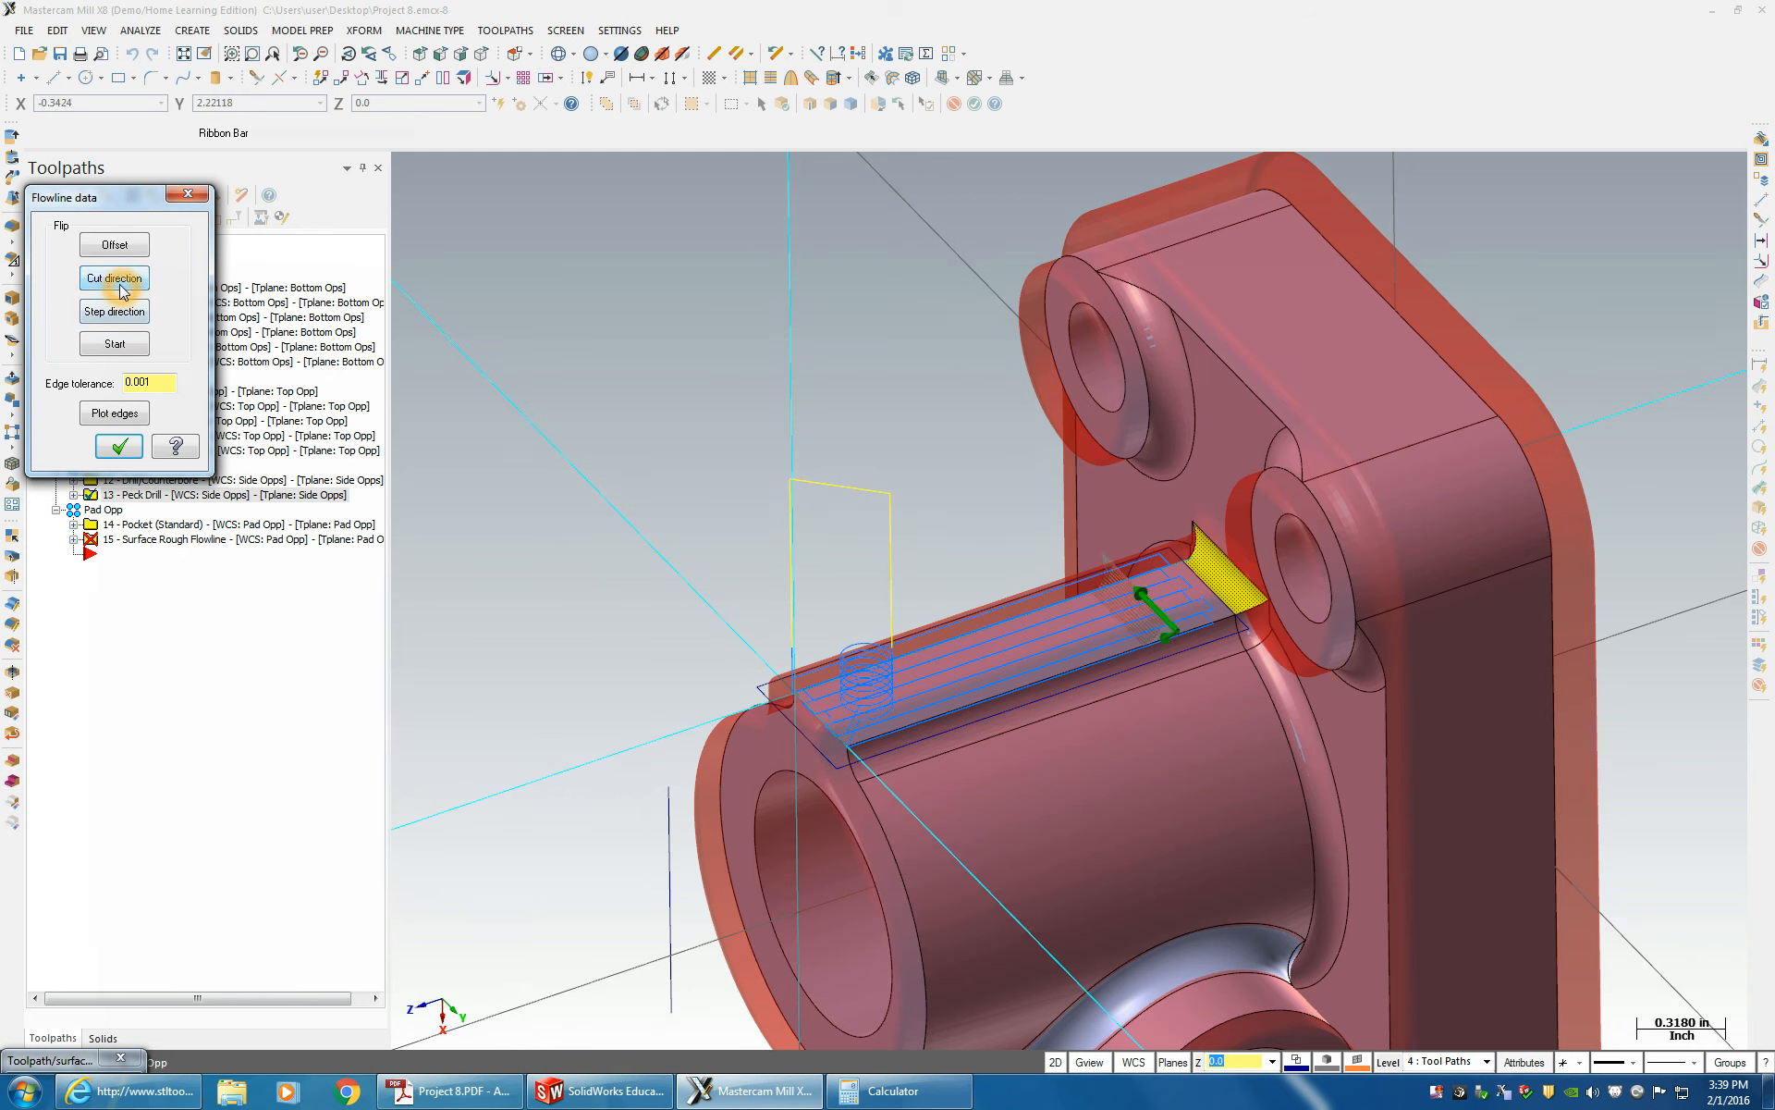
{"action": "left_click", "coordinate": [120, 447]}
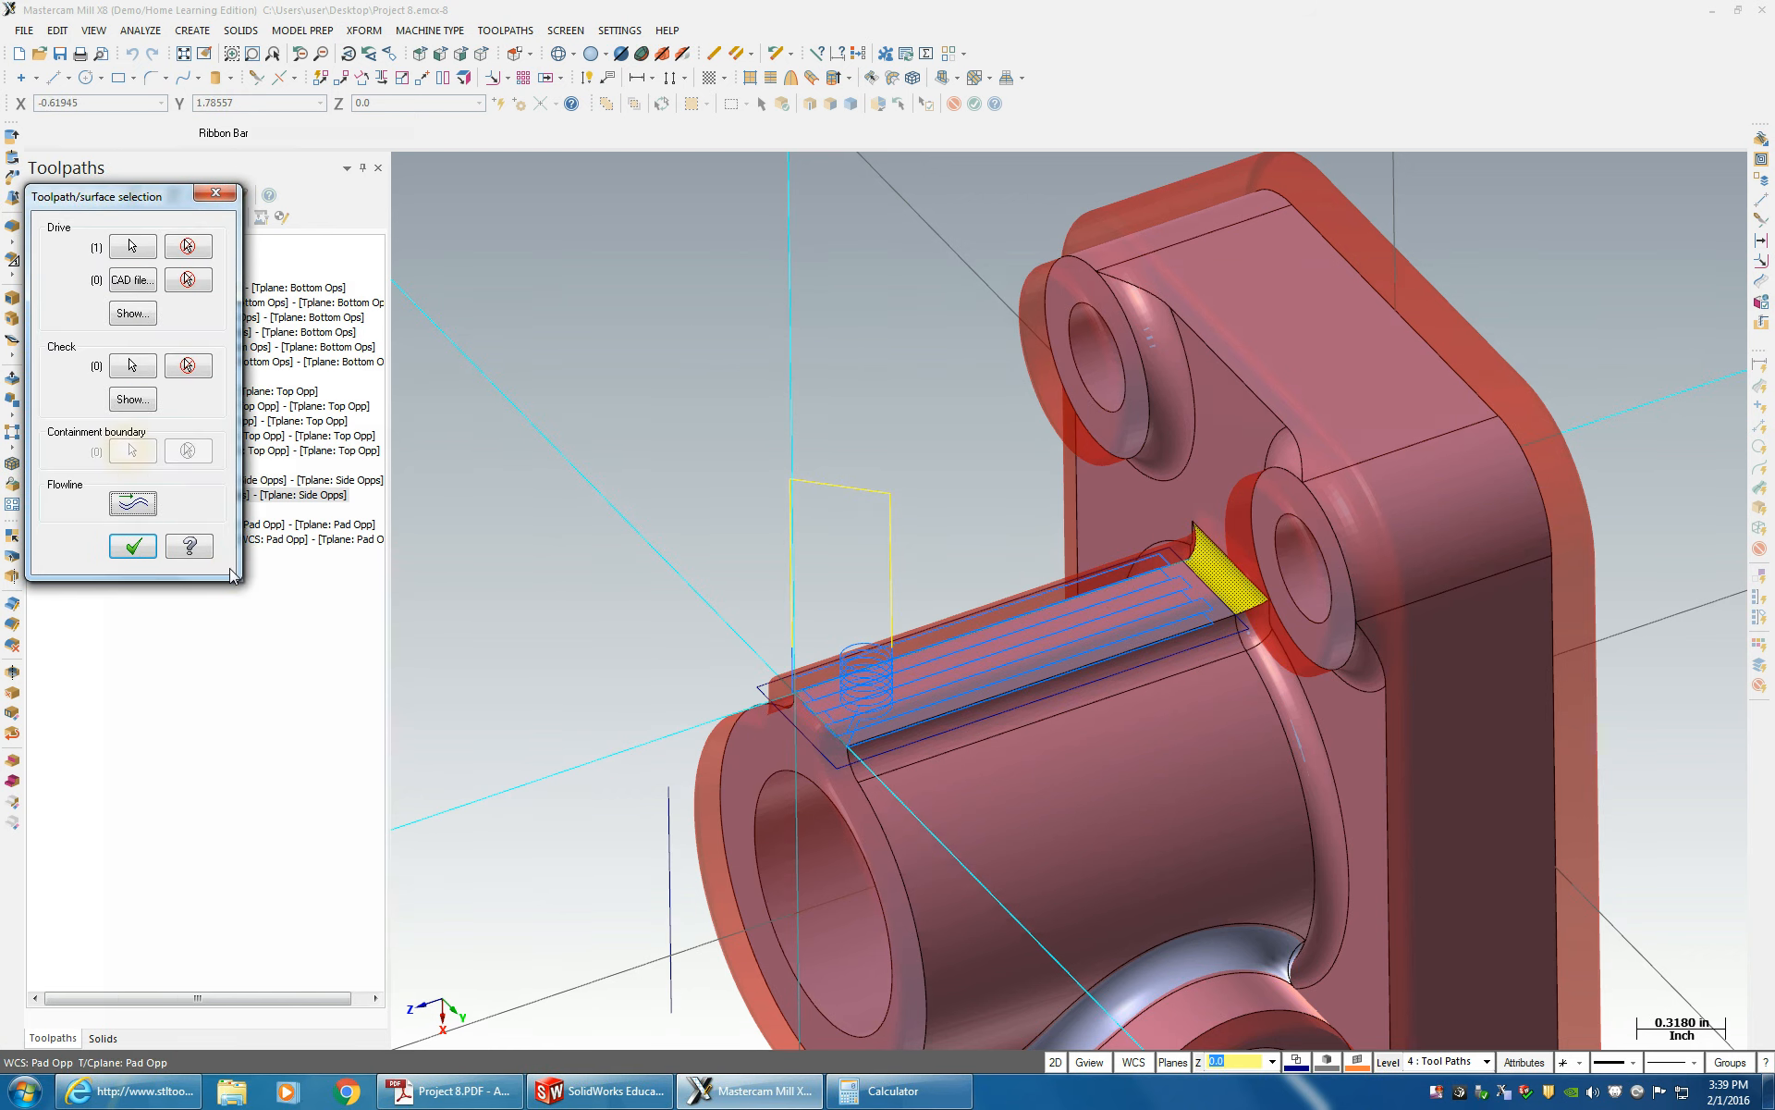
{"action": "left_click", "coordinate": [132, 546]}
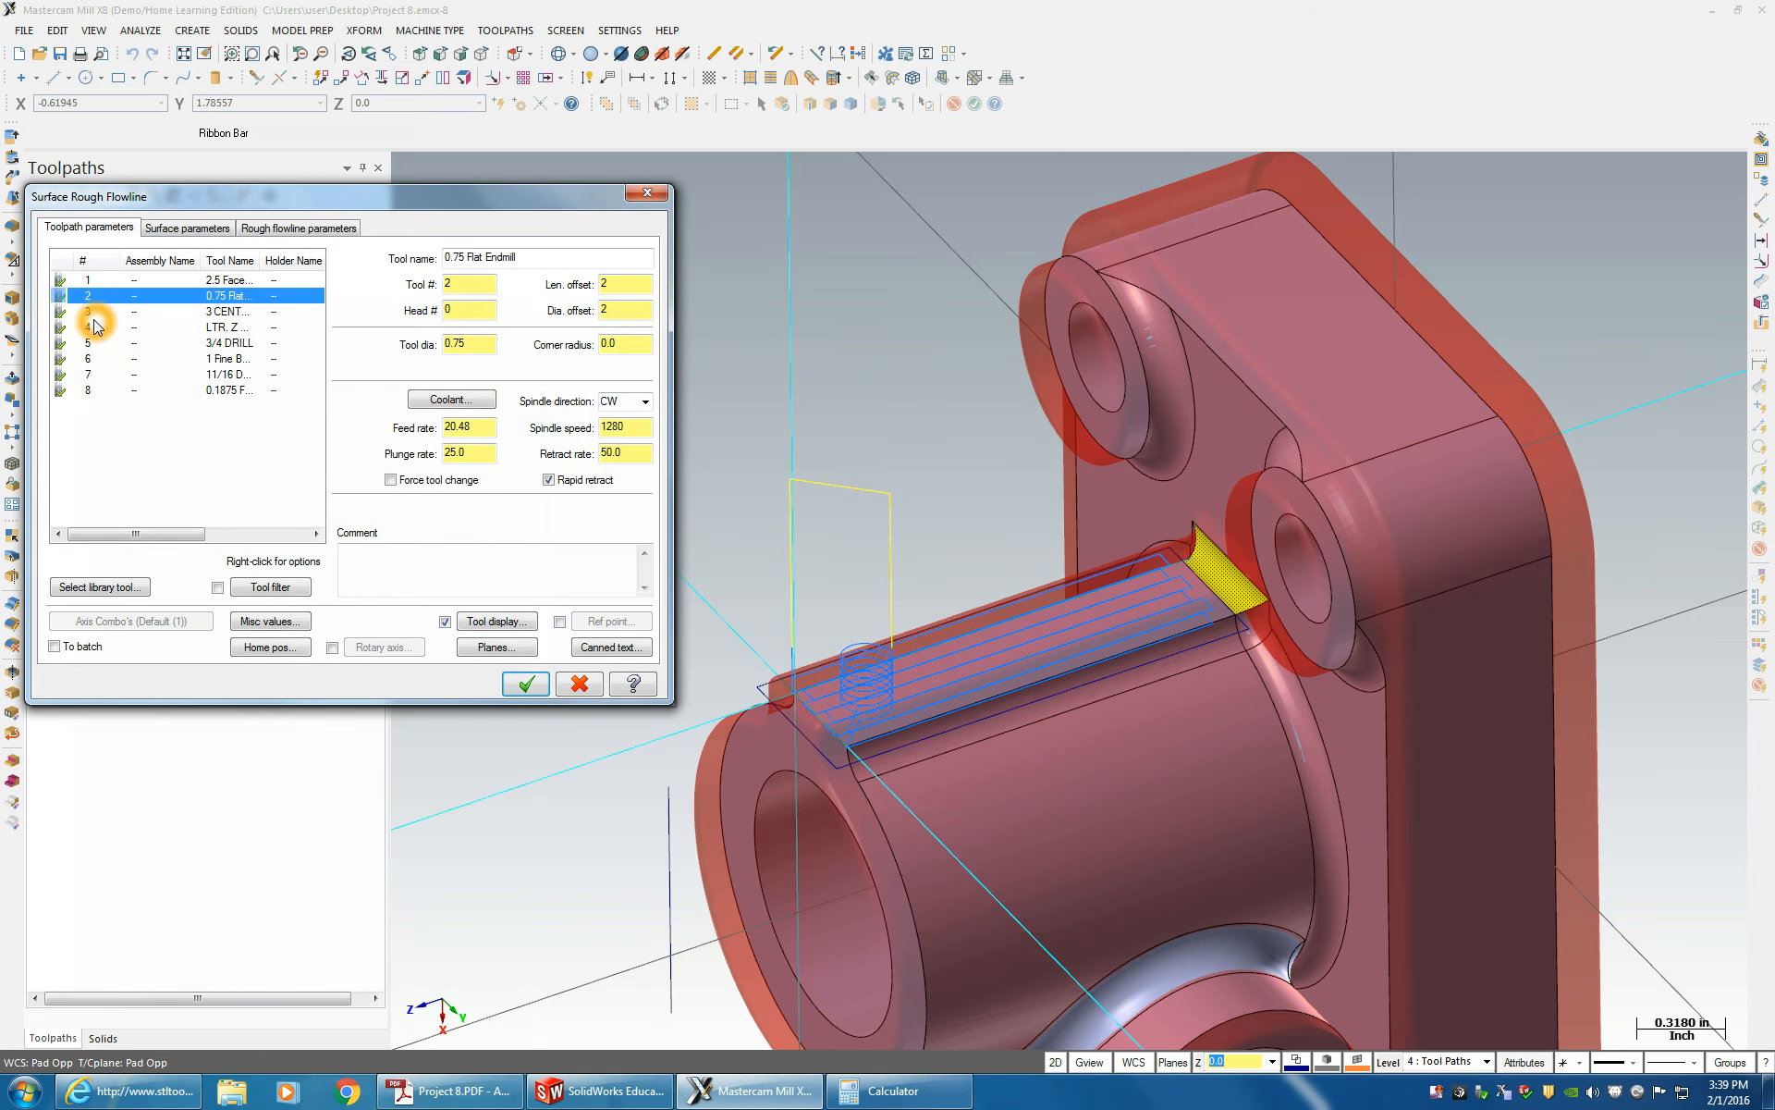
- Create a new Ball Mill tool for the flowline toolpath and proceed to its geometry definition
{"action": "right_click", "coordinate": [197, 446]}
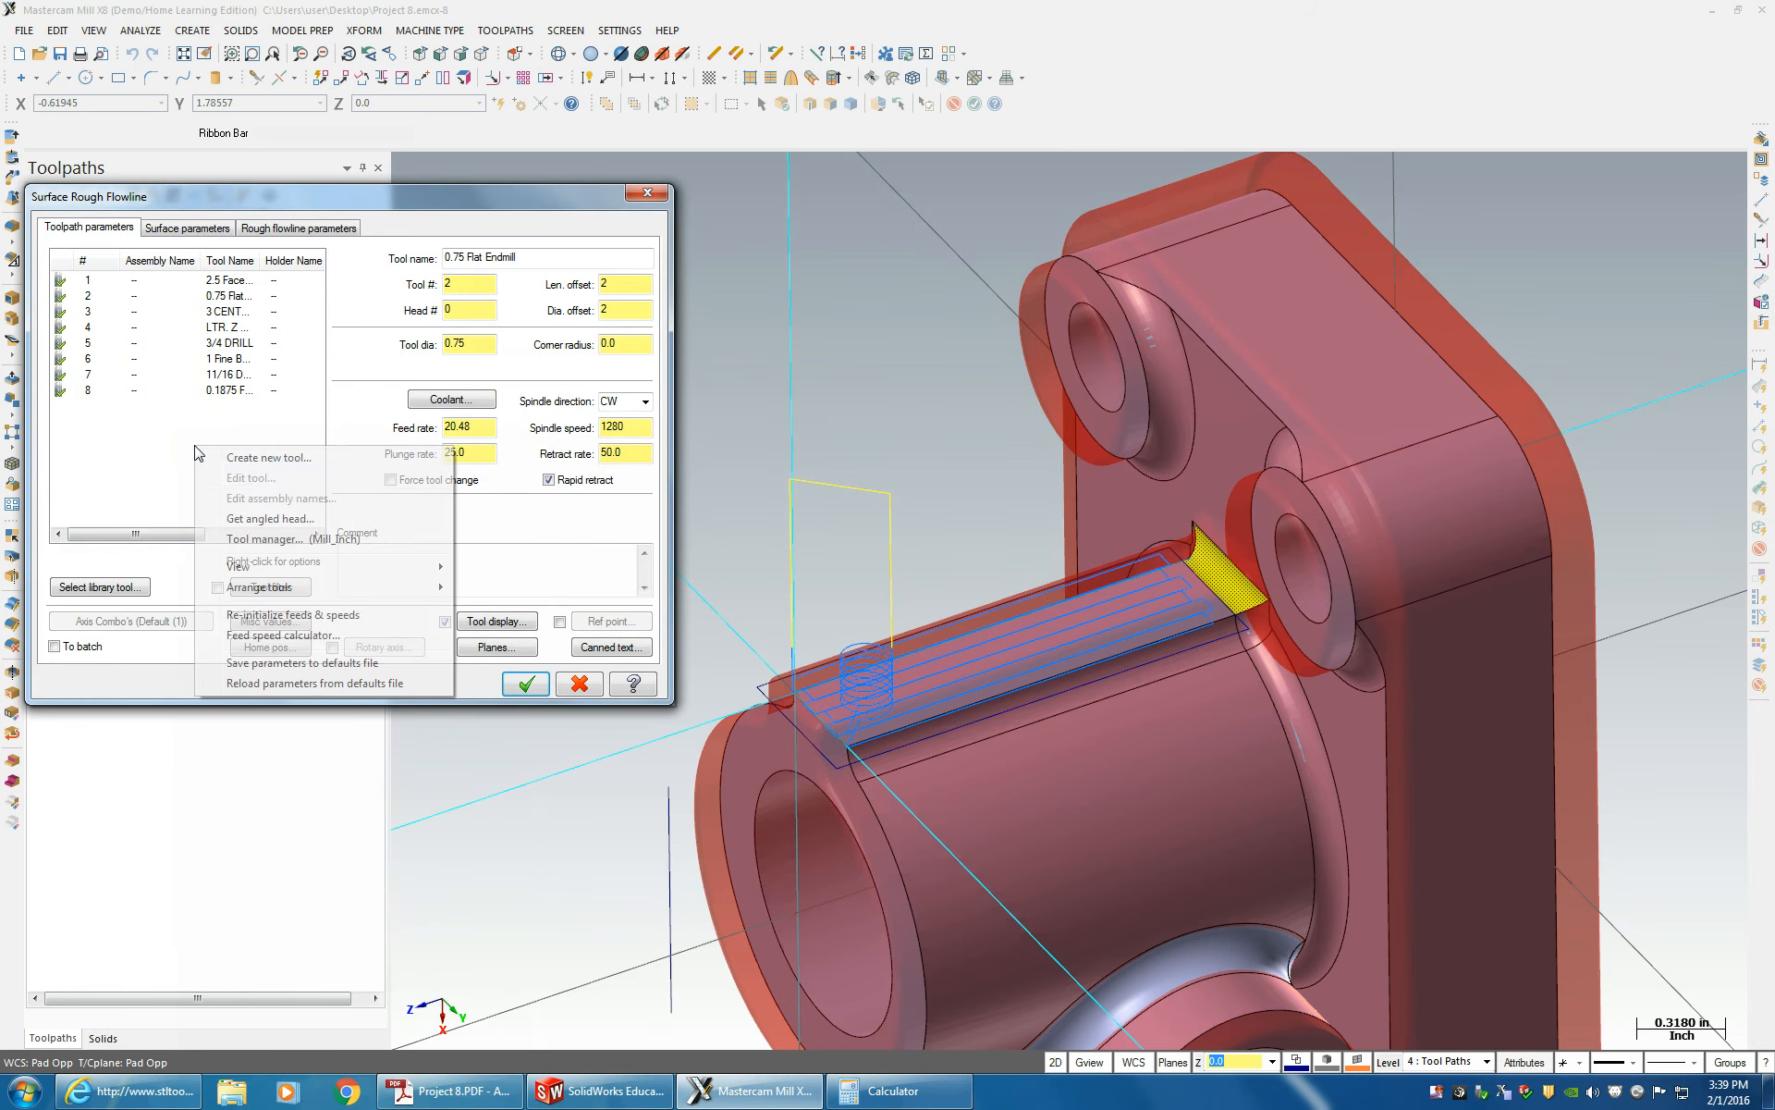
{"action": "left_click", "coordinate": [265, 463]}
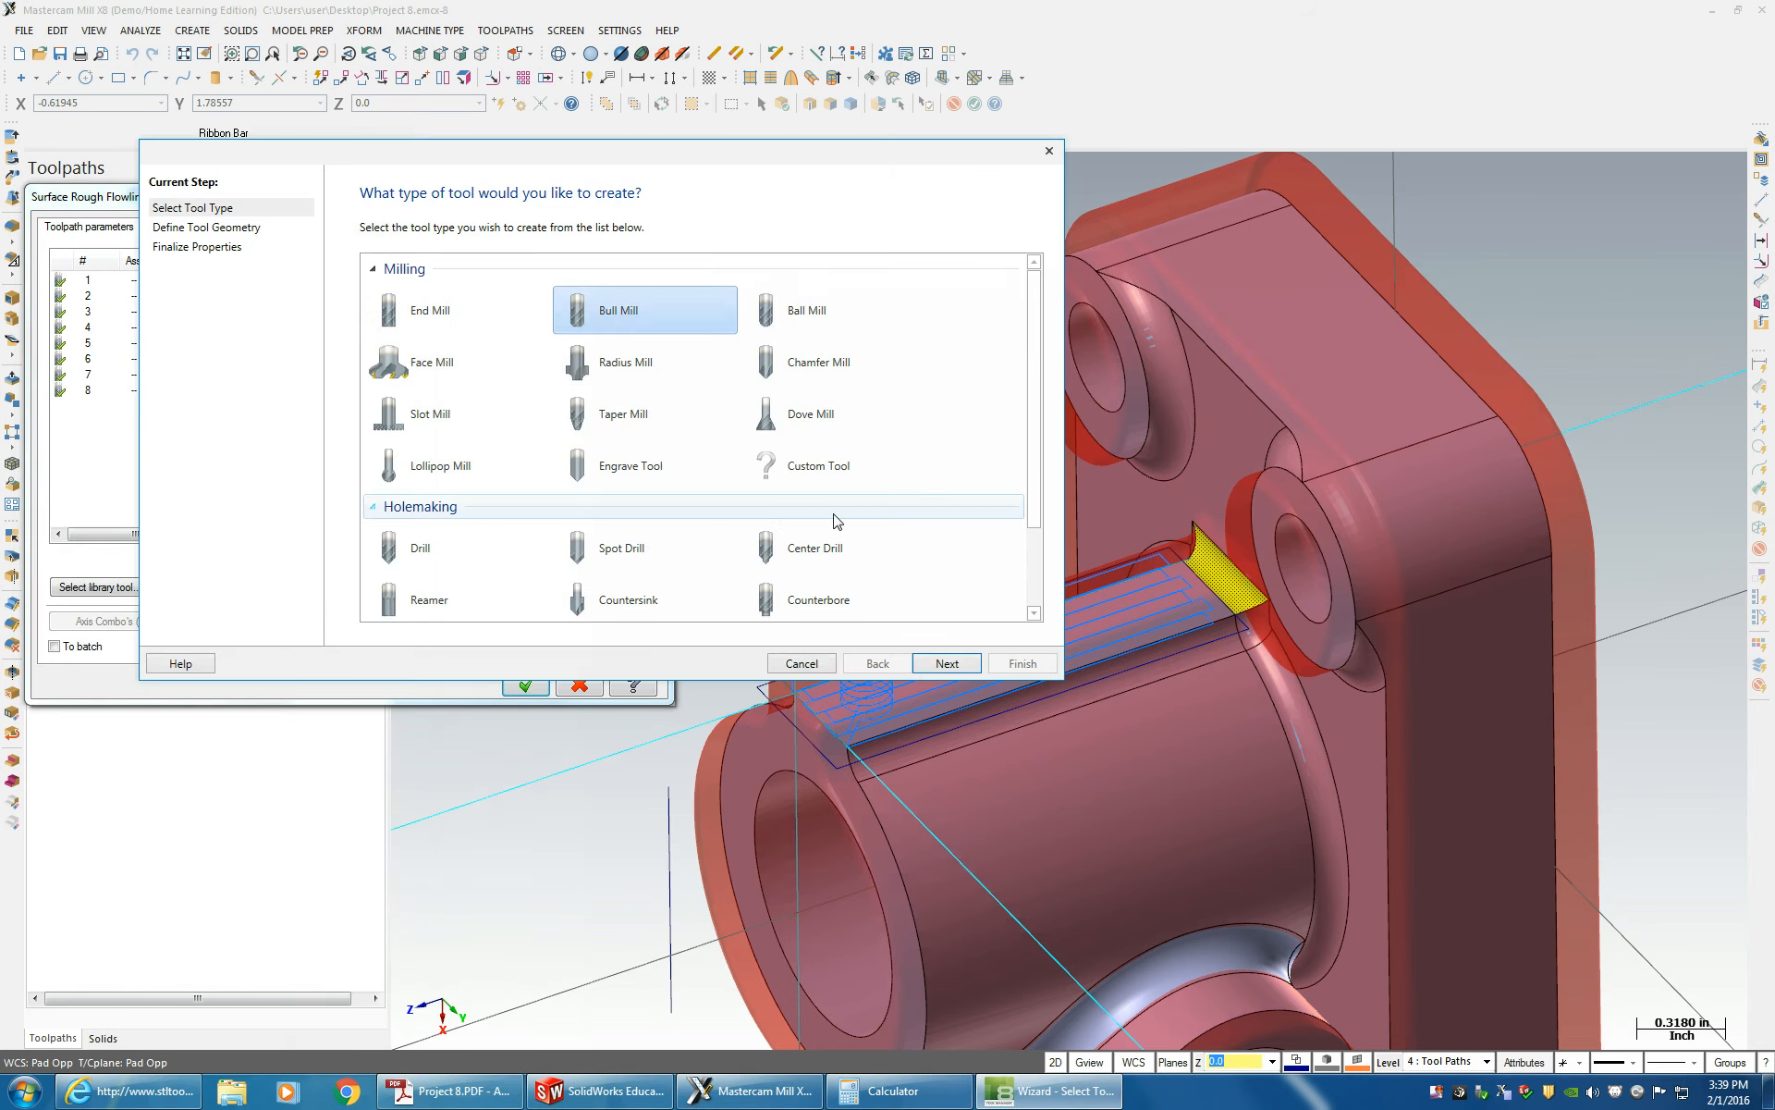
{"action": "left_click", "coordinate": [775, 311]}
{"action": "left_click", "coordinate": [947, 663]}
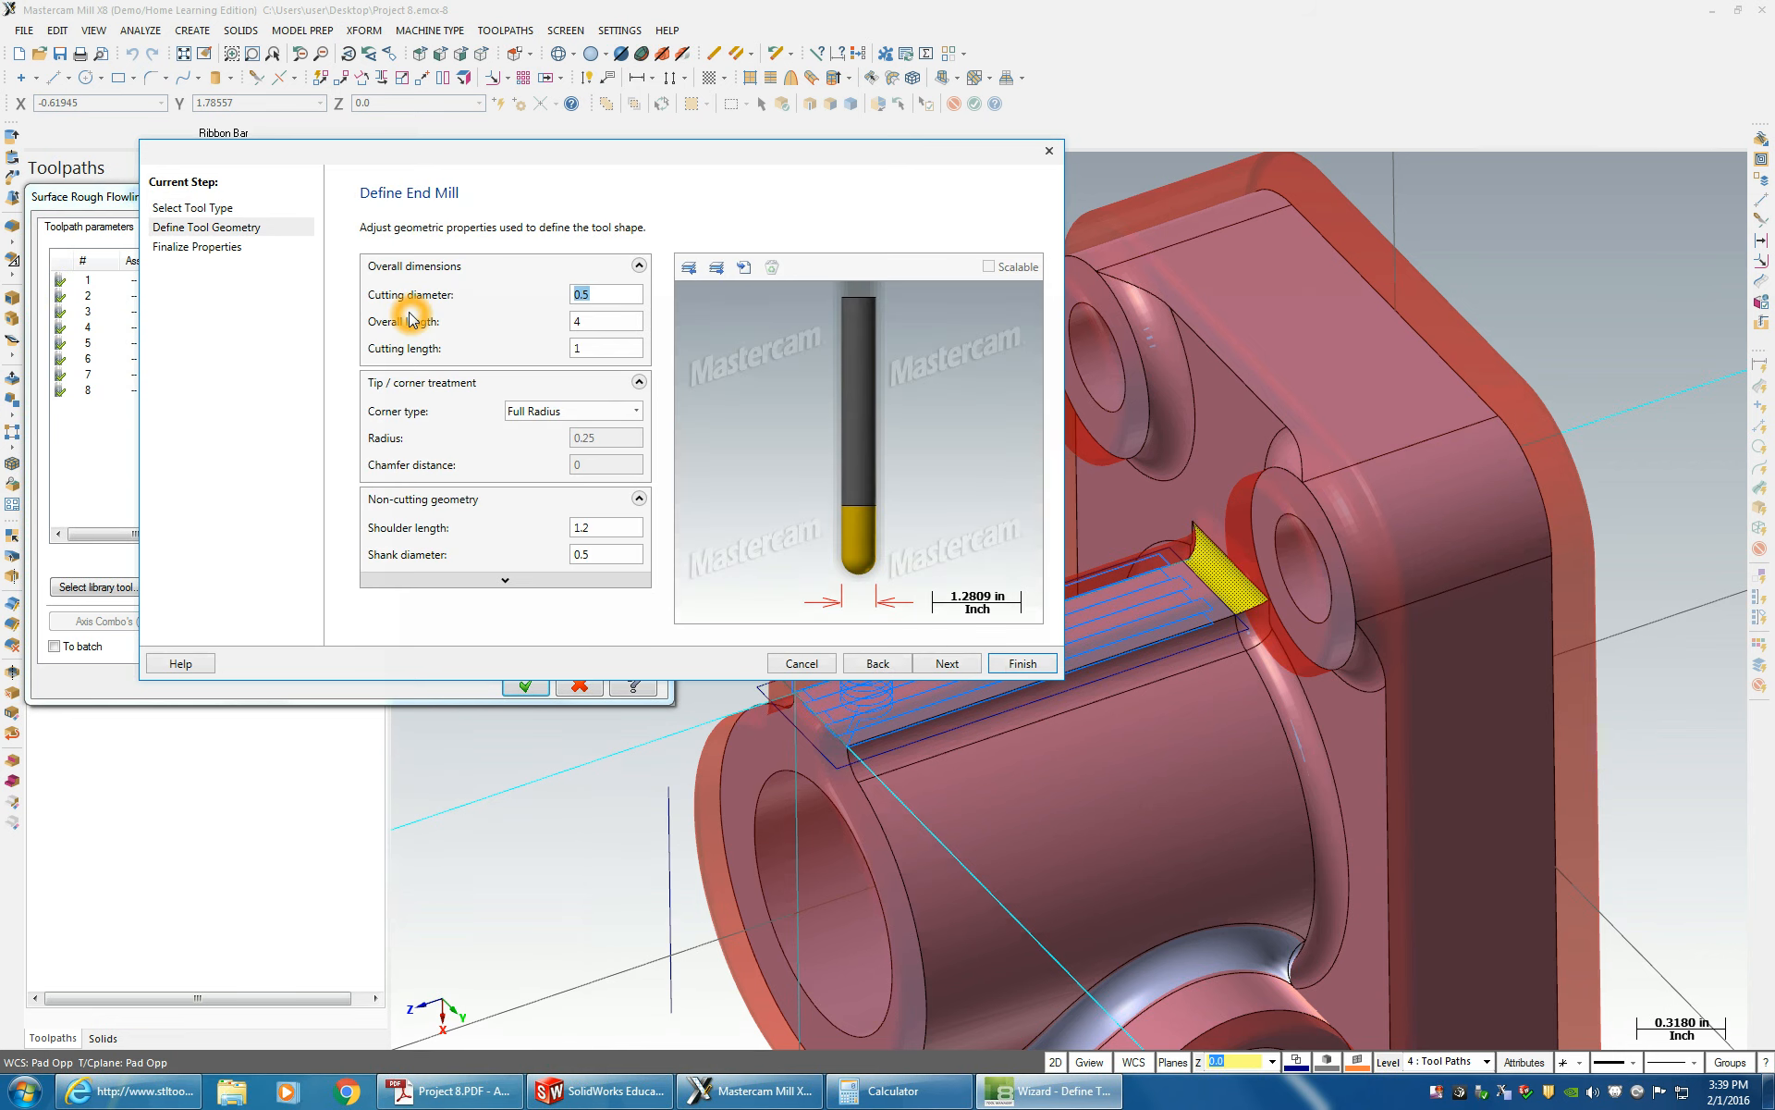
- Set the ball mill's cutting diameter to 0.125, overall length to 3 and cutting length to 0.5, keeping the Full Radius corner type
{"action": "double_click", "coordinate": [582, 294]}
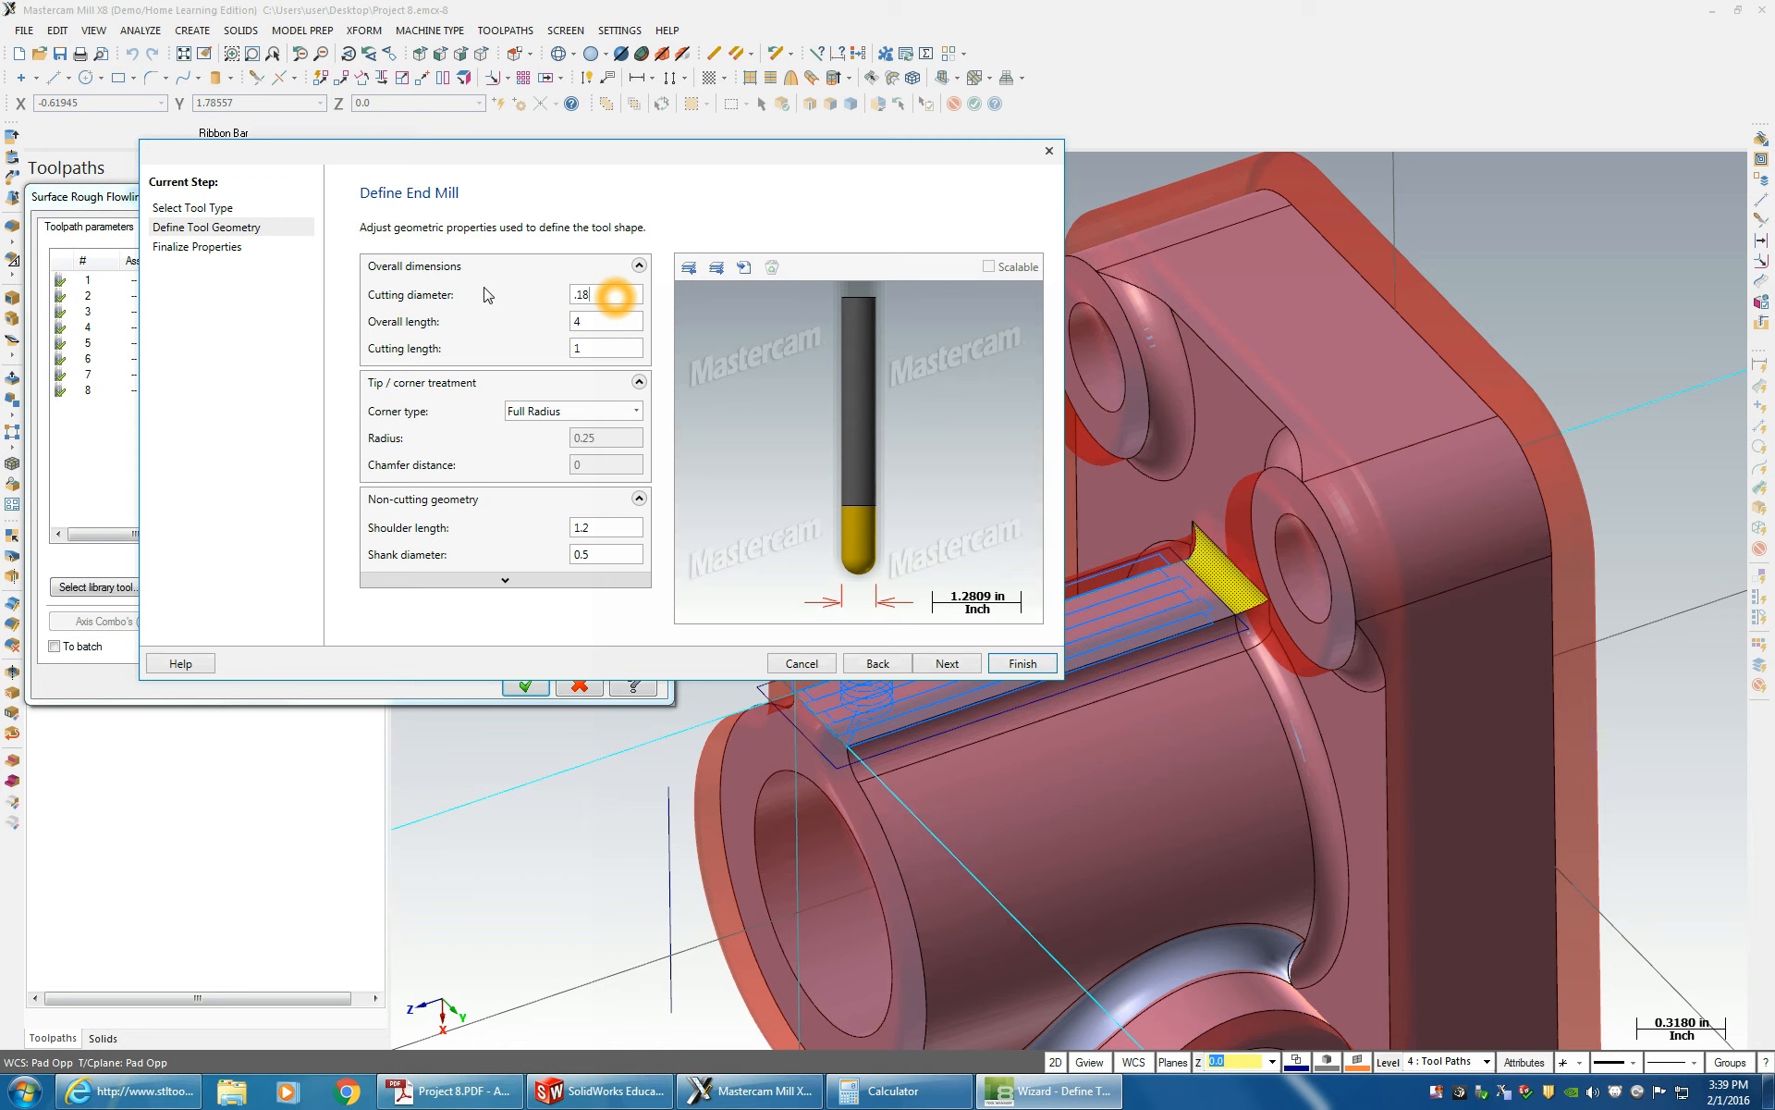
{"action": "left_click_drag", "start_coordinate": [581, 295], "coordinate": [608, 292]}
{"action": "left_click", "coordinate": [597, 330]}
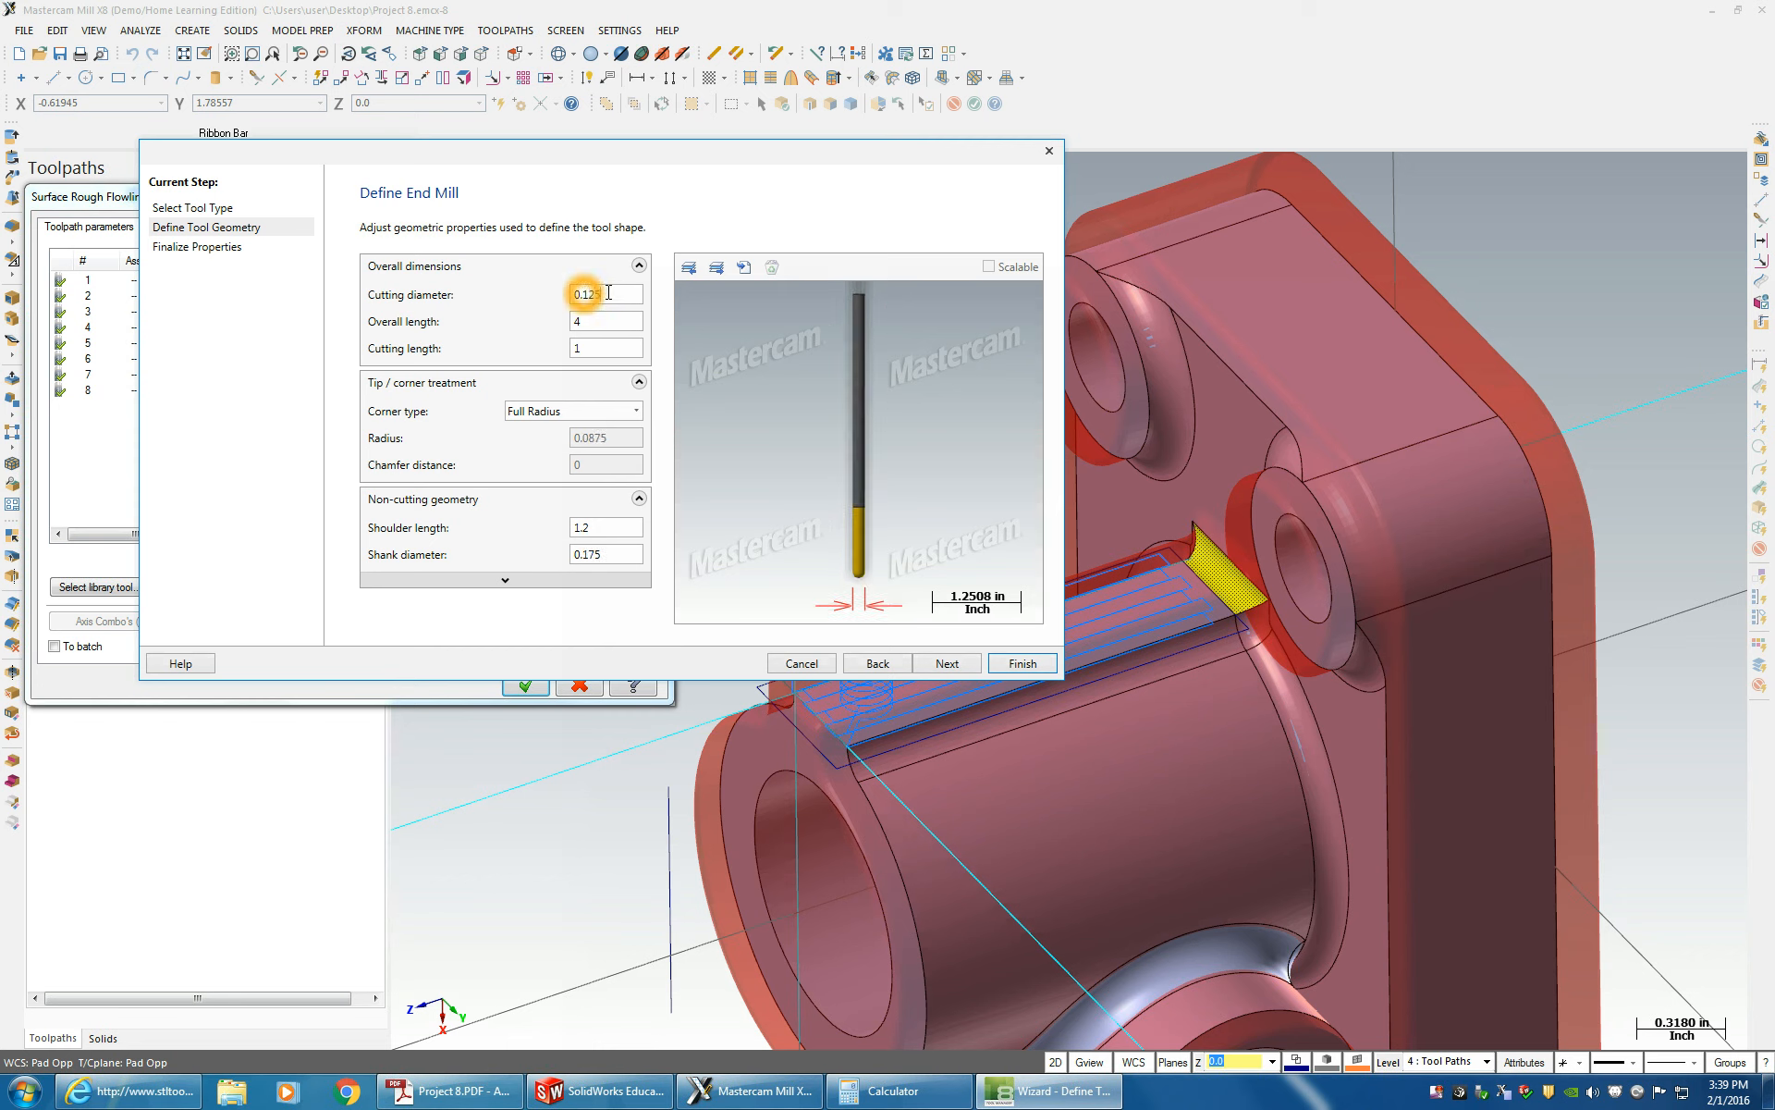
{"action": "type", "text": "125"}
{"action": "left_click", "coordinate": [599, 319]}
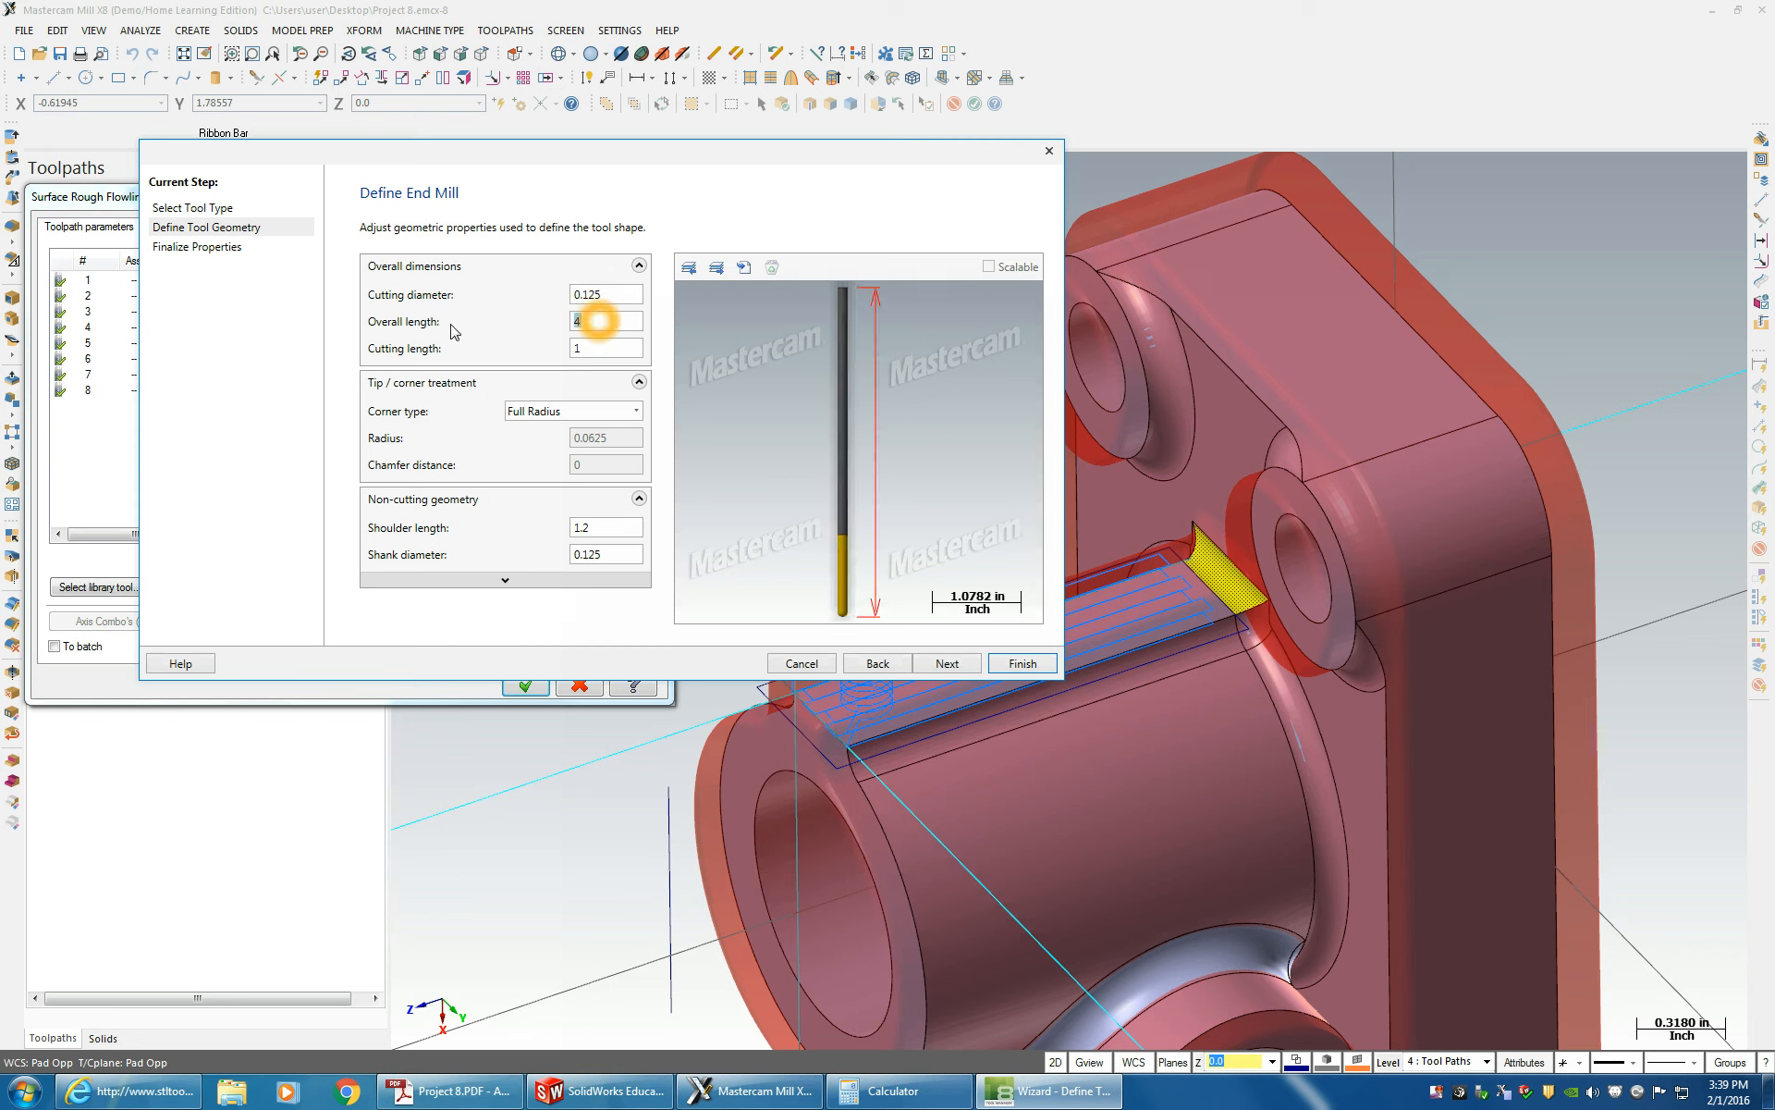
{"action": "type", "text": "3"}
{"action": "left_click", "coordinate": [610, 349]}
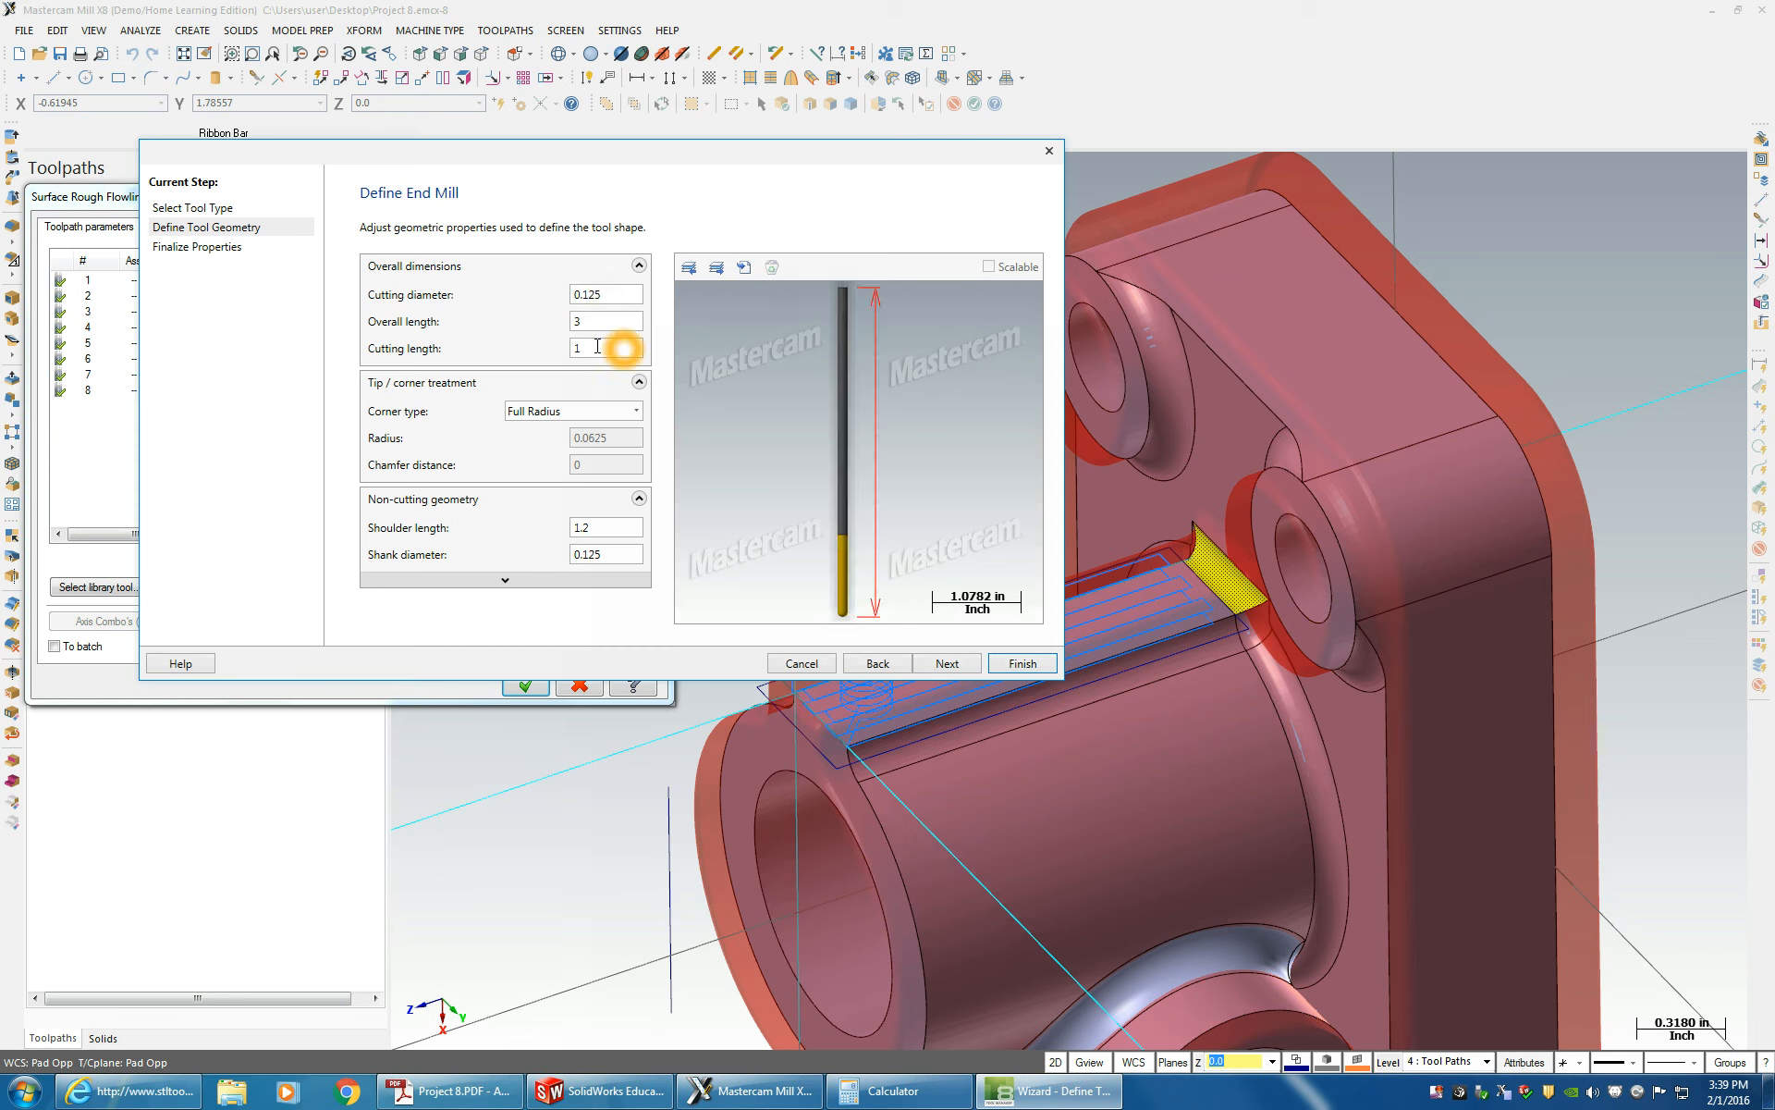
{"action": "left_click", "coordinate": [469, 412]}
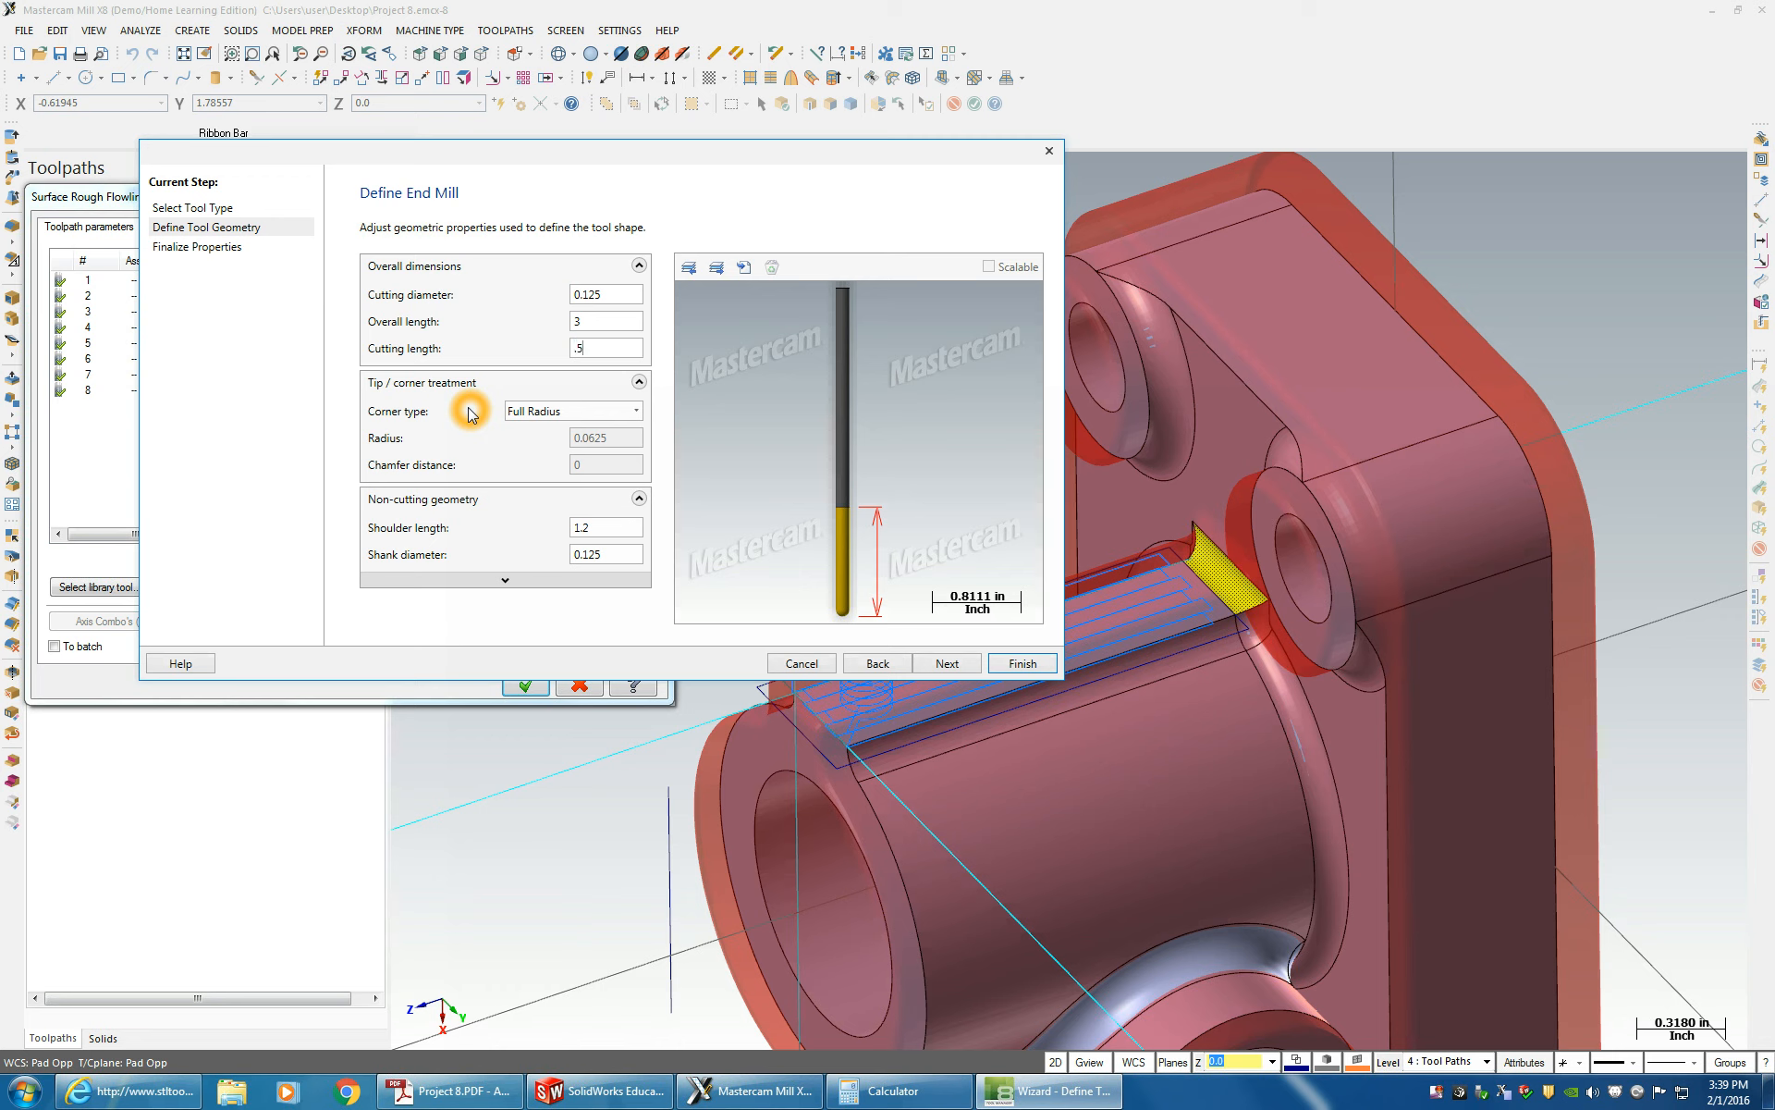
{"action": "left_click", "coordinate": [579, 411]}
{"action": "left_click", "coordinate": [463, 451]}
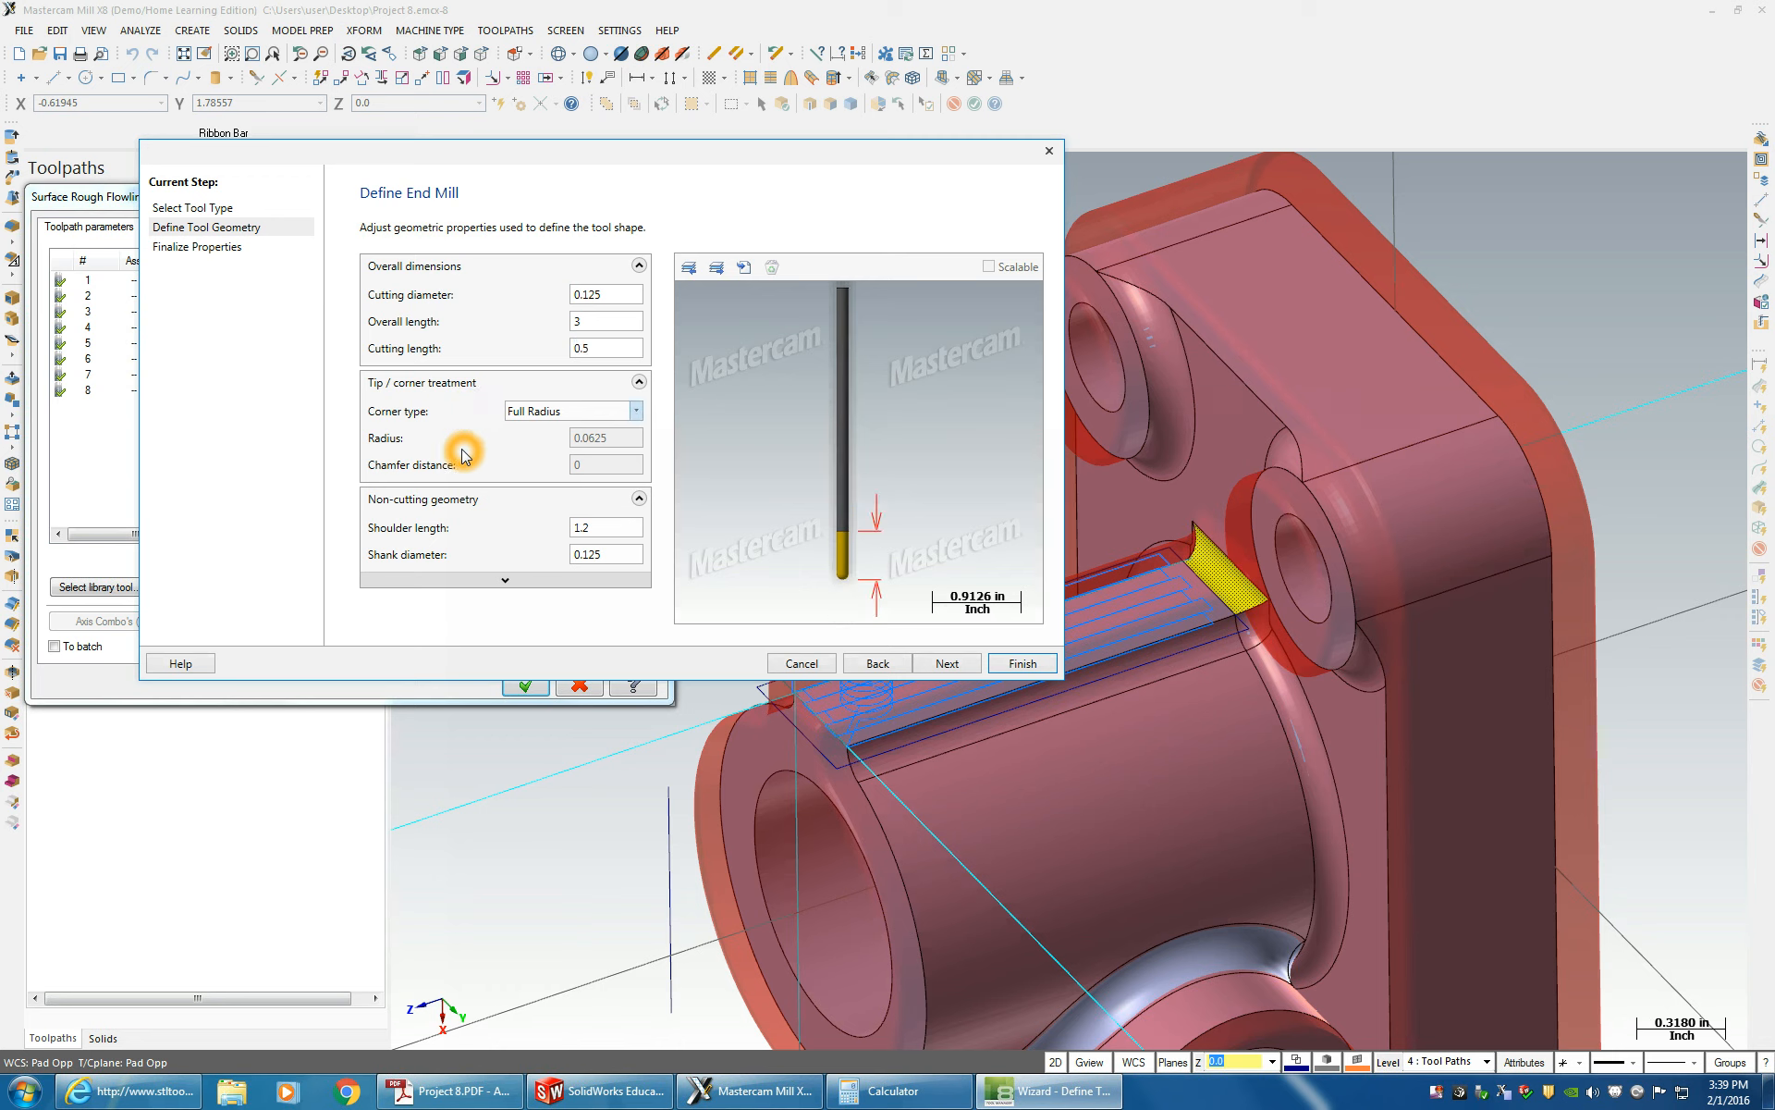
- Set the ball mill's shoulder length to 0.75, keep the 0.125 shank diameter, and proceed to its final properties
{"action": "left_click", "coordinate": [596, 528]}
{"action": "type", "text": "."}
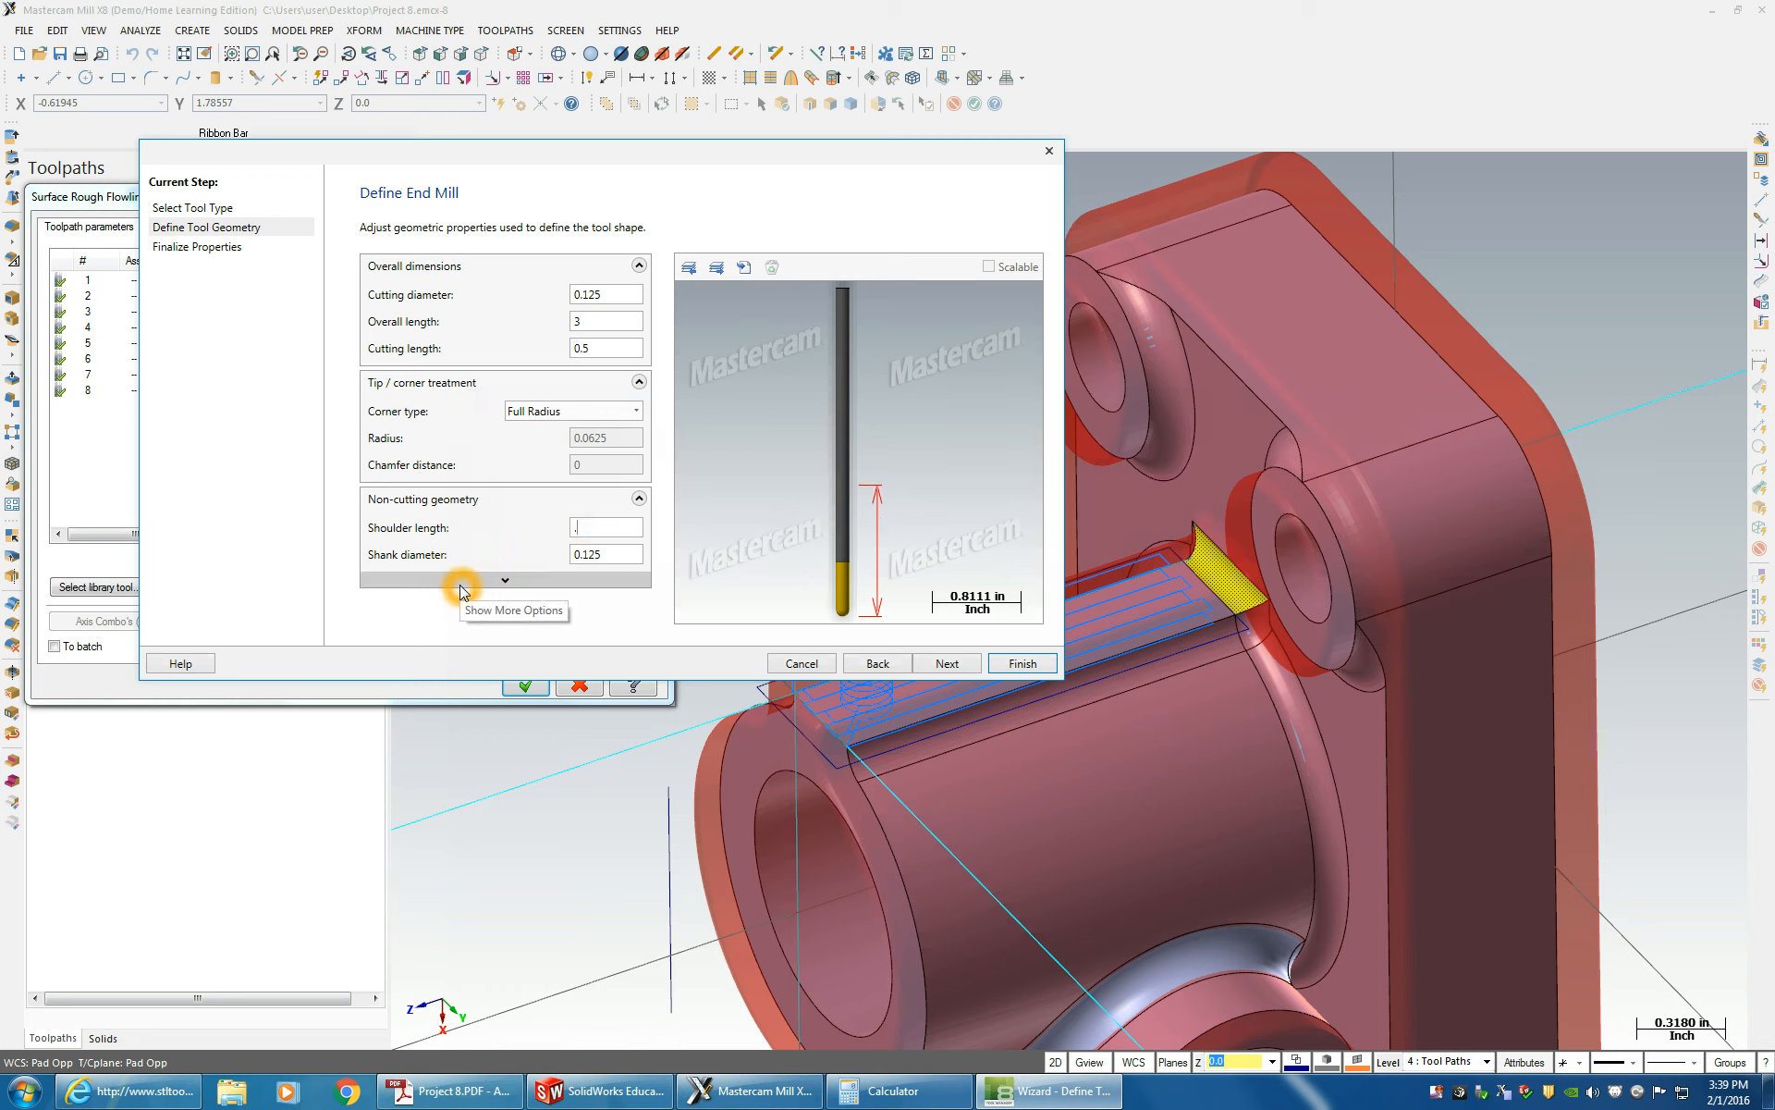
{"action": "type", "text": "75"}
{"action": "left_click", "coordinate": [624, 554]}
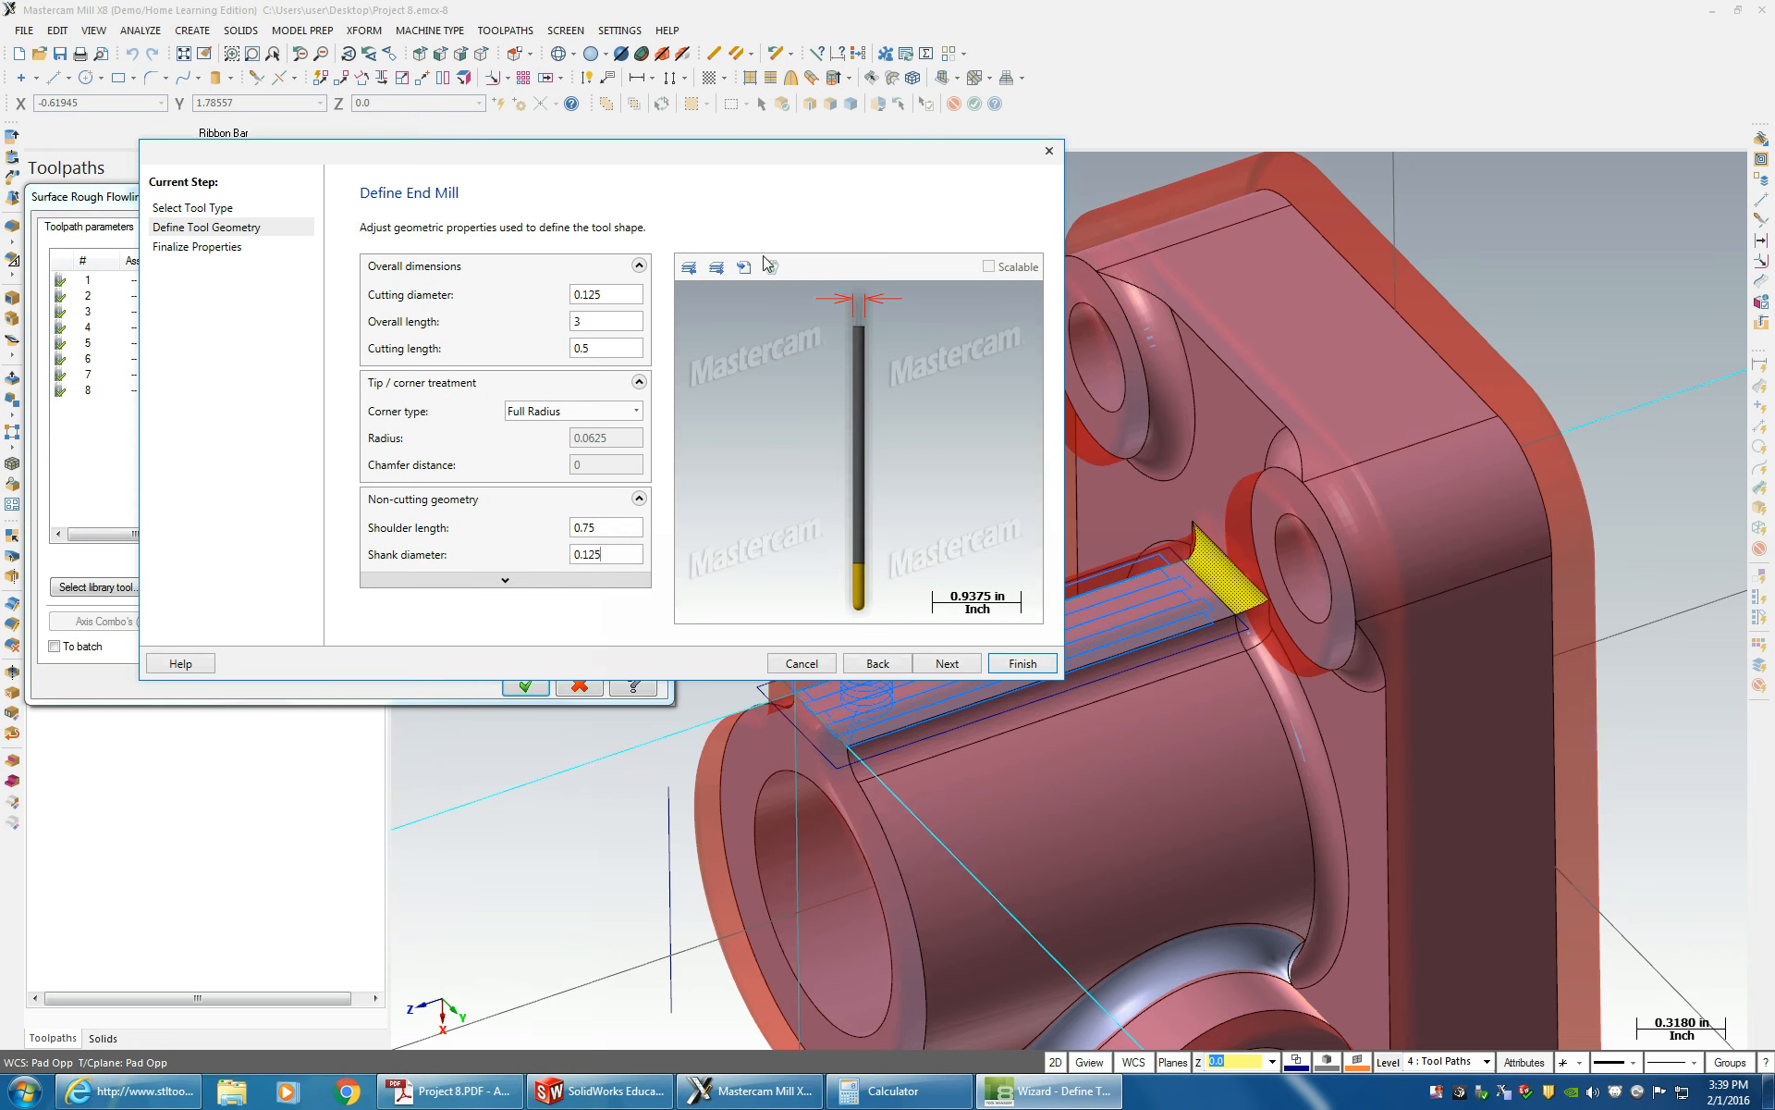
{"action": "left_click", "coordinate": [934, 664]}
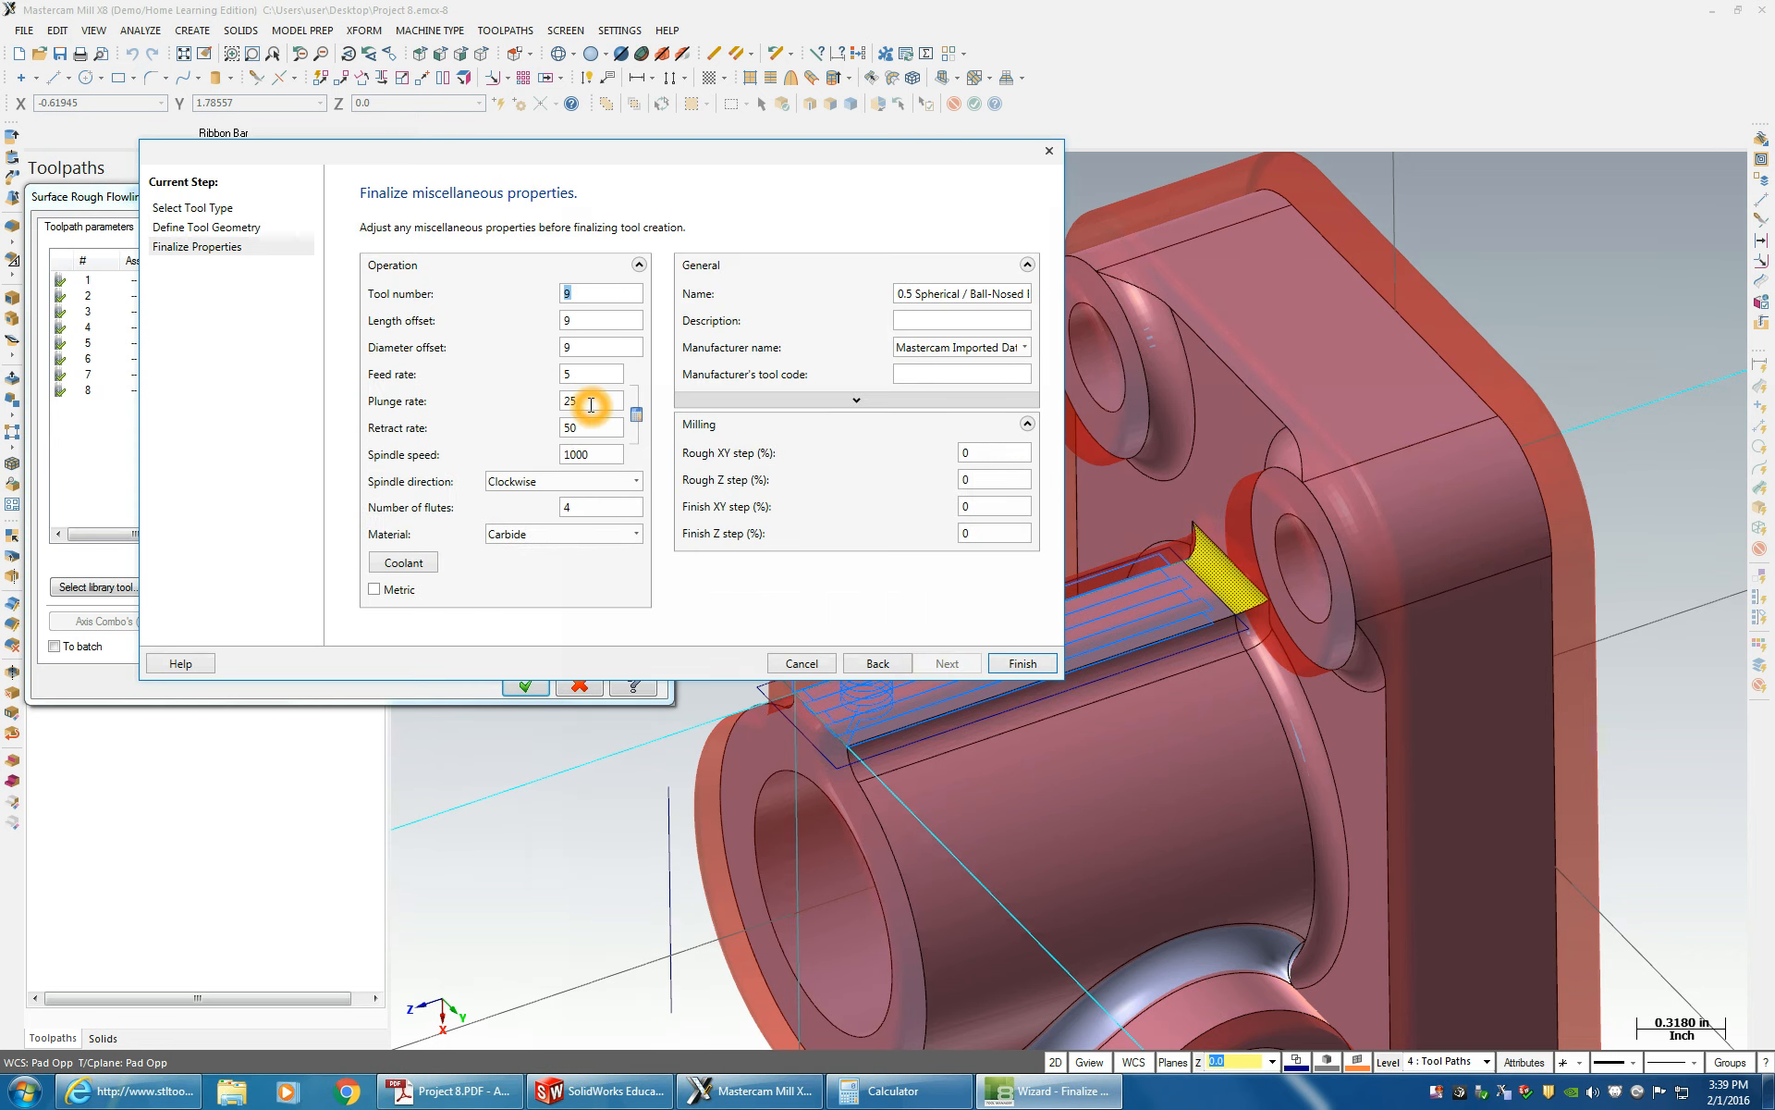
- Set the ball mill's spindle speed to 7680 and work out its feed rate in Calculator
{"action": "left_click", "coordinate": [877, 1096]}
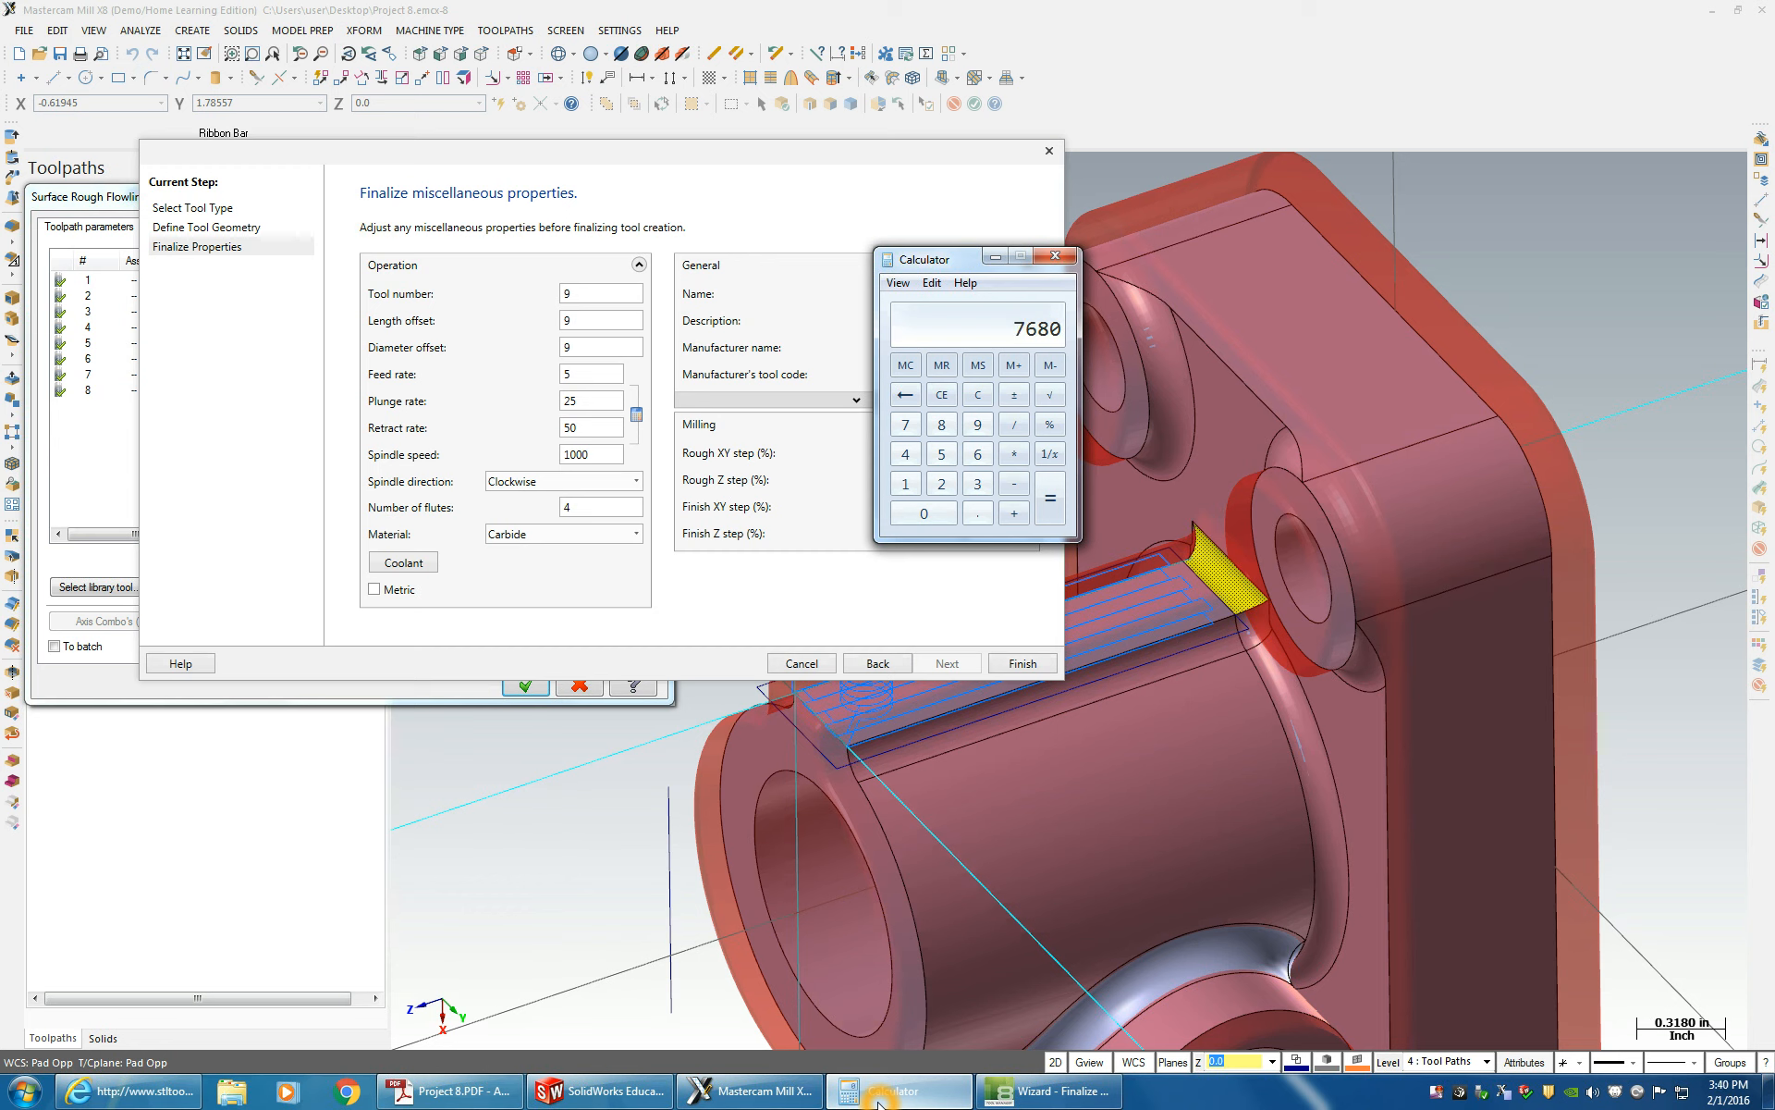
{"action": "left_click", "coordinate": [601, 453]}
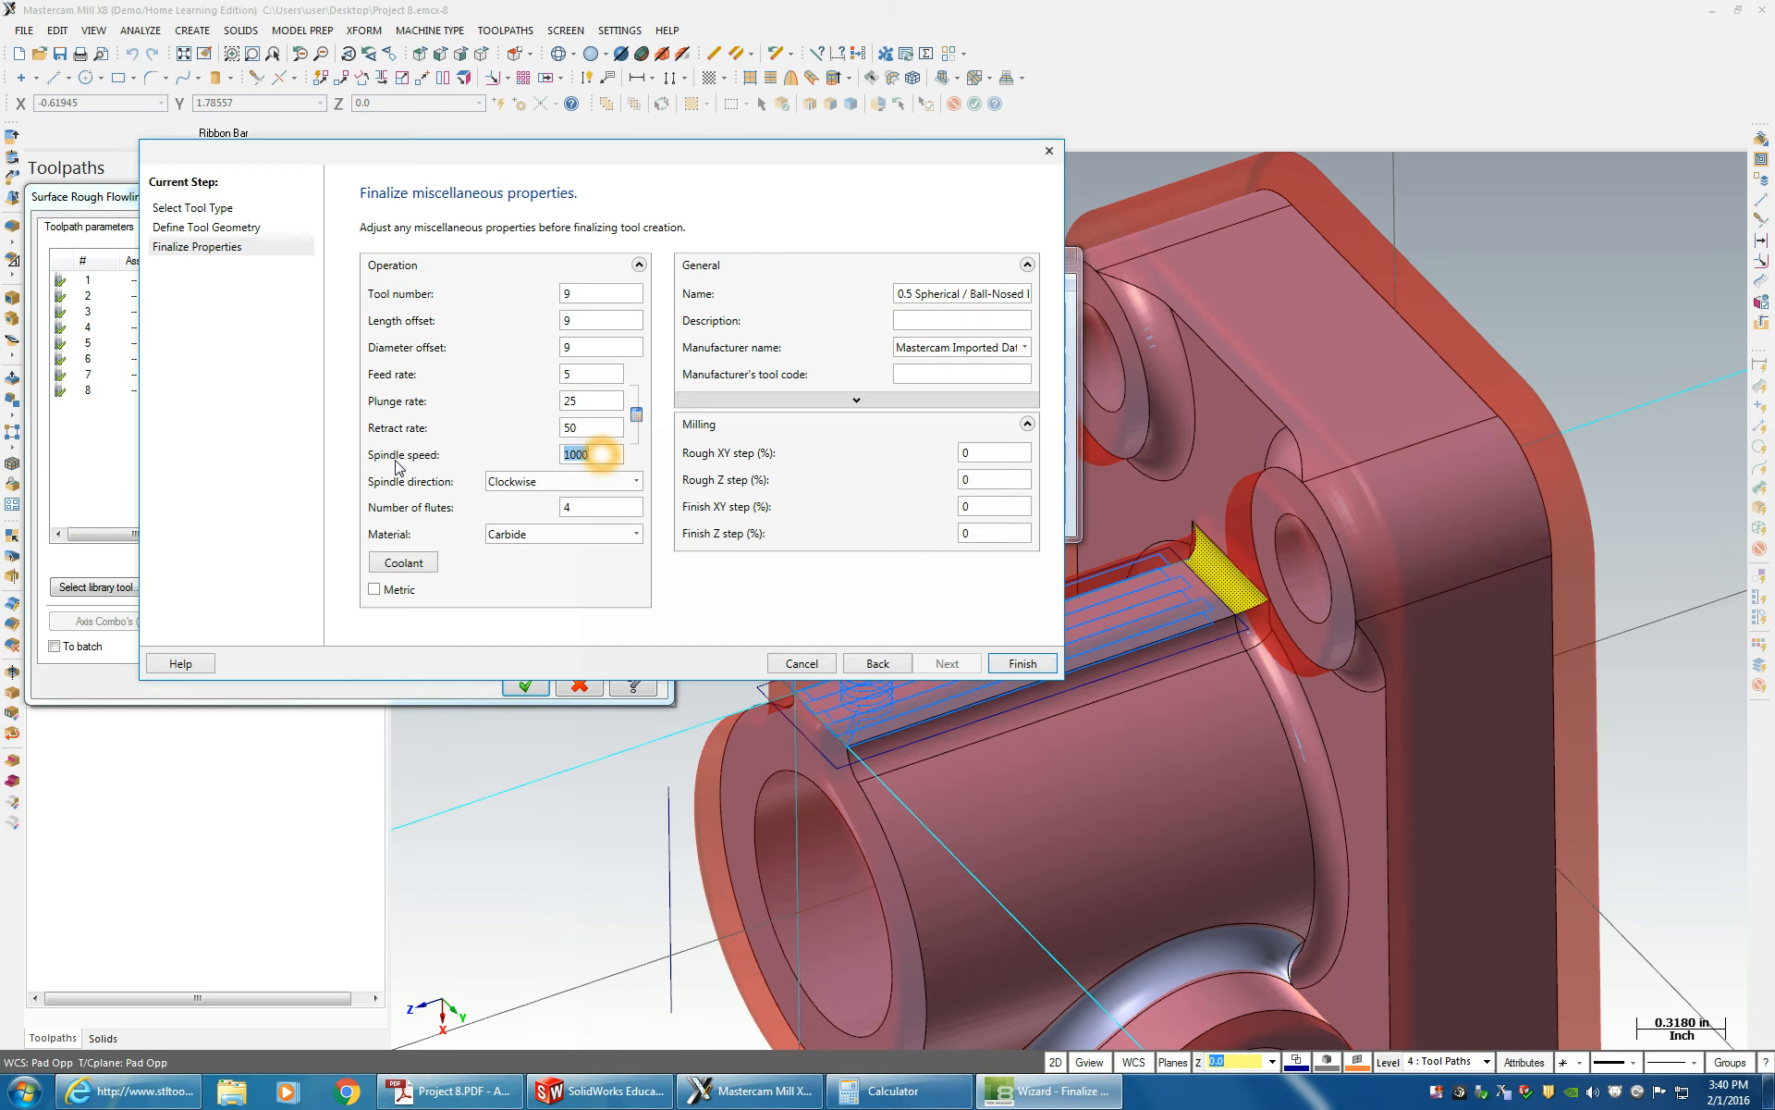
{"action": "left_click", "coordinate": [893, 1091]}
{"action": "left_click", "coordinate": [876, 791]}
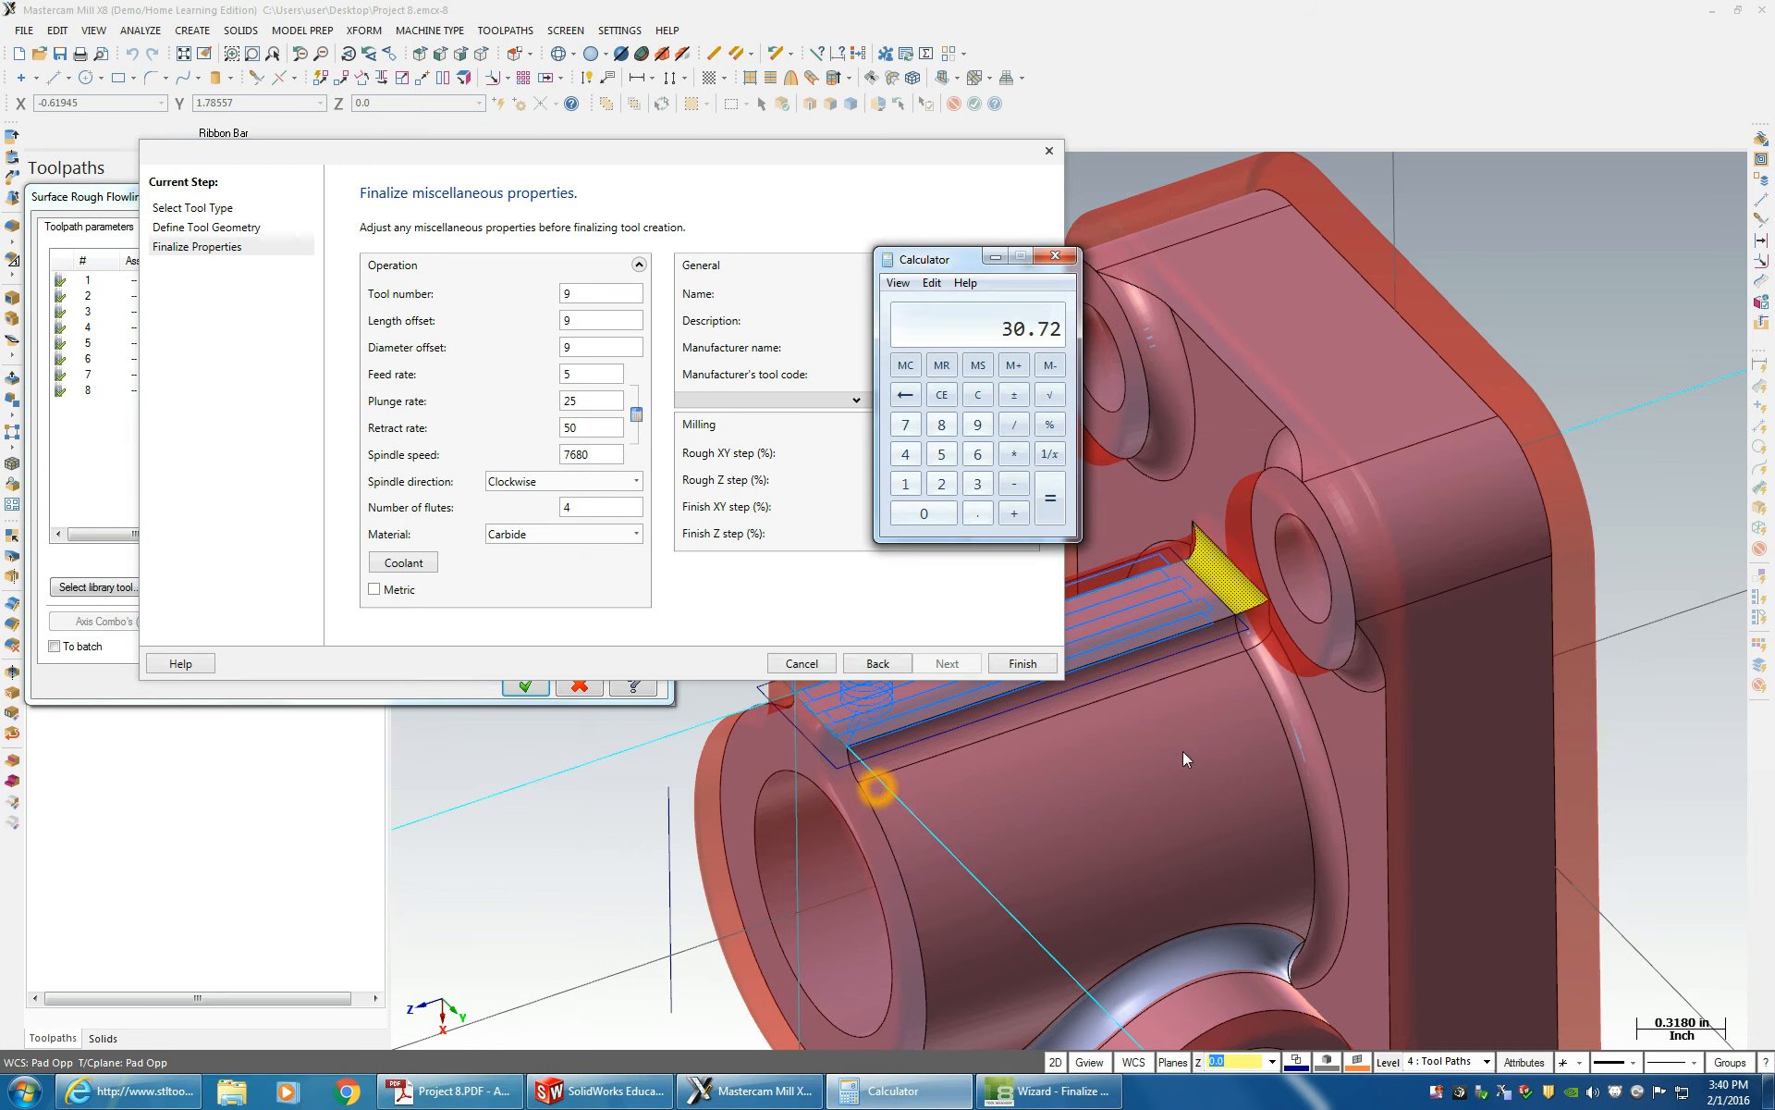
- Set the ball mill's feed rate to 30.72 and its plunge rate to 15
{"action": "double_click", "coordinate": [589, 375]}
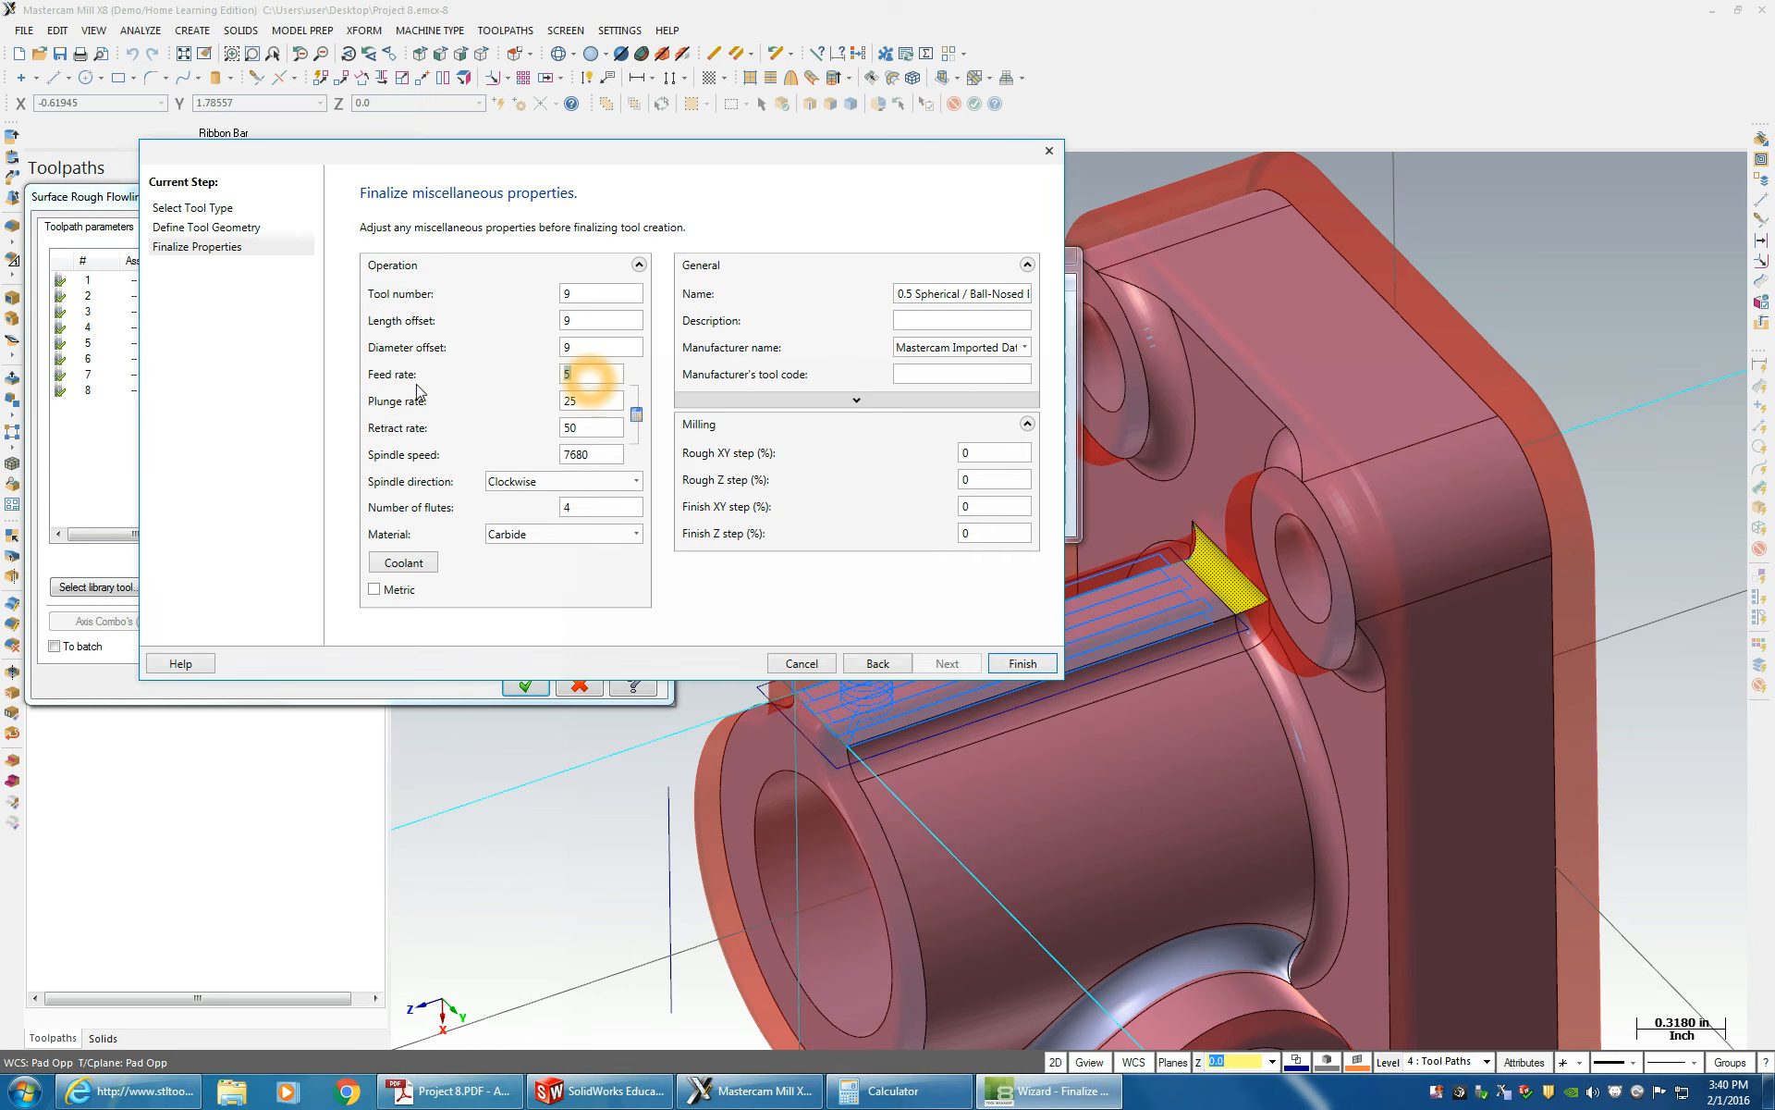
{"action": "type", "text": "30.72"}
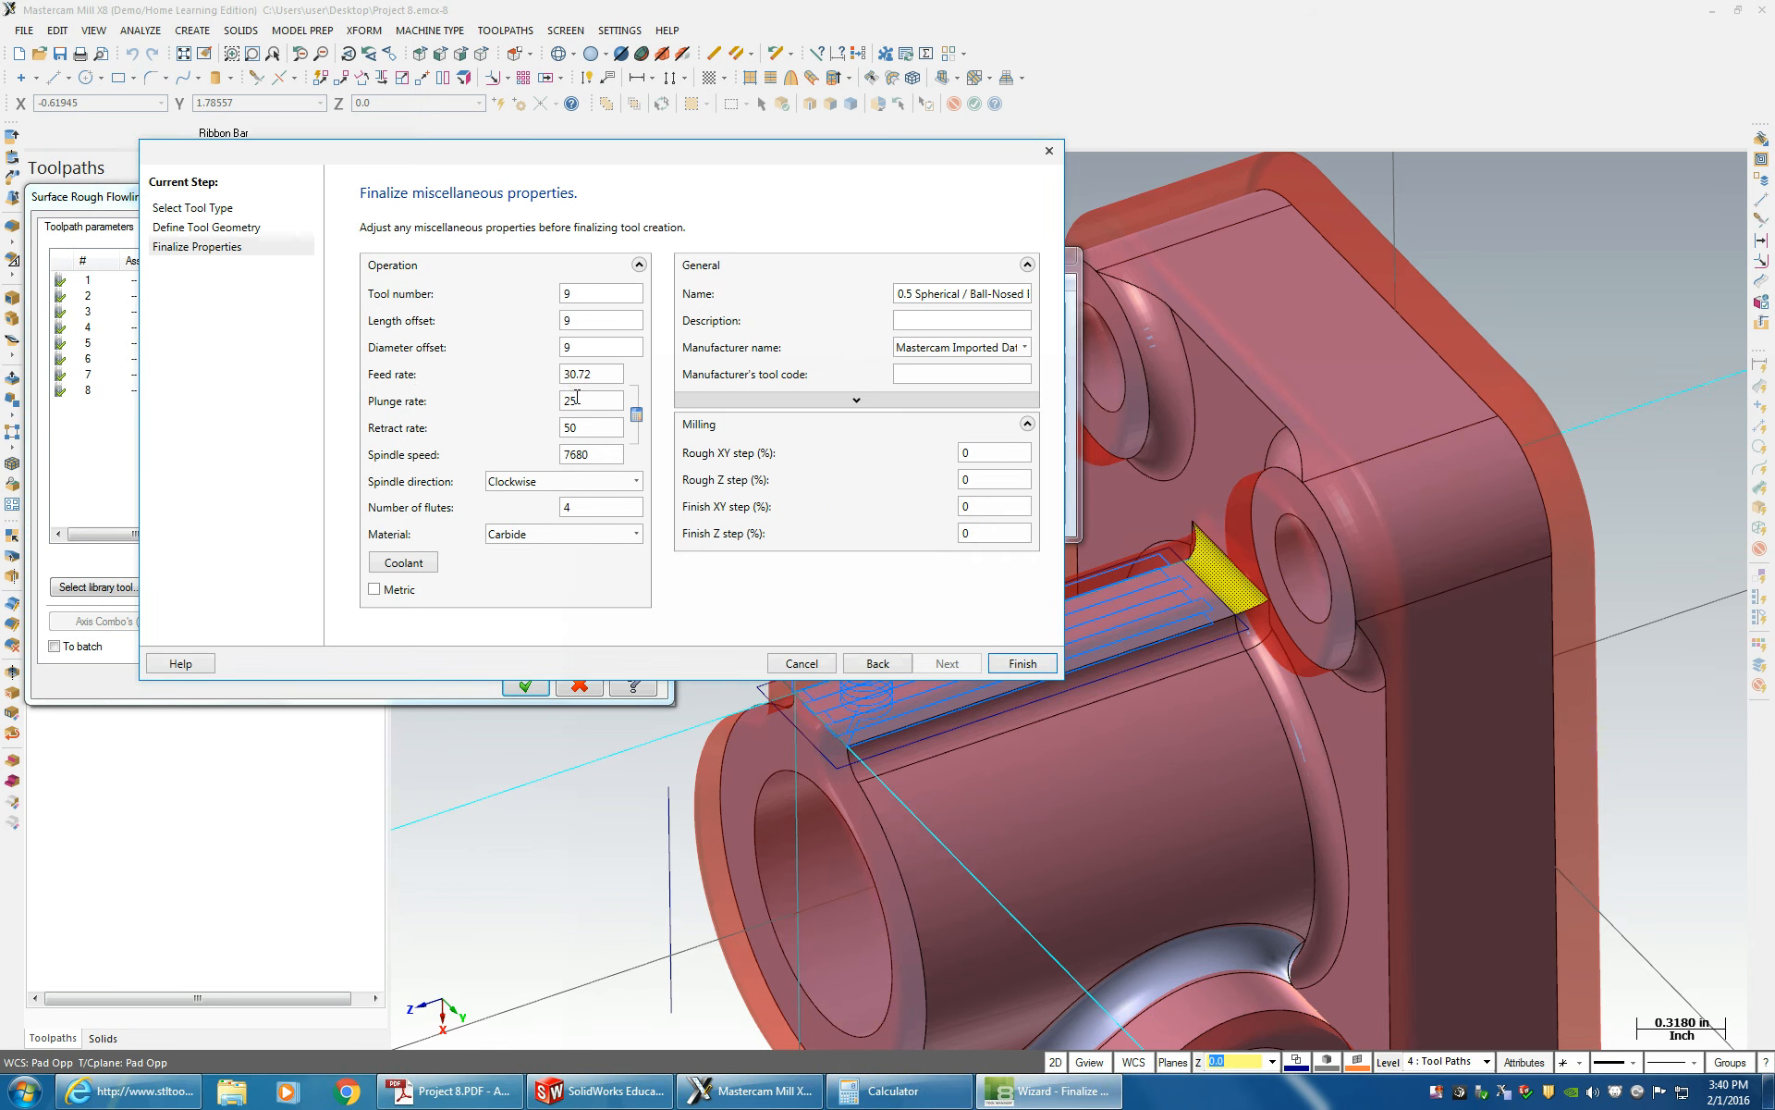
{"action": "left_click_drag", "start_coordinate": [593, 402], "coordinate": [495, 444]}
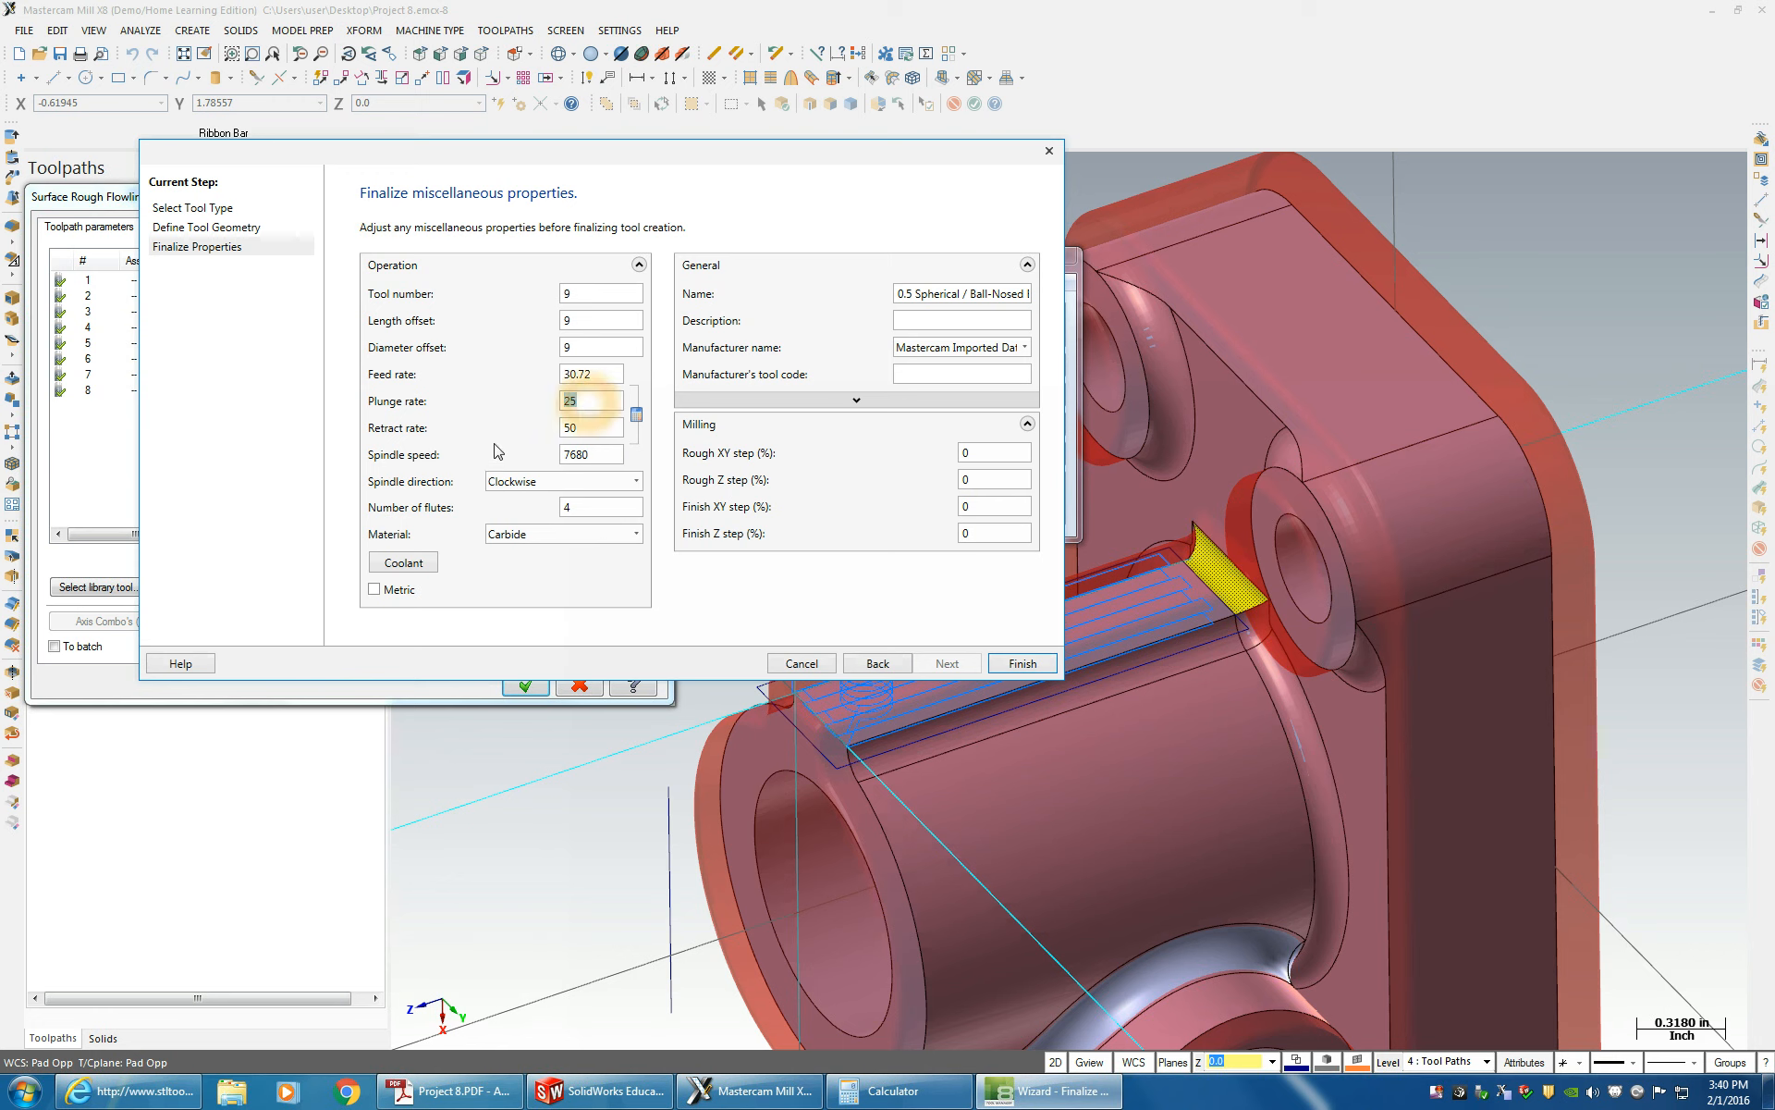
{"action": "type", "text": "2"}
{"action": "double_click", "coordinate": [581, 401]}
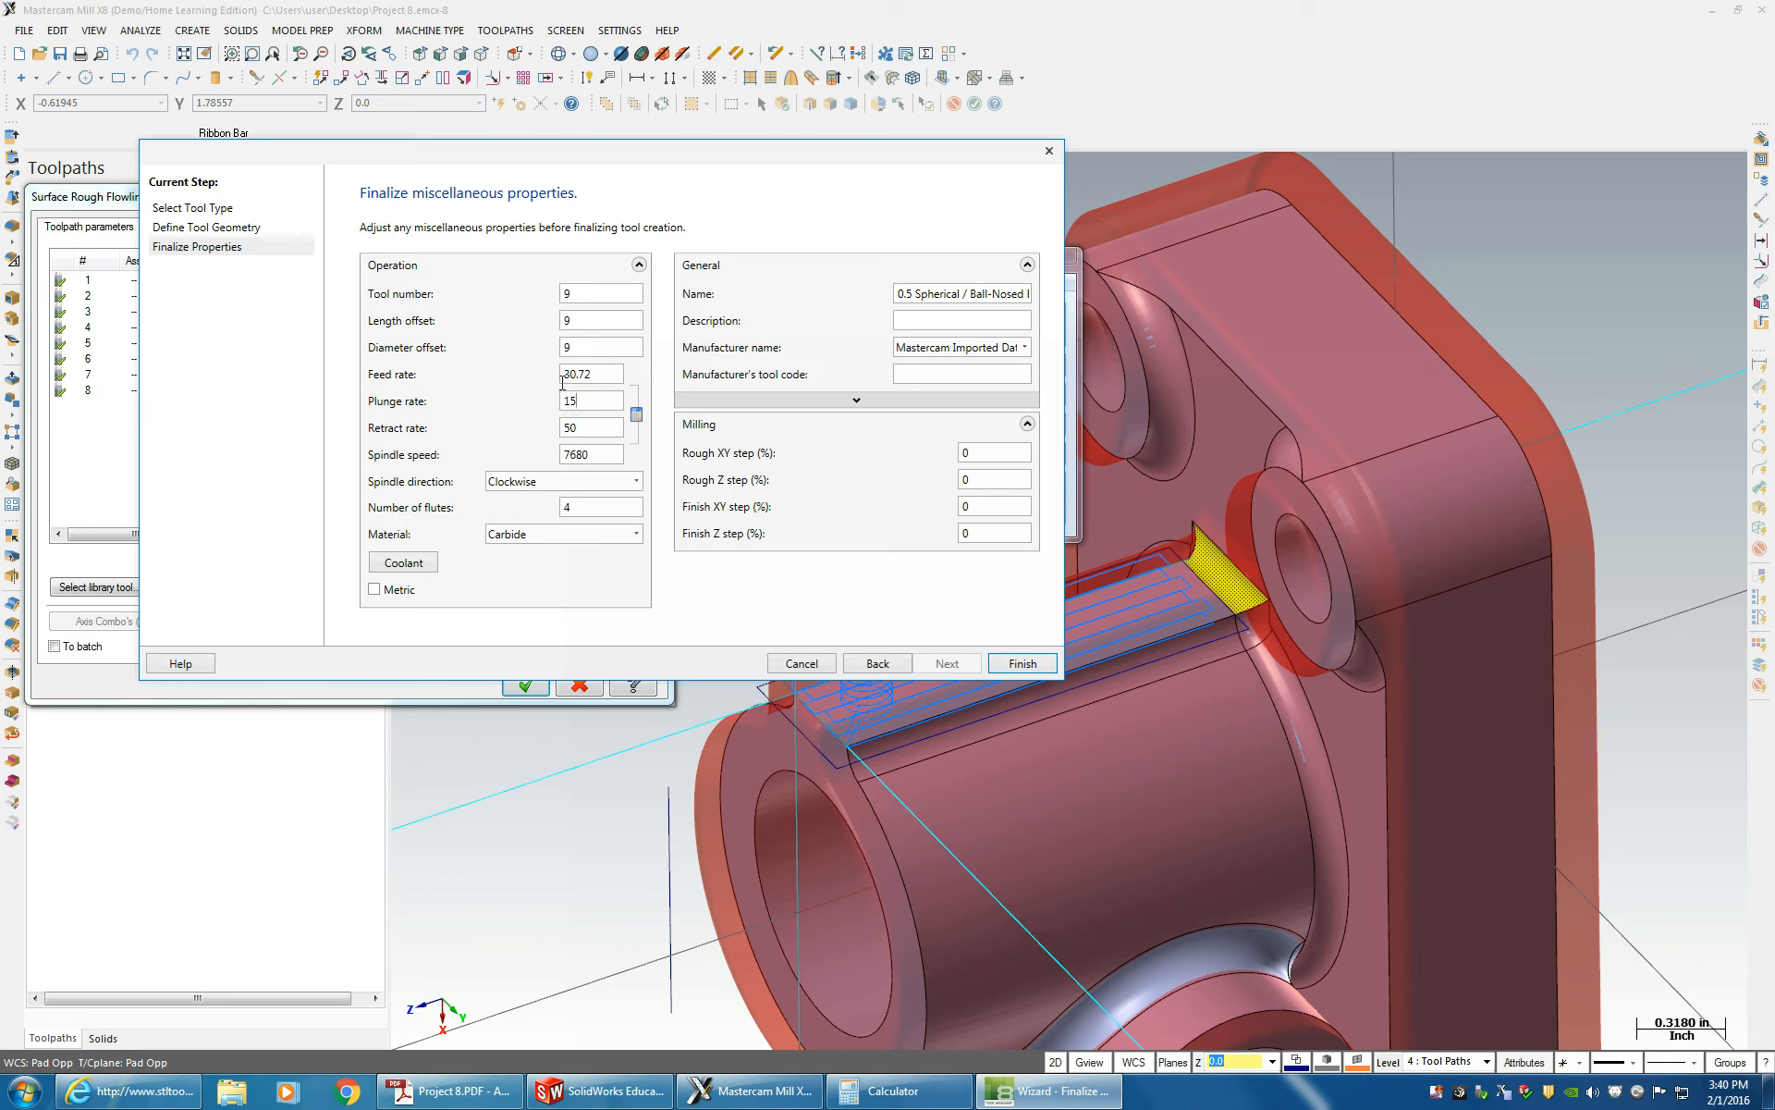
- Name the tool 0.125 Spherical / Ball-Nosed Endmill and finish creating it
{"action": "left_click_drag", "start_coordinate": [563, 385], "coordinate": [486, 408]}
{"action": "left_click_drag", "start_coordinate": [601, 522], "coordinate": [528, 489]}
{"action": "left_click", "coordinate": [614, 504]}
{"action": "left_click", "coordinate": [909, 293]}
{"action": "double_click", "coordinate": [908, 293]}
{"action": "left_click", "coordinate": [1013, 669]}
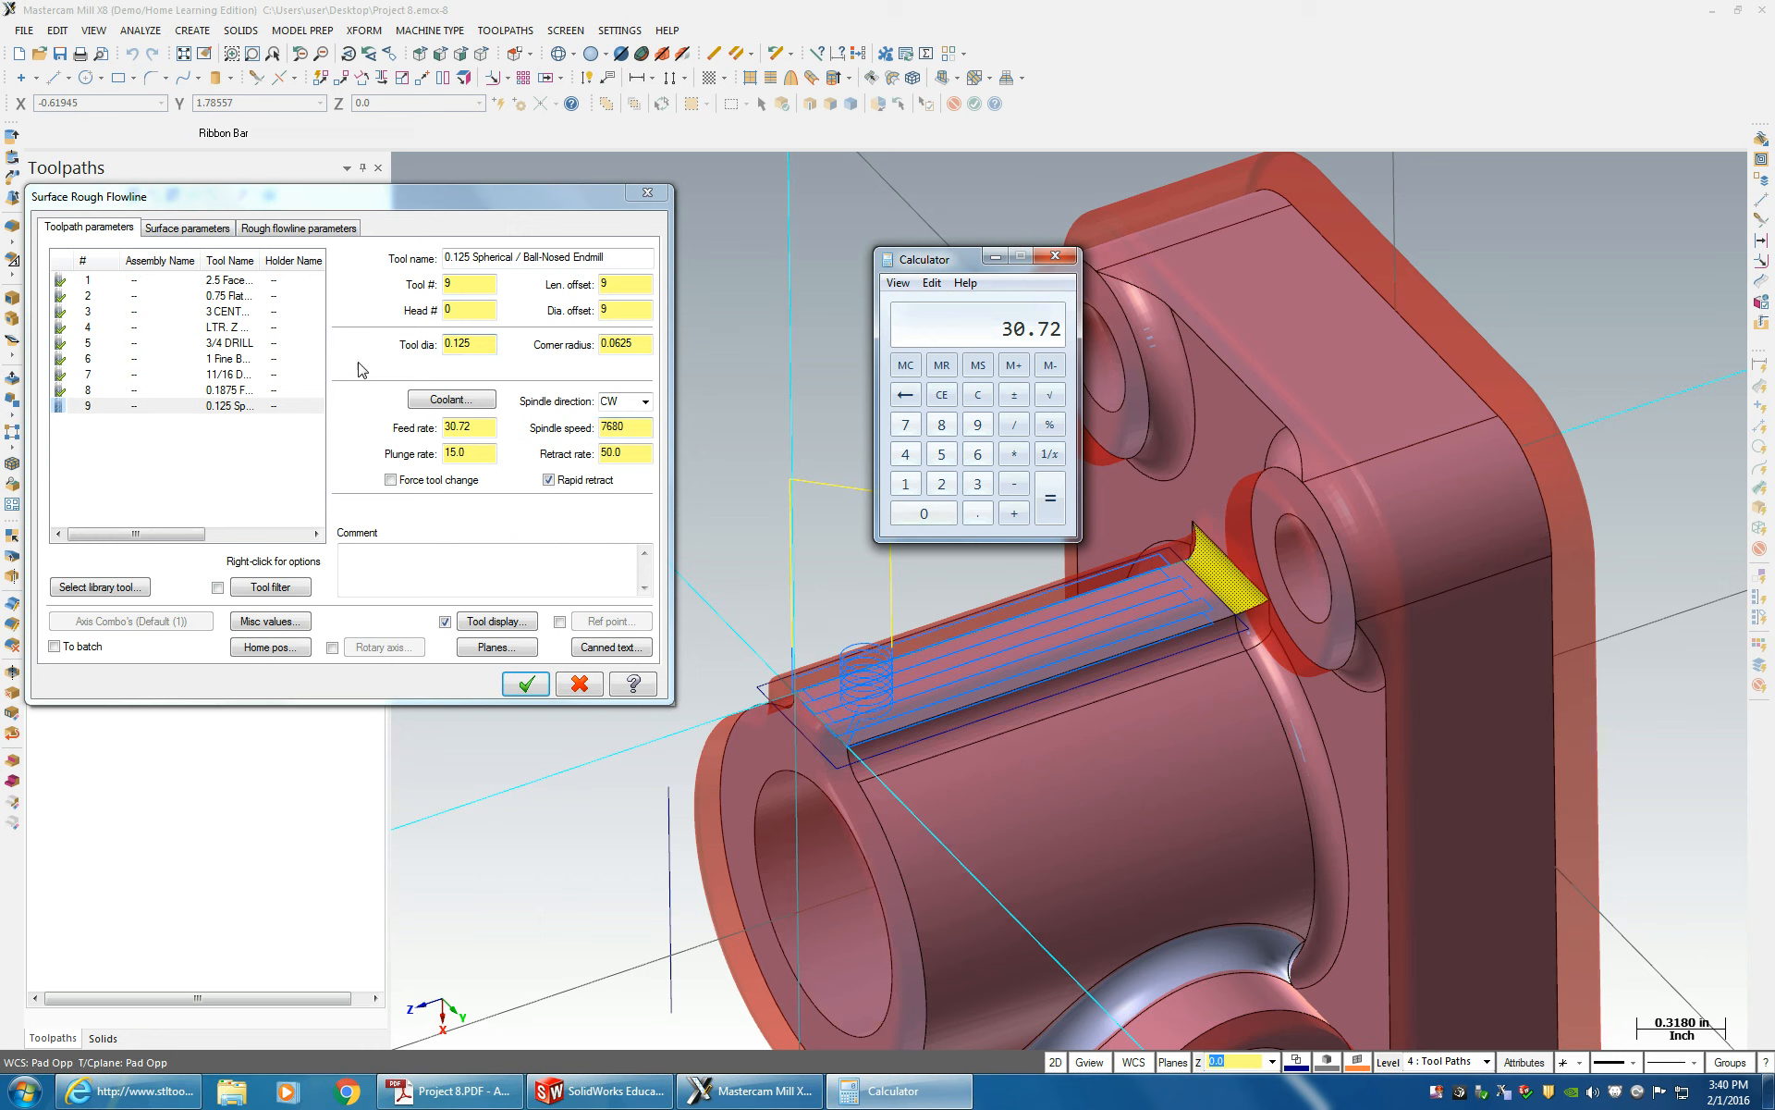
- Leave 0.0 stock on both the drive and check surfaces in the flowline toolpath's surface parameters
{"action": "left_click", "coordinate": [188, 228]}
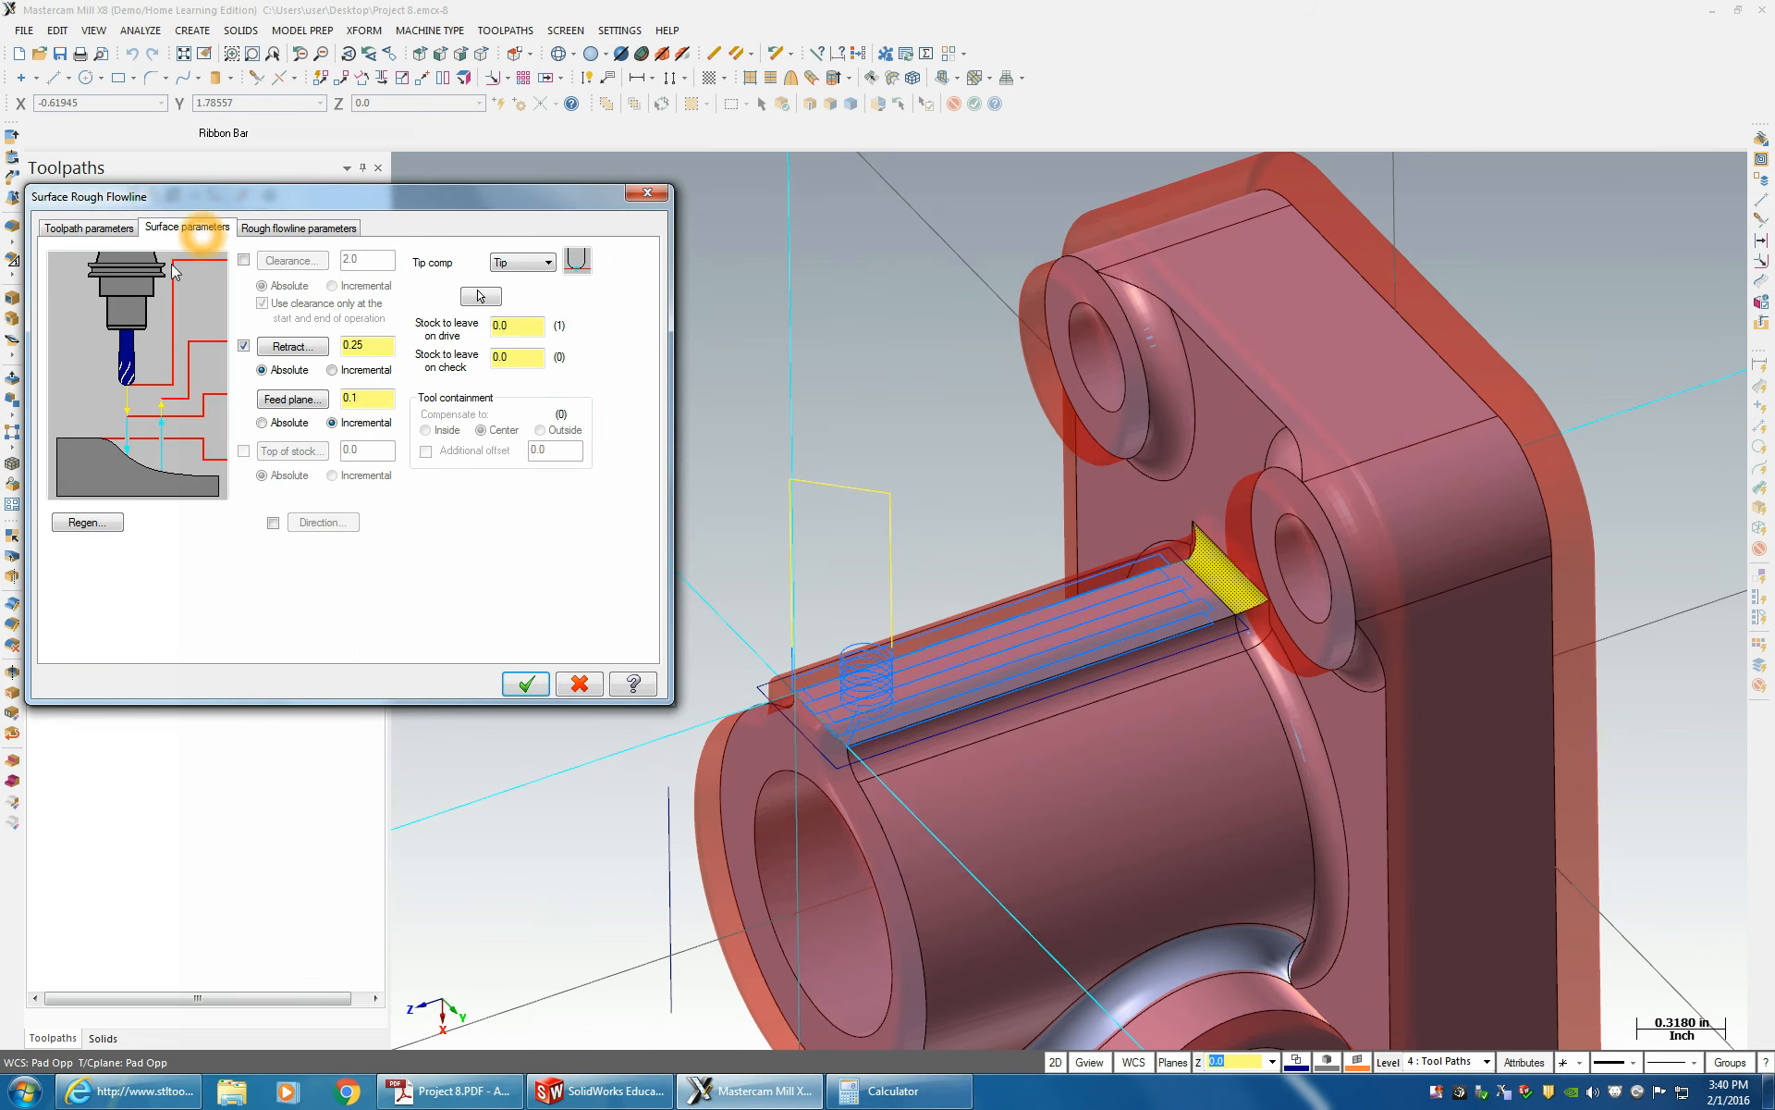
{"action": "left_click", "coordinate": [521, 329]}
{"action": "left_click", "coordinate": [516, 323]}
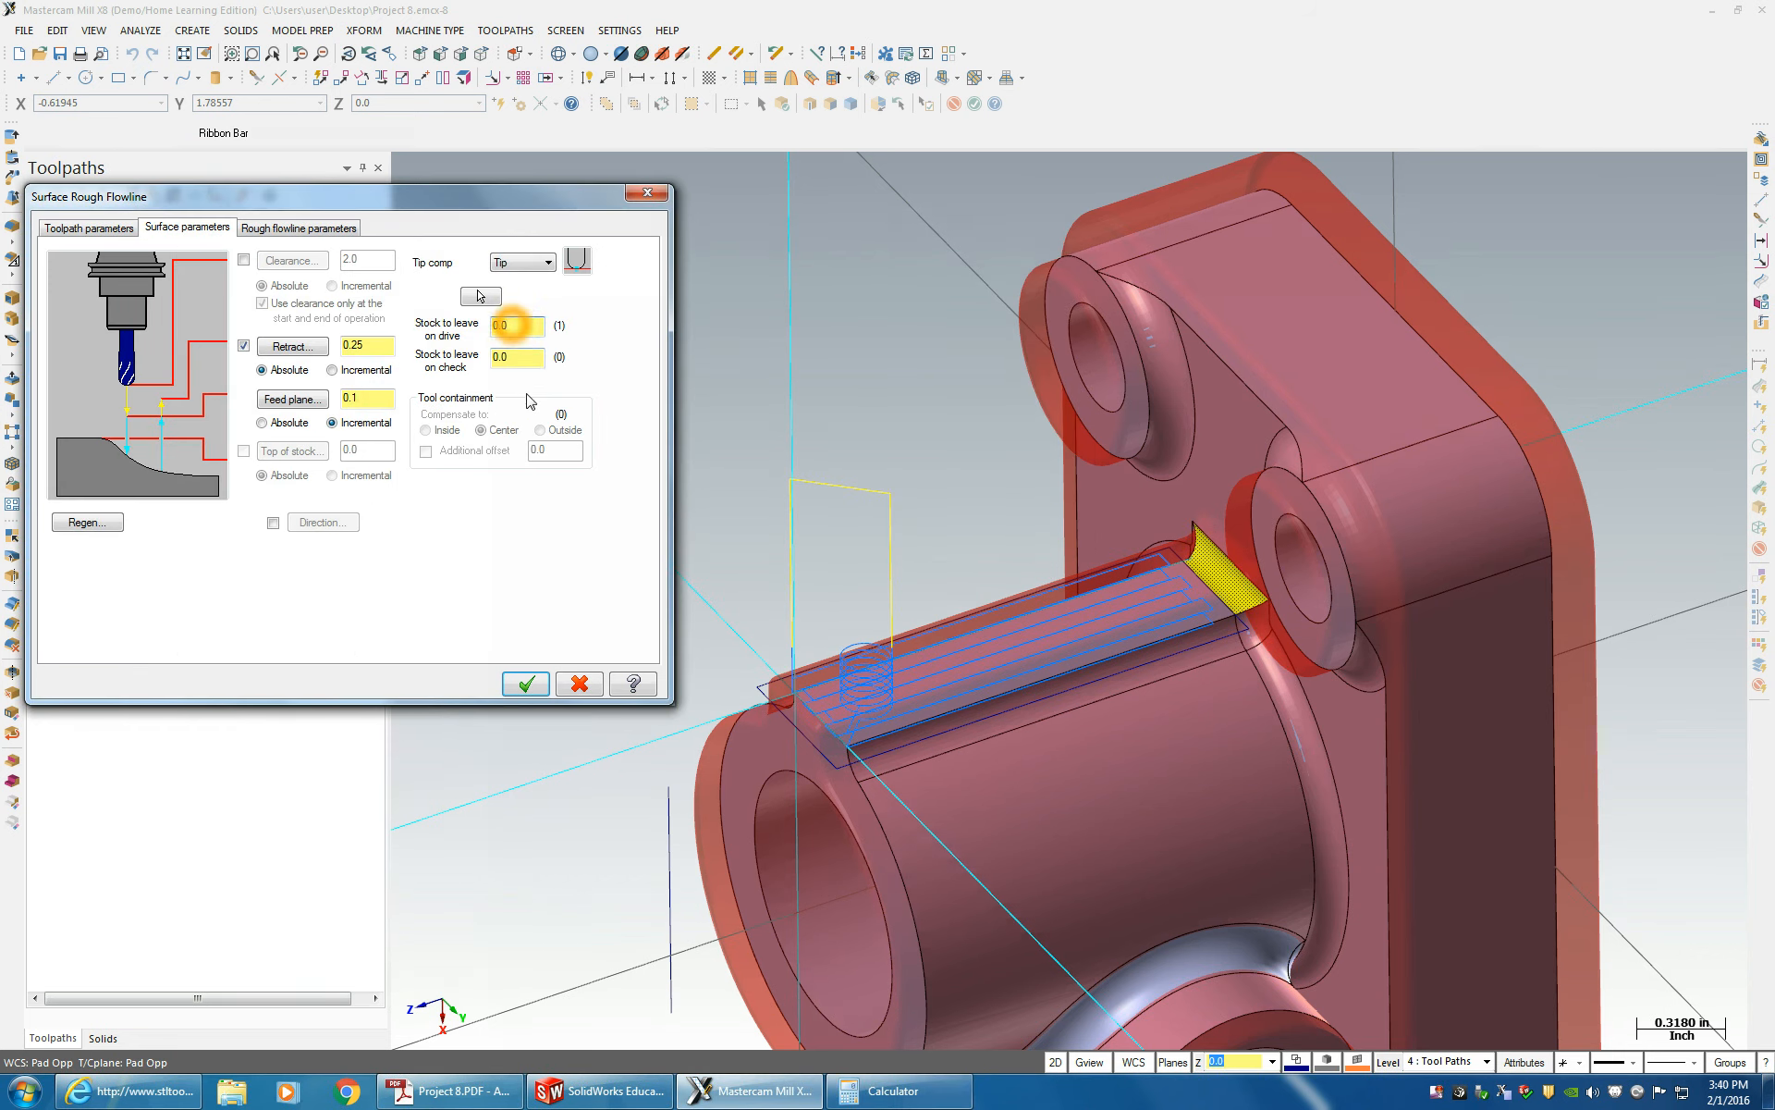
{"action": "type", "text": "1"}
{"action": "left_click", "coordinate": [517, 358]}
- Set the flowline scallop height to 0.0005 and max stepdown to 0.005, and generate the toolpath
{"action": "left_click", "coordinate": [291, 229]}
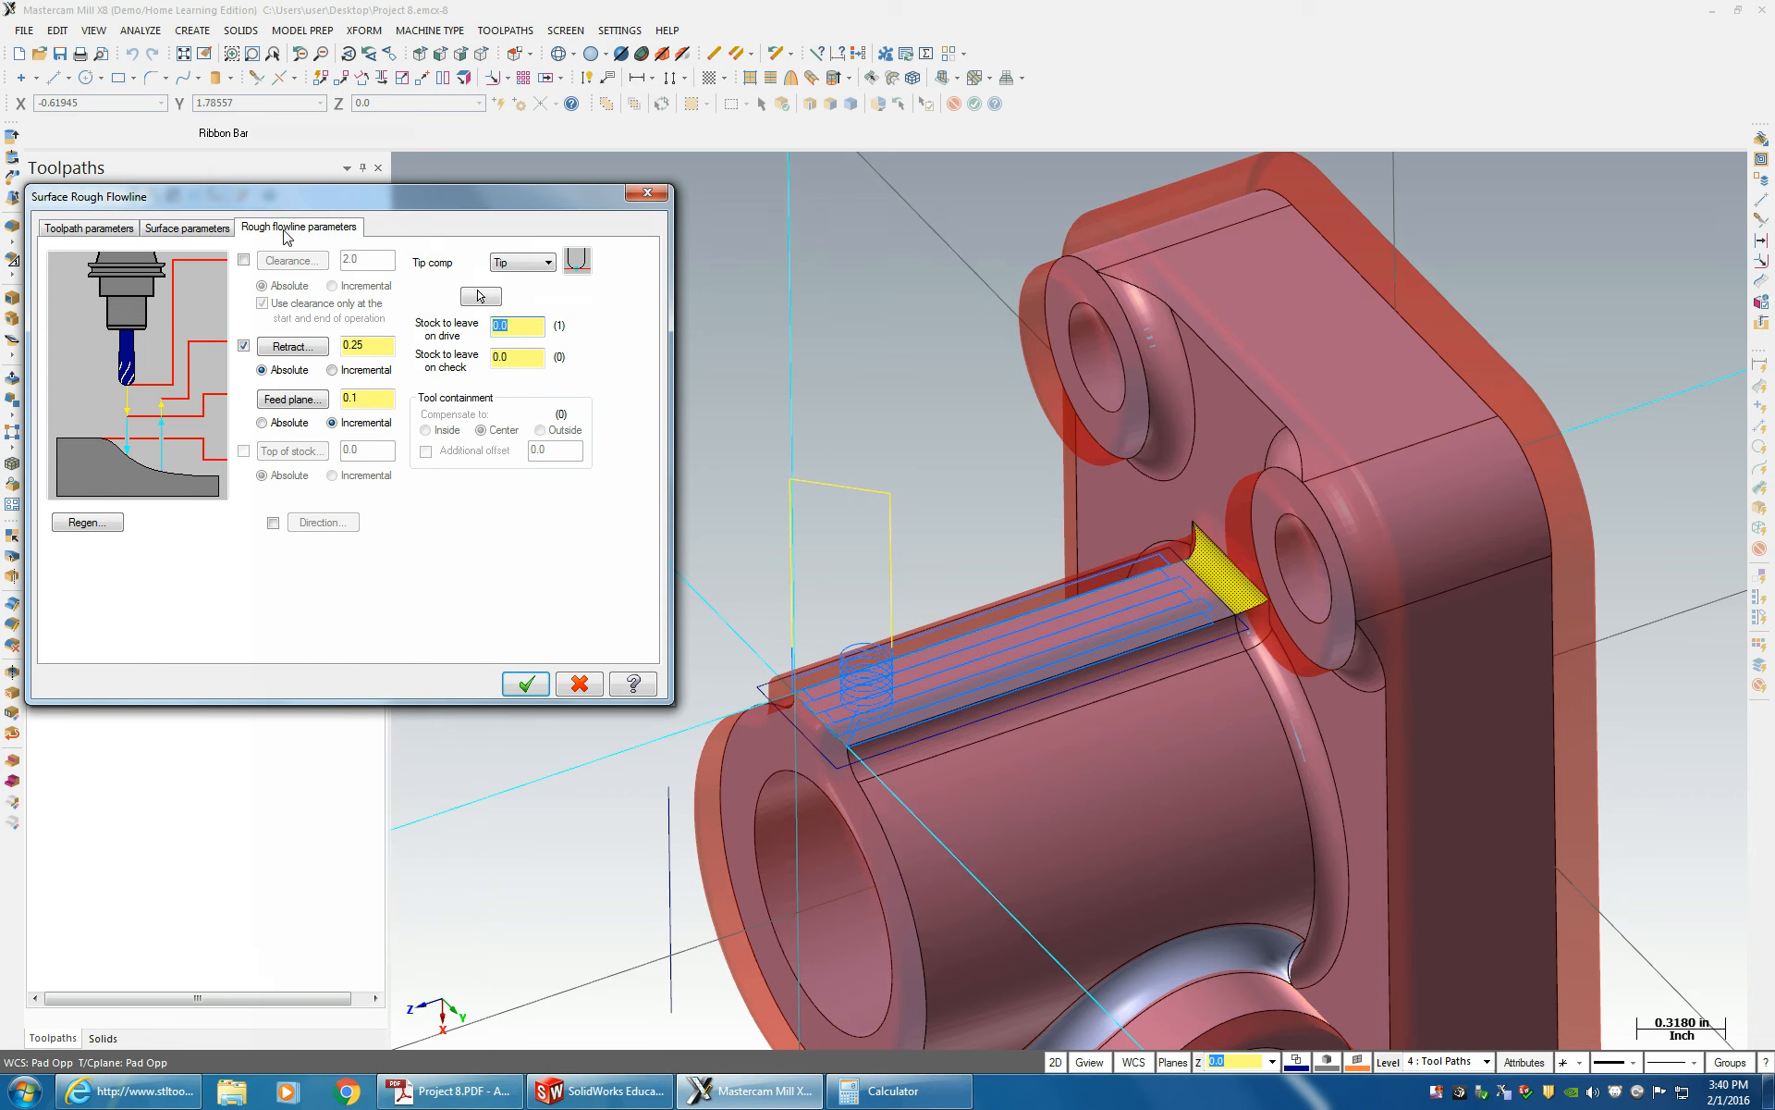
{"action": "left_click", "coordinate": [237, 371]}
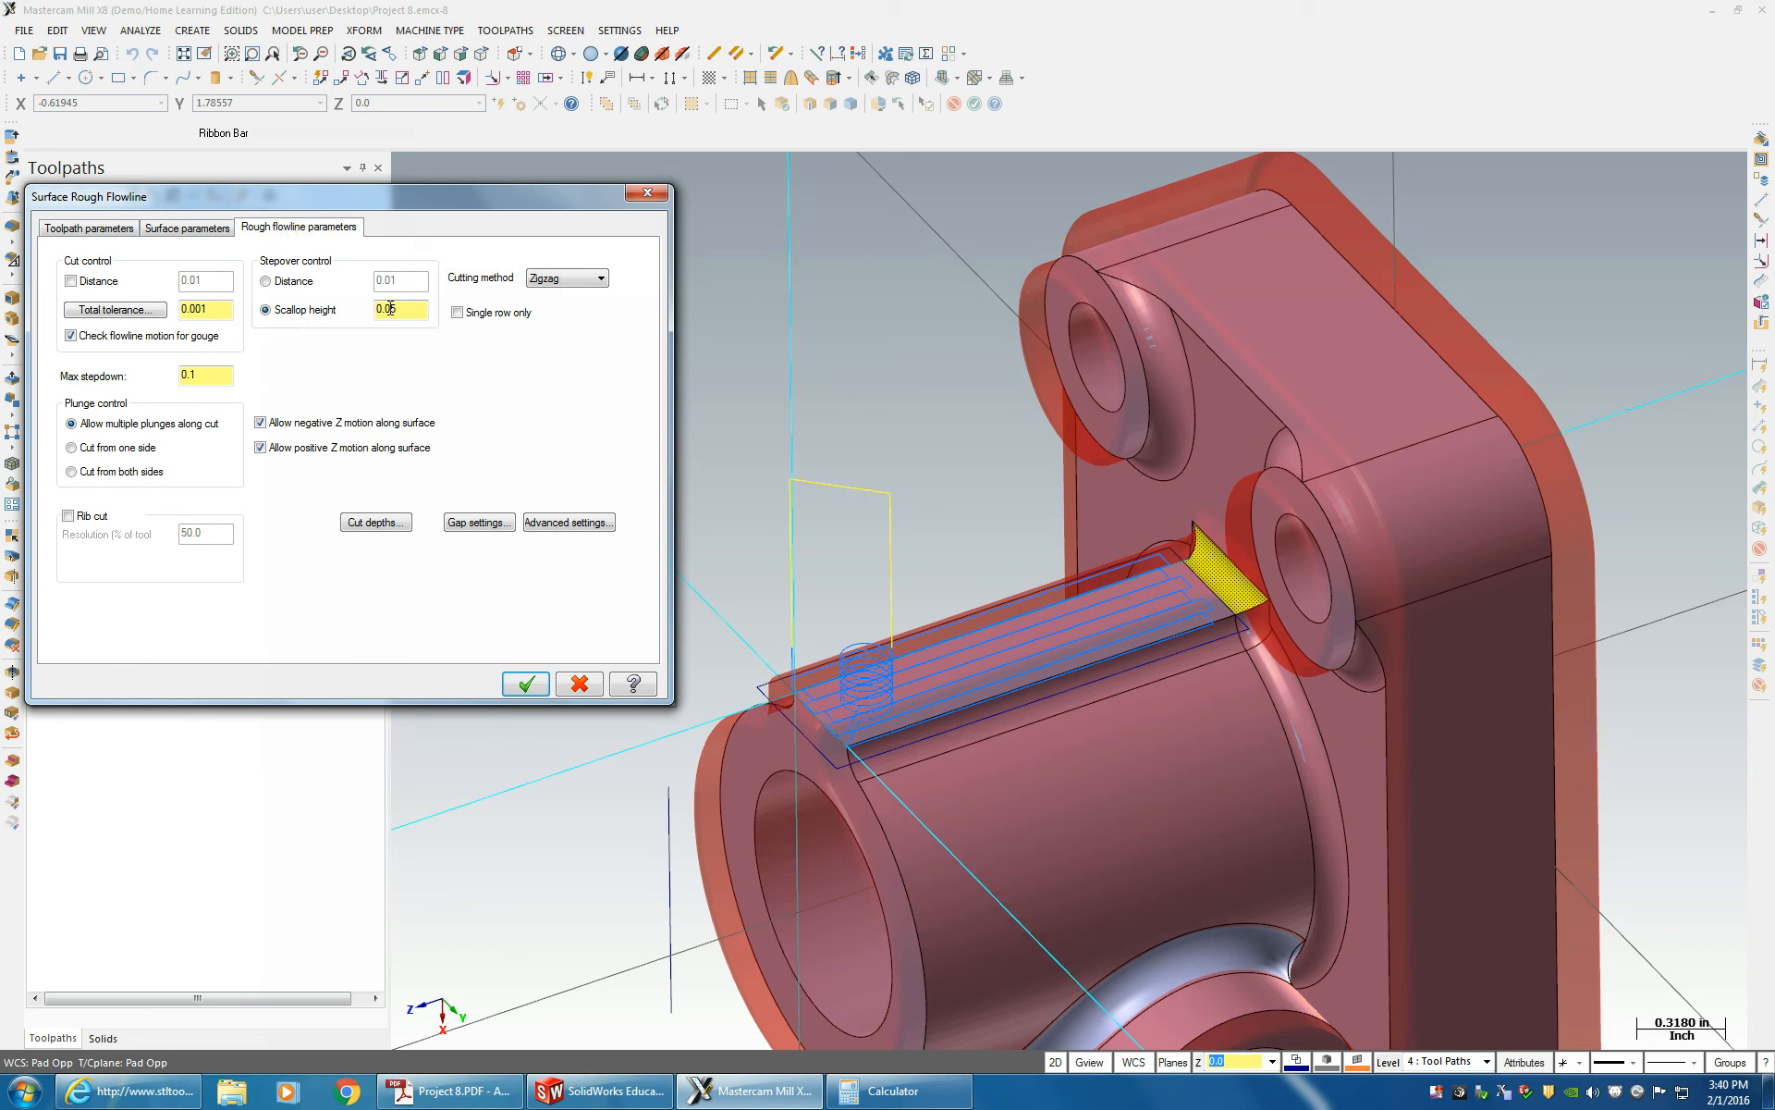
{"action": "left_click", "coordinate": [411, 399]}
{"action": "left_click", "coordinate": [483, 349]}
{"action": "left_click", "coordinate": [437, 404]}
{"action": "left_click", "coordinate": [210, 372]}
{"action": "left_click_drag", "start_coordinate": [190, 374], "coordinate": [245, 386]}
{"action": "left_click", "coordinate": [523, 684]}
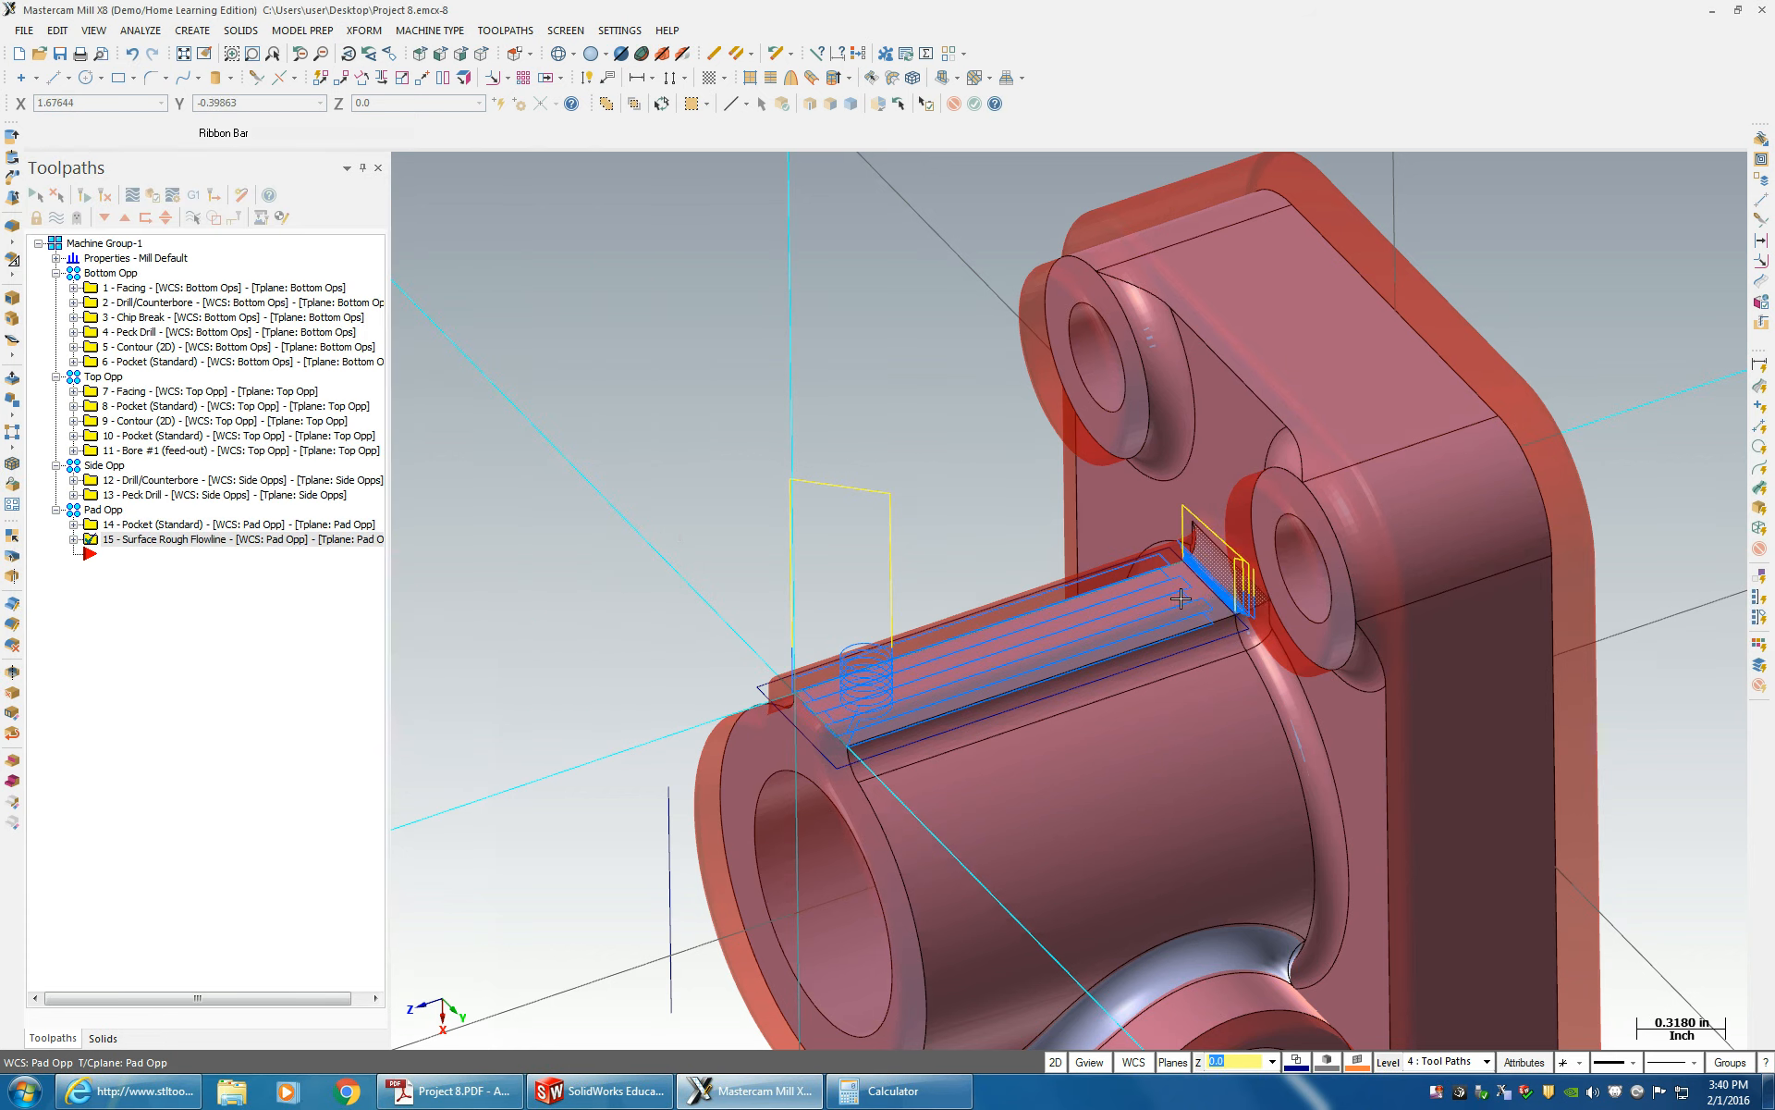
- Examine the flowline toolpath on the fillet and review its flowline, surface and tool parameters without saving changes
{"action": "scroll", "coordinate": [1174, 602], "scroll_direction": "up", "scroll_amount": 1}
{"action": "scroll", "coordinate": [1173, 602], "scroll_direction": "up", "scroll_amount": 5}
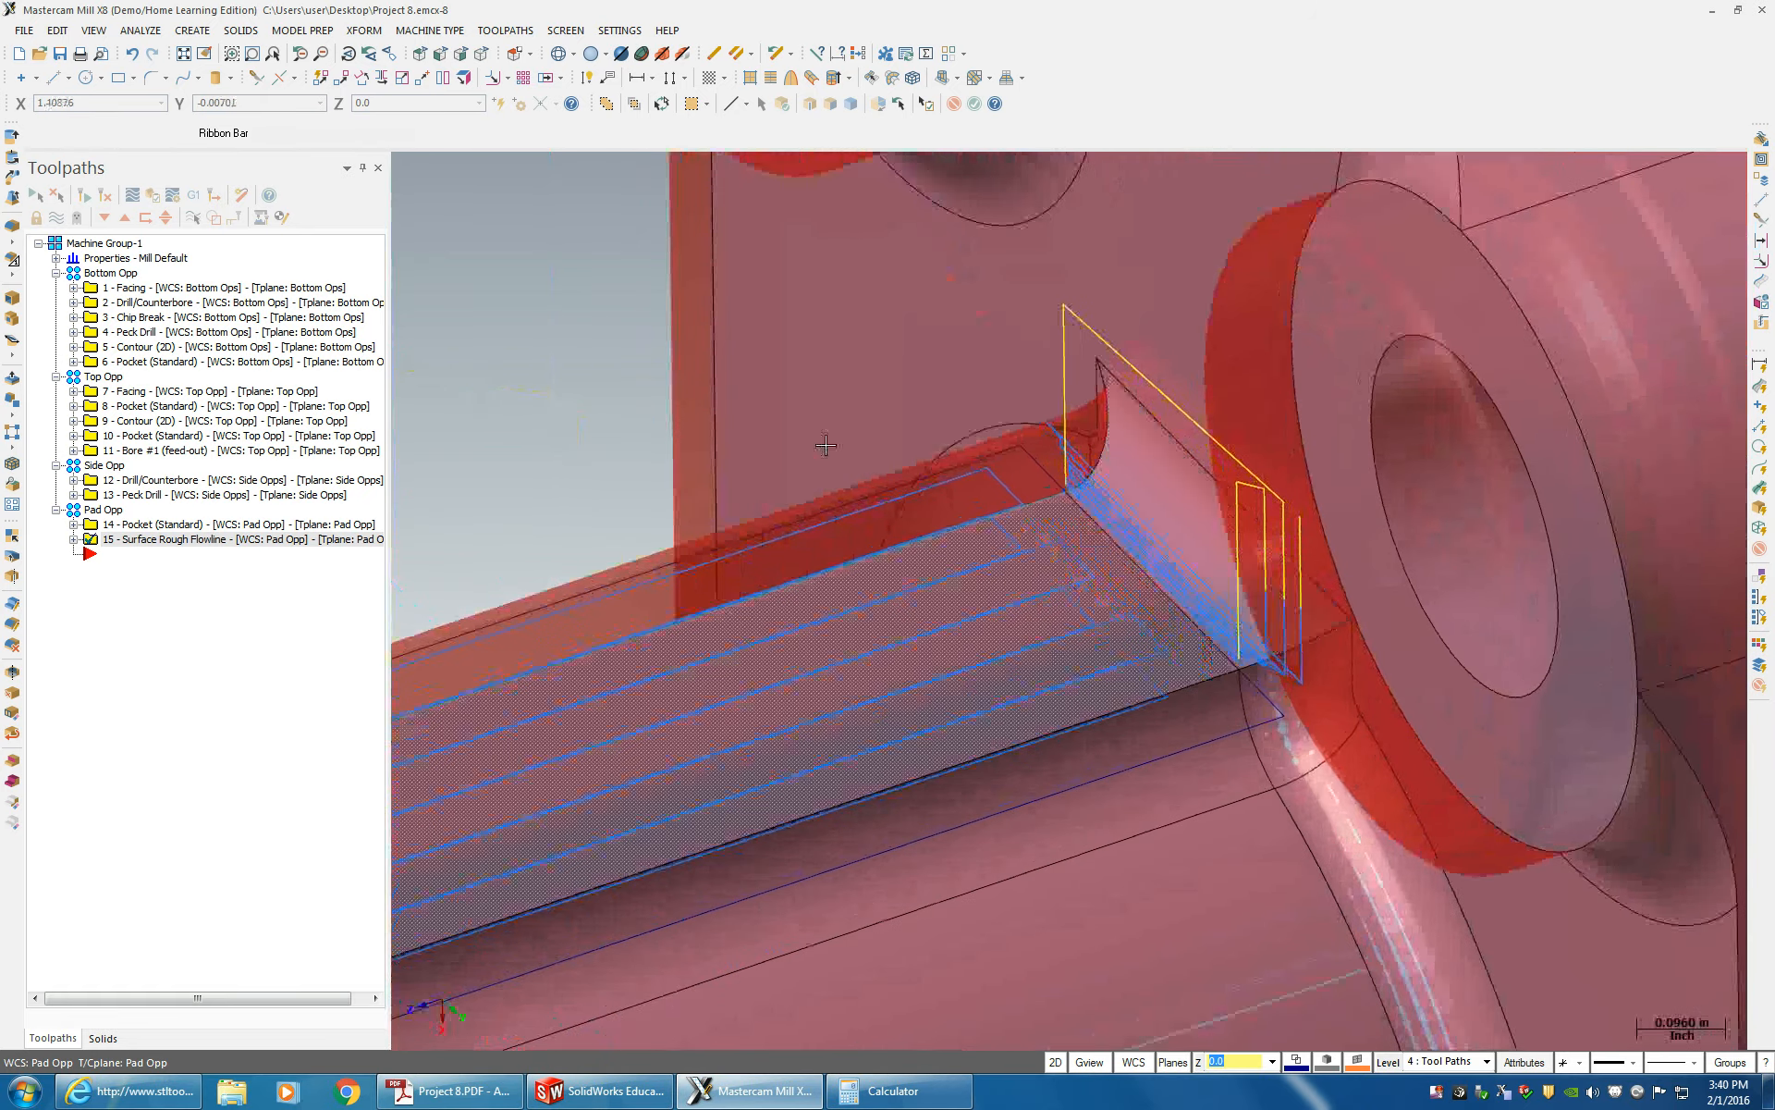
{"action": "middle_click_drag", "start_coordinate": [890, 417], "coordinate": [903, 415]}
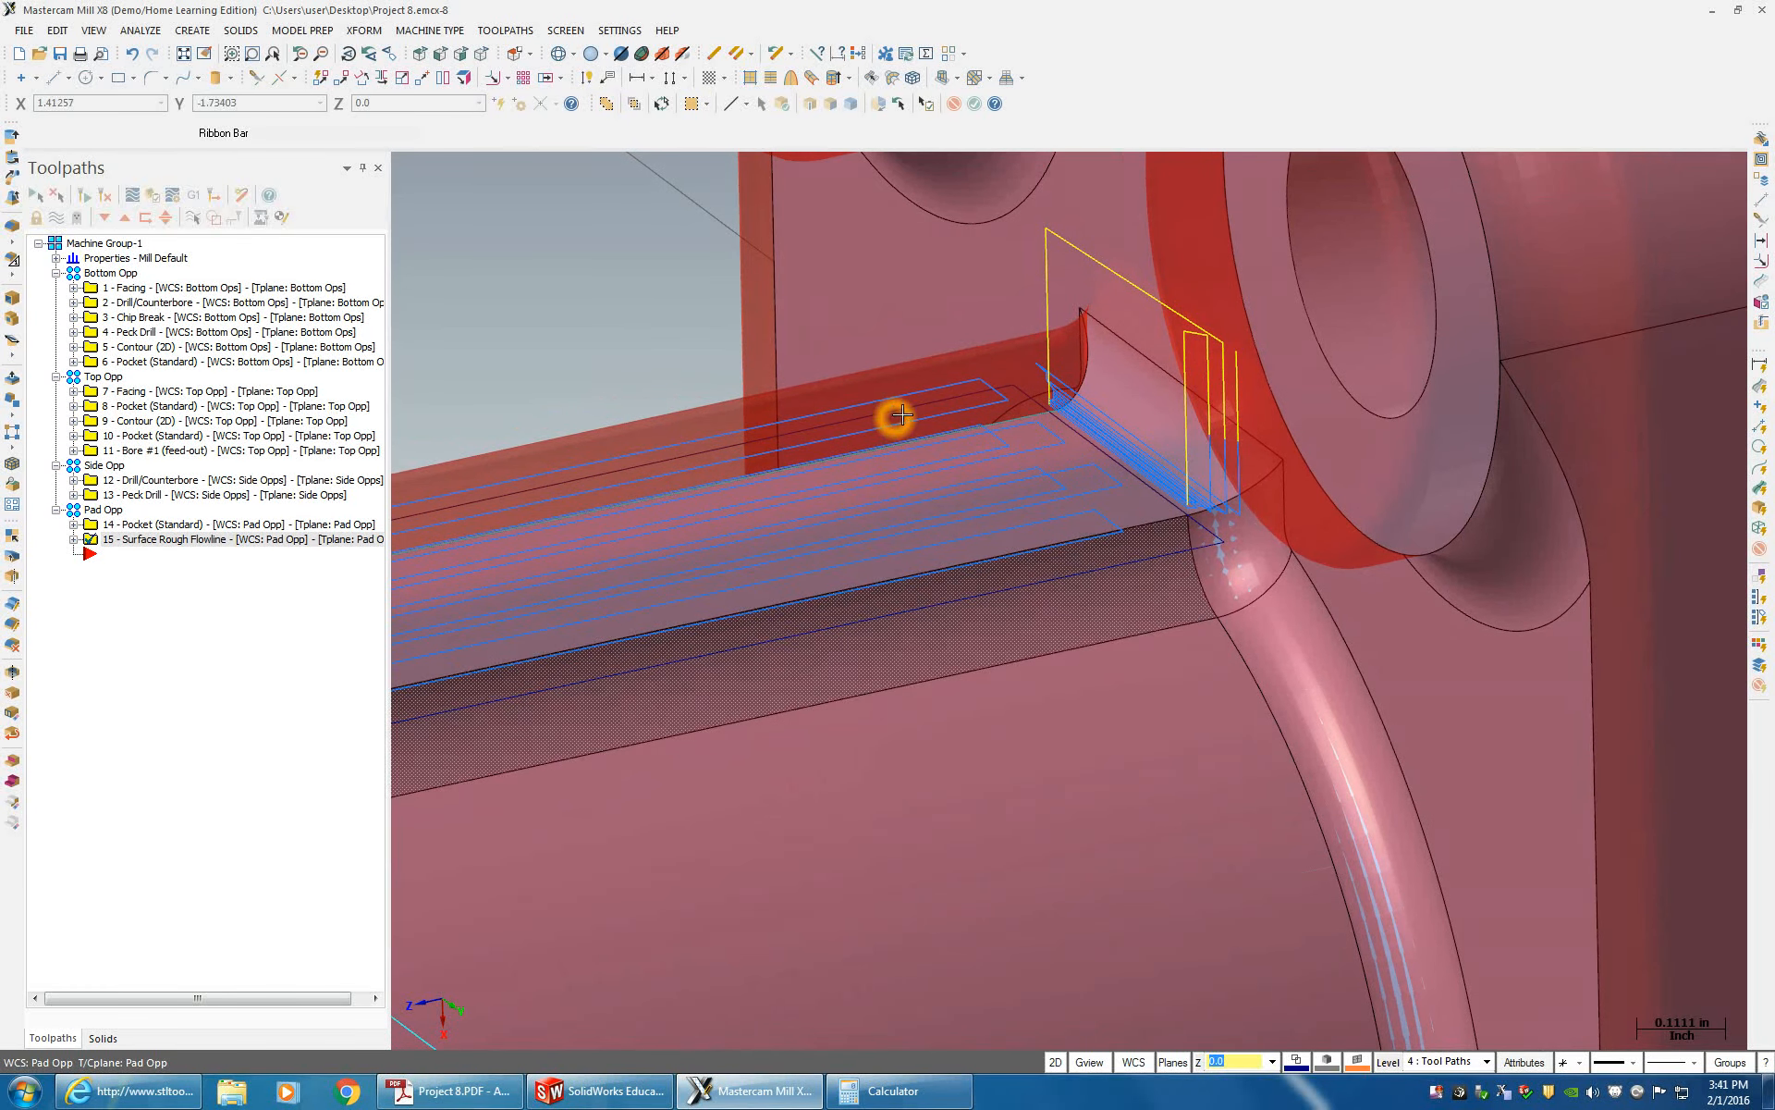
{"action": "left_click", "coordinate": [127, 525]}
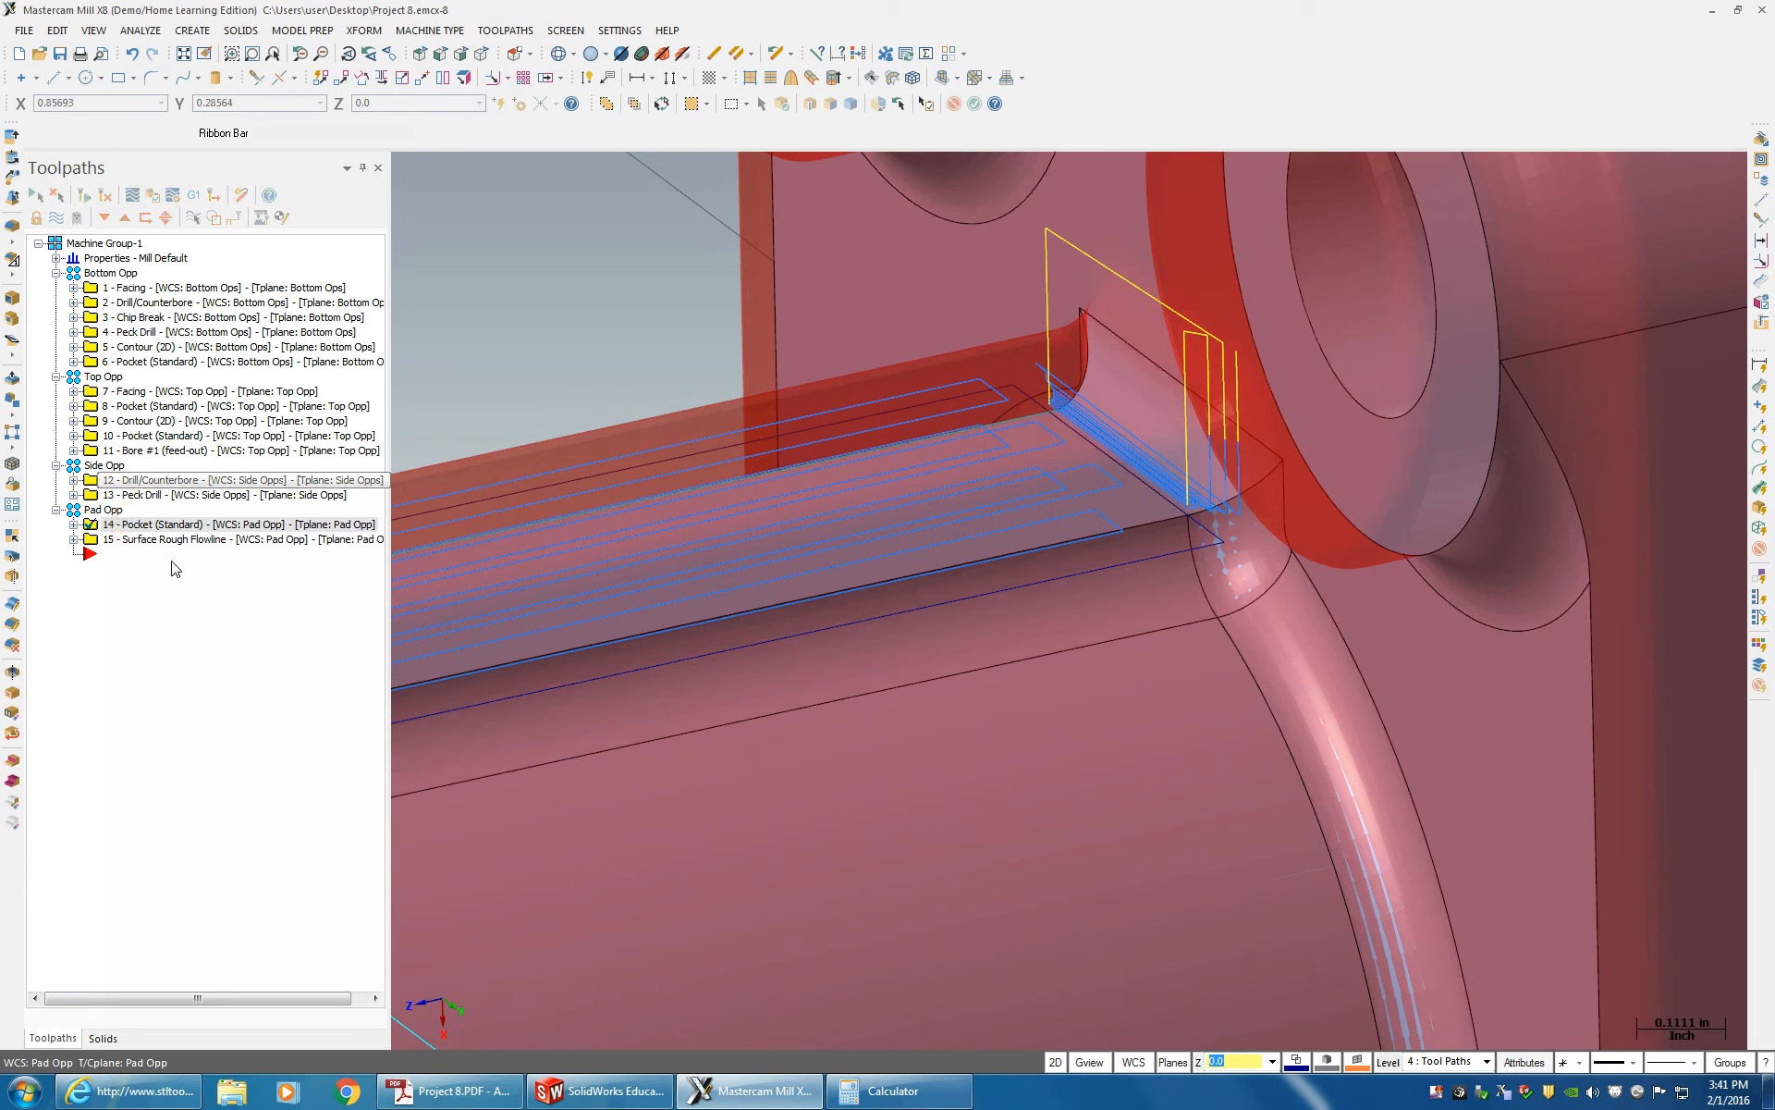
{"action": "double_click", "coordinate": [126, 542]}
{"action": "left_click", "coordinate": [121, 559]}
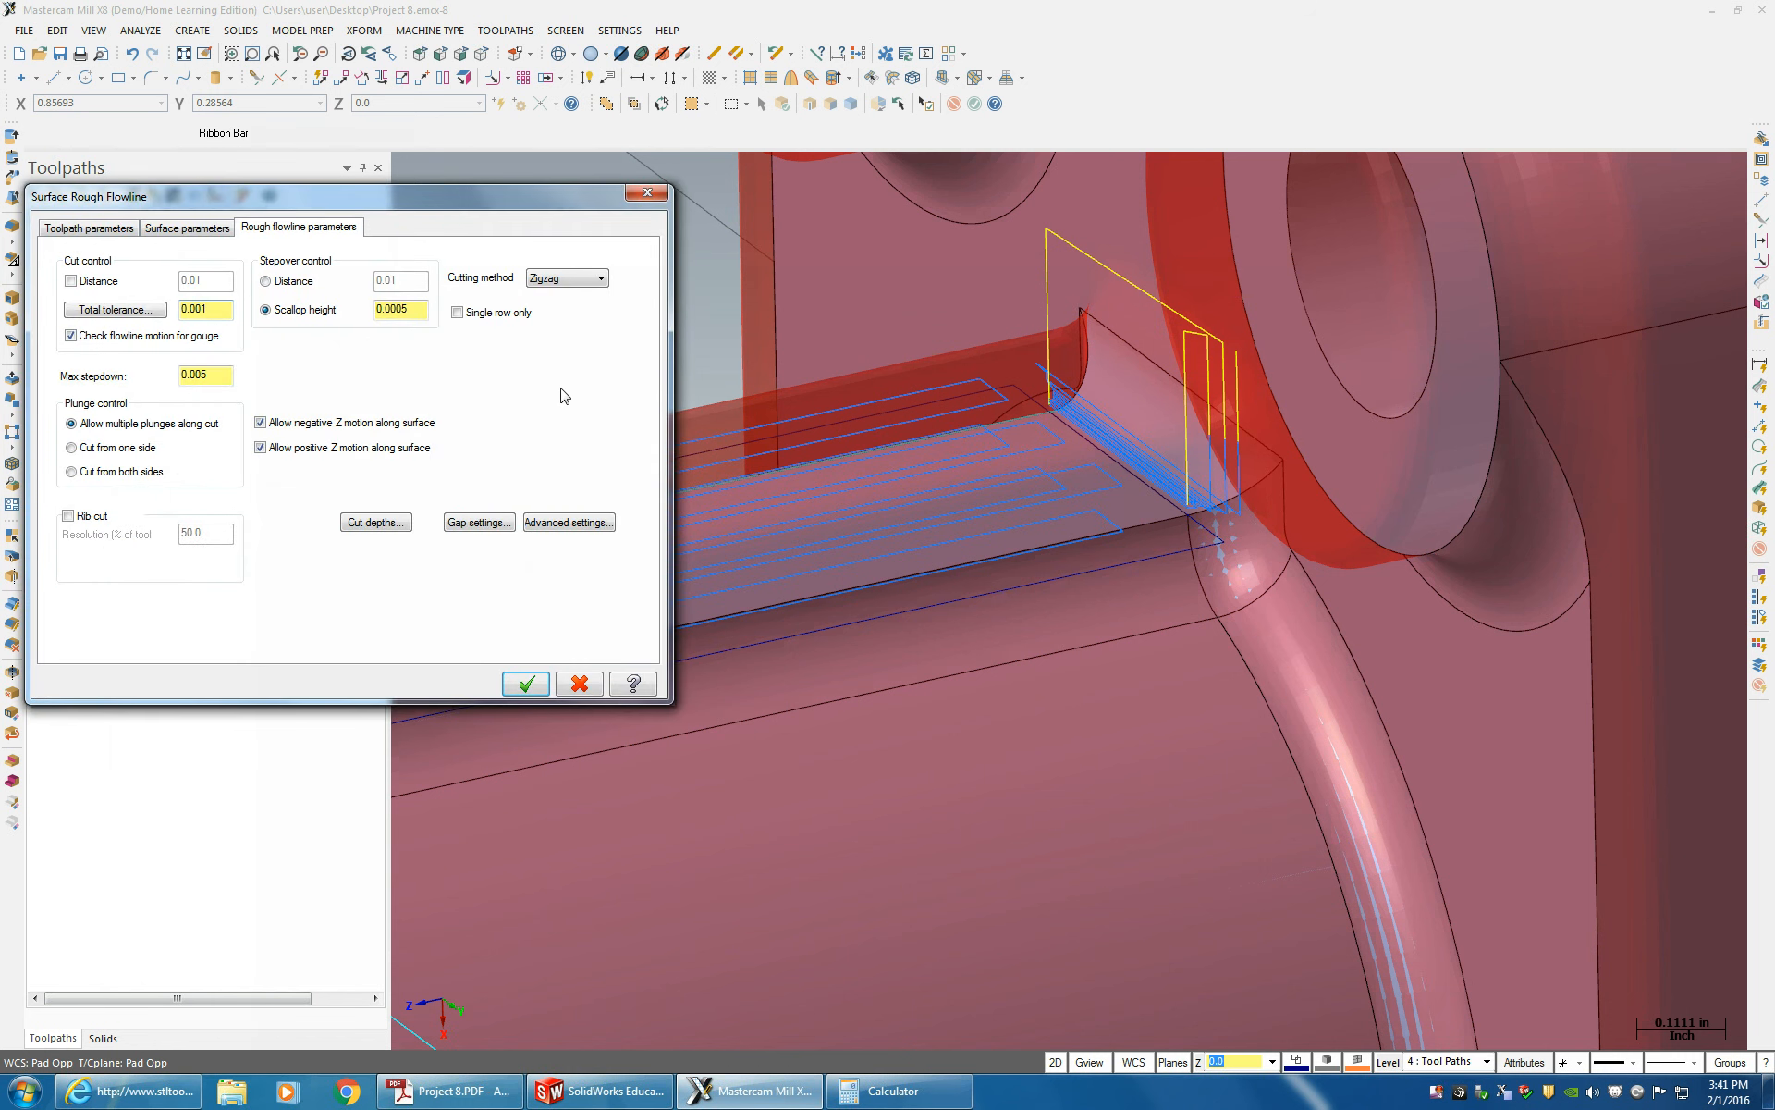
{"action": "left_click", "coordinate": [180, 228]}
{"action": "left_click", "coordinate": [433, 448]}
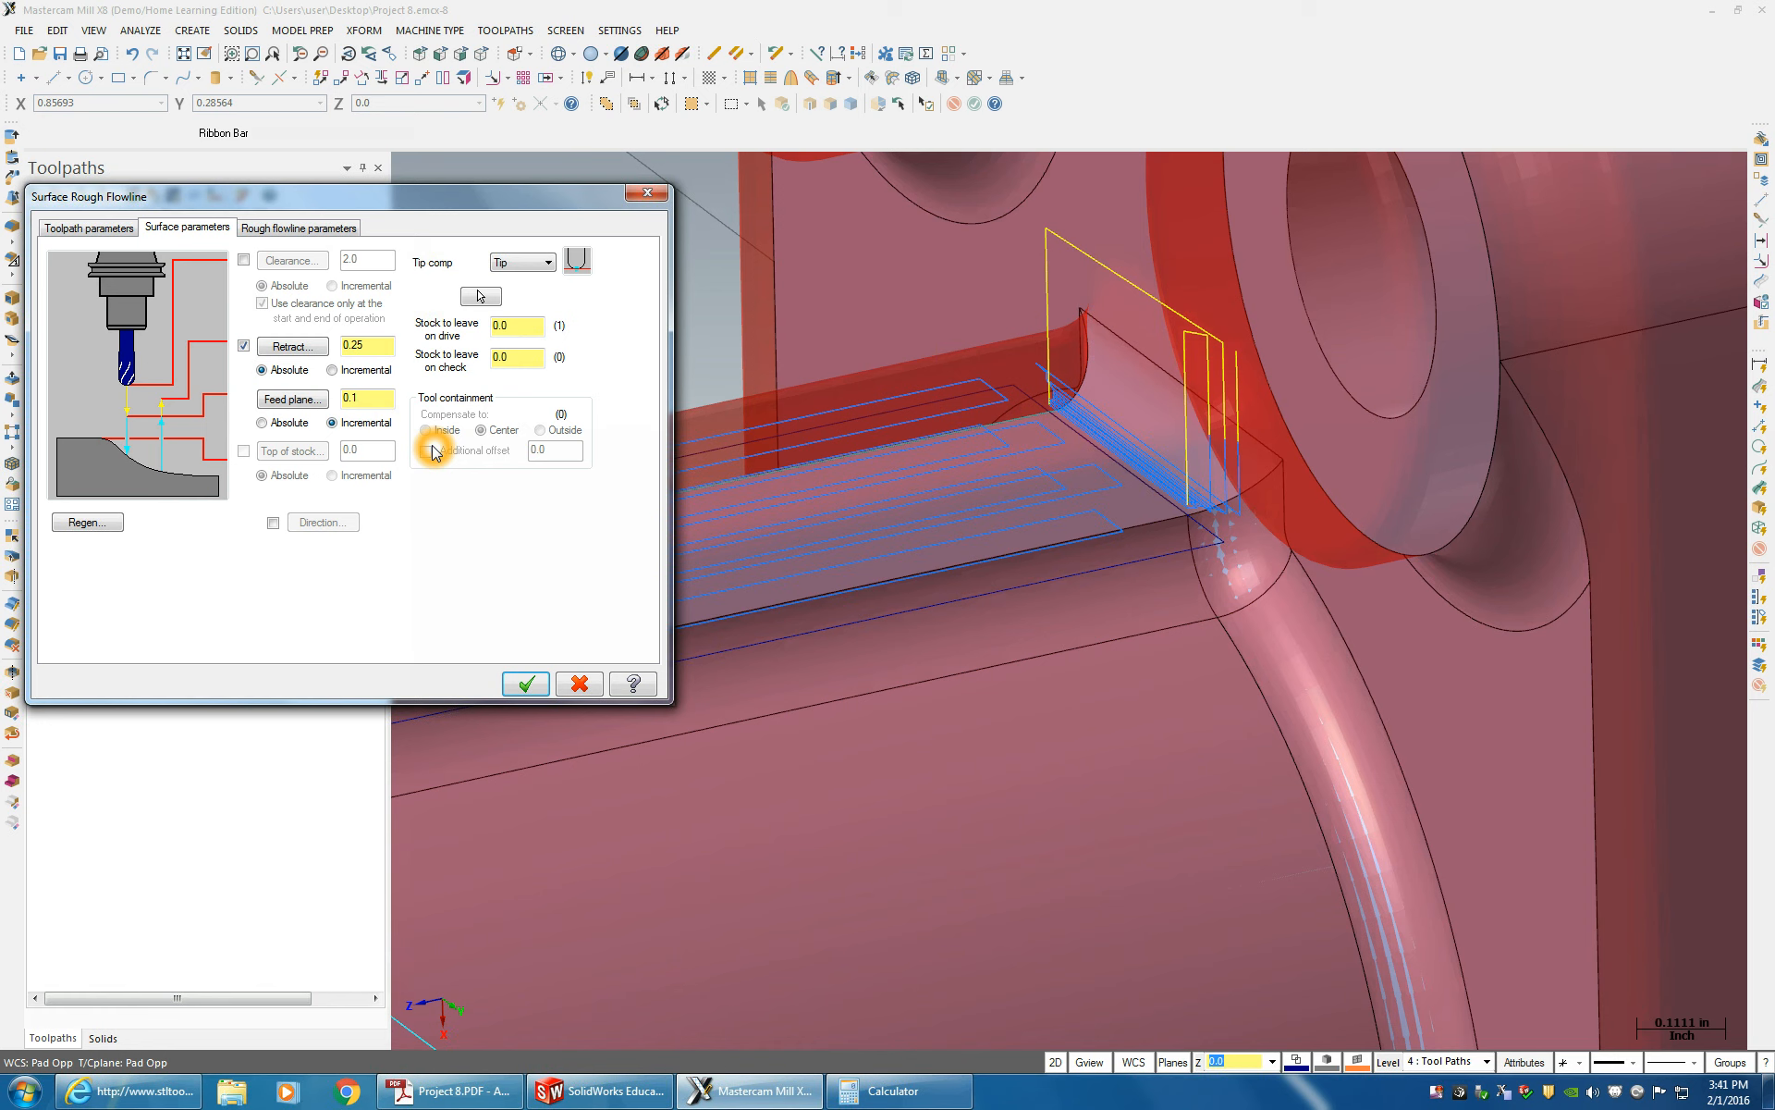
{"action": "left_click", "coordinate": [74, 228]}
{"action": "left_click", "coordinate": [368, 336]}
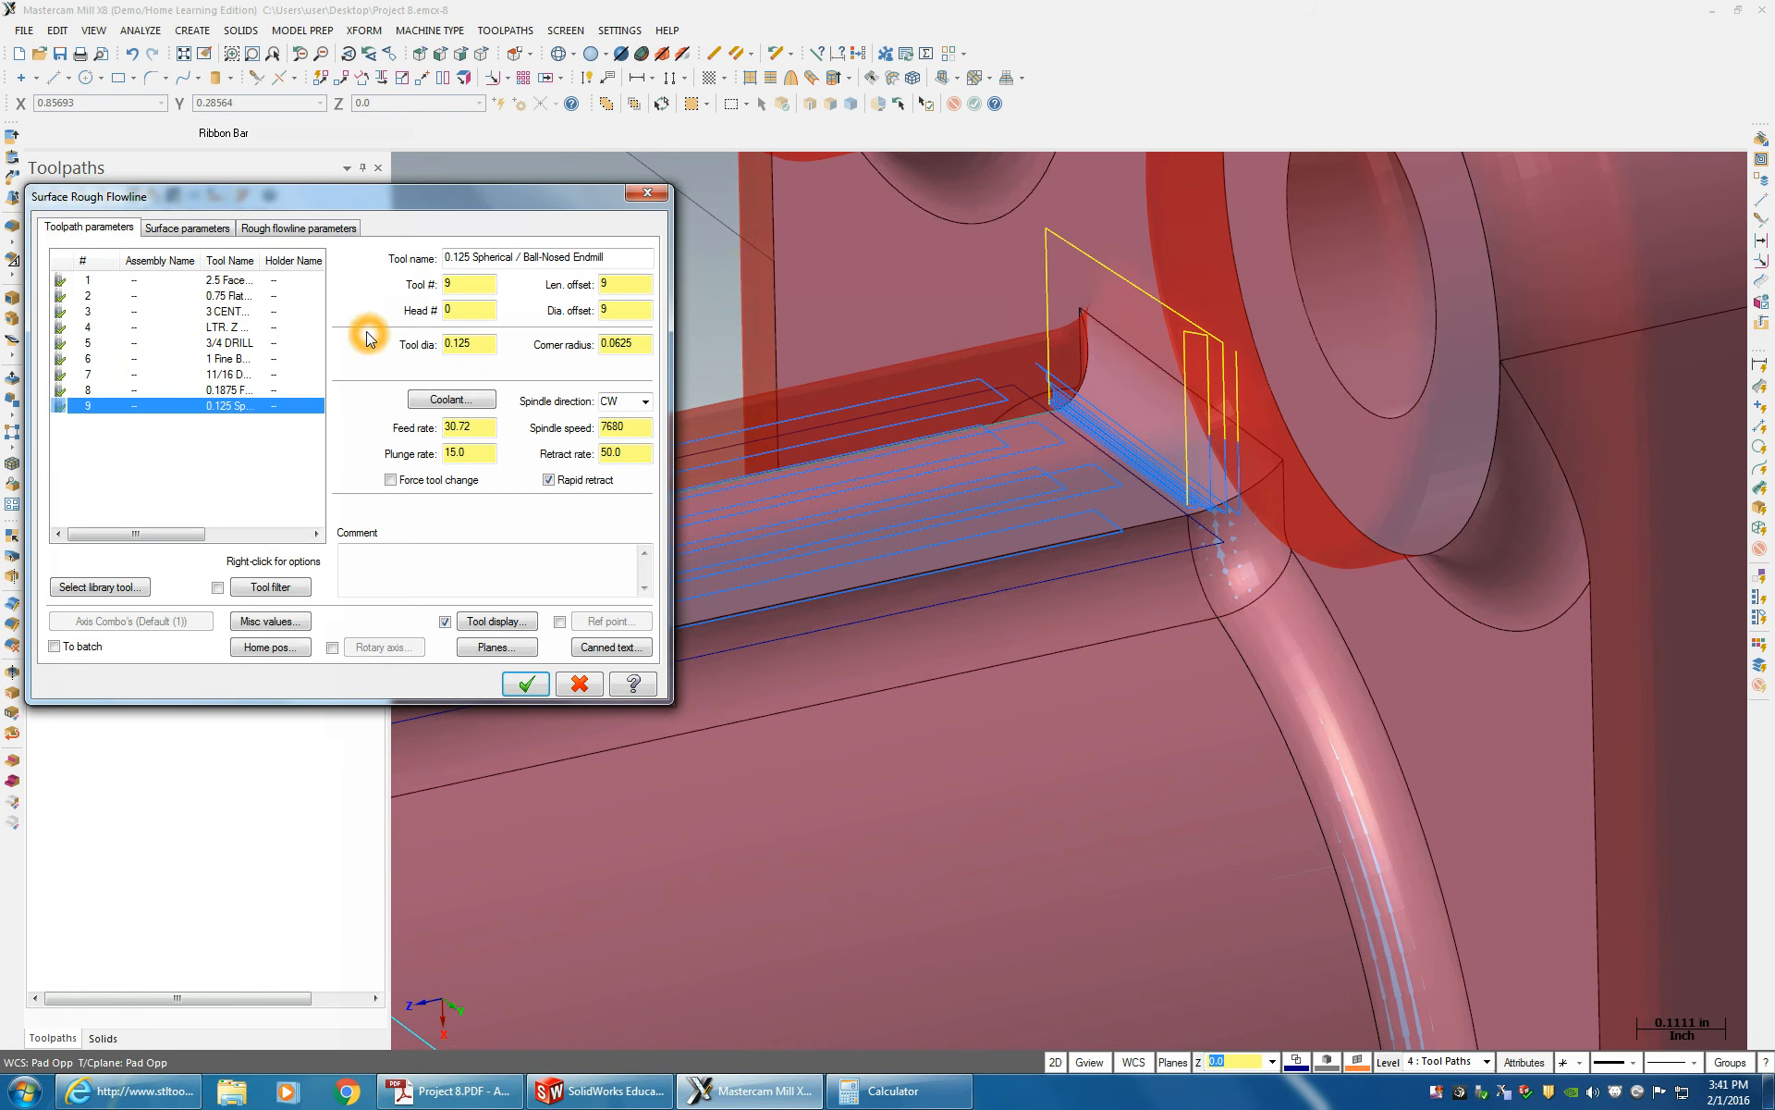
{"action": "left_click", "coordinate": [580, 689]}
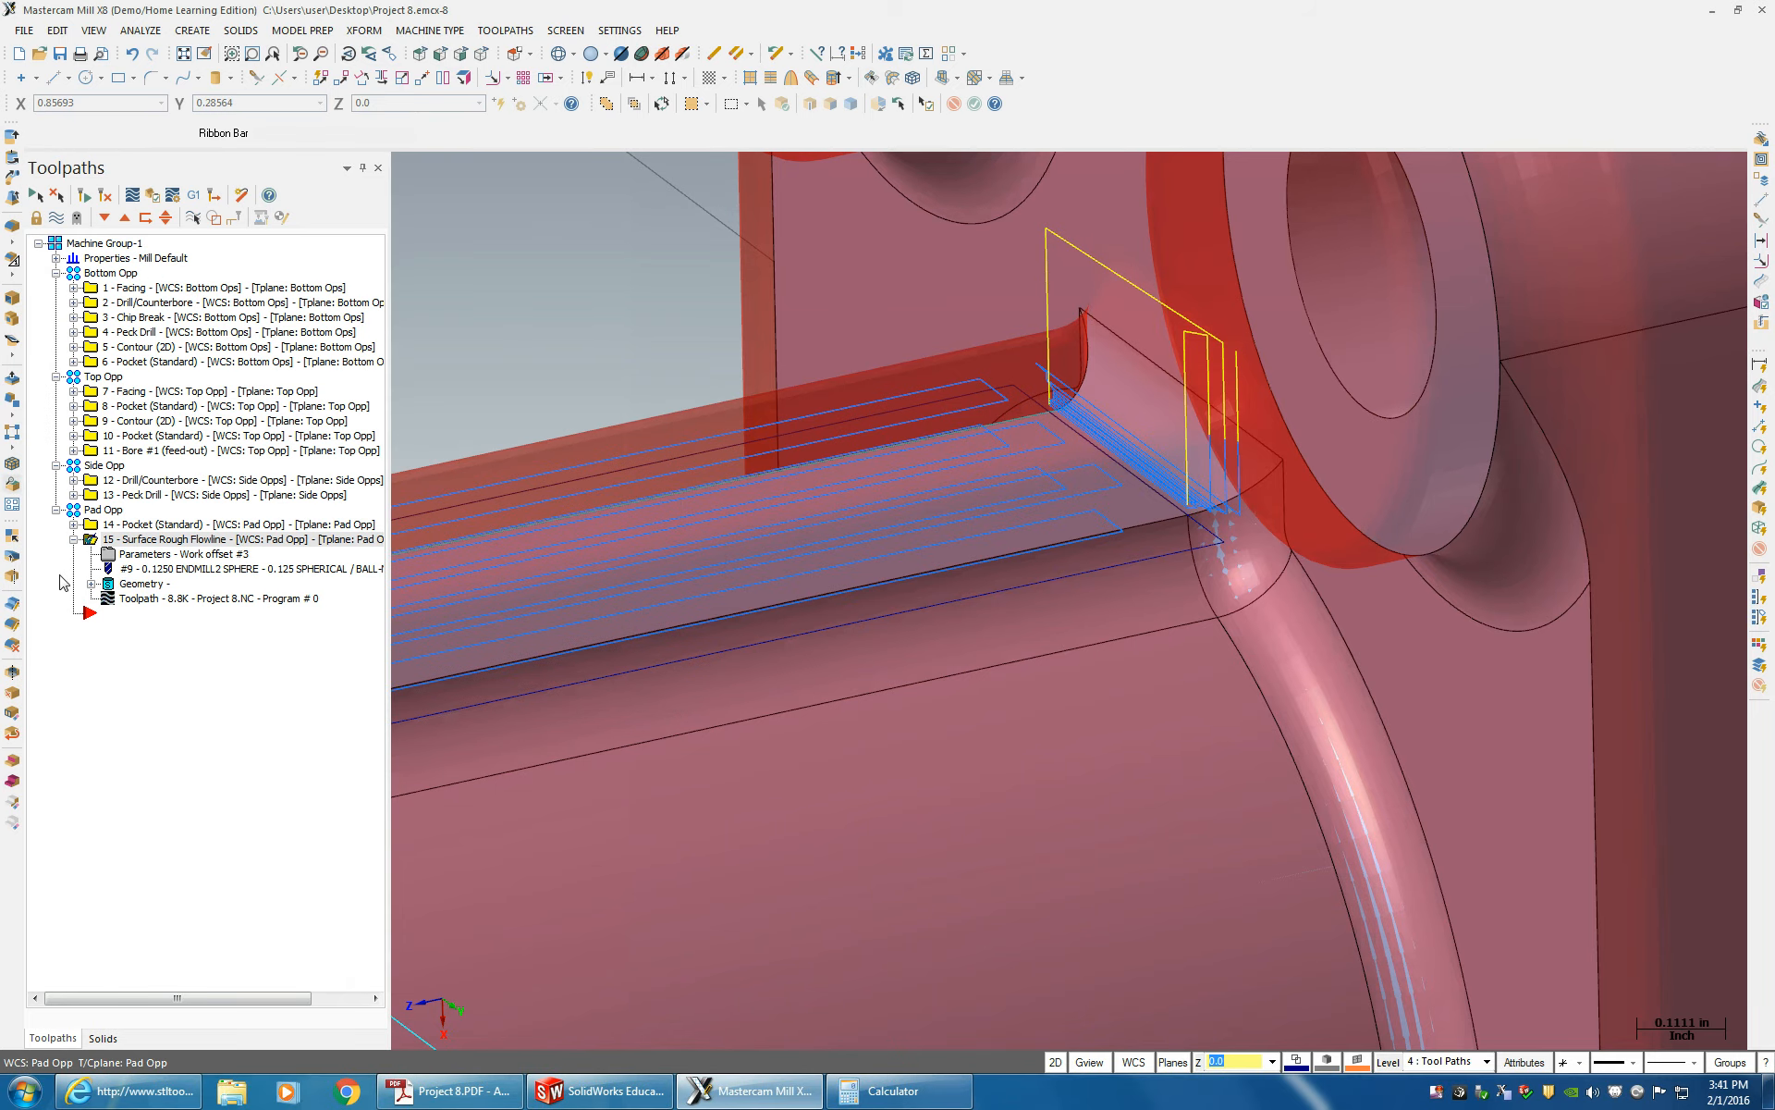
{"action": "left_click", "coordinate": [144, 543]}
{"action": "right_click", "coordinate": [144, 544]}
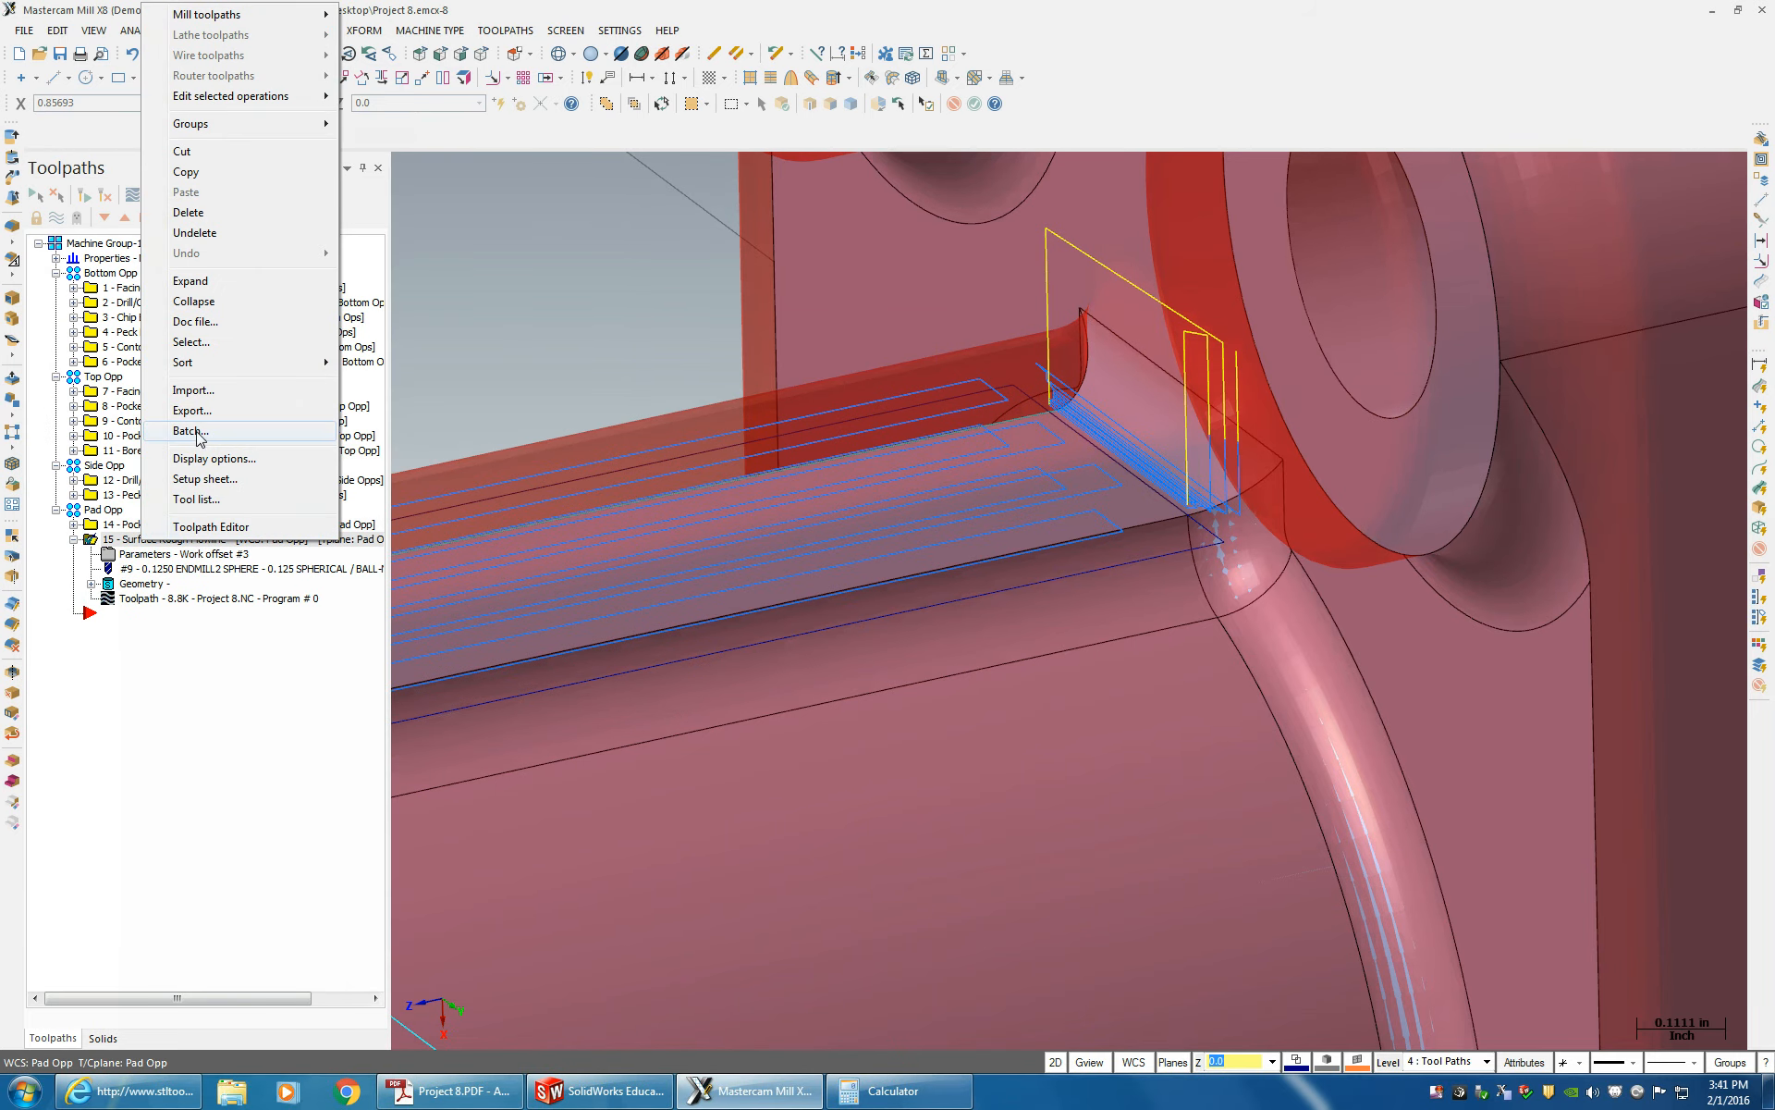
{"action": "left_click", "coordinate": [238, 421]}
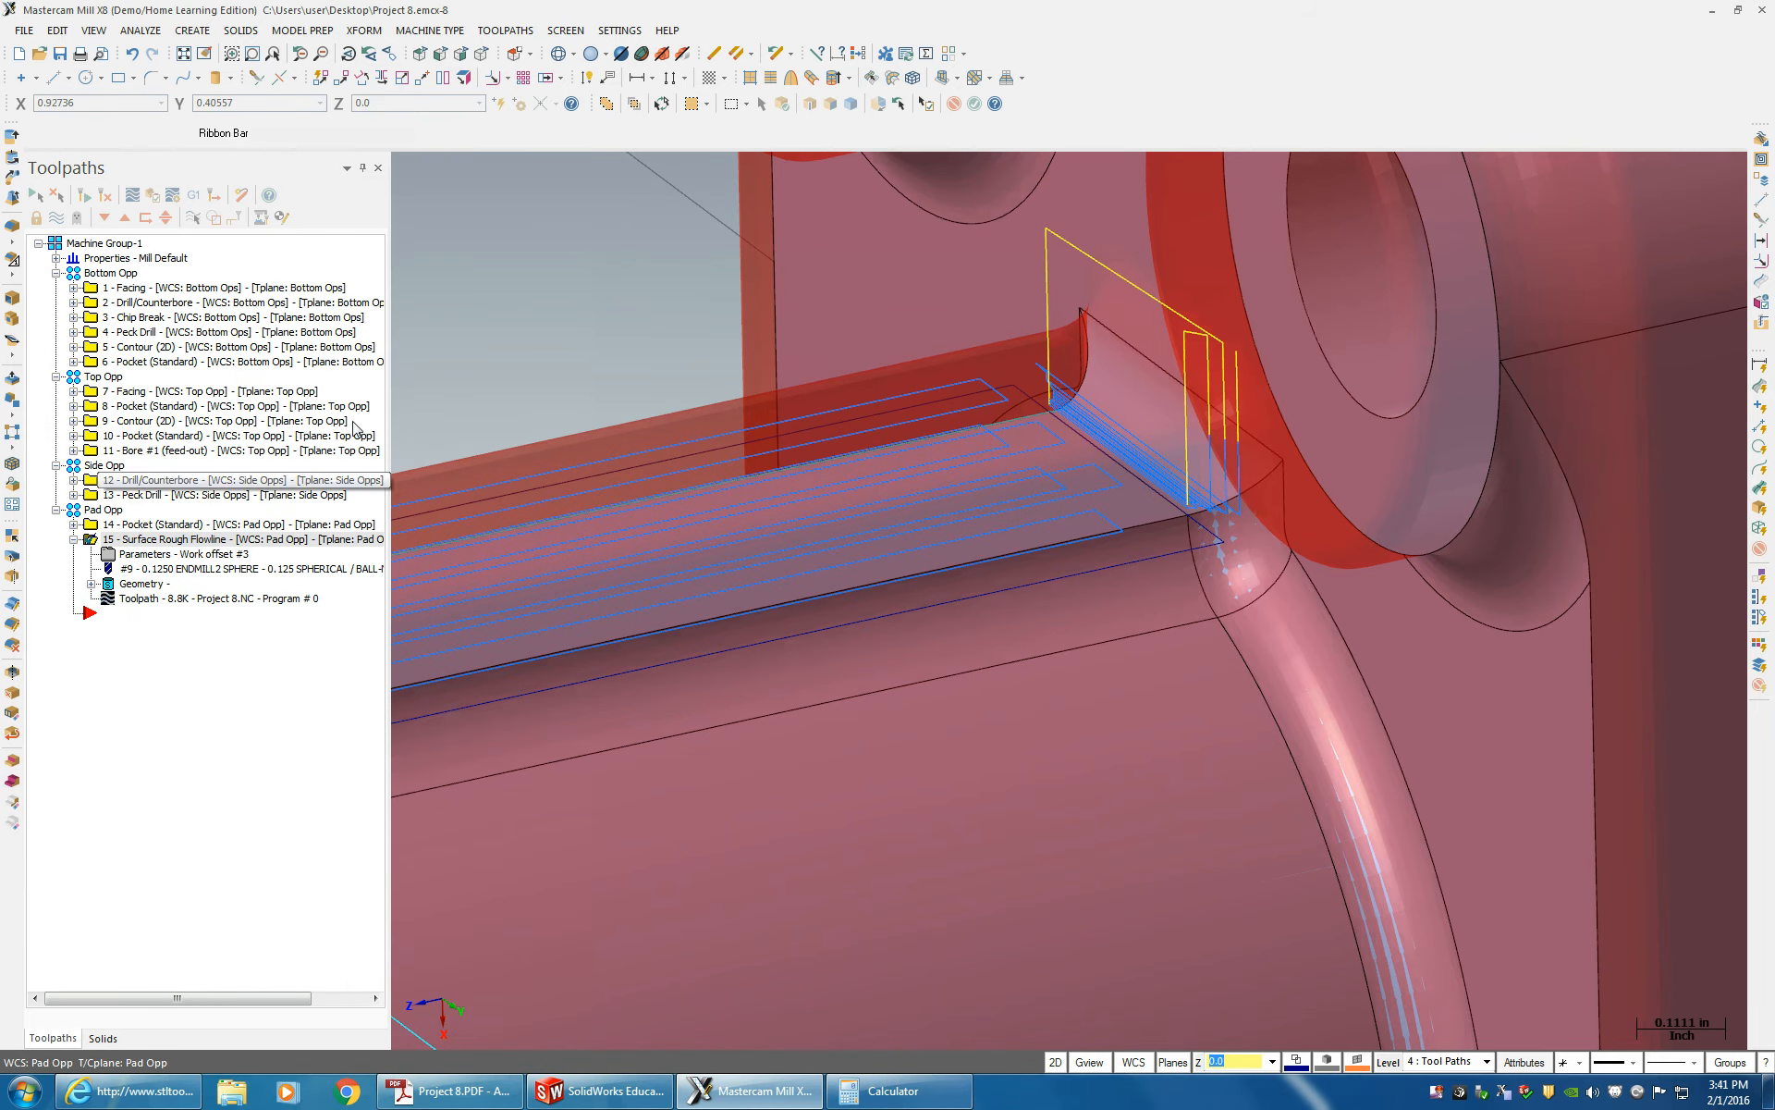
- Select both Pad Opp operations, Pocket and Surface Rough Flowline, and load them for verification in Mastercam Simulator
{"action": "left_click", "coordinate": [109, 524]}
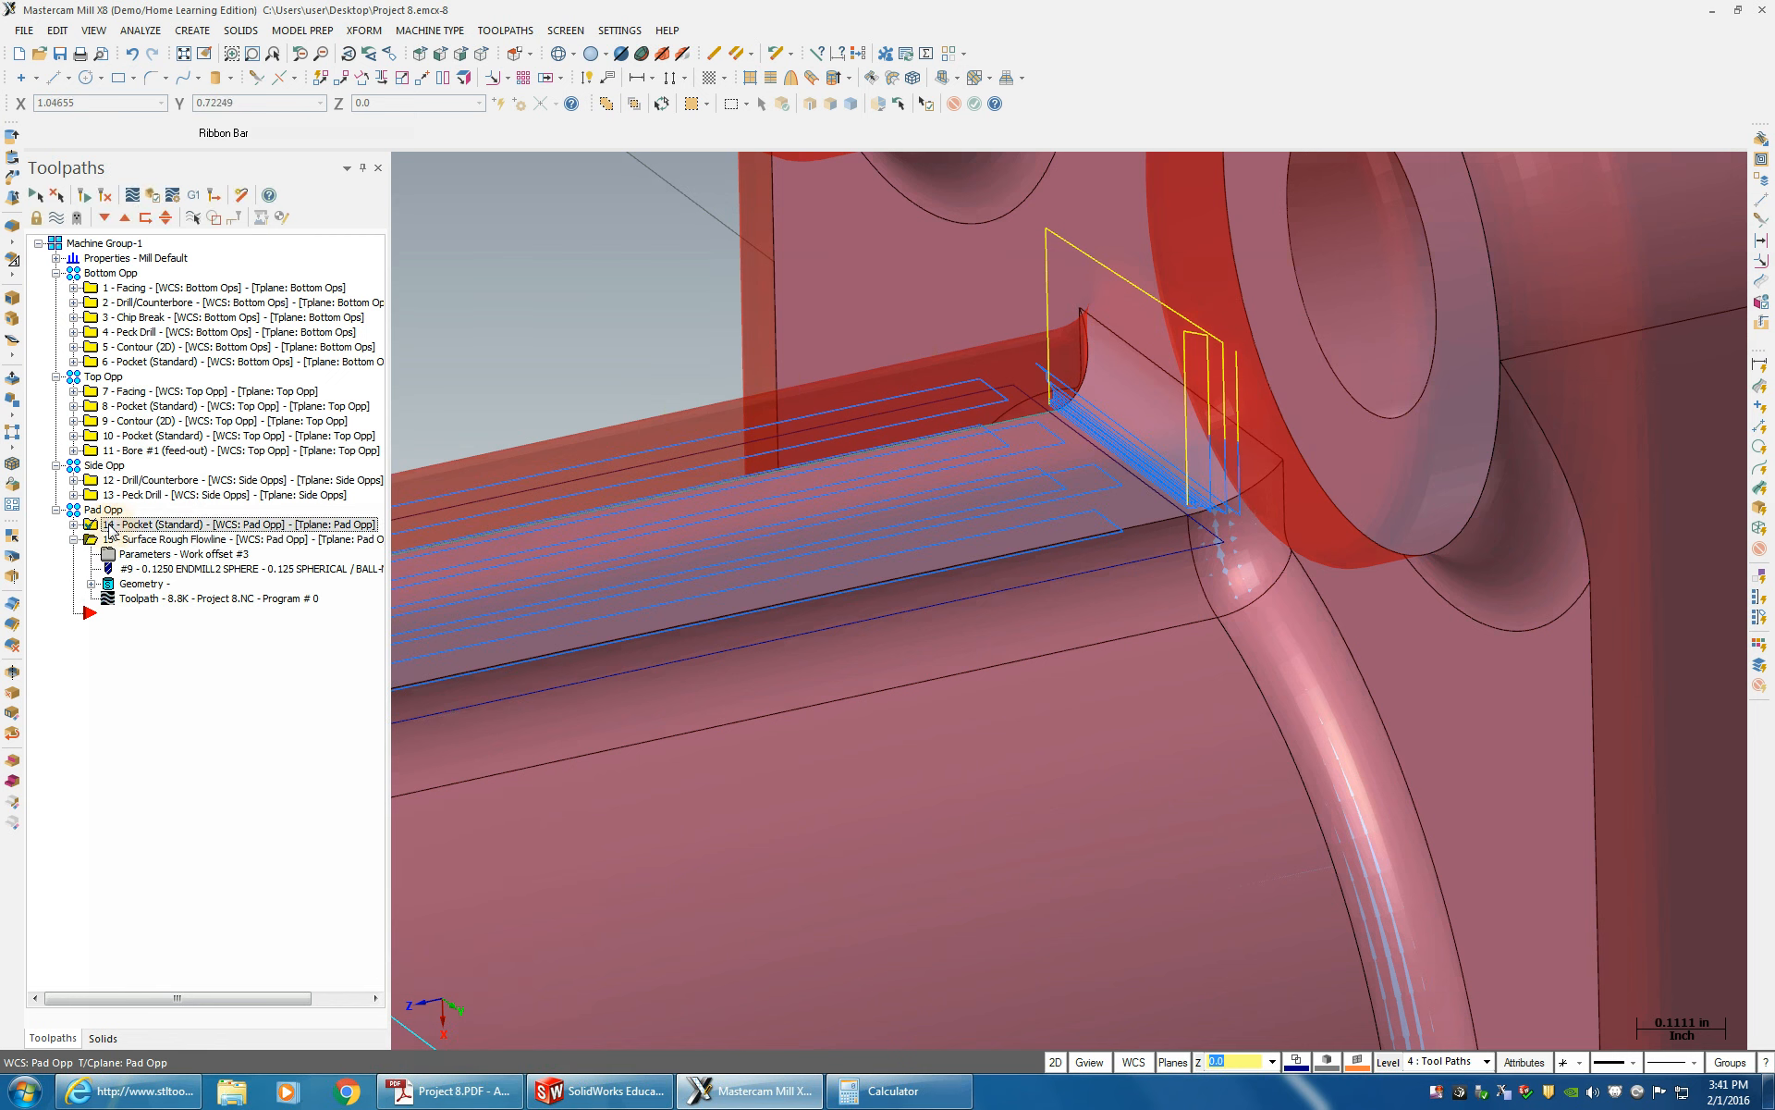
{"action": "left_click", "coordinate": [109, 525]}
{"action": "left_click", "coordinate": [45, 588]}
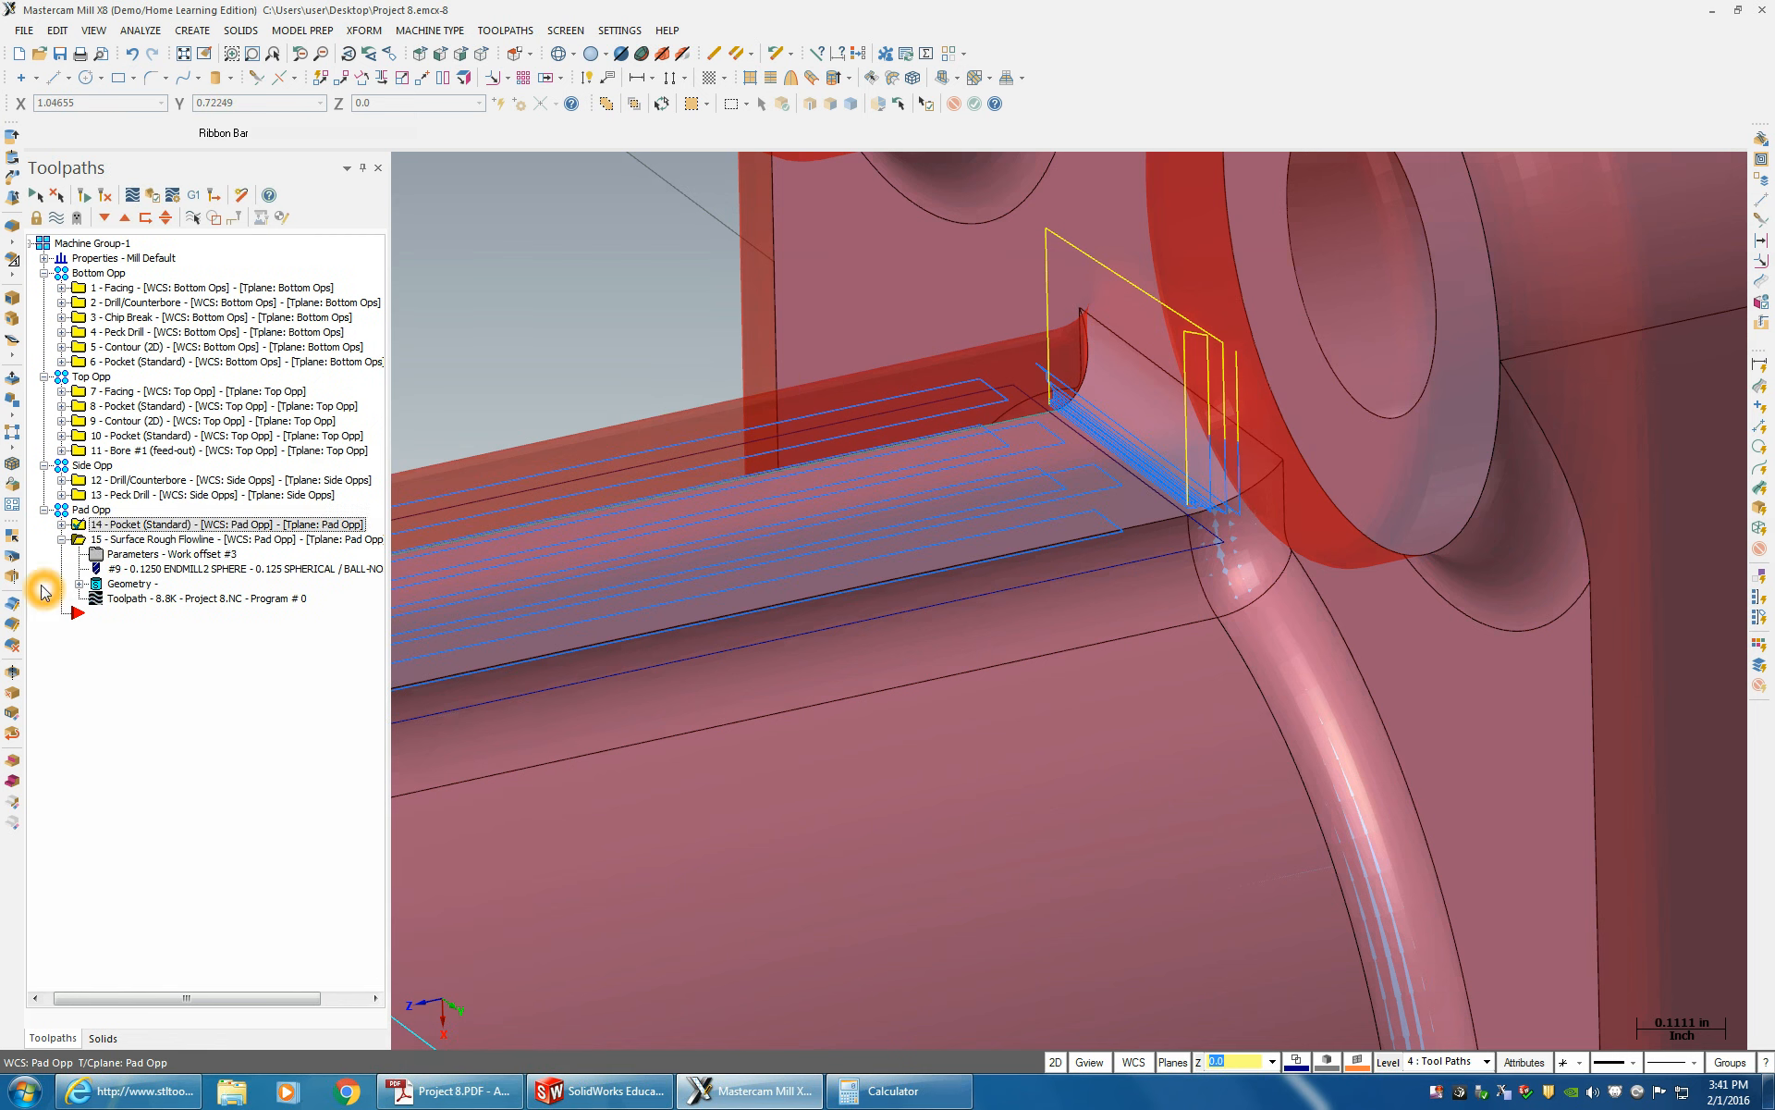
{"action": "left_click", "coordinate": [79, 539], "text": "ctrl"}
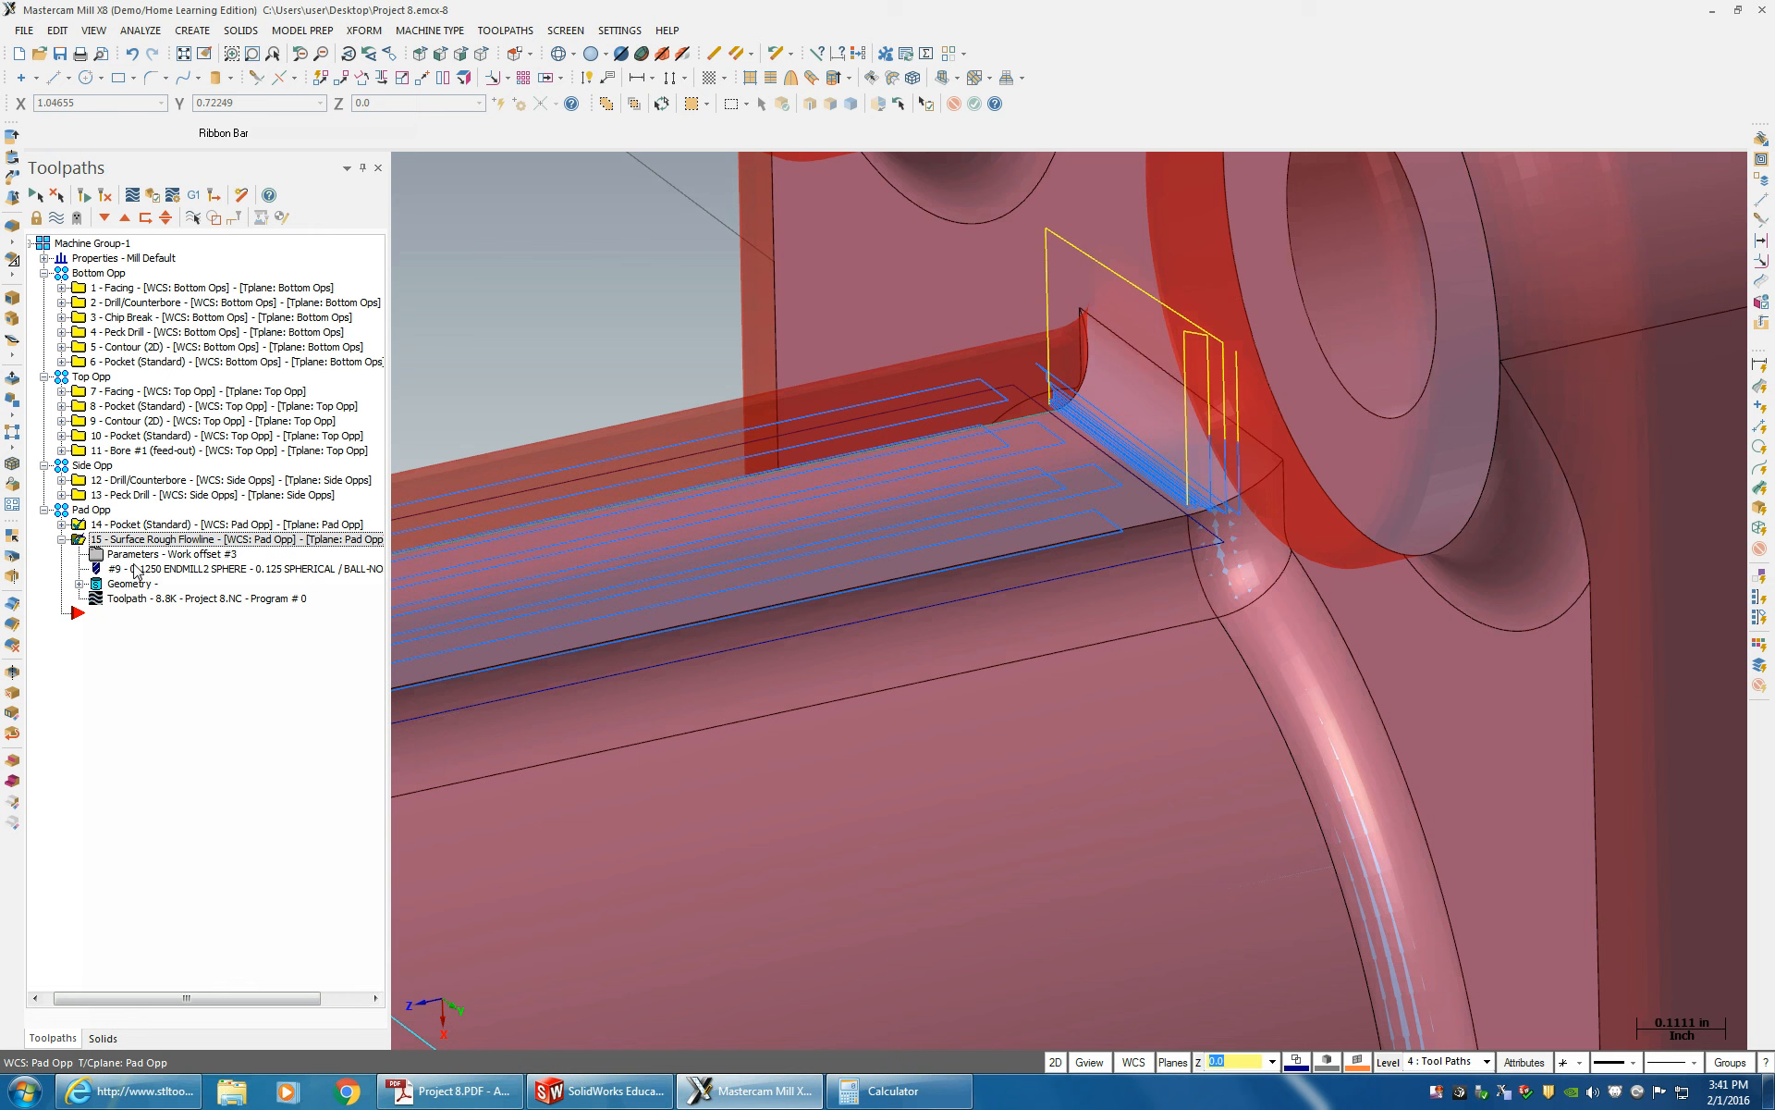
{"action": "left_click", "coordinate": [152, 195]}
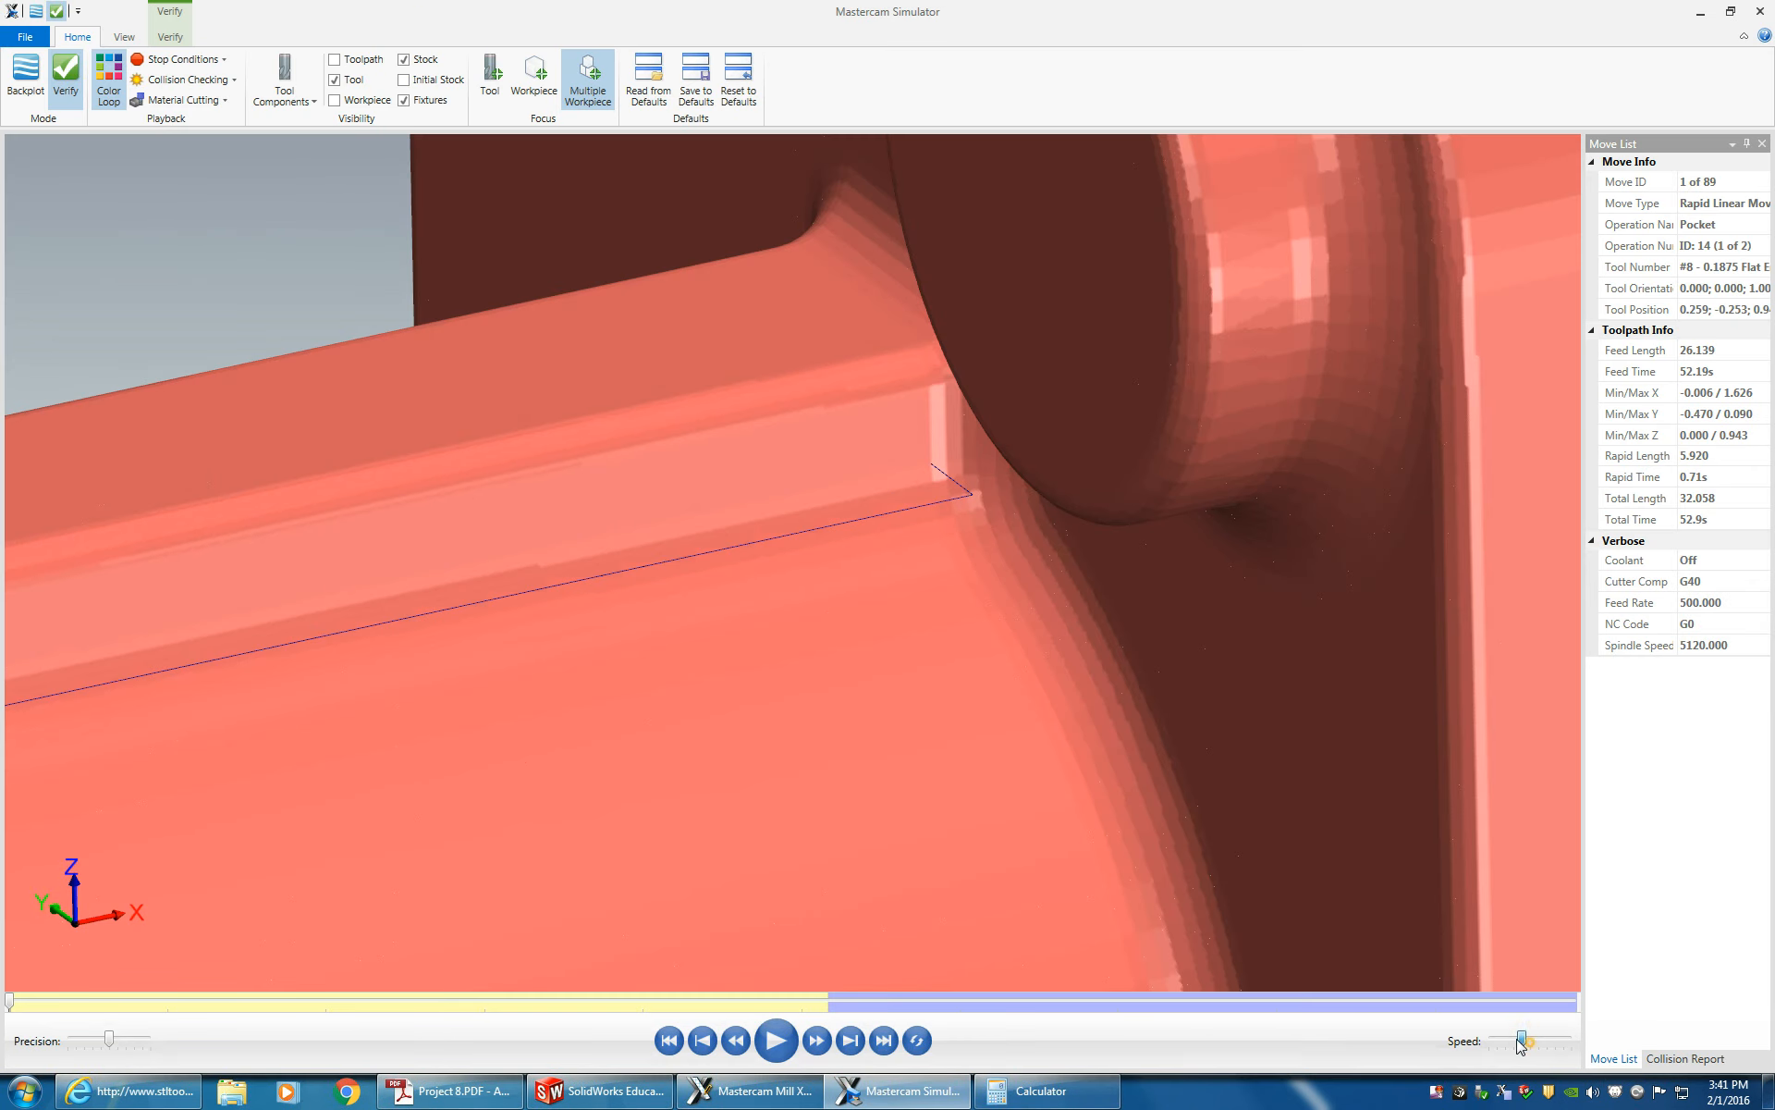
- Run the verification at a slower playback speed, inspect the ball mill's cut around the pad fillet, and close the simulator
{"action": "left_click_drag", "start_coordinate": [1519, 1043], "coordinate": [1500, 1041]}
{"action": "left_click", "coordinate": [775, 1039]}
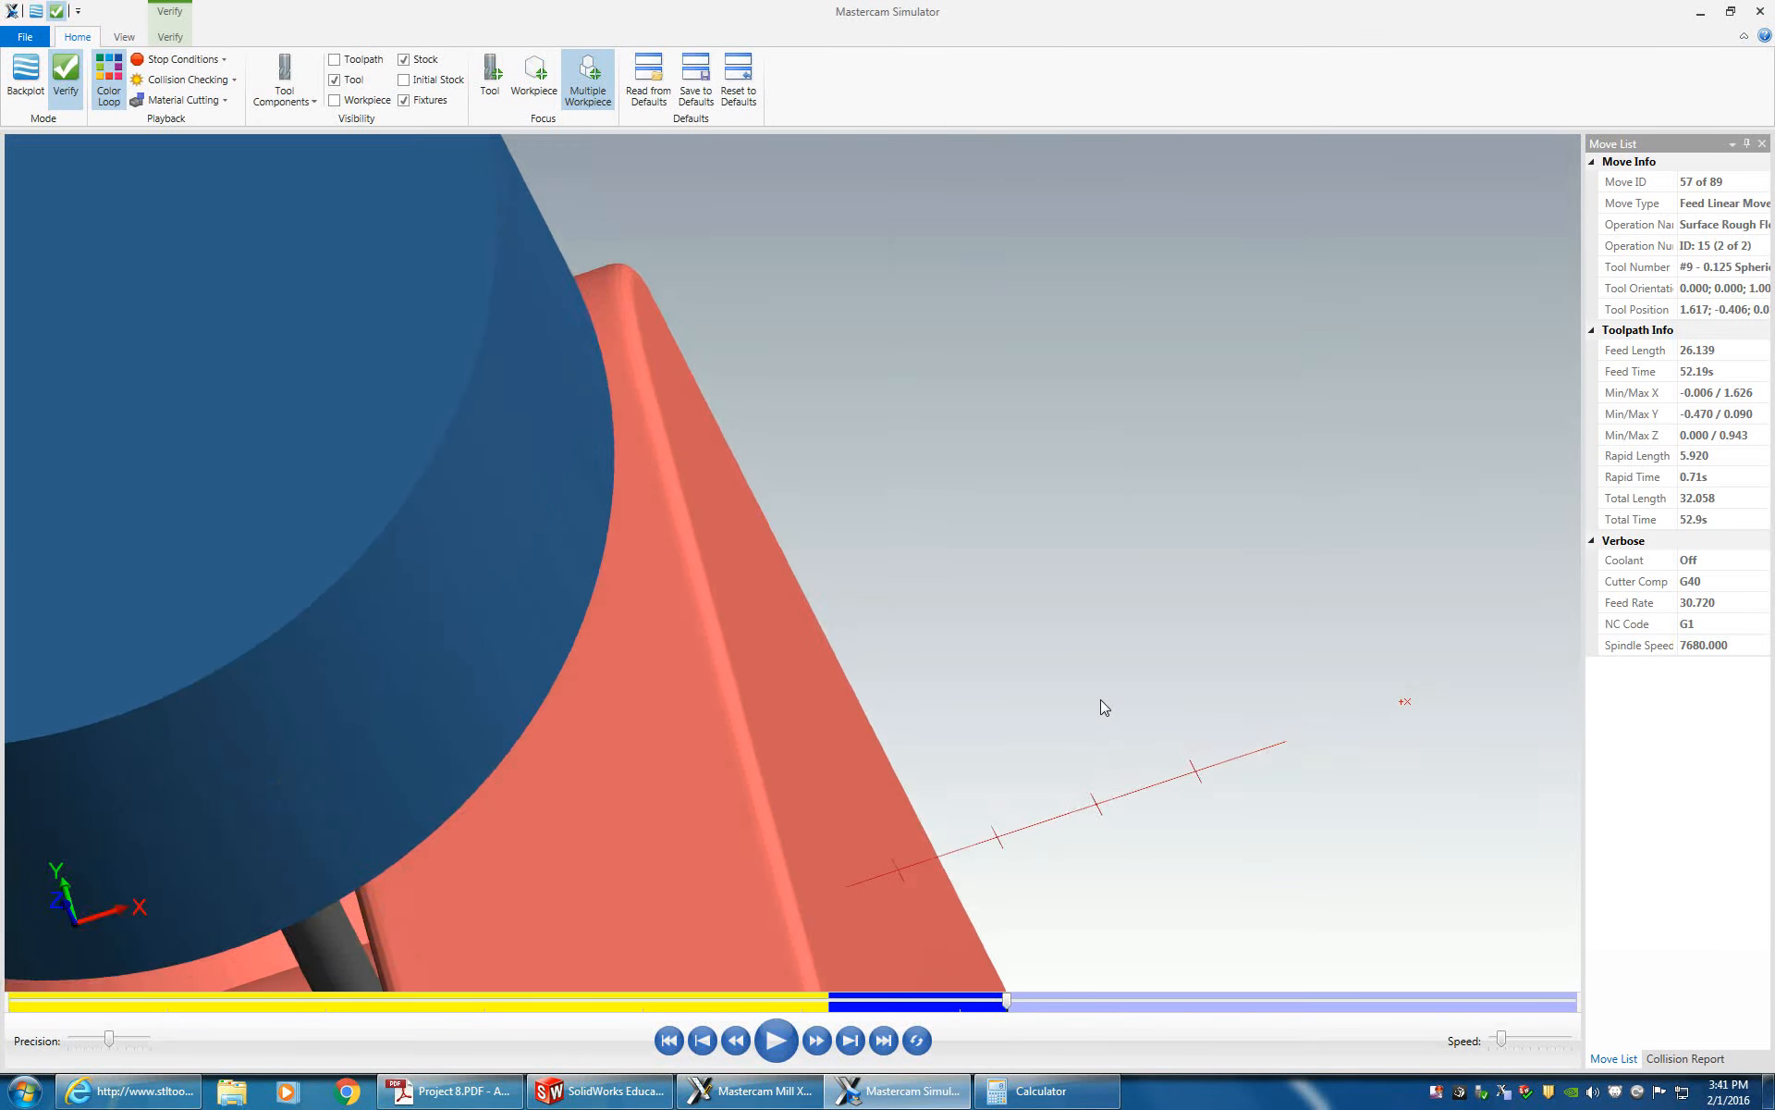
{"action": "middle_click_drag", "start_coordinate": [1101, 699], "coordinate": [1081, 712]}
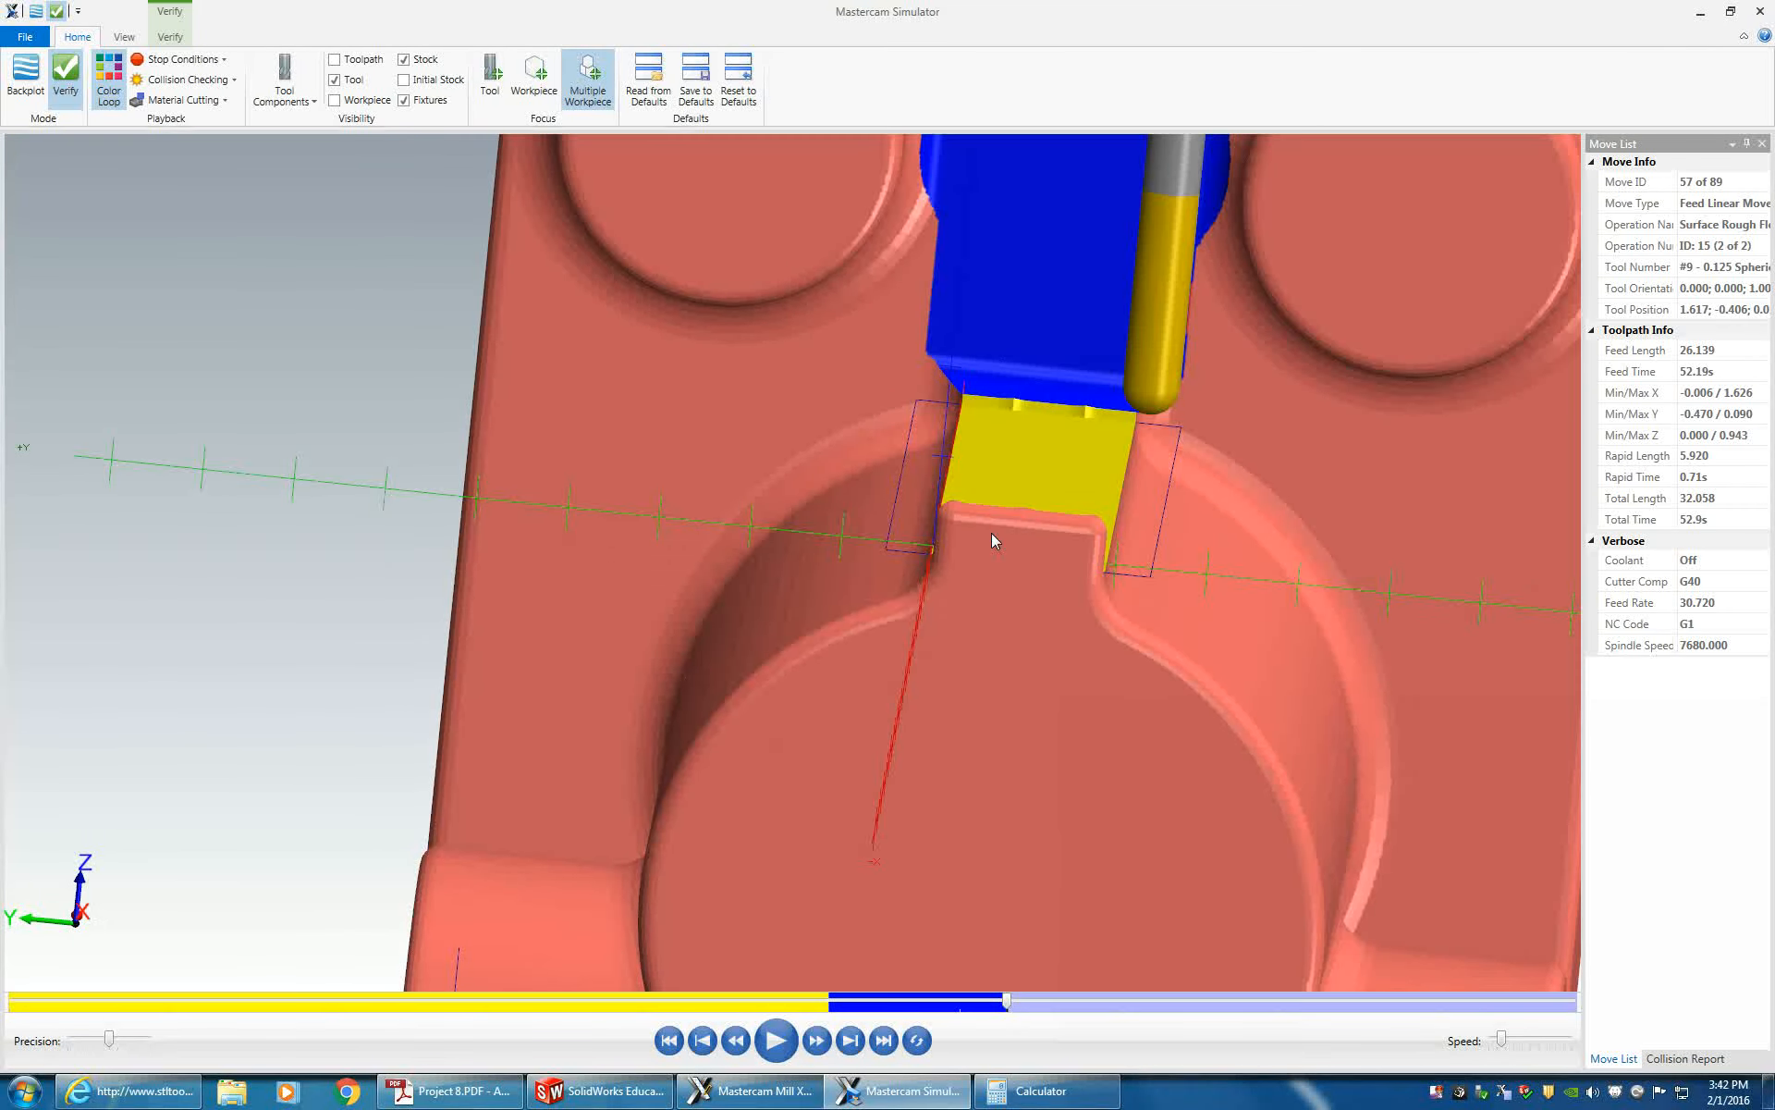
{"action": "middle_click_drag", "start_coordinate": [992, 541], "coordinate": [1092, 557]}
{"action": "mouse_move", "coordinate": [1115, 592]}
{"action": "middle_mouse_down"}
{"action": "mouse_move", "coordinate": [1139, 713]}
{"action": "mouse_move", "coordinate": [1080, 792]}
{"action": "mouse_move", "coordinate": [1179, 814]}
{"action": "mouse_move", "coordinate": [1138, 702]}
{"action": "mouse_move", "coordinate": [1160, 777]}
{"action": "mouse_move", "coordinate": [1124, 757]}
{"action": "middle_mouse_up"}
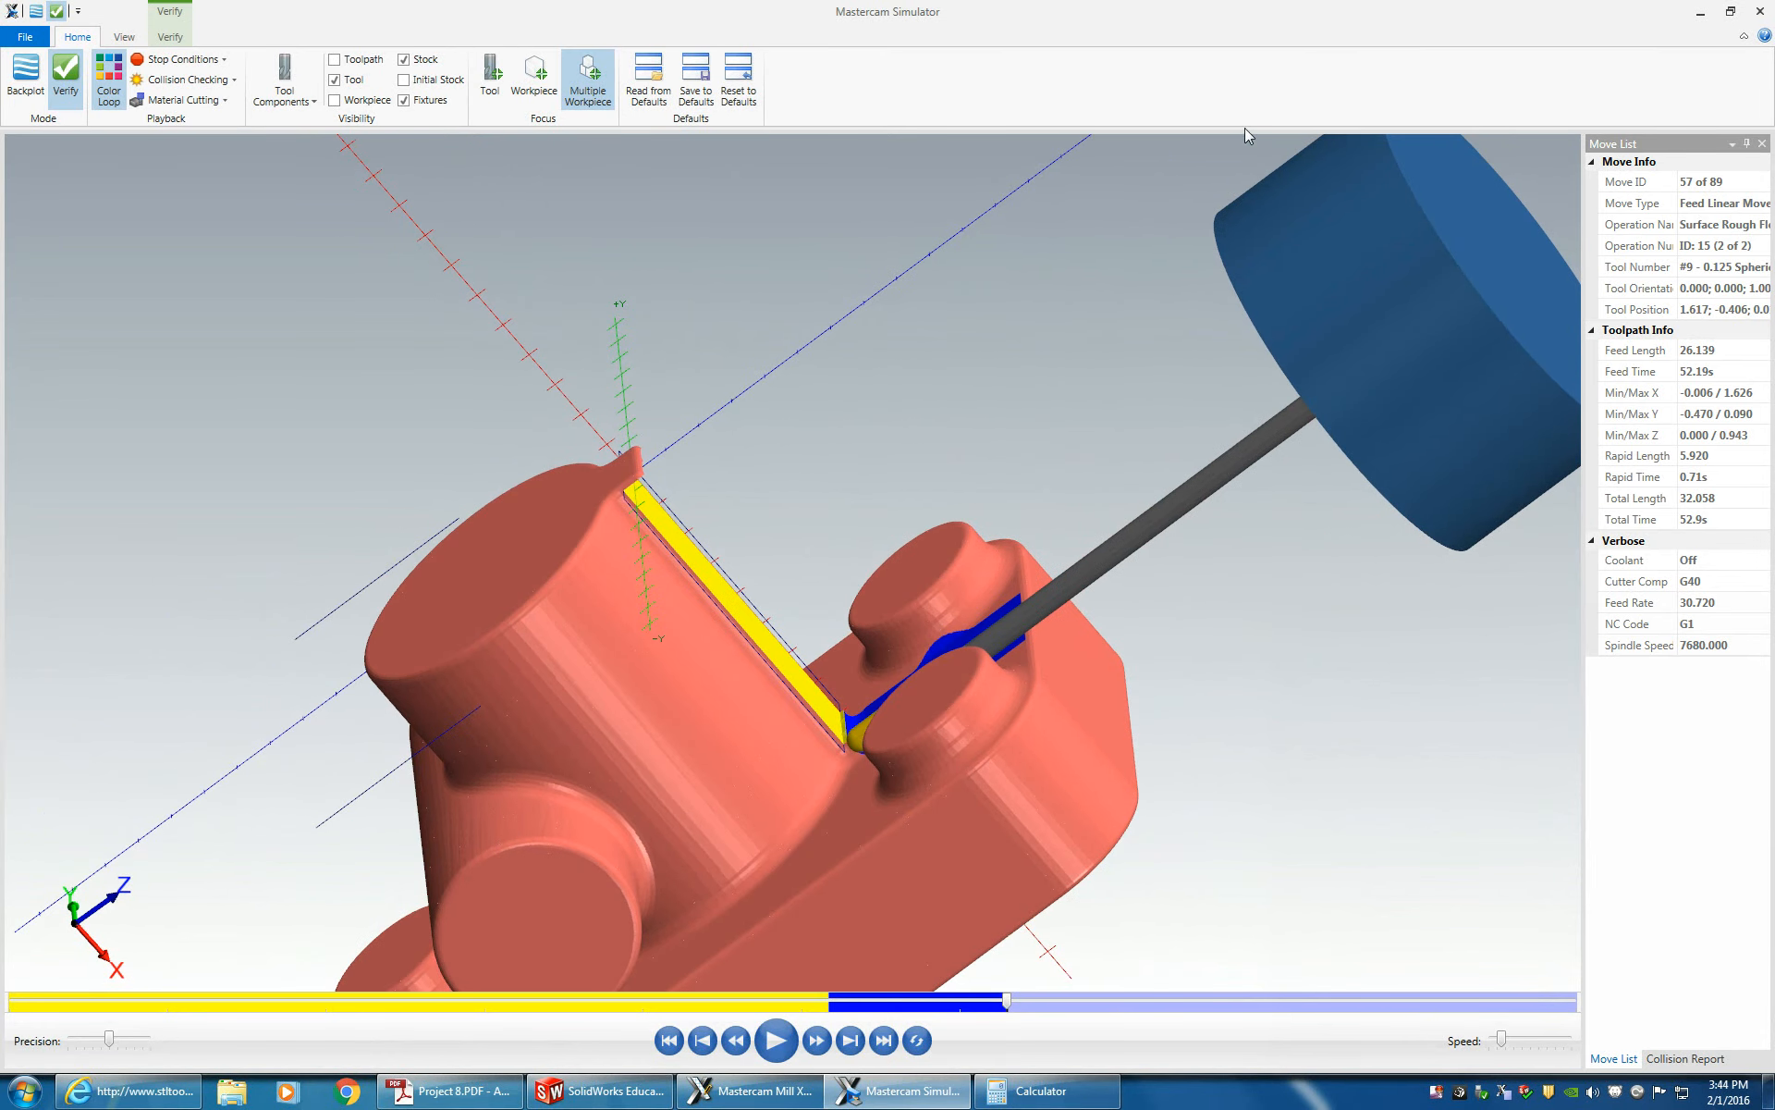
{"action": "left_click", "coordinate": [1761, 12]}
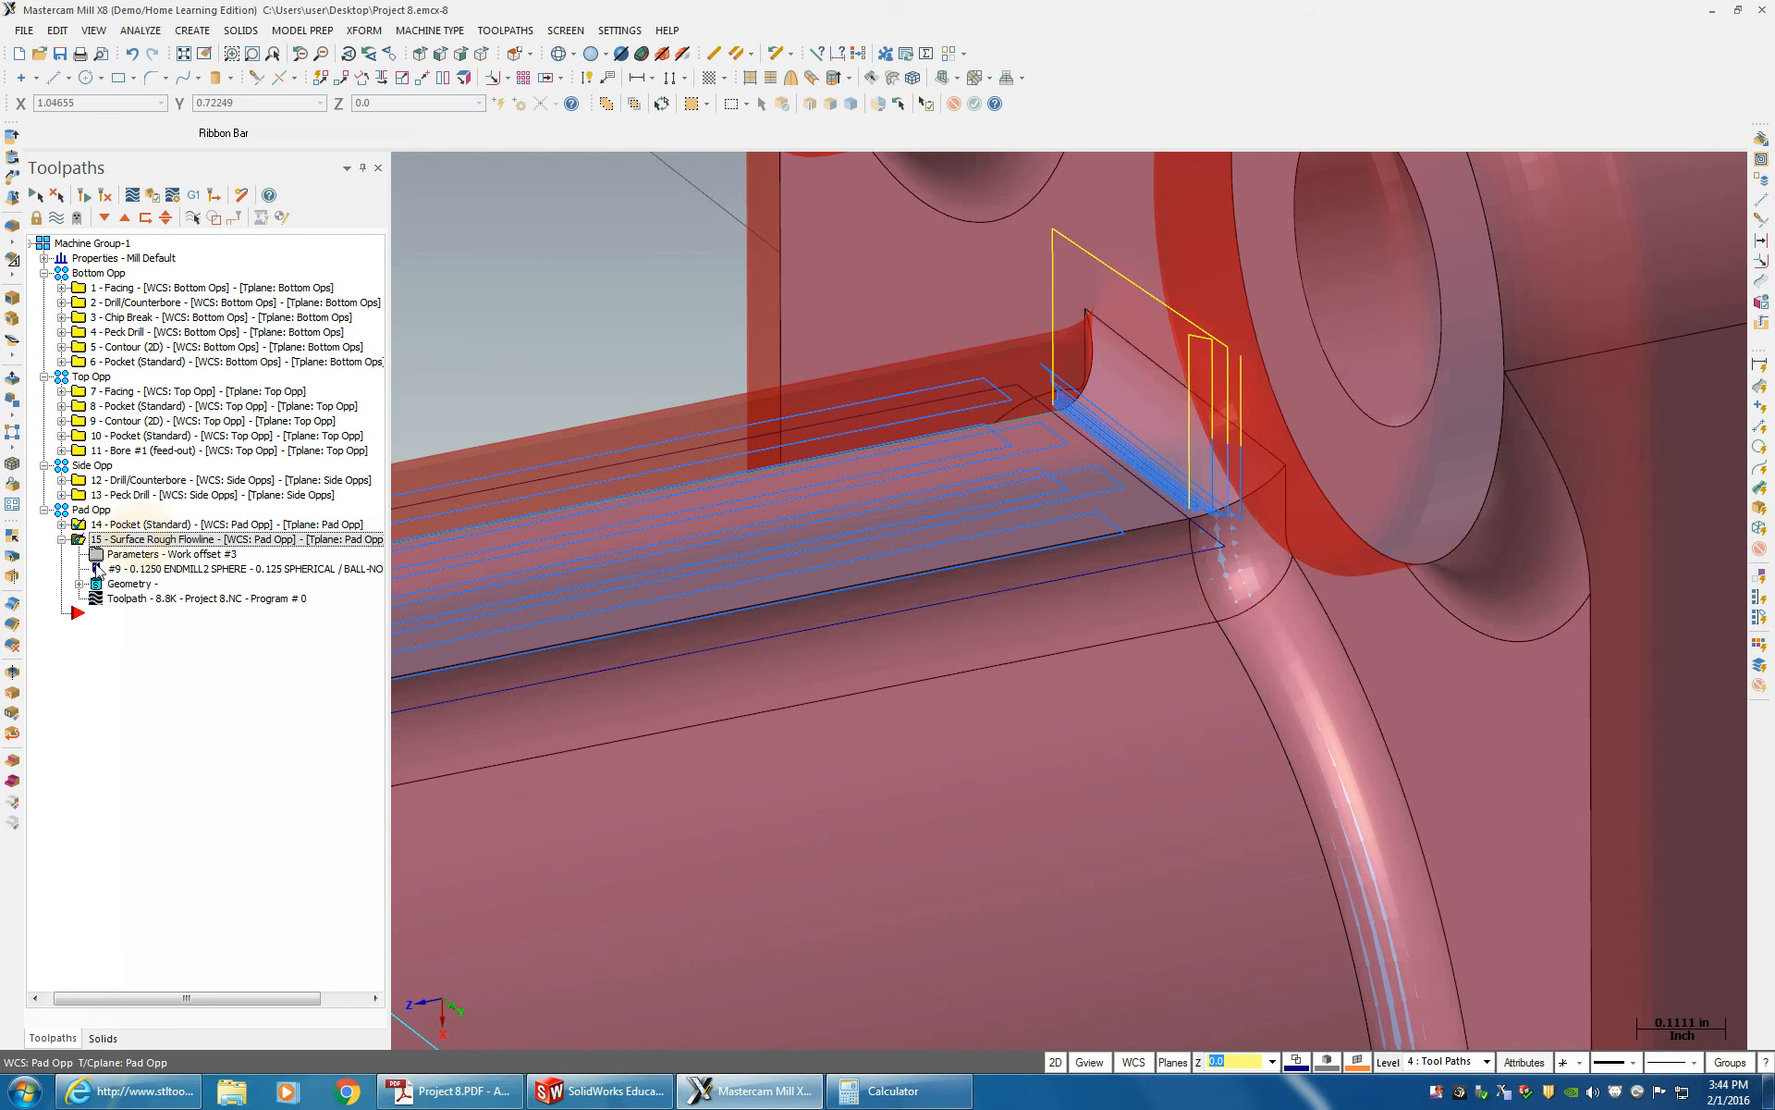
- Delete the Surface Rough Flowline operation from the Pad Opp group
{"action": "right_click", "coordinate": [123, 544]}
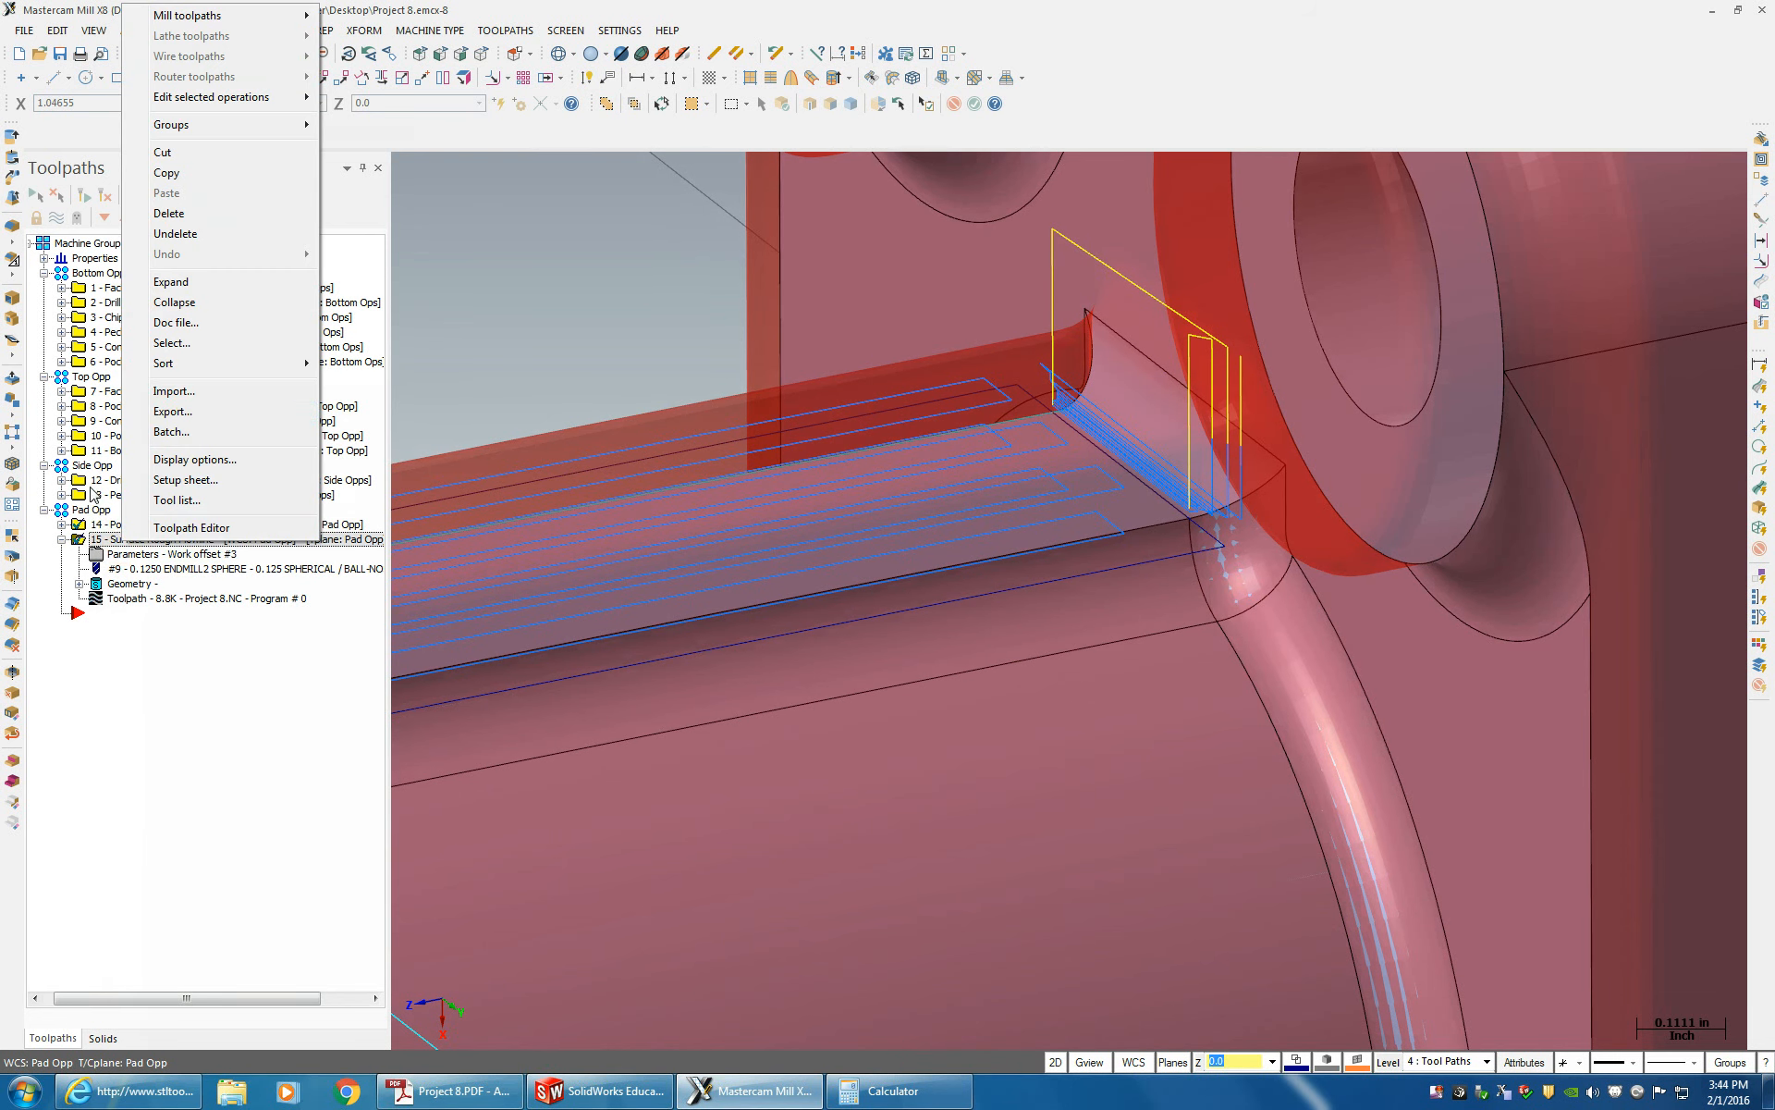
{"action": "left_click", "coordinate": [79, 544]}
{"action": "right_click", "coordinate": [109, 541]}
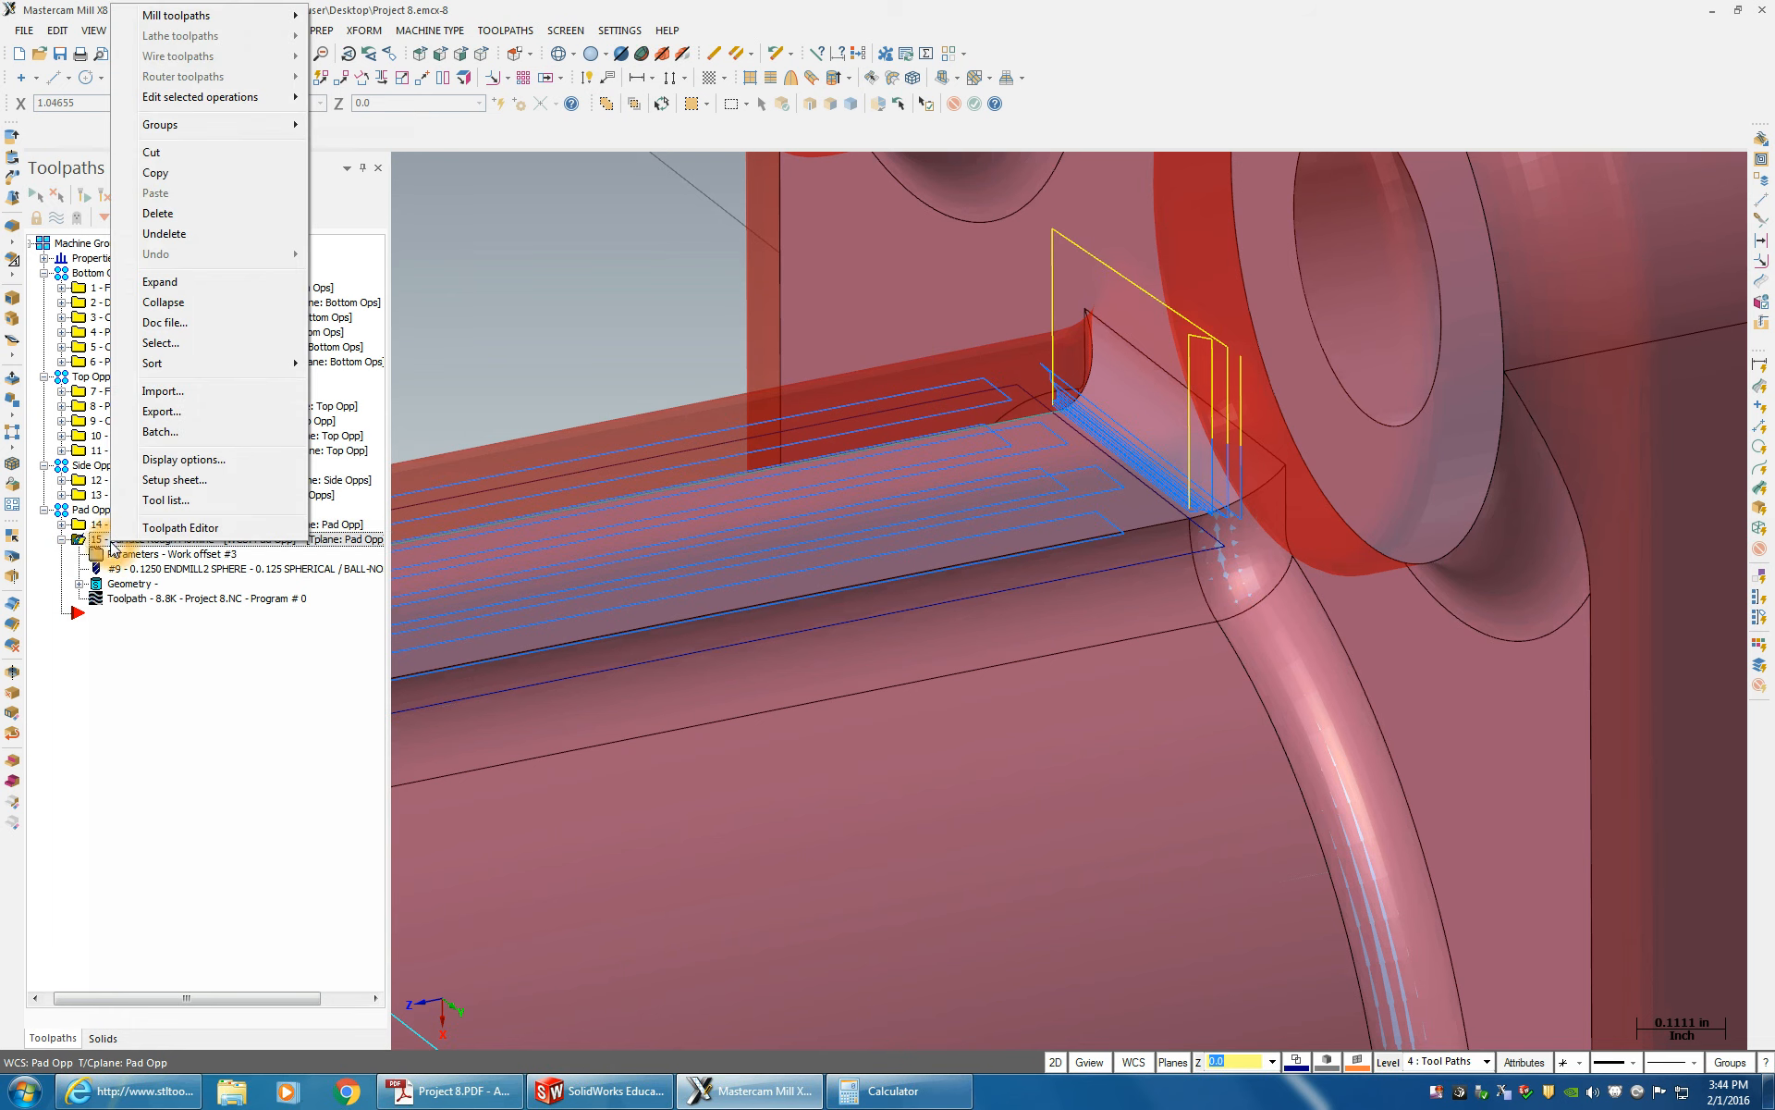
{"action": "left_click", "coordinate": [171, 215]}
{"action": "left_click", "coordinate": [943, 618]}
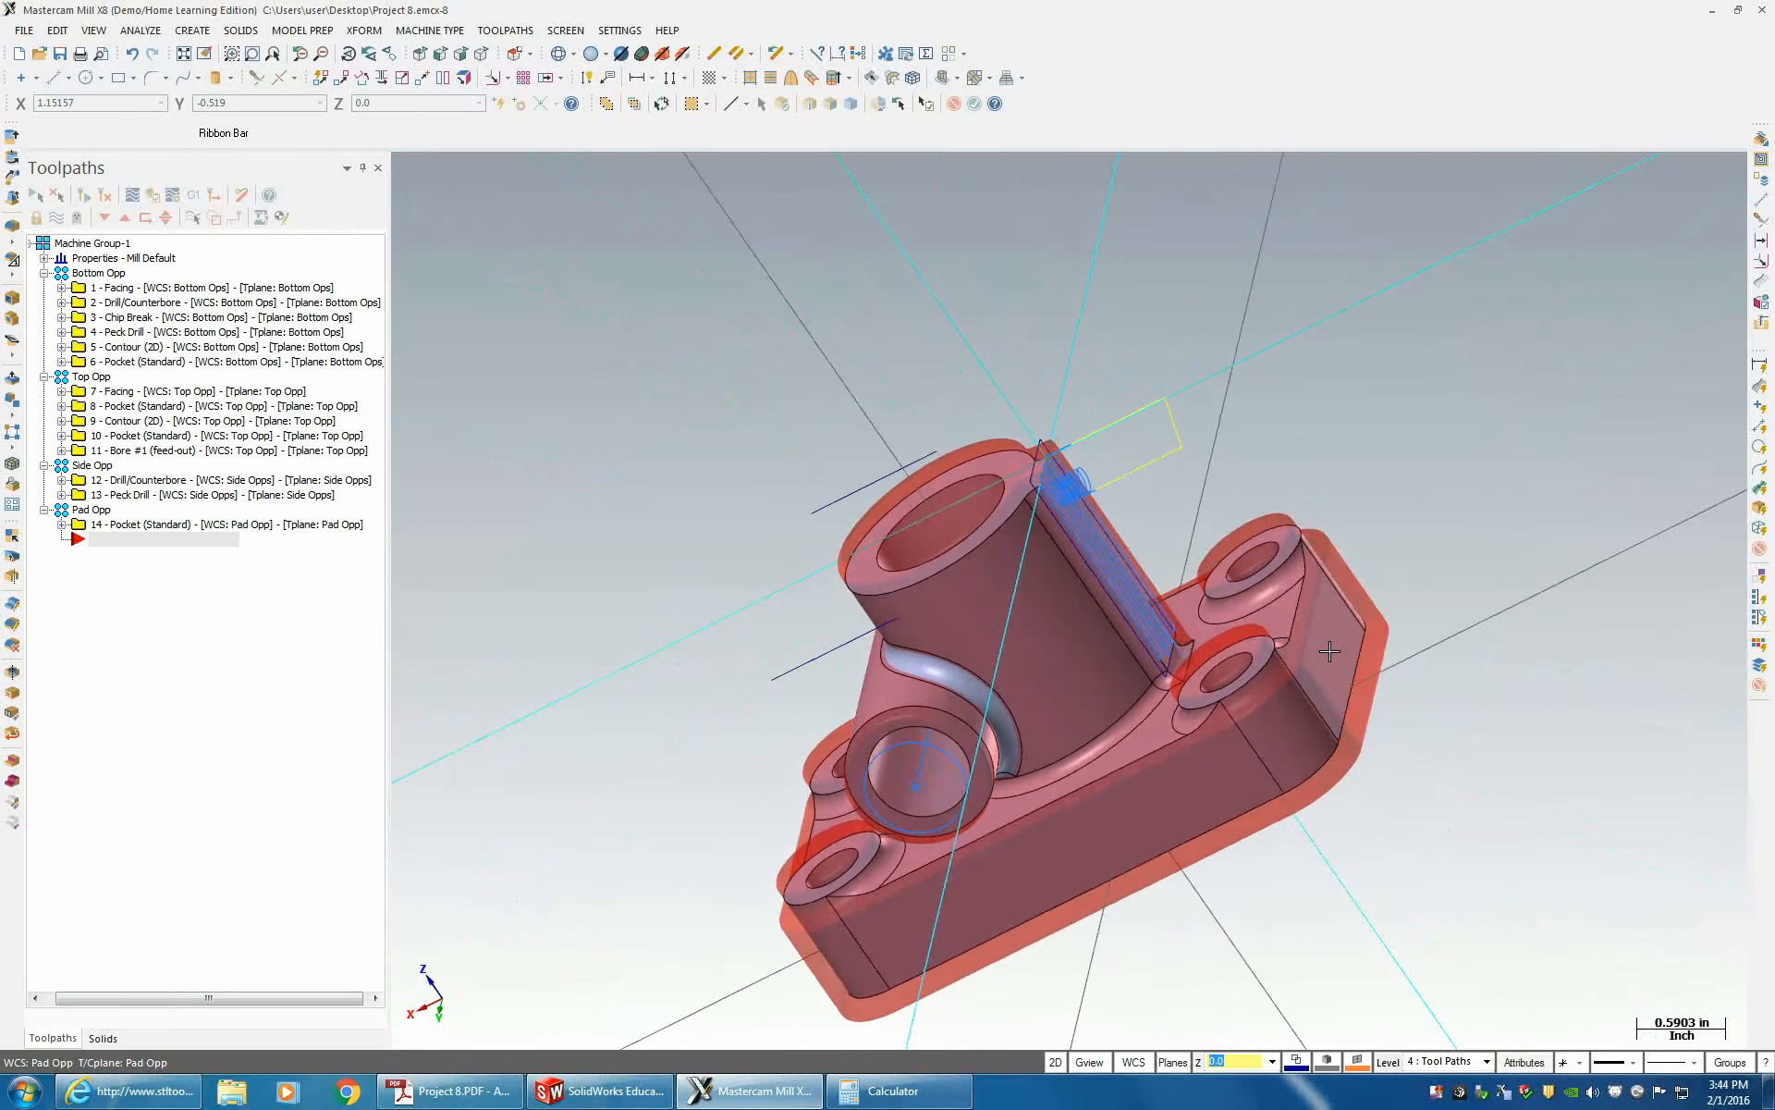
- Switch the WCS and the construction and tool planes from Pad Opp to Front, and view the part square to that plane
{"action": "middle_click_drag", "start_coordinate": [1329, 651], "coordinate": [1110, 731]}
{"action": "left_click", "coordinate": [1140, 1068]}
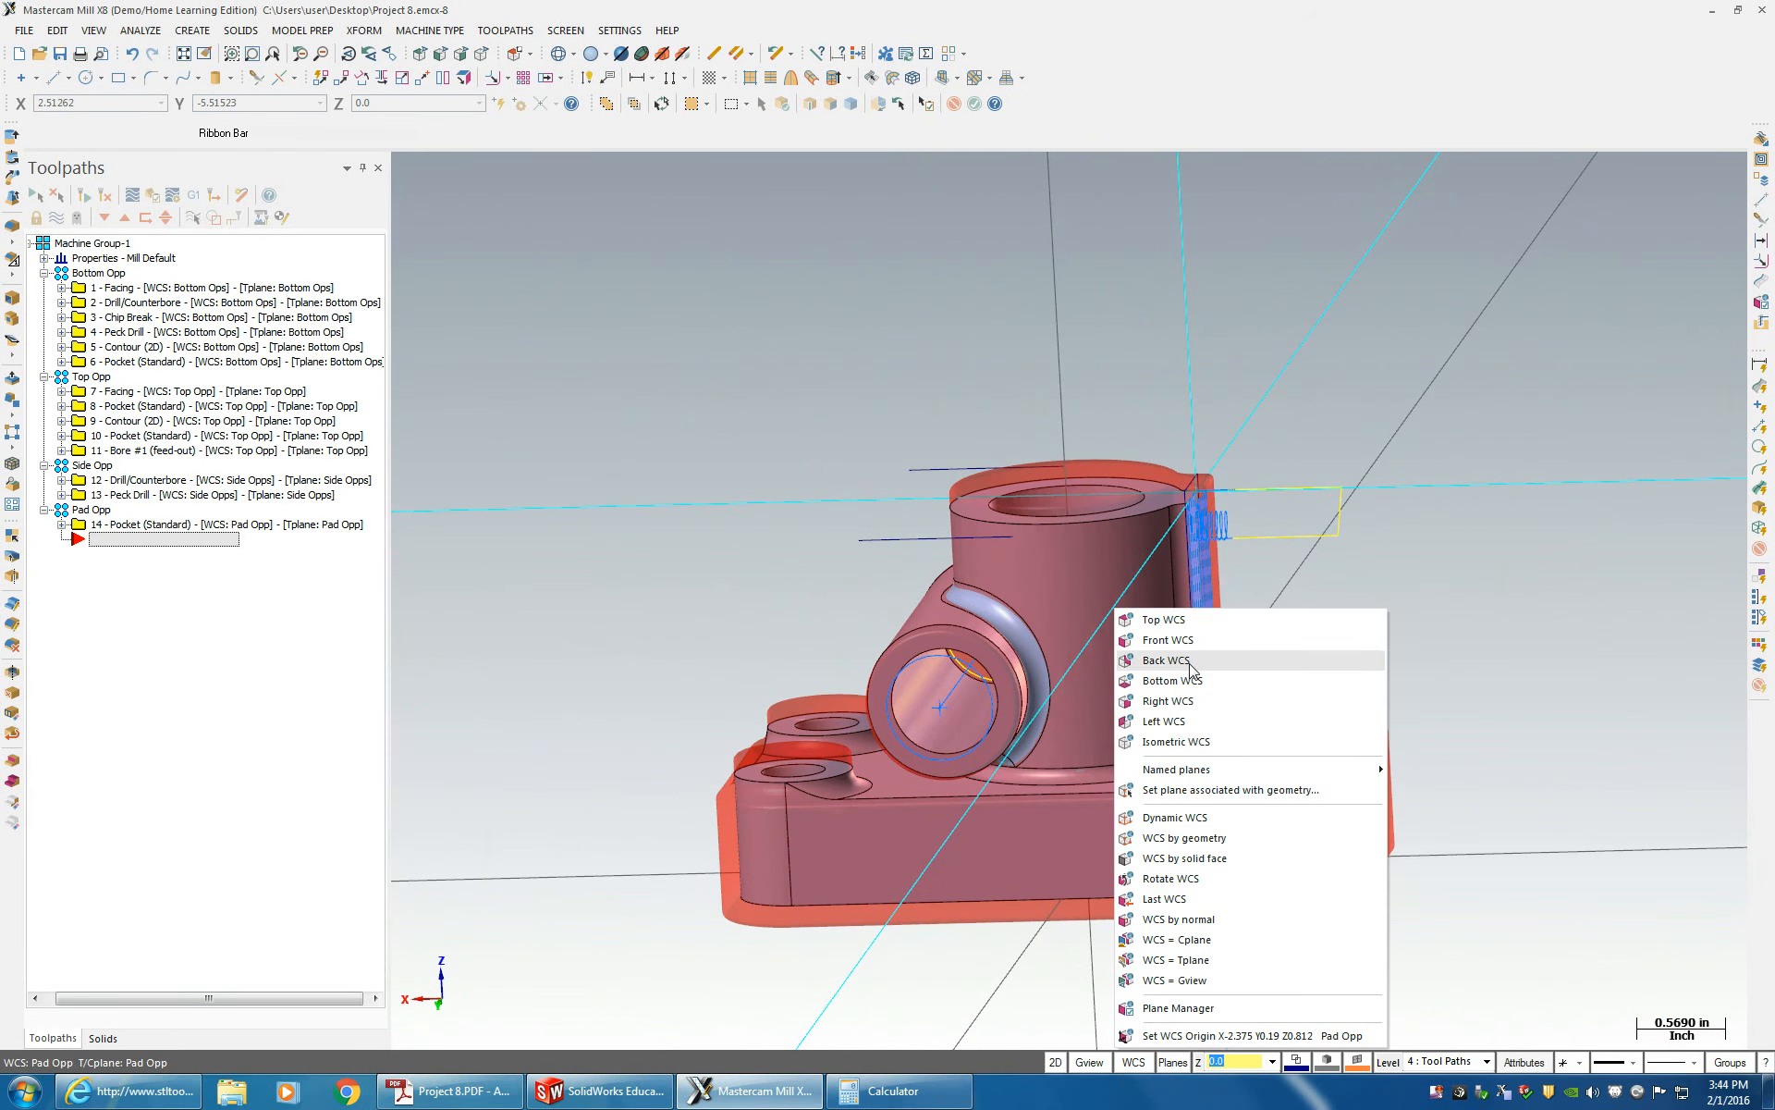
{"action": "left_click", "coordinate": [1168, 639]}
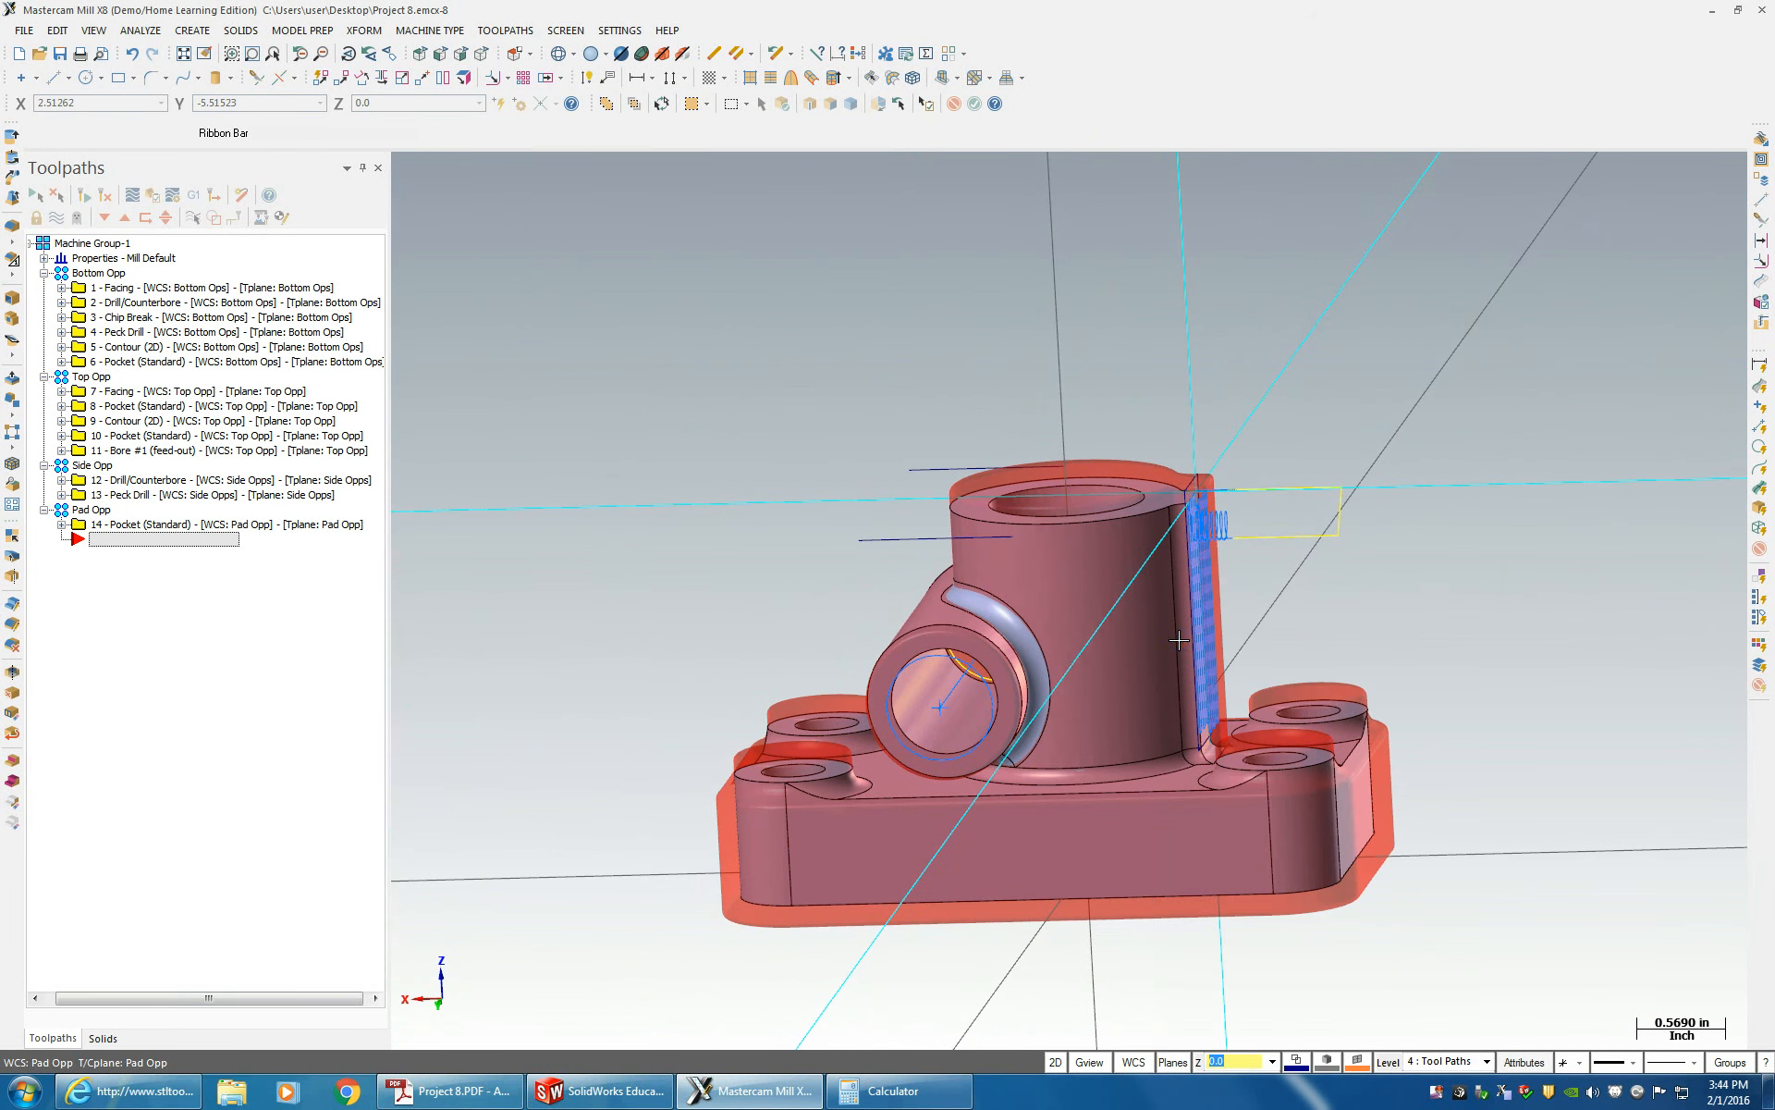
{"action": "left_click", "coordinate": [1172, 1063]}
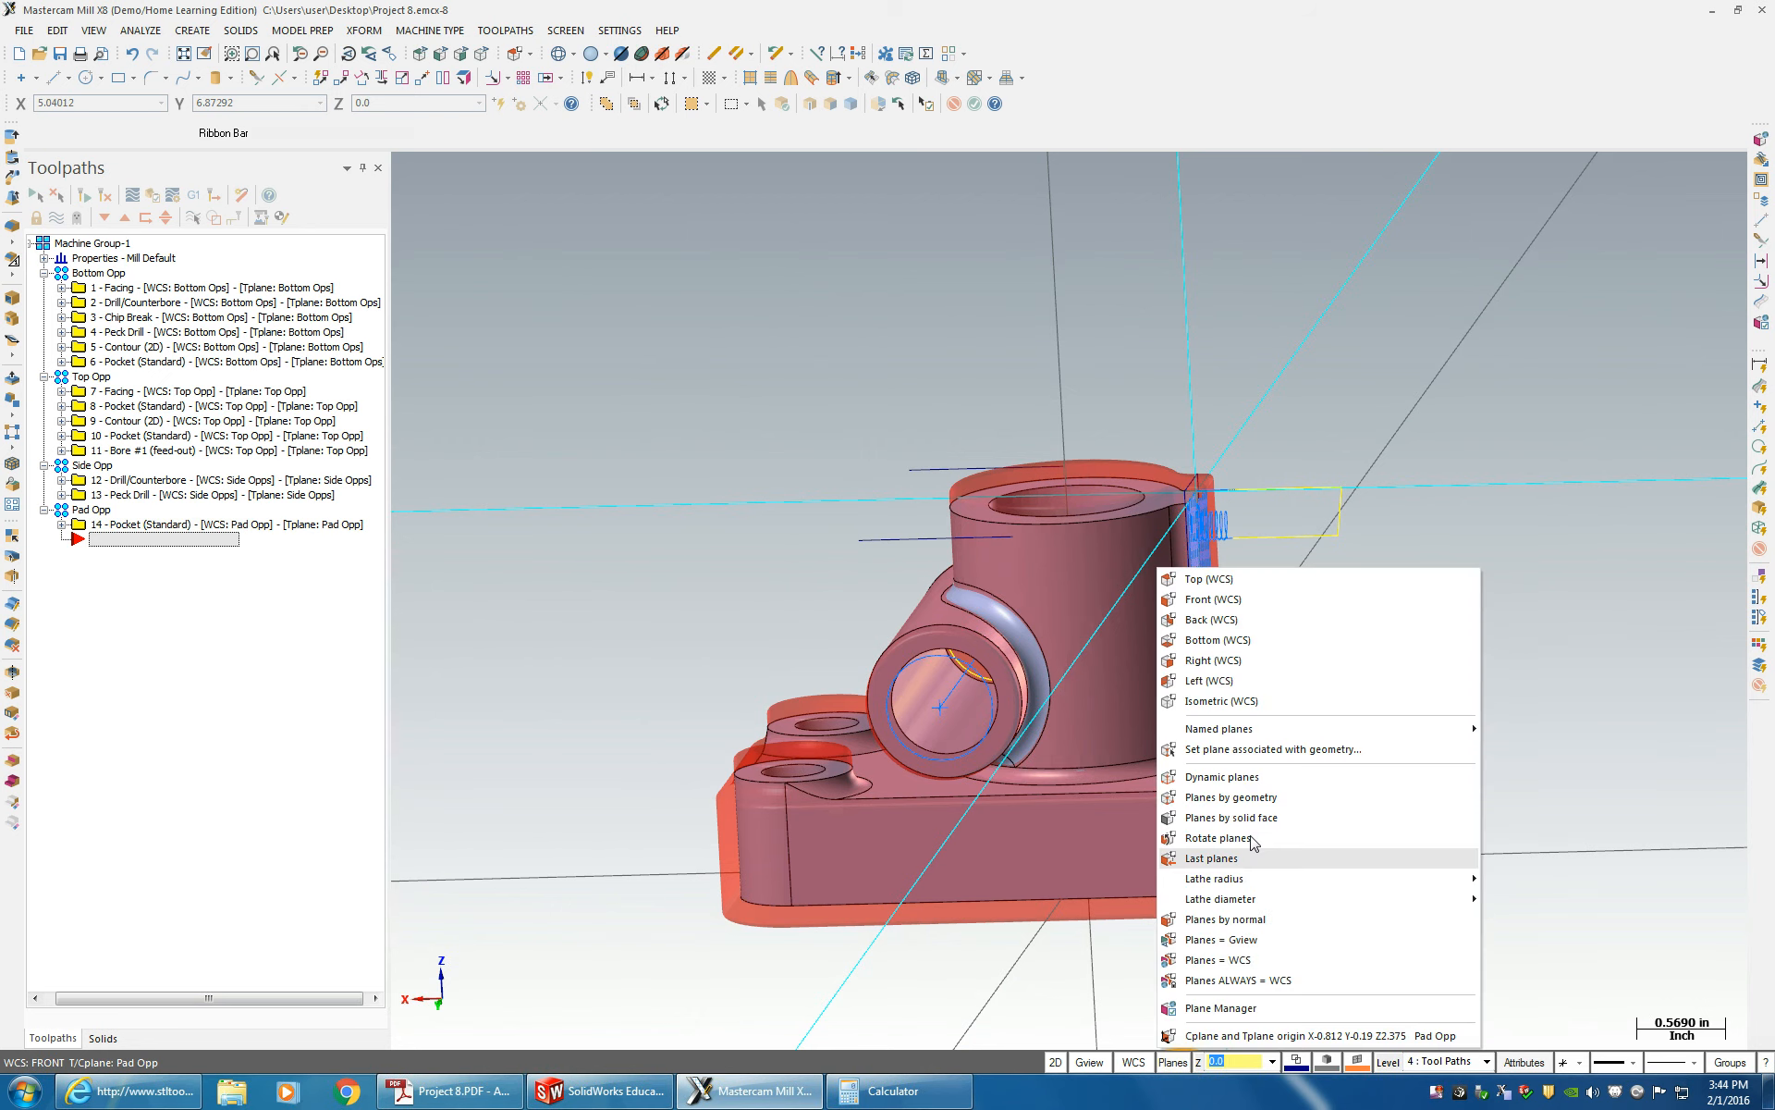
{"action": "left_click", "coordinate": [1209, 603]}
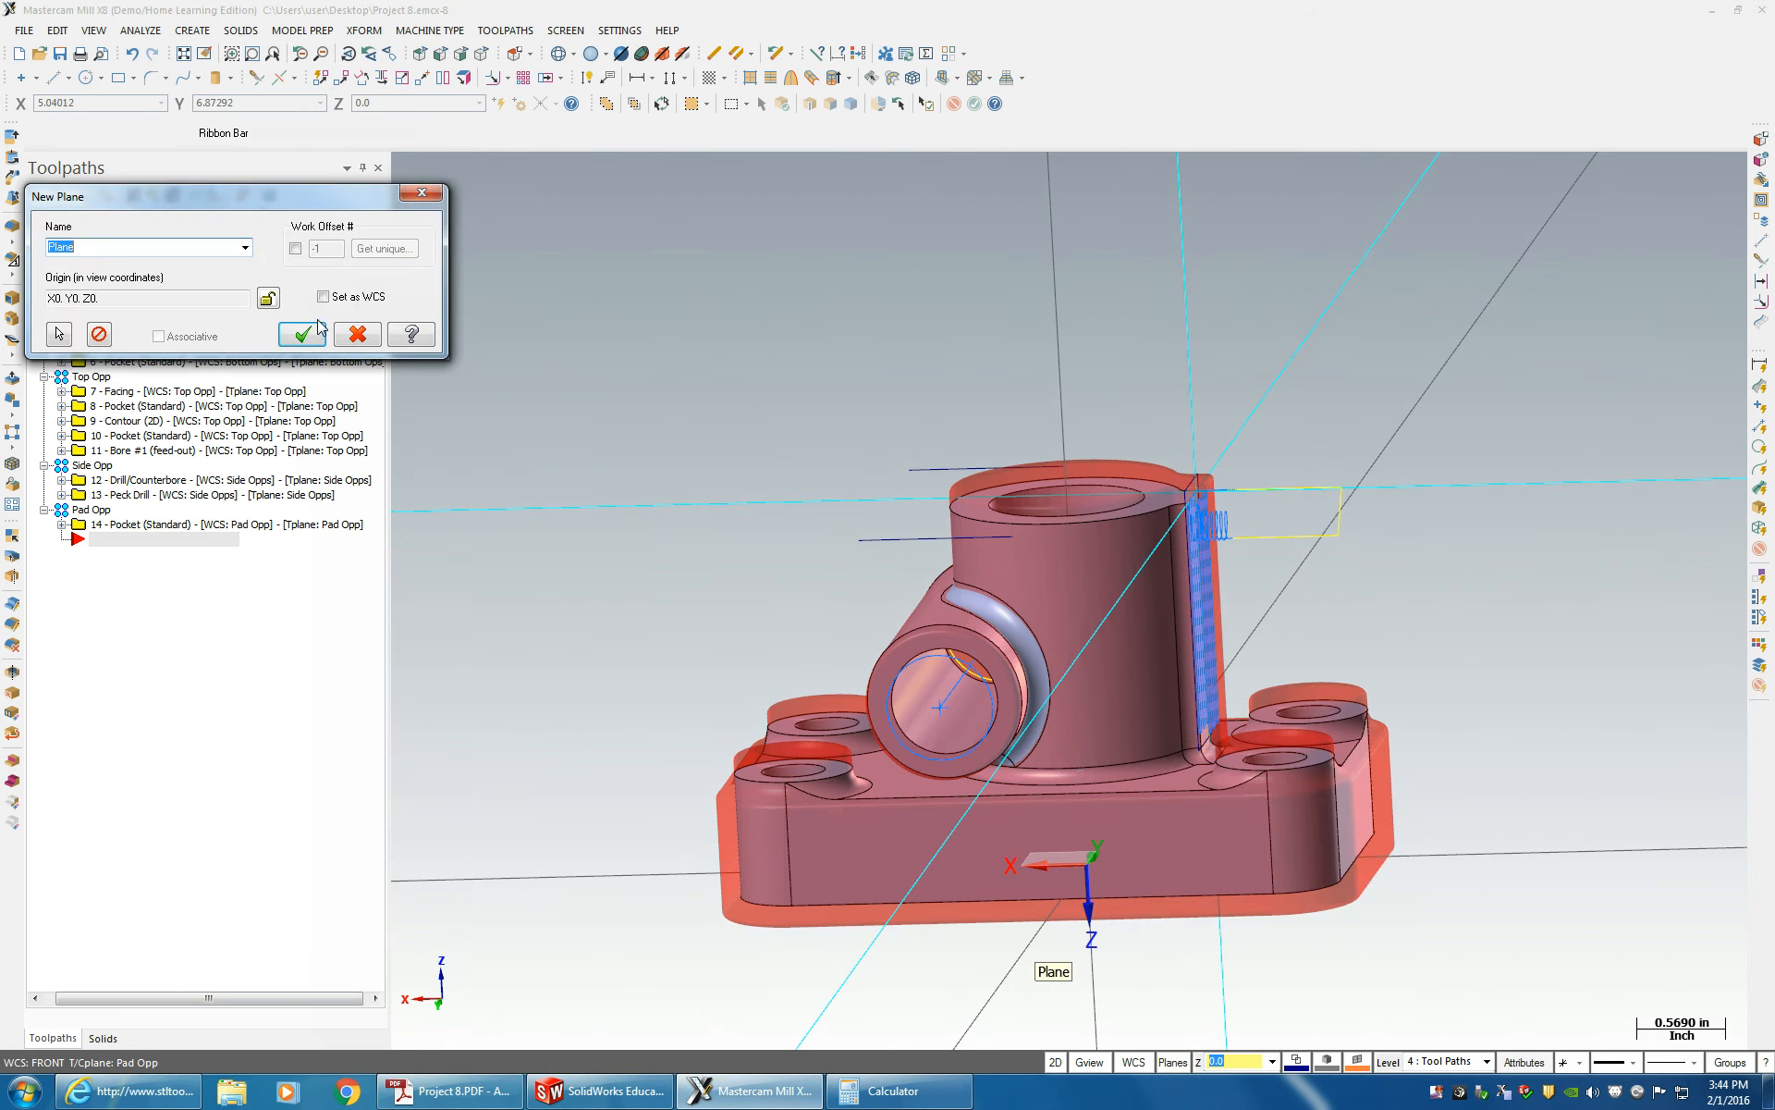
{"action": "left_click", "coordinate": [306, 333]}
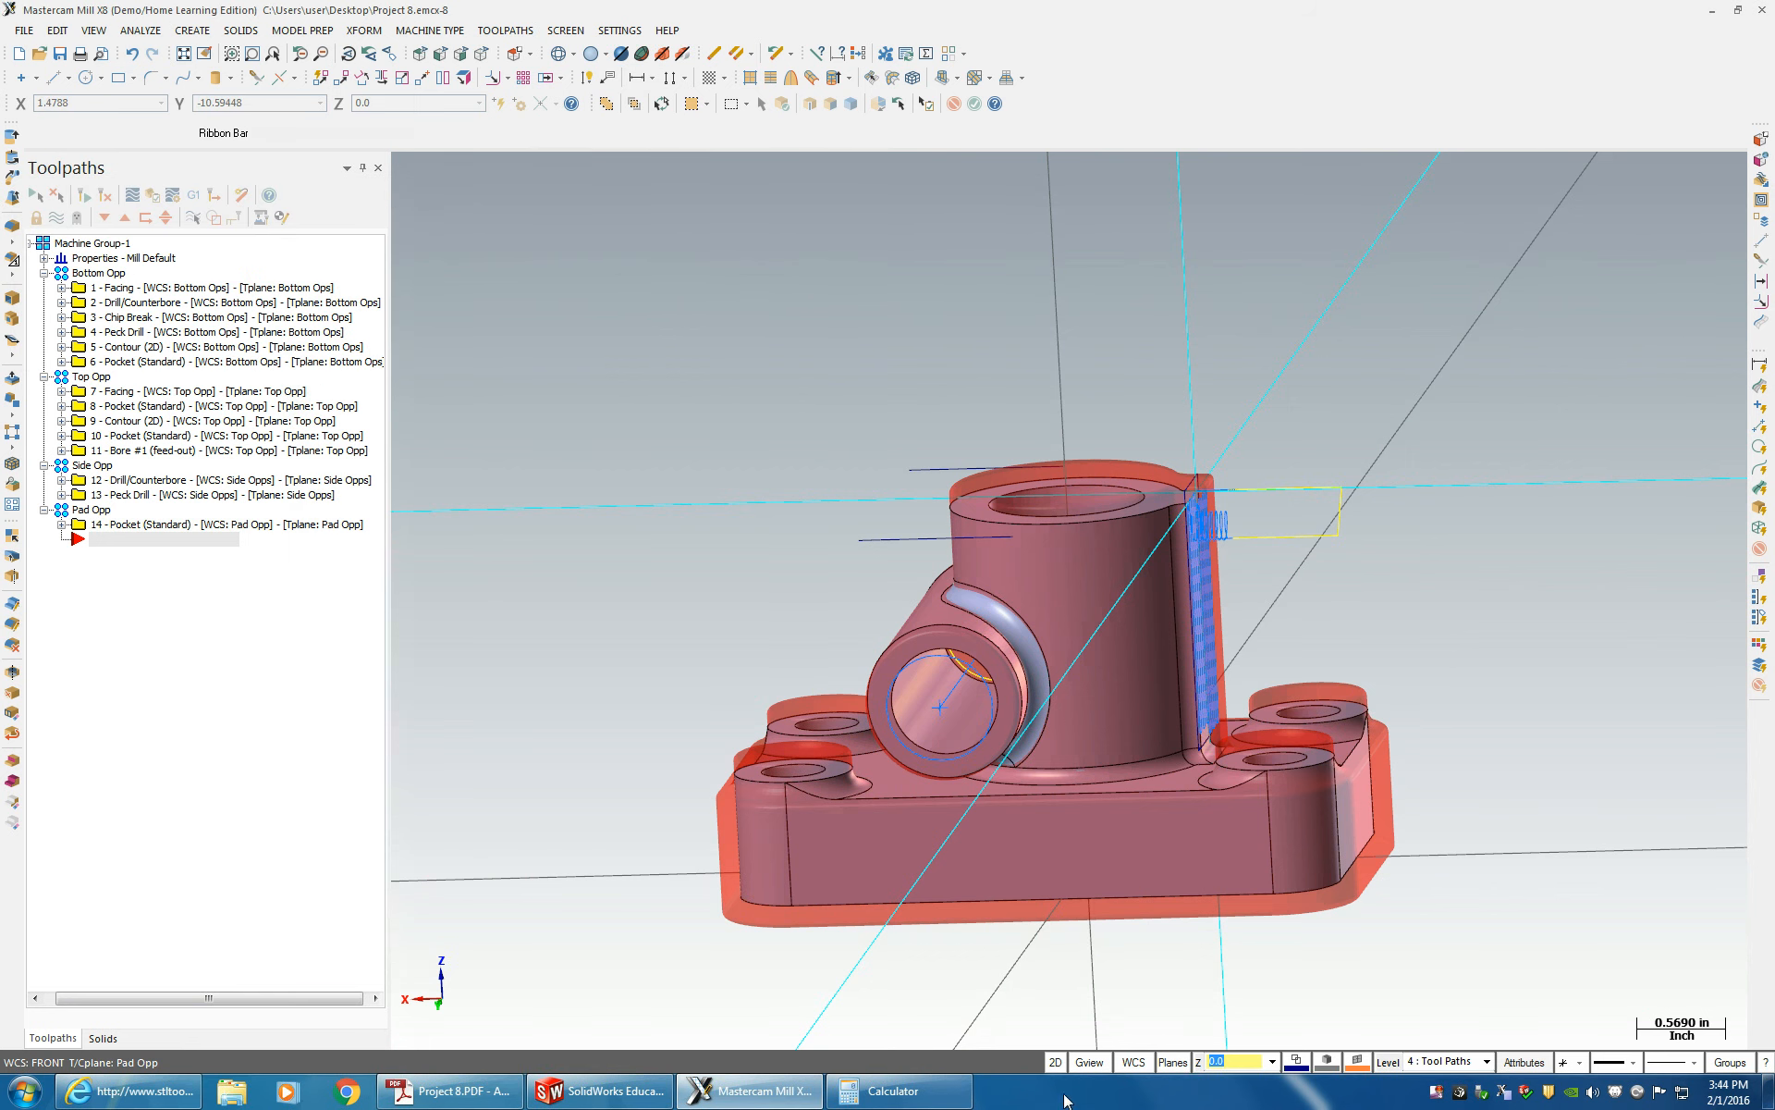
{"action": "left_click", "coordinate": [1181, 1064]}
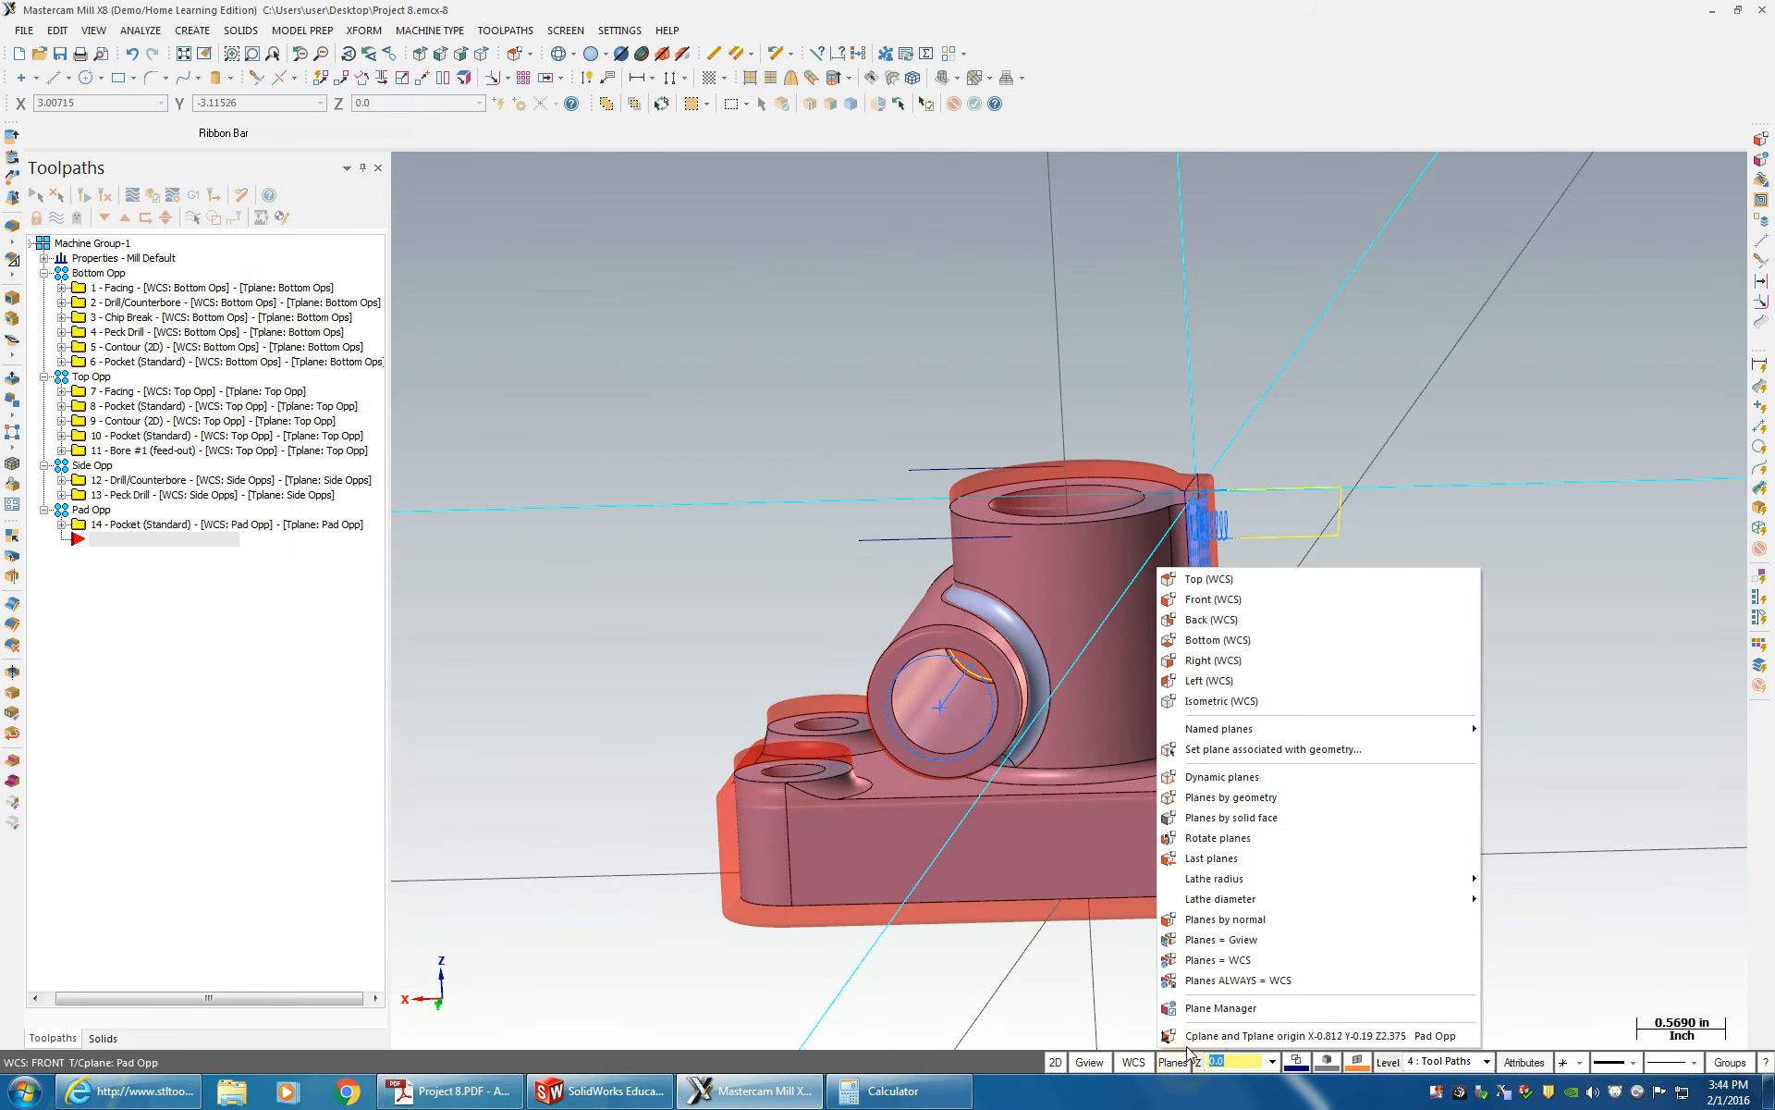
{"action": "left_click", "coordinate": [1207, 599]}
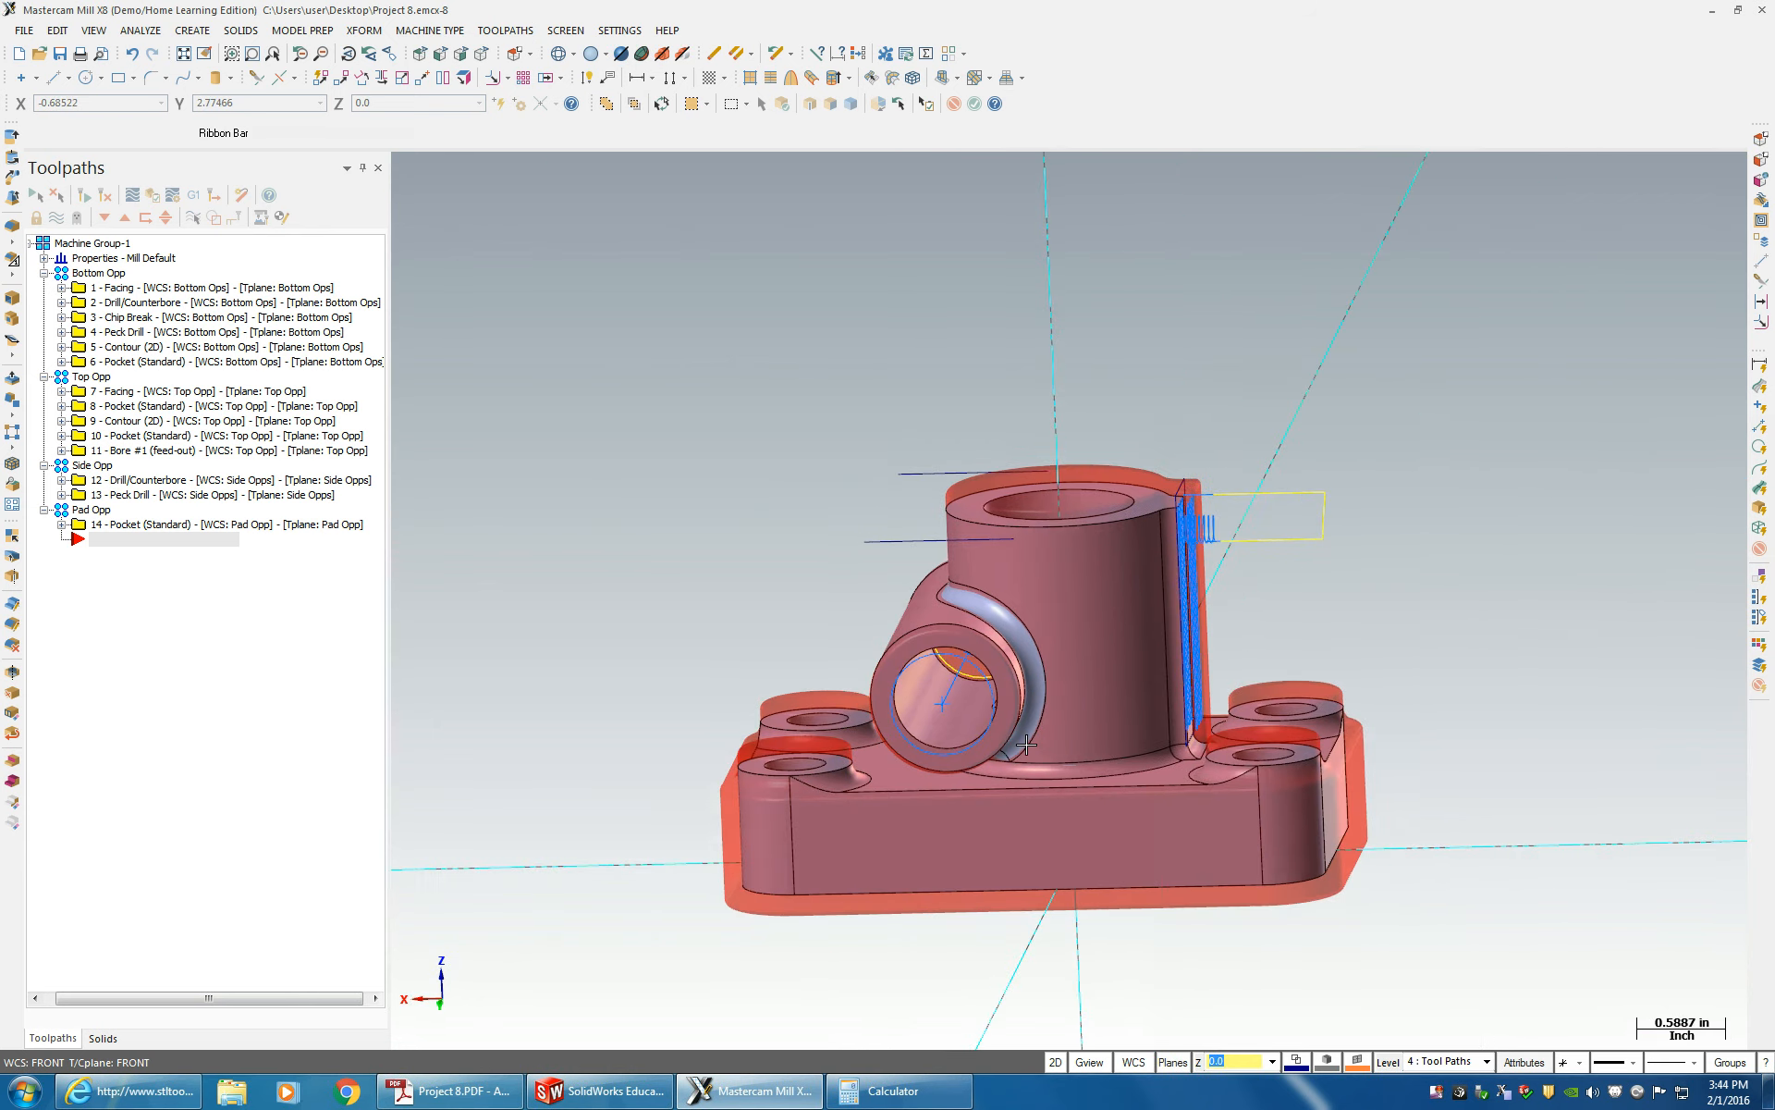
{"action": "left_click", "coordinate": [419, 54]}
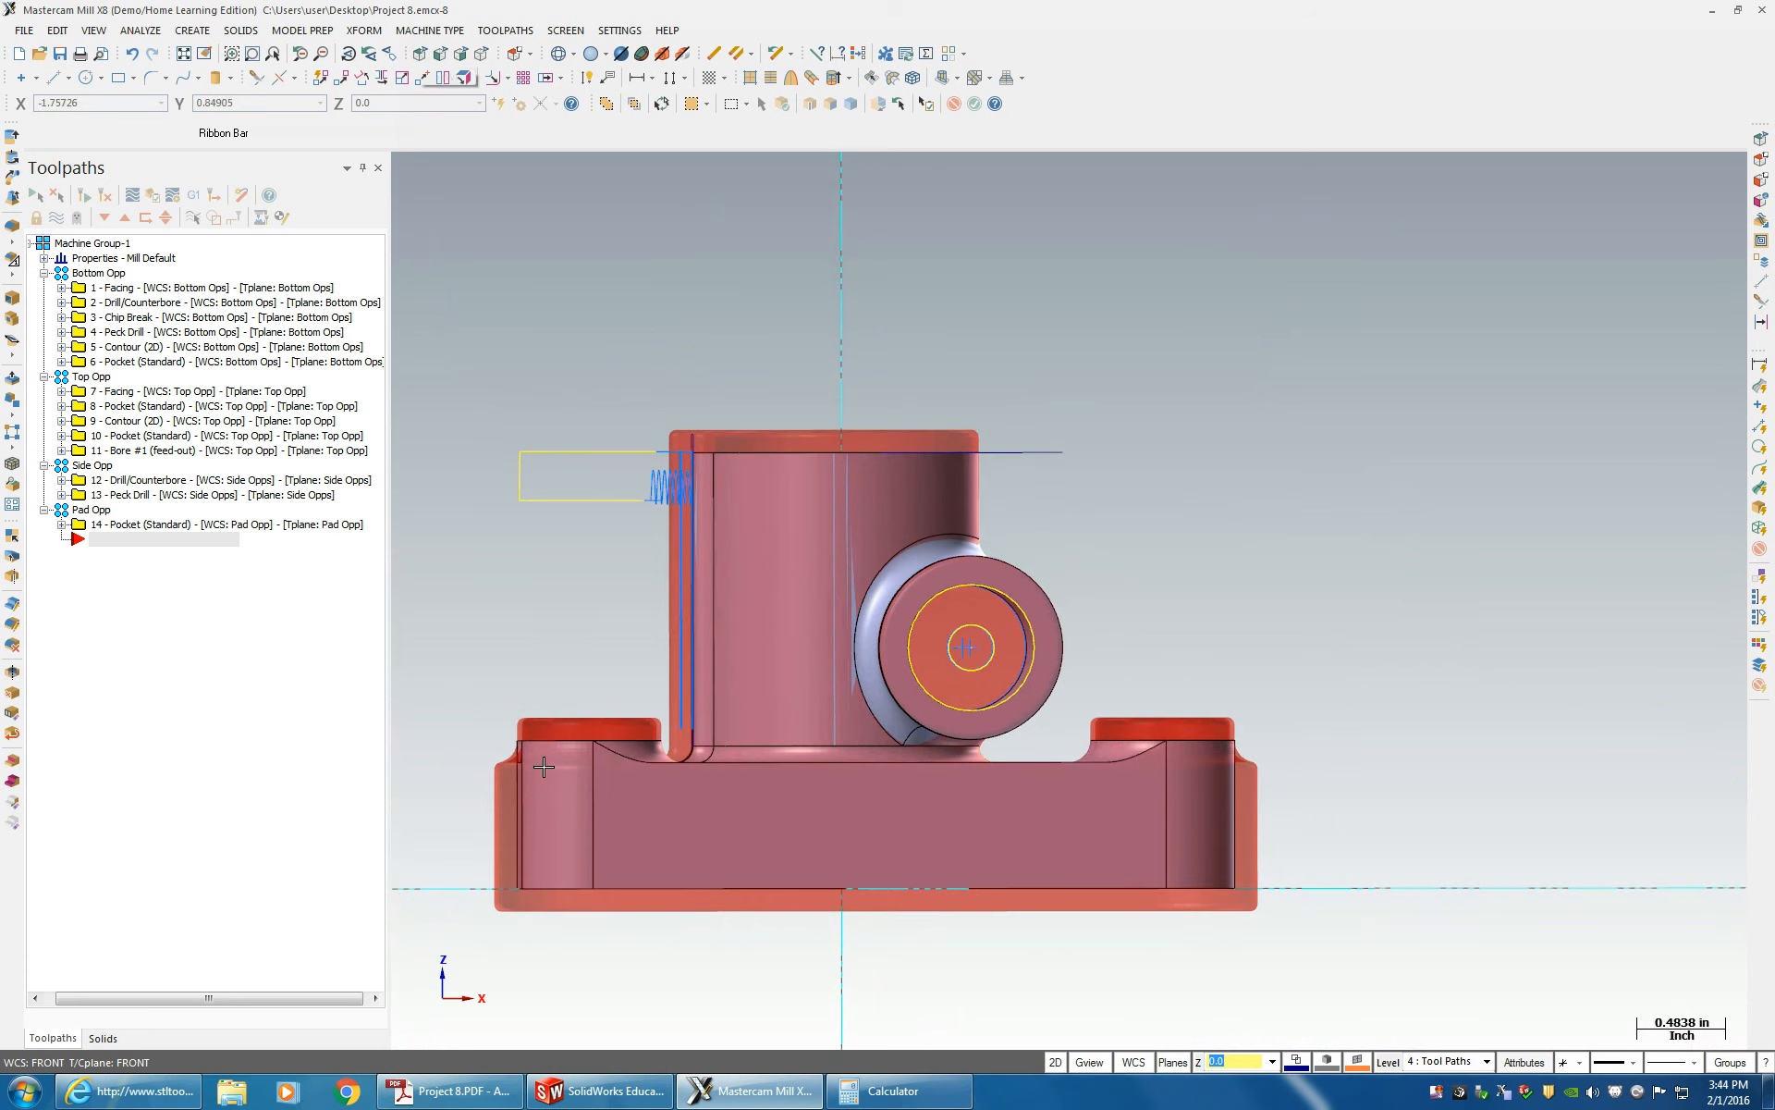
- Draw a trial line about 1.41 in long in the empty space beside the part to test the drawing plane, and delete it
{"action": "left_click", "coordinate": [1140, 1069]}
{"action": "scroll", "coordinate": [1075, 570], "scroll_direction": "down", "scroll_amount": 2}
{"action": "middle_click_drag", "start_coordinate": [1076, 570], "coordinate": [1080, 577]}
{"action": "middle_click_drag", "start_coordinate": [1124, 810], "coordinate": [1126, 839]}
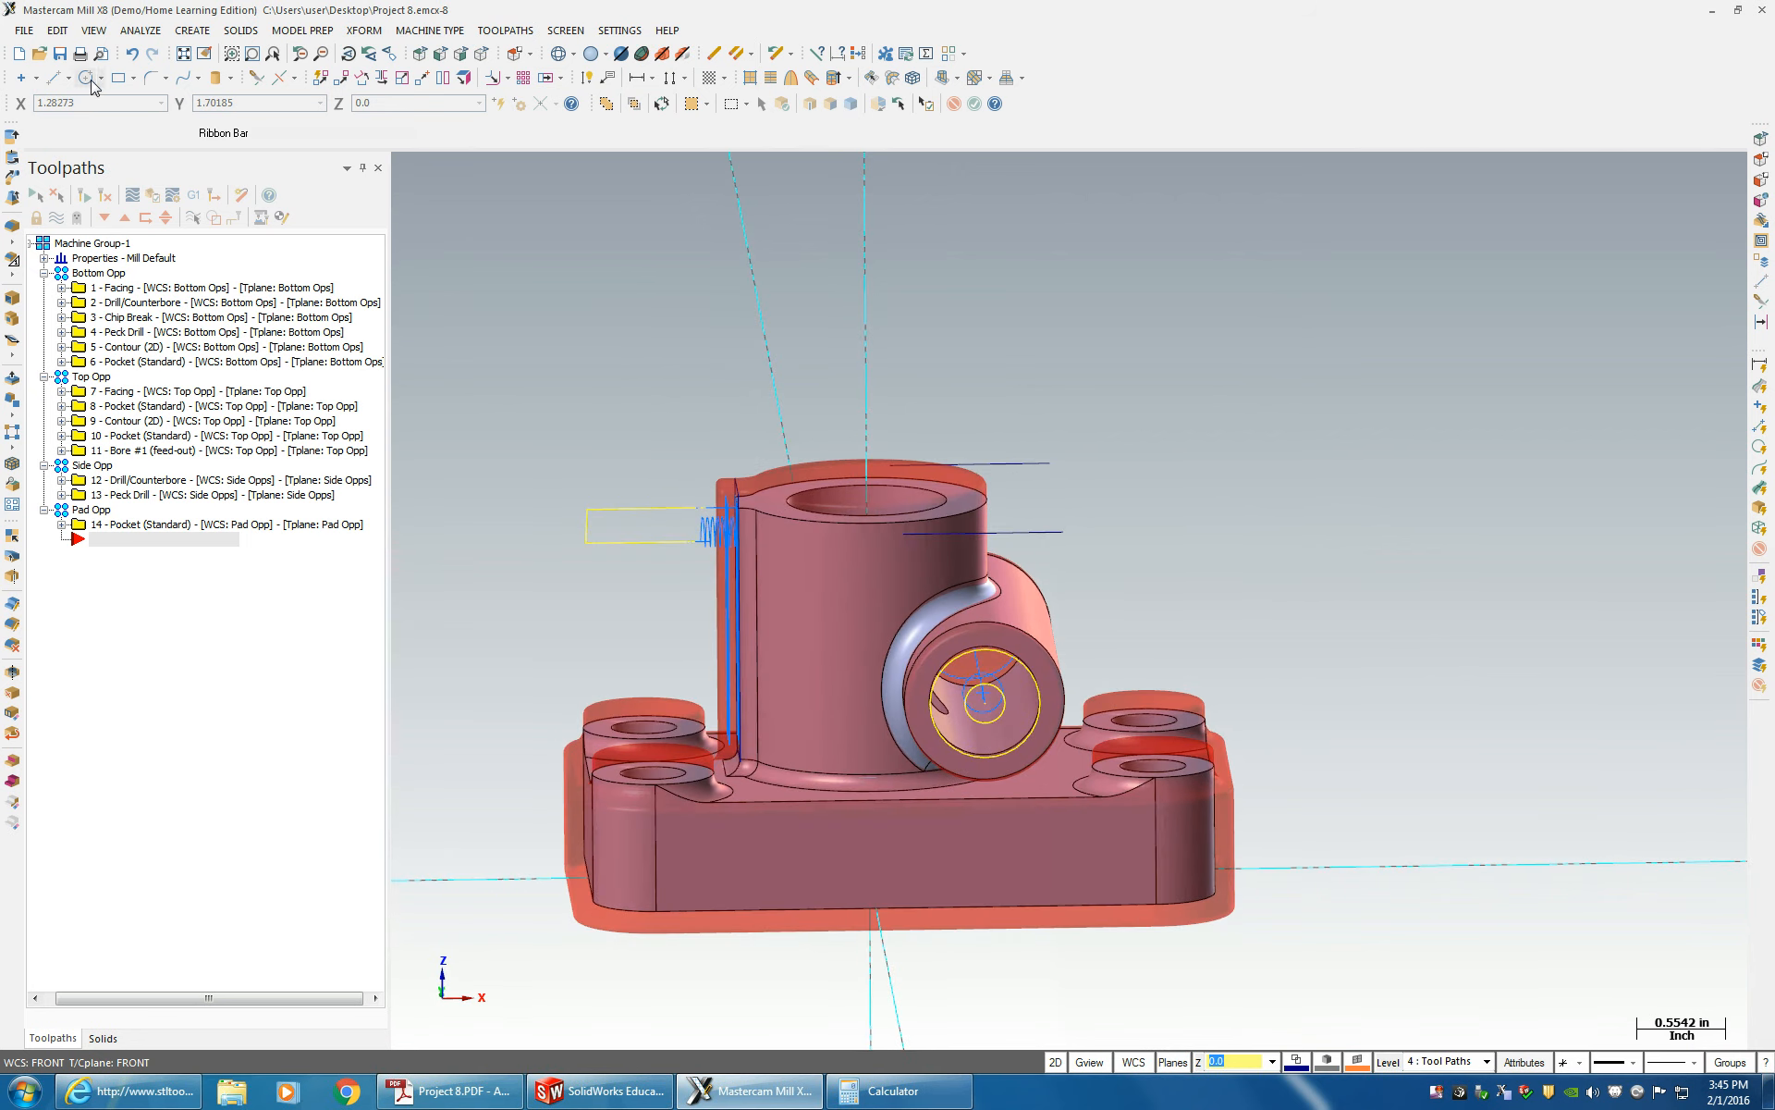
{"action": "left_click", "coordinate": [49, 79]}
{"action": "left_click", "coordinate": [1192, 485]}
{"action": "left_click", "coordinate": [1384, 379]}
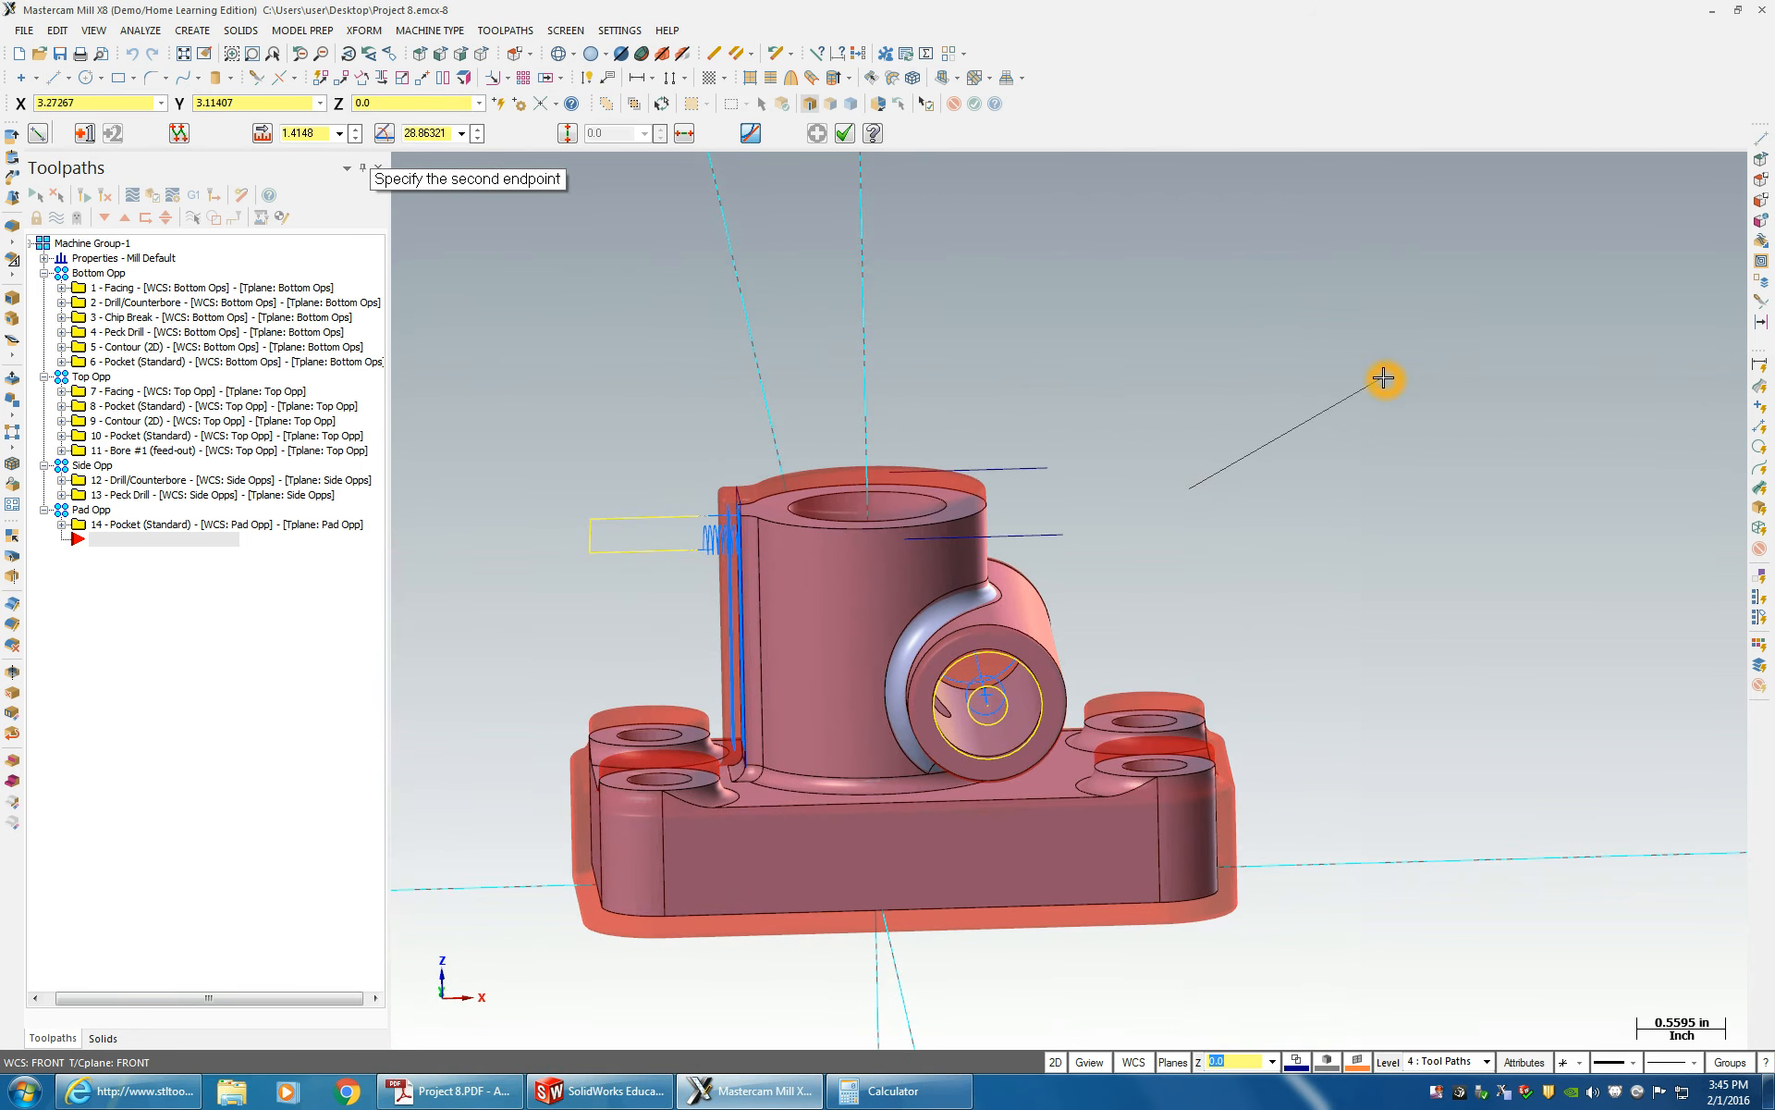
{"action": "middle_click_drag", "start_coordinate": [1518, 694], "coordinate": [1339, 535]}
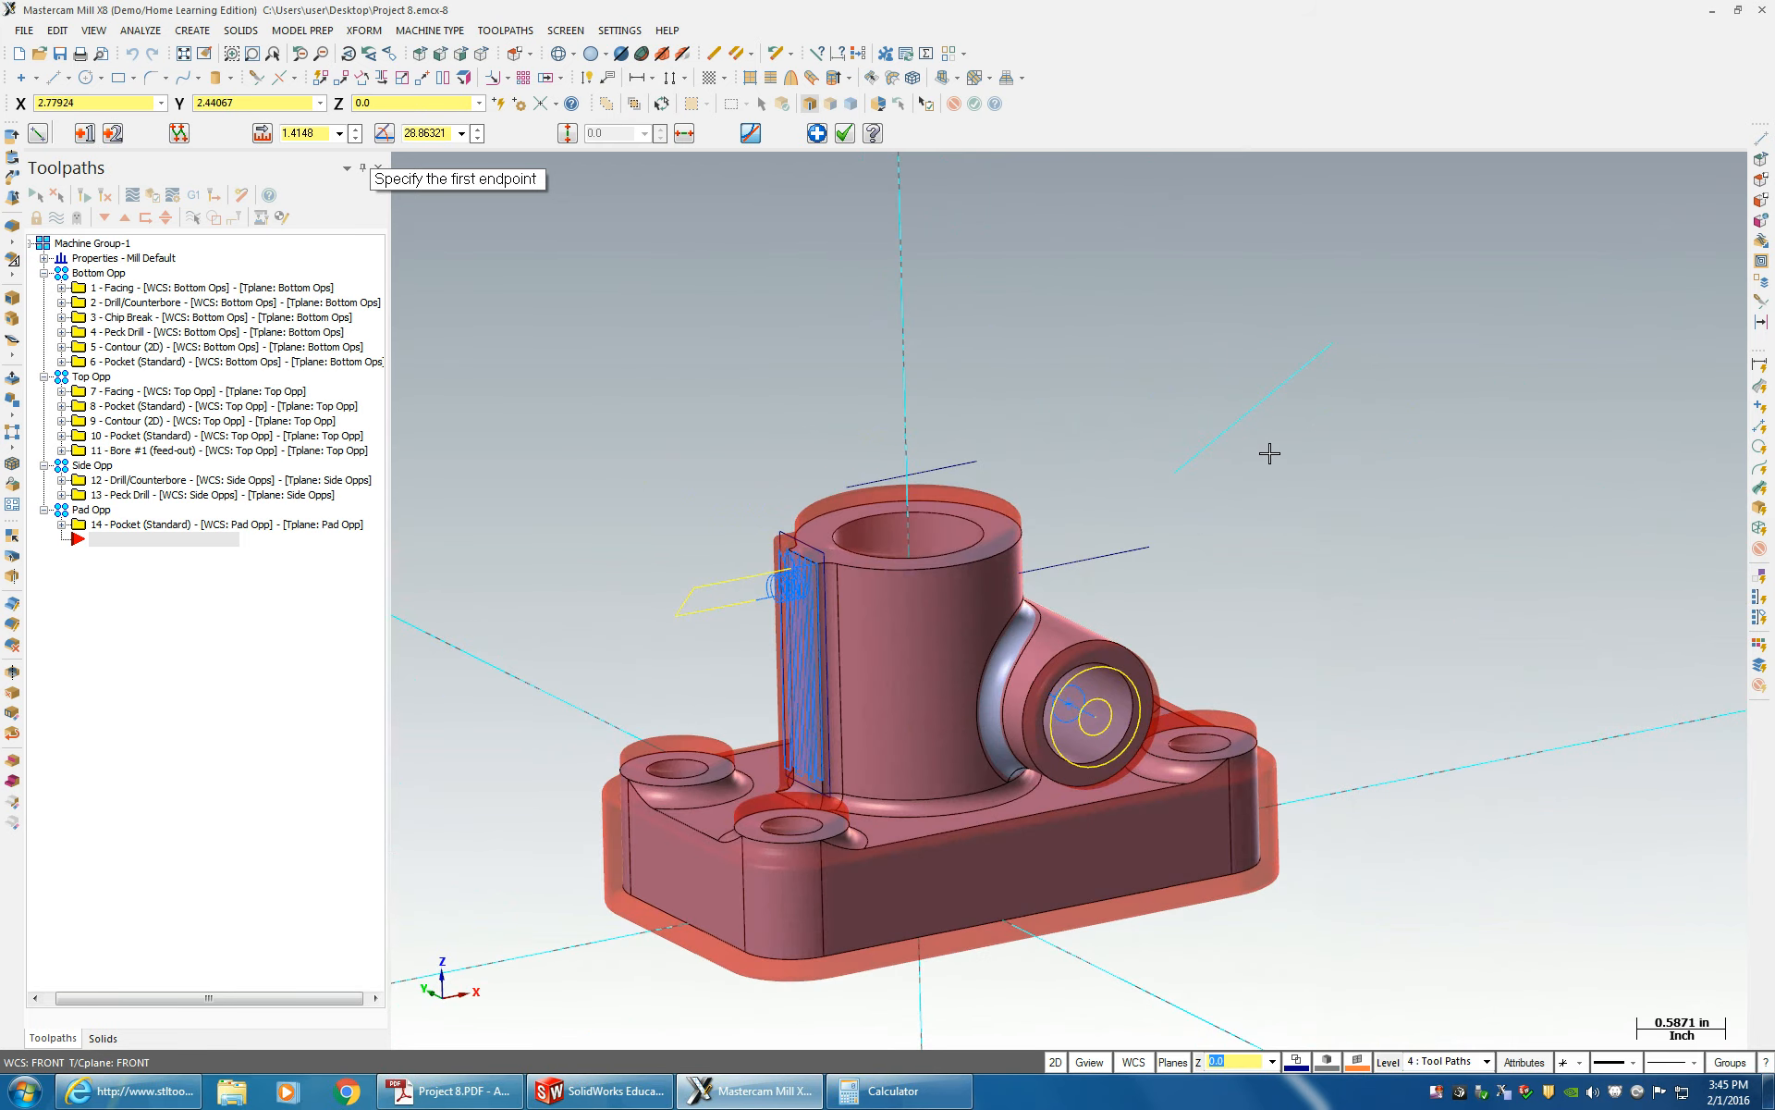
{"action": "key", "text": "Escape"}
{"action": "left_click", "coordinate": [1252, 421]}
{"action": "key", "text": "Delete"}
{"action": "middle_click_drag", "start_coordinate": [1253, 422], "coordinate": [1156, 370]}
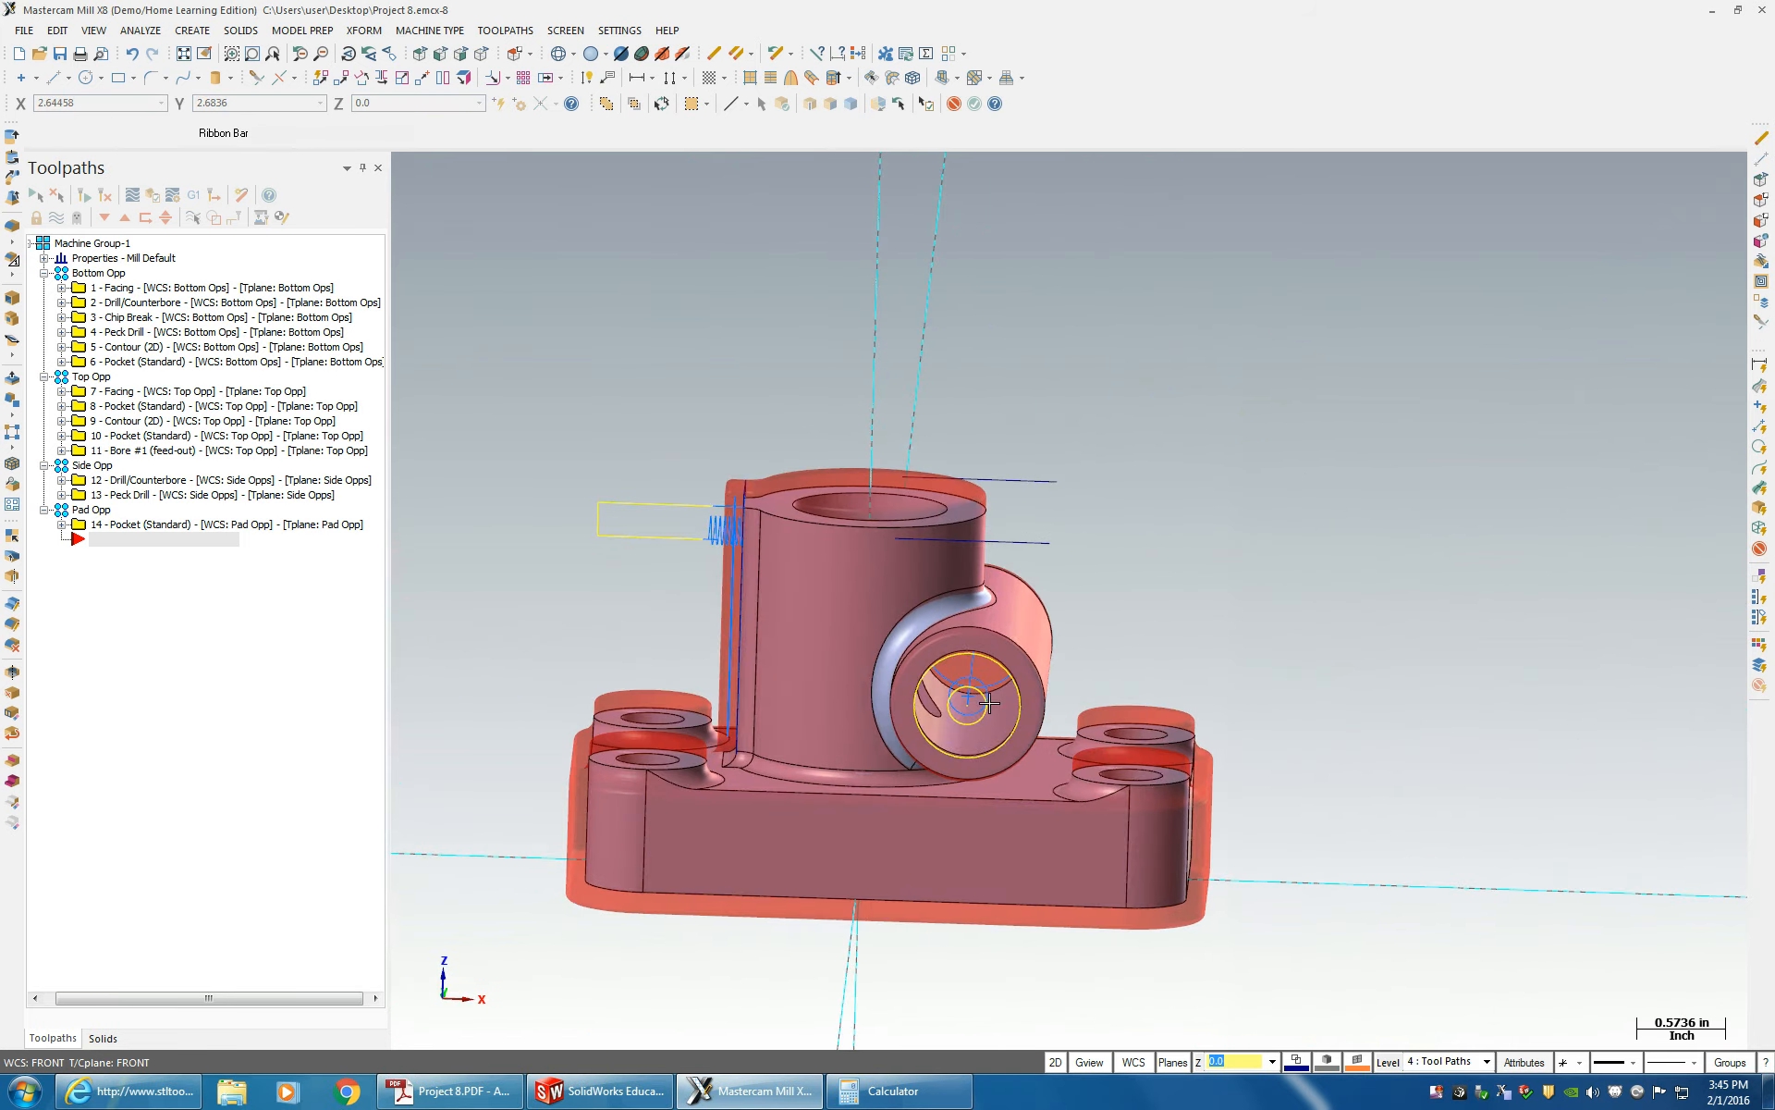
- Draw a line about 2.46 in long at 135 degrees, starting at the lower end of the pad and running up and away from the part
{"action": "left_click", "coordinate": [419, 59]}
{"action": "middle_click_drag", "start_coordinate": [1469, 769], "coordinate": [792, 775]}
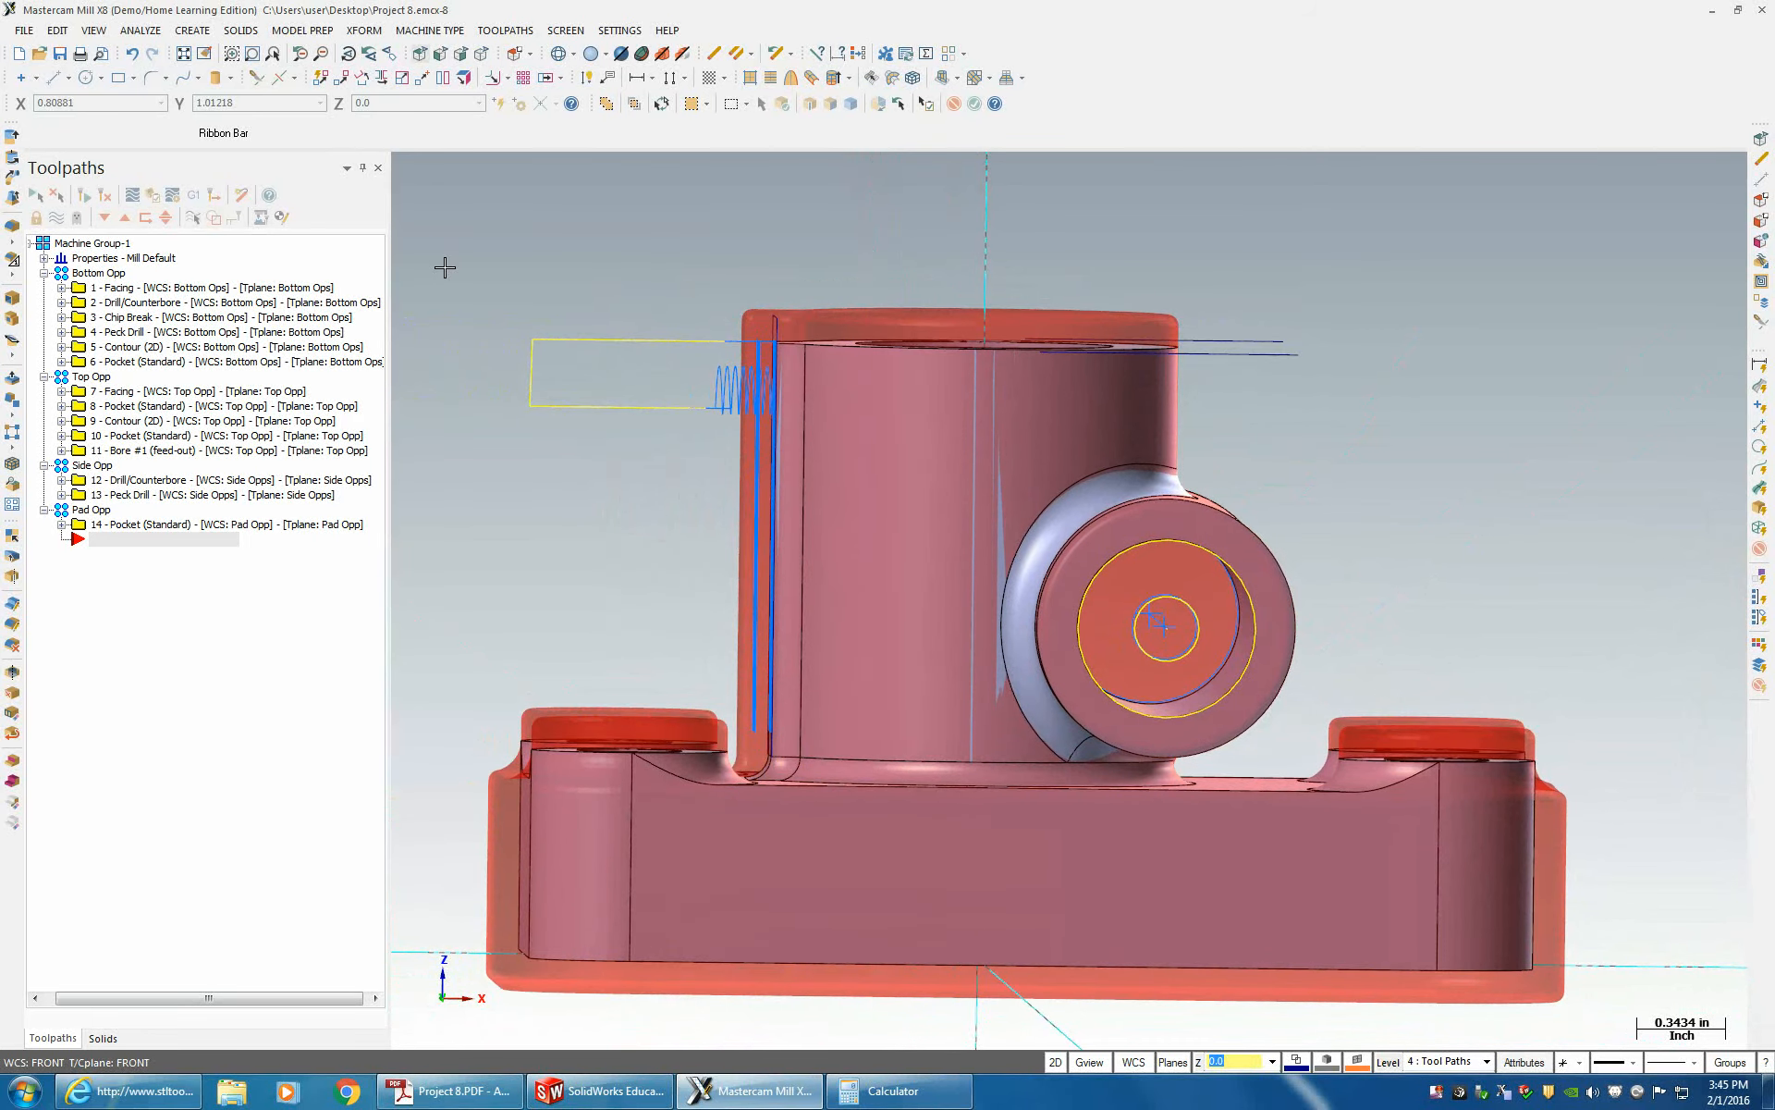
{"action": "middle_click_drag", "start_coordinate": [497, 358], "coordinate": [614, 278]}
{"action": "left_click", "coordinate": [59, 84]}
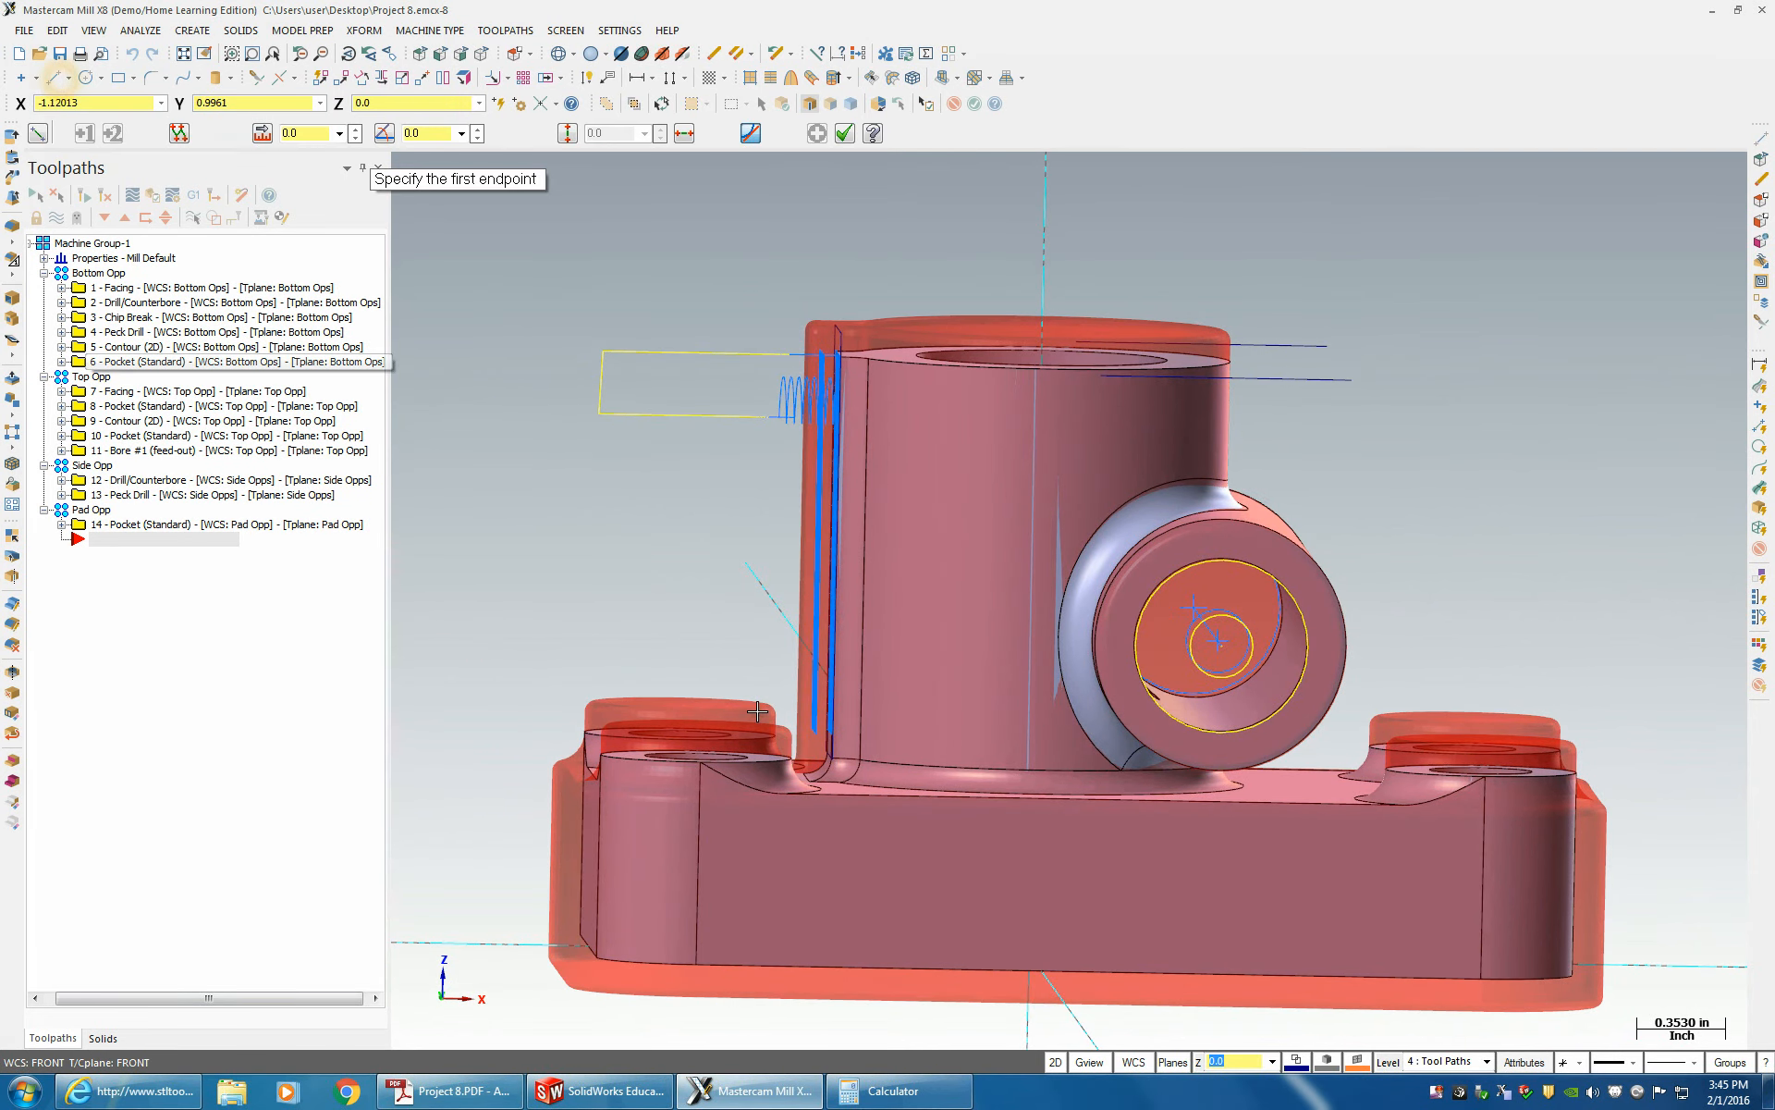
{"action": "middle_click_drag", "start_coordinate": [869, 830], "coordinate": [878, 792]}
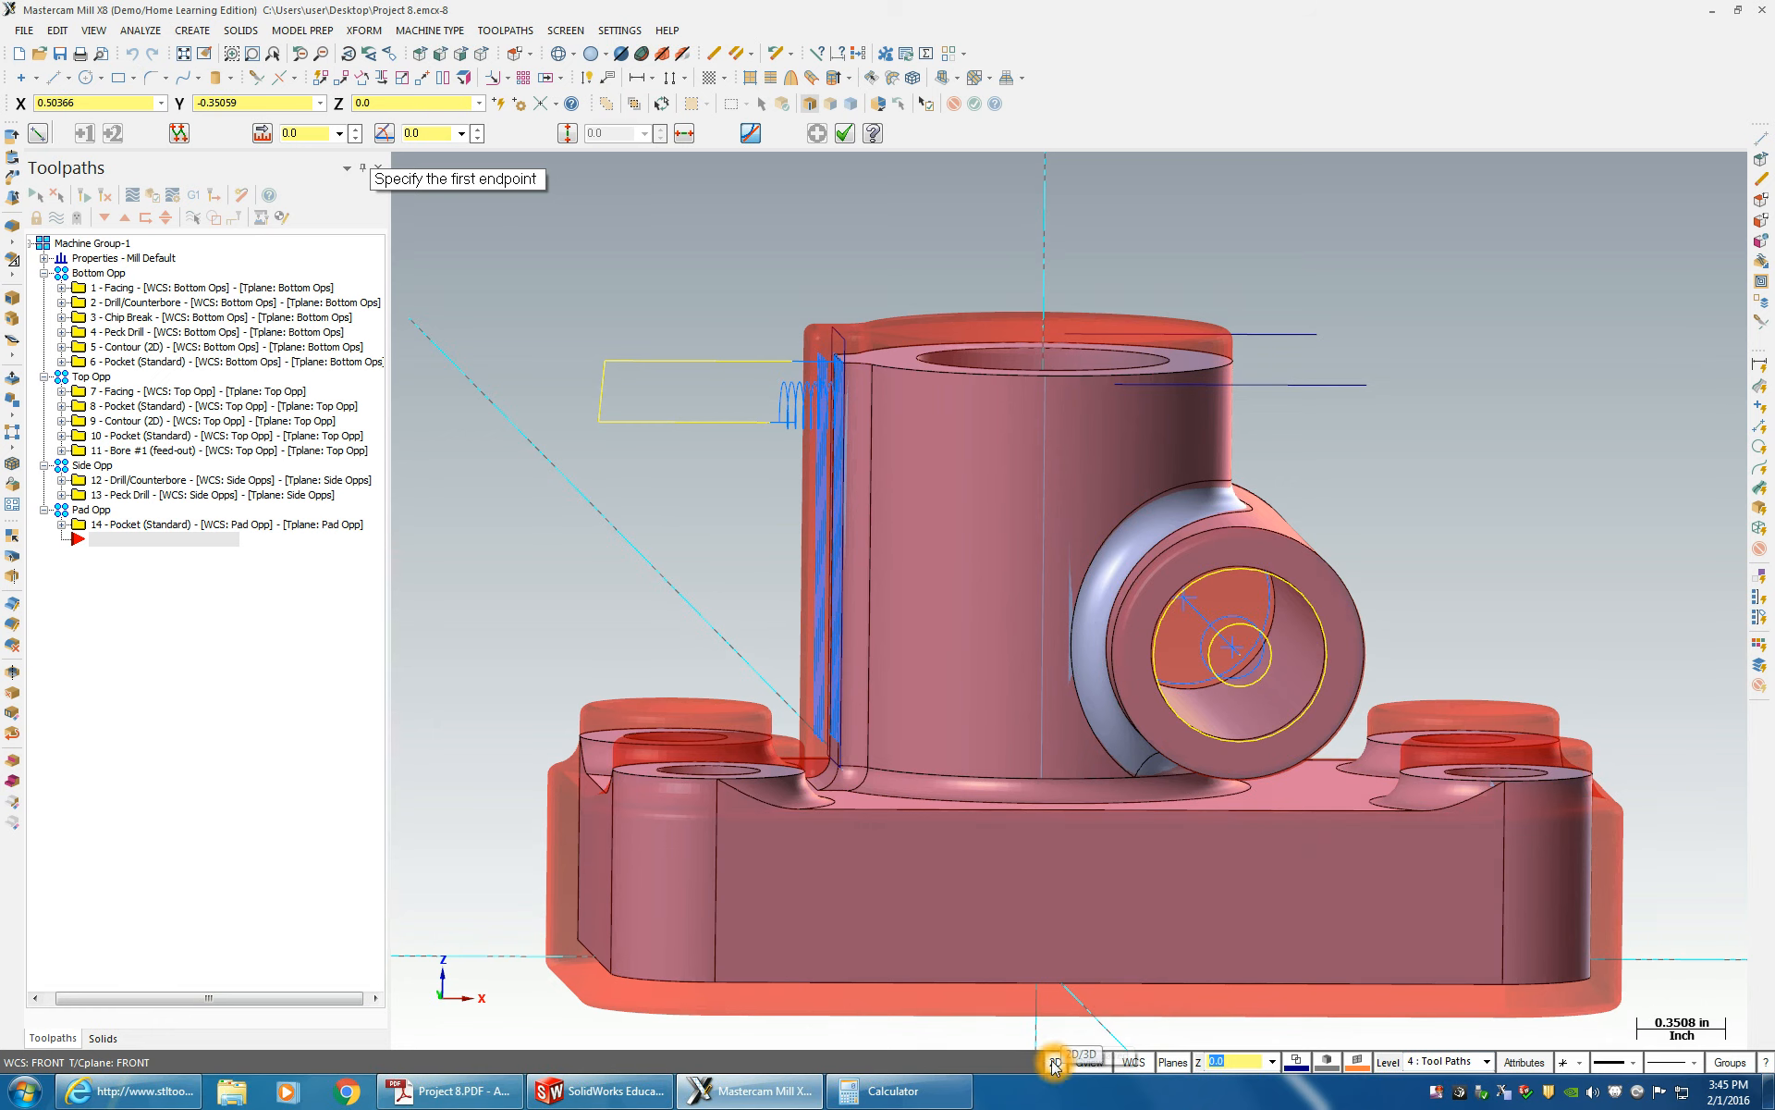
{"action": "left_click", "coordinate": [842, 772]}
{"action": "scroll", "coordinate": [583, 496], "scroll_direction": "down", "scroll_amount": 3}
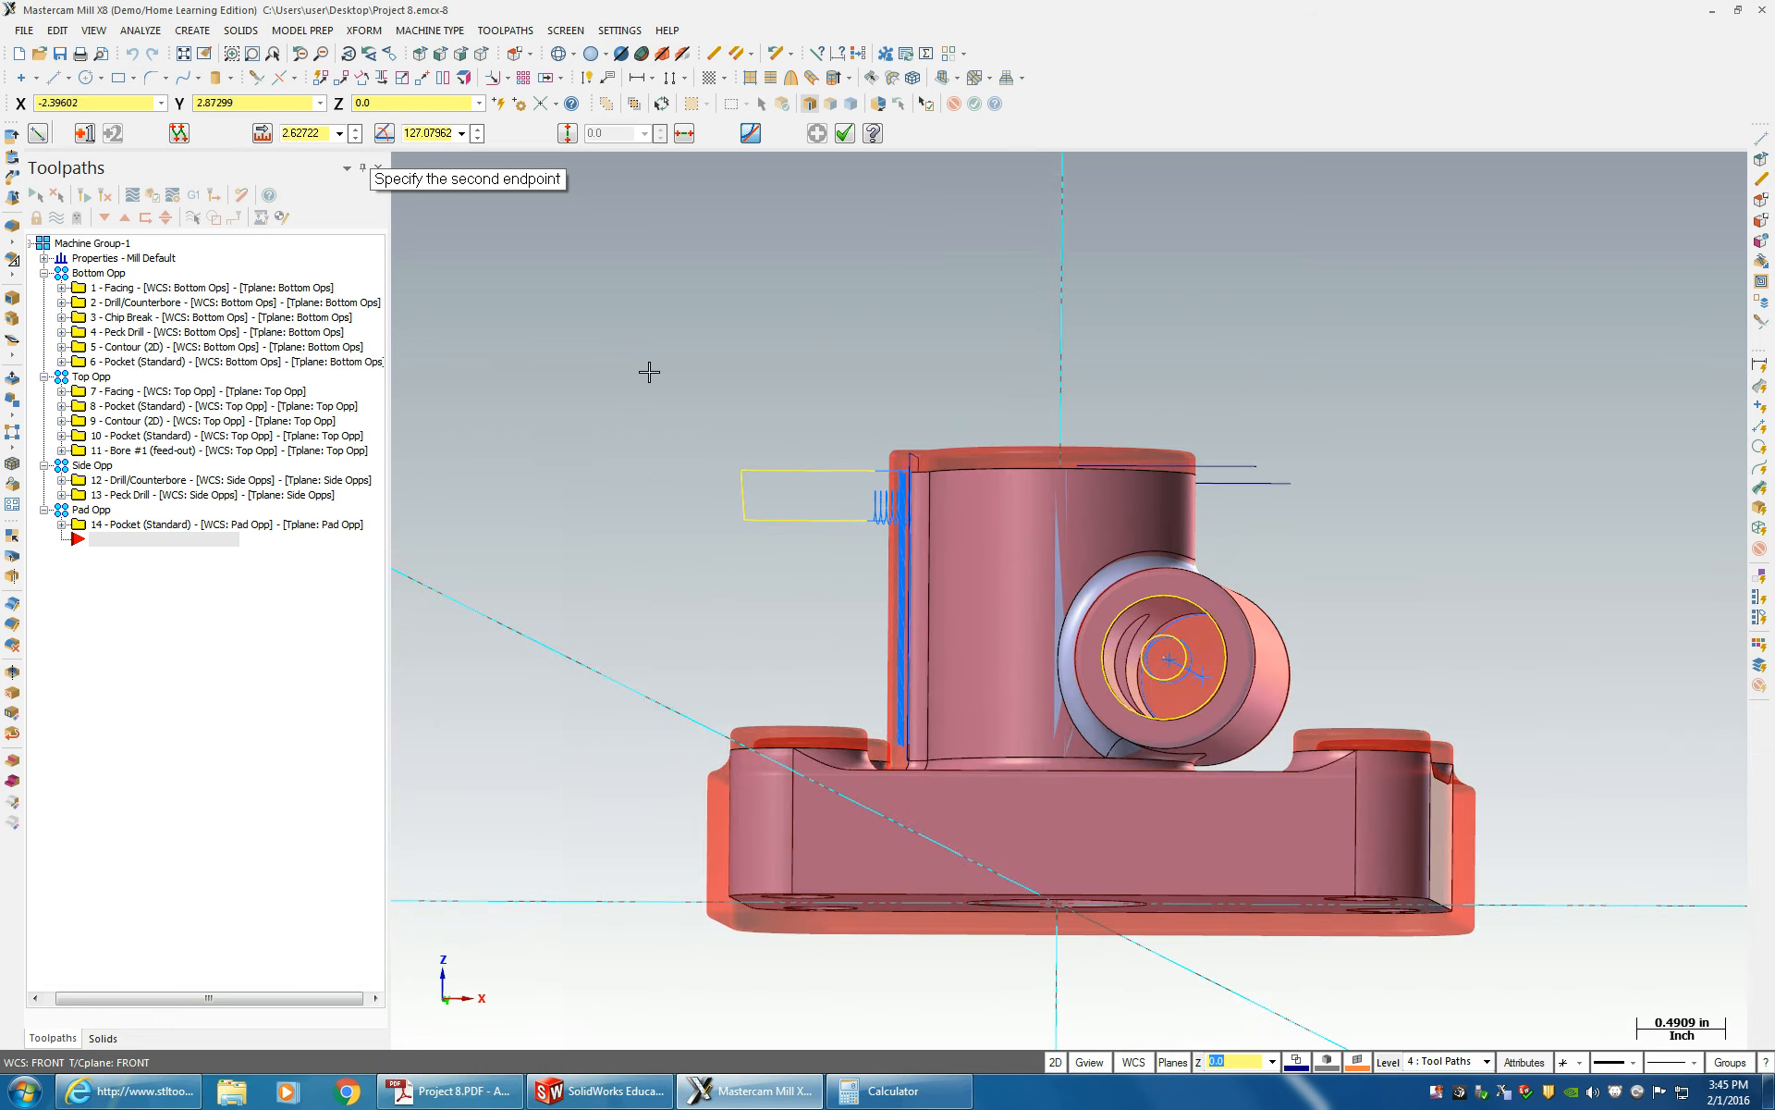
{"action": "left_click", "coordinate": [416, 134]}
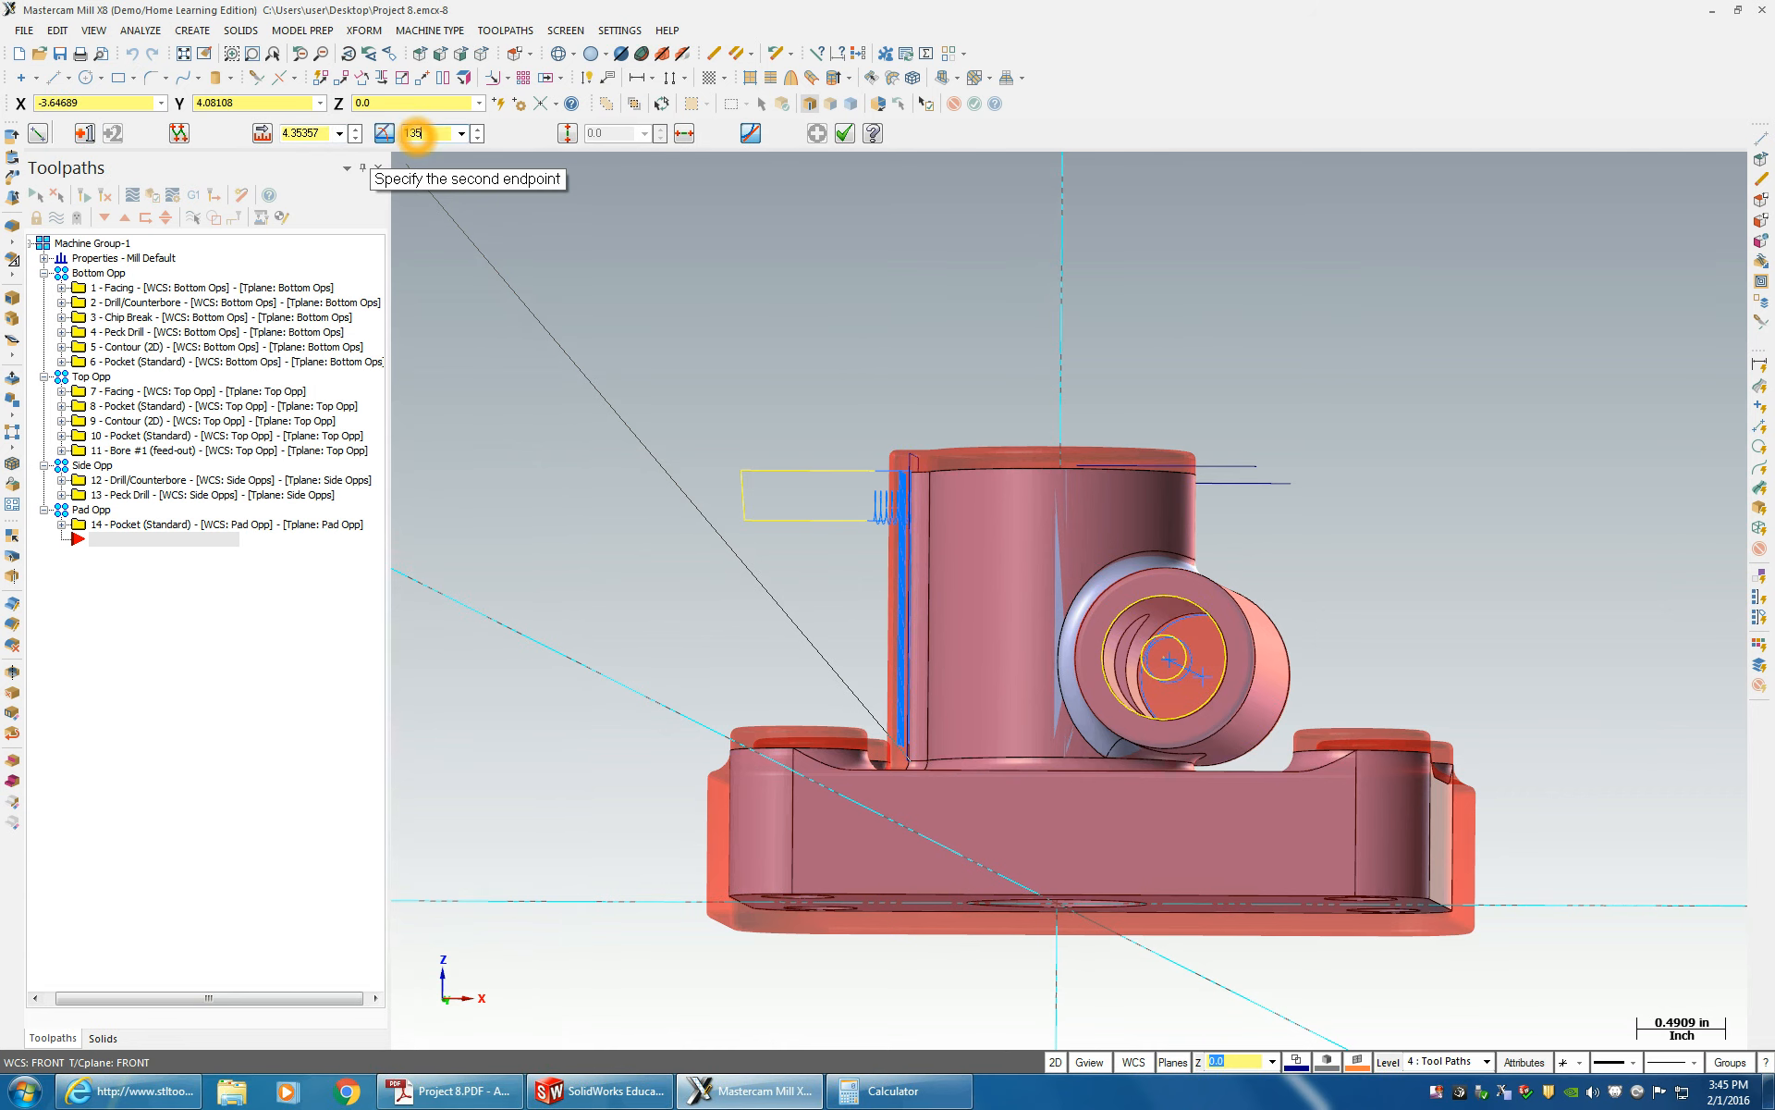
{"action": "type", "text": "135"}
{"action": "key", "text": "Return"}
{"action": "scroll", "coordinate": [1191, 739], "scroll_direction": "down", "scroll_amount": 2}
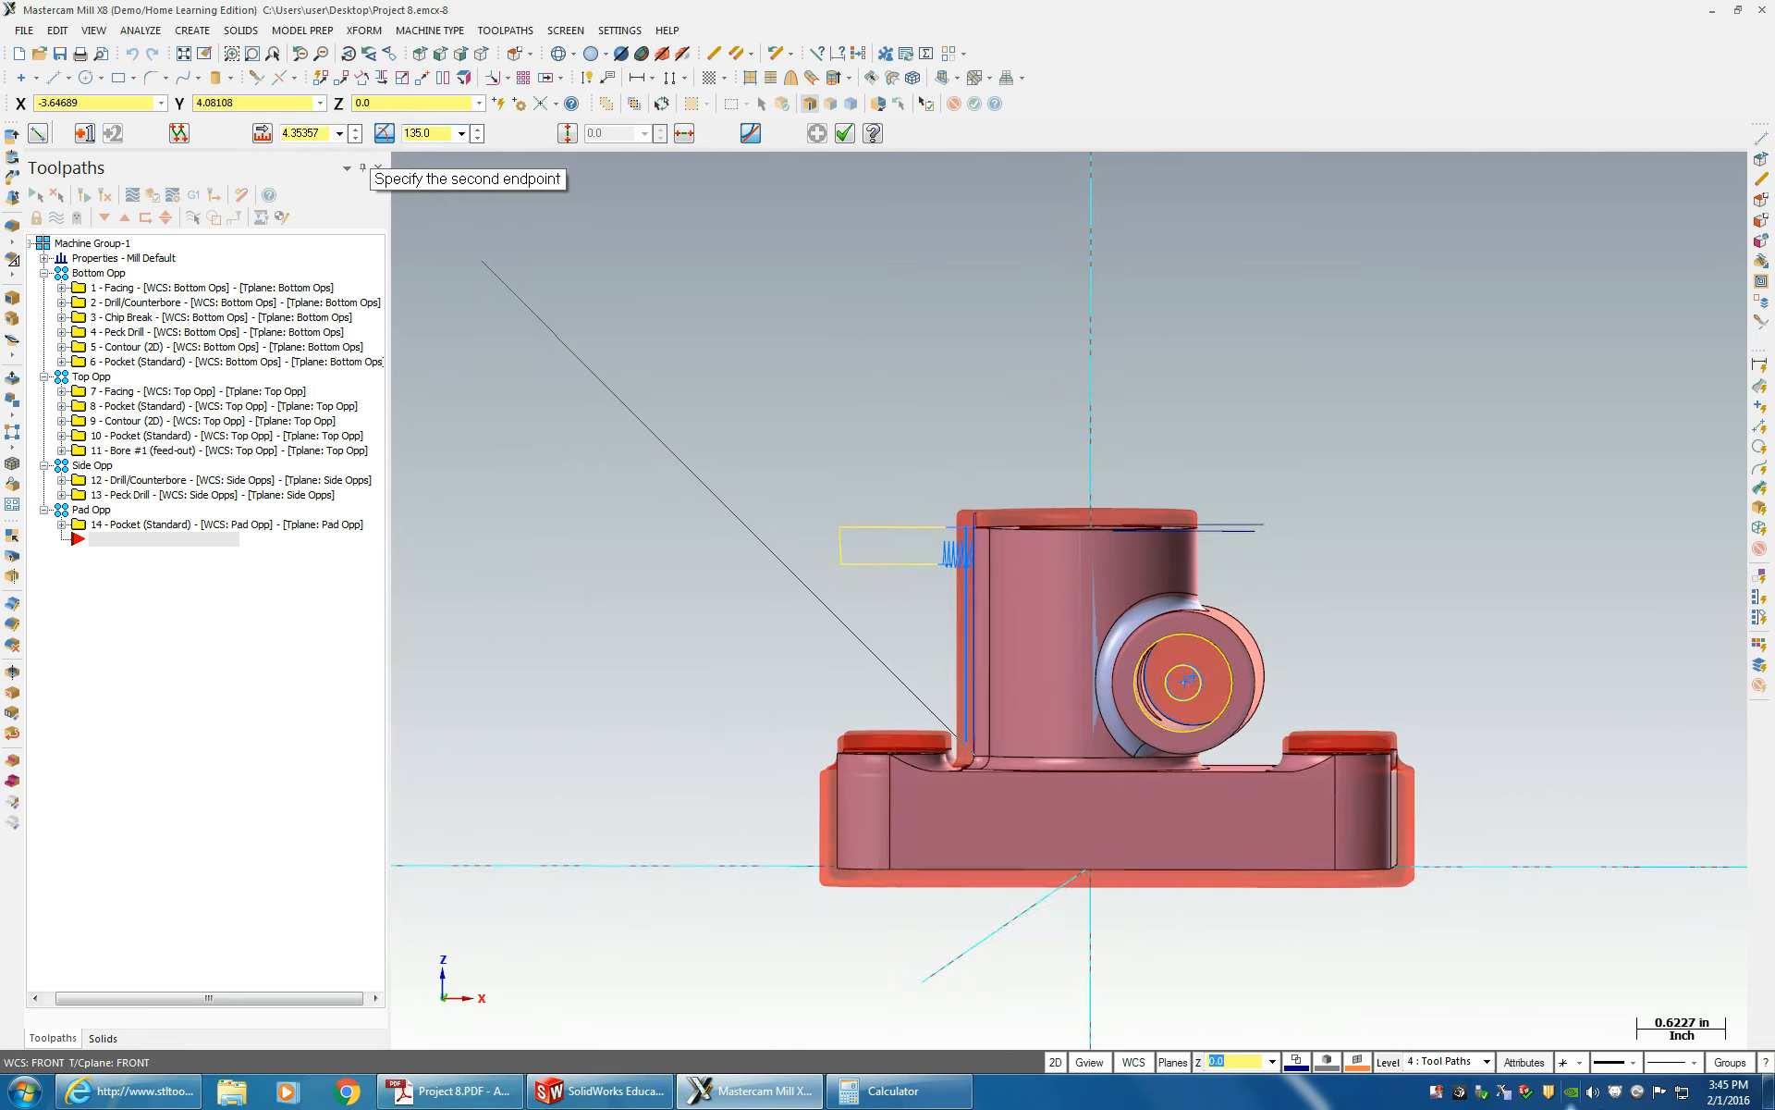
{"action": "left_click", "coordinate": [744, 509]}
{"action": "middle_click_drag", "start_coordinate": [739, 809], "coordinate": [730, 767]}
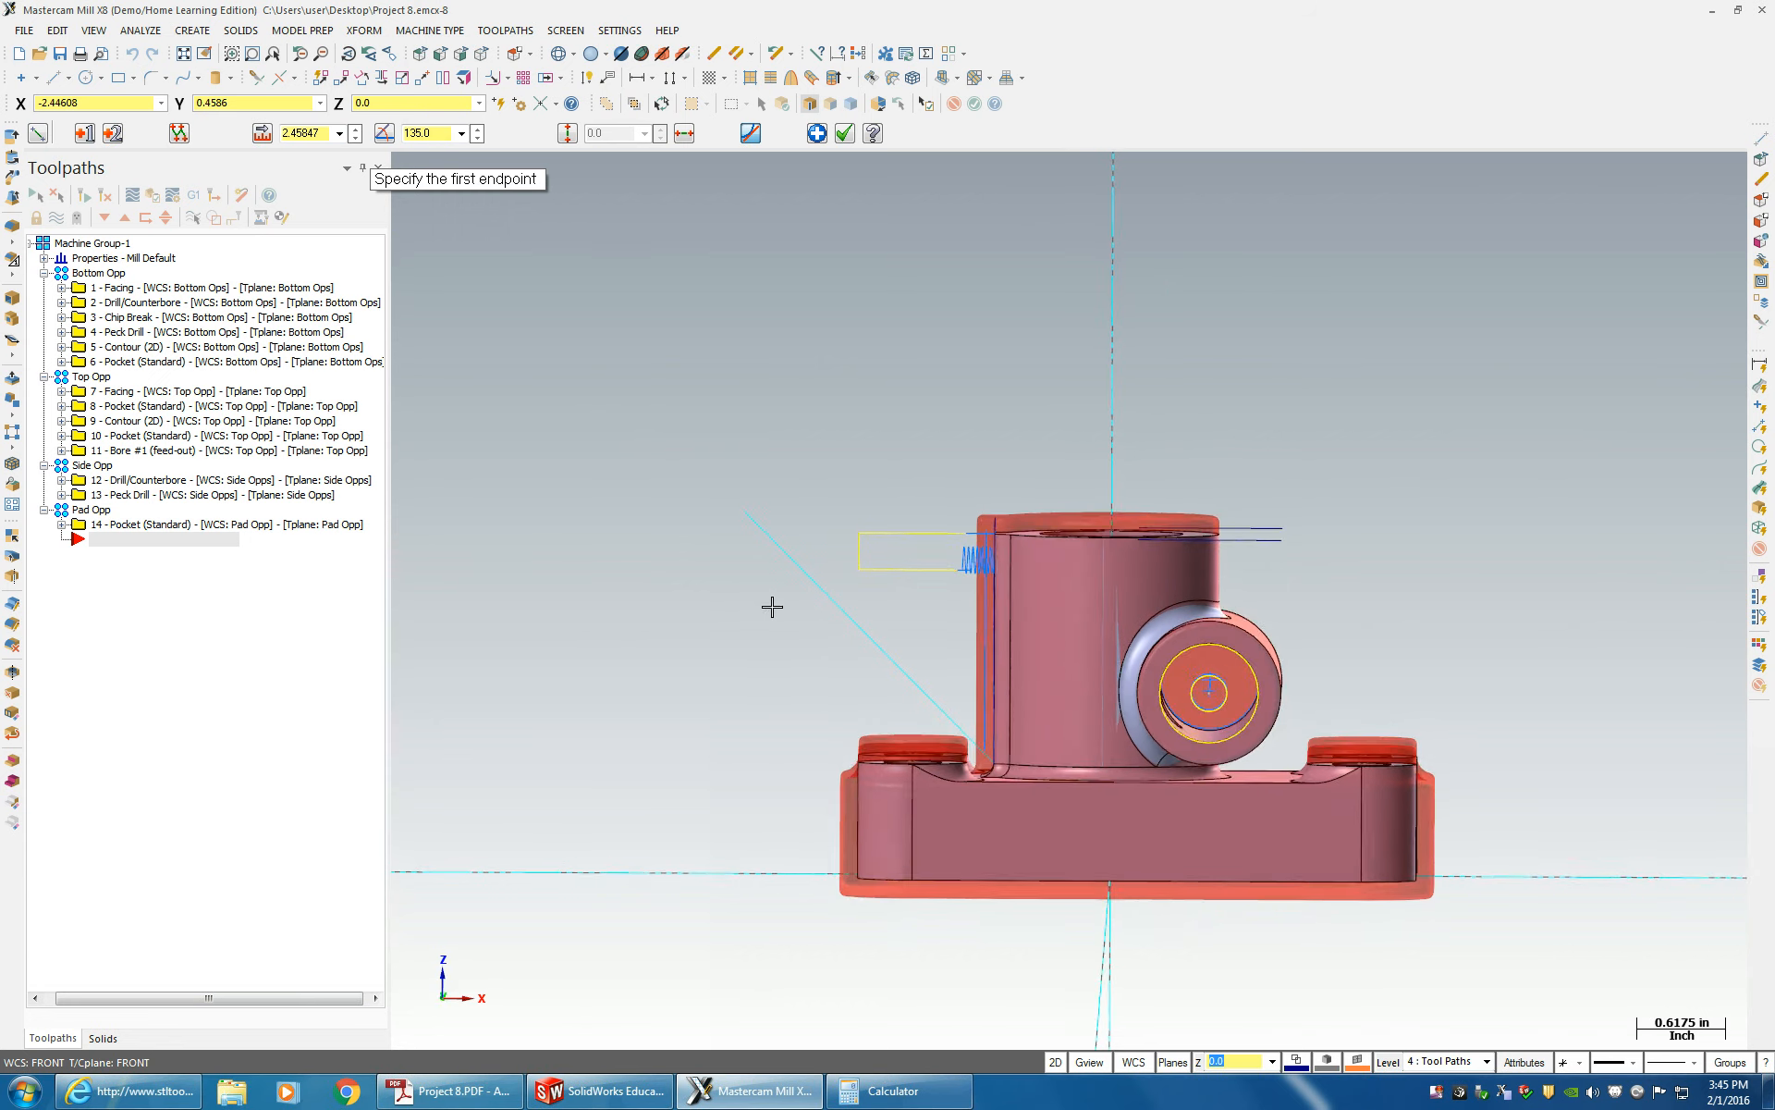
- Try to draw a perpendicular line from the diagonal line's free end, setting the angle to 90 degrees
{"action": "left_click", "coordinate": [444, 133]}
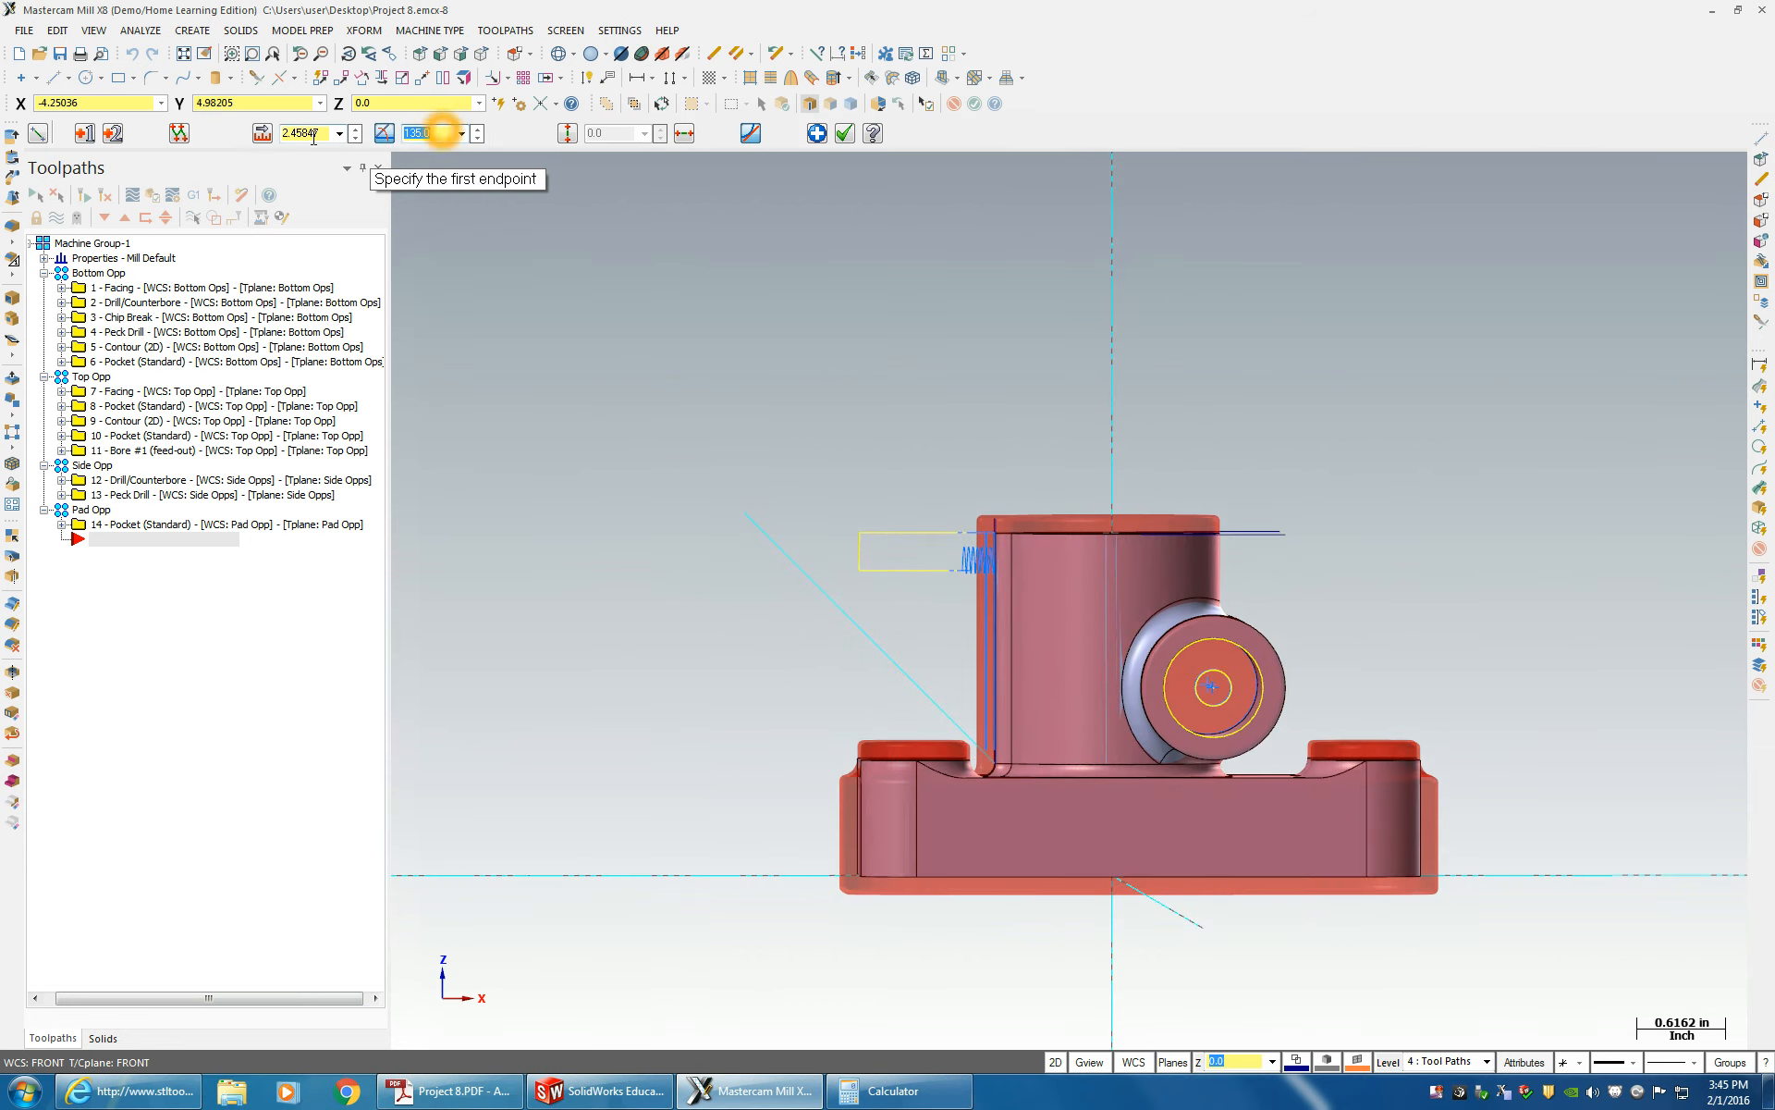
{"action": "left_click", "coordinate": [745, 516]}
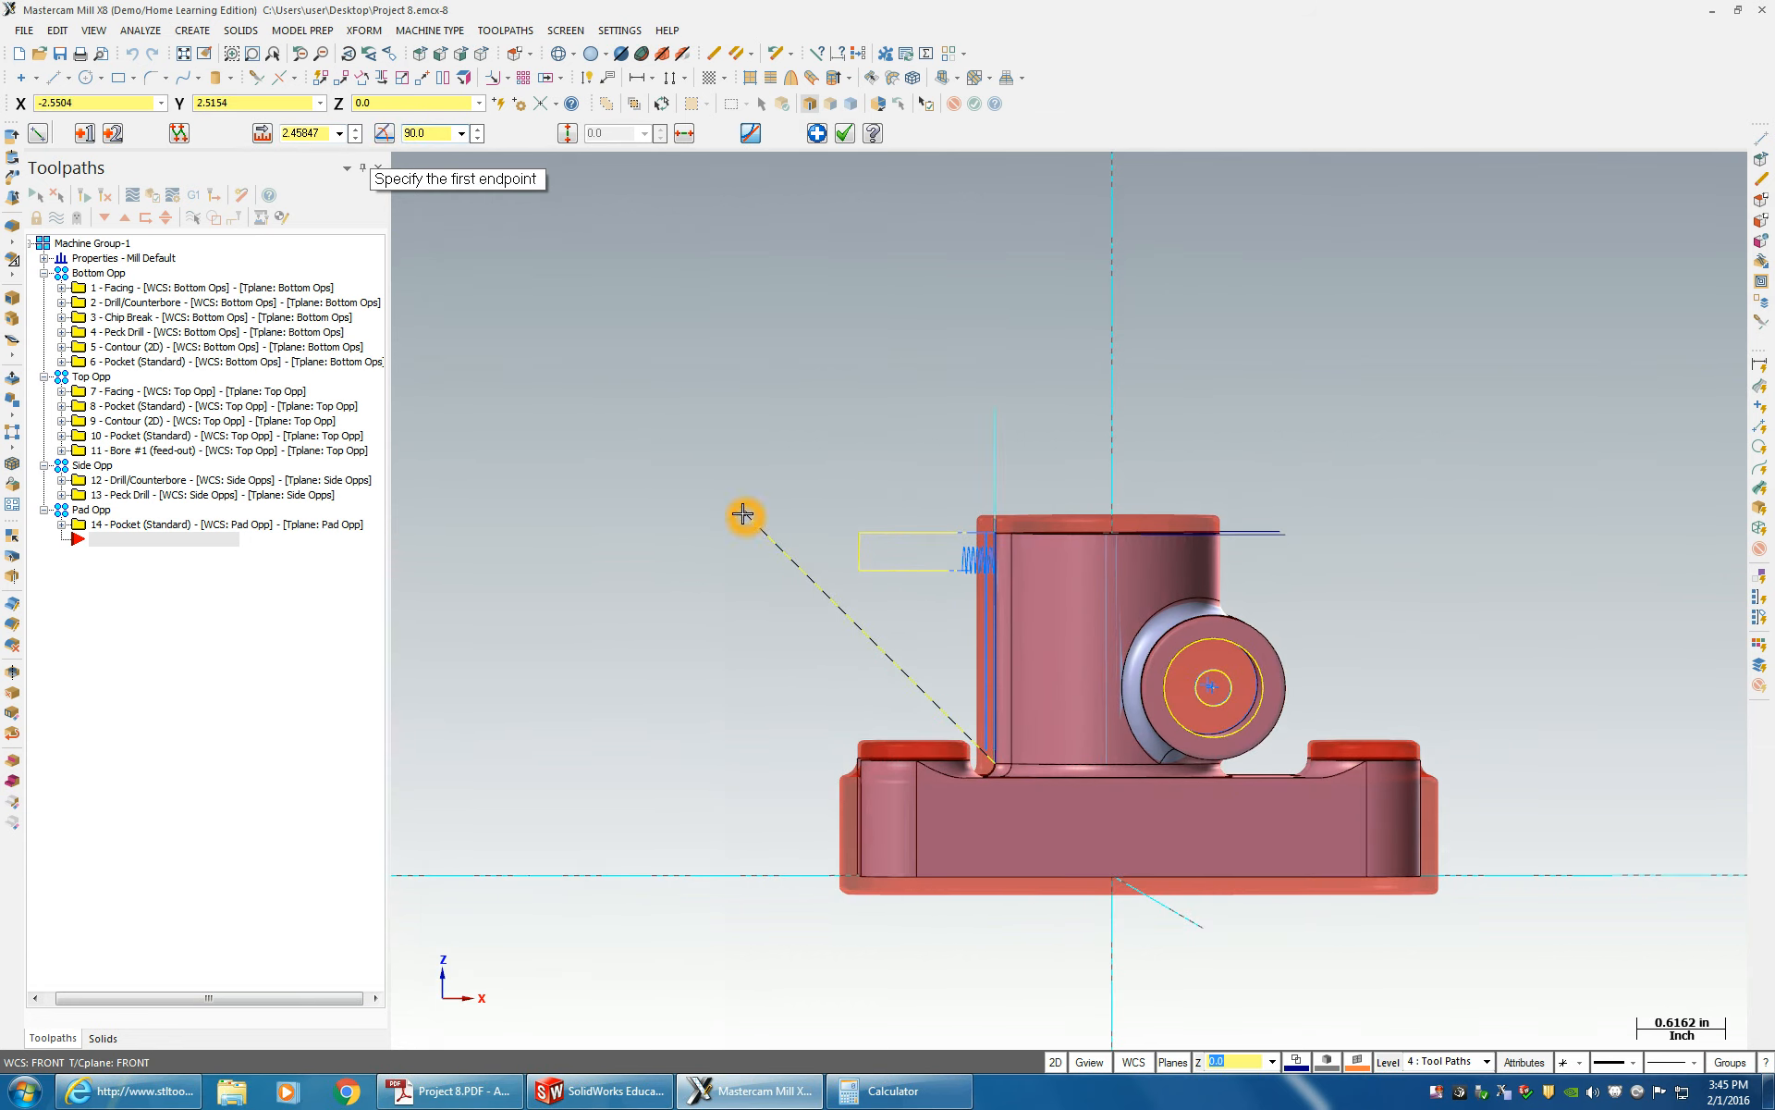
{"action": "left_click", "coordinate": [674, 504]}
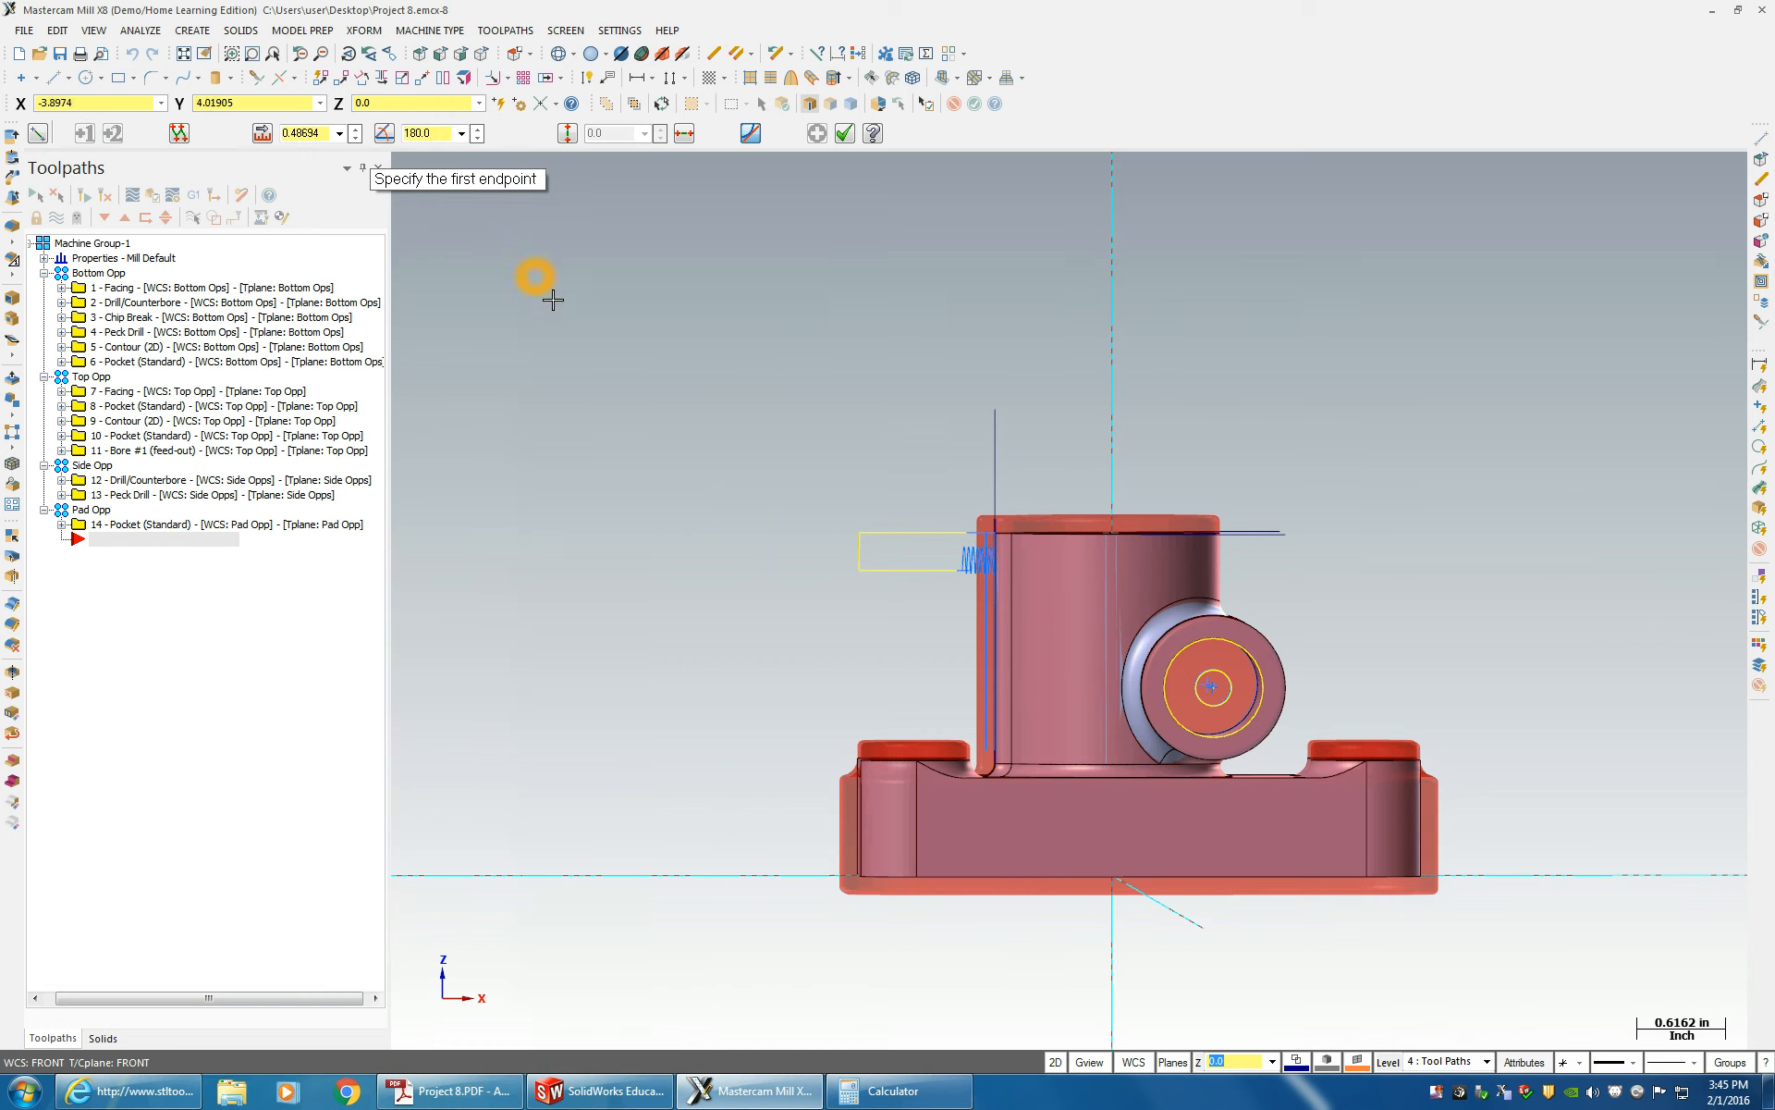
{"action": "key", "text": "Escape"}
- Redraw the diagonal line from the pad's lower end at 135 degrees, about 2.43 in long
{"action": "left_click", "coordinate": [53, 77]}
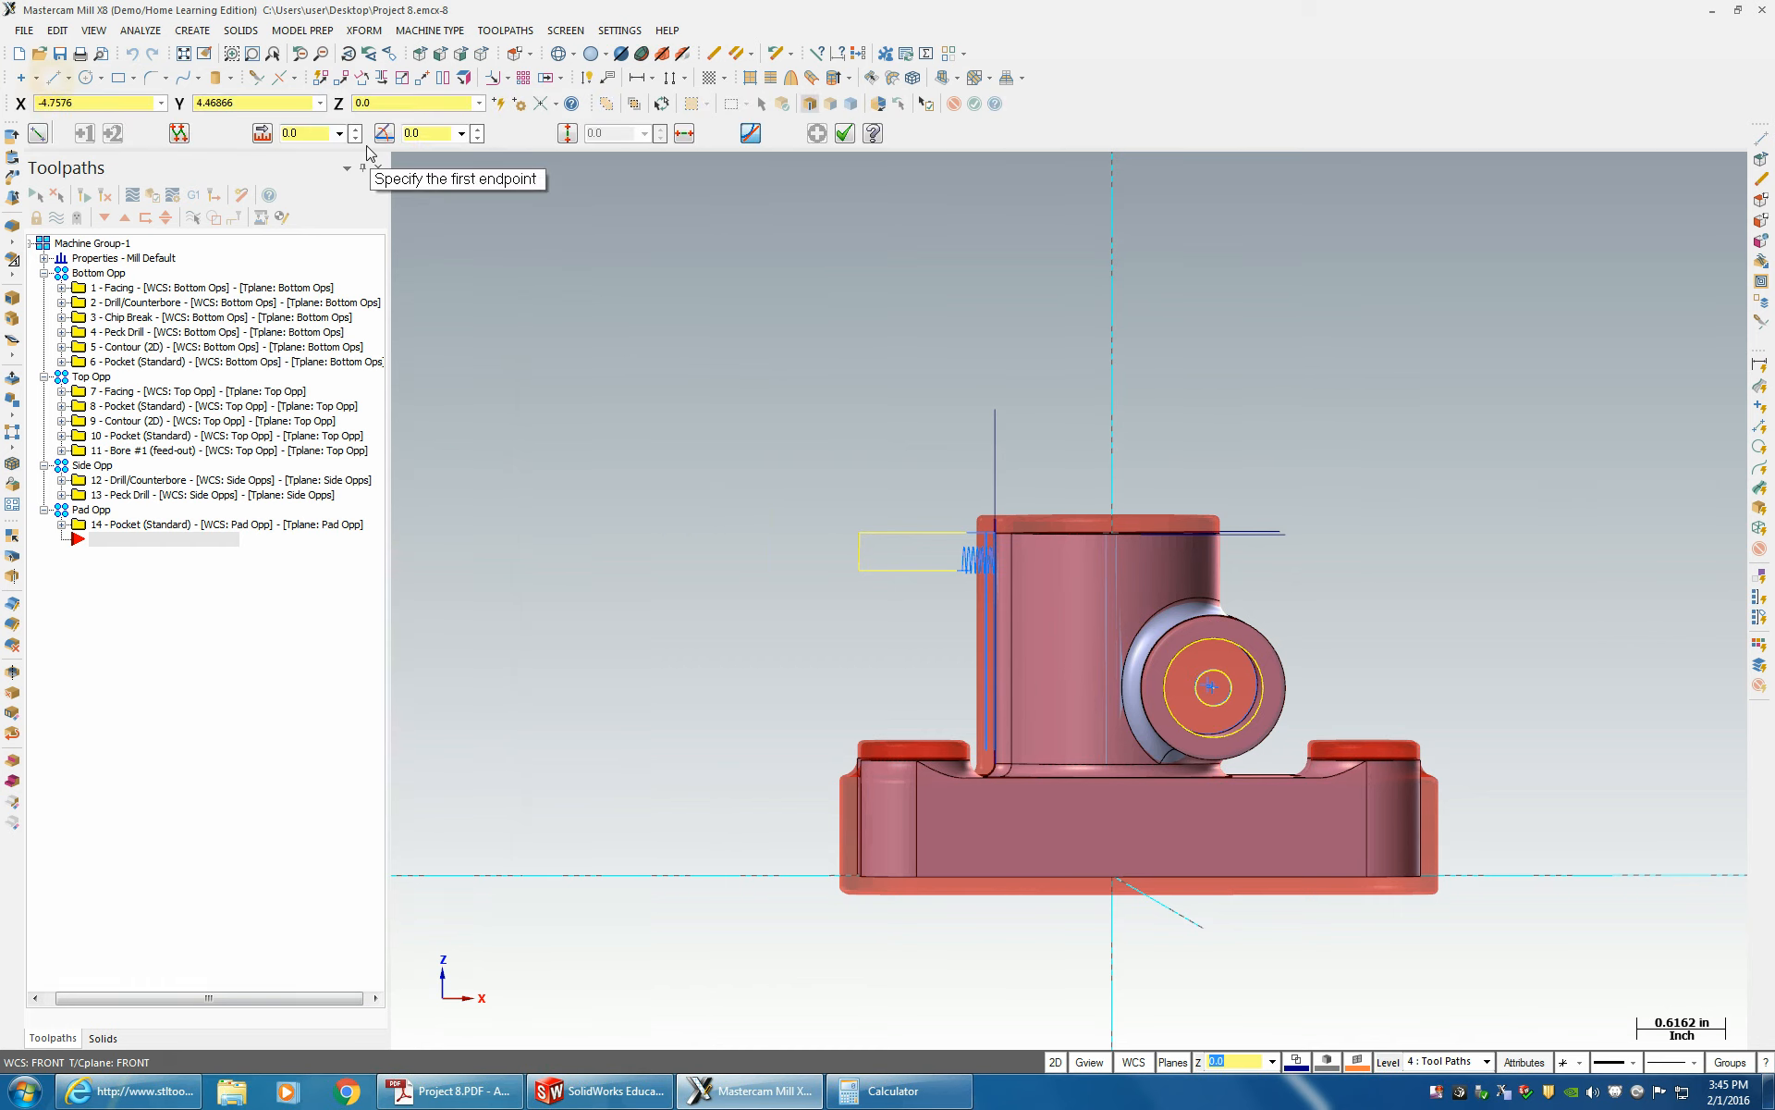
{"action": "middle_click_drag", "start_coordinate": [939, 713], "coordinate": [1006, 781]}
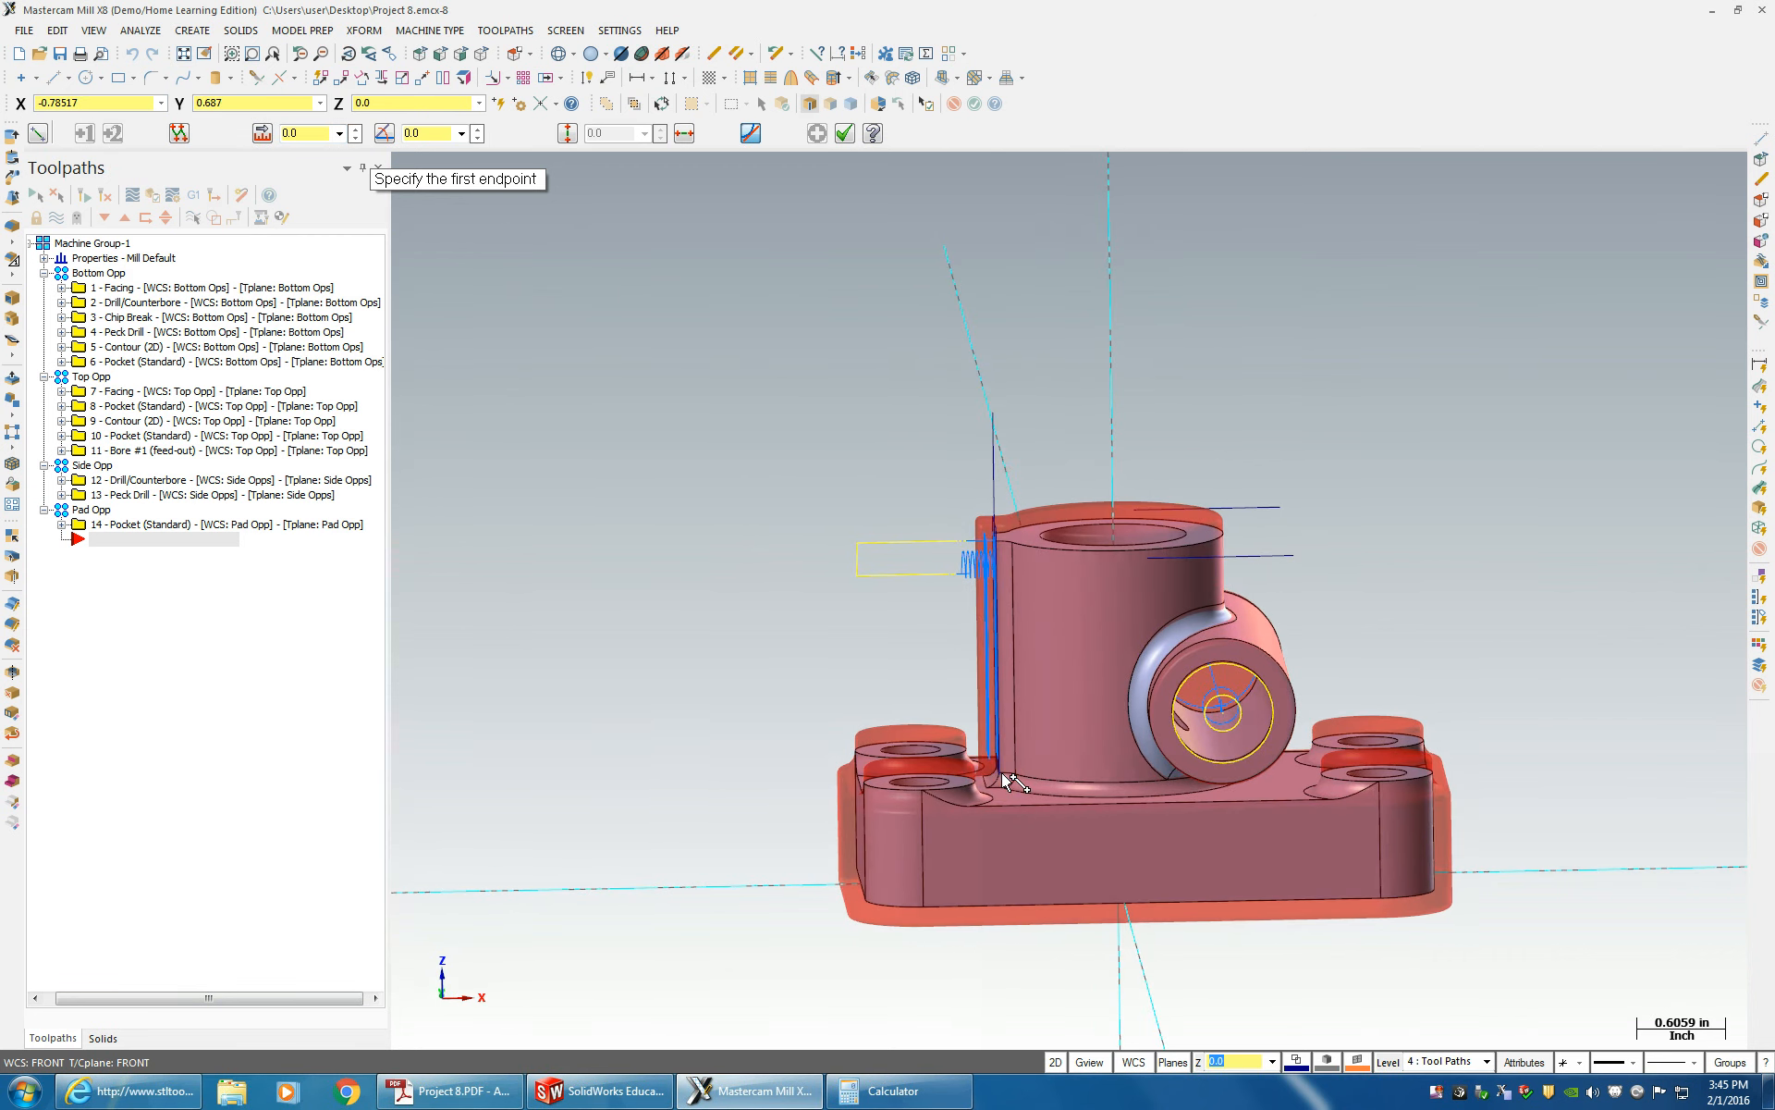
{"action": "left_click", "coordinate": [1002, 775]}
{"action": "middle_click_drag", "start_coordinate": [776, 539], "coordinate": [647, 370]}
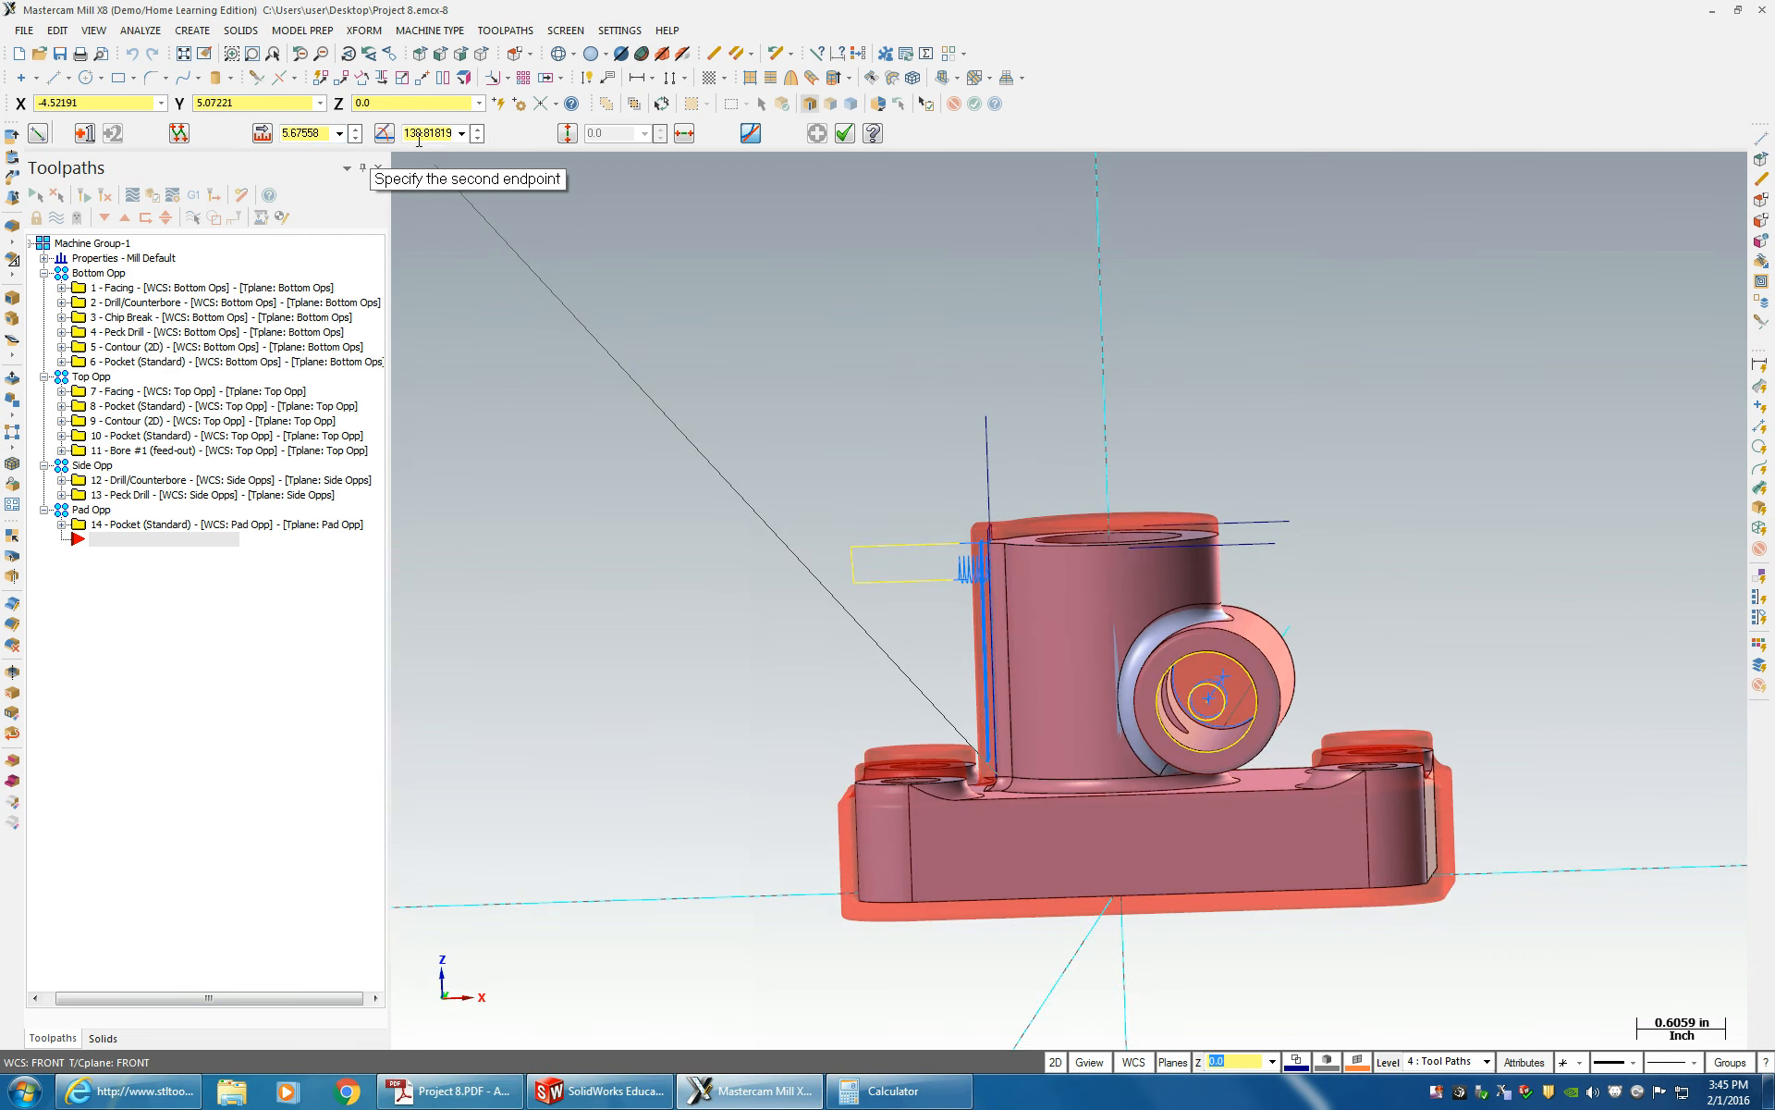
{"action": "left_click", "coordinate": [418, 134]}
{"action": "type", "text": "135"}
{"action": "key", "text": "Return"}
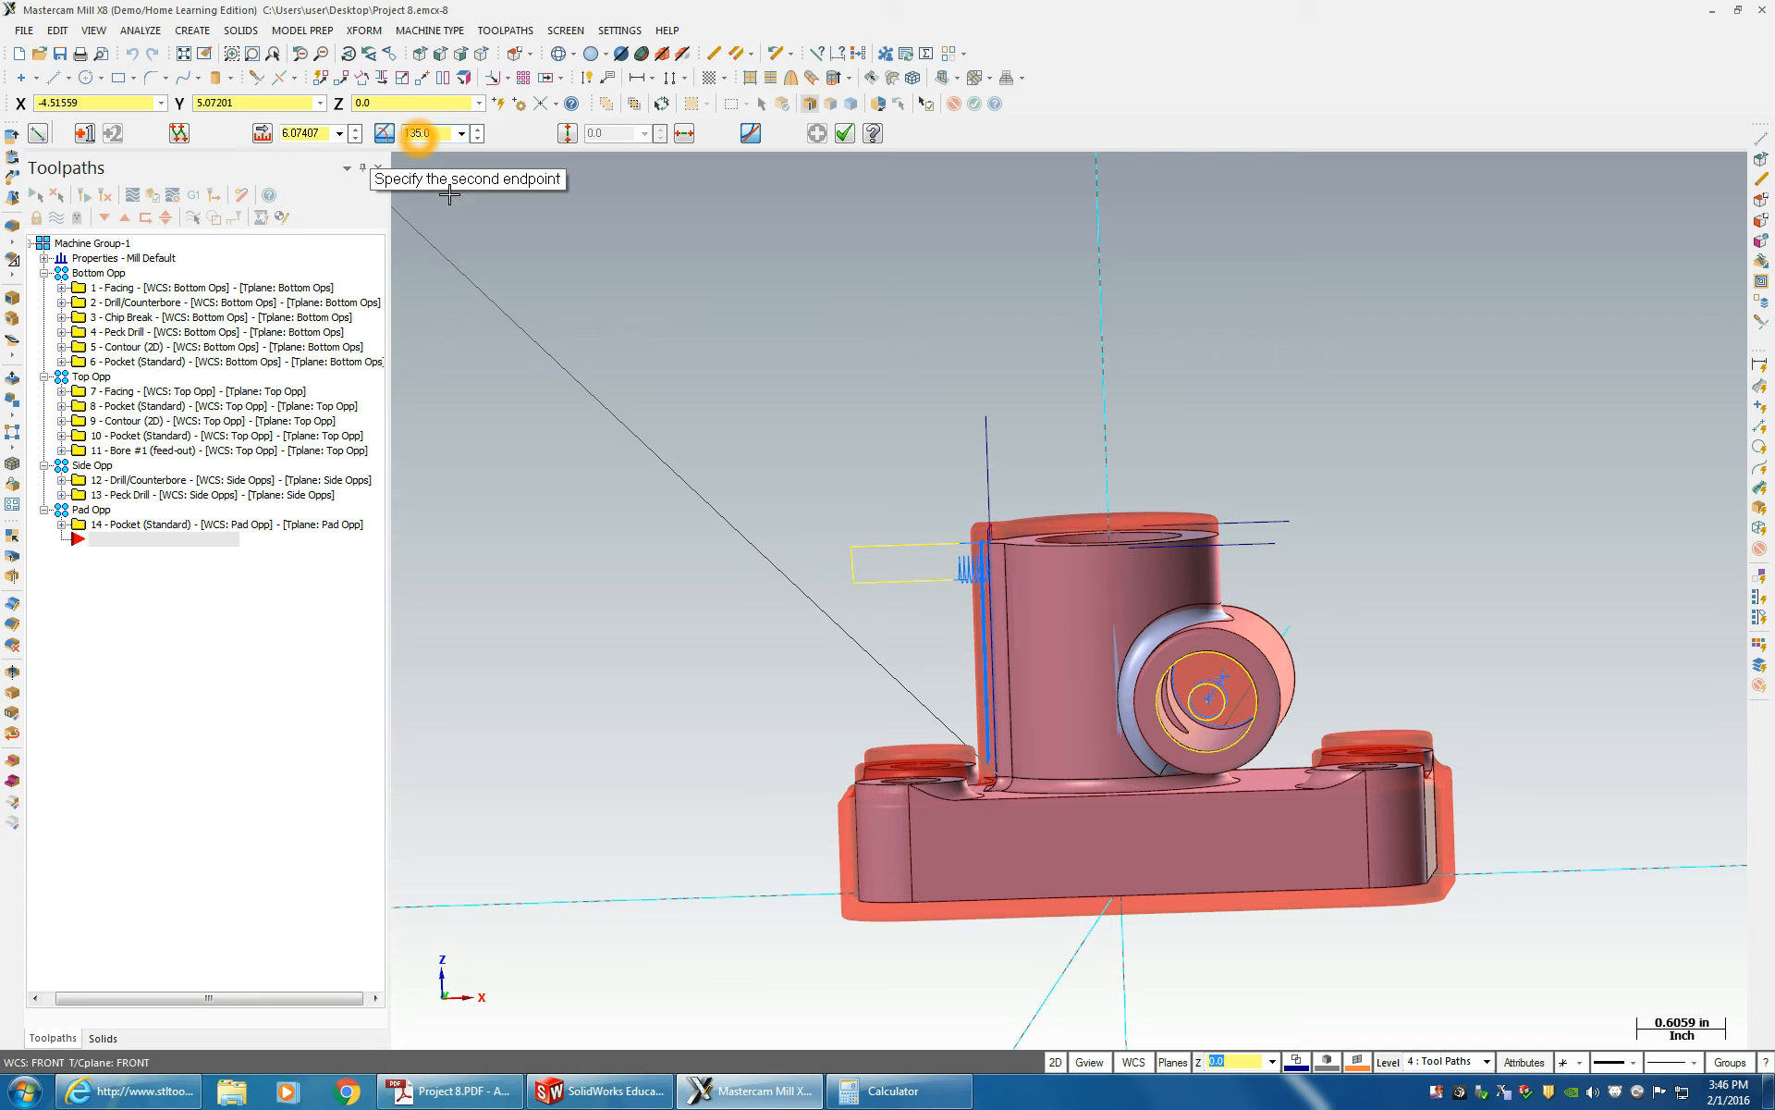
{"action": "left_click", "coordinate": [844, 527]}
{"action": "left_click", "coordinate": [631, 705]}
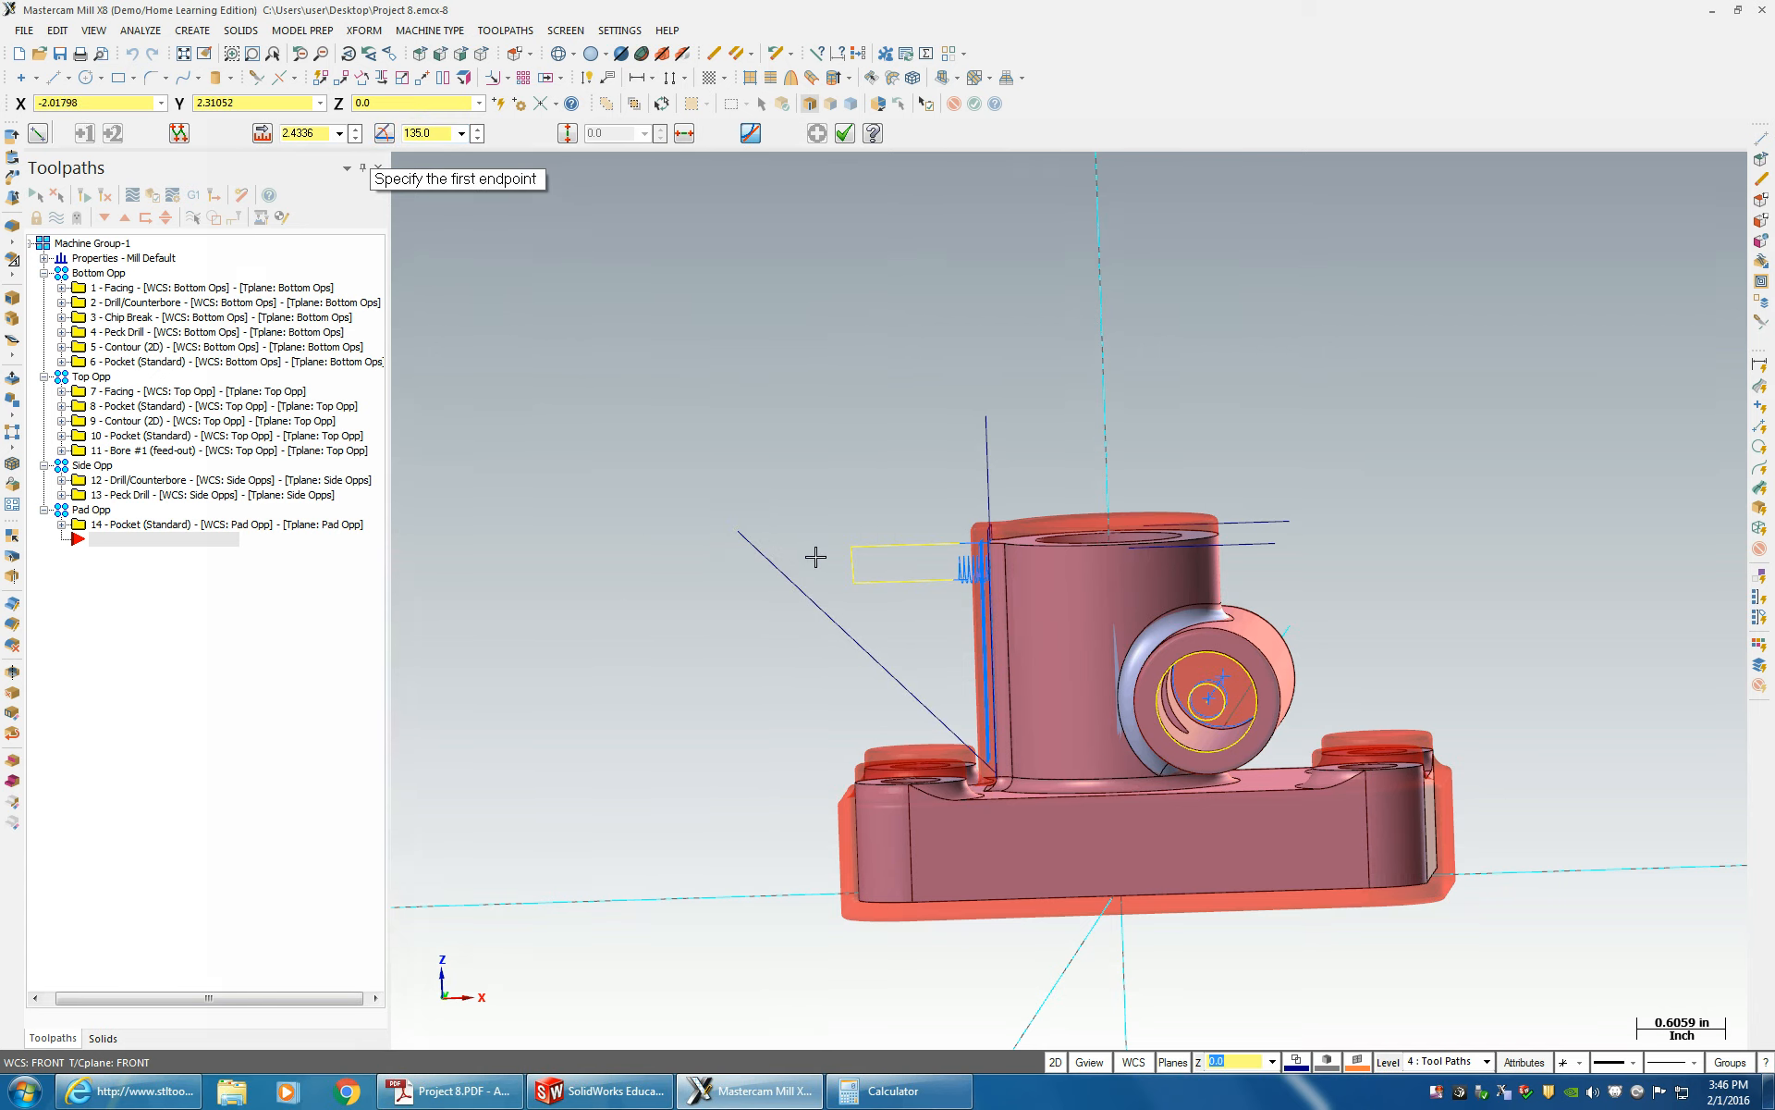
- Draw a perpendicular line about 0.8 in long from the diagonal's free end, entering its angle as 135+90 degrees
{"action": "left_click", "coordinate": [738, 532]}
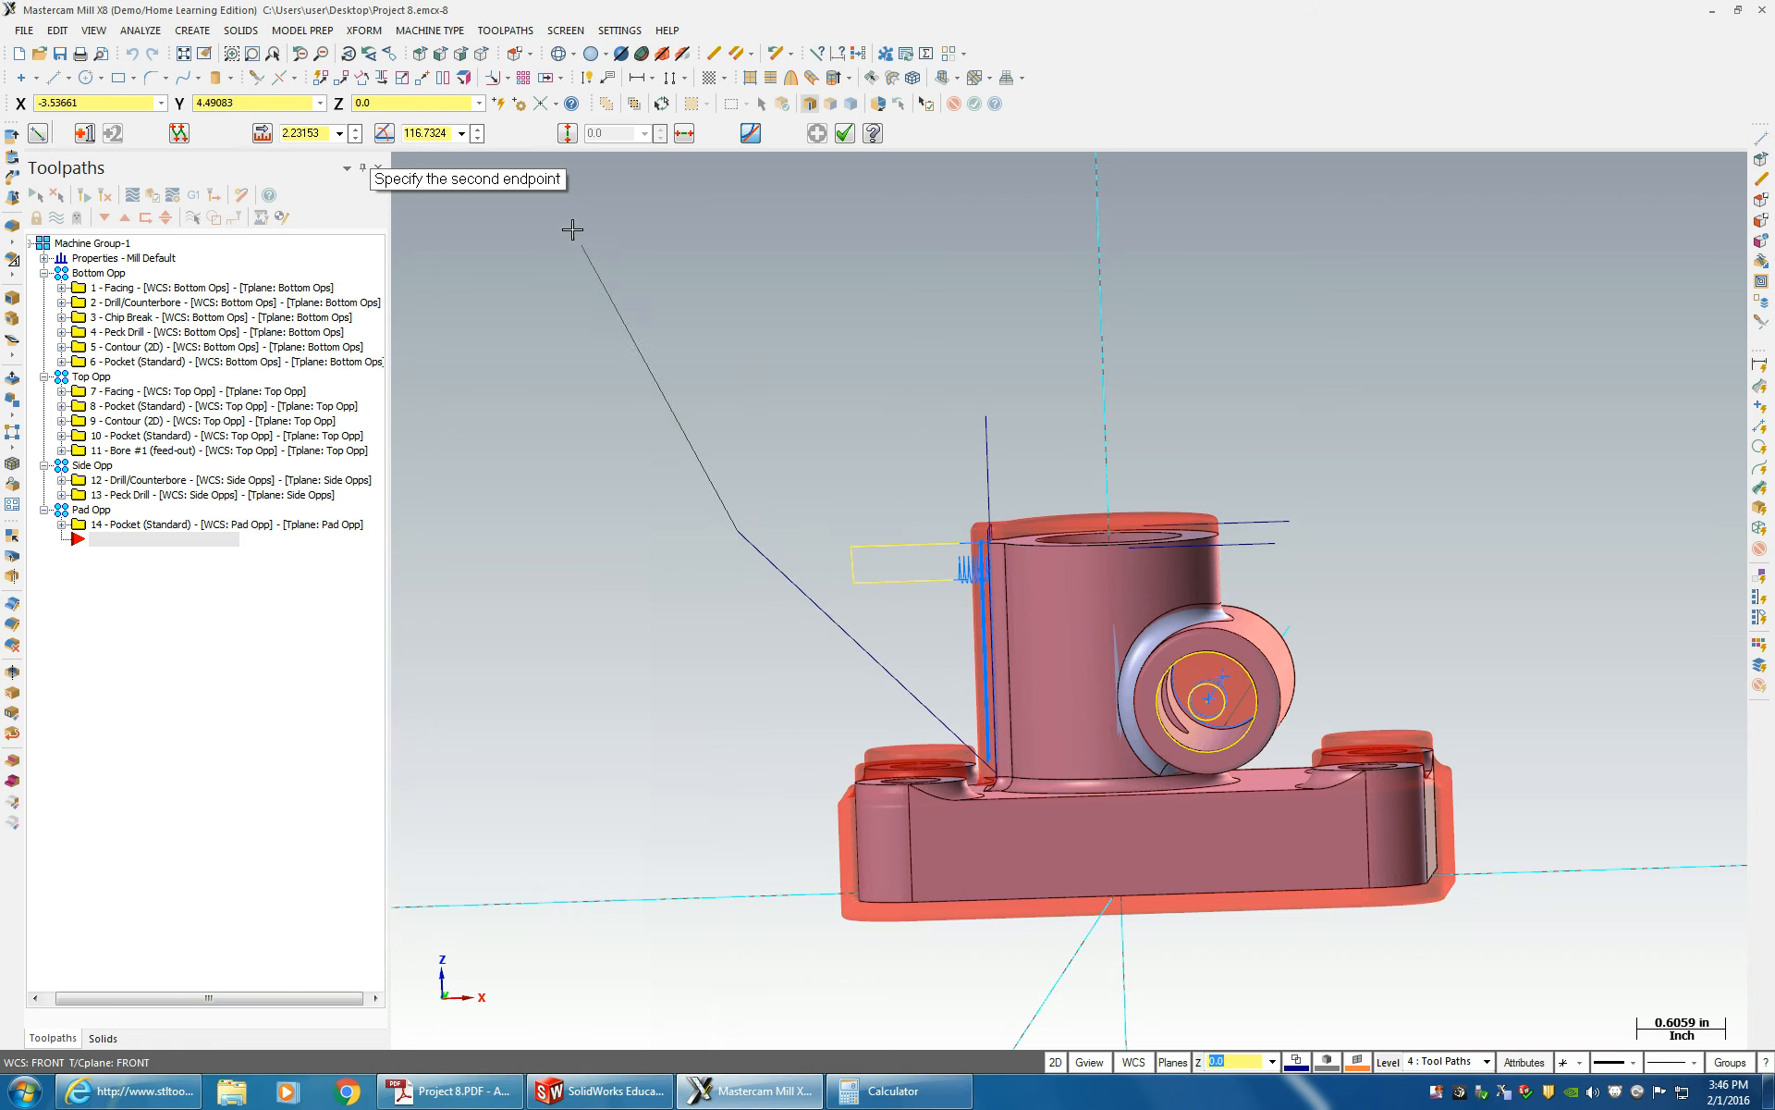
{"action": "left_click", "coordinate": [425, 135]}
{"action": "key", "text": "Return"}
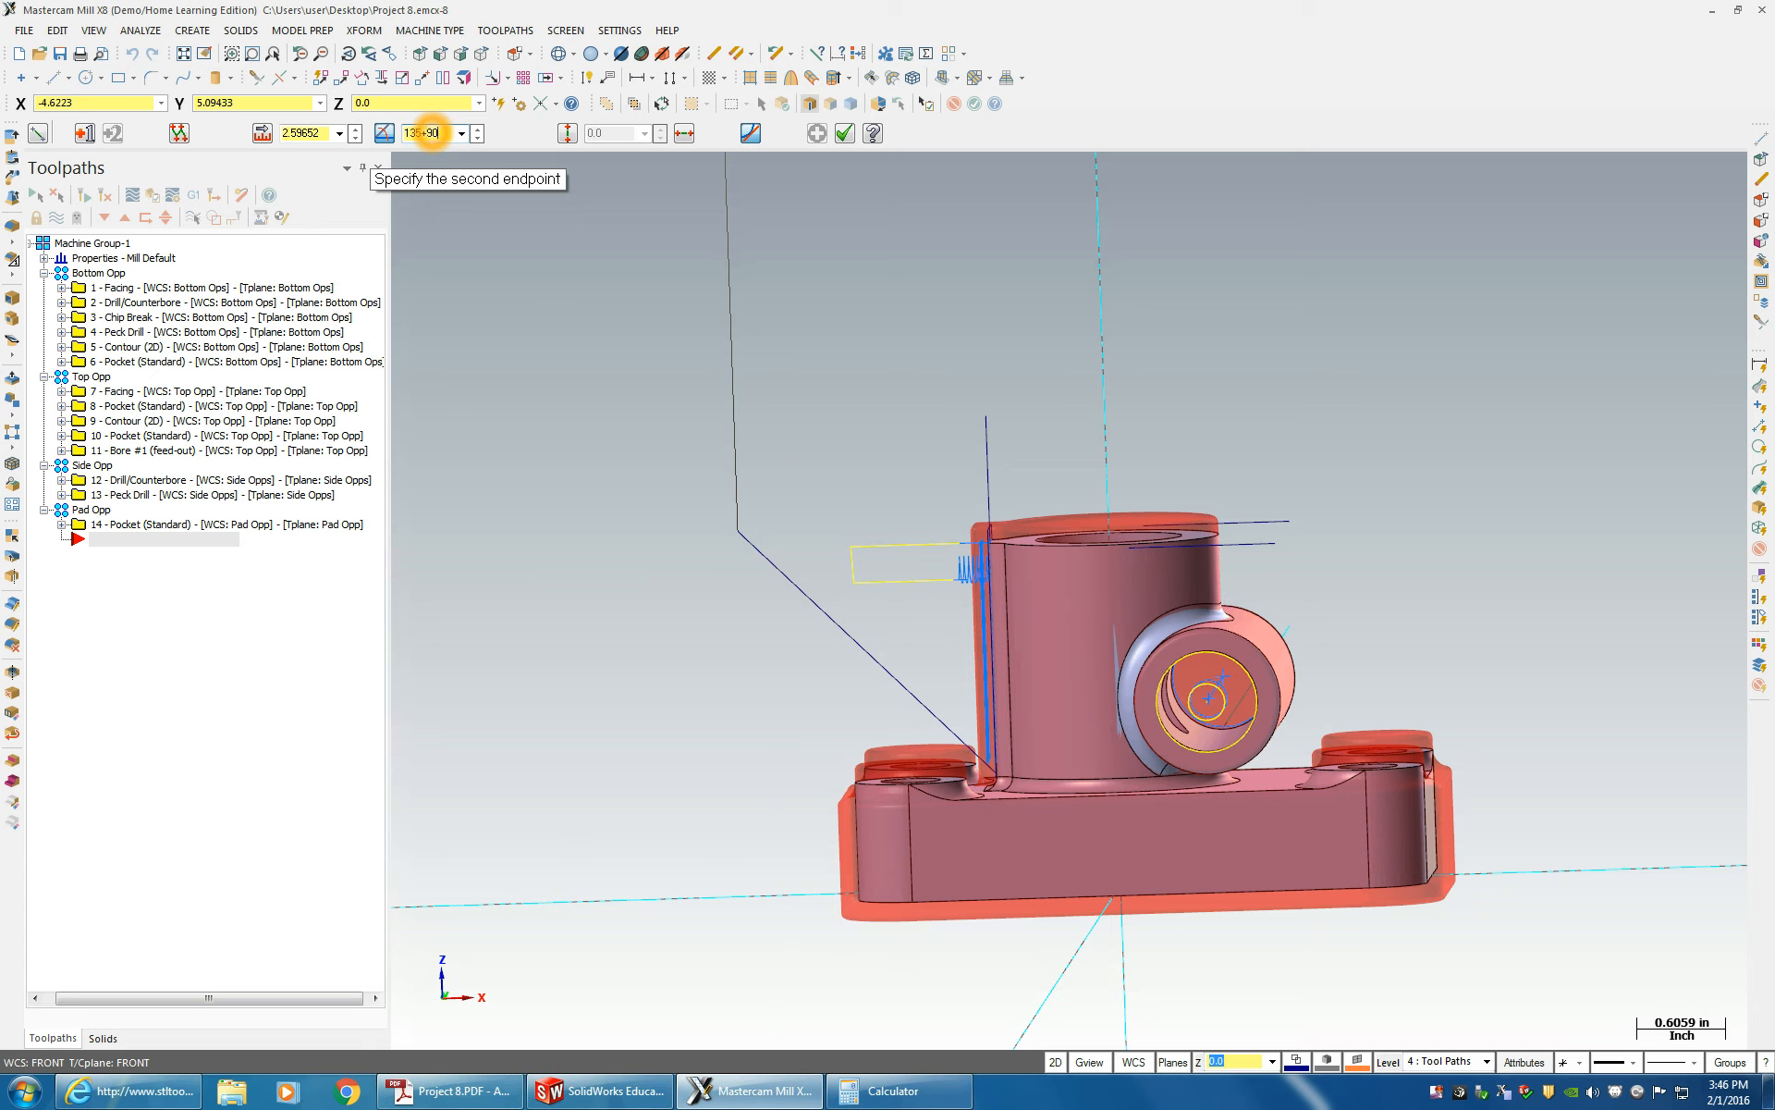
{"action": "key", "text": "Return"}
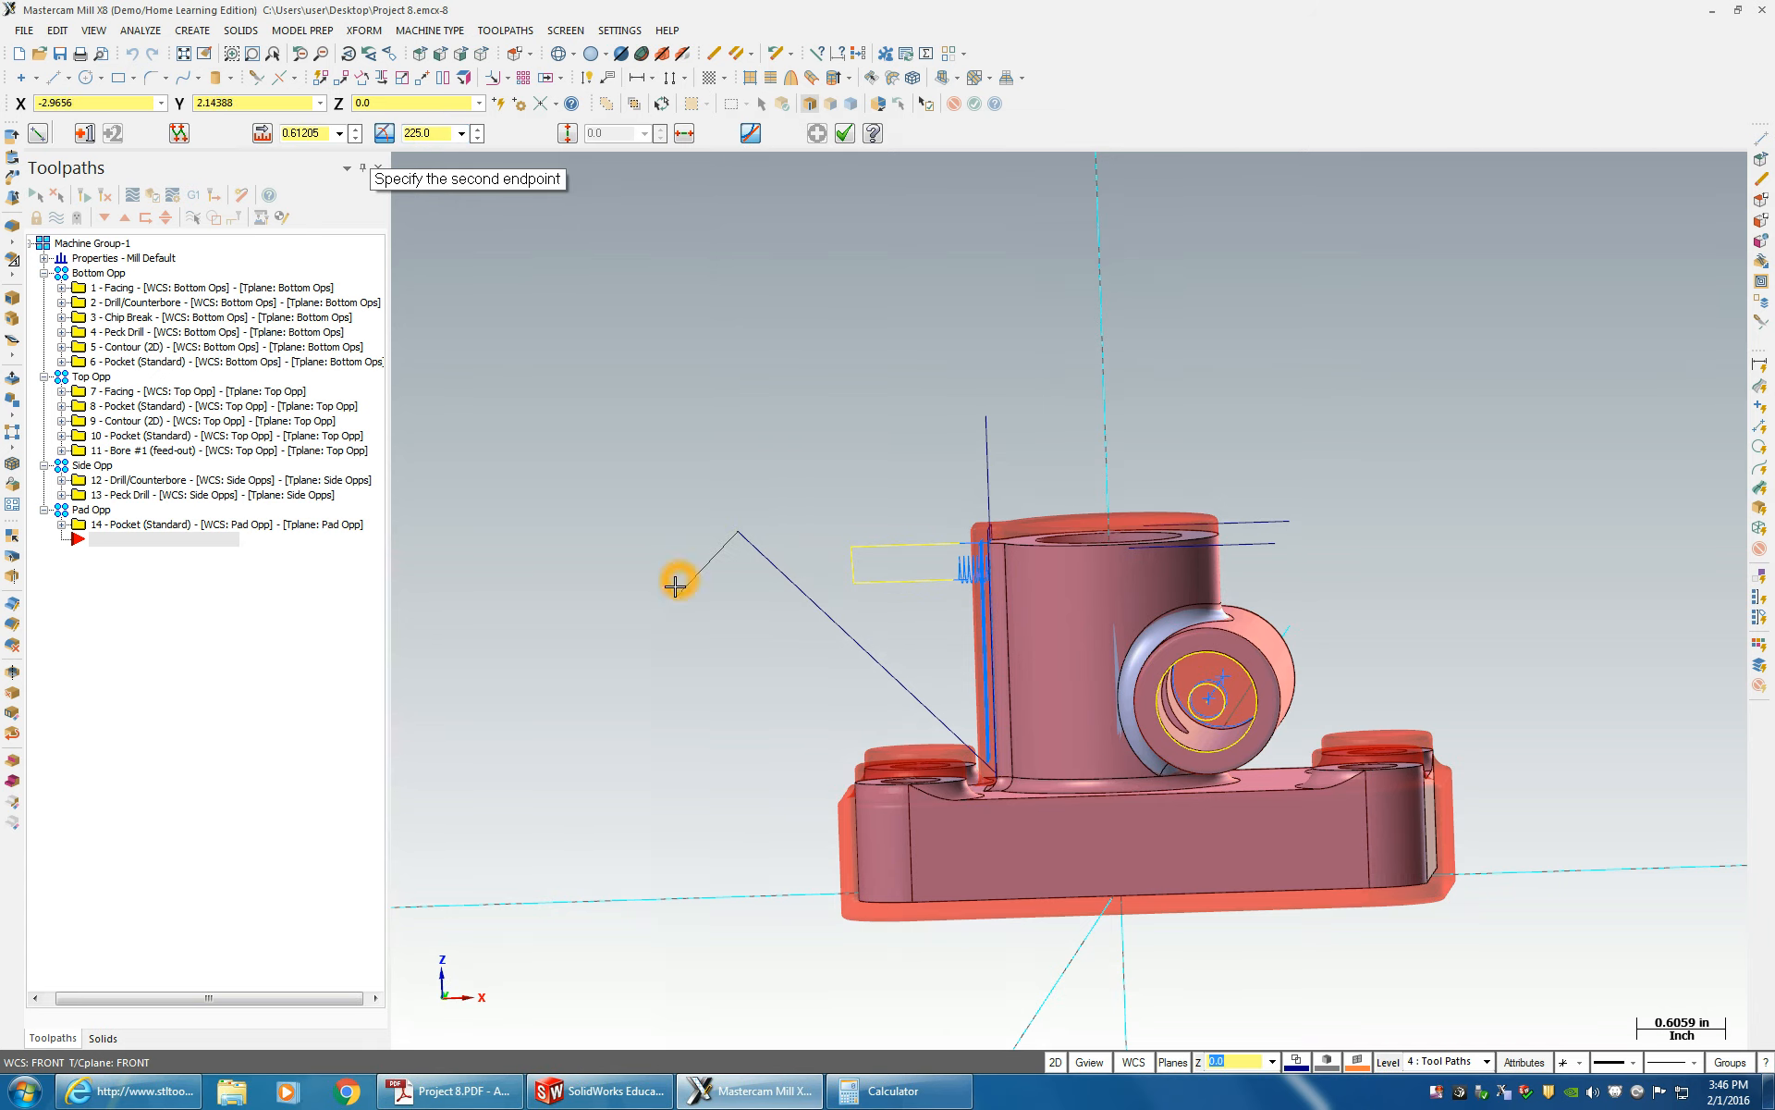
{"action": "left_click", "coordinate": [660, 614]}
{"action": "left_click", "coordinate": [660, 615]}
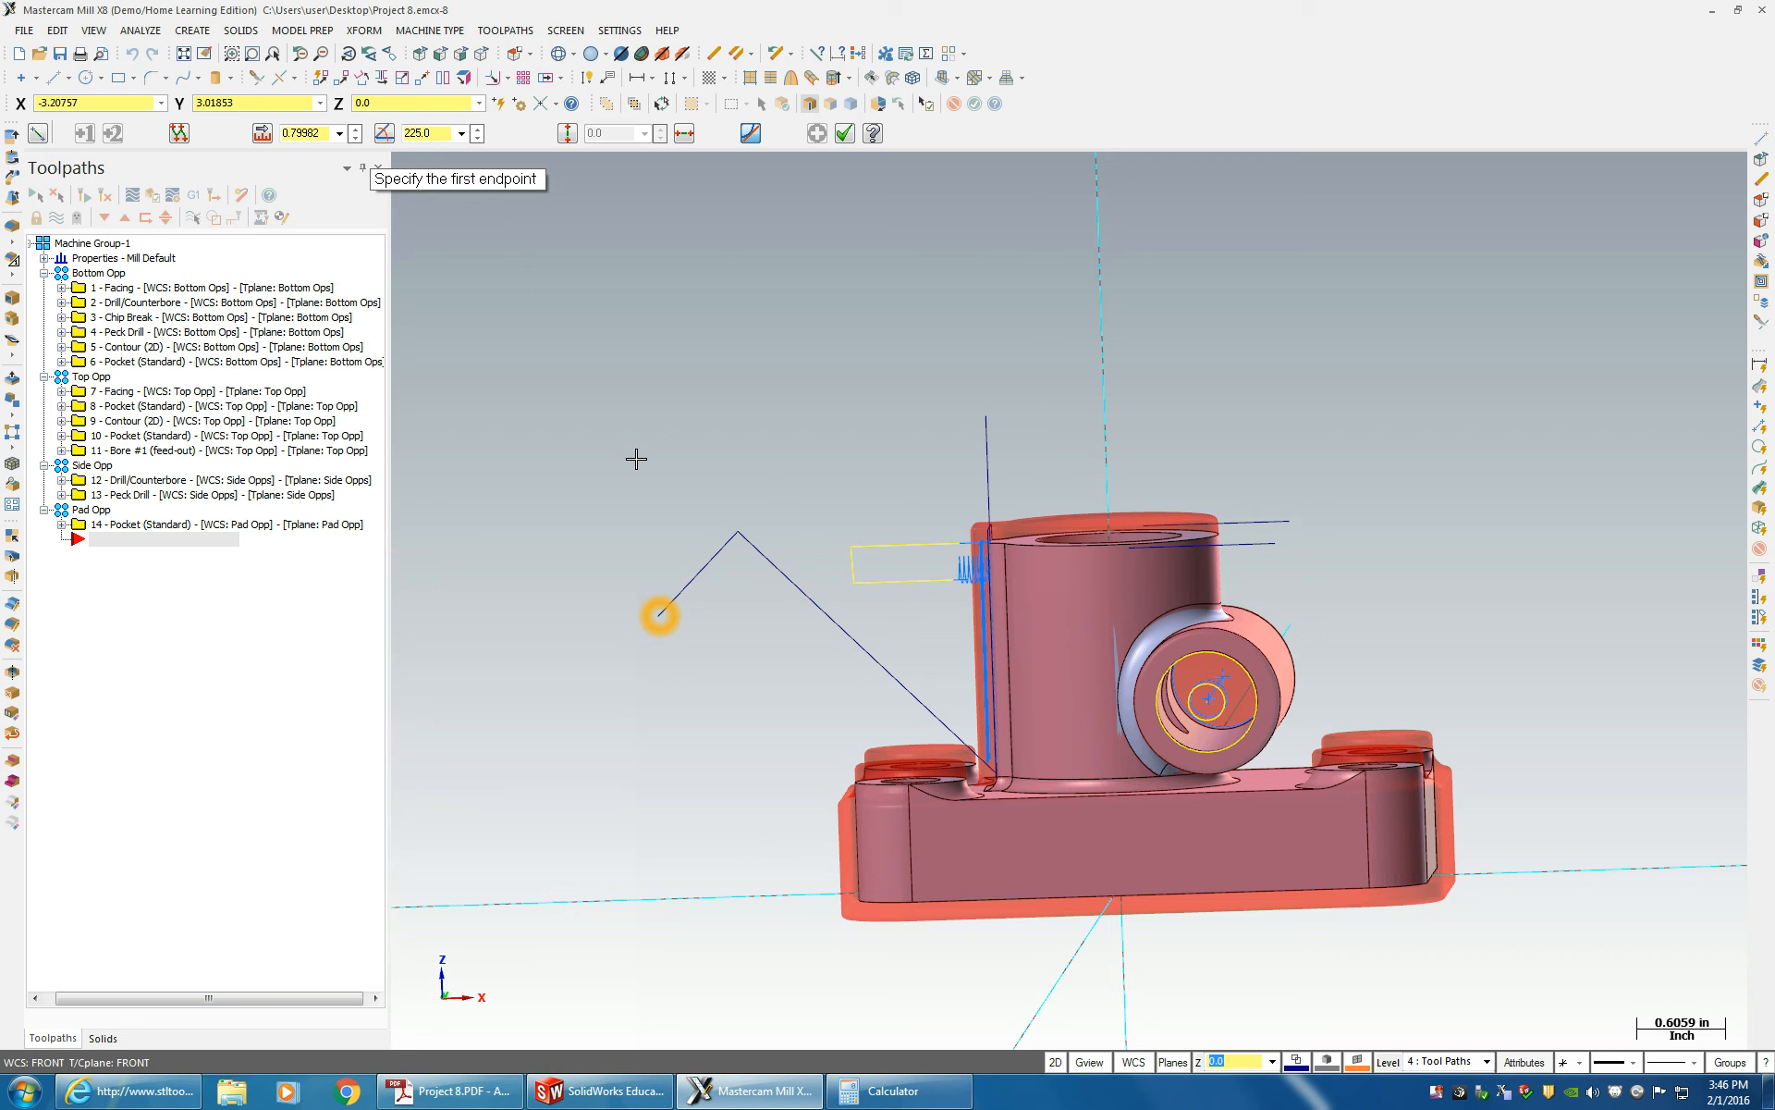
{"action": "middle_click_drag", "start_coordinate": [829, 524], "coordinate": [785, 586]}
{"action": "middle_click_drag", "start_coordinate": [705, 503], "coordinate": [769, 574]}
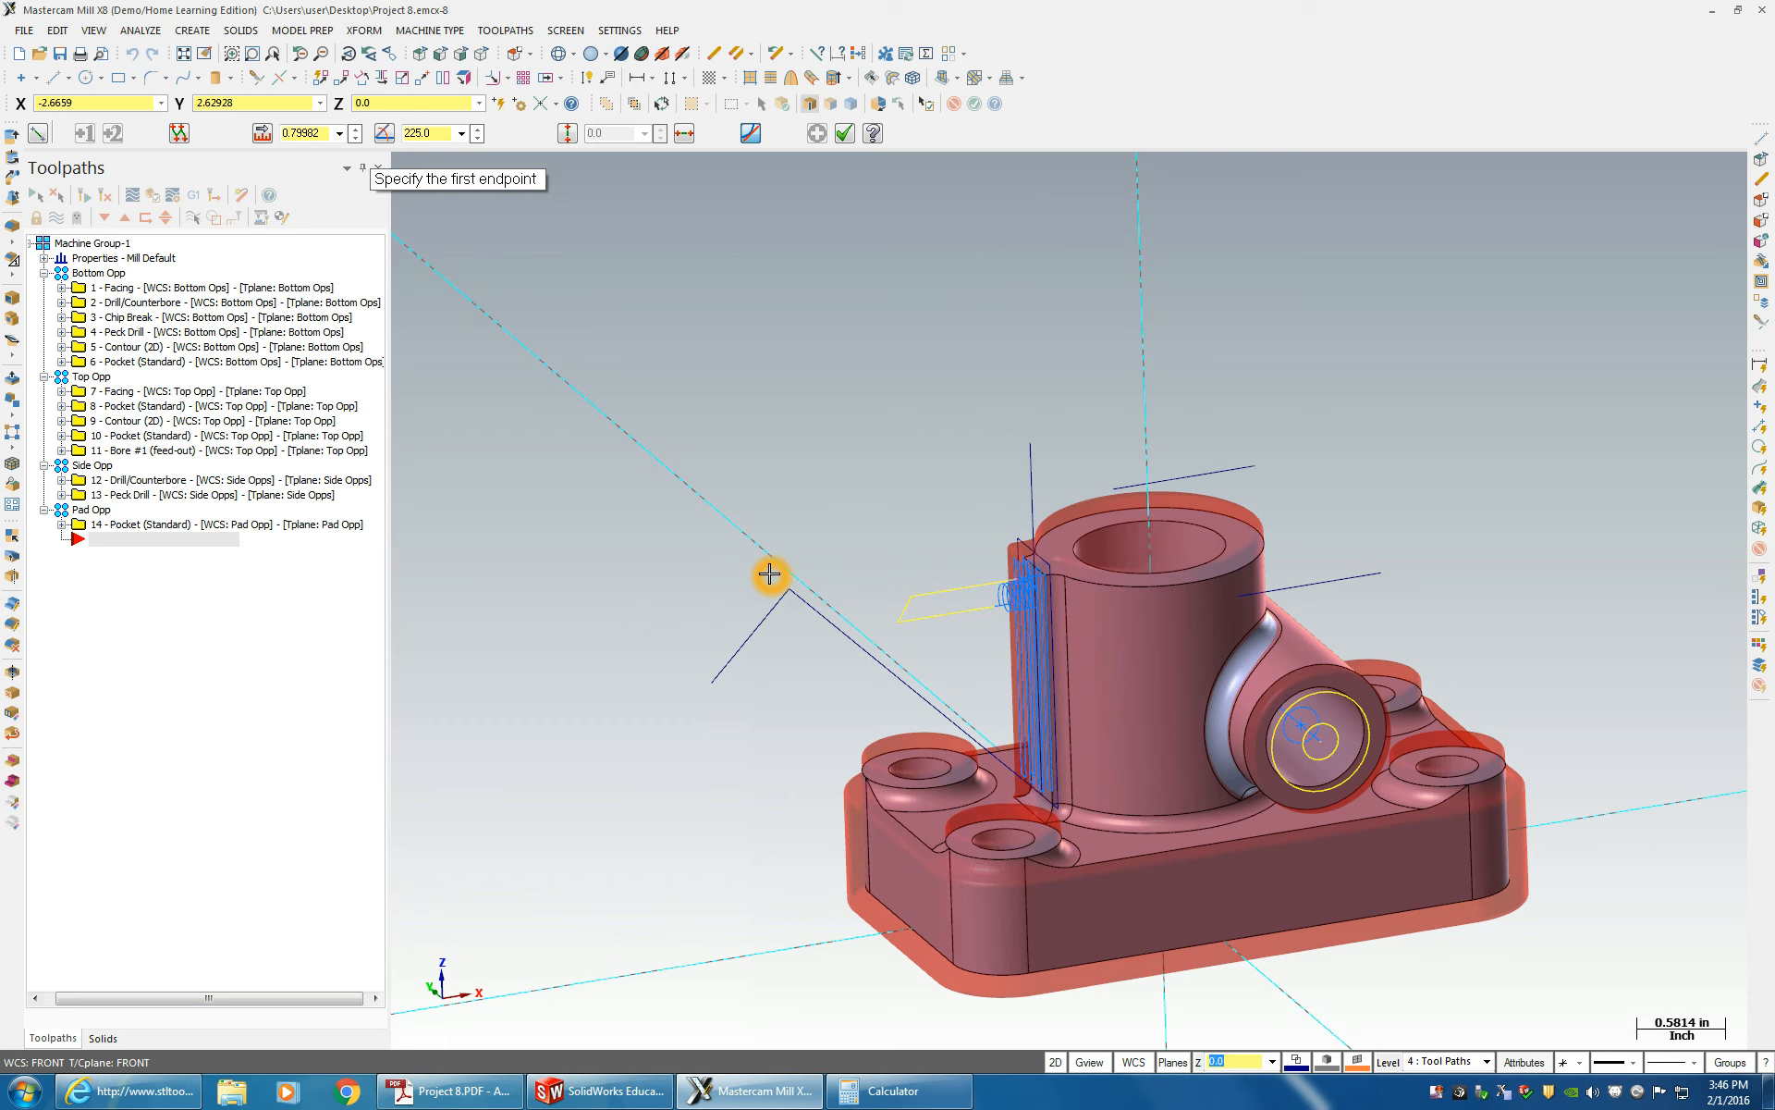
- Set the WCS to Top and try to draw a 90-degree line from the corner where the two diagonal lines meet
{"action": "left_click", "coordinate": [1145, 1065]}
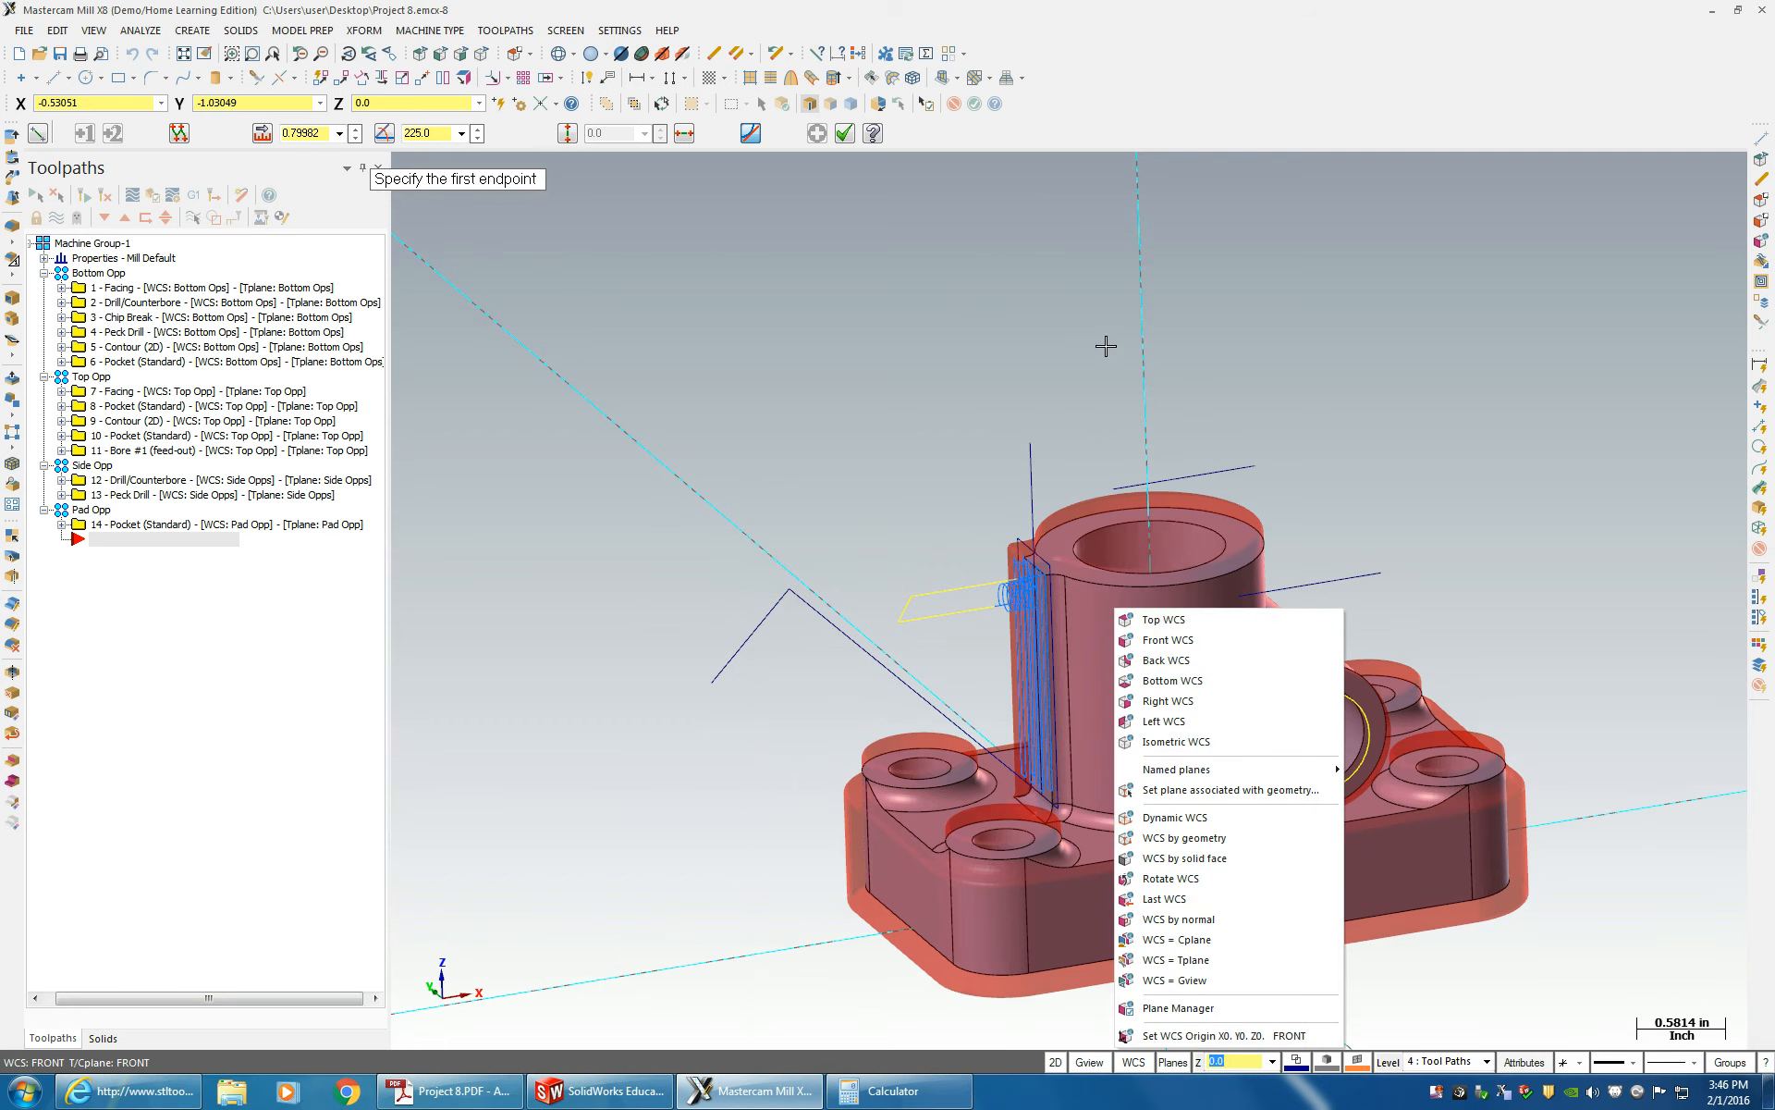
{"action": "left_click", "coordinate": [1171, 624]}
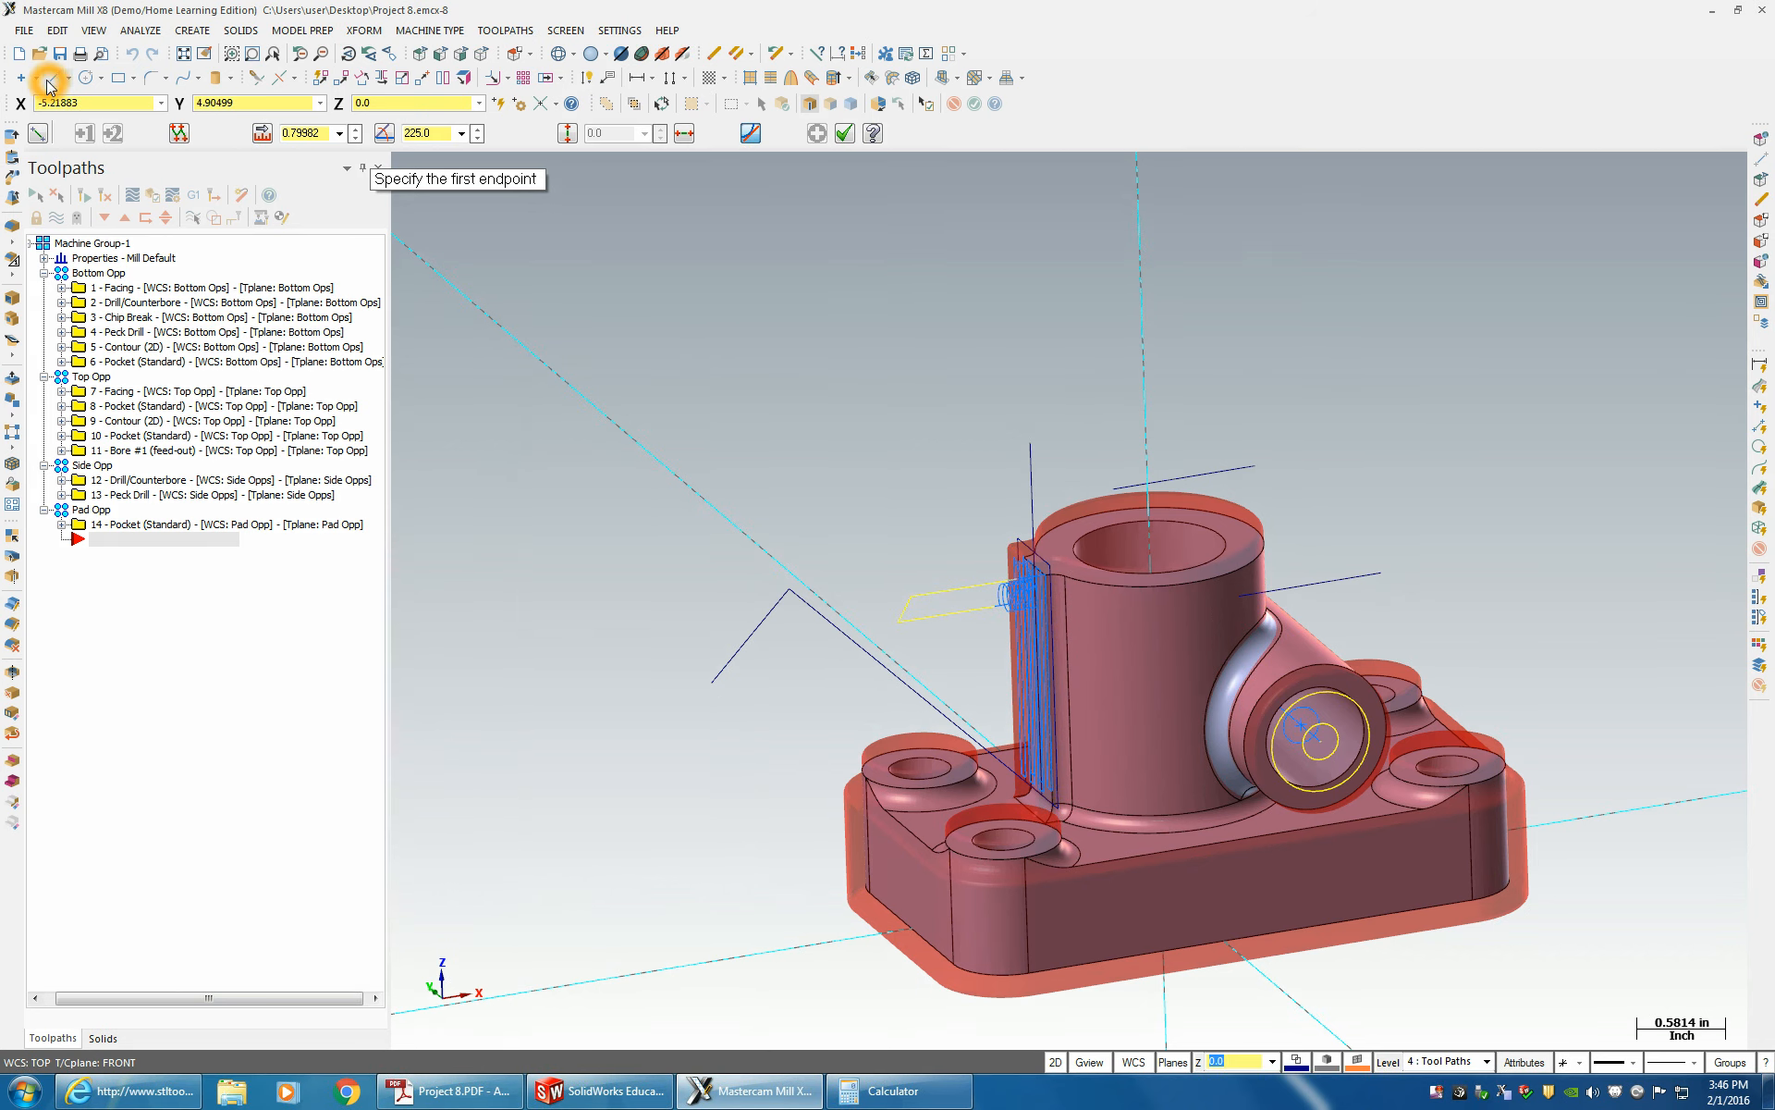
{"action": "left_click", "coordinate": [789, 594]}
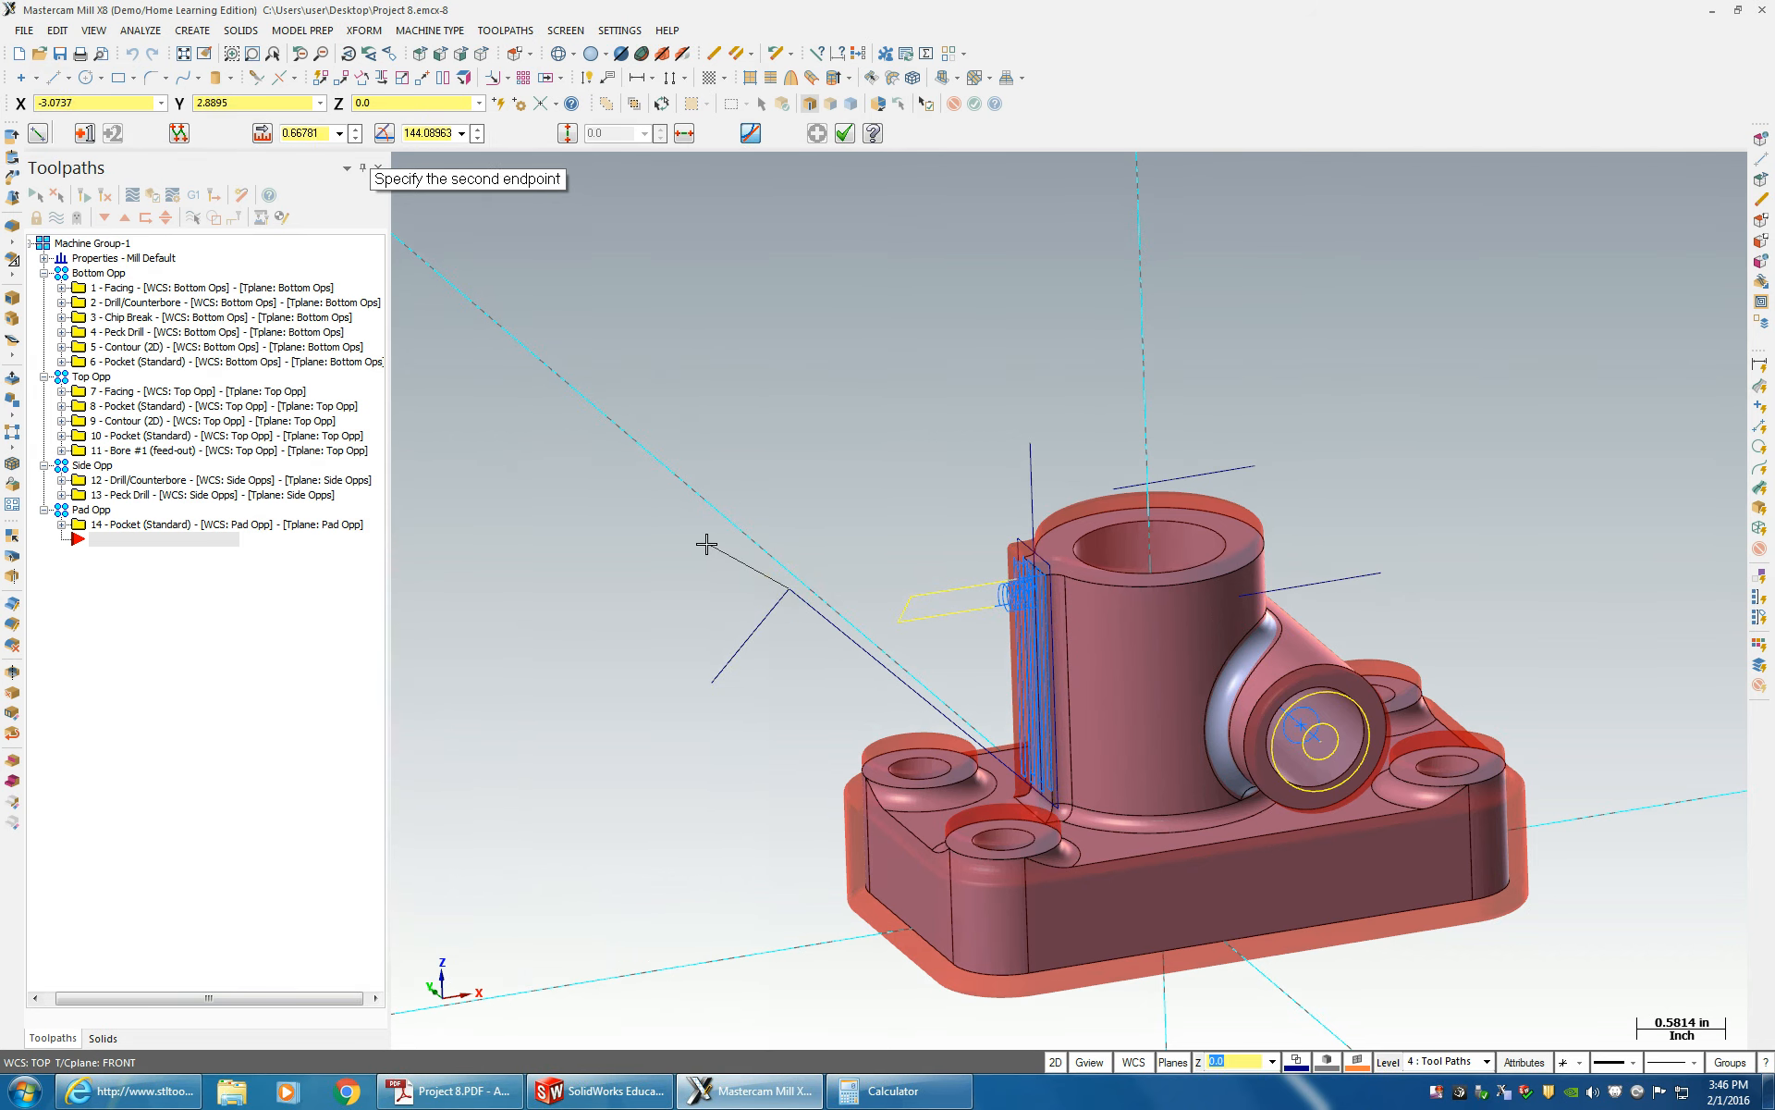
{"action": "left_click", "coordinate": [425, 135]}
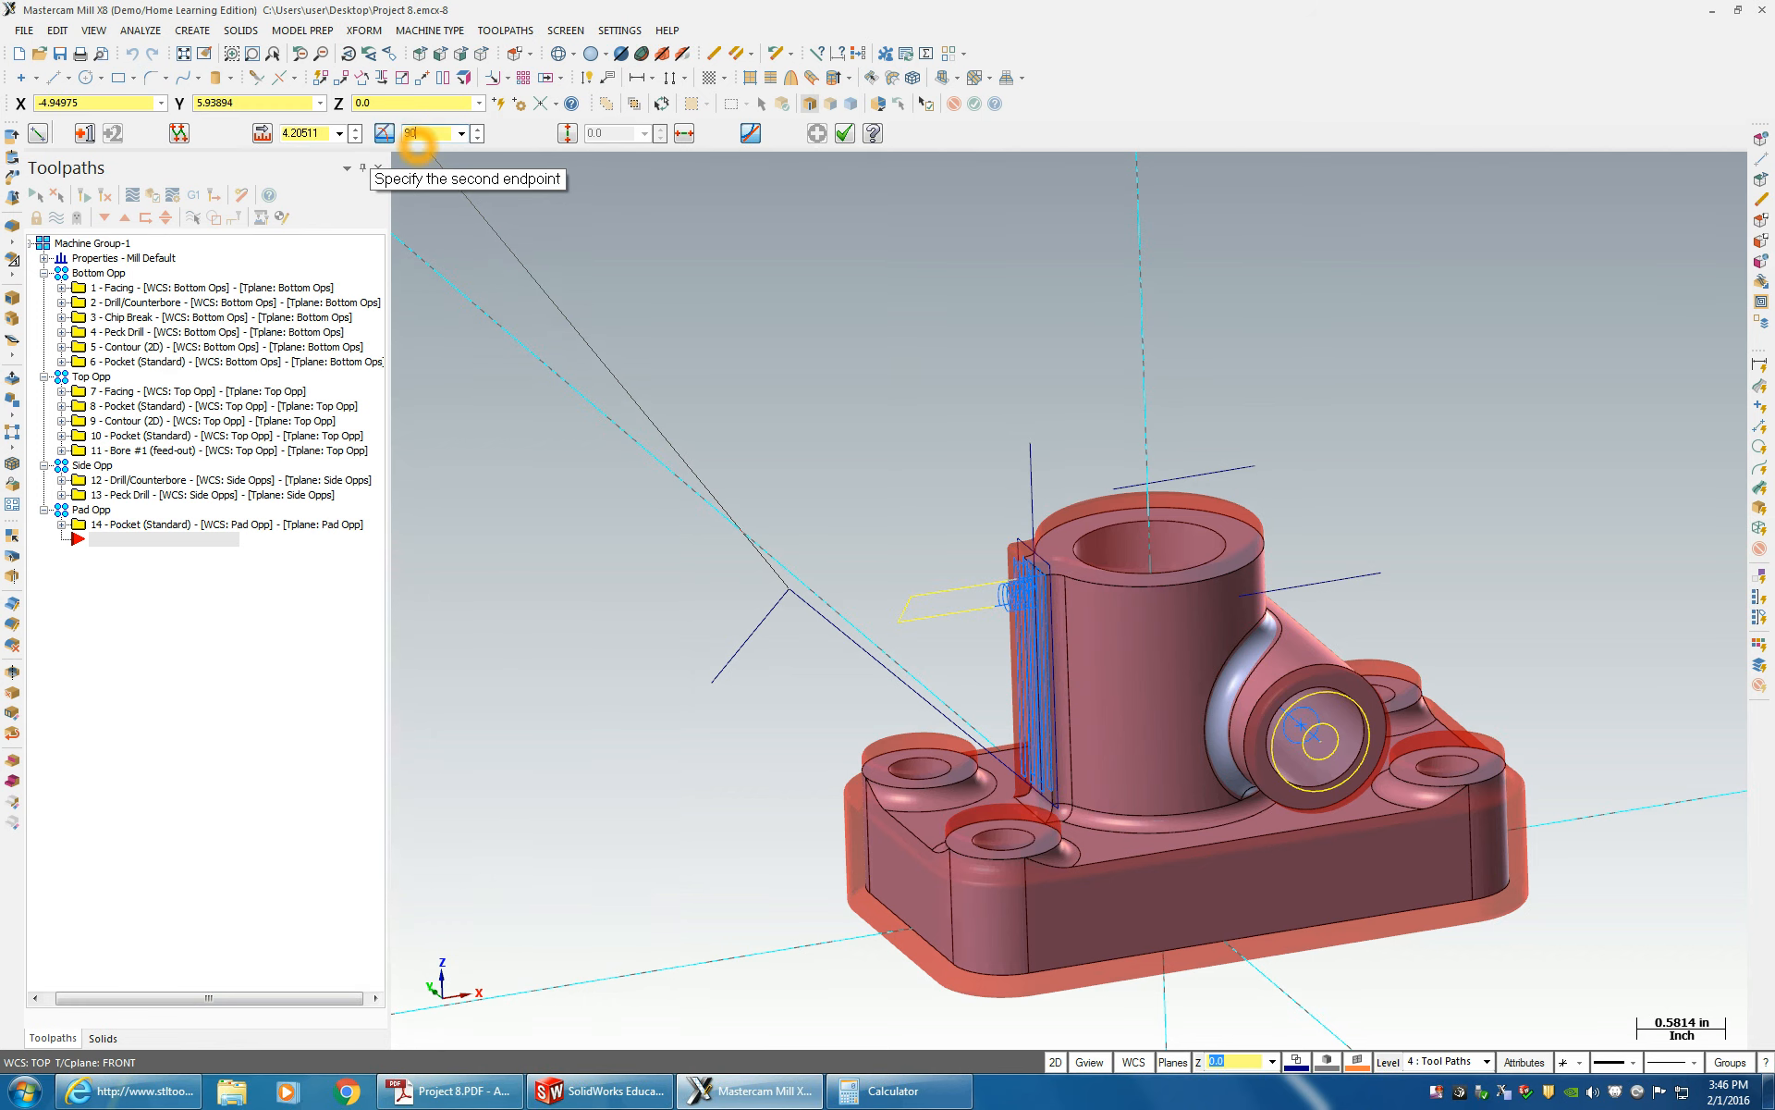
{"action": "type", "text": "90"}
{"action": "key", "text": "Return"}
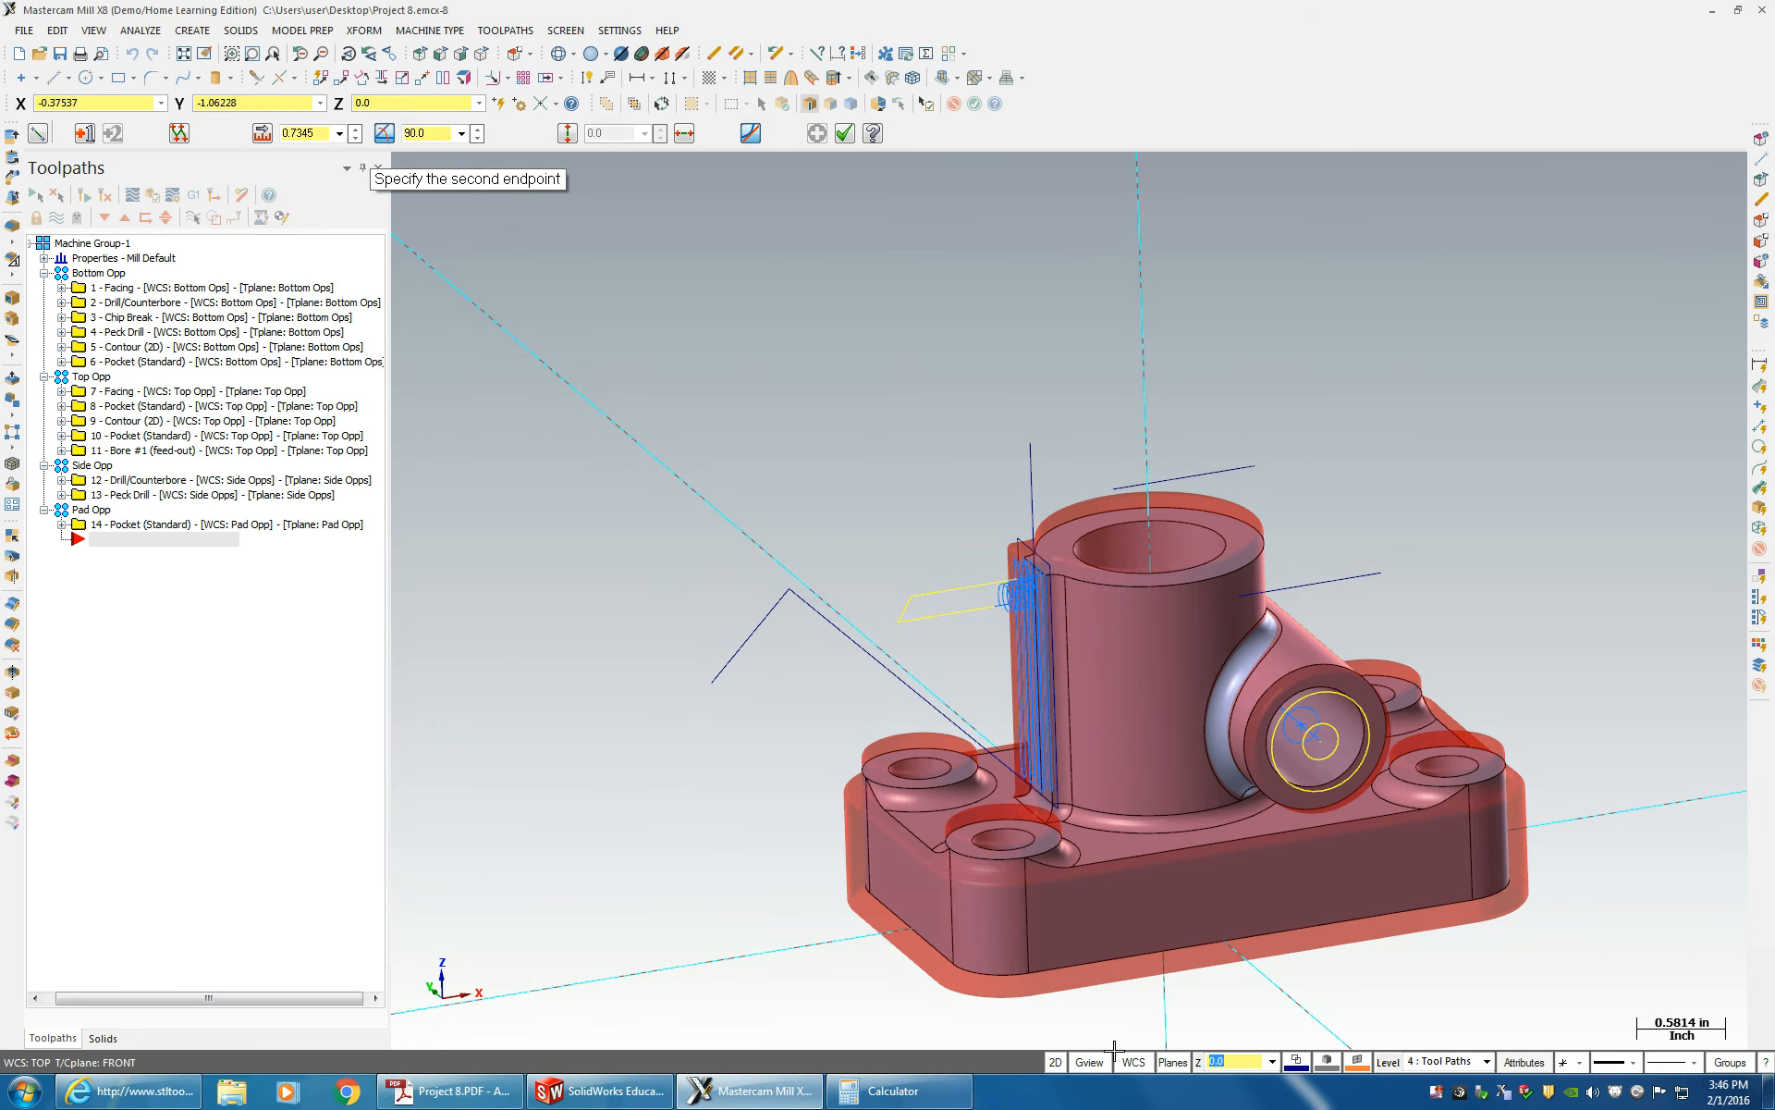
{"action": "key", "text": "Escape"}
- Set both the WCS and the construction and tool planes to Top
{"action": "left_click", "coordinate": [1141, 1068]}
{"action": "left_click", "coordinate": [1163, 621]}
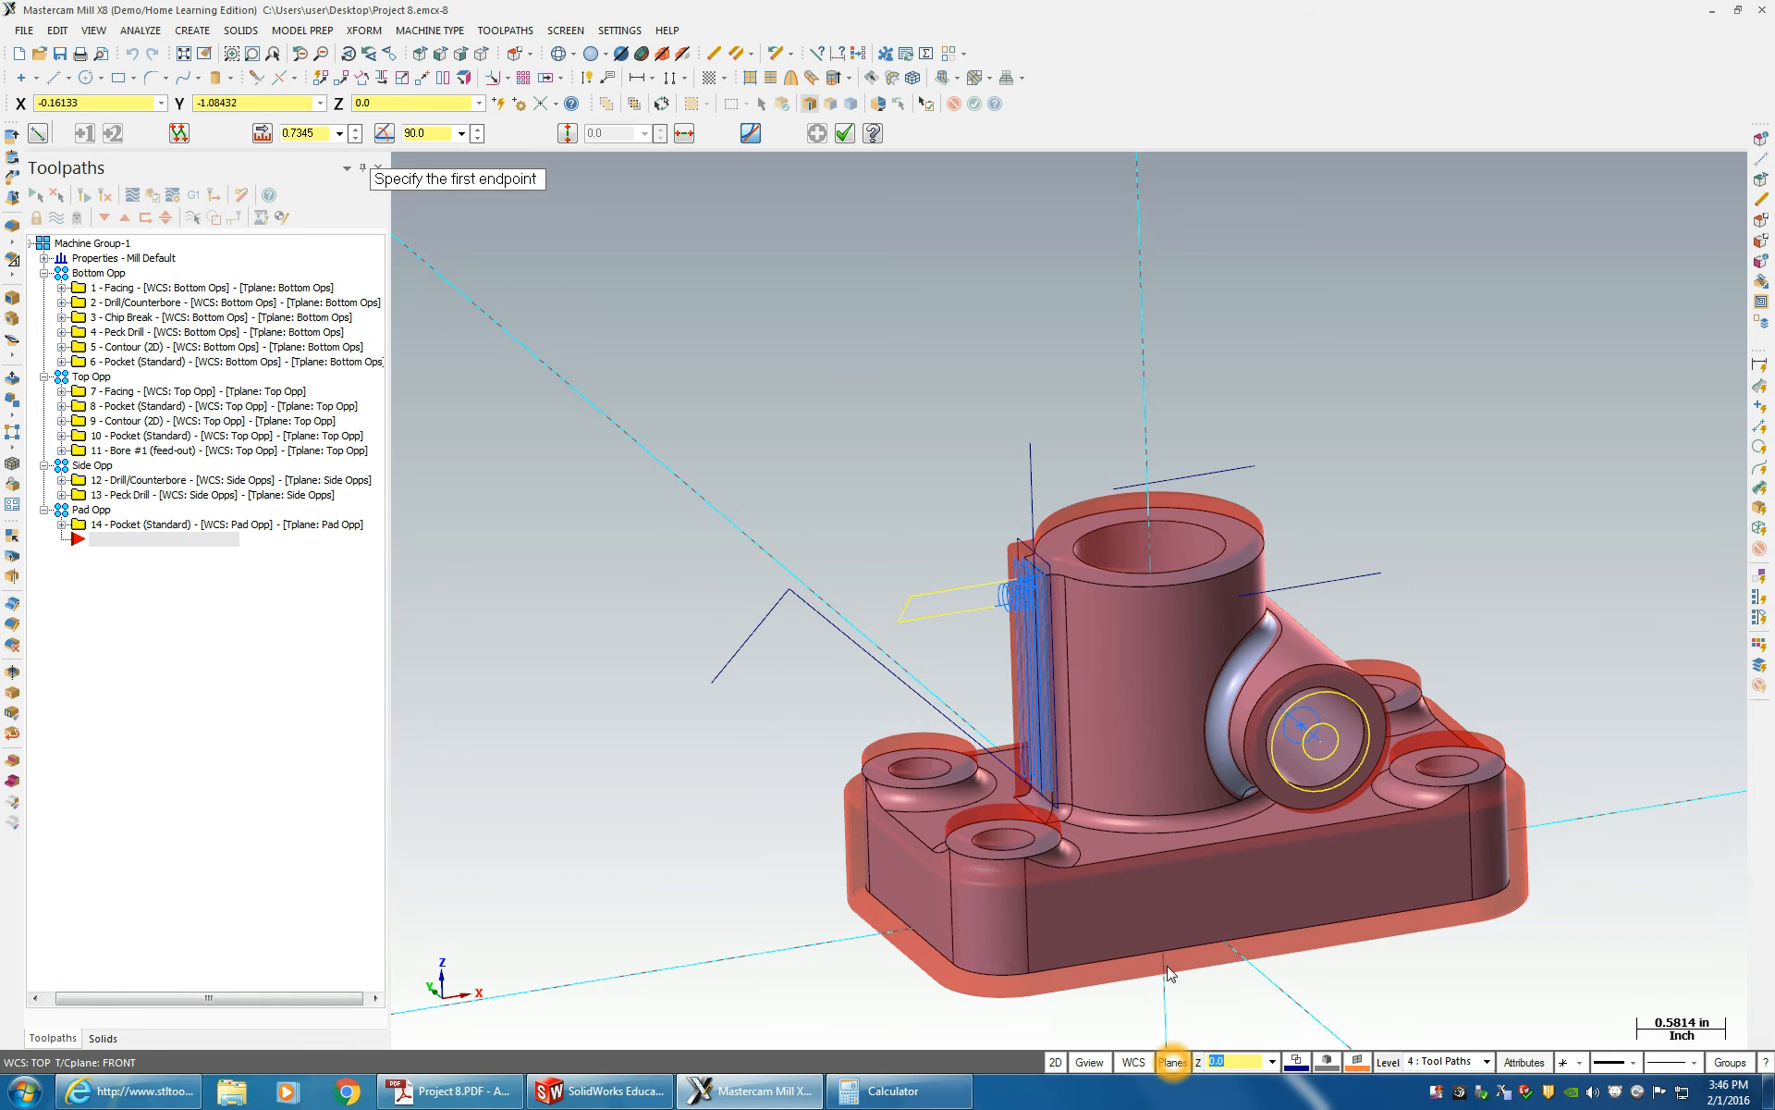
{"action": "left_click", "coordinate": [1160, 1060]}
{"action": "left_click", "coordinate": [1192, 579]}
{"action": "left_click", "coordinate": [847, 393]}
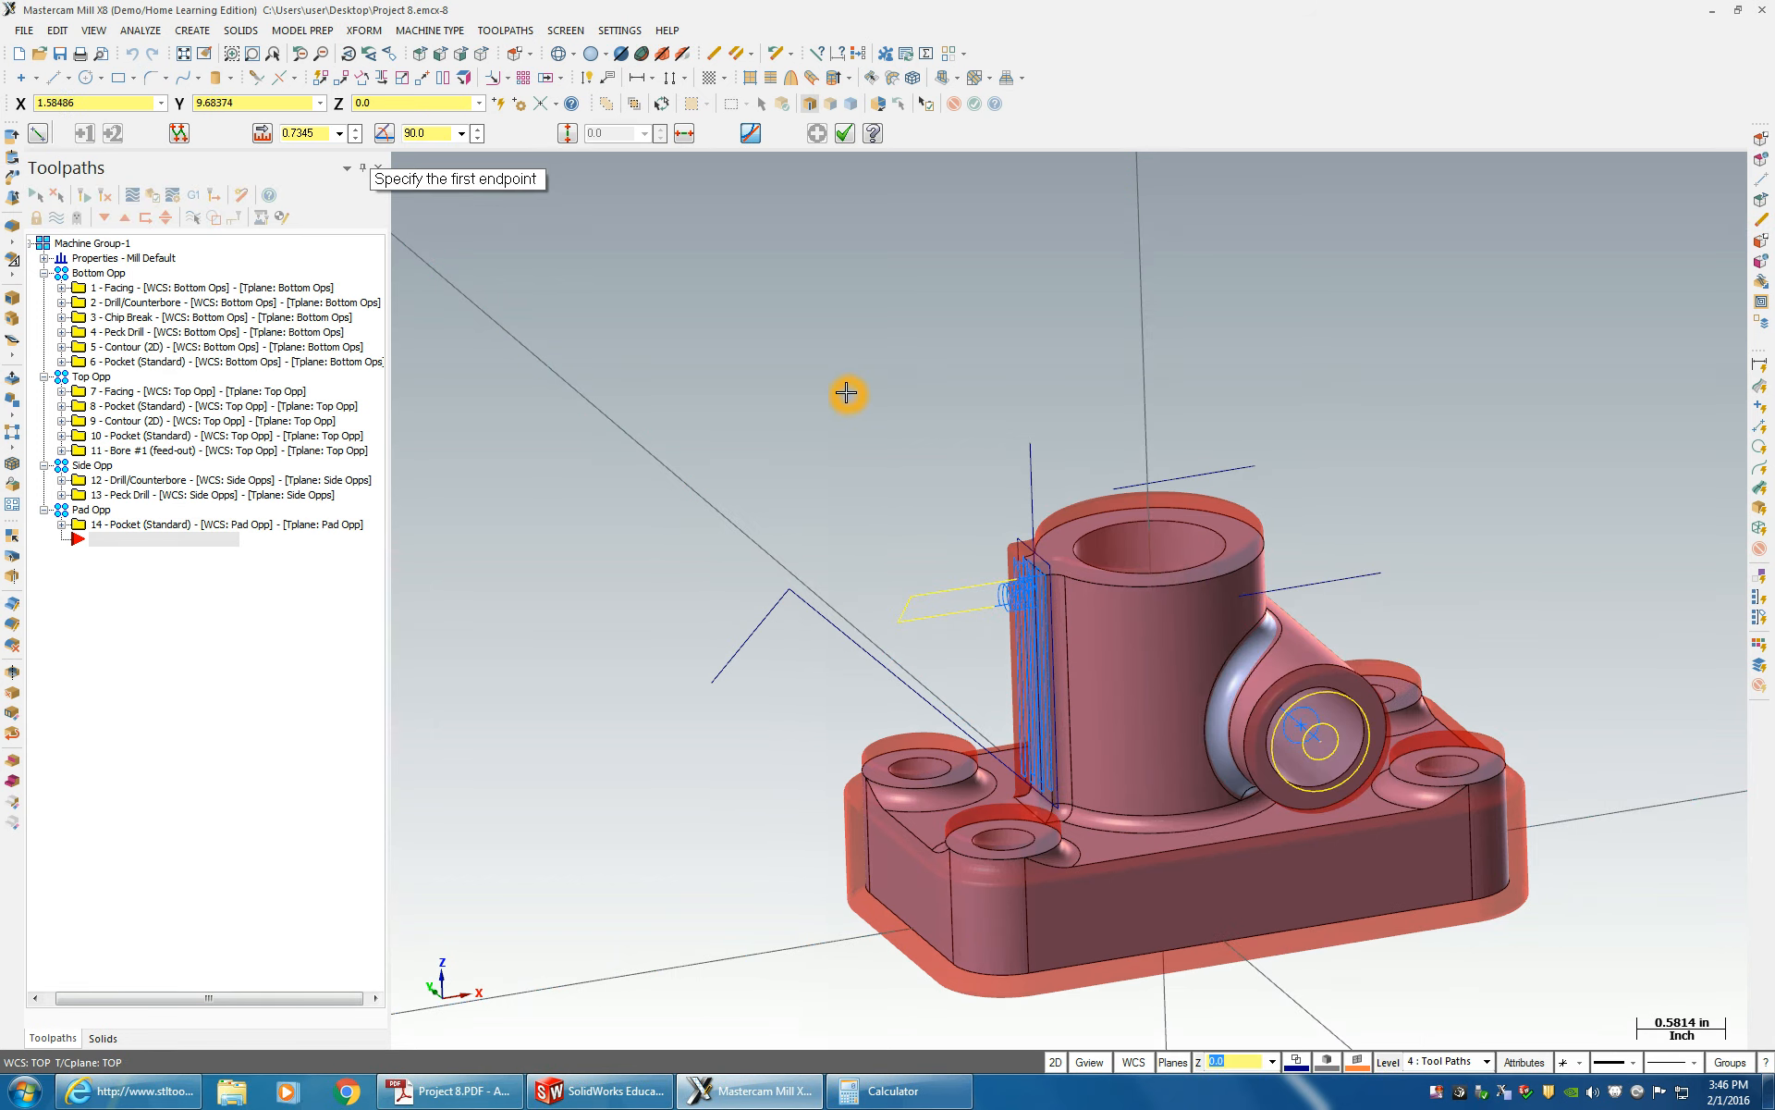
{"action": "left_click", "coordinate": [422, 54]}
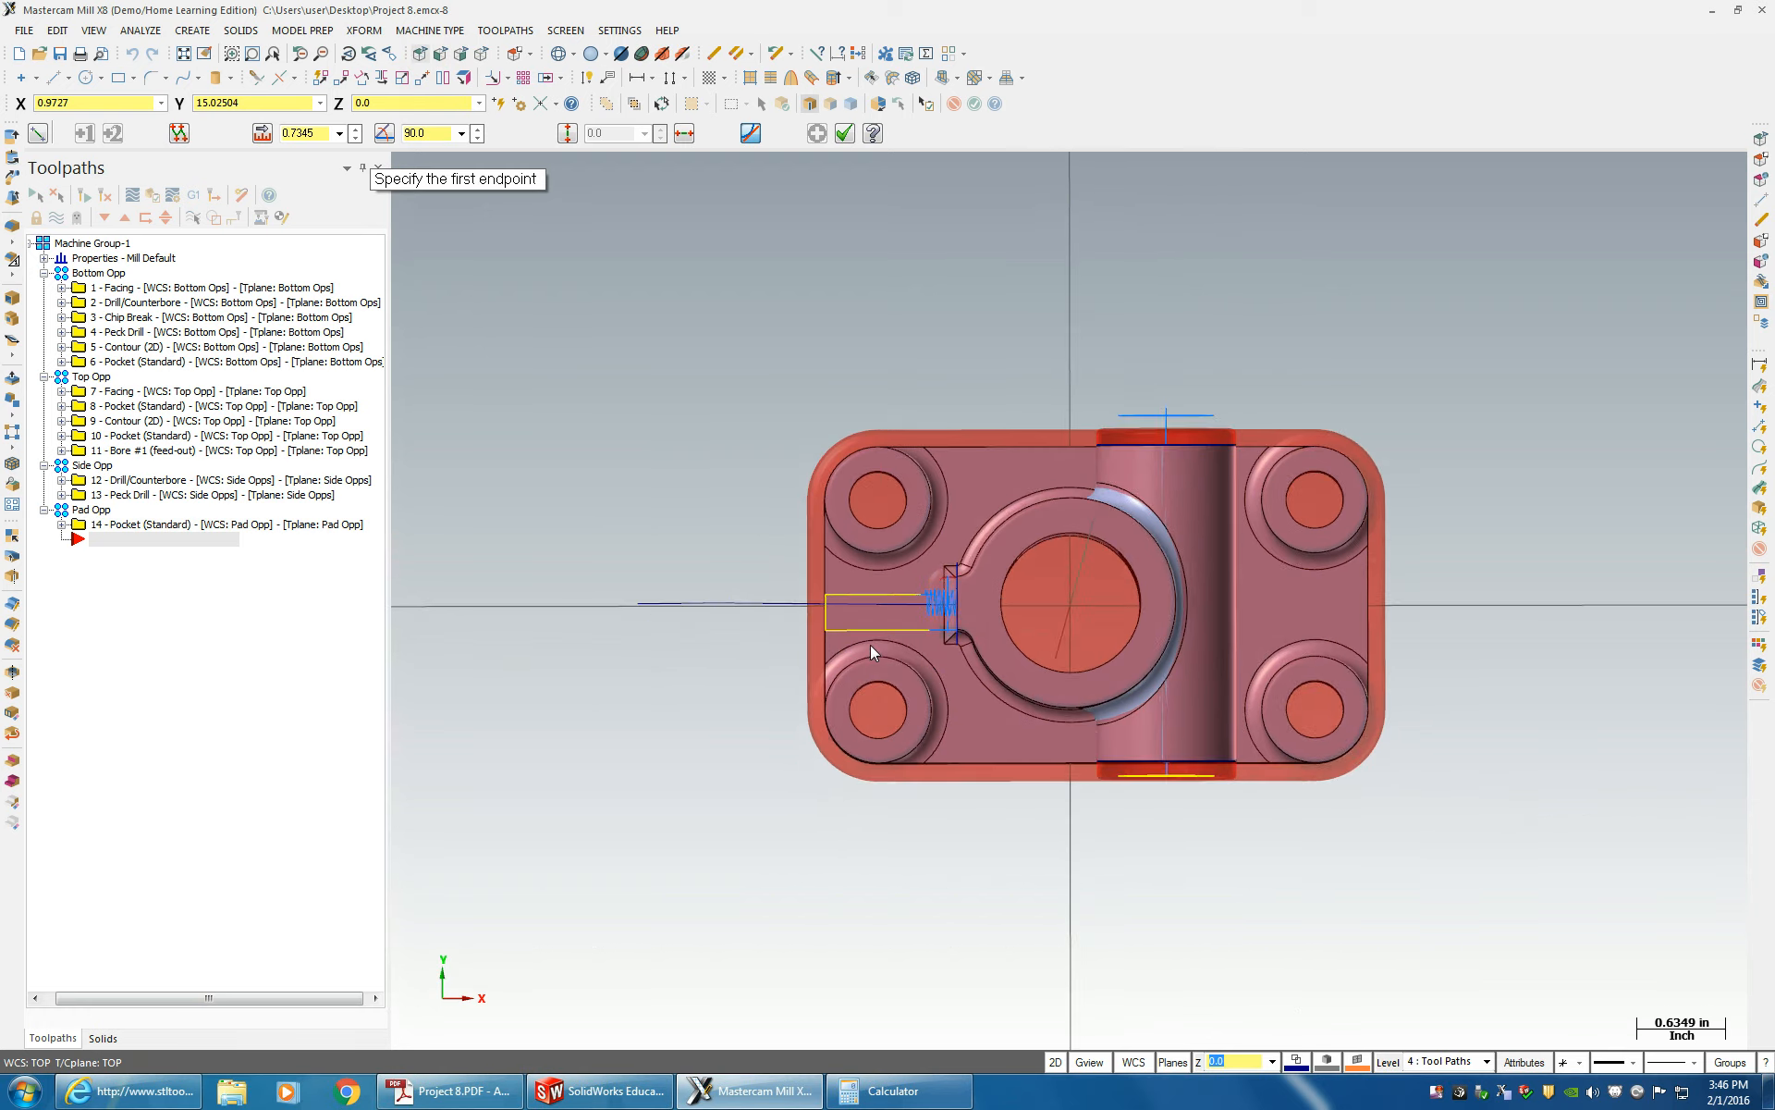
{"action": "middle_click_drag", "start_coordinate": [870, 651], "coordinate": [252, 92]}
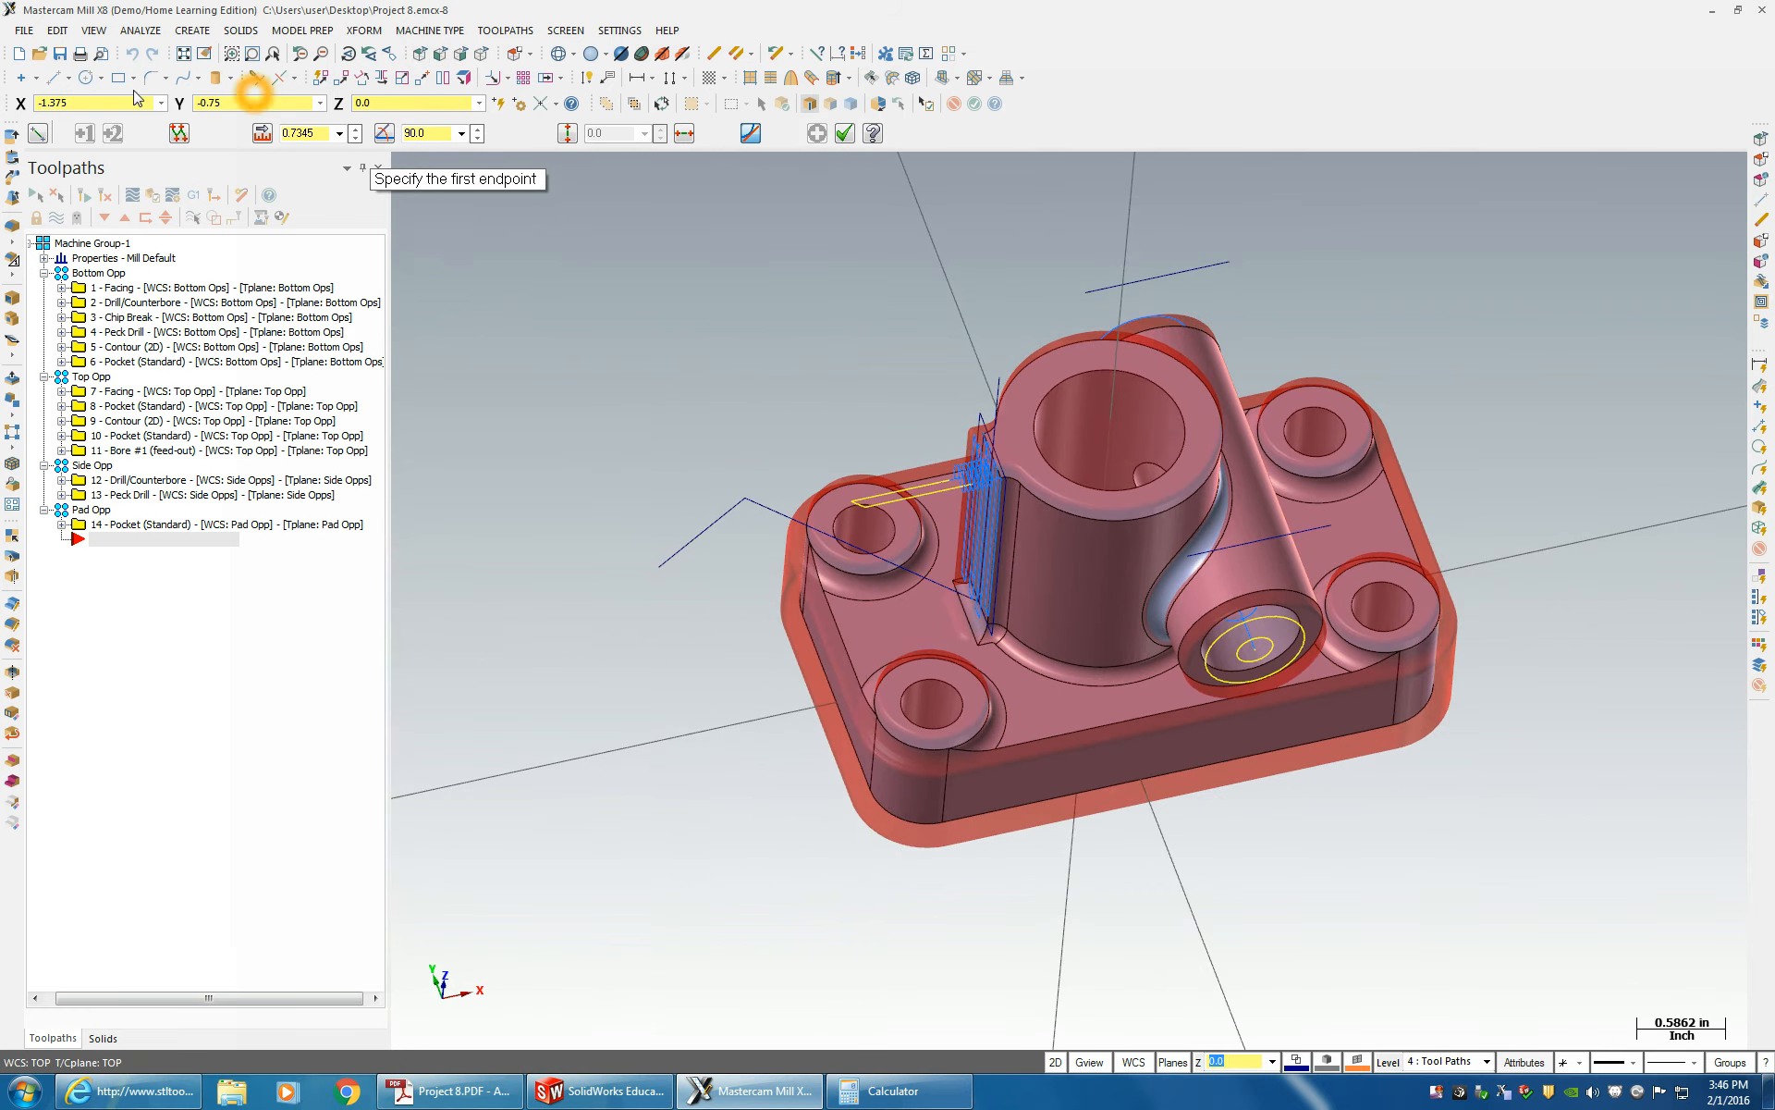
- Switch to 3D construction mode and draw a line about 1.28 in long at 90 degrees from the diagonal lines' shared corner
{"action": "left_click", "coordinate": [745, 500]}
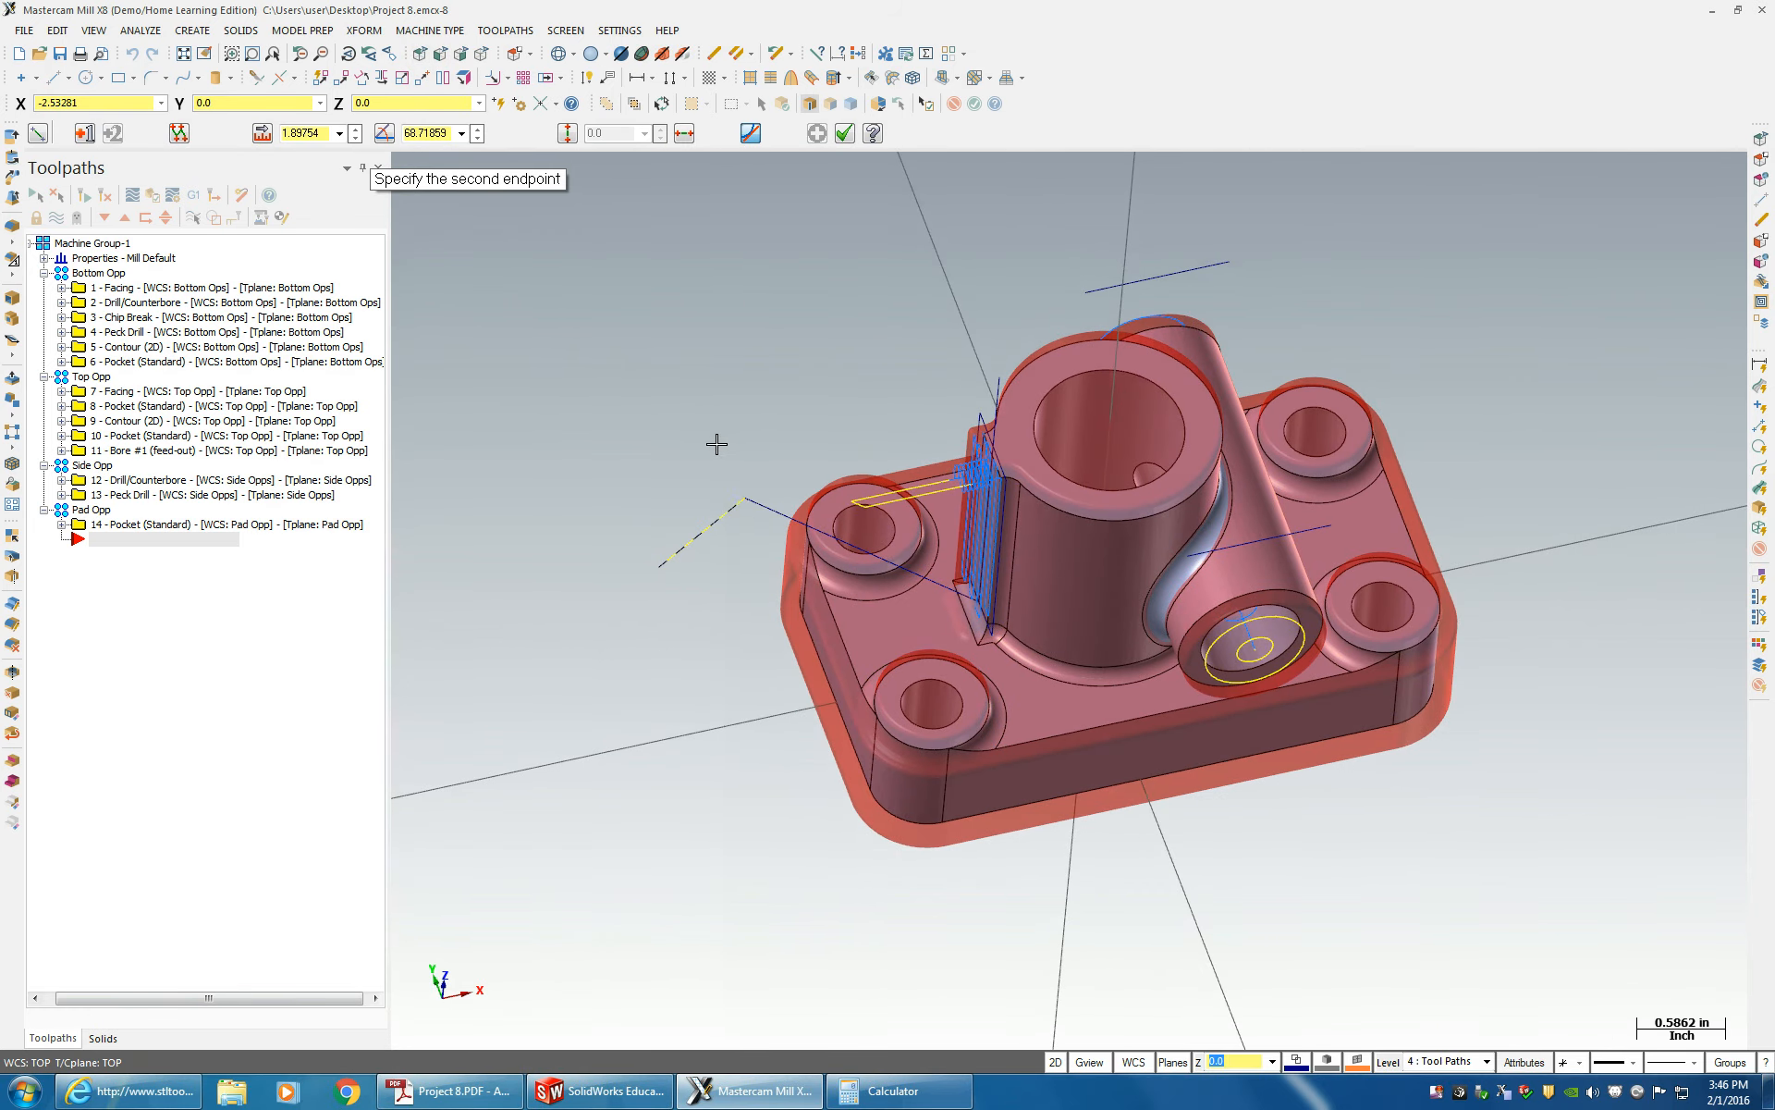
{"action": "key", "text": "Escape"}
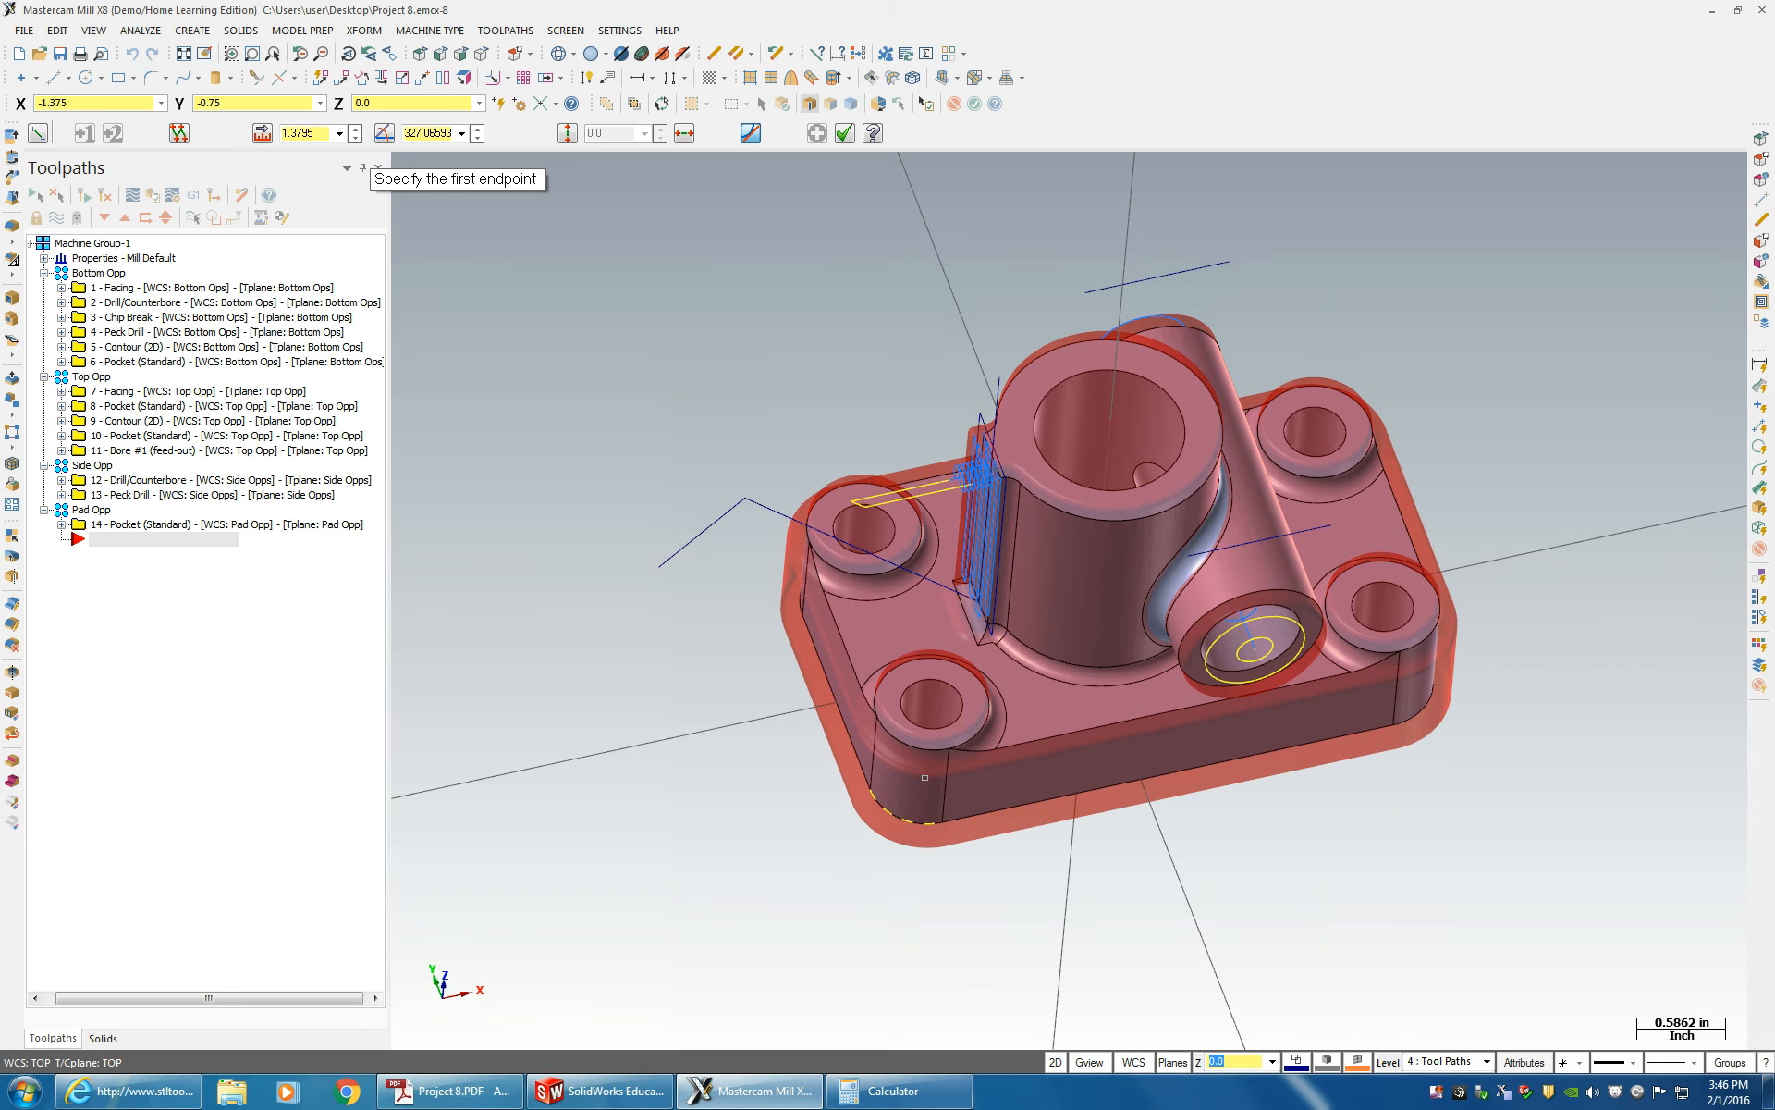
{"action": "left_click", "coordinate": [1055, 1062]}
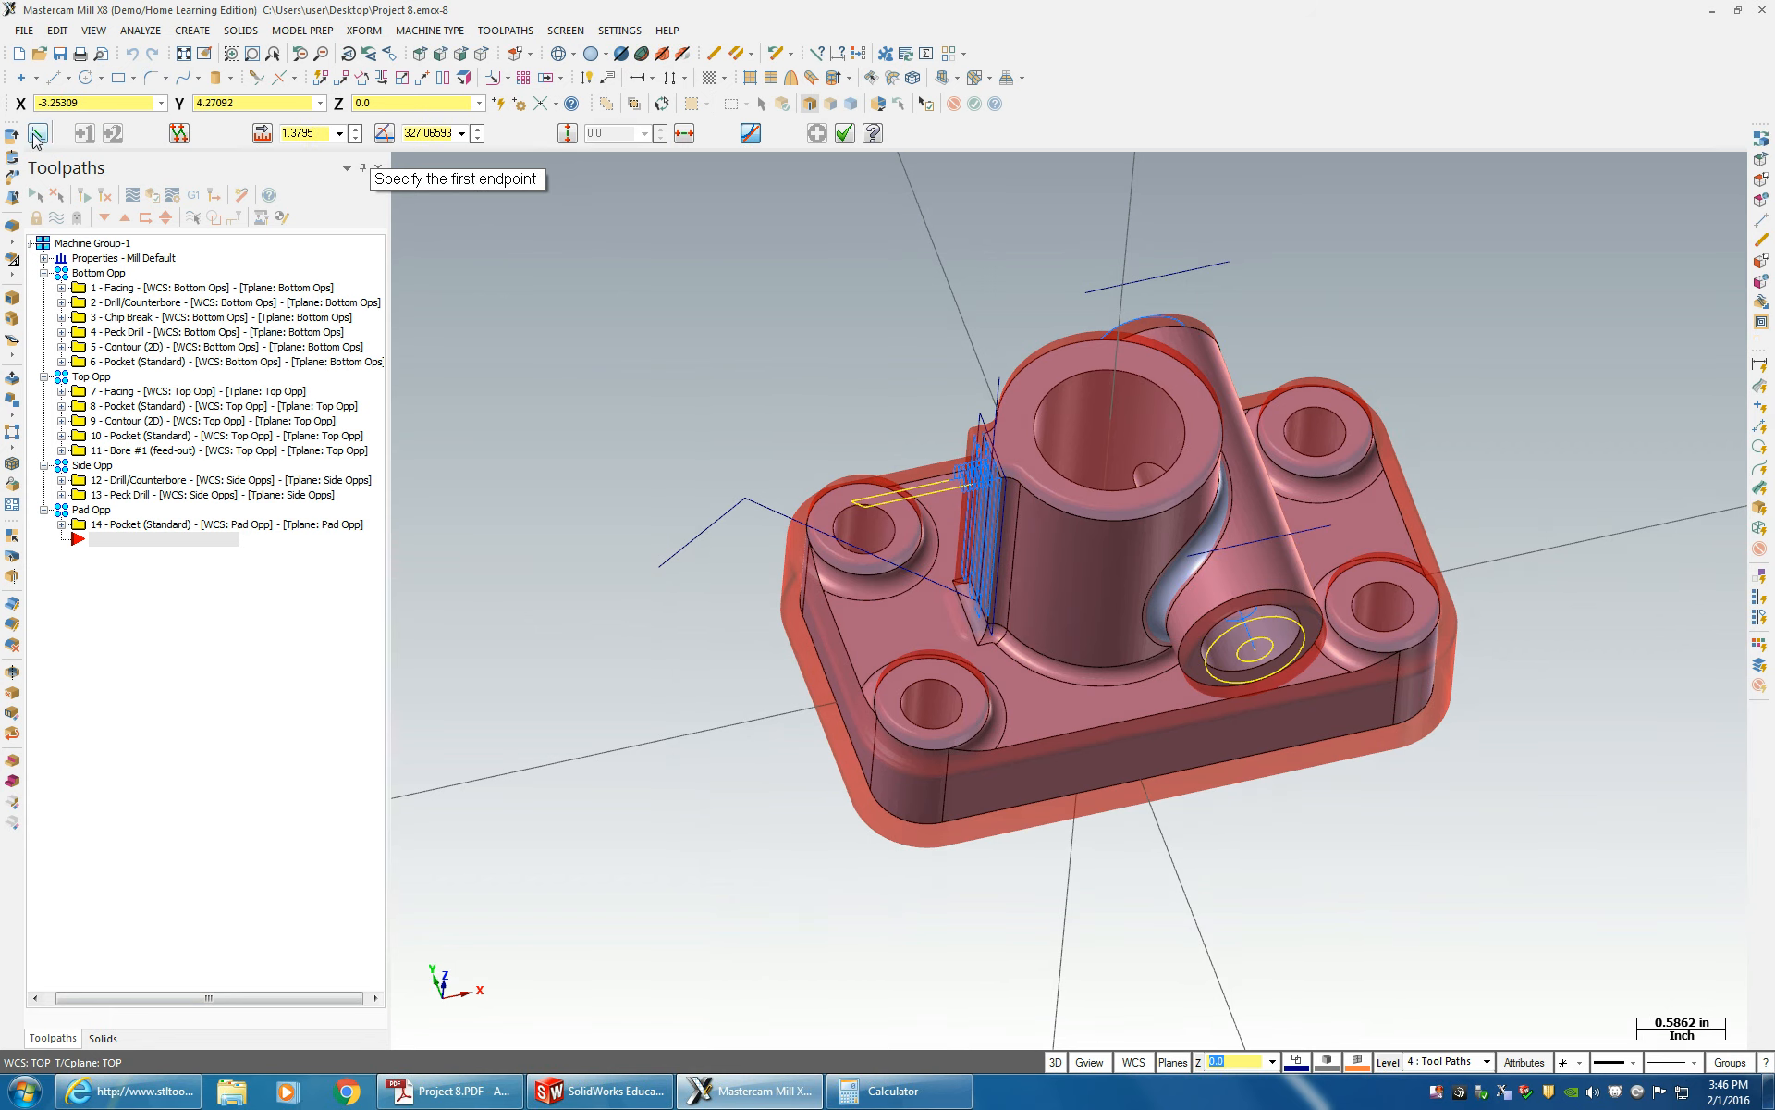
{"action": "left_click", "coordinate": [746, 501]}
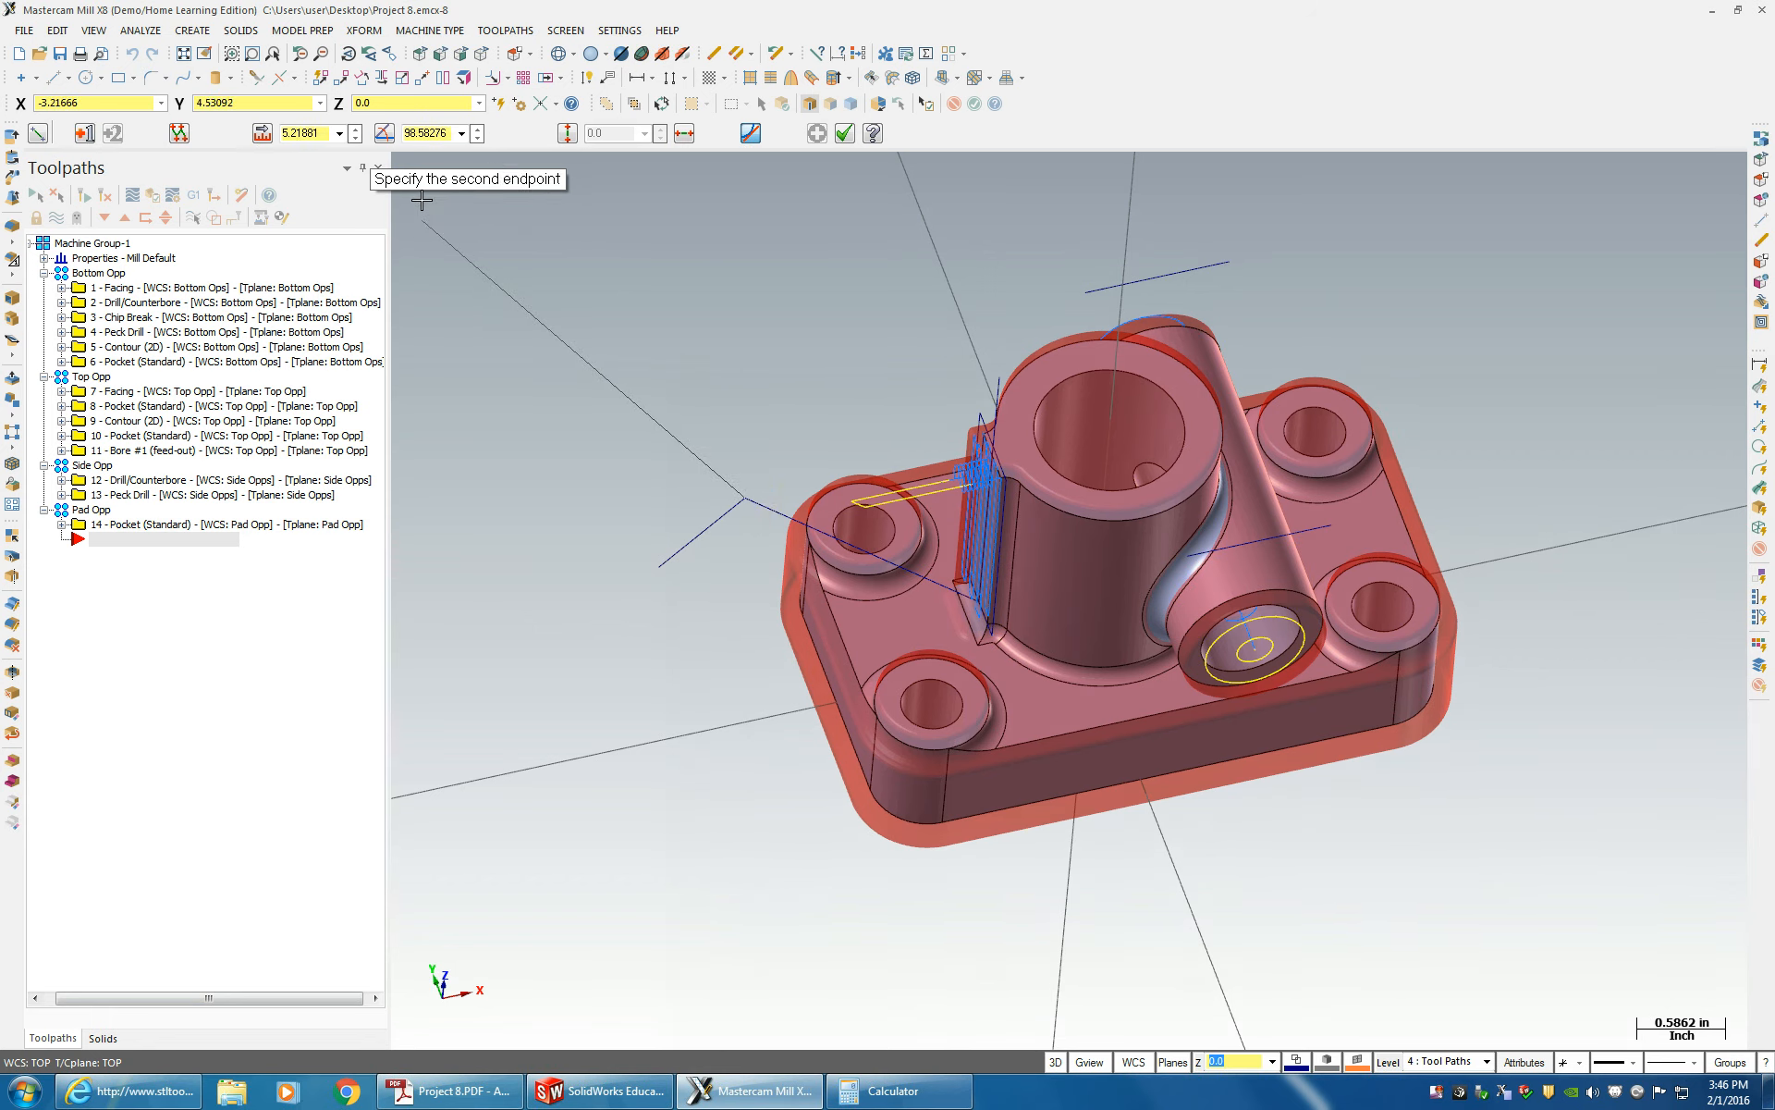
{"action": "key", "text": "Return"}
{"action": "left_click", "coordinate": [761, 555]}
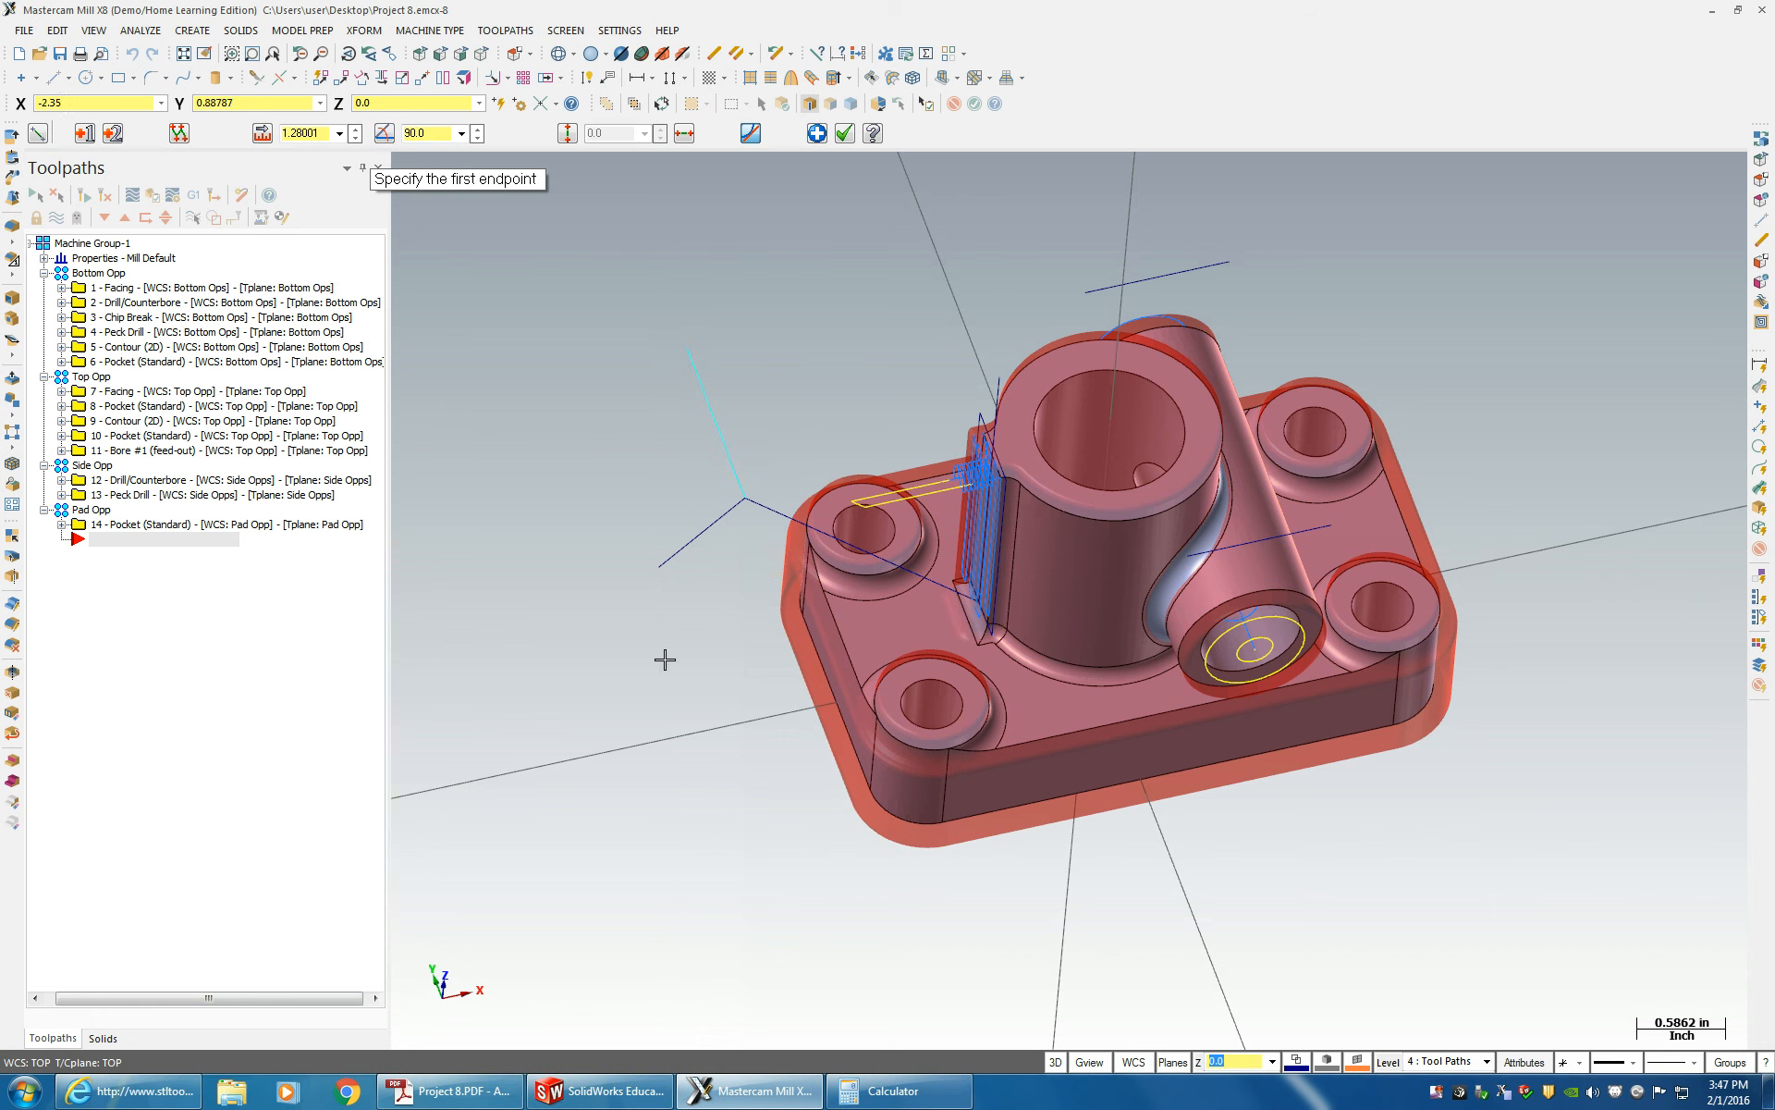
{"action": "key", "text": "Escape"}
- Start a new plane from geometry in the Plane Manager, using the short perpendicular line and the 90-degree line as its axes
{"action": "middle_click_drag", "start_coordinate": [698, 491], "coordinate": [874, 396]}
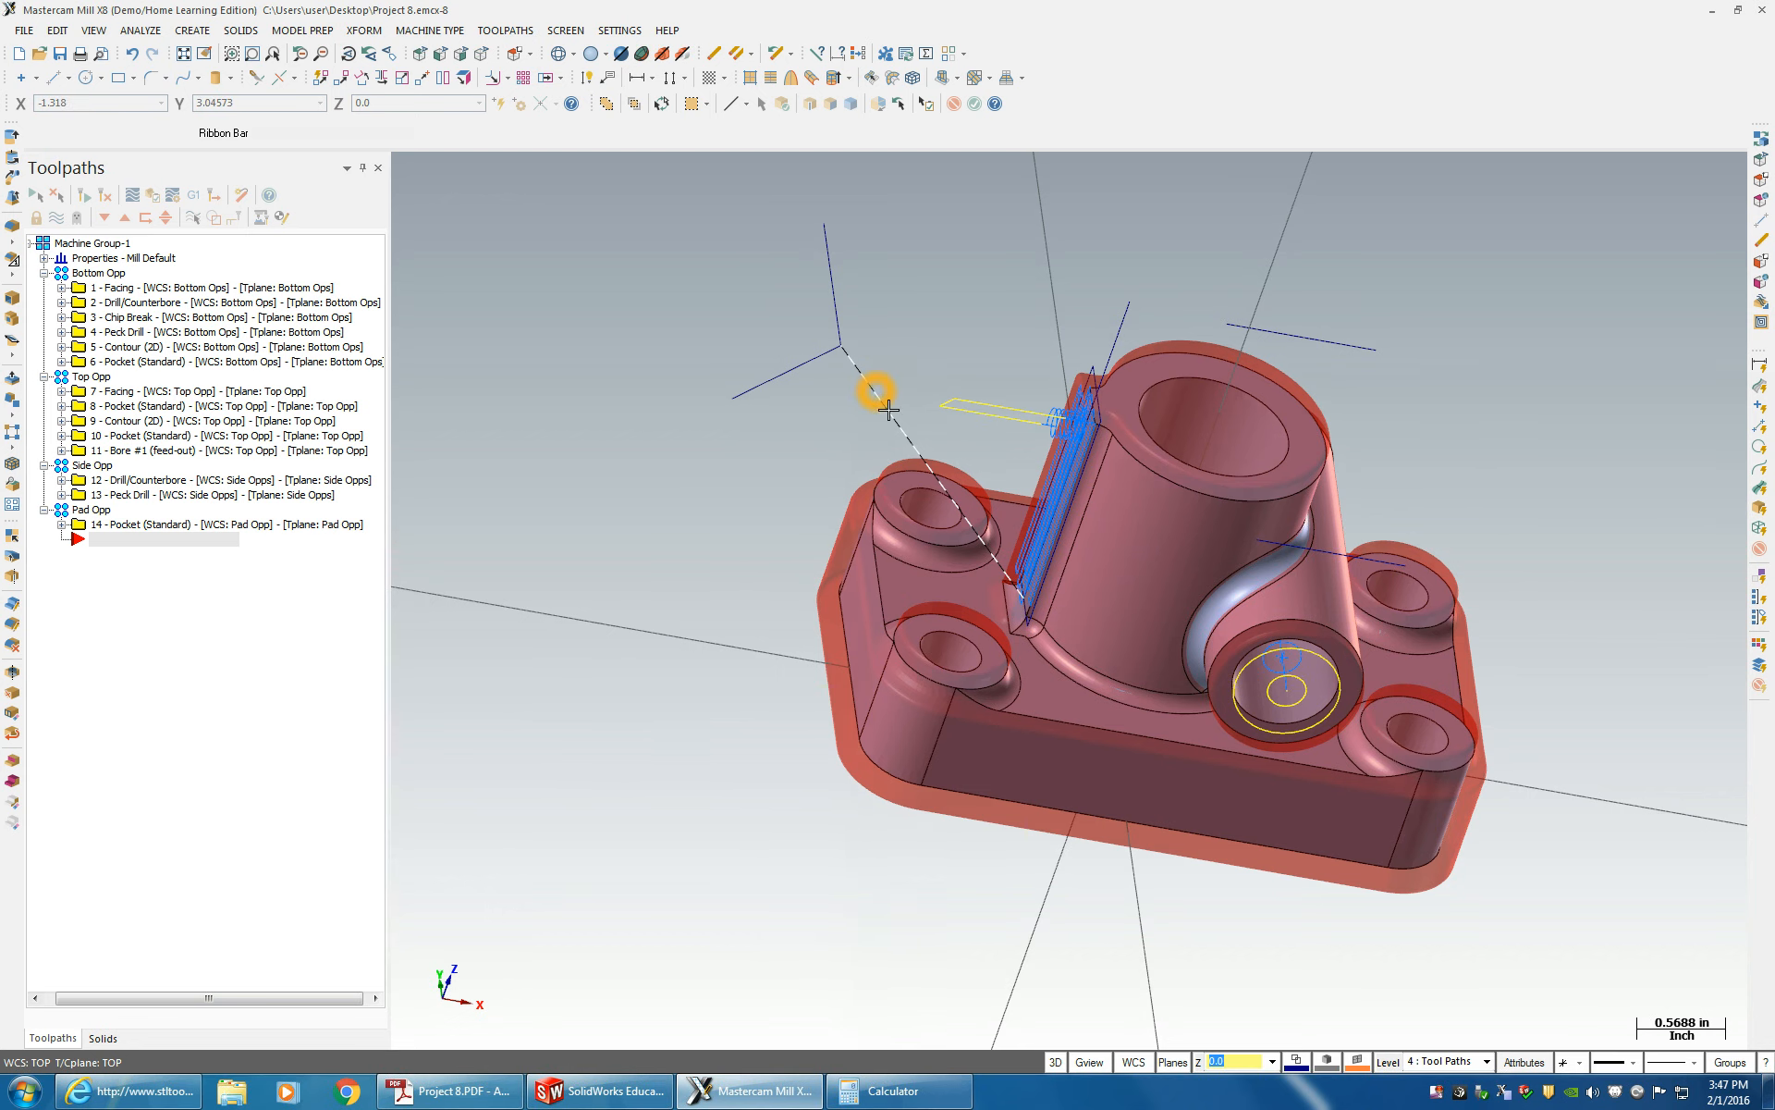
{"action": "middle_click_drag", "start_coordinate": [1018, 614], "coordinate": [1317, 733]}
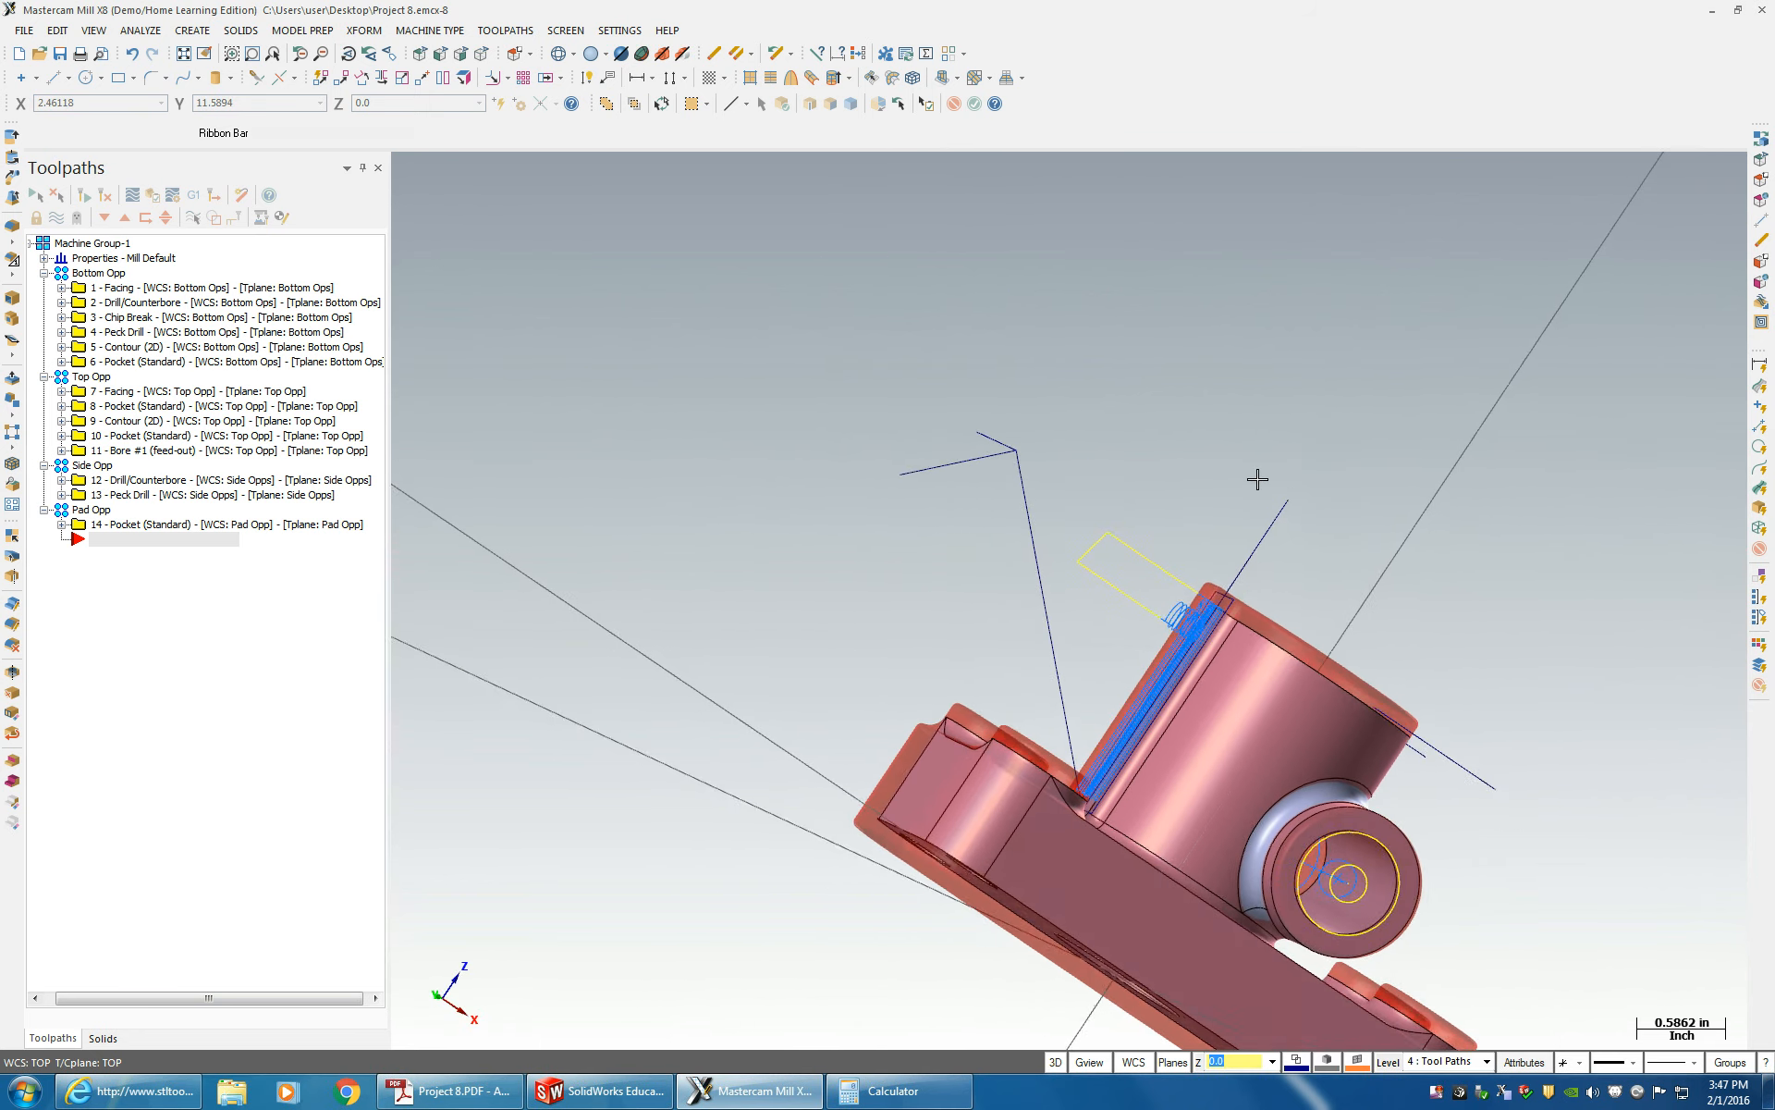
{"action": "left_click", "coordinate": [1134, 1062]}
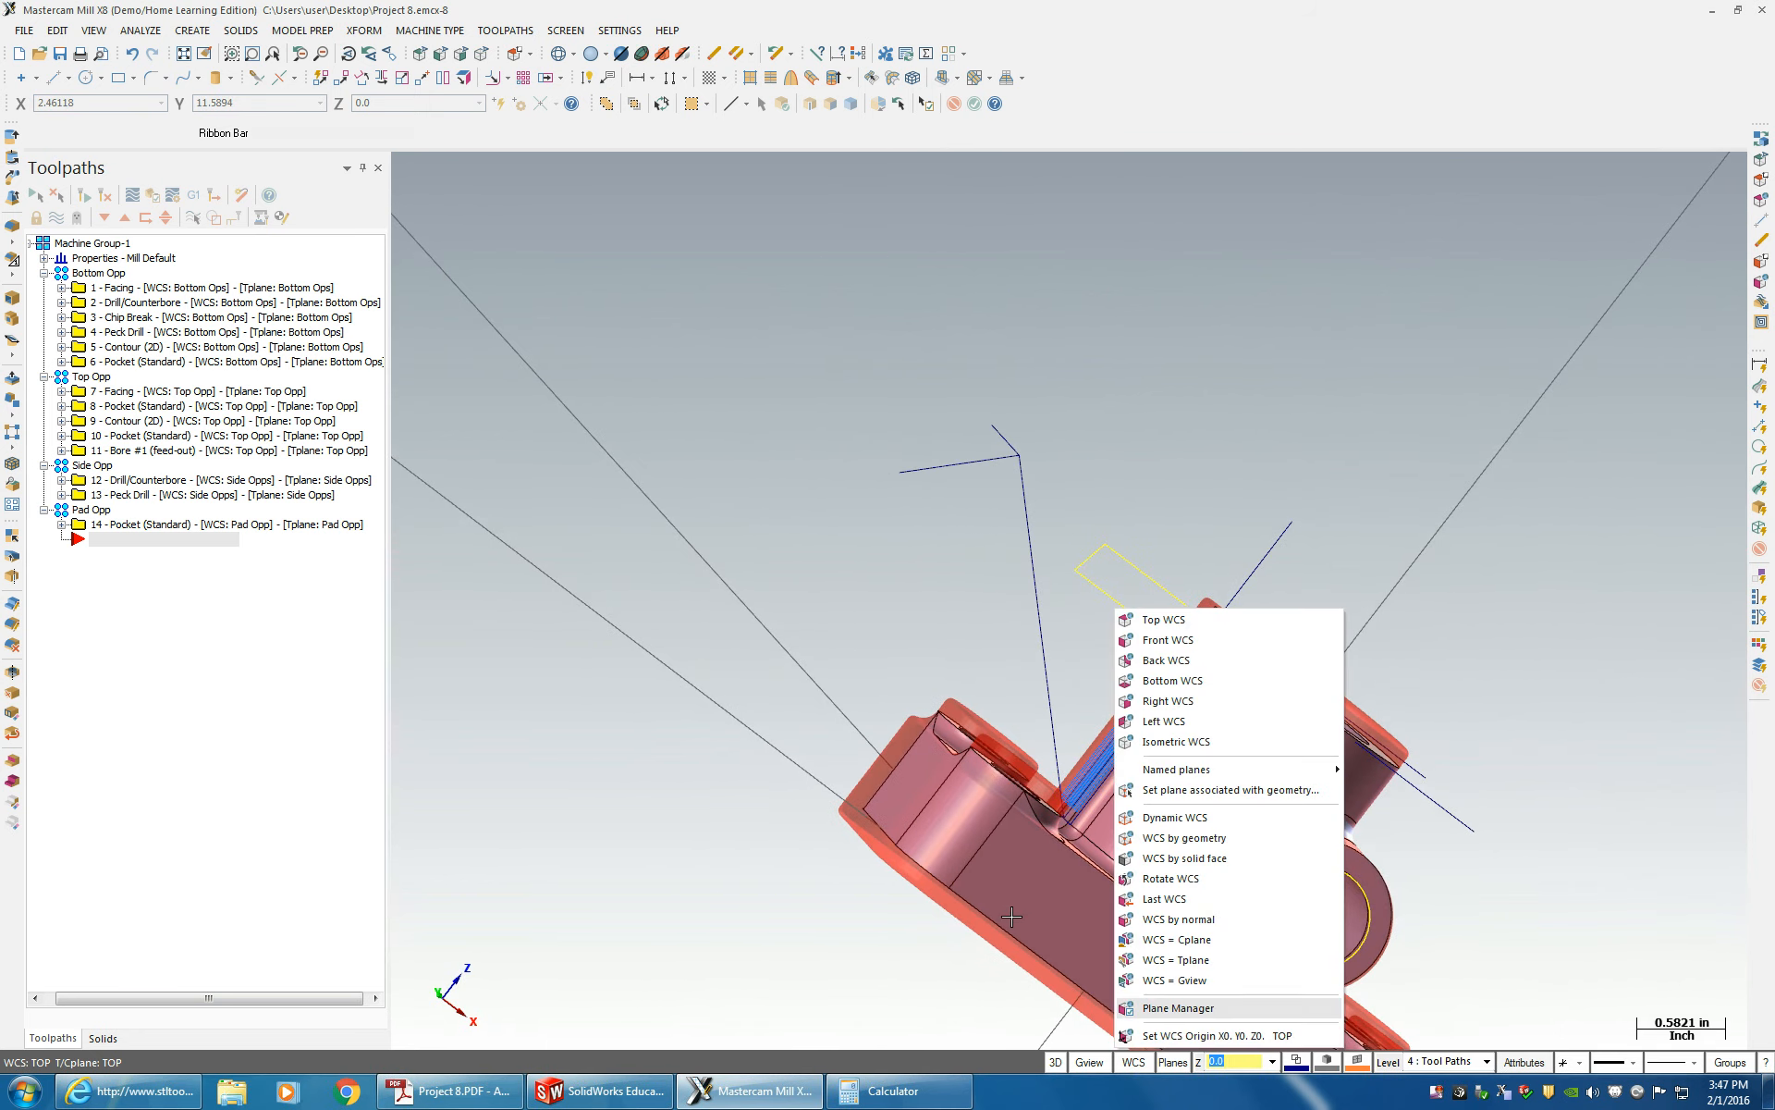
{"action": "left_click", "coordinate": [1188, 1007]}
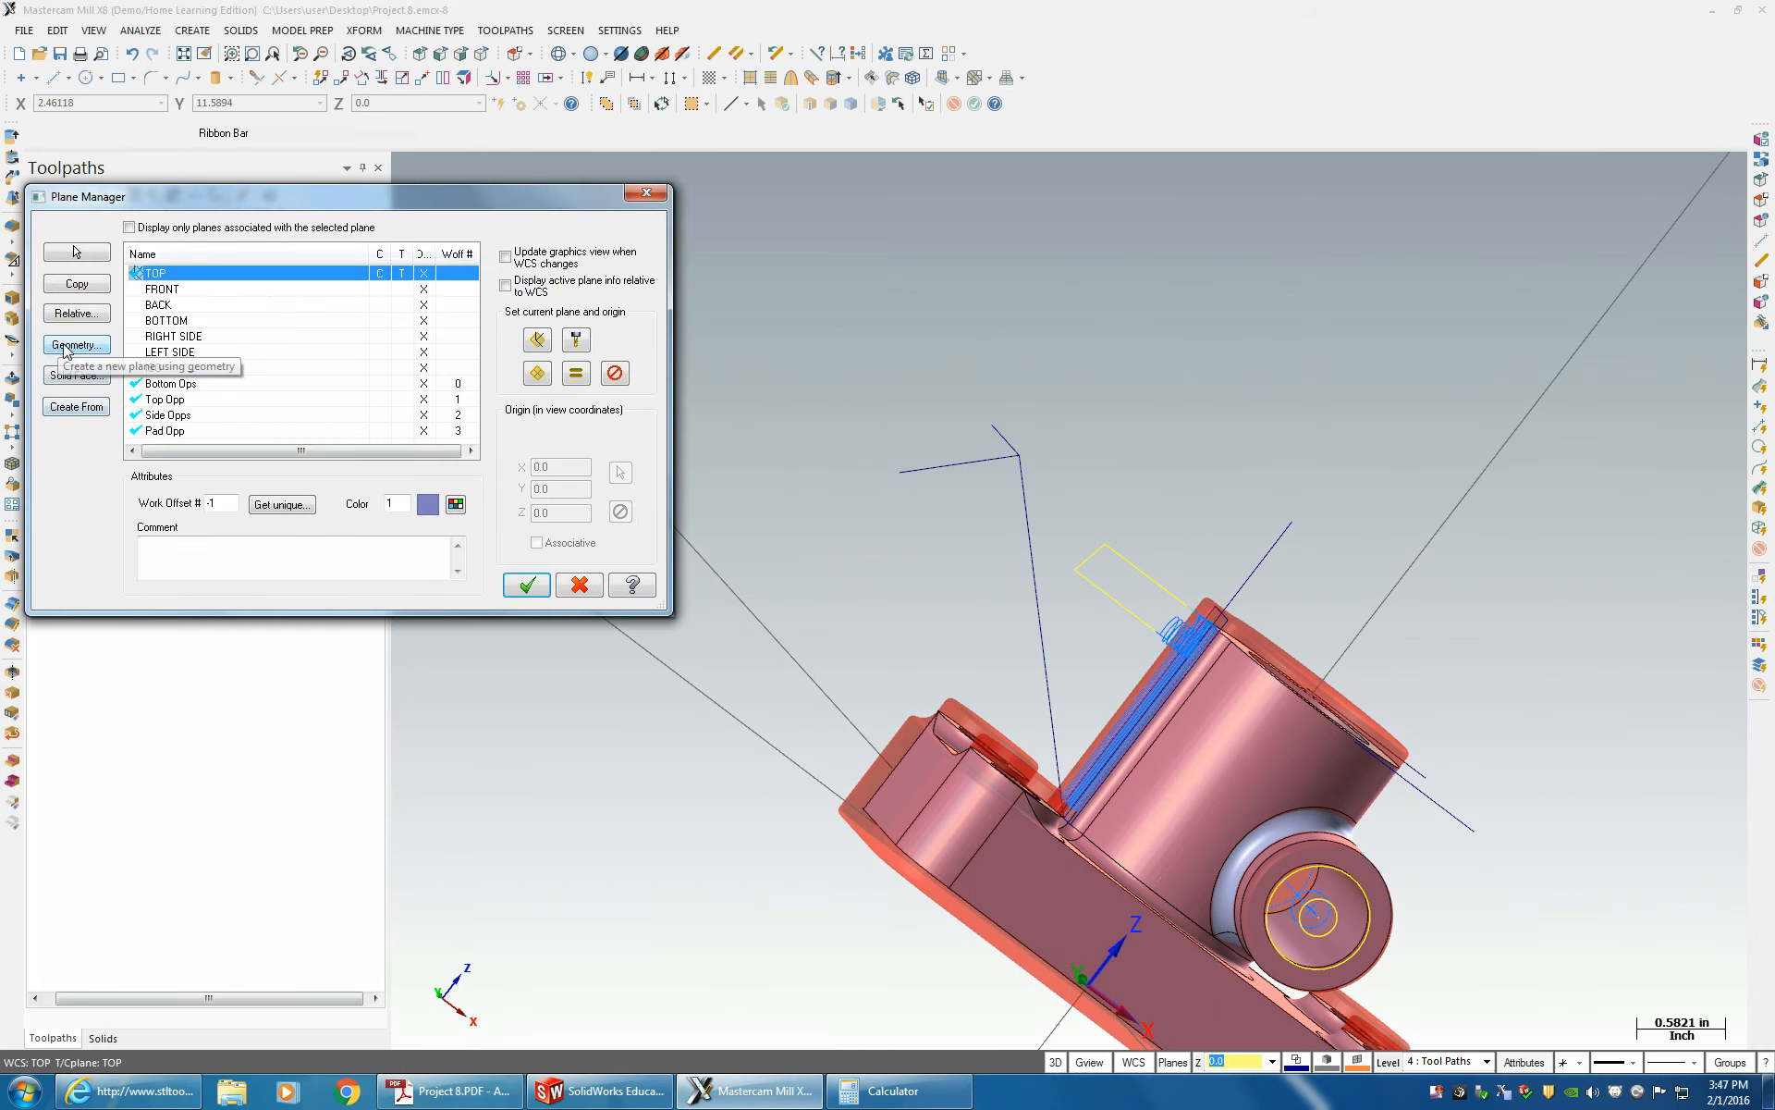
{"action": "left_click", "coordinate": [65, 347]}
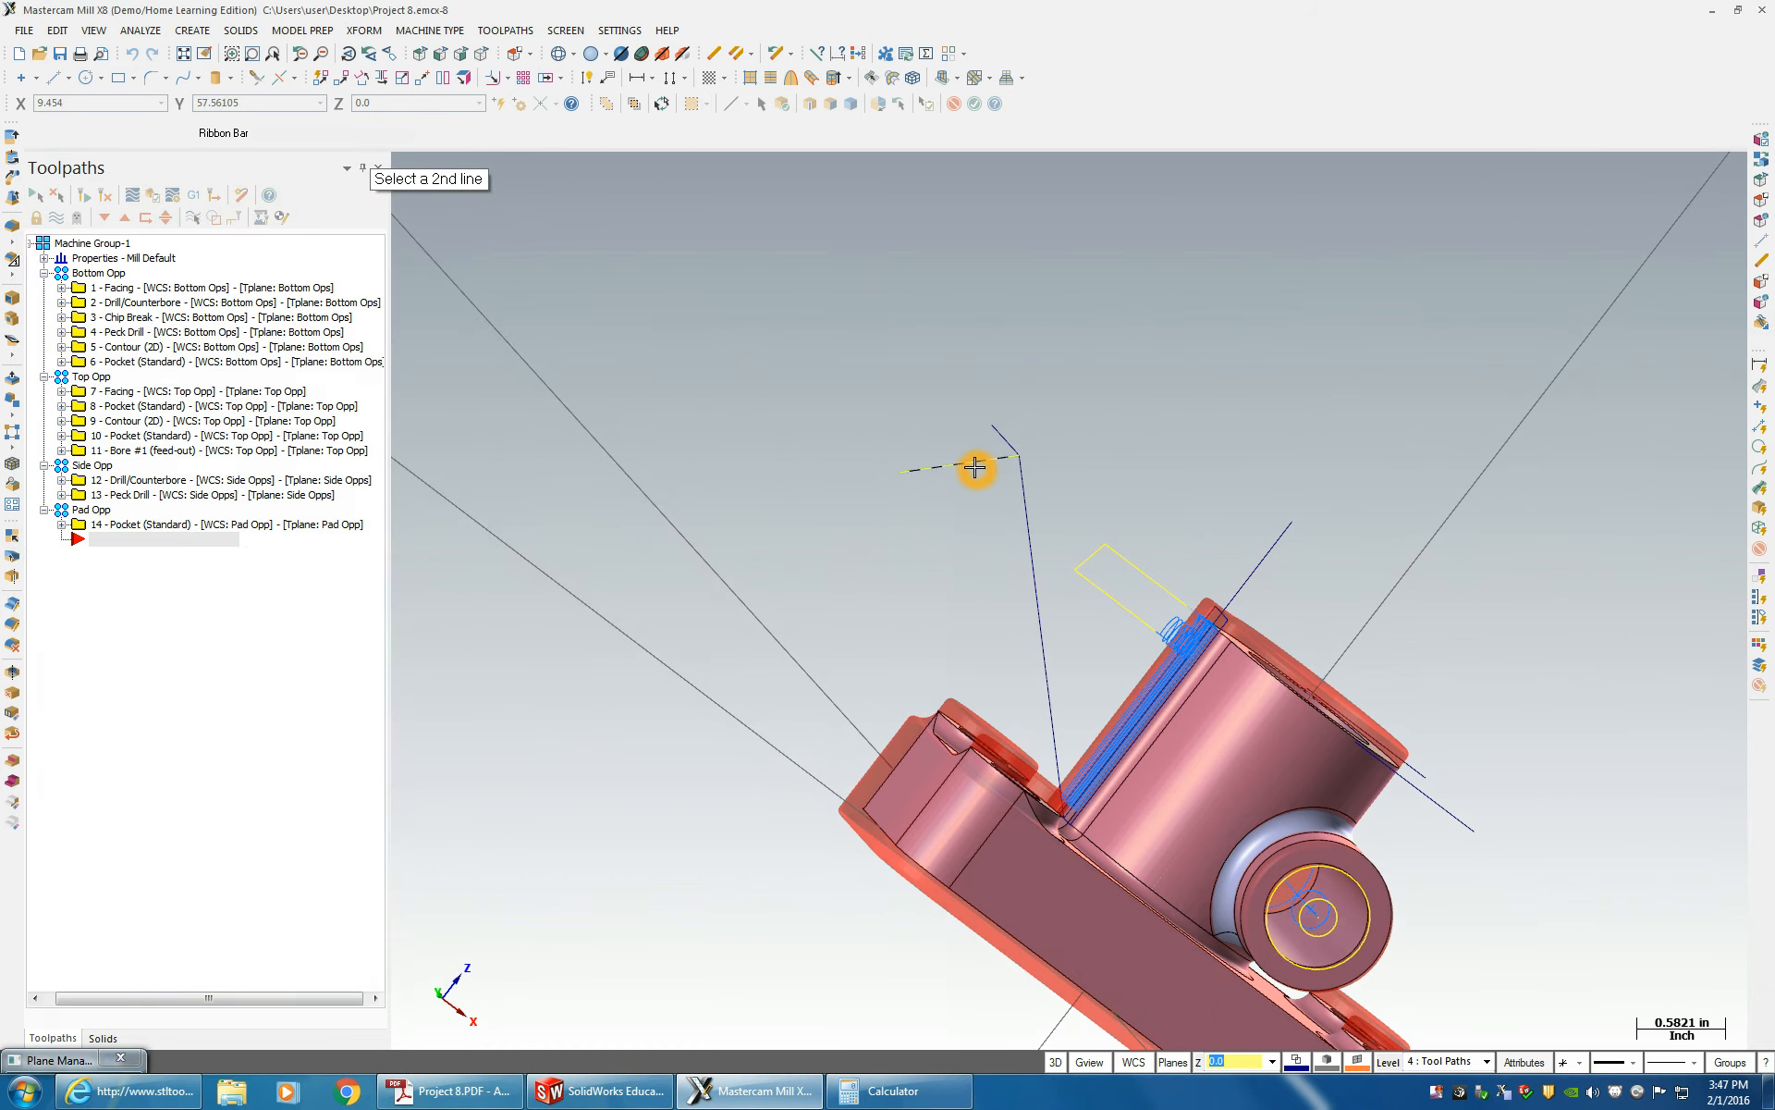
{"action": "left_click", "coordinate": [1003, 434]}
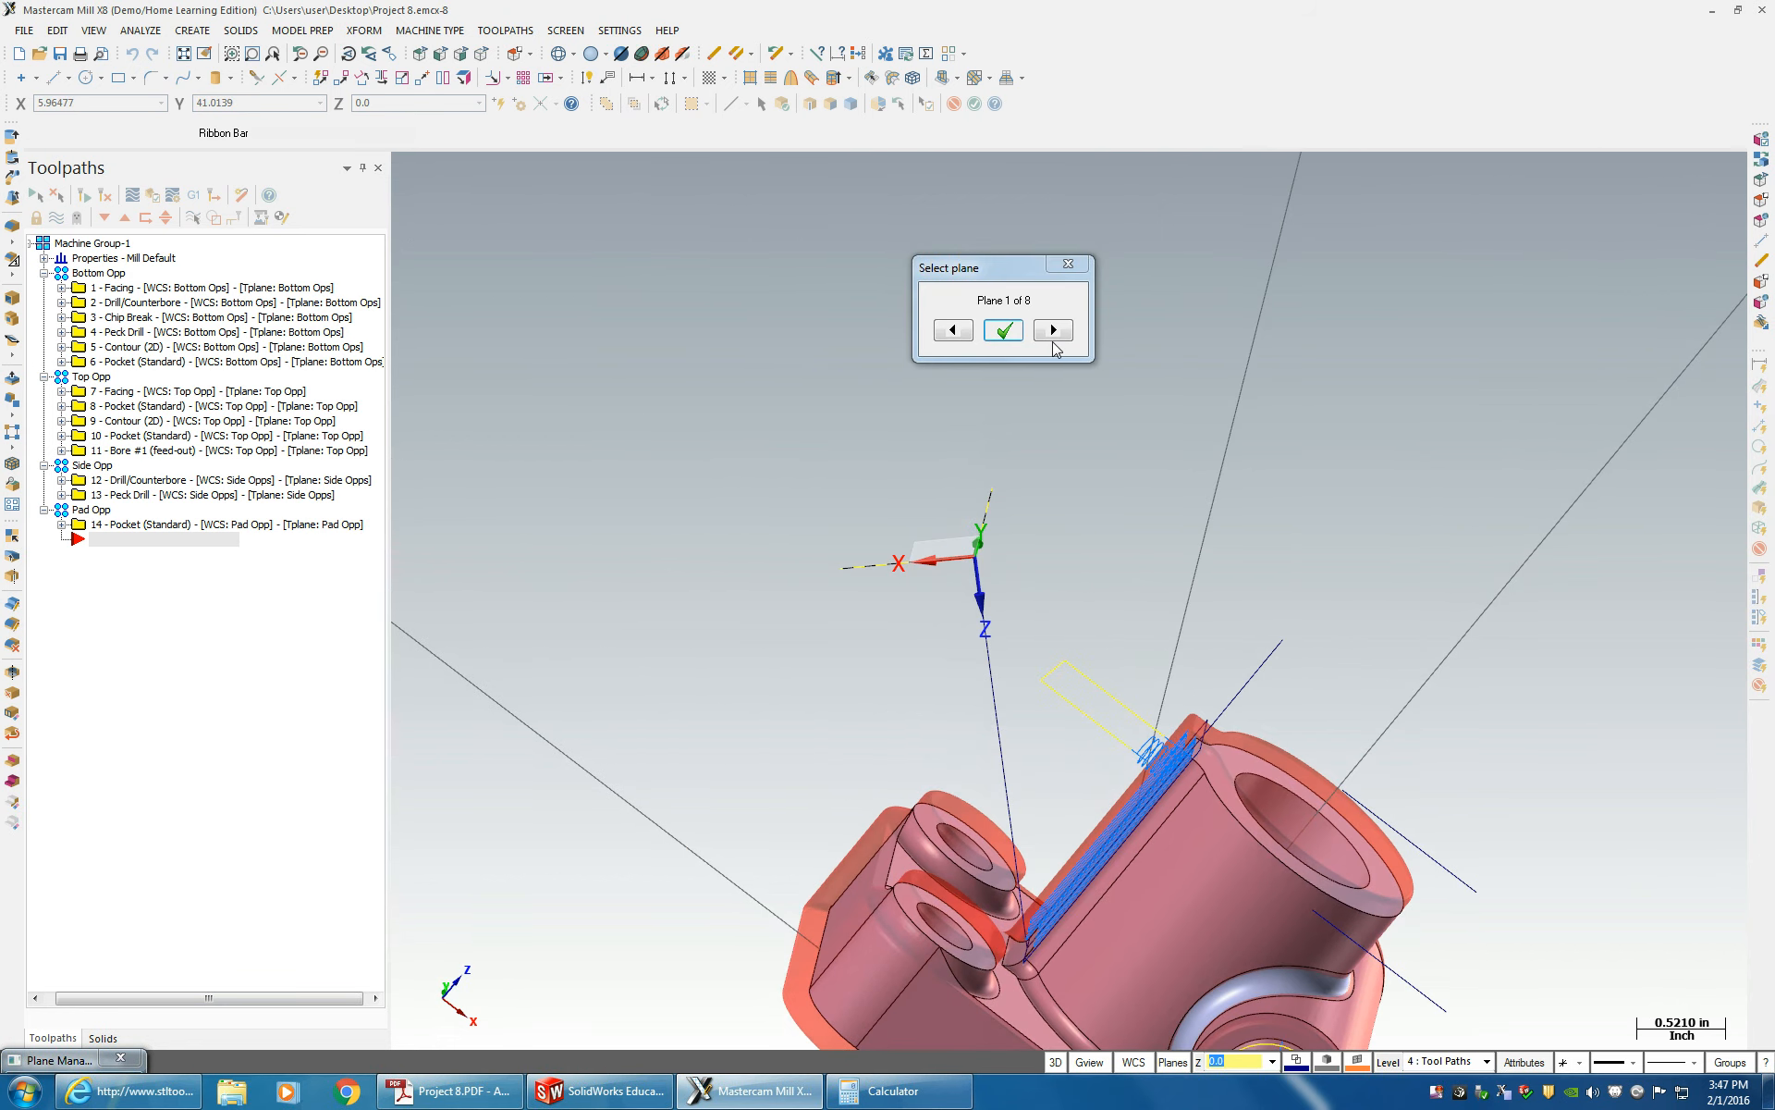
- Choose orientation 5 of 8 for the new plane, with Z running along the long diagonal away from the part
{"action": "left_click", "coordinate": [1053, 331]}
{"action": "left_click", "coordinate": [1053, 331]}
{"action": "left_click", "coordinate": [1053, 331]}
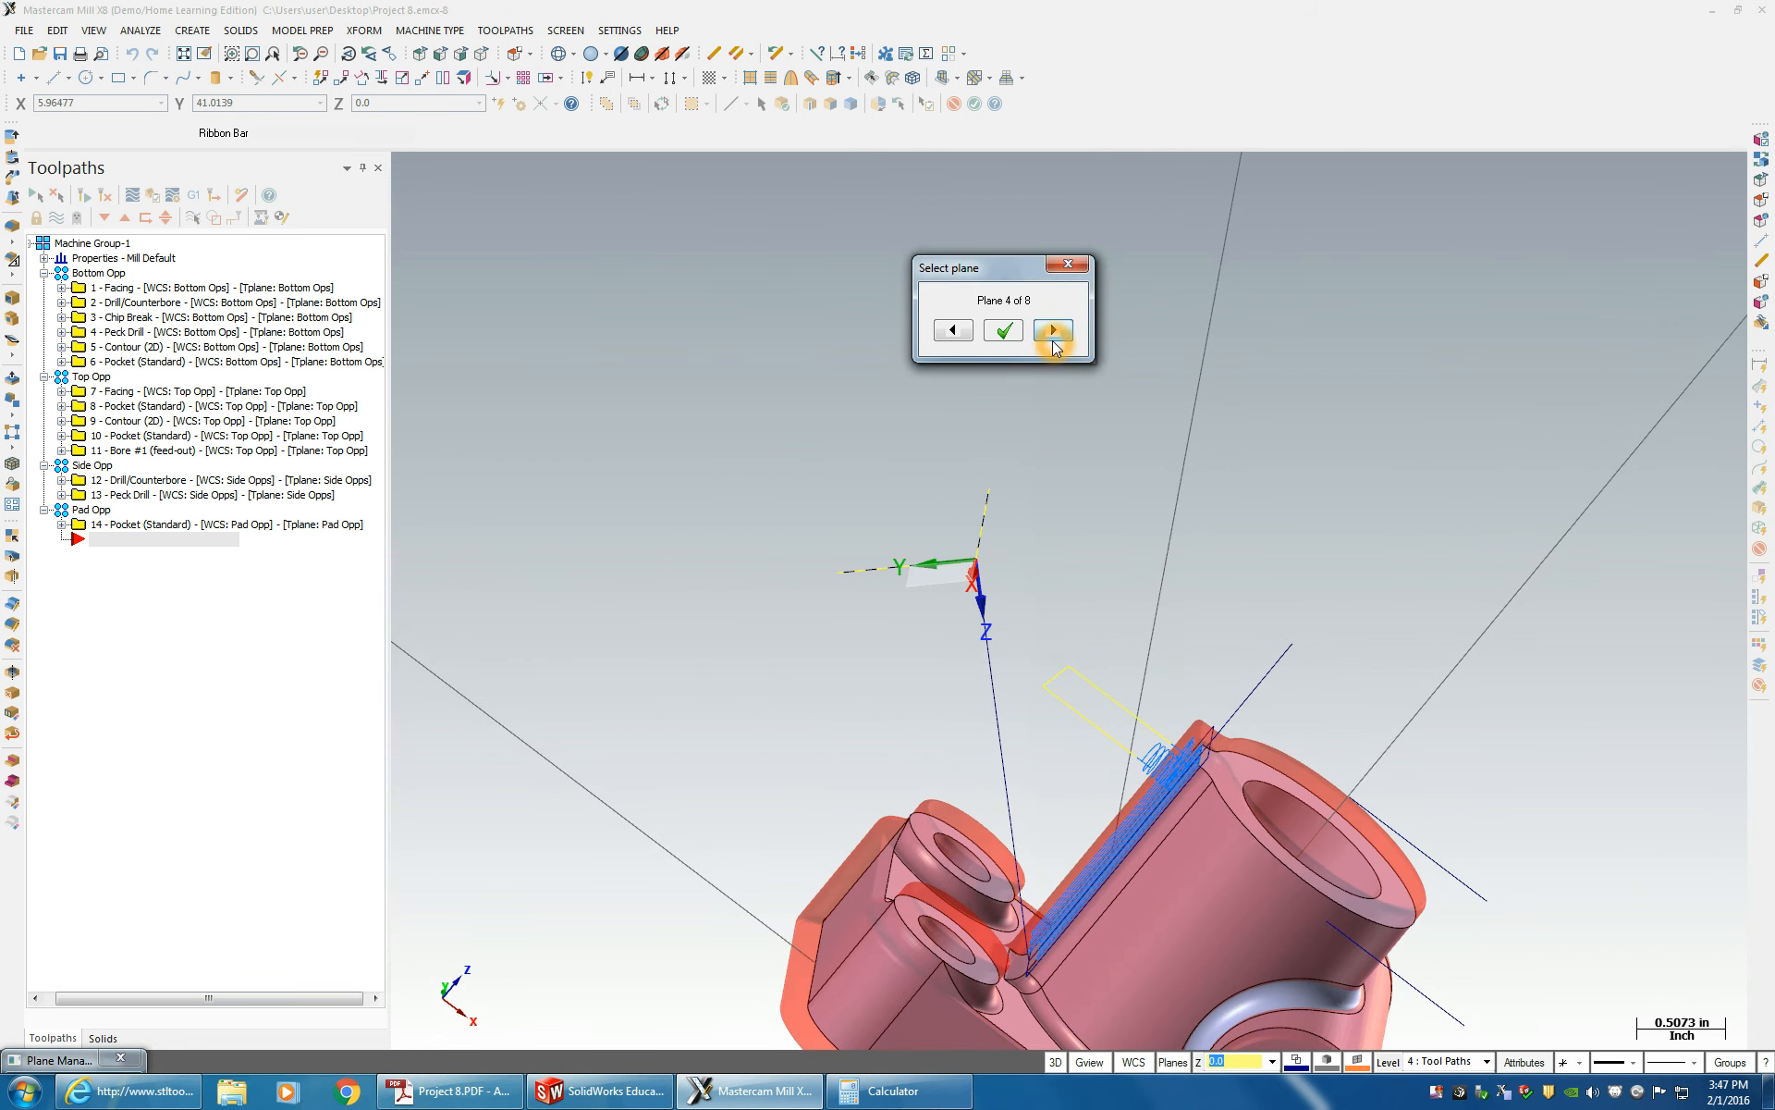
{"action": "left_click", "coordinate": [1053, 331]}
{"action": "middle_click_drag", "start_coordinate": [1248, 551], "coordinate": [1019, 282]}
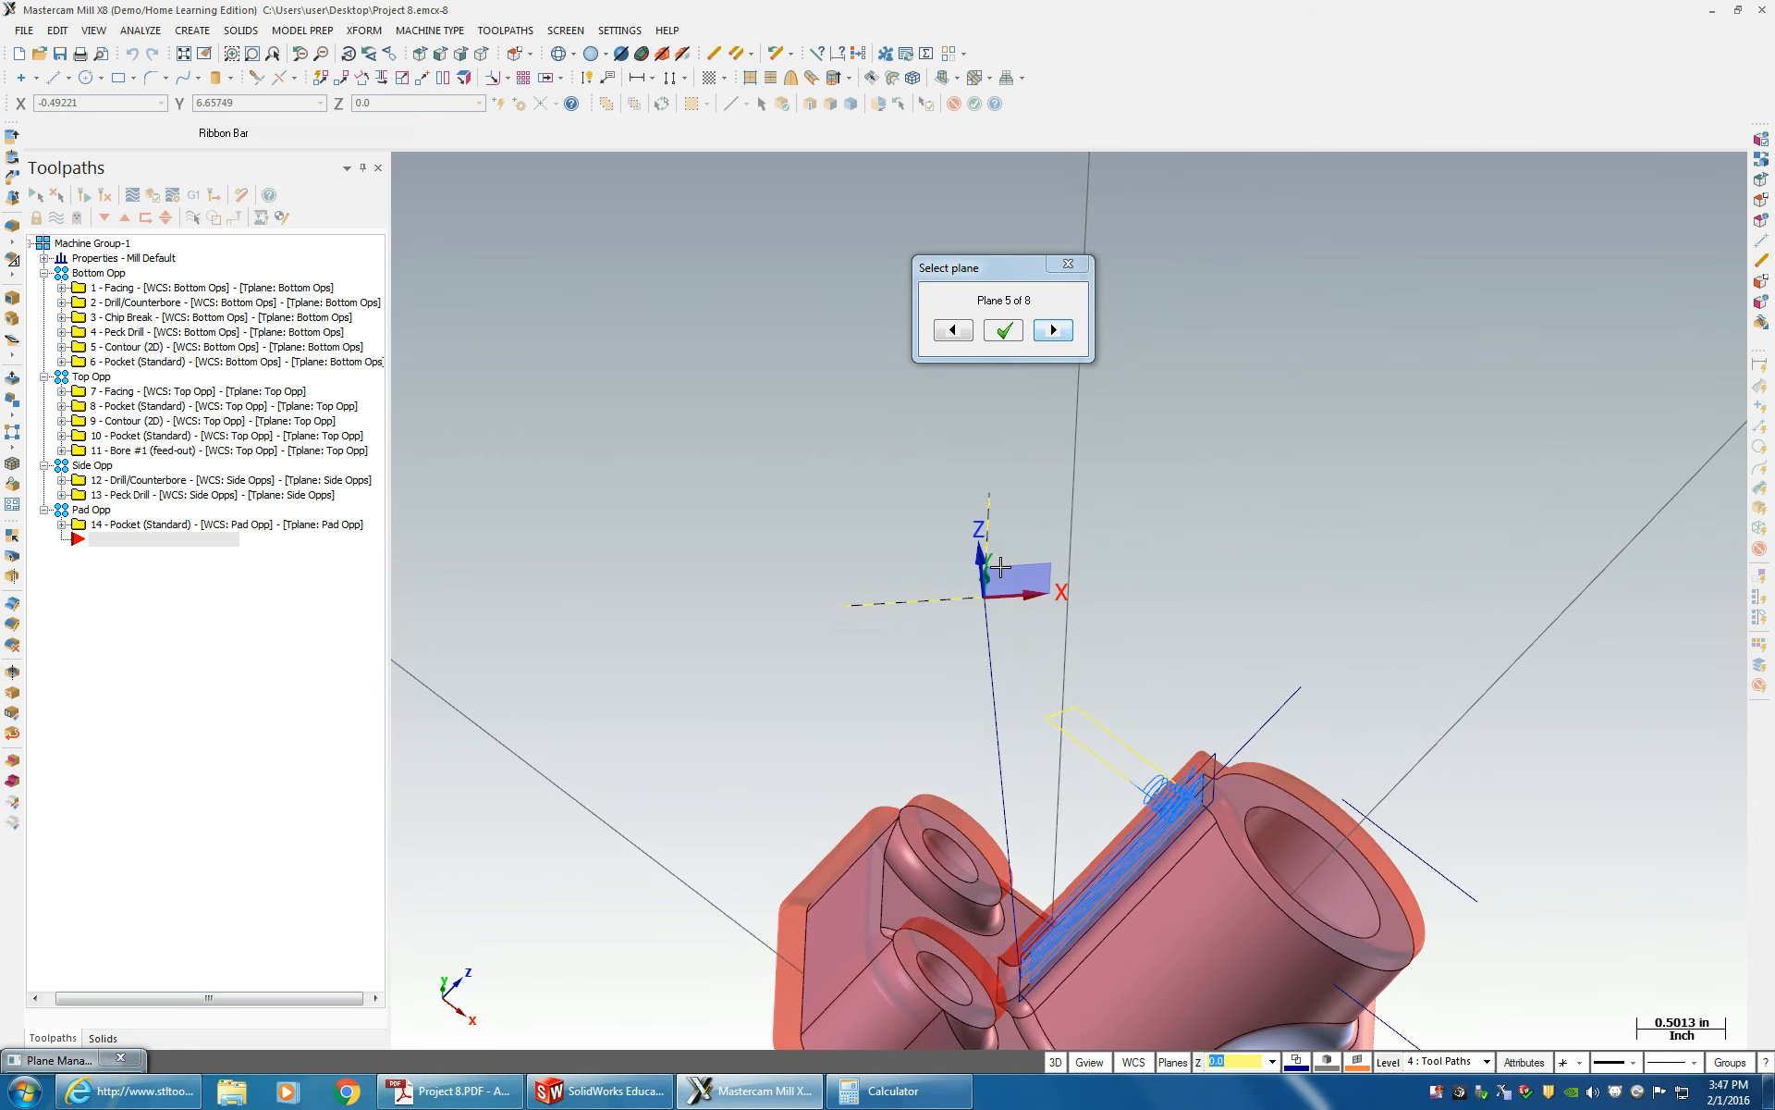
{"action": "middle_click_drag", "start_coordinate": [999, 567], "coordinate": [1065, 636]}
{"action": "left_click", "coordinate": [1005, 331]}
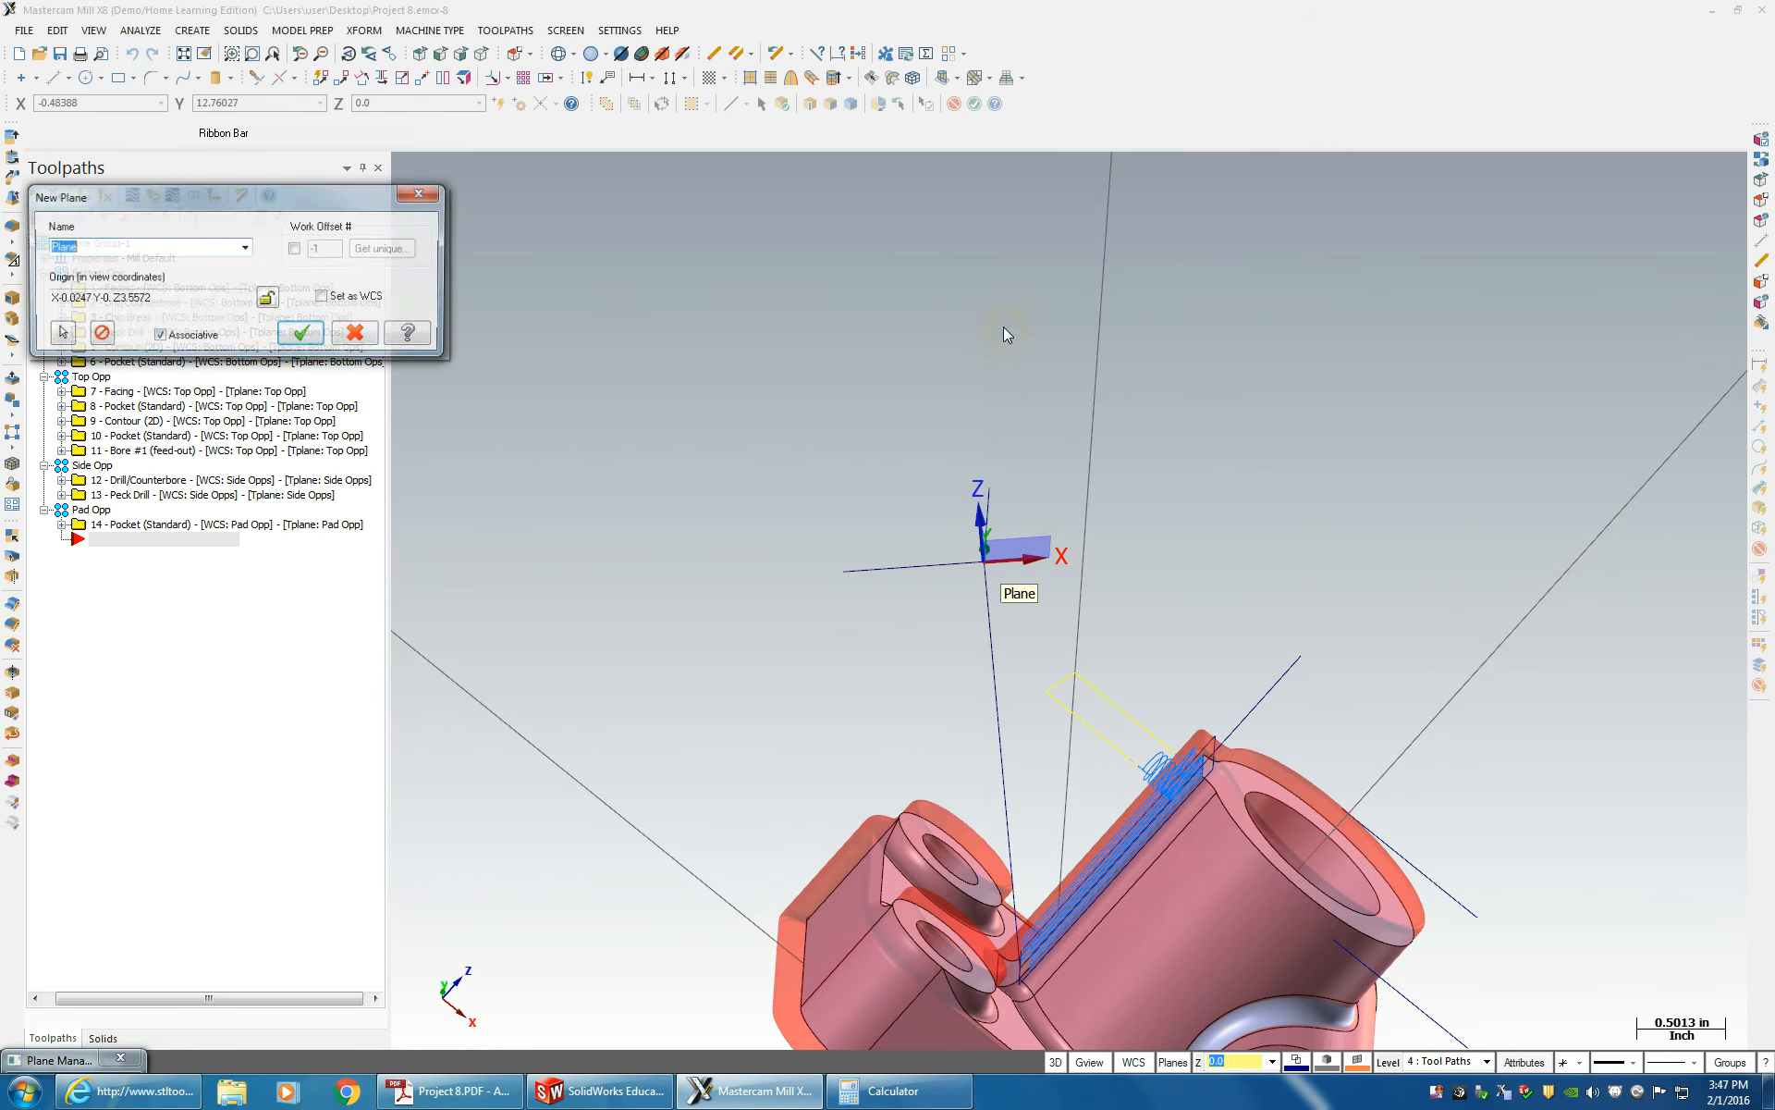
- Name the new plane "Agnle Opp", enable its work offset, and accept it in the Plane Manager
{"action": "double_click", "coordinate": [78, 247]}
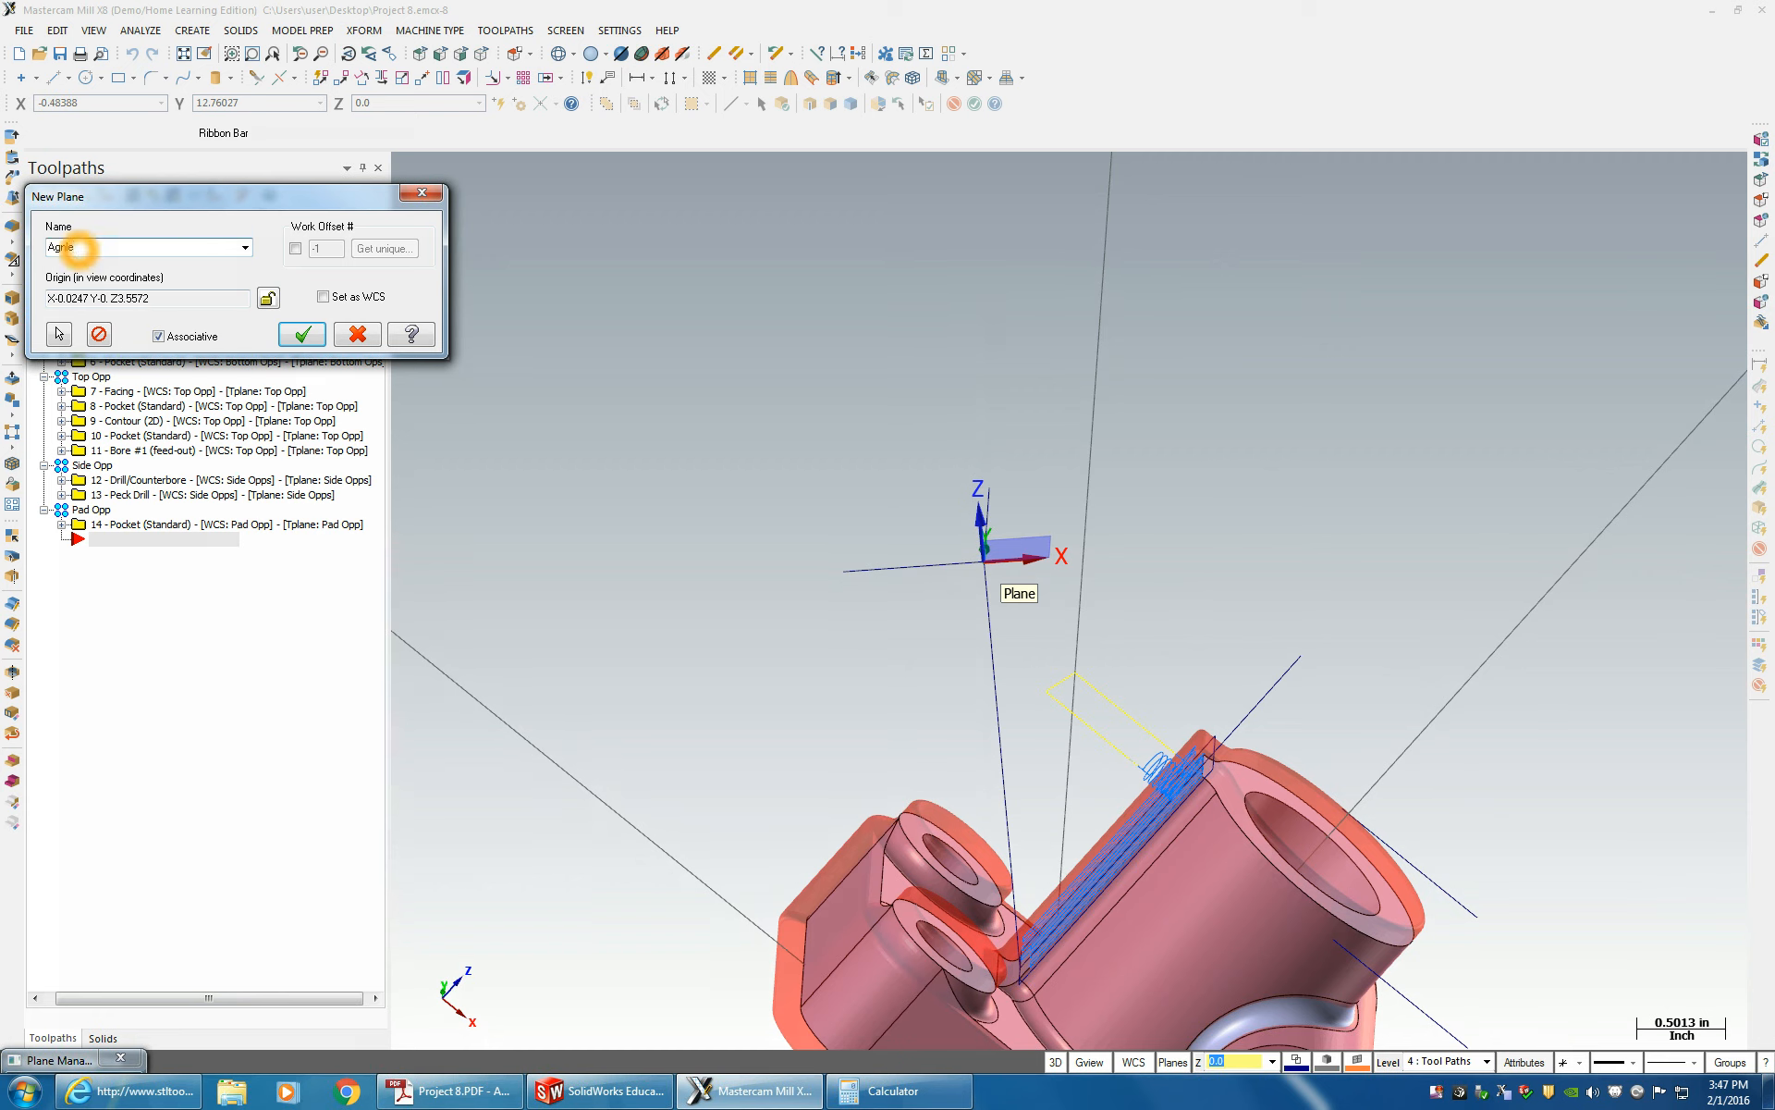
{"action": "left_click", "coordinate": [295, 248]}
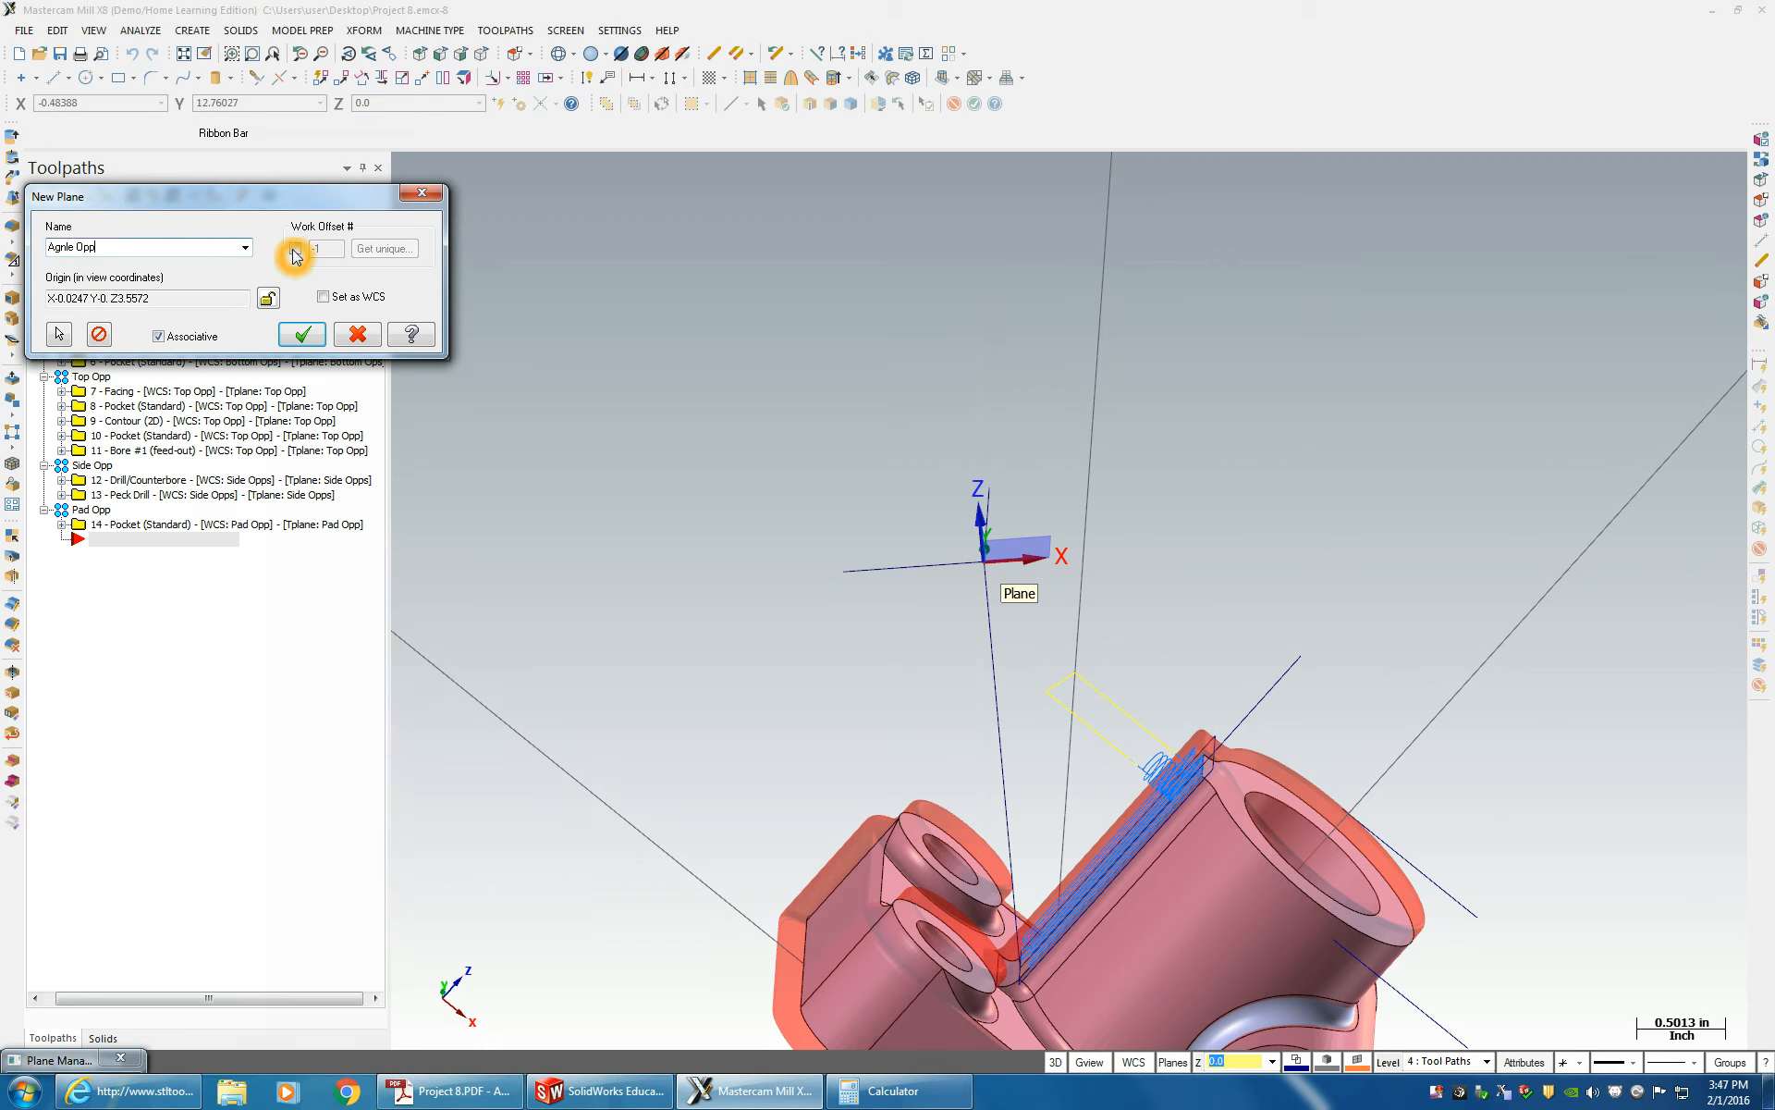
{"action": "left_click", "coordinate": [301, 339]}
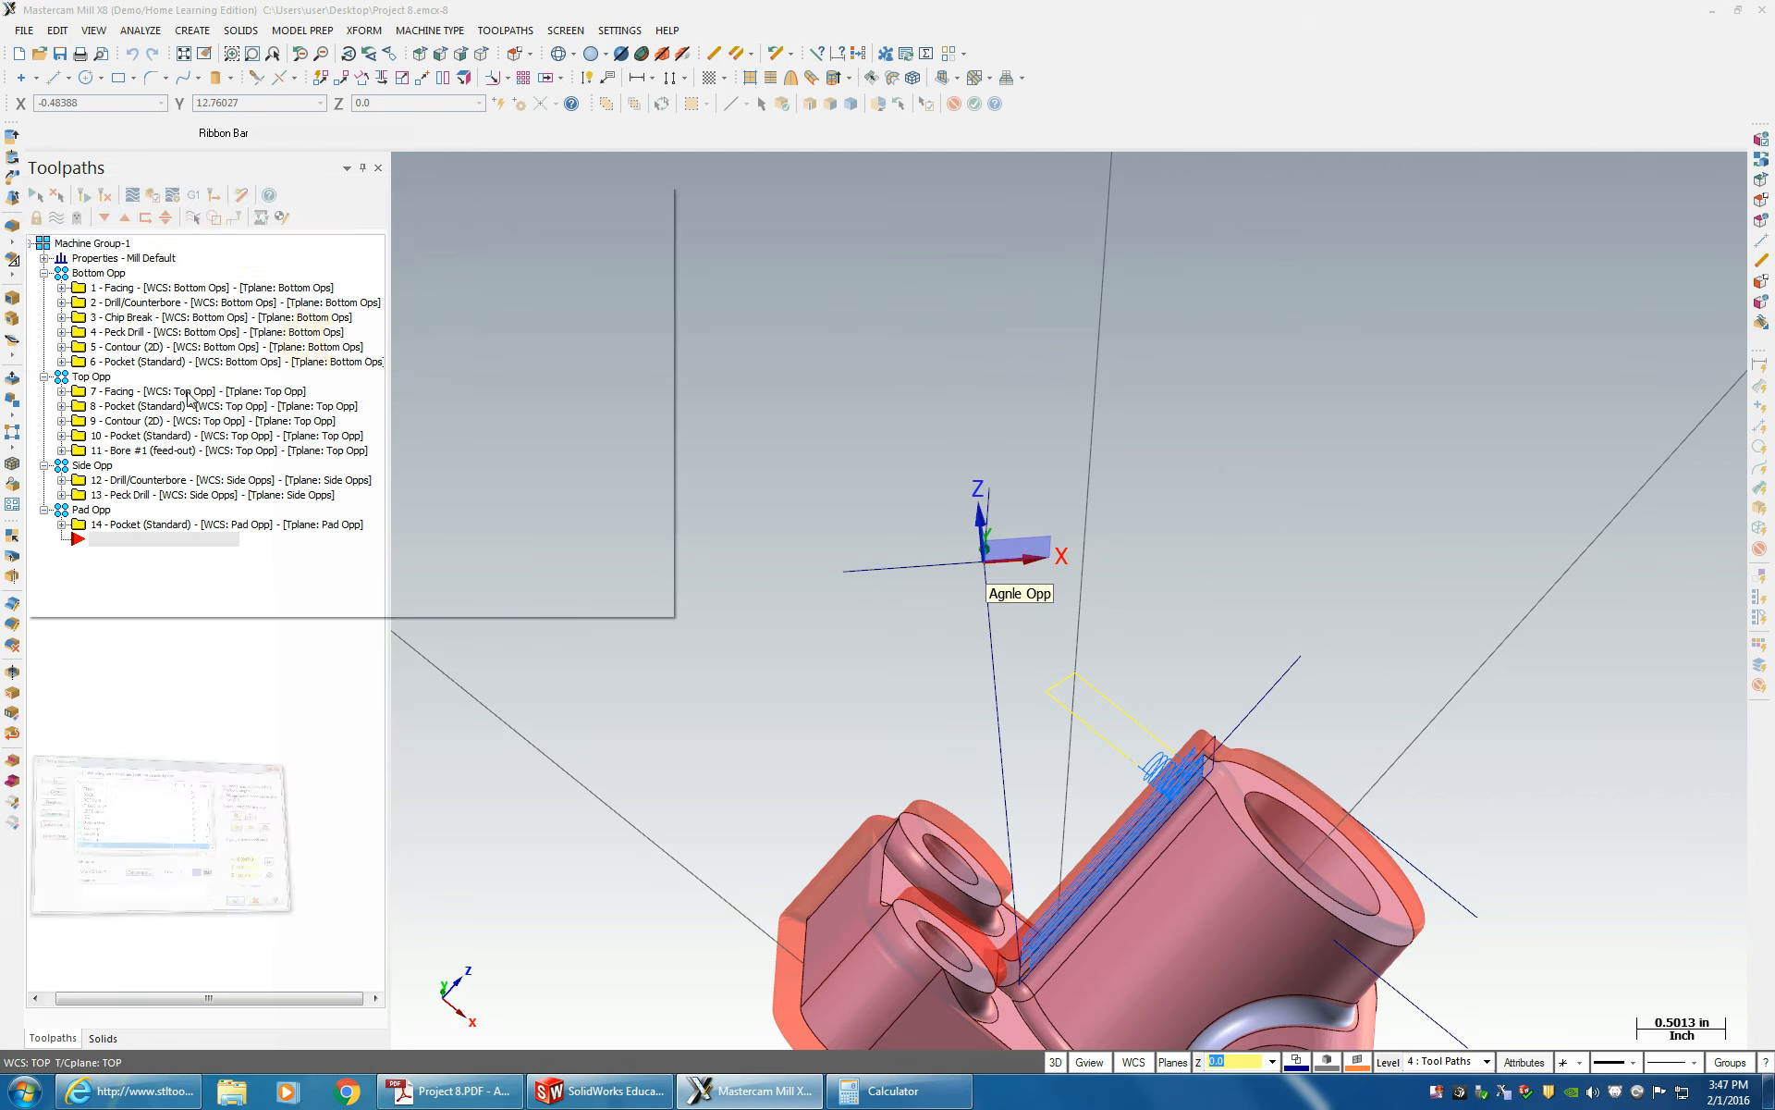
{"action": "left_click", "coordinate": [139, 539]}
{"action": "left_click", "coordinate": [541, 594]}
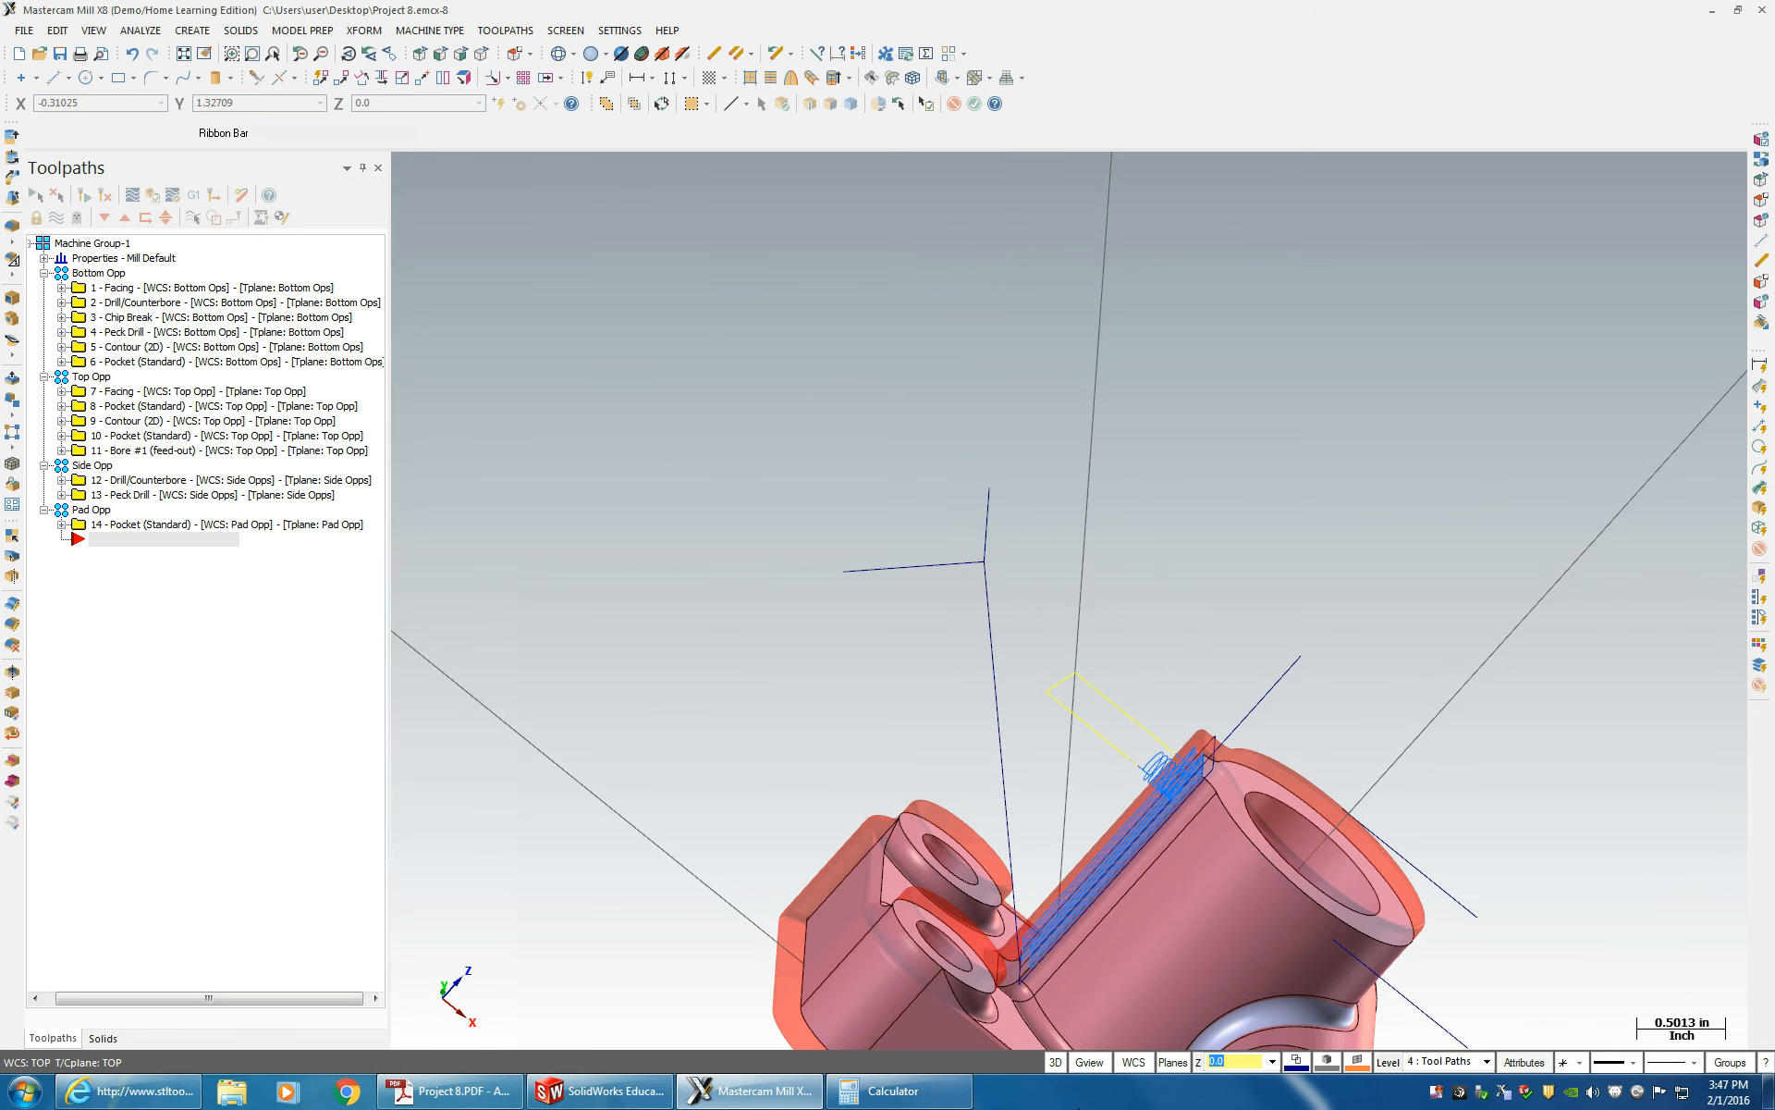
- Set the WCS and the construction and tool planes to the named plane Agnle Opp
{"action": "left_click", "coordinate": [1134, 1063]}
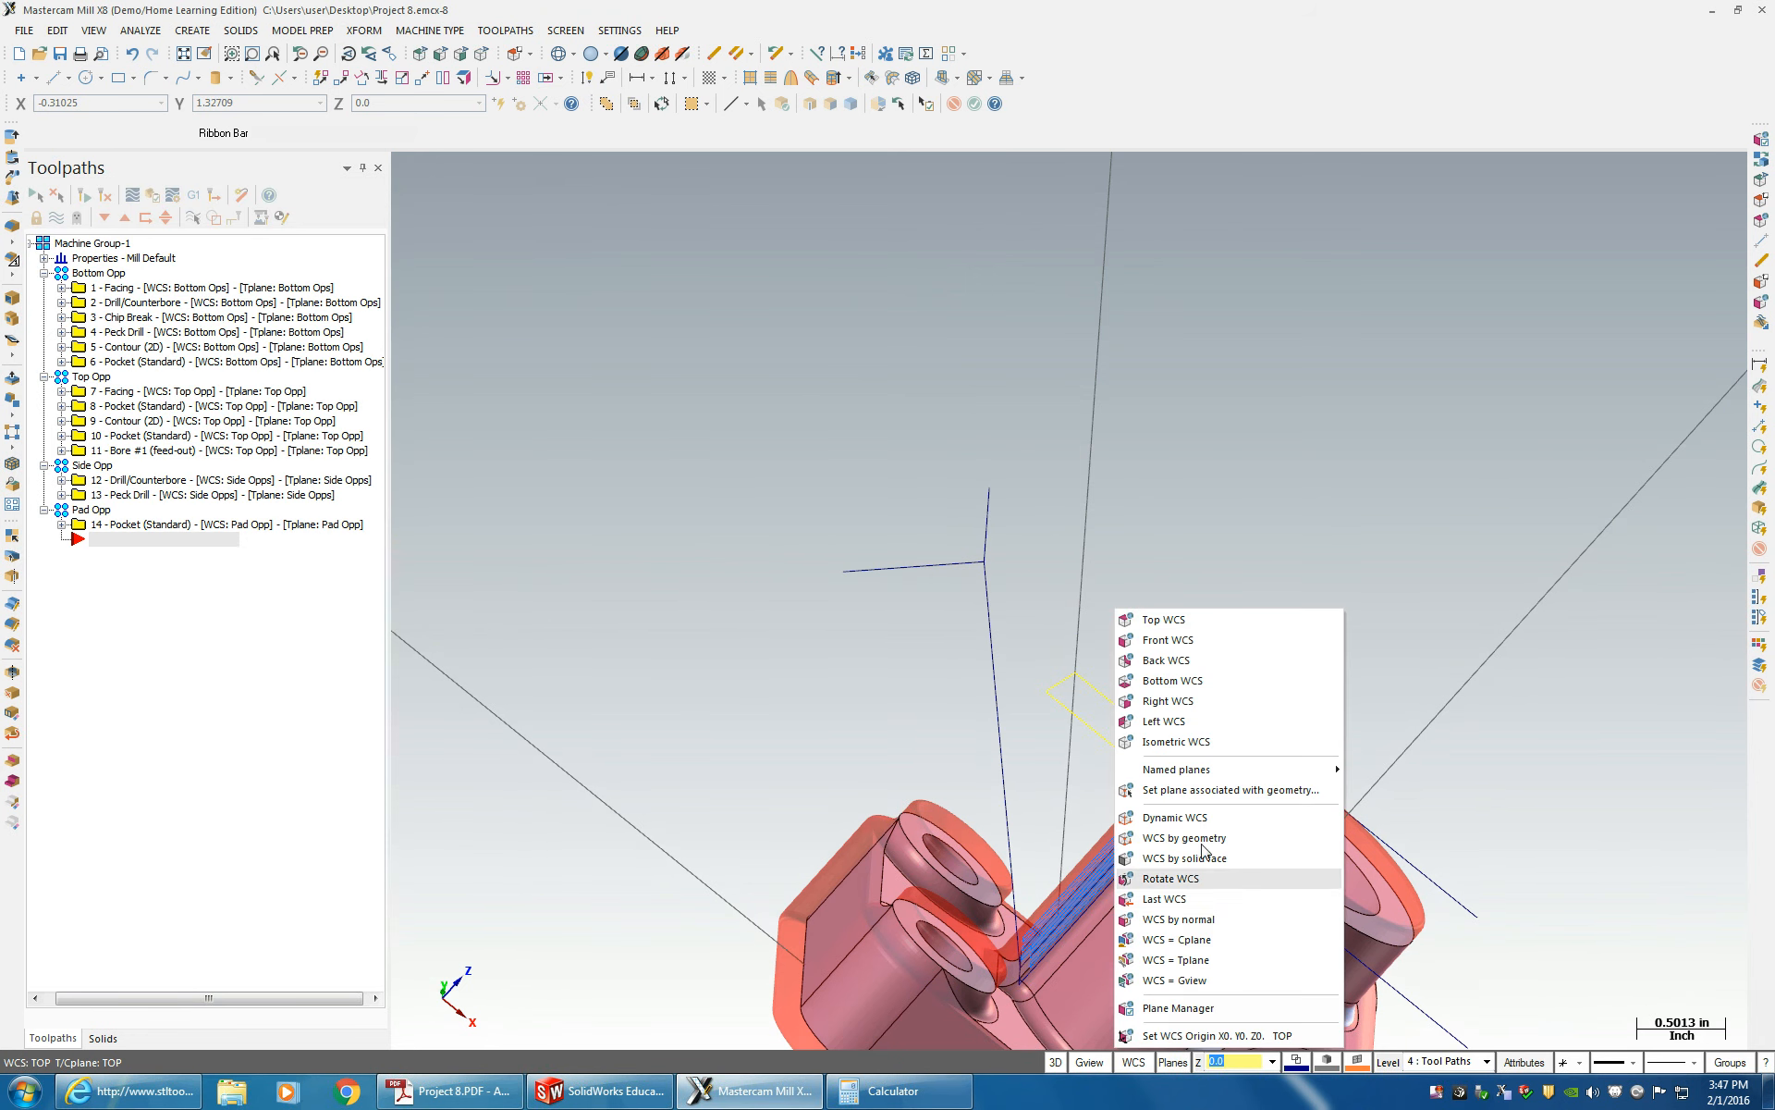
{"action": "mouse_move", "coordinate": [1217, 769]}
{"action": "left_click", "coordinate": [1421, 880]}
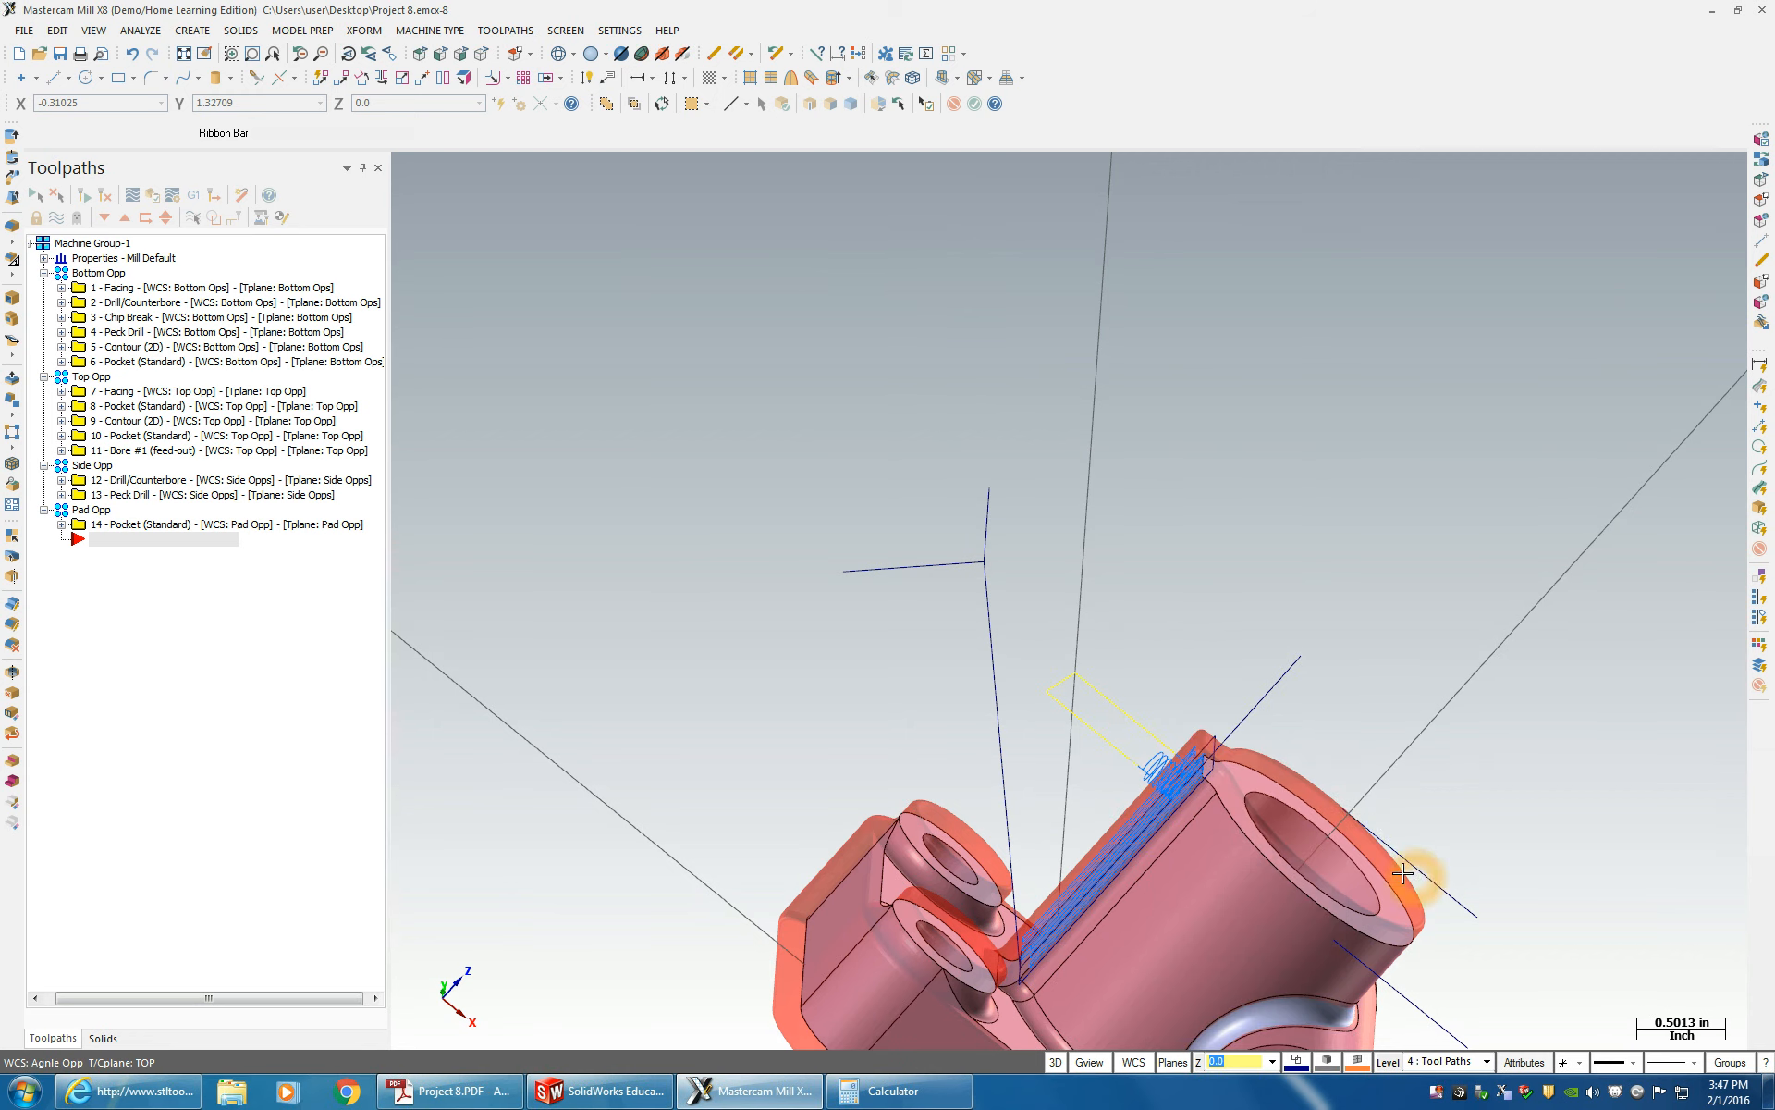
{"action": "left_click", "coordinate": [1134, 1063]}
{"action": "left_click", "coordinate": [1172, 1062]}
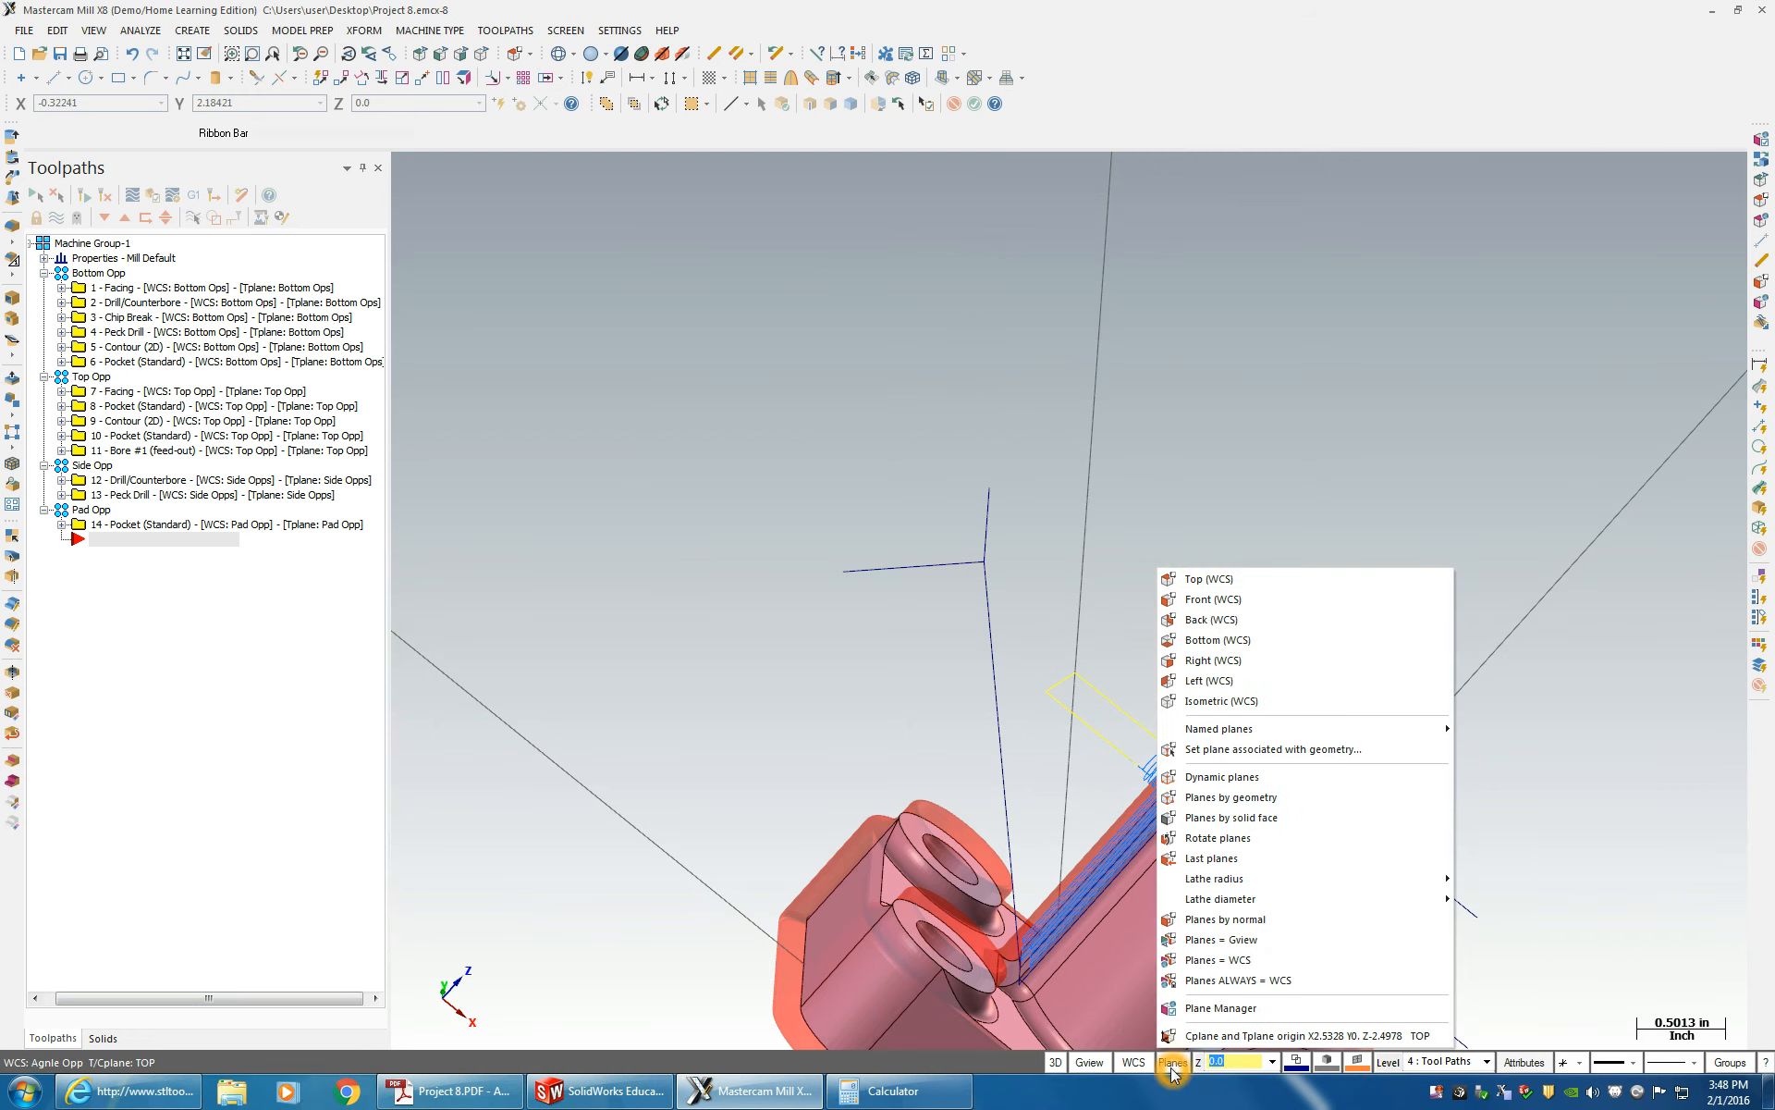
{"action": "mouse_move", "coordinate": [1230, 733]}
{"action": "left_click", "coordinate": [1498, 973]}
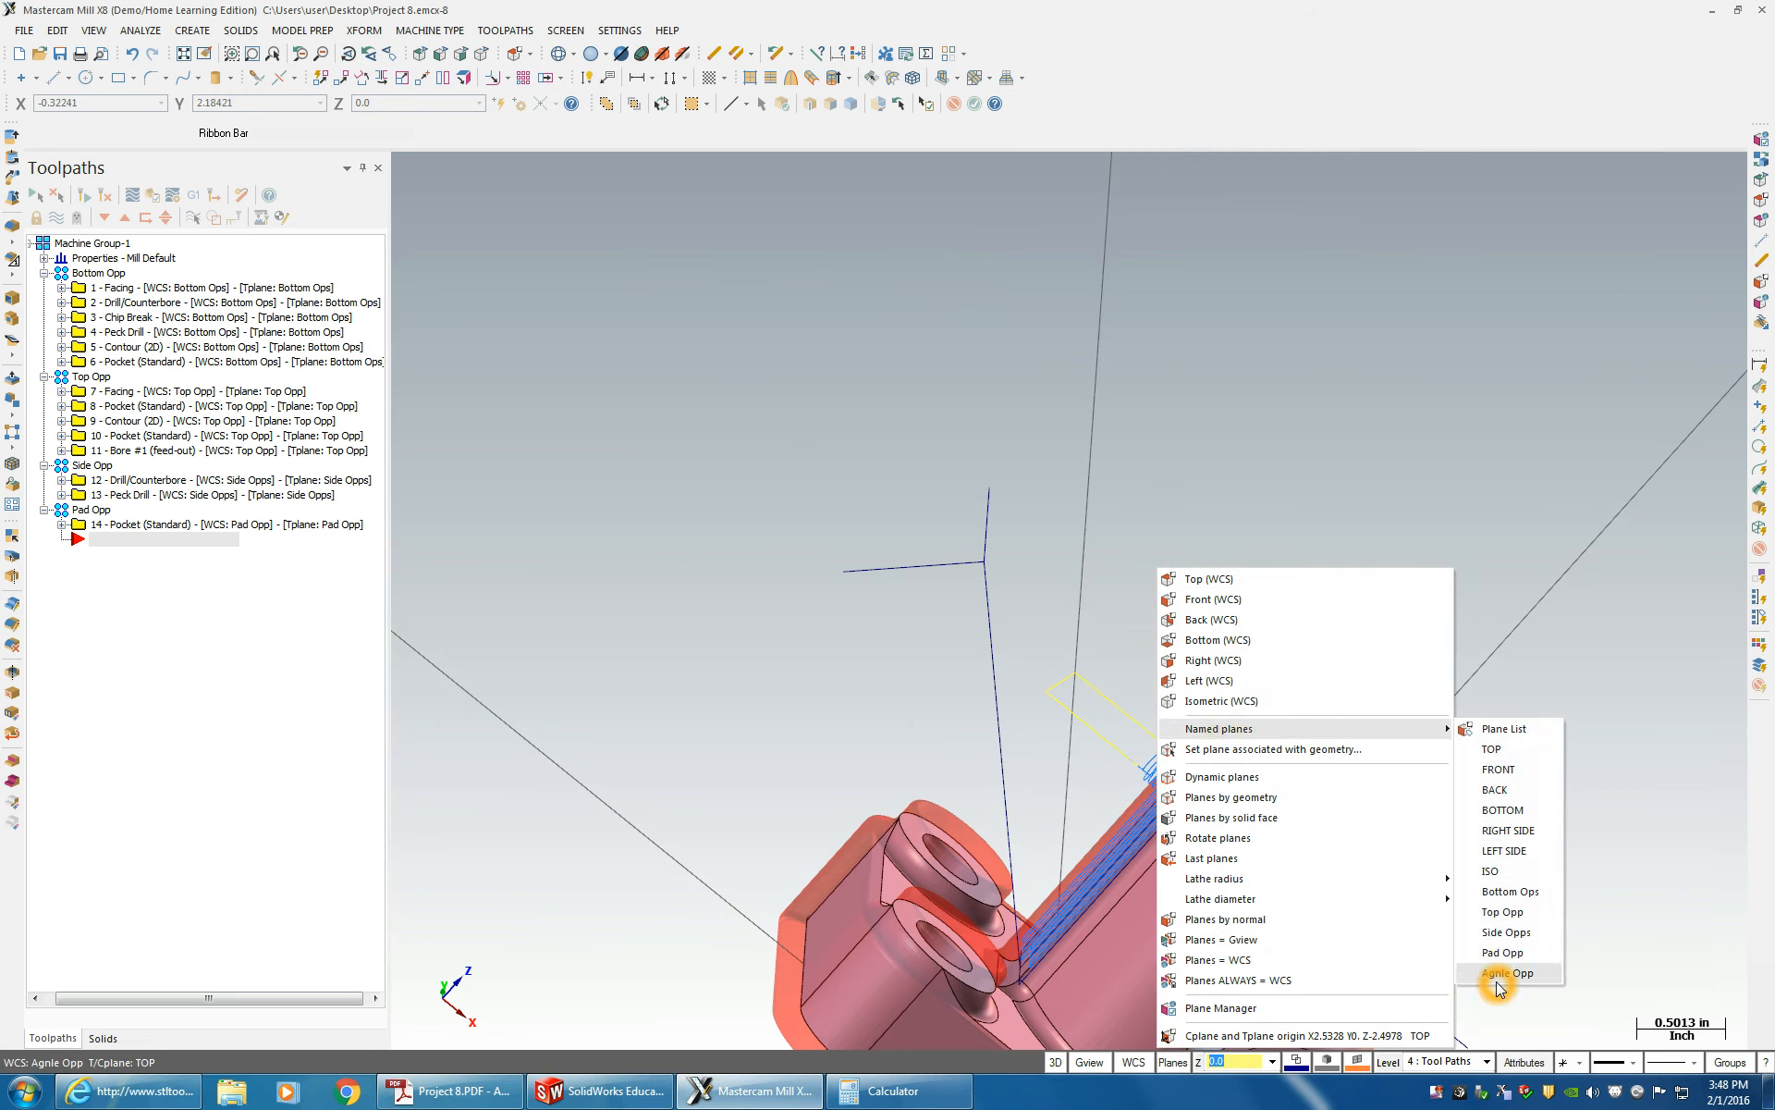
- Move the three reference lines that define the Agnle Opp plane to level 1
{"action": "middle_click_drag", "start_coordinate": [803, 448], "coordinate": [993, 701]}
{"action": "left_click", "coordinate": [969, 619]}
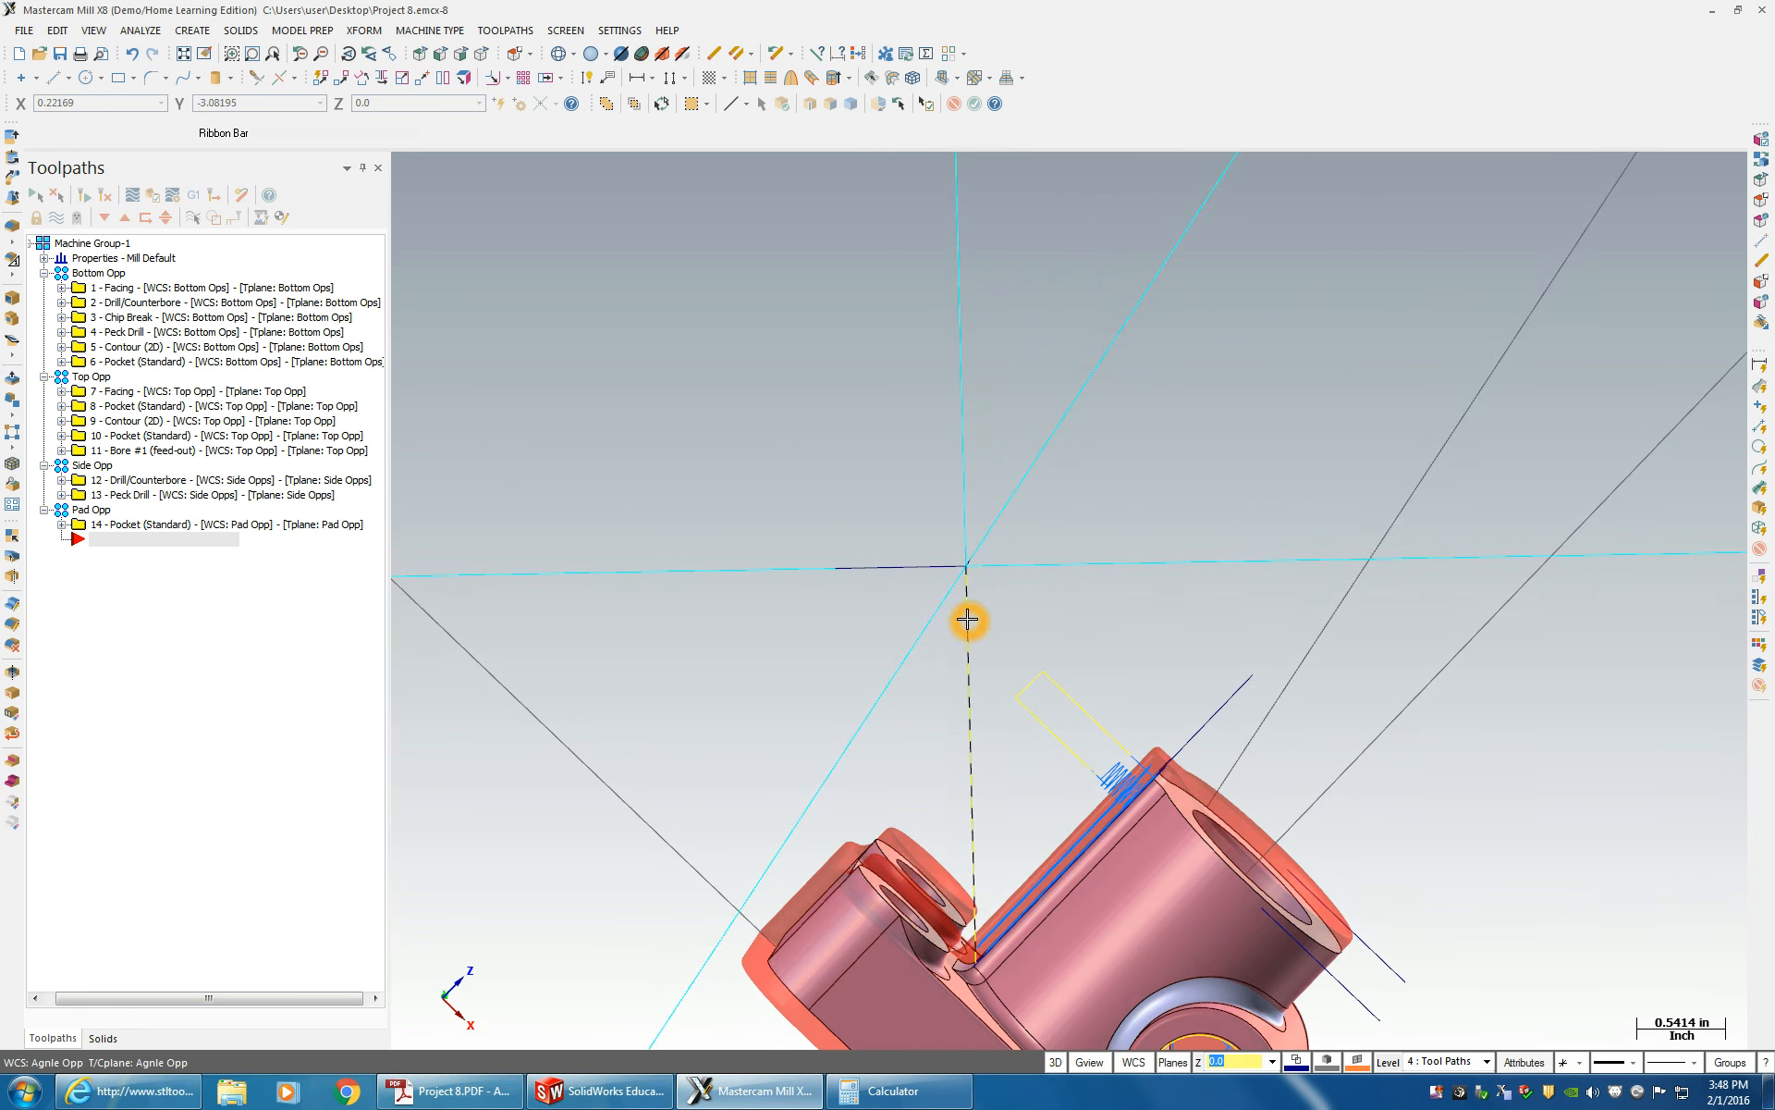
{"action": "left_click", "coordinate": [933, 567]}
{"action": "left_click", "coordinate": [976, 556]}
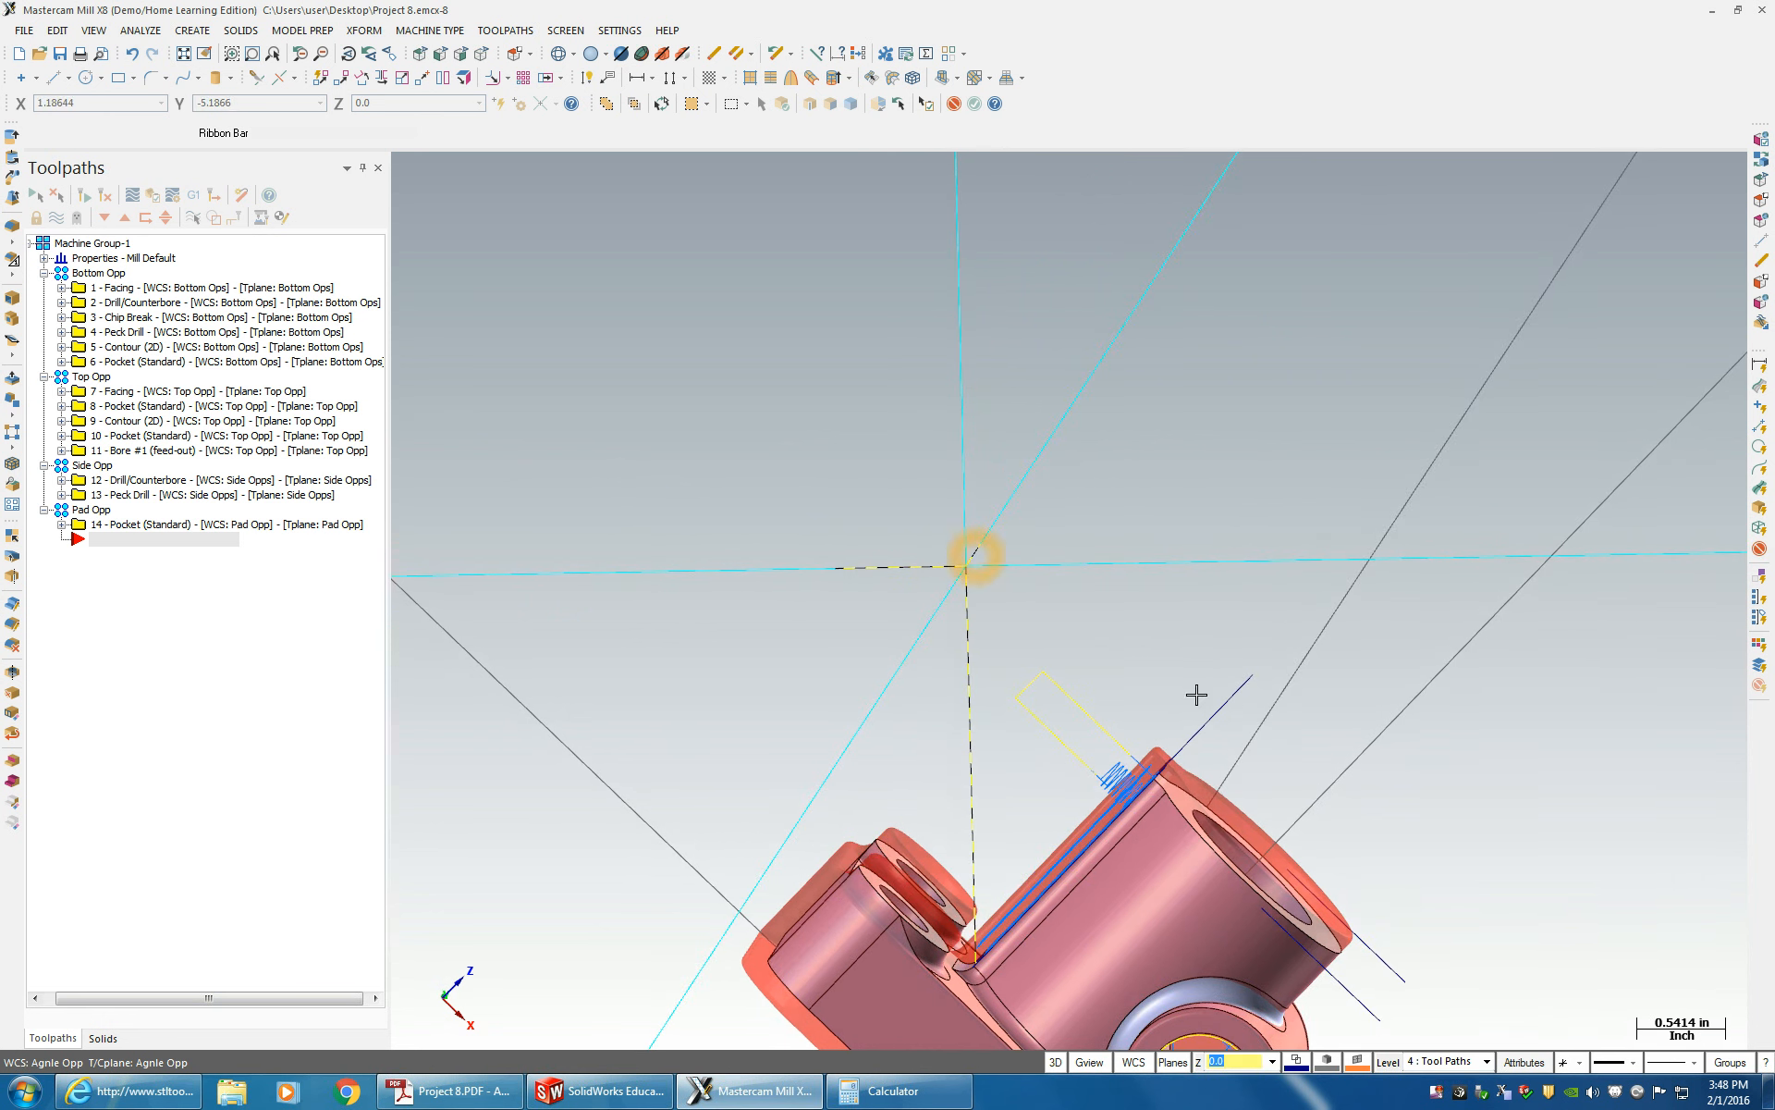
{"action": "left_click", "coordinate": [1388, 1062]}
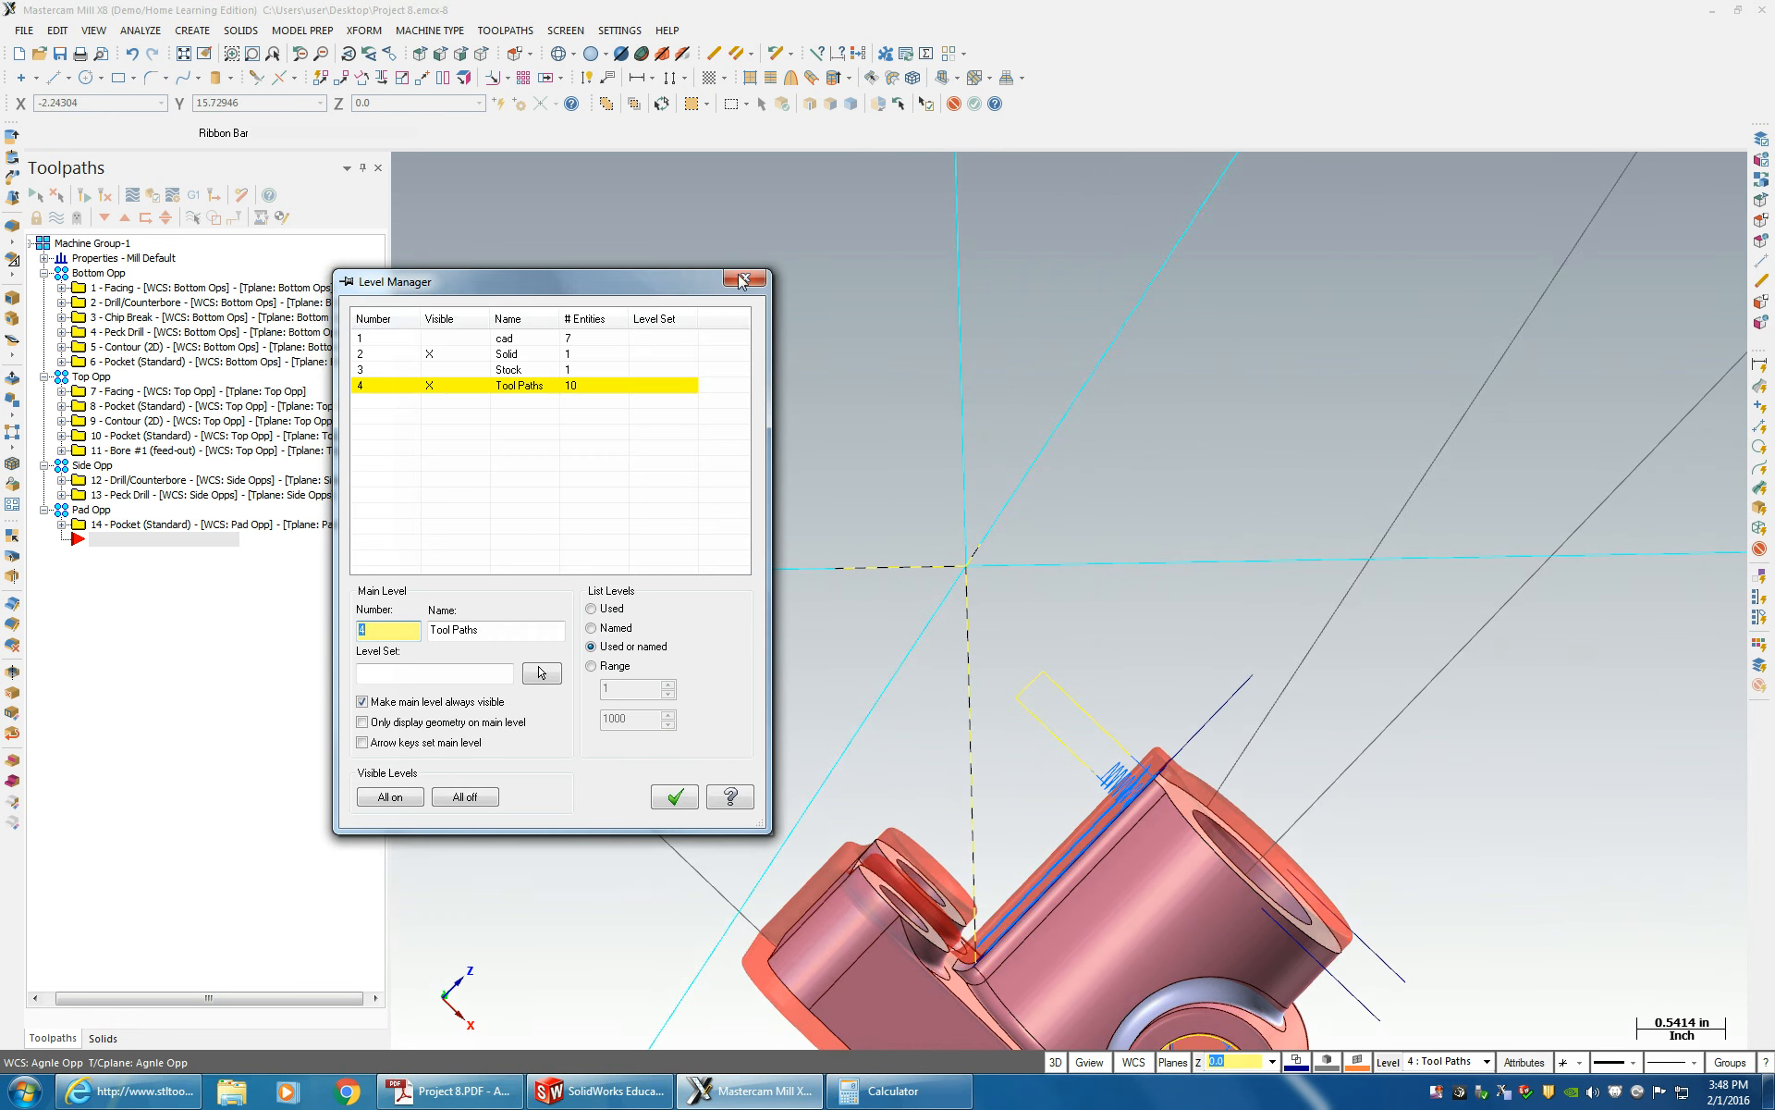
{"action": "left_click", "coordinate": [743, 279]}
{"action": "right_click", "coordinate": [1380, 1065]}
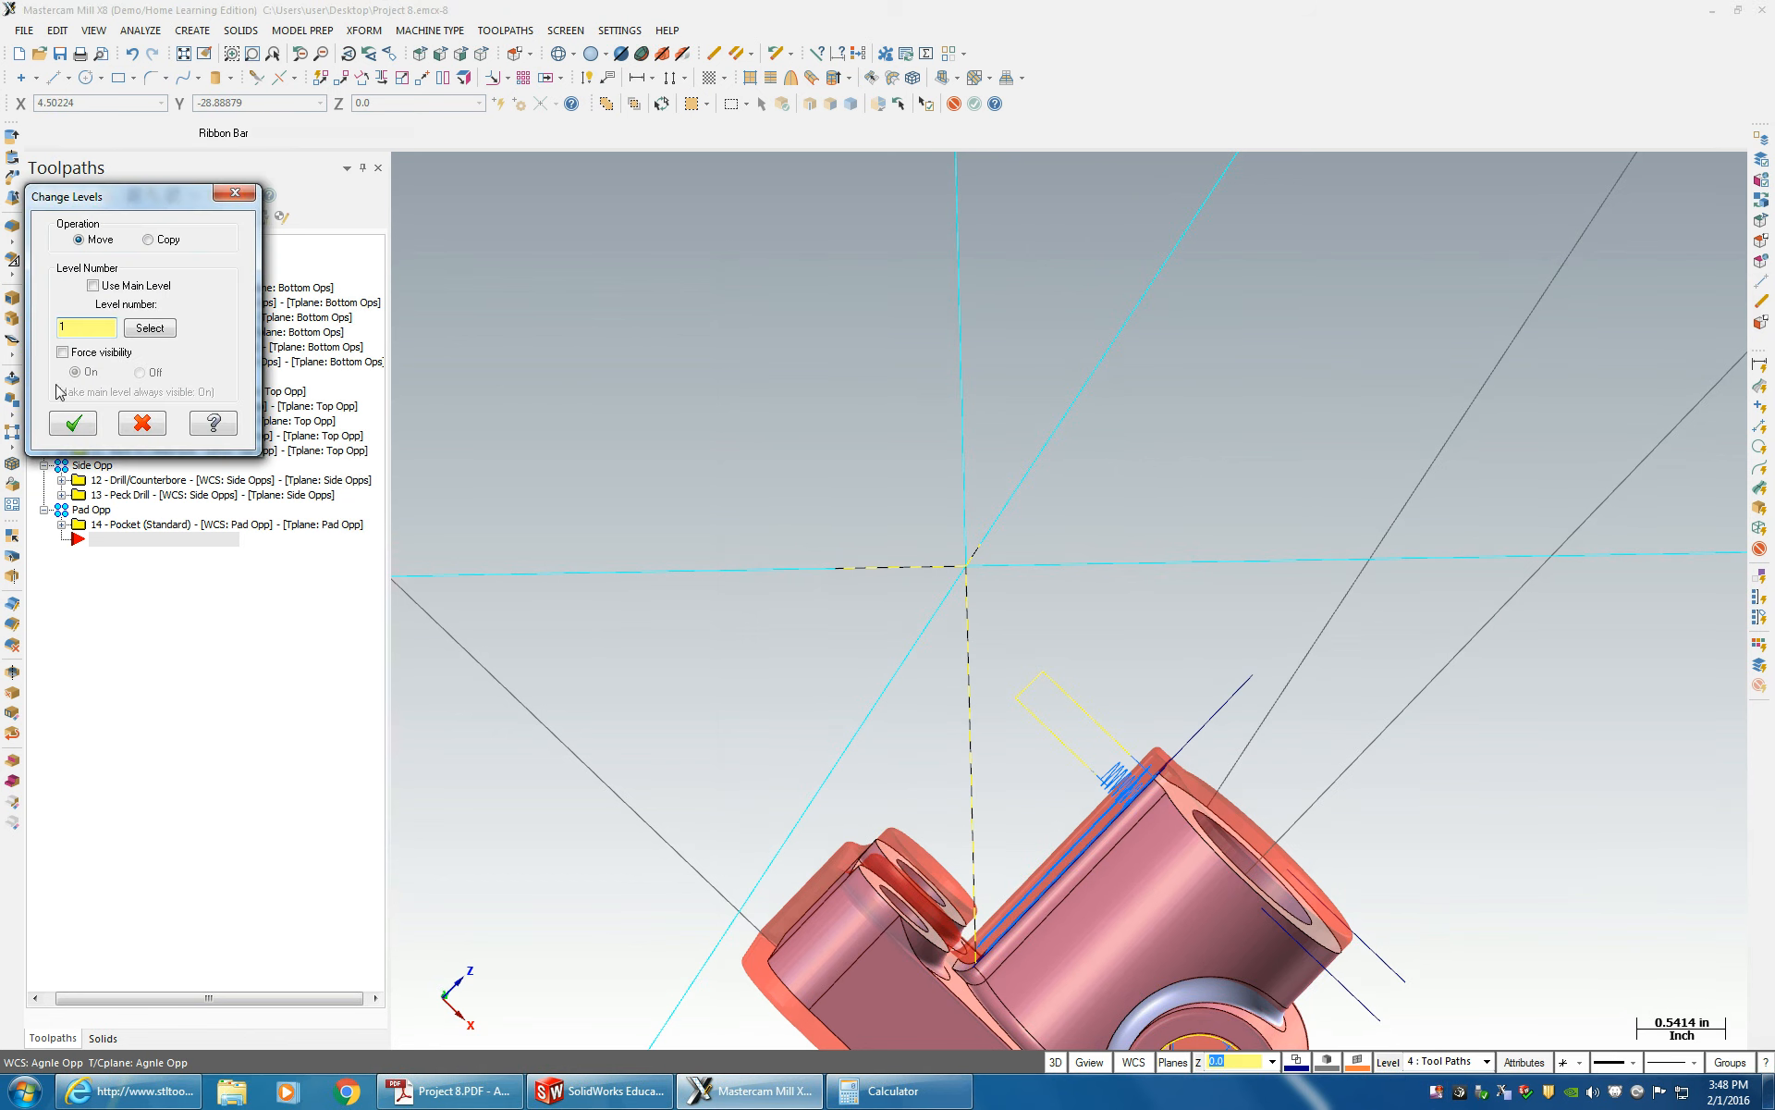
{"action": "left_click", "coordinate": [73, 424]}
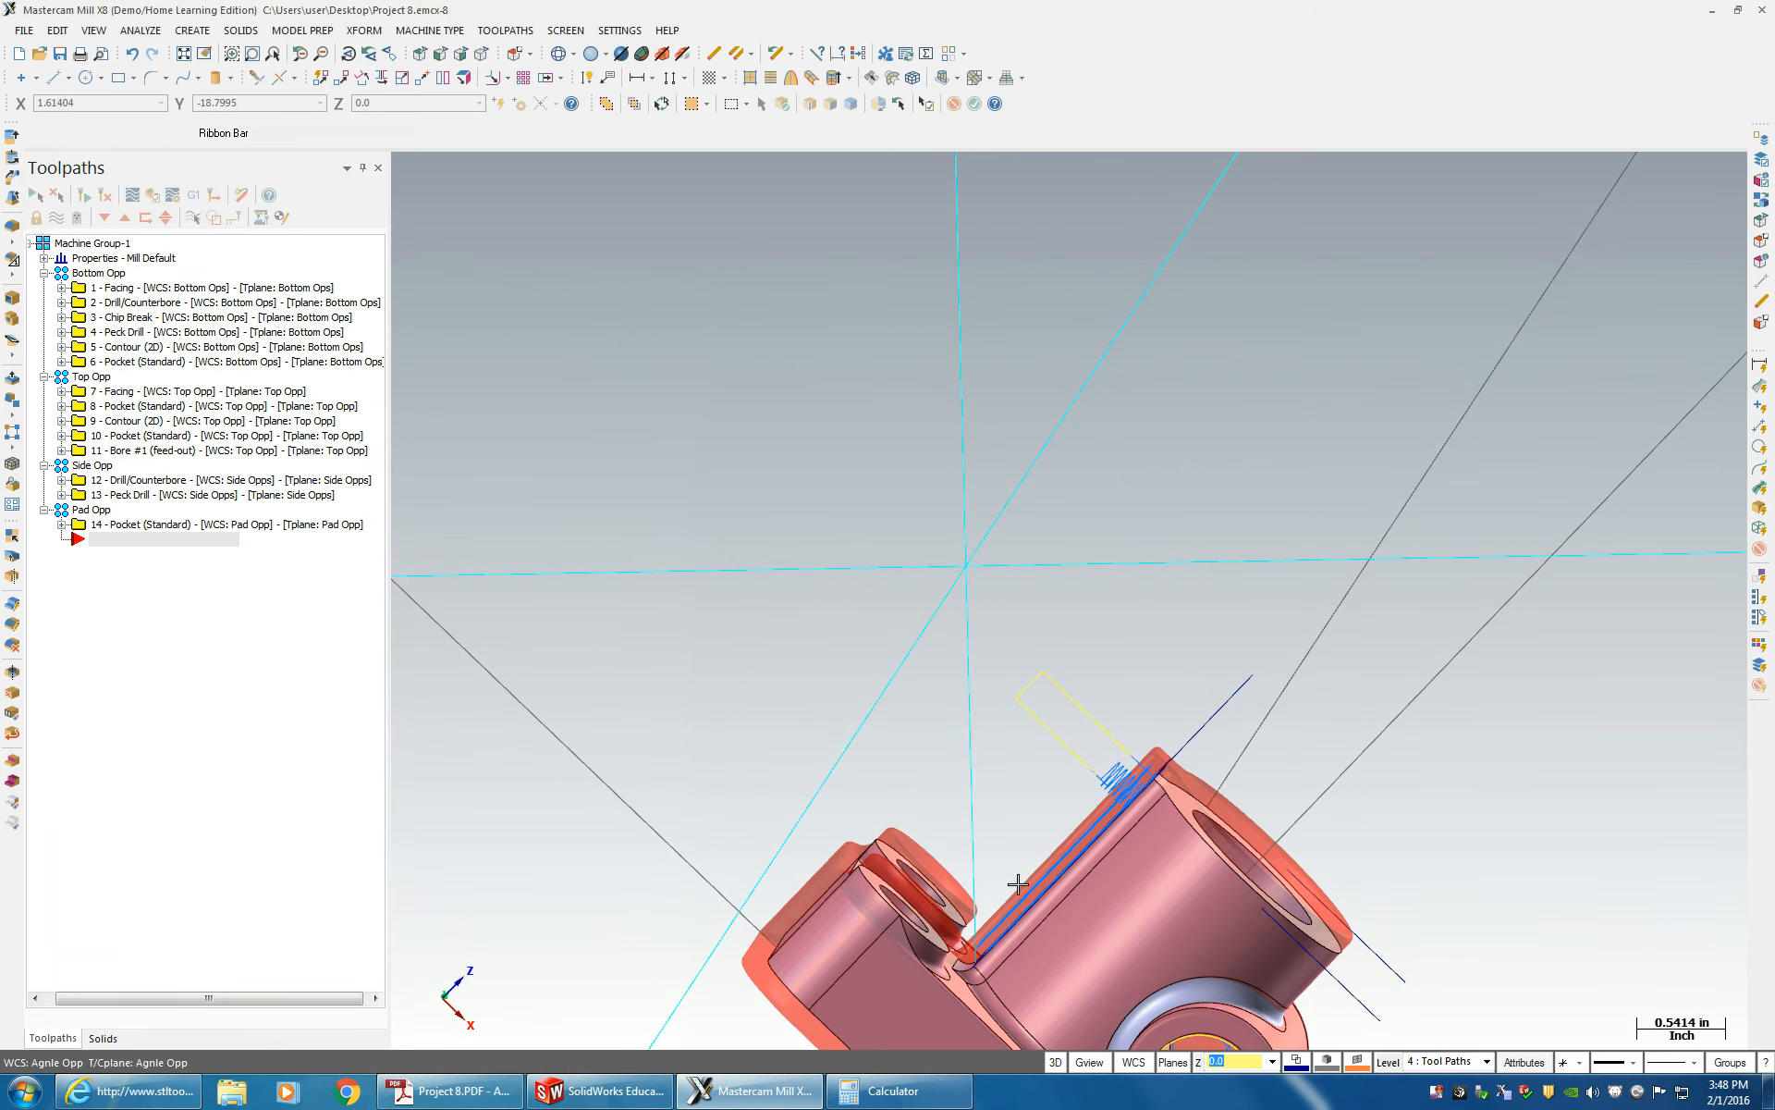
- Create a new toolpath group under Machine Group-1 and name it "Angle Opp"
{"action": "middle_click_drag", "start_coordinate": [1018, 884], "coordinate": [1018, 955]}
{"action": "left_click", "coordinate": [61, 233]}
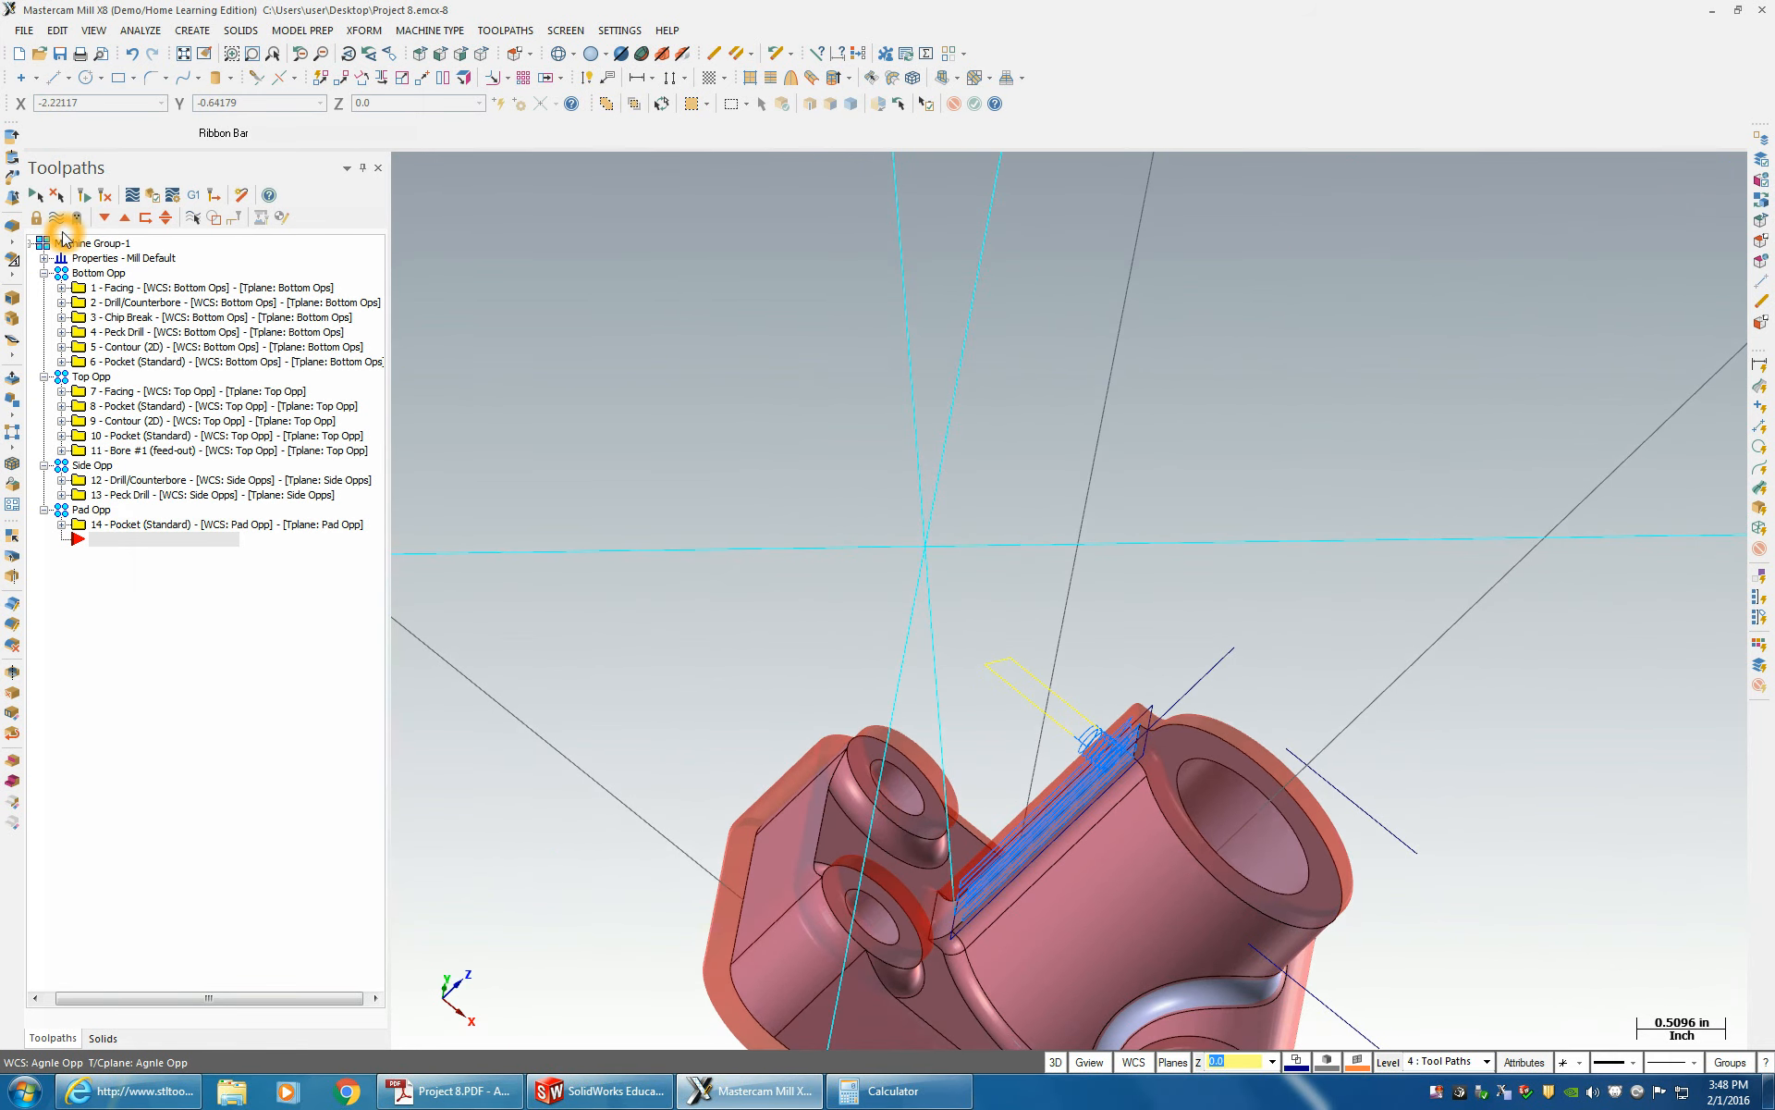
{"action": "left_click", "coordinate": [84, 258]}
{"action": "right_click", "coordinate": [85, 258]}
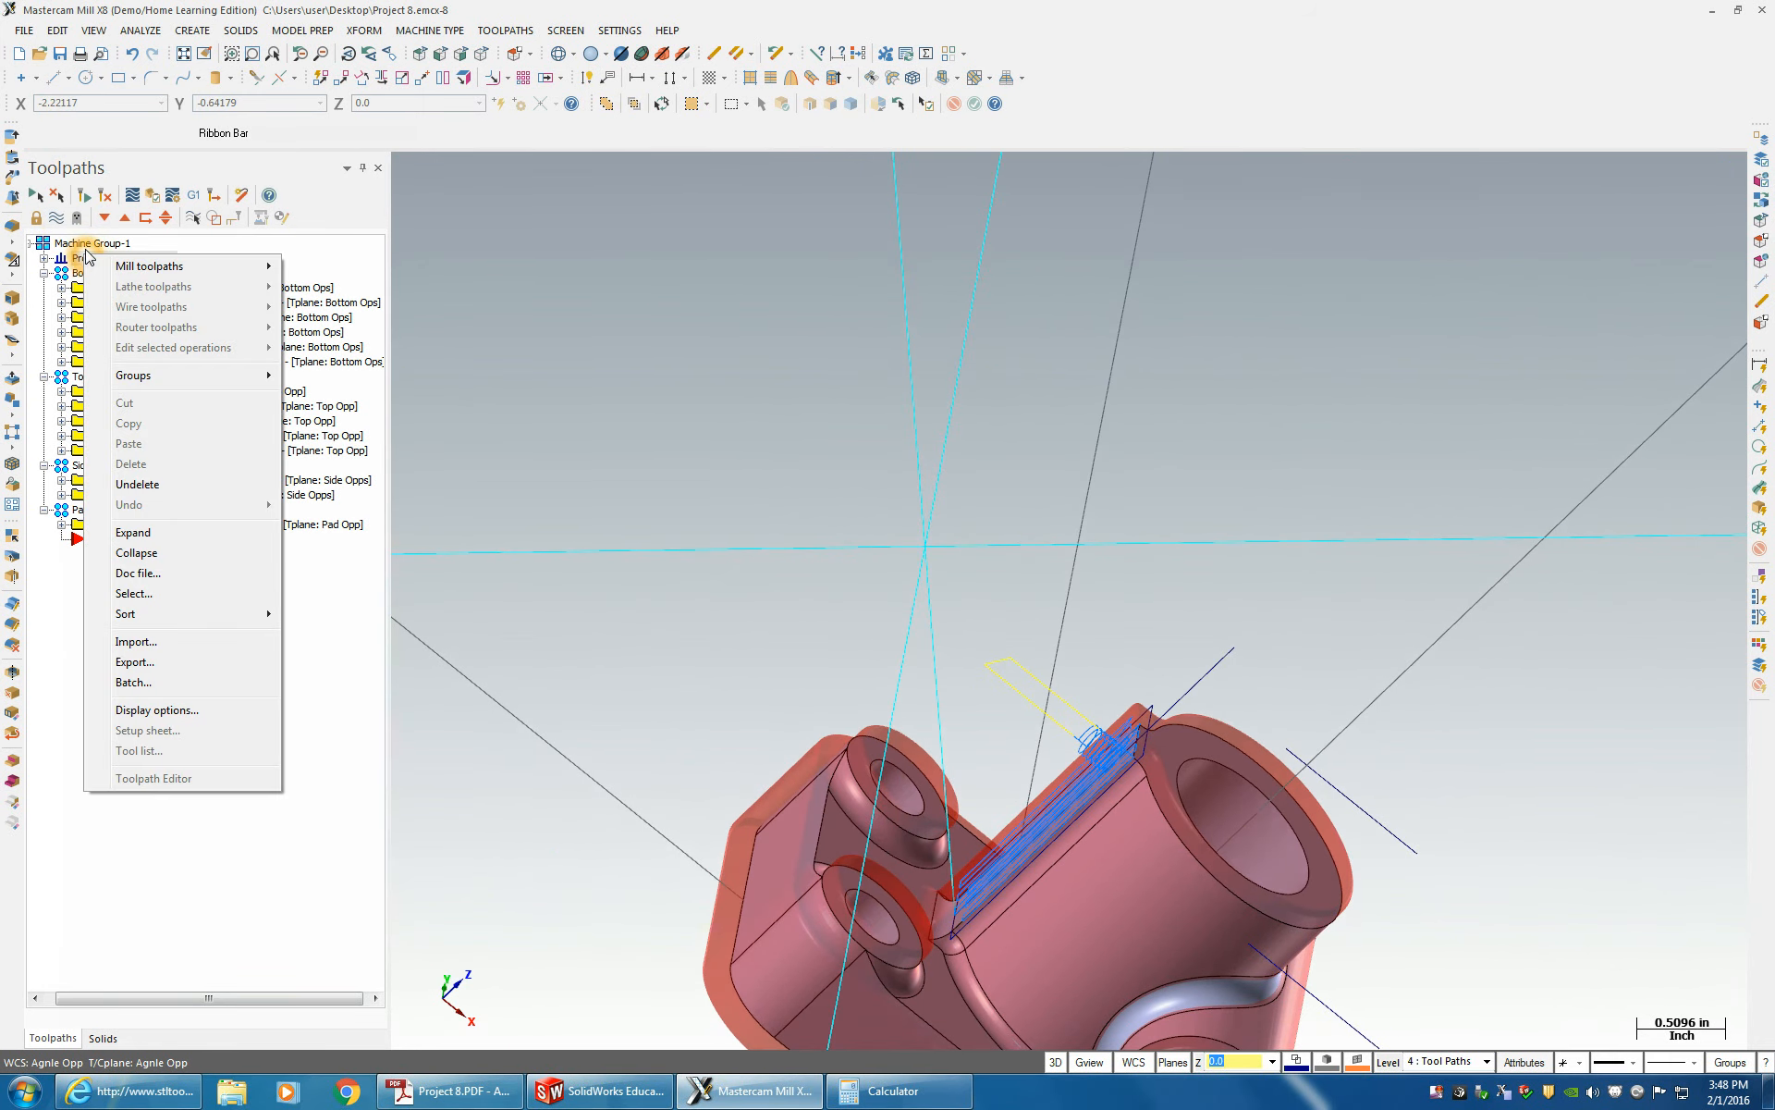
{"action": "left_click", "coordinate": [139, 372]}
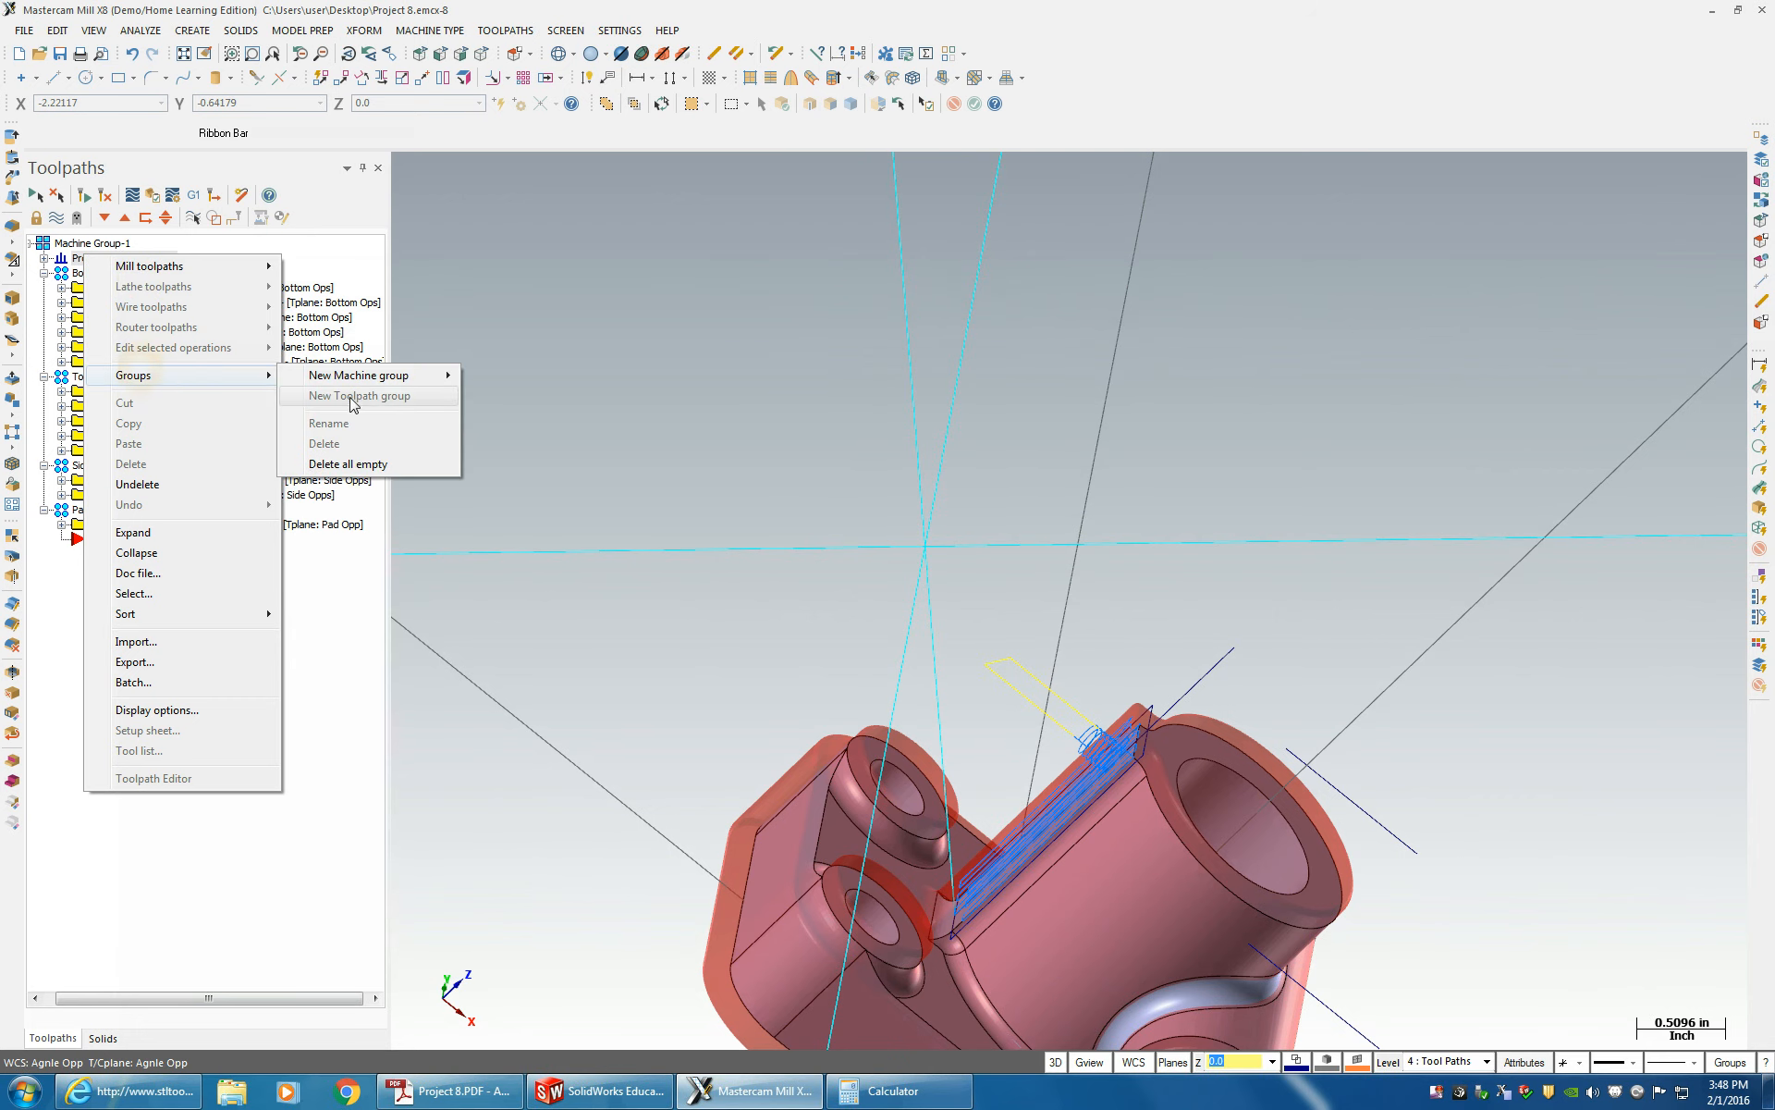
{"action": "left_click", "coordinate": [56, 245]}
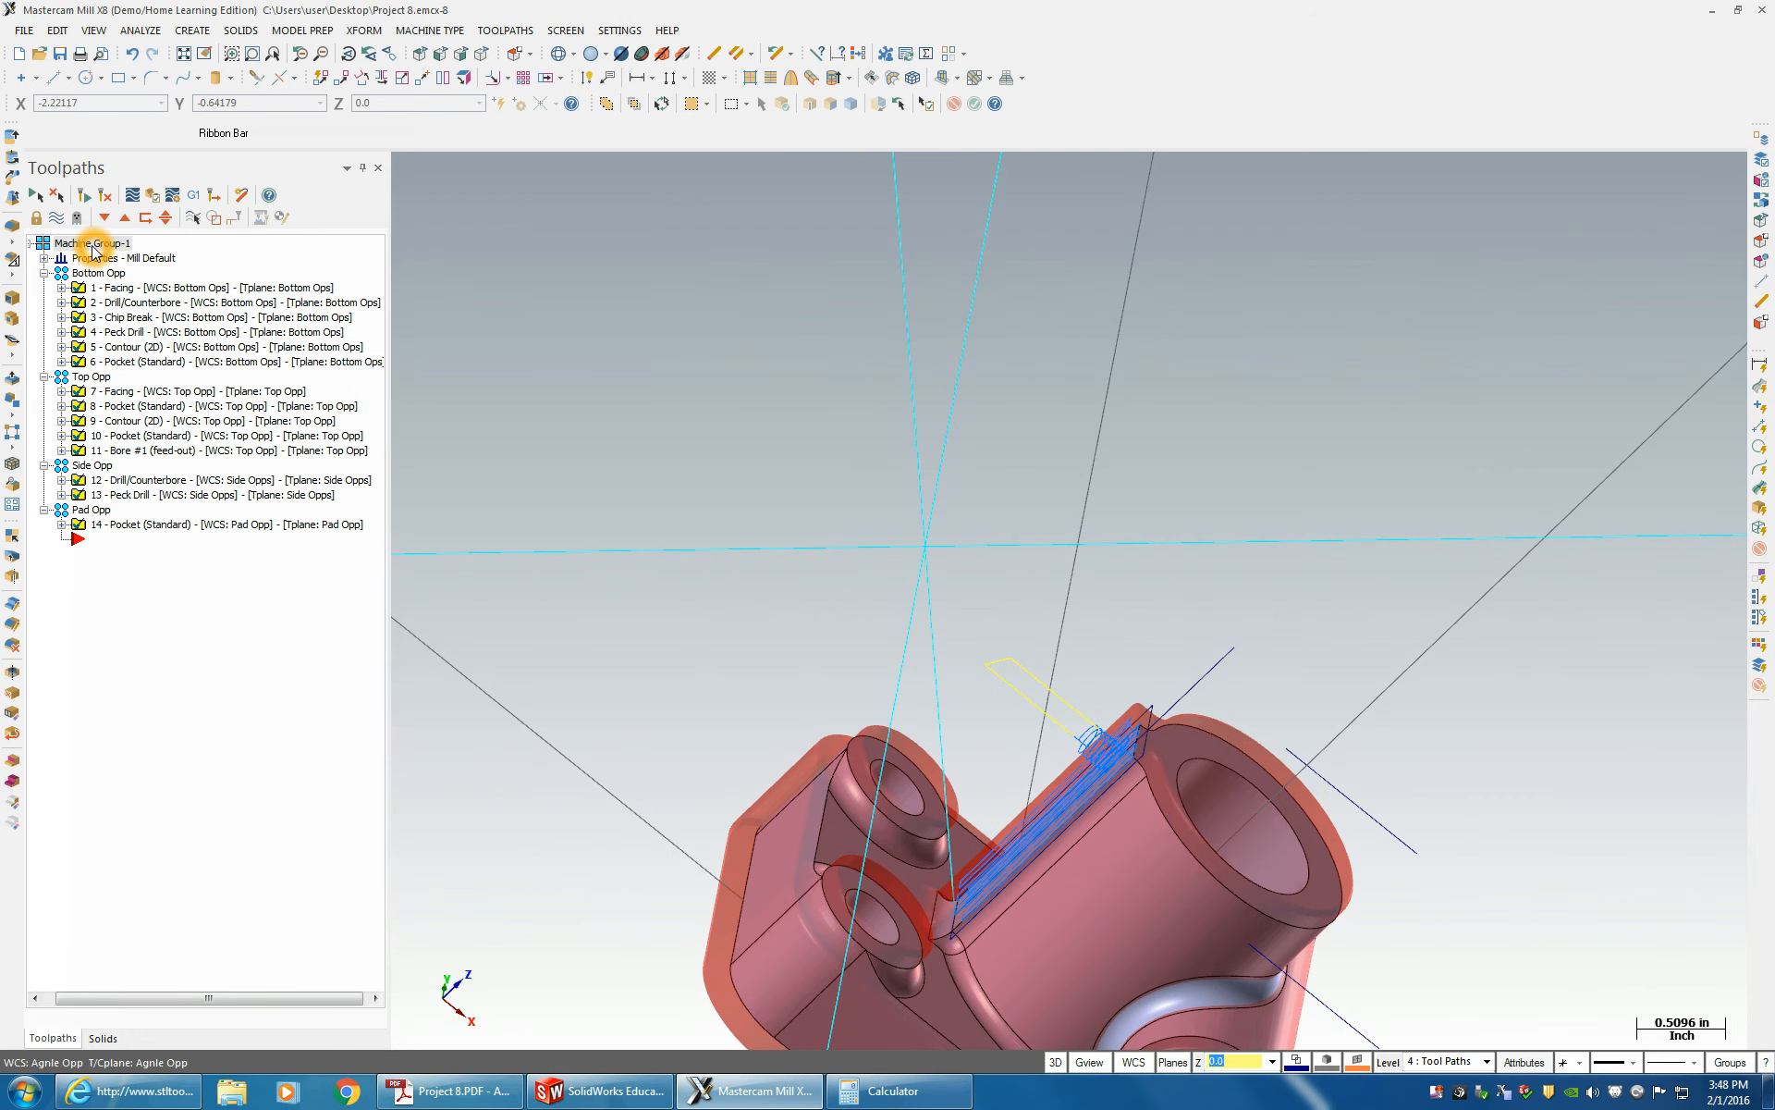
{"action": "right_click", "coordinate": [93, 248]}
{"action": "left_click", "coordinate": [185, 367]}
{"action": "left_click", "coordinate": [338, 393]}
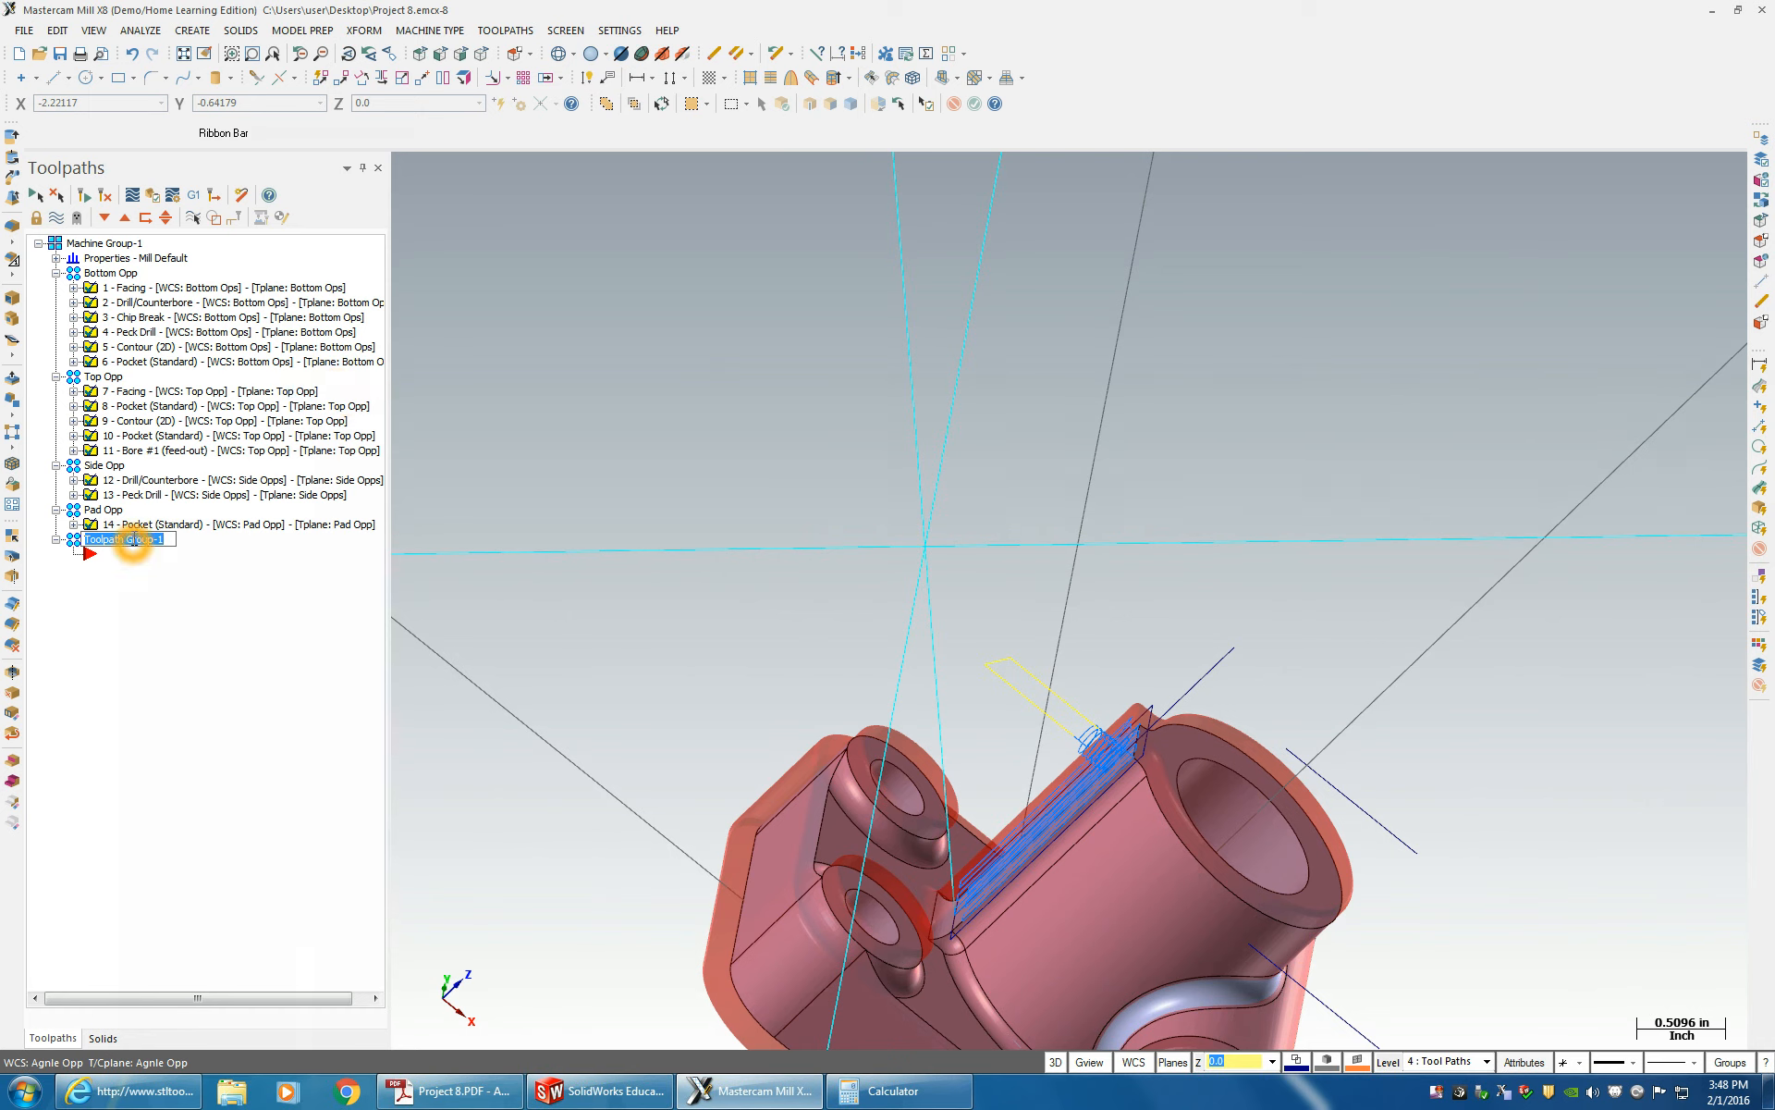
{"action": "type", "text": "aG"}
- Start a Surface High Speed Rest Roughing toolpath in the Angle Opp group with the narrow fillet face beside the pad as drive surface
{"action": "right_click", "coordinate": [98, 553]}
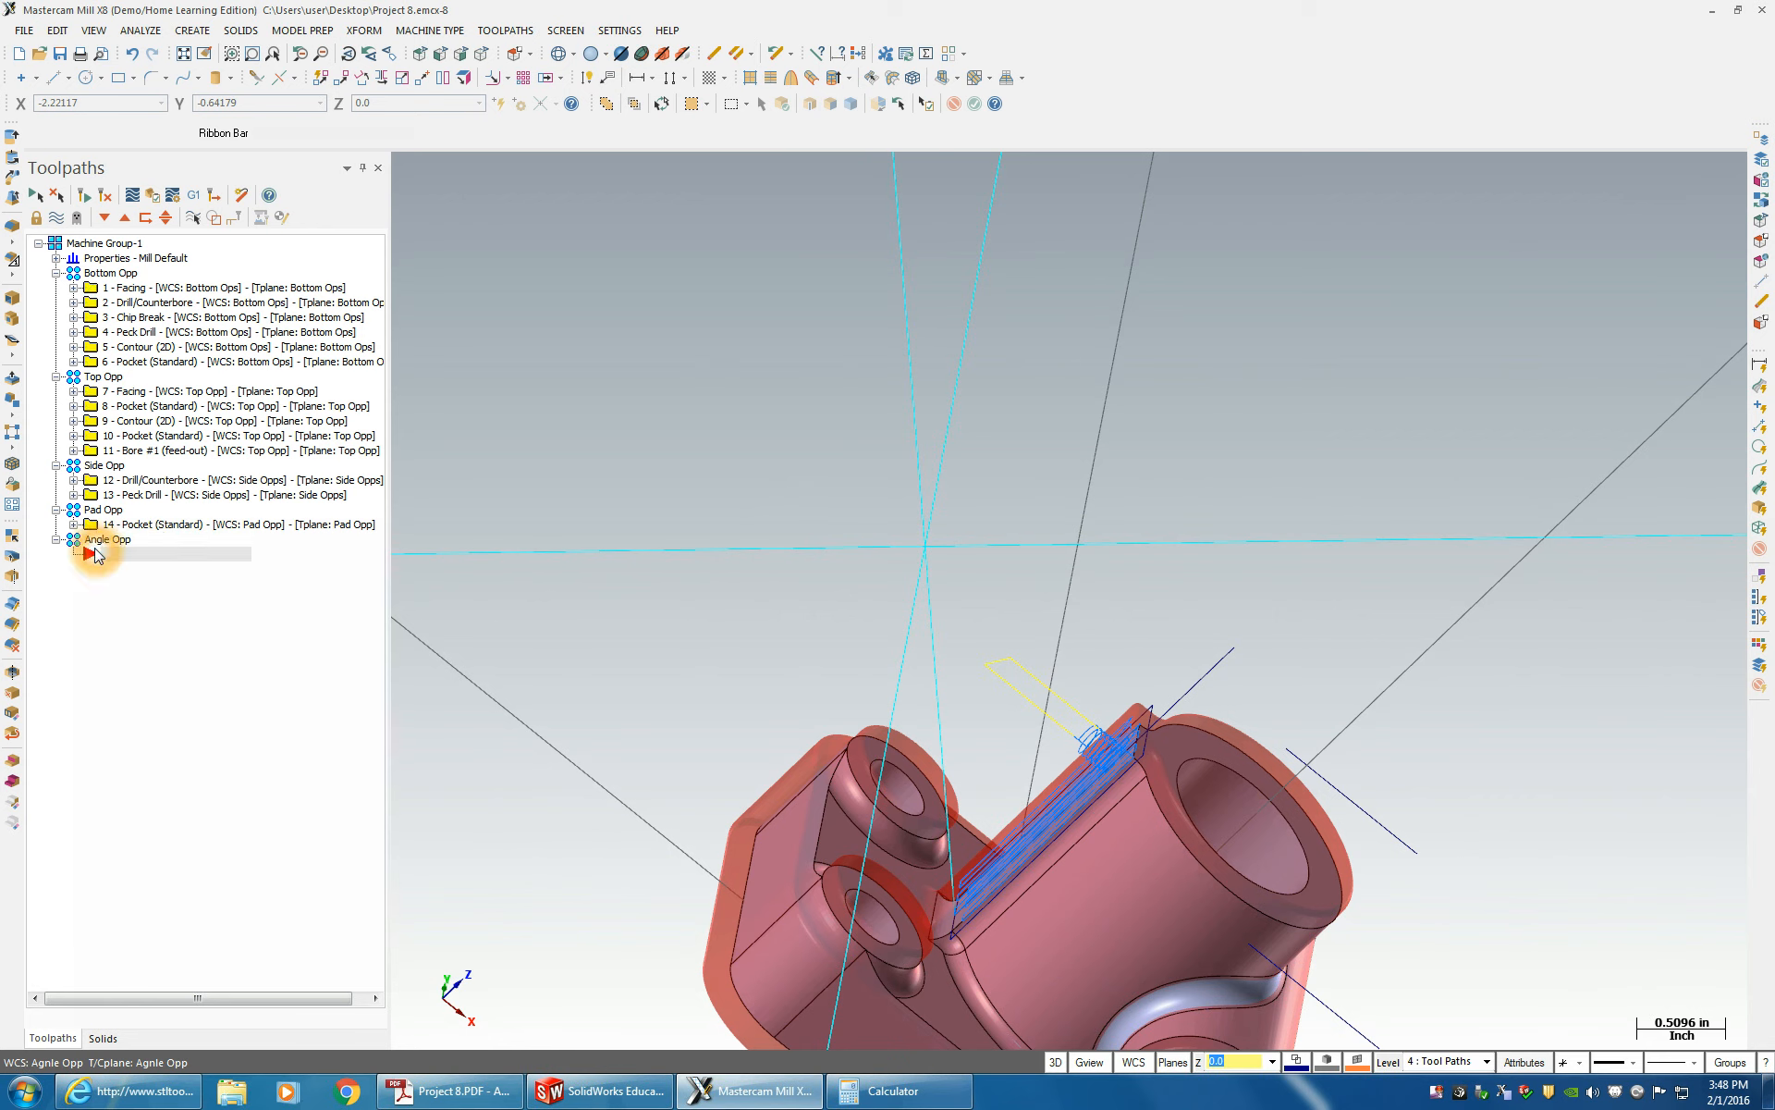
{"action": "left_click", "coordinate": [167, 25]}
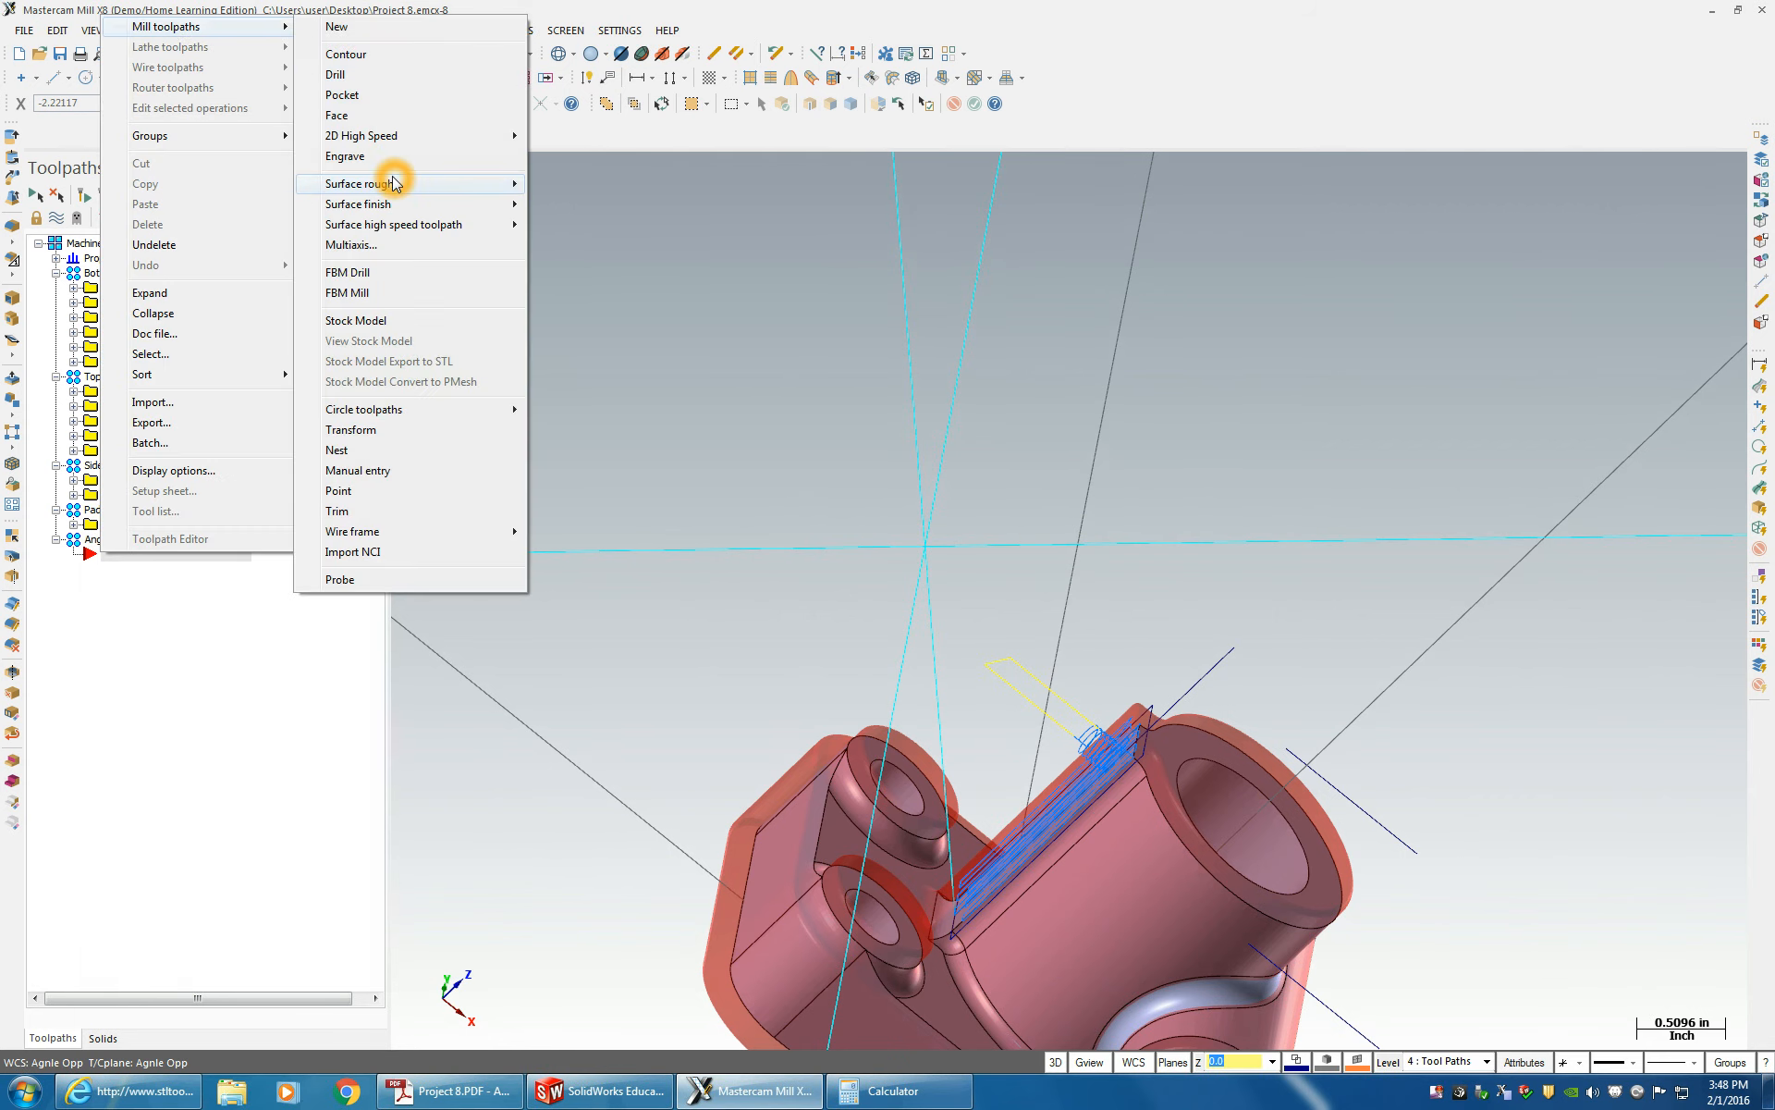
{"action": "left_click", "coordinate": [400, 230]}
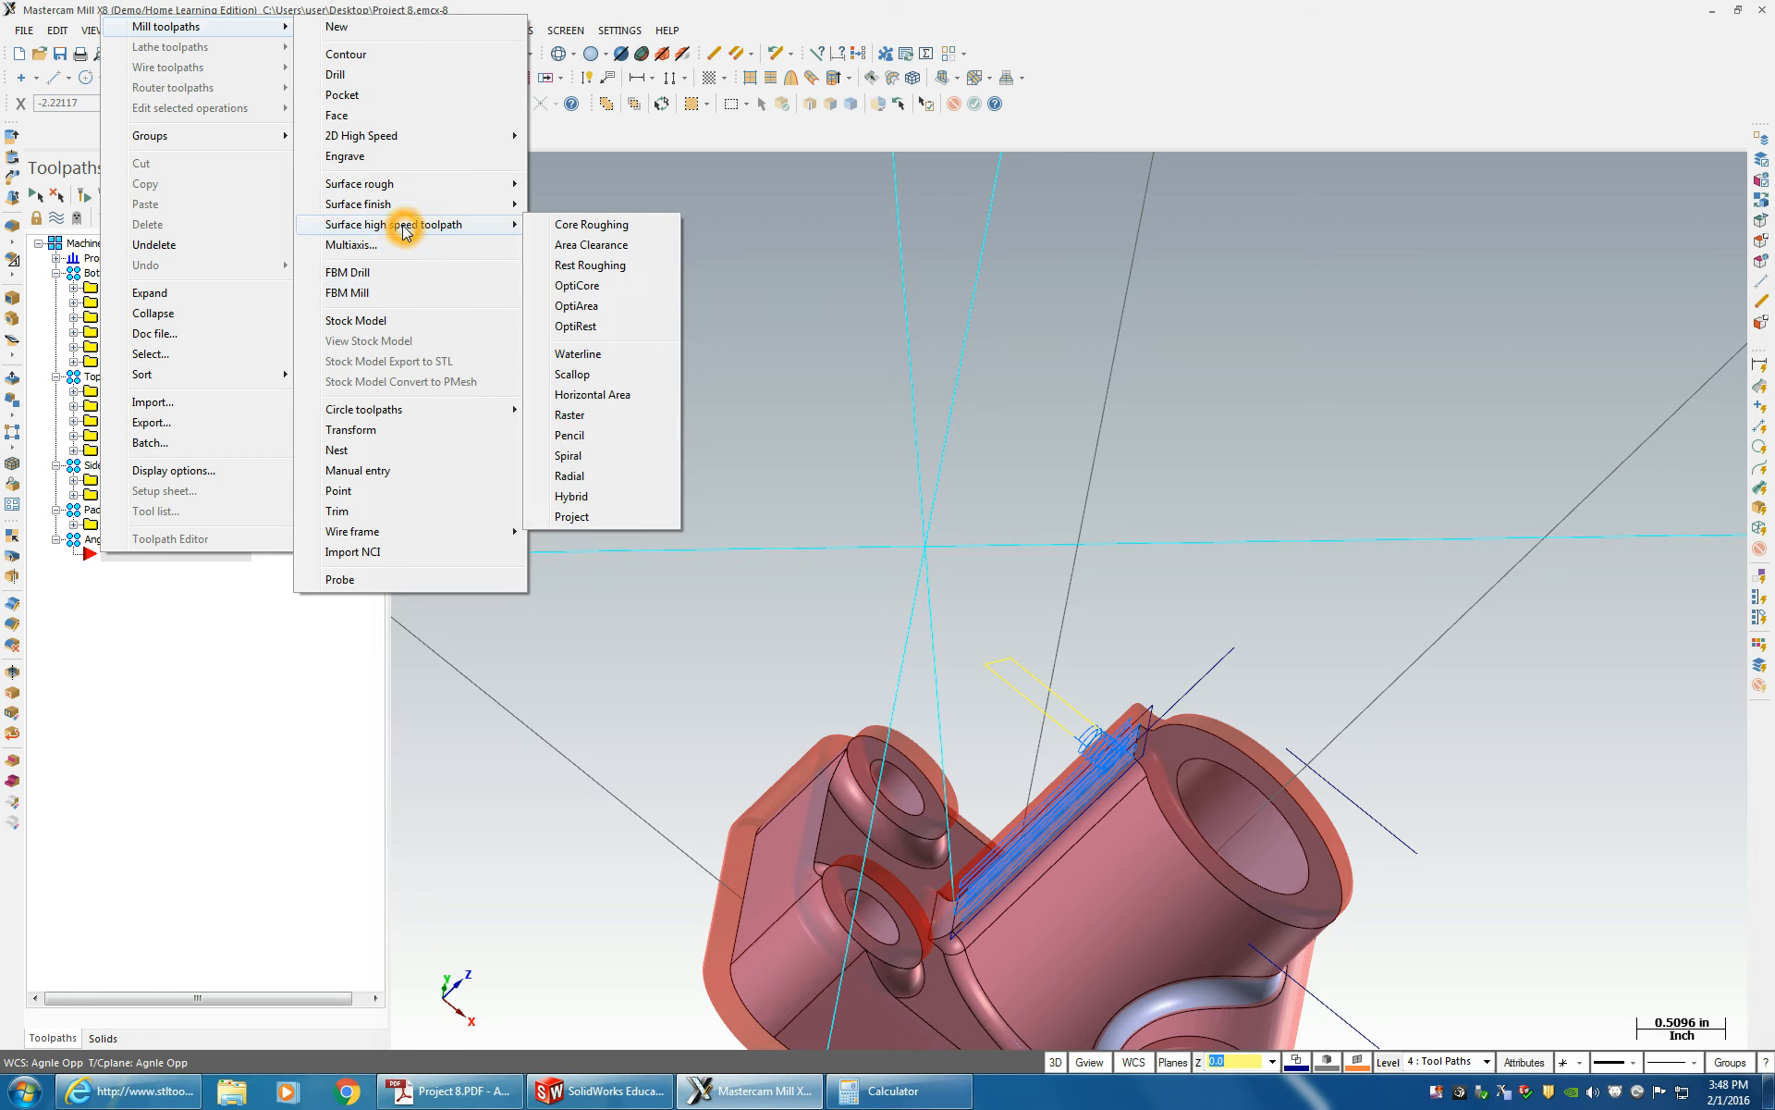
{"action": "left_click", "coordinate": [607, 267]}
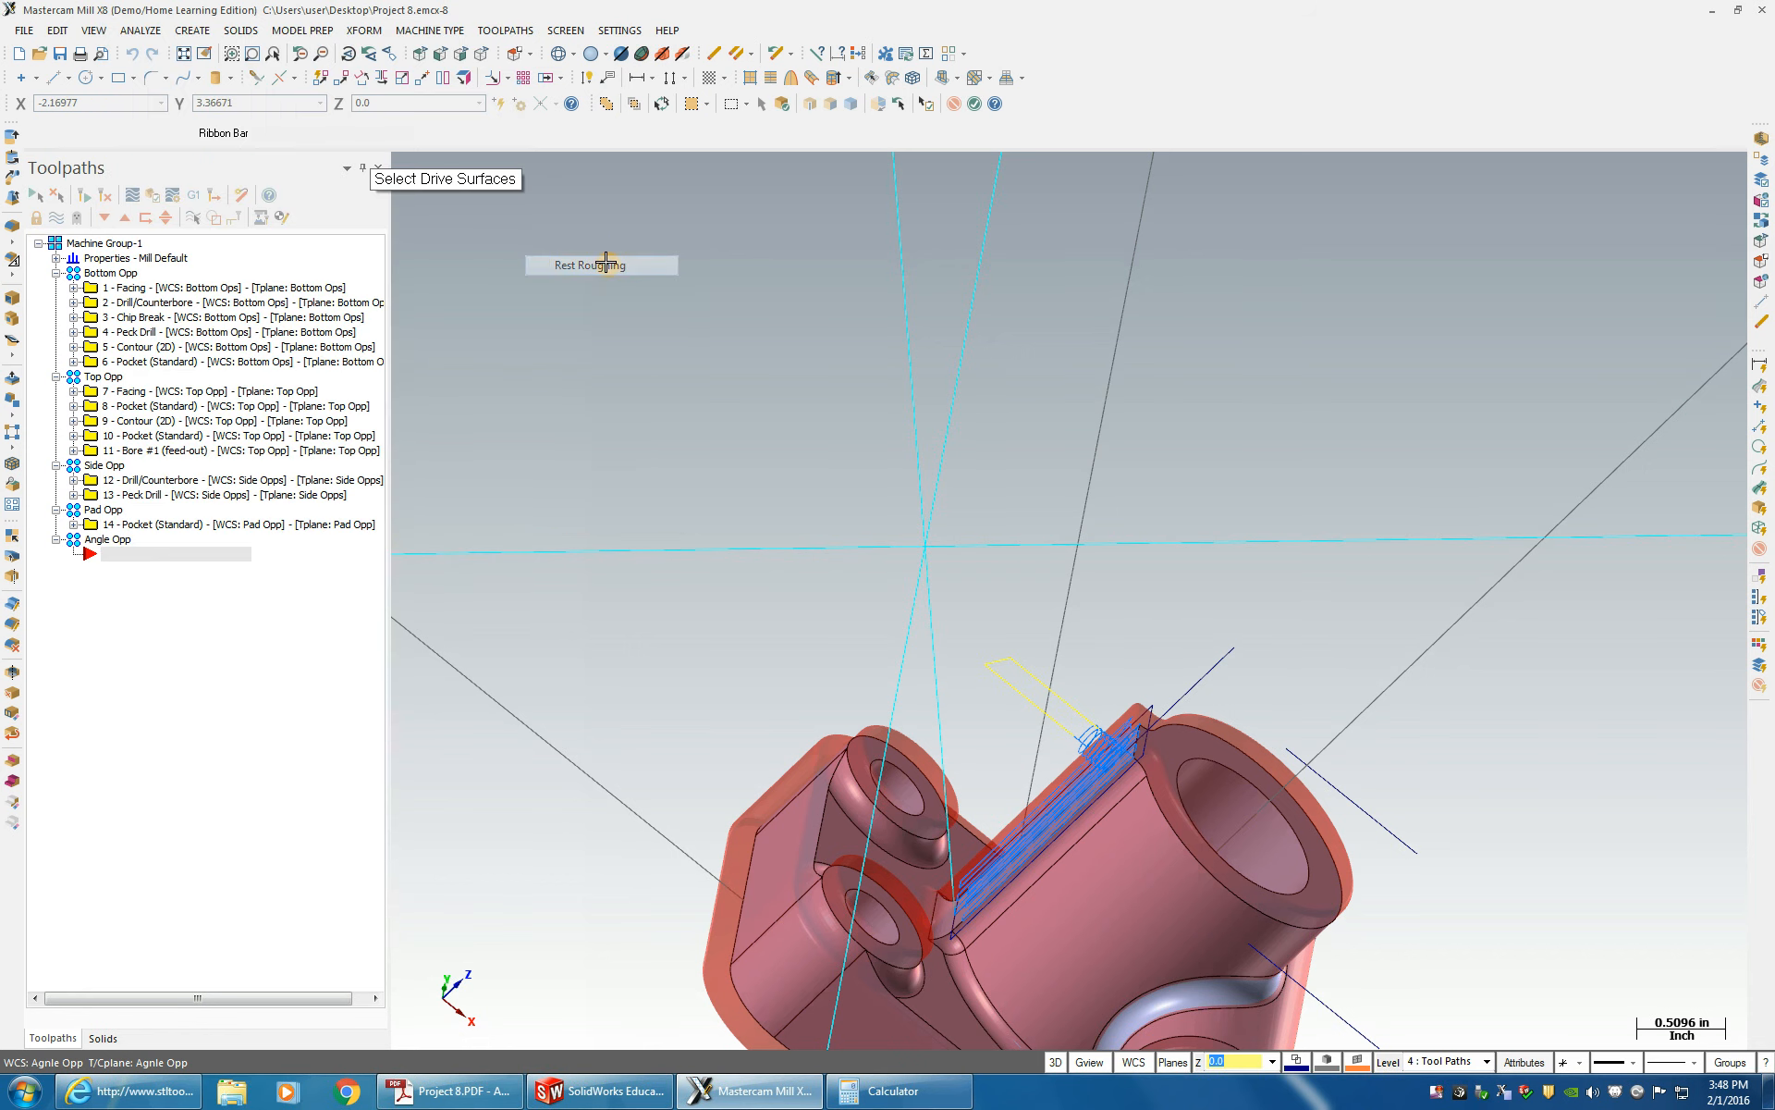
{"action": "left_click", "coordinate": [1029, 873]}
{"action": "scroll", "coordinate": [1029, 873], "scroll_direction": "up", "scroll_amount": 4}
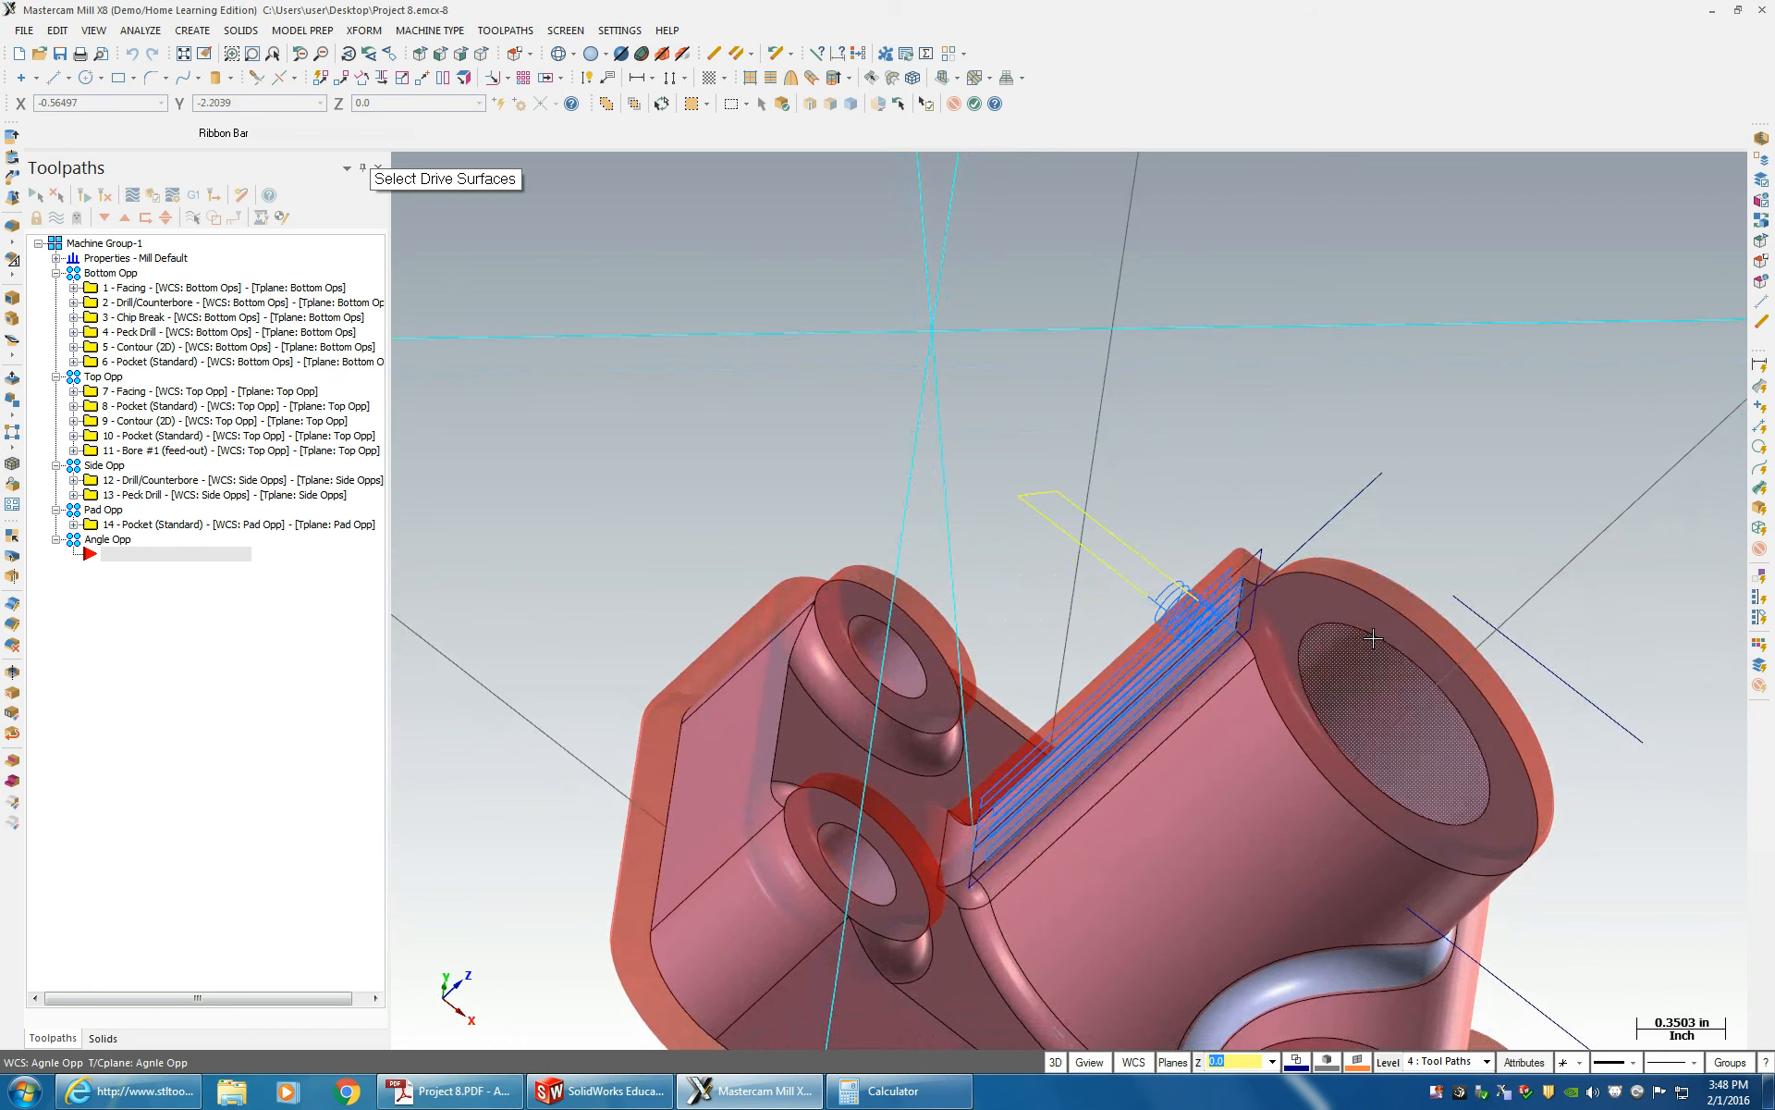
{"action": "middle_click_drag", "start_coordinate": [1375, 639], "coordinate": [1252, 629]}
{"action": "scroll", "coordinate": [1255, 670], "scroll_direction": "up", "scroll_amount": 3}
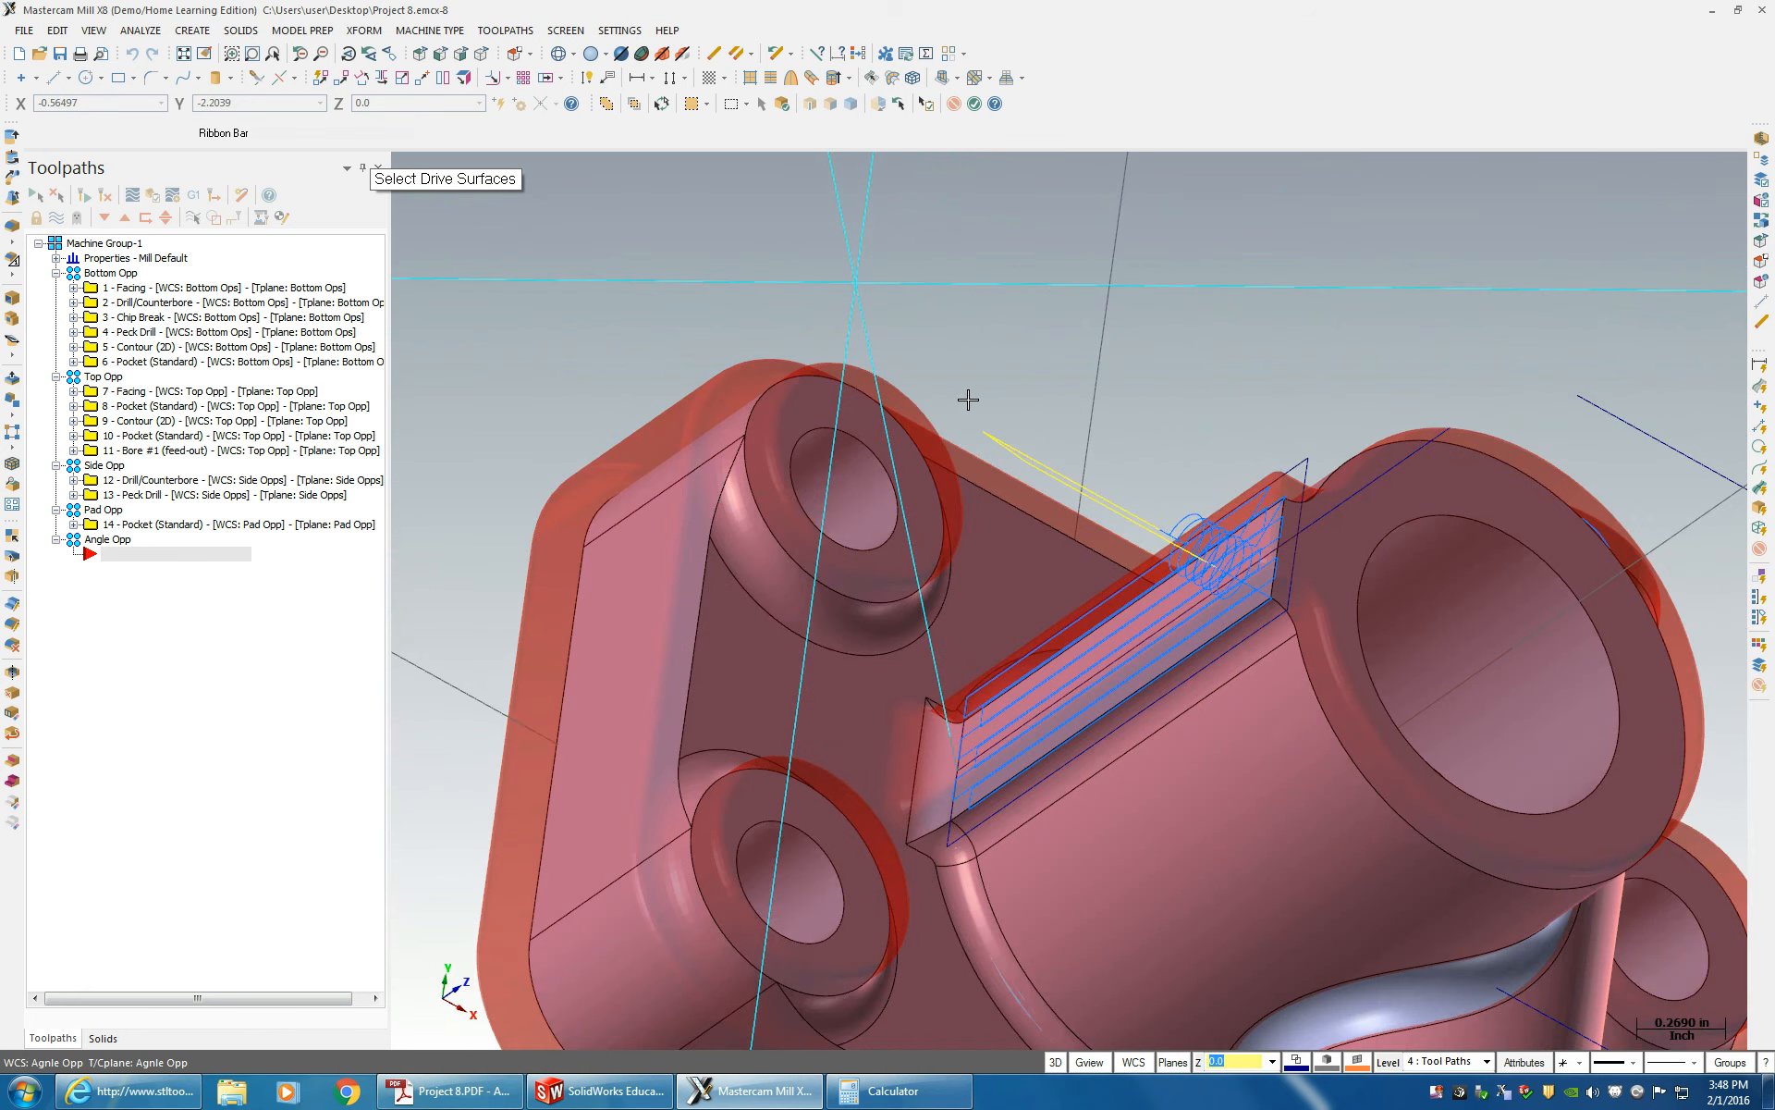
{"action": "left_click", "coordinate": [434, 199]}
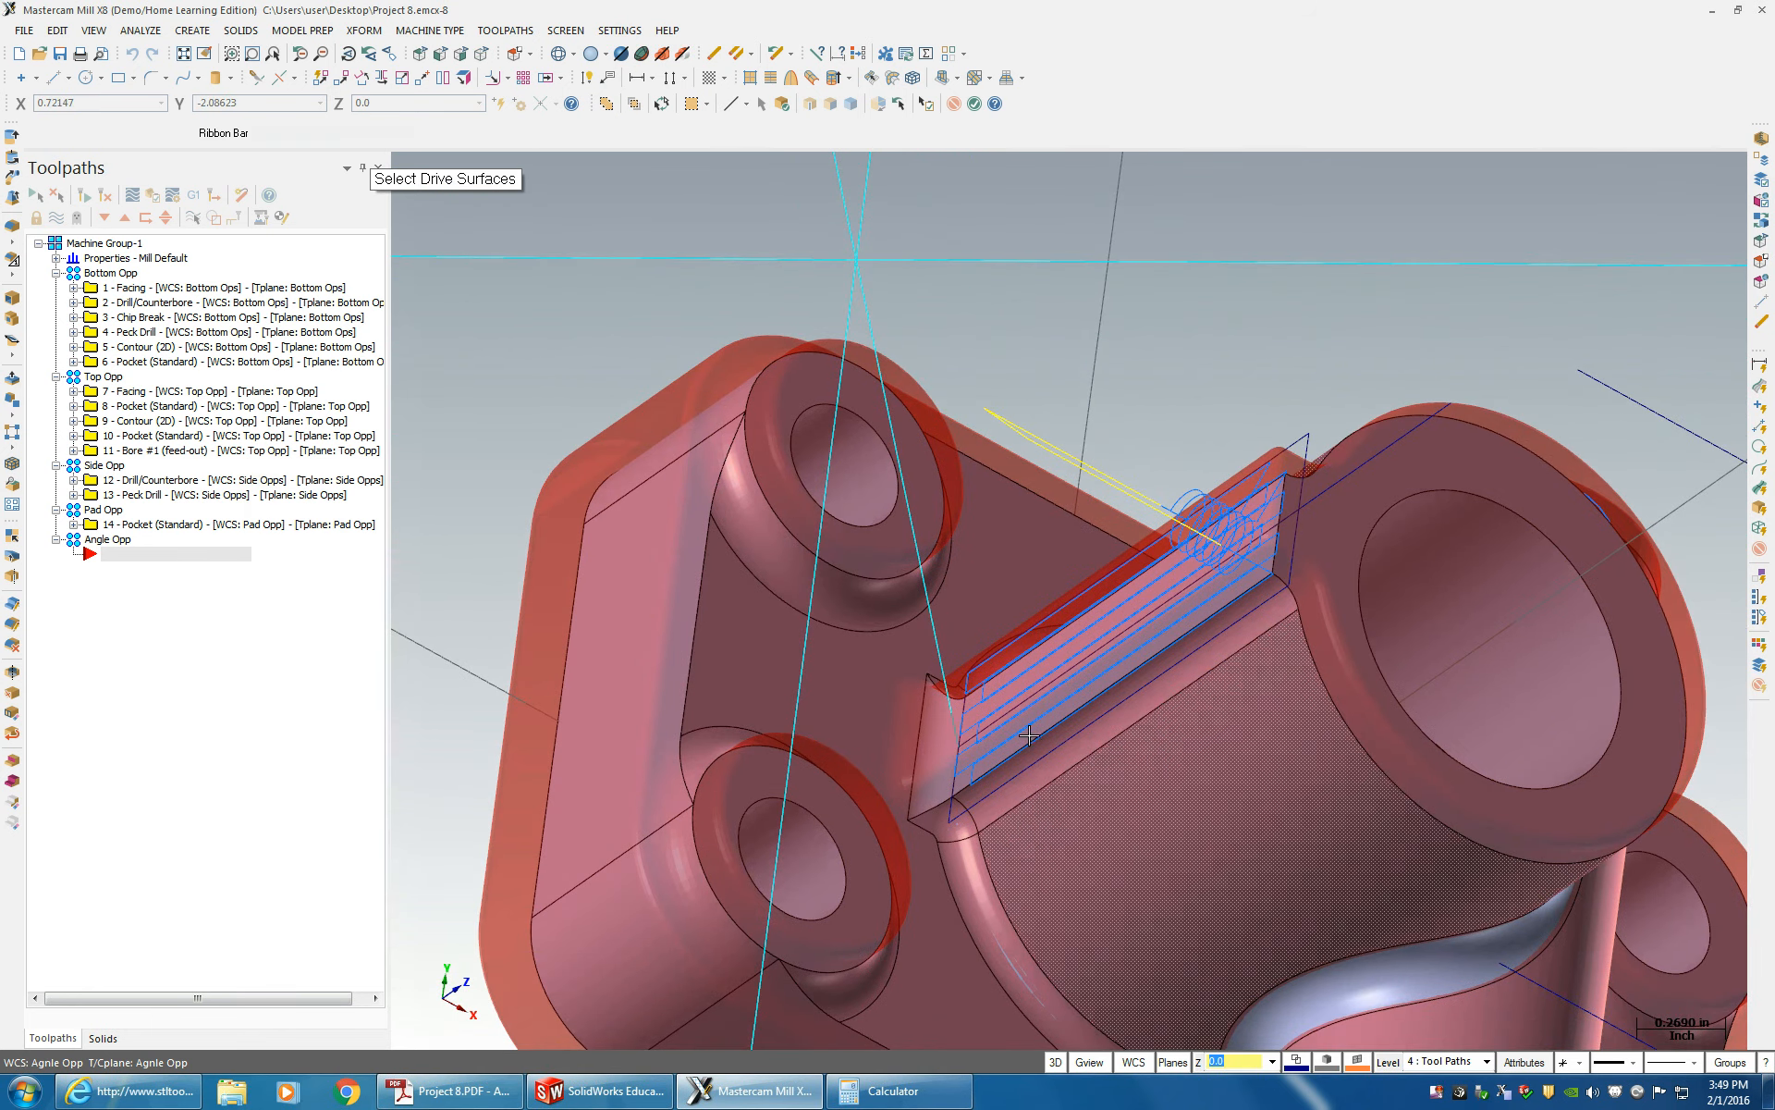
{"action": "left_click", "coordinate": [782, 104]}
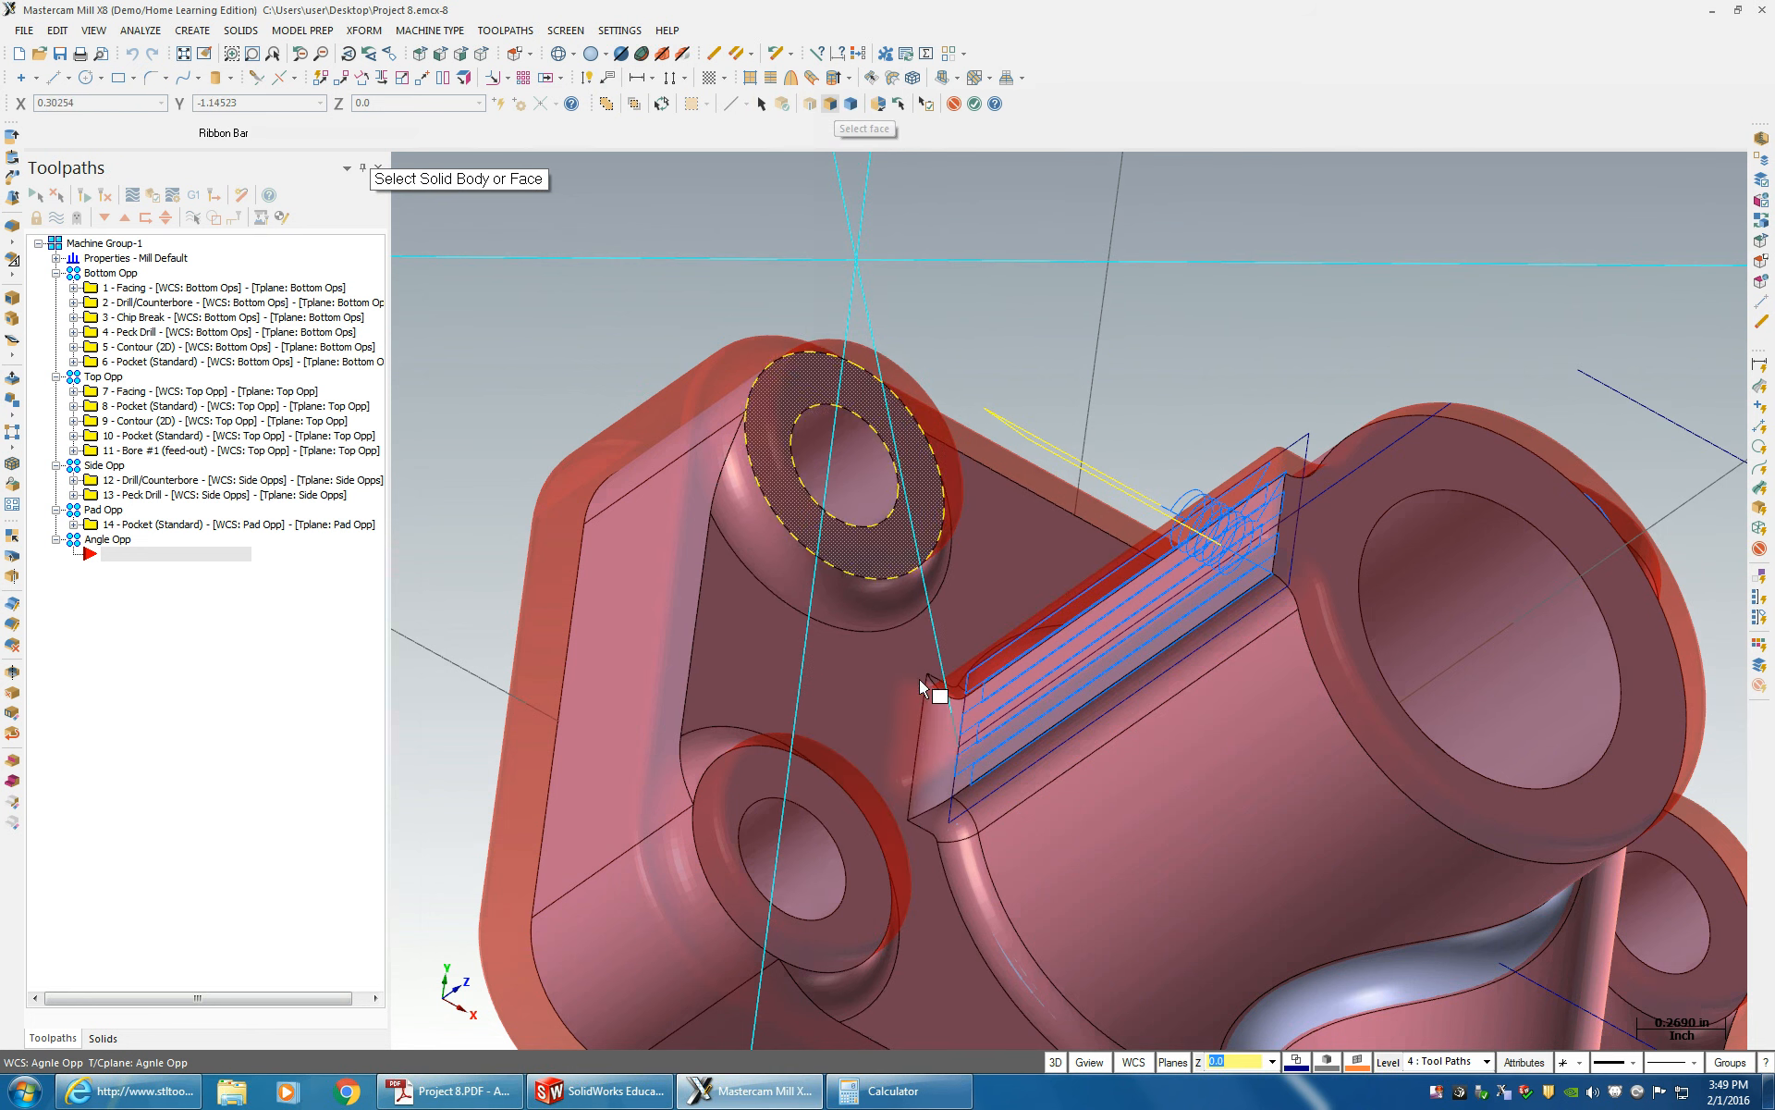
{"action": "left_click", "coordinate": [931, 753]}
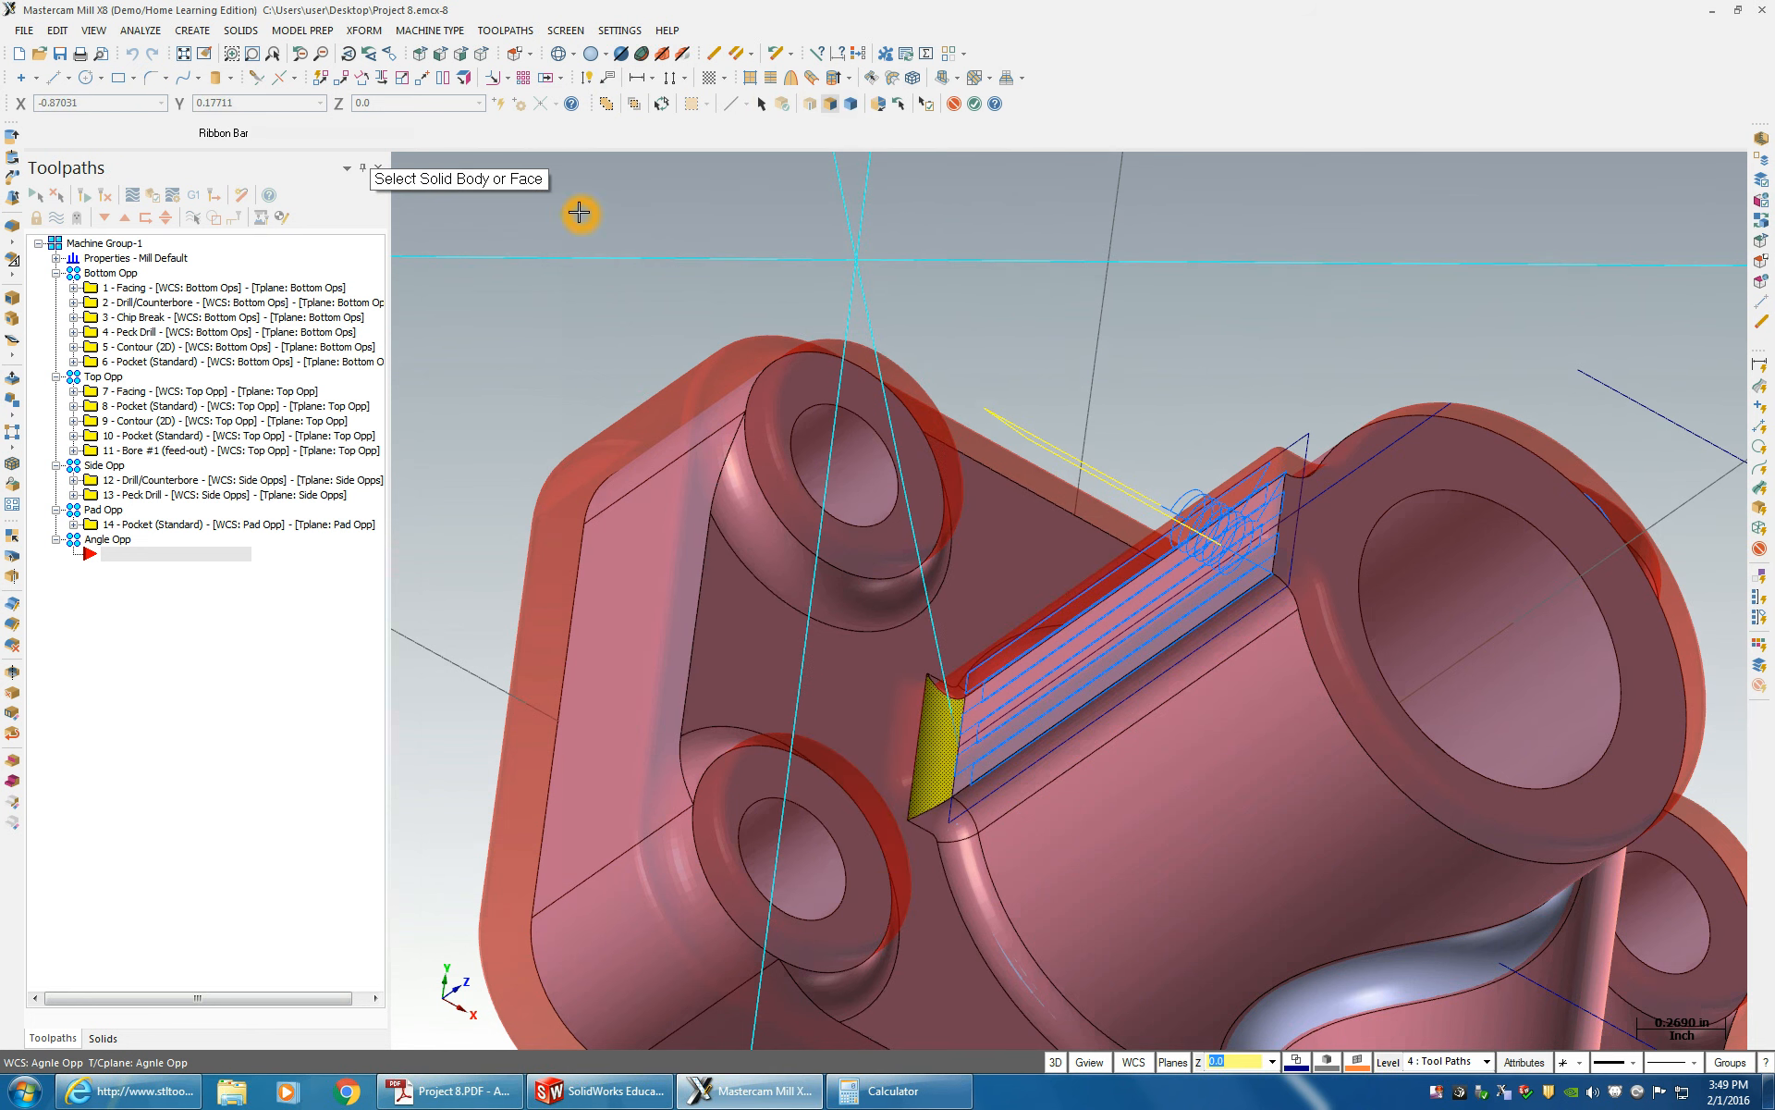
{"action": "key", "text": "Return"}
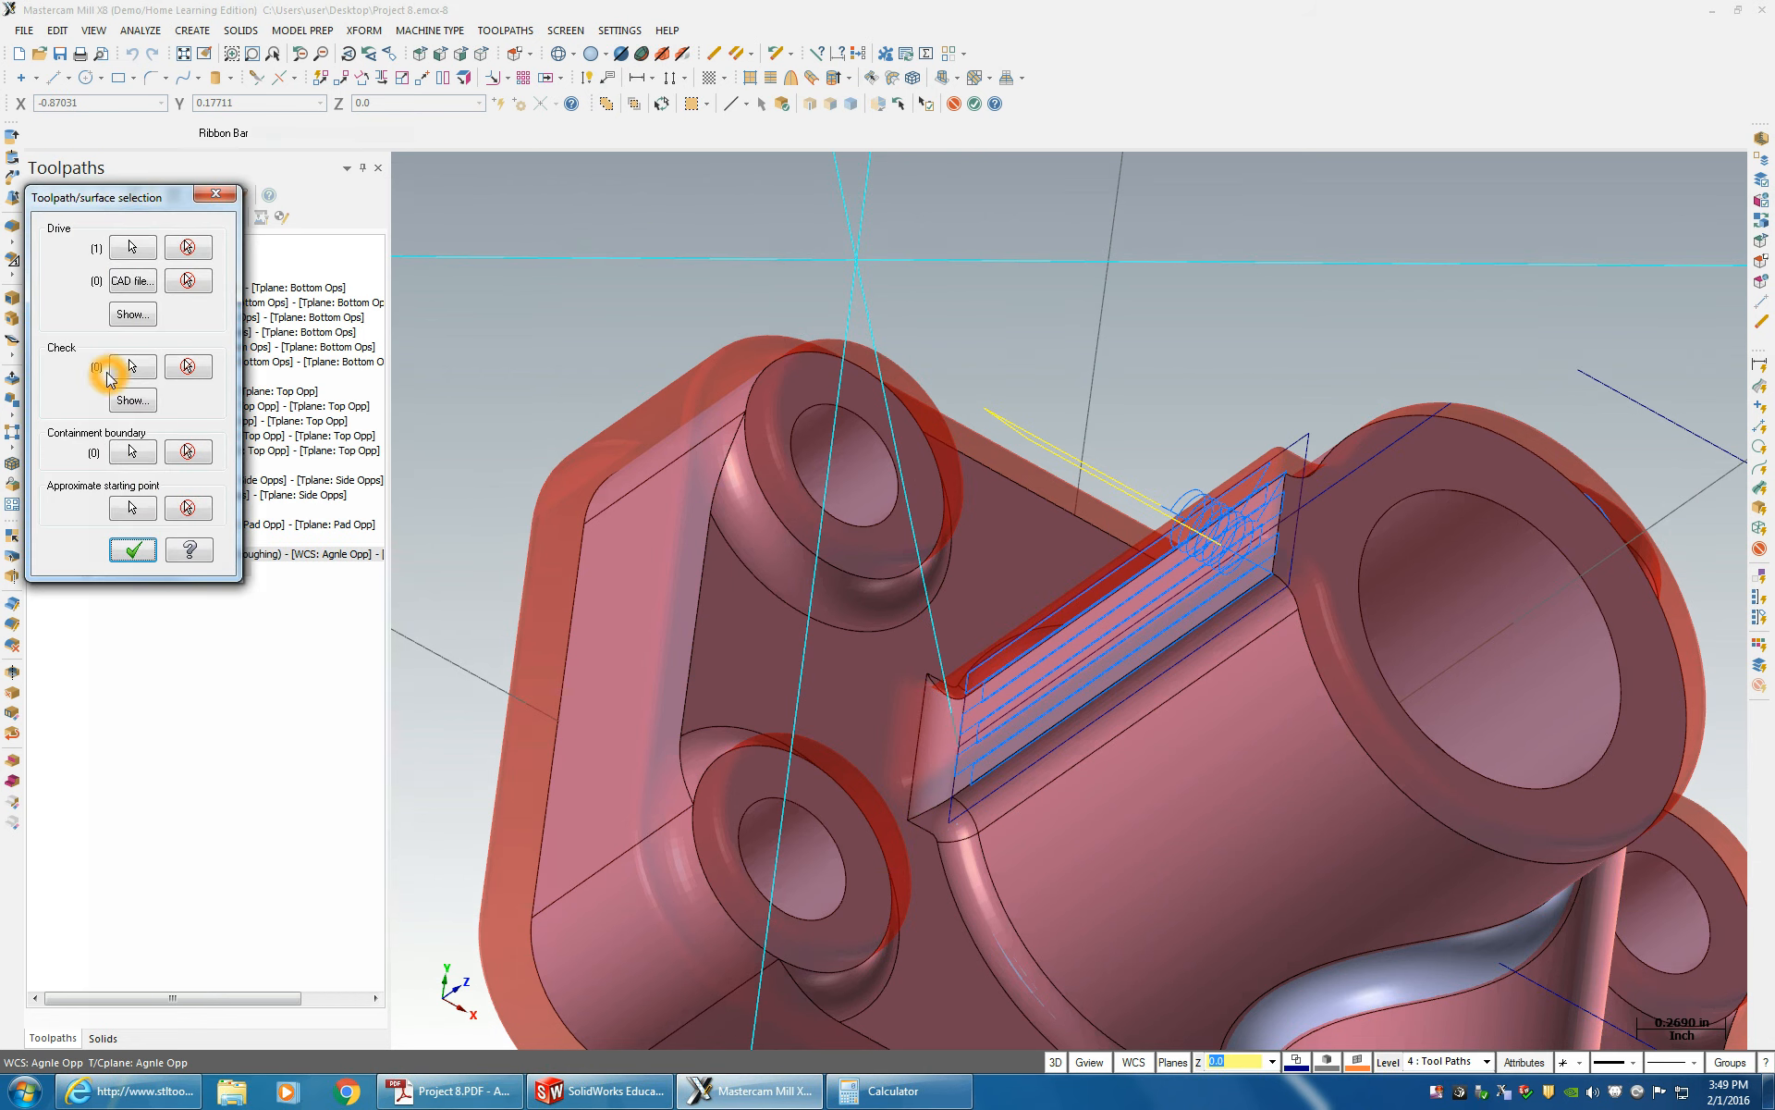
- Chain the edge loop of the same fillet face as the containment boundary and accept the toolpath surface selection
{"action": "left_click", "coordinate": [133, 451]}
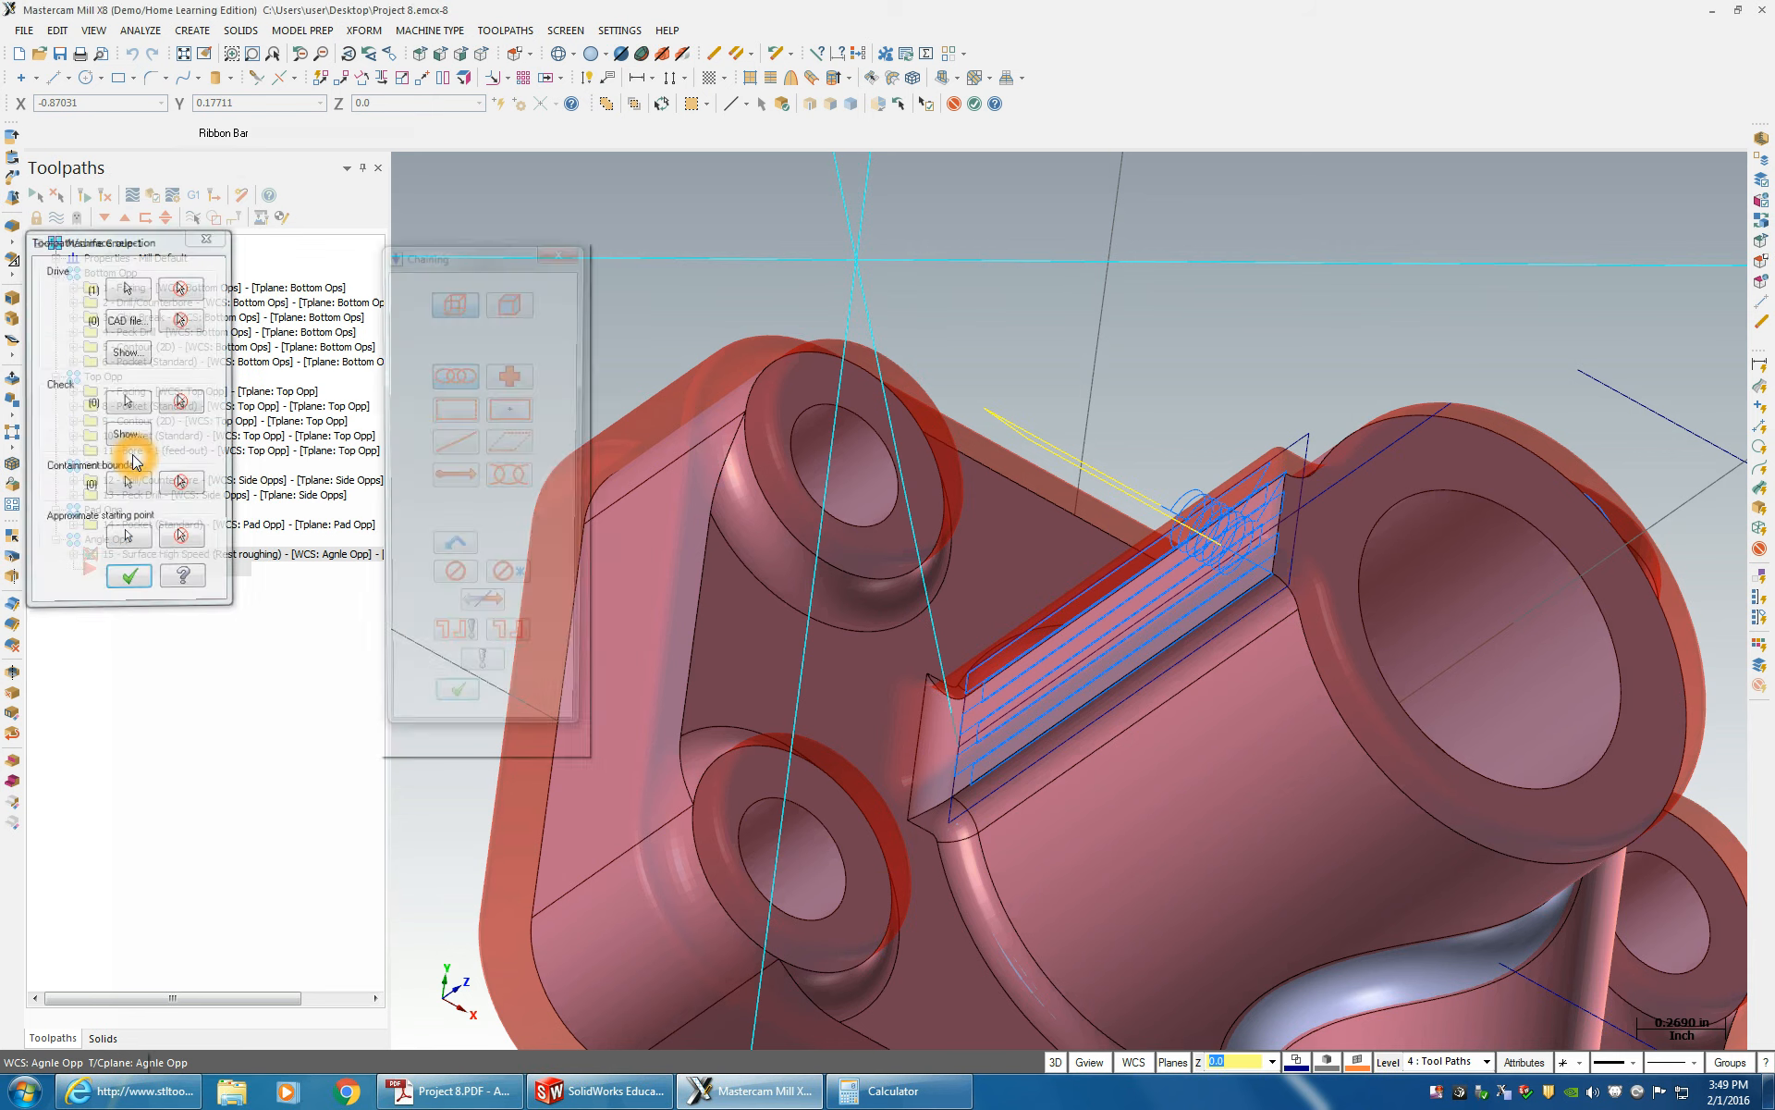
{"action": "left_click", "coordinate": [511, 299]}
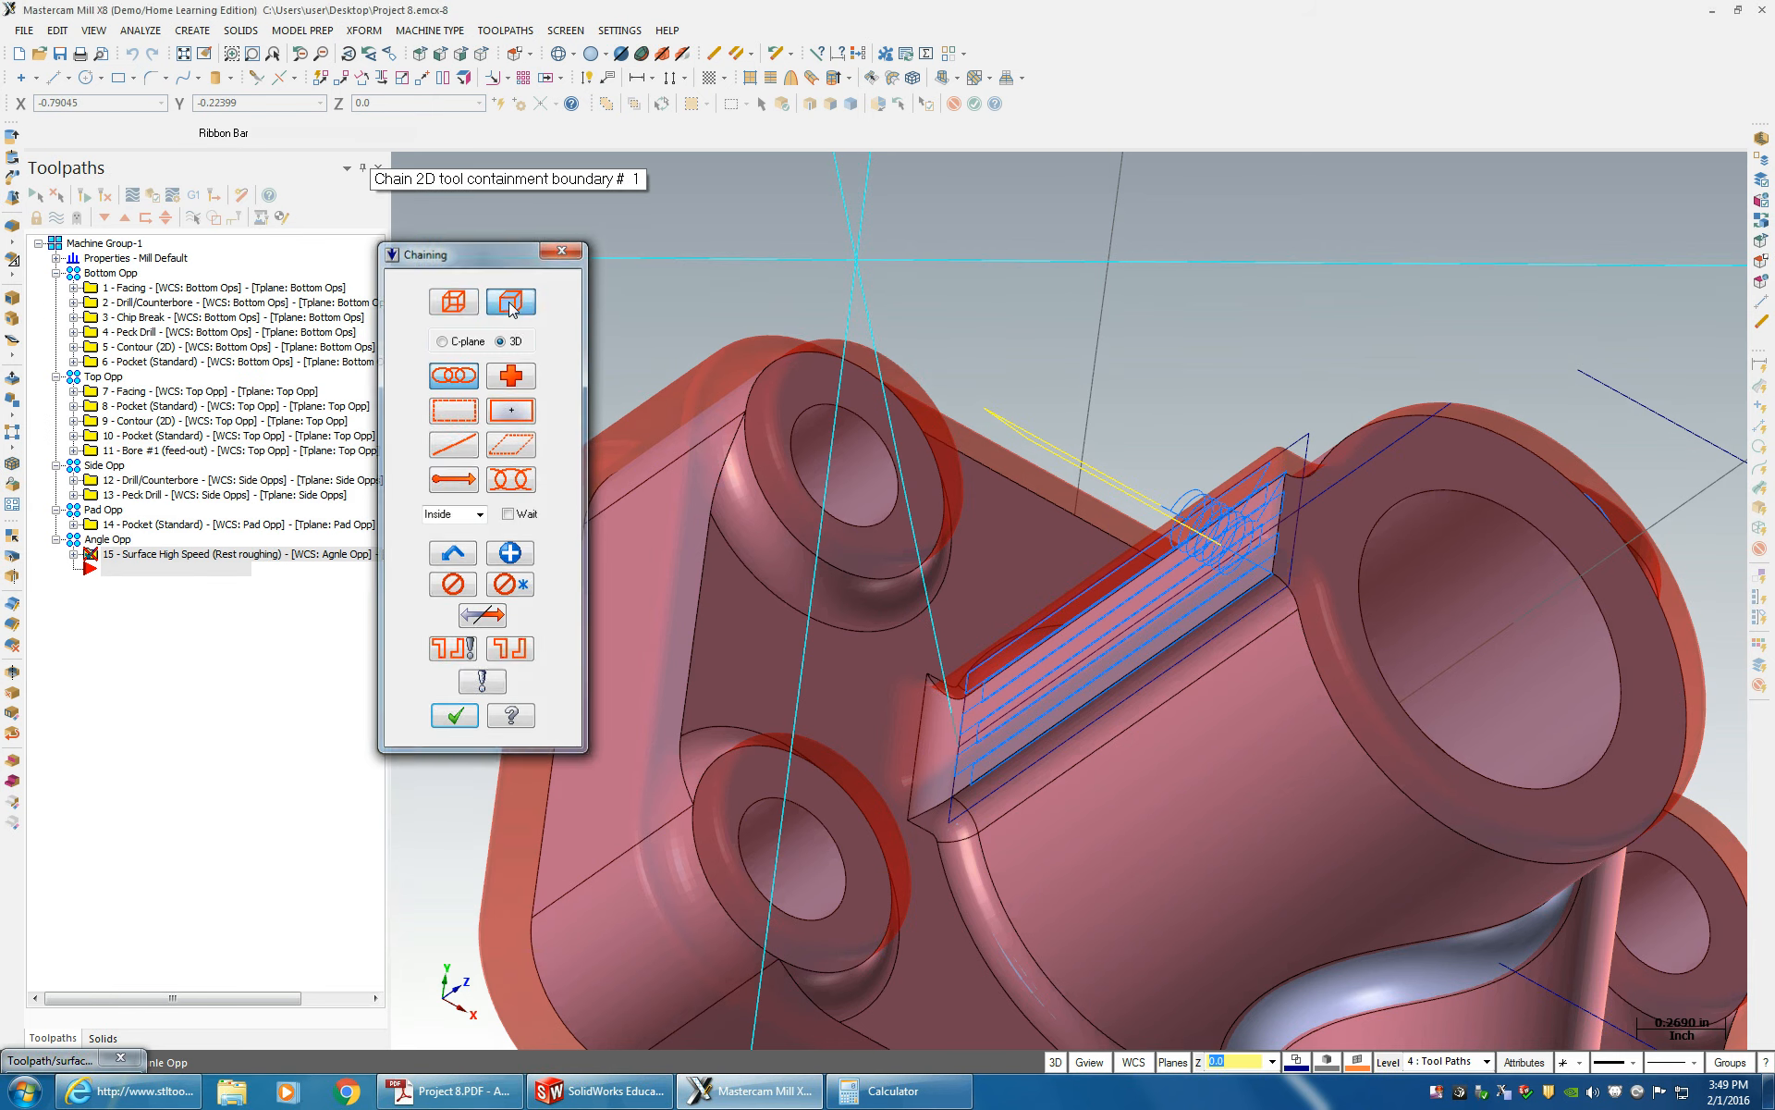
{"action": "left_click", "coordinate": [925, 731]}
{"action": "left_click", "coordinate": [497, 571]}
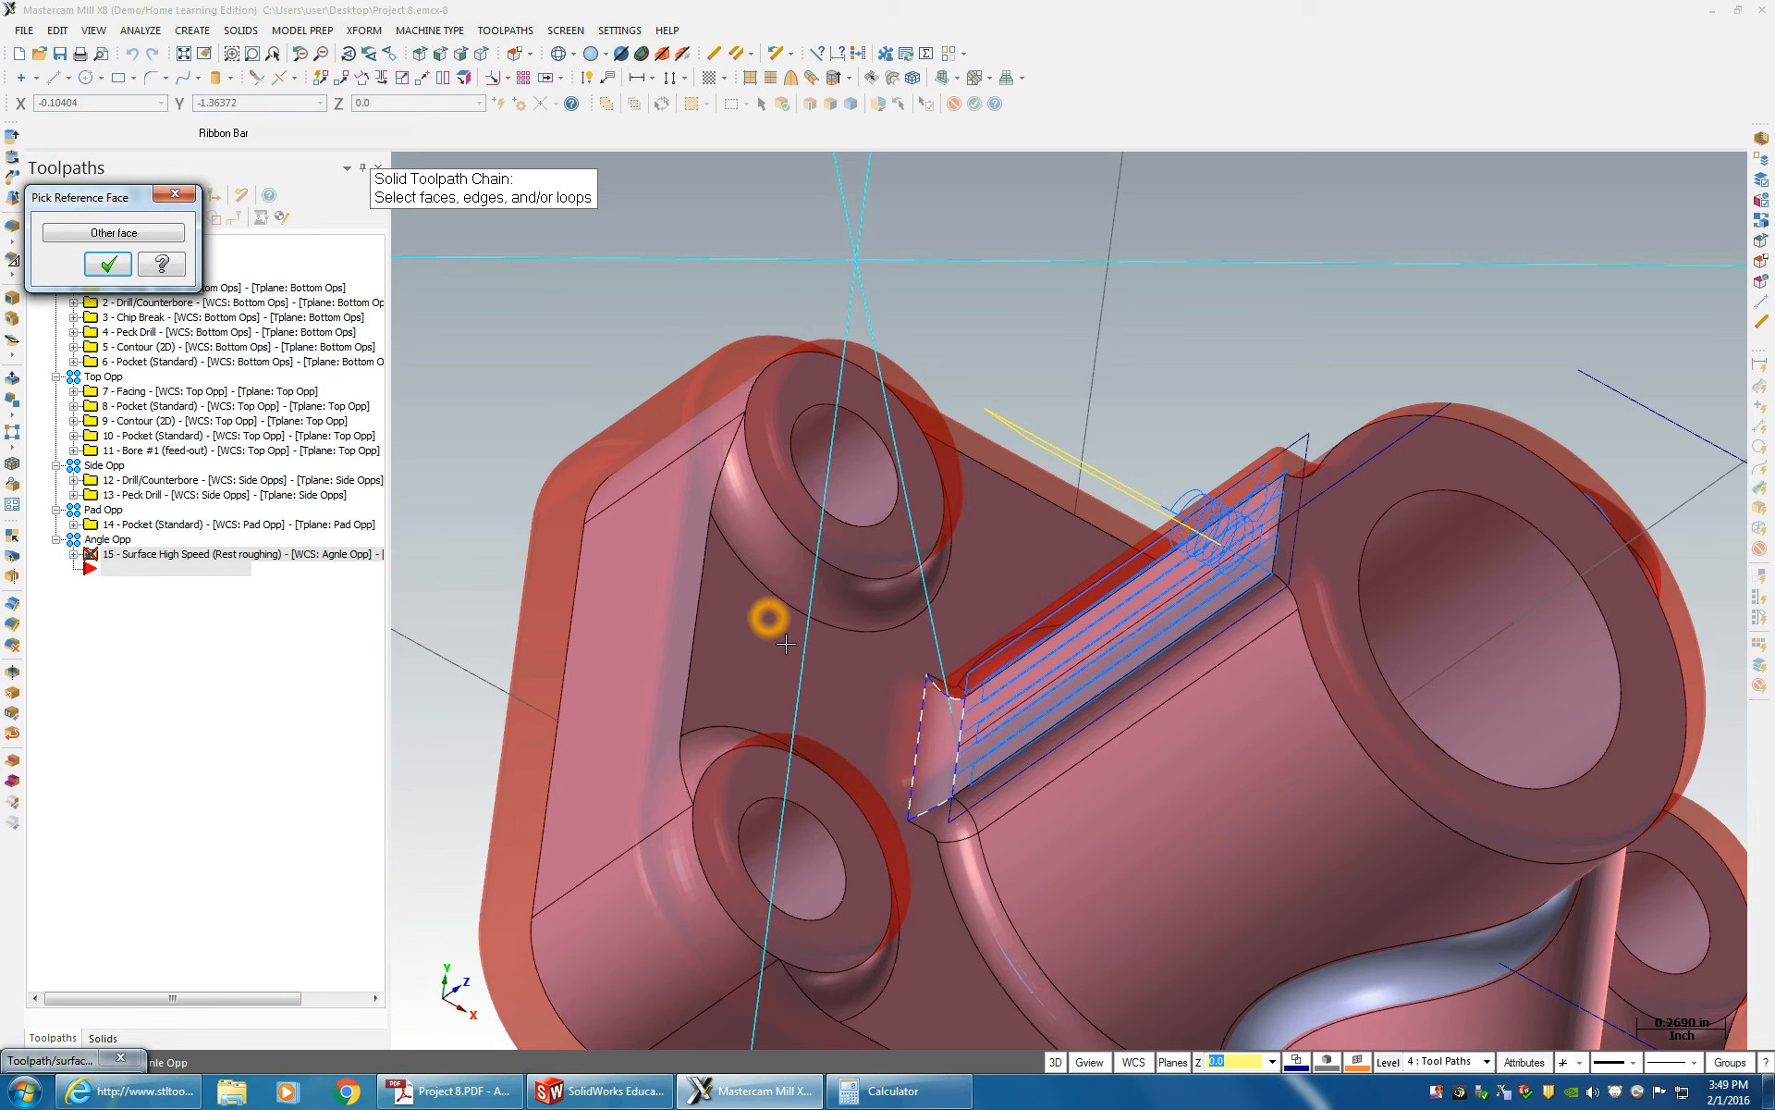
{"action": "left_click", "coordinate": [107, 264]}
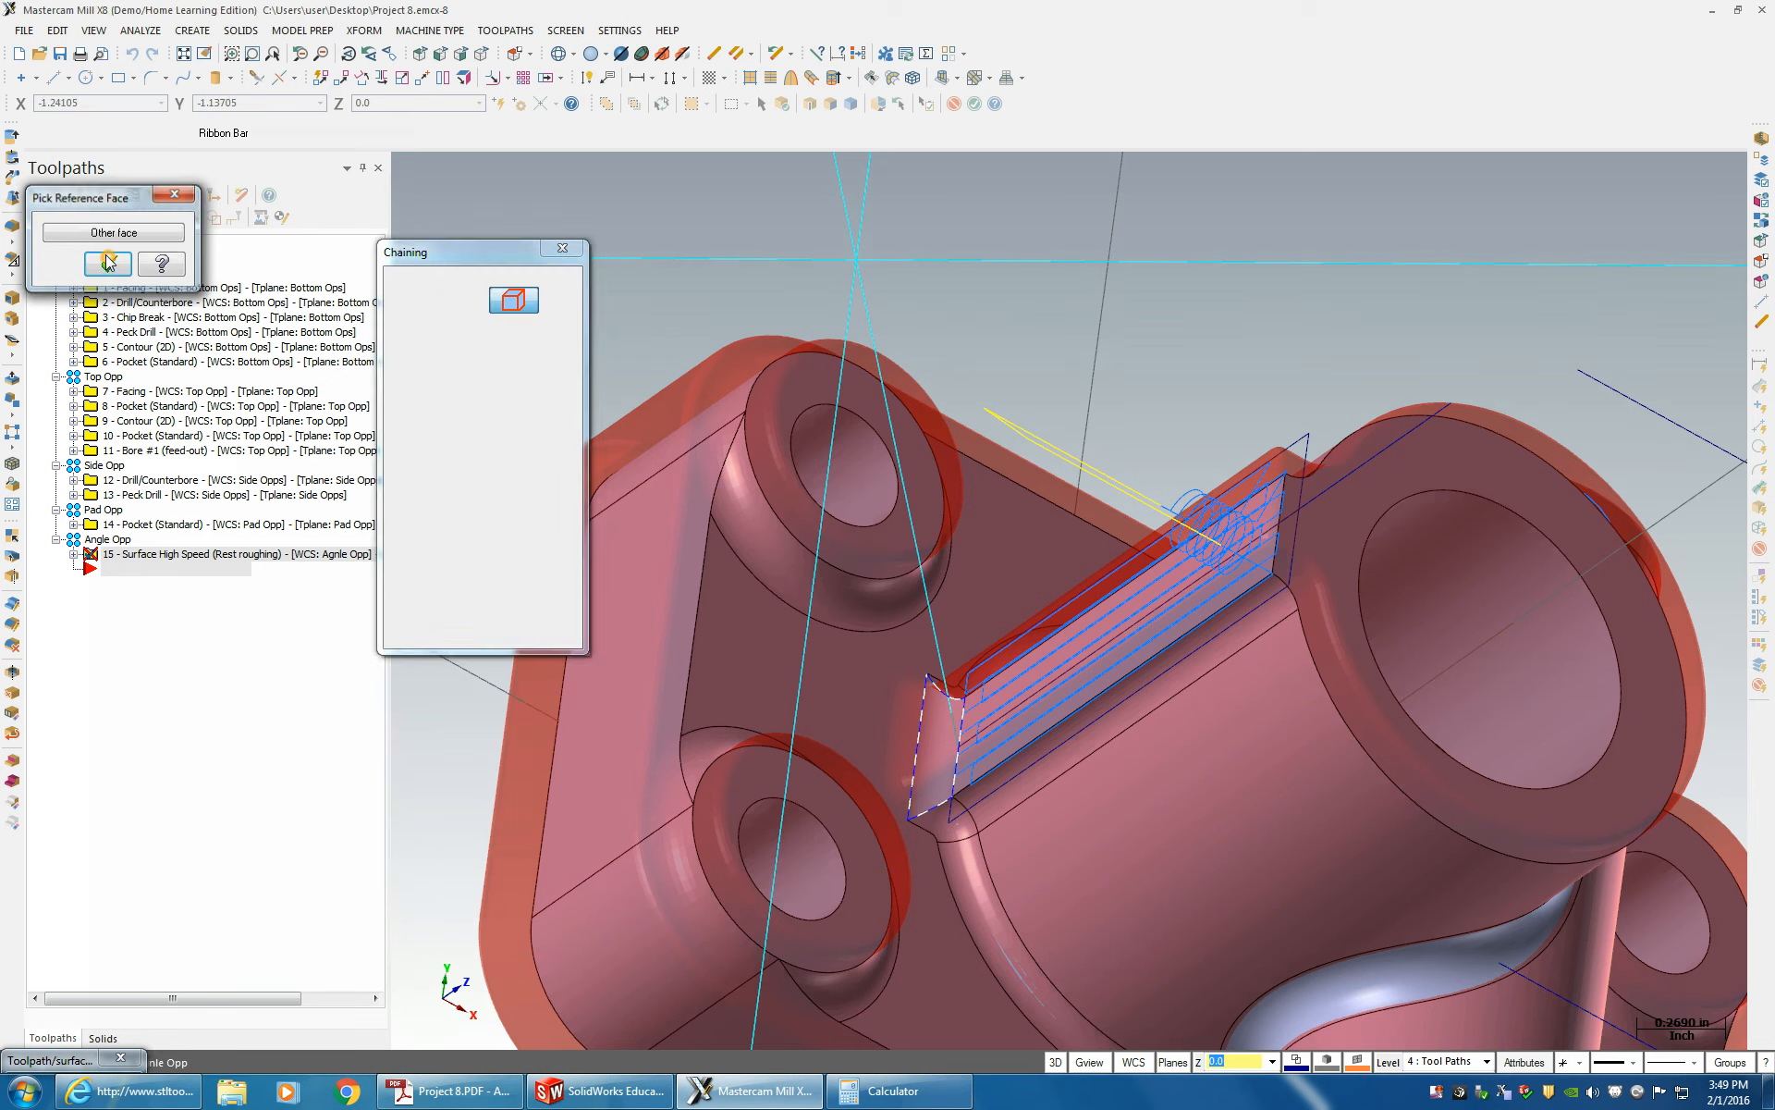
{"action": "left_click", "coordinate": [461, 626]}
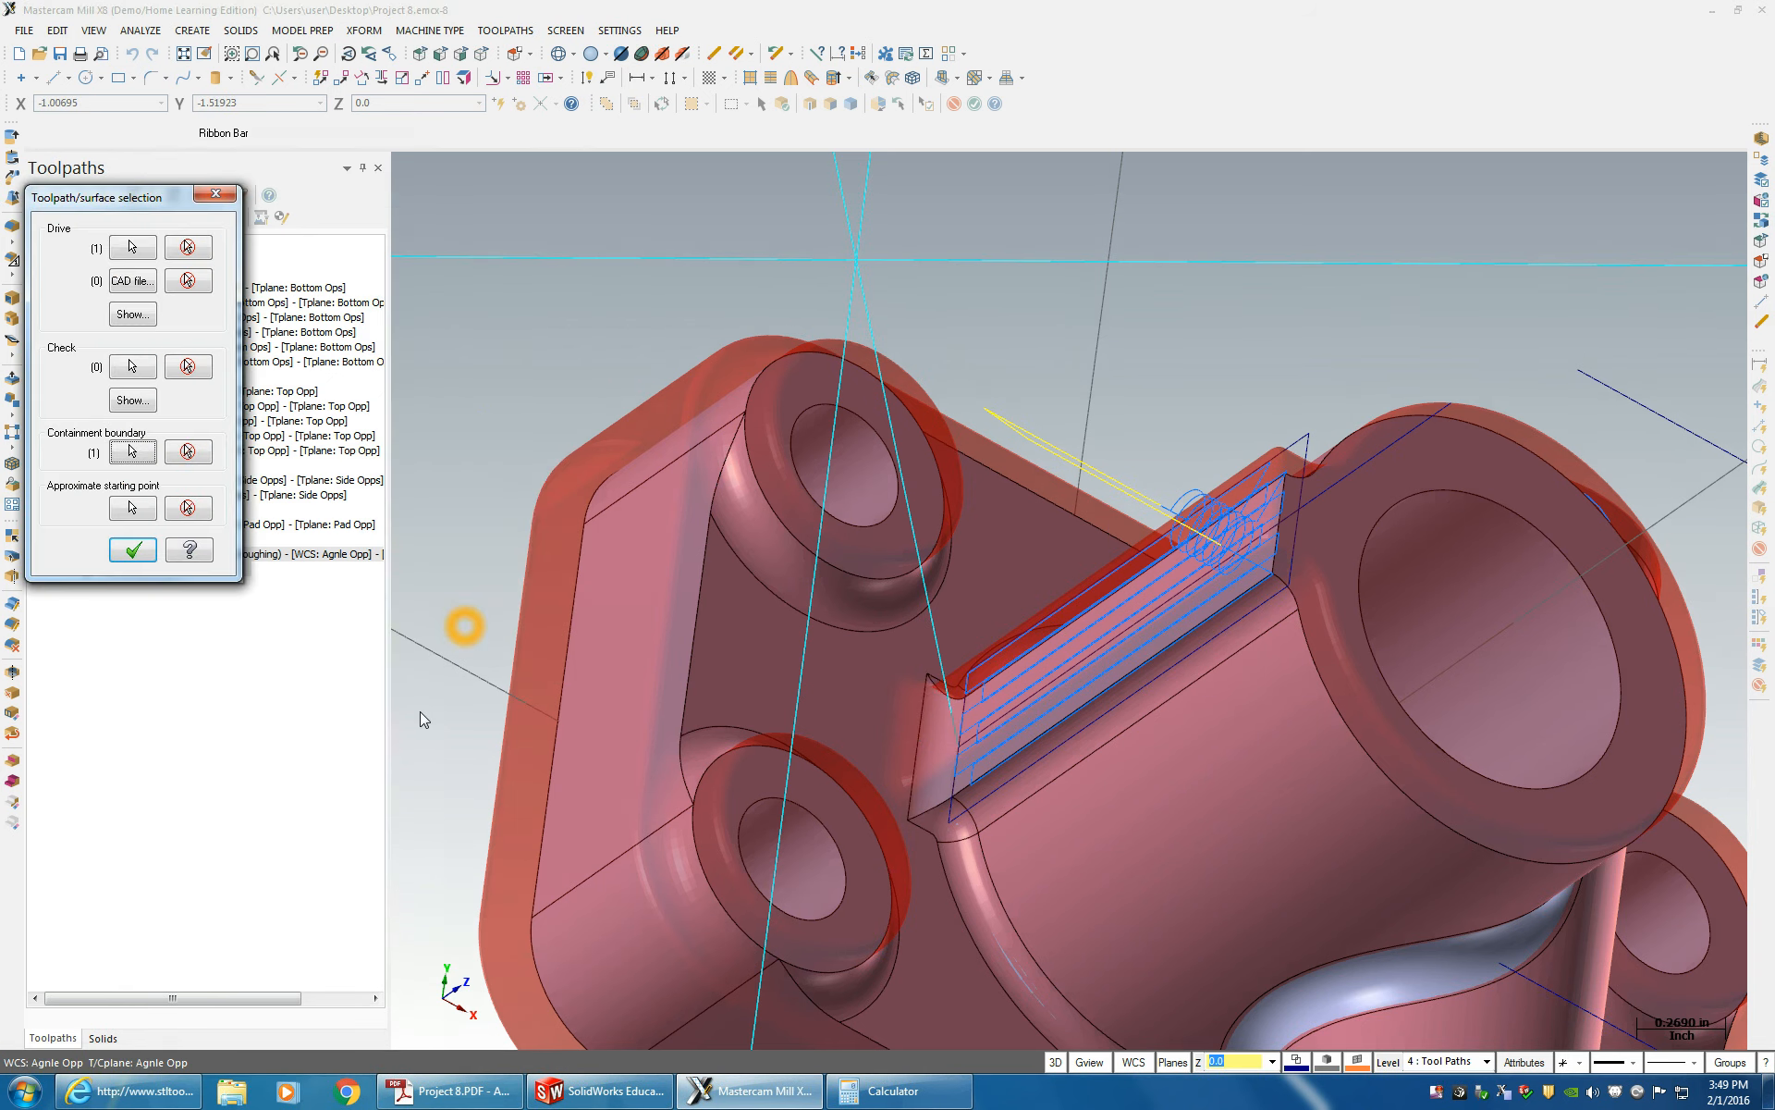
{"action": "left_click", "coordinate": [131, 548]}
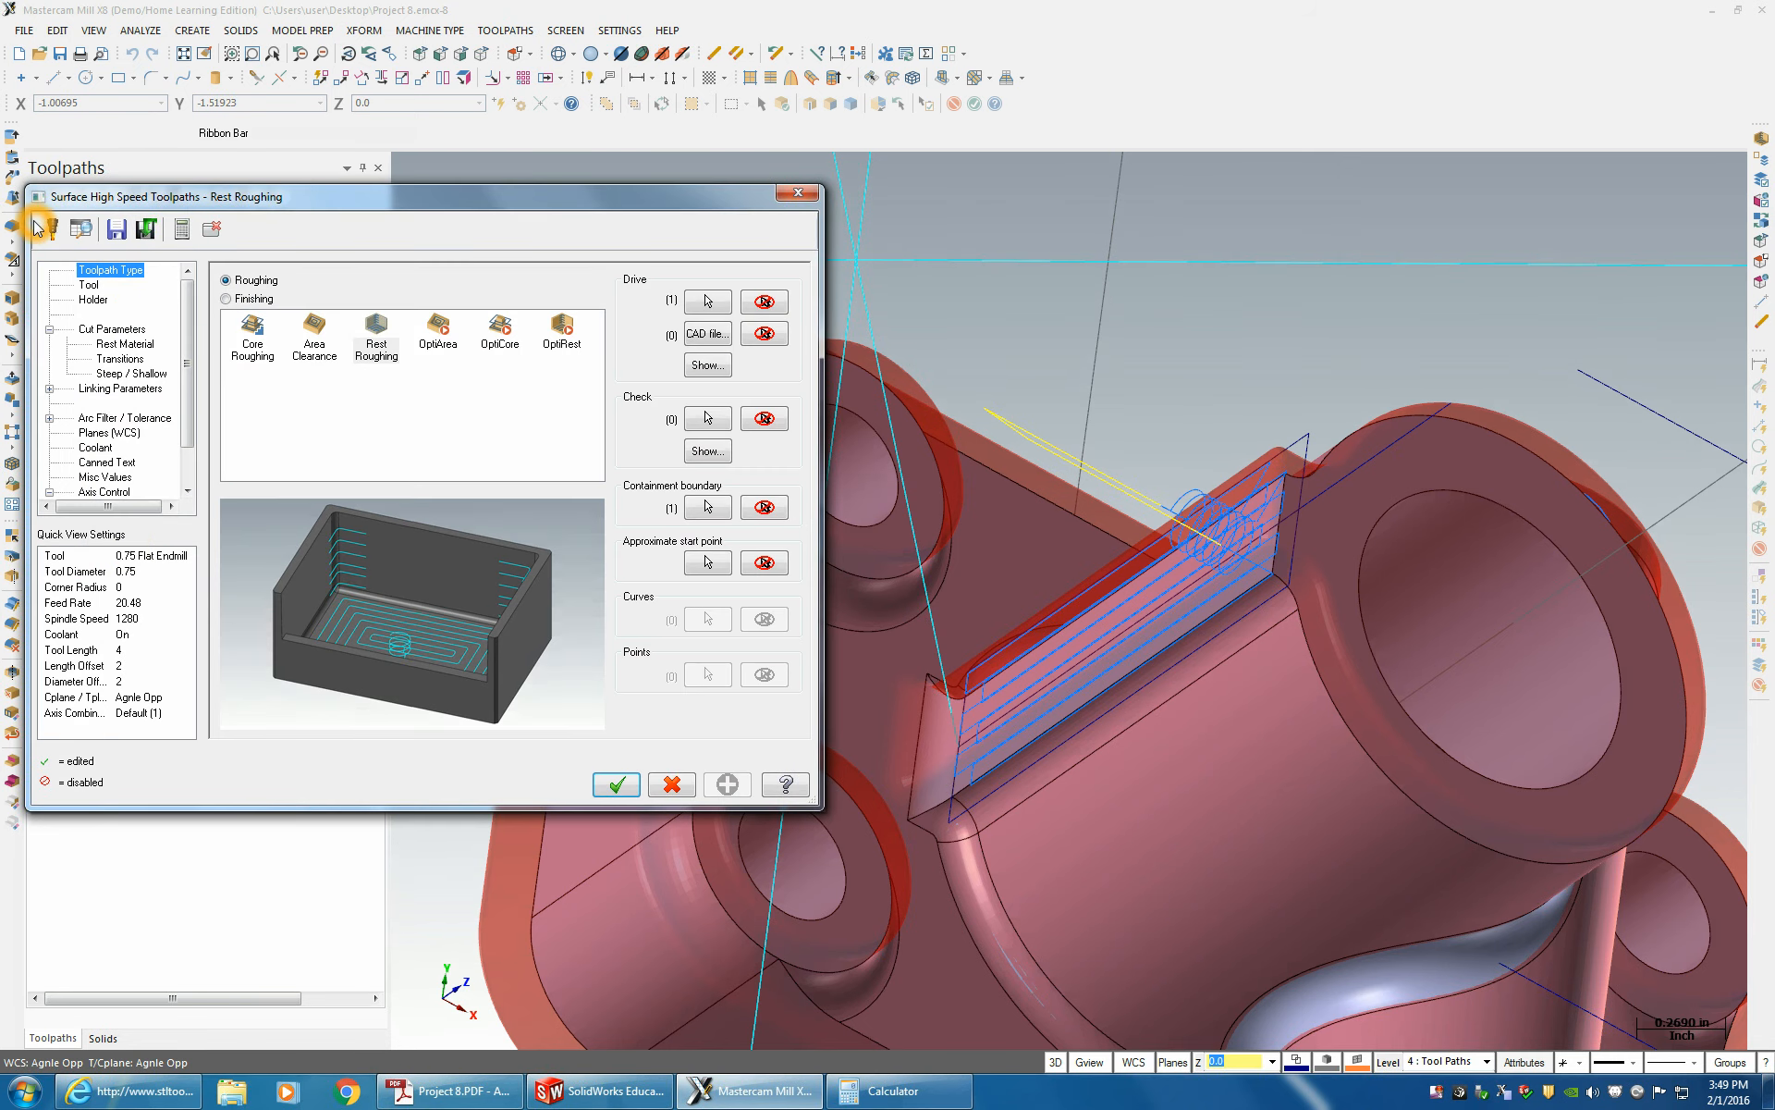
- Choose tool 9, the 0.125 Spherical / Ball-Nosed Endmill, for the Rest Roughing toolpath
{"action": "left_click", "coordinate": [89, 285]}
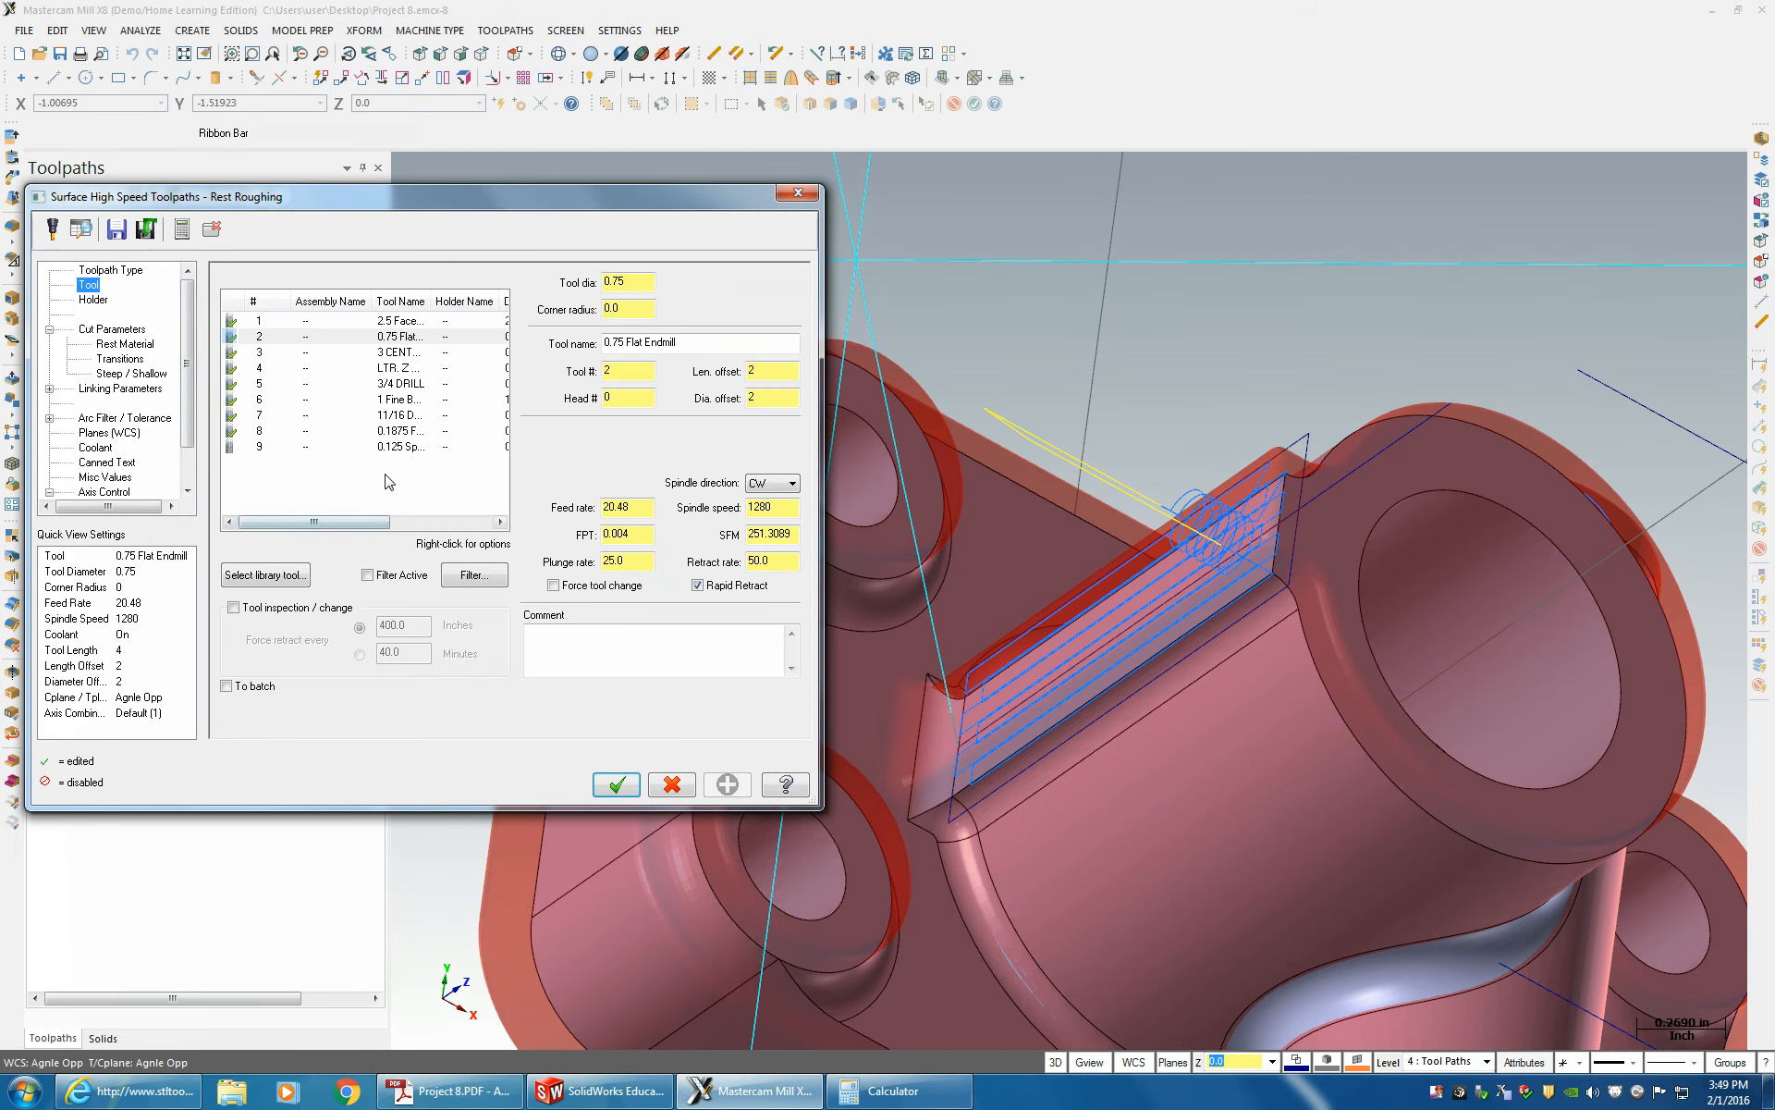
{"action": "left_click", "coordinate": [398, 447]}
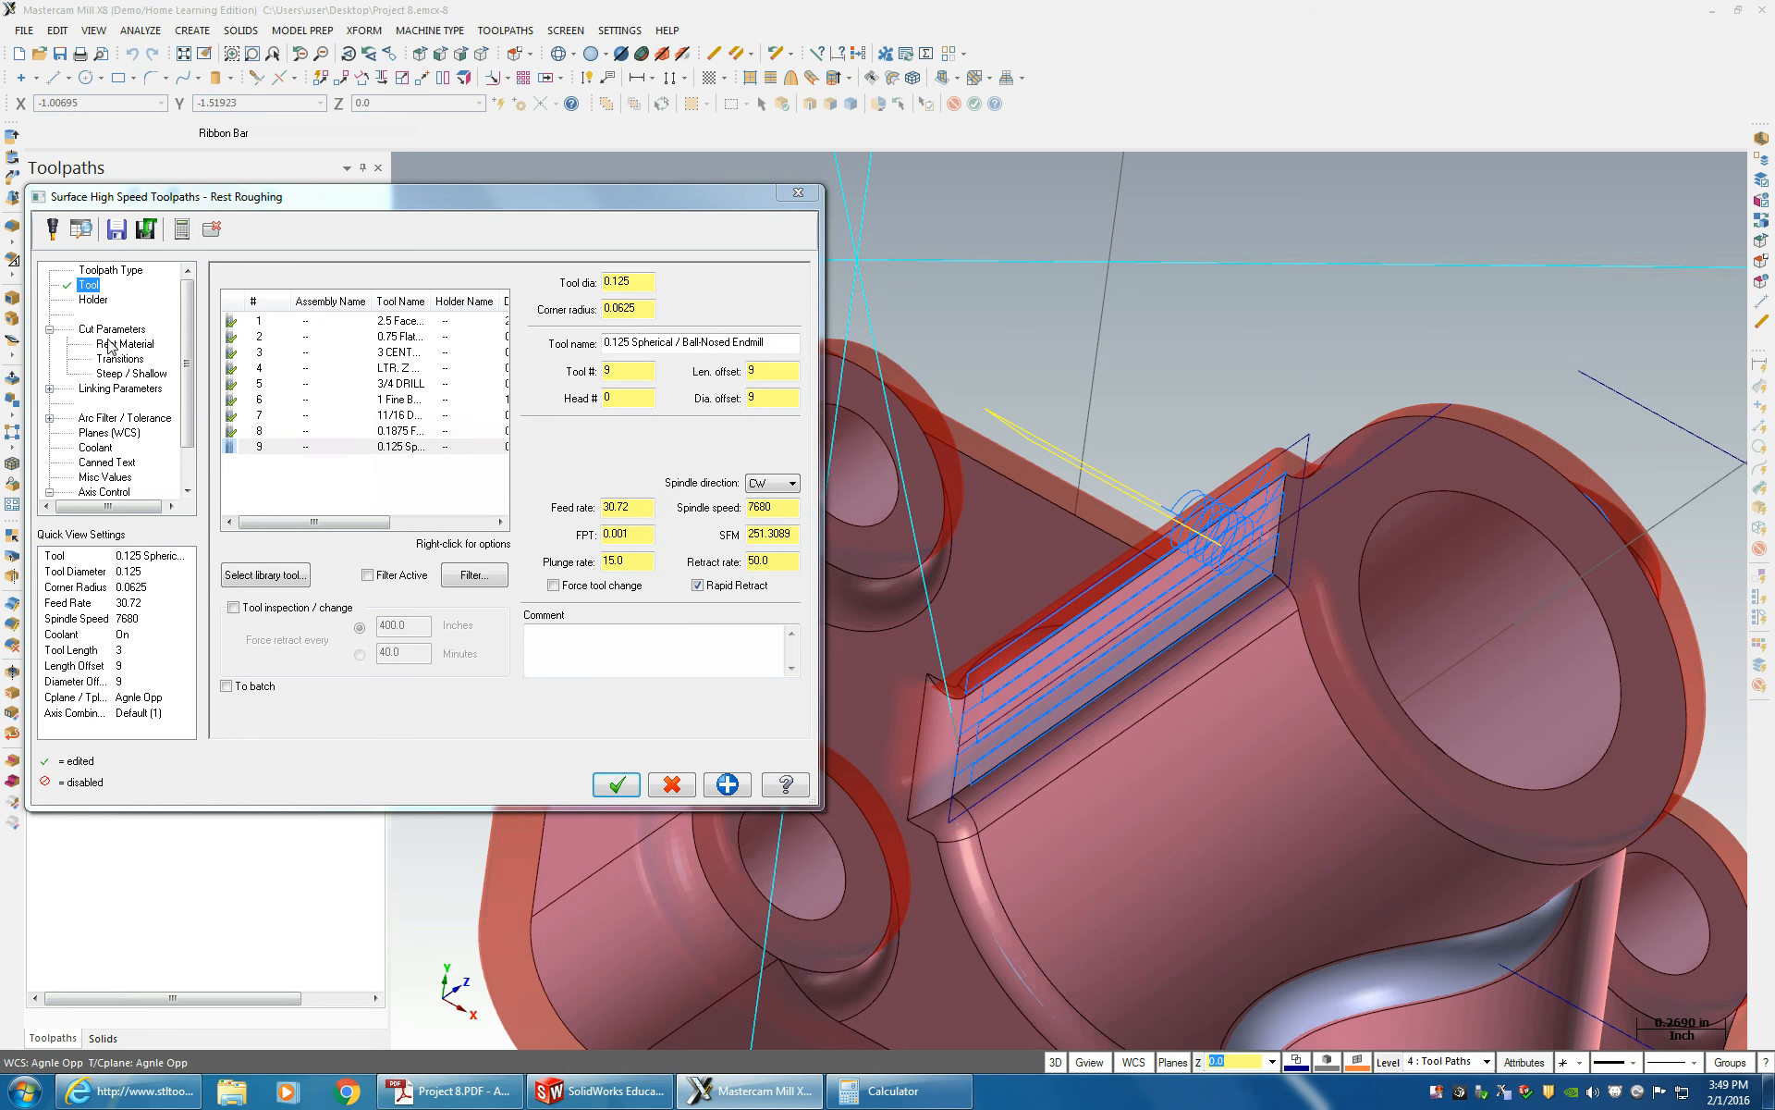
{"action": "left_click", "coordinate": [95, 301]}
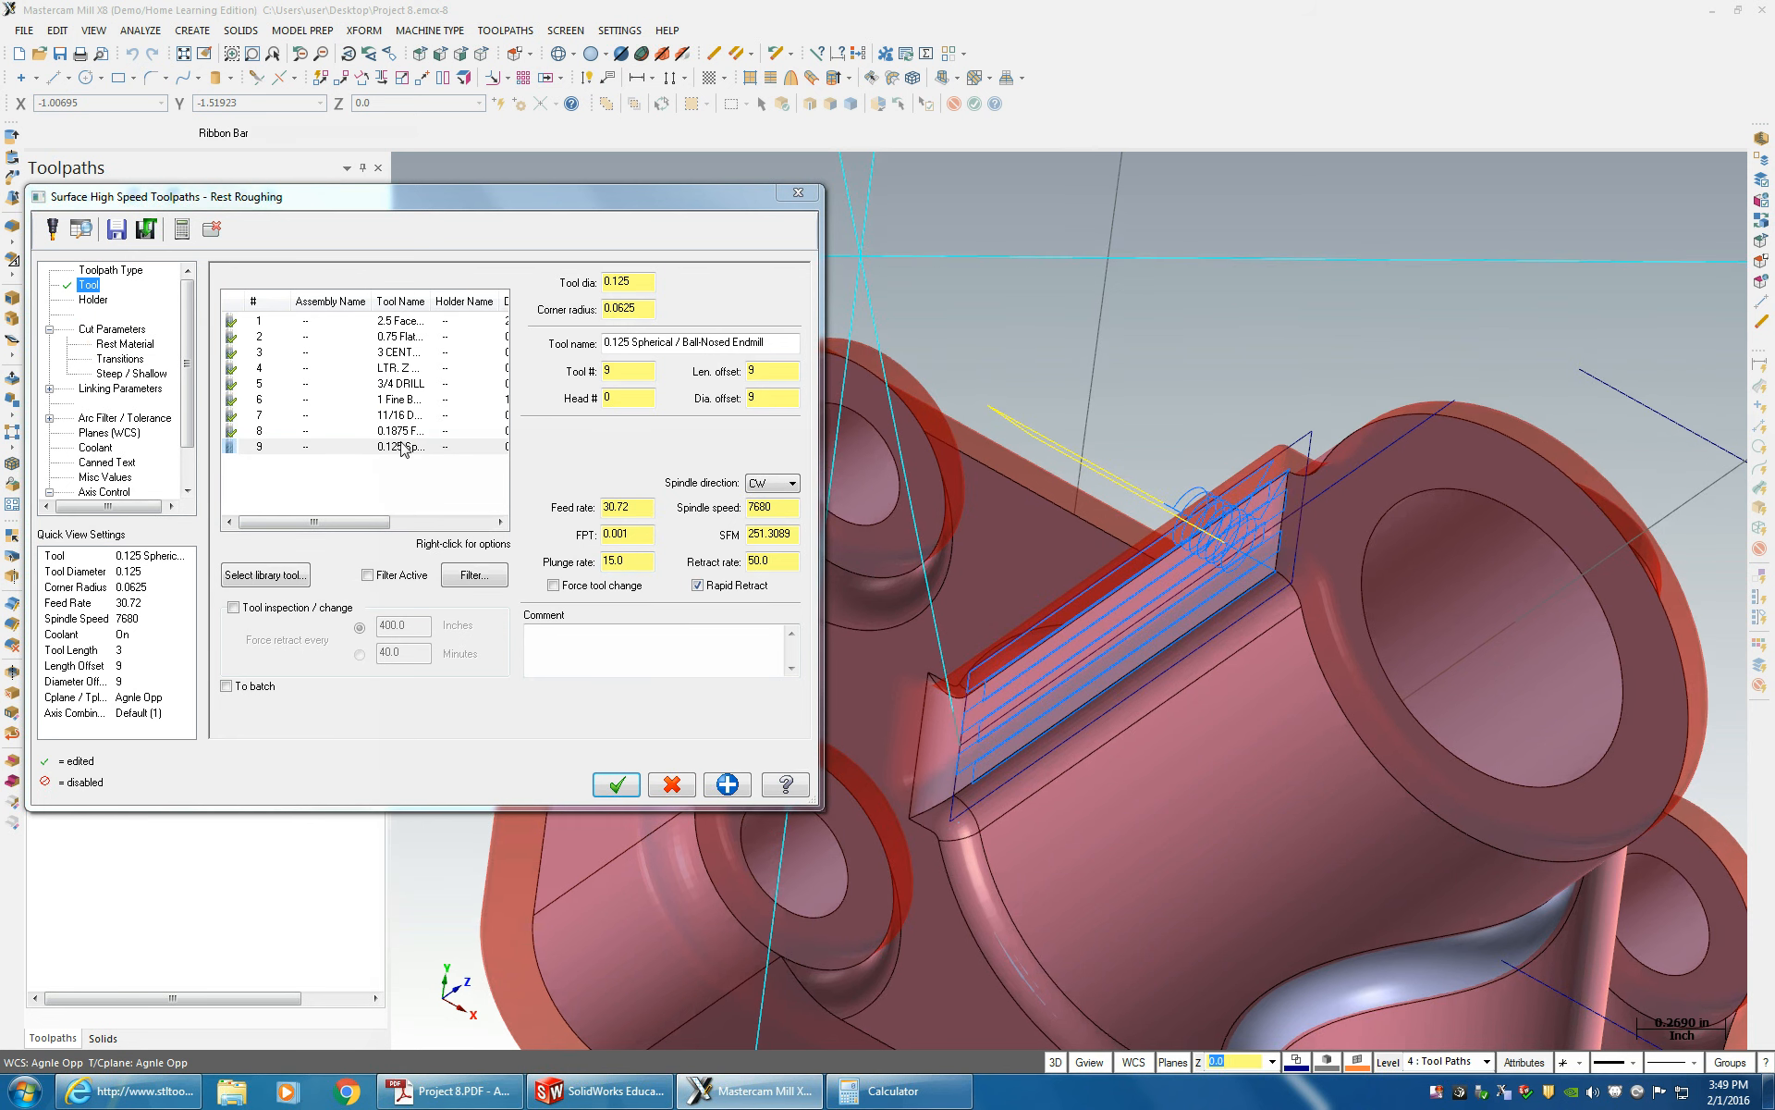
- Set the XY stepover to 30% of tool diameter and the wall stock to 0.01, and edit the stock left on floors
{"action": "left_click", "coordinate": [99, 330]}
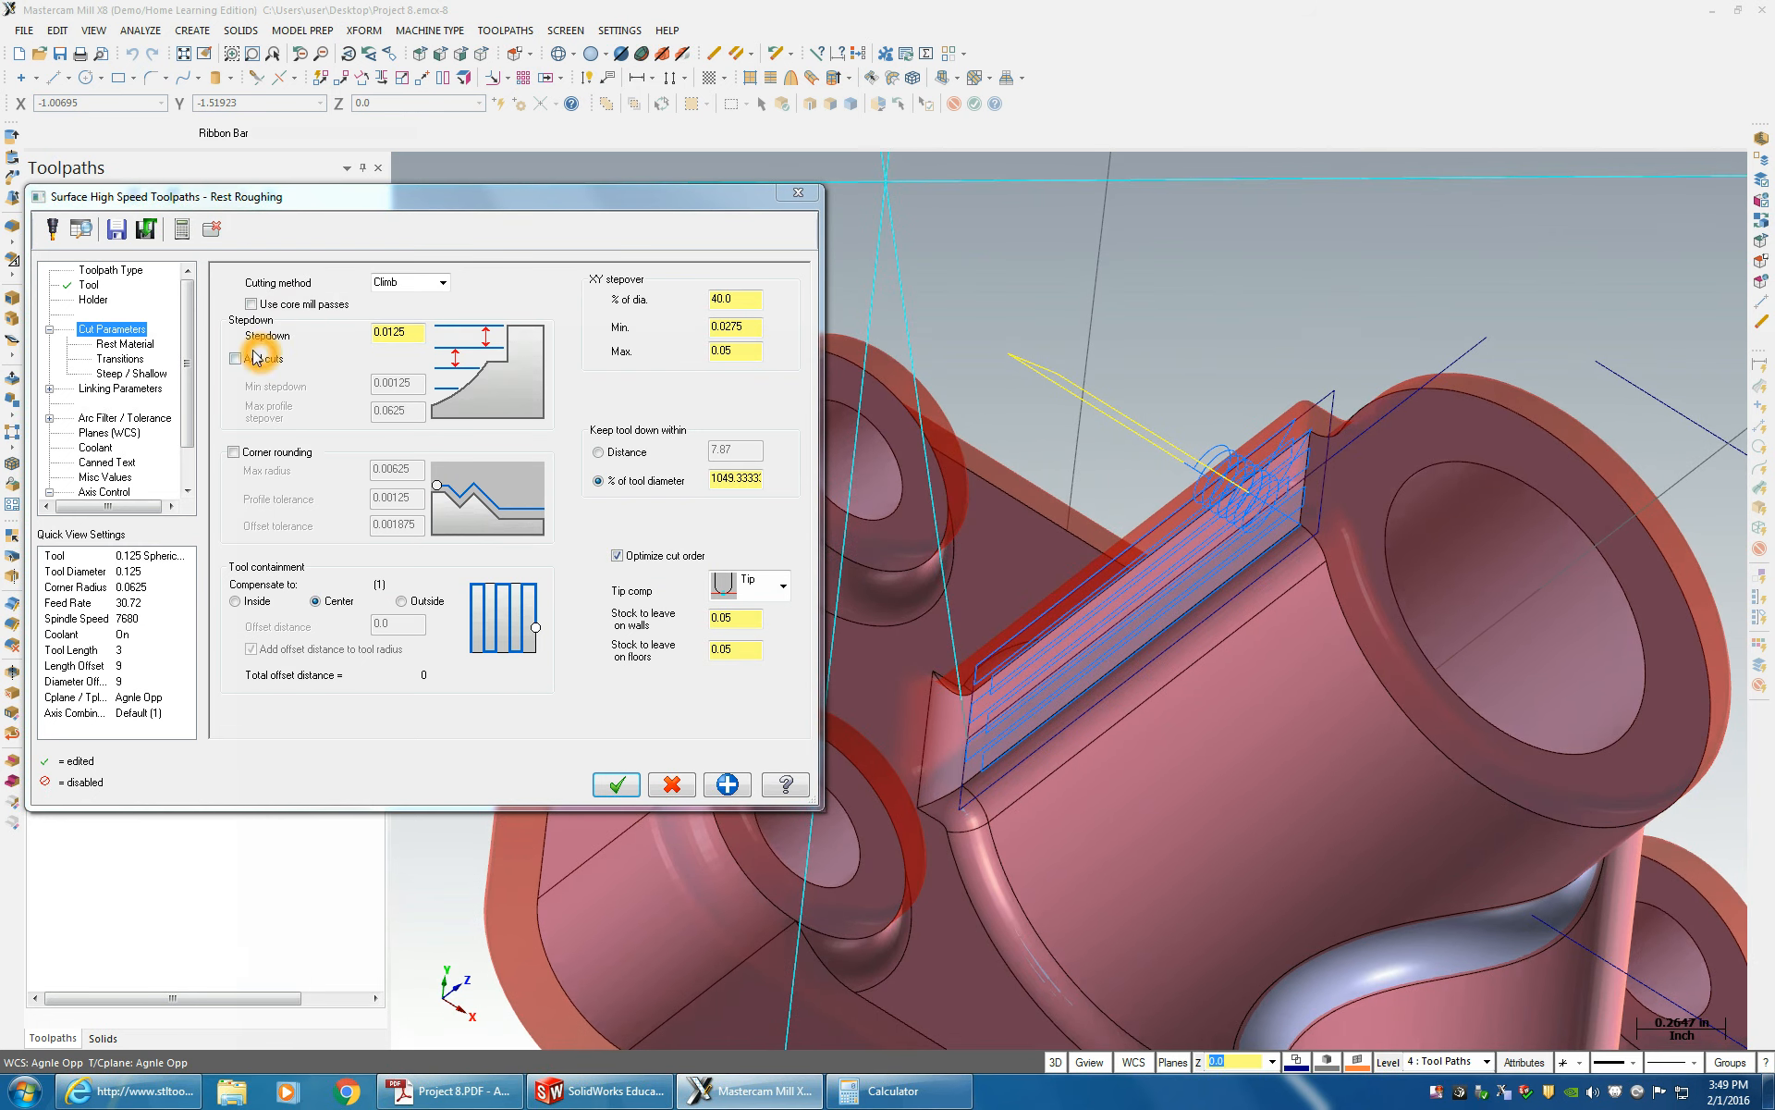
{"action": "left_click", "coordinate": [139, 270]}
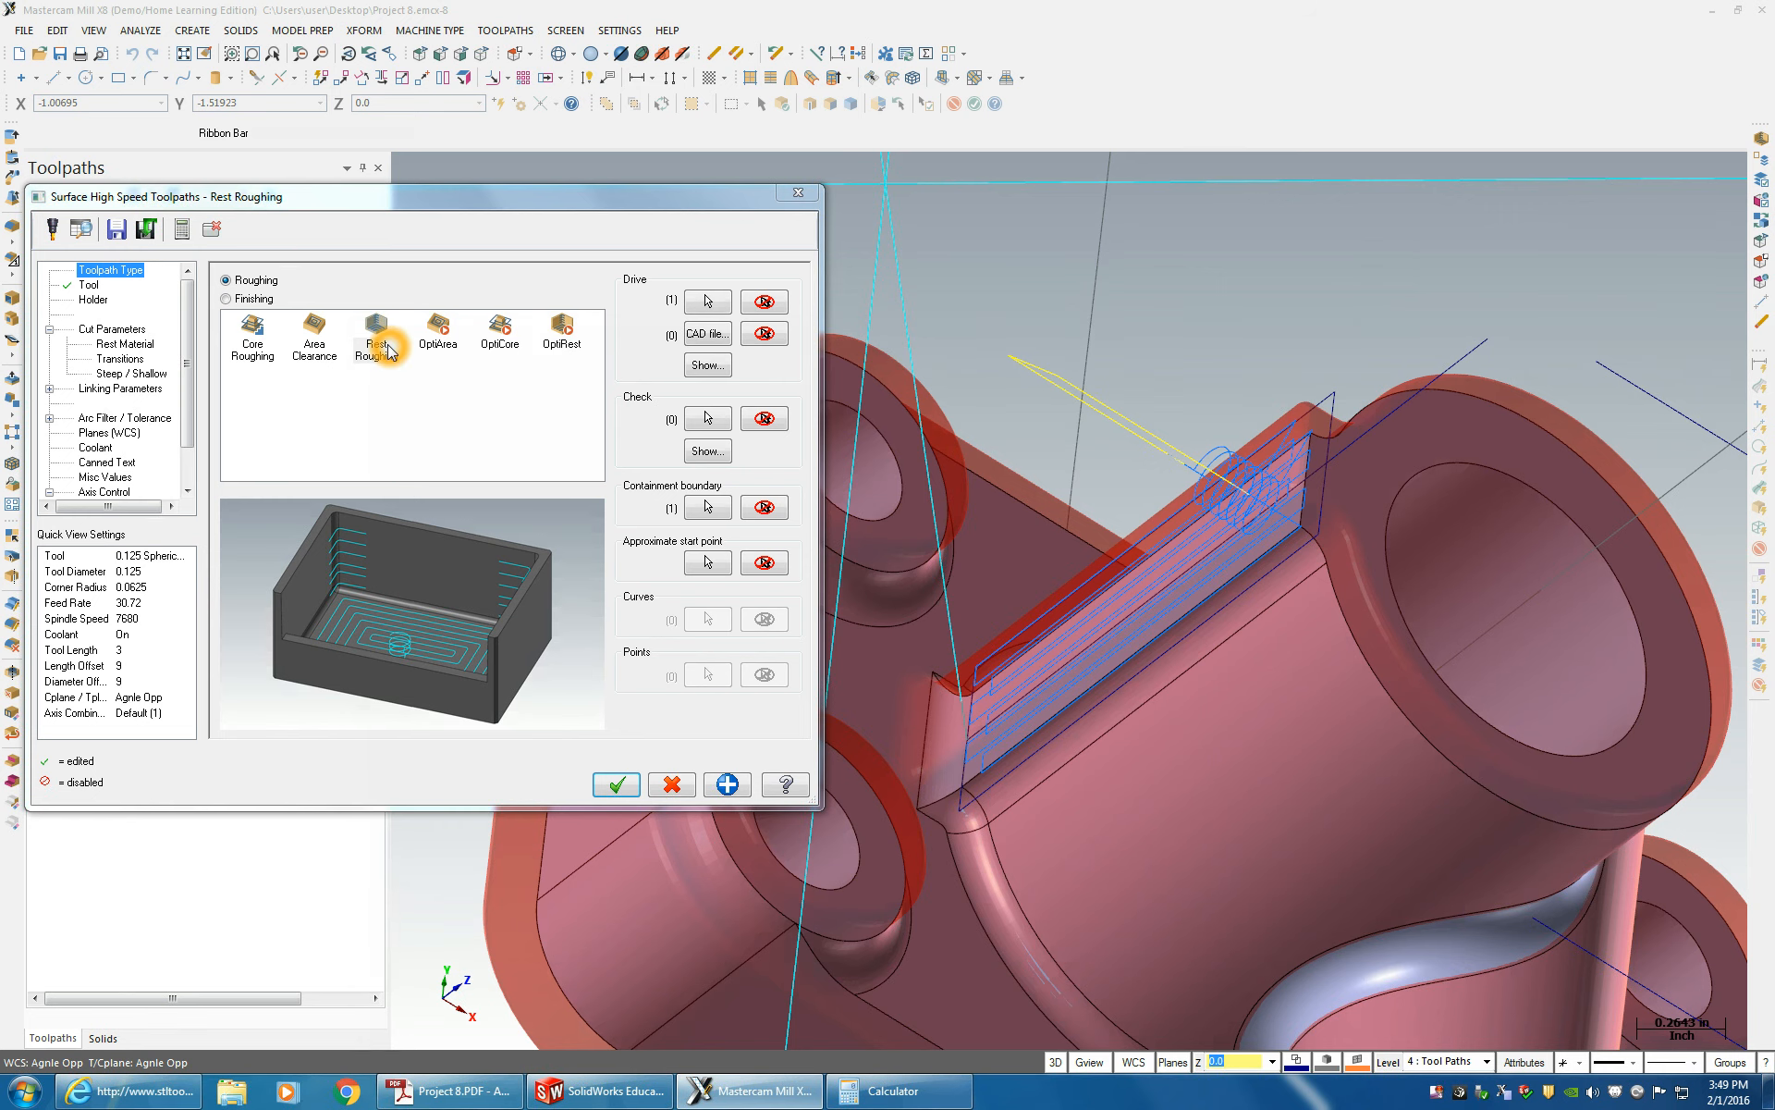
{"action": "left_click", "coordinate": [111, 329]}
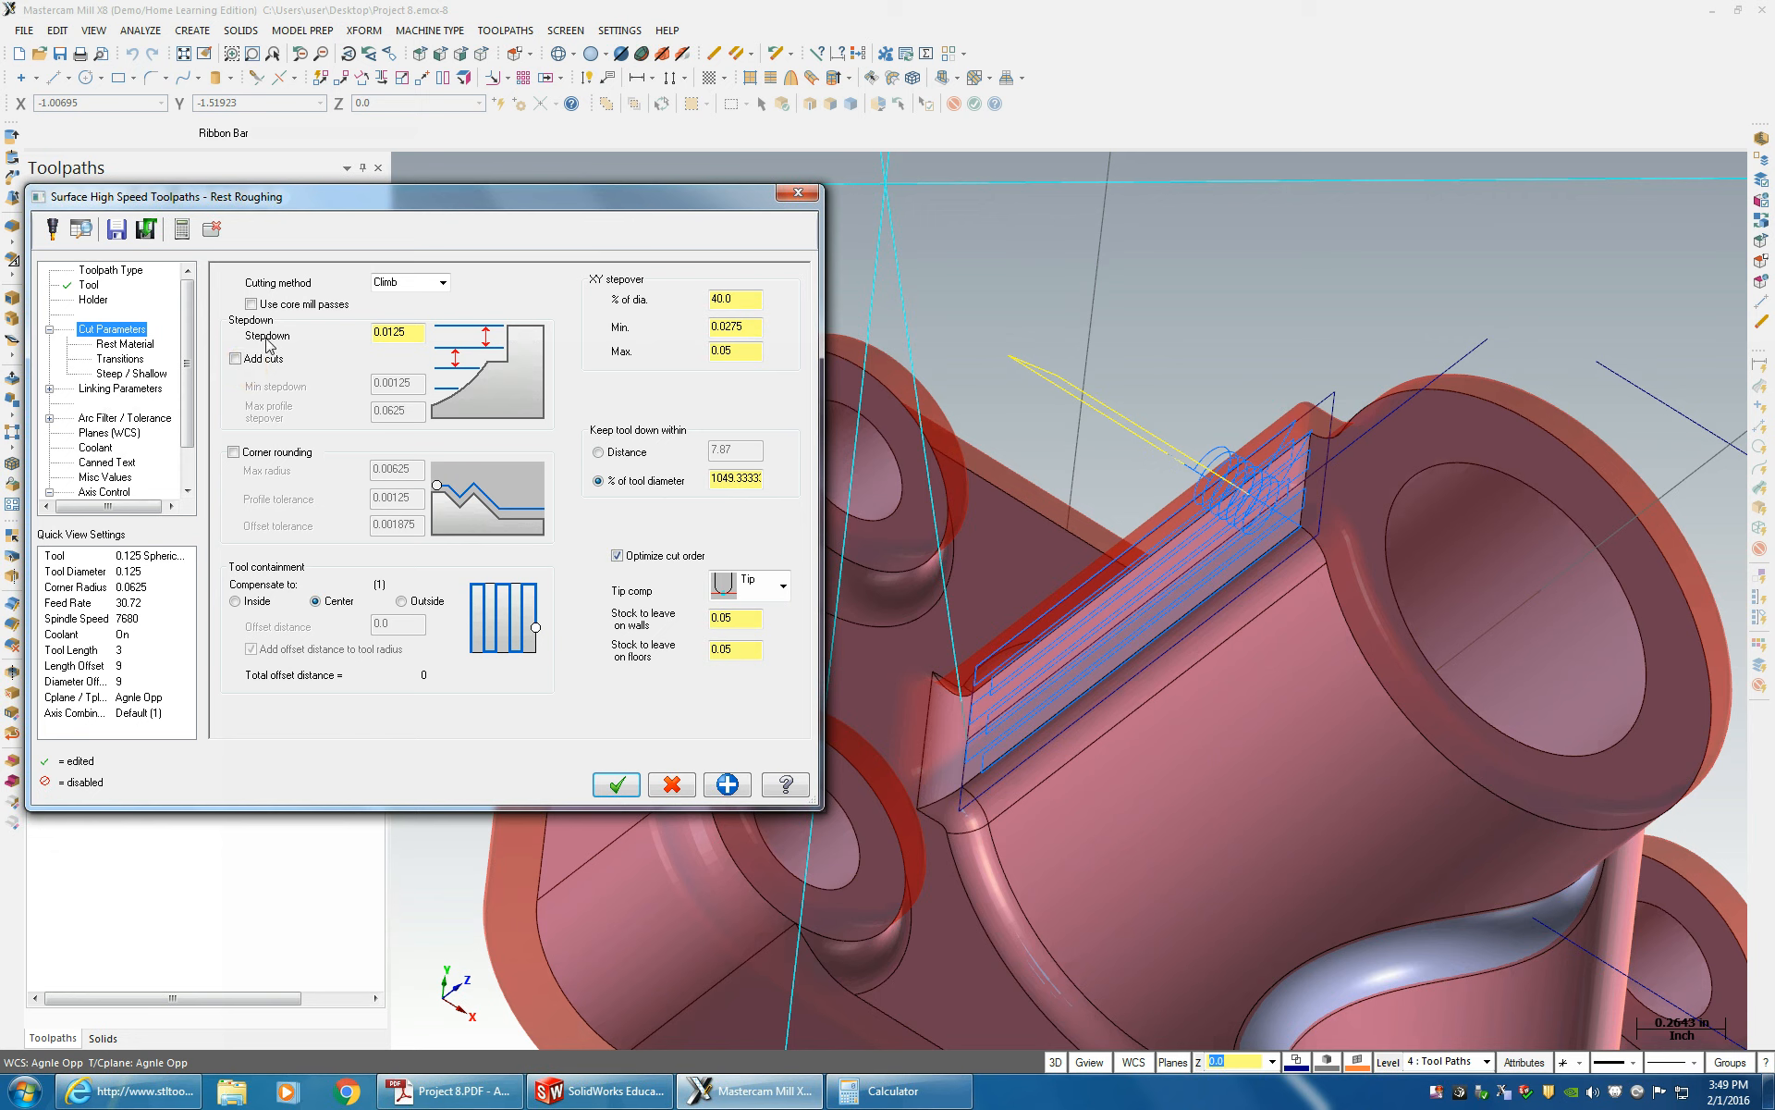
{"action": "left_click", "coordinate": [398, 332]}
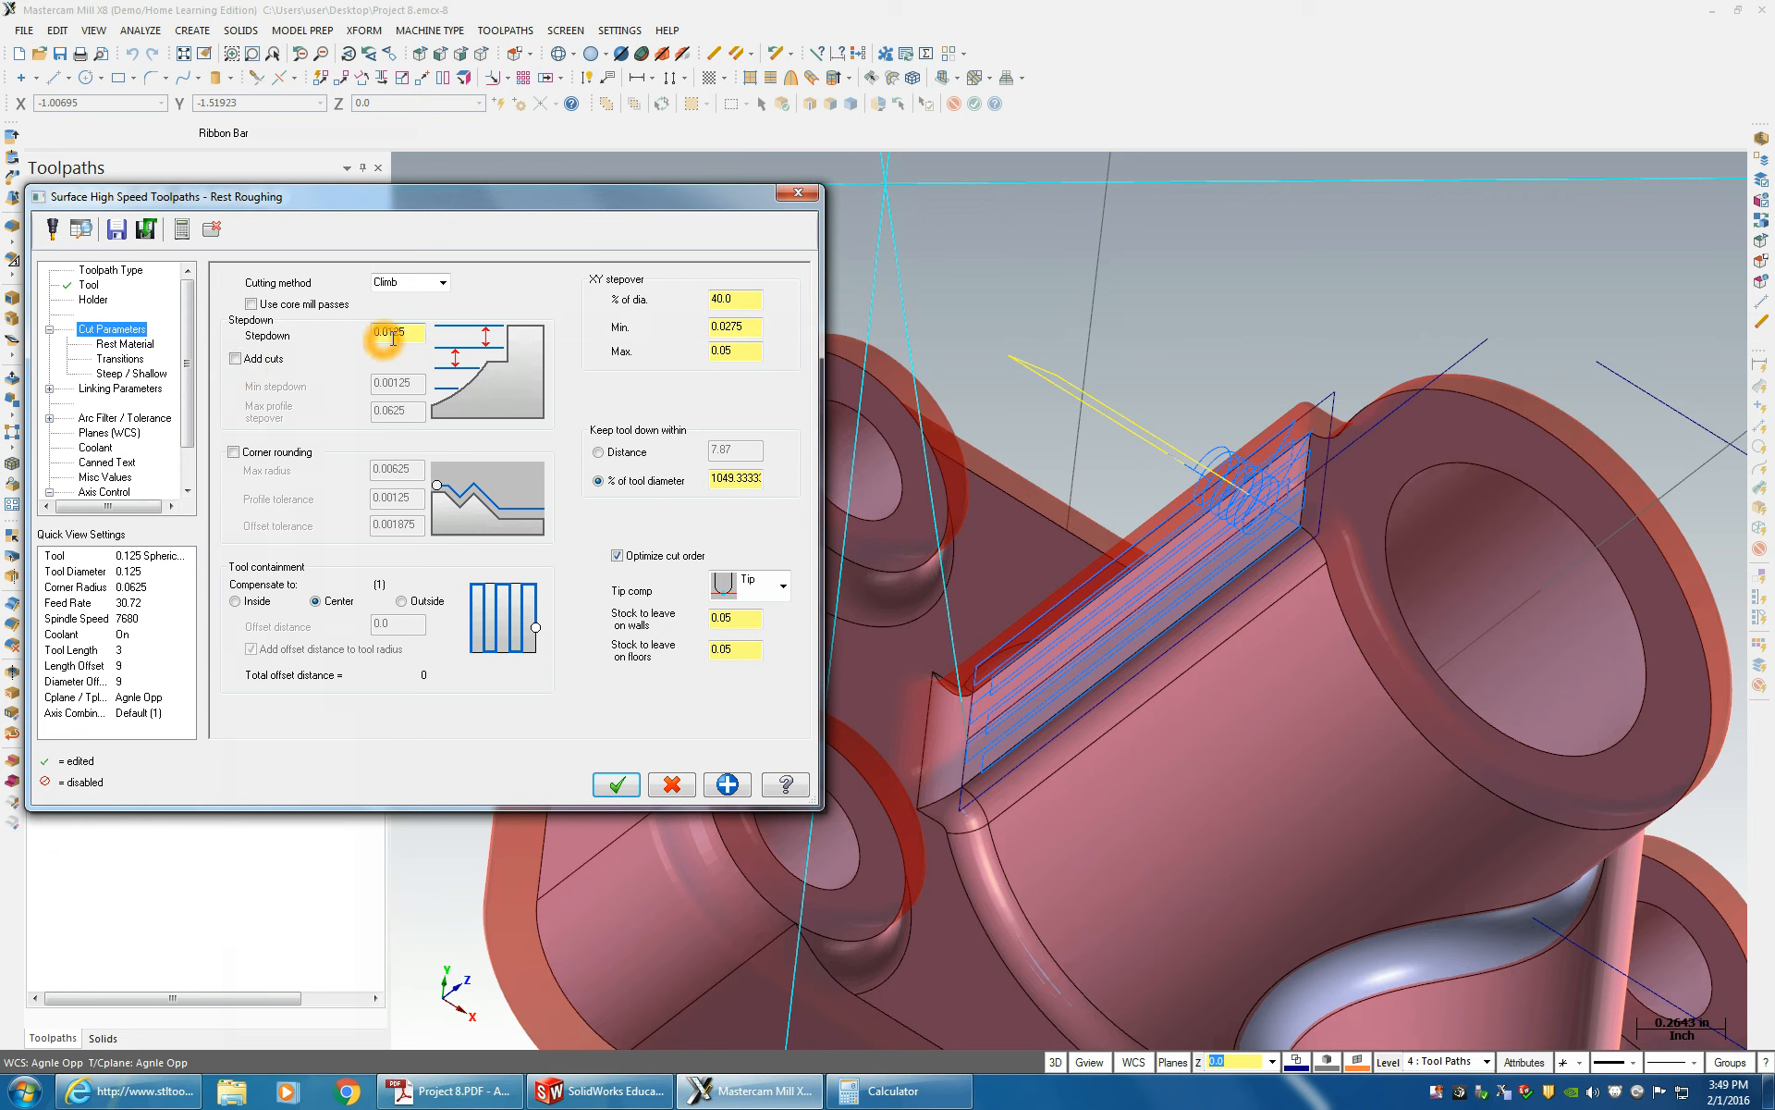
{"action": "left_click", "coordinate": [710, 298]}
{"action": "left_click", "coordinate": [726, 622]}
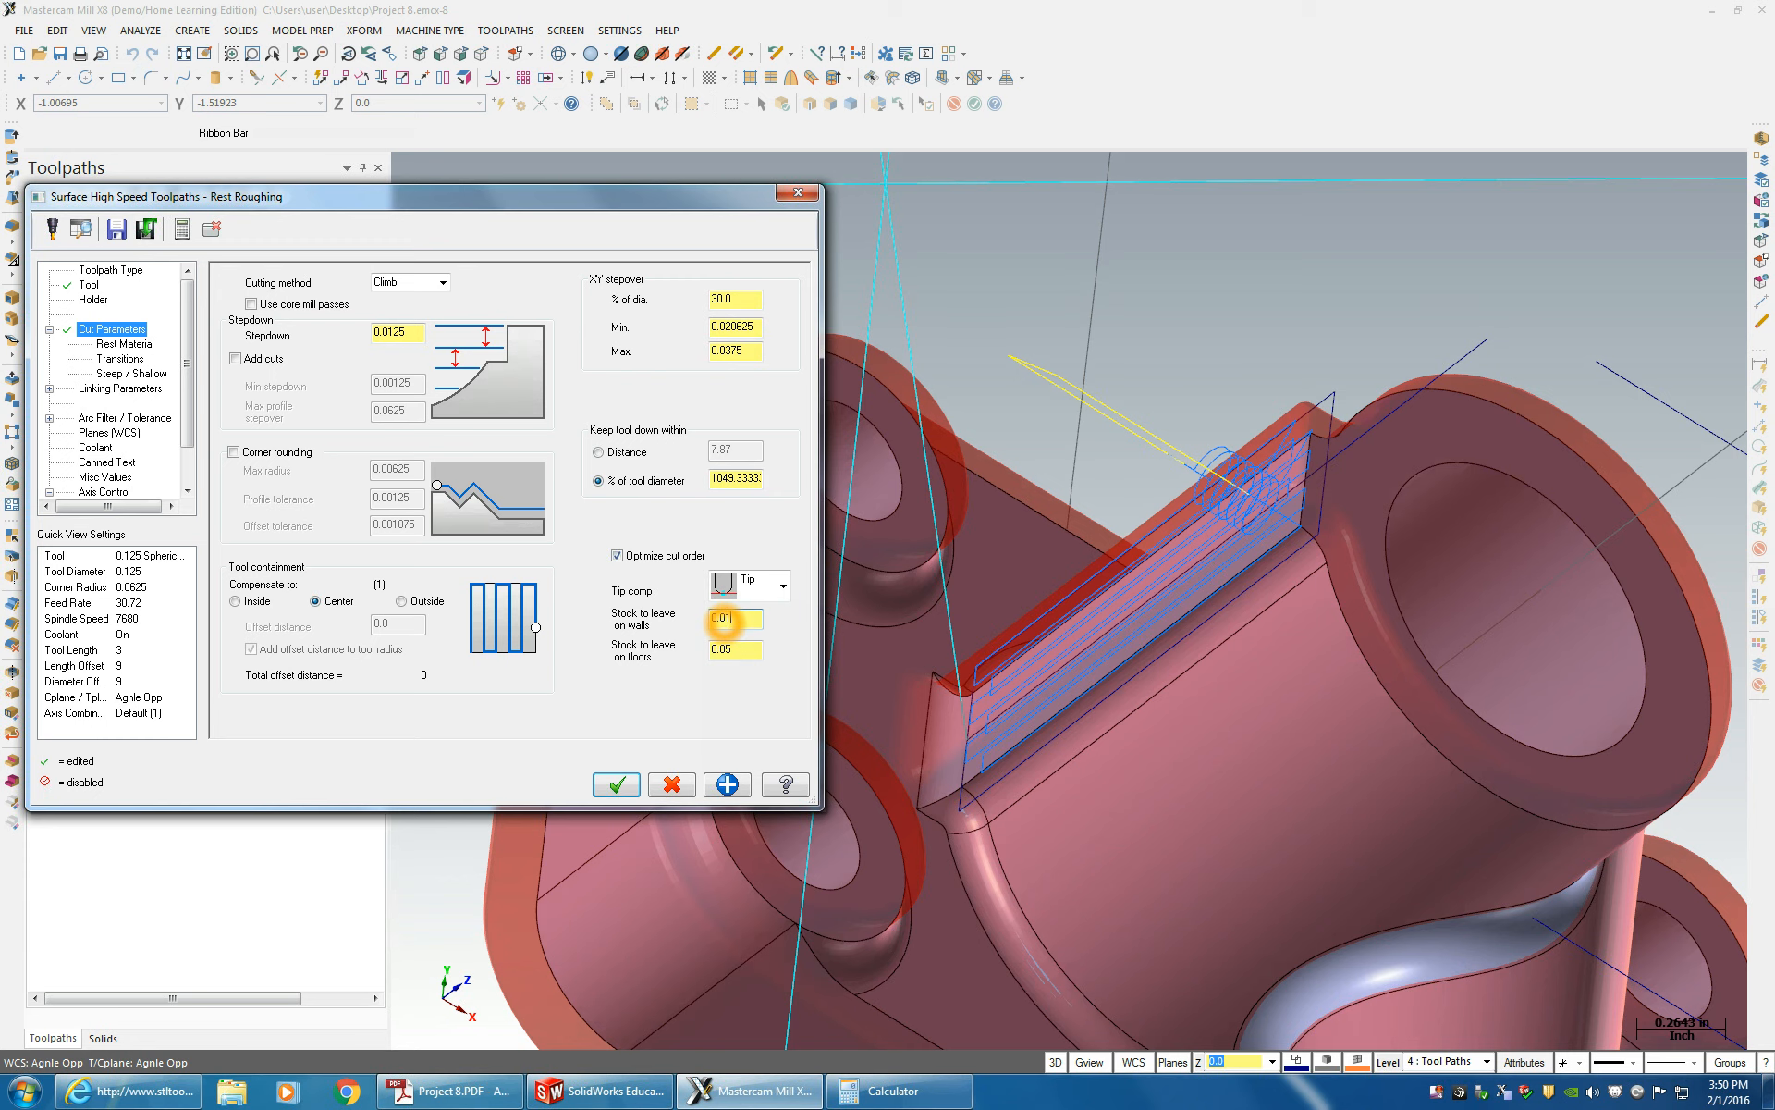
{"action": "left_click_drag", "start_coordinate": [725, 650], "coordinate": [762, 650]}
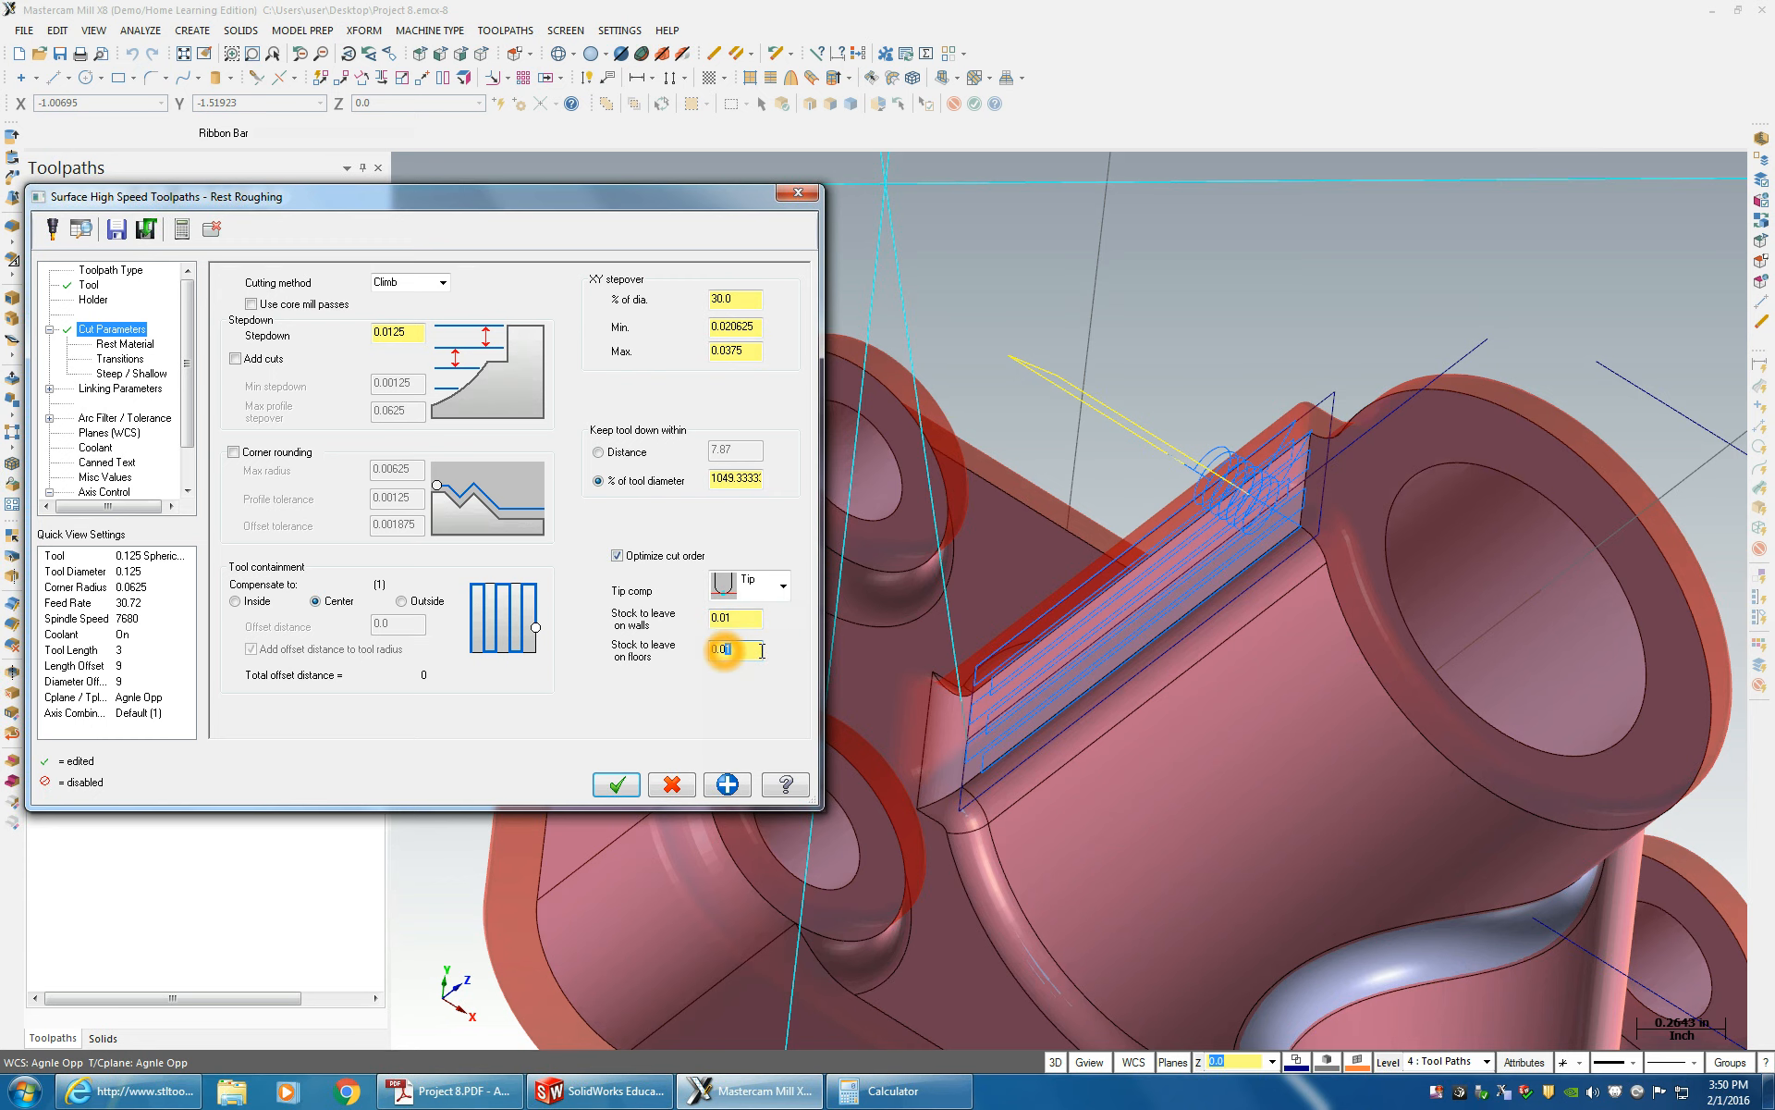
- Check the rest material, linking and work plane settings and accept the Rest Roughing operation
{"action": "left_click", "coordinate": [123, 344]}
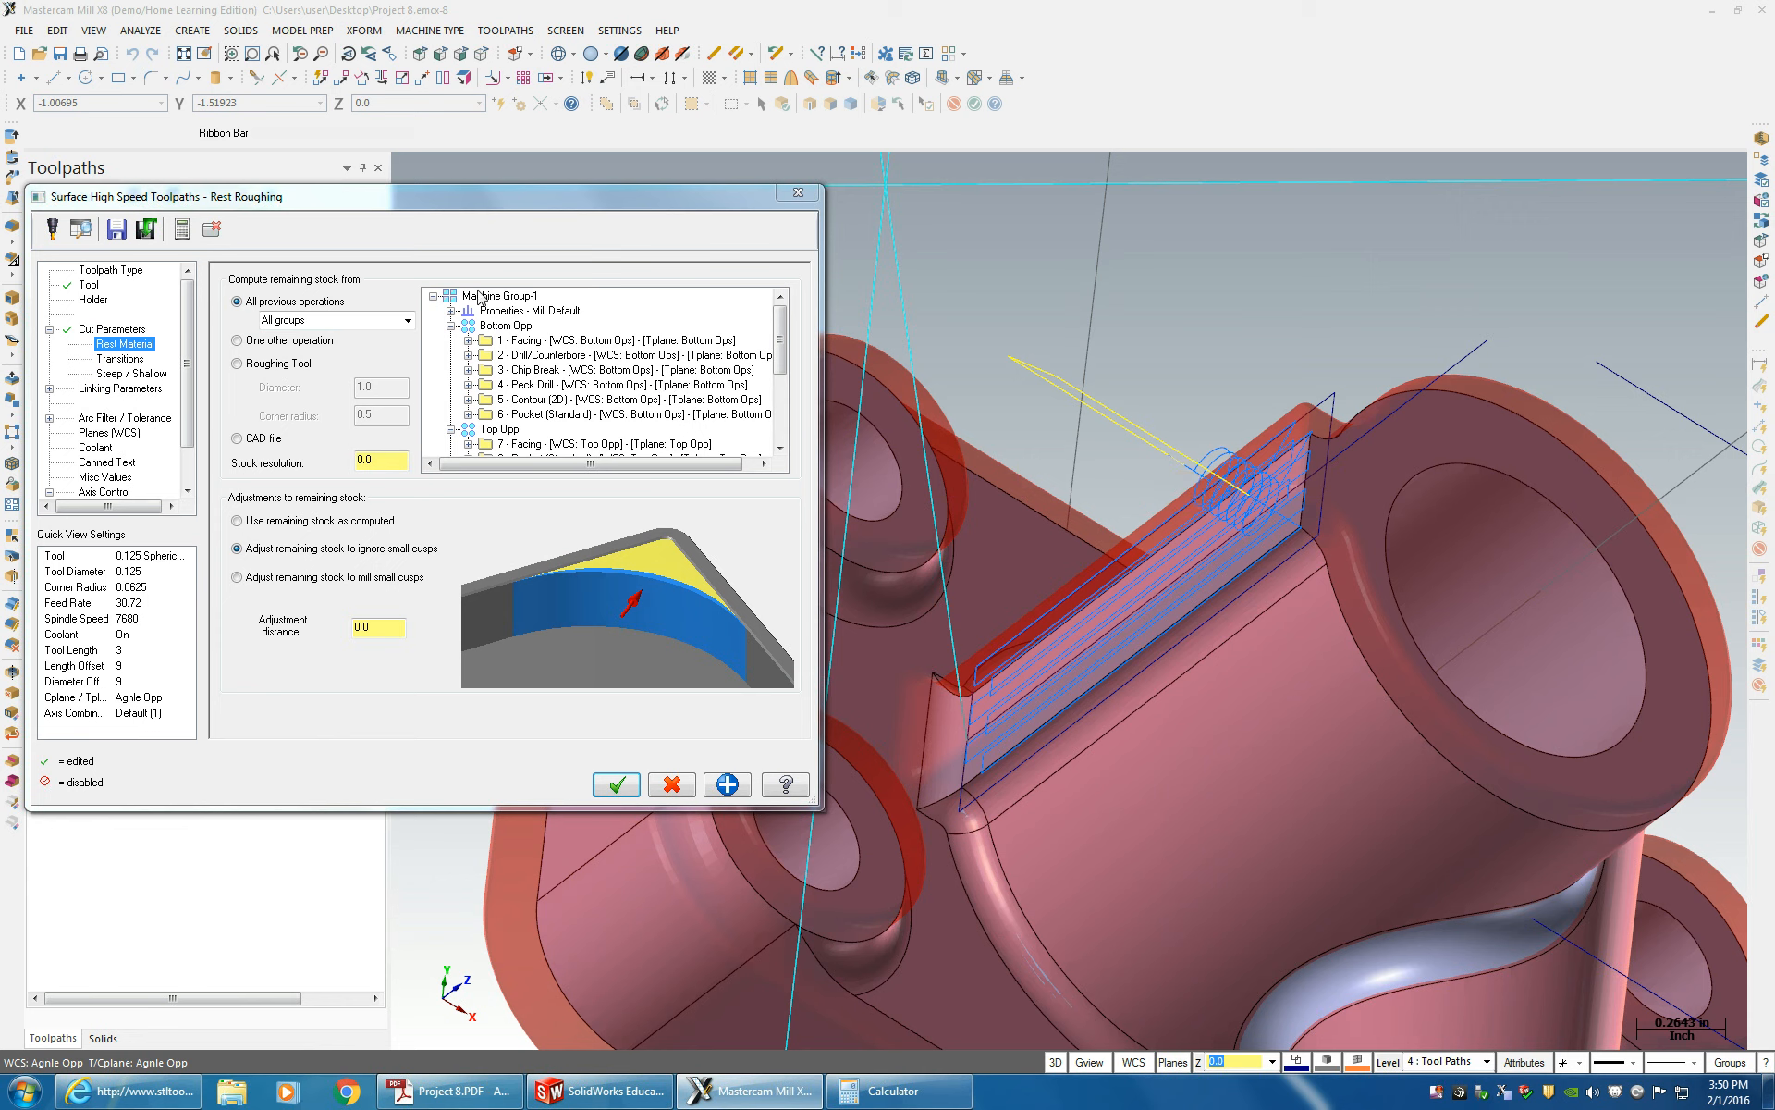
{"action": "left_click", "coordinate": [111, 390]}
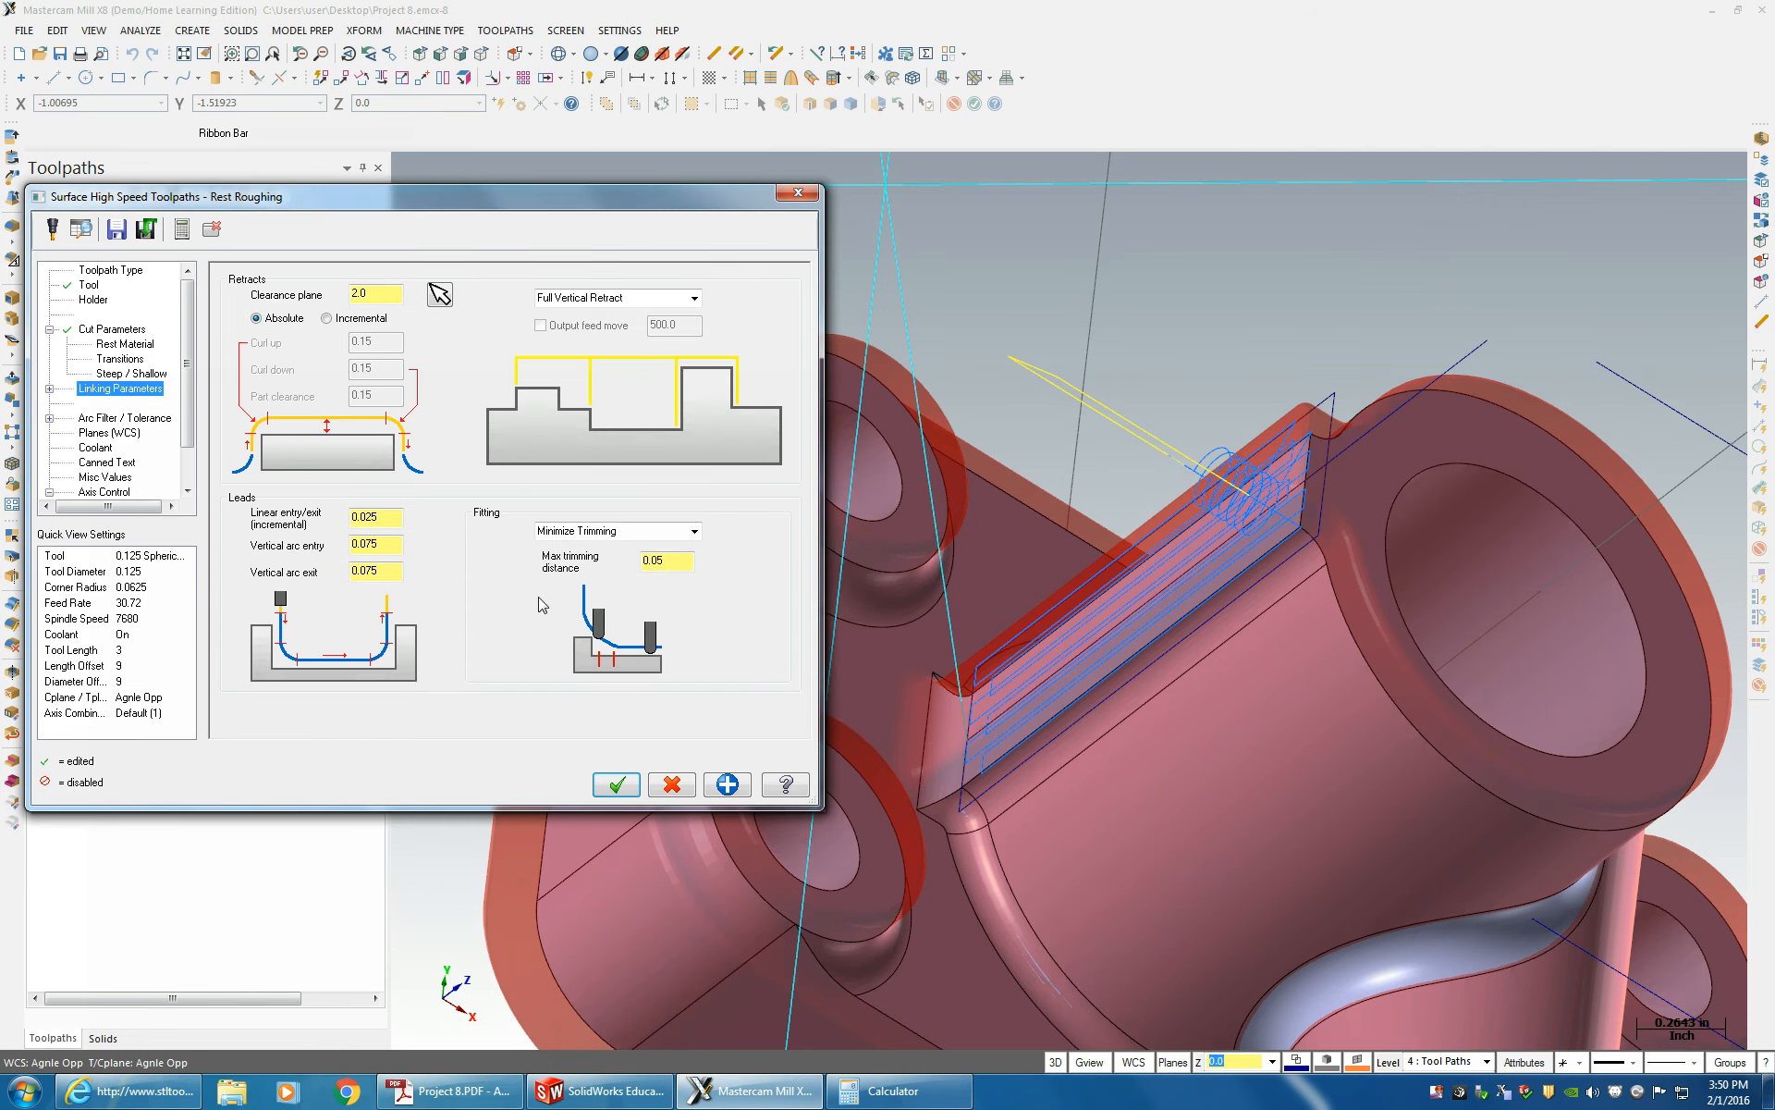
{"action": "left_click", "coordinate": [103, 433]}
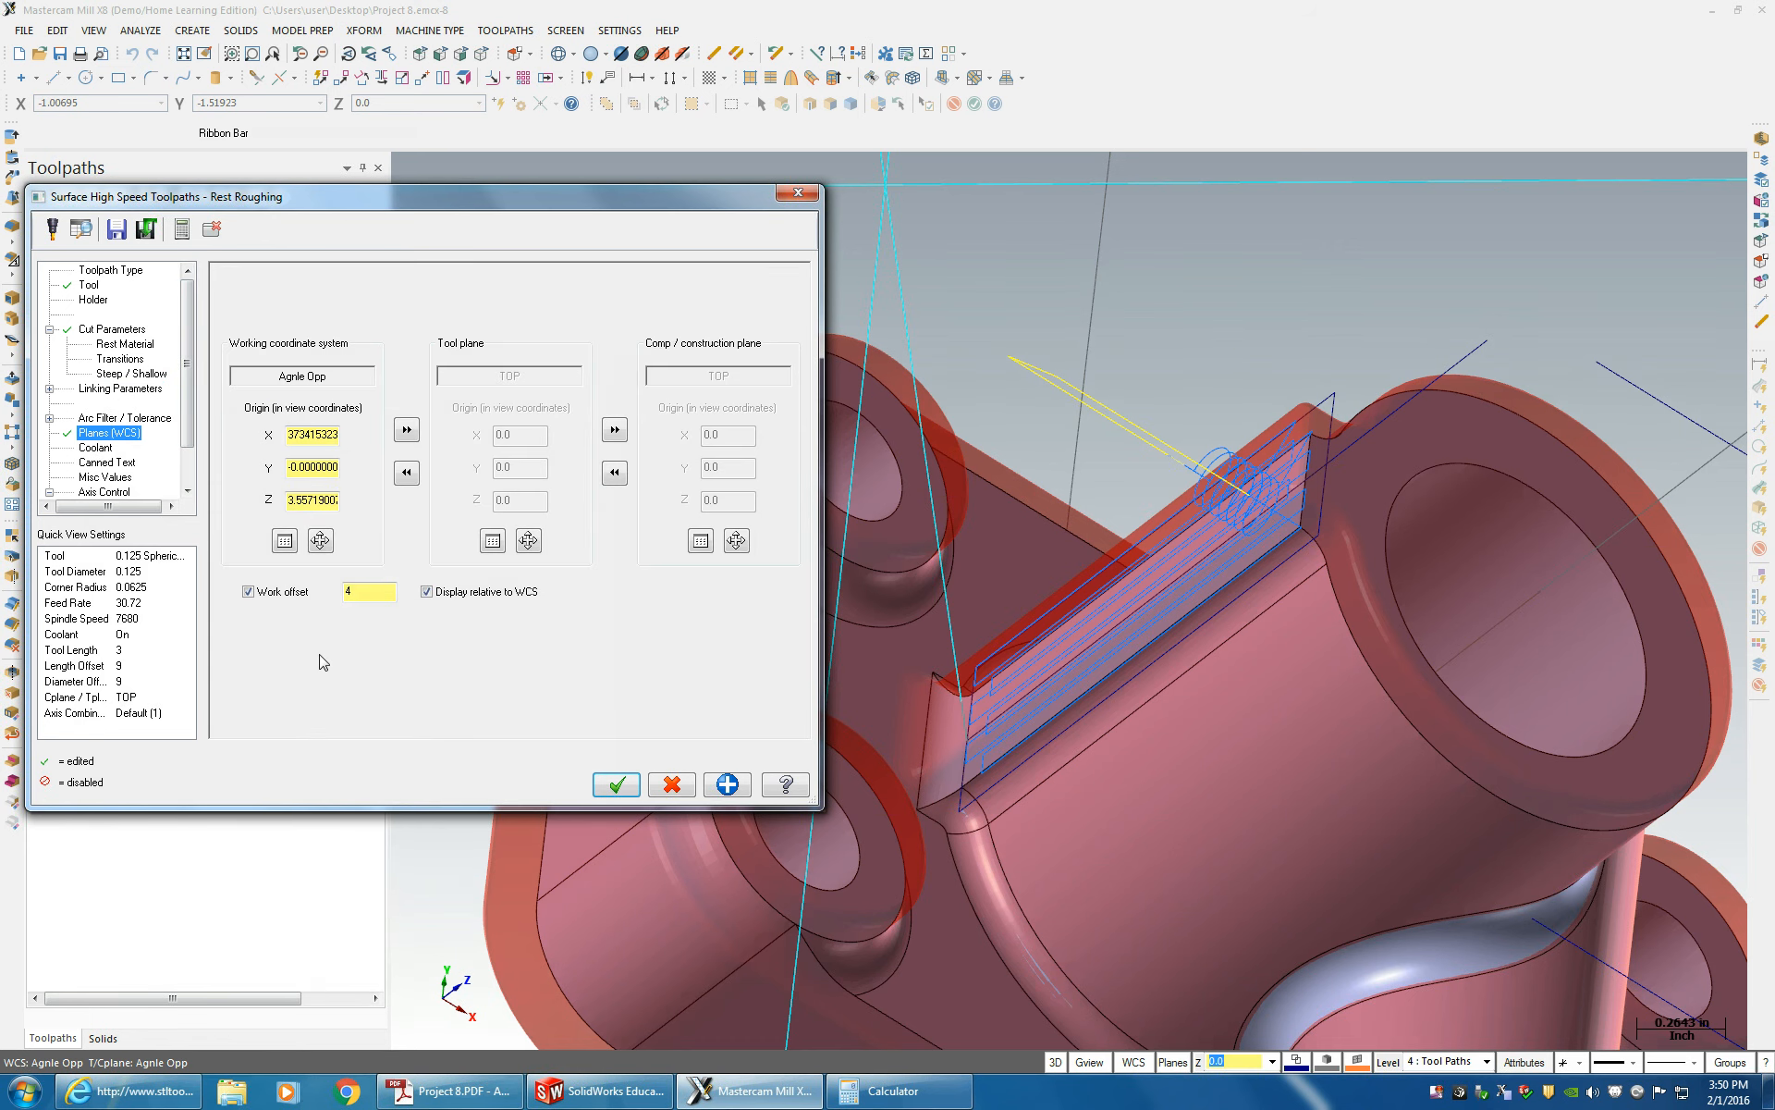
{"action": "left_click", "coordinate": [639, 791]}
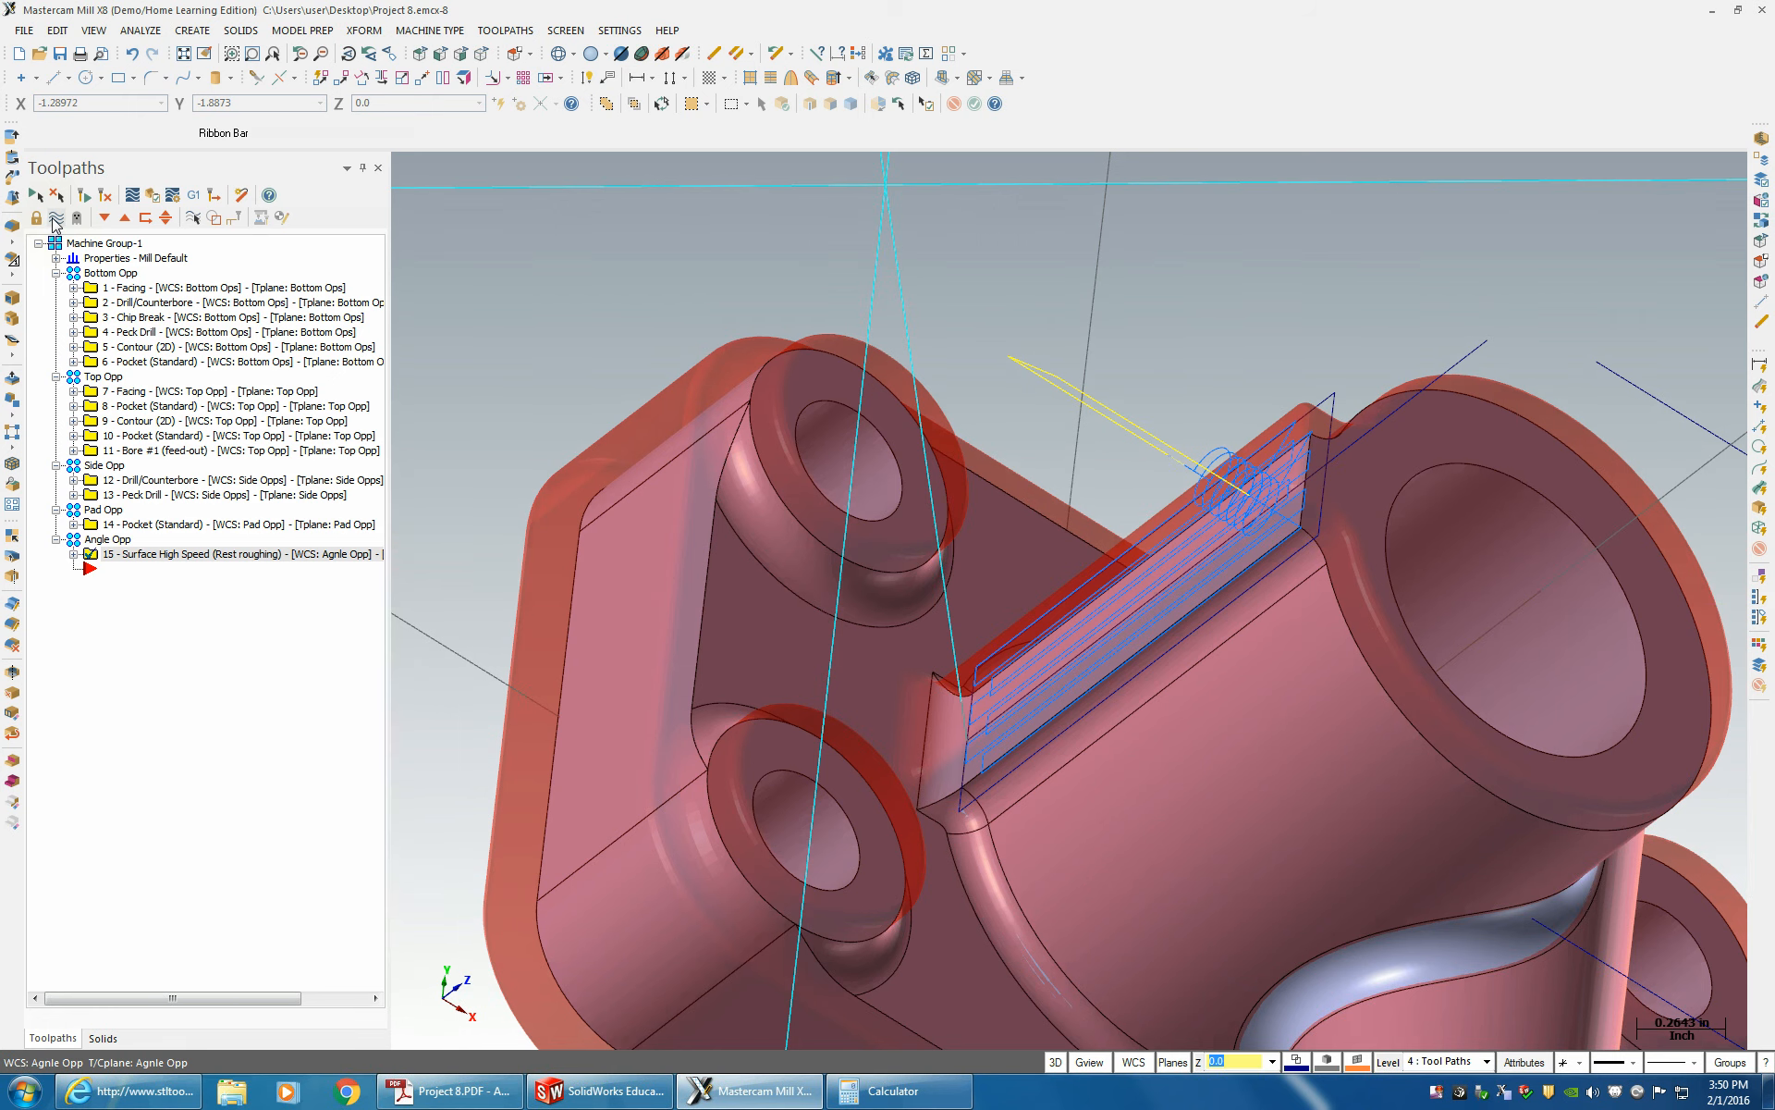
- Select all operations in Machine Group-1 and run the Verify simulation
{"action": "left_click", "coordinate": [102, 541]}
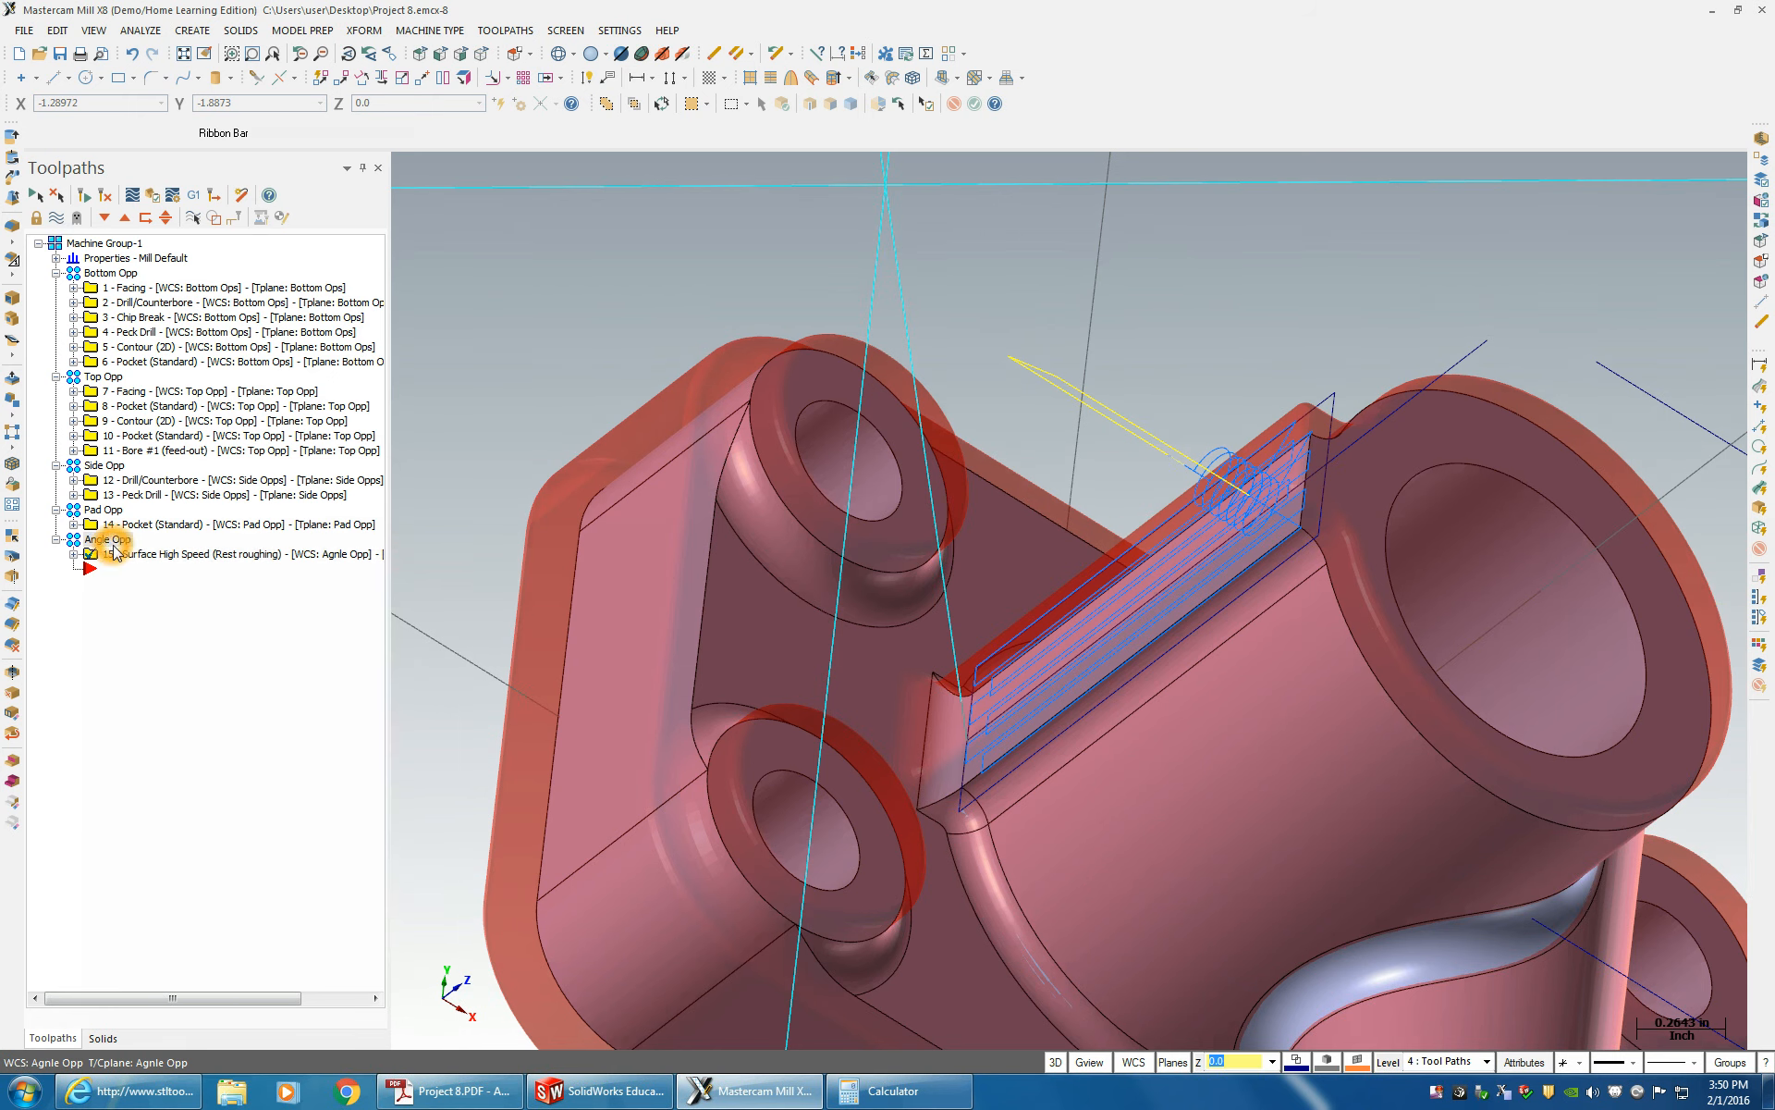
{"action": "left_click", "coordinate": [113, 554]}
{"action": "left_click", "coordinate": [105, 527]}
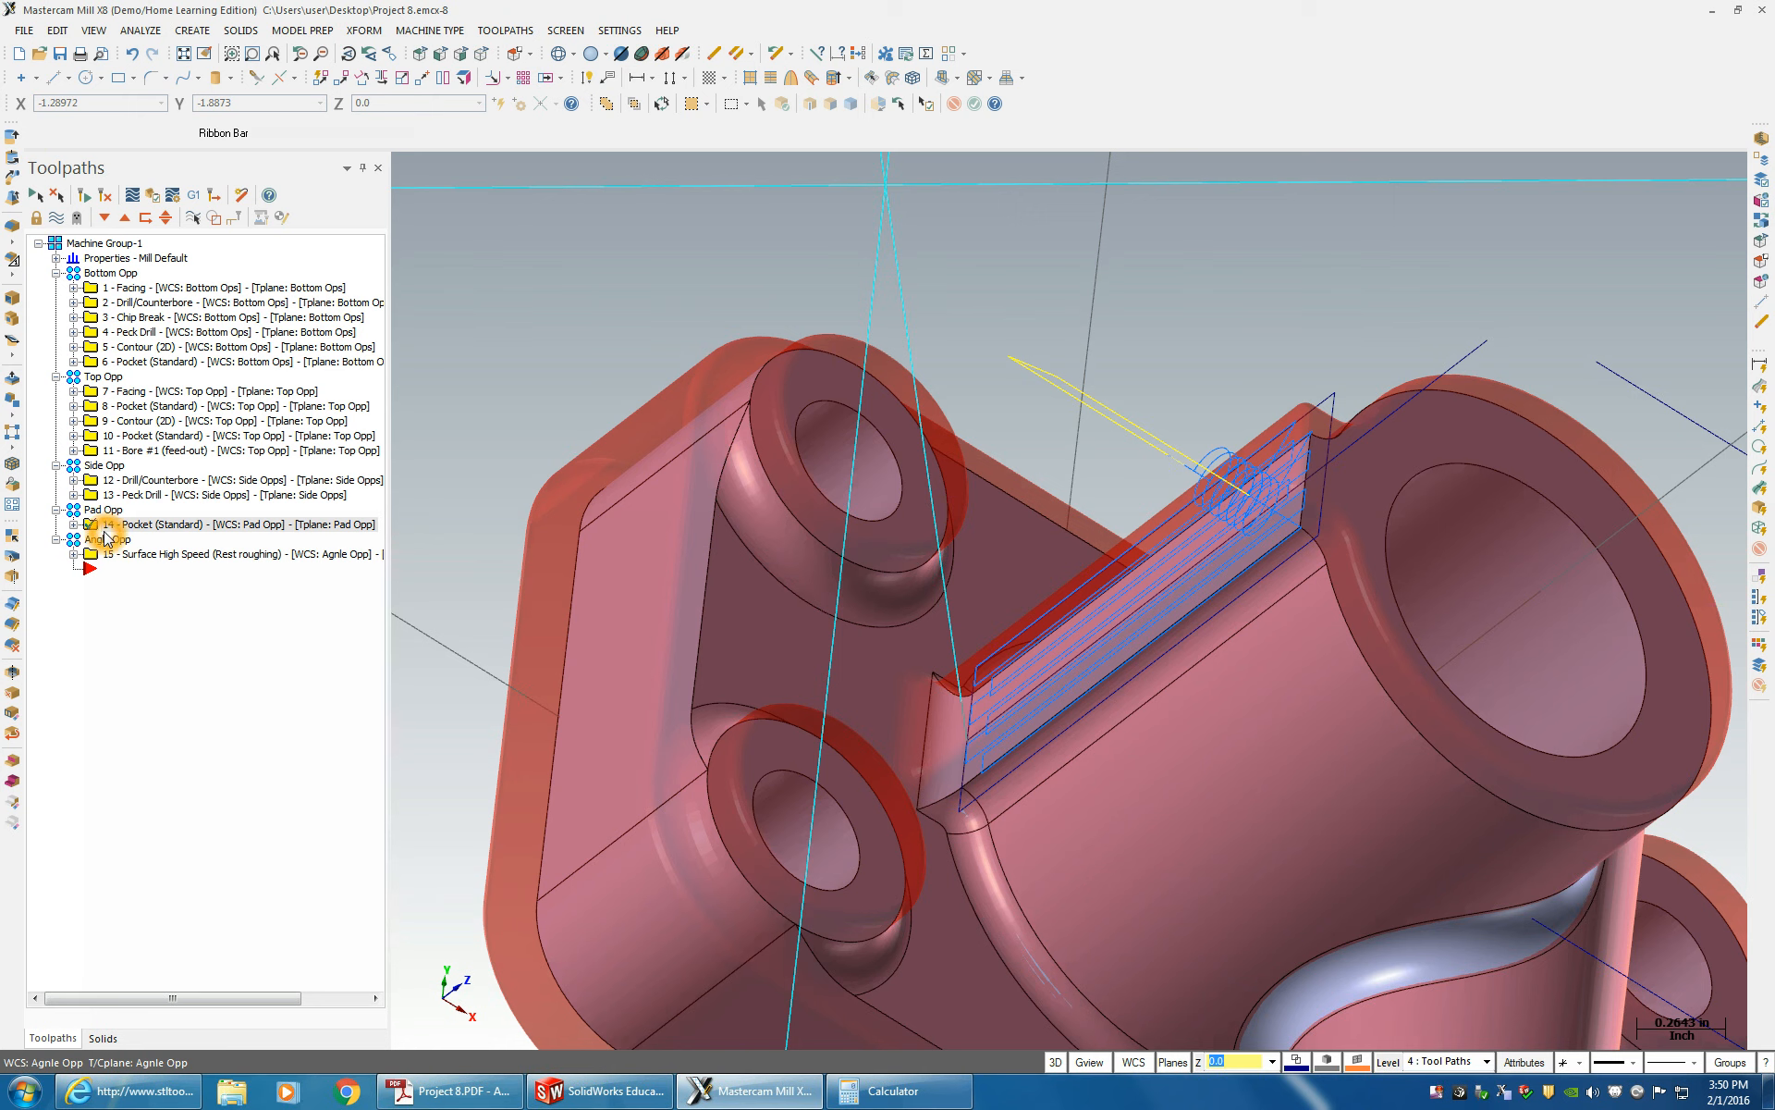
{"action": "left_click", "coordinate": [107, 539]}
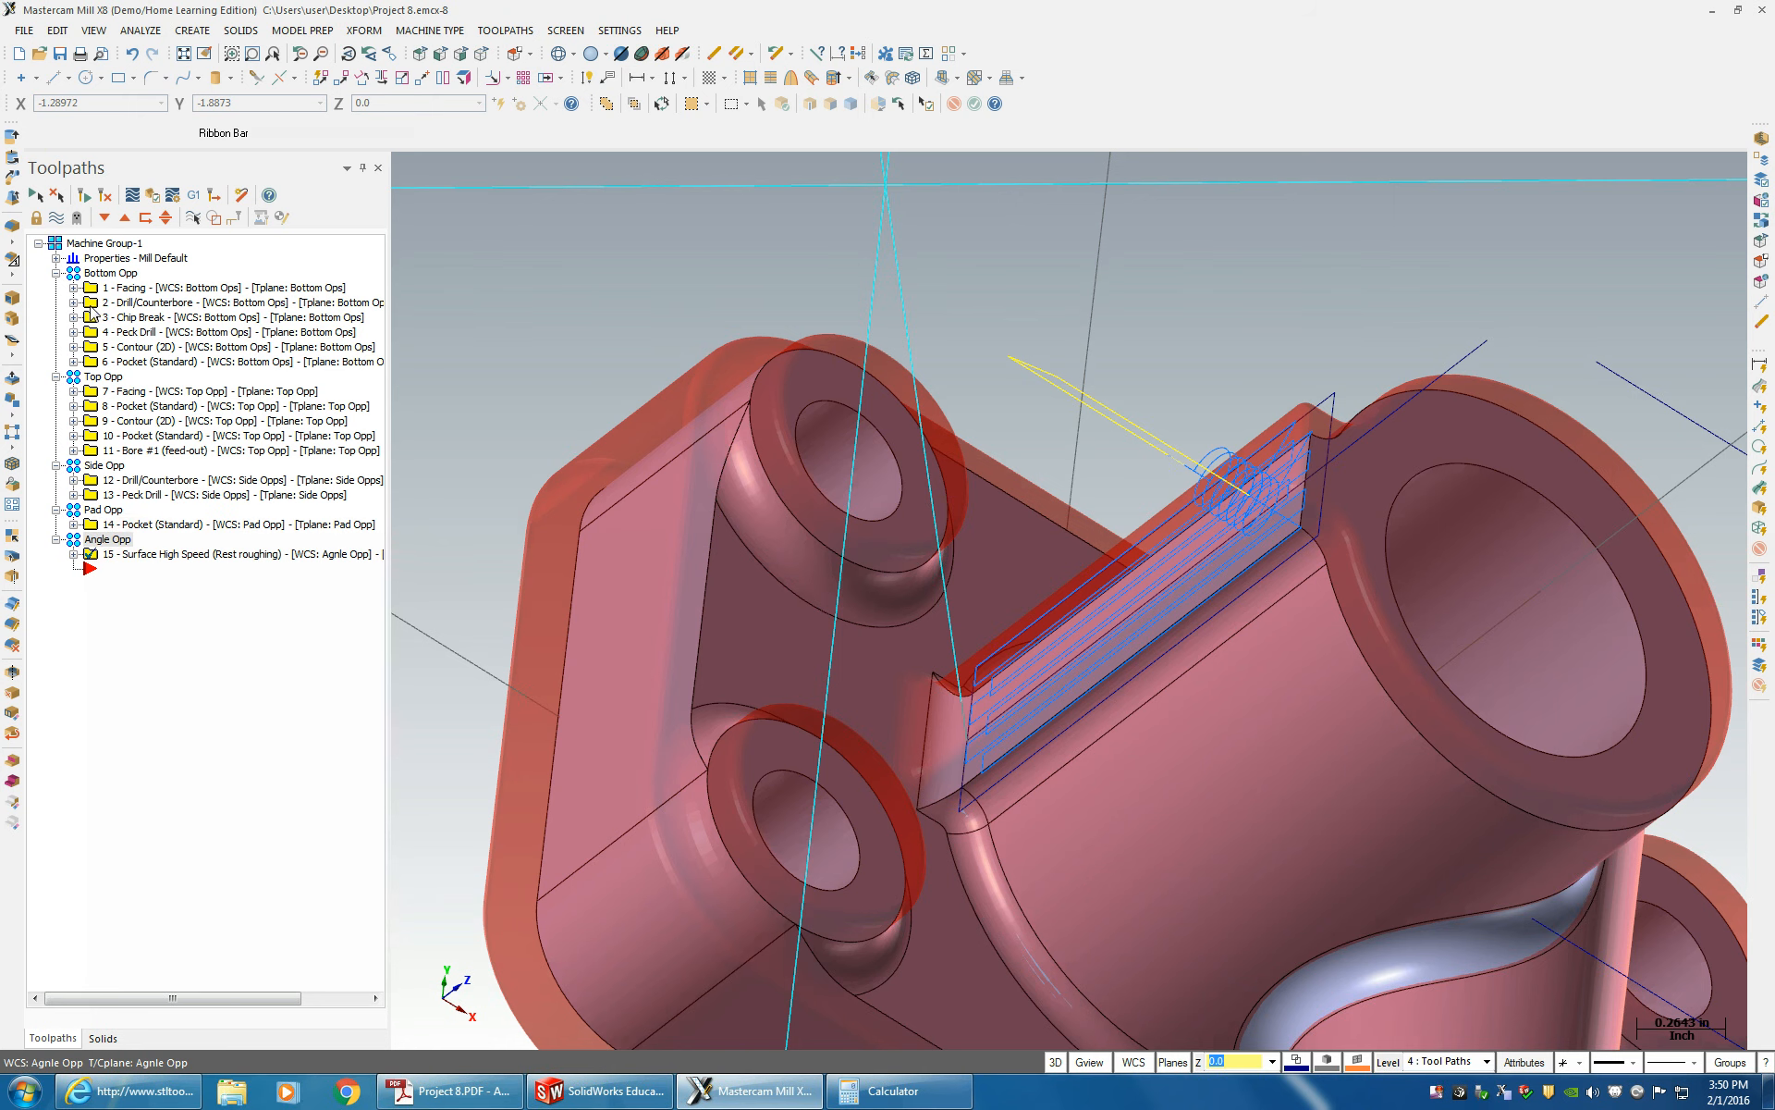
{"action": "left_click", "coordinate": [97, 244]}
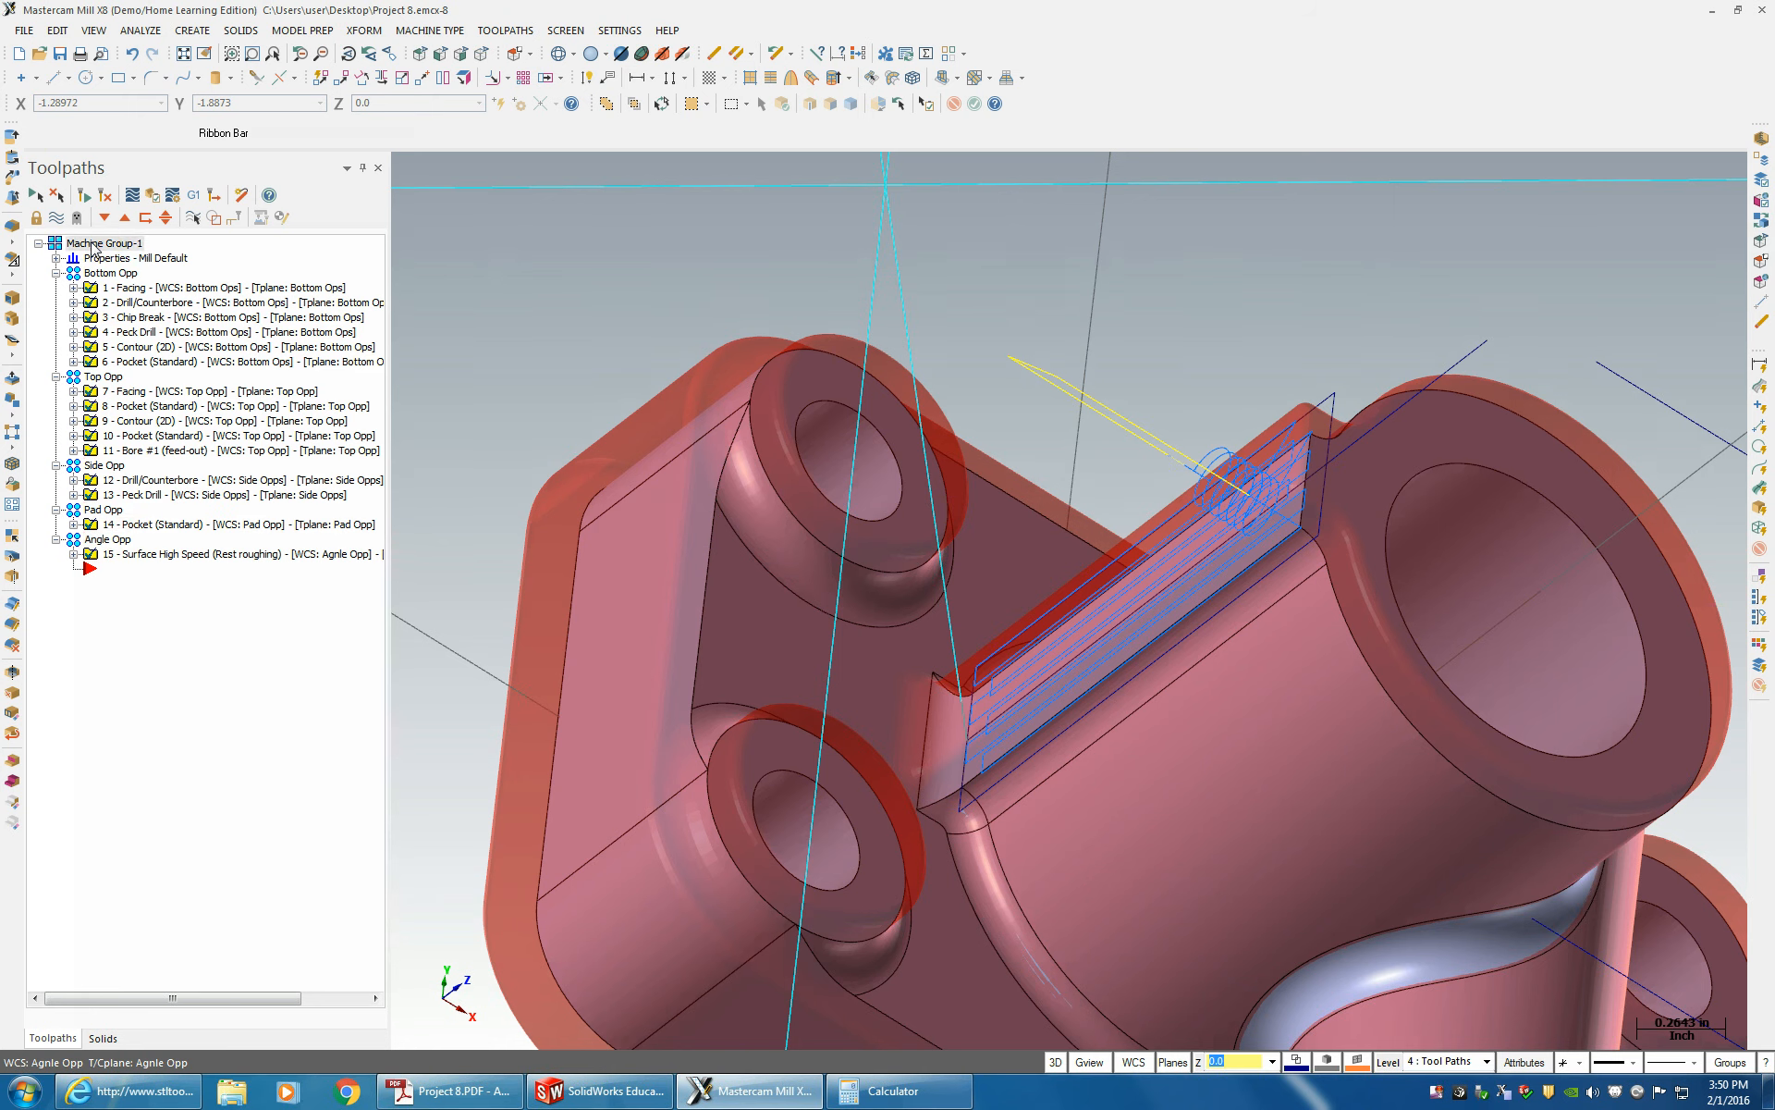
{"action": "left_click", "coordinate": [152, 195]}
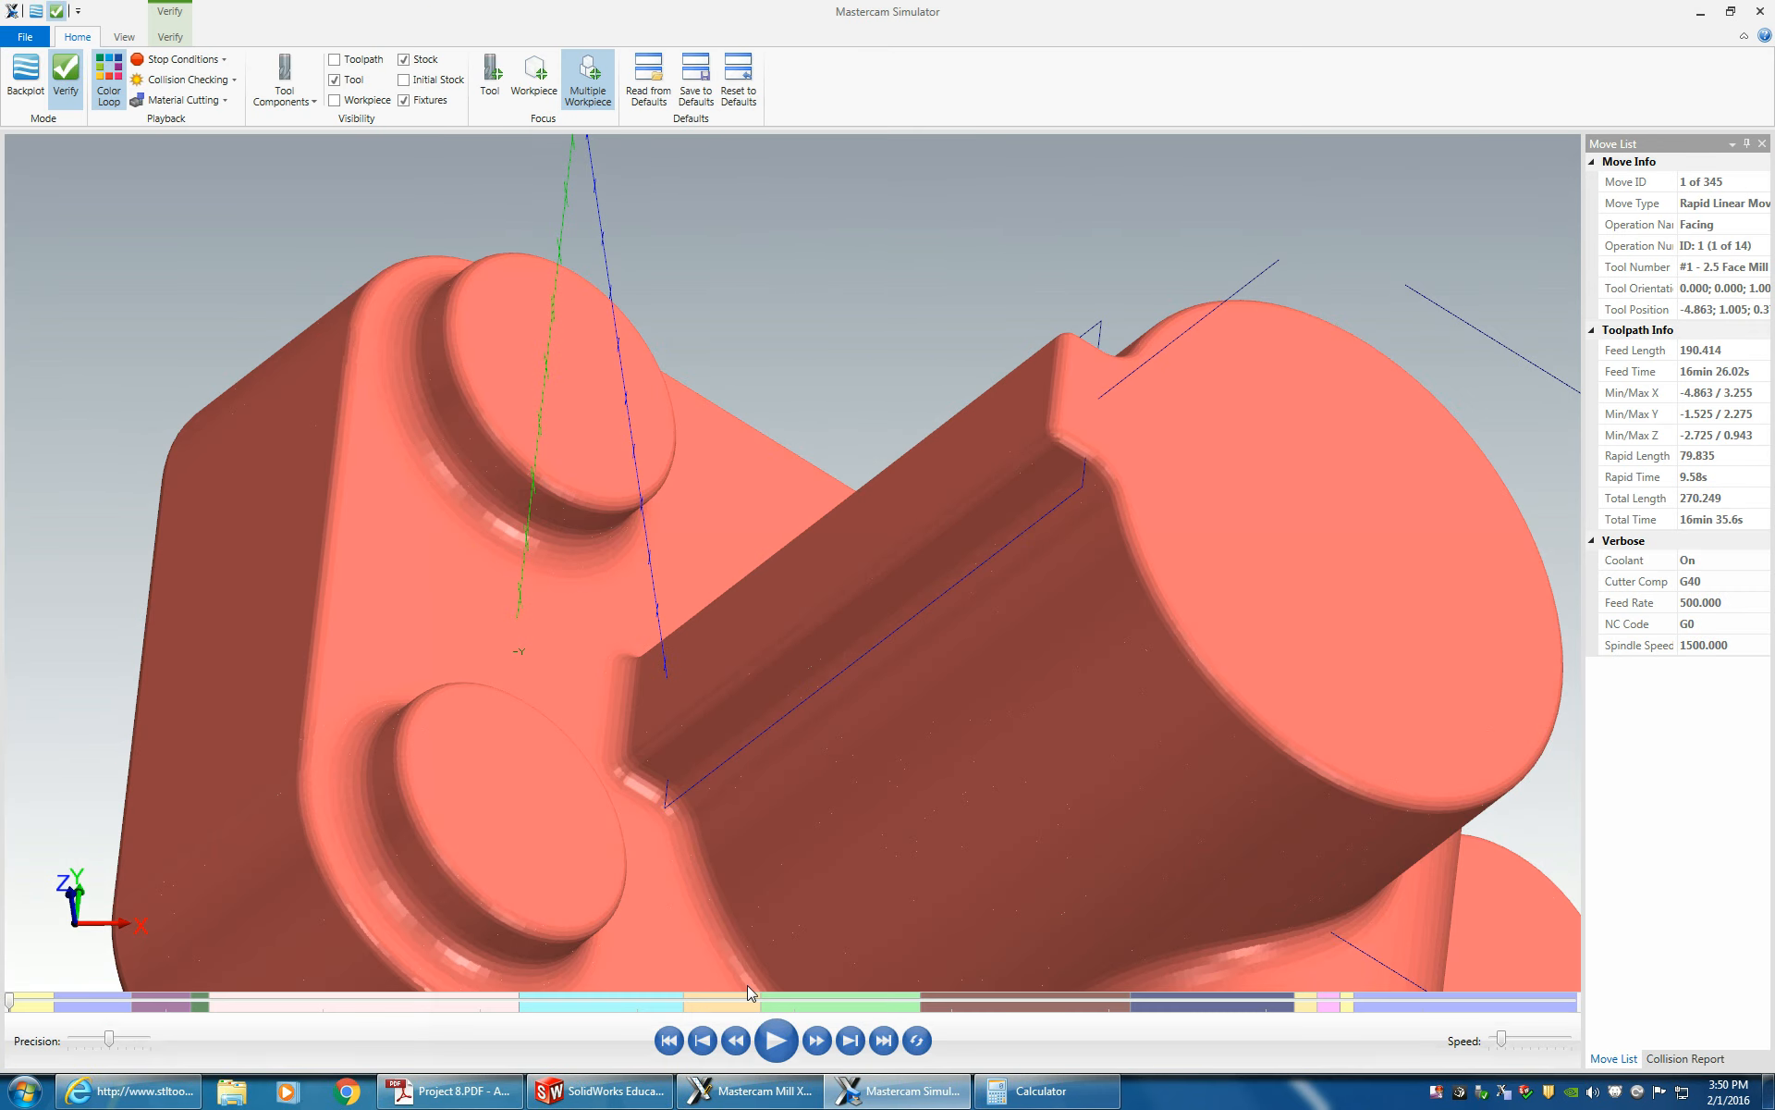
{"action": "left_click", "coordinate": [776, 1040]}
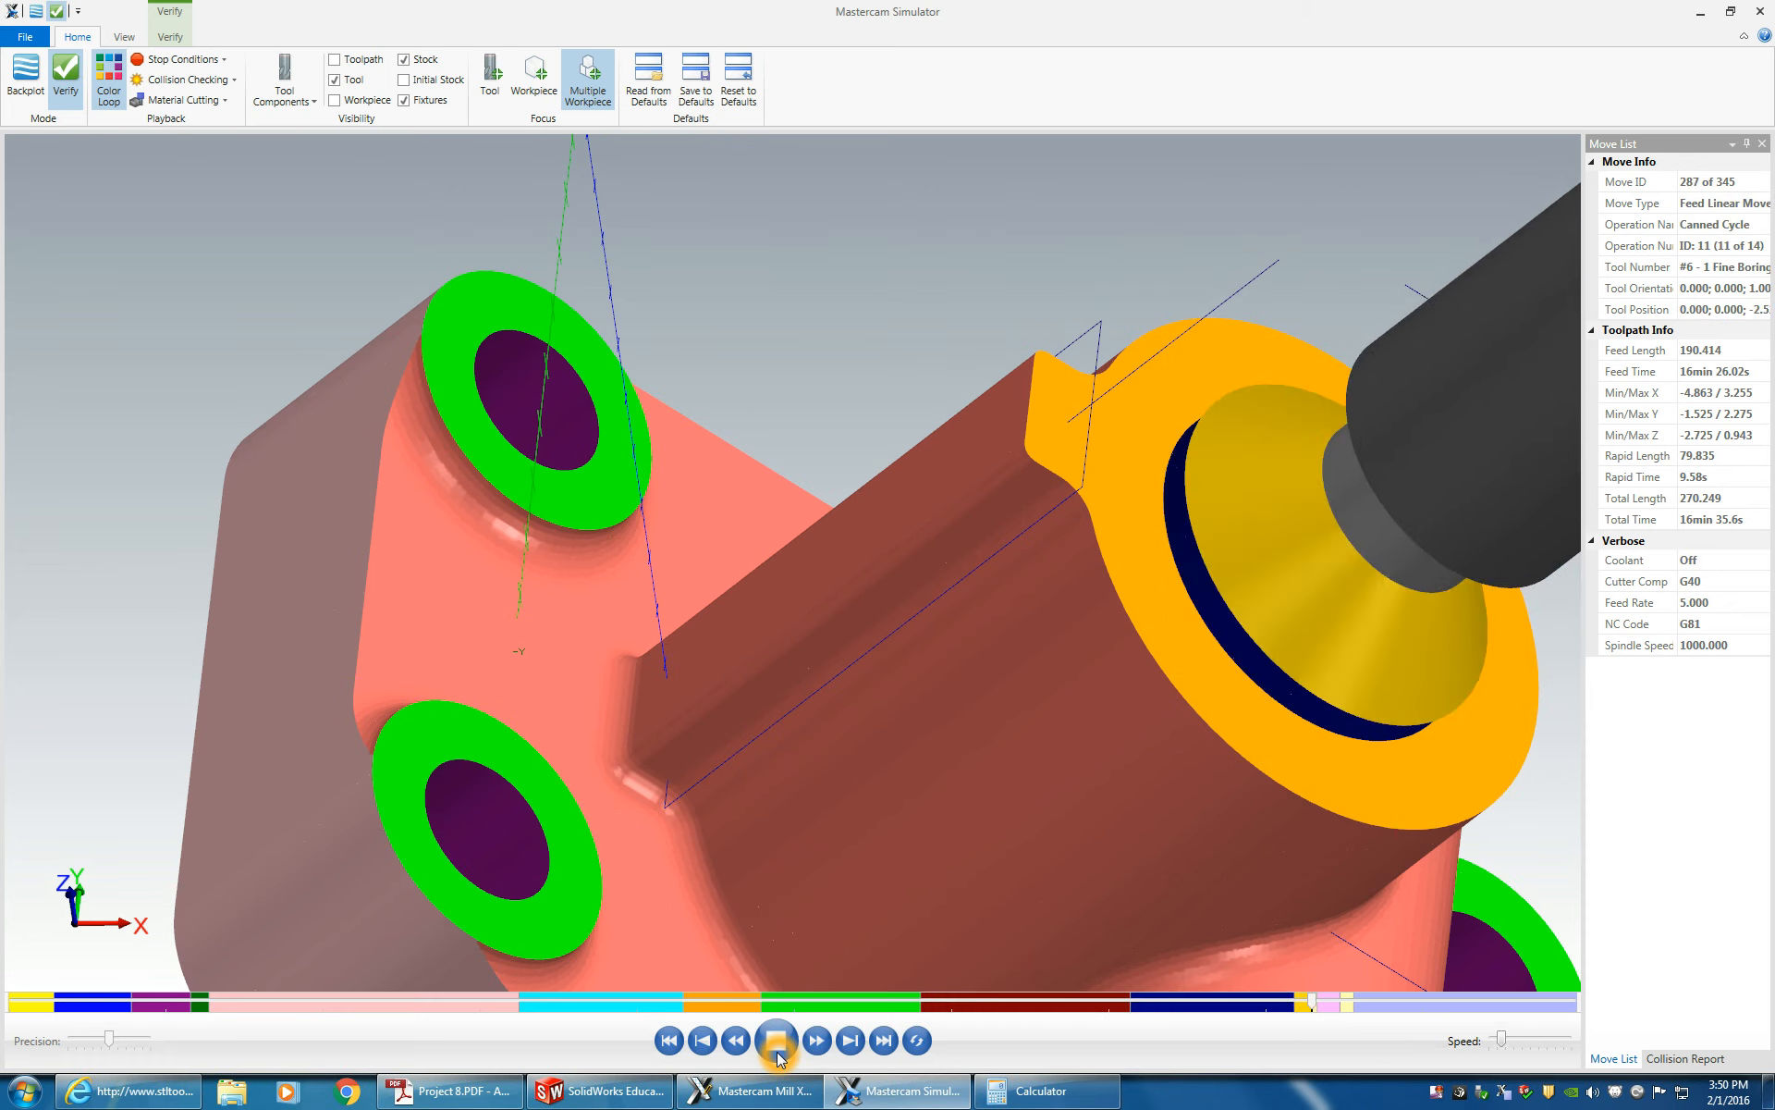
- Adjust the playback speed, simulate the remaining operations through the pad pocket cut, and close the simulator
{"action": "left_click_drag", "start_coordinate": [1505, 1041], "coordinate": [1490, 1041]}
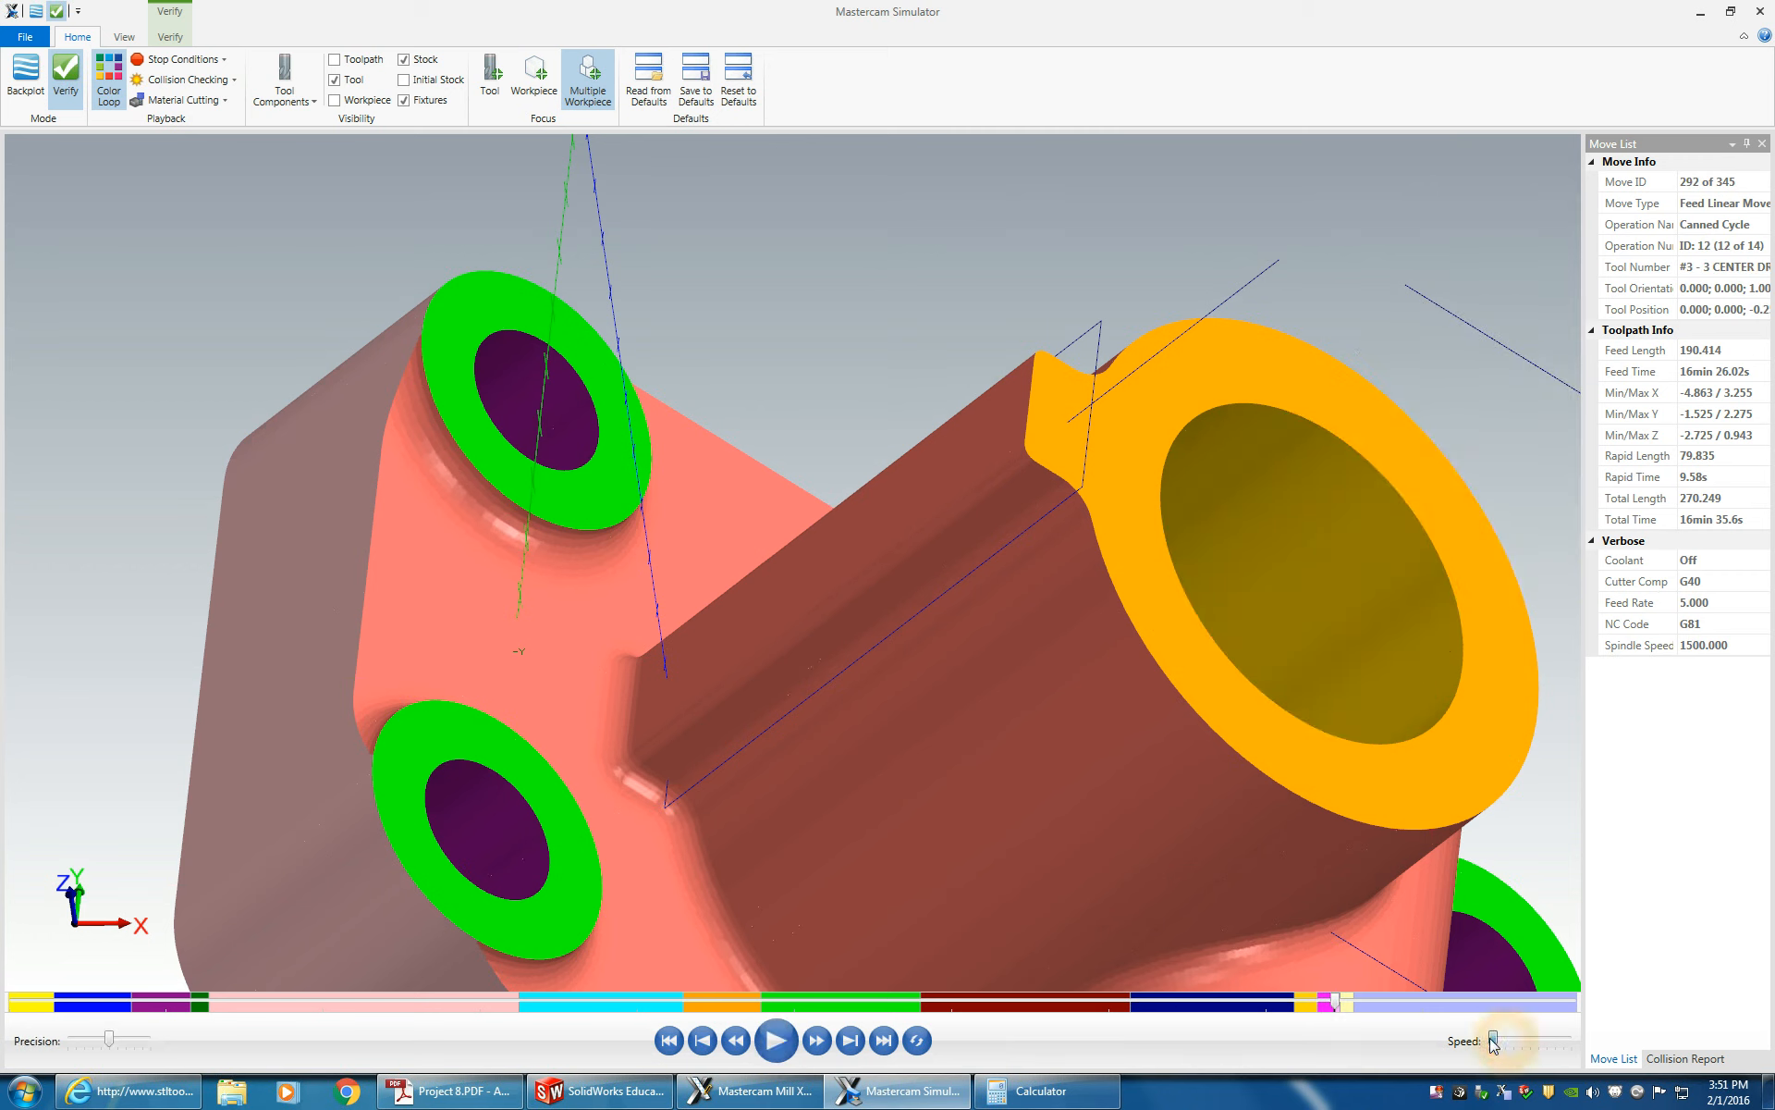
{"action": "left_click", "coordinate": [773, 1038]}
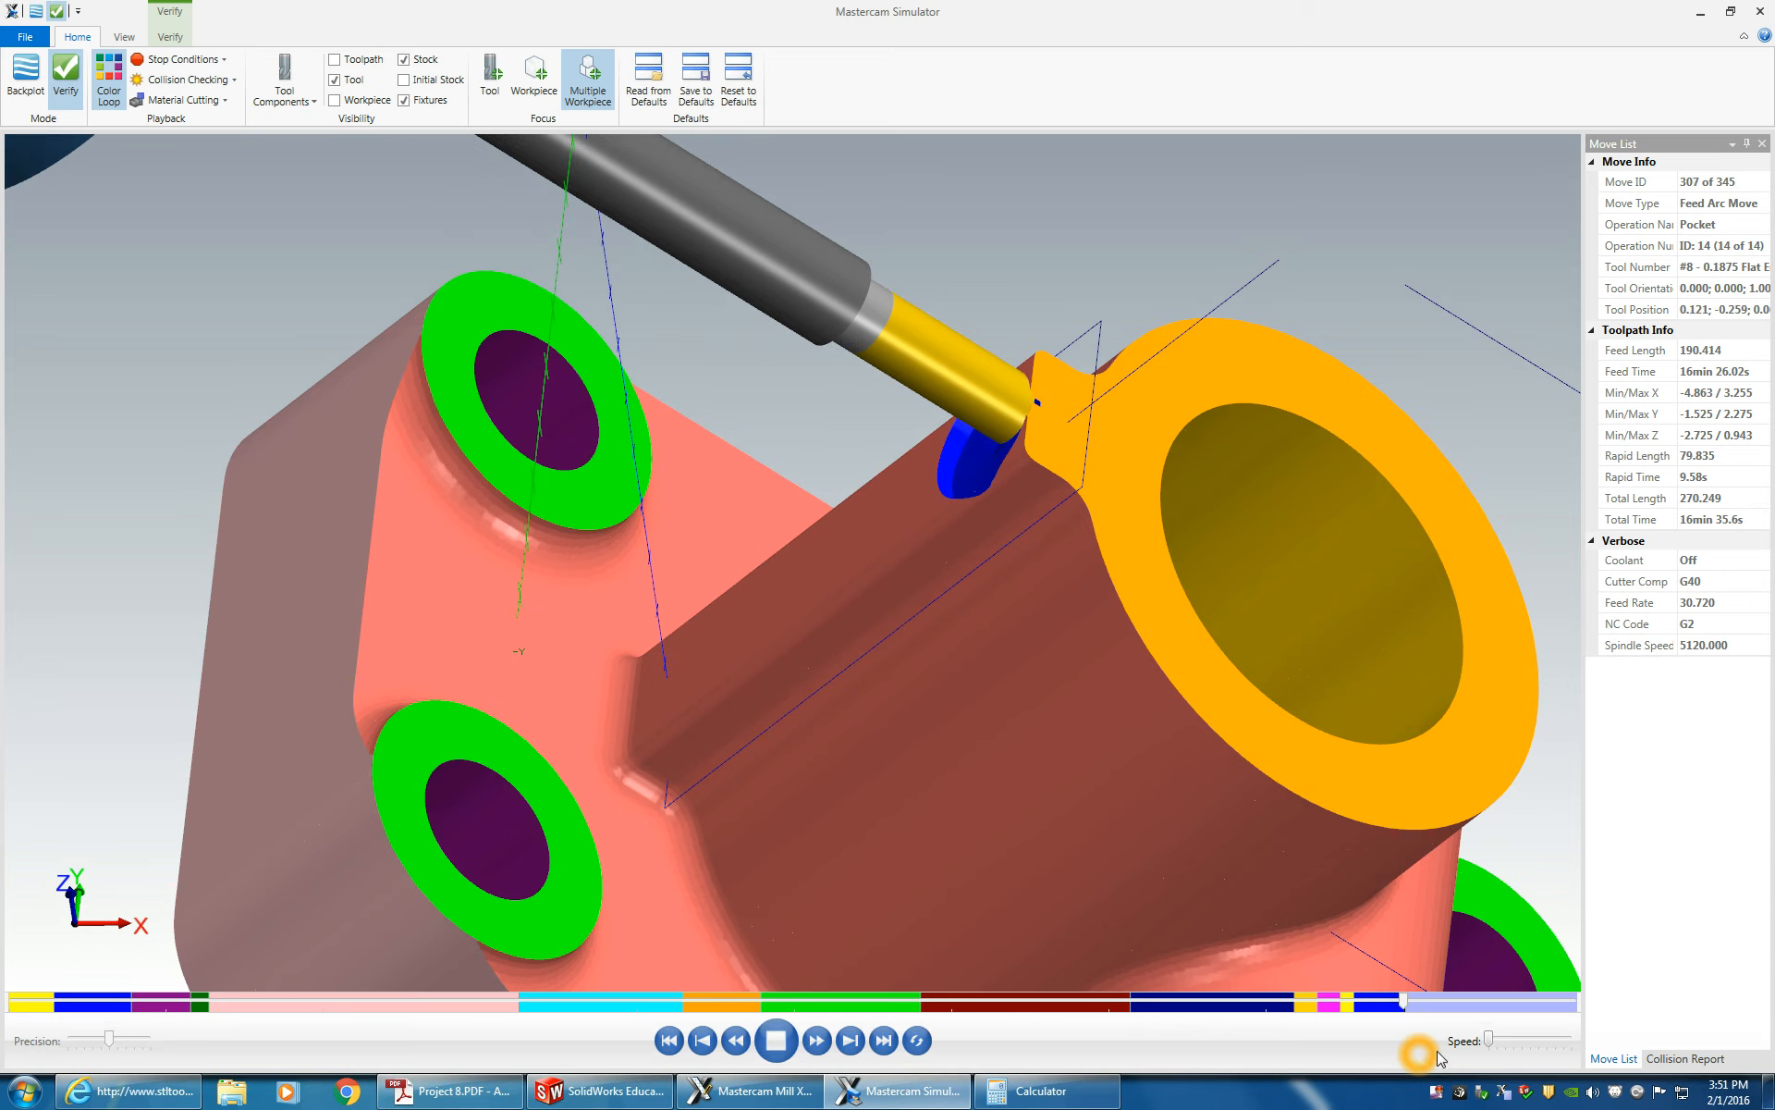
{"action": "left_click", "coordinate": [781, 1044]}
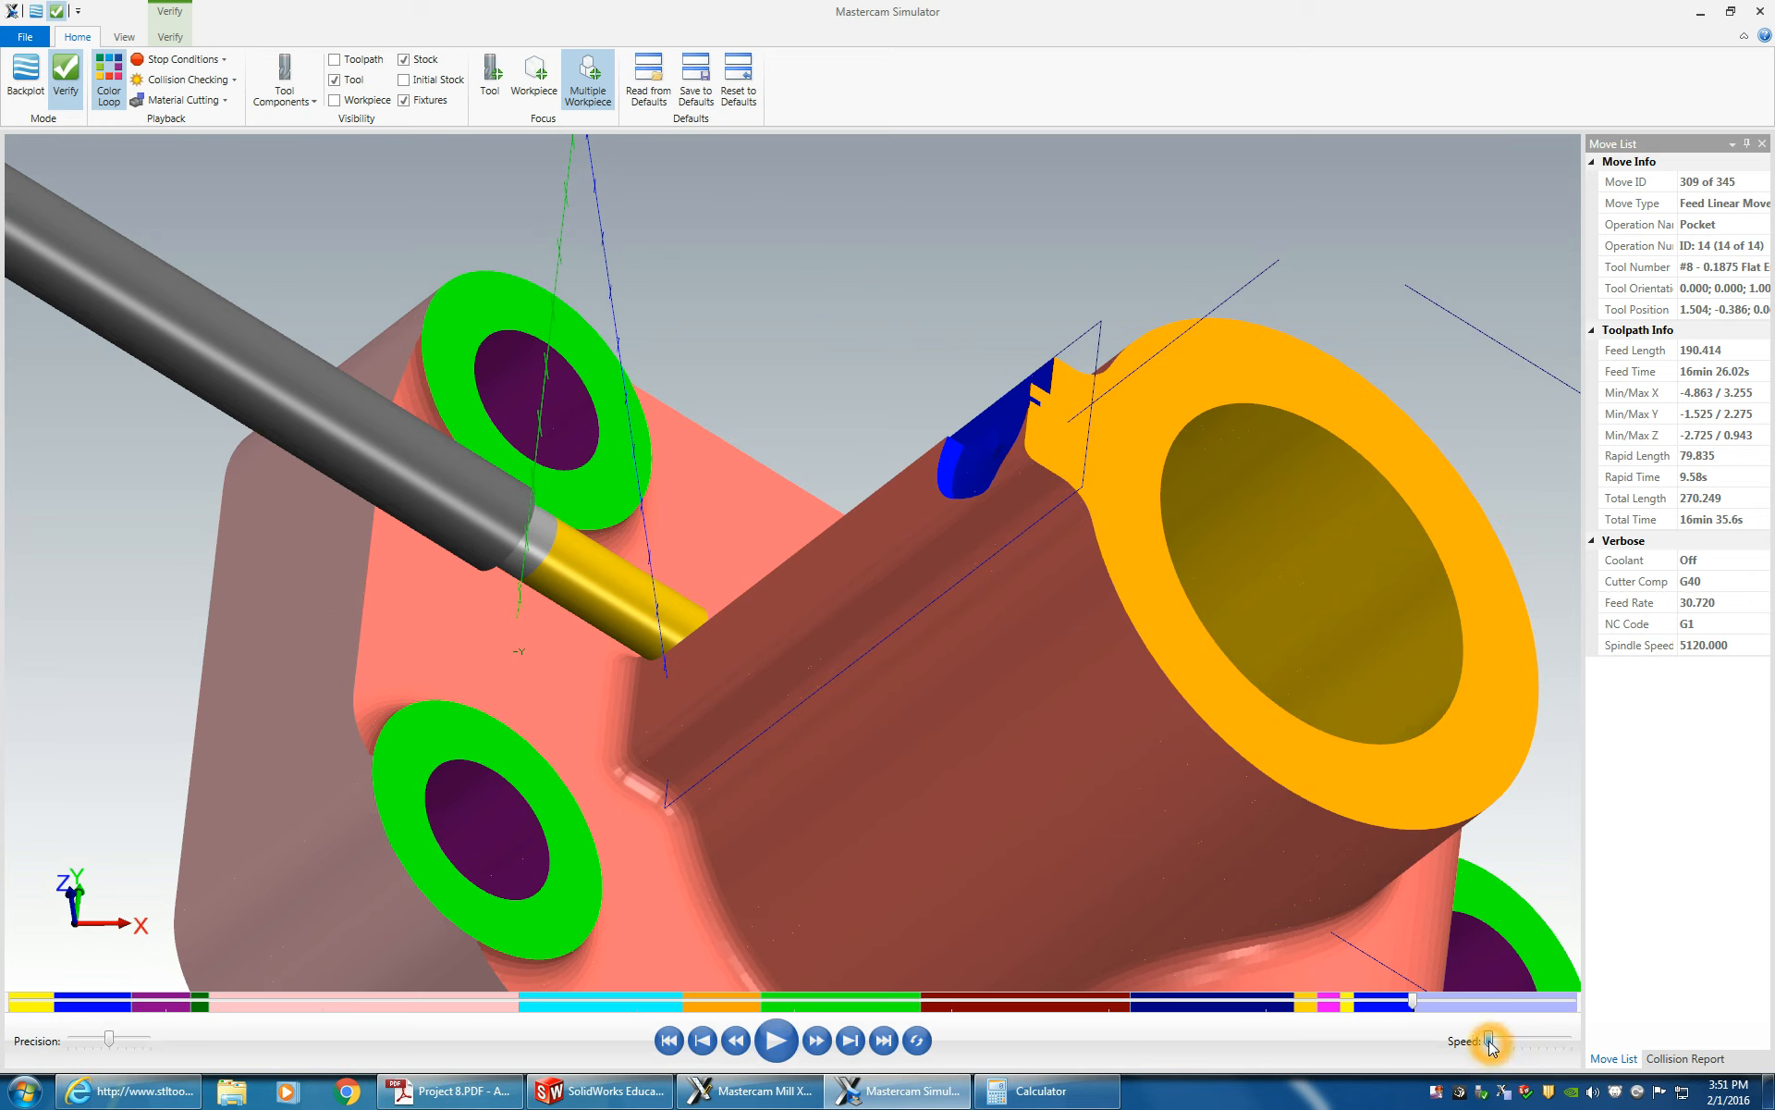
{"action": "left_click", "coordinate": [1494, 1040]}
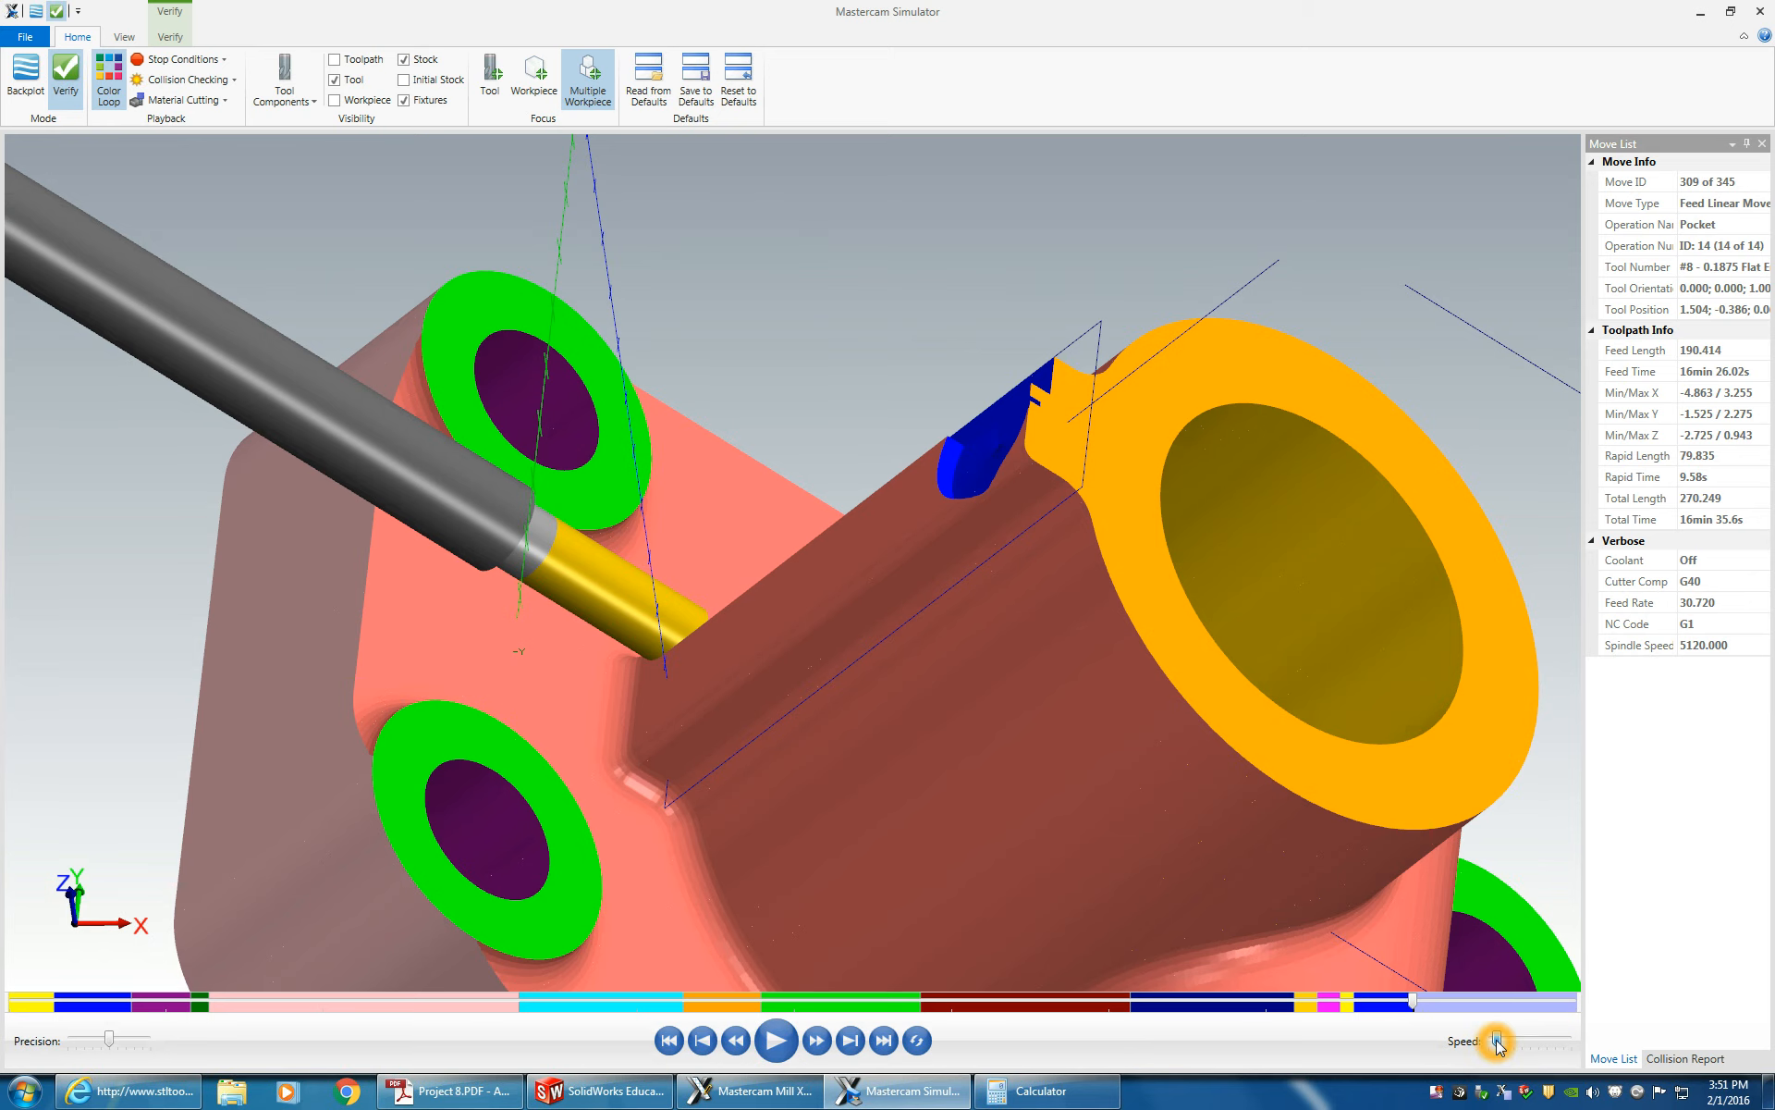
{"action": "left_click", "coordinate": [757, 1047]}
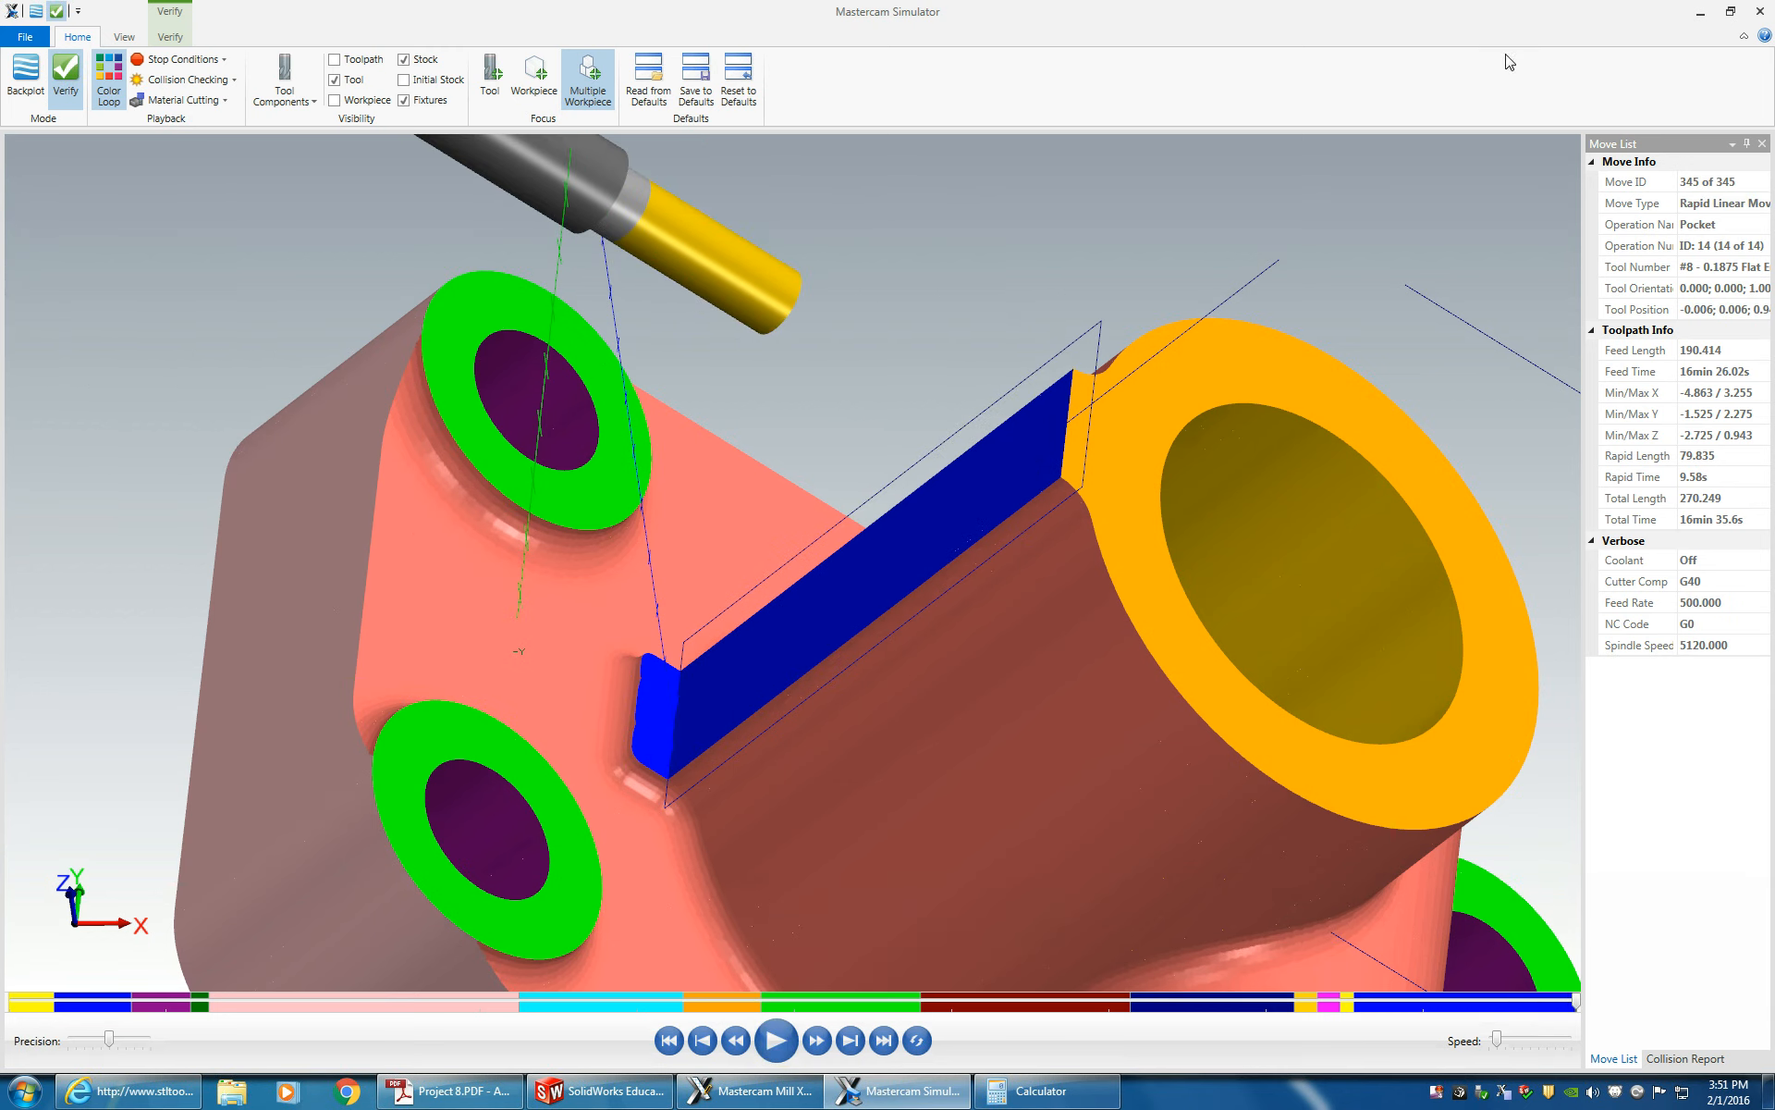
{"action": "left_click", "coordinate": [1762, 13]}
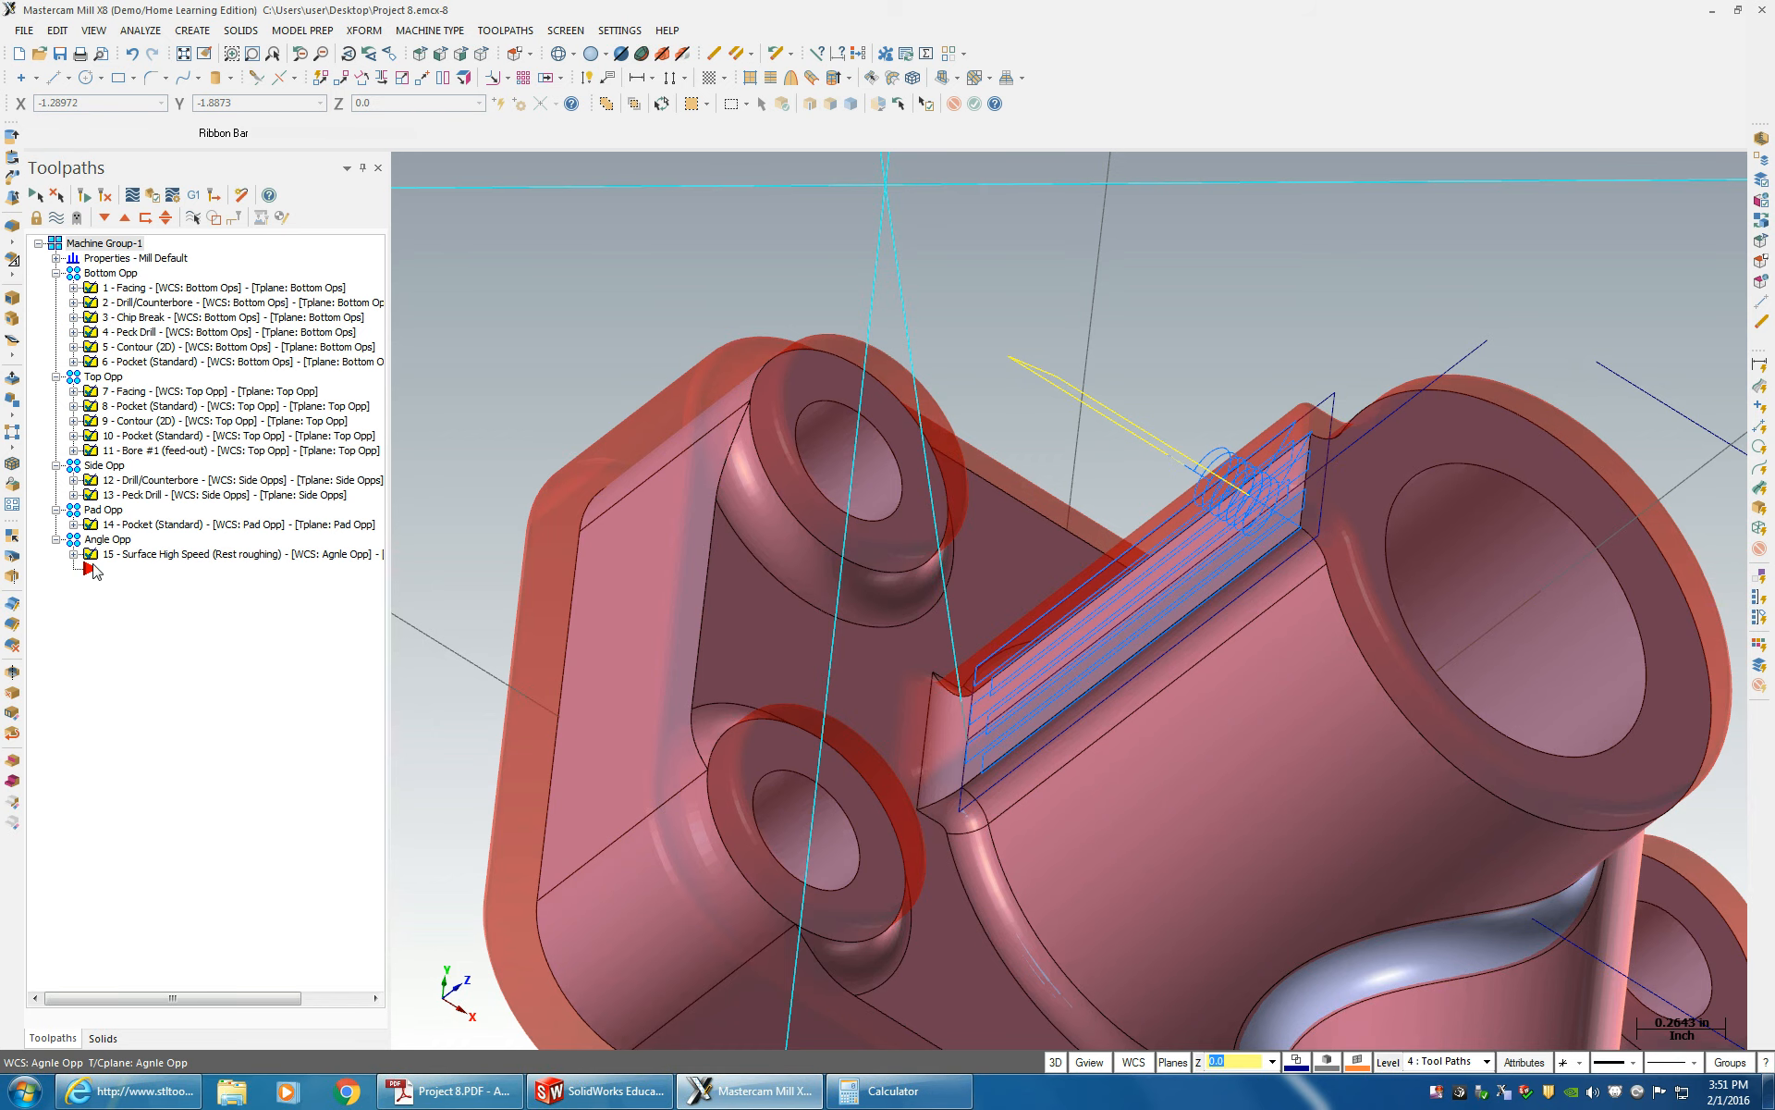
- Remove the containment boundary from the Rest Roughing operation's geometry and regenerate its toolpath using the drive limits
{"action": "left_click", "coordinate": [73, 554]}
{"action": "left_click", "coordinate": [148, 569]}
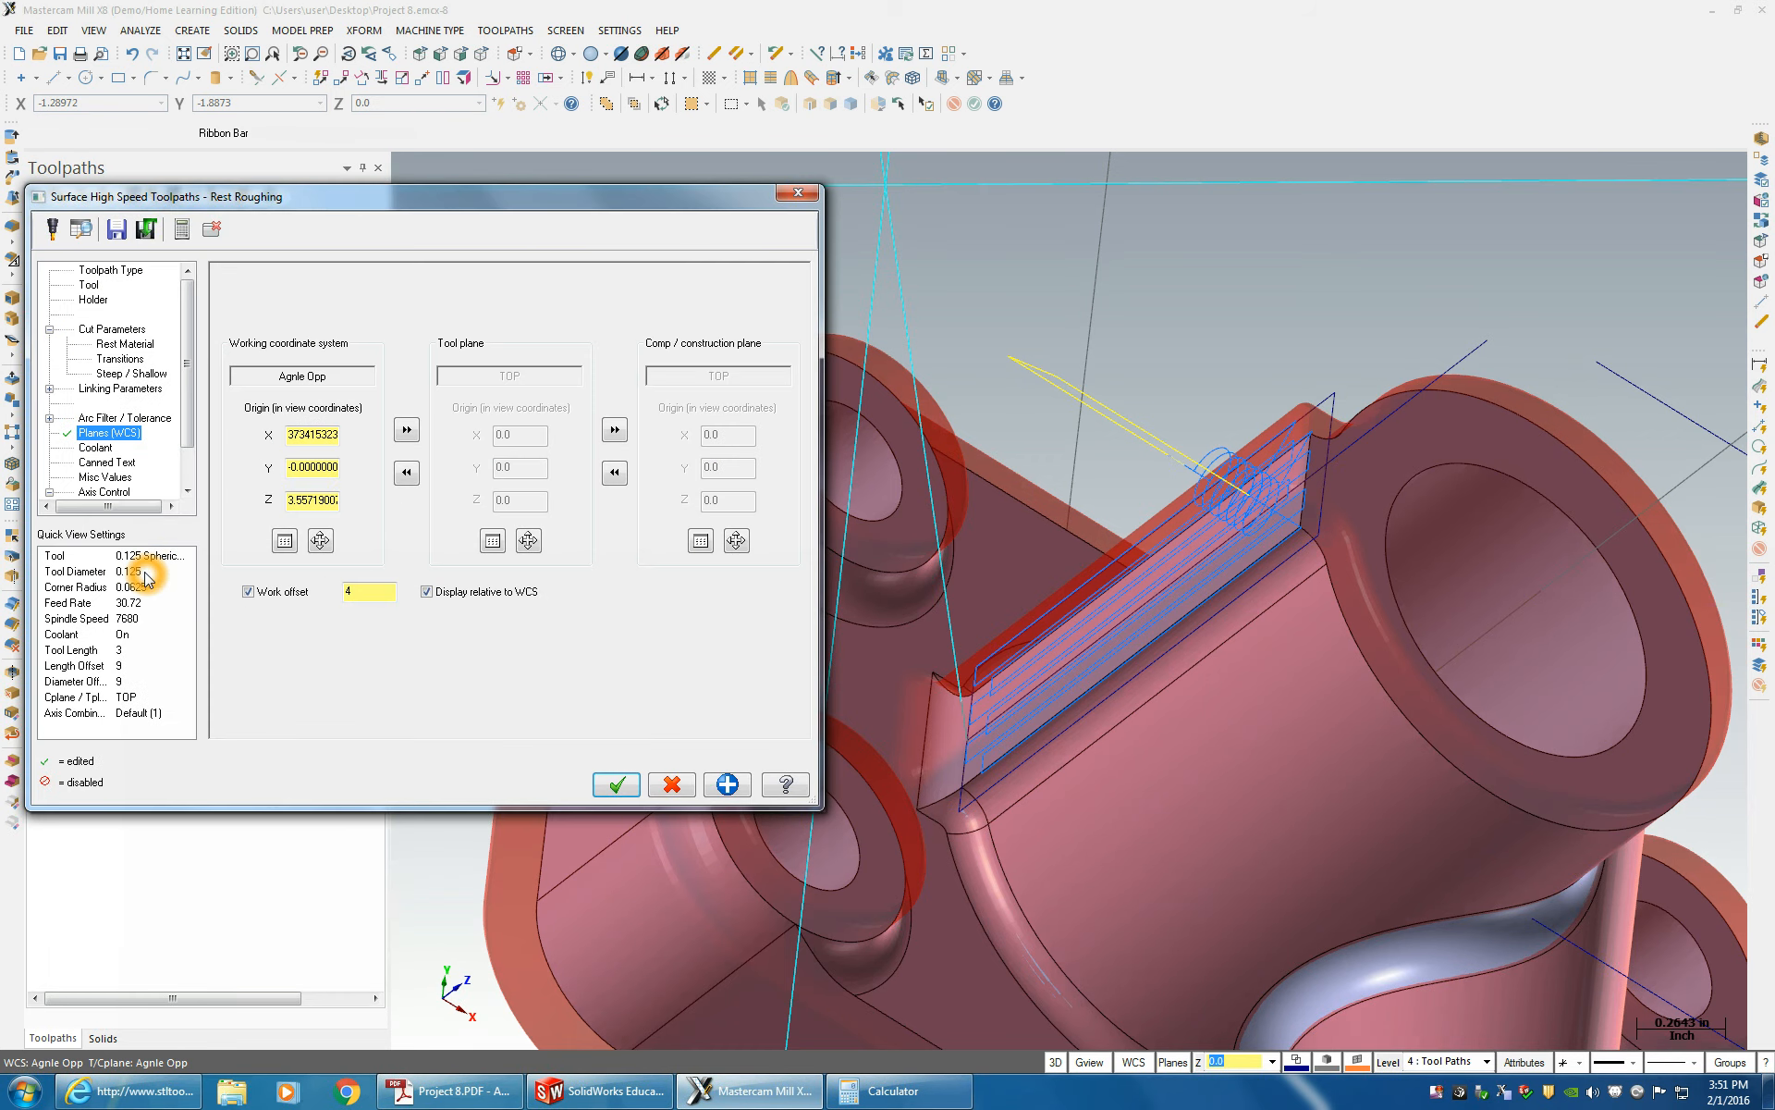
{"action": "left_click", "coordinate": [794, 191]}
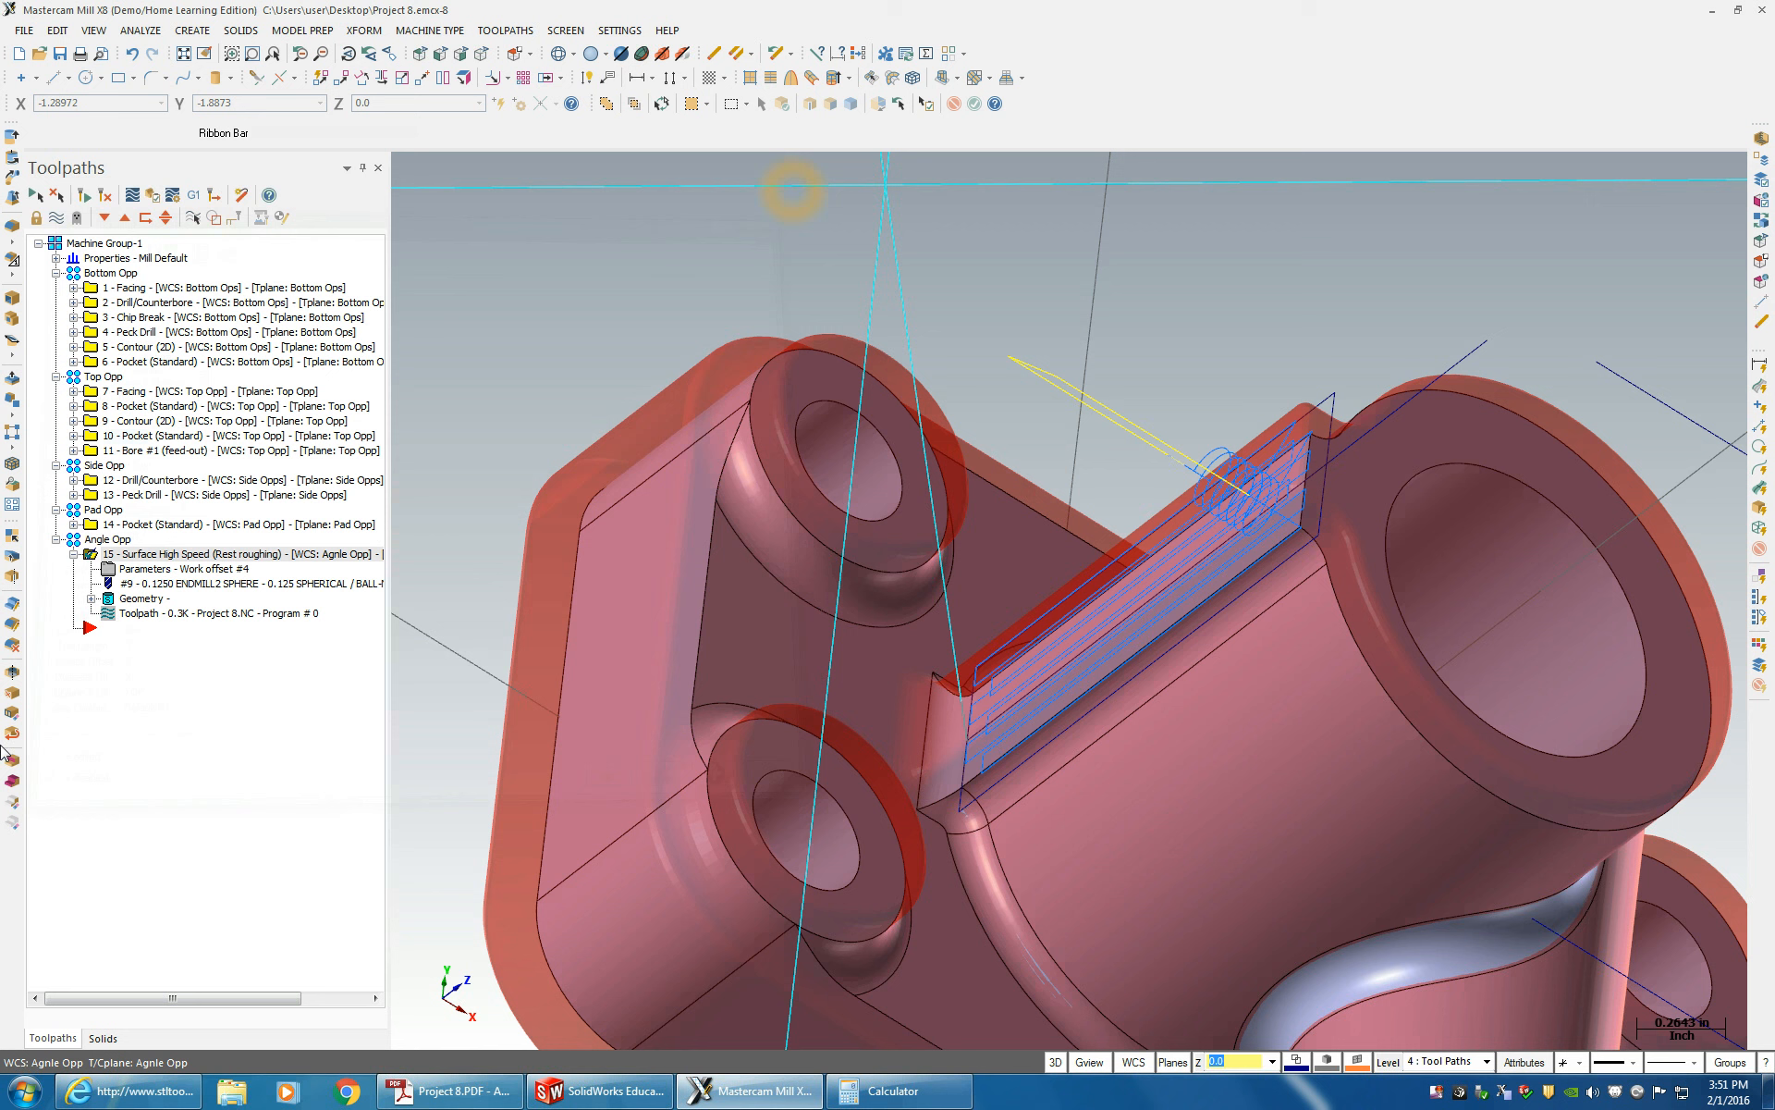
{"action": "left_click", "coordinate": [136, 599]}
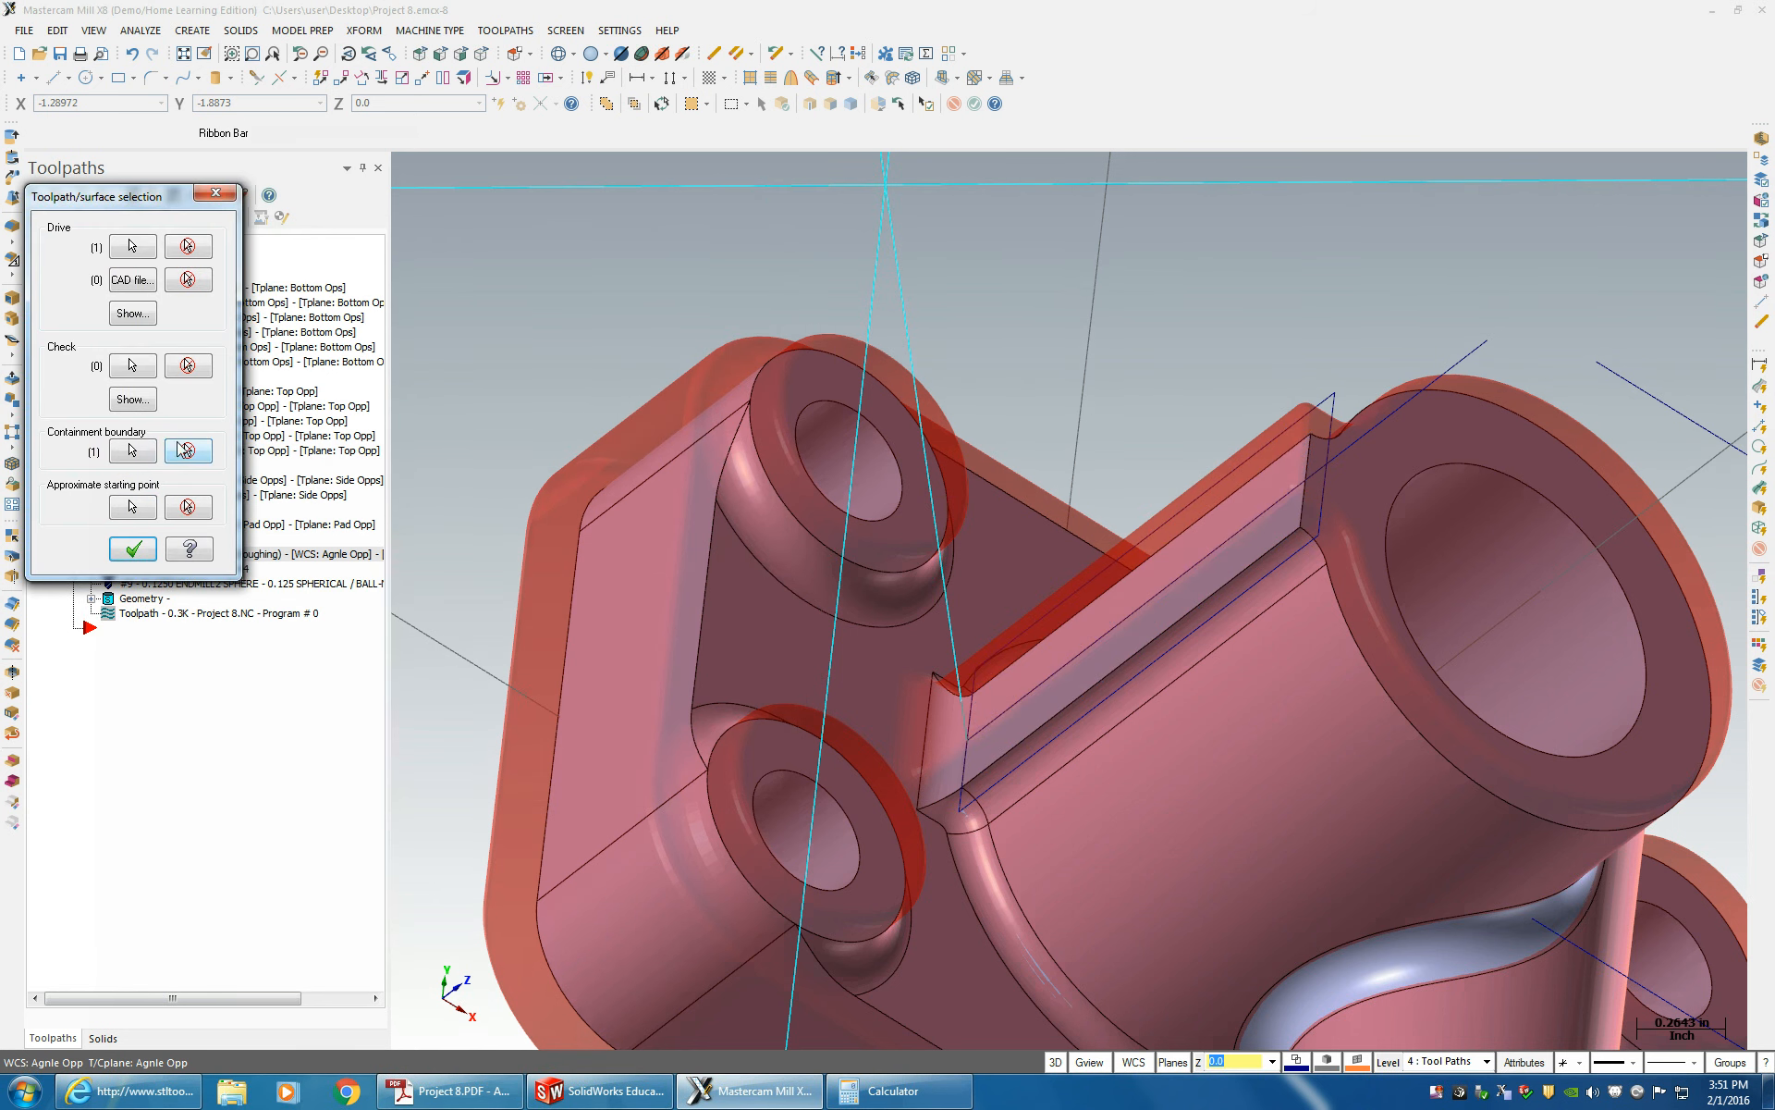
{"action": "left_click", "coordinate": [182, 449]}
{"action": "left_click", "coordinate": [139, 550]}
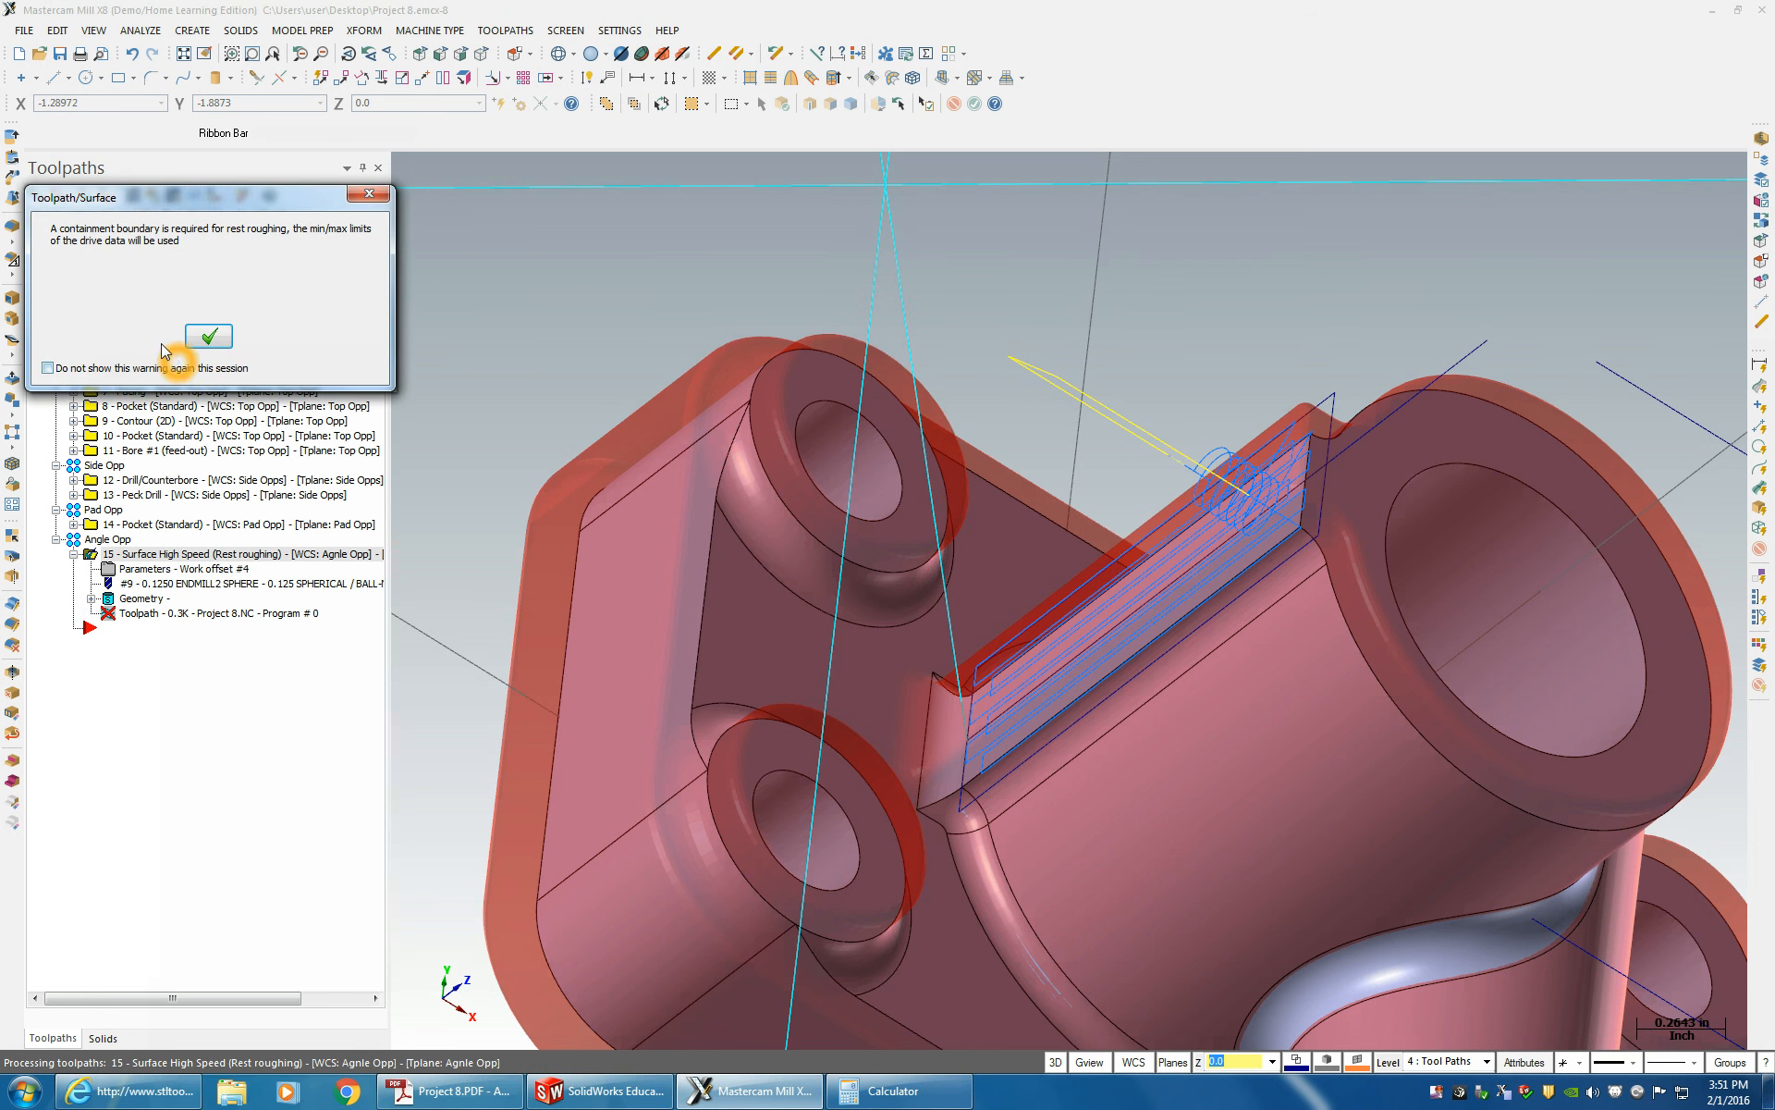
{"action": "left_click", "coordinate": [221, 238]}
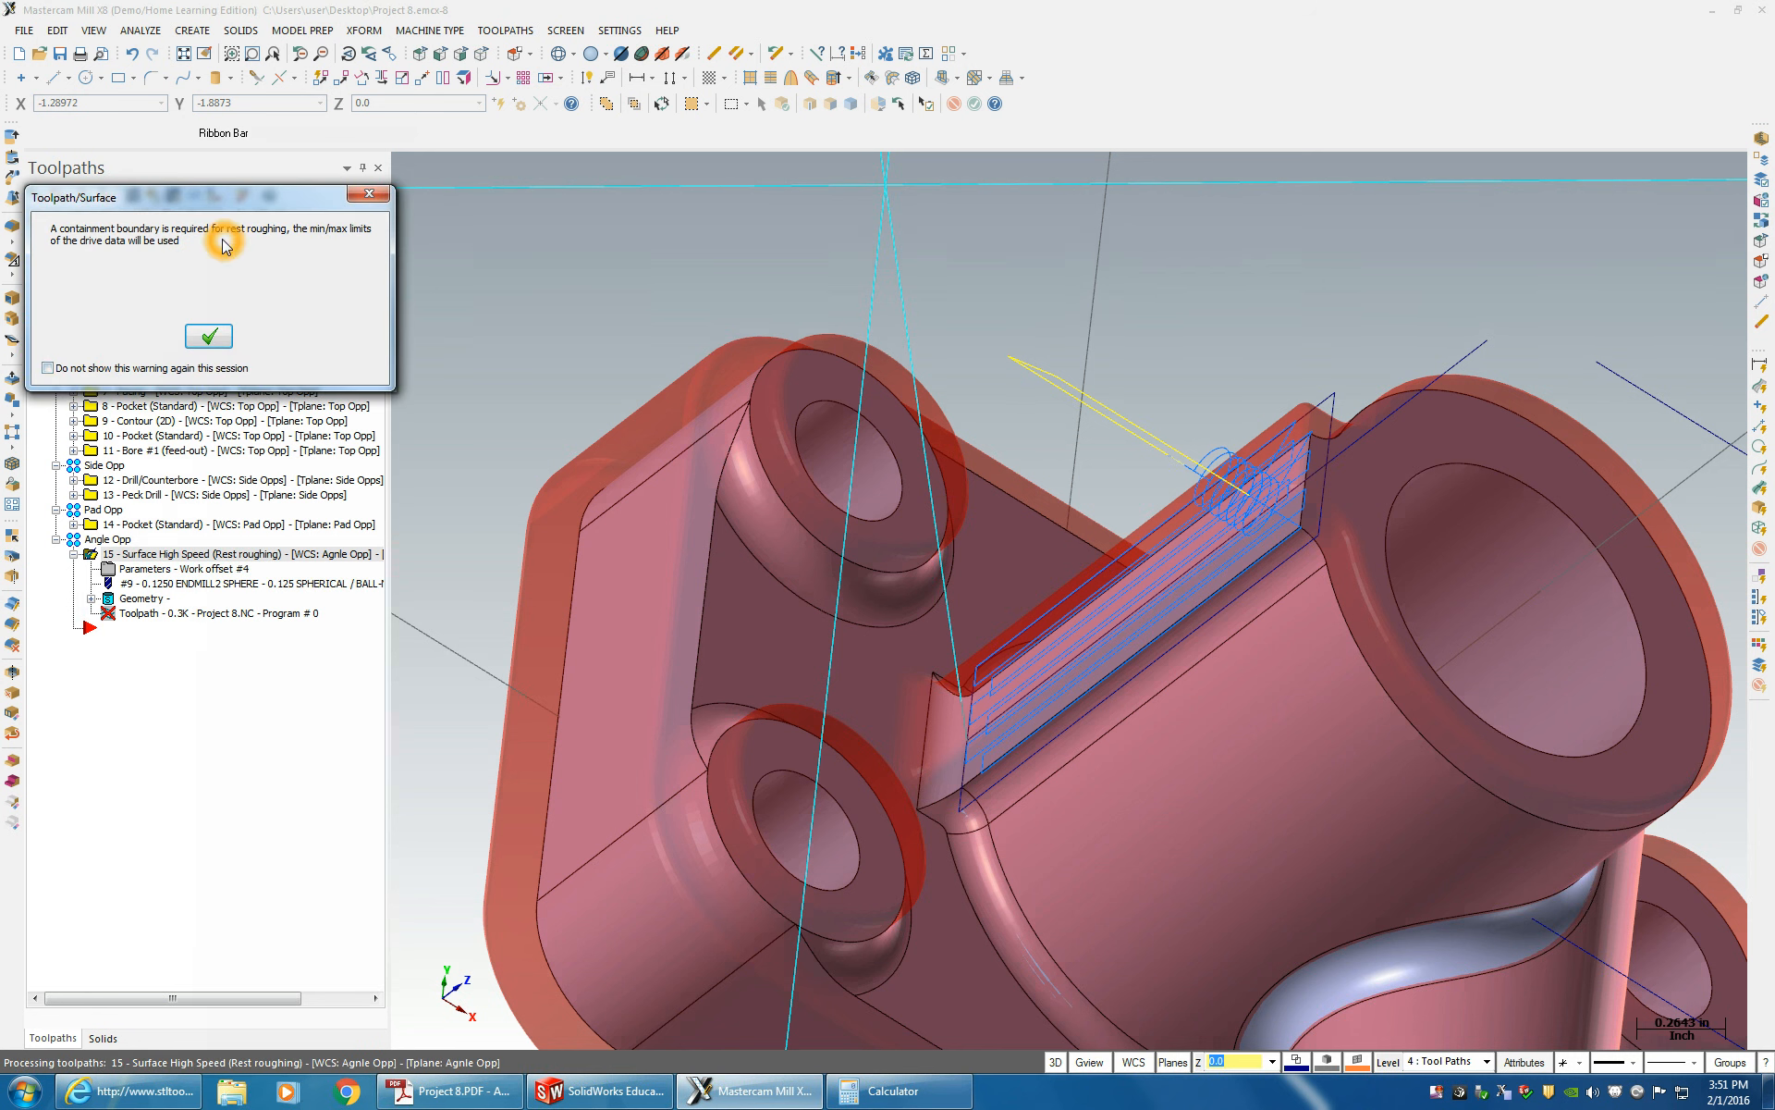
{"action": "left_click", "coordinate": [220, 336]}
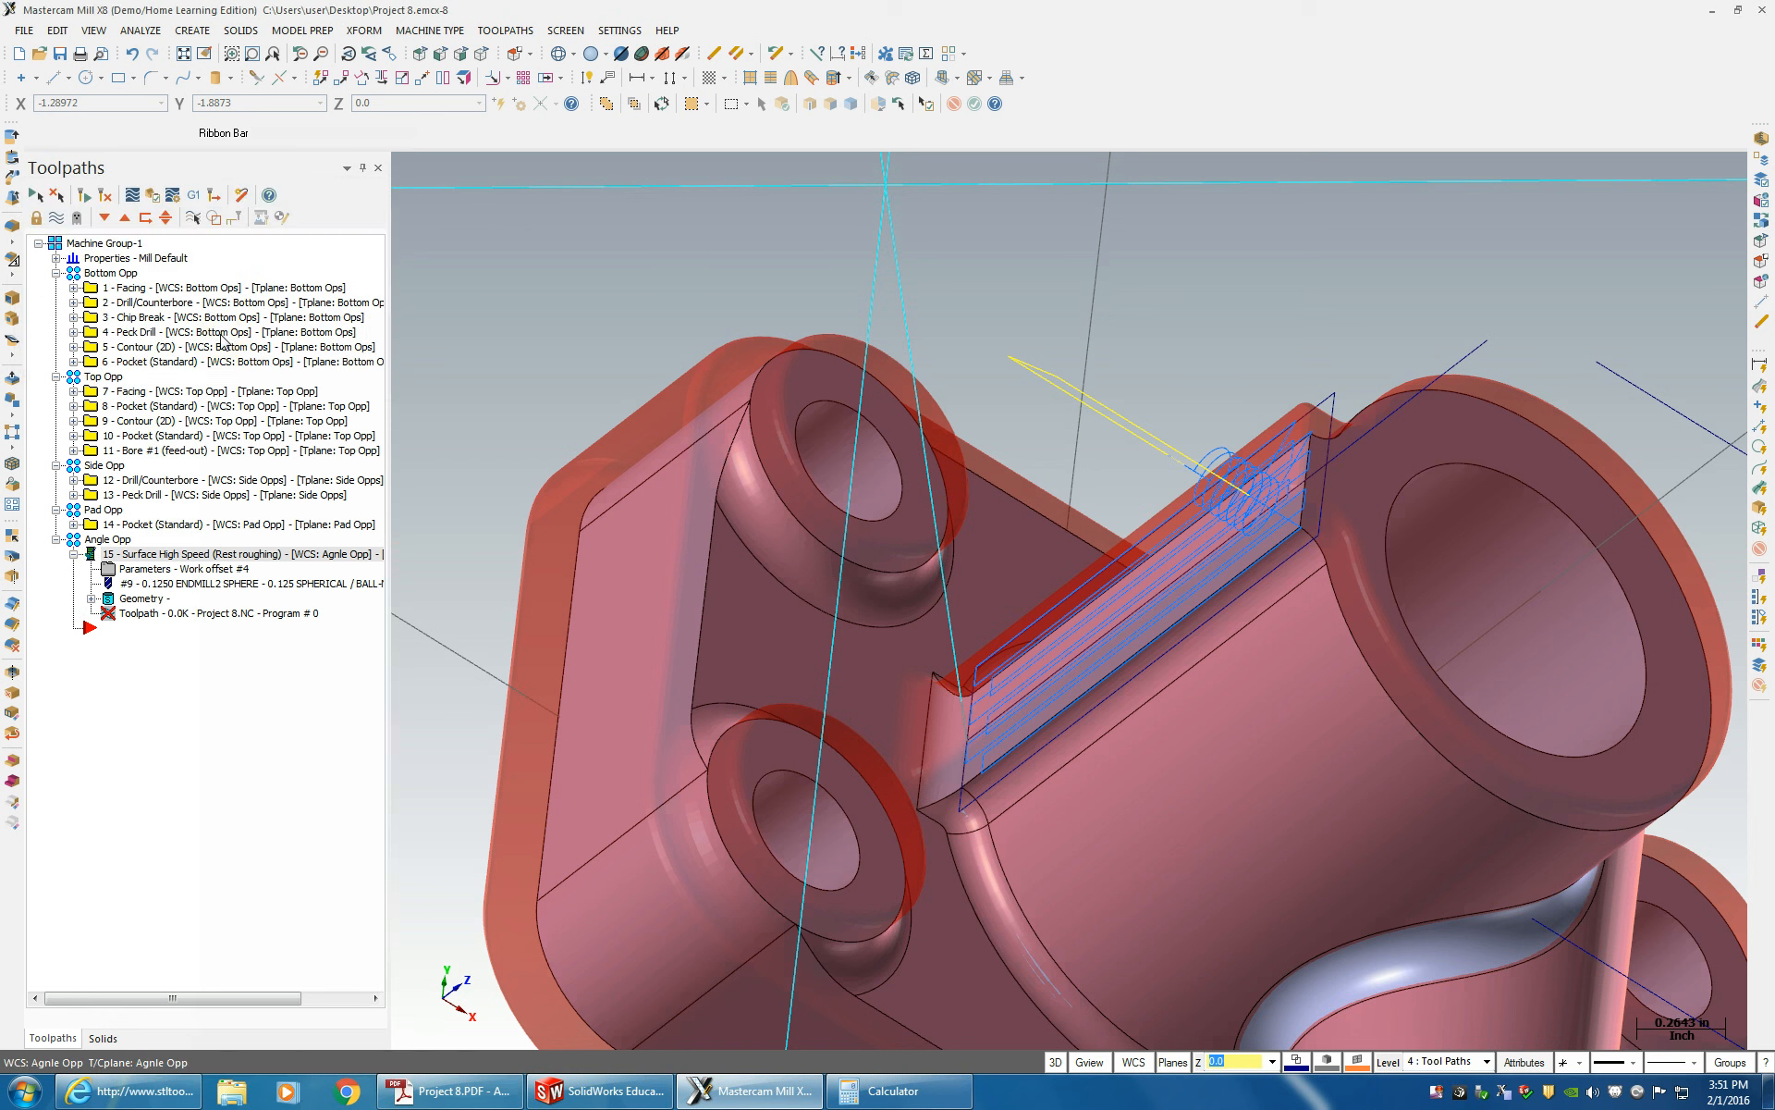
{"action": "left_click", "coordinate": [107, 197]}
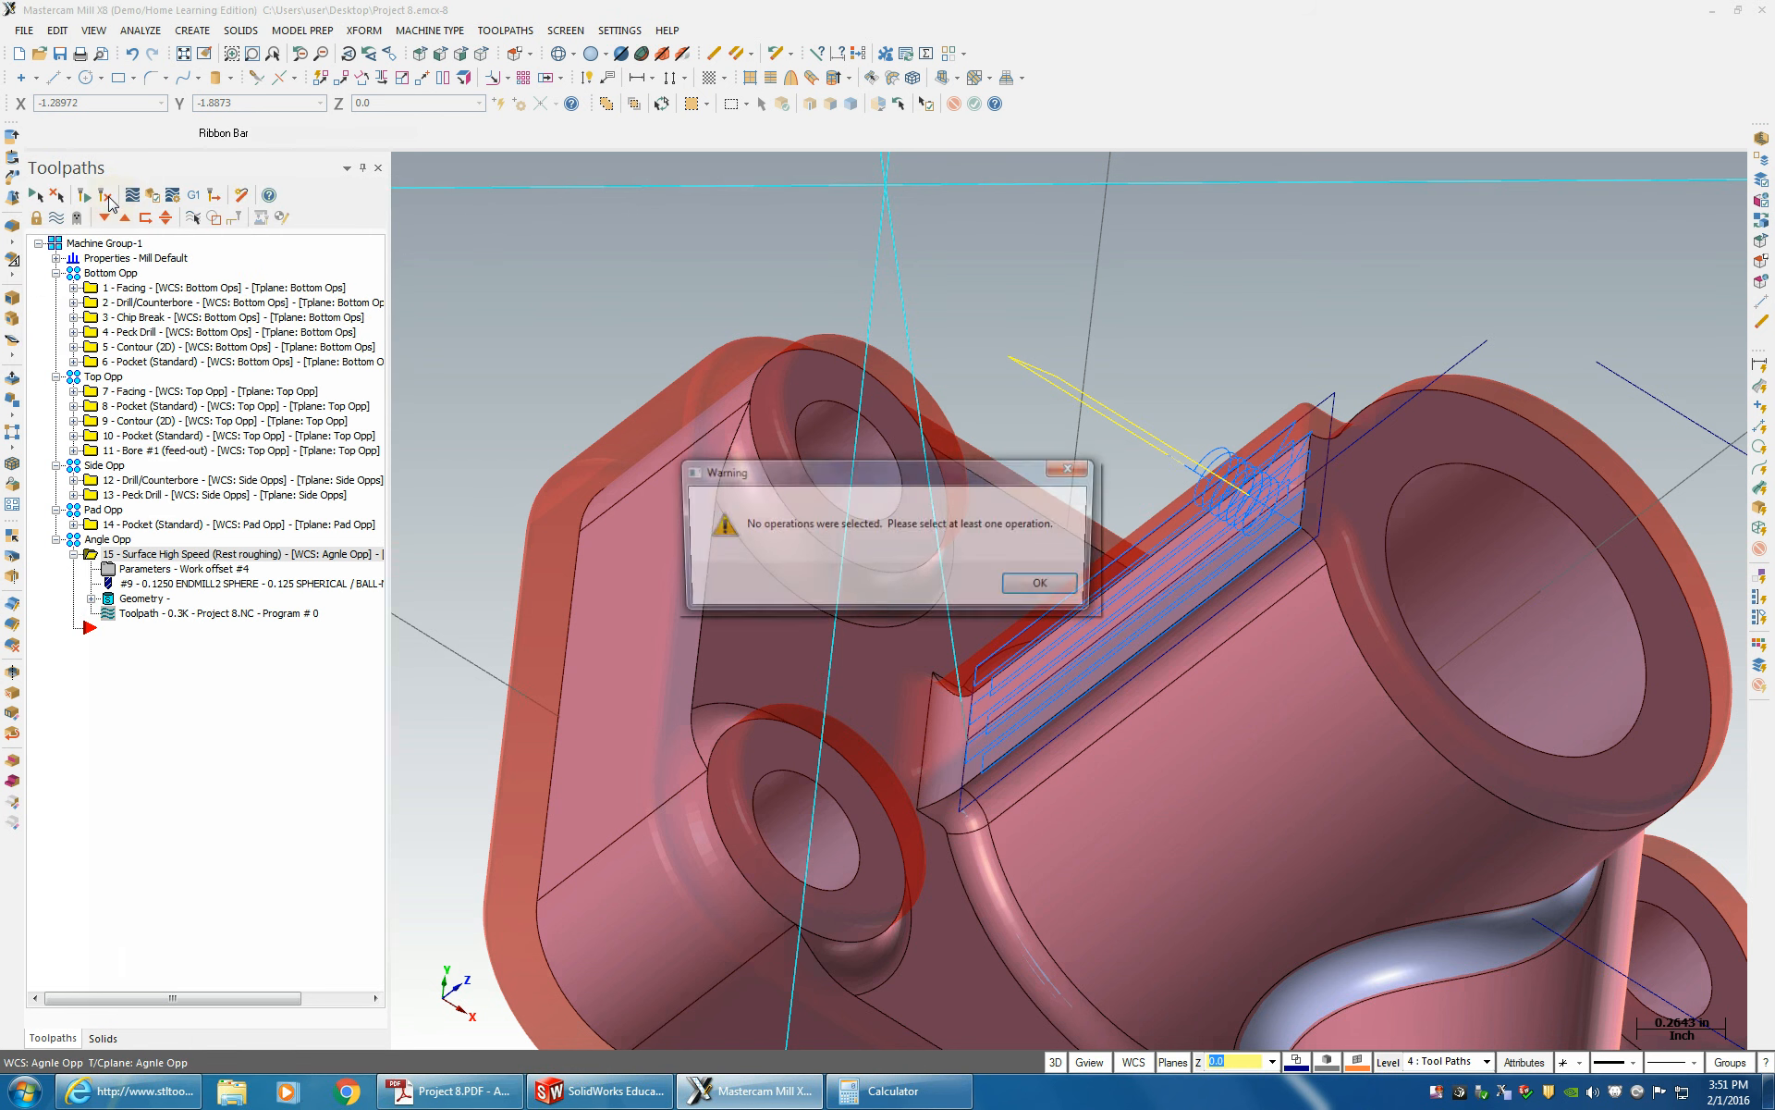
{"action": "left_click", "coordinate": [1039, 583]}
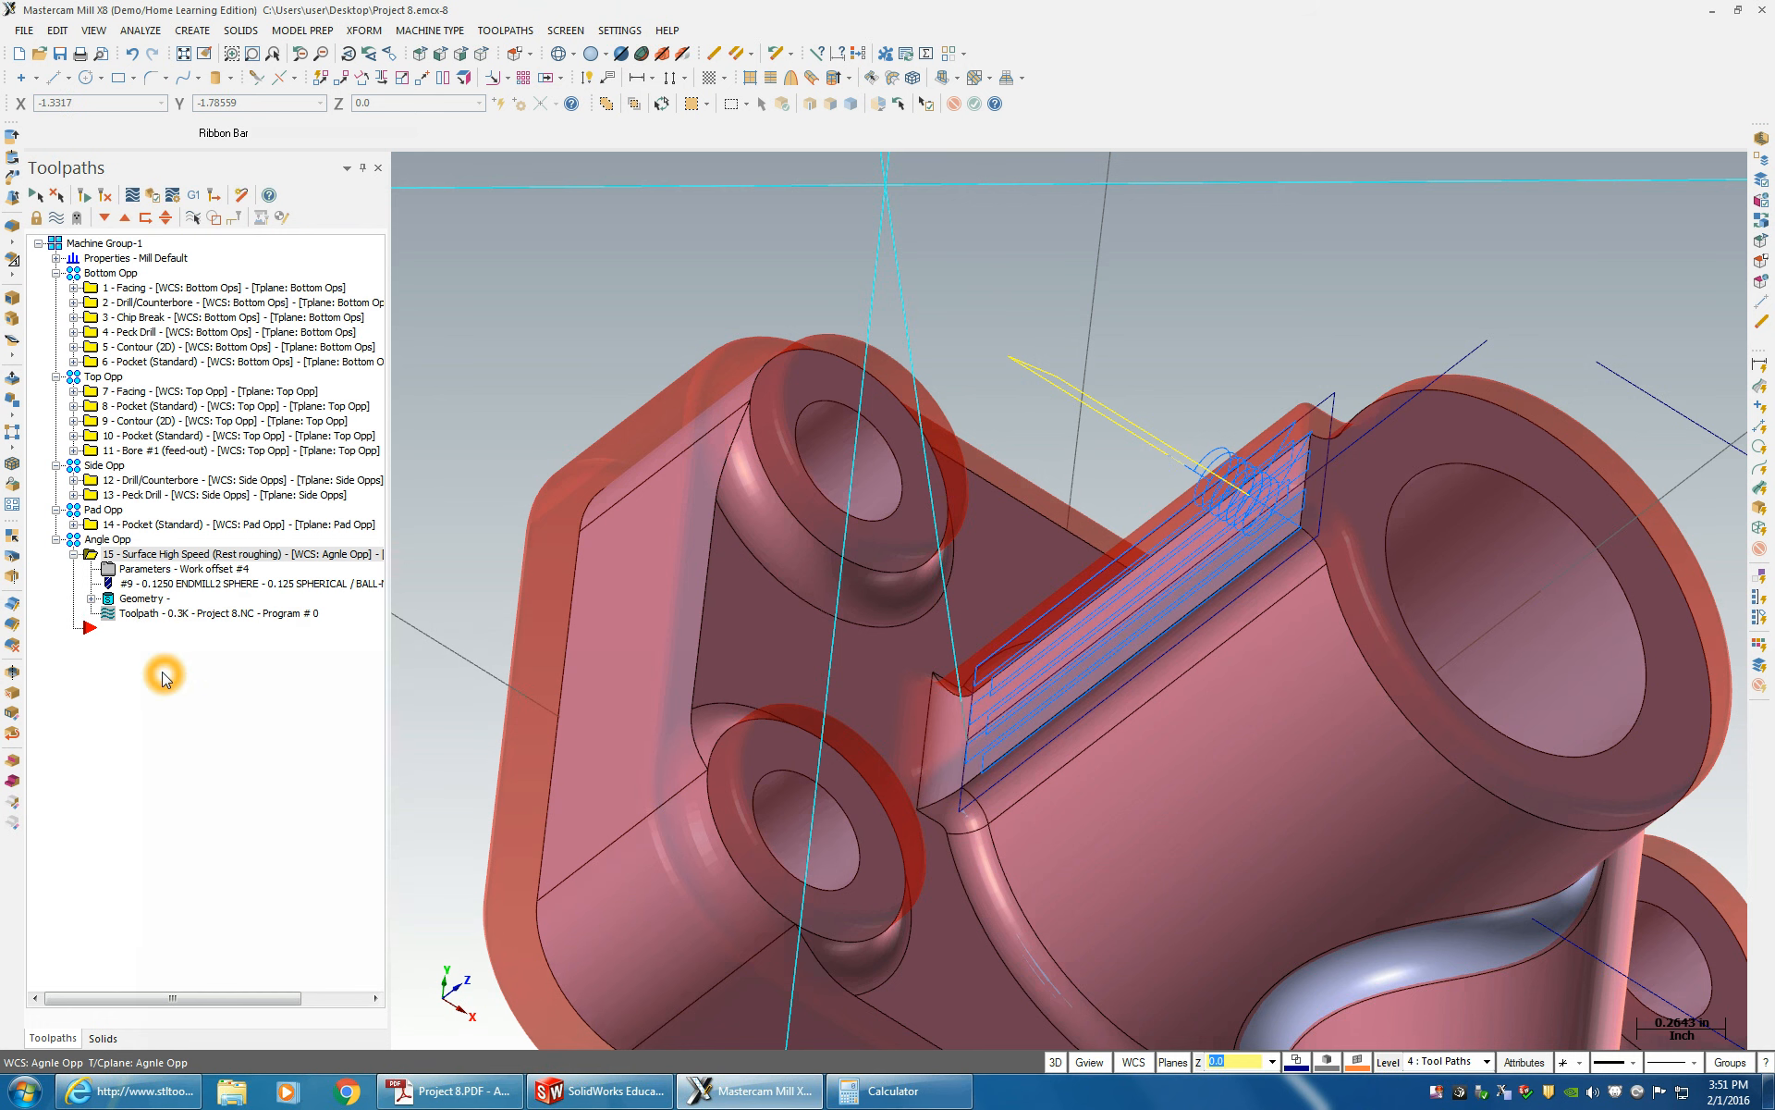
- Change the Angle Opp operation's toolpath type from Rest Roughing to Area Clearance, comparing it with OptiArea, and check its tool
{"action": "left_click", "coordinate": [120, 567]}
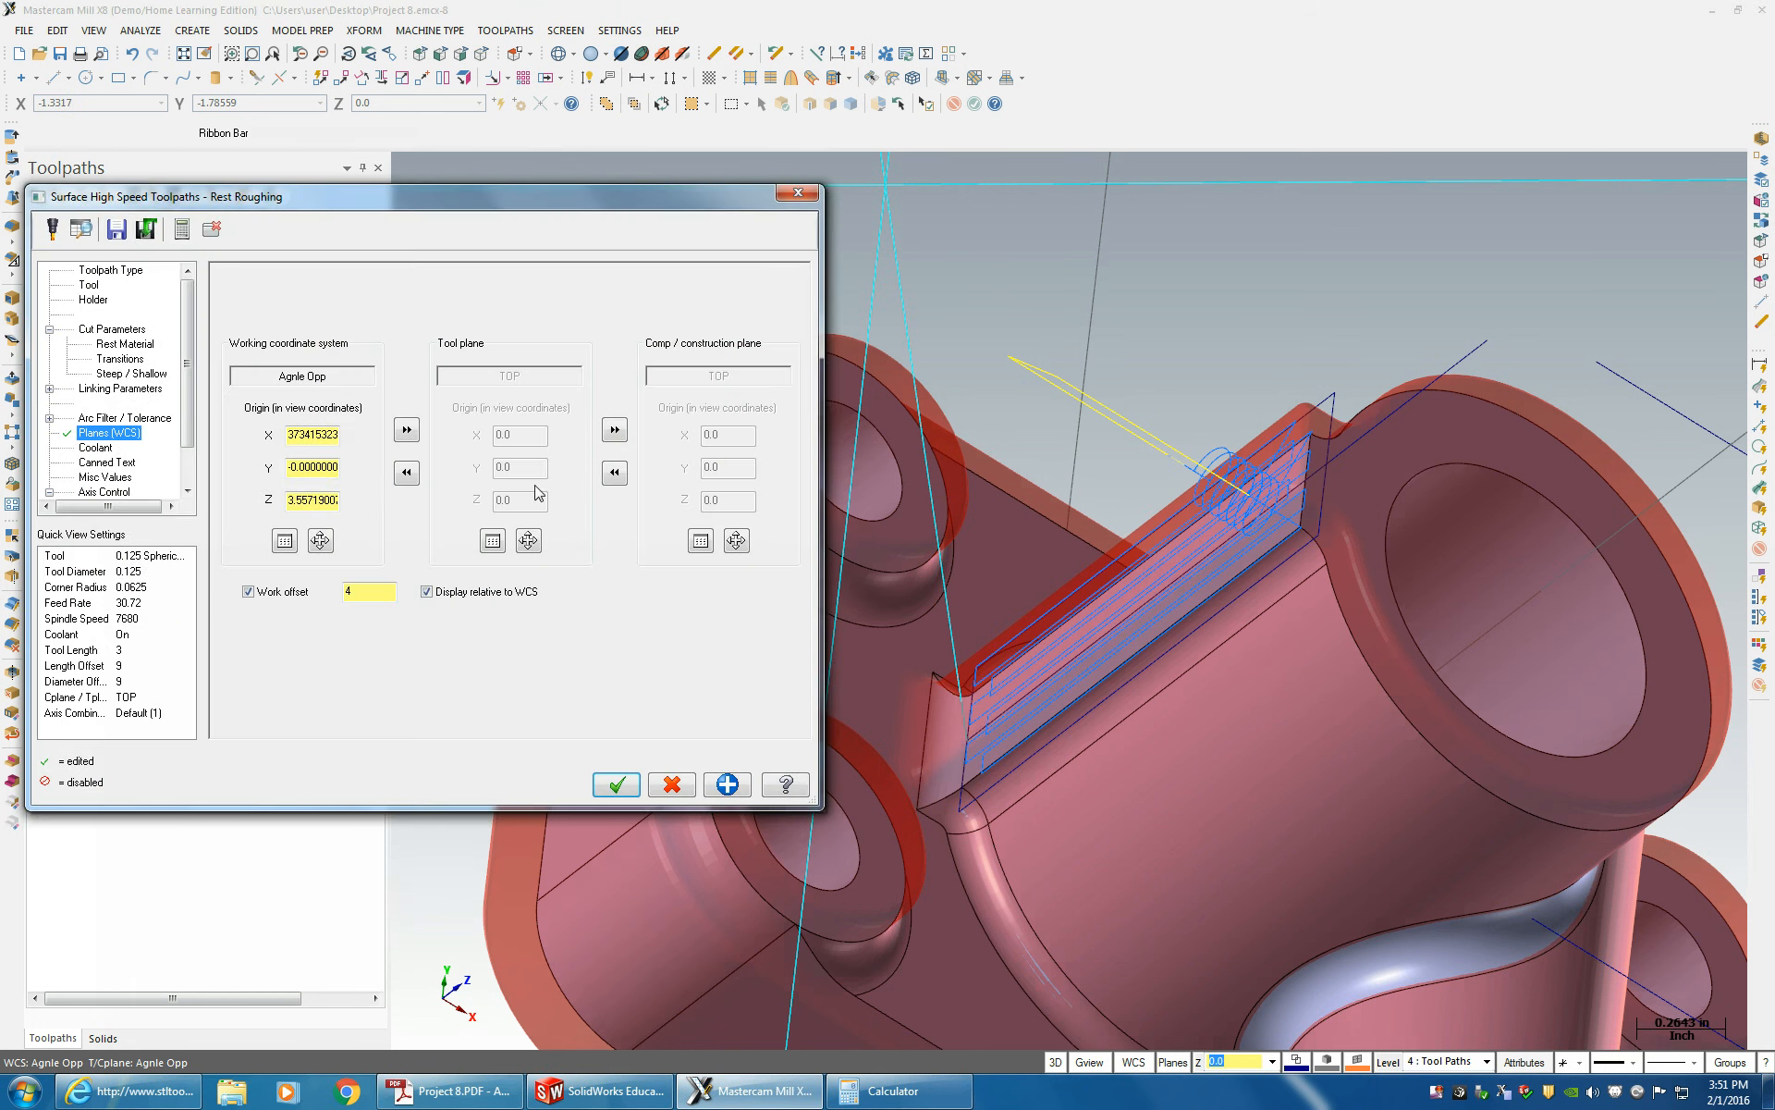
{"action": "left_click", "coordinate": [112, 270]}
{"action": "left_click", "coordinate": [314, 337]}
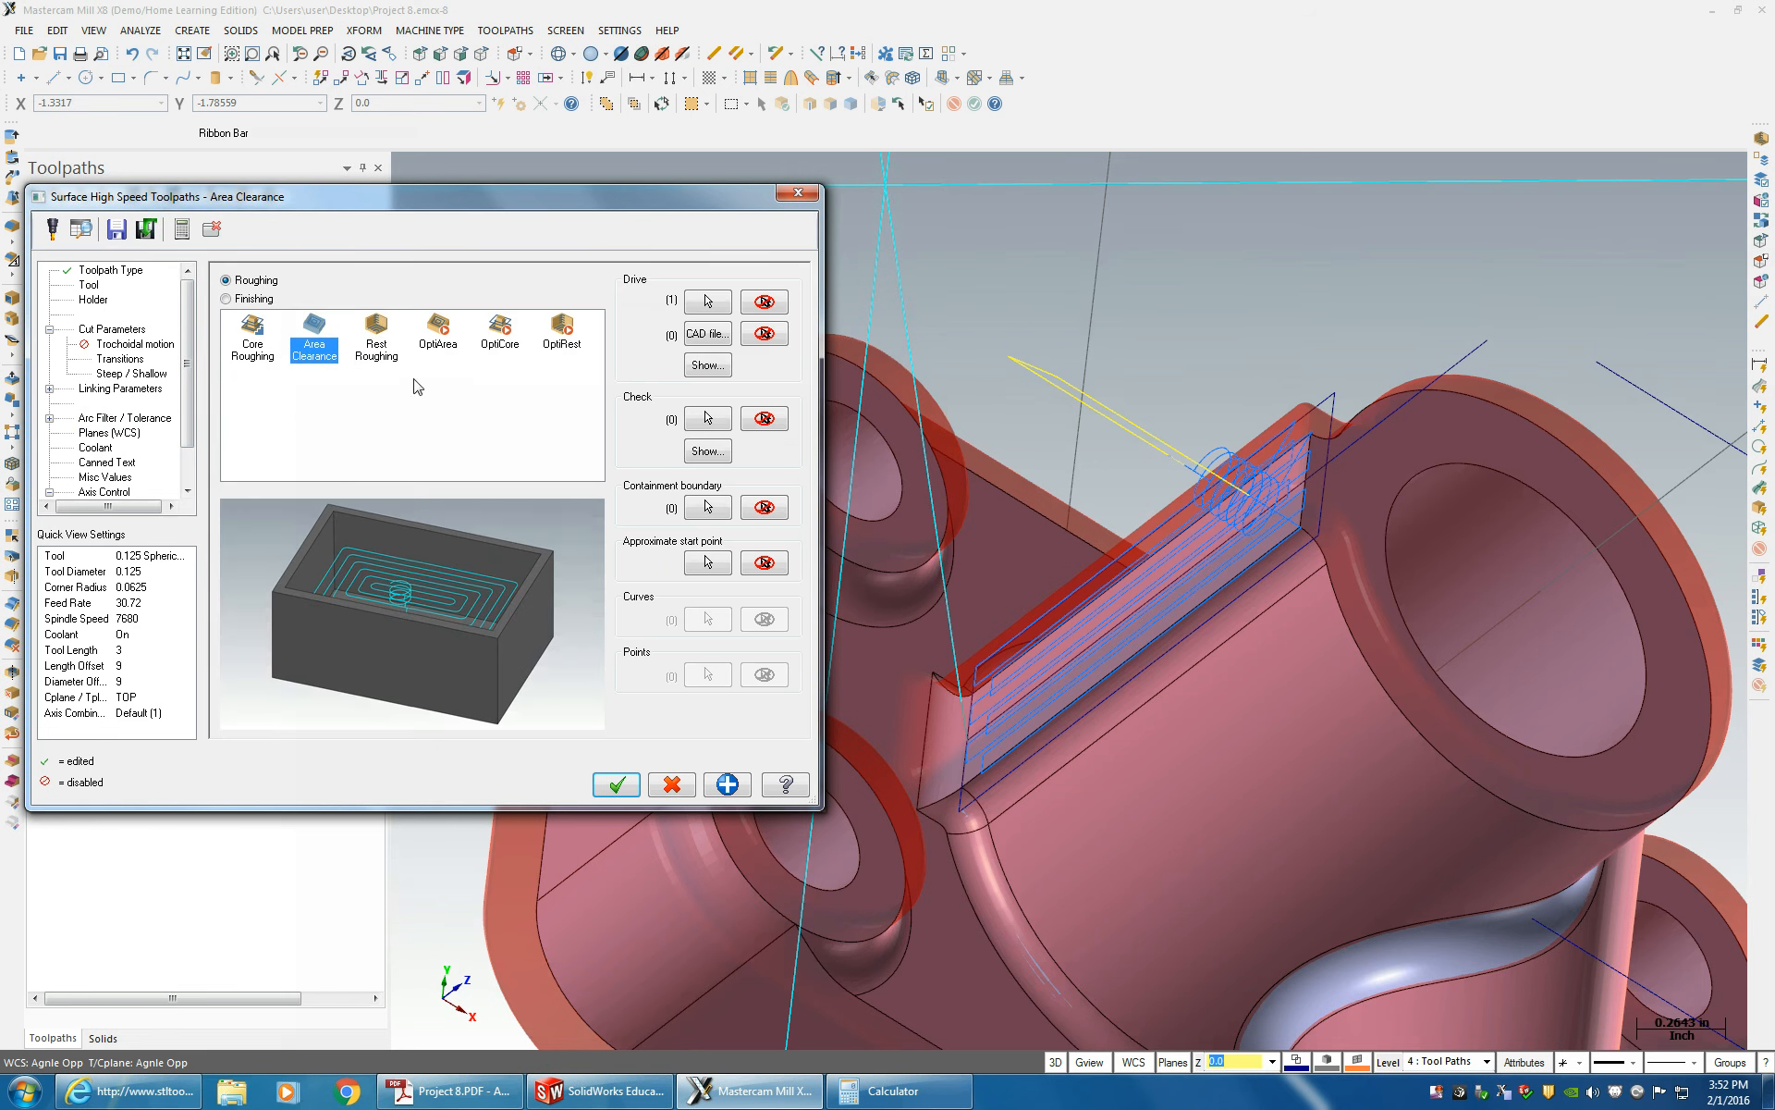
{"action": "left_click", "coordinate": [435, 335]}
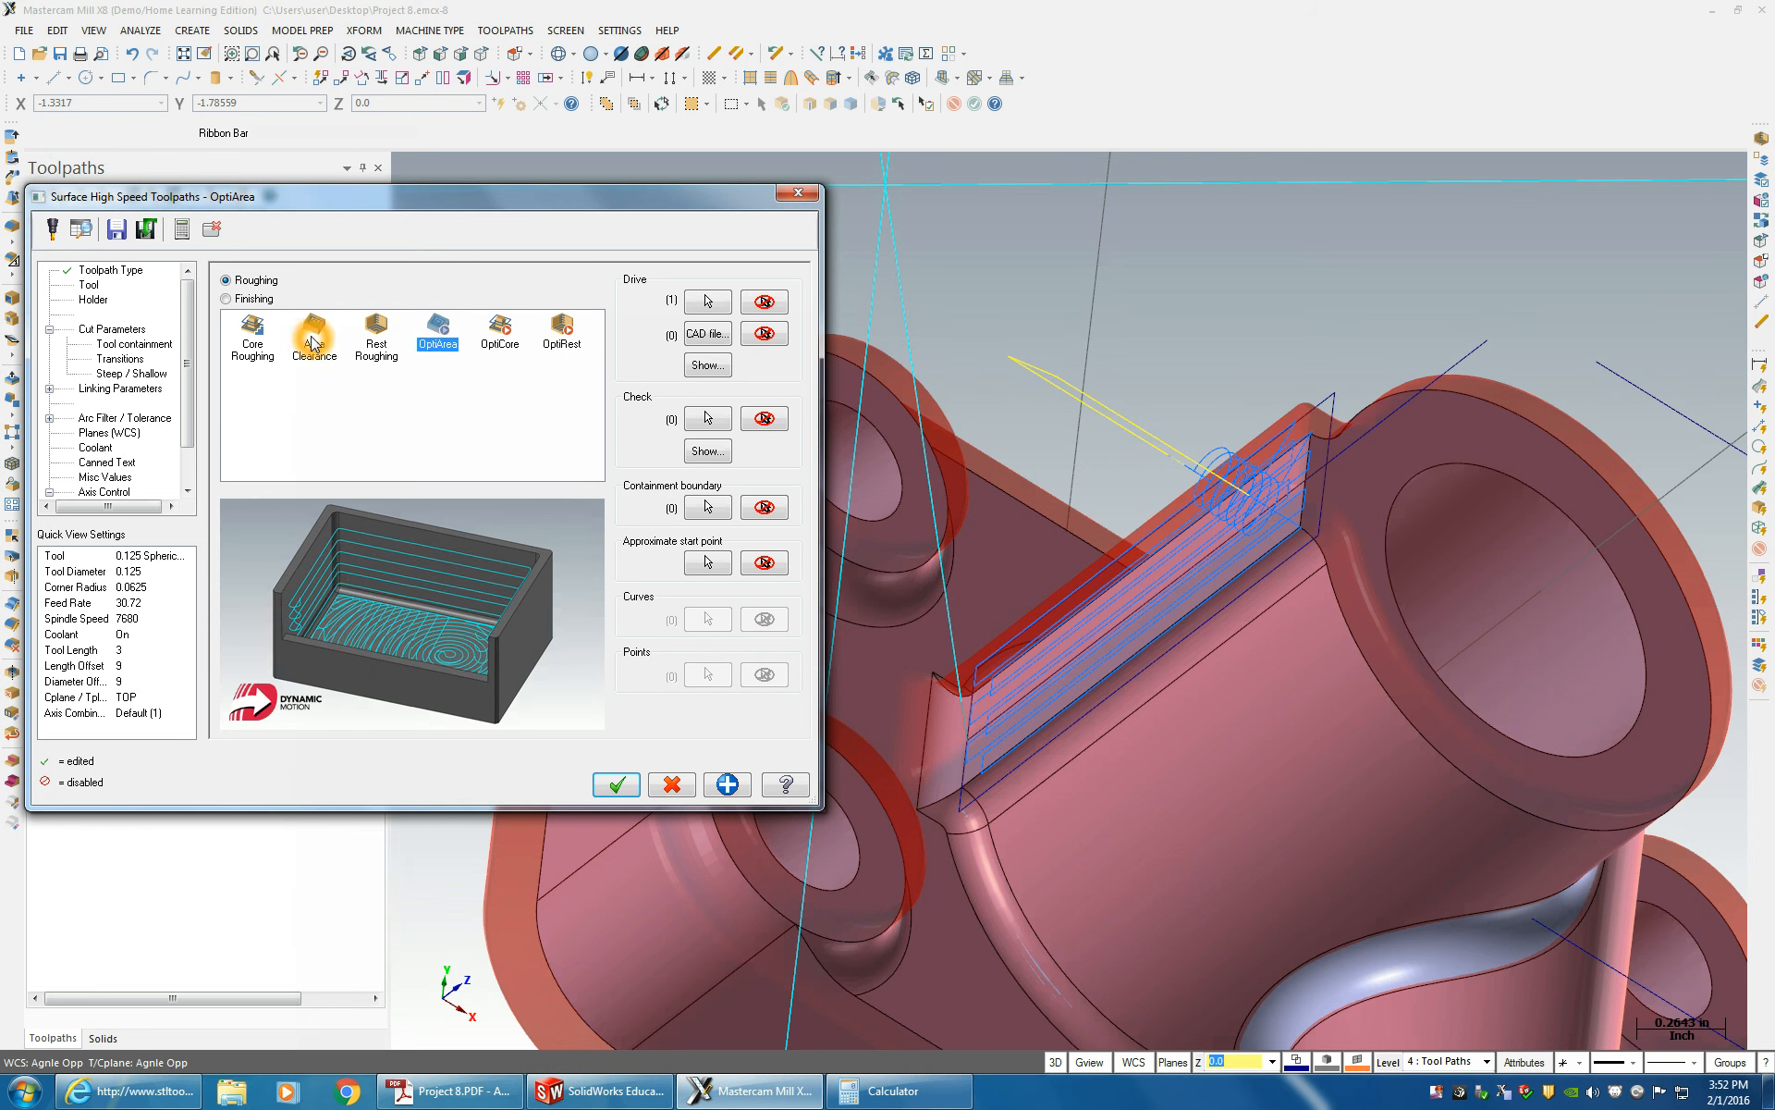
{"action": "left_click", "coordinate": [313, 340]}
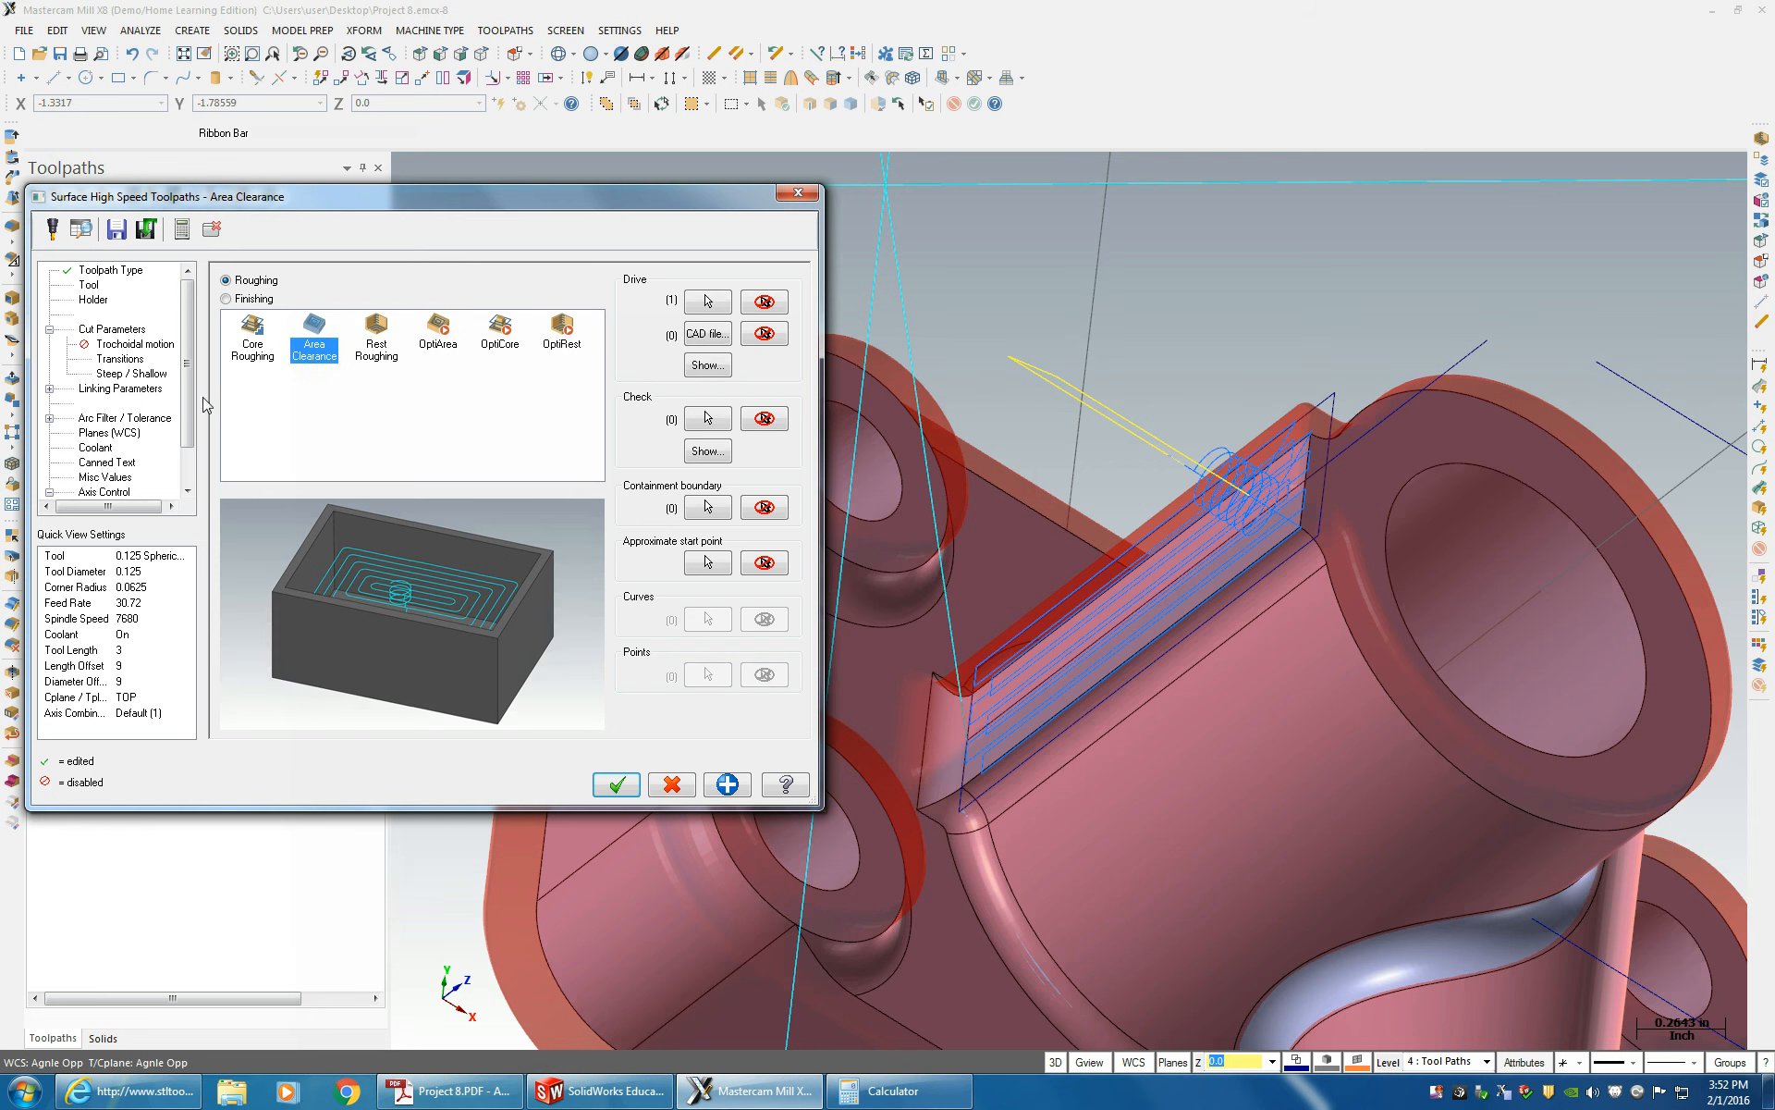
{"action": "left_click", "coordinate": [89, 285]}
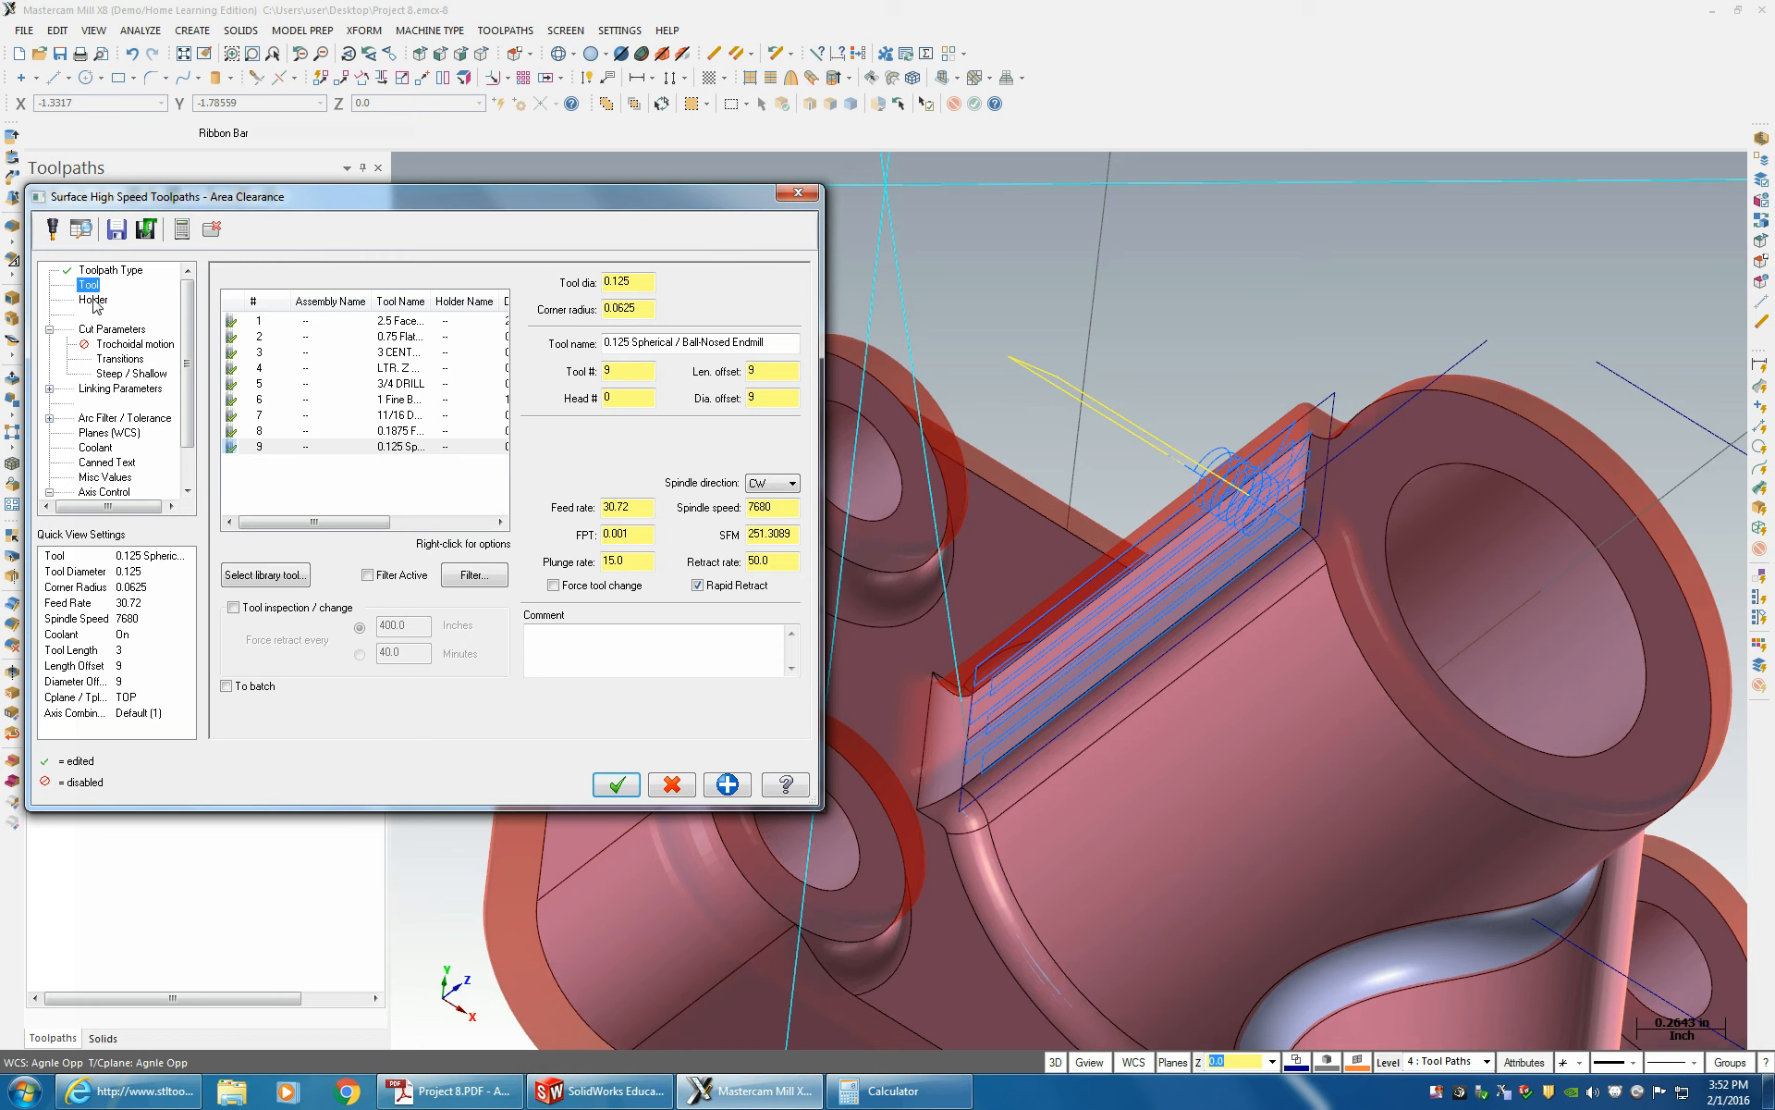
- Check the Area Clearance cut parameters and transition settings, and change the toolpath type to OptiArea
{"action": "left_click", "coordinate": [103, 330]}
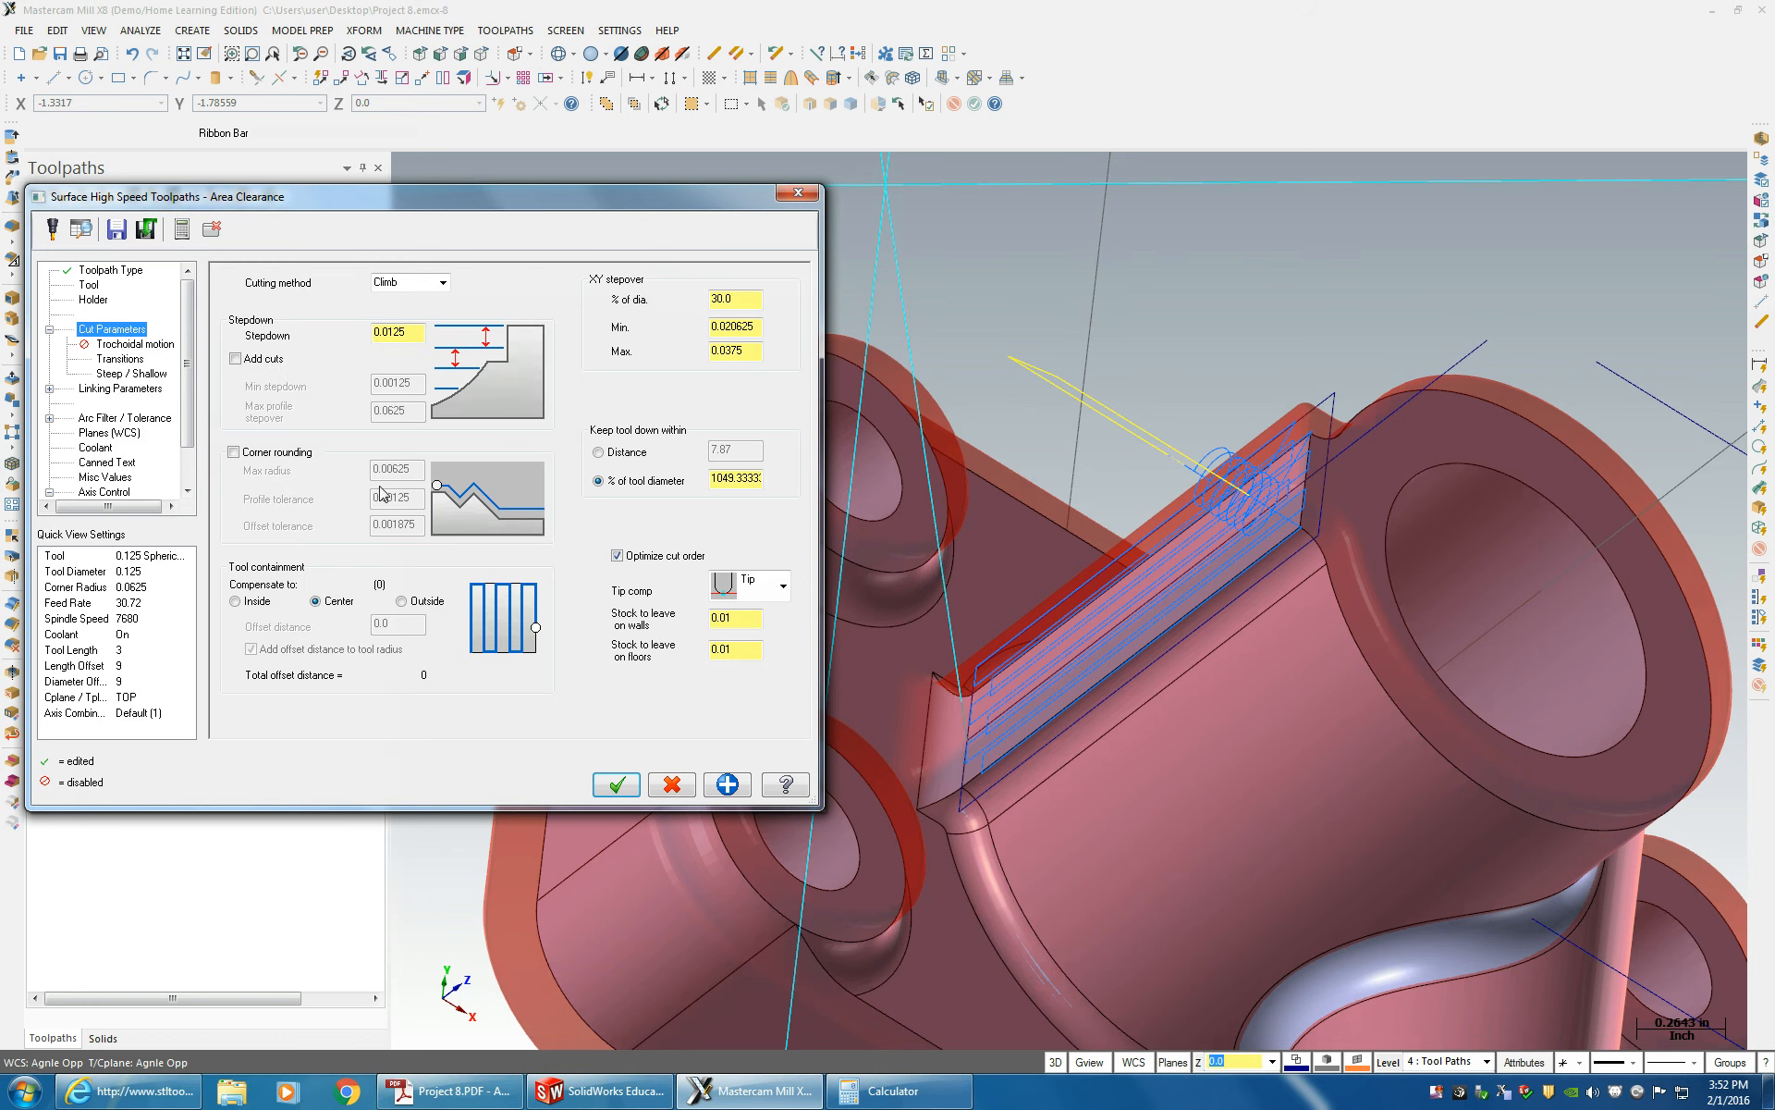
{"action": "left_click", "coordinate": [122, 360]}
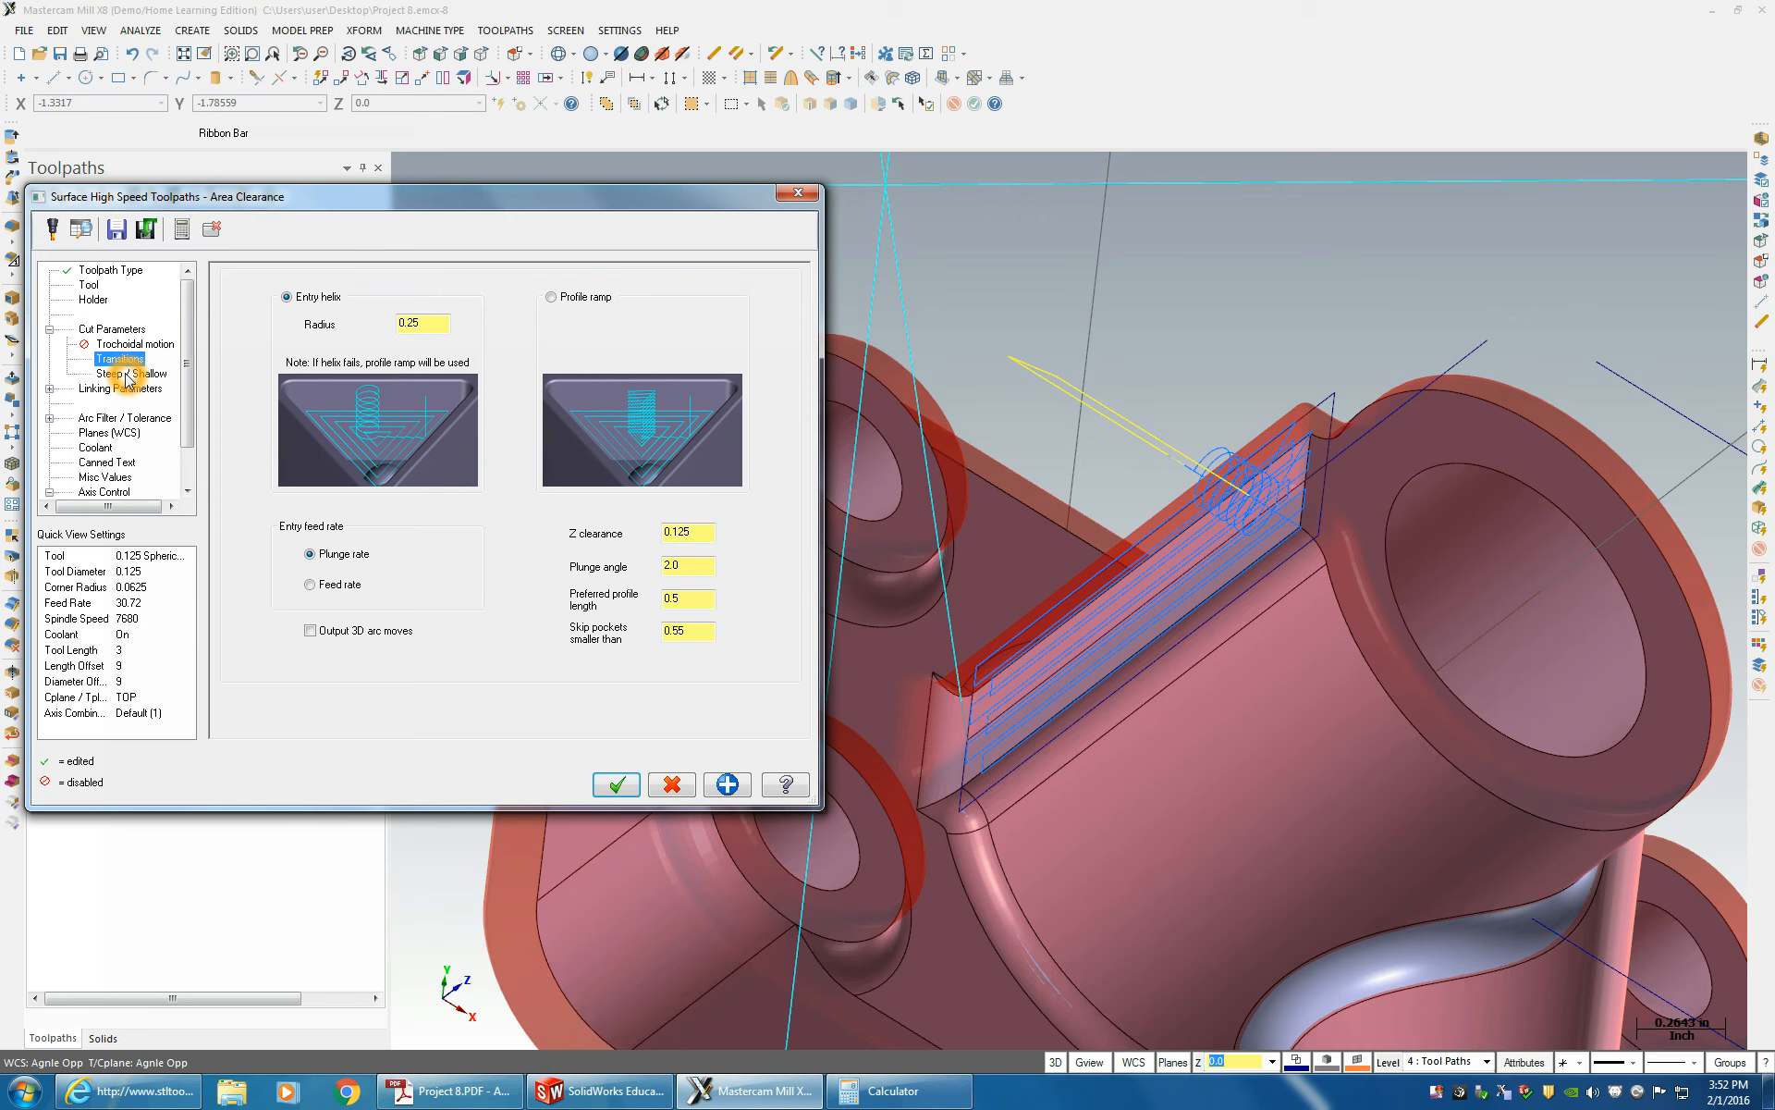
{"action": "left_click", "coordinate": [127, 373]}
{"action": "left_click", "coordinate": [122, 359]}
{"action": "left_click", "coordinate": [127, 330]}
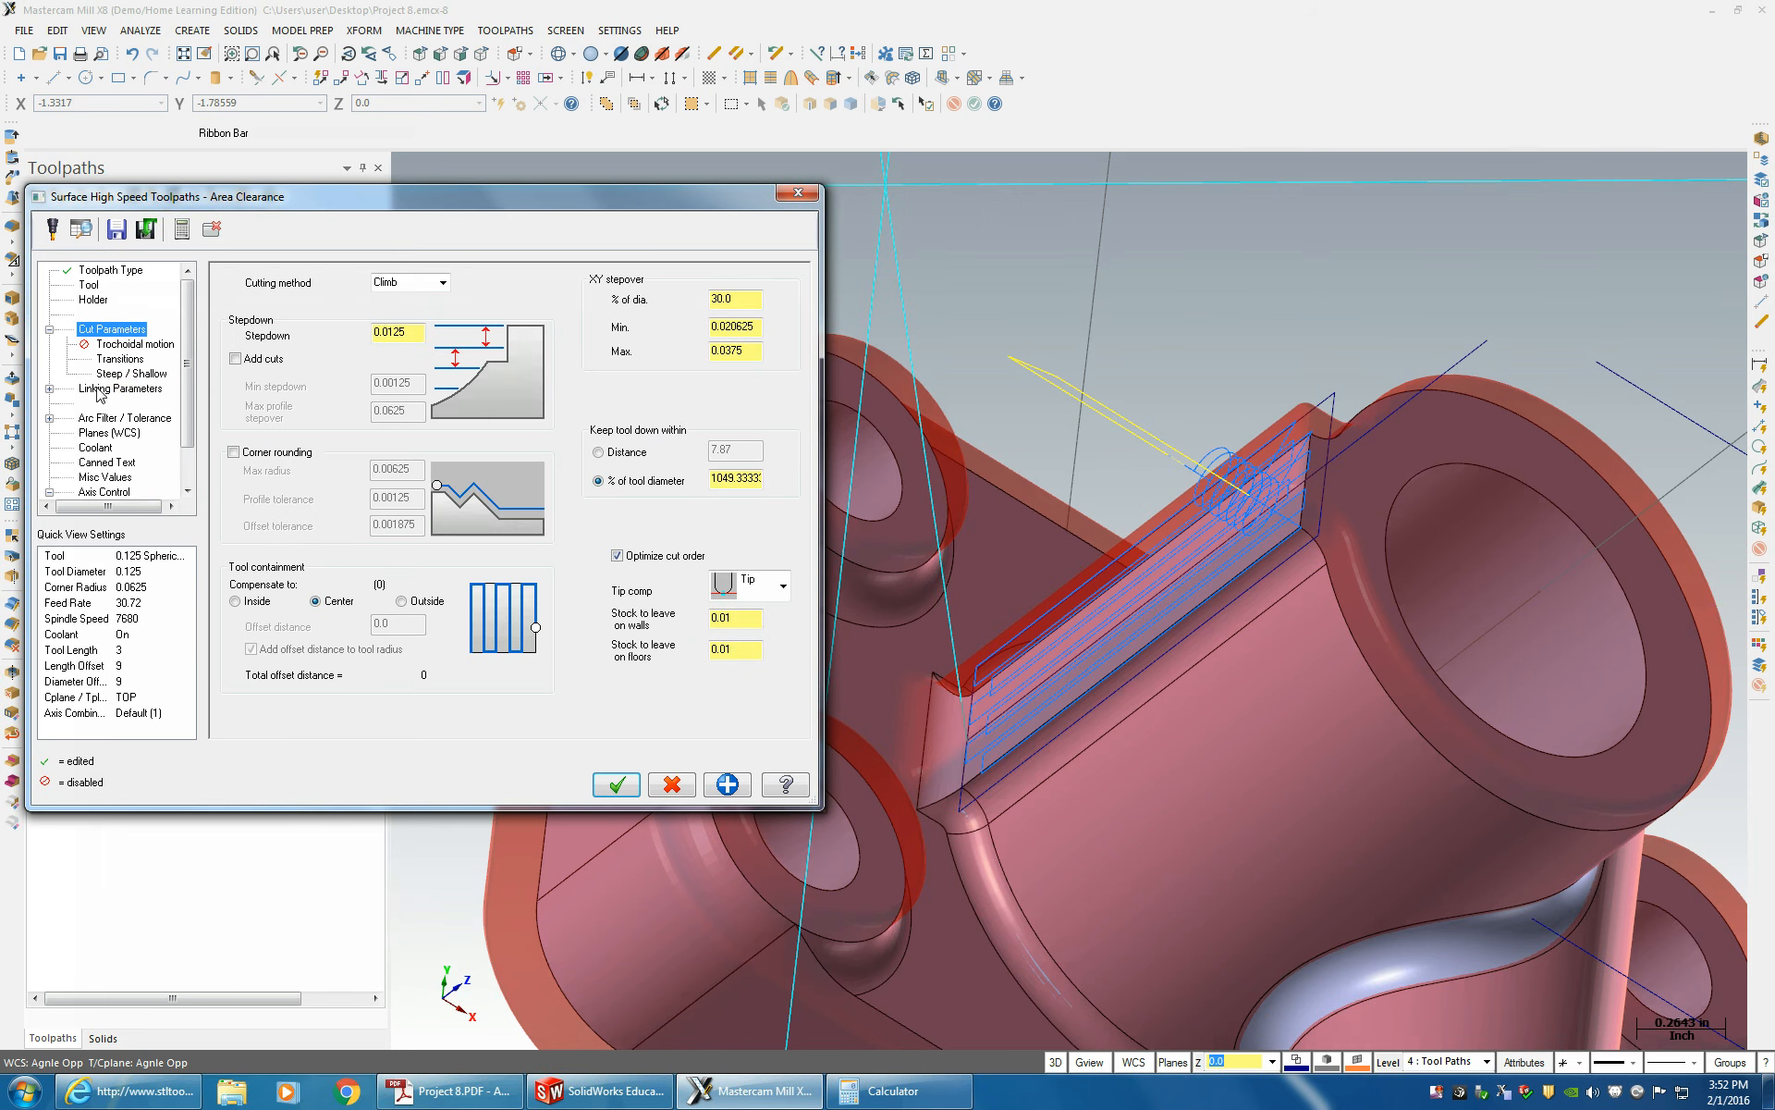
{"action": "left_click", "coordinate": [95, 278]}
{"action": "left_click", "coordinate": [437, 329]}
{"action": "left_click", "coordinate": [234, 399]}
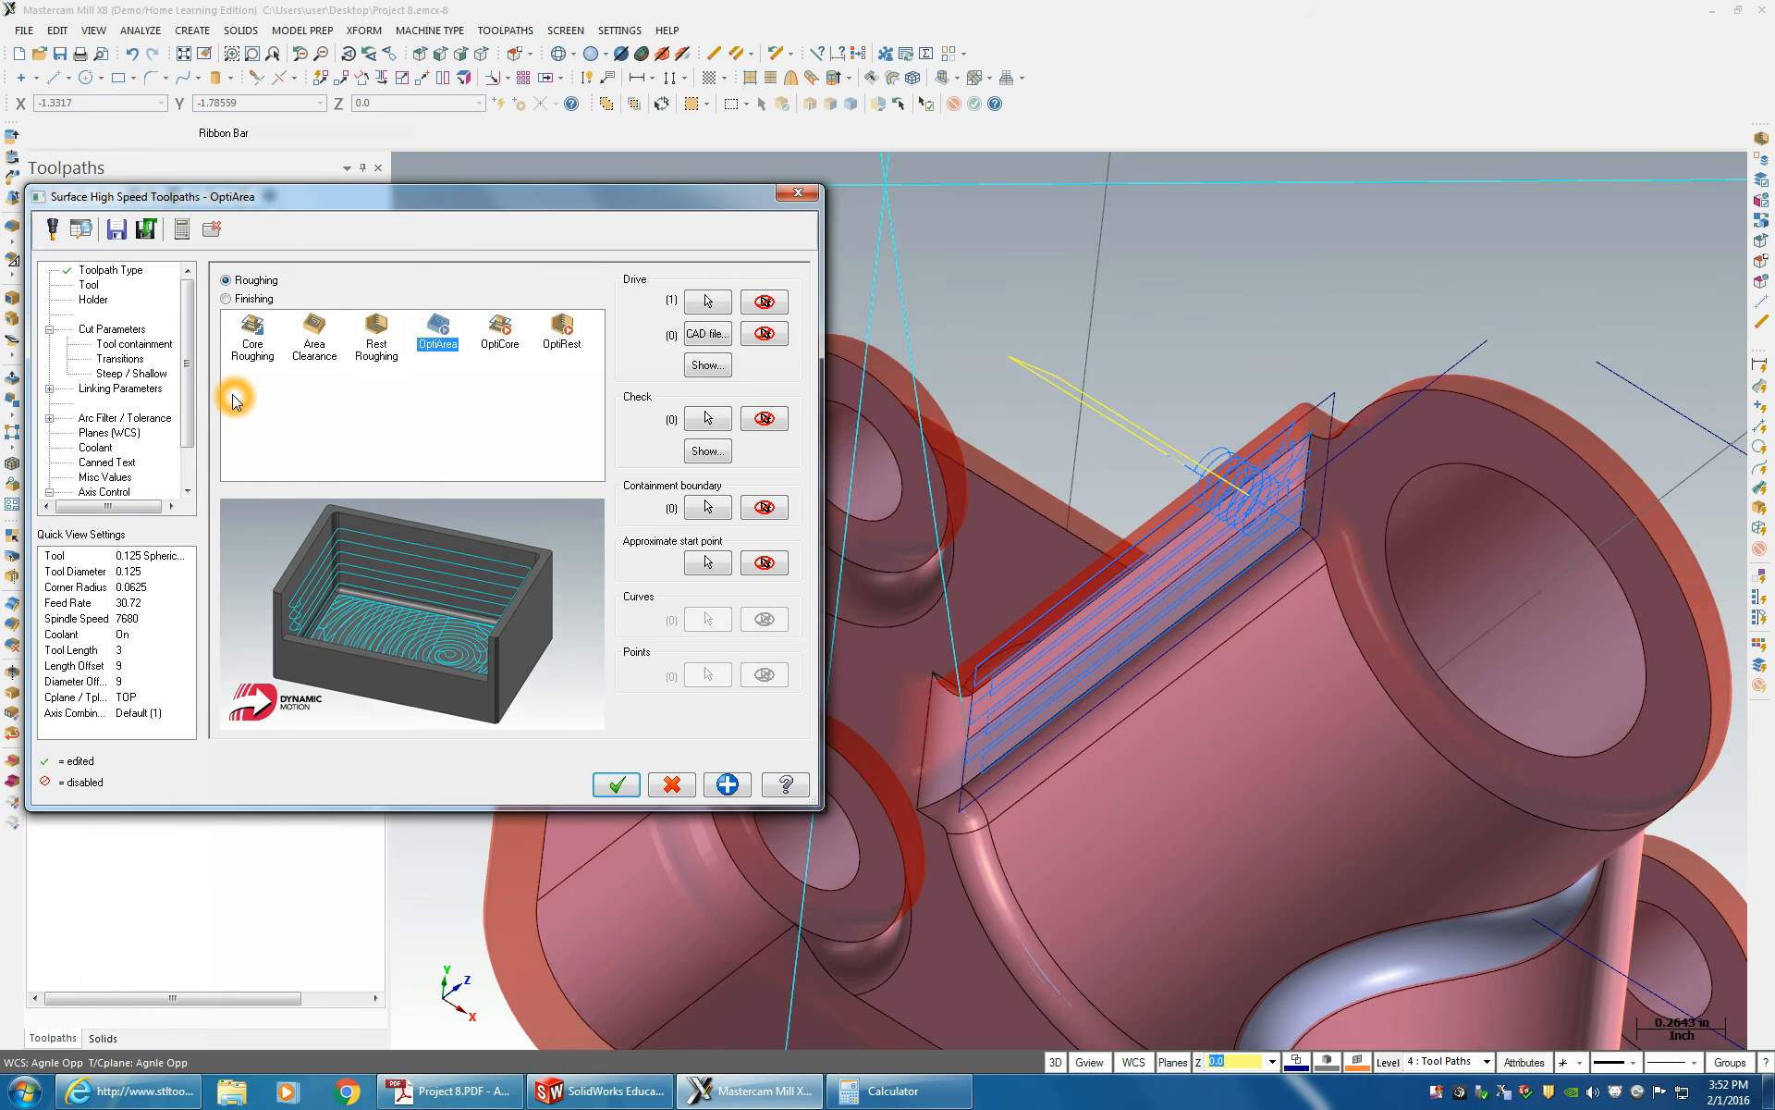
- Set the OptiArea cut parameters to 35% stepover, a back feedrate of 100 and 0.0 stock to leave on walls and floors
{"action": "left_click", "coordinate": [110, 324]}
{"action": "left_click", "coordinate": [110, 324]}
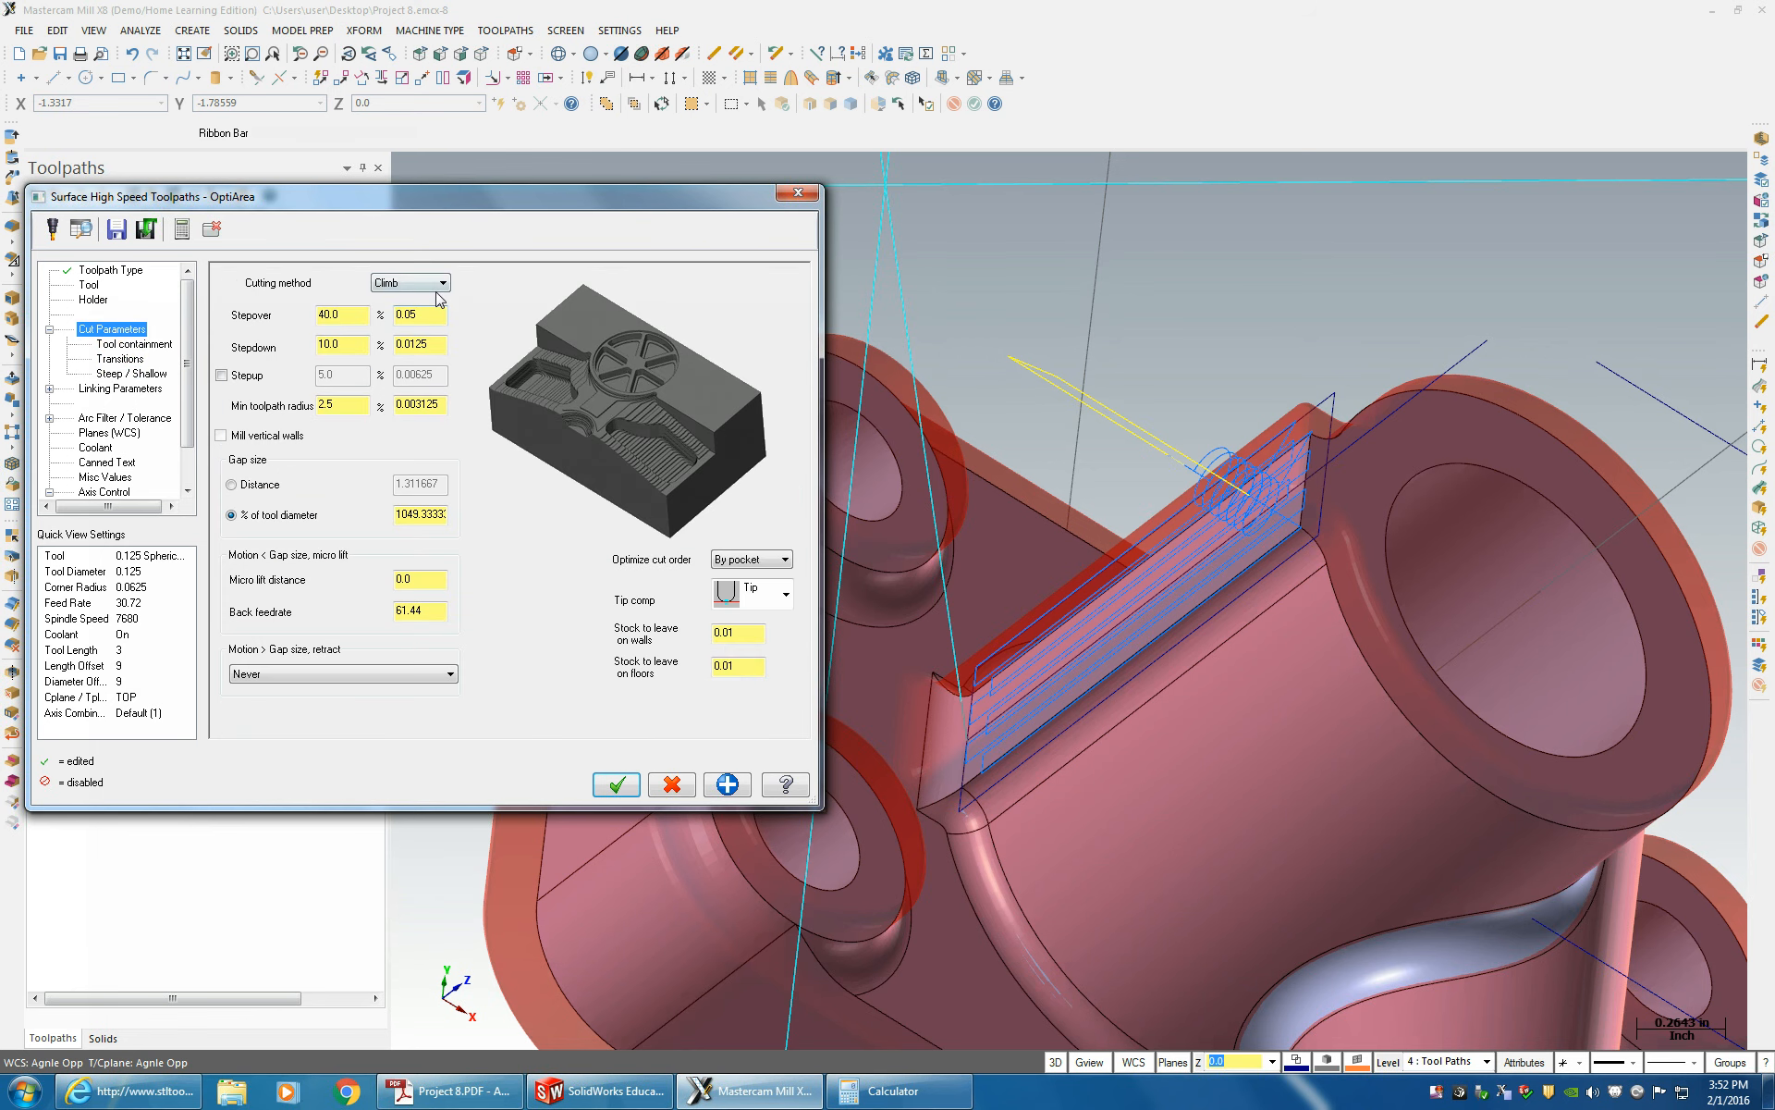
{"action": "left_click", "coordinate": [437, 294]}
{"action": "left_click", "coordinate": [322, 321]}
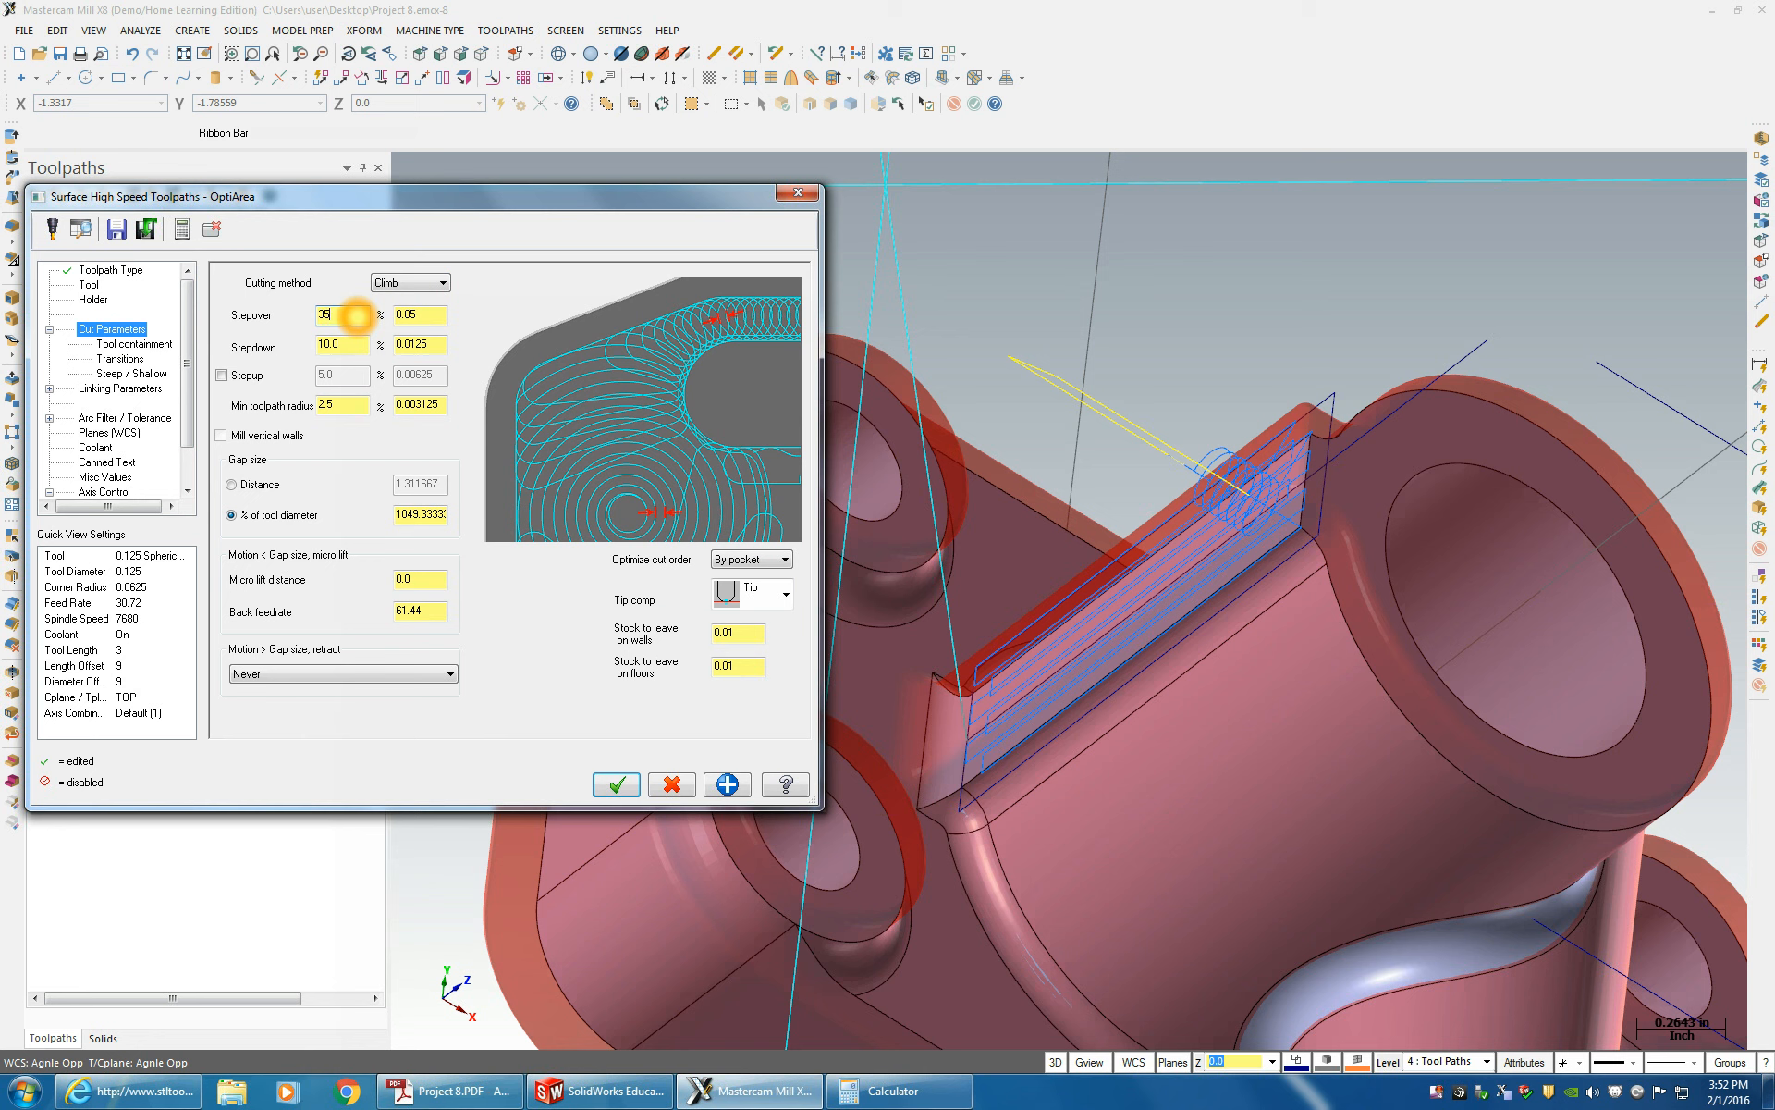
{"action": "type", "text": "35"}
{"action": "left_click", "coordinate": [341, 345]}
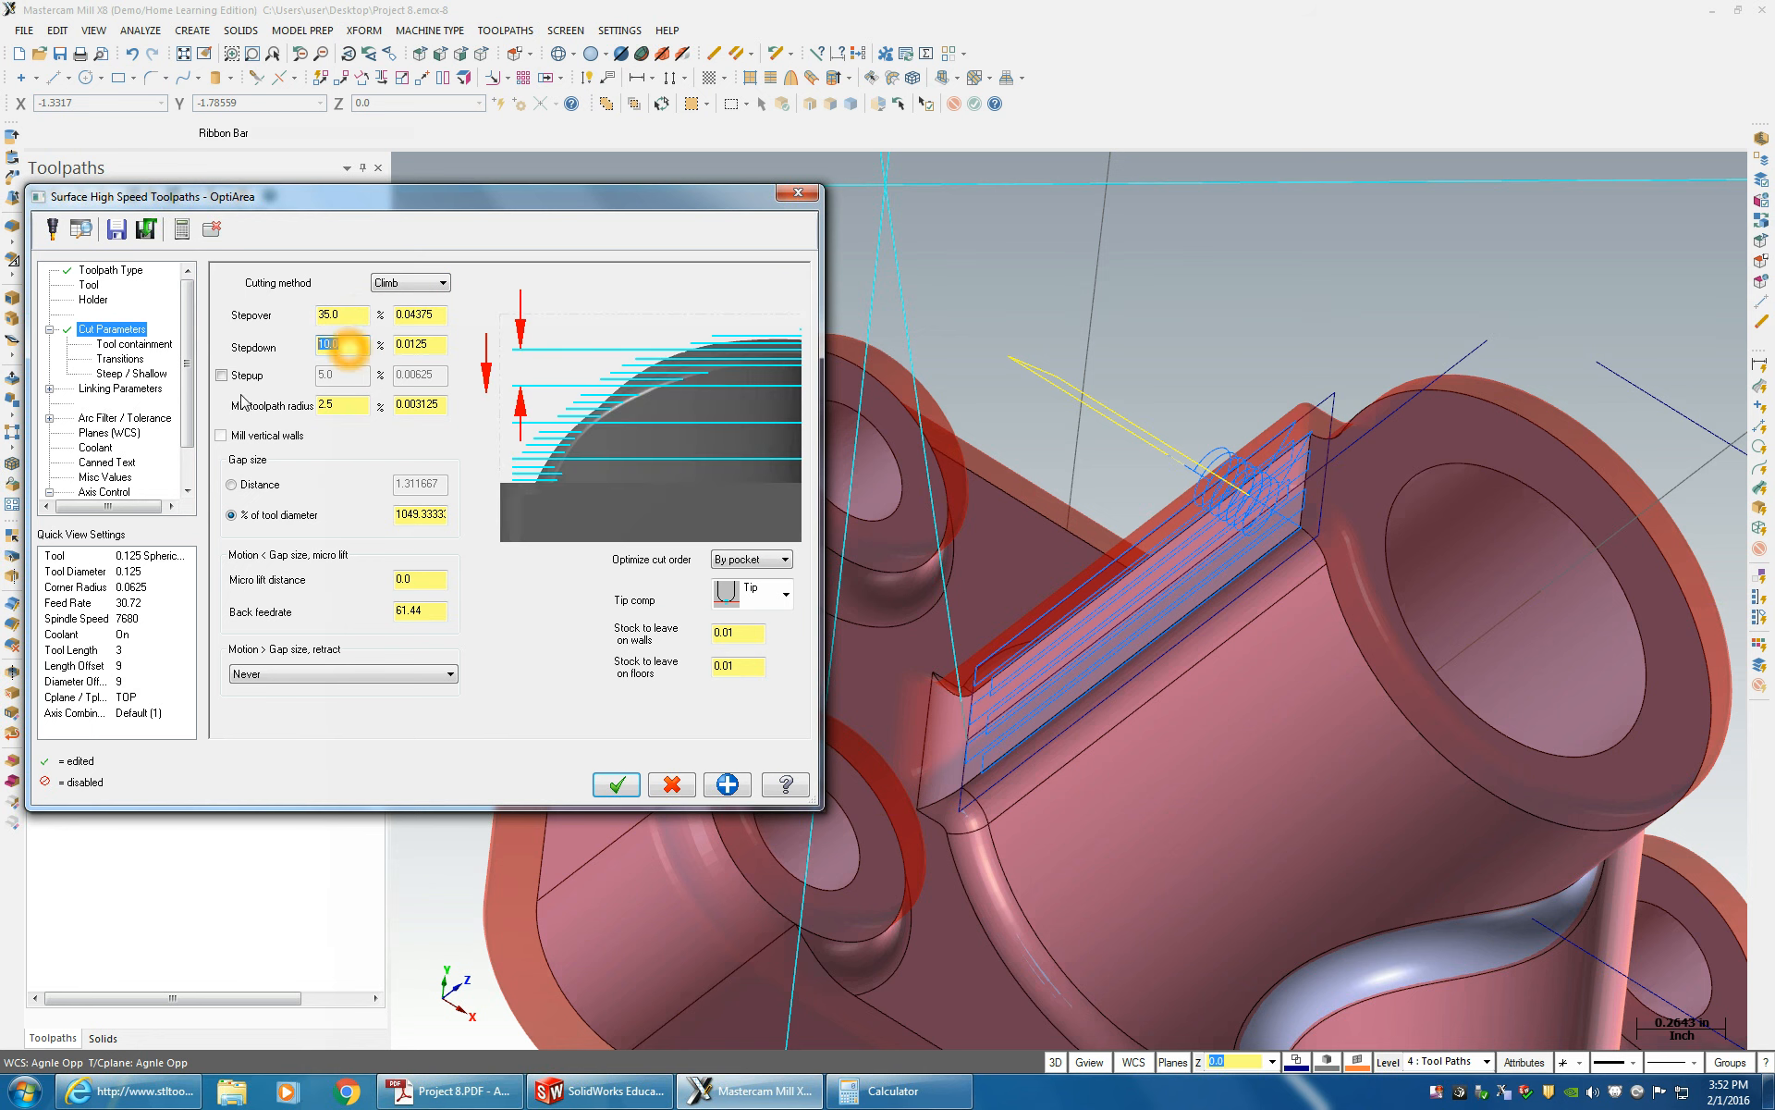
{"action": "left_click", "coordinate": [344, 407]}
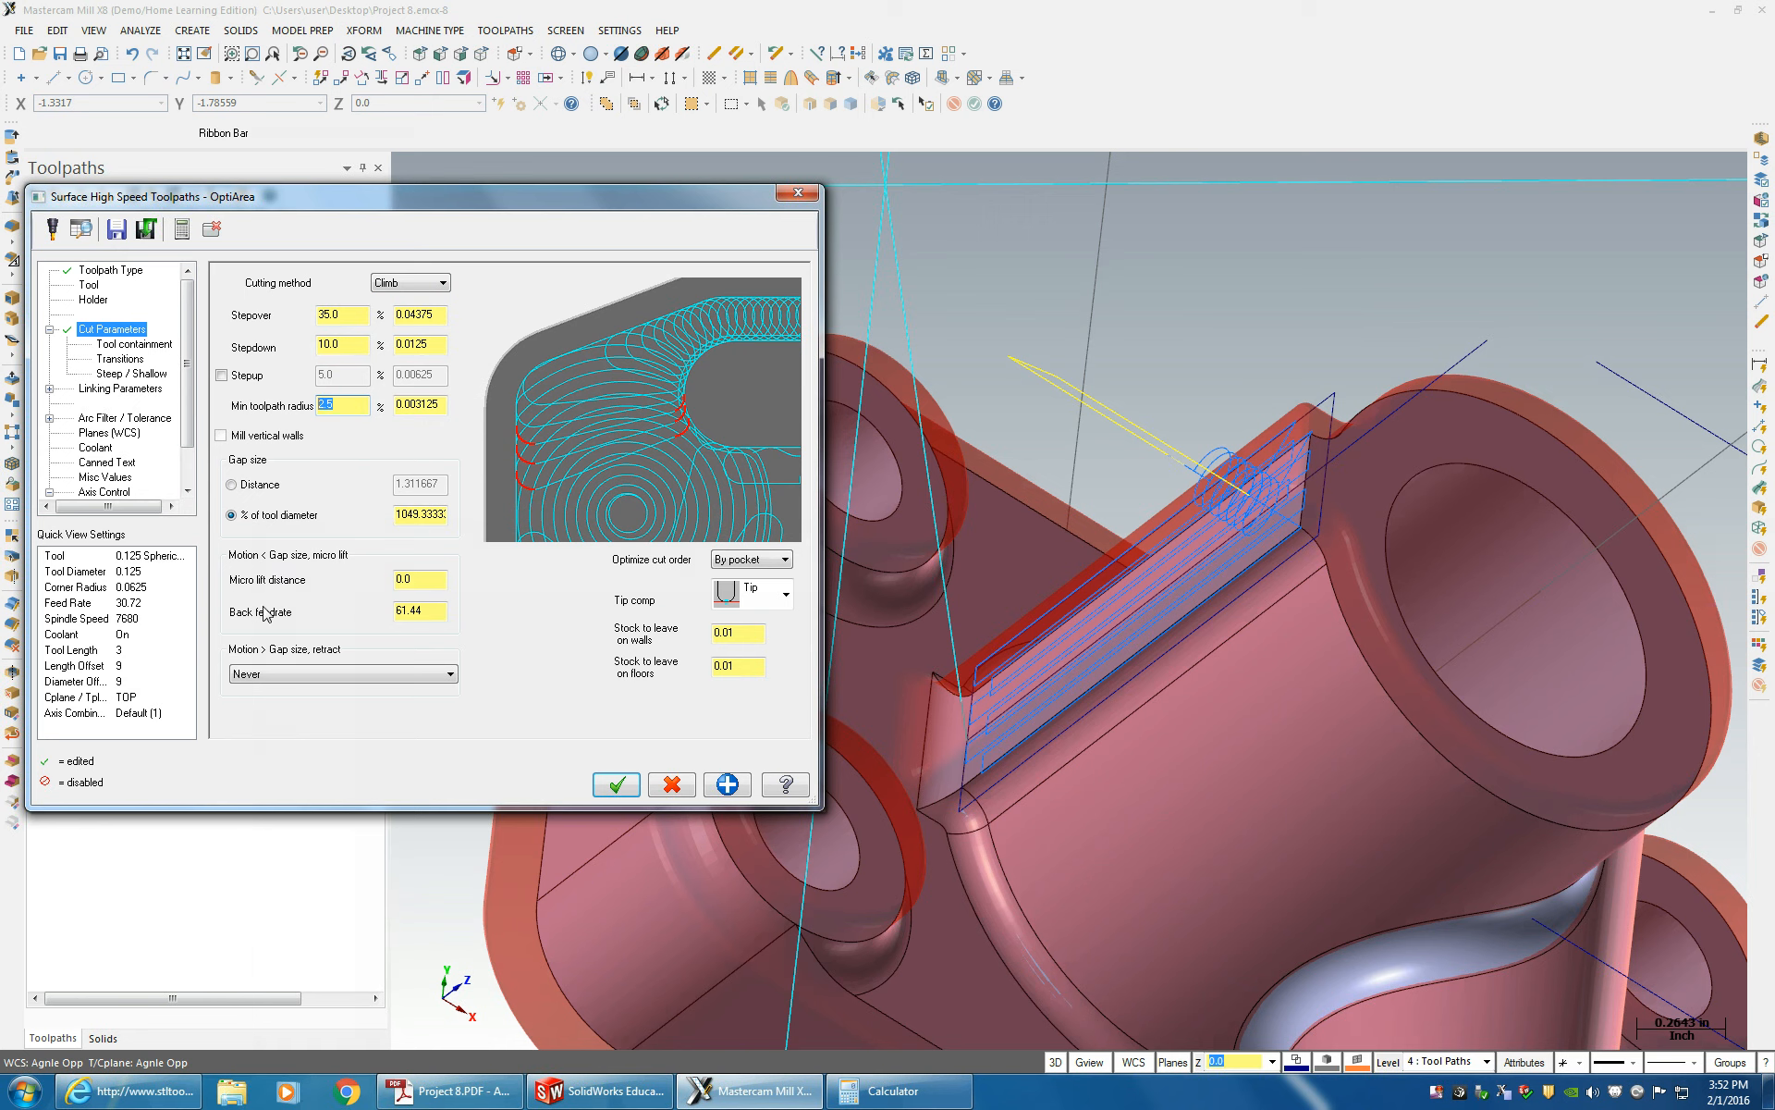
{"action": "left_click", "coordinate": [436, 611]}
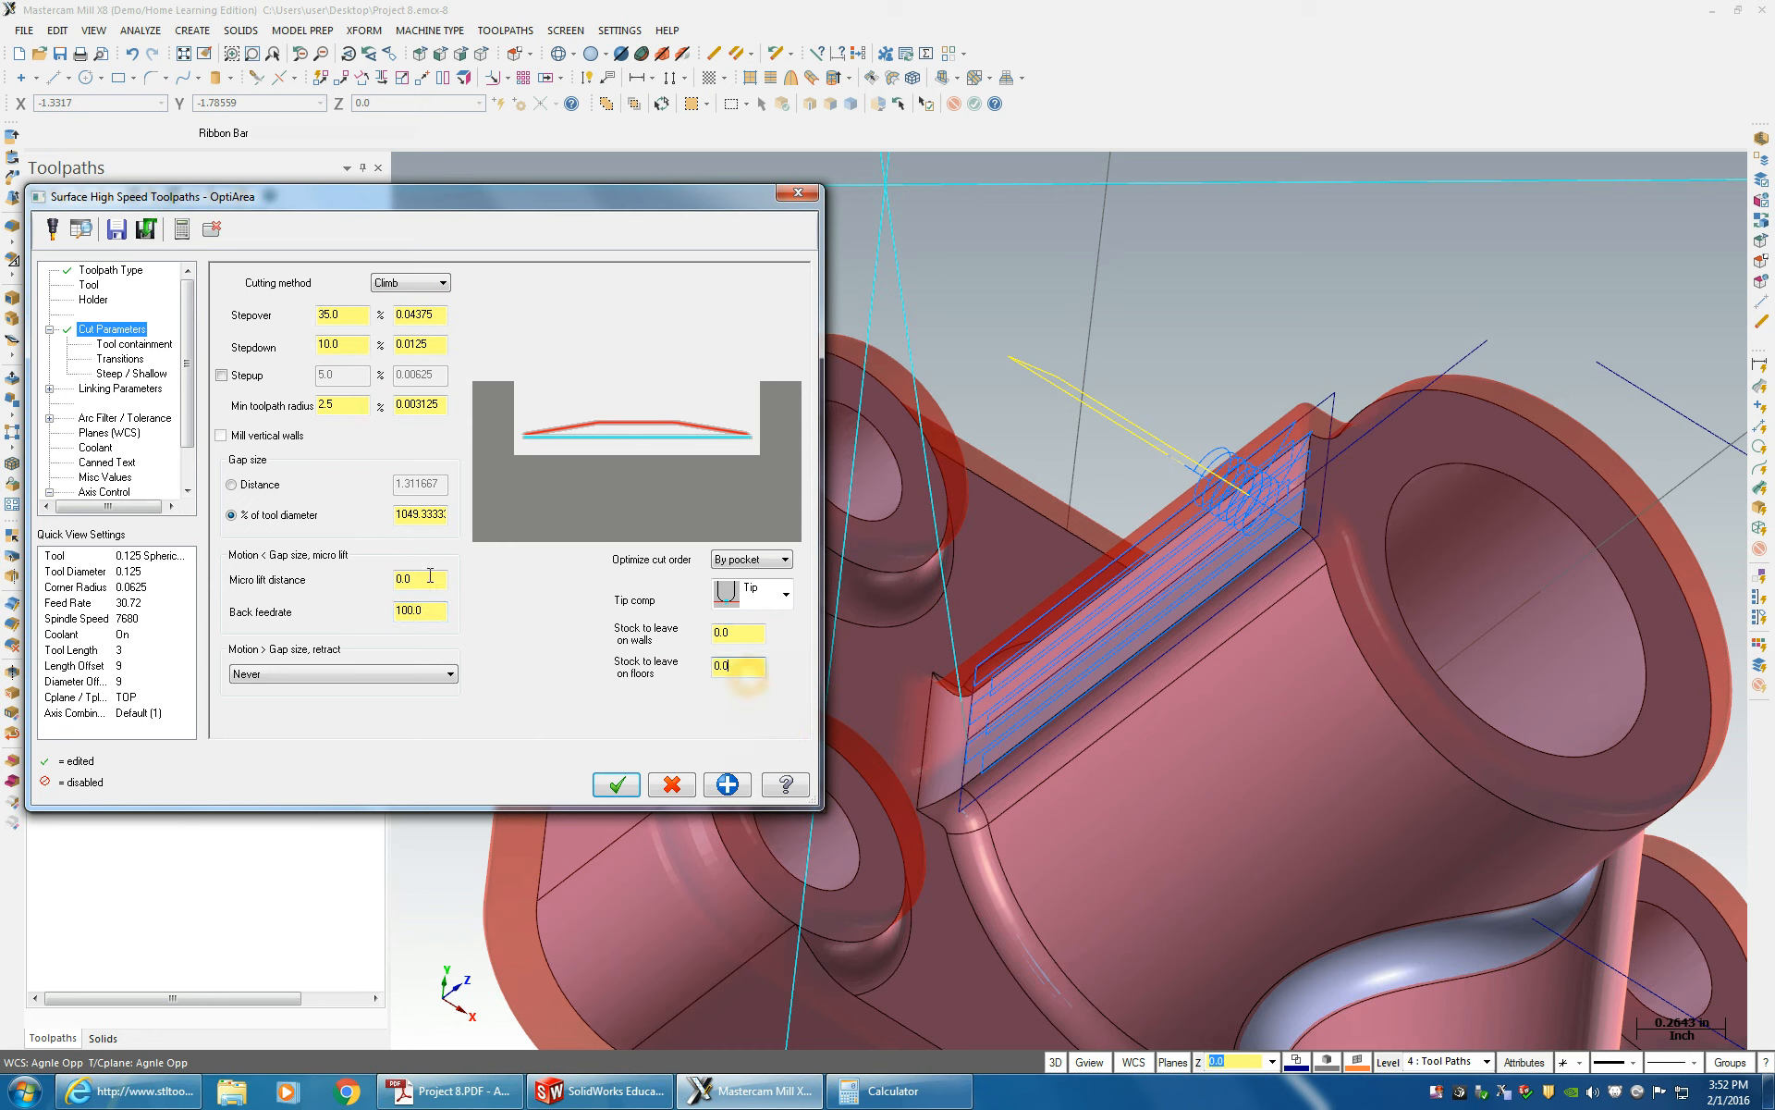
- Review the OptiArea tool containment, transitions, linking parameters and planes, and accept the operation's settings
{"action": "left_click", "coordinate": [120, 345]}
{"action": "left_click", "coordinate": [136, 361]}
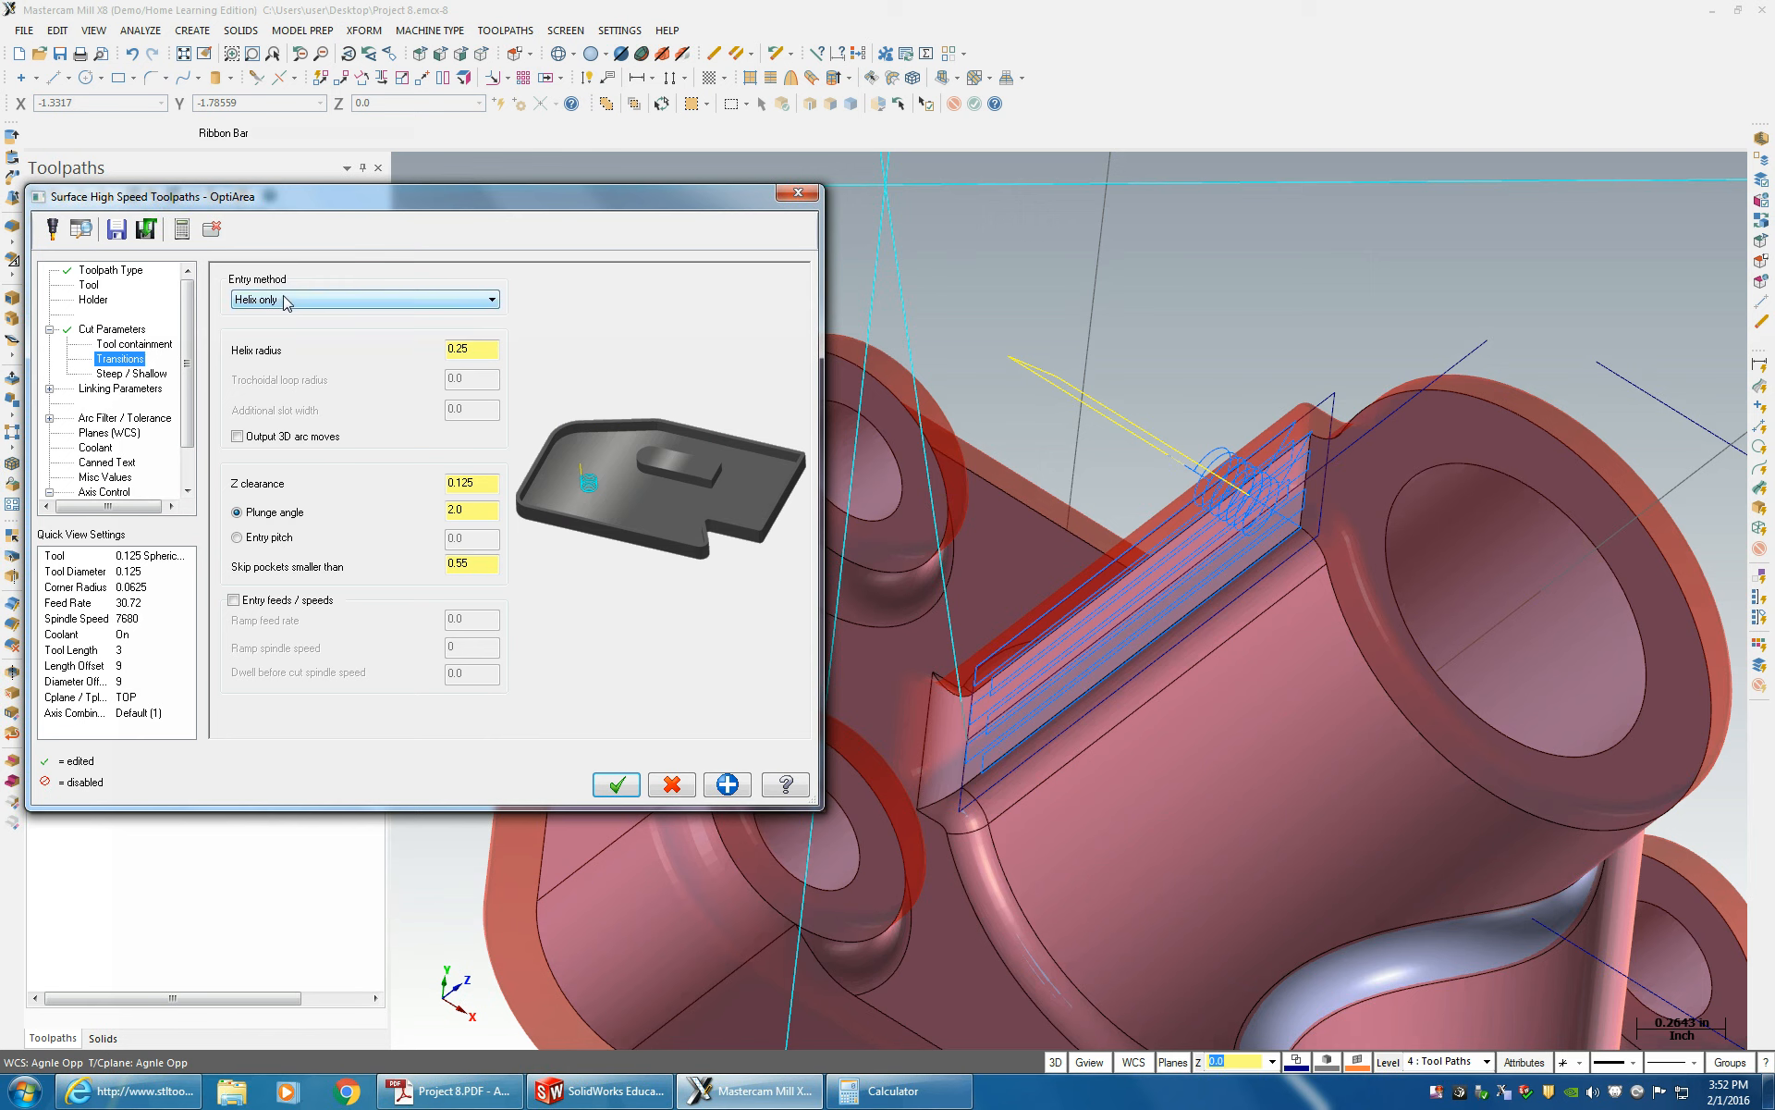
{"action": "left_click", "coordinate": [158, 372]}
{"action": "left_click", "coordinate": [136, 389]}
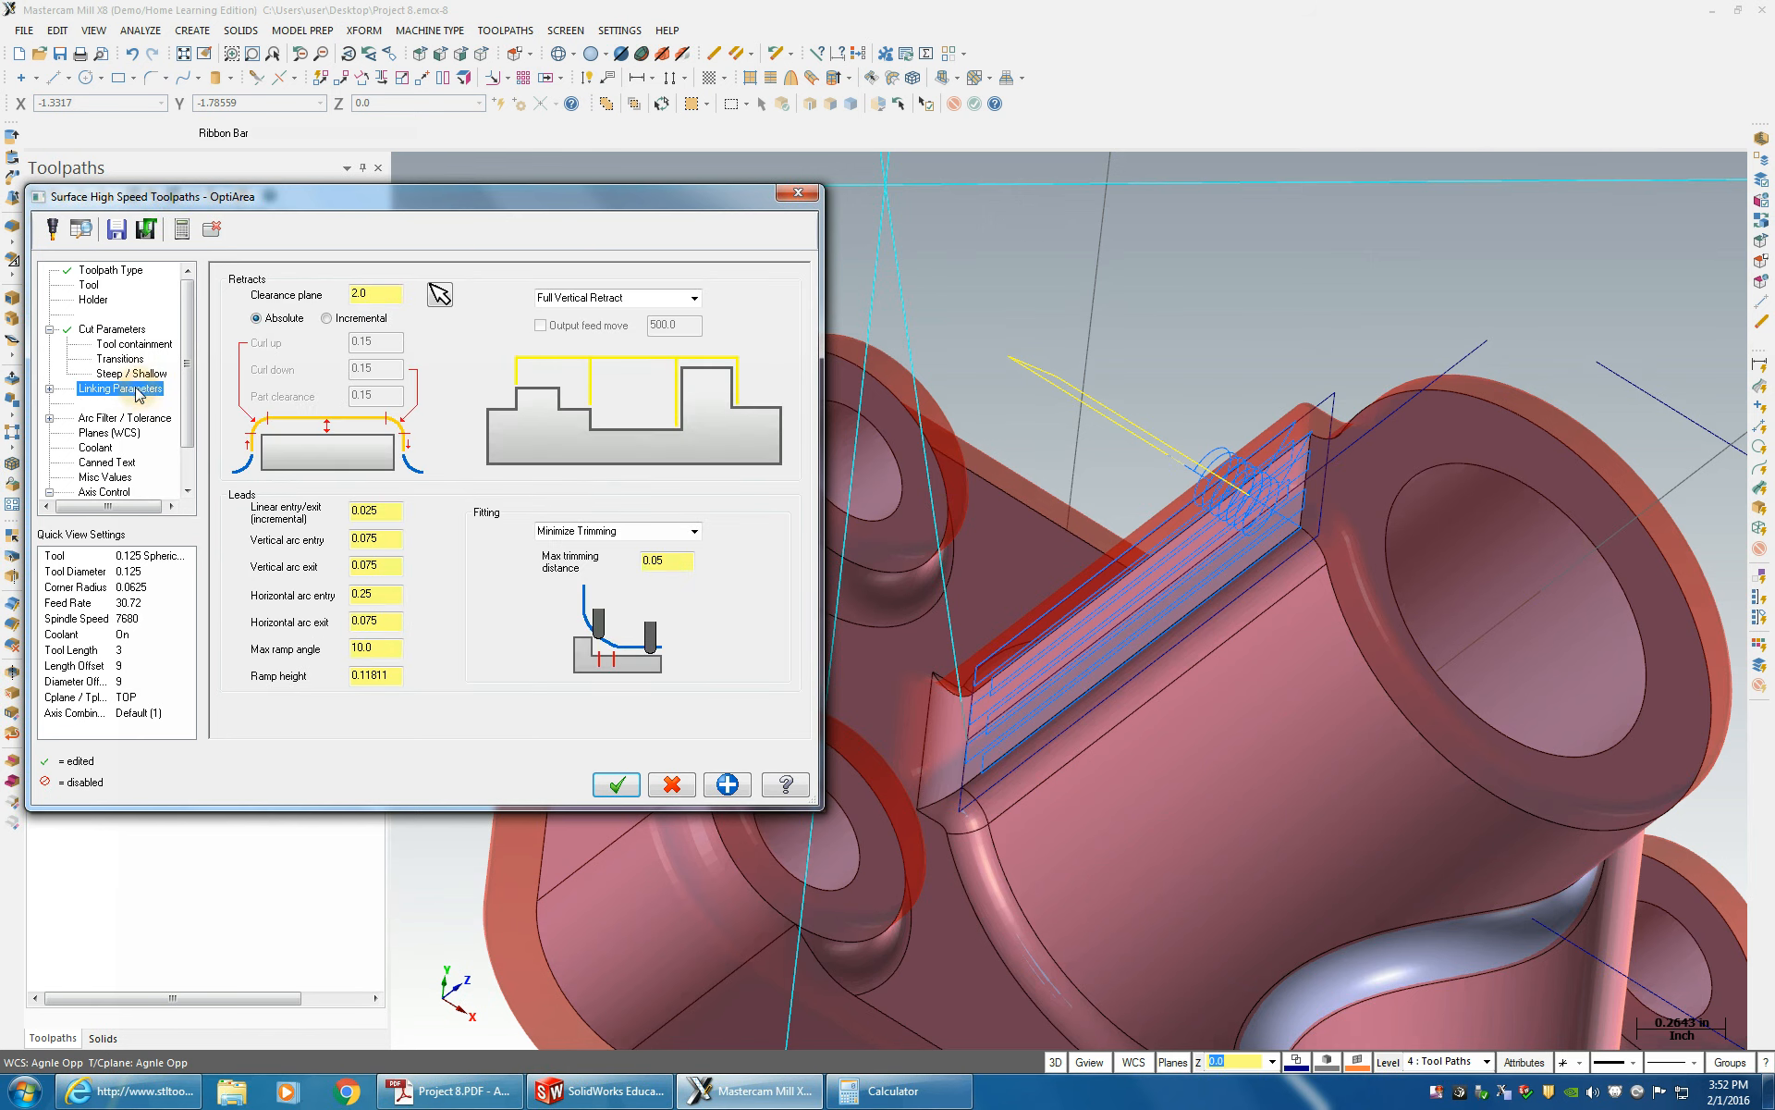
{"action": "left_click", "coordinate": [98, 434]}
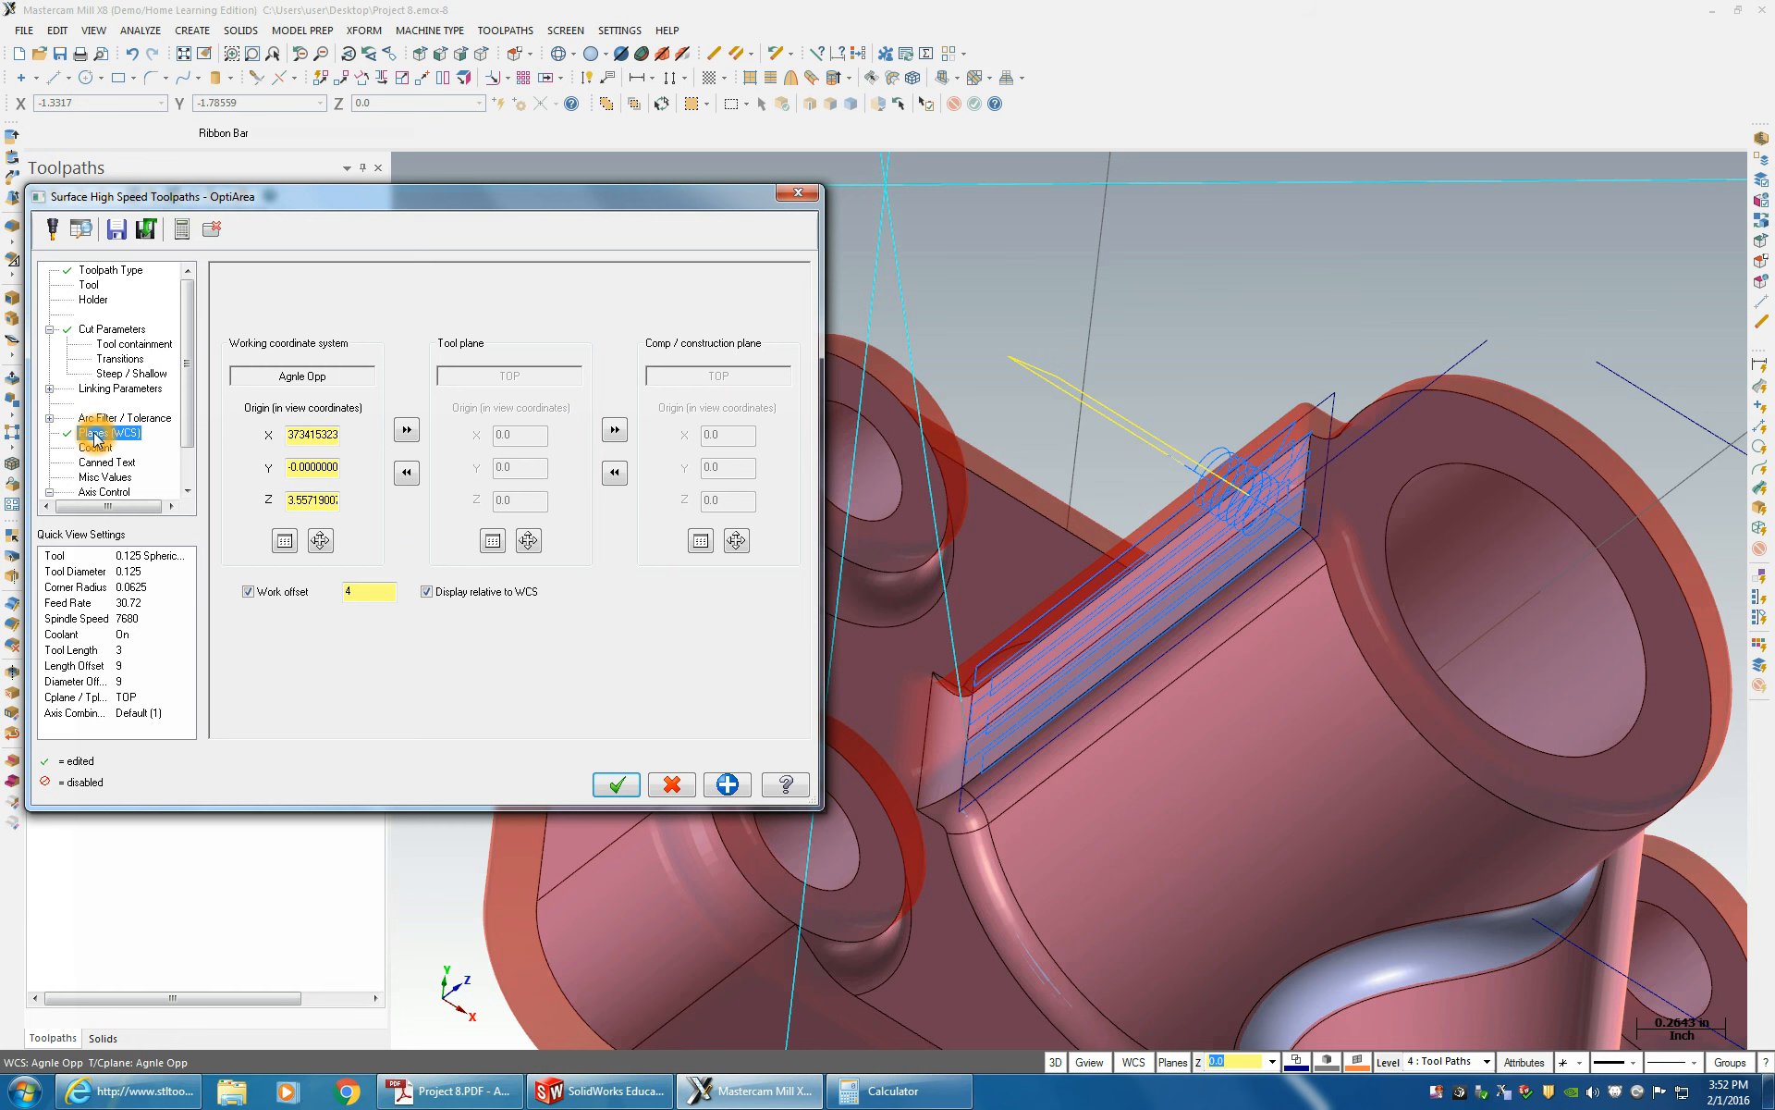
{"action": "left_click", "coordinate": [616, 784]}
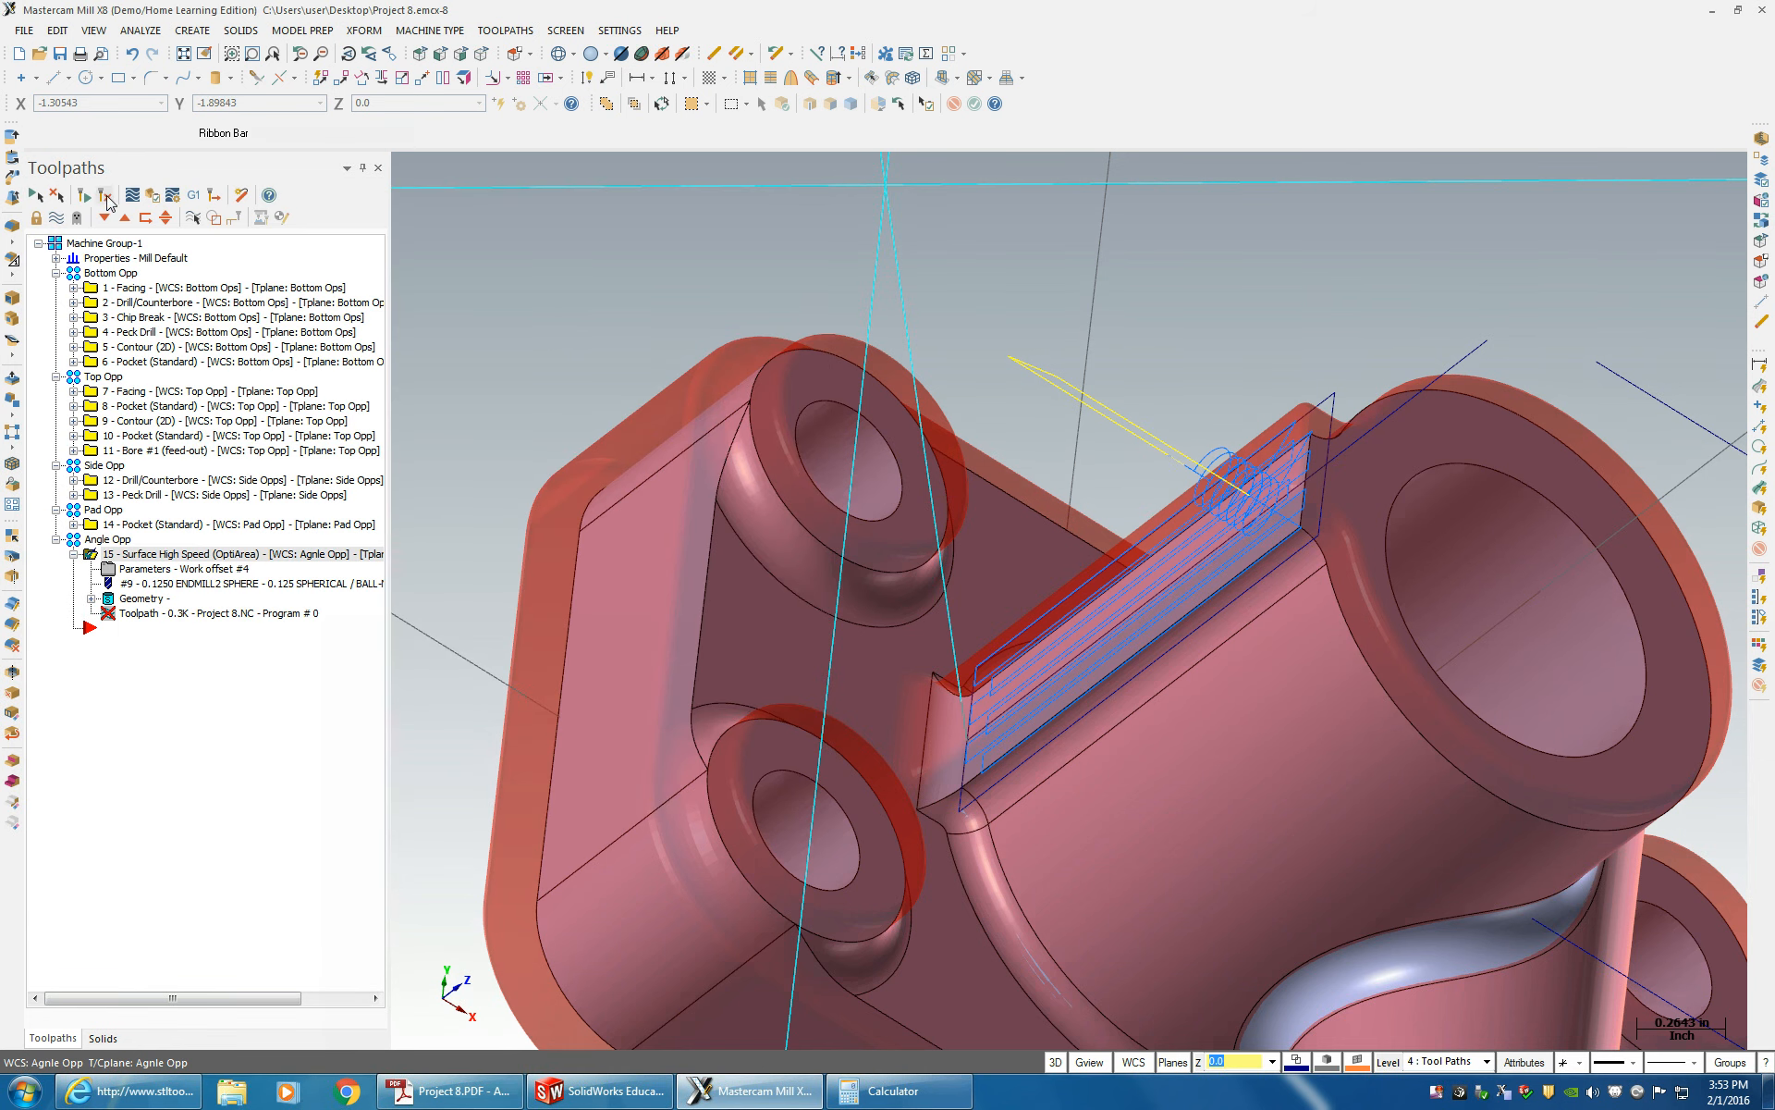
- Regenerate the dirty OptiArea operation and inspect its toolpath along the angled pad
{"action": "left_click", "coordinate": [104, 194]}
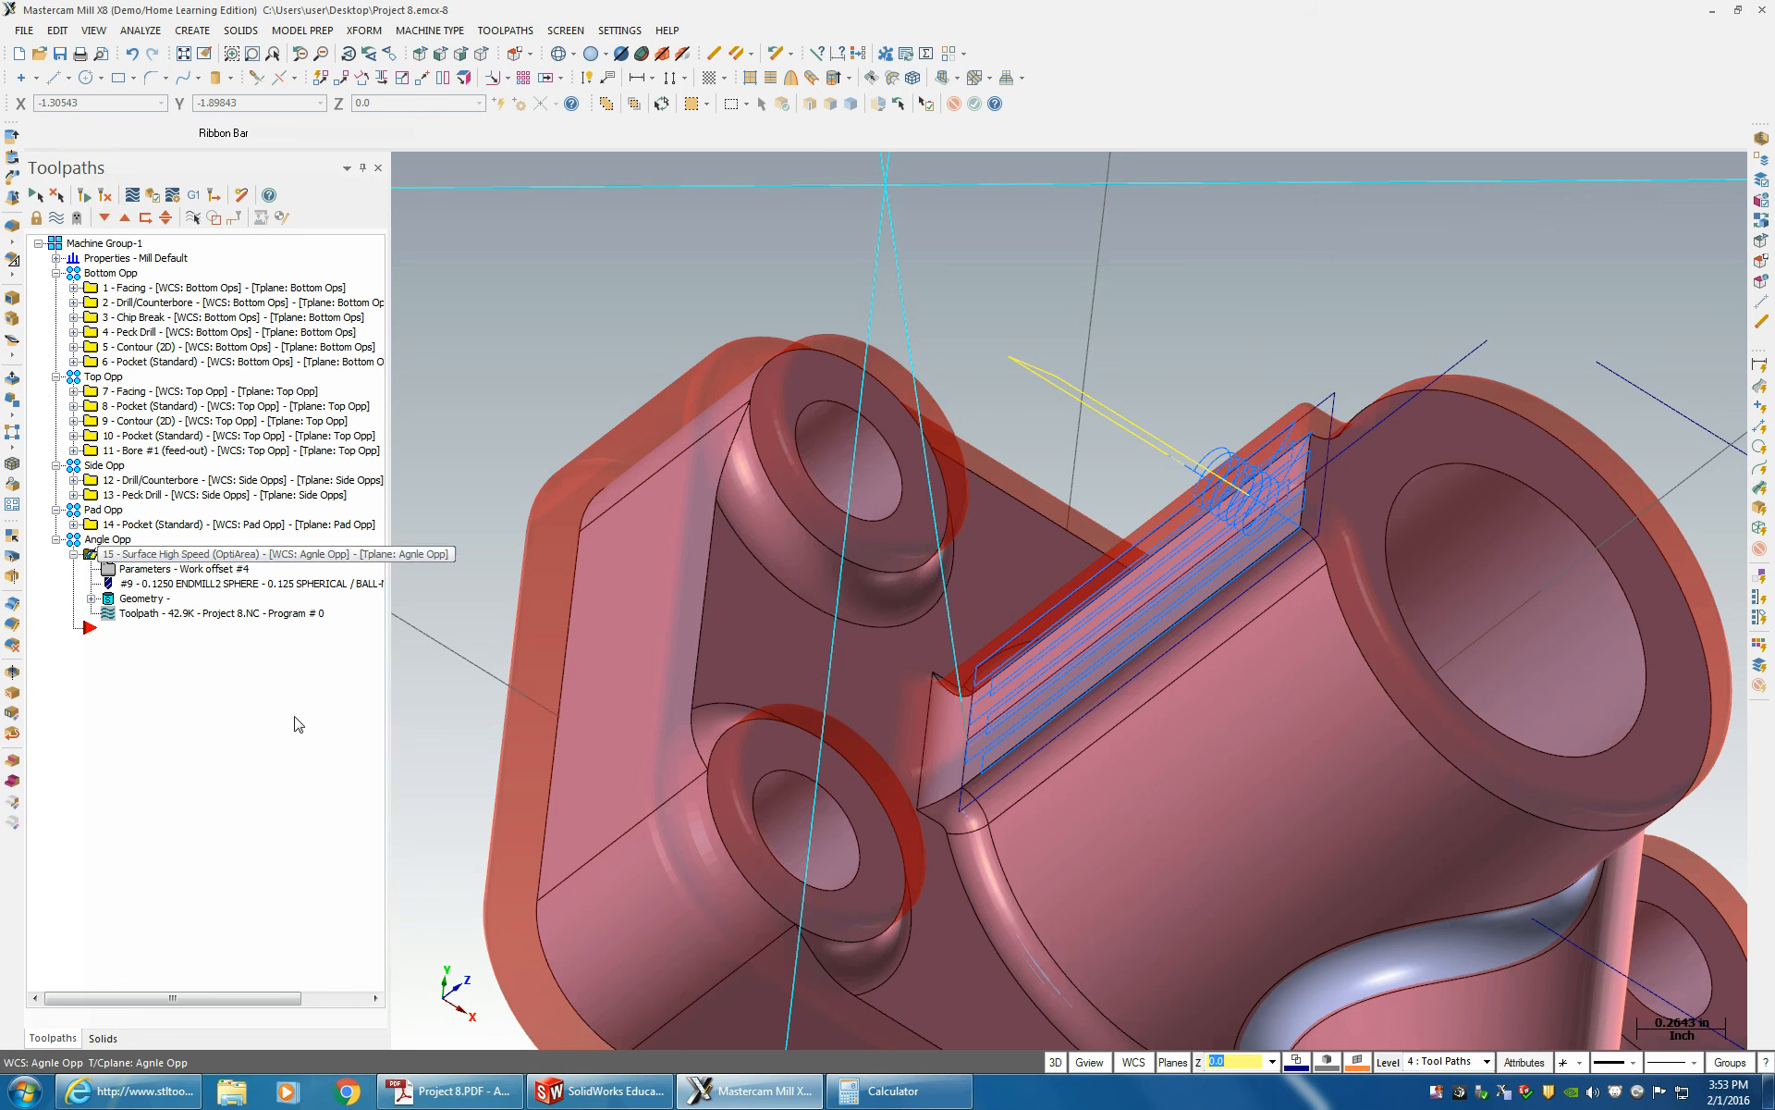
{"action": "middle_click_drag", "start_coordinate": [1012, 797], "coordinate": [1051, 859]}
{"action": "scroll", "coordinate": [1023, 782], "scroll_direction": "down", "scroll_amount": 3}
{"action": "scroll", "coordinate": [1050, 859], "scroll_direction": "down", "scroll_amount": 4}
{"action": "scroll", "coordinate": [1050, 859], "scroll_direction": "up", "scroll_amount": 2}
{"action": "scroll", "coordinate": [1050, 859], "scroll_direction": "up", "scroll_amount": 3}
- Delete the OptiArea surface high speed operation from the Angle Opp group
{"action": "right_click", "coordinate": [162, 554]}
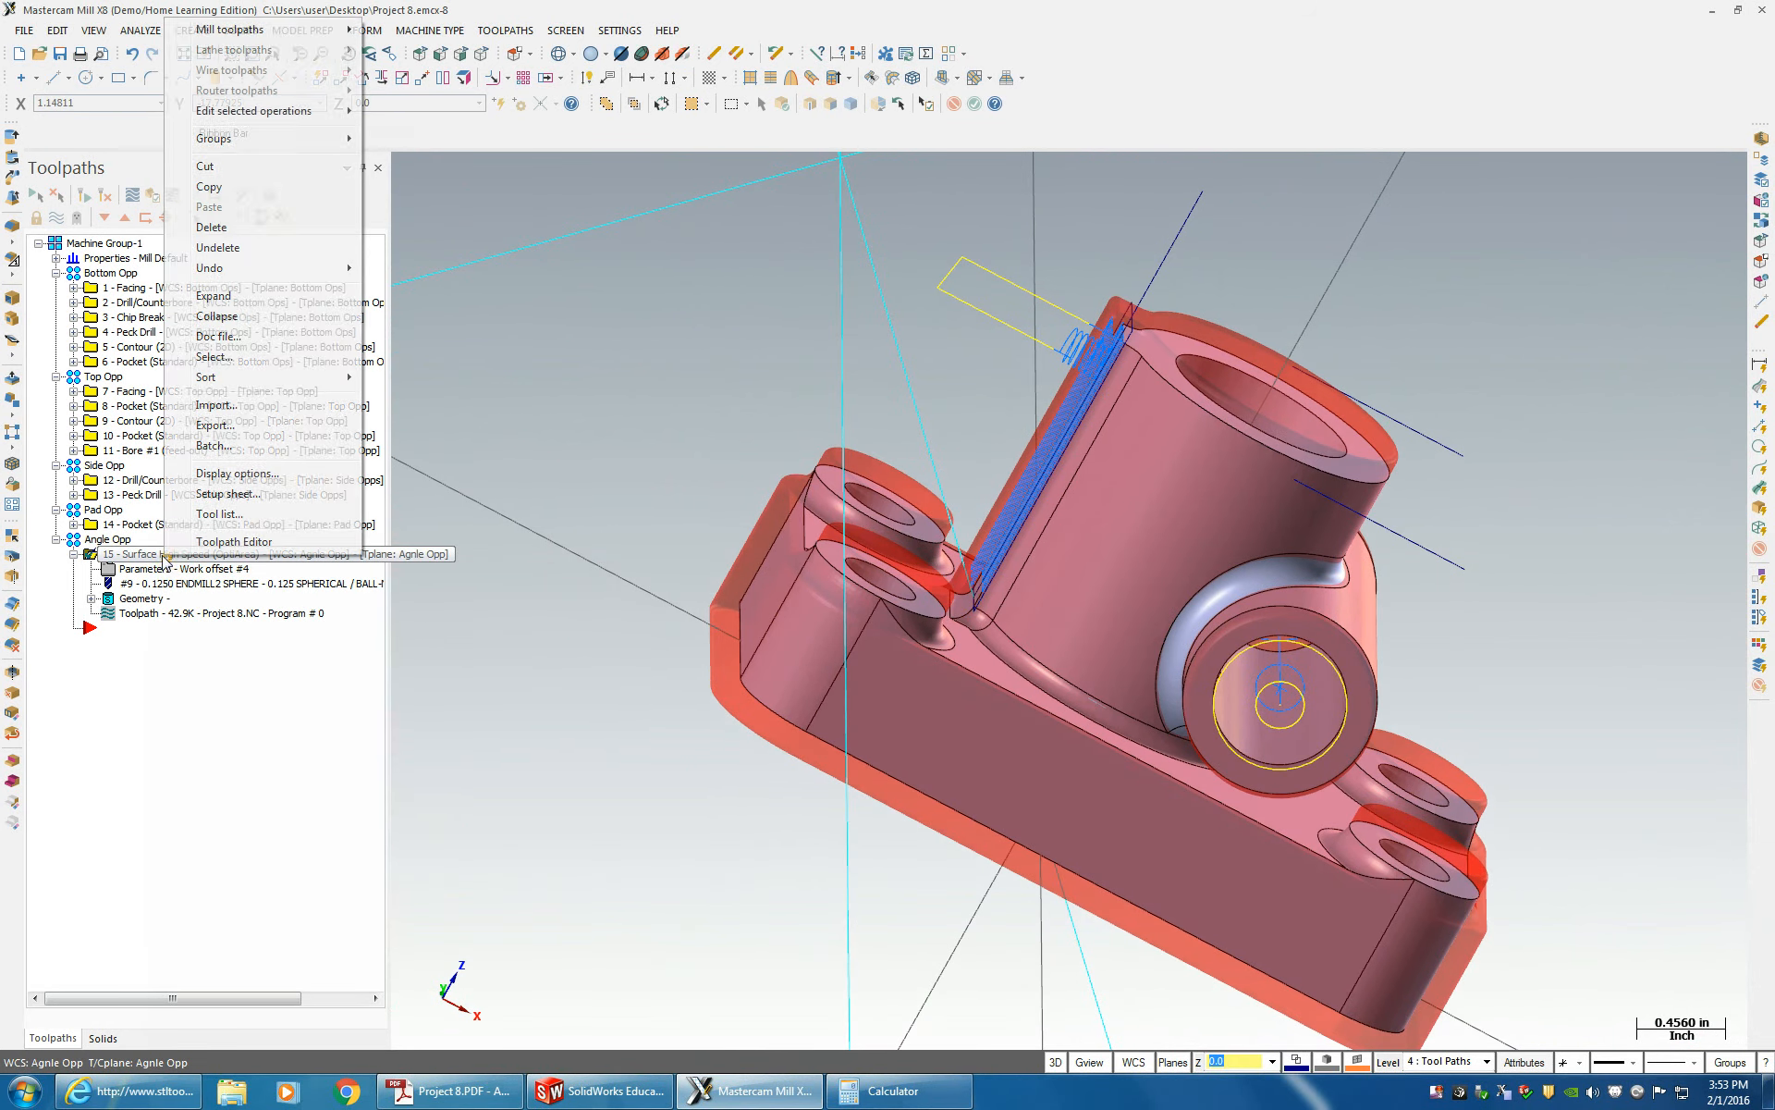
{"action": "left_click", "coordinate": [218, 227]}
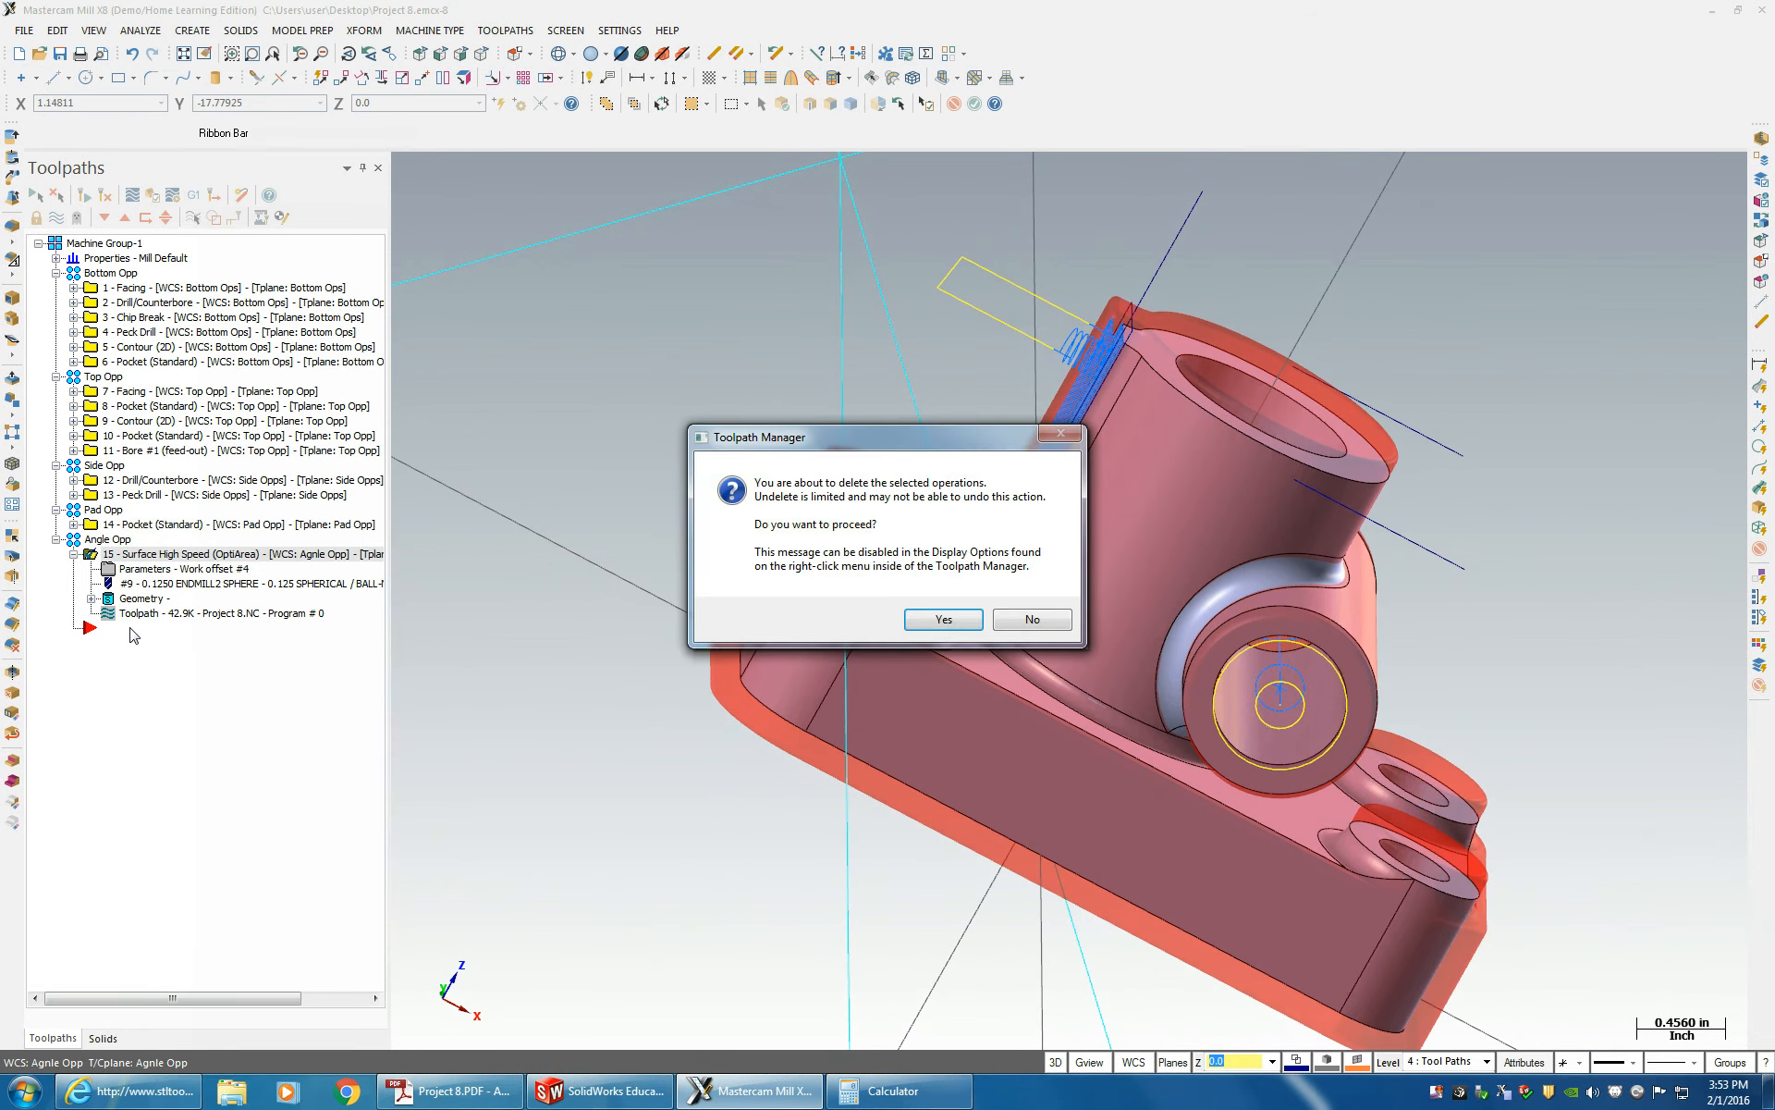
{"action": "left_click", "coordinate": [939, 621]}
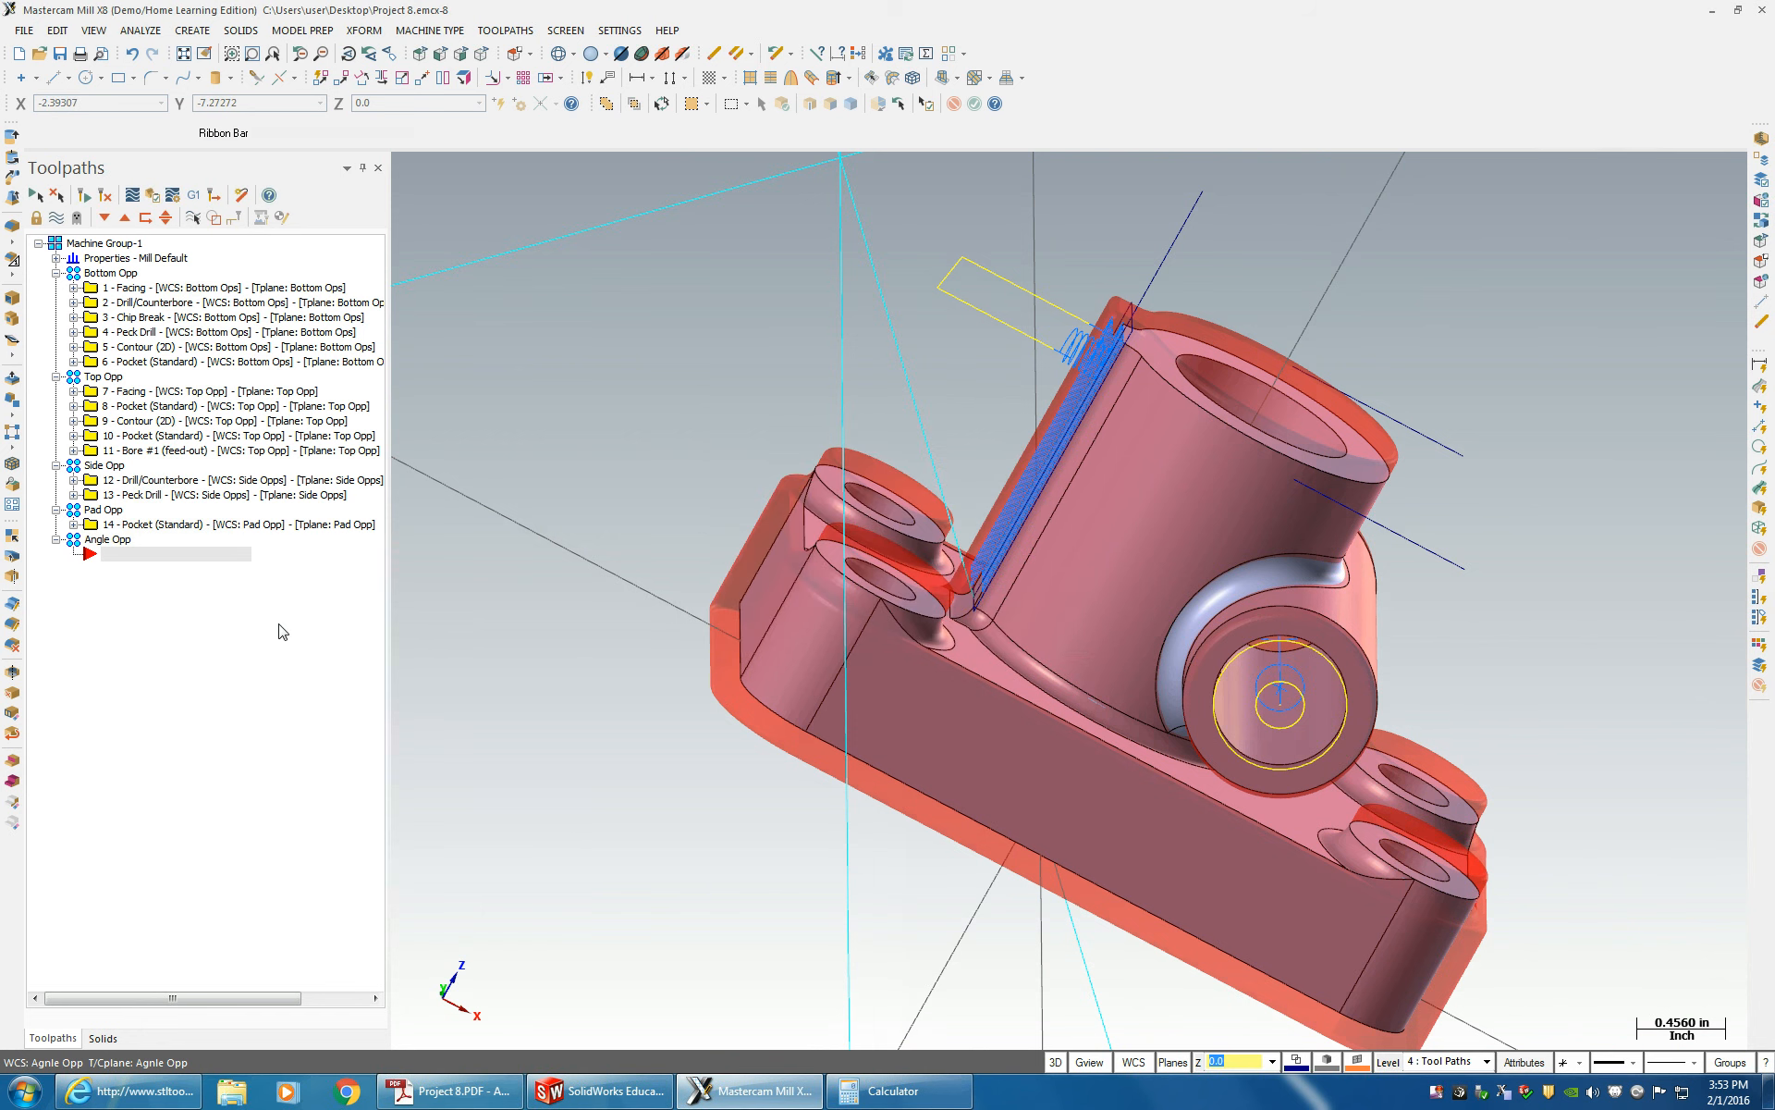
- Start a new Surface Rough Flowline toolpath in the Angle Opp group with the boss/cavity type Undefined
{"action": "right_click", "coordinate": [162, 563]}
{"action": "mouse_move", "coordinate": [272, 29]}
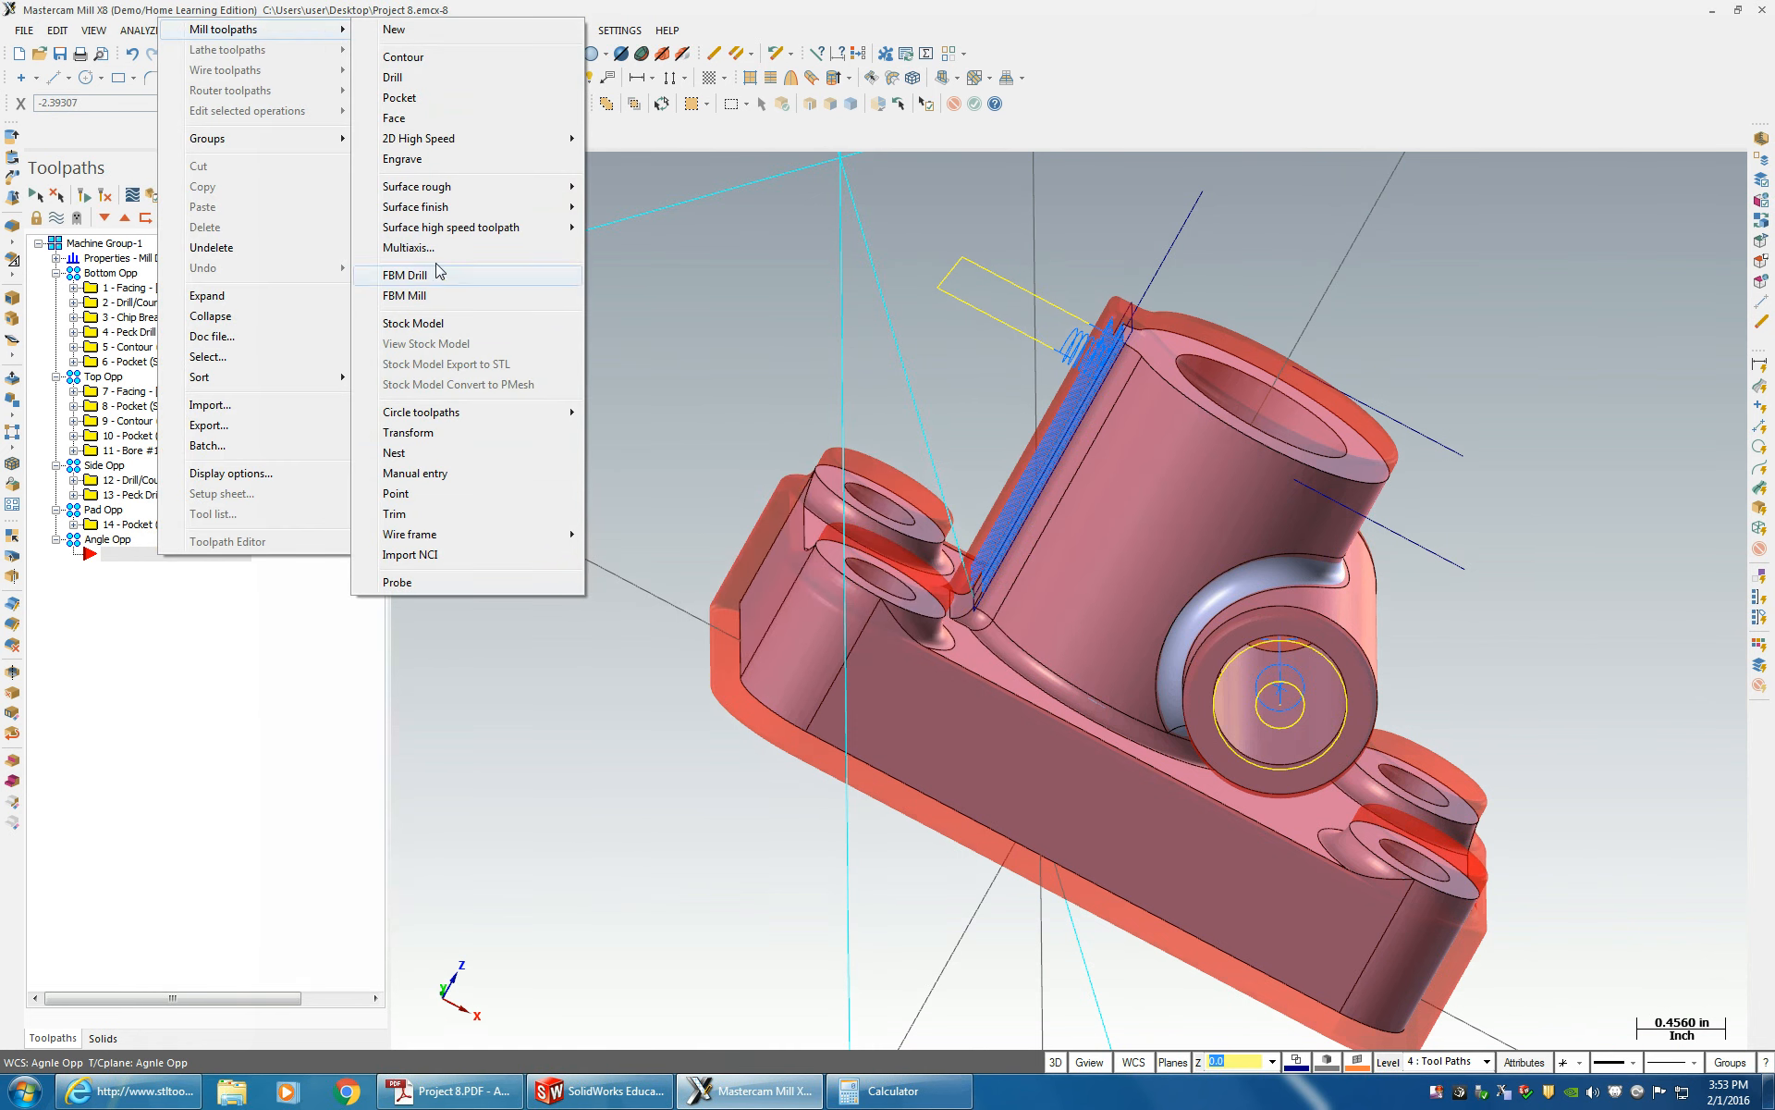
{"action": "mouse_move", "coordinate": [431, 192]}
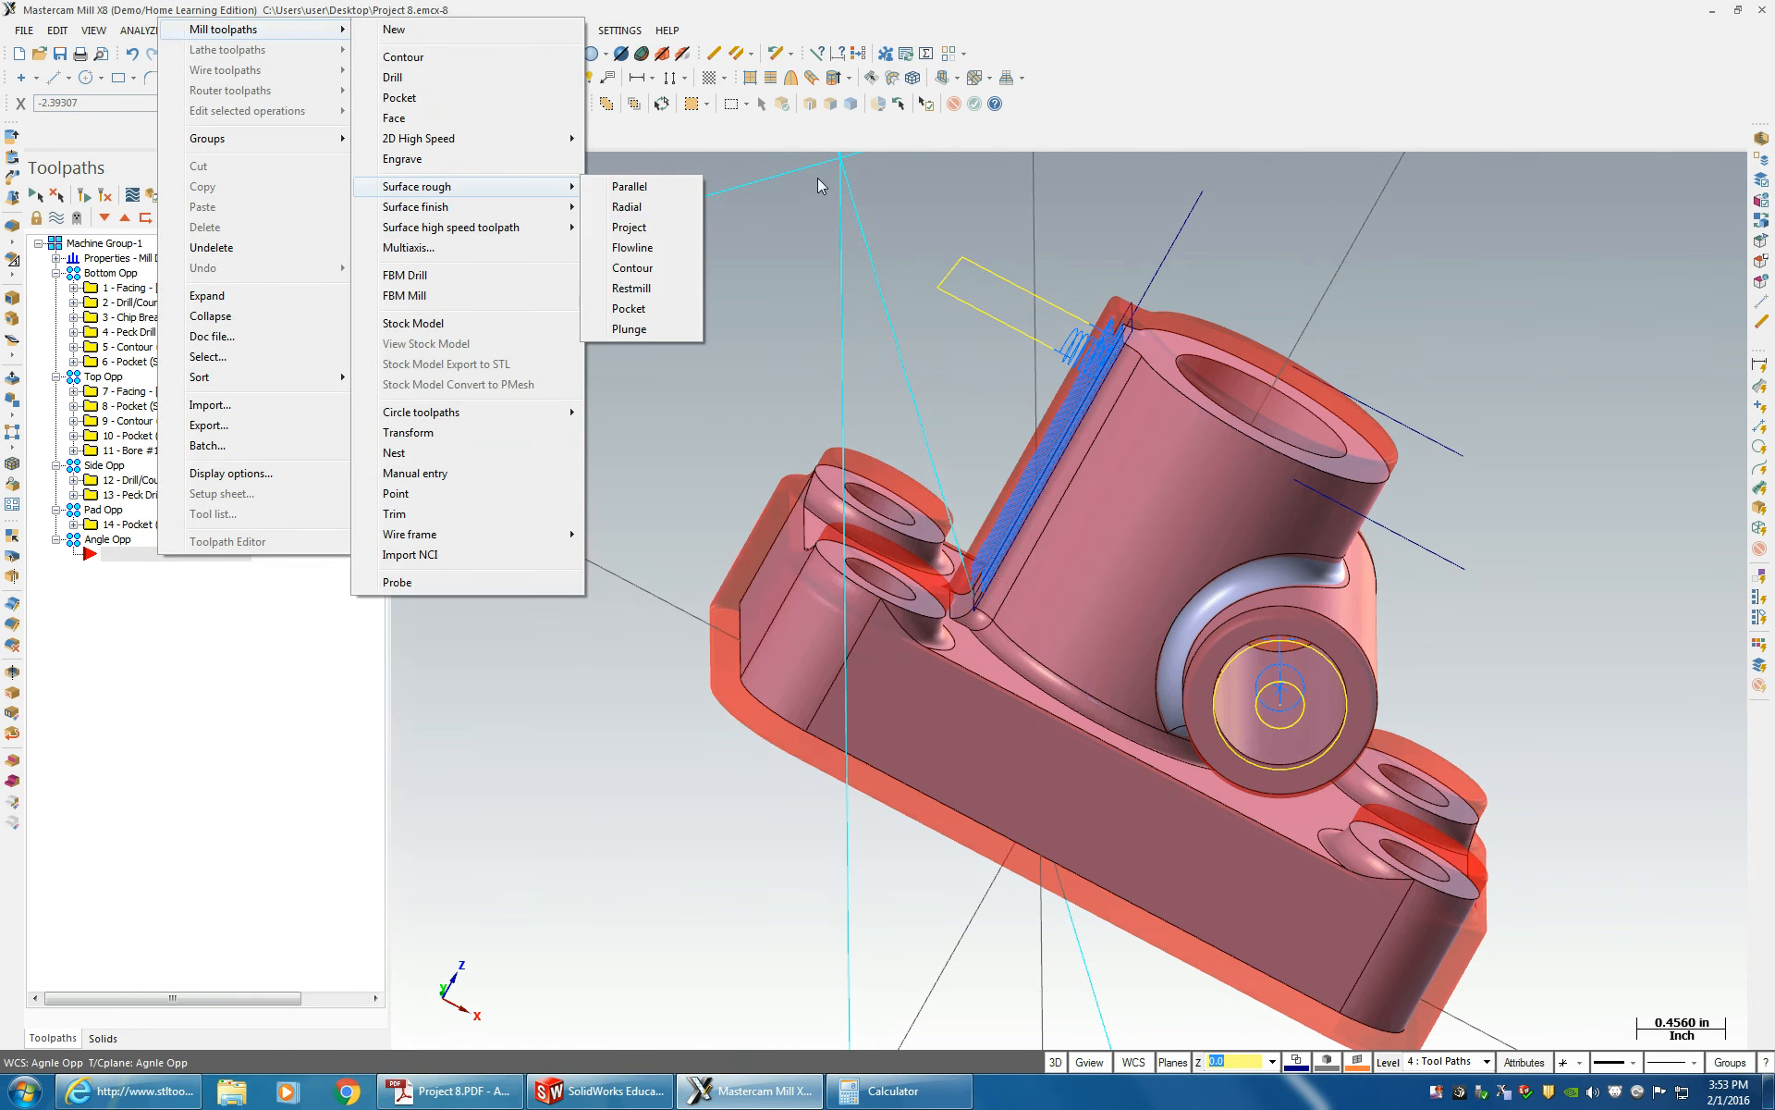
{"action": "left_click", "coordinate": [657, 189]}
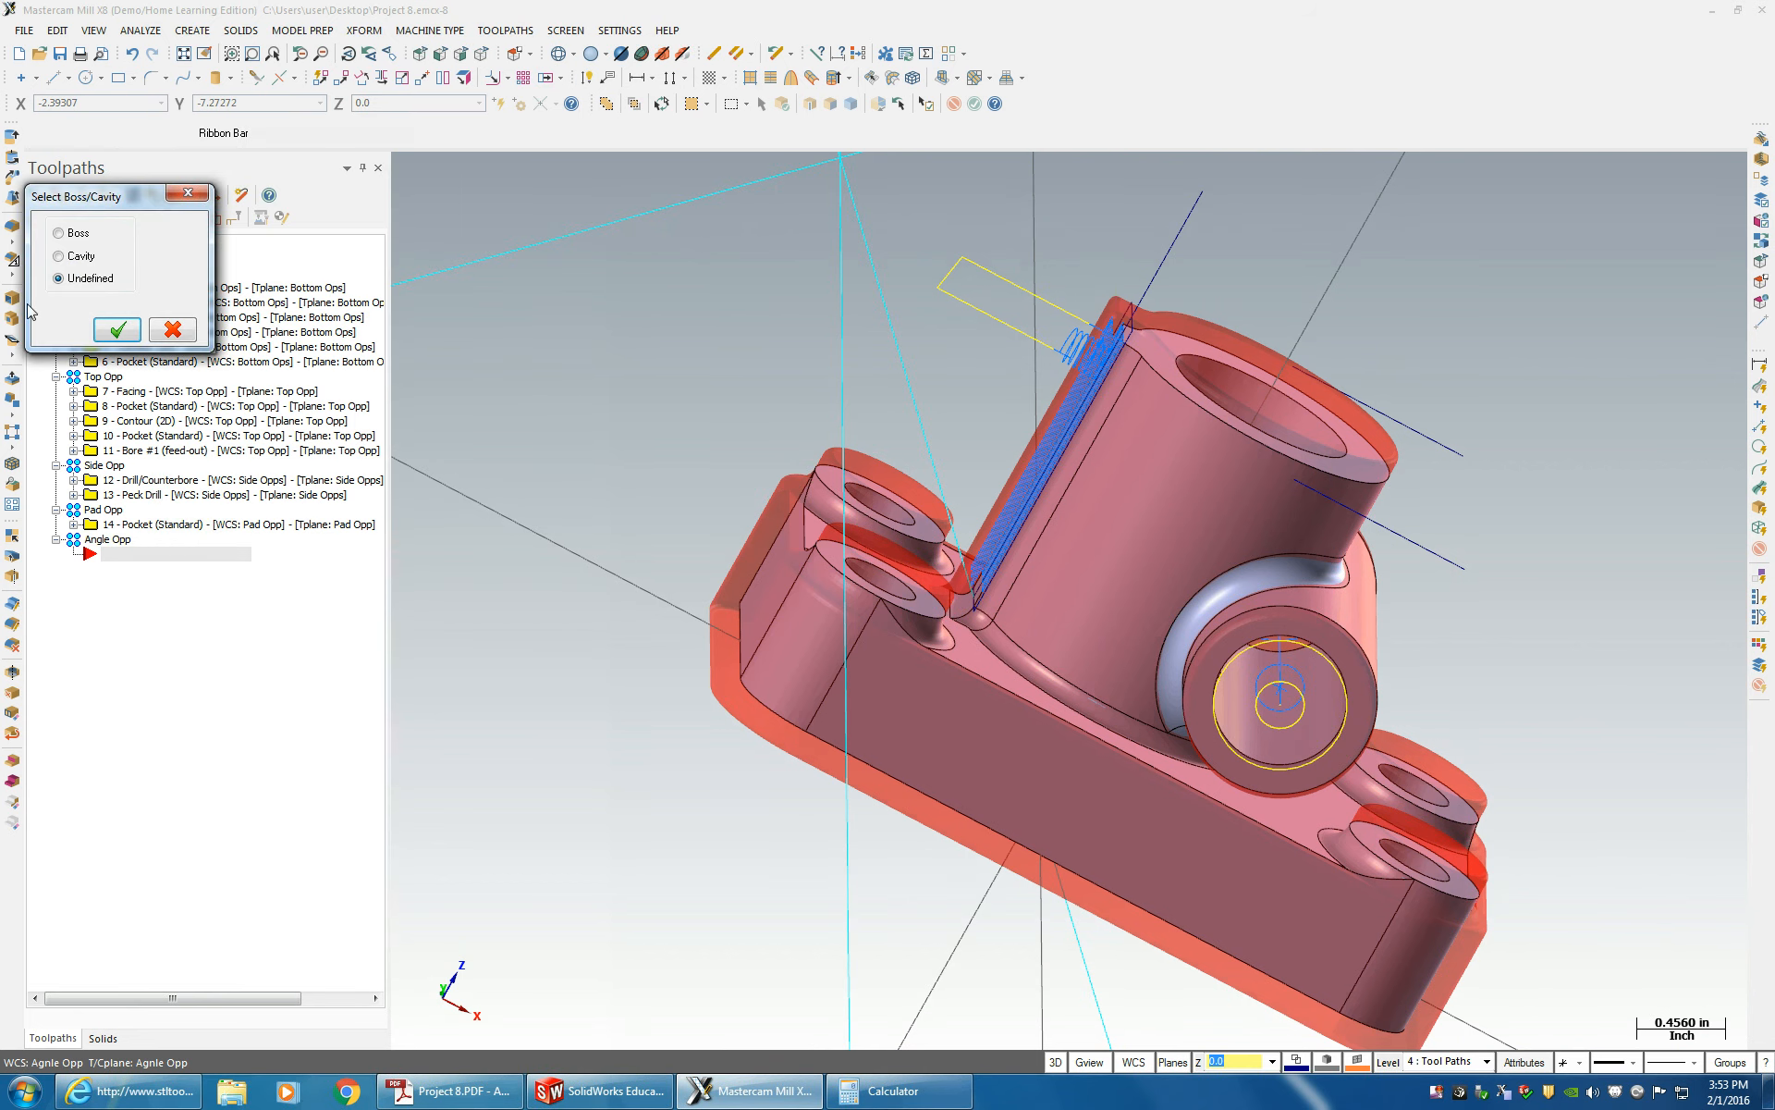
{"action": "left_click", "coordinate": [117, 331]}
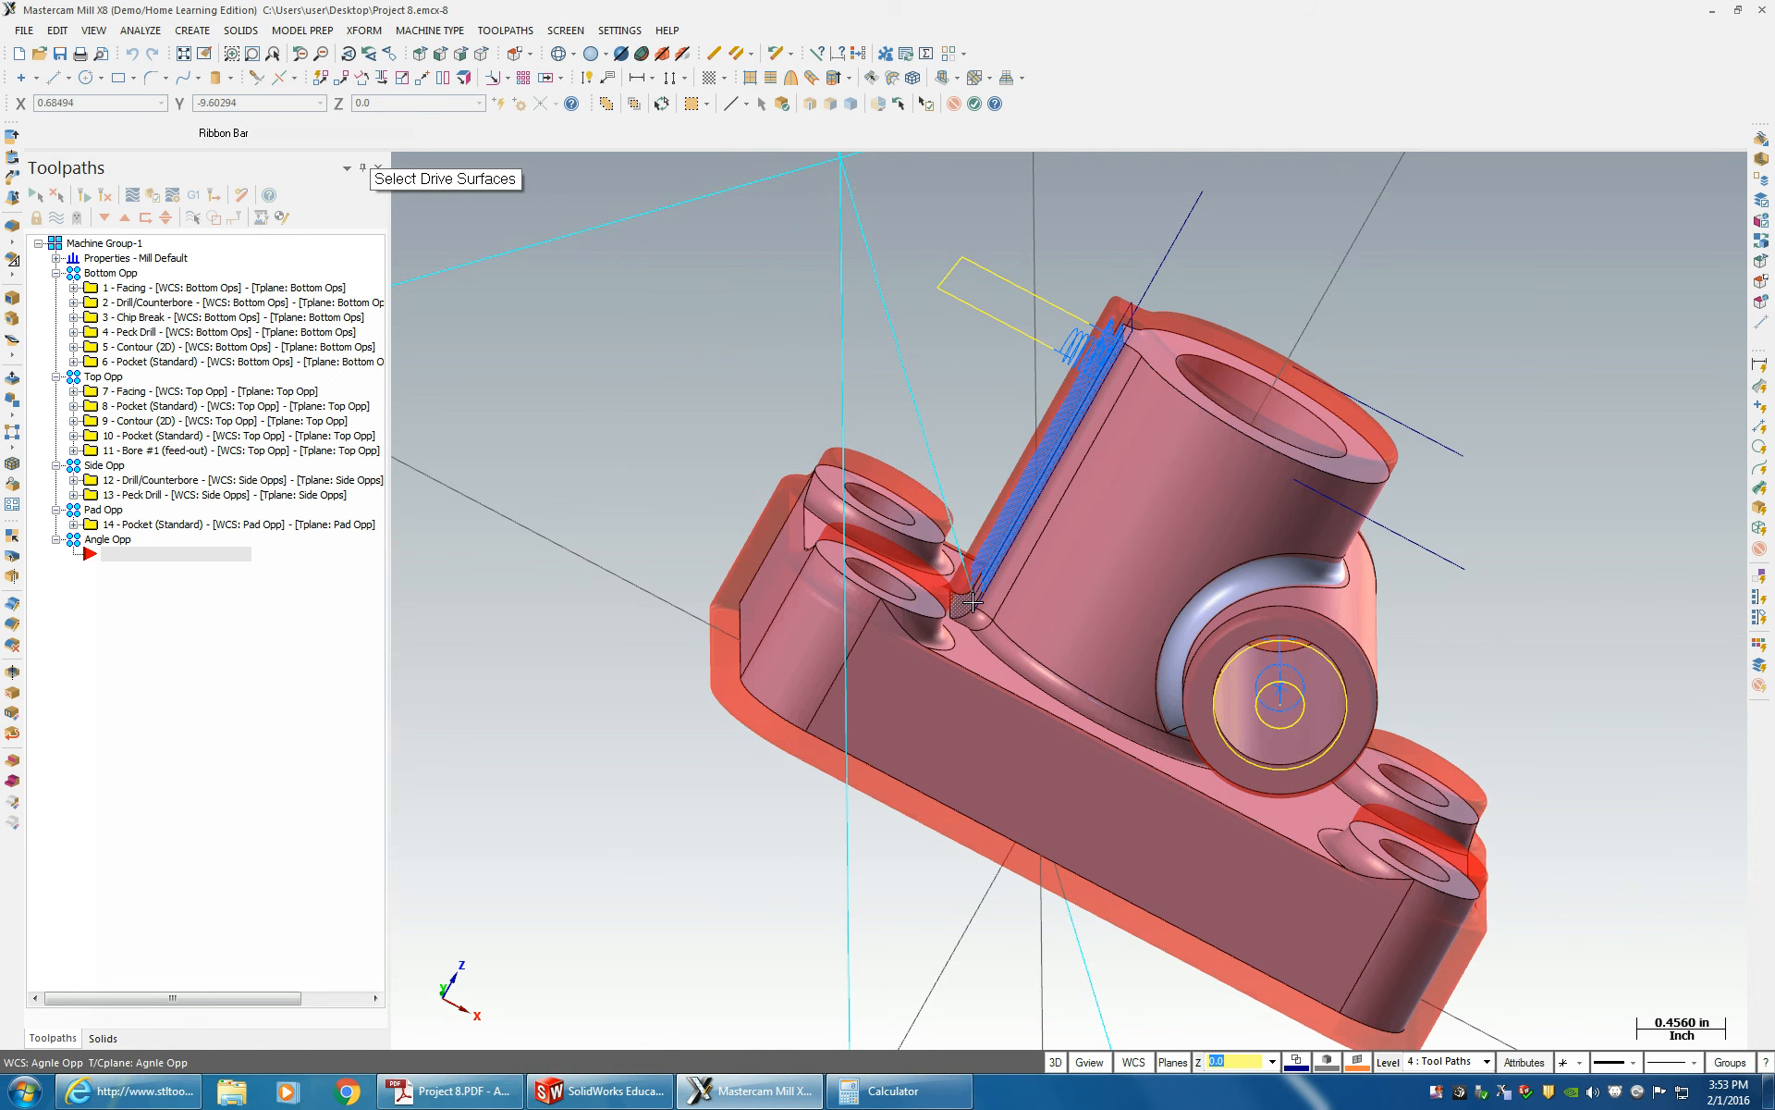
- Select the solid fillet face at the lower end of the pad as the flowline's drive surface
{"action": "left_click", "coordinate": [788, 107]}
{"action": "left_click", "coordinate": [835, 108]}
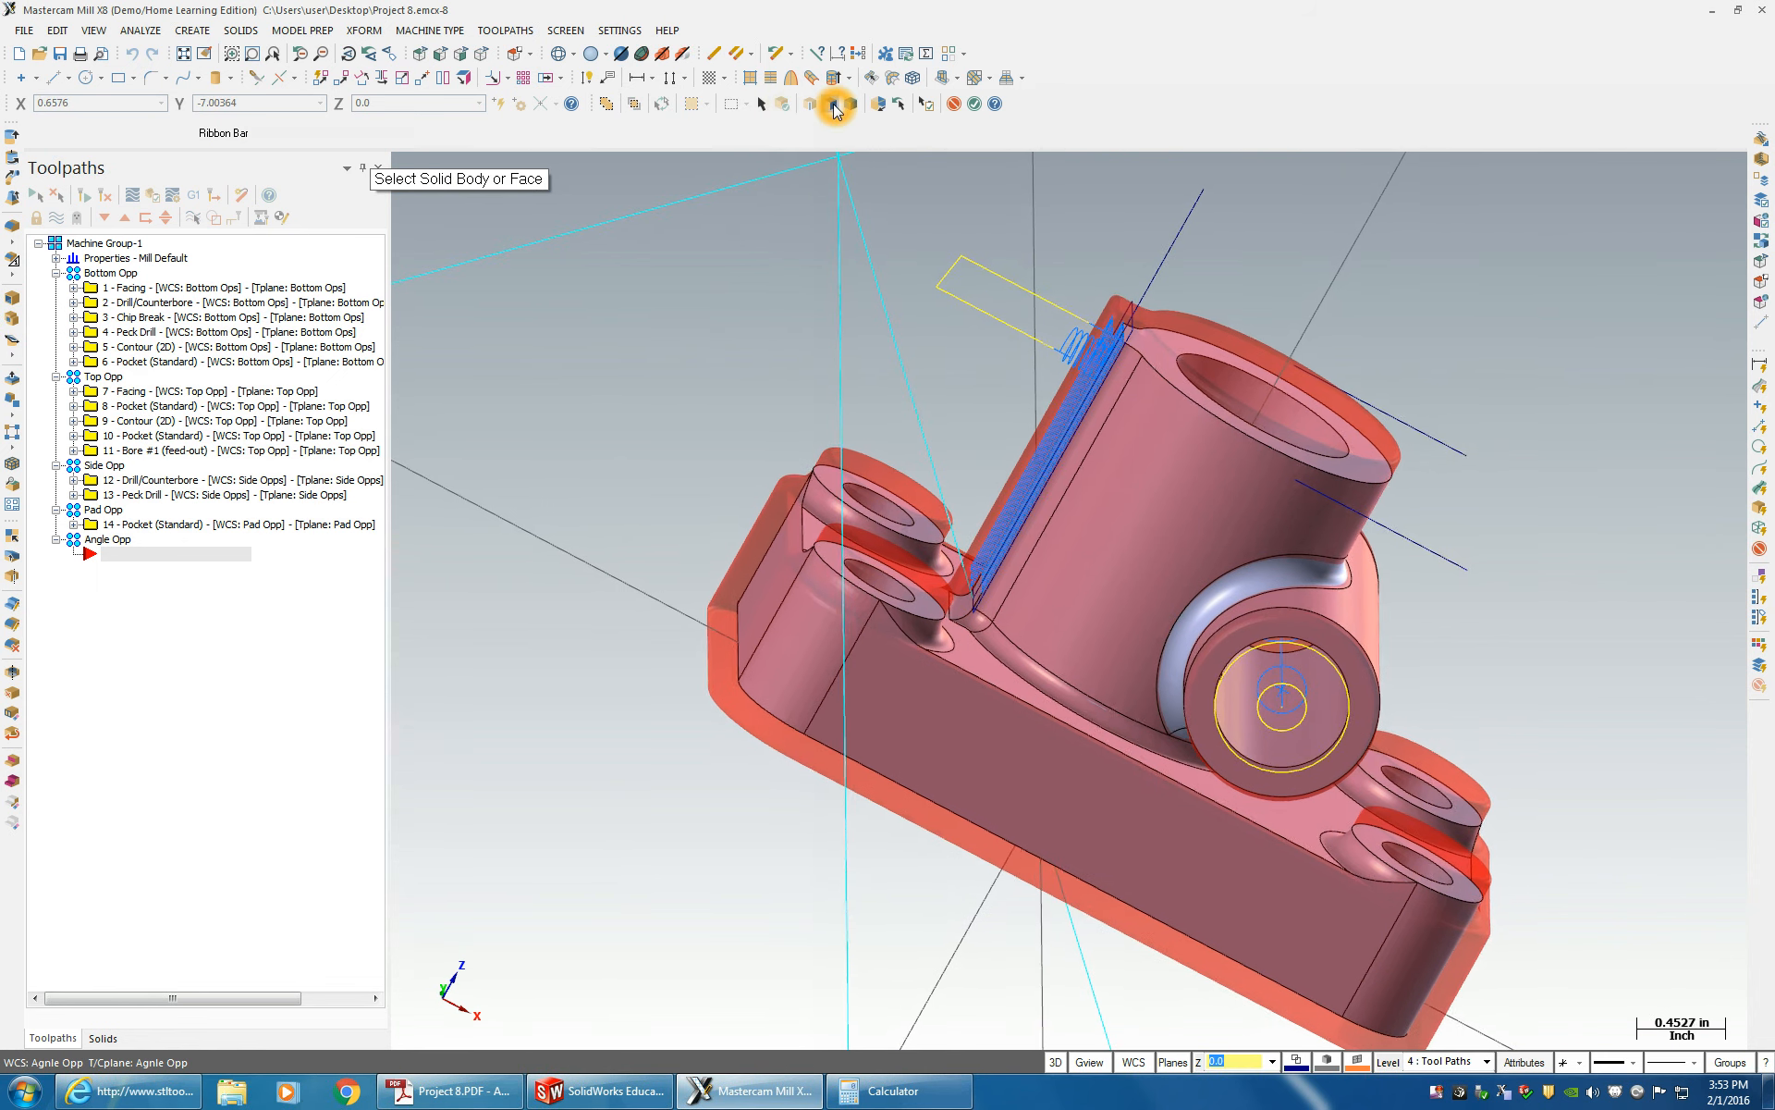
{"action": "left_click", "coordinate": [947, 721]}
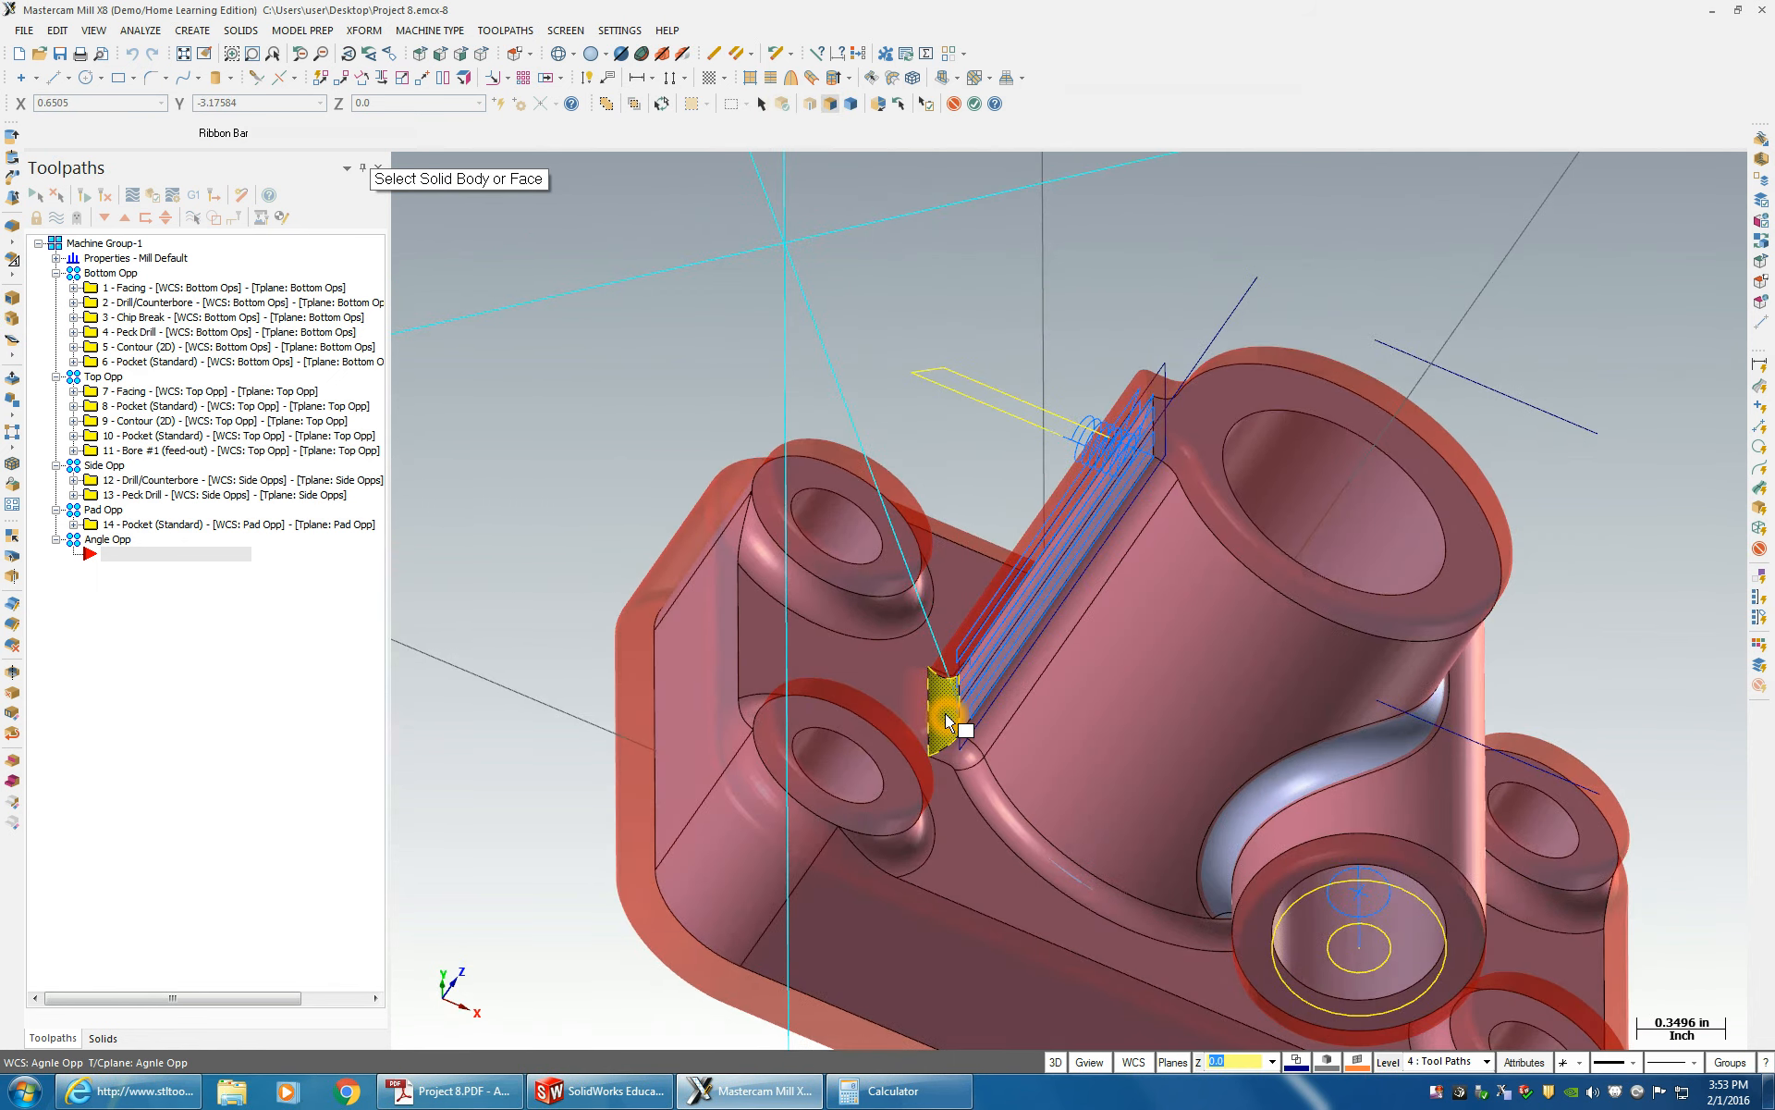
{"action": "key", "text": "Return"}
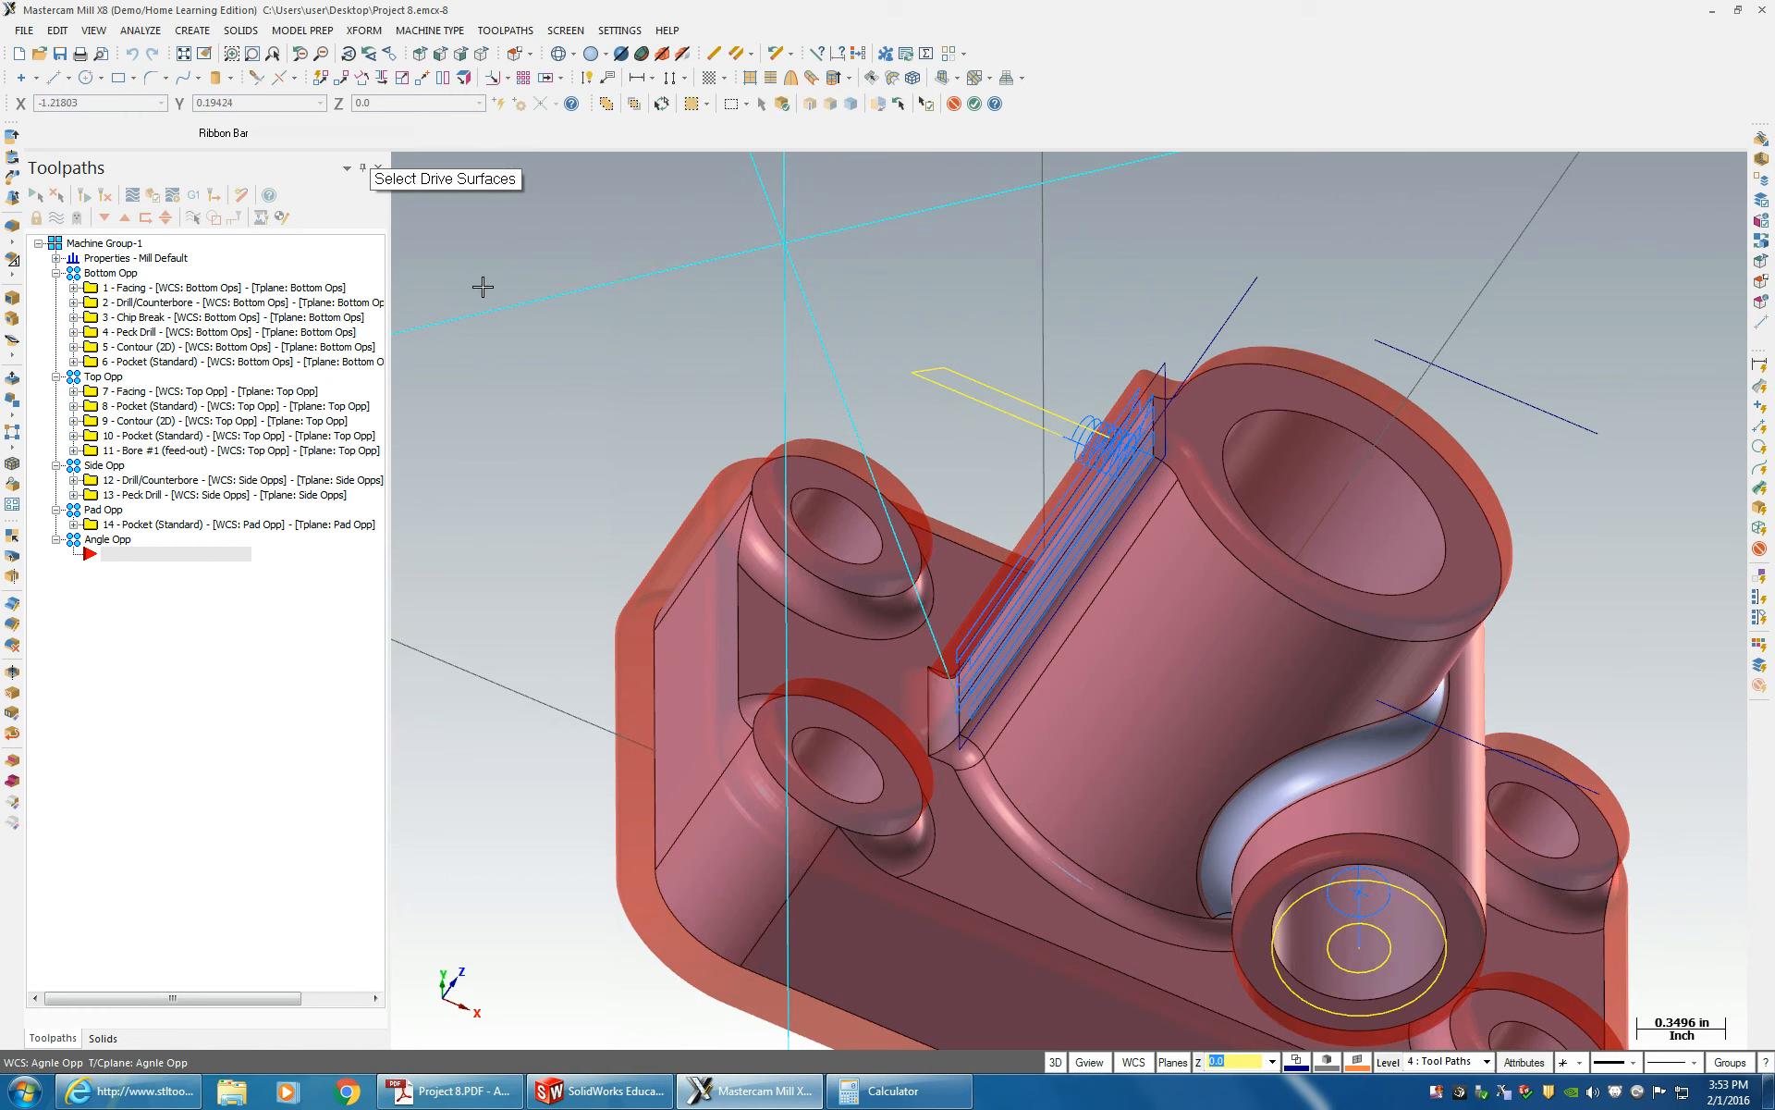
{"action": "key", "text": "Return"}
- Flip the flowline's step direction and cut direction on the fillet face, and accept the surface selection
{"action": "left_click", "coordinate": [132, 546]}
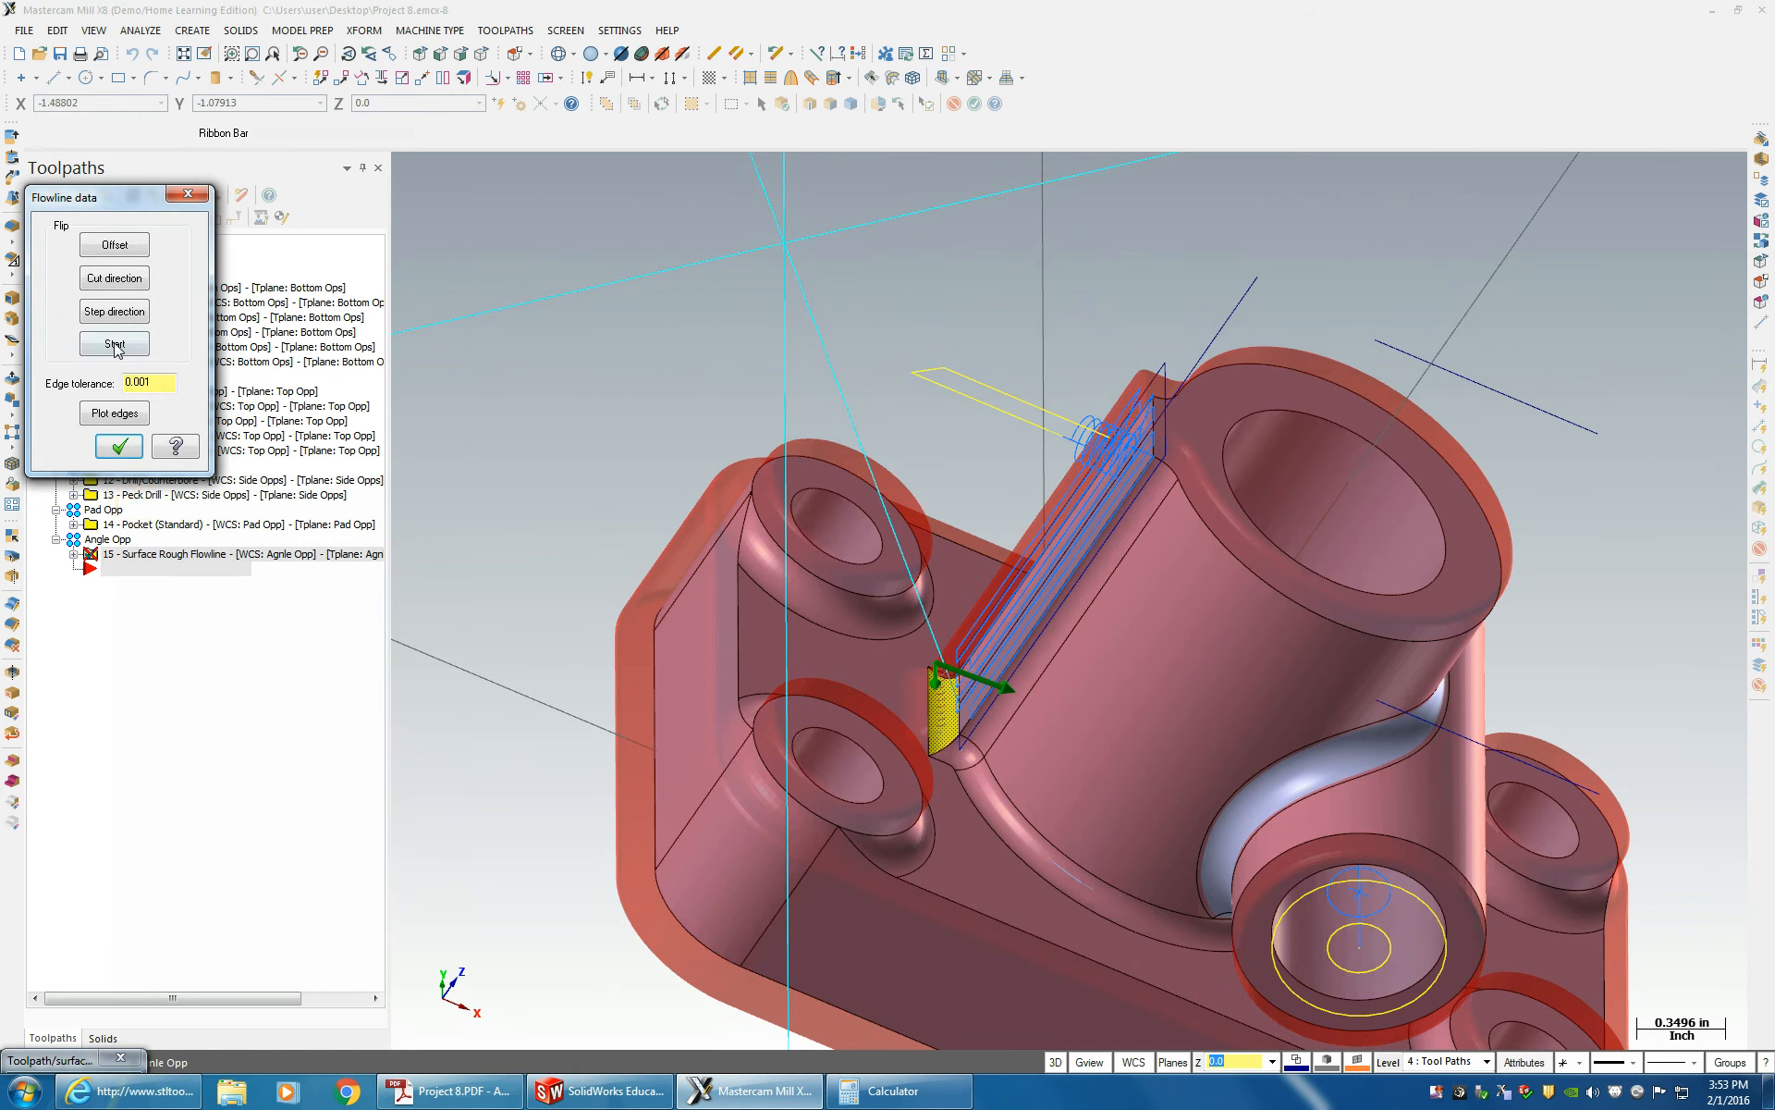
{"action": "left_click", "coordinate": [113, 314]}
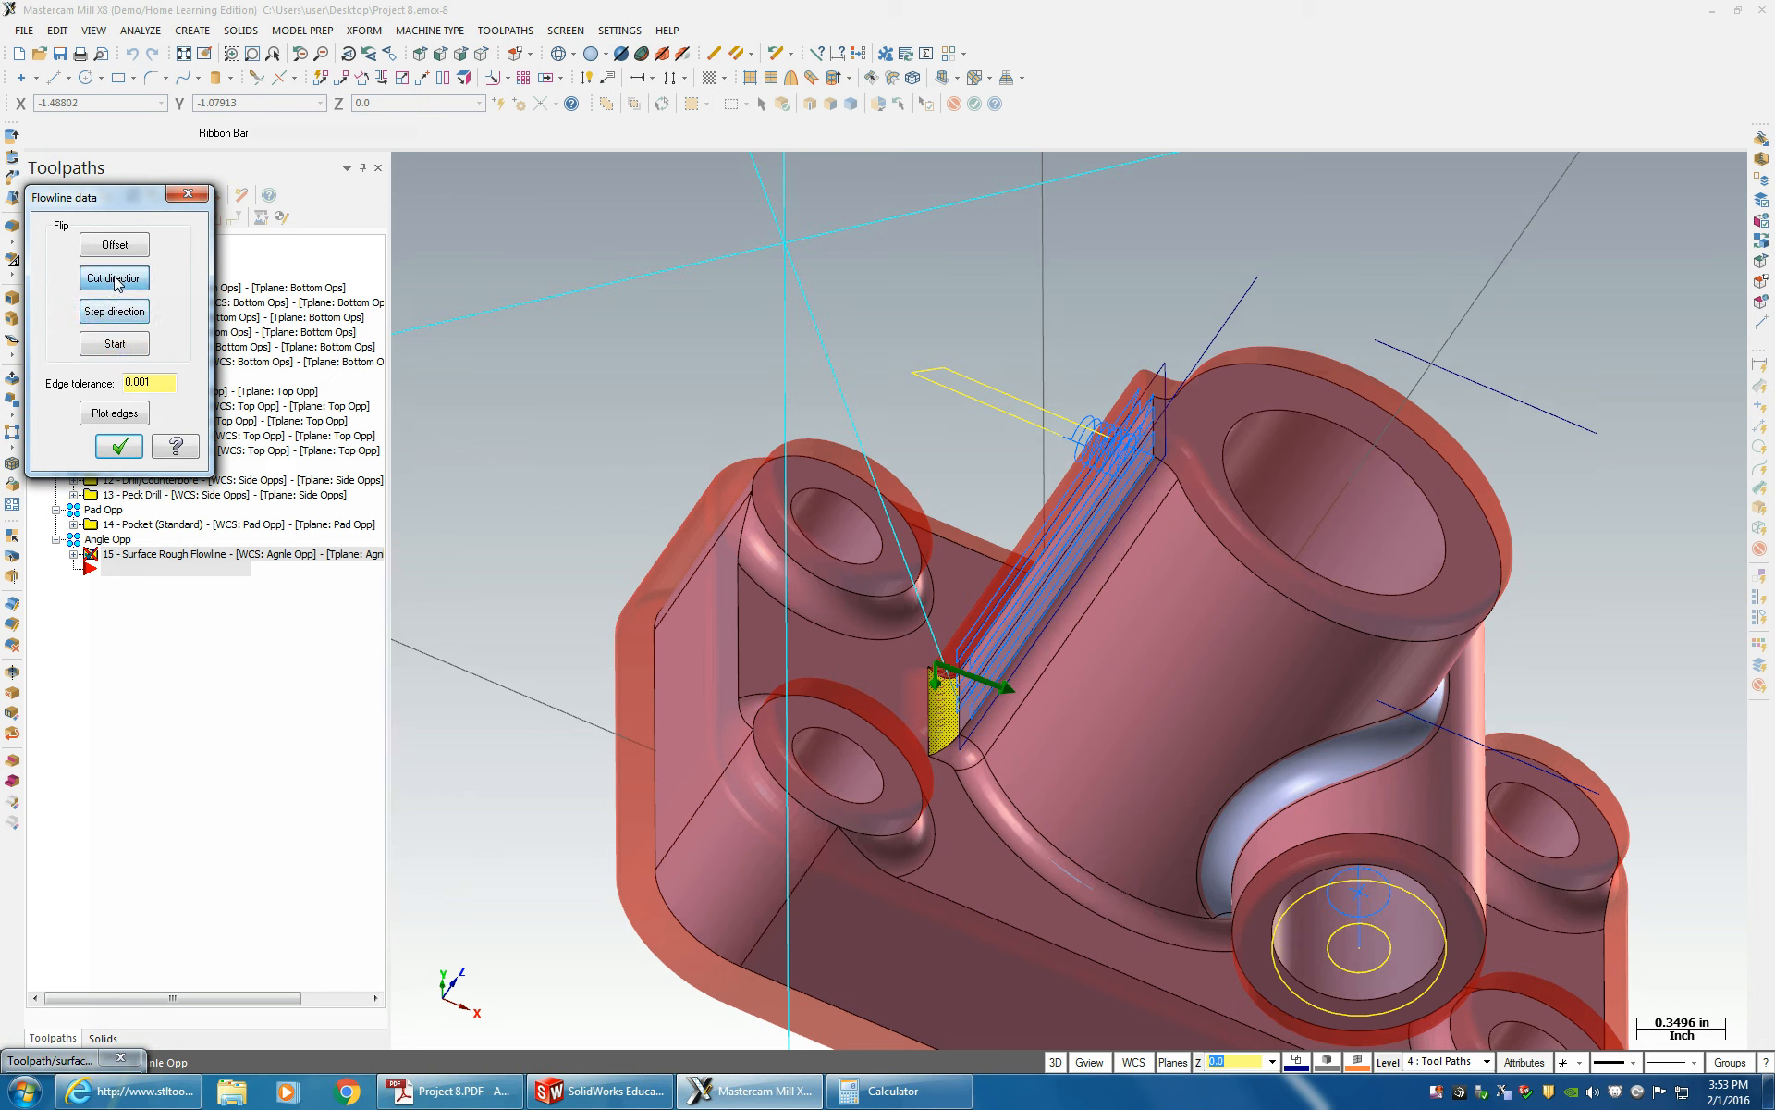
{"action": "left_click", "coordinate": [113, 277]}
{"action": "left_click", "coordinate": [121, 448]}
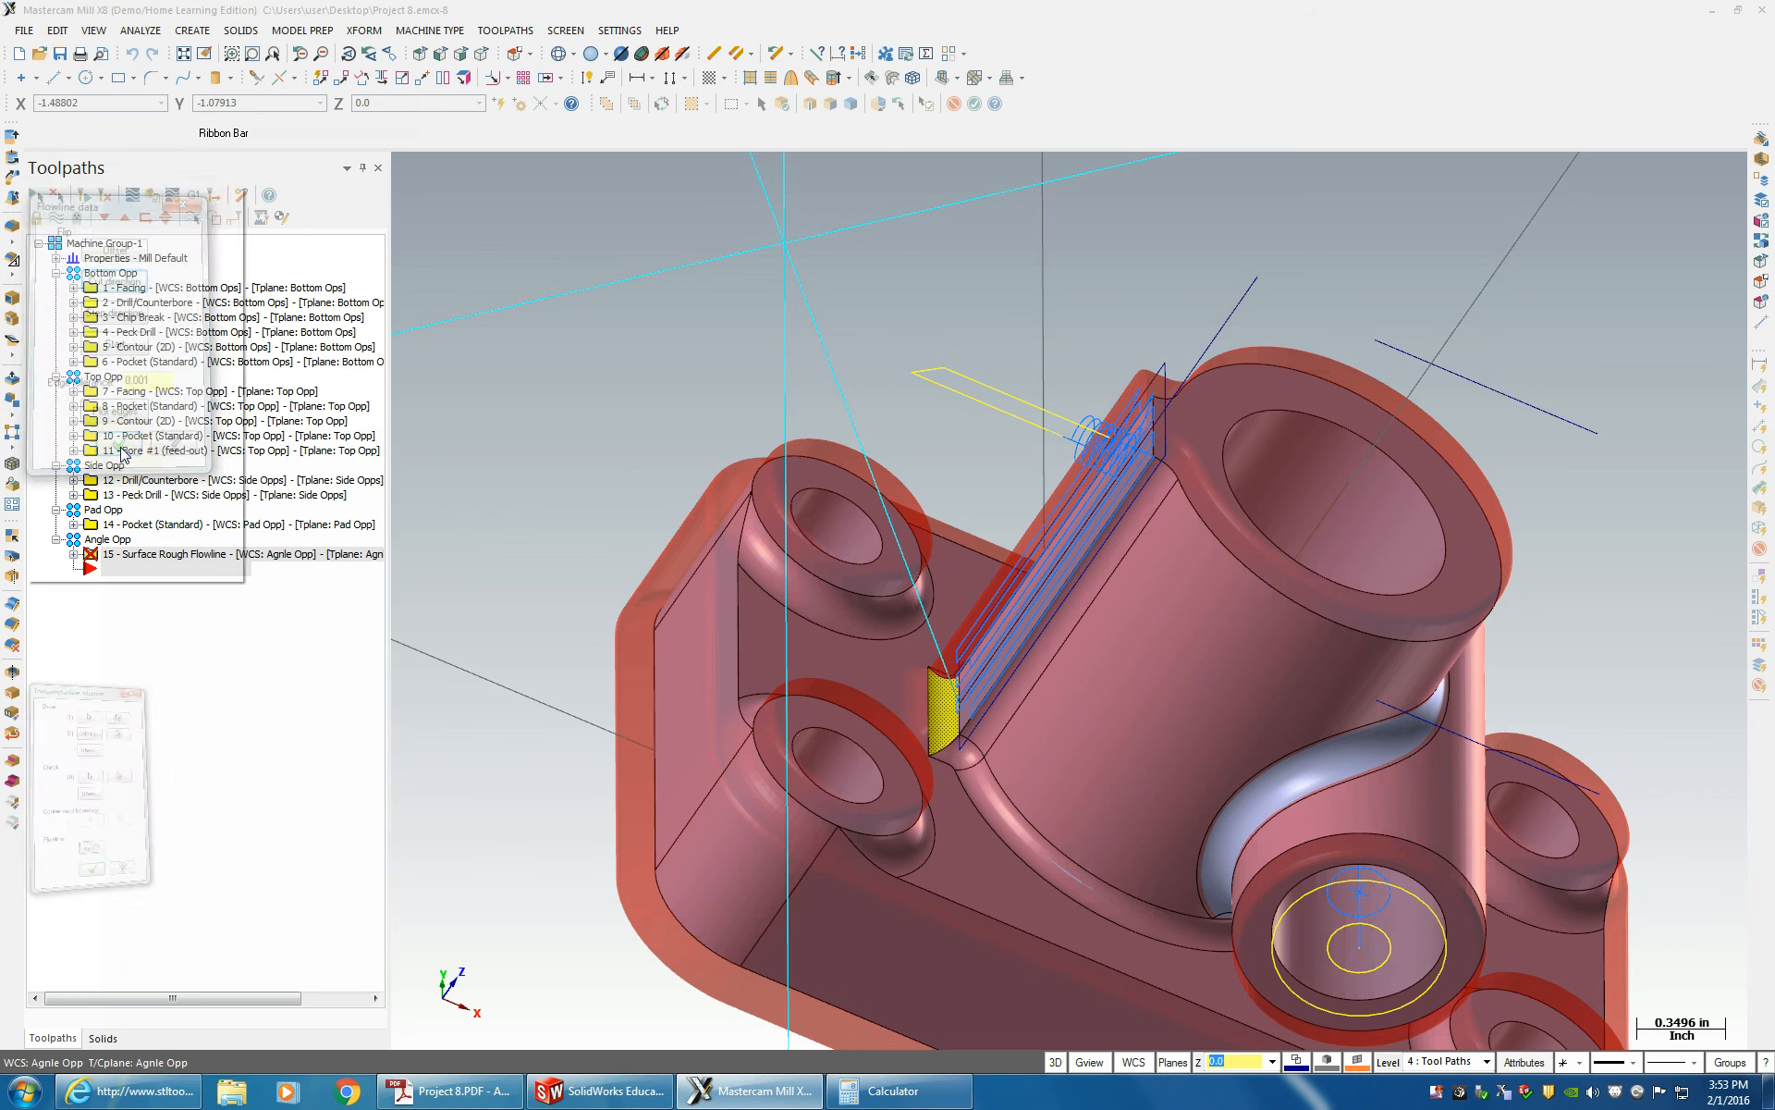
{"action": "left_click", "coordinate": [131, 547]}
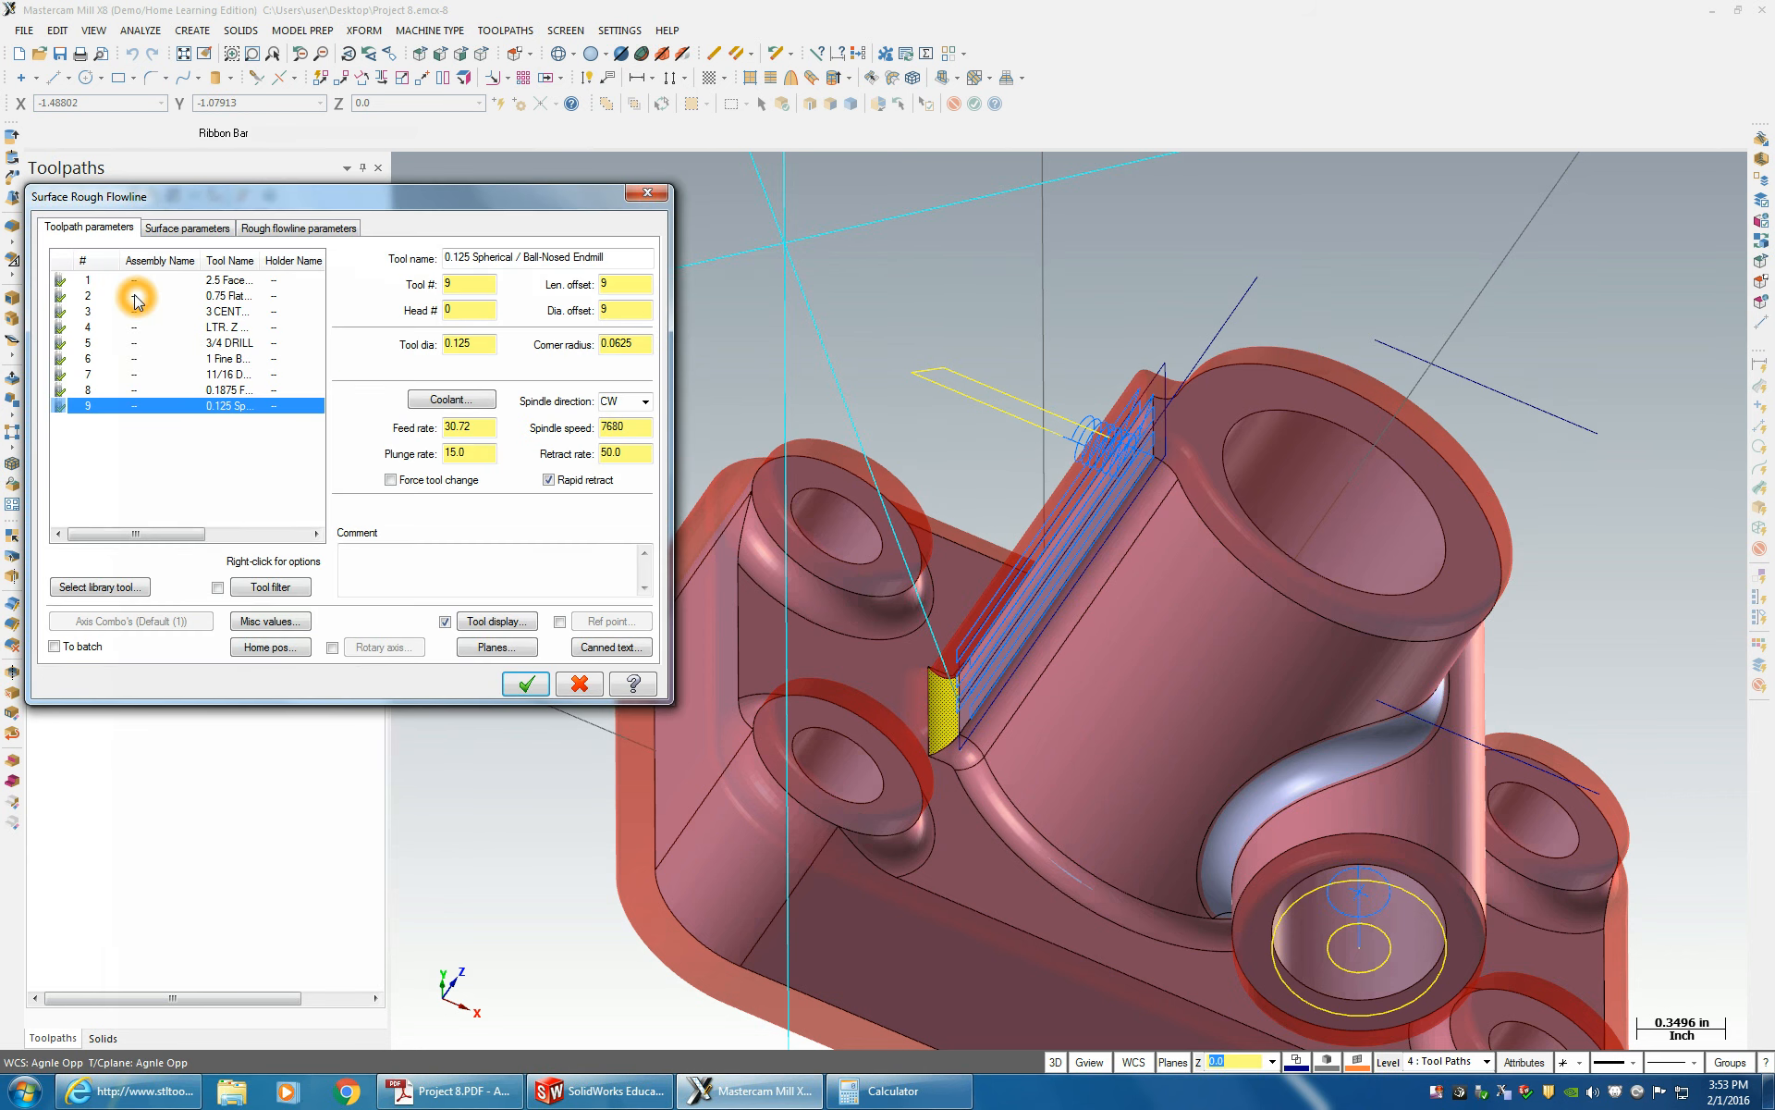
- Set the flowline operation's retract height to incremental and bring up its rough flowline parameters
{"action": "left_click", "coordinate": [198, 228]}
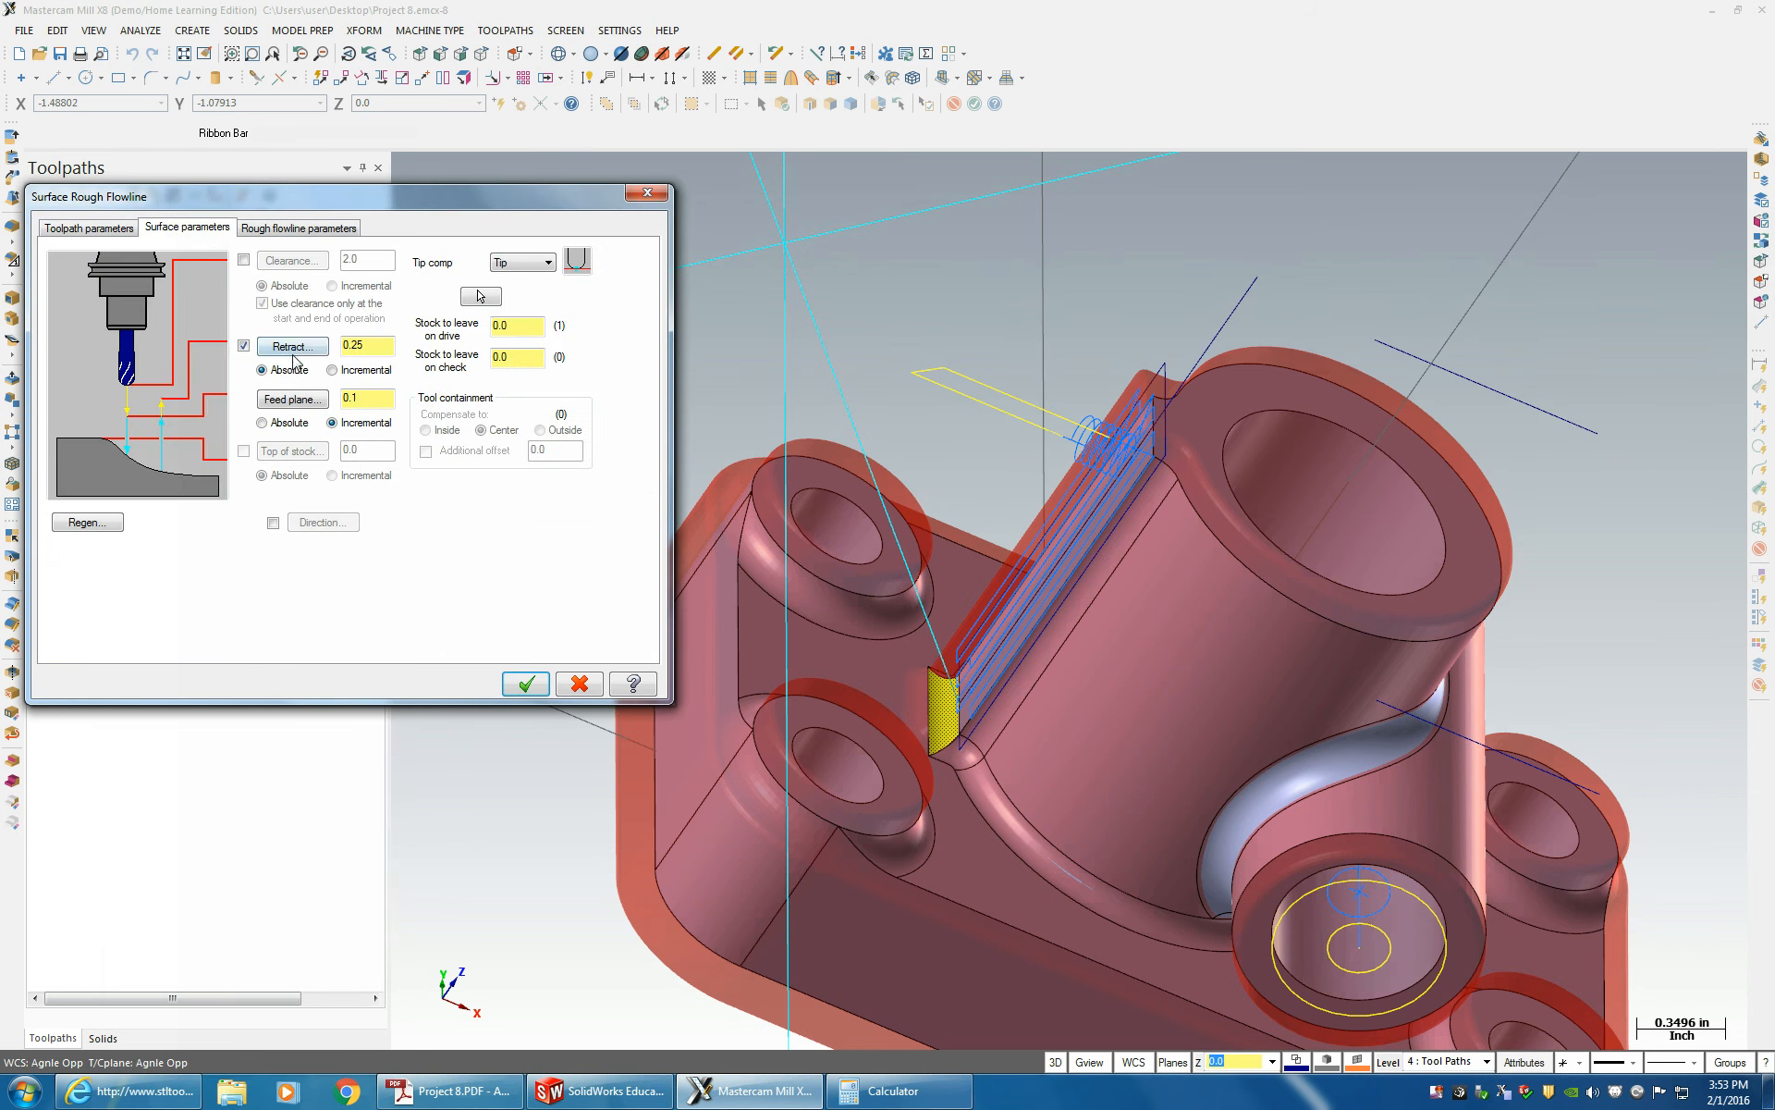
{"action": "left_click", "coordinate": [338, 434]}
{"action": "left_click", "coordinate": [337, 371]}
{"action": "left_click", "coordinate": [289, 229]}
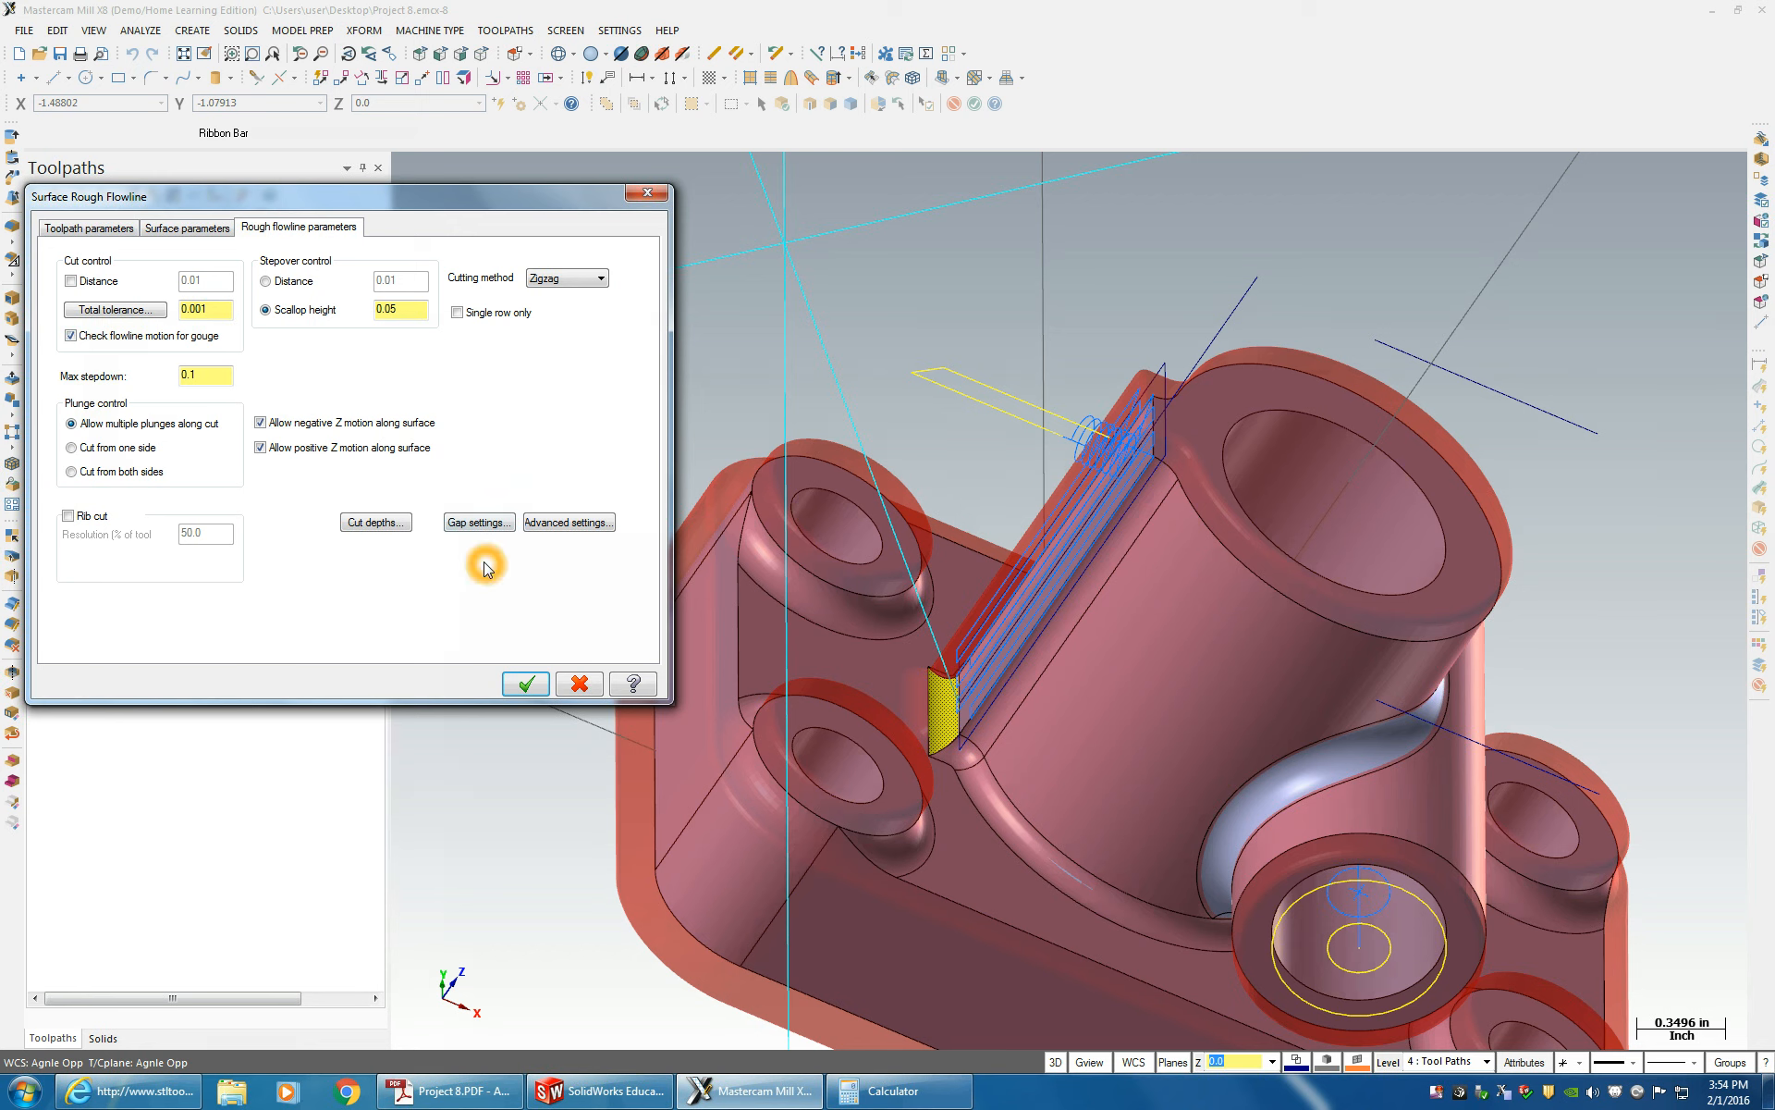
- Compare absolute and incremental cut depths, keep Incremental, and recheck the surface and rough flowline parameters
{"action": "left_click", "coordinate": [375, 522]}
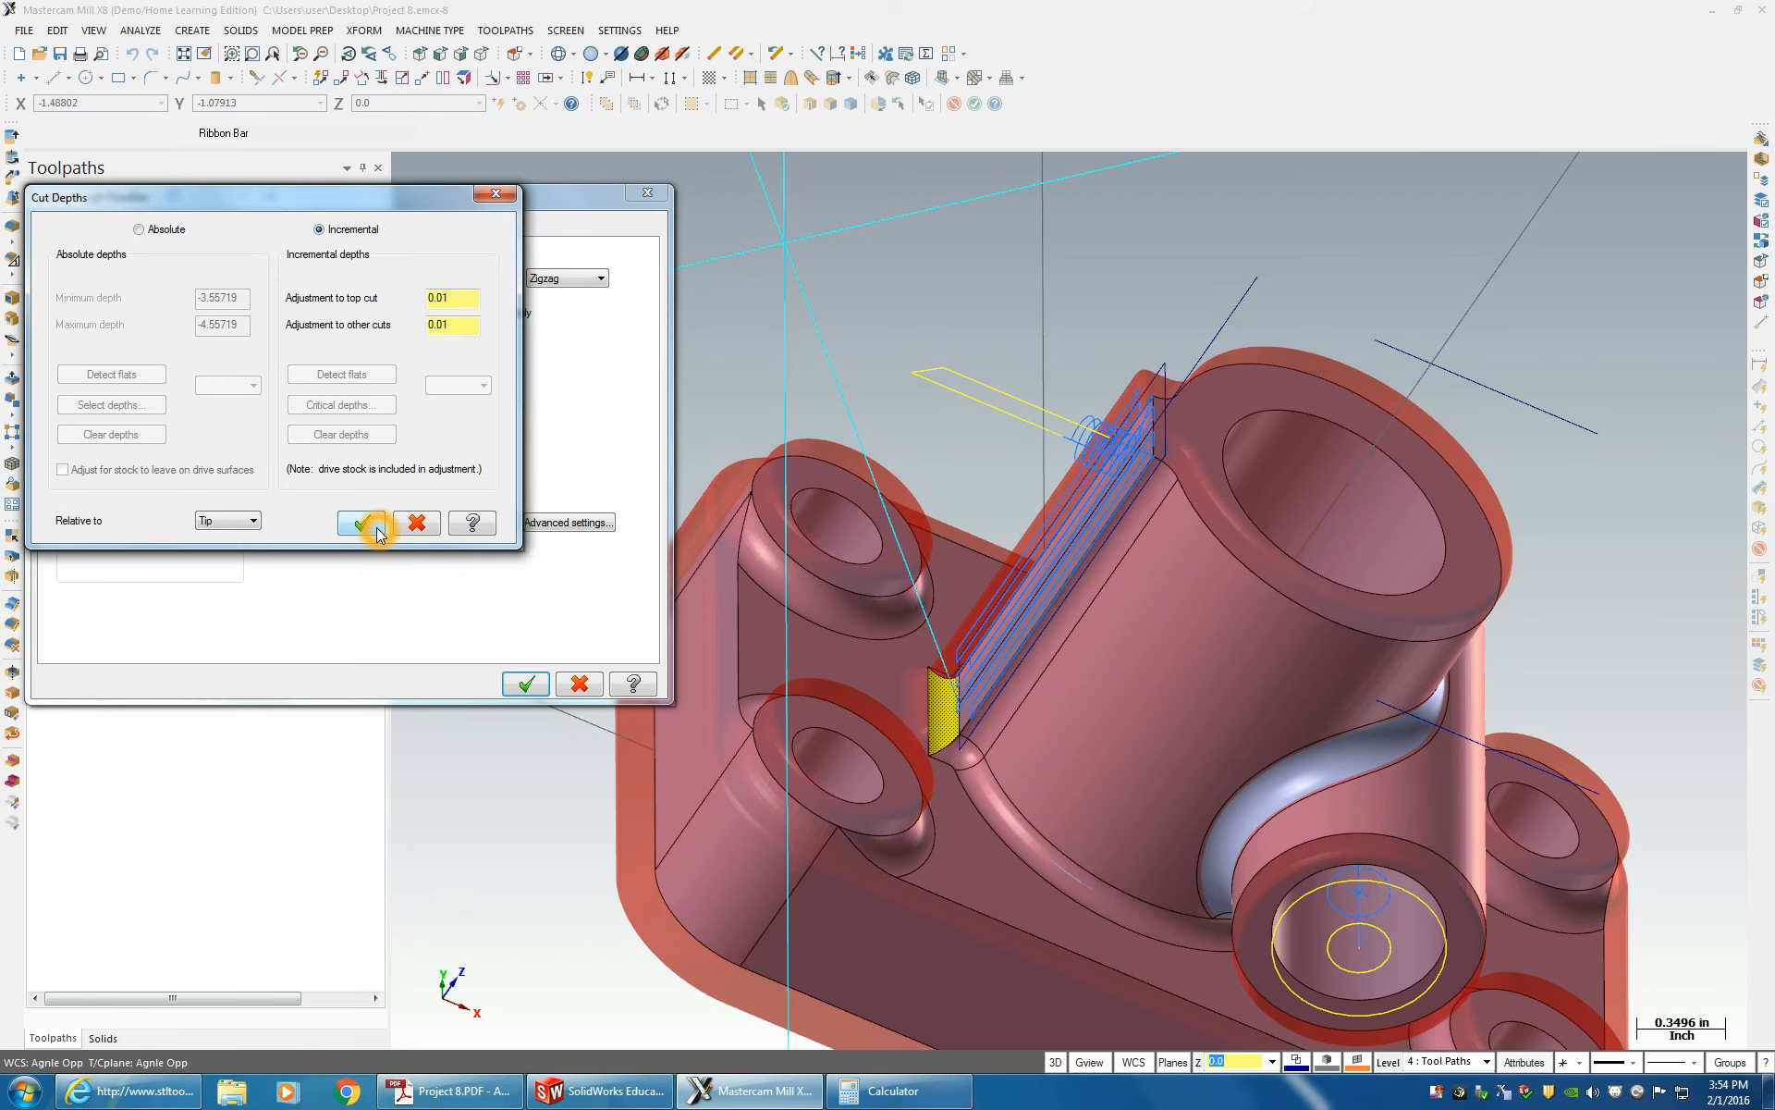
{"action": "left_click", "coordinate": [130, 236]}
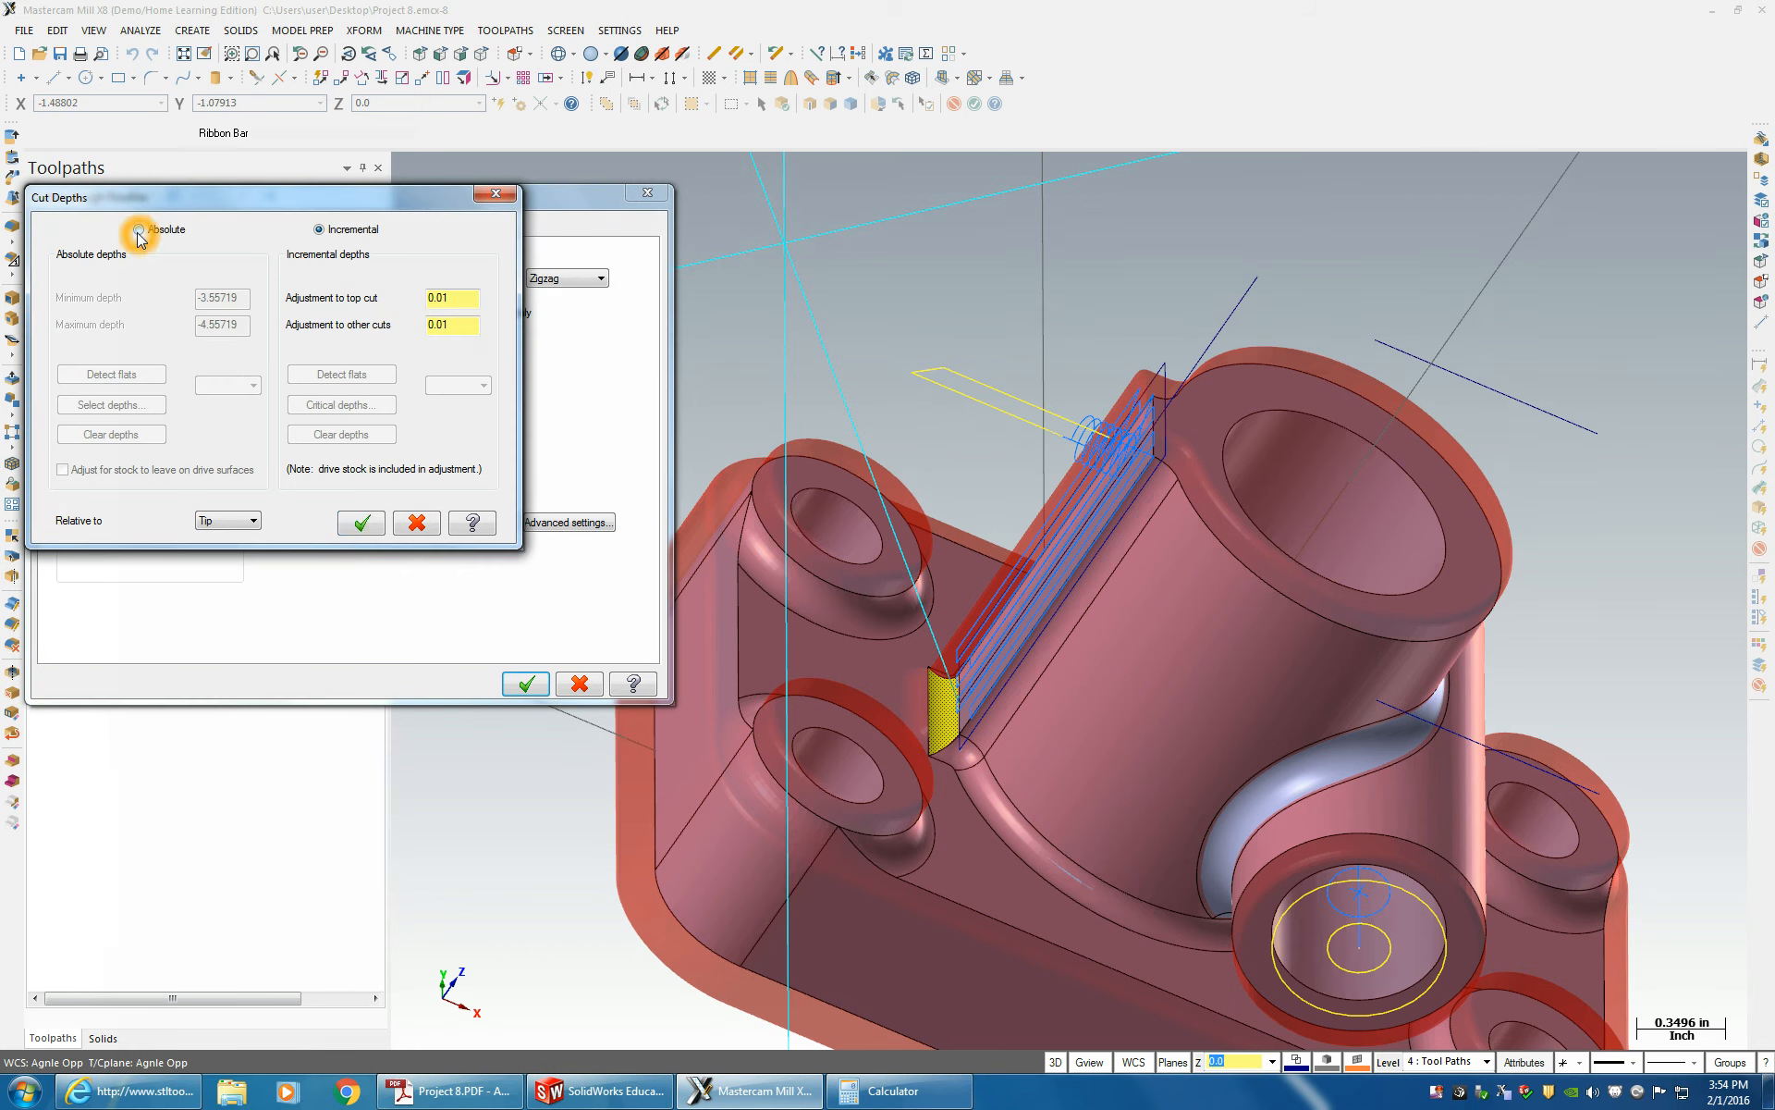
{"action": "left_click", "coordinate": [140, 231]}
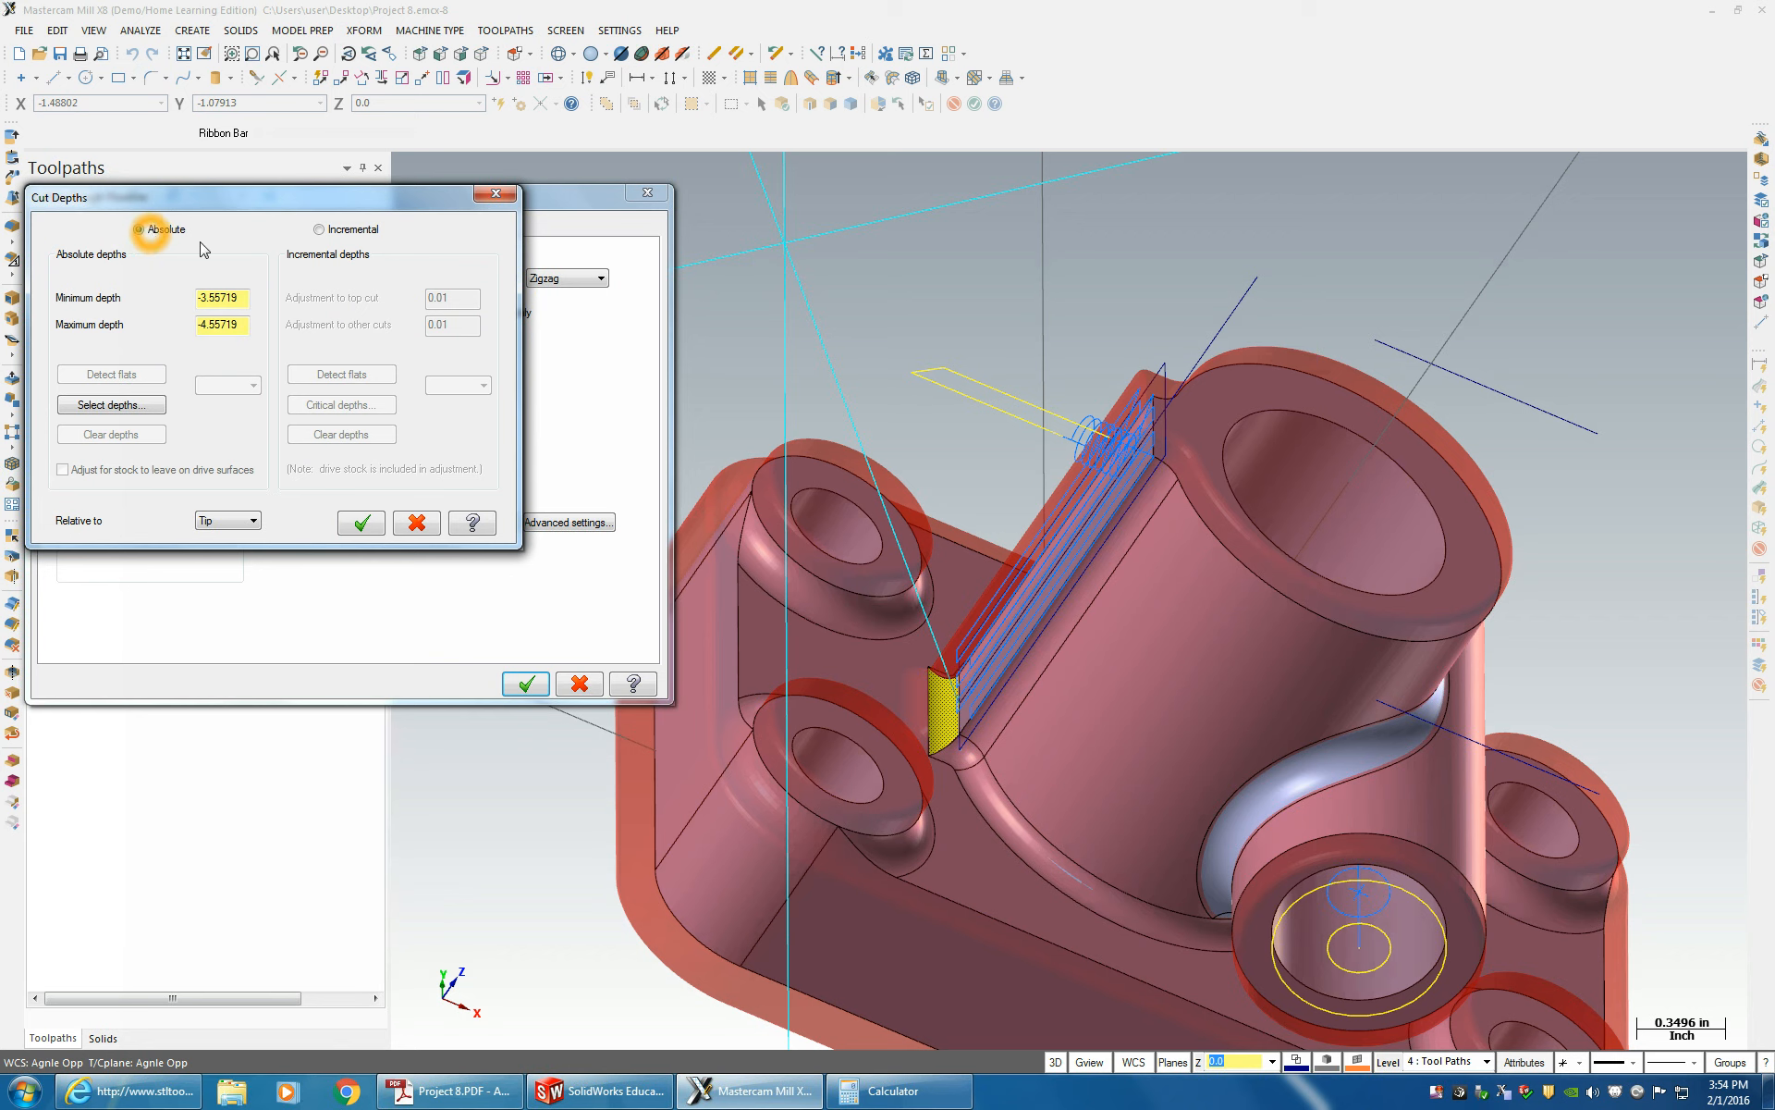
{"action": "left_click", "coordinate": [319, 229]}
{"action": "left_click", "coordinate": [364, 524]}
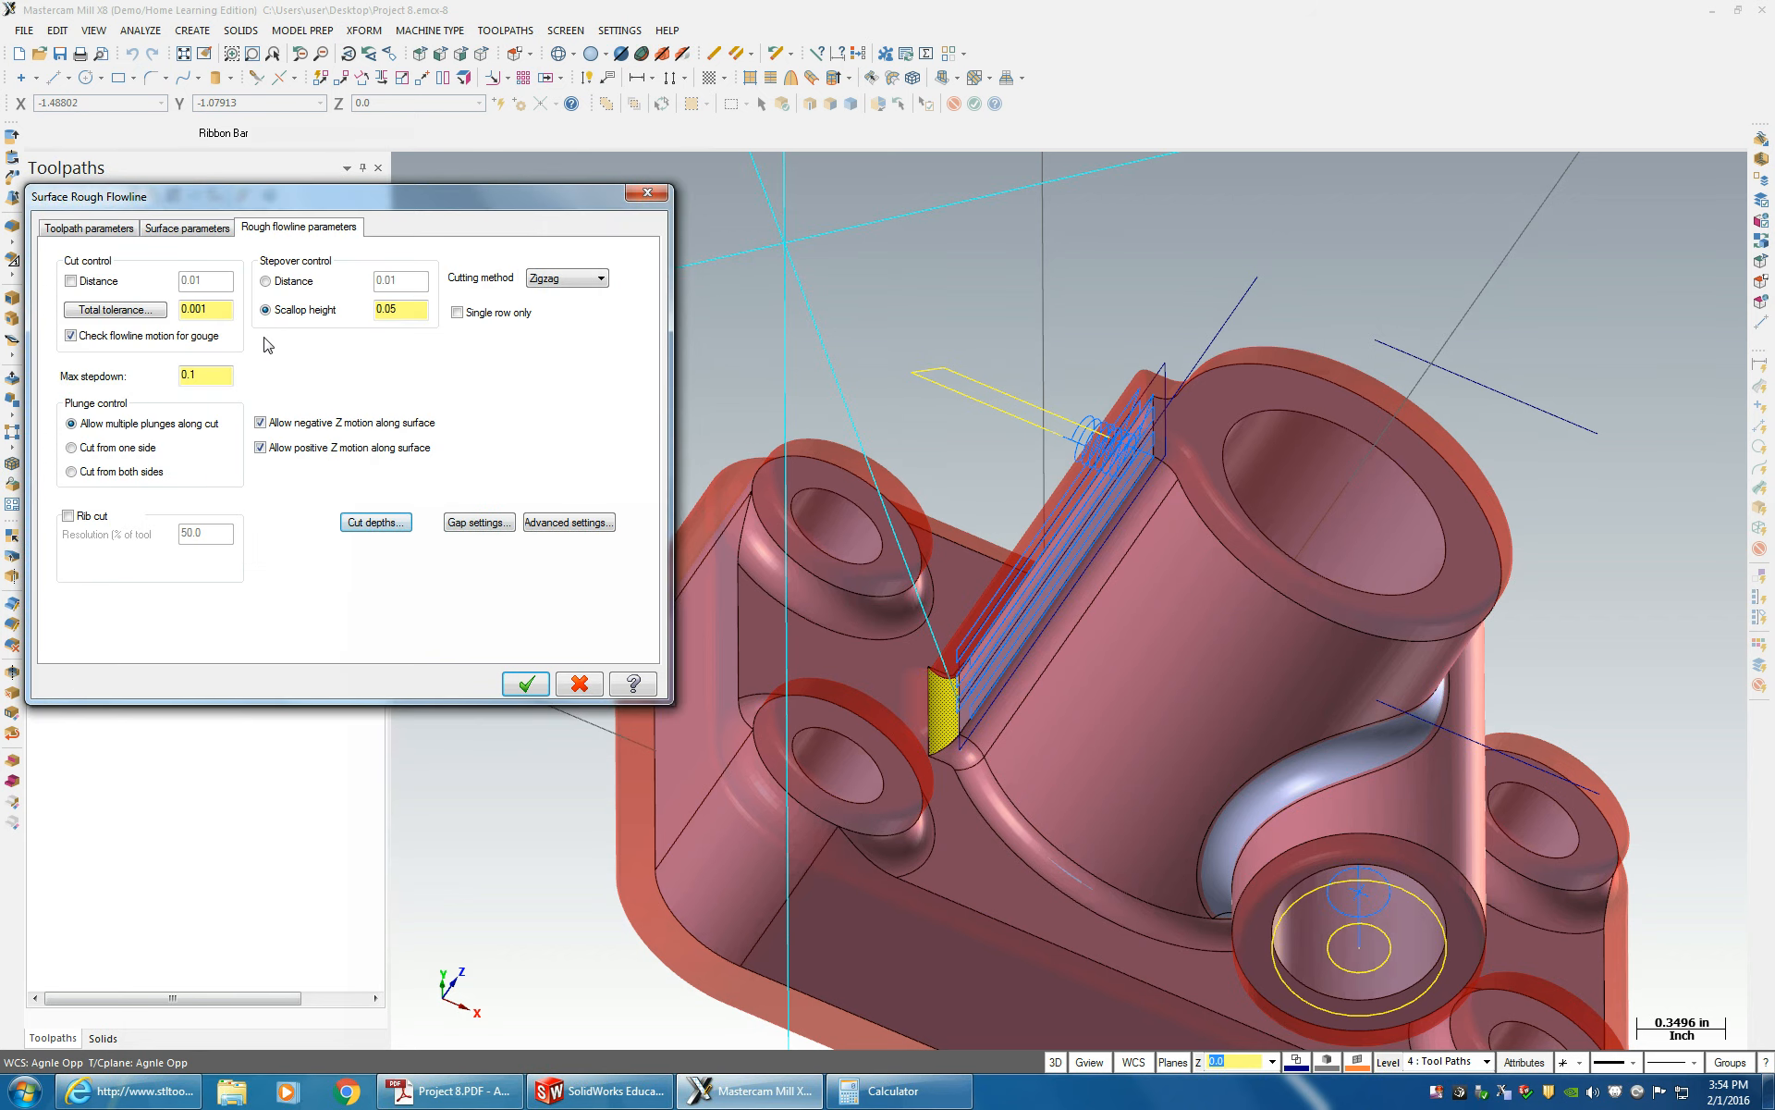
{"action": "left_click", "coordinate": [185, 229]}
{"action": "left_click", "coordinate": [289, 227]}
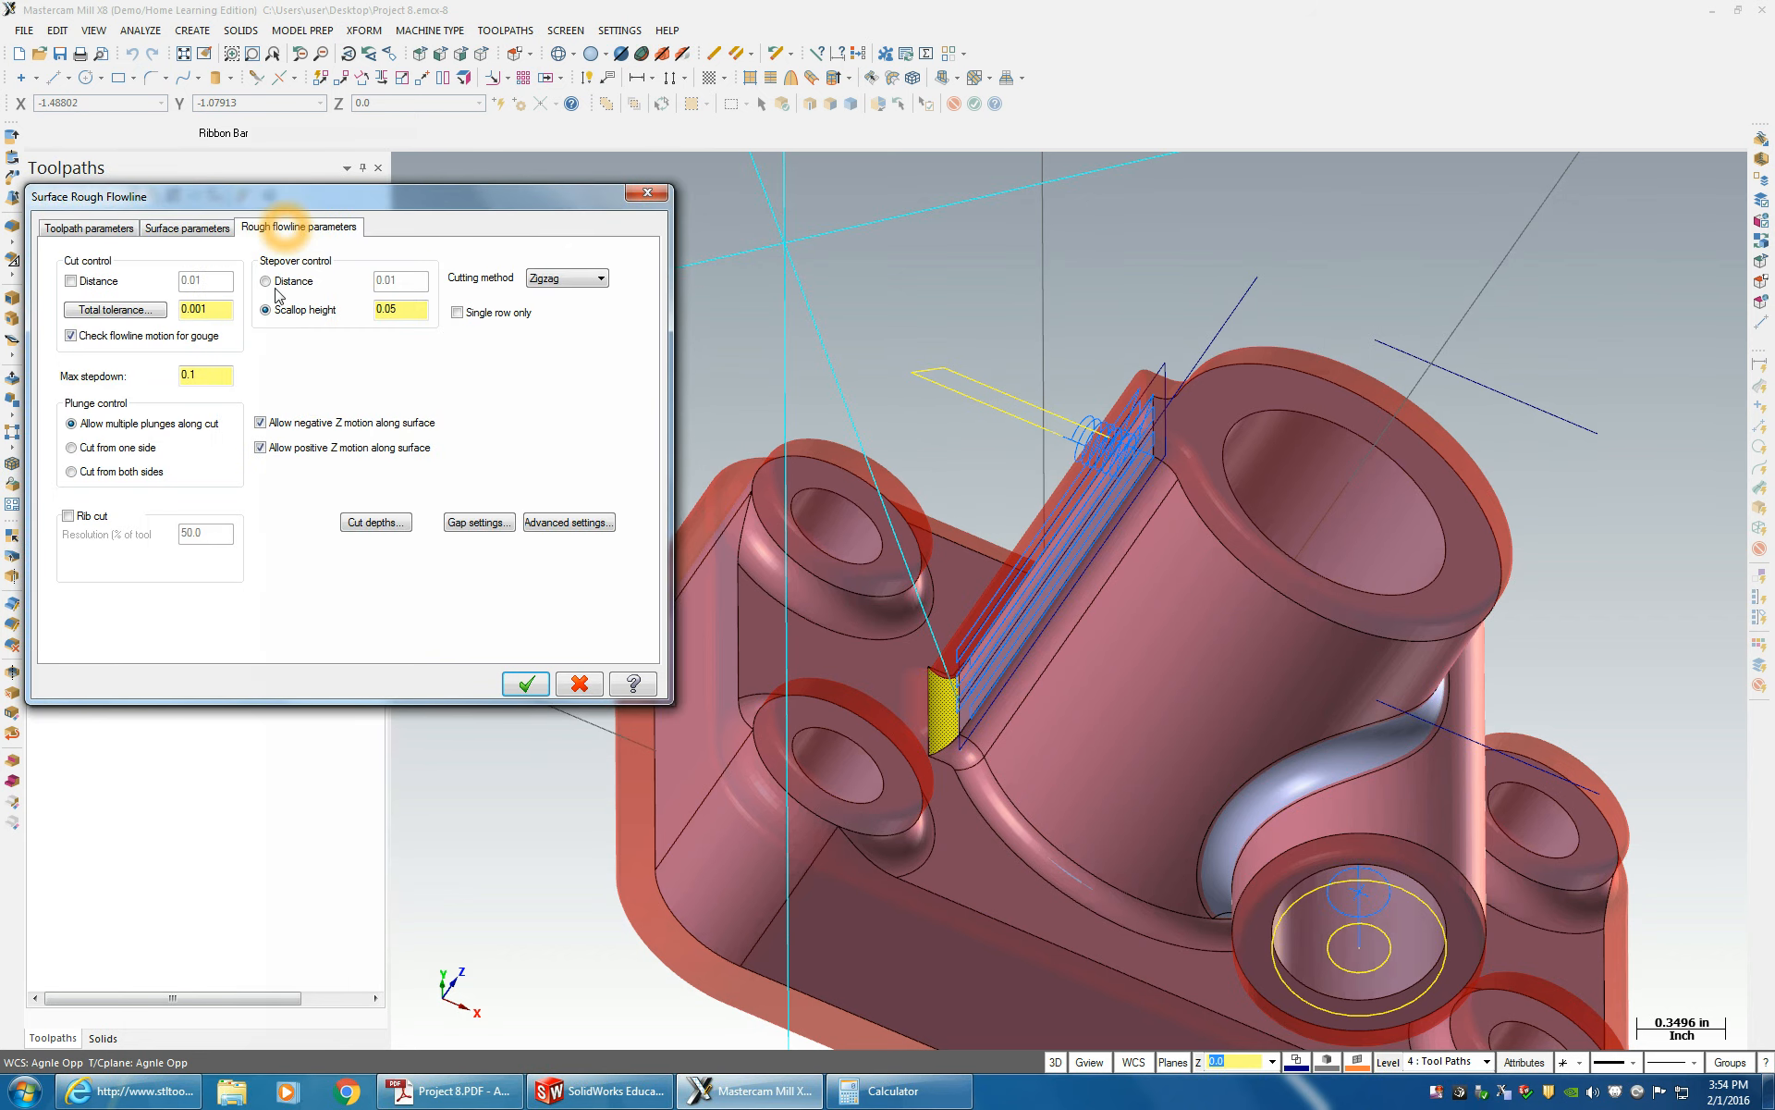
- Set the flowline's stepover scallop height to 0.001 and plunge control to cut from both sides, and accept the operation parameters
{"action": "left_click", "coordinate": [421, 315]}
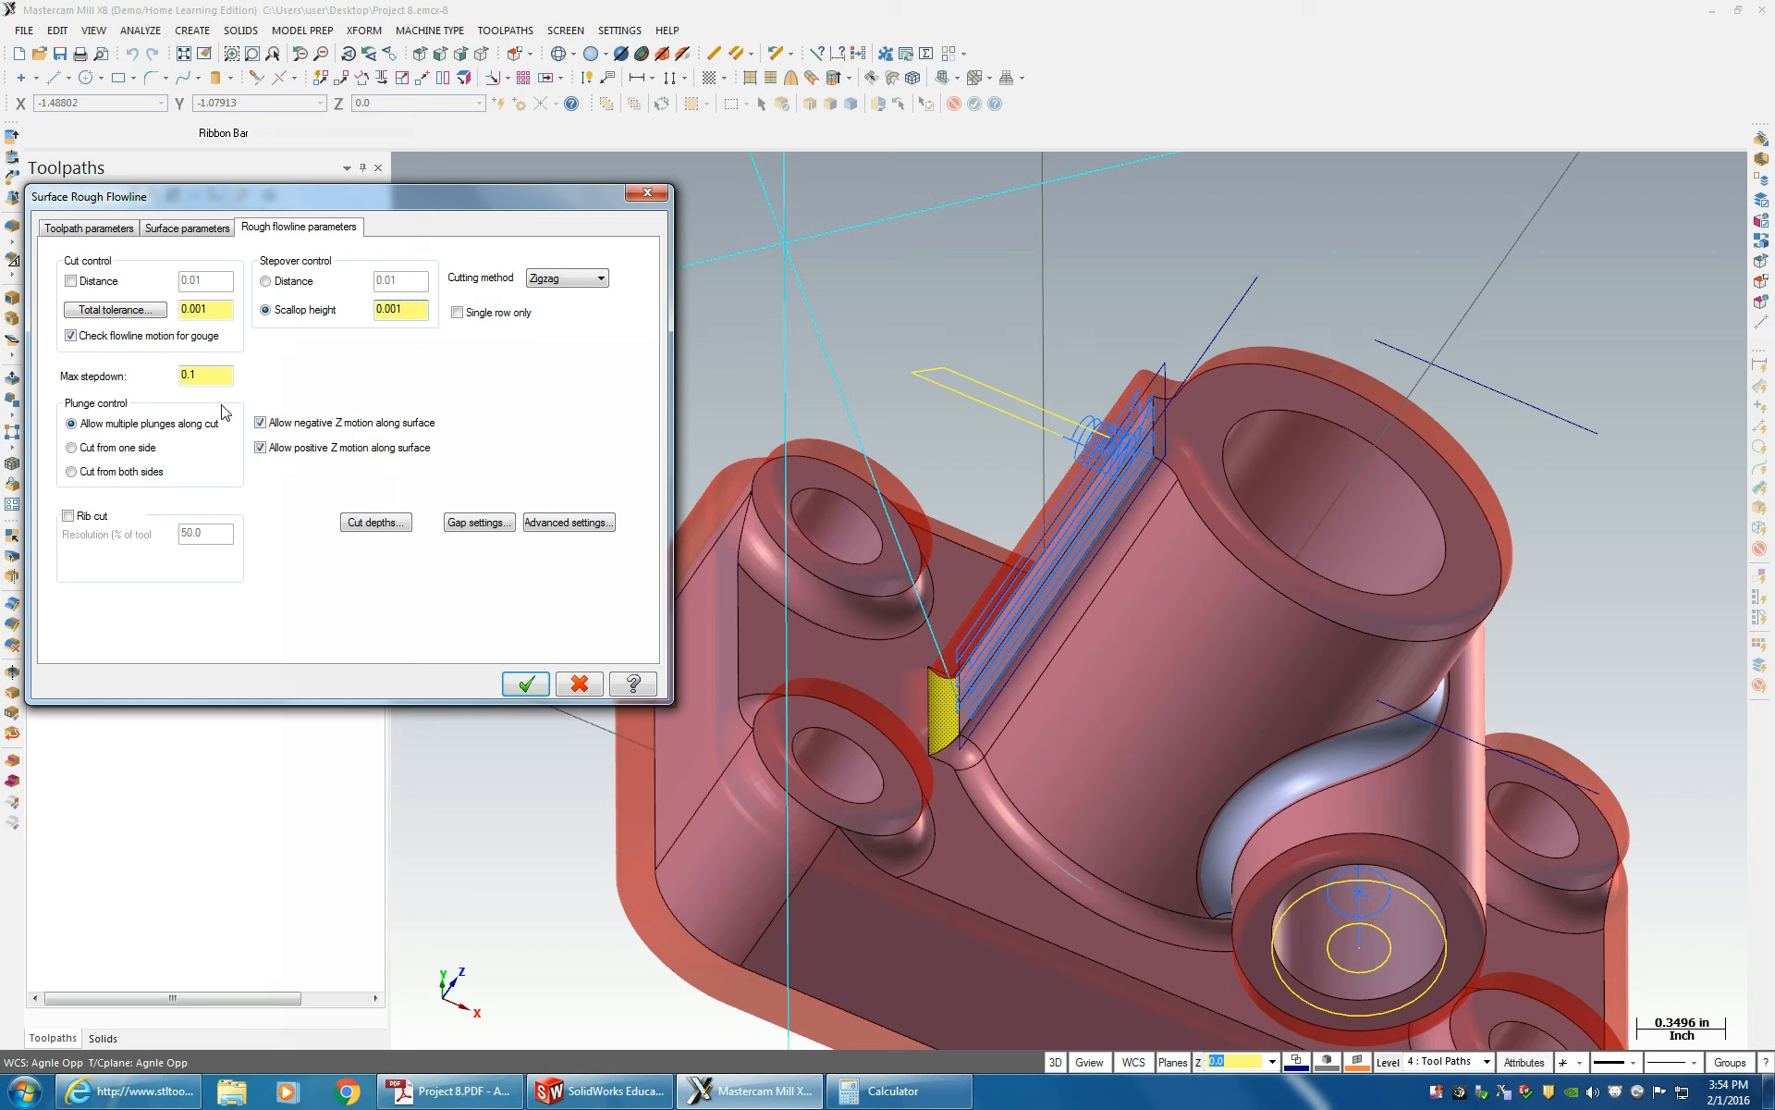
{"action": "left_click", "coordinate": [92, 448]}
{"action": "left_click", "coordinate": [156, 433]}
{"action": "left_click", "coordinate": [80, 474]}
{"action": "left_click", "coordinate": [524, 684]}
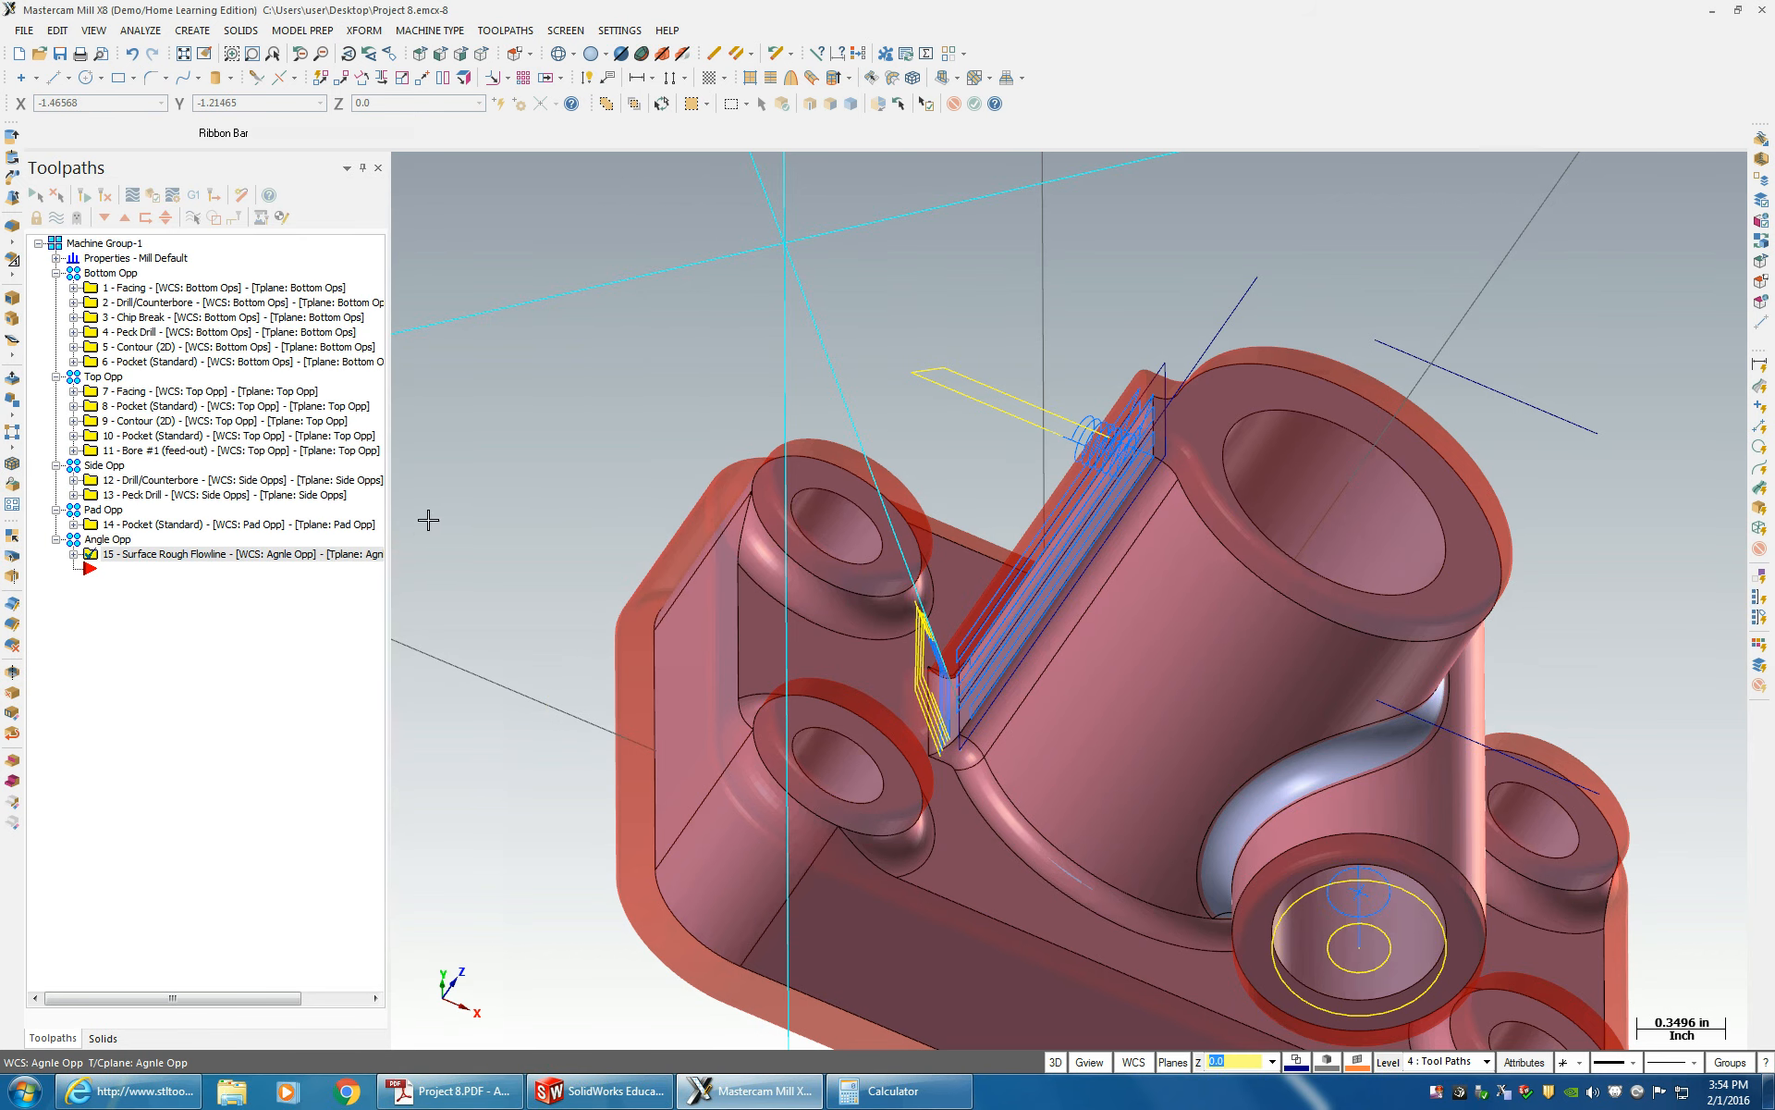
- Select all operations in Machine Group-1 and run their verification in the simulator at a faster playback speed
{"action": "middle_click_drag", "start_coordinate": [691, 552], "coordinate": [823, 613]}
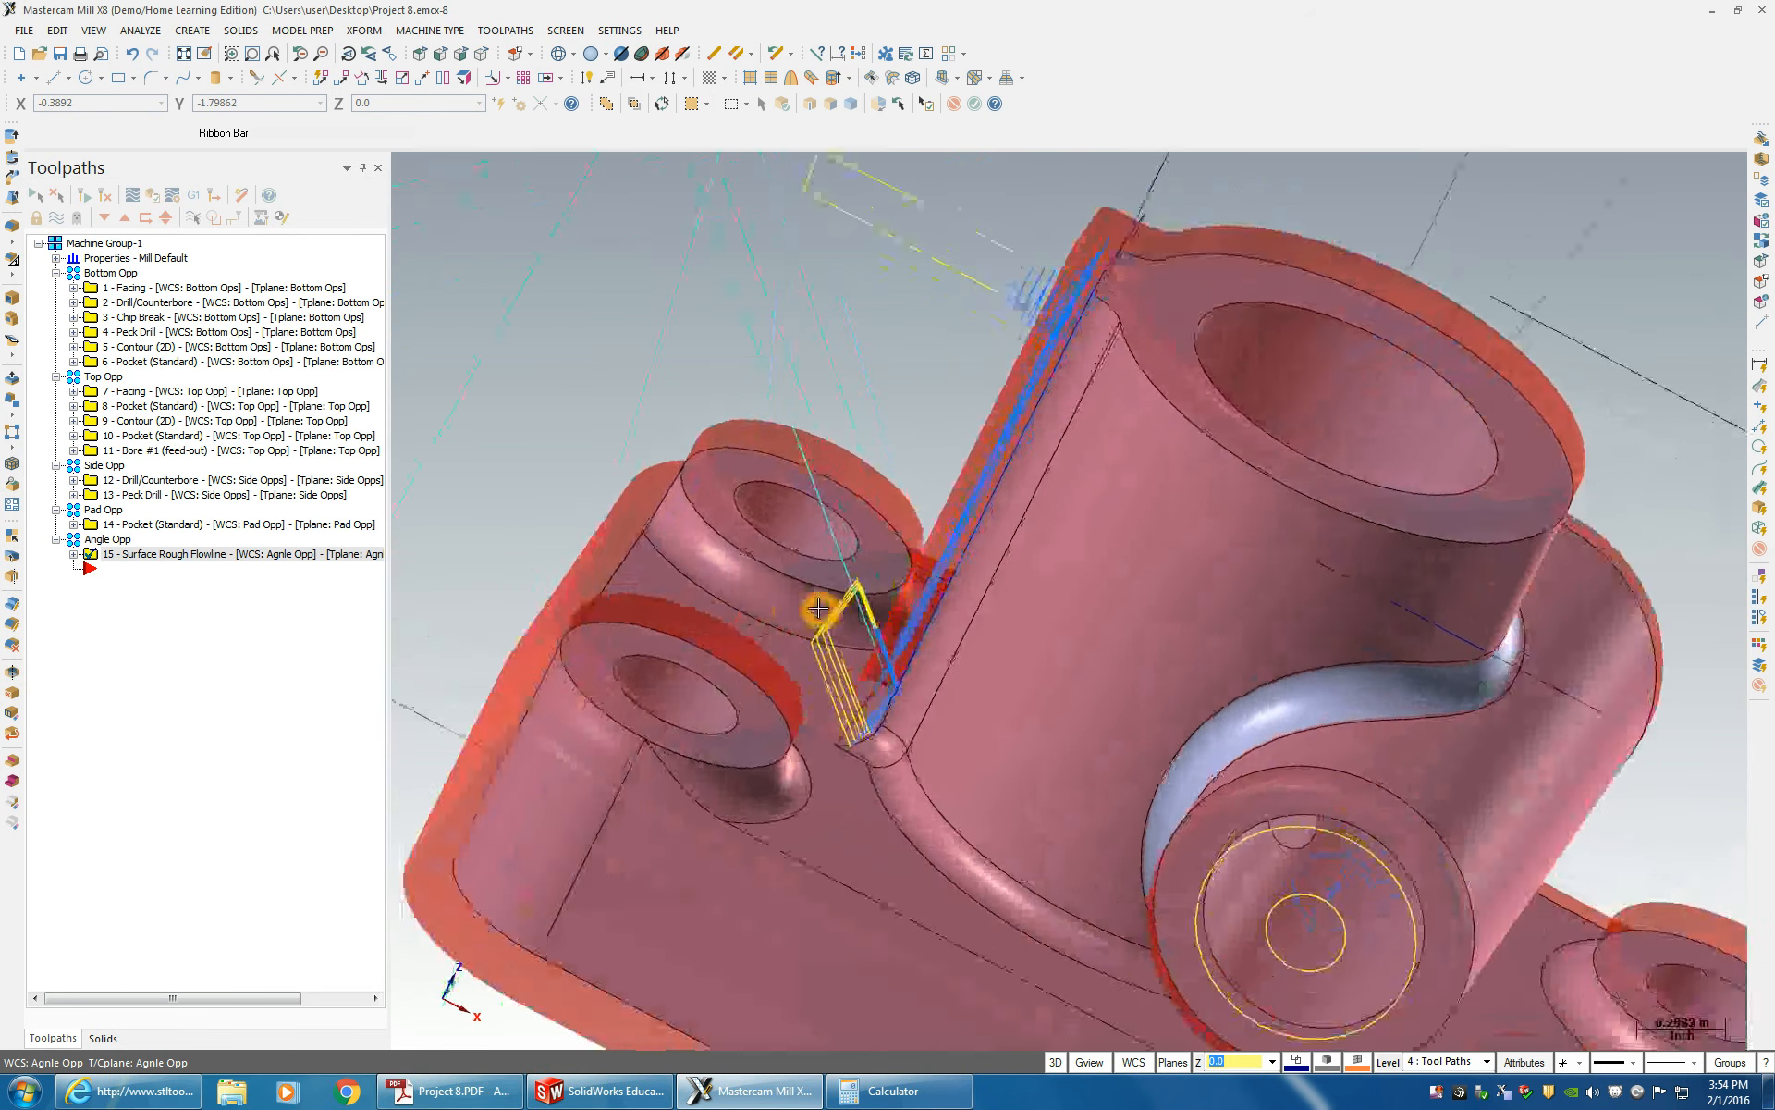
{"action": "scroll", "coordinate": [911, 722], "scroll_direction": "up", "scroll_amount": 3}
{"action": "mouse_move", "coordinate": [911, 723]}
{"action": "middle_mouse_down"}
{"action": "mouse_move", "coordinate": [944, 743]}
{"action": "mouse_move", "coordinate": [907, 684]}
{"action": "middle_mouse_up"}
{"action": "scroll", "coordinate": [915, 728], "scroll_direction": "up", "scroll_amount": 2}
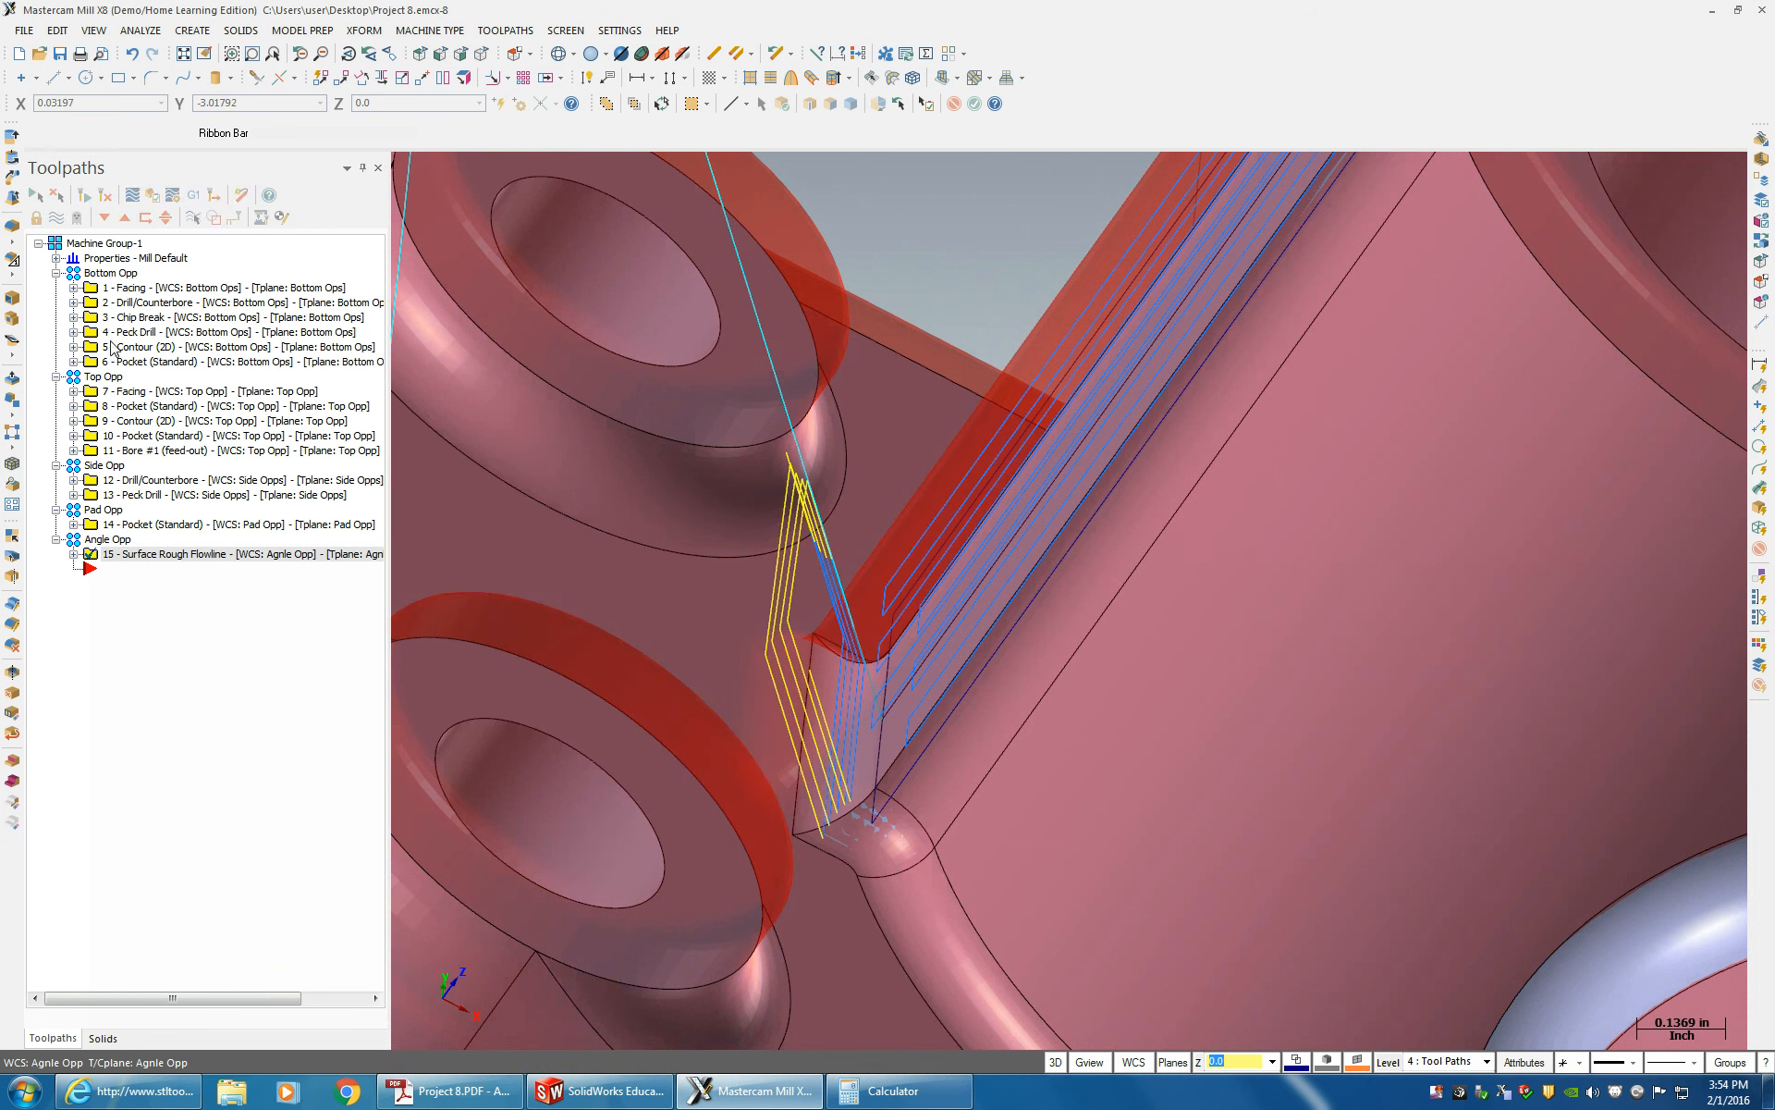
{"action": "left_click", "coordinate": [97, 244]}
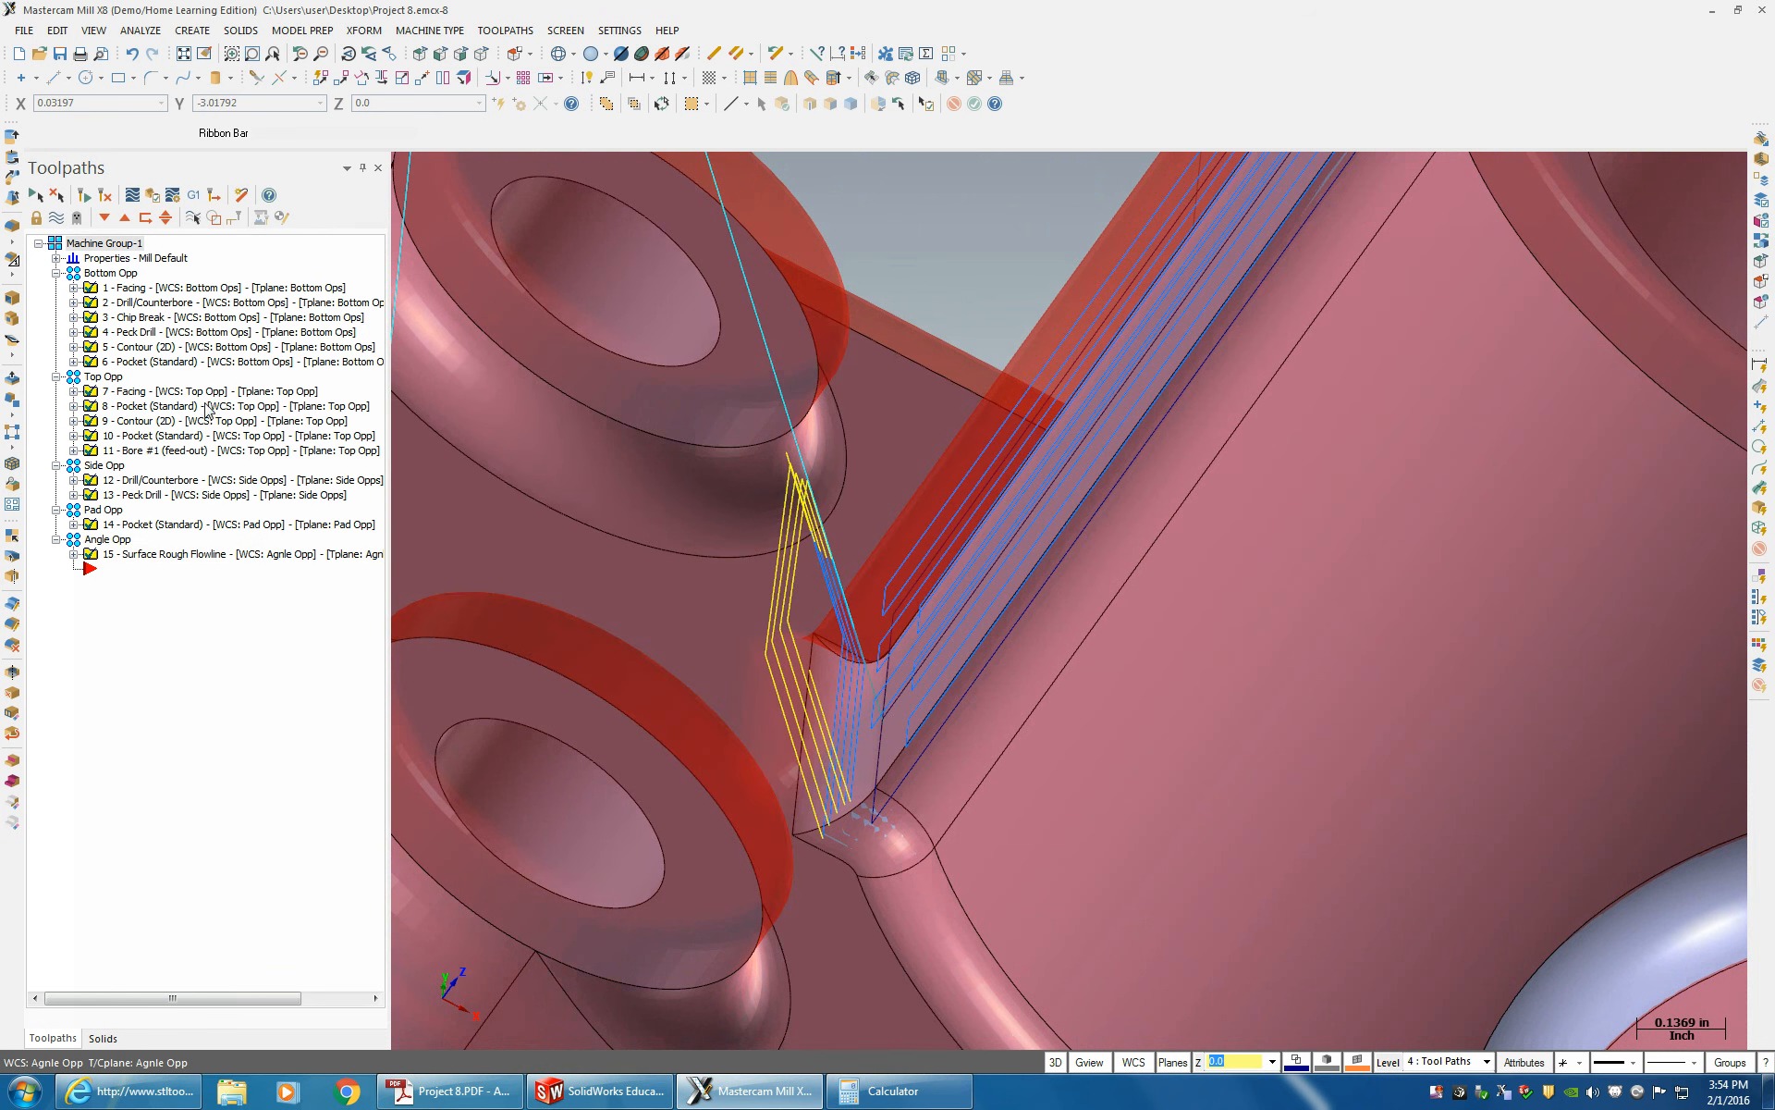
{"action": "left_click", "coordinate": [153, 197]}
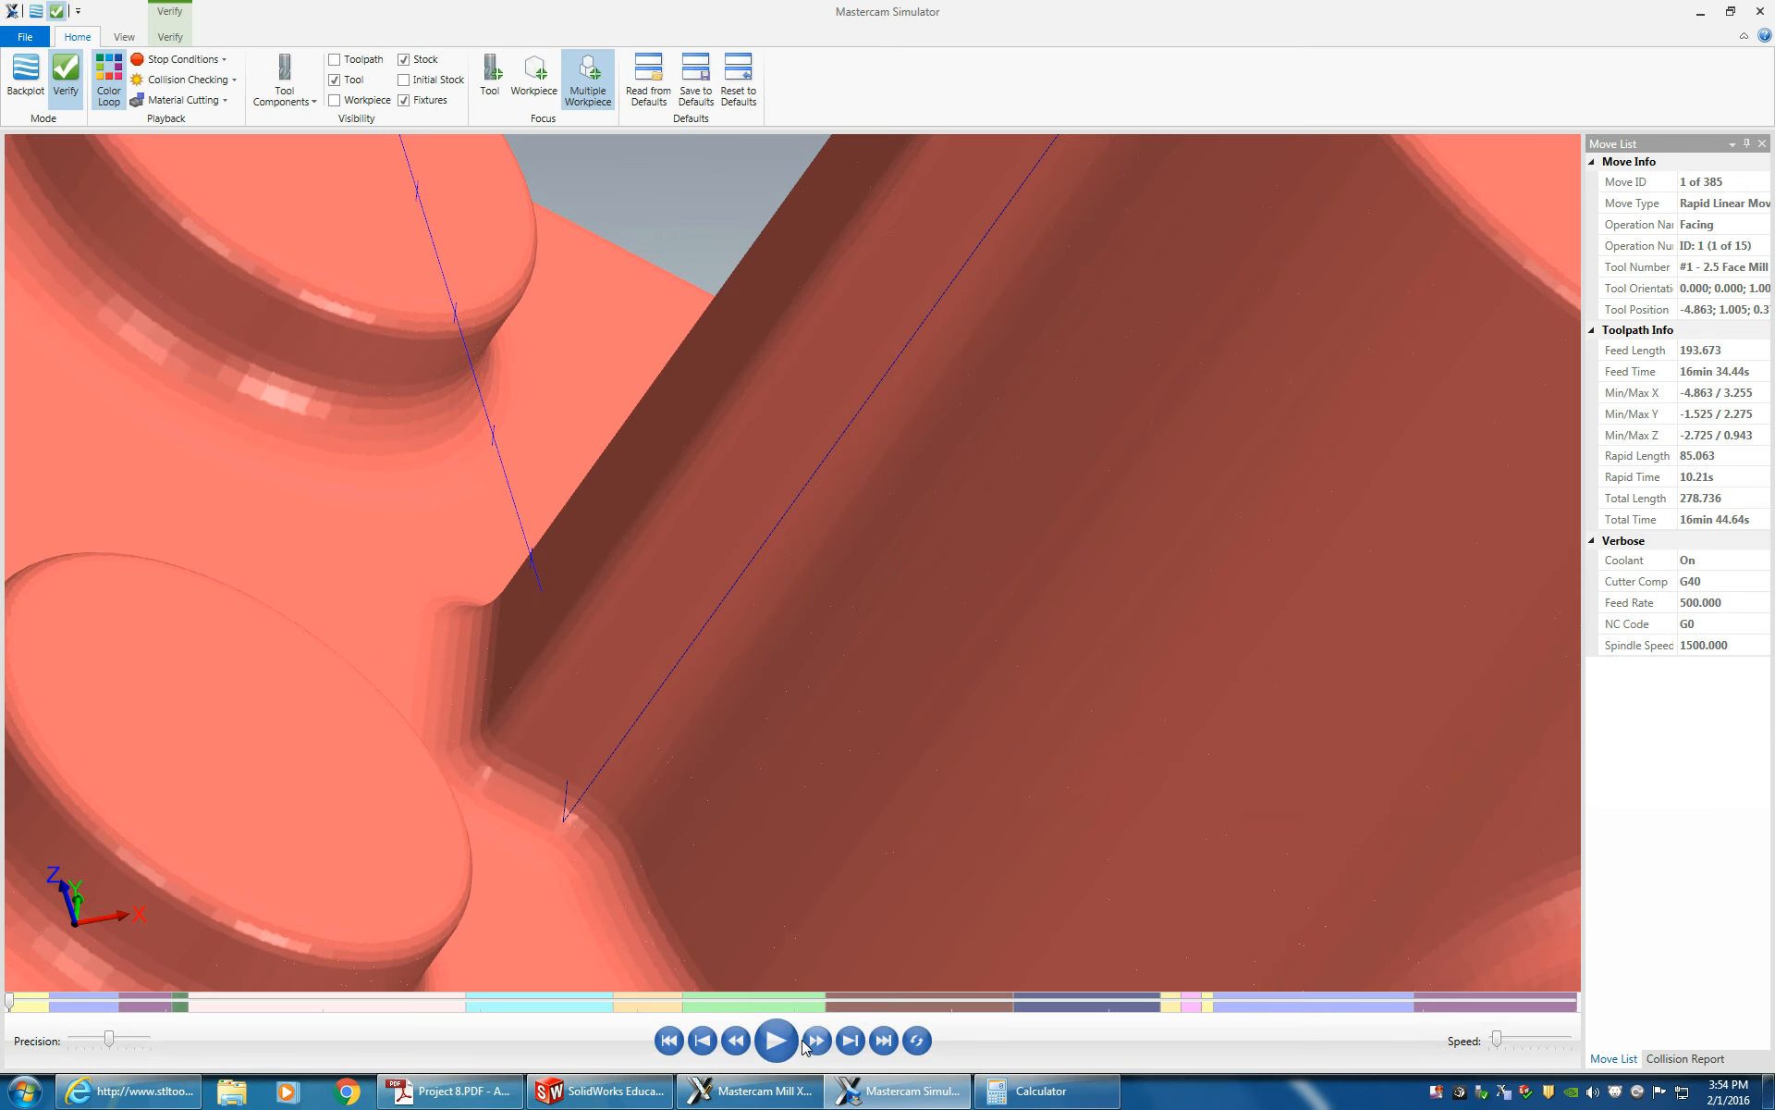
{"action": "left_click", "coordinate": [777, 1040]}
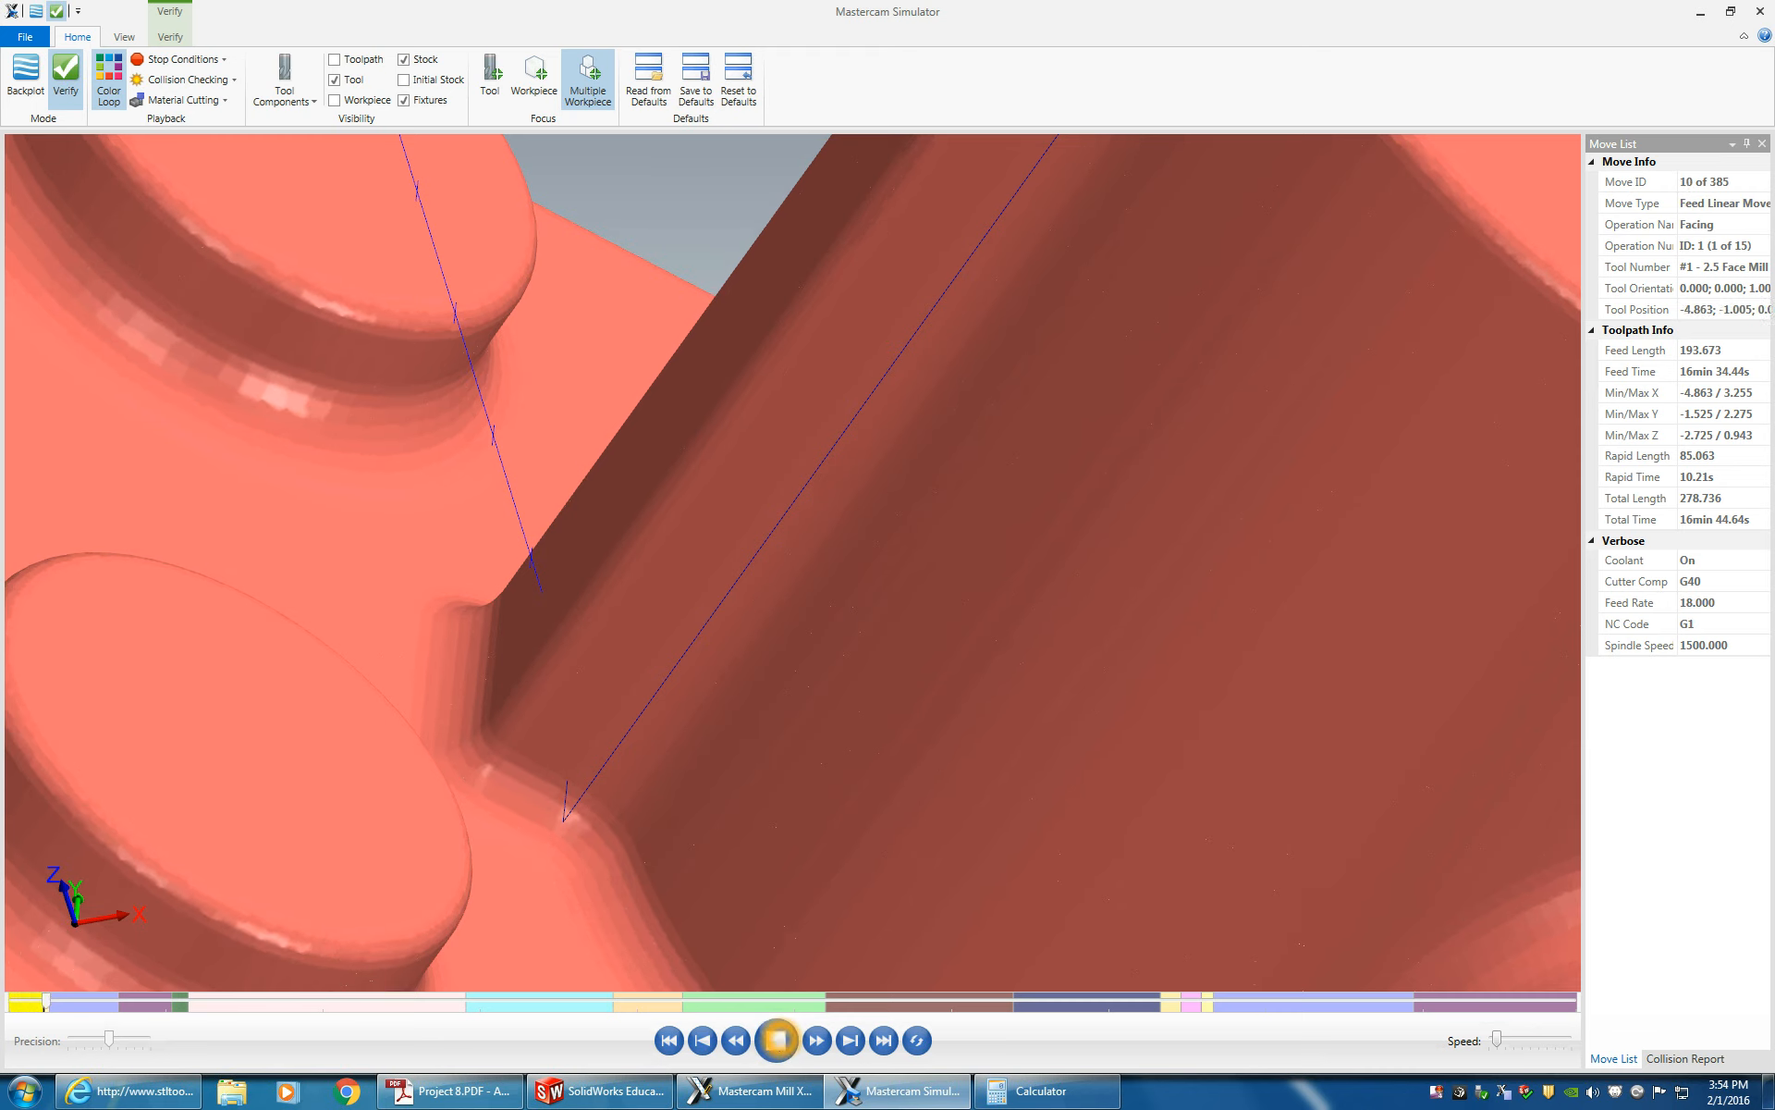
{"action": "left_click_drag", "start_coordinate": [1498, 1041], "coordinate": [1531, 1041]}
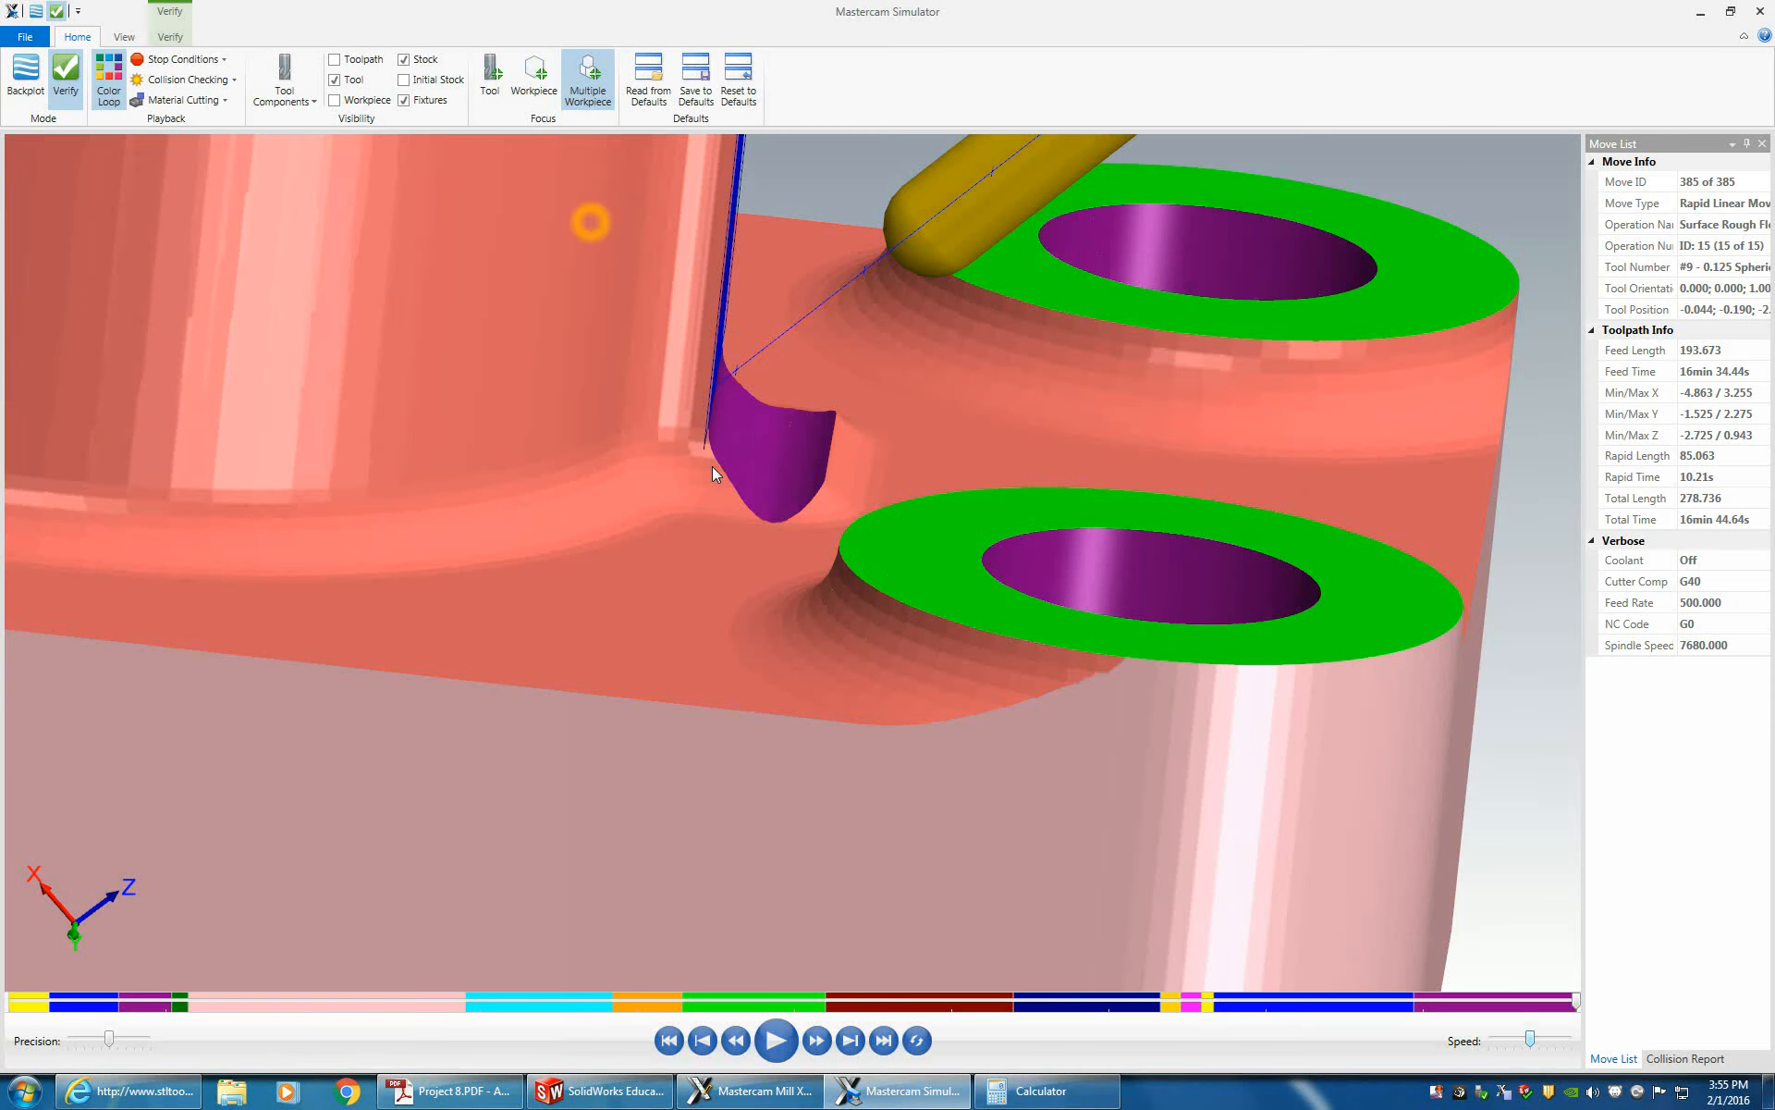
- Examine the simulated part around the pad's lower fillet and the angled tool from several sides, and close the simulator
{"action": "mouse_move", "coordinate": [844, 481]}
{"action": "middle_mouse_down"}
{"action": "mouse_move", "coordinate": [736, 407]}
{"action": "mouse_move", "coordinate": [775, 442]}
{"action": "mouse_move", "coordinate": [750, 413]}
{"action": "mouse_move", "coordinate": [742, 427]}
{"action": "mouse_move", "coordinate": [767, 452]}
{"action": "mouse_move", "coordinate": [740, 502]}
{"action": "mouse_move", "coordinate": [830, 525]}
{"action": "middle_mouse_up"}
{"action": "scroll", "coordinate": [829, 526], "scroll_direction": "down", "scroll_amount": 10}
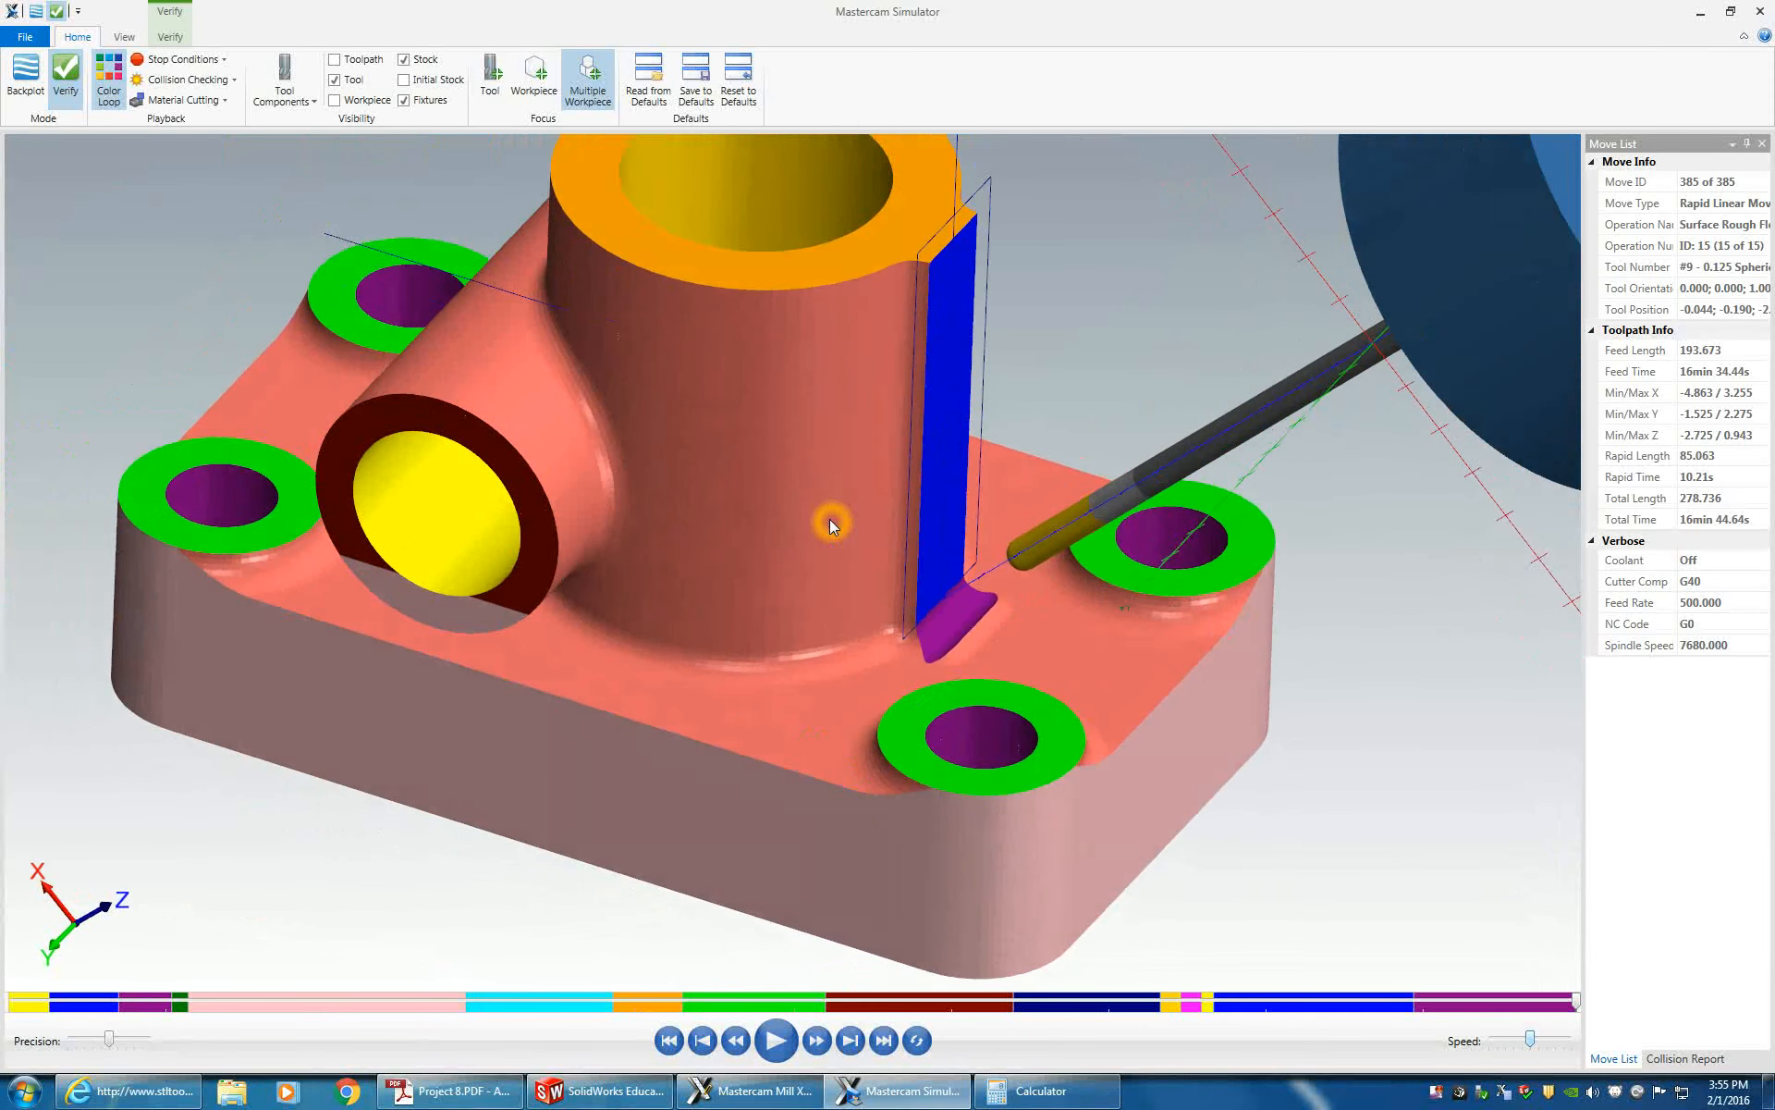
{"action": "scroll", "coordinate": [830, 526], "scroll_direction": "down", "scroll_amount": 3}
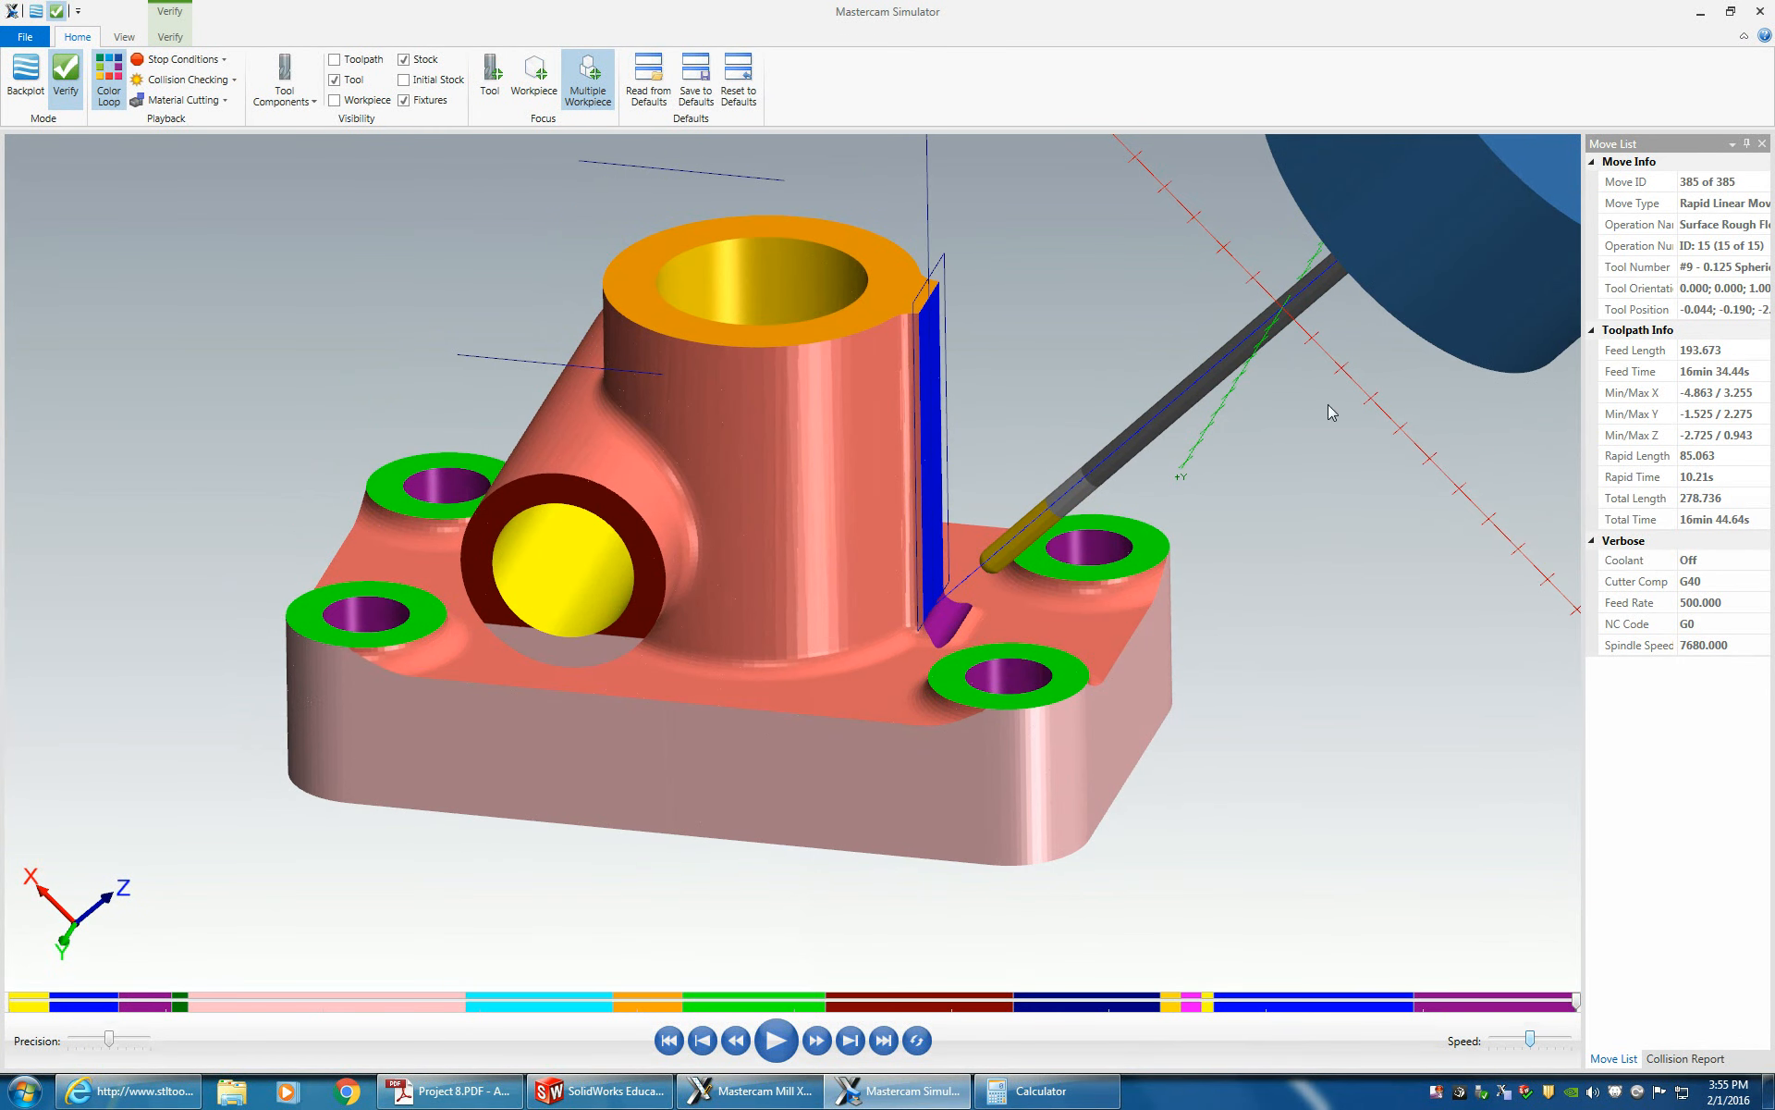
{"action": "middle_click_drag", "start_coordinate": [949, 610], "coordinate": [951, 611]}
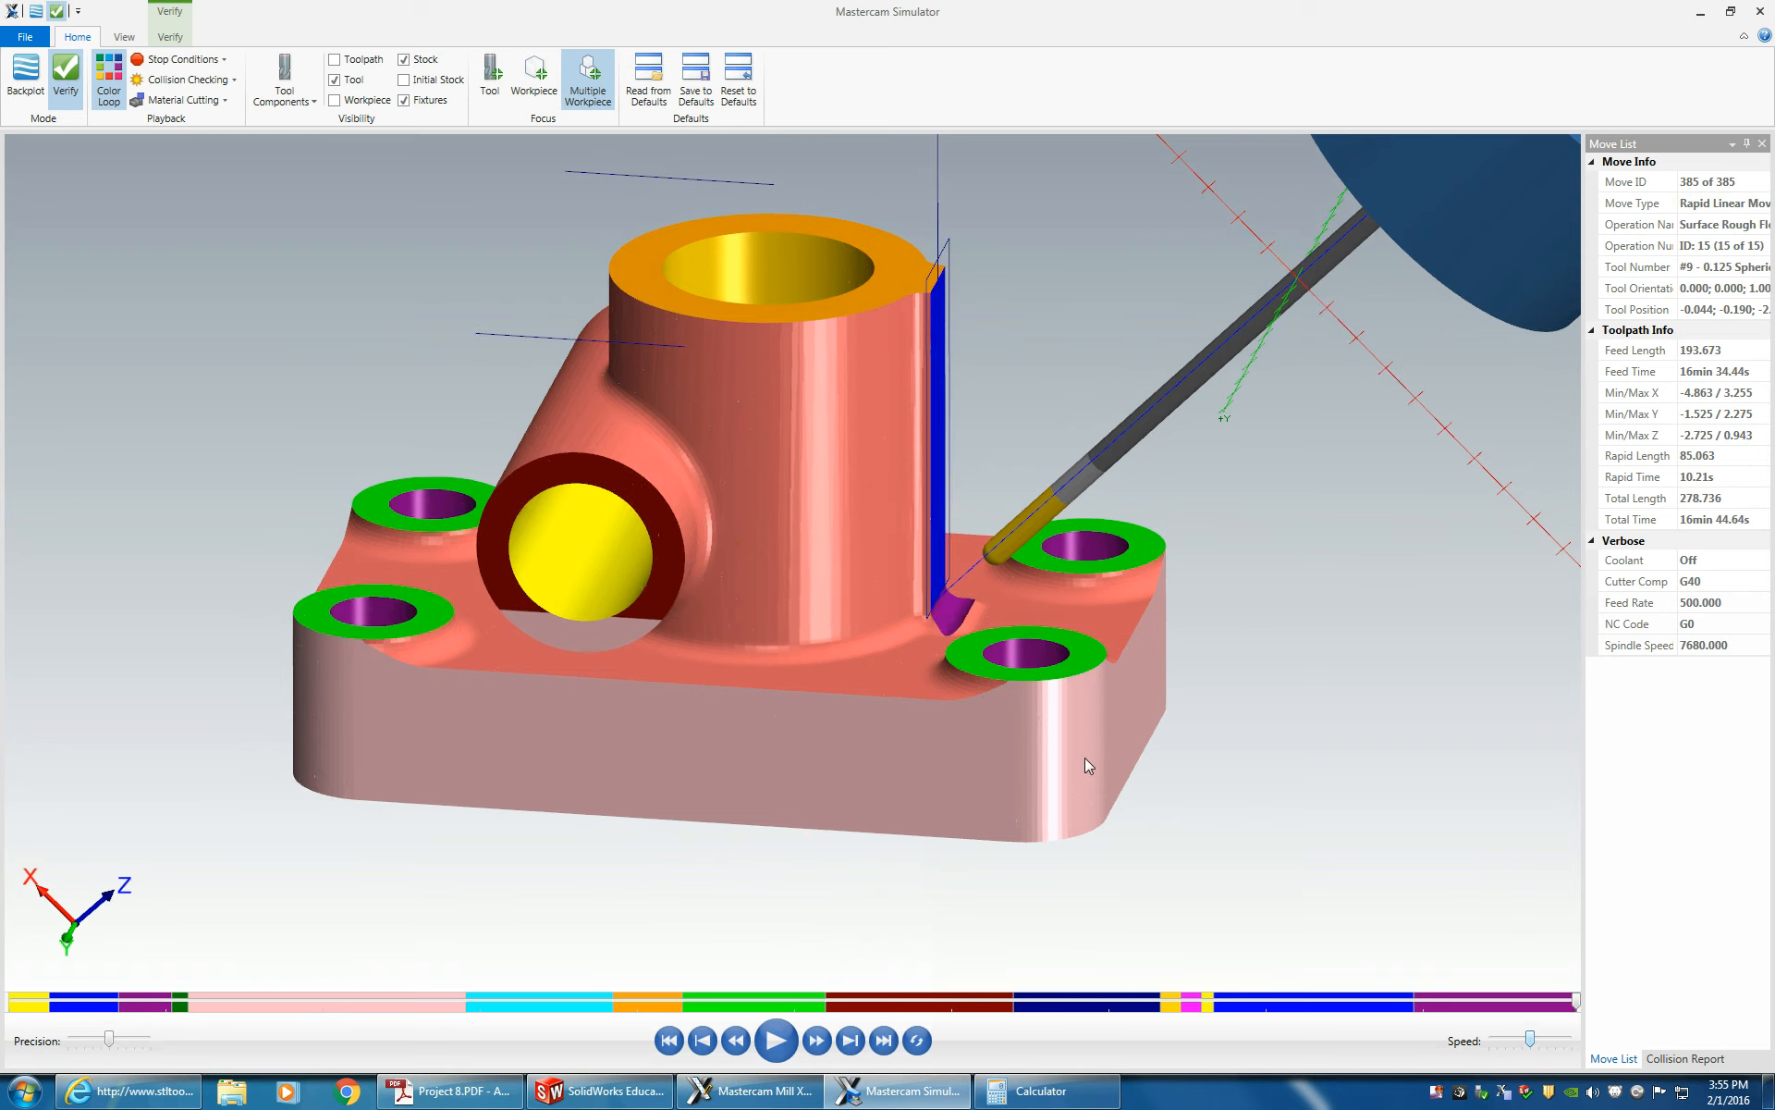
{"action": "middle_click_drag", "start_coordinate": [1085, 754], "coordinate": [1078, 765]}
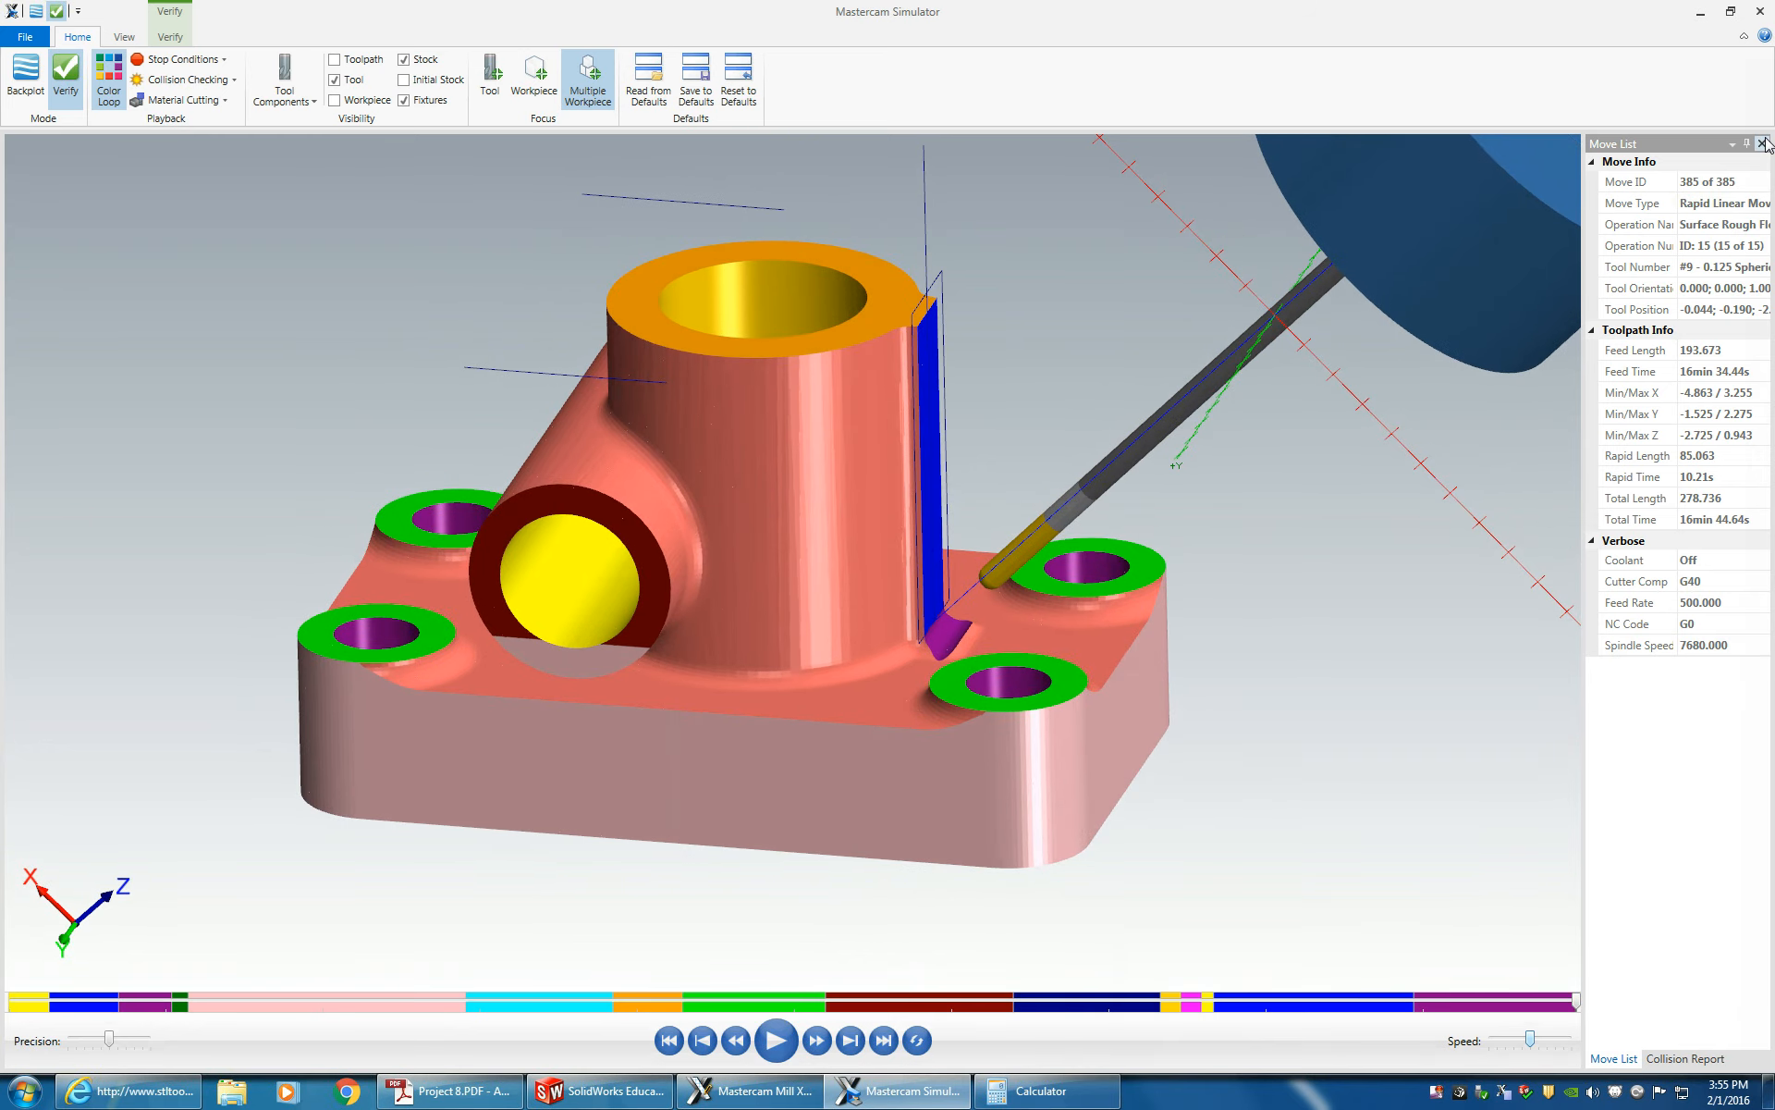
{"action": "middle_click_drag", "start_coordinate": [982, 841], "coordinate": [1140, 808]}
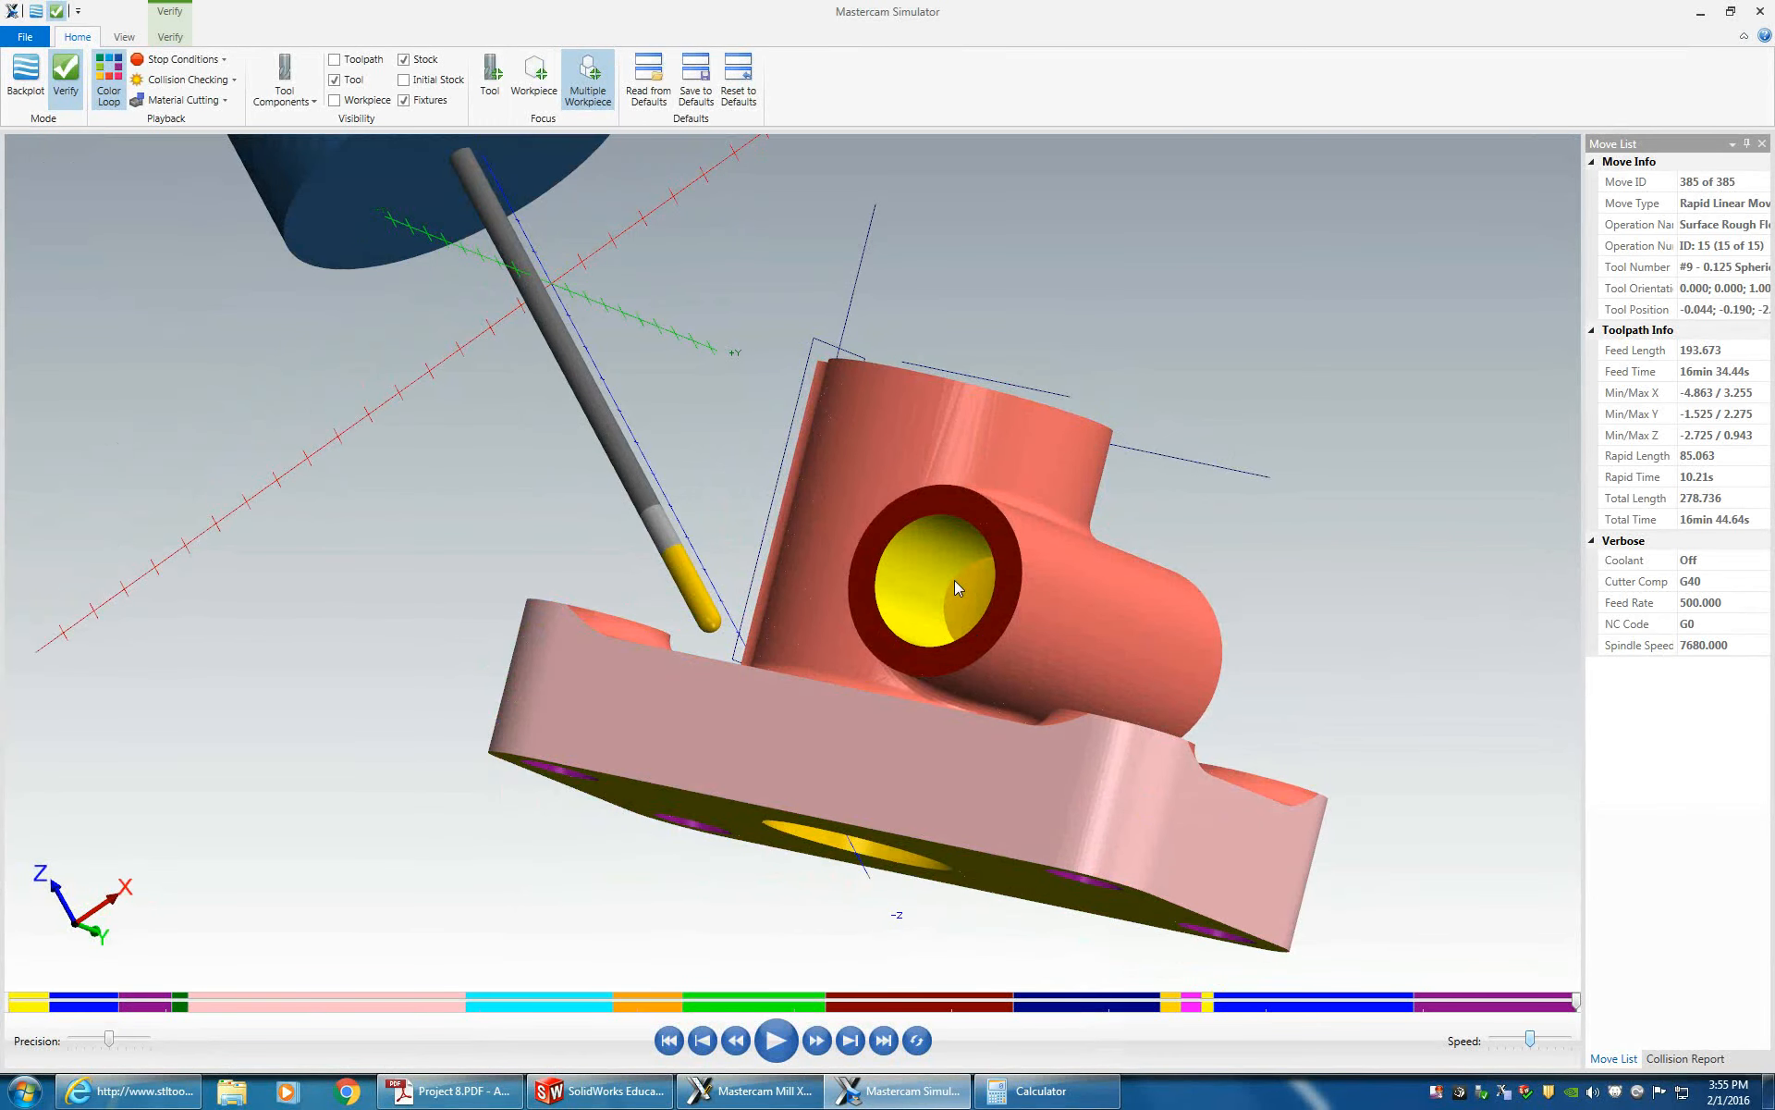
{"action": "middle_click_drag", "start_coordinate": [954, 579], "coordinate": [968, 582]}
{"action": "middle_click_drag", "start_coordinate": [1023, 821], "coordinate": [1278, 783]}
{"action": "mouse_move", "coordinate": [694, 764]}
{"action": "middle_mouse_down"}
{"action": "mouse_move", "coordinate": [733, 751]}
{"action": "mouse_move", "coordinate": [701, 764]}
{"action": "middle_mouse_up"}
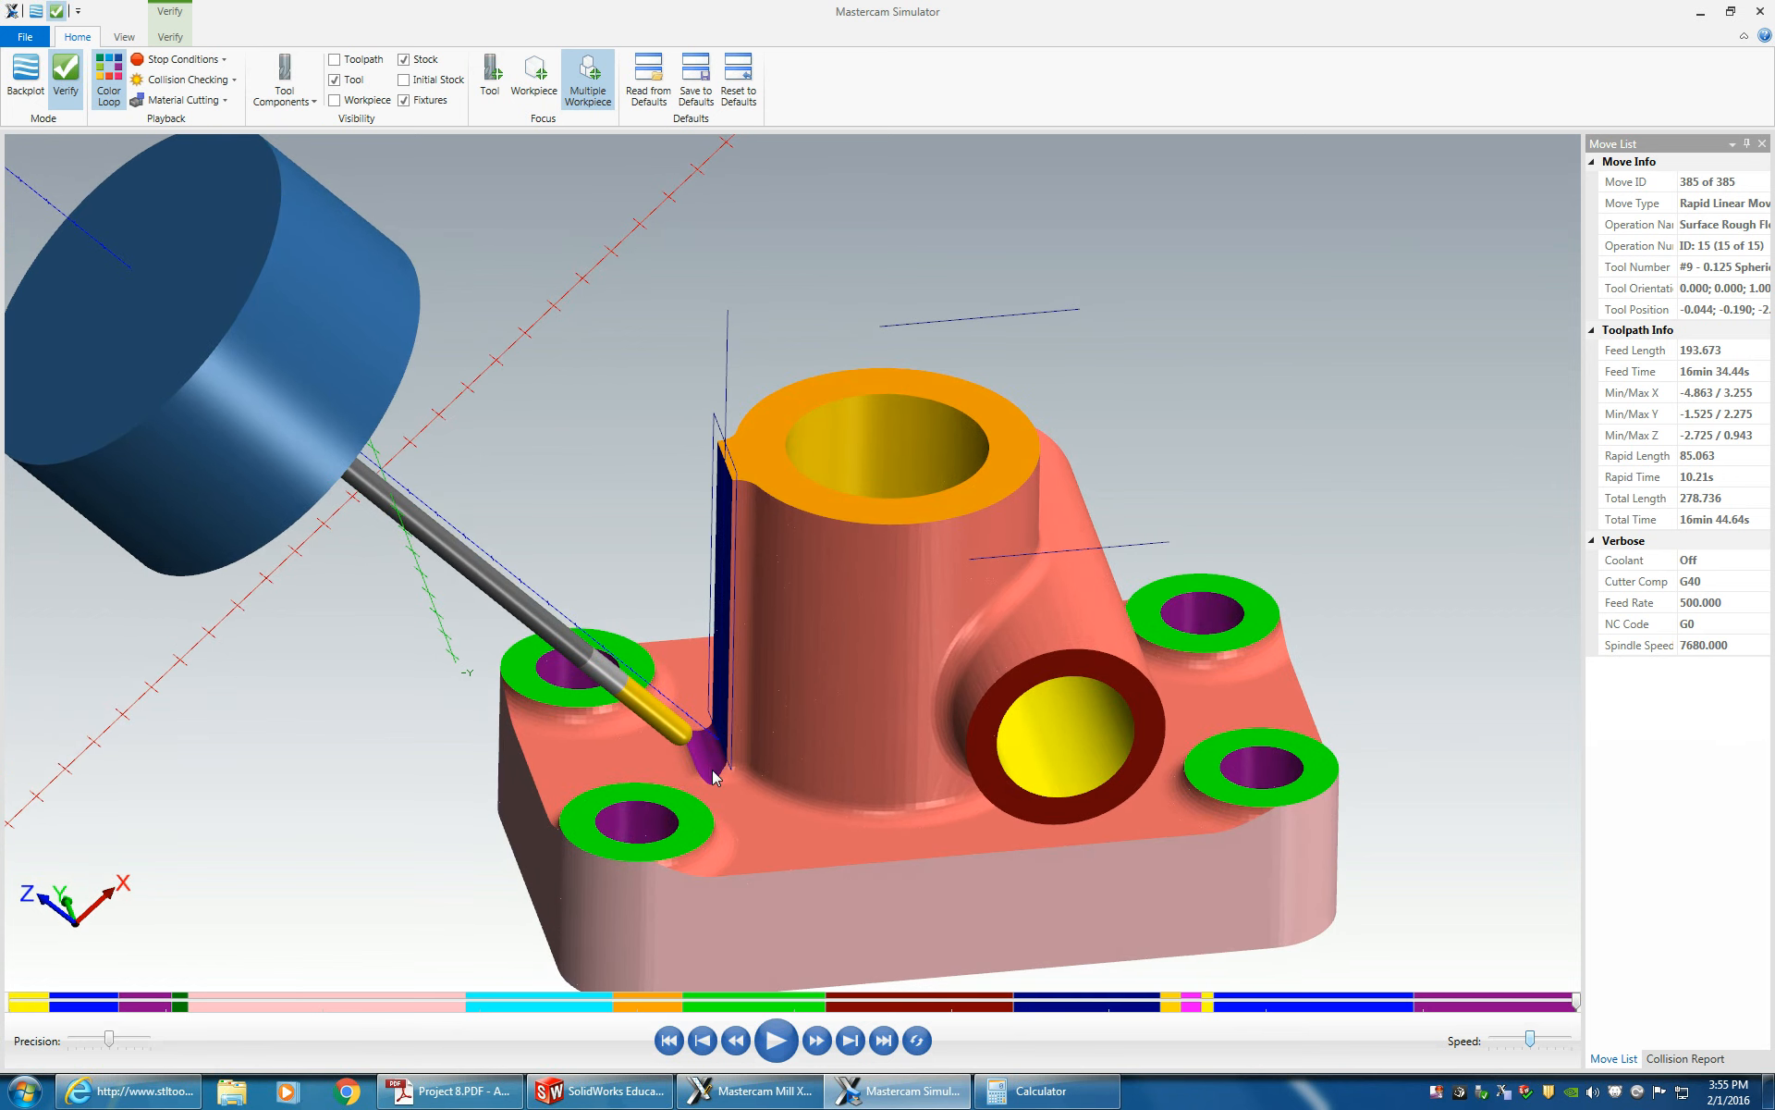
{"action": "middle_click_drag", "start_coordinate": [1098, 178], "coordinate": [1196, 350]}
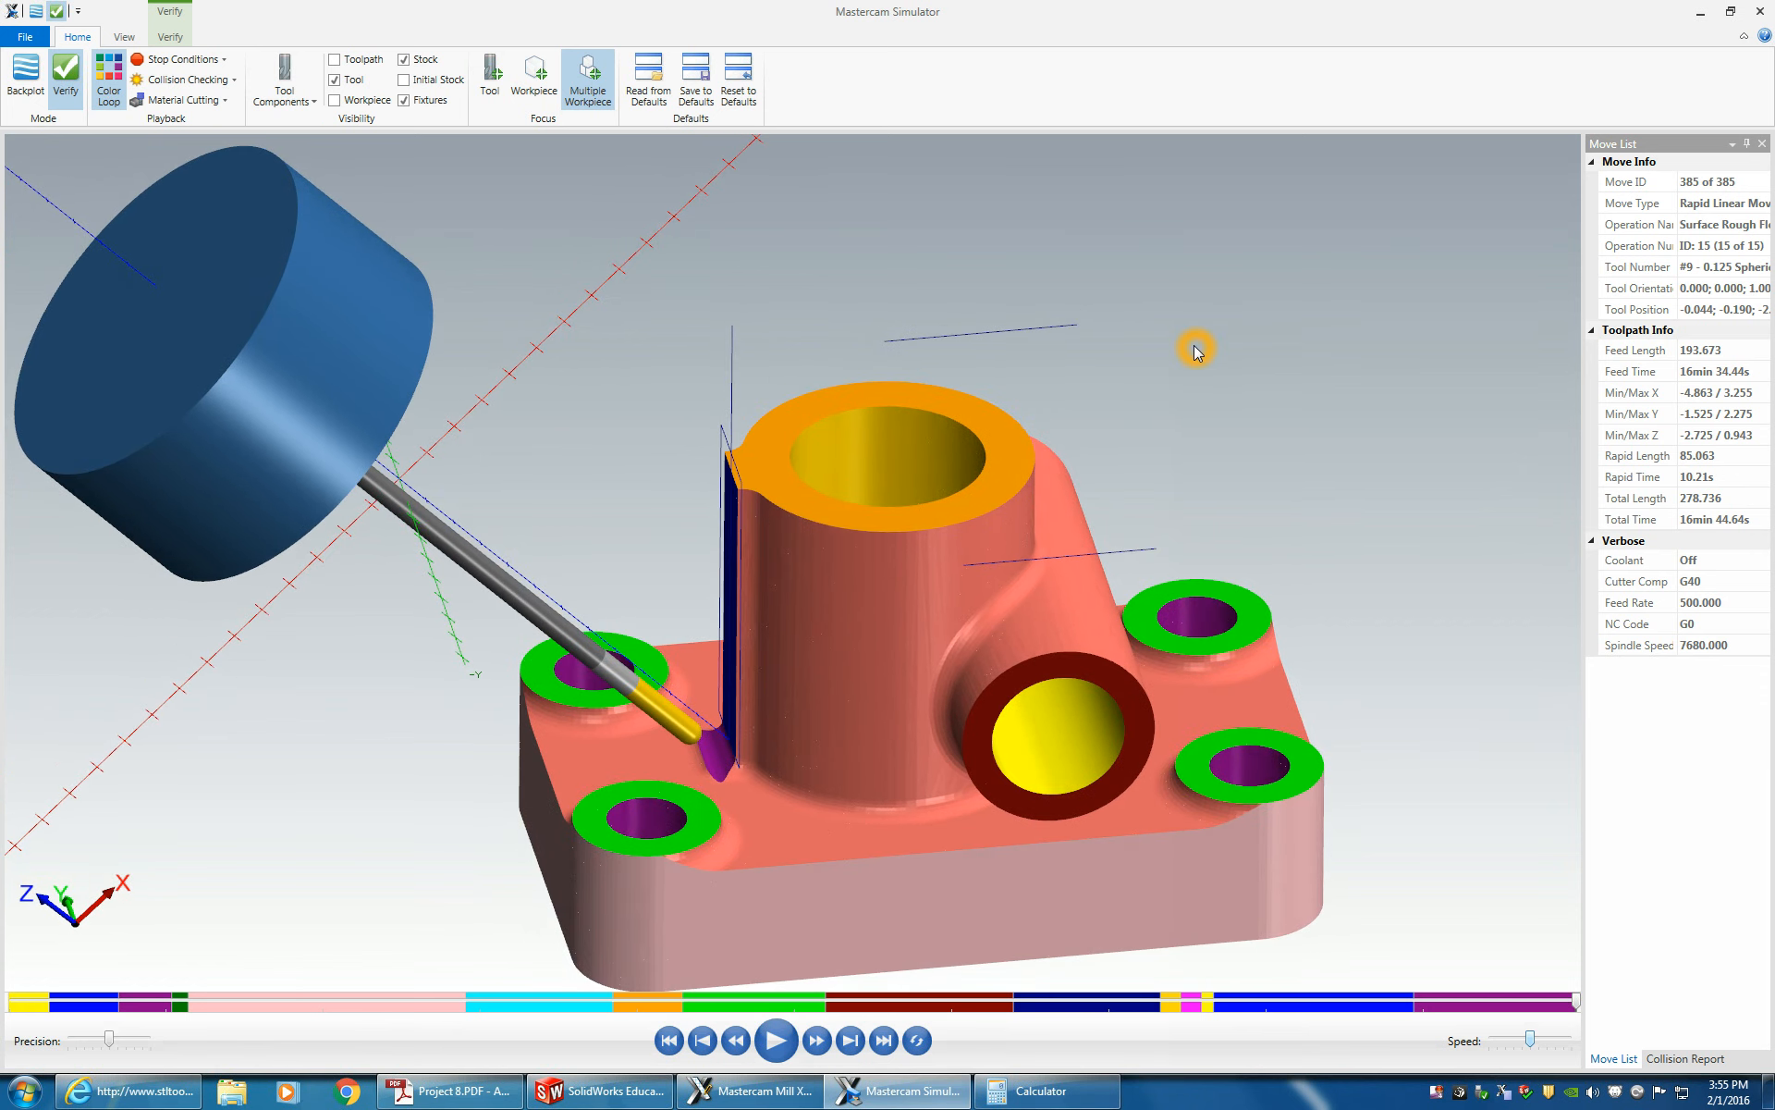
{"action": "left_click", "coordinate": [1761, 11]}
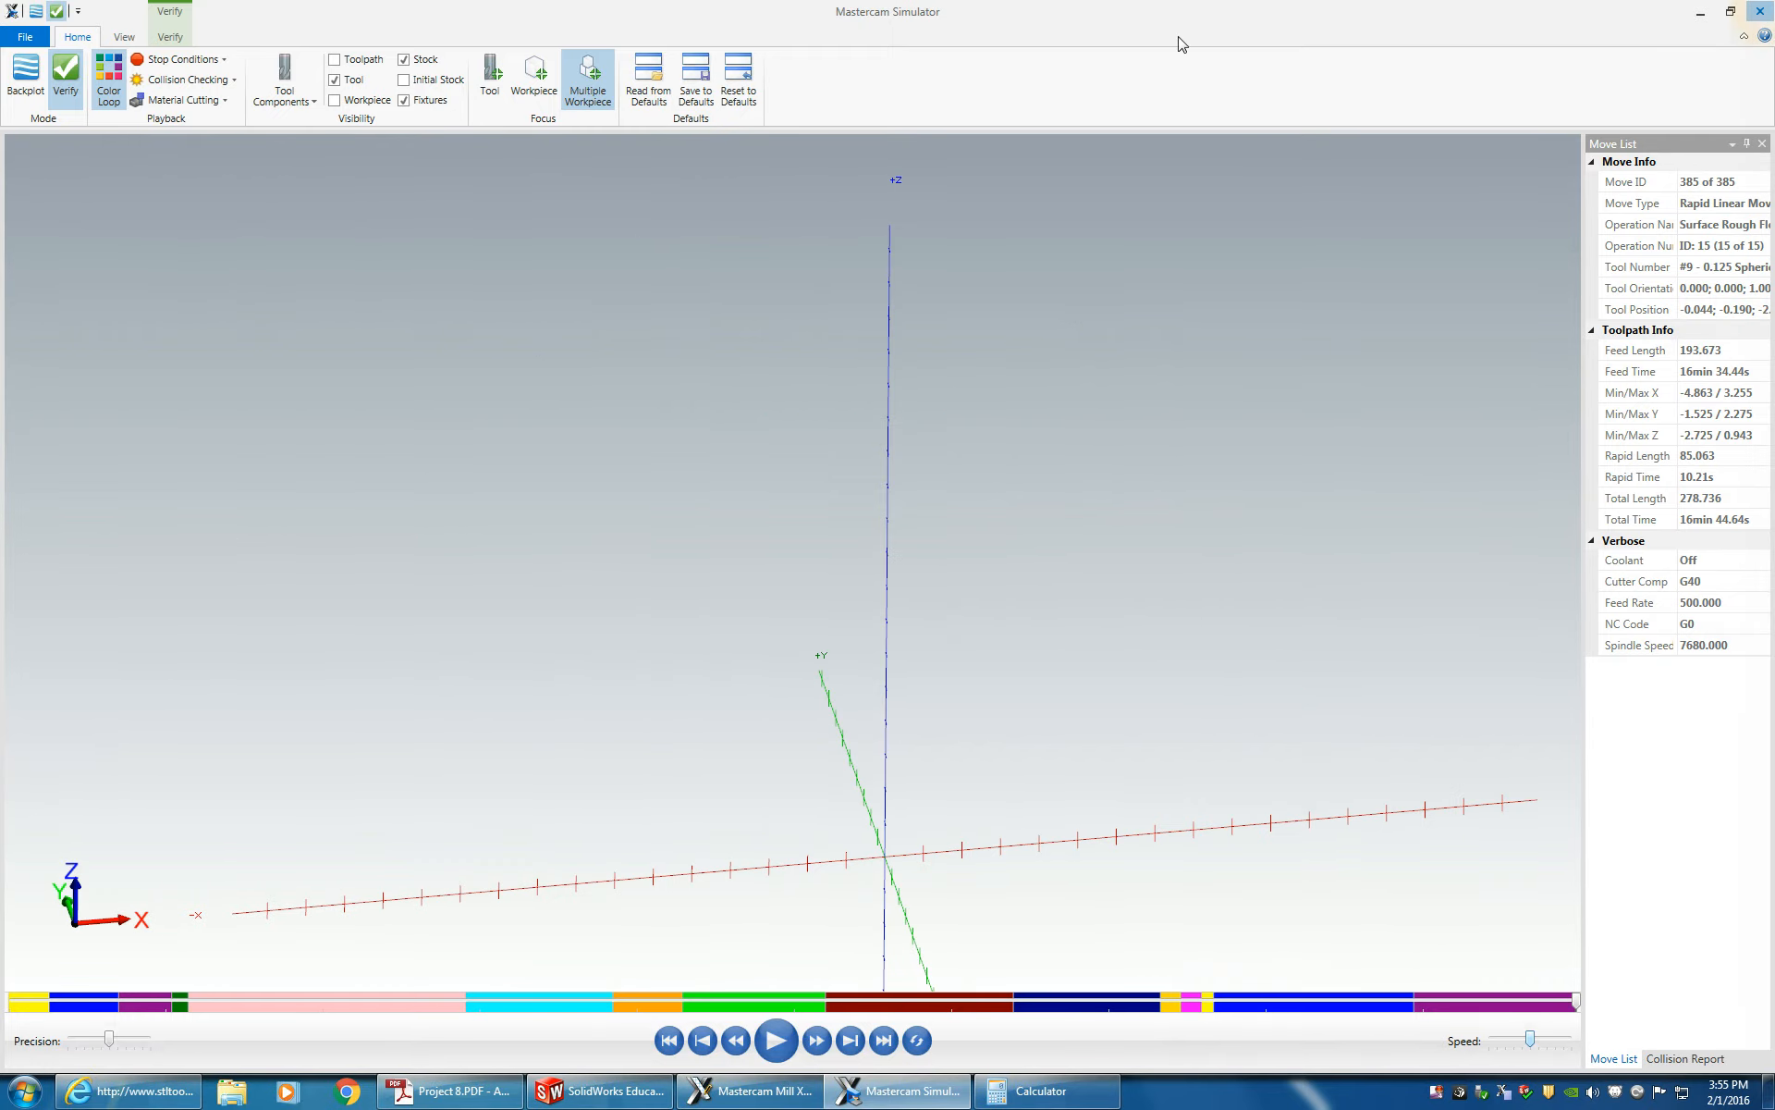